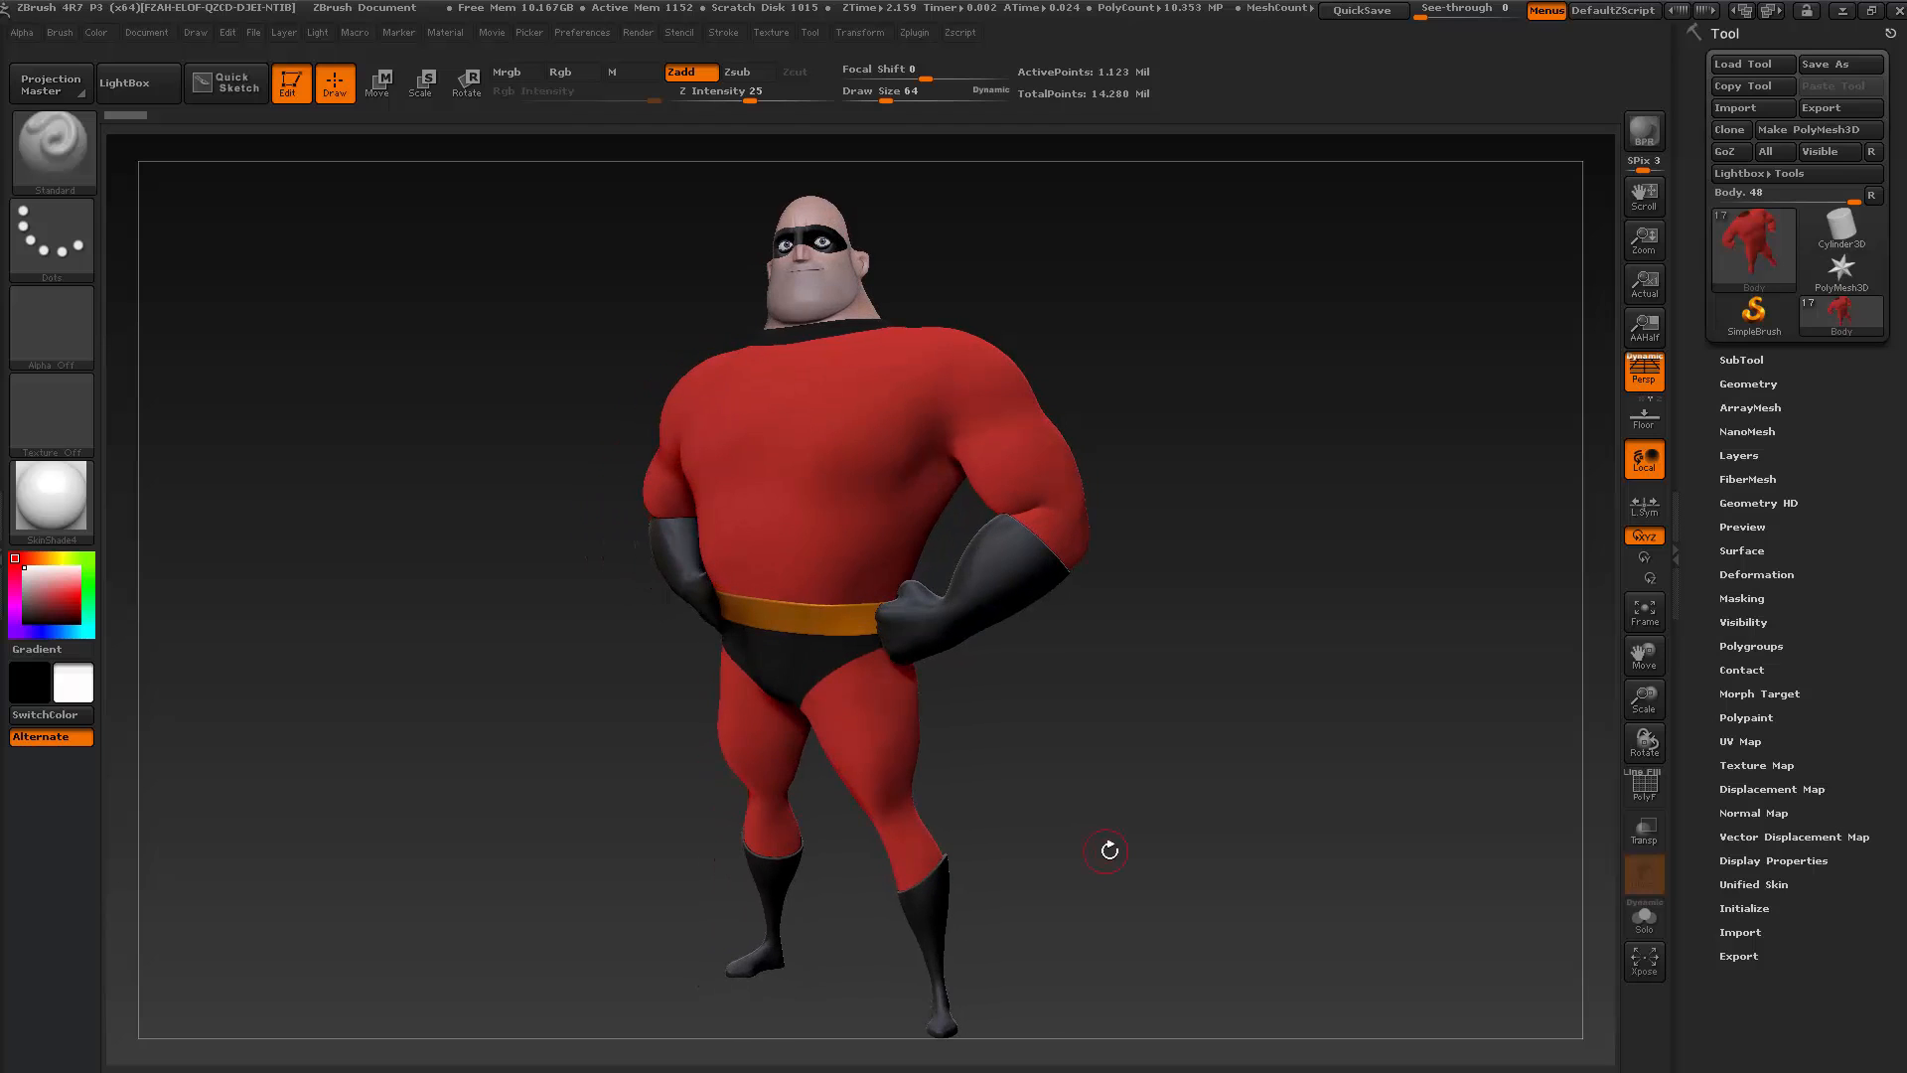
Isolate the Body subtool so that only the red suit body is shown
drag(1083, 882, 1112, 878)
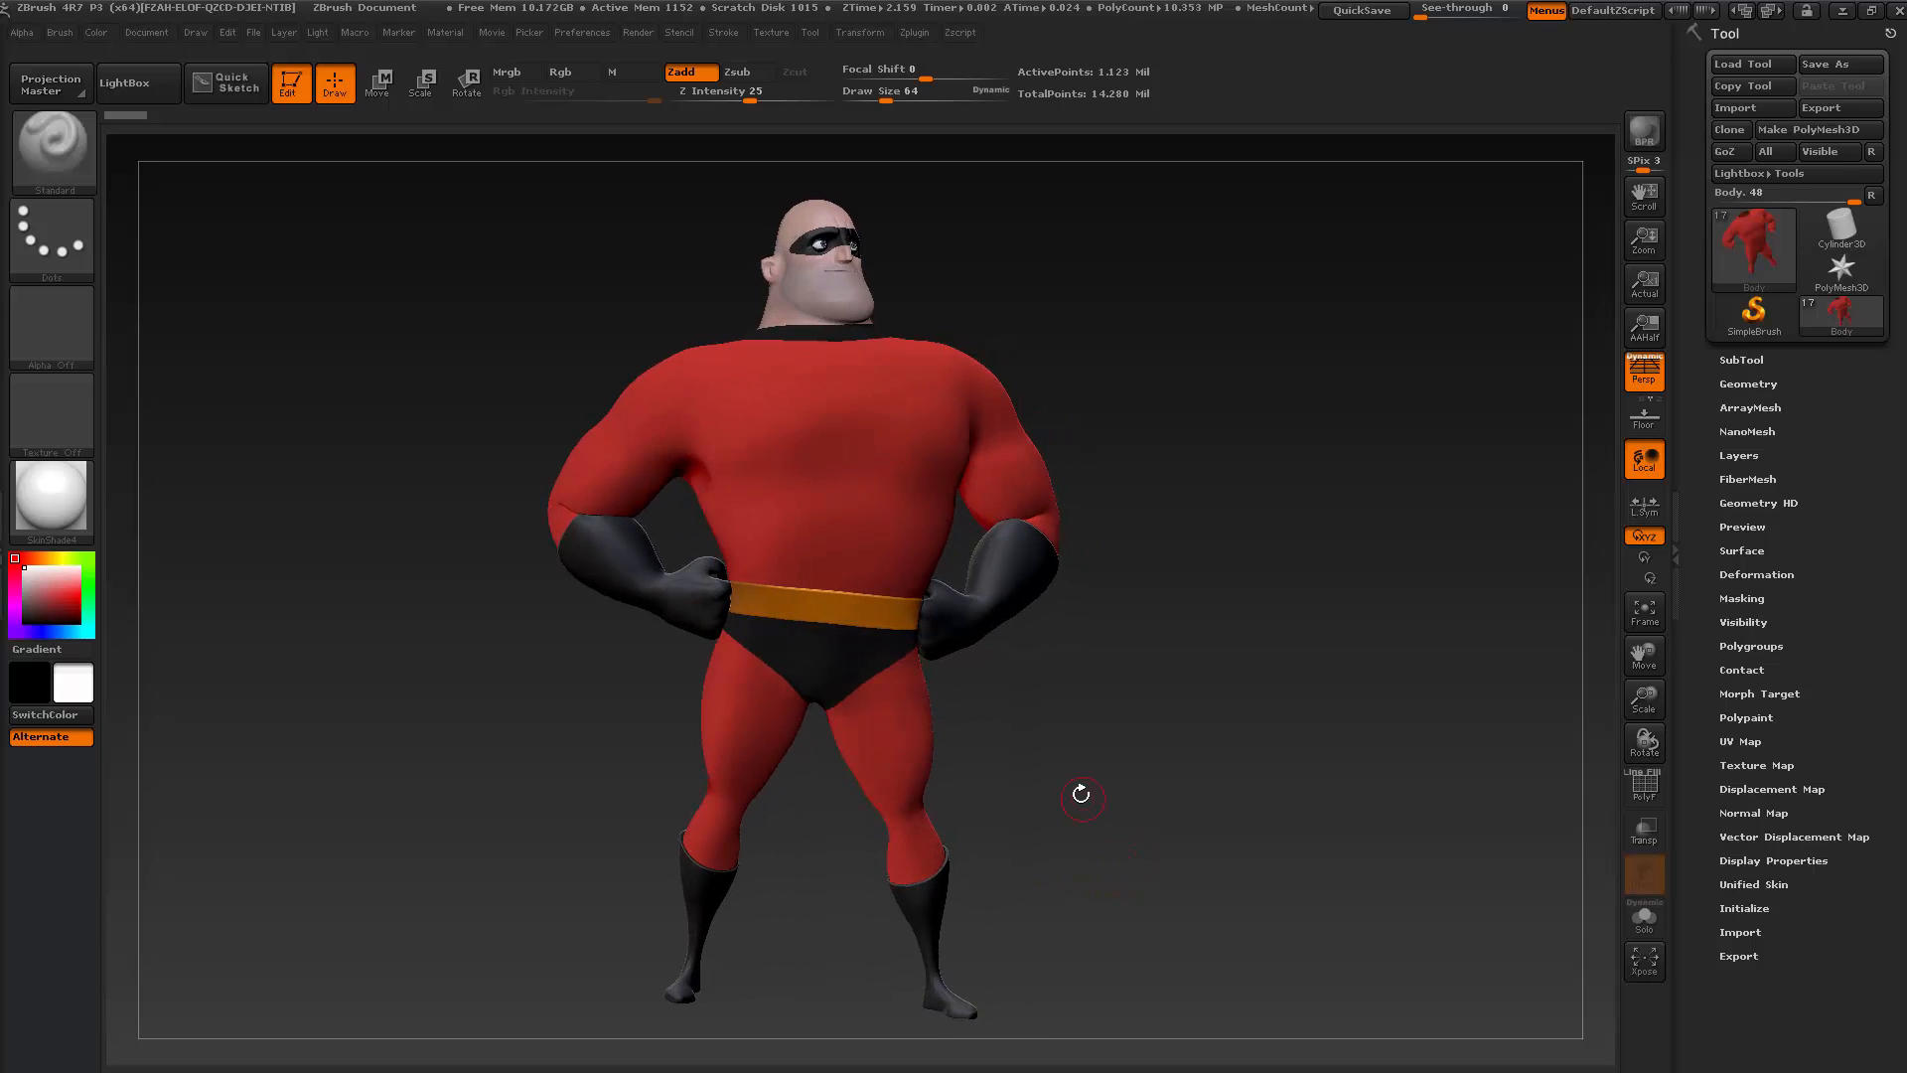
drag(1081, 795, 1055, 741)
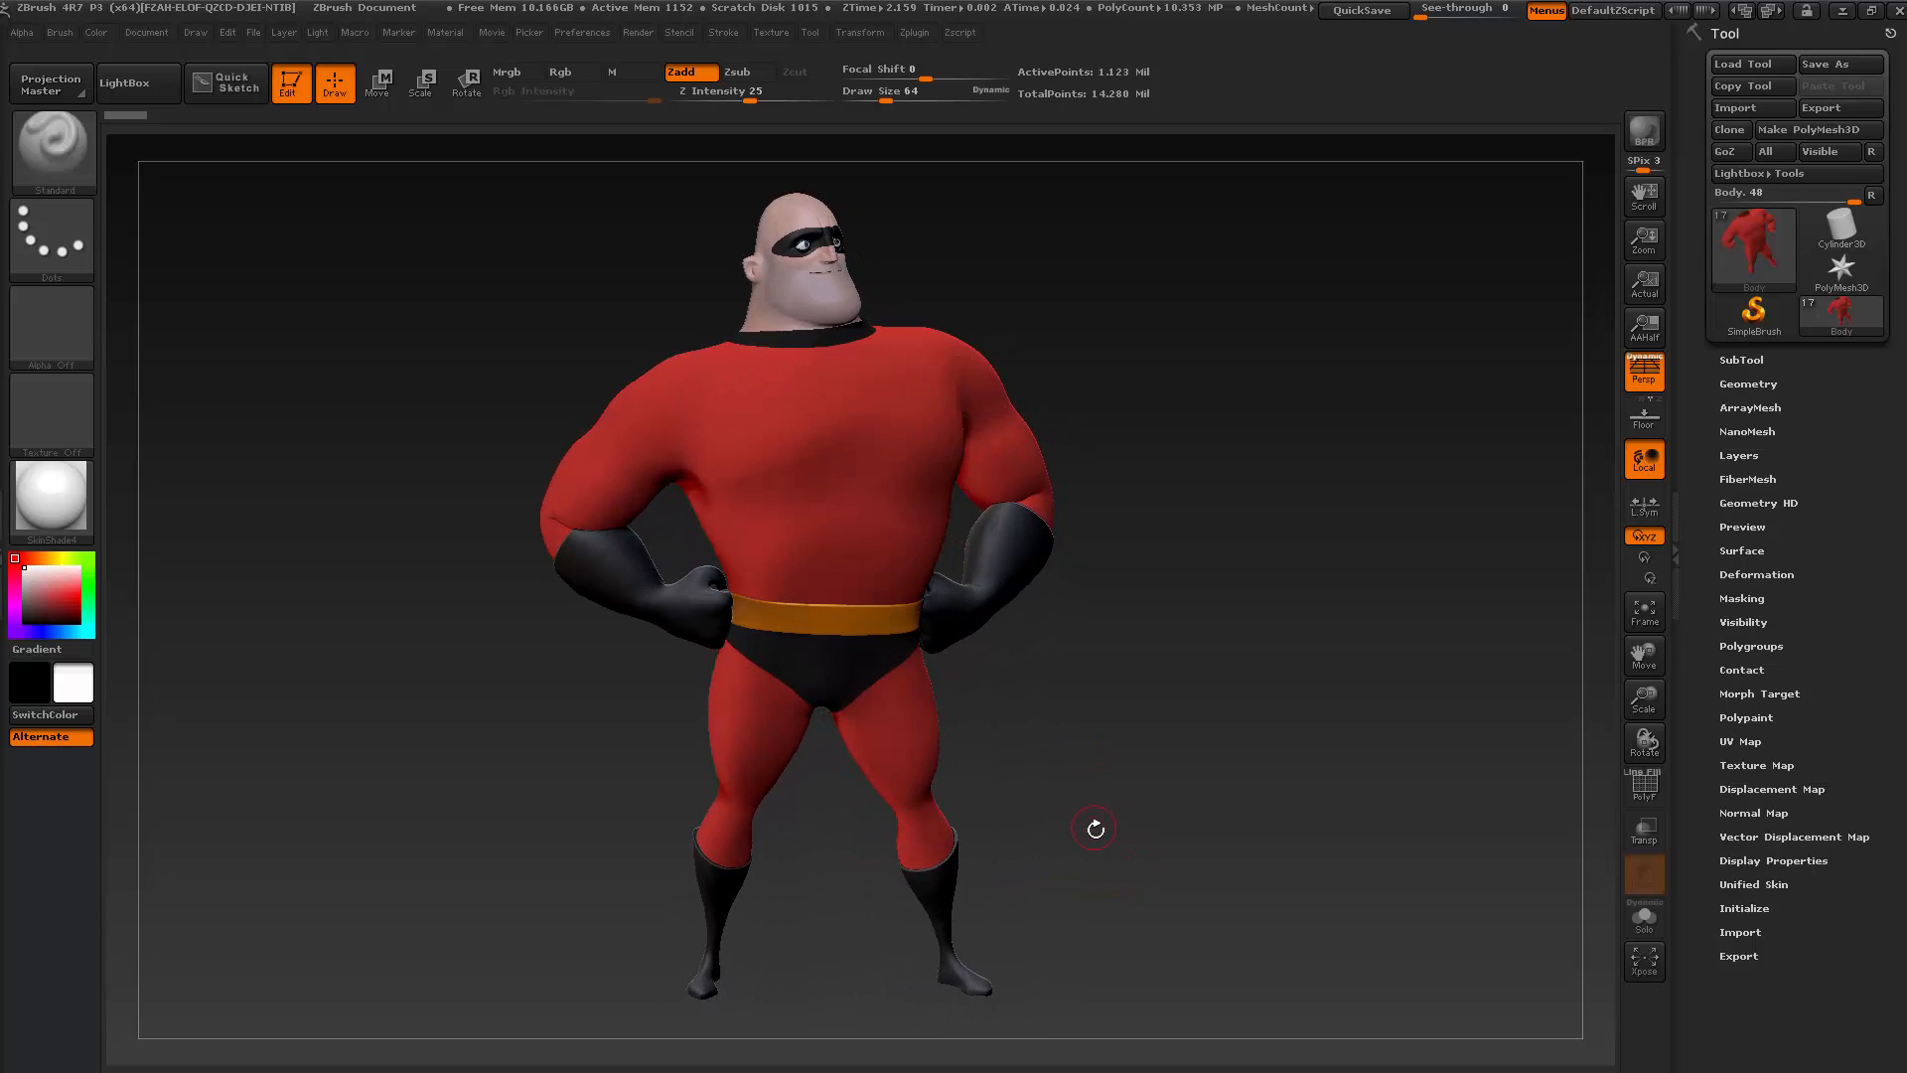
mouse_move(1062, 861)
mouse_down()
mouse_move(1124, 855)
mouse_move(1094, 838)
mouse_move(1133, 855)
mouse_move(1074, 869)
mouse_up()
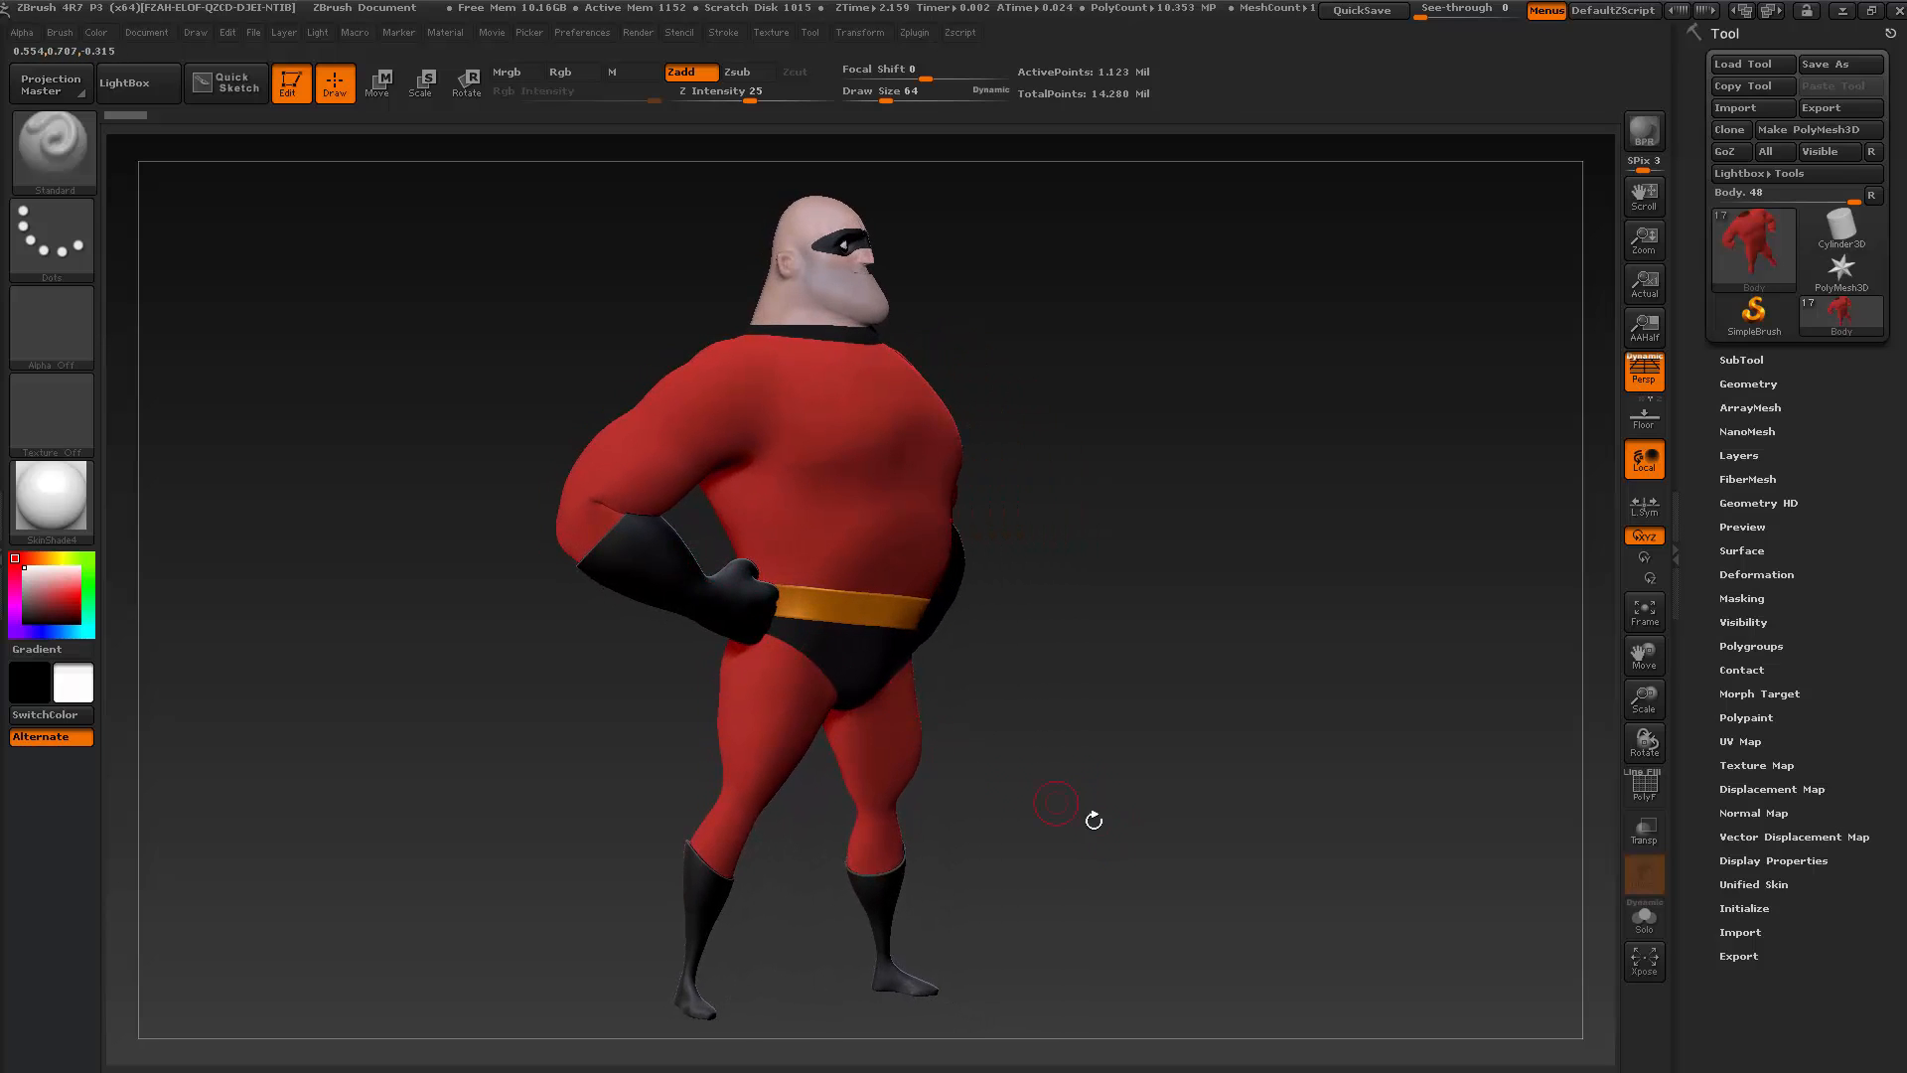
drag(1094, 848, 1396, 576)
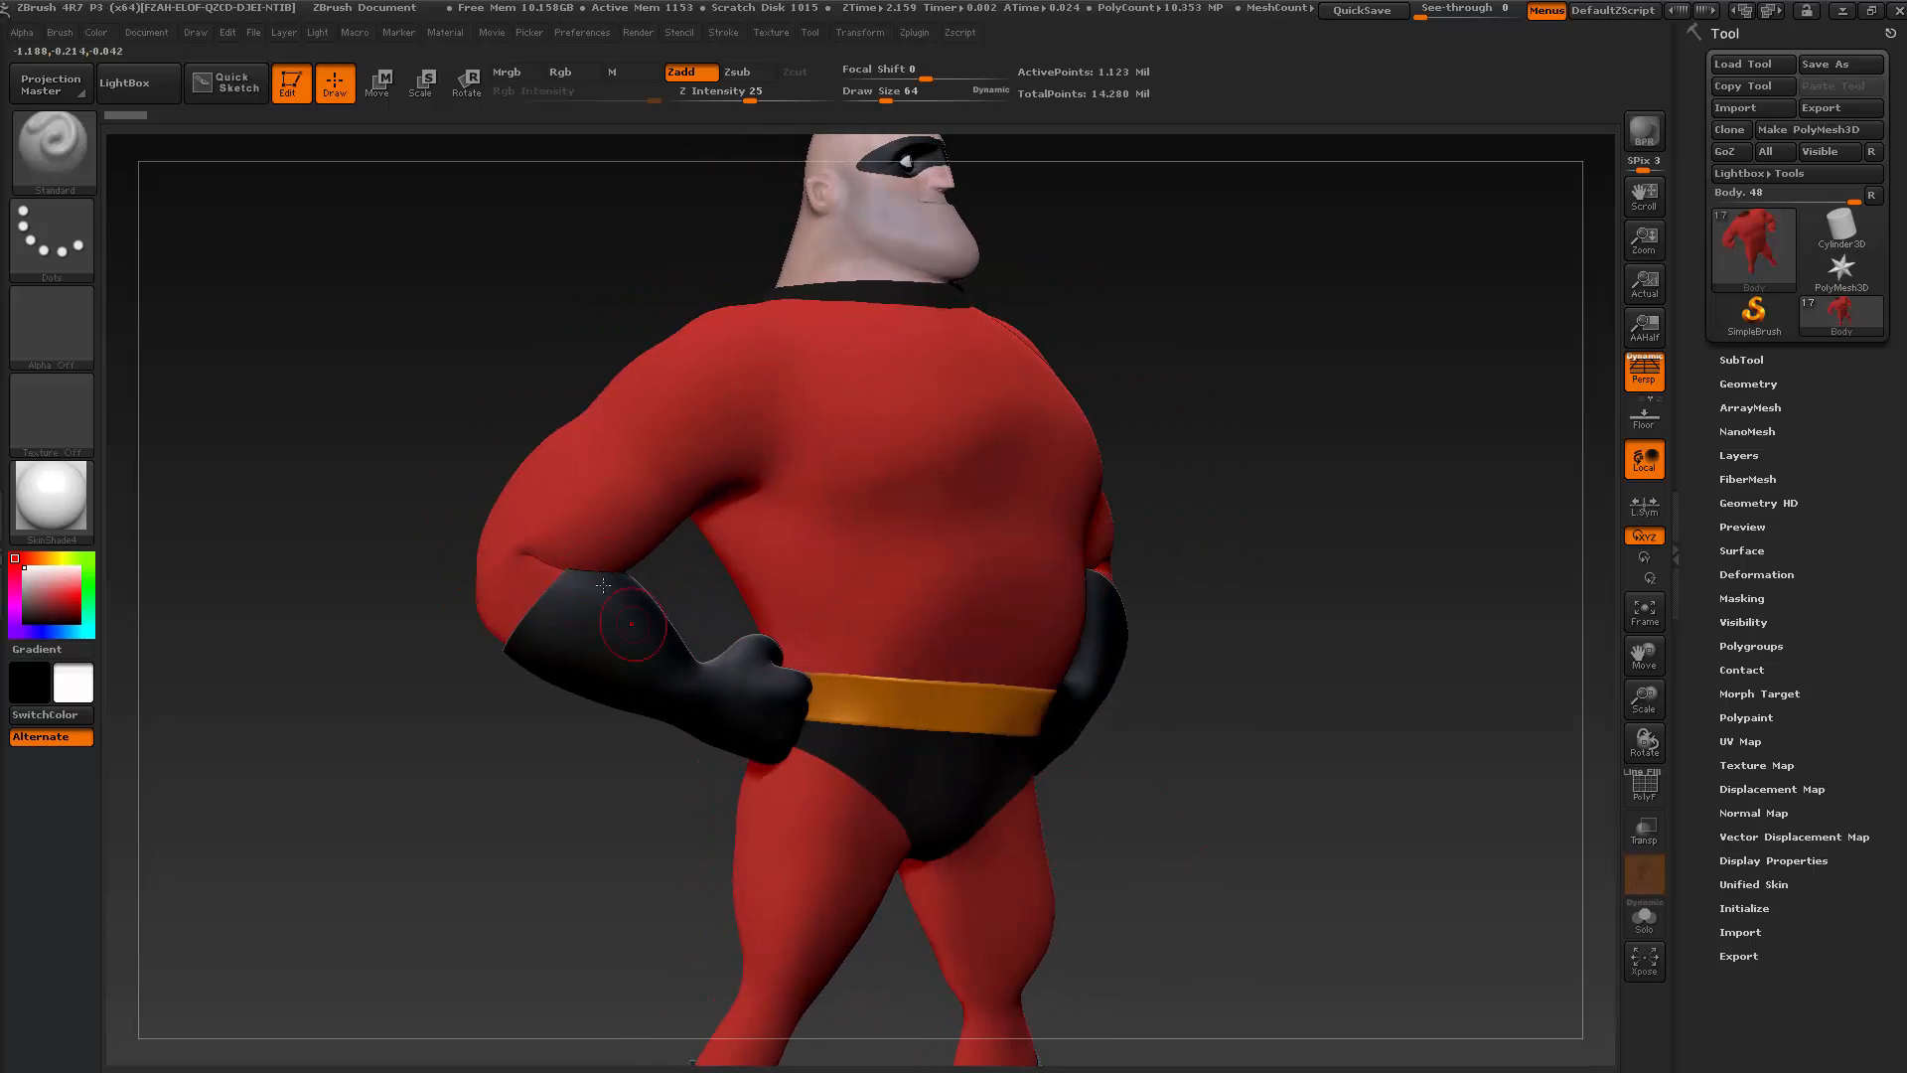
click(1738, 360)
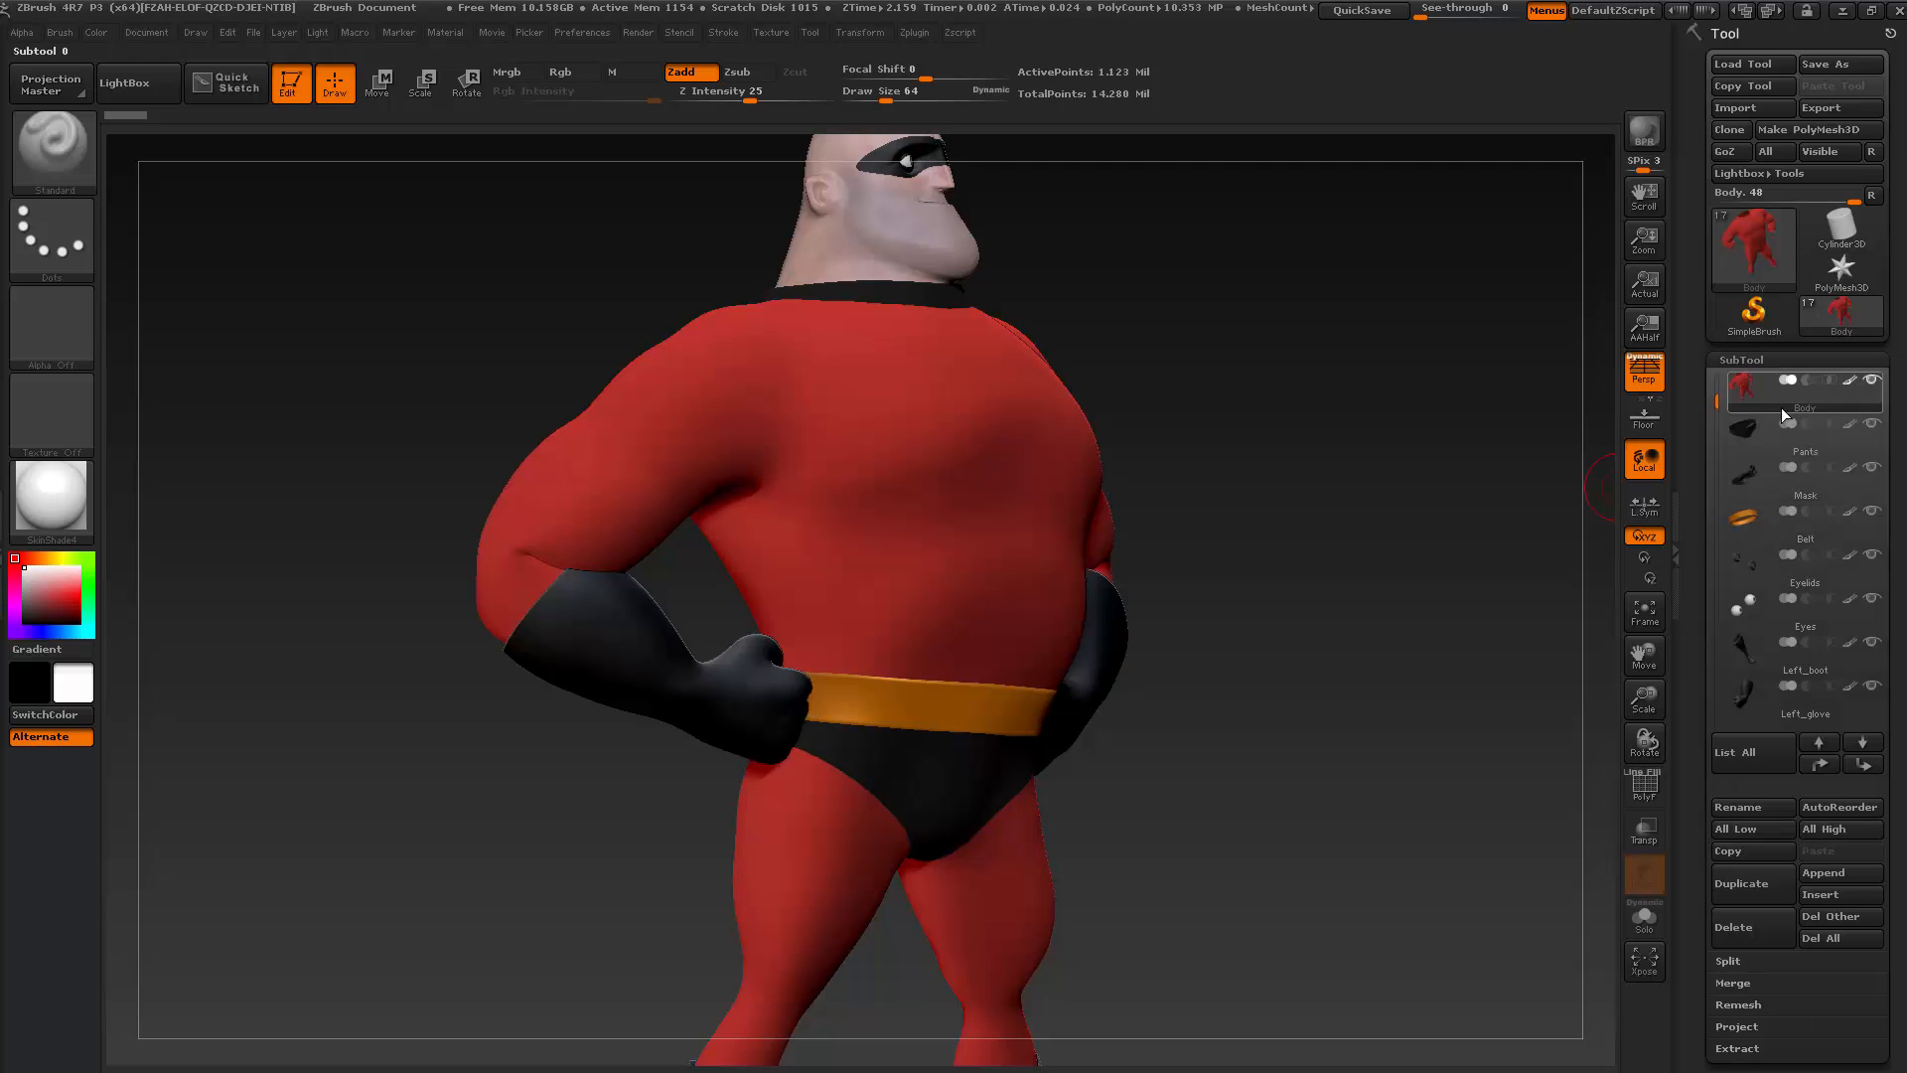
click(1644, 917)
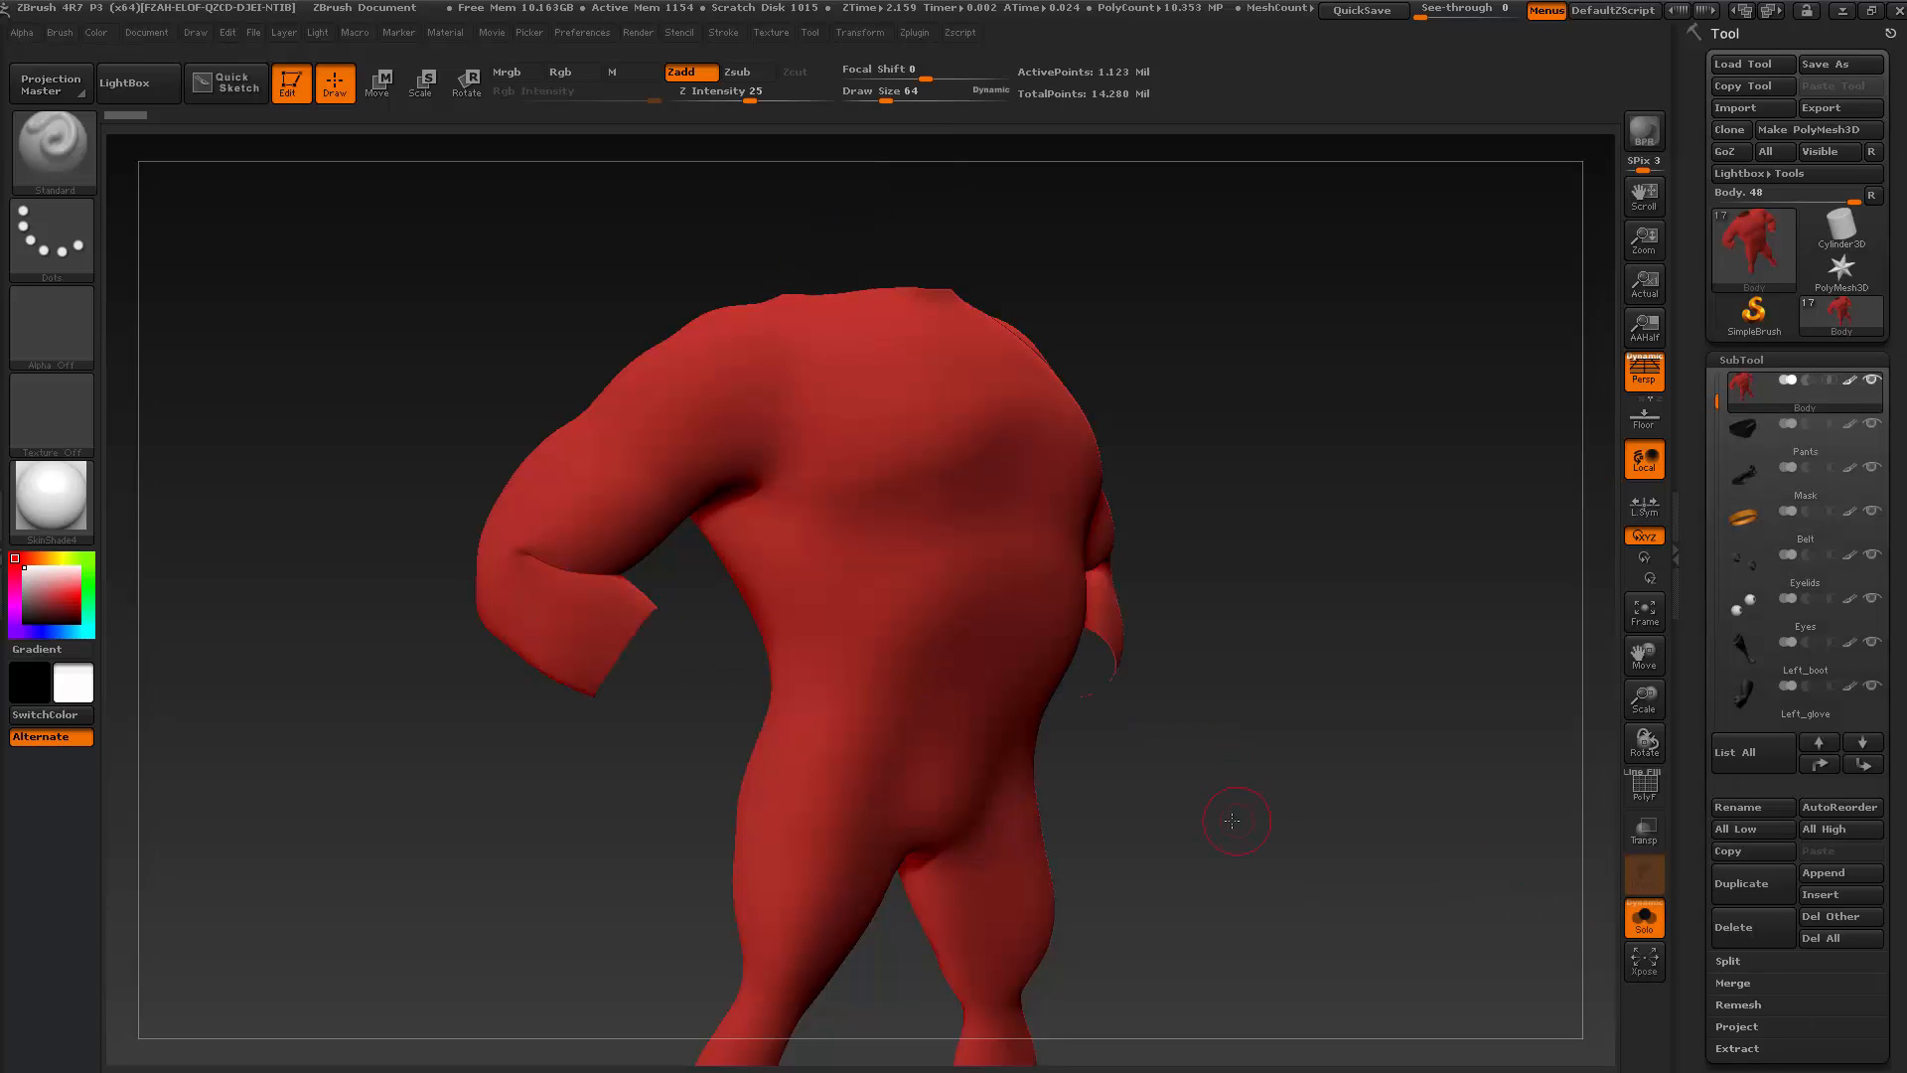
Drop the Body to its lowest subdivision level and select the Move brush with a draw size of 97
drag(1231, 822, 1175, 815)
mouse_move(617, 864)
mouse_down()
mouse_move(1312, 840)
mouse_move(1094, 809)
mouse_move(1164, 828)
mouse_move(1111, 685)
mouse_move(1183, 660)
mouse_move(1022, 695)
mouse_move(1176, 707)
mouse_move(1175, 691)
mouse_up()
key(shift)
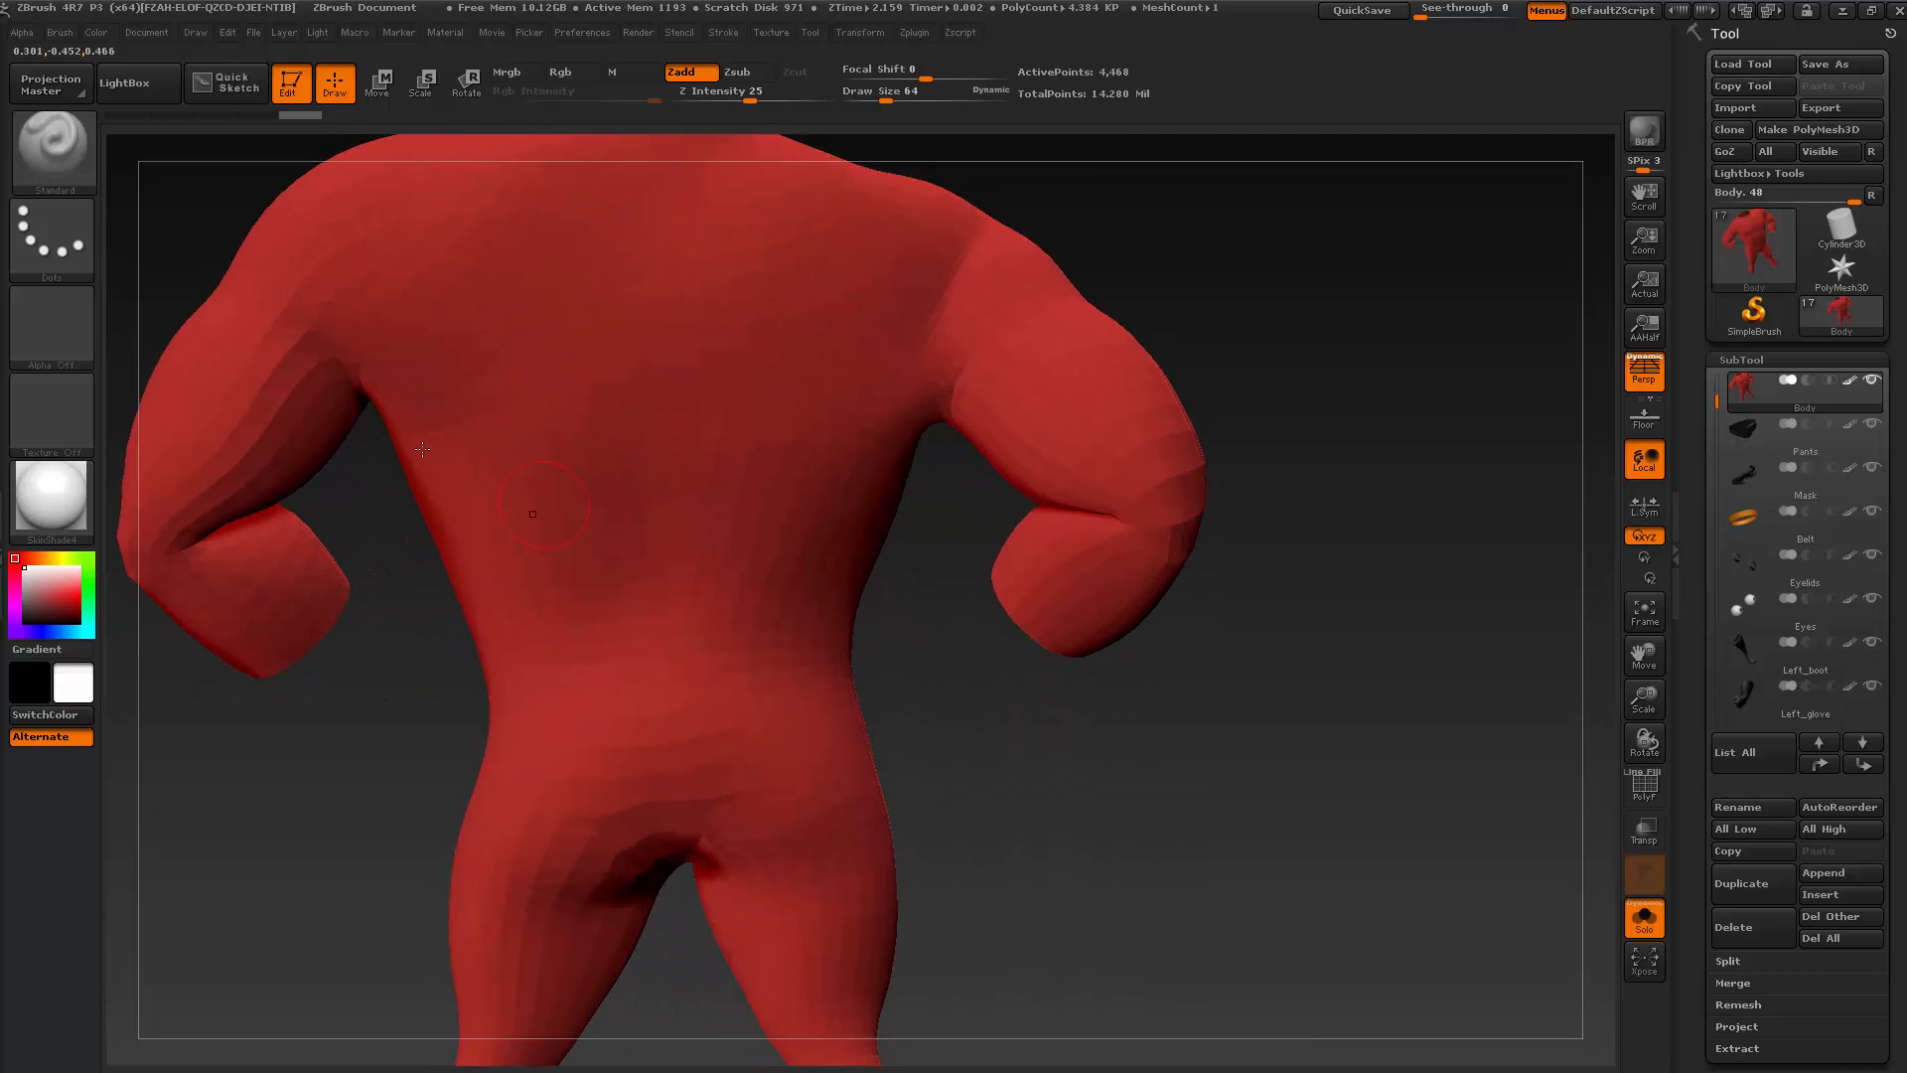
key(b)
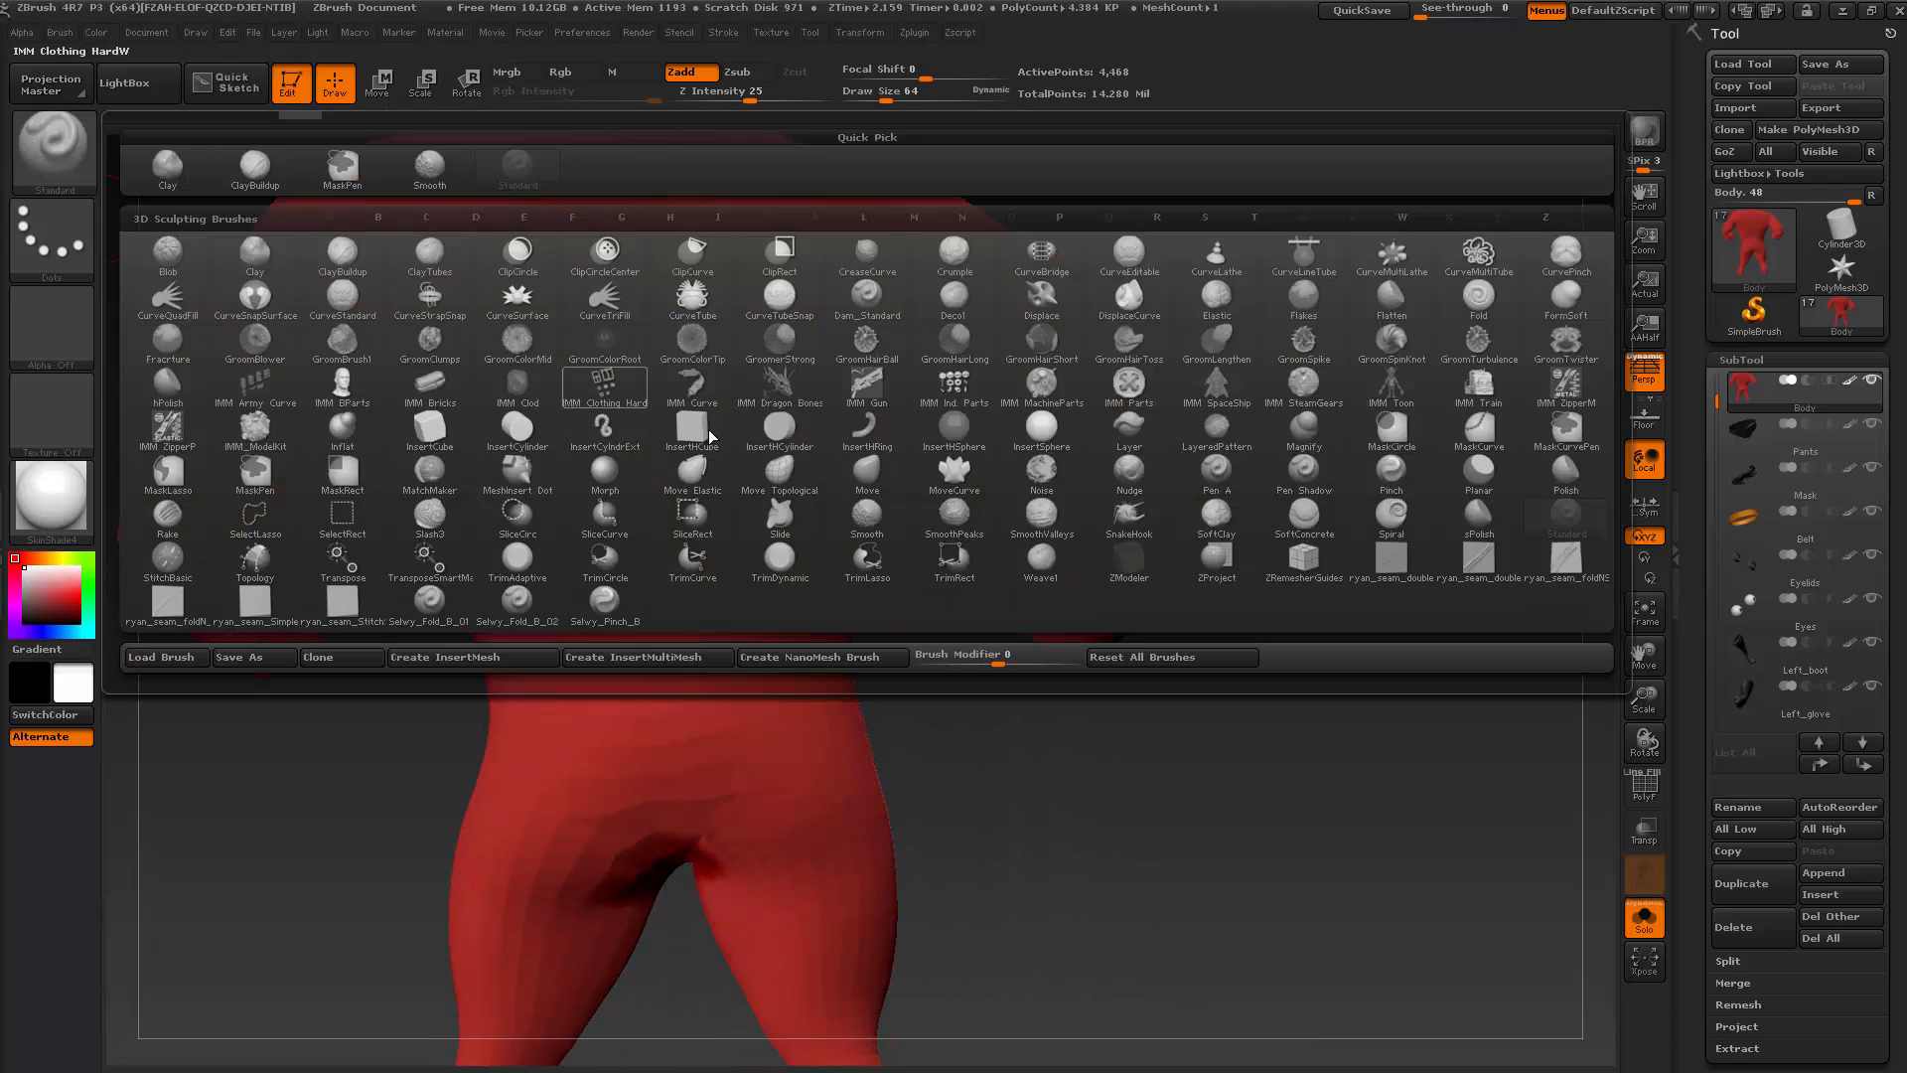
click(867, 497)
mouse_move(1031, 651)
mouse_down()
mouse_move(1190, 719)
mouse_move(1200, 677)
mouse_move(1112, 535)
mouse_move(1142, 515)
mouse_move(1053, 499)
mouse_move(1102, 513)
mouse_up()
key(s)
key(shift)
Smooth the inner-elbow crease and the surrounding surface of the character's right arm at the lowest subdivision level
mouse_move(1205, 660)
mouse_down()
mouse_move(1089, 728)
mouse_move(1110, 671)
mouse_up()
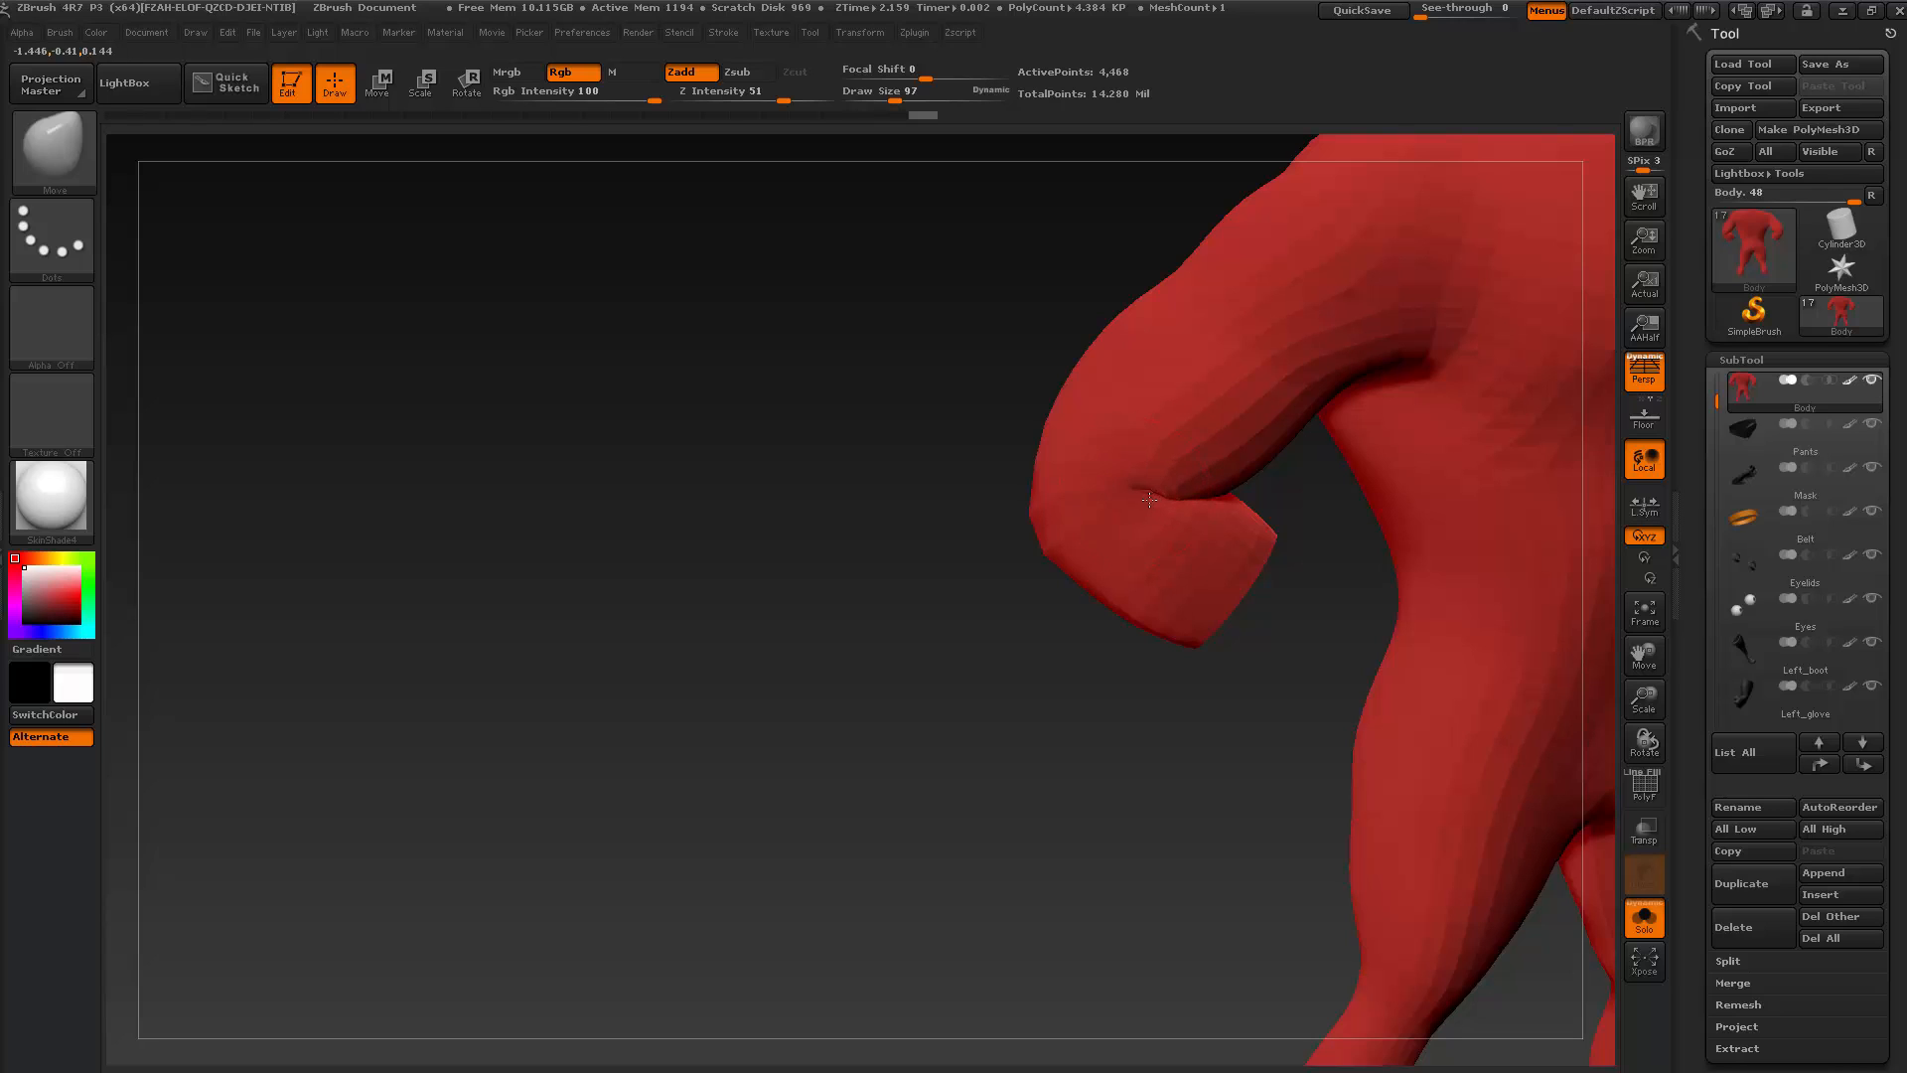
key(shift)
mouse_move(1186, 496)
shift+mouse_down()
mouse_move(1207, 500)
mouse_move(1129, 487)
mouse_move(1182, 507)
shift+mouse_up()
key(shift)
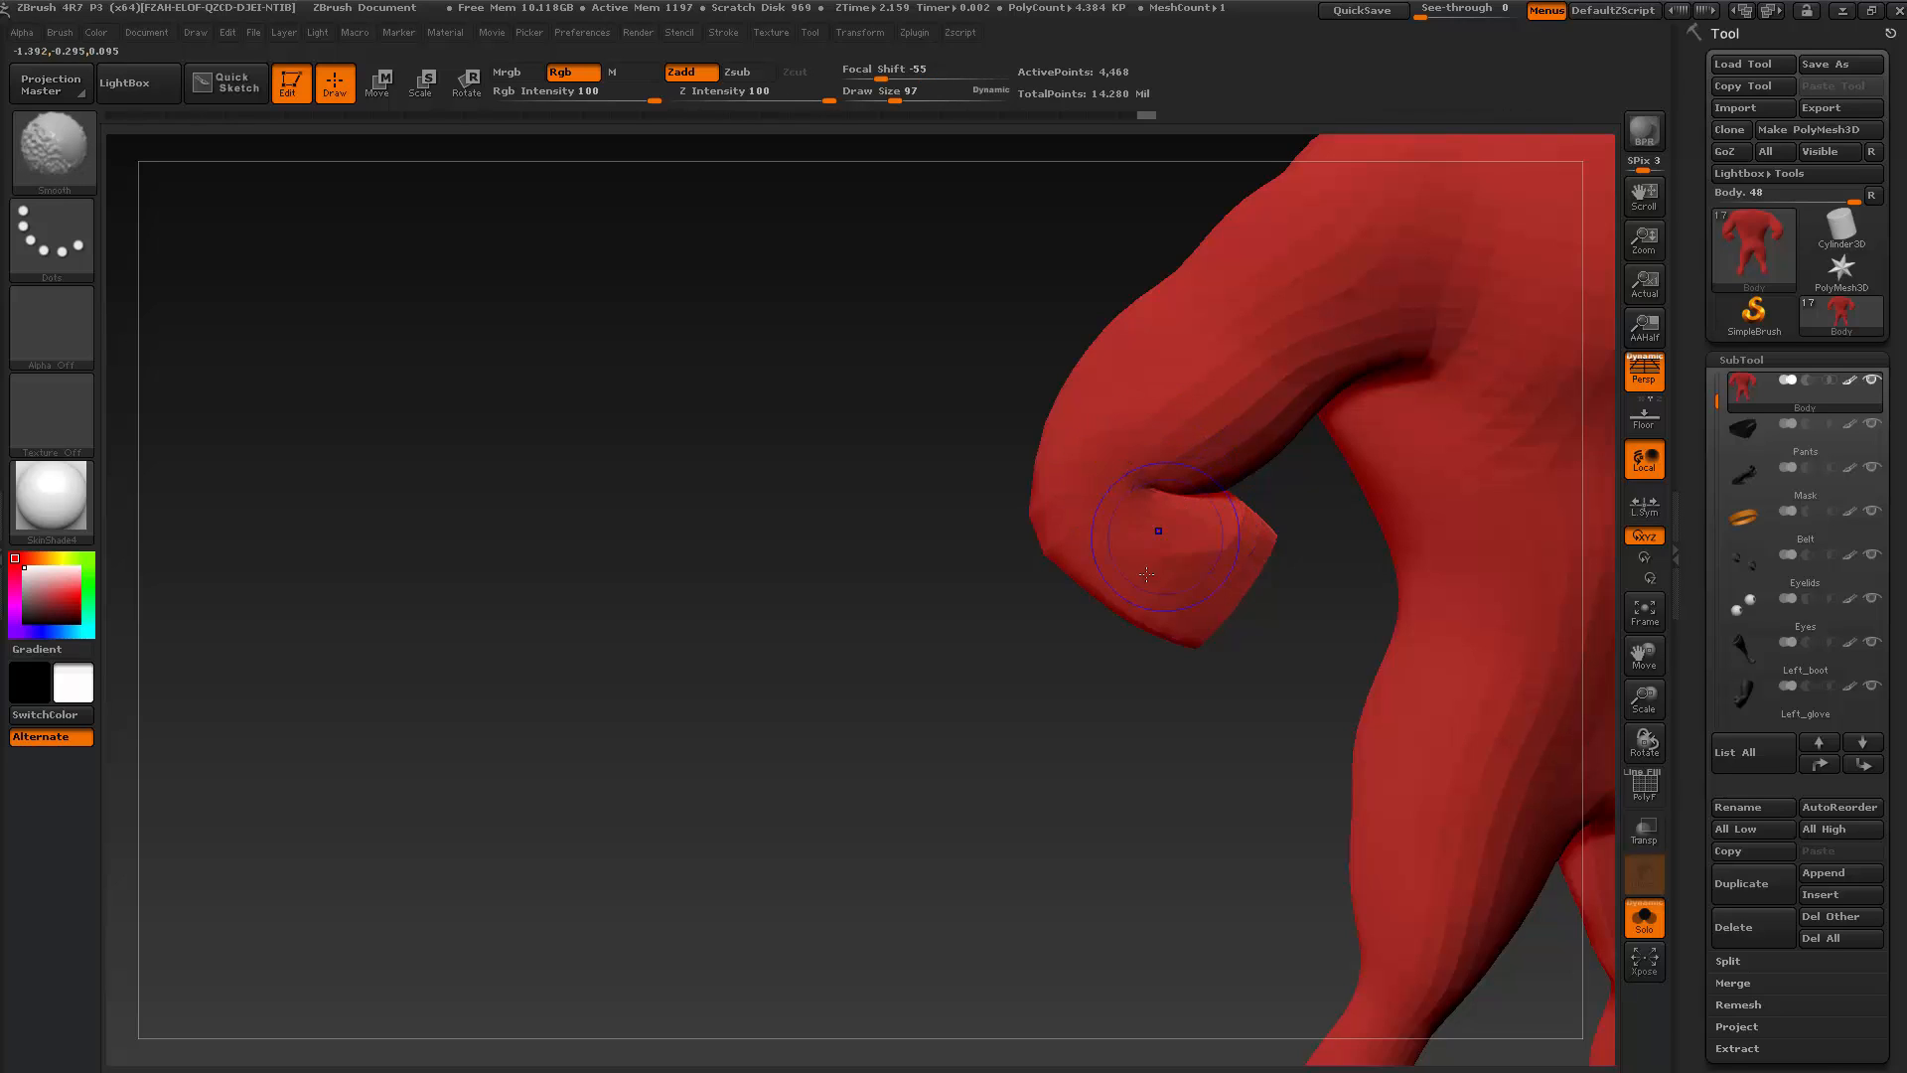
mouse_move(1065, 668)
mouse_down()
mouse_move(1010, 706)
mouse_move(997, 665)
mouse_move(1043, 635)
mouse_up()
mouse_move(1164, 509)
shift+mouse_down()
mouse_move(1179, 497)
mouse_move(1156, 430)
shift+mouse_up()
mouse_move(1033, 572)
mouse_down()
mouse_move(1009, 587)
mouse_move(1205, 647)
mouse_move(1142, 736)
mouse_move(1183, 662)
mouse_move(1049, 687)
mouse_move(1073, 630)
mouse_move(1129, 668)
mouse_move(1089, 570)
mouse_move(1128, 458)
mouse_move(1158, 533)
mouse_move(1162, 456)
mouse_move(1148, 541)
mouse_move(1232, 387)
mouse_move(1220, 407)
mouse_move(1192, 362)
mouse_move(1238, 434)
mouse_move(1149, 460)
mouse_move(1158, 532)
mouse_move(1172, 482)
mouse_up()
Raise the Body's subdivision level and pull the right elbow outward into a tip with the Move brush at draw size 50
key(ctrl+d)
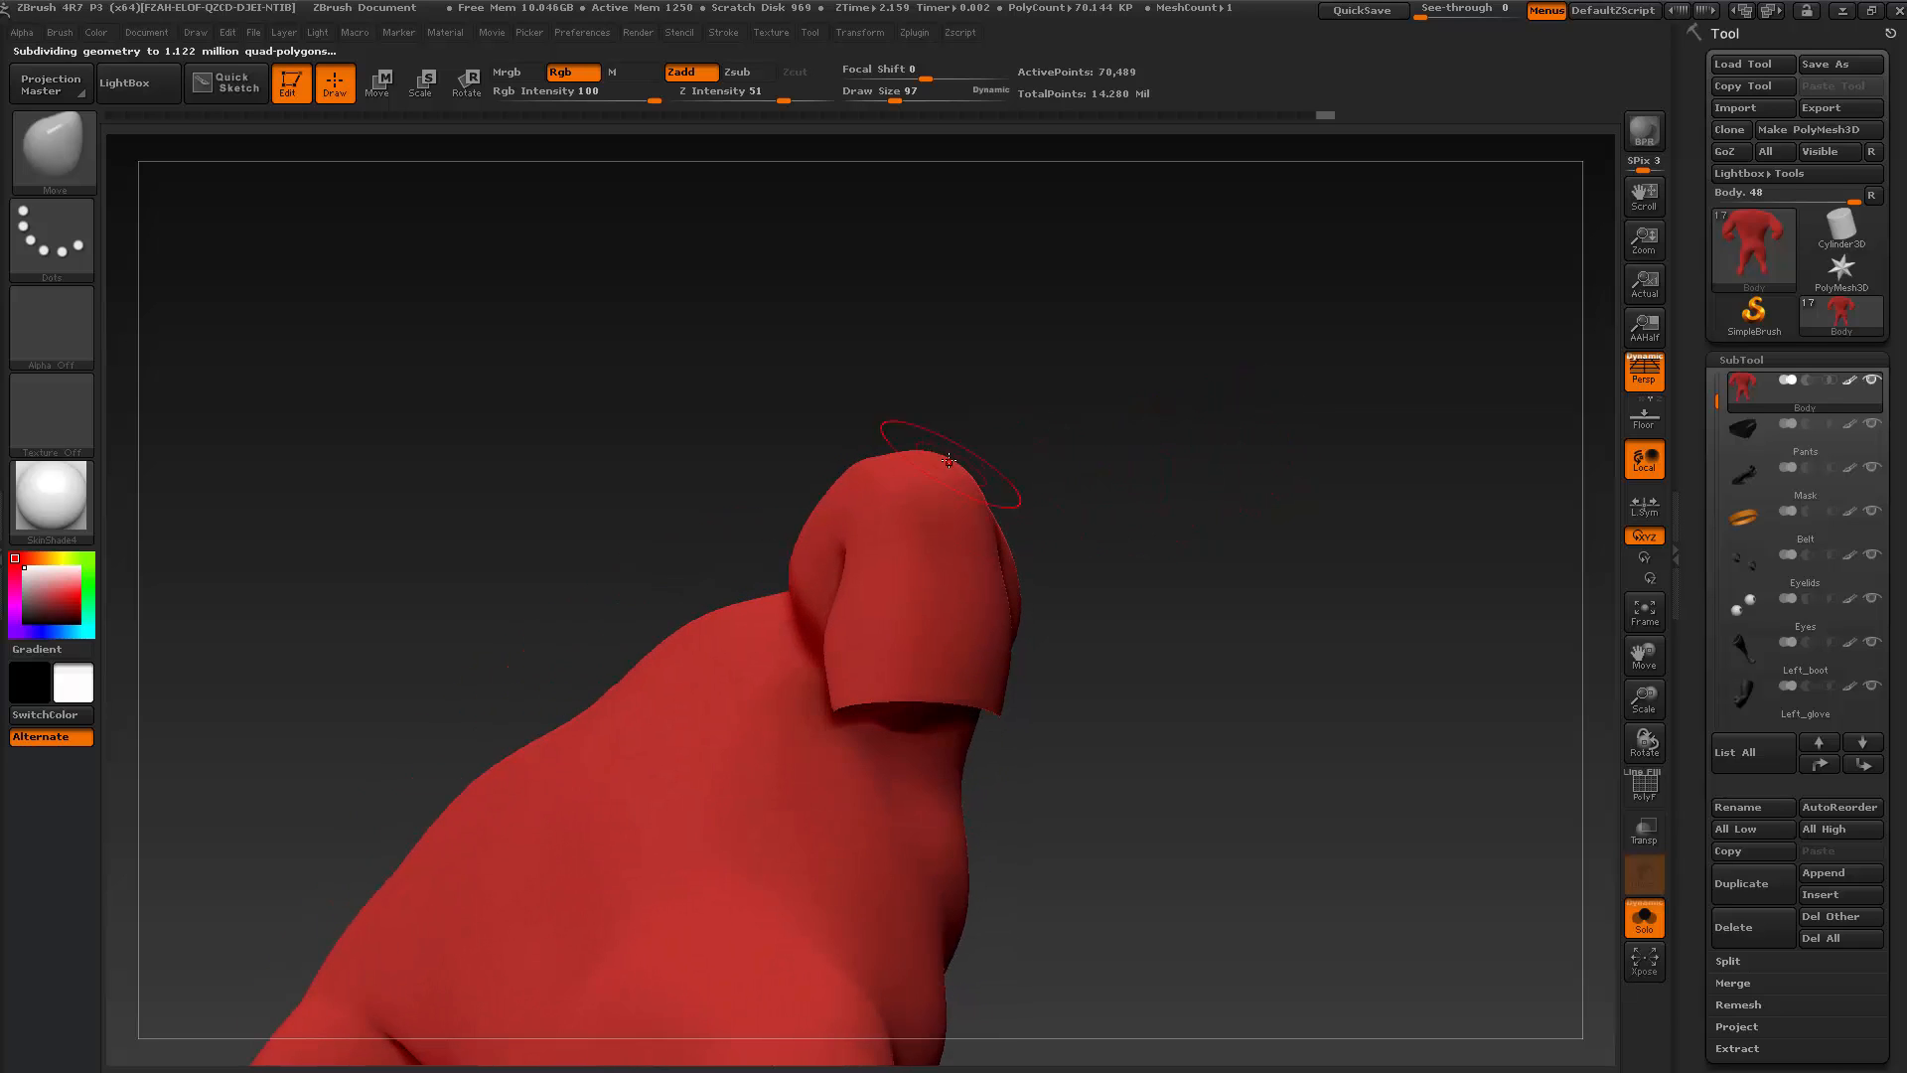
key(s)
drag(919, 463, 905, 464)
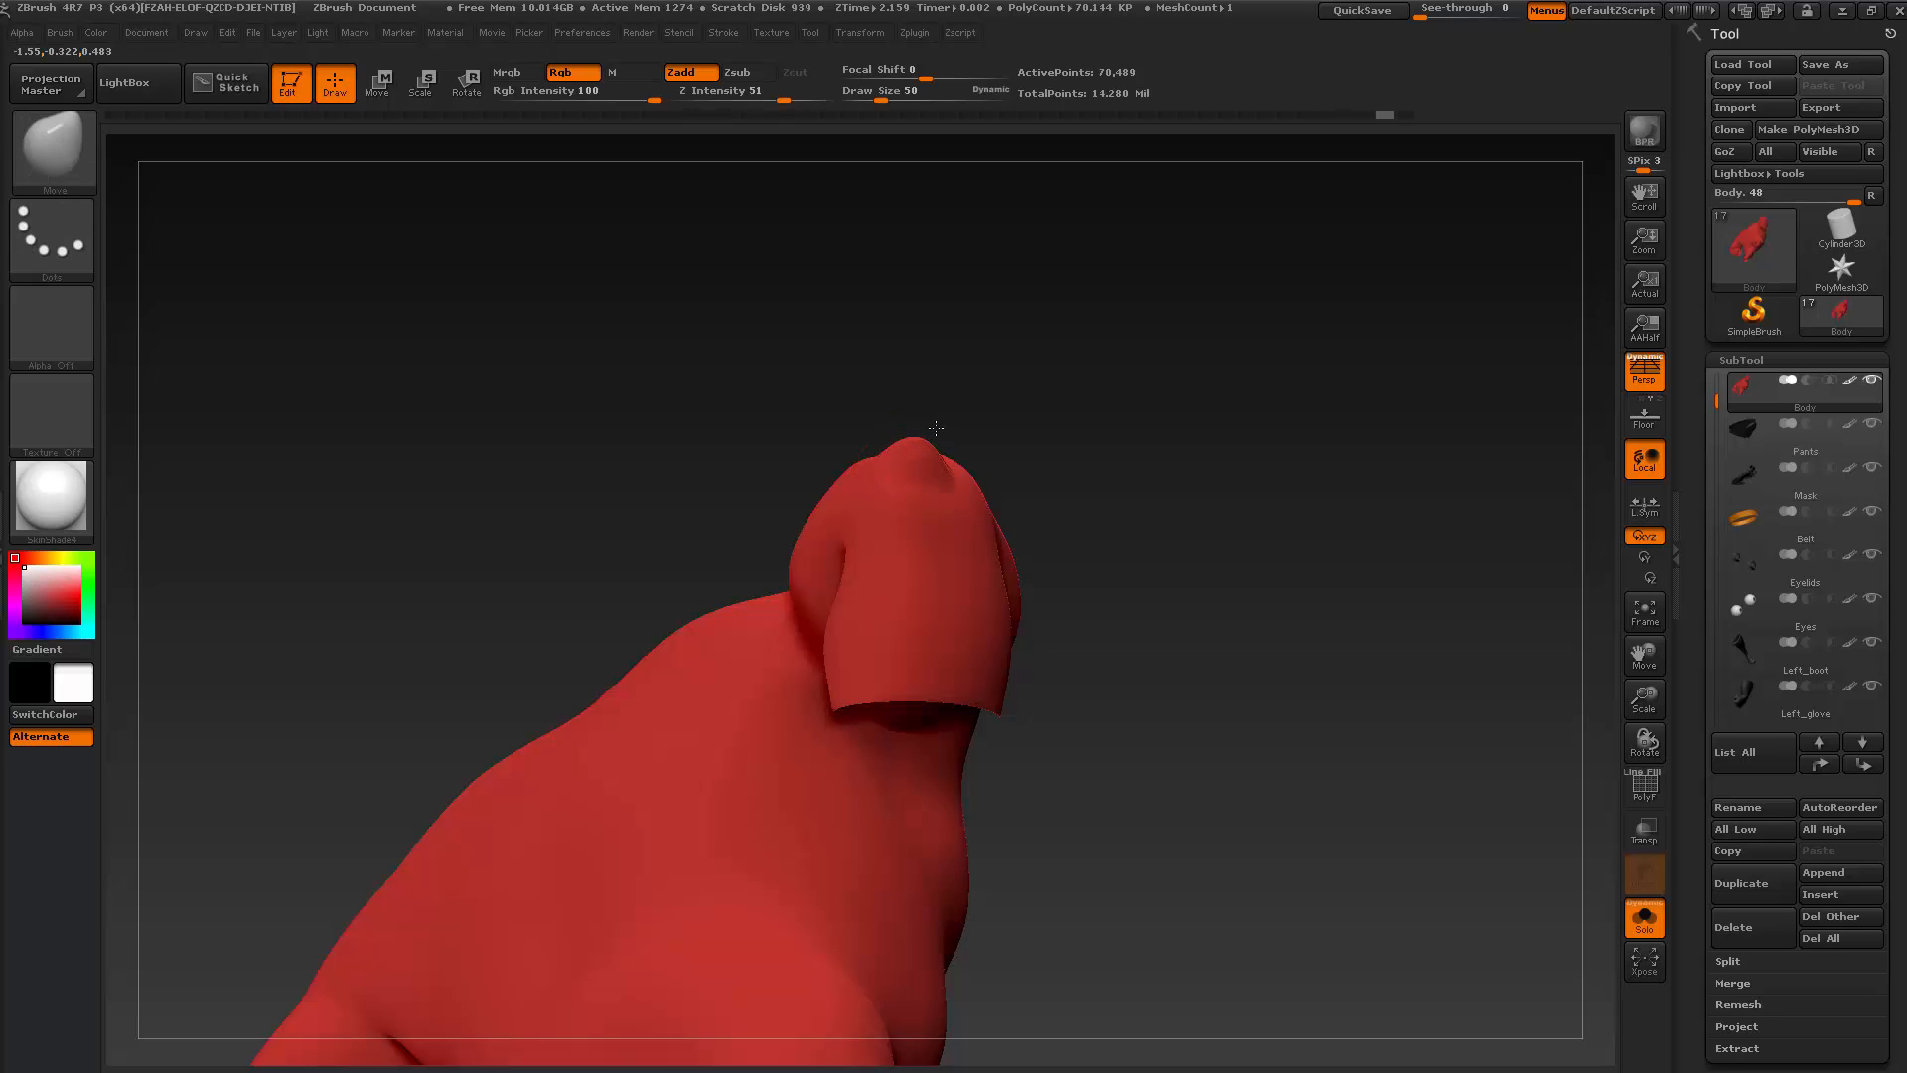
mouse_move(935, 427)
mouse_down()
mouse_move(1035, 553)
mouse_move(1043, 625)
mouse_move(881, 660)
mouse_move(881, 526)
mouse_move(899, 522)
mouse_up()
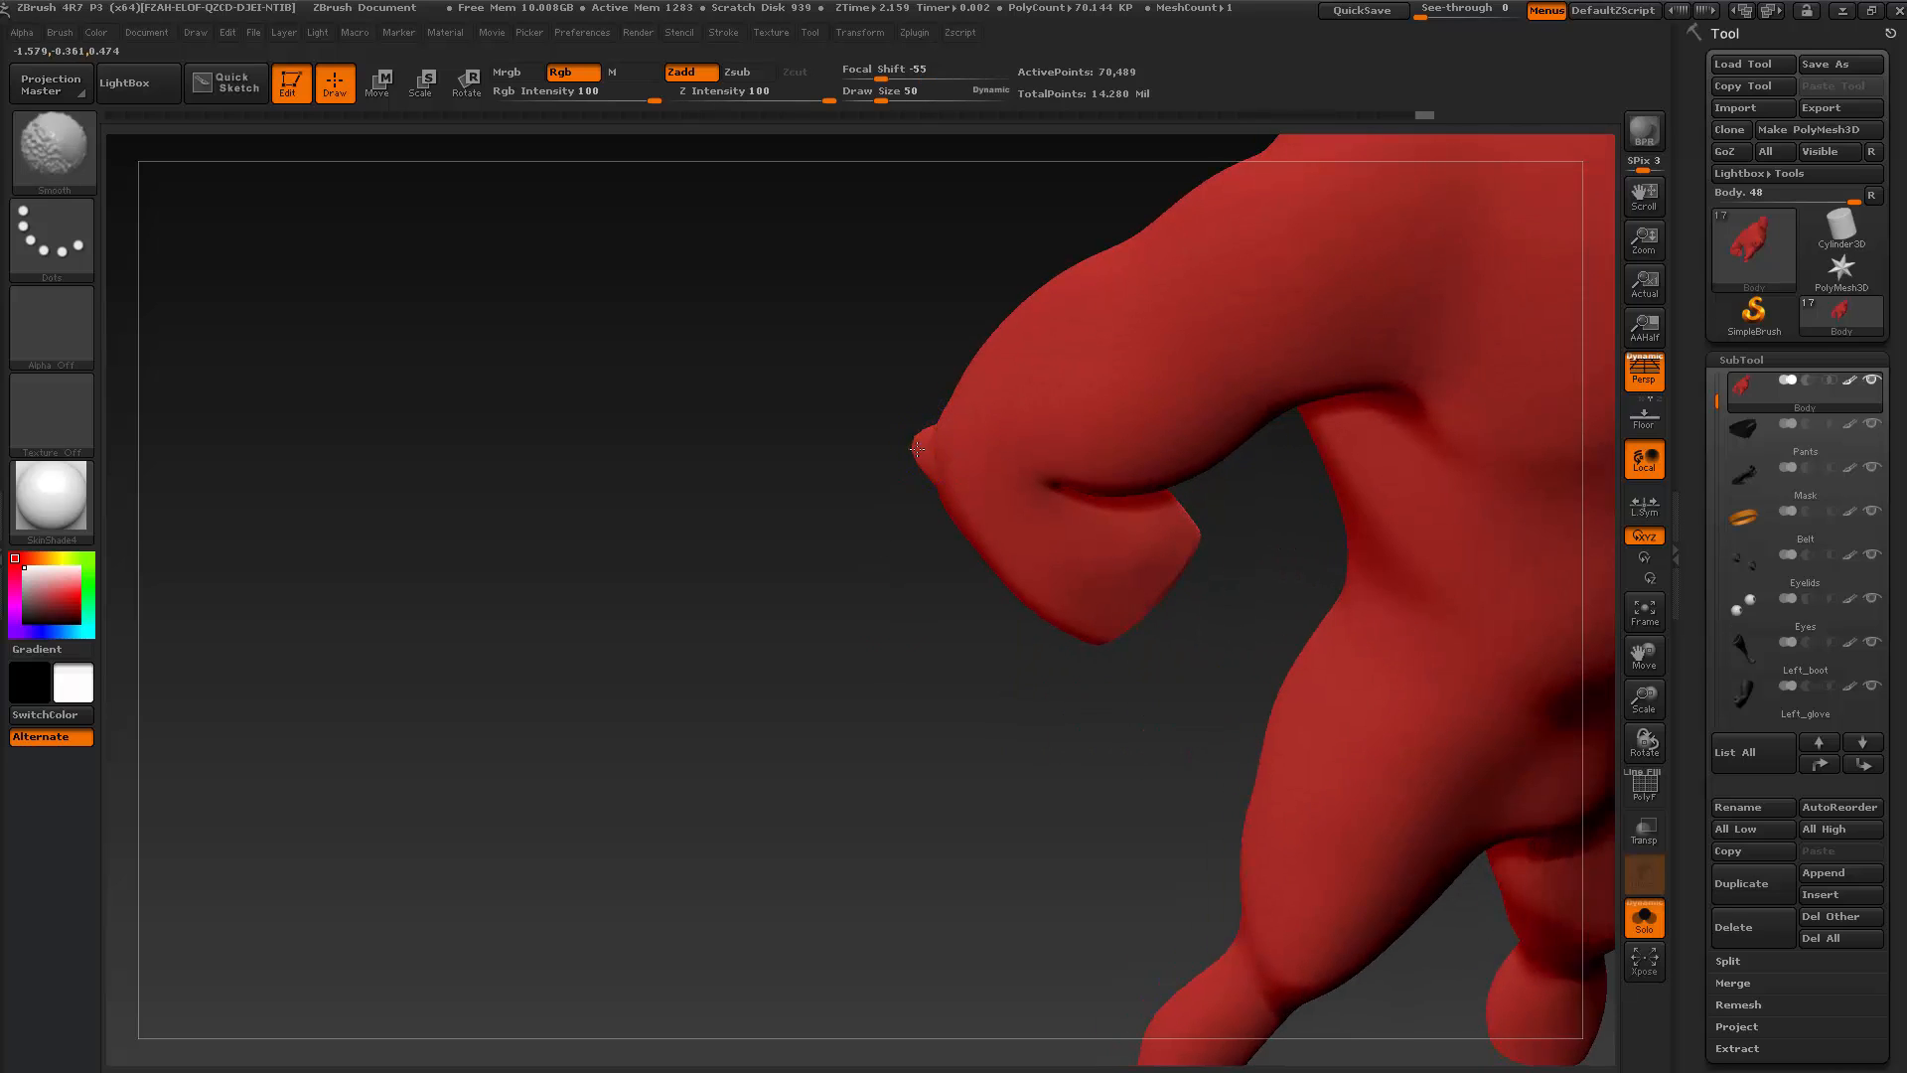
drag(931, 433, 957, 434)
key(s)
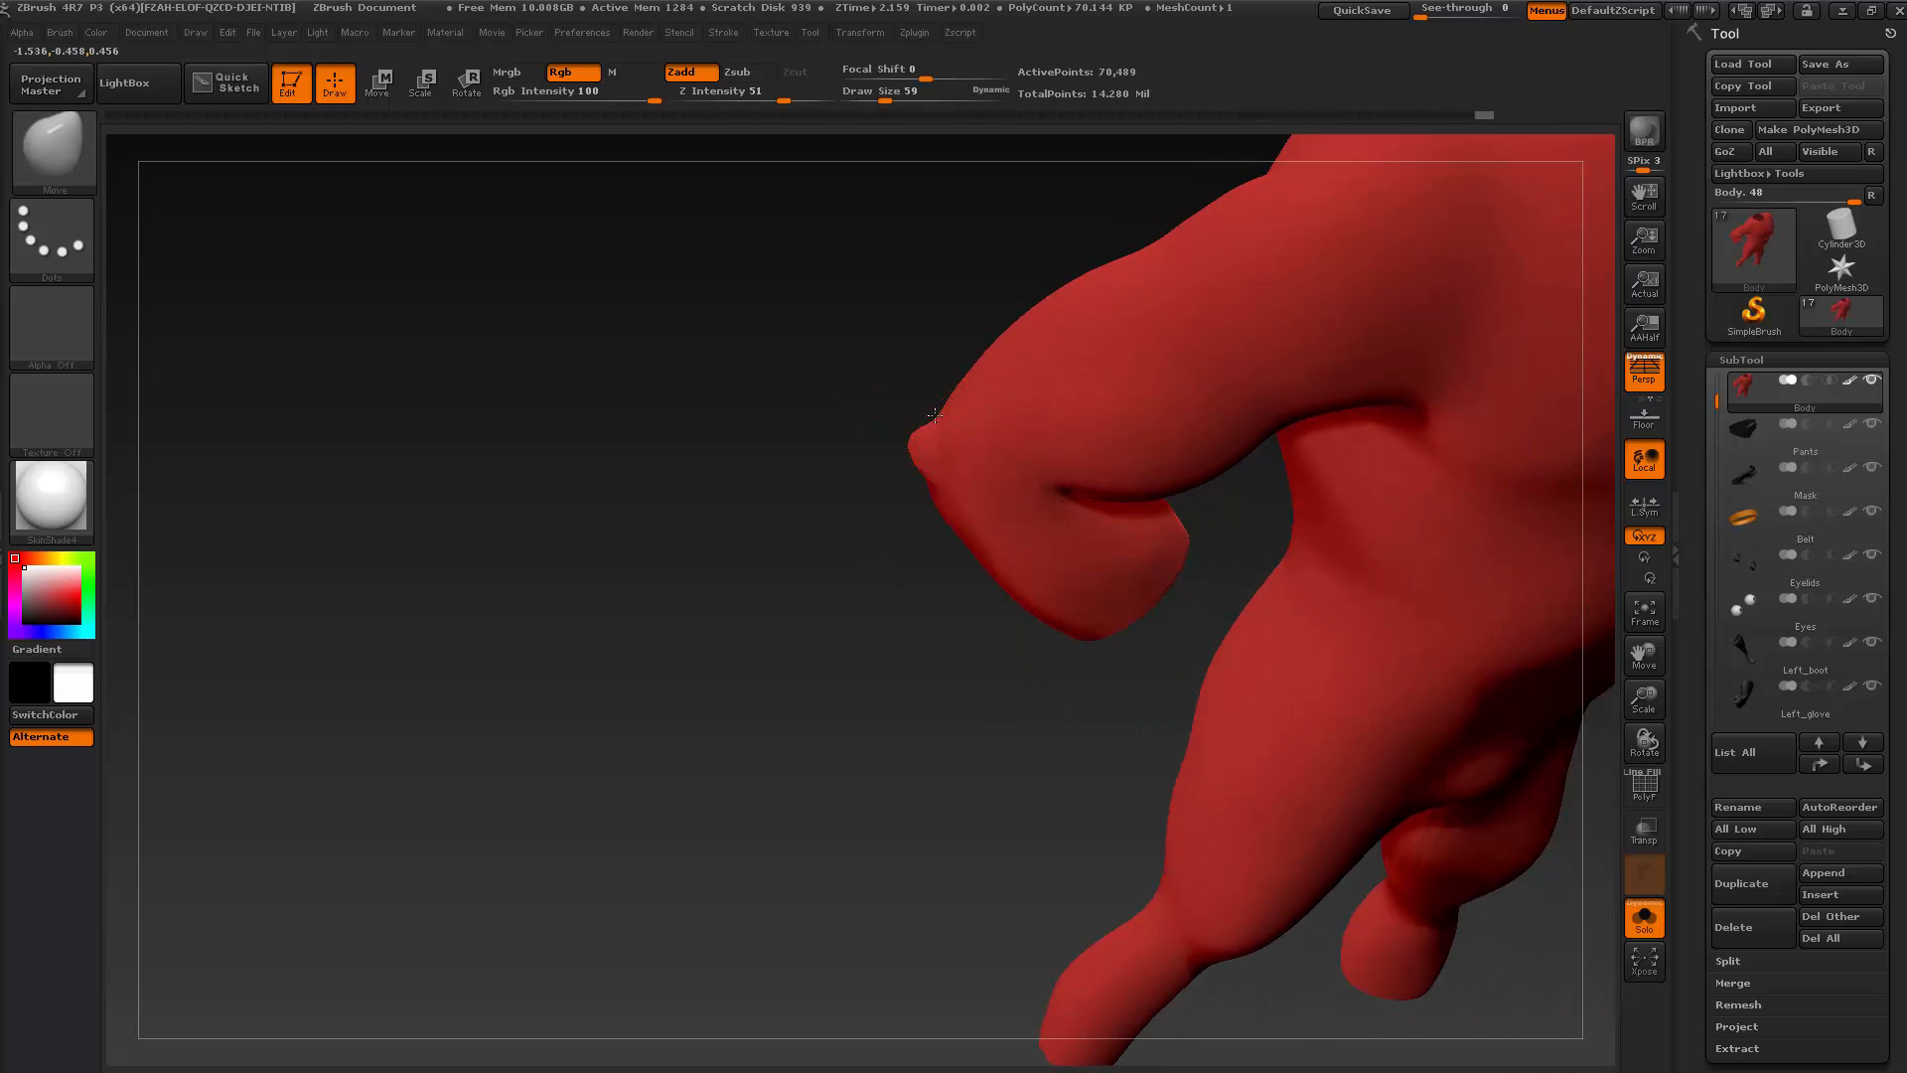
Reshape and smooth the right elbow tip one subdivision level lower, using the Move brush at draw size 78
mouse_move(855, 537)
alt+mouse_down()
mouse_move(1018, 575)
mouse_move(1017, 523)
mouse_move(1022, 630)
mouse_move(1040, 613)
alt+mouse_up()
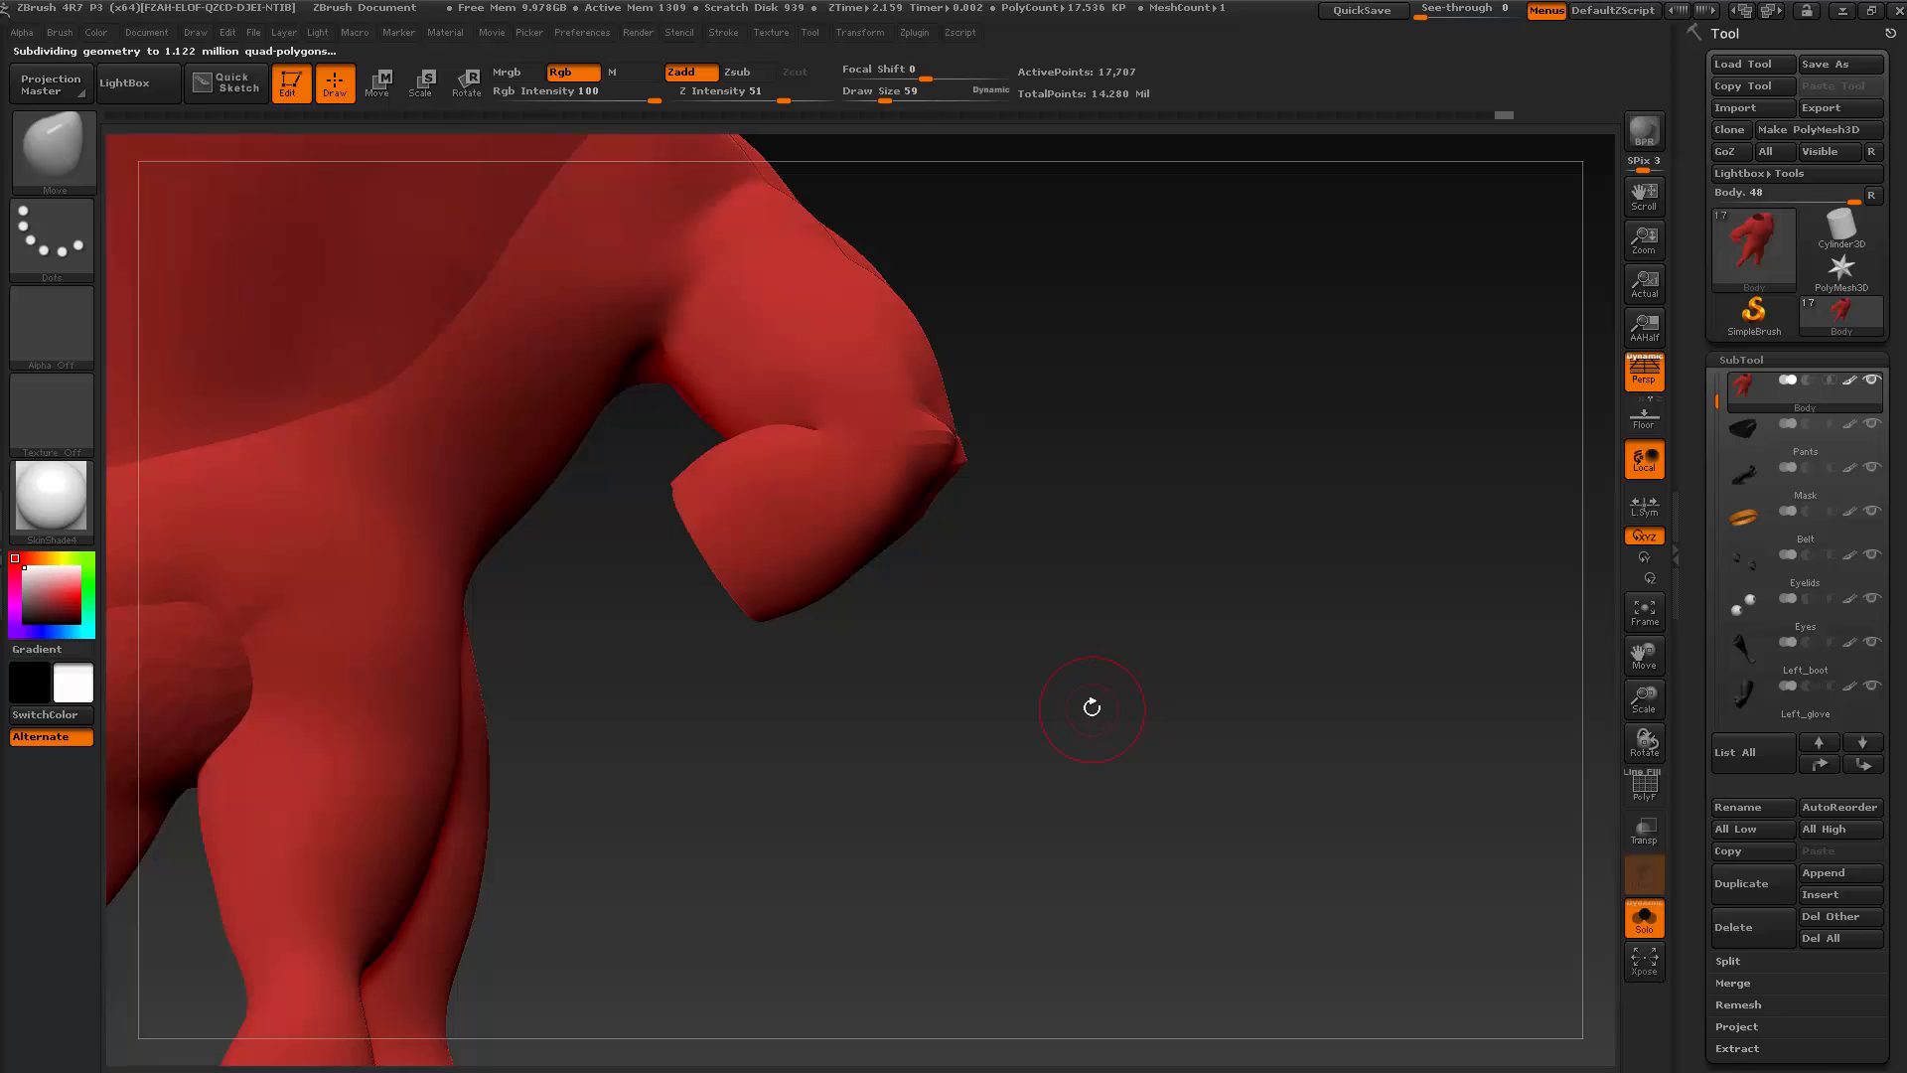
mouse_move(1083, 694)
mouse_down()
mouse_move(1030, 626)
mouse_move(1034, 664)
mouse_up()
key(s)
drag(945, 407, 949, 422)
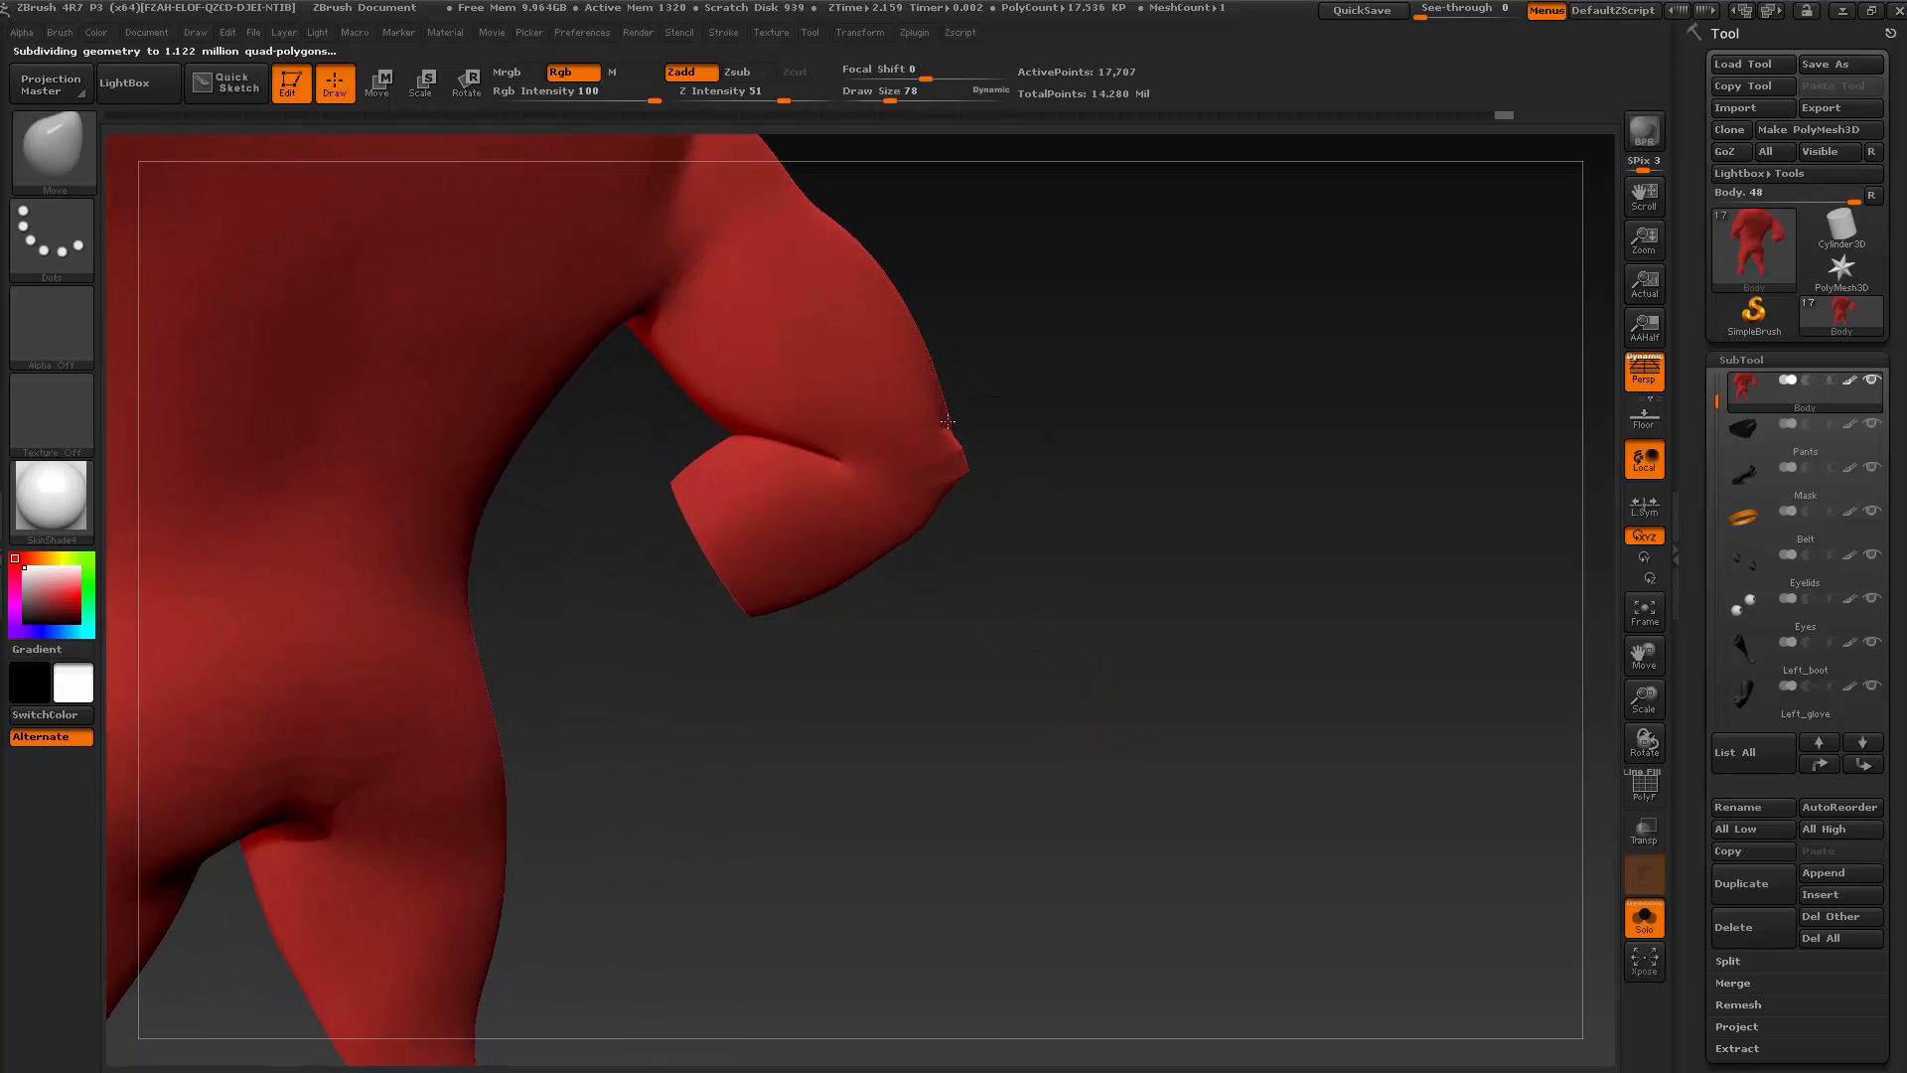
key(shift)
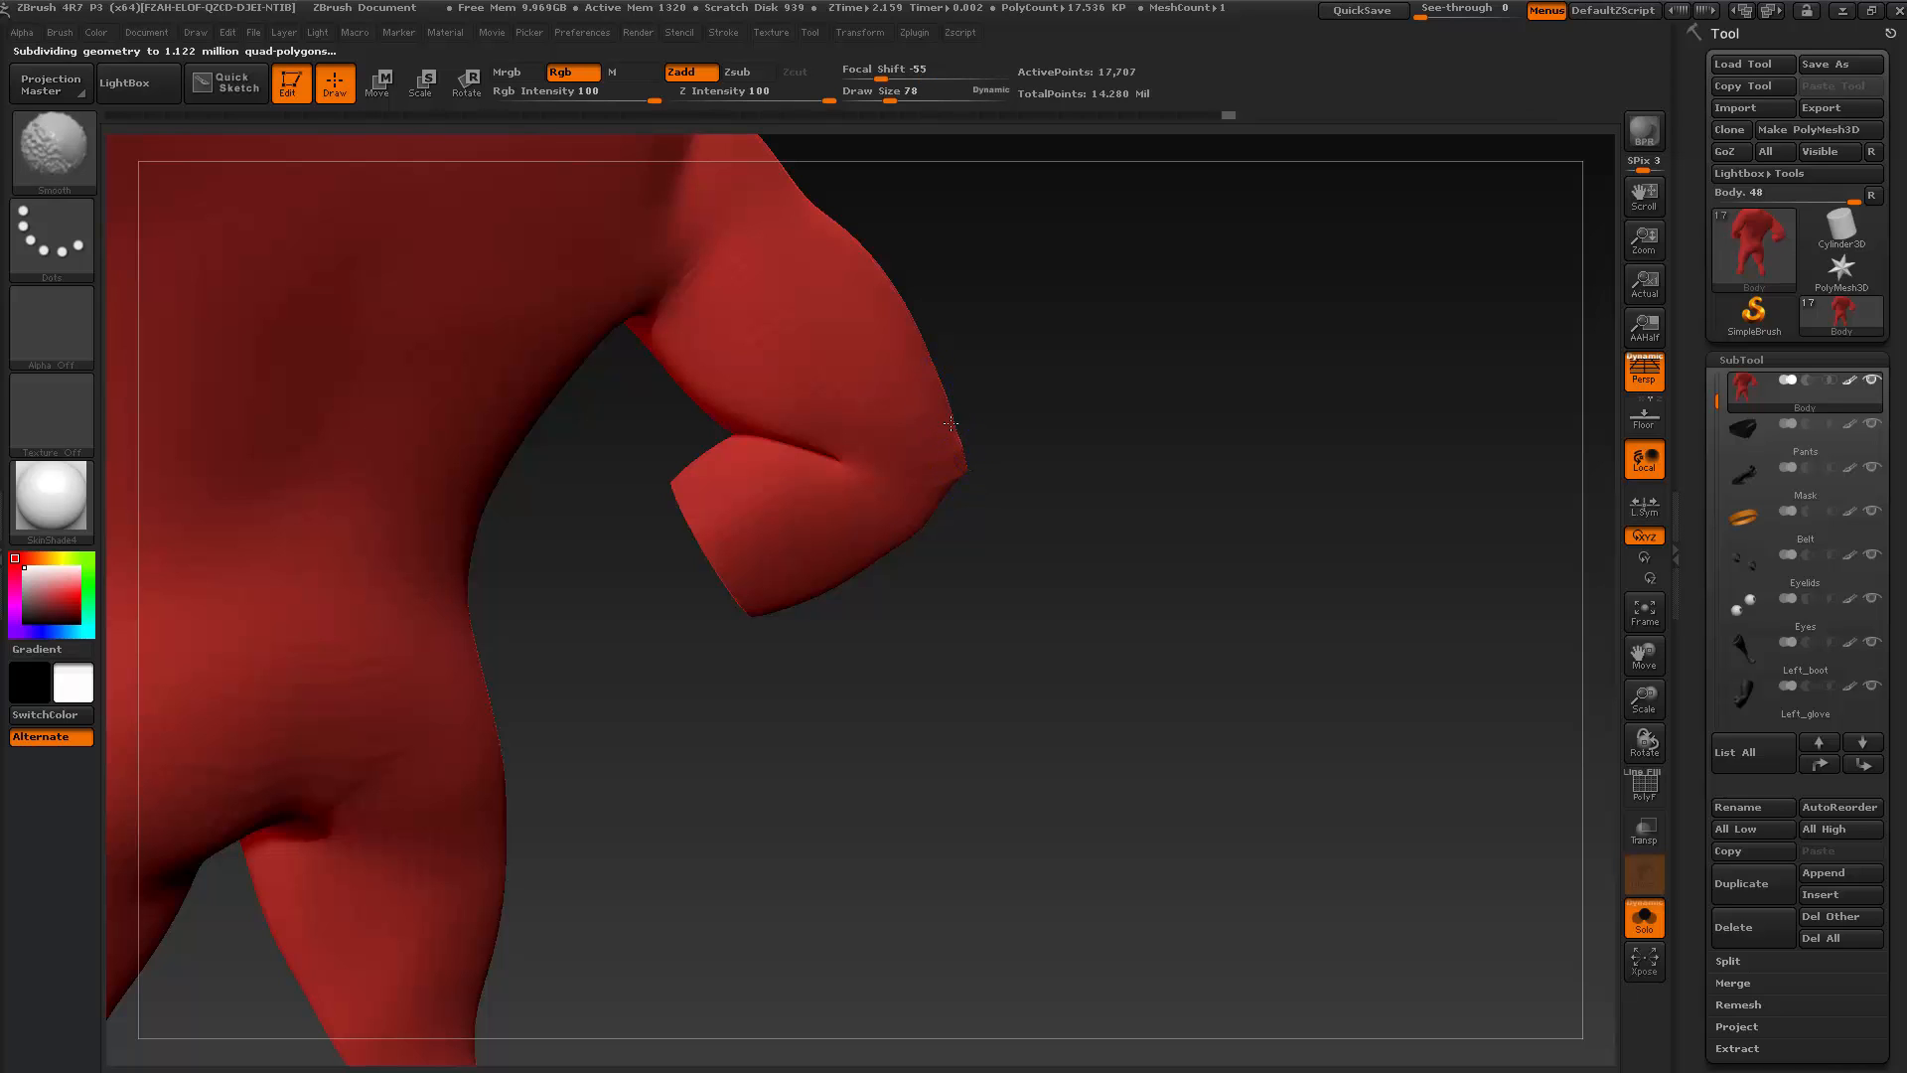
mouse_move(1034, 583)
mouse_down()
mouse_move(933, 604)
mouse_move(939, 483)
mouse_up()
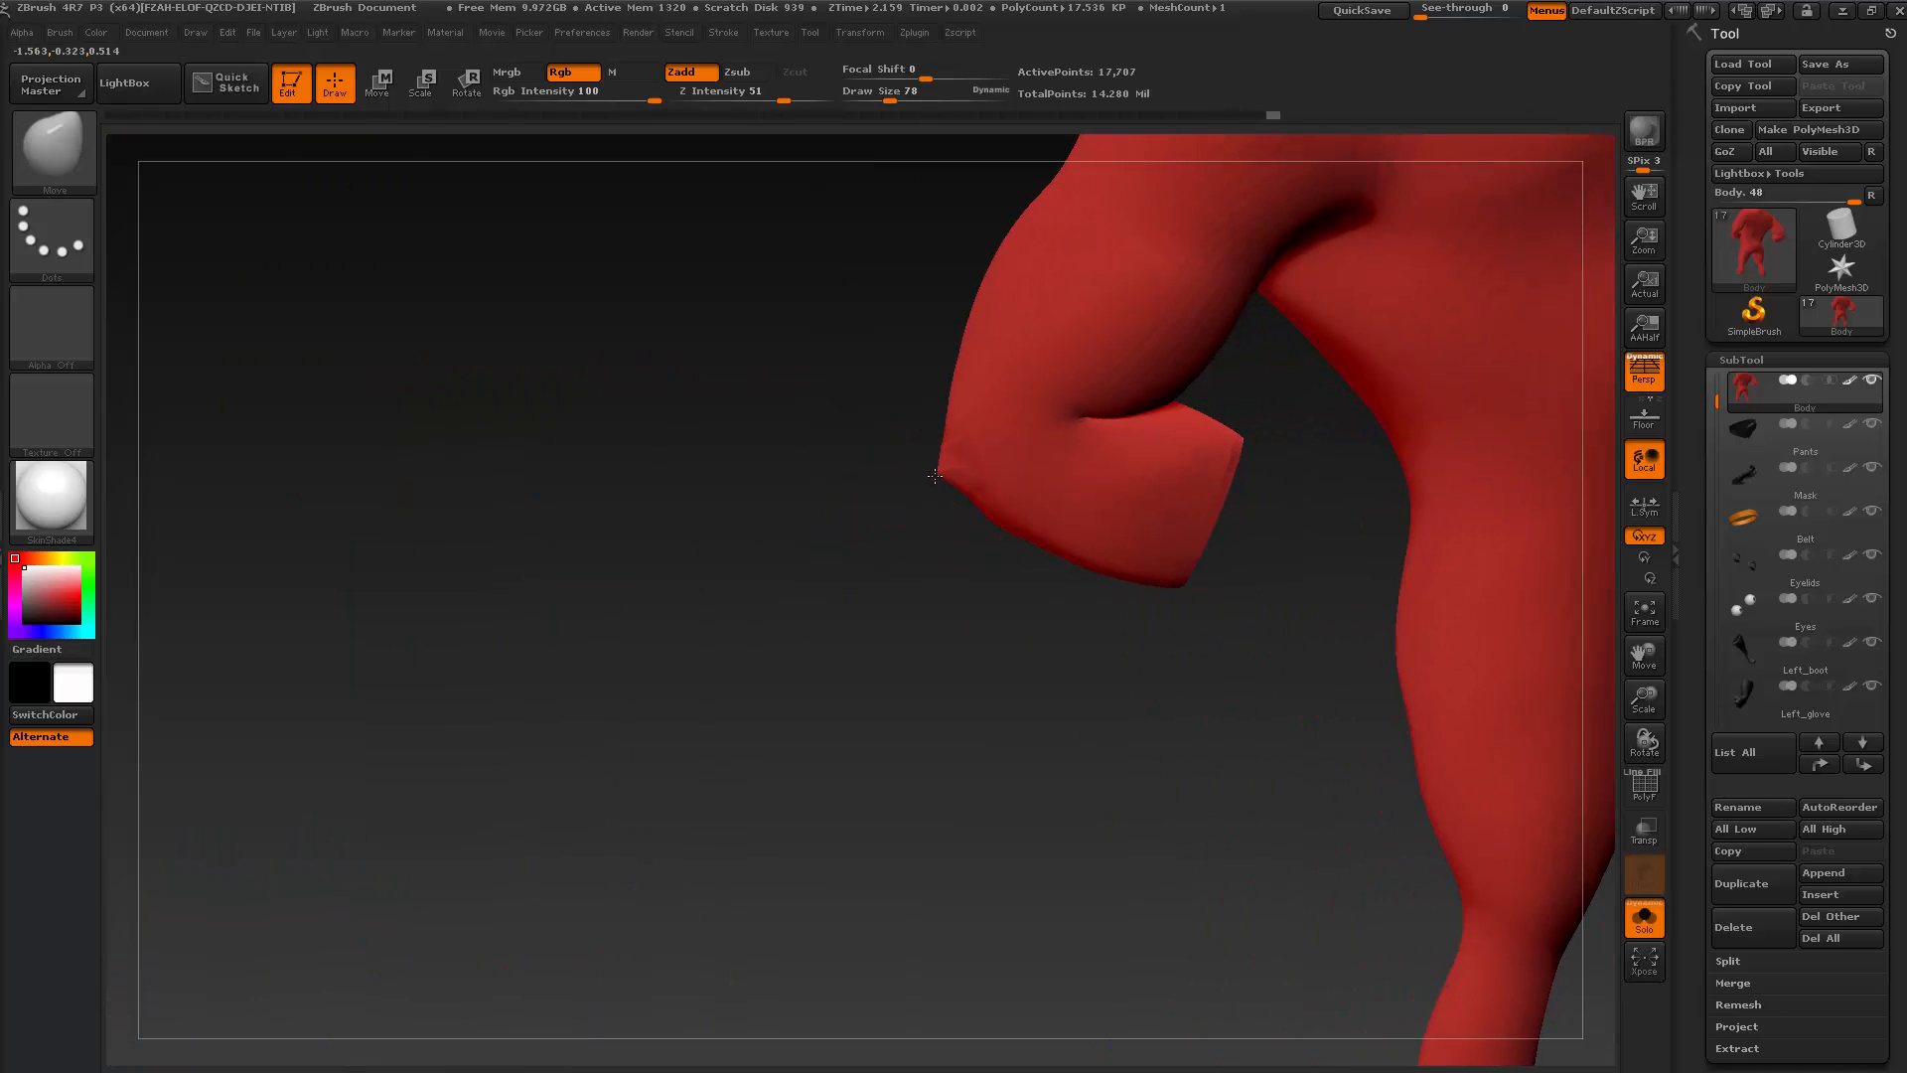
key(shift)
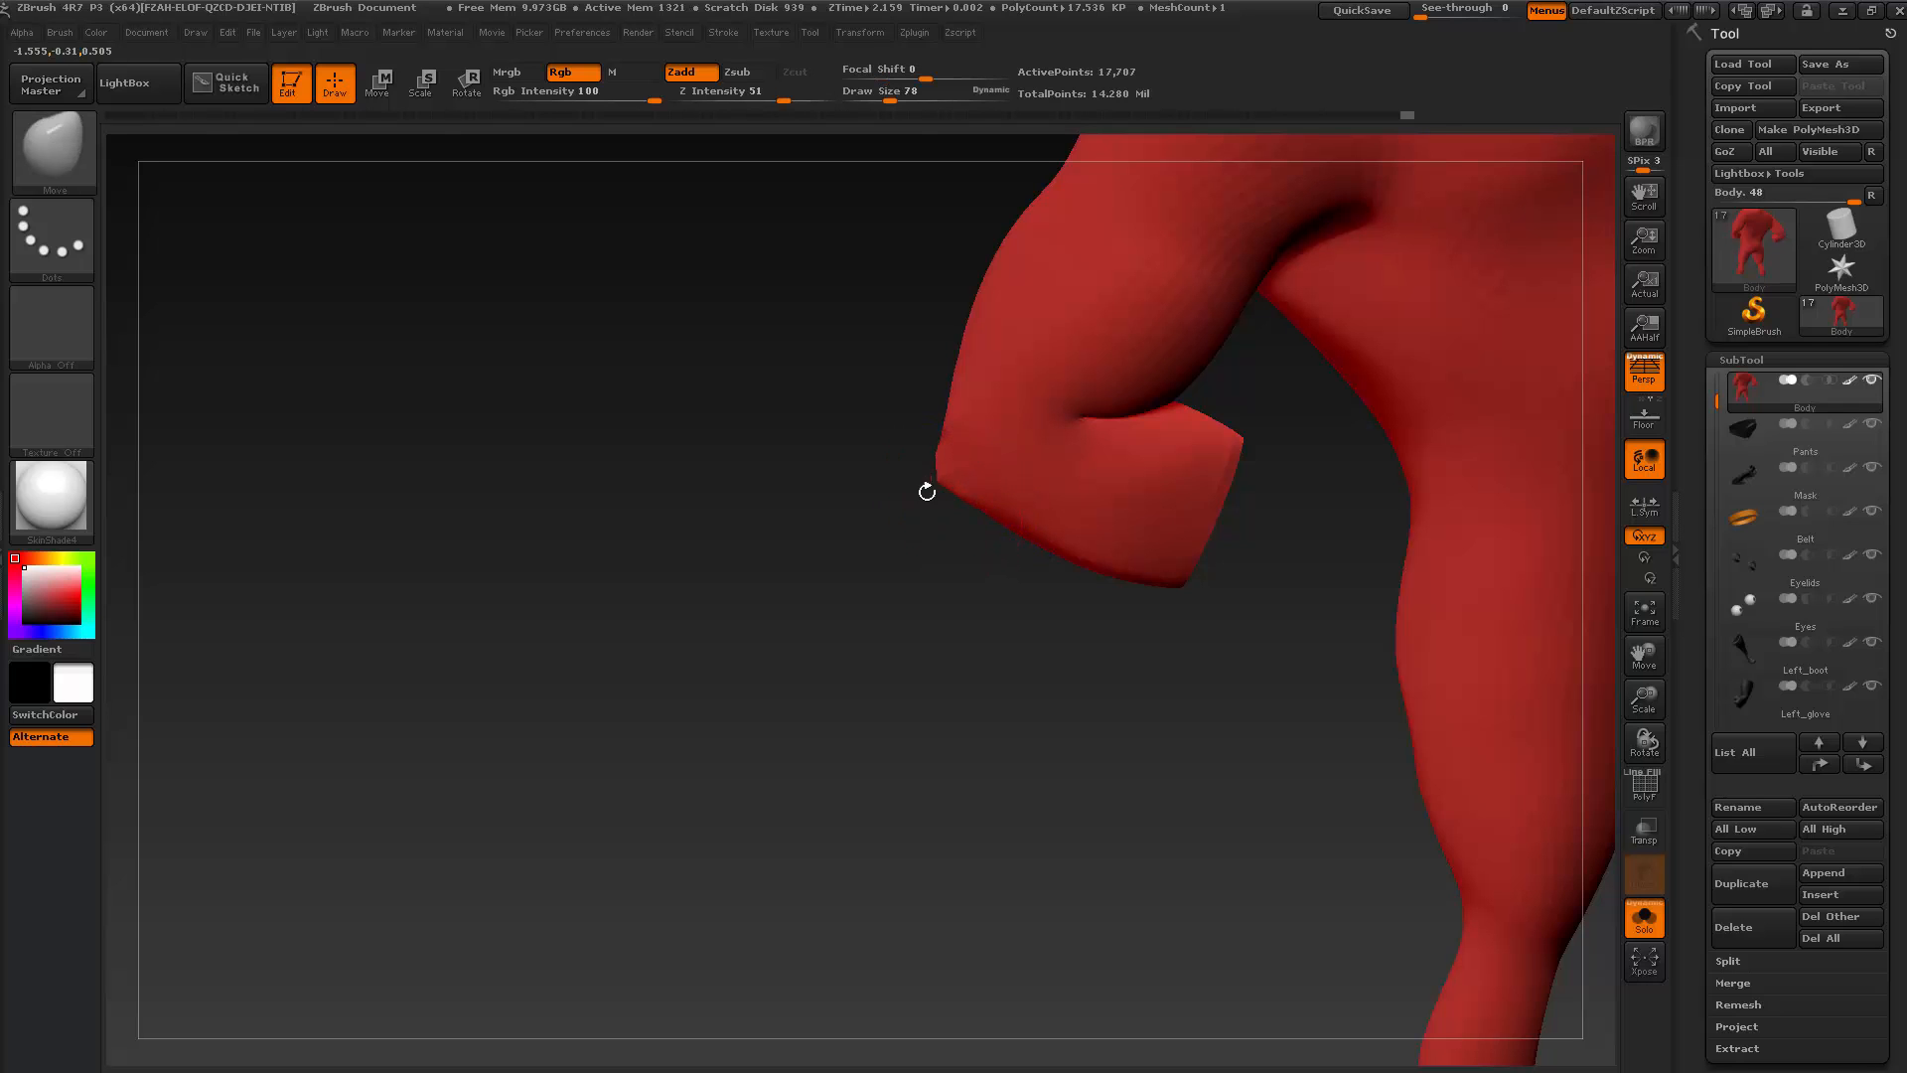
Go up one subdivision level and smooth the right elbow tip into a cleaner point, shaping its outline from several angles
key(ctrl+d)
drag(945, 626, 1101, 600)
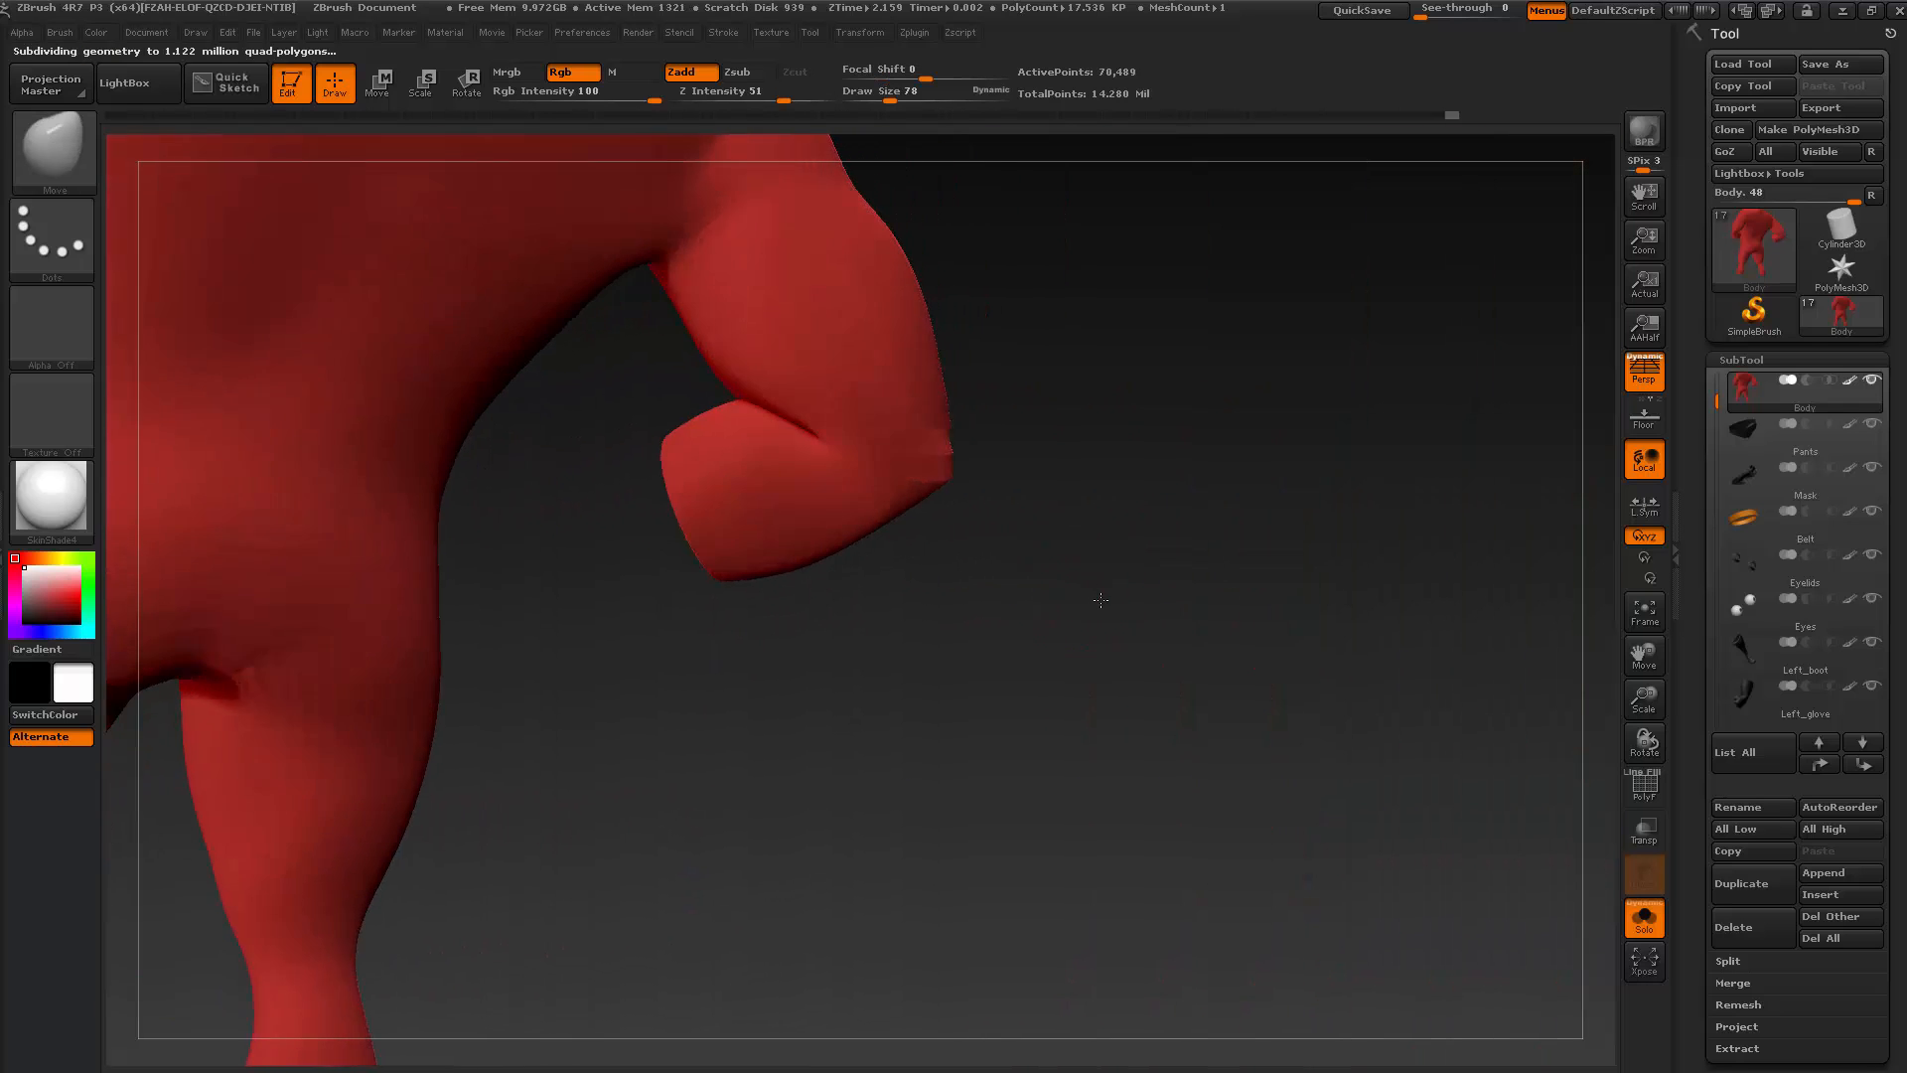
key(shift)
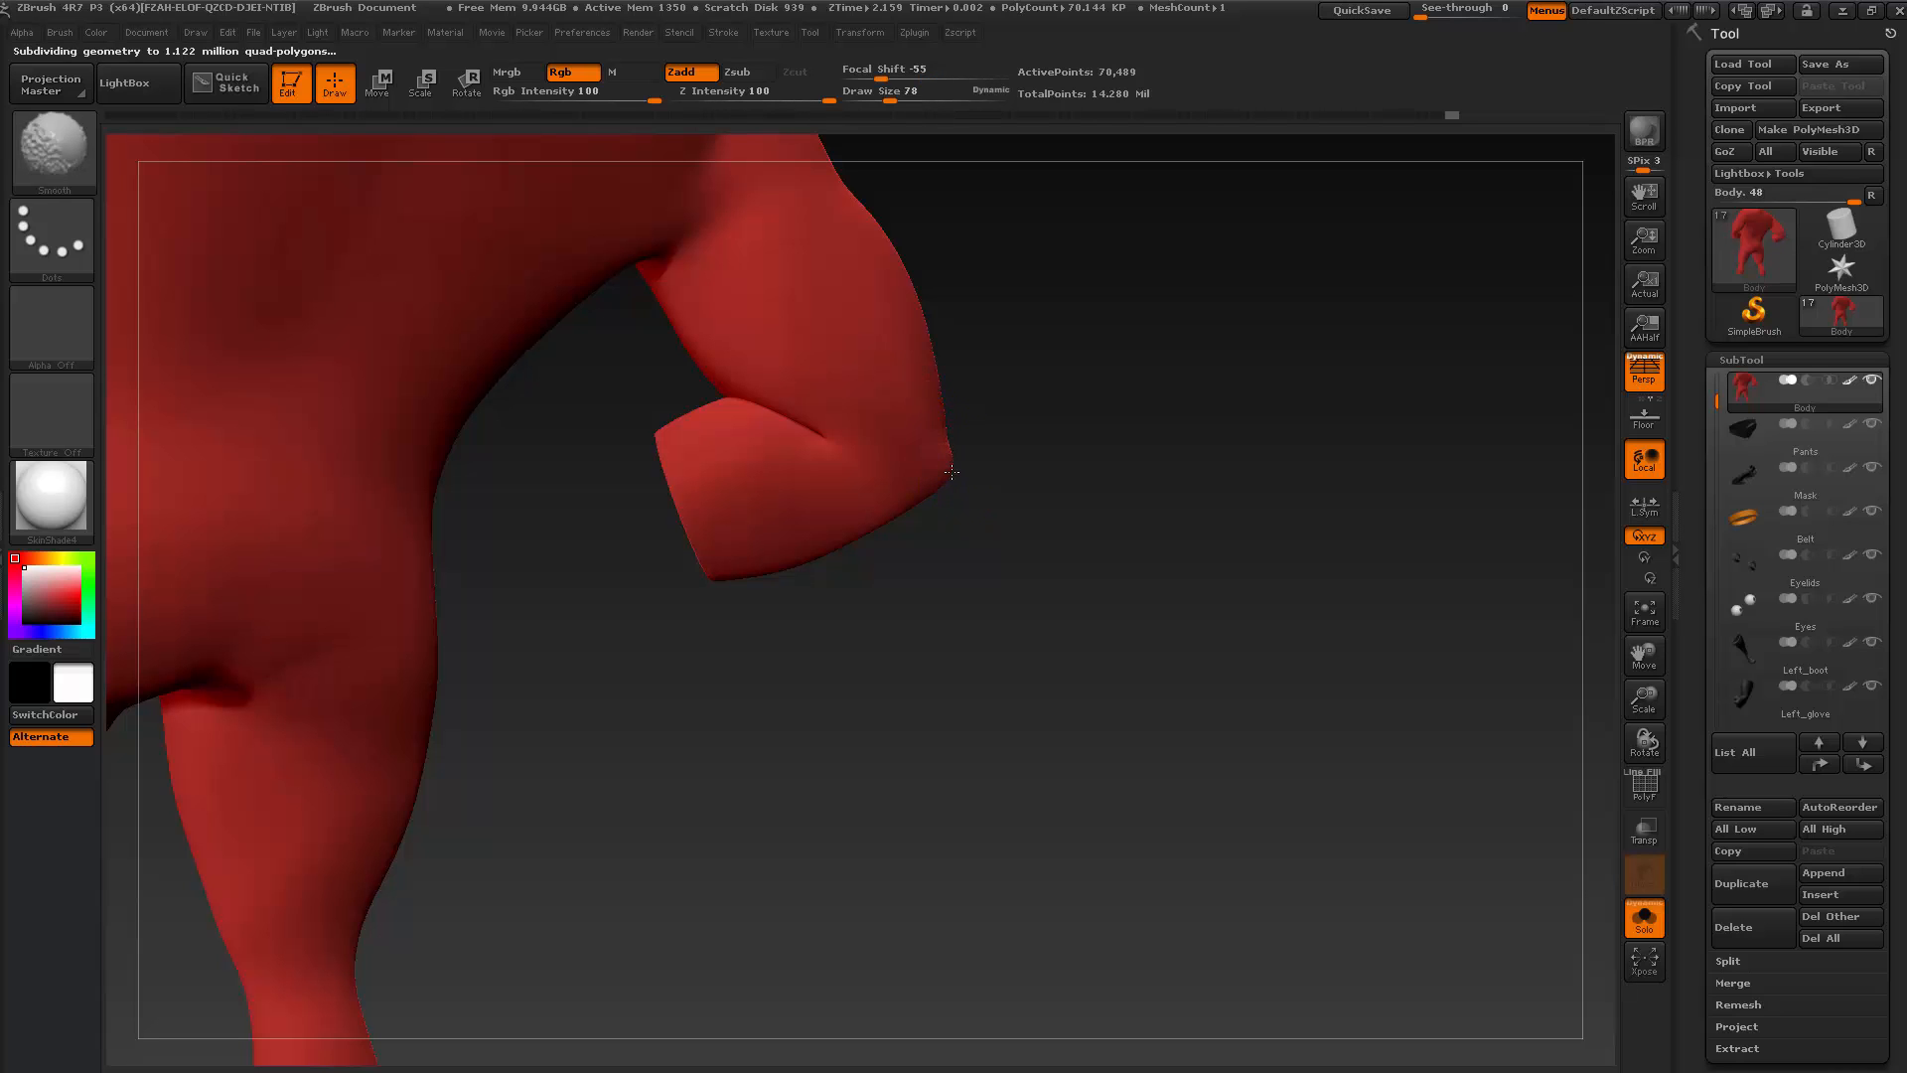
mouse_move(954, 453)
mouse_down()
mouse_move(894, 567)
mouse_move(945, 600)
mouse_move(1099, 515)
mouse_move(1066, 408)
mouse_move(1081, 349)
mouse_move(961, 415)
mouse_move(1008, 416)
mouse_move(1009, 337)
mouse_move(993, 345)
mouse_move(995, 408)
mouse_up()
key(shift)
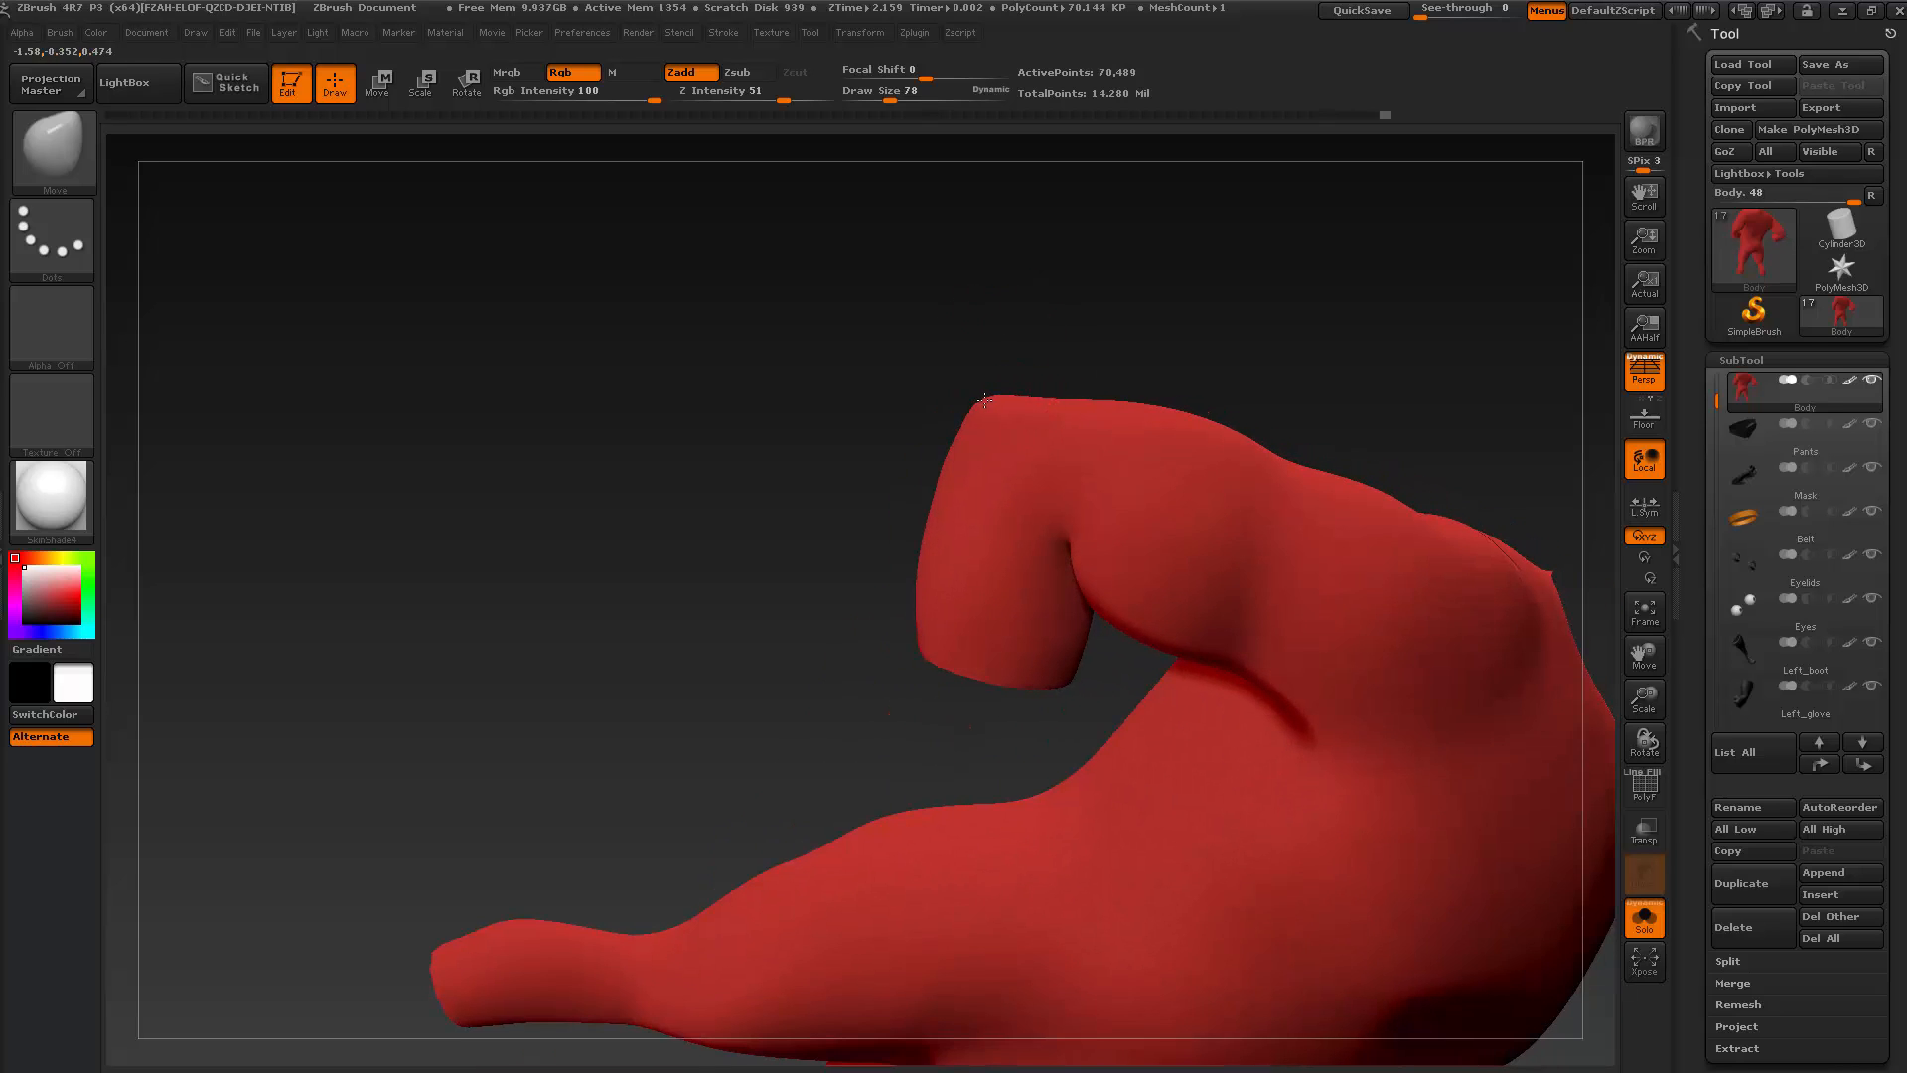
key(shift)
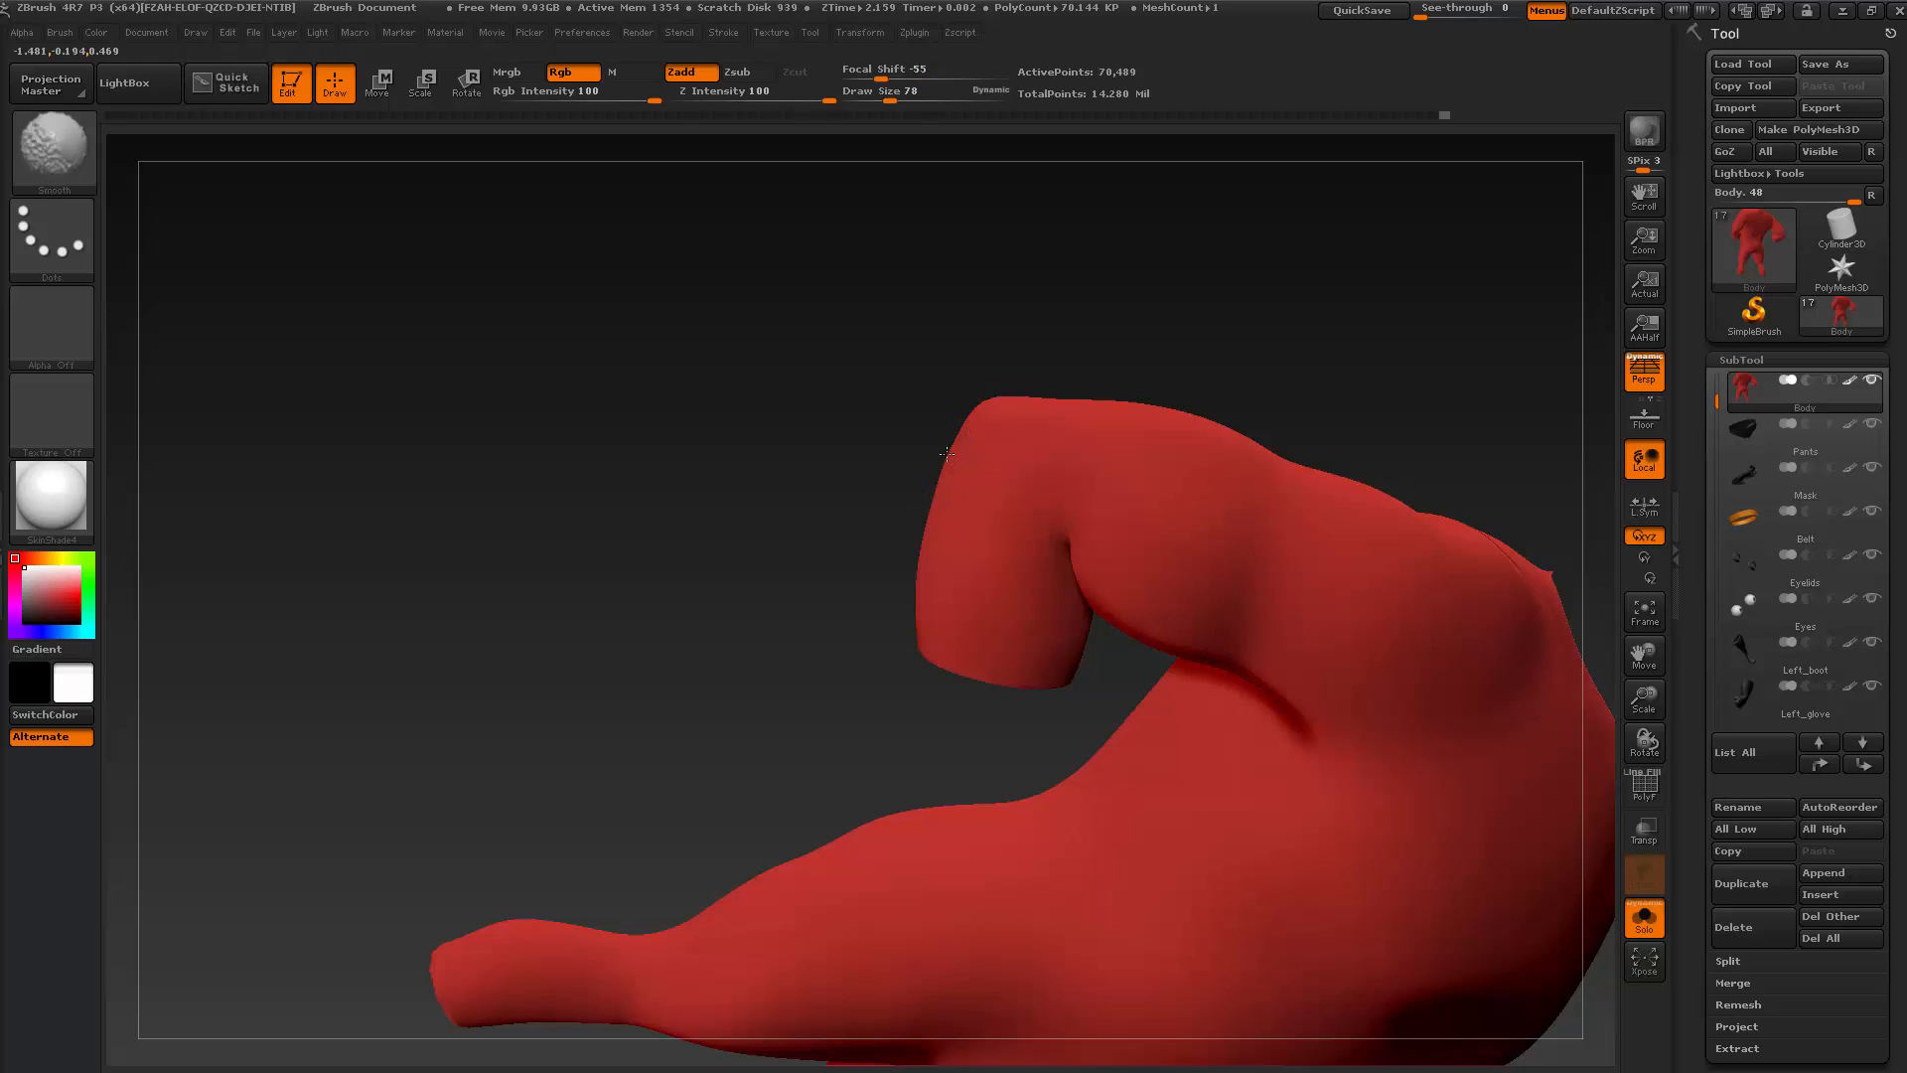
mouse_move(944, 450)
mouse_down()
mouse_move(874, 468)
mouse_move(1073, 587)
mouse_move(1086, 638)
mouse_move(946, 434)
mouse_up()
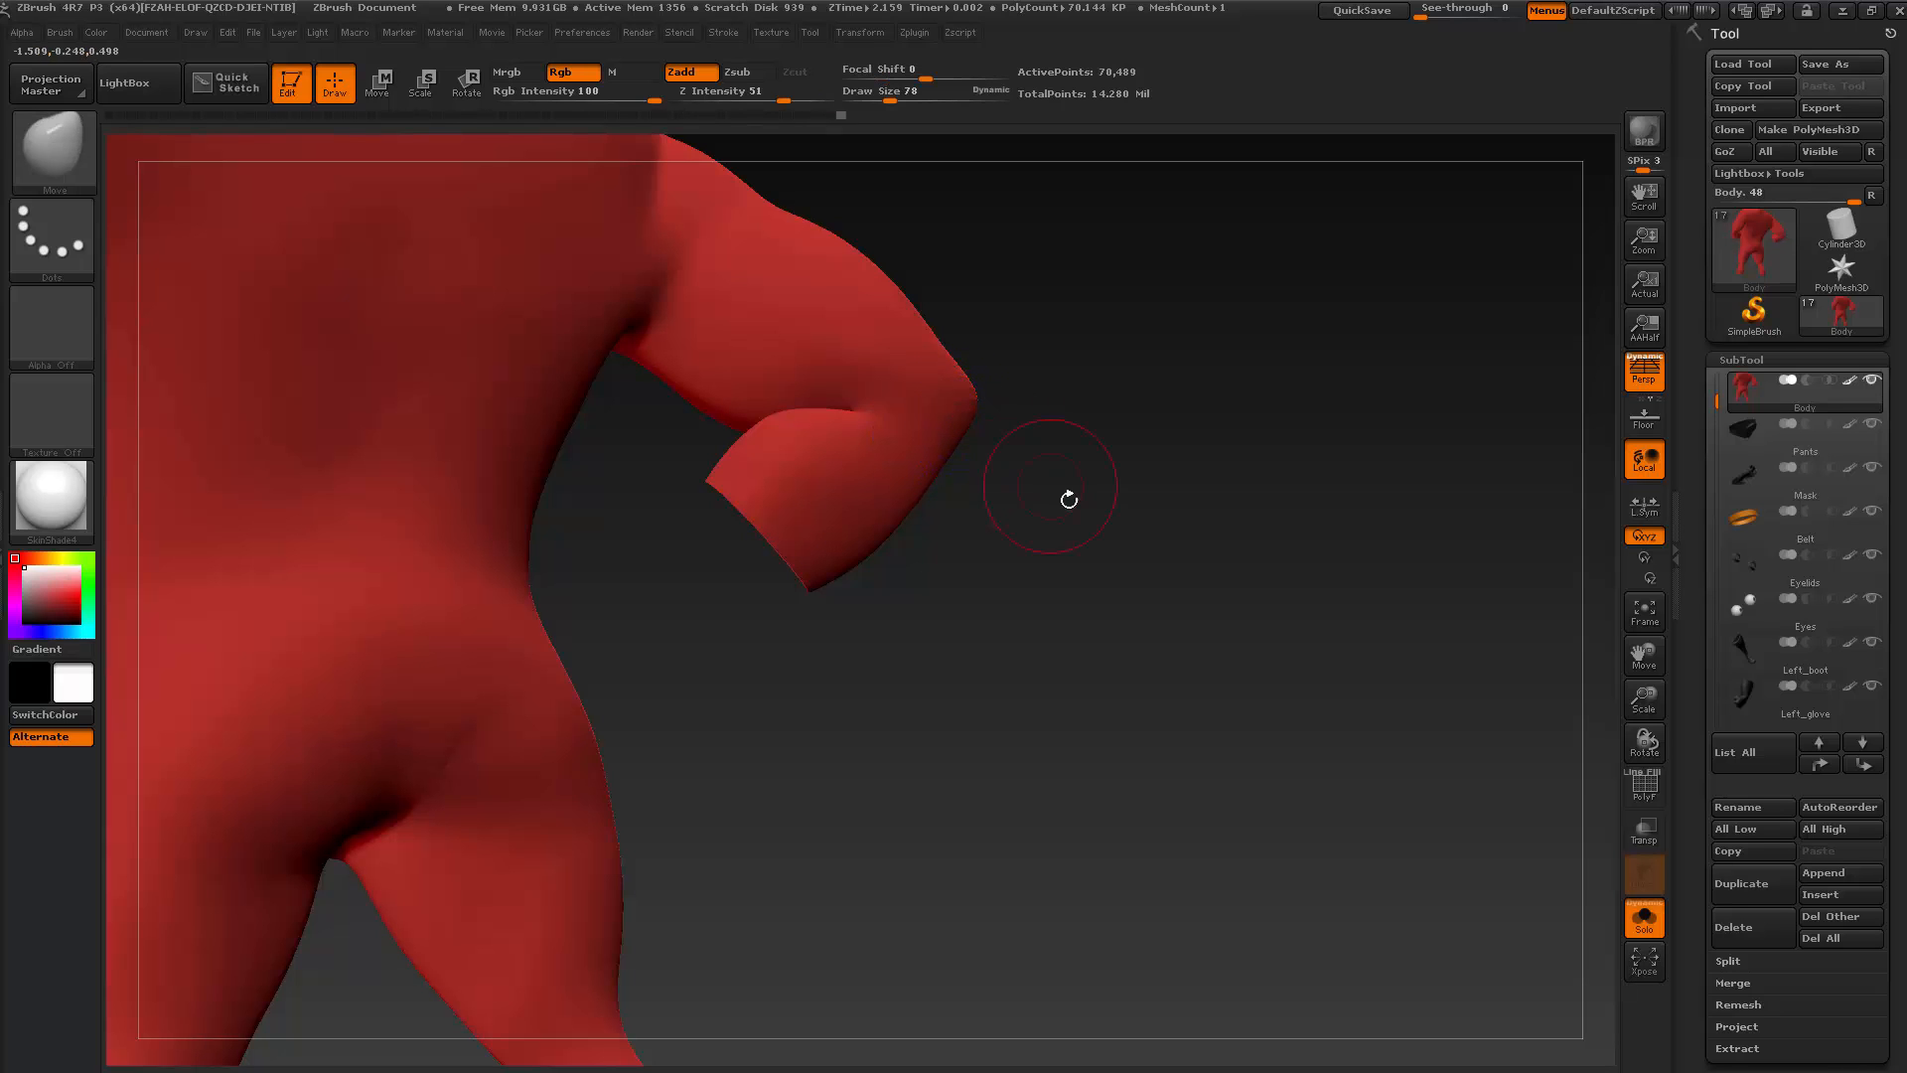
Refine the rounded back of the right elbow at the highest subdivision level with the Move brush at draw size 93
key(ctrl+d)
mouse_move(1141, 493)
mouse_down()
mouse_move(787, 622)
mouse_move(1118, 650)
mouse_move(1162, 695)
mouse_move(1161, 671)
mouse_move(997, 626)
mouse_move(1059, 675)
mouse_move(969, 629)
mouse_move(1149, 596)
mouse_move(1103, 629)
mouse_move(1041, 739)
mouse_move(1130, 726)
mouse_move(1034, 749)
mouse_move(1201, 772)
mouse_move(1265, 711)
mouse_move(1245, 521)
mouse_up()
key(s)
click(958, 581)
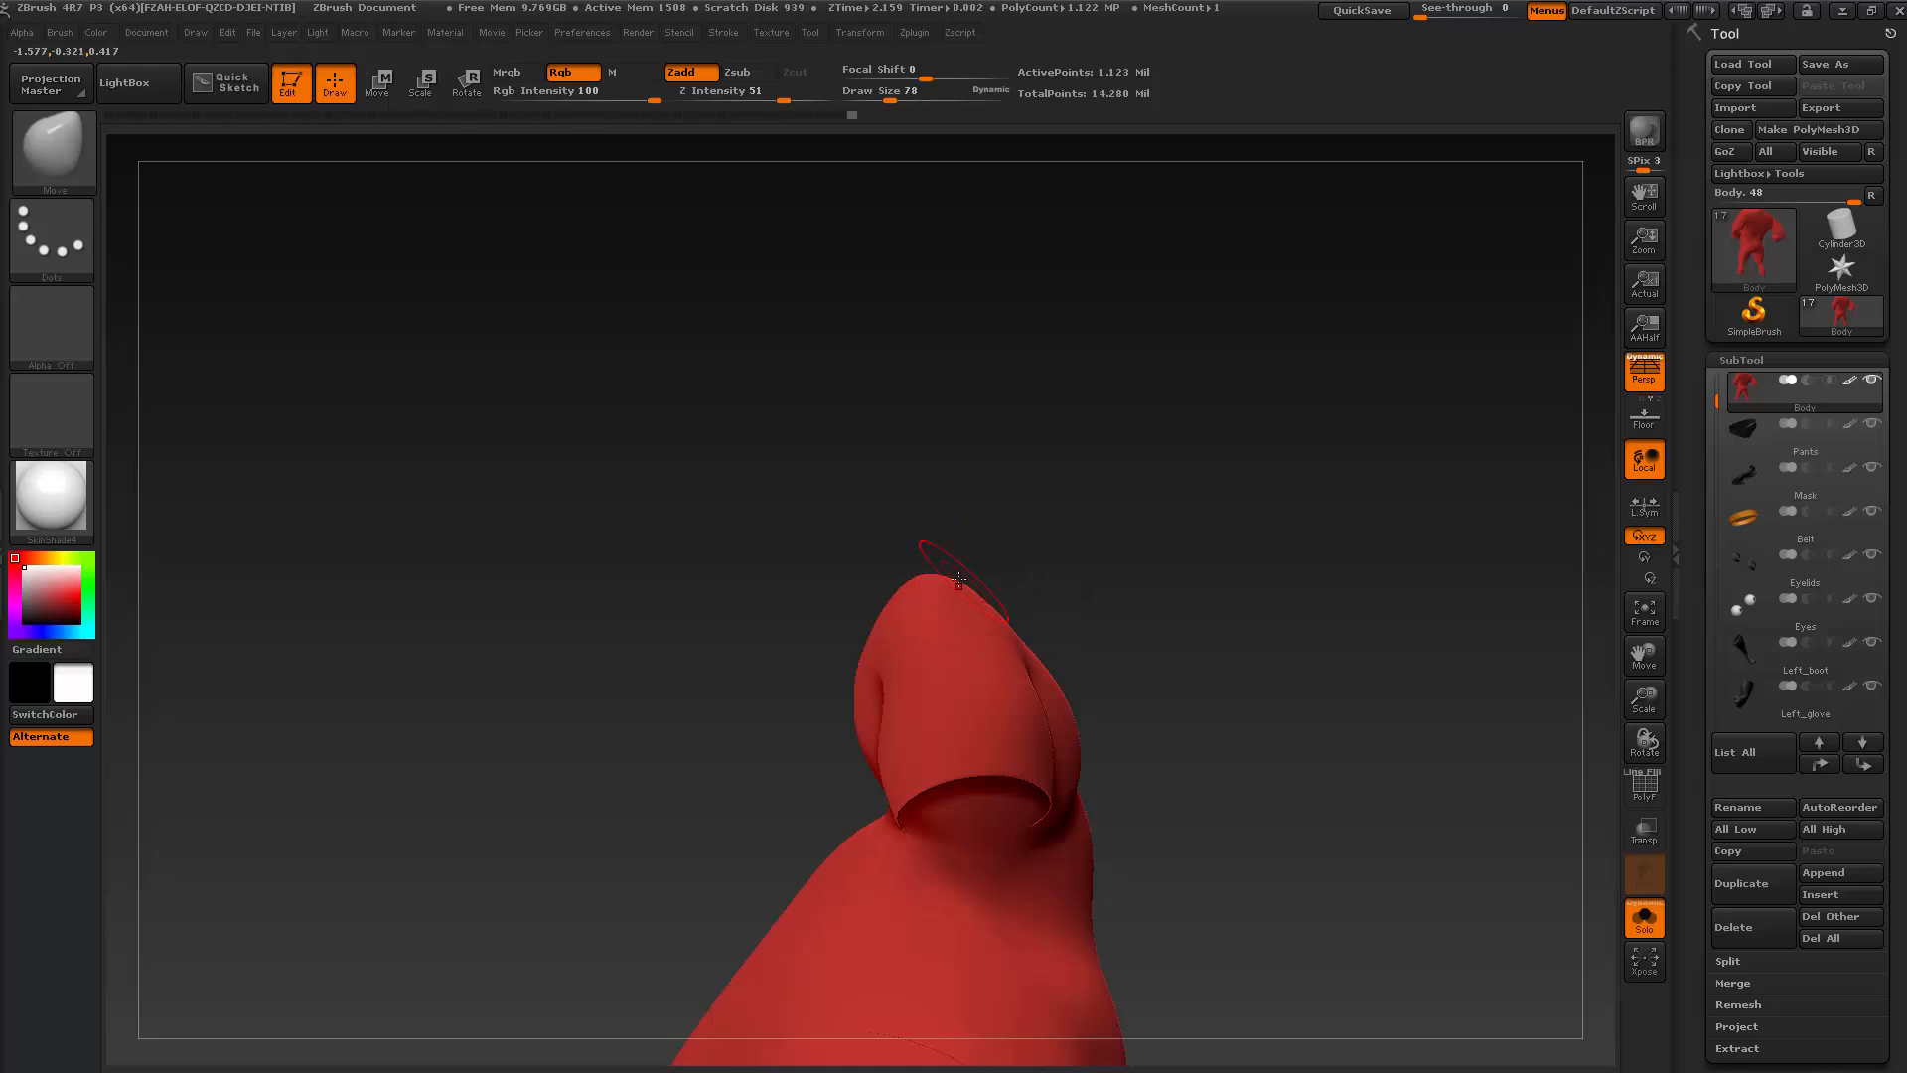
key(s)
drag(943, 582, 948, 582)
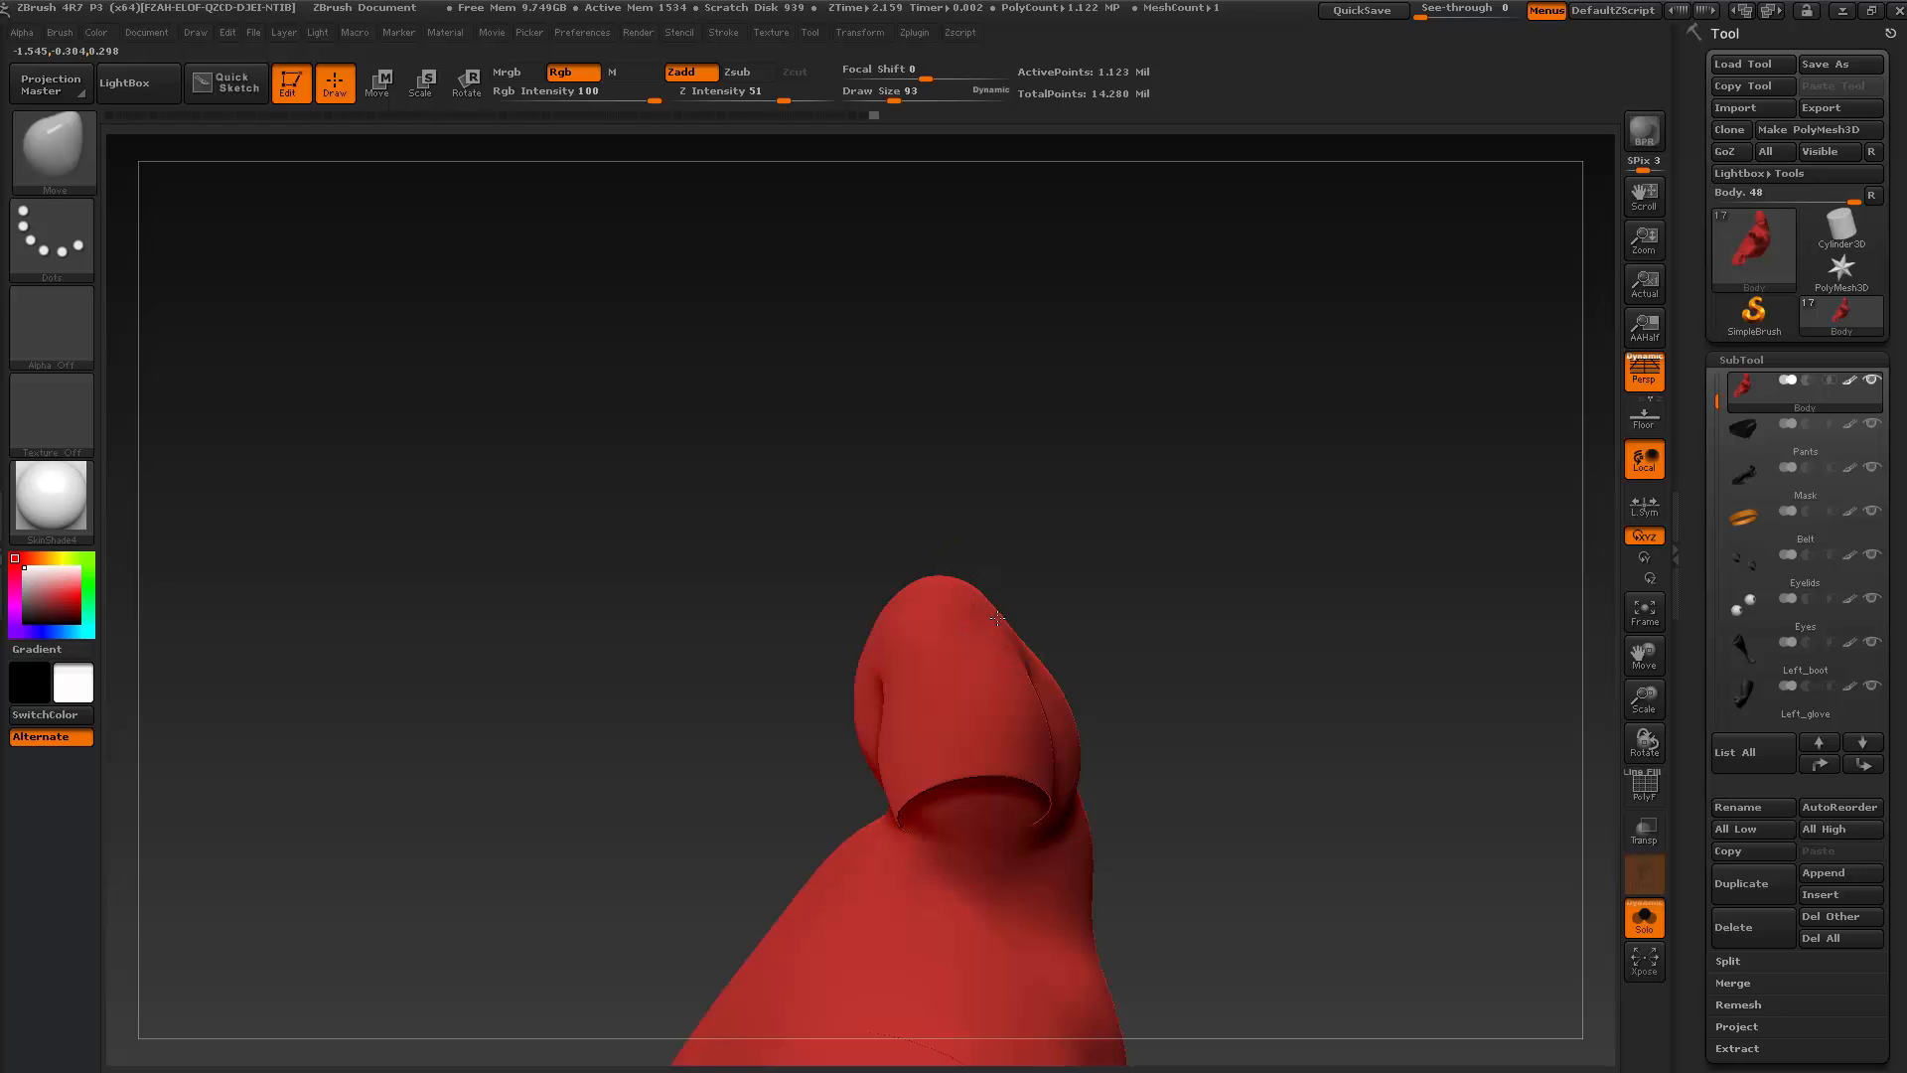
mouse_move(1043, 586)
mouse_down()
mouse_move(1072, 562)
mouse_move(1162, 639)
mouse_move(1205, 613)
mouse_move(1277, 702)
mouse_move(1073, 617)
mouse_move(1231, 643)
mouse_move(1045, 820)
mouse_move(1030, 791)
mouse_move(894, 784)
mouse_move(1269, 724)
mouse_move(1128, 732)
mouse_move(1143, 777)
mouse_move(1209, 809)
mouse_move(1156, 749)
mouse_up()
Return to the lowest subdivision levels and smooth the inner-elbow crease of the character's left arm
key(shift)
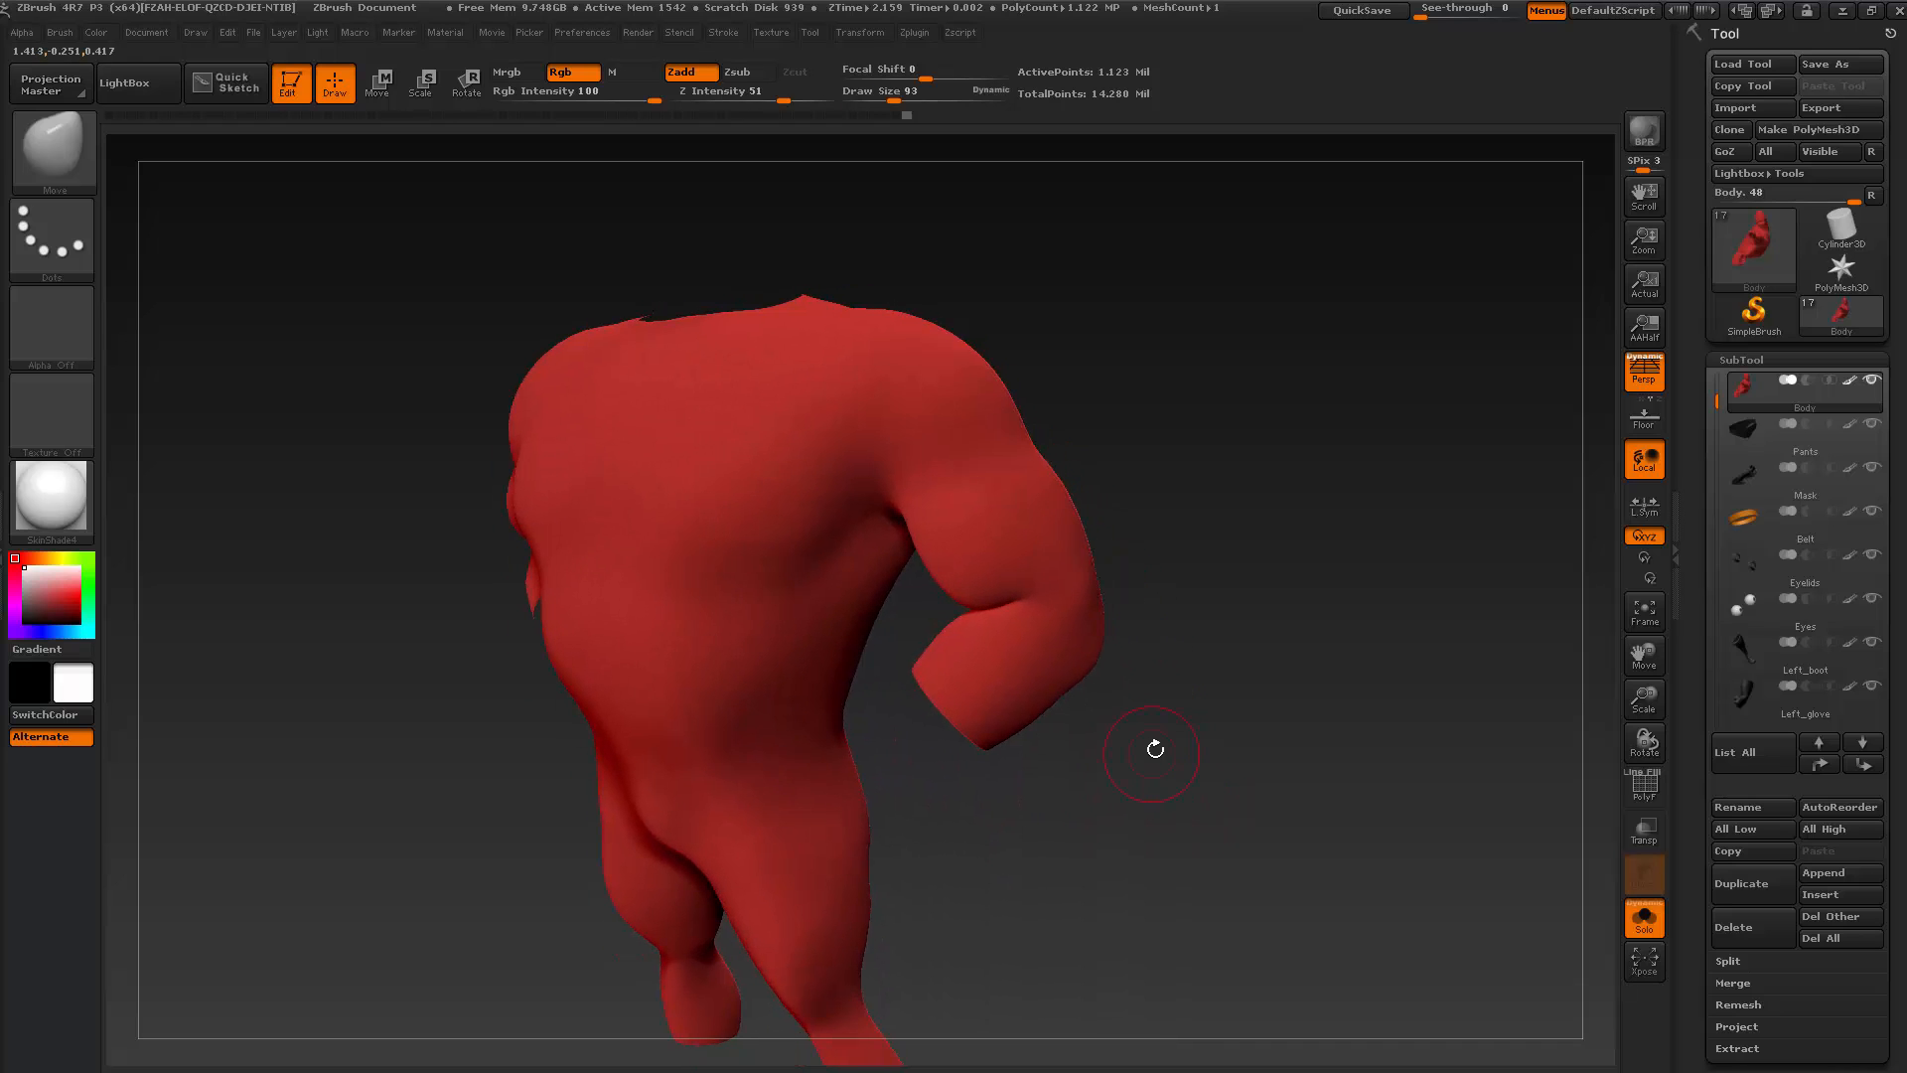
key(shift)
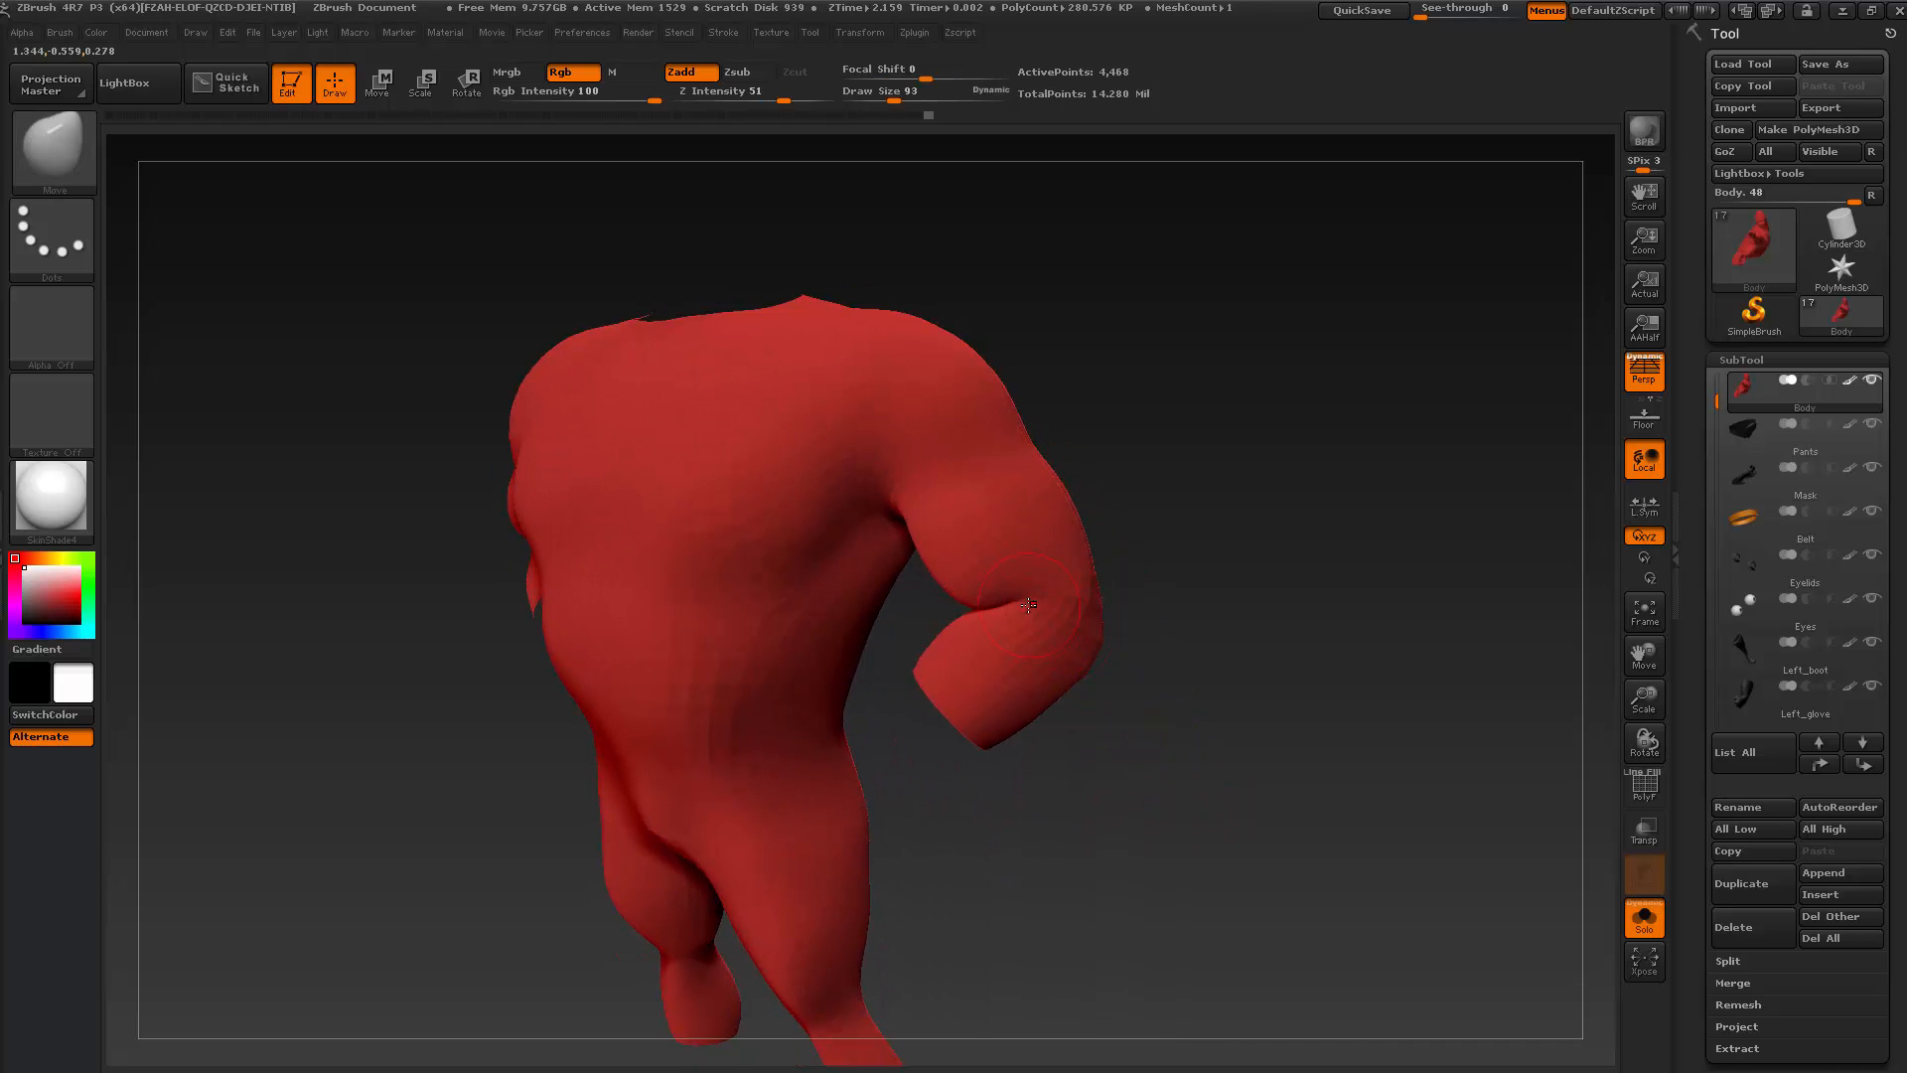
key(shift)
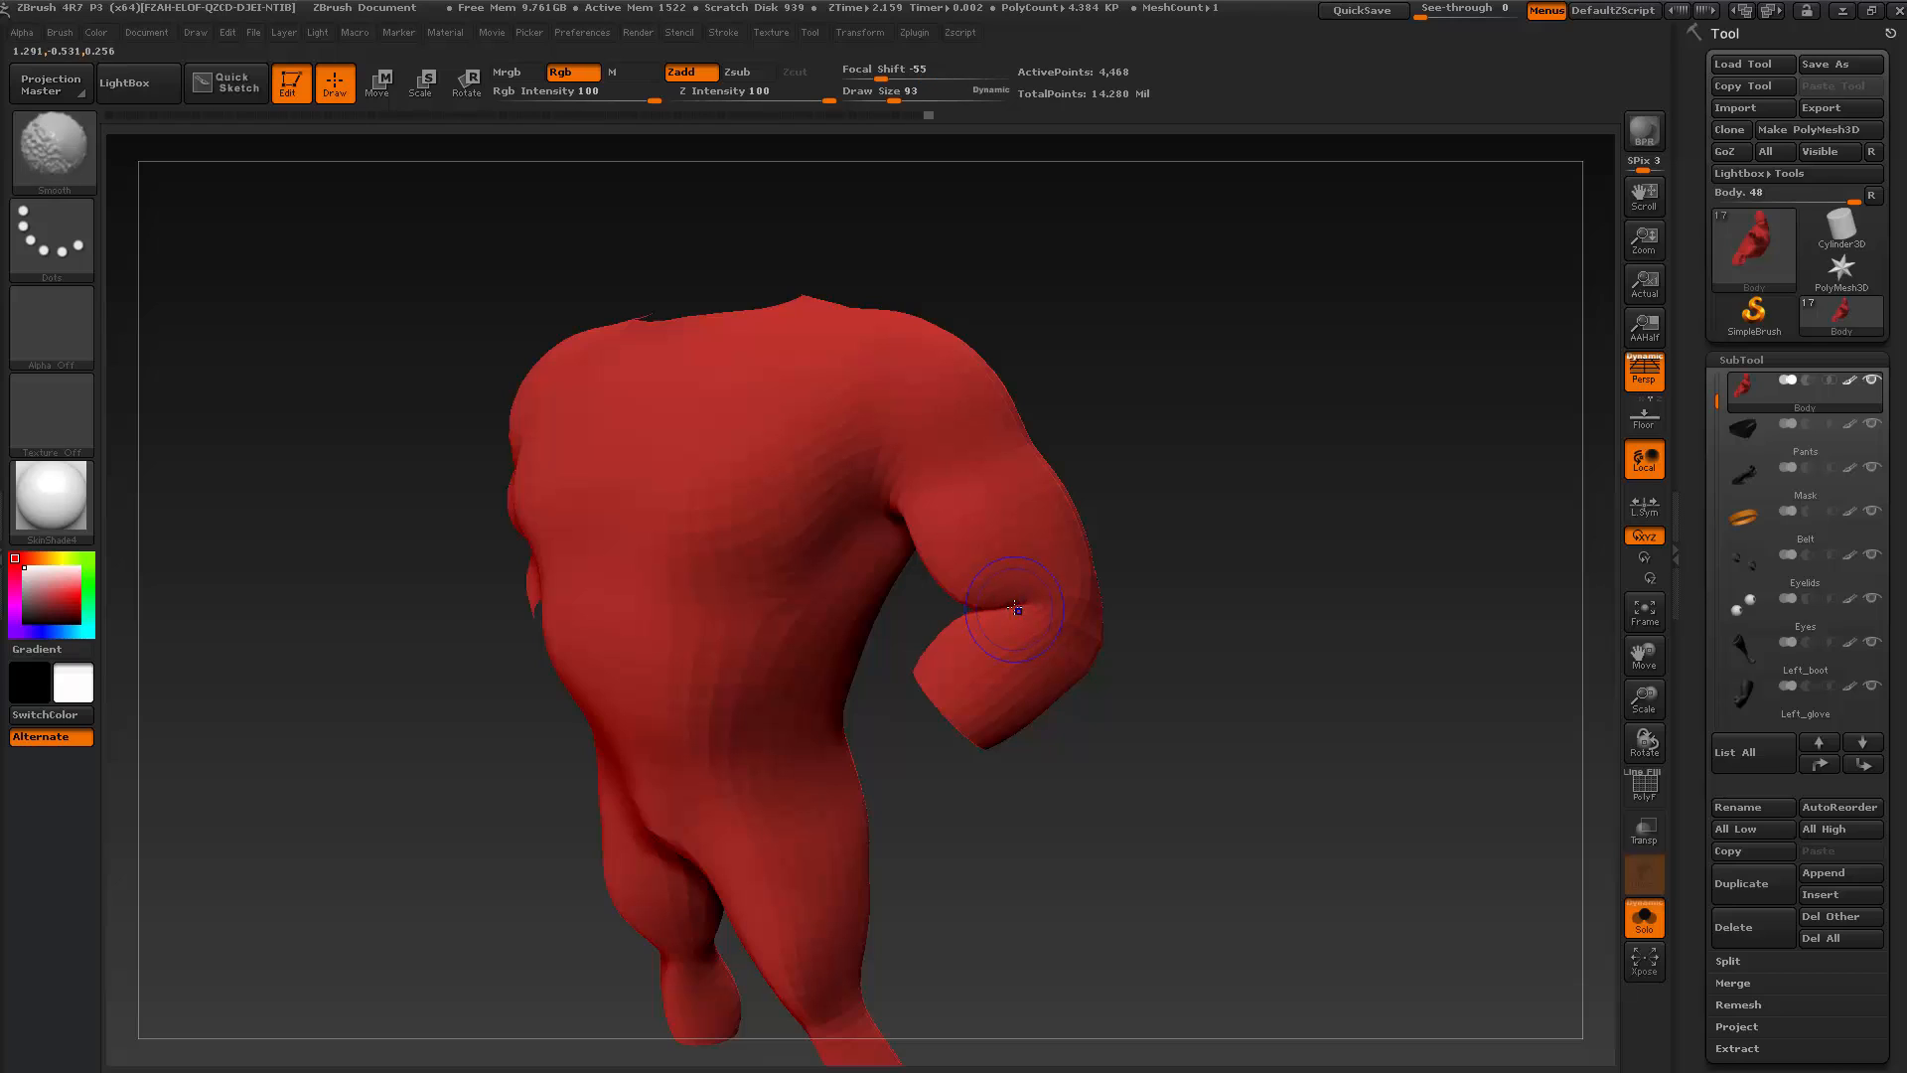
key(ctrl)
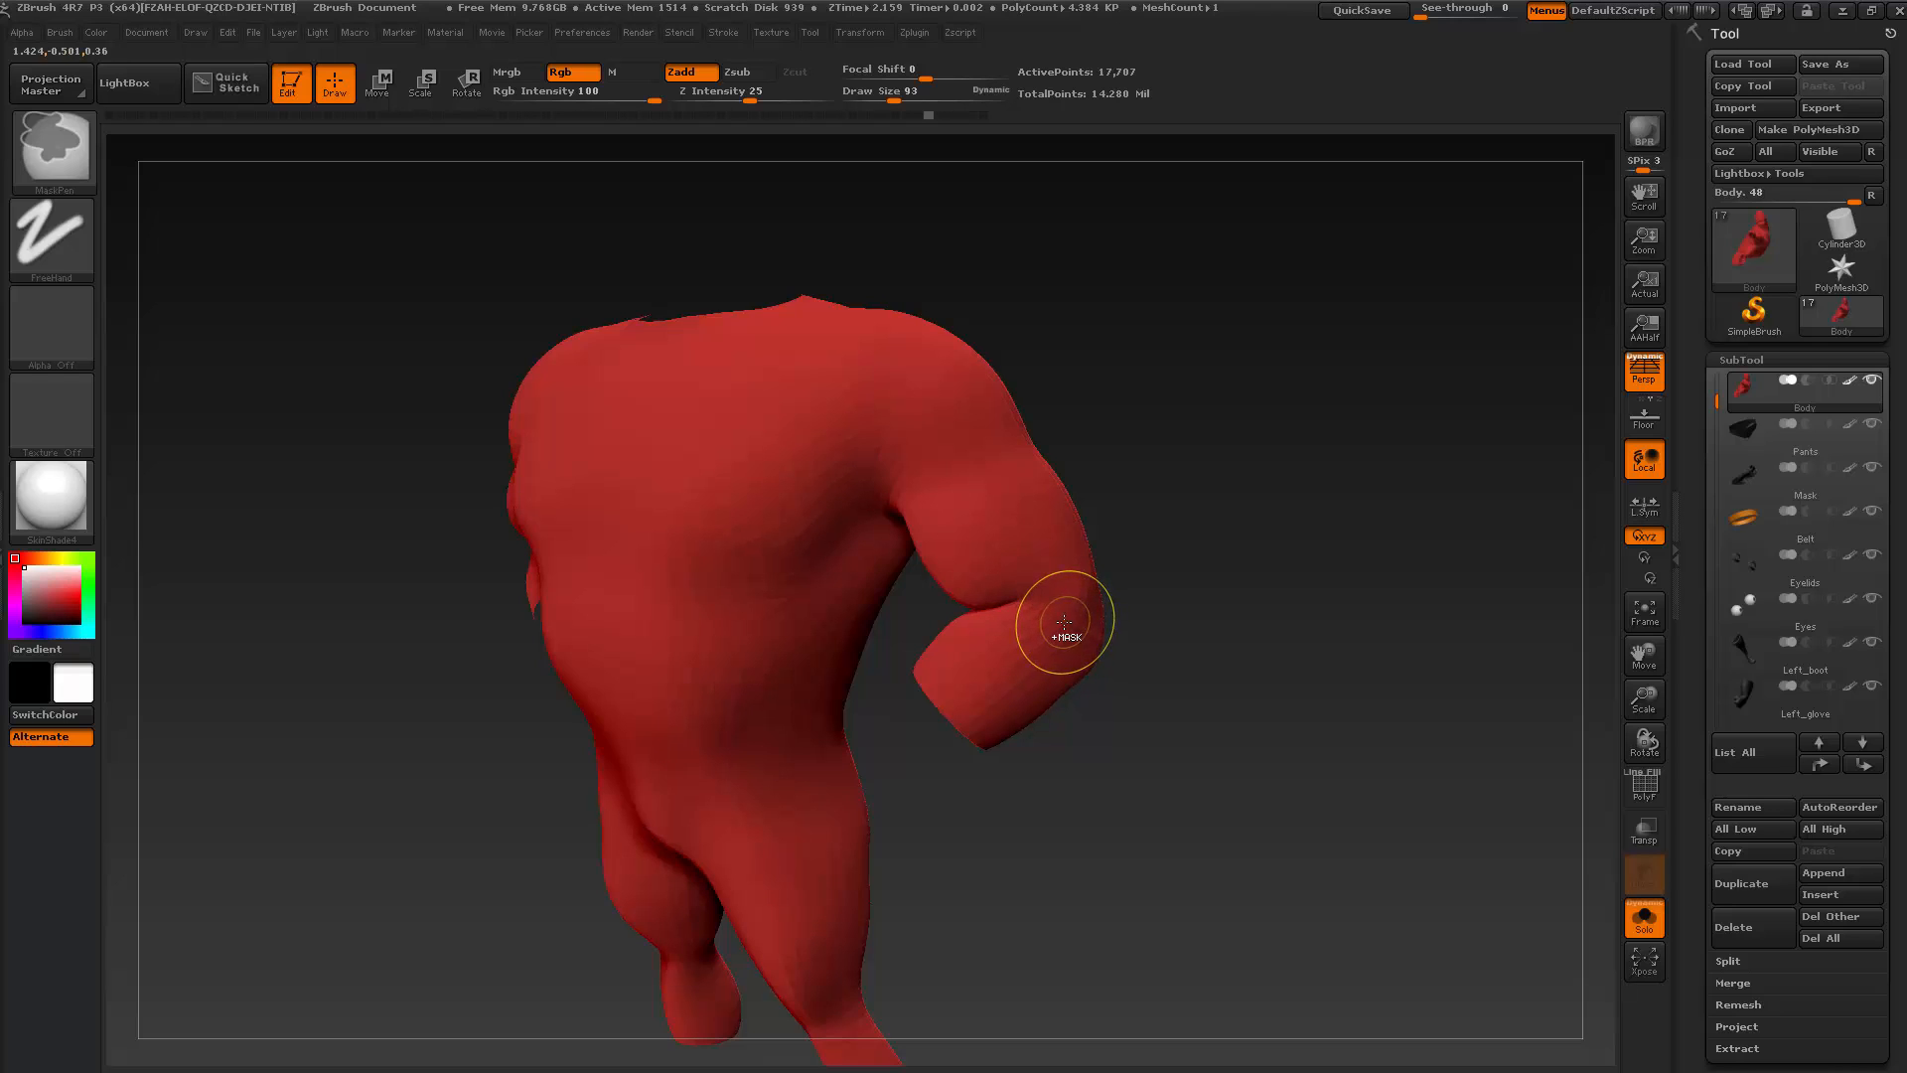
key(shift)
key(shift+d)
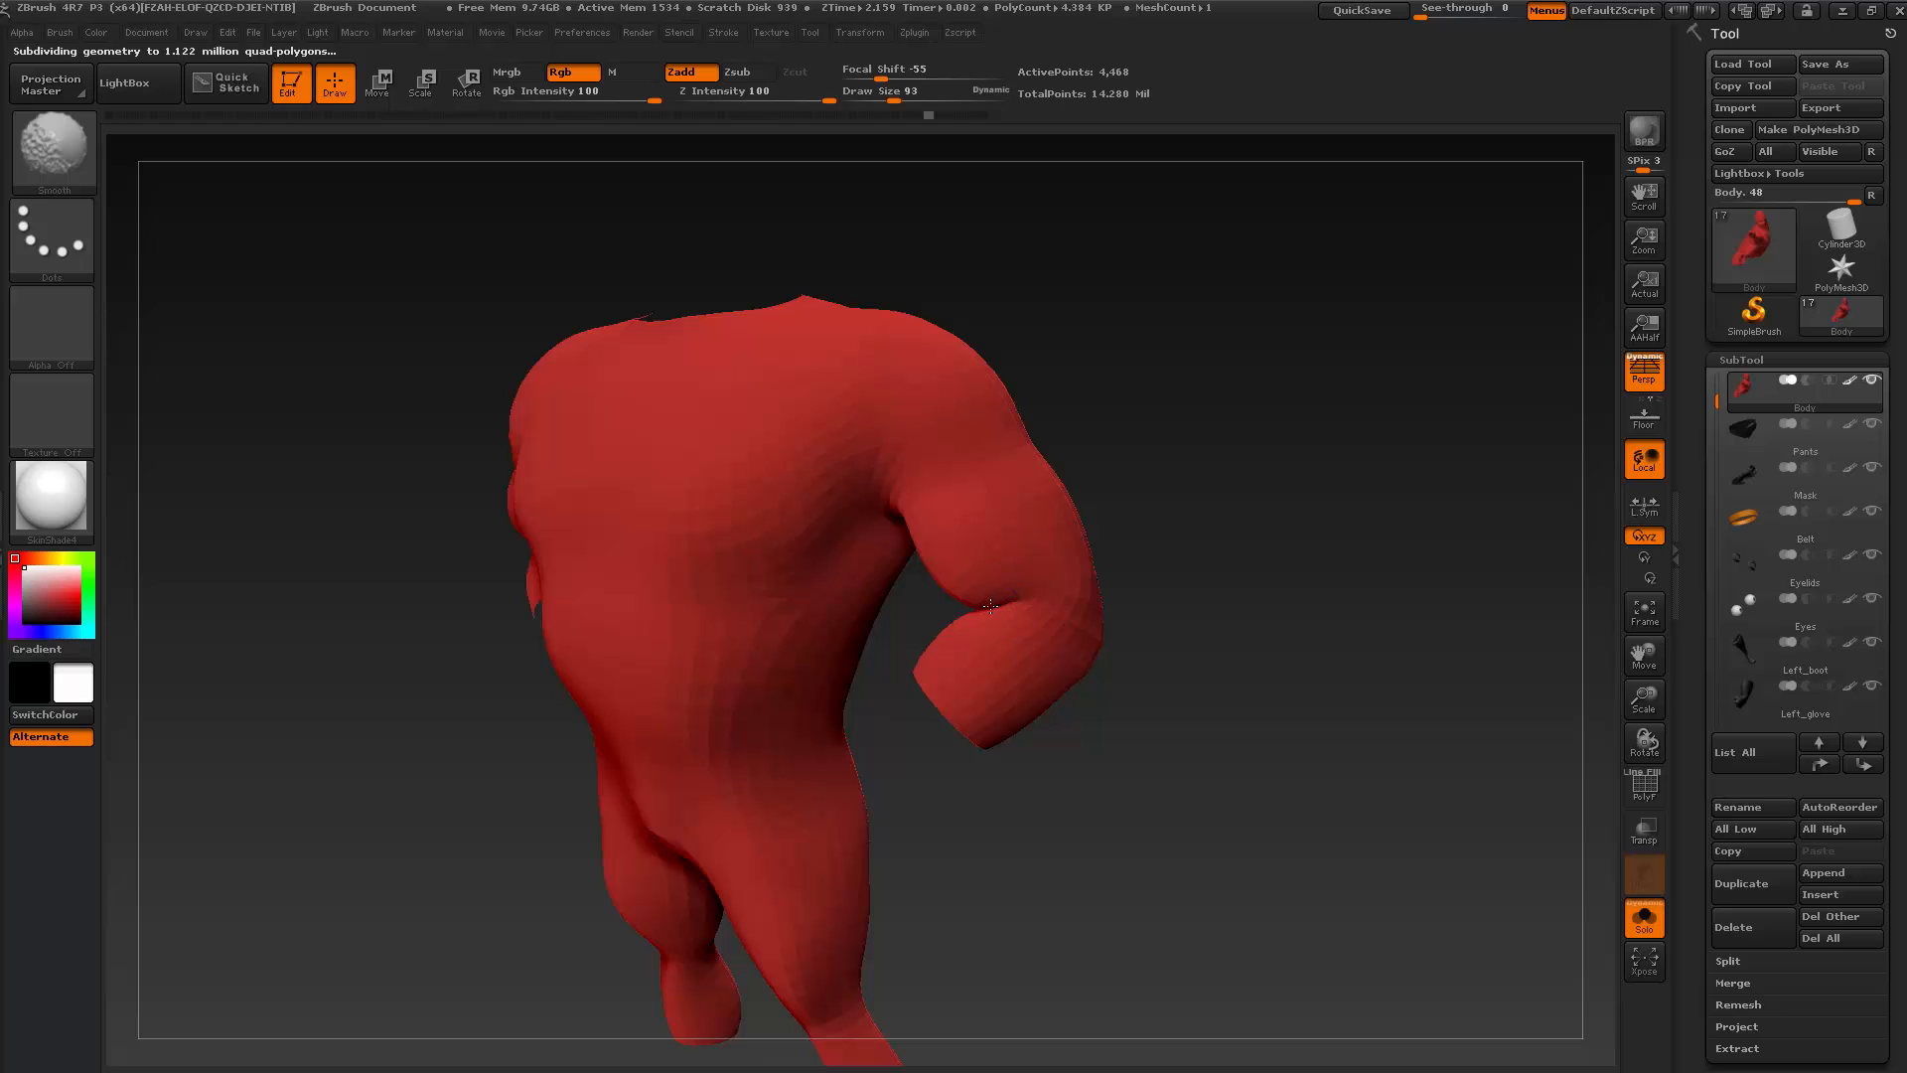
Set the draw size to 101 and smooth the left arm's inner-elbow crease from behind, going up one subdivision level
mouse_move(1209, 715)
mouse_down()
mouse_move(994, 686)
mouse_move(984, 737)
mouse_move(979, 637)
mouse_up()
key(s)
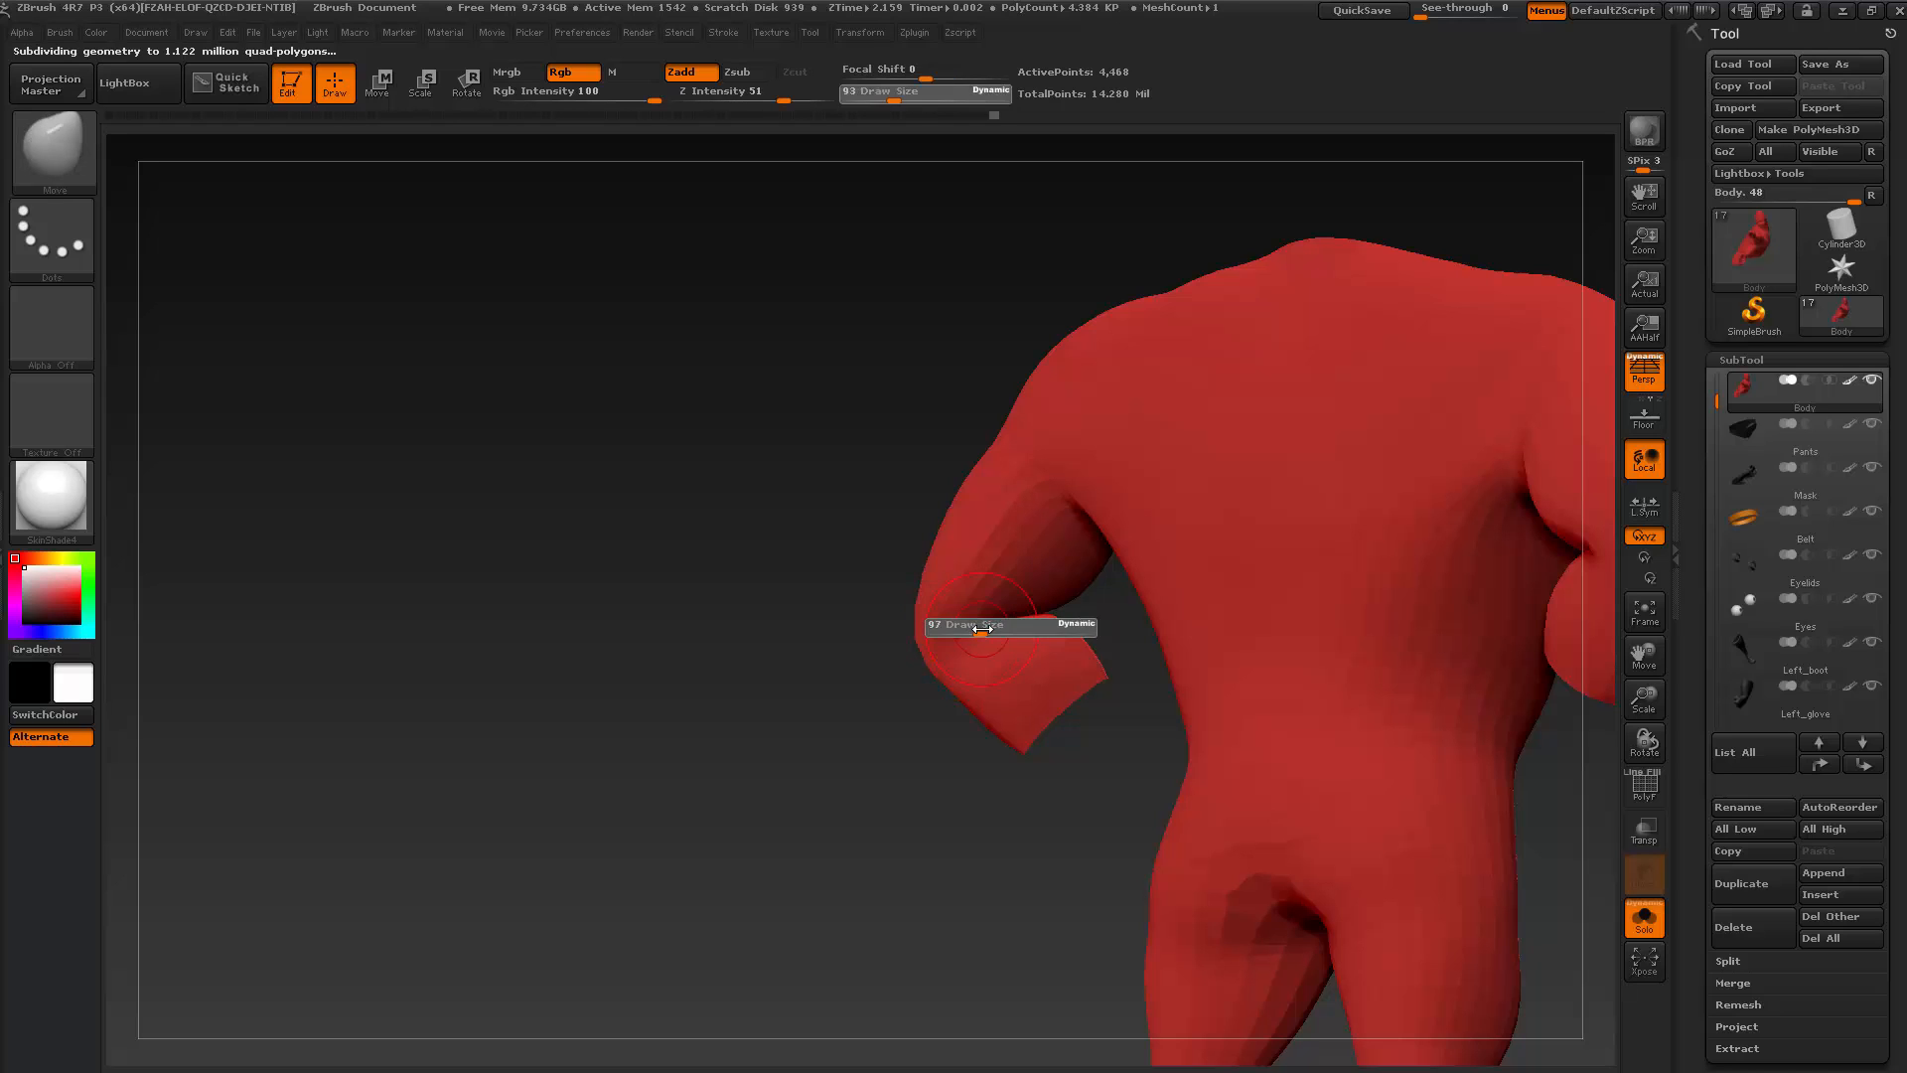
click(982, 633)
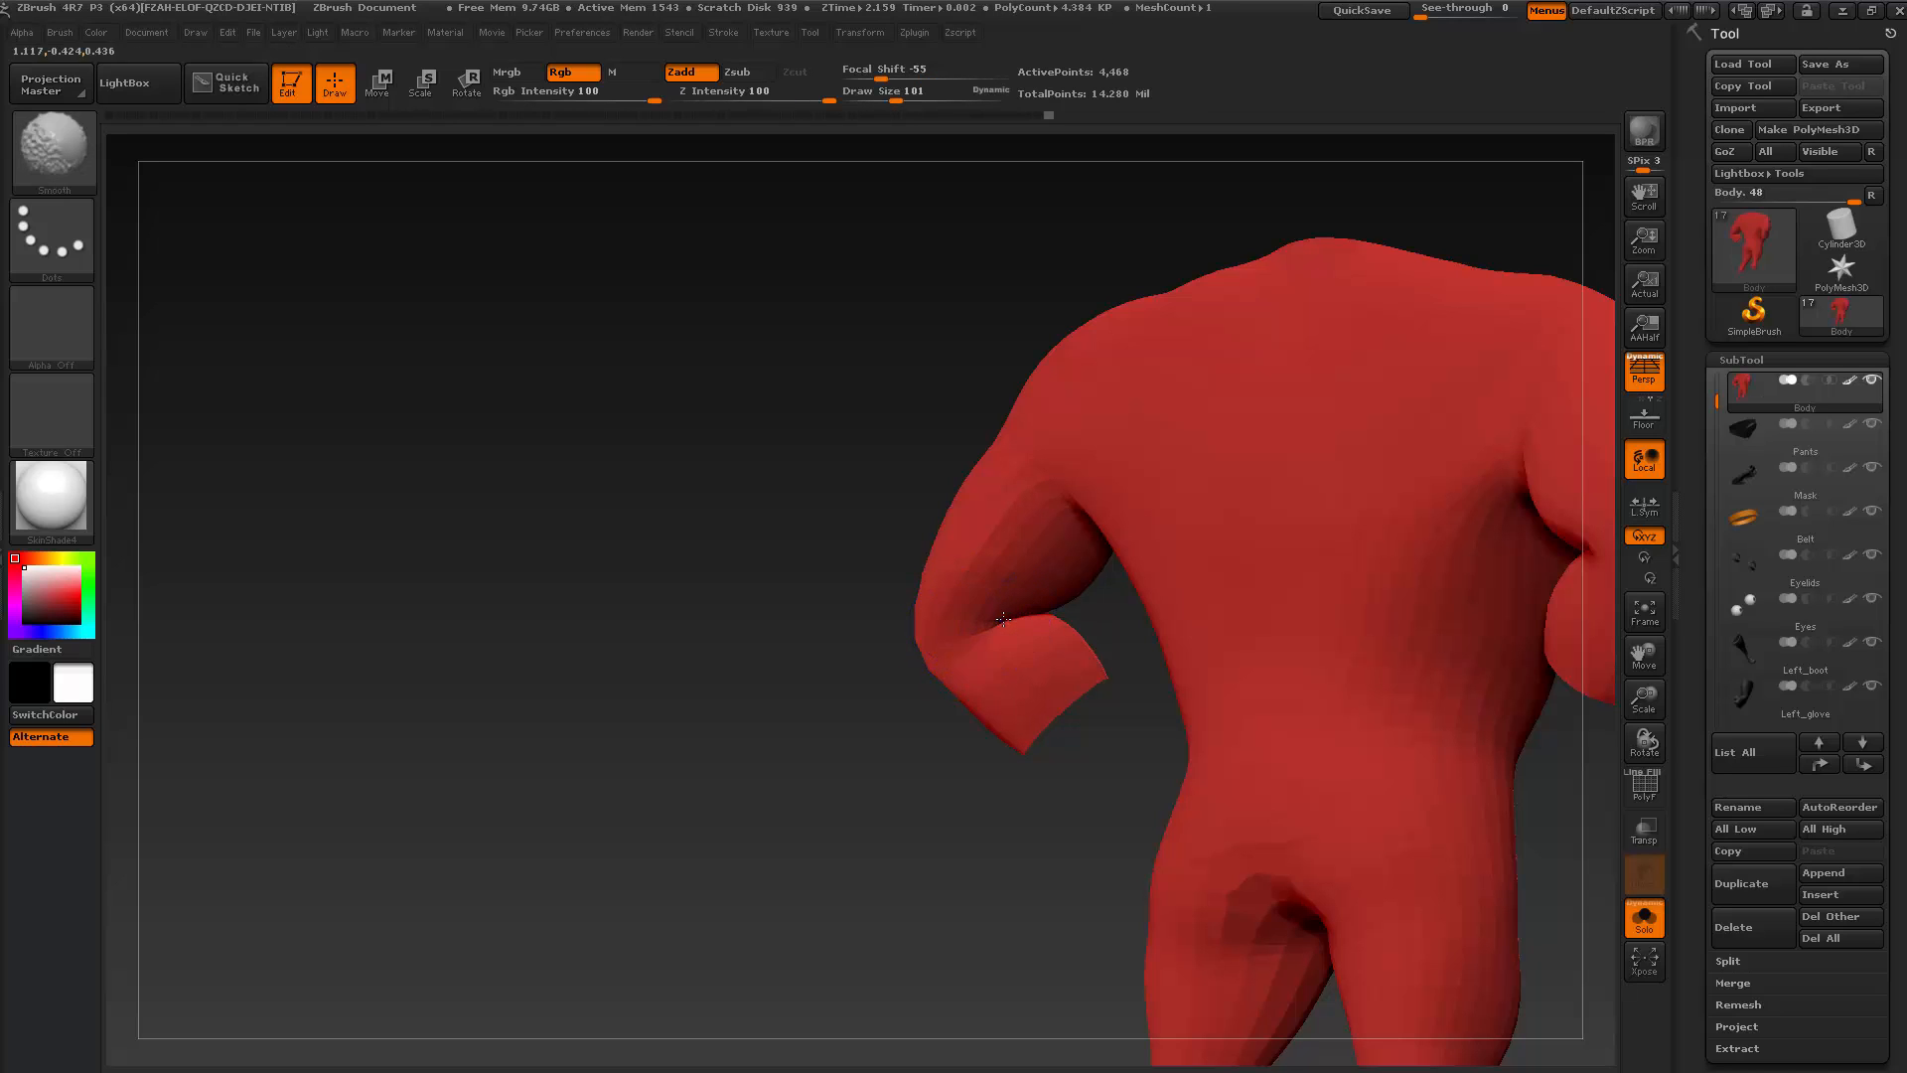
right_drag(1041, 631, 1026, 719)
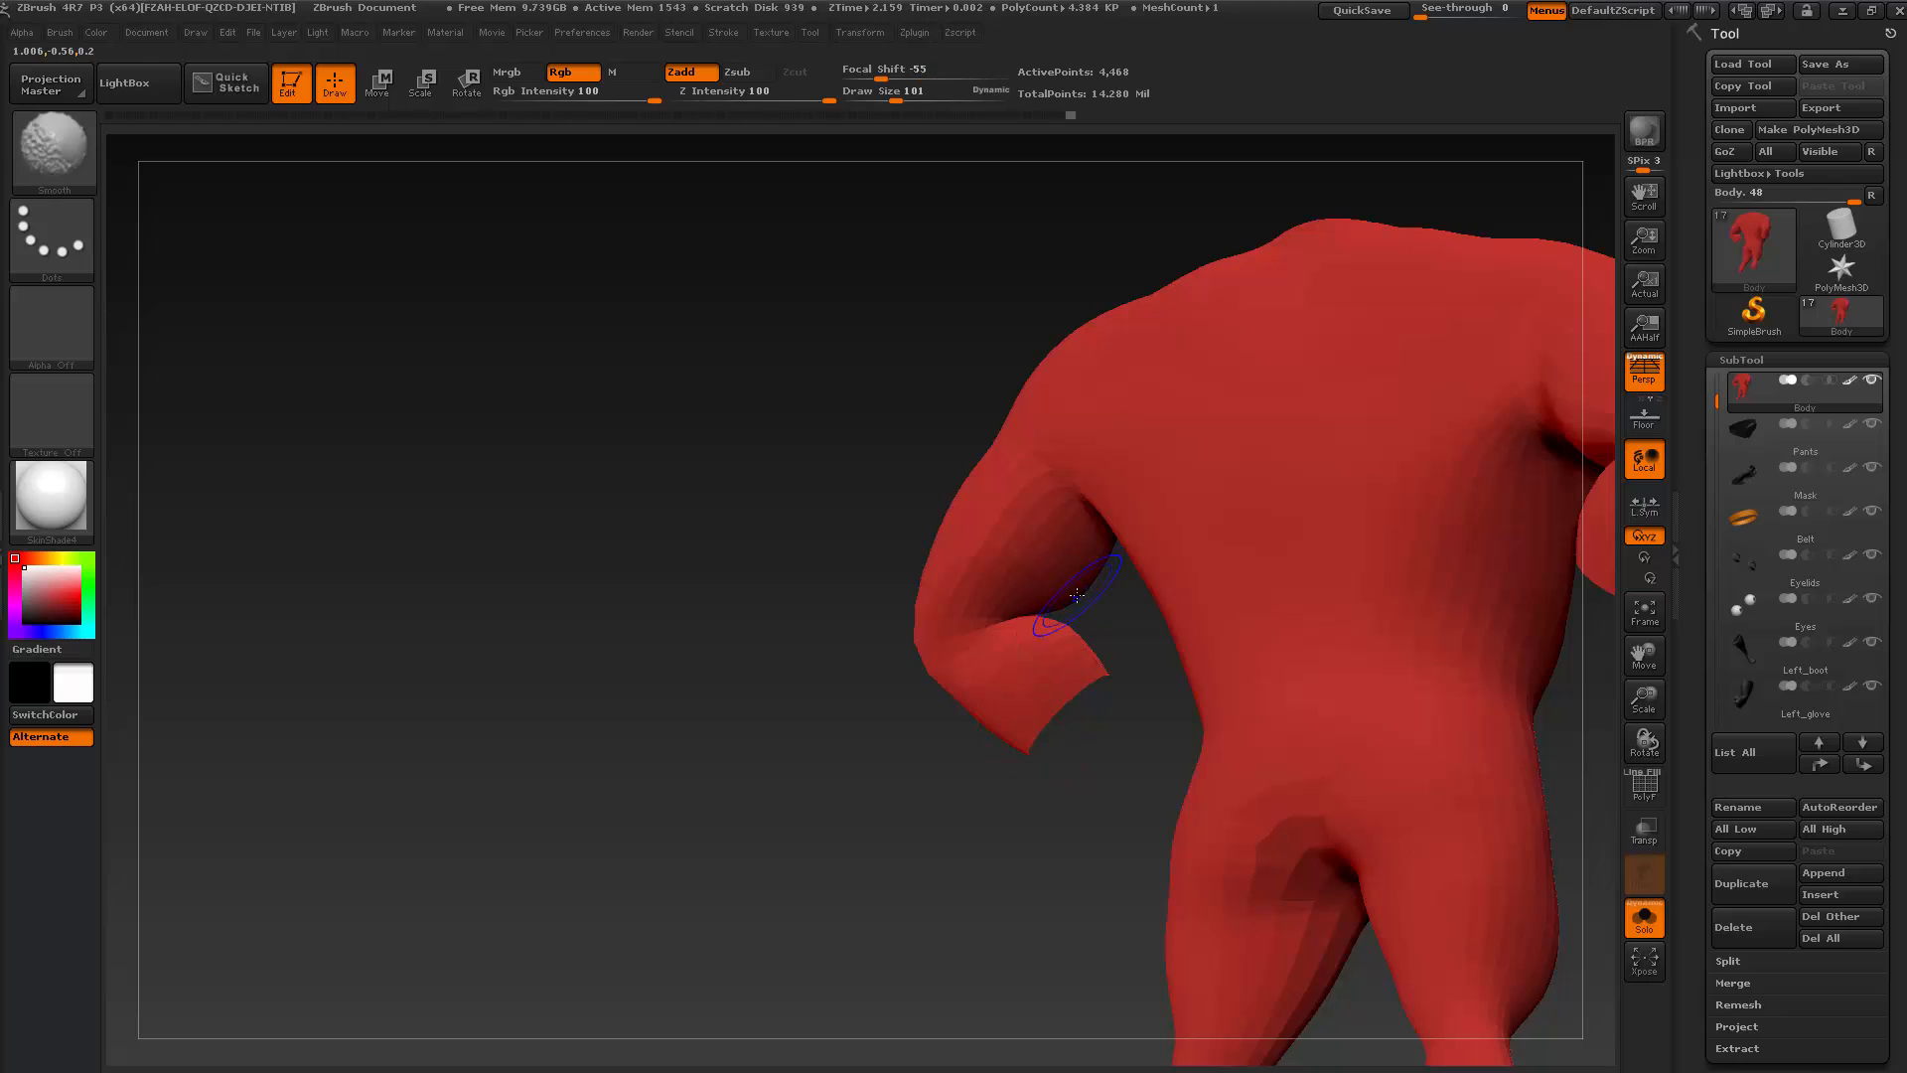
key(shift)
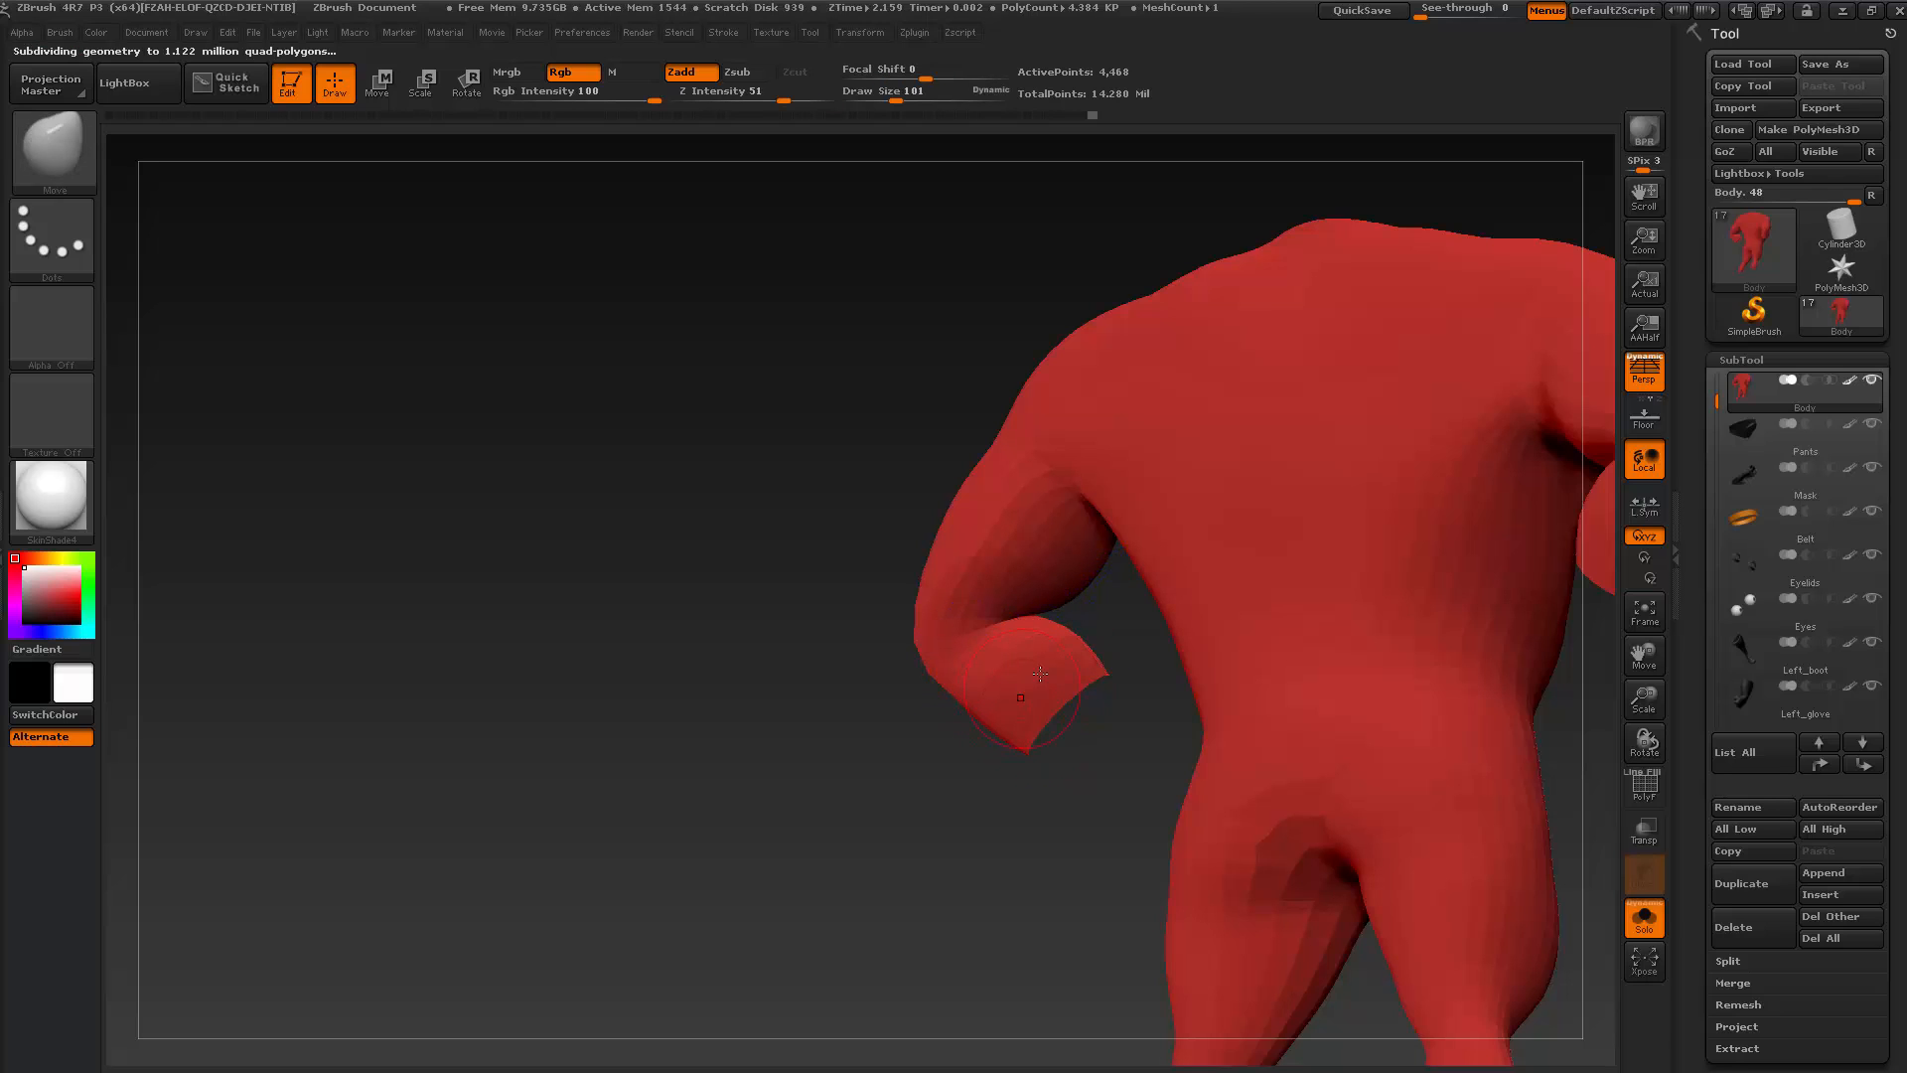
key(shift)
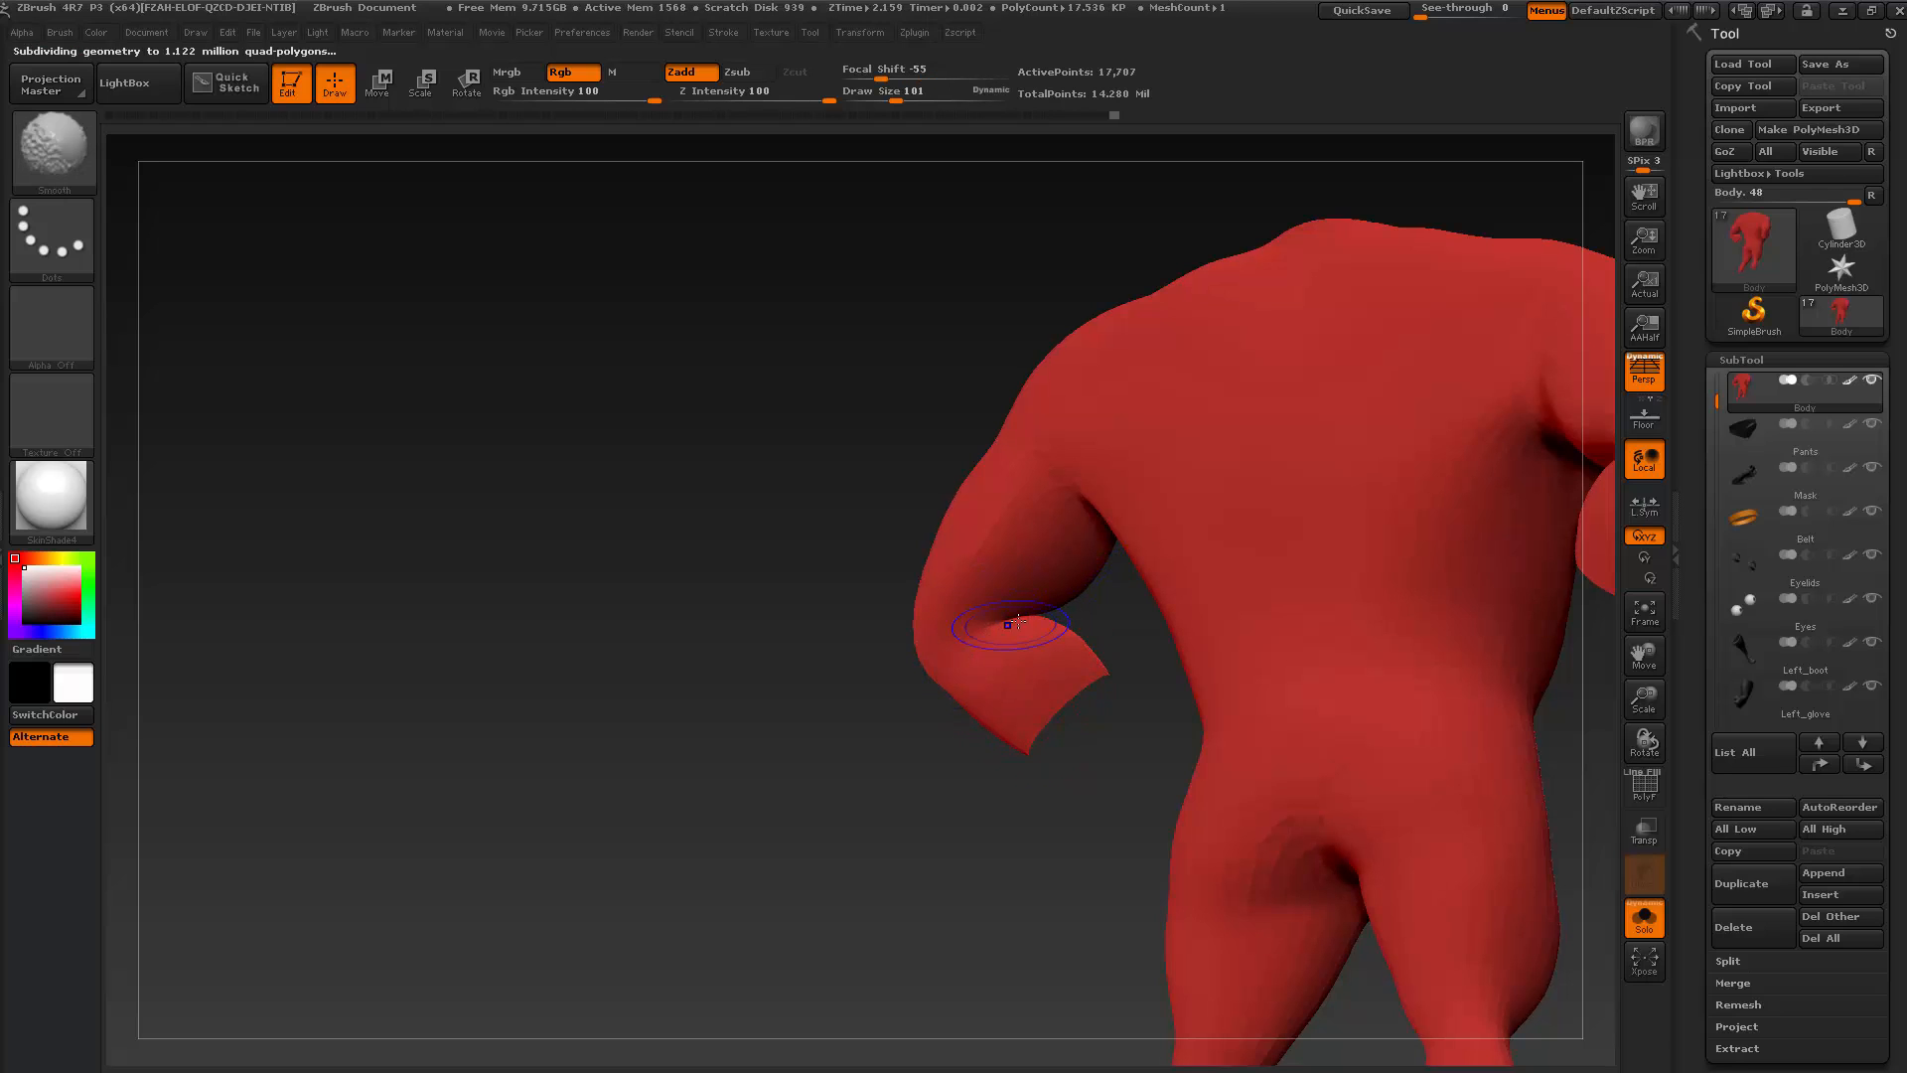
mouse_move(1033, 615)
right_down()
mouse_move(987, 818)
mouse_move(1180, 496)
mouse_move(1162, 481)
mouse_move(1218, 481)
mouse_move(1207, 501)
mouse_move(1125, 512)
right_up()
Reshape the back of the left elbow and forearm with the Move brush and smooth it from several angles
drag(1004, 584, 835, 661)
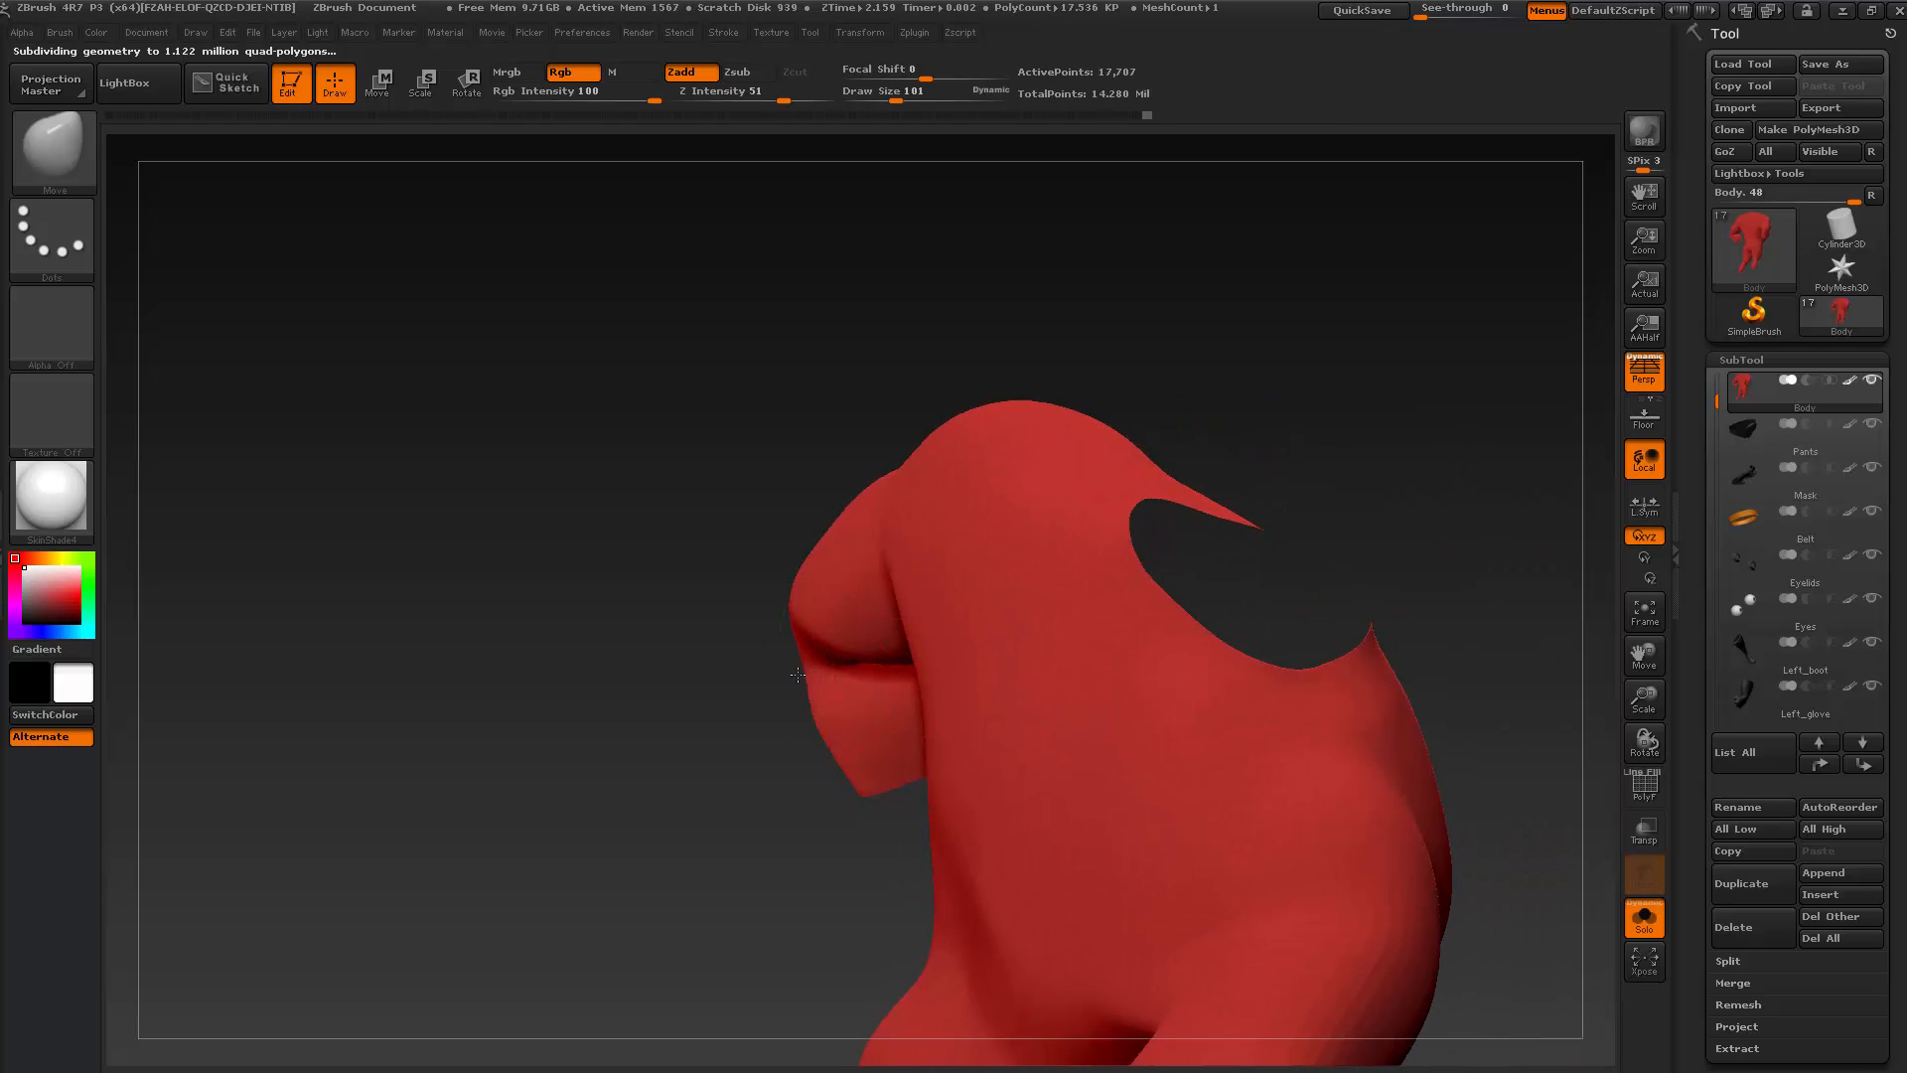
mouse_move(742, 768)
mouse_down()
mouse_move(961, 524)
mouse_move(1047, 754)
mouse_move(814, 795)
mouse_up()
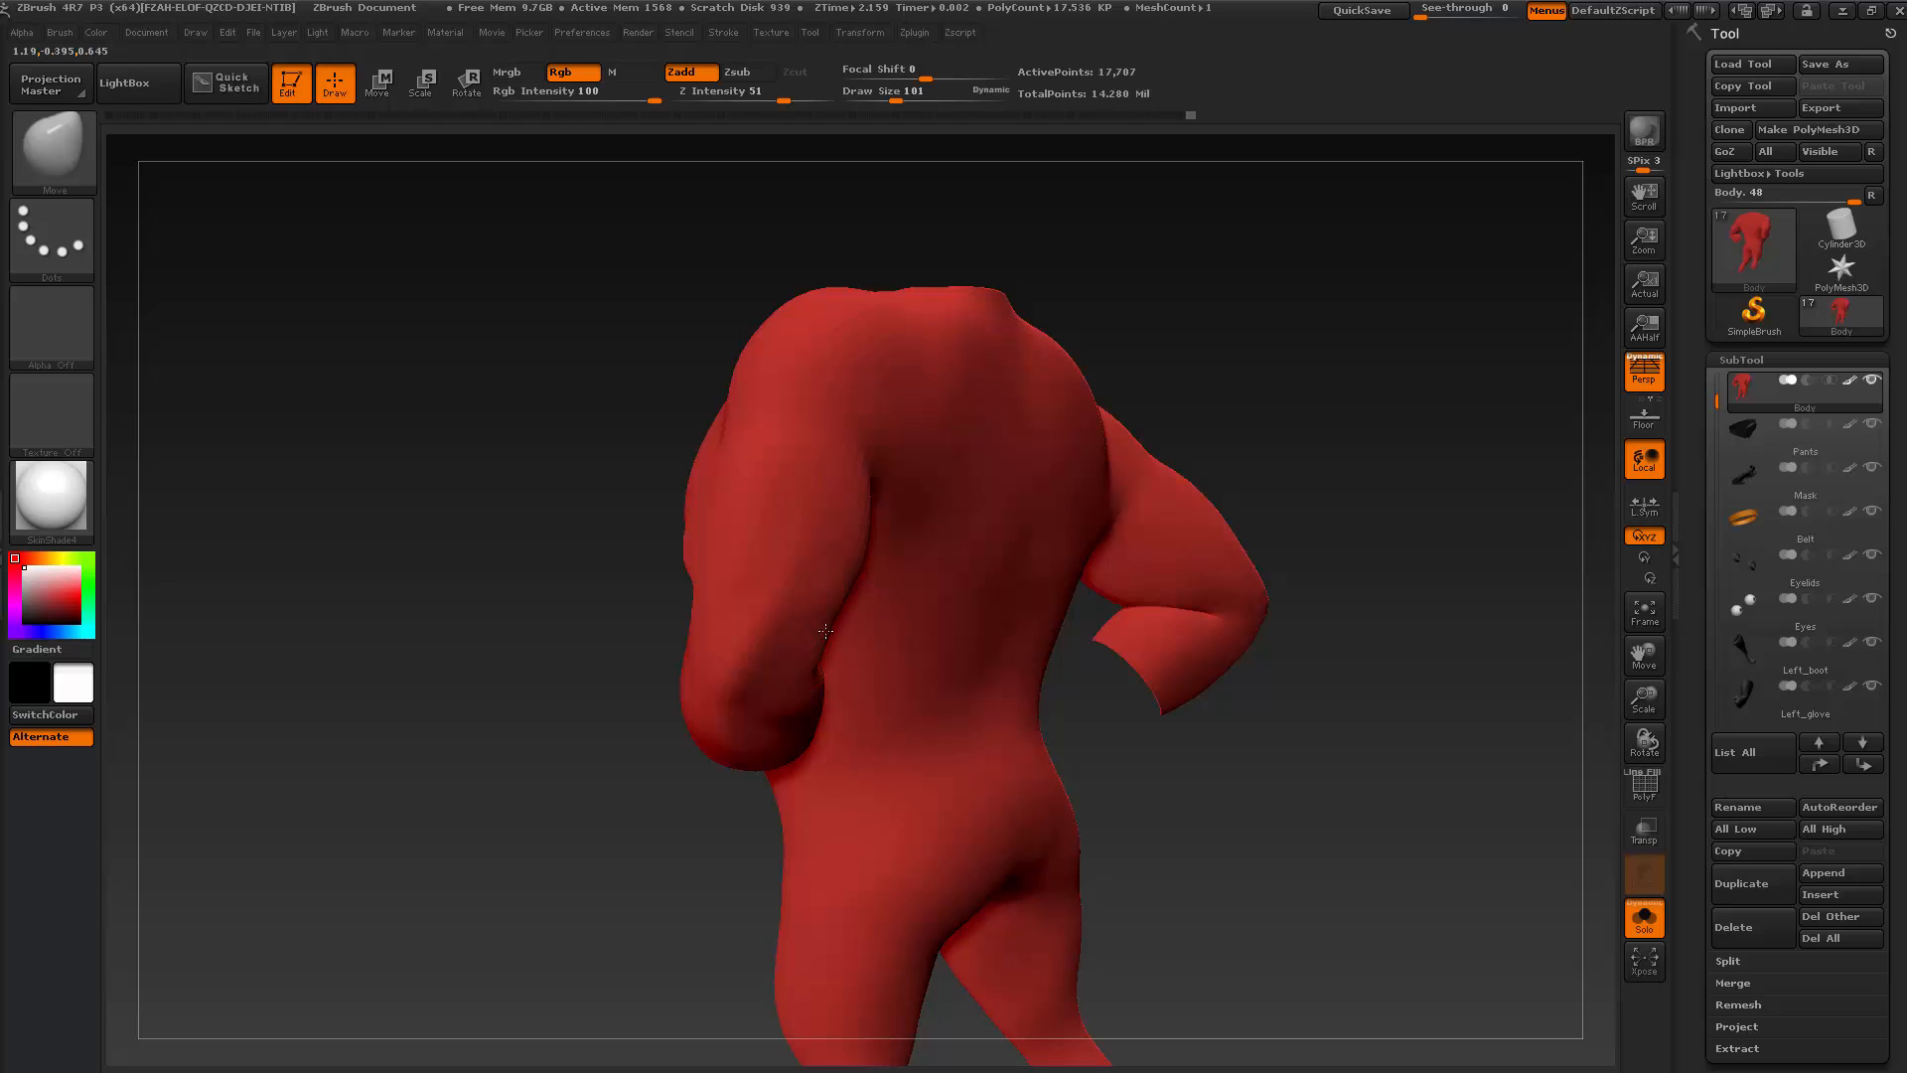
drag(826, 630, 762, 646)
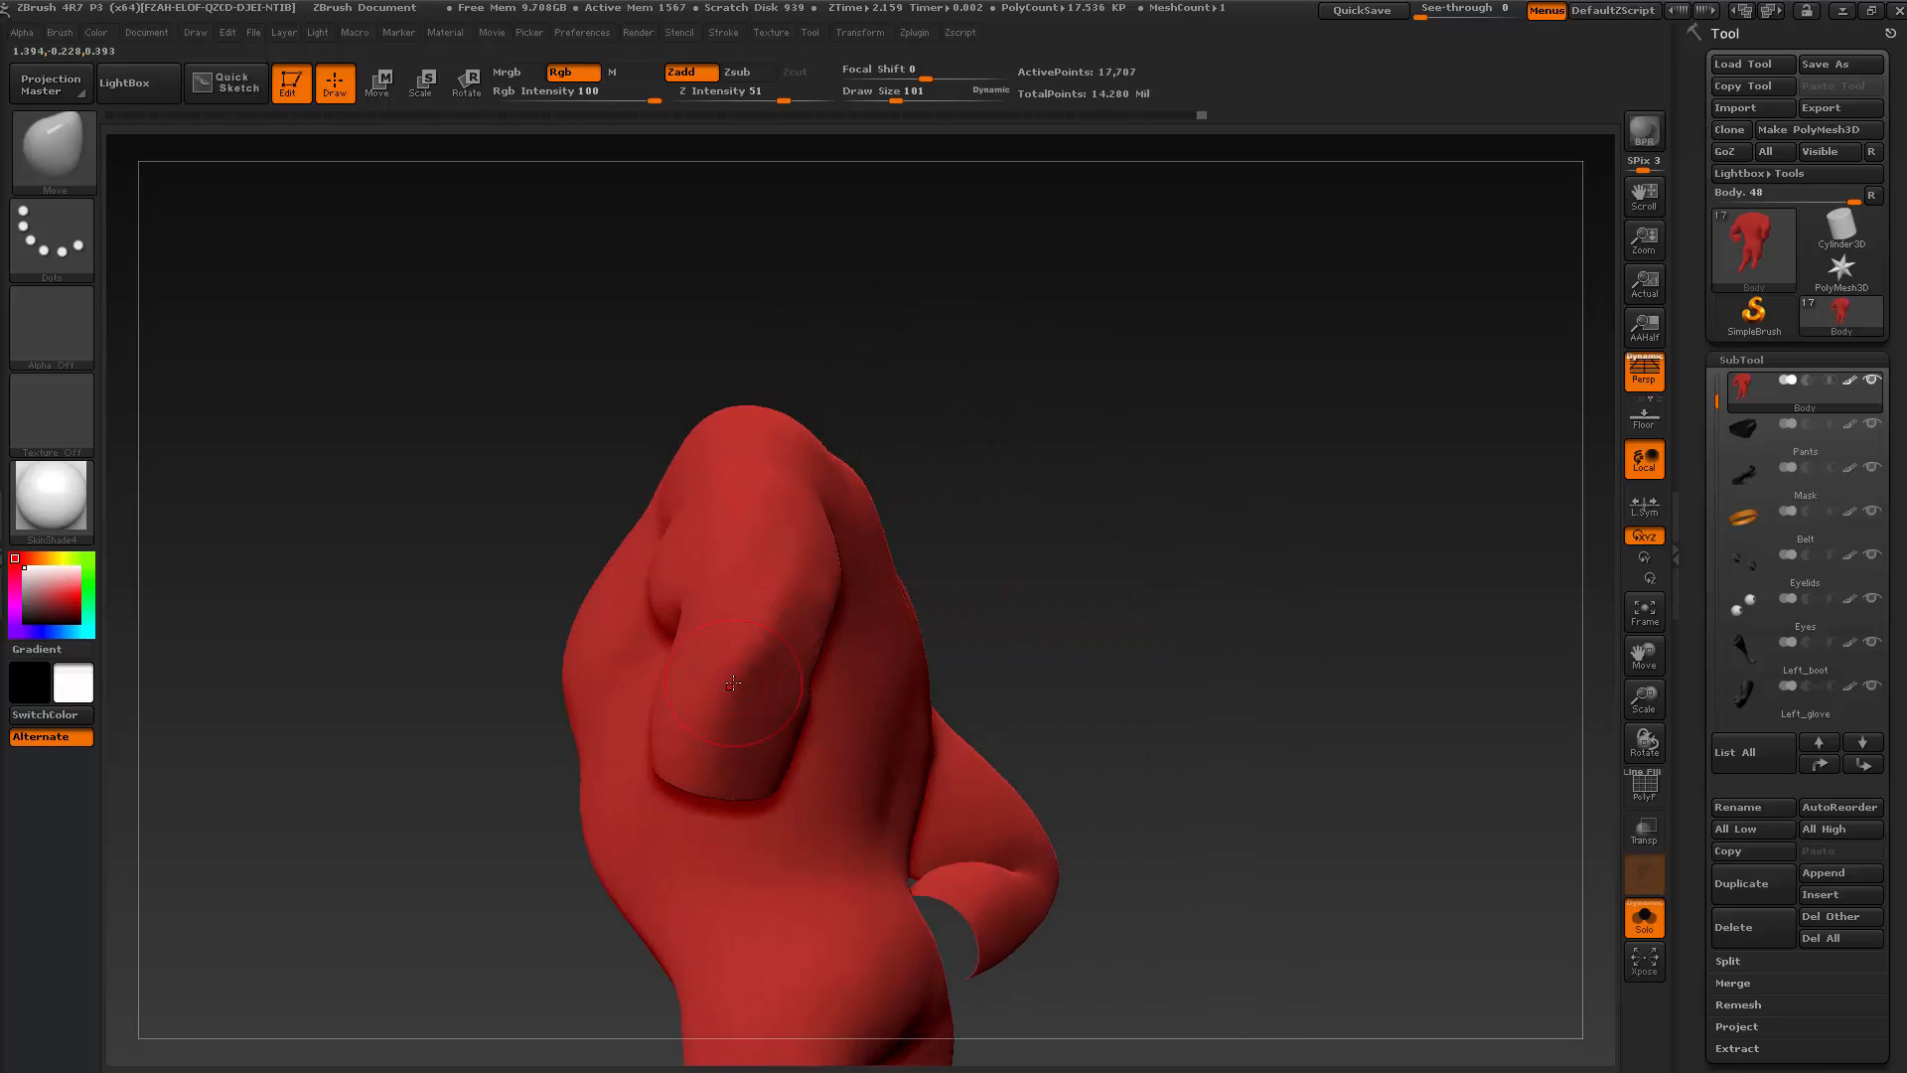
key(shift)
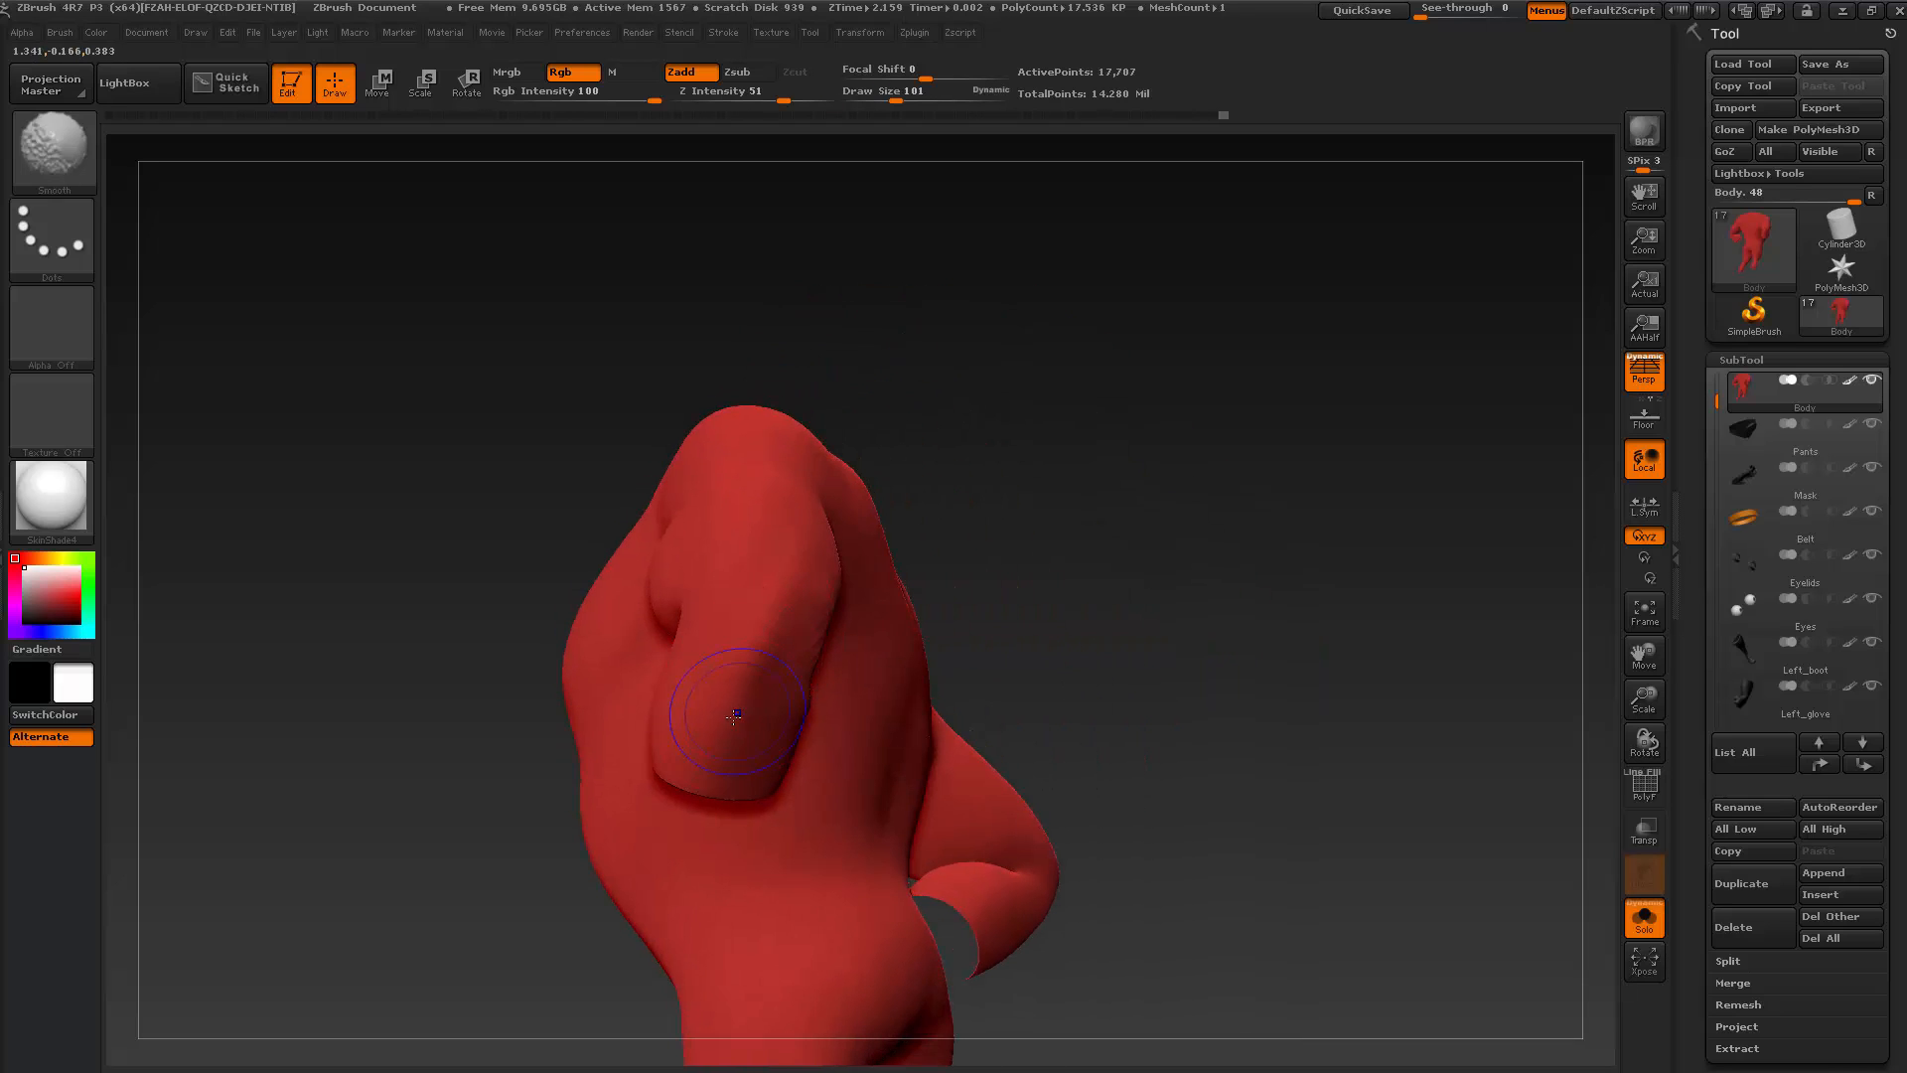
drag(1138, 552, 1020, 597)
mouse_move(907, 617)
mouse_down()
mouse_move(874, 652)
mouse_move(777, 614)
mouse_move(754, 576)
mouse_move(820, 605)
mouse_move(831, 644)
mouse_move(751, 603)
mouse_move(695, 686)
mouse_move(659, 672)
mouse_up()
key(shift)
Reduce the draw size to 68 and smooth the outline around the left elbow tip
key(s)
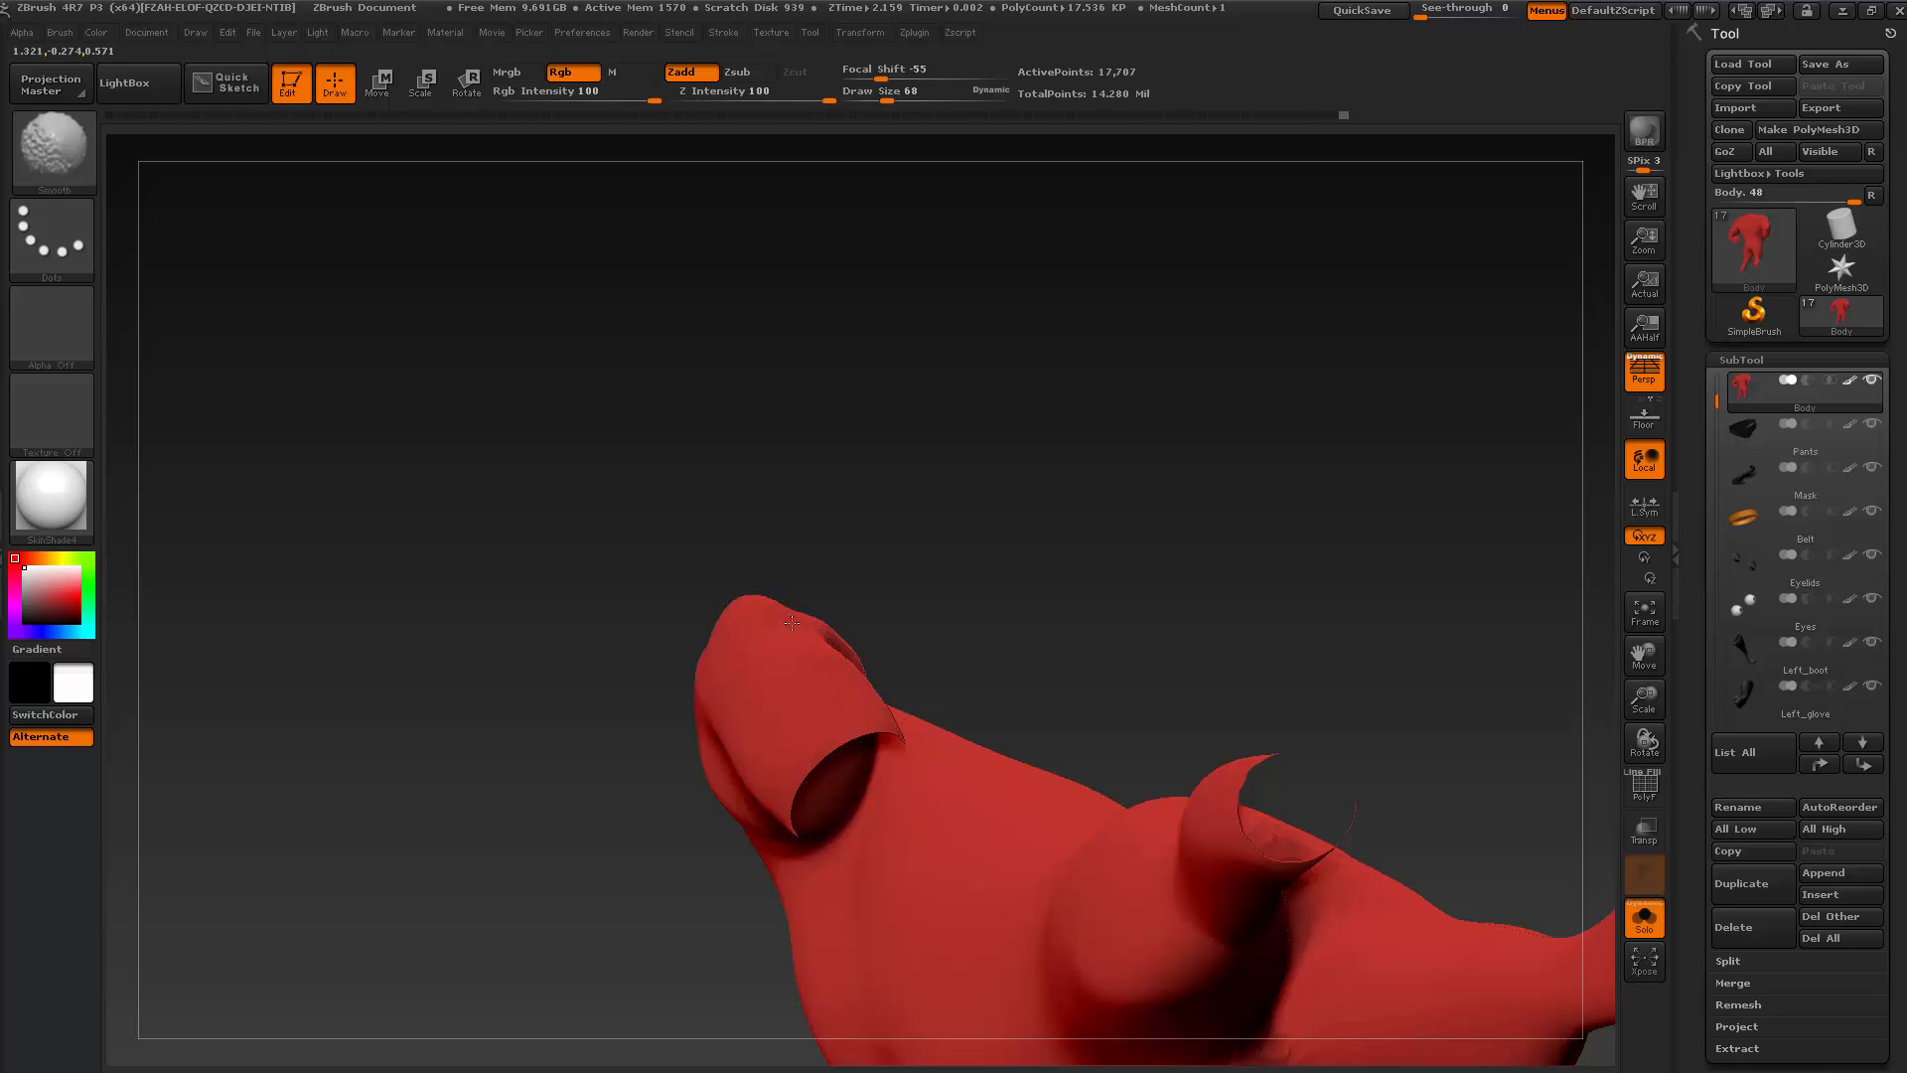
mouse_move(873, 520)
mouse_down()
mouse_move(938, 481)
mouse_move(919, 506)
mouse_up()
shift+drag(783, 580, 728, 697)
Go up one subdivision level and refine the left elbow tip with the Move brush, smoothing its underside
key(ctrl+d)
drag(824, 583, 826, 556)
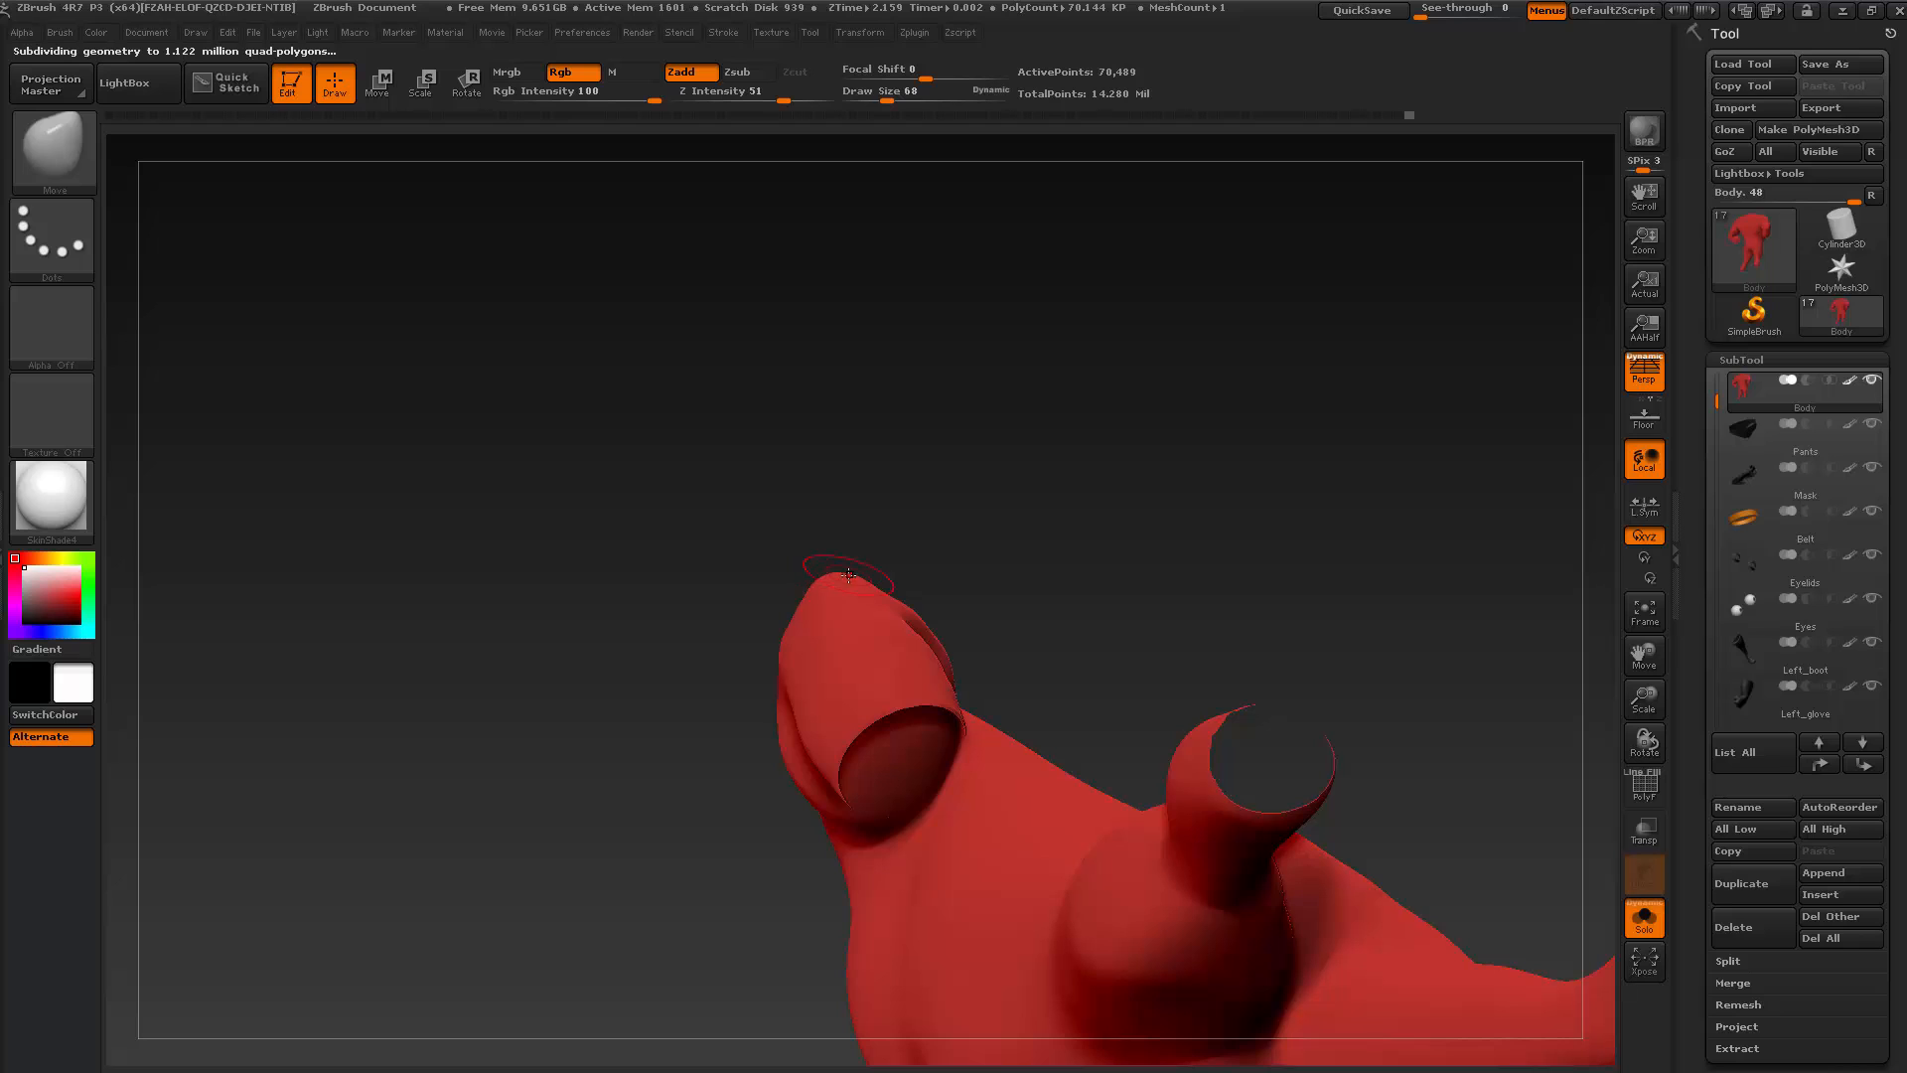
drag(807, 589, 906, 587)
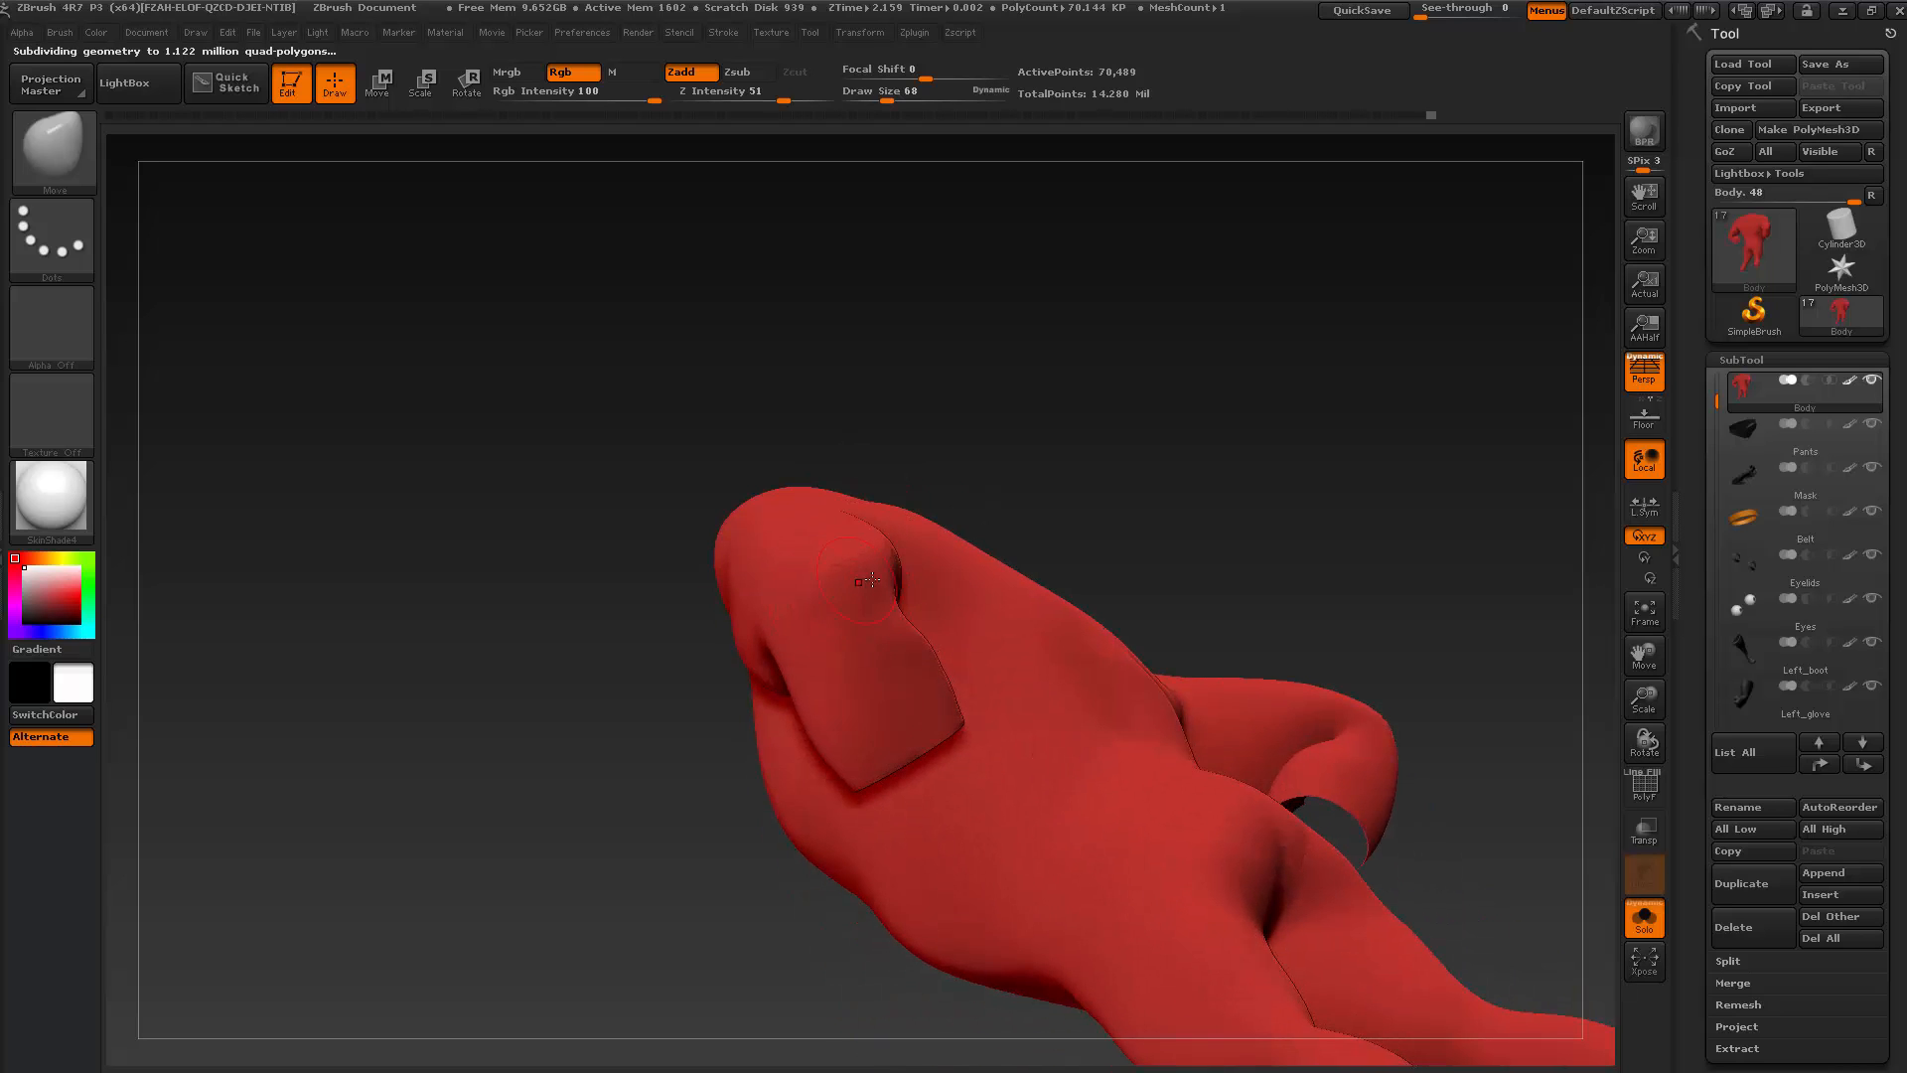
drag(948, 437, 811, 608)
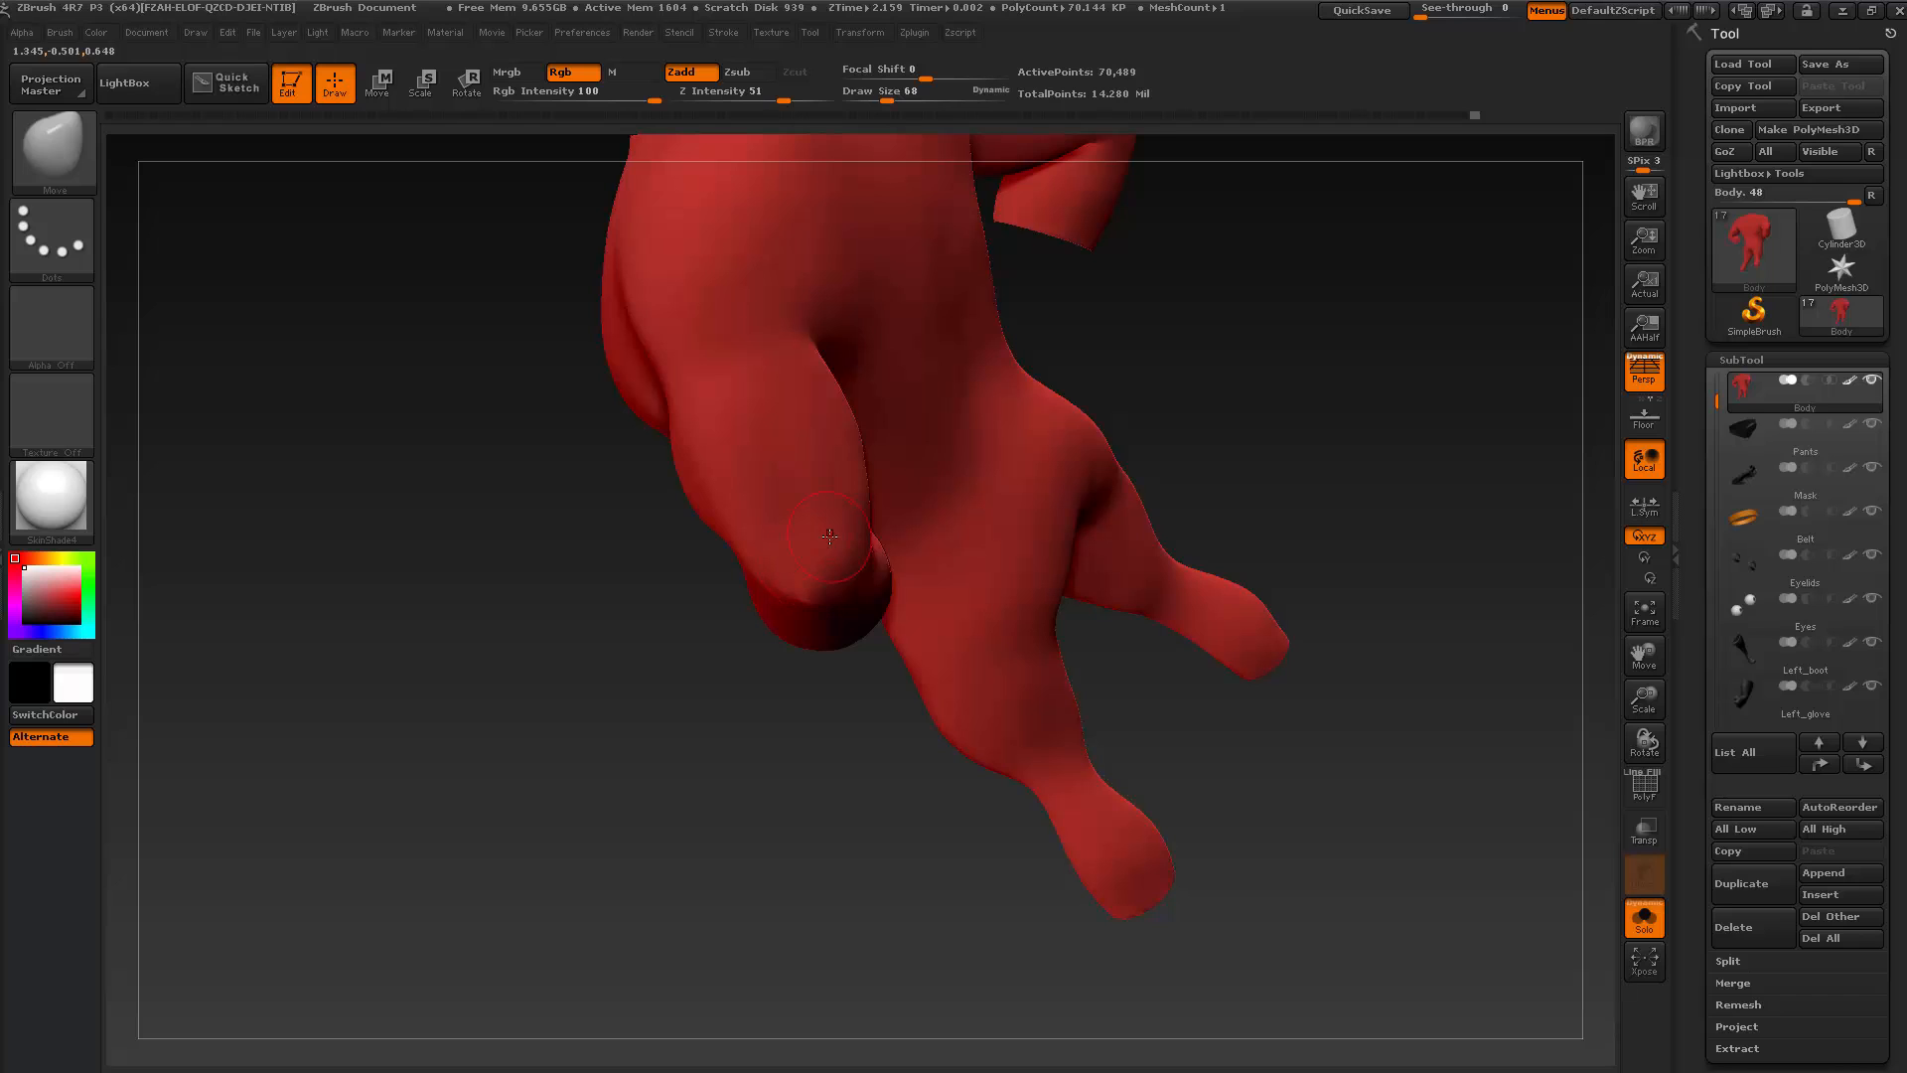
key(shift)
mouse_move(832, 563)
shift+mouse_down()
mouse_move(802, 597)
mouse_move(945, 652)
mouse_move(907, 630)
mouse_move(885, 650)
shift+mouse_up()
Pull the left elbow tip into a firmer point with the Move brush at draw size 50
key(s)
mouse_move(839, 576)
mouse_down()
mouse_move(775, 801)
mouse_move(765, 685)
mouse_move(785, 577)
mouse_move(868, 490)
mouse_move(857, 544)
mouse_up()
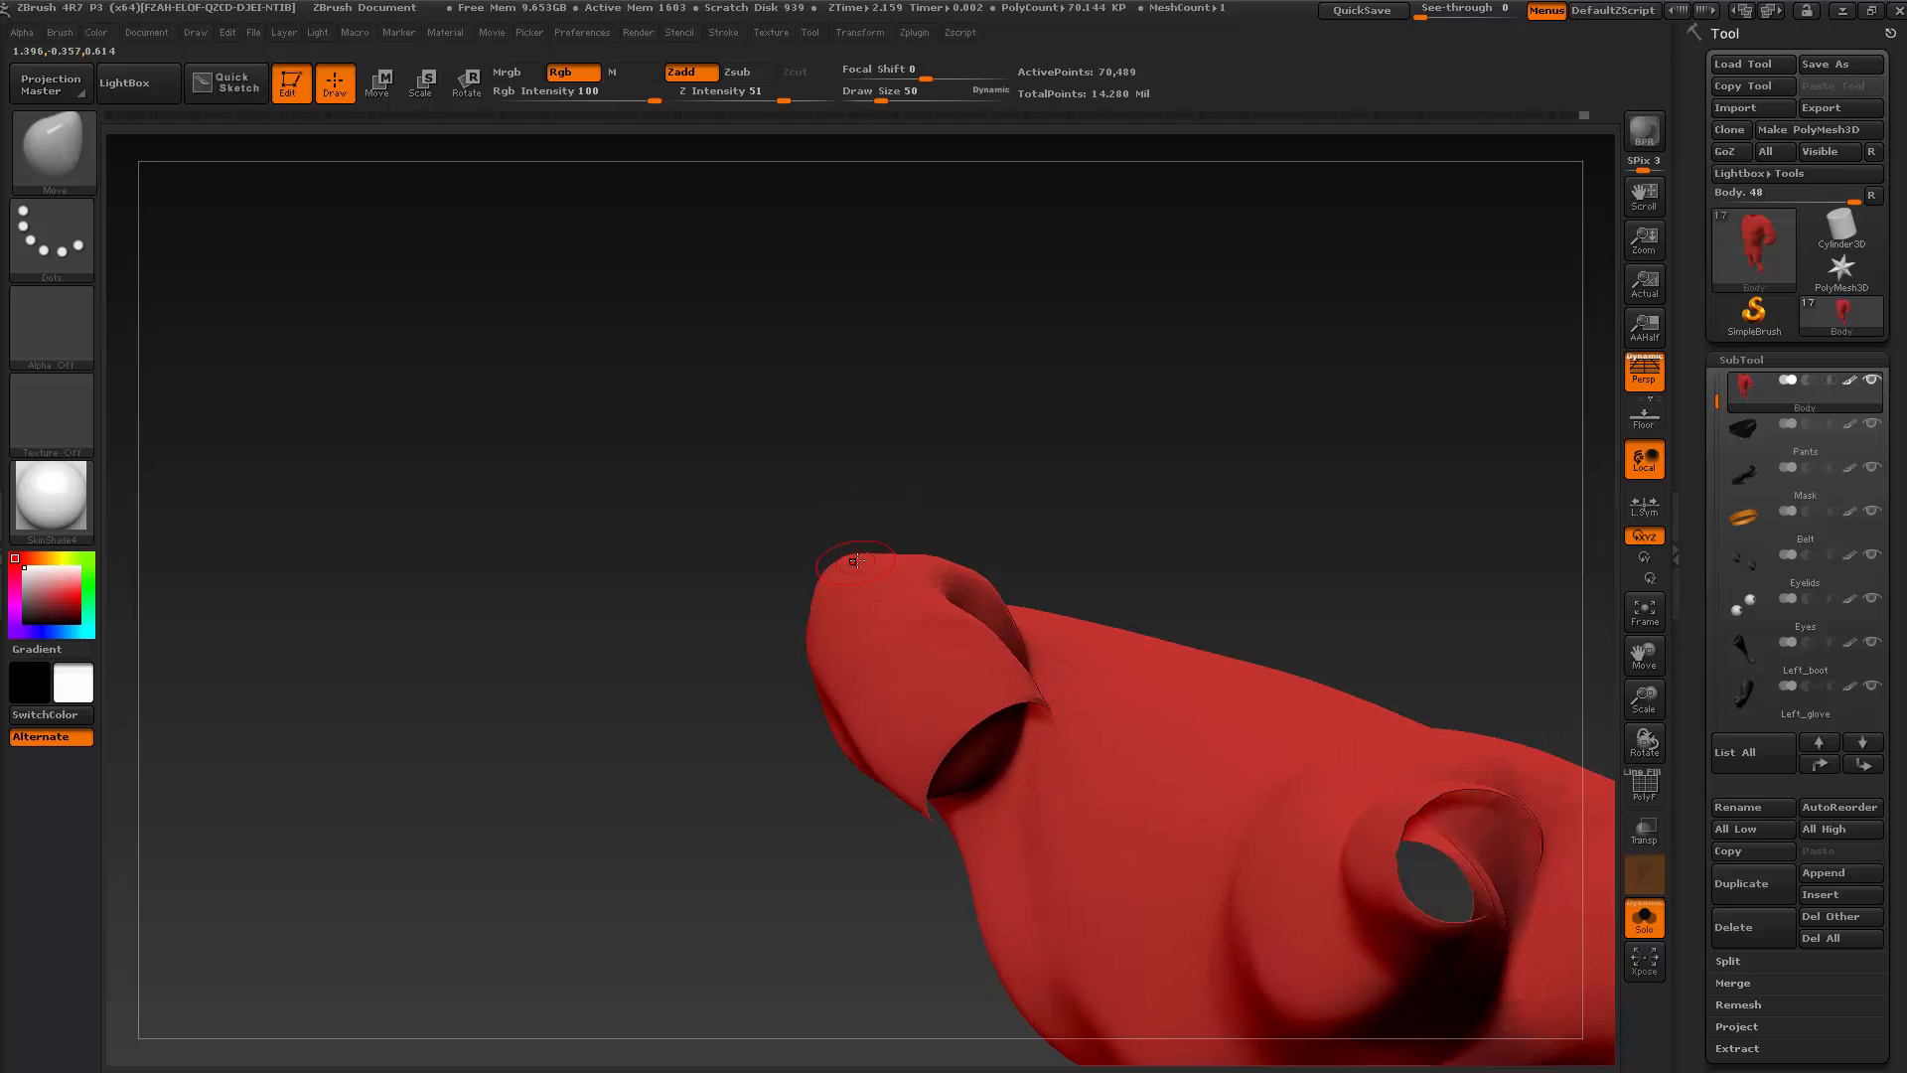
drag(847, 565, 755, 845)
key(shift)
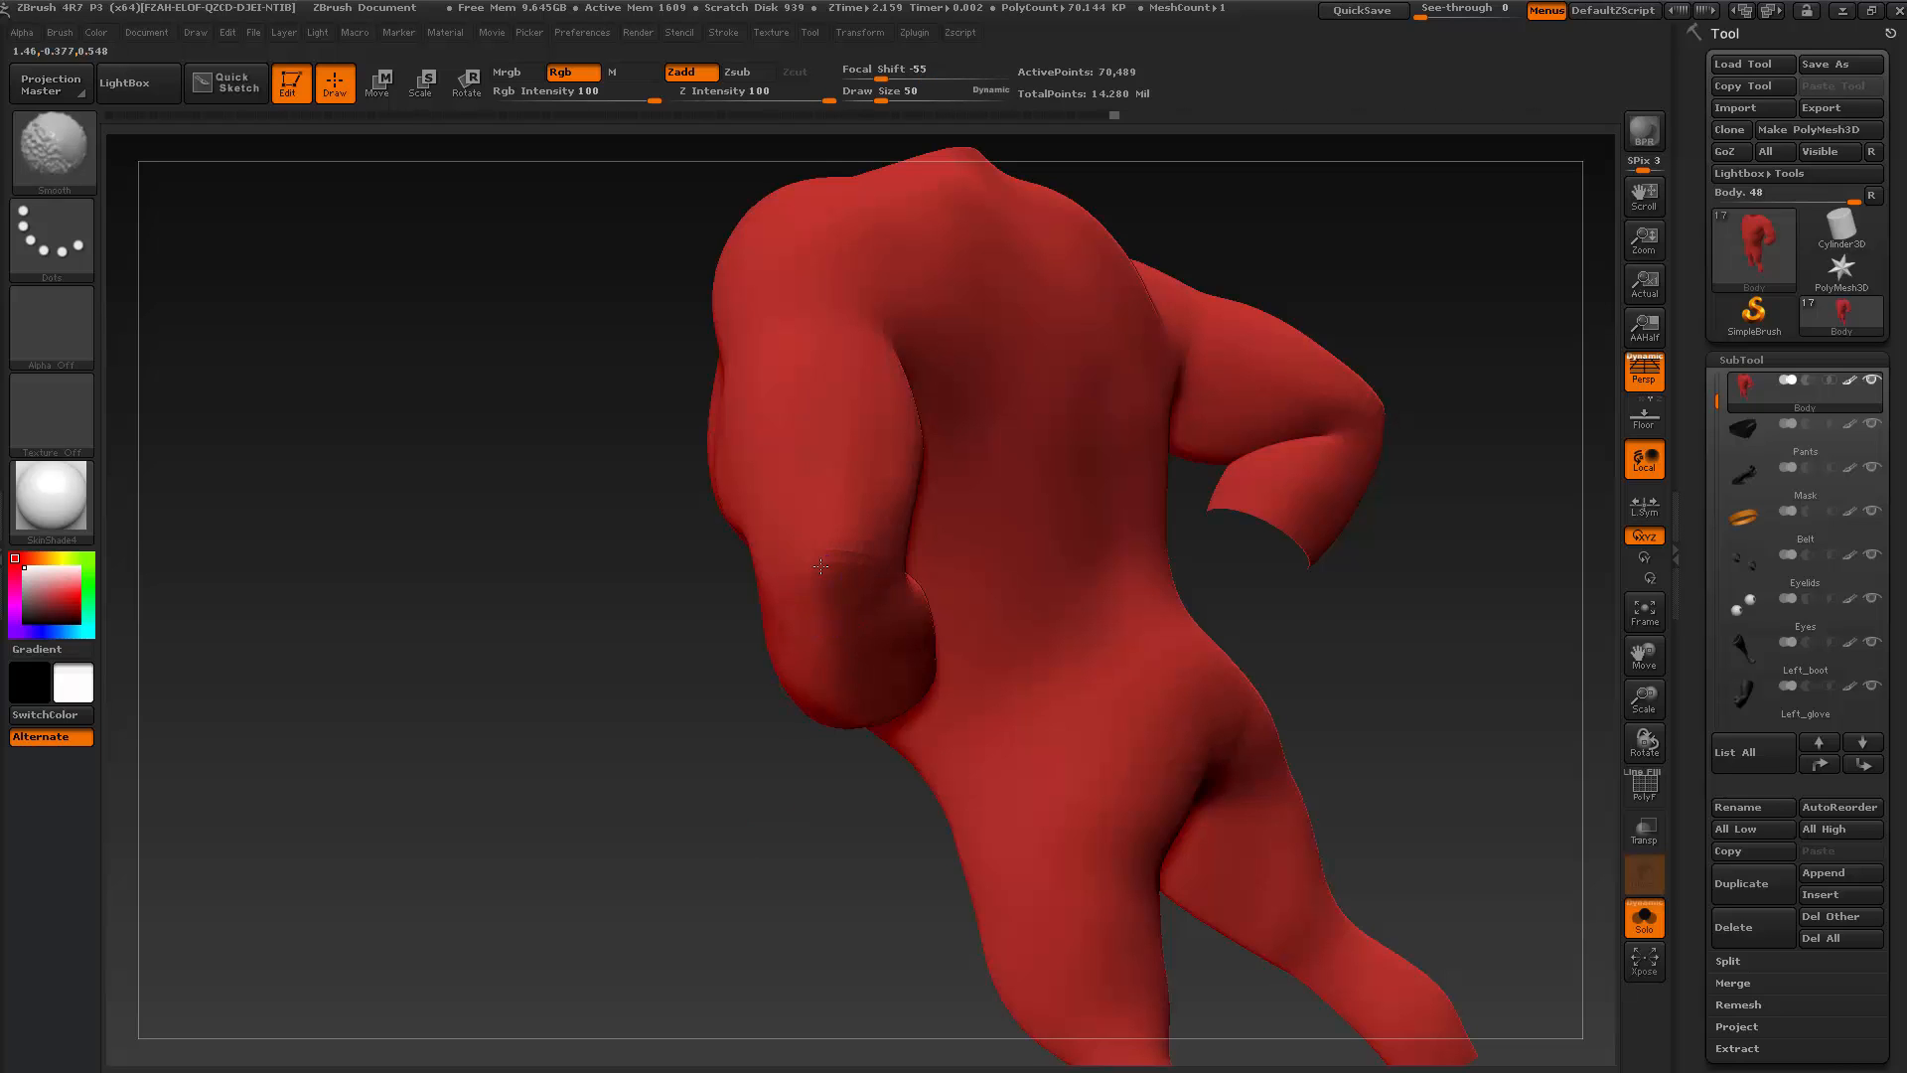
mouse_move(693, 827)
mouse_down()
mouse_move(933, 699)
mouse_move(870, 577)
mouse_move(826, 563)
mouse_up()
Smooth the contours around the left elbow tip, checking its profile from below and from the side
key(shift)
mouse_move(970, 665)
mouse_down()
mouse_move(830, 766)
mouse_move(821, 743)
mouse_up()
shift+drag(831, 582, 810, 541)
mouse_move(793, 650)
mouse_down()
mouse_move(775, 665)
mouse_move(885, 724)
mouse_move(665, 877)
mouse_move(642, 693)
mouse_move(890, 554)
mouse_move(840, 566)
mouse_up()
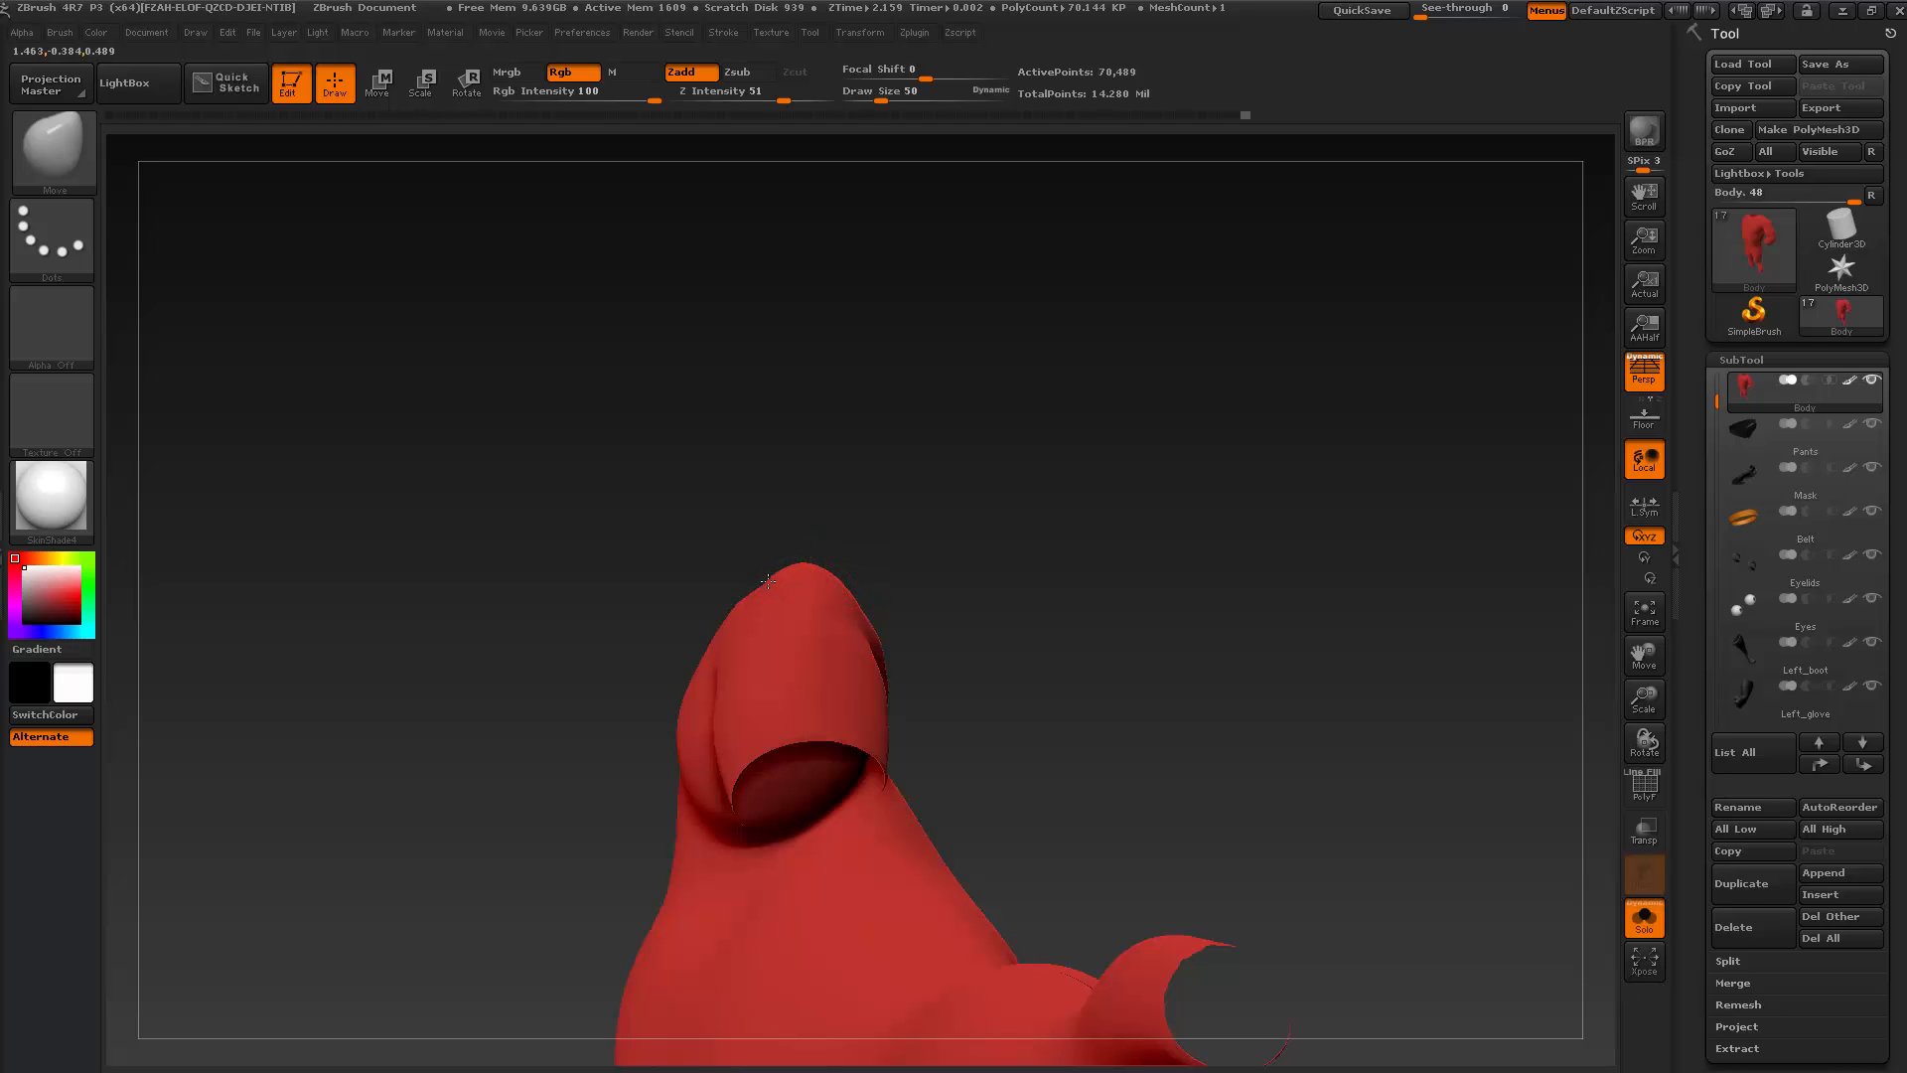
key(shift)
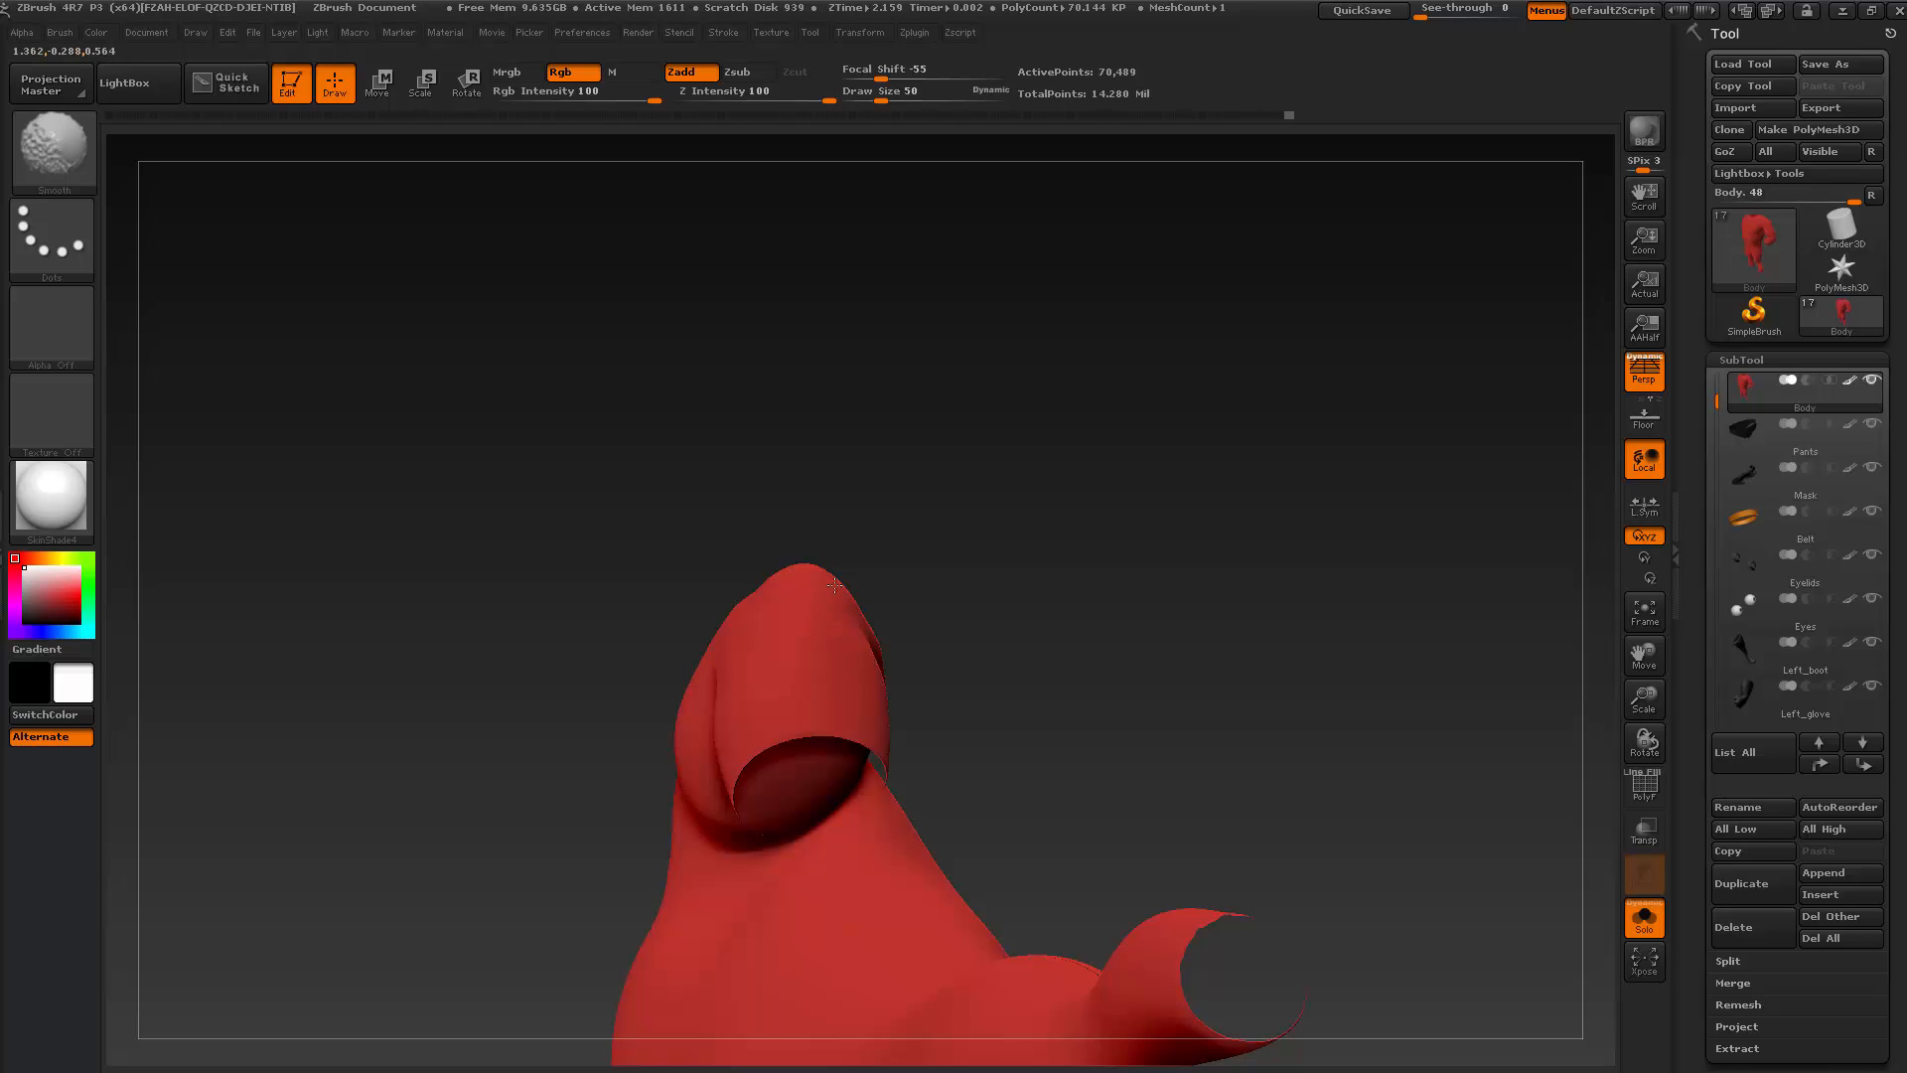
drag(787, 574, 963, 477)
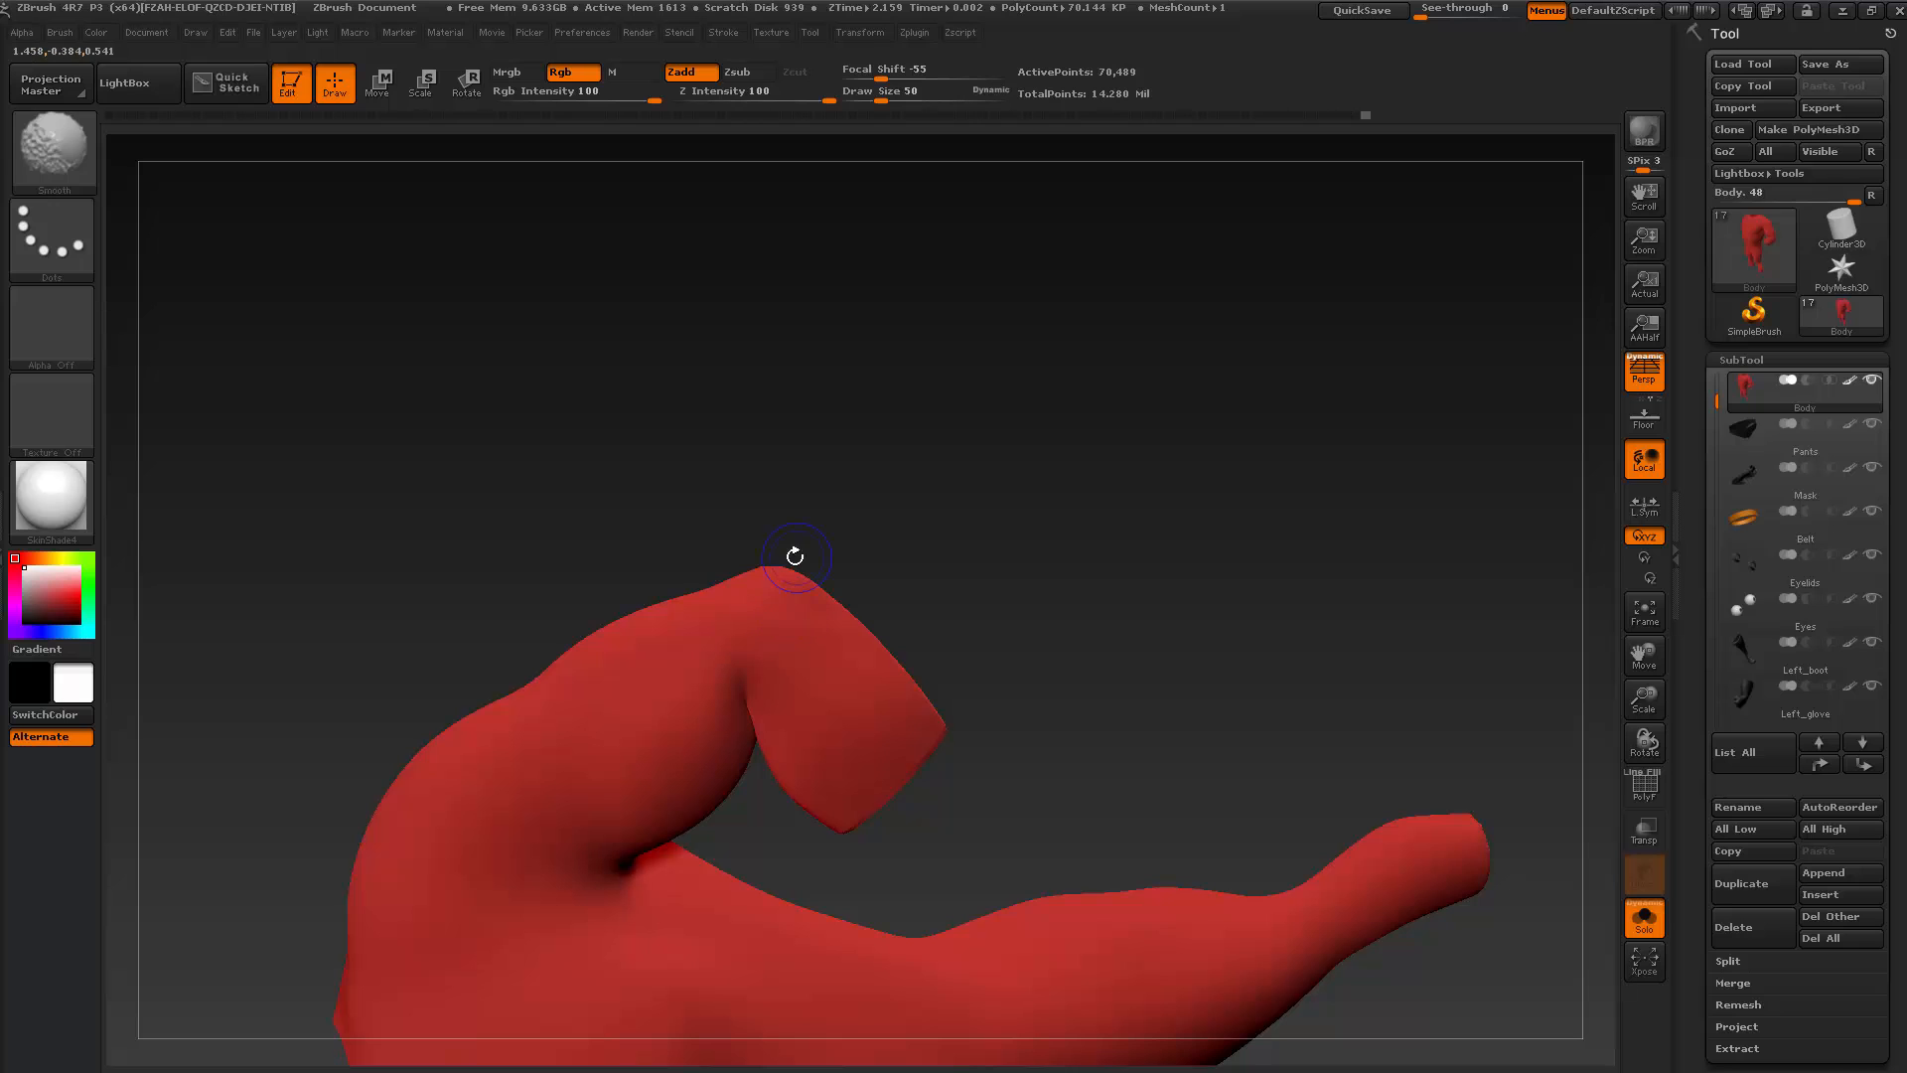
key(shift)
mouse_move(796, 564)
mouse_down()
mouse_move(716, 758)
mouse_move(669, 732)
mouse_move(724, 766)
mouse_move(641, 768)
mouse_move(669, 821)
mouse_move(754, 831)
mouse_move(729, 867)
mouse_move(736, 778)
mouse_move(688, 837)
mouse_move(647, 732)
mouse_move(980, 557)
mouse_up()
Set the draw size to 101 and smooth the right elbow and forearm at a low subdivision level
key(ctrl+d)
key(s)
drag(1076, 455, 1091, 455)
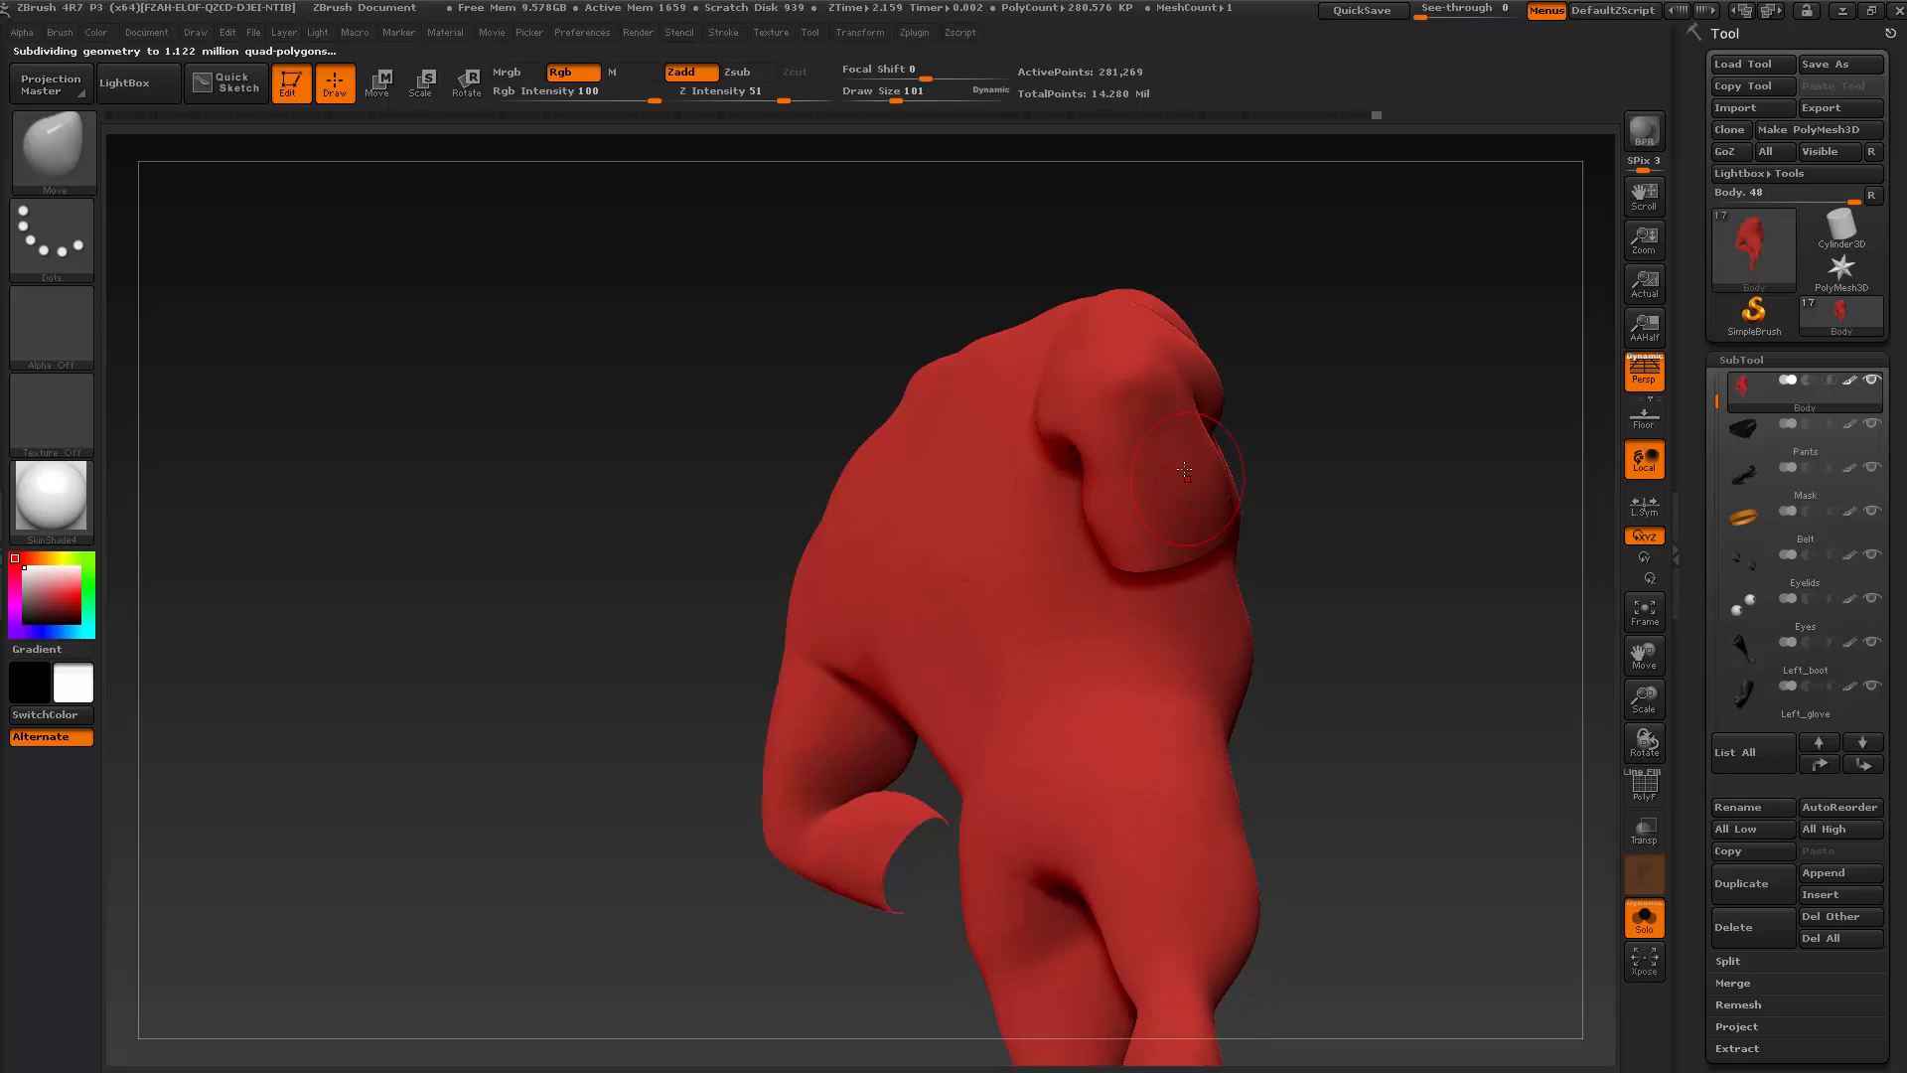
drag(1243, 469, 1218, 454)
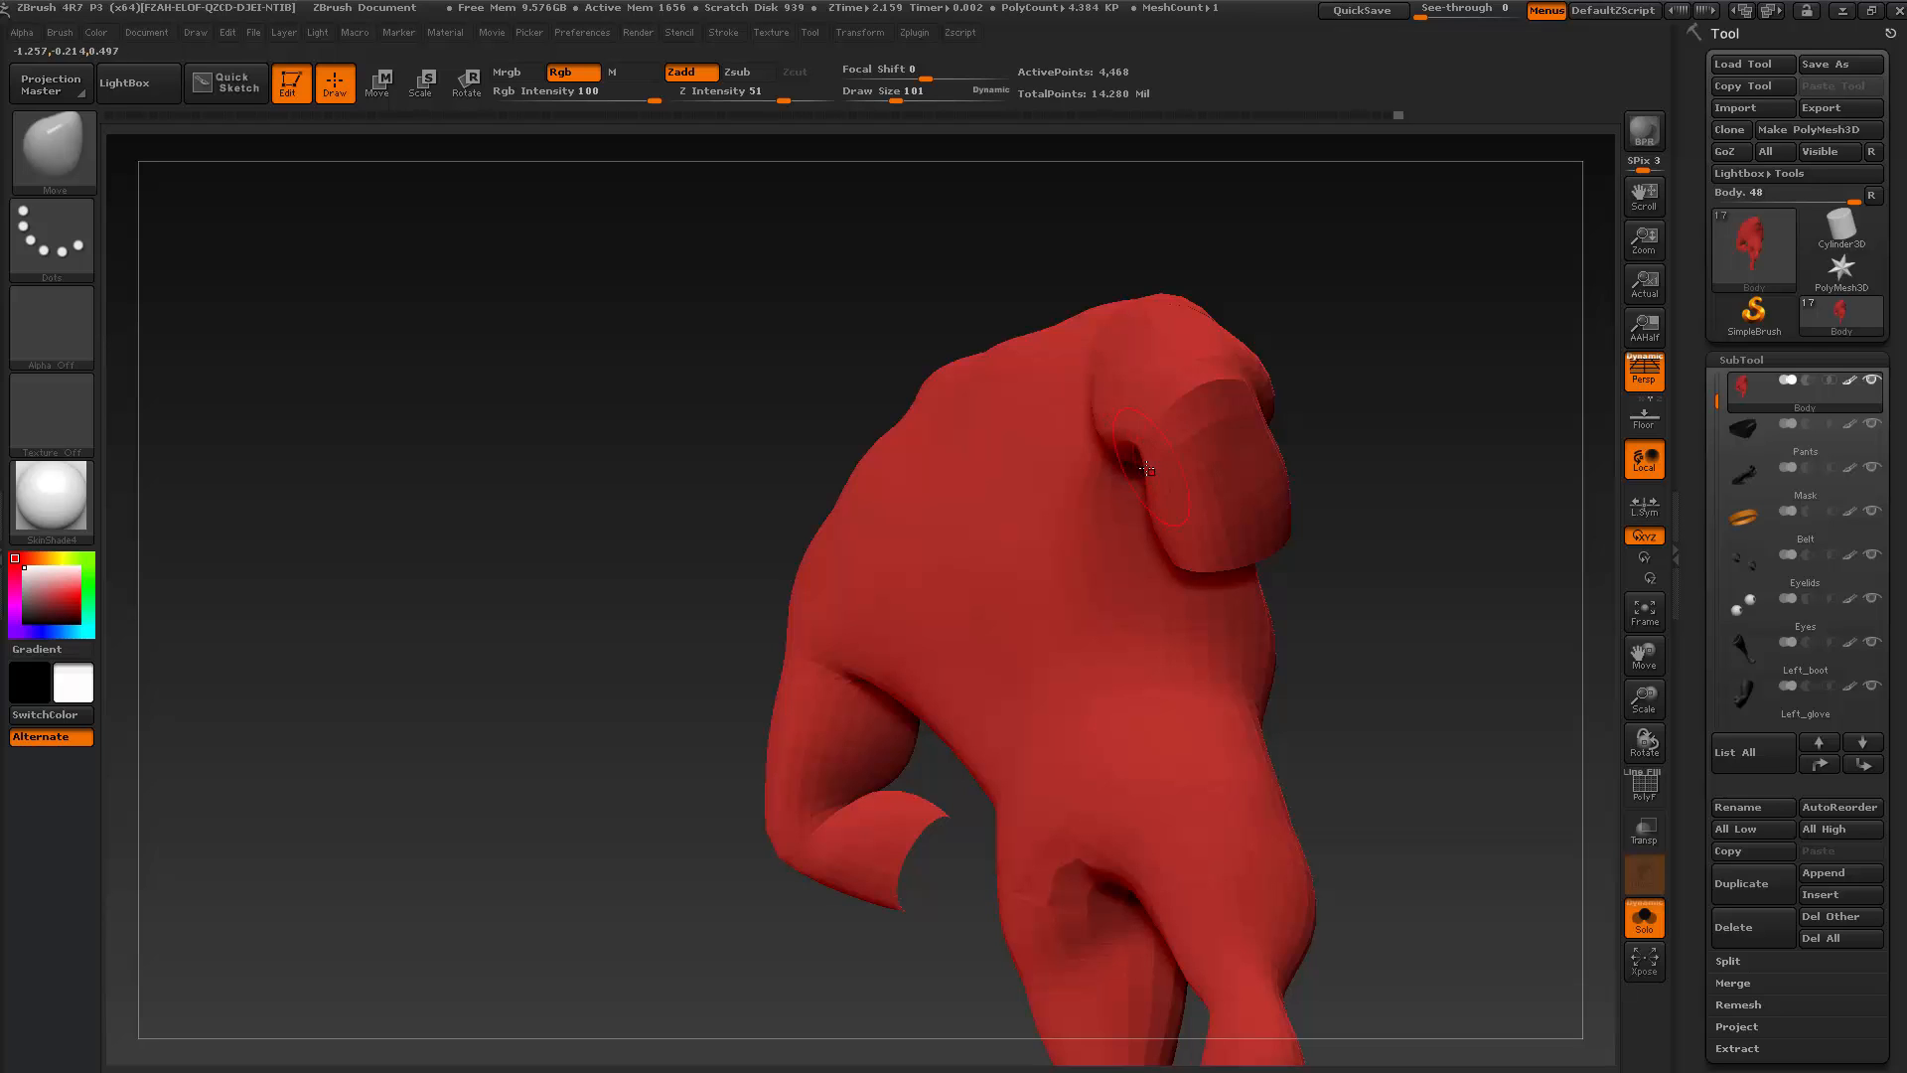
drag(1383, 425, 1301, 405)
drag(1356, 305, 1276, 357)
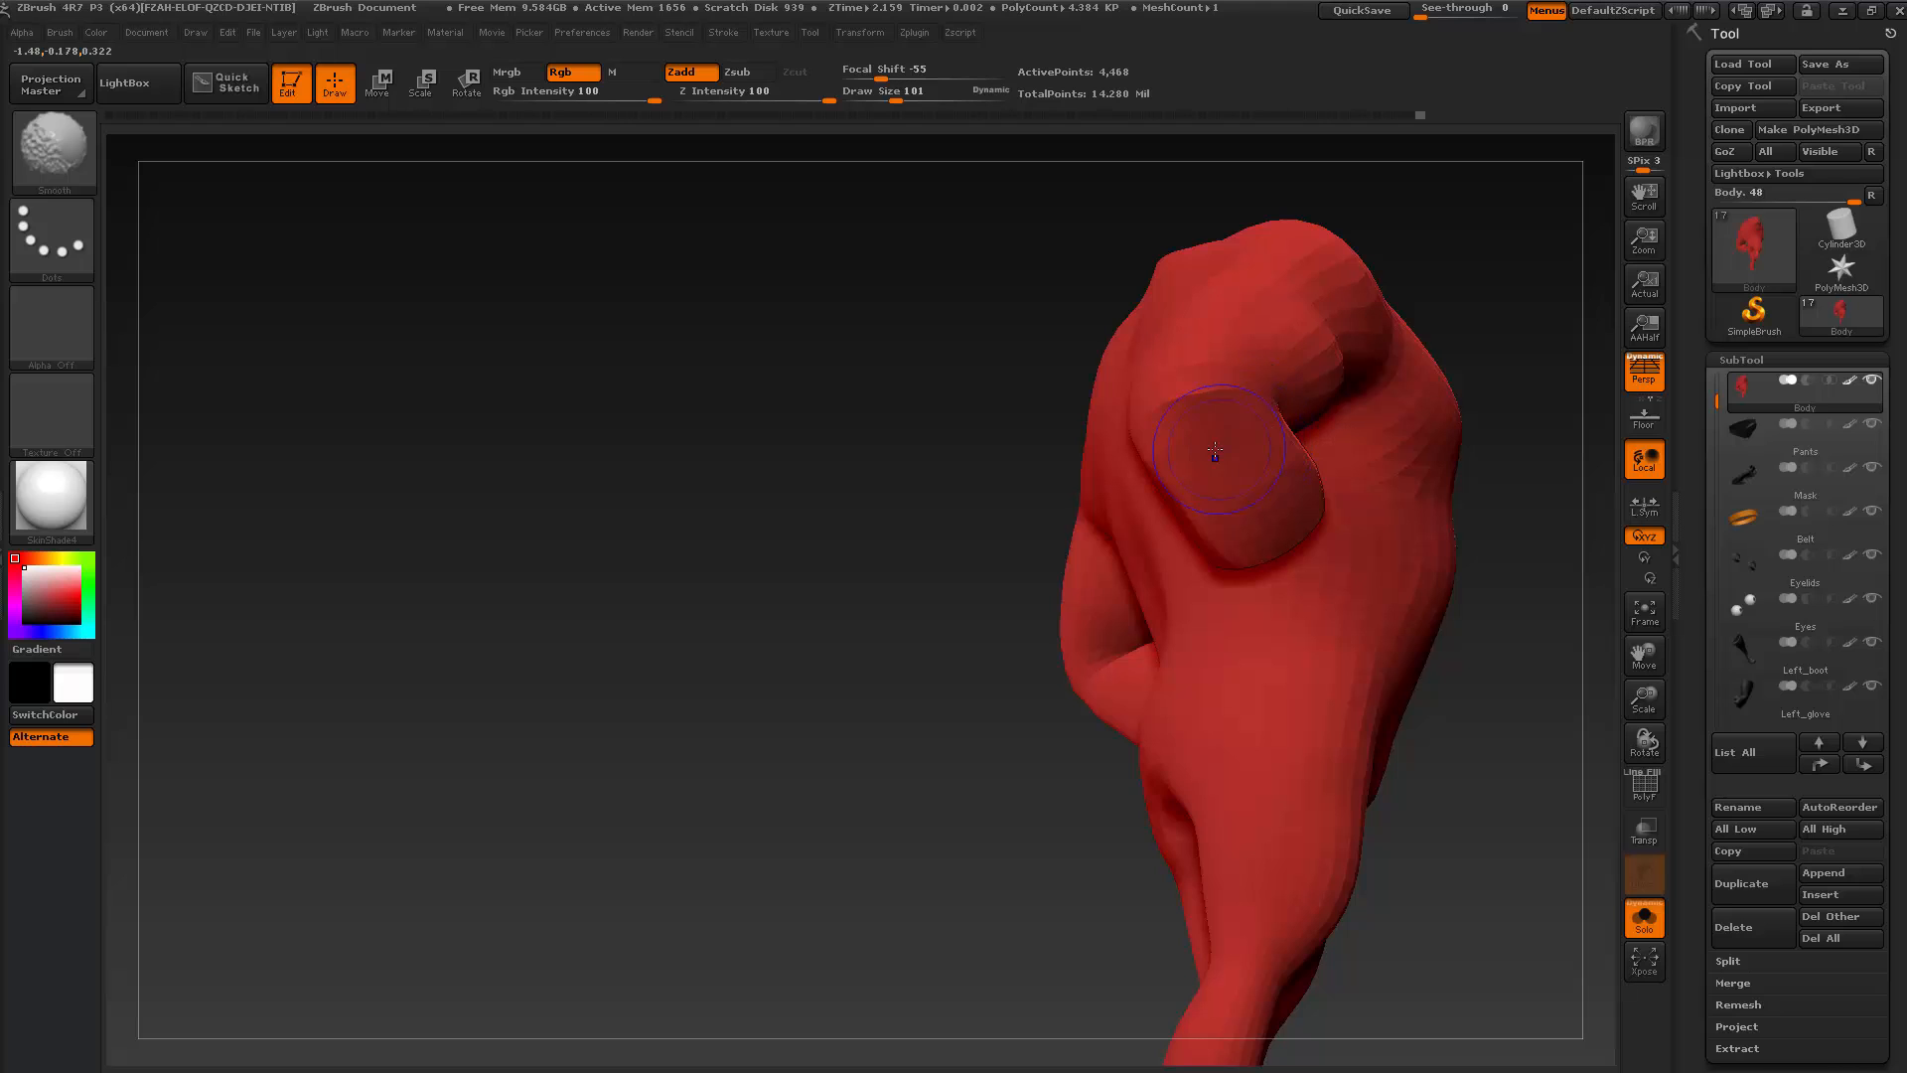
mouse_move(936, 626)
mouse_down()
mouse_move(1253, 578)
mouse_move(1259, 604)
mouse_move(1294, 598)
mouse_move(1248, 630)
mouse_move(1252, 689)
mouse_move(1337, 734)
mouse_move(1201, 711)
mouse_move(1276, 739)
mouse_move(1248, 715)
mouse_move(1281, 766)
mouse_move(1243, 758)
mouse_move(1299, 716)
mouse_up()
Examine the left arm's form at the highest subdivision level
key(ctrl+d)
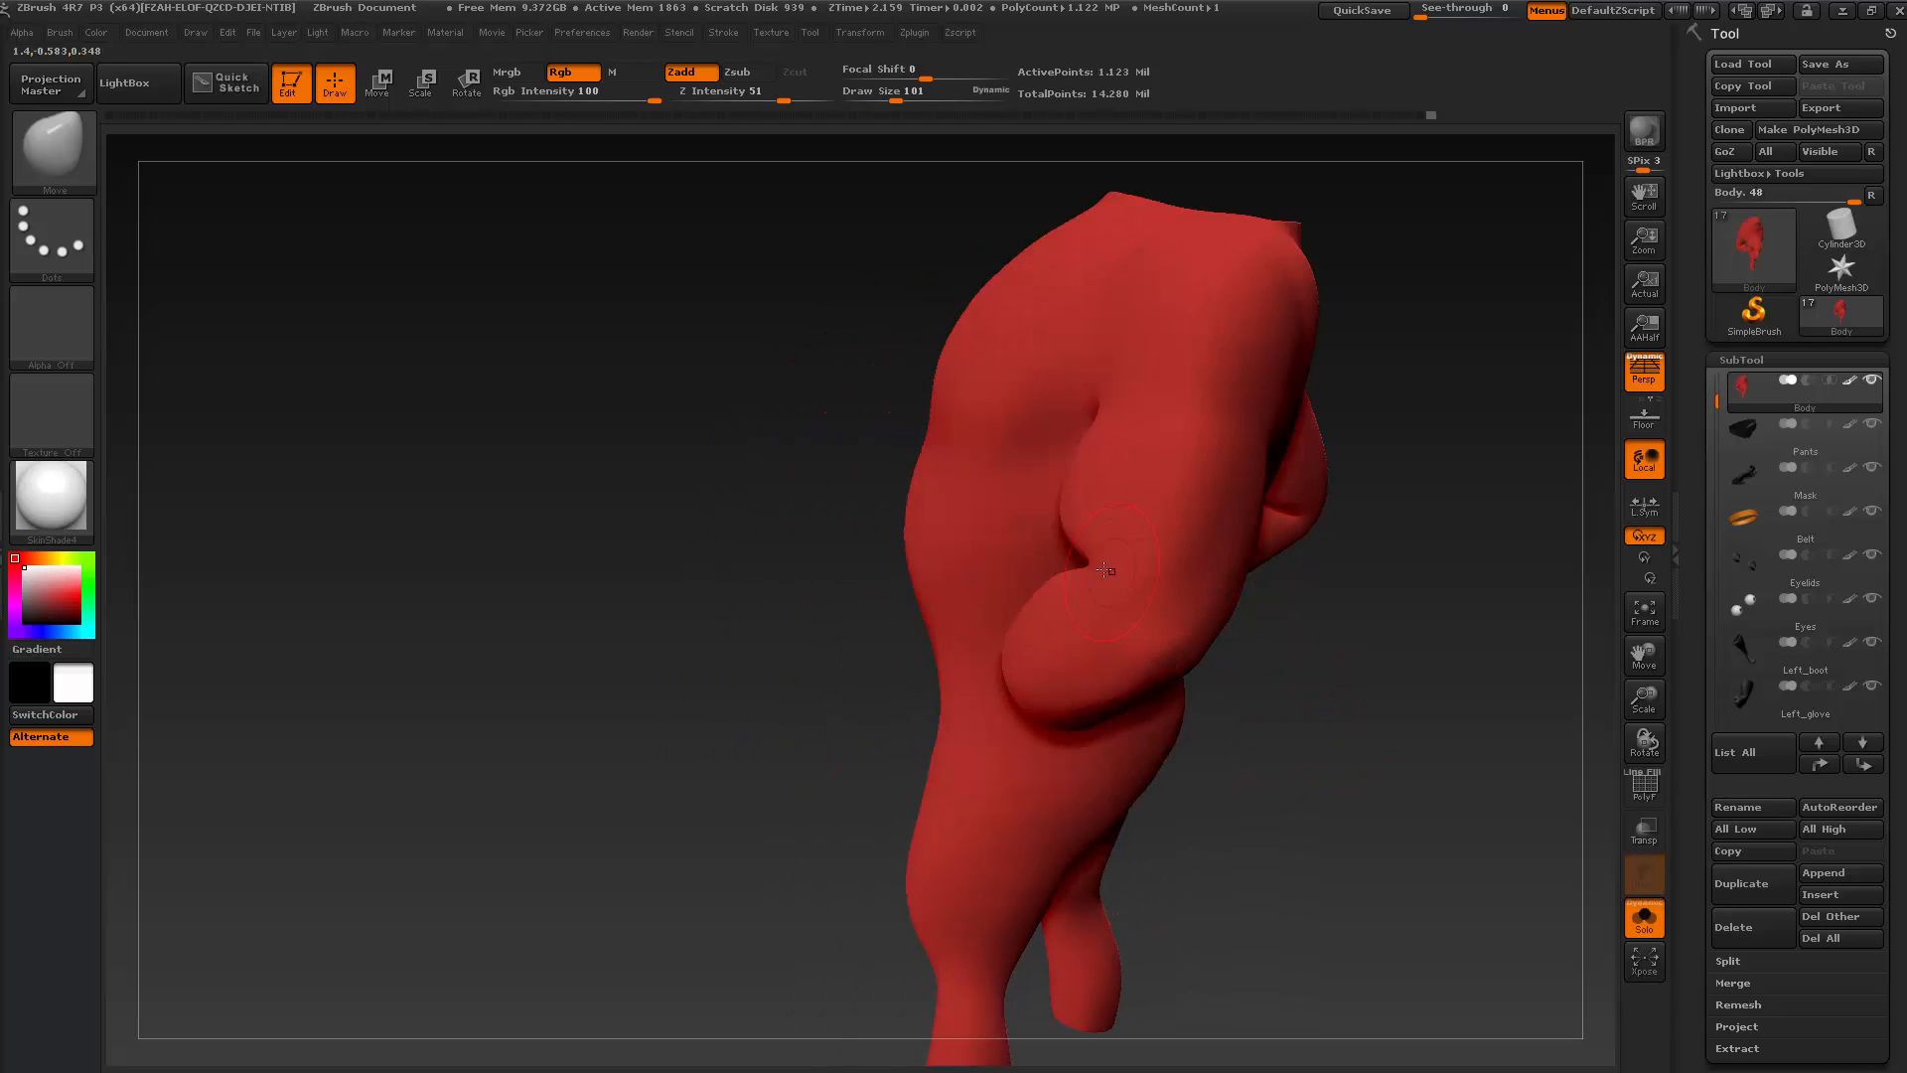
key(shift)
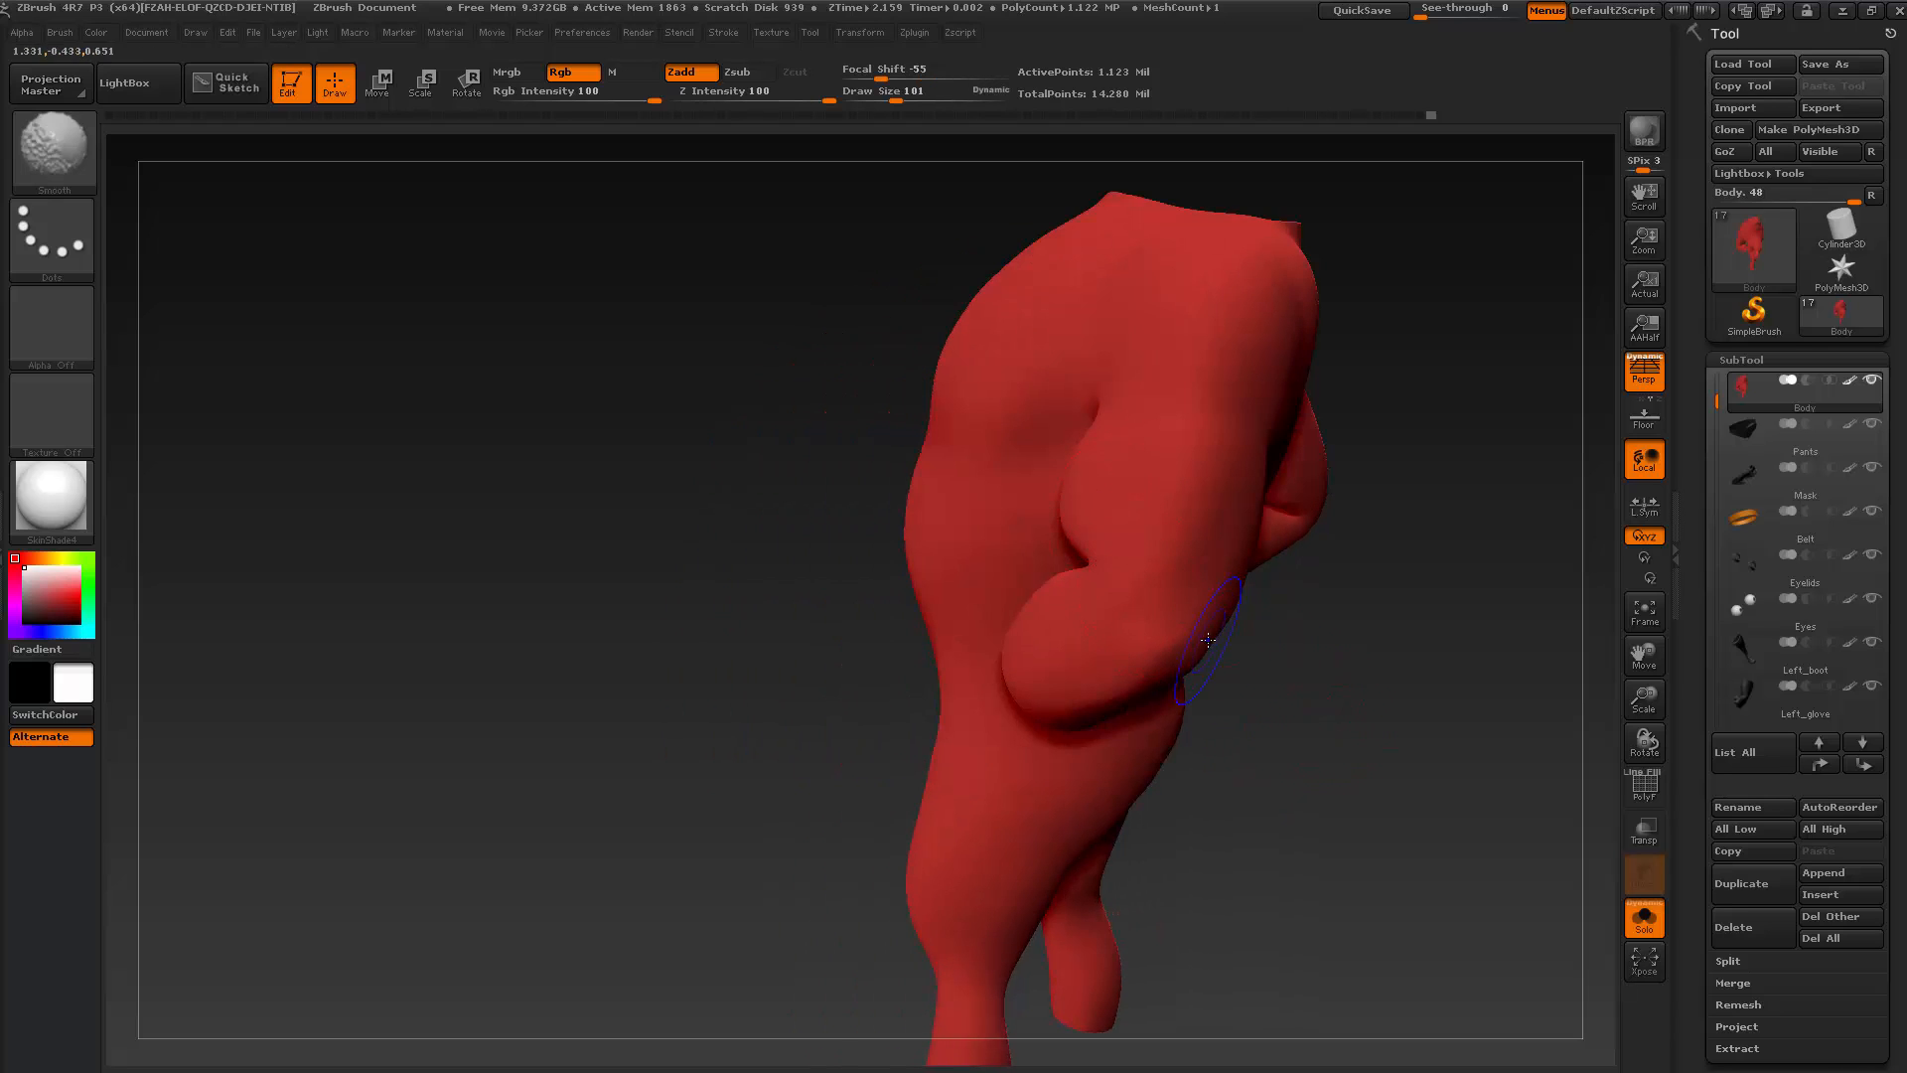
key(d)
key(d)
key(d)
key(d)
Drop back to the low subdivision level and smooth the inner edge of the left upper arm between armpit and elbow
key(shift+d)
key(shift+d)
key(shift+d)
key(shift+d)
mouse_move(1072, 512)
shift+mouse_down()
mouse_move(1074, 536)
mouse_move(1088, 449)
shift+mouse_up()
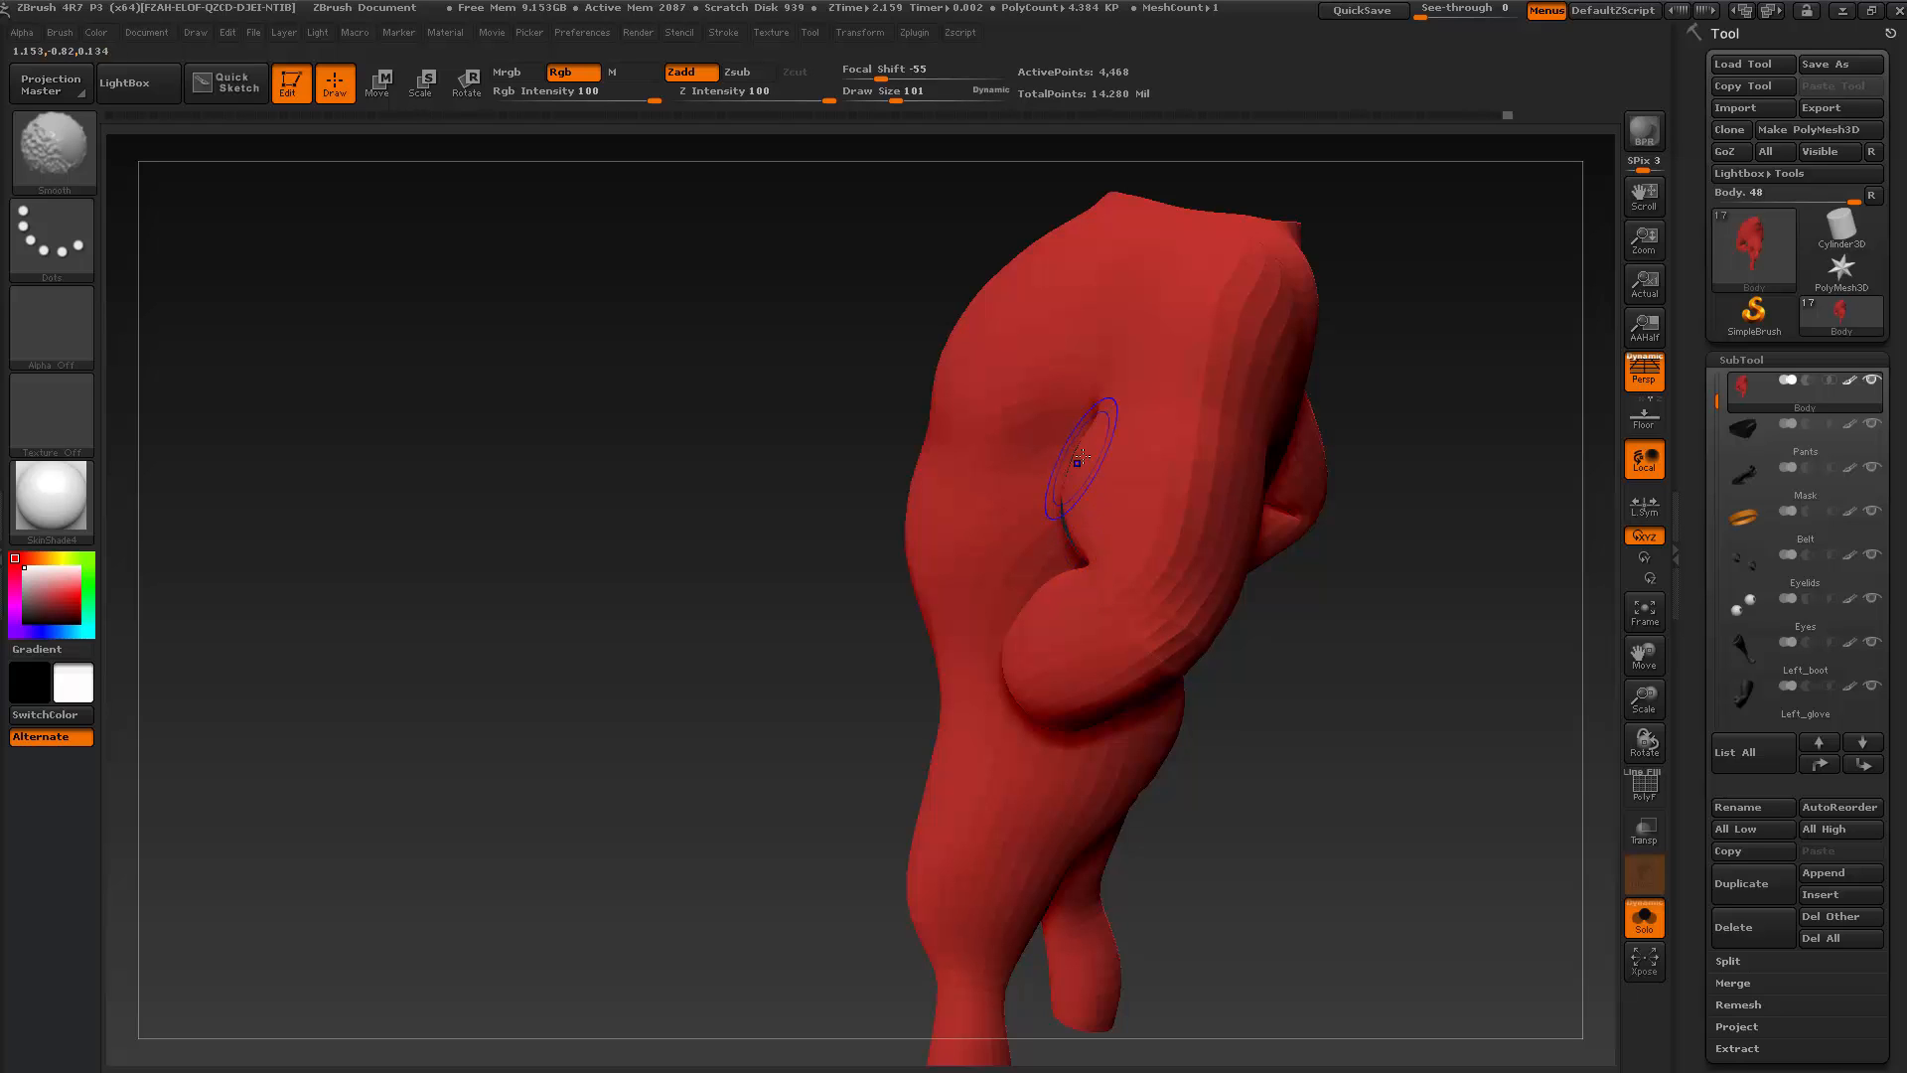
mouse_move(1277, 668)
mouse_down()
mouse_move(1337, 675)
mouse_move(1311, 731)
mouse_move(1278, 652)
mouse_up()
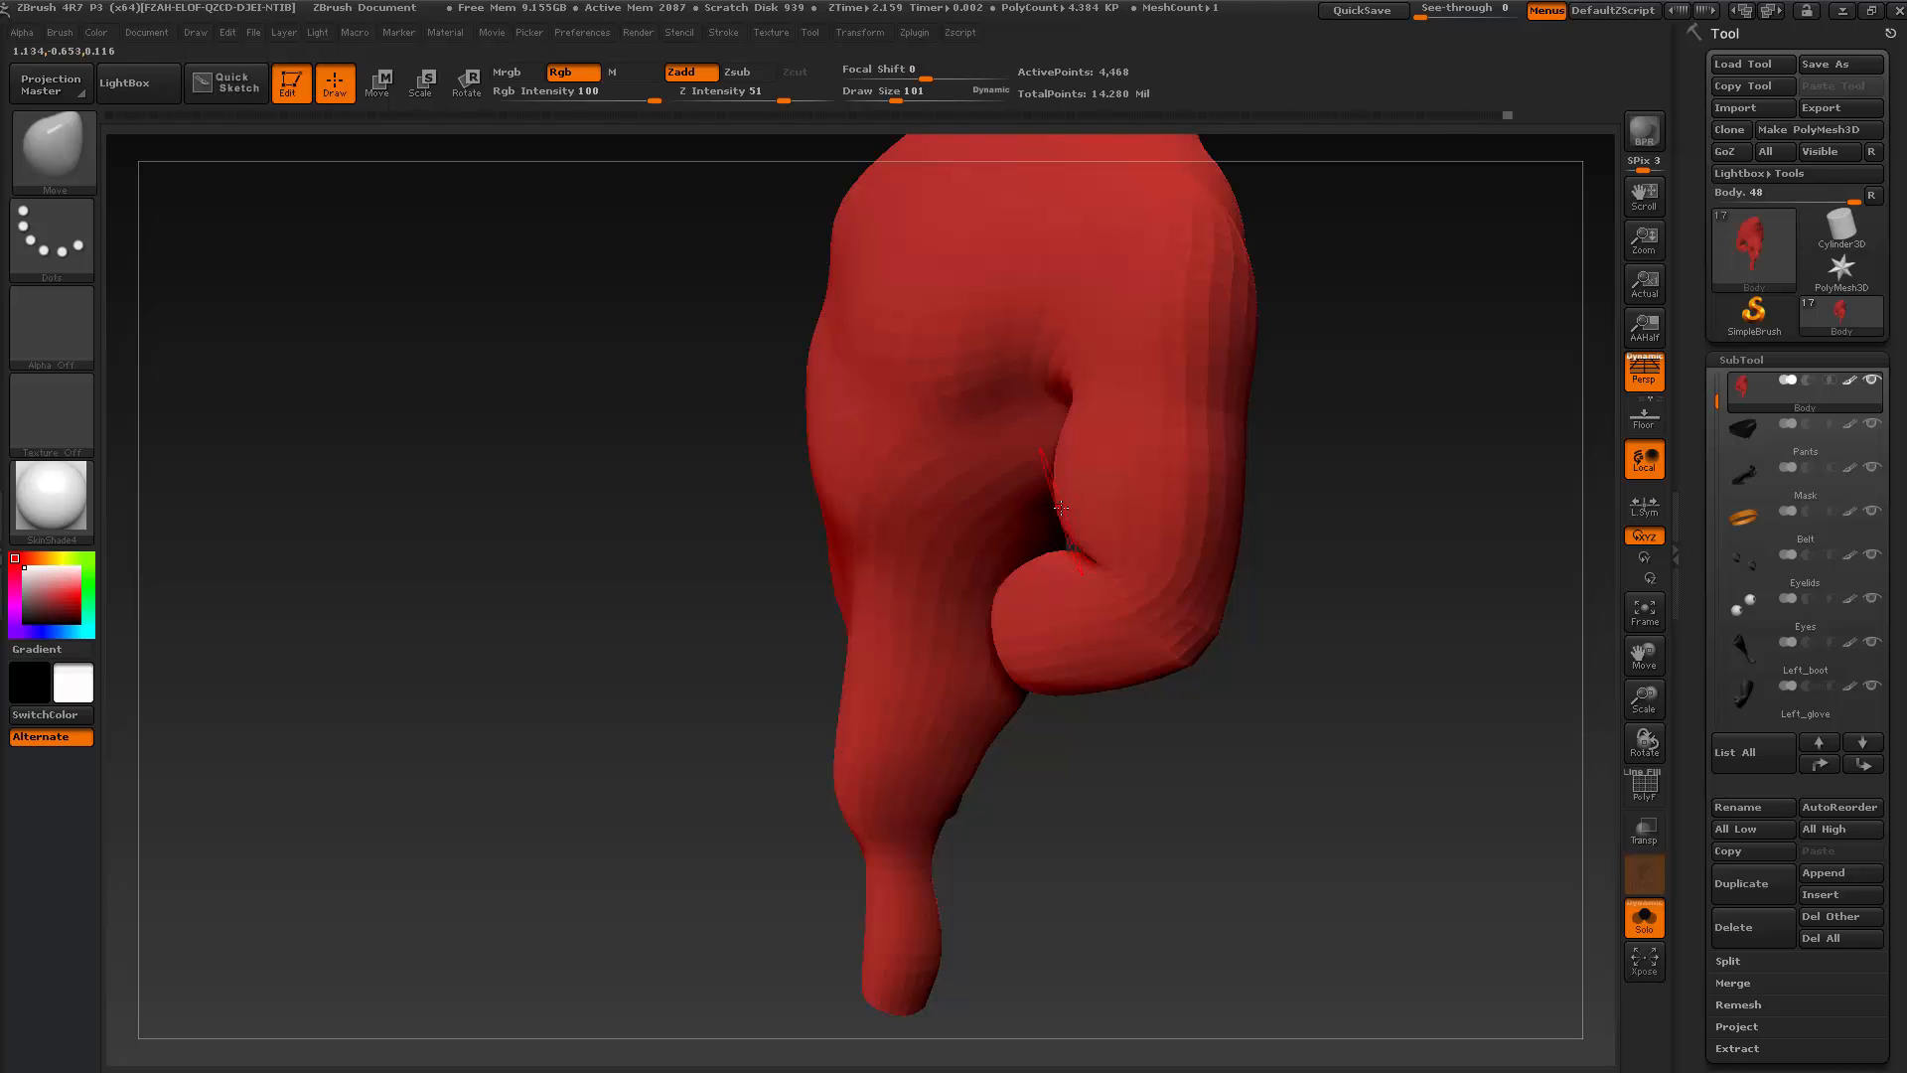
shift+drag(1061, 507, 1078, 452)
drag(1345, 612, 1325, 646)
Return to the highest subdivision level and adjust both elbow tips with the Move brush at draw size 78
key(ctrl+d)
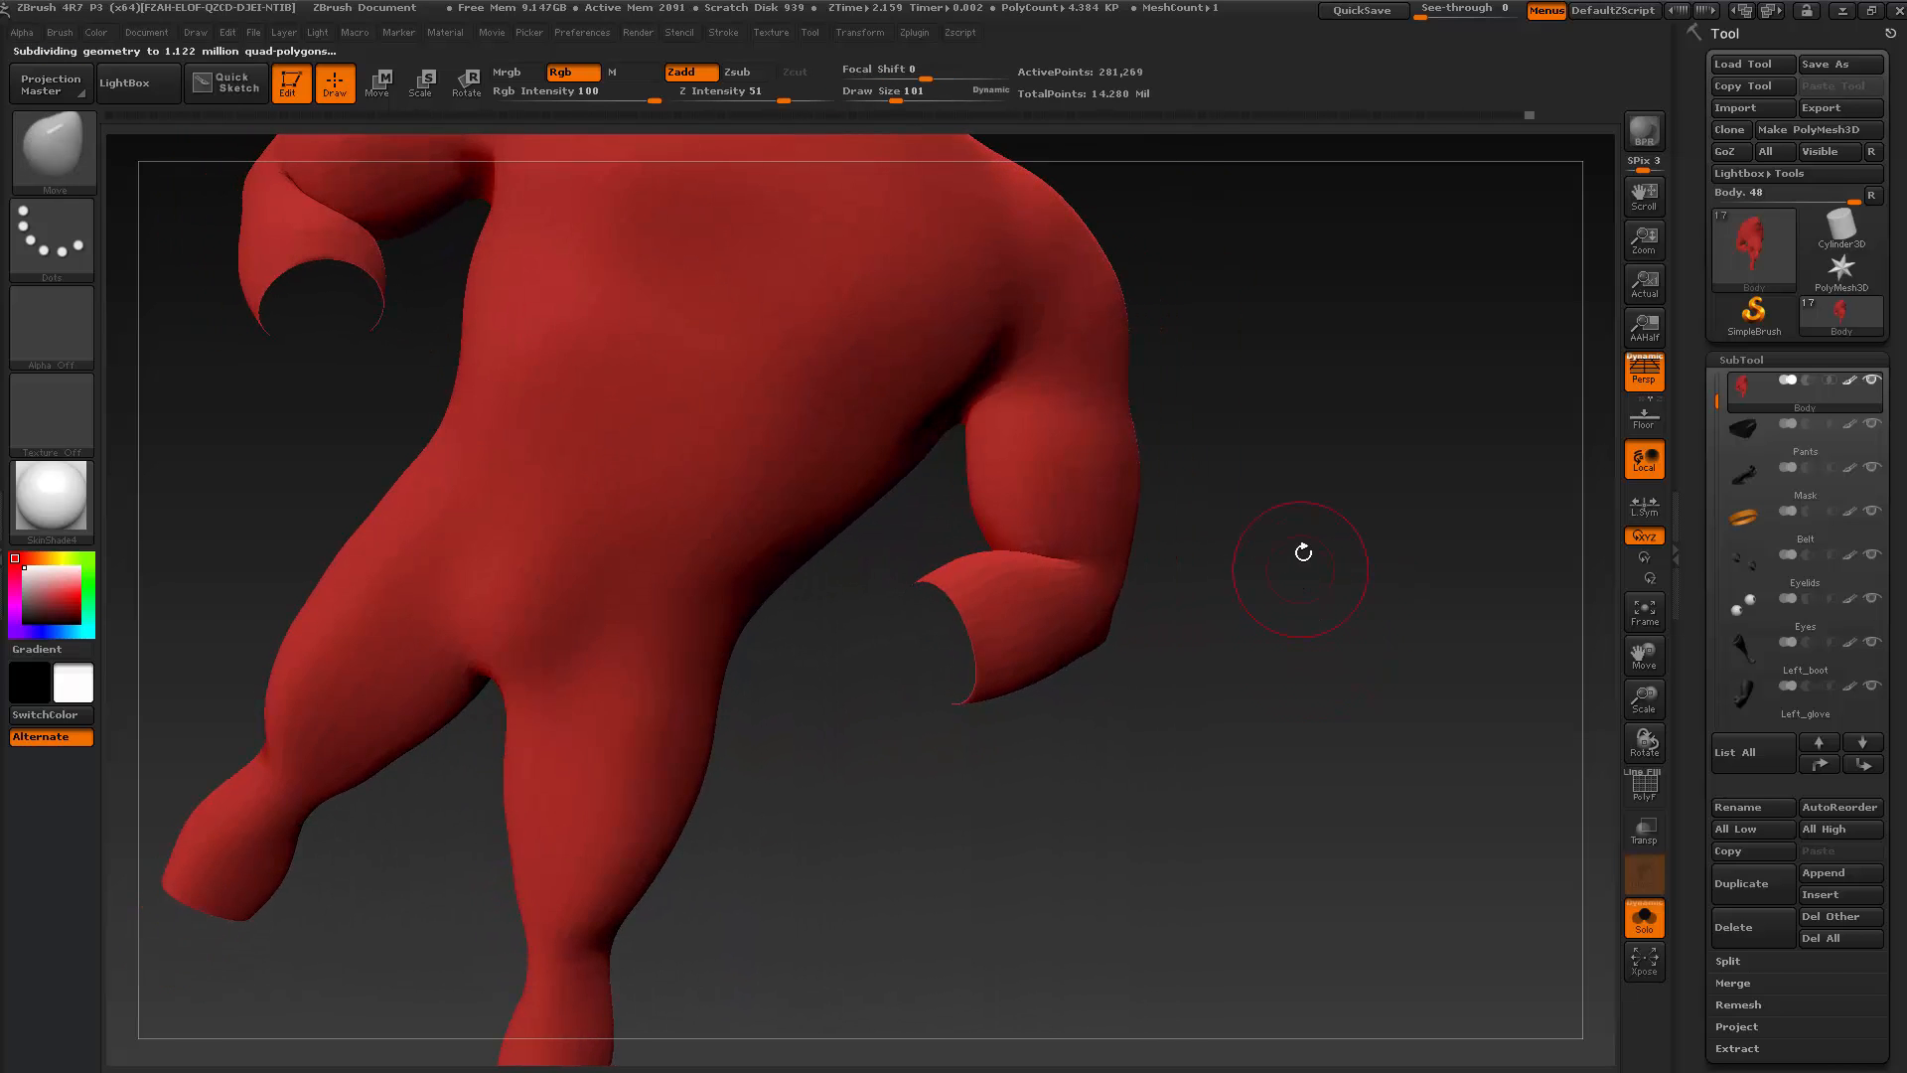
drag(1303, 552, 984, 834)
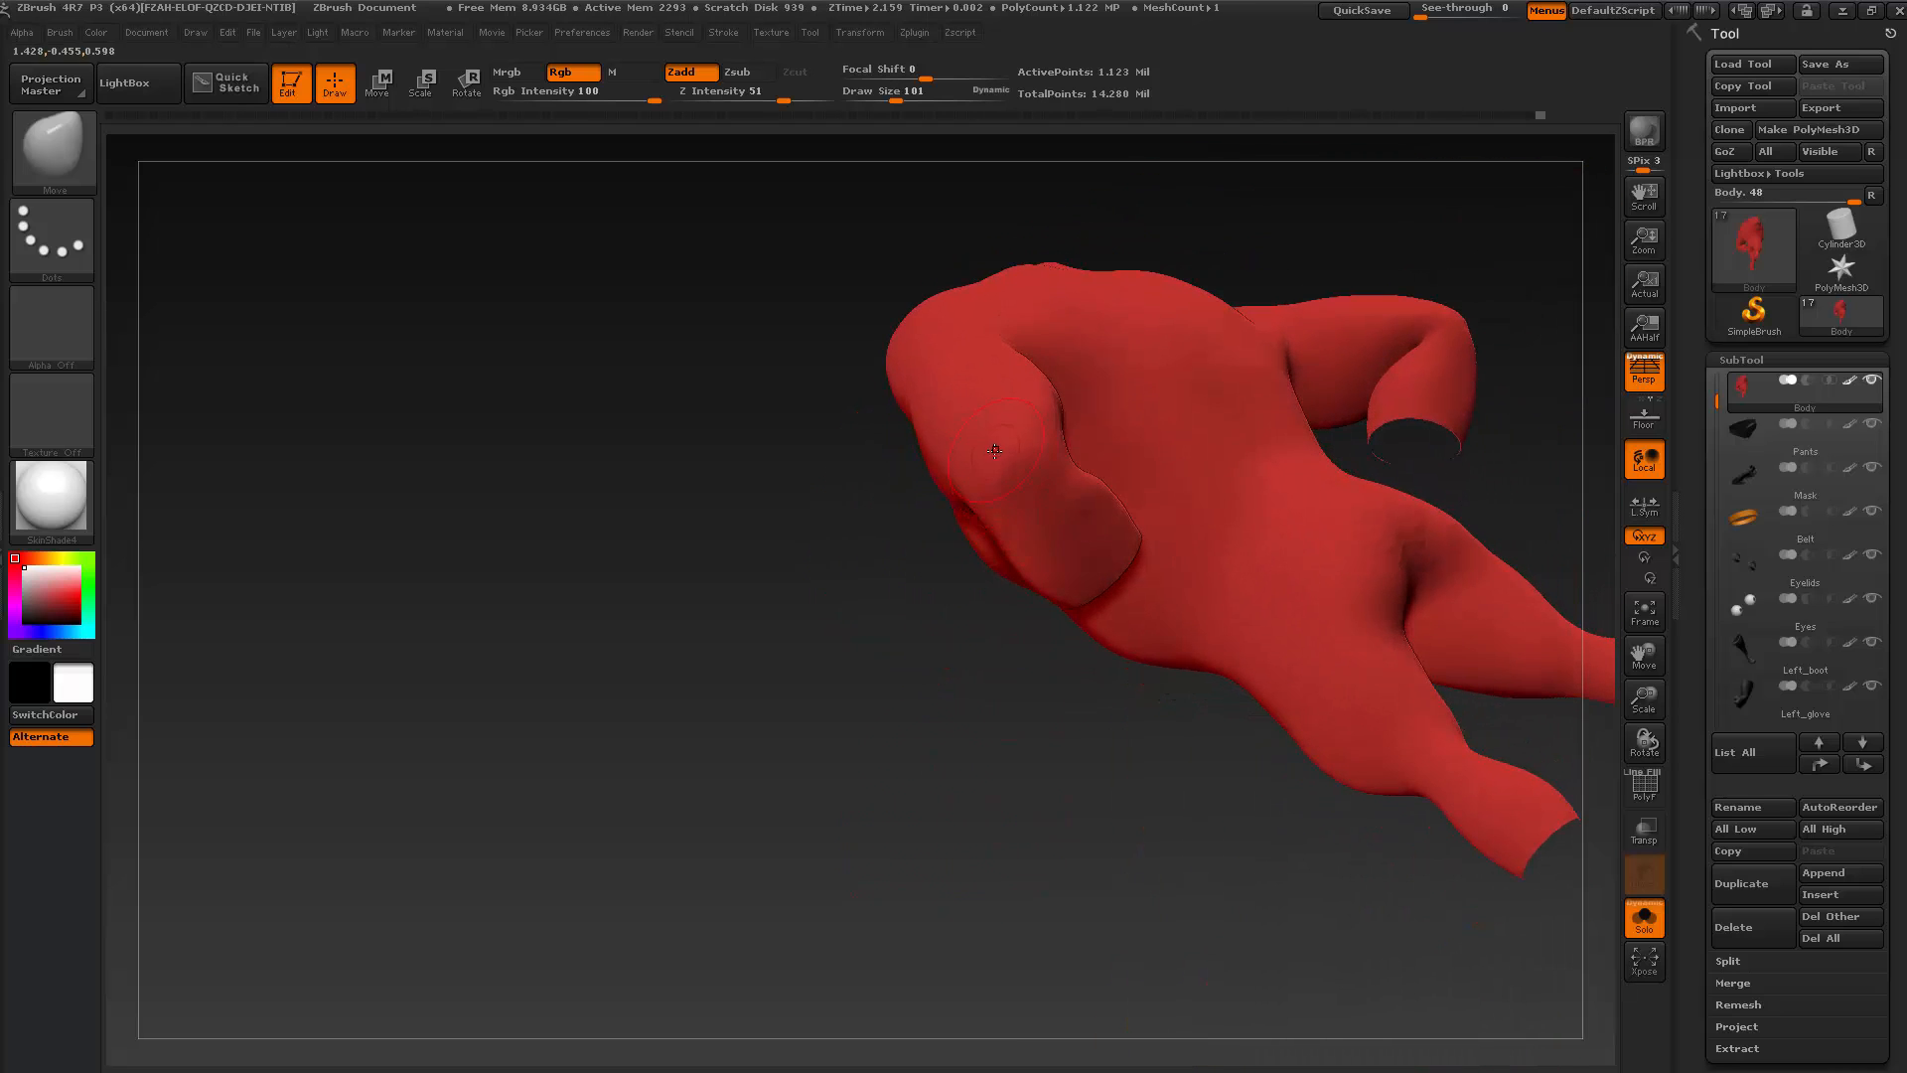
key(s)
drag(994, 451, 989, 454)
mouse_move(937, 598)
mouse_down()
mouse_move(989, 898)
mouse_move(1159, 702)
mouse_move(1193, 704)
mouse_move(1199, 625)
mouse_up()
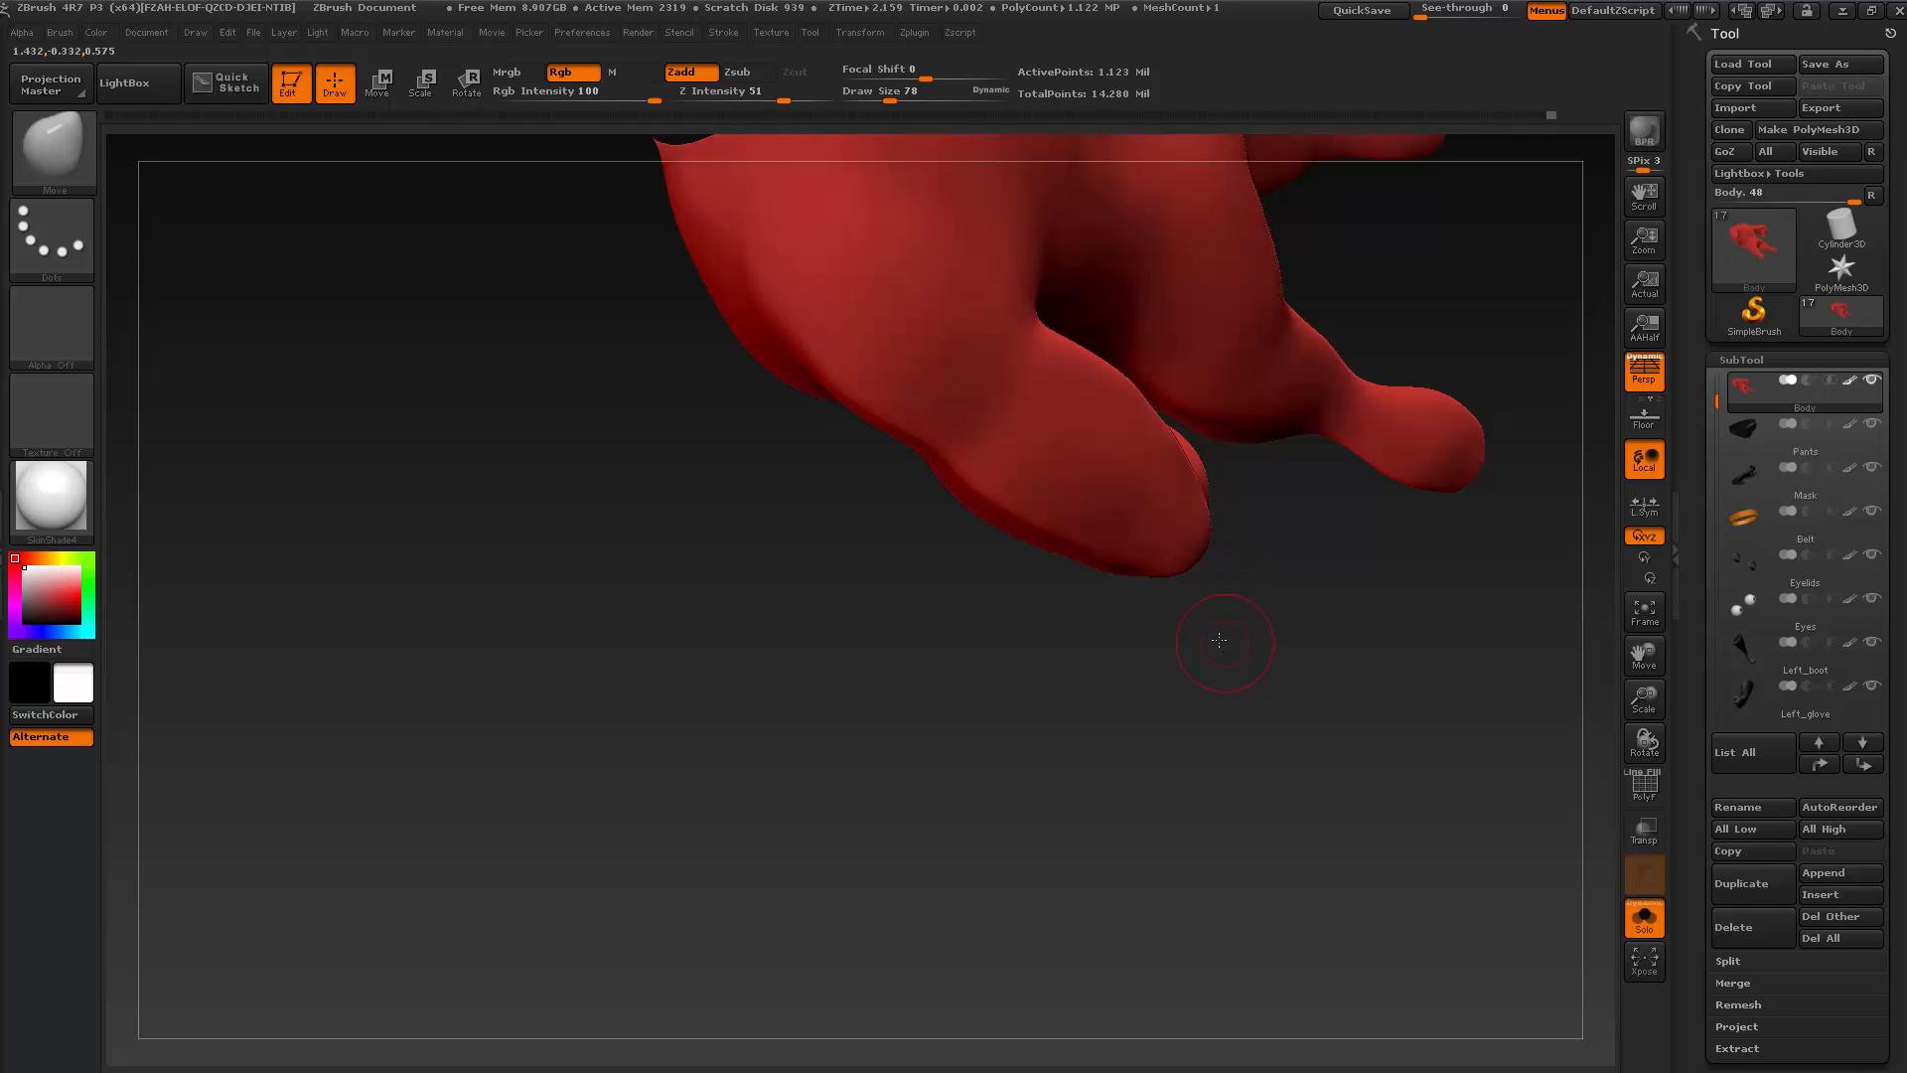
drag(1220, 641, 1268, 610)
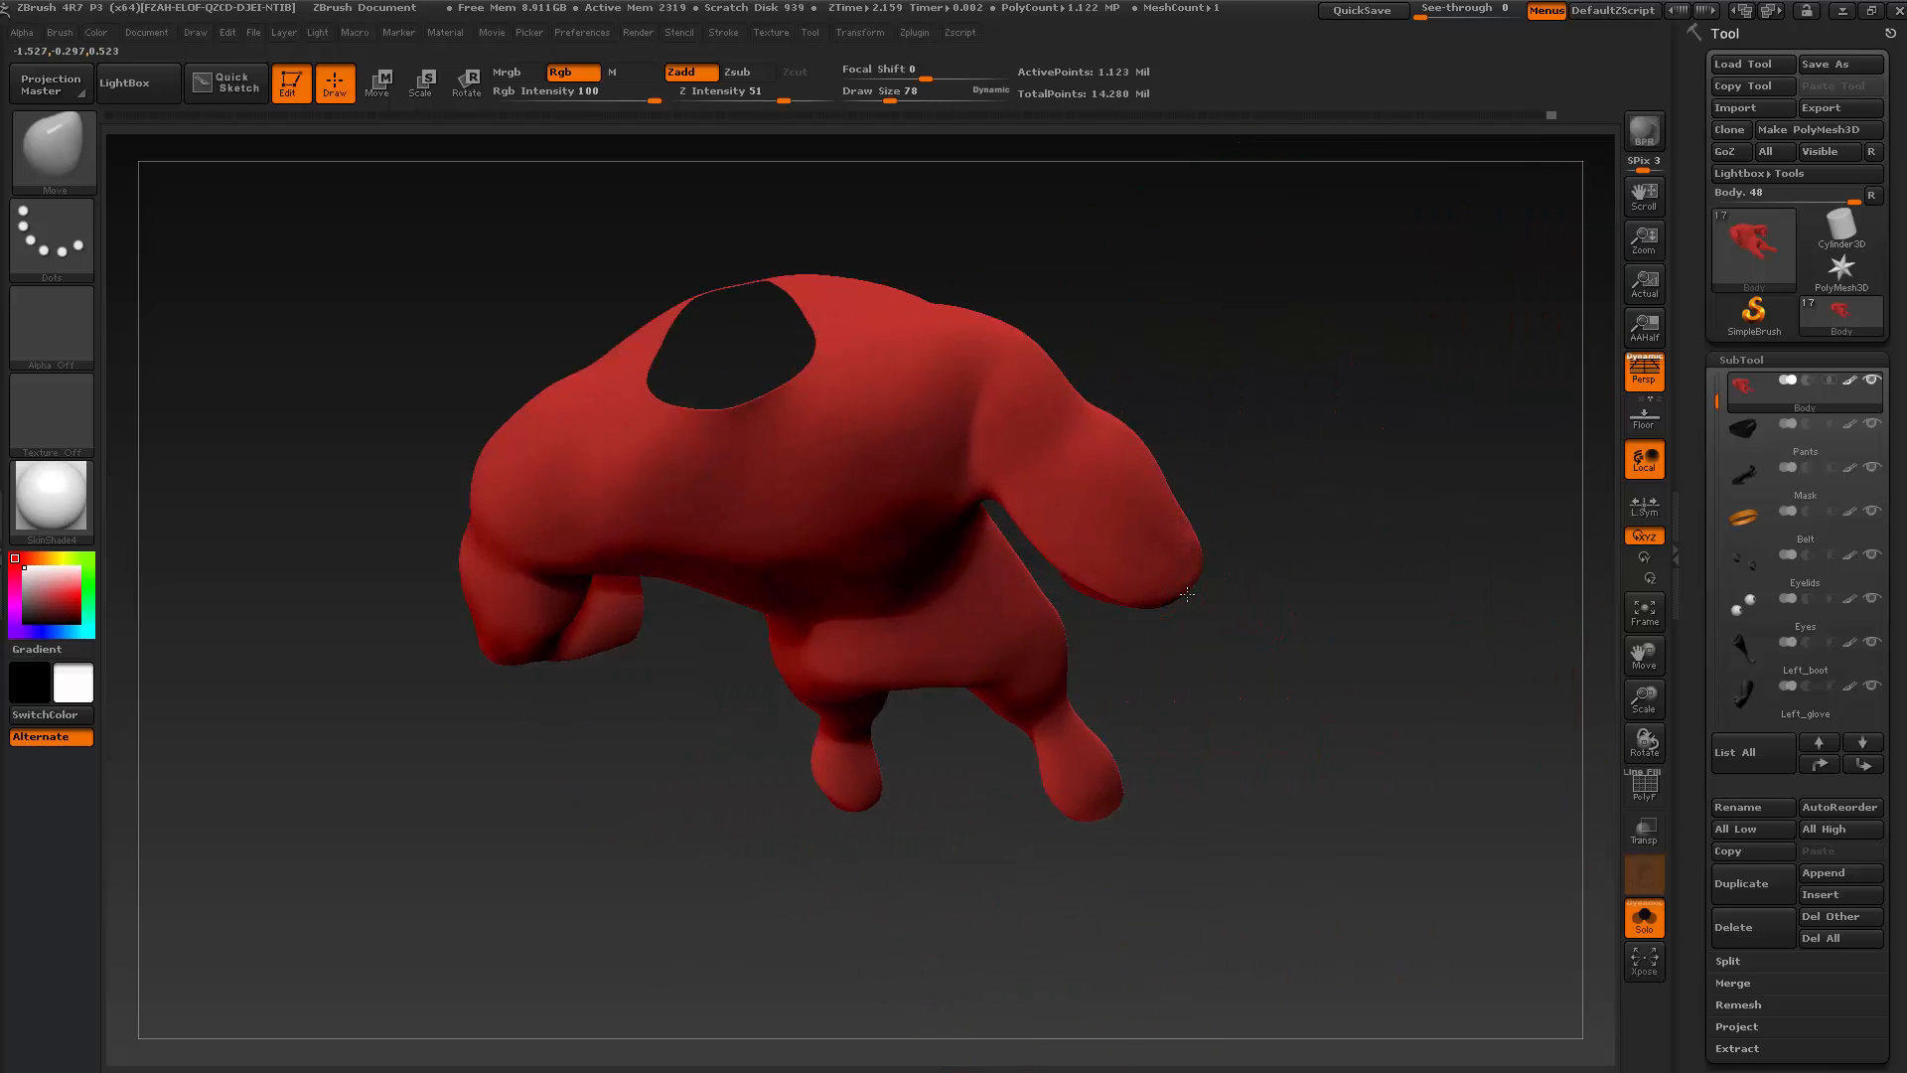
drag(1197, 595, 1213, 630)
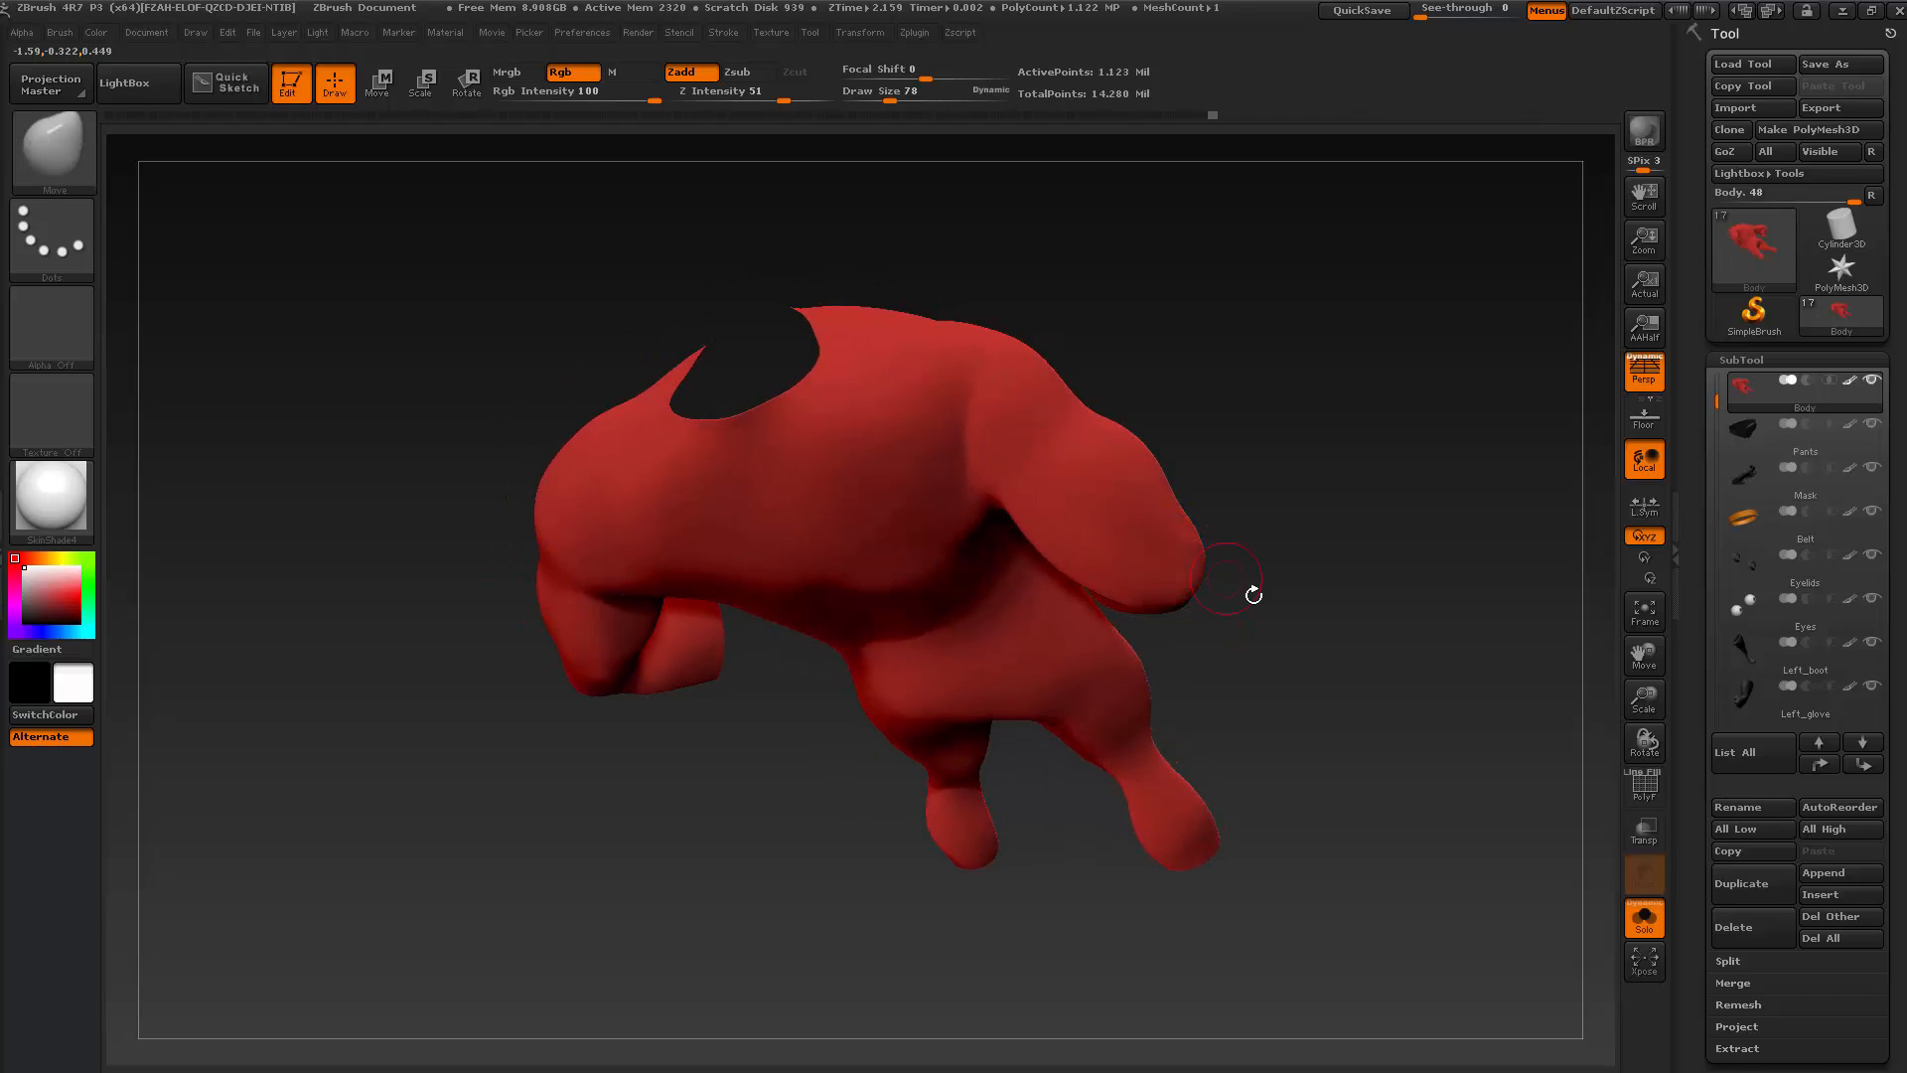
drag(1253, 594, 1243, 689)
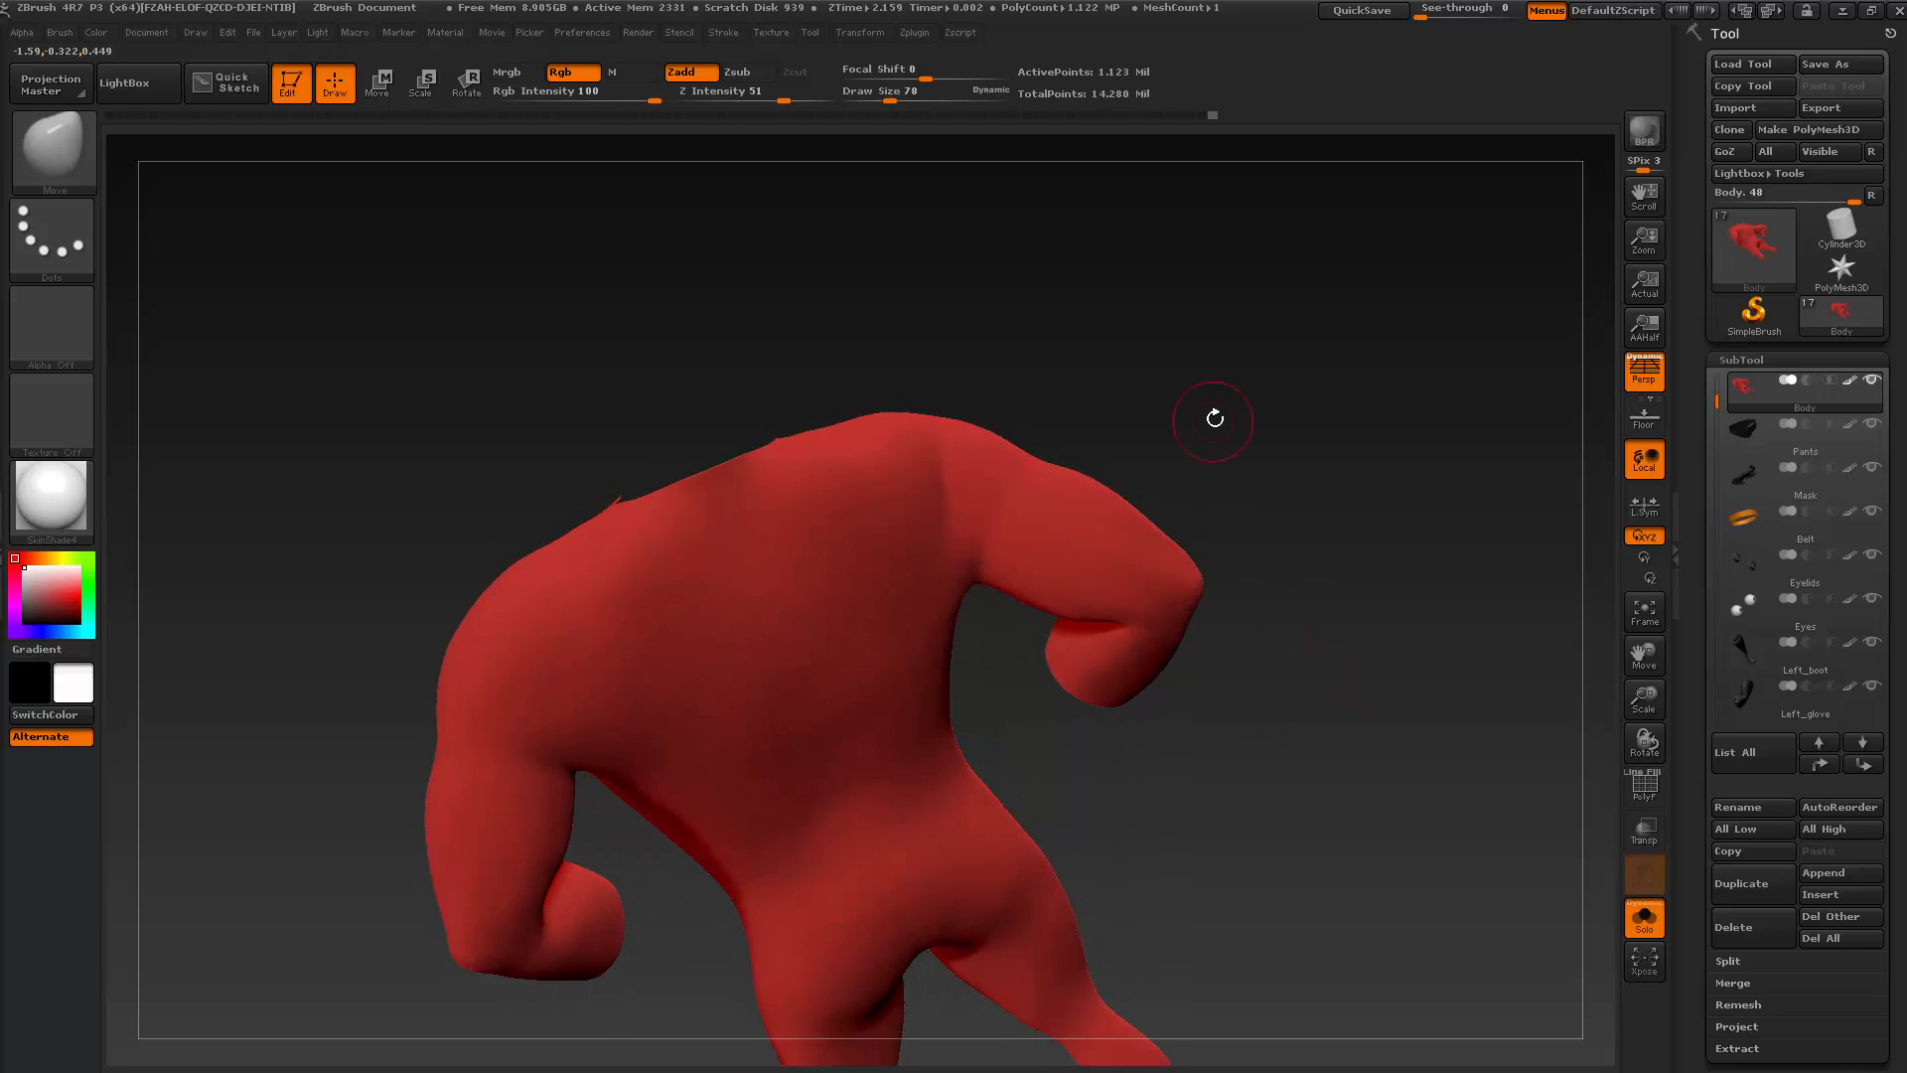
Drop the Body down two subdivision levels, then build up and smooth the area behind the right shoulder with ClayBuildup at Z Intensity 20
key(shift+d)
key(shift+d)
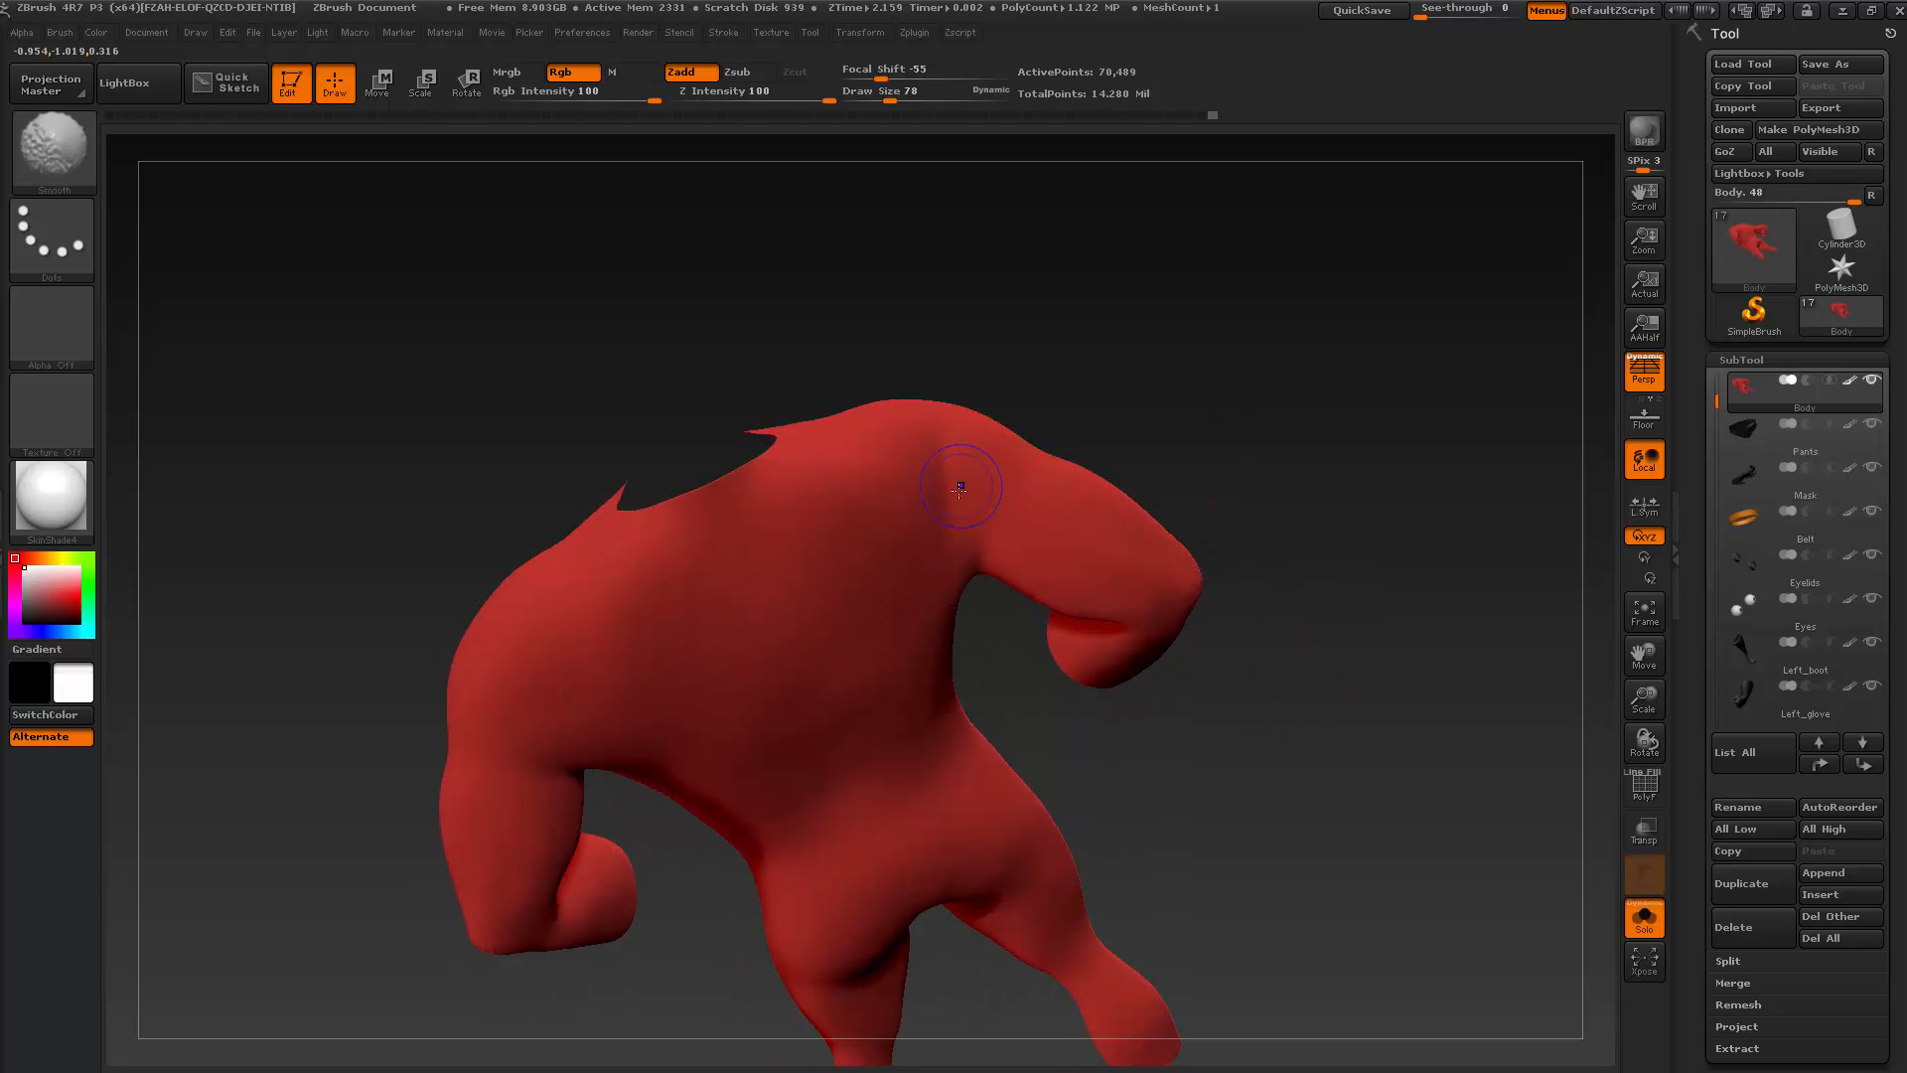
mouse_move(1059, 382)
mouse_down()
mouse_move(1052, 353)
mouse_move(1106, 413)
mouse_move(1071, 350)
mouse_up()
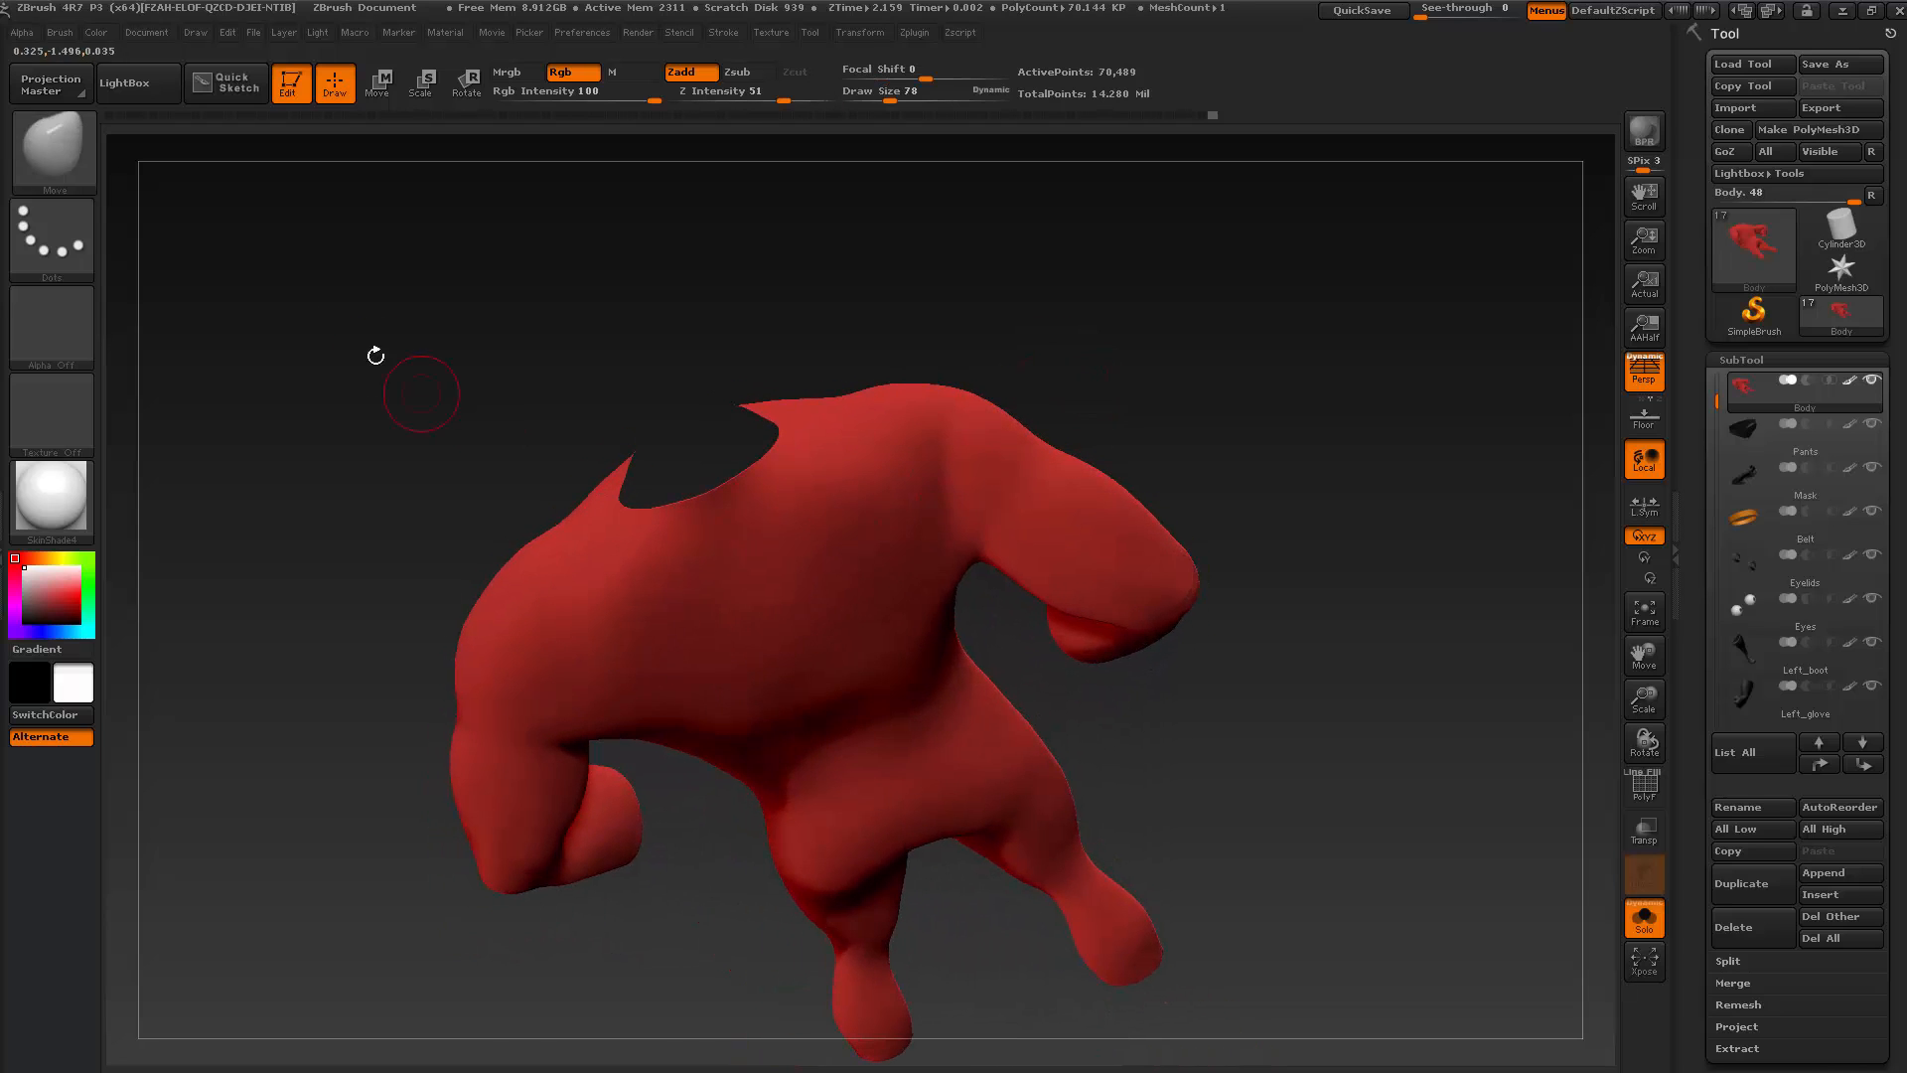
click(83, 137)
click(262, 173)
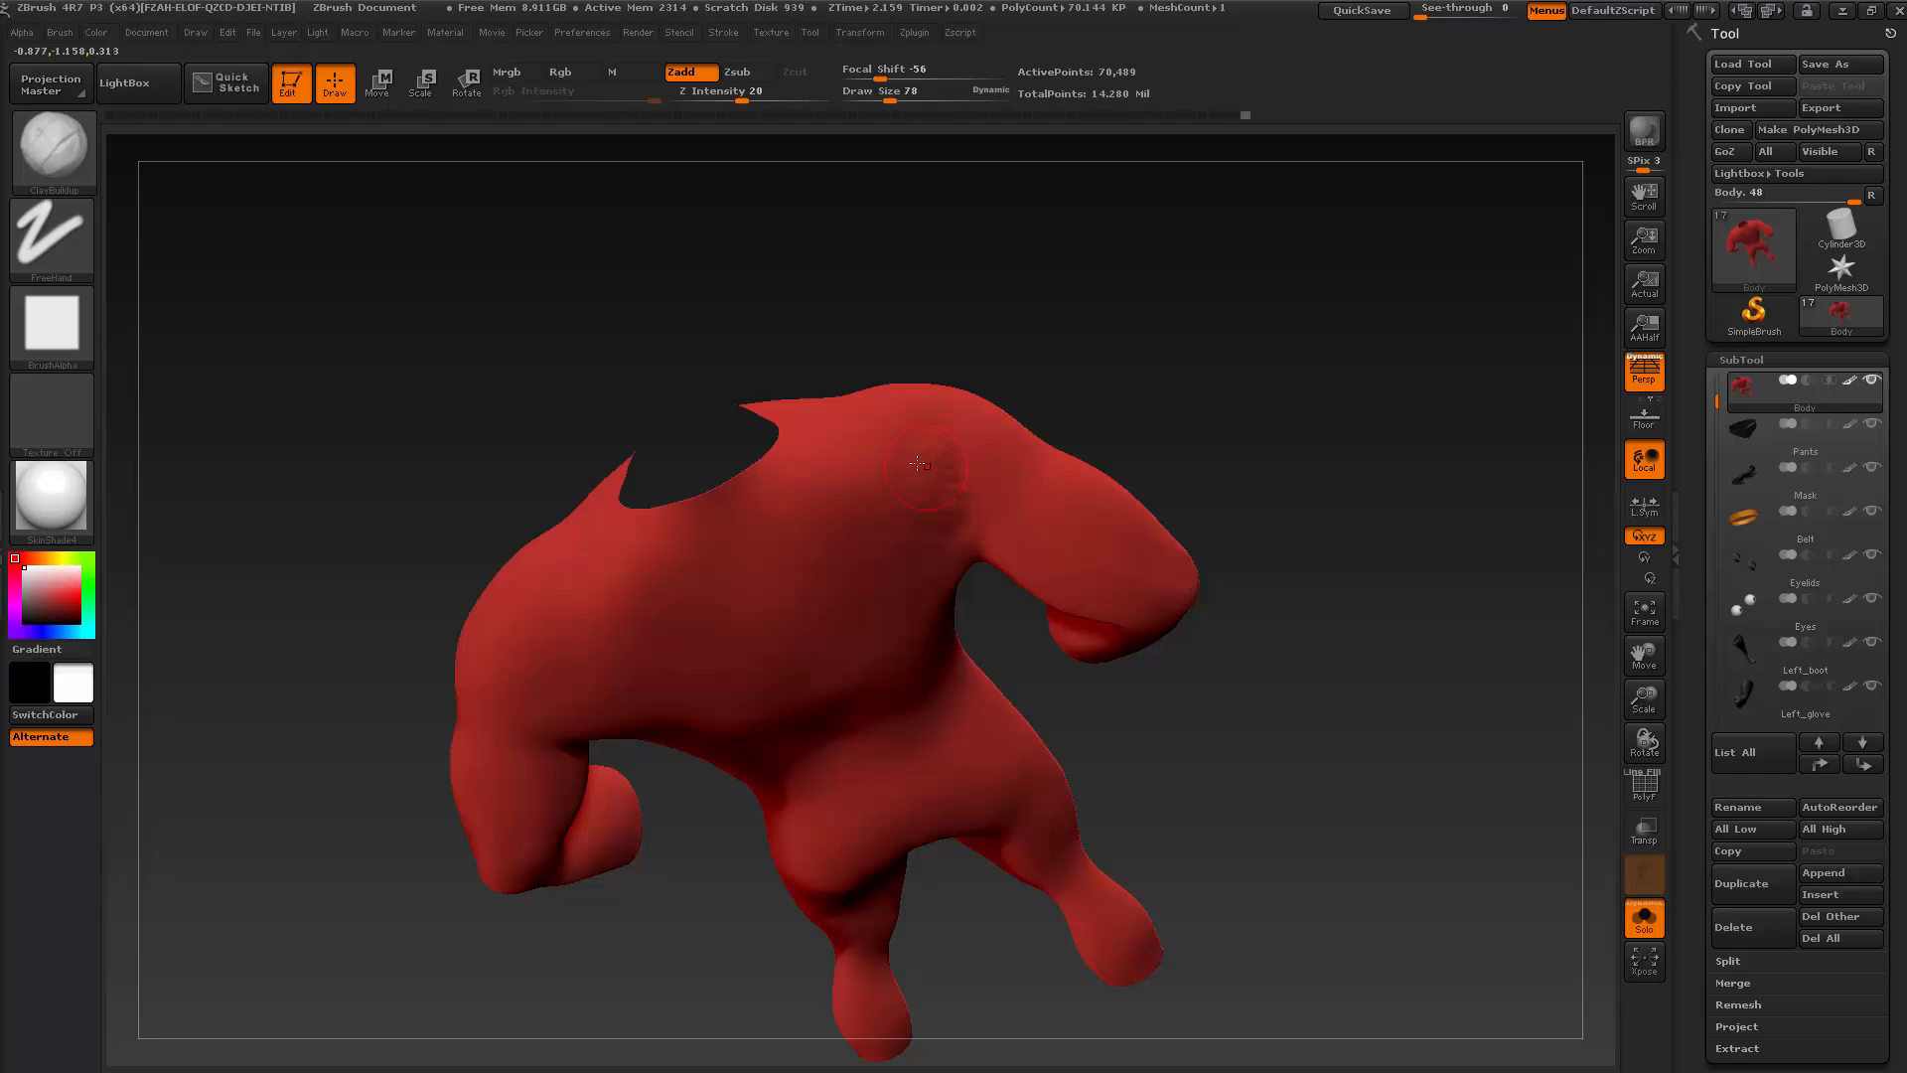
drag(1053, 377, 1182, 467)
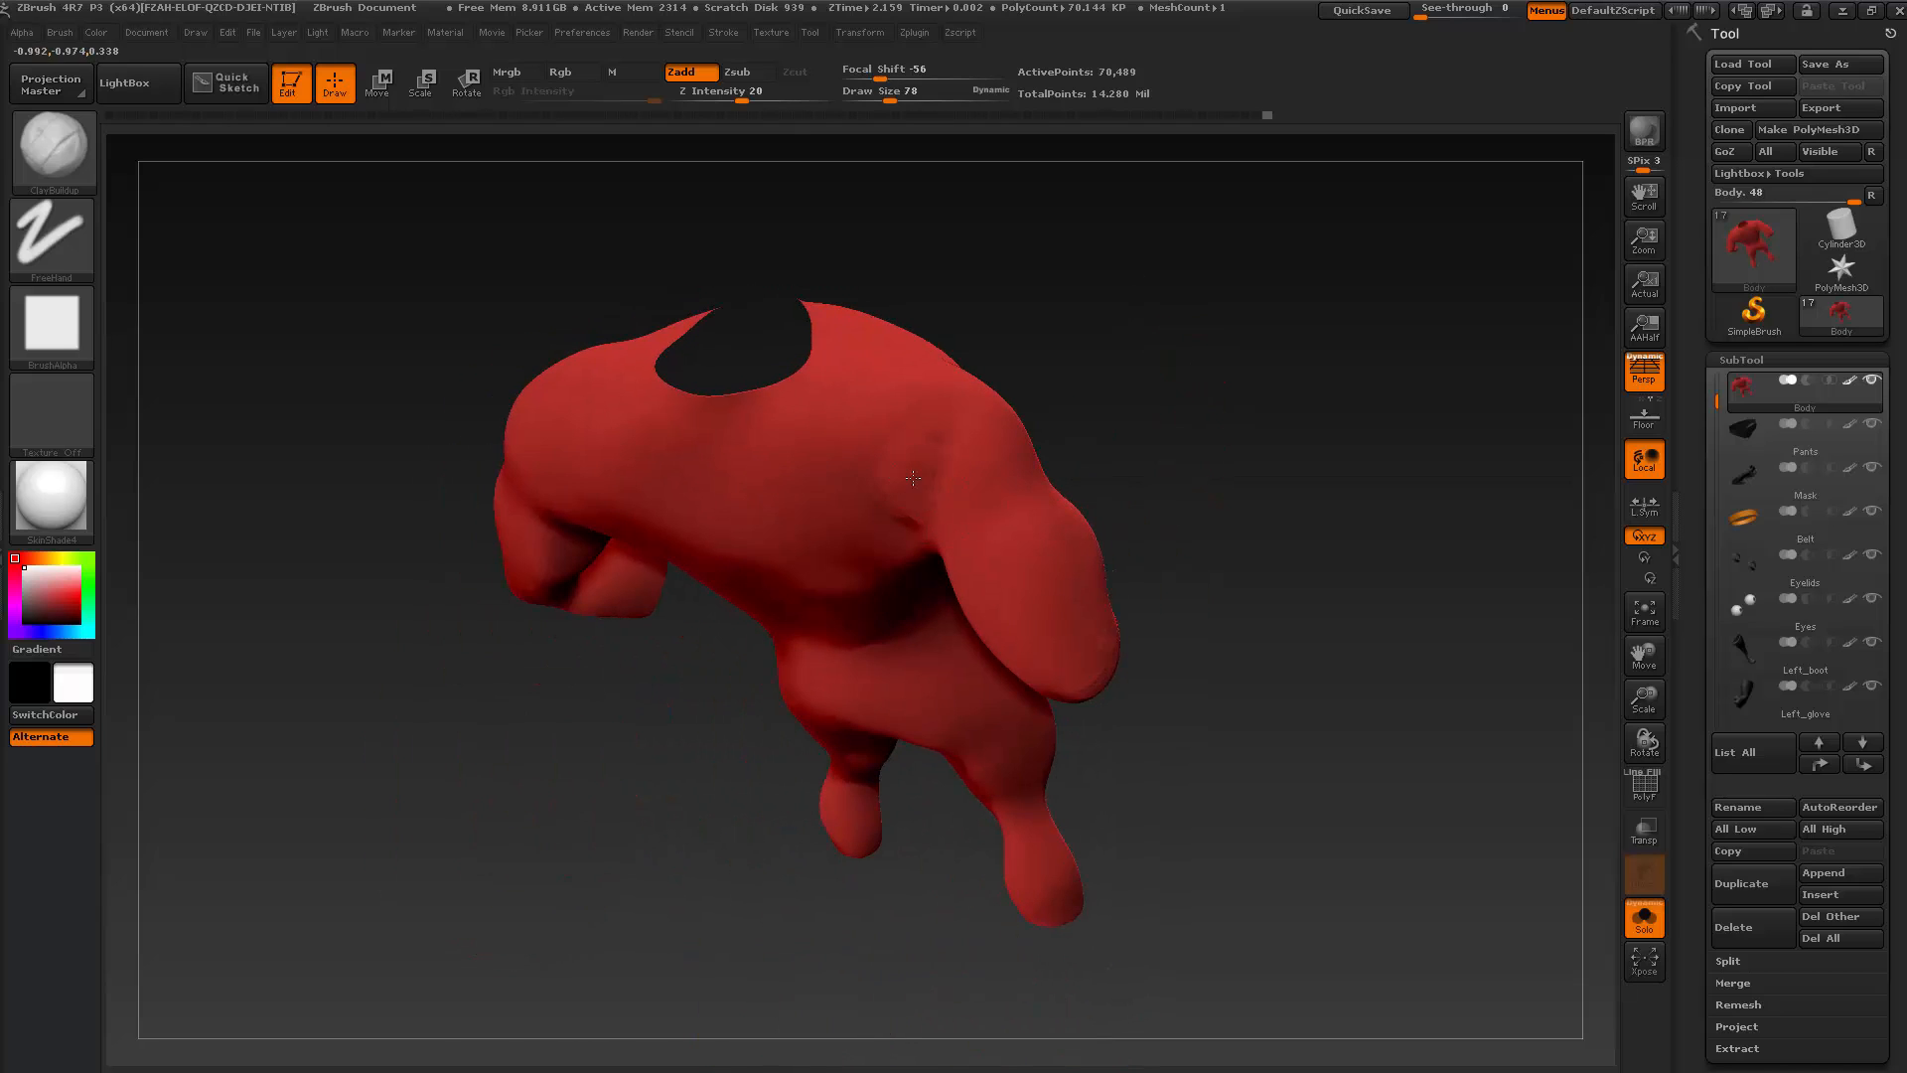
key(shift)
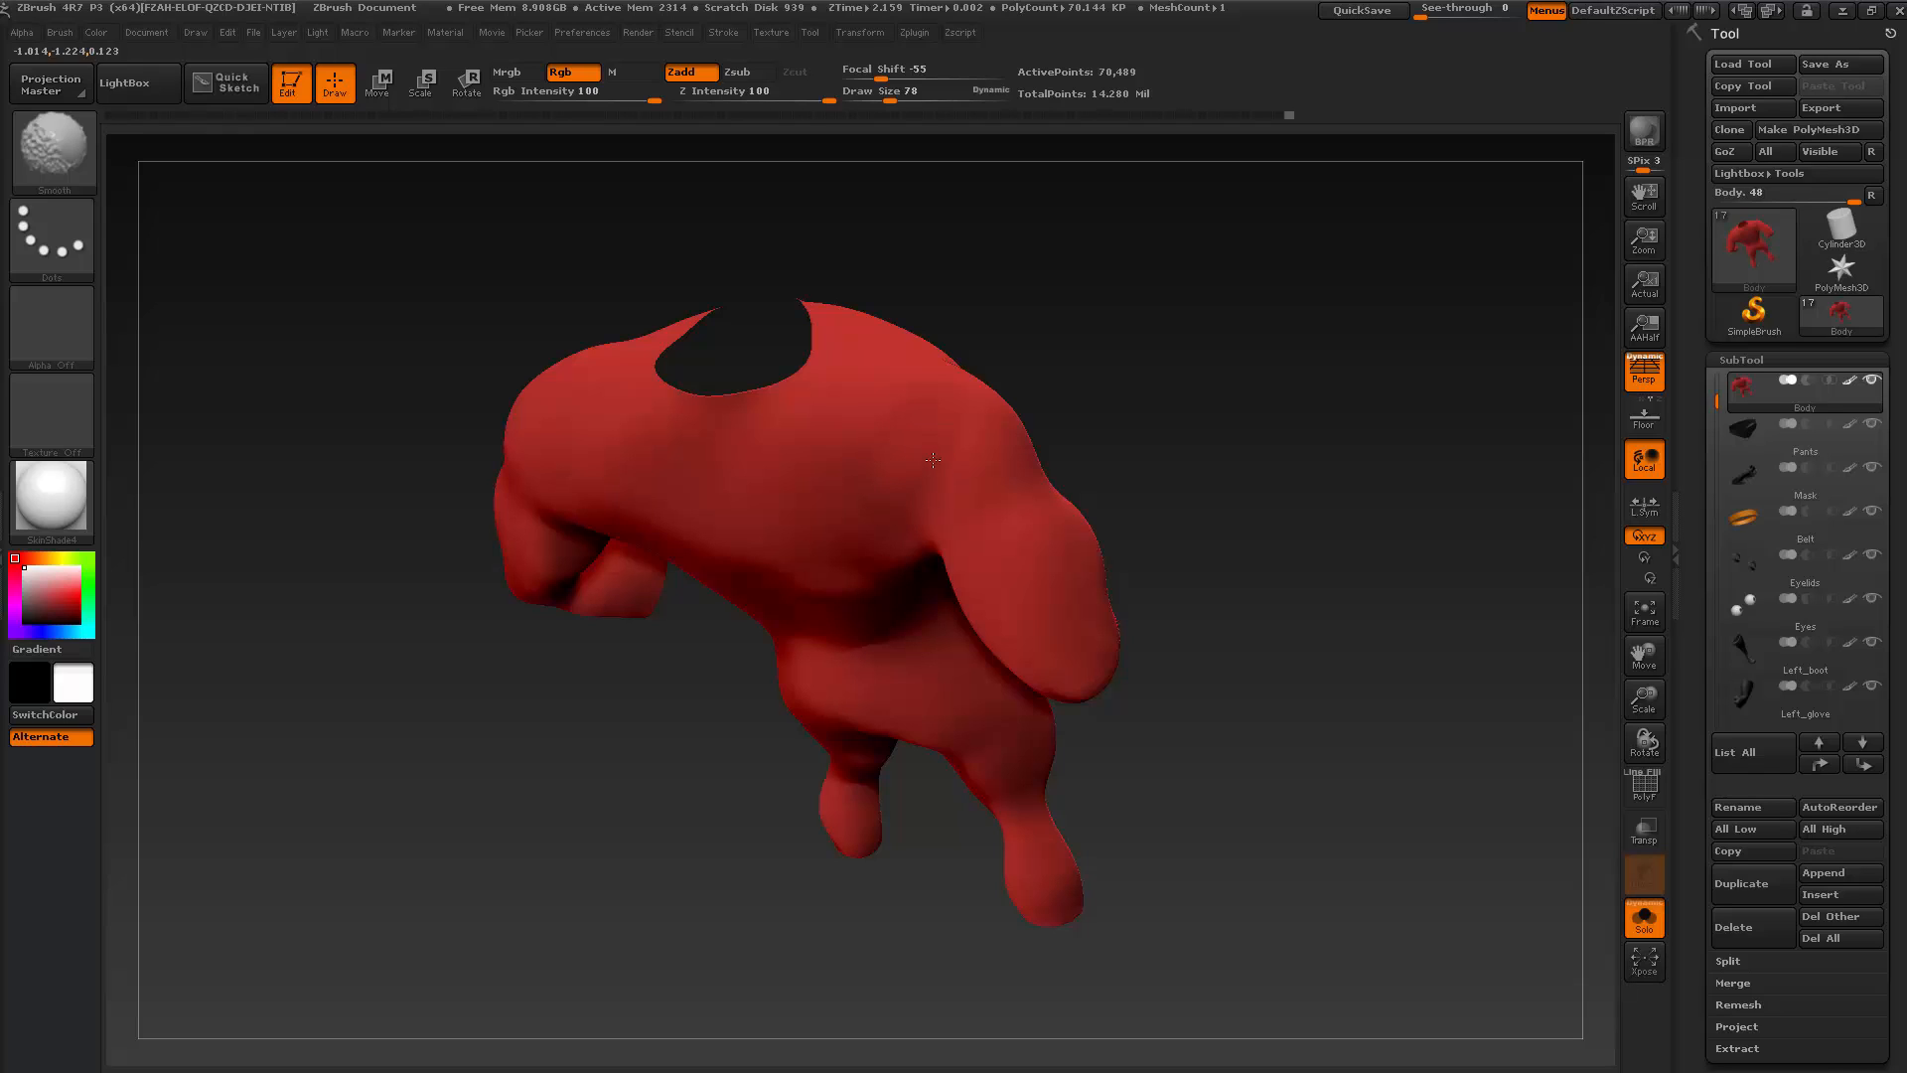
Sculpt the transition from the right shoulder blade into the rear deltoid and smooth it
mouse_move(853, 470)
mouse_down()
mouse_move(1086, 319)
mouse_move(1196, 405)
mouse_move(1205, 499)
mouse_move(1243, 470)
mouse_move(1149, 476)
mouse_move(1218, 443)
mouse_move(1222, 487)
mouse_move(1190, 416)
mouse_move(1247, 493)
mouse_move(1201, 443)
mouse_move(1278, 367)
mouse_move(1247, 354)
mouse_move(1231, 298)
mouse_move(1222, 468)
mouse_move(1205, 456)
mouse_move(1185, 615)
mouse_move(1209, 511)
mouse_move(1234, 540)
mouse_move(1157, 545)
mouse_up()
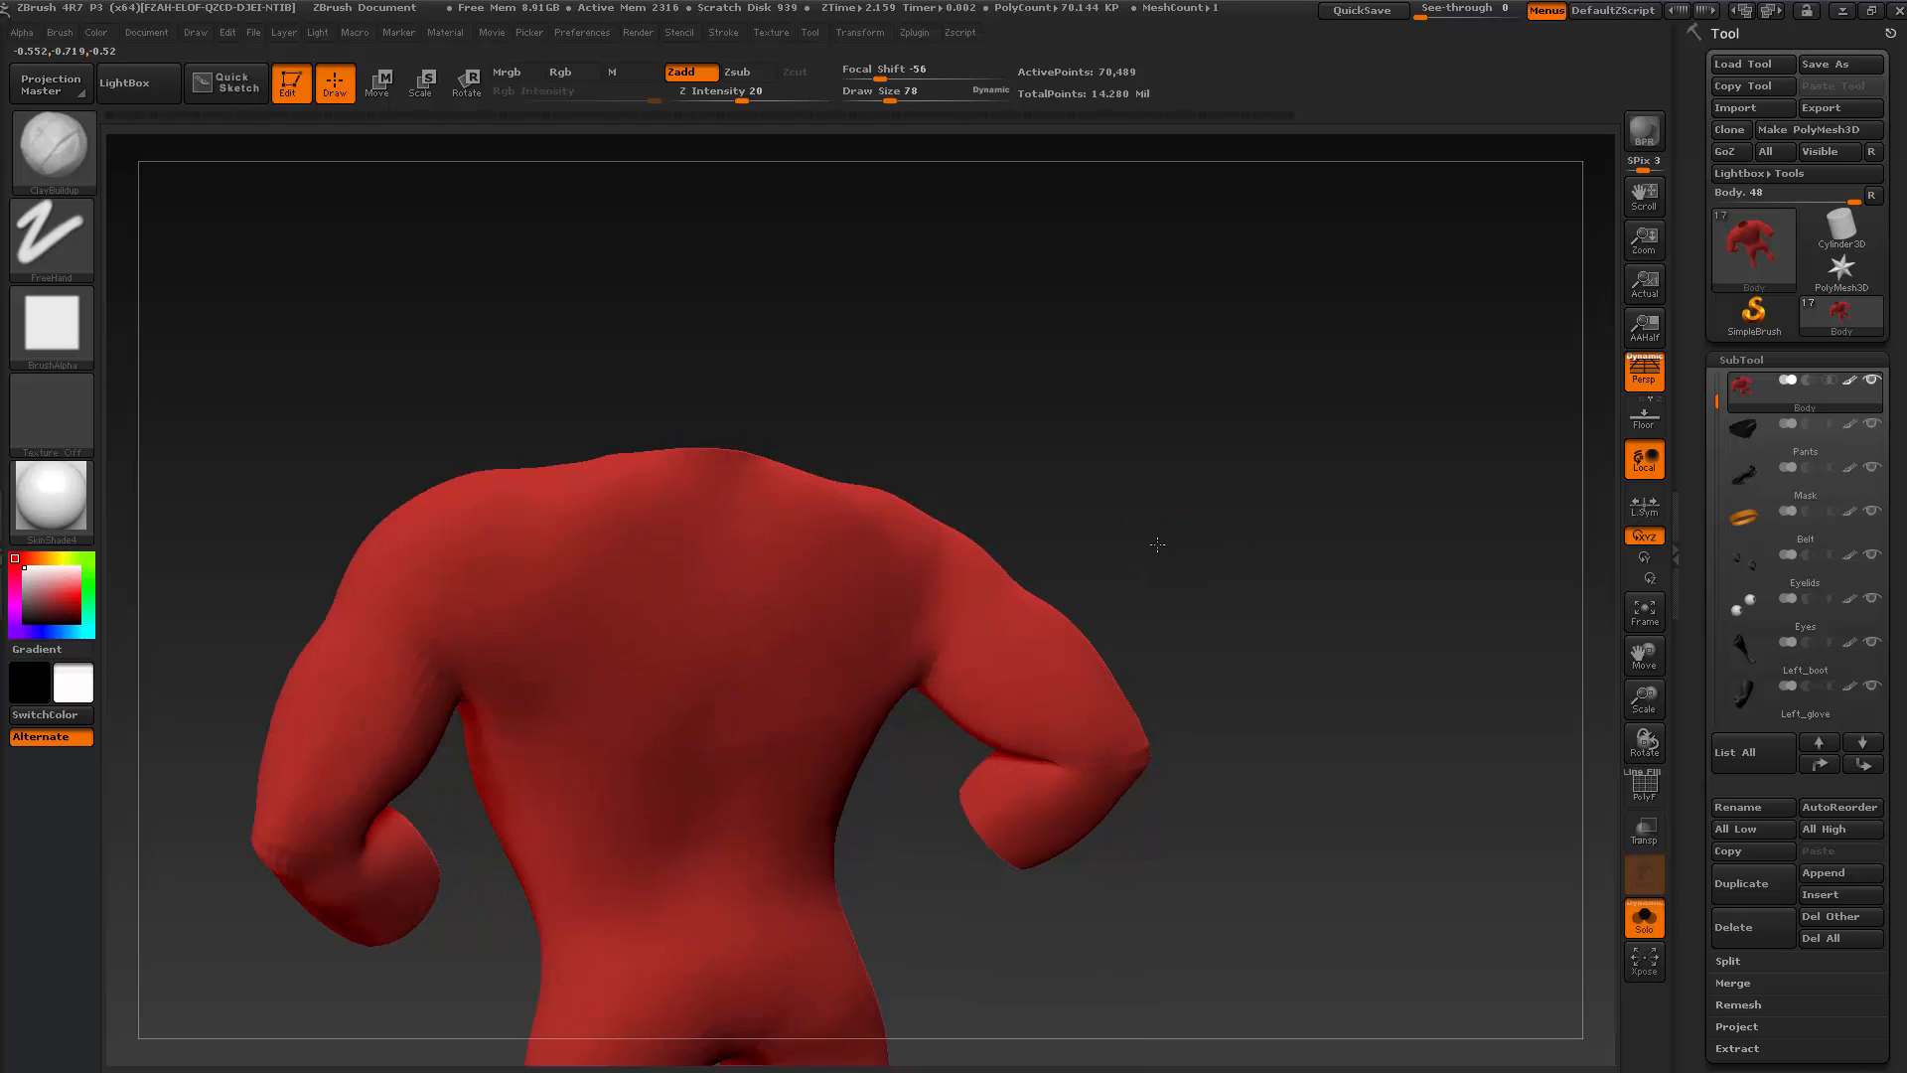
mouse_move(1054, 511)
mouse_down()
mouse_move(1098, 540)
mouse_move(924, 568)
mouse_up()
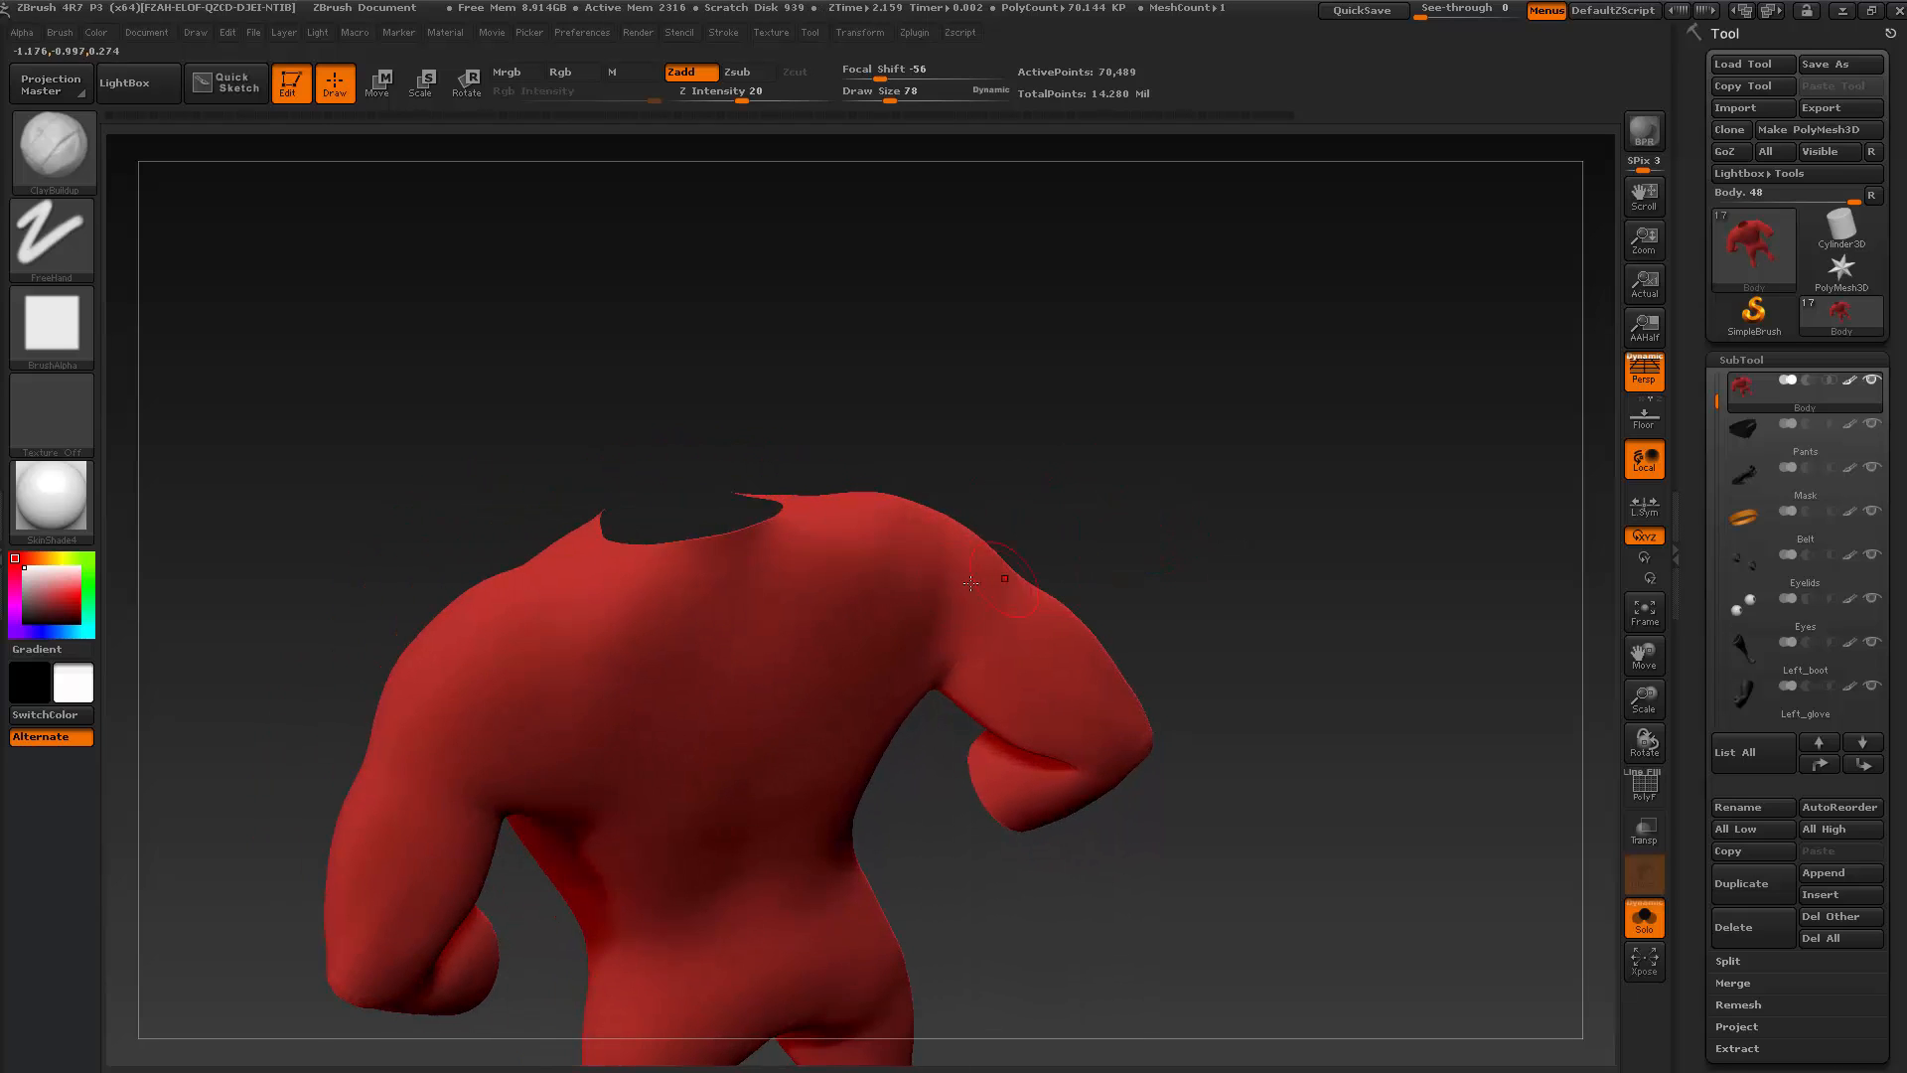
key(shift)
mouse_move(1064, 414)
mouse_down()
mouse_move(1085, 383)
mouse_move(1091, 509)
mouse_move(1133, 515)
mouse_move(1077, 563)
mouse_move(890, 604)
mouse_up()
key(shift)
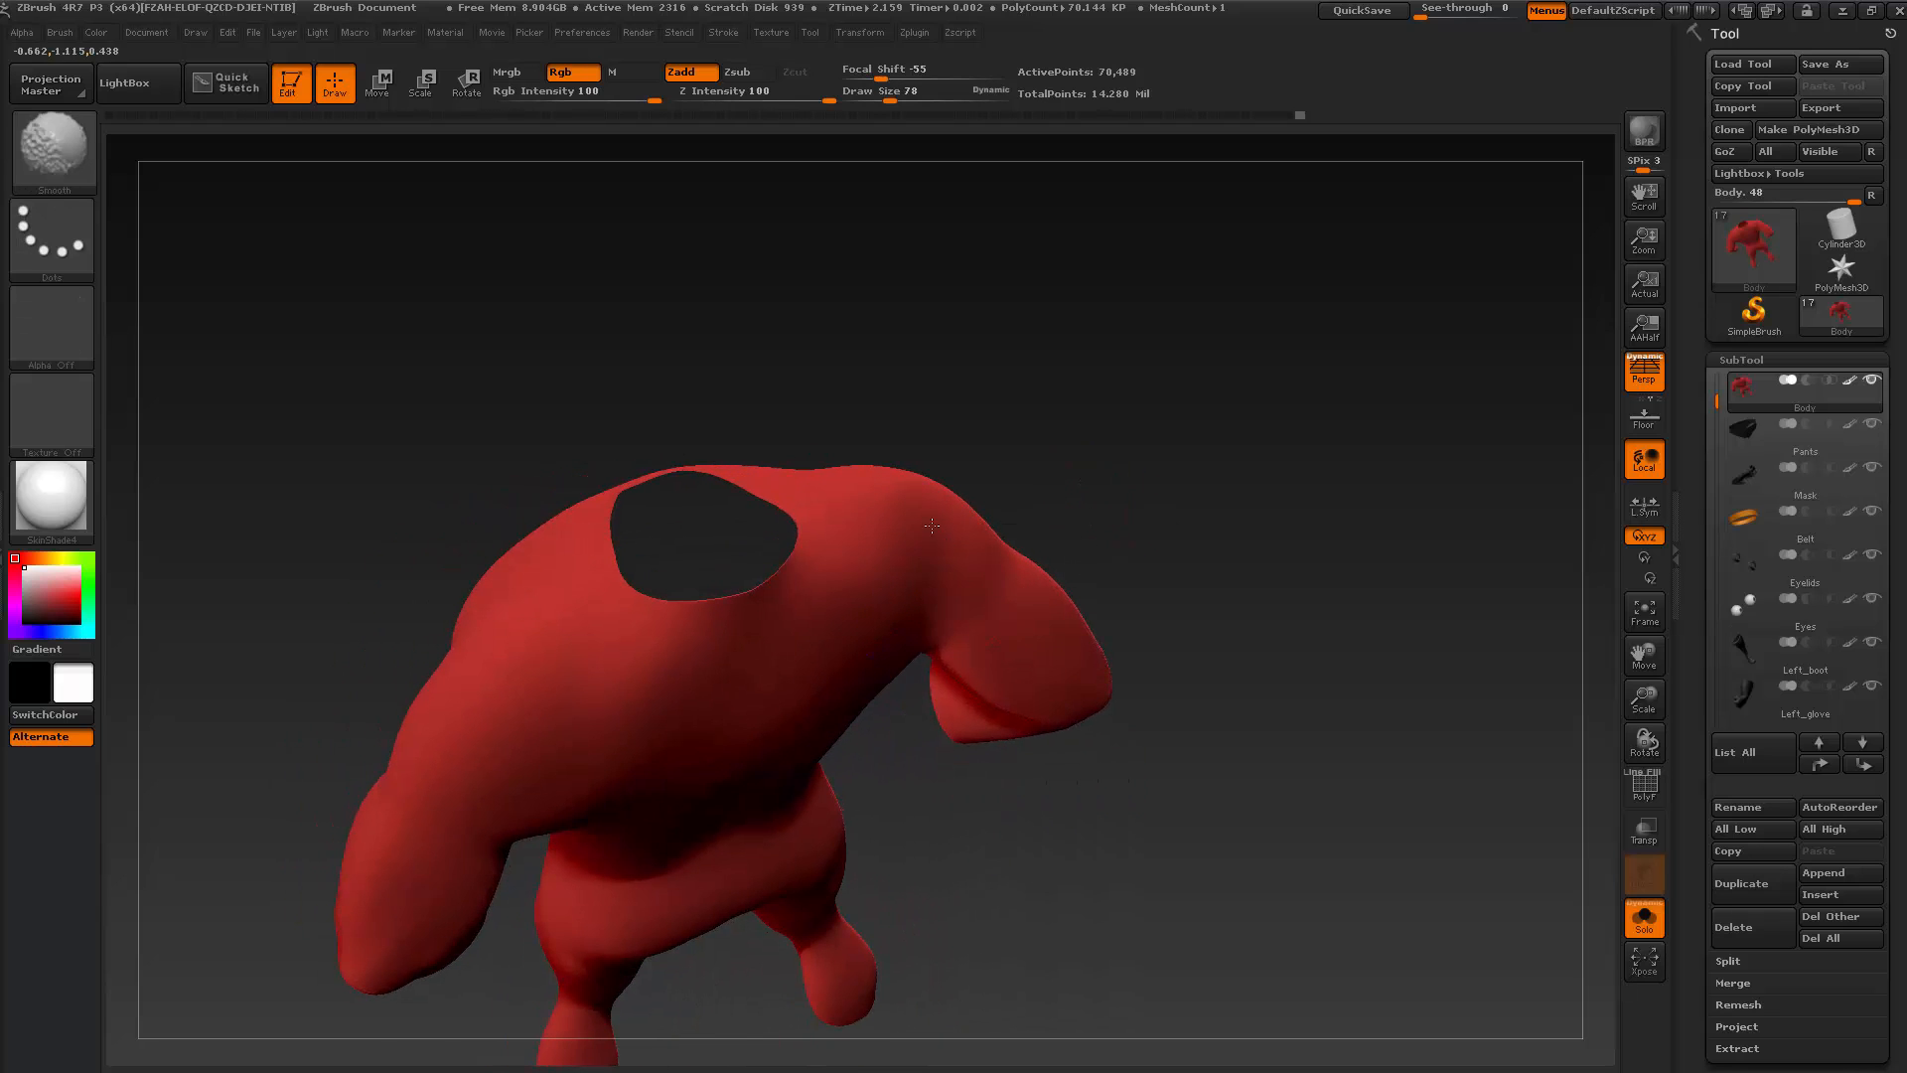
Return the Body to its highest subdivision level, show all subtools again, and check the torso and arms on the complete figure
mouse_move(1107, 434)
mouse_down()
mouse_move(1196, 498)
mouse_move(1142, 481)
mouse_move(1175, 323)
mouse_move(1235, 473)
mouse_move(1219, 496)
mouse_up()
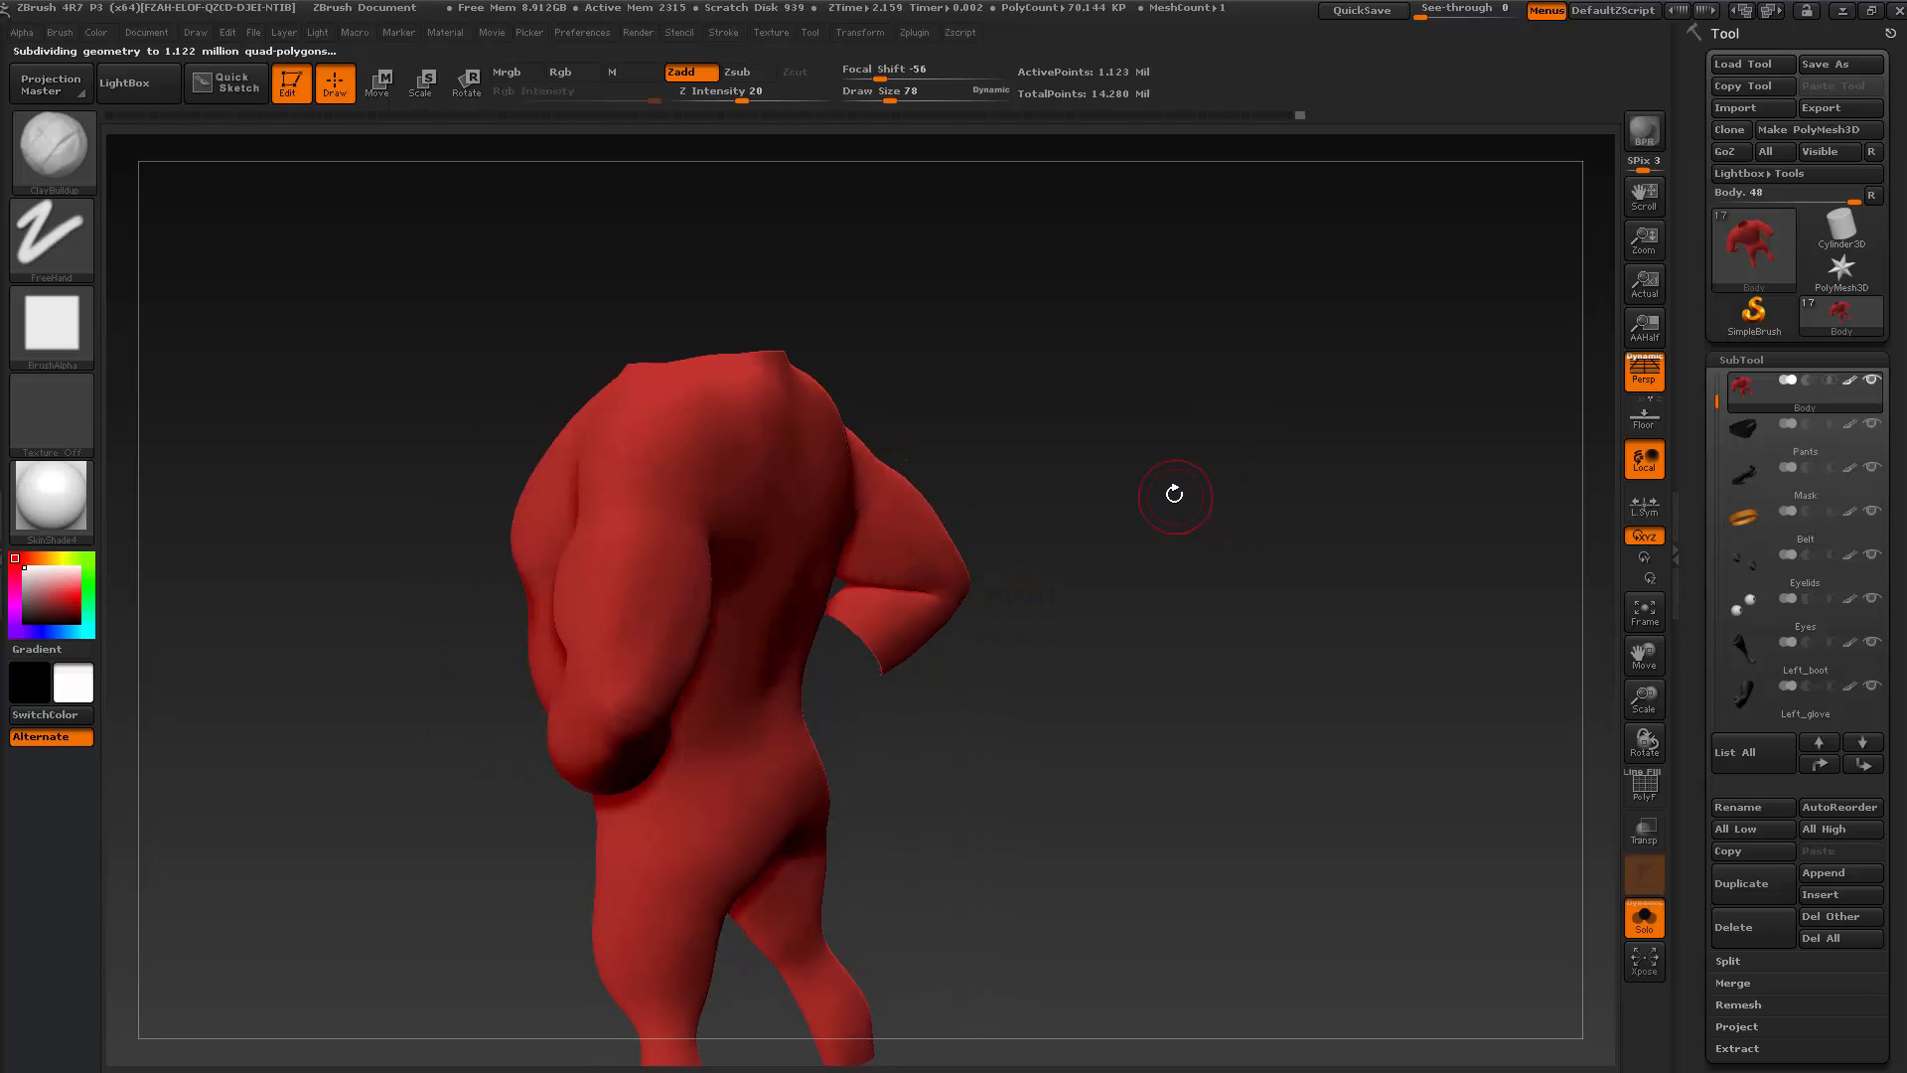
drag(1173, 528, 1196, 574)
drag(1371, 463, 1323, 513)
click(1651, 927)
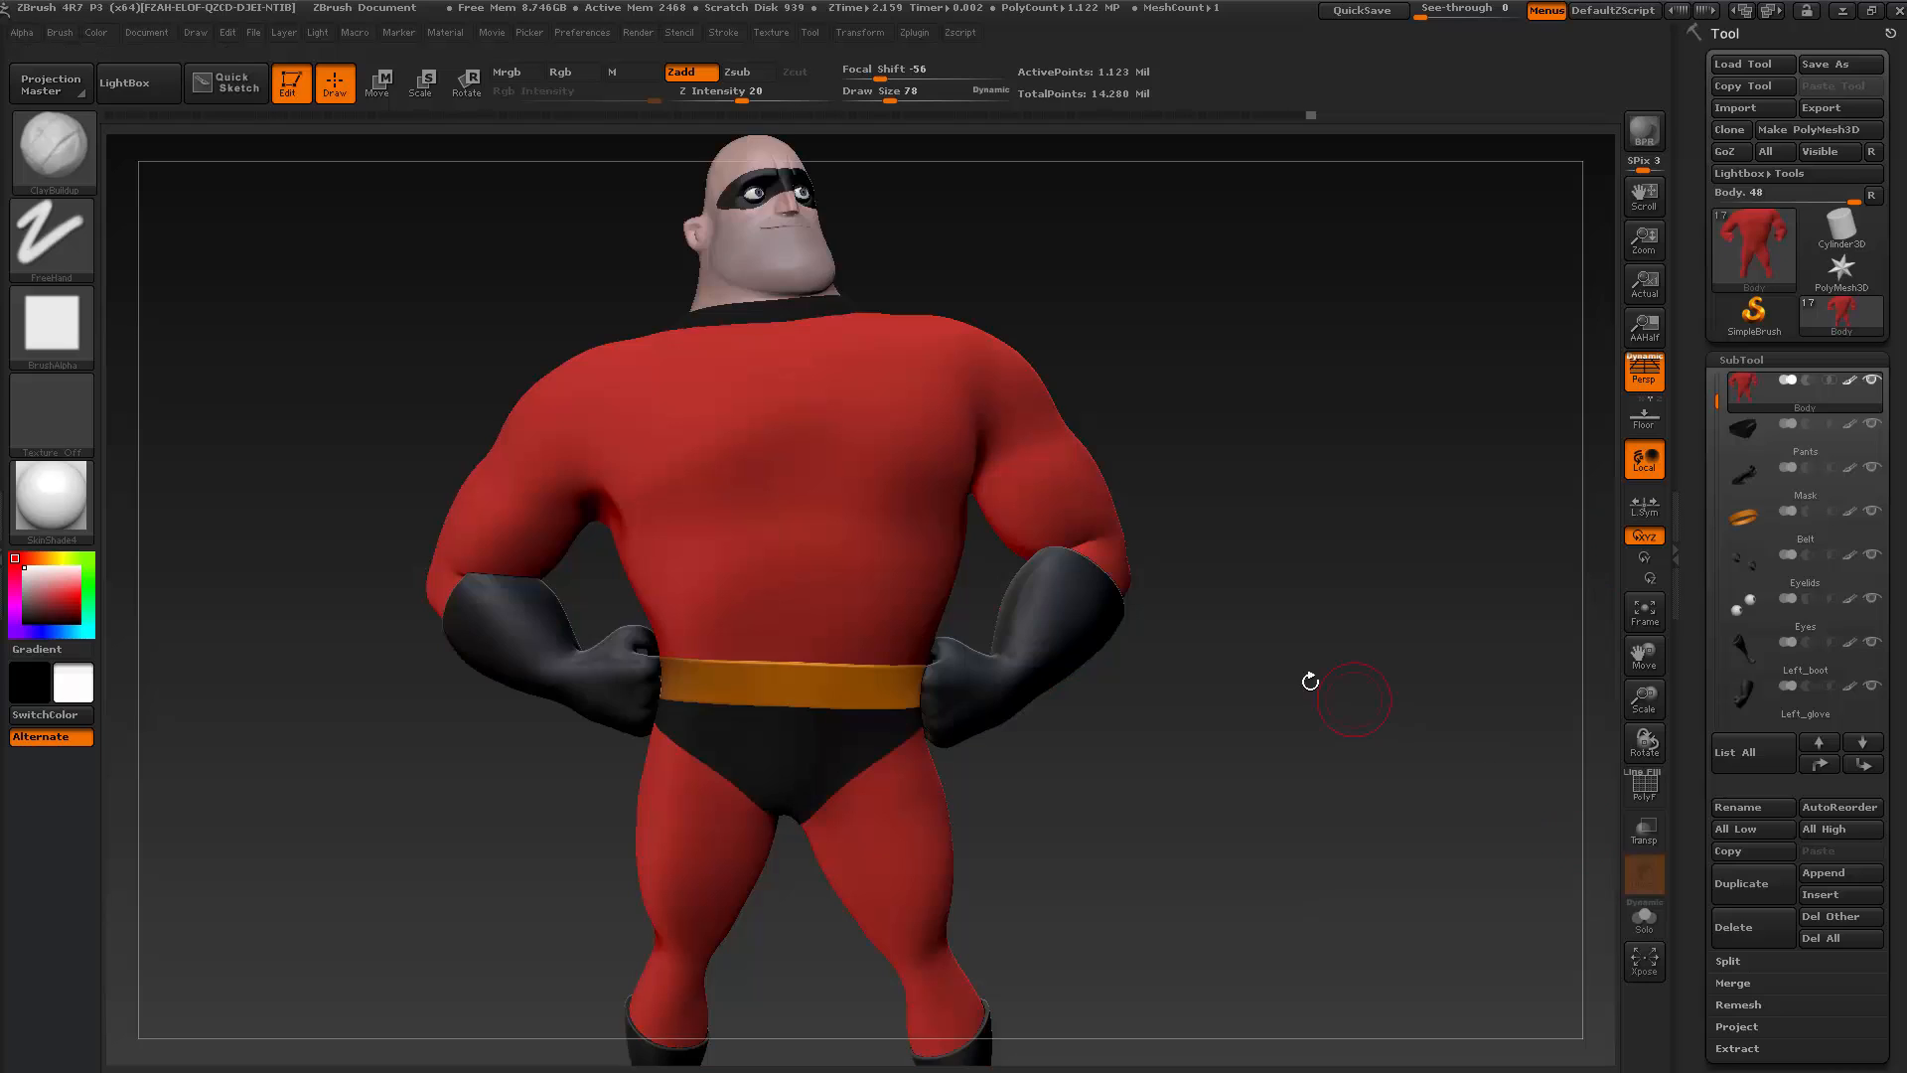
drag(1310, 713, 1456, 696)
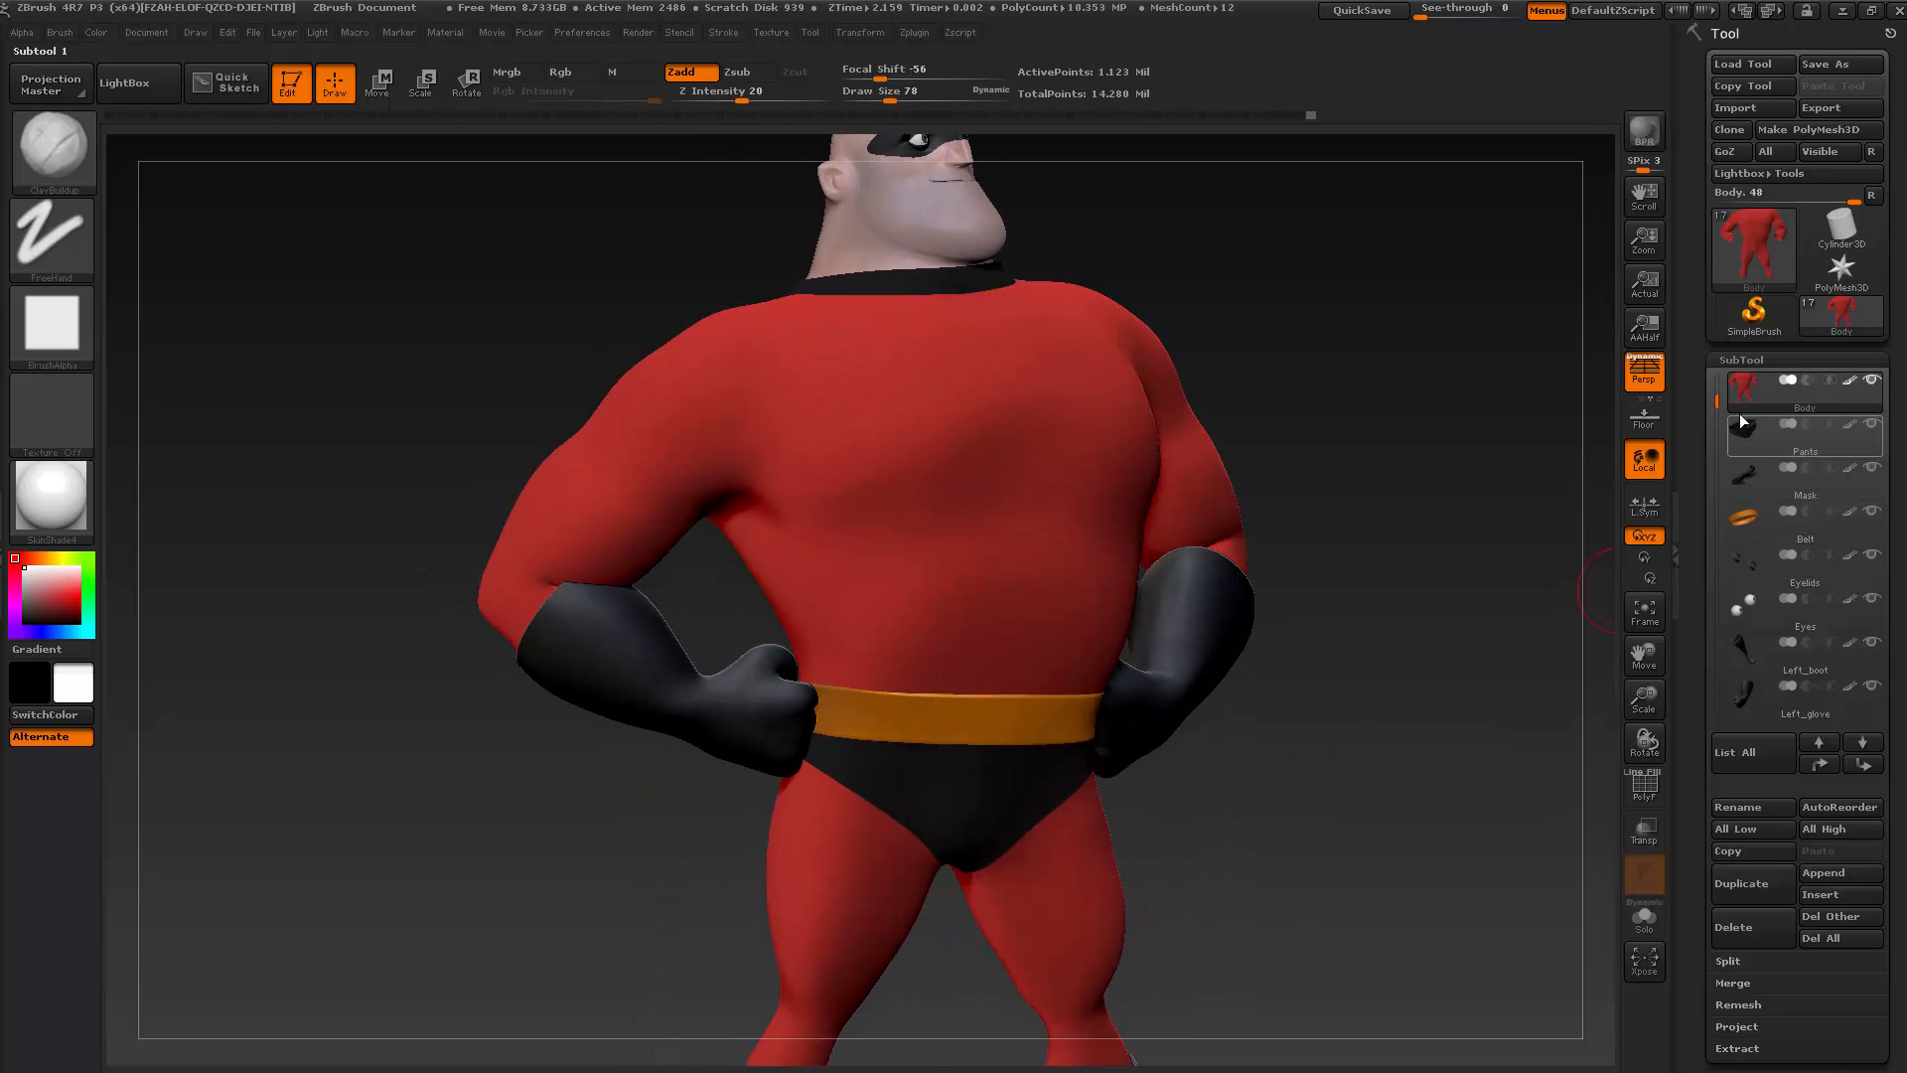
Select the Right_glove subtool, drop it to its lowest subdivision level, and shape the forearm with the Move brush at draw size 78
drag(1715, 402, 1706, 478)
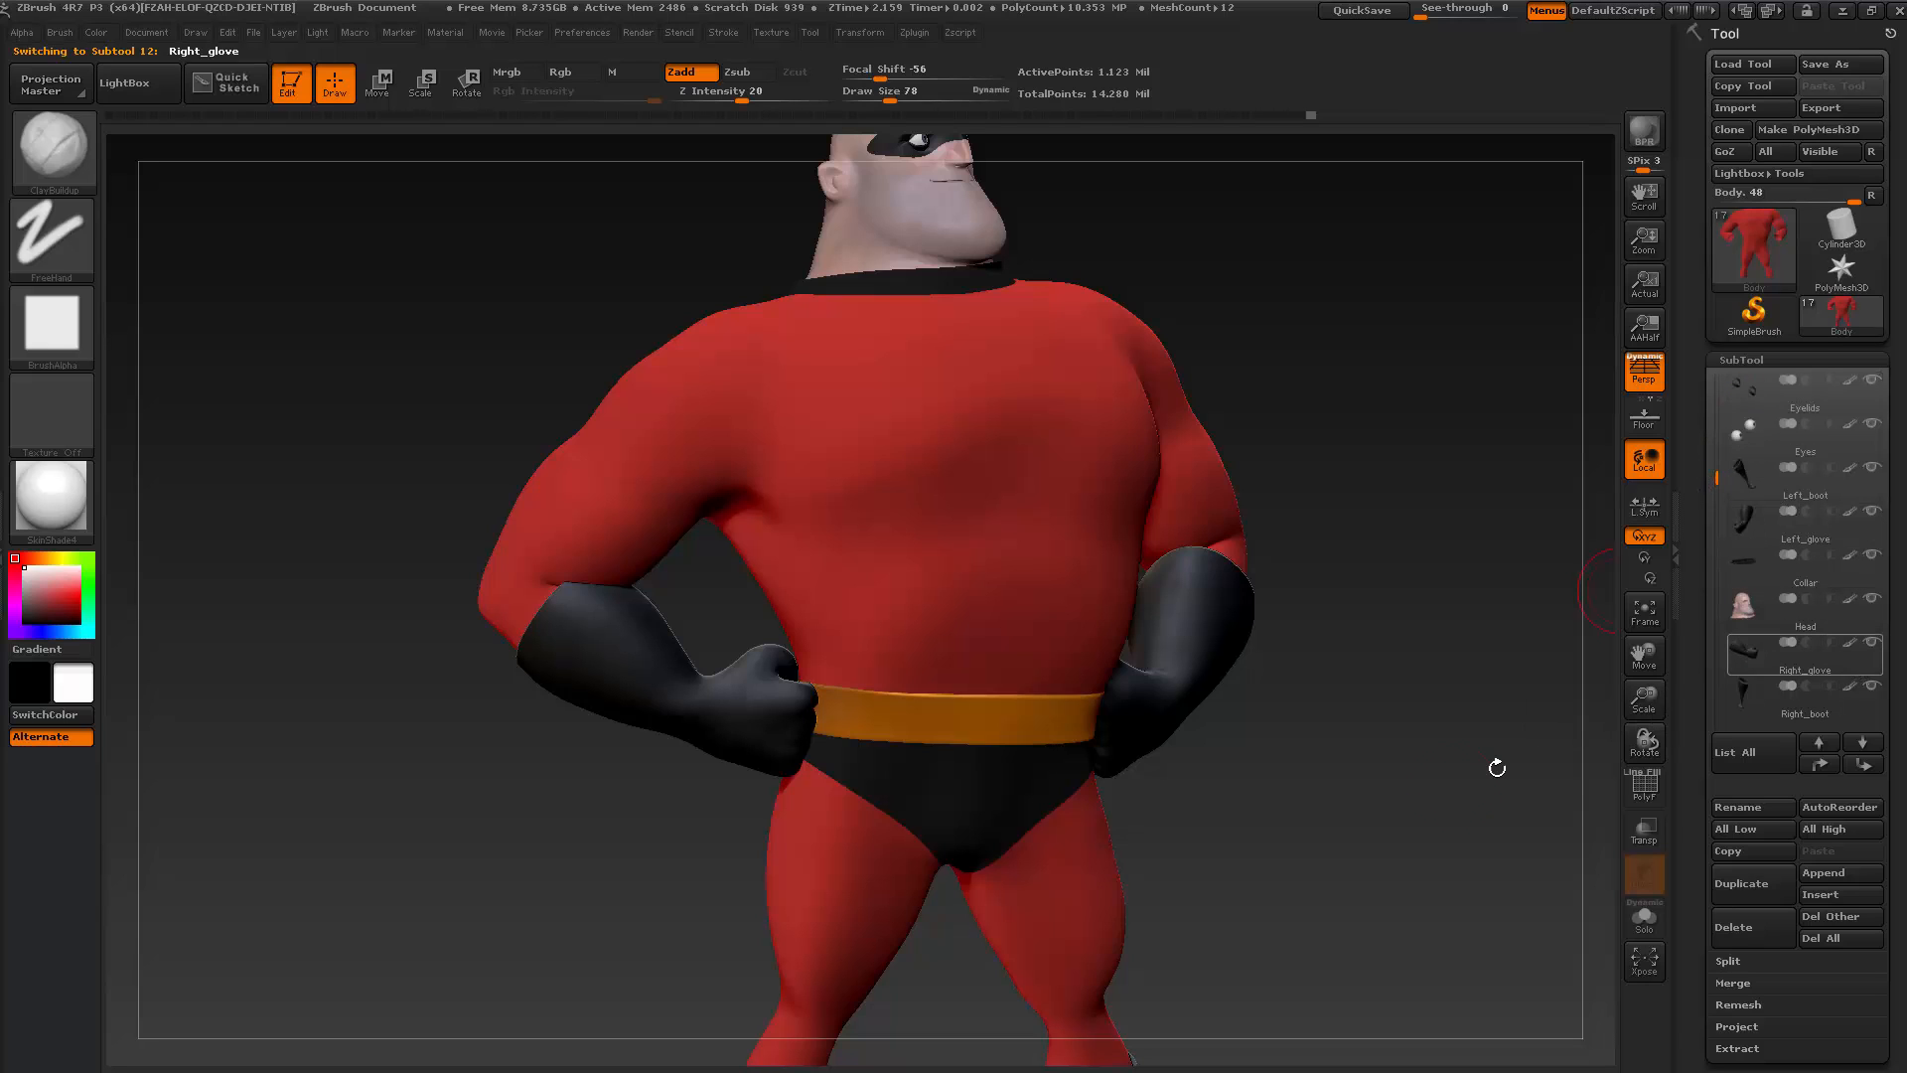
mouse_move(1379, 797)
alt+mouse_down()
mouse_move(1325, 760)
mouse_move(1338, 797)
alt+mouse_up()
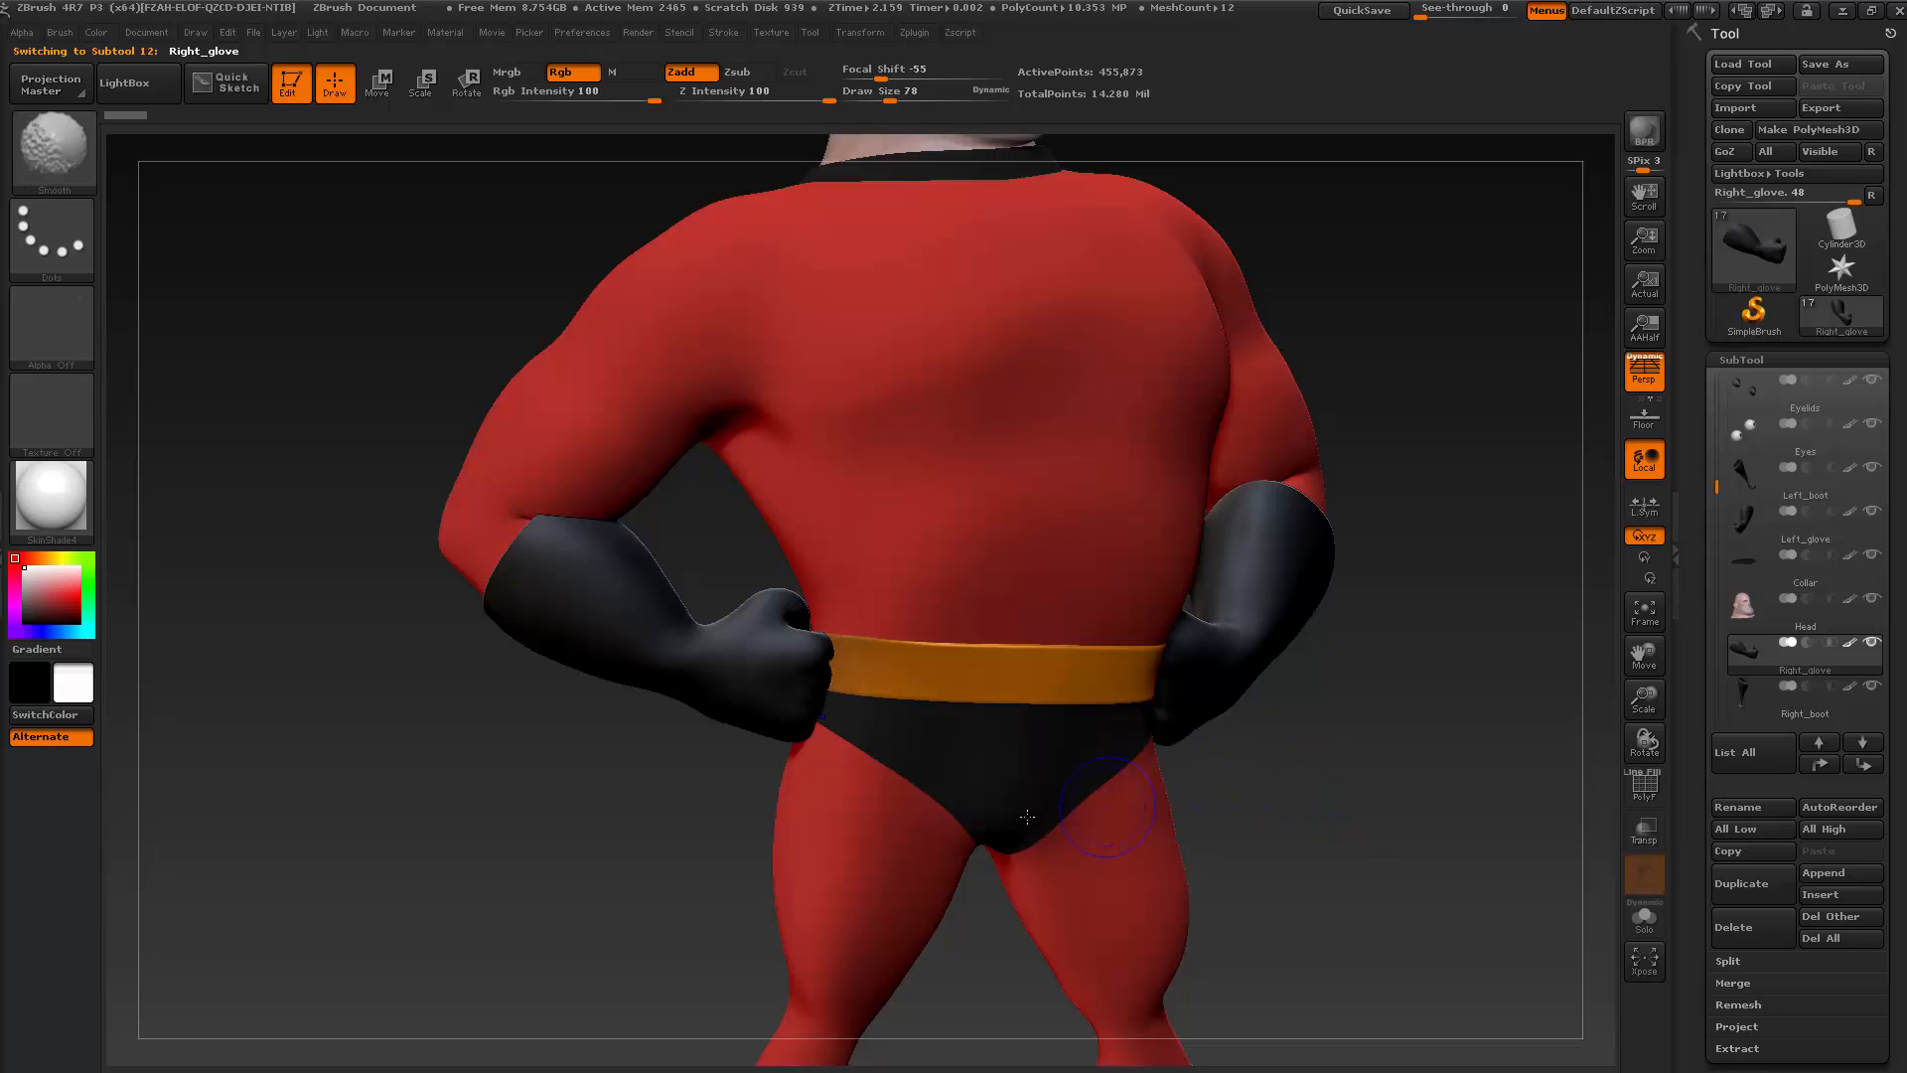
drag(658, 813, 636, 843)
click(73, 149)
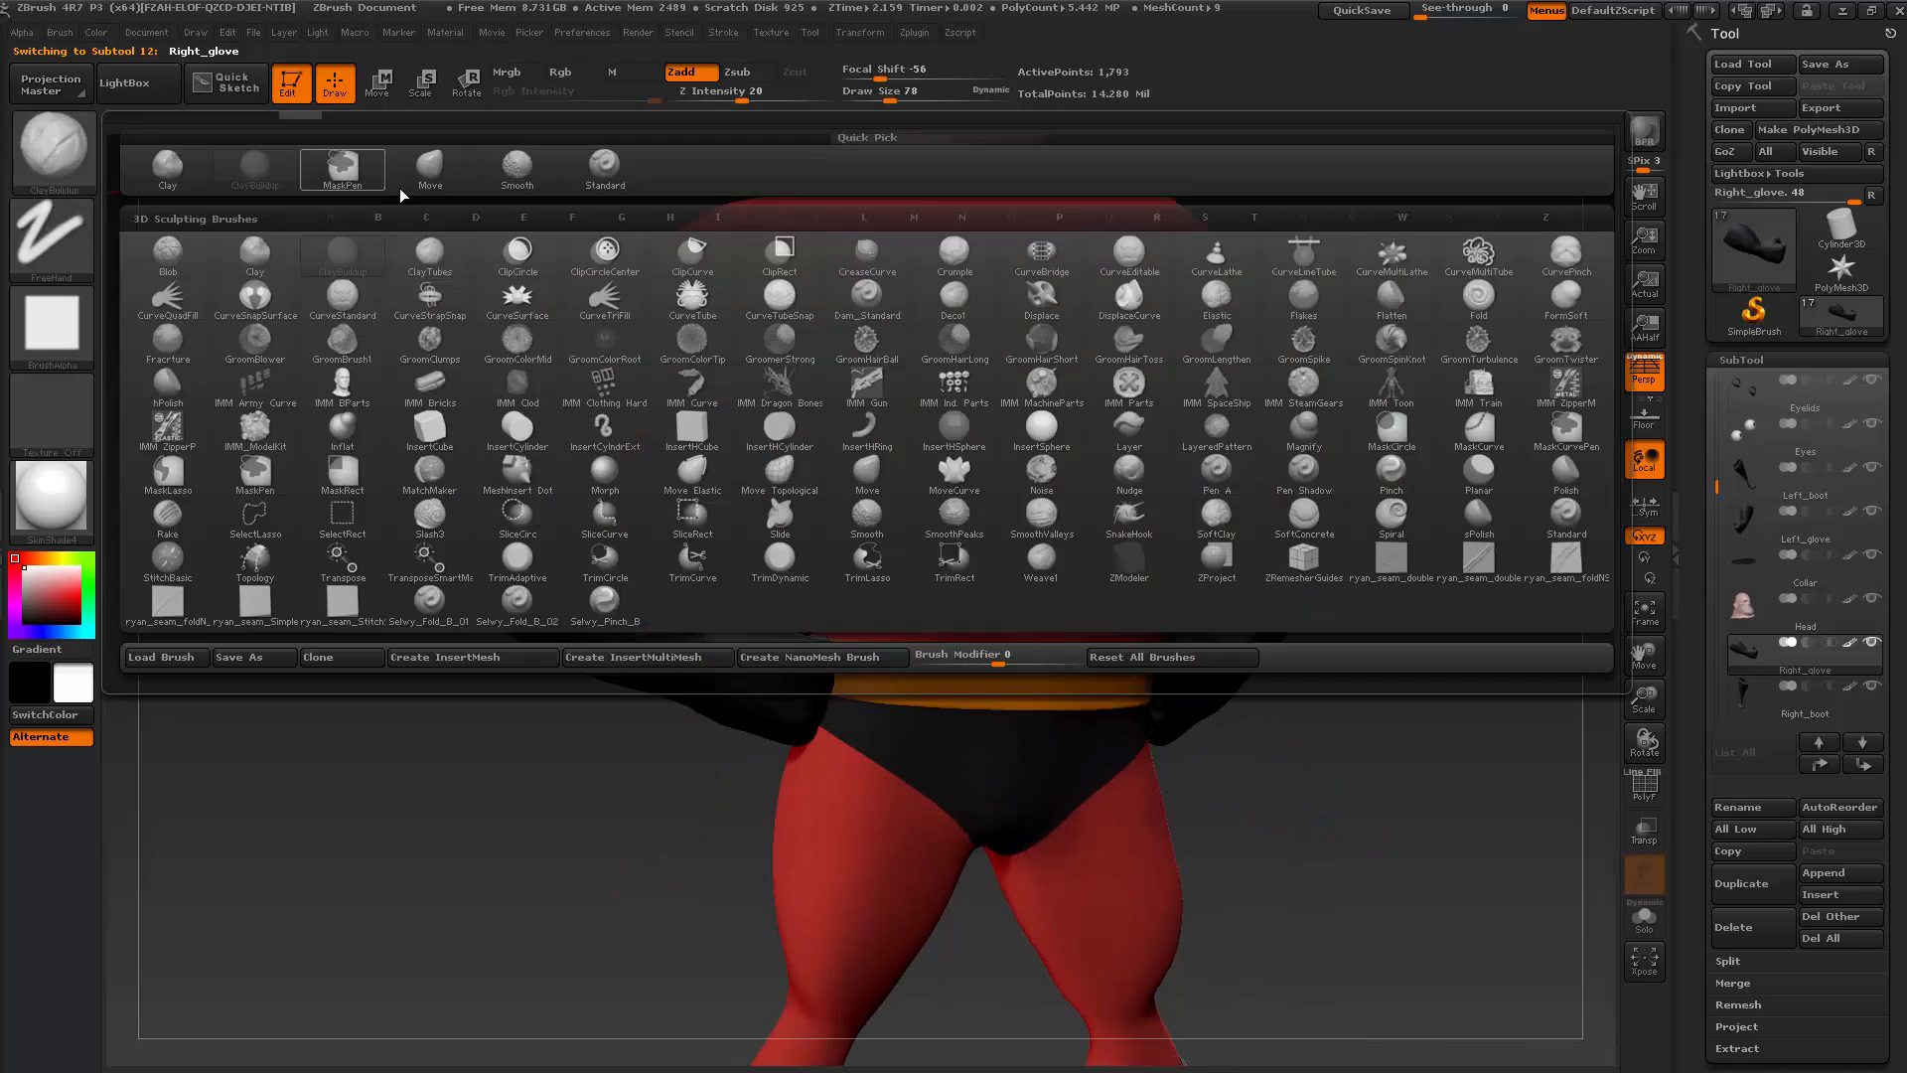
click(403, 186)
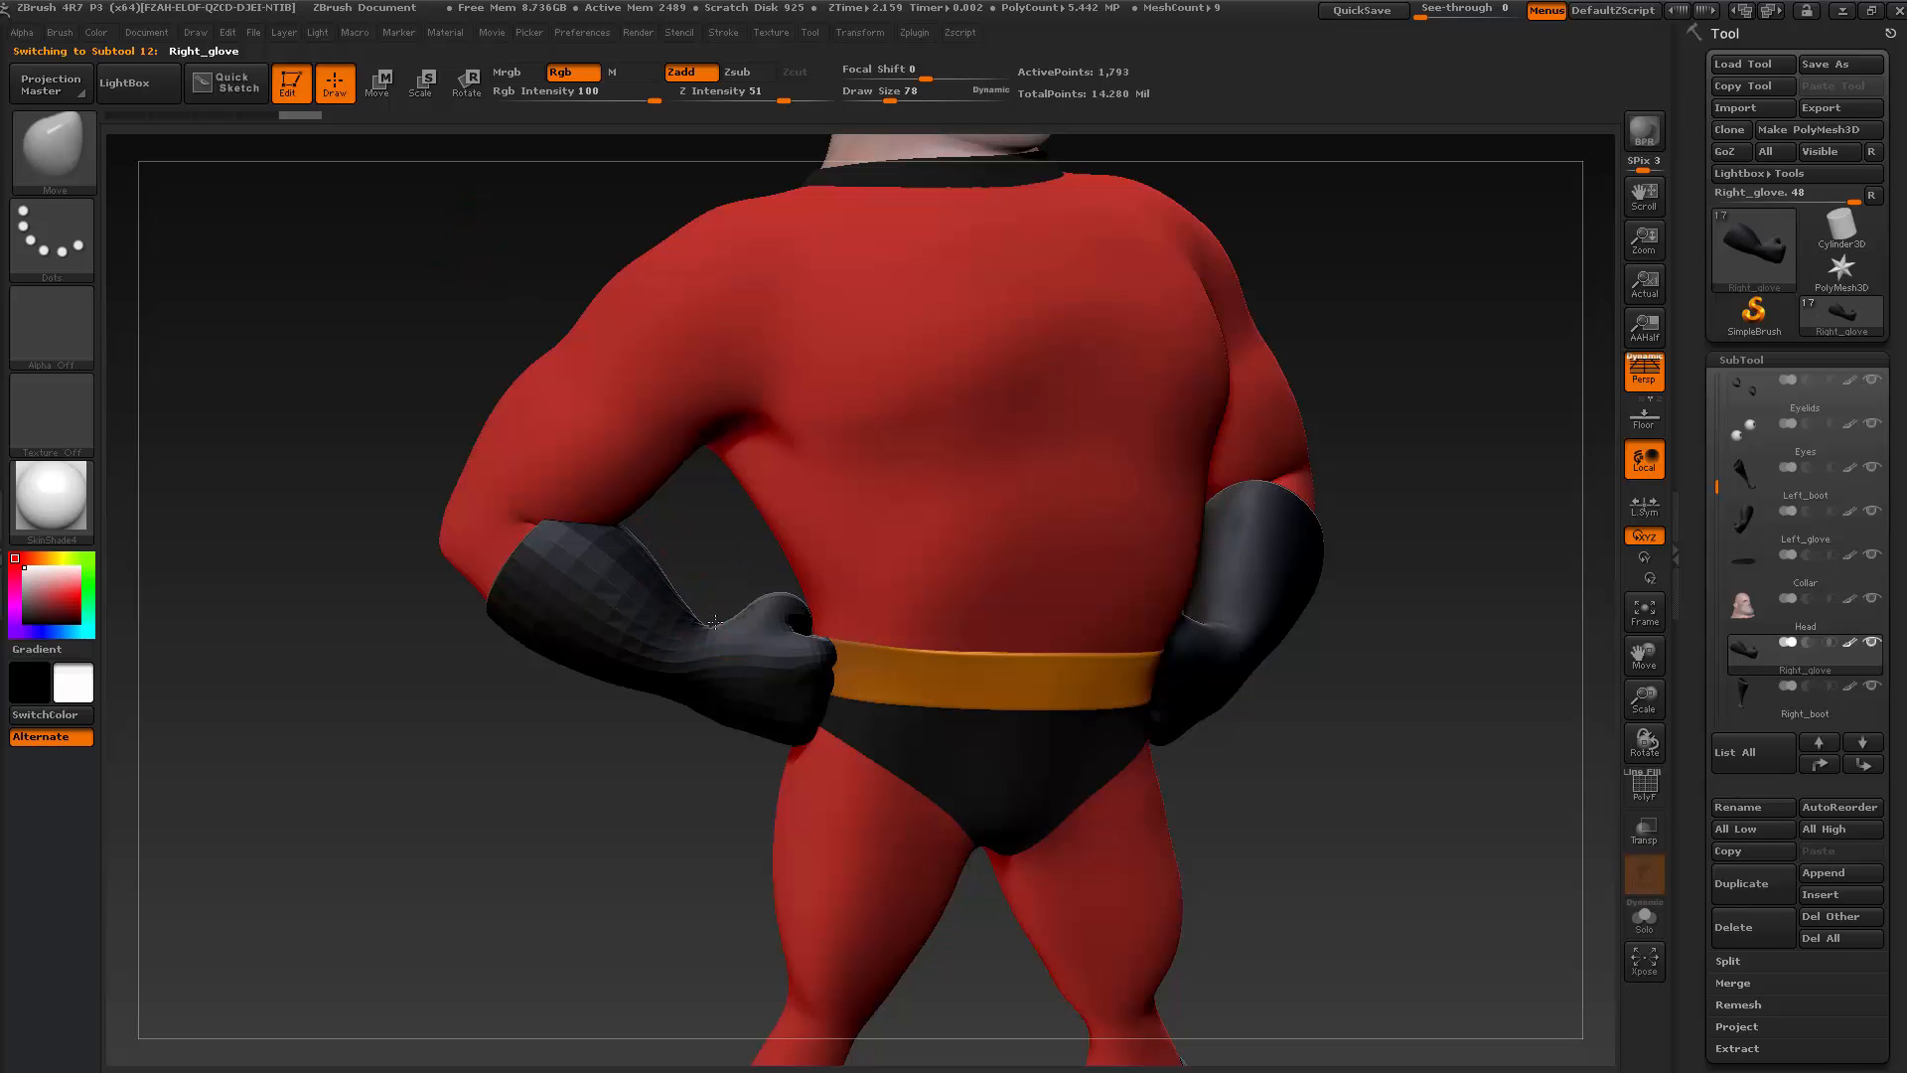
drag(691, 737, 878, 758)
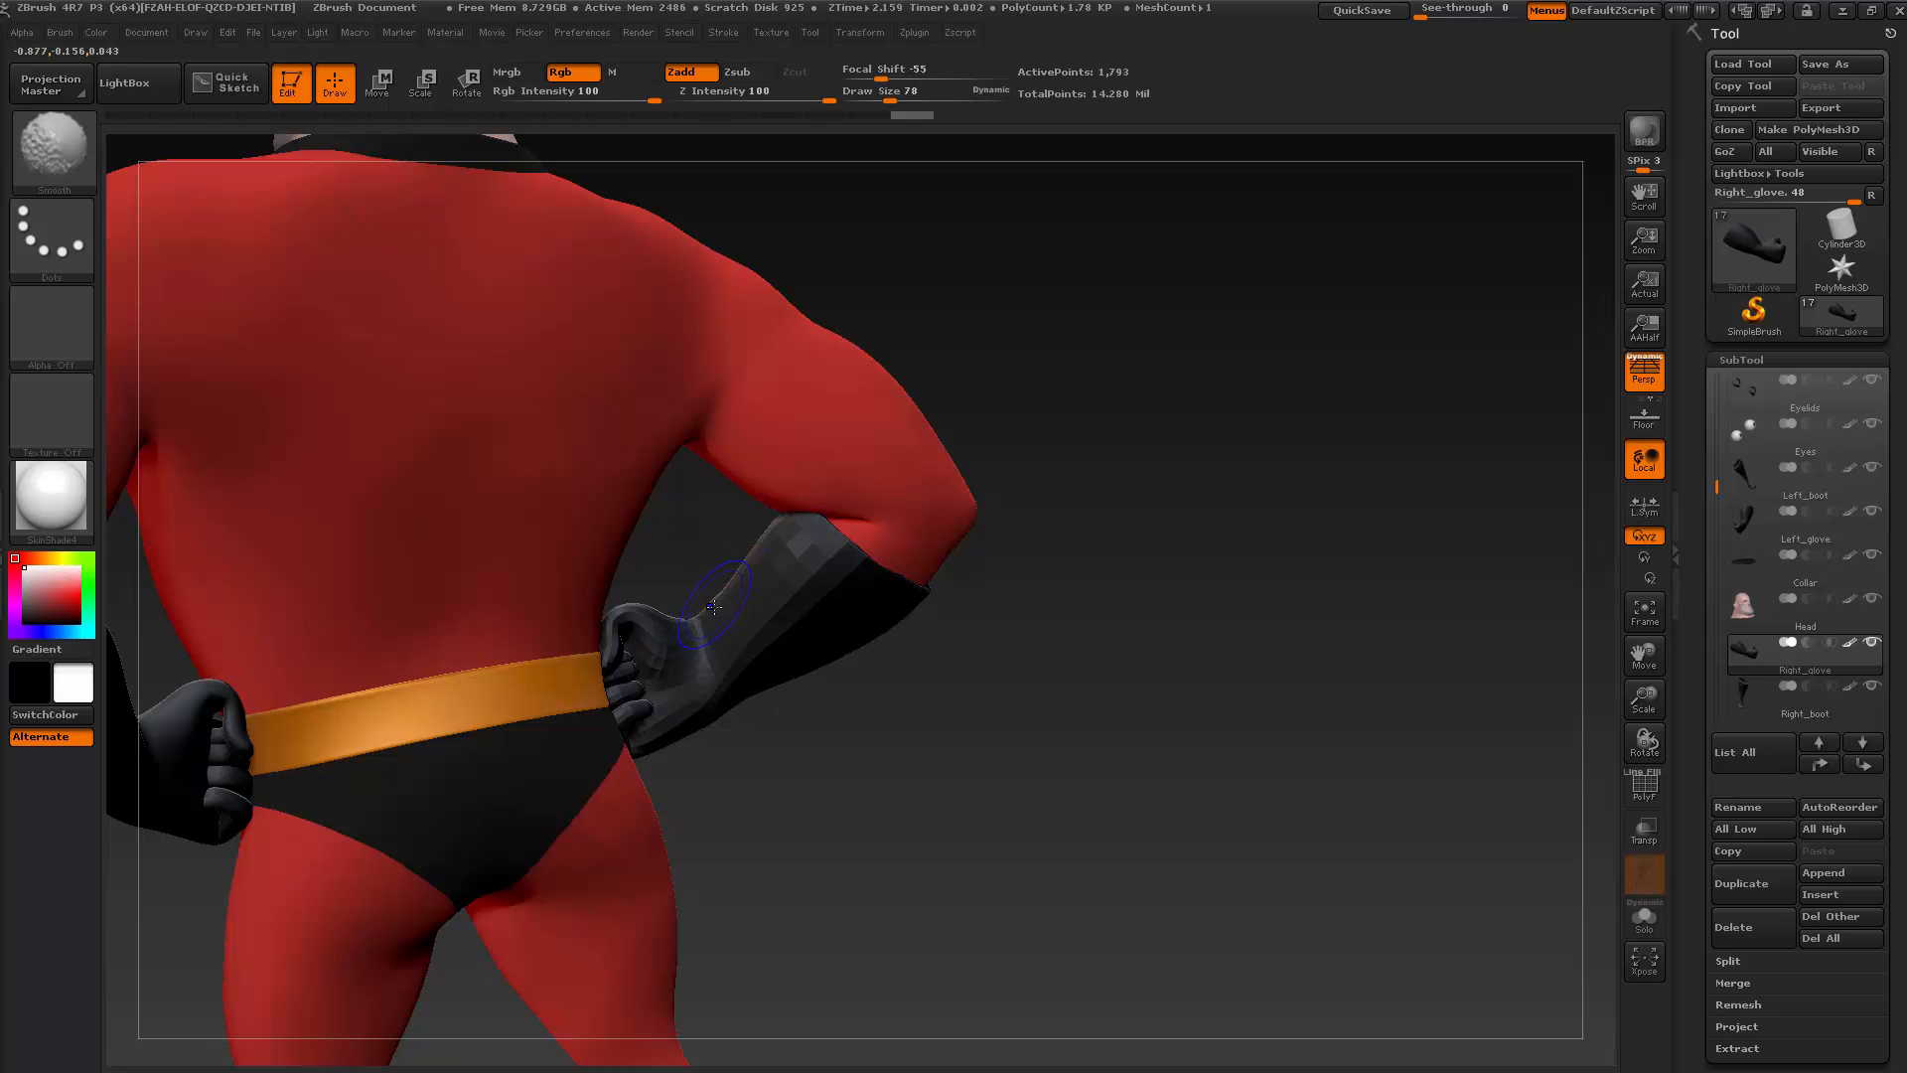
mouse_move(788, 678)
mouse_down()
mouse_move(673, 749)
mouse_move(684, 809)
mouse_move(834, 807)
mouse_move(668, 790)
mouse_up()
Set the draw size to 197 and reshape the upper forearm of the right glove near the cuff
key(s)
drag(609, 549, 633, 547)
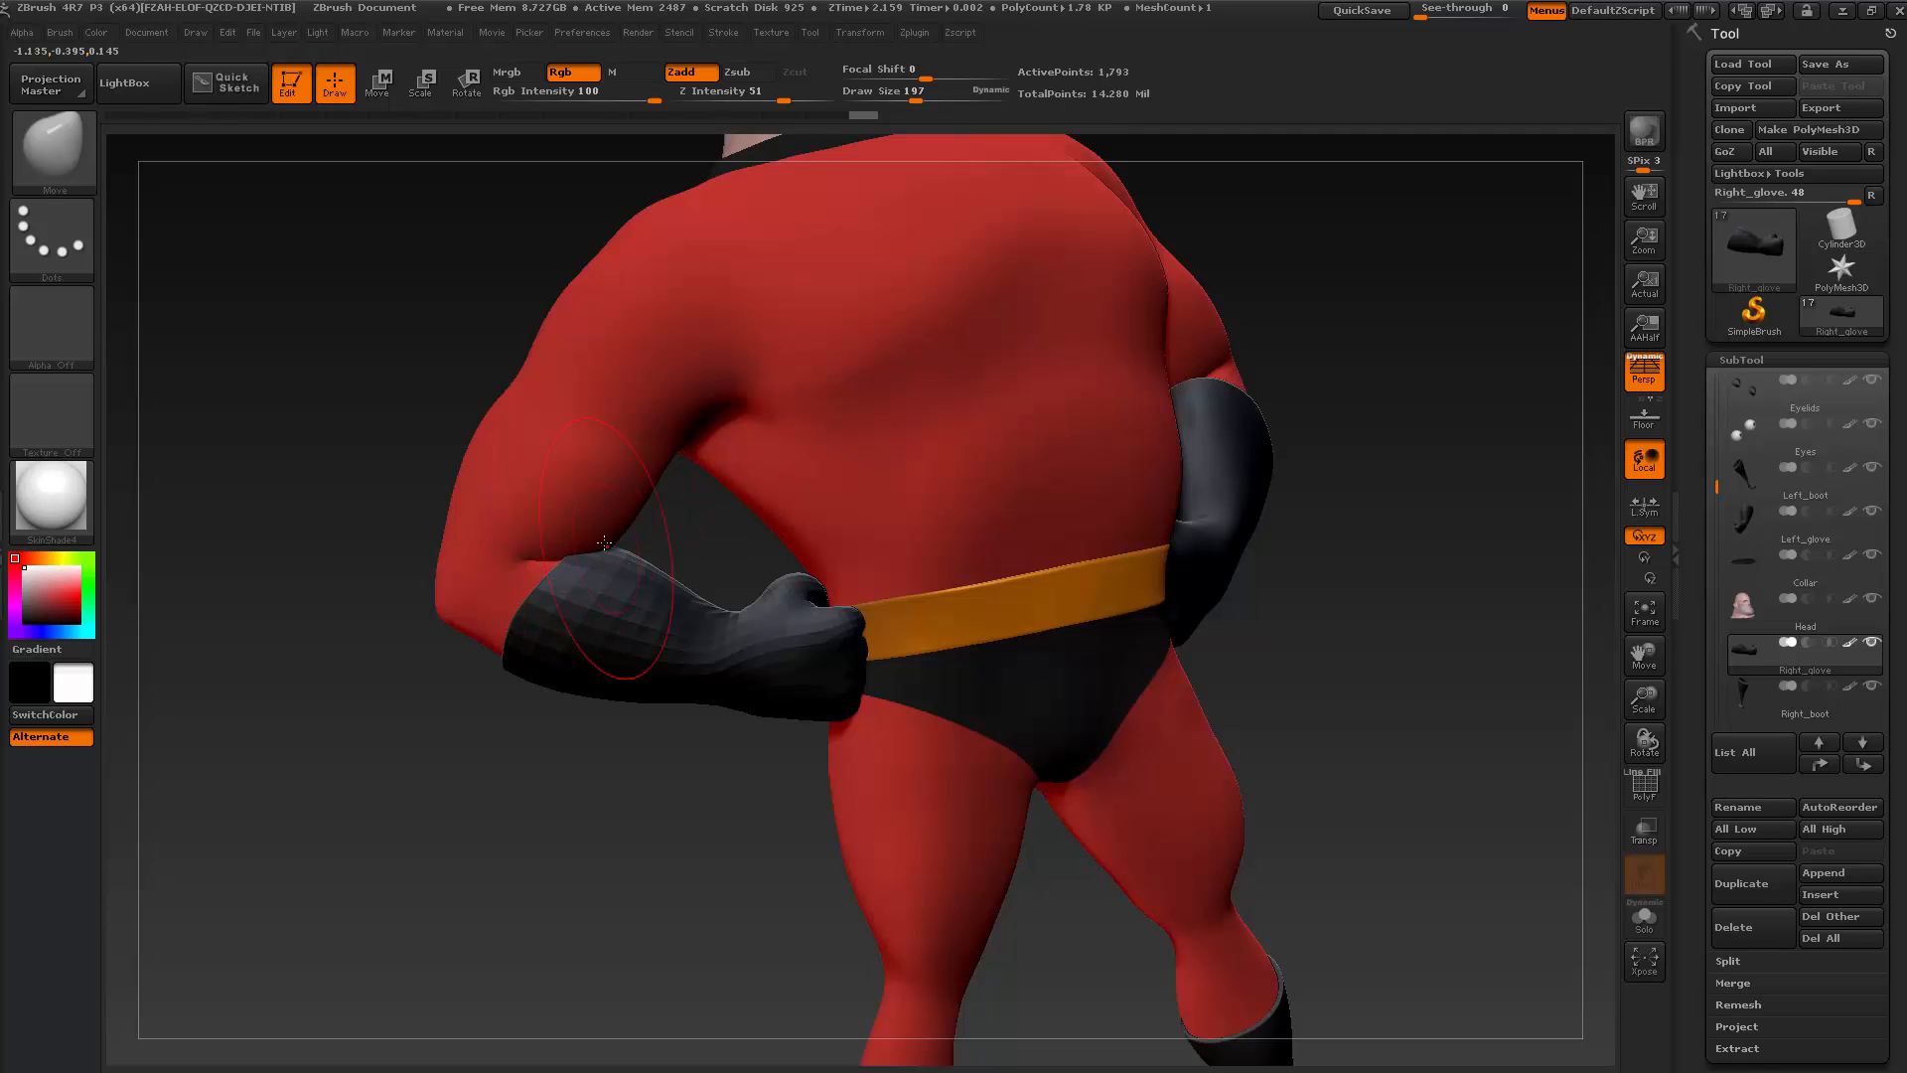
mouse_move(599, 538)
mouse_down()
mouse_move(835, 768)
mouse_move(824, 735)
mouse_move(660, 695)
mouse_up()
Set the draw size to 122 and fit the right glove's cuff opening around the elbow
key(s)
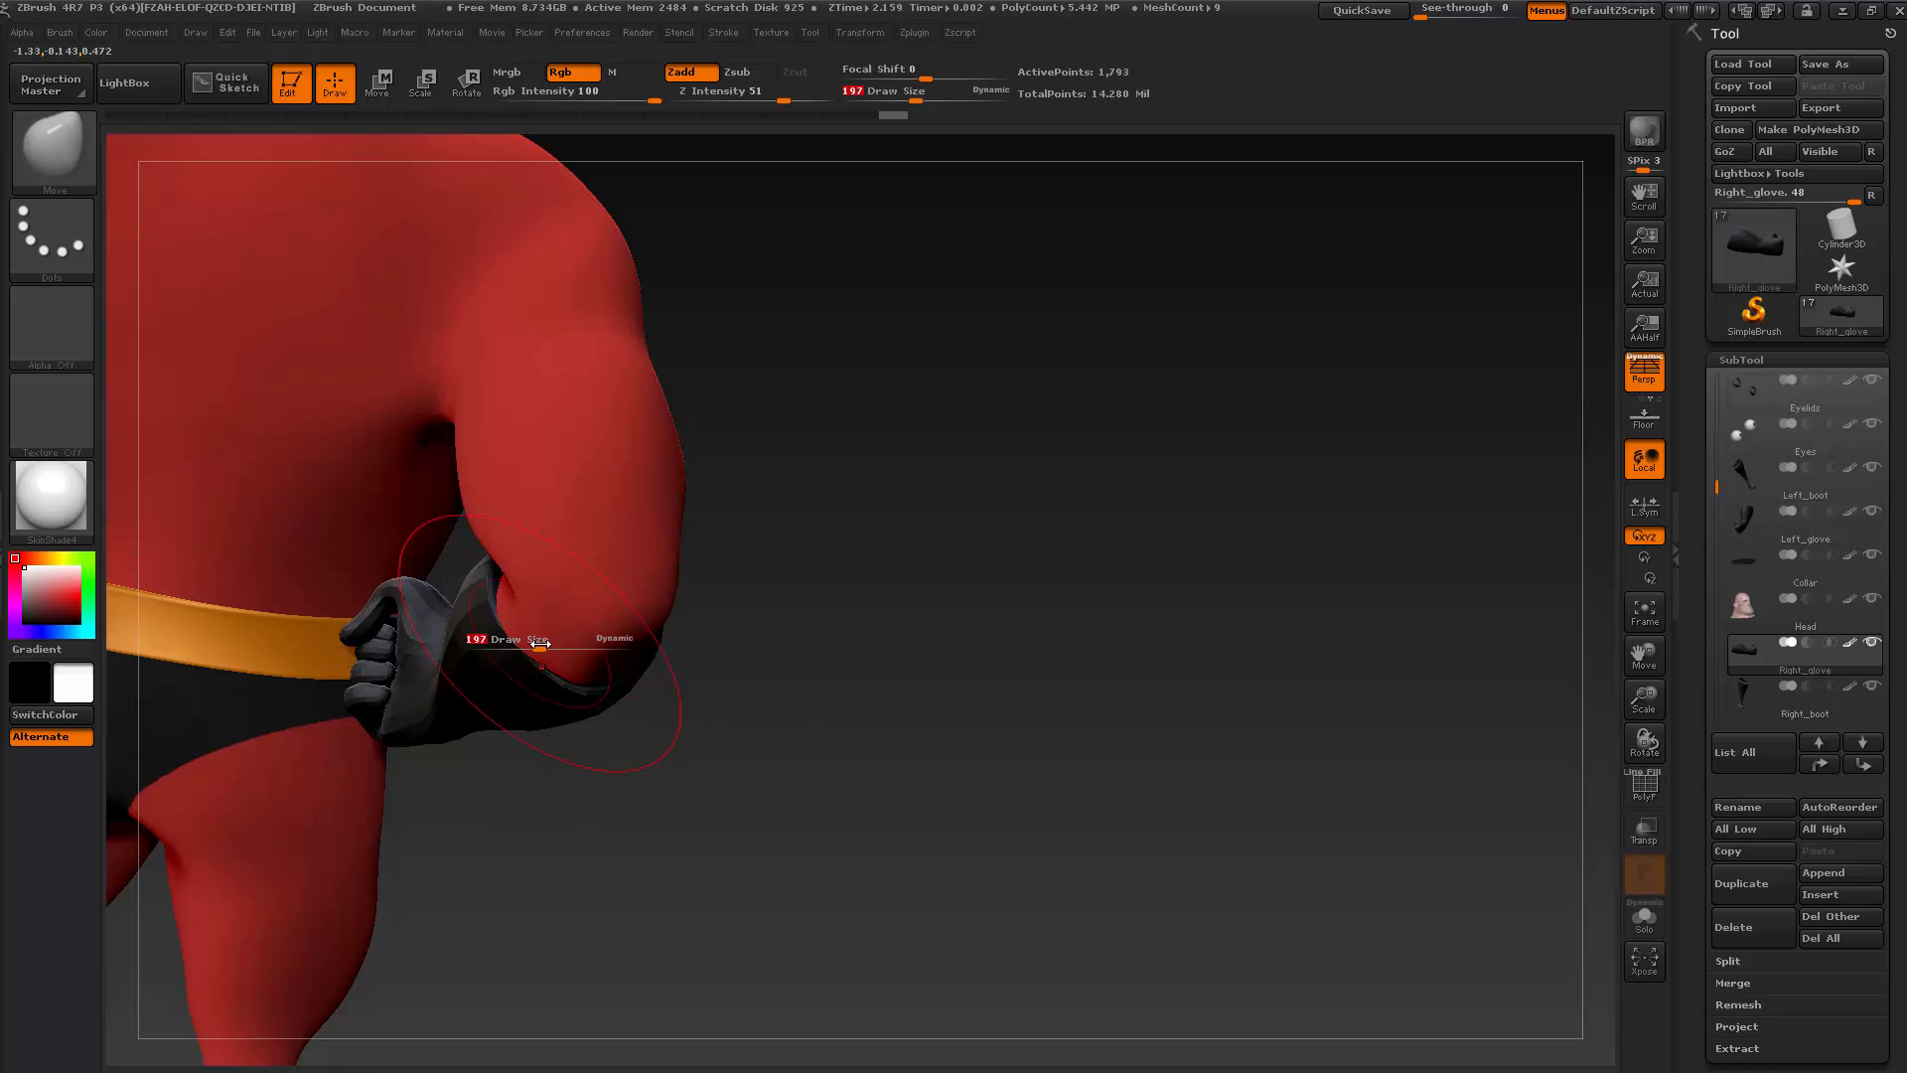
drag(525, 648, 525, 648)
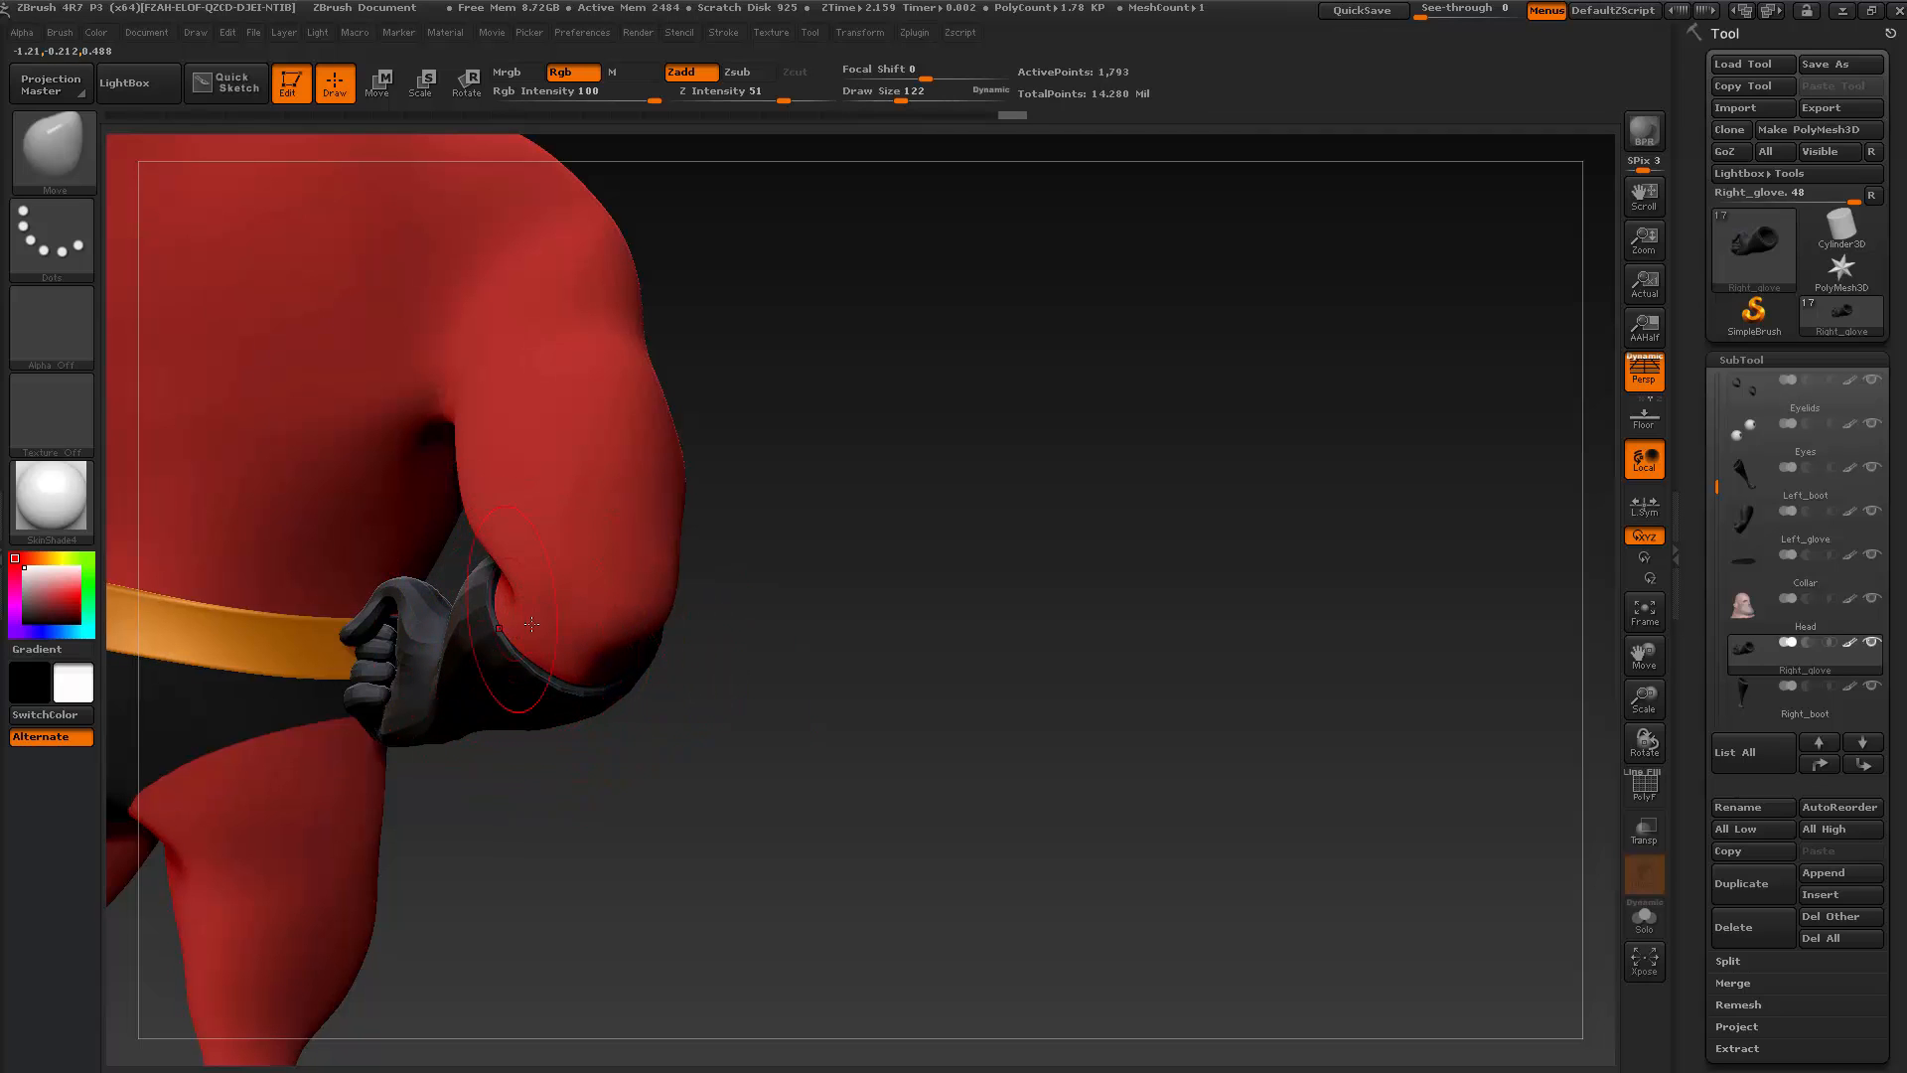
mouse_move(696, 636)
mouse_down()
mouse_move(771, 664)
mouse_move(745, 685)
mouse_move(505, 606)
mouse_move(526, 650)
mouse_move(502, 646)
mouse_move(686, 702)
mouse_move(488, 578)
mouse_move(536, 596)
mouse_move(599, 581)
mouse_move(446, 702)
mouse_up()
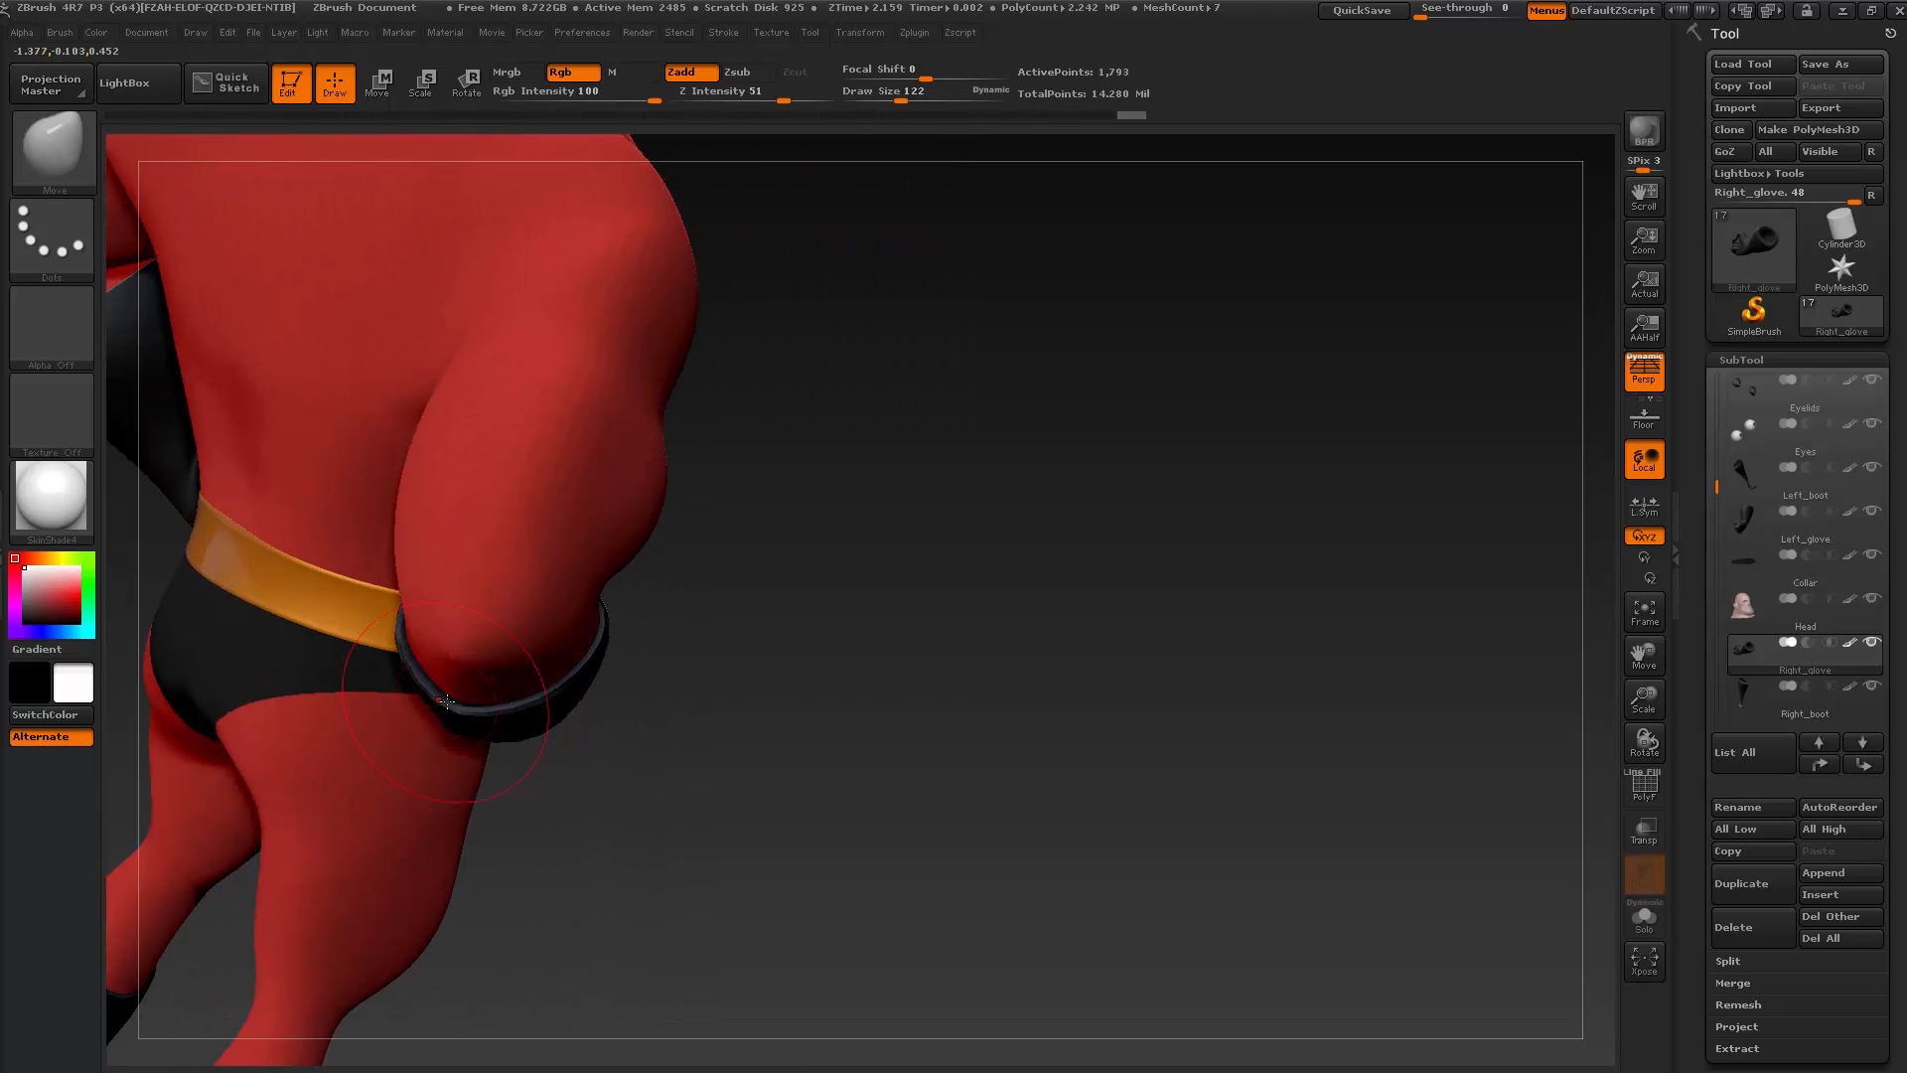
Raise the Right_glove two subdivision levels and adjust its cuff rim and forearm contour with the Move brush
mouse_move(670, 758)
mouse_down()
mouse_move(763, 758)
mouse_move(809, 796)
mouse_move(903, 801)
mouse_move(907, 735)
mouse_move(787, 762)
mouse_move(854, 805)
mouse_move(933, 795)
mouse_move(798, 636)
mouse_move(748, 615)
mouse_move(785, 588)
mouse_up()
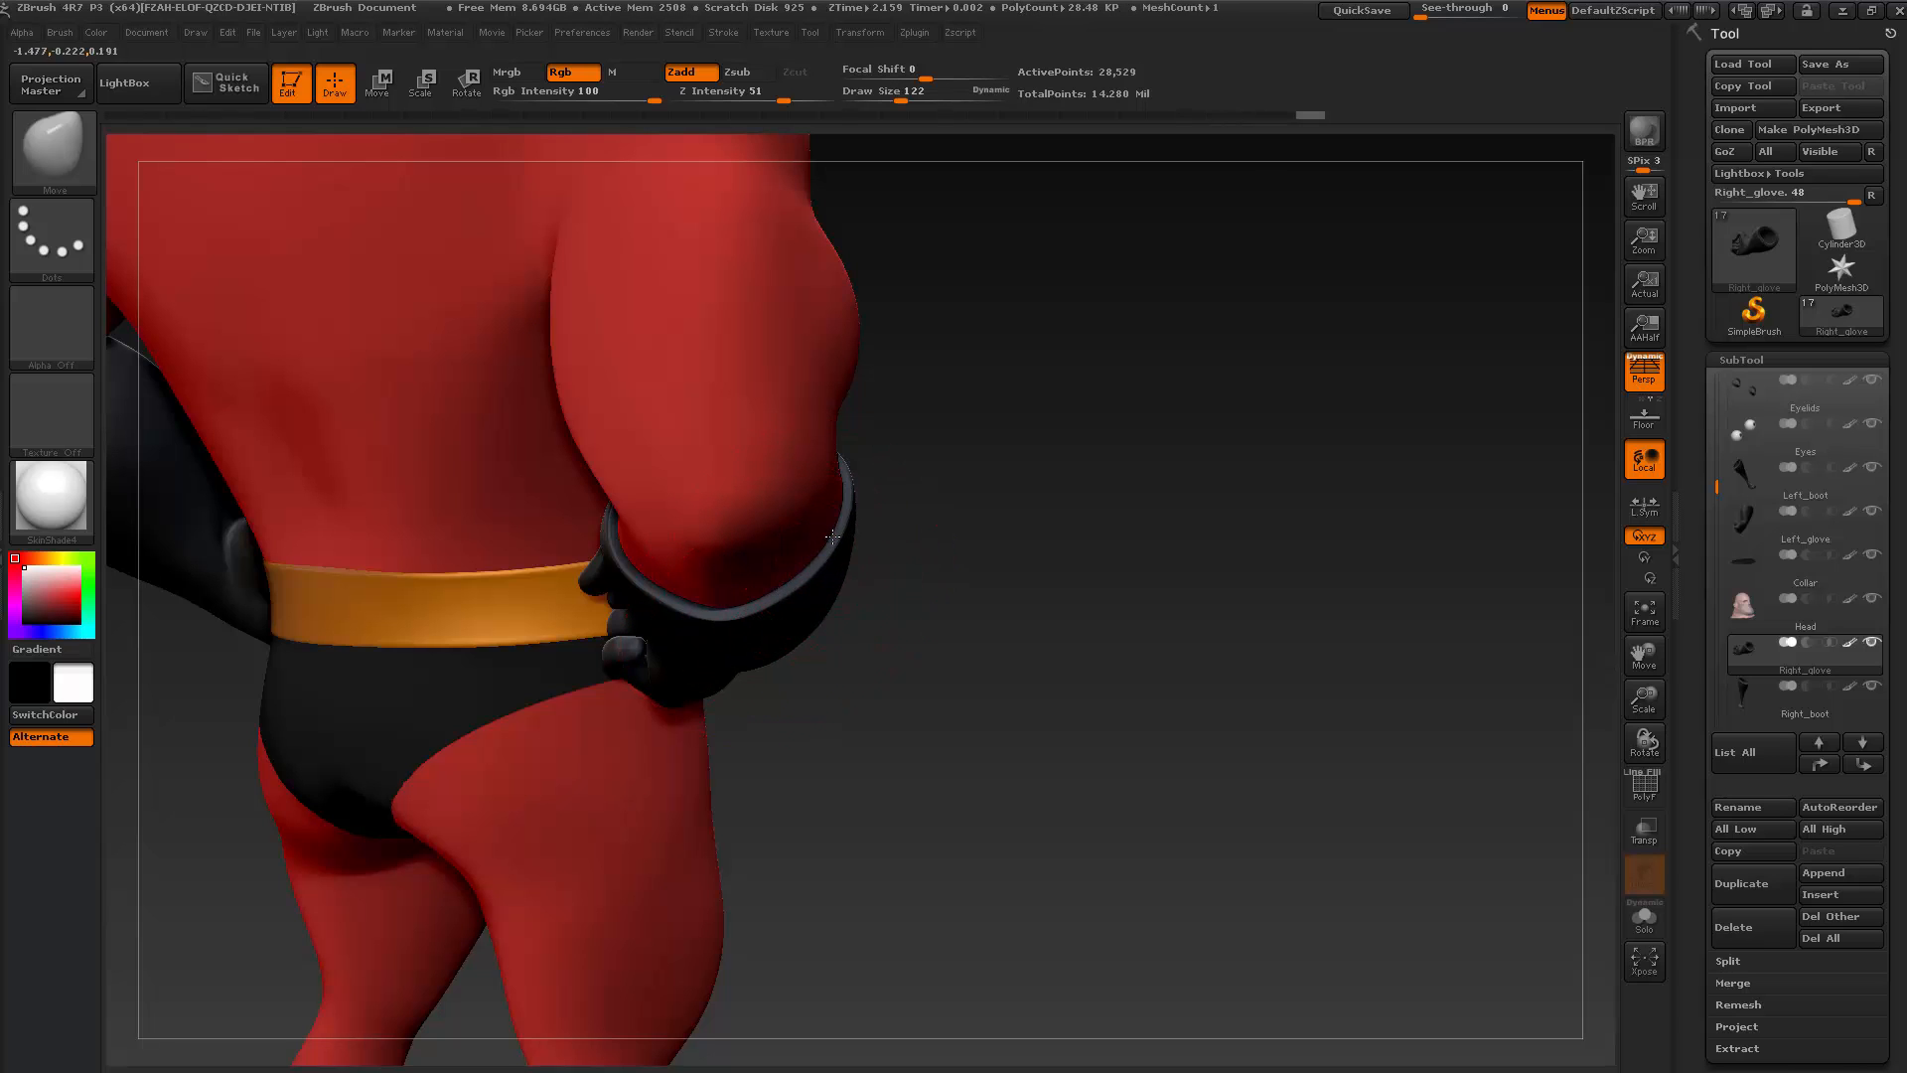
mouse_move(904, 621)
mouse_down()
mouse_move(915, 634)
mouse_move(830, 659)
mouse_move(982, 682)
mouse_move(1009, 706)
mouse_move(840, 812)
mouse_move(952, 773)
mouse_move(954, 604)
mouse_up()
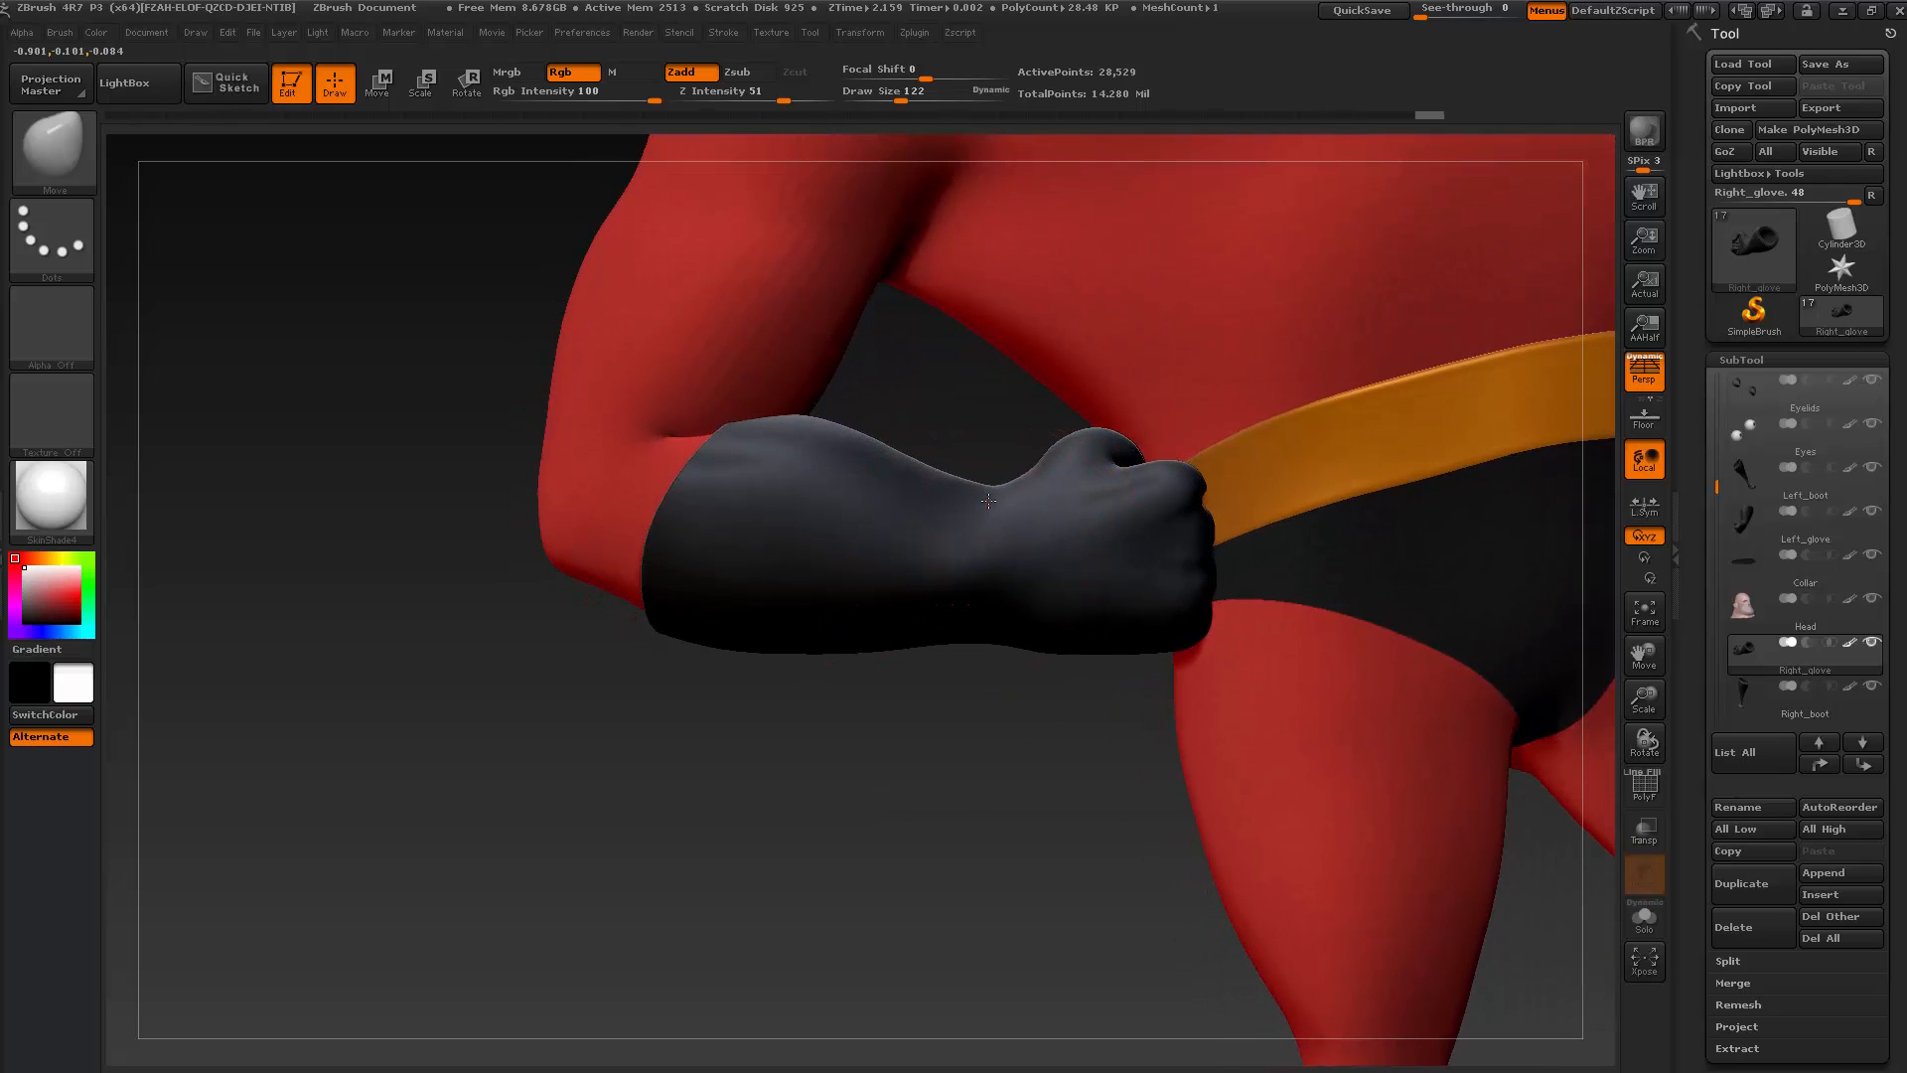
mouse_move(978, 723)
mouse_down()
mouse_move(941, 832)
mouse_move(984, 783)
mouse_move(975, 833)
mouse_up()
drag(935, 698, 830, 494)
drag(1067, 775, 1127, 816)
Isolate the Right_glove in Solo mode, return it to the lowest subdivision level, and set the draw size to 20 for the thumb
click(1636, 922)
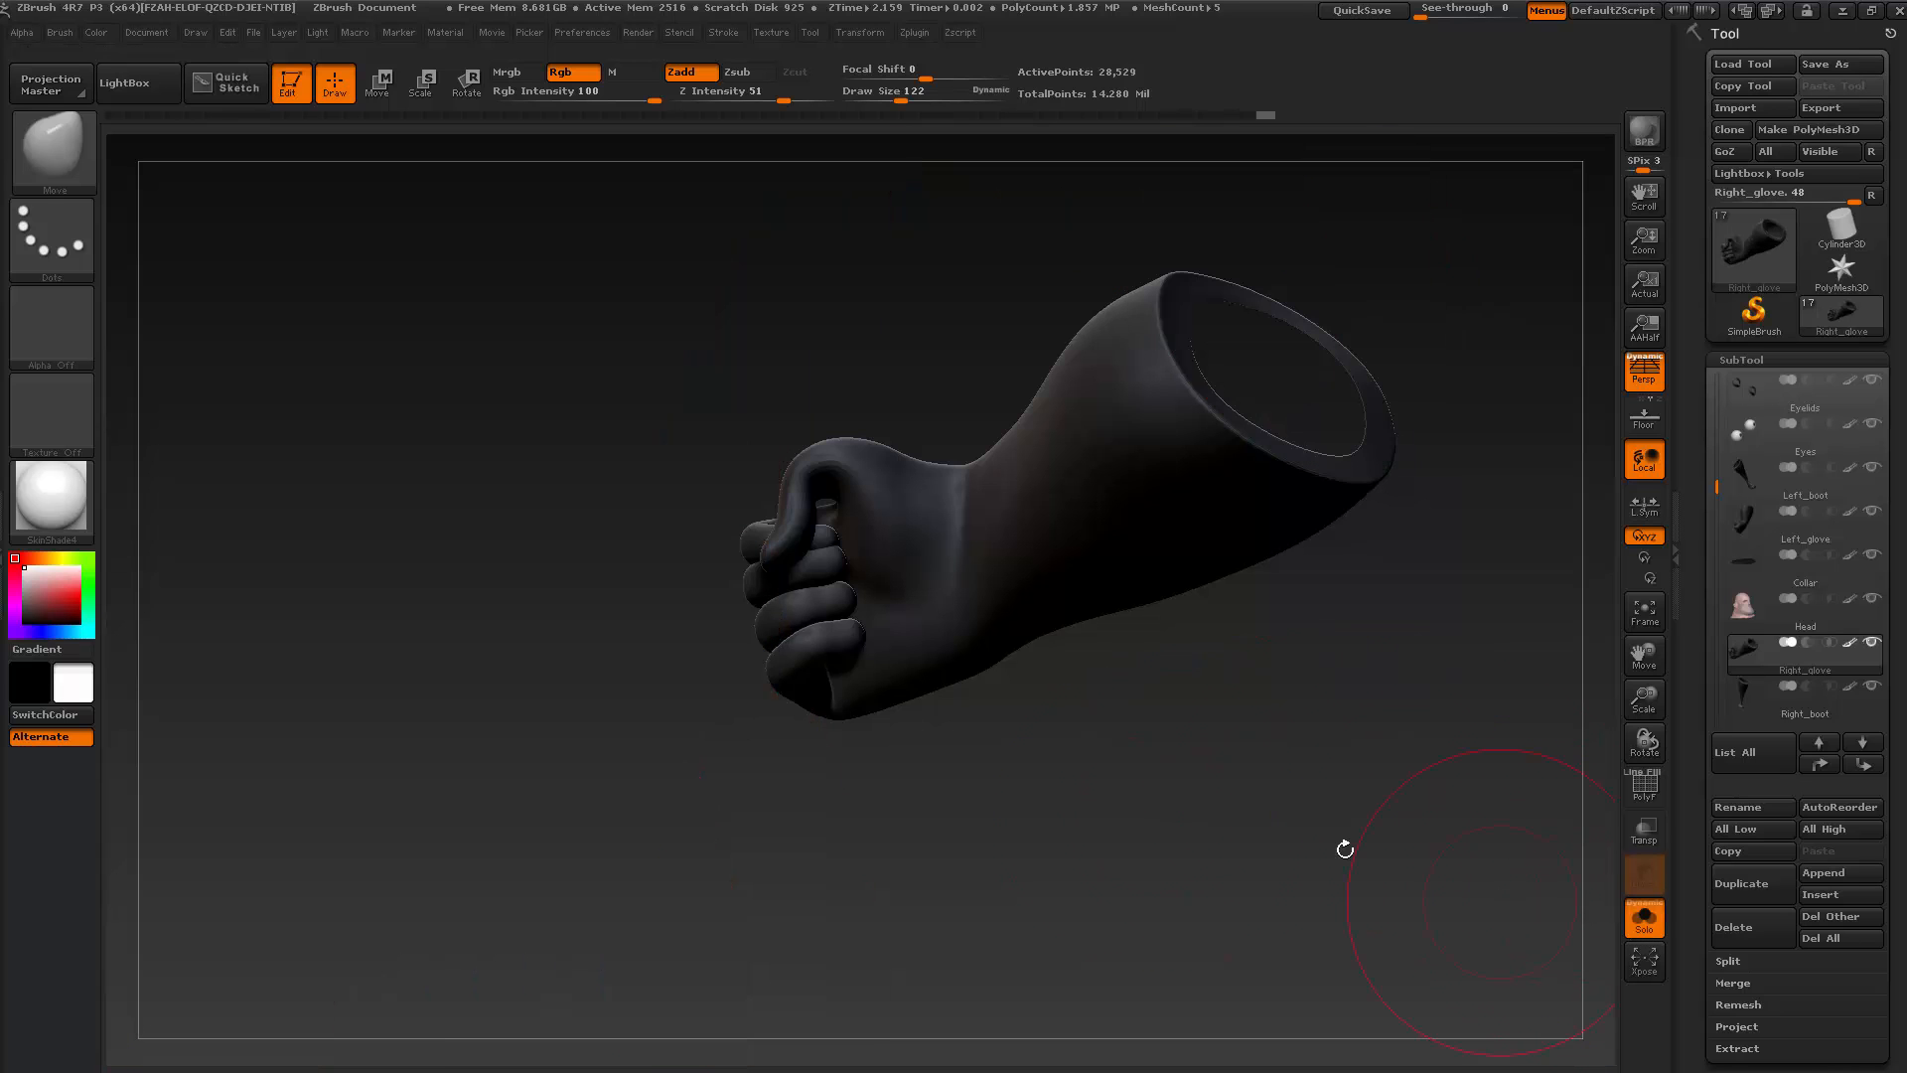
mouse_move(1047, 770)
mouse_down()
mouse_move(1106, 843)
mouse_move(1134, 816)
mouse_move(1093, 767)
mouse_move(1100, 794)
mouse_move(1050, 780)
mouse_move(1129, 809)
mouse_move(1107, 732)
mouse_up()
mouse_move(1069, 306)
alt+mouse_down()
mouse_move(1082, 542)
mouse_move(1052, 575)
mouse_move(1027, 516)
mouse_move(1042, 496)
mouse_move(1022, 630)
alt+mouse_up()
key(s)
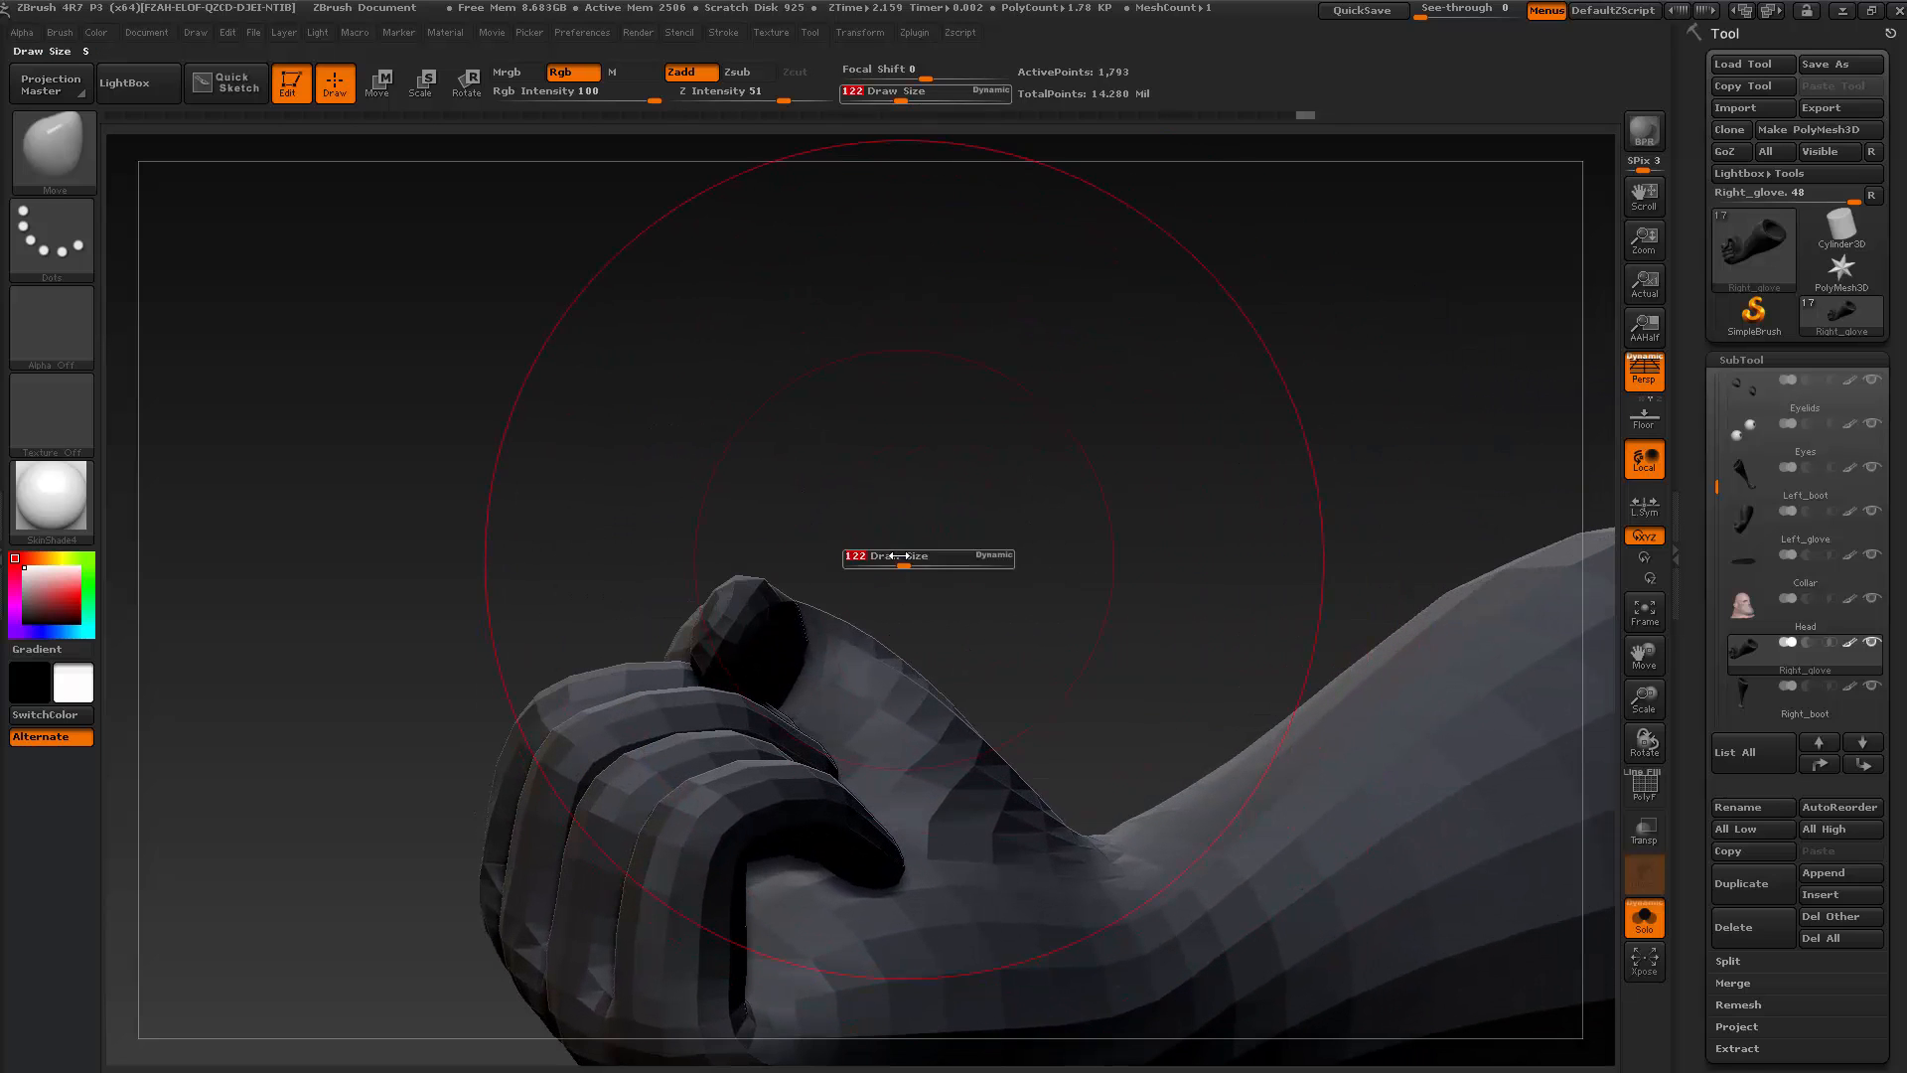
mouse_move(900, 563)
mouse_down()
mouse_move(874, 558)
mouse_move(885, 690)
mouse_move(1038, 517)
mouse_move(1064, 540)
mouse_move(1064, 443)
mouse_move(1089, 434)
mouse_move(1077, 532)
mouse_move(1063, 487)
mouse_up()
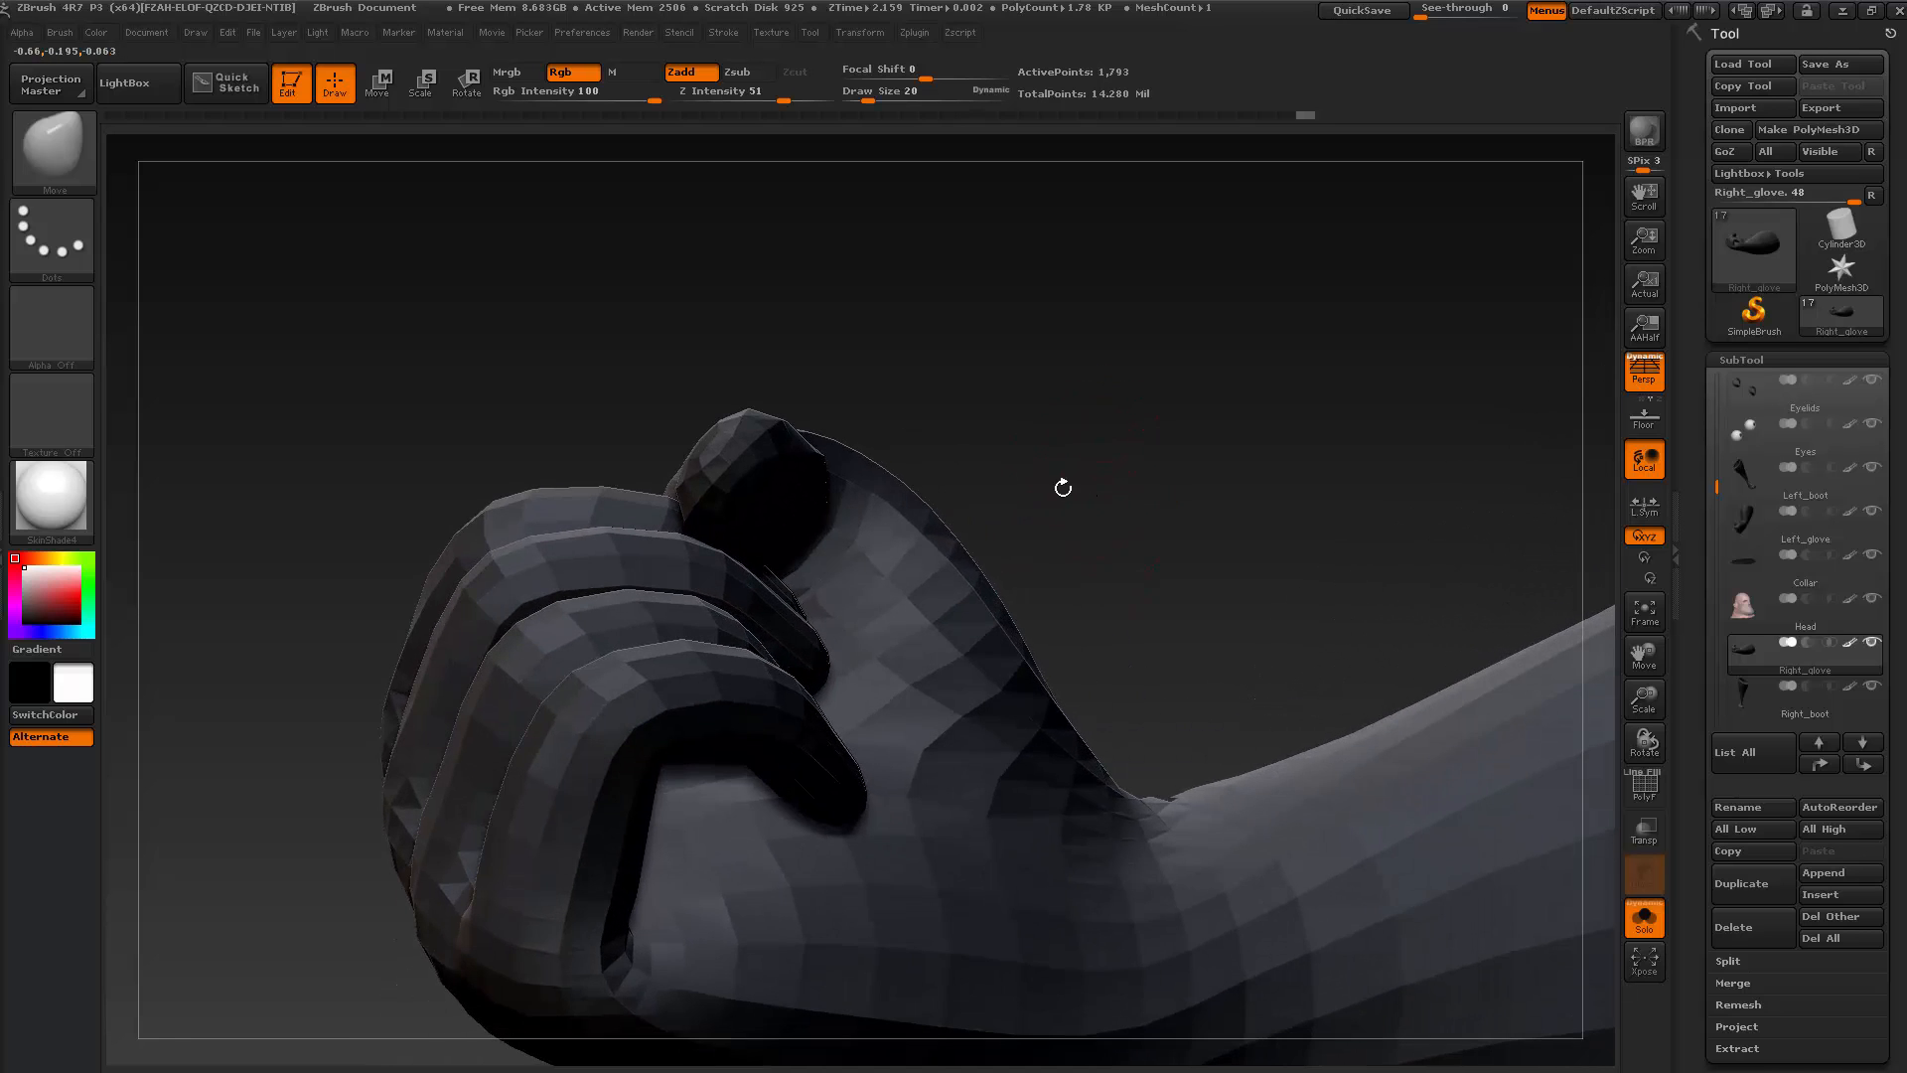
Hide everything but a small patch at the glove's thumb tip, then grow the visibility repeatedly to include the whole thumb
key(ctrl+shift)
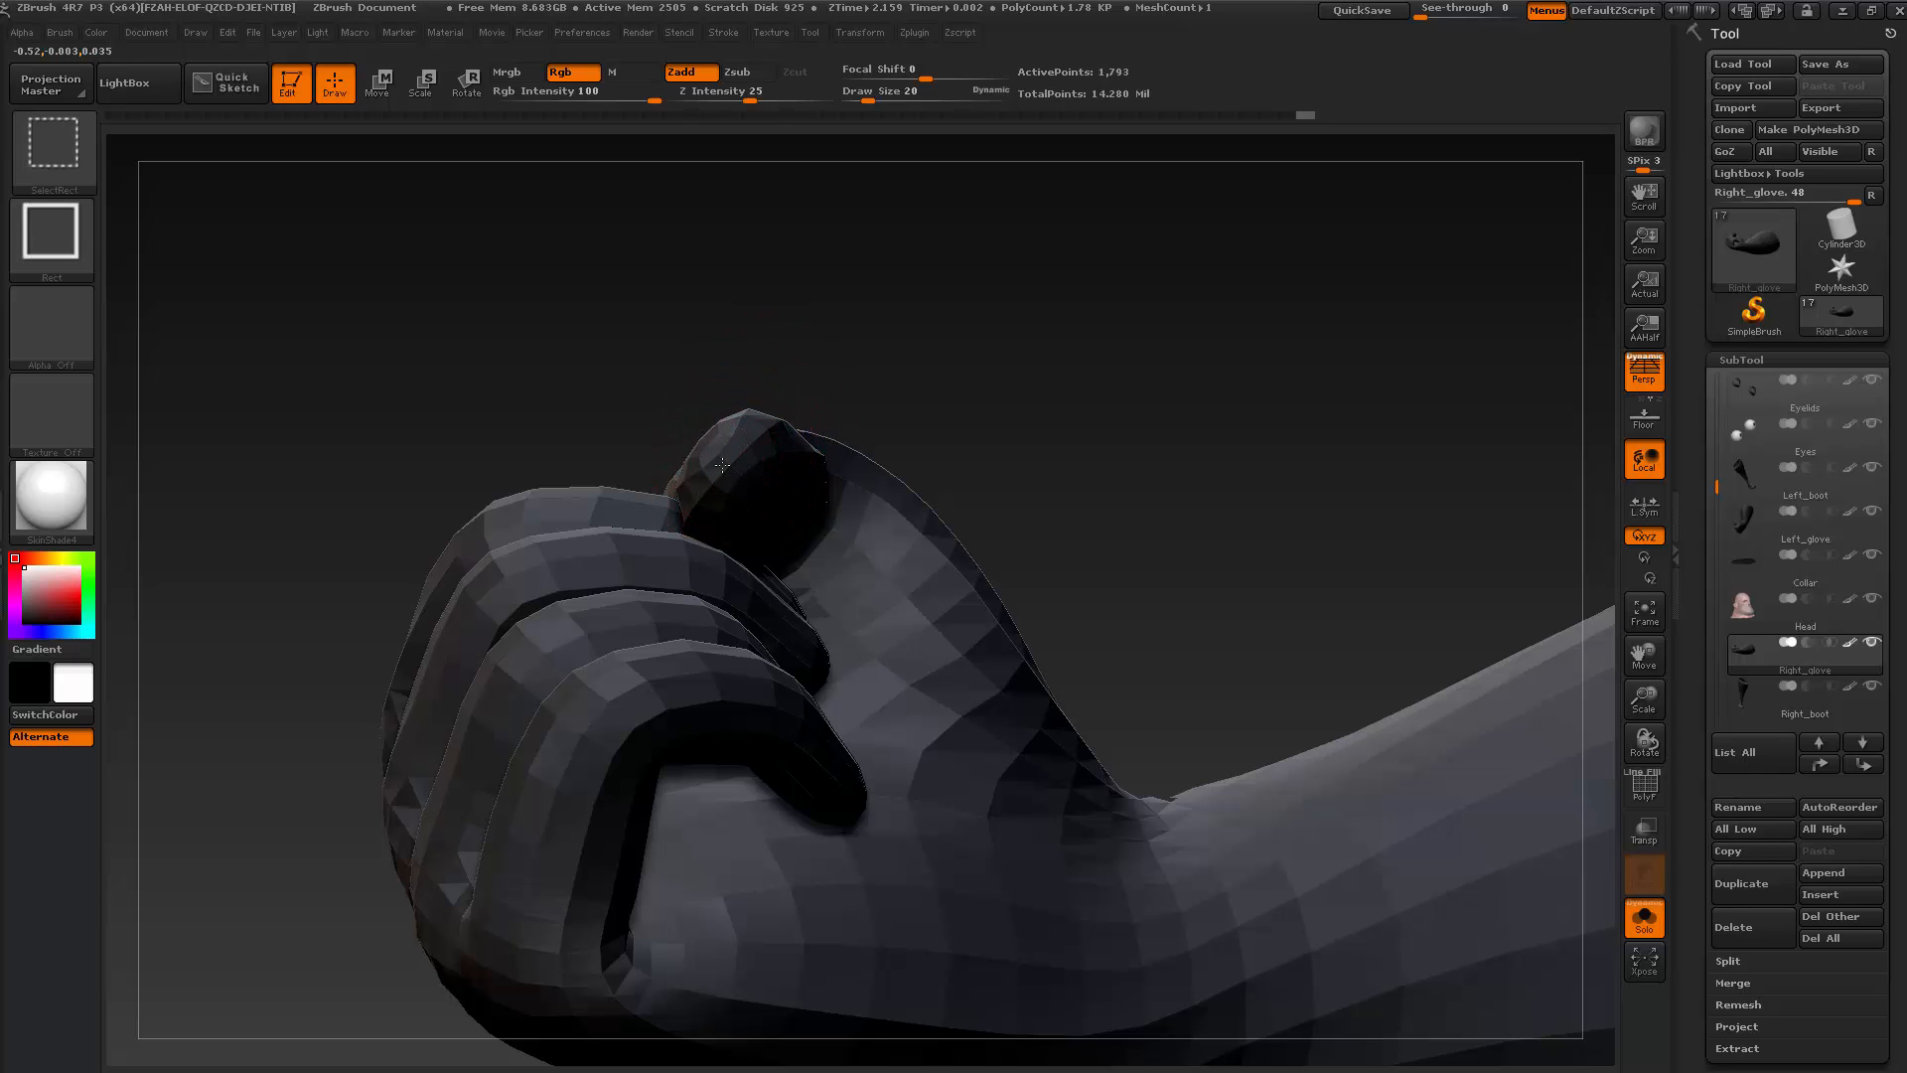
ctrl+shift+click(728, 467)
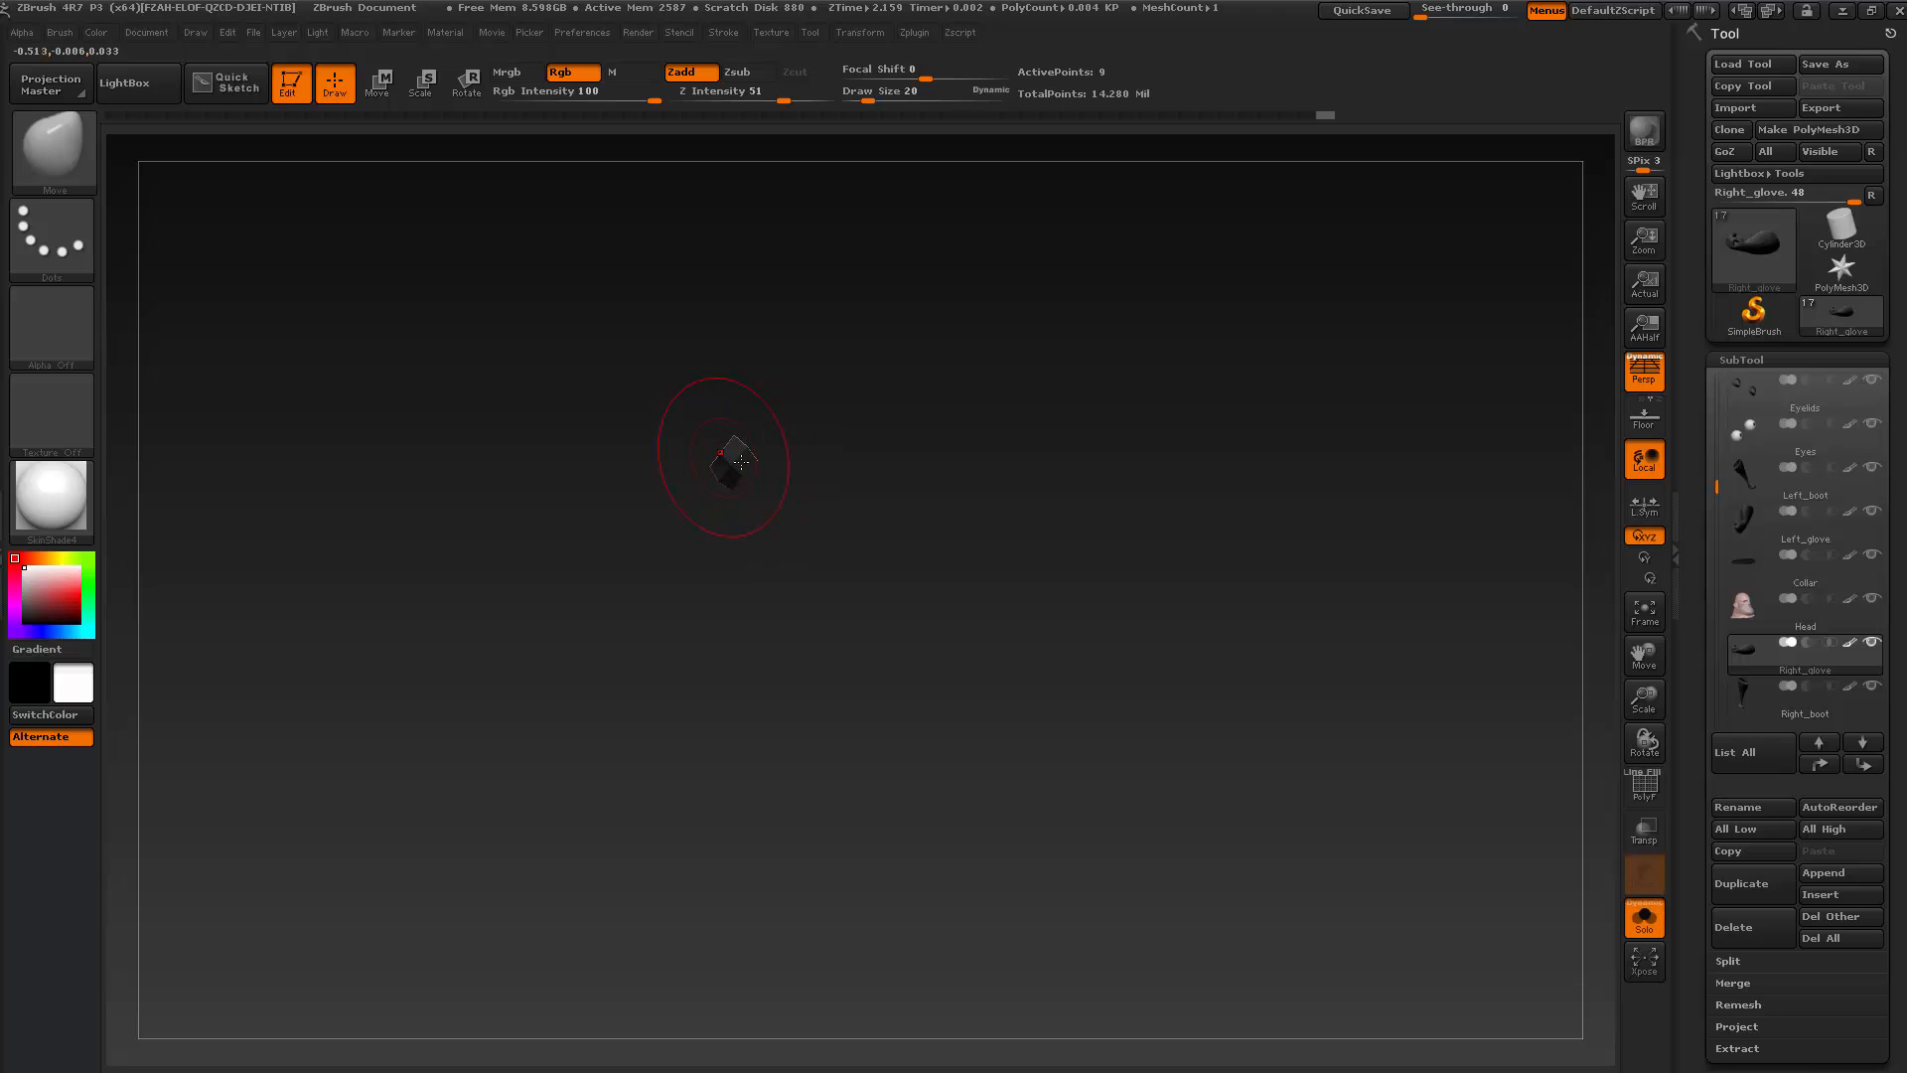
drag(1692, 826, 1692, 651)
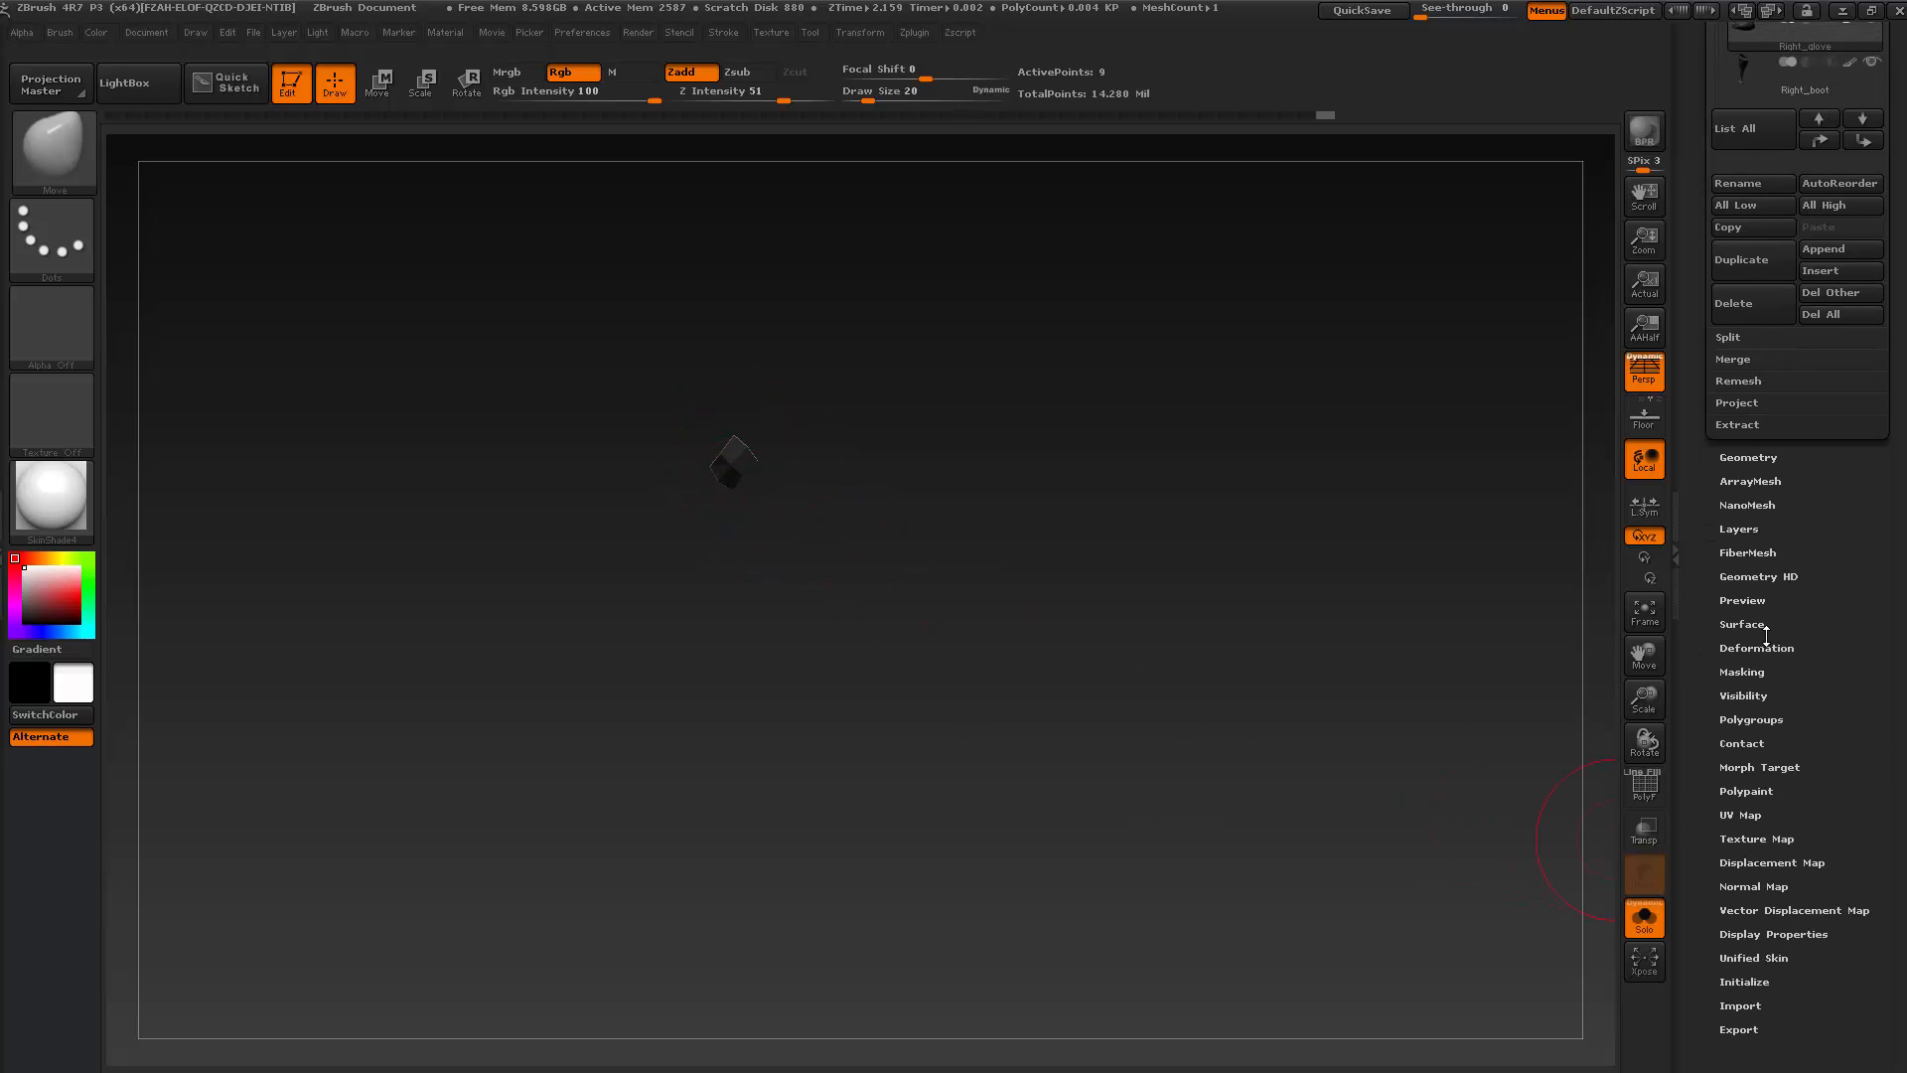
click(1743, 696)
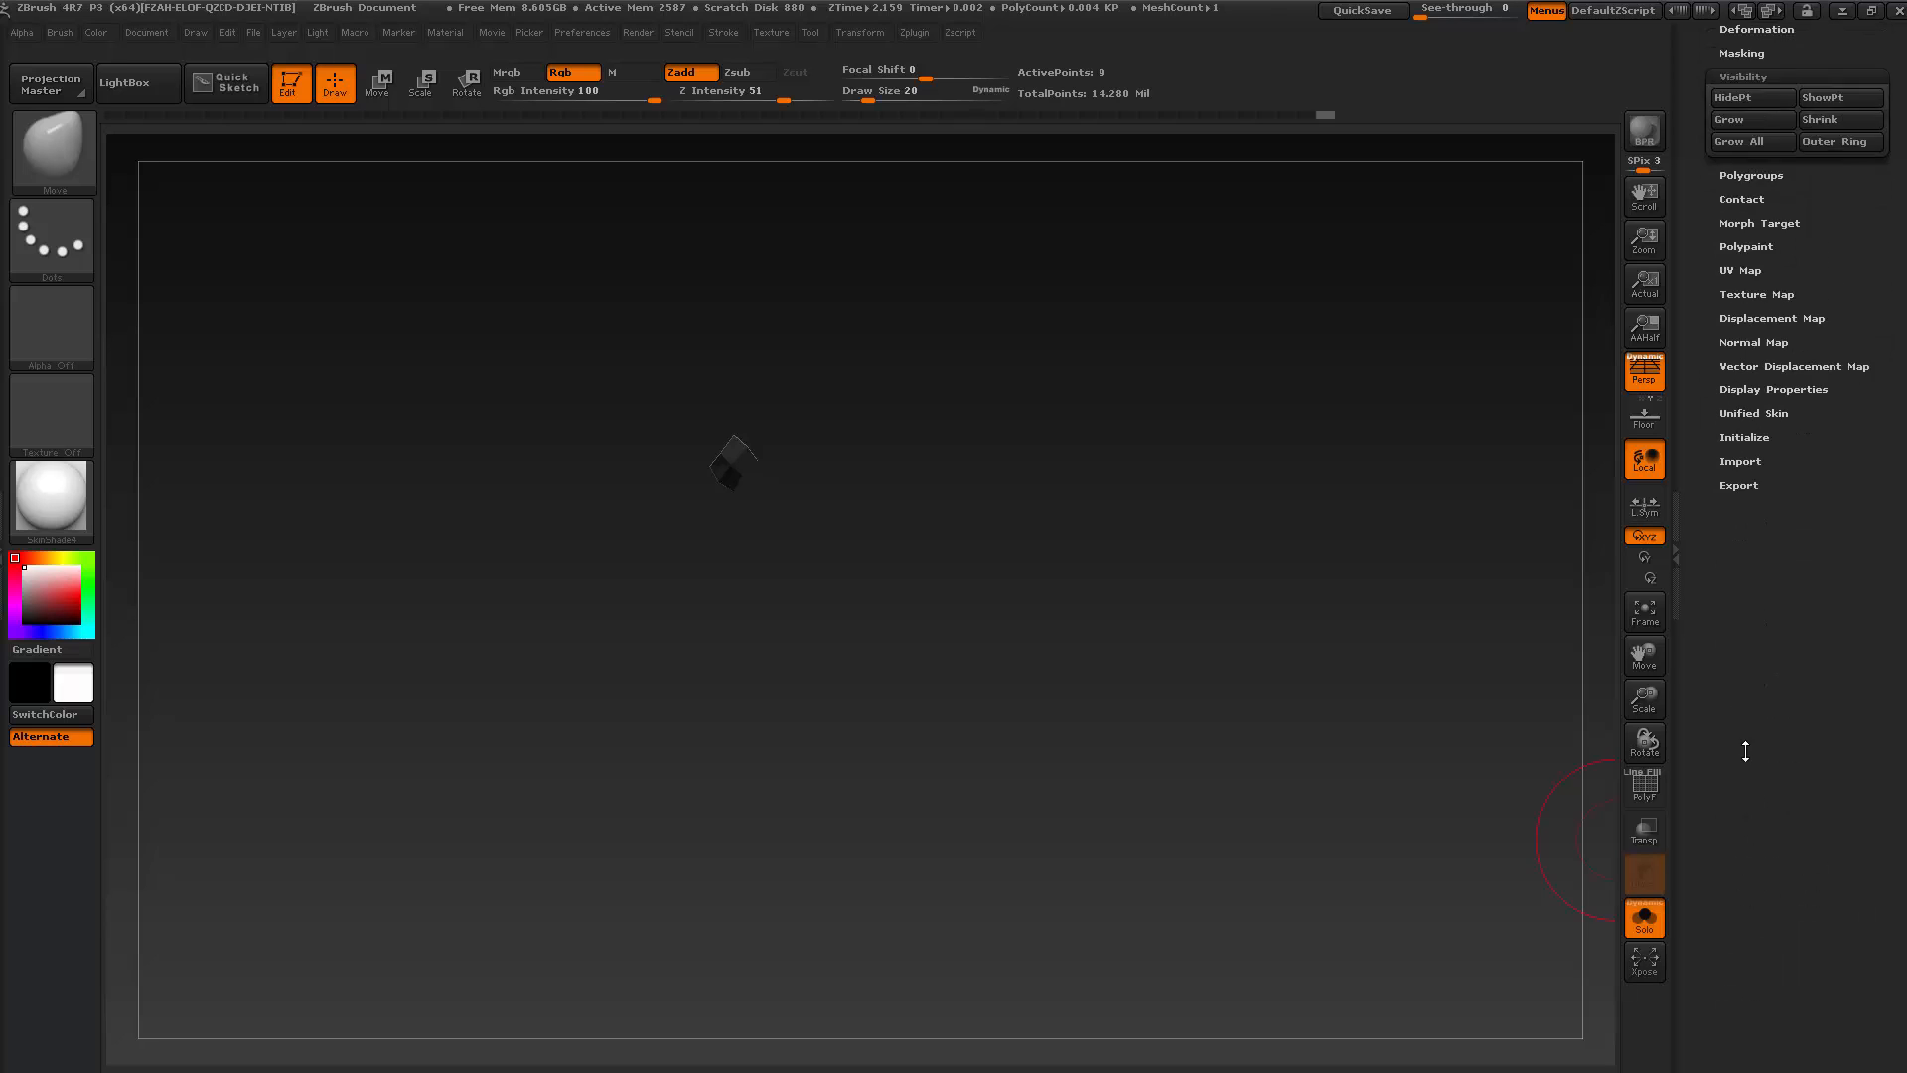
click(1738, 234)
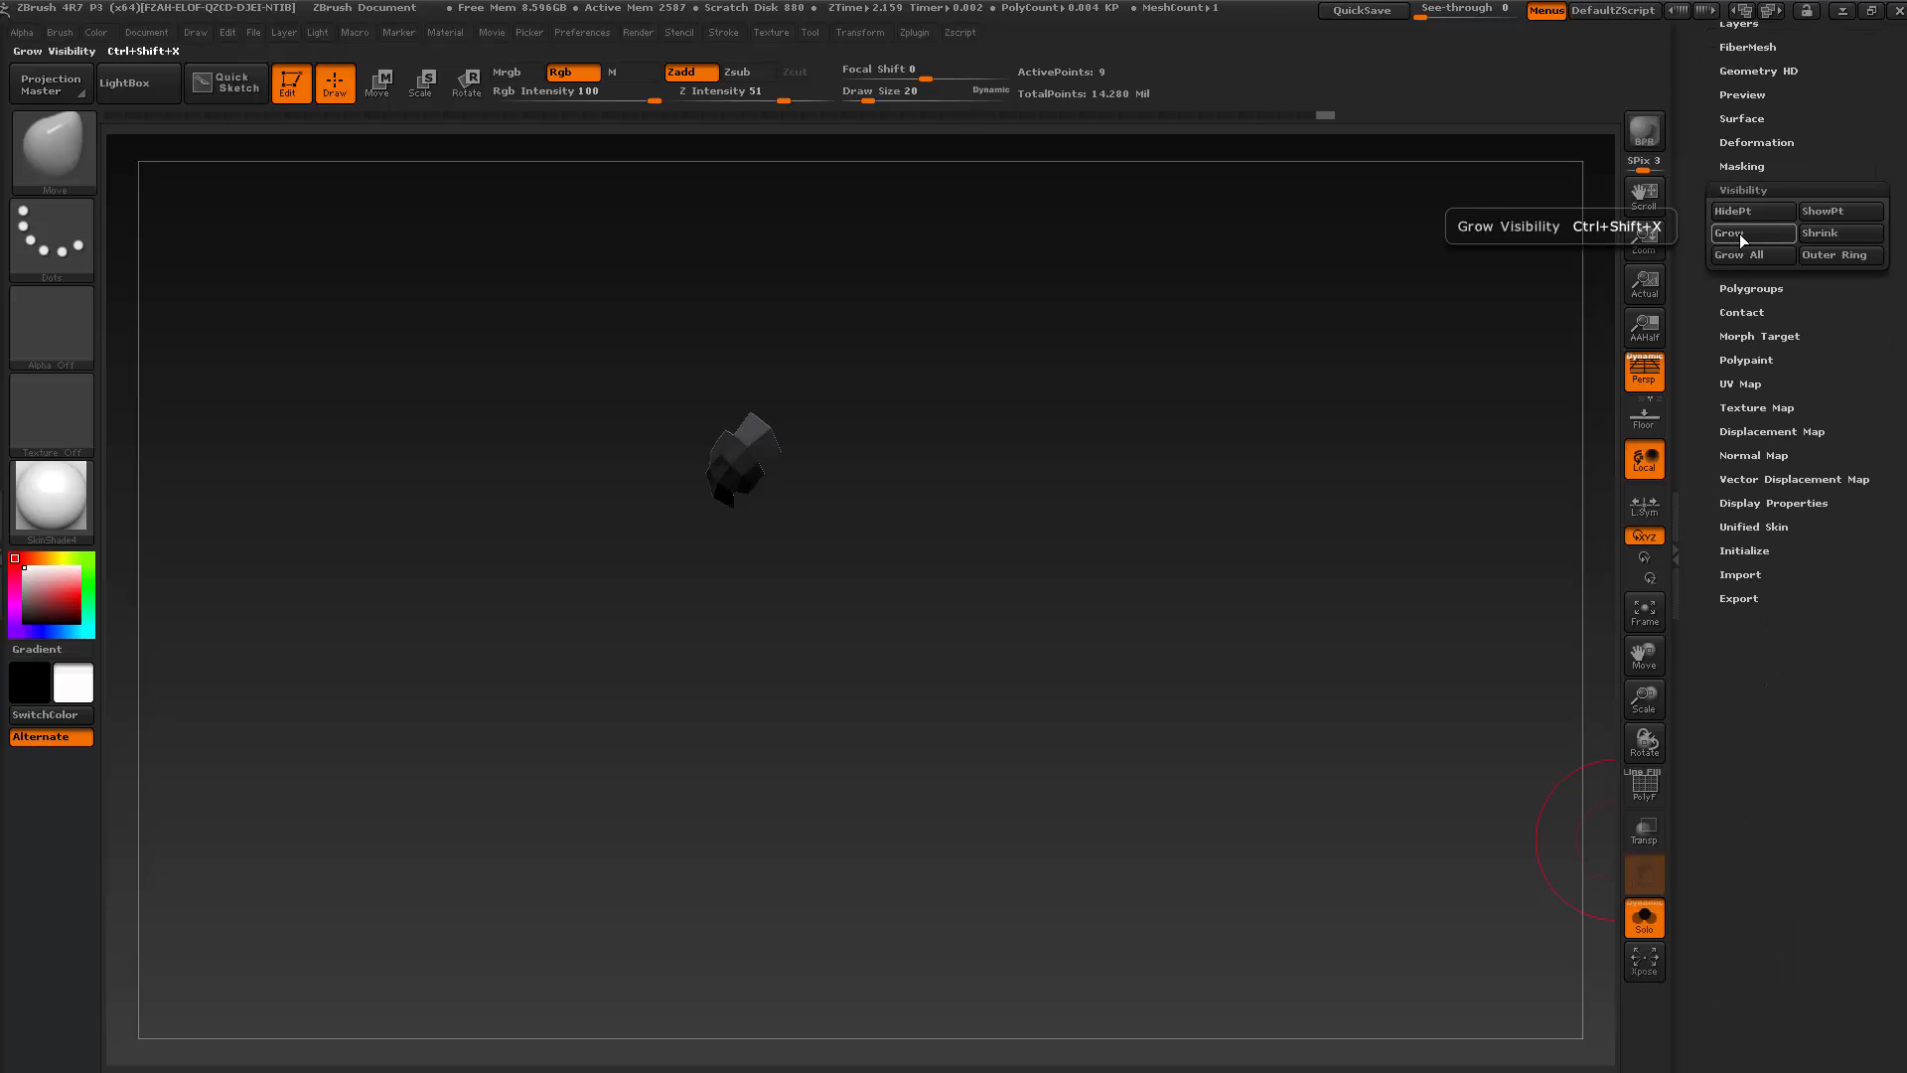
click(1740, 234)
click(1740, 235)
click(1738, 235)
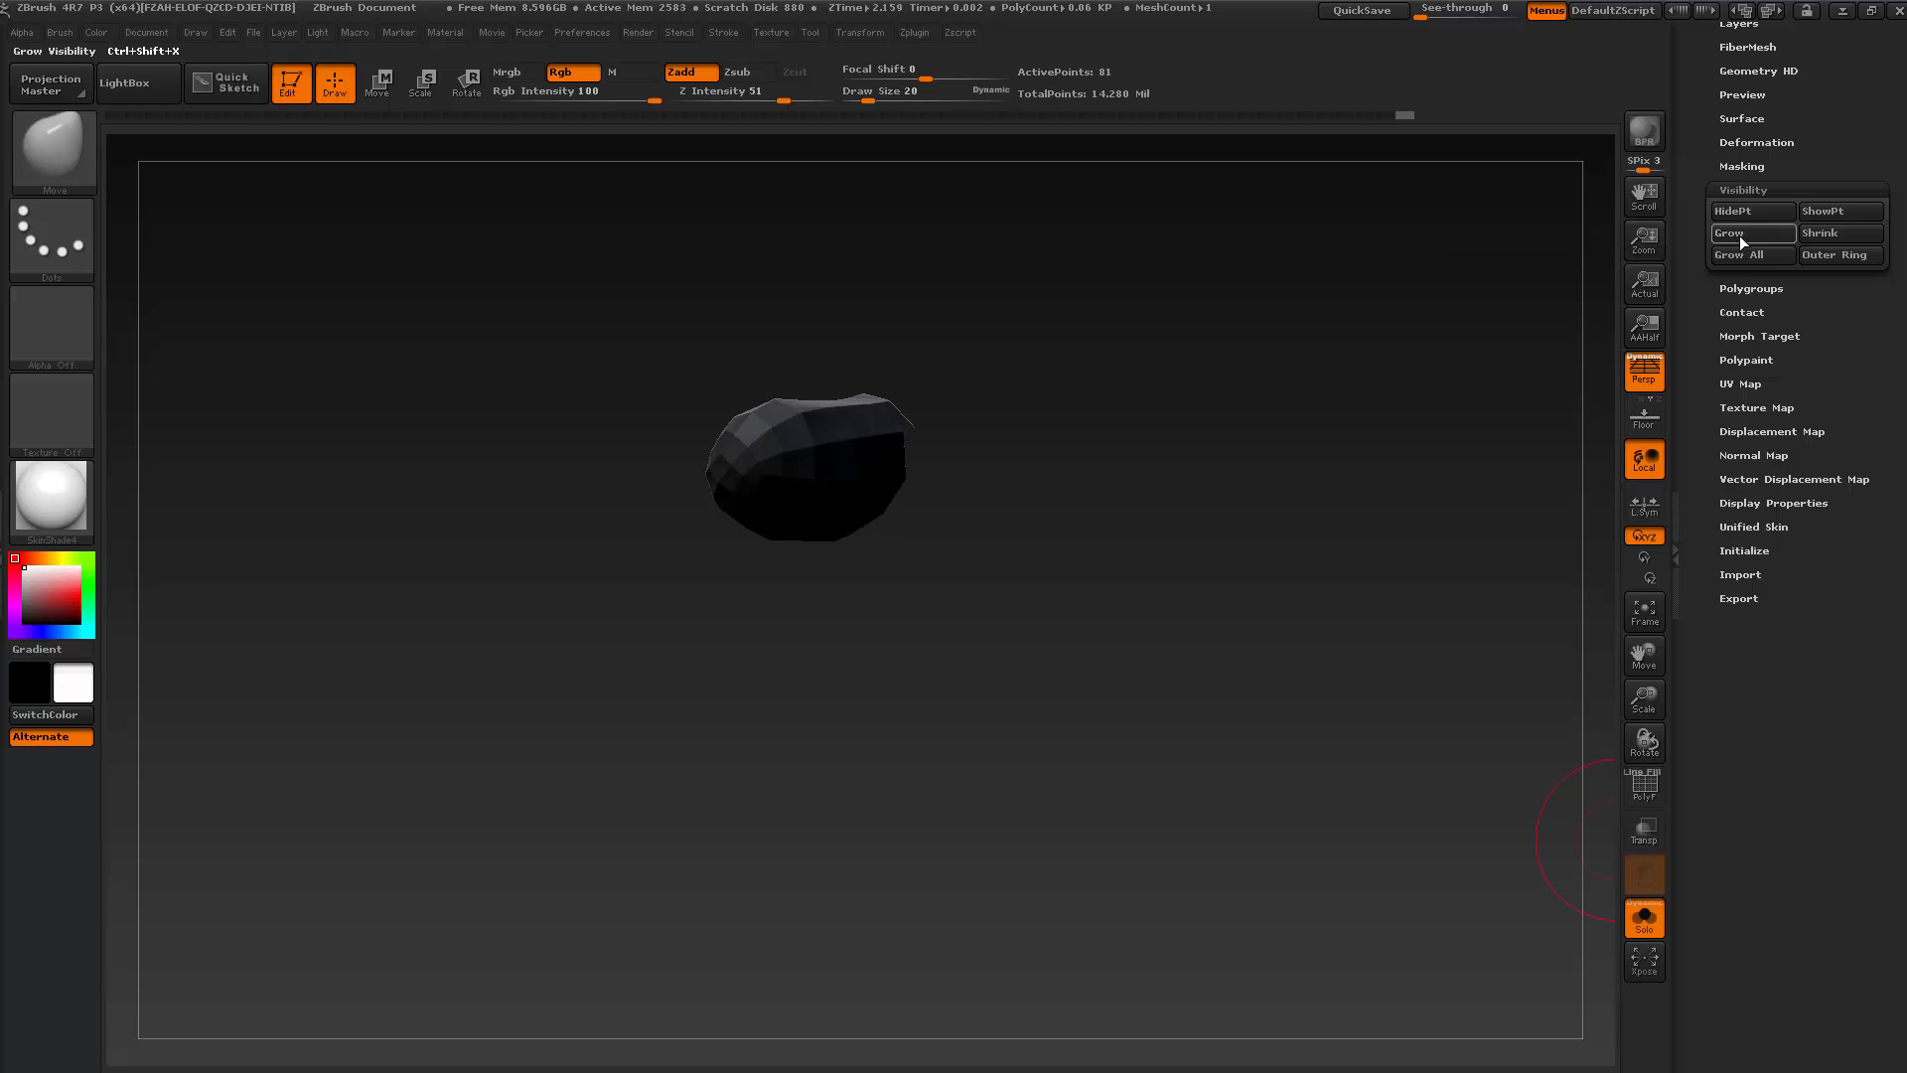
click(1741, 235)
click(1742, 236)
click(1745, 238)
click(1746, 239)
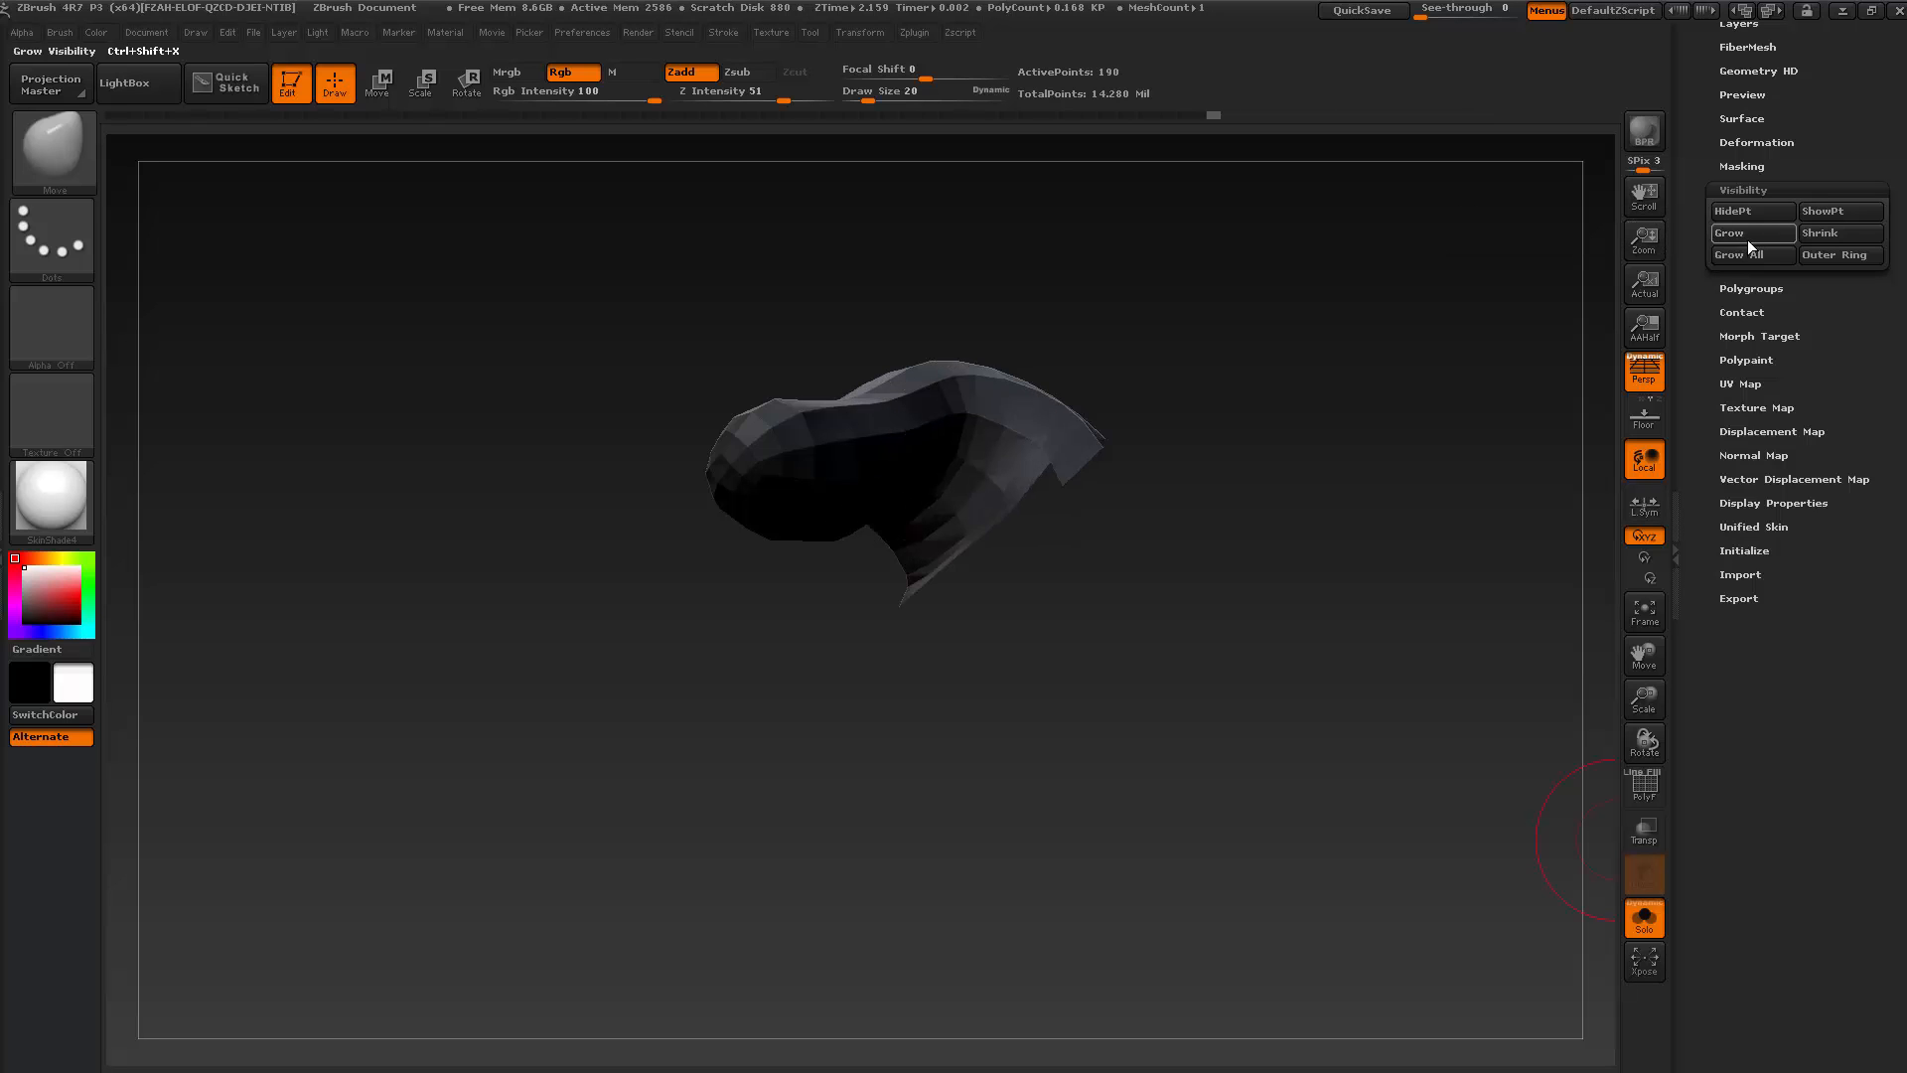
click(1749, 240)
Hide the stray polygons around the base of the isolated thumb using rectangular selections
mouse_move(1471, 382)
mouse_down()
mouse_move(1291, 442)
mouse_move(1201, 520)
mouse_move(1138, 730)
mouse_up()
key(ctrl+shift)
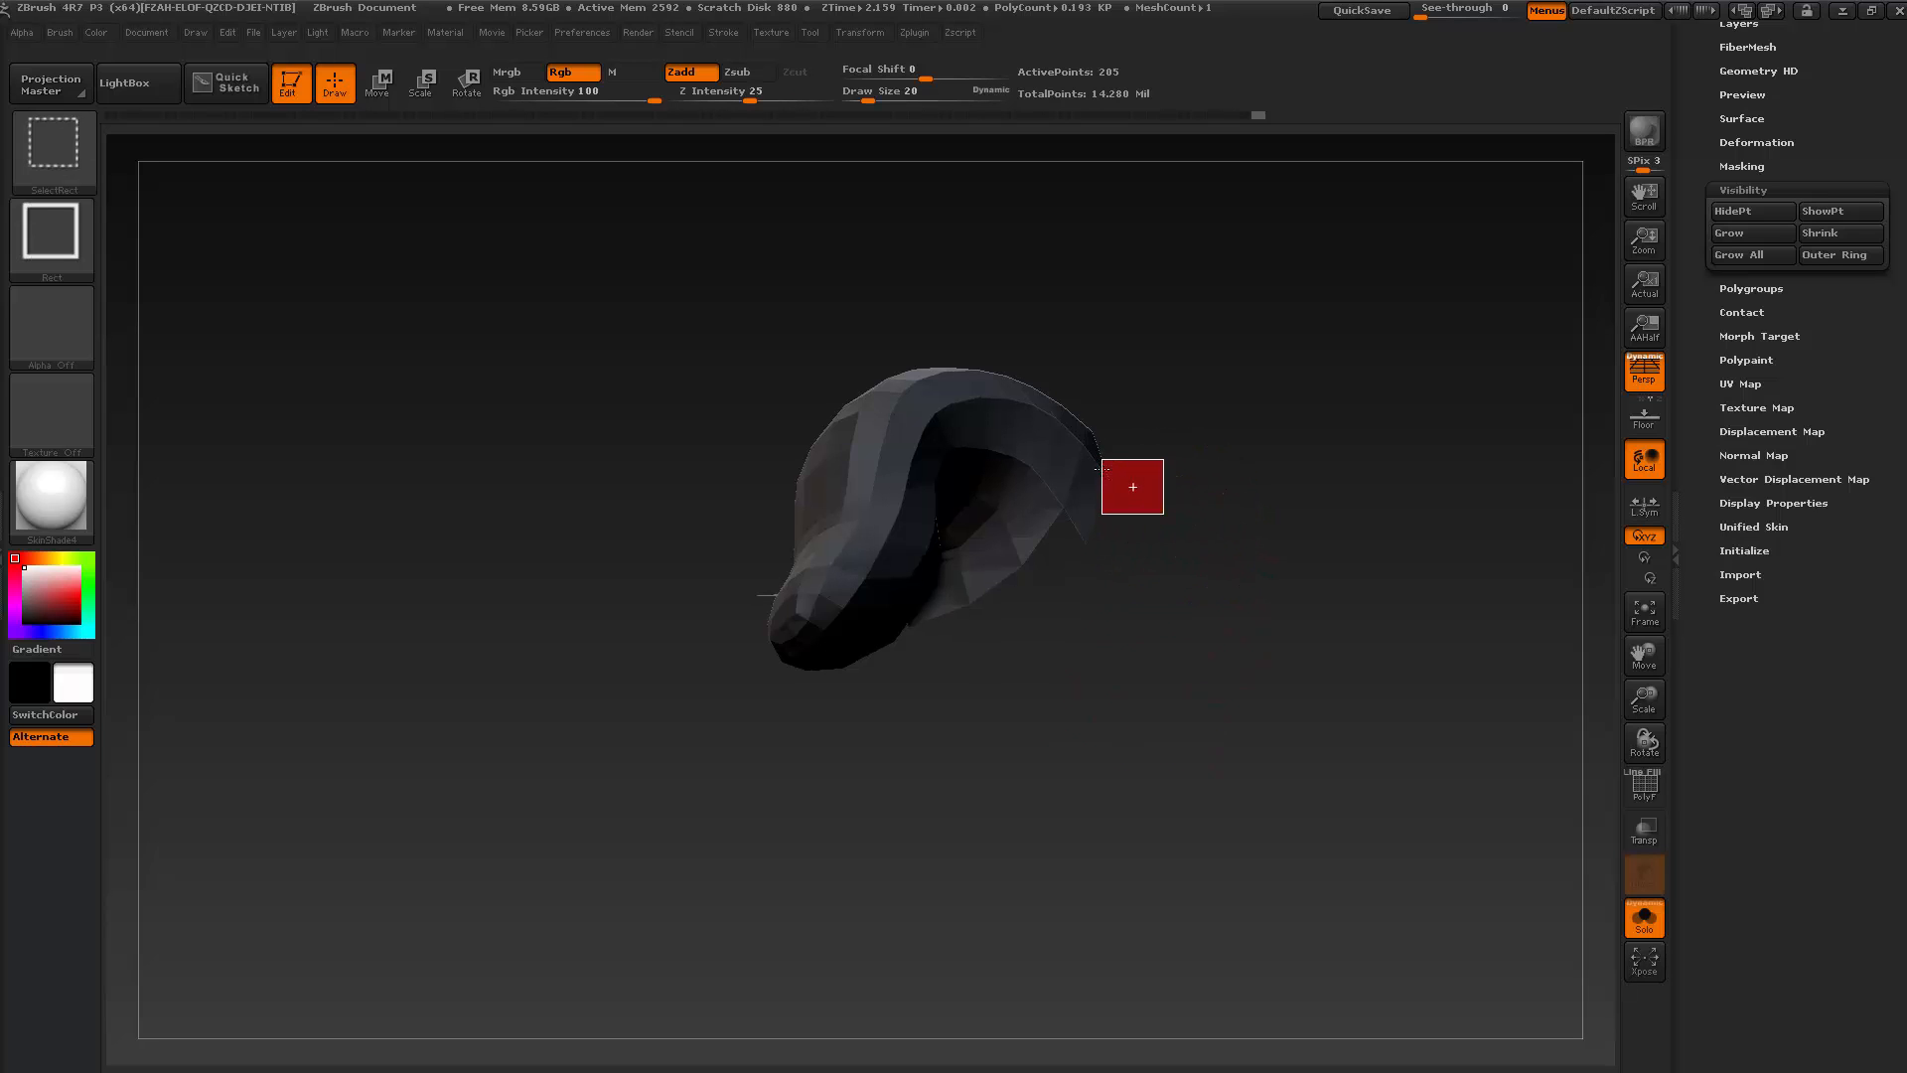
mouse_move(1175, 540)
mouse_down()
mouse_move(1192, 646)
mouse_move(1137, 553)
mouse_move(1164, 606)
mouse_move(1064, 575)
mouse_up()
key(ctrl+shift)
ctrl+alt+shift+drag(709, 384, 710, 383)
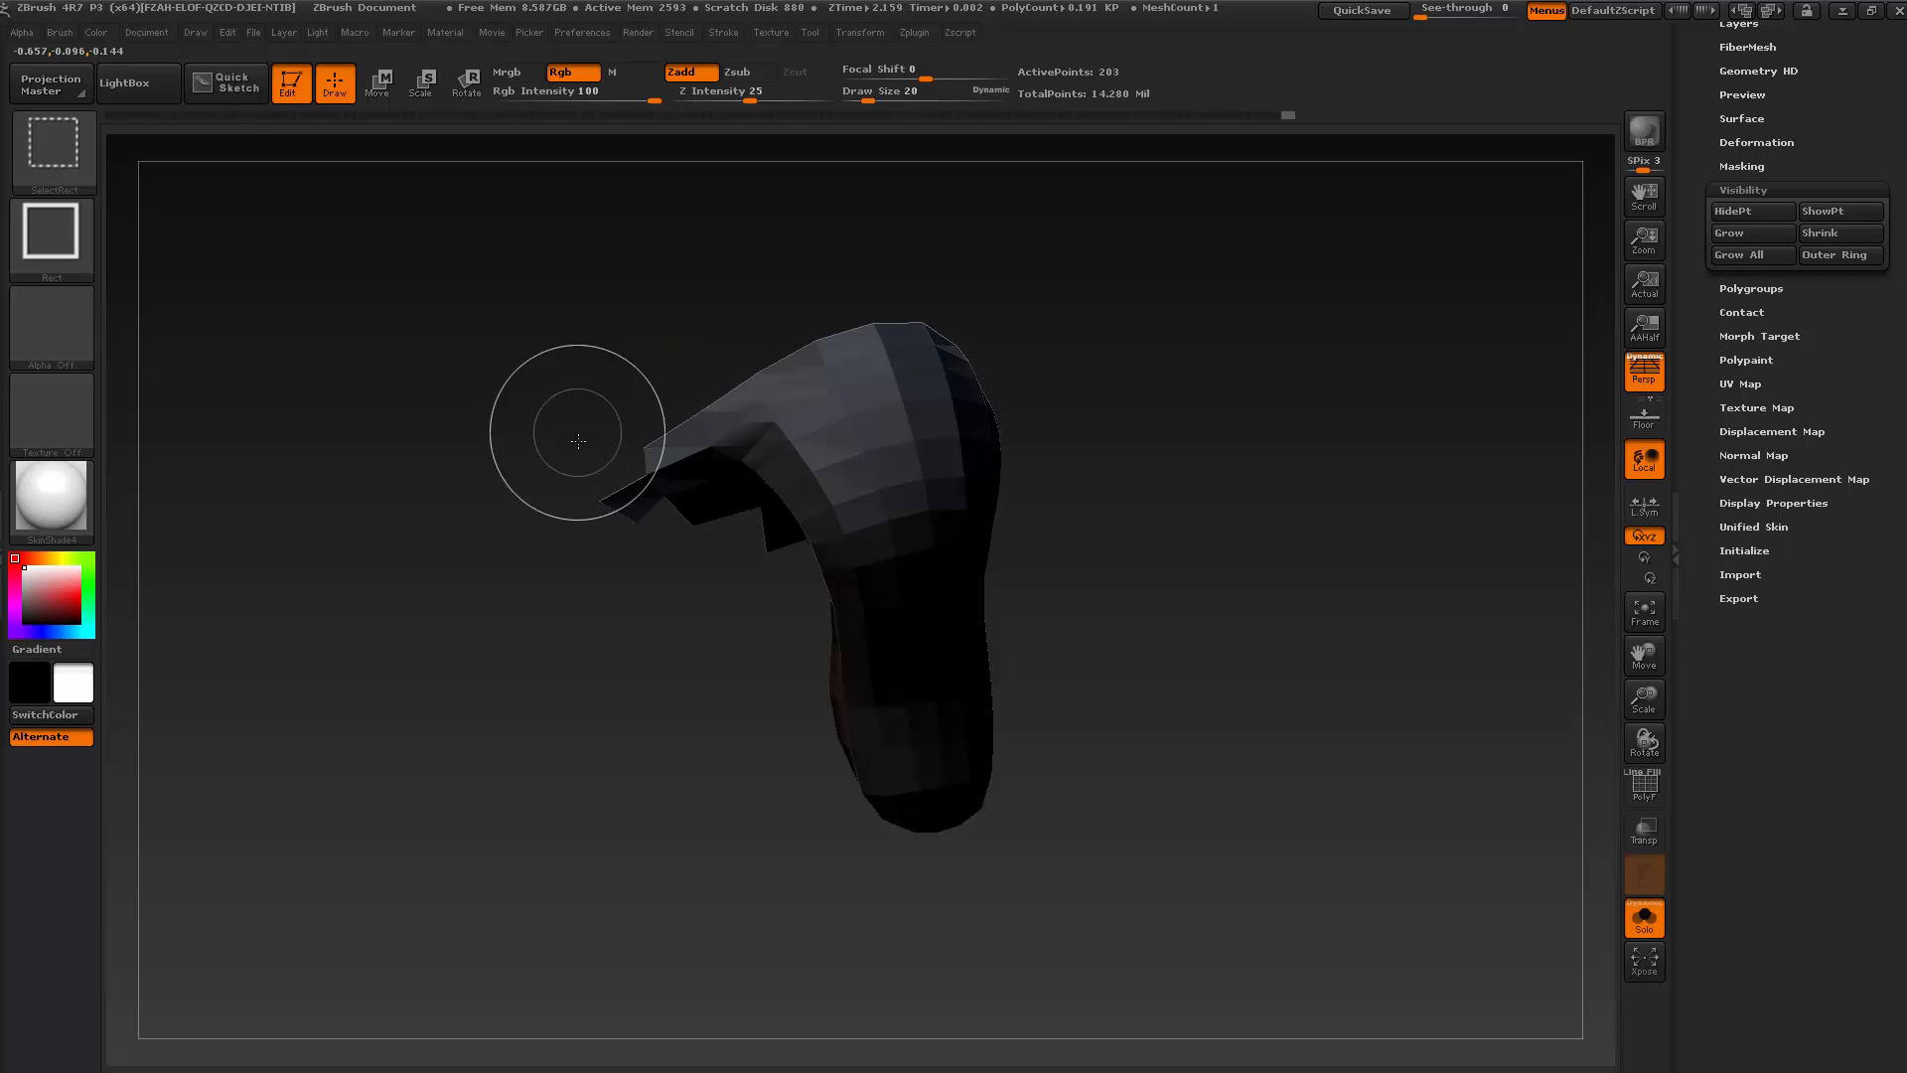
ctrl+alt+shift+drag(575, 434, 674, 565)
mouse_move(725, 679)
mouse_down()
mouse_move(695, 596)
mouse_move(727, 574)
mouse_move(715, 596)
mouse_move(675, 486)
mouse_up()
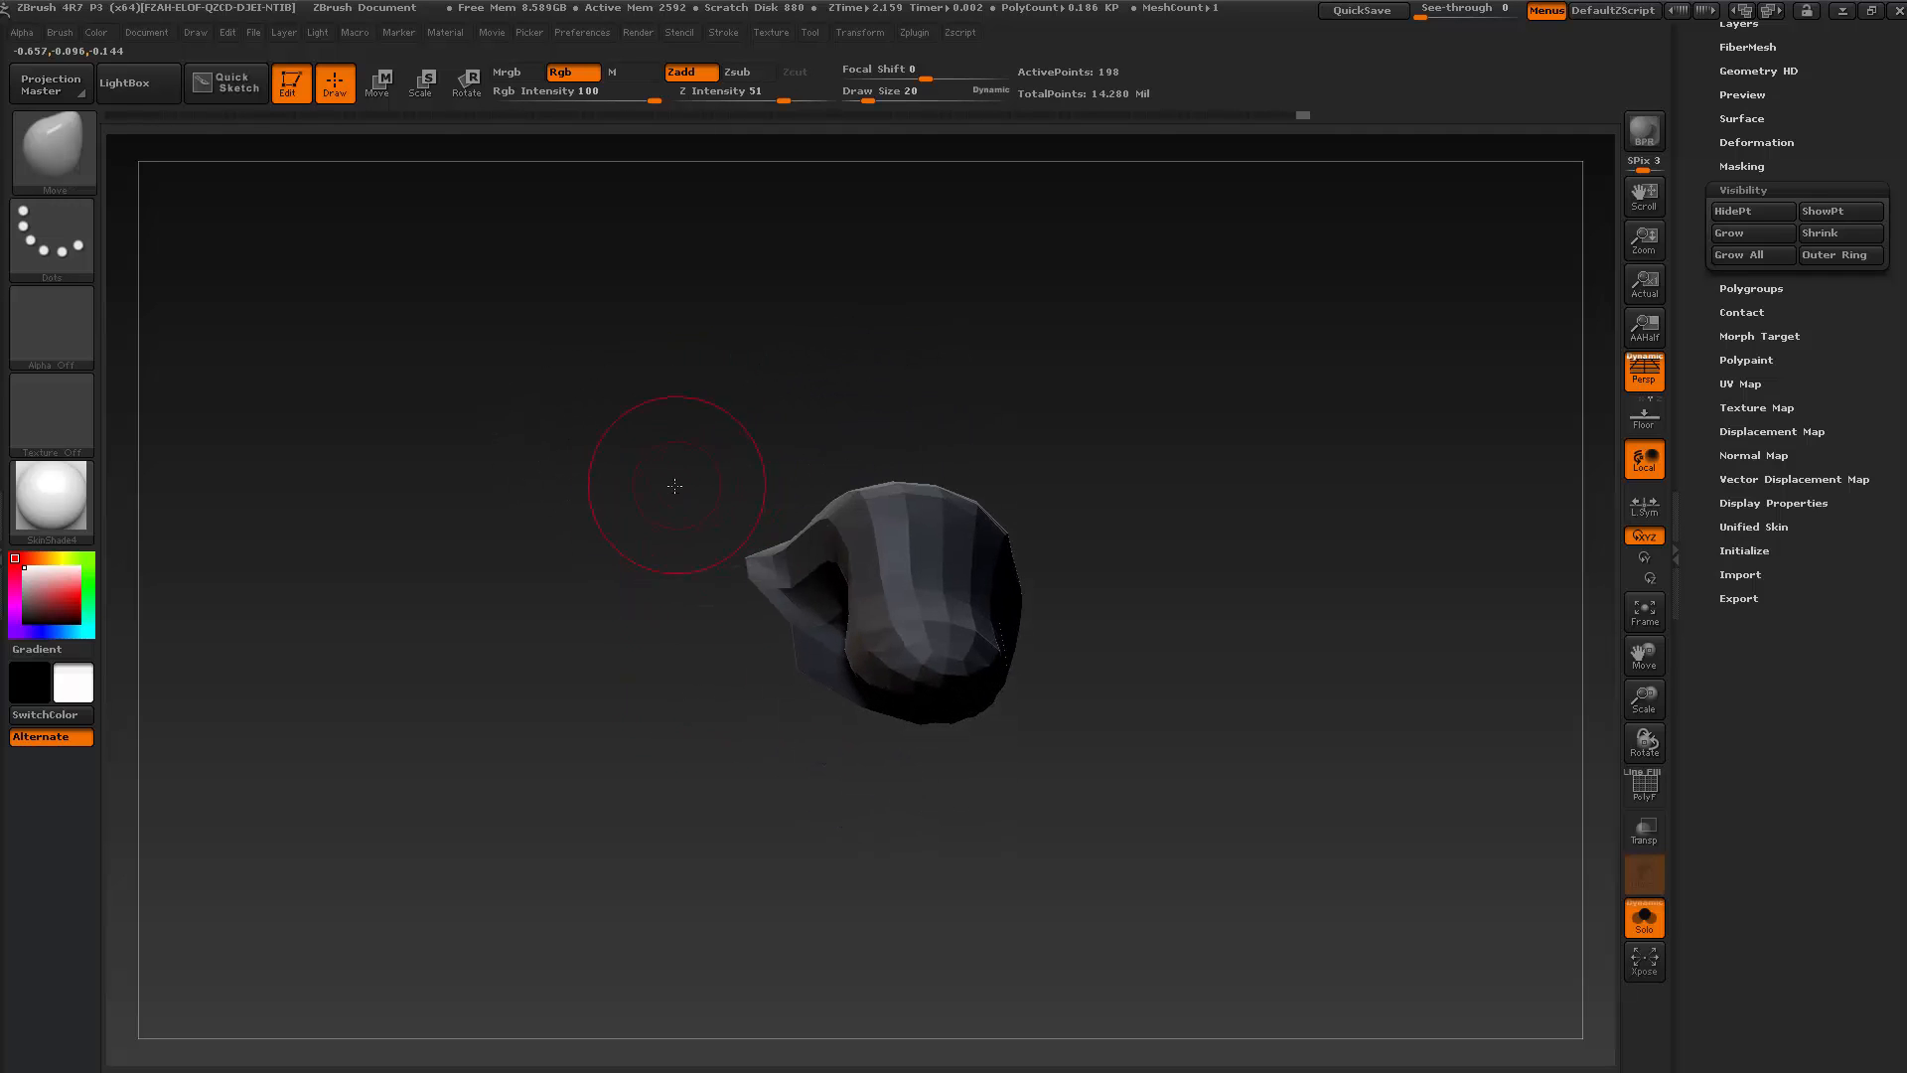
Turn on the polyframe display and grow the visible area of the isolated thumb
click(1645, 787)
drag(1265, 758, 1410, 696)
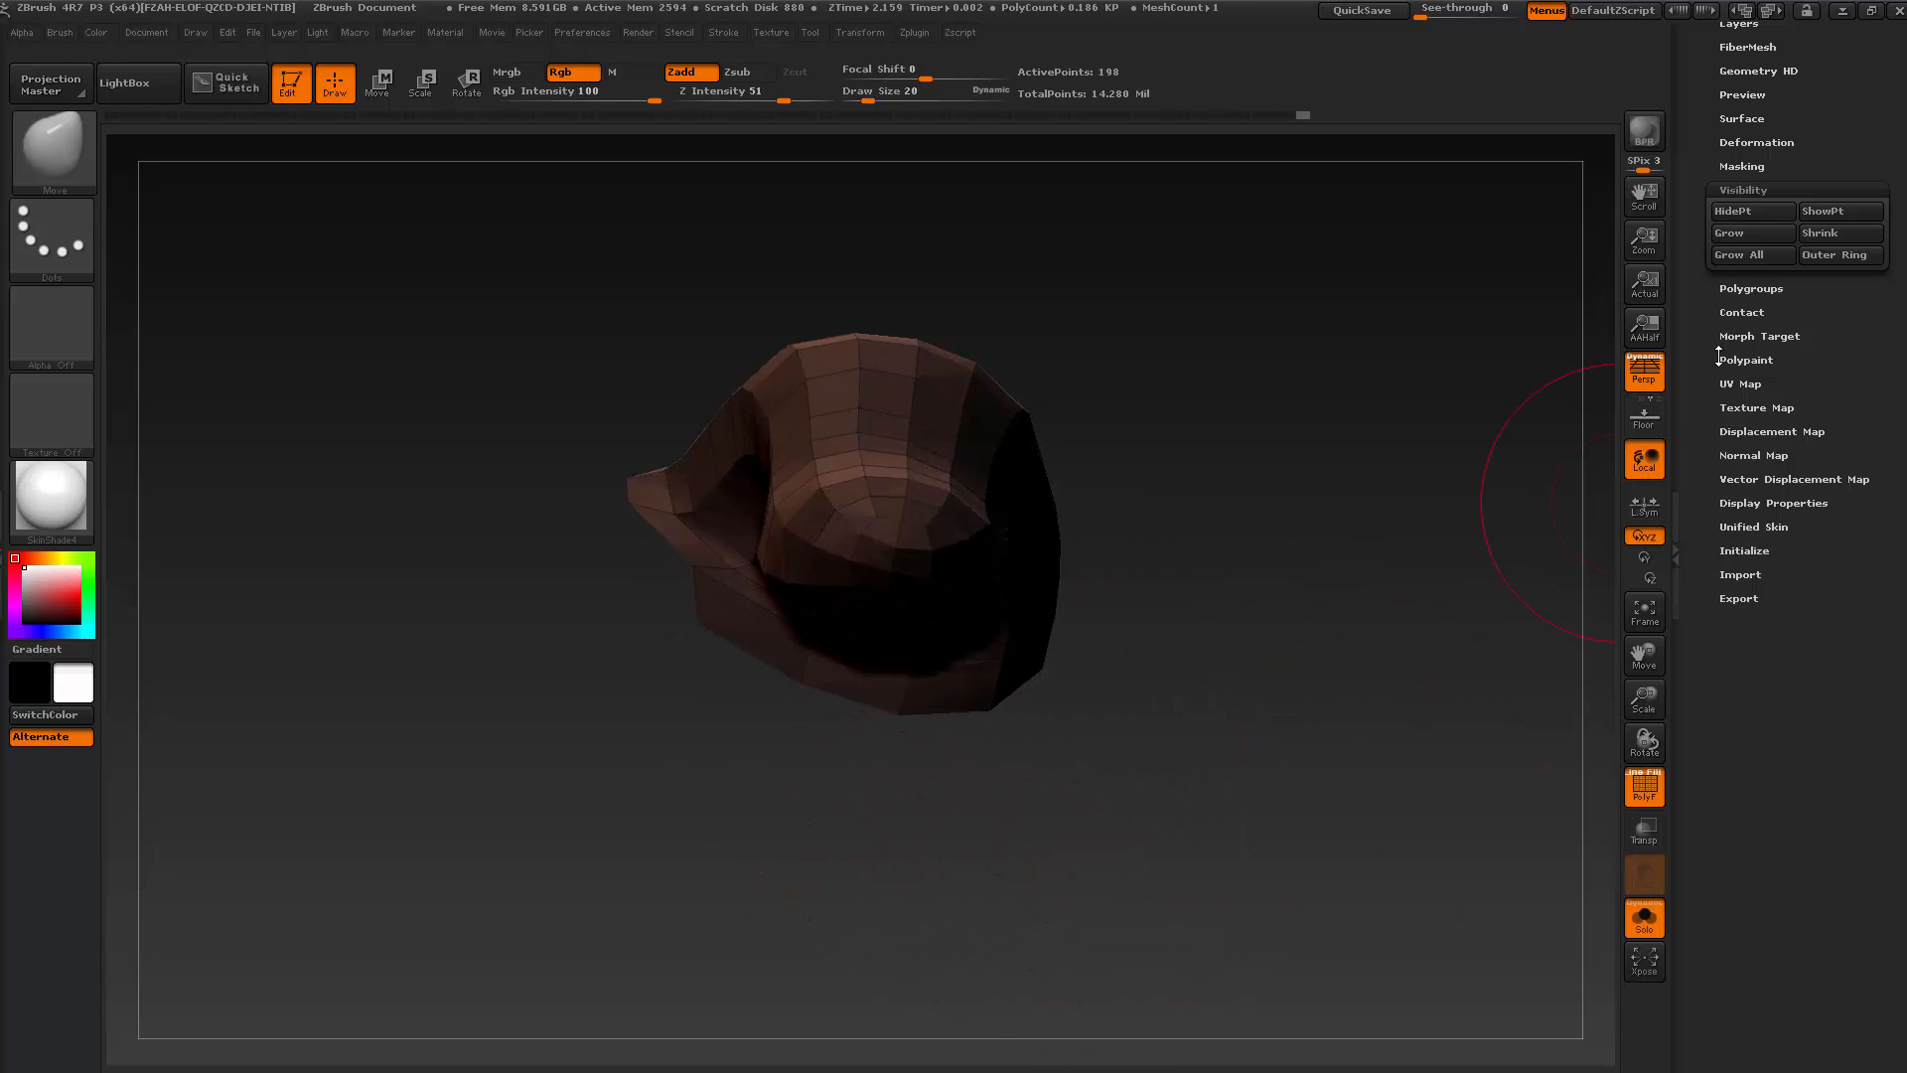
click(1743, 233)
drag(1248, 566, 1113, 695)
Hide the leftover polygons along the thumb's open base edge with small rectangular selections
key(ctrl+shift)
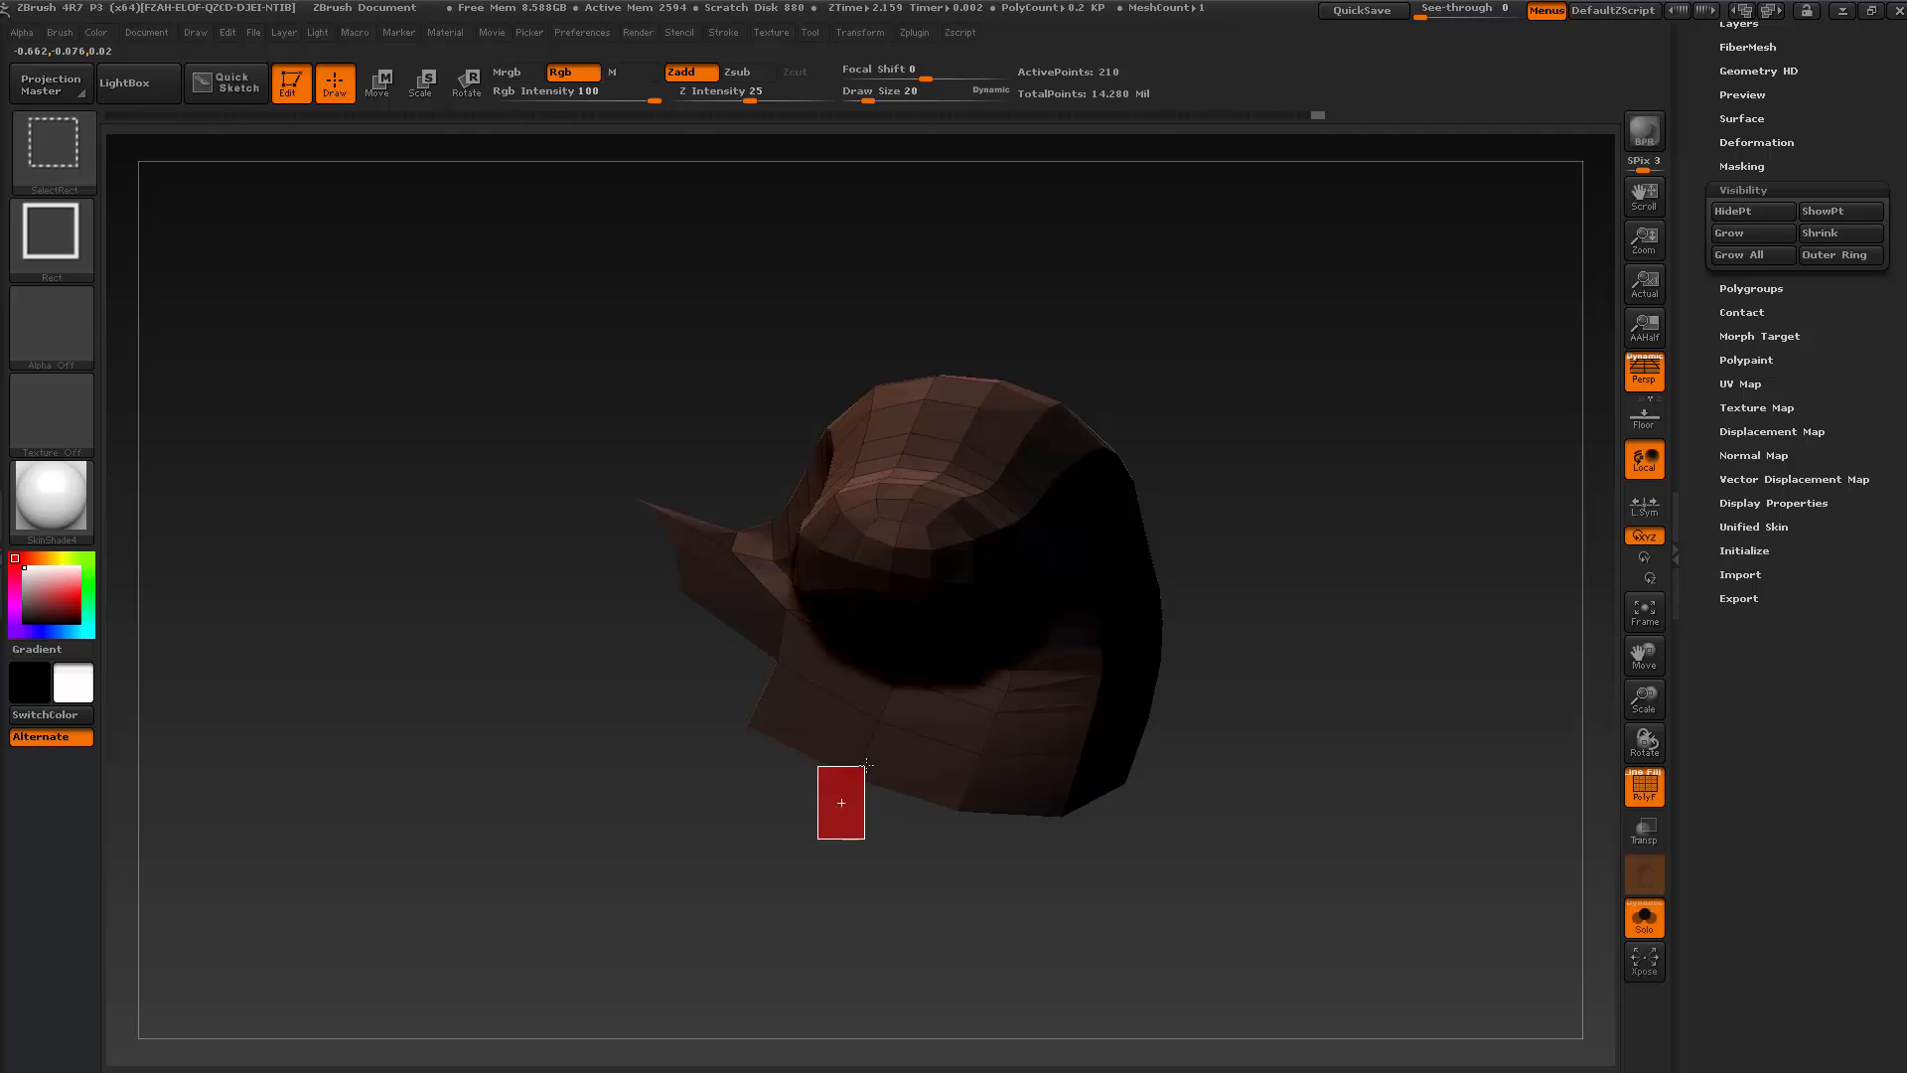
ctrl+alt+shift+drag(866, 766, 869, 762)
ctrl+alt+shift+drag(992, 851, 1071, 799)
mouse_move(1091, 835)
mouse_down()
mouse_move(1280, 863)
mouse_move(1147, 873)
mouse_move(1115, 758)
mouse_up()
key(ctrl+shift)
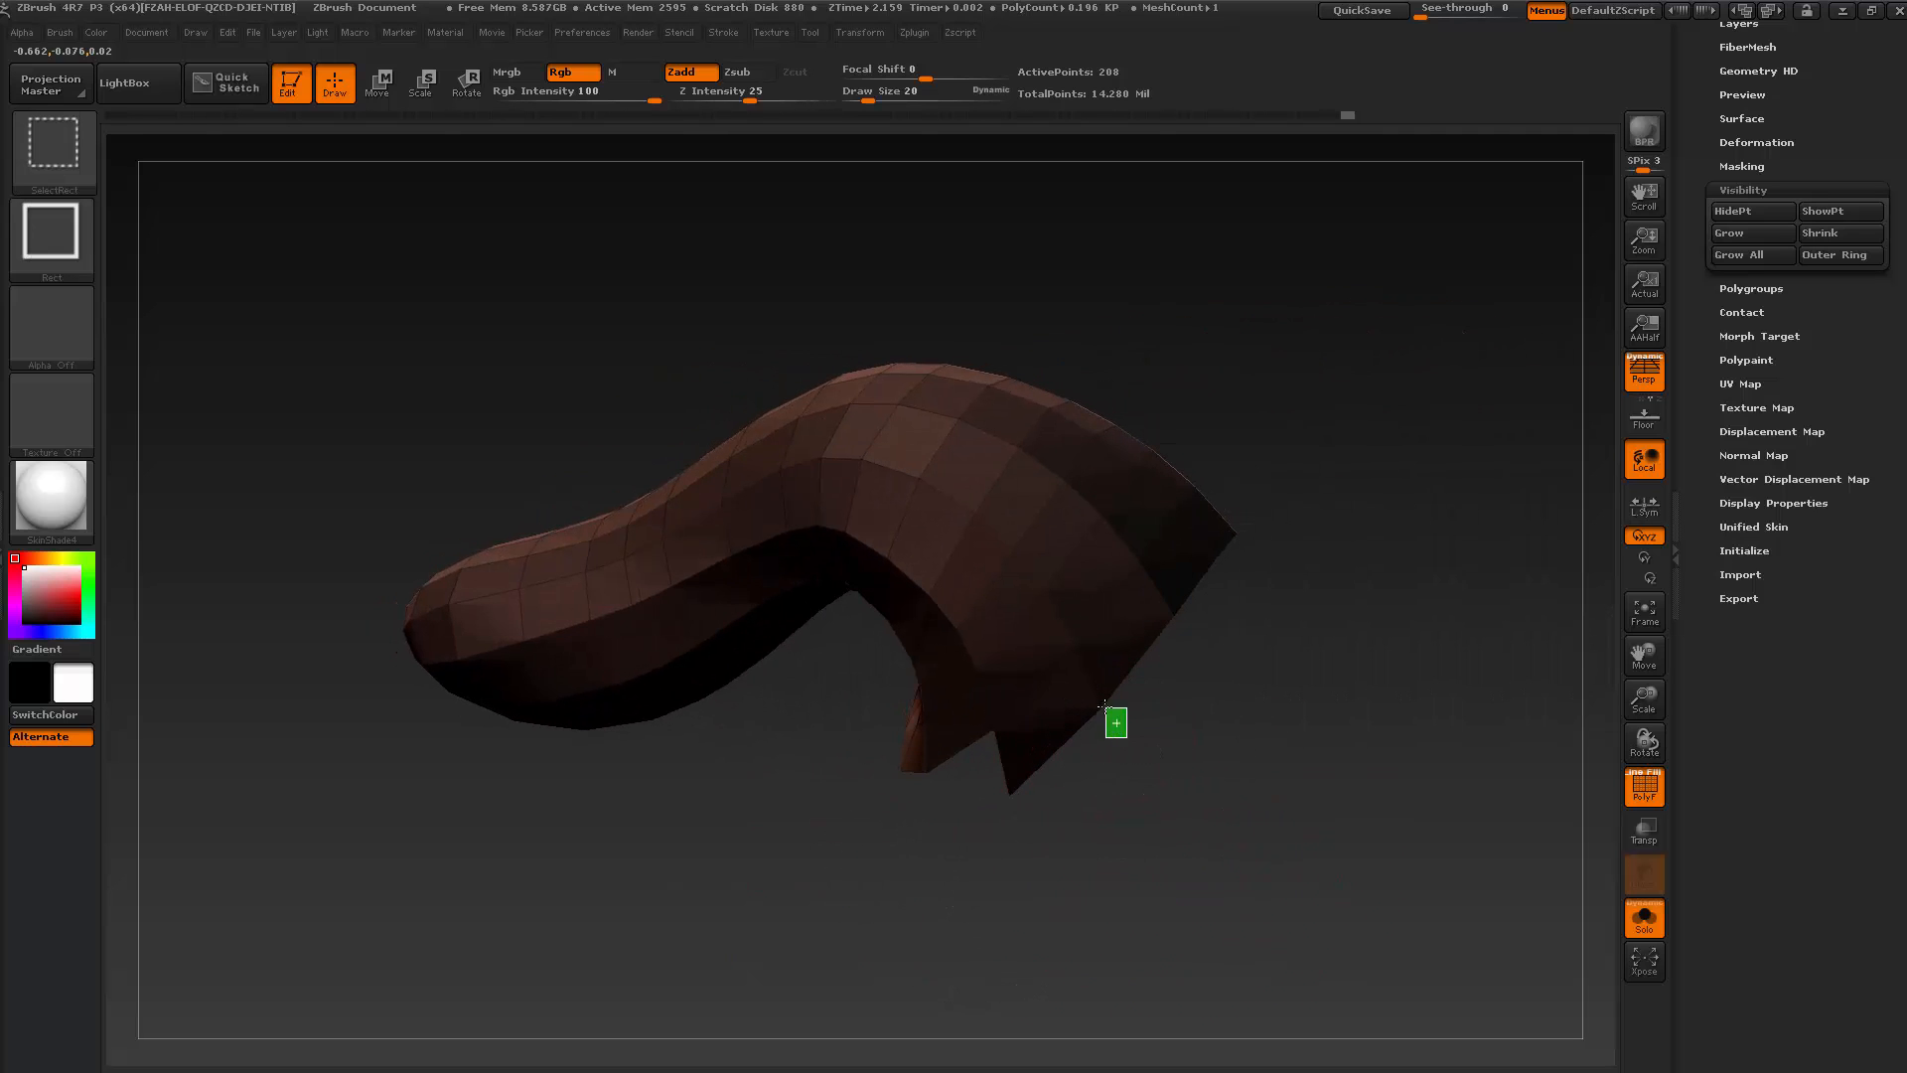
mouse_move(1261, 629)
mouse_down()
mouse_move(1172, 775)
mouse_move(1023, 935)
mouse_move(968, 906)
mouse_up()
ctrl+alt+shift+drag(1107, 807, 1071, 775)
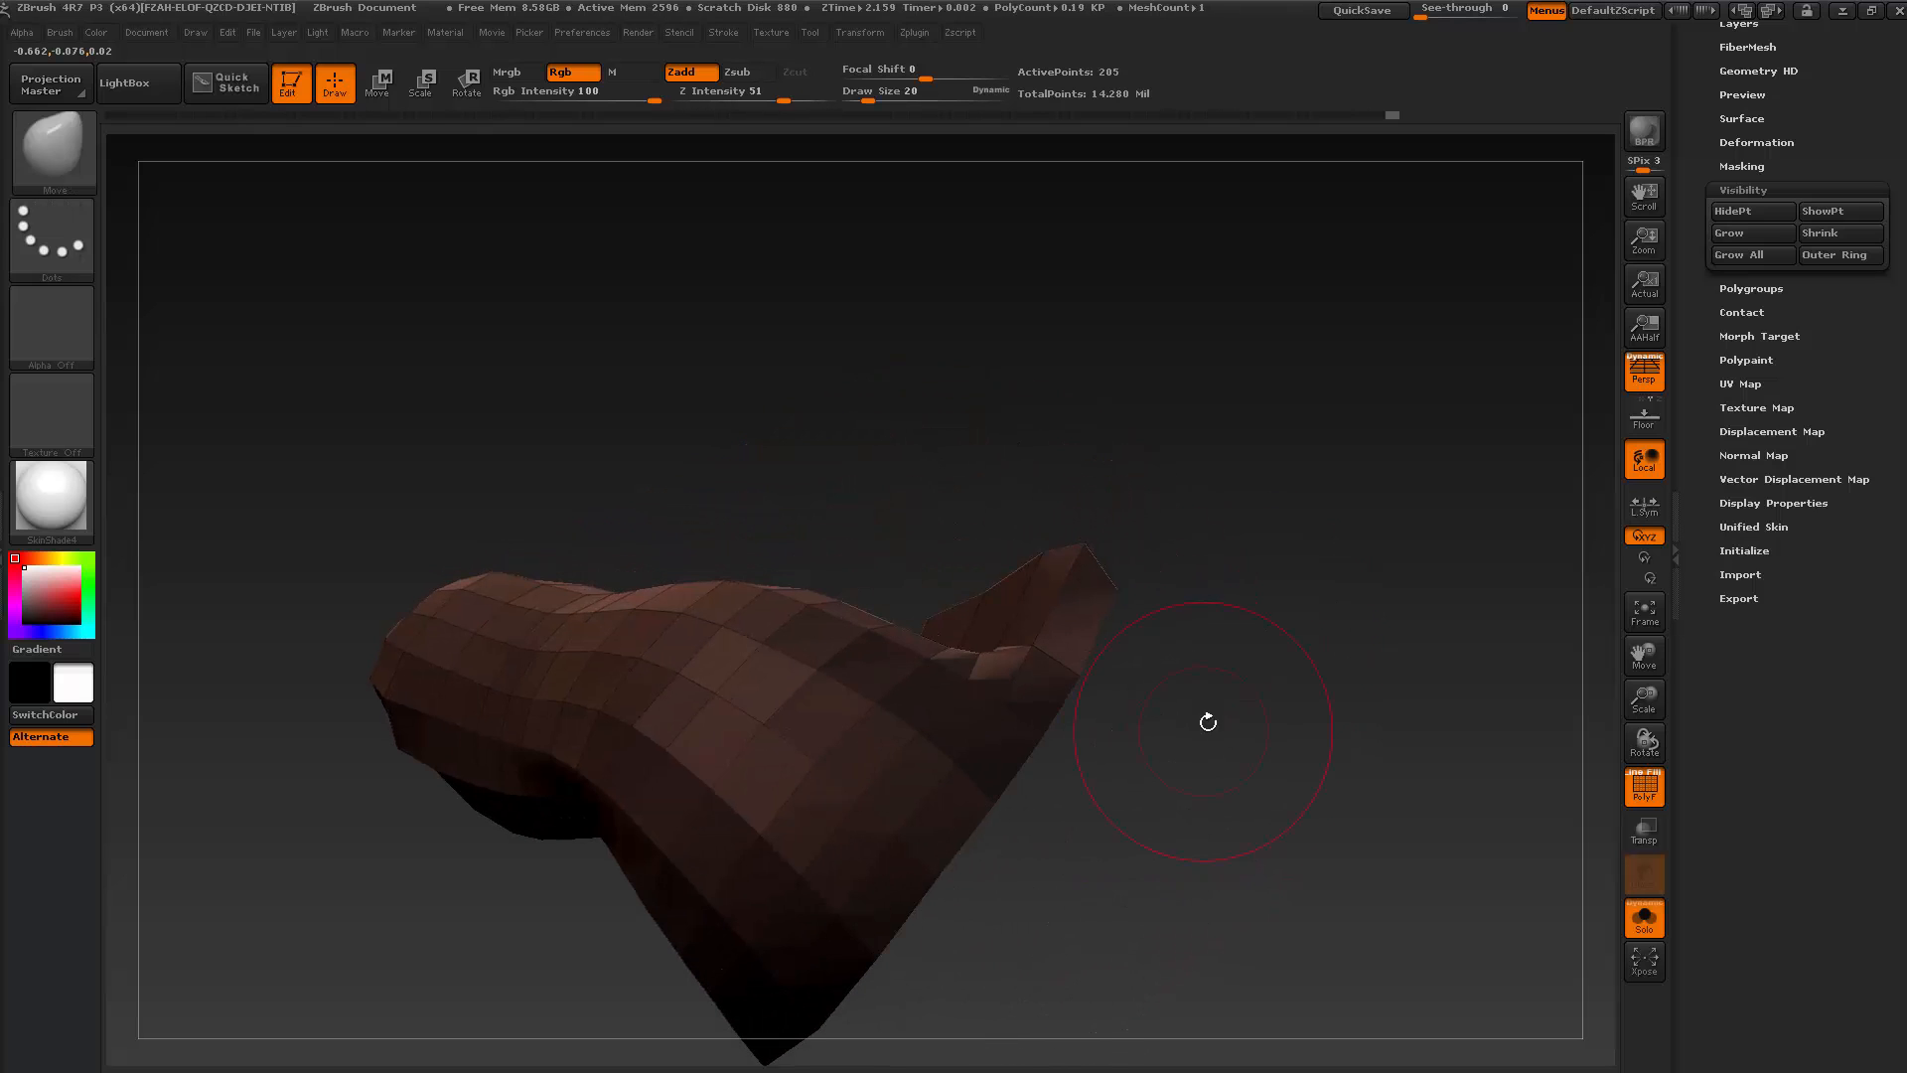
Assign the visible thumb polygons to their own polygroup and turn the polyframe display off
drag(1208, 722, 1189, 771)
drag(1226, 875, 1170, 856)
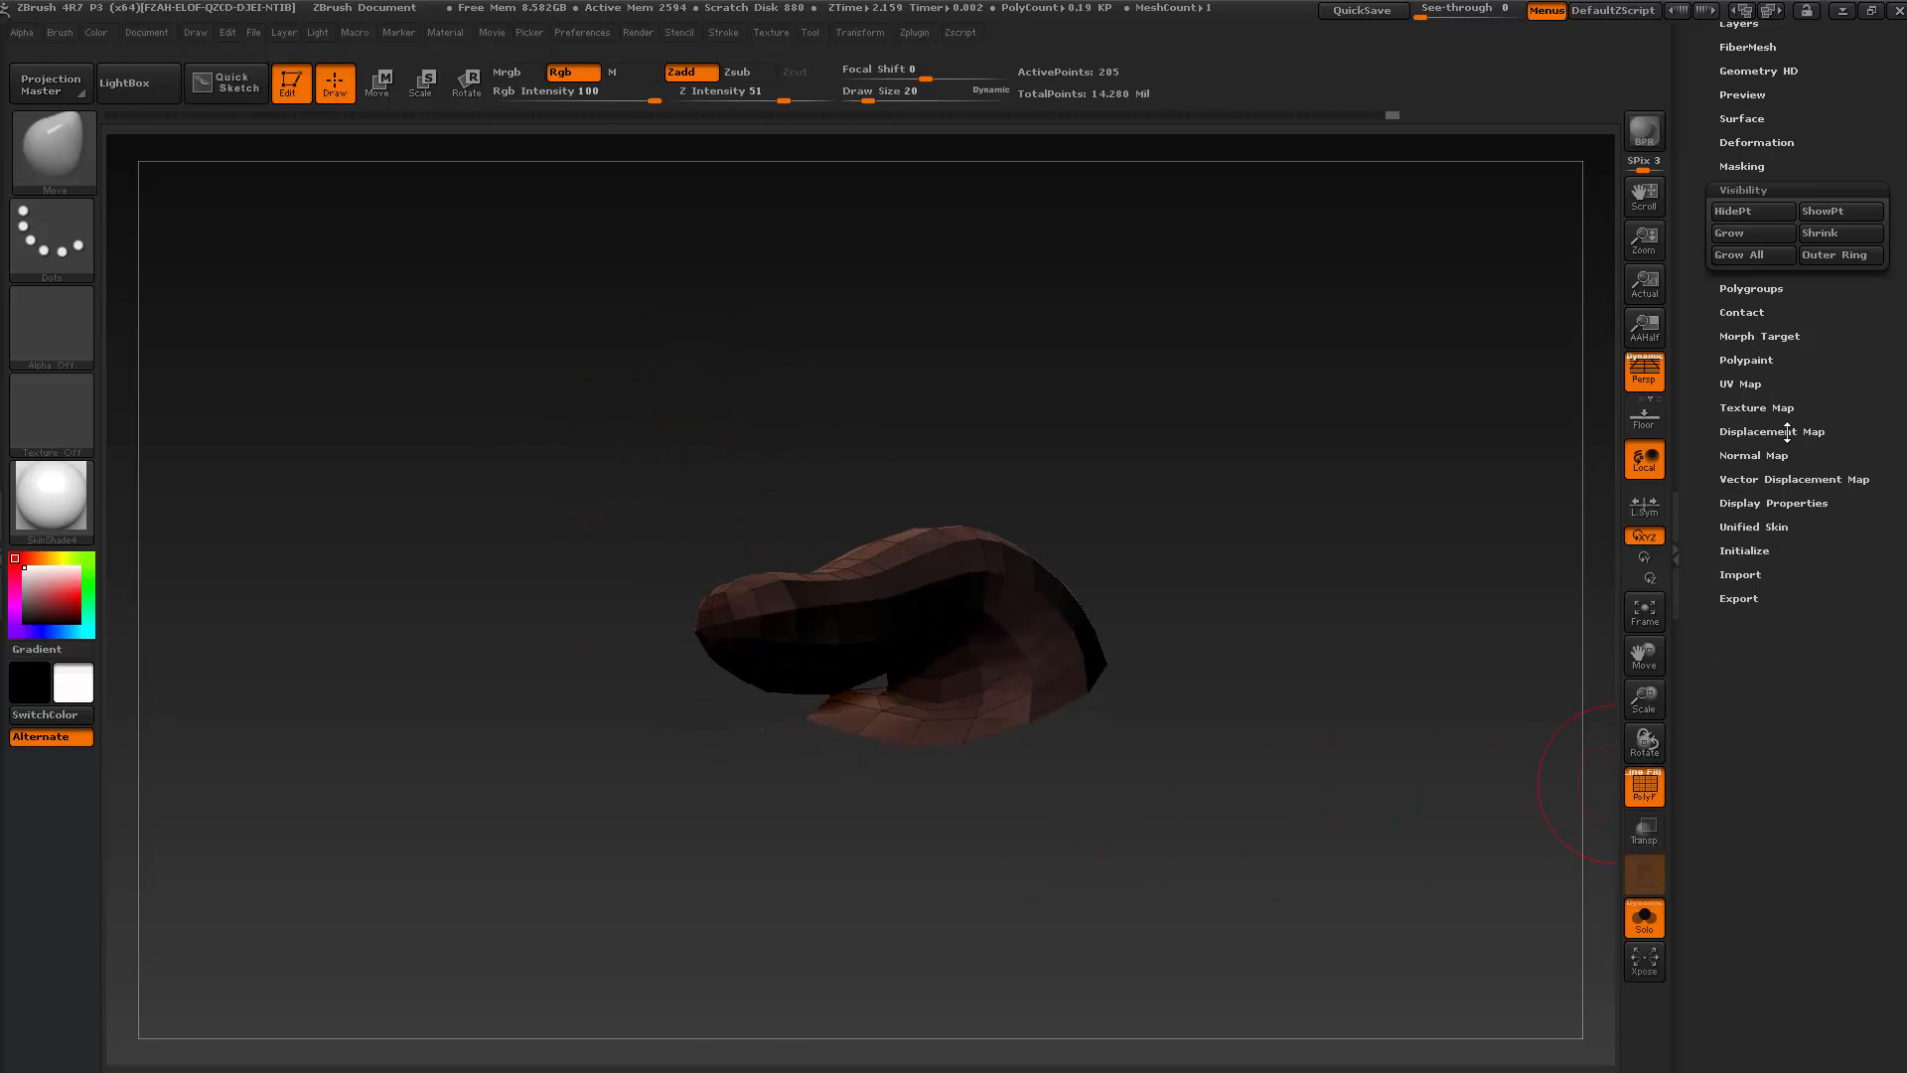
click(1752, 289)
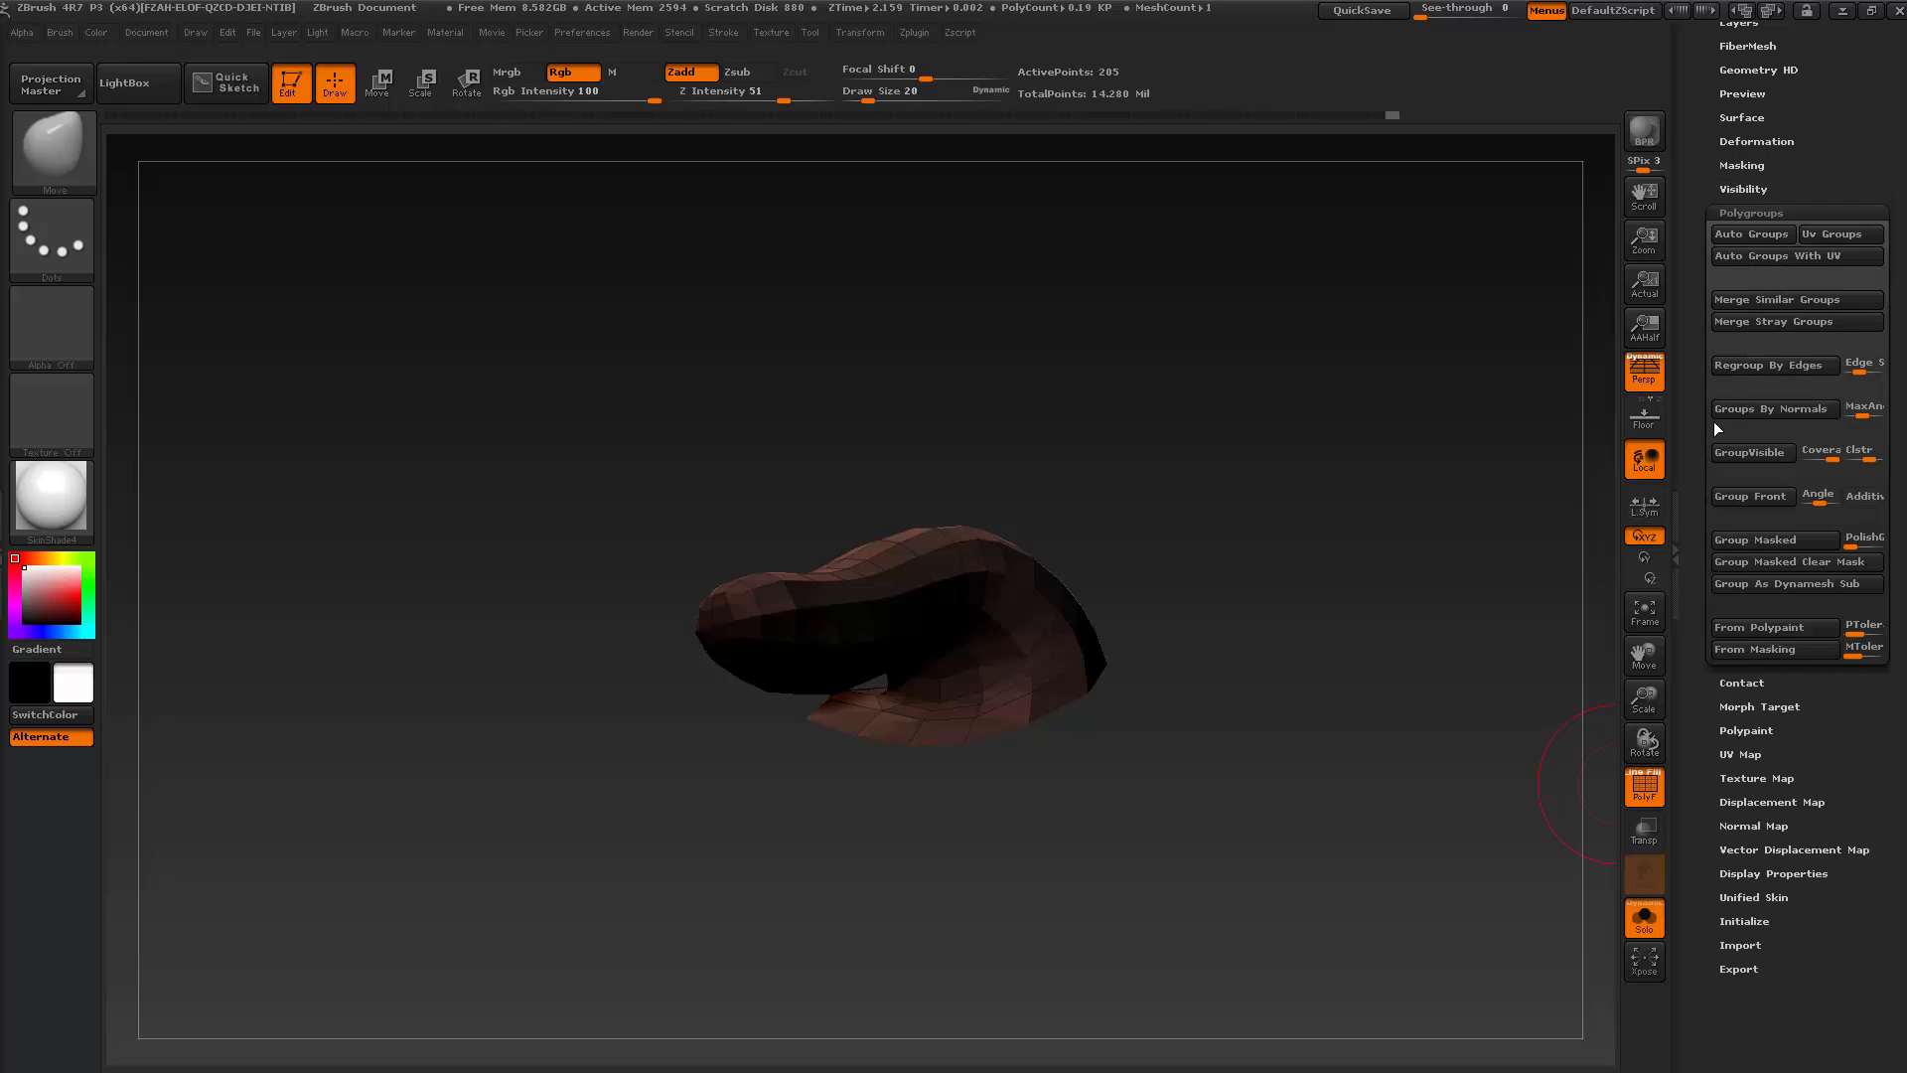
click(1744, 453)
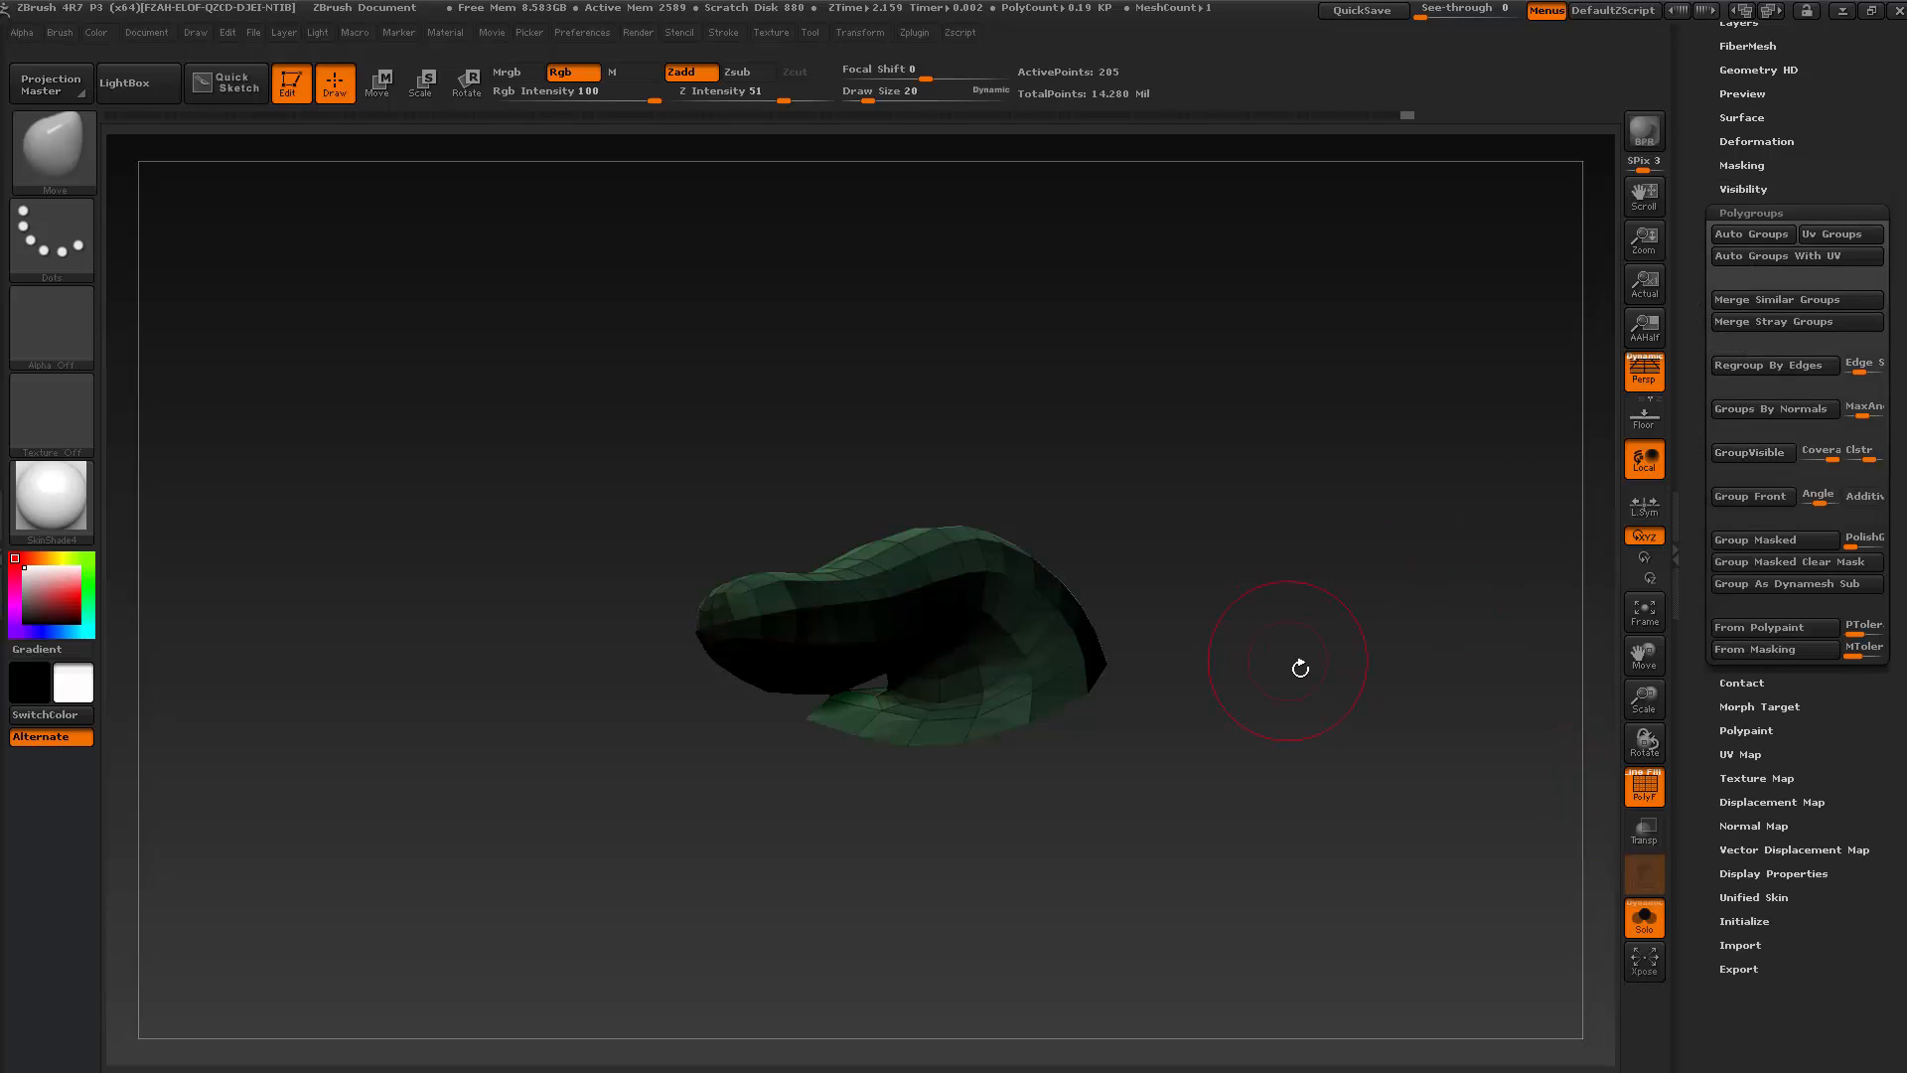
drag(1150, 633, 1207, 715)
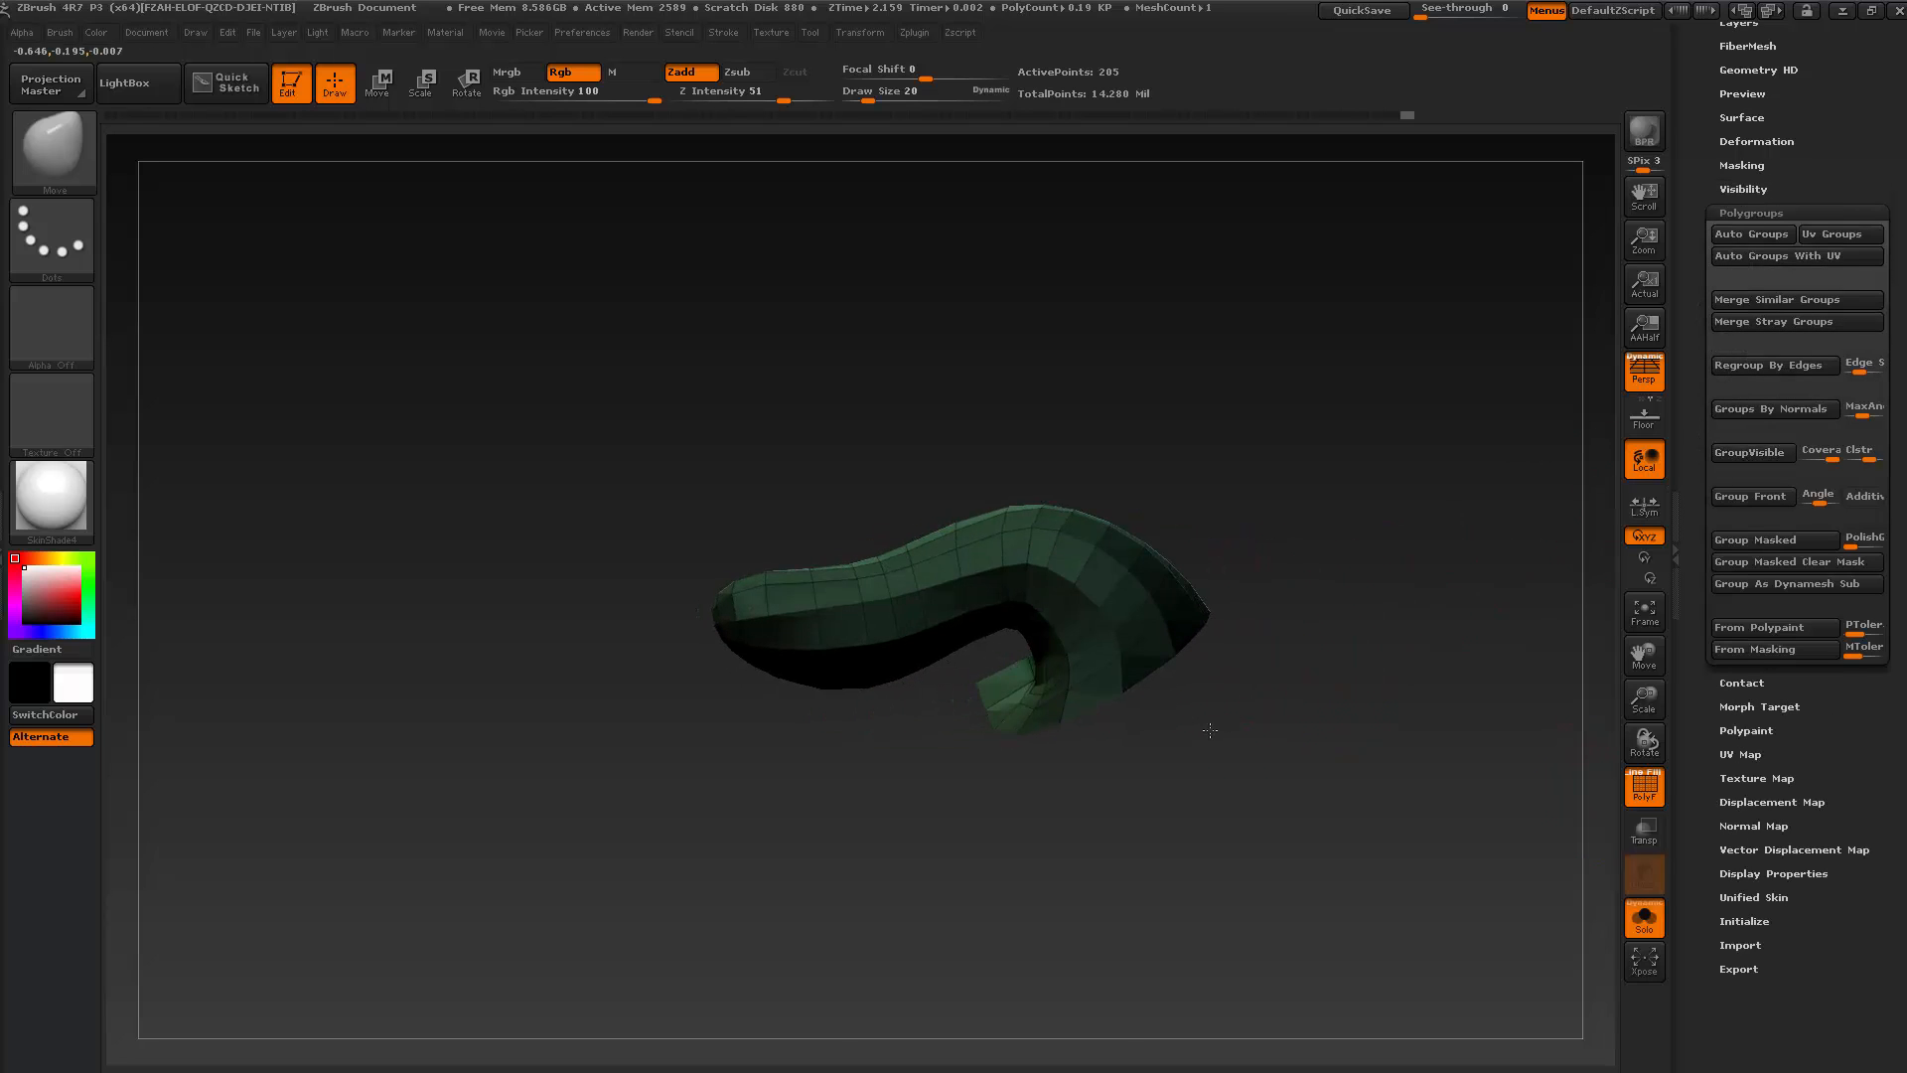
click(1646, 785)
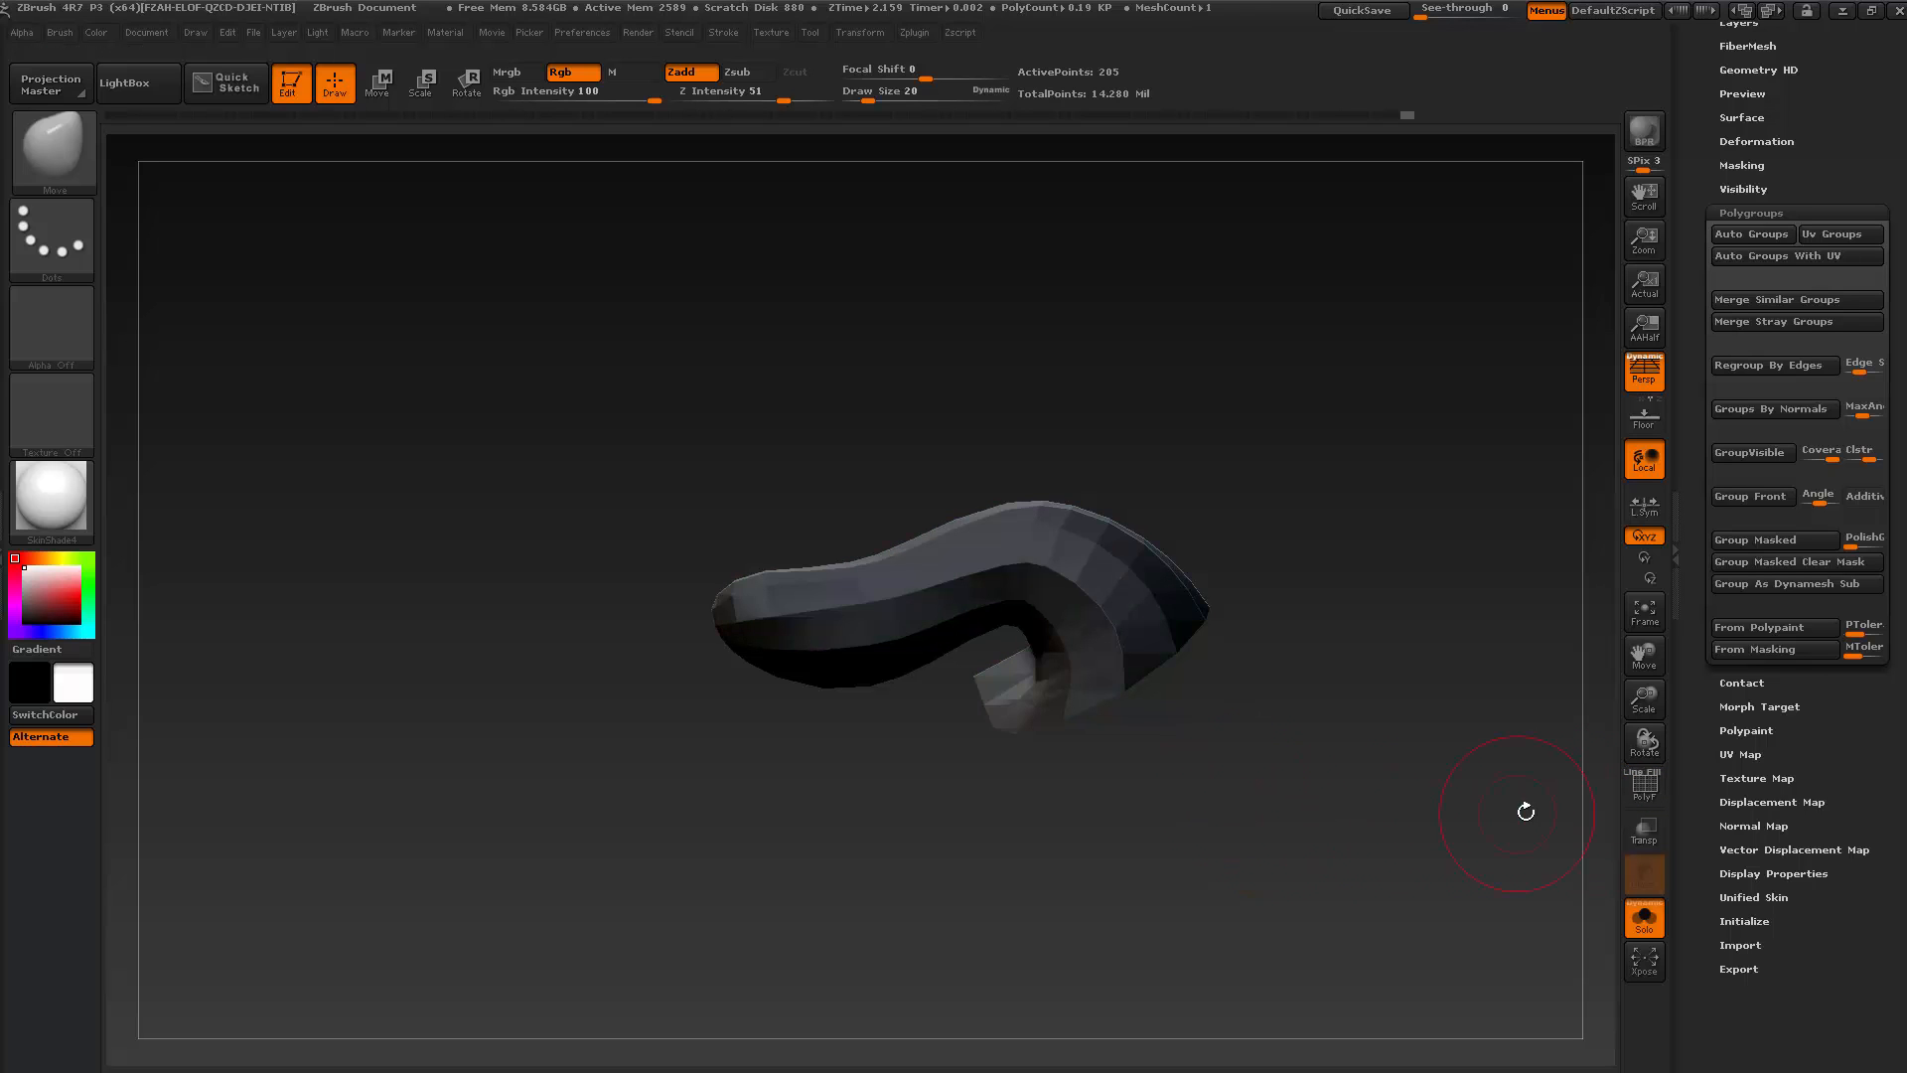
drag(1233, 789, 1238, 790)
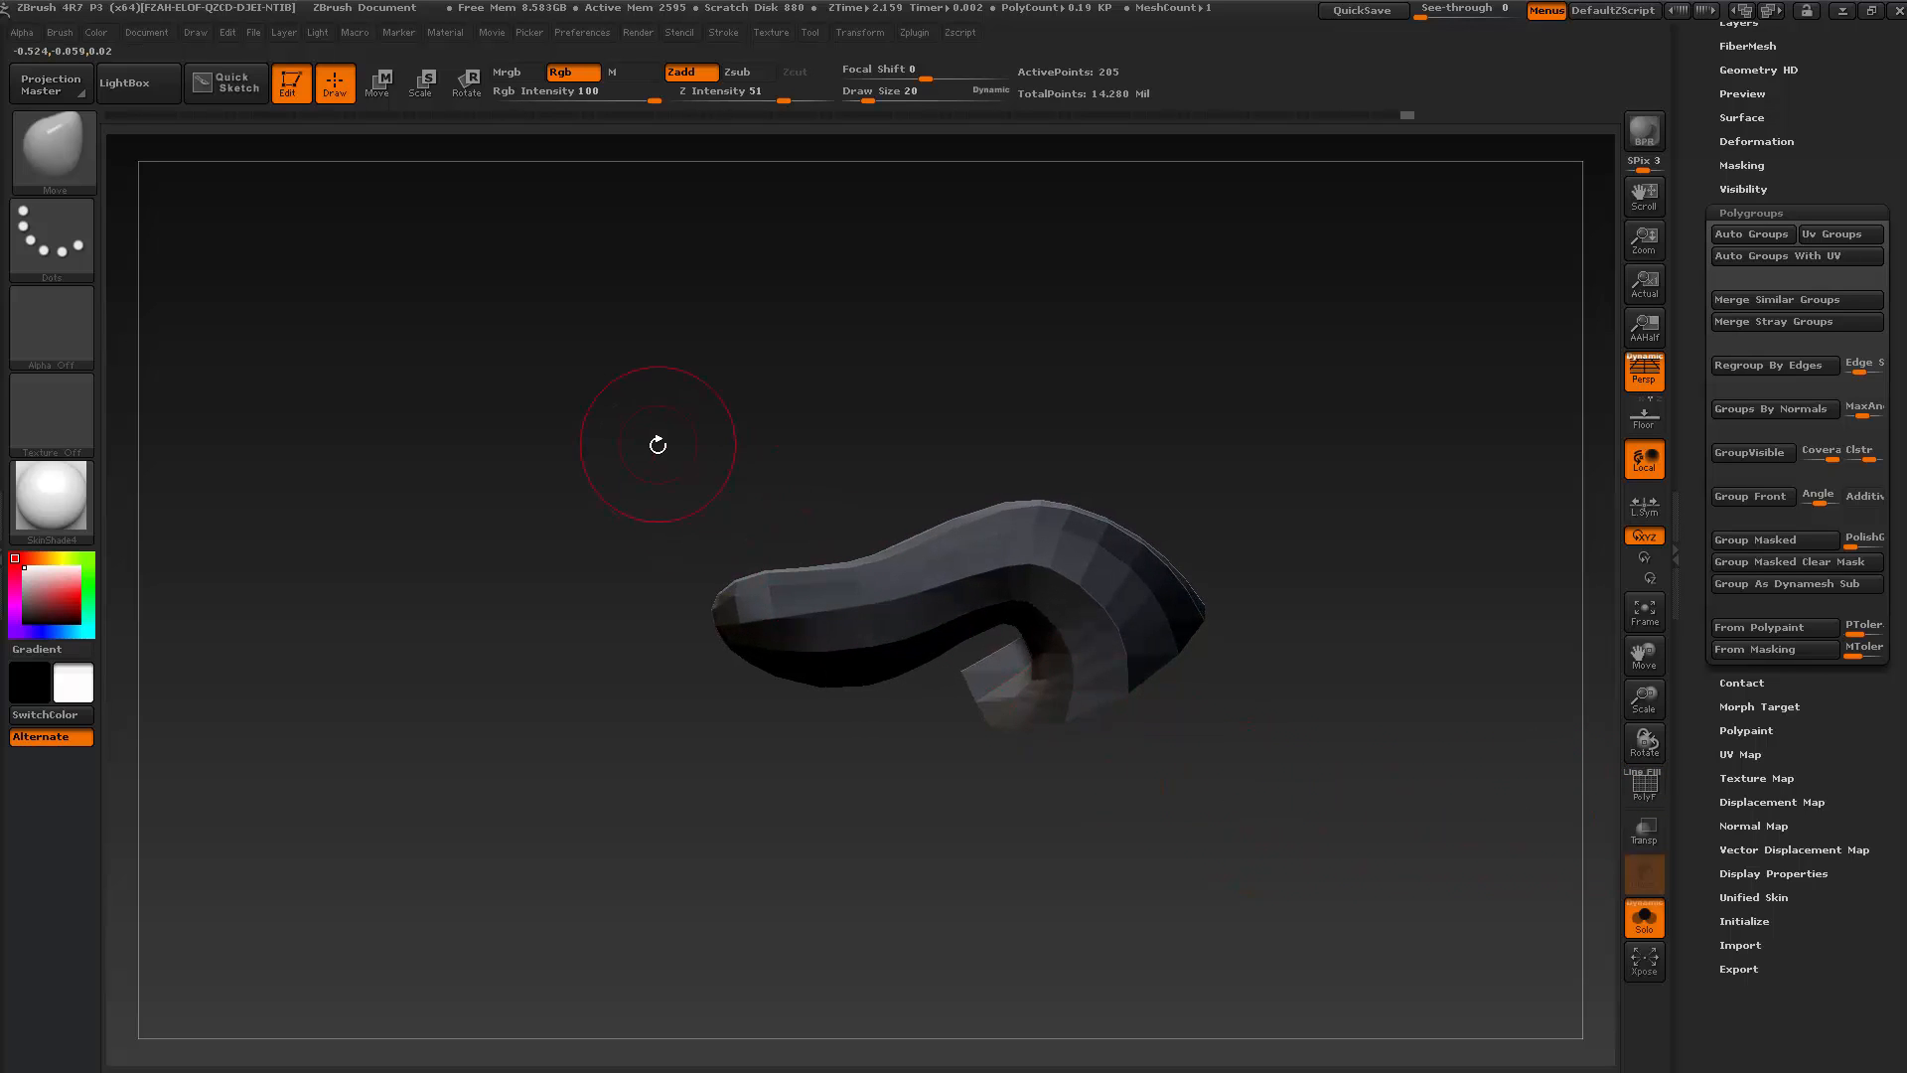
Try to mask the whole glove except the thumb
drag(784, 383, 771, 383)
ctrl+drag(601, 374, 1279, 867)
ctrl+shift+click(1218, 368)
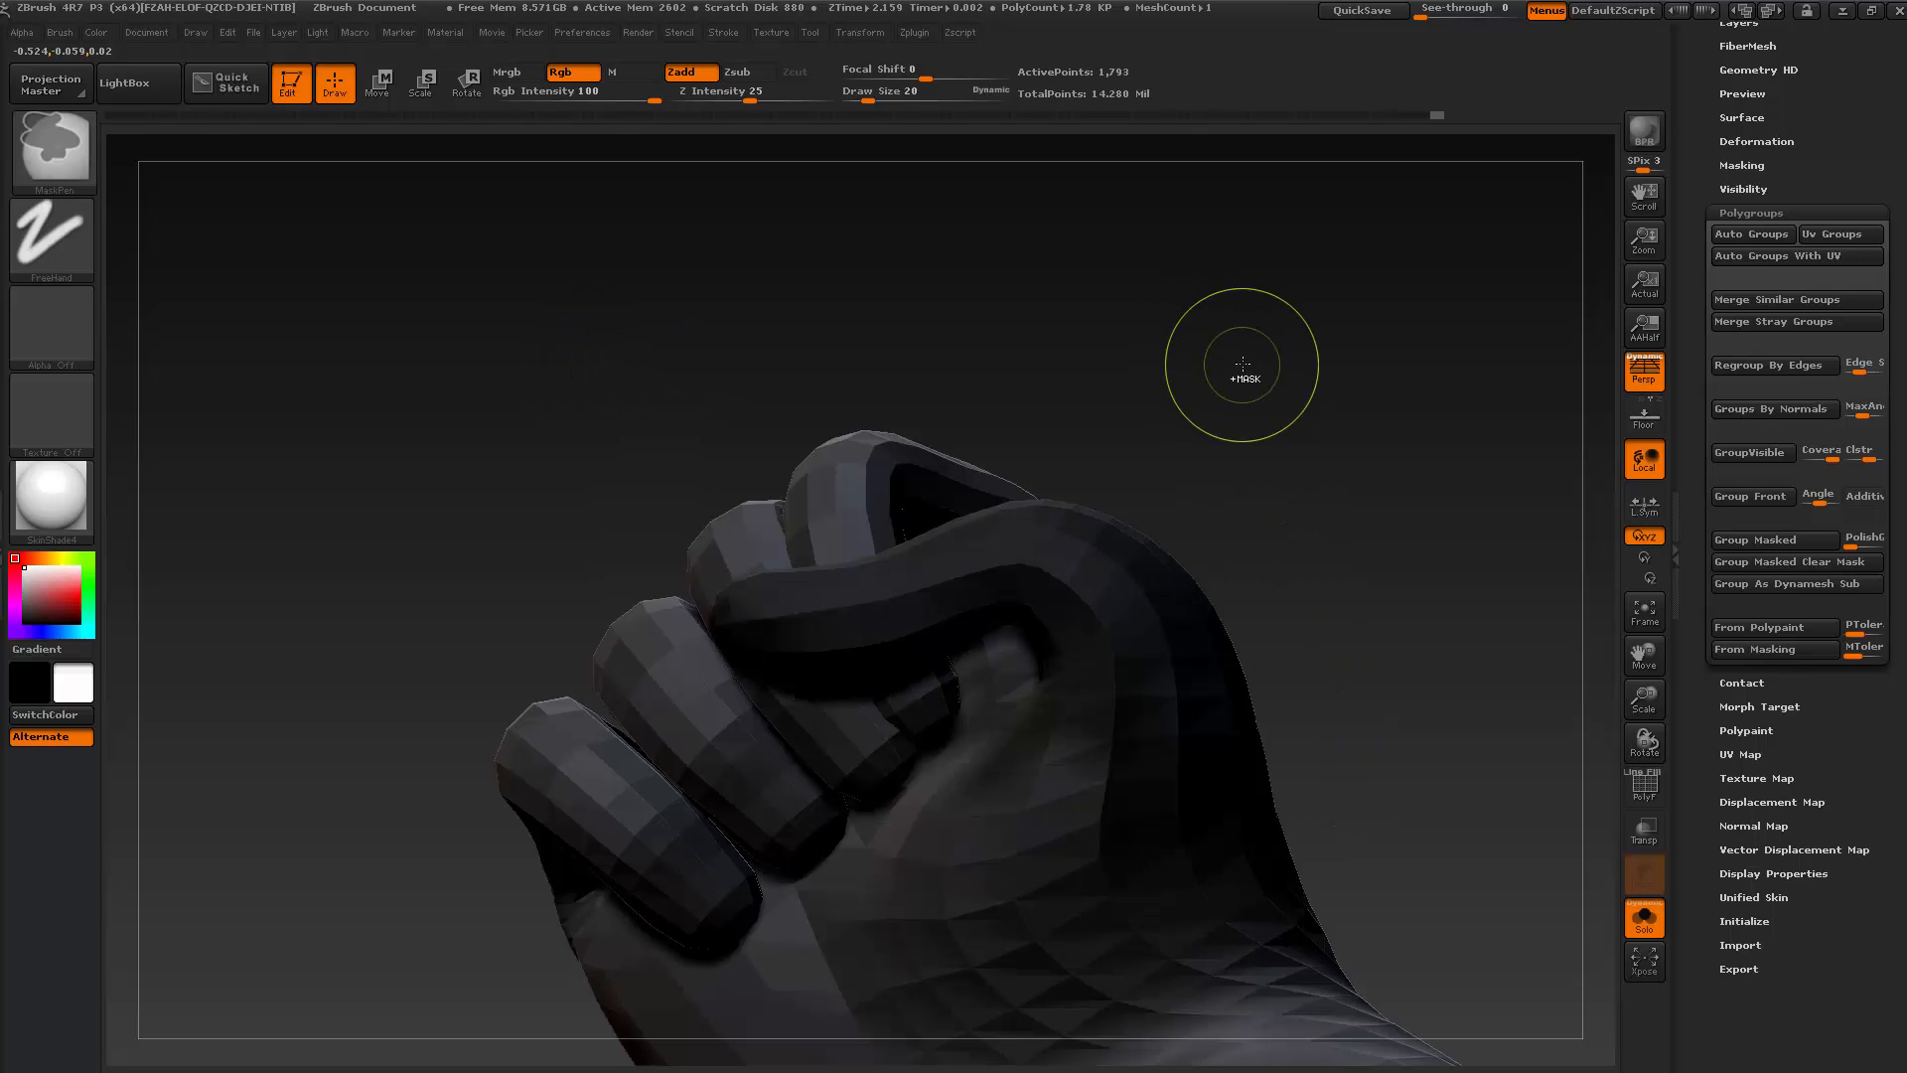
ctrl+click(1237, 382)
drag(1269, 421, 1286, 430)
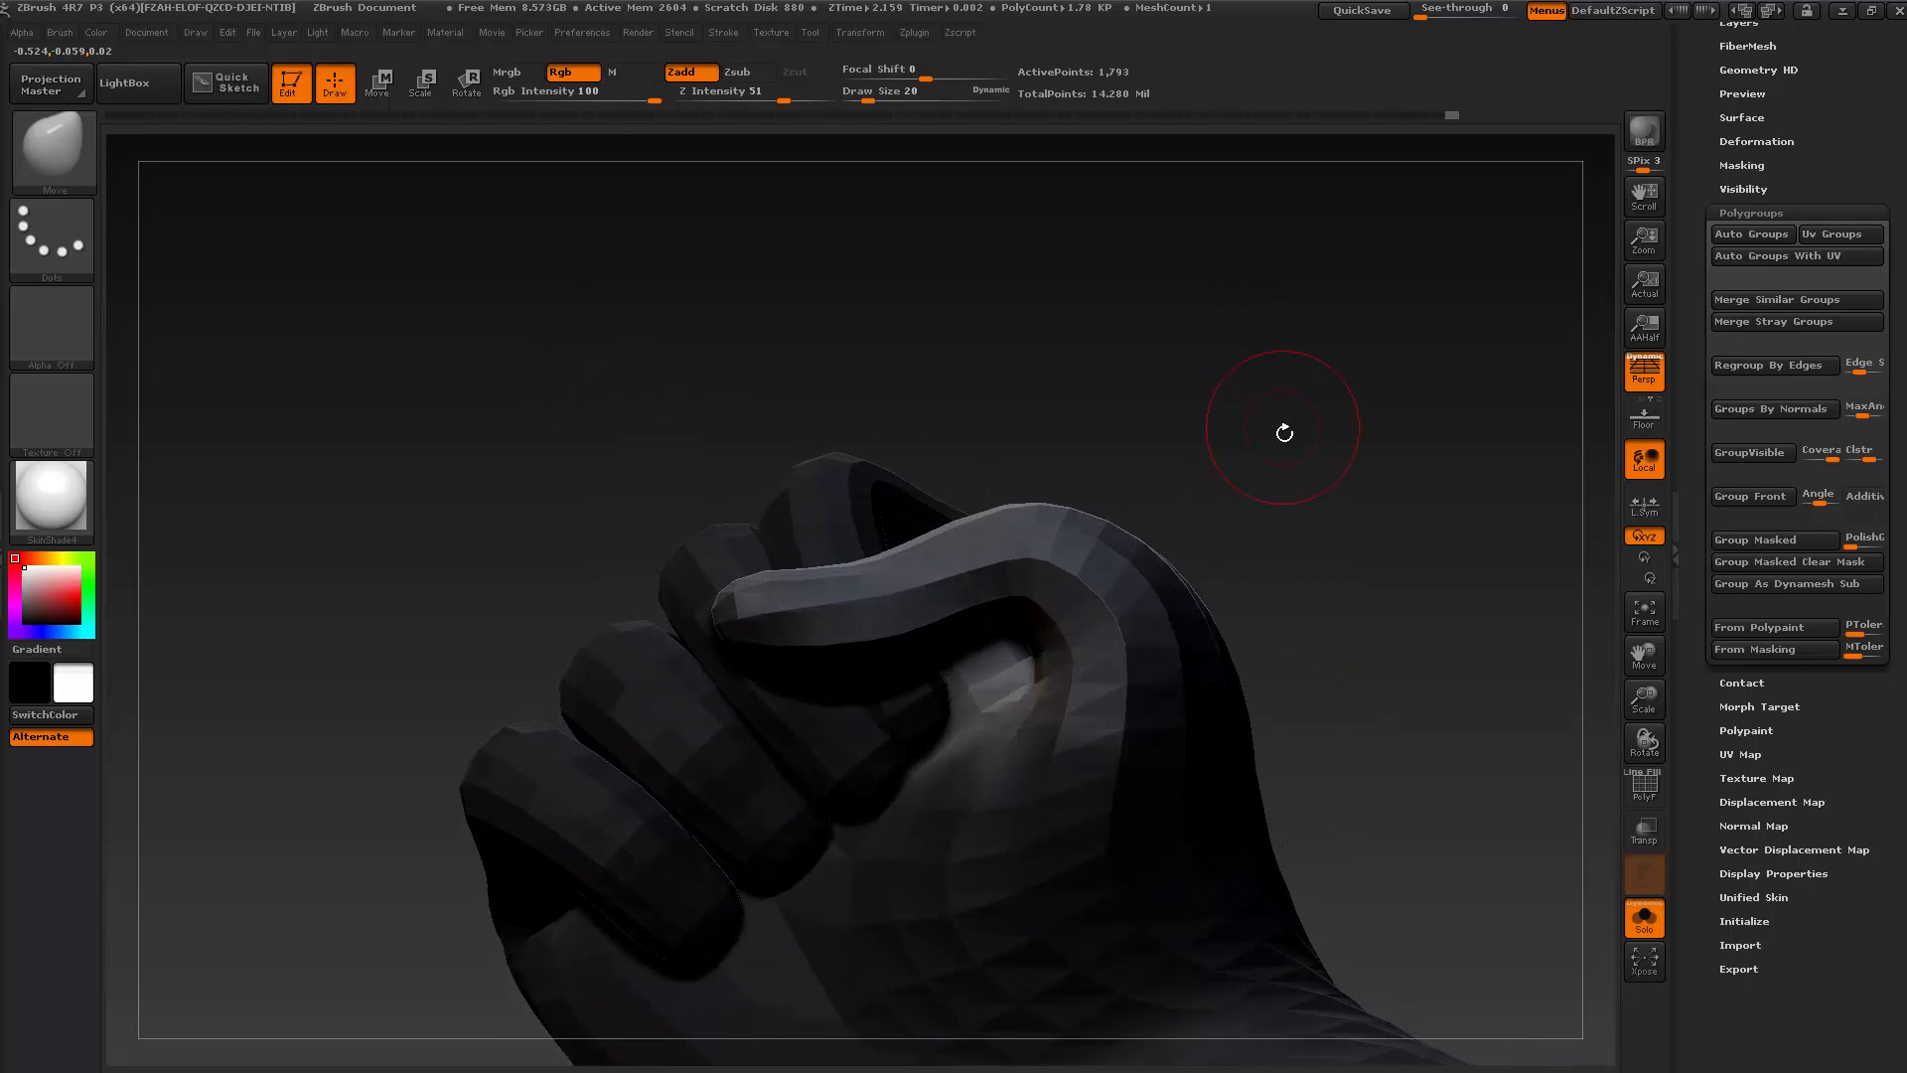
key(ctrl+z)
key(ctrl+z)
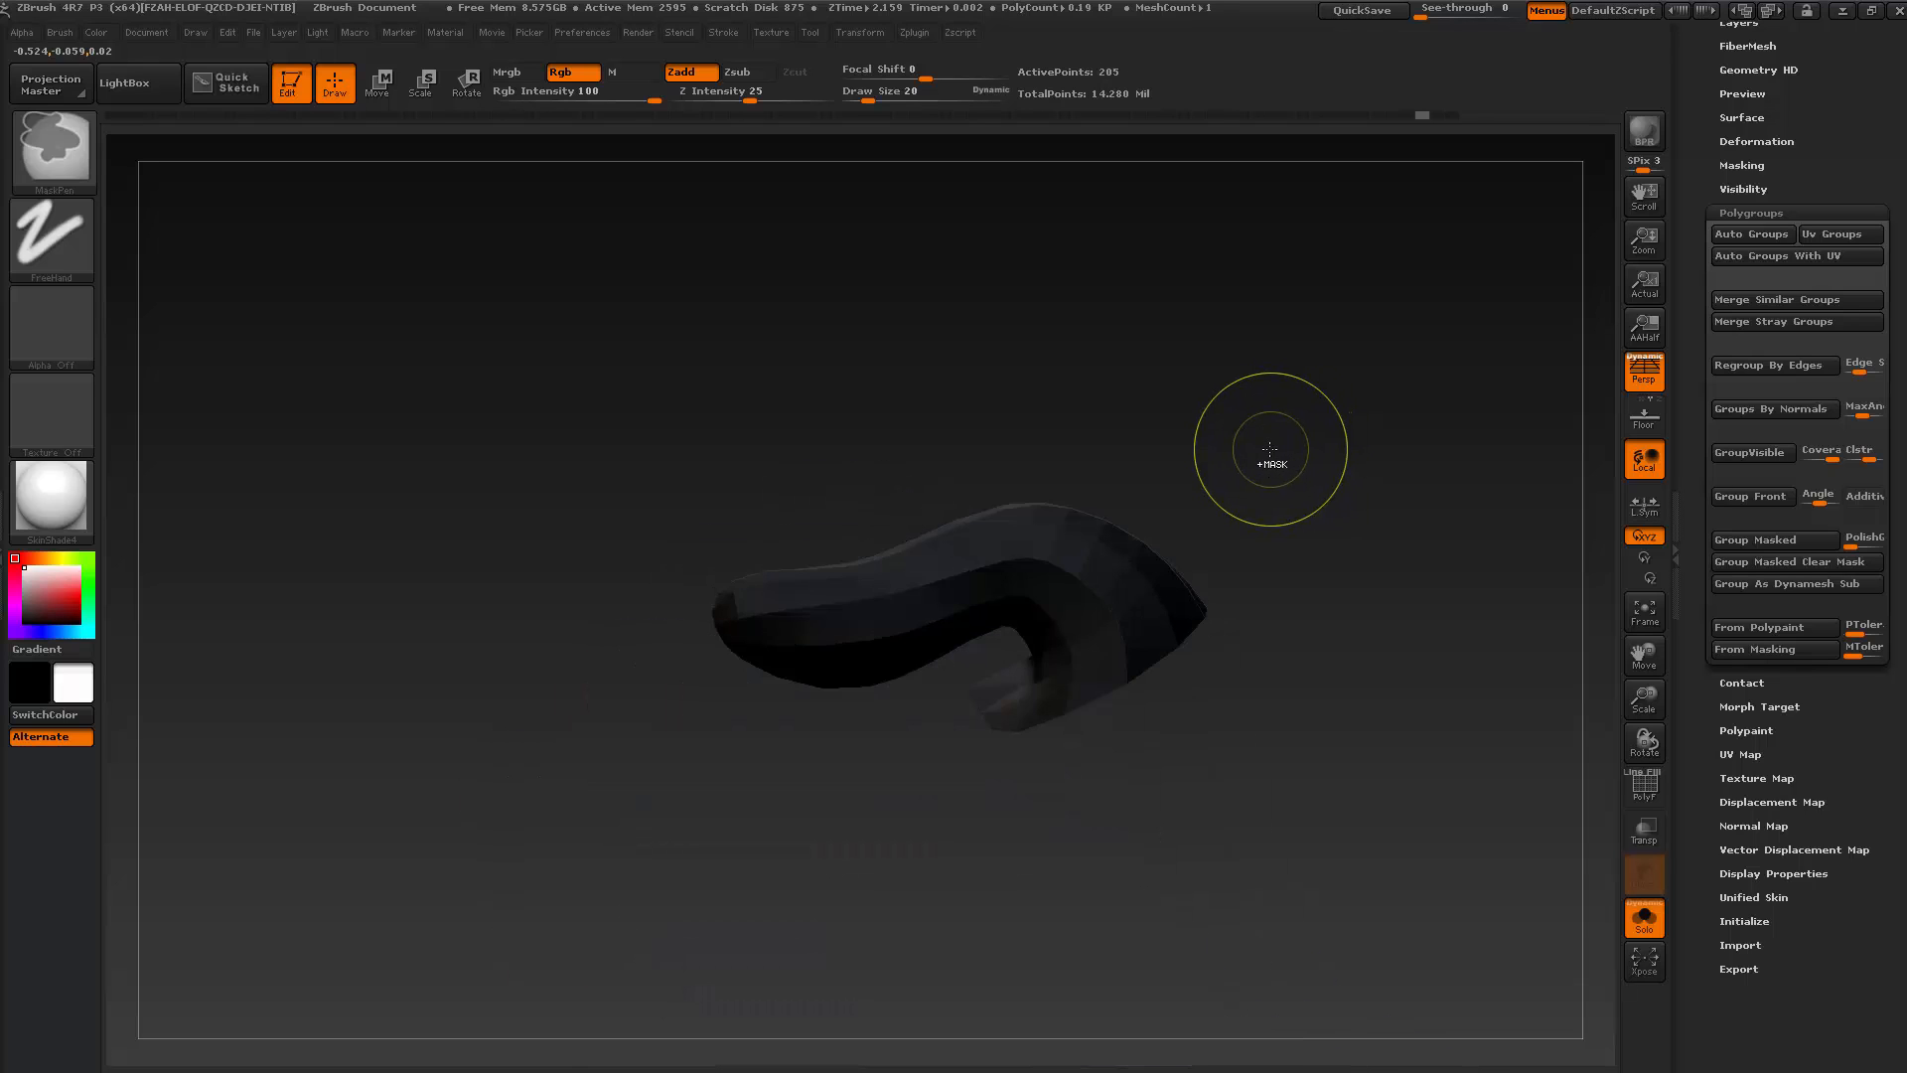
ctrl+click(1248, 442)
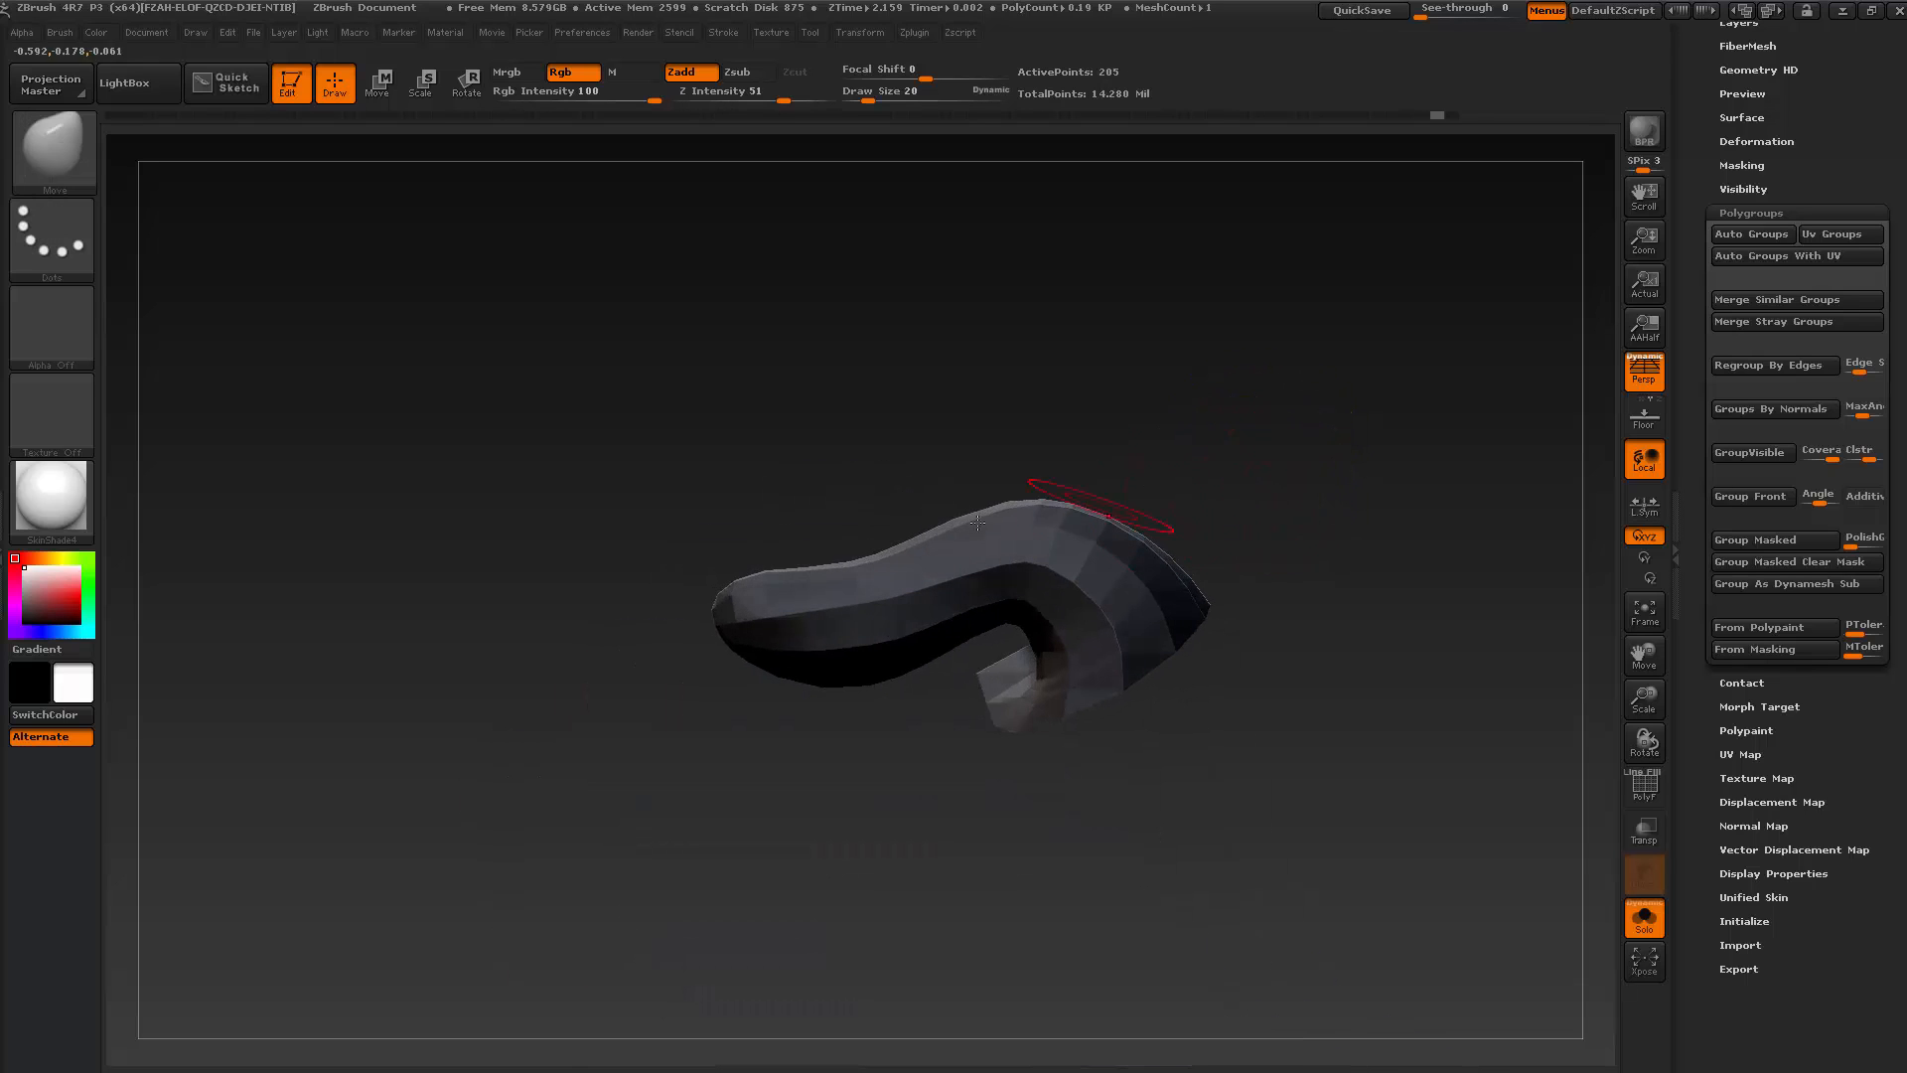
Raise the glove one subdivision level and adjust the thumb's contour with the Move brush
key(d)
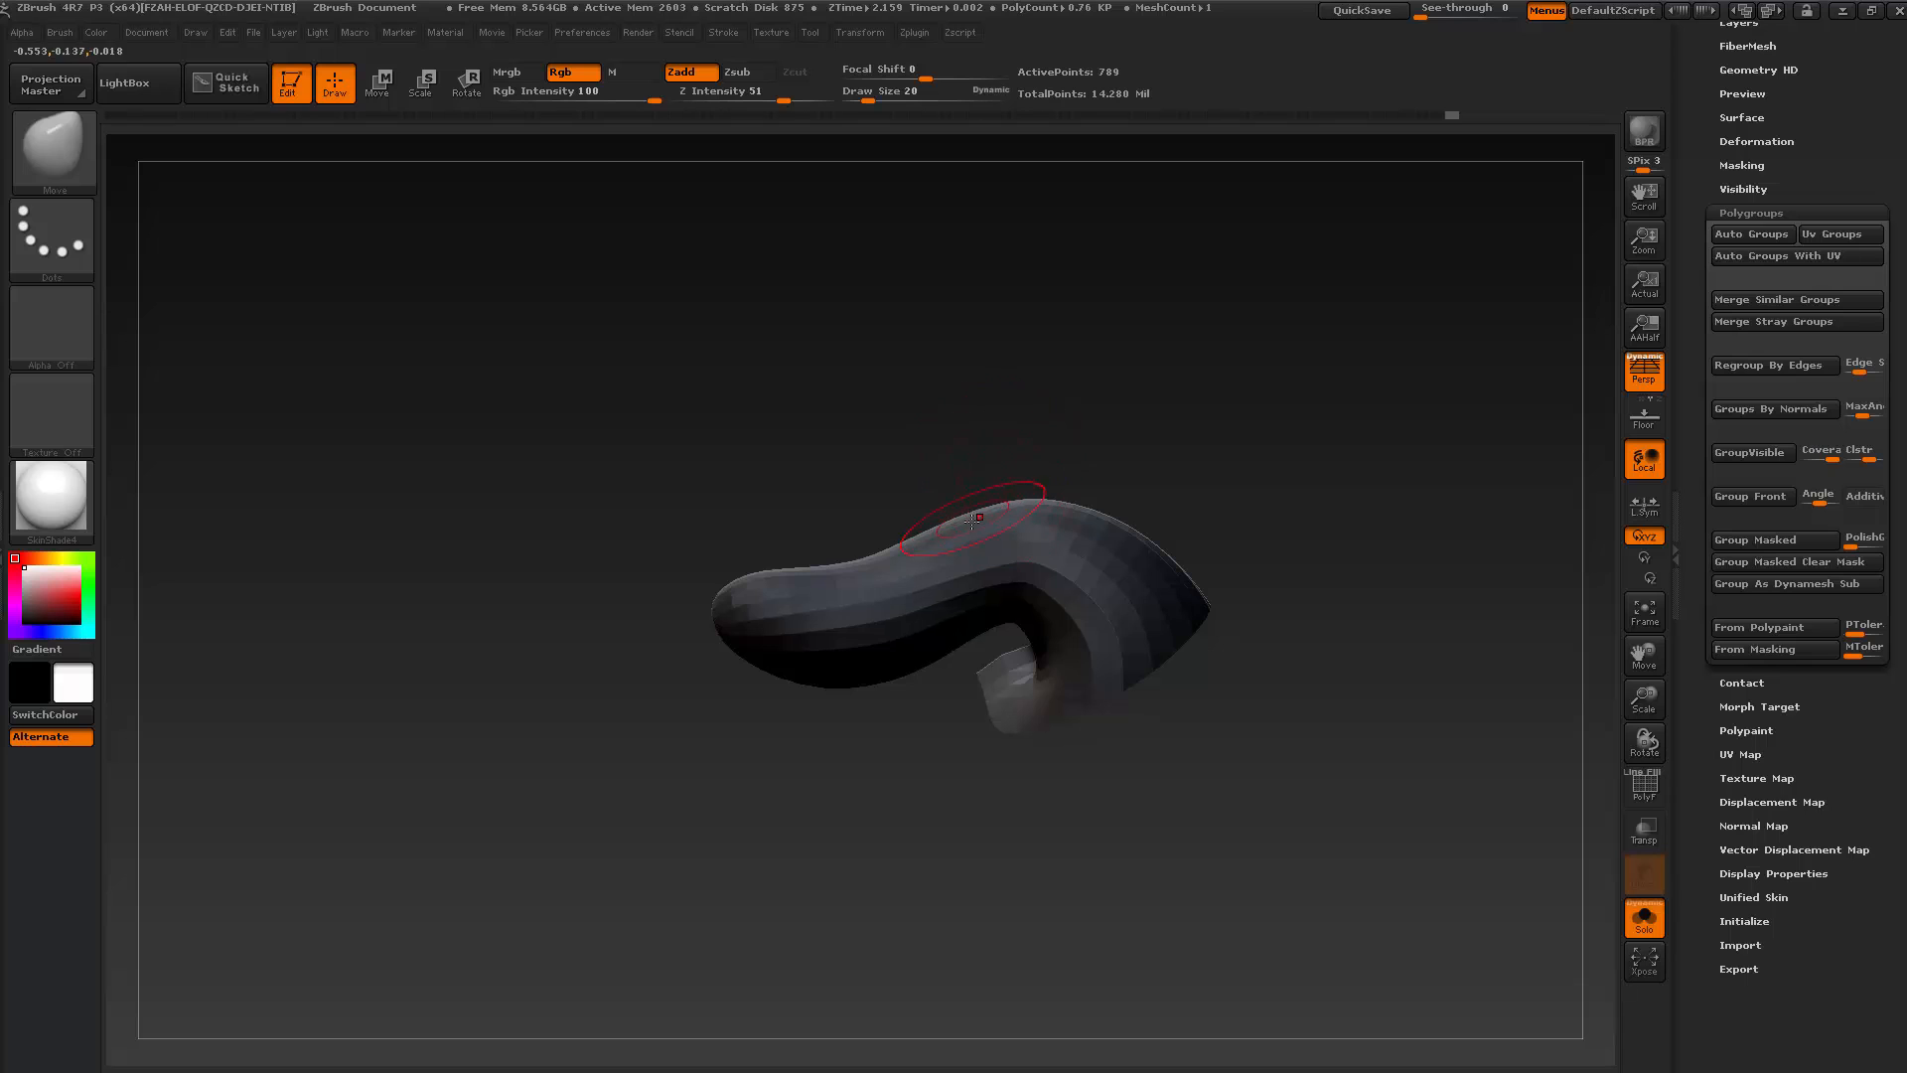
drag(934, 531, 1017, 675)
drag(961, 497, 935, 456)
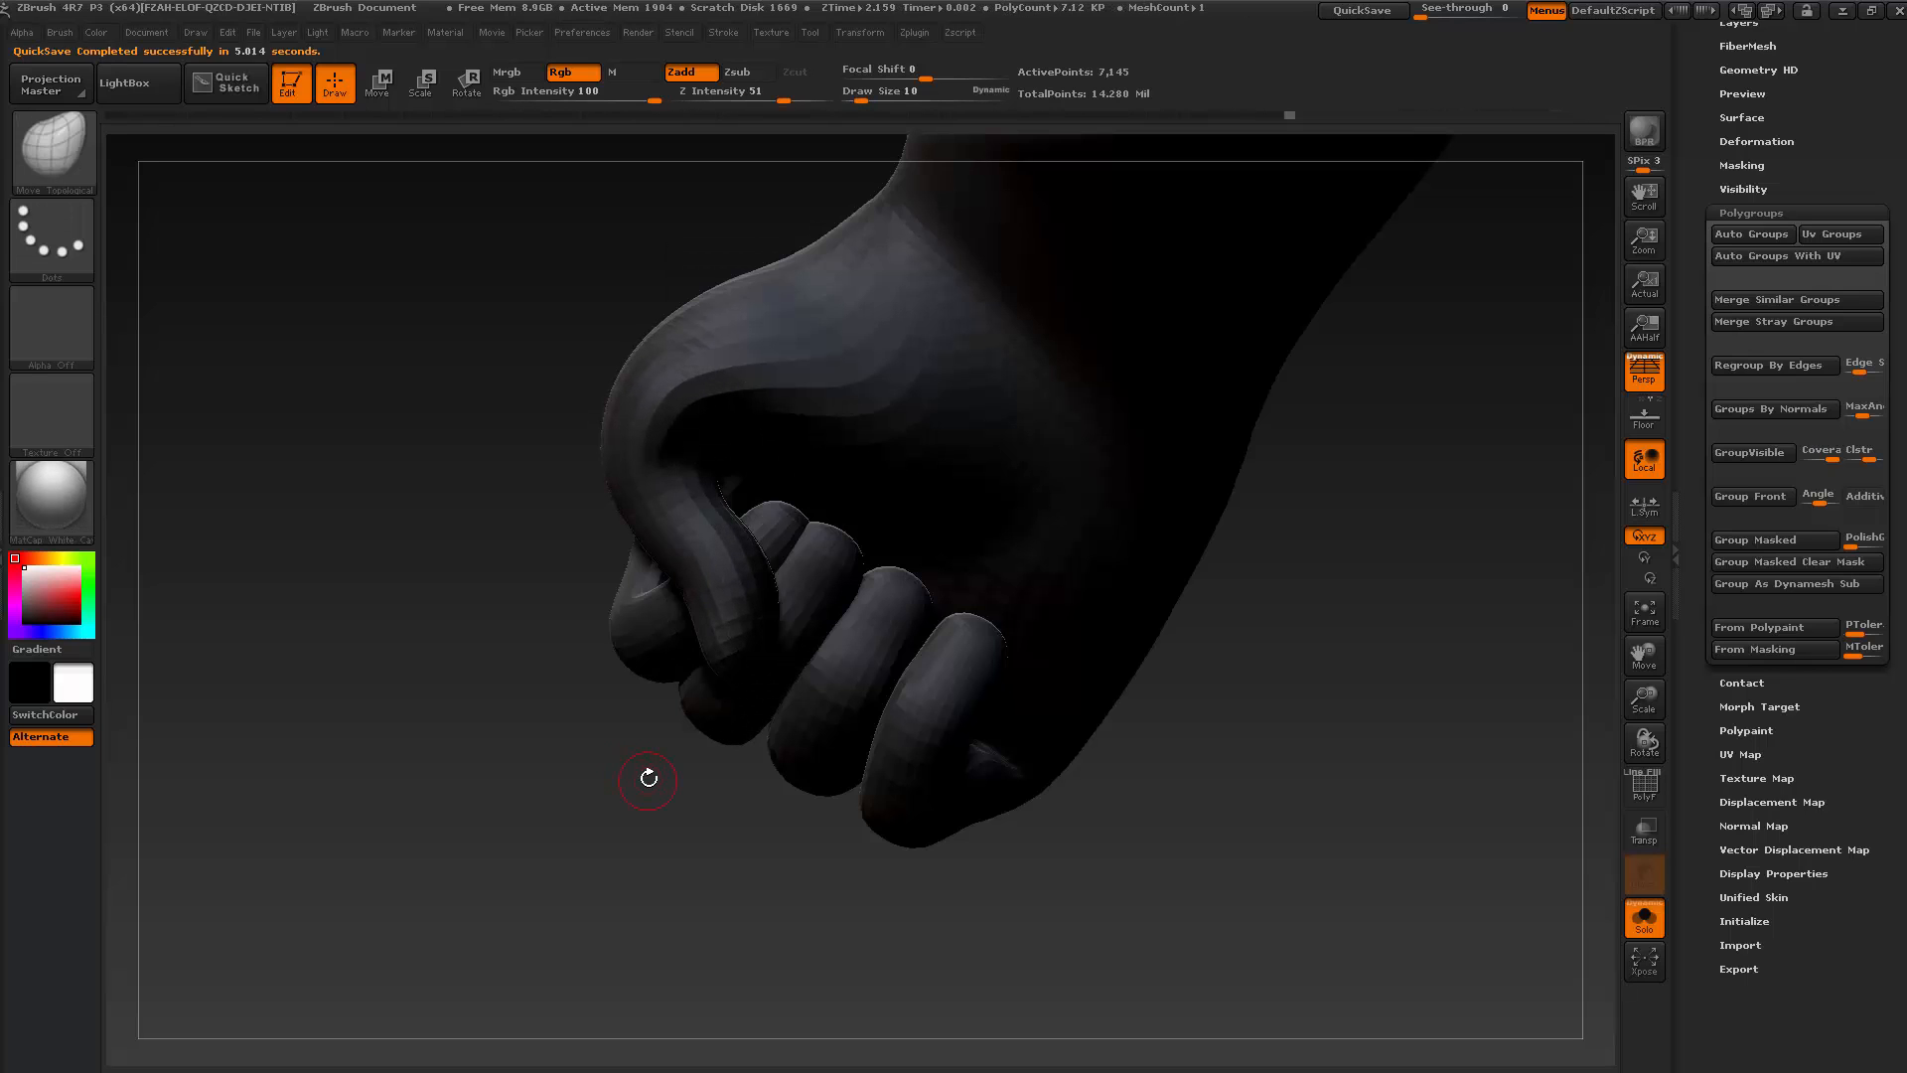
drag(651, 809, 715, 785)
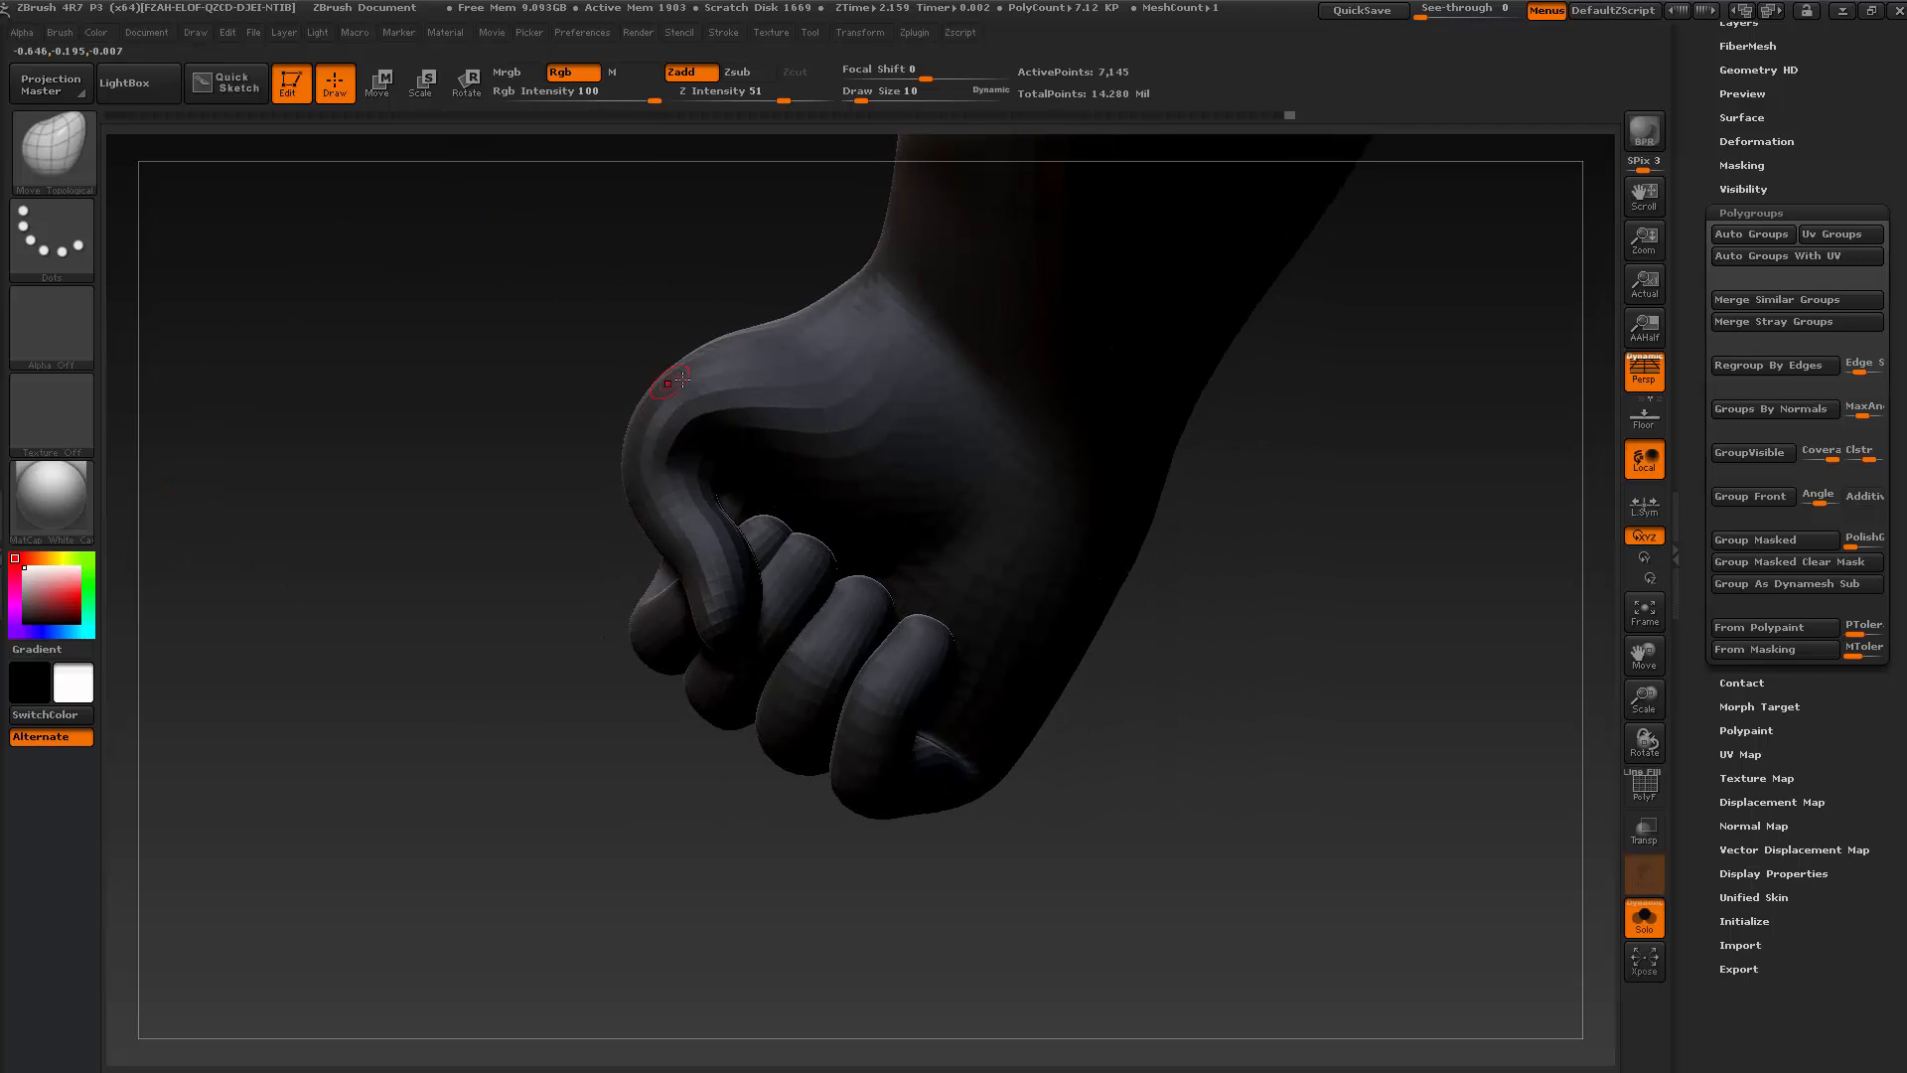
Fill the glove with white and the Flat Color material in Mrgb mode, and select the MatCap White Cavity material
click(511, 74)
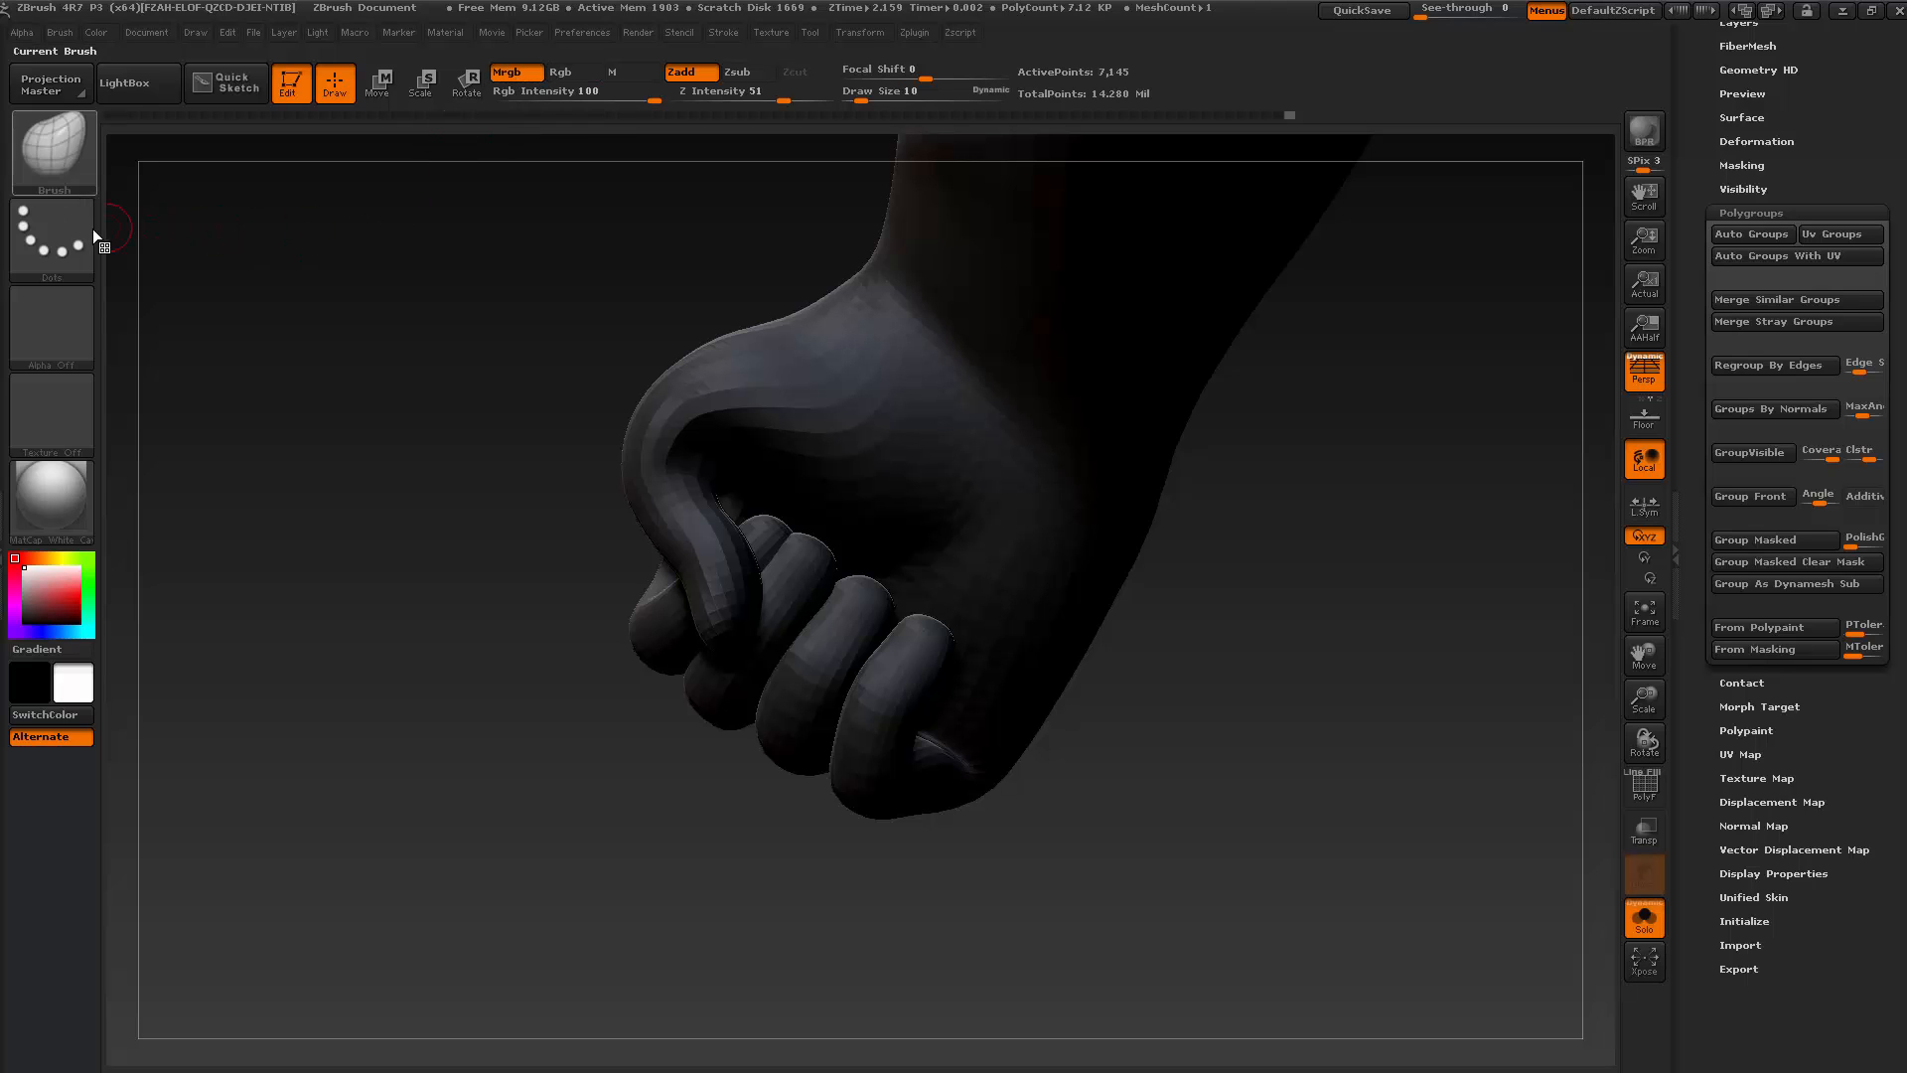
click(66, 493)
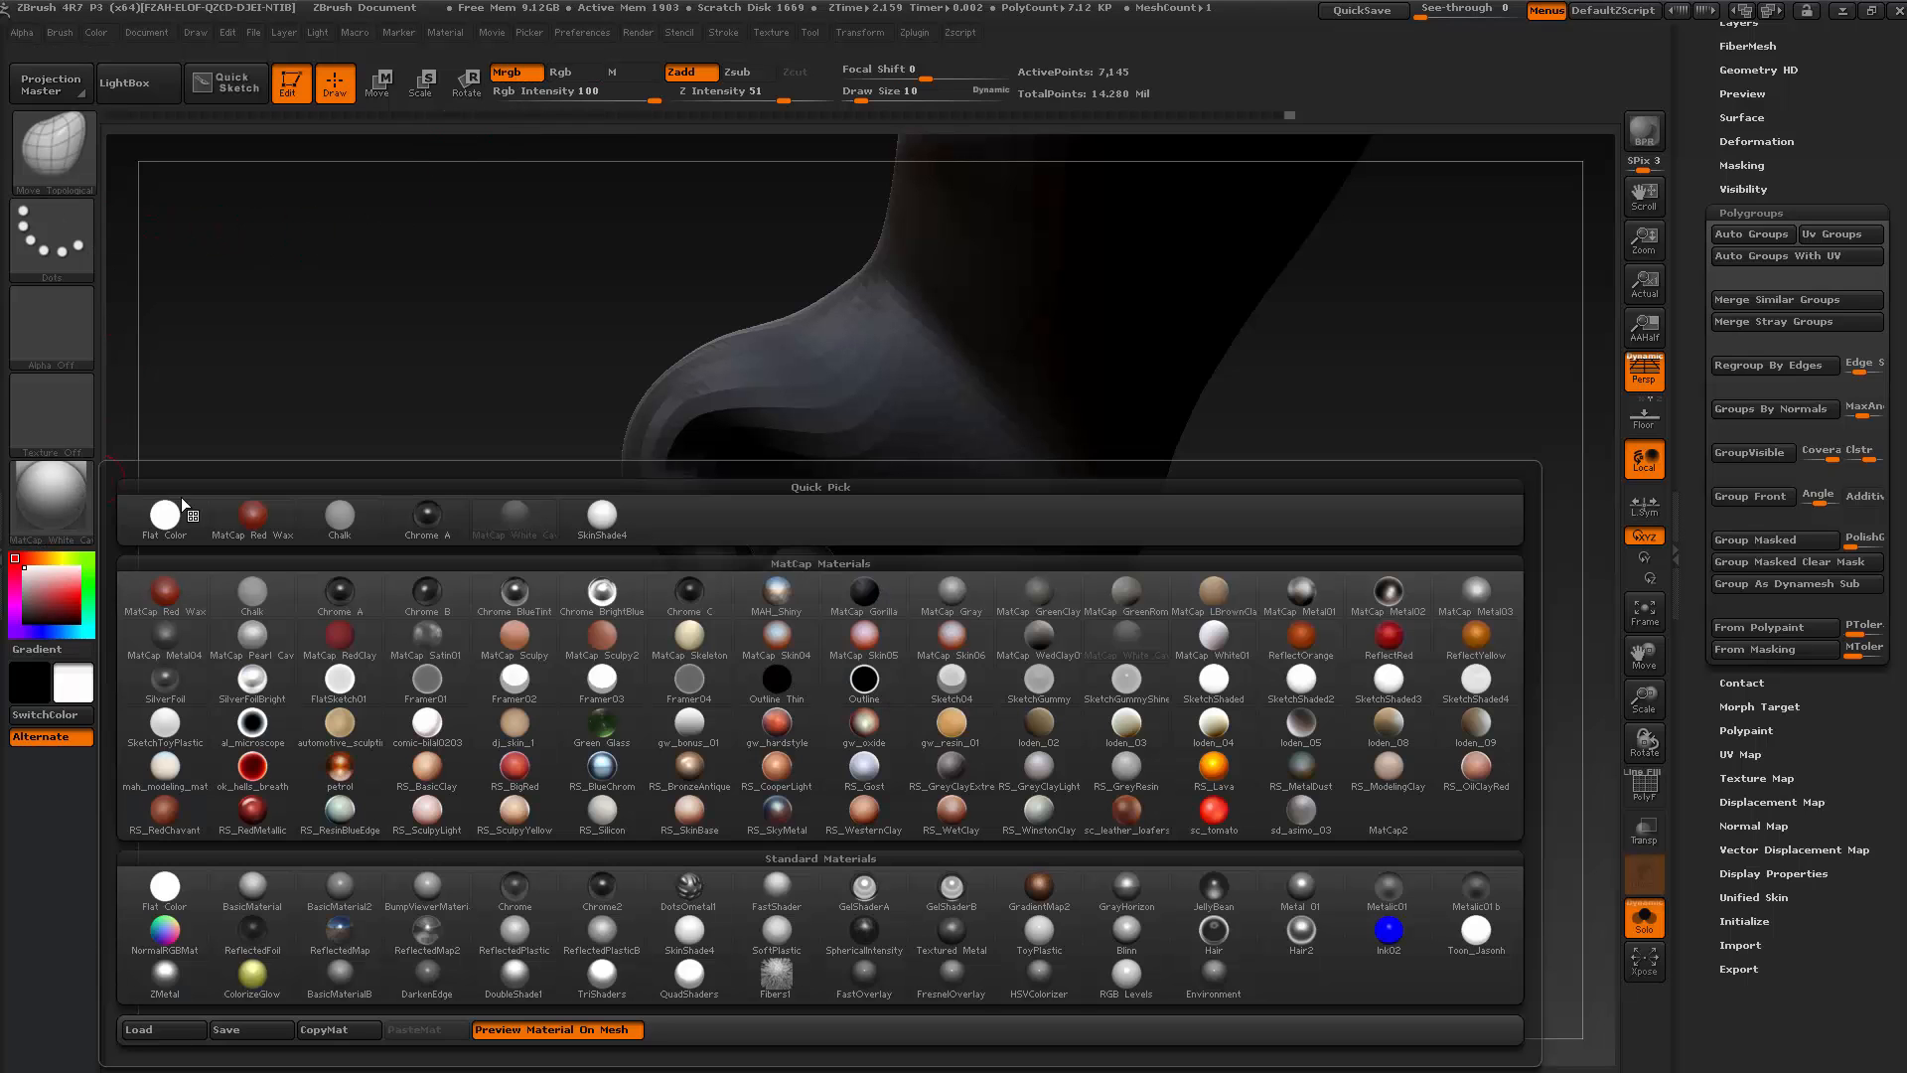
click(181, 882)
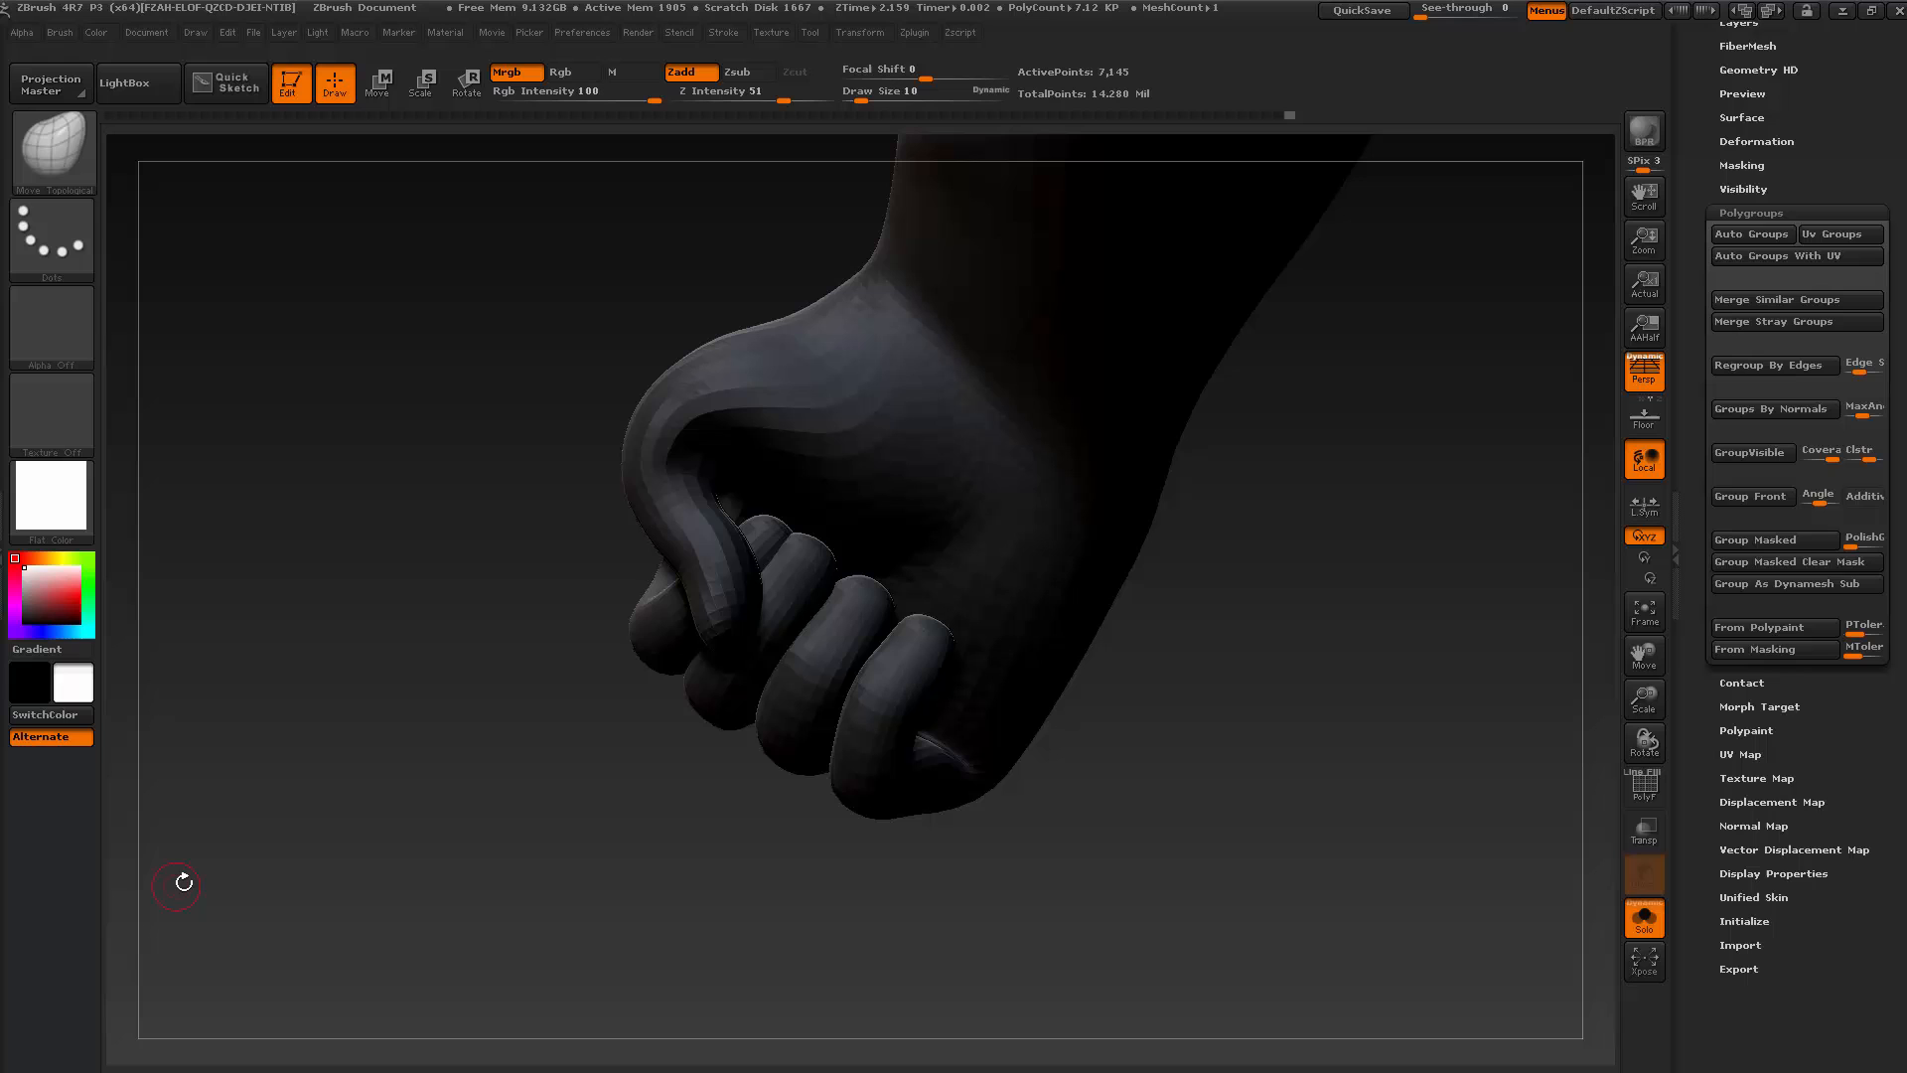
click(96, 32)
click(160, 435)
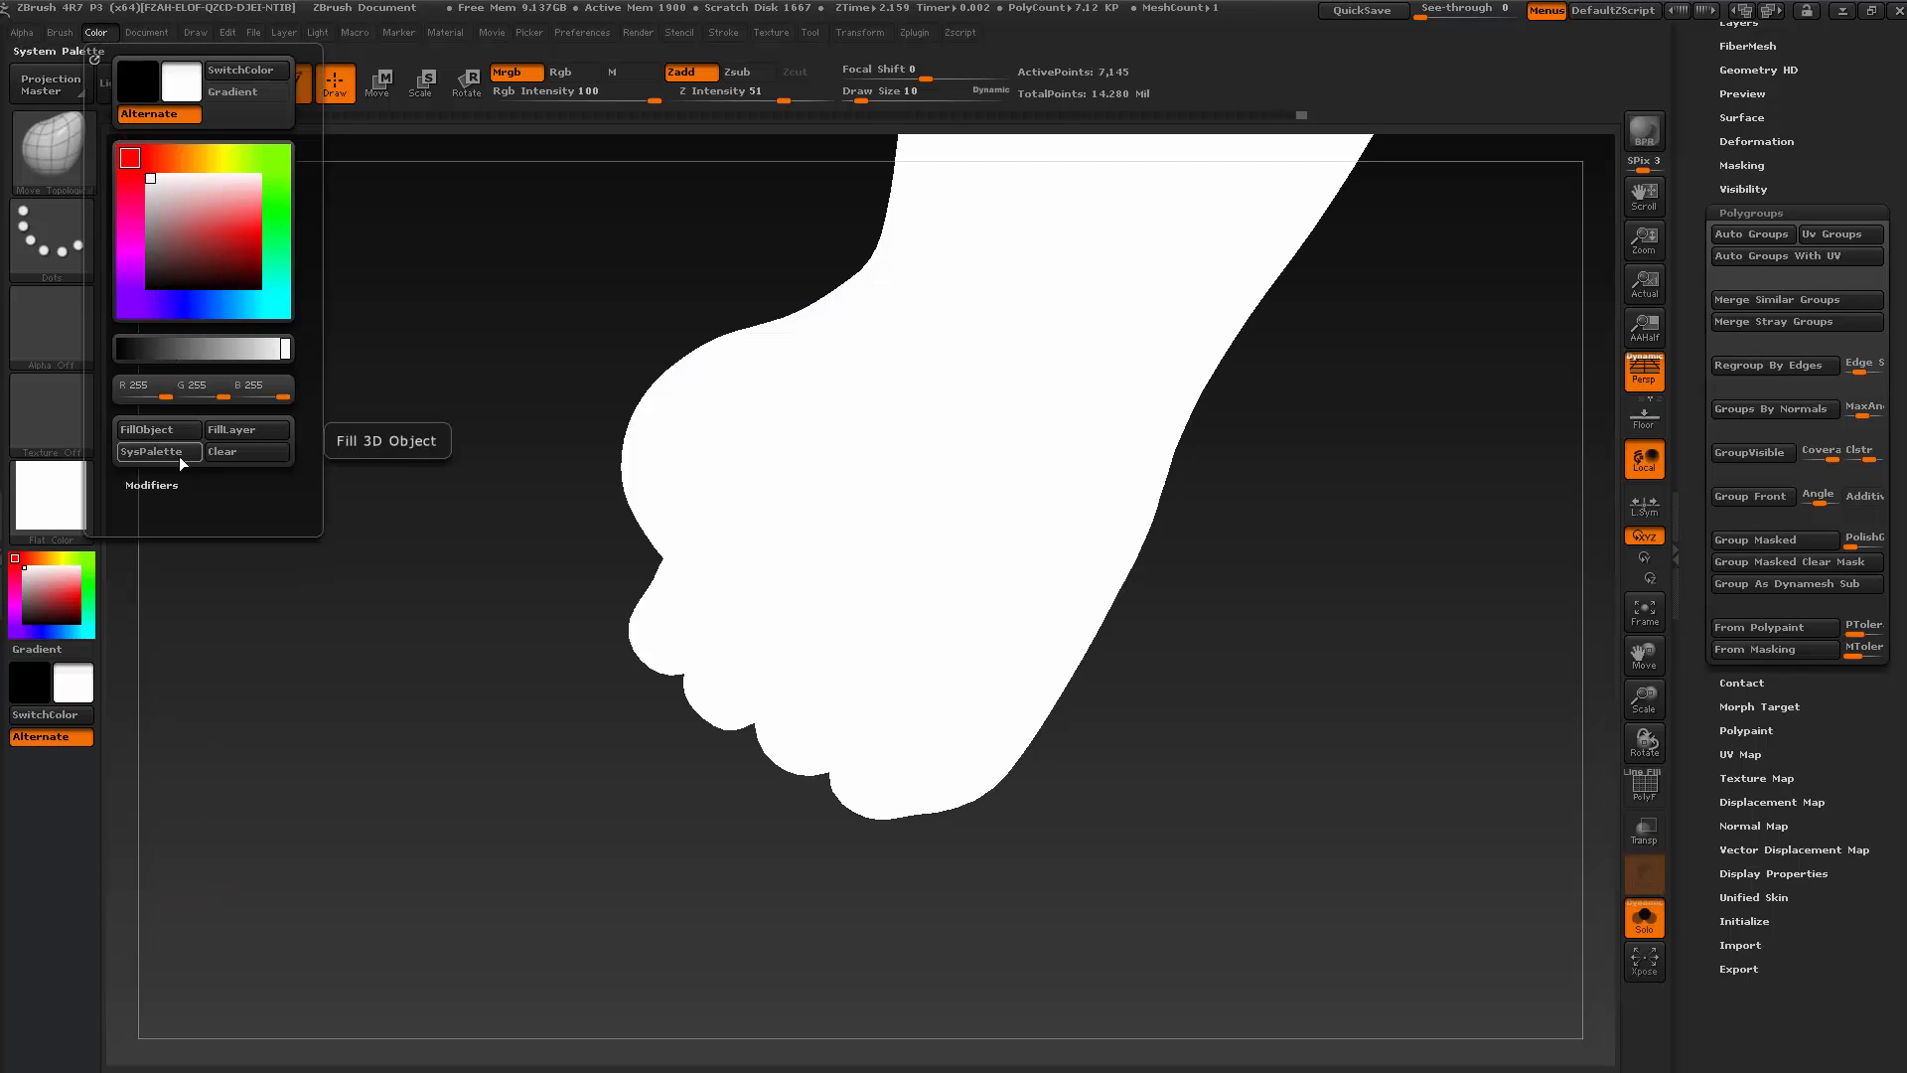
click(88, 505)
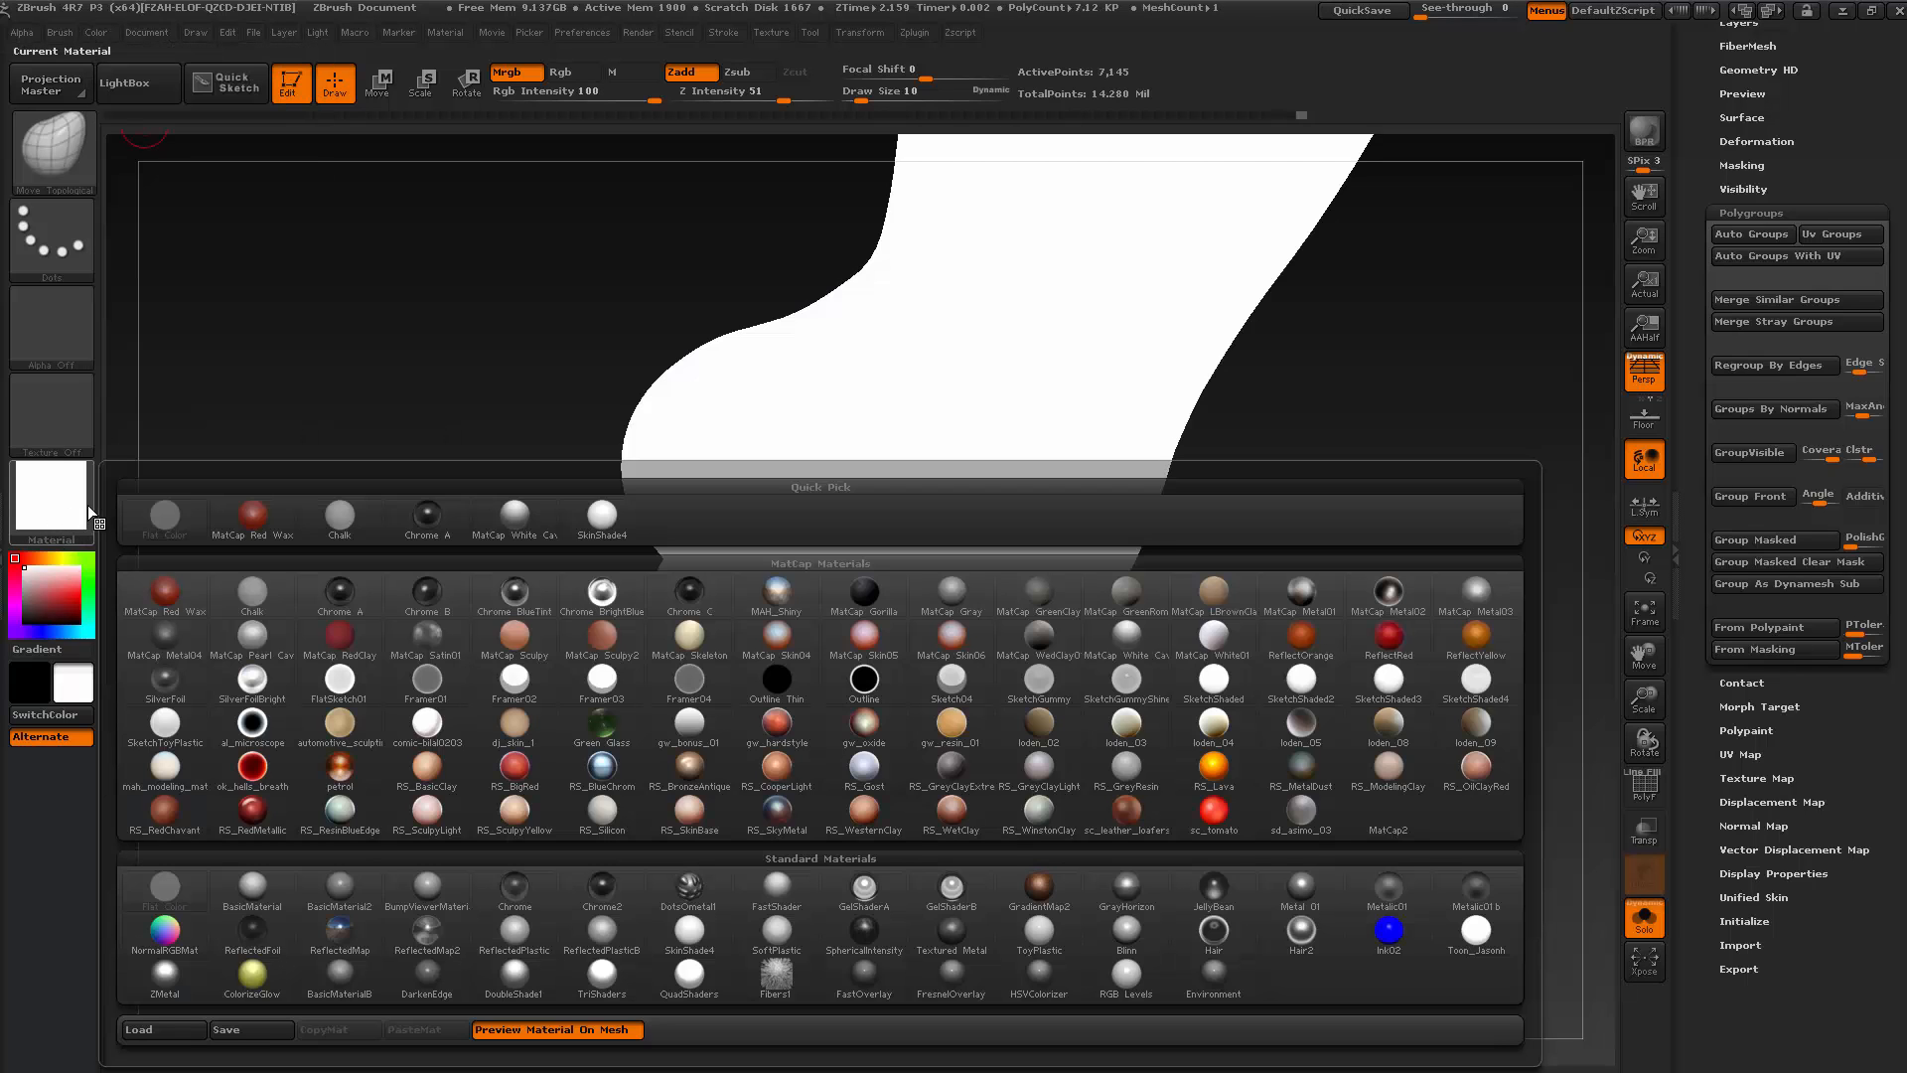
click(495, 523)
Isolate the thumb polygroup and shift the thumb tip toward the fingers using the Move brush at draw size 37
mouse_move(545, 609)
mouse_down()
mouse_move(592, 802)
mouse_move(970, 825)
mouse_move(772, 713)
mouse_up()
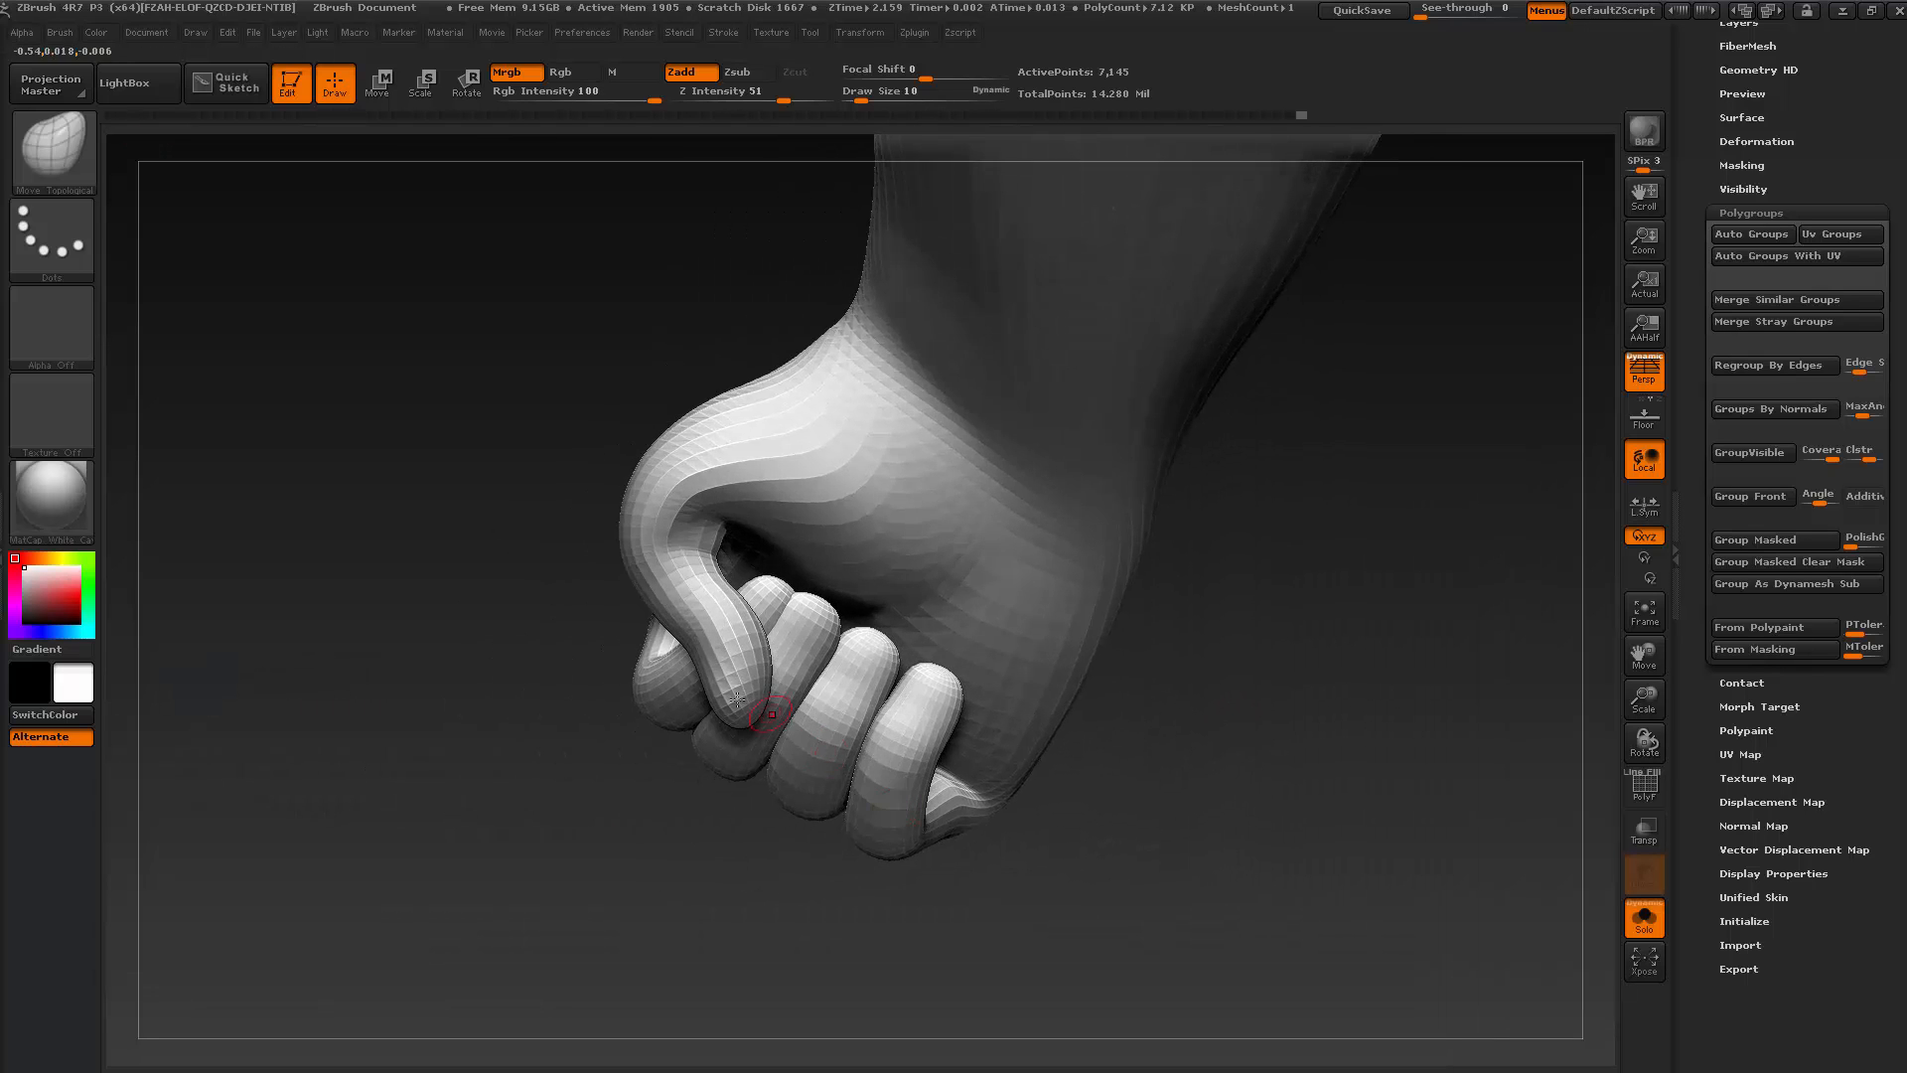
drag(669, 831, 668, 862)
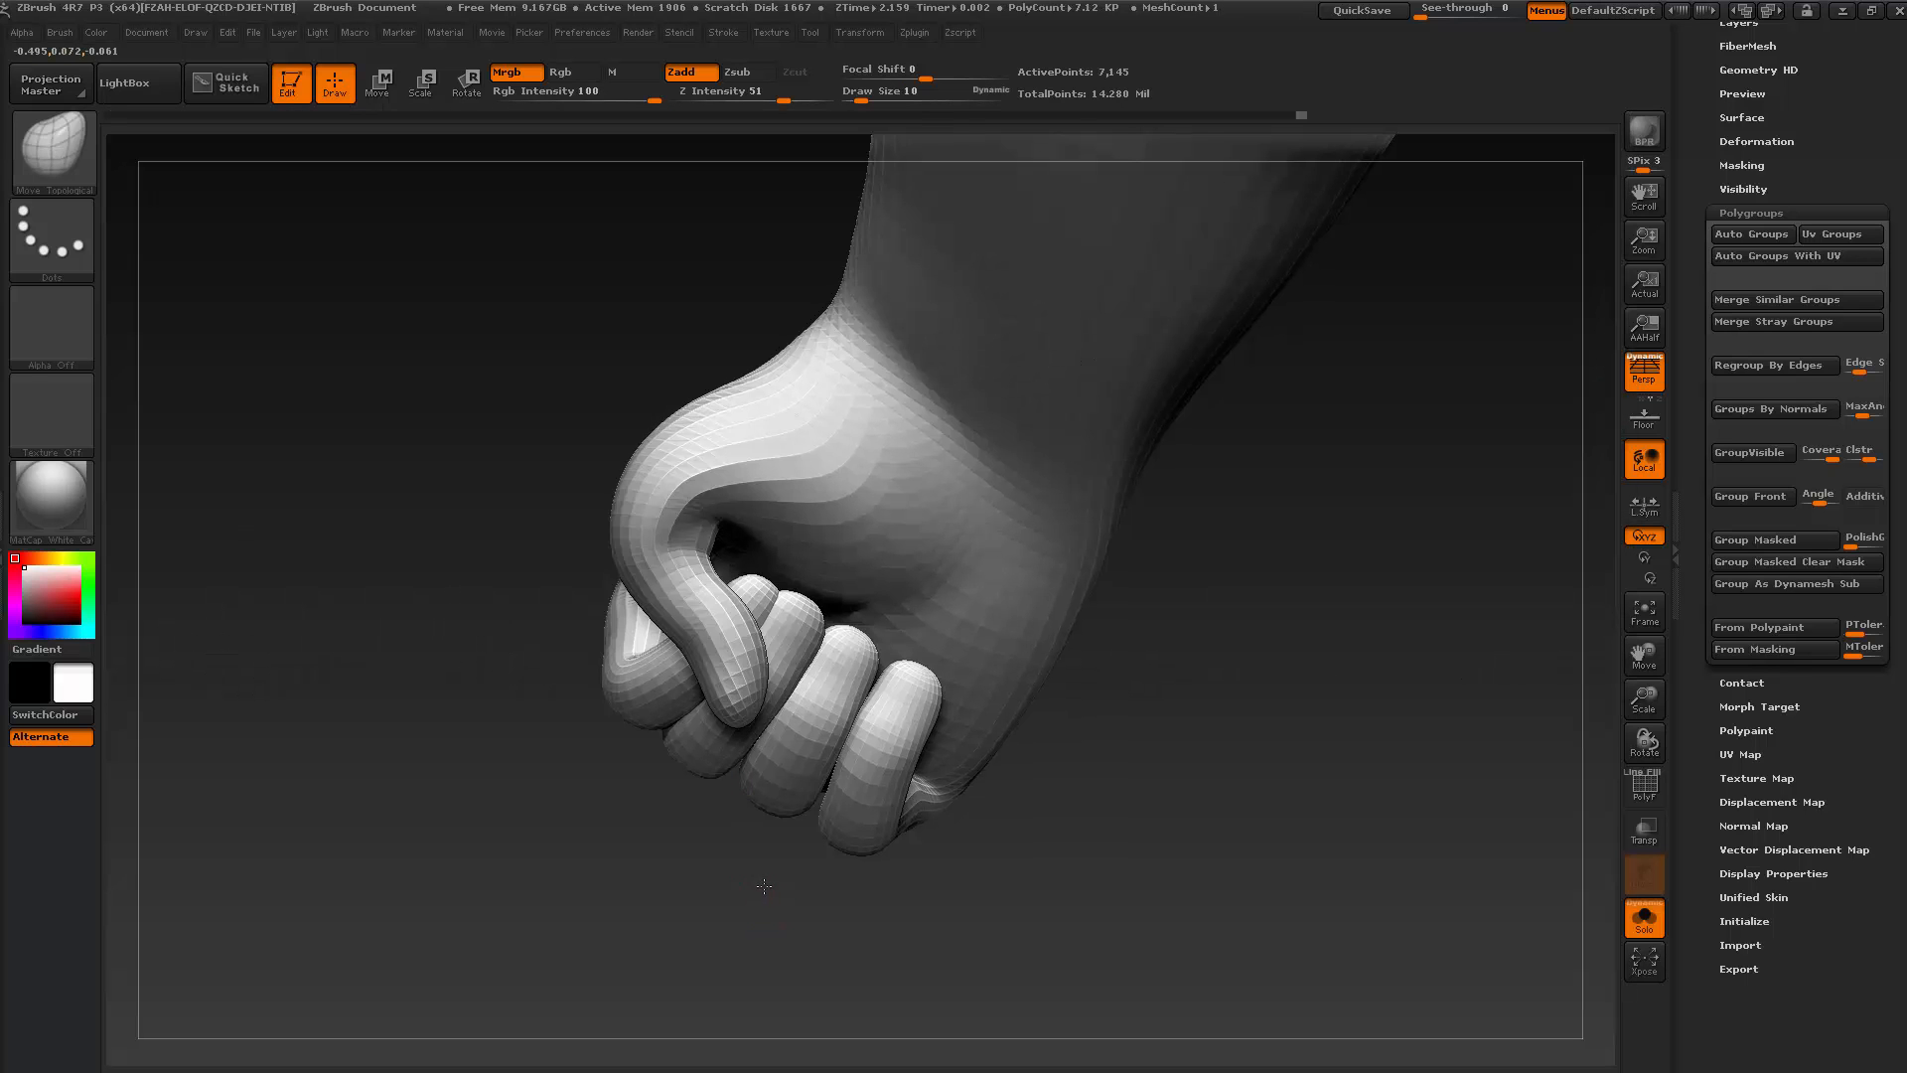
mouse_move(765, 887)
mouse_down()
mouse_move(941, 888)
mouse_move(902, 805)
mouse_move(812, 916)
mouse_up()
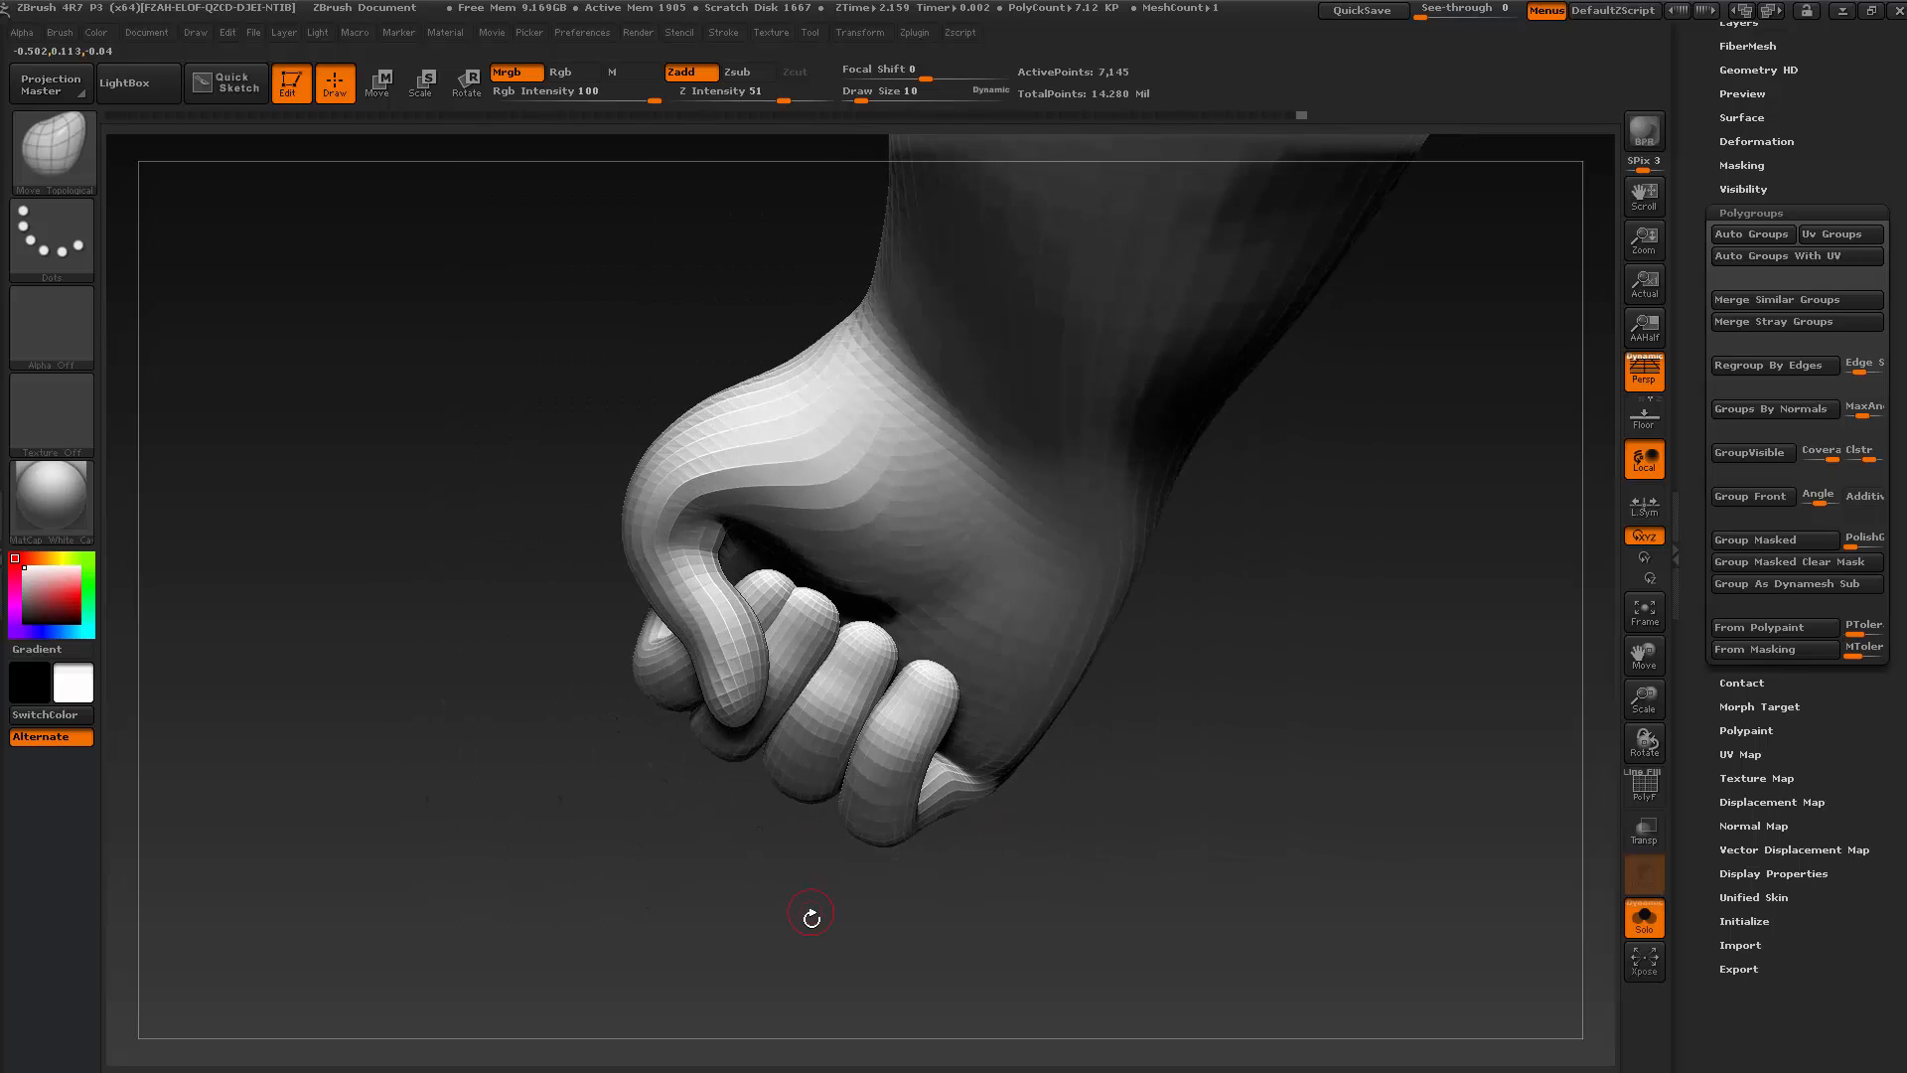
ctrl+shift+click(726, 683)
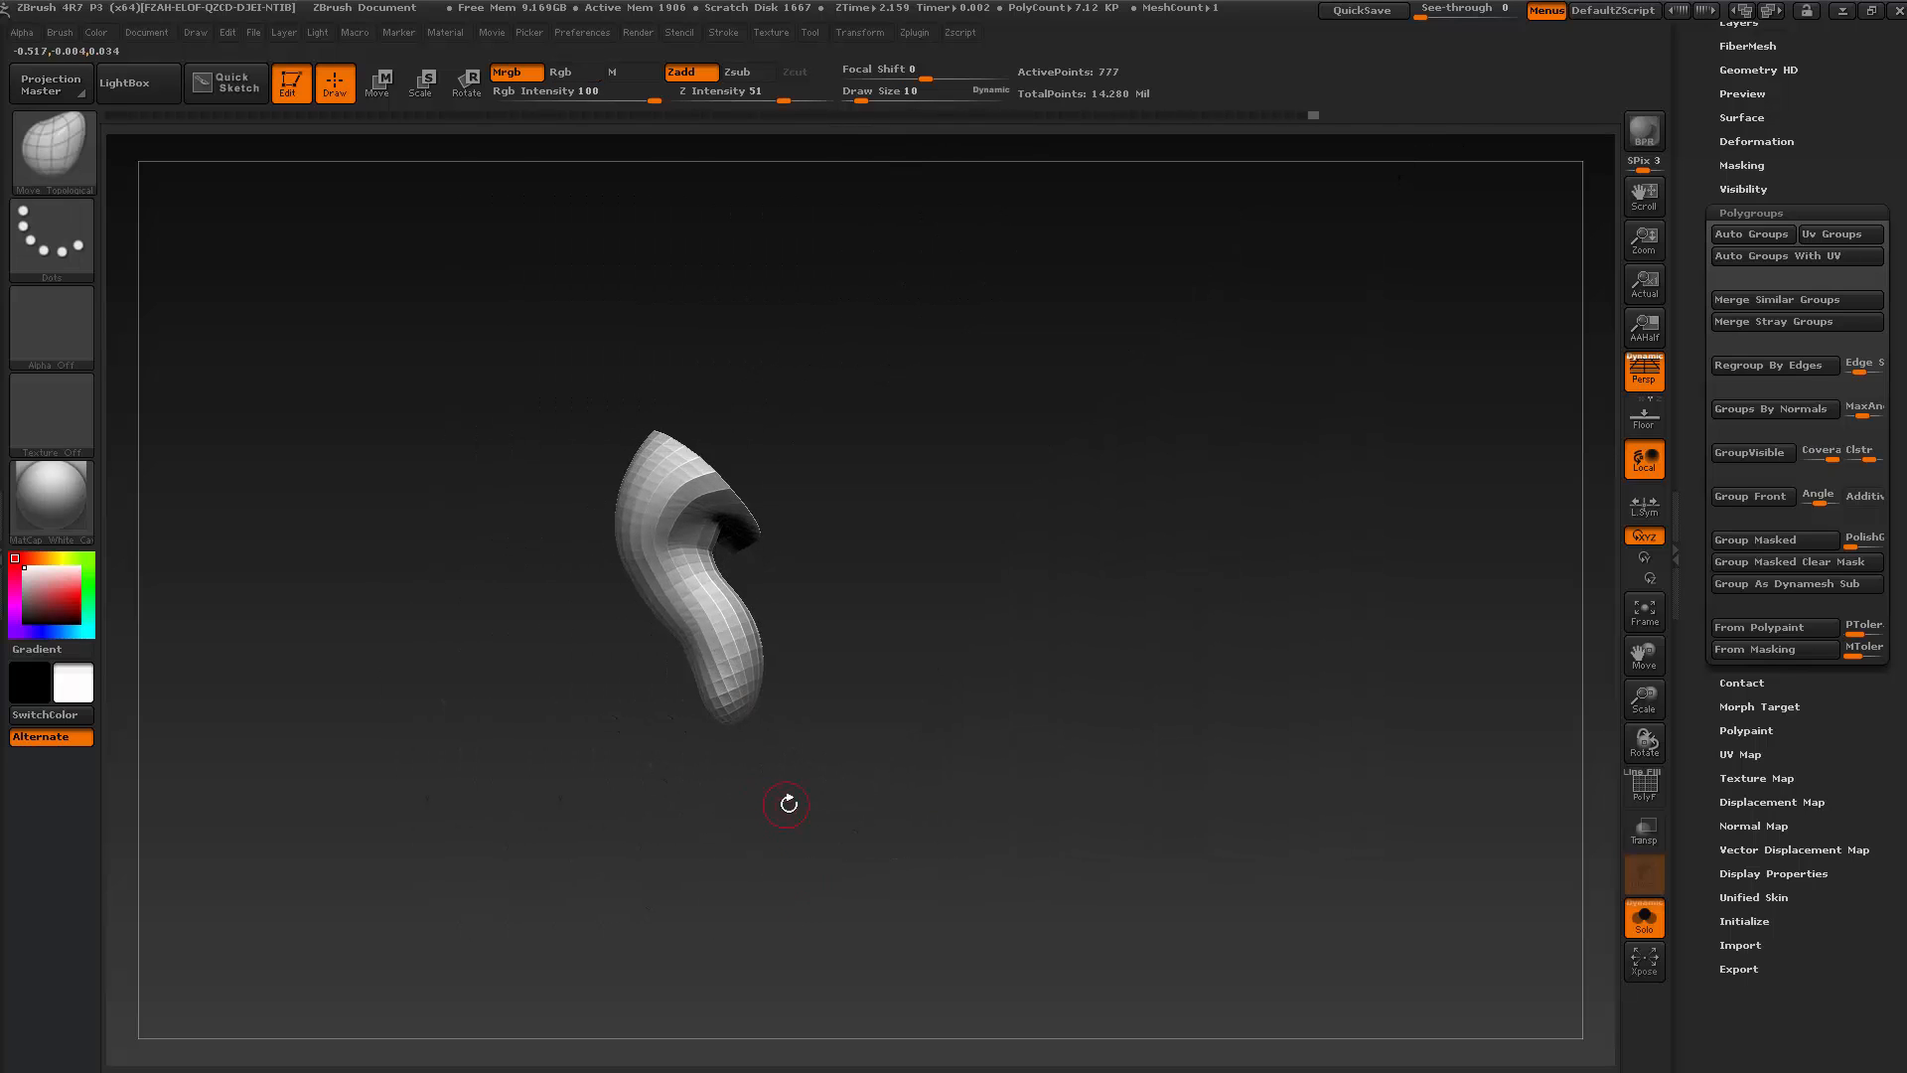
key(b)
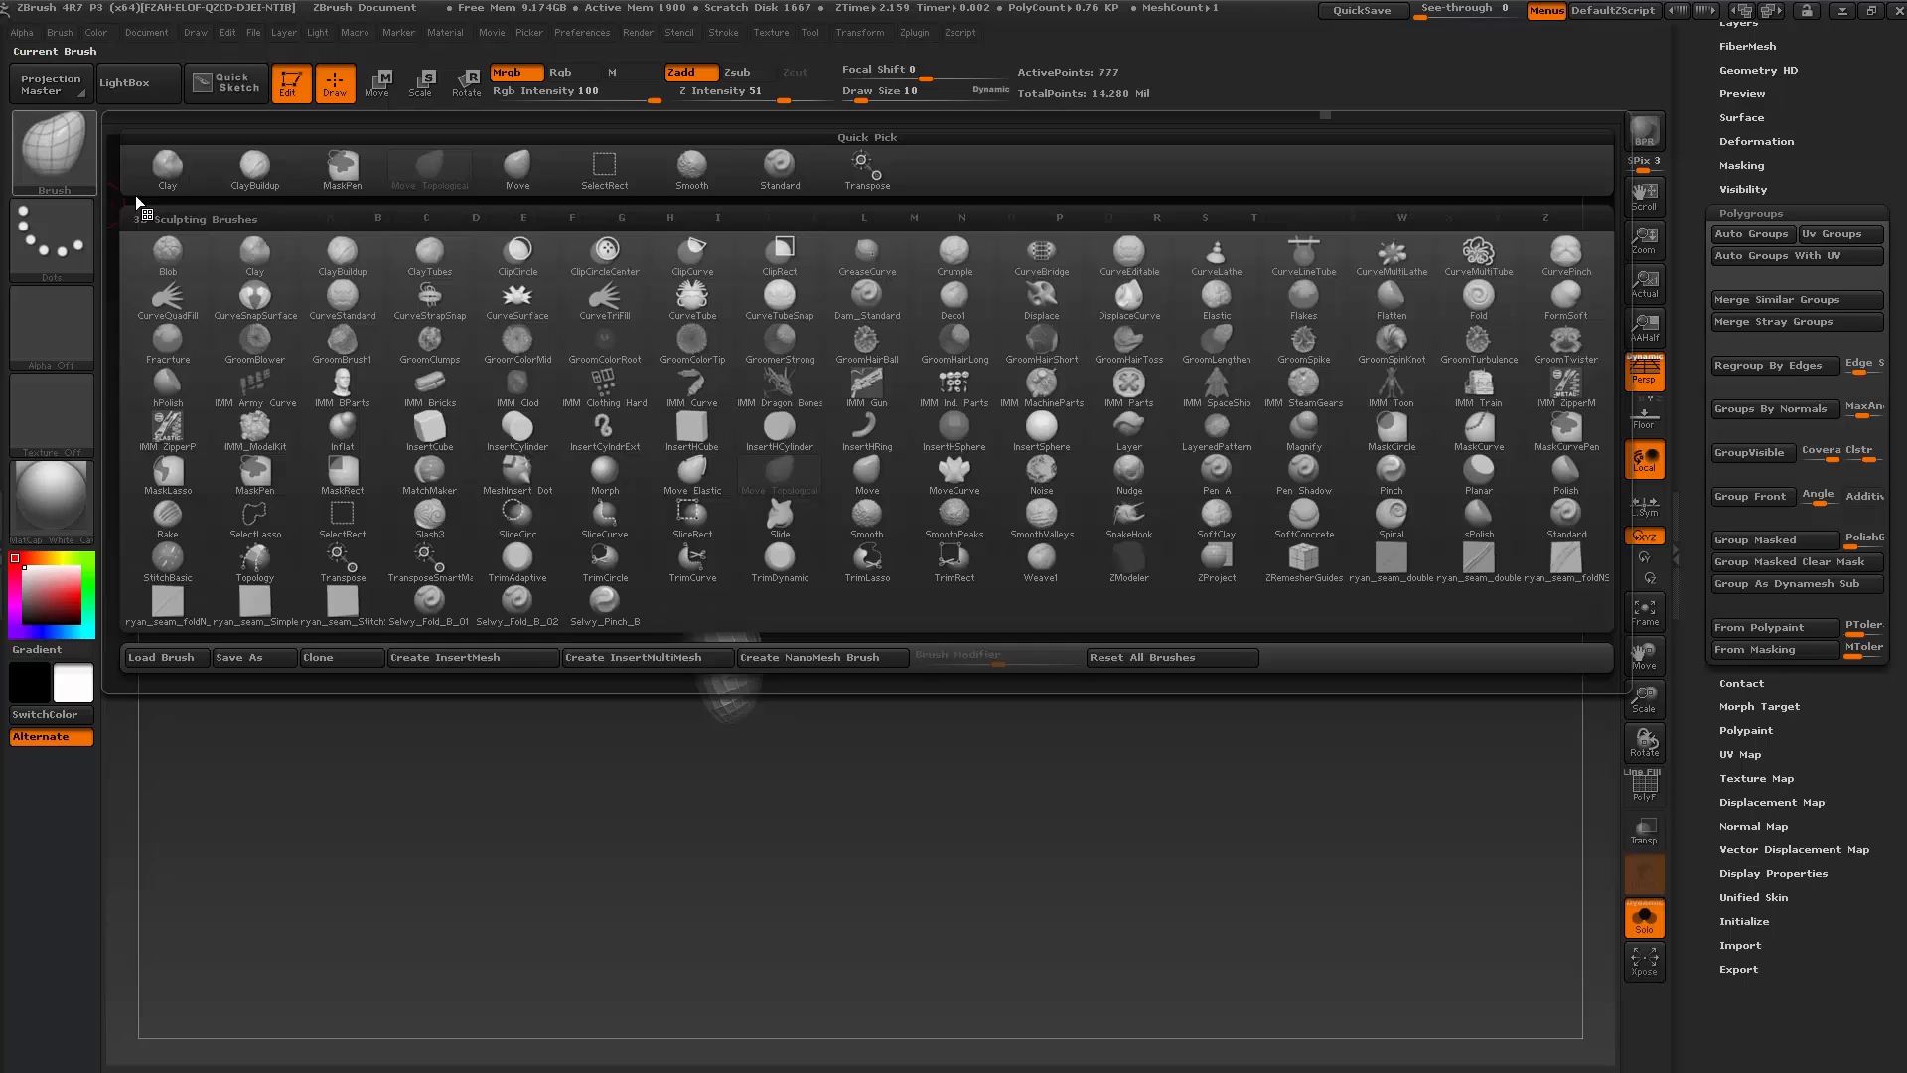
click(516, 176)
key(s)
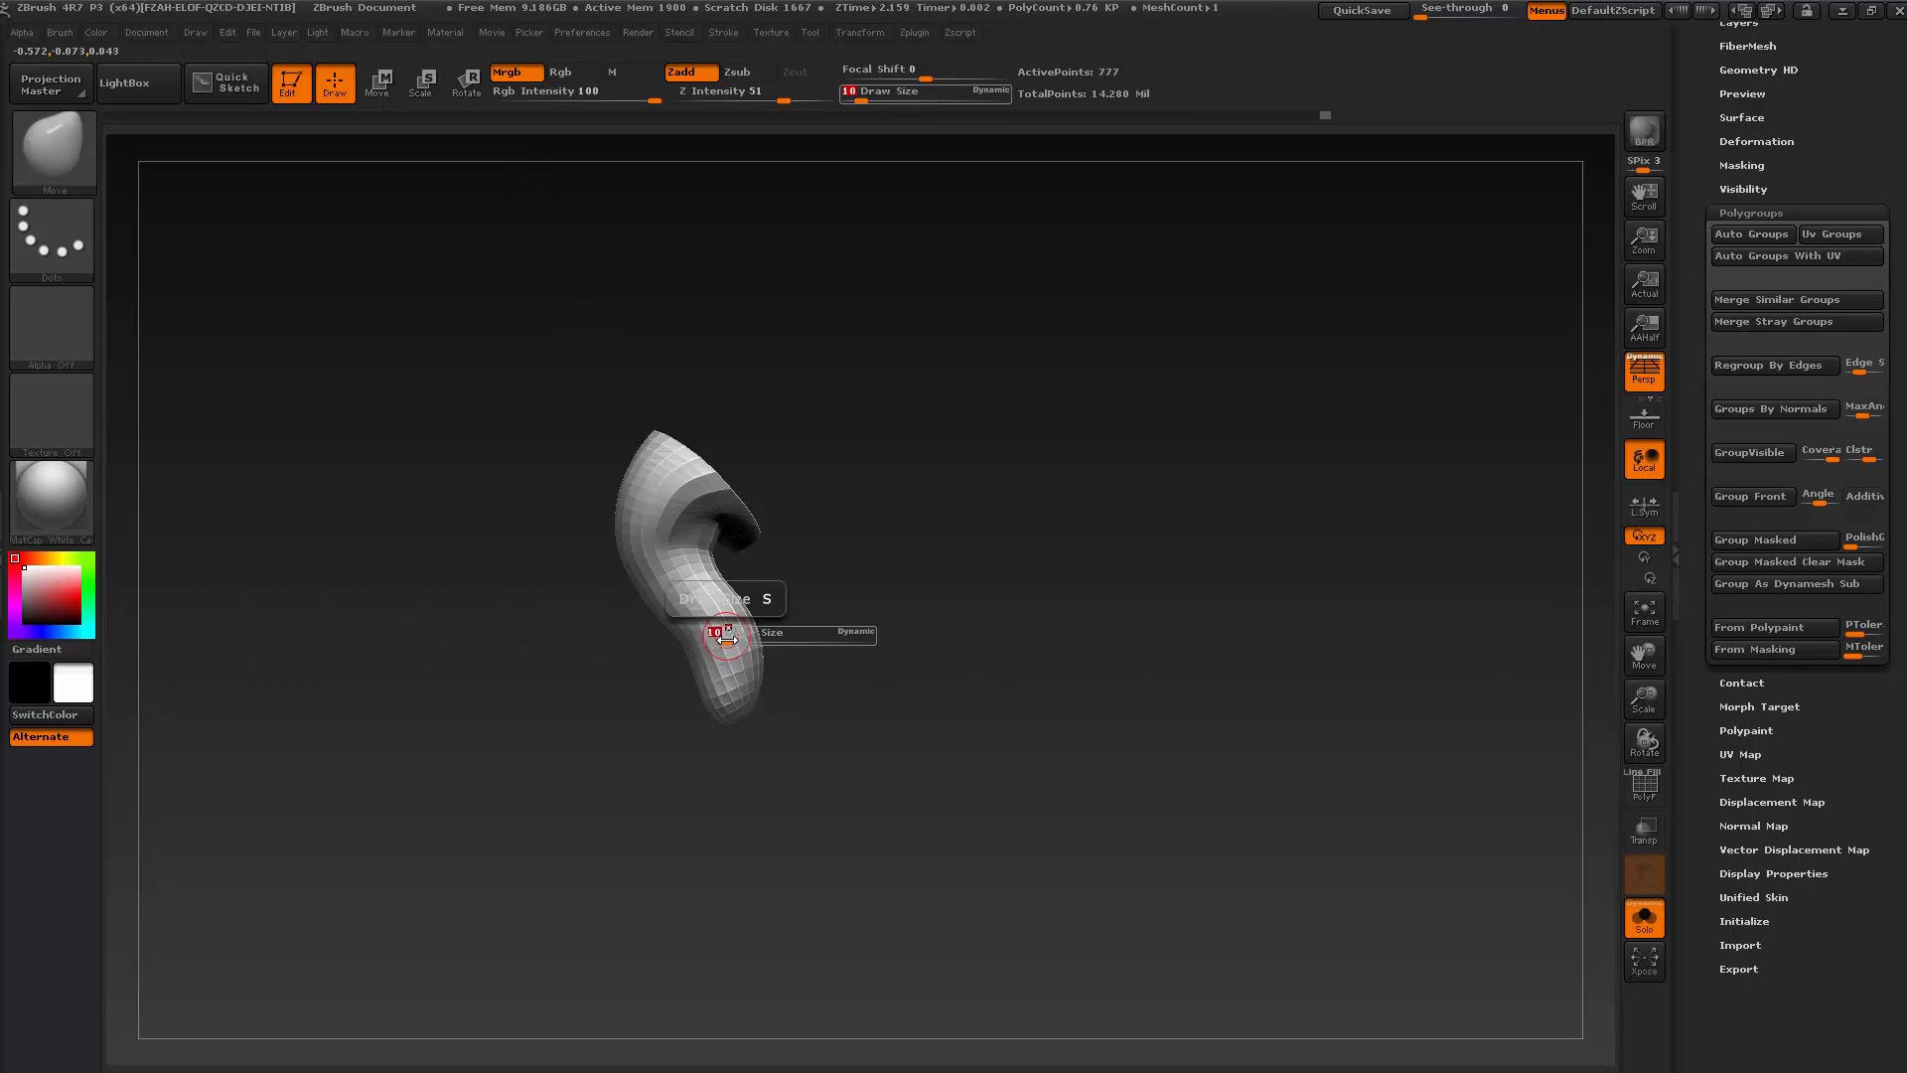
drag(731, 636, 755, 636)
drag(753, 708, 756, 710)
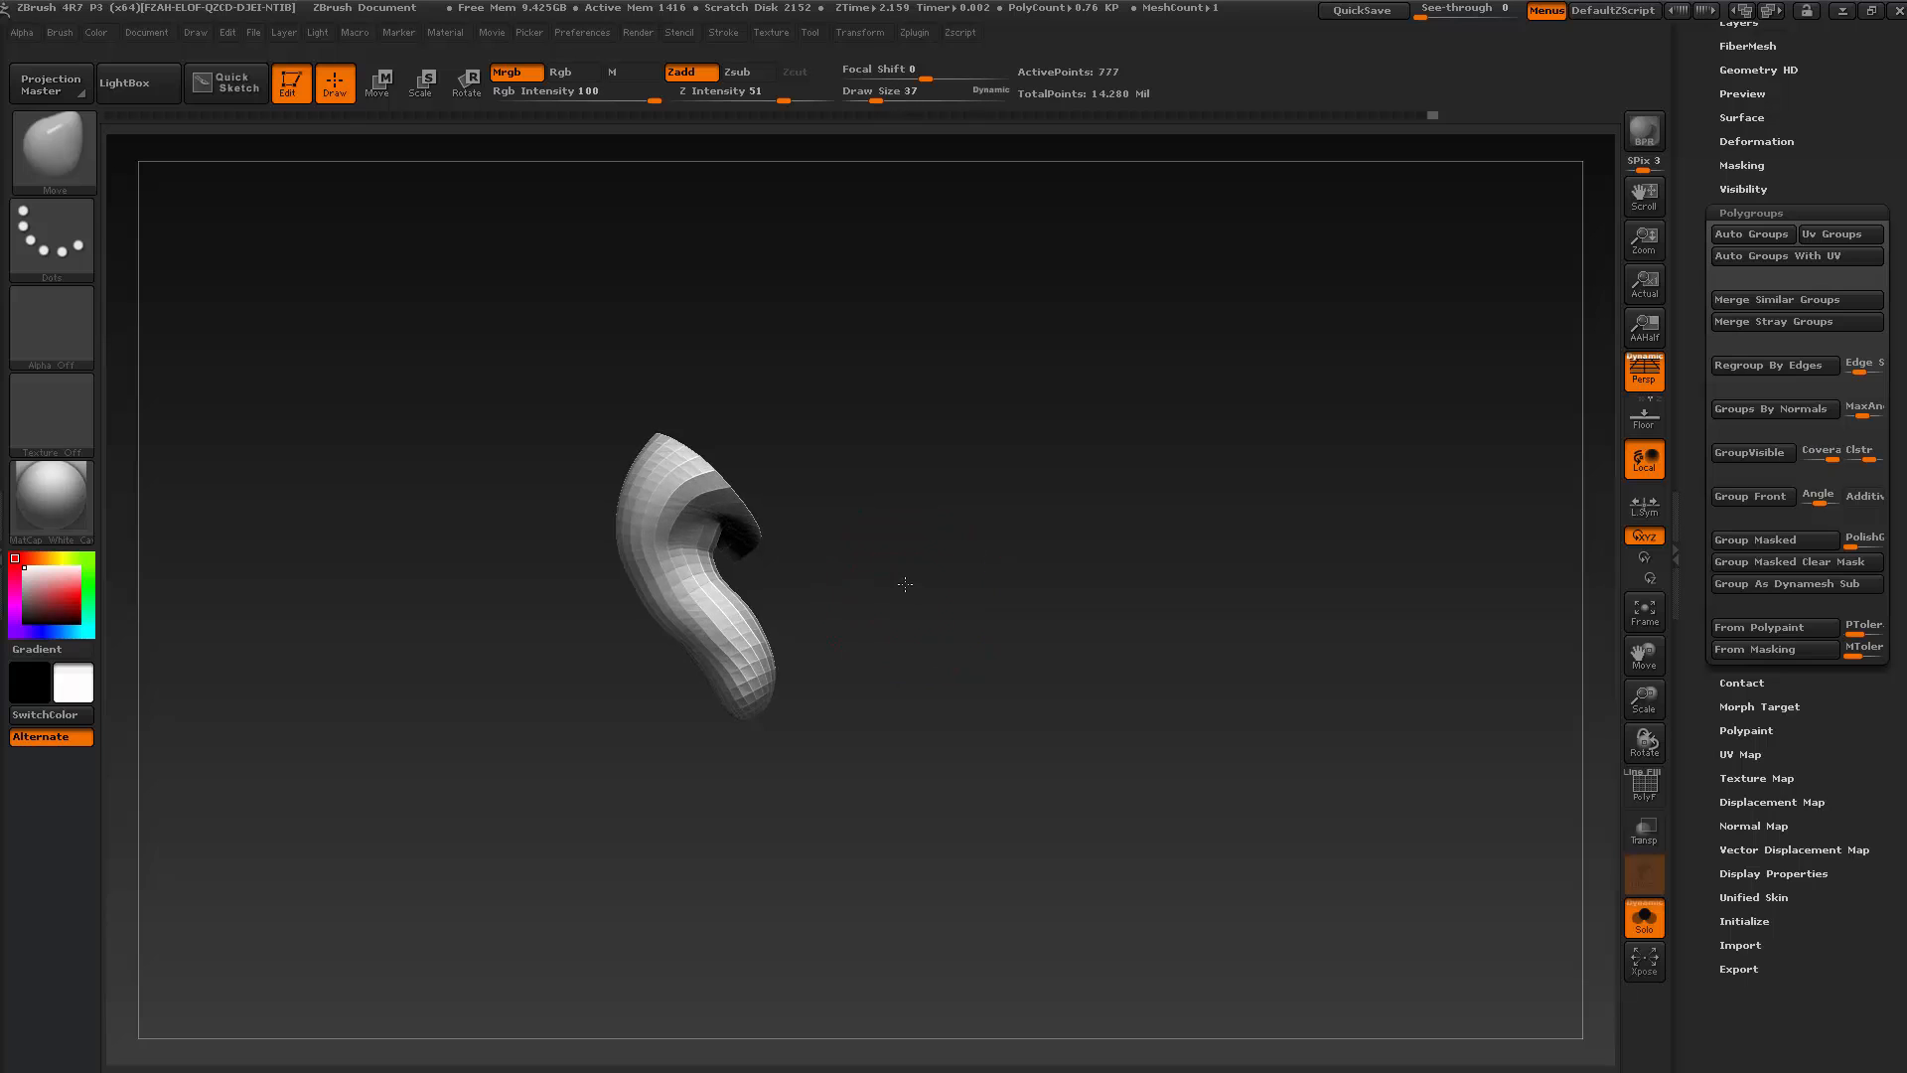
Show the whole glove, reshape the thumb's bend into a more angular knuckle, and isolate the thumb again
ctrl+shift+click(1022, 788)
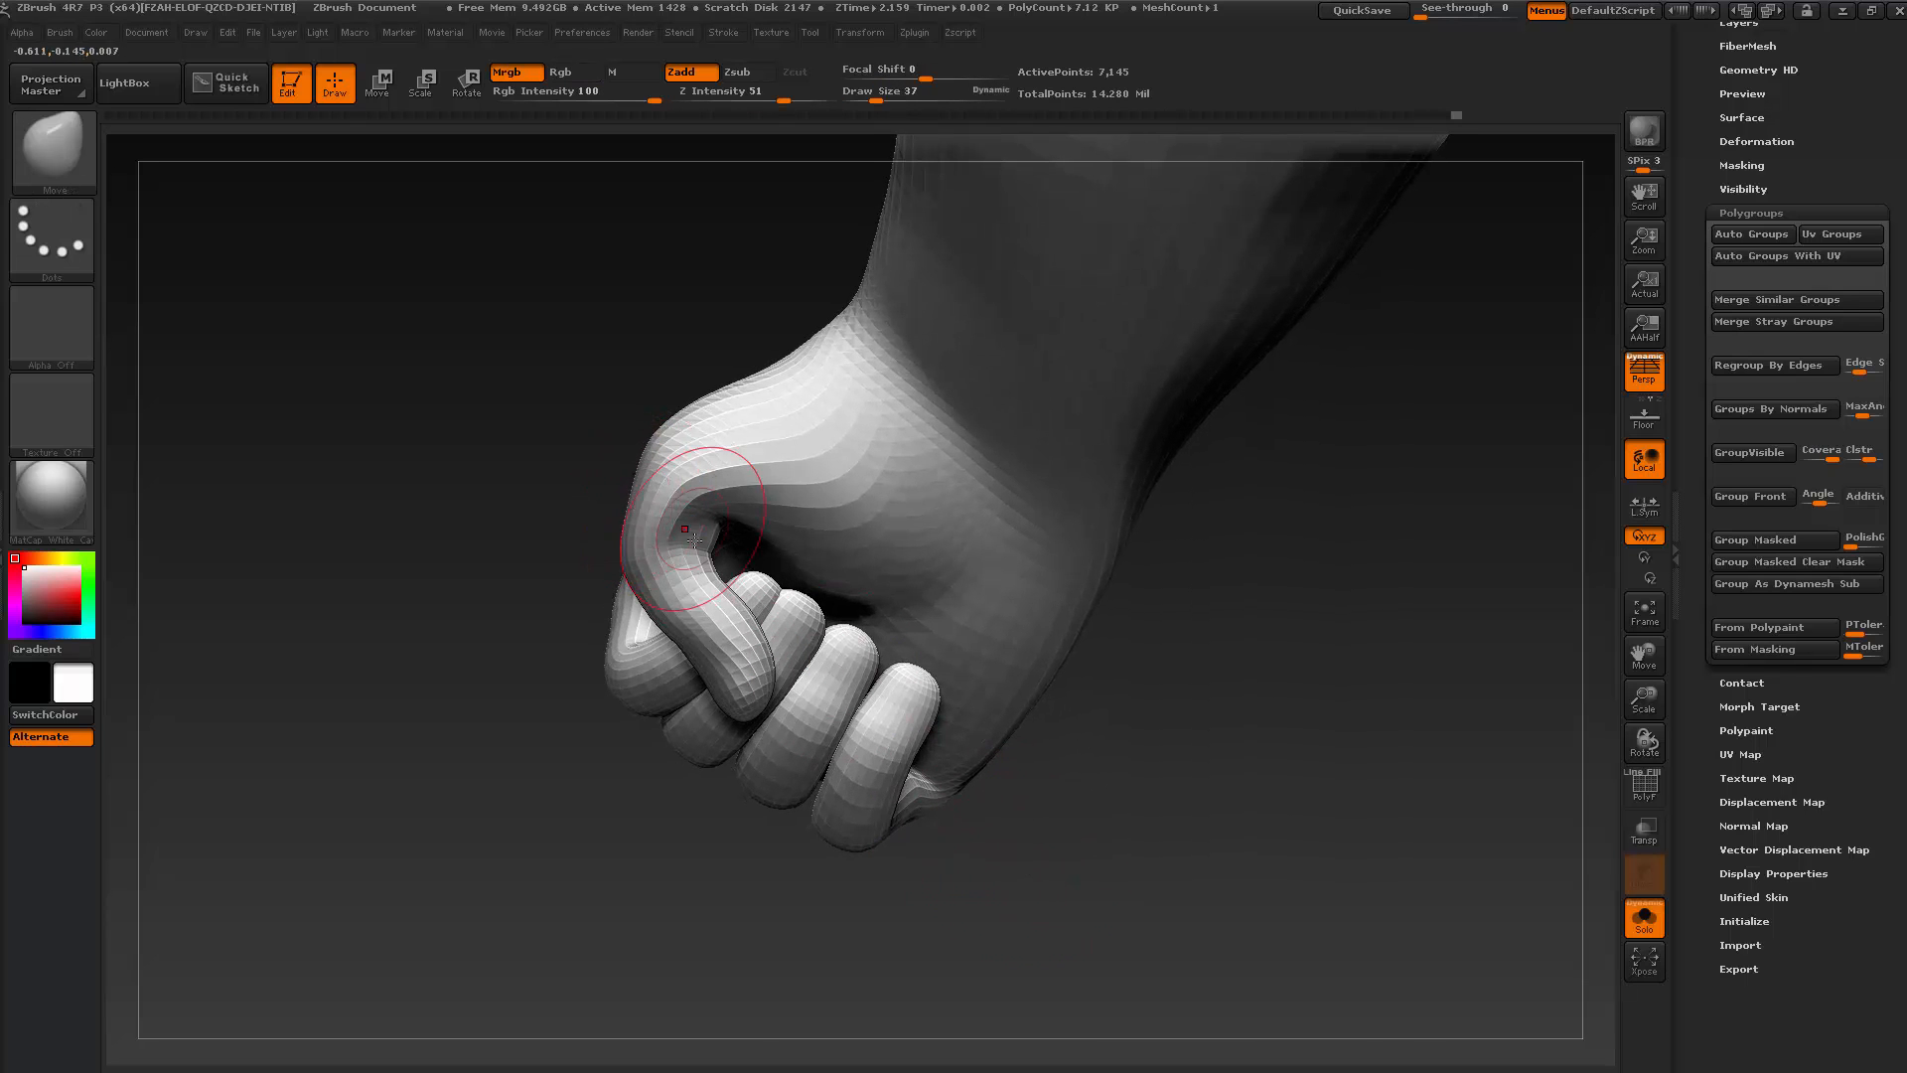
mouse_move(716, 548)
mouse_down()
mouse_move(645, 477)
mouse_move(636, 534)
mouse_up()
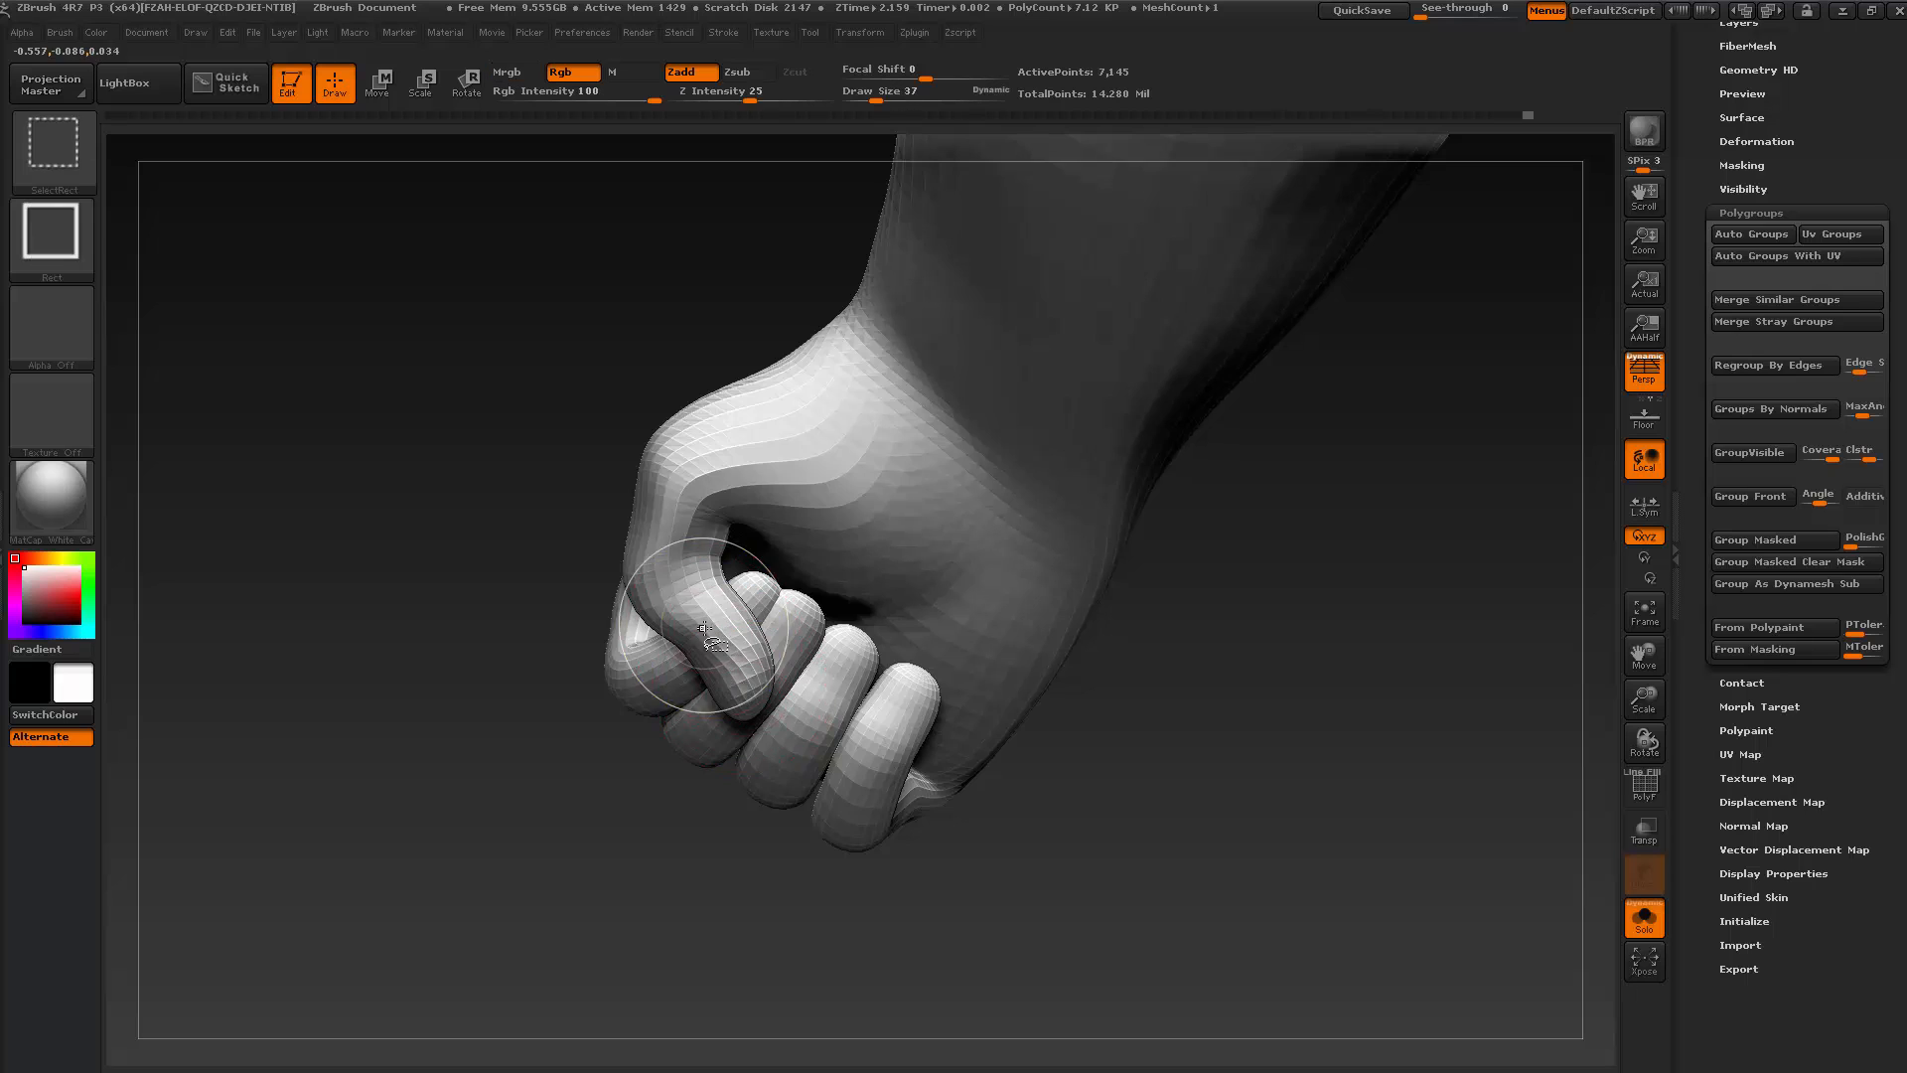
ctrl+shift+click(745, 700)
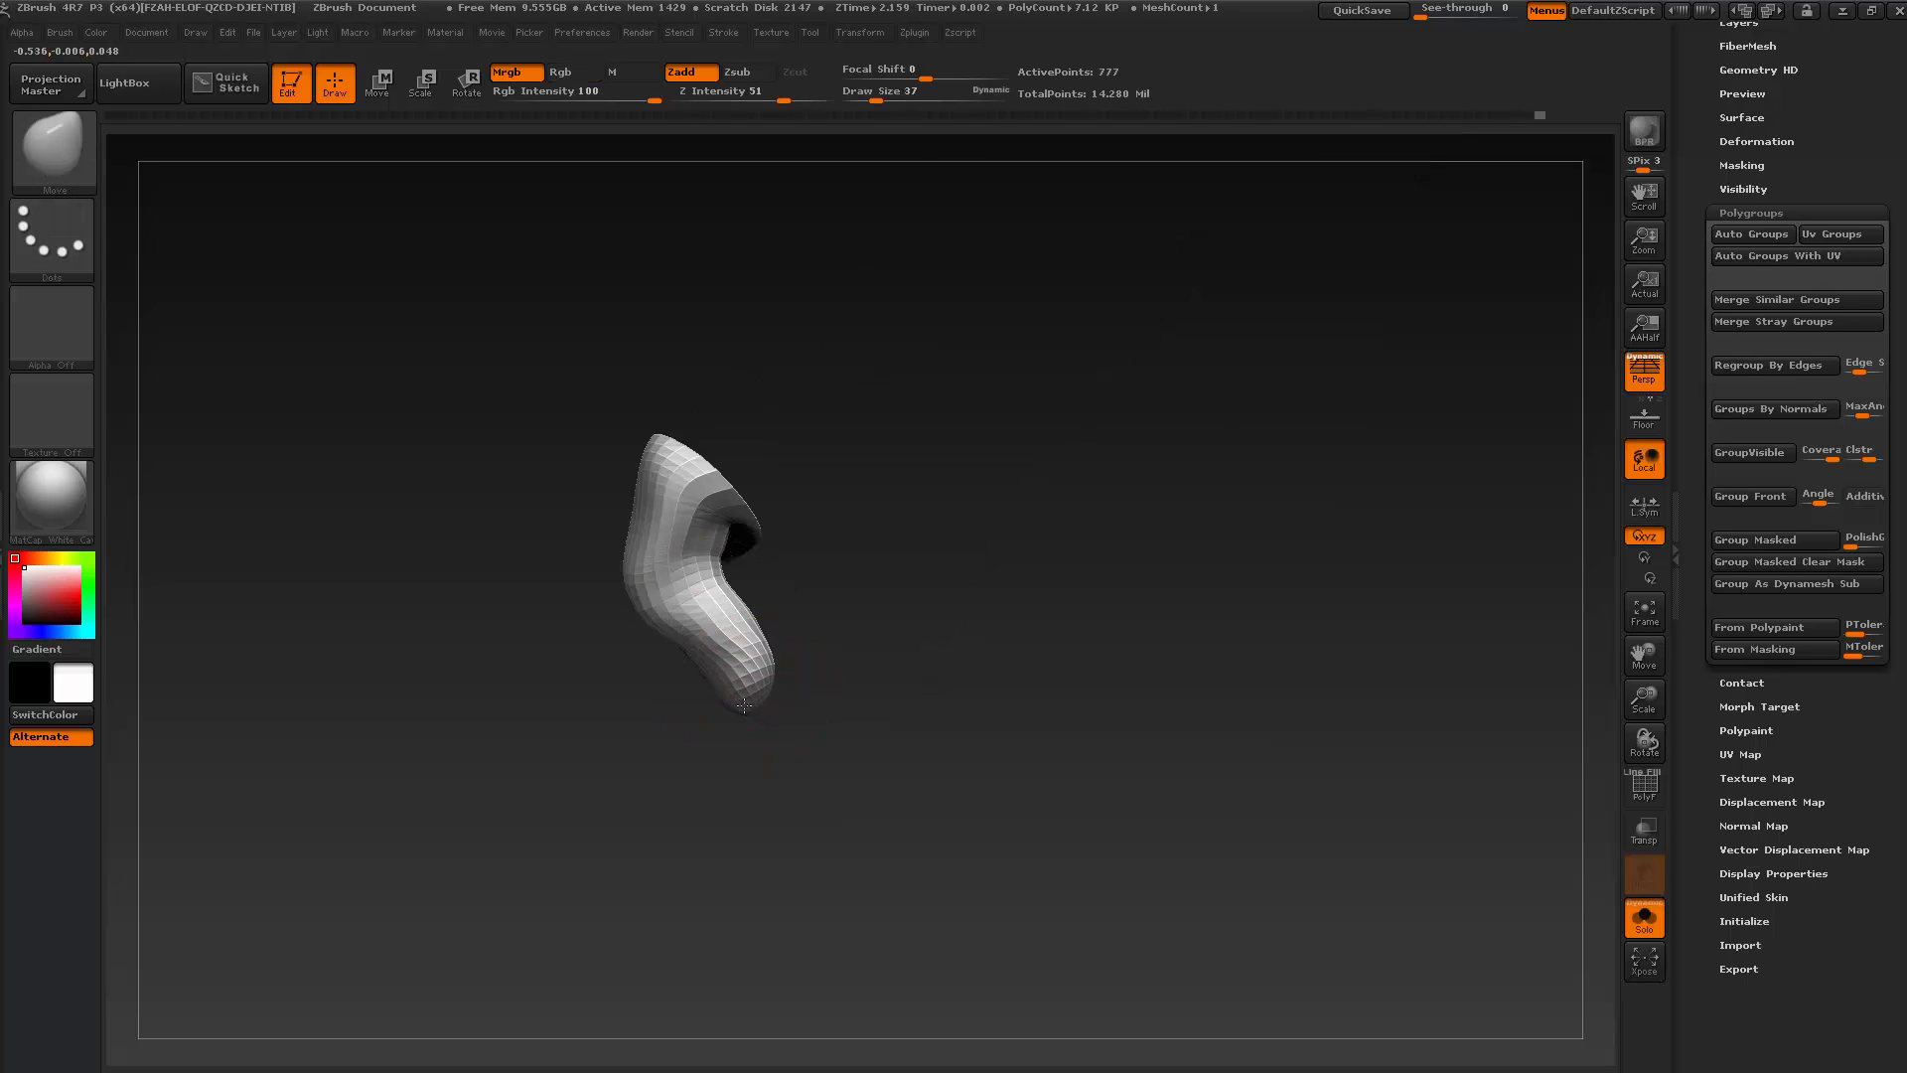
Try to pull the isolated thumb's tip outward with the Move brush
drag(744, 705, 823, 751)
key(ctrl+z)
key(ctrl+z)
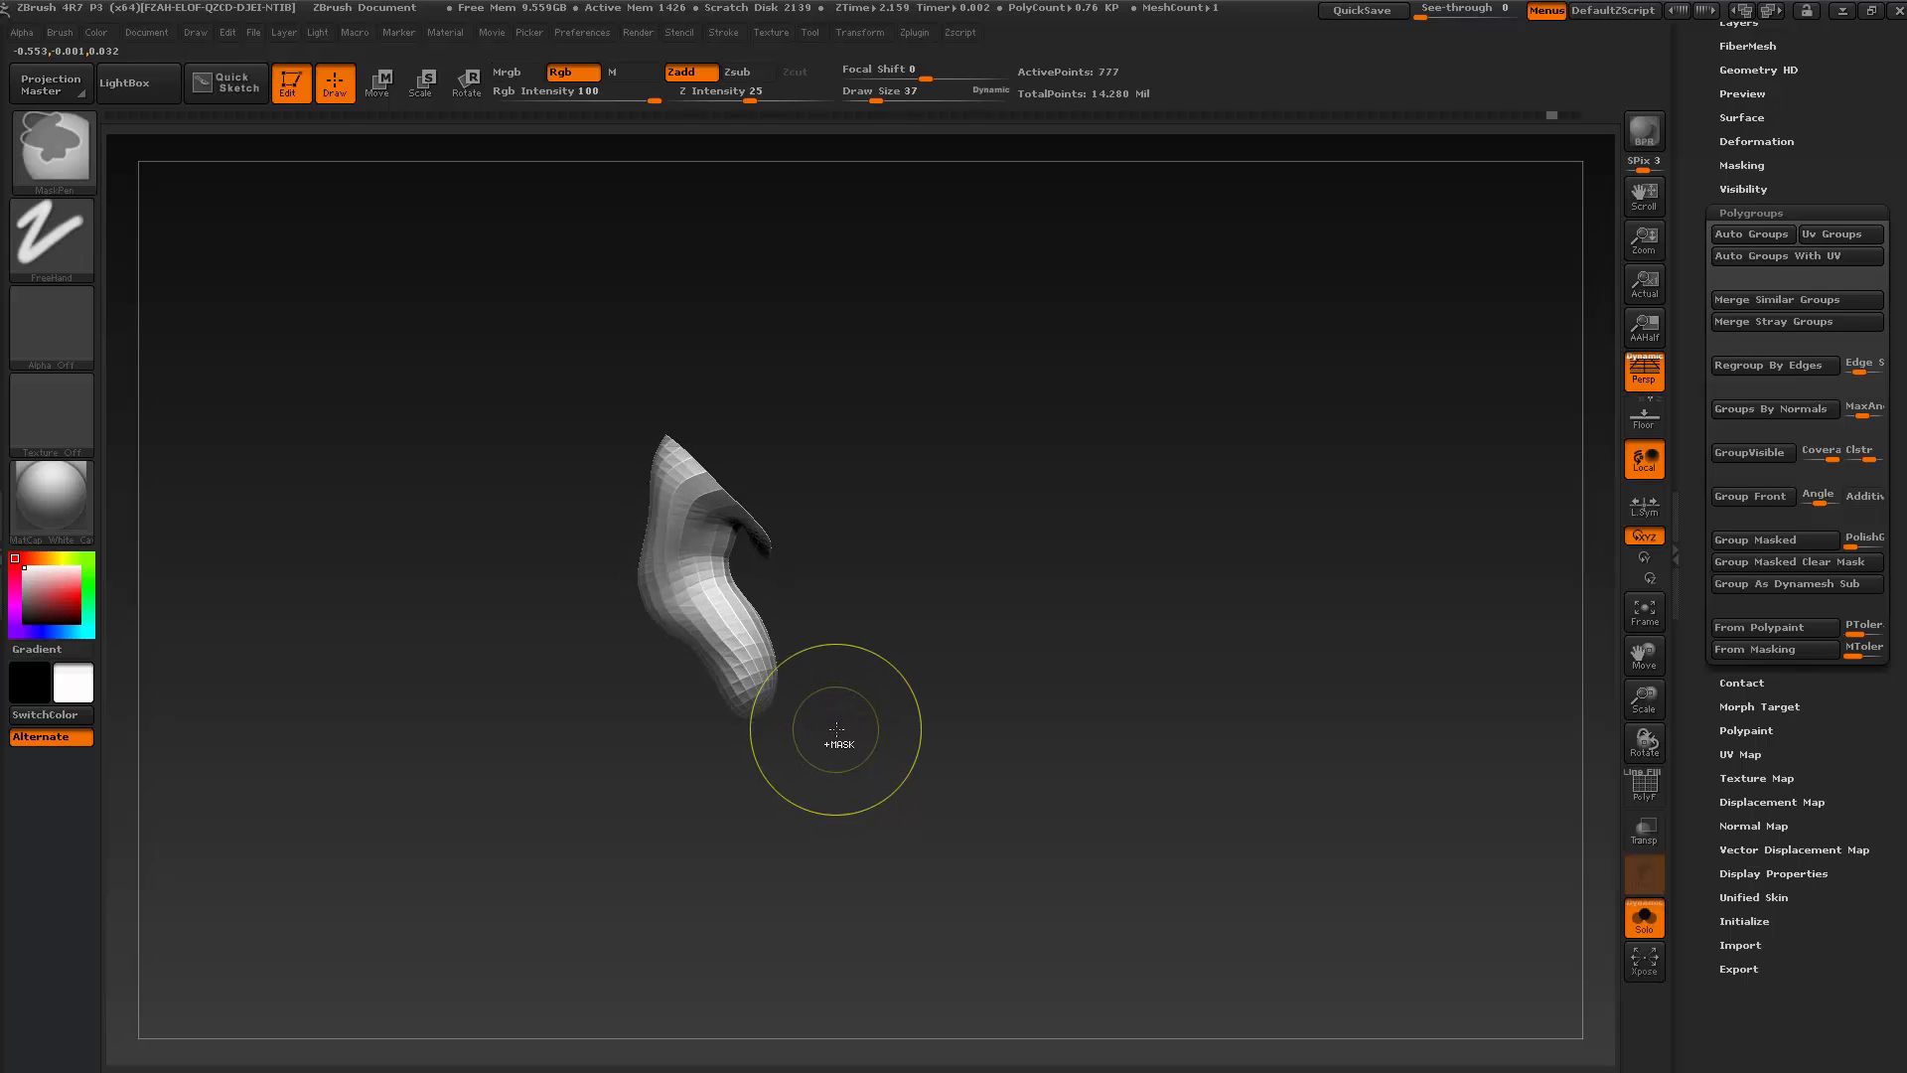
key(ctrl+z)
Mask the upper thumb, rotate the tip segment toward the palm about the knuckle with Transpose Rotate, and clear the mask
mouse_move(623, 614)
ctrl+mouse_down()
mouse_move(719, 567)
mouse_move(780, 660)
ctrl+mouse_up()
mouse_move(835, 685)
mouse_down()
mouse_move(810, 725)
mouse_move(822, 767)
mouse_move(818, 709)
mouse_move(882, 556)
mouse_up()
mouse_move(937, 660)
mouse_down()
mouse_move(937, 732)
mouse_move(1025, 706)
mouse_up()
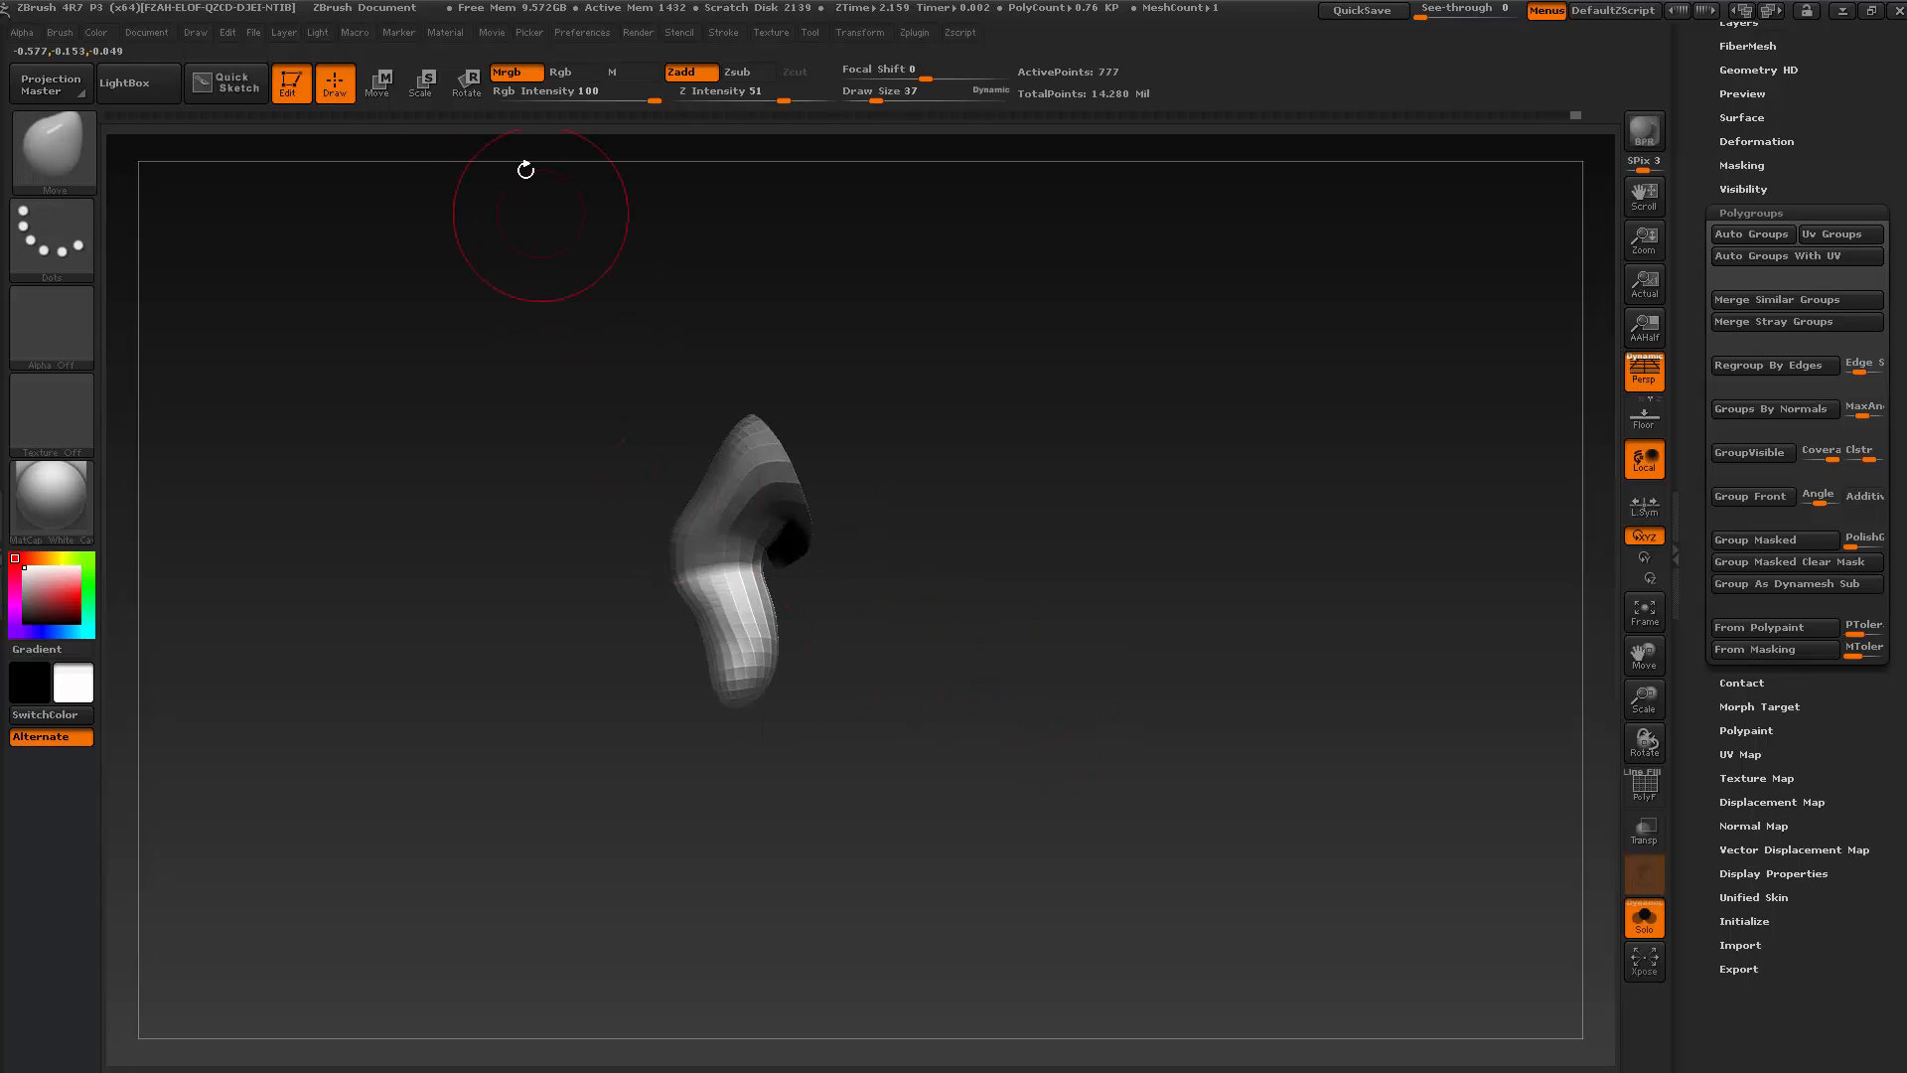
key(r)
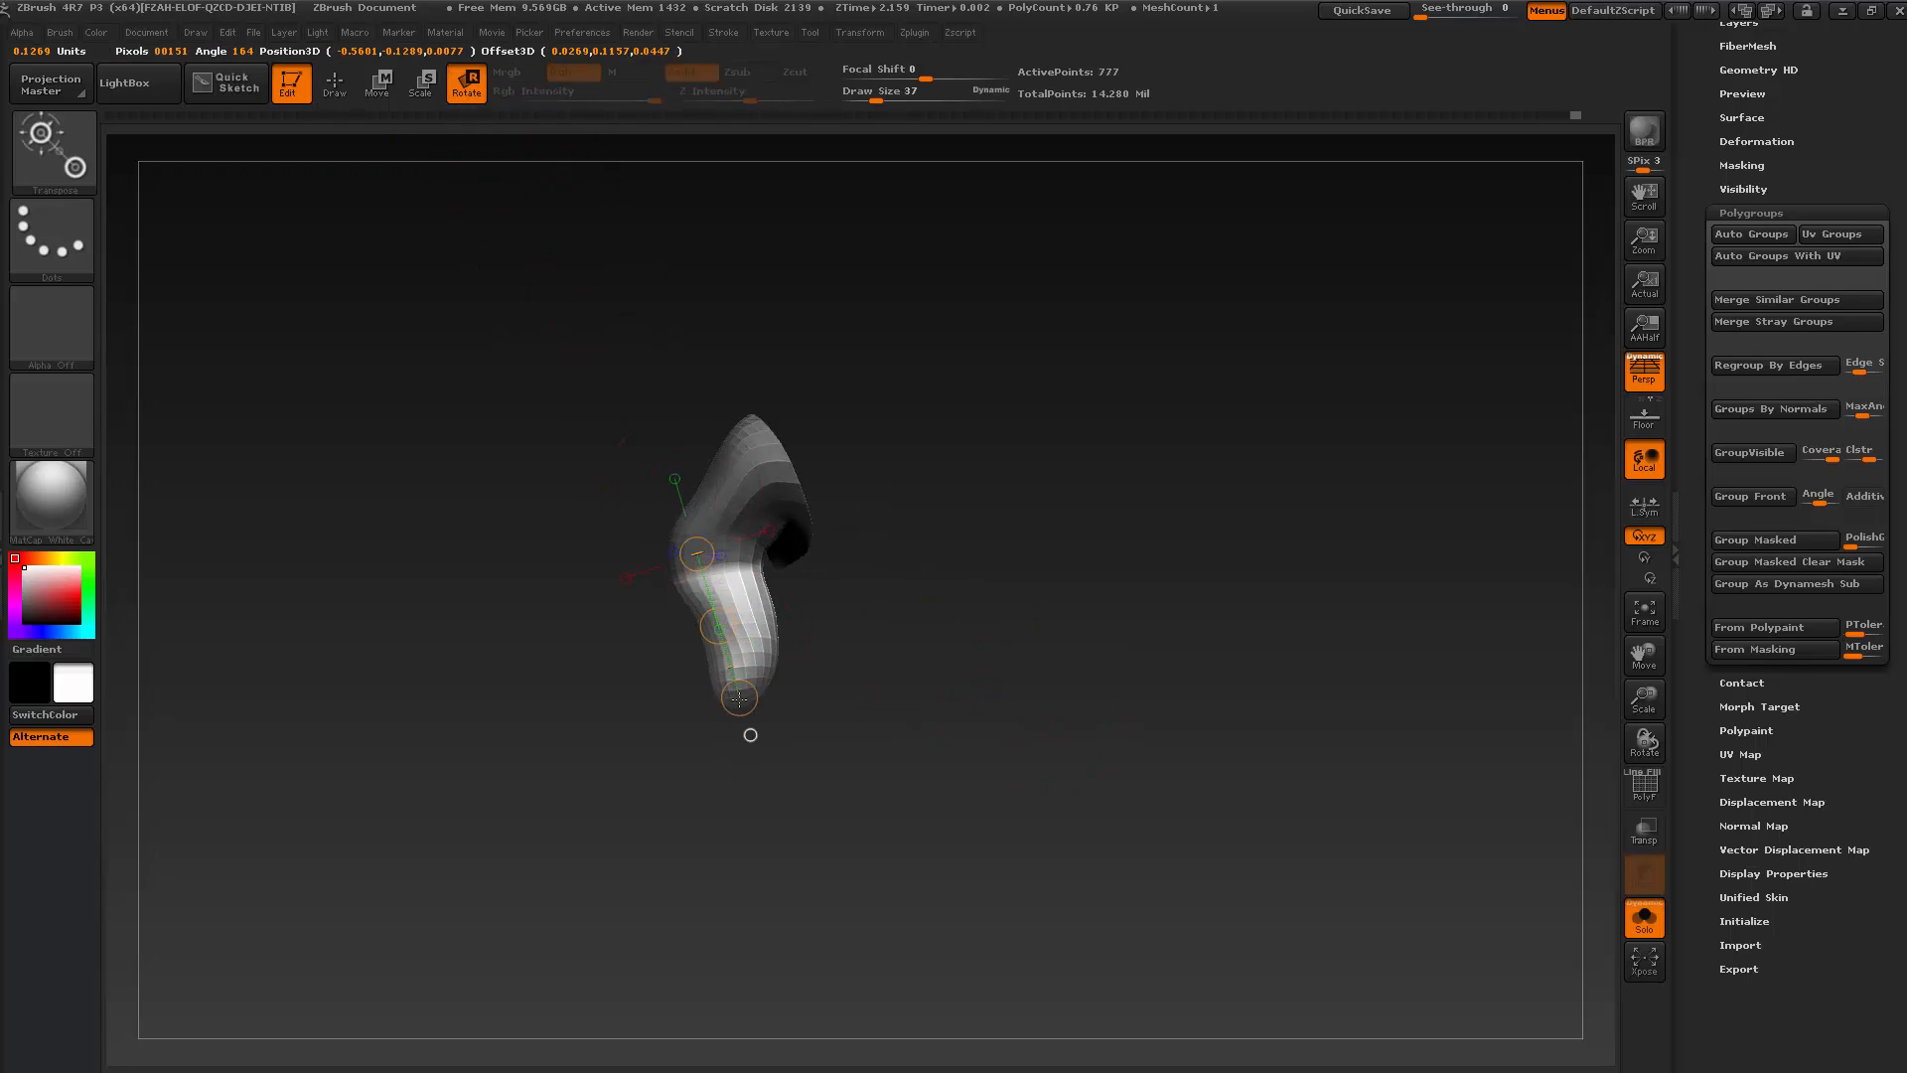
drag(747, 733, 777, 684)
ctrl+click(833, 807)
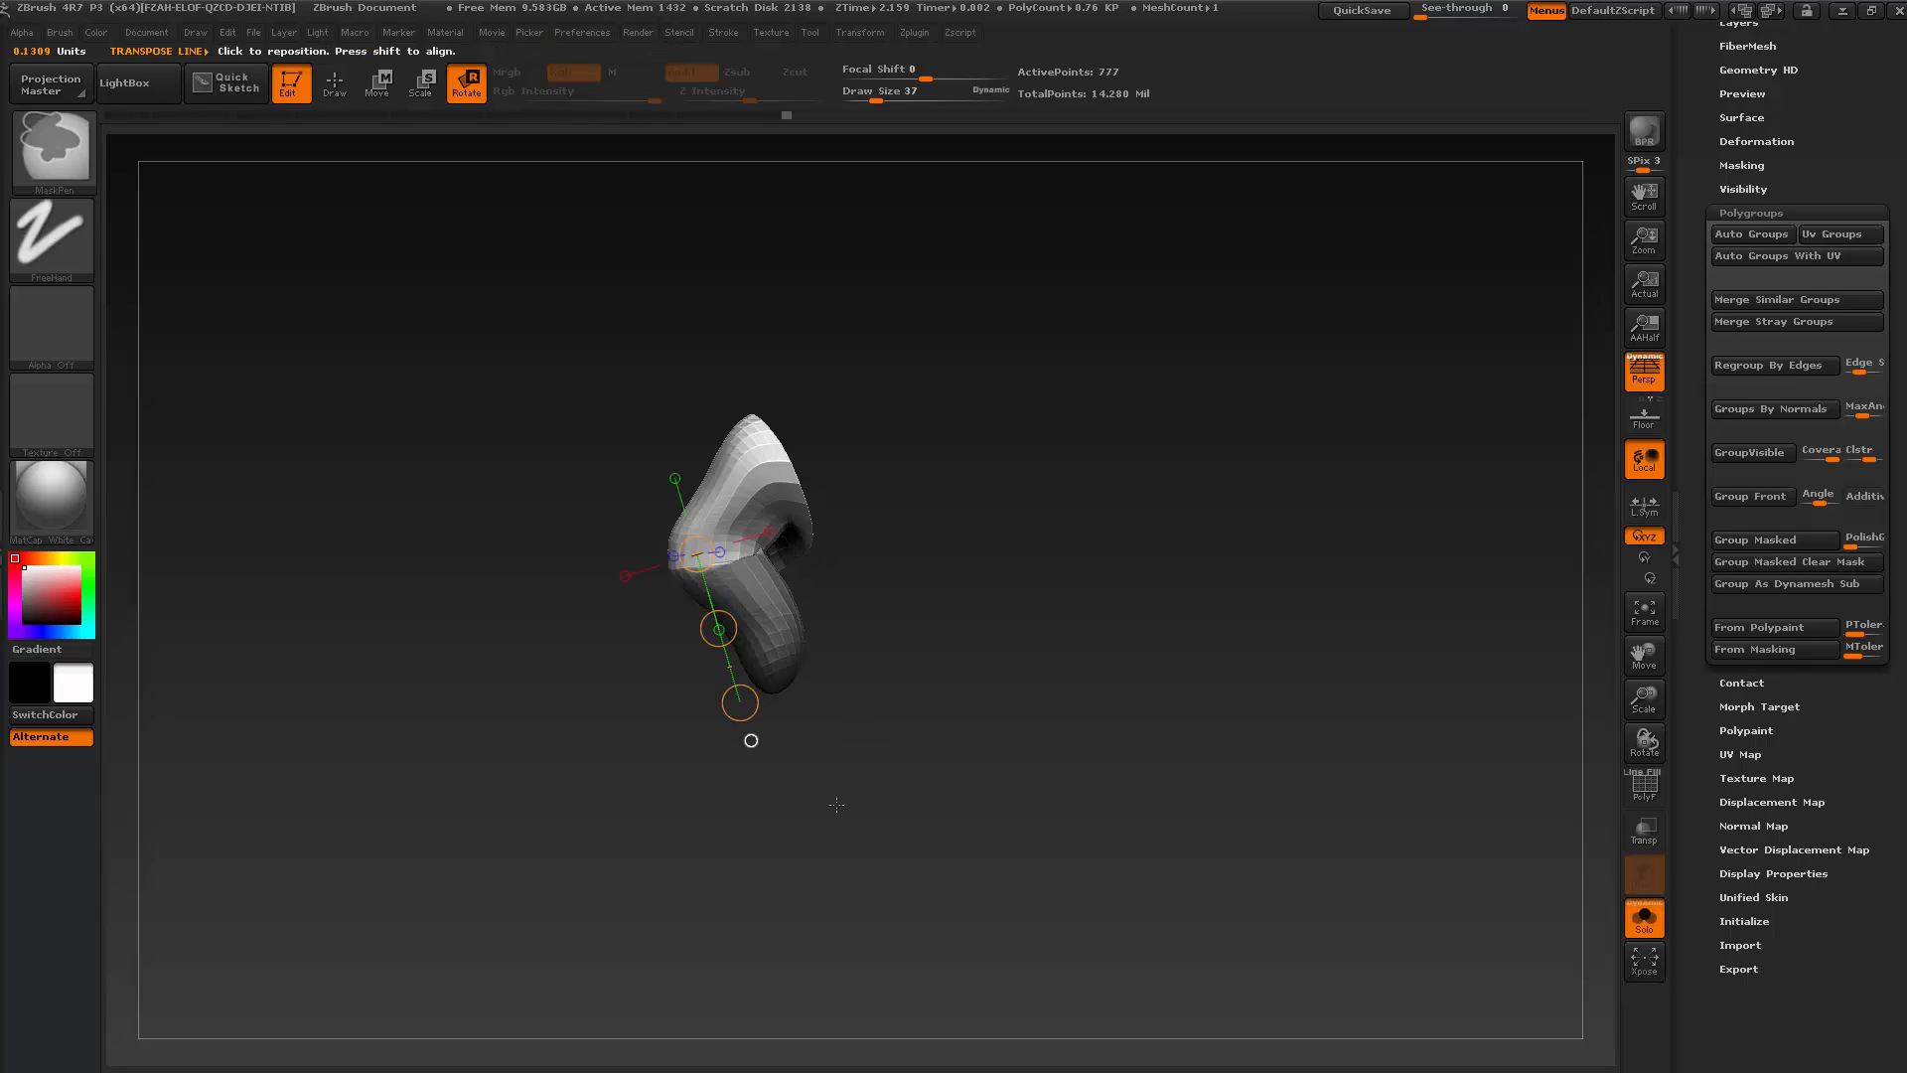
click(350, 92)
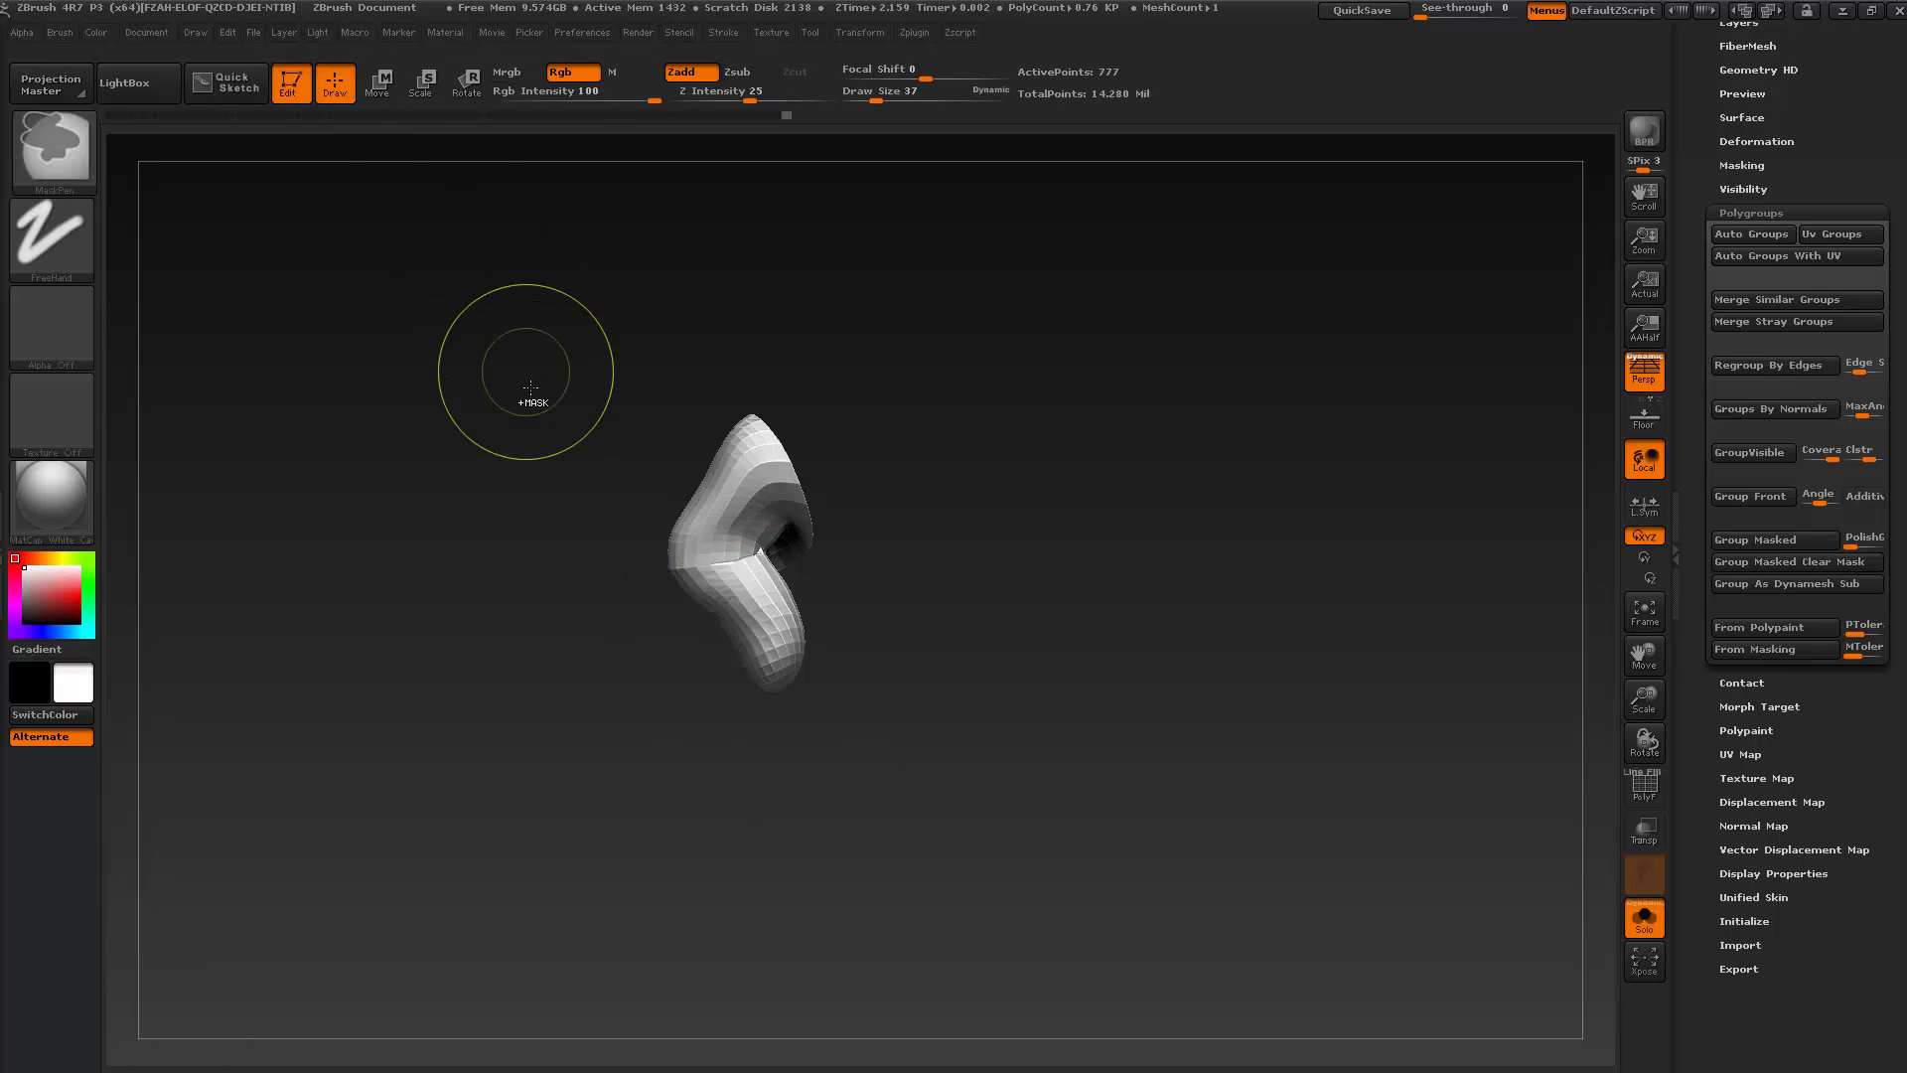
Smooth the crease at the thumb's bend, narrow the tip segment, and push the knuckle outward with the Move brush
mouse_move(520, 392)
mouse_down()
mouse_move(477, 417)
mouse_move(521, 522)
mouse_up()
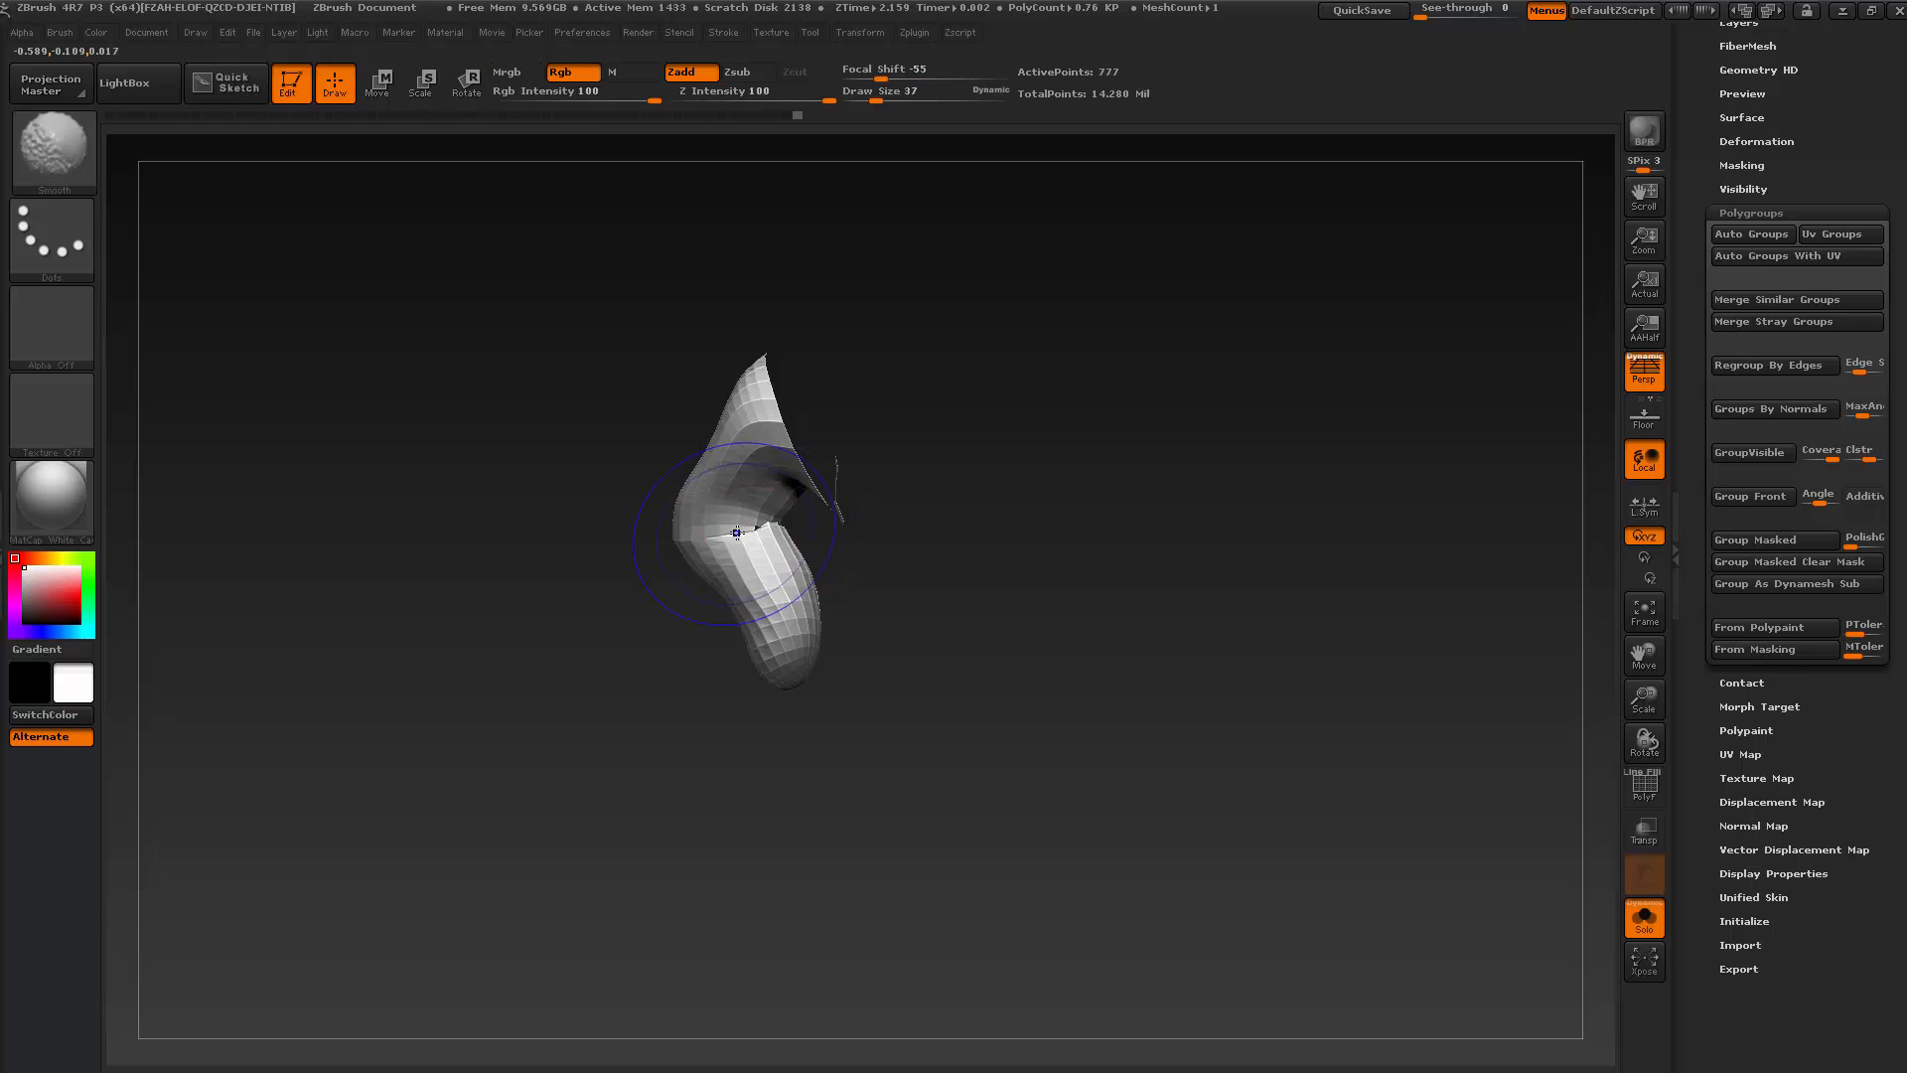
mouse_move(755, 531)
shift+mouse_down()
mouse_move(781, 526)
mouse_move(785, 548)
shift+mouse_up()
drag(943, 640, 795, 643)
shift+drag(830, 545, 844, 538)
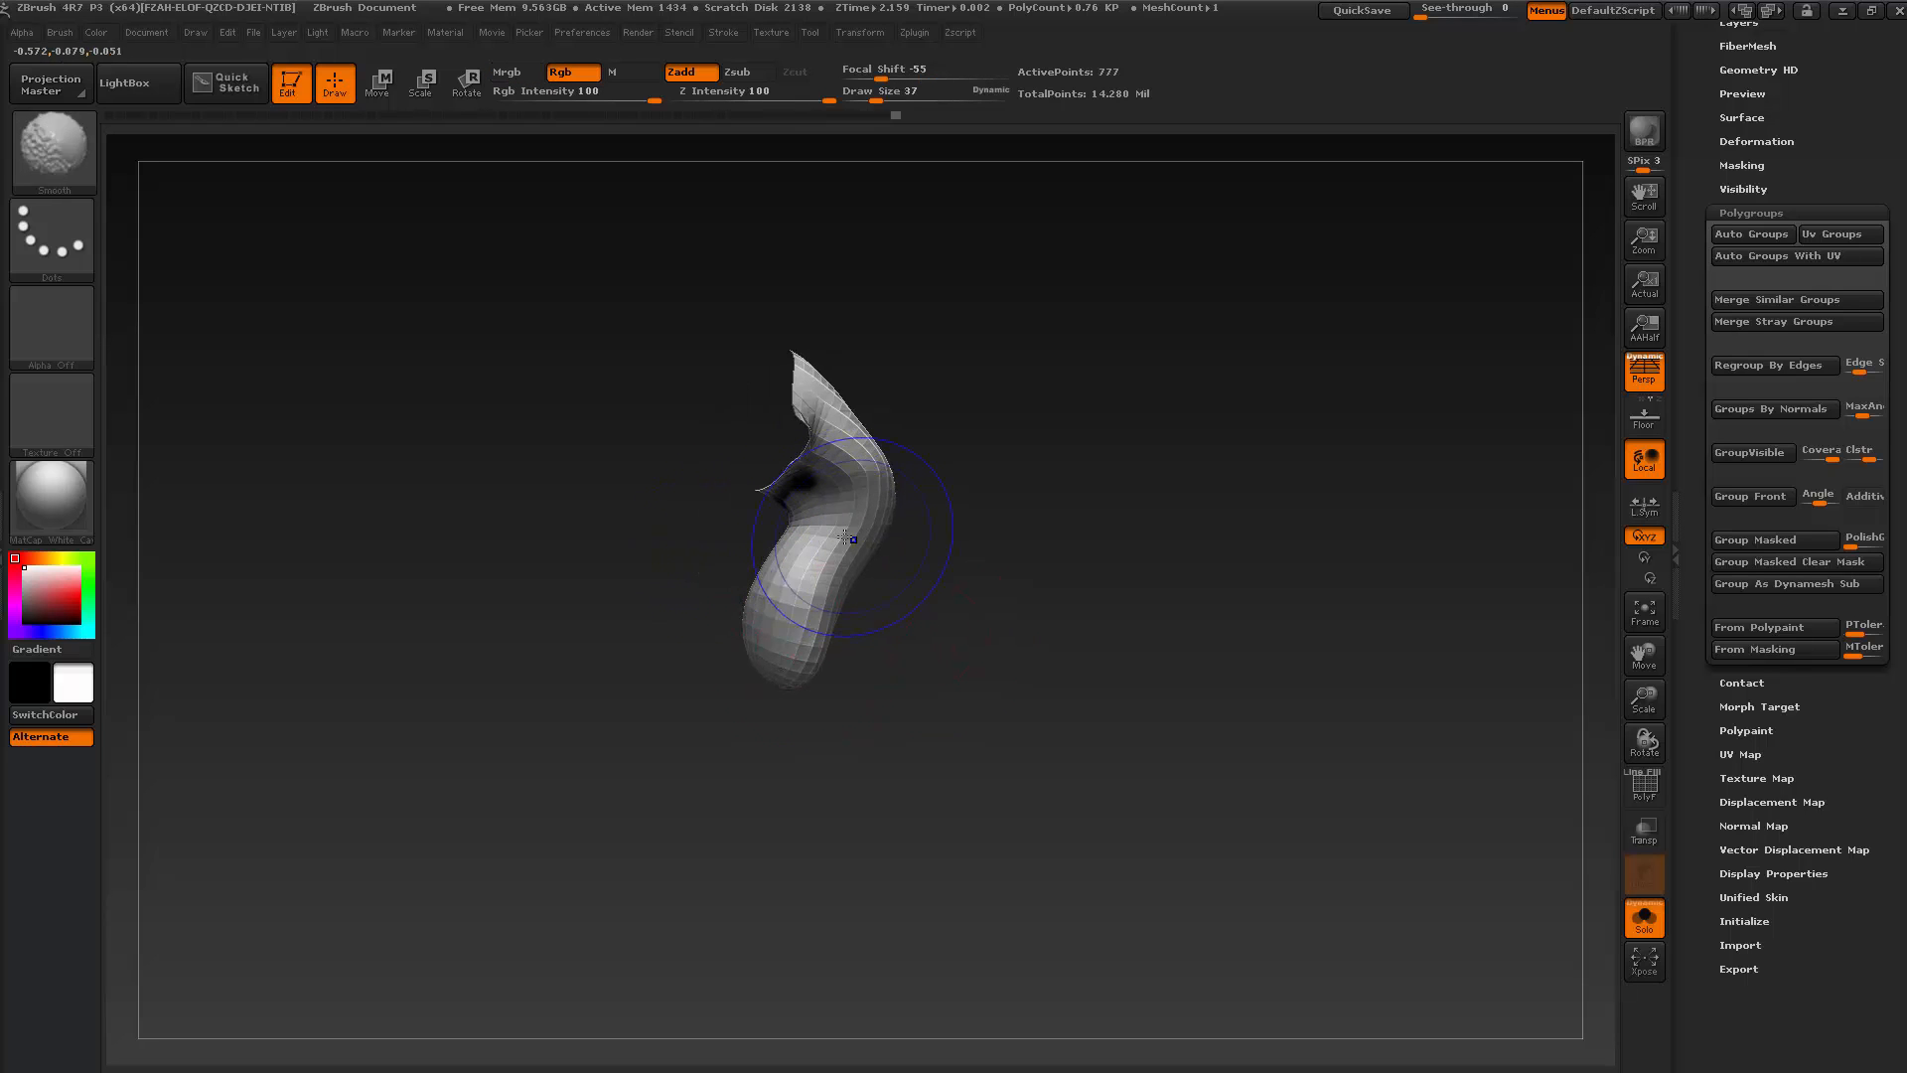
drag(933, 630, 1020, 579)
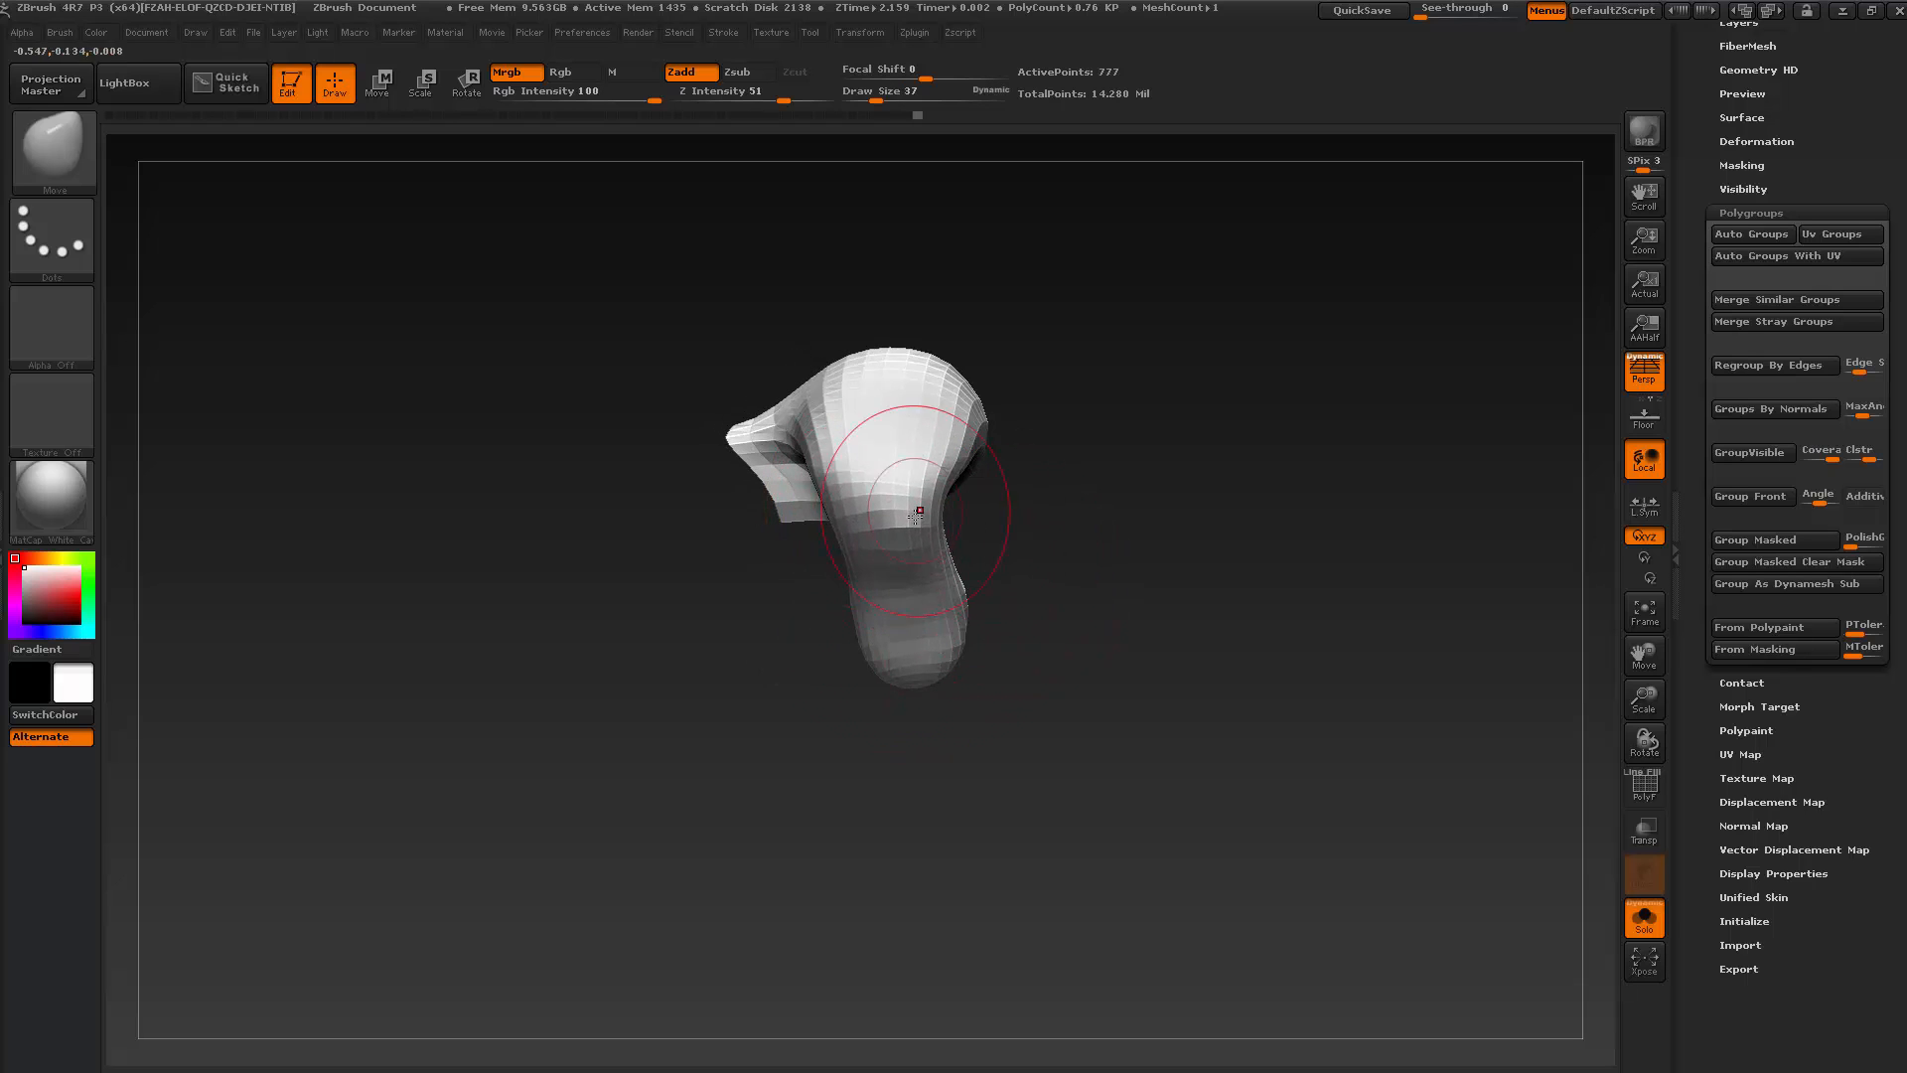
key(shift)
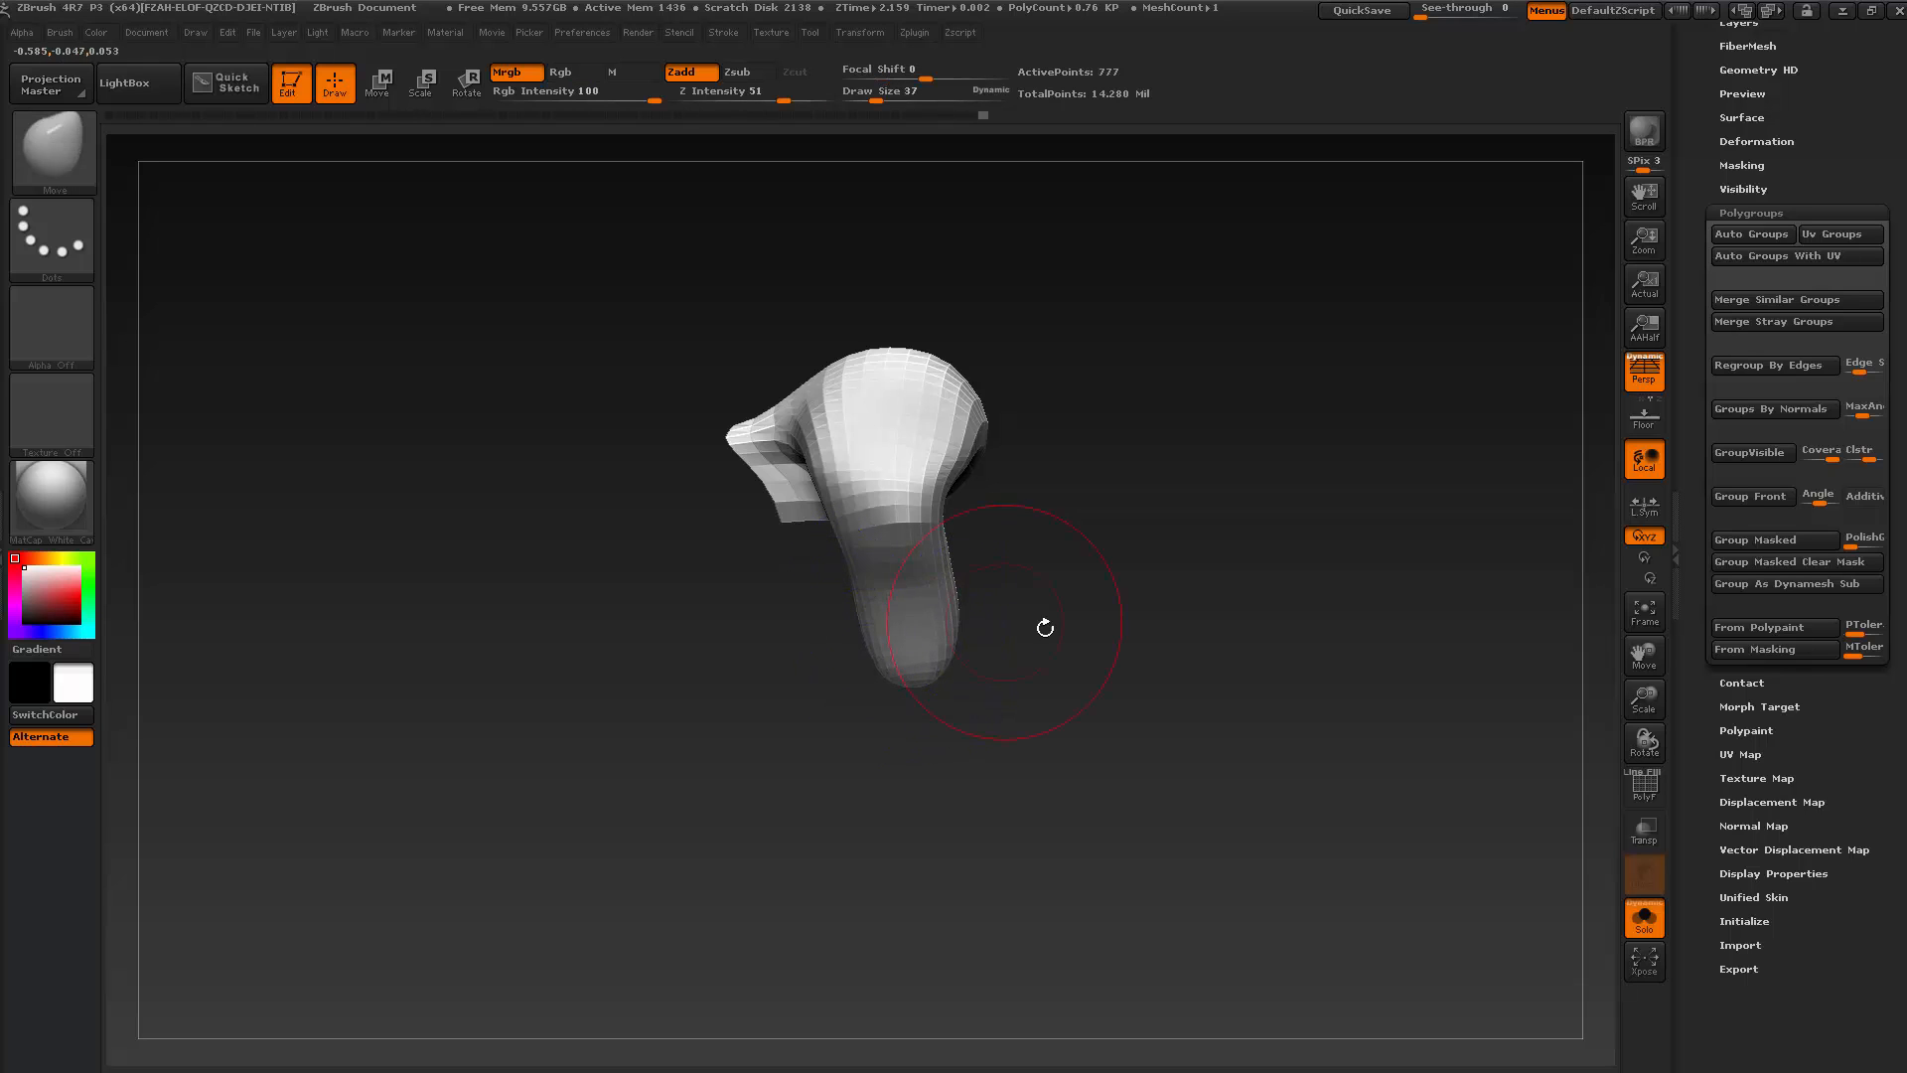
drag(1045, 626, 894, 624)
drag(903, 458, 882, 439)
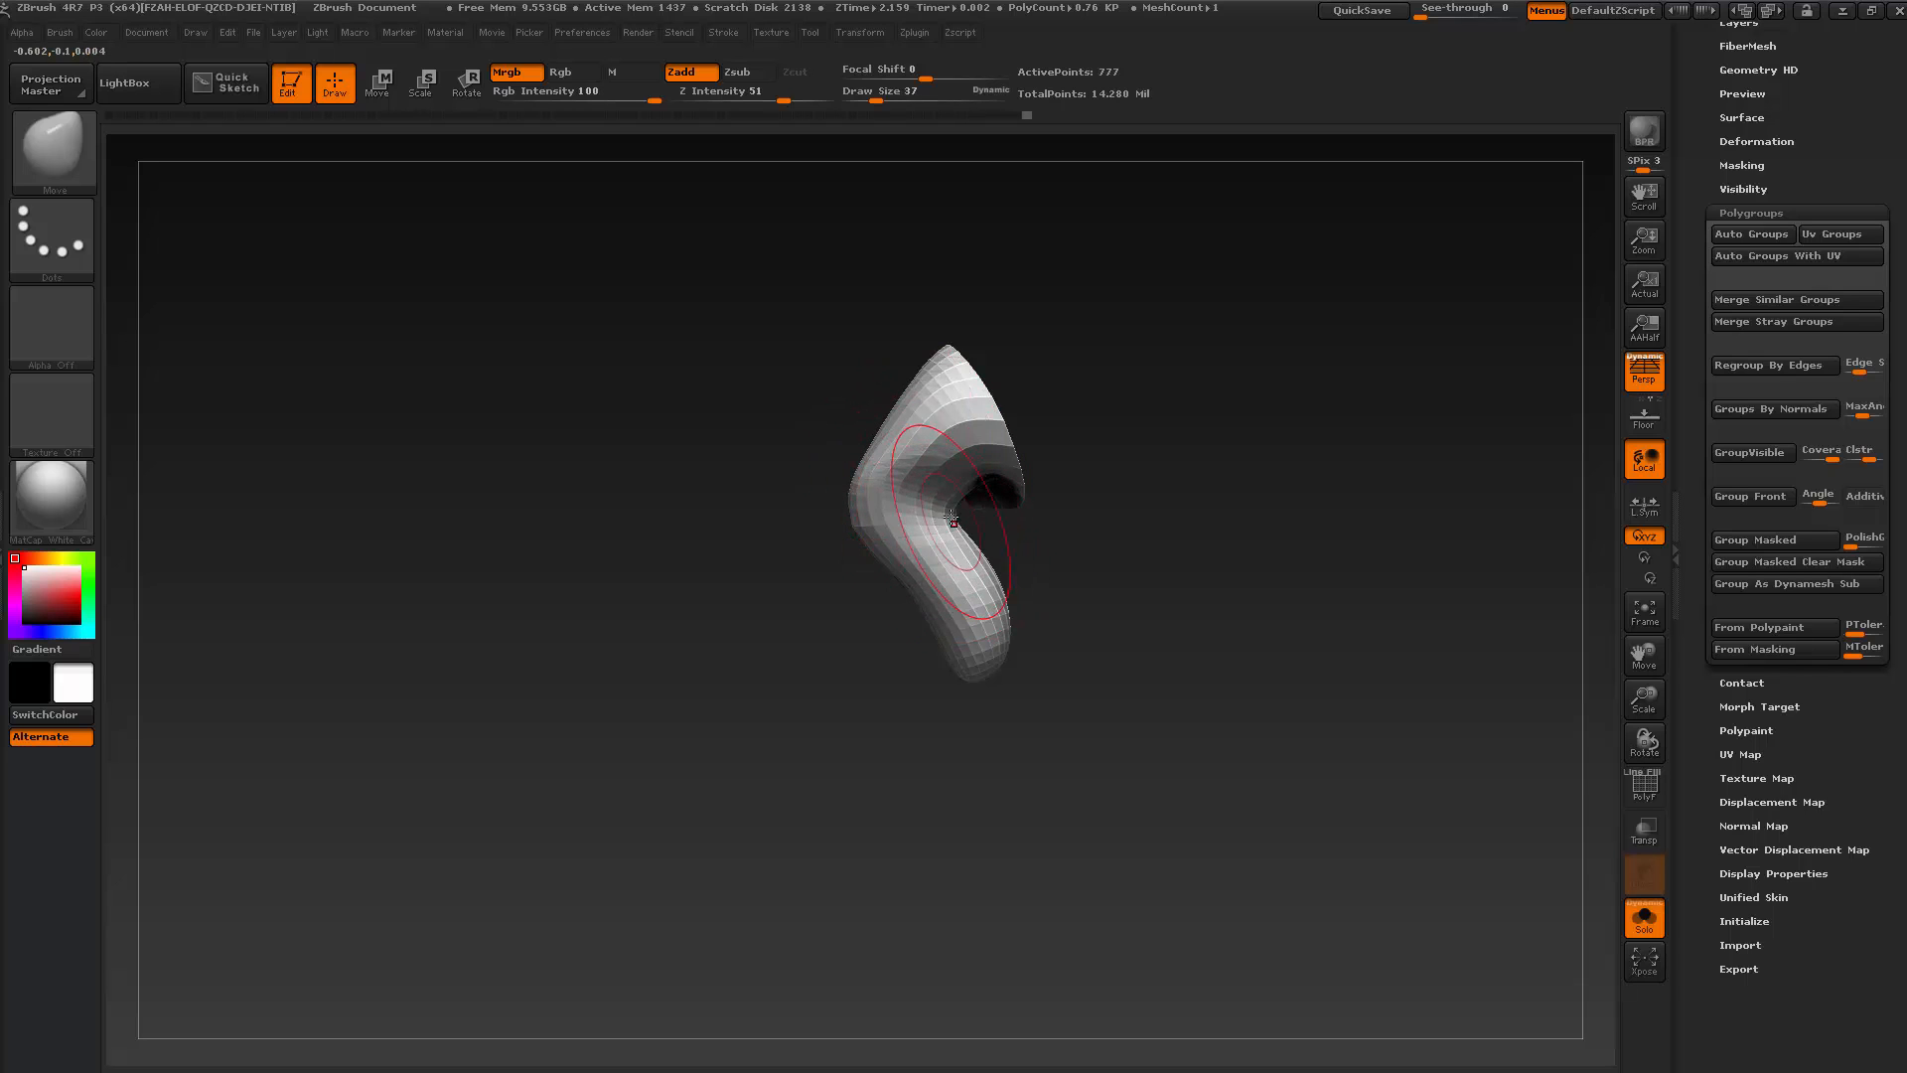
Refine the contours of the thumb's base, bend and tip with the Move brush at draw size 20
key(s)
drag(943, 506, 934, 506)
mouse_move(1023, 556)
mouse_down()
mouse_move(1102, 590)
mouse_move(979, 540)
mouse_up()
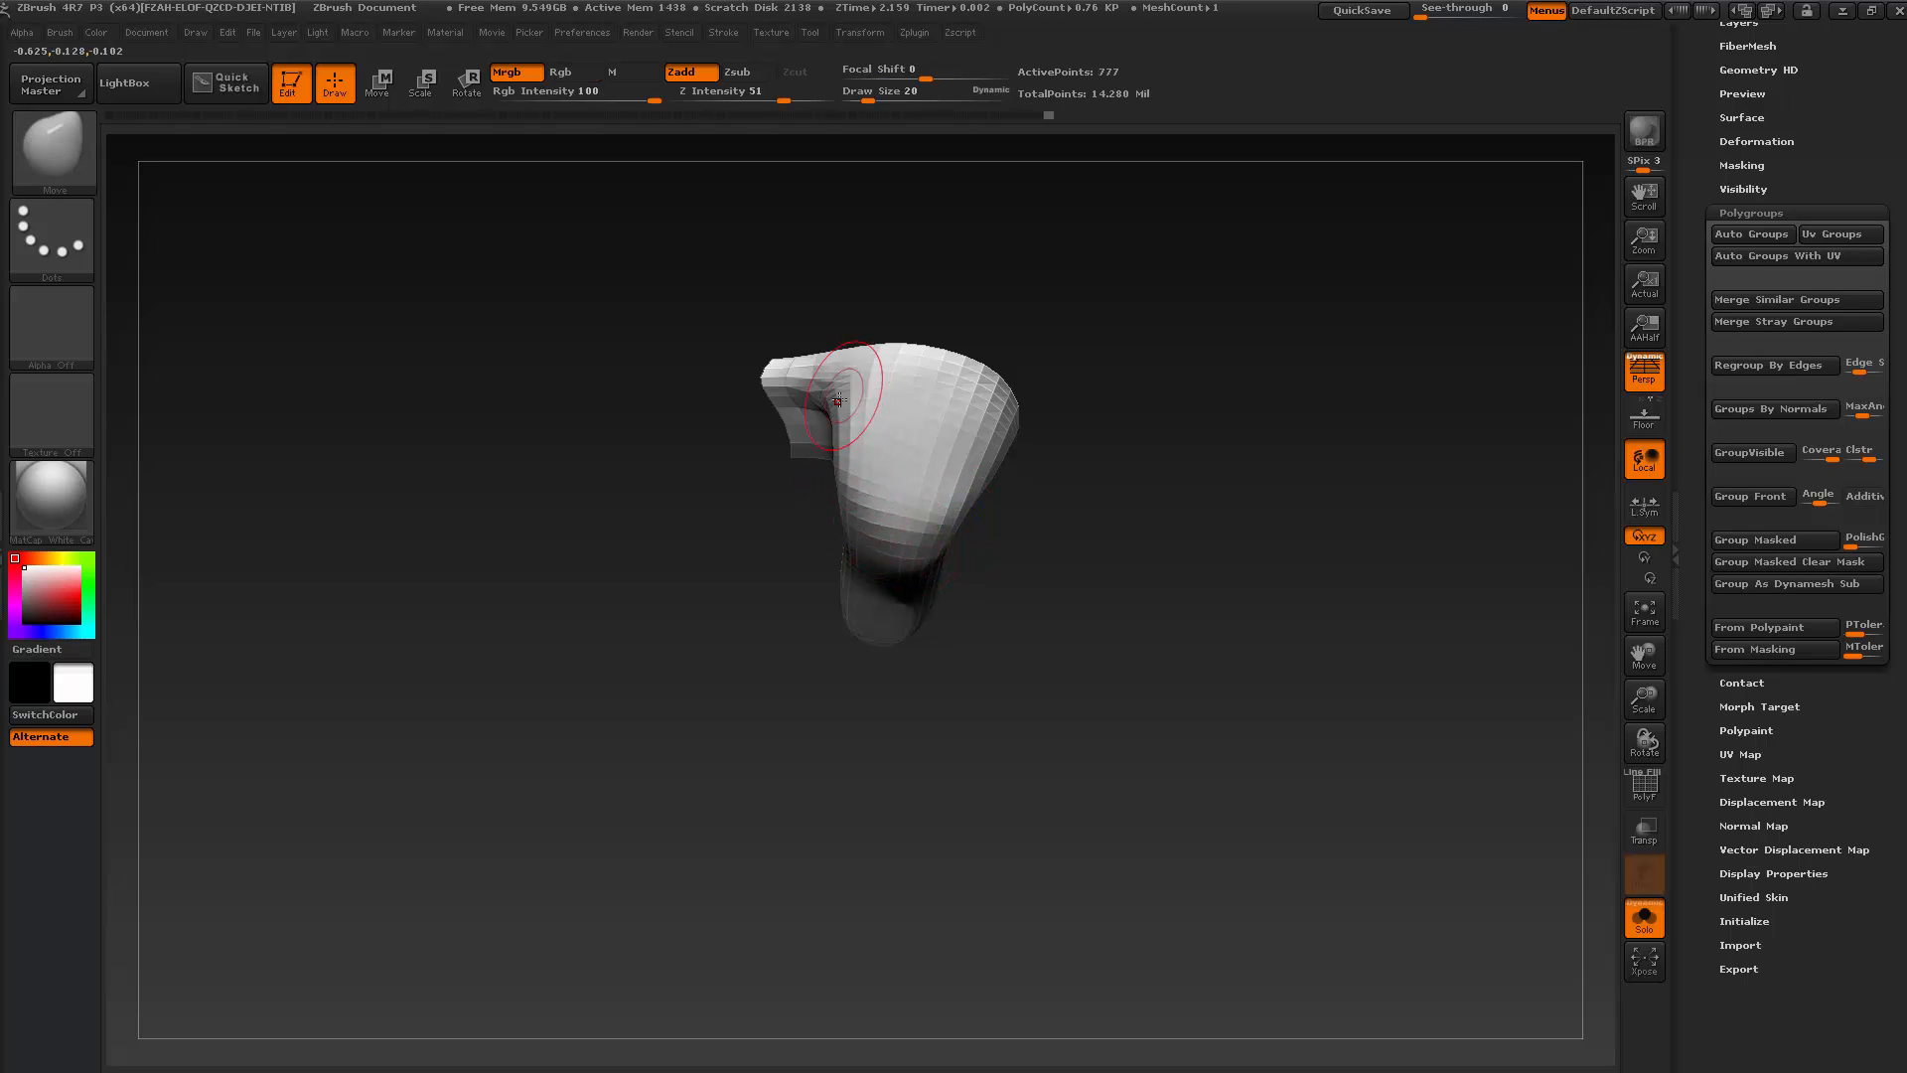
drag(1027, 545, 884, 520)
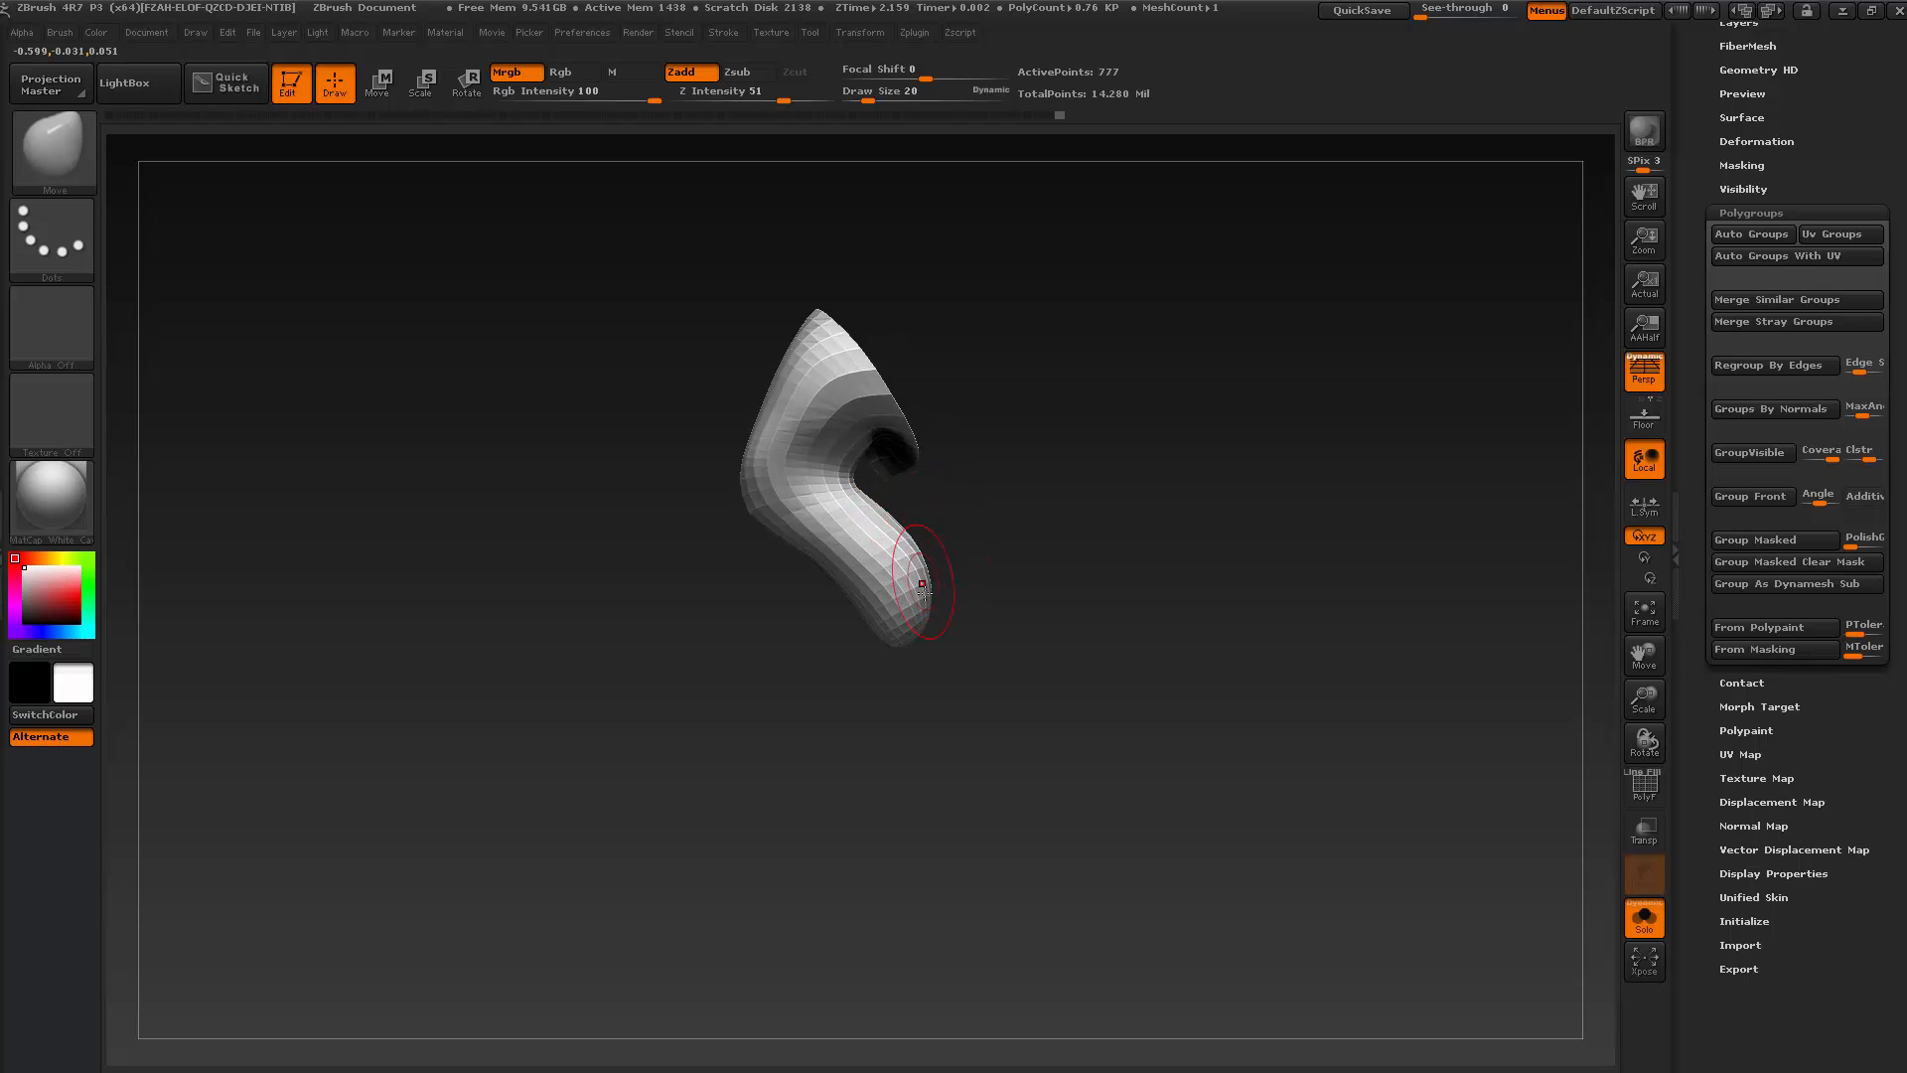
mouse_move(1000, 684)
mouse_down()
mouse_move(934, 686)
mouse_move(968, 572)
mouse_move(1059, 648)
mouse_move(971, 650)
mouse_up()
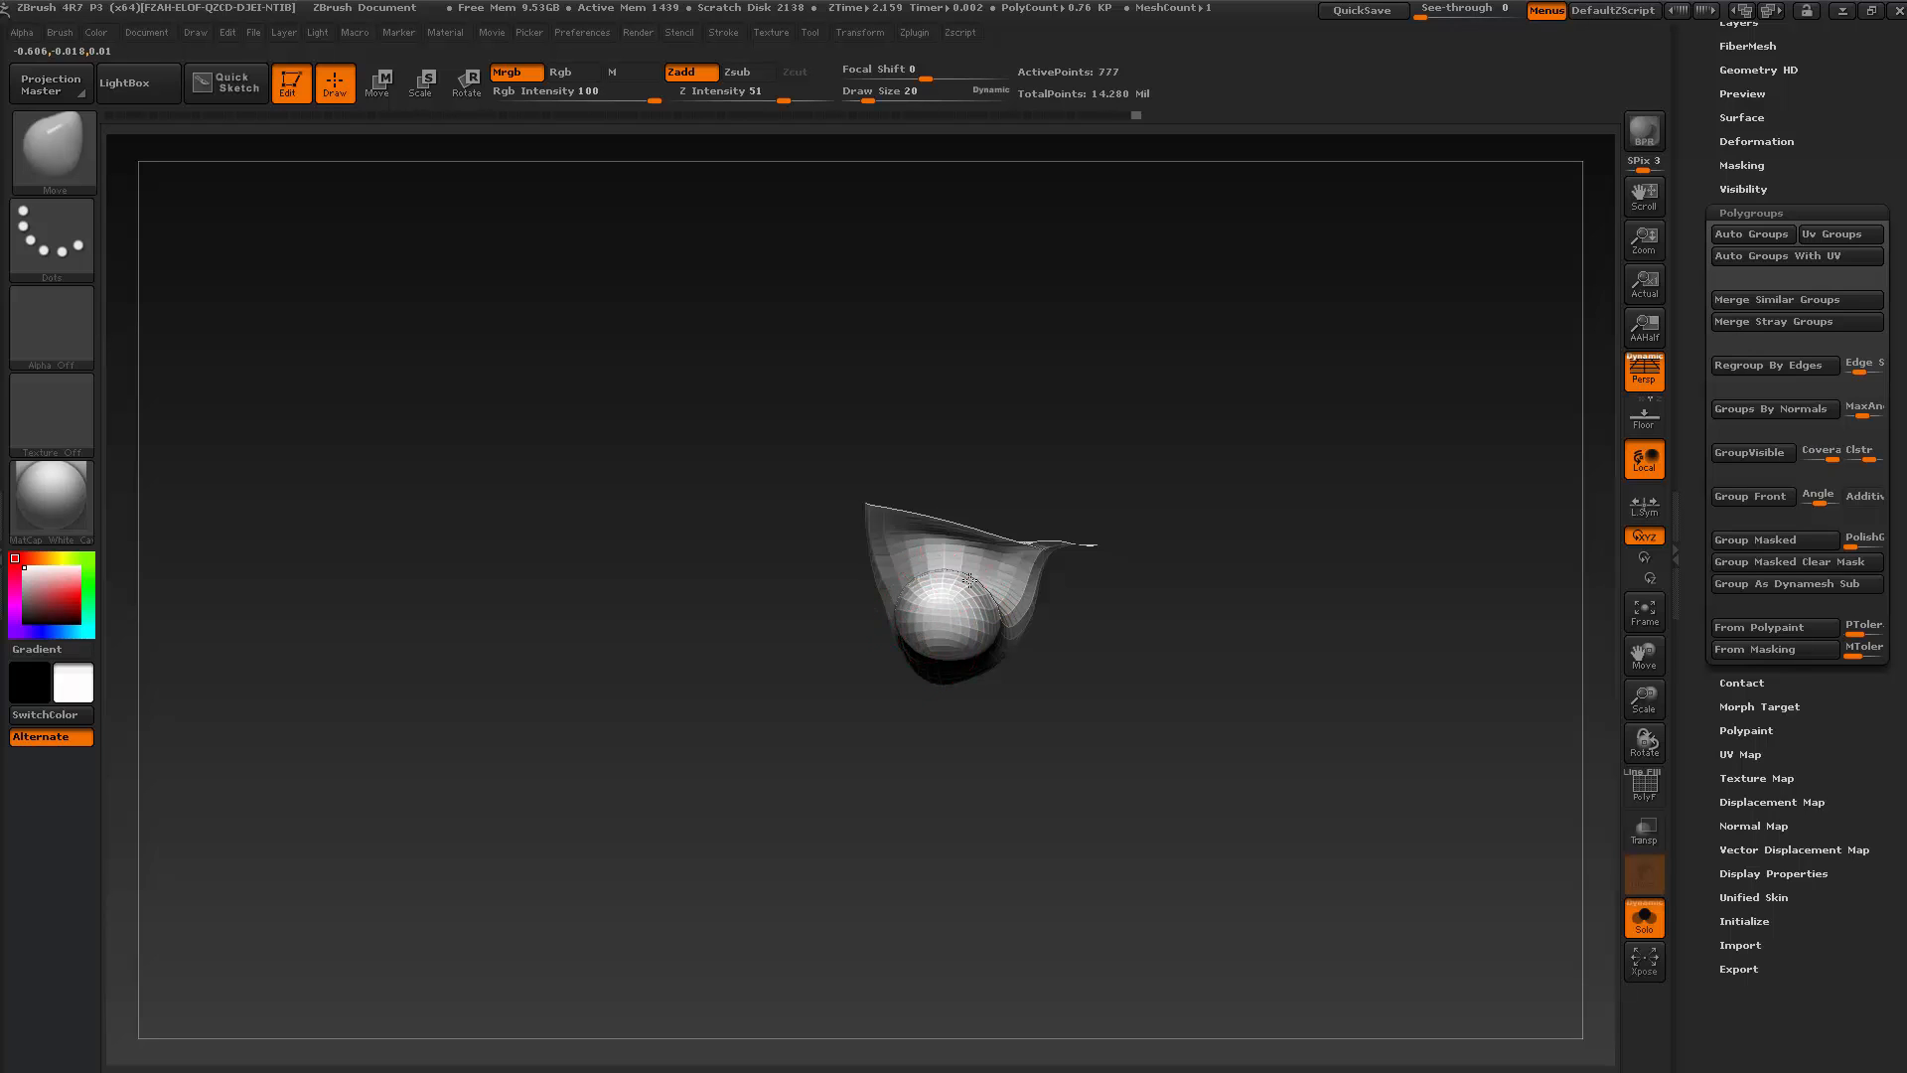
mouse_move(1033, 695)
mouse_down()
mouse_move(1052, 792)
mouse_move(1052, 724)
mouse_move(1132, 682)
mouse_move(1077, 680)
mouse_move(1025, 508)
mouse_up()
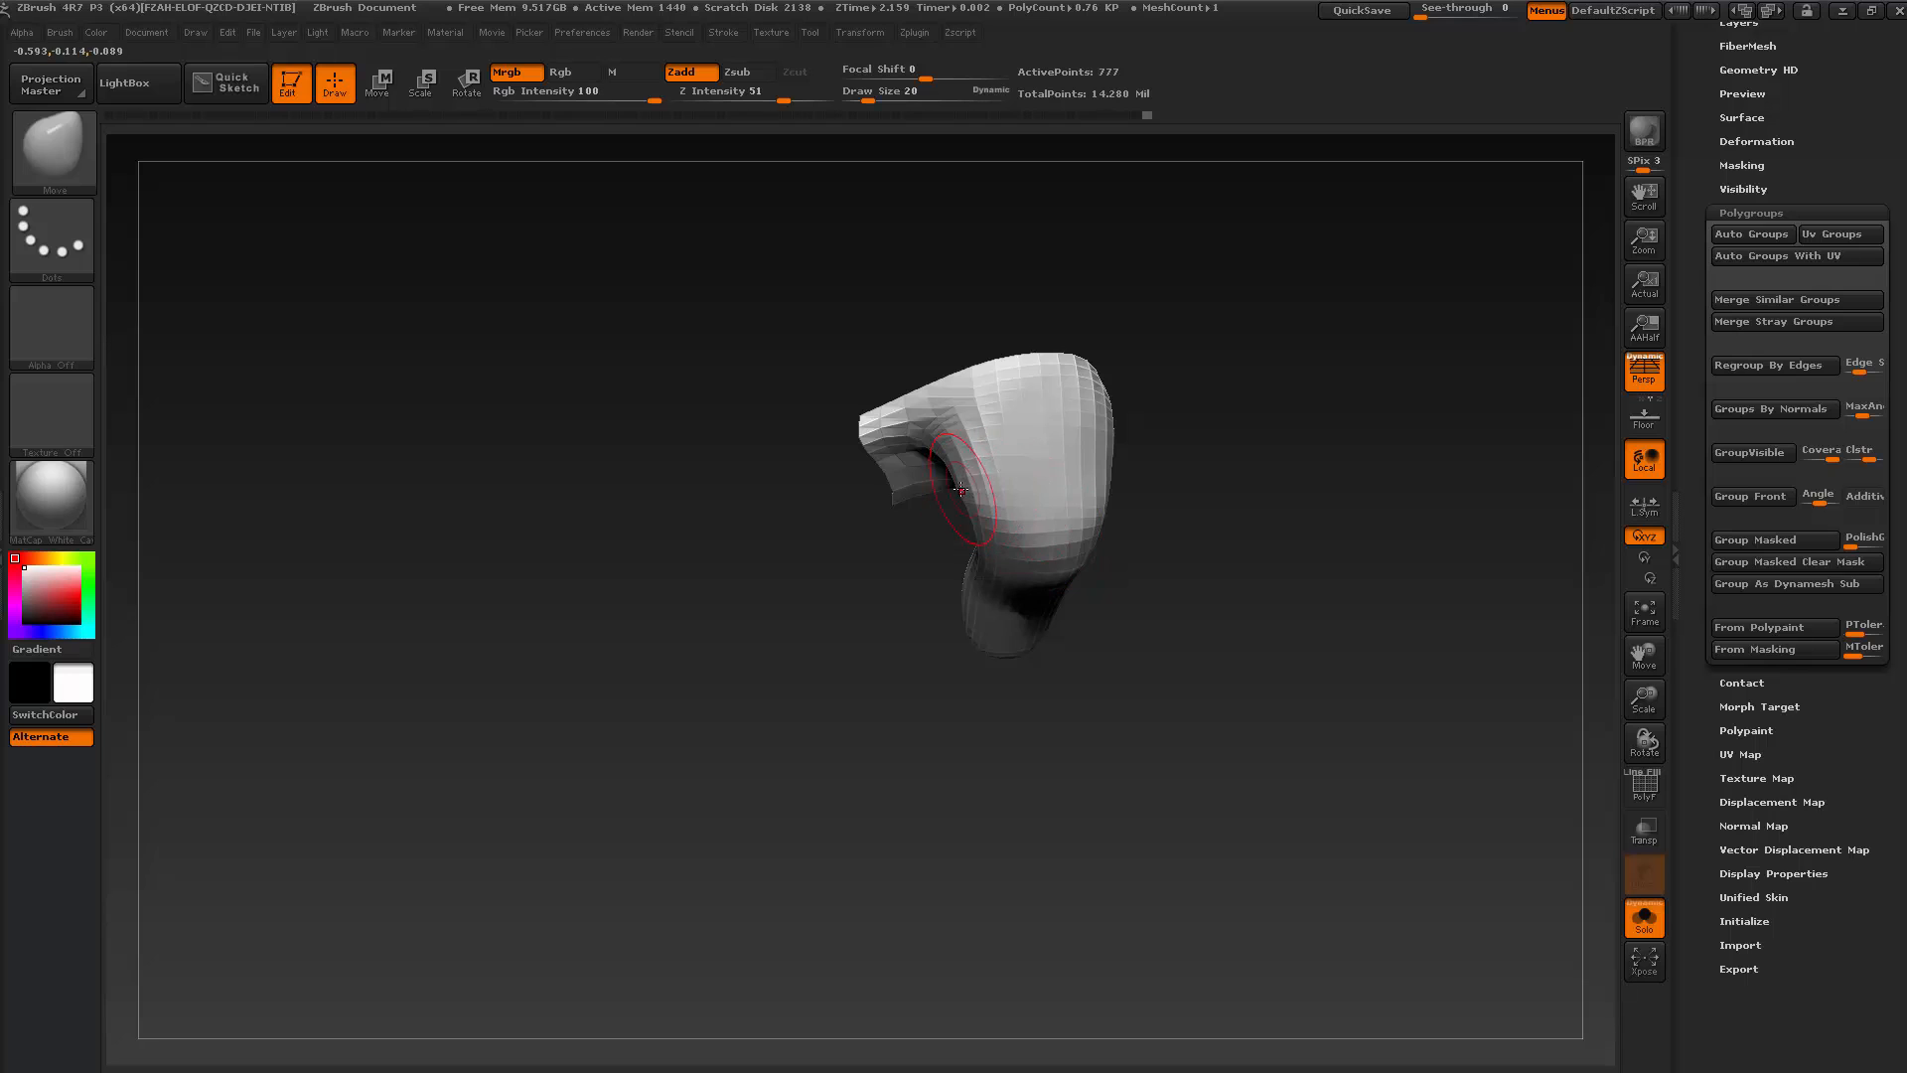
key(shift)
drag(1150, 567, 1132, 490)
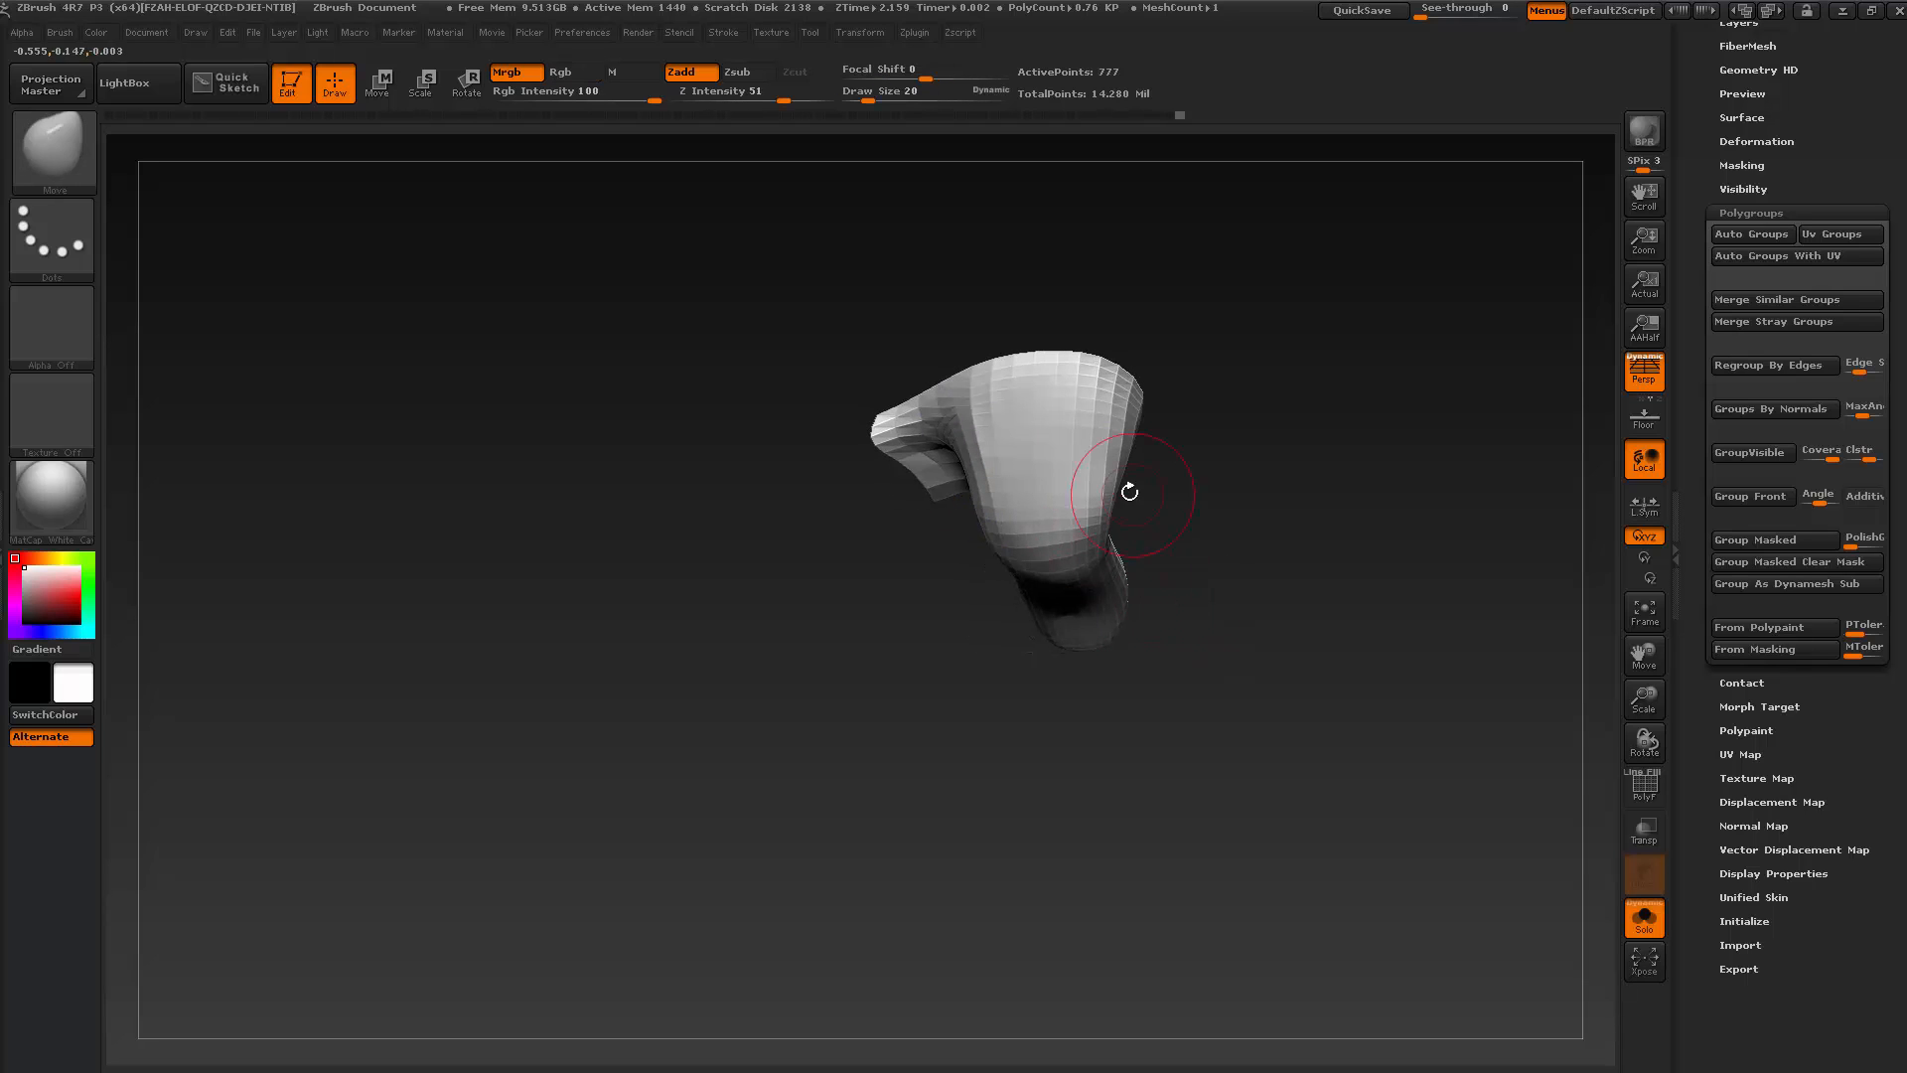
key(ctrl)
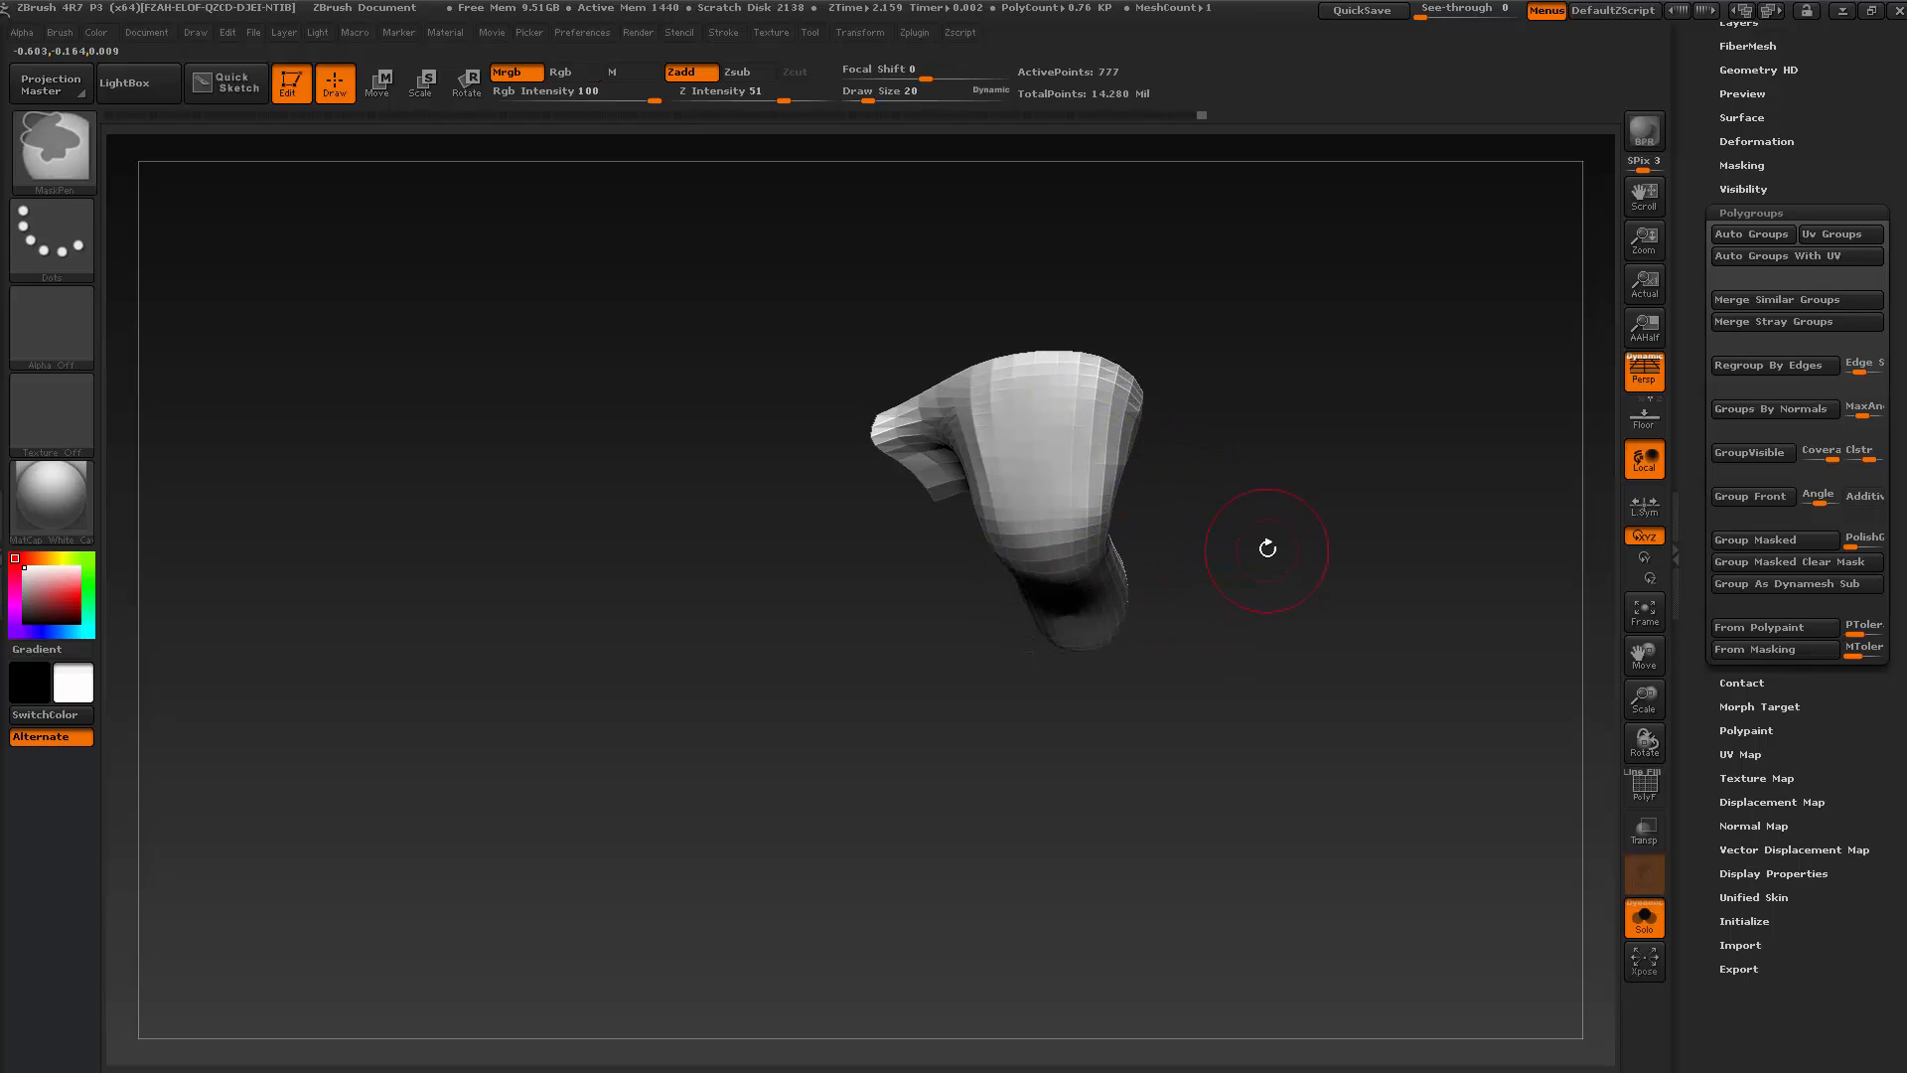
Show the whole glove and adjust how the thumb sits over the fingers with the Move brush at draw size 32
drag(1264, 545, 957, 686)
ctrl+shift+click(958, 685)
mouse_move(737, 686)
mouse_down()
mouse_move(774, 730)
mouse_move(888, 707)
mouse_move(741, 489)
mouse_move(669, 438)
mouse_move(639, 550)
mouse_move(774, 447)
mouse_move(1179, 417)
mouse_move(1057, 492)
mouse_move(1065, 395)
mouse_up()
key(s)
drag(781, 400, 790, 417)
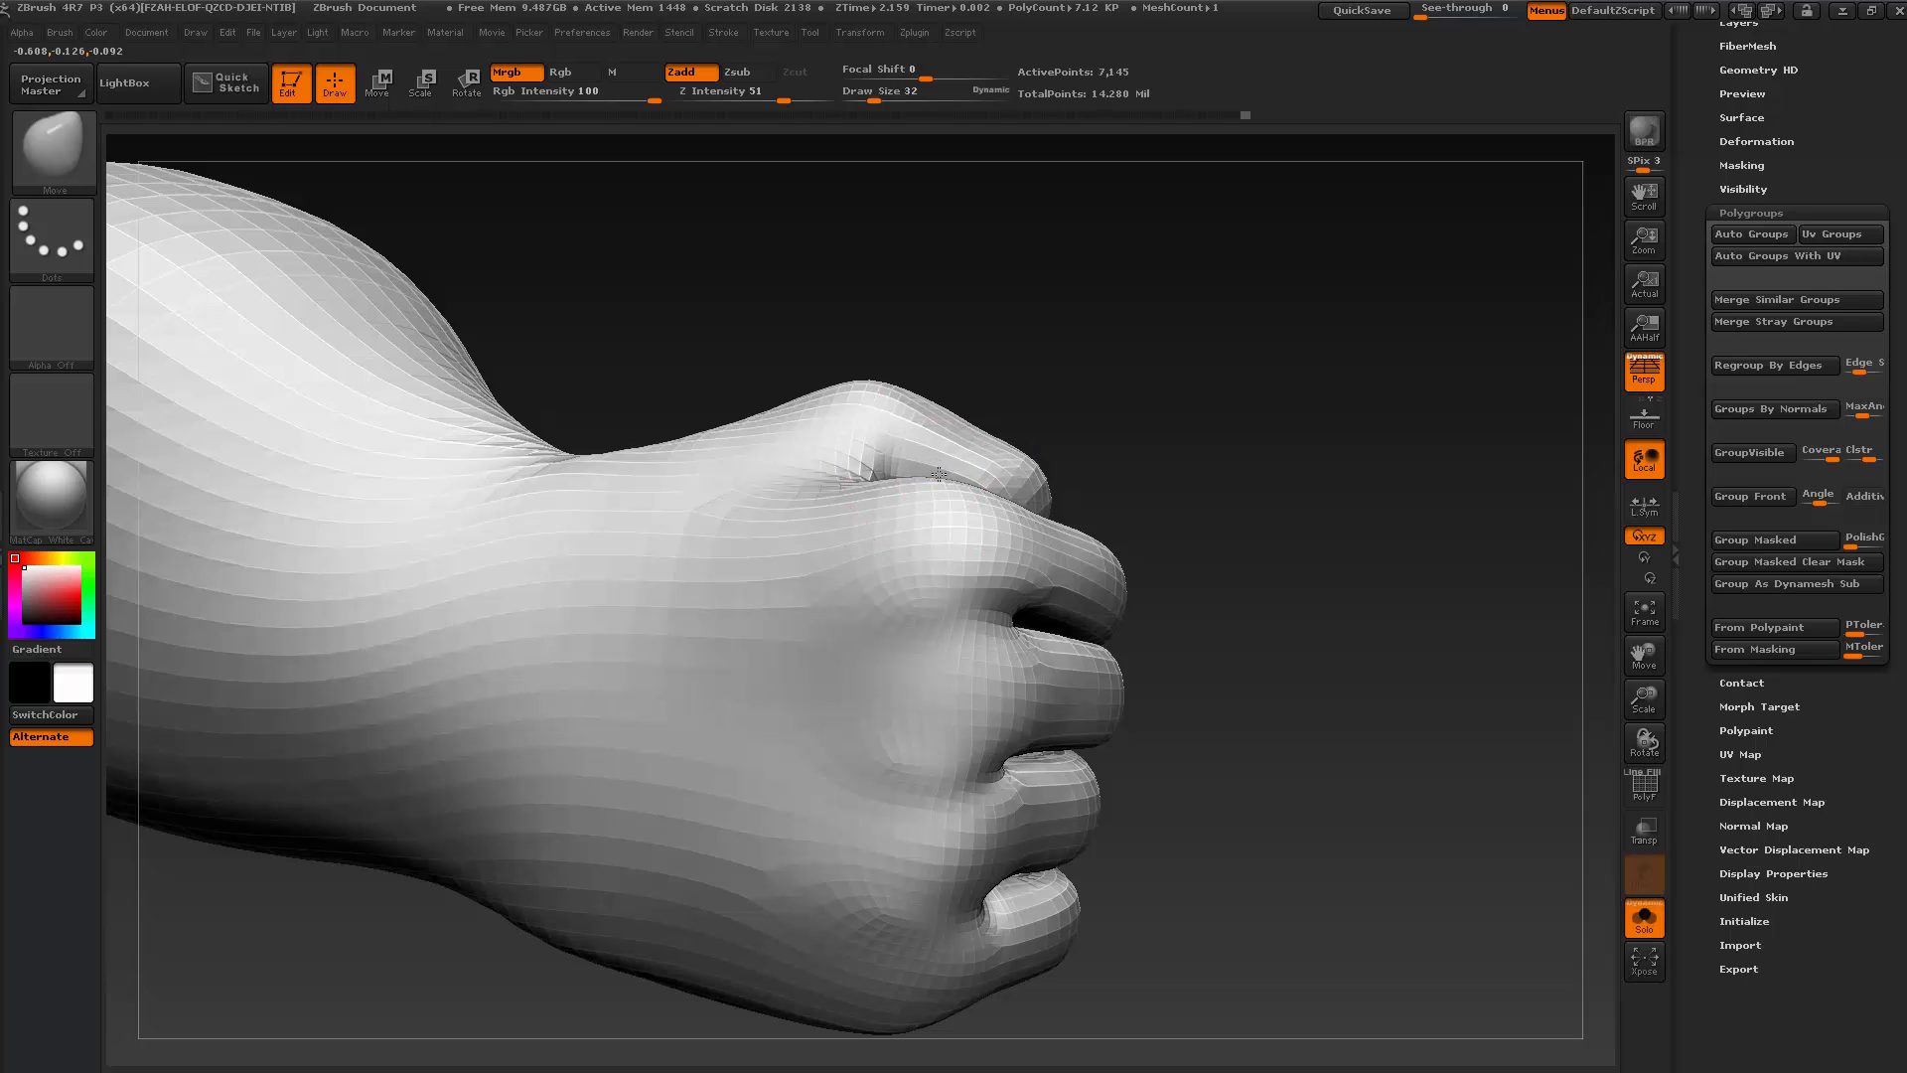
drag(1106, 362, 840, 439)
drag(932, 496, 940, 504)
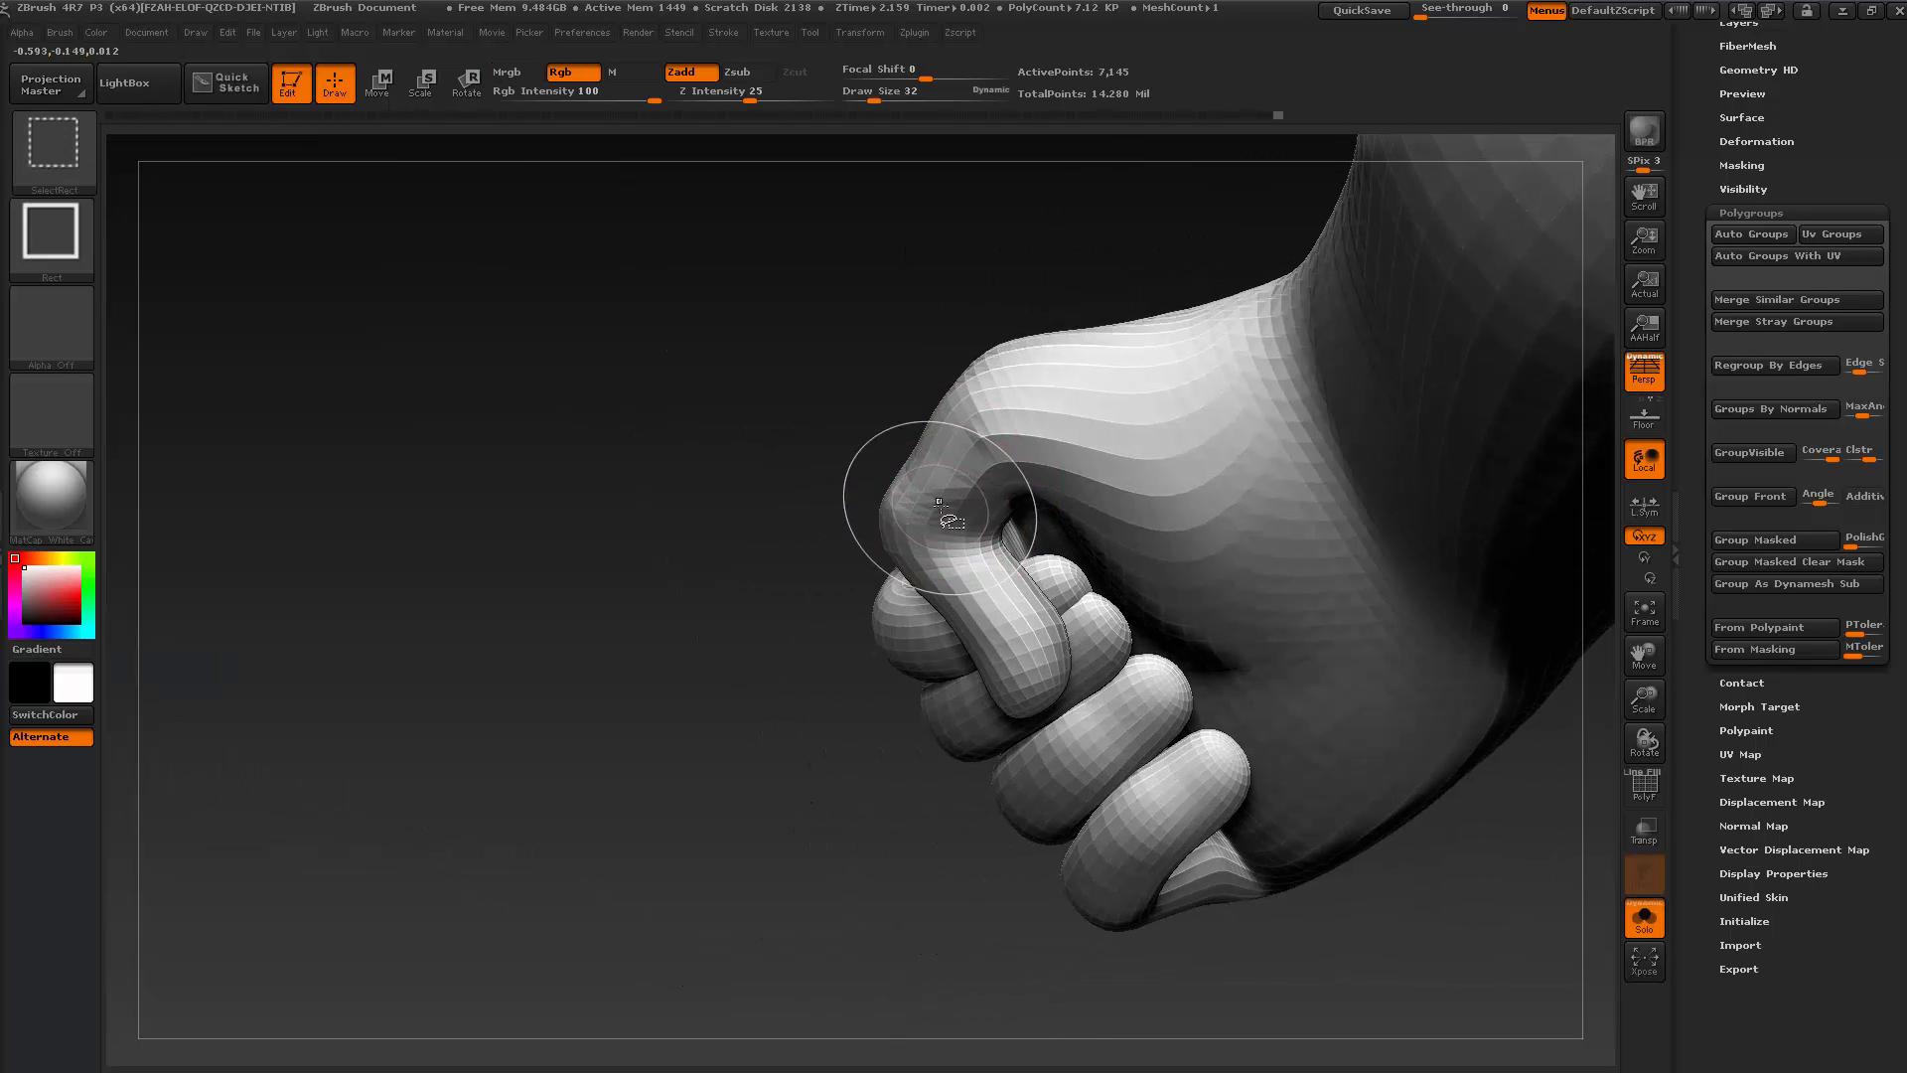
Isolate the thumb polygroup, sharpen its knuckle with the Move brush, and smooth the surface around the bend
ctrl+shift+click(937, 503)
drag(779, 570, 740, 569)
drag(1093, 606, 1111, 601)
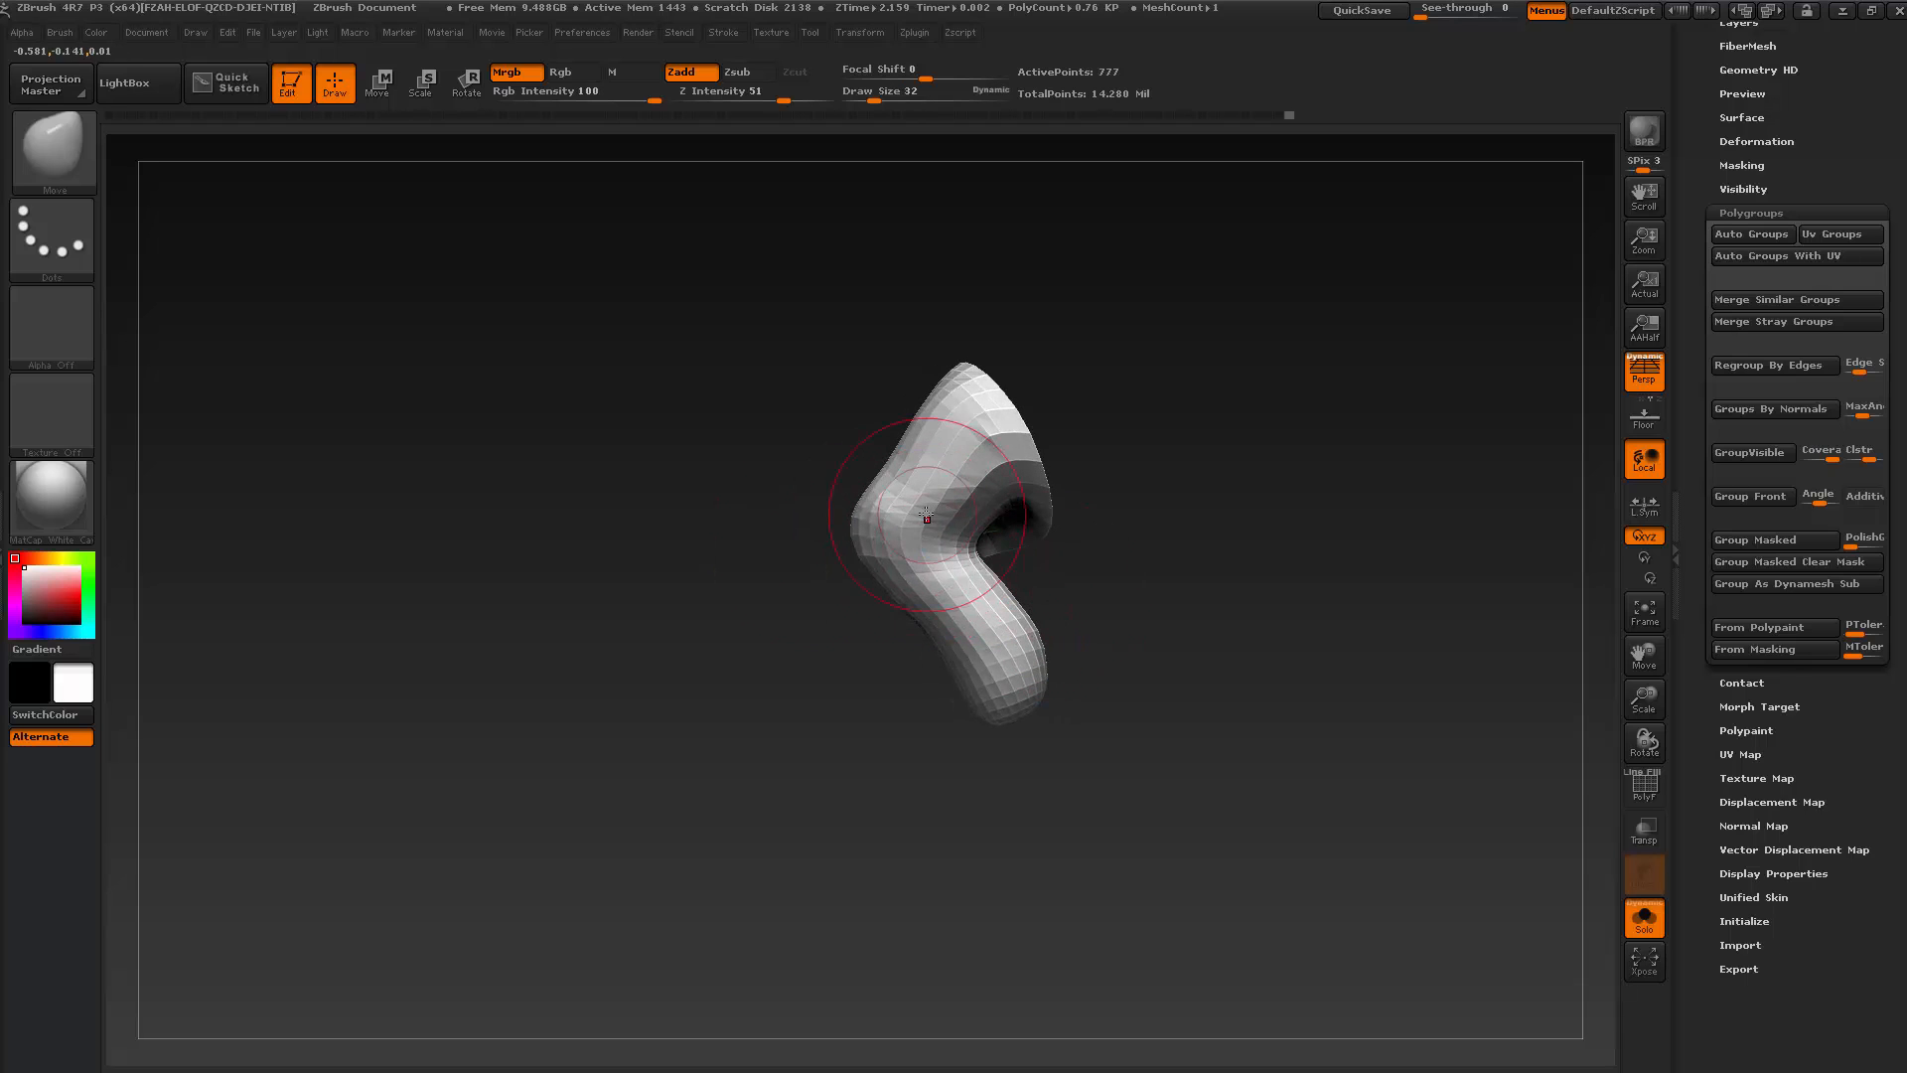
drag(926, 514, 979, 467)
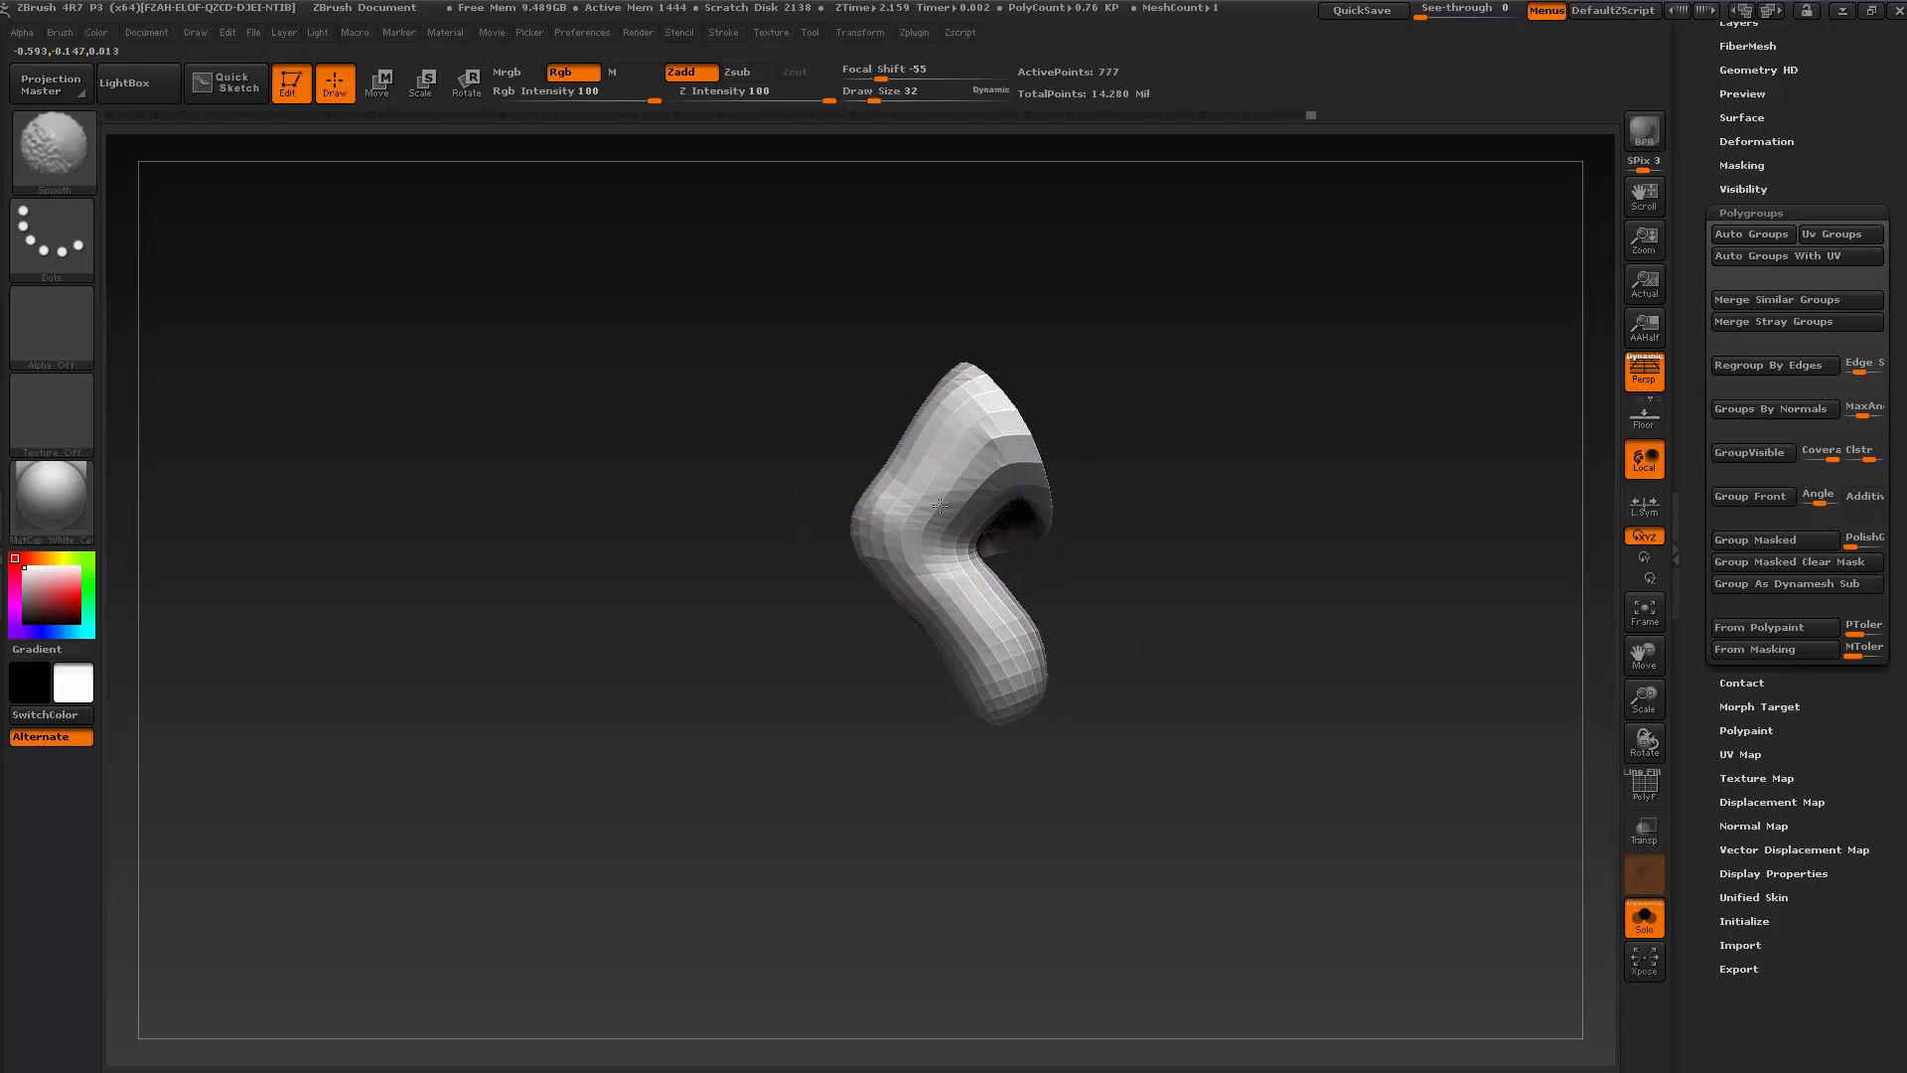
mouse_move(864, 616)
mouse_down()
mouse_move(899, 729)
mouse_move(864, 646)
mouse_up()
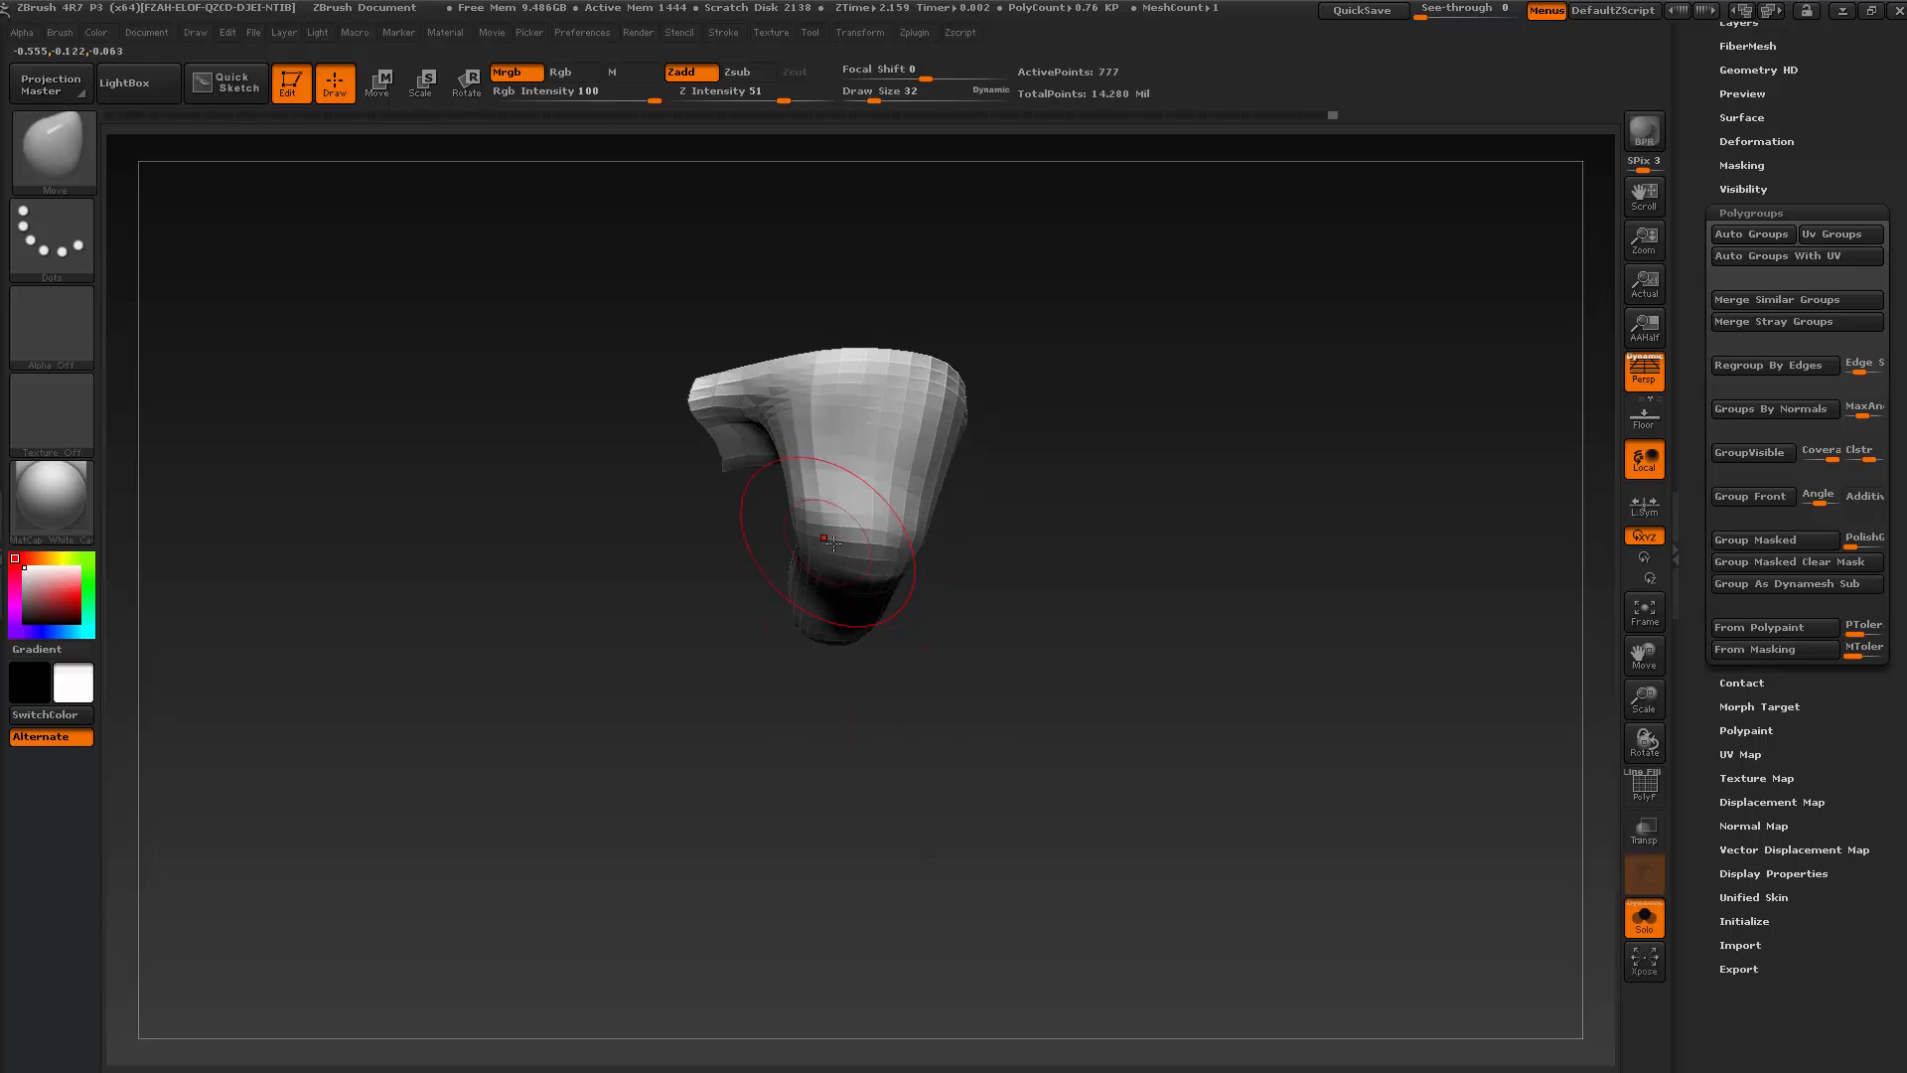
key(shift)
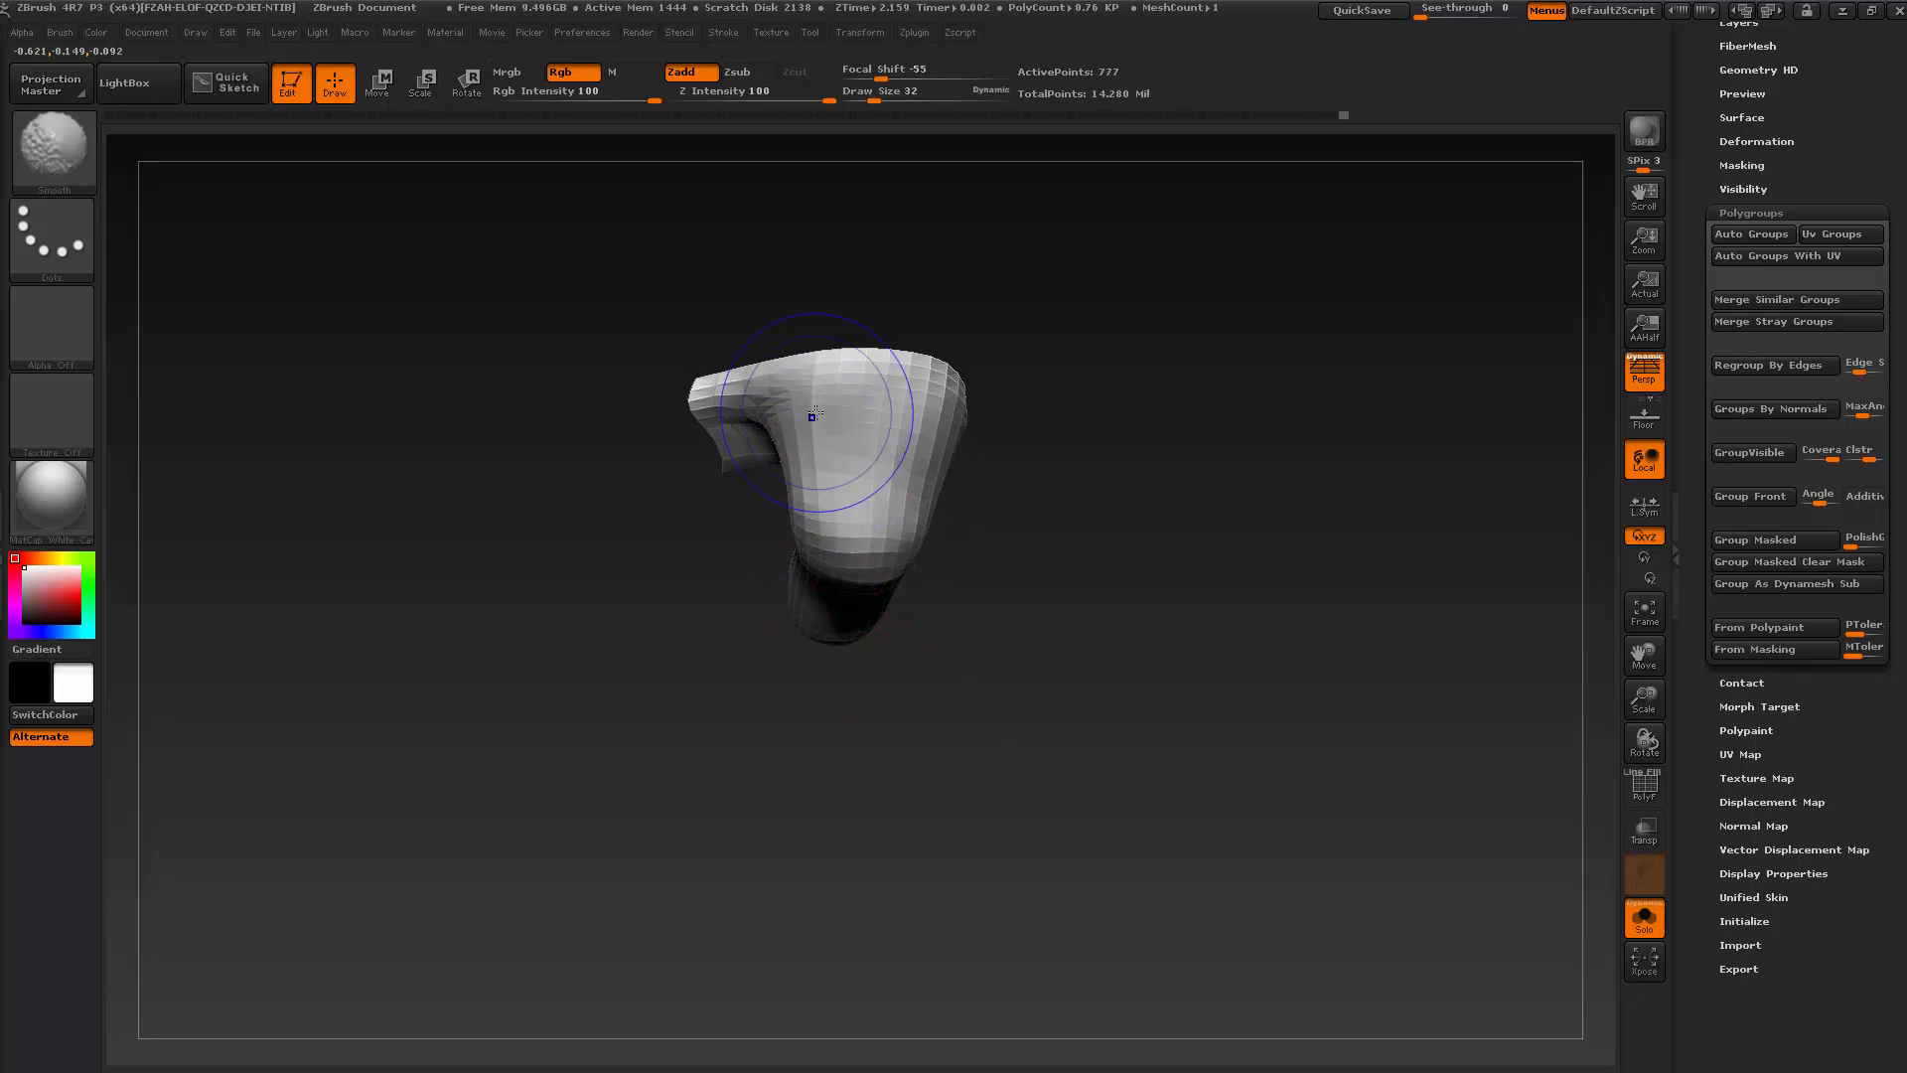
Refine the inside of the thumb's bend with the Move brush at draw size 22
drag(969, 516, 1008, 609)
key(s)
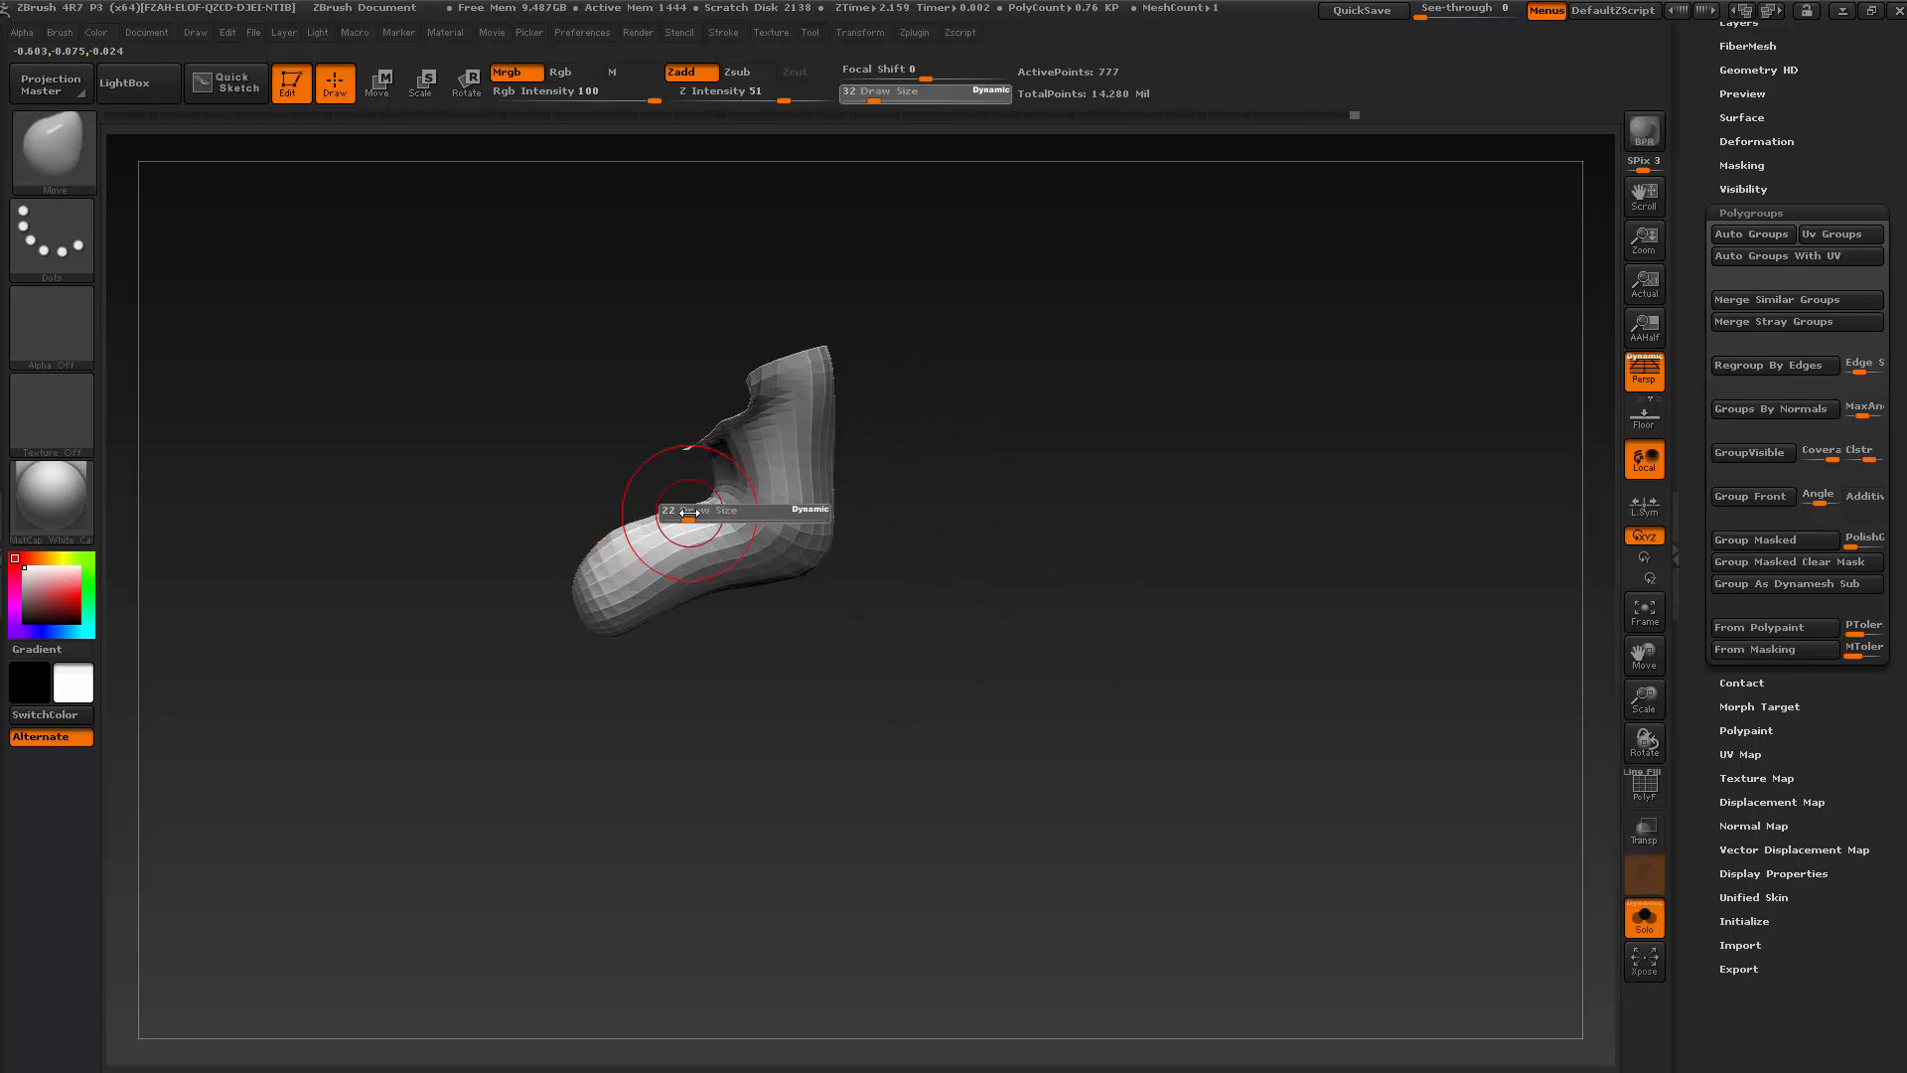
drag(689, 513, 689, 514)
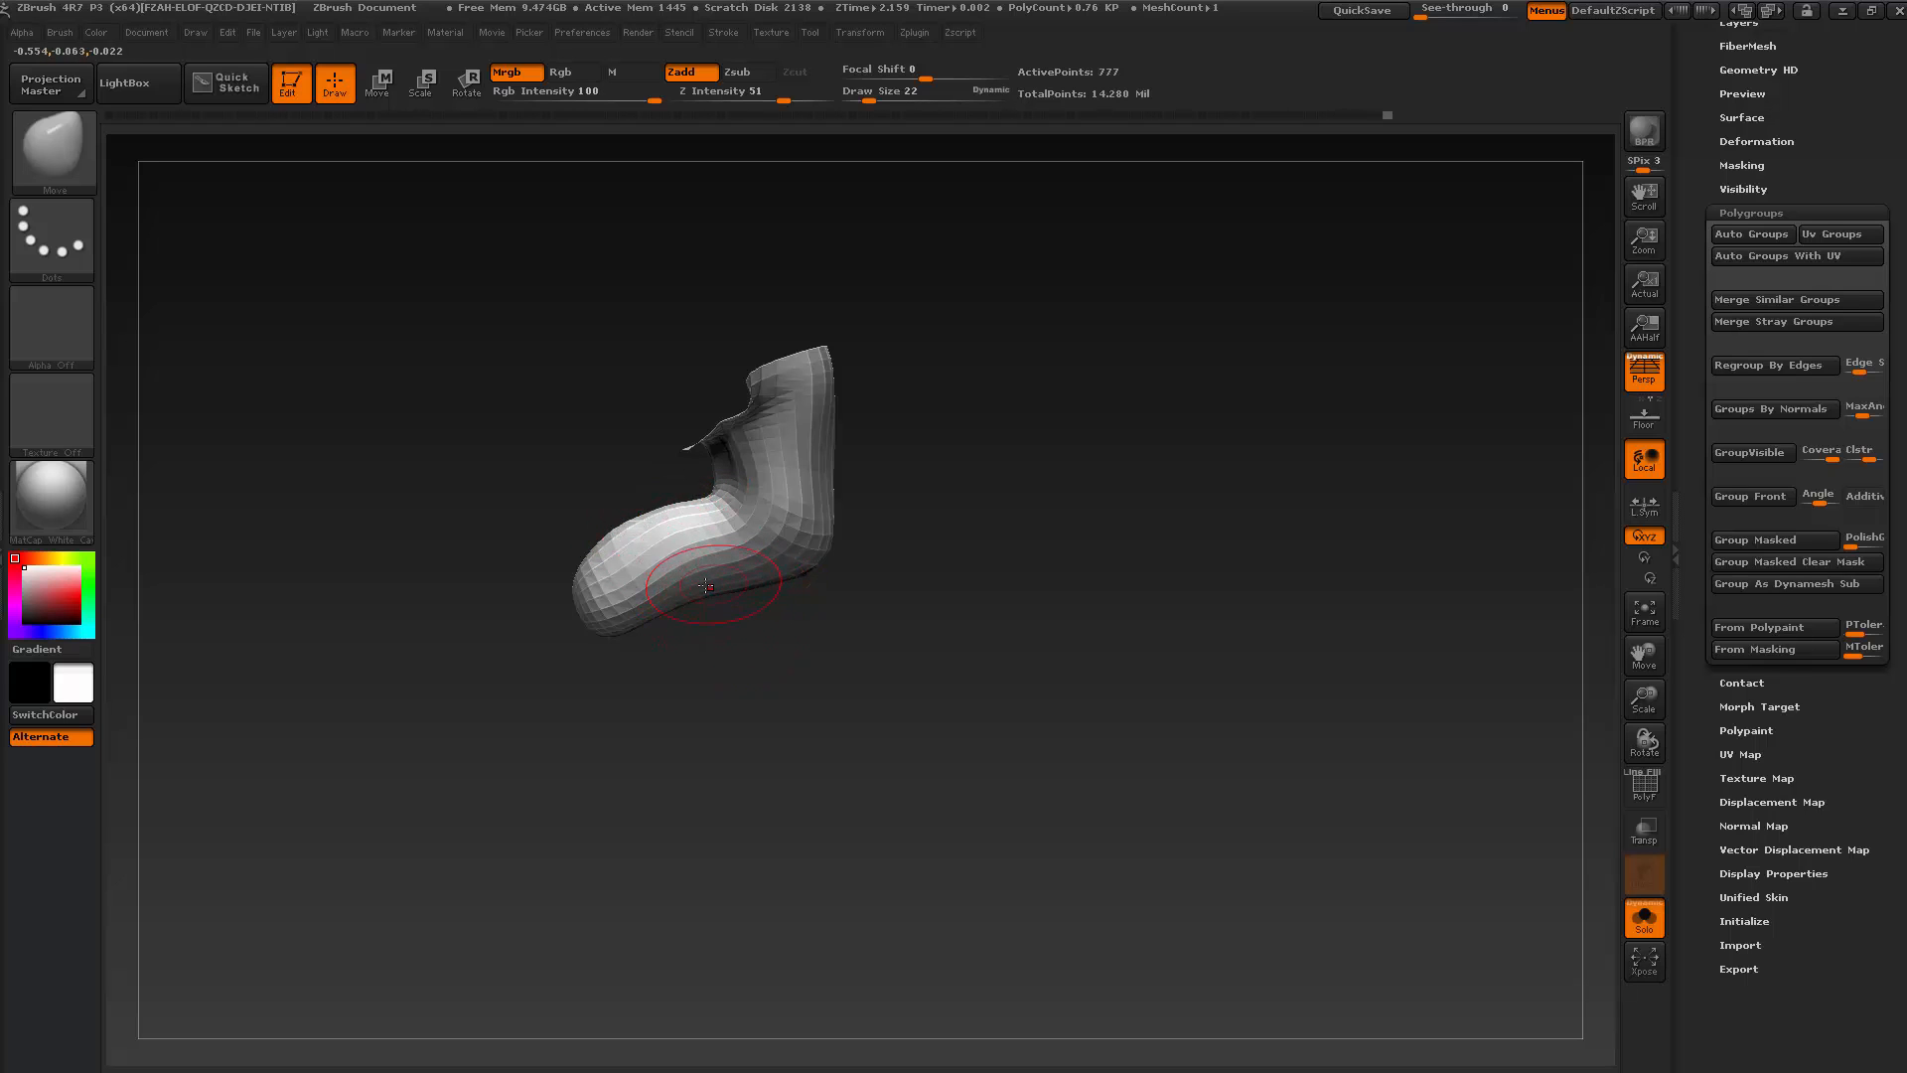
Mask the upper thumb, shift the tip segment closer to the knuckle and palm with Transpose Move, and clear the mask
mouse_move(797, 689)
mouse_down()
mouse_move(724, 690)
mouse_move(855, 626)
mouse_move(862, 589)
mouse_move(903, 689)
mouse_move(852, 665)
mouse_move(890, 622)
mouse_move(882, 751)
mouse_move(860, 737)
mouse_up()
mouse_move(624, 566)
ctrl+mouse_down()
mouse_move(839, 758)
mouse_move(832, 779)
ctrl+mouse_up()
ctrl+click(825, 646)
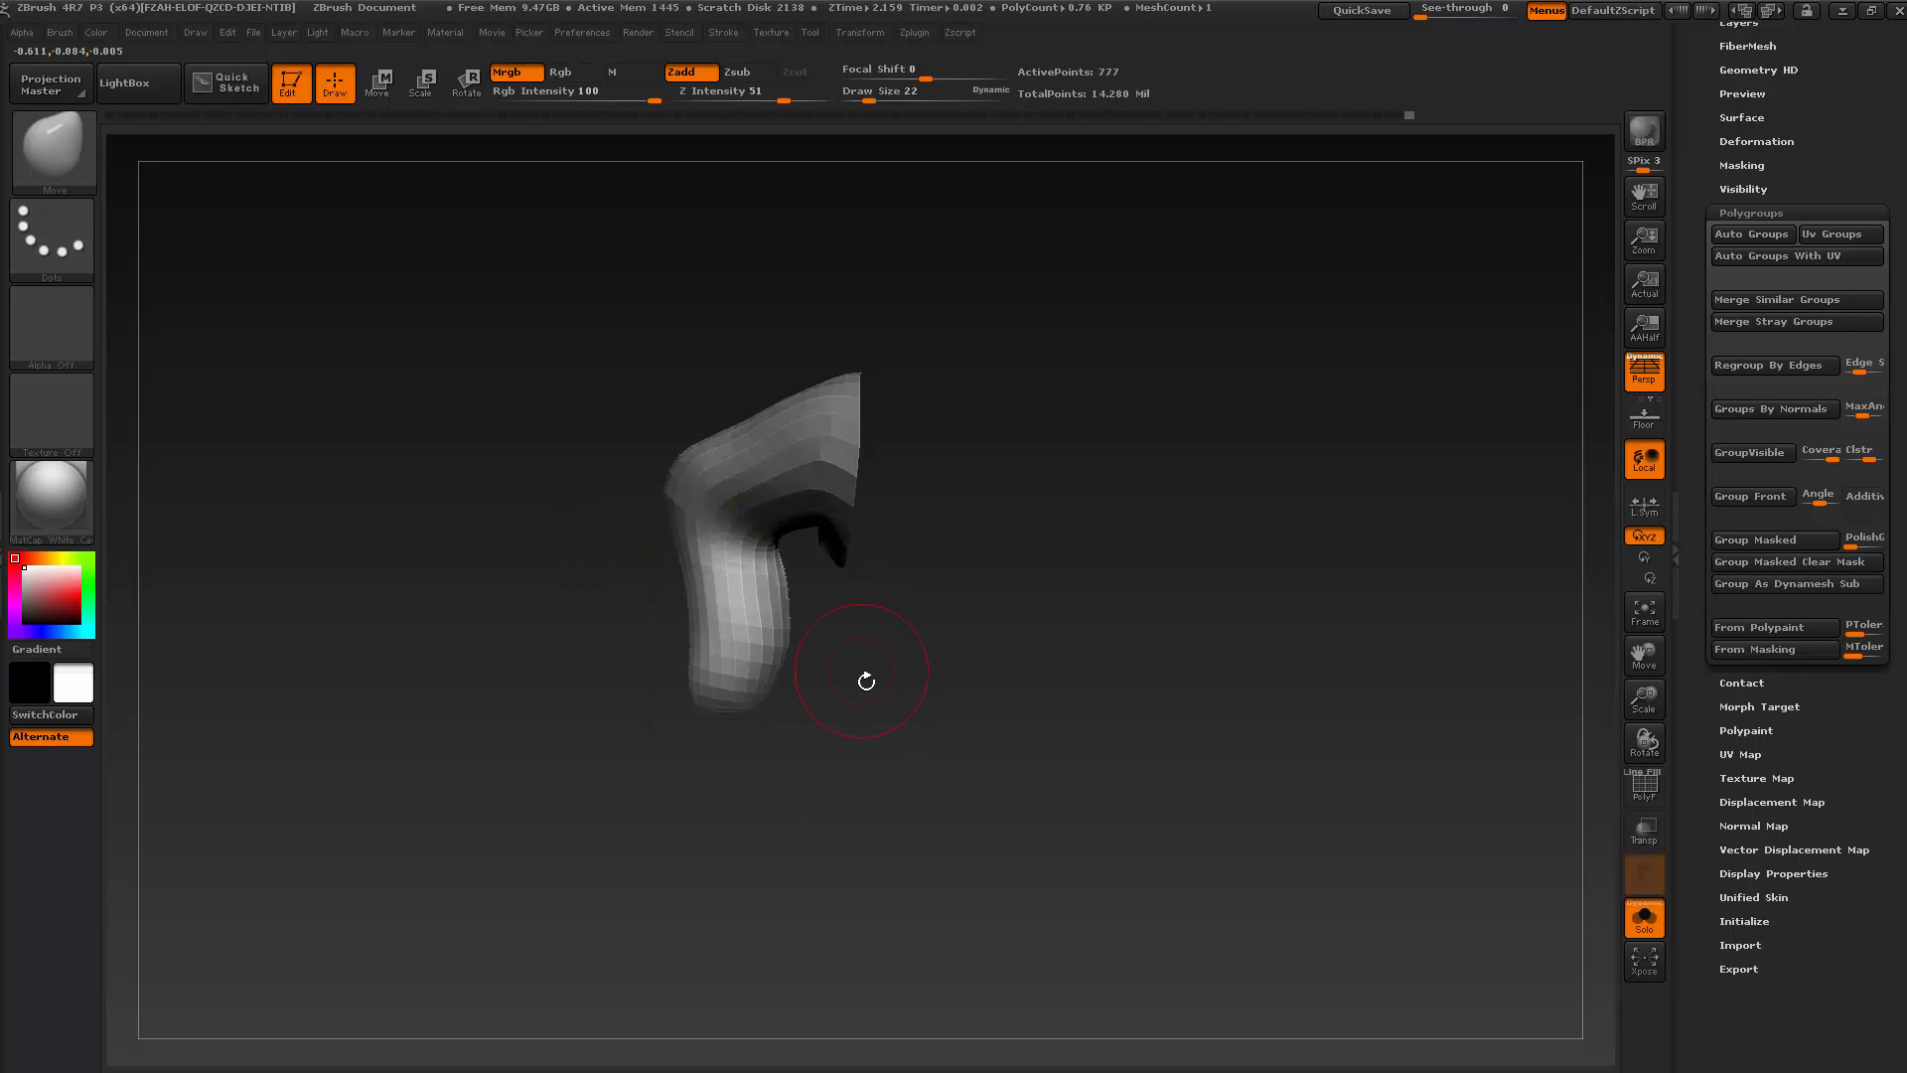
key(w)
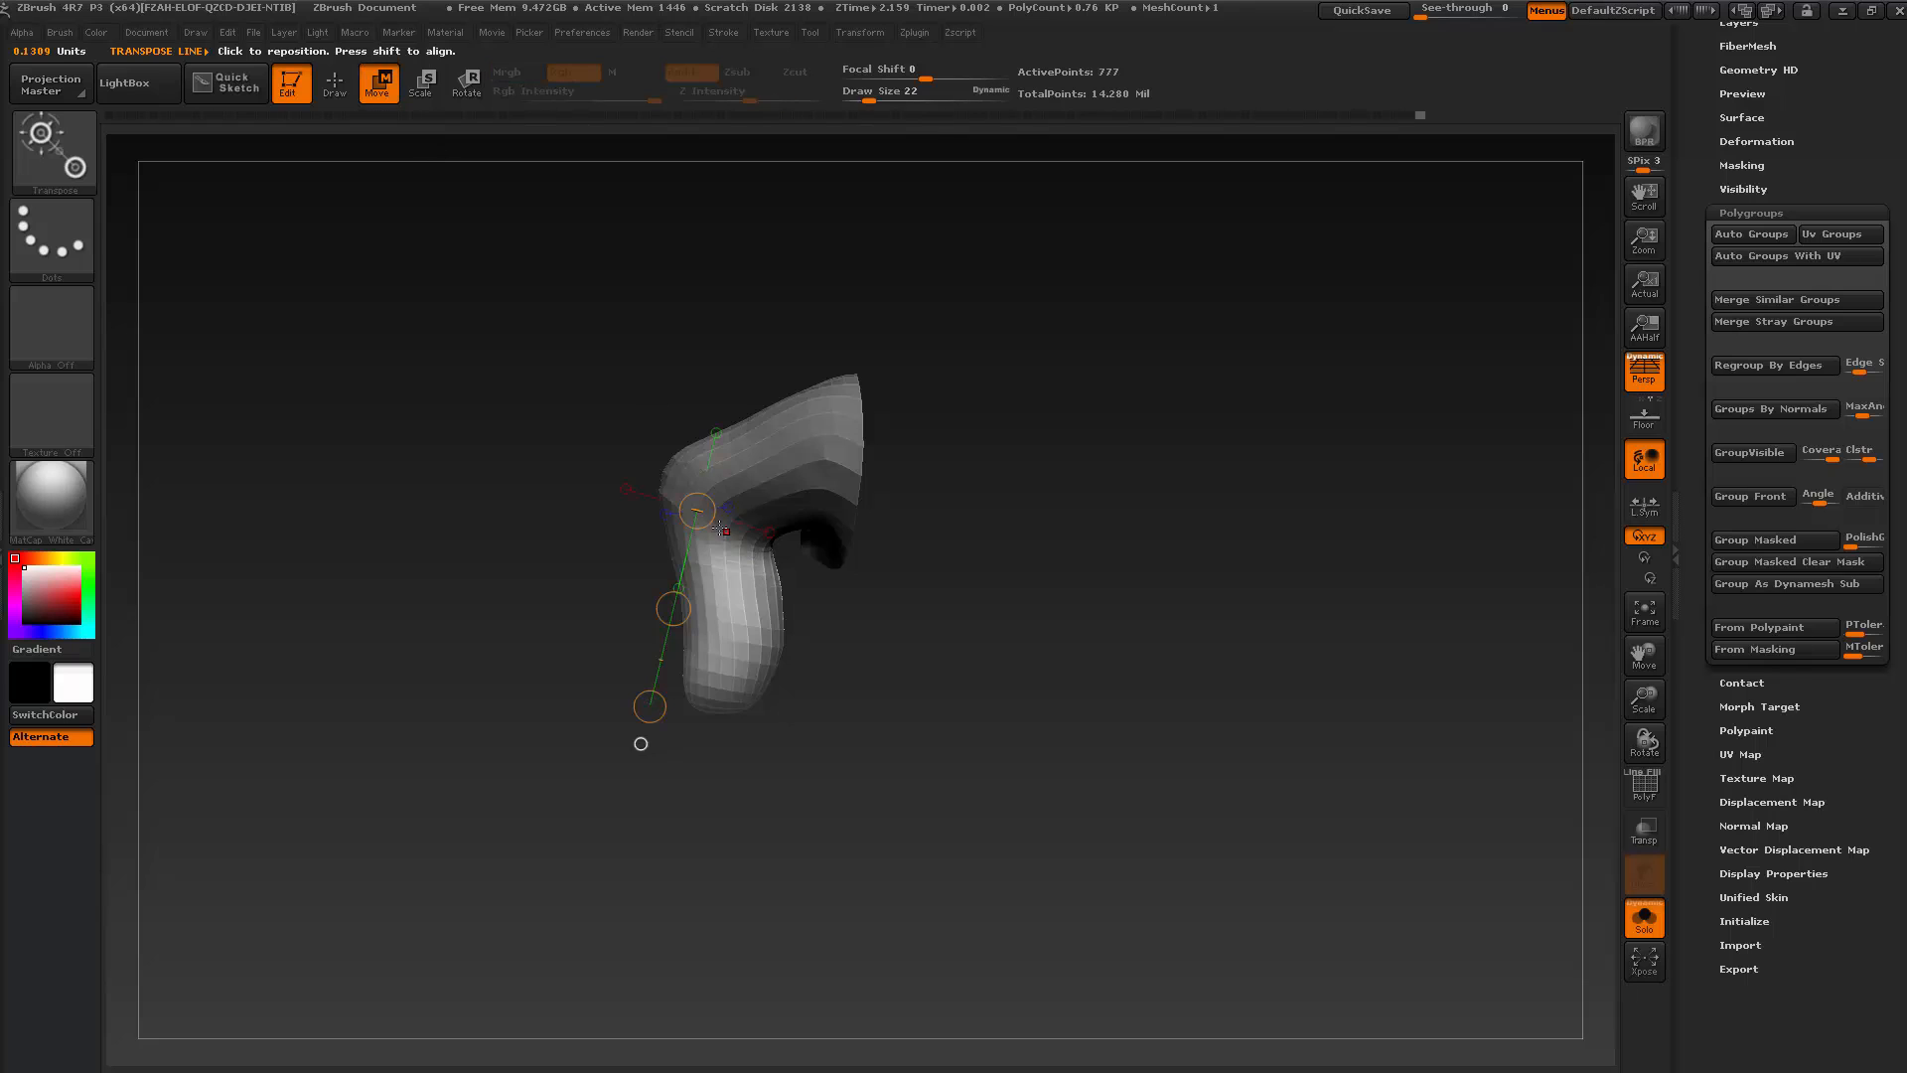
mouse_move(720, 482)
mouse_down()
mouse_move(731, 703)
mouse_move(733, 670)
mouse_move(755, 700)
mouse_up()
click(467, 85)
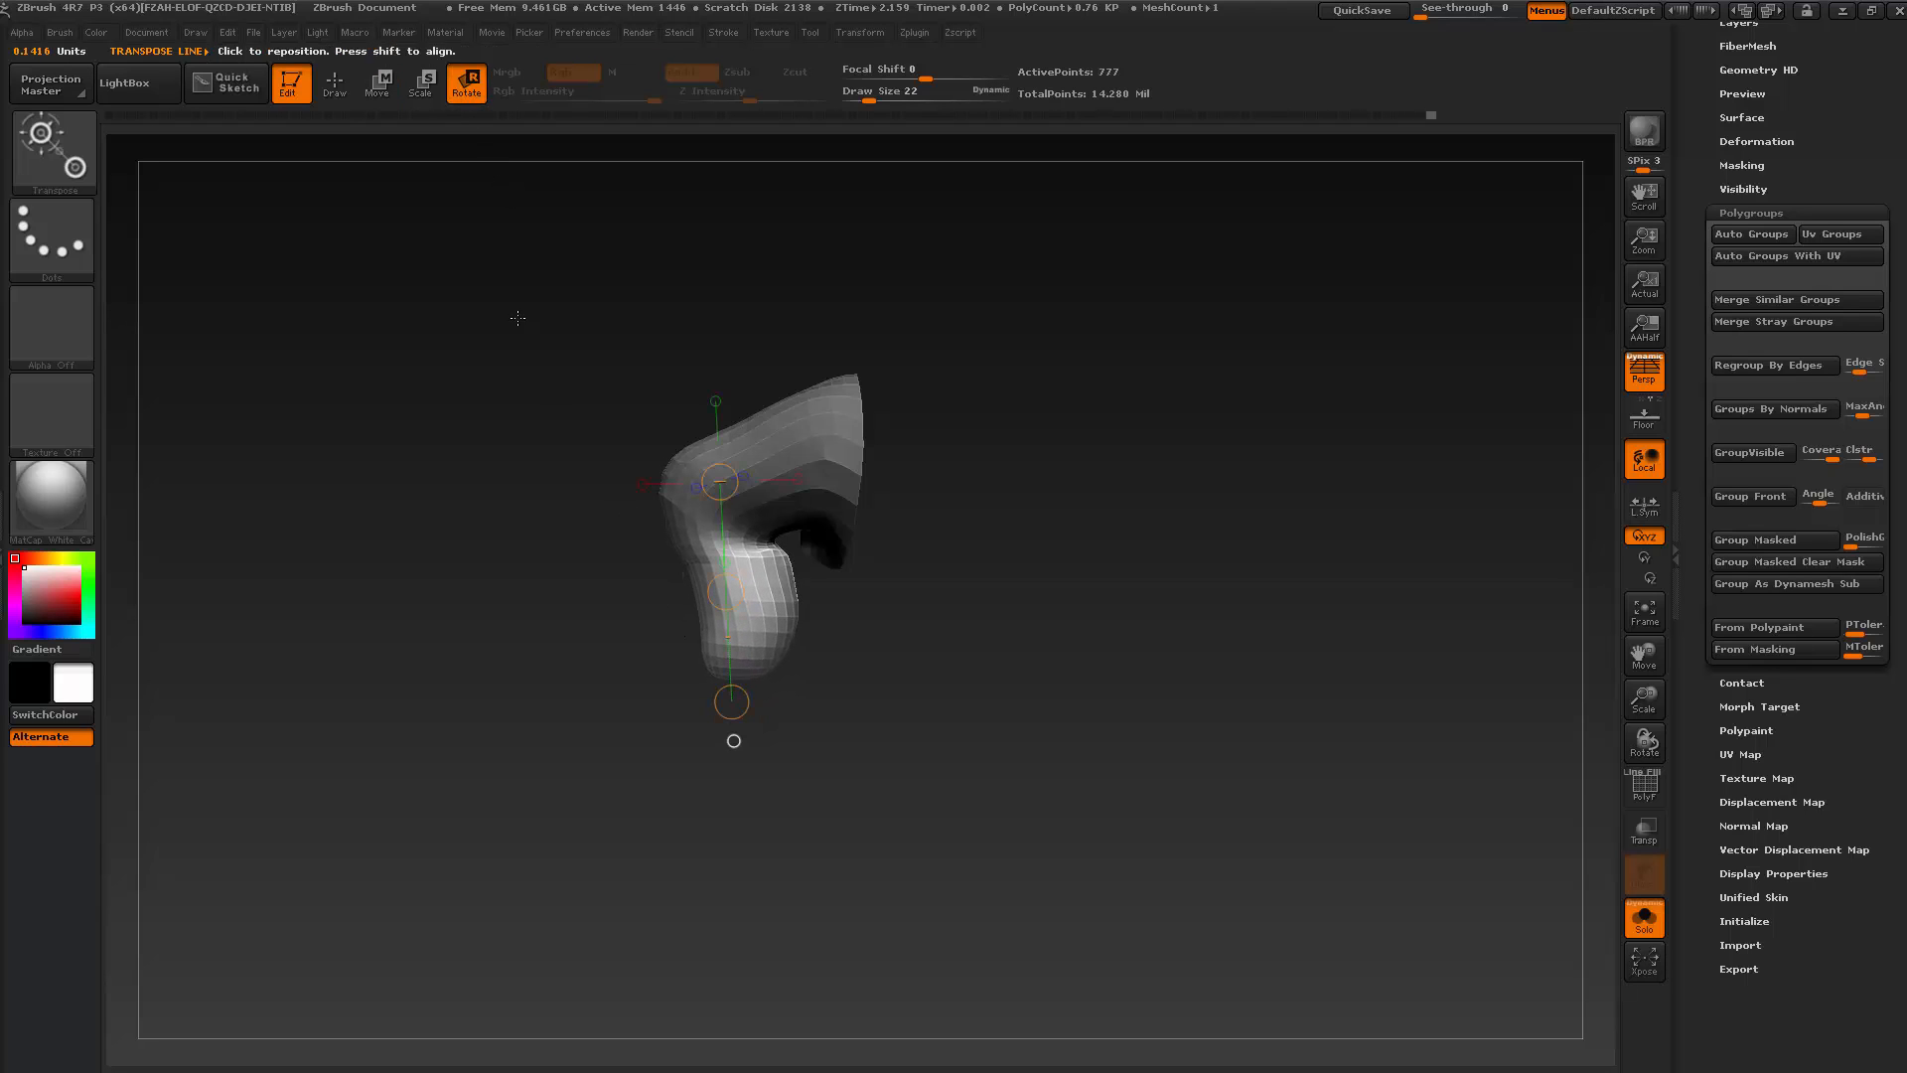
click(336, 87)
ctrl+drag(638, 308, 656, 333)
Smooth the transition between the thumb's bend and tip segment, including the pad's front and edge
key(shift)
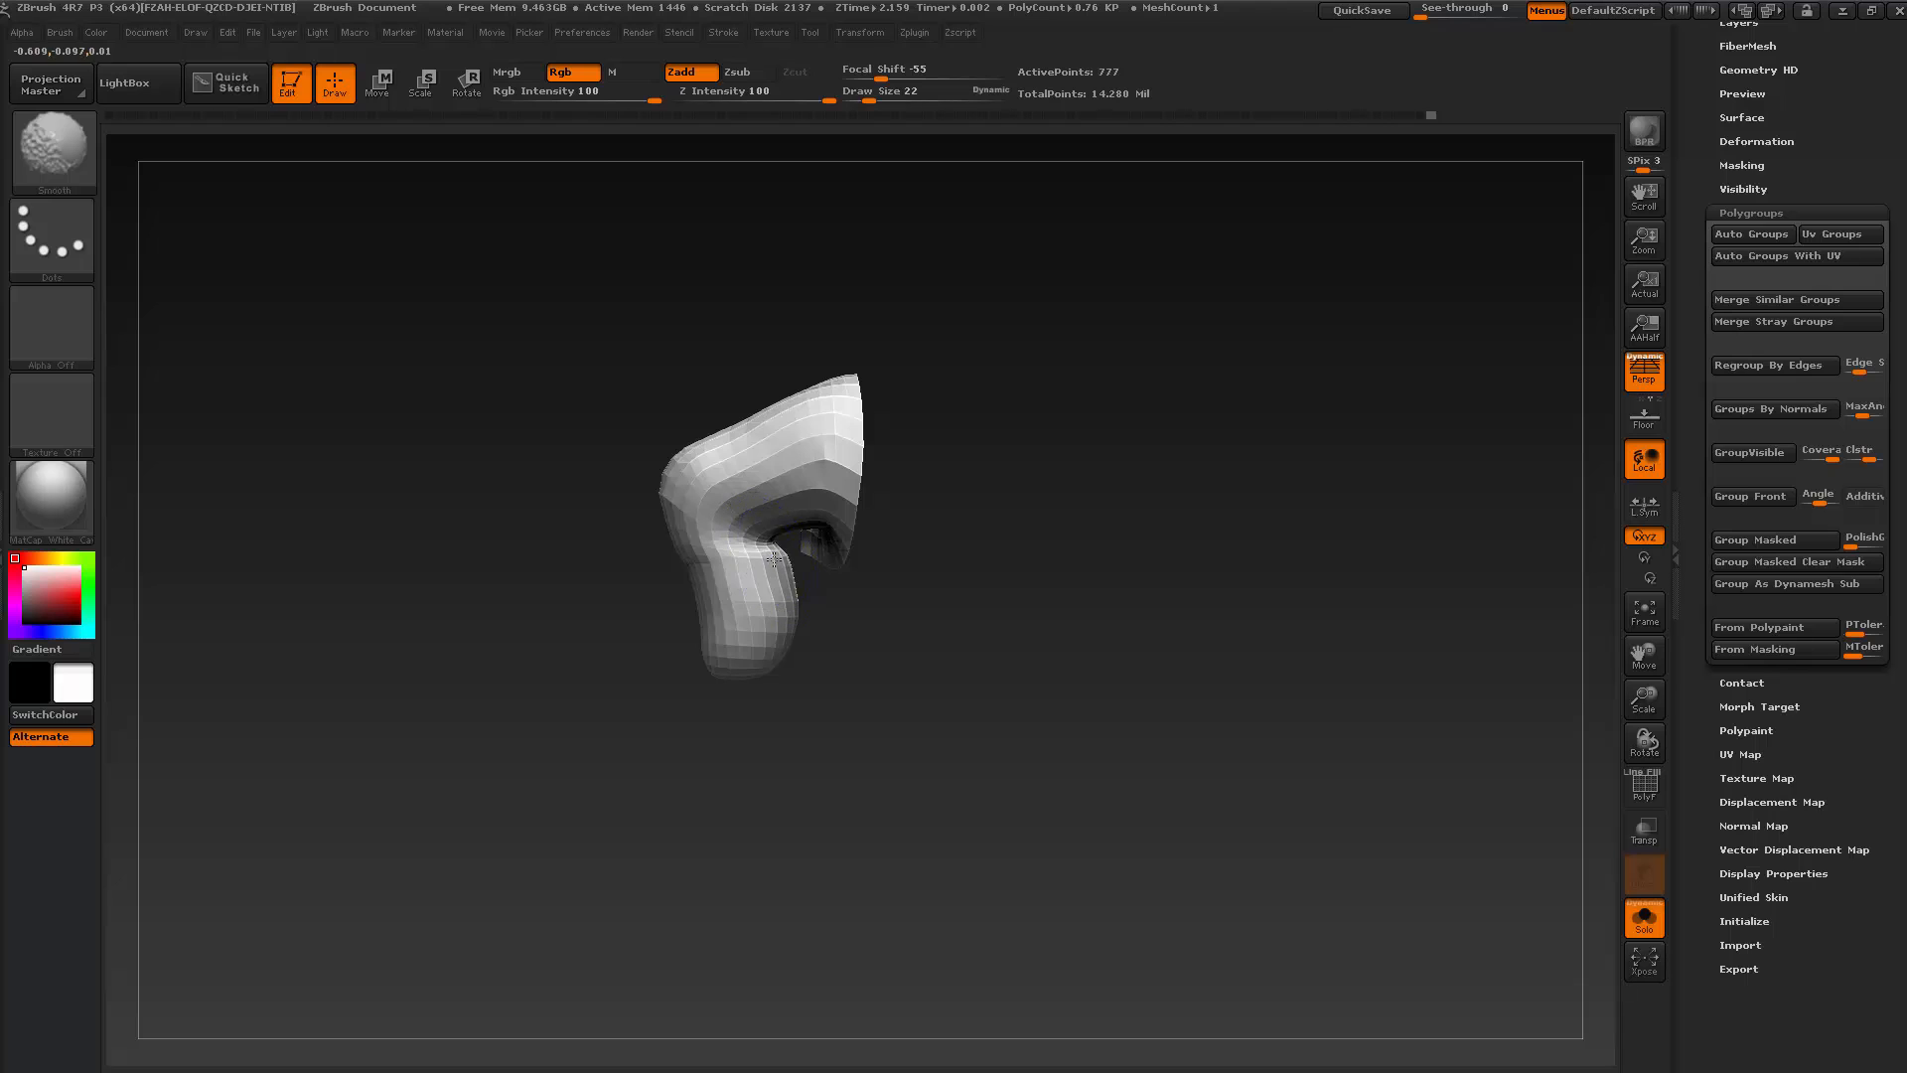
shift+drag(702, 550, 715, 556)
drag(880, 687, 803, 671)
mouse_move(779, 606)
shift+mouse_down()
mouse_move(772, 620)
mouse_move(777, 558)
shift+mouse_up()
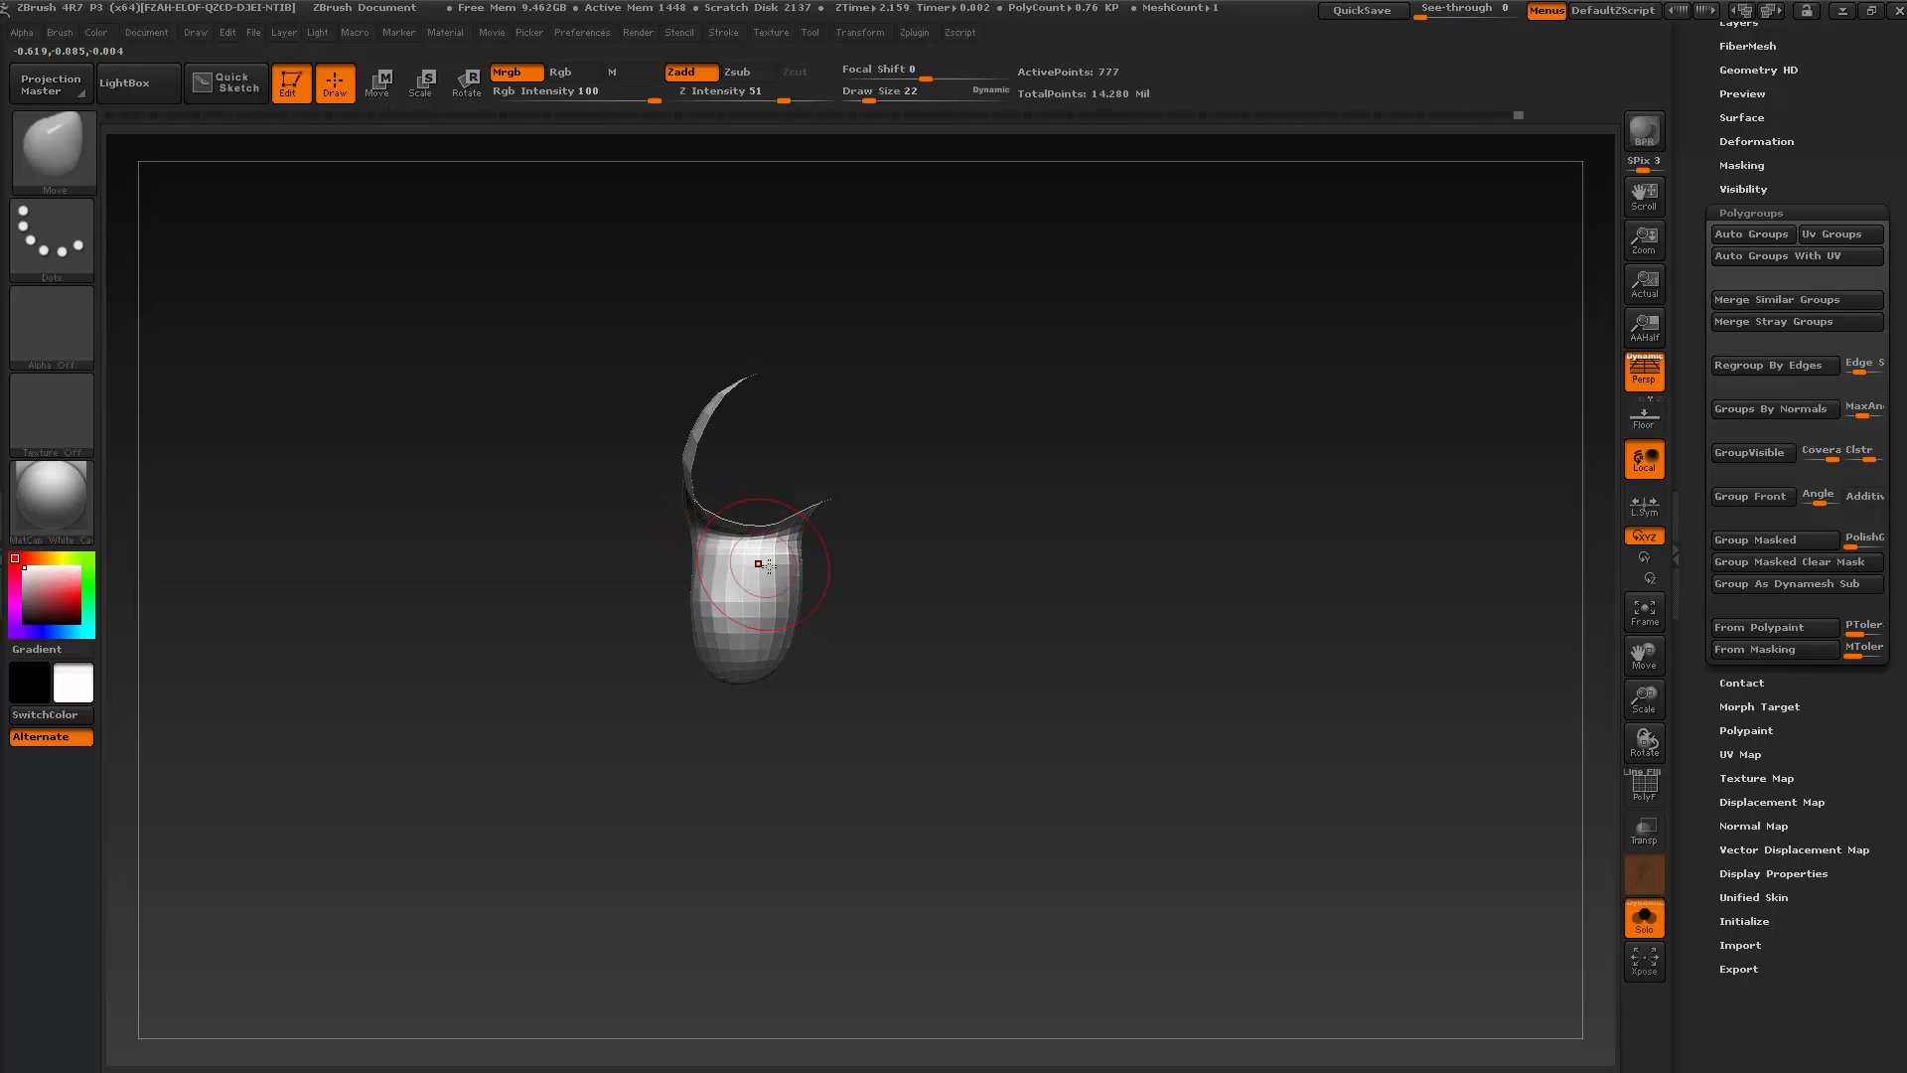
shift+drag(721, 610, 702, 601)
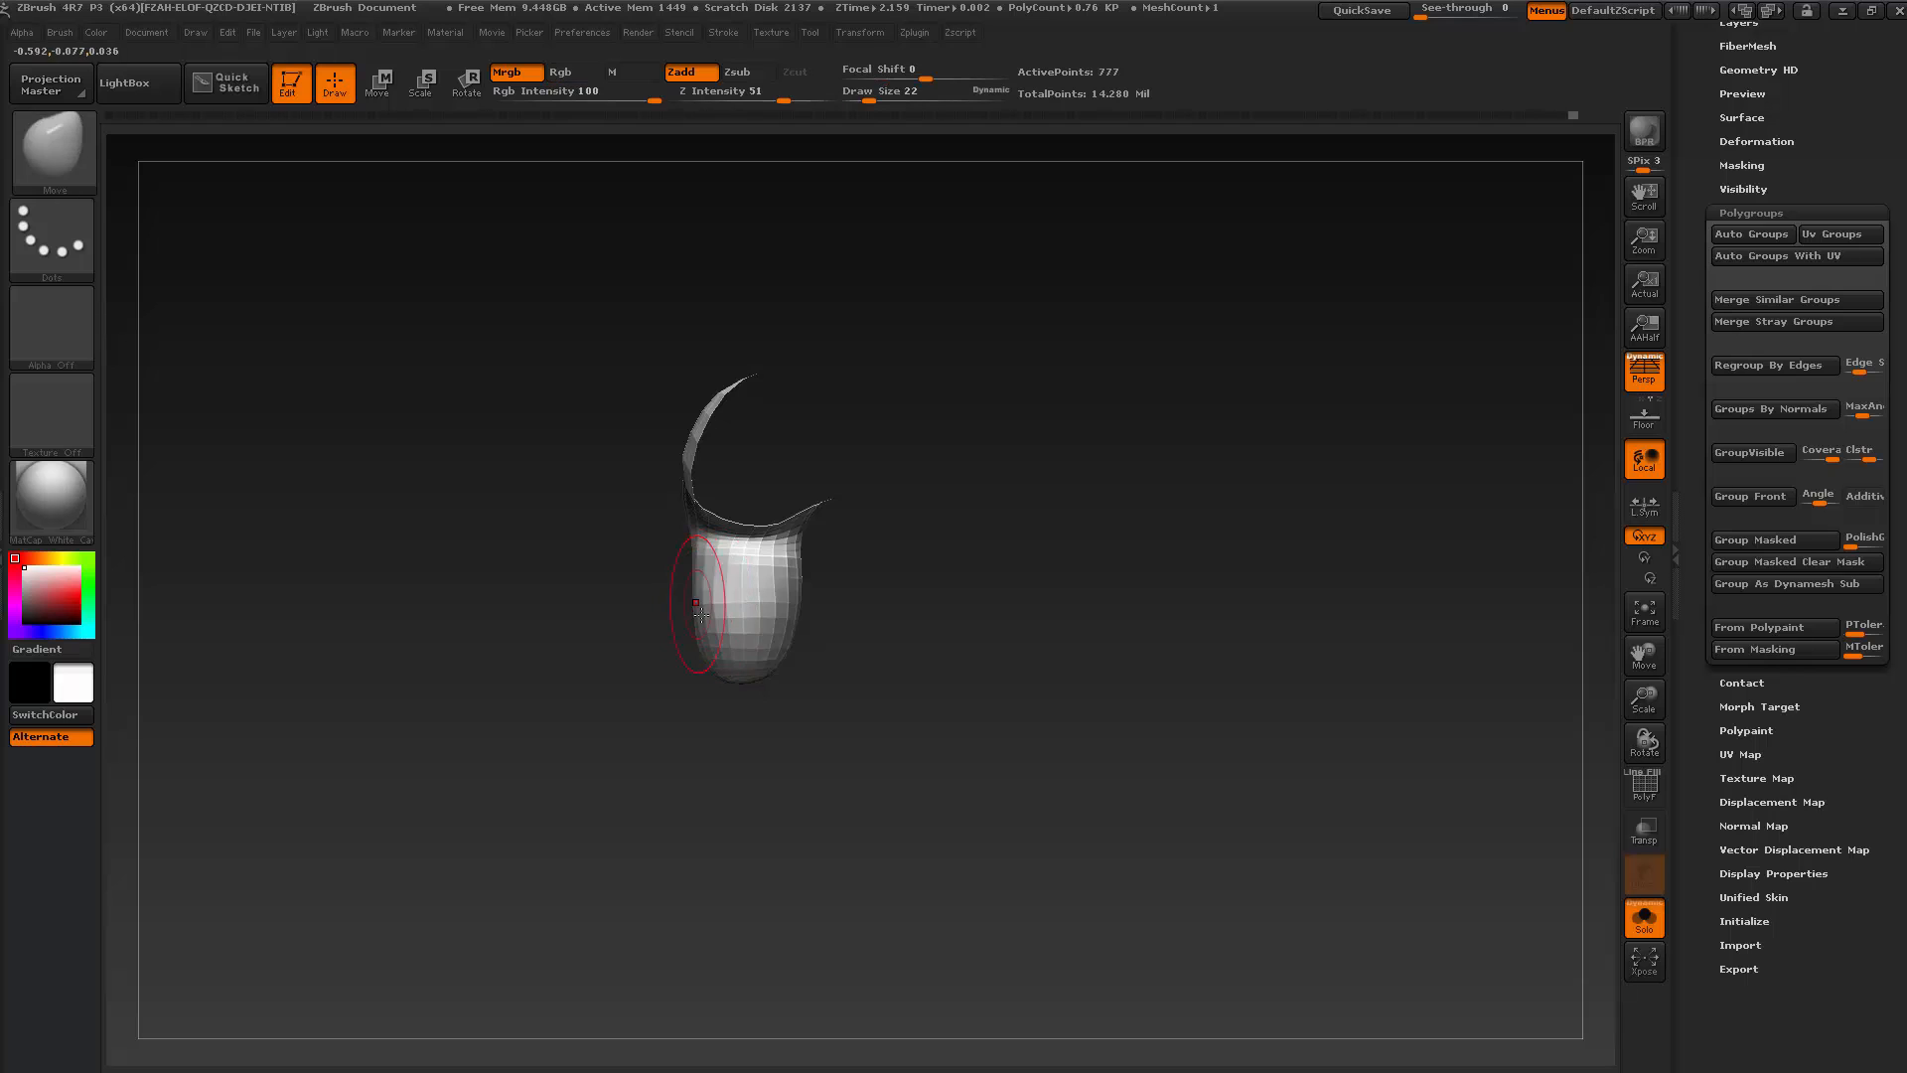
Smooth and slim the side of the thumb from the inner bend down to the tip
drag(788, 766, 852, 733)
mouse_move(720, 541)
shift+mouse_down()
mouse_move(685, 556)
mouse_move(680, 694)
shift+mouse_up()
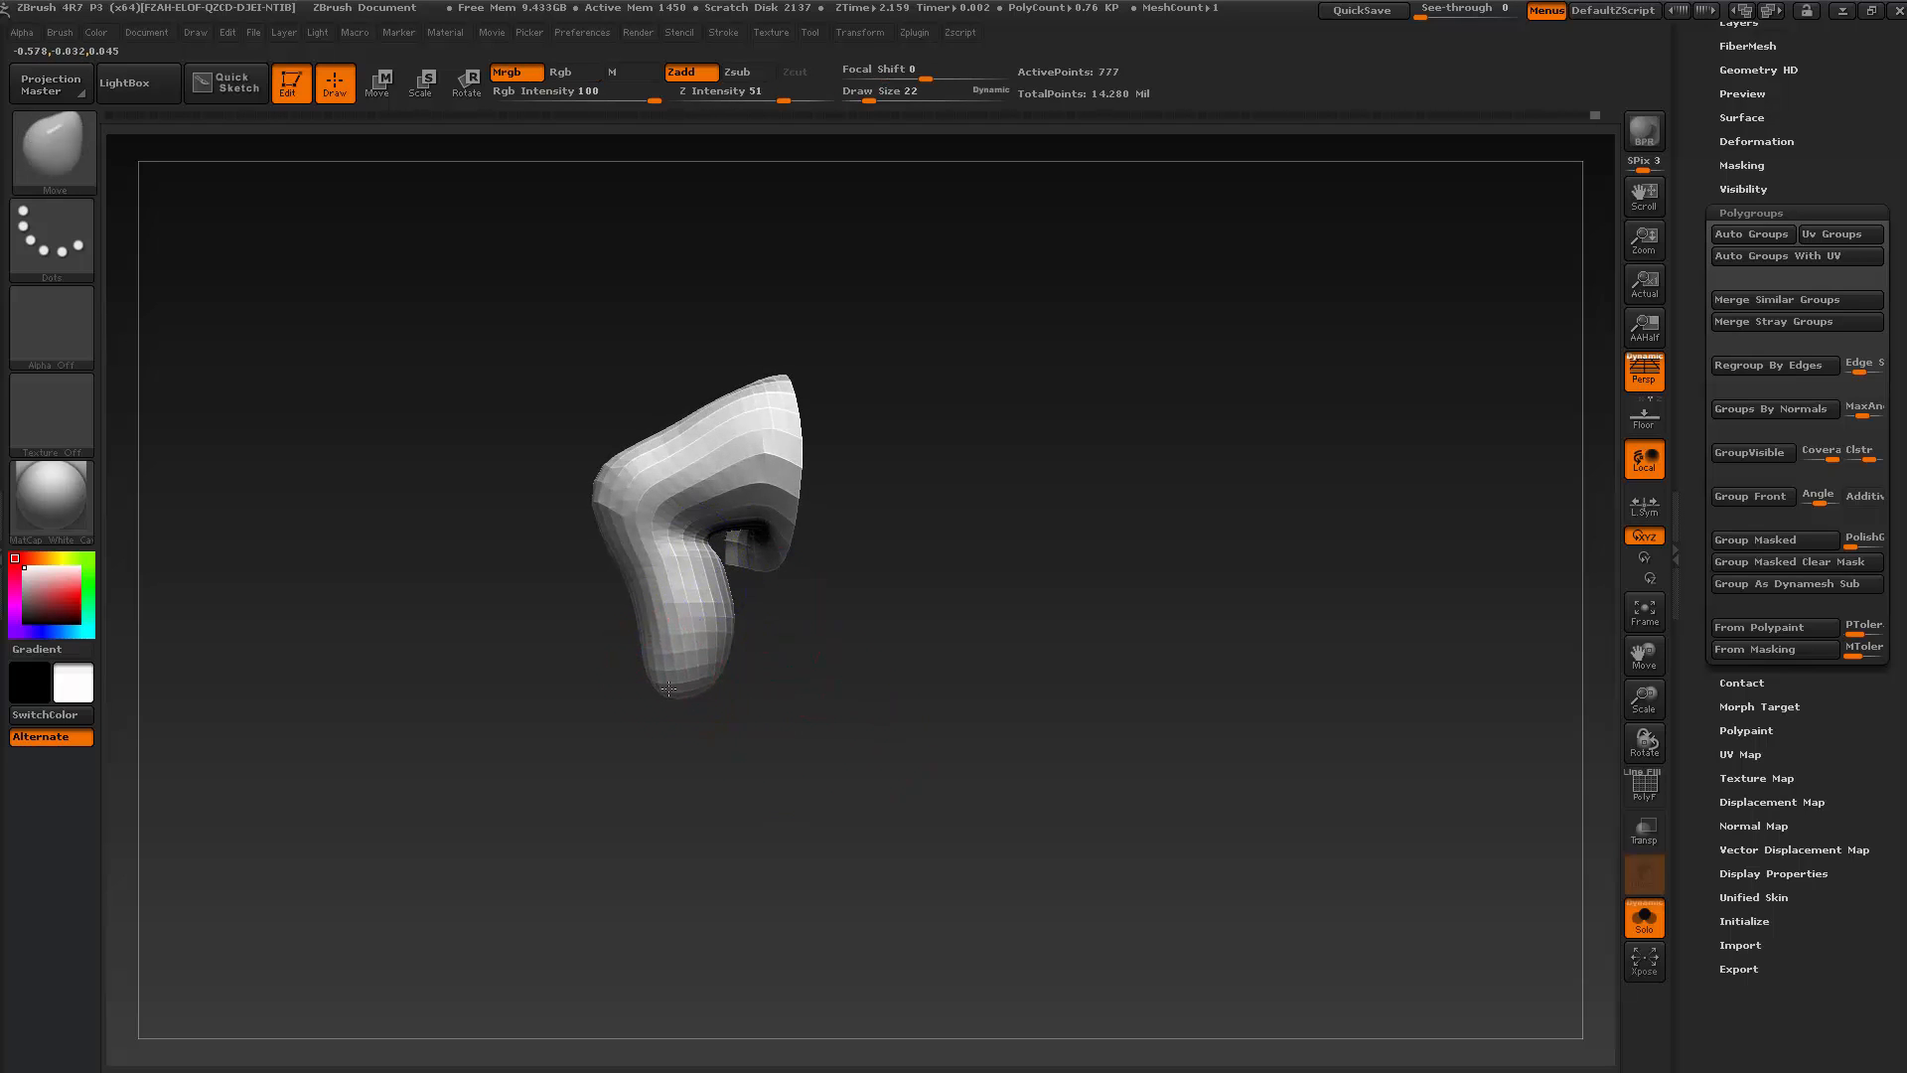
key(shift)
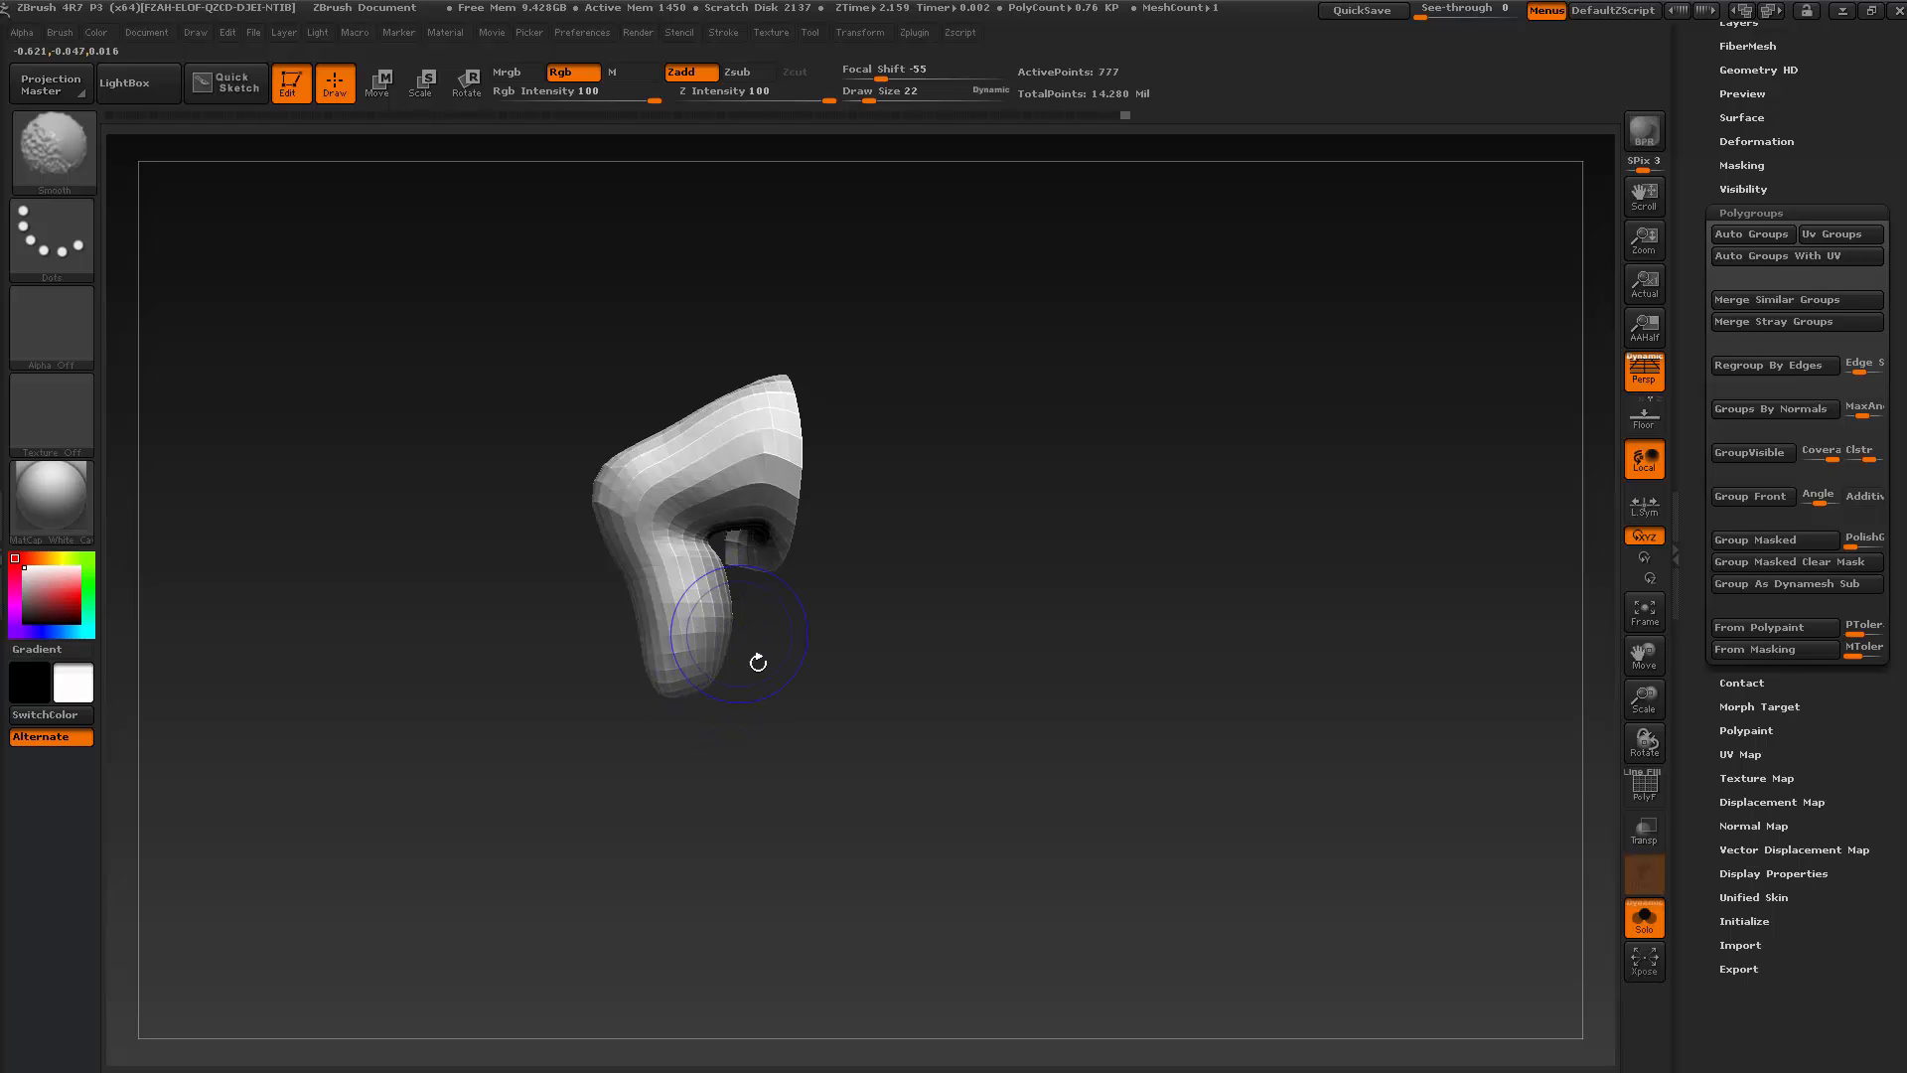
mouse_move(758, 659)
mouse_down()
mouse_move(873, 701)
mouse_move(758, 696)
mouse_up()
key(shift)
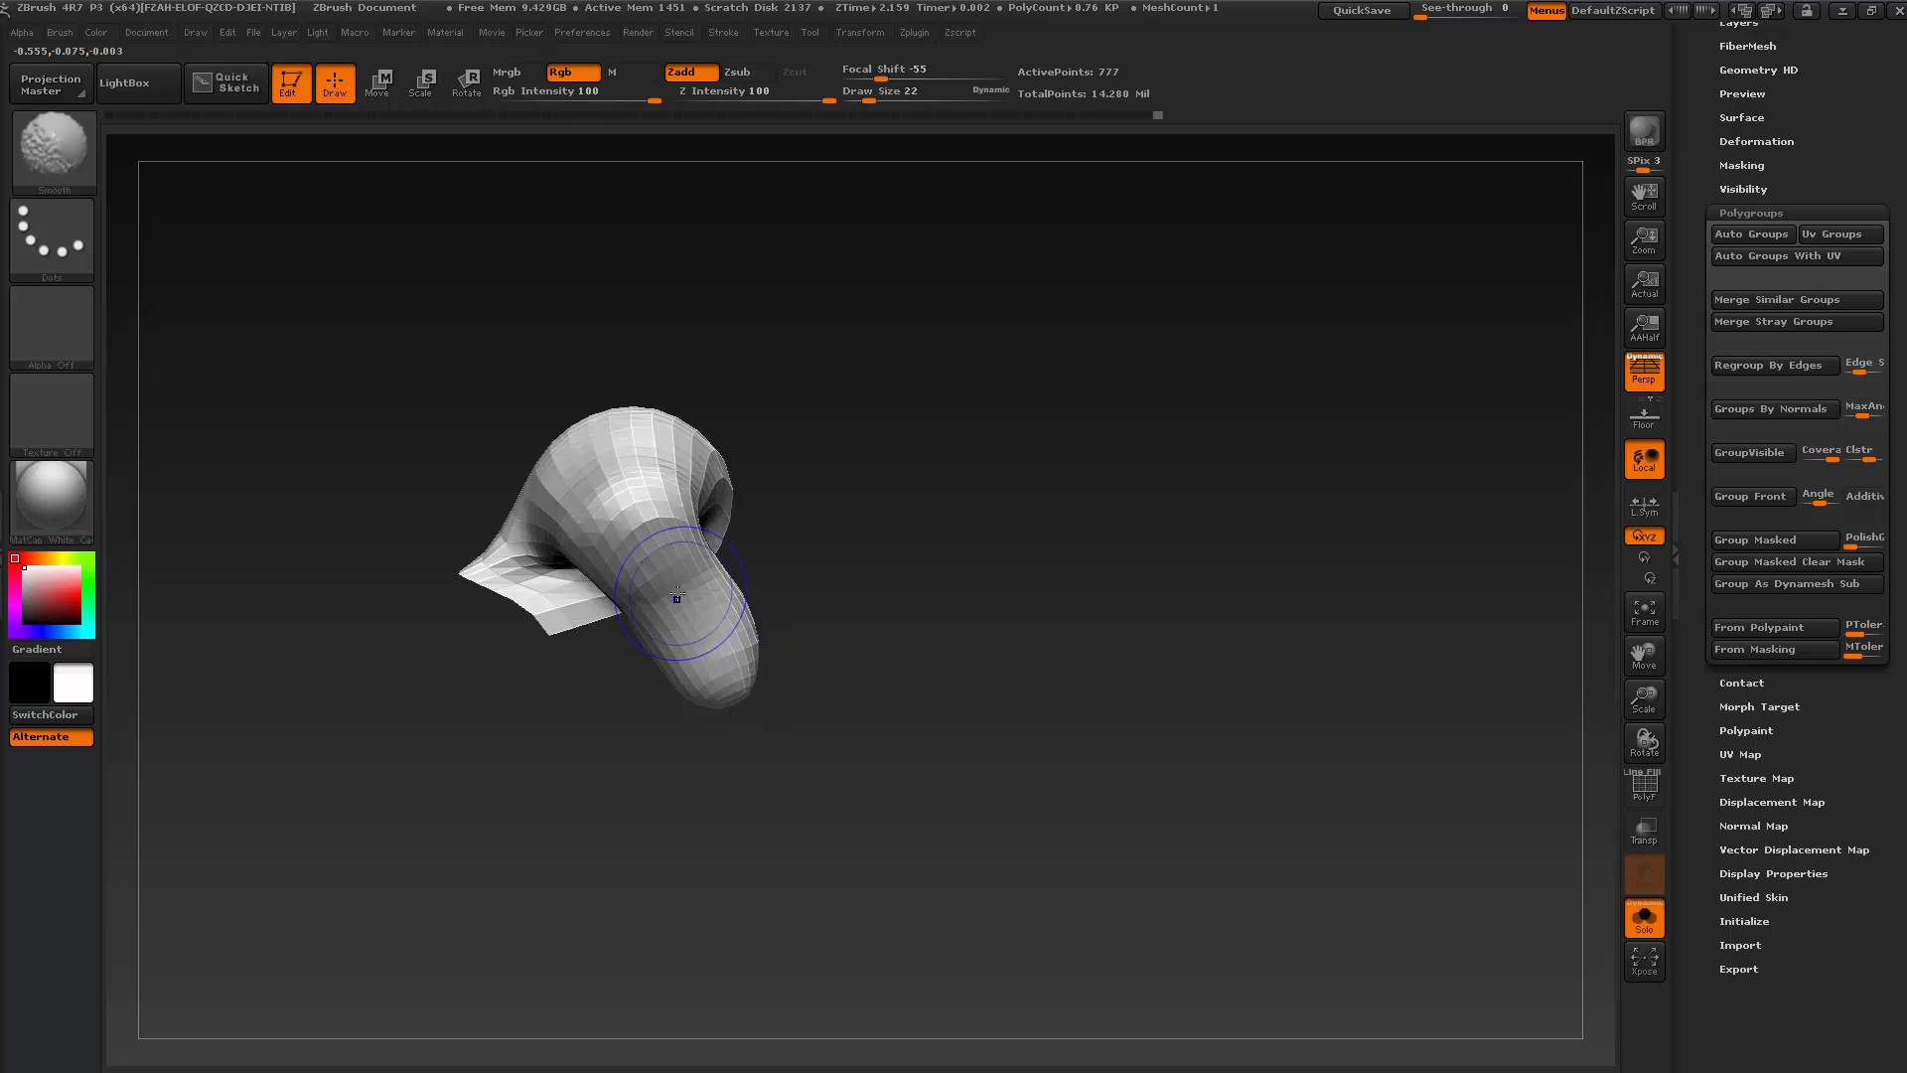
Smooth the back of the thumb below the knuckle and pull the tip slightly outward with the Move brush
shift+drag(650, 522, 668, 581)
drag(894, 586, 856, 543)
mouse_move(579, 626)
shift+mouse_down()
mouse_move(554, 623)
mouse_move(582, 709)
mouse_move(592, 690)
mouse_move(745, 732)
mouse_move(827, 720)
shift+mouse_up()
drag(648, 727, 652, 736)
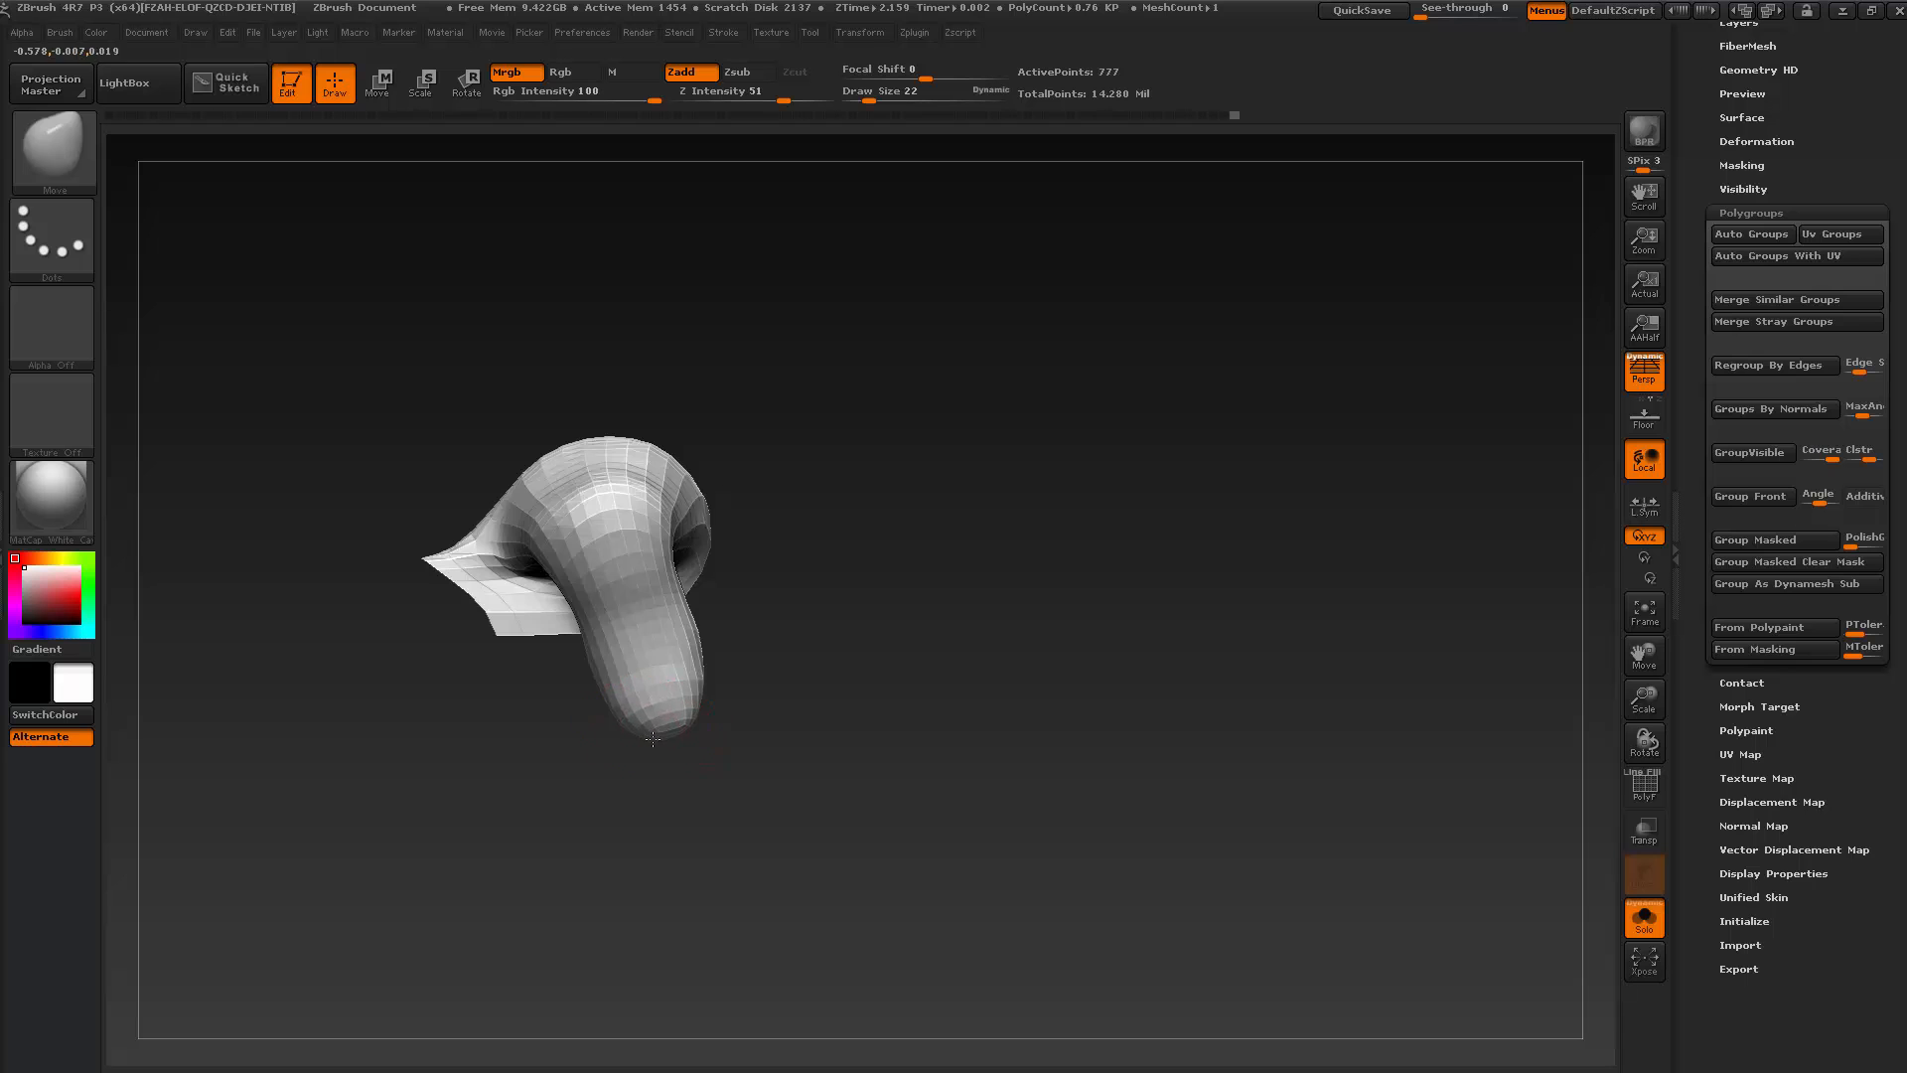
Show the whole glove and smooth the thumb tip where it rests against the fingers
drag(890, 681, 831, 728)
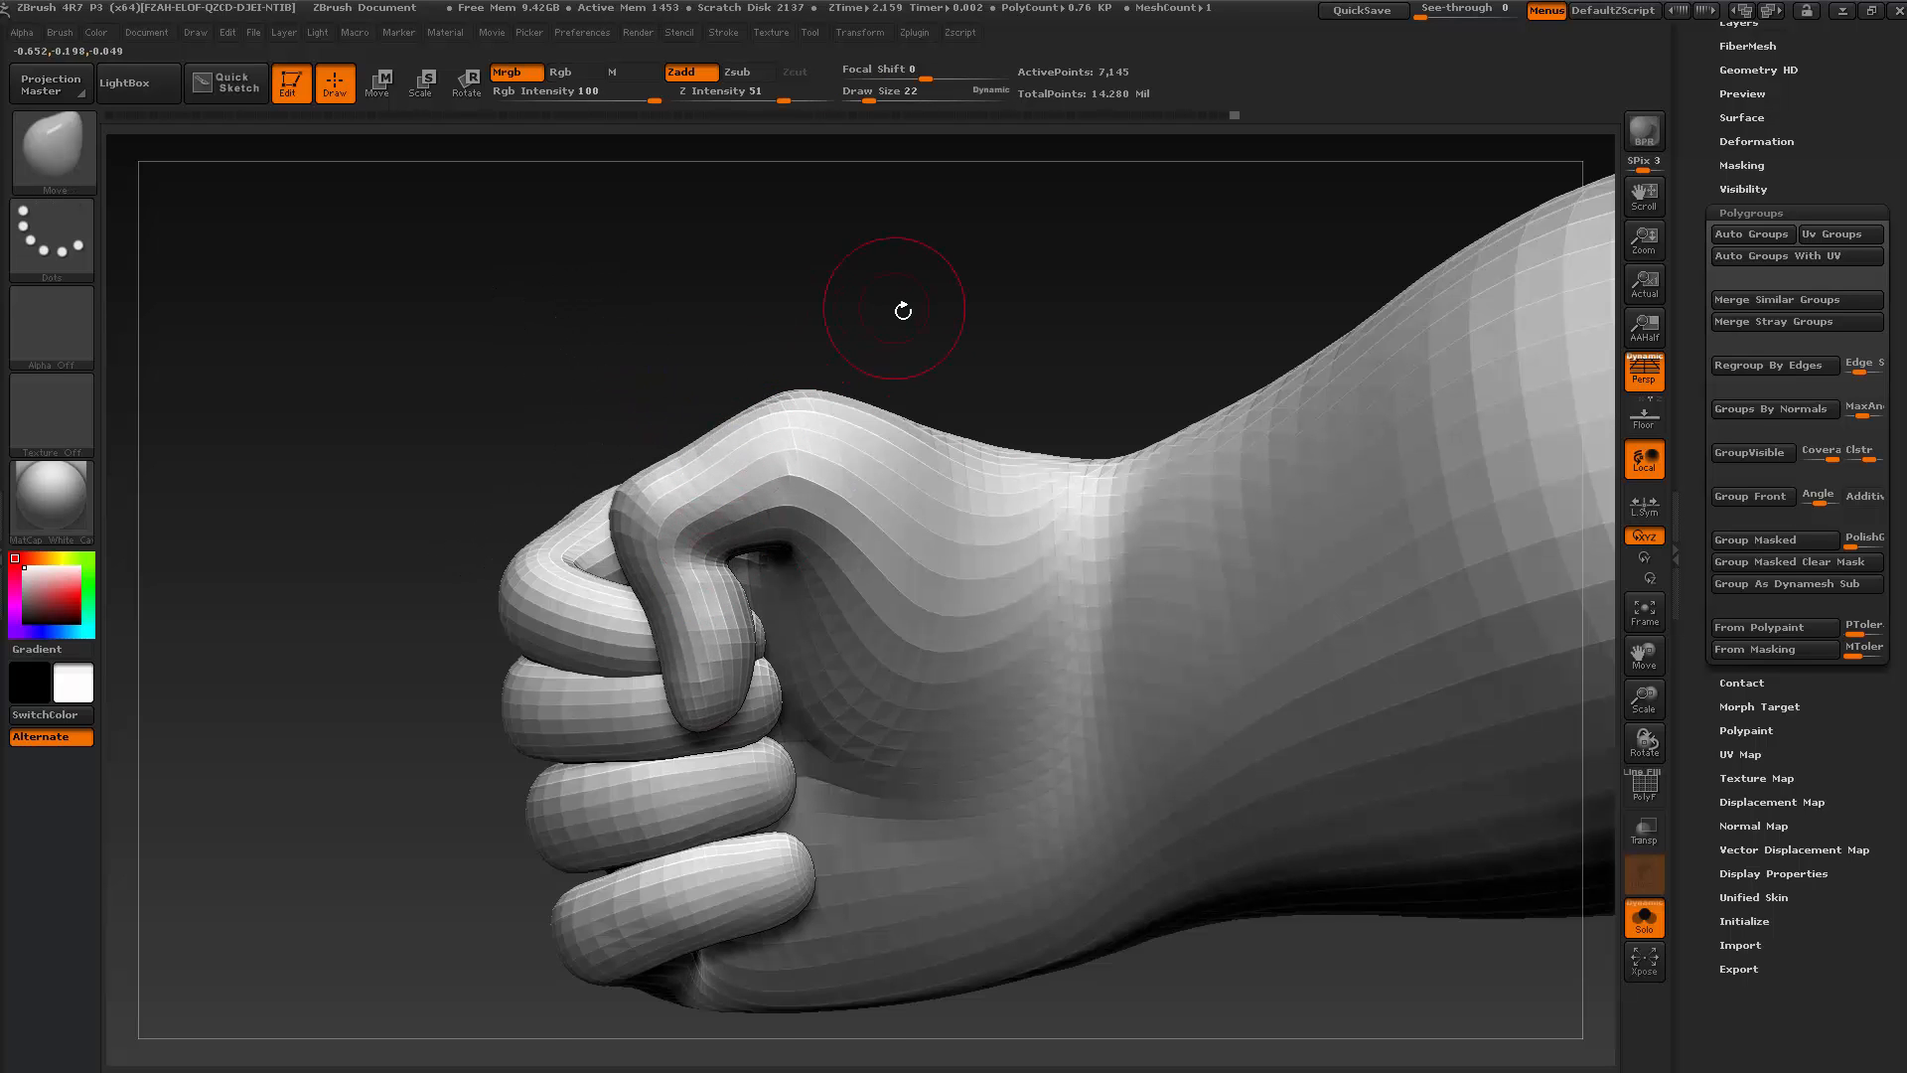
mouse_move(903, 311)
mouse_down()
mouse_move(838, 285)
mouse_move(882, 328)
mouse_move(801, 320)
mouse_move(835, 324)
mouse_move(769, 343)
mouse_up()
shift+drag(693, 698, 712, 641)
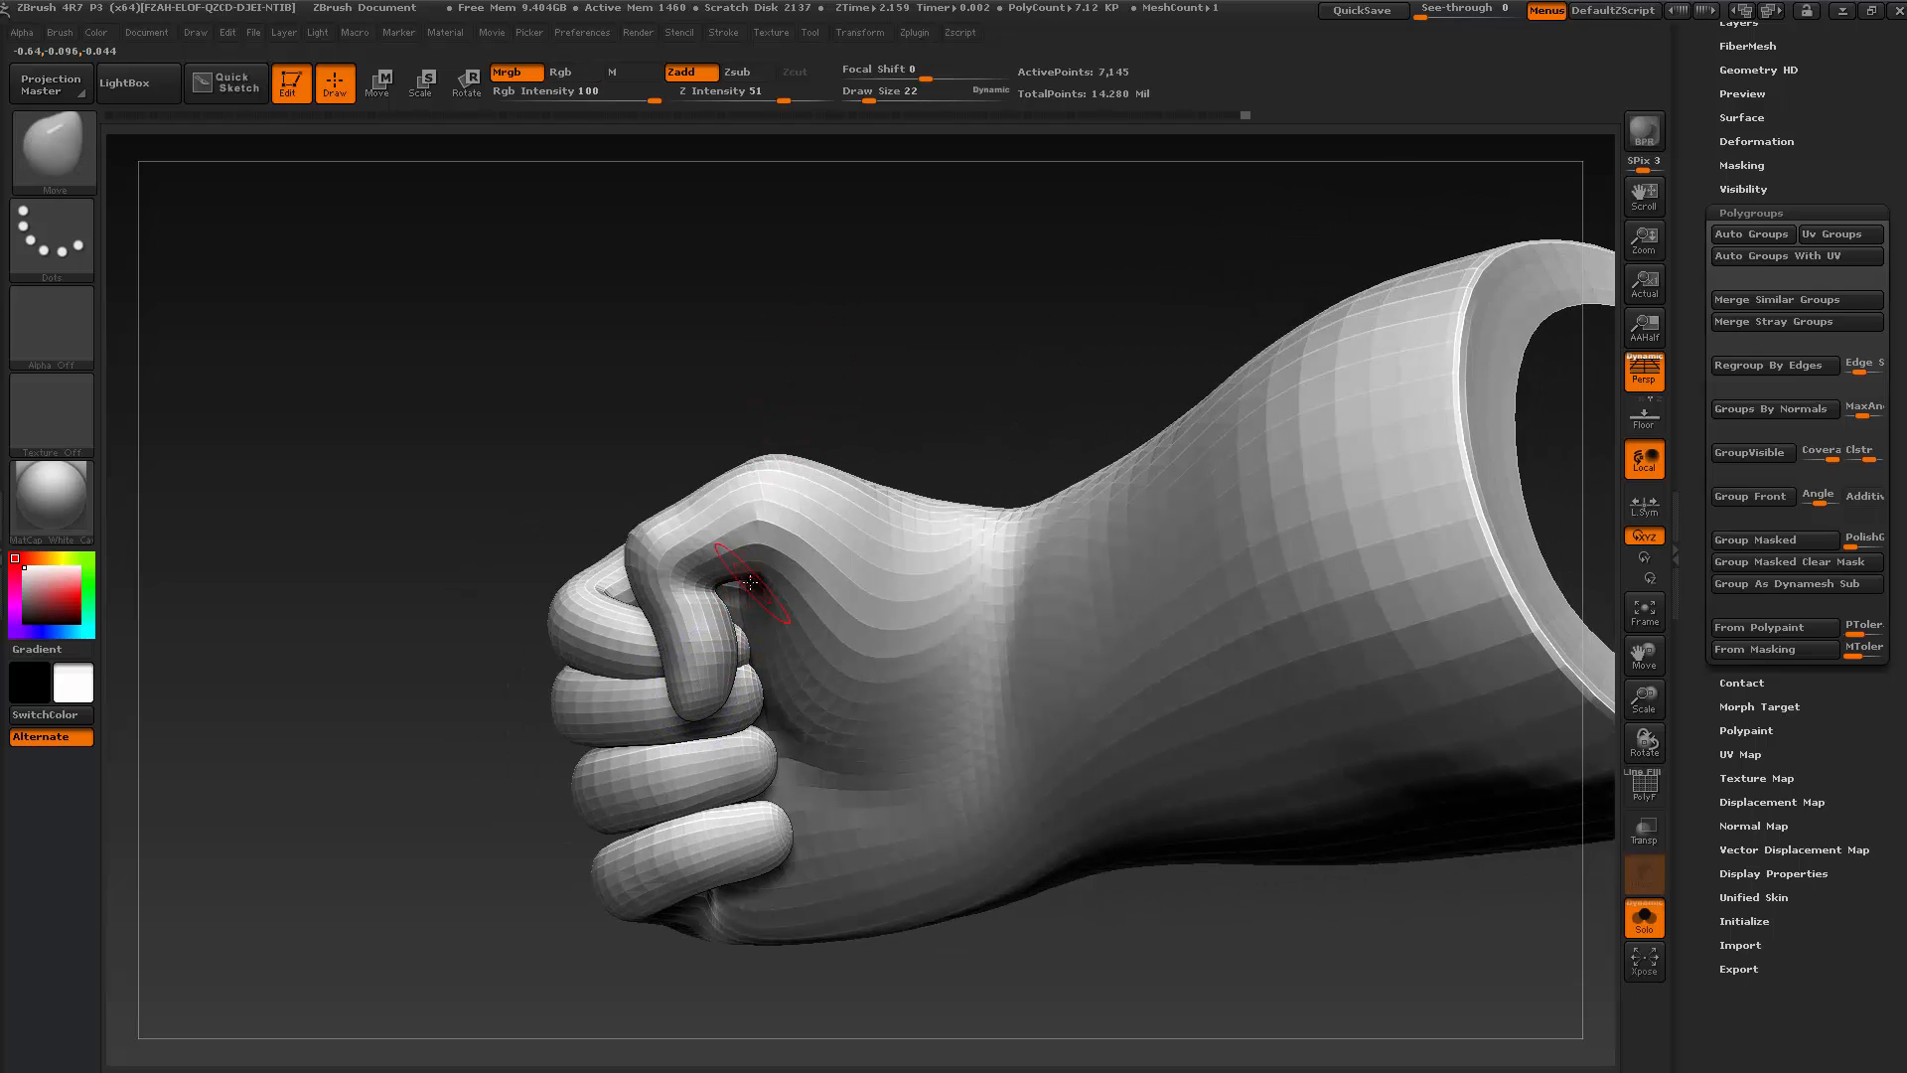
Reshape the inside of the thumb's bend and the adjoining palm edge with the Move Topological brush
drag(796, 373, 797, 418)
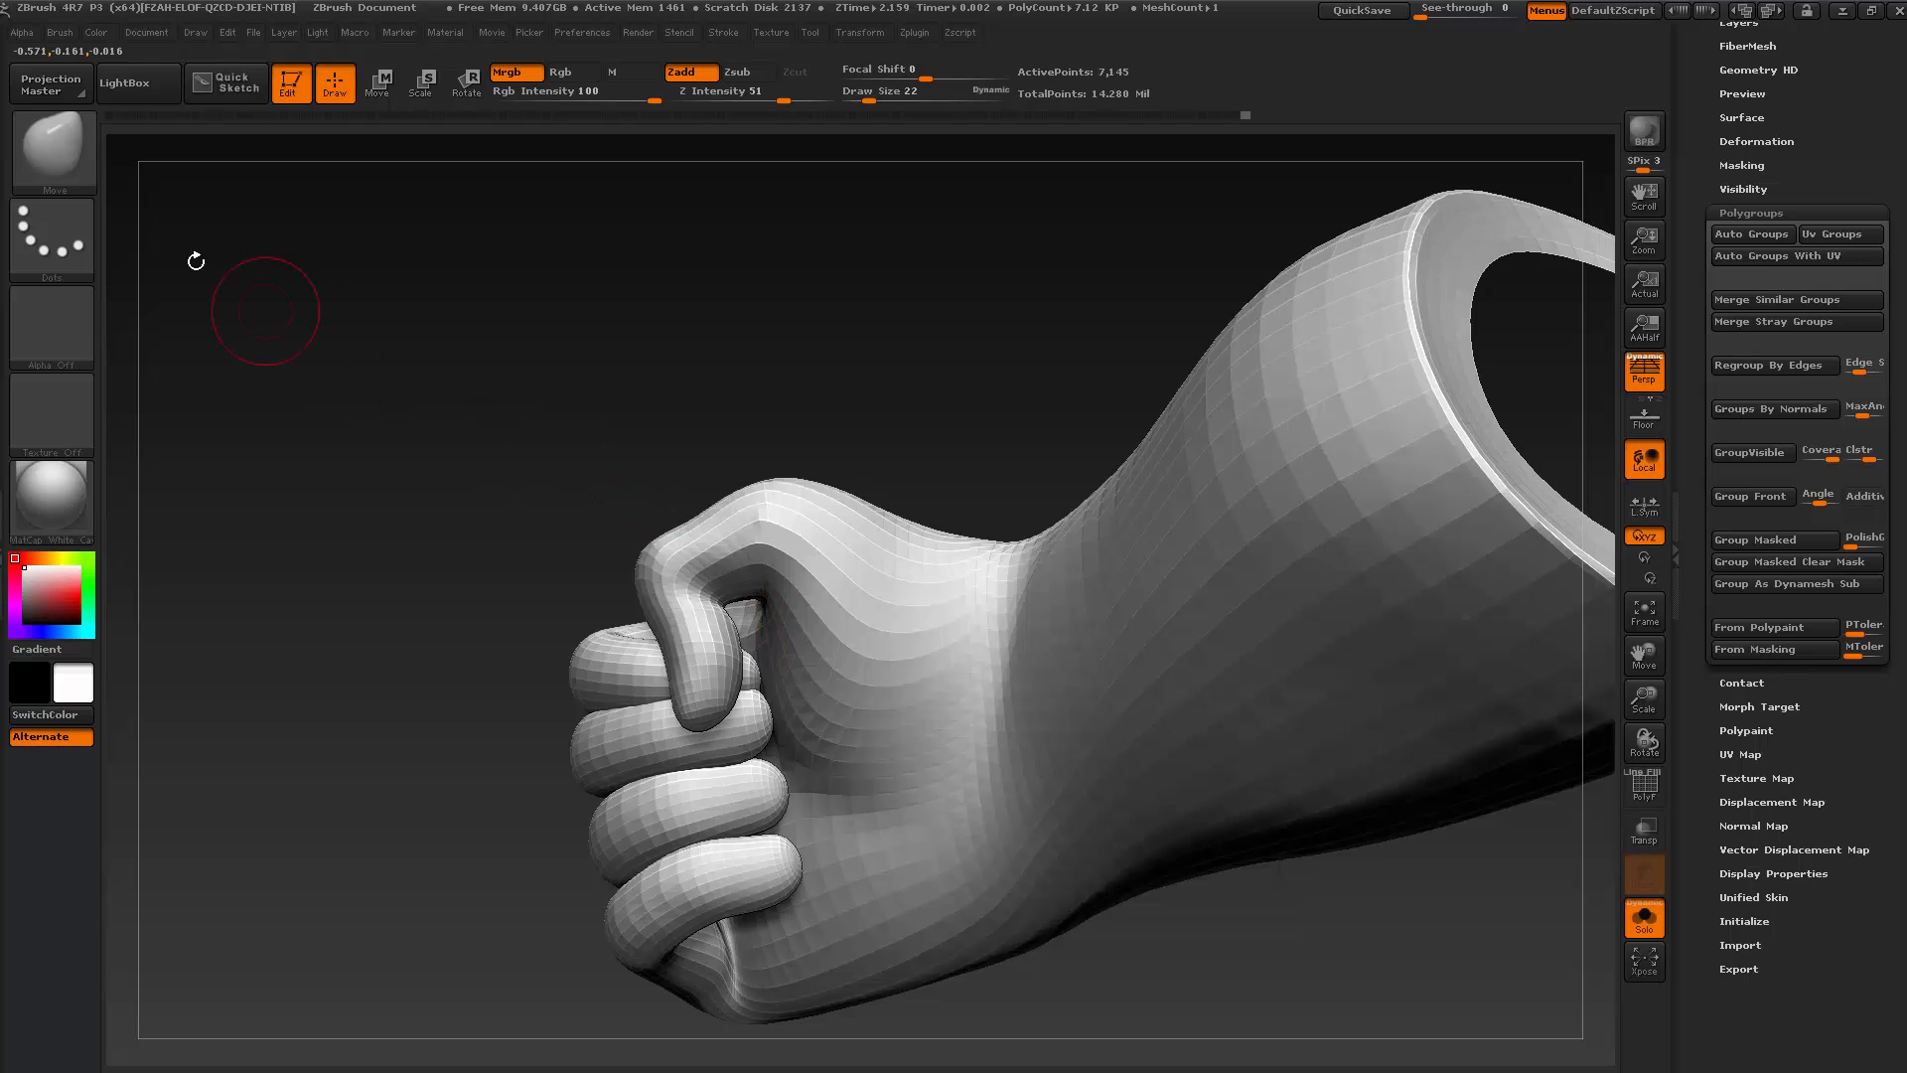
key(b)
click(431, 169)
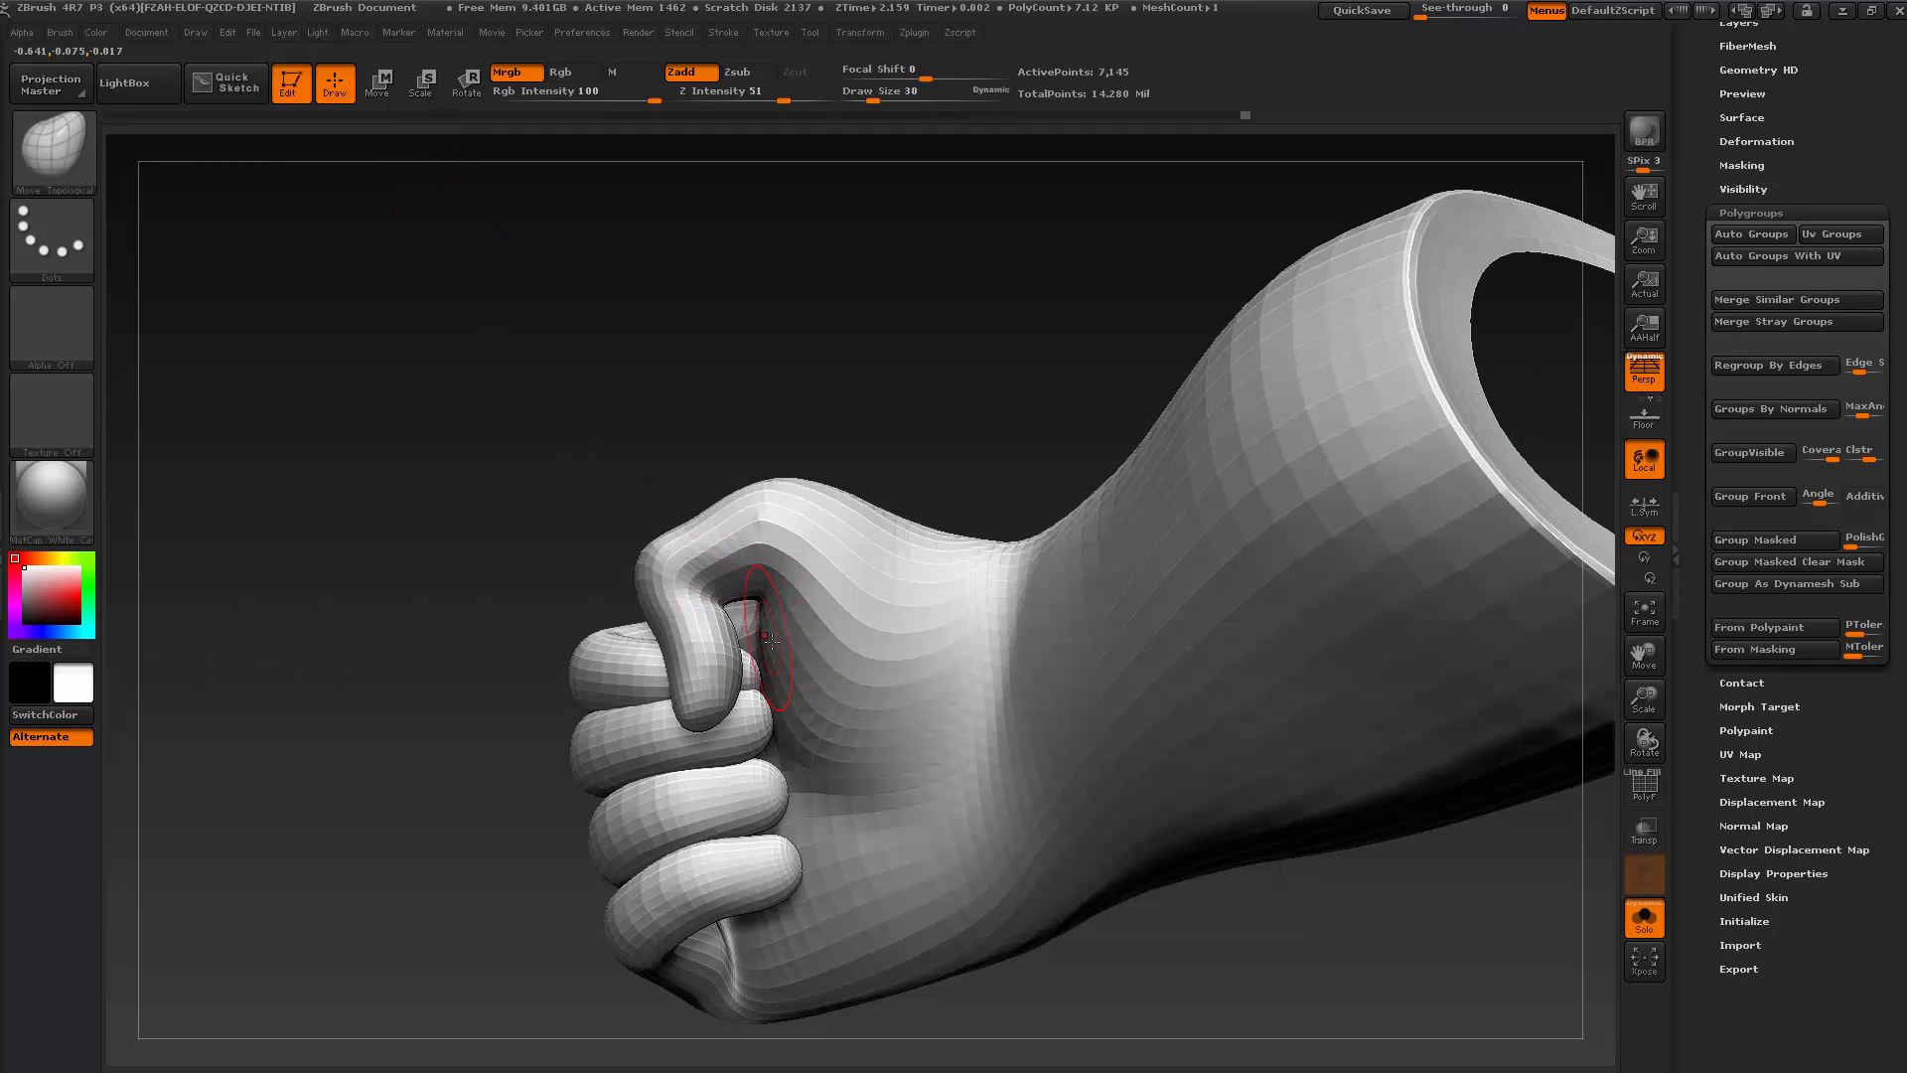
drag(876, 382, 795, 604)
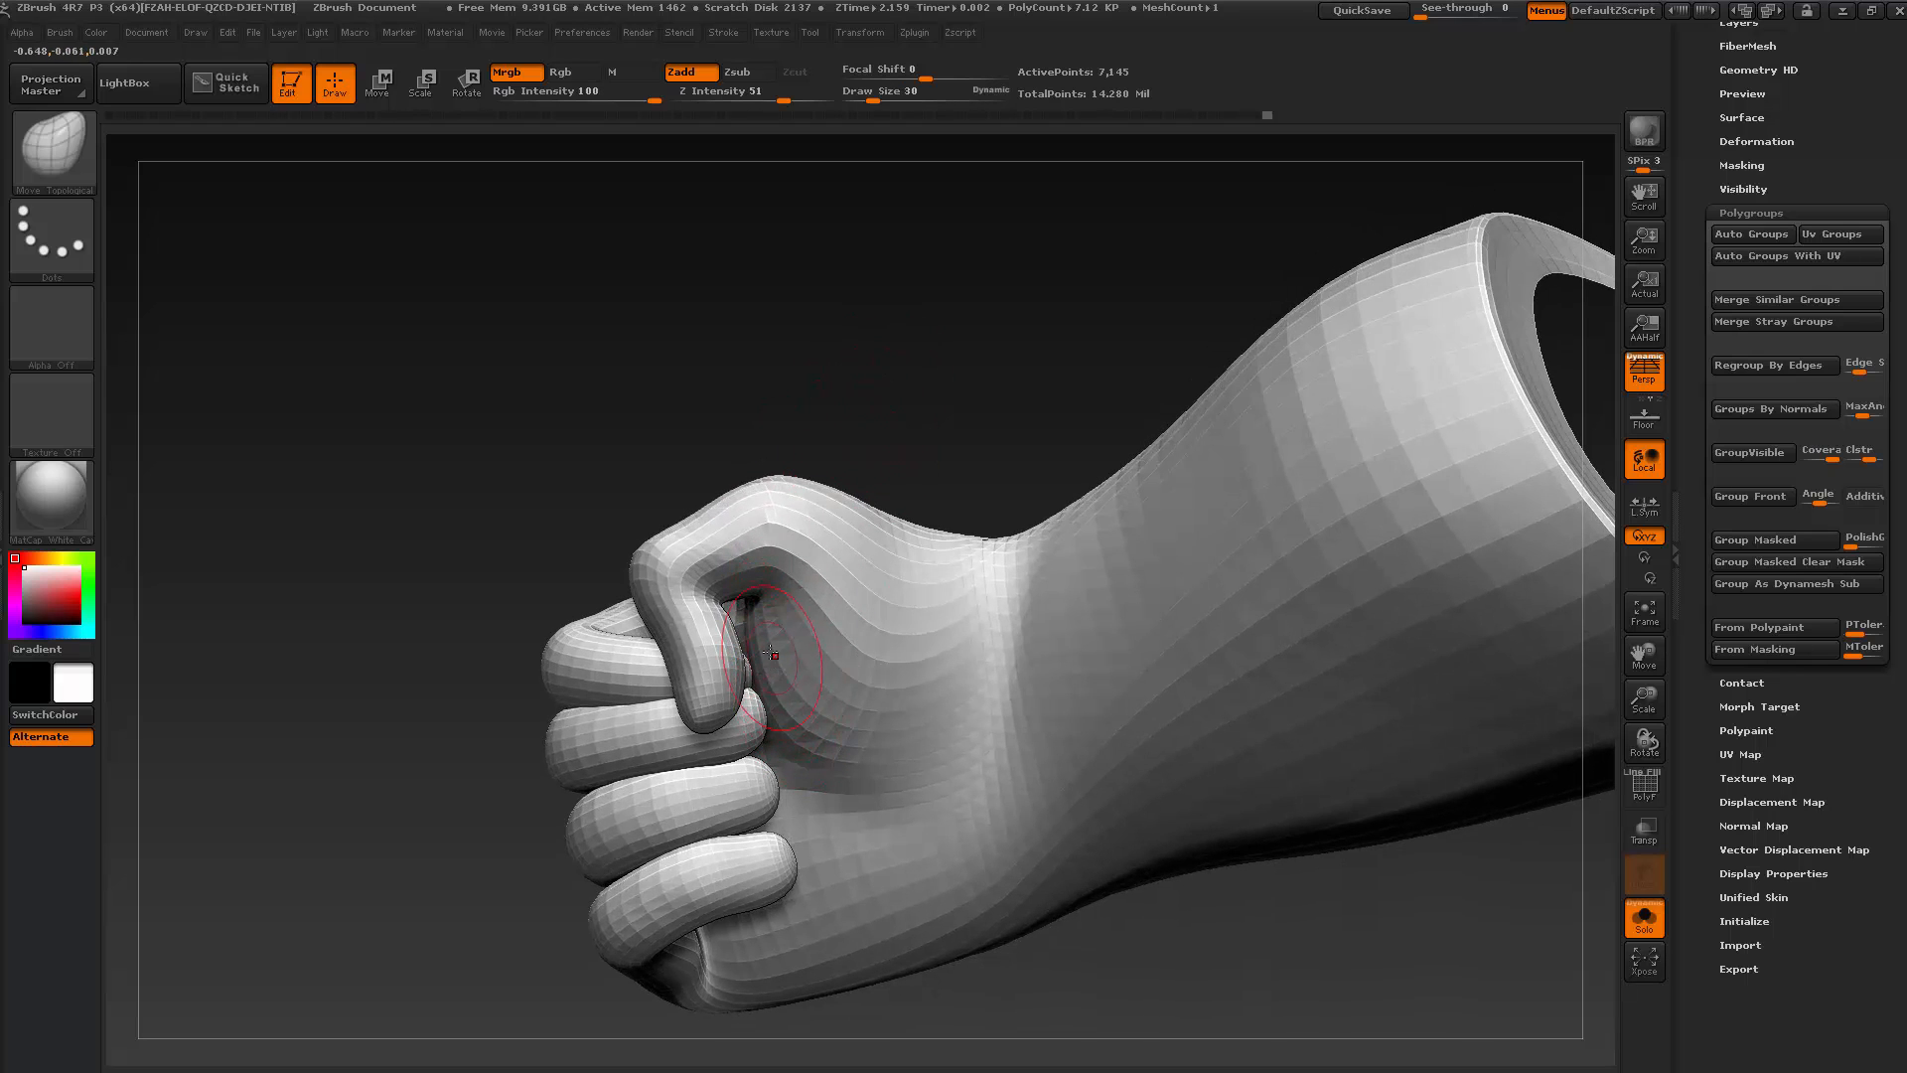
drag(839, 367, 814, 374)
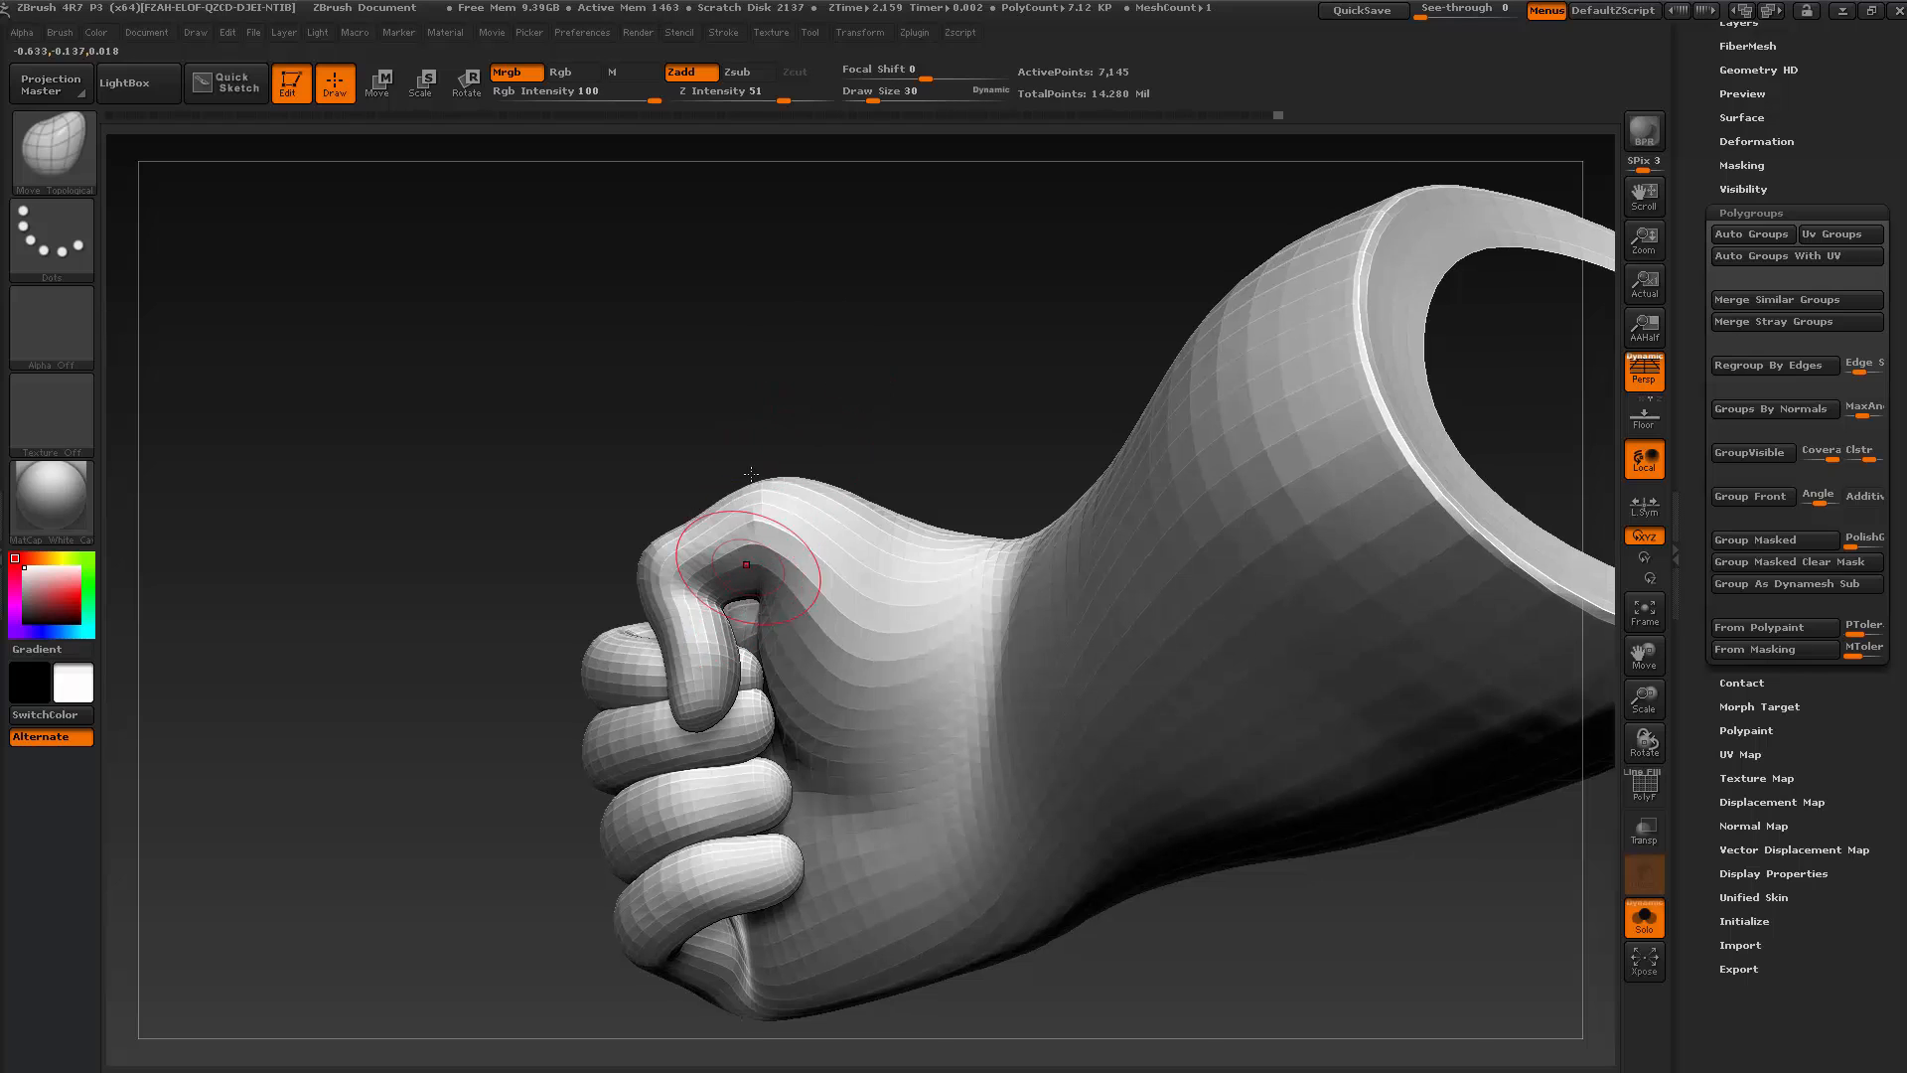
drag(785, 466, 789, 433)
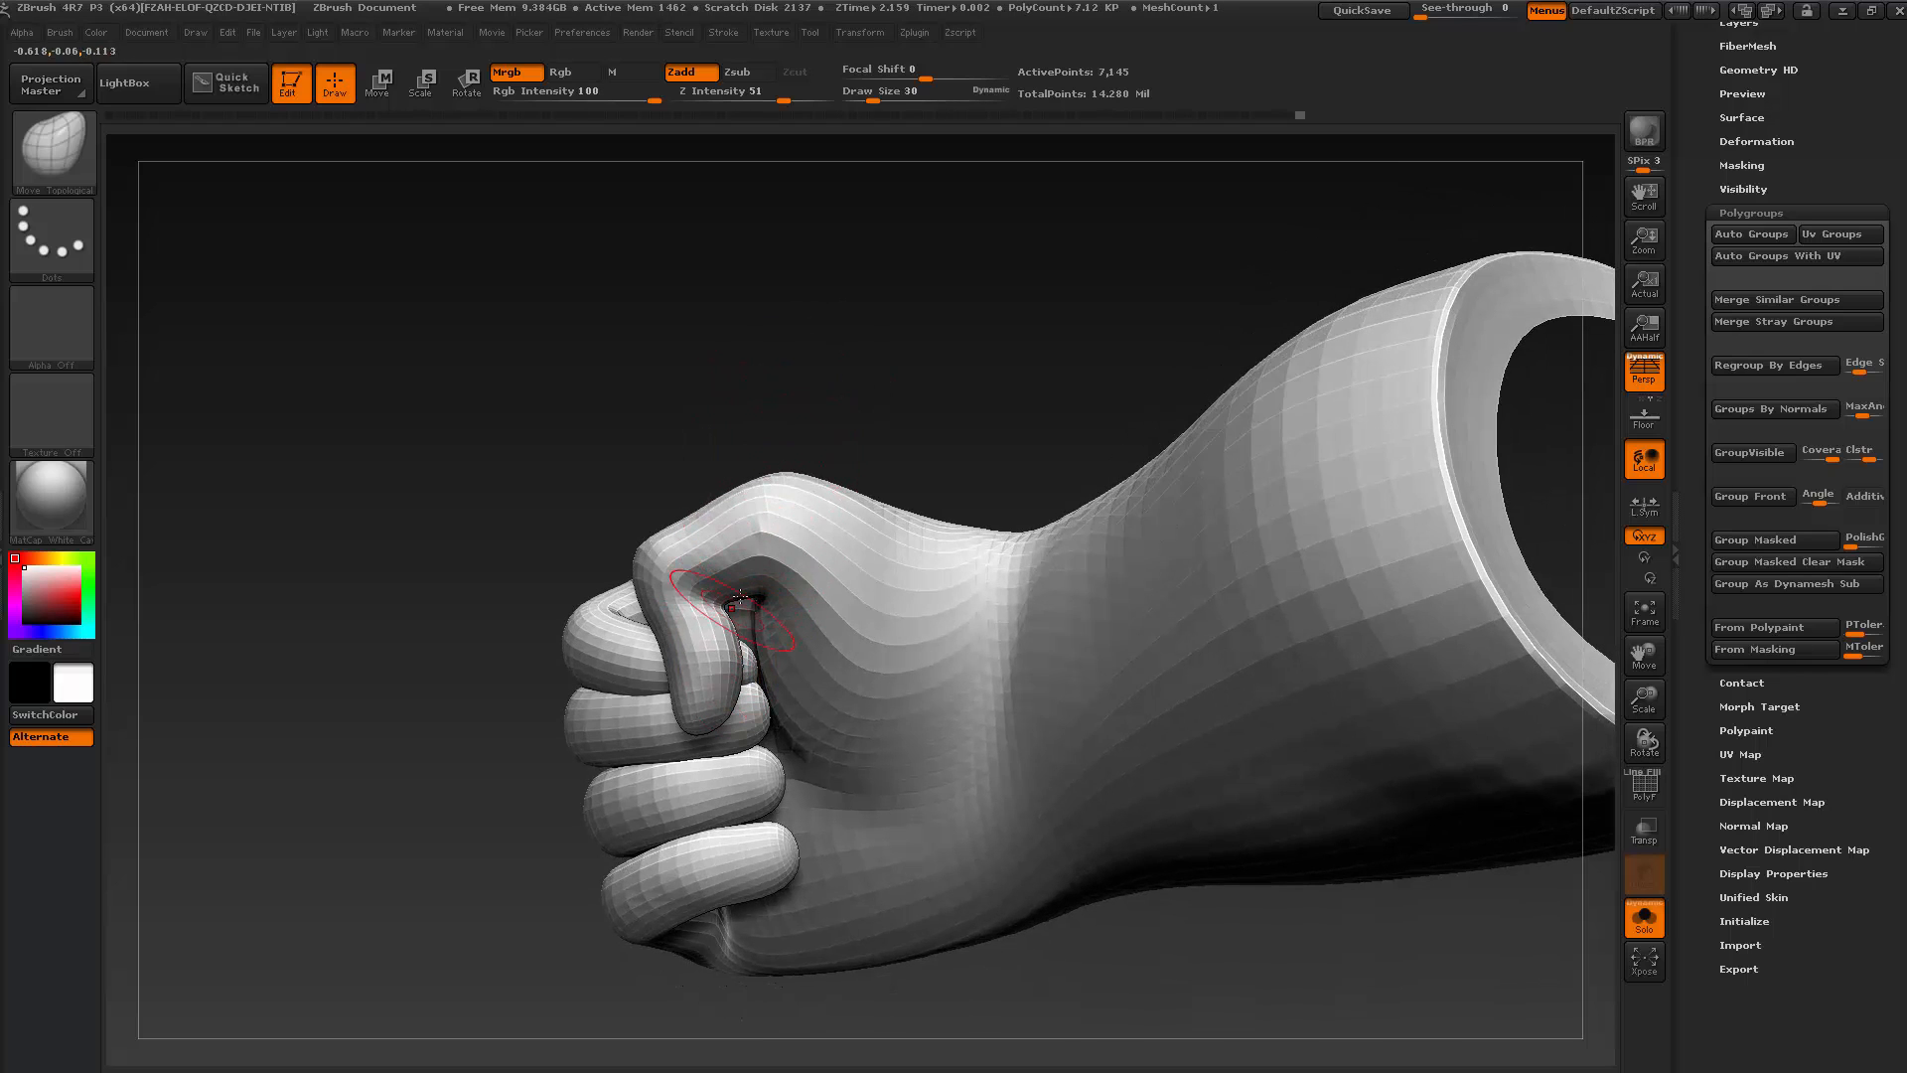
Smooth the crease between the thumb's inner bend and the palm with a draw size of 20
key(bracketleft)
key(bracketleft)
key(shift)
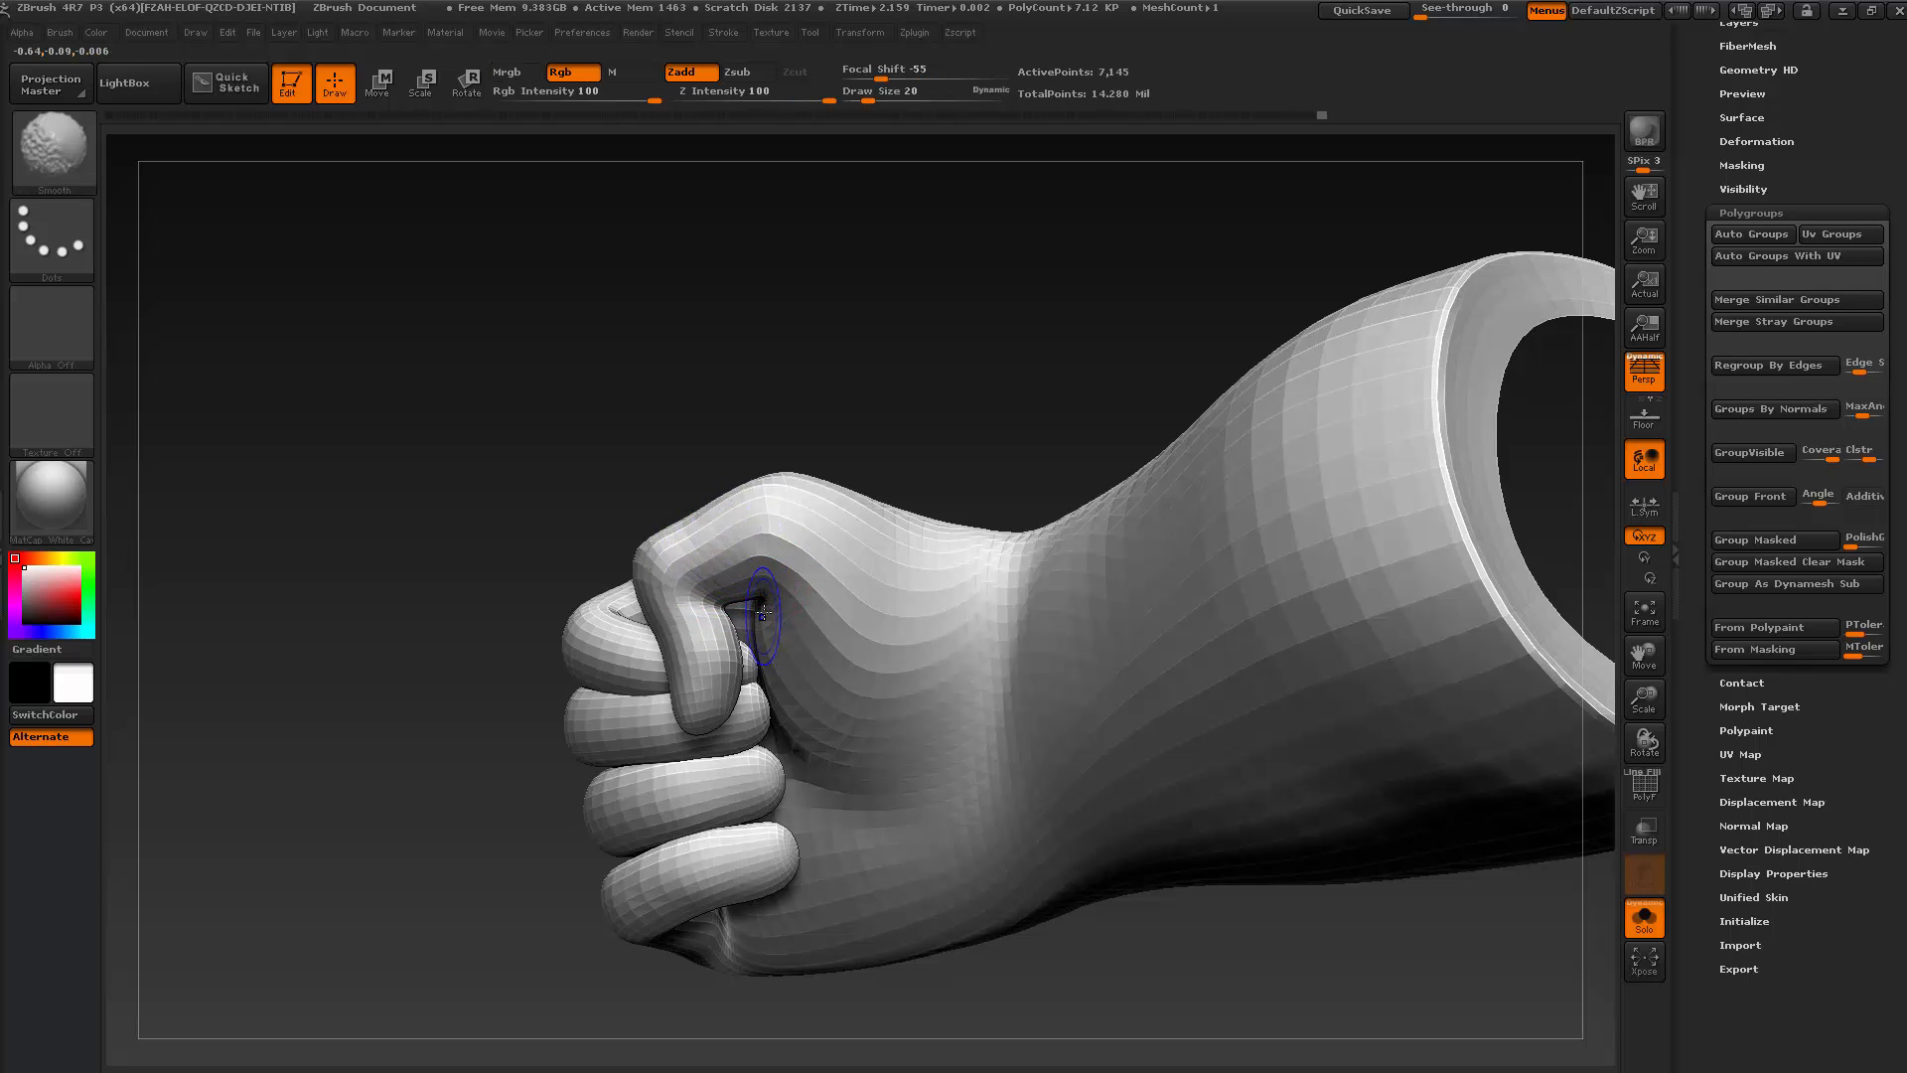
mouse_move(862, 394)
mouse_down()
mouse_move(839, 328)
mouse_move(905, 712)
mouse_move(926, 708)
mouse_up()
Reshape the thumb base and the web towards the index finger with Move Topological at draw sizes 59 and 32
key(s)
drag(872, 630, 853, 639)
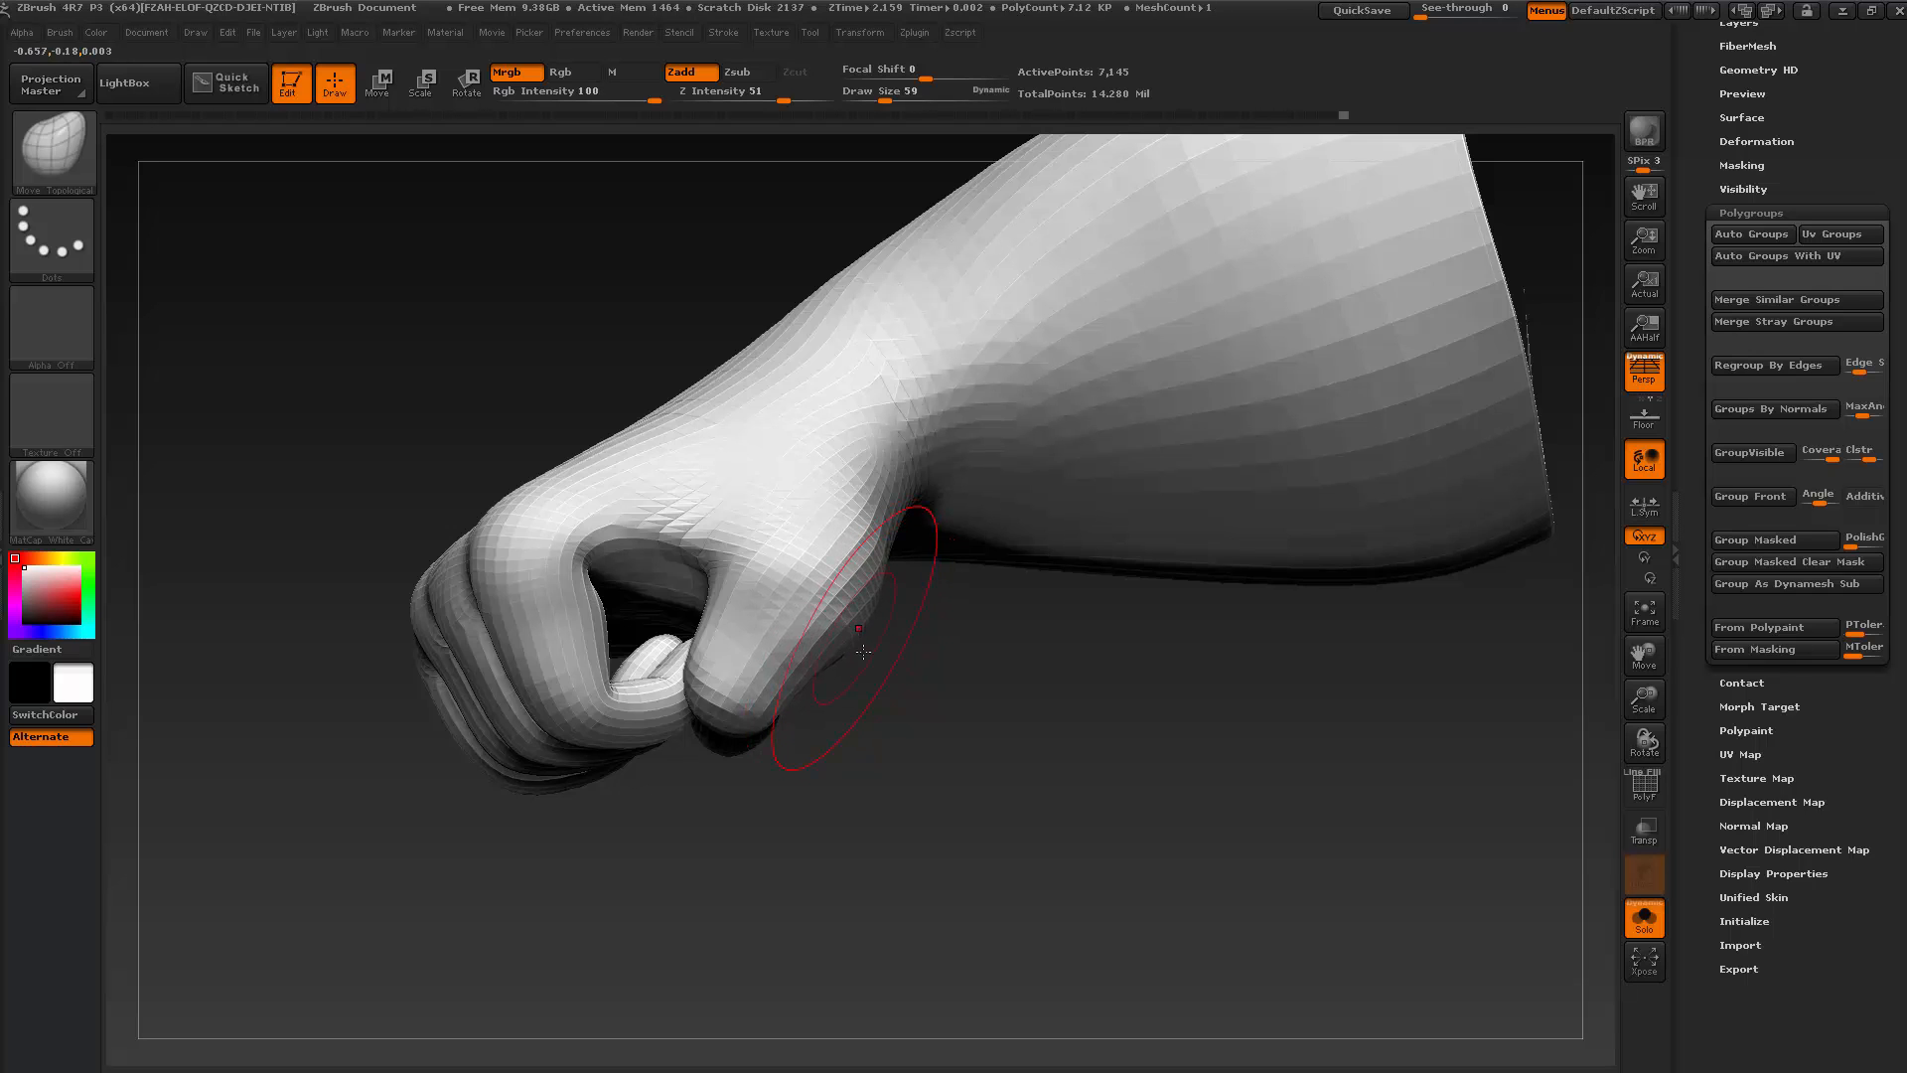
drag(925, 787, 894, 749)
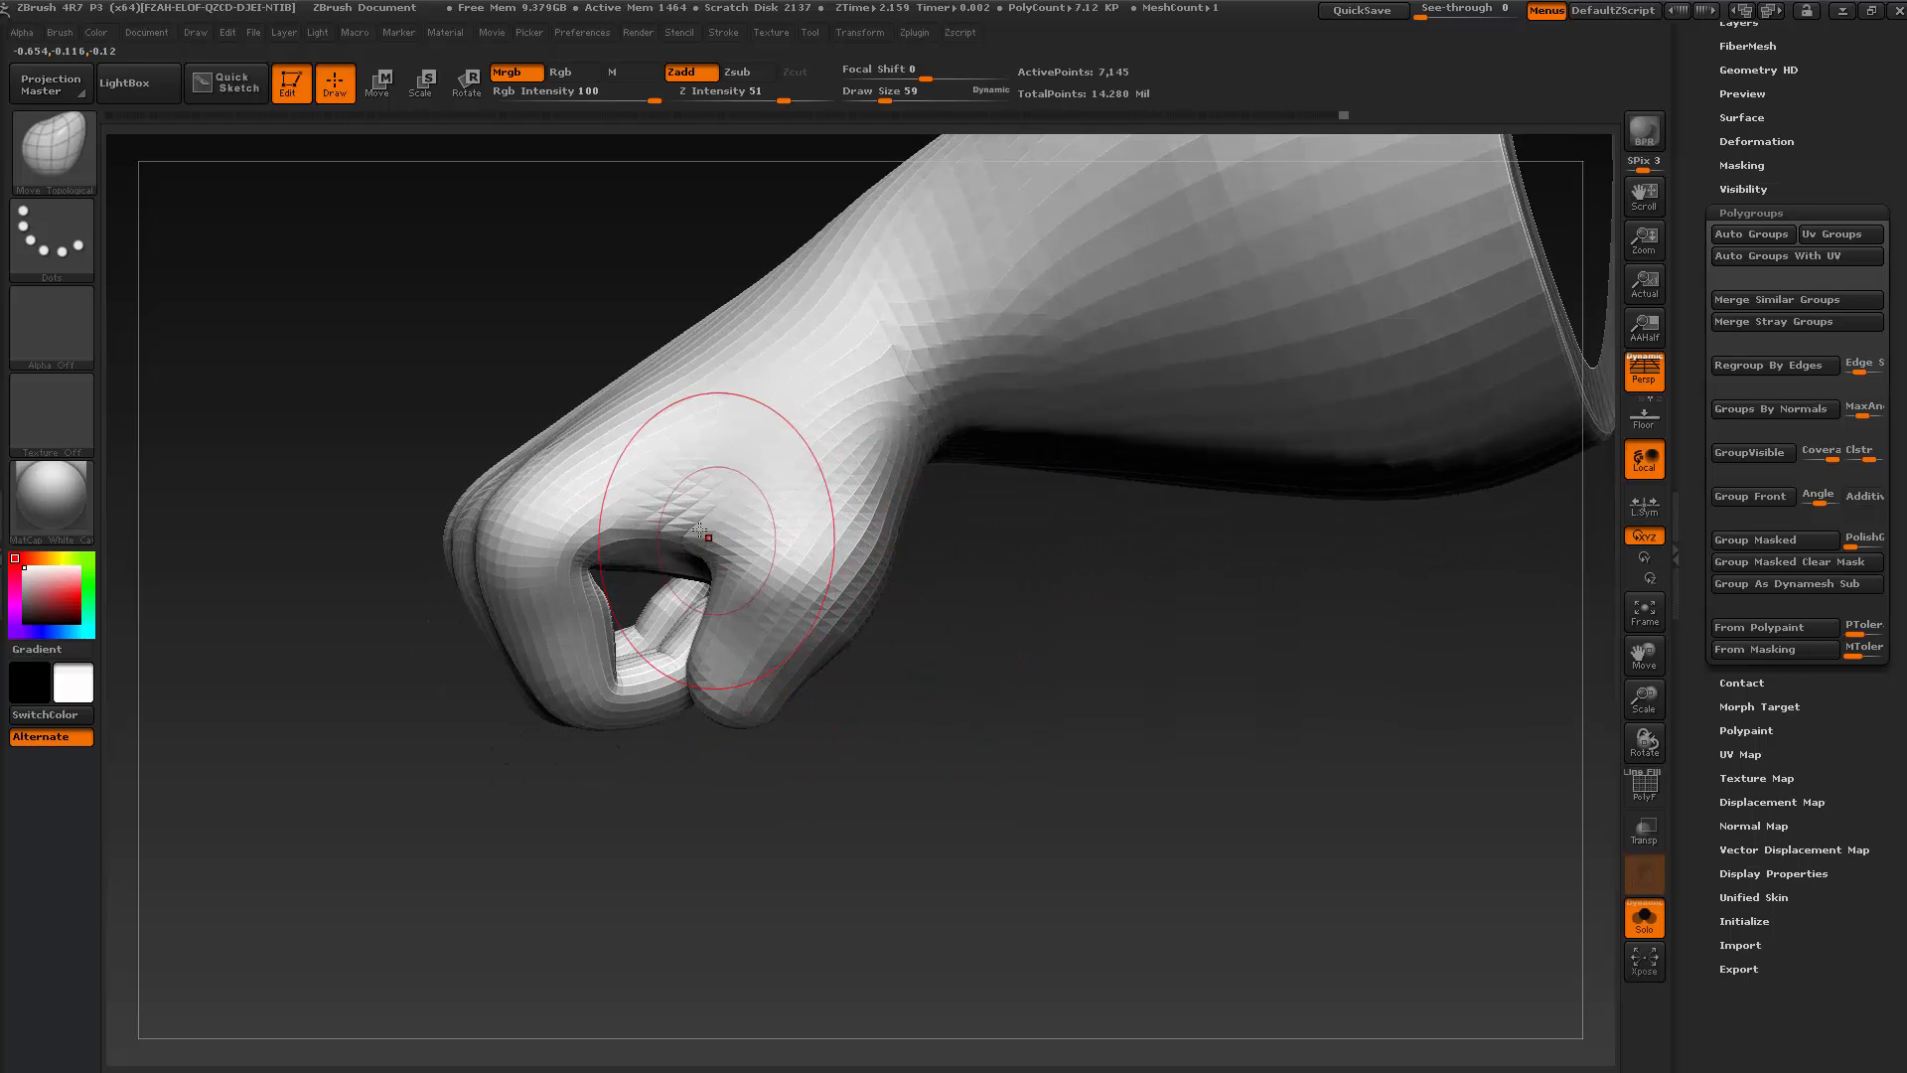
key(s)
drag(715, 514, 690, 514)
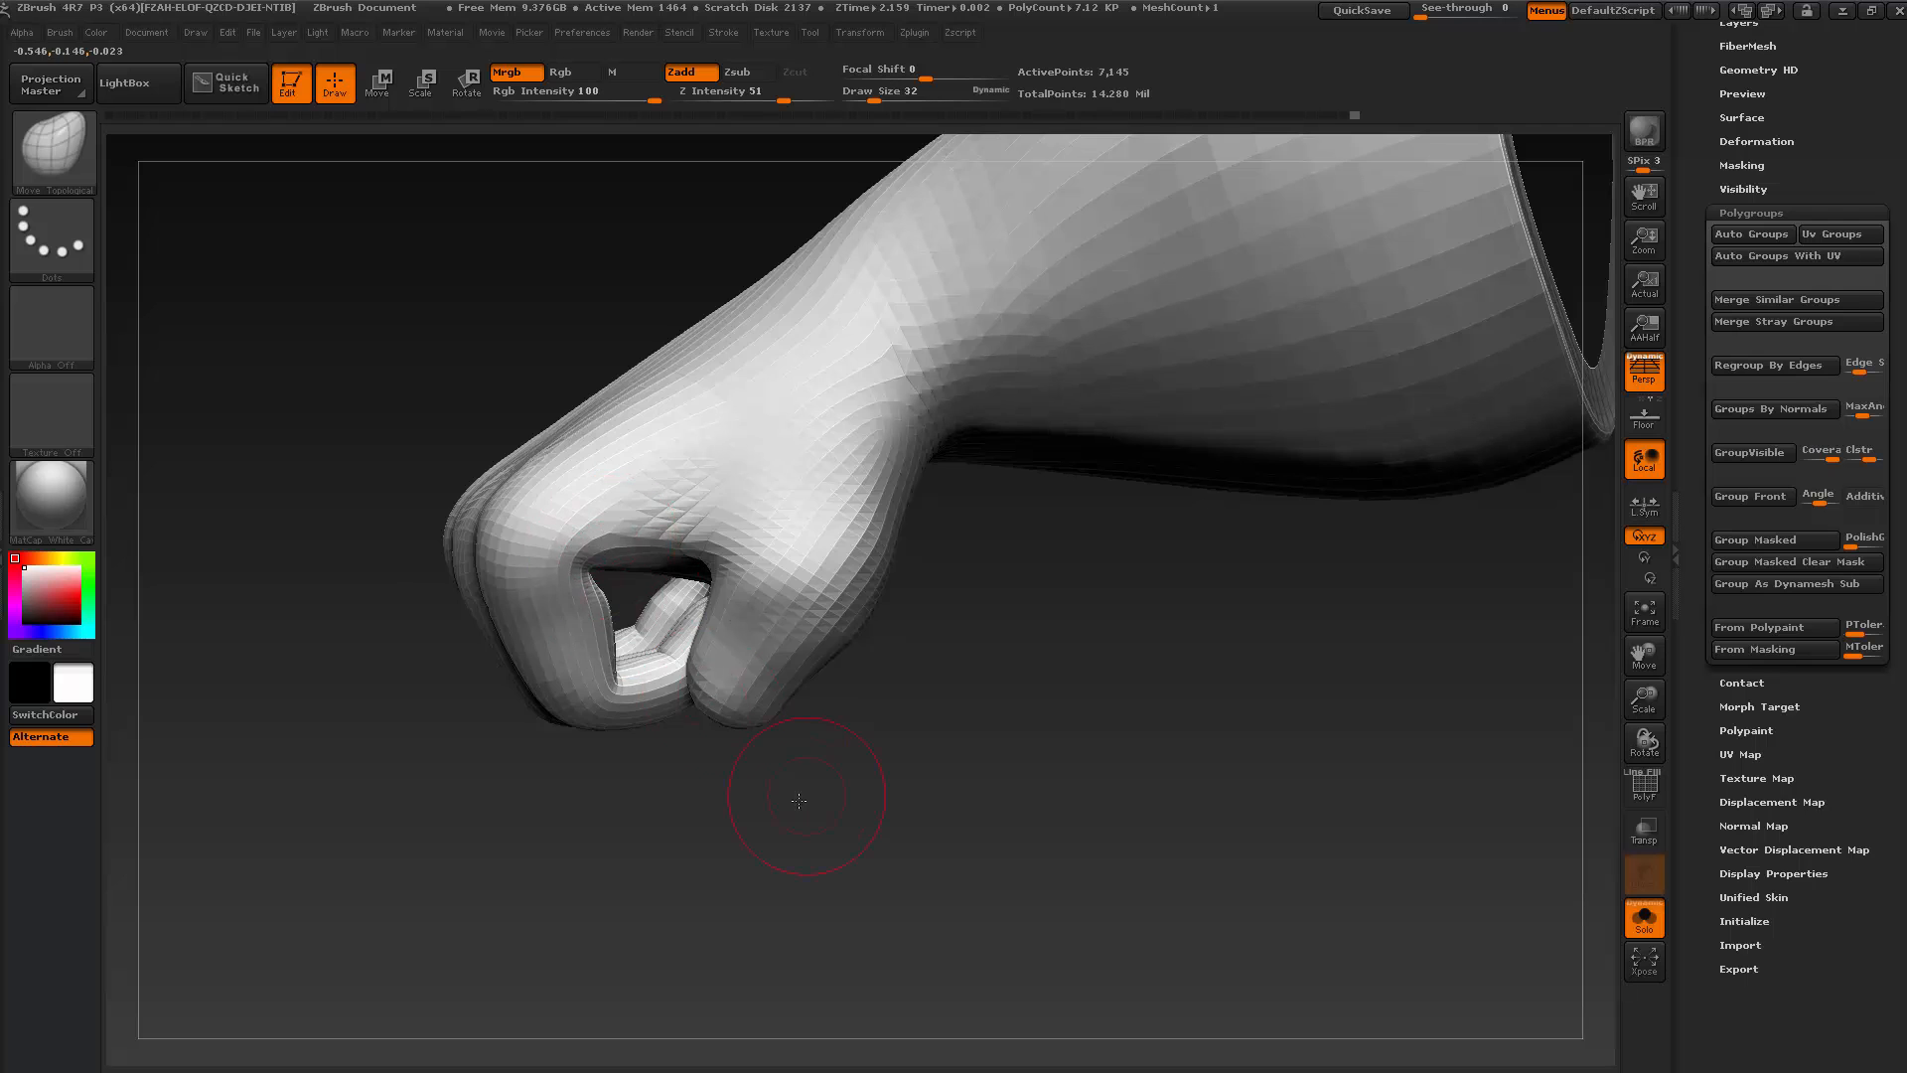
mouse_move(788, 796)
mouse_down()
mouse_move(808, 851)
mouse_move(811, 765)
mouse_move(730, 707)
mouse_move(732, 810)
mouse_move(766, 795)
mouse_up()
Raise the glove's subdivision level and isolate the thumb to examine its shape, ending with the whole glove shown
key(d)
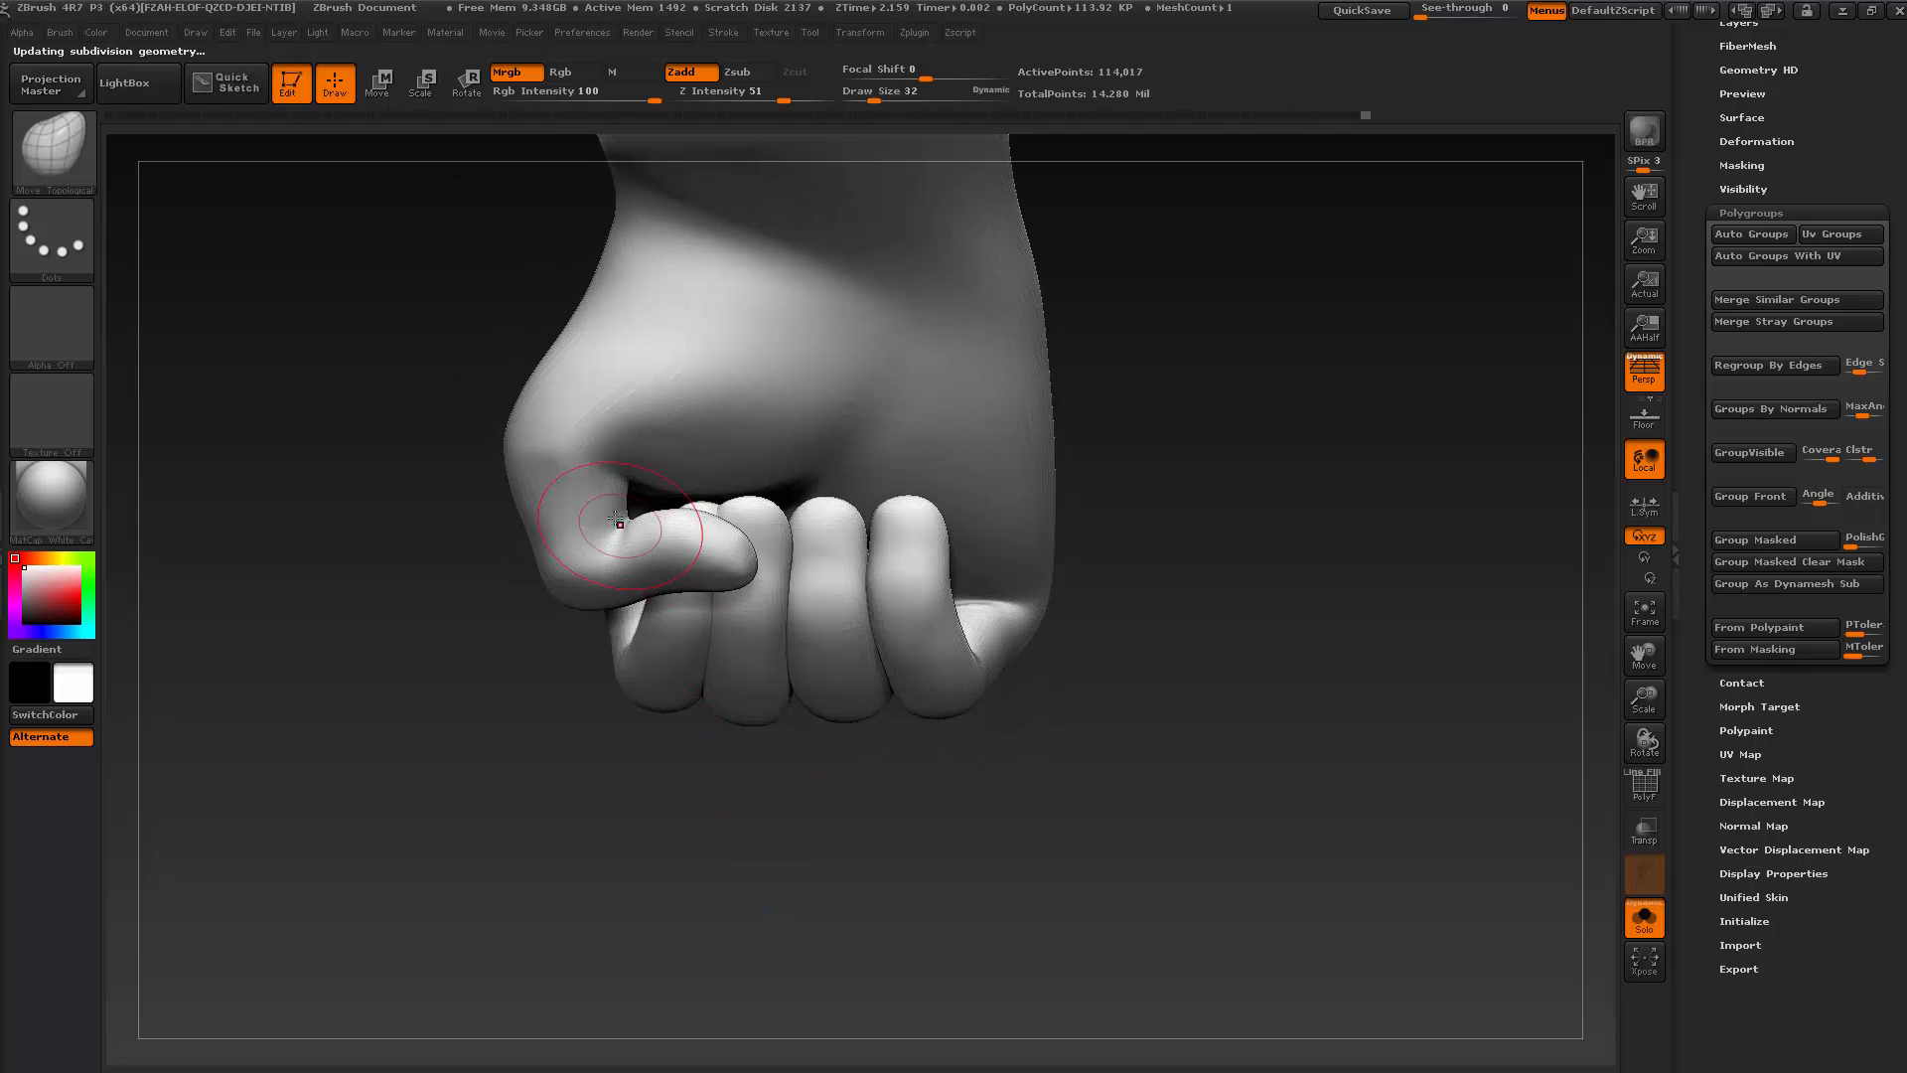
key(ctrl+shift)
ctrl+shift+click(586, 517)
drag(660, 771, 728, 801)
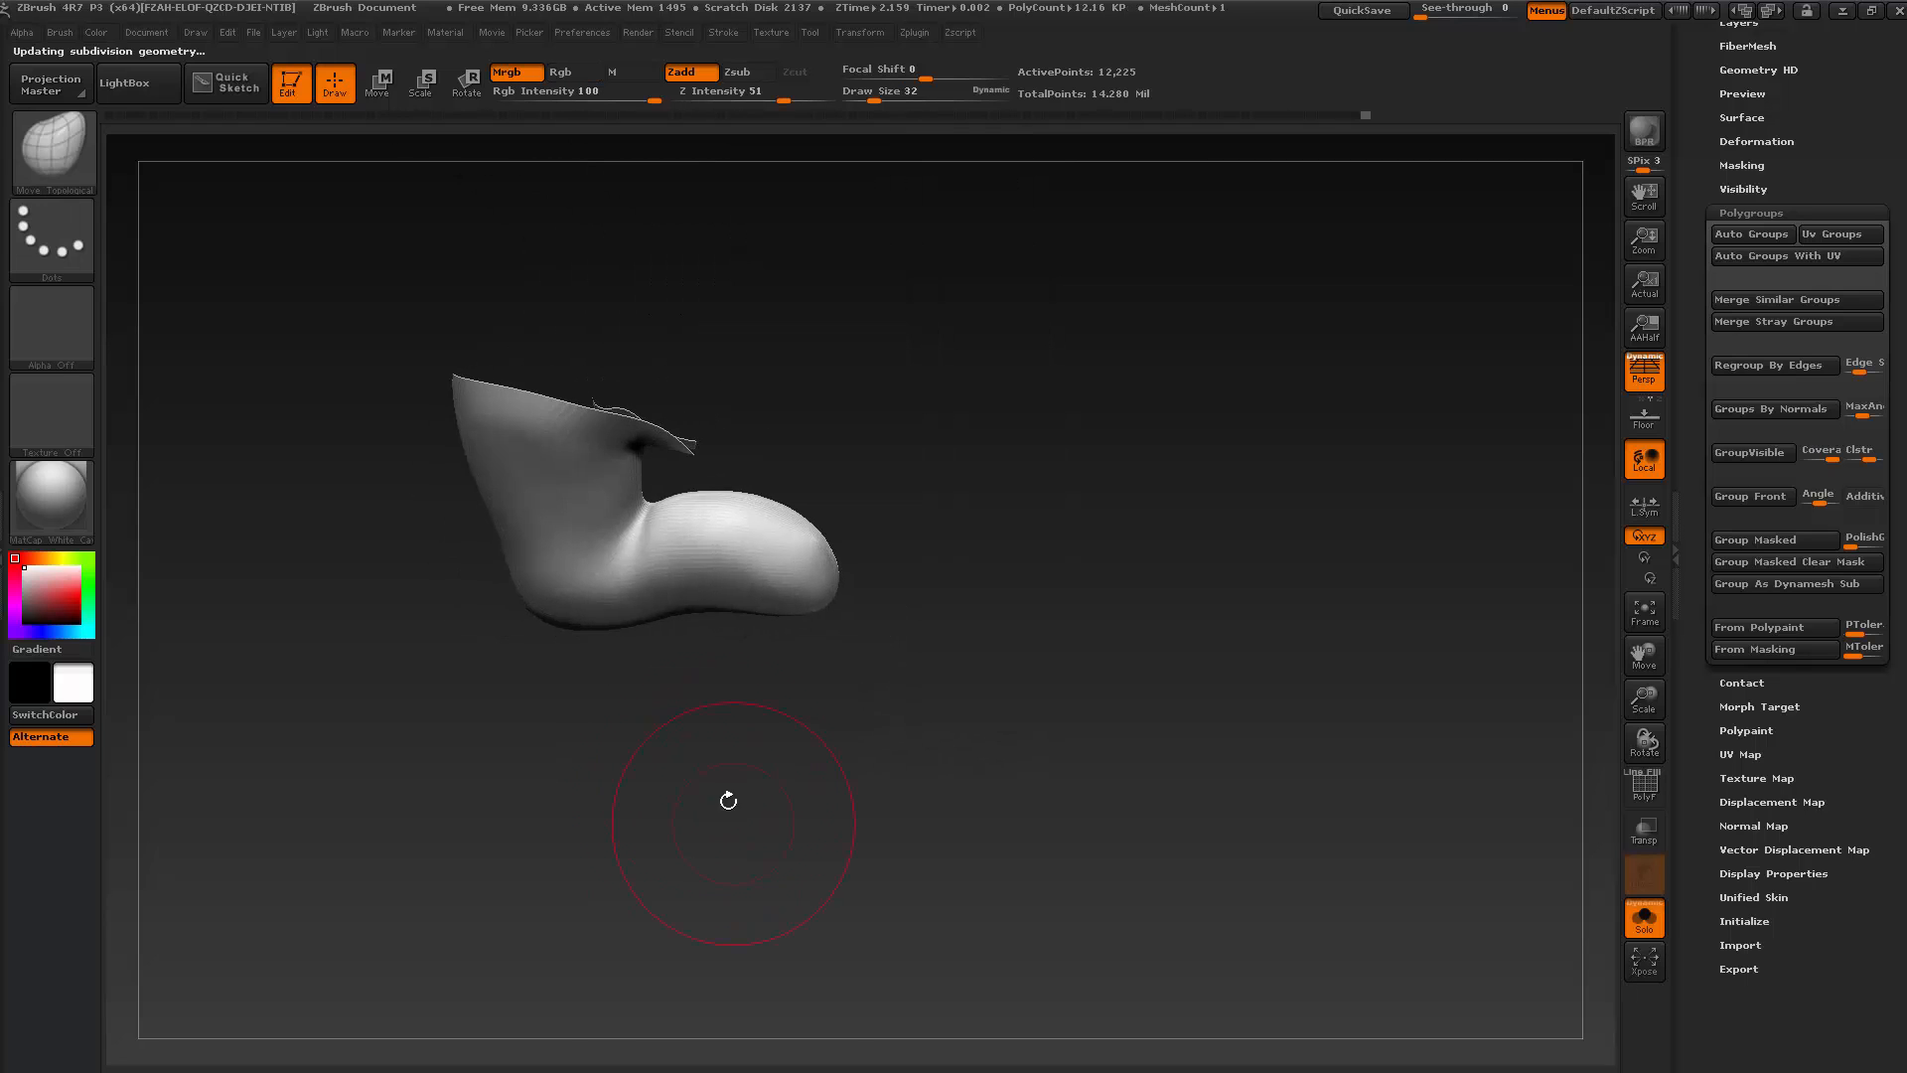
key(b)
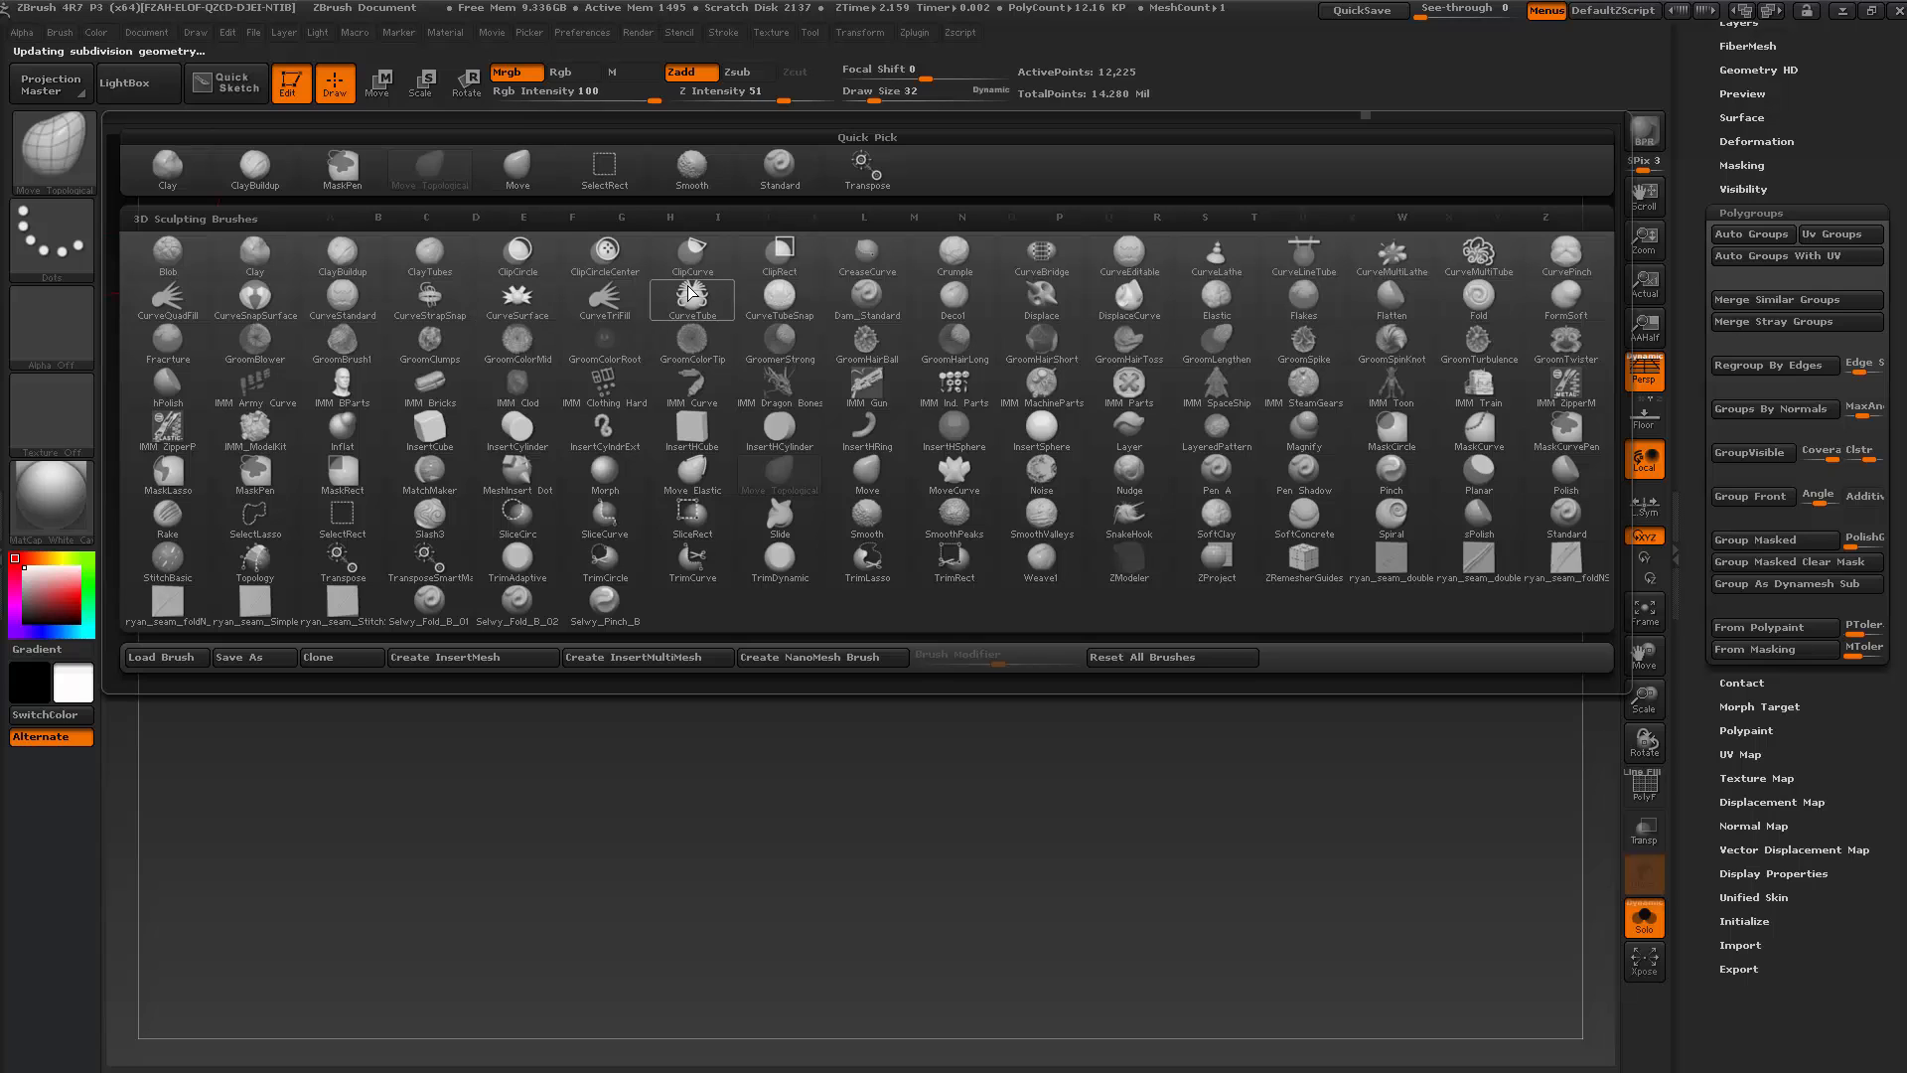
click(607, 748)
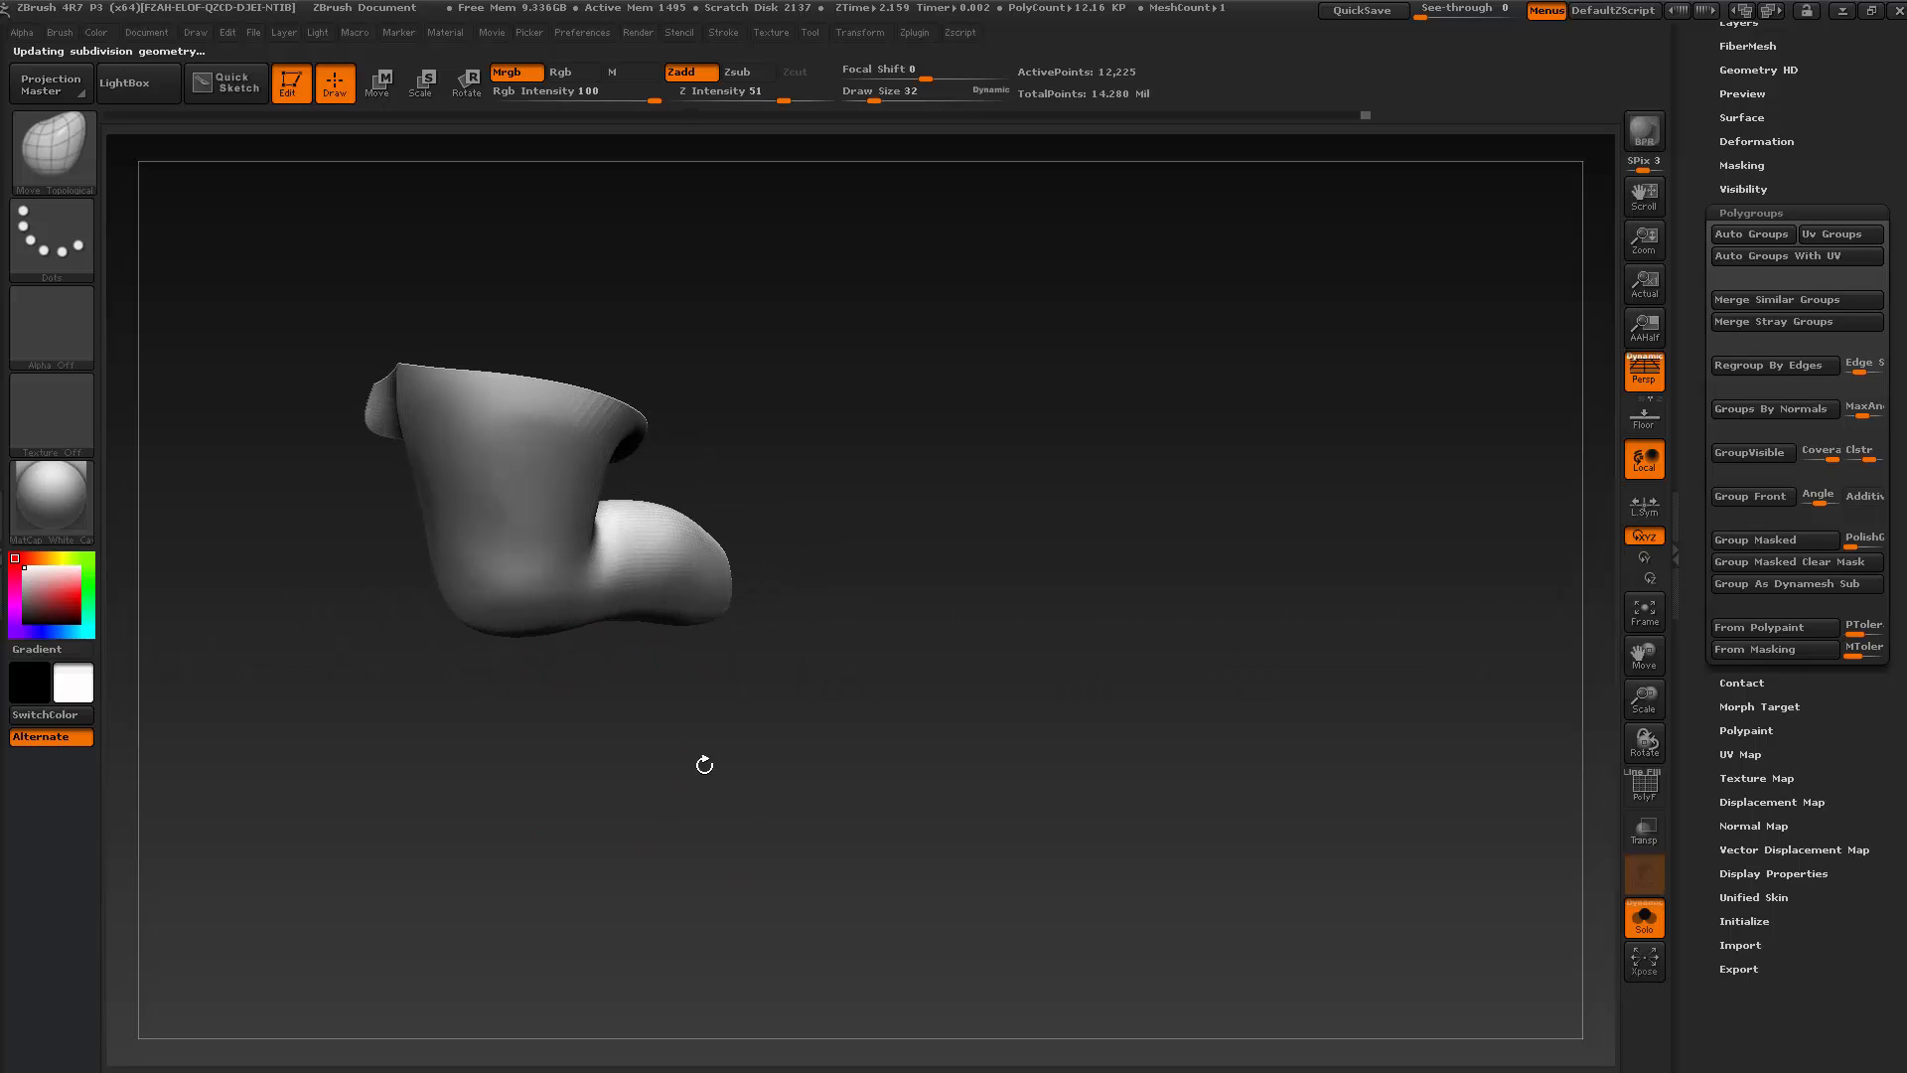
drag(703, 758, 635, 539)
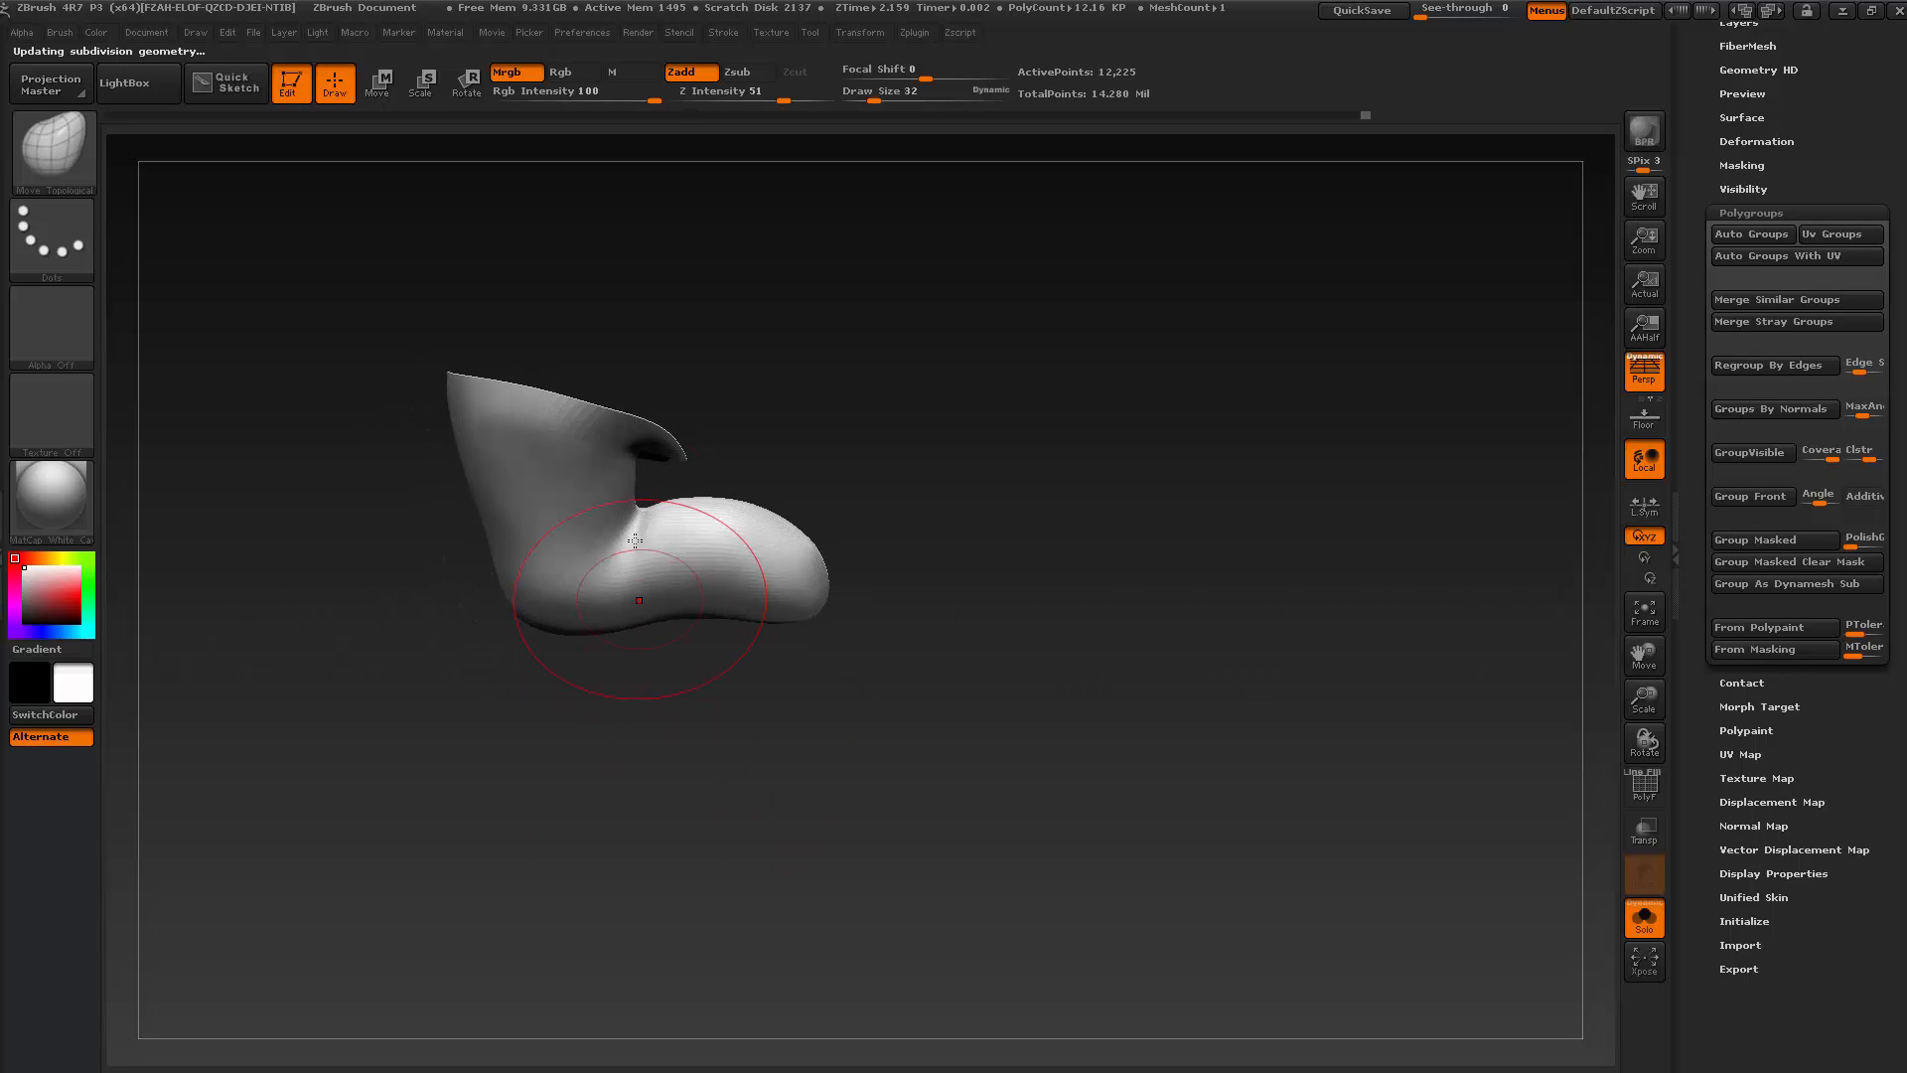
ctrl+shift+click(490, 830)
Smooth the thumb's back and its rounded tip, using a draw size of 19 at the tip
mouse_move(730, 802)
mouse_down()
mouse_move(838, 805)
mouse_move(868, 838)
mouse_move(766, 725)
mouse_up()
key(shift)
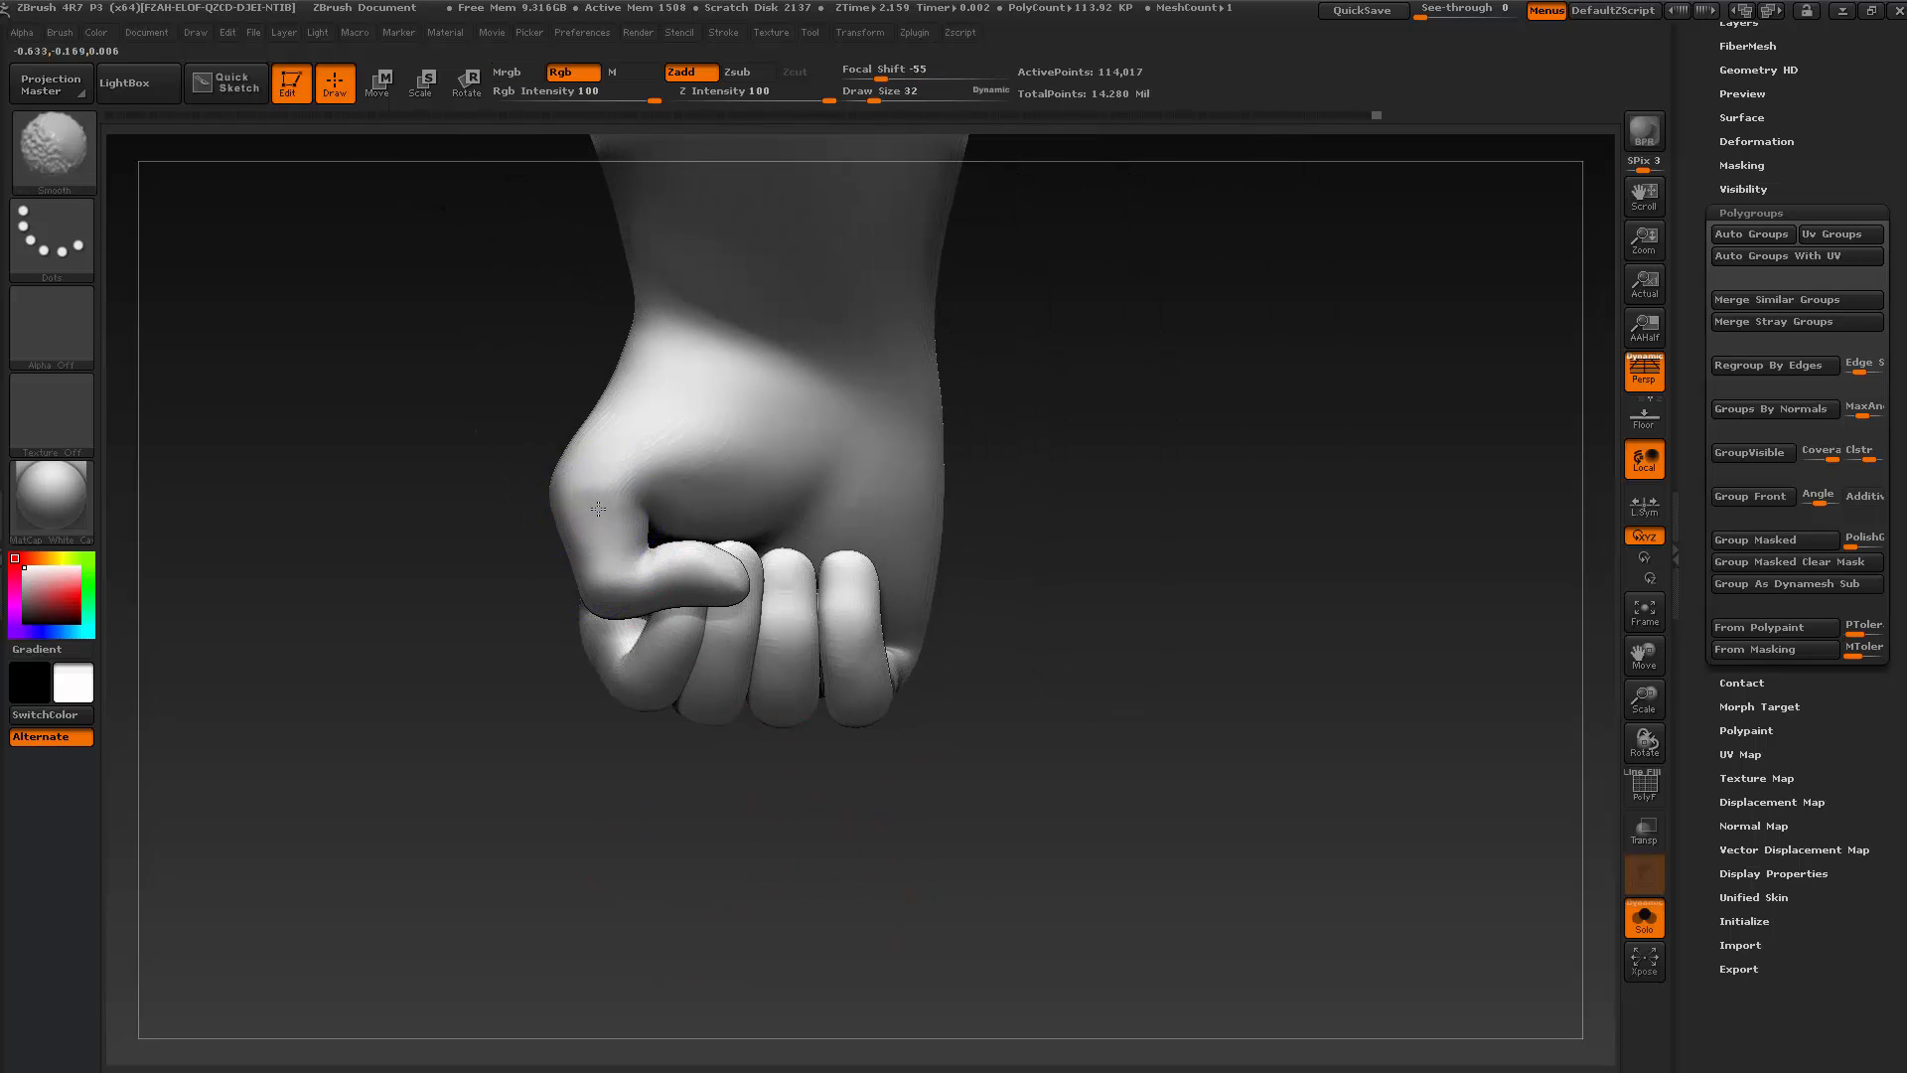
mouse_move(814, 826)
mouse_down()
mouse_move(689, 827)
mouse_move(877, 832)
mouse_move(1034, 741)
mouse_move(1030, 923)
mouse_move(990, 876)
mouse_move(1006, 856)
mouse_move(962, 816)
mouse_up()
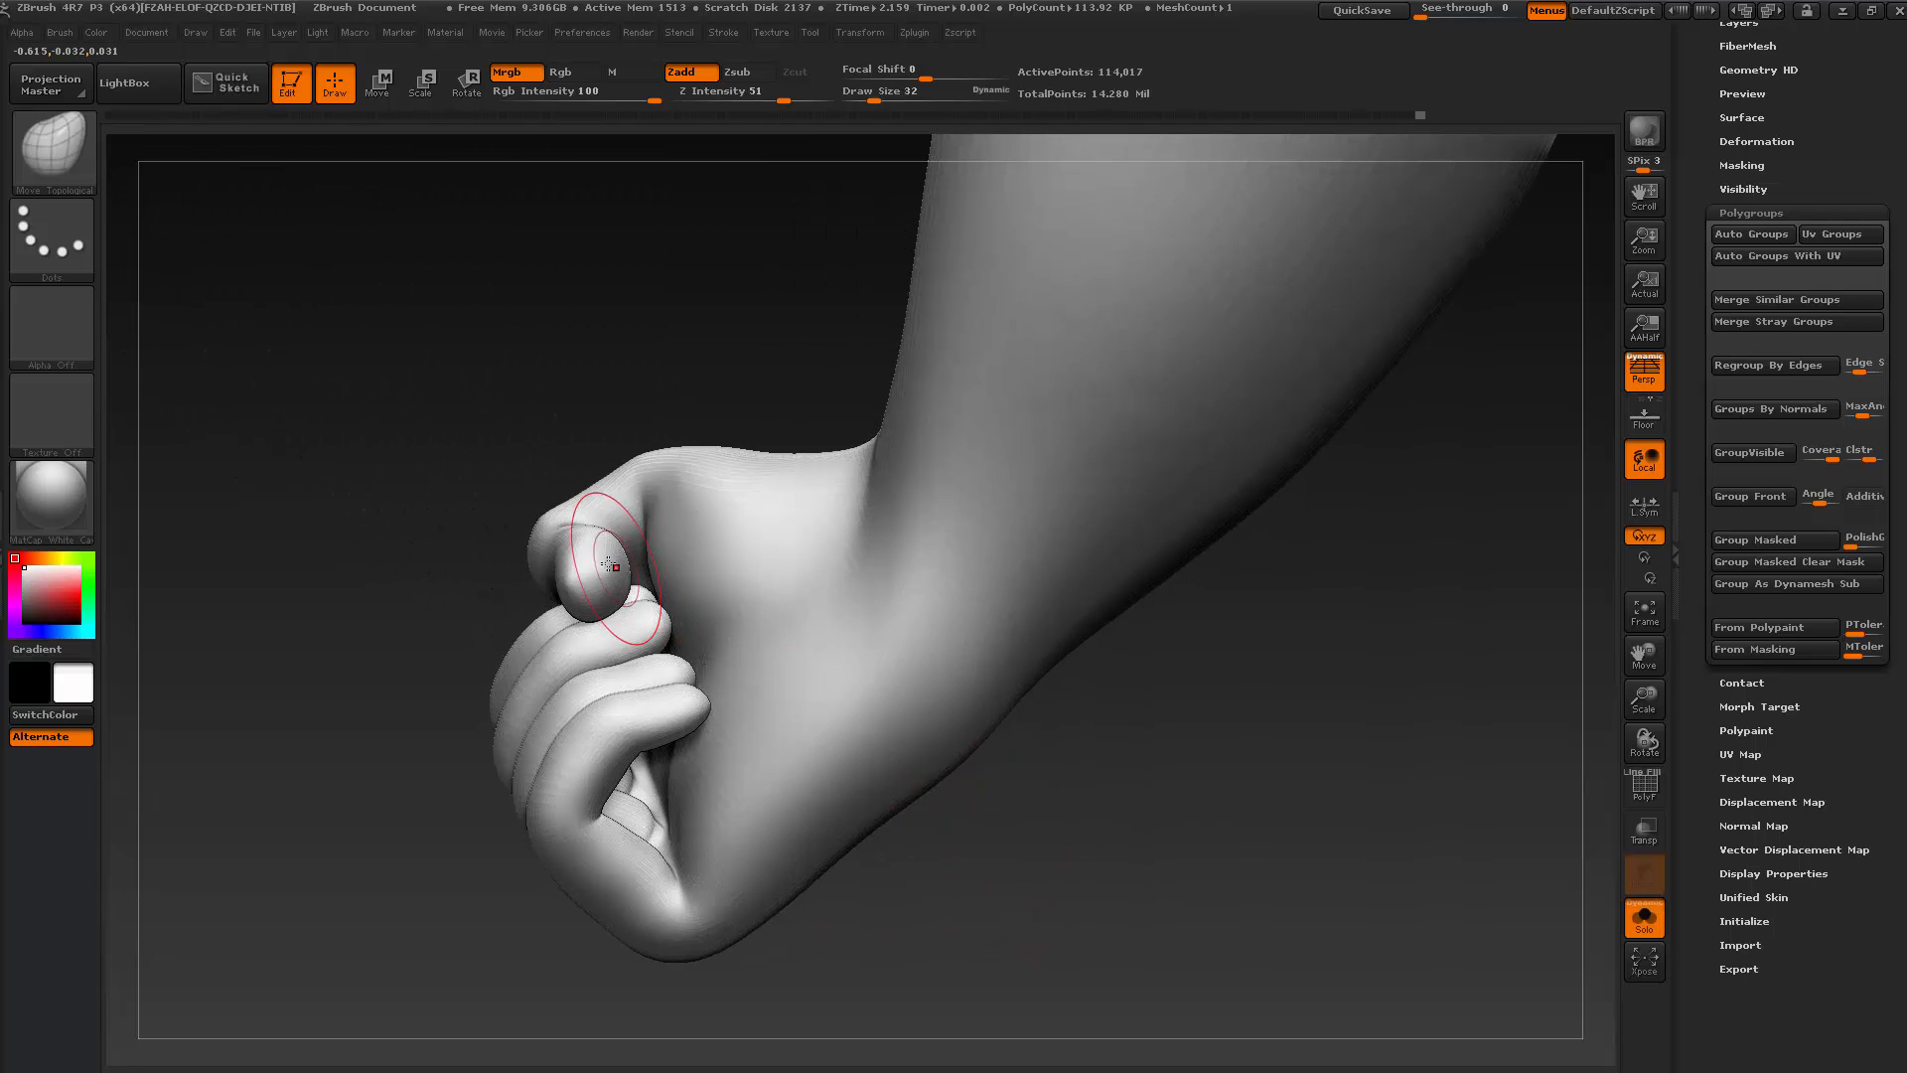
key(shift)
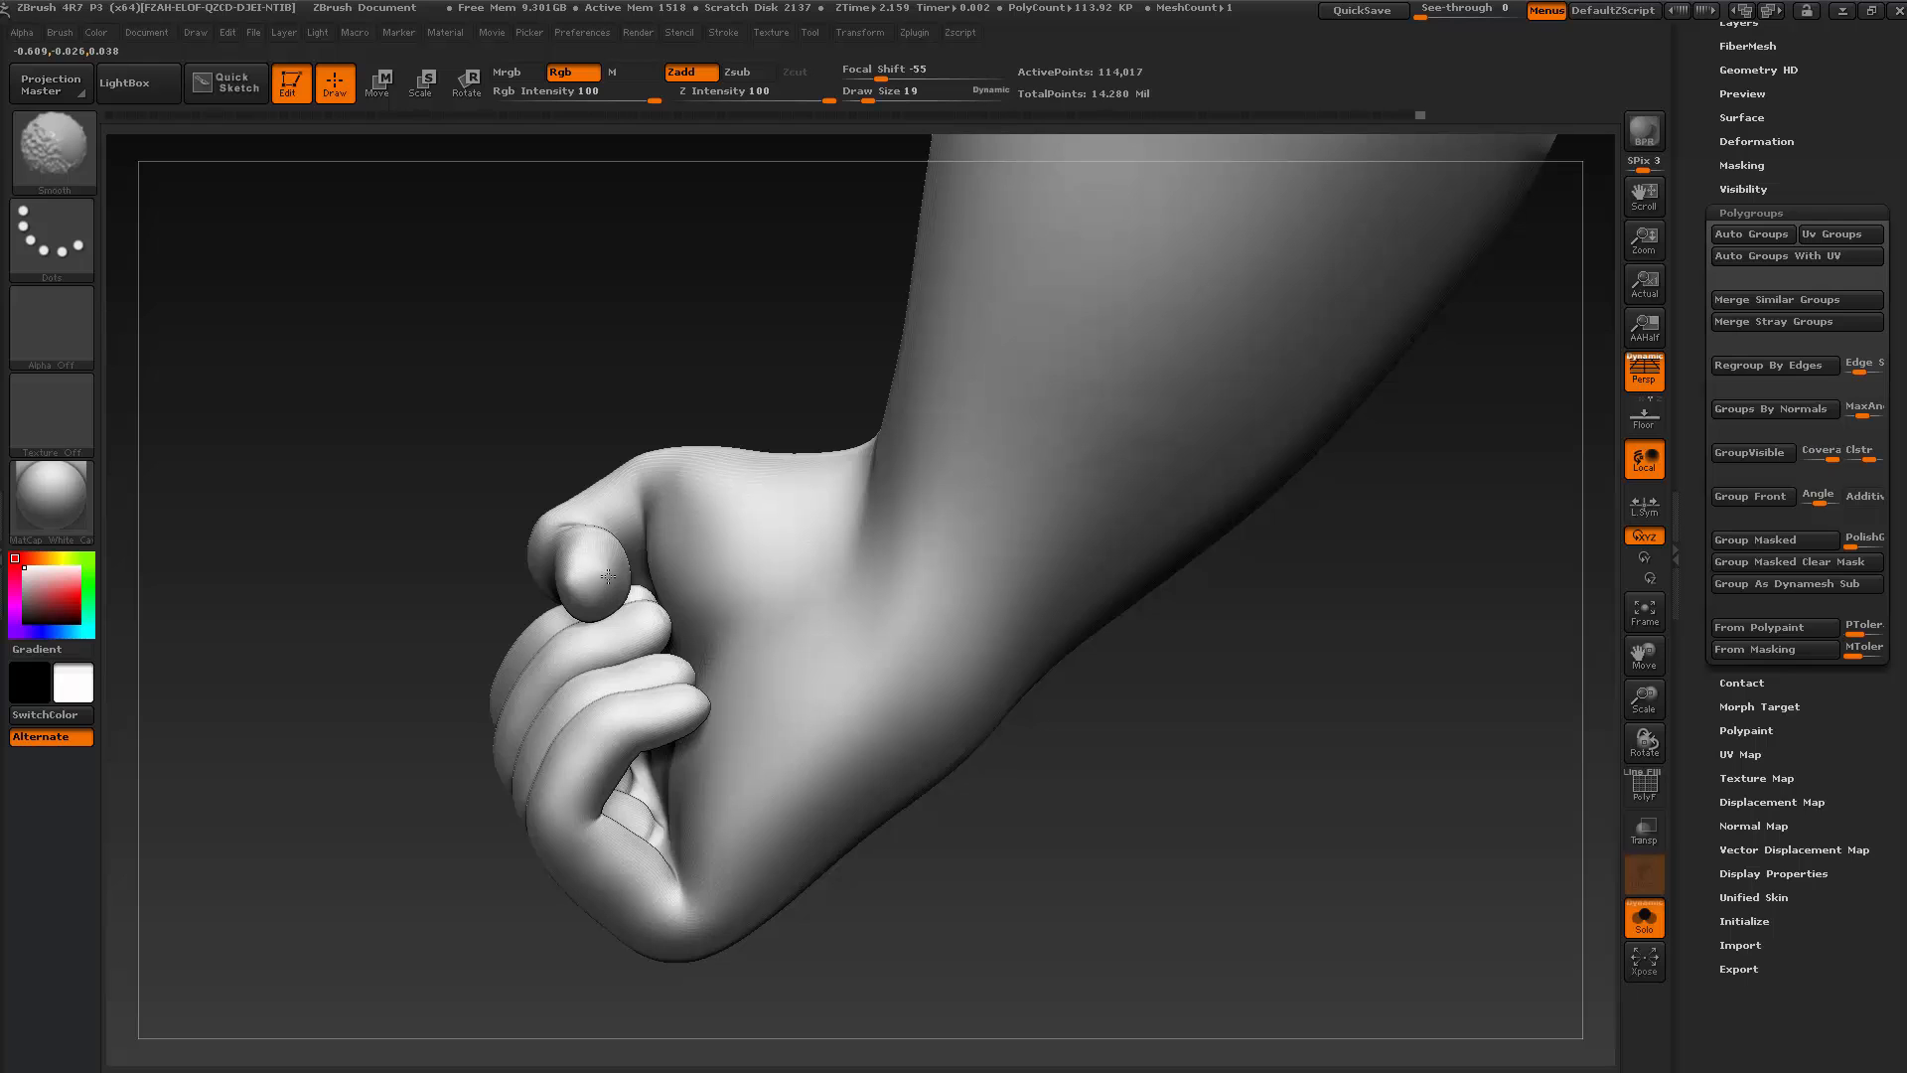
shift+drag(608, 576, 600, 548)
drag(567, 481, 639, 608)
Isolate the thumb, lower its subdivision level, and reshape the knuckle with the Move brush at draw size 59
mouse_move(957, 828)
ctrl+mouse_down()
mouse_move(984, 835)
mouse_move(992, 796)
mouse_move(963, 741)
mouse_move(1049, 747)
mouse_move(1055, 847)
mouse_move(543, 480)
ctrl+mouse_up()
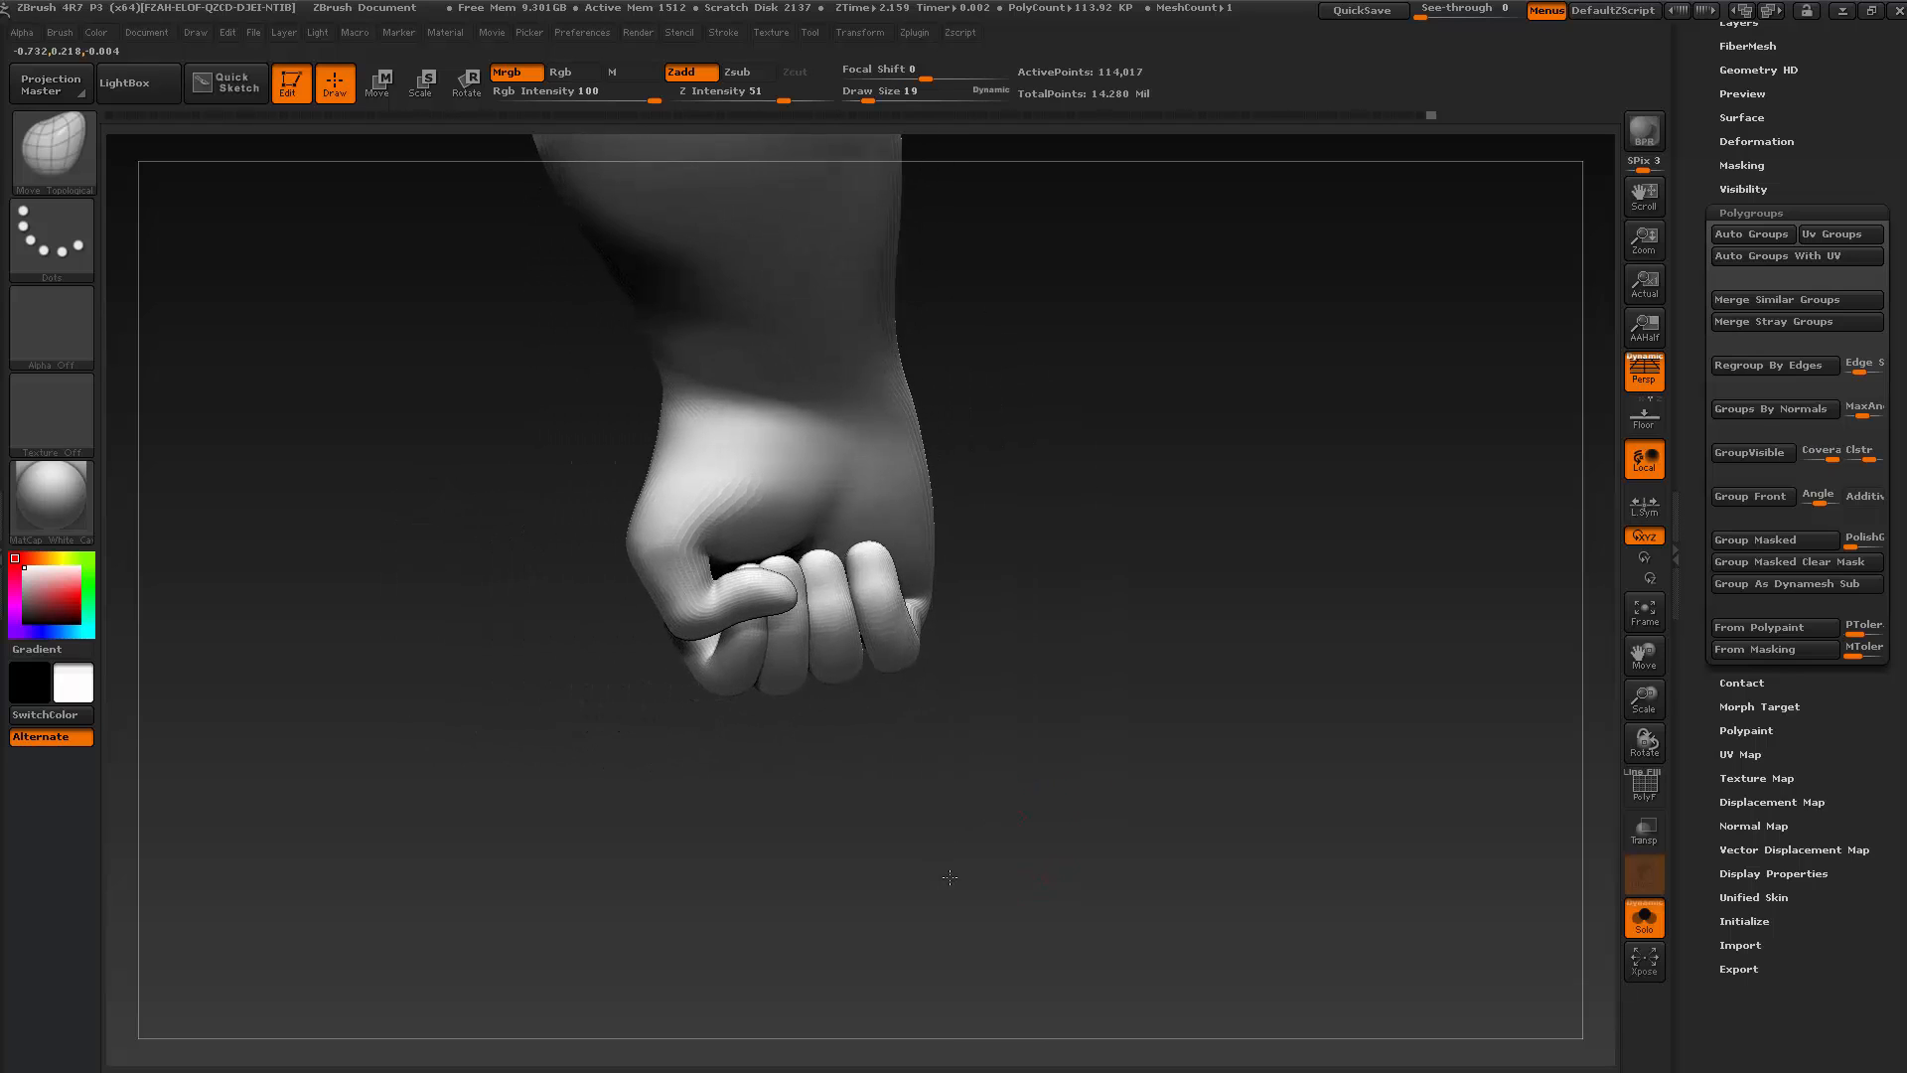
click(61, 147)
click(510, 184)
key(s)
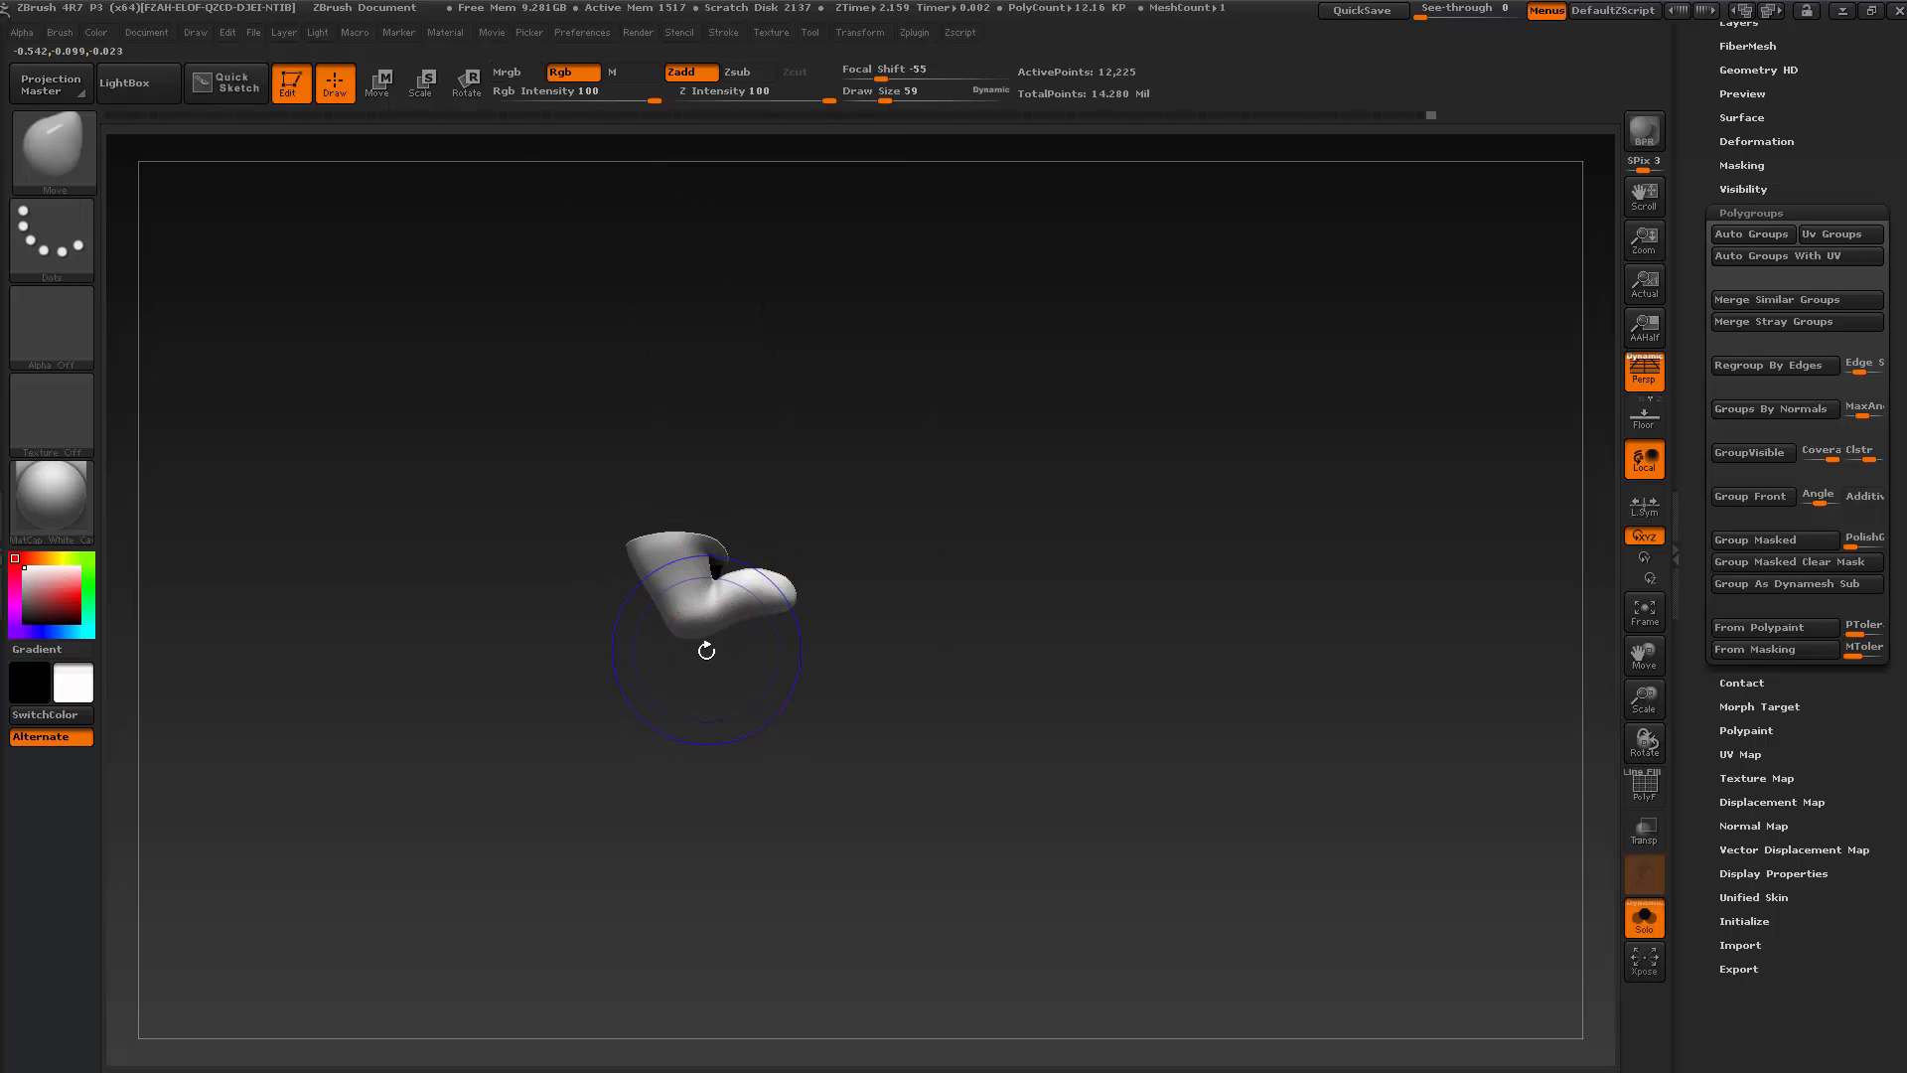
key(shift+d)
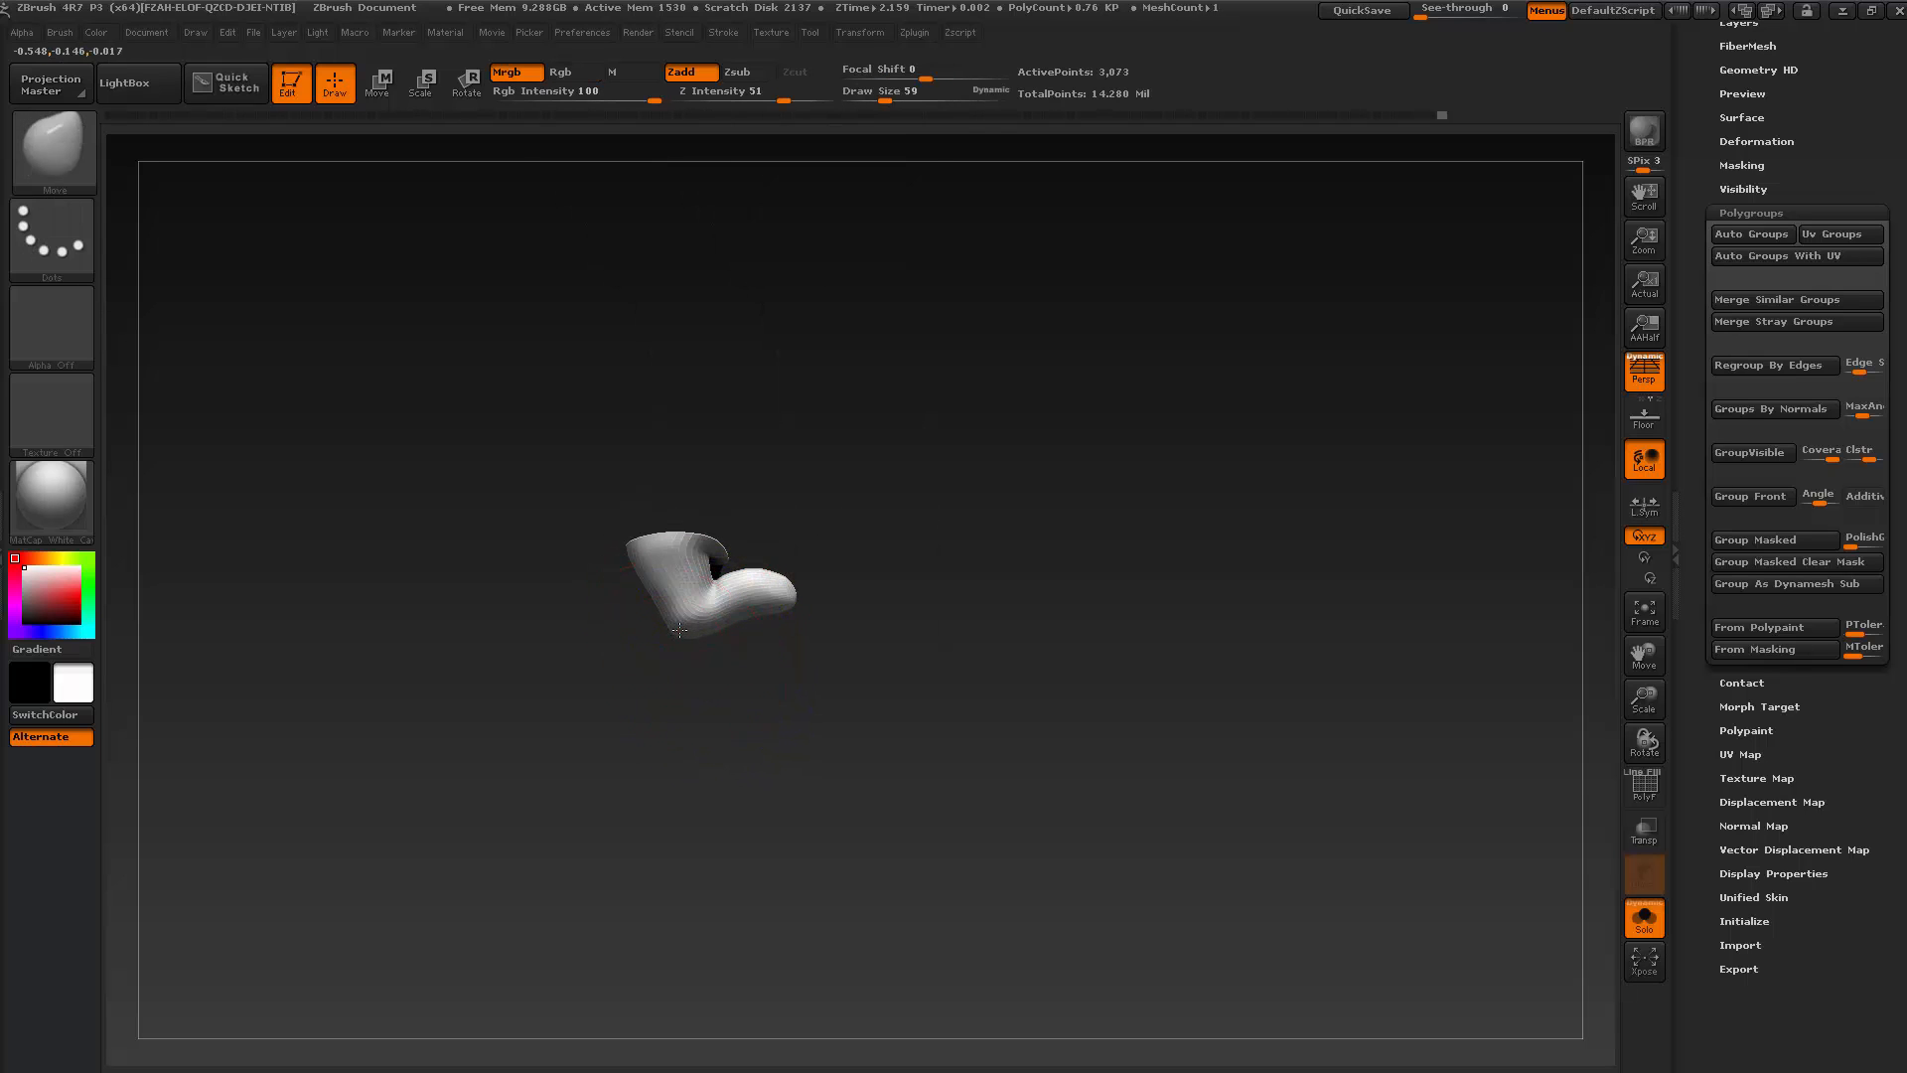
key(shift+d)
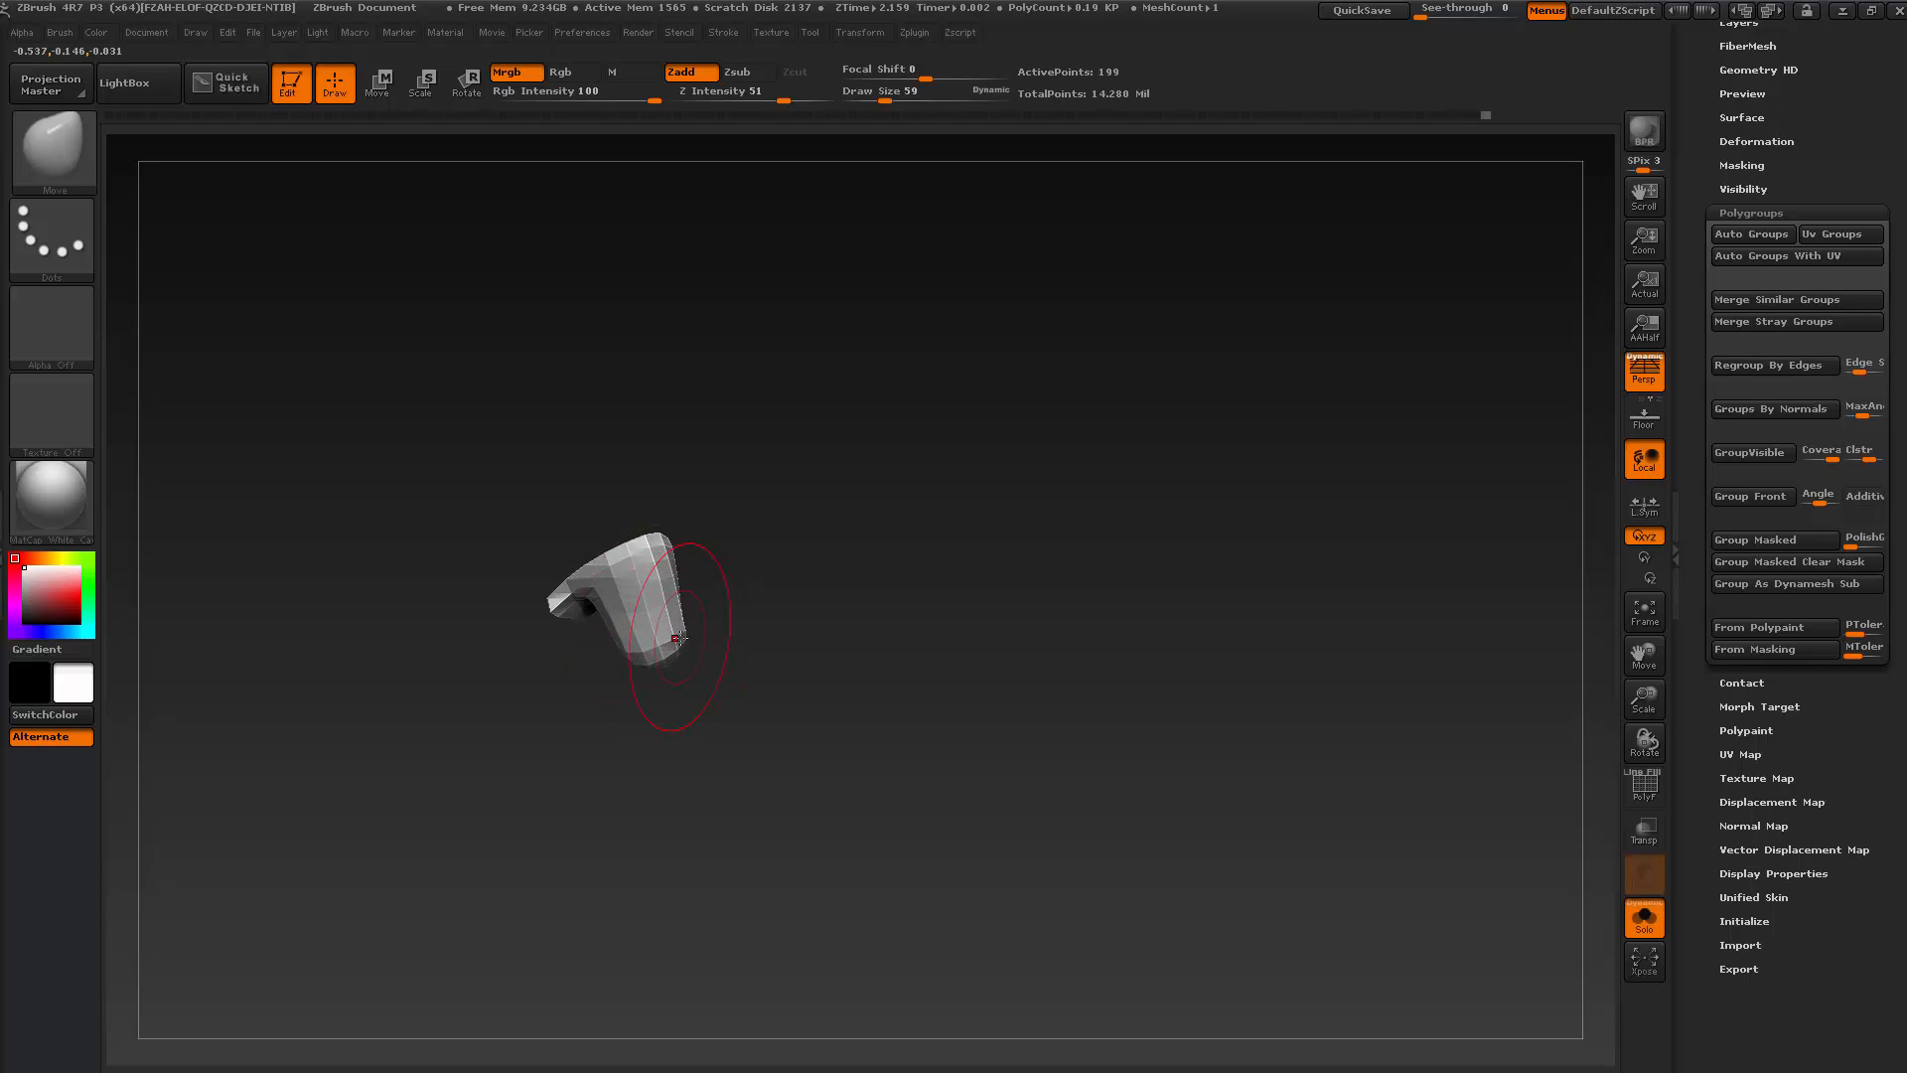
mouse_move(776, 762)
mouse_down()
mouse_move(711, 771)
mouse_move(736, 766)
mouse_up()
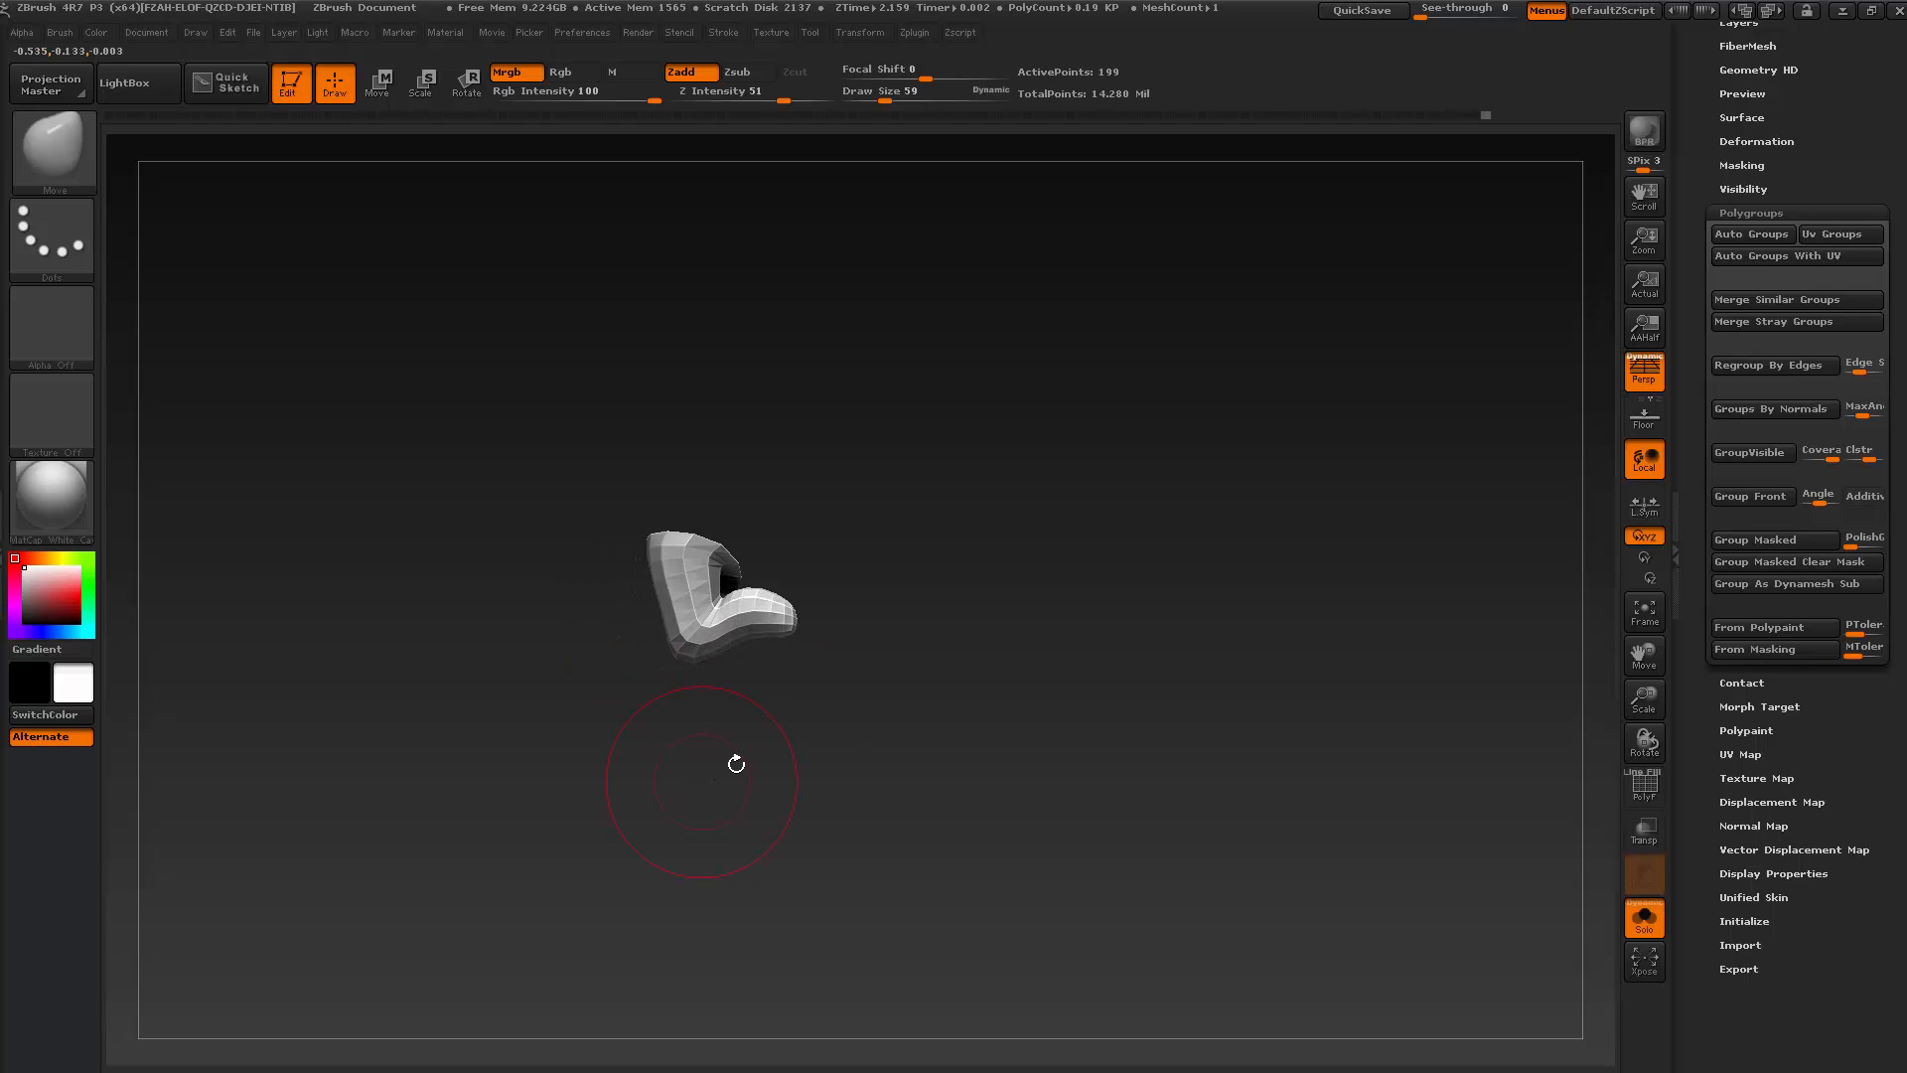
Adjust the isolated thumb's tip segment and underside with the Move brush at draw size 37
key(s)
drag(752, 637, 742, 640)
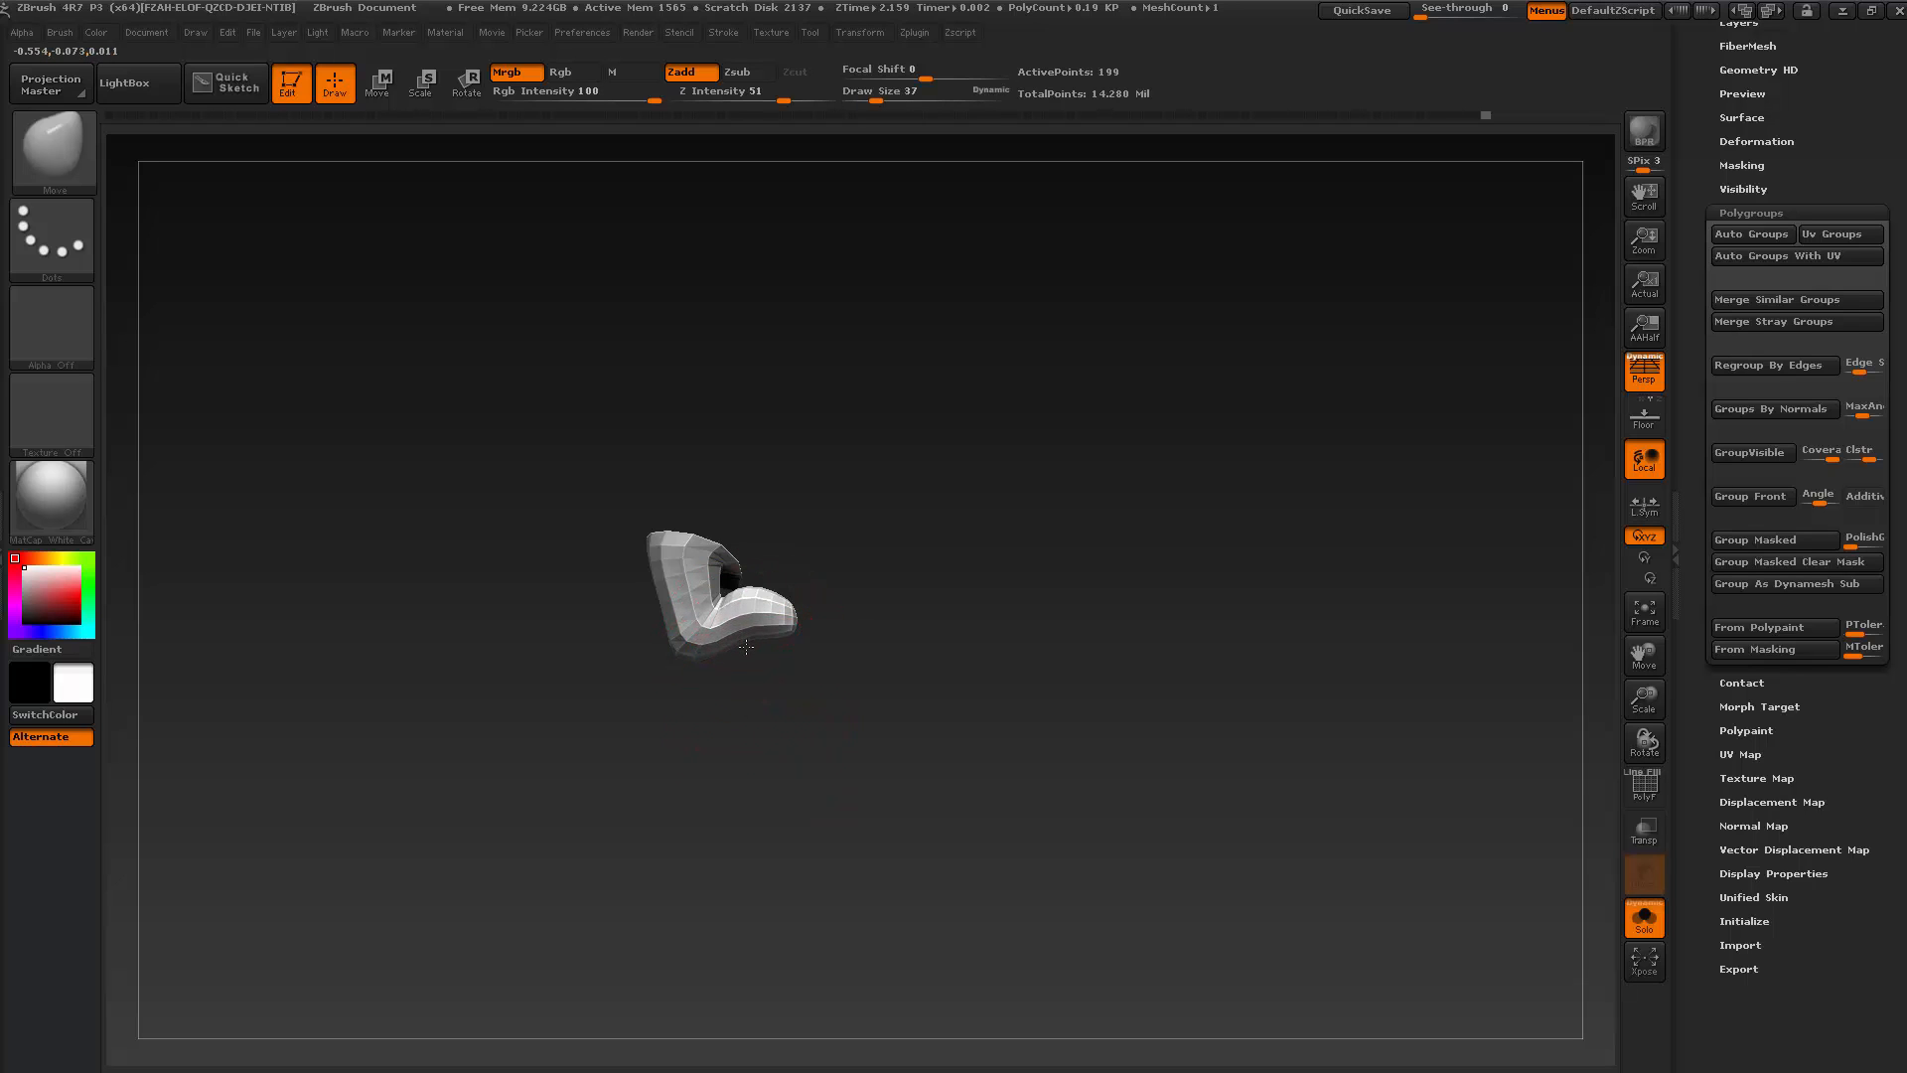
drag(785, 720, 947, 650)
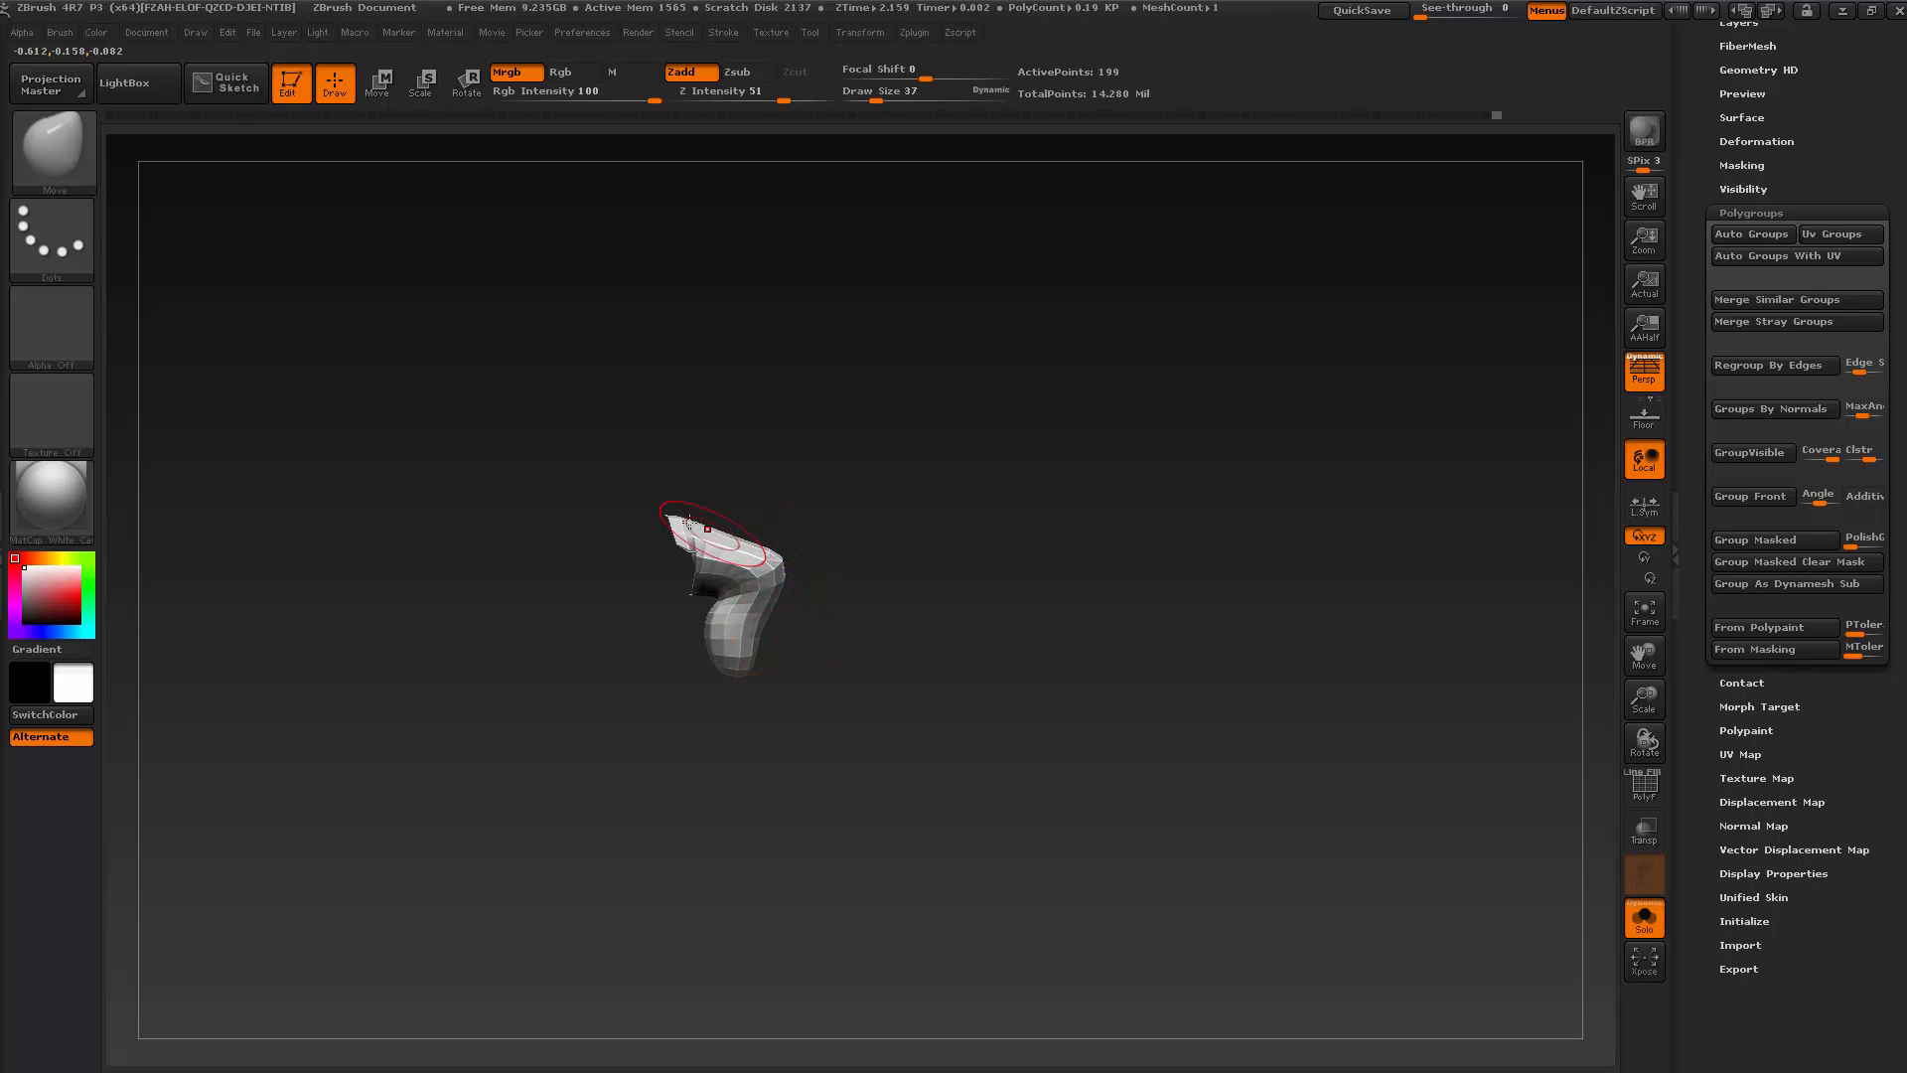
mouse_move(882, 549)
mouse_down()
mouse_move(868, 447)
mouse_move(775, 421)
mouse_move(786, 318)
mouse_move(758, 563)
mouse_up()
Show the whole glove and refine the thumb's knuckle and inner bend with the Move brush, reducing the draw size to 26
ctrl+shift+click(898, 414)
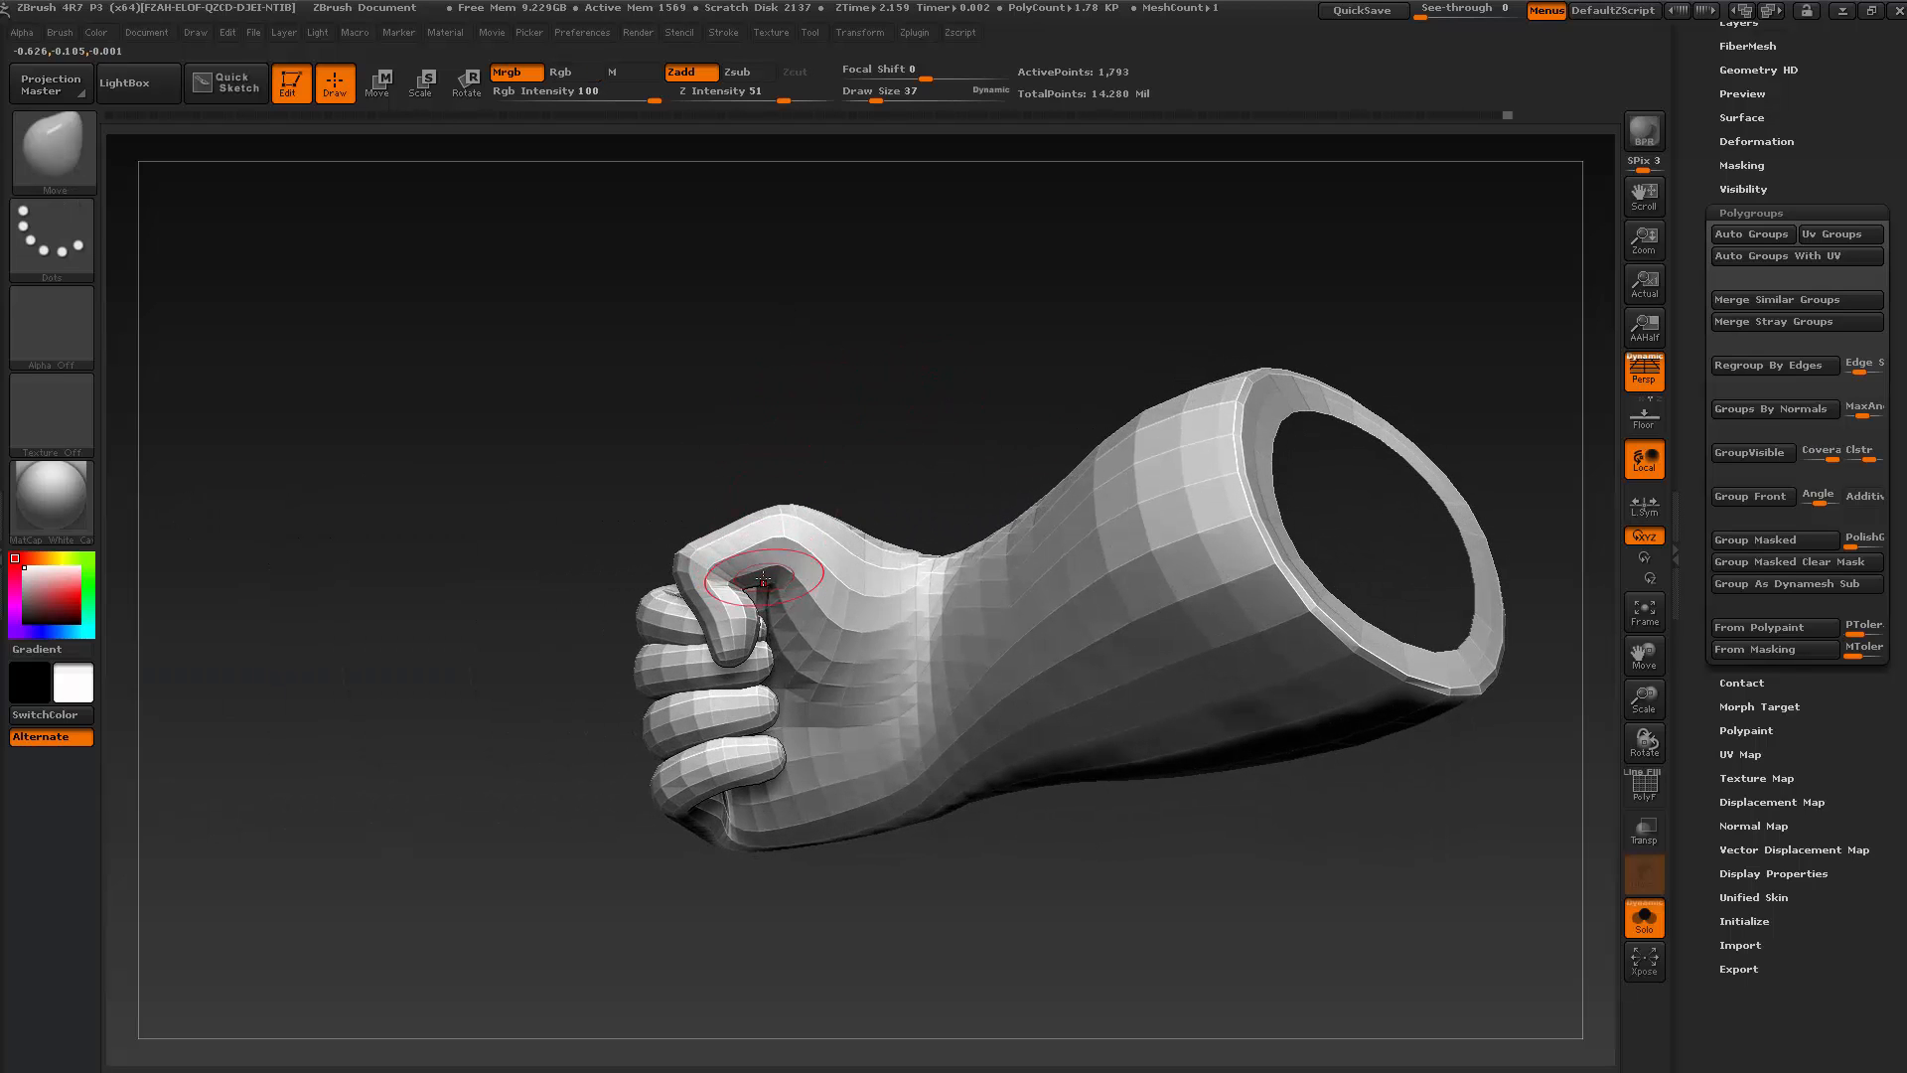
drag(787, 427, 769, 516)
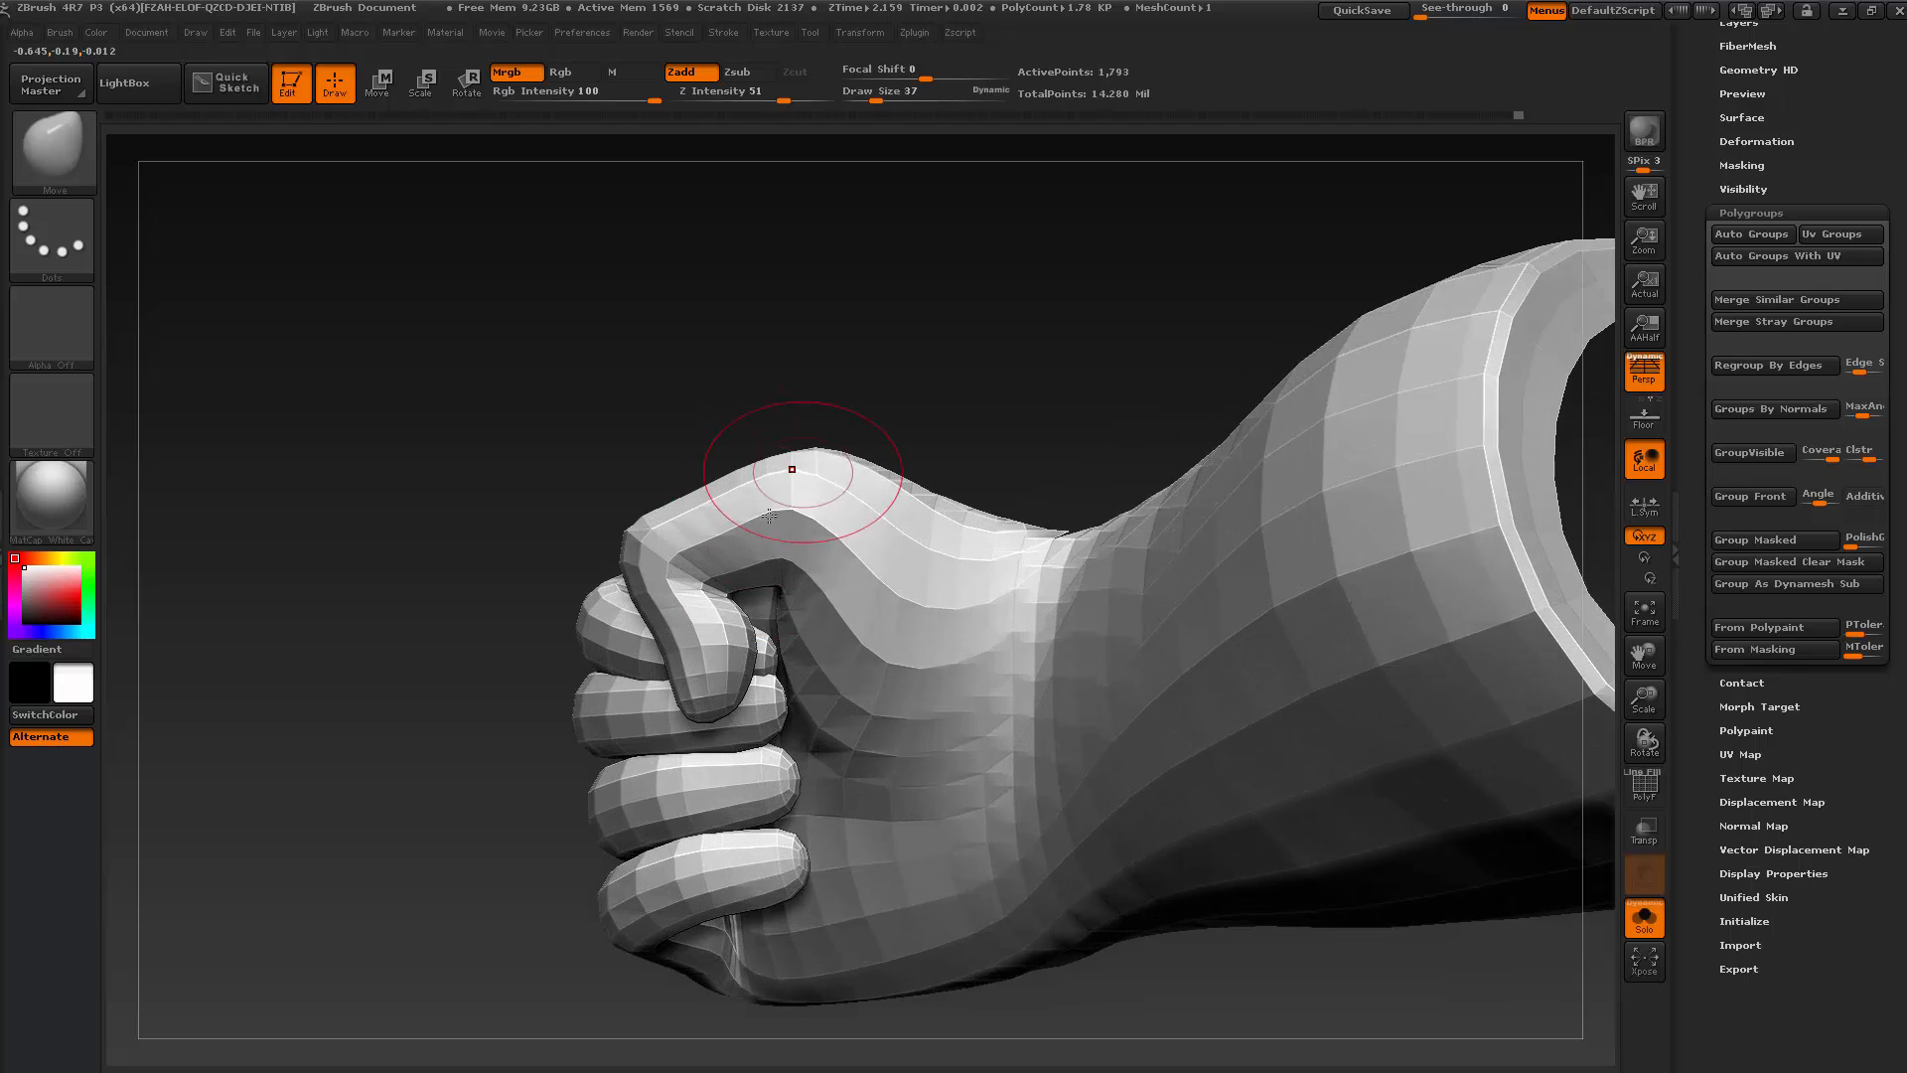
key([)
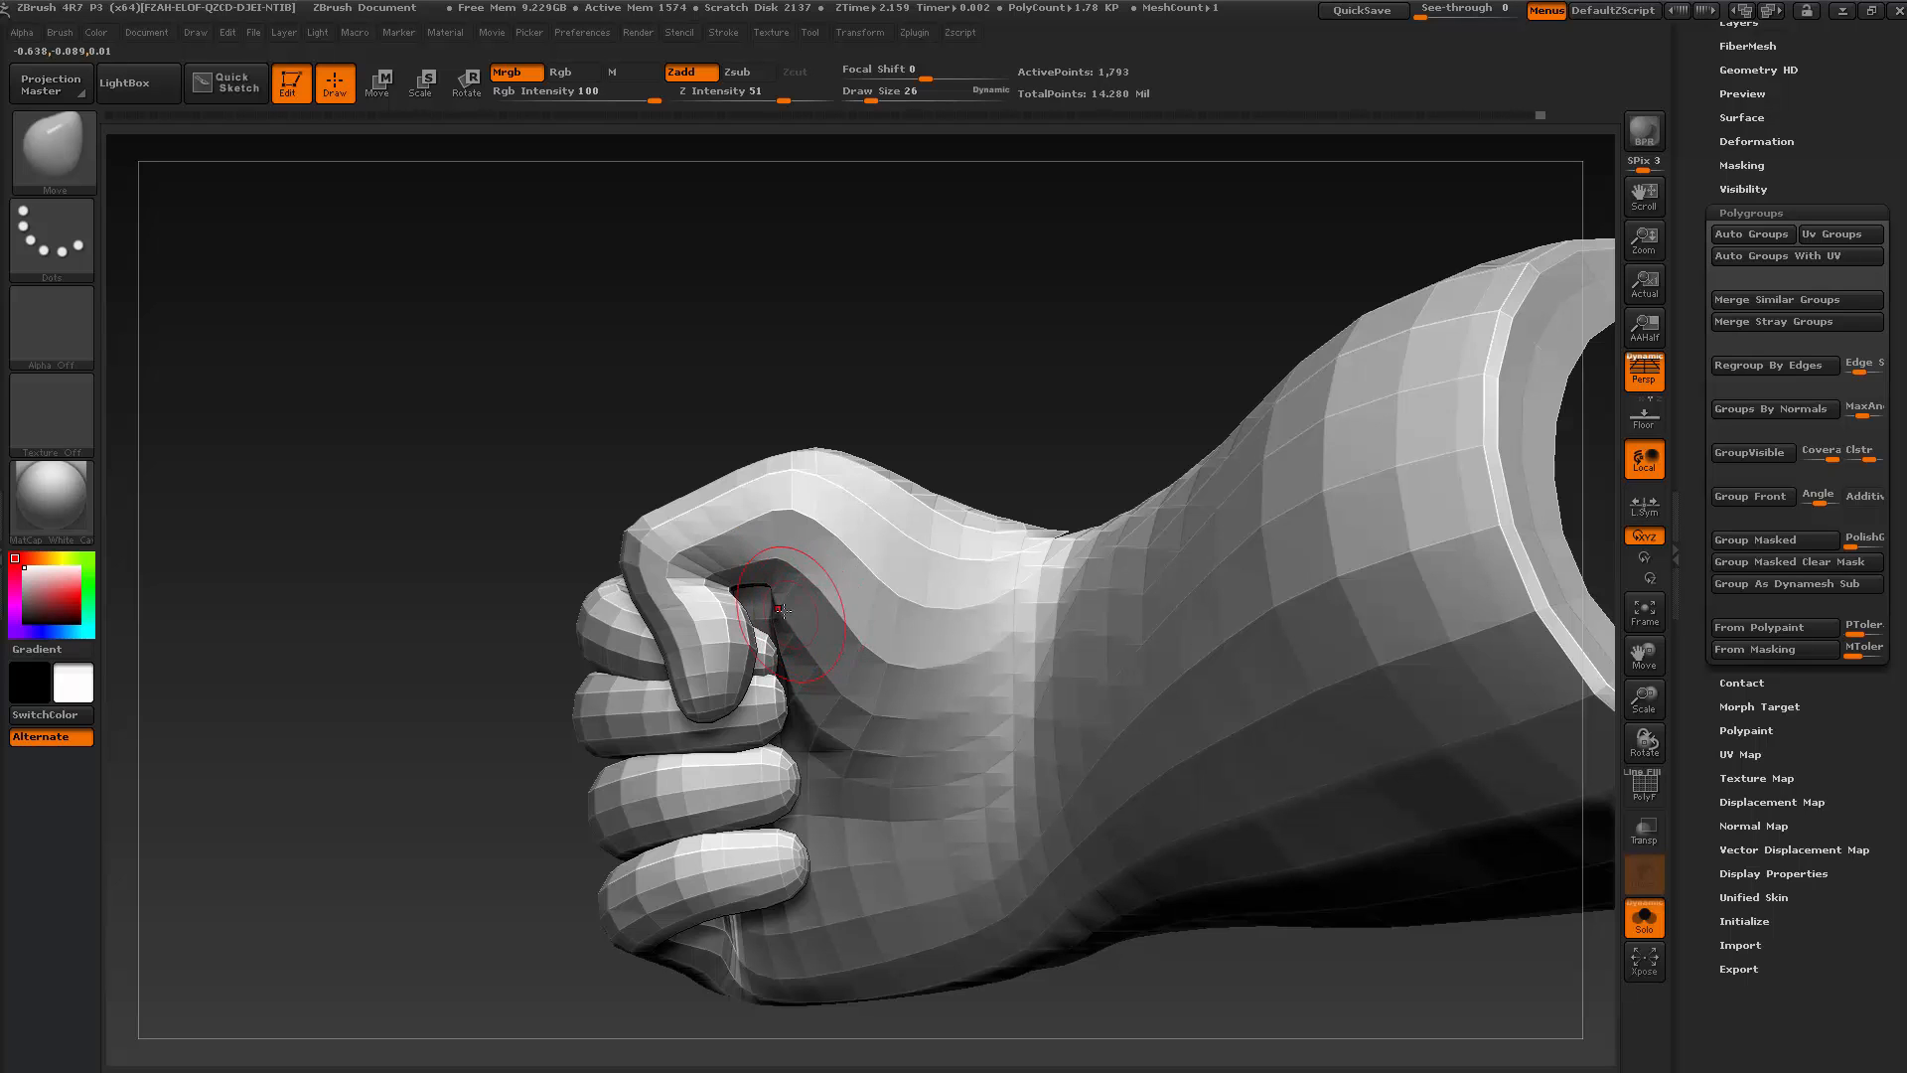
key(d)
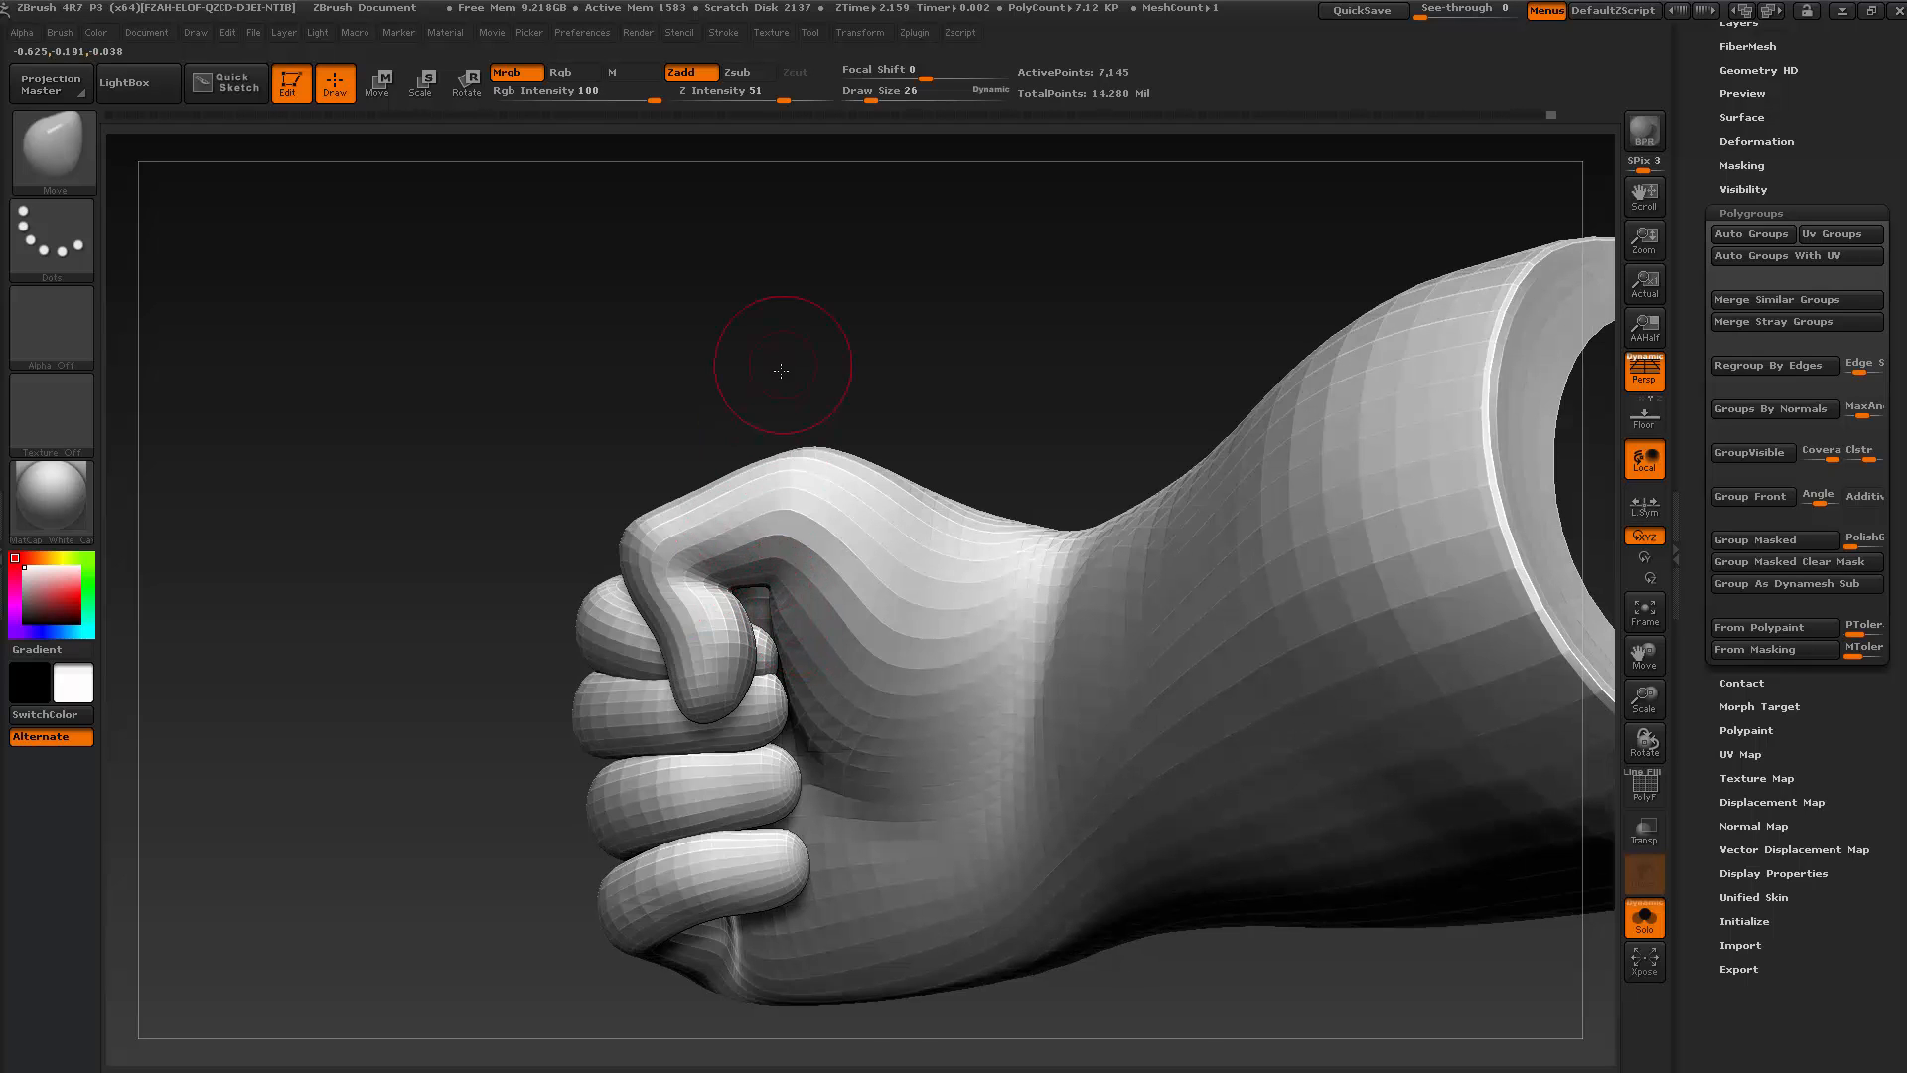
drag(782, 370, 734, 574)
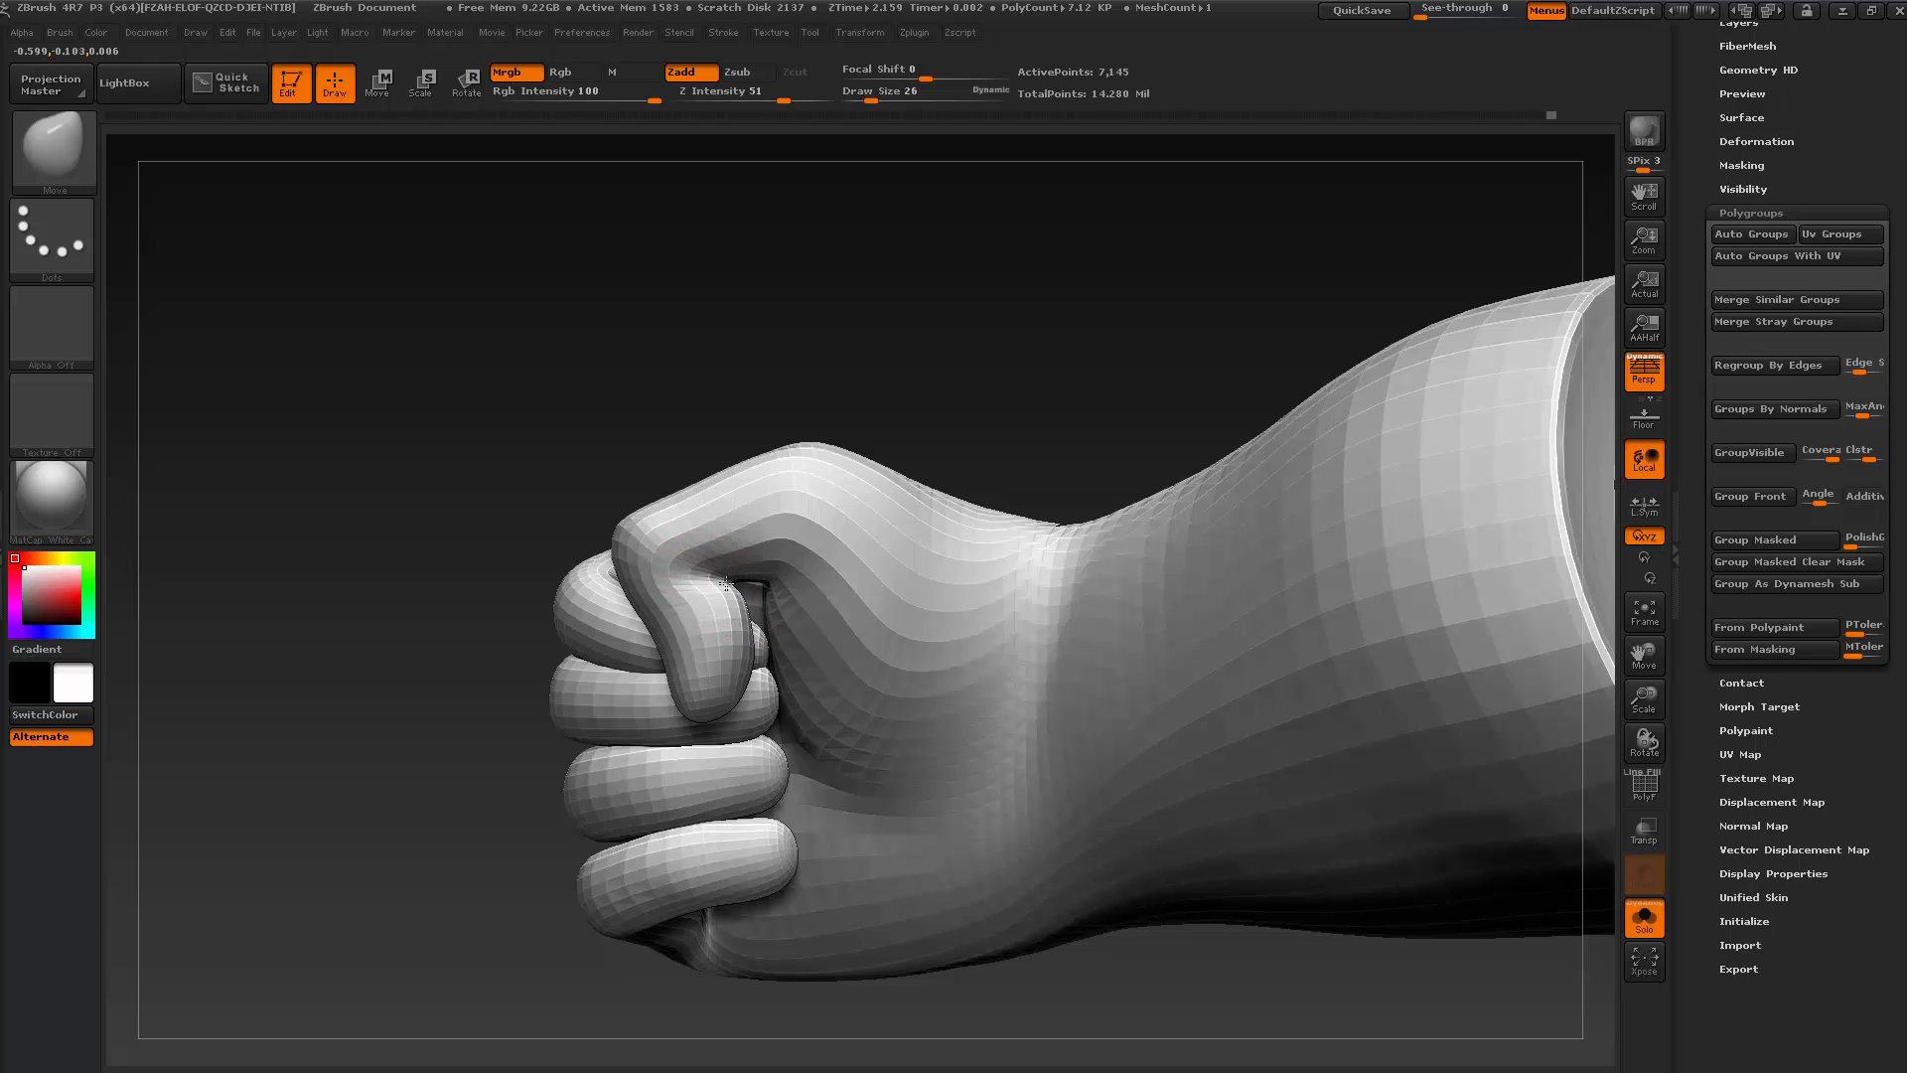
drag(835, 413, 747, 565)
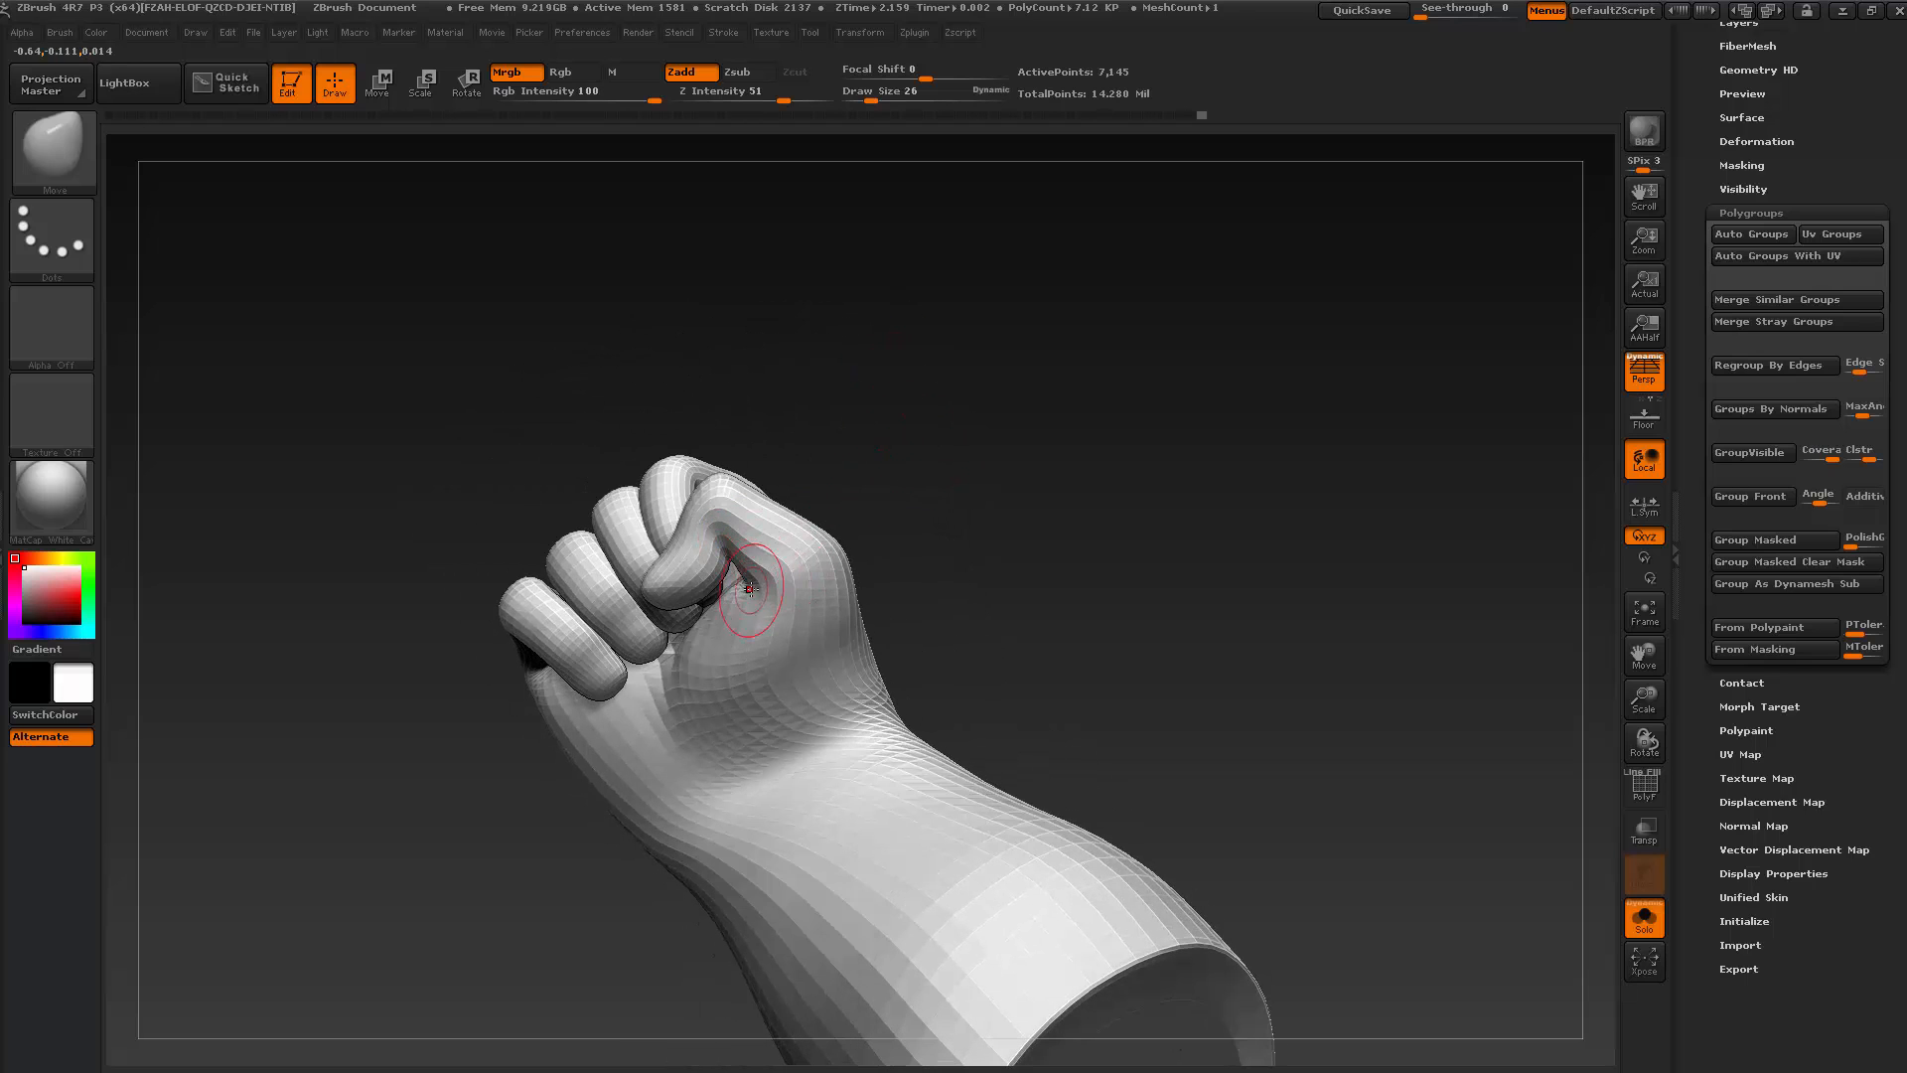
Raise the glove to a high subdivision level and smooth the base of the thumb above the wrist
key(d)
key(d)
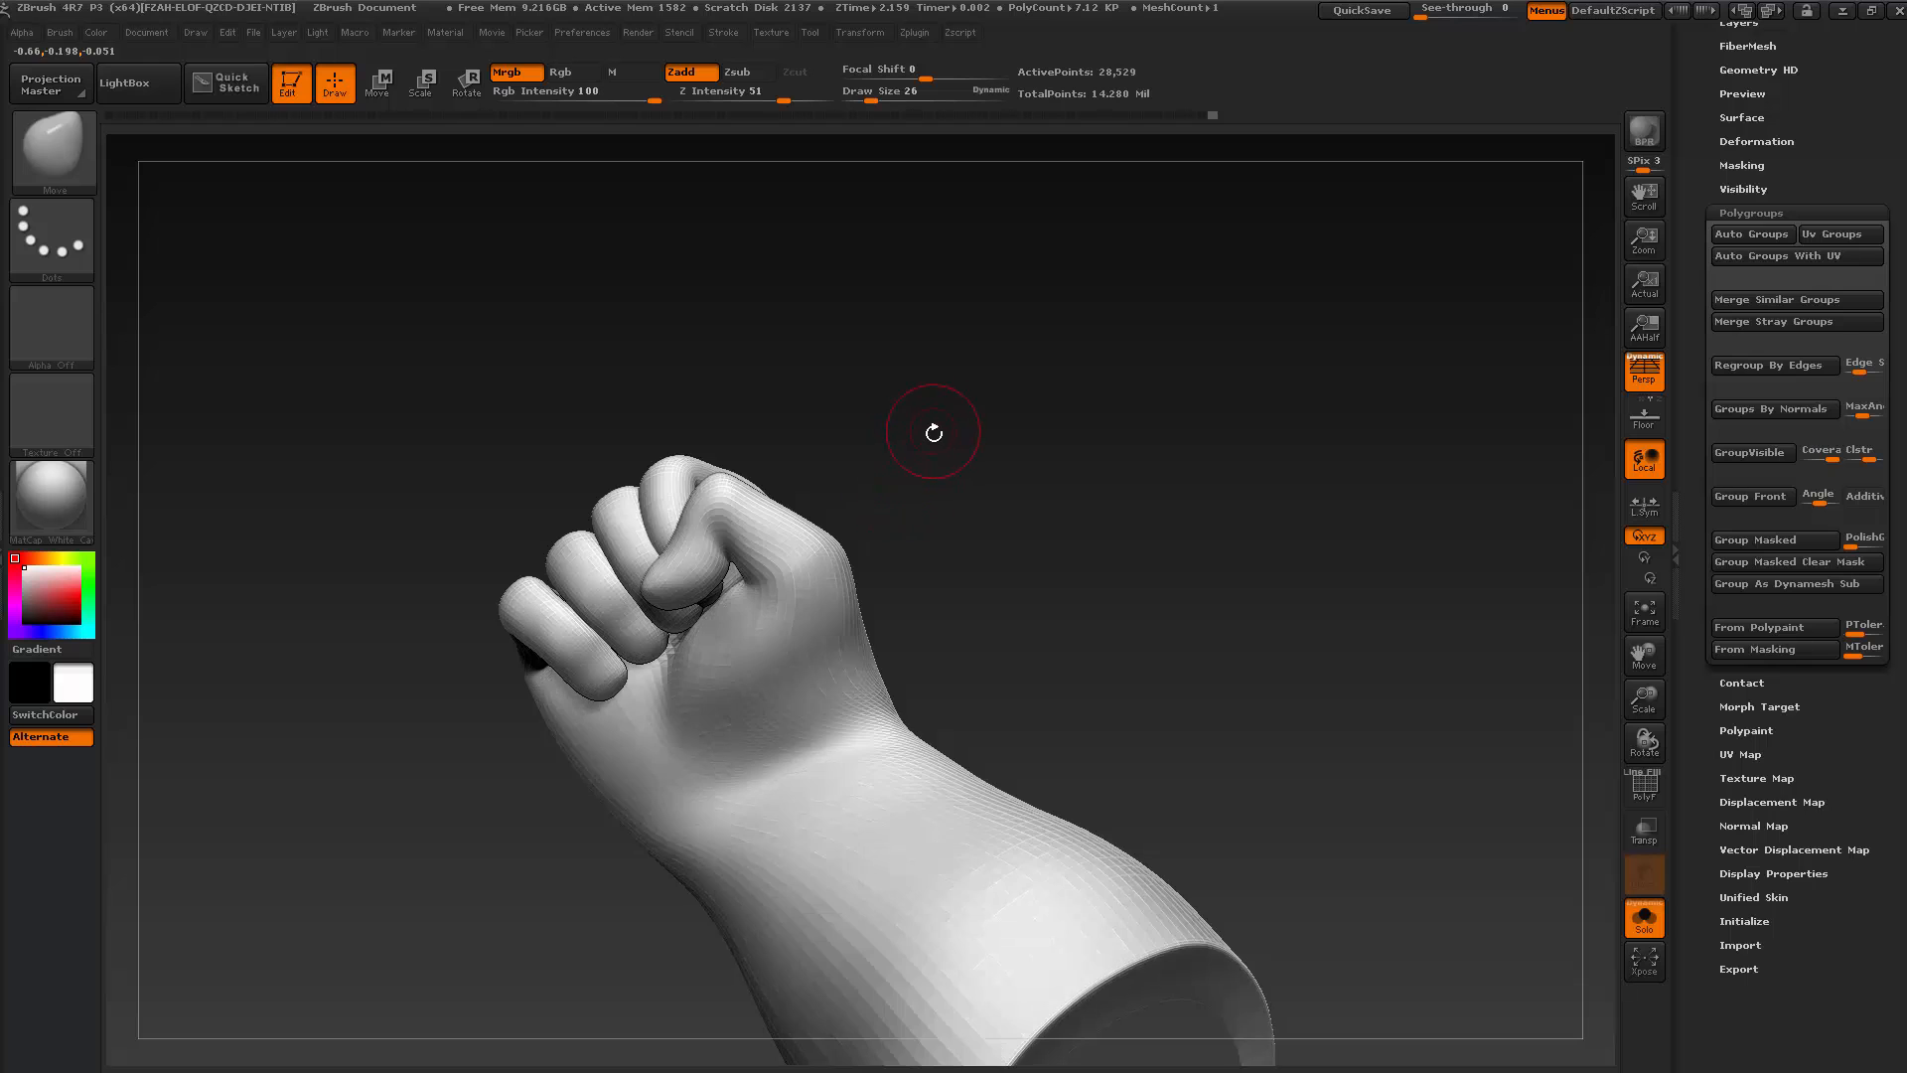
drag(940, 434, 1018, 595)
key(shift)
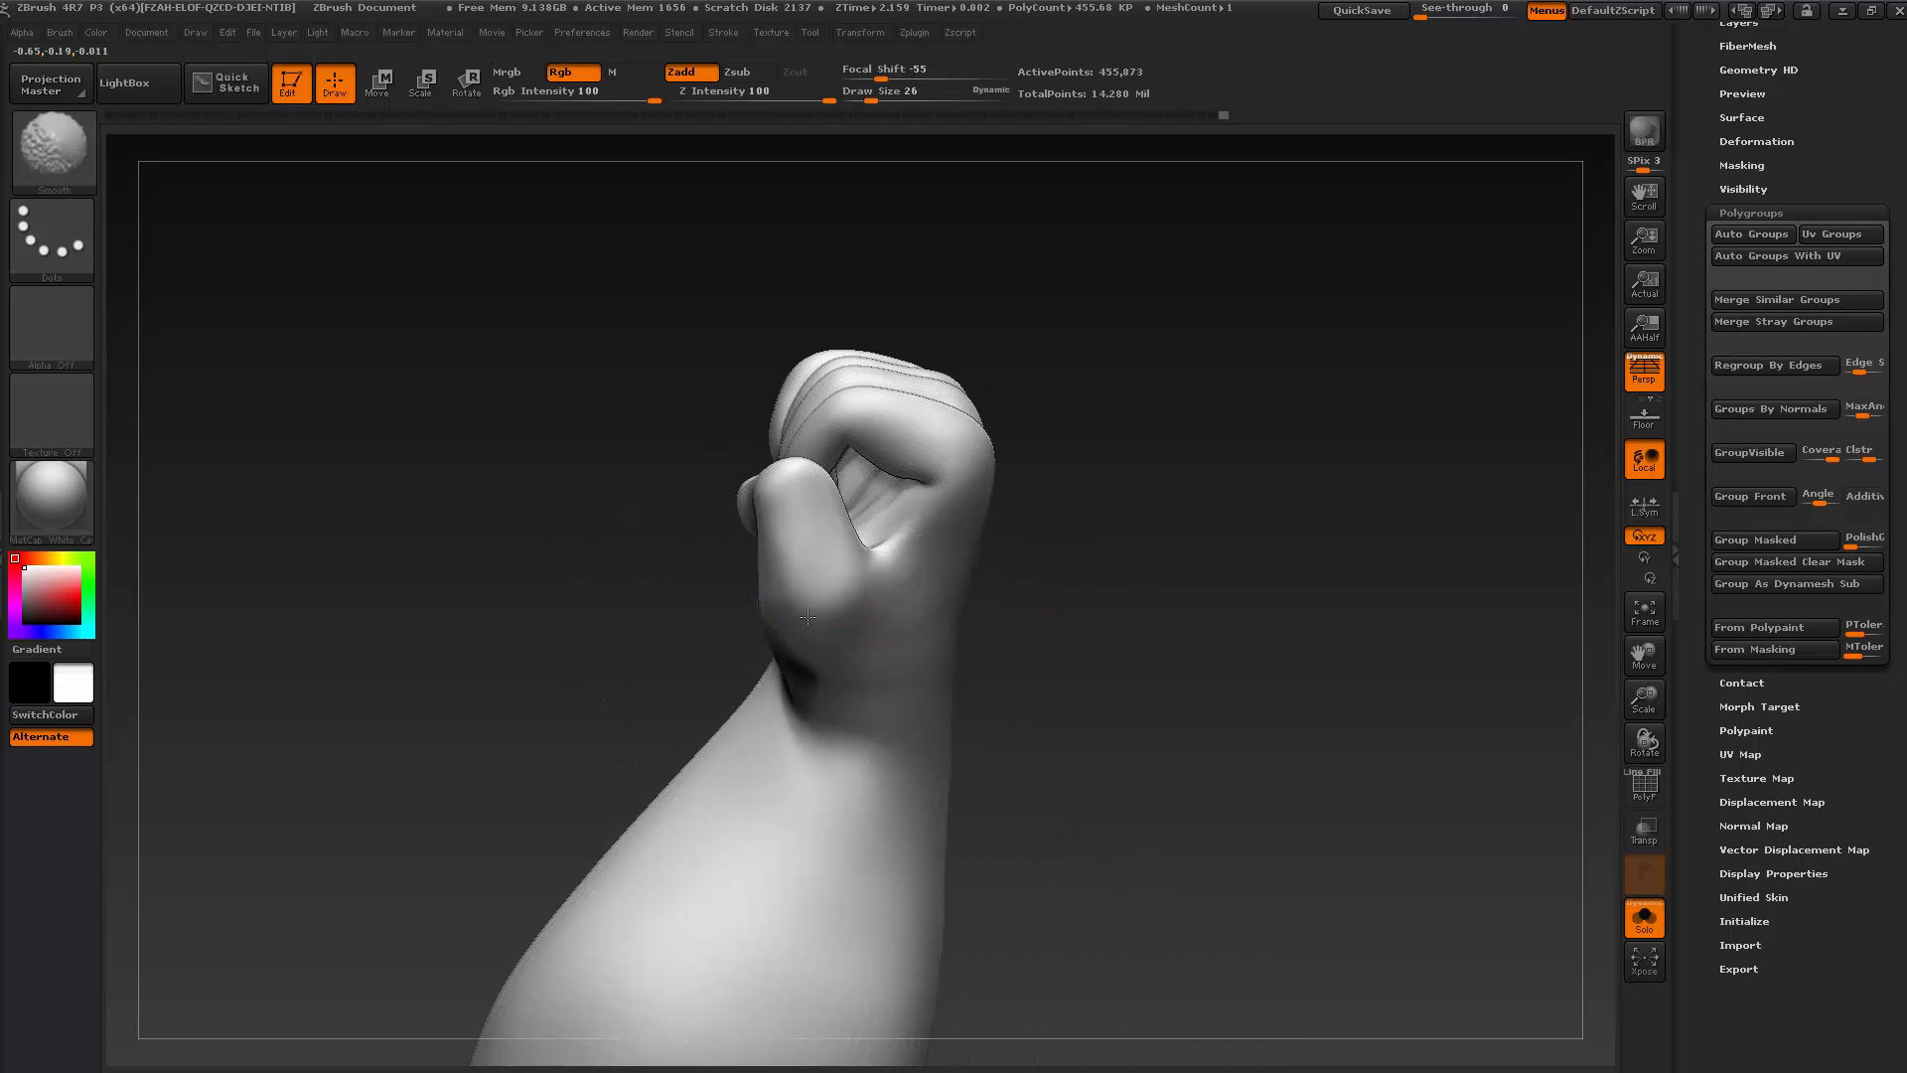
mouse_move(1056, 669)
mouse_down()
mouse_move(1076, 586)
mouse_move(1166, 669)
mouse_move(1073, 694)
mouse_move(1076, 729)
mouse_move(984, 576)
mouse_move(1043, 626)
mouse_move(1002, 688)
mouse_move(1116, 557)
mouse_move(1096, 581)
mouse_move(1061, 550)
mouse_up()
Lower the glove's subdivision level and isolate the small polygroup patch between the thumb and the curled fingertips
key(shift+d)
key(shift+d)
key(shift+d)
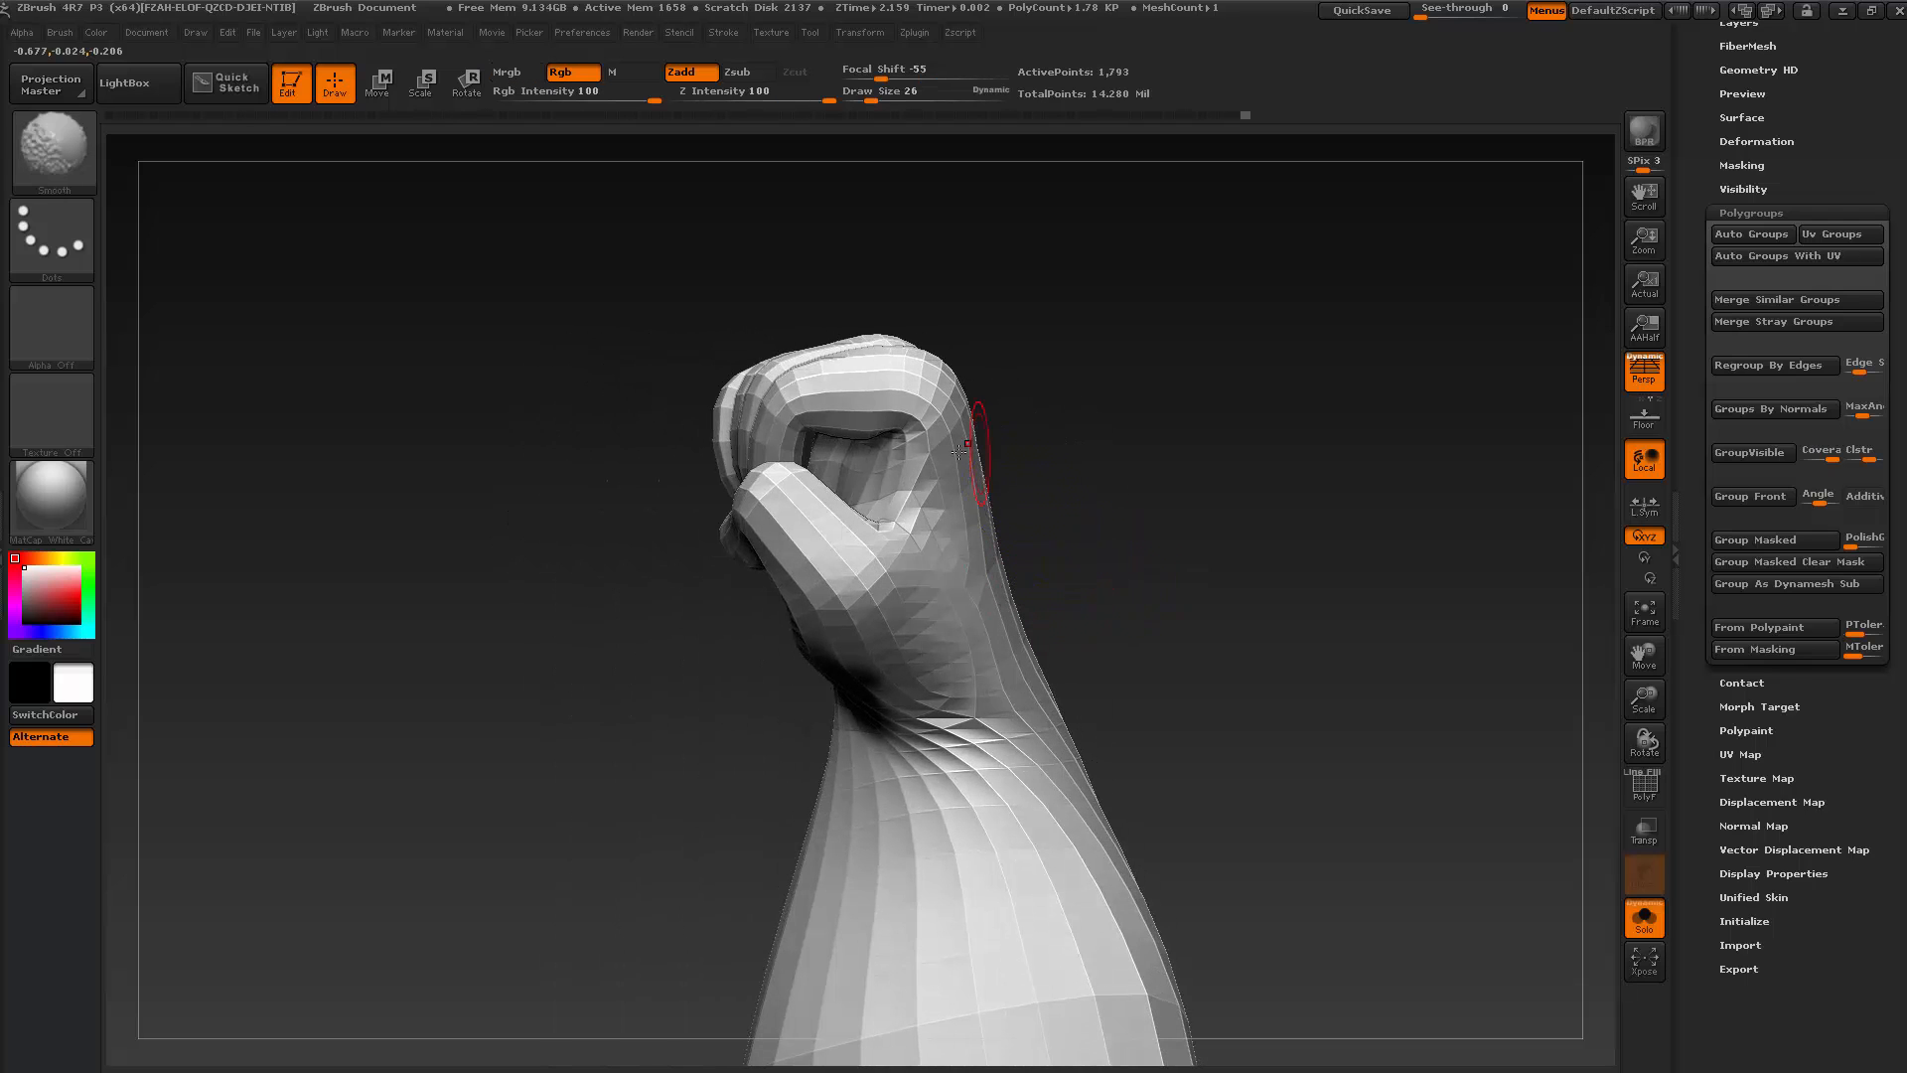
mouse_move(1056, 481)
mouse_down()
mouse_move(993, 516)
mouse_move(959, 474)
mouse_move(1137, 566)
mouse_move(945, 427)
mouse_up()
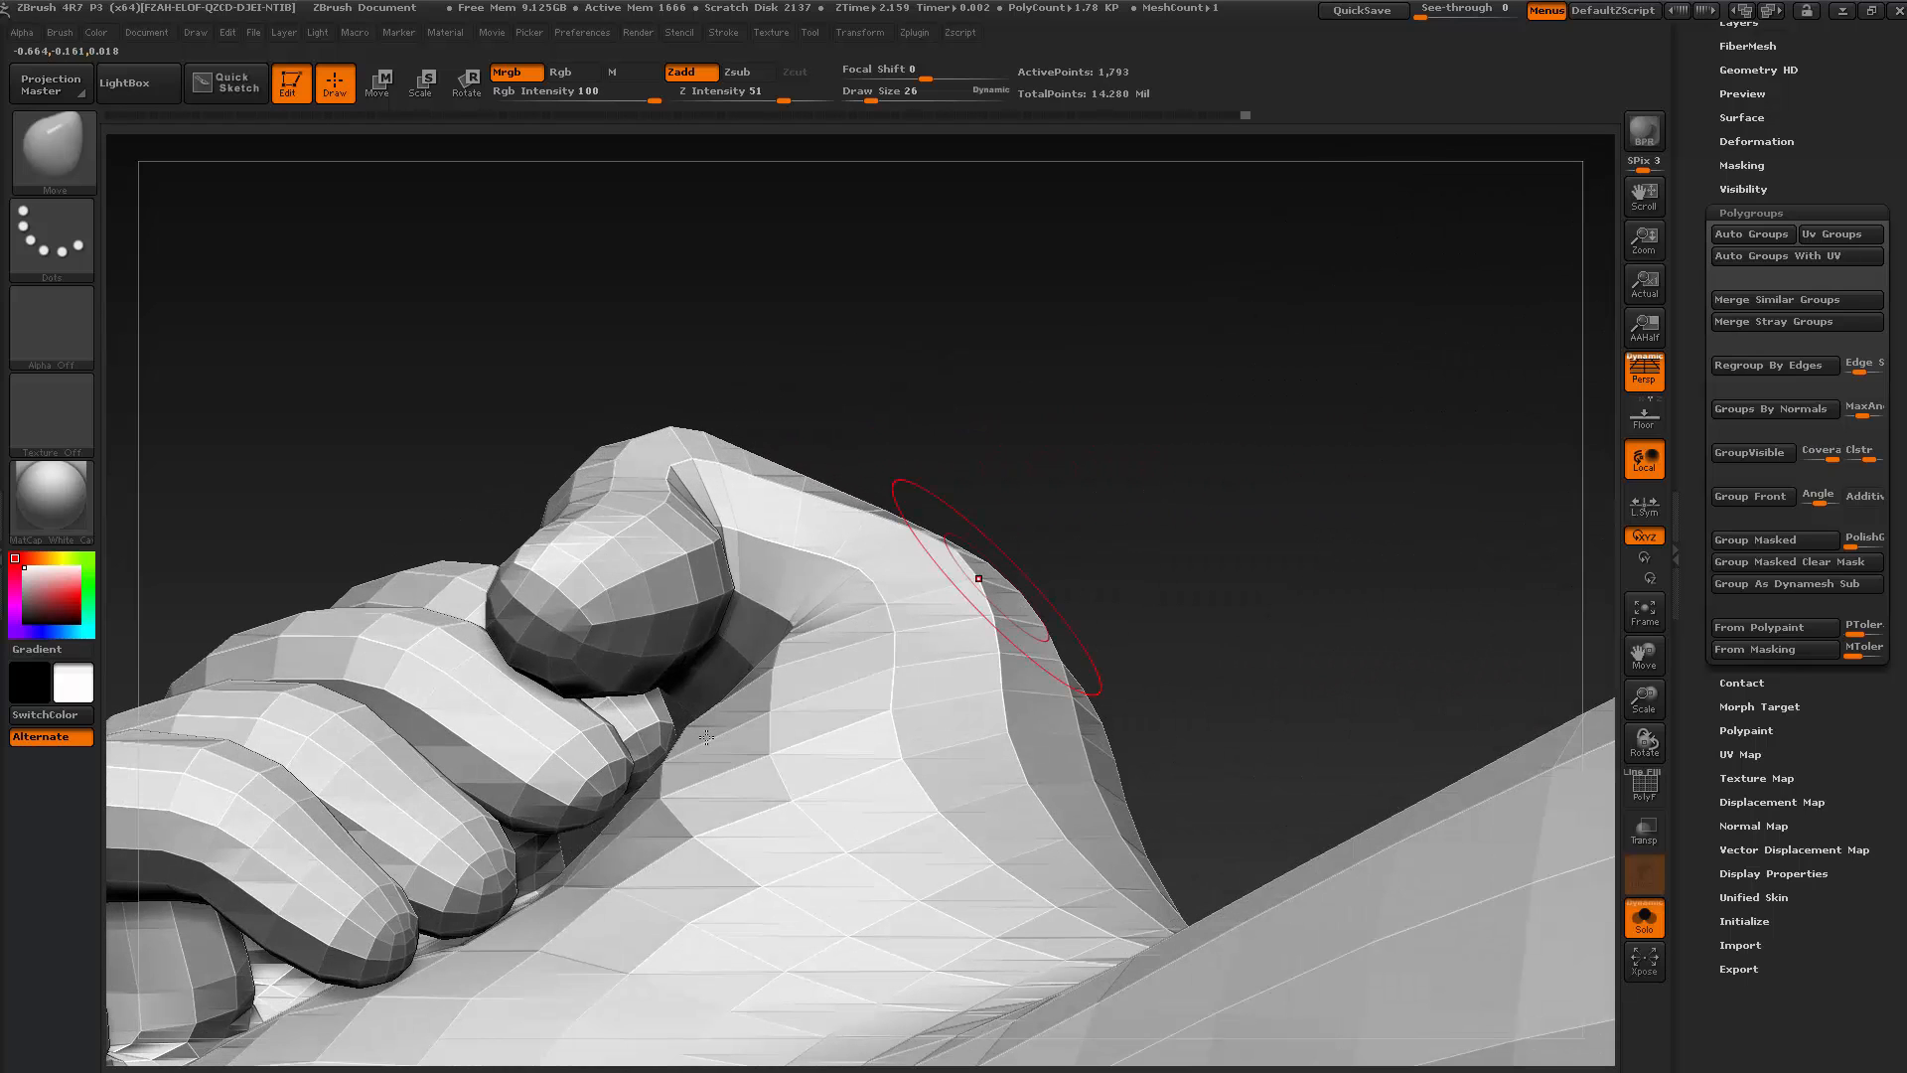
key(ctrl+shift)
ctrl+shift+click(649, 768)
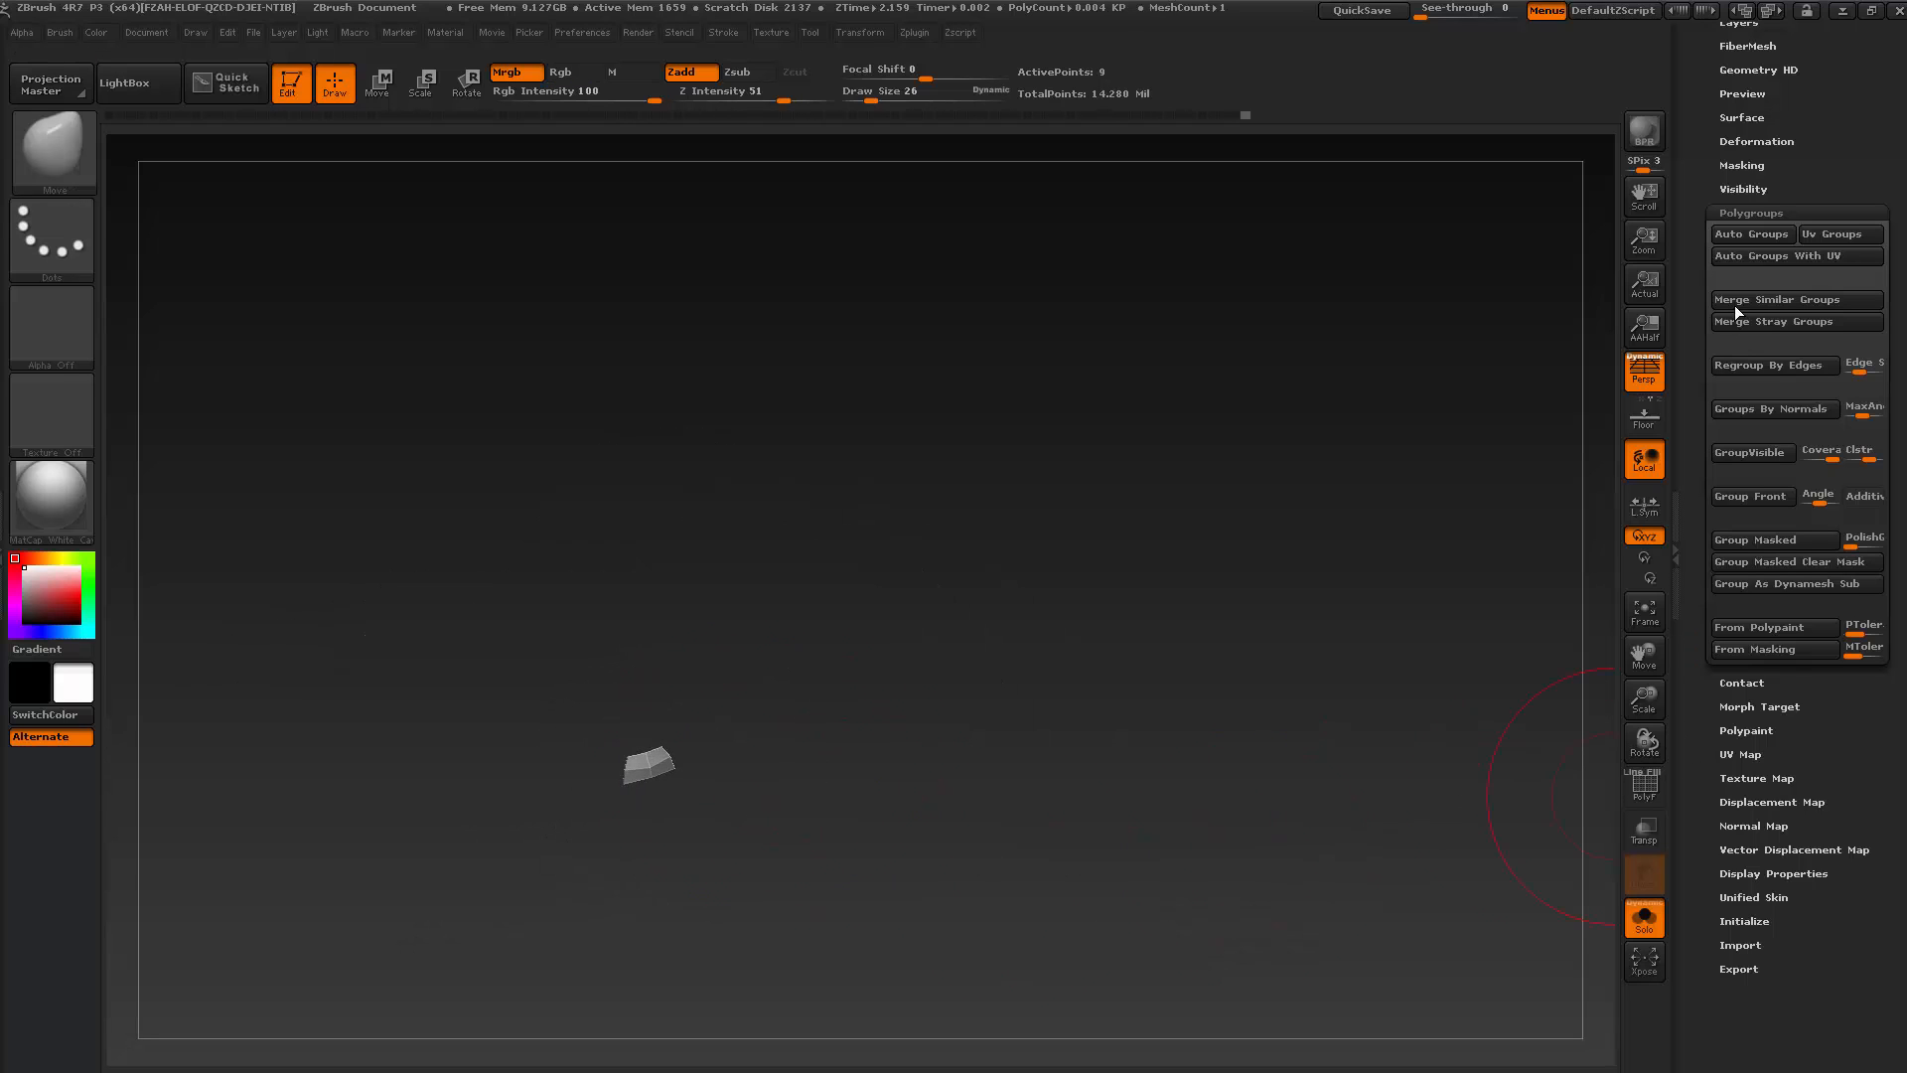
Grow the visible area from the isolated patch until the whole finger and its base are shown
scroll(1821, 170, up, 4)
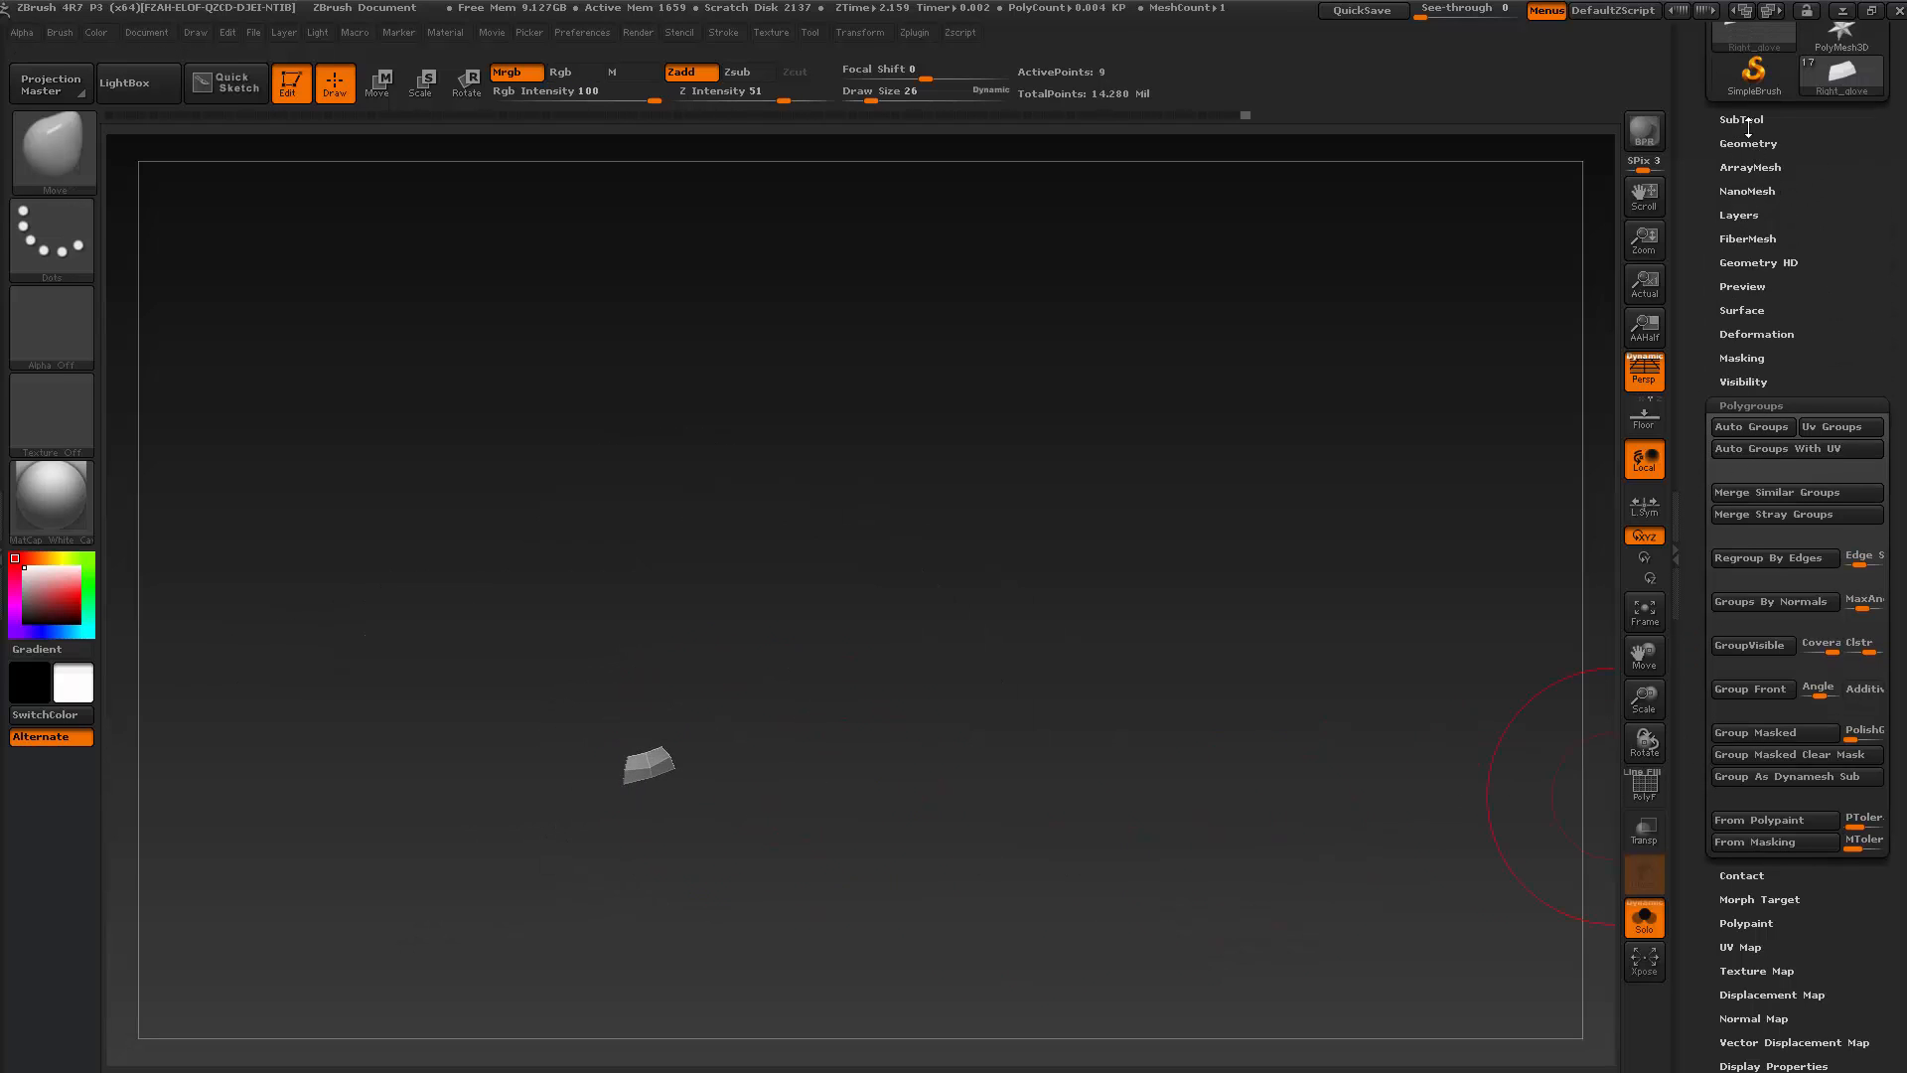
click(1744, 381)
click(1753, 425)
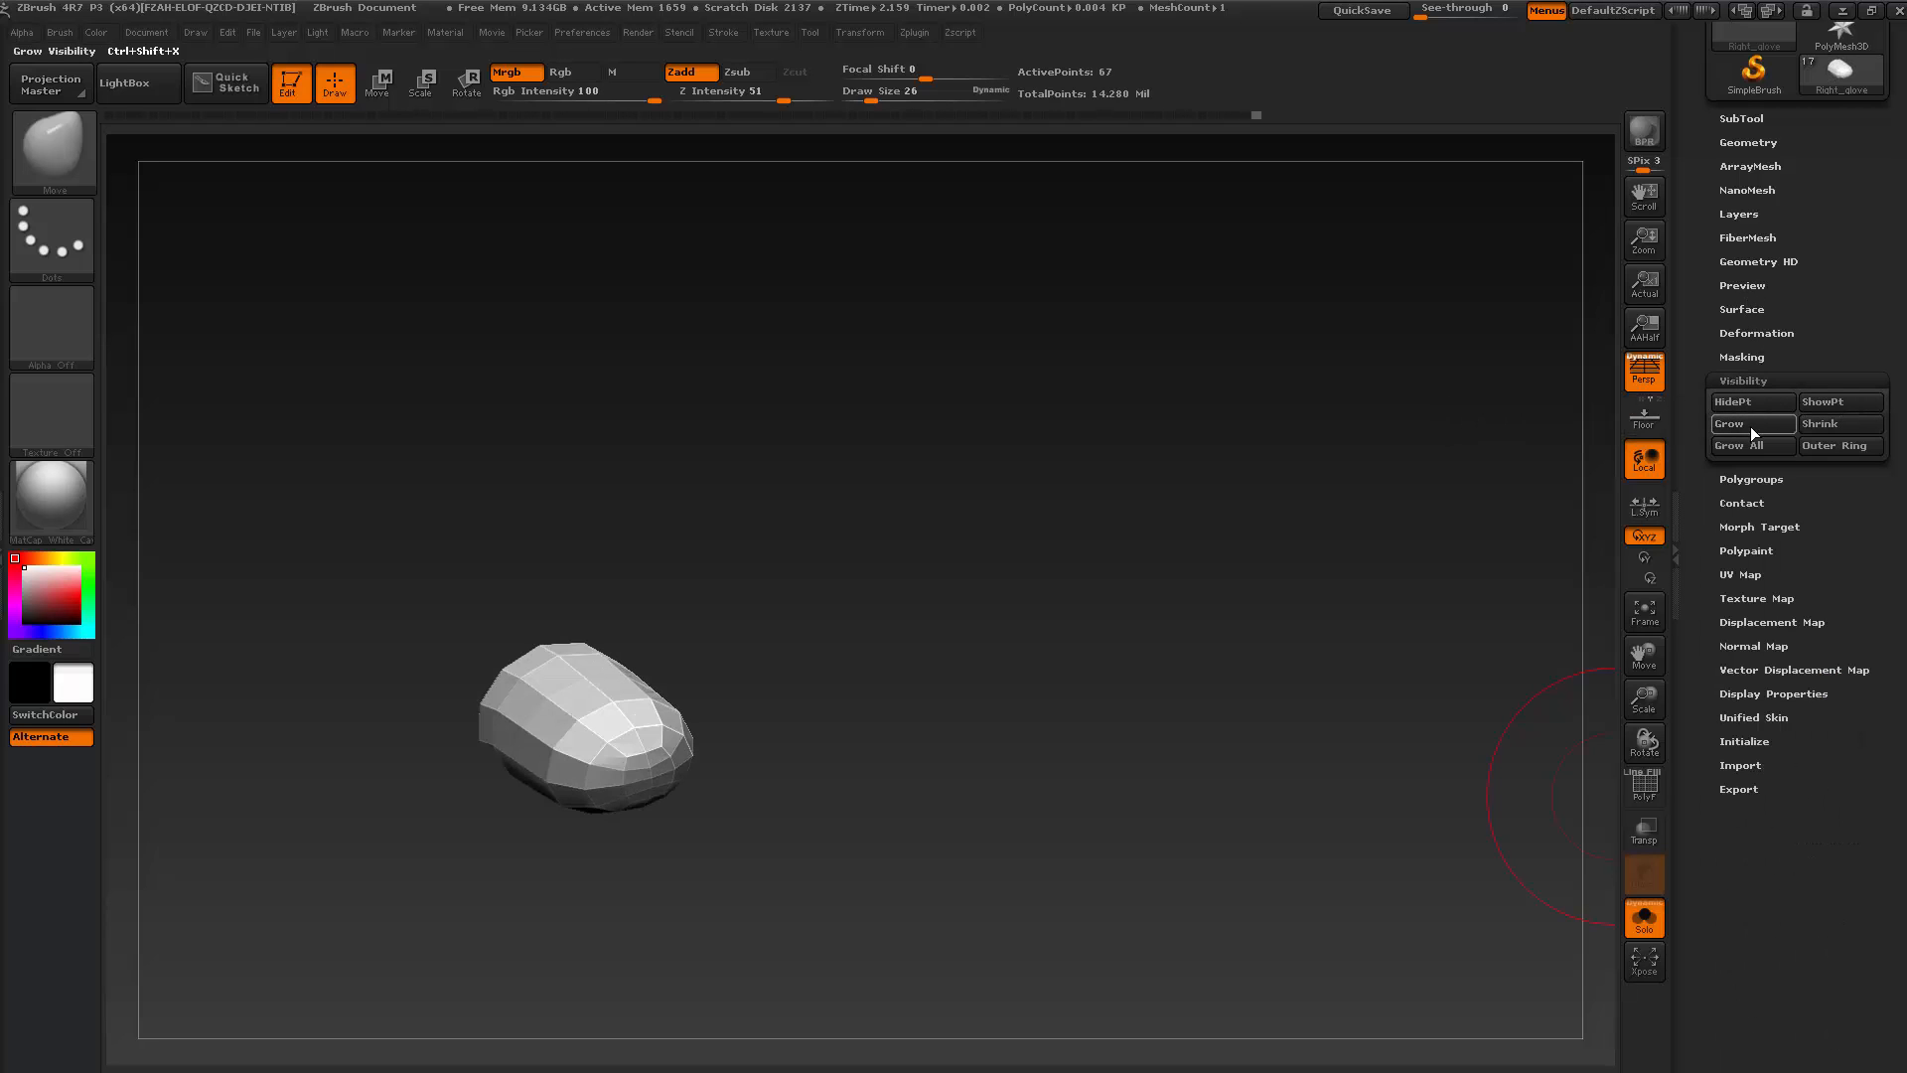
click(1752, 425)
click(1752, 426)
click(1753, 425)
click(1753, 424)
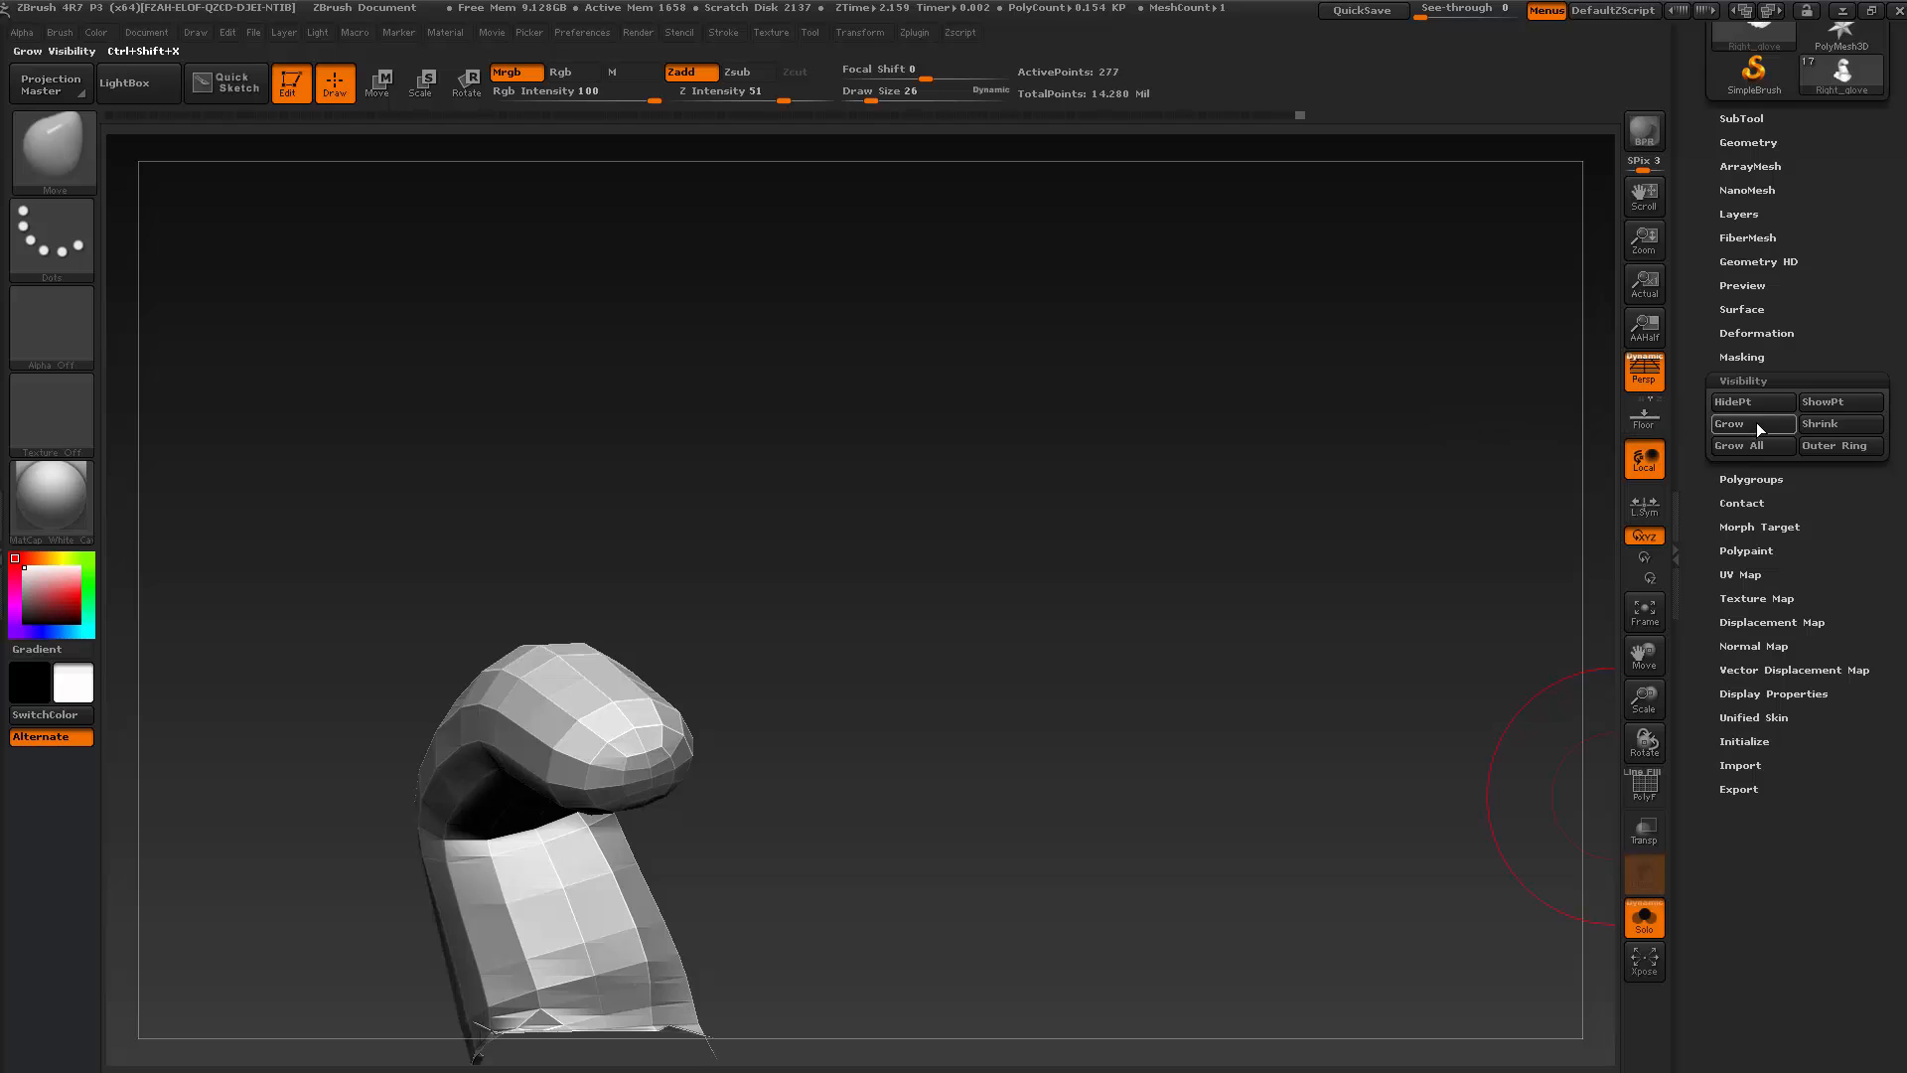
click(1756, 424)
click(1756, 425)
click(1755, 424)
Shrink the visible area three times to trim the surrounding palm polygons around the finger
drag(1202, 736, 1575, 471)
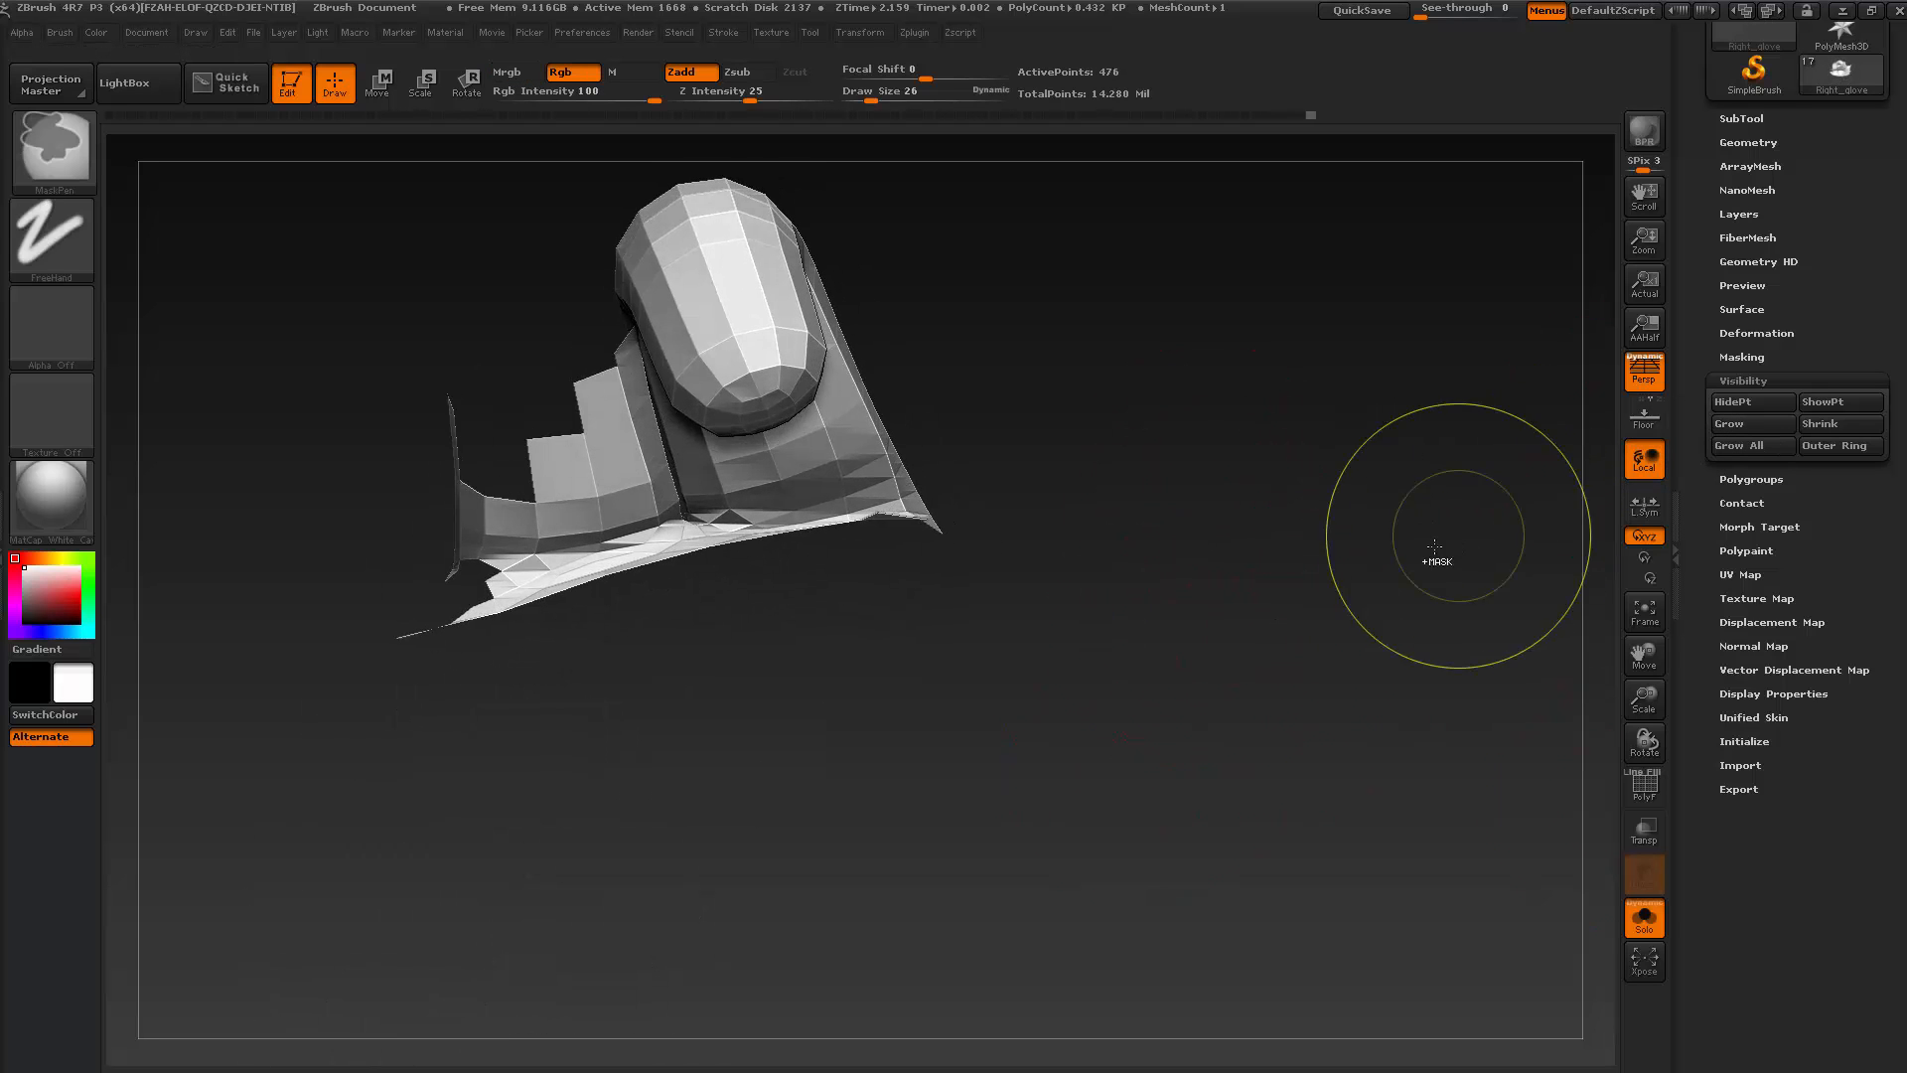
key(ctrl+shift+s)
key(ctrl+shift+s)
key(ctrl+shift+s)
drag(1294, 616, 1005, 694)
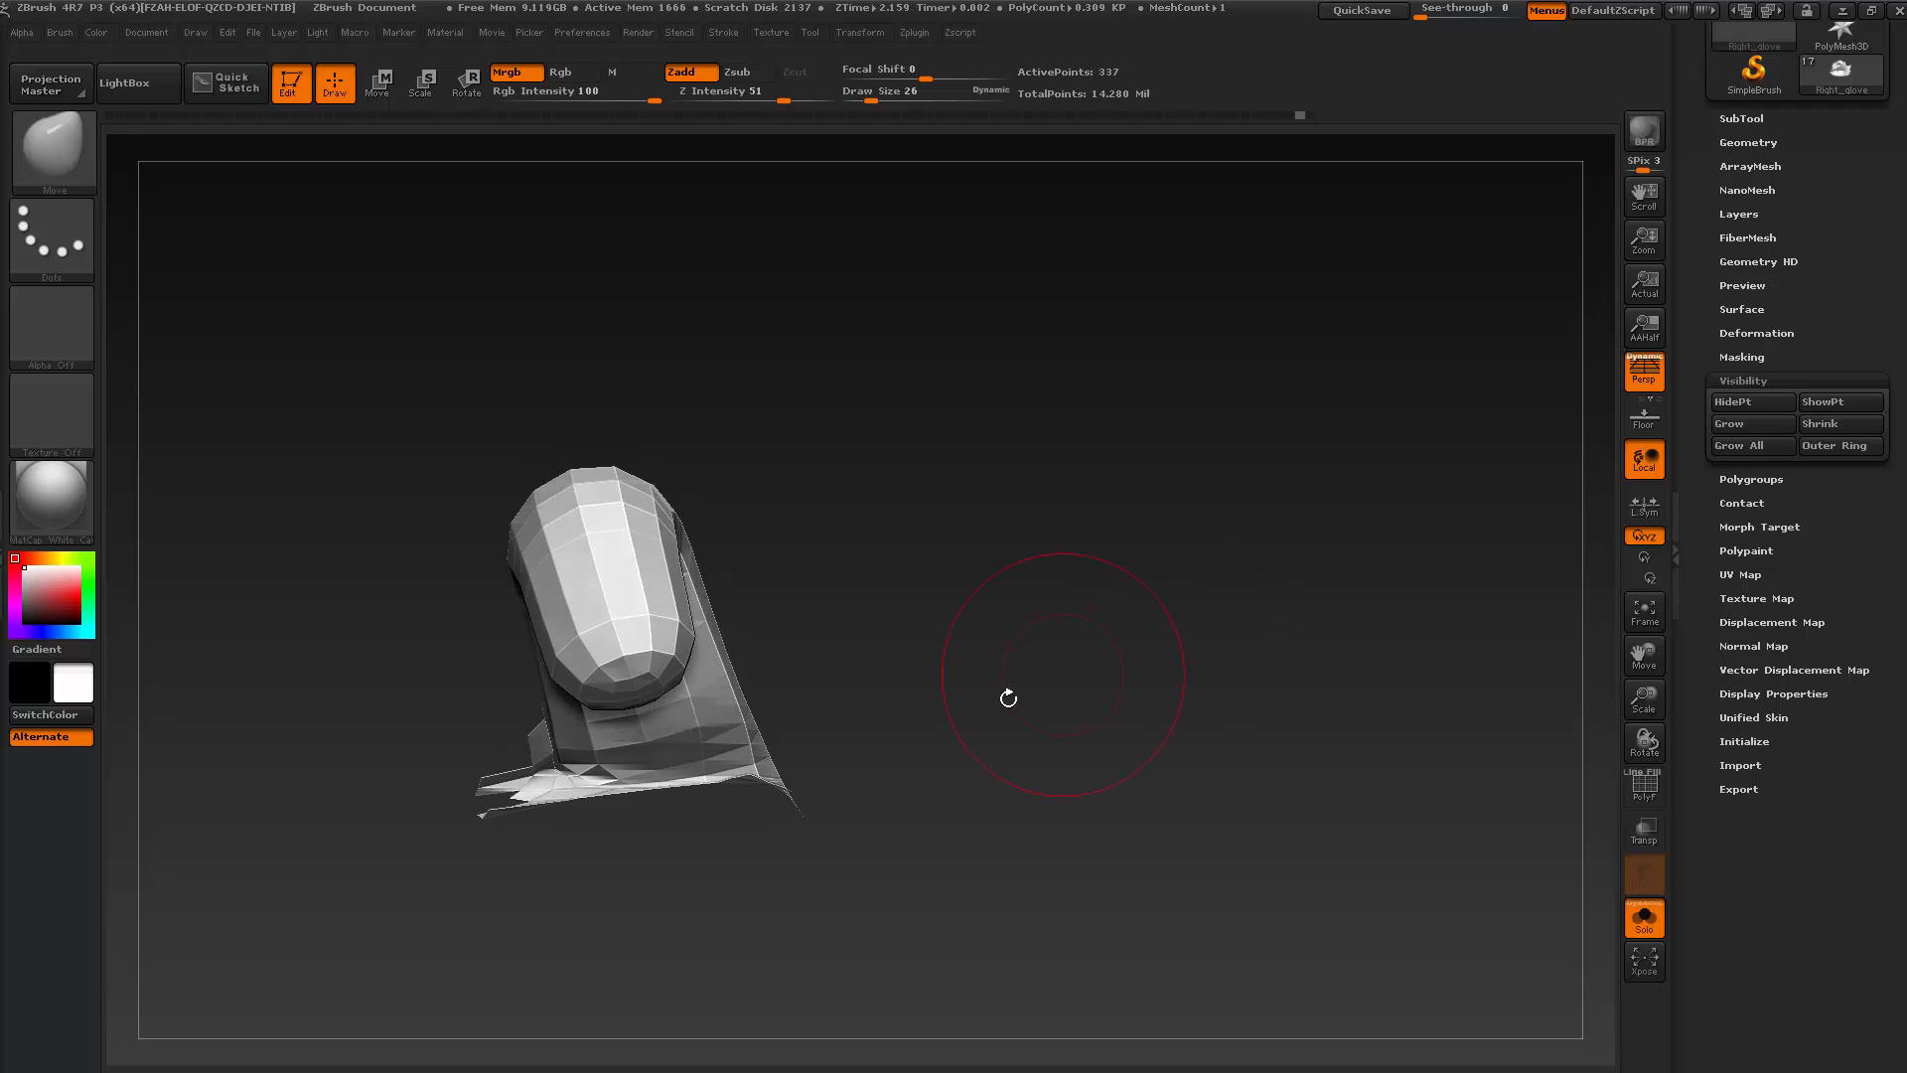
Hide the stray palm polygons beside the finger with rectangular selections
mouse_move(414, 736)
ctrl+alt+shift+mouse_down()
mouse_move(553, 879)
mouse_move(557, 847)
mouse_move(552, 903)
mouse_move(742, 647)
mouse_move(743, 785)
mouse_move(733, 760)
ctrl+alt+shift+mouse_up()
mouse_move(699, 579)
ctrl+shift+mouse_down()
mouse_move(739, 612)
mouse_move(738, 720)
ctrl+shift+mouse_up()
mouse_move(771, 784)
mouse_down()
mouse_move(797, 880)
mouse_move(746, 797)
mouse_move(578, 715)
mouse_move(606, 797)
mouse_move(676, 660)
mouse_up()
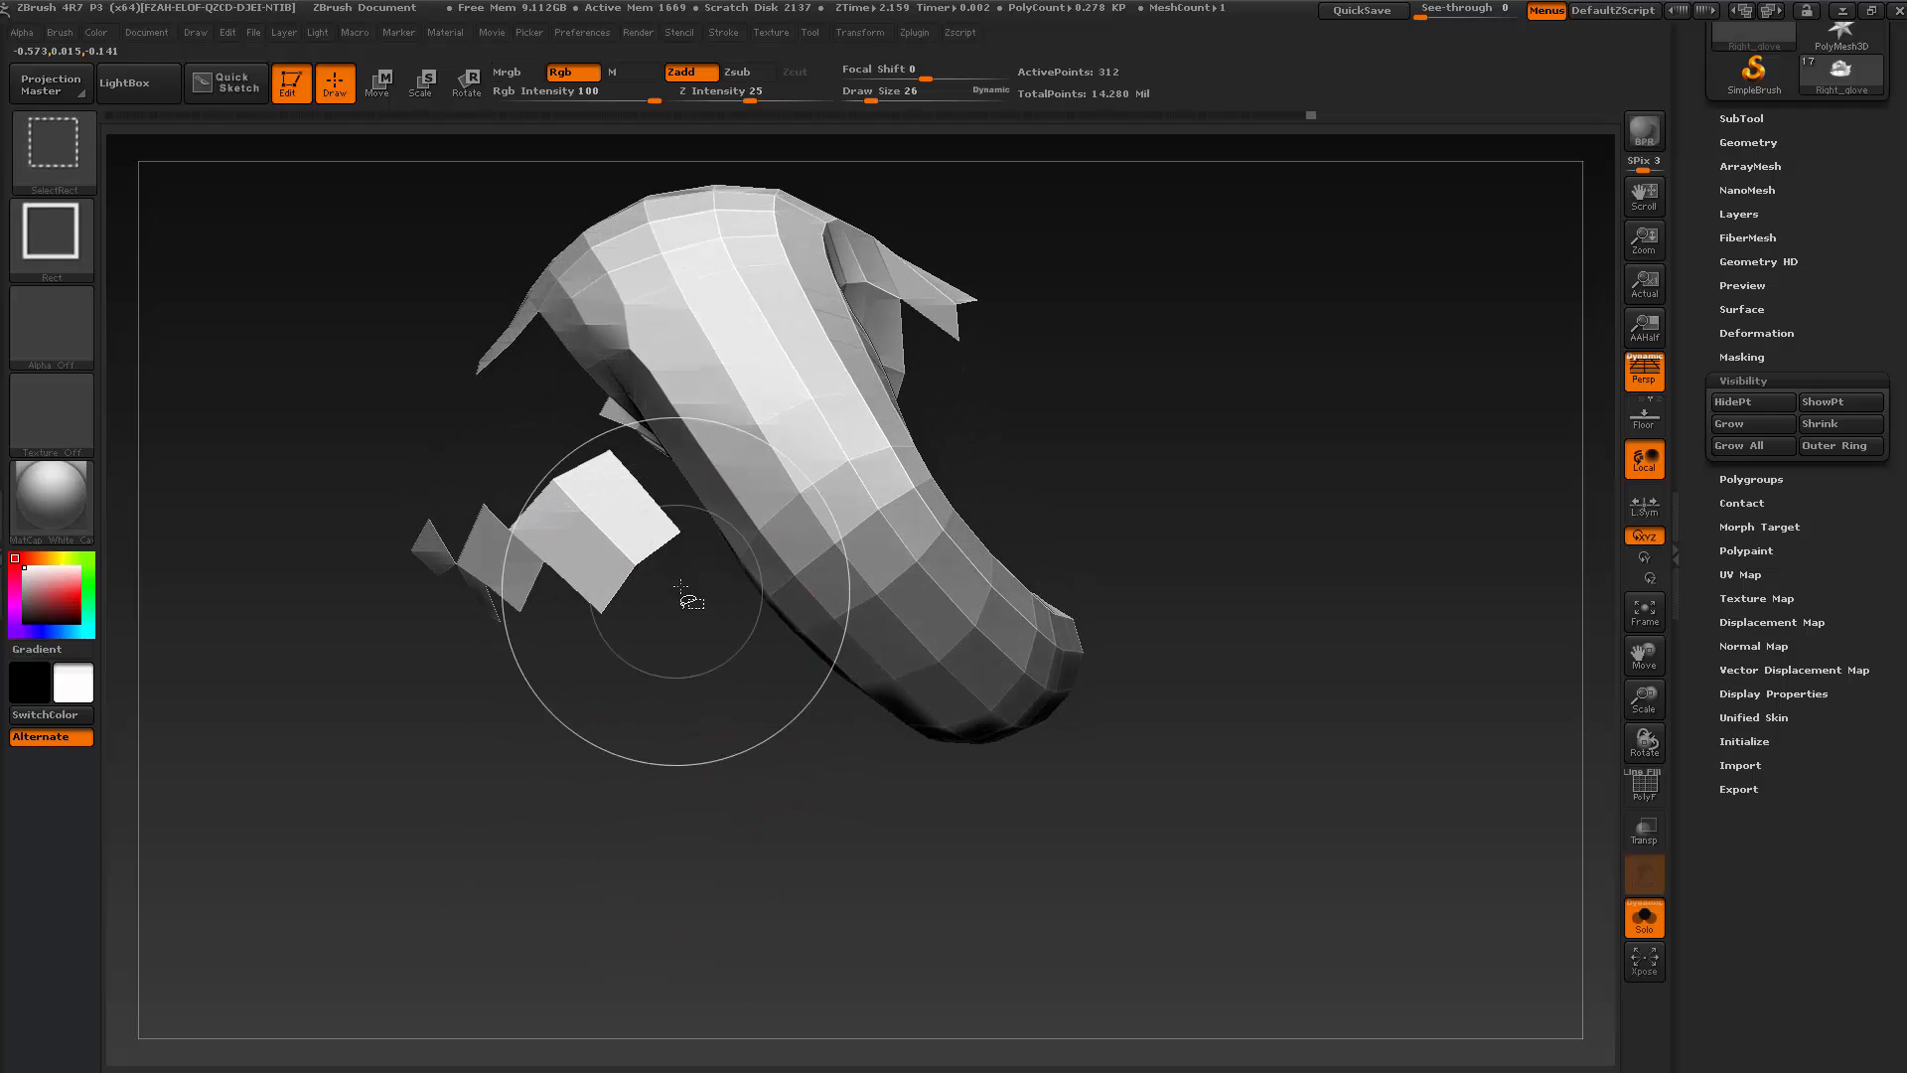
ctrl+alt+shift+drag(408, 481, 685, 646)
mouse_move(659, 758)
mouse_down()
mouse_move(675, 728)
mouse_move(790, 895)
mouse_up()
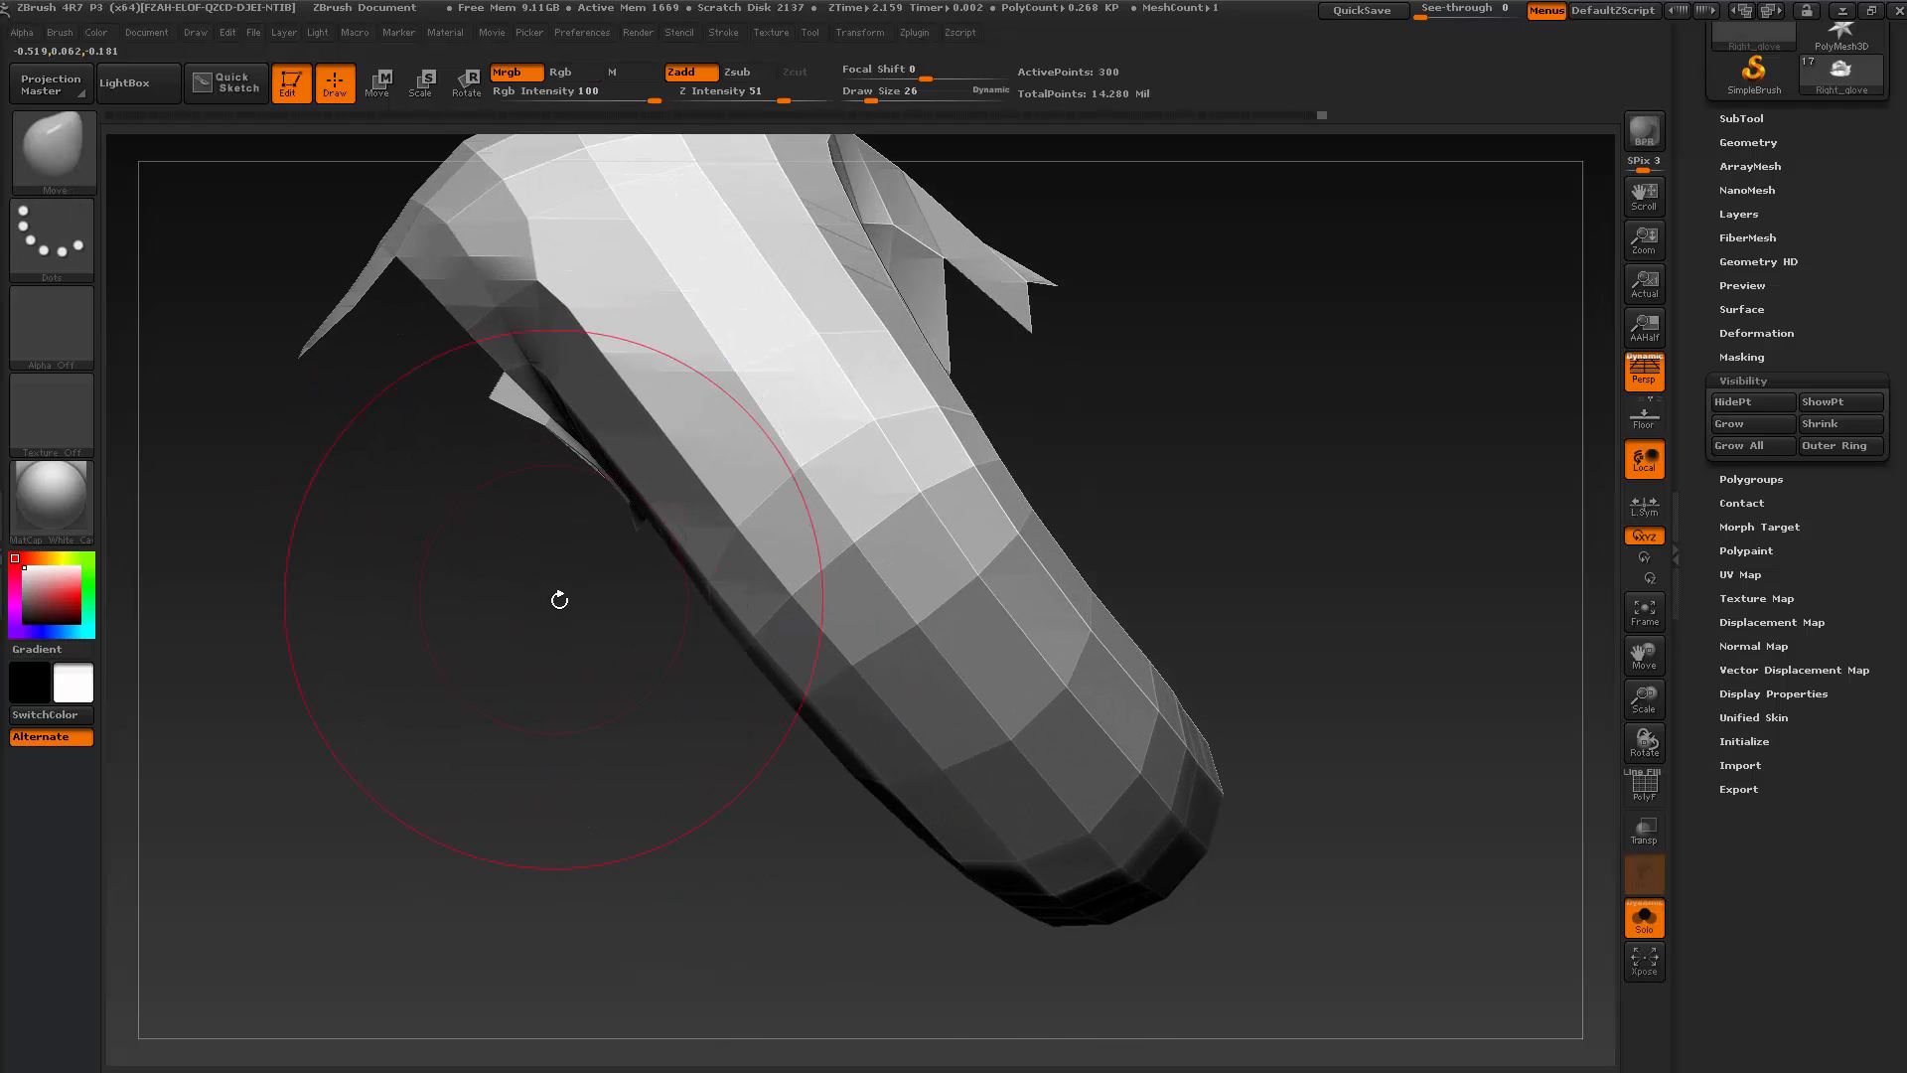
Hide the leftover polygons beneath the fingertip and at the palm edge
mouse_move(560, 599)
mouse_down()
mouse_move(517, 449)
mouse_move(539, 419)
mouse_up()
mouse_move(551, 539)
mouse_down()
mouse_move(602, 541)
mouse_move(527, 551)
mouse_move(626, 786)
mouse_up()
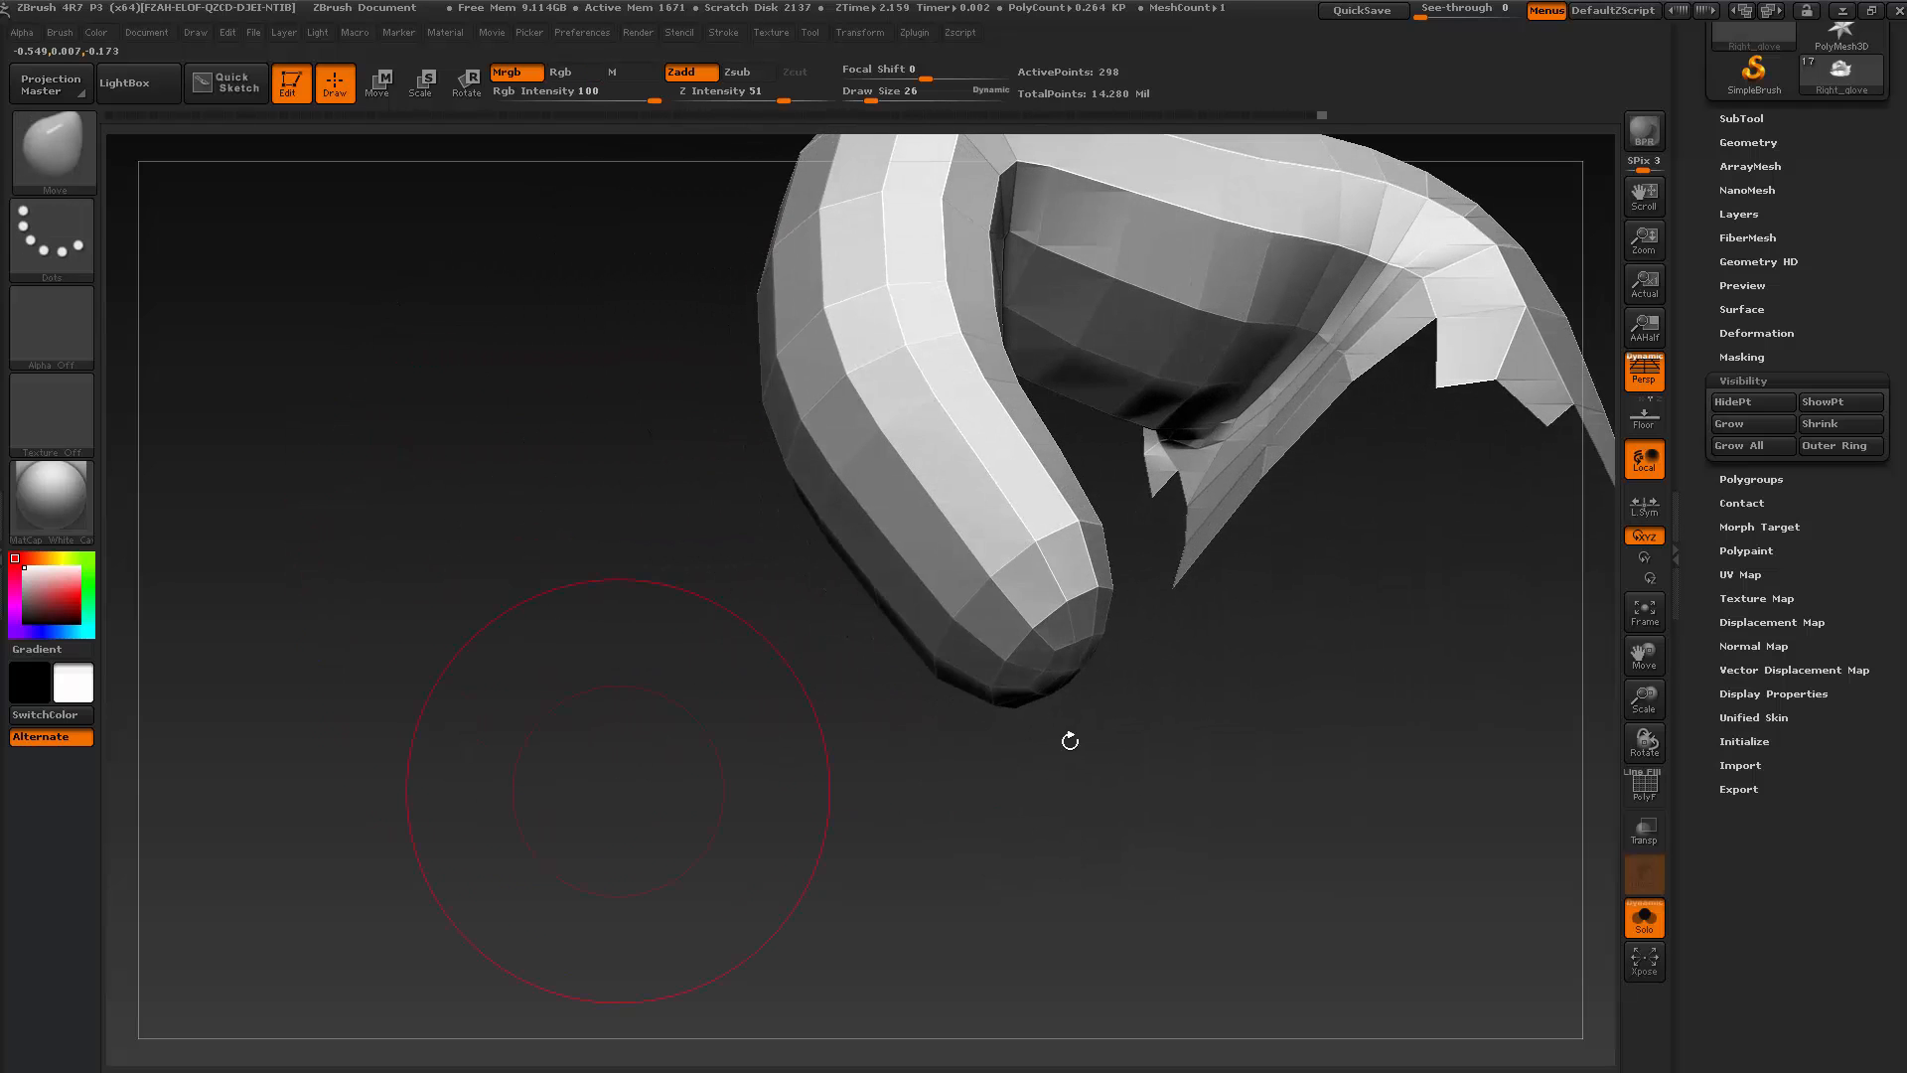
drag(1069, 741, 1078, 556)
mouse_move(994, 910)
alt+mouse_down()
mouse_move(933, 788)
mouse_move(950, 860)
mouse_move(881, 766)
alt+mouse_up()
ctrl+alt+shift+drag(831, 696, 860, 657)
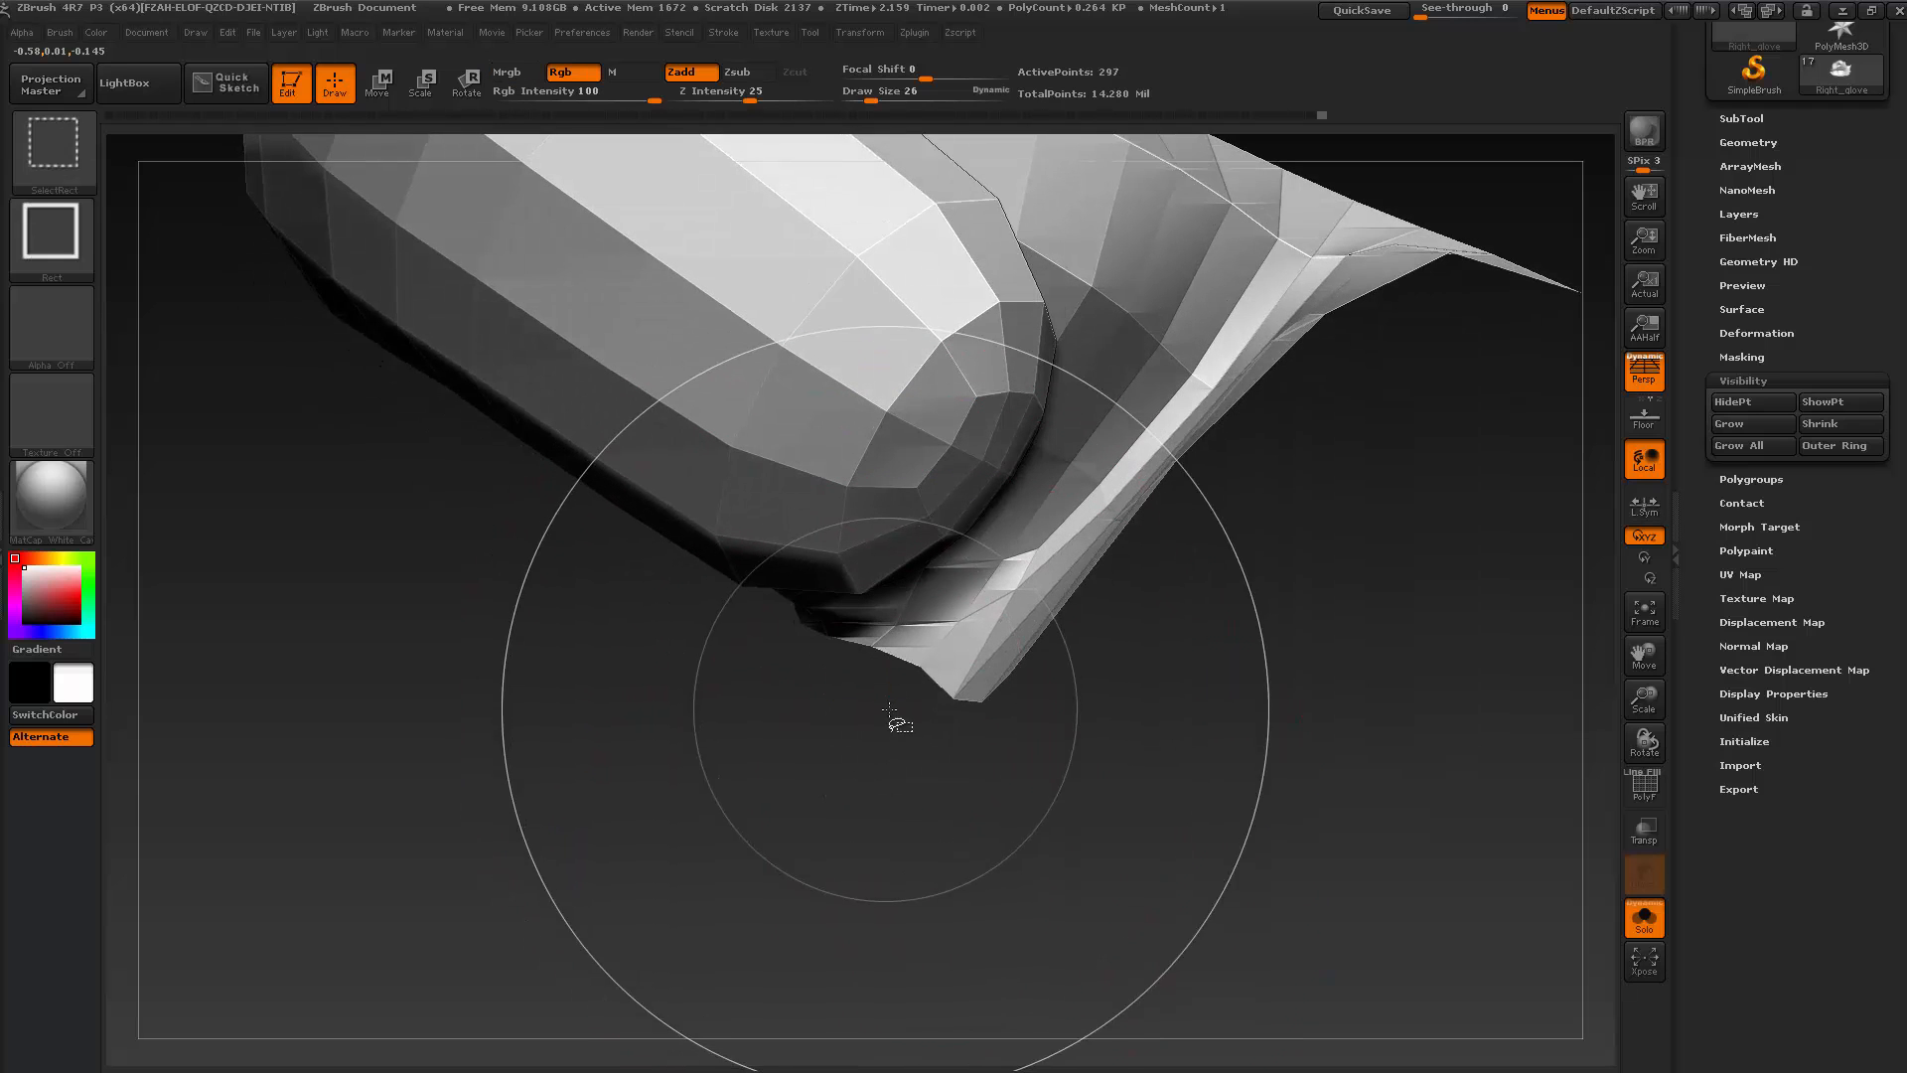
mouse_move(898, 725)
mouse_down()
mouse_move(1026, 792)
mouse_move(847, 751)
mouse_move(953, 746)
mouse_move(971, 715)
mouse_up()
key(ctrl+shift)
mouse_move(684, 763)
ctrl+alt+shift+mouse_down()
mouse_move(810, 792)
mouse_move(903, 779)
mouse_move(869, 792)
mouse_move(1150, 557)
mouse_move(1073, 672)
mouse_move(957, 737)
mouse_move(855, 626)
ctrl+alt+shift+mouse_up()
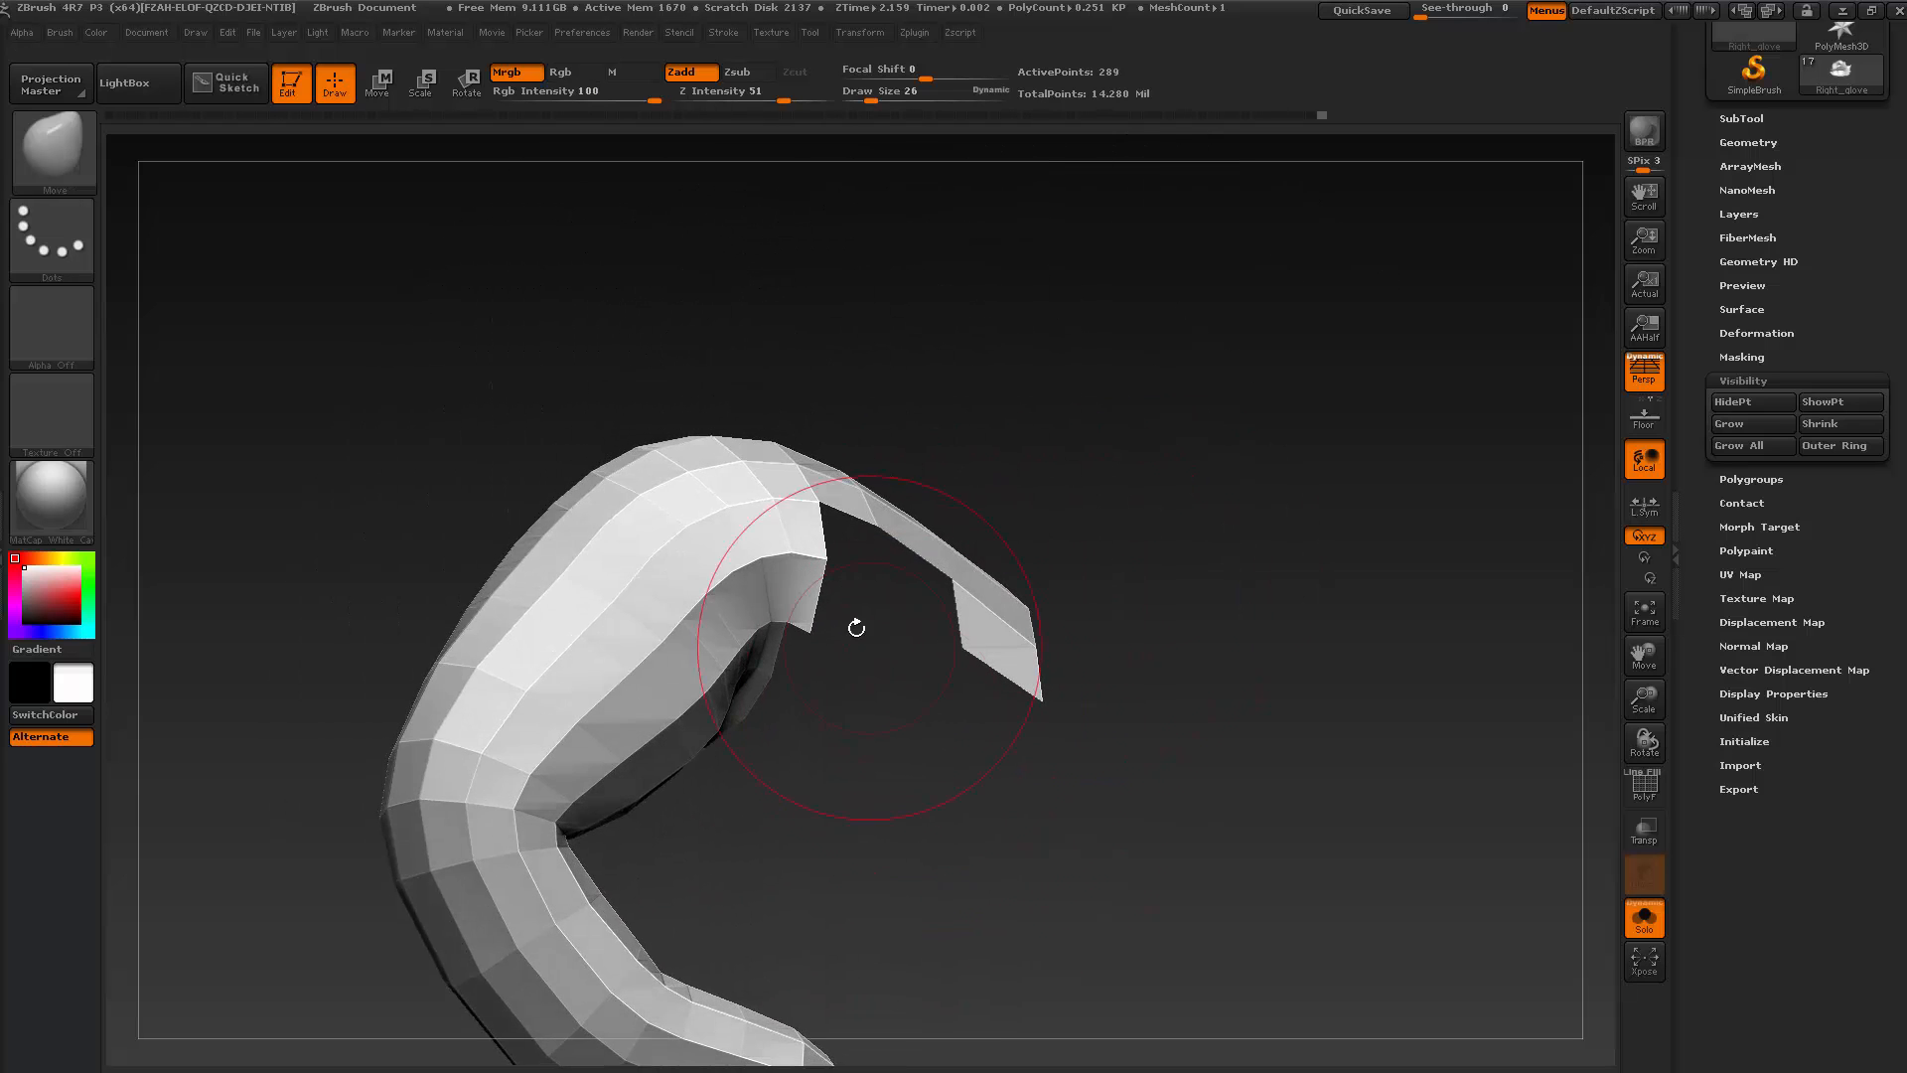
Hide the remaining polygon strips around the knuckle so the finger ends in a clean edge at its base
key(ctrl+shift)
ctrl+shift+click(818, 548)
drag(852, 545, 845, 631)
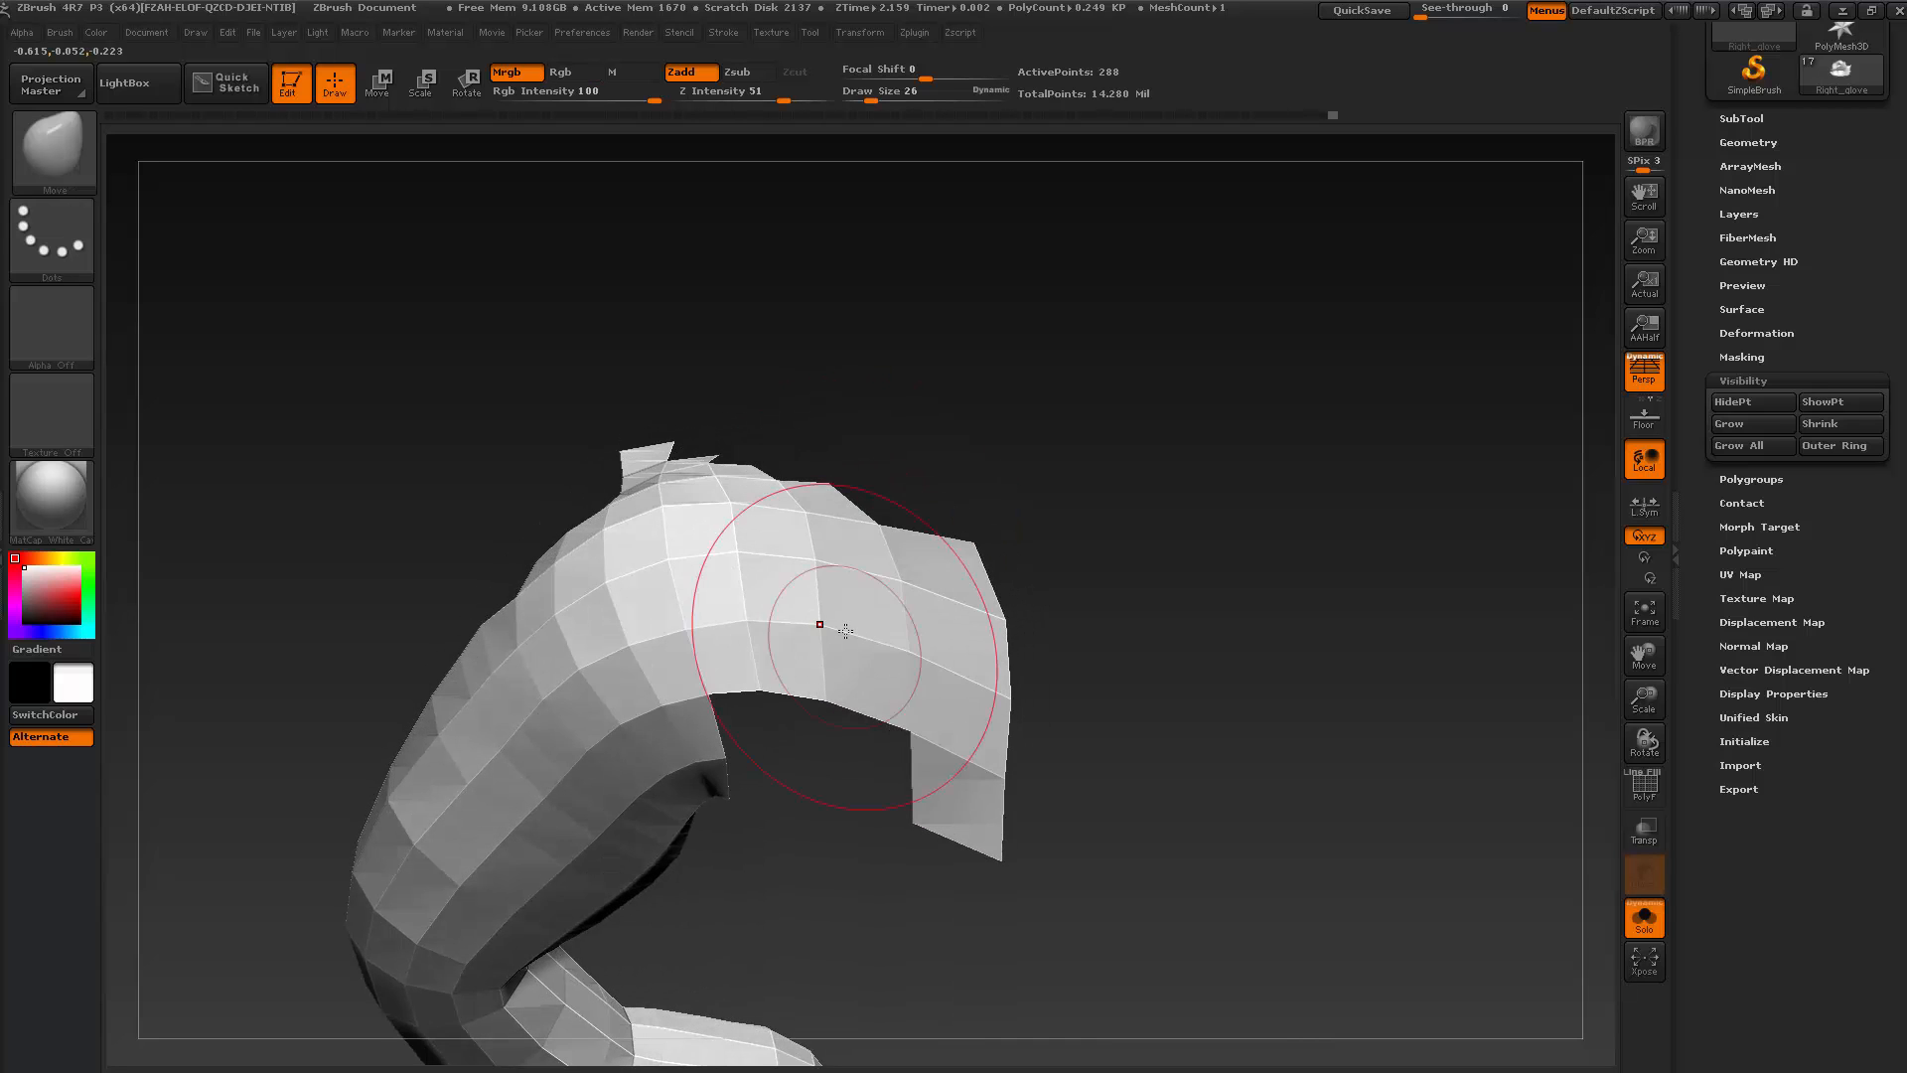
ctrl+shift+drag(774, 433, 745, 537)
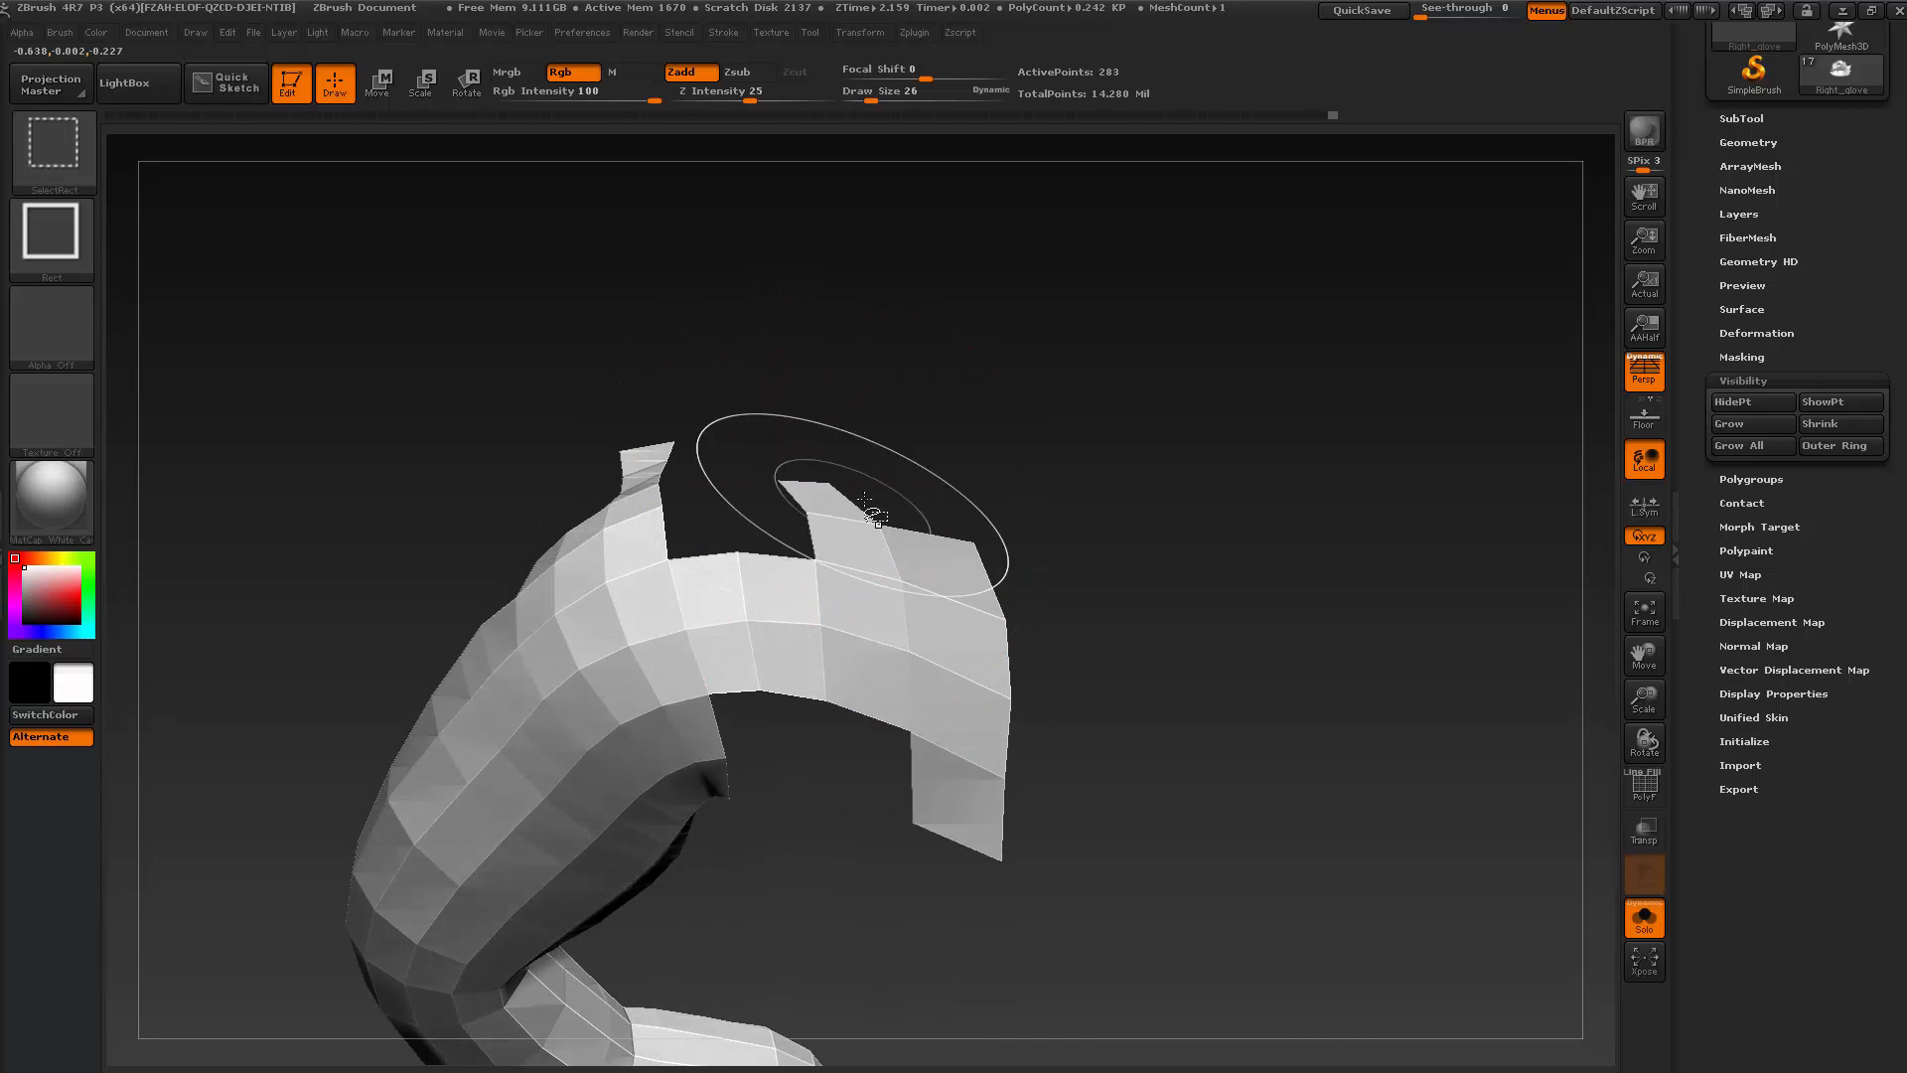
ctrl+alt+shift+drag(1030, 475, 843, 928)
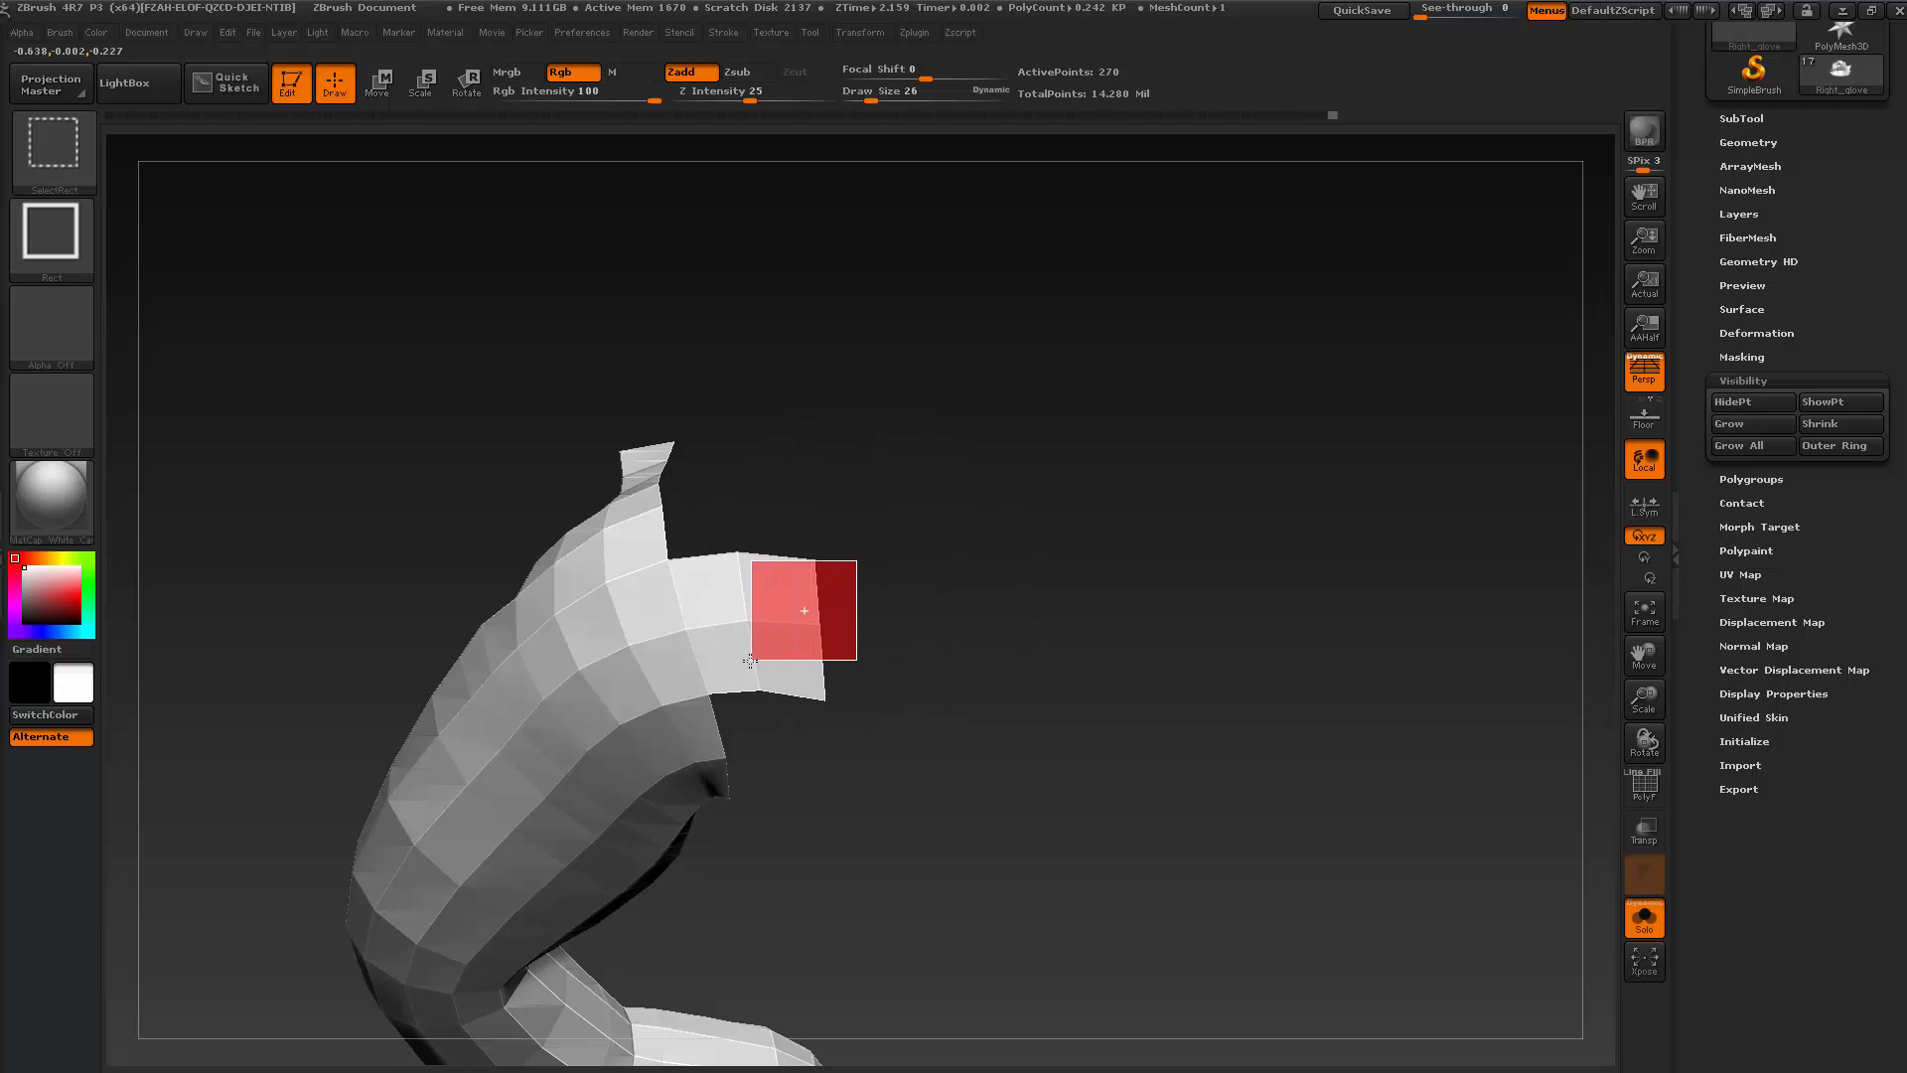
ctrl+alt+shift+drag(751, 661, 699, 733)
drag(835, 641, 924, 760)
mouse_move(775, 705)
ctrl+alt+shift+mouse_down()
mouse_move(908, 794)
mouse_move(958, 802)
ctrl+alt+shift+mouse_up()
mouse_move(1041, 825)
mouse_down()
mouse_move(957, 417)
mouse_move(1064, 691)
mouse_up()
mouse_move(1065, 691)
alt+mouse_down()
mouse_move(1076, 549)
mouse_move(1086, 651)
mouse_move(1153, 685)
mouse_move(1324, 618)
alt+mouse_up()
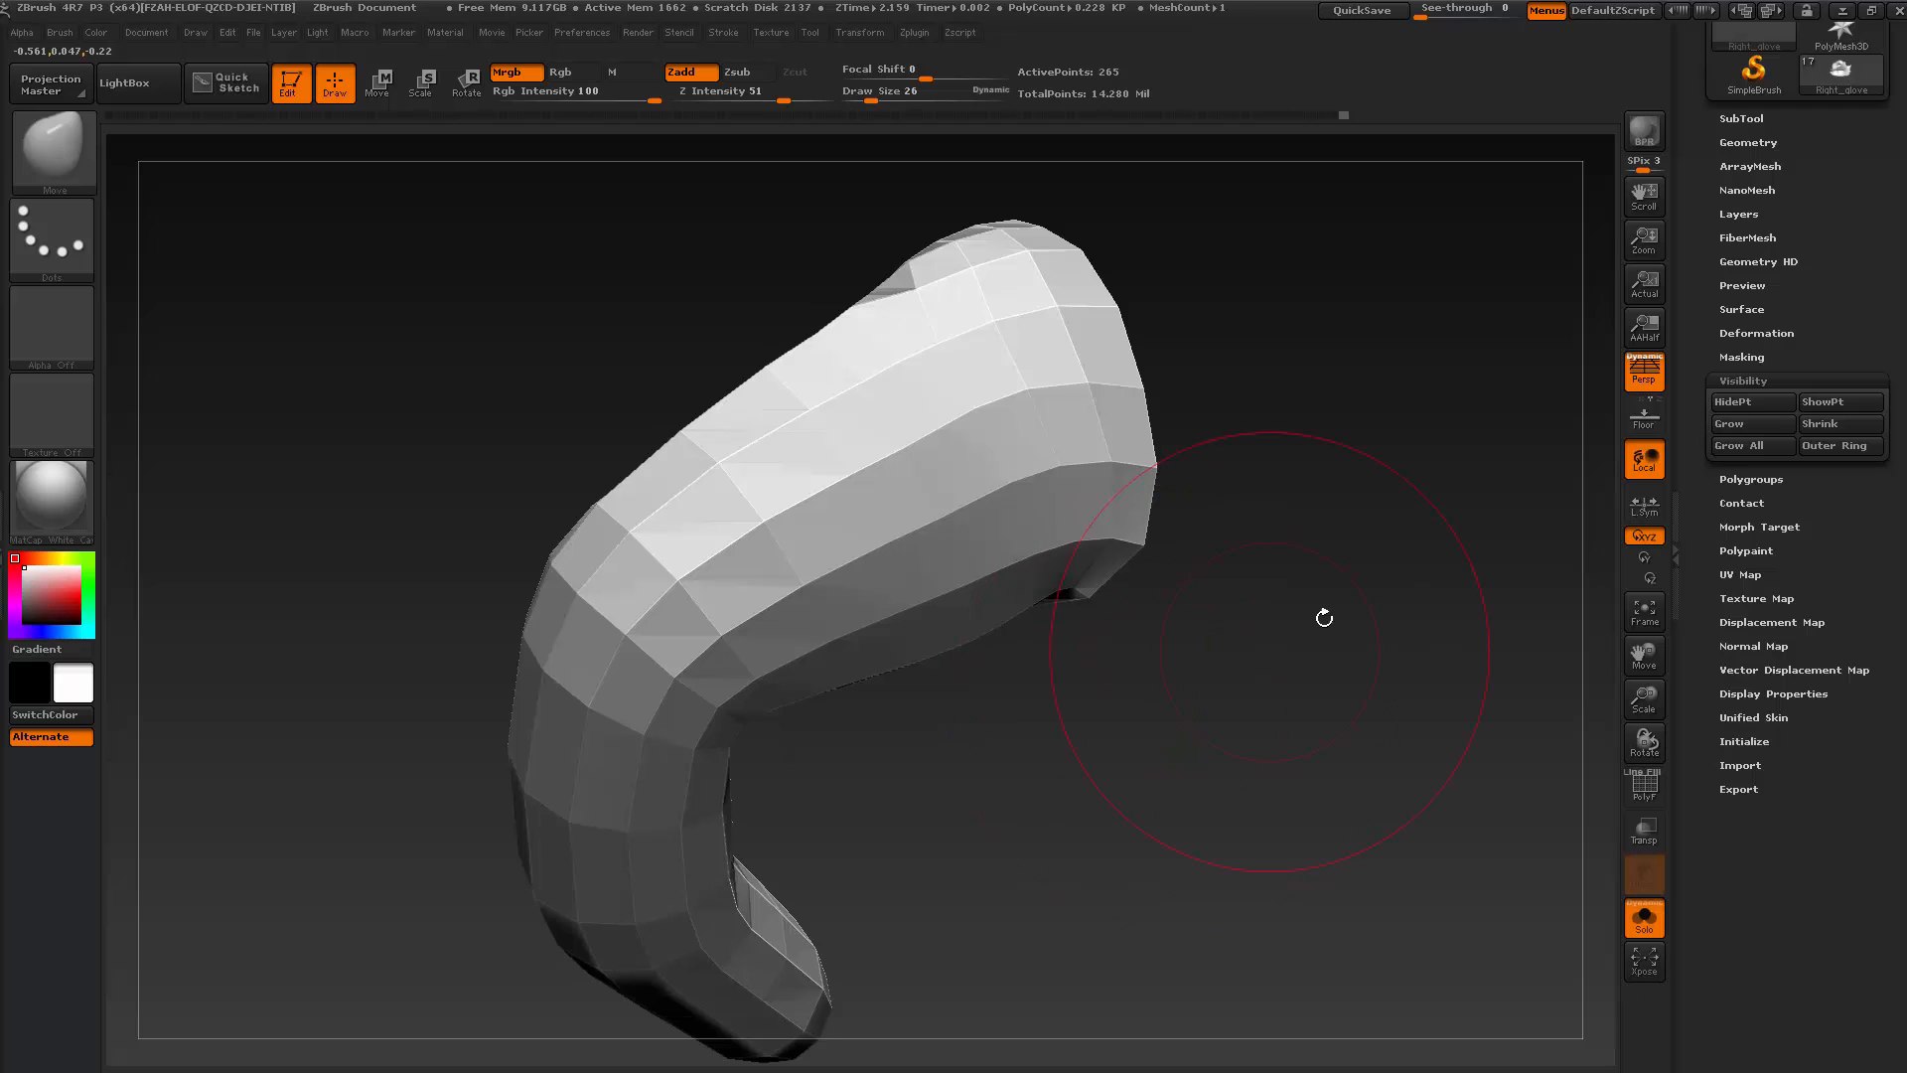
Turn off perspective, show the polyframe and group the visible finger polygons into one new polygroup
click(1637, 385)
drag(1277, 702, 1395, 700)
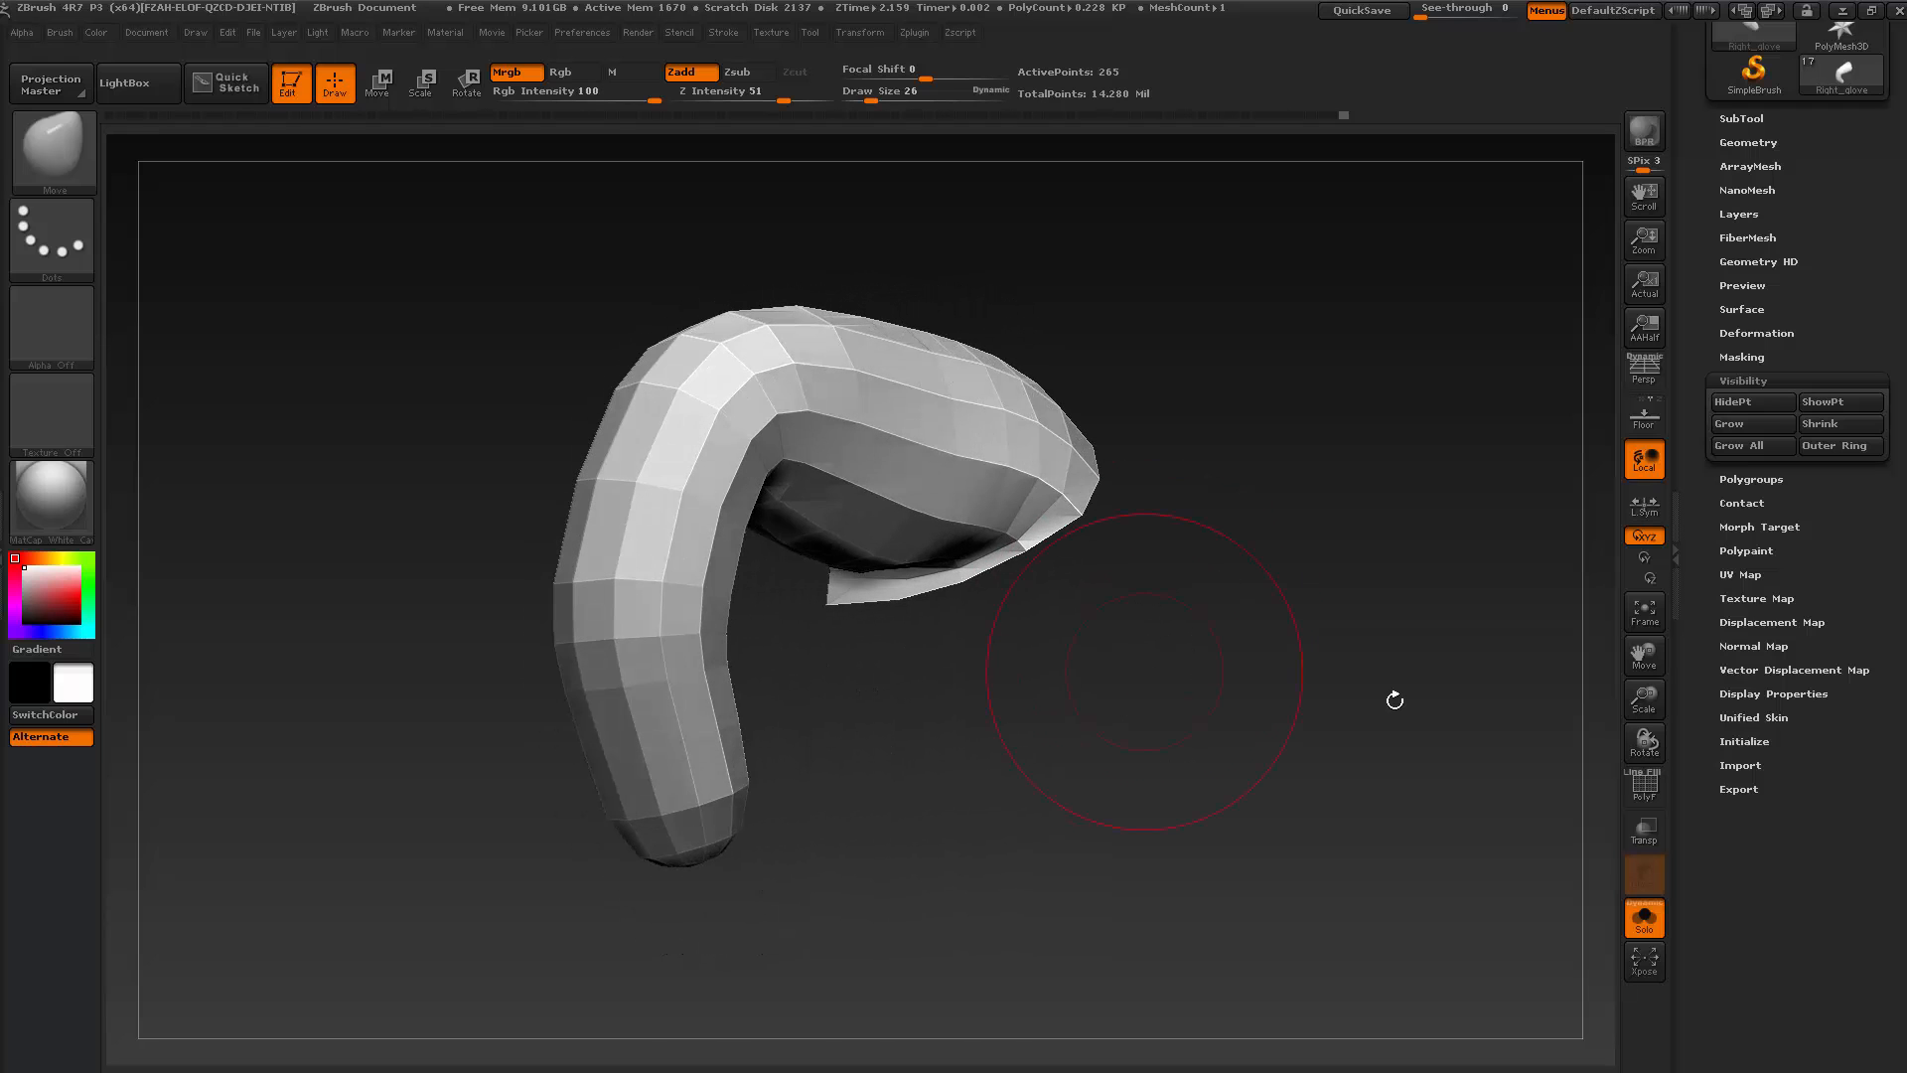
click(1646, 790)
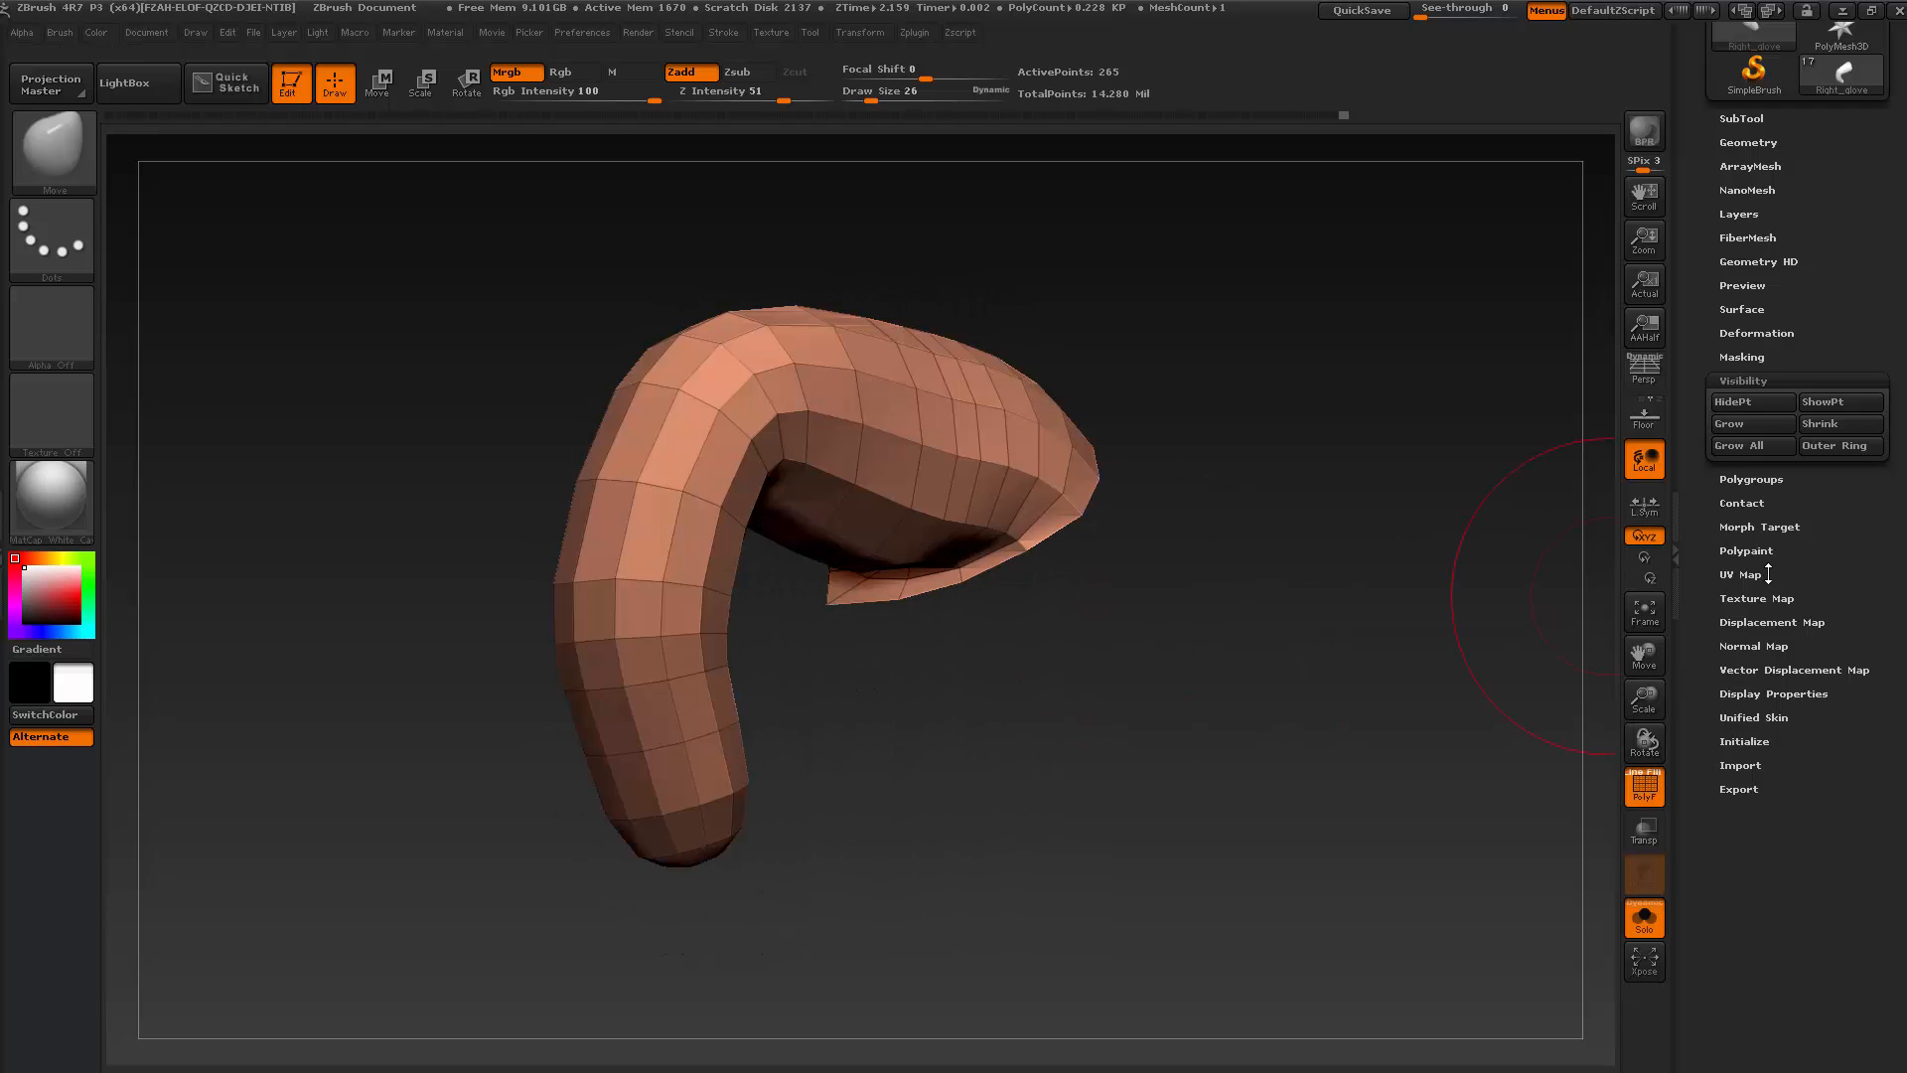
click(1750, 479)
click(1754, 645)
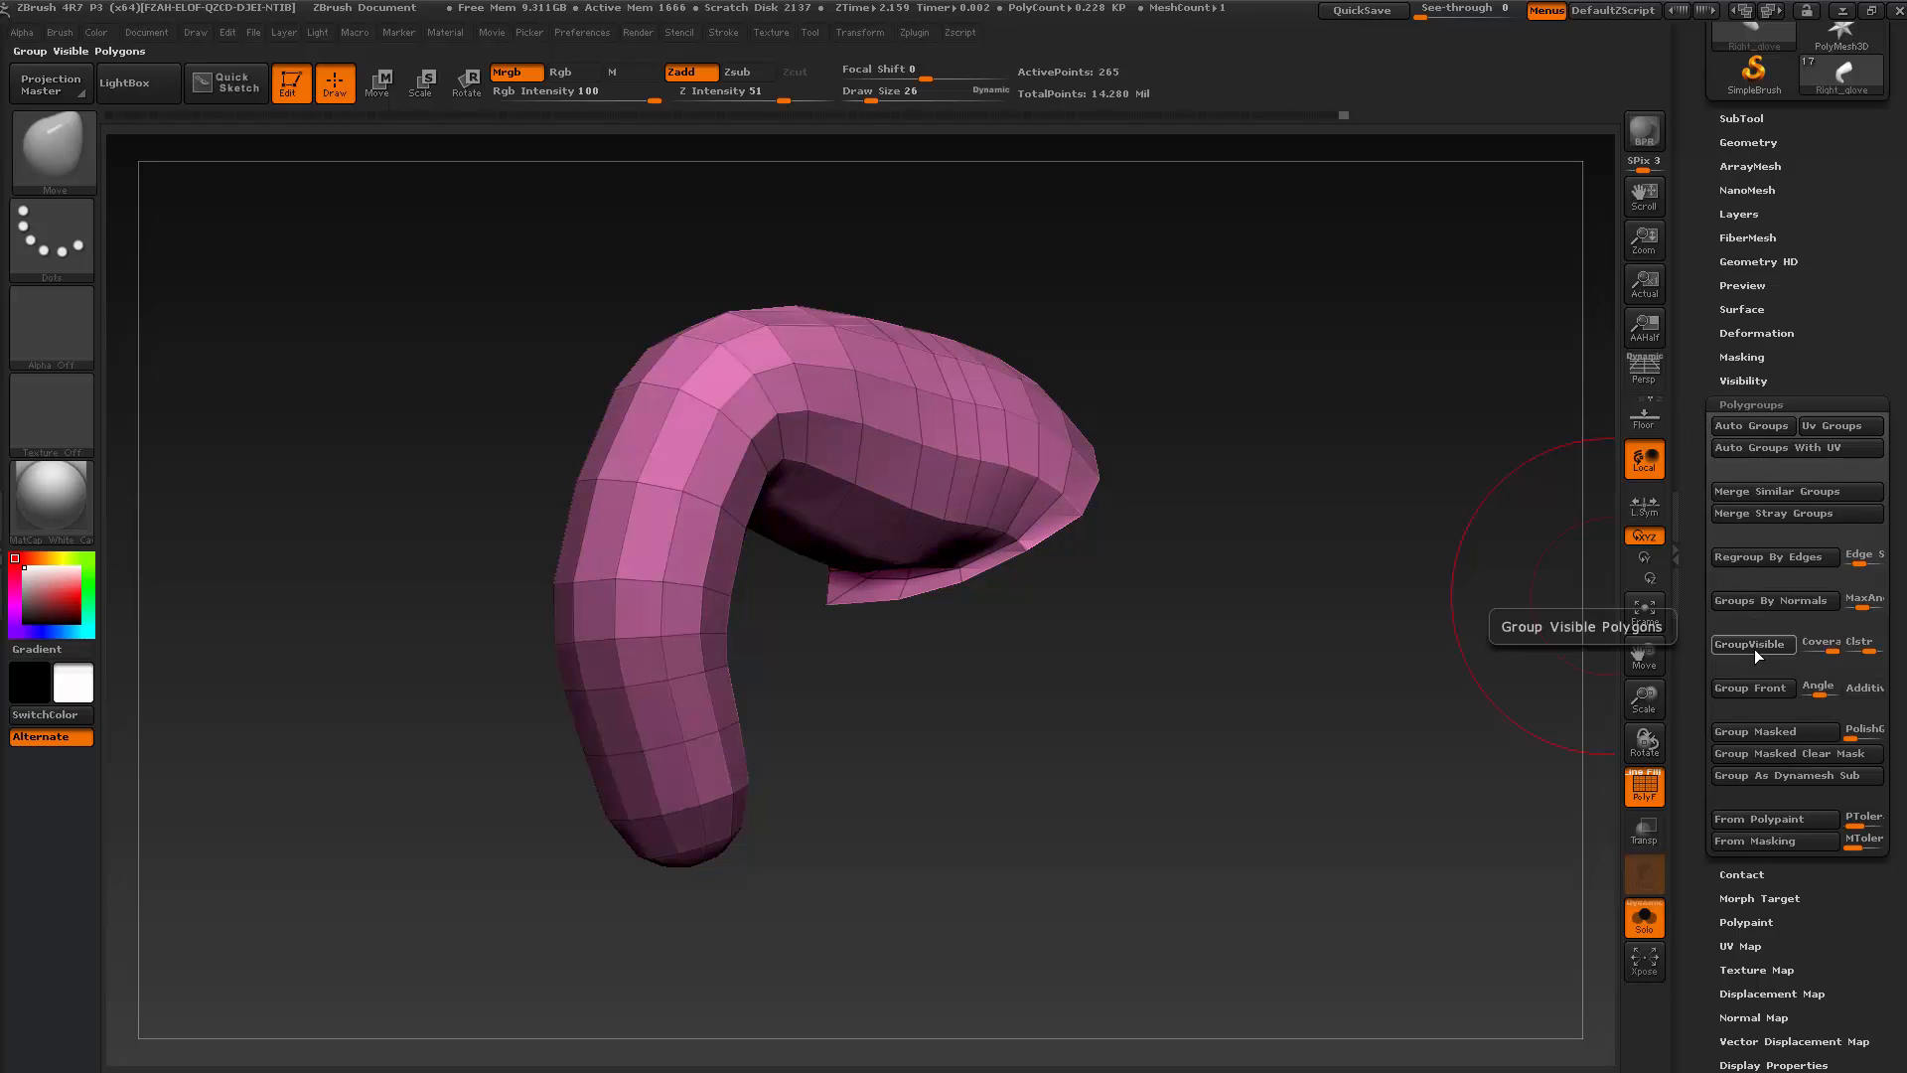
Isolate the finger by its new polygroup, turn off the polyframe and compare the finger with the whole glove
ctrl+shift+click(1307, 527)
mouse_move(1307, 526)
mouse_down()
mouse_move(1367, 434)
mouse_move(1080, 718)
mouse_move(1077, 813)
mouse_up()
ctrl+shift+click(1079, 718)
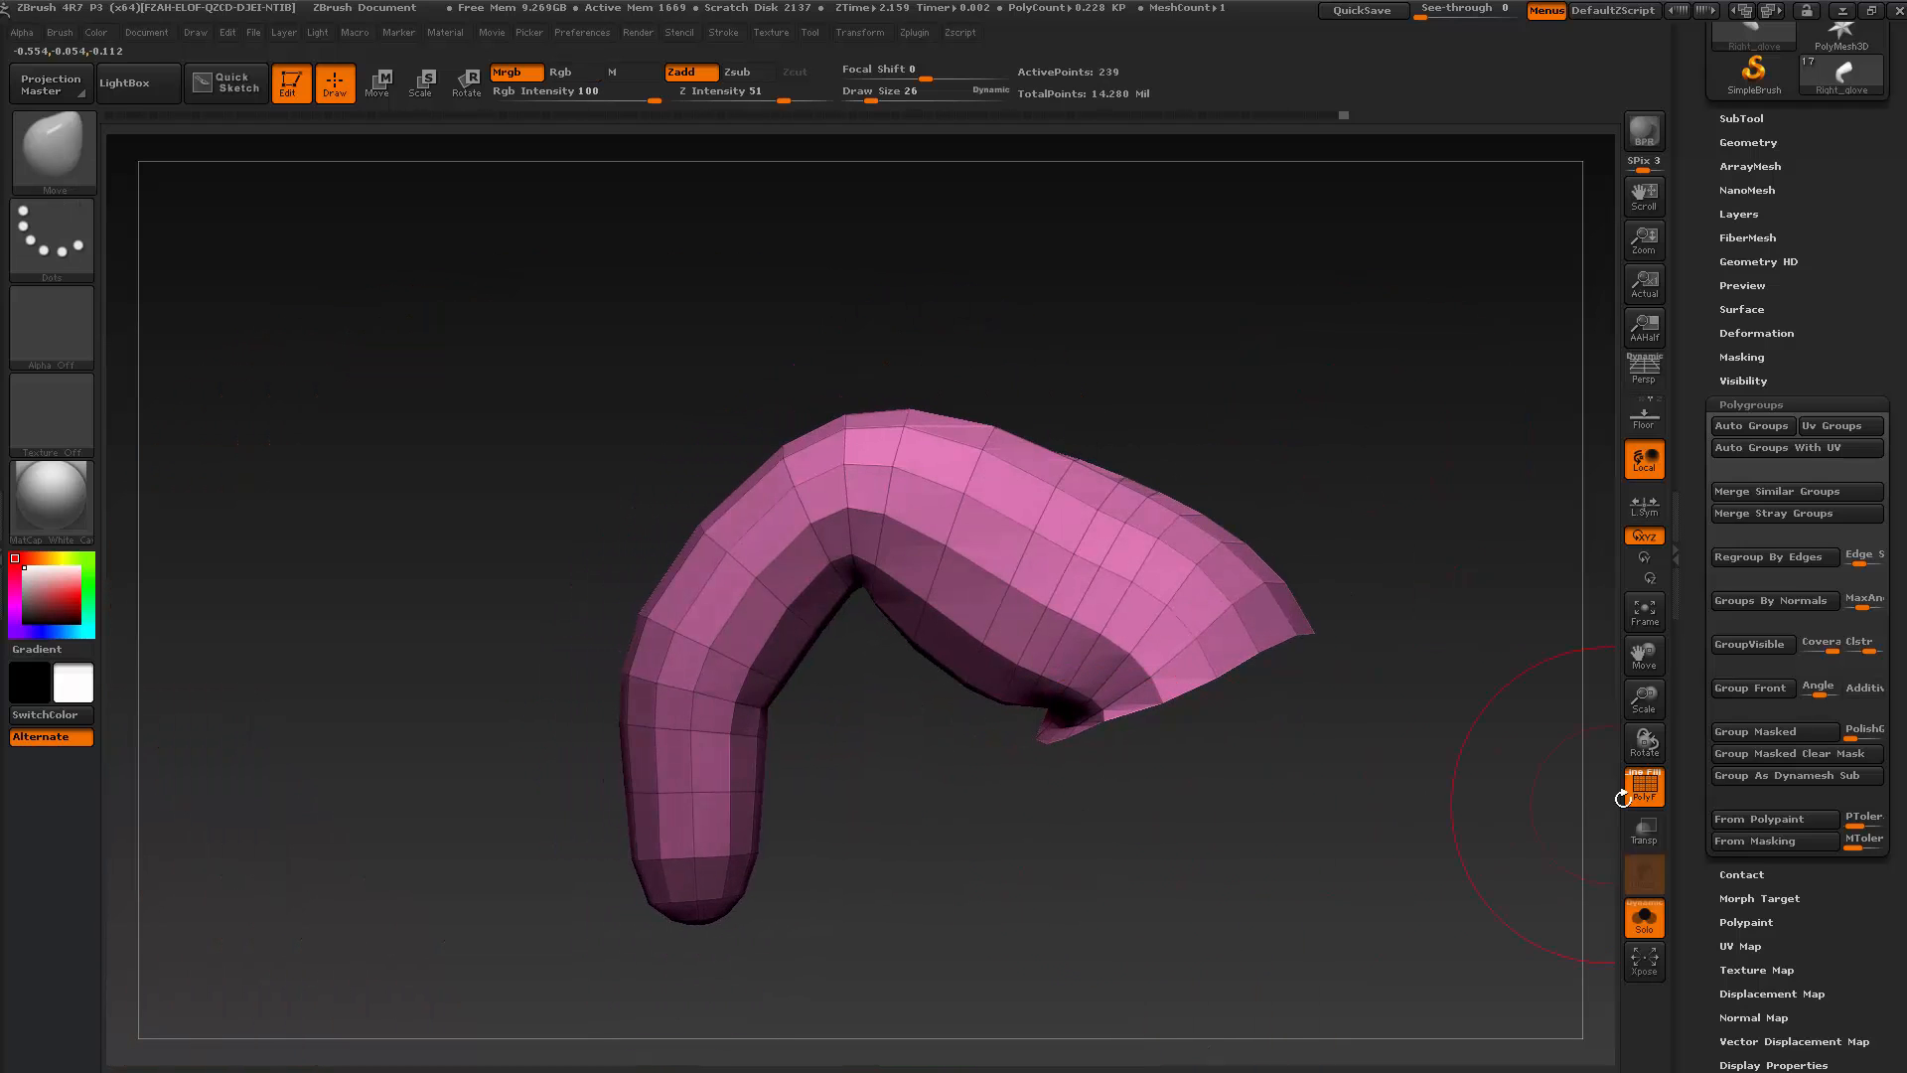
drag(1468, 809, 1588, 784)
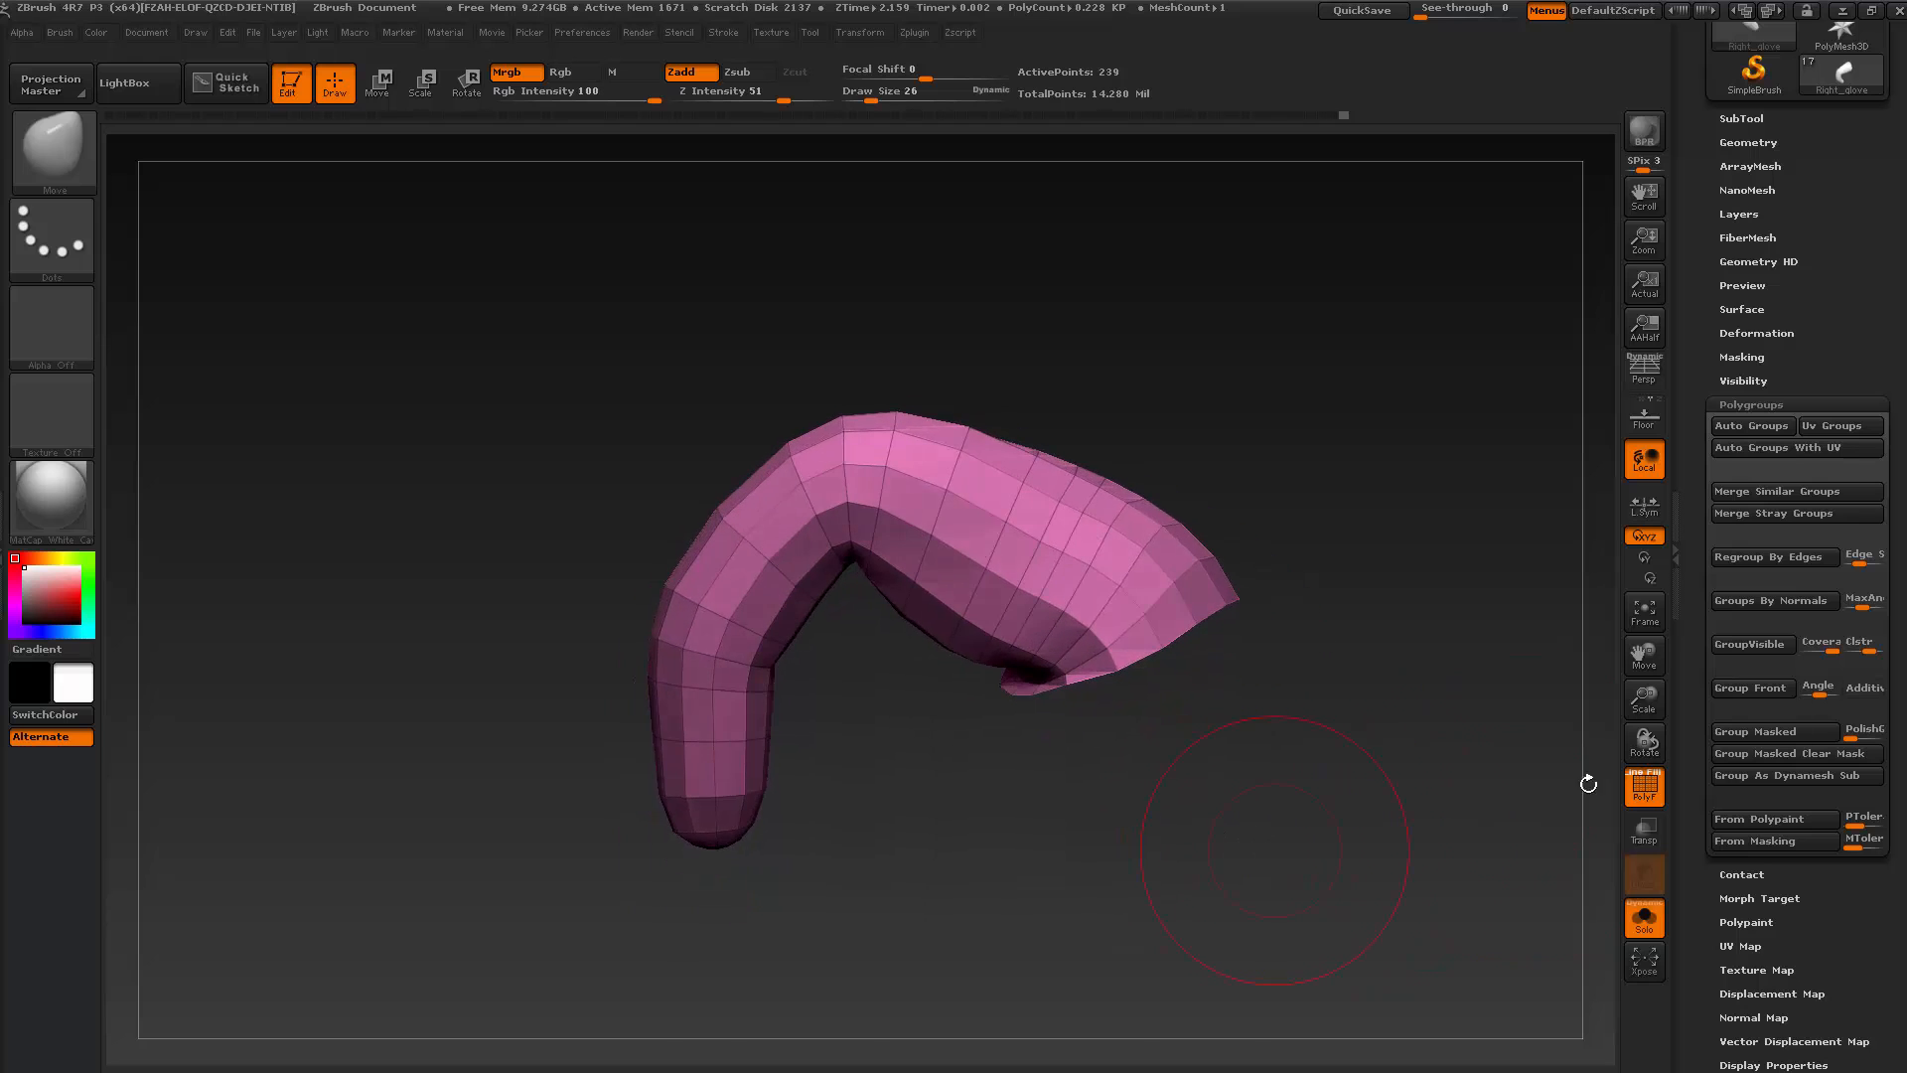
click(1639, 799)
alt+drag(1241, 851, 1191, 788)
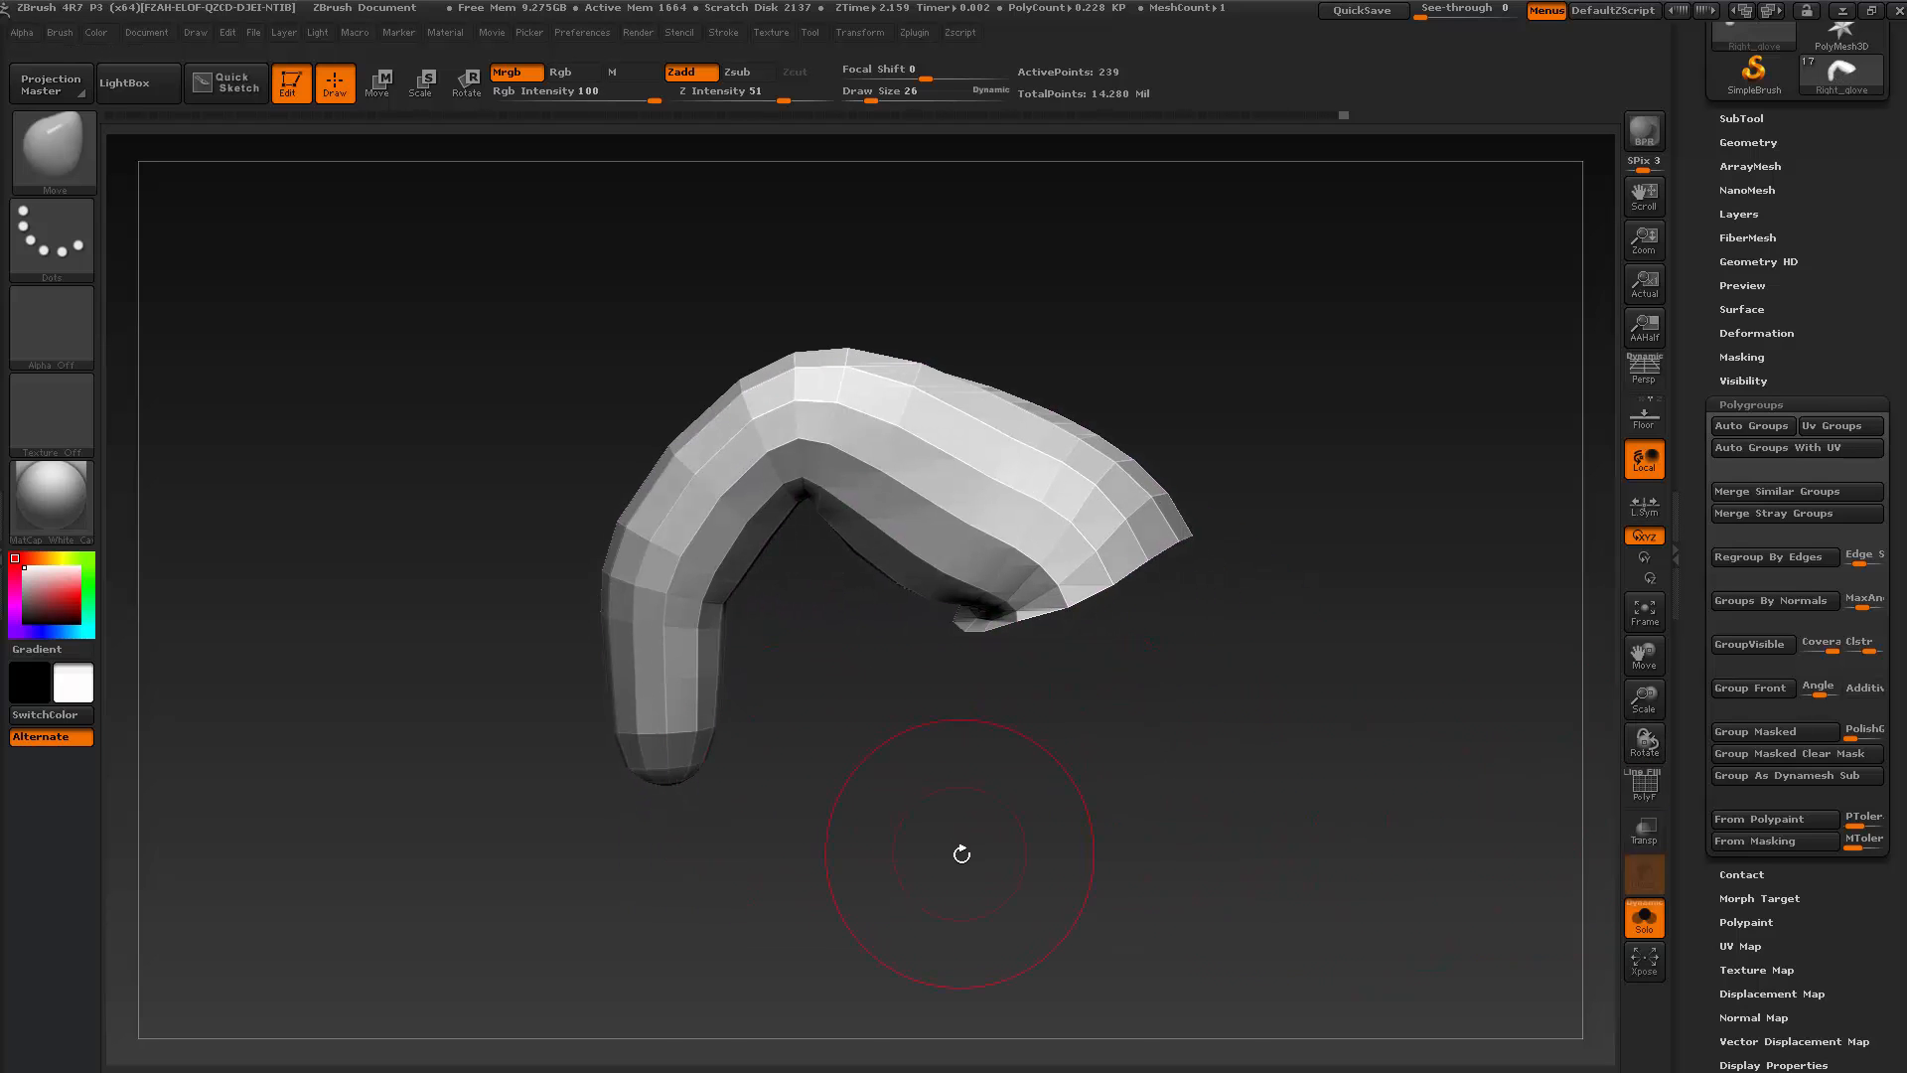
drag(905, 838, 1177, 741)
ctrl+shift+click(1262, 655)
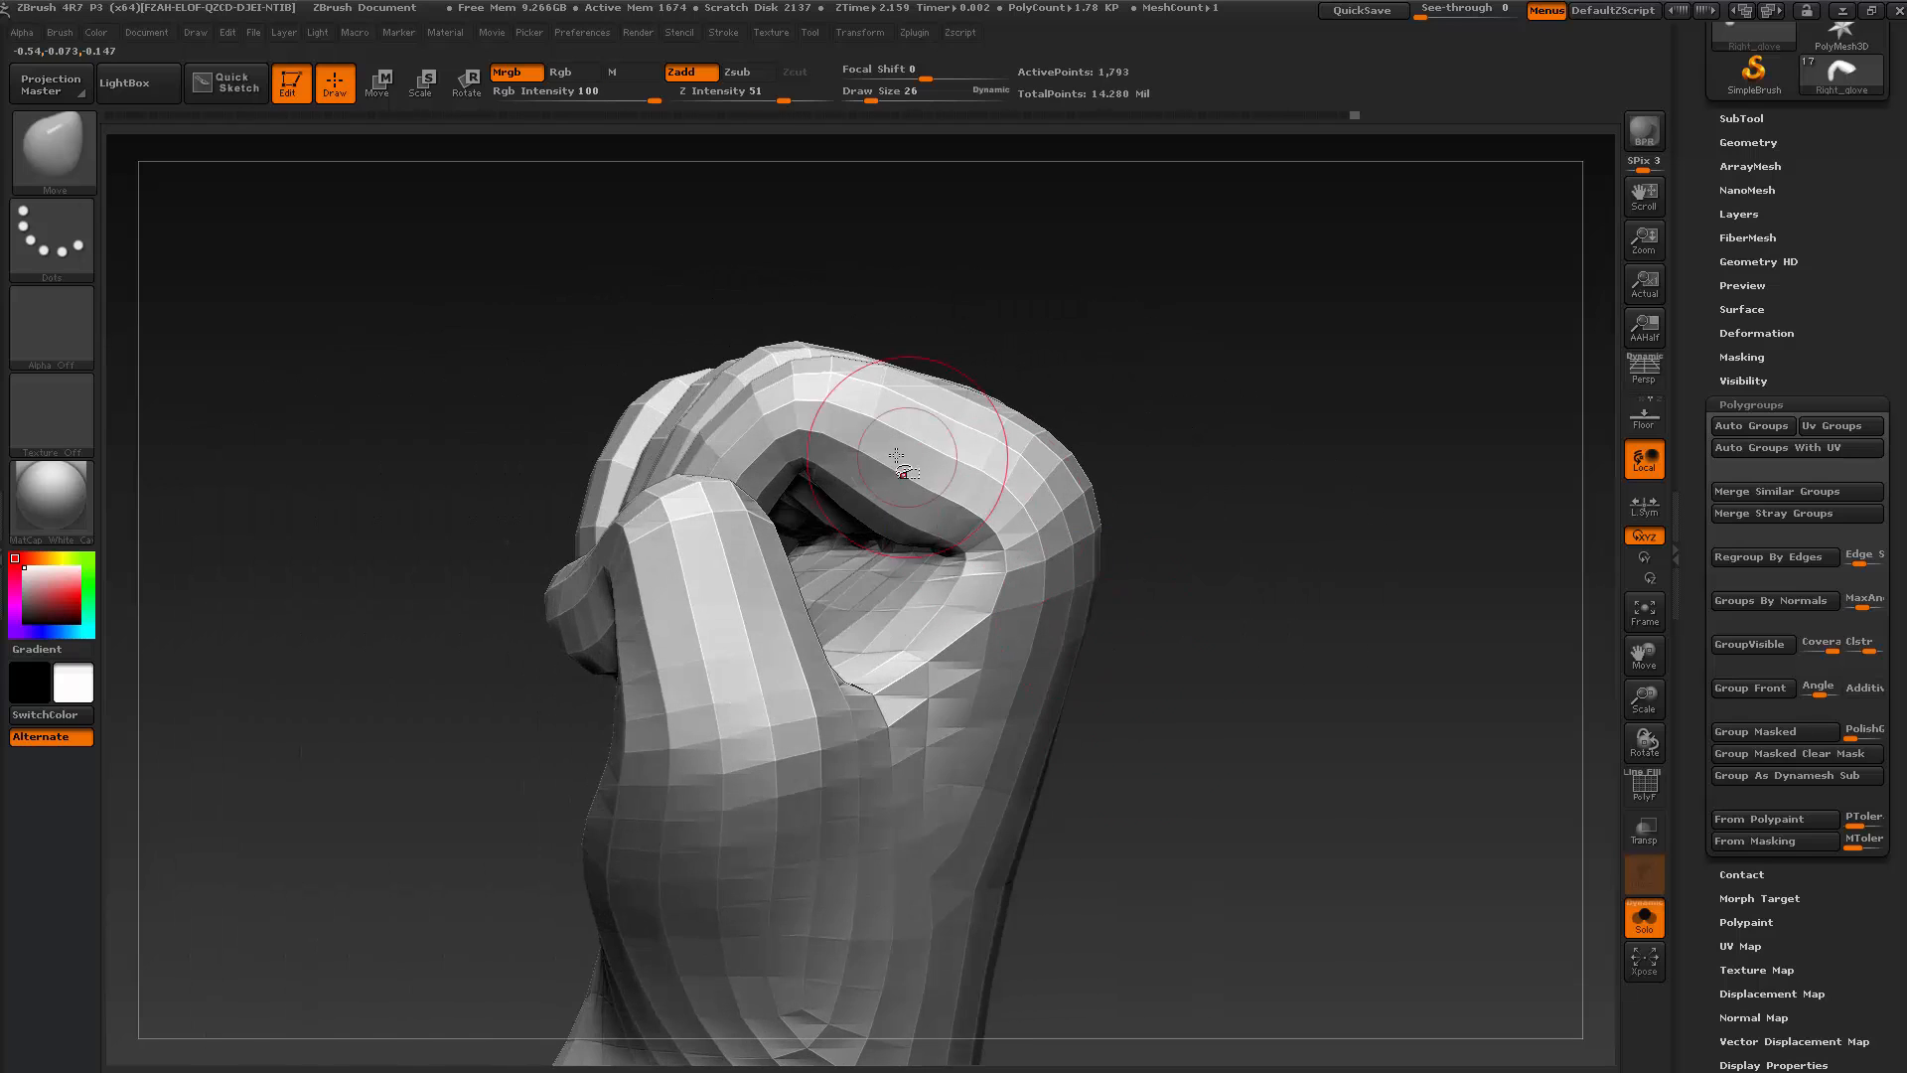
ctrl+shift+click(957, 545)
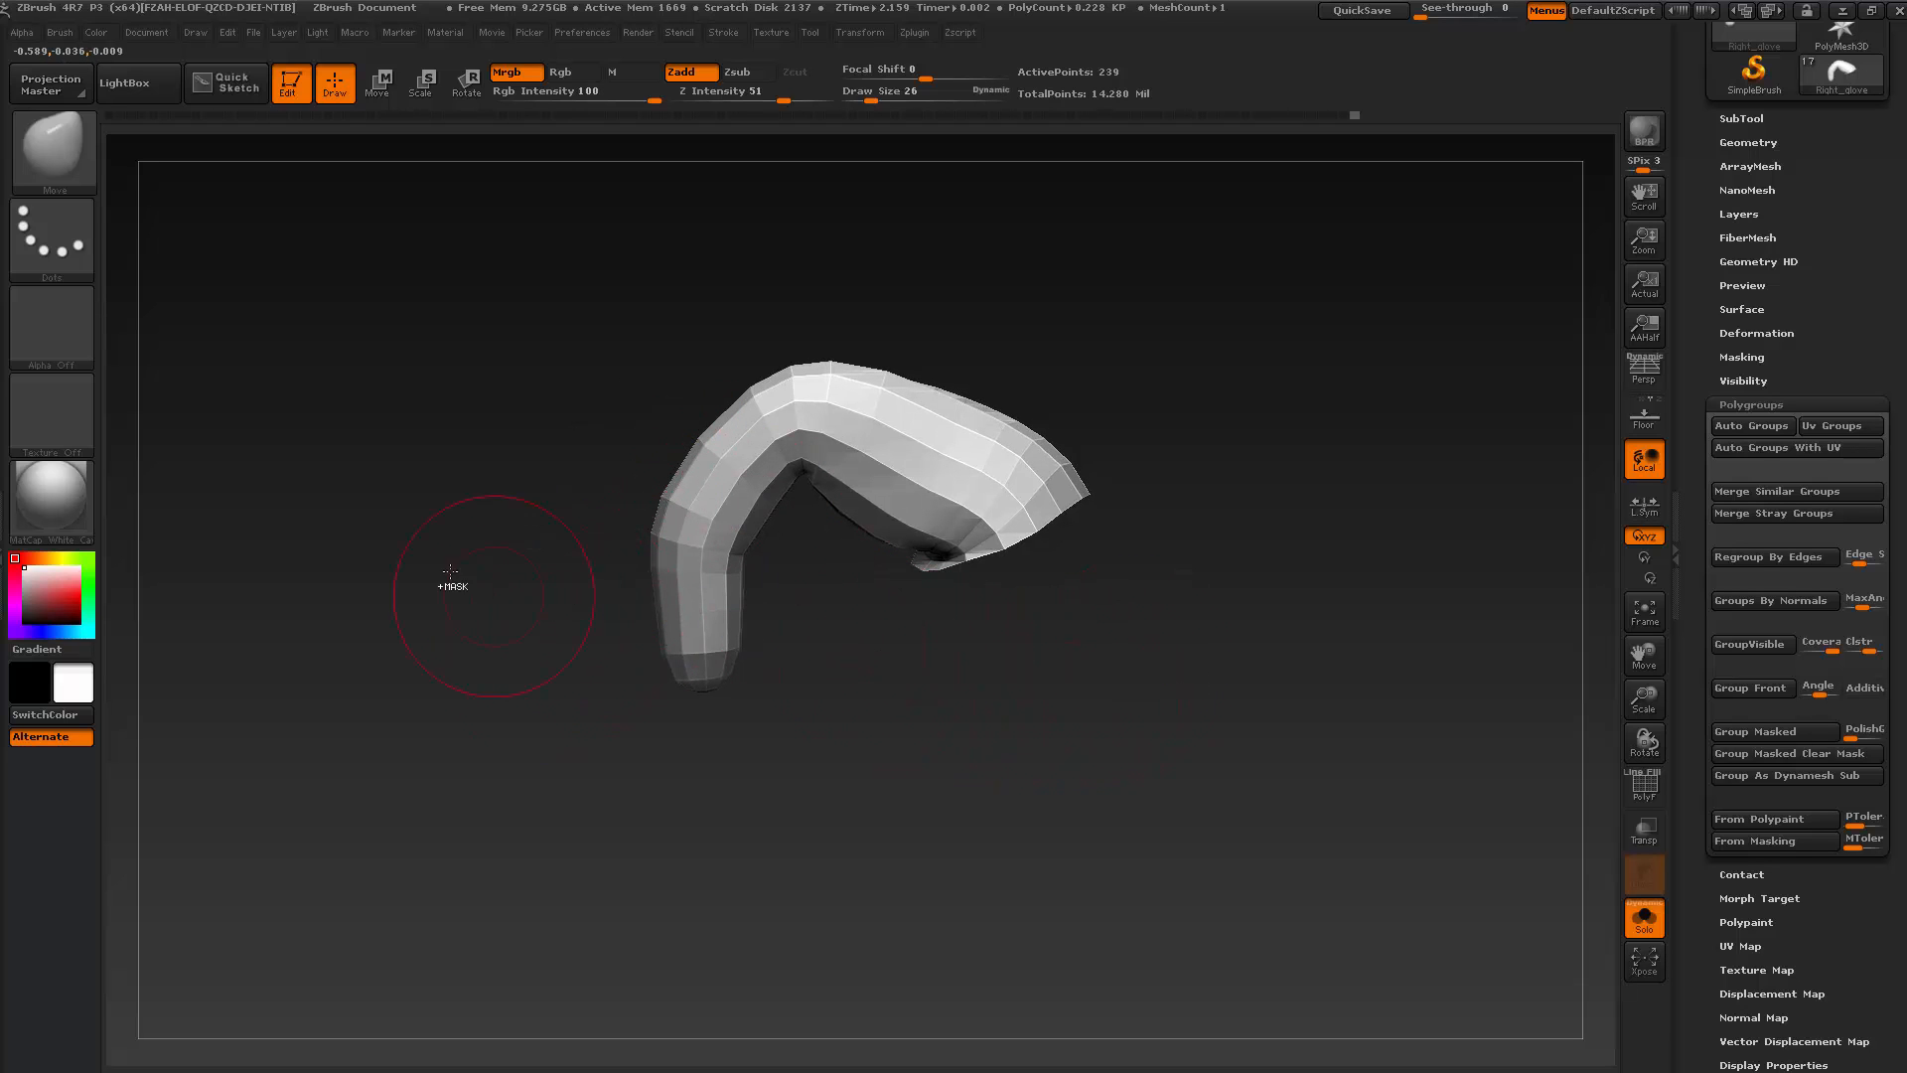
Set the masking brush's stroke to Lasso
ctrl+click(89, 260)
ctrl+click(341, 298)
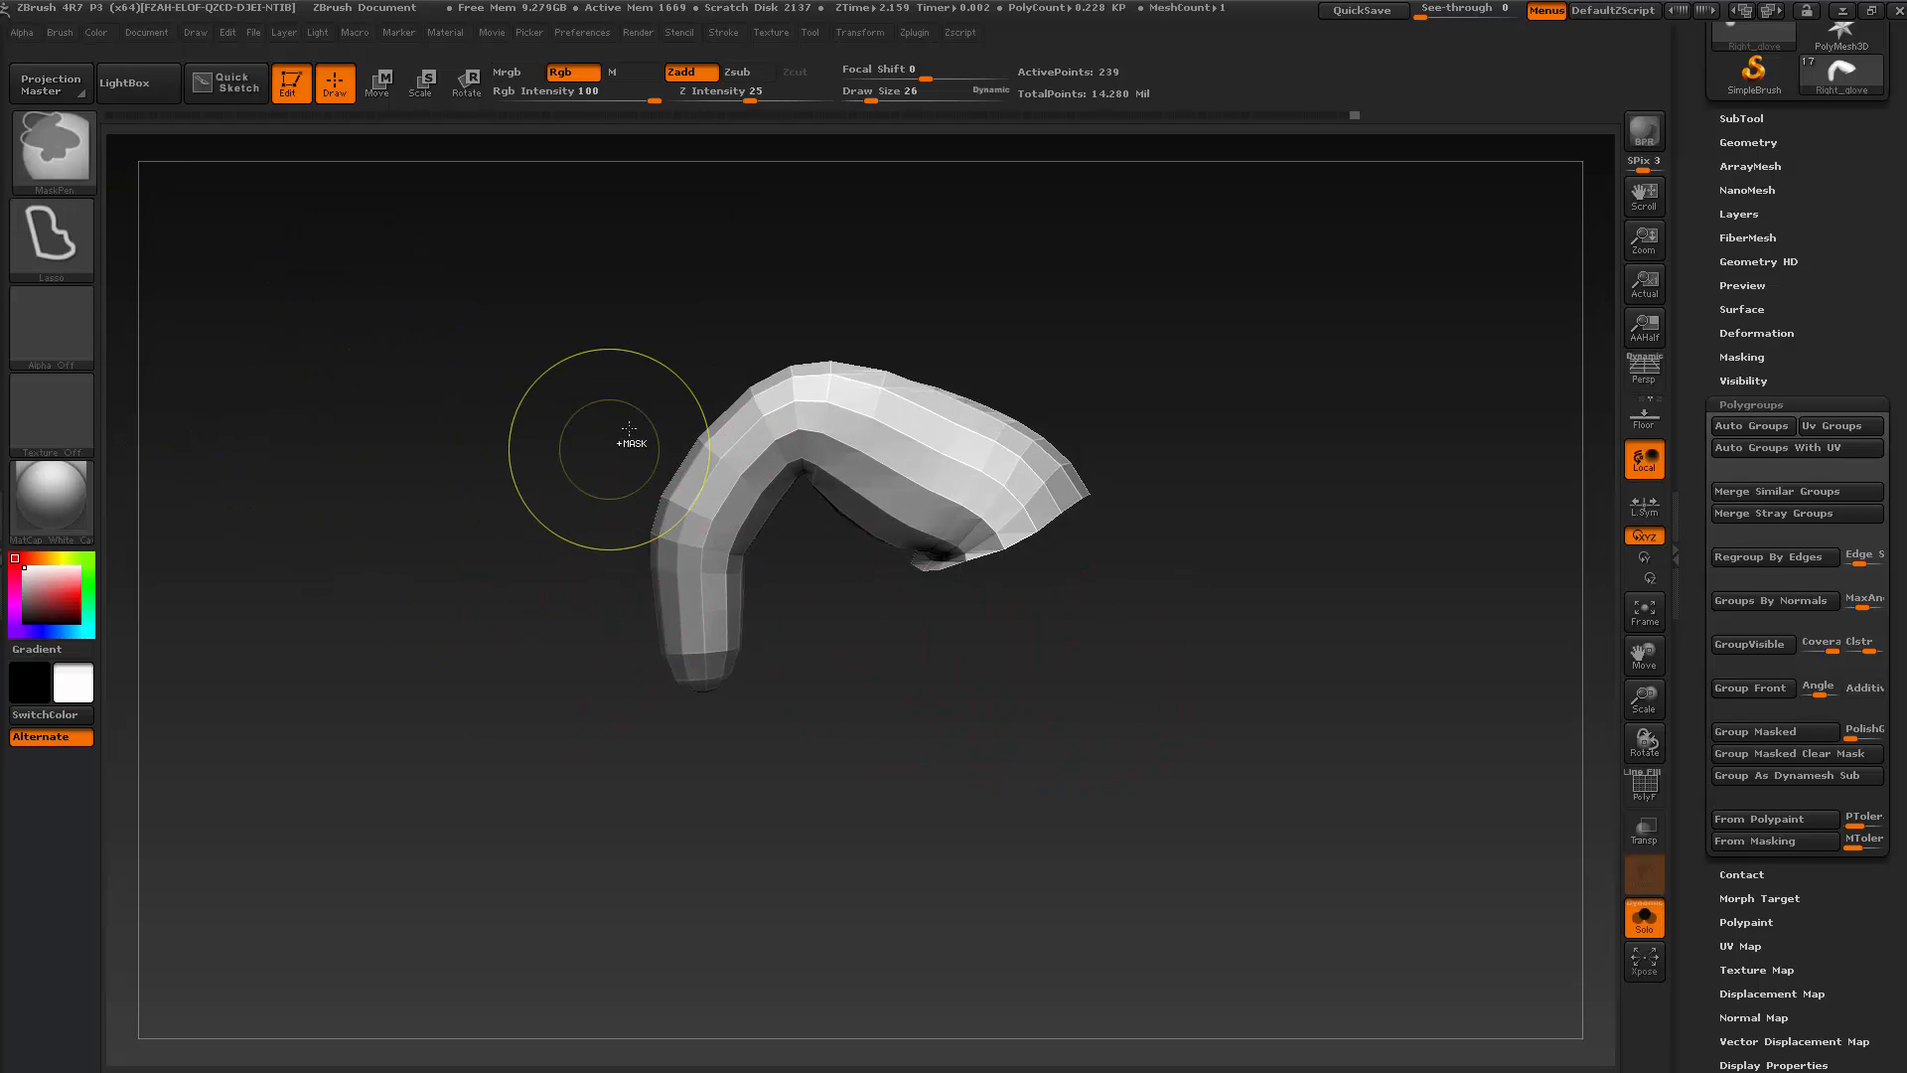
ctrl+drag(637, 391, 713, 338)
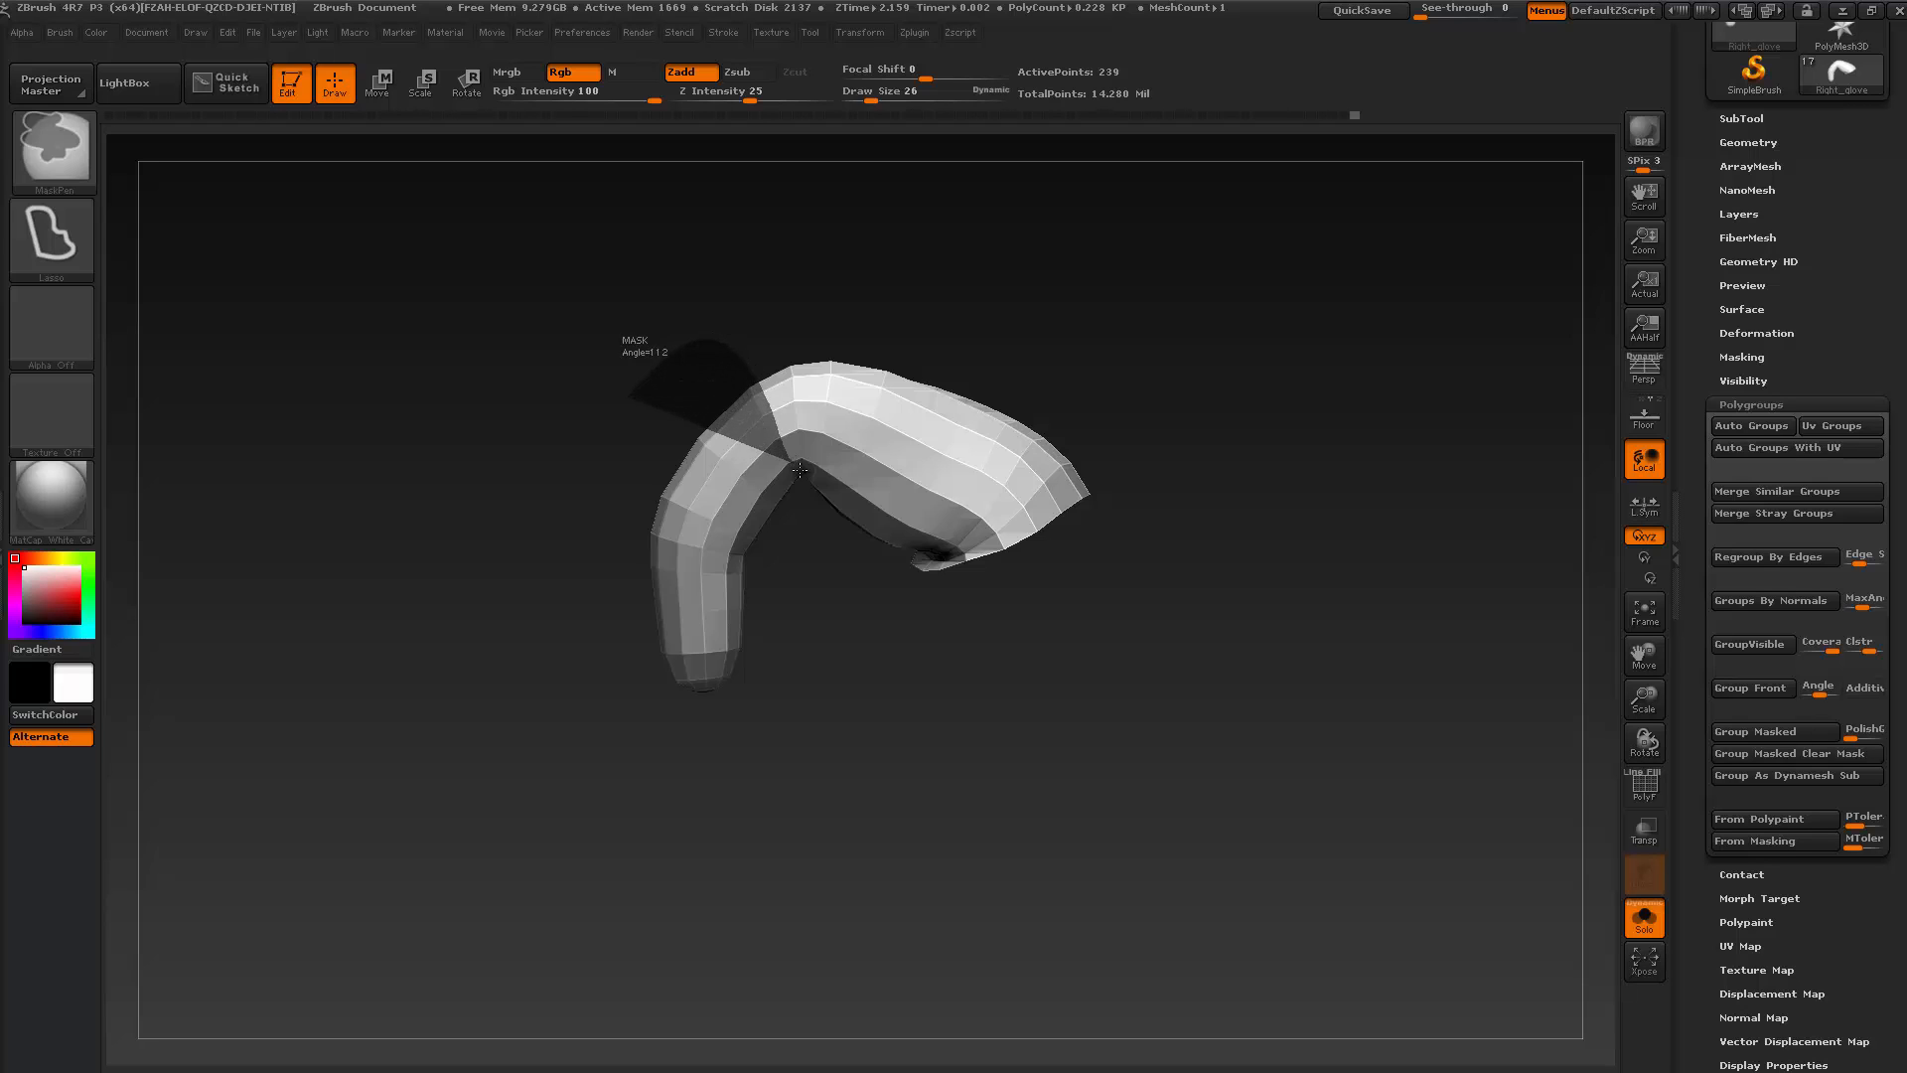
ctrl+drag(800, 470, 794, 477)
mouse_move(799, 585)
ctrl+mouse_down()
mouse_move(586, 696)
mouse_move(636, 521)
ctrl+mouse_up()
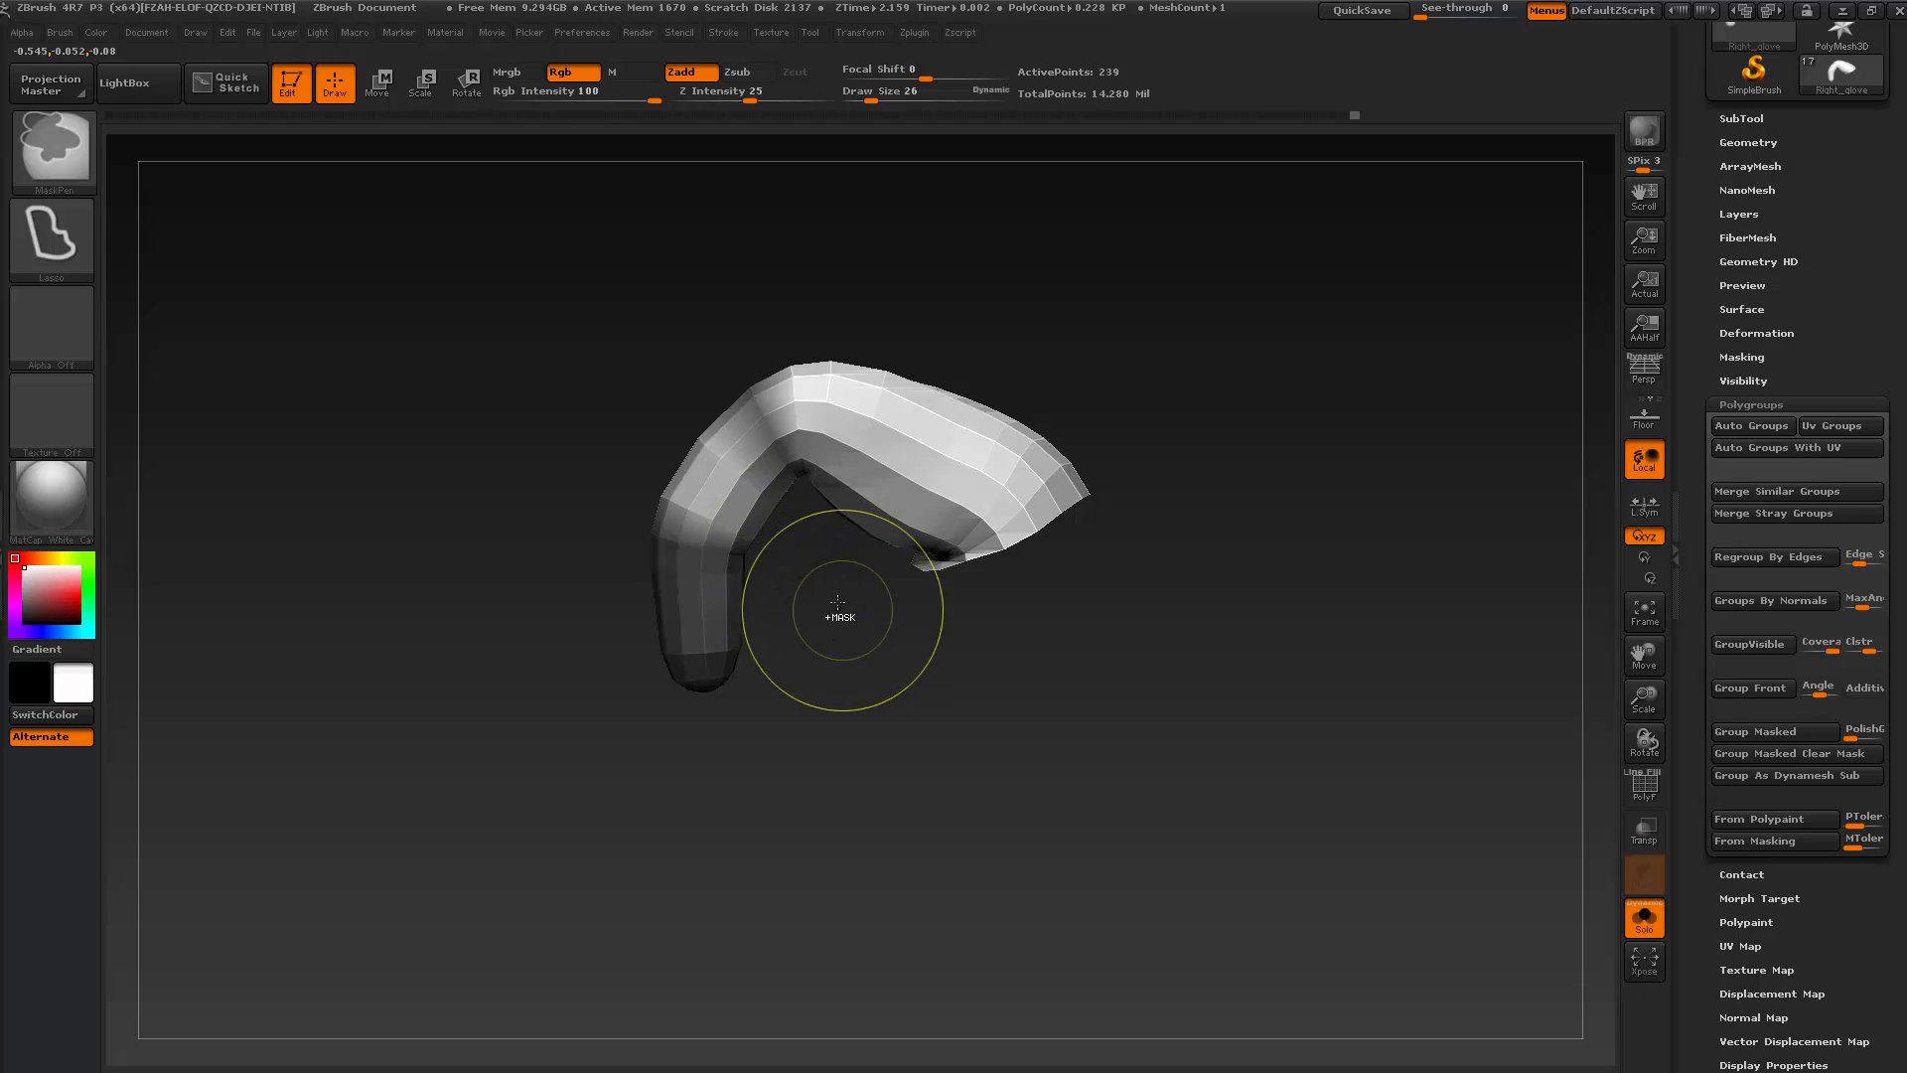
ctrl+drag(838, 628, 883, 703)
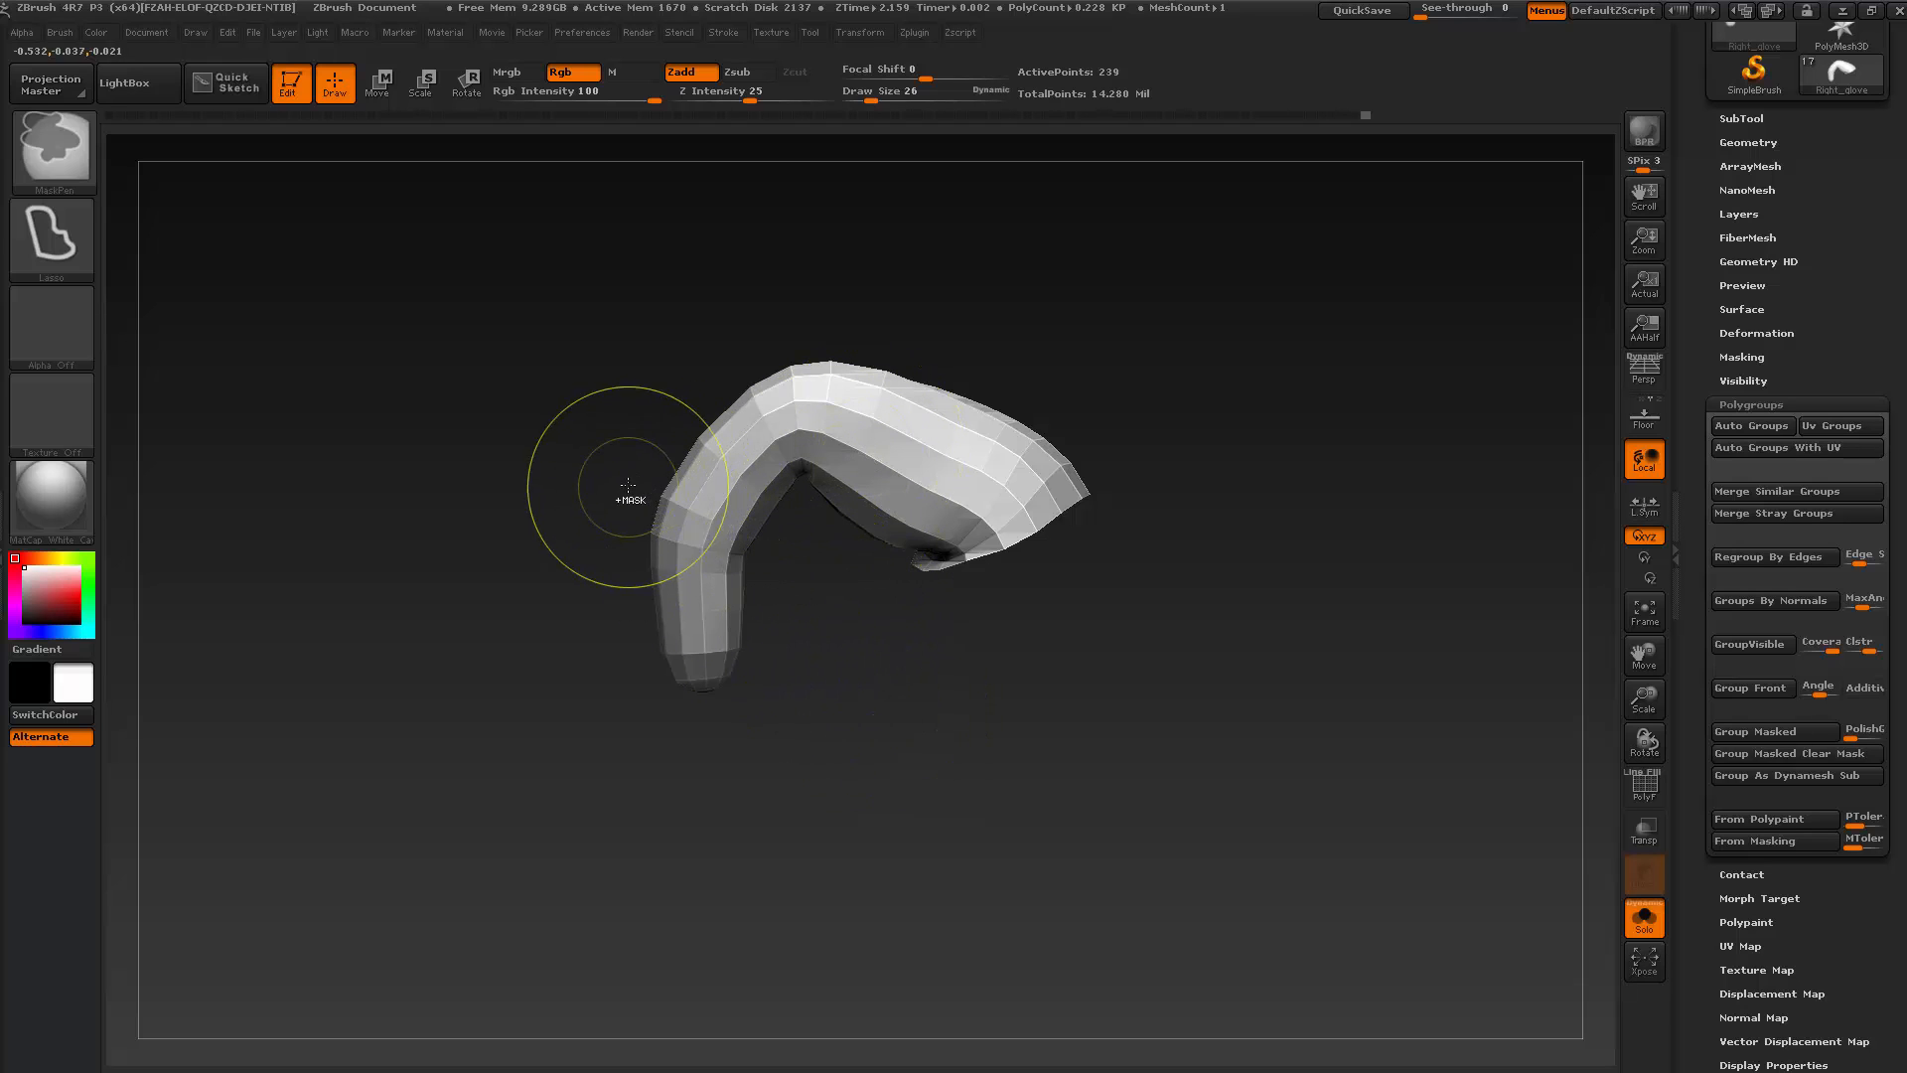
Mask everything except the finger's tip segment and rotate that segment inward toward the palm with Transpose Rotate
mouse_move(826, 560)
ctrl+mouse_down()
mouse_move(559, 703)
mouse_move(556, 684)
ctrl+mouse_up()
ctrl+click(833, 666)
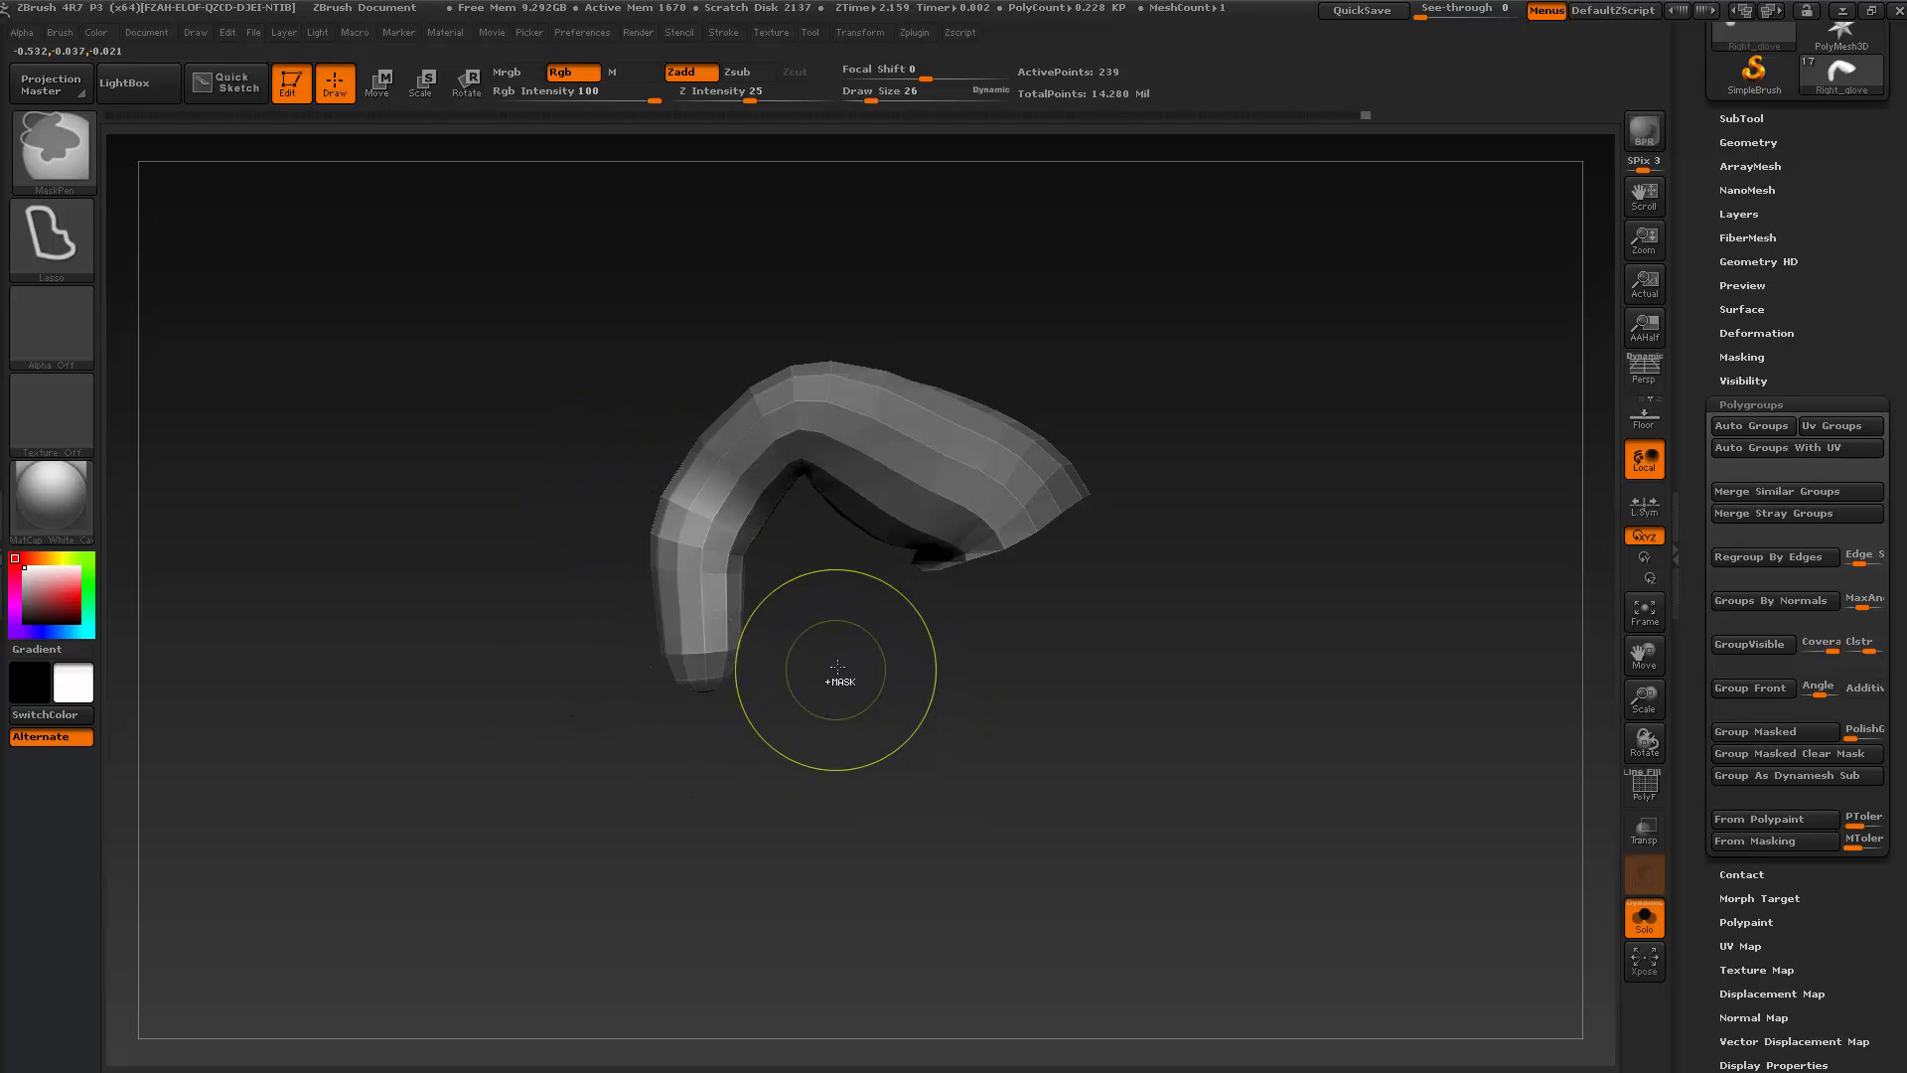
click(467, 82)
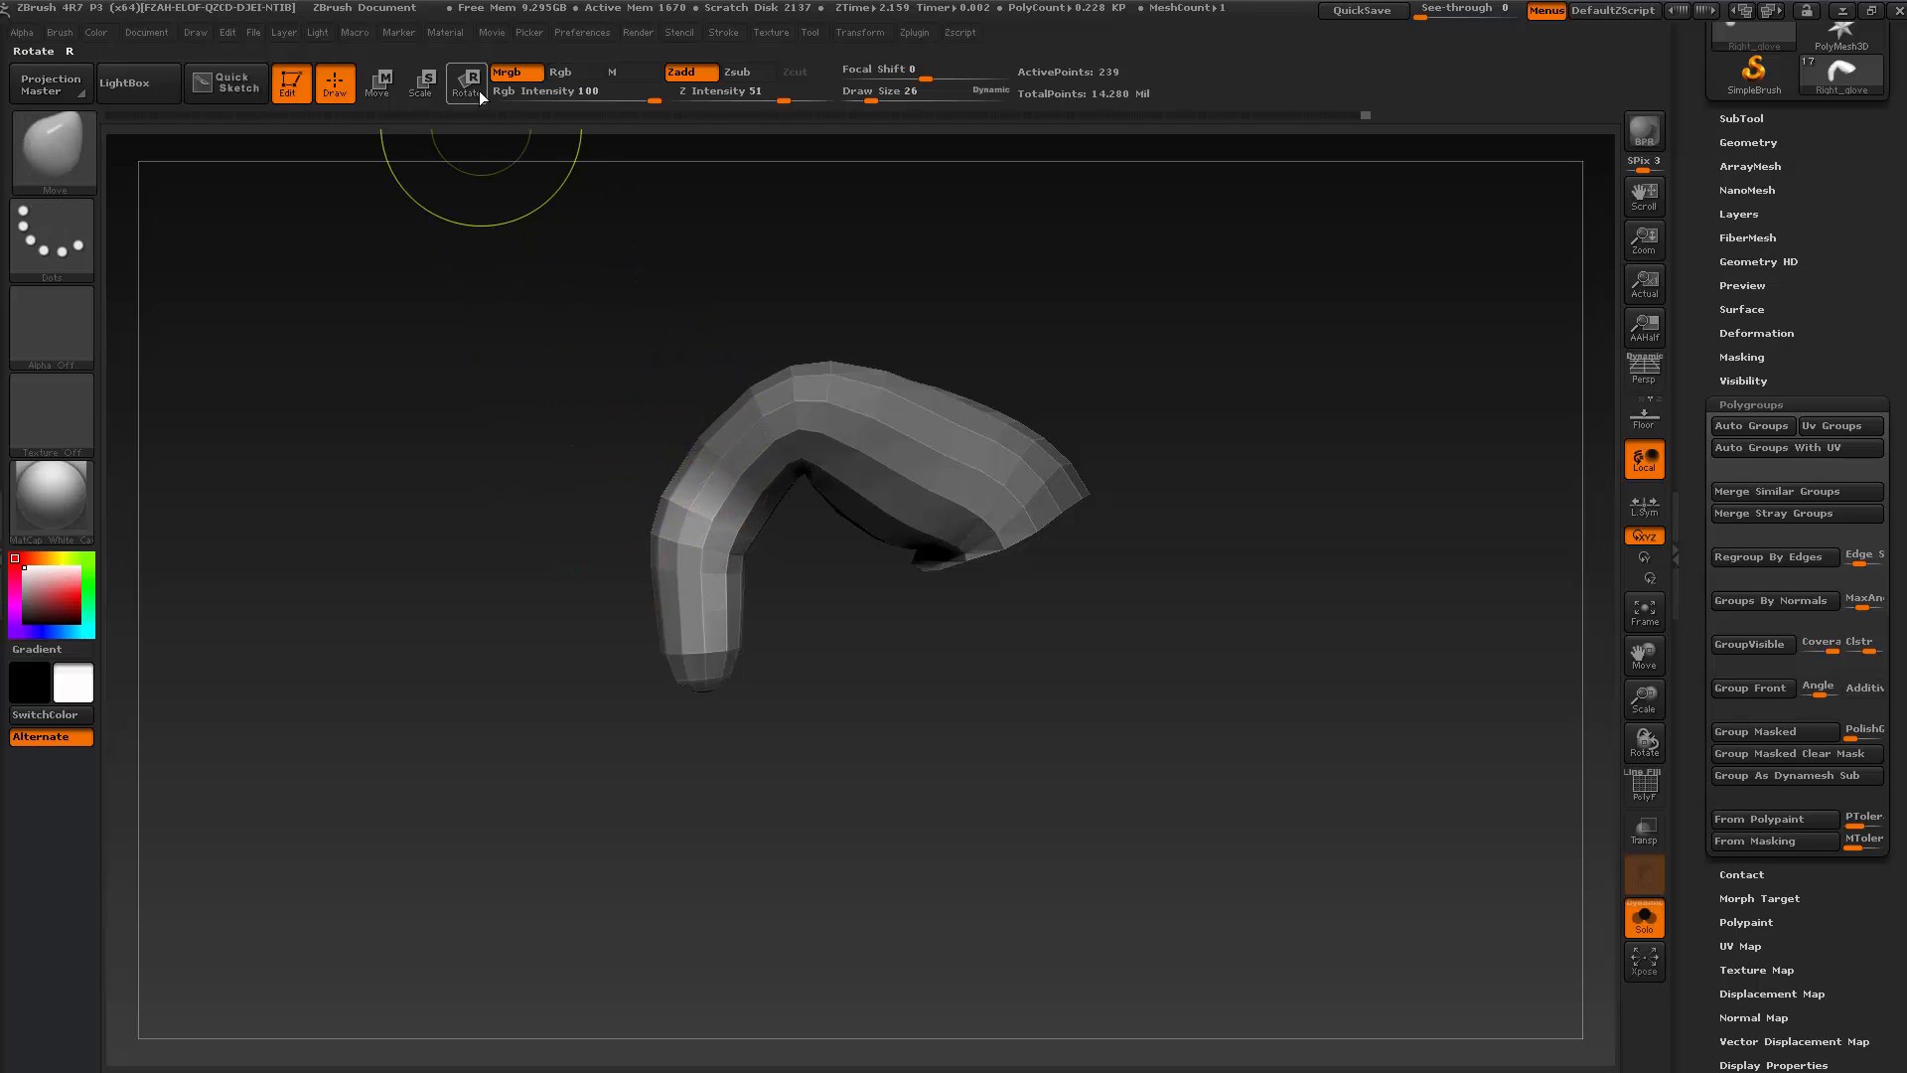
drag(695, 544, 697, 689)
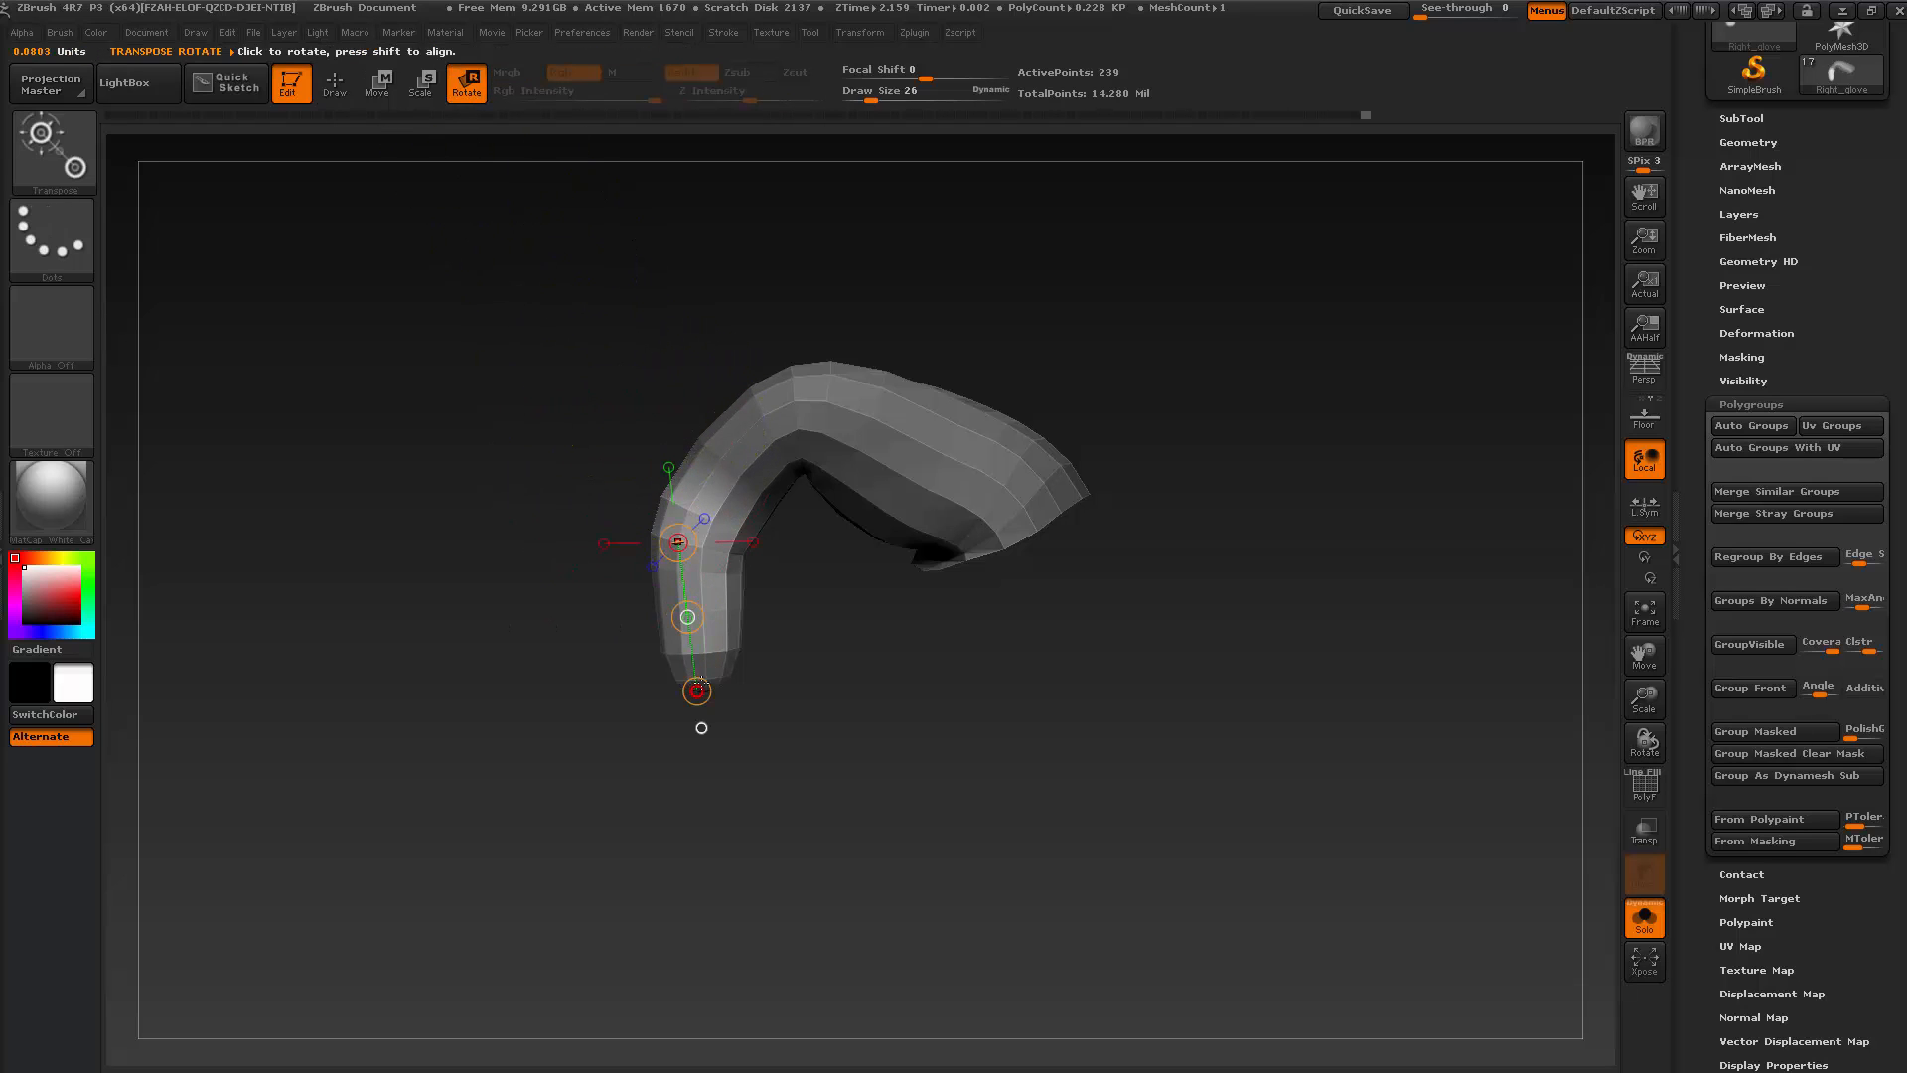
drag(691, 533, 708, 530)
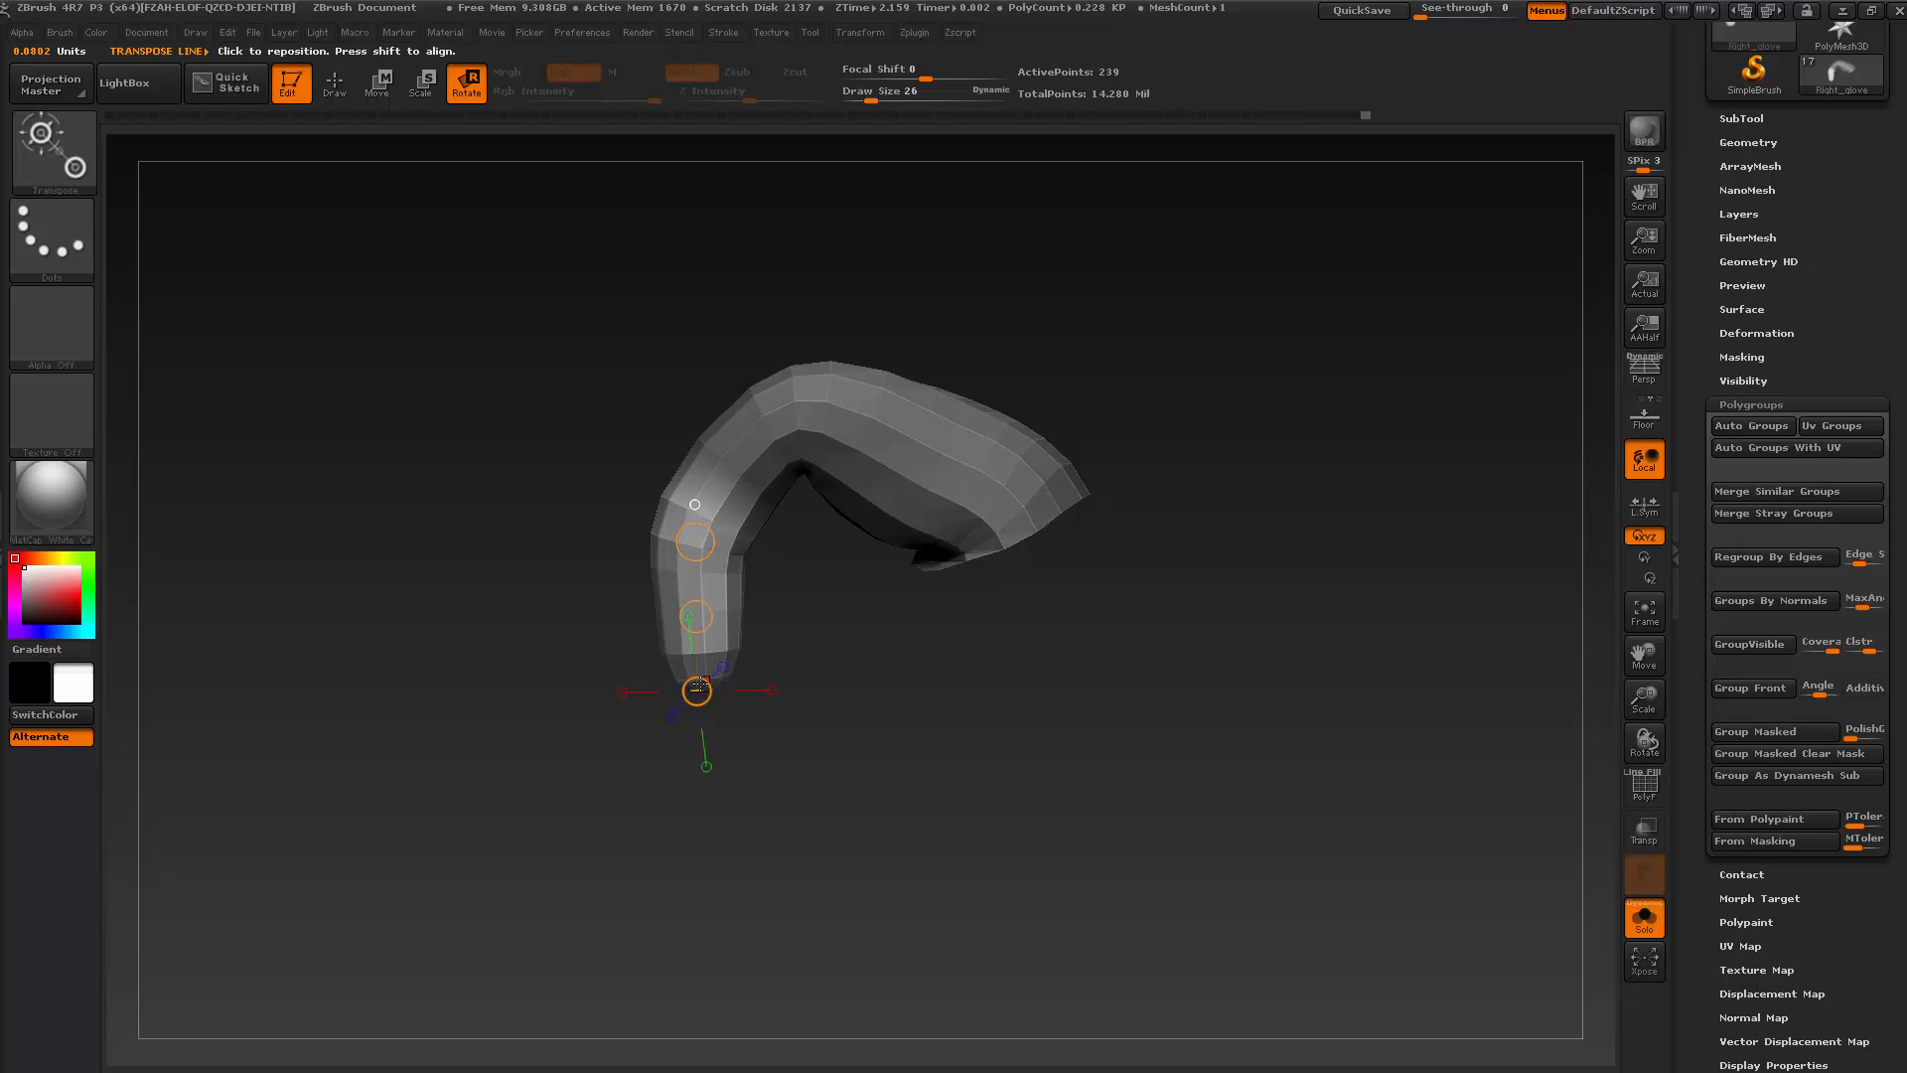
drag(697, 686, 861, 606)
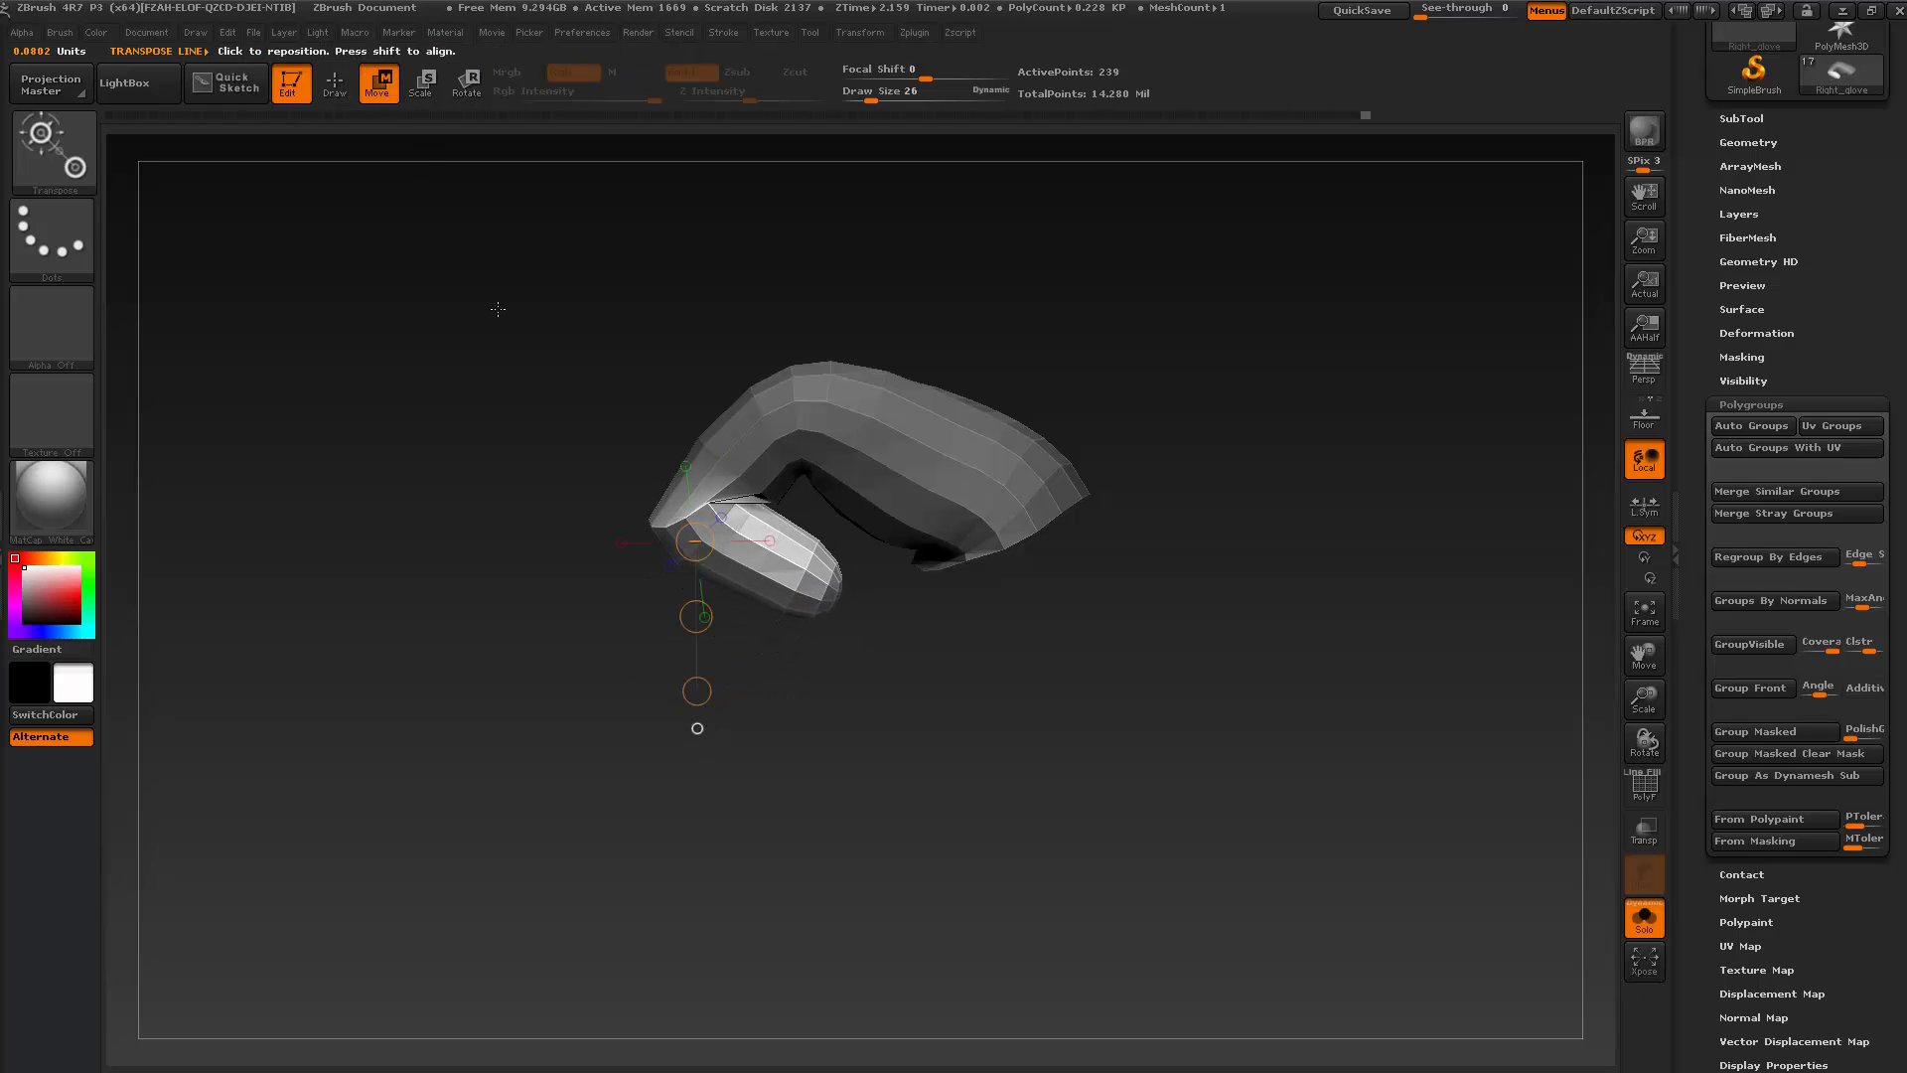
Shift the bent tip segment into place with Transpose Move, return to Draw mode and clear the mask
drag(696, 616, 721, 686)
drag(777, 759, 592, 361)
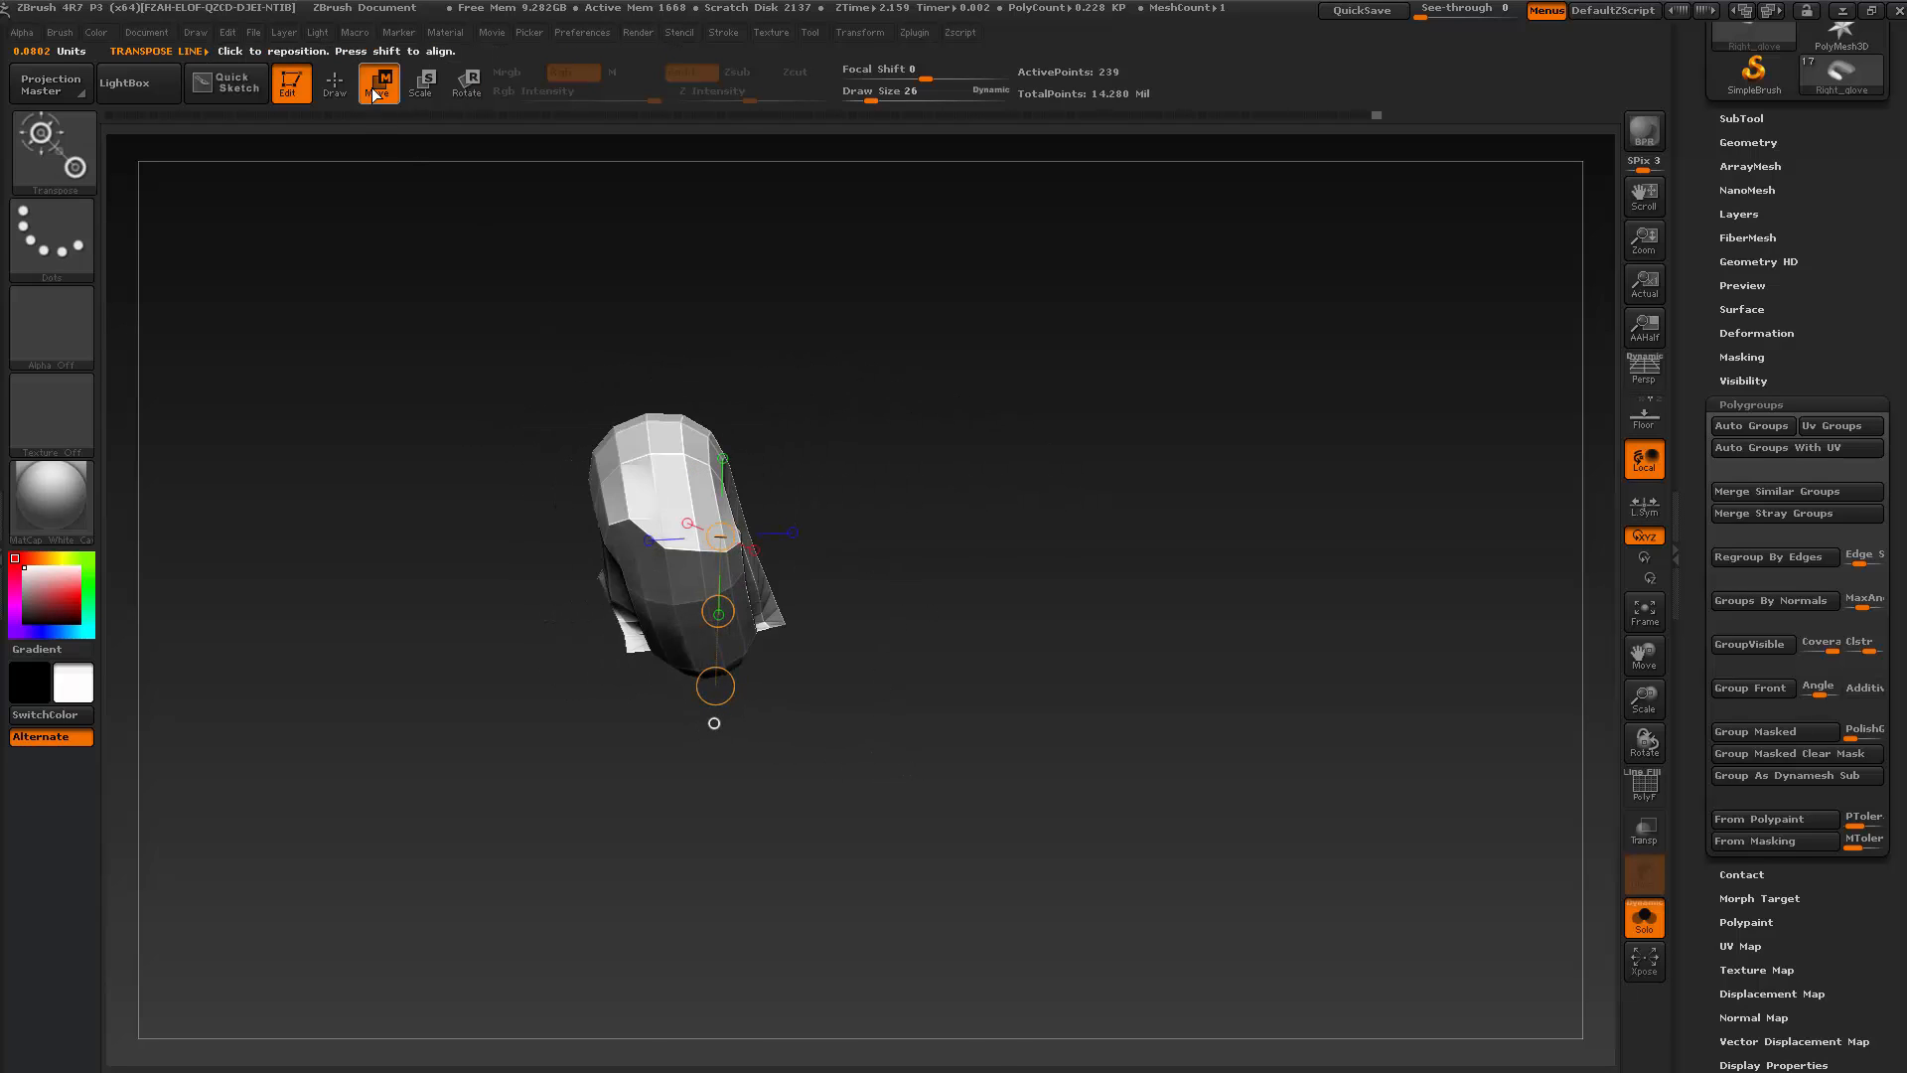
click(330, 85)
mouse_move(915, 507)
mouse_down()
mouse_move(751, 636)
mouse_move(724, 711)
mouse_move(874, 706)
mouse_up()
Subdivide the isolated finger once, then nudge and smooth its bent outer joint
key(ctrl+d)
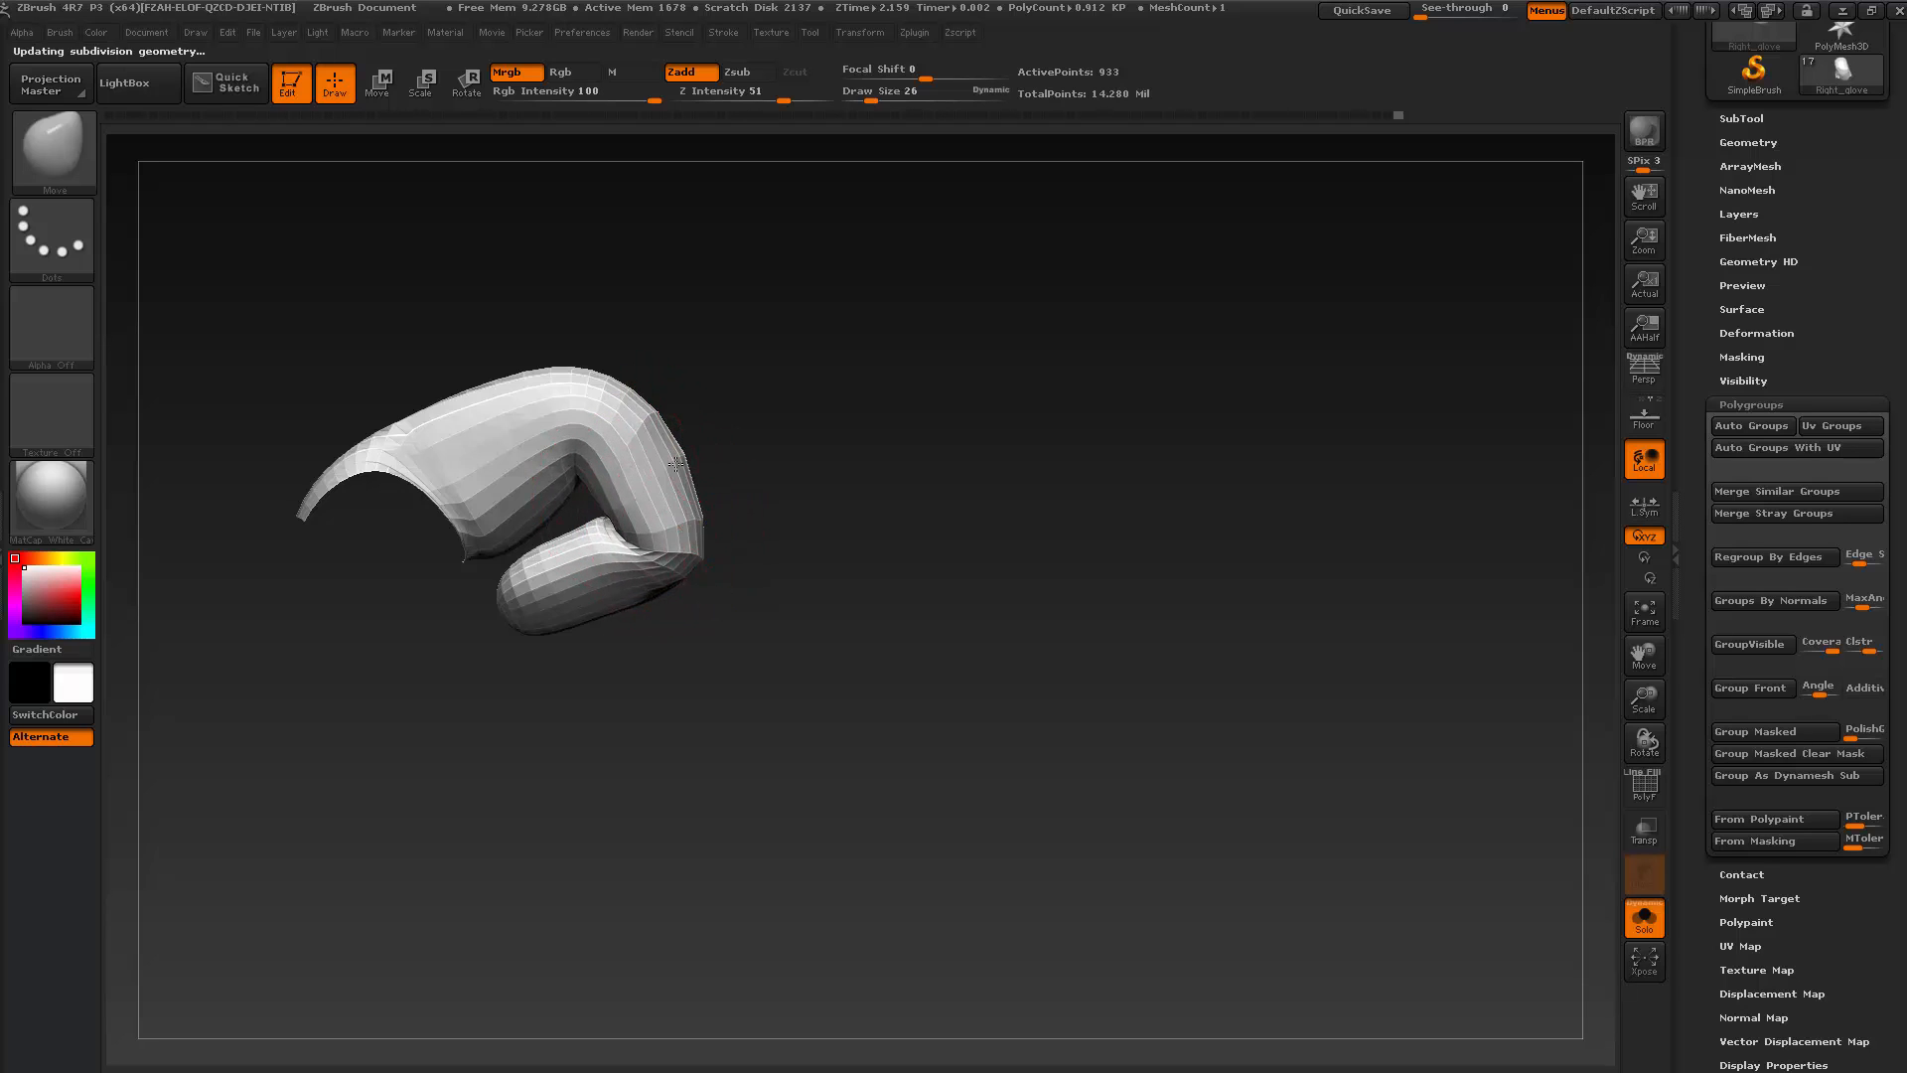
drag(678, 466, 684, 529)
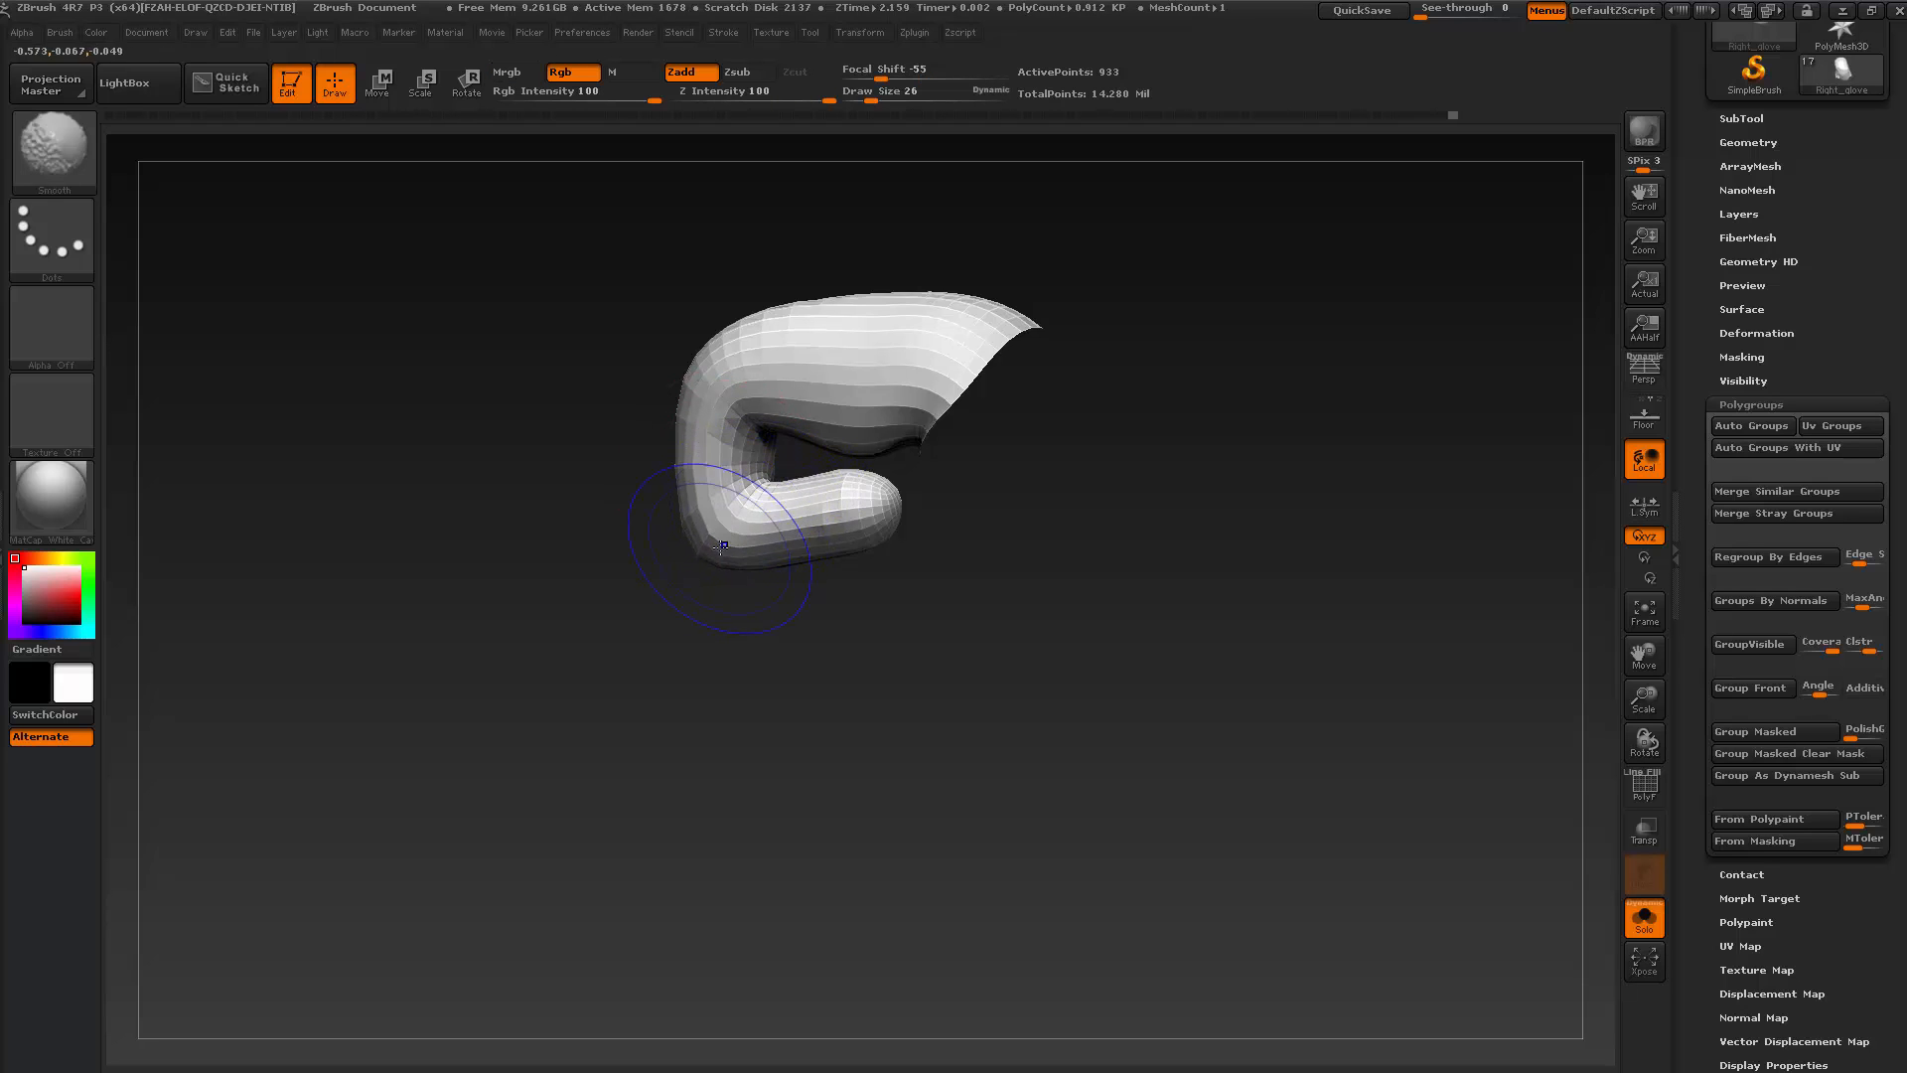
mouse_move(721, 545)
mouse_down()
mouse_move(715, 694)
mouse_move(772, 519)
mouse_move(831, 609)
mouse_move(775, 503)
mouse_move(787, 438)
mouse_move(760, 463)
mouse_up()
Set the Draw Size to 19 and reshape the finger's knuckle and lower joint into firmer corners with the Move brush, smoothing the inner bend
key(s)
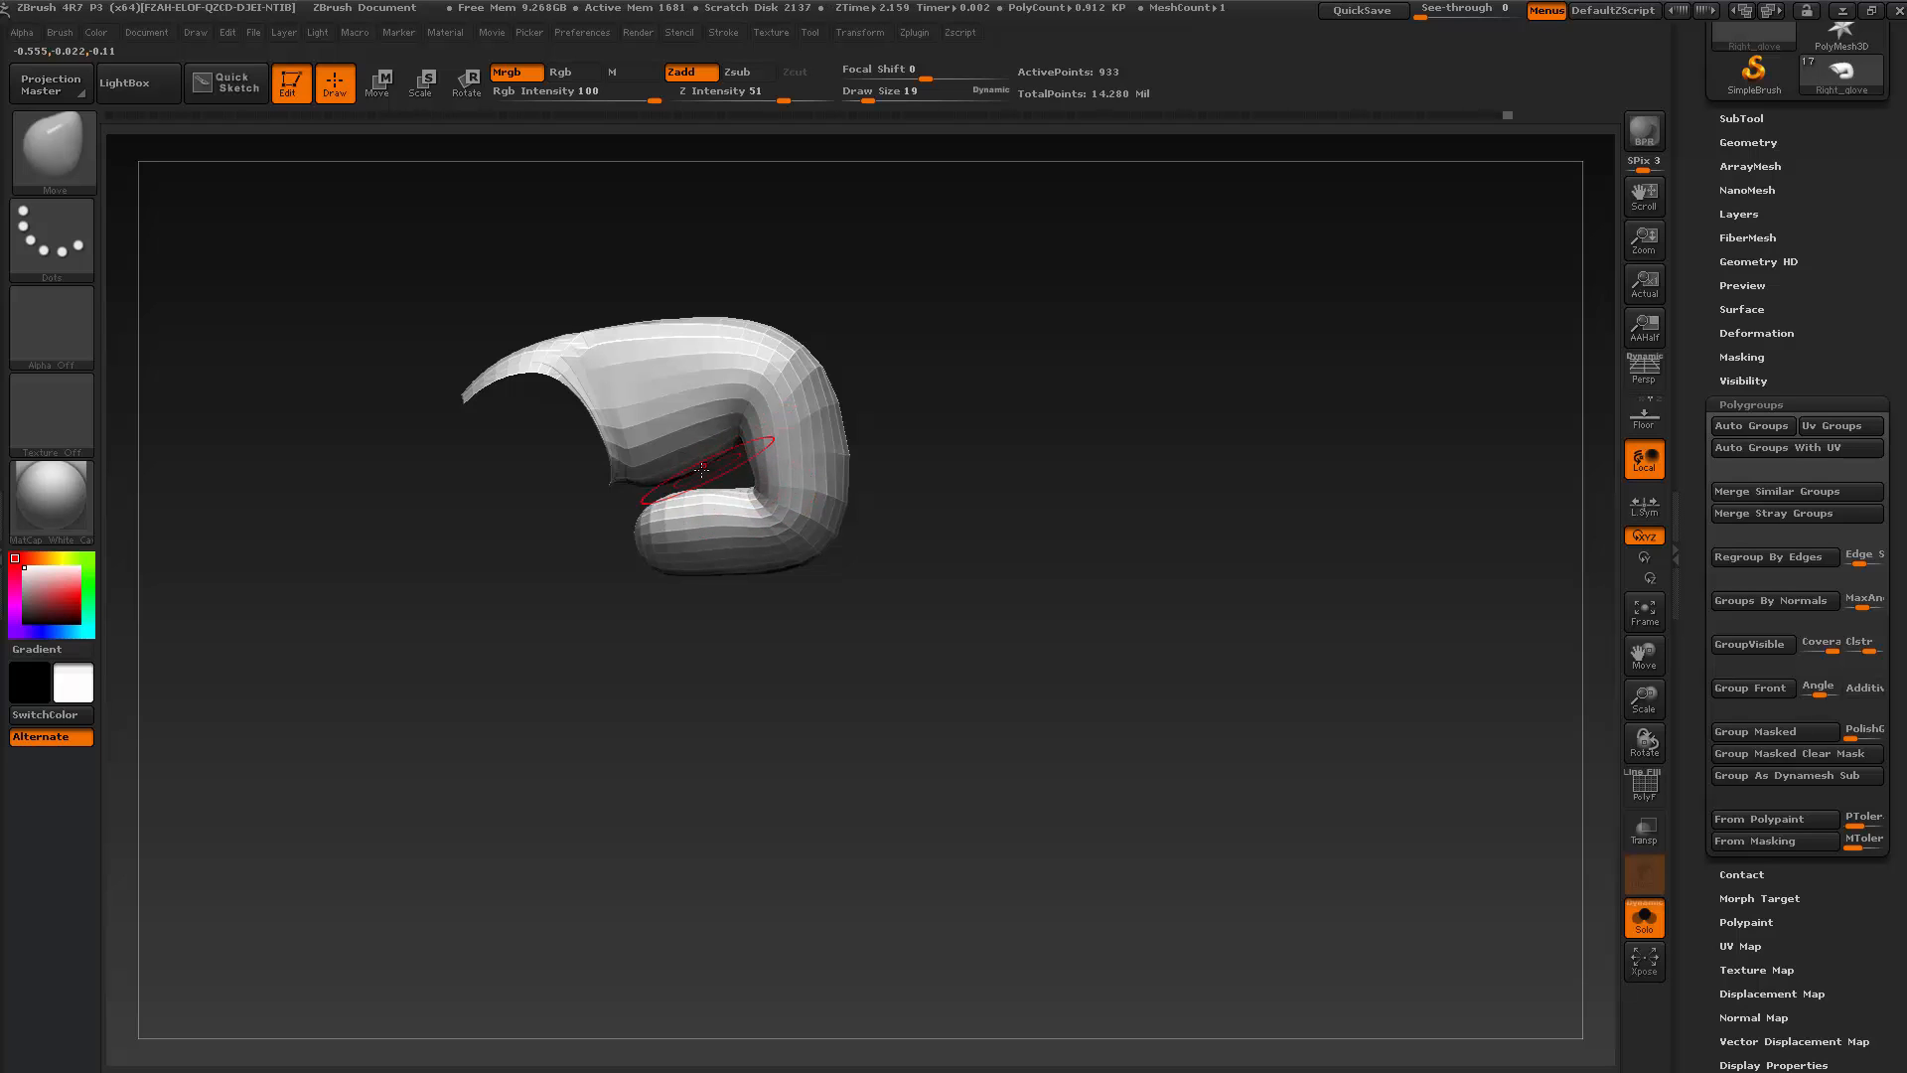
shift+drag(701, 469, 662, 481)
mouse_move(824, 588)
mouse_down()
mouse_move(825, 643)
mouse_move(853, 562)
mouse_move(778, 670)
mouse_up()
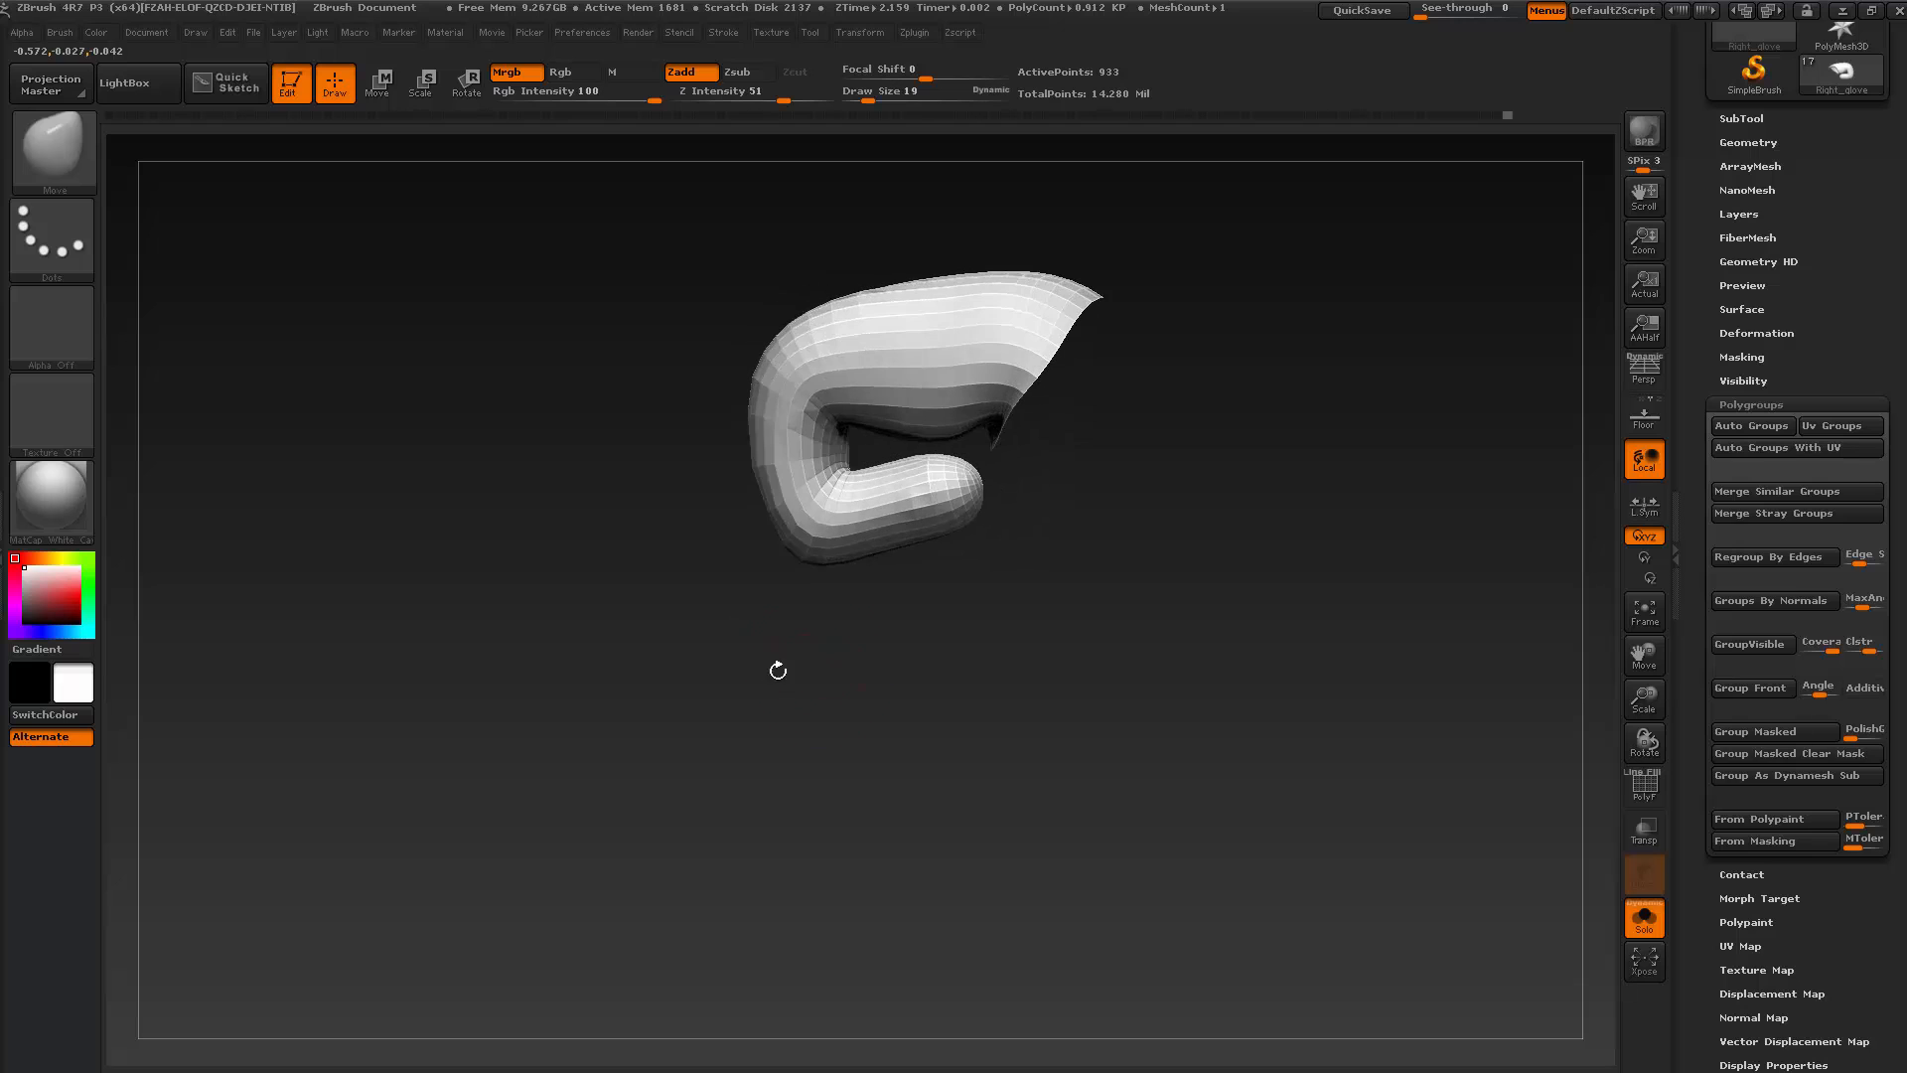
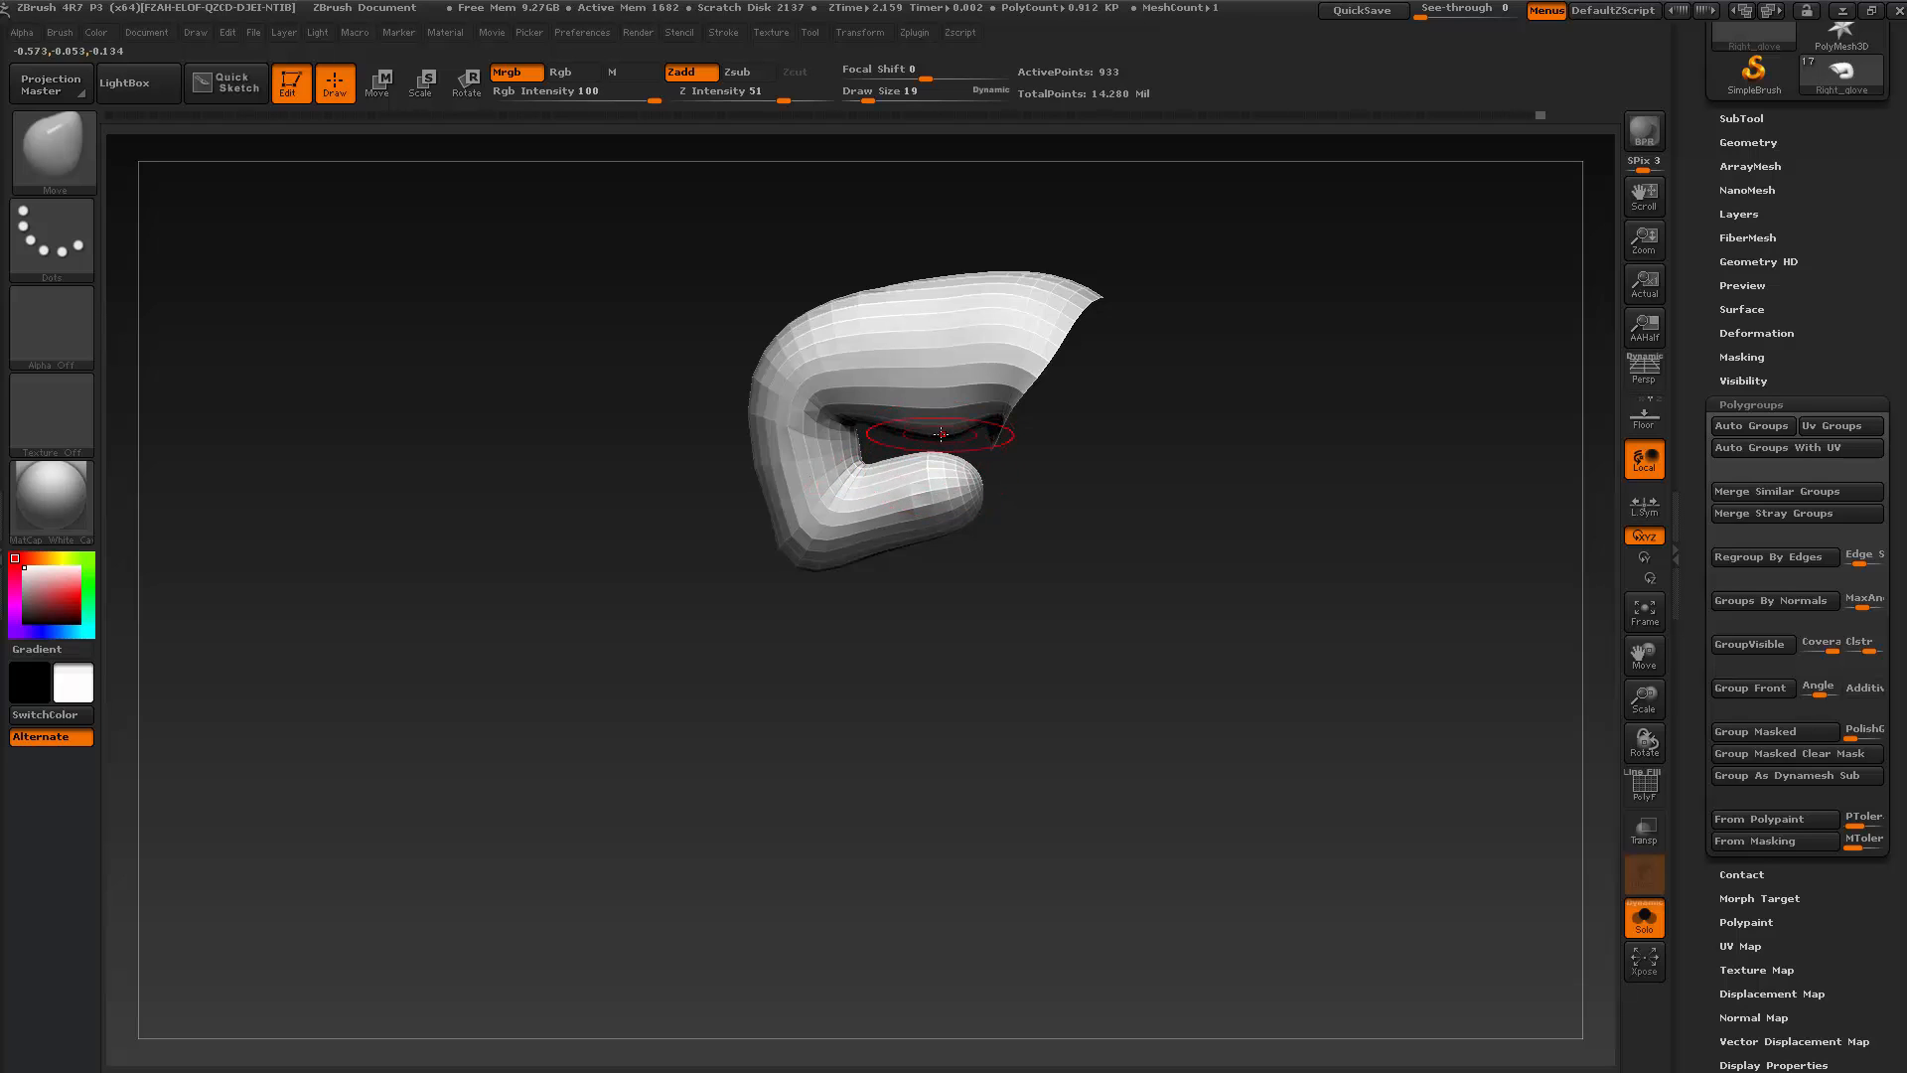
shift+drag(906, 510, 901, 514)
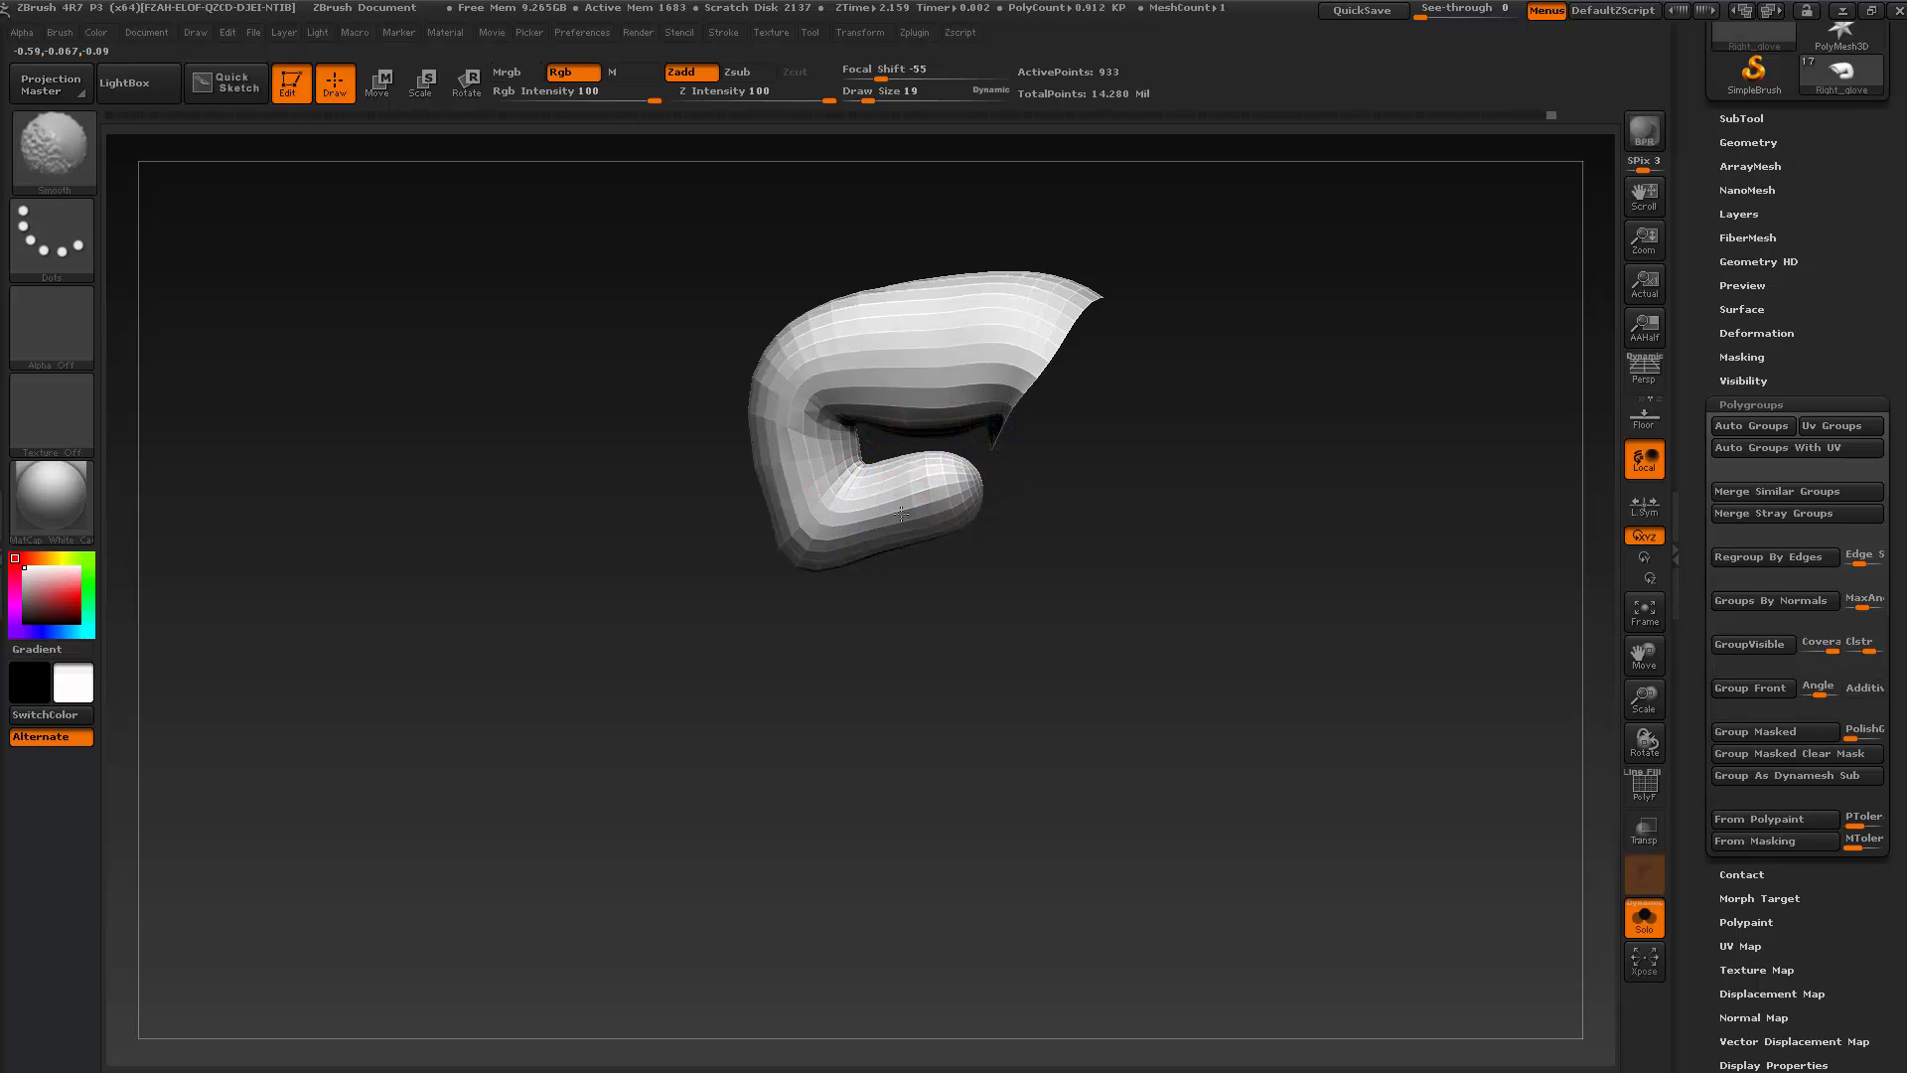
drag(864, 581, 890, 575)
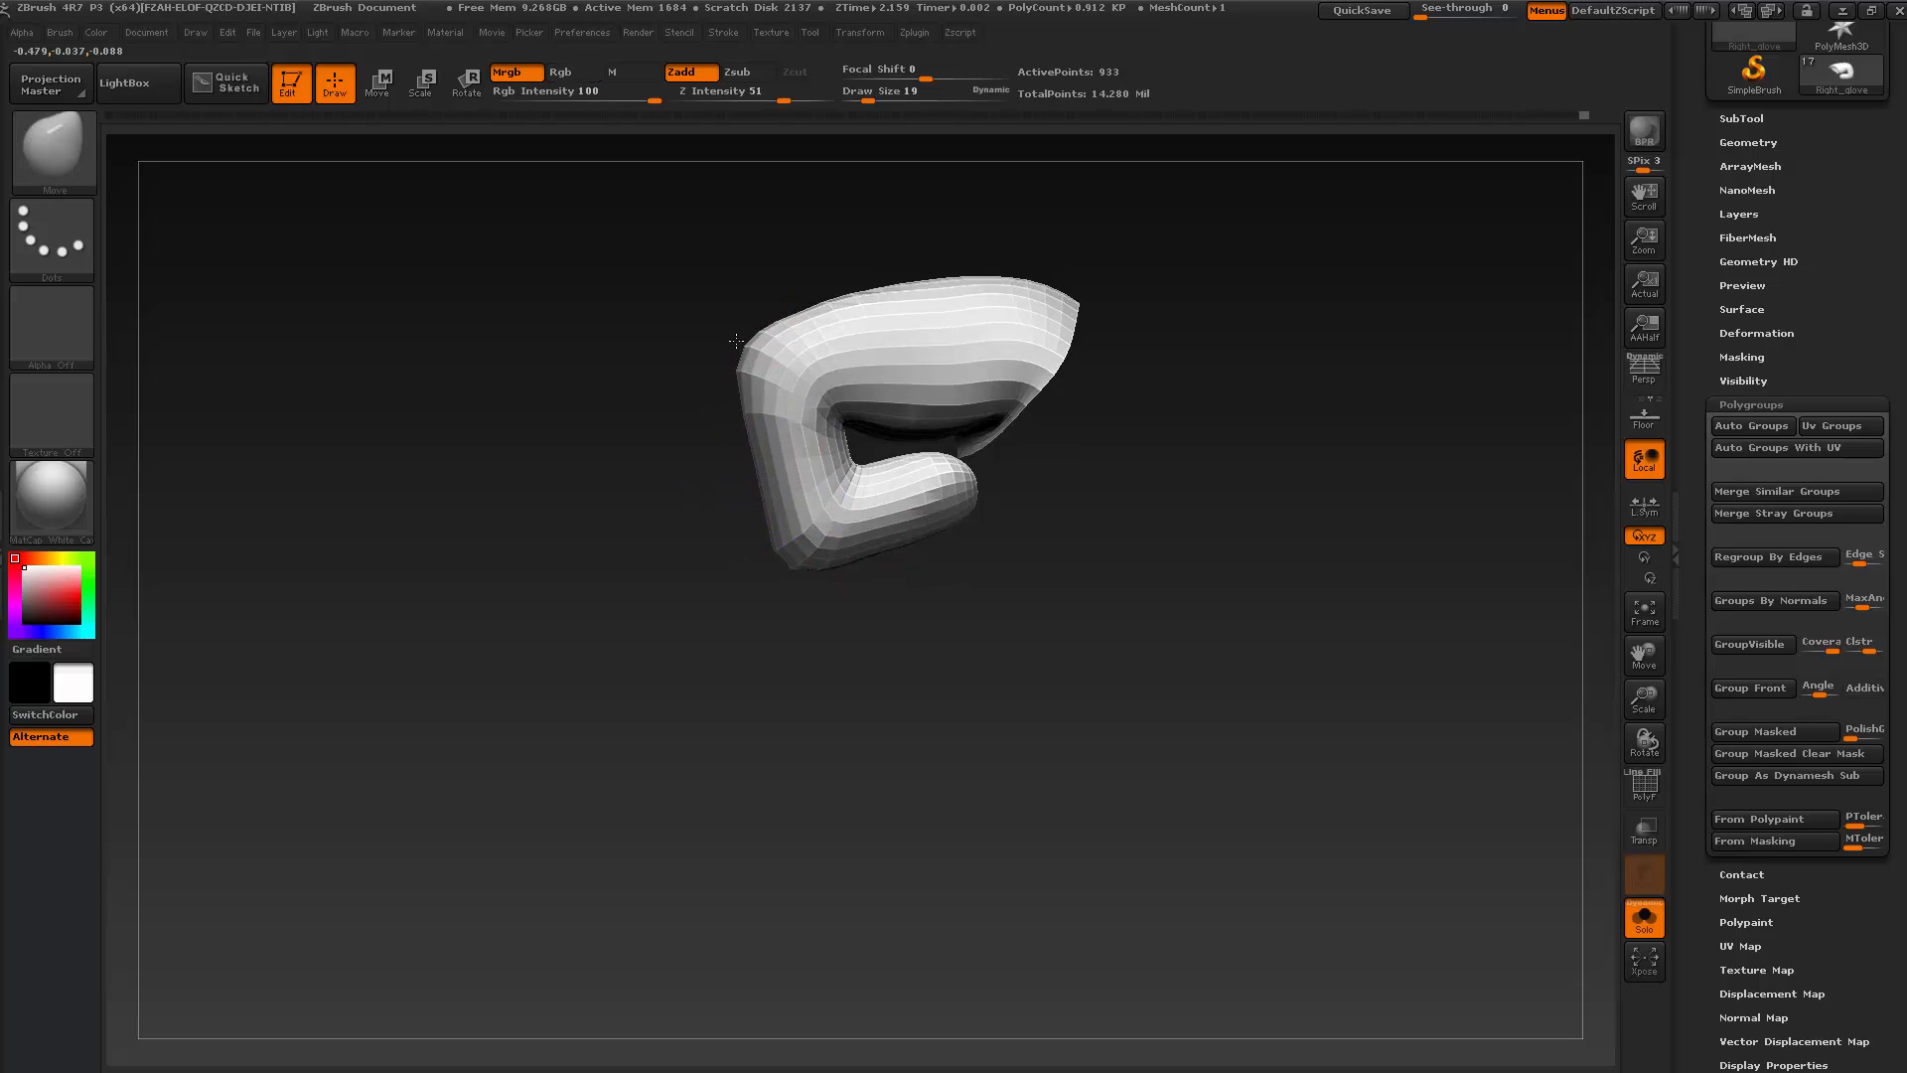
drag(732, 345, 729, 343)
mouse_move(698, 562)
mouse_down()
mouse_move(724, 699)
mouse_move(733, 675)
mouse_up()
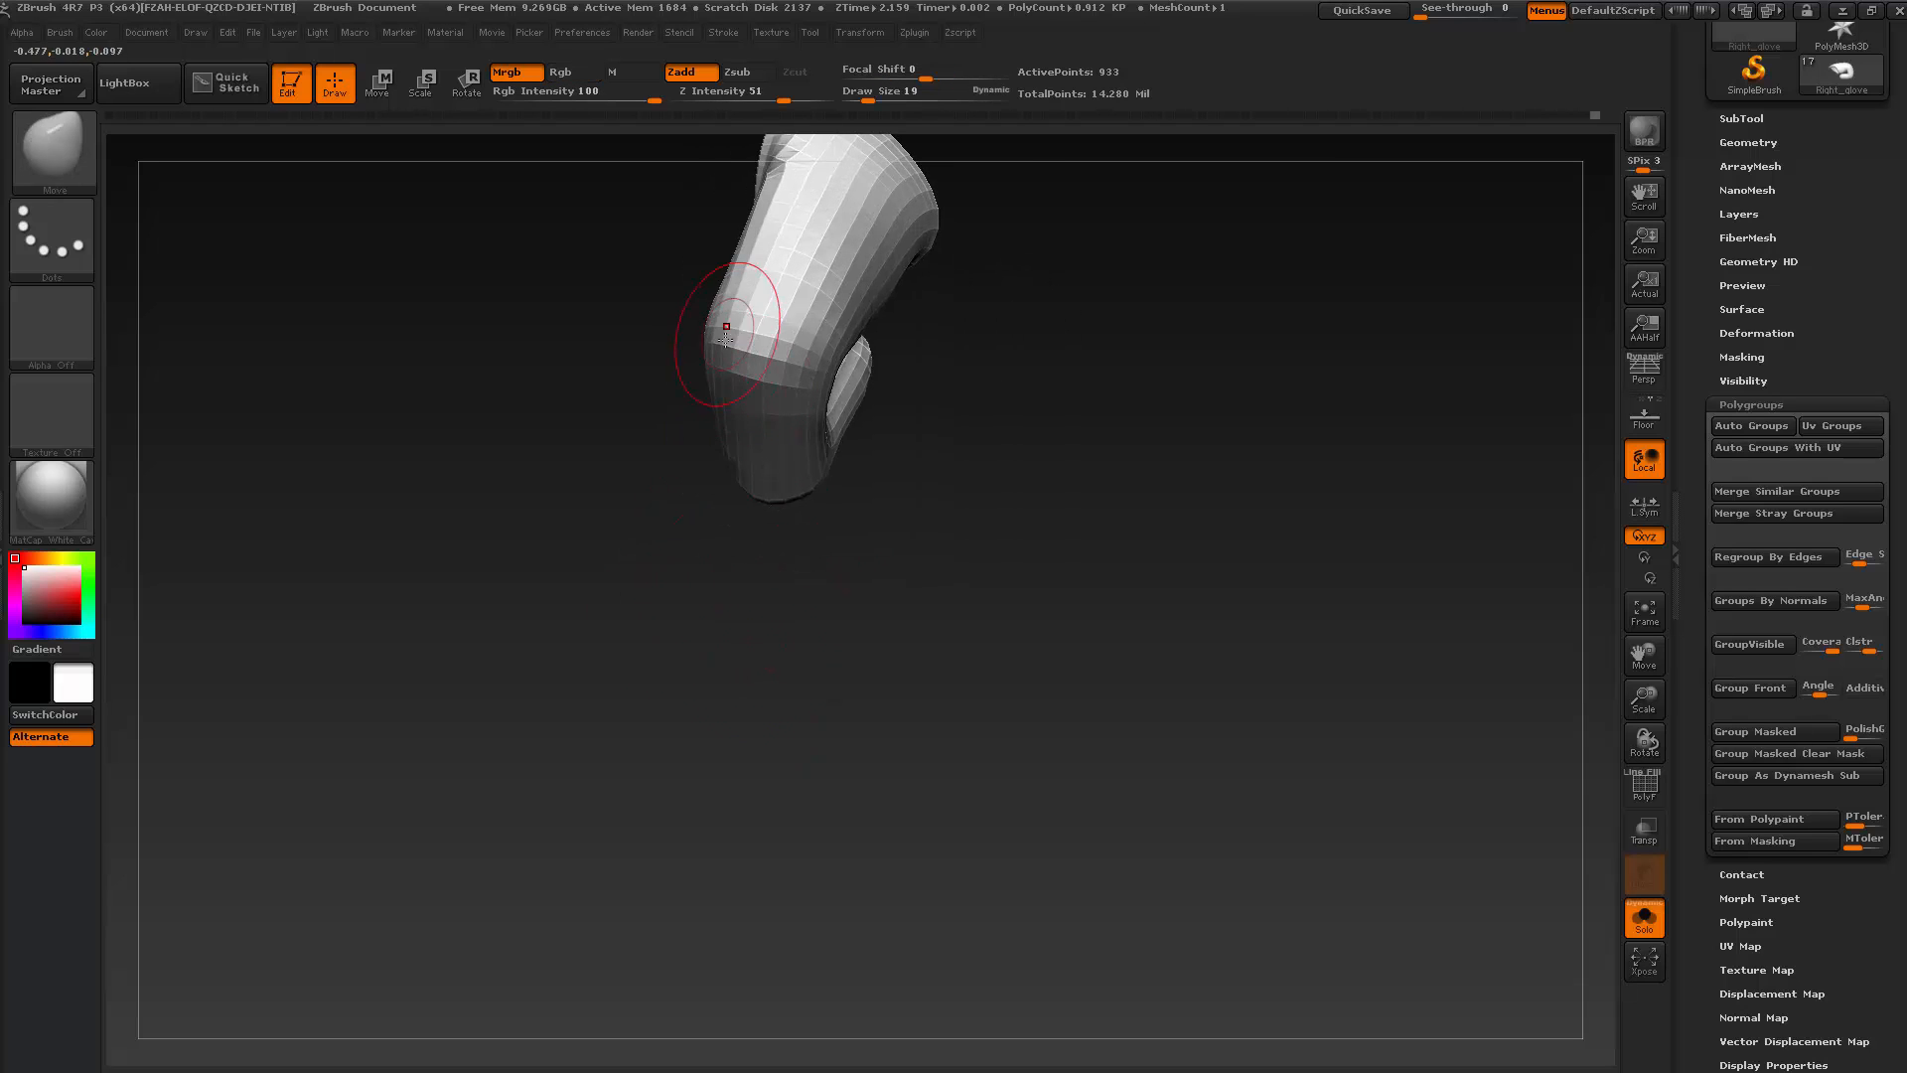
drag(787, 561, 885, 614)
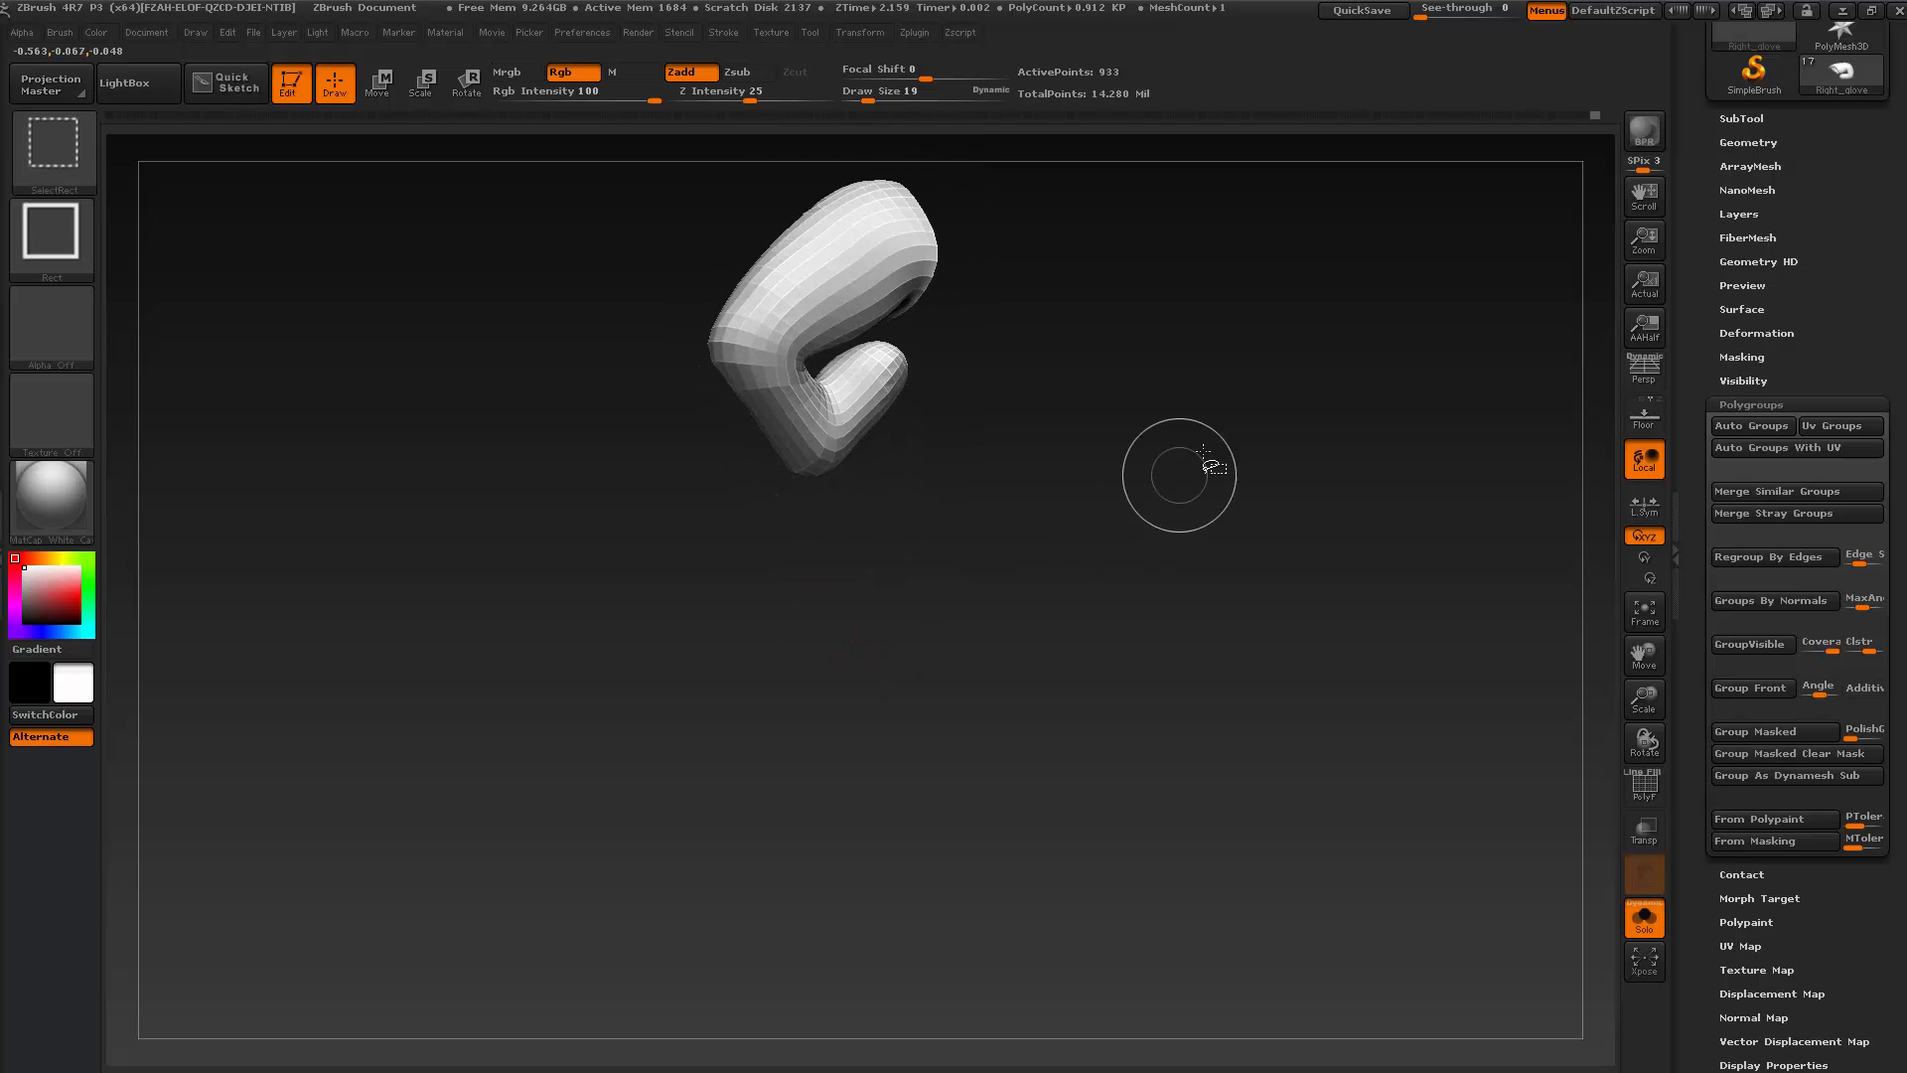
Show the whole glove and pull the curled finger's knuckle and front face outward with the Move brush at Draw Size 28
ctrl+shift+click(1180, 474)
mouse_move(747, 730)
mouse_down()
mouse_move(747, 798)
mouse_move(580, 785)
mouse_move(766, 809)
mouse_move(947, 617)
mouse_move(865, 534)
mouse_move(729, 787)
mouse_move(668, 736)
mouse_move(707, 731)
mouse_up()
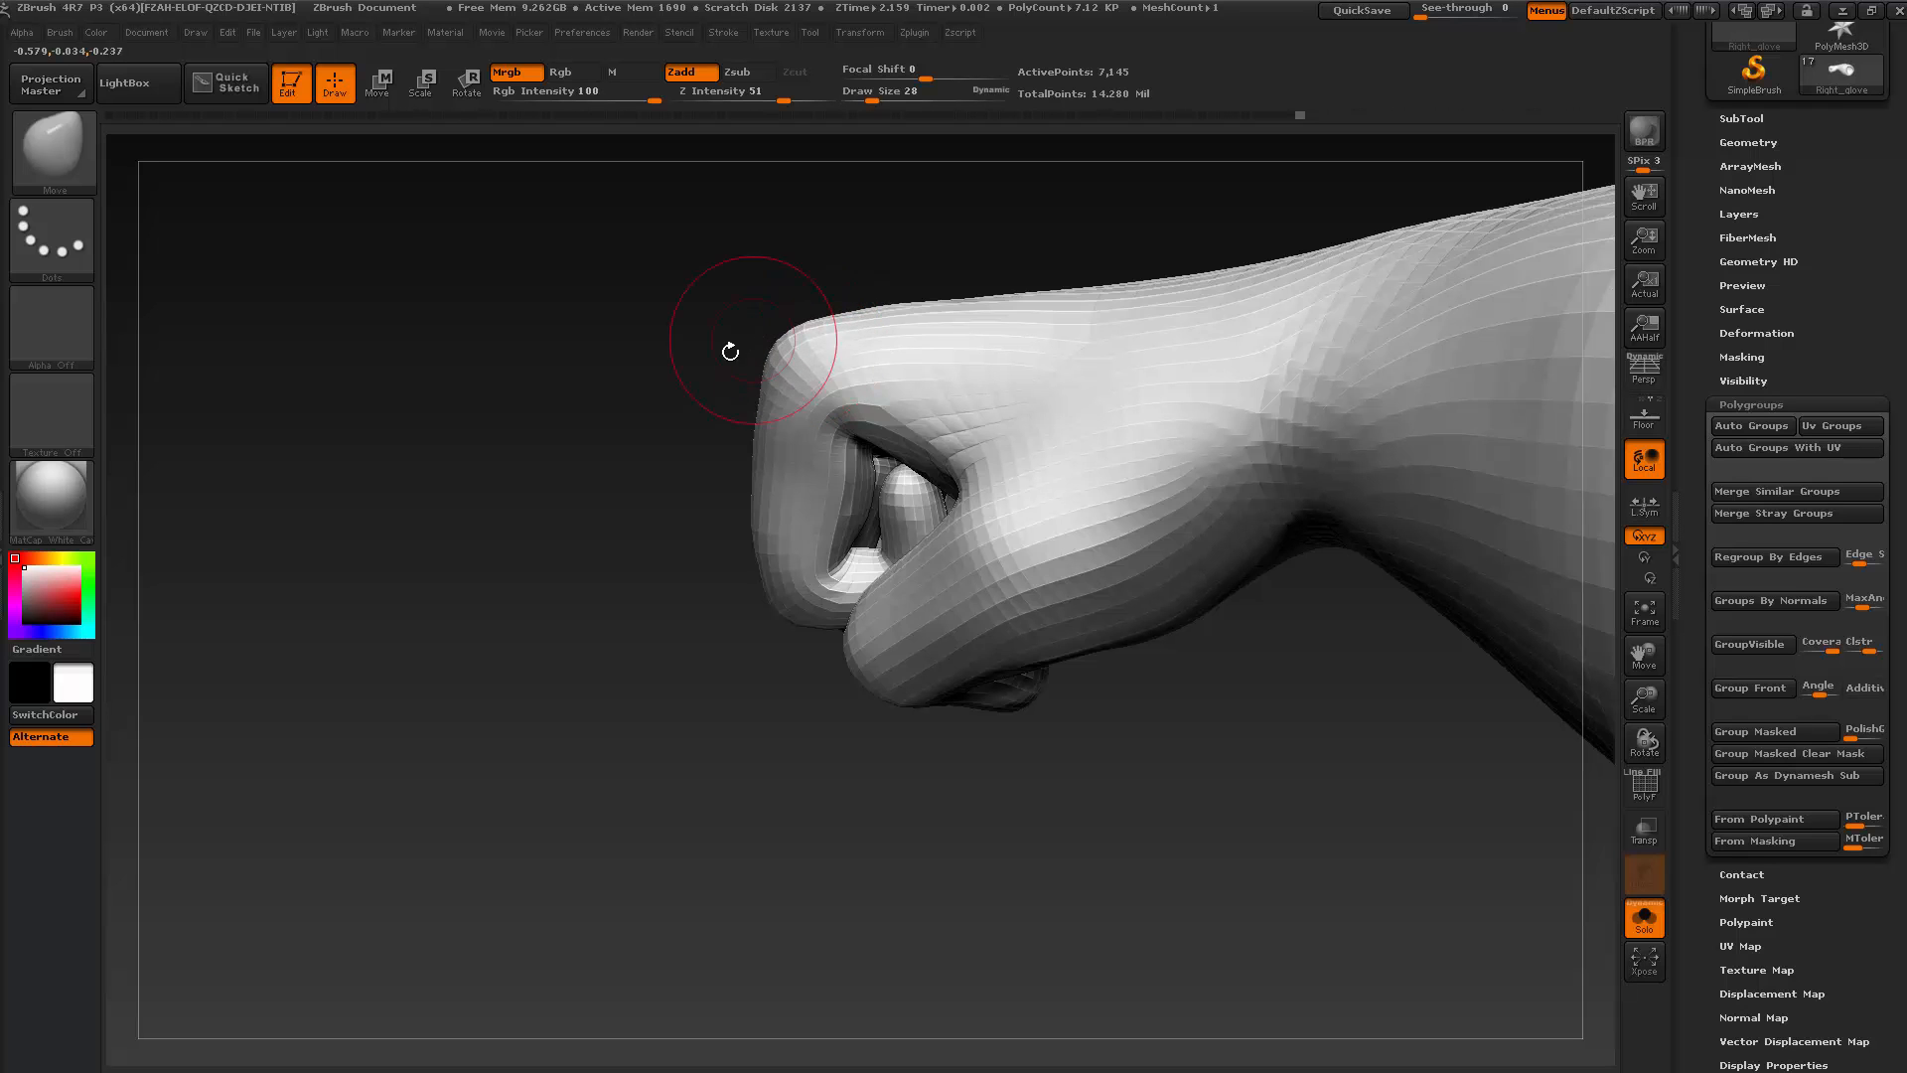
drag(664, 477, 665, 540)
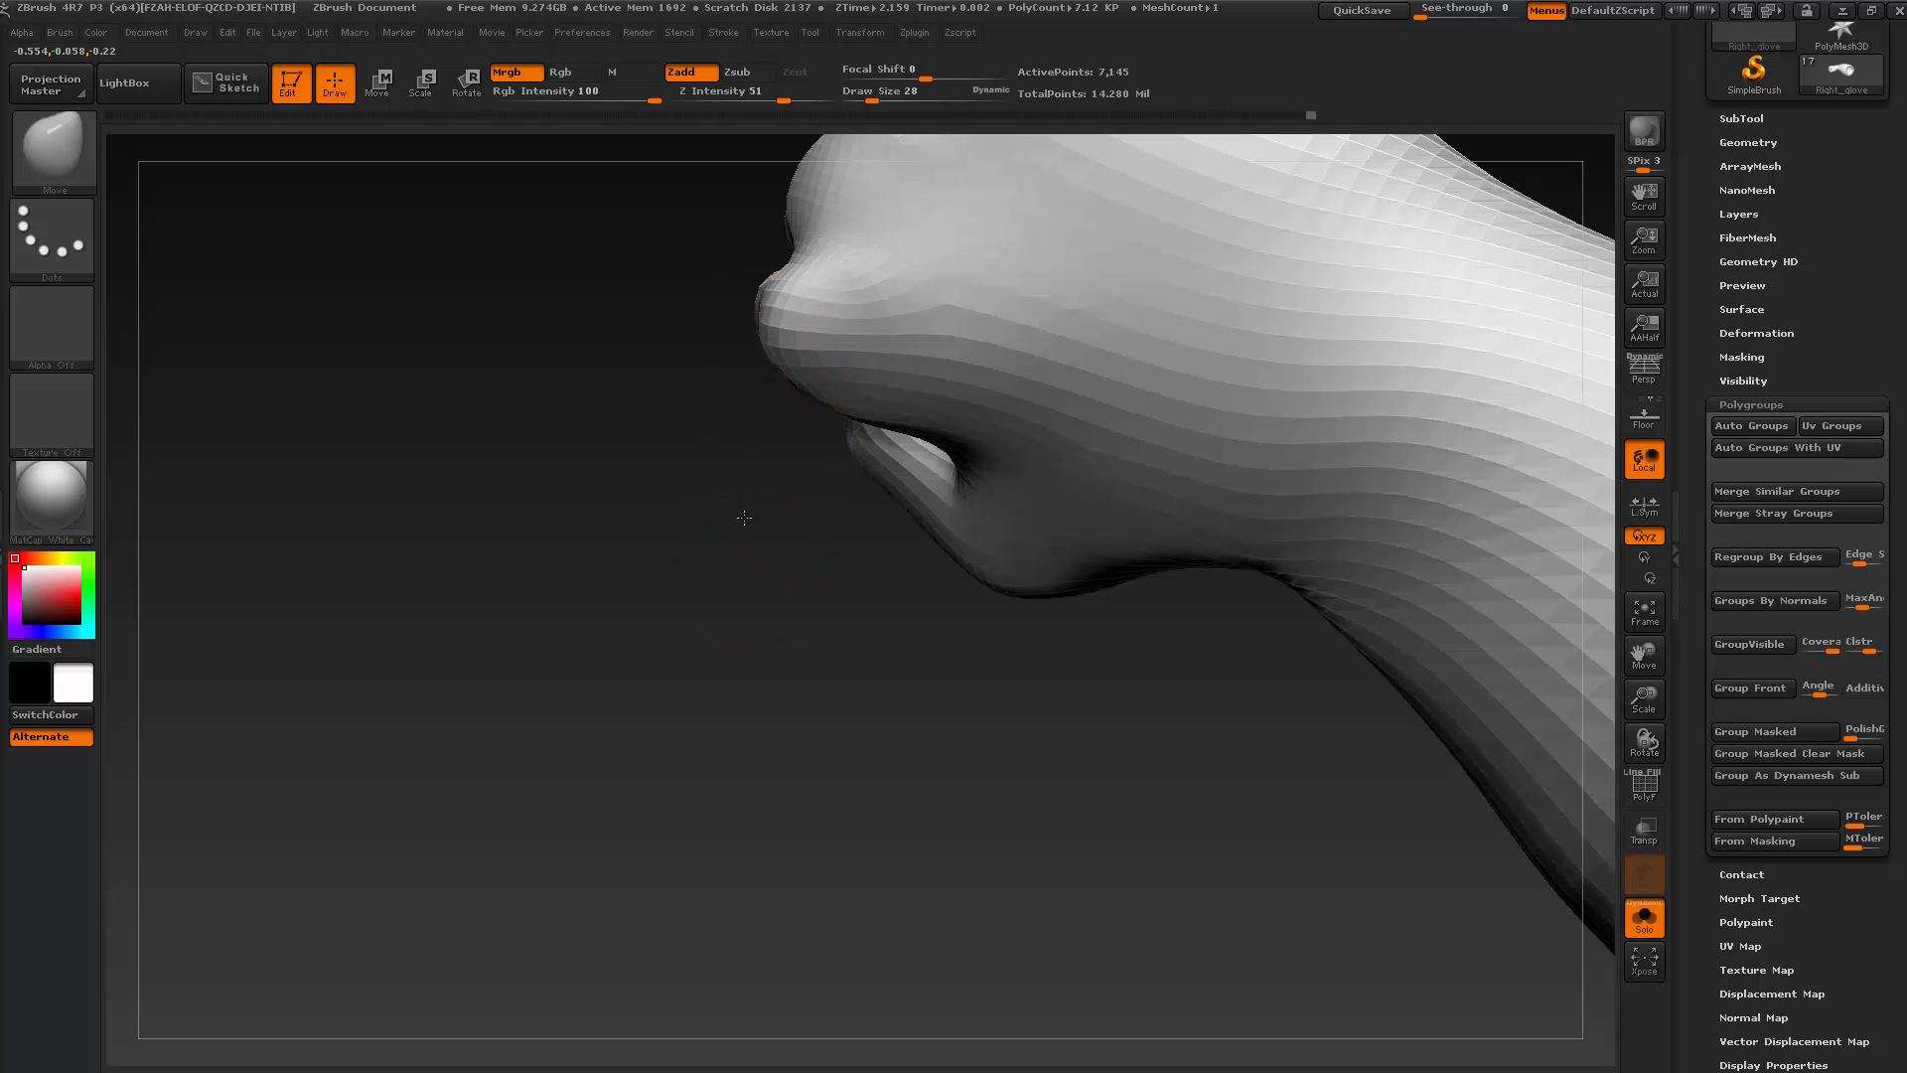
drag(744, 518, 777, 354)
key(shift)
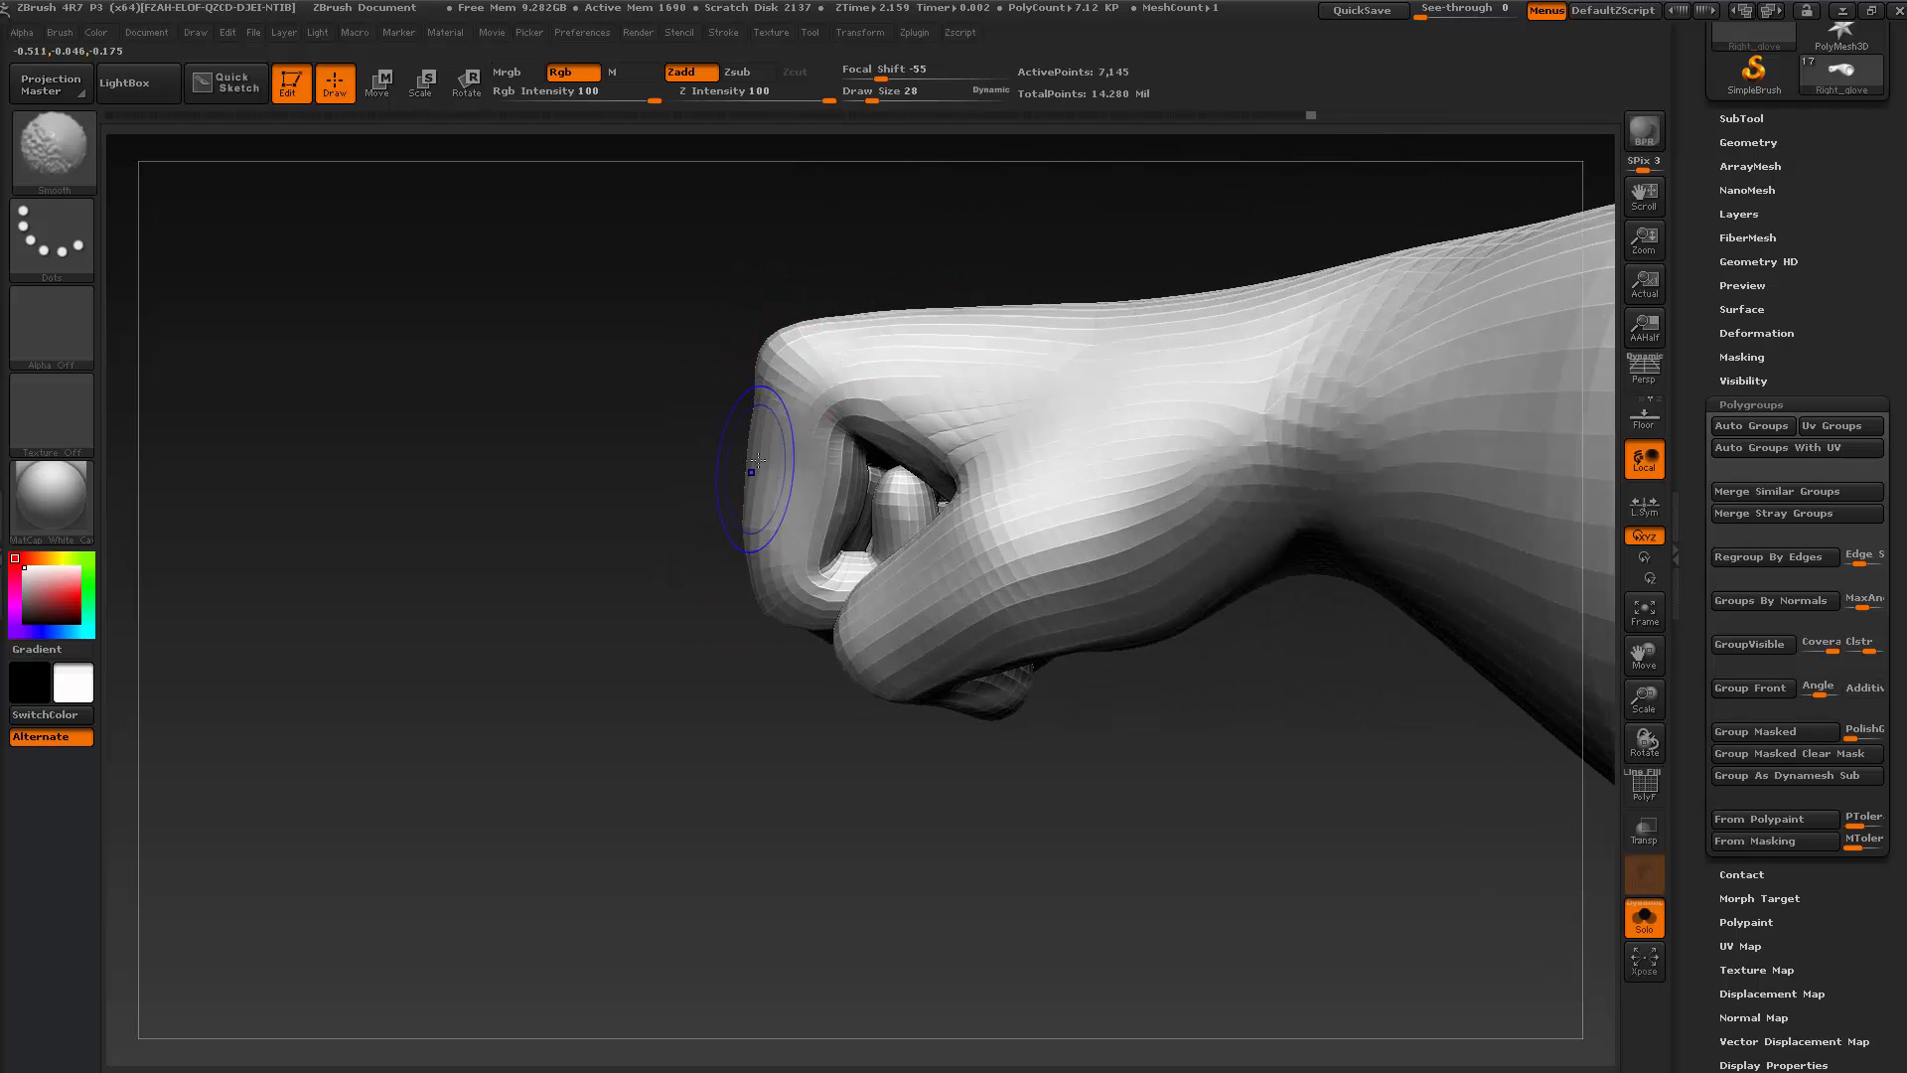
drag(834, 513, 824, 647)
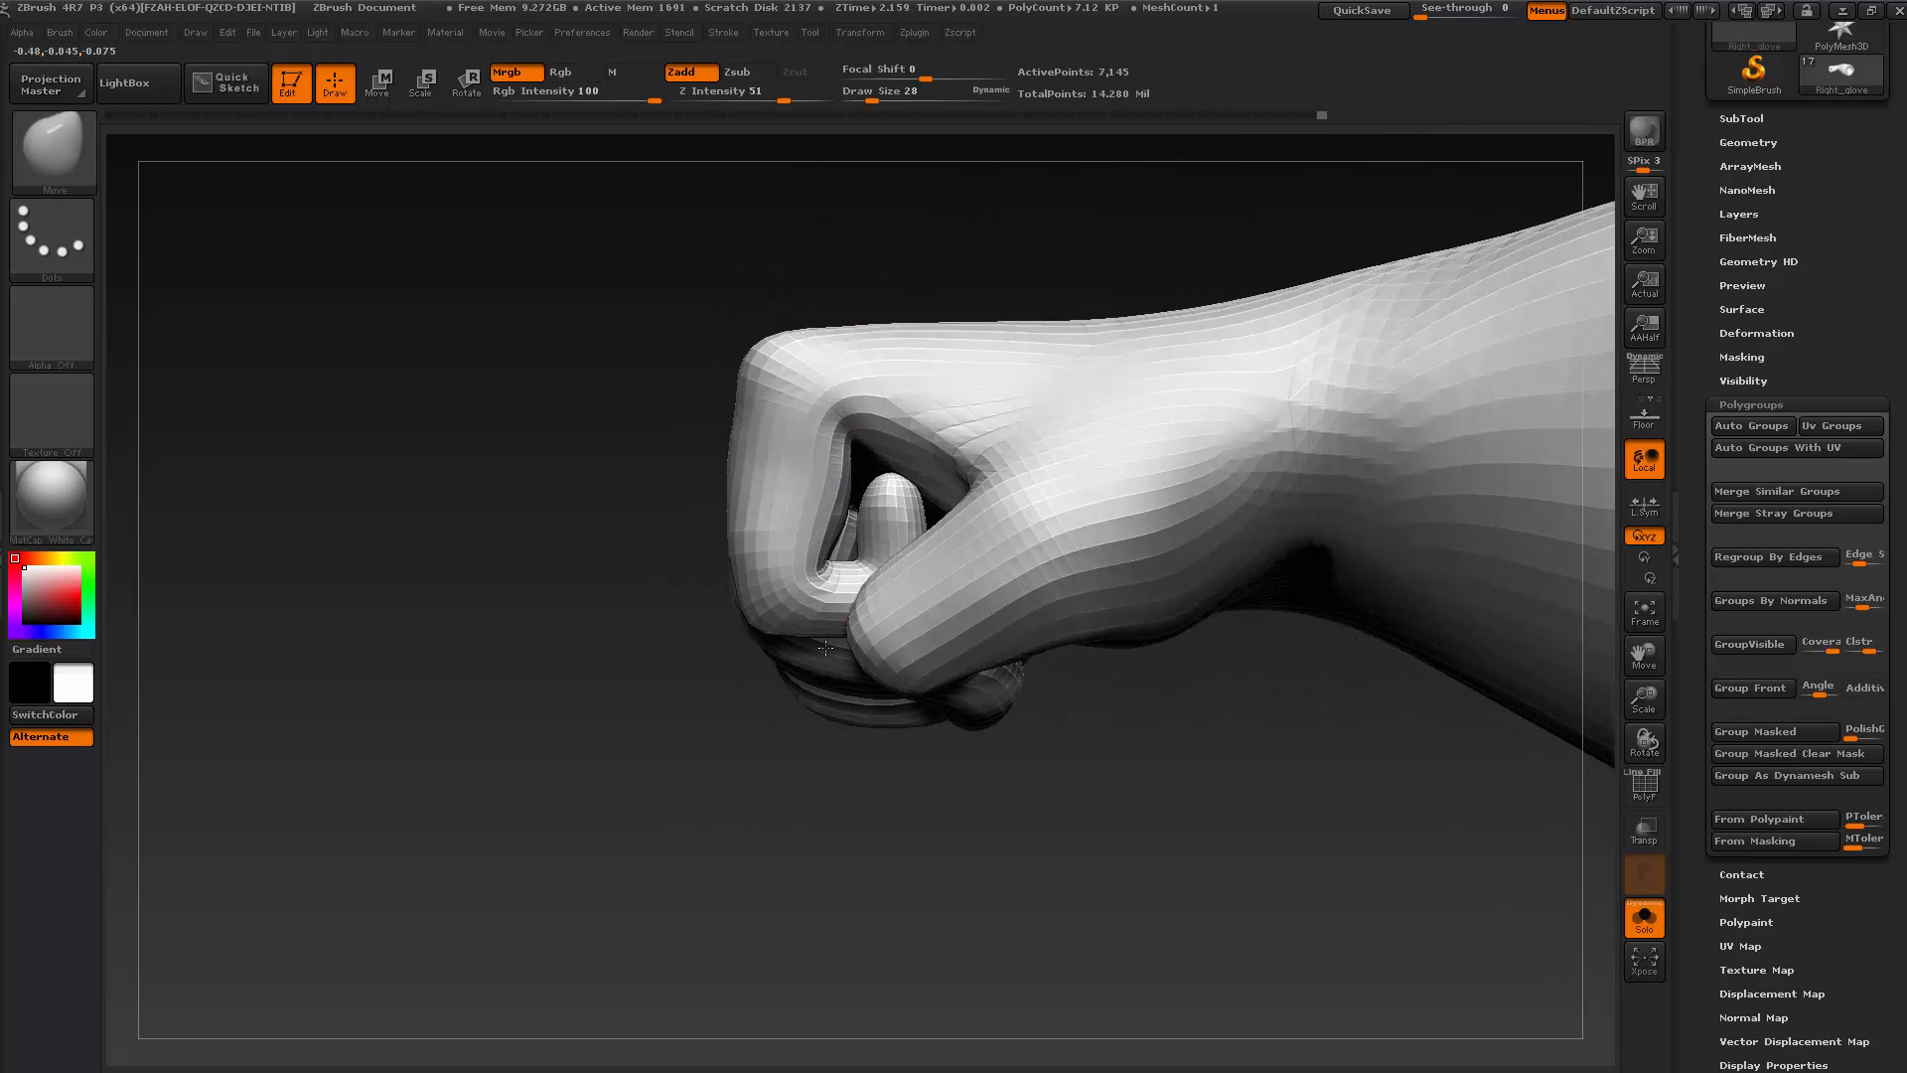
Isolate the curled finger again and clean up its inner bends with the Move and Smooth brushes at Draw Size 15
ctrl+shift+click(817, 534)
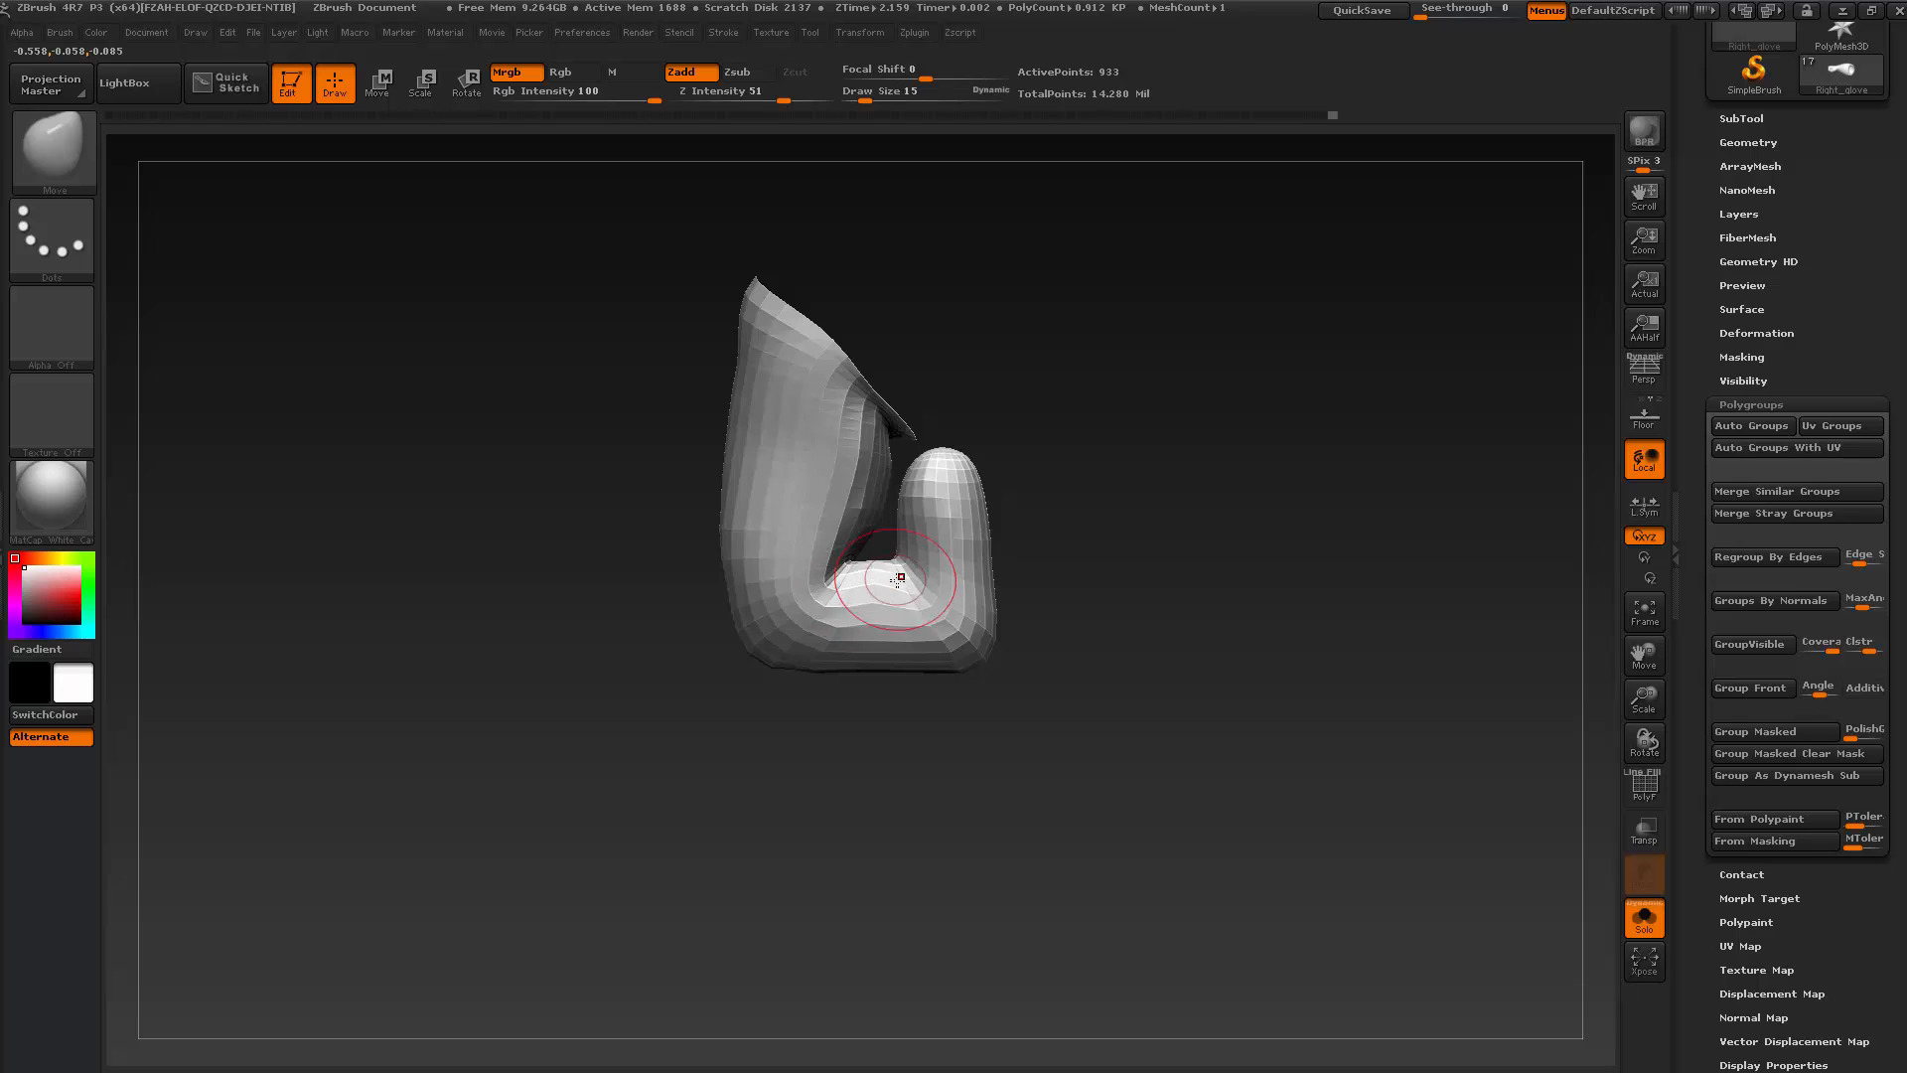
drag(1049, 733, 819, 730)
drag(924, 686, 948, 709)
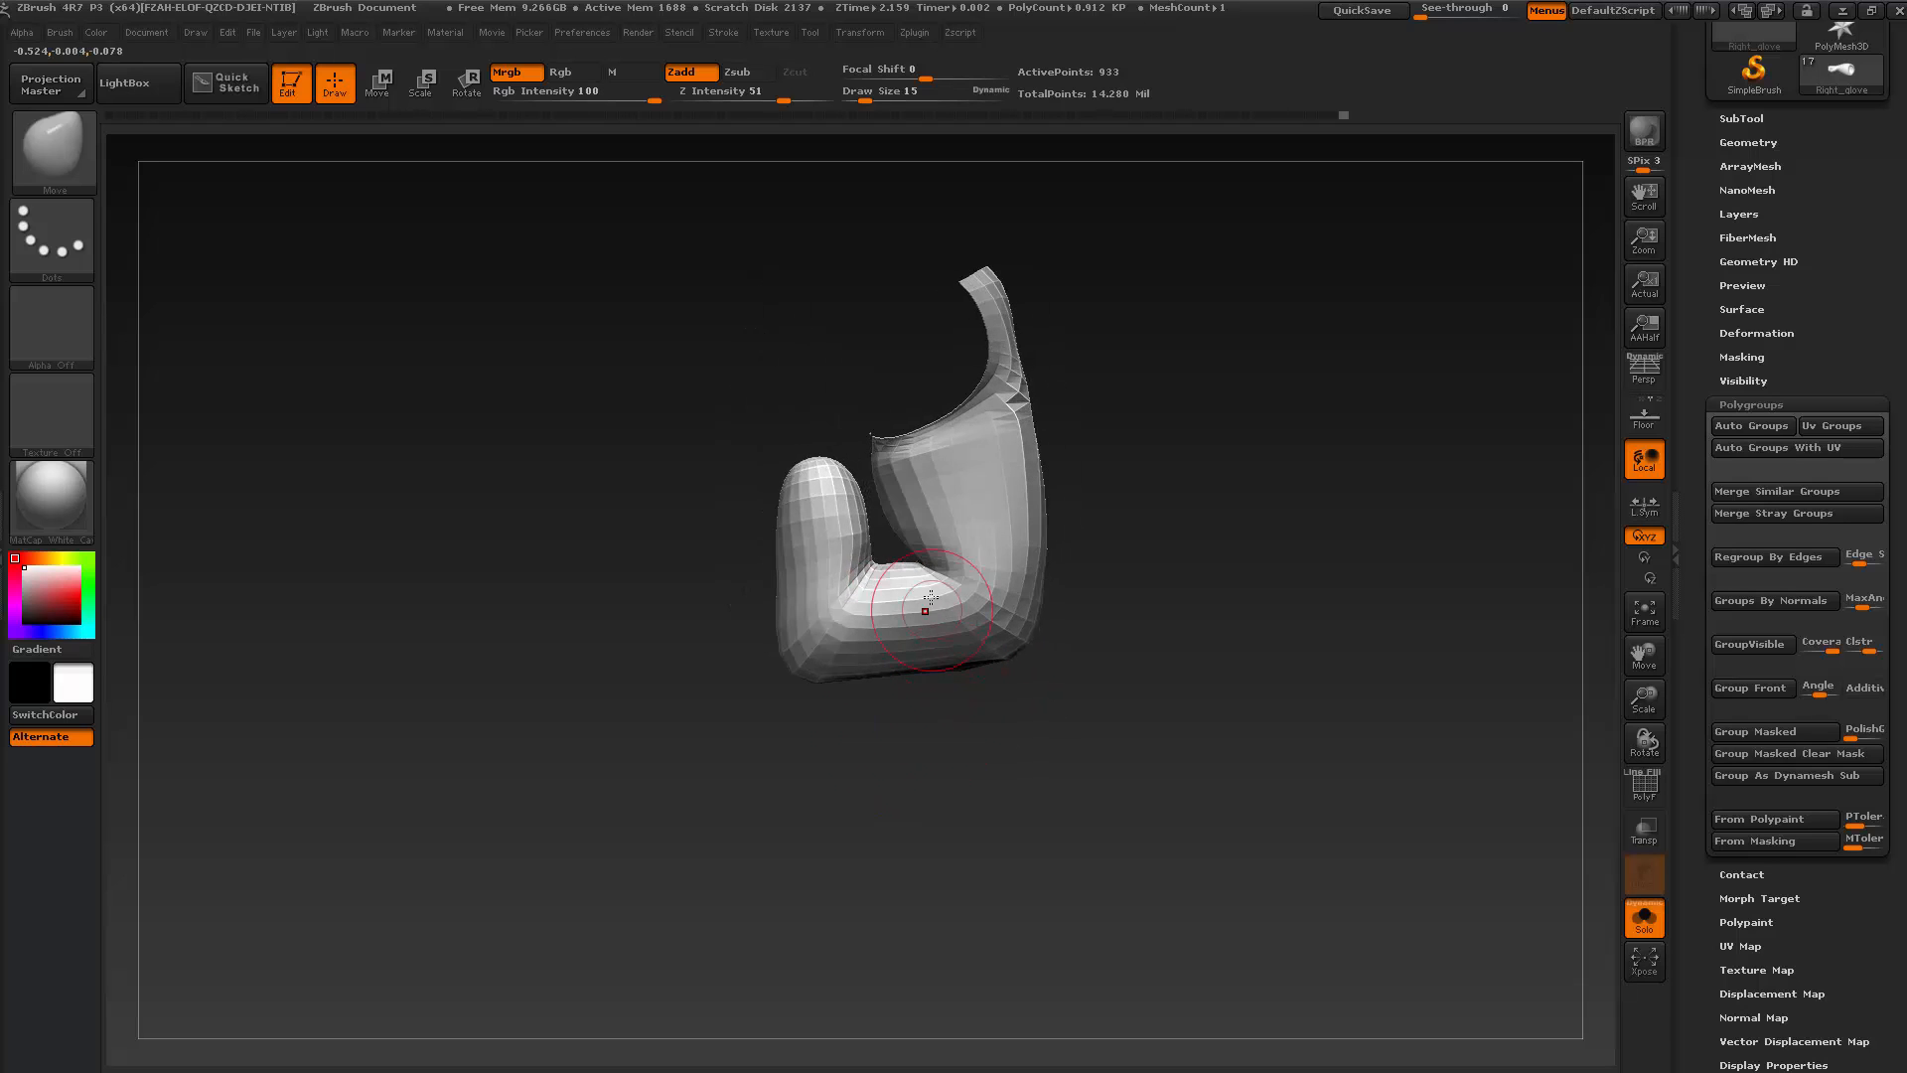
key(shift)
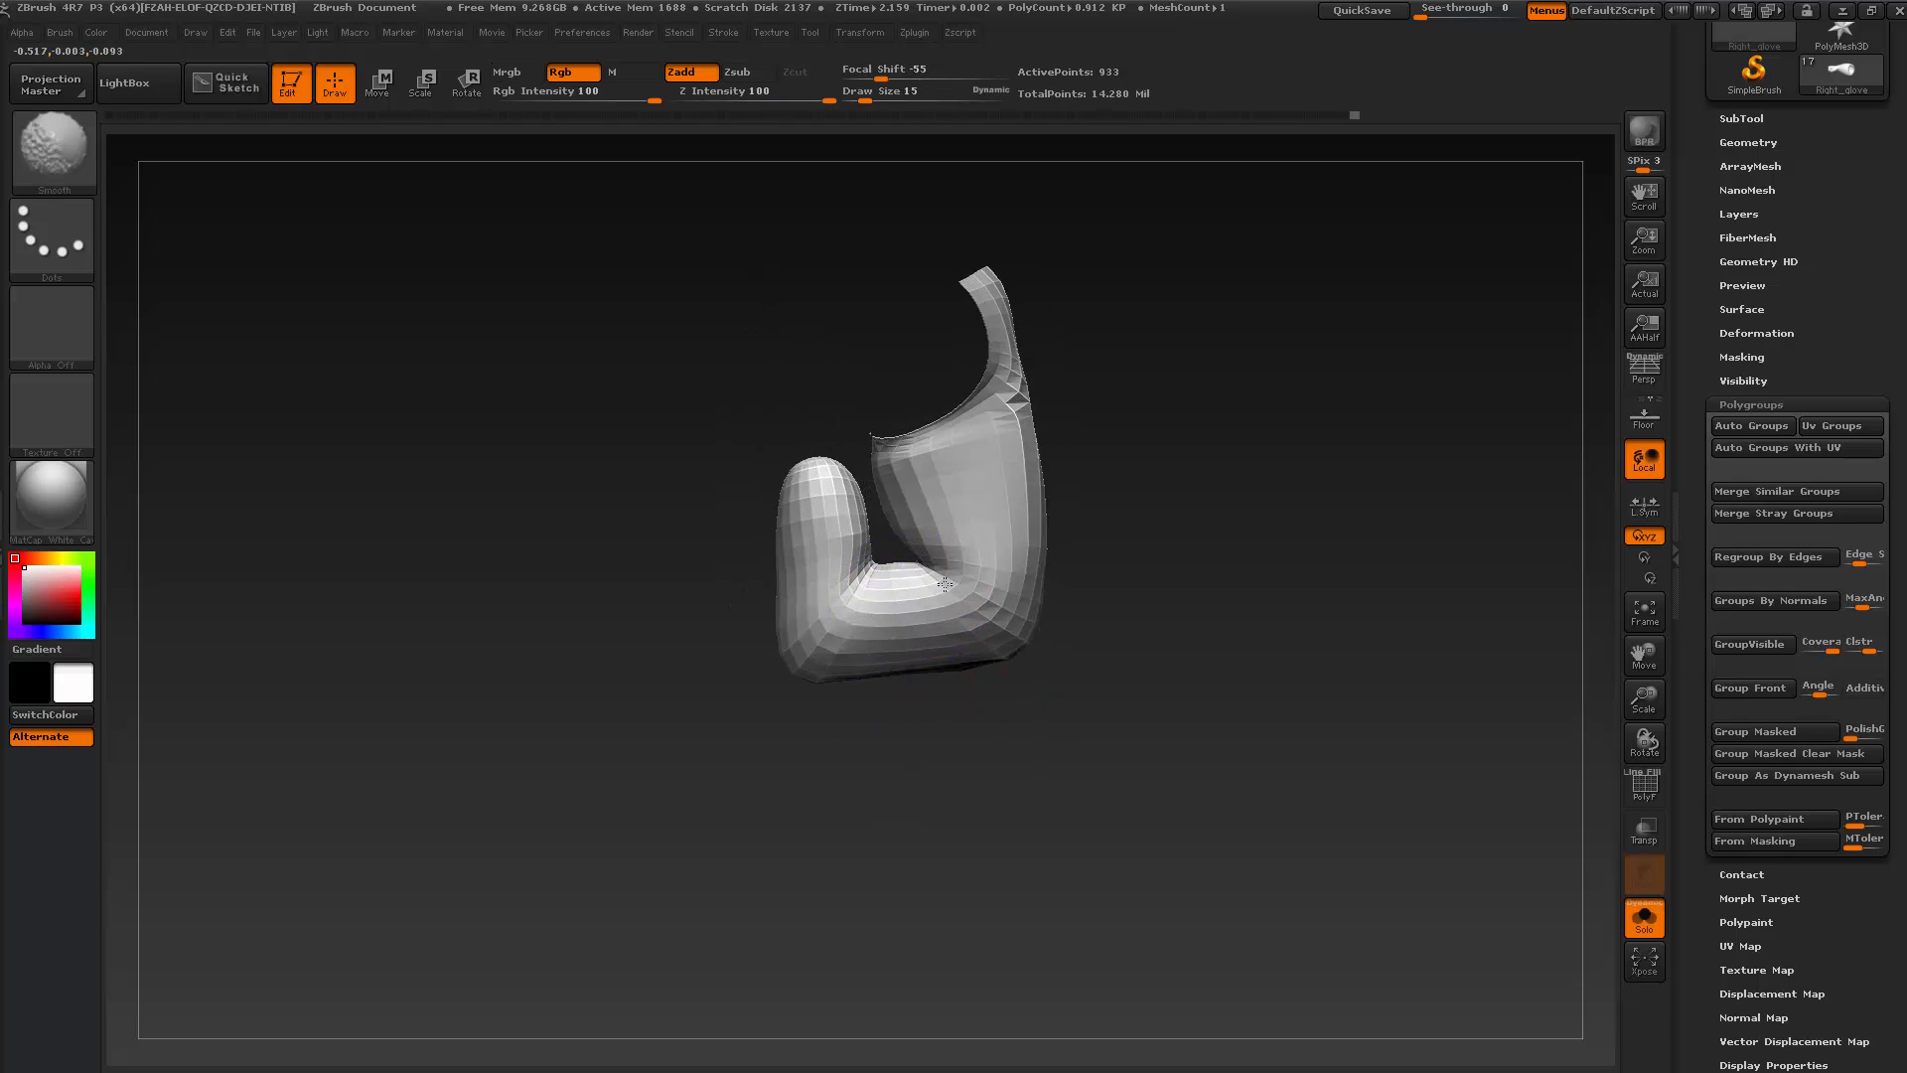
shift+drag(945, 584, 936, 576)
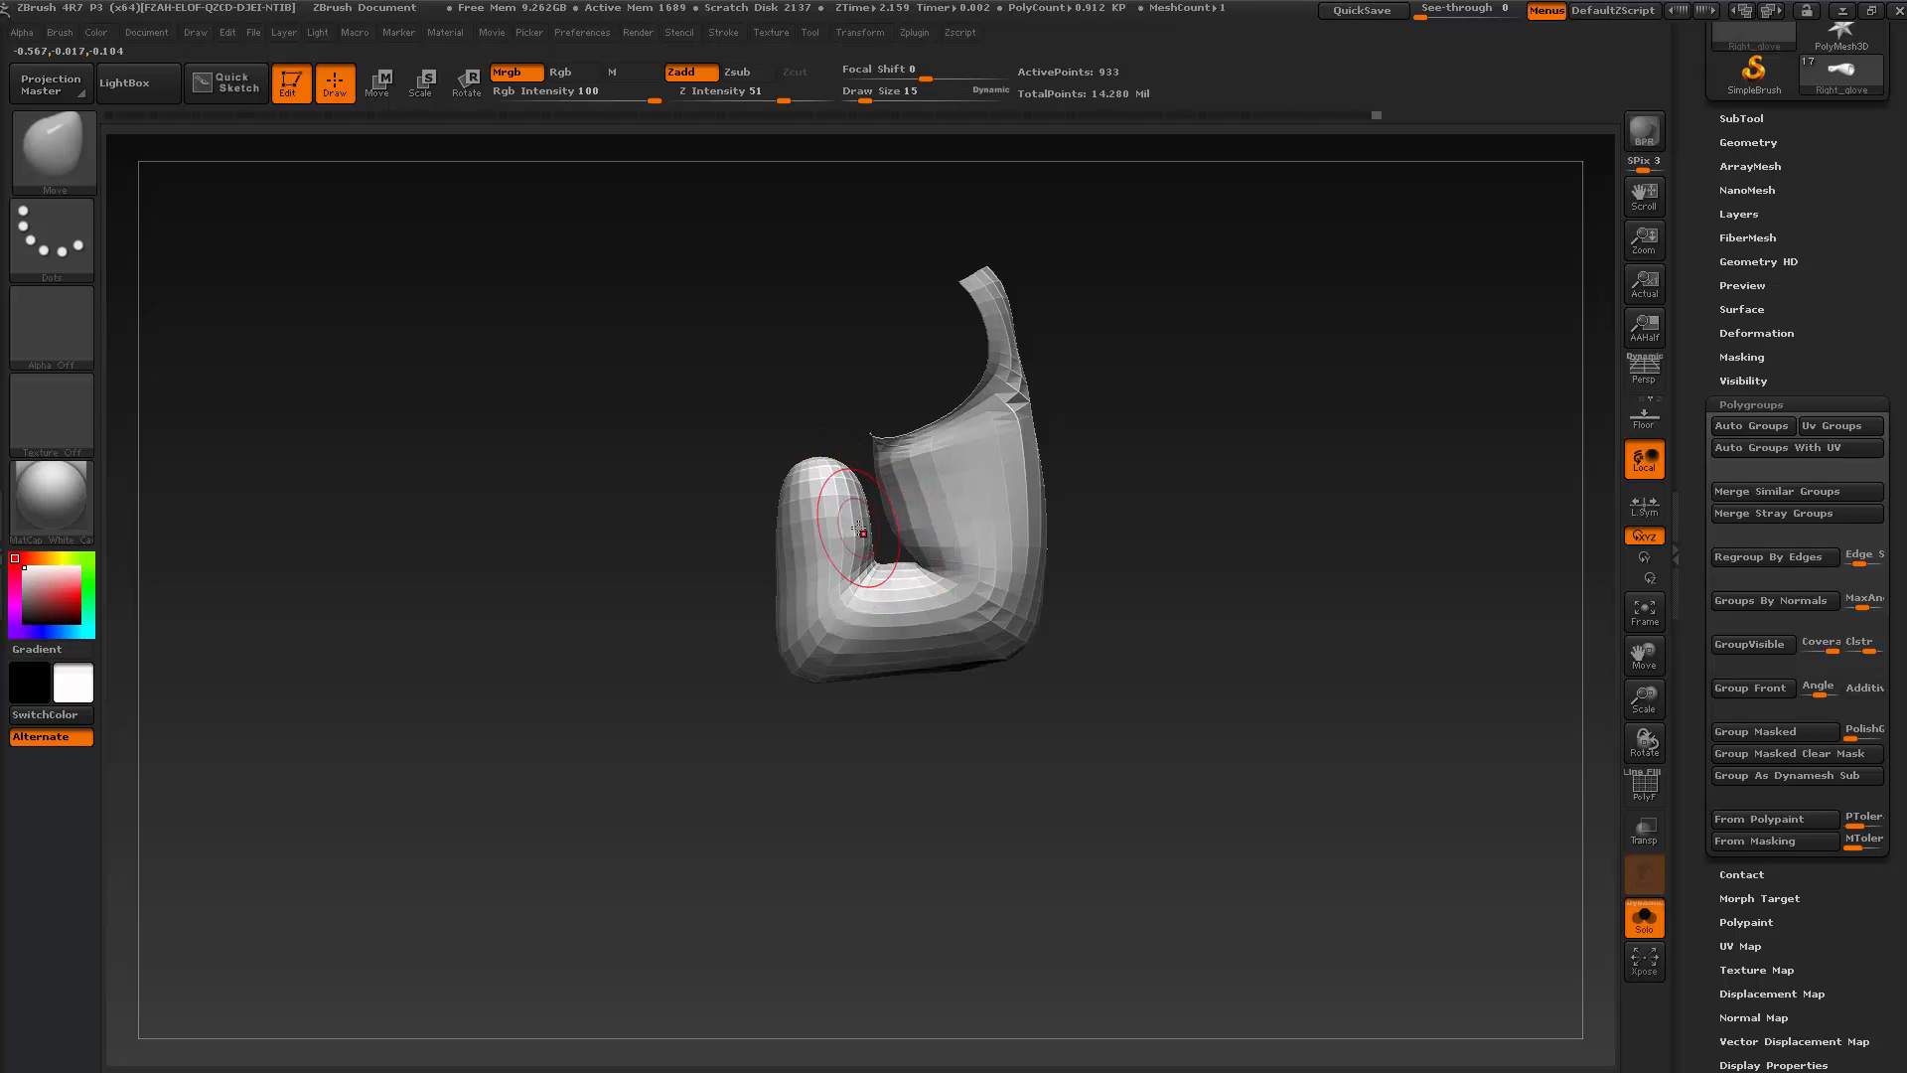
shift+drag(856, 549, 866, 548)
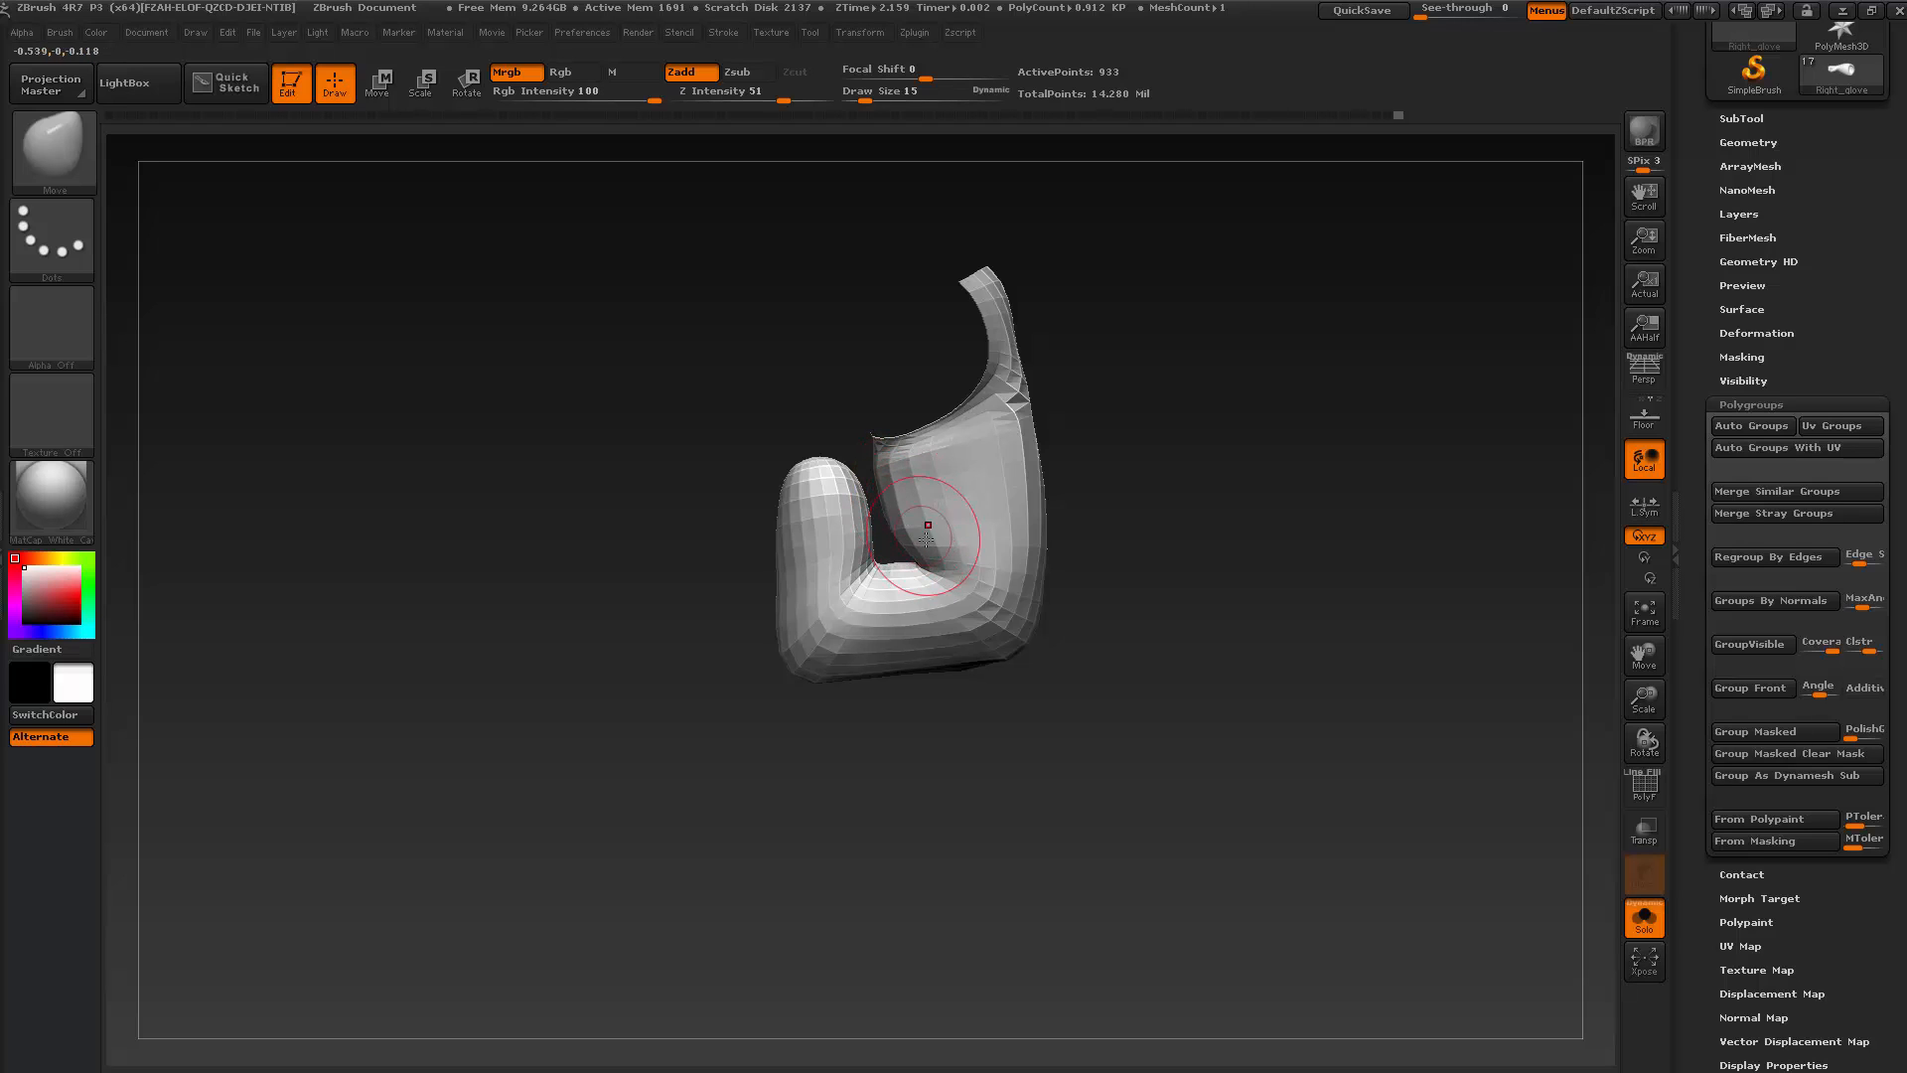
mouse_move(943, 534)
shift+mouse_down()
mouse_move(912, 521)
mouse_move(905, 576)
shift+mouse_up()
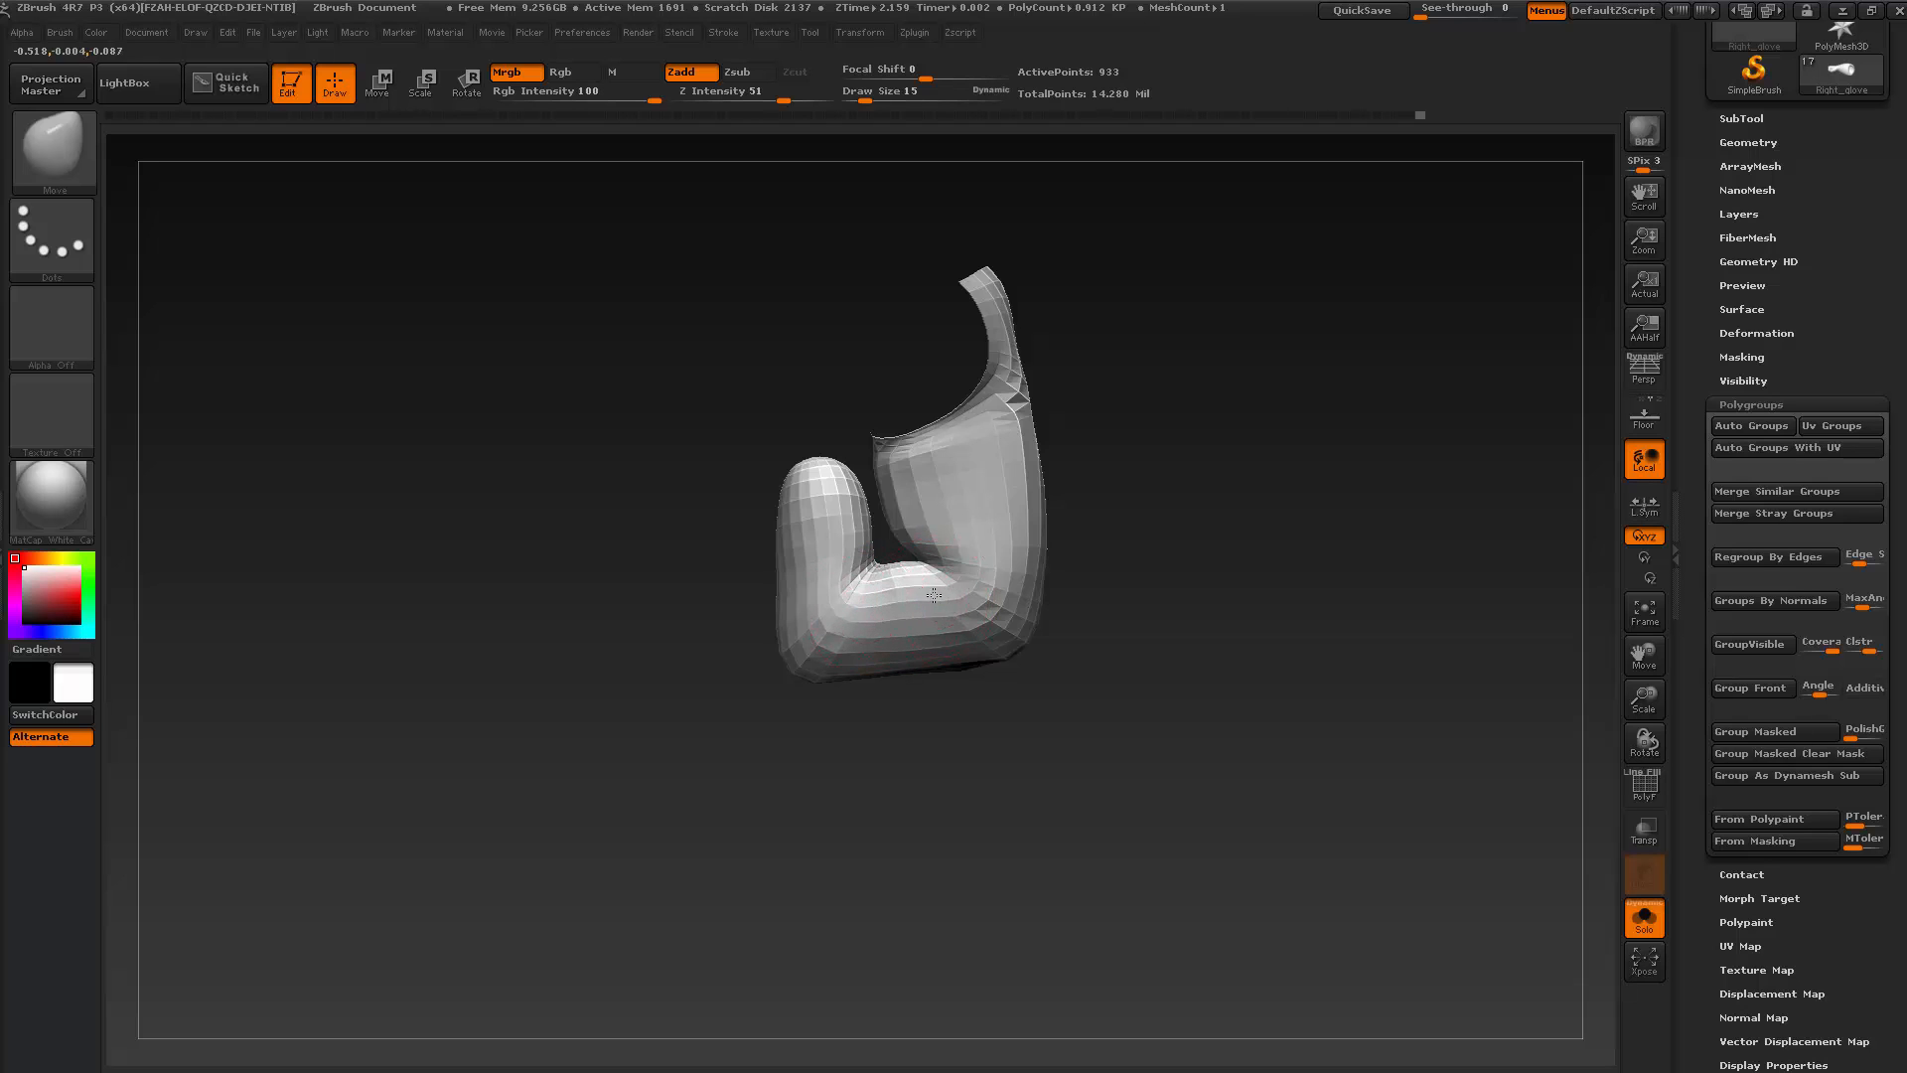
Smooth and adjust the inner bends from the finger's opposite side, flattening the crease beside the tip segment
drag(979, 696, 1079, 708)
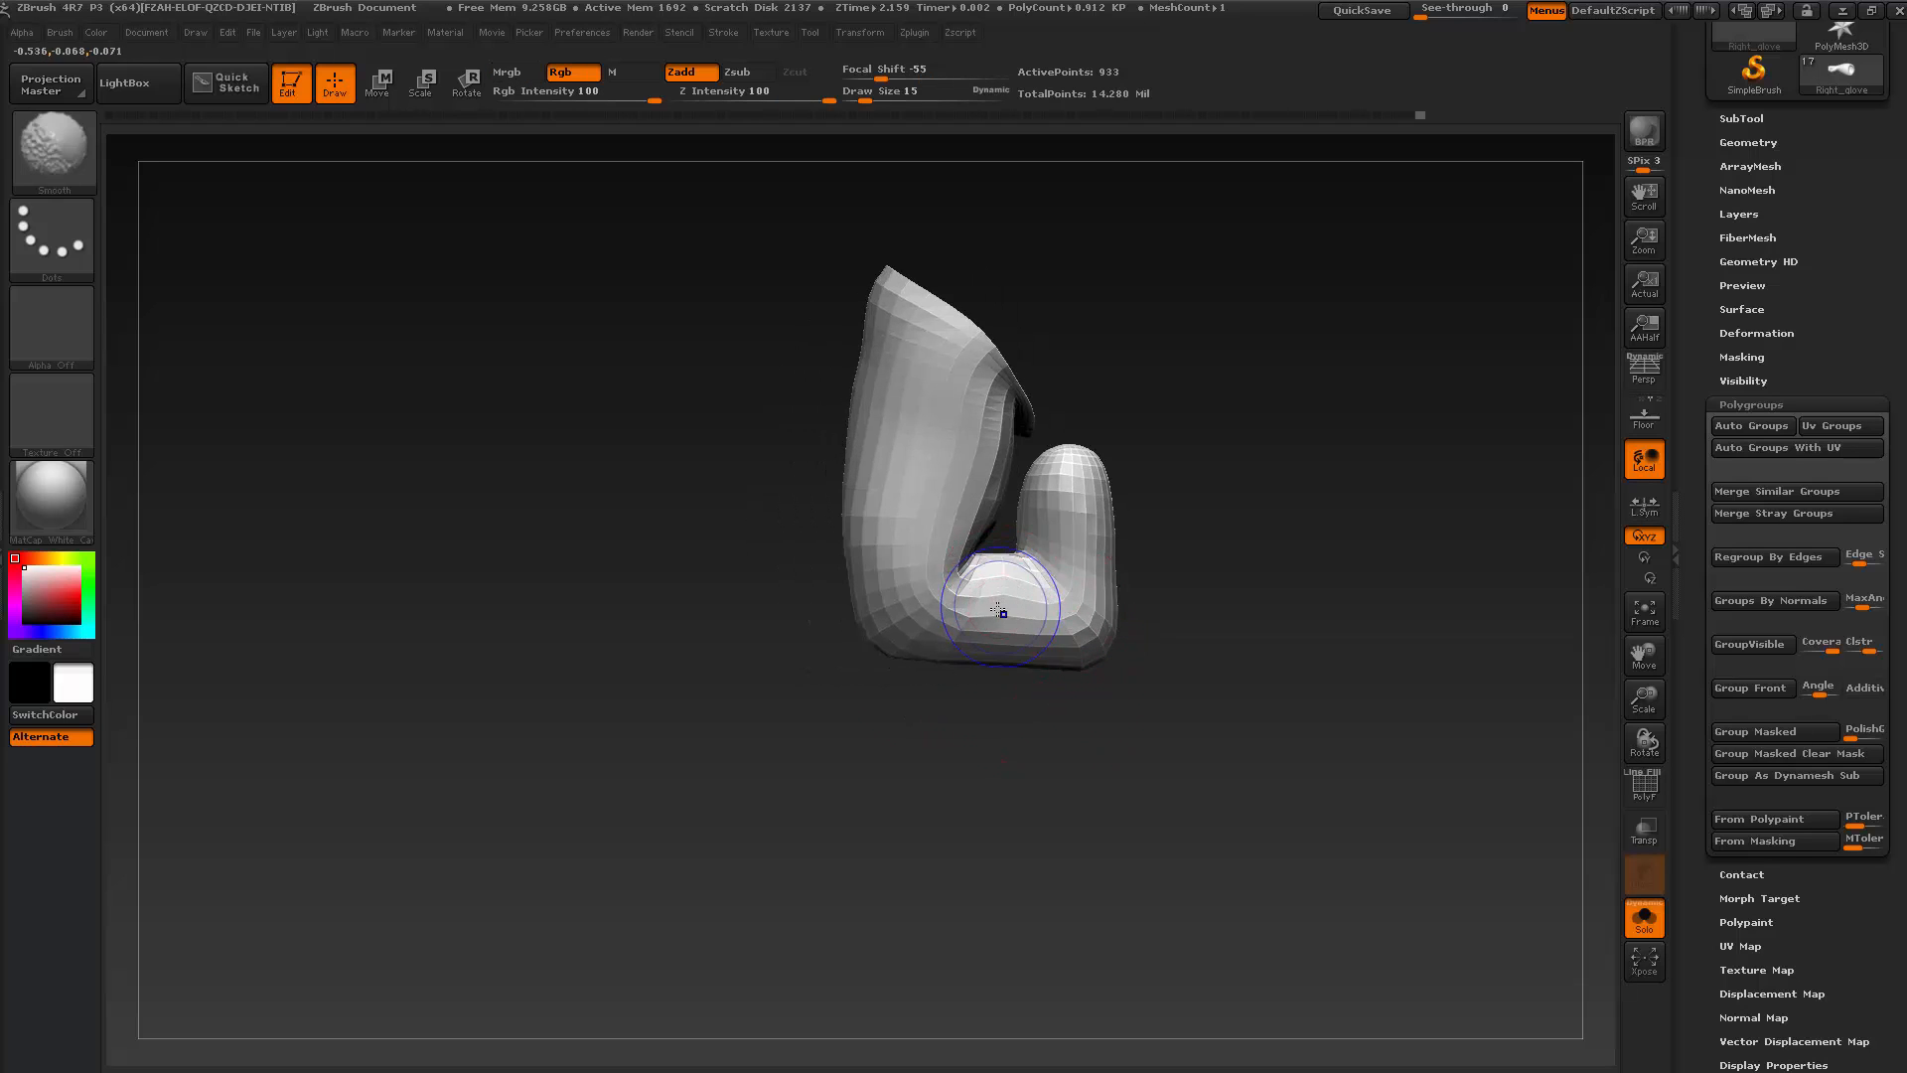
shift+drag(1000, 611, 996, 576)
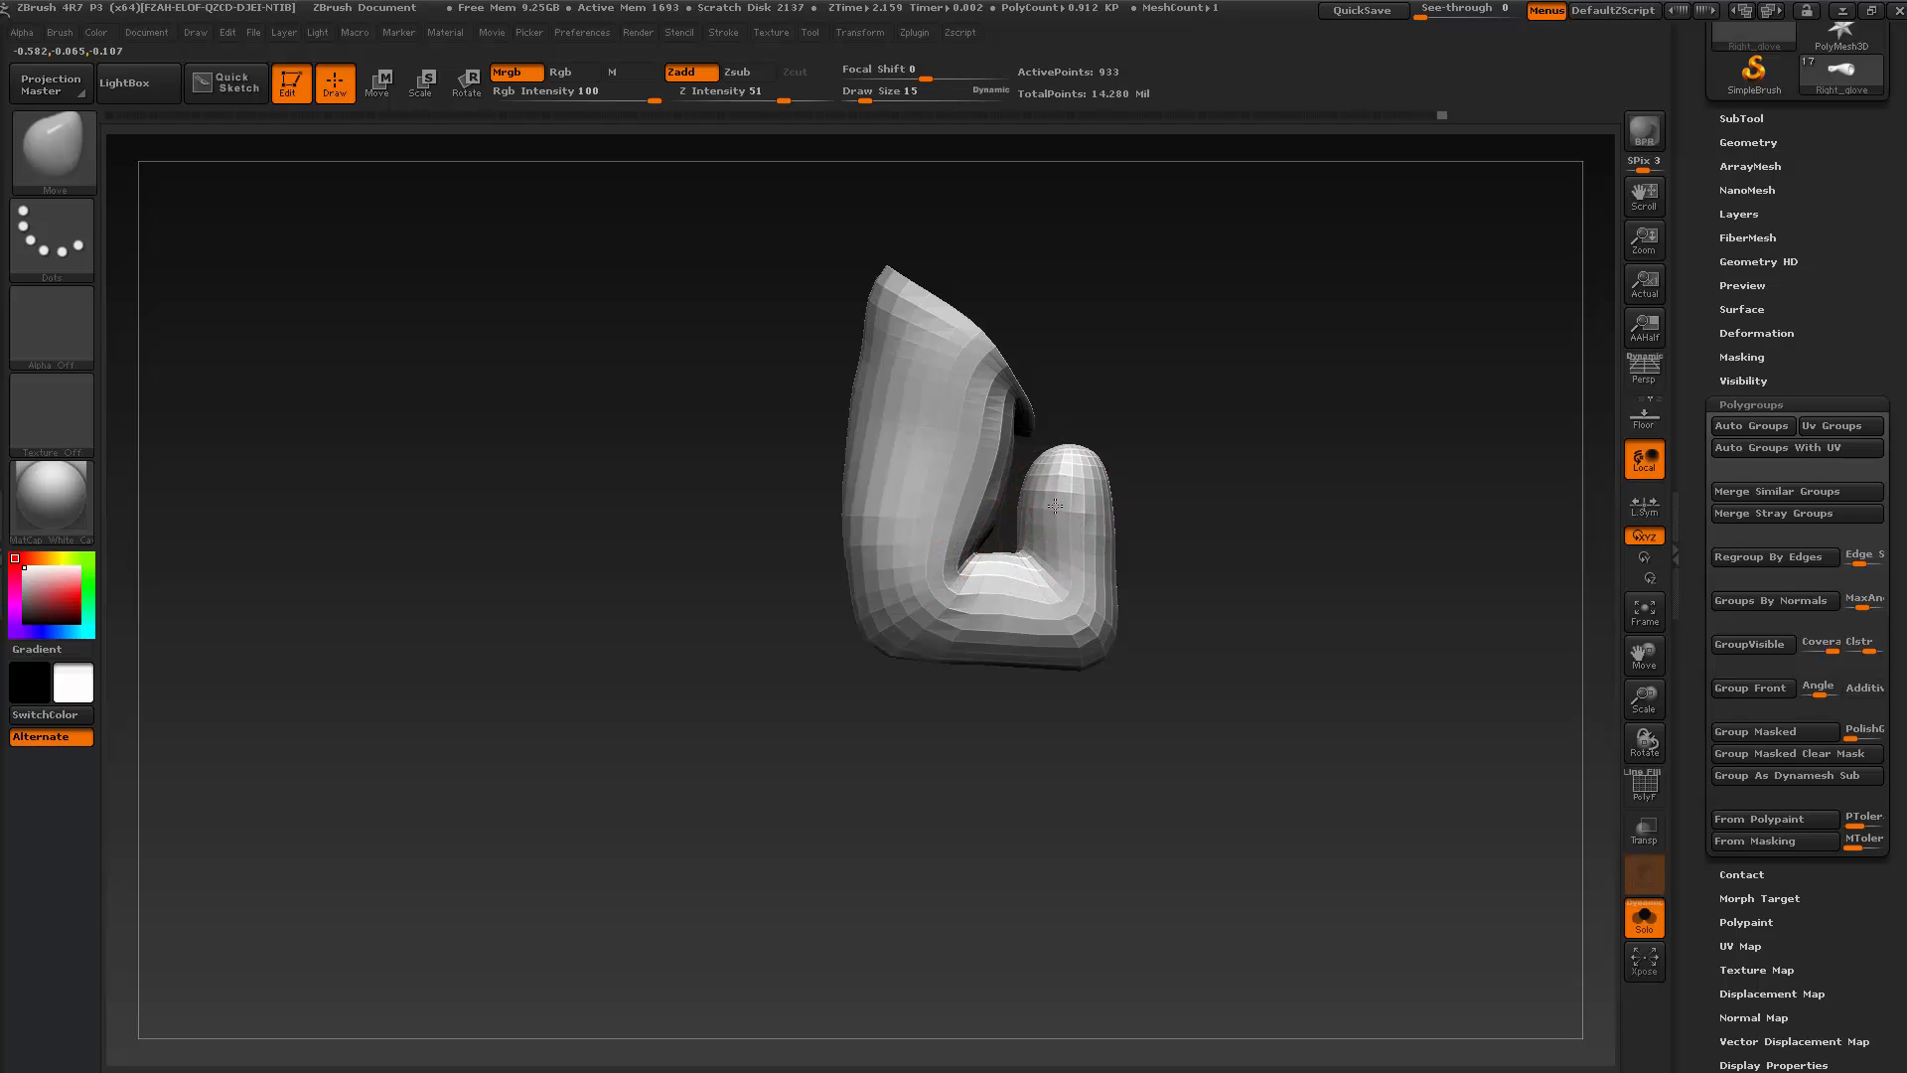
drag(1060, 551, 1049, 569)
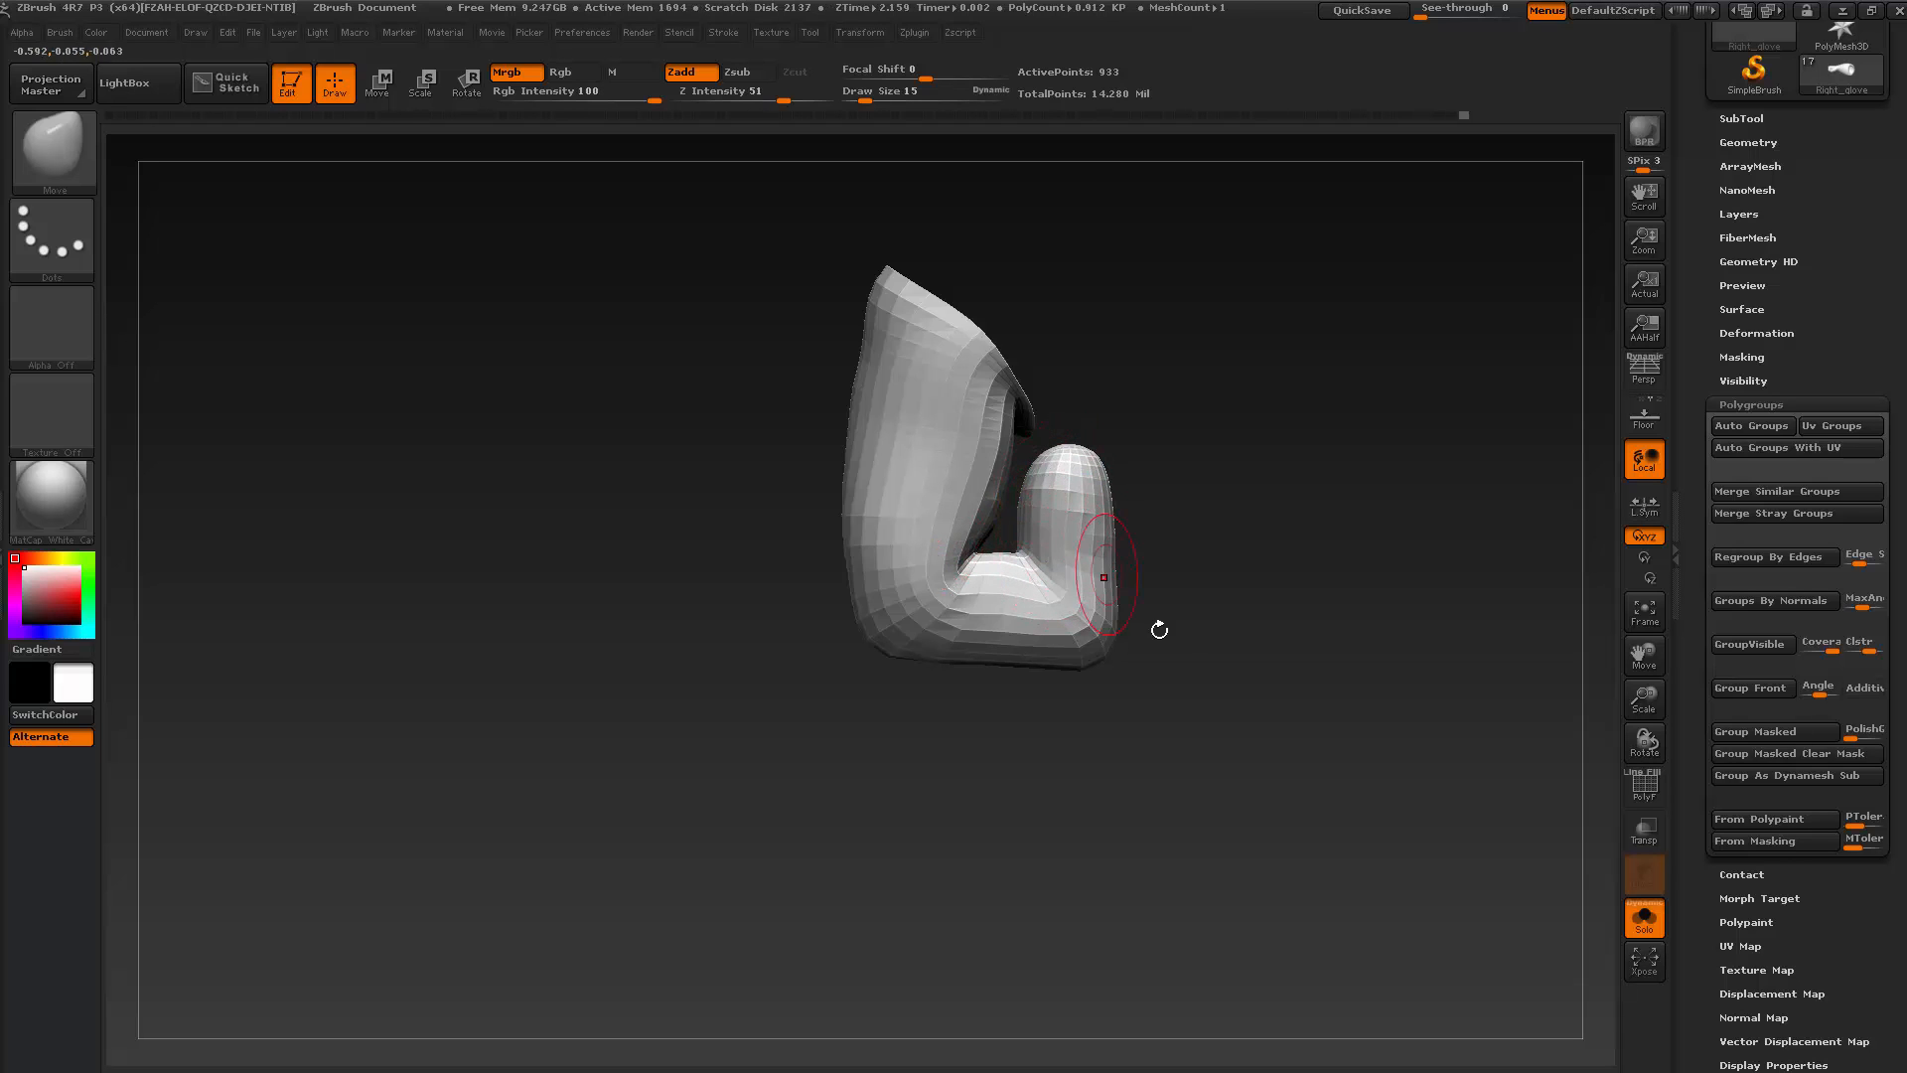
Subdivide the finger another level, smooth its inner fold and refine the contour of the tip segment
mouse_move(1159, 629)
mouse_down()
mouse_move(994, 686)
mouse_move(1029, 709)
mouse_up()
key(ctrl+d)
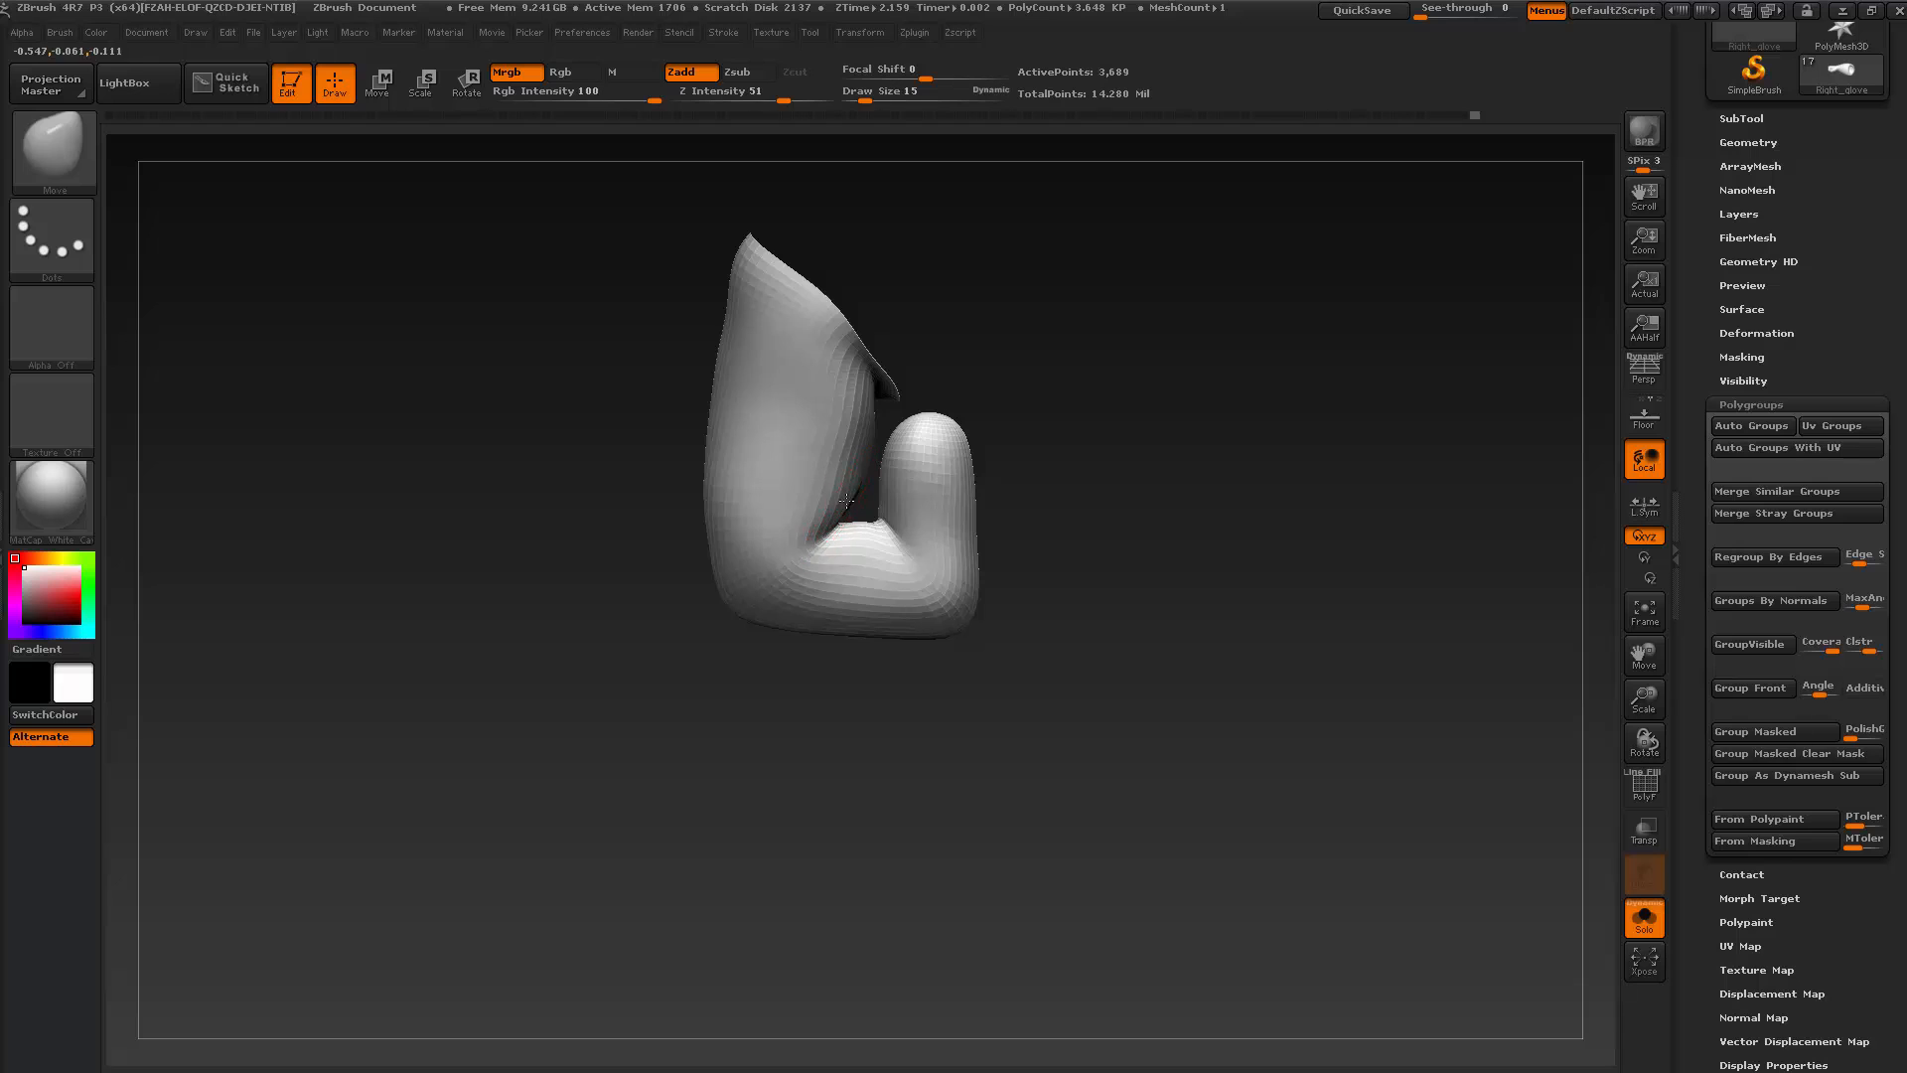
key(shift)
shift+drag(845, 494, 837, 427)
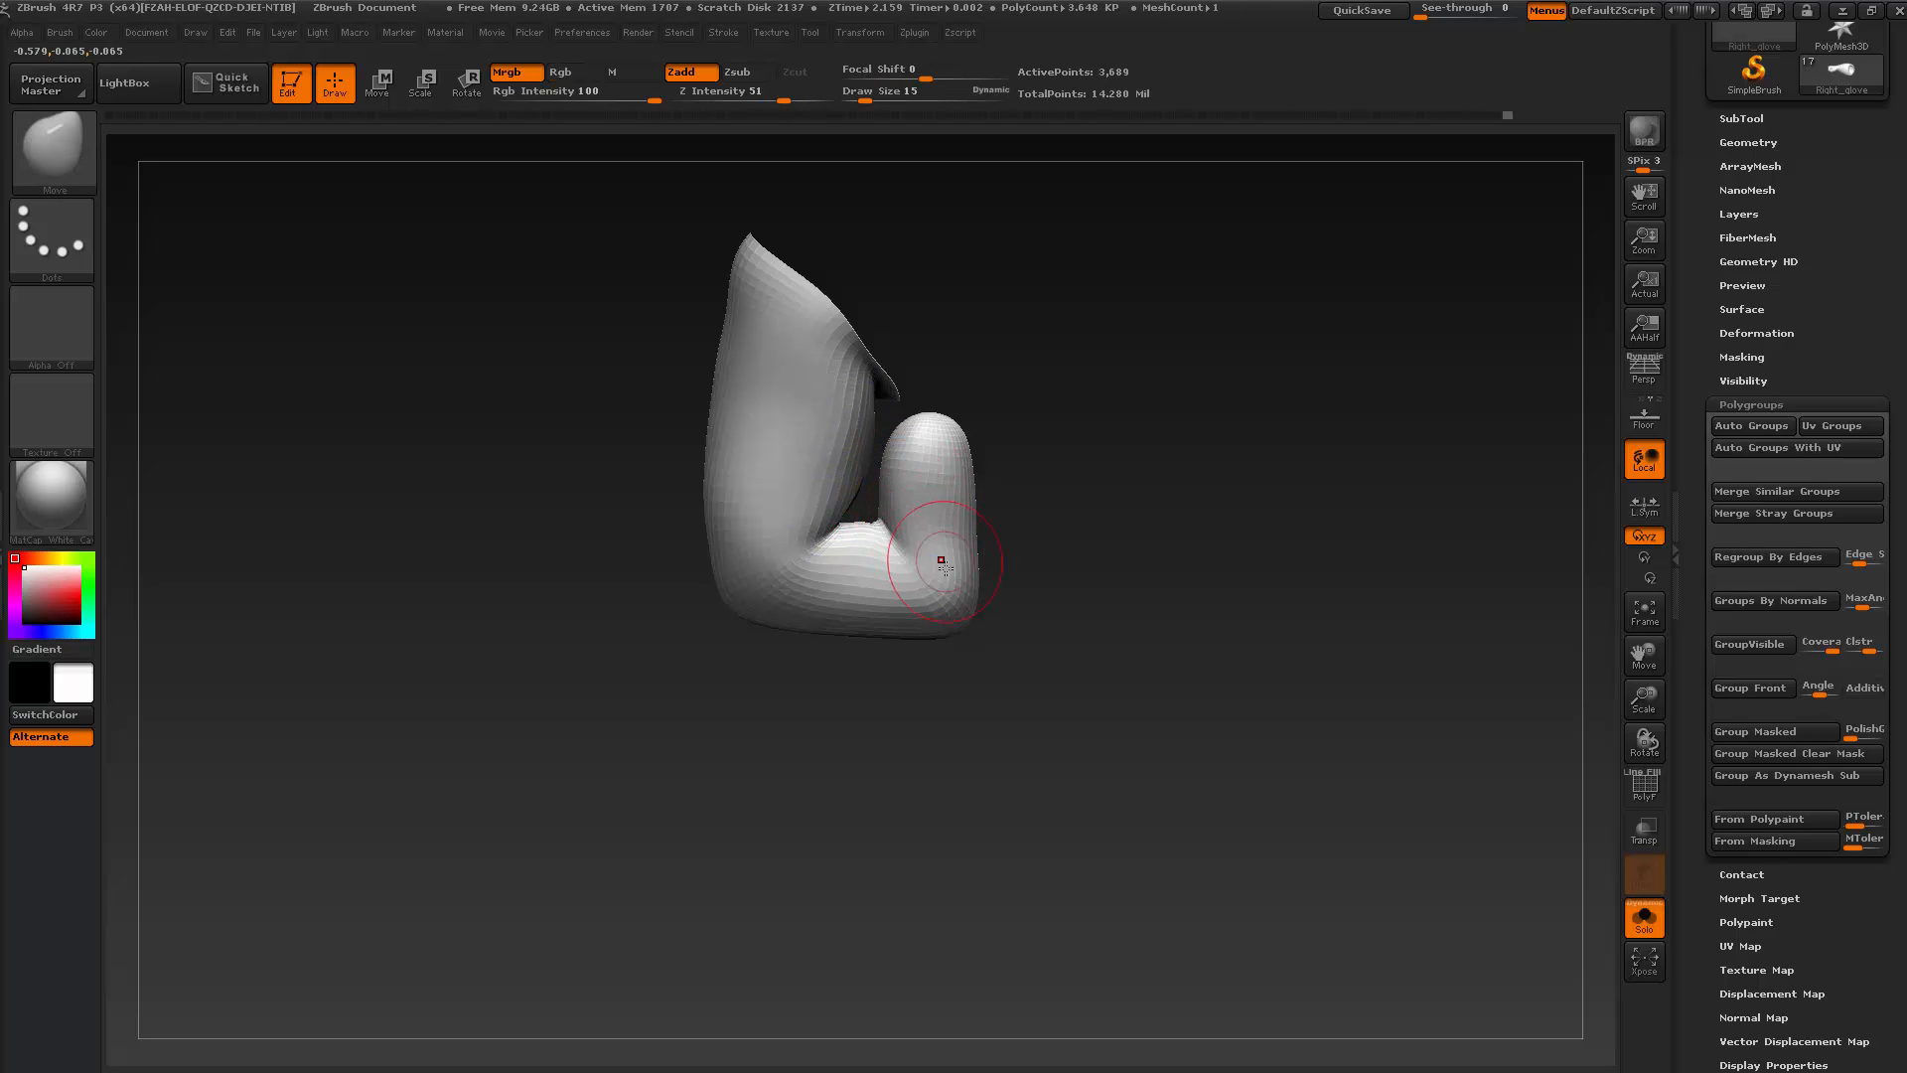
mouse_move(1045, 689)
mouse_down()
mouse_move(880, 733)
mouse_move(1009, 680)
mouse_move(1058, 792)
mouse_move(1037, 700)
mouse_up()
mouse_move(1023, 561)
shift+mouse_down()
mouse_move(1006, 524)
mouse_move(1038, 556)
shift+mouse_up()
drag(1082, 762, 1119, 715)
mouse_move(1056, 500)
mouse_down()
mouse_move(1010, 487)
mouse_move(1025, 502)
mouse_up()
Round out the fingertip and the underside of the tip segment using the Move and Smooth brushes
mouse_move(1080, 723)
mouse_down()
mouse_move(1115, 715)
mouse_move(1129, 668)
mouse_move(978, 434)
mouse_up()
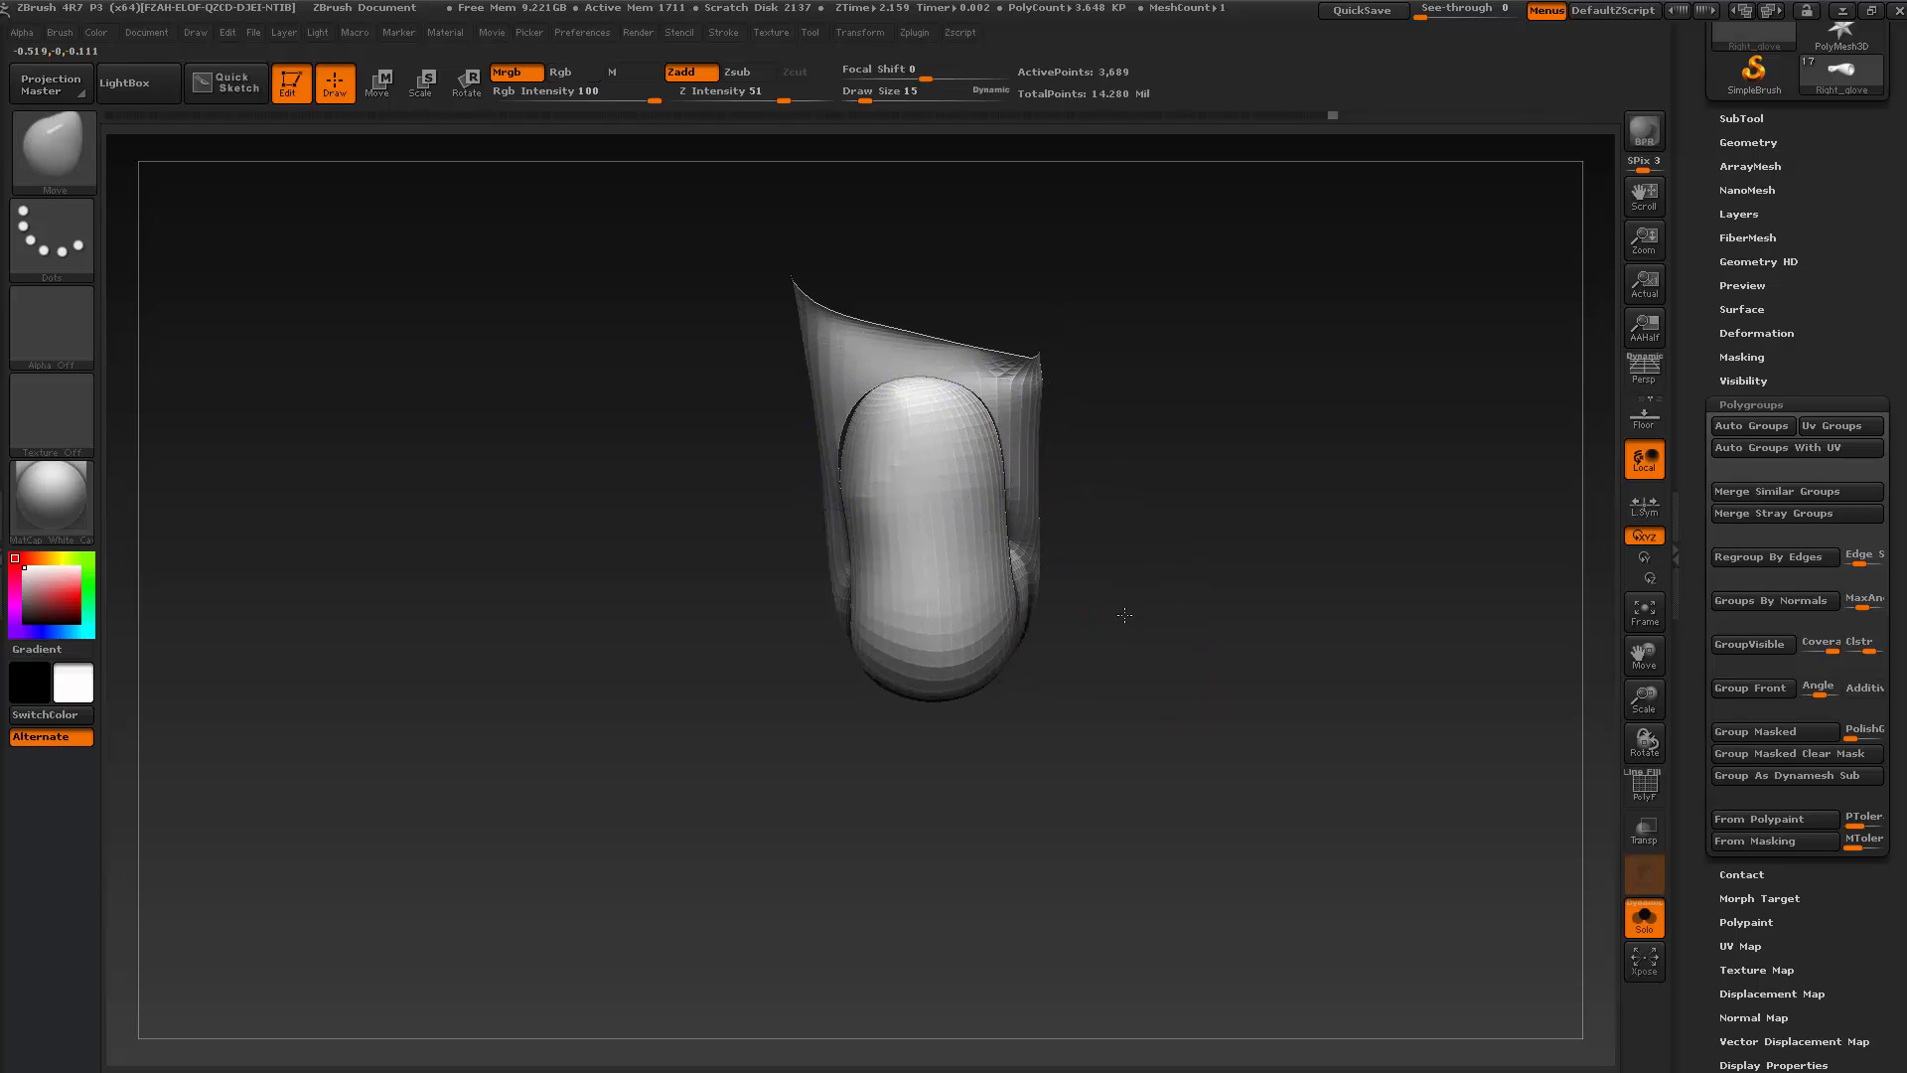
mouse_move(1119, 609)
mouse_down()
mouse_move(1056, 560)
mouse_move(1064, 766)
mouse_move(925, 447)
mouse_up()
key(shift)
key(shift)
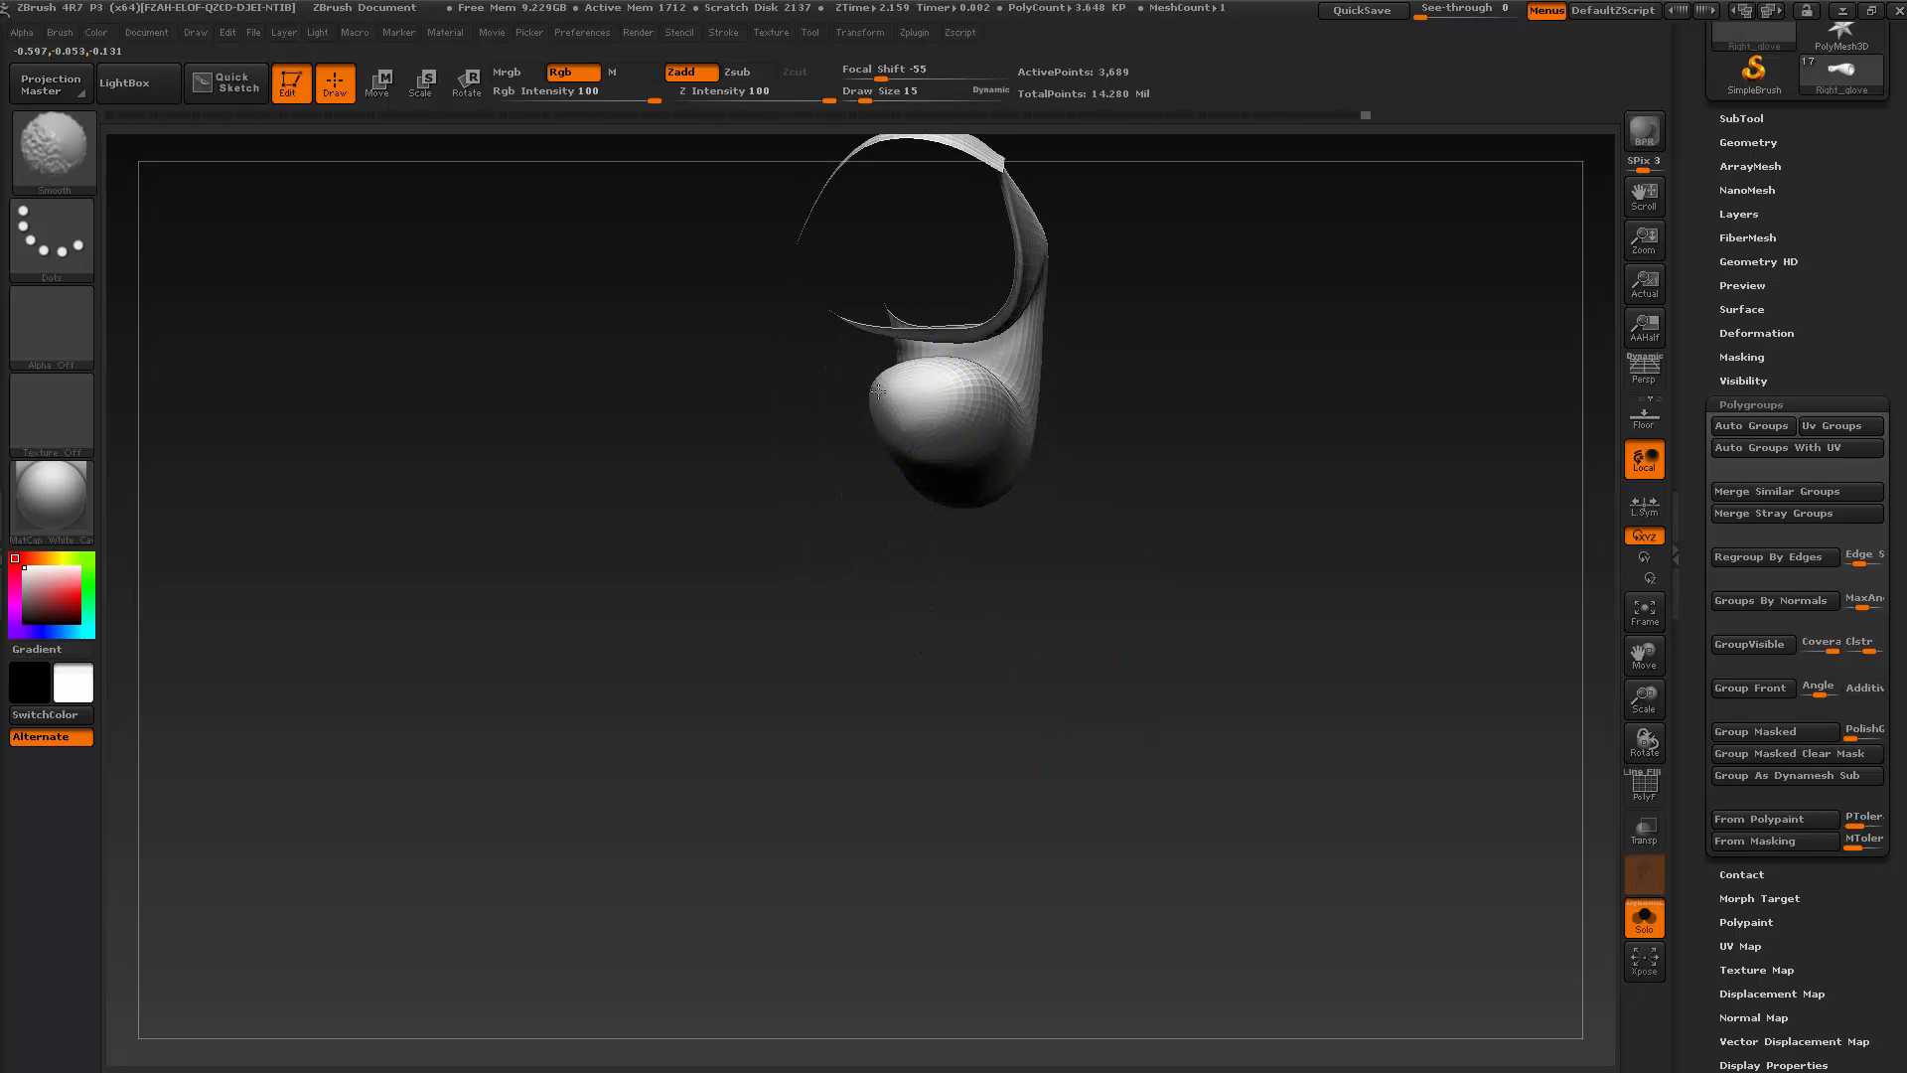
mouse_move(1013, 586)
mouse_down()
mouse_move(1112, 545)
mouse_move(1039, 477)
mouse_up()
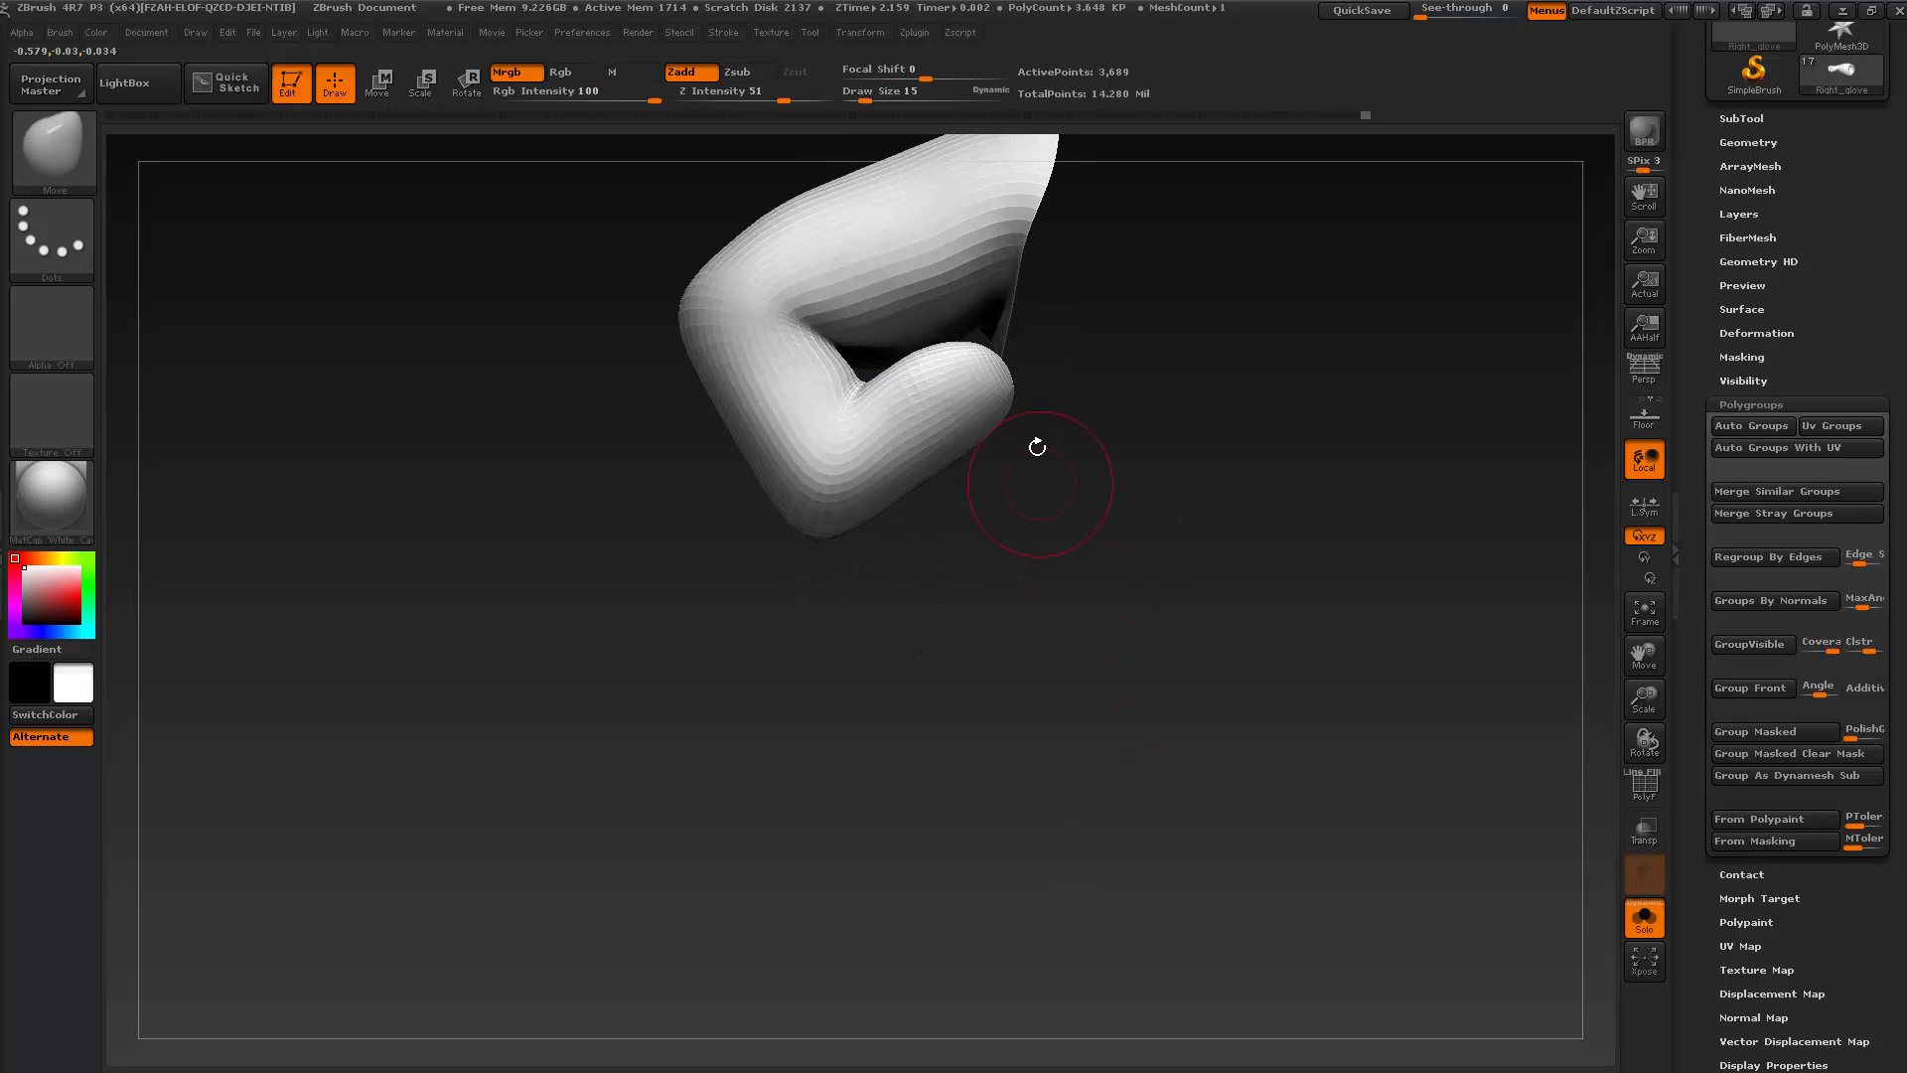
key(shift)
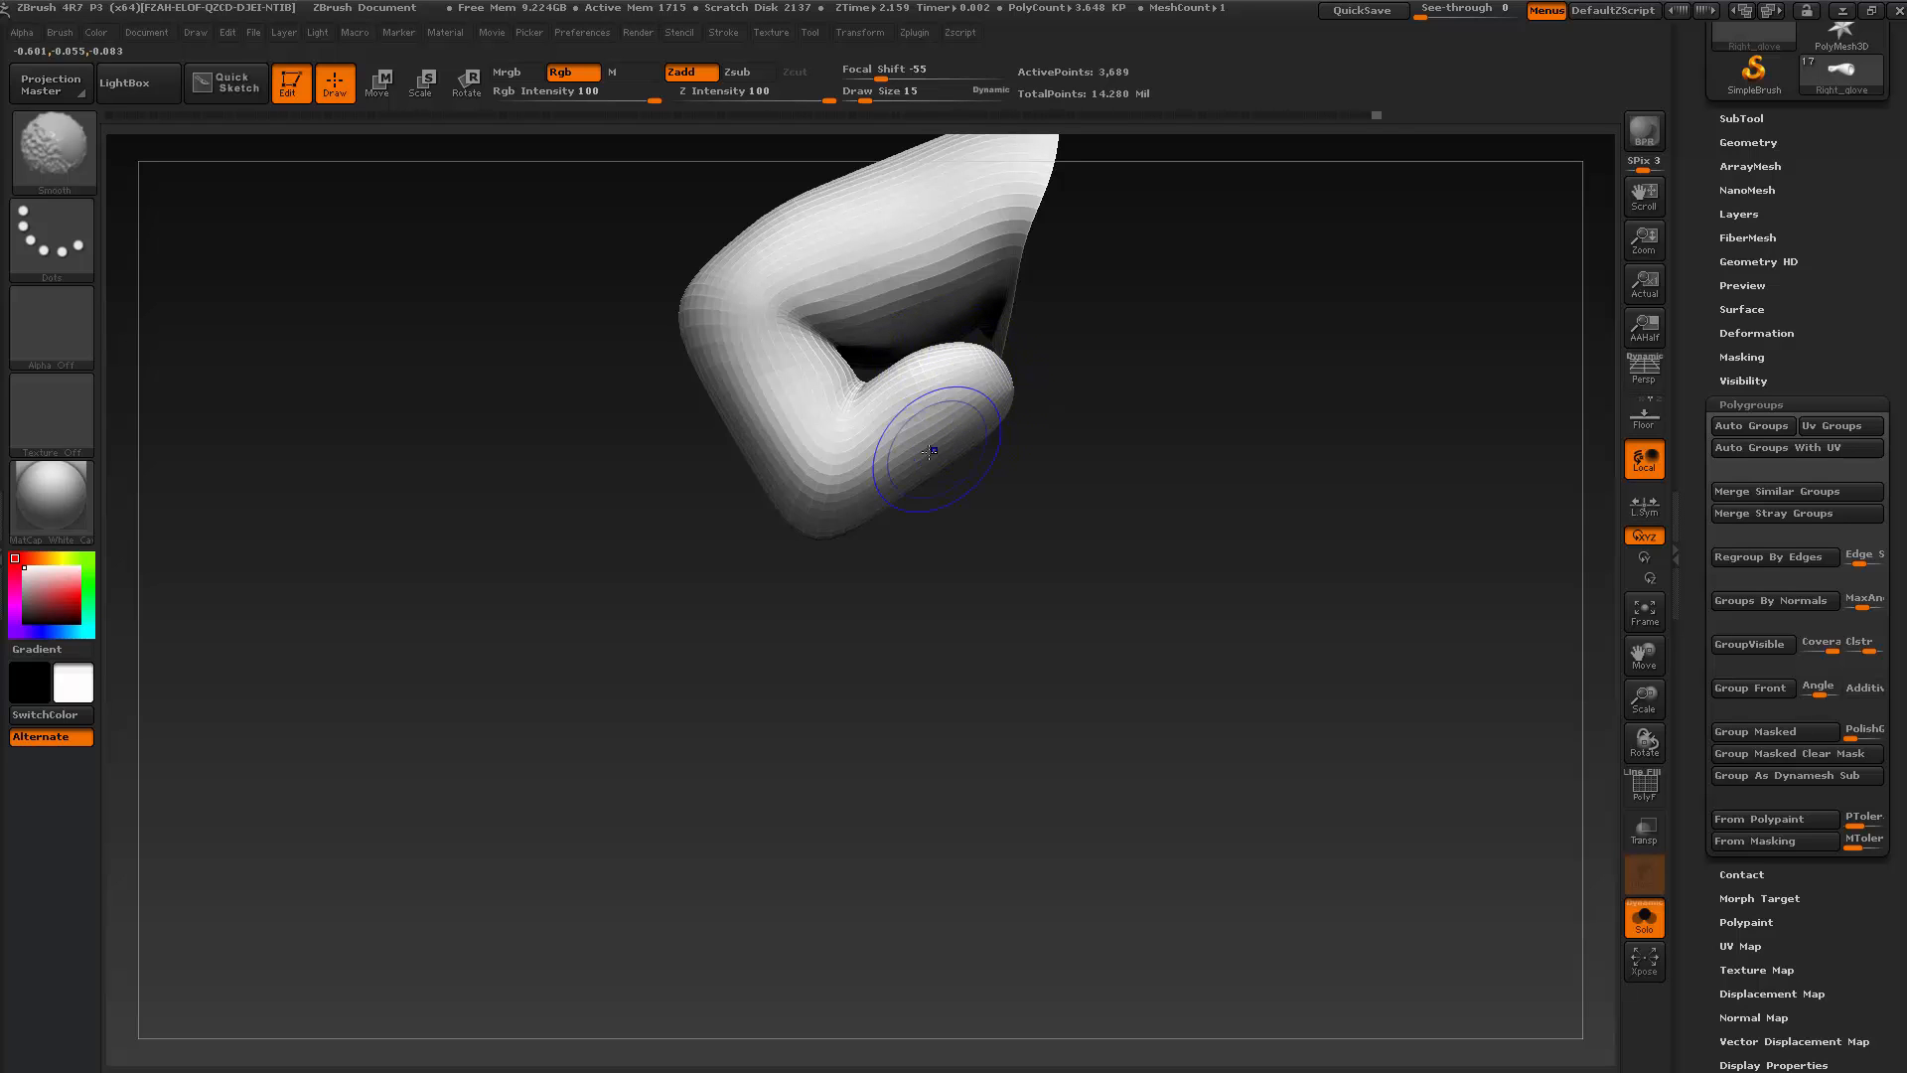
mouse_move(1000, 583)
mouse_down()
mouse_move(1005, 528)
mouse_move(873, 427)
mouse_up()
Set the Draw Size to 26 and push the finger's upper knuckle outward with the Move brush, smoothing the surrounding surface
text(s)
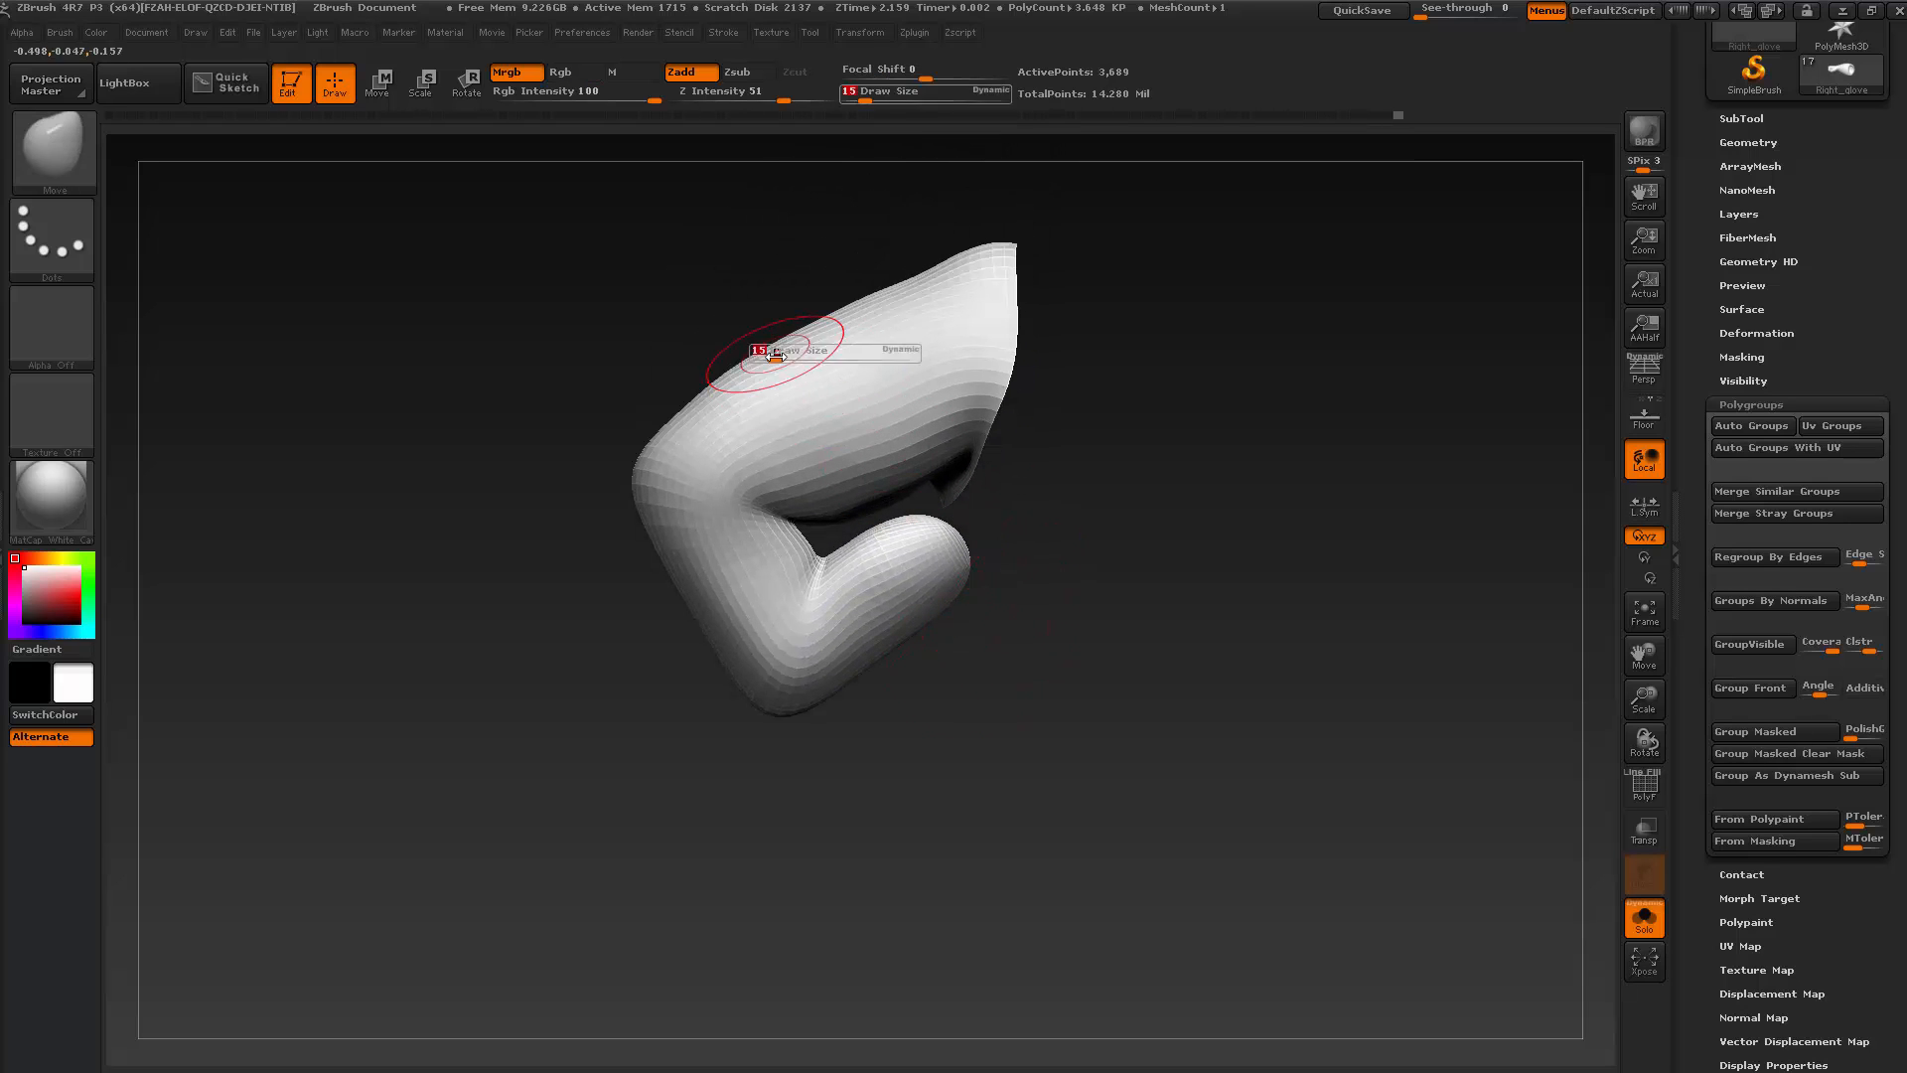
text(26)
key(Return)
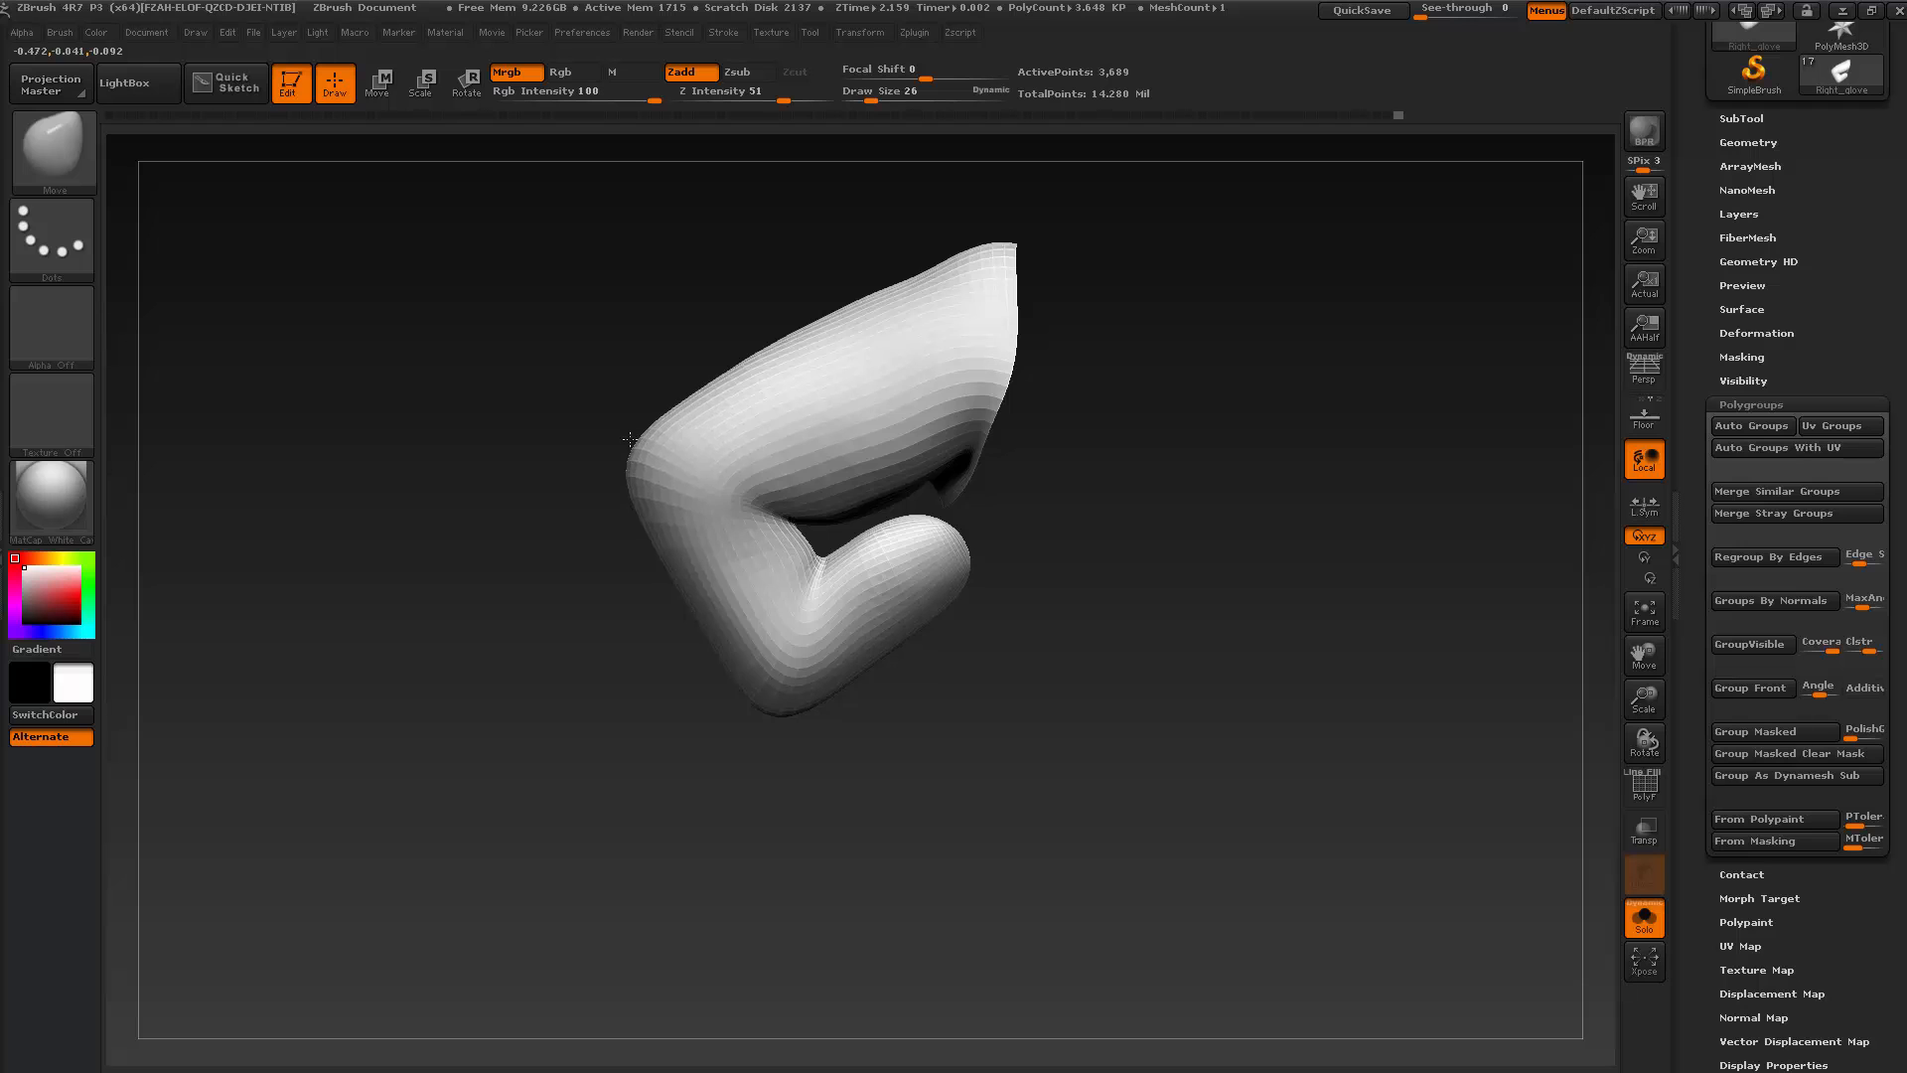
drag(633, 413, 647, 353)
mouse_move(773, 338)
shift+mouse_down()
mouse_move(823, 314)
mouse_move(898, 460)
mouse_move(953, 643)
mouse_move(984, 634)
shift+mouse_up()
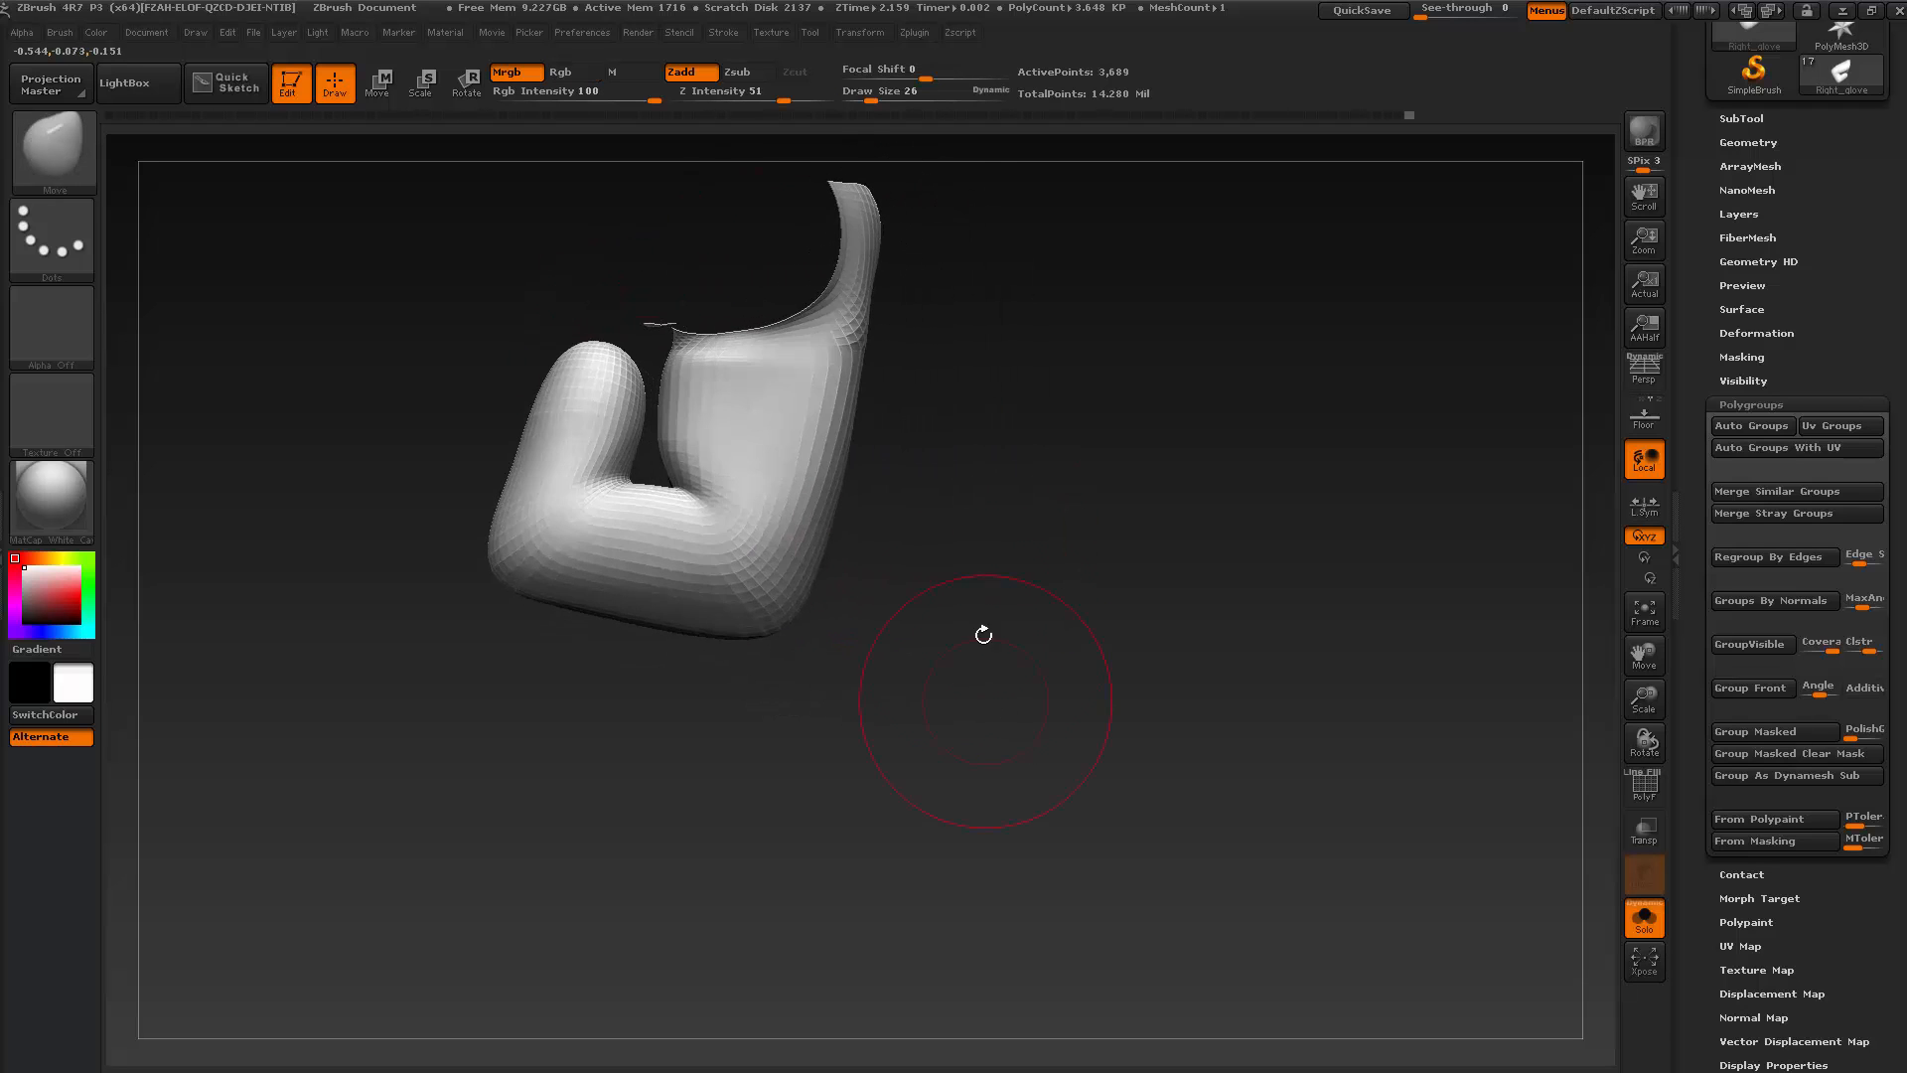
mouse_move(820, 479)
shift+mouse_down()
mouse_move(839, 413)
mouse_move(942, 453)
mouse_move(996, 587)
mouse_move(1085, 622)
mouse_move(729, 402)
mouse_move(712, 660)
mouse_move(967, 771)
mouse_move(885, 791)
mouse_move(1043, 785)
mouse_move(907, 789)
mouse_move(1078, 824)
shift+mouse_up()
Show the whole glove, lower it one subdivision level and smooth the web between the index finger and thumb
ctrl+shift+click(1098, 645)
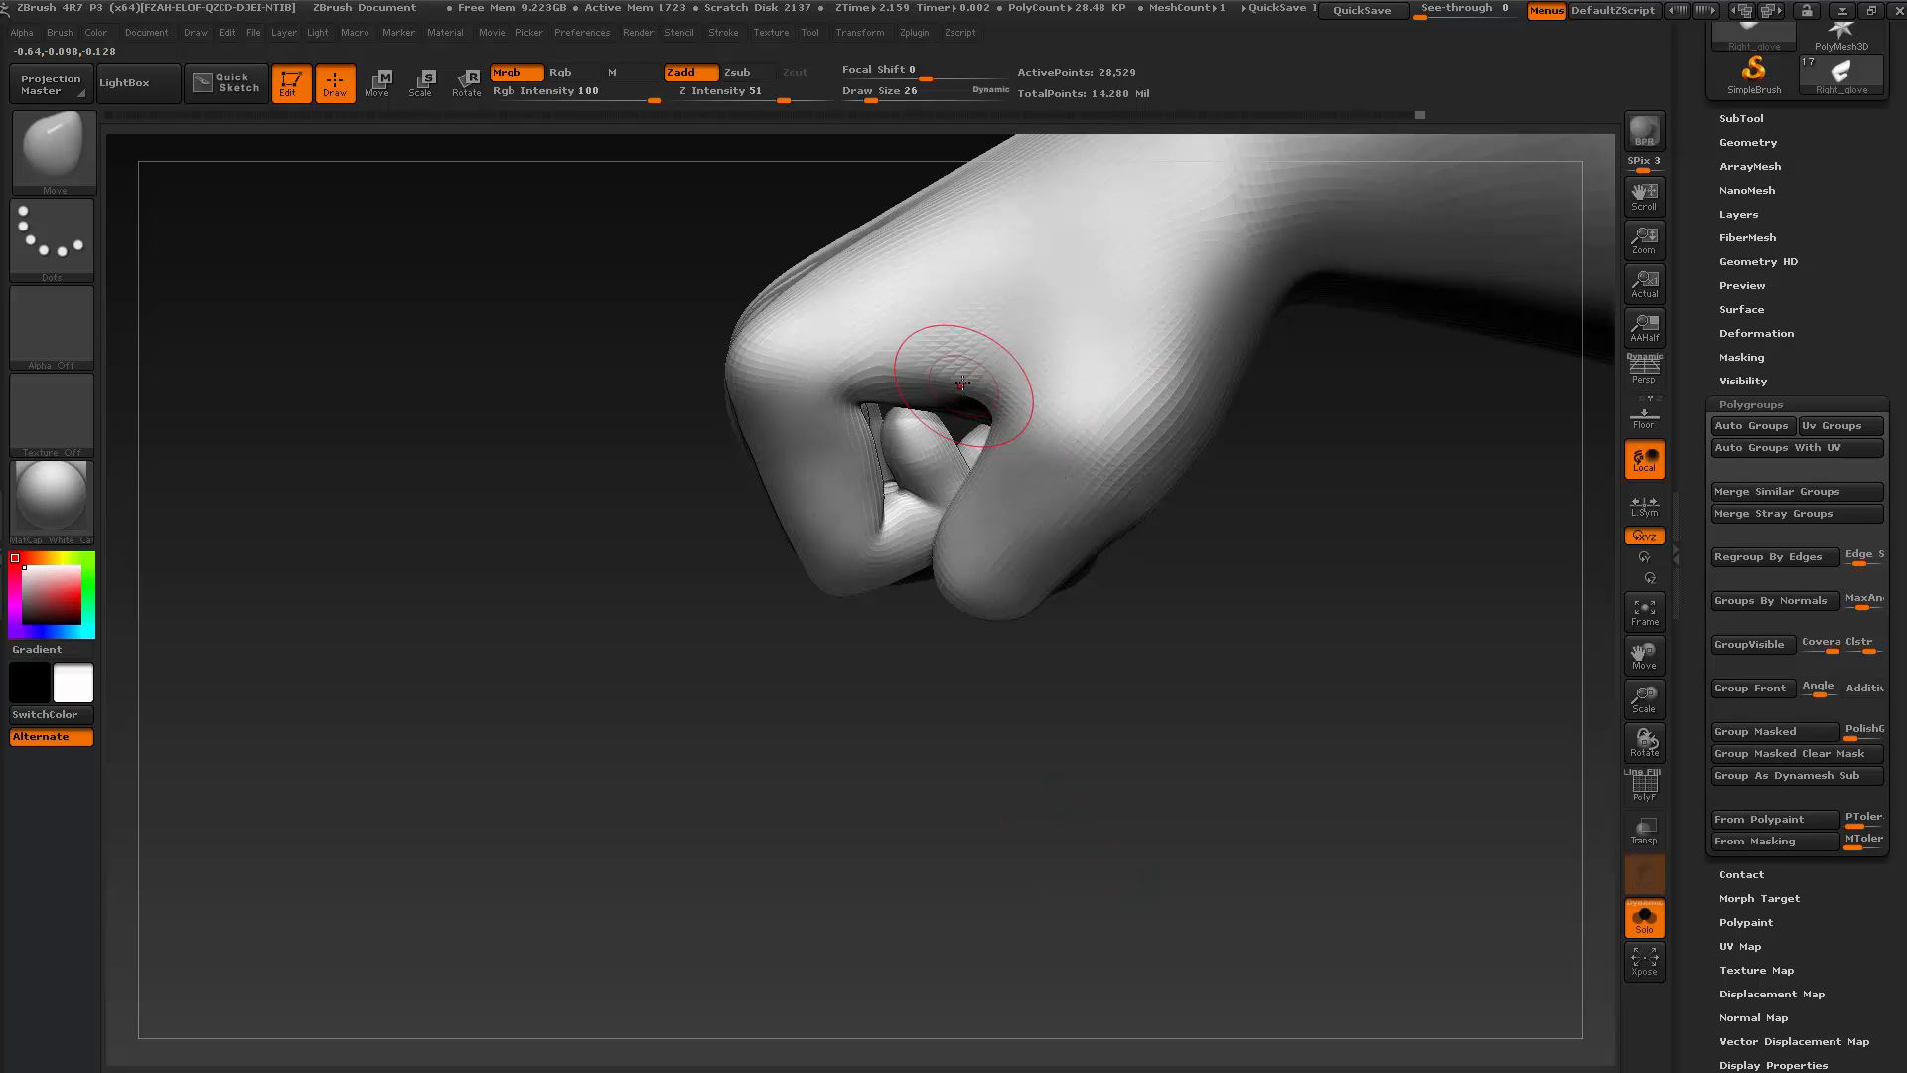
key(shift+d)
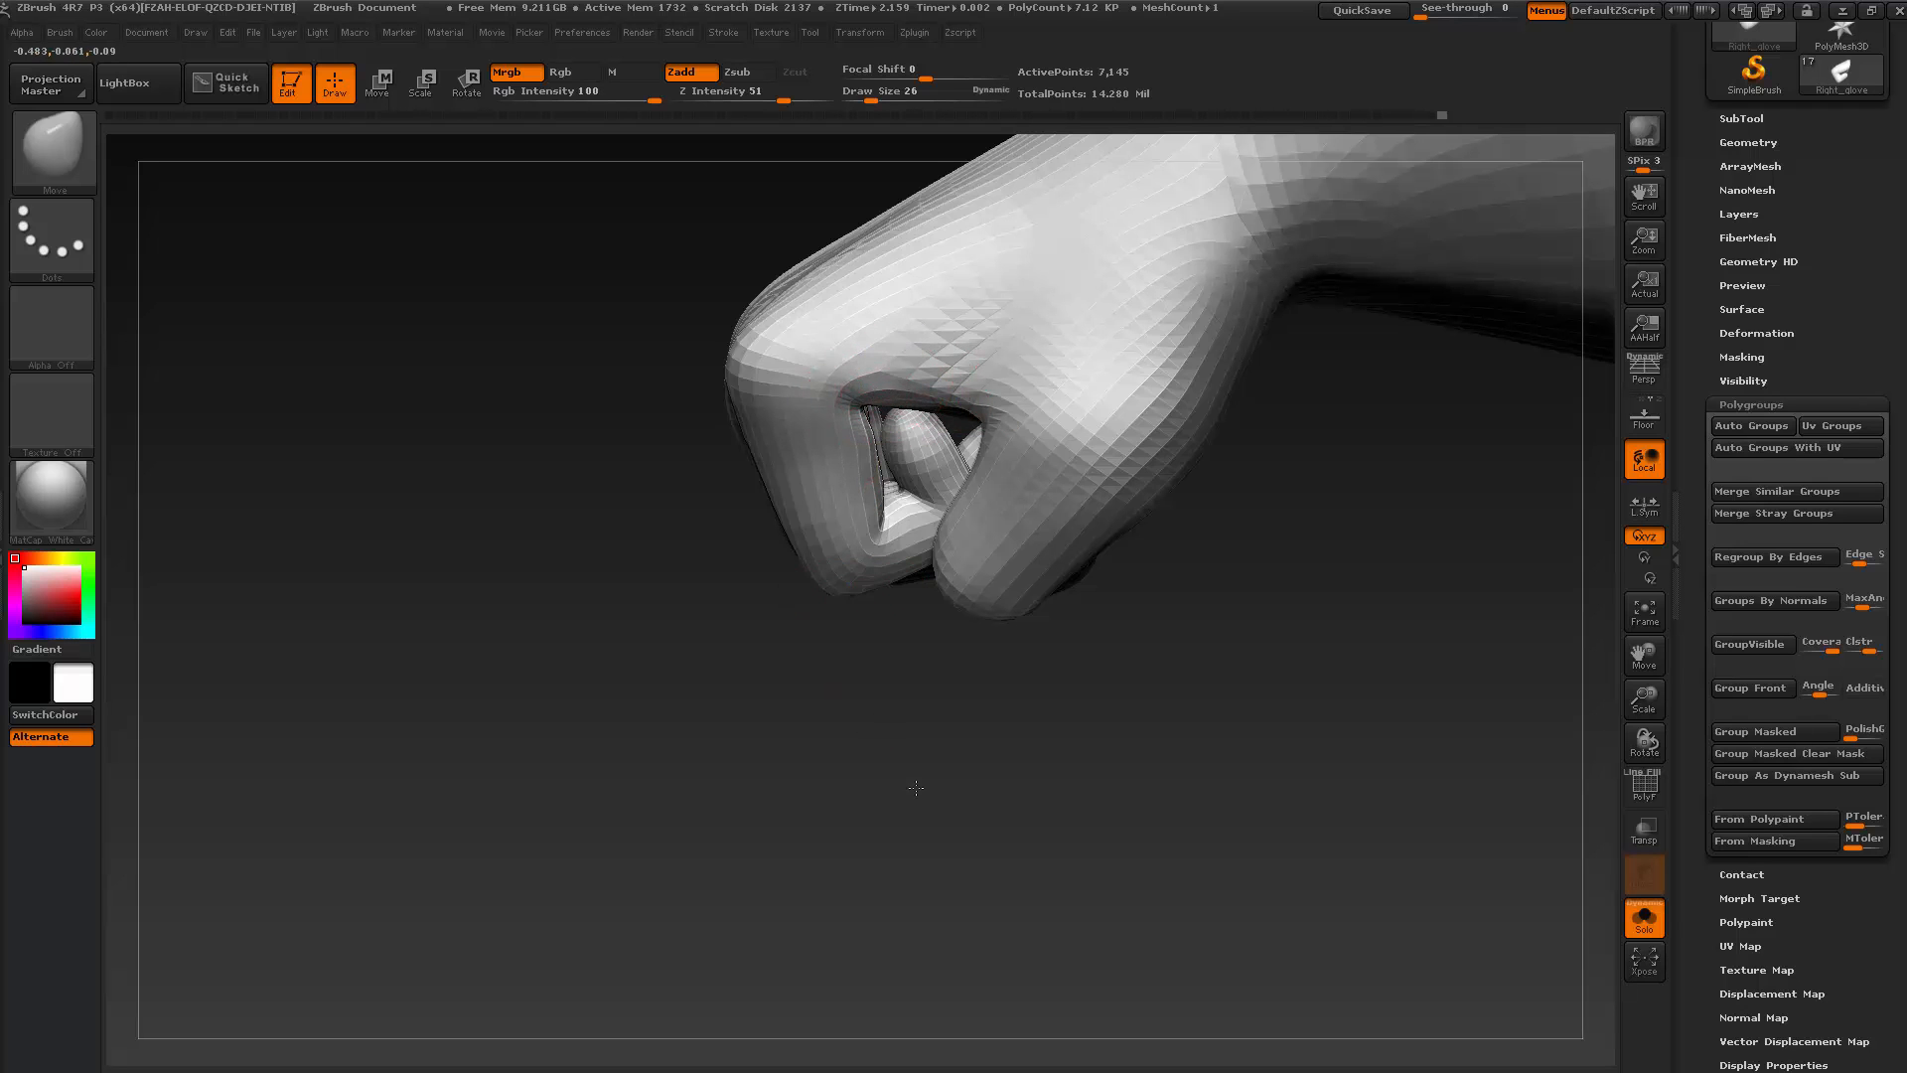
mouse_move(916, 787)
mouse_down()
mouse_move(874, 724)
mouse_move(894, 695)
mouse_up()
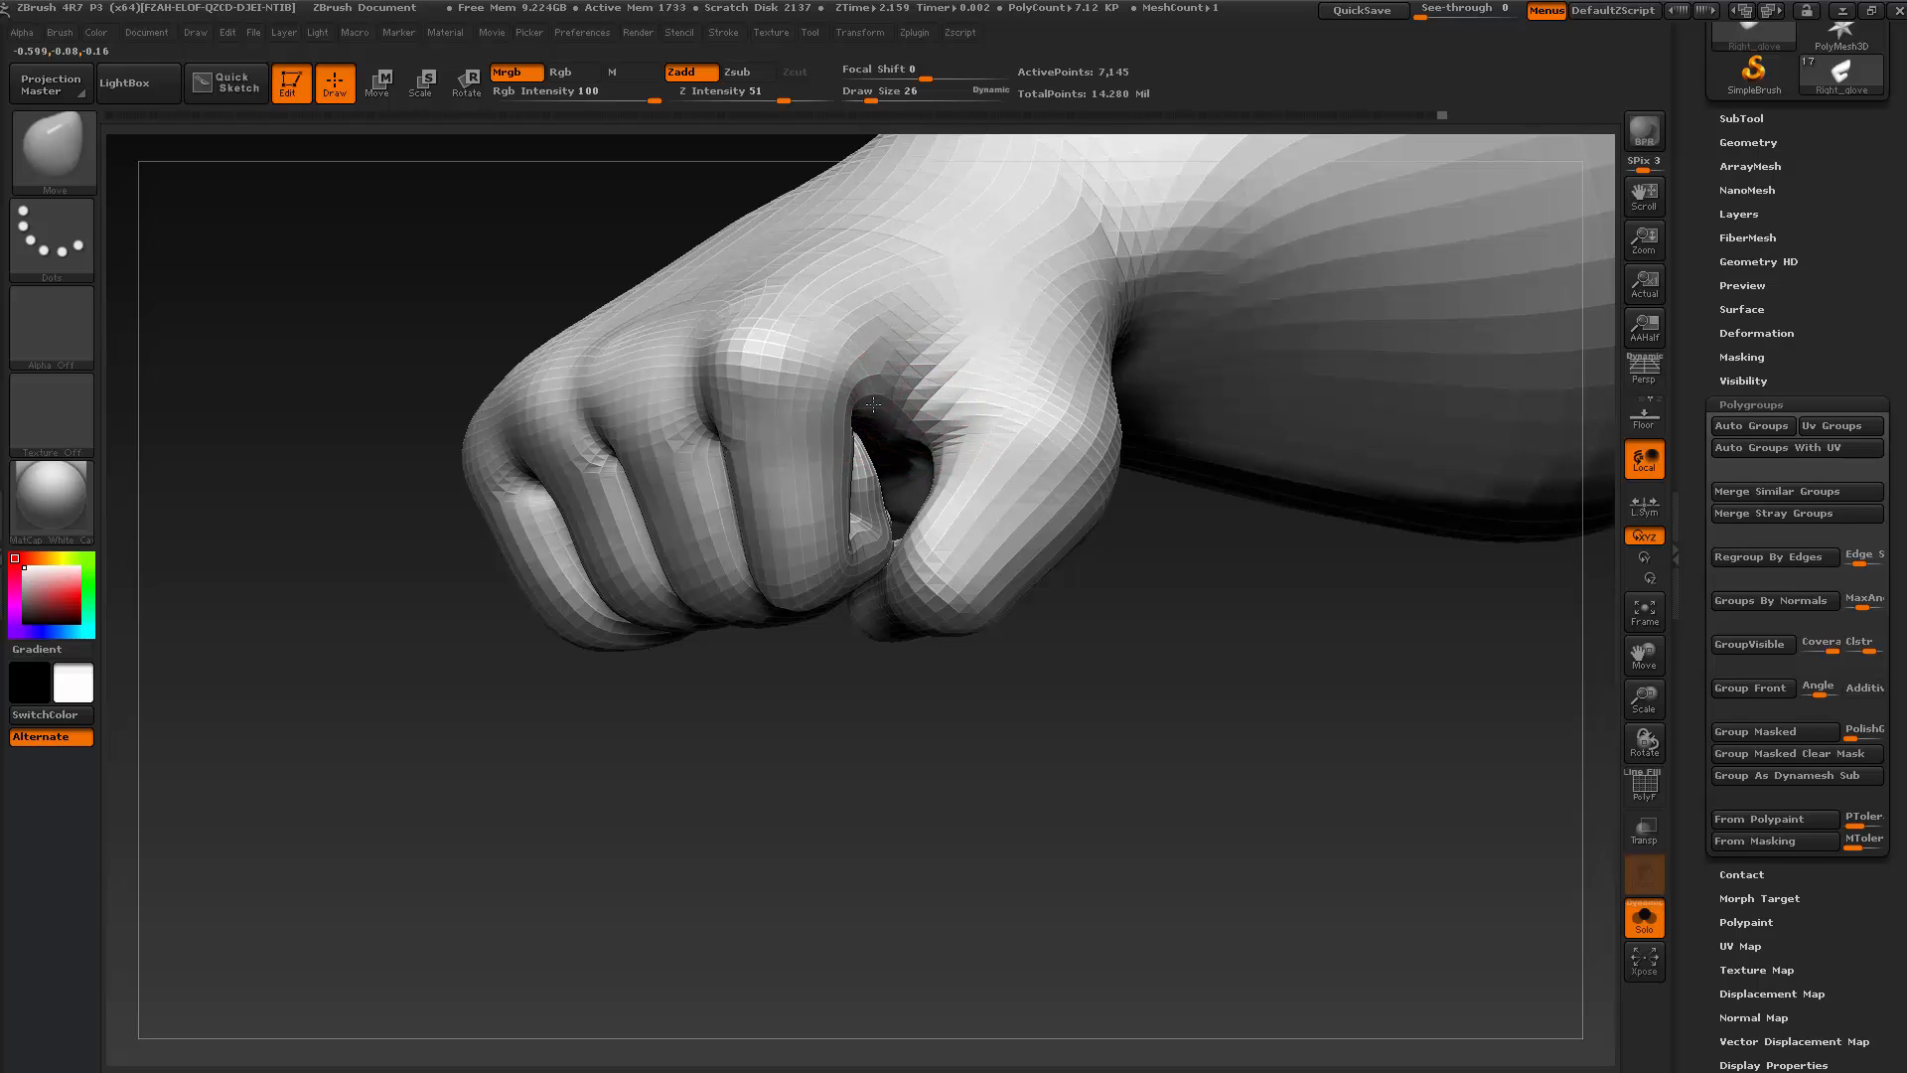
key(shift)
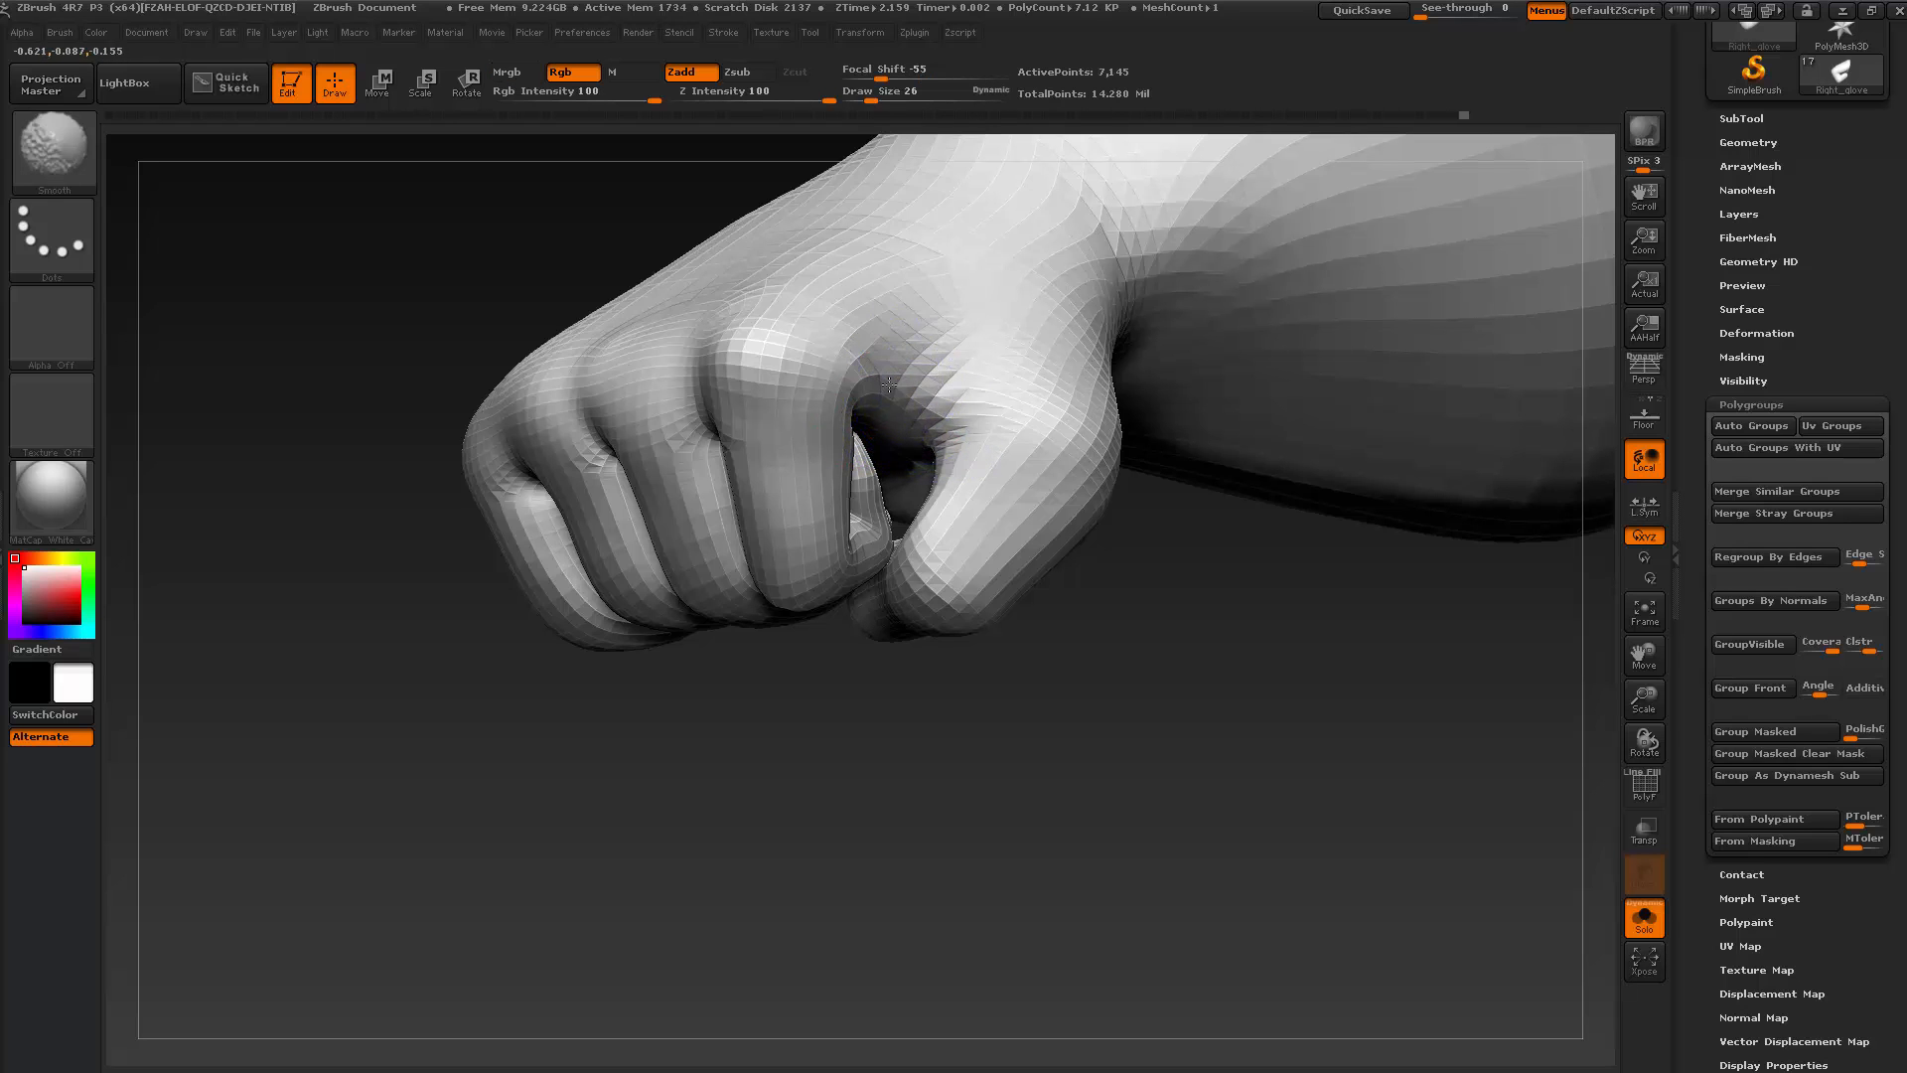
mouse_move(1107, 711)
mouse_down()
mouse_move(987, 707)
mouse_move(1167, 689)
mouse_move(1242, 794)
mouse_move(931, 479)
mouse_up()
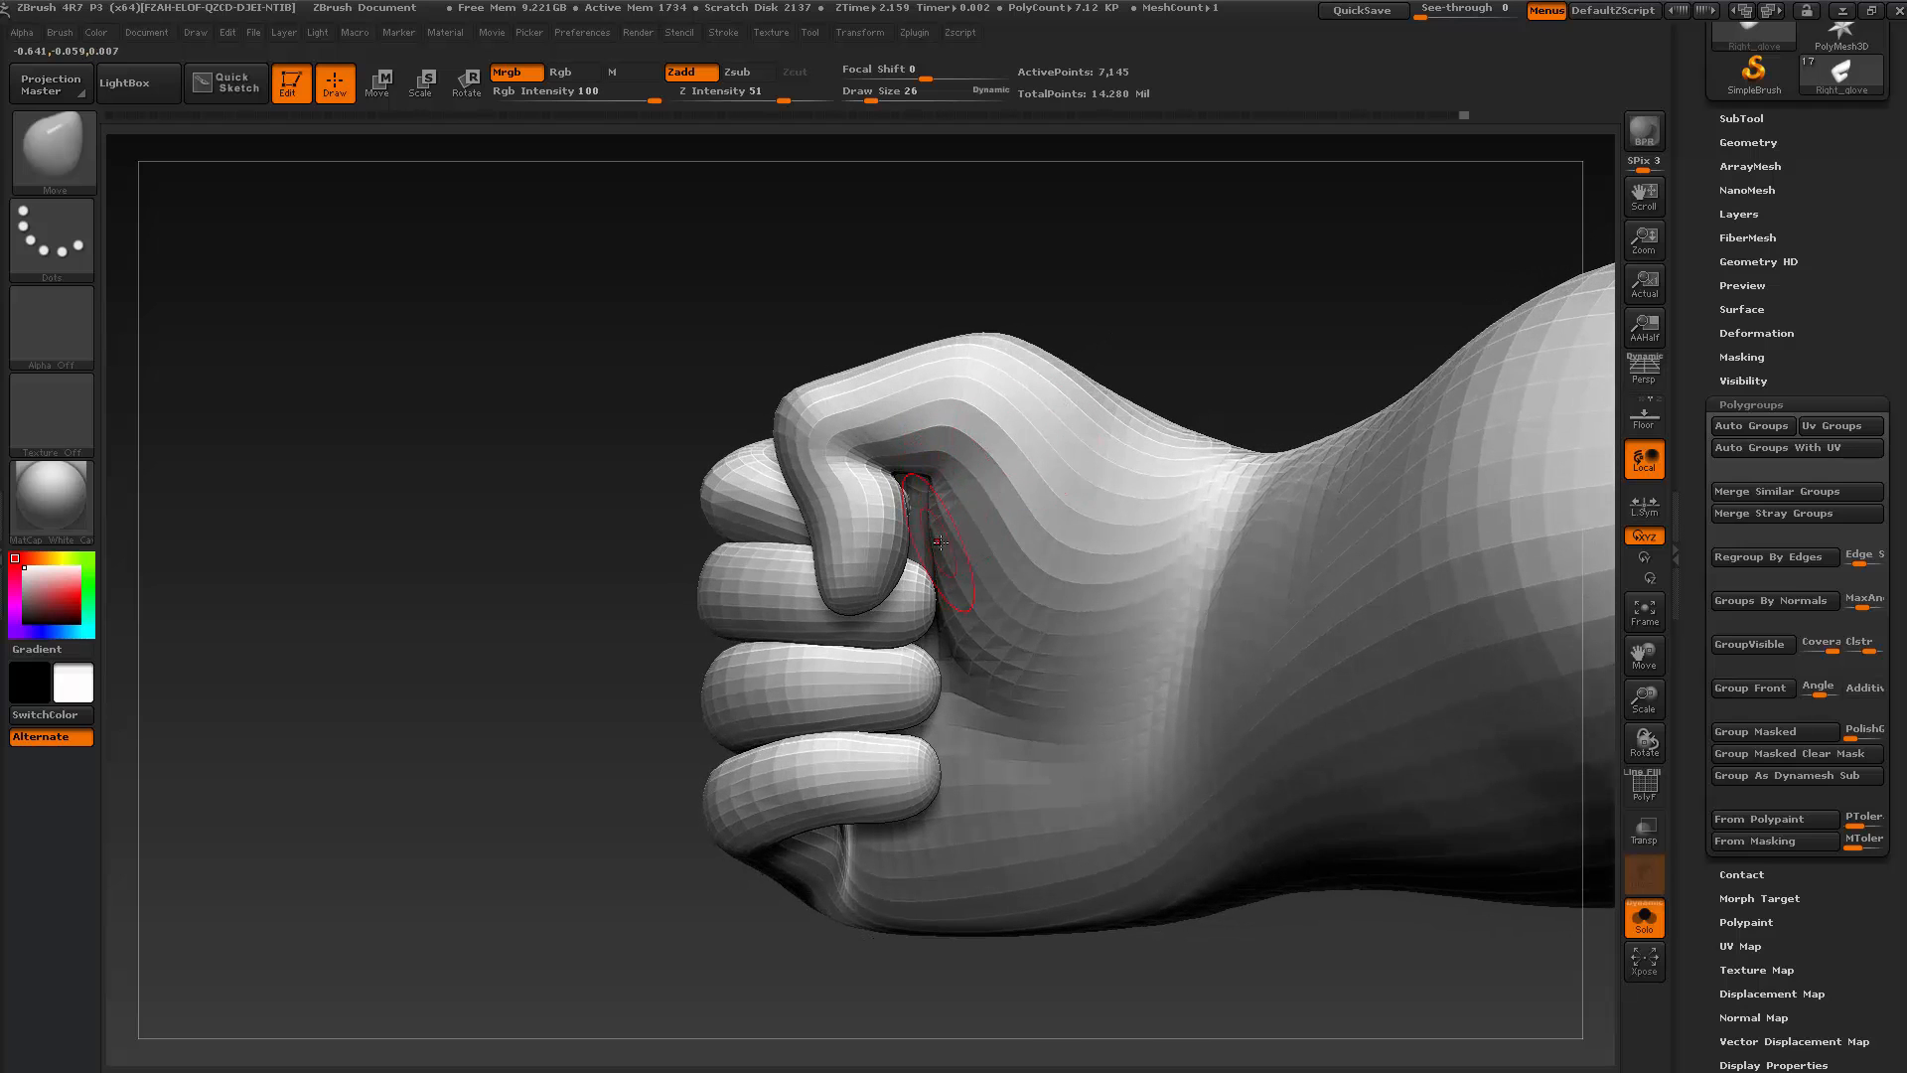
drag(1119, 298, 954, 326)
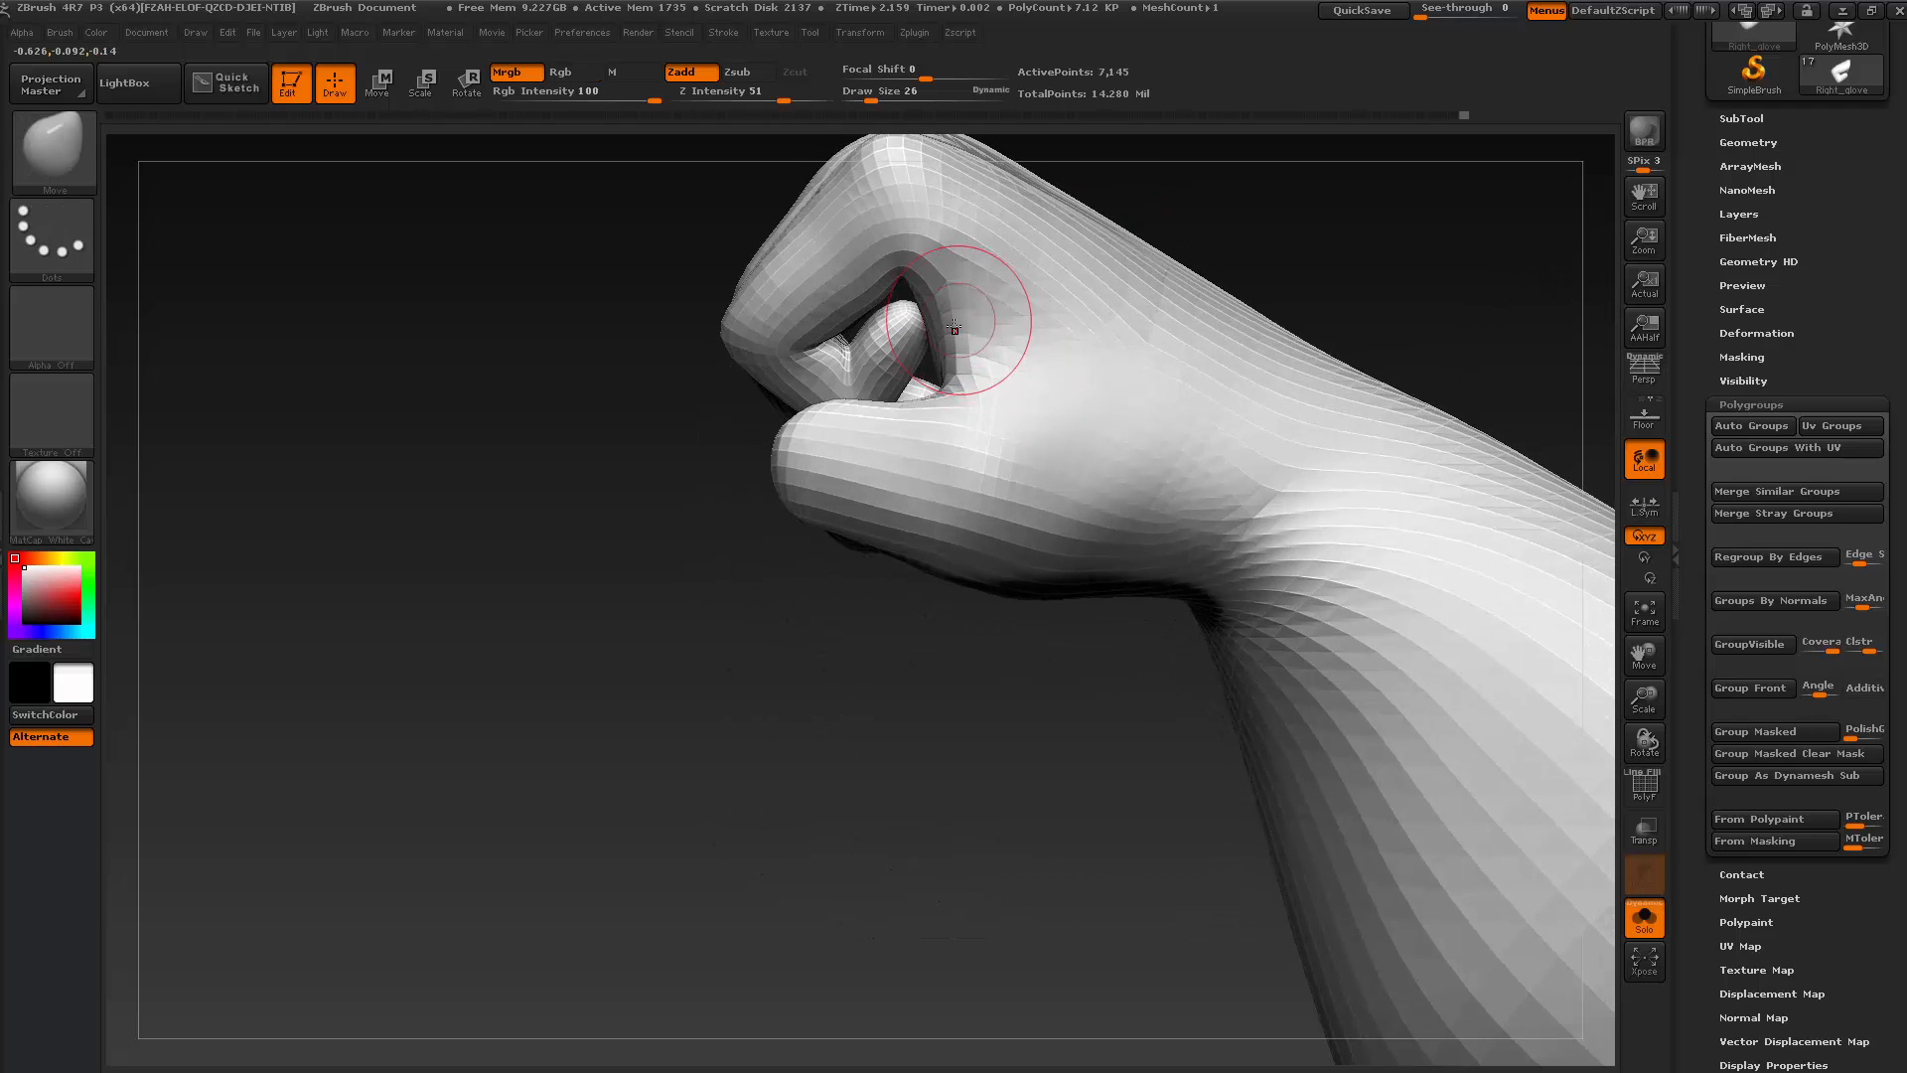
mouse_move(828, 622)
mouse_down()
mouse_move(851, 732)
mouse_move(1124, 408)
mouse_move(1107, 575)
mouse_move(1025, 666)
mouse_move(1129, 503)
mouse_move(1116, 404)
mouse_move(987, 695)
mouse_move(1043, 702)
mouse_move(1007, 640)
mouse_move(1059, 564)
mouse_up()
Isolate the index finger and mask its knuckle base with a softened edge, leaving the curled segments unmasked
ctrl+shift+click(855, 467)
mouse_move(936, 506)
mouse_down()
mouse_move(890, 528)
mouse_move(928, 537)
mouse_move(907, 575)
mouse_move(963, 603)
mouse_move(894, 583)
mouse_move(890, 557)
mouse_move(937, 596)
mouse_move(913, 701)
mouse_move(873, 638)
mouse_up()
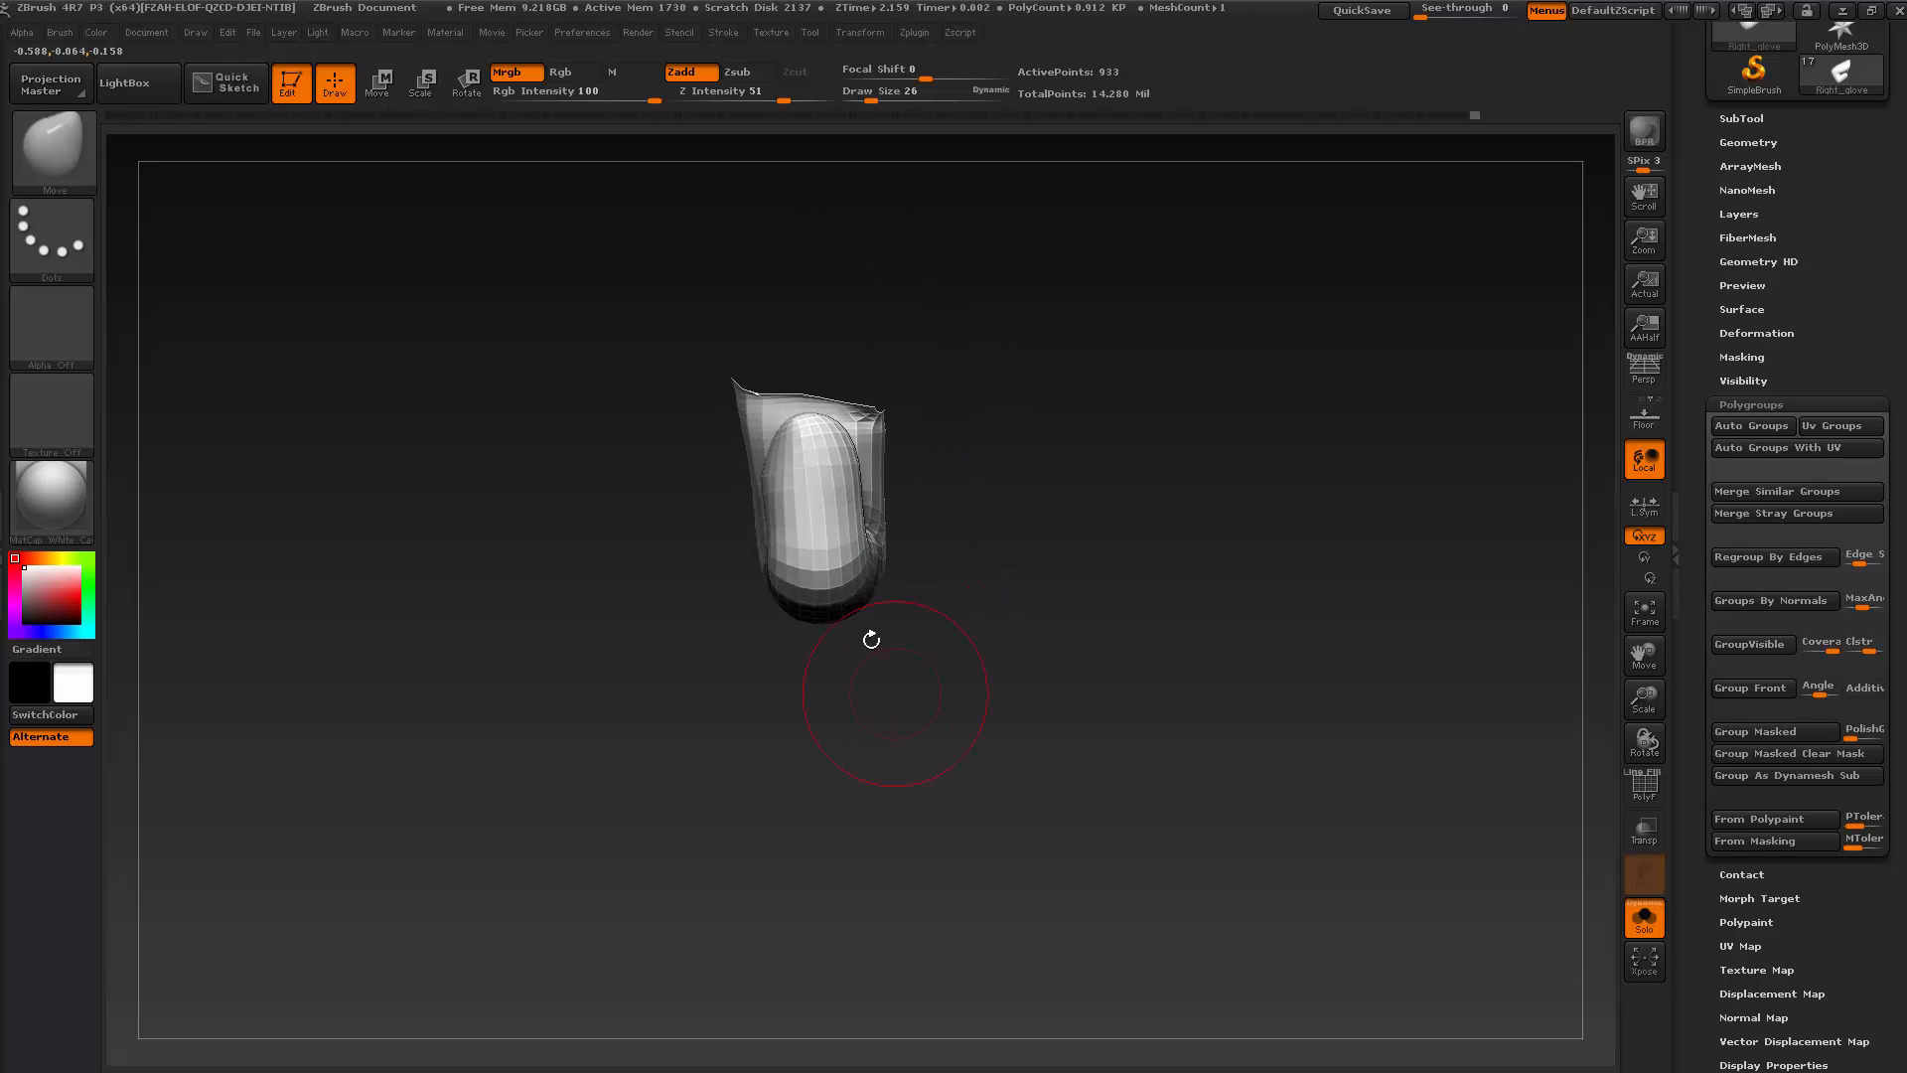
key(ctrl)
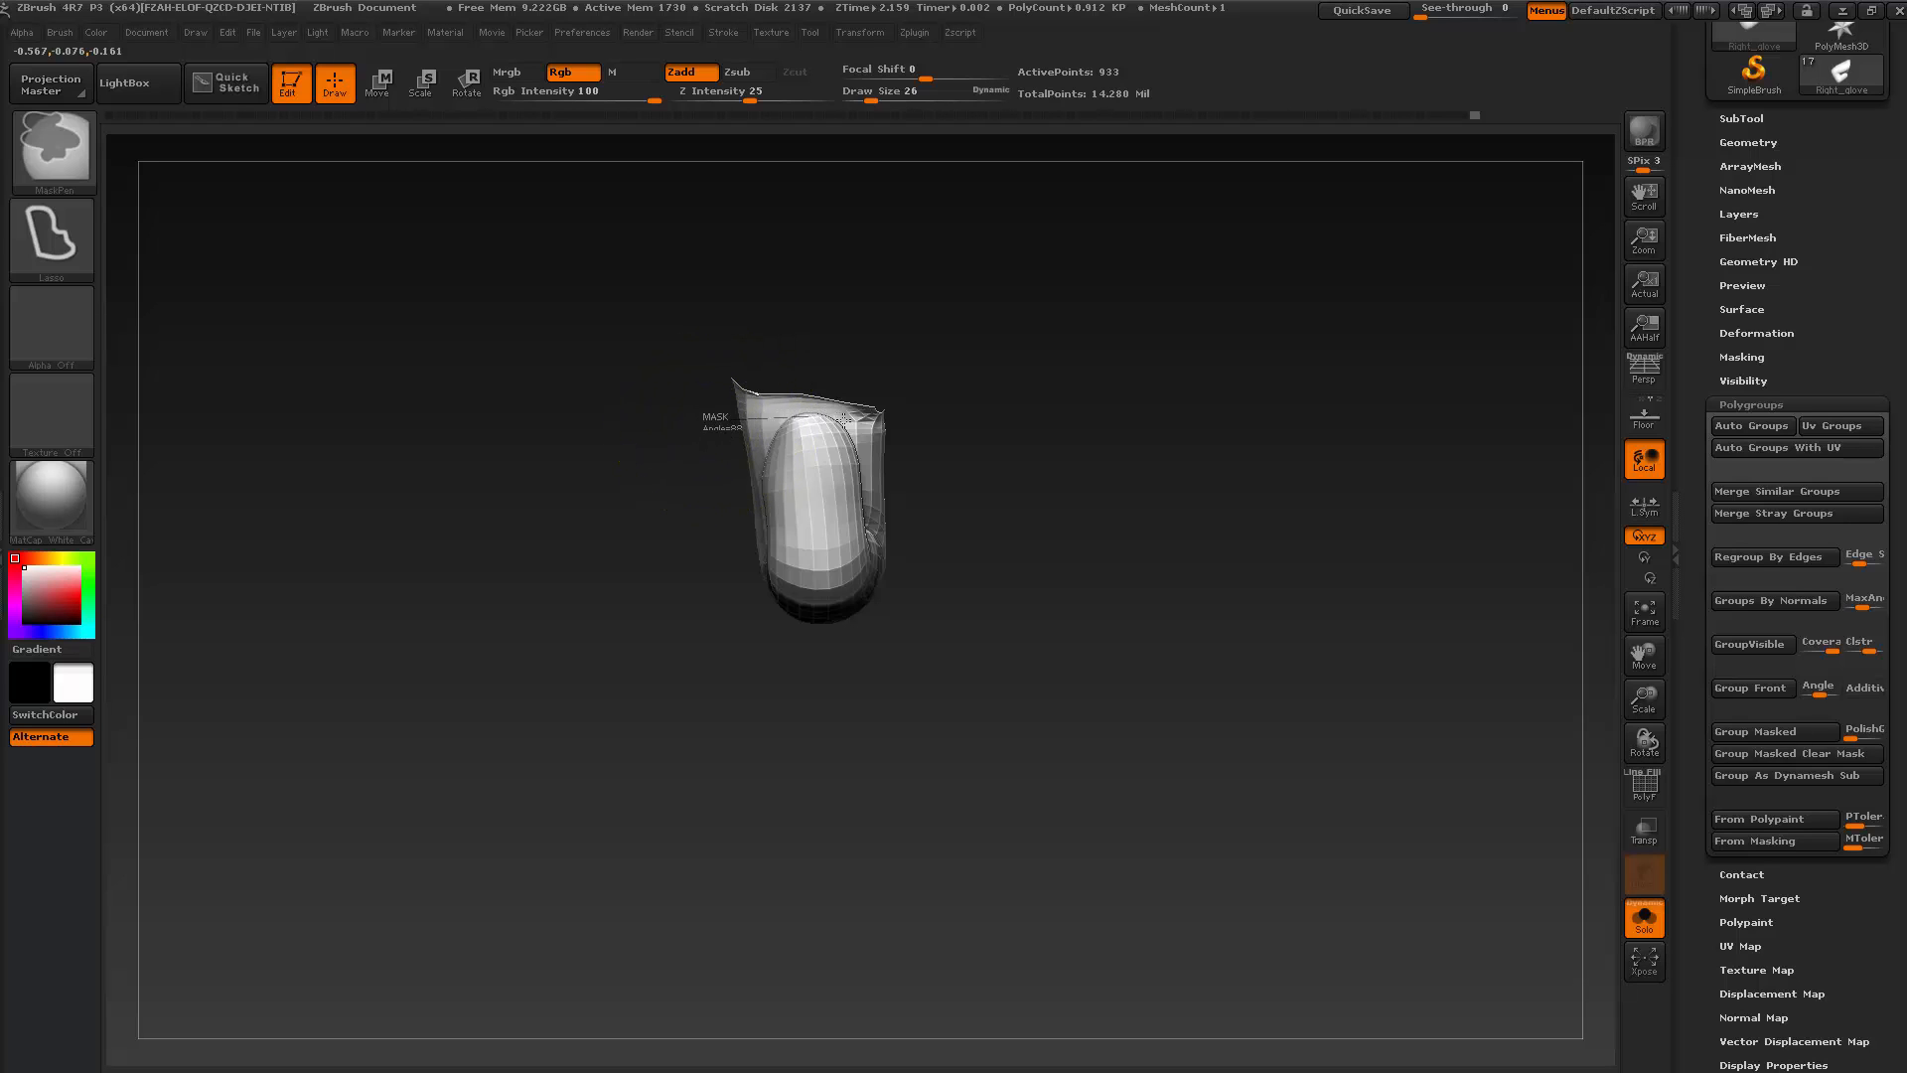
mouse_move(930, 611)
ctrl+mouse_down()
mouse_move(785, 671)
mouse_move(868, 711)
ctrl+mouse_up()
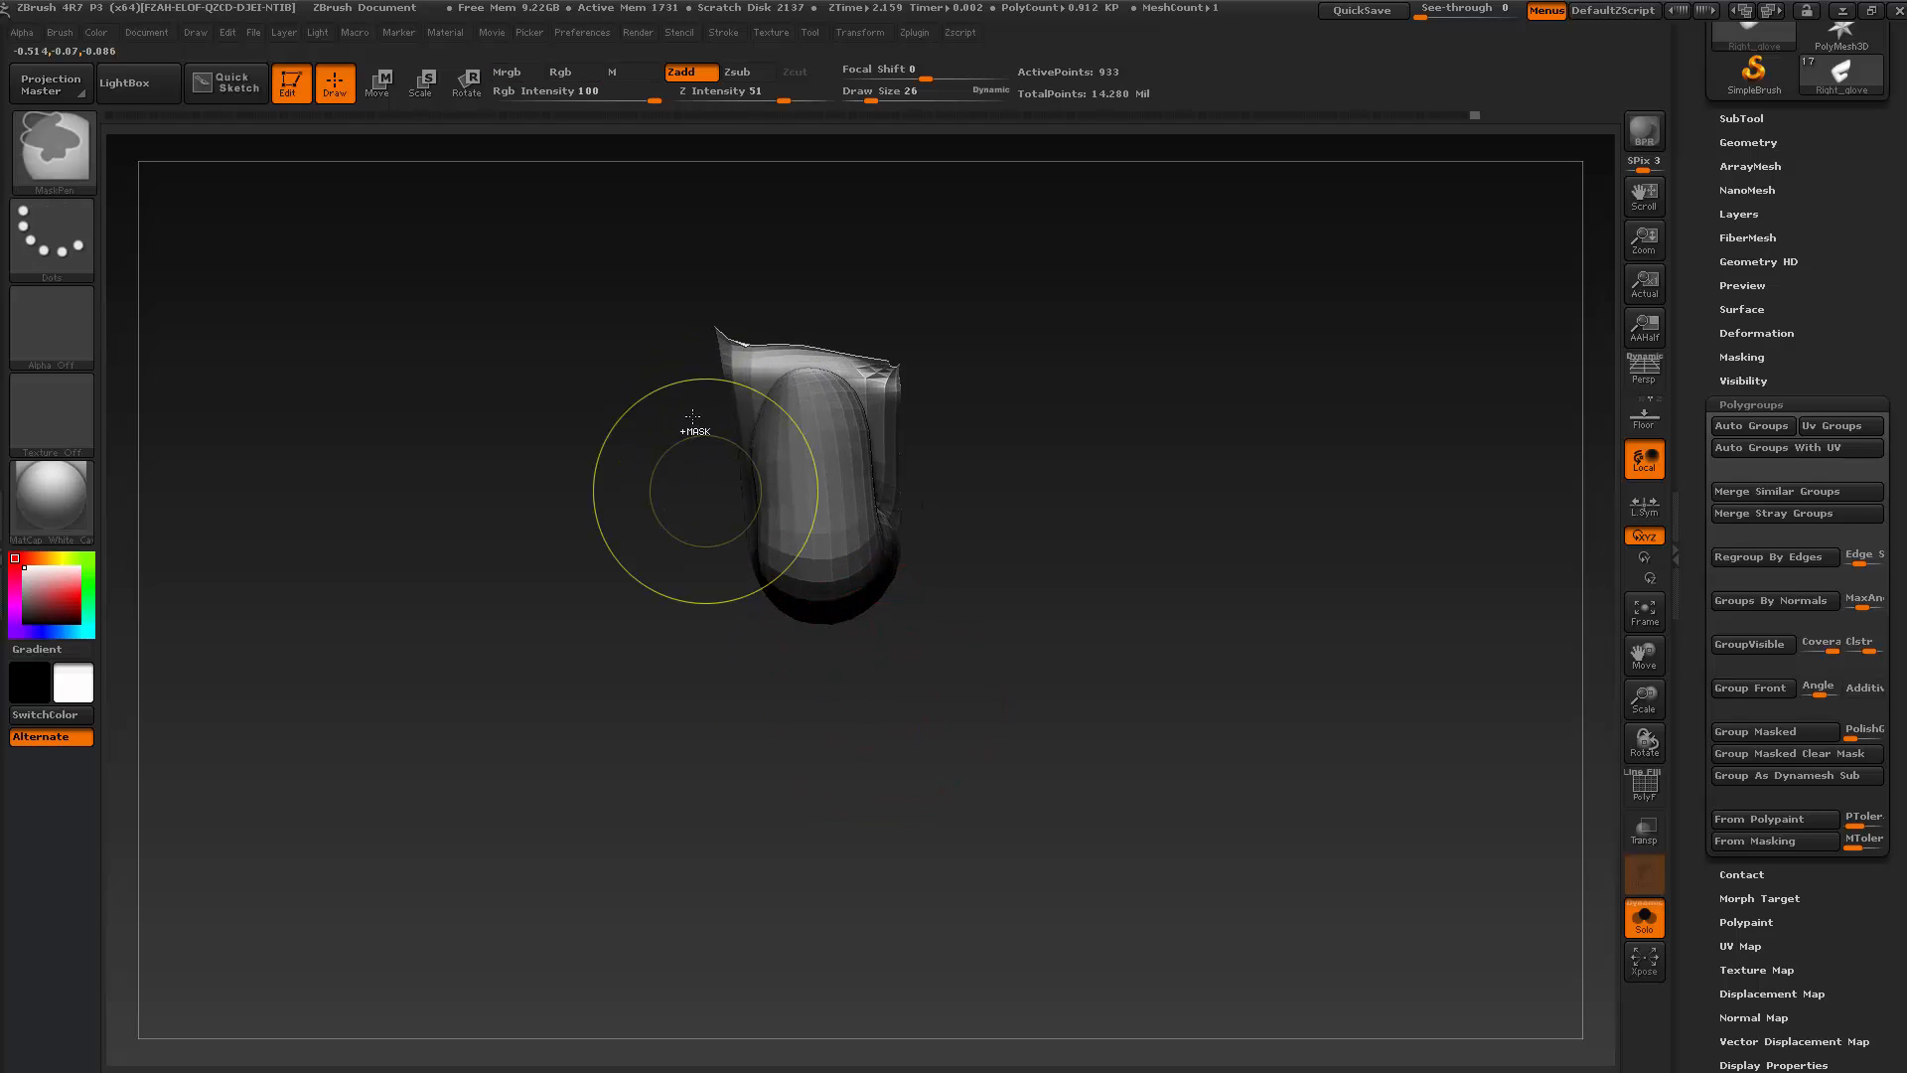
ctrl+drag(690, 364, 698, 362)
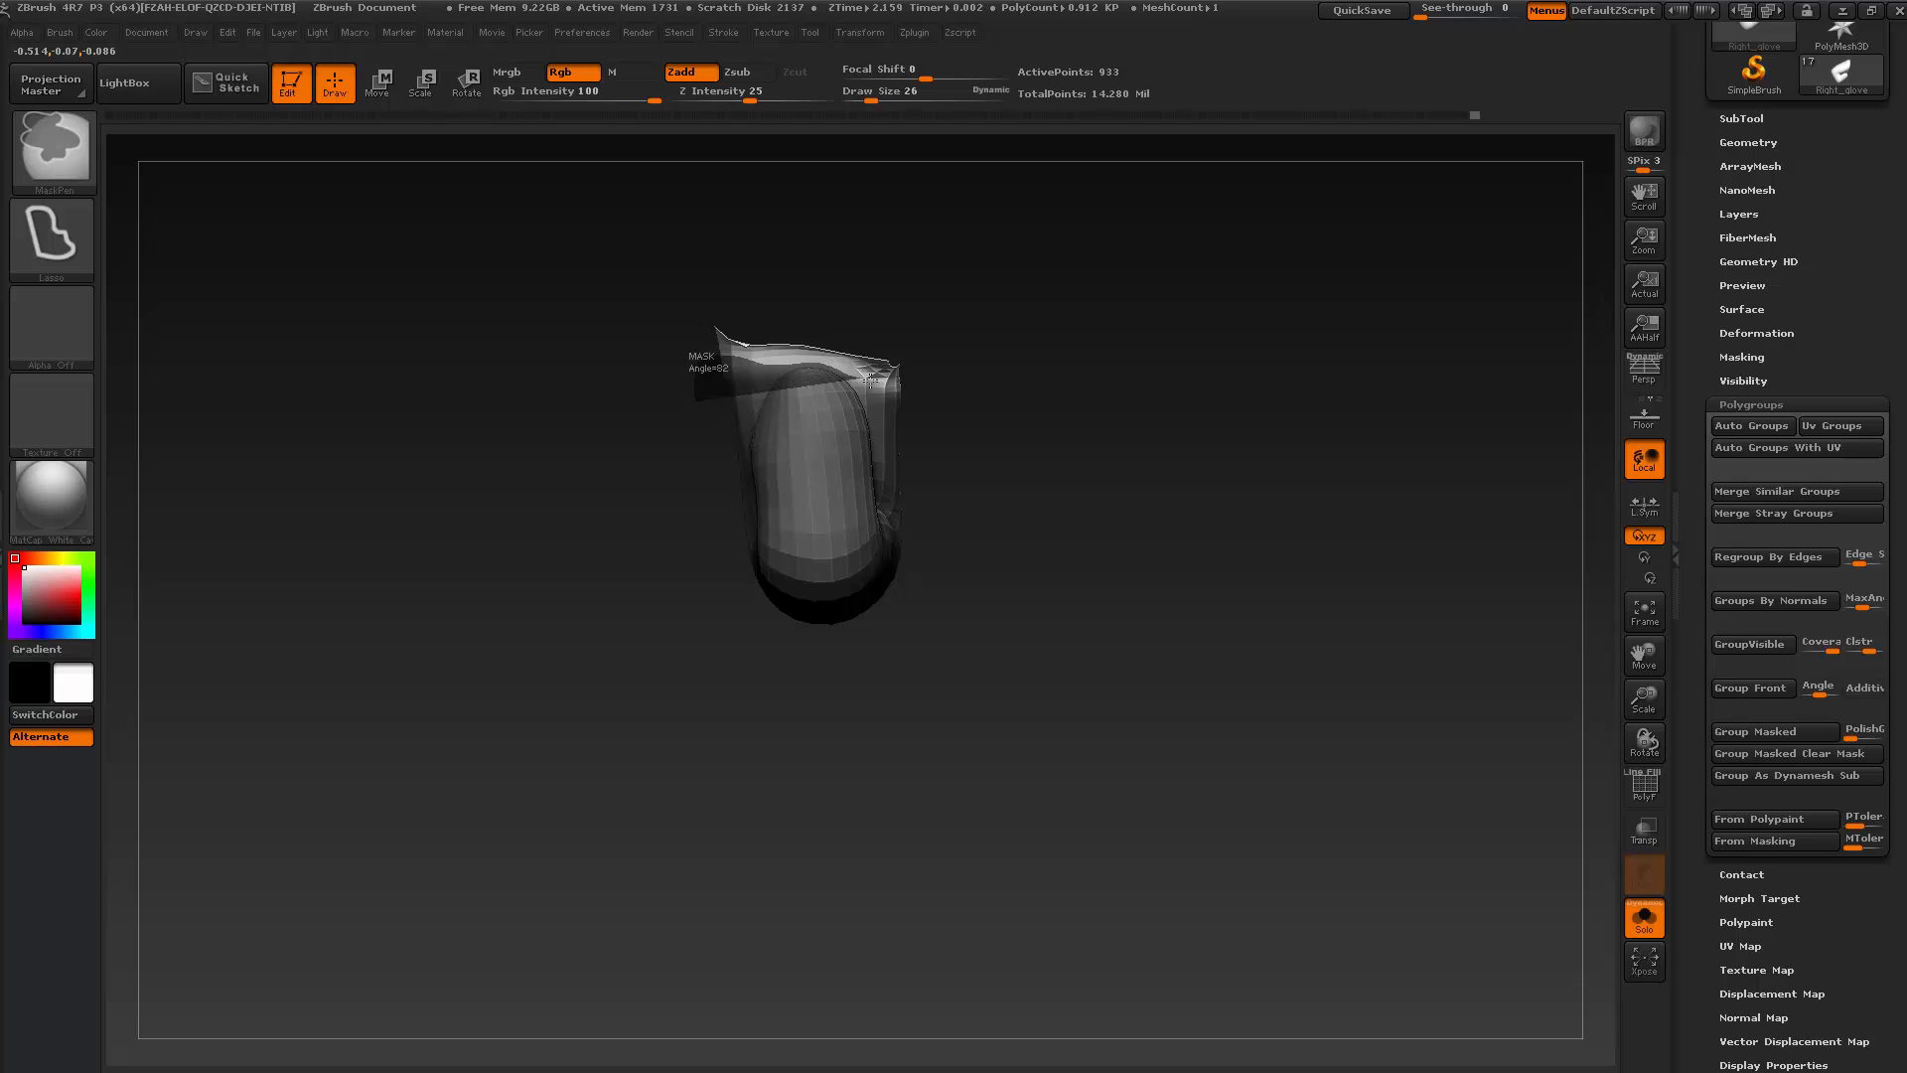
ctrl+drag(931, 416, 934, 434)
drag(1009, 624, 1244, 616)
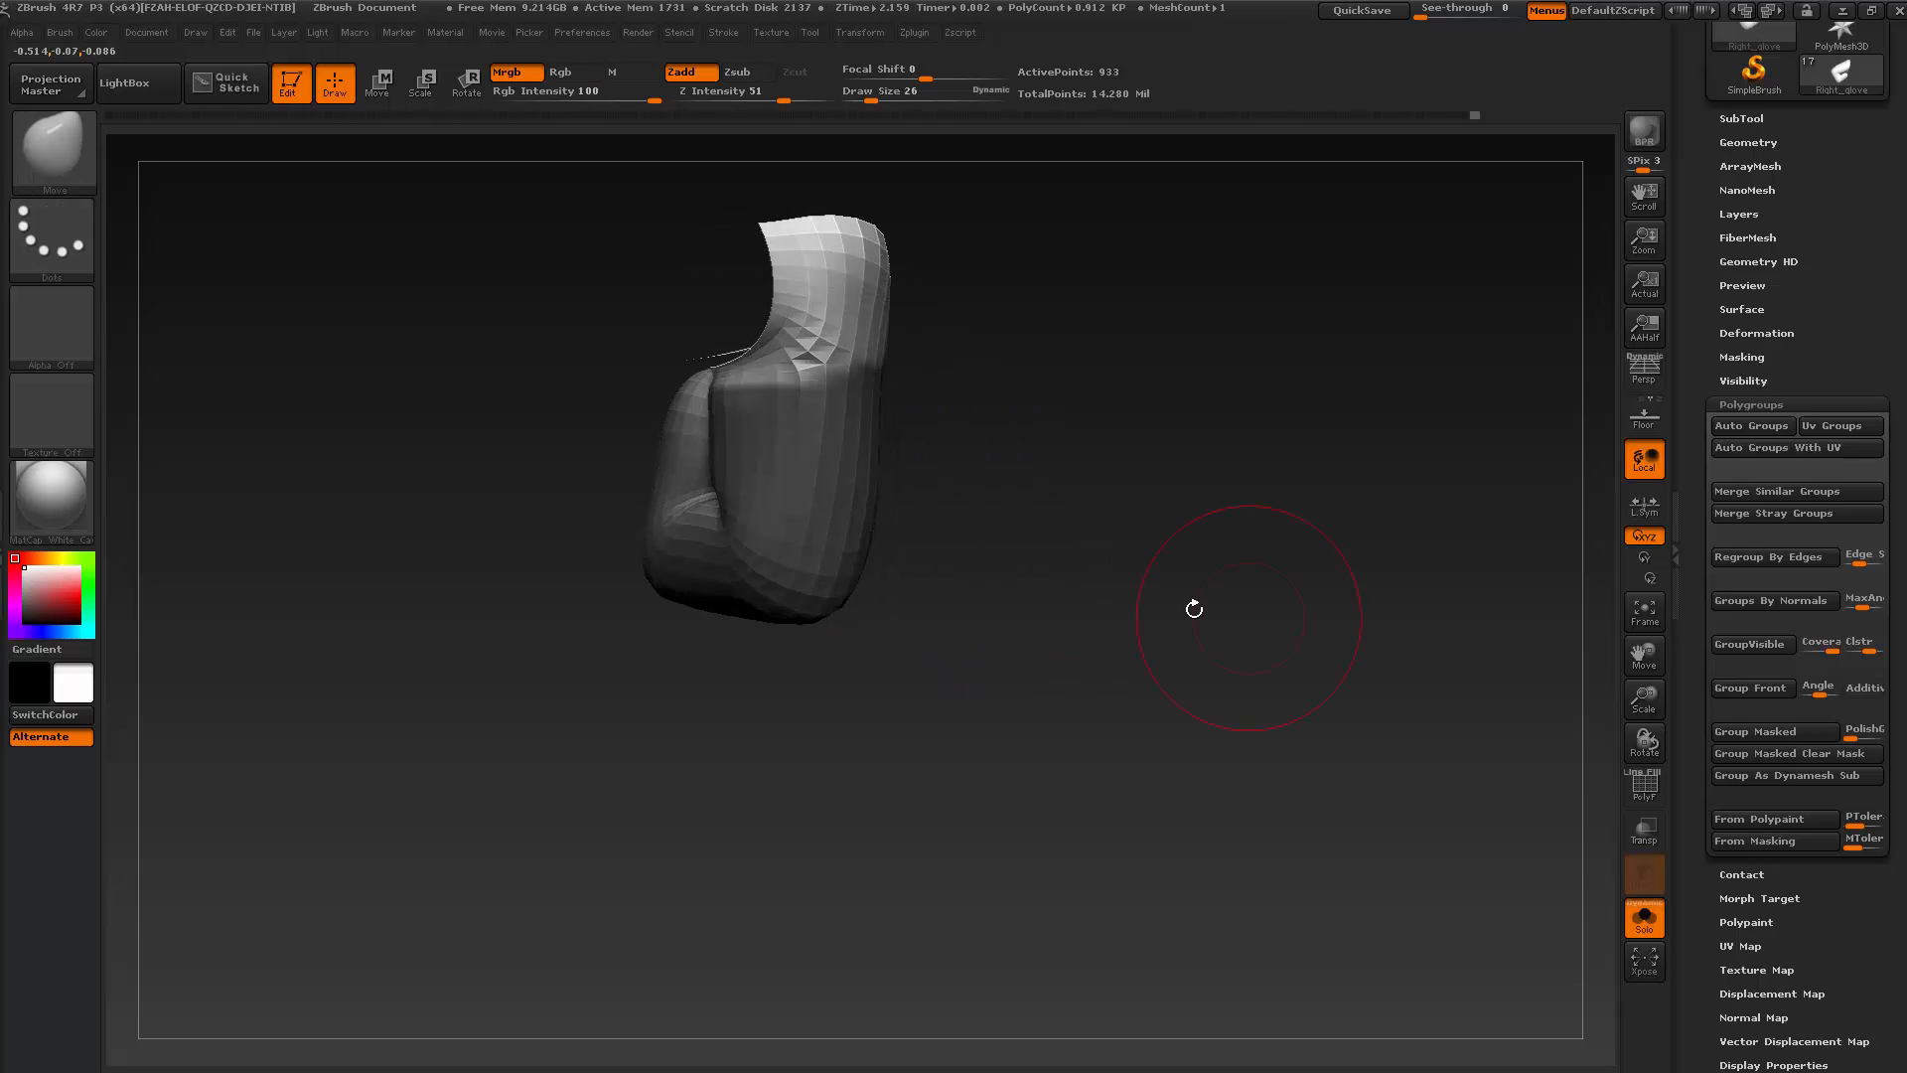
drag(1128, 609, 1186, 612)
ctrl+click(866, 518)
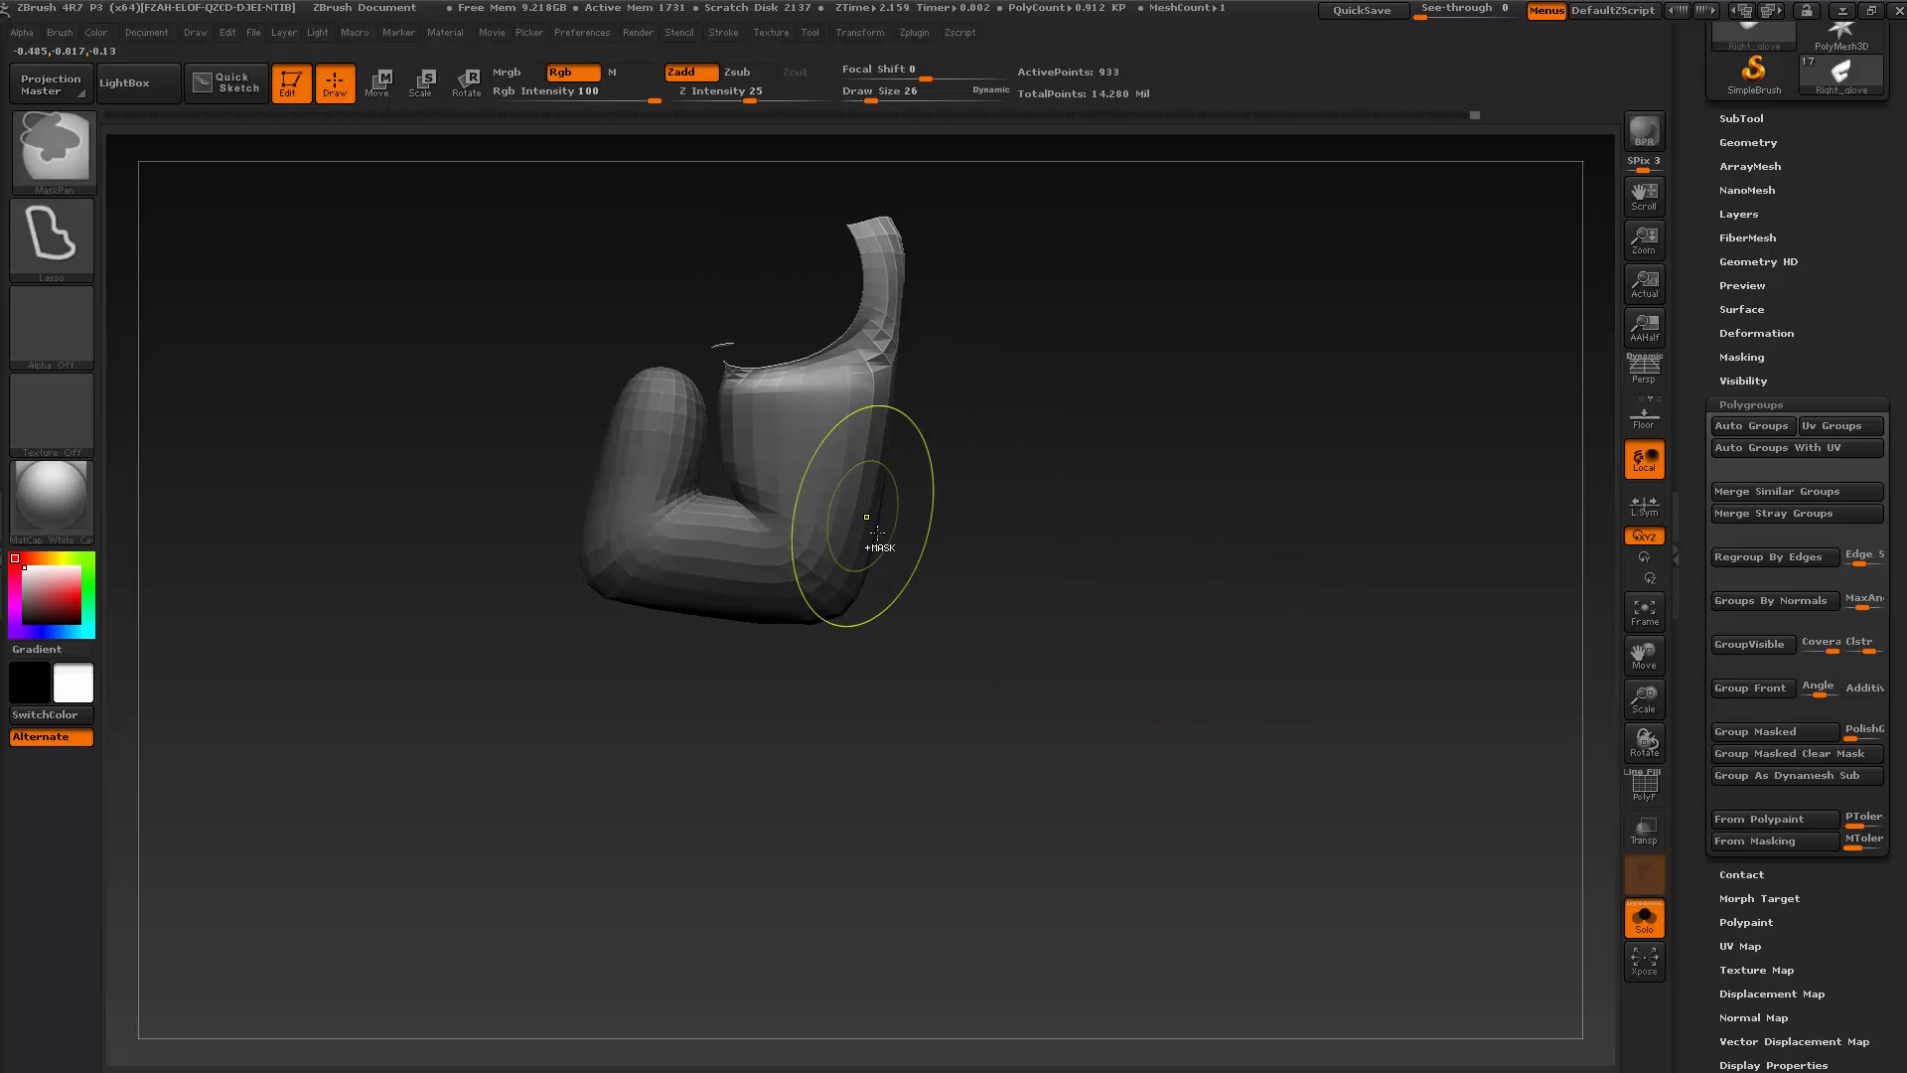
drag(1051, 687, 949, 667)
ctrl+click(1094, 695)
drag(1113, 708, 1141, 676)
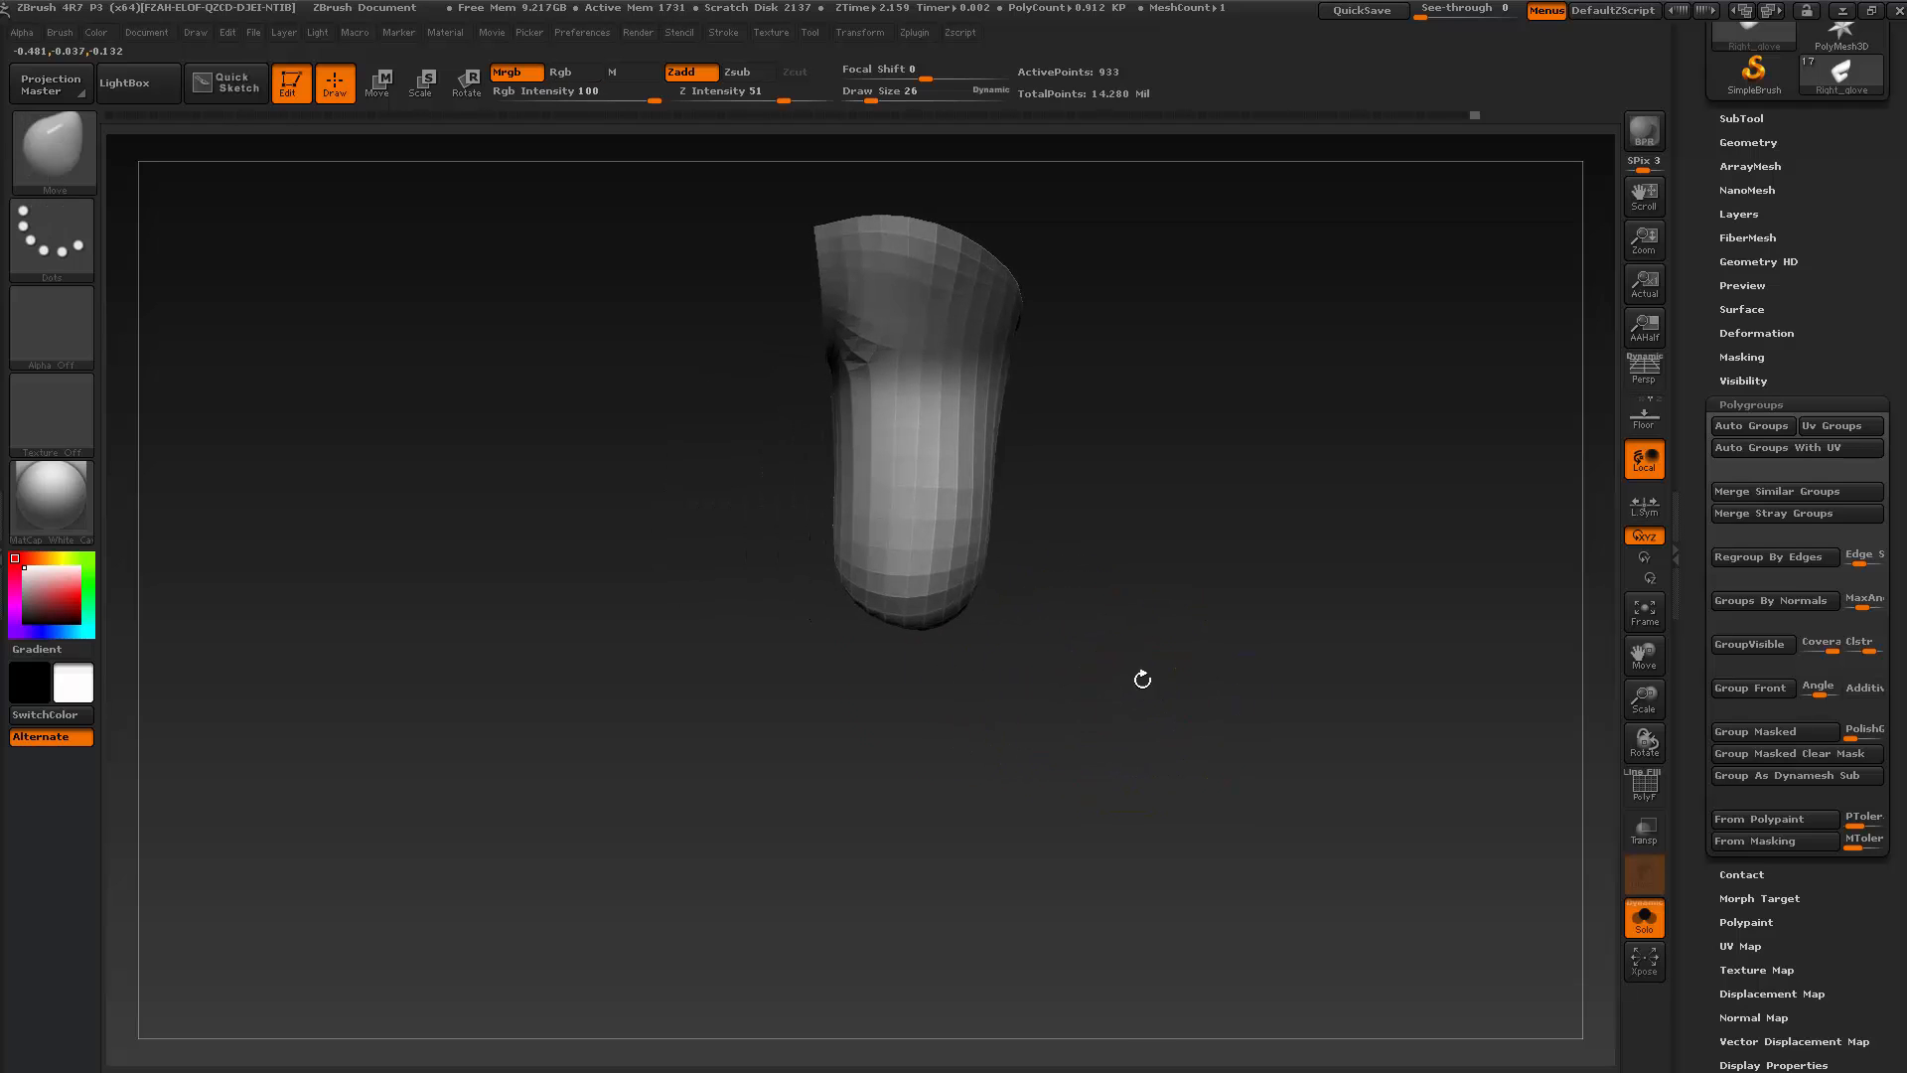
Rotate the unmasked index finger sideways with a transpose line running from its knuckle to the lower bend
ctrl+shift+click(1181, 670)
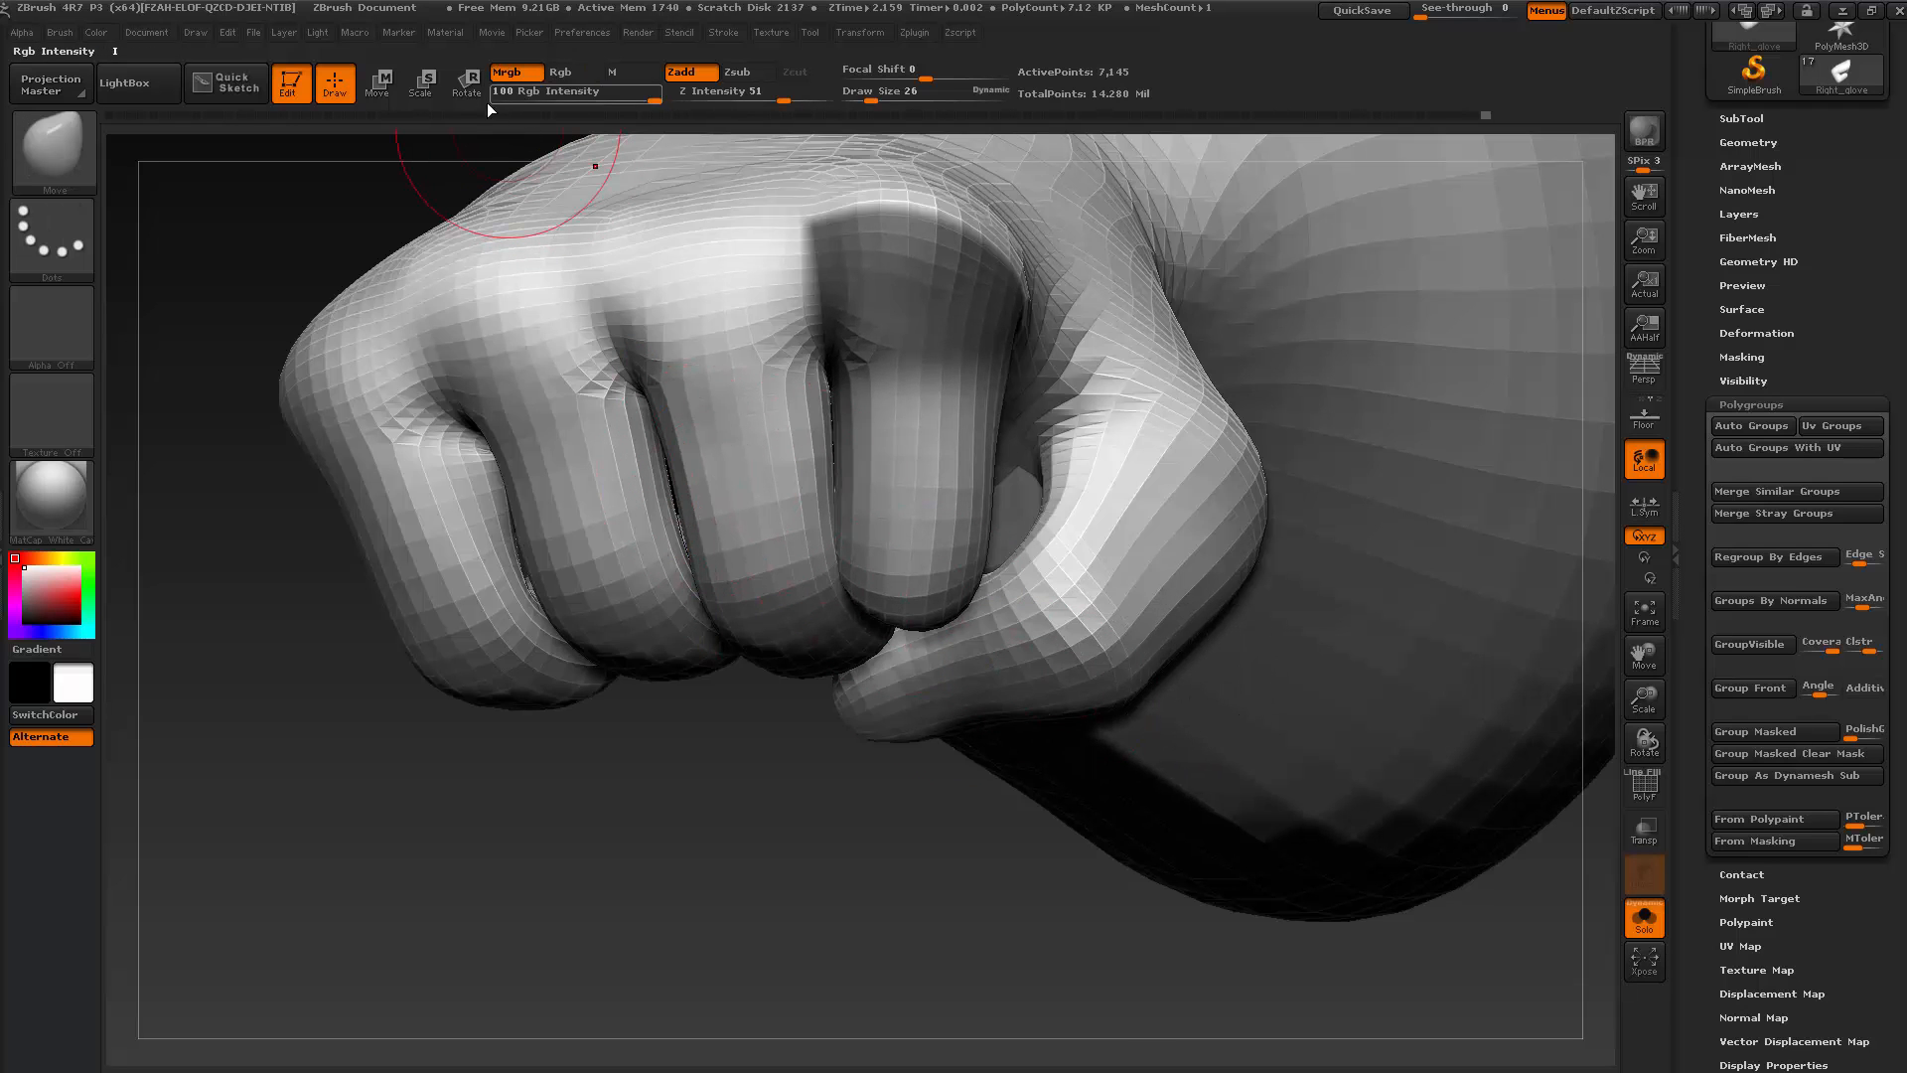
ctrl+shift+click(771, 823)
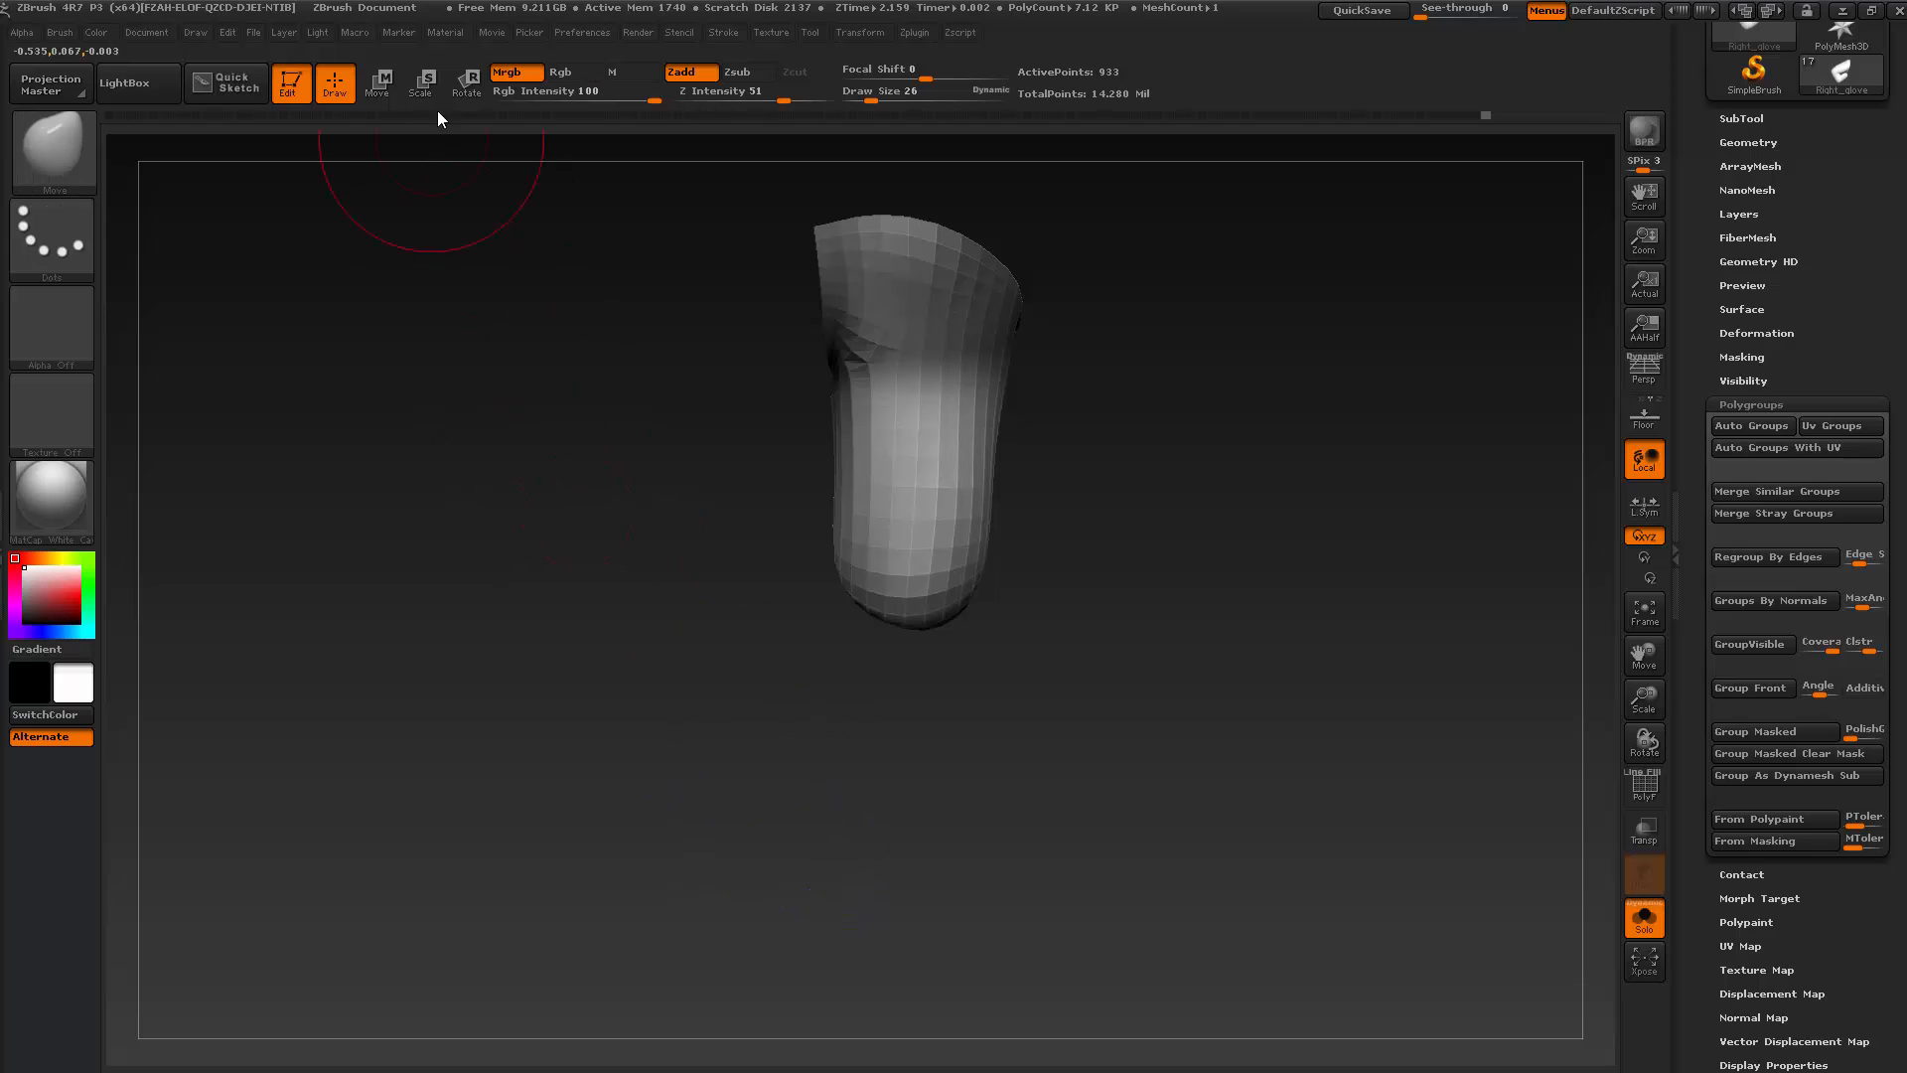
click(469, 89)
mouse_move(934, 370)
mouse_down()
mouse_move(927, 644)
mouse_move(911, 638)
mouse_move(993, 669)
mouse_move(1031, 729)
mouse_up()
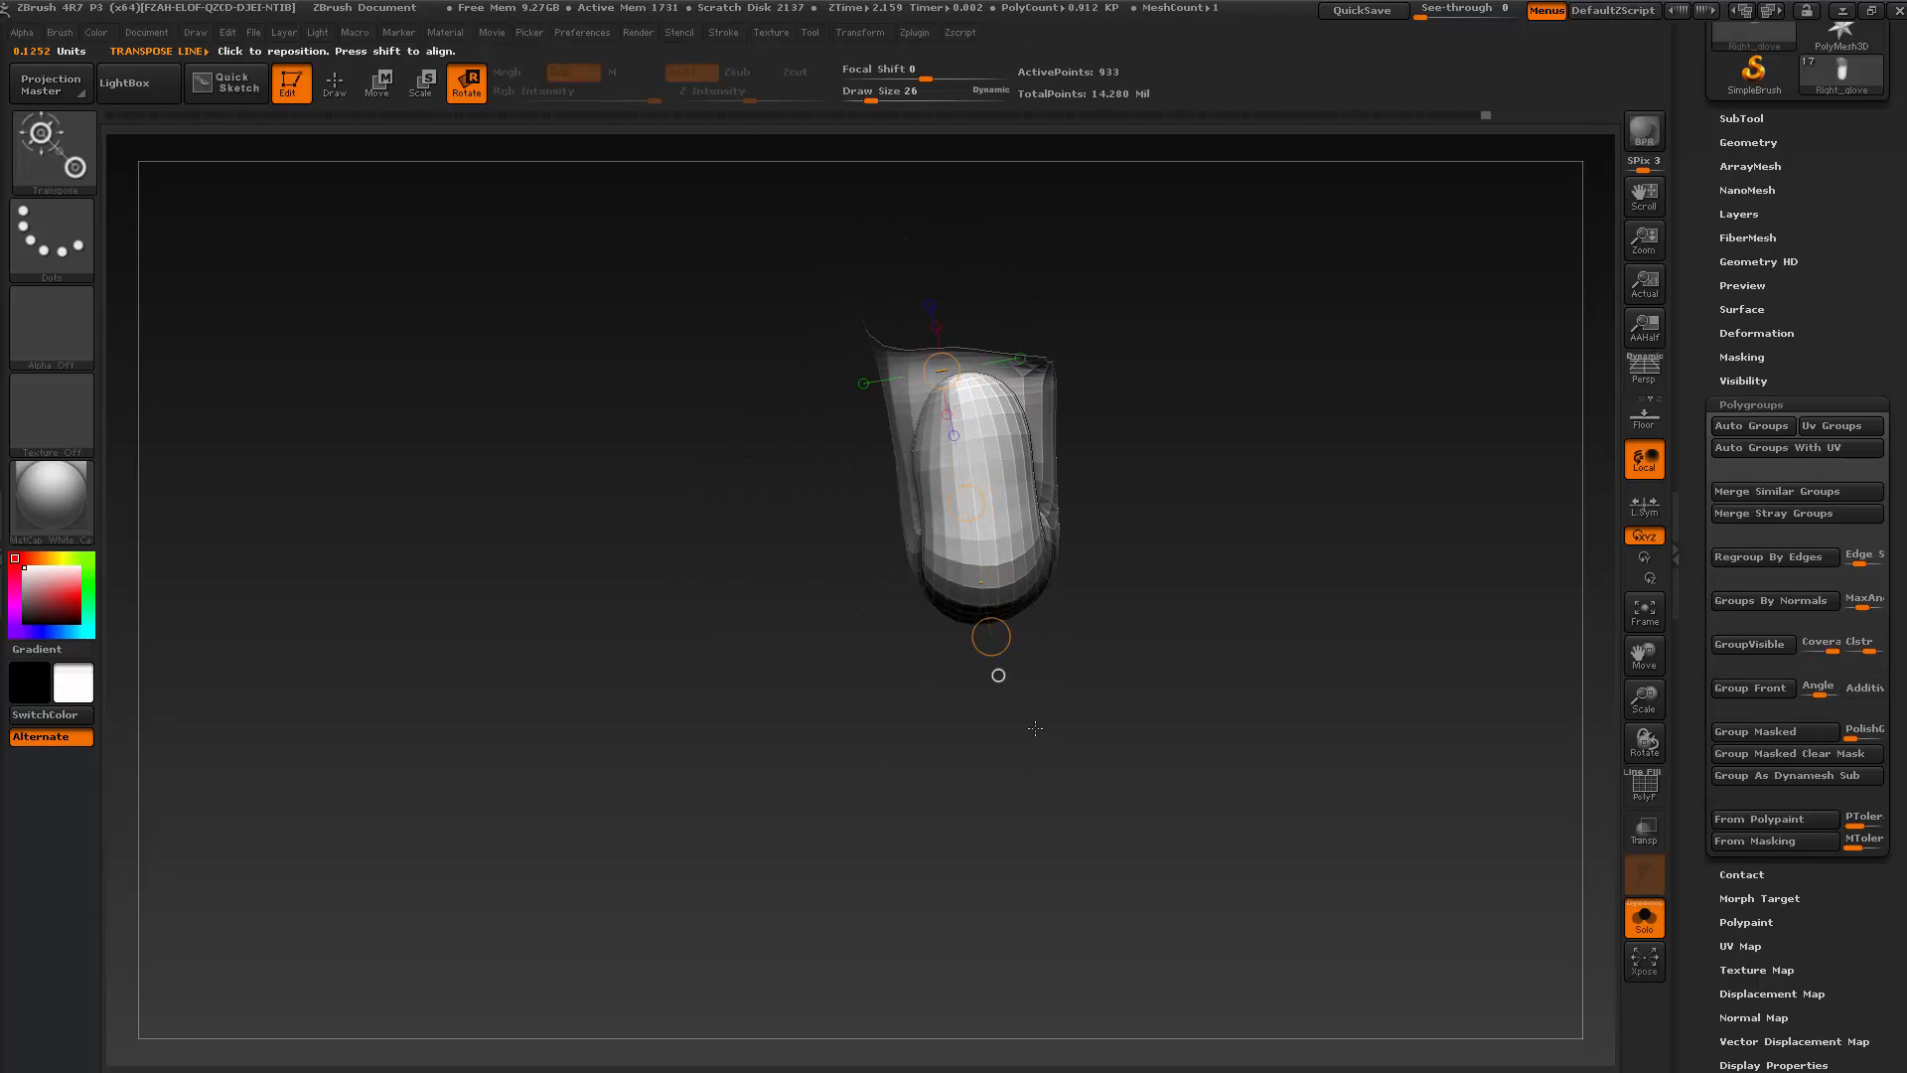
drag(995, 634, 978, 636)
ctrl+shift+click(694, 810)
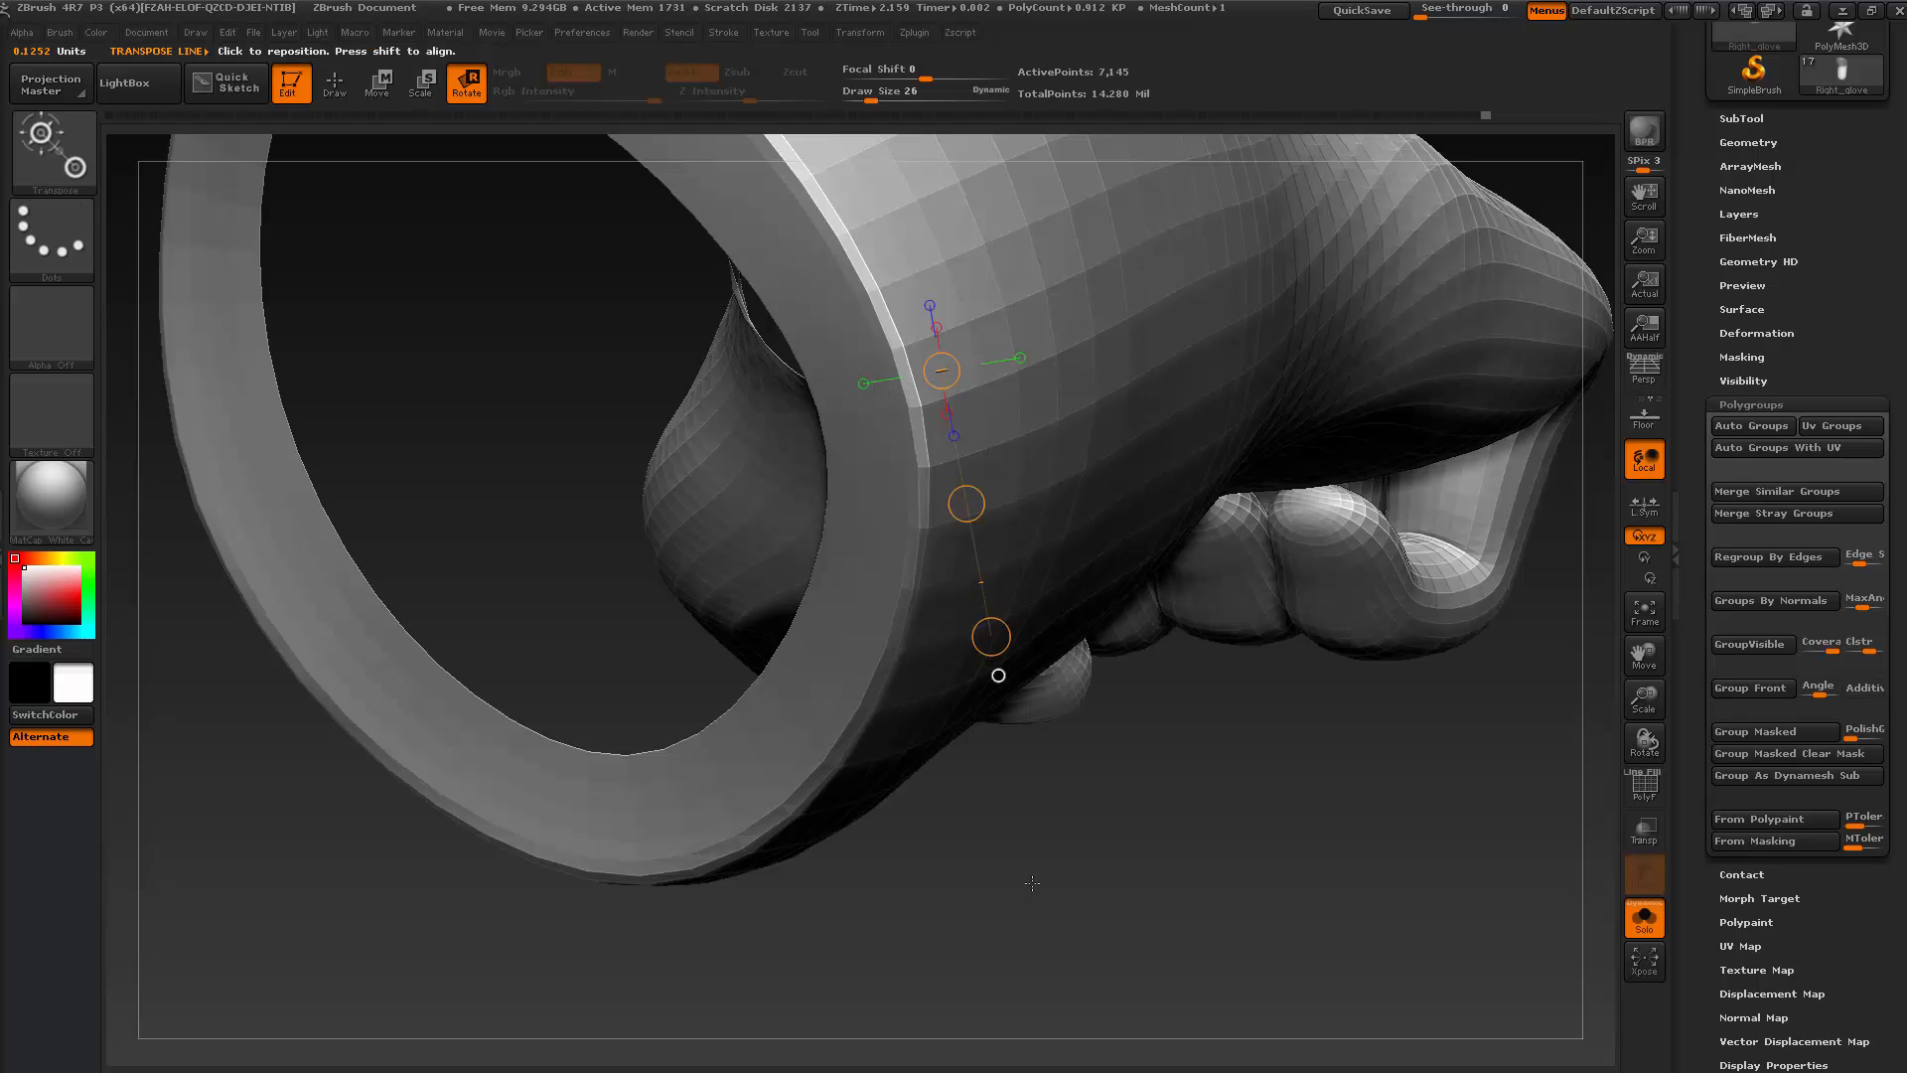
Rotate the index finger from the underside along a new transpose line to adjust its spacing from the middle finger, and clear the mask
drag(751, 811, 967, 557)
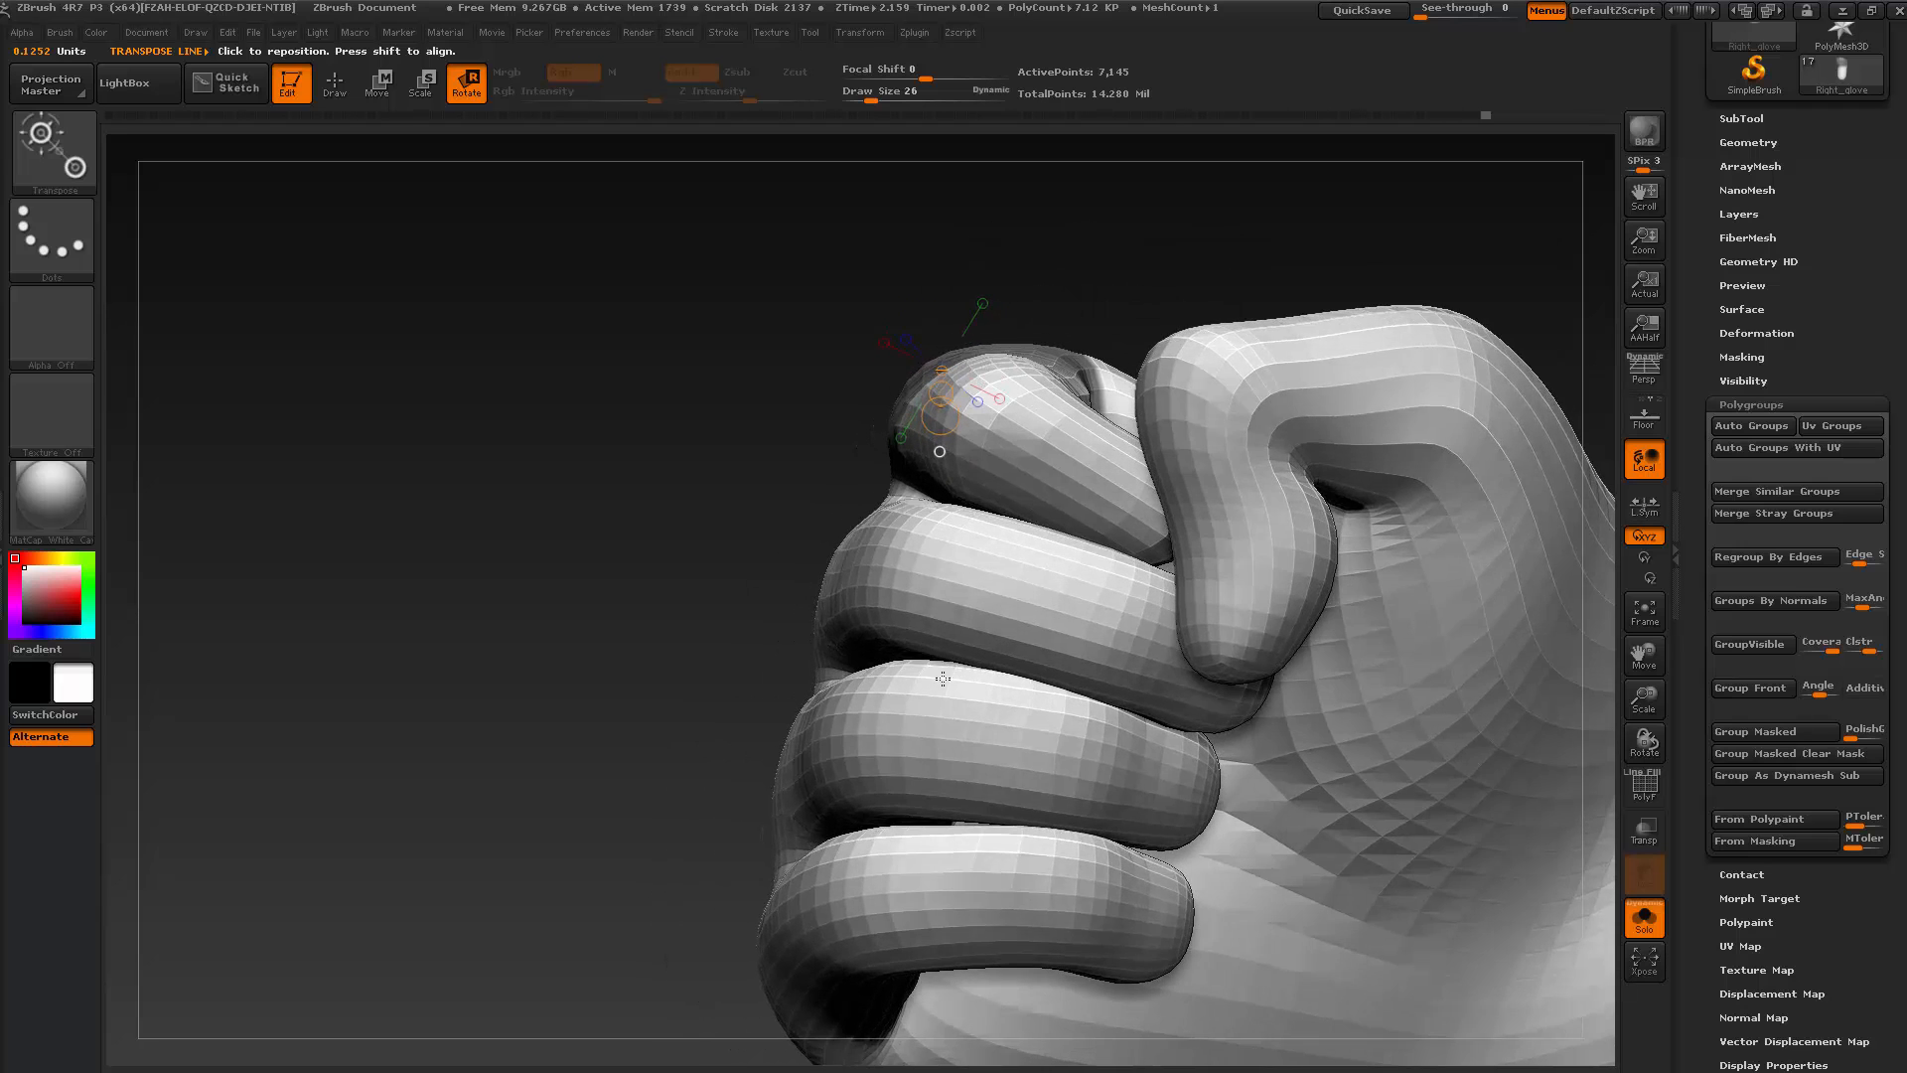
ctrl+shift+click(979, 405)
drag(894, 372, 1041, 464)
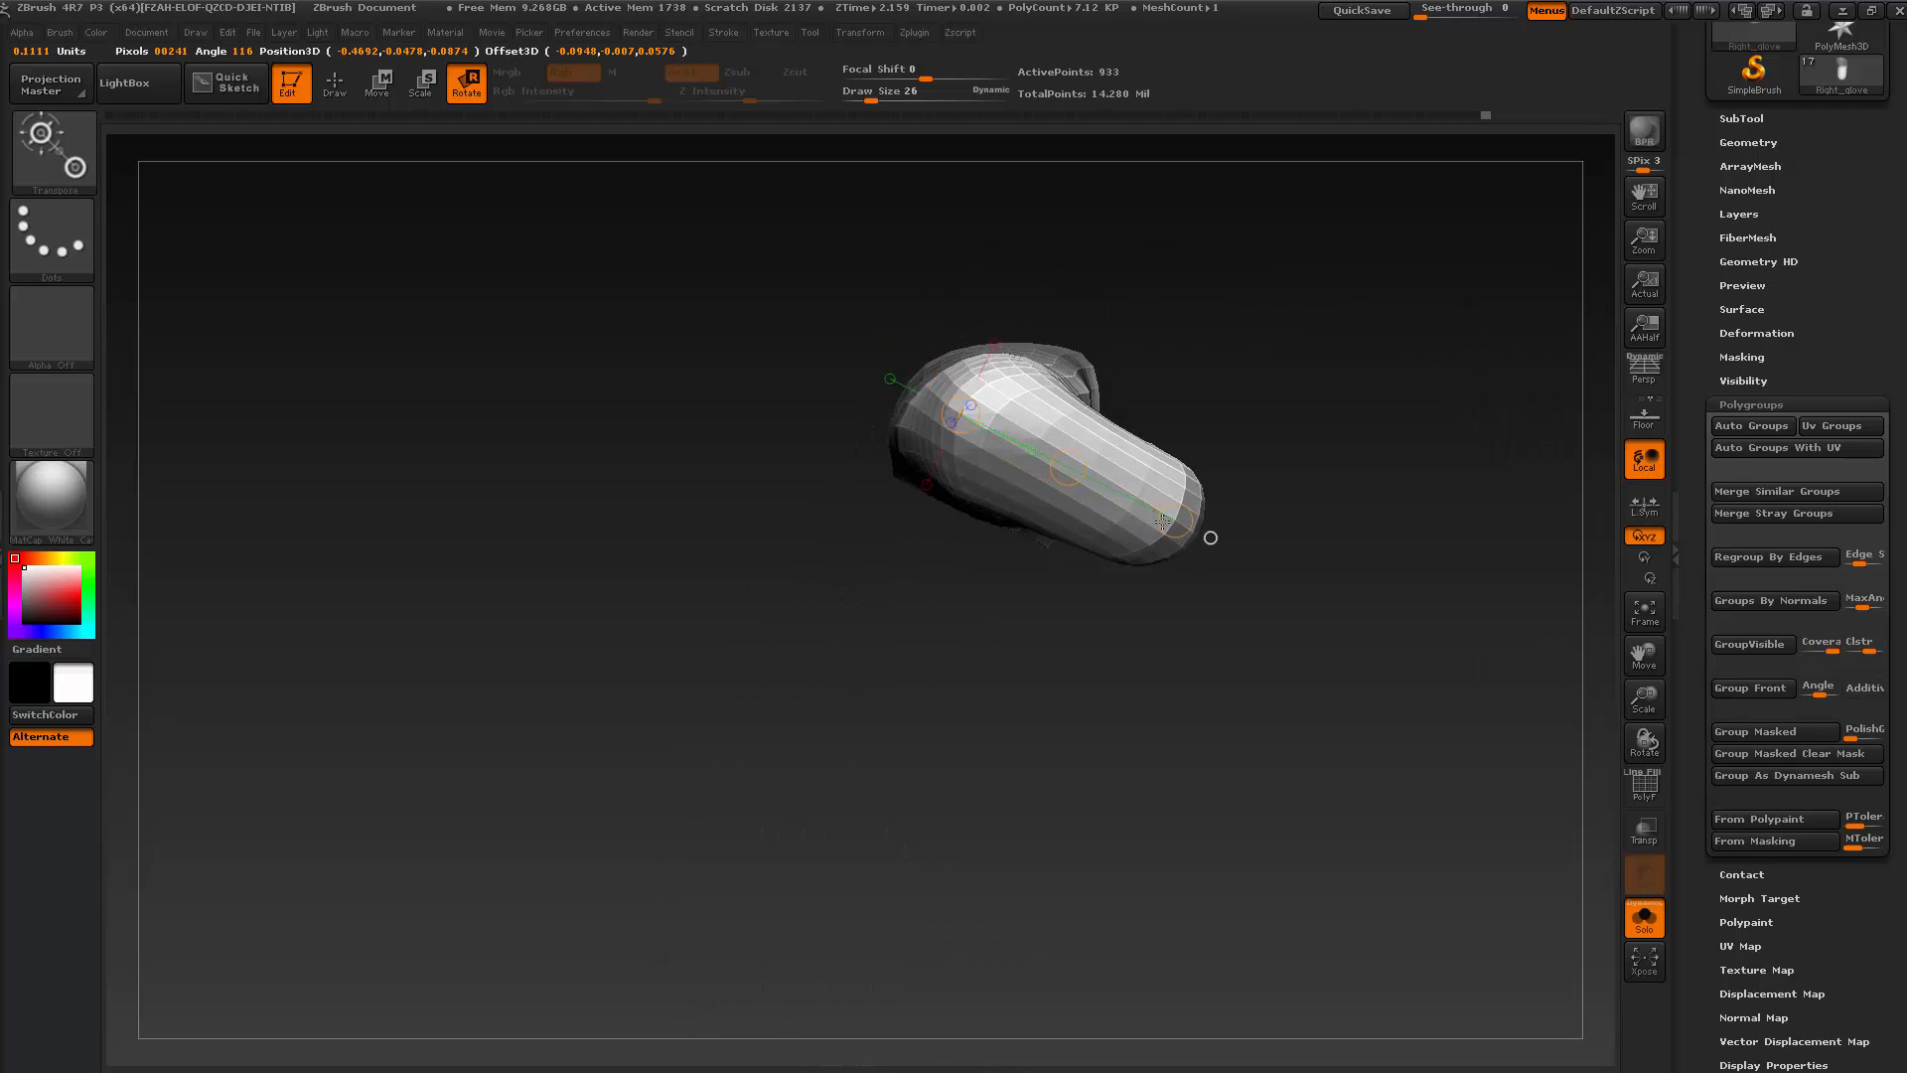
drag(1176, 520, 1187, 490)
ctrl+shift+click(1150, 248)
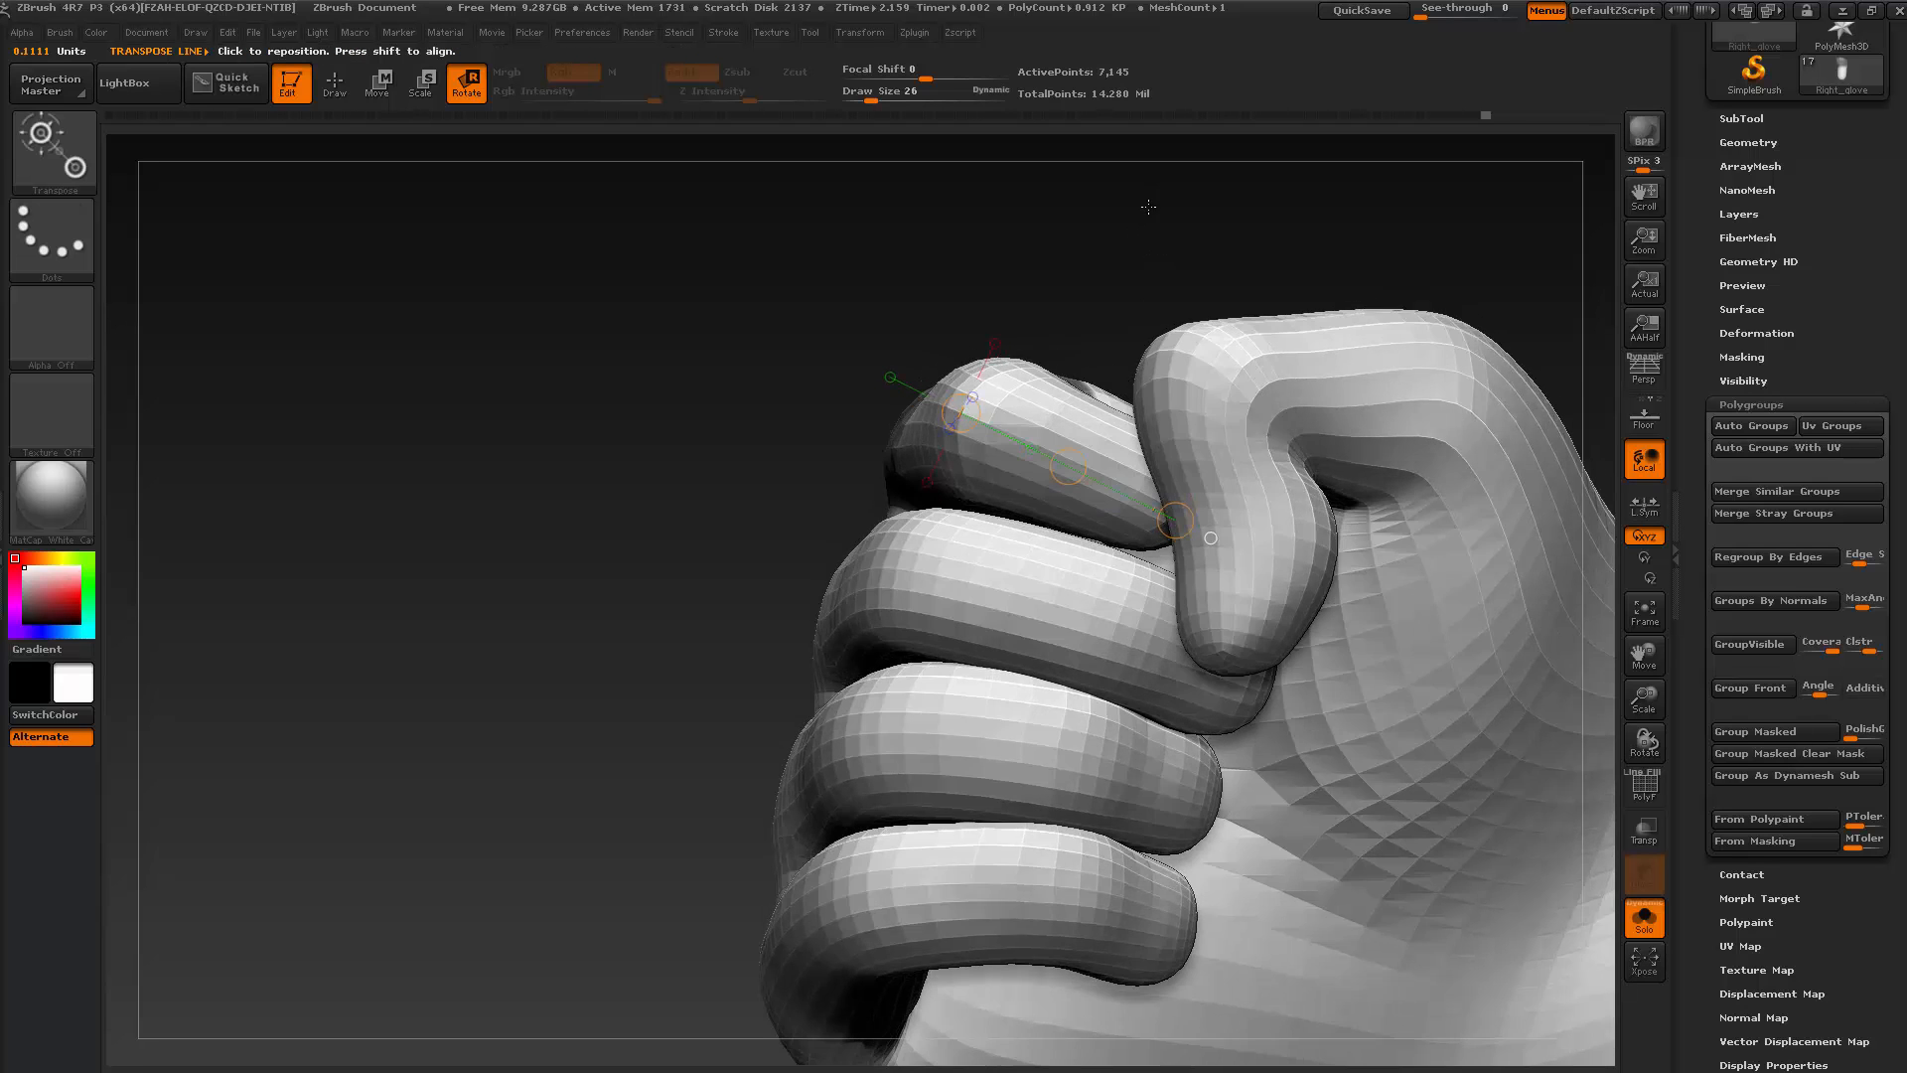
ctrl+shift+click(1107, 437)
drag(1175, 519, 1175, 533)
ctrl+shift+click(1154, 274)
drag(1154, 235, 1111, 695)
ctrl+drag(1009, 758, 1005, 737)
Isolate the index finger, set the Draw Size to 22 and adjust its lower segment with the Move brush
drag(1103, 805, 1038, 701)
click(380, 90)
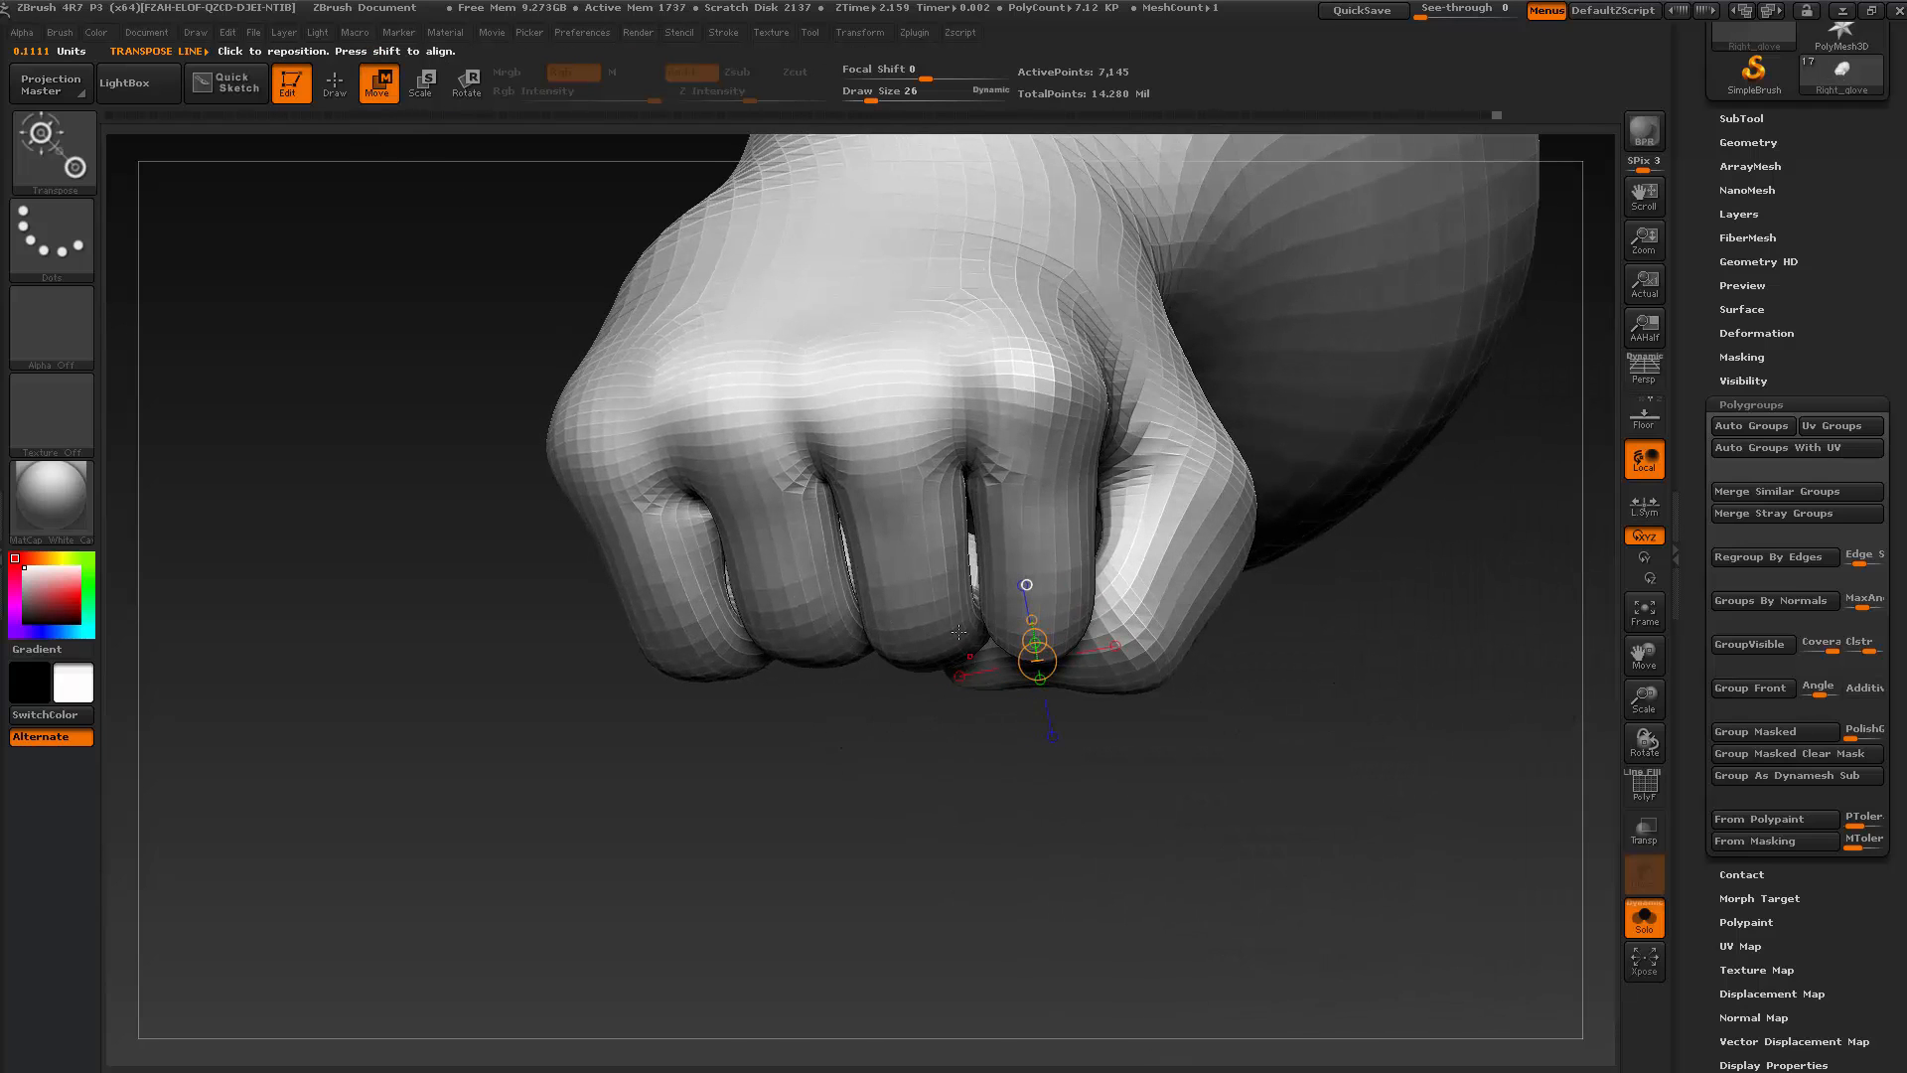
key(q)
key(bracketleft)
key(bracketleft)
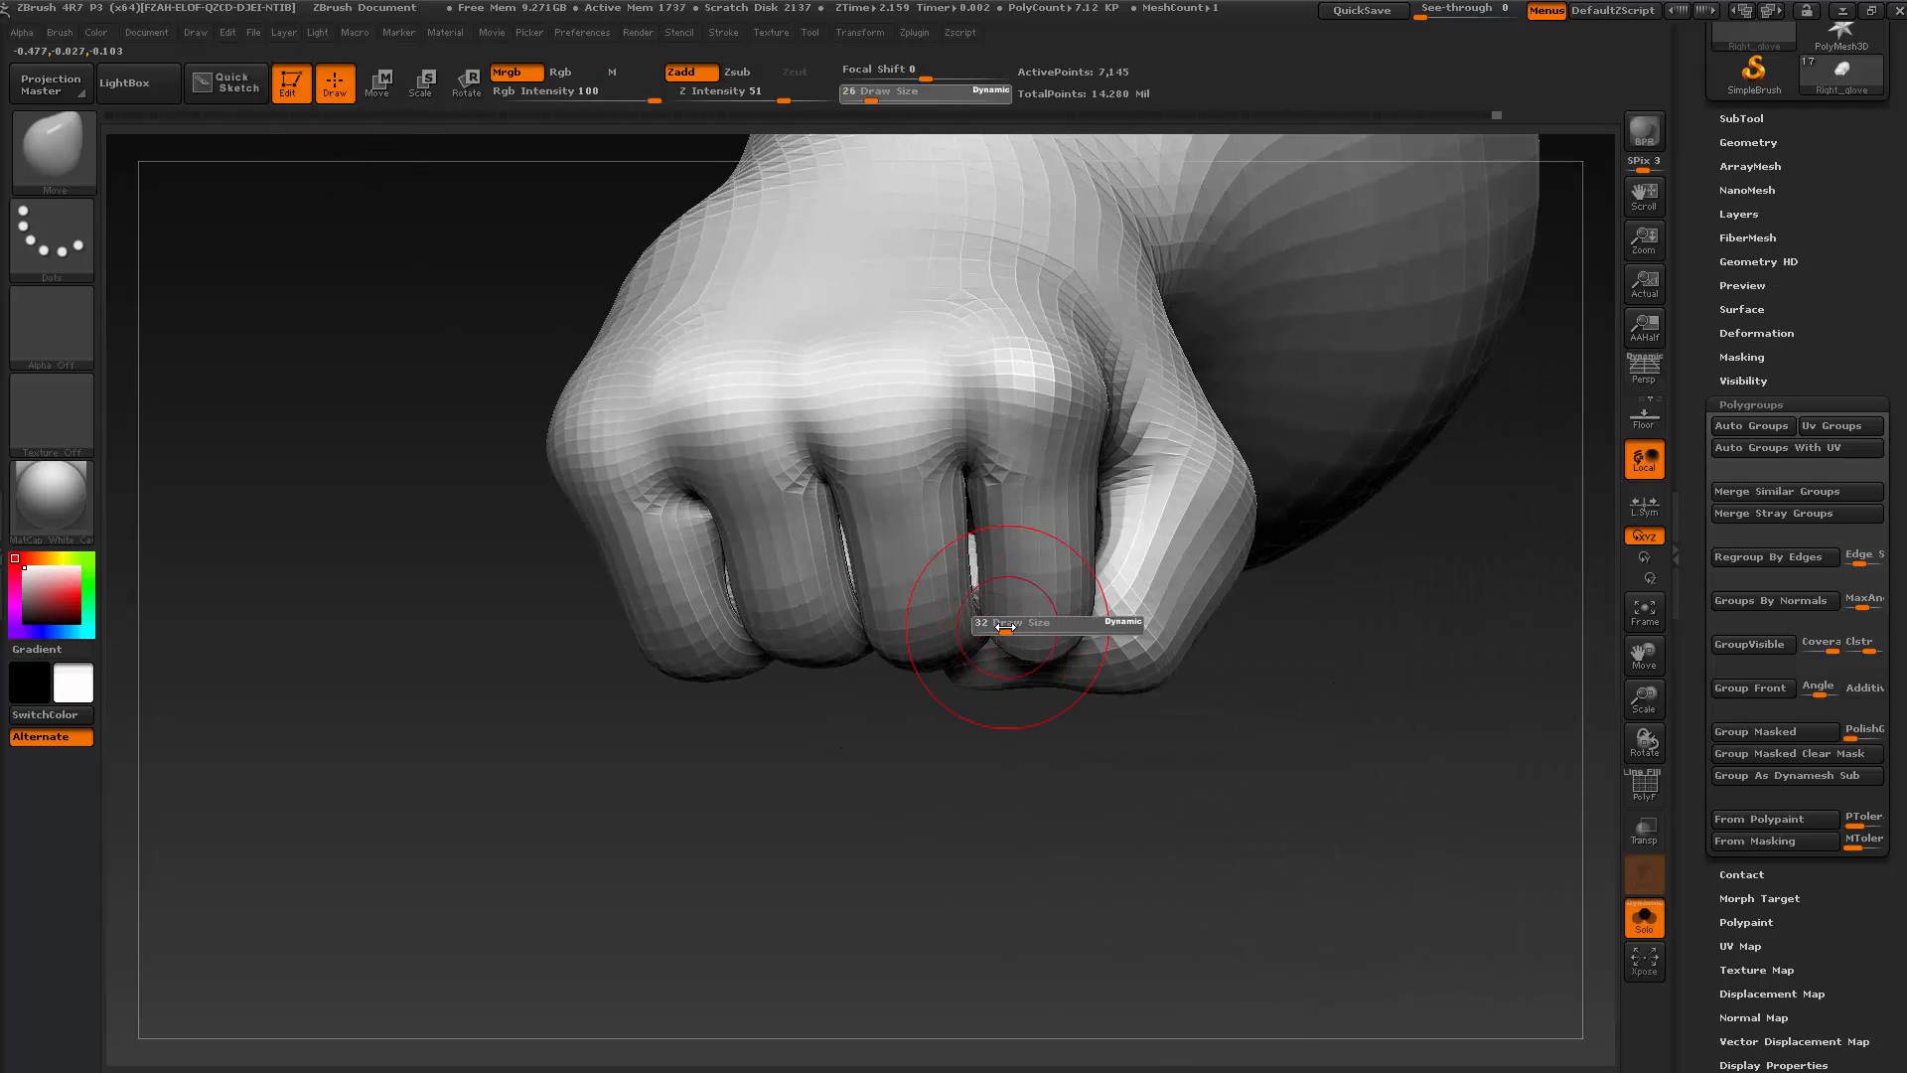
ctrl+shift+click(1041, 588)
alt+drag(1091, 722, 1005, 672)
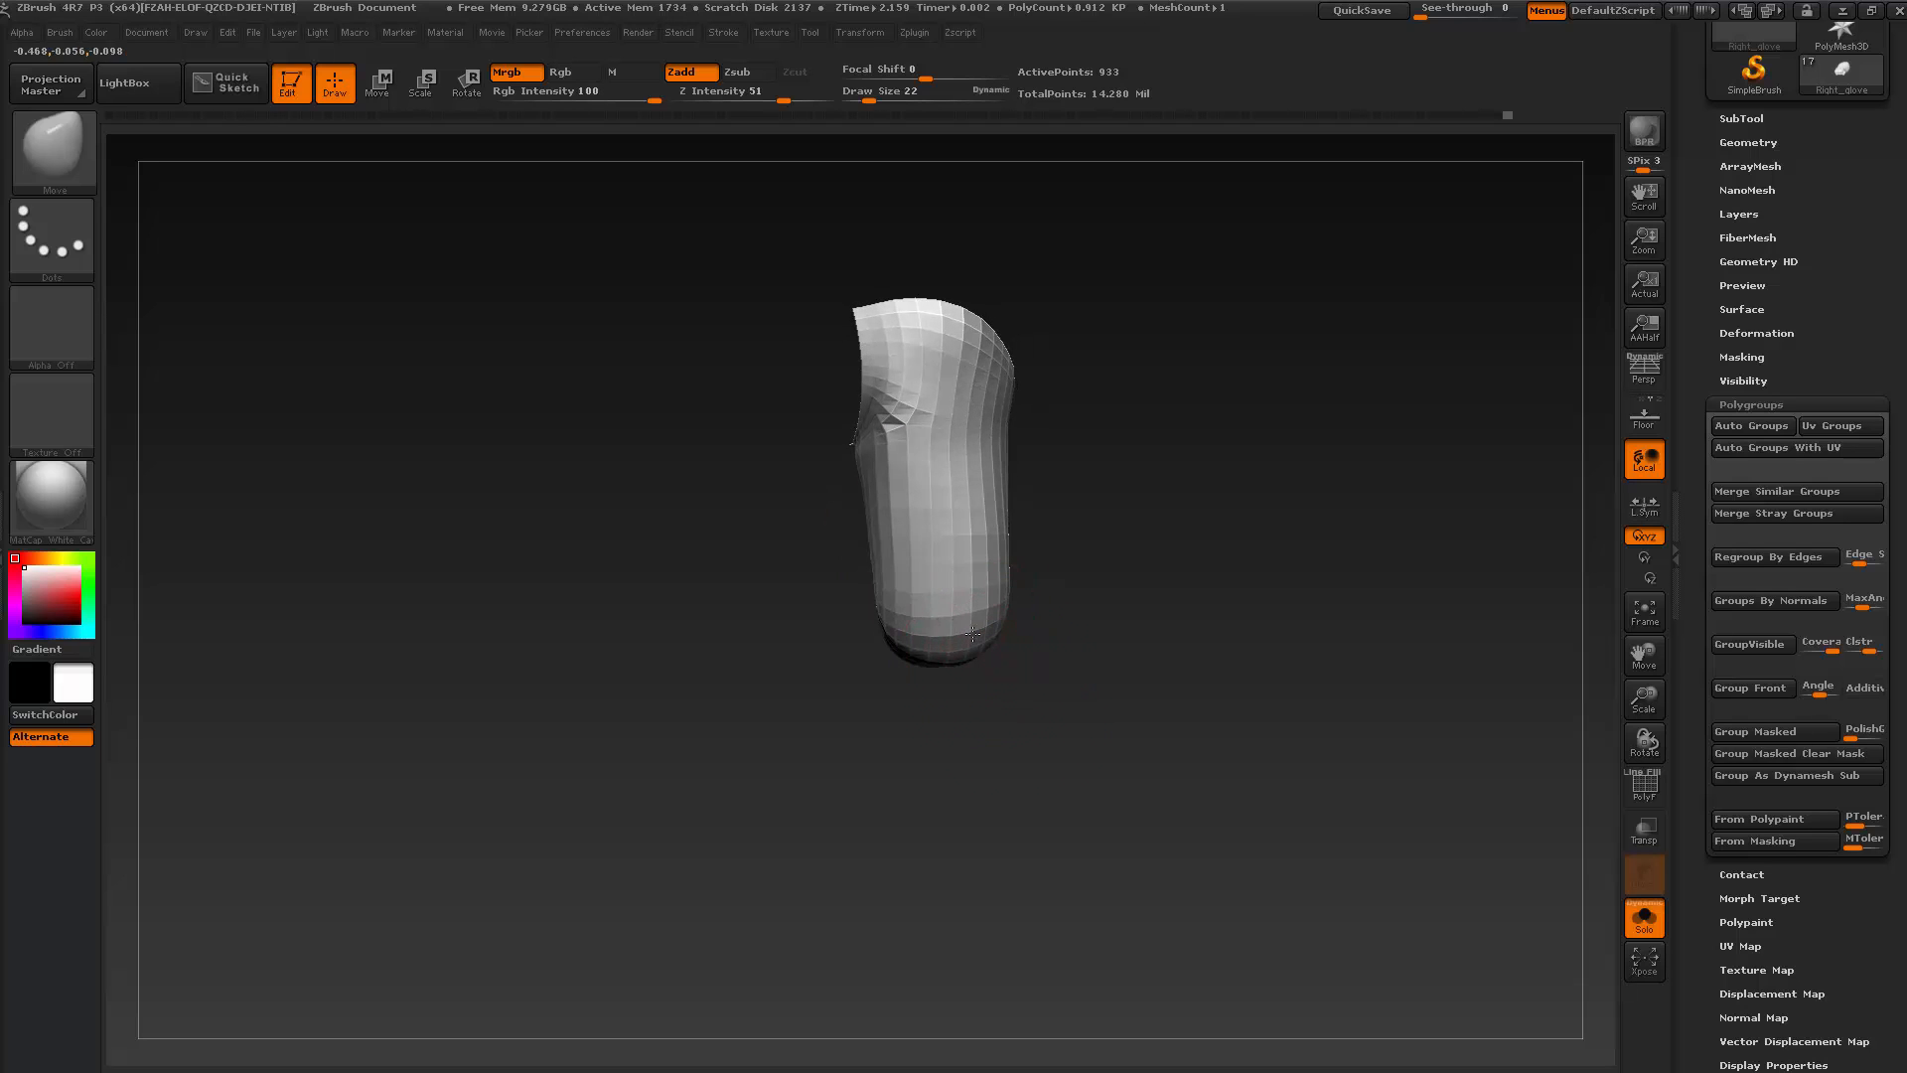
drag(955, 567, 954, 563)
drag(1021, 703, 1022, 715)
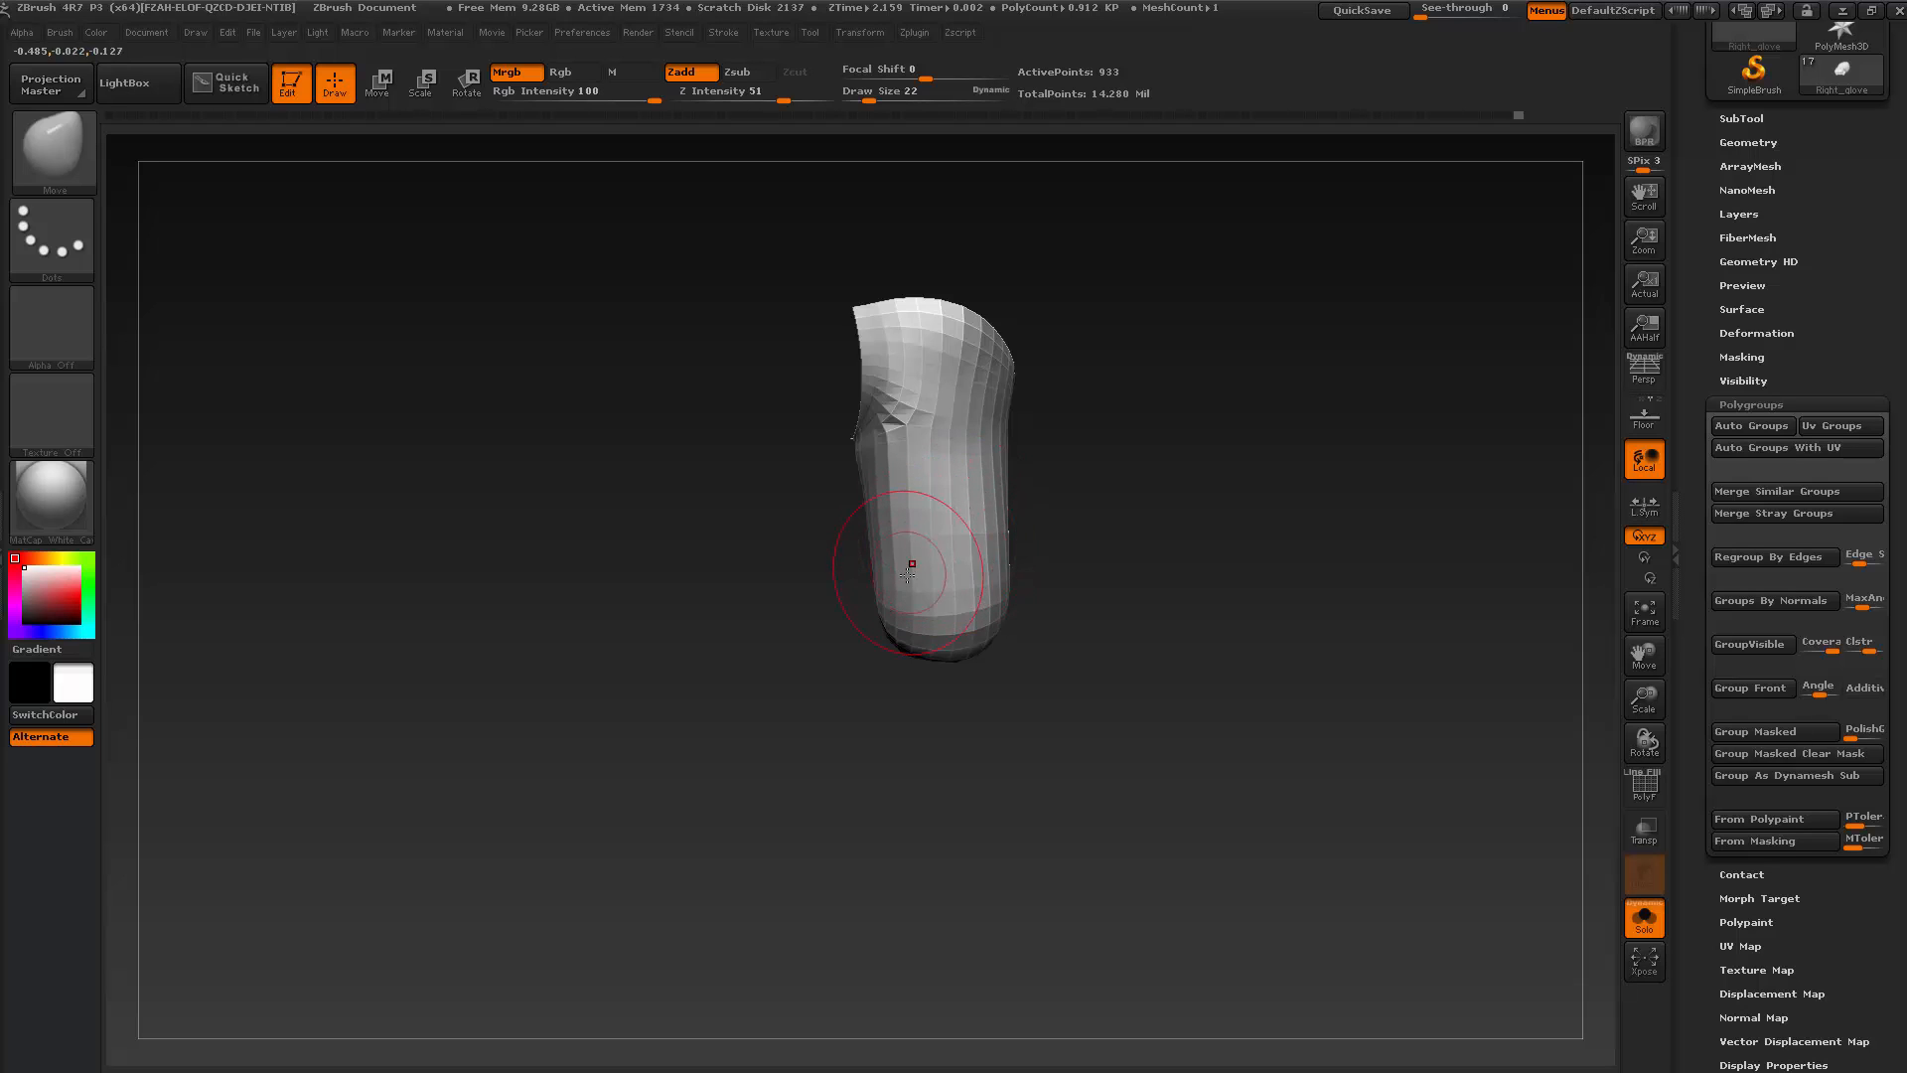
Smooth the index finger's front face and the side surface around its inner bend
key(shift)
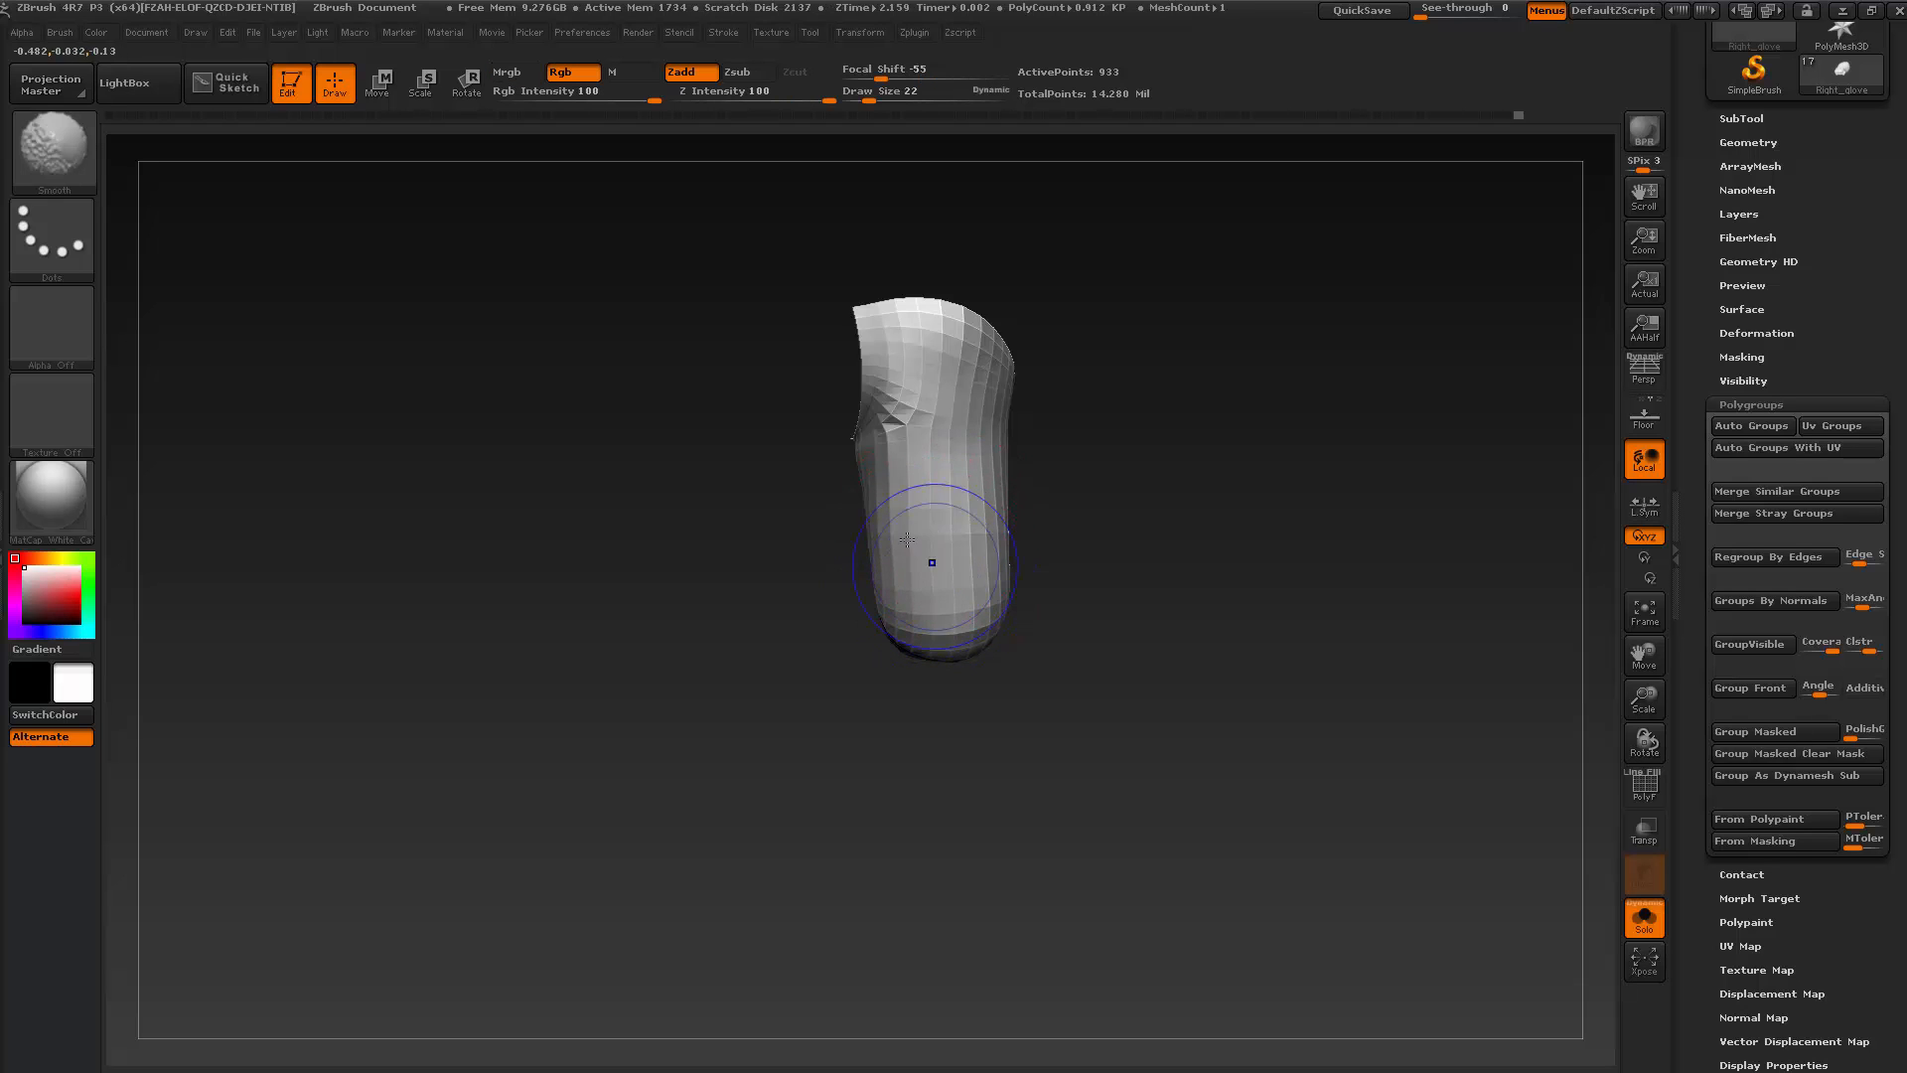
mouse_move(1063, 715)
mouse_down()
mouse_move(971, 646)
mouse_move(945, 732)
mouse_move(974, 710)
mouse_up()
key(shift)
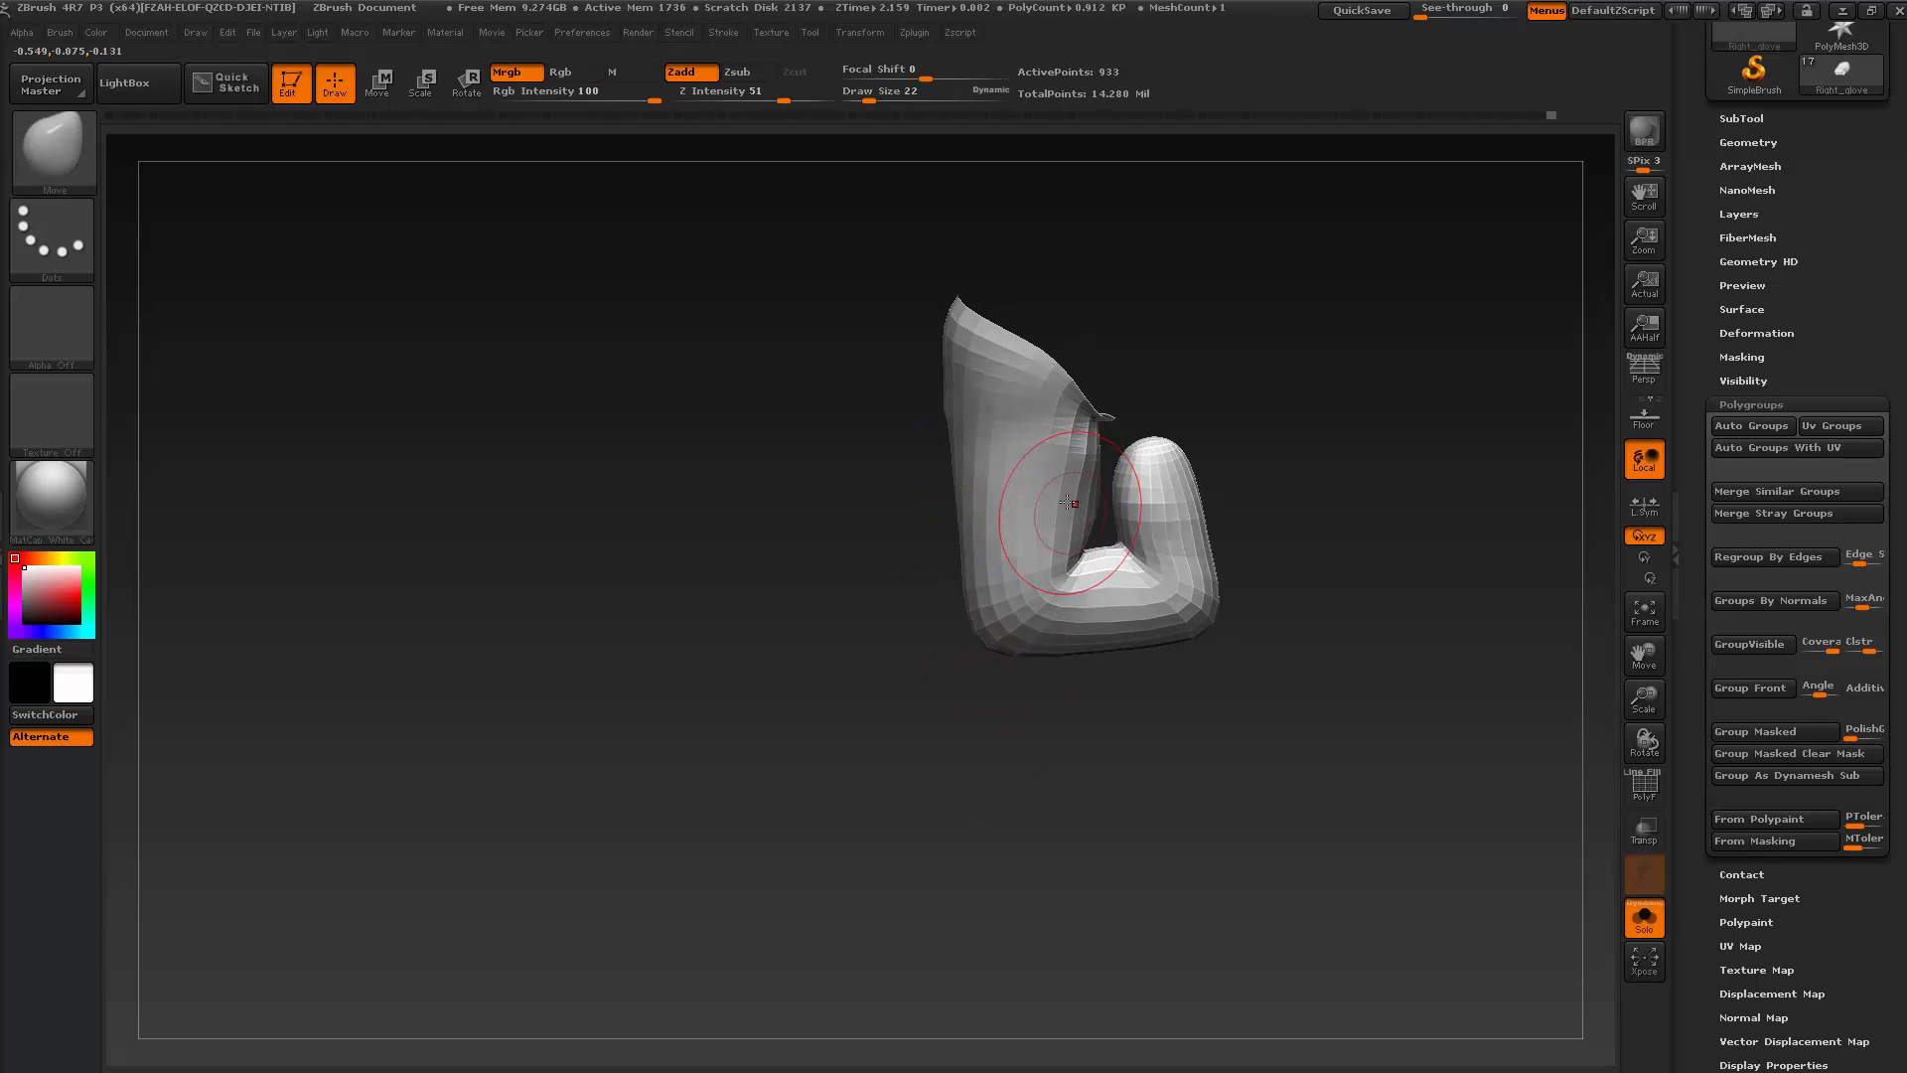
mouse_move(1056, 715)
mouse_down()
mouse_move(1028, 730)
mouse_move(1107, 711)
mouse_move(1139, 732)
mouse_up()
key(shift)
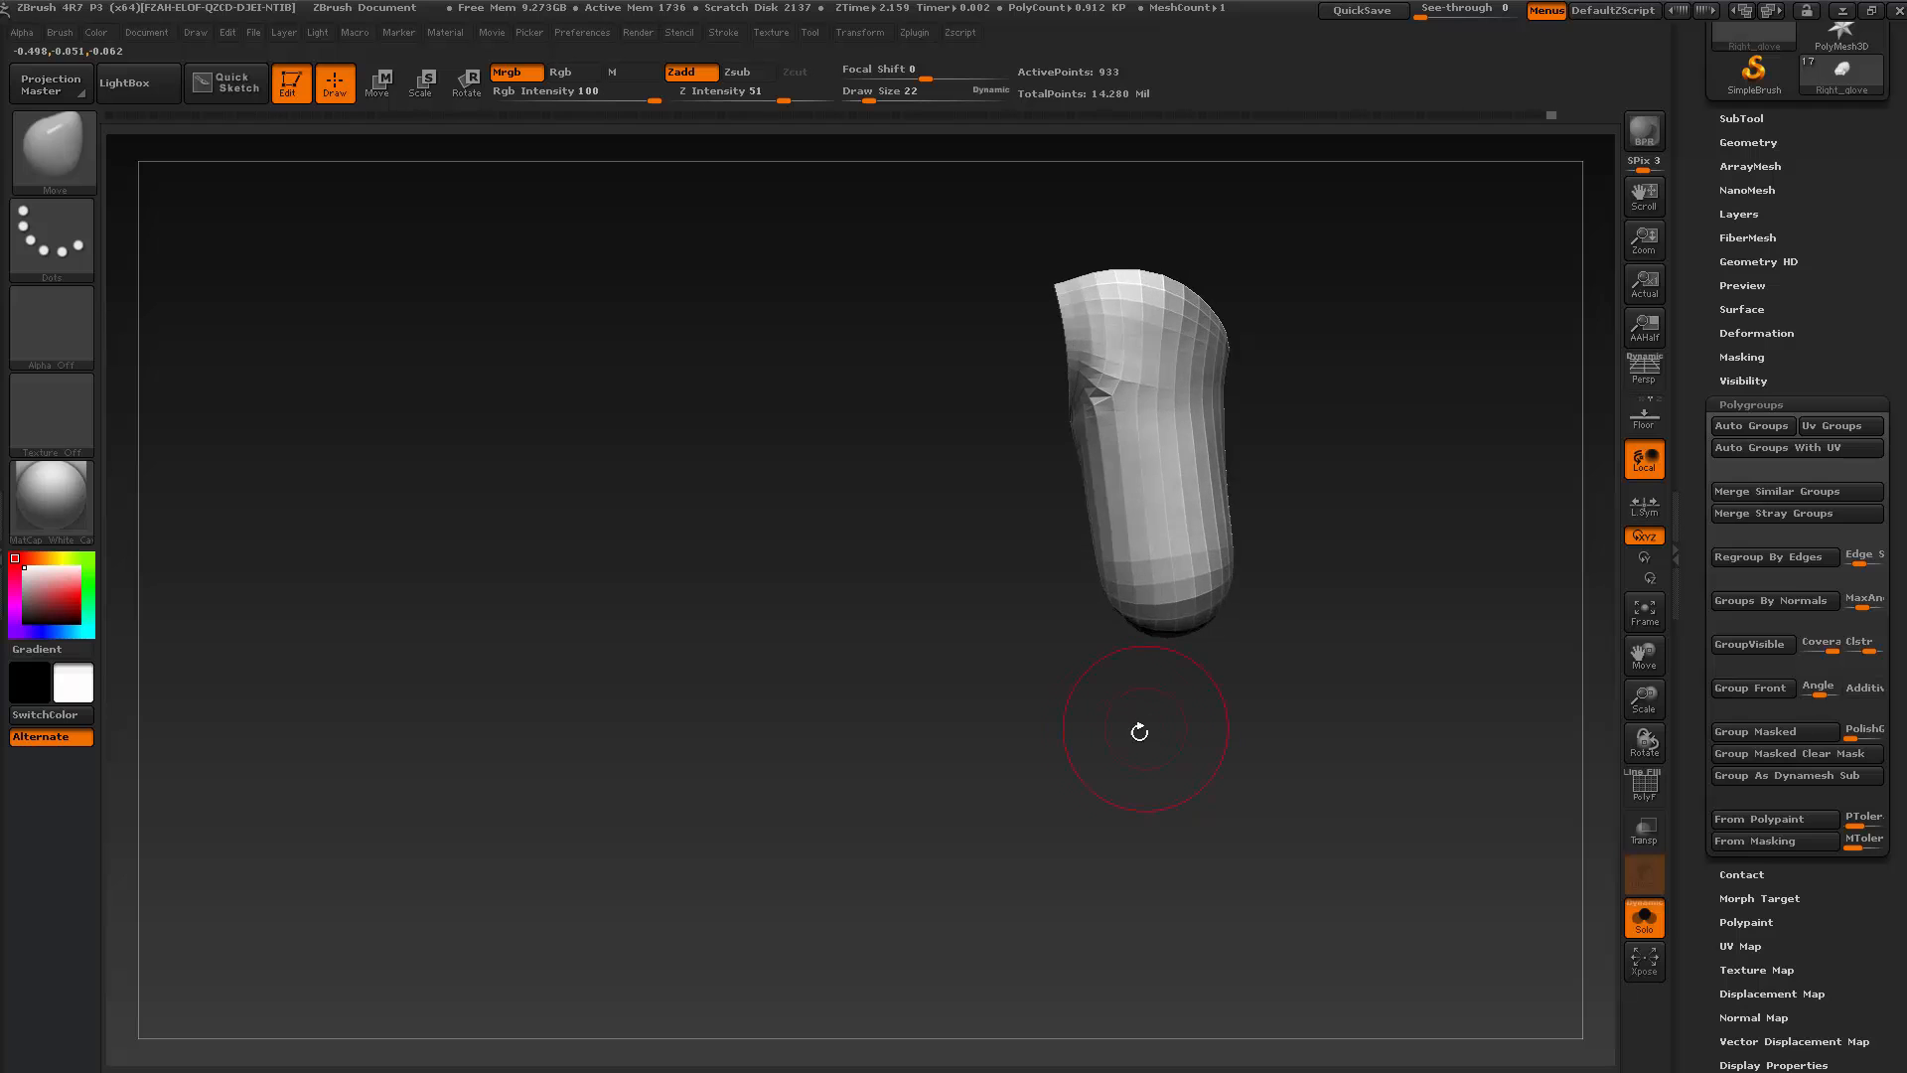
Show the whole glove, enlarge the brush and smooth the back of the hand toward the wrist
ctrl+shift+click(987, 907)
key(f)
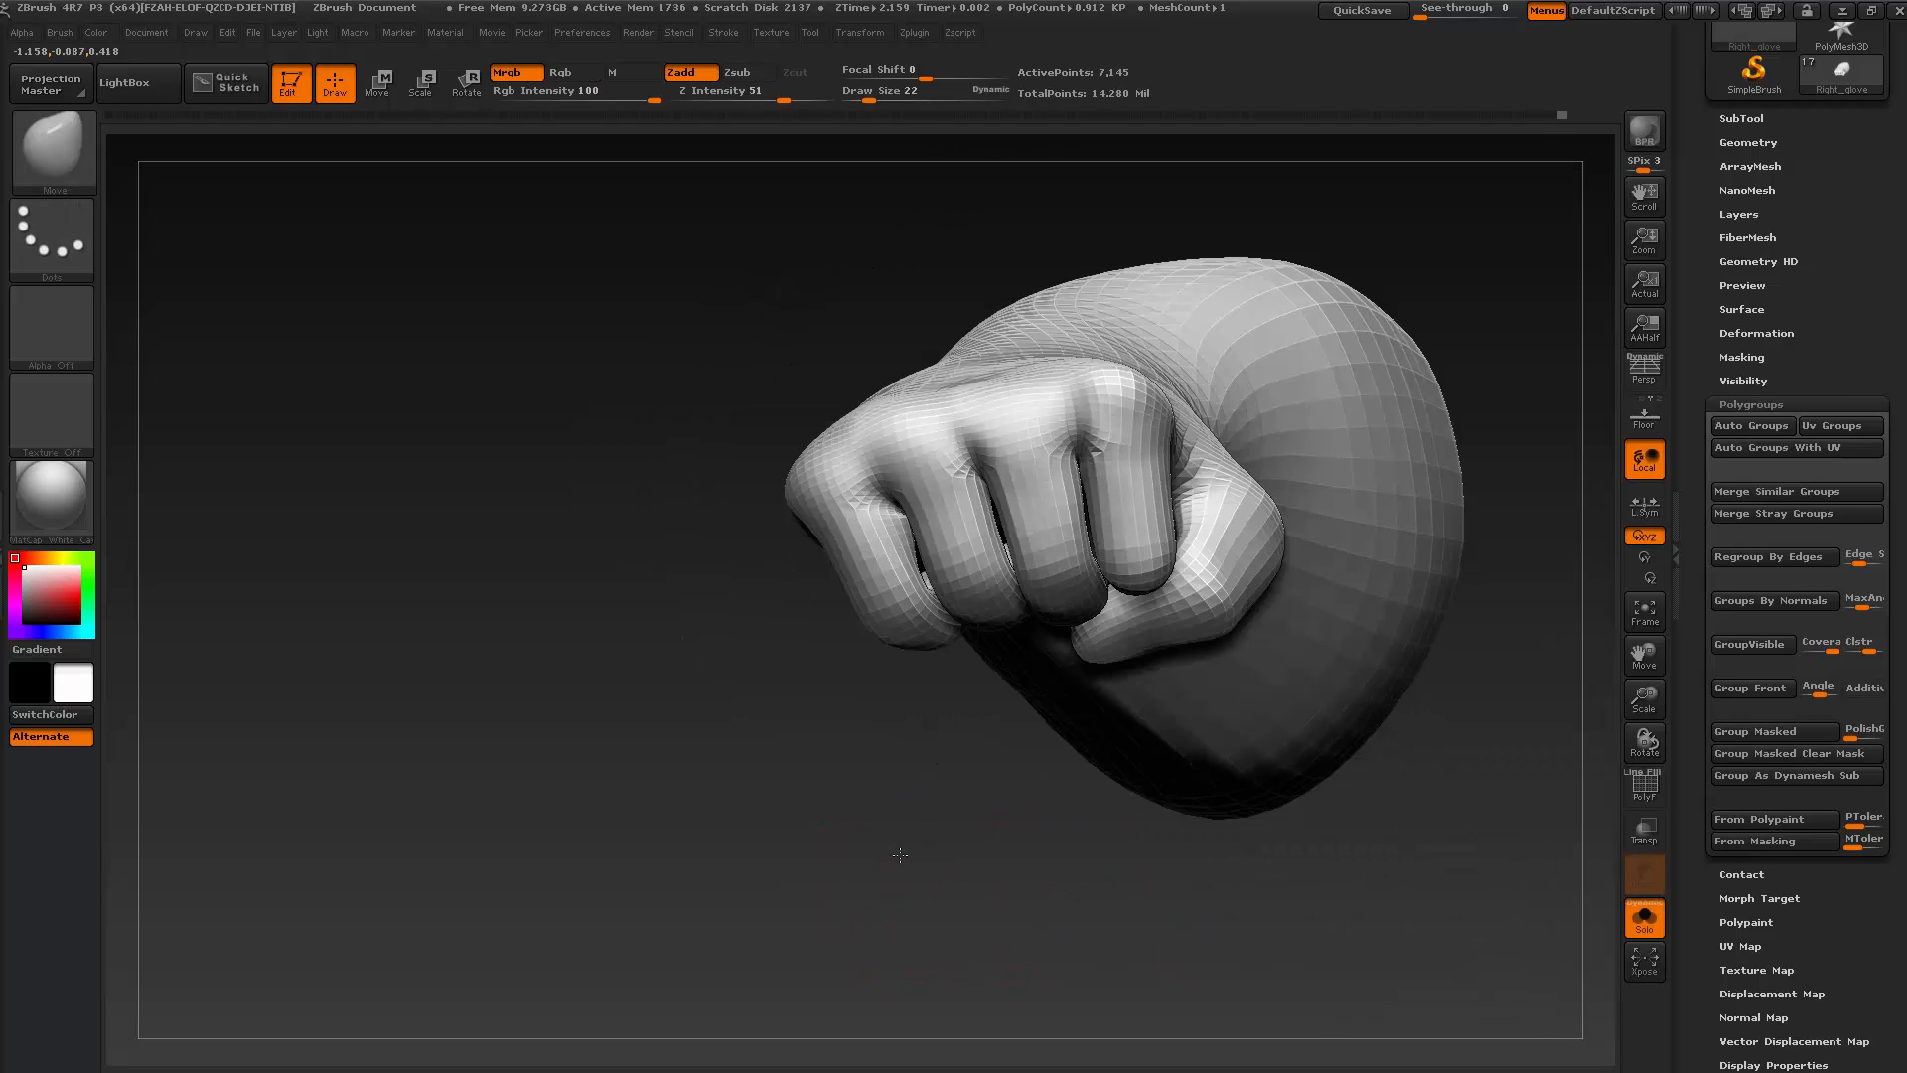
mouse_move(900, 855)
mouse_down()
mouse_move(907, 795)
mouse_move(968, 740)
mouse_up()
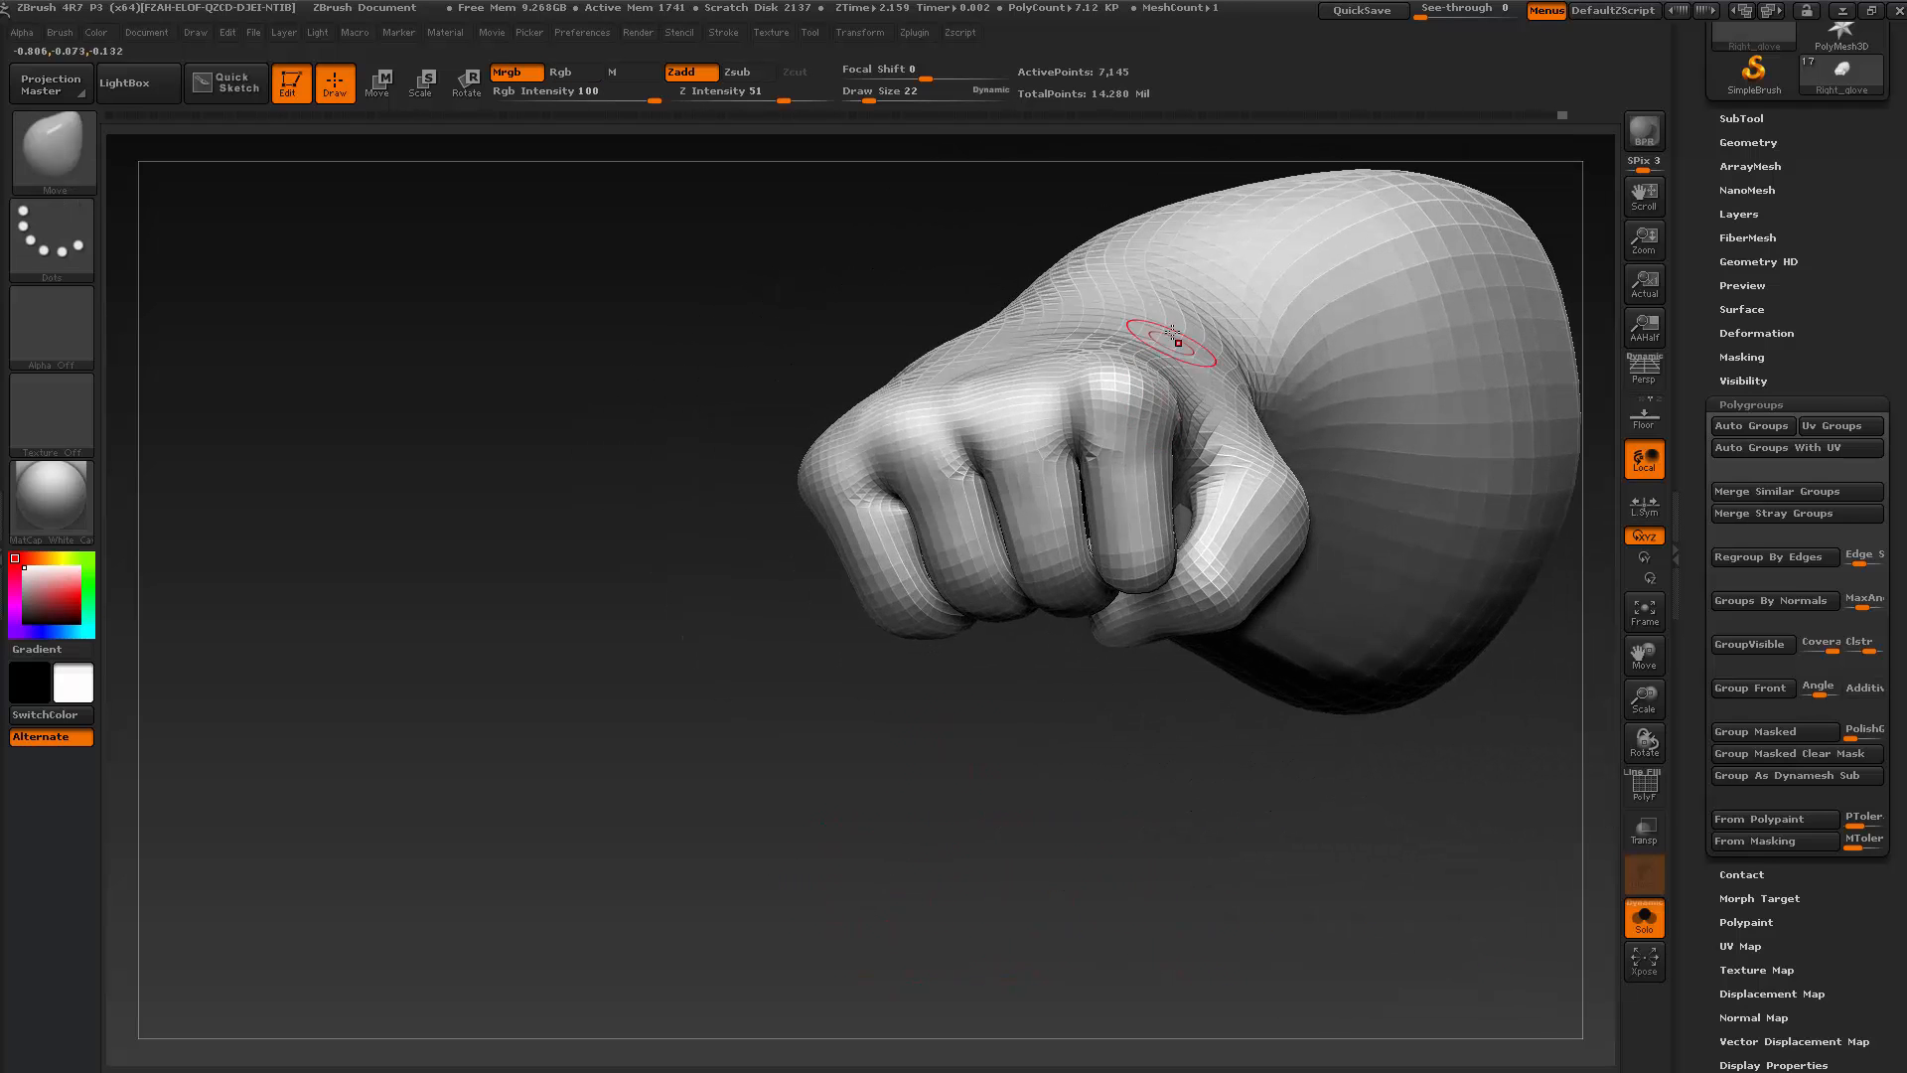
key(bracketright)
key(bracketright)
key(bracketright)
key(bracketright)
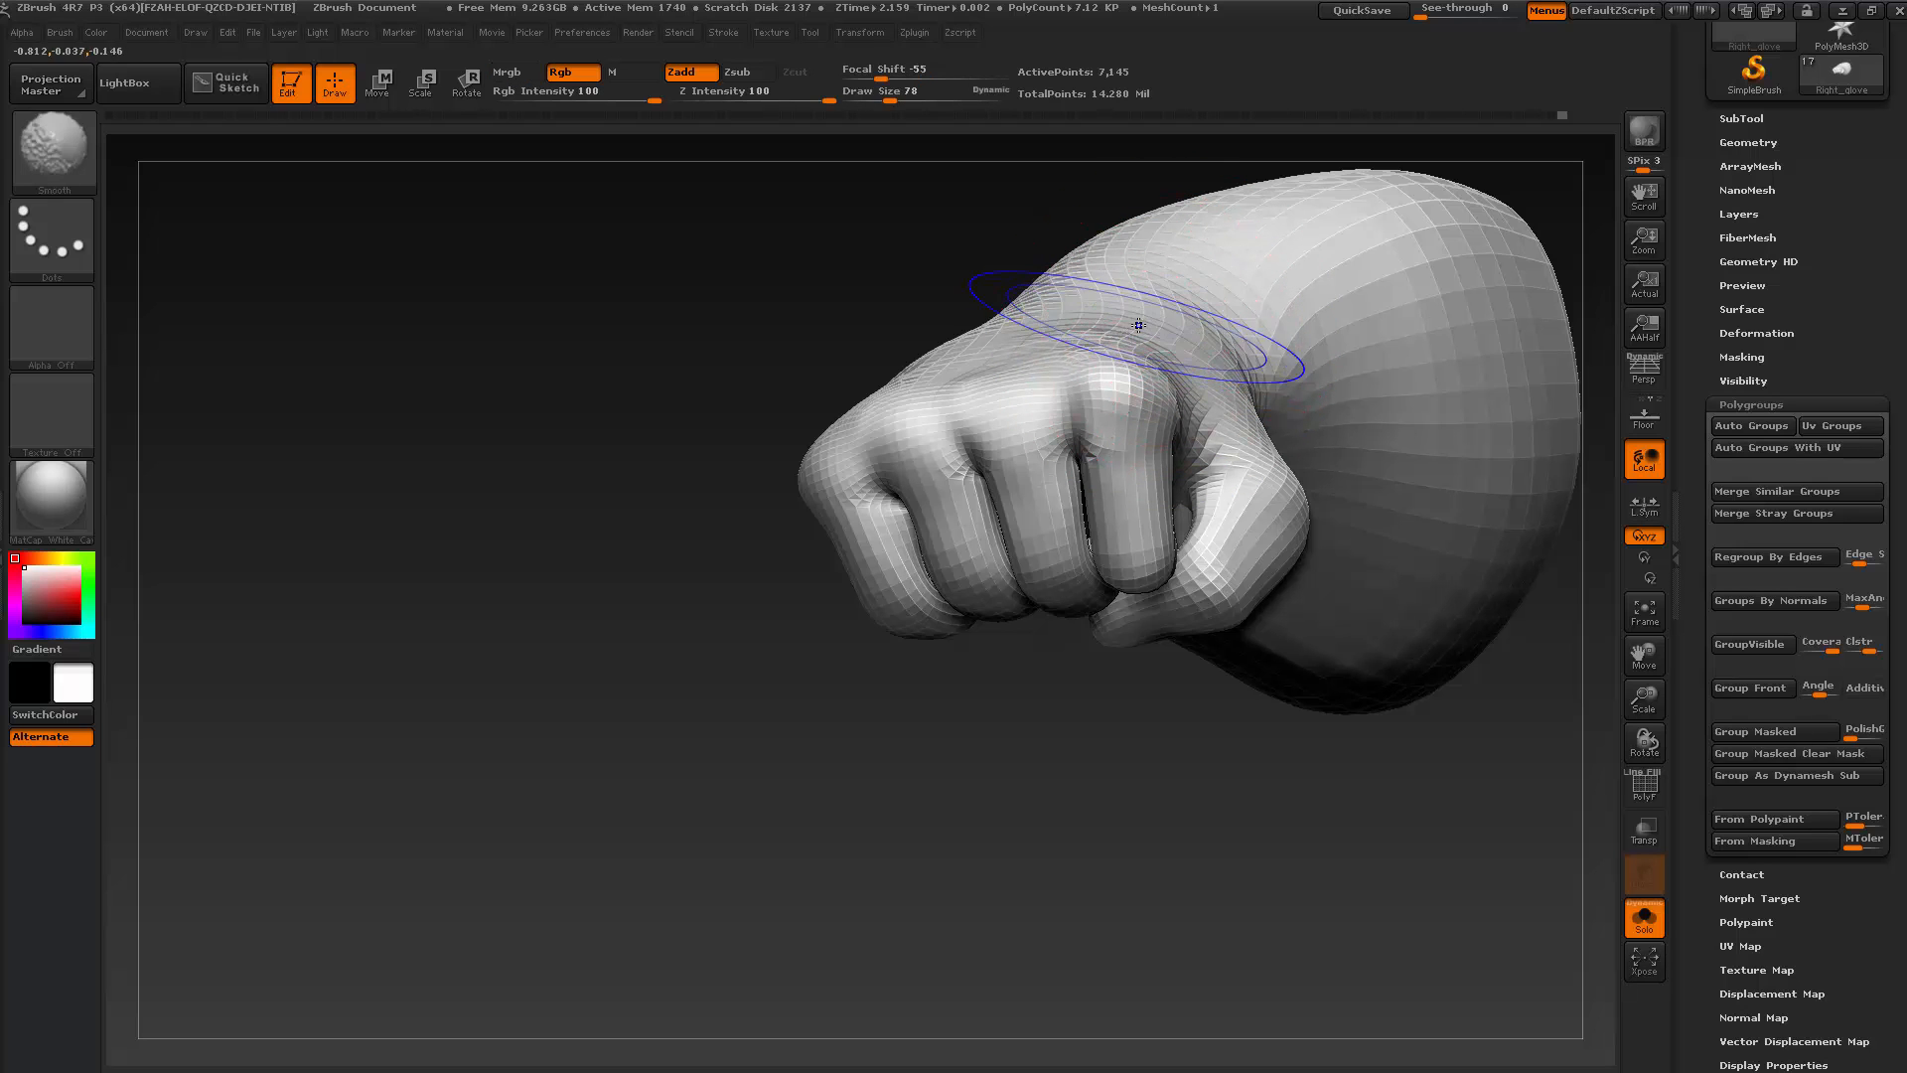
Lower the glove's subdivision level, reshape the back of the hand with the Move brush and return to the higher level
key(shift+d)
drag(1136, 762, 1112, 710)
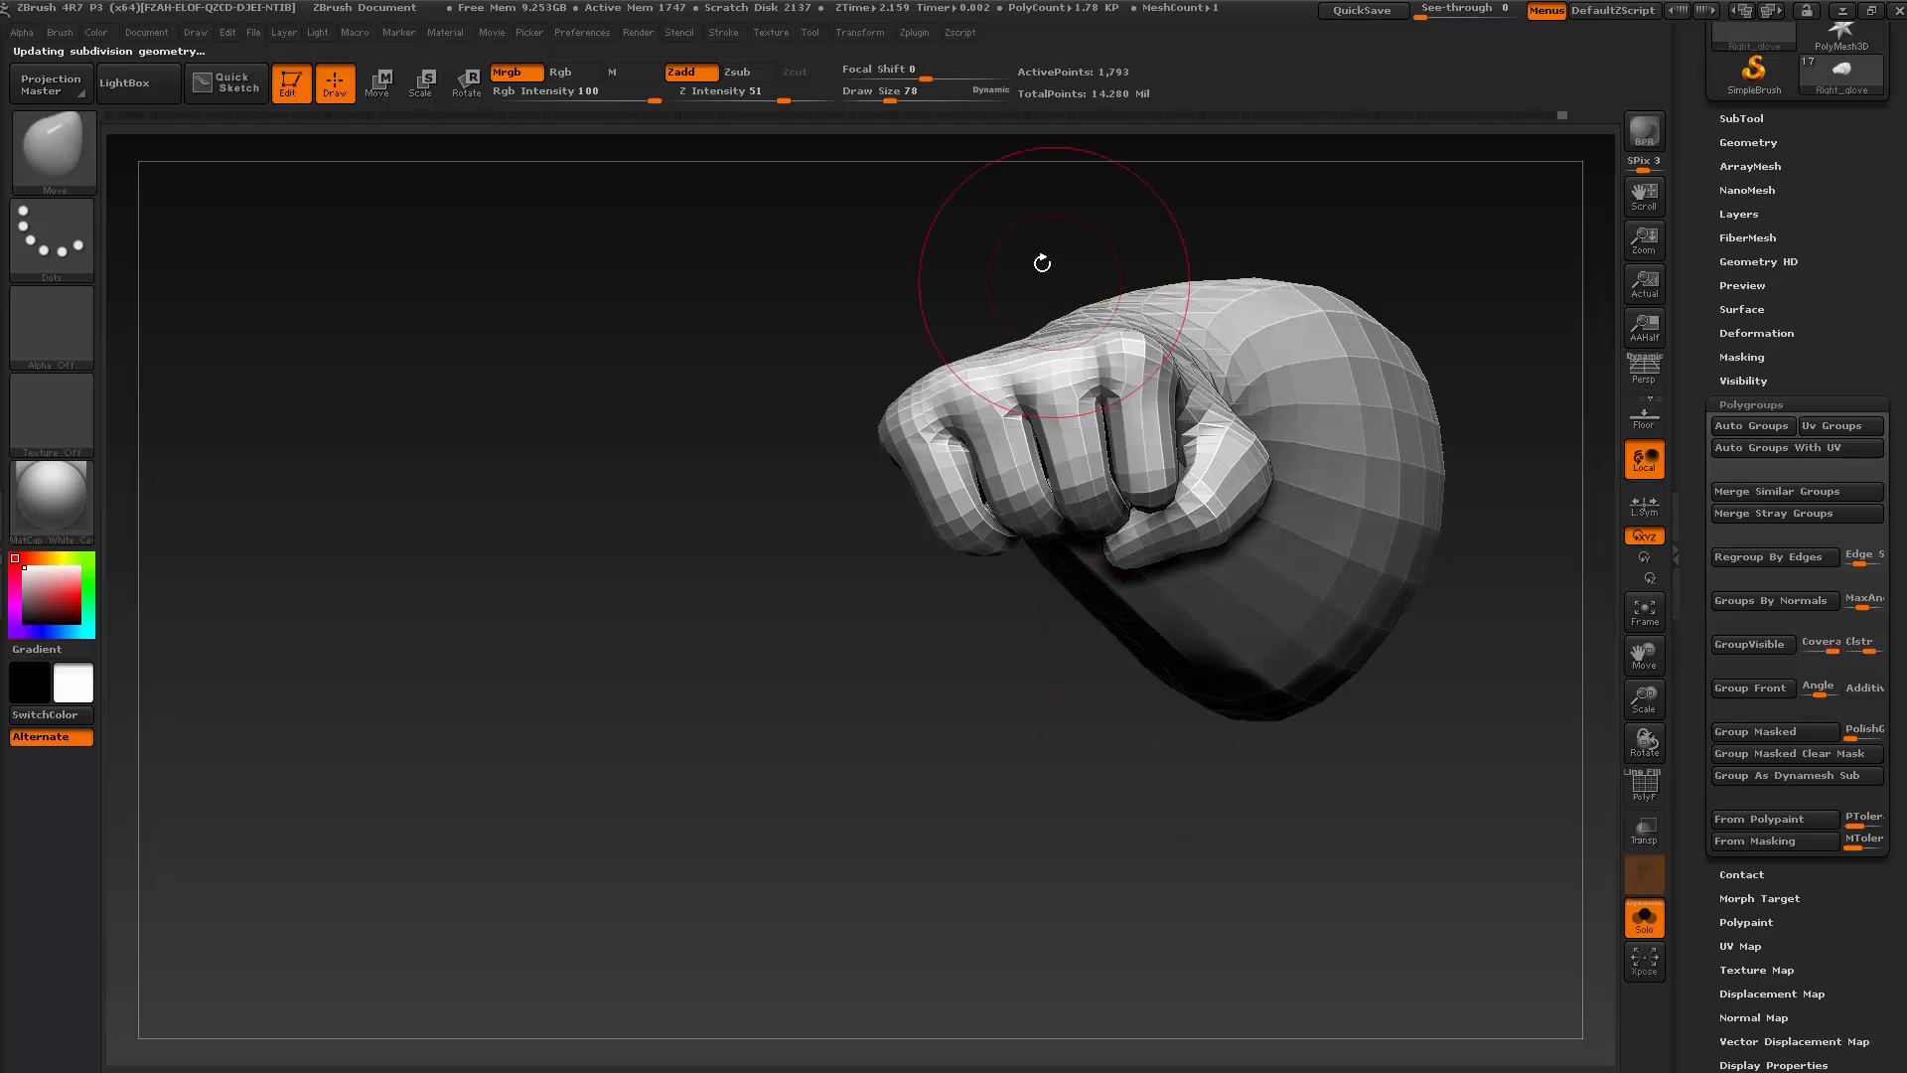
mouse_move(1042, 263)
mouse_down()
mouse_move(1050, 337)
mouse_move(874, 333)
mouse_up()
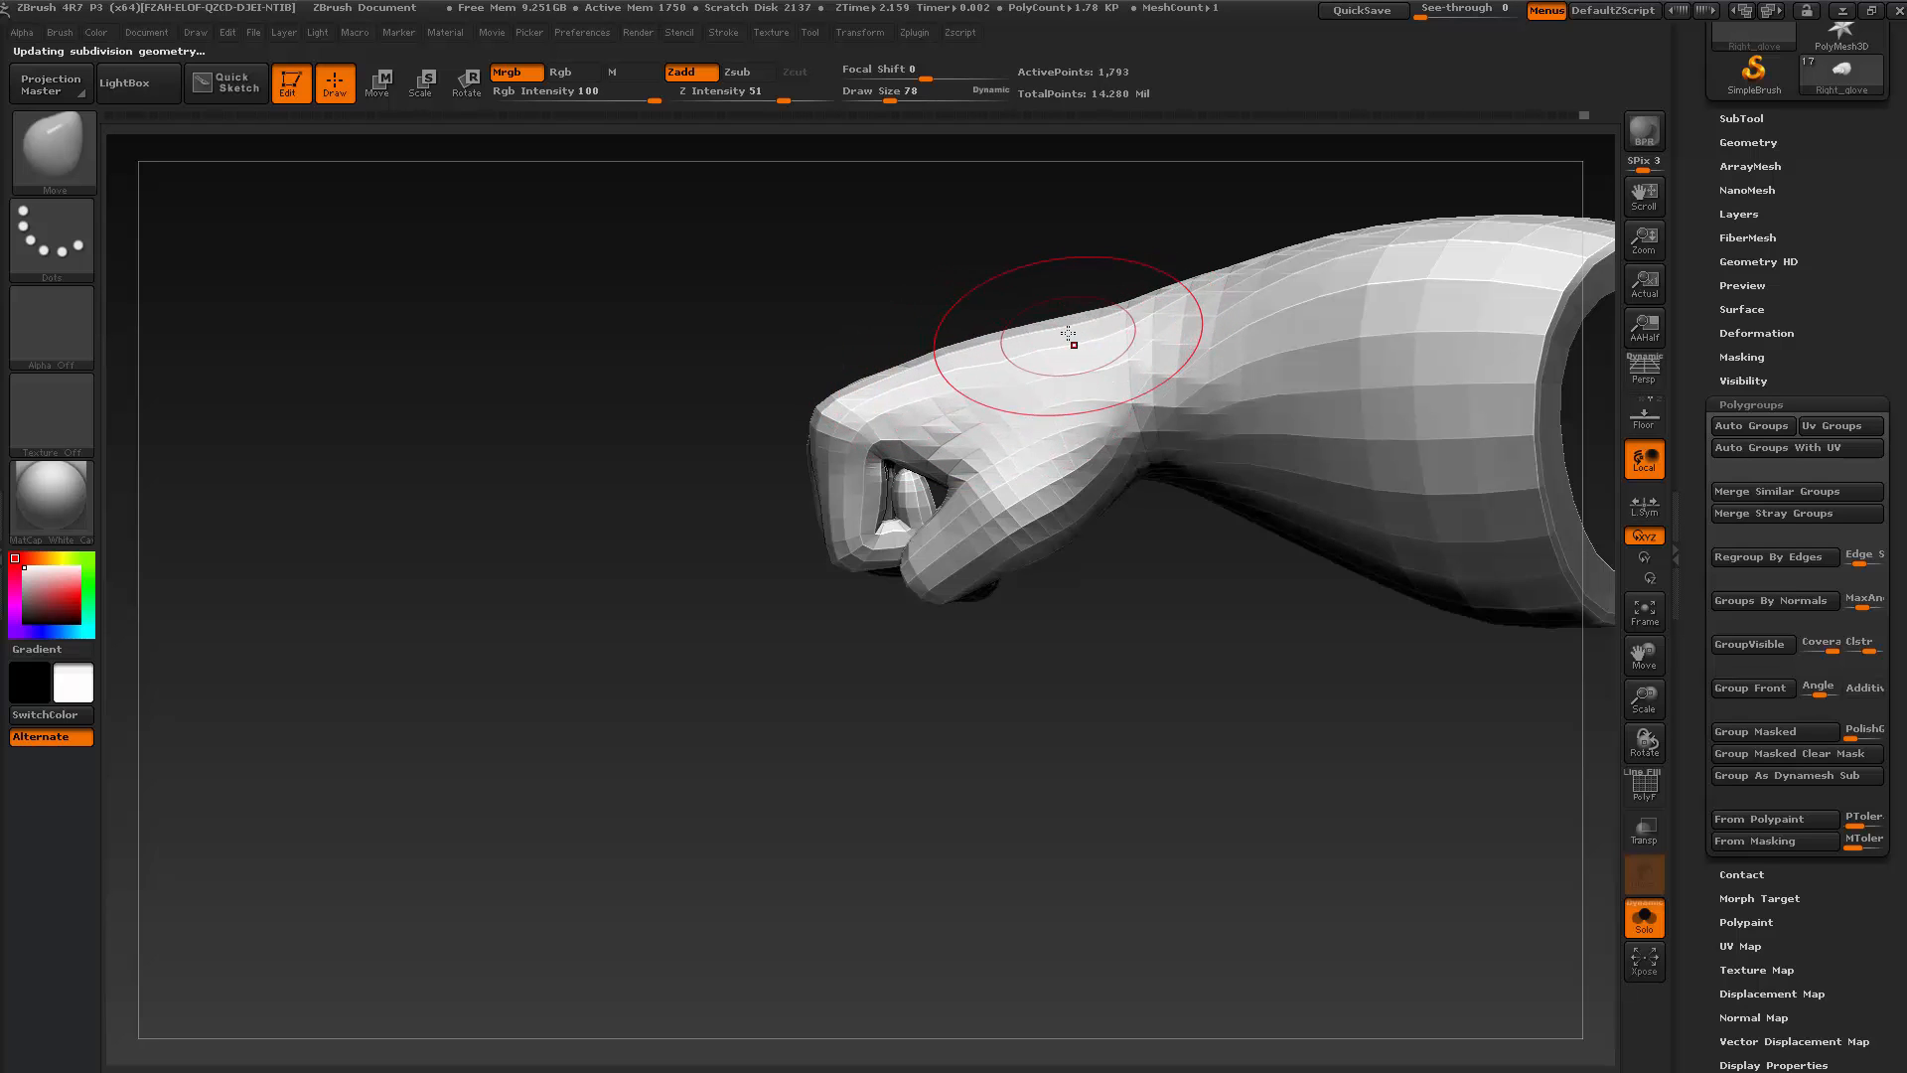
drag(1026, 274, 1033, 335)
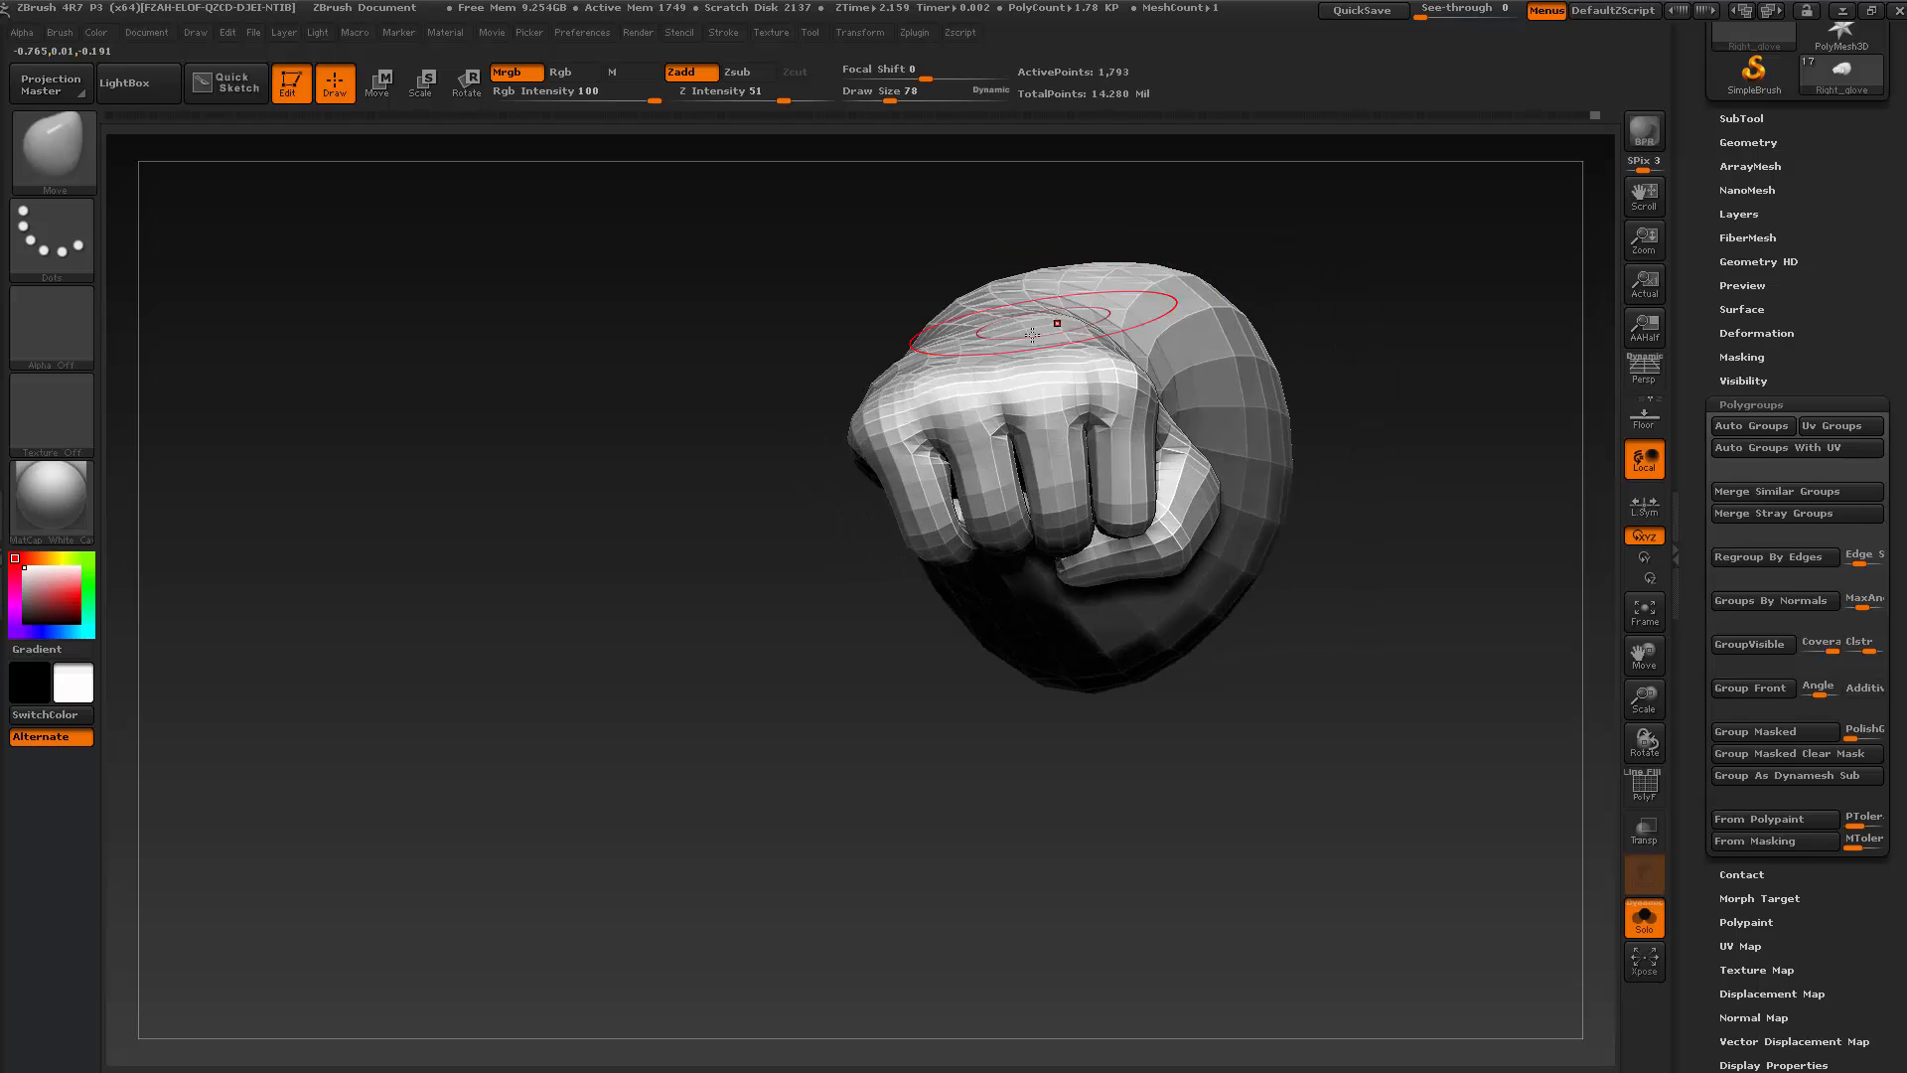
click(992, 343)
key(ctrl+d)
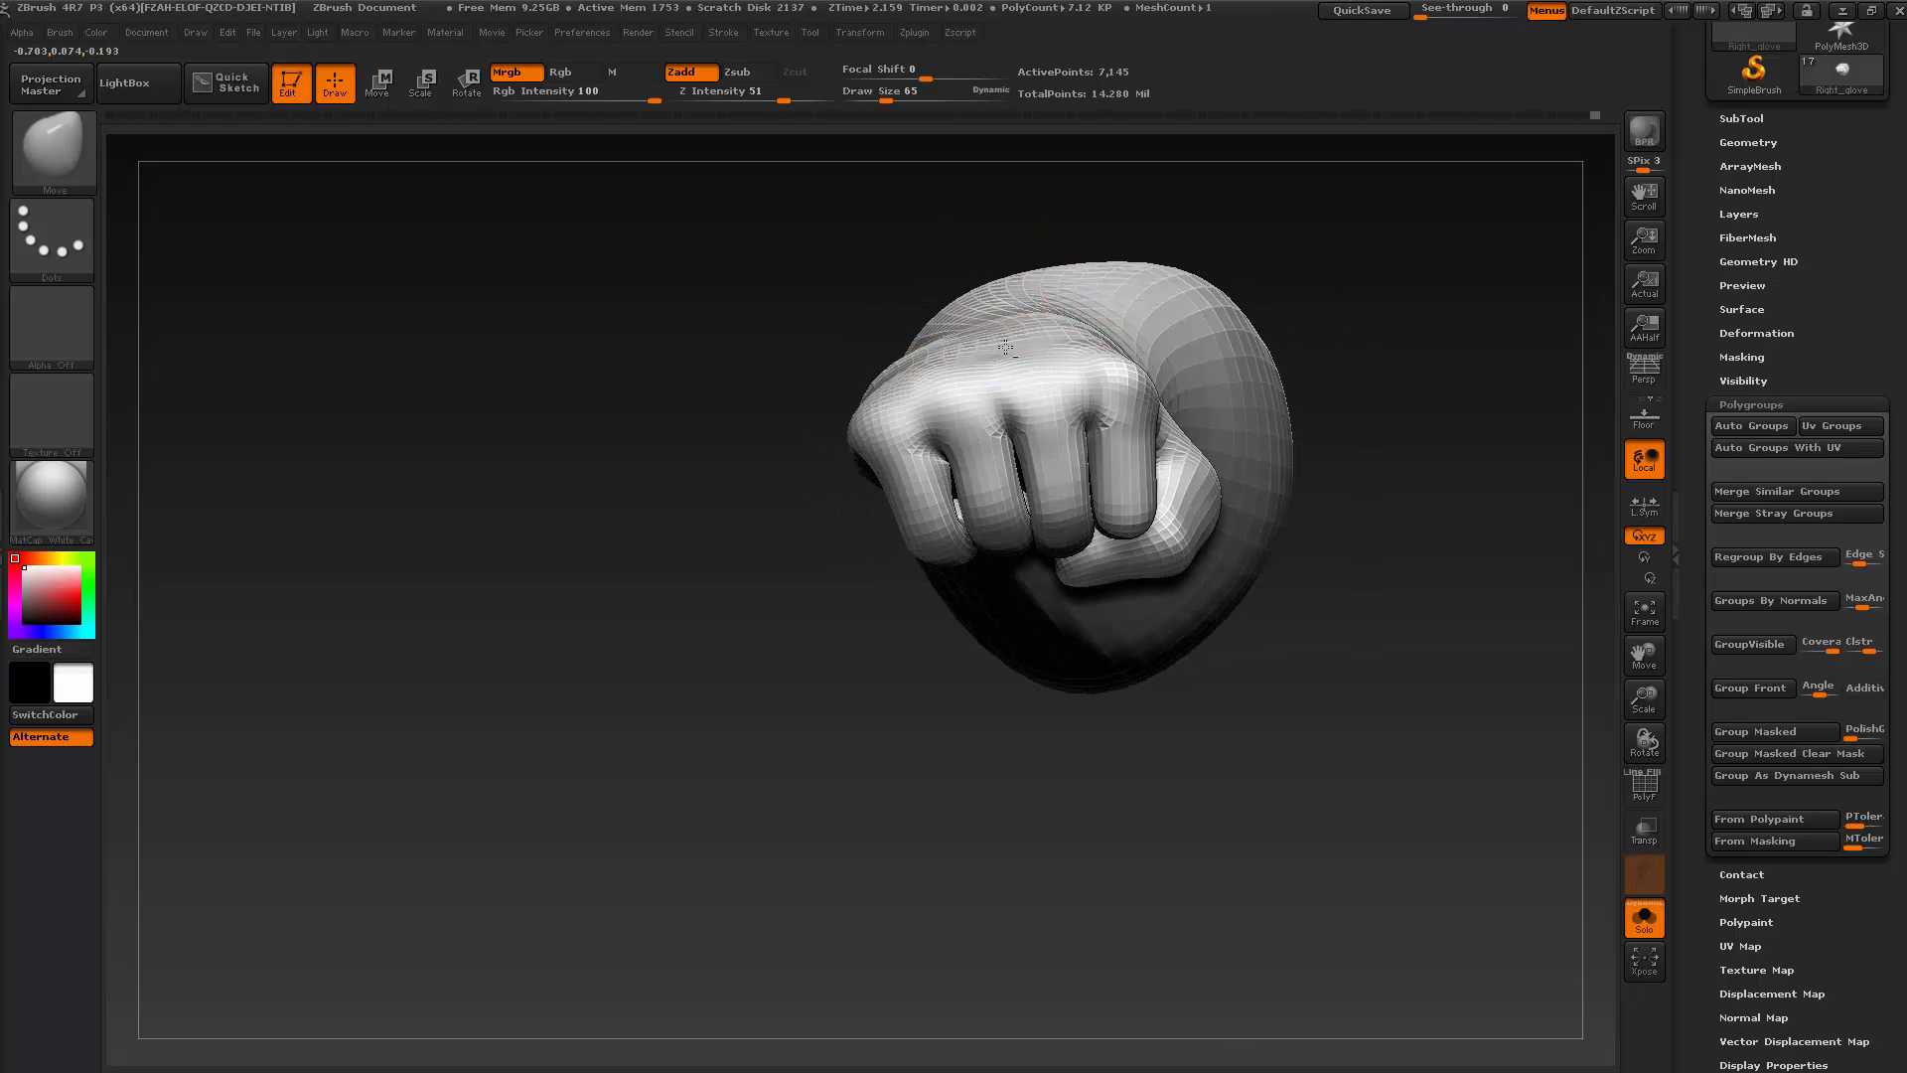
drag(853, 685, 861, 784)
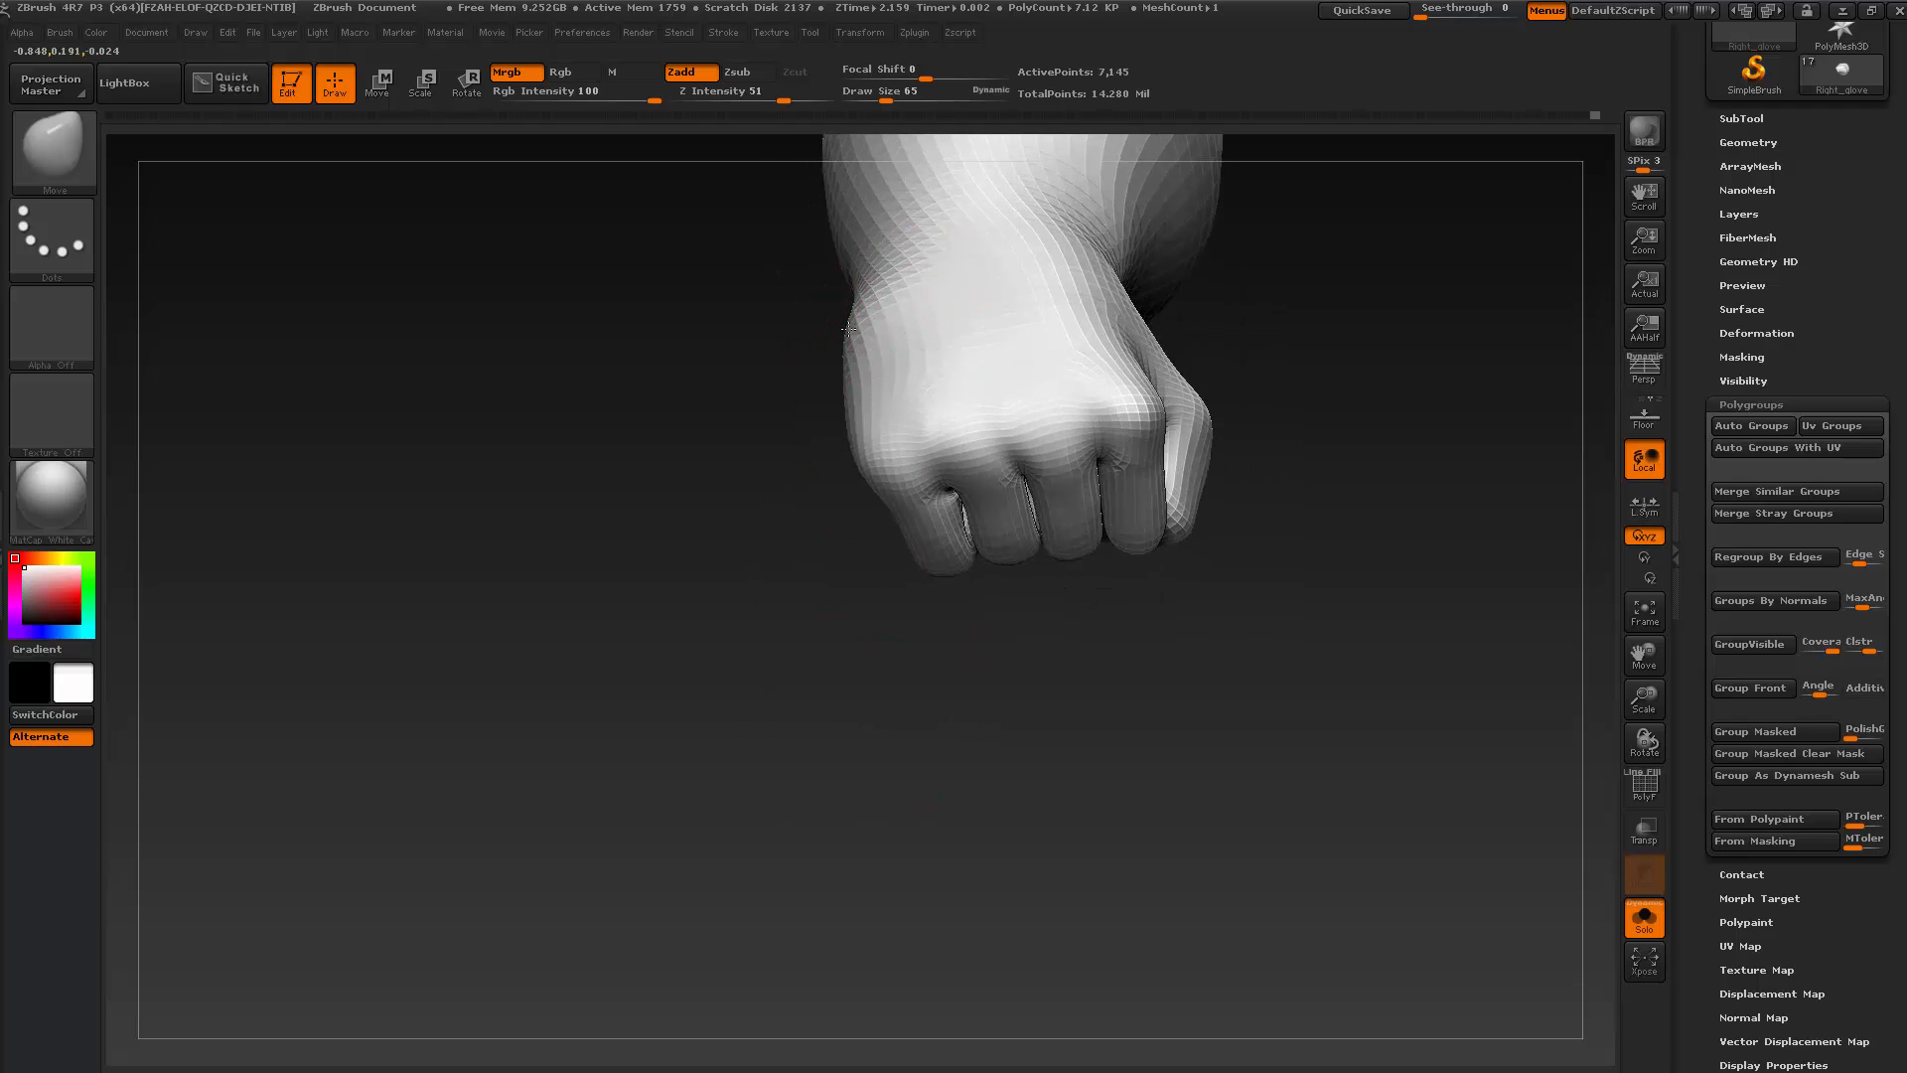
Set the Draw Size to 59 and reshape the thumb side of the hand with the Move brush
mouse_move(1058, 596)
mouse_down()
mouse_move(1089, 838)
mouse_move(1110, 833)
mouse_up()
key(s)
click(1123, 385)
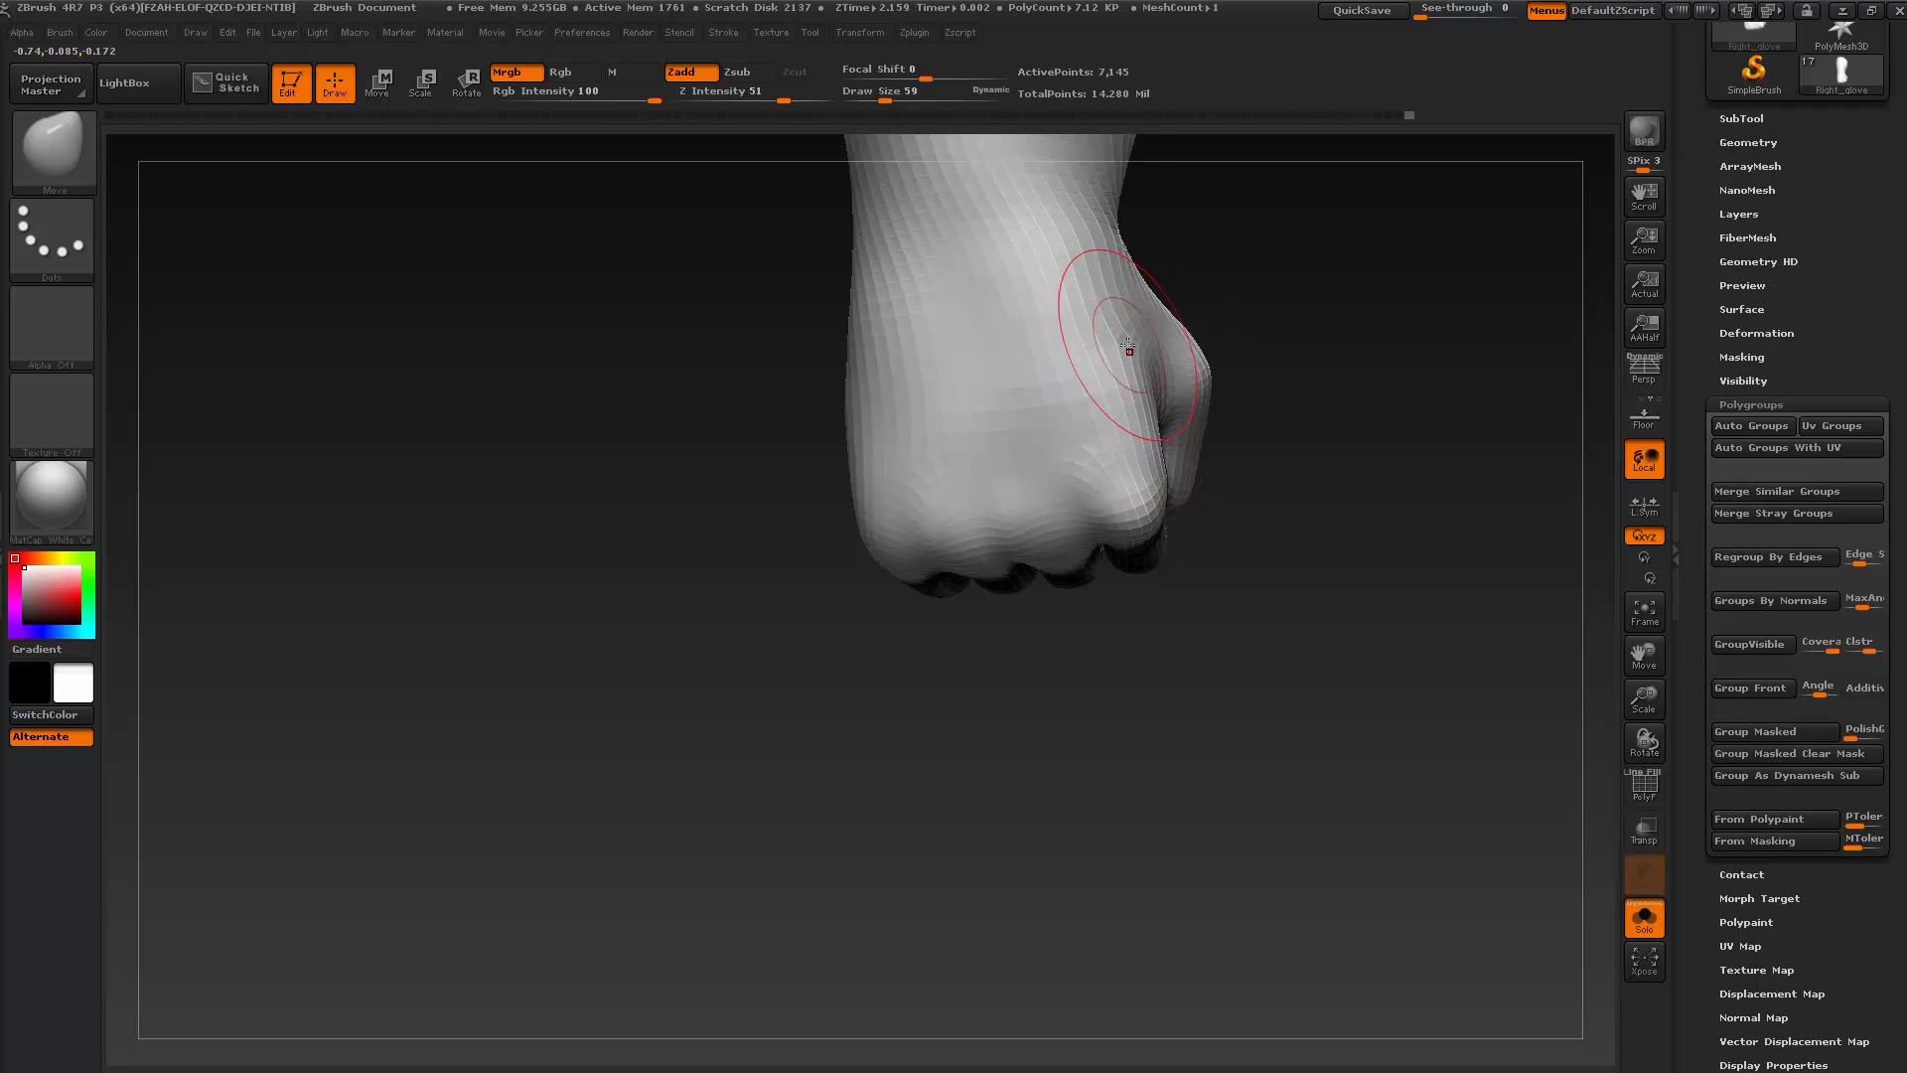
mouse_move(1162, 298)
mouse_down()
mouse_move(1248, 289)
mouse_move(1201, 367)
mouse_up()
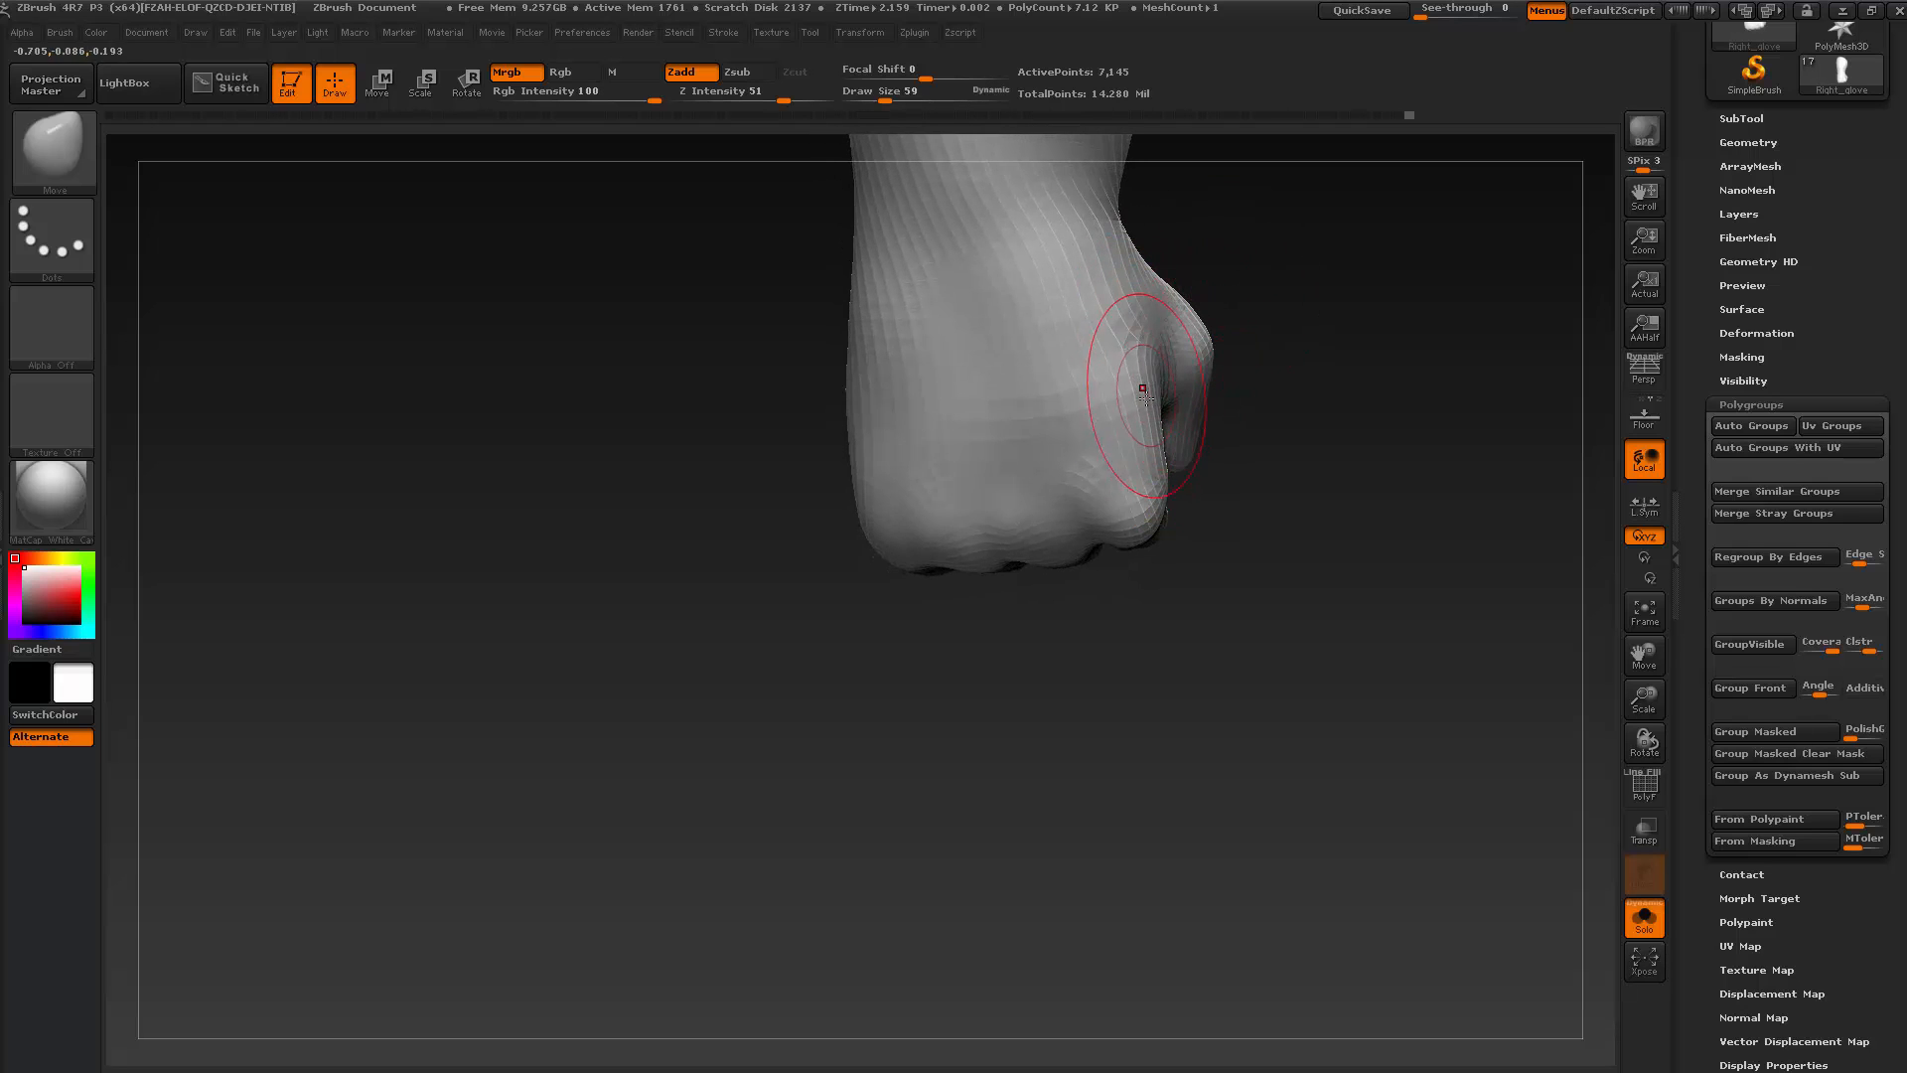
mouse_move(1187, 507)
mouse_down()
mouse_move(1120, 622)
mouse_move(1182, 504)
mouse_up()
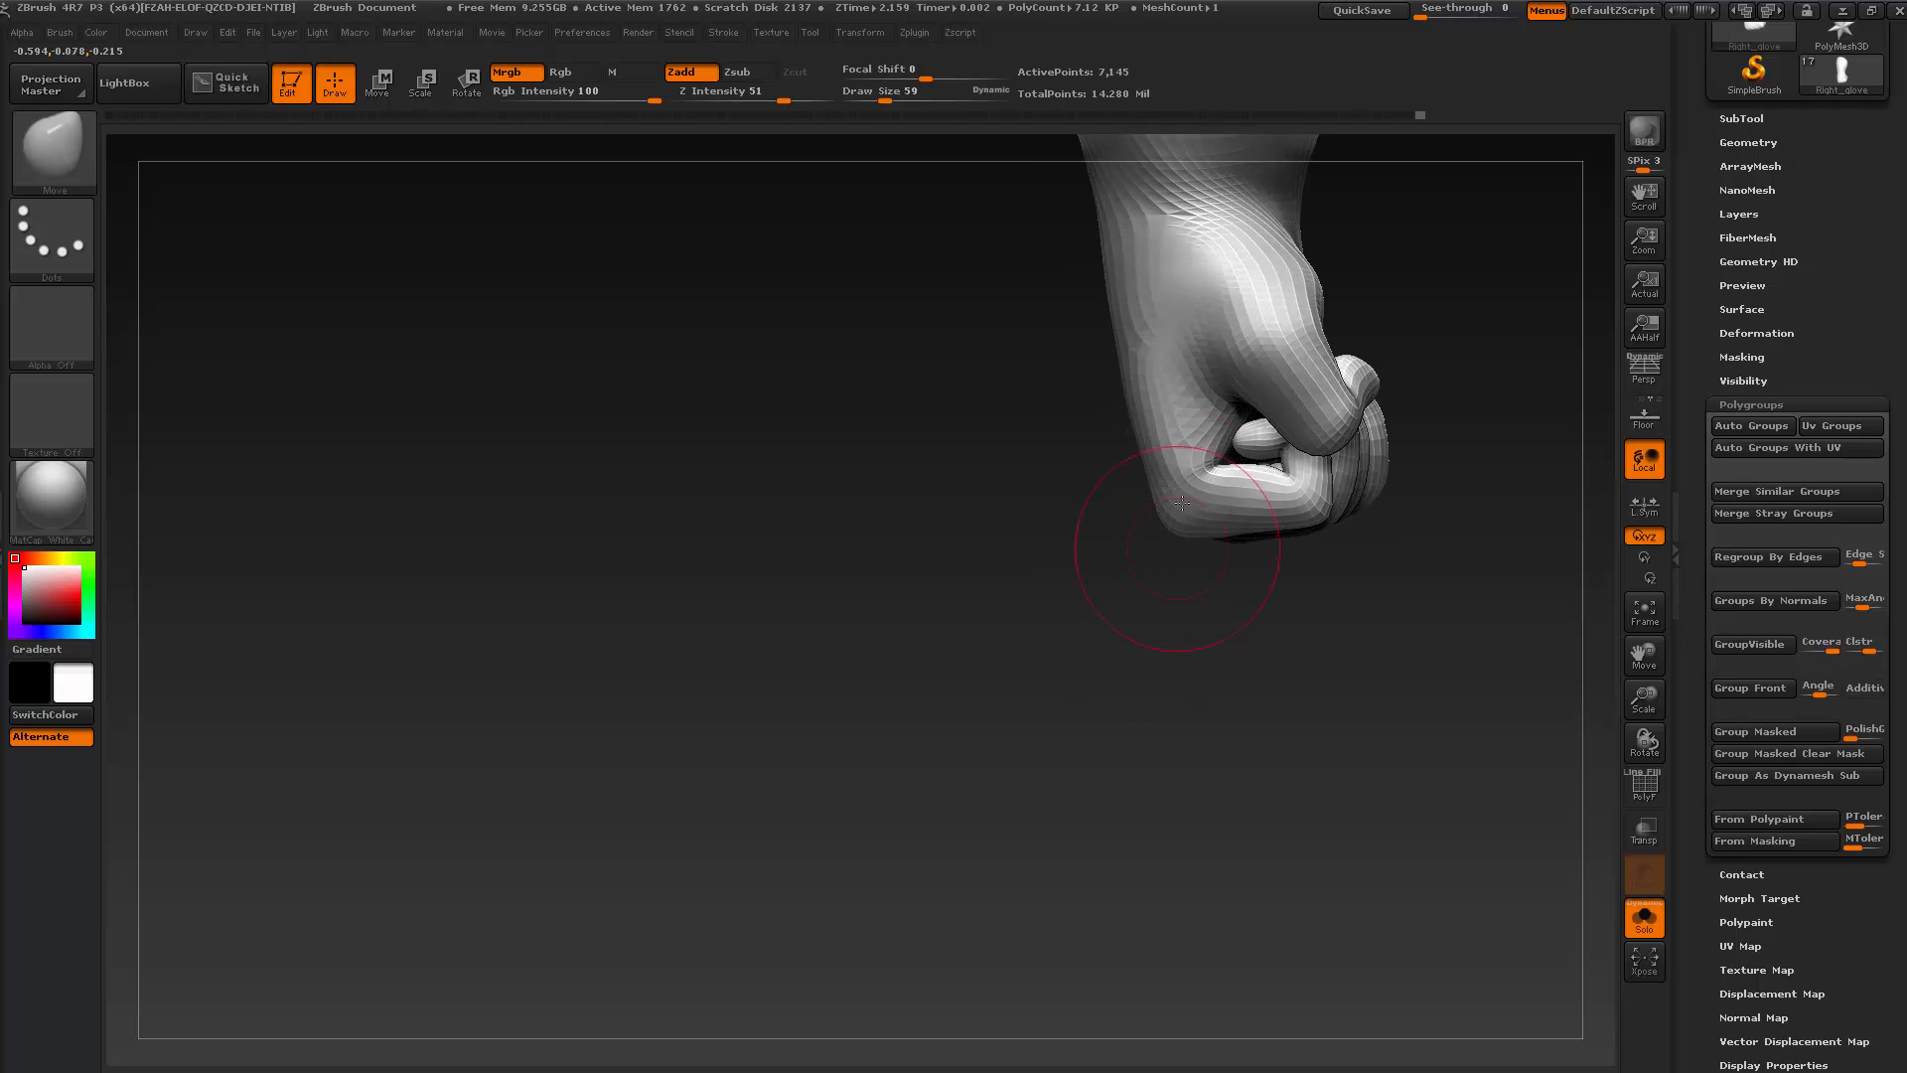
Set the Draw Size to 37 and adjust the index finger's segment at its inner bend with the Move brush
mouse_move(1125, 628)
mouse_down()
mouse_move(1158, 639)
mouse_move(1179, 609)
mouse_move(1233, 489)
mouse_move(1222, 471)
mouse_up()
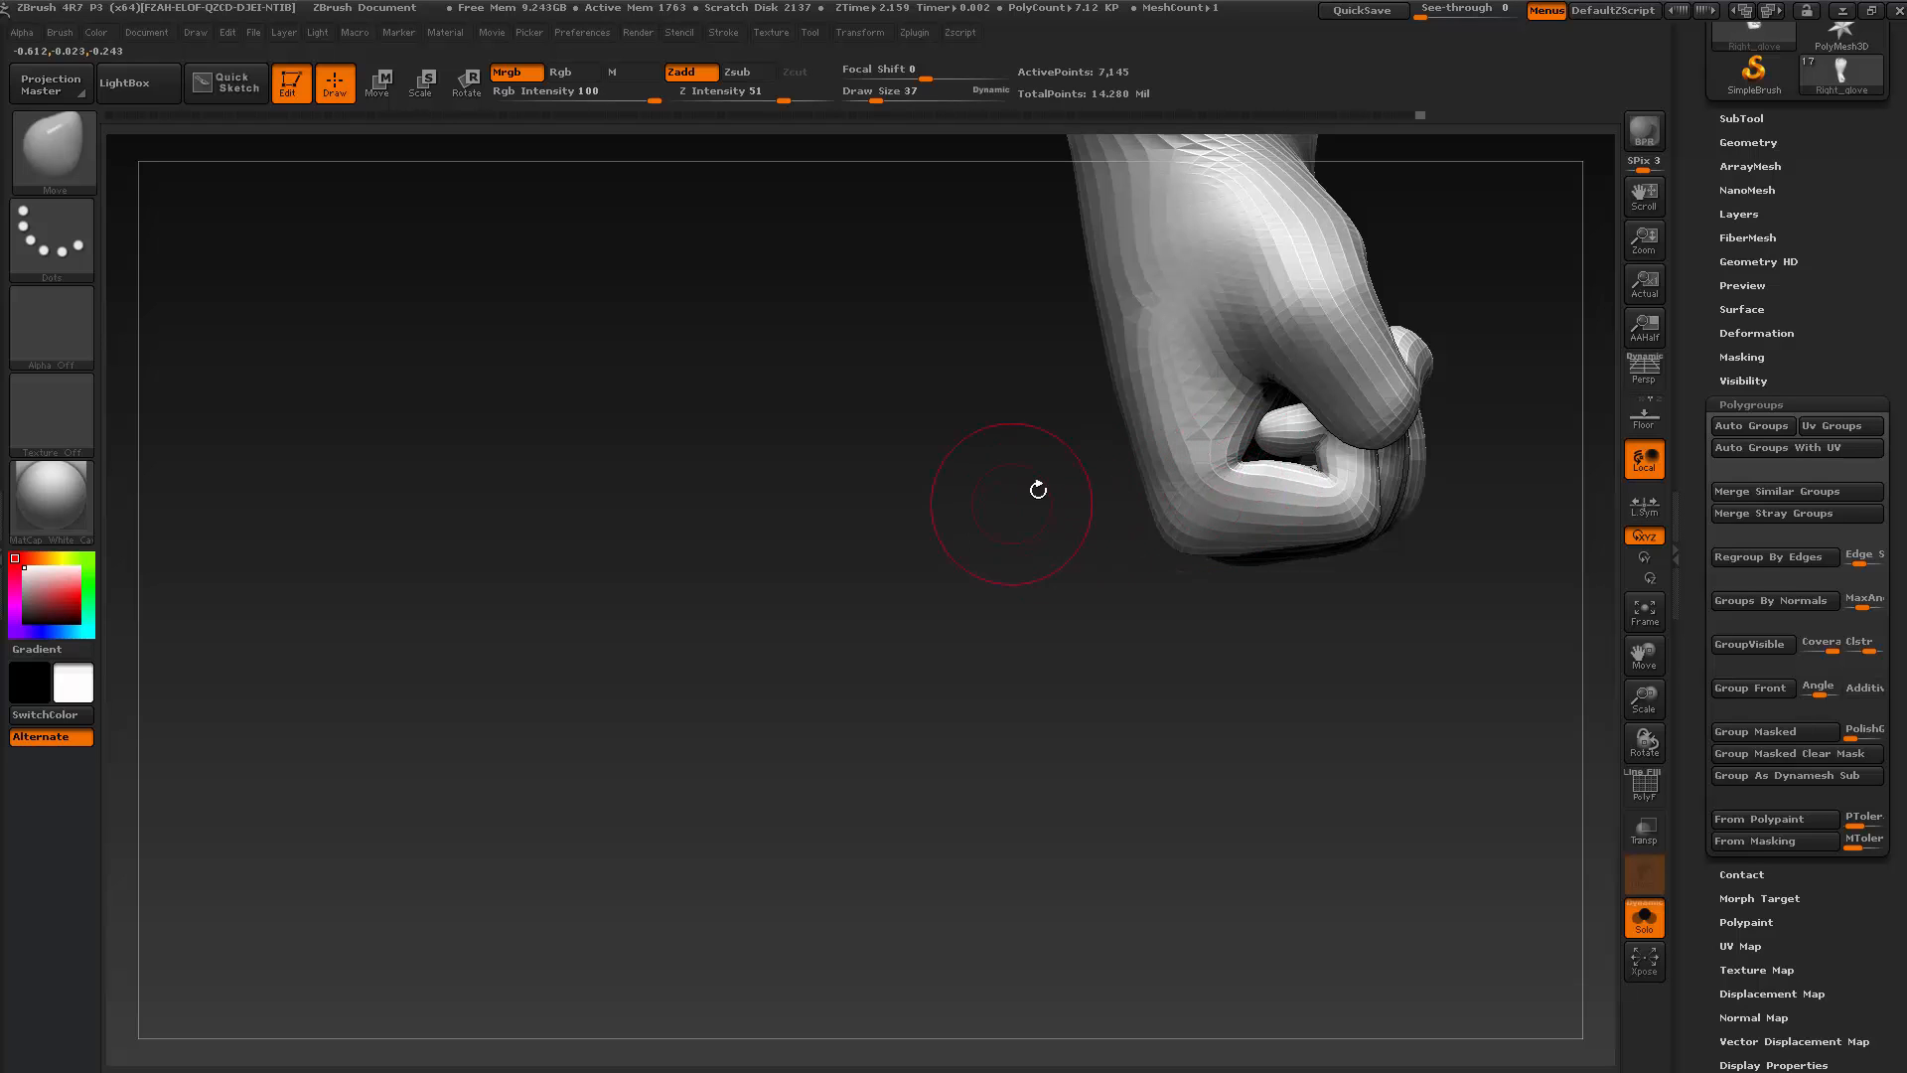
drag(1038, 490, 1202, 721)
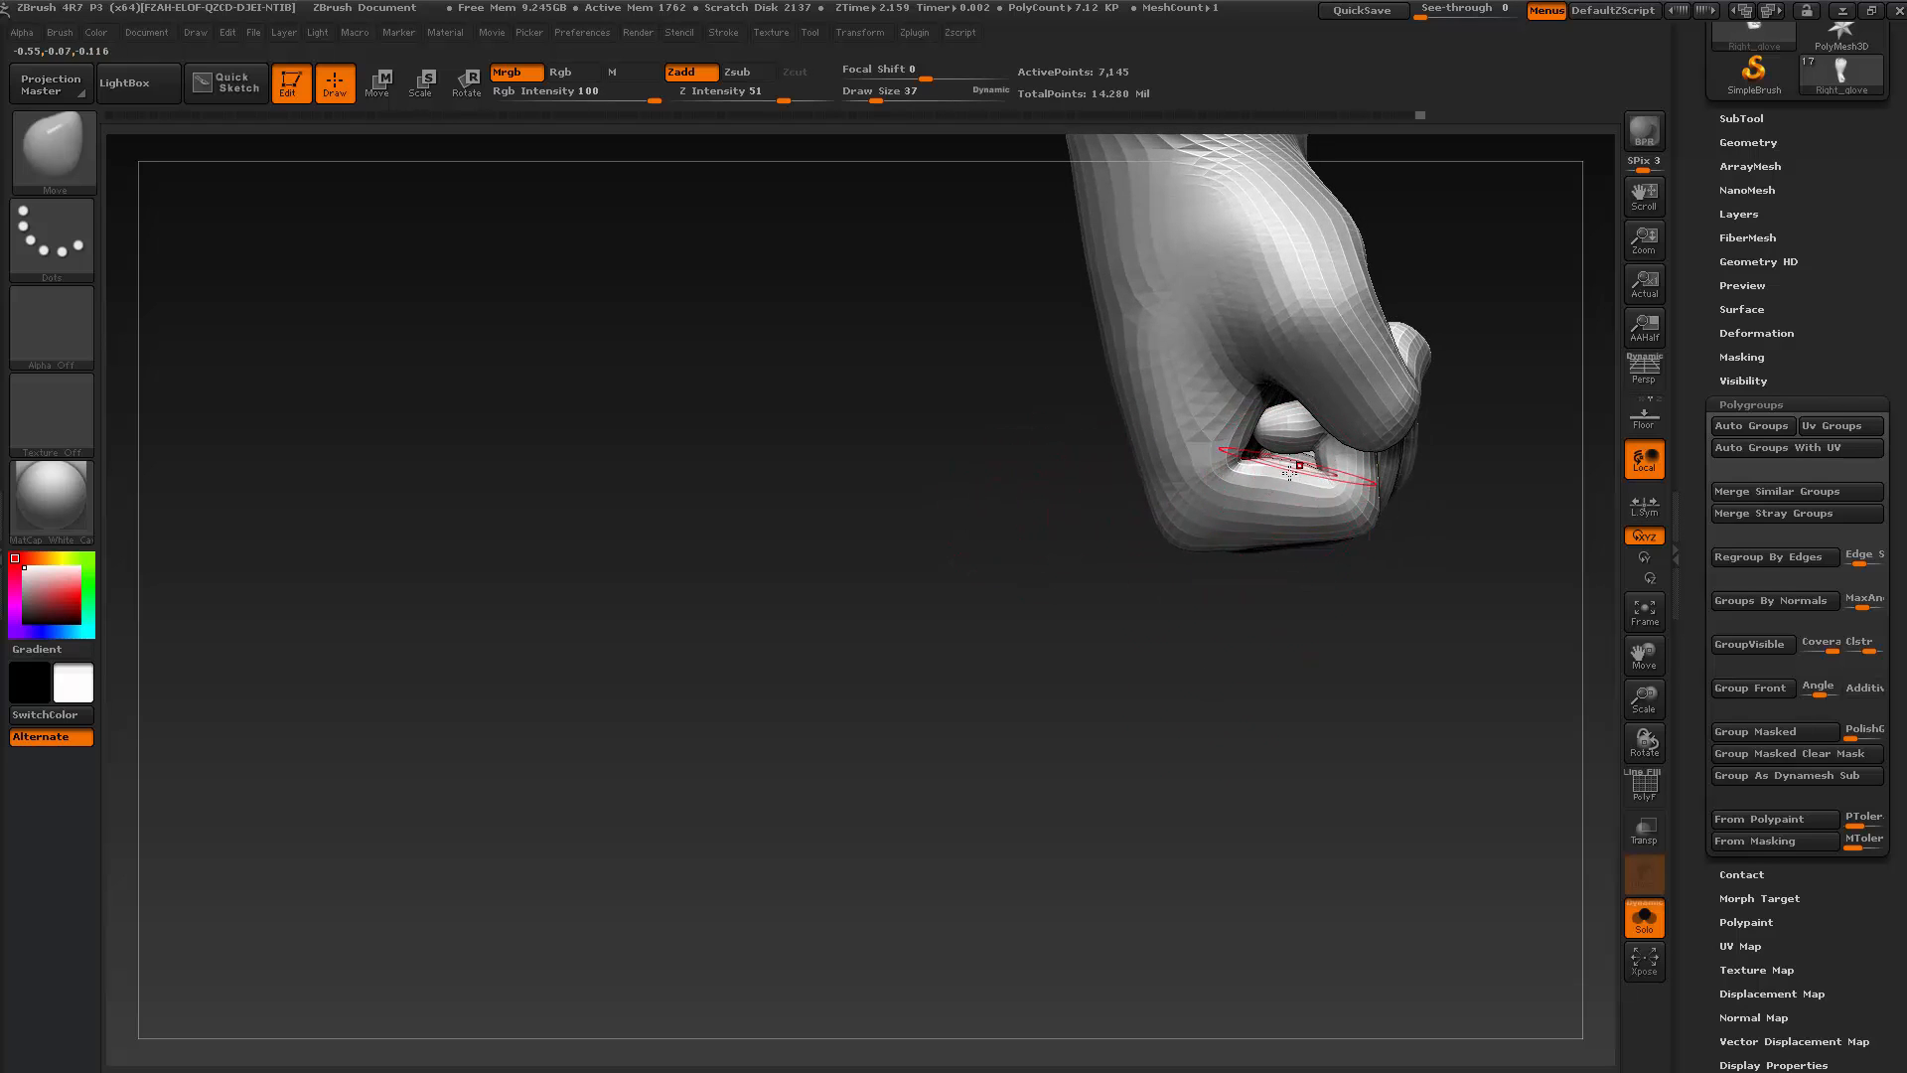
drag(1292, 663, 1229, 764)
Isolate the index finger and adjust both of its sides with the Move brush
ctrl+shift+click(1086, 617)
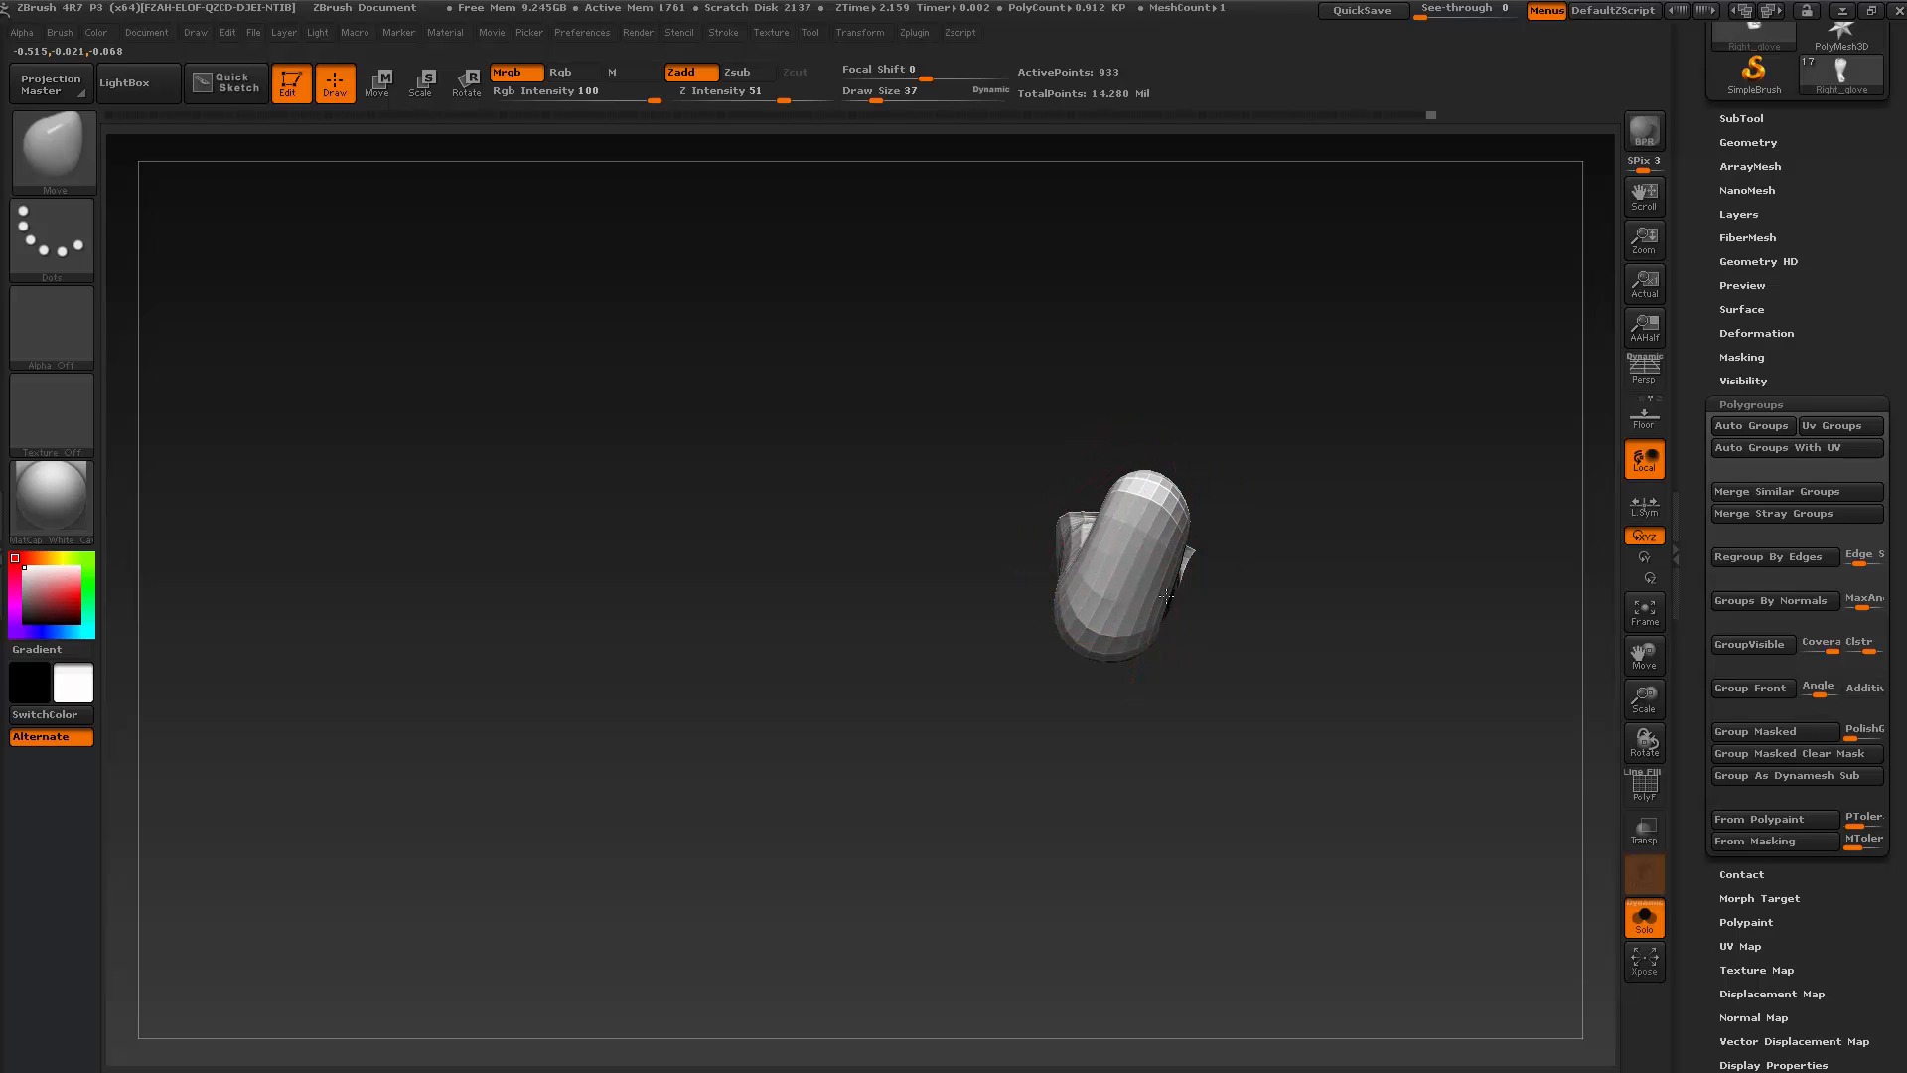
drag(1103, 513, 1090, 514)
drag(1013, 541, 1043, 636)
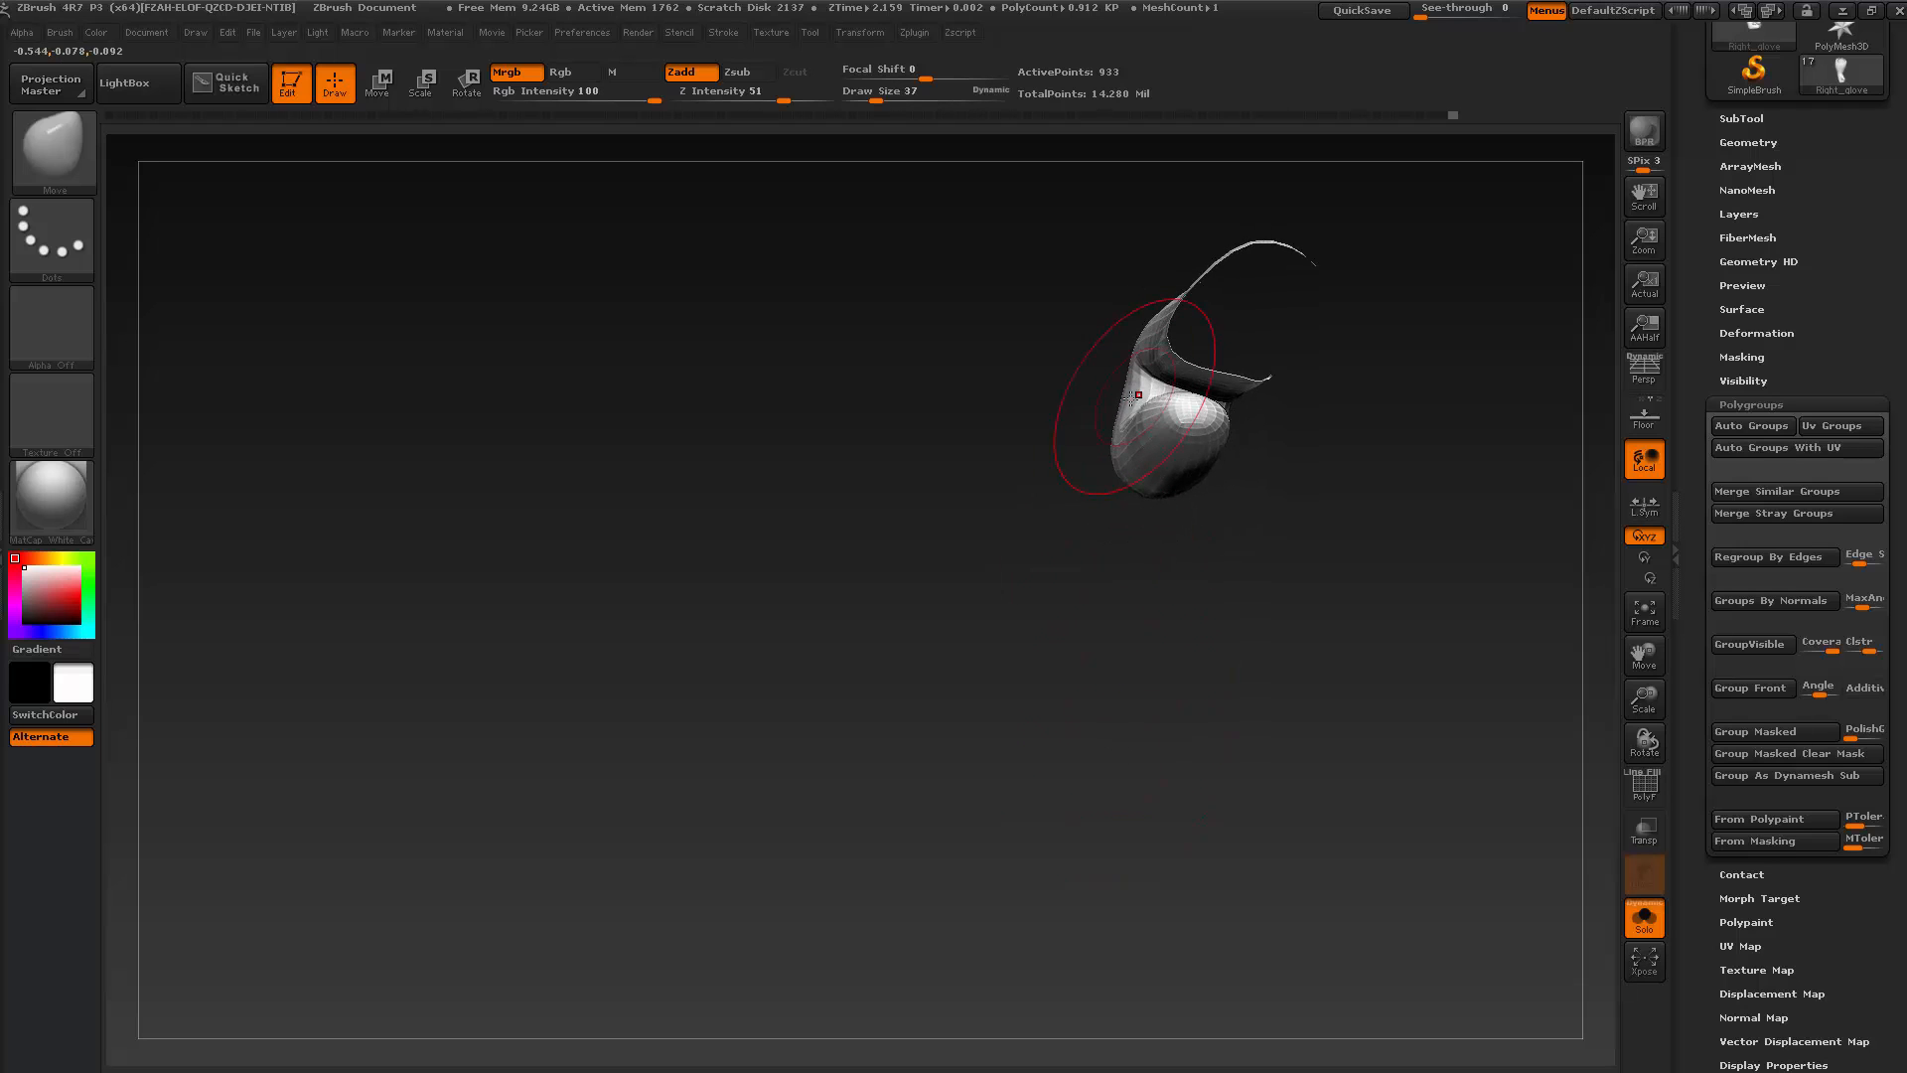
drag(1123, 406, 1133, 407)
drag(1180, 572, 1105, 577)
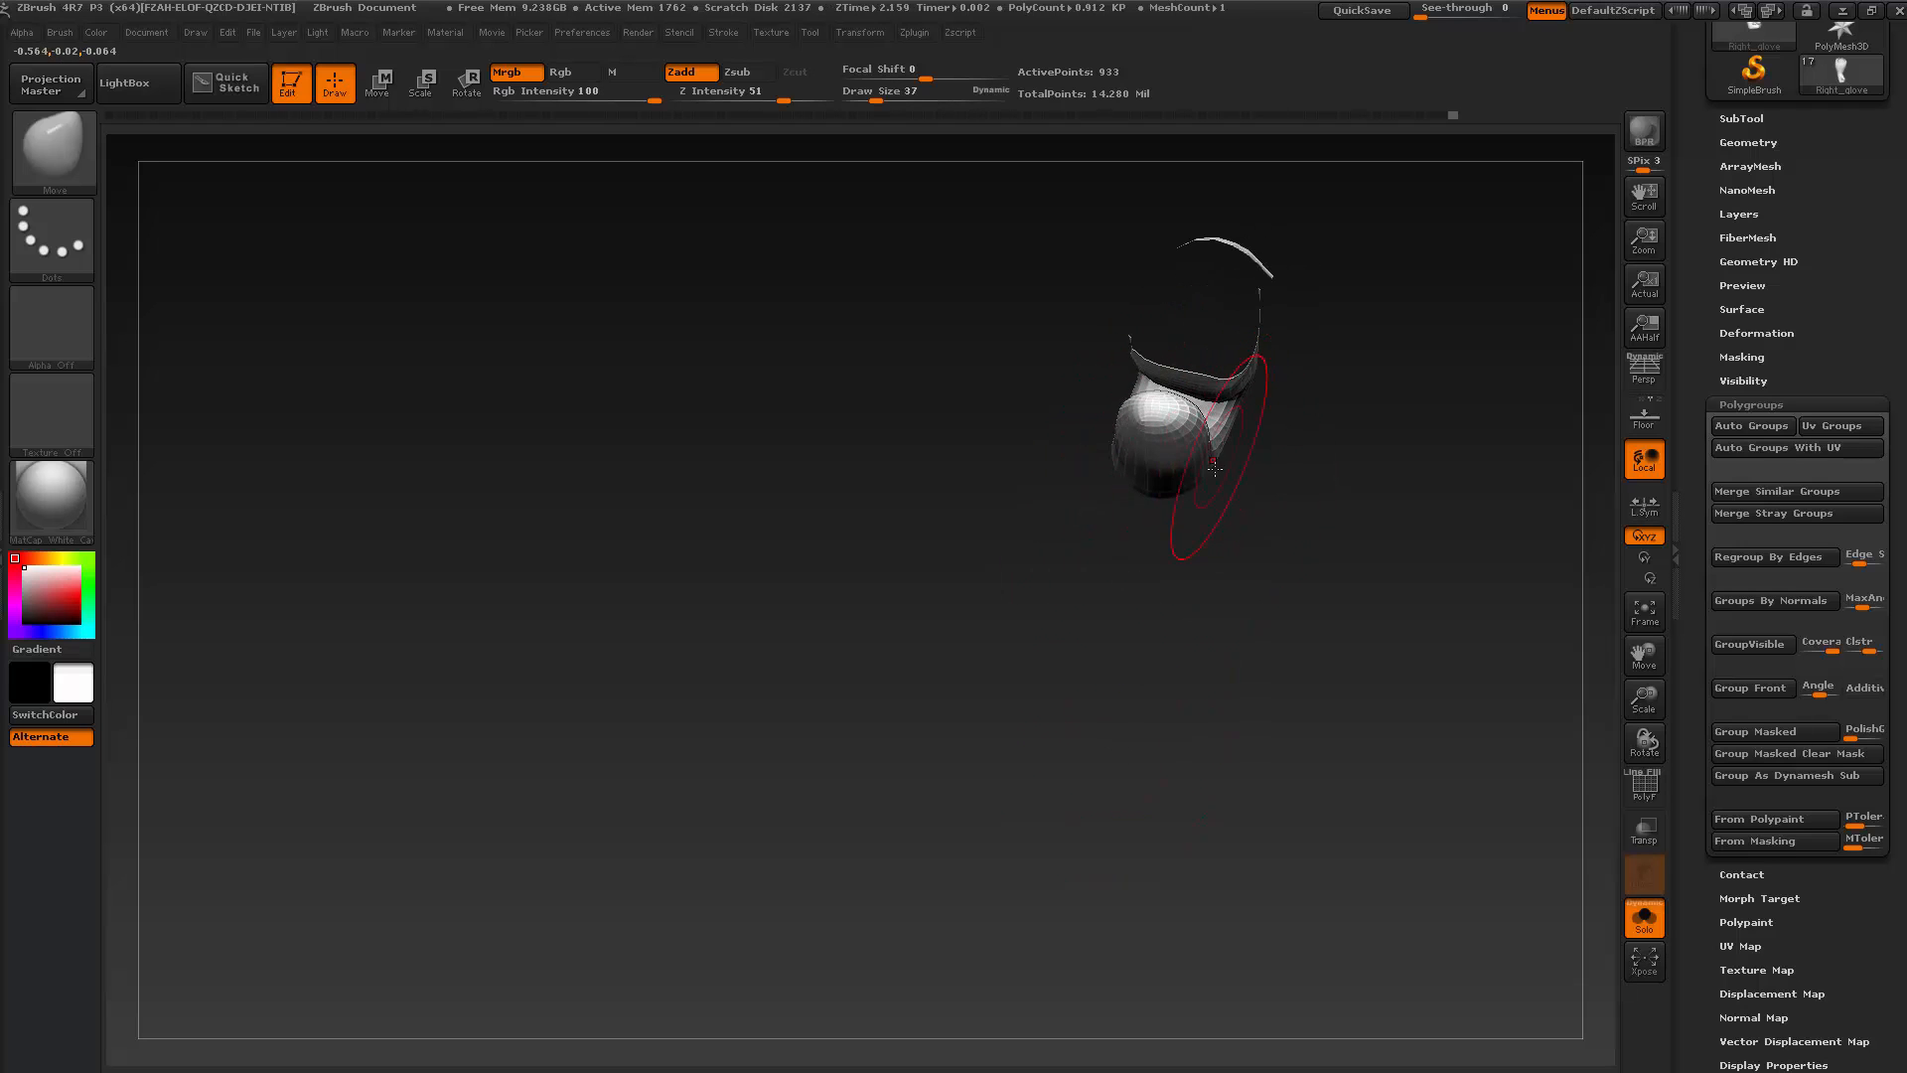
mouse_move(1225, 504)
mouse_down()
mouse_move(1152, 621)
mouse_move(1103, 586)
mouse_move(1189, 569)
mouse_up()
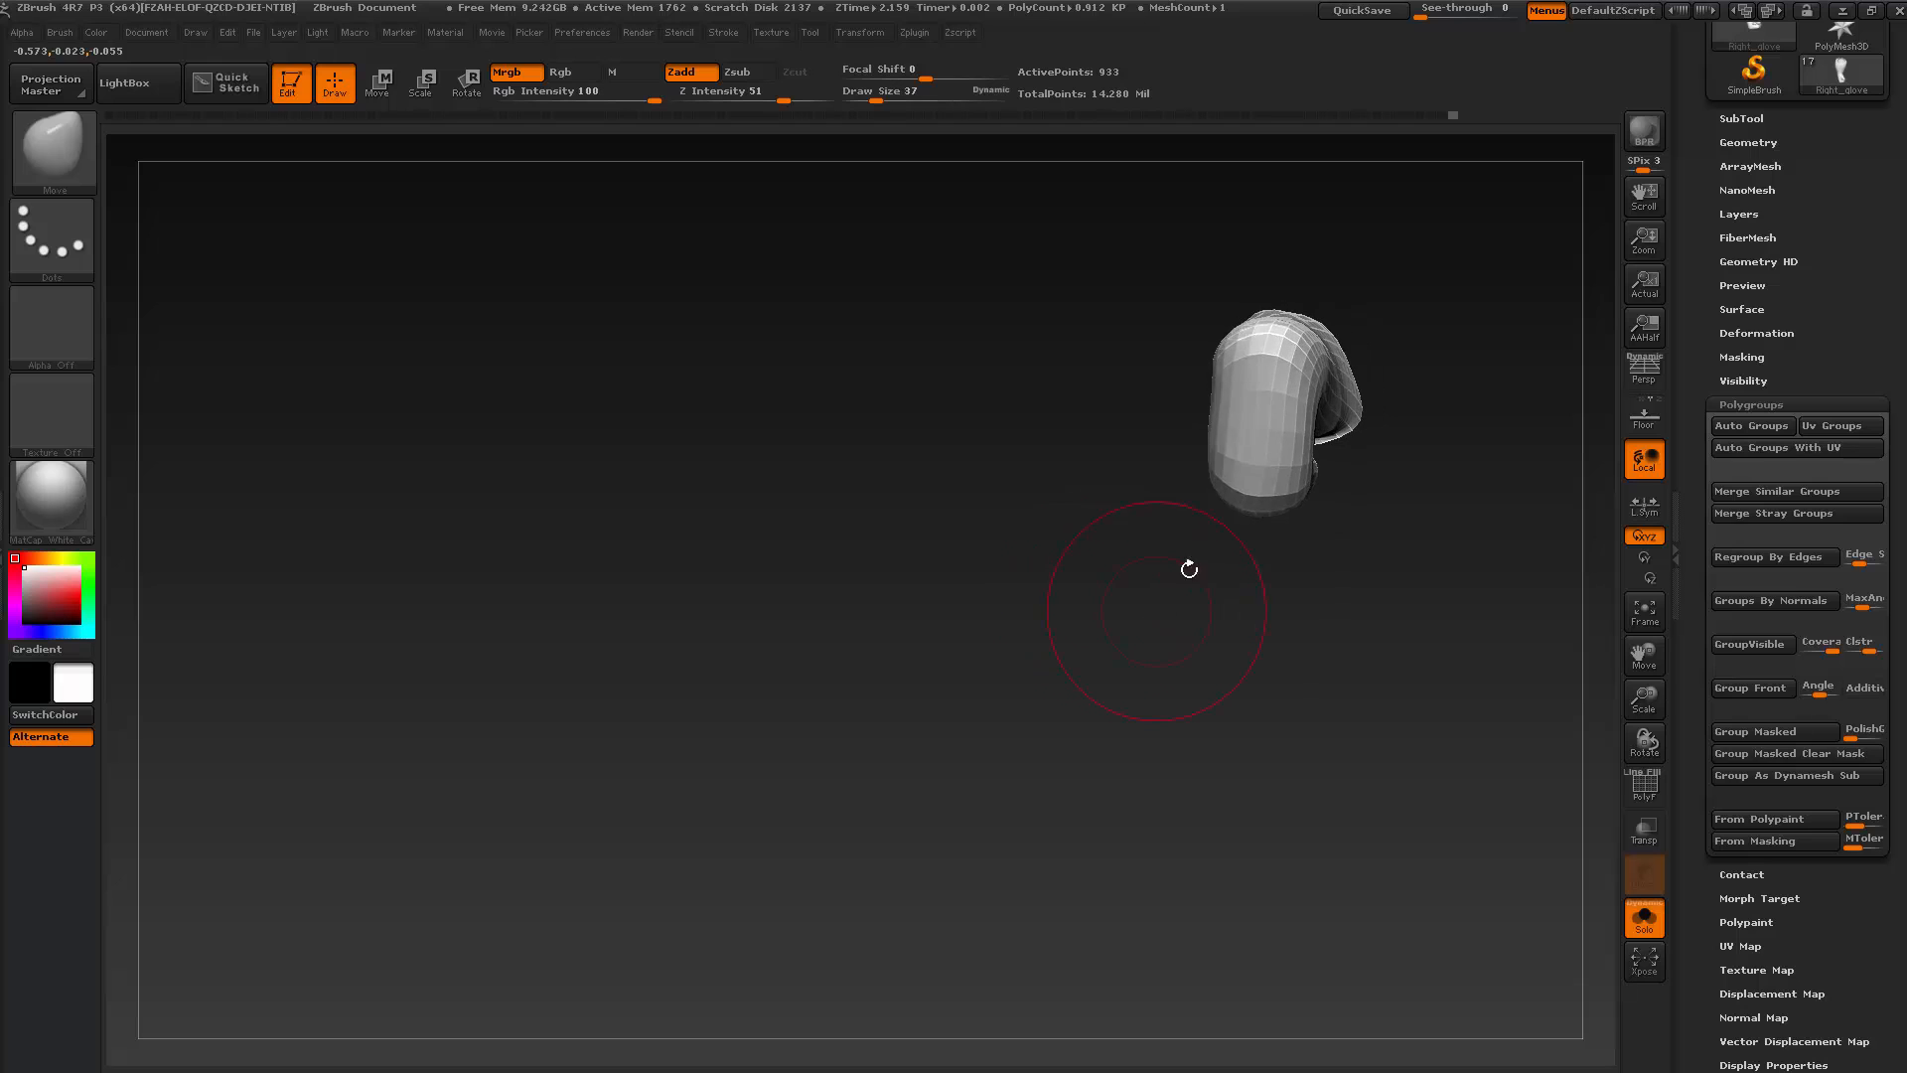
Set the Draw Size to 22, reshape the index finger's tip and show the whole glove
key(s)
mouse_move(1233, 466)
mouse_down()
mouse_move(1213, 626)
mouse_move(1257, 526)
mouse_up()
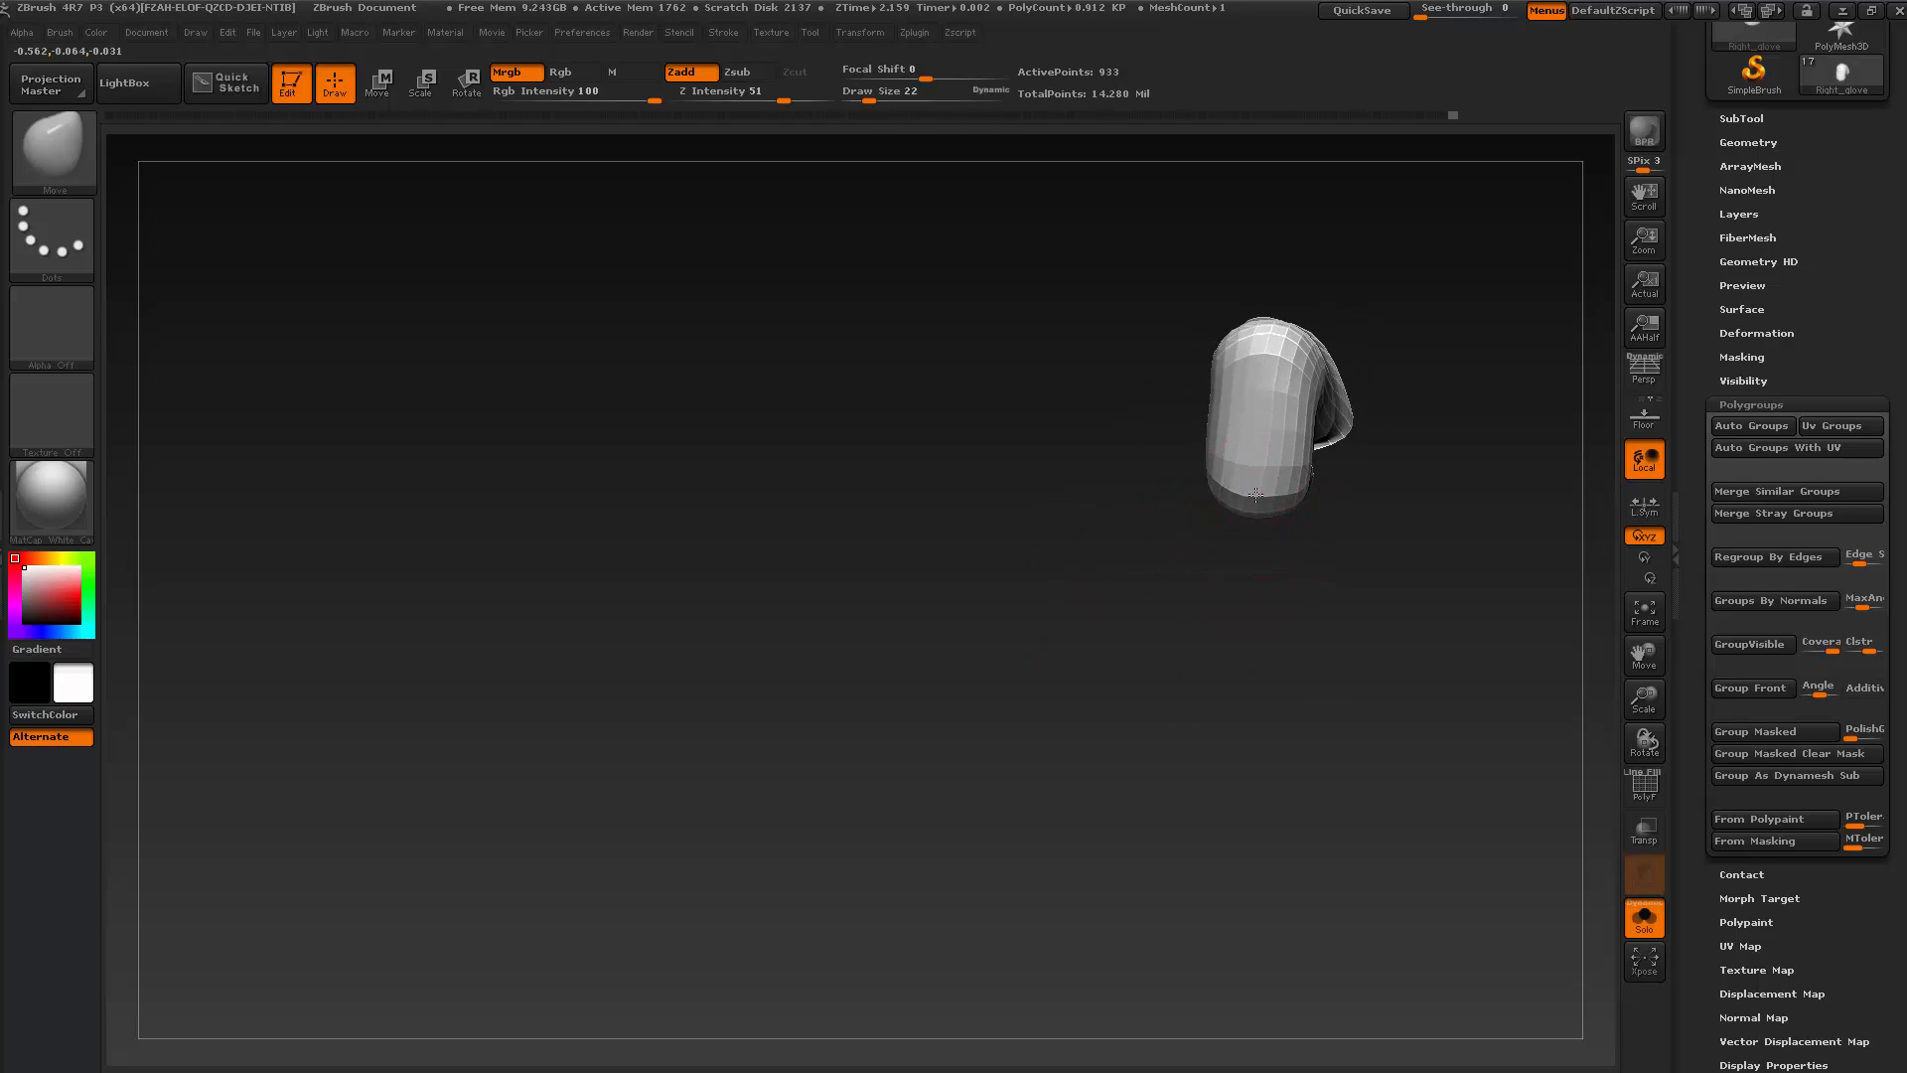
key(shift)
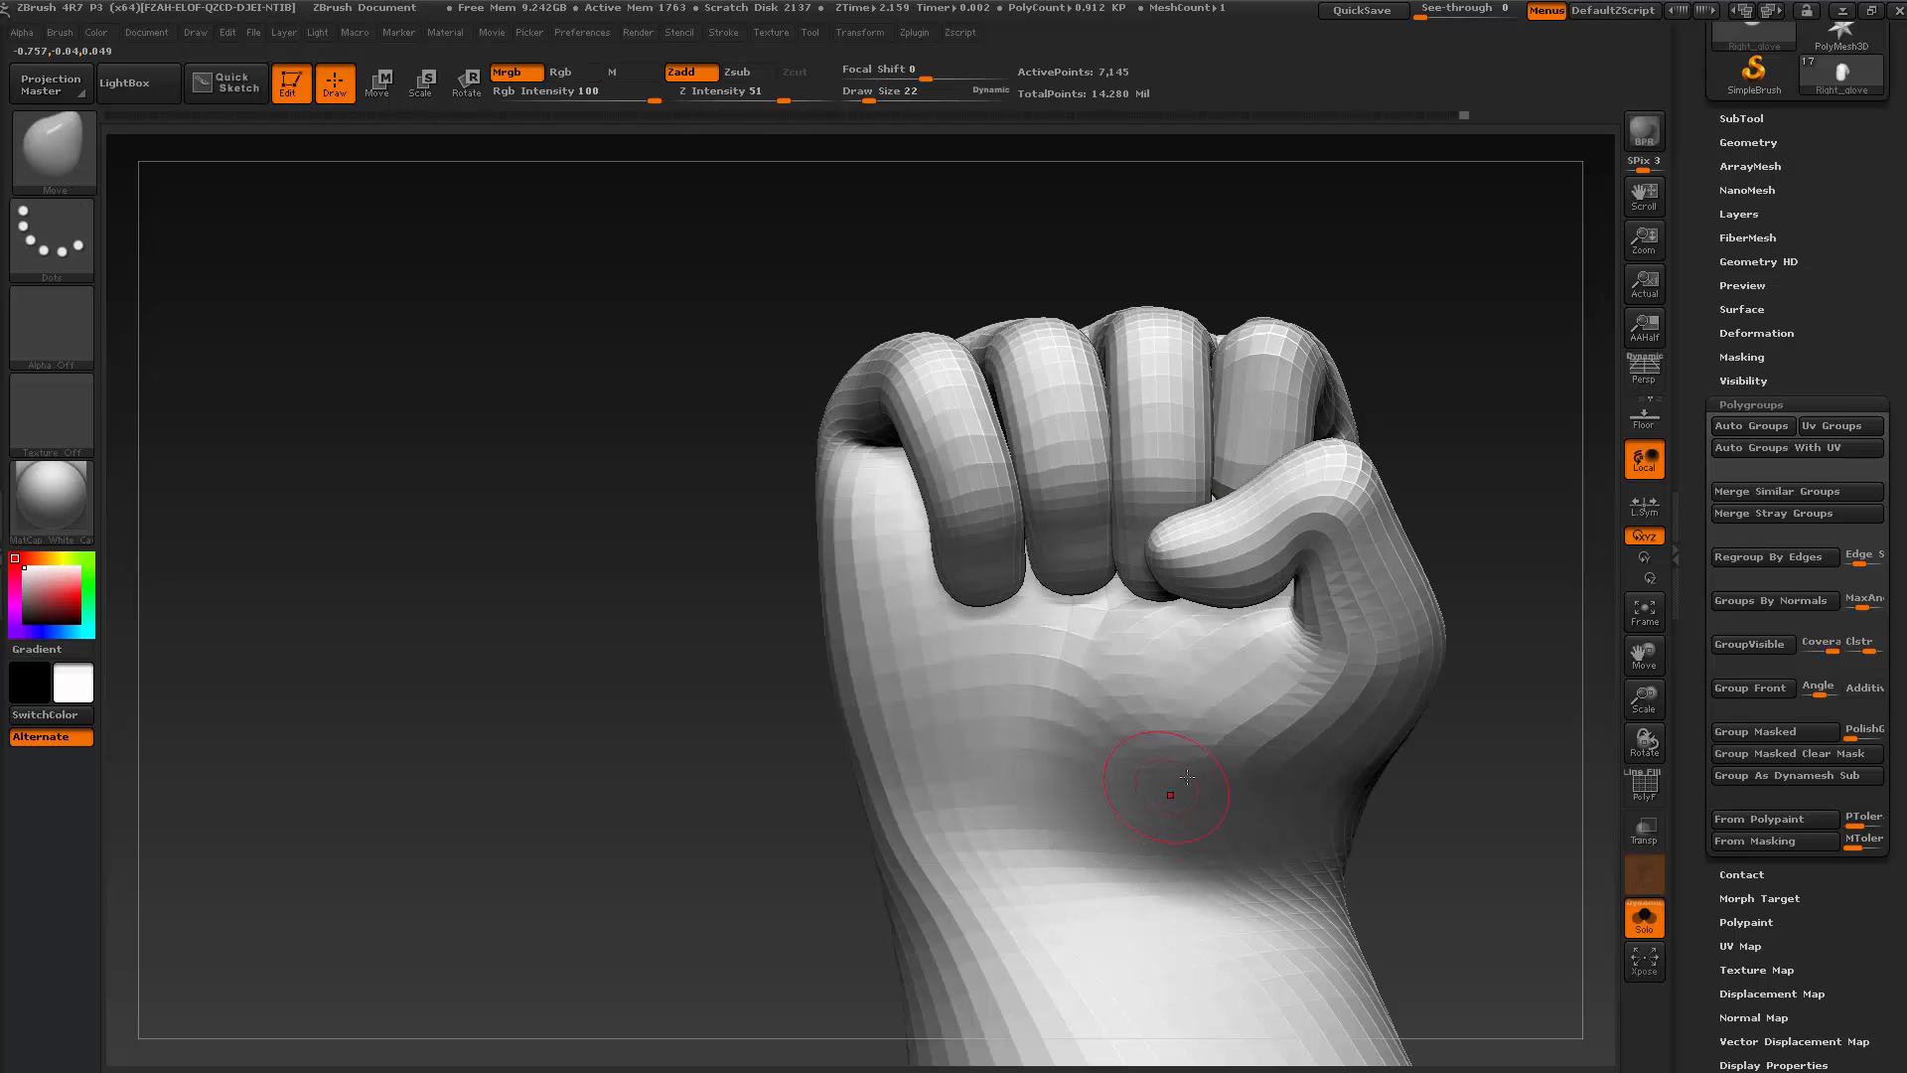
Smooth the palm below the thumb and the index finger's inner side beside the gap
mouse_move(1425, 400)
mouse_down()
mouse_move(1281, 847)
mouse_move(1132, 681)
mouse_up()
key(shift)
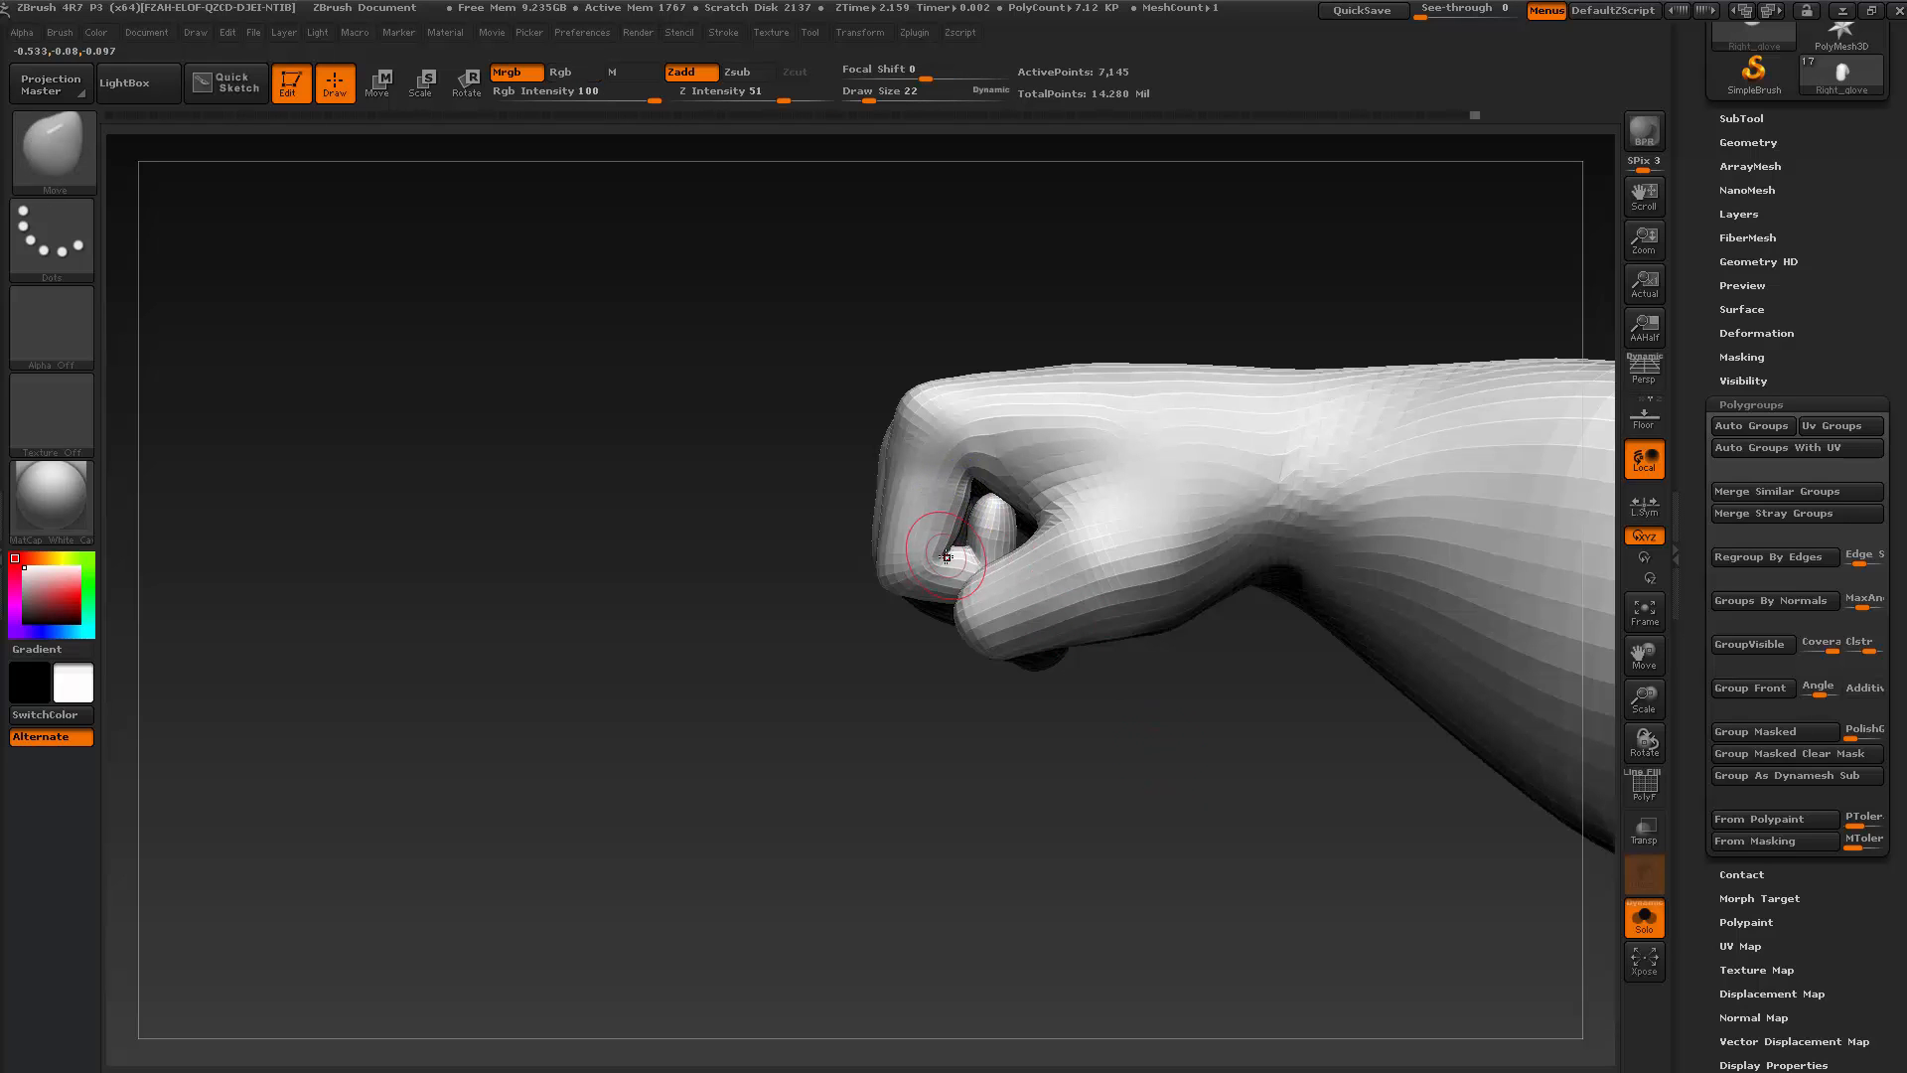
drag(942, 721, 931, 668)
shift+drag(967, 496, 953, 531)
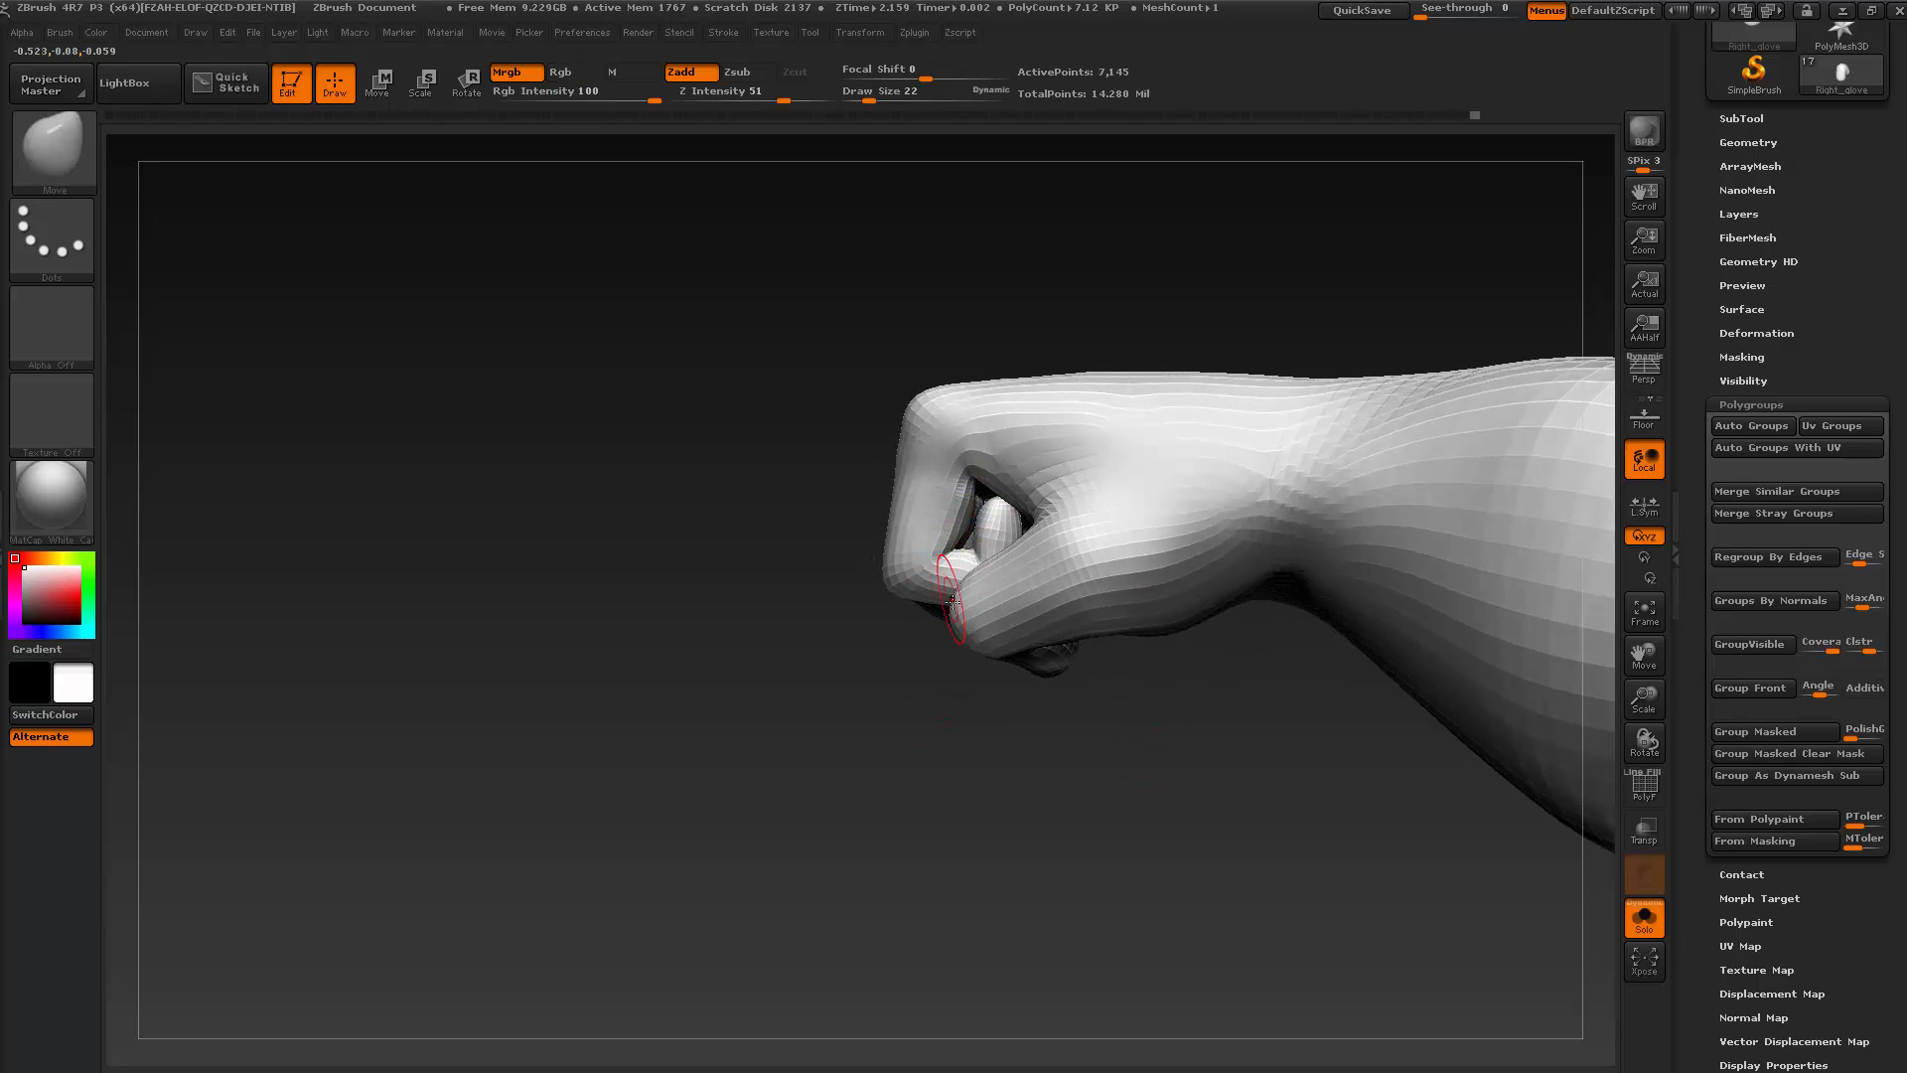
Raise the glove's subdivision level and smooth the front of the index finger near the middle finger
key(ctrl+d)
key(ctrl+d)
mouse_move(939, 779)
mouse_down()
mouse_move(1001, 824)
mouse_move(924, 835)
mouse_up()
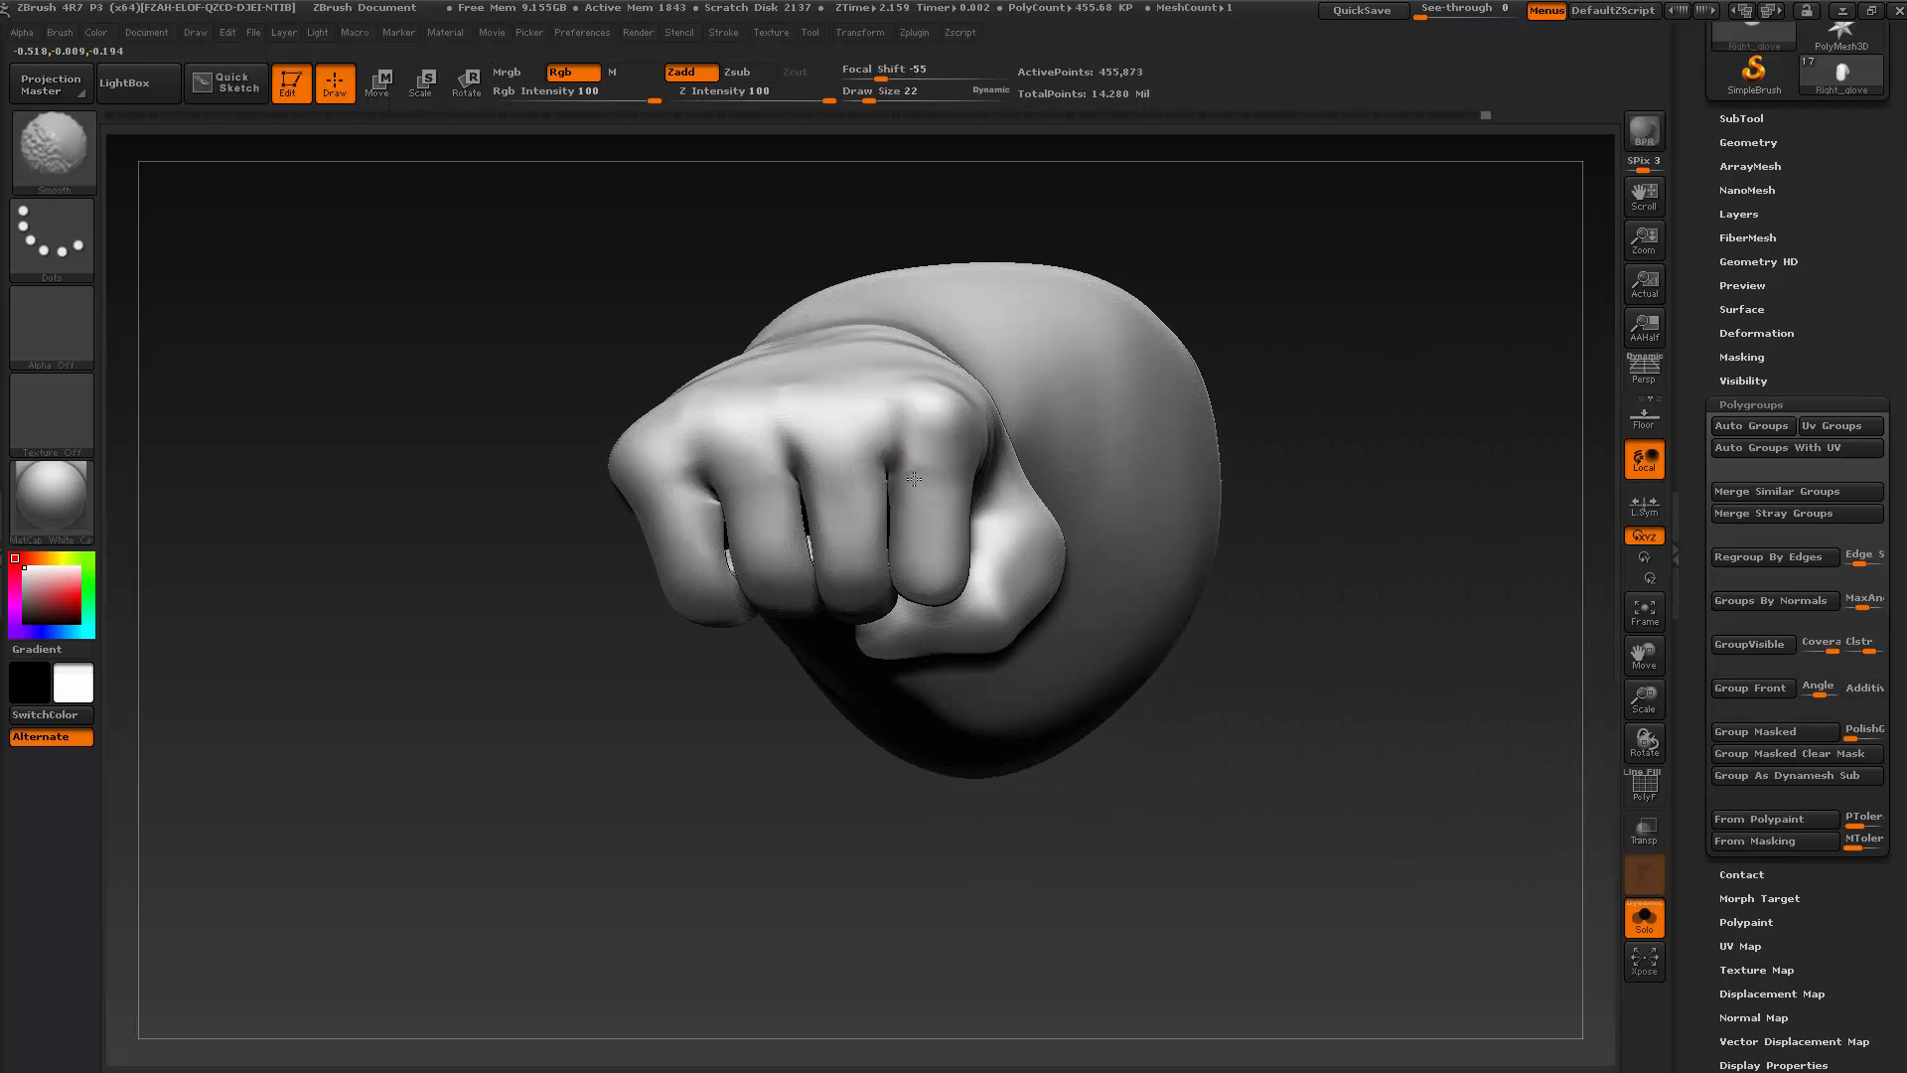
mouse_move(1179, 778)
mouse_down()
mouse_move(1034, 659)
mouse_move(1017, 701)
mouse_move(1047, 673)
mouse_move(1073, 702)
mouse_move(1071, 765)
mouse_up()
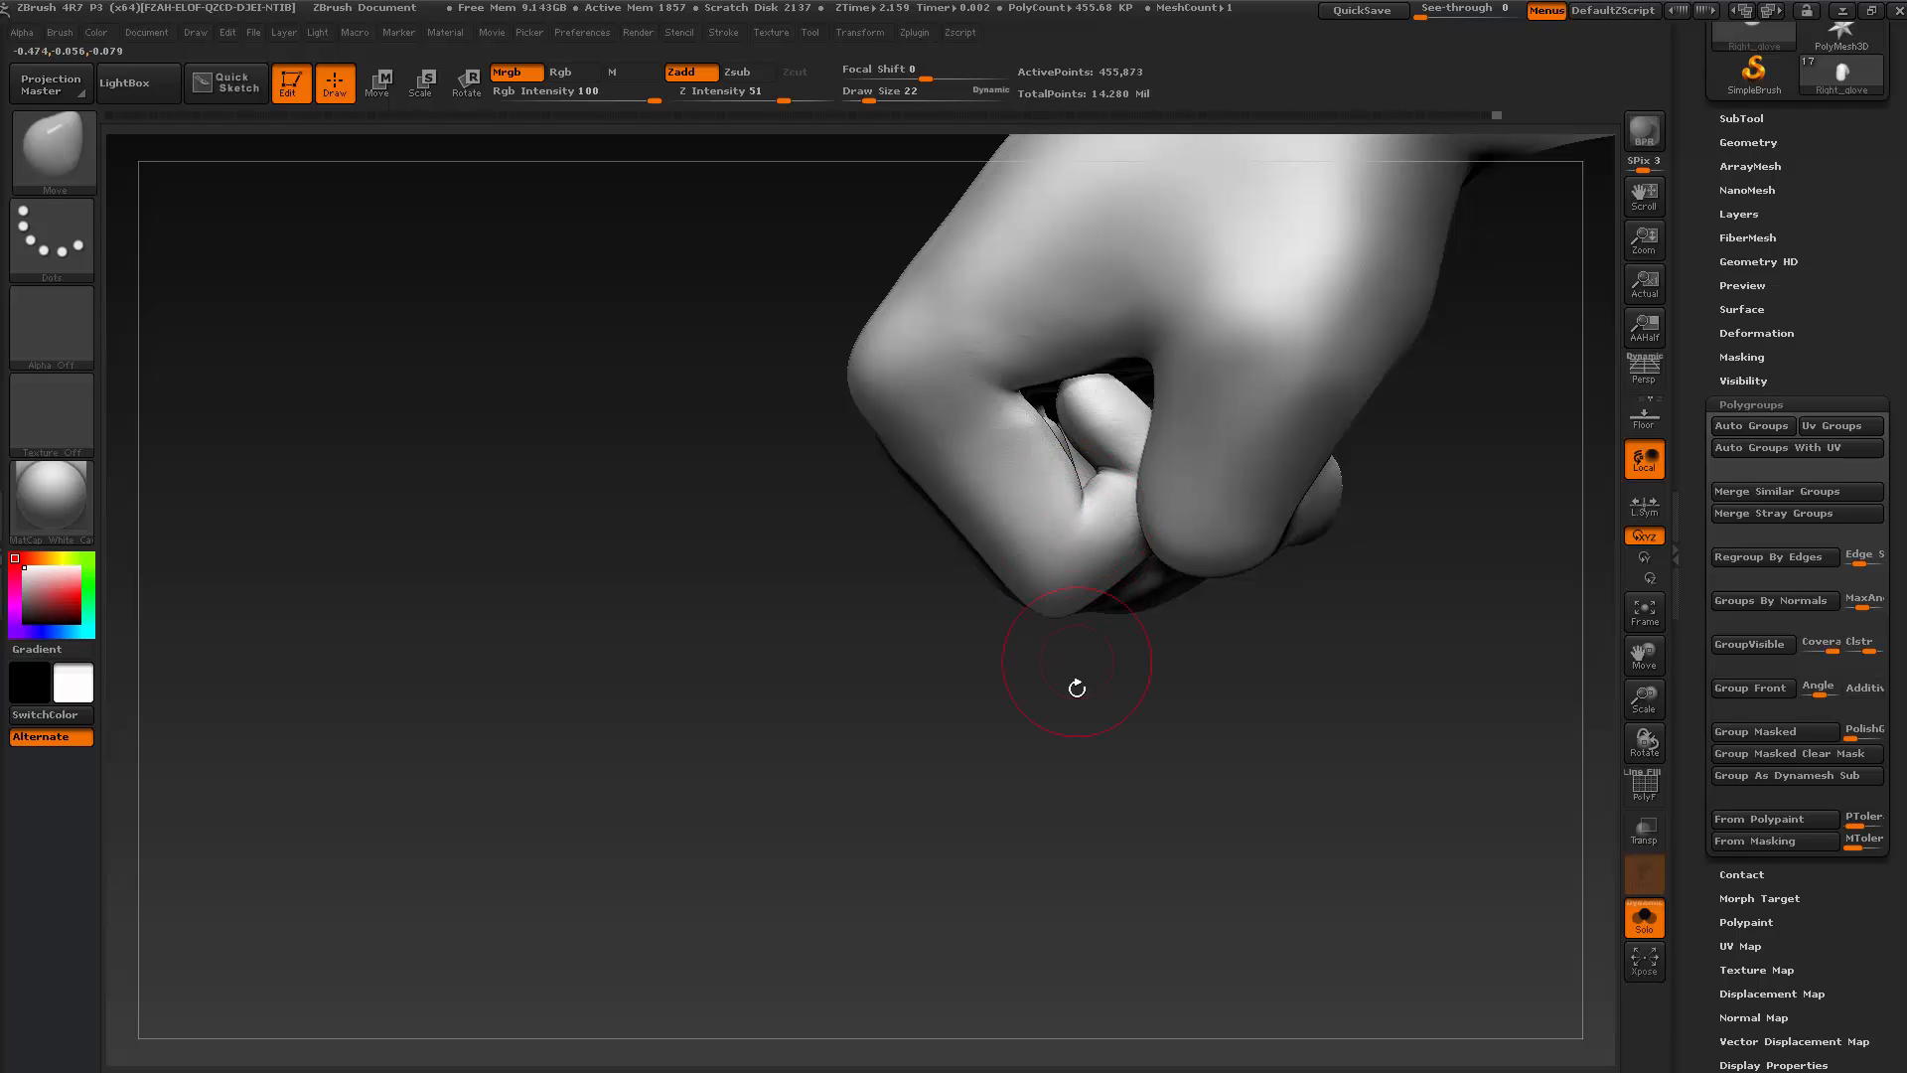
Reshape the index finger's bent joint with the Move brush and smooth the finger along its inner bend
mouse_move(1077, 688)
mouse_down()
mouse_move(1099, 814)
mouse_move(1052, 745)
mouse_move(1102, 868)
mouse_move(1093, 894)
mouse_up()
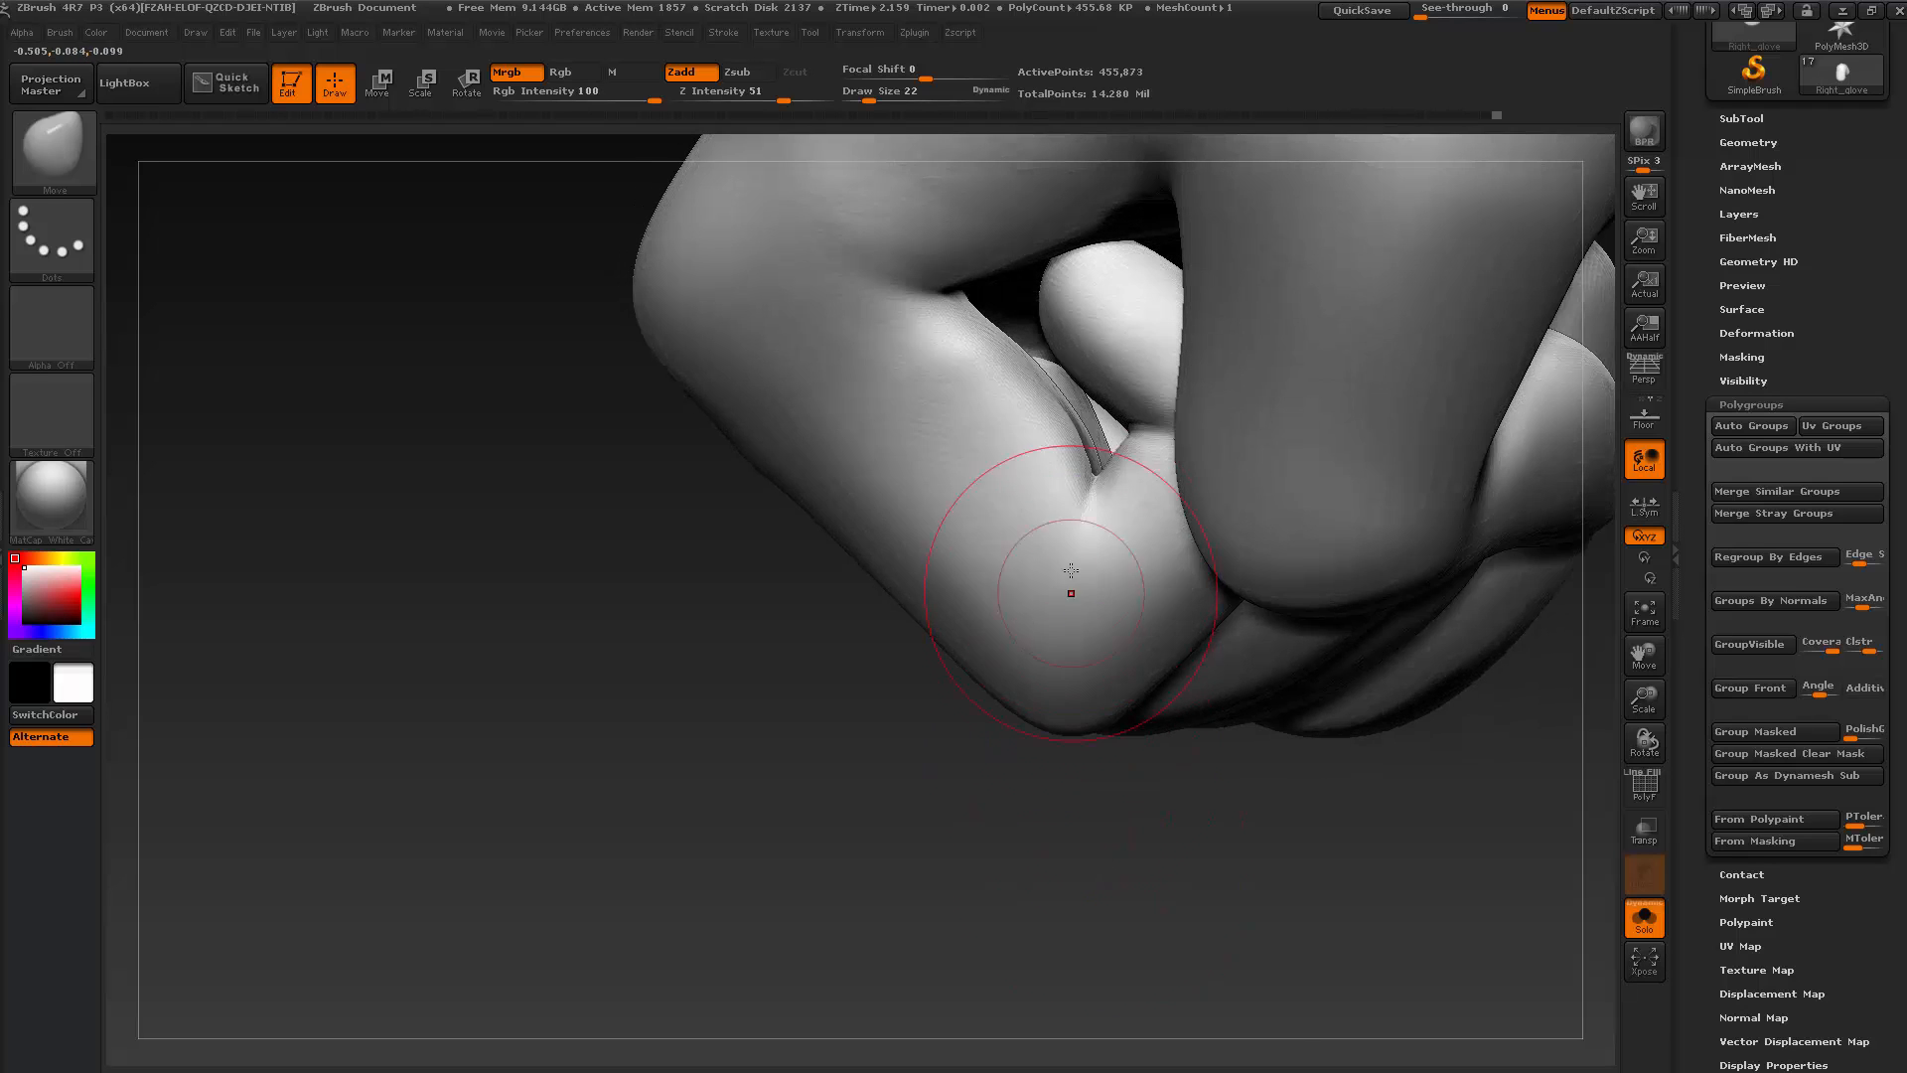
key(shift)
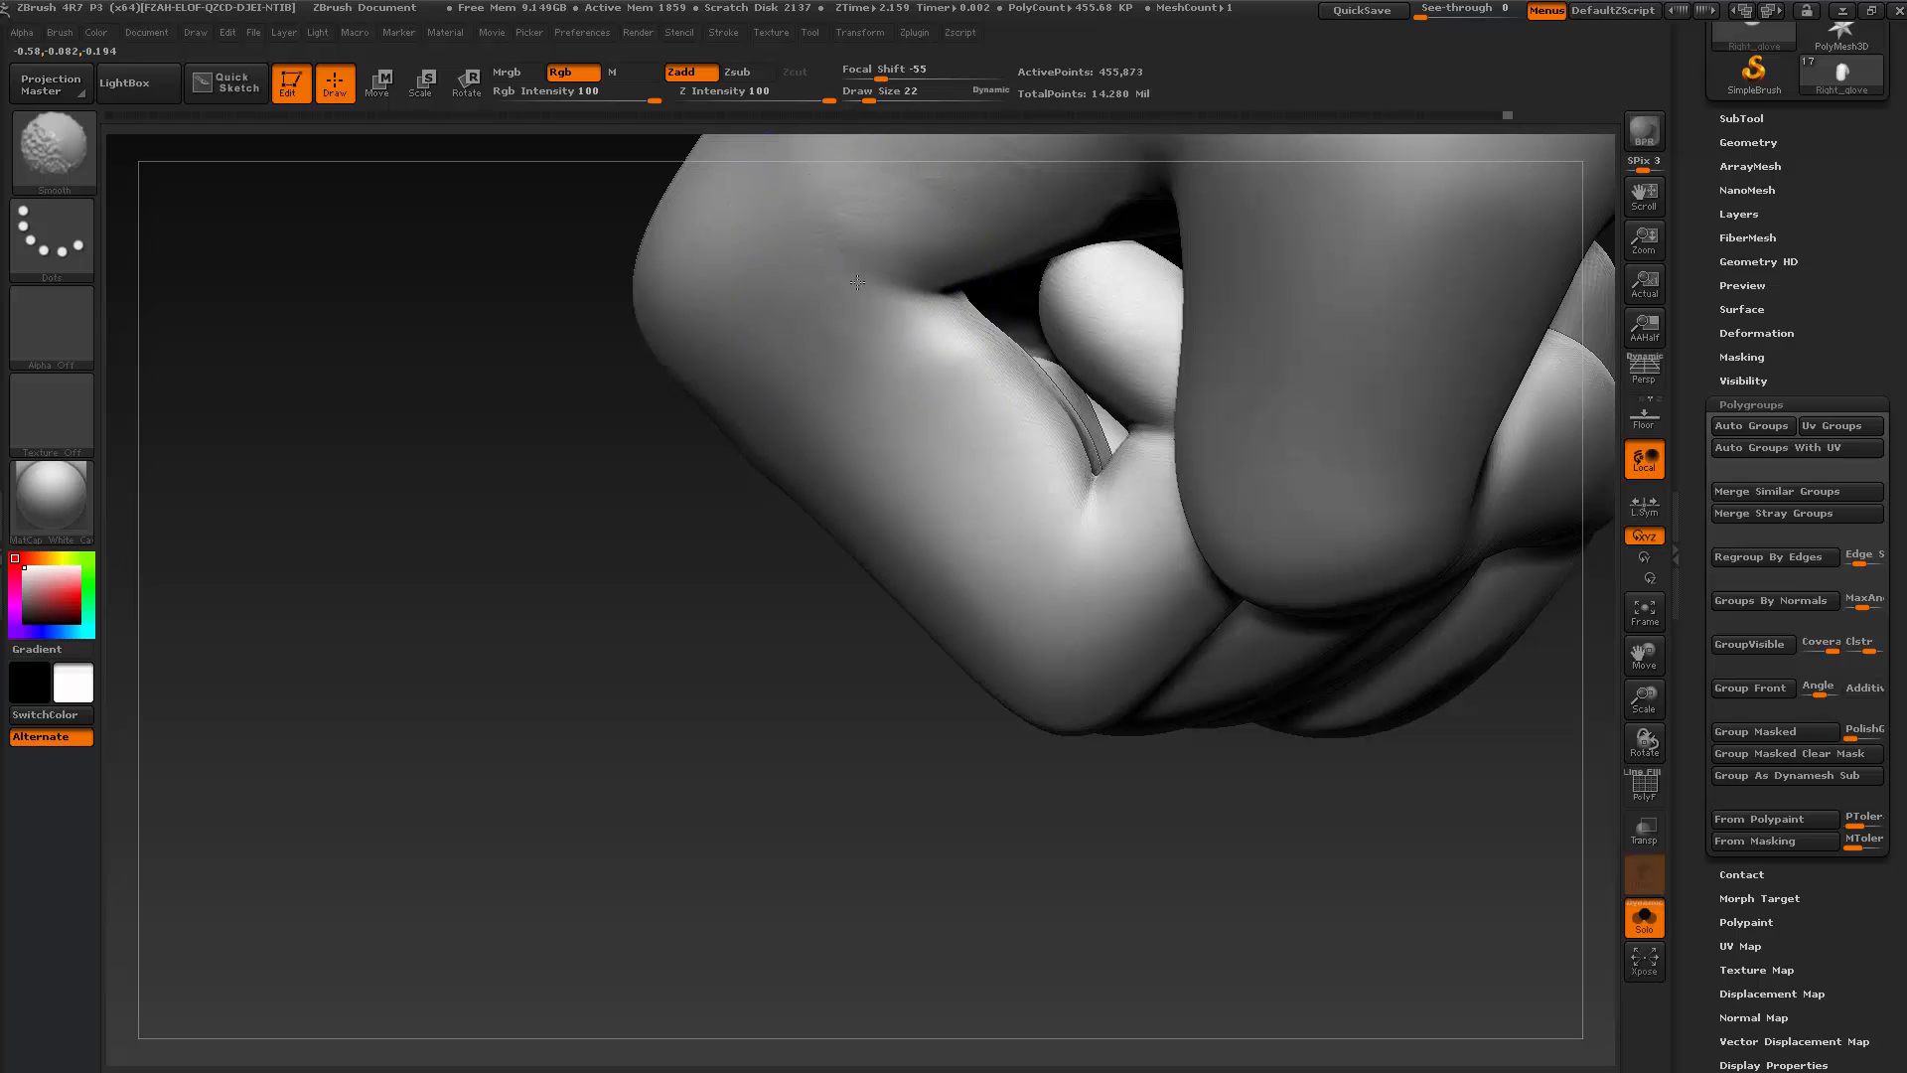
shift+drag(971, 332, 1100, 445)
Set the Draw Size to 13, smooth the index finger's base and refine the edge of its inner bend
key(s)
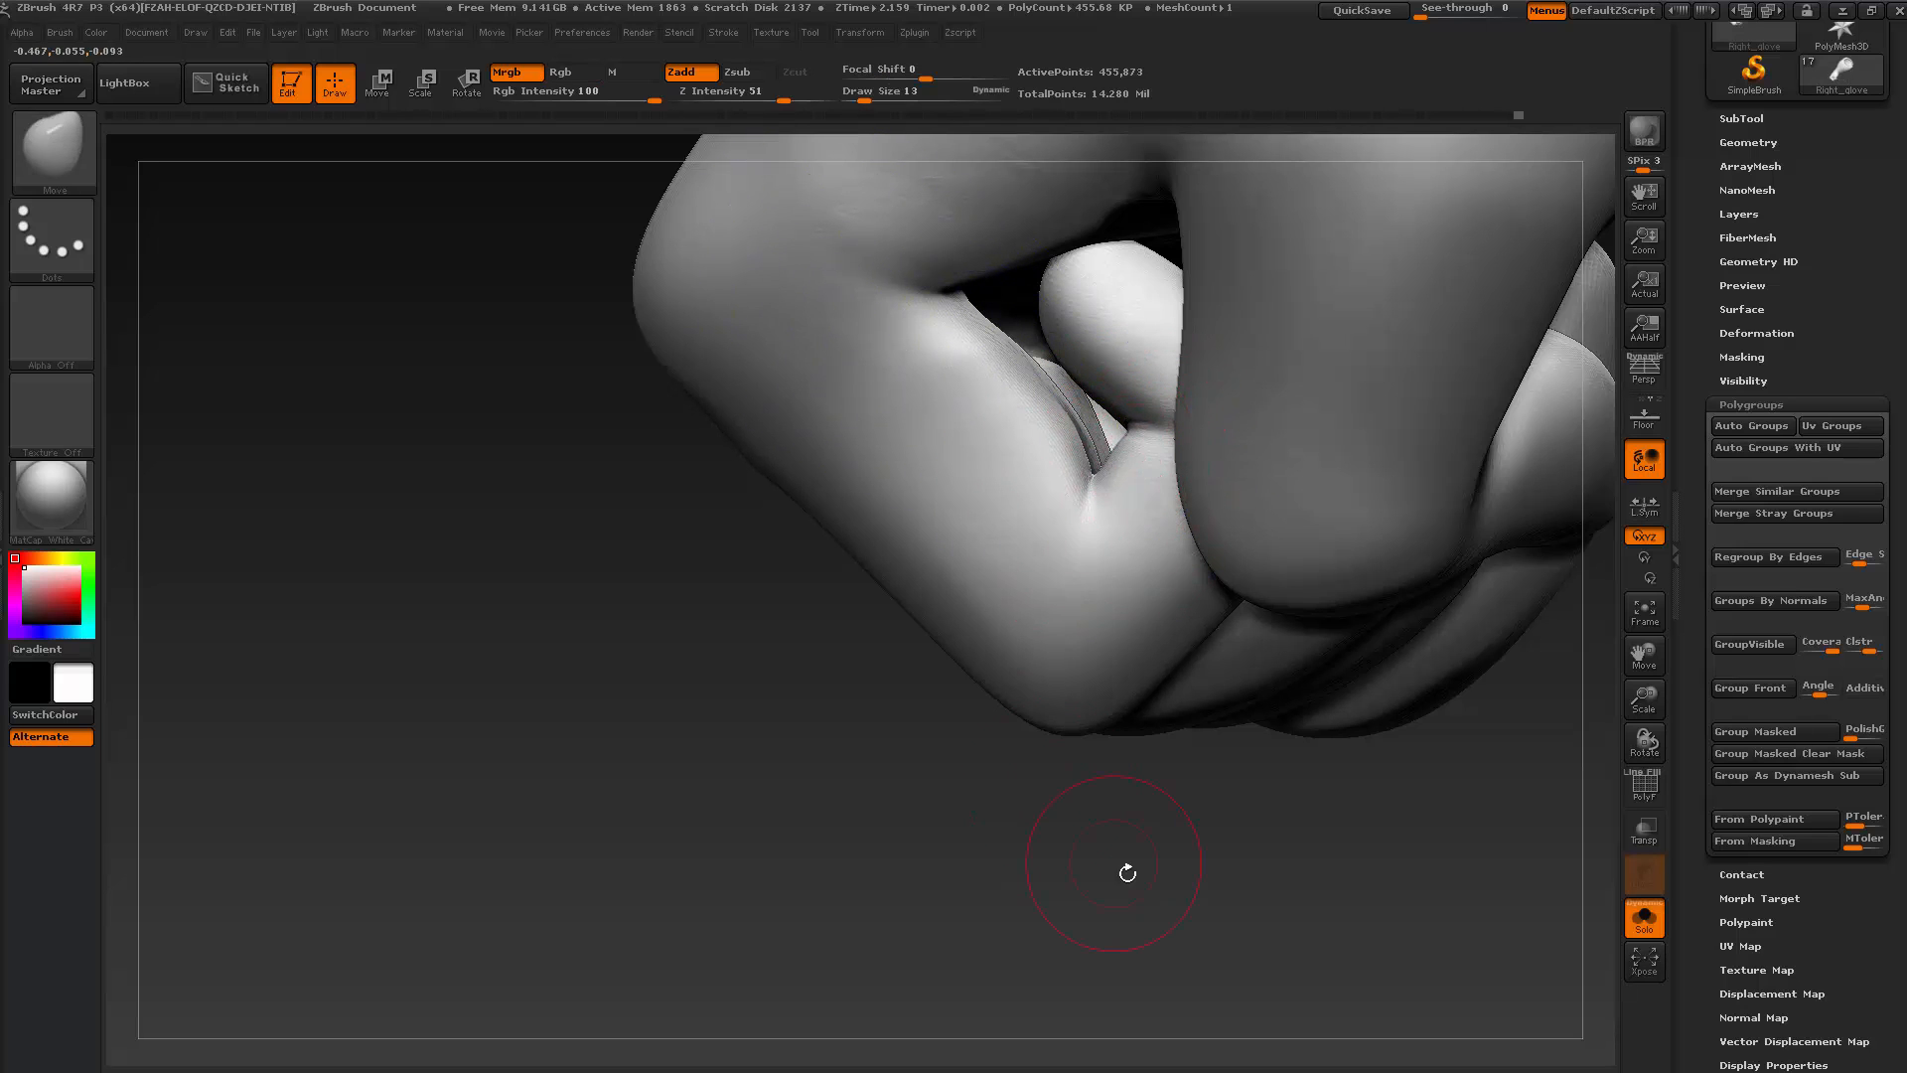
mouse_move(1127, 872)
mouse_down()
mouse_move(1052, 796)
mouse_move(1129, 656)
mouse_move(1053, 447)
mouse_up()
key(shift)
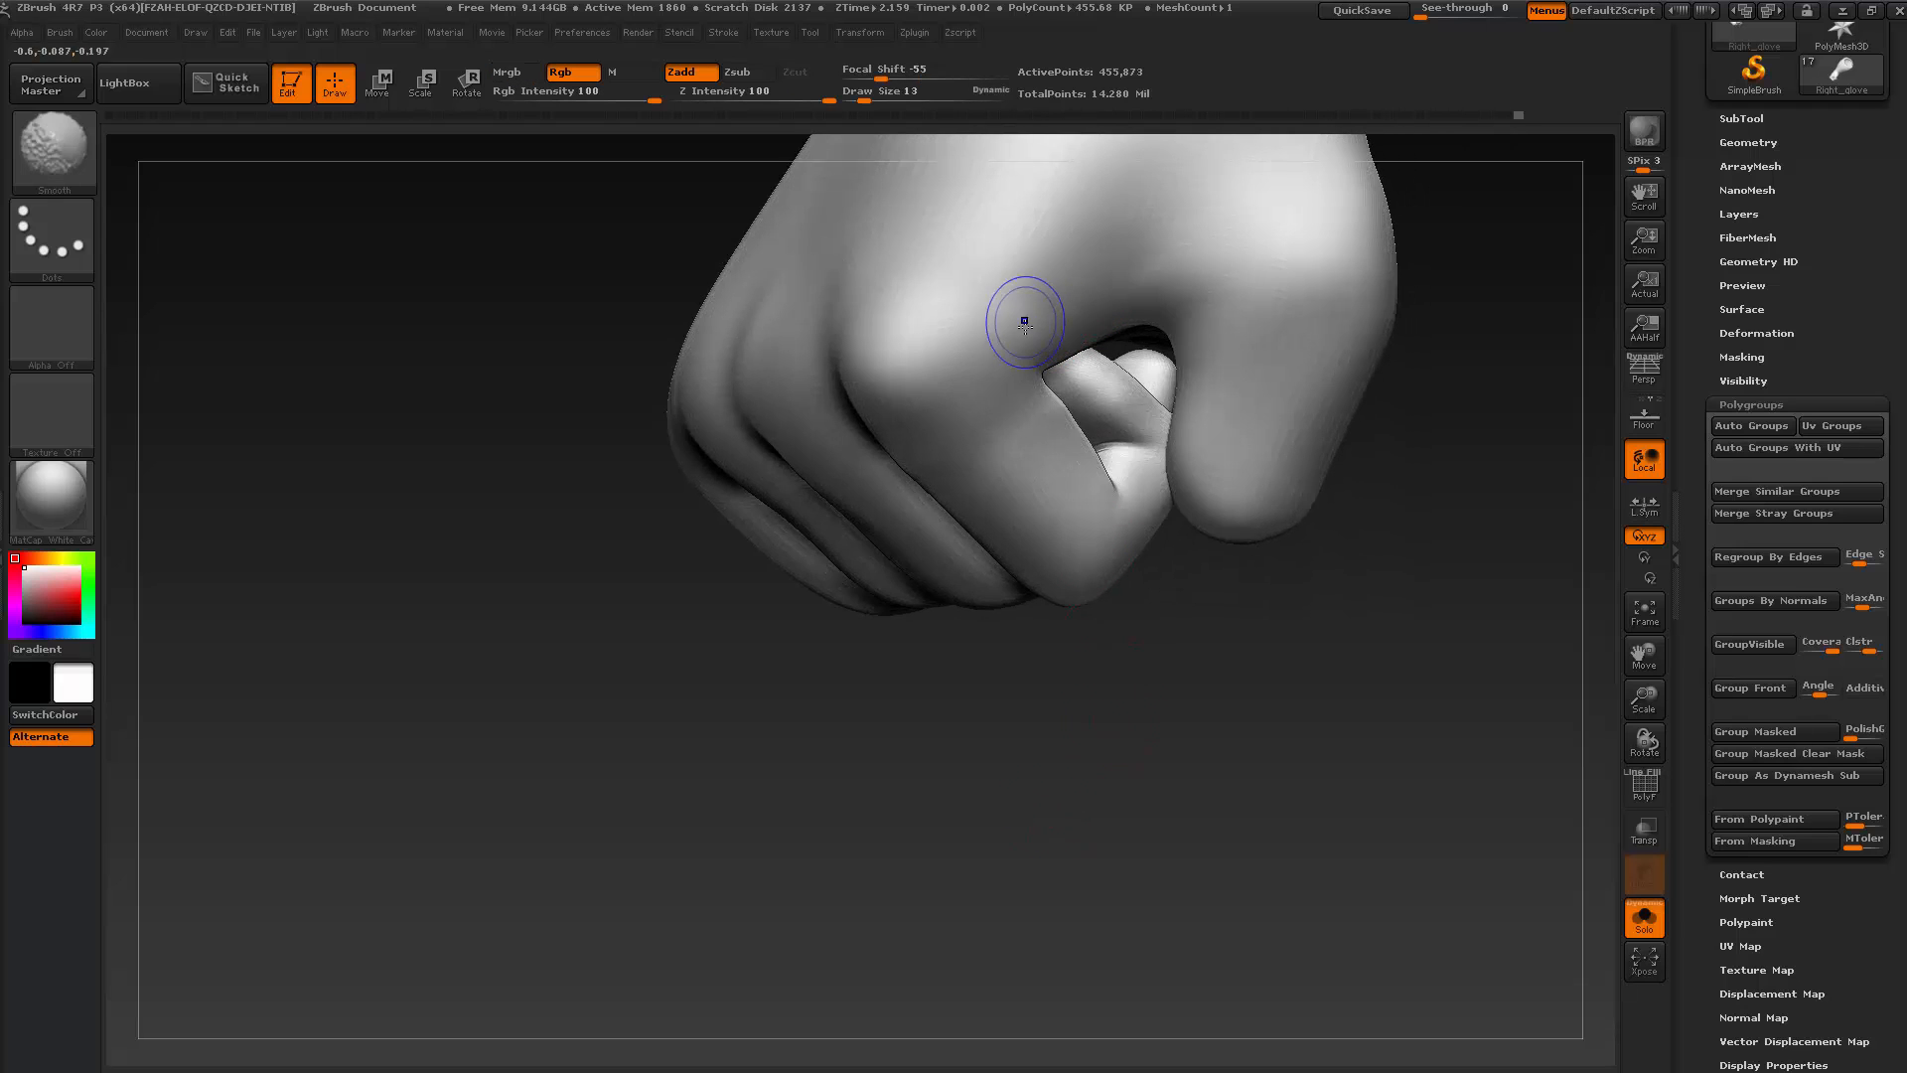
drag(1077, 673, 1052, 682)
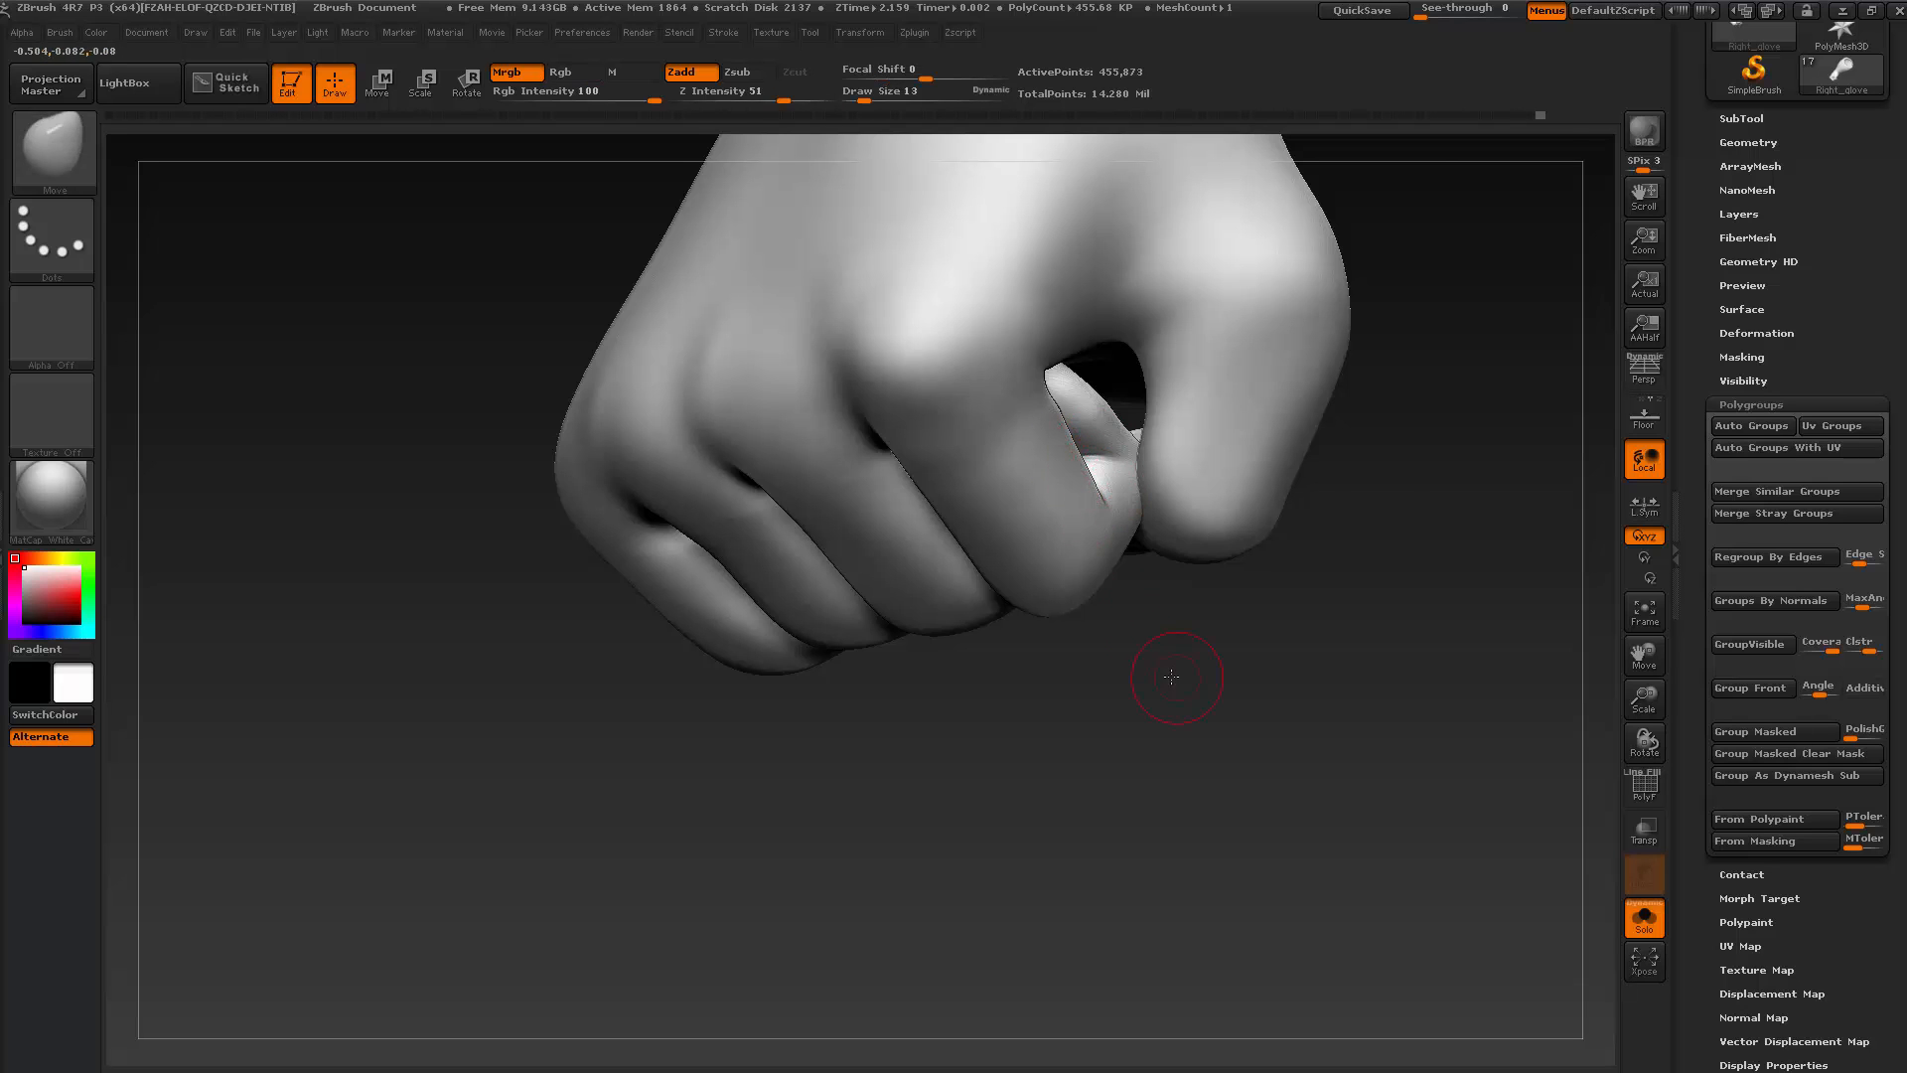
drag(1172, 676, 1177, 631)
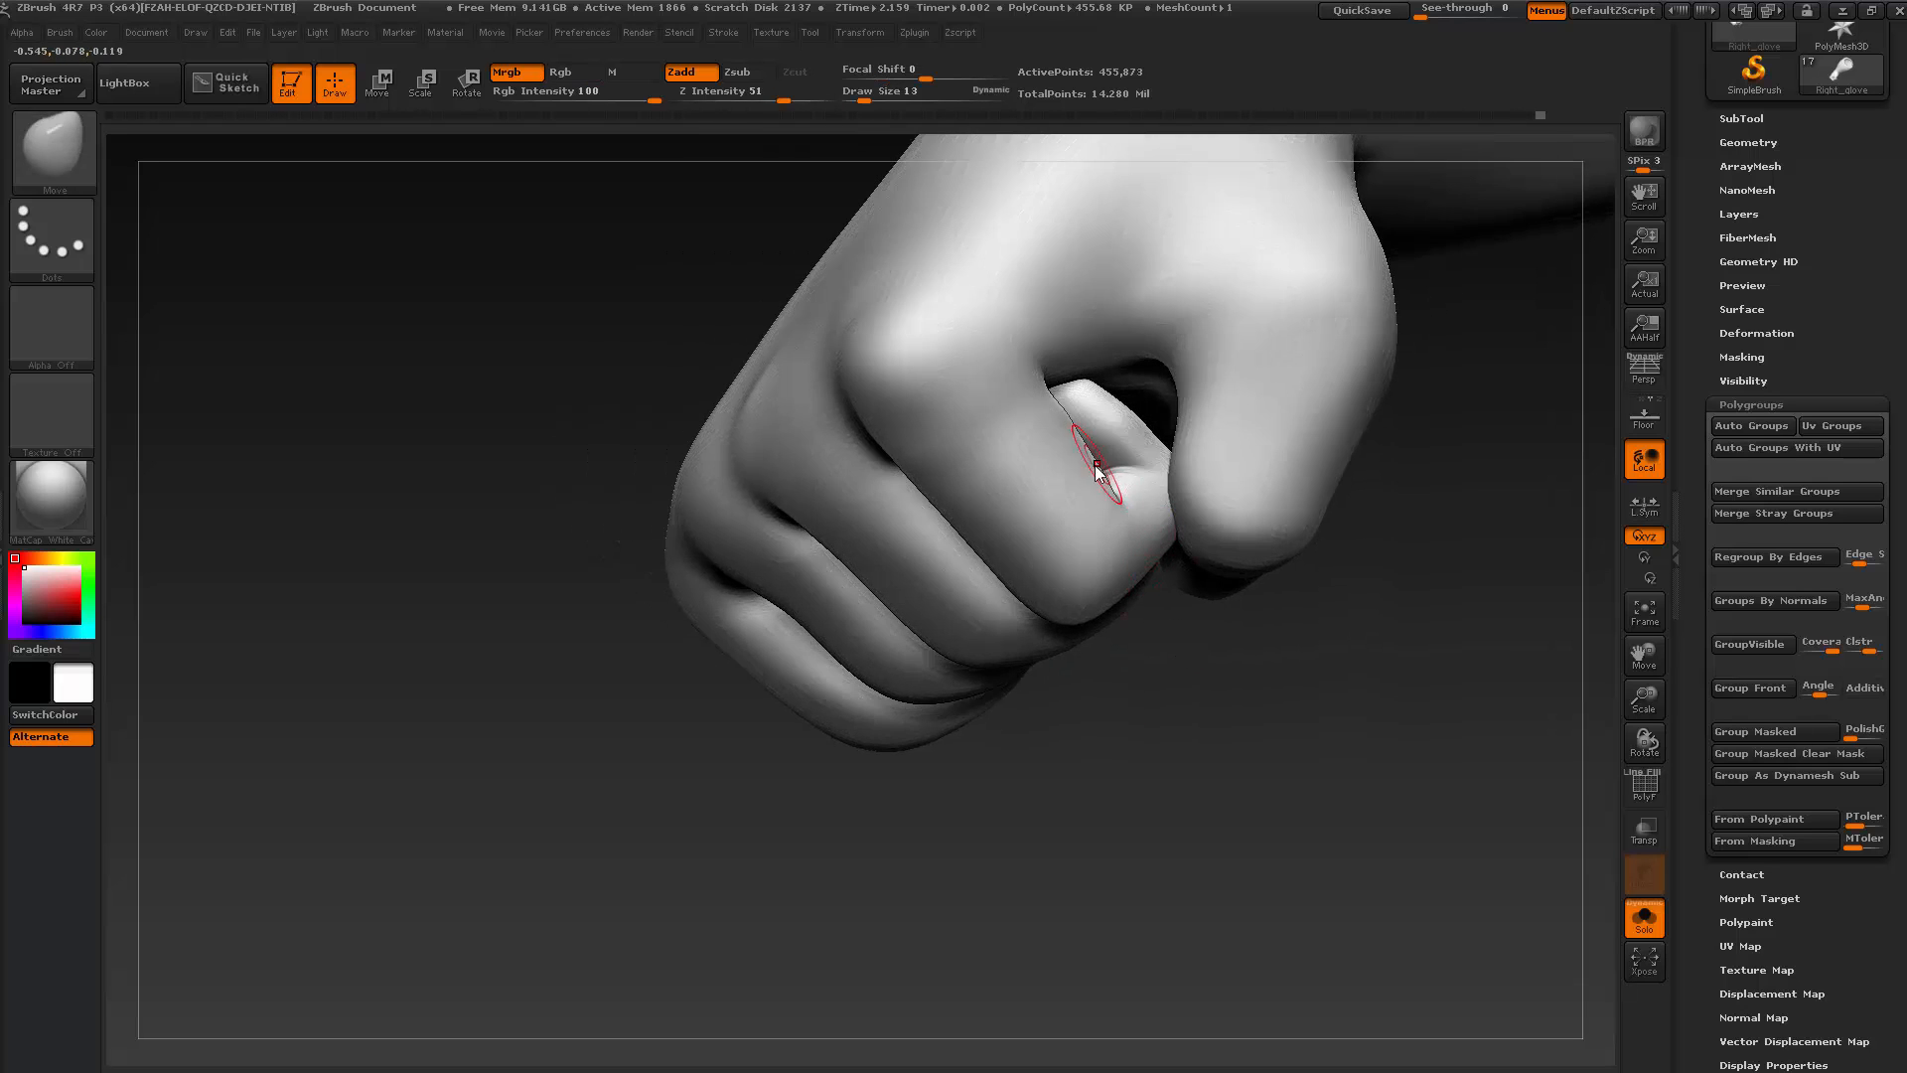
Lower the glove's subdivision level, touch up the index finger's inner edge at Draw Size 26 and quick-save the project
key(shift)
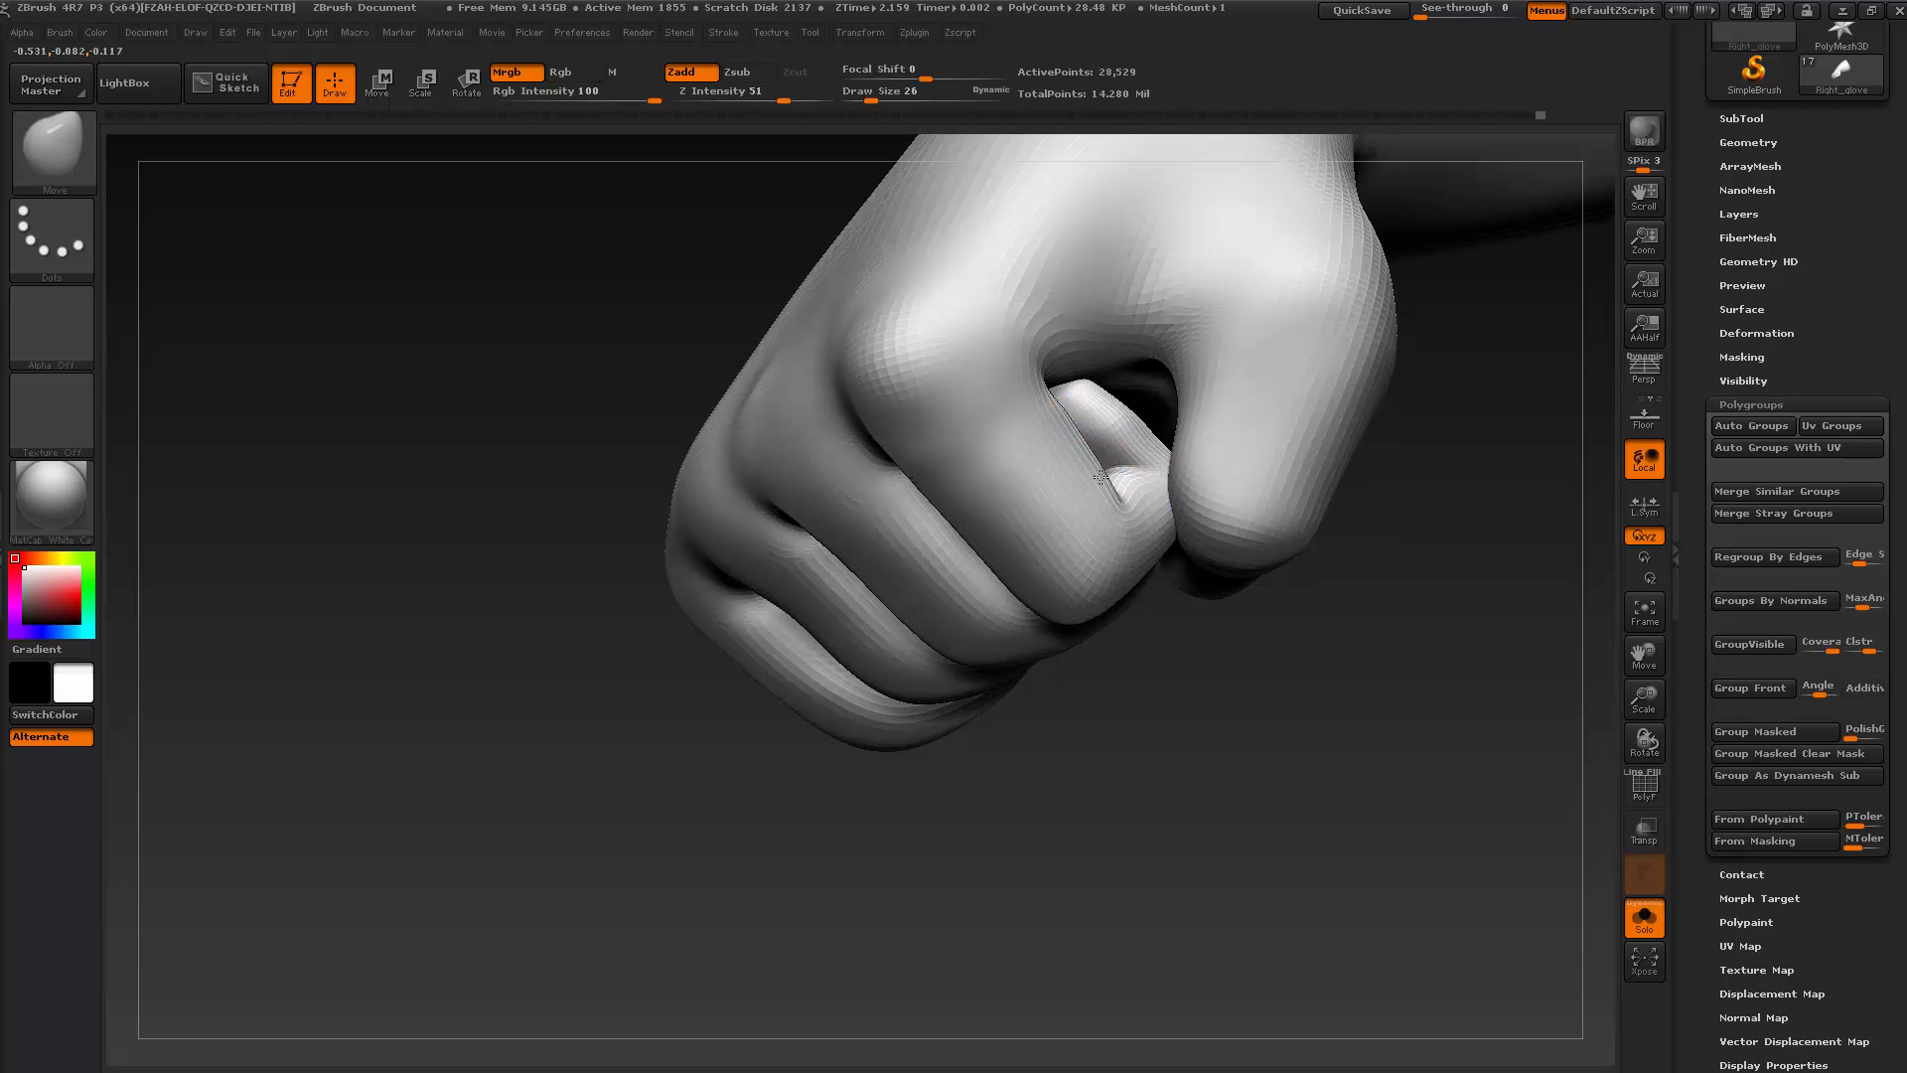
drag(1153, 696, 1336, 530)
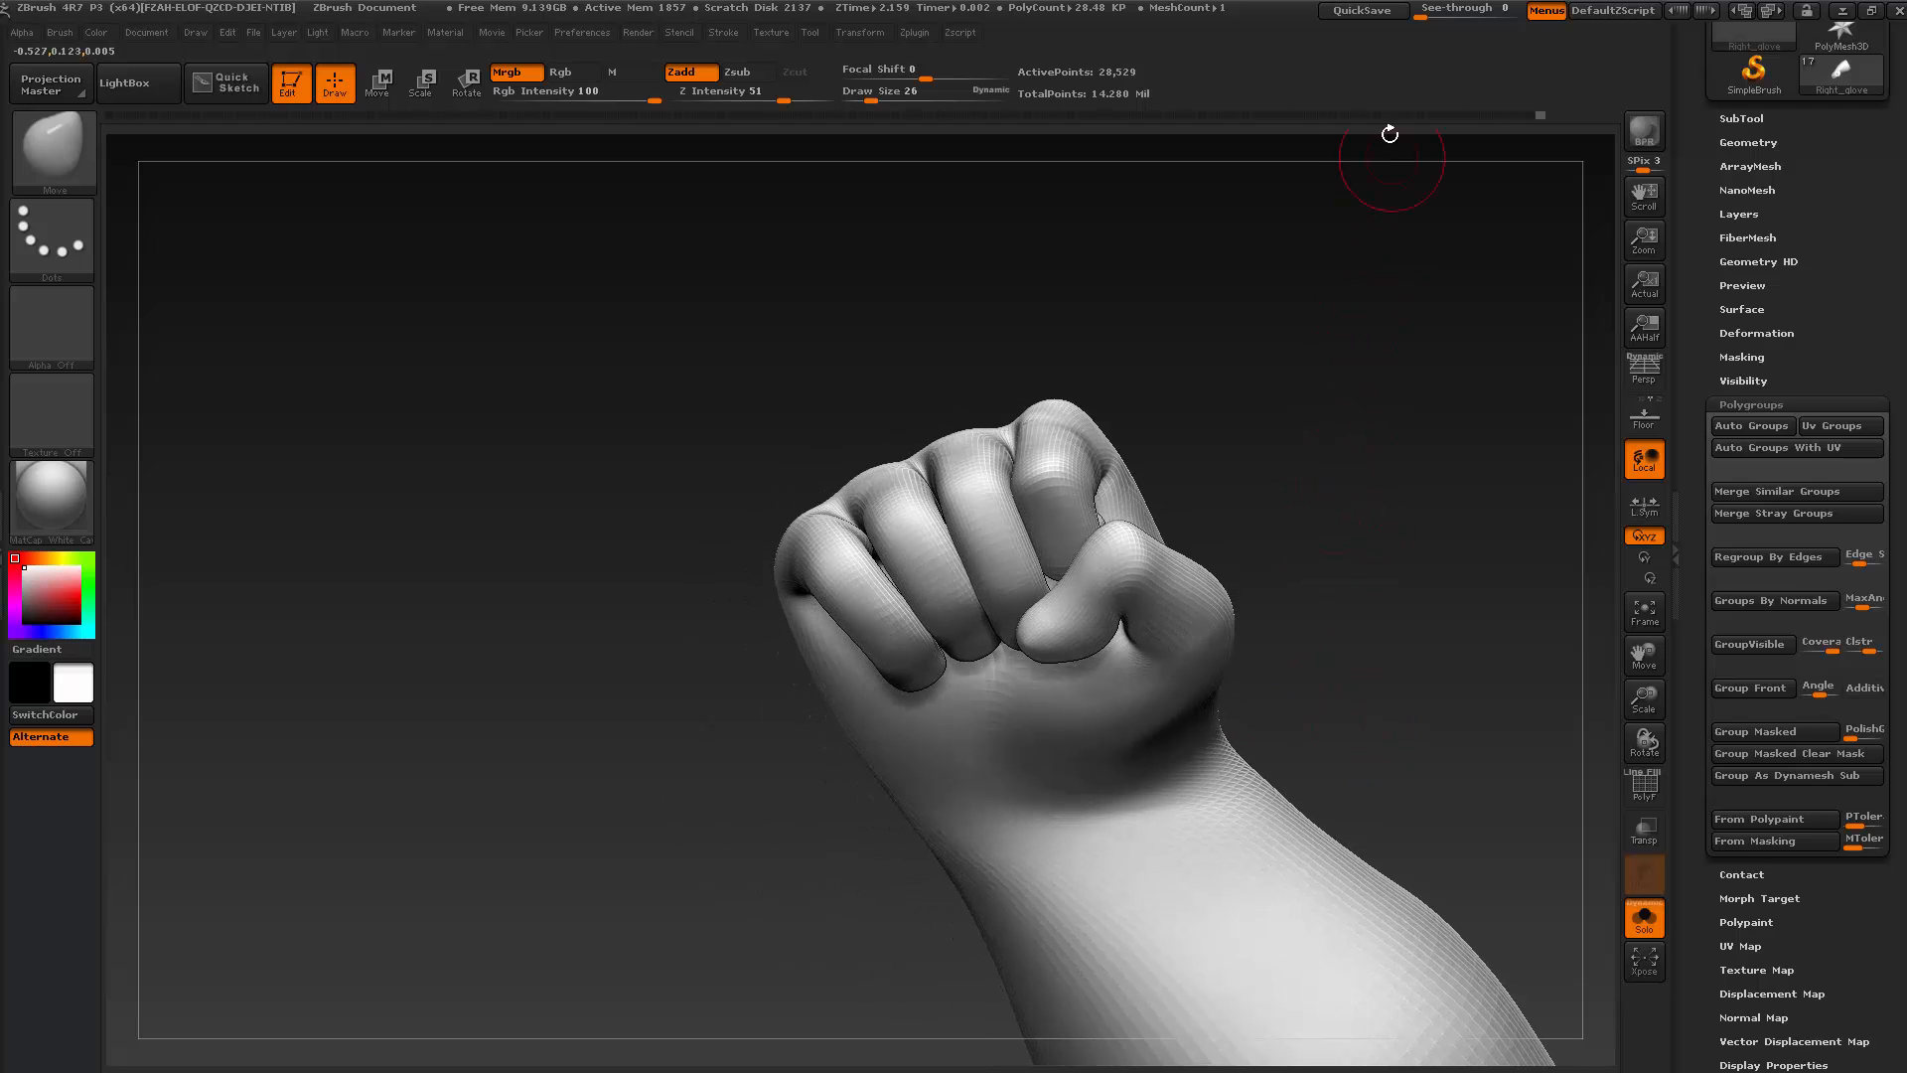
click(1358, 12)
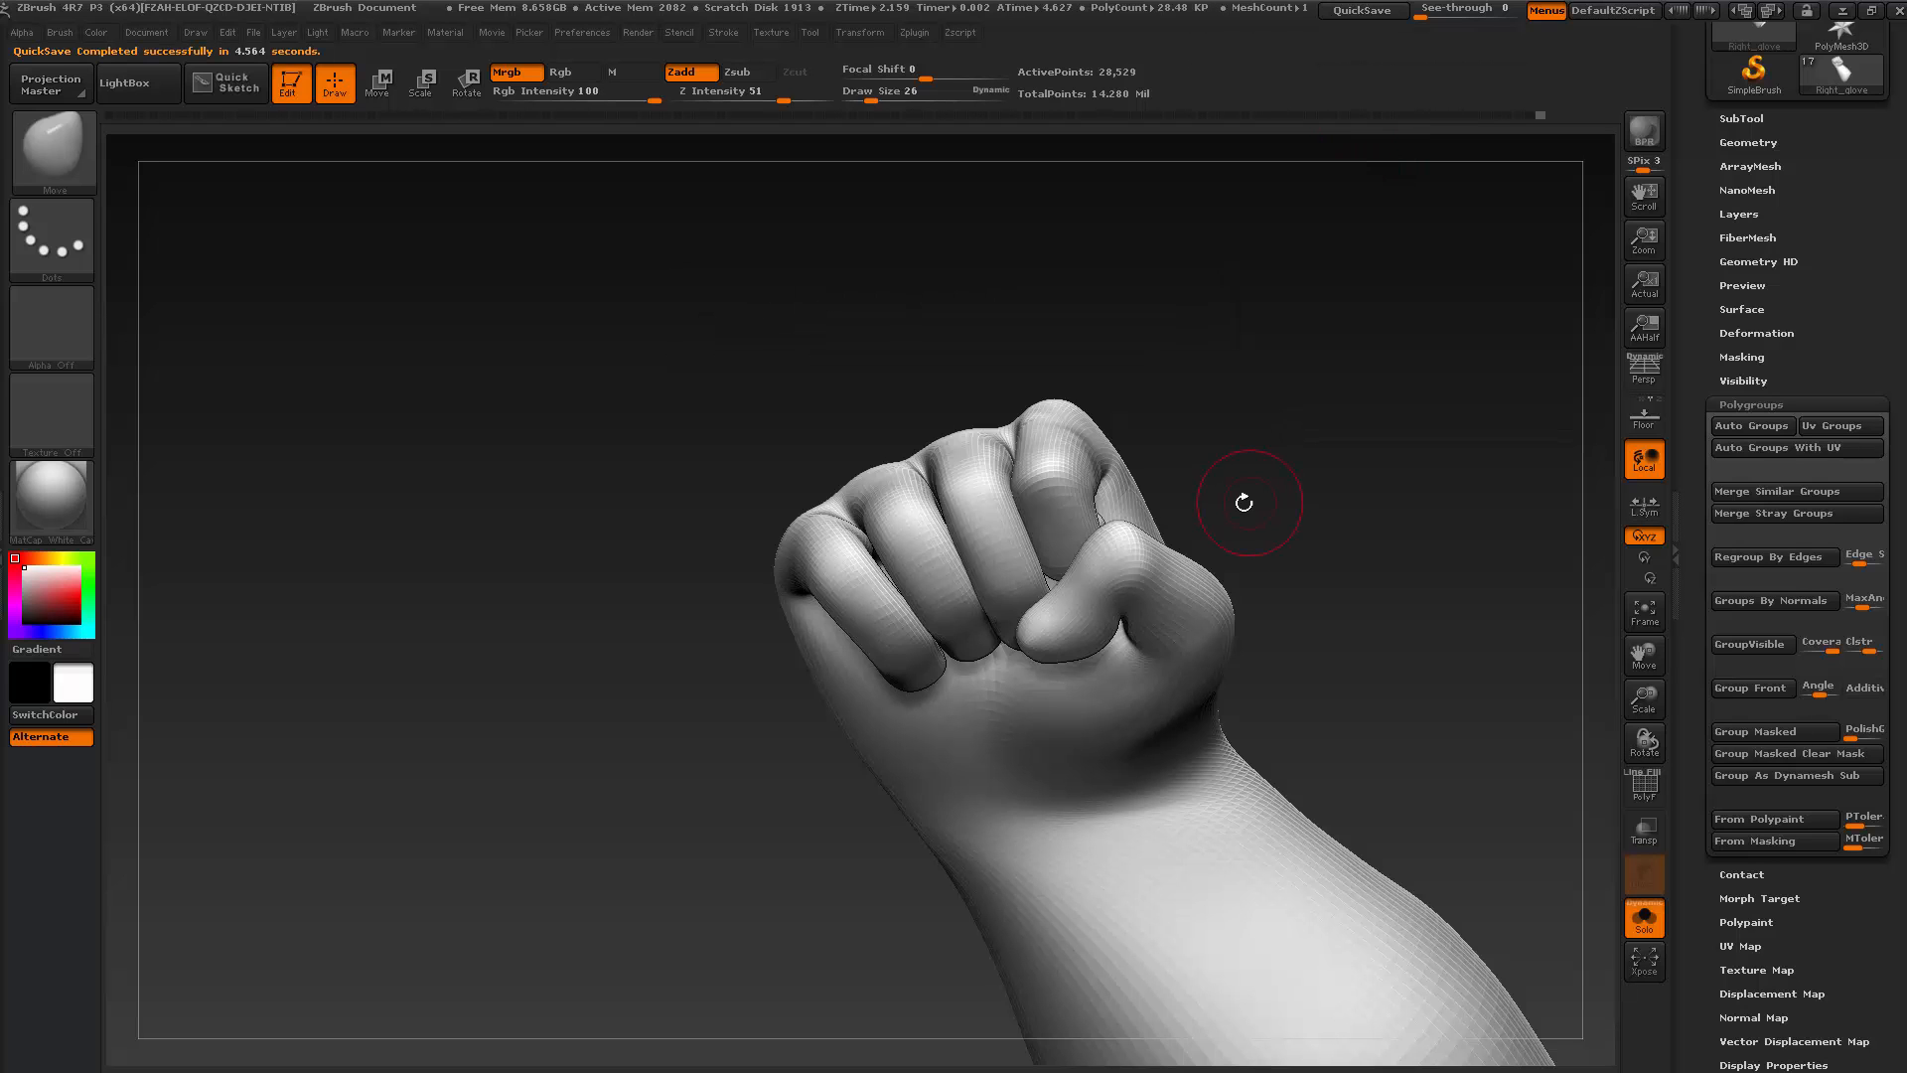
Lower the glove's subdivision level, set the Draw Size to 9 and isolate a small polygon patch at the middle fingertip
mouse_move(1281, 500)
mouse_down()
mouse_move(1256, 481)
mouse_move(1324, 434)
mouse_move(1320, 387)
mouse_move(1268, 498)
mouse_move(1370, 463)
mouse_move(1374, 373)
mouse_move(1371, 395)
mouse_up()
key(shift+d)
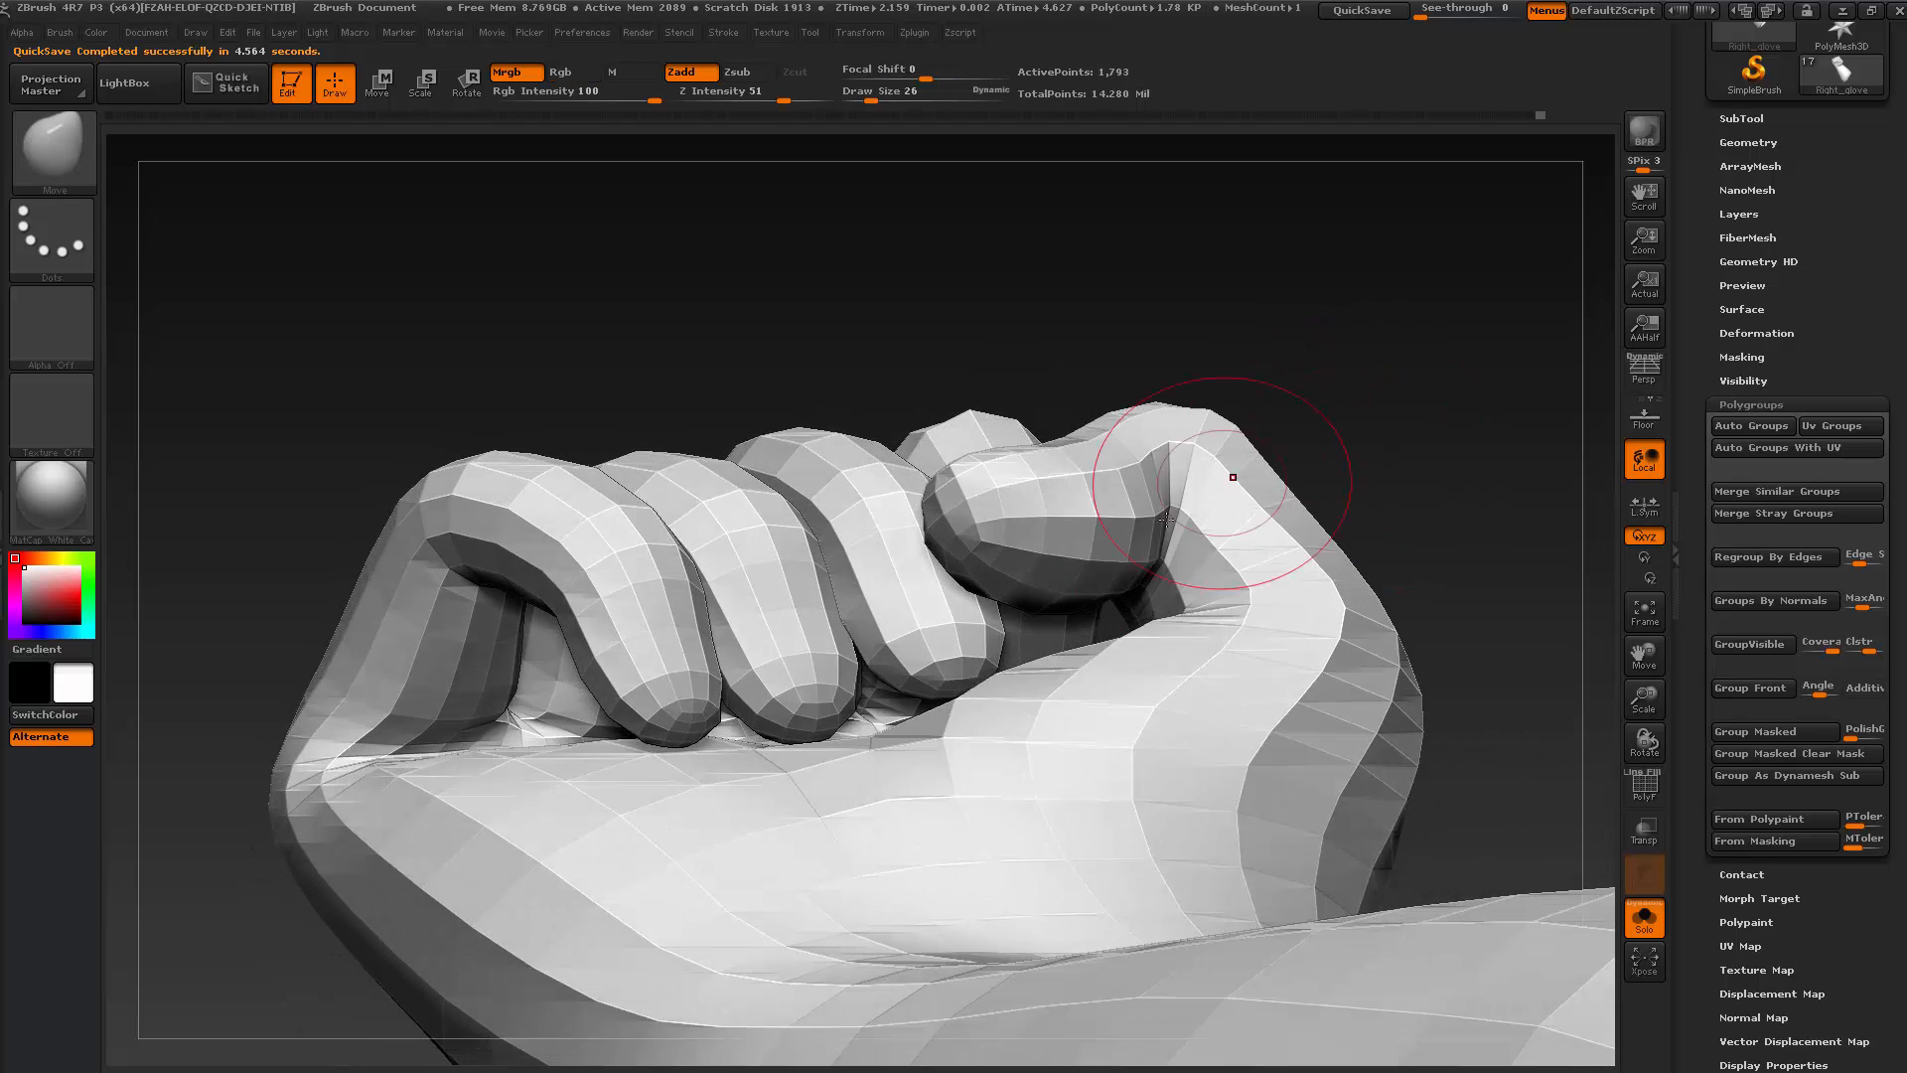
key(s)
drag(955, 683, 946, 684)
mouse_move(1065, 342)
mouse_down()
mouse_move(1107, 300)
mouse_move(1123, 383)
mouse_up()
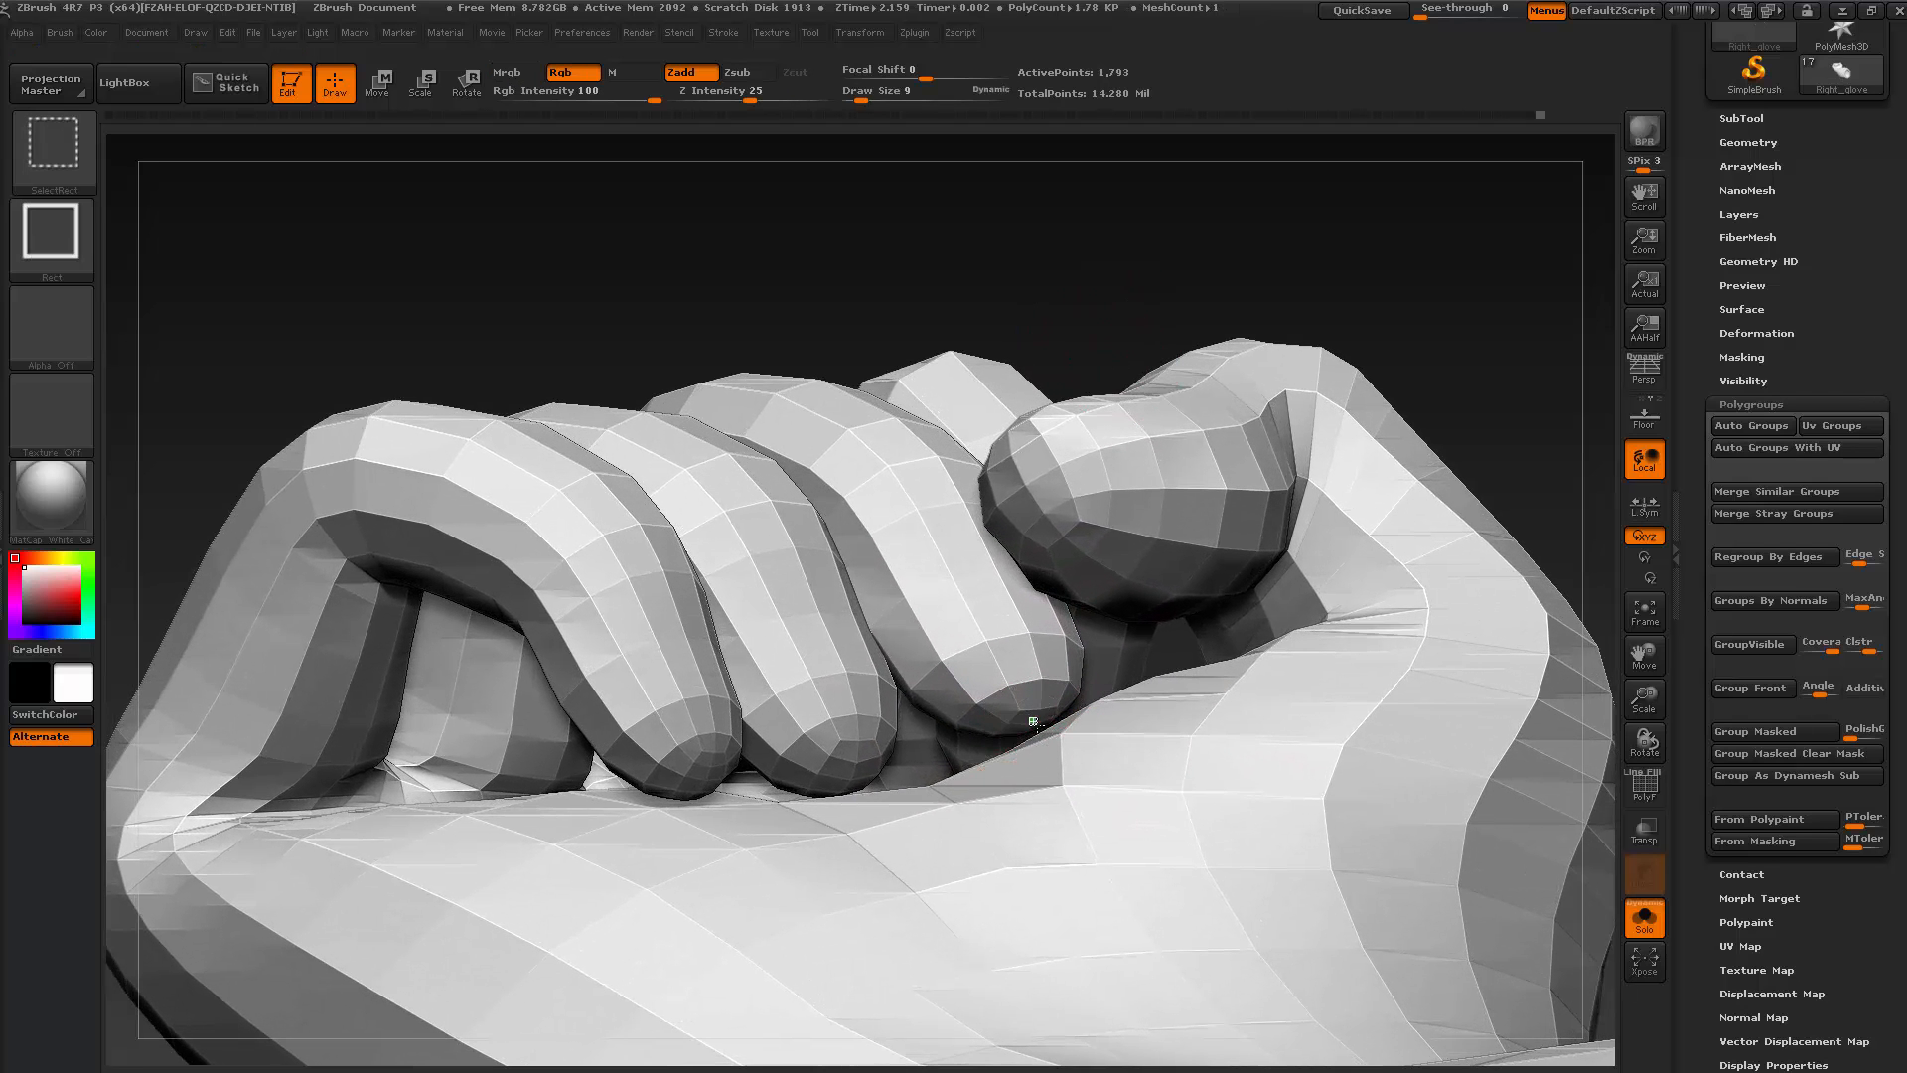
ctrl+shift+click(1033, 722)
mouse_move(1033, 740)
mouse_down()
mouse_move(978, 924)
mouse_move(1002, 884)
mouse_move(949, 862)
mouse_move(1109, 962)
mouse_up()
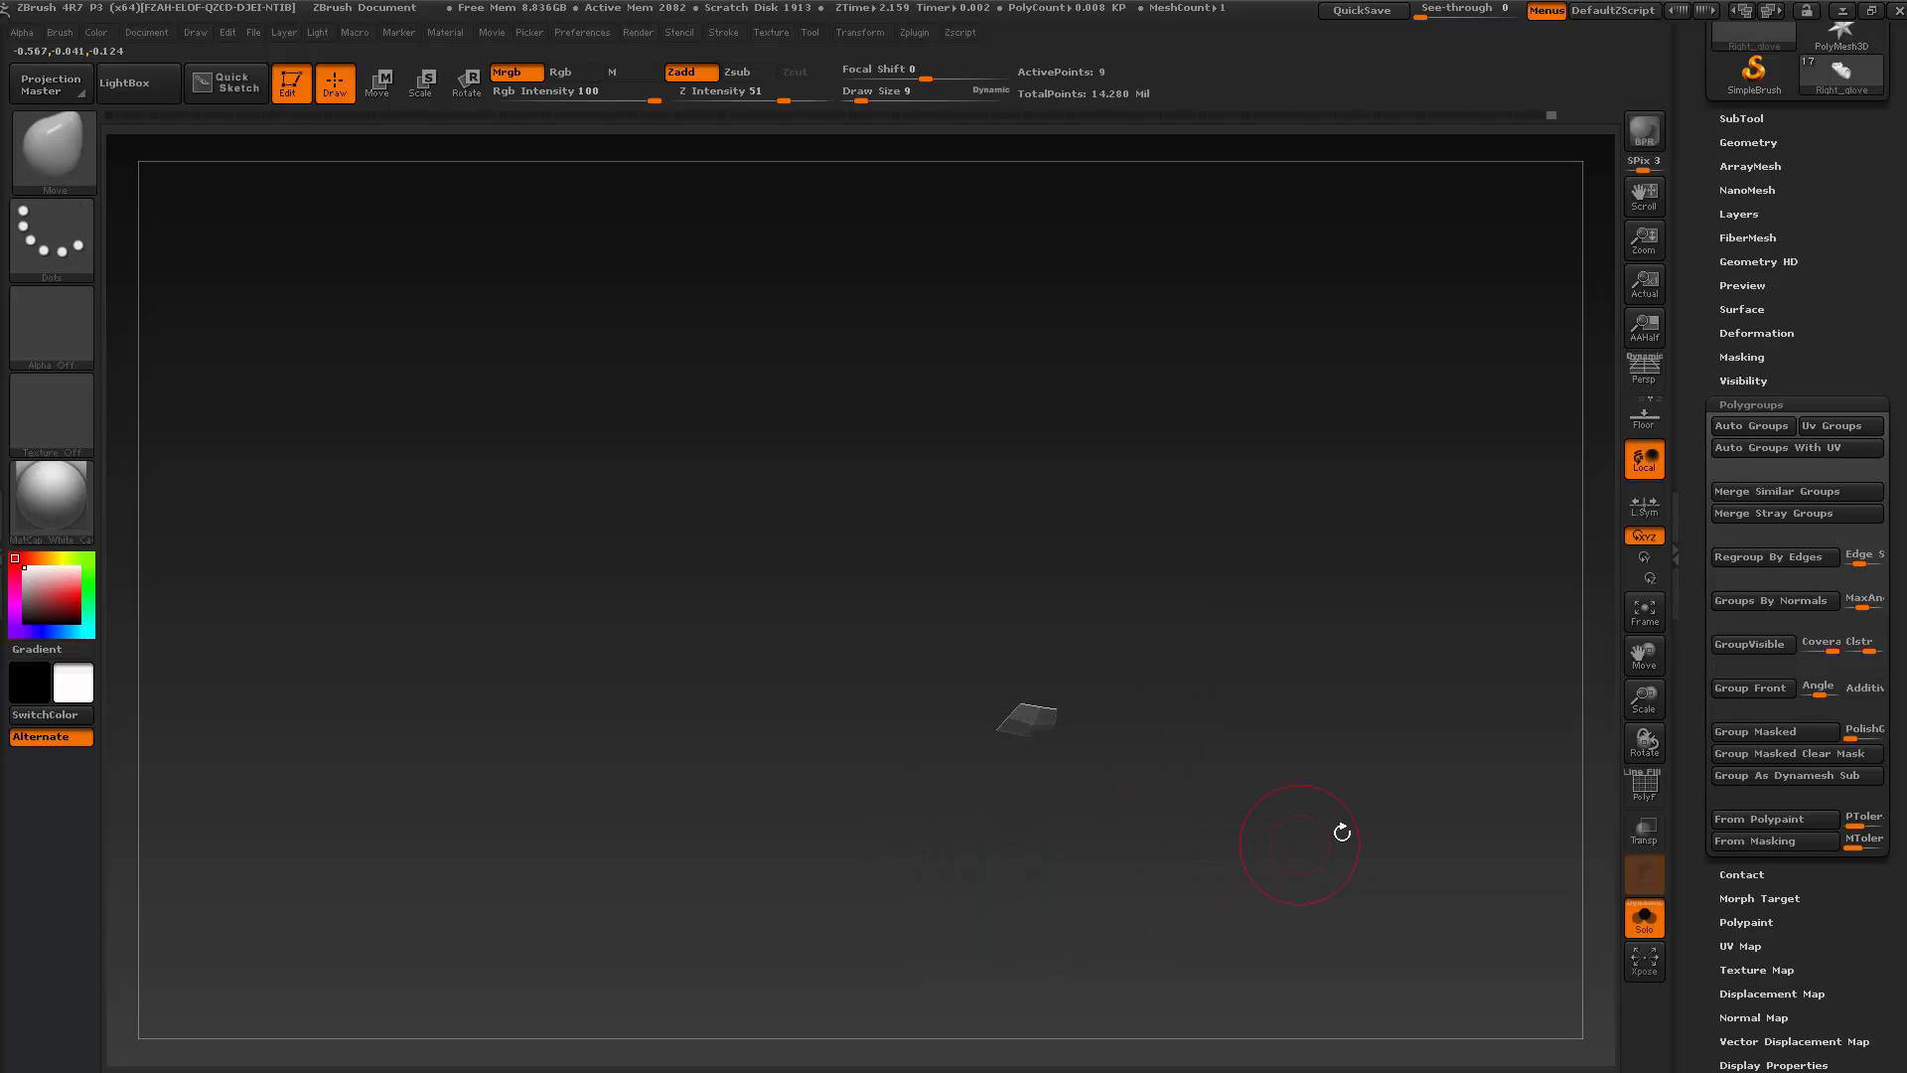
Grow the visible area repeatedly from the fingertip patch until the whole middle finger down to its base is shown
click(1752, 380)
click(1748, 427)
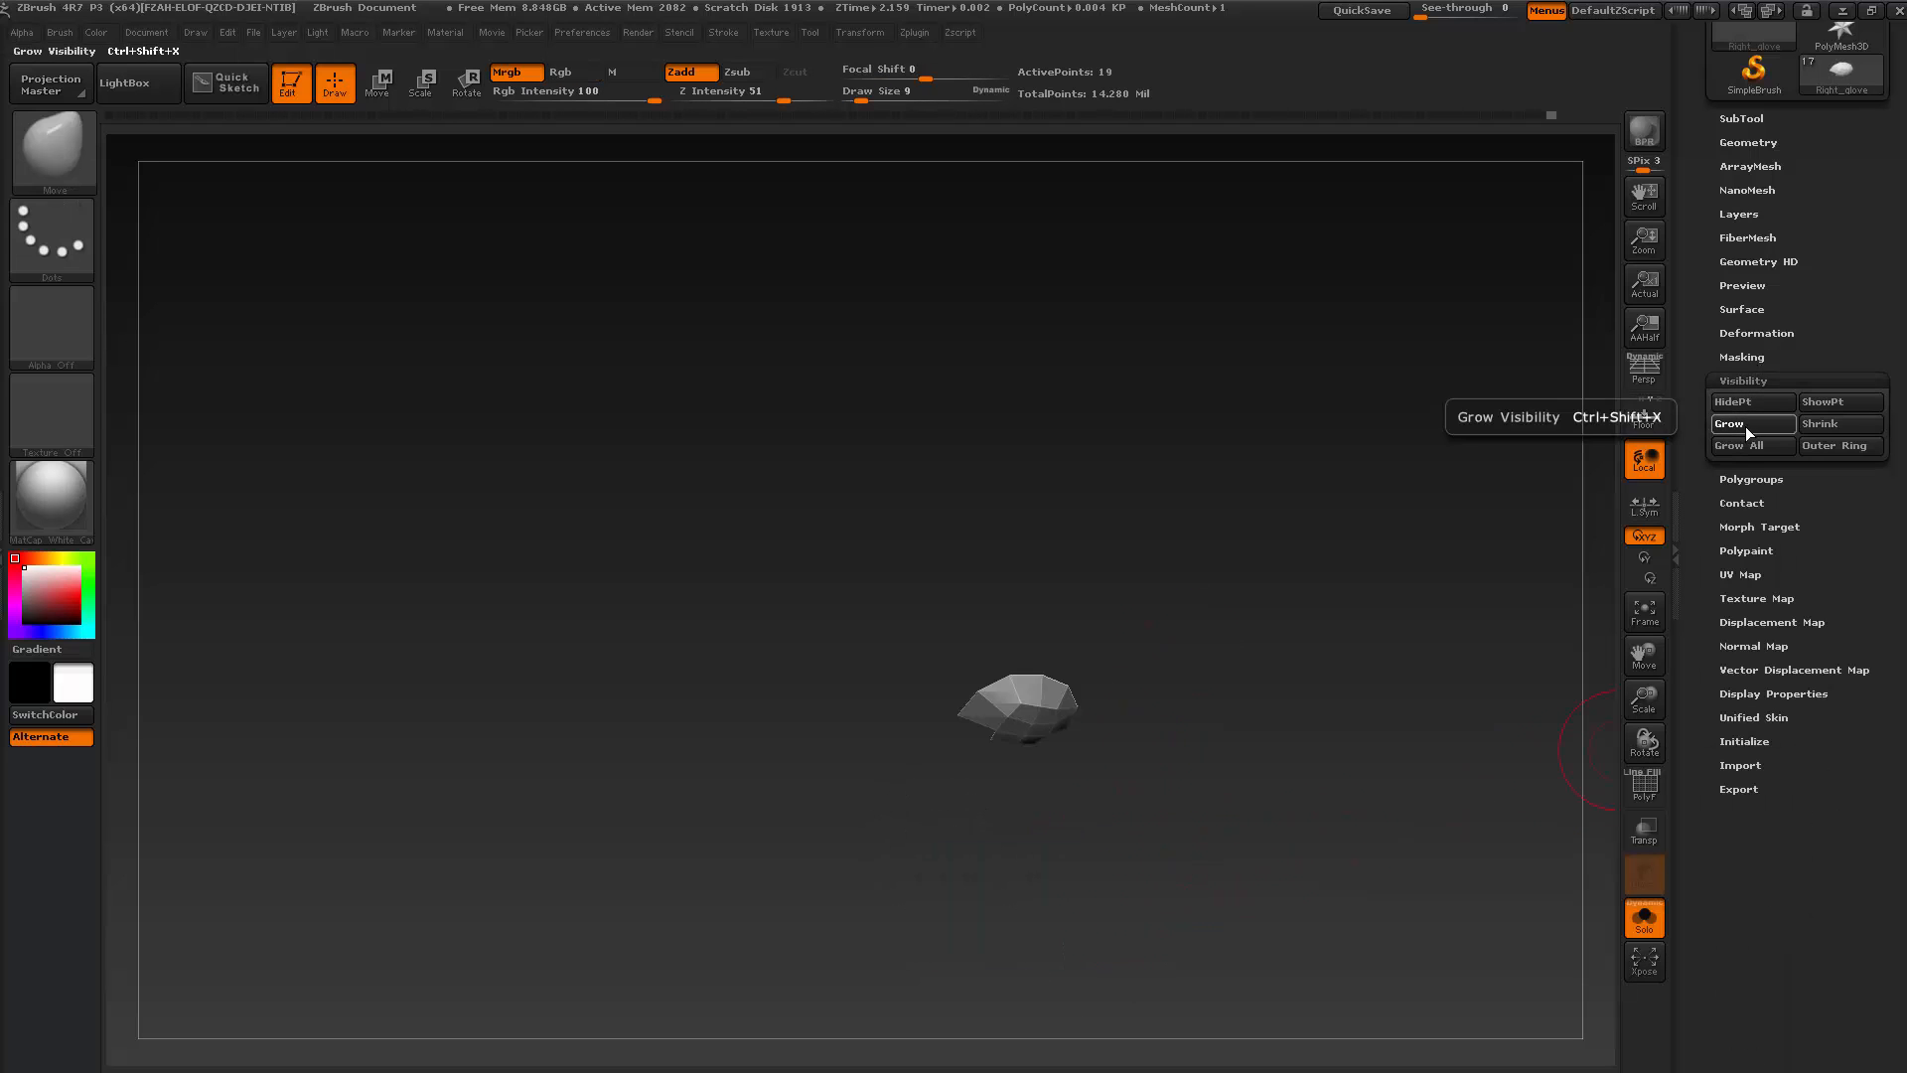
click(1748, 425)
click(1748, 425)
click(1748, 426)
click(1749, 425)
click(1748, 425)
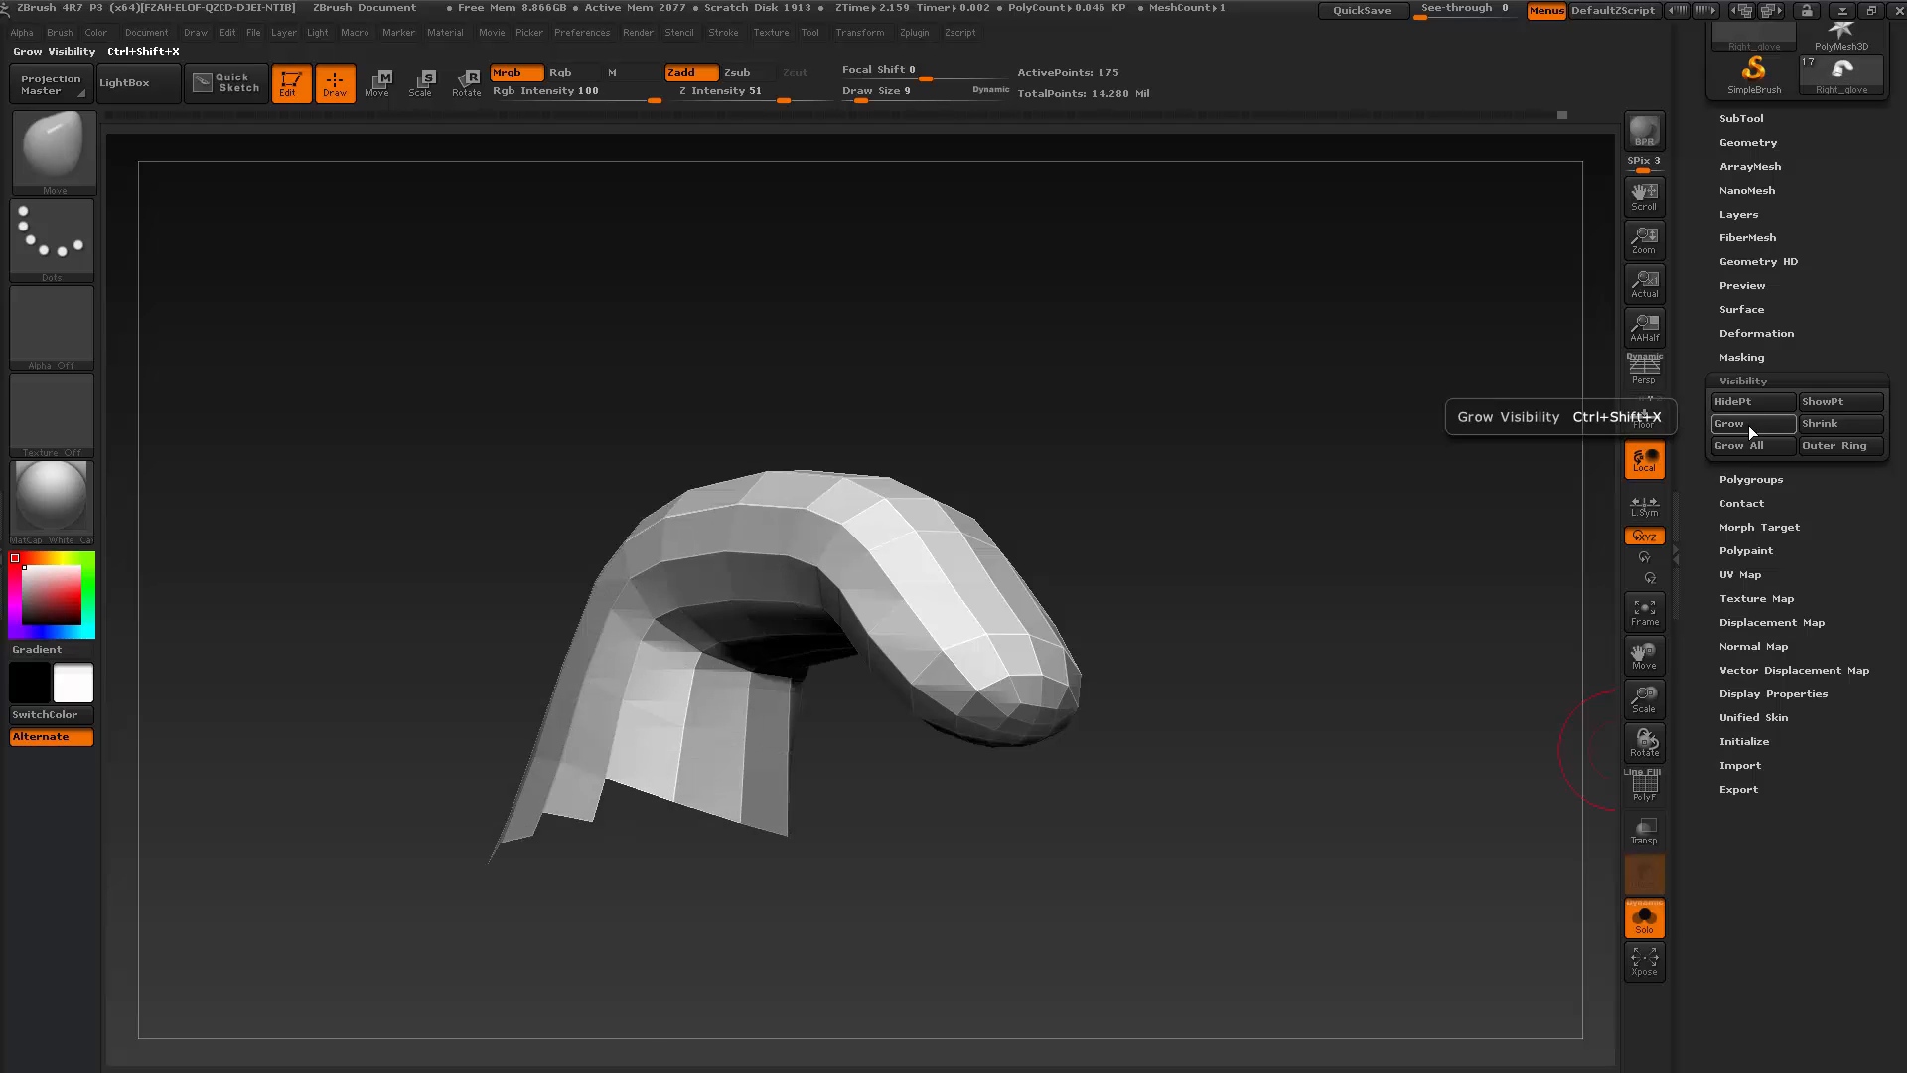
drag(1333, 609, 1391, 419)
click(1733, 421)
click(1738, 423)
click(1739, 423)
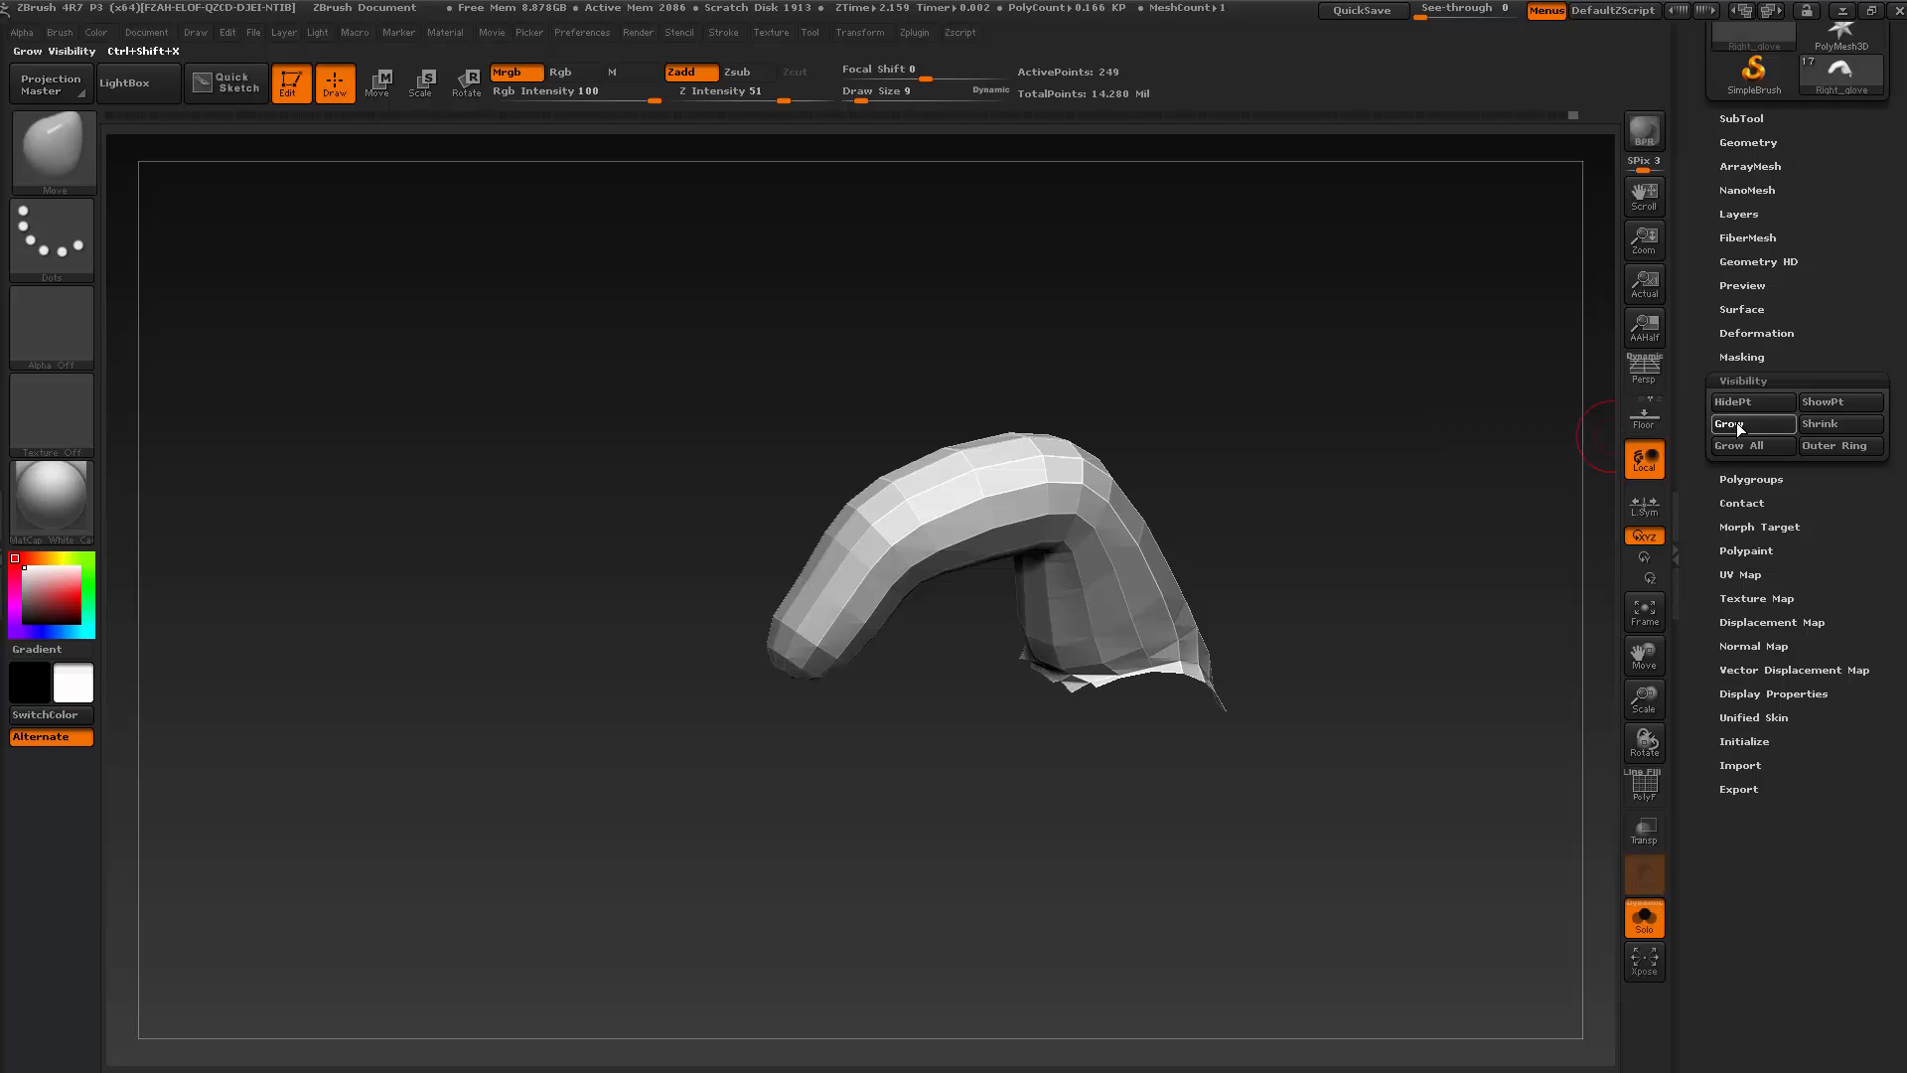
click(1737, 423)
Hide the stray polygon flaps protruding from the upper side of the middle finger's base
mouse_move(1310, 609)
alt+mouse_down()
mouse_move(1181, 500)
mouse_move(1193, 633)
mouse_move(1128, 669)
mouse_move(1261, 698)
mouse_move(1107, 756)
mouse_move(1138, 779)
mouse_move(1159, 724)
mouse_move(1124, 801)
mouse_move(1208, 828)
mouse_move(993, 675)
alt+mouse_up()
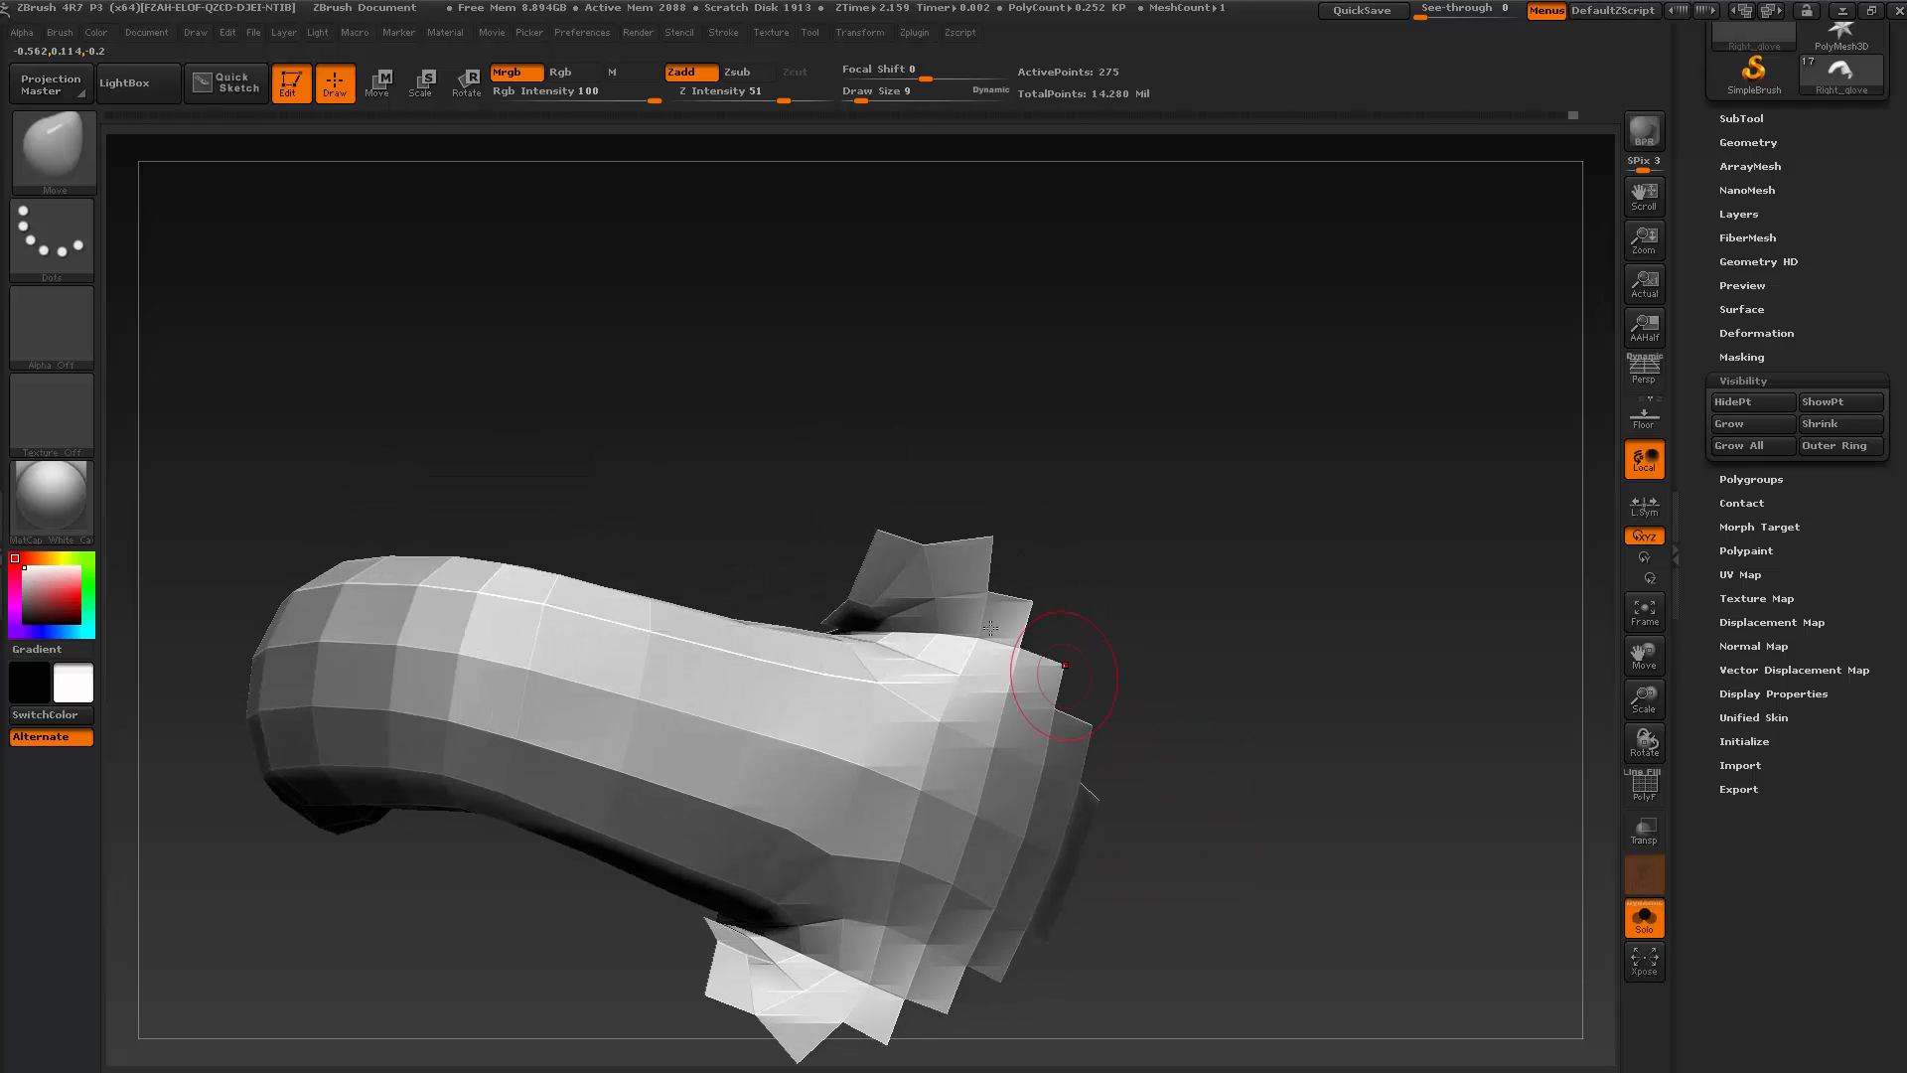
ctrl+shift+drag(814, 472, 1046, 616)
mouse_move(1126, 574)
mouse_down()
mouse_move(1111, 614)
mouse_move(923, 594)
mouse_move(902, 537)
mouse_move(844, 586)
mouse_move(925, 654)
mouse_move(863, 602)
mouse_move(974, 638)
mouse_move(1099, 583)
mouse_move(992, 533)
mouse_move(1038, 587)
mouse_move(987, 541)
mouse_move(928, 628)
mouse_move(907, 443)
mouse_move(1021, 408)
mouse_up()
key(ctrl+shift)
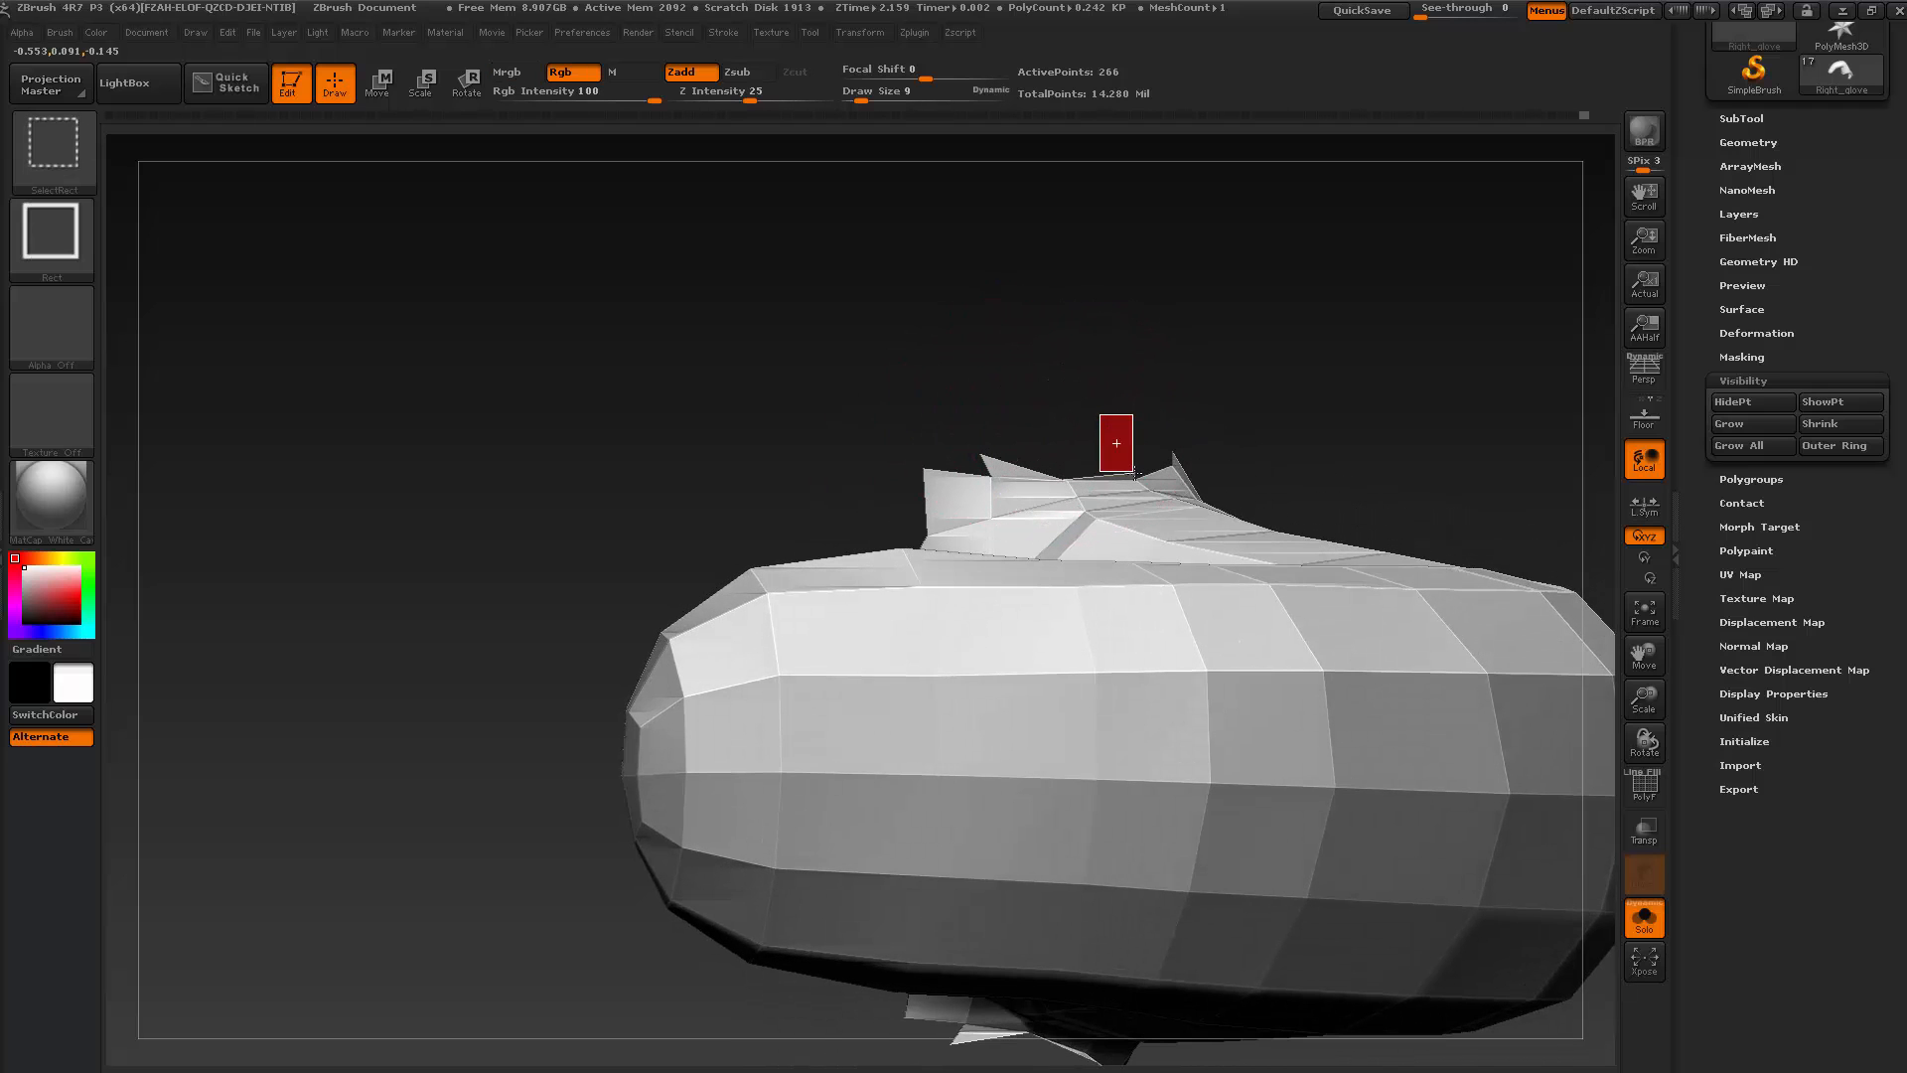
ctrl+shift+drag(1133, 478, 1140, 480)
ctrl+alt+shift+drag(951, 408, 1033, 464)
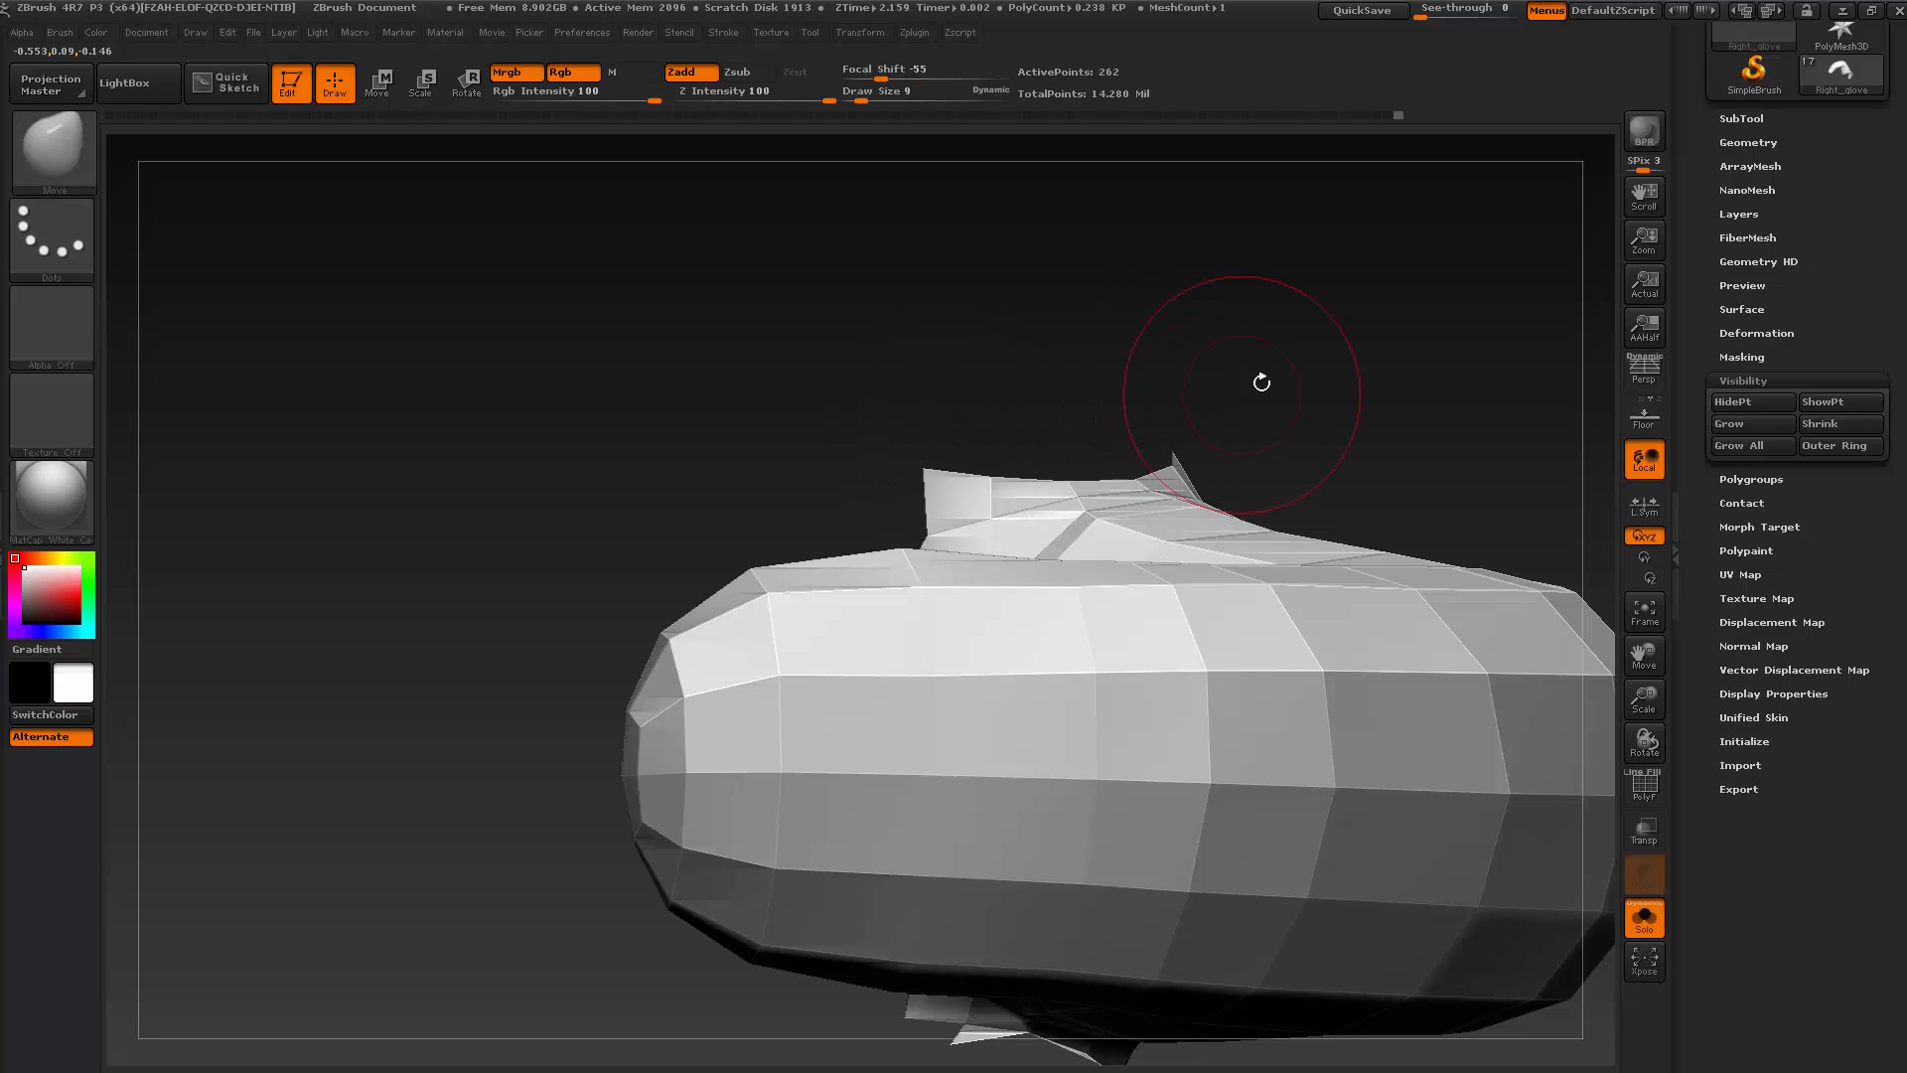
Lower the glove's subdivision level and hide the stray polygons on the underside and end of the middle finger's base
drag(1262, 383, 784, 772)
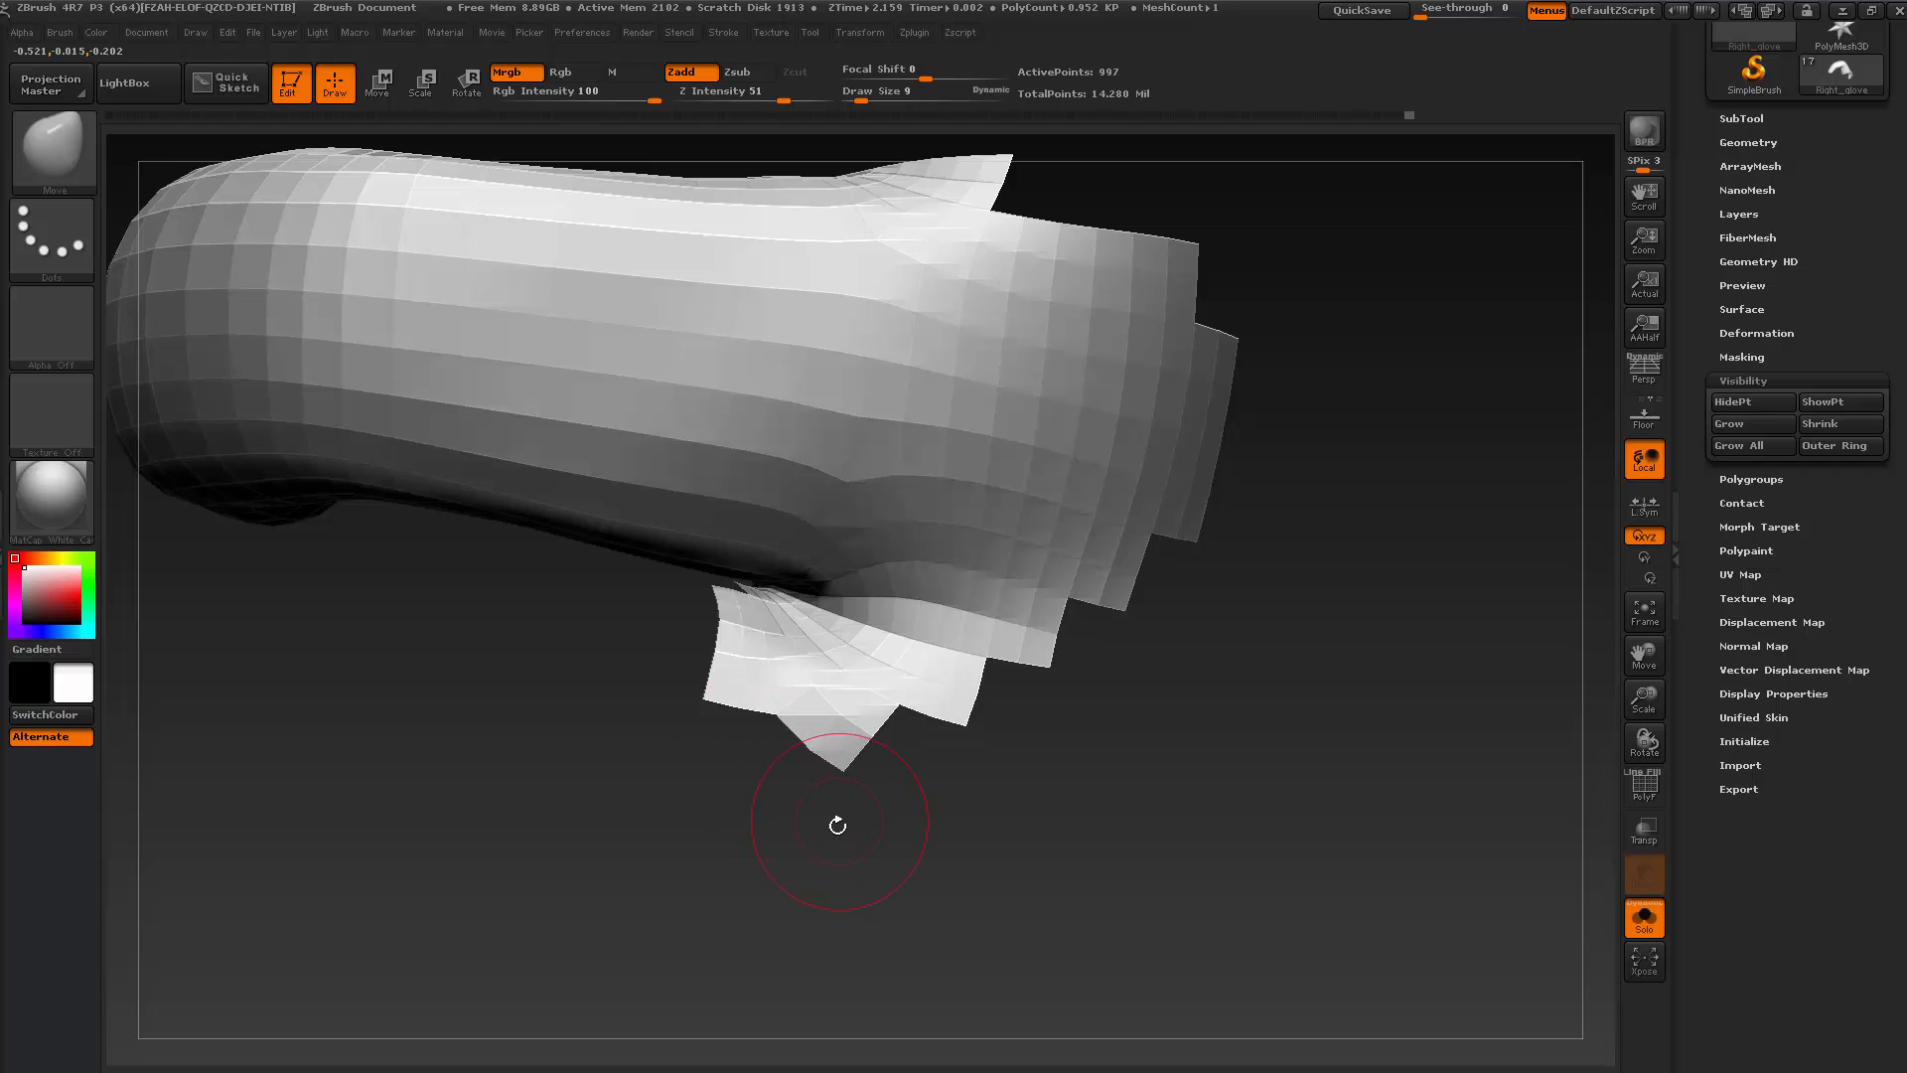
key(shift+d)
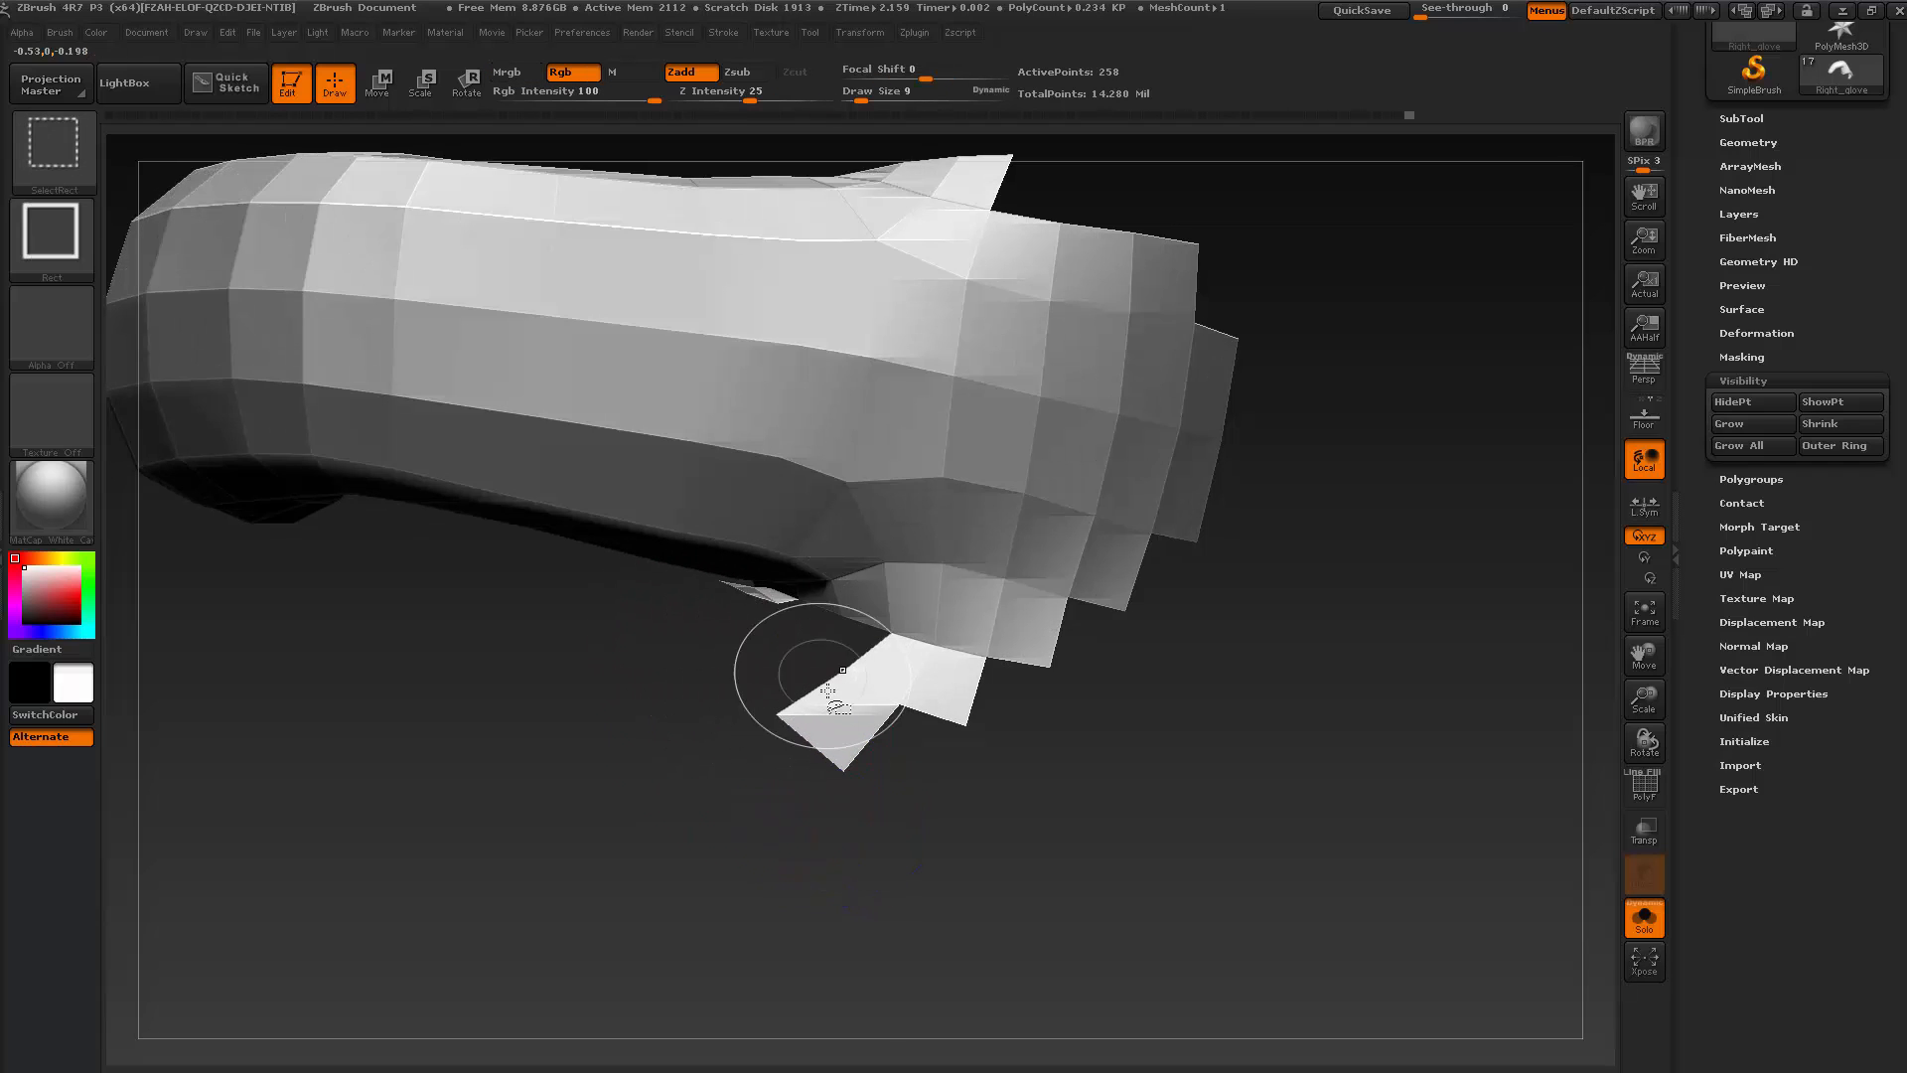
mouse_move(884, 753)
ctrl+alt+shift+mouse_down()
mouse_move(903, 801)
mouse_move(722, 602)
mouse_move(754, 749)
mouse_move(720, 656)
mouse_move(663, 614)
mouse_move(702, 589)
ctrl+alt+shift+mouse_up()
ctrl+alt+shift+drag(722, 549, 729, 543)
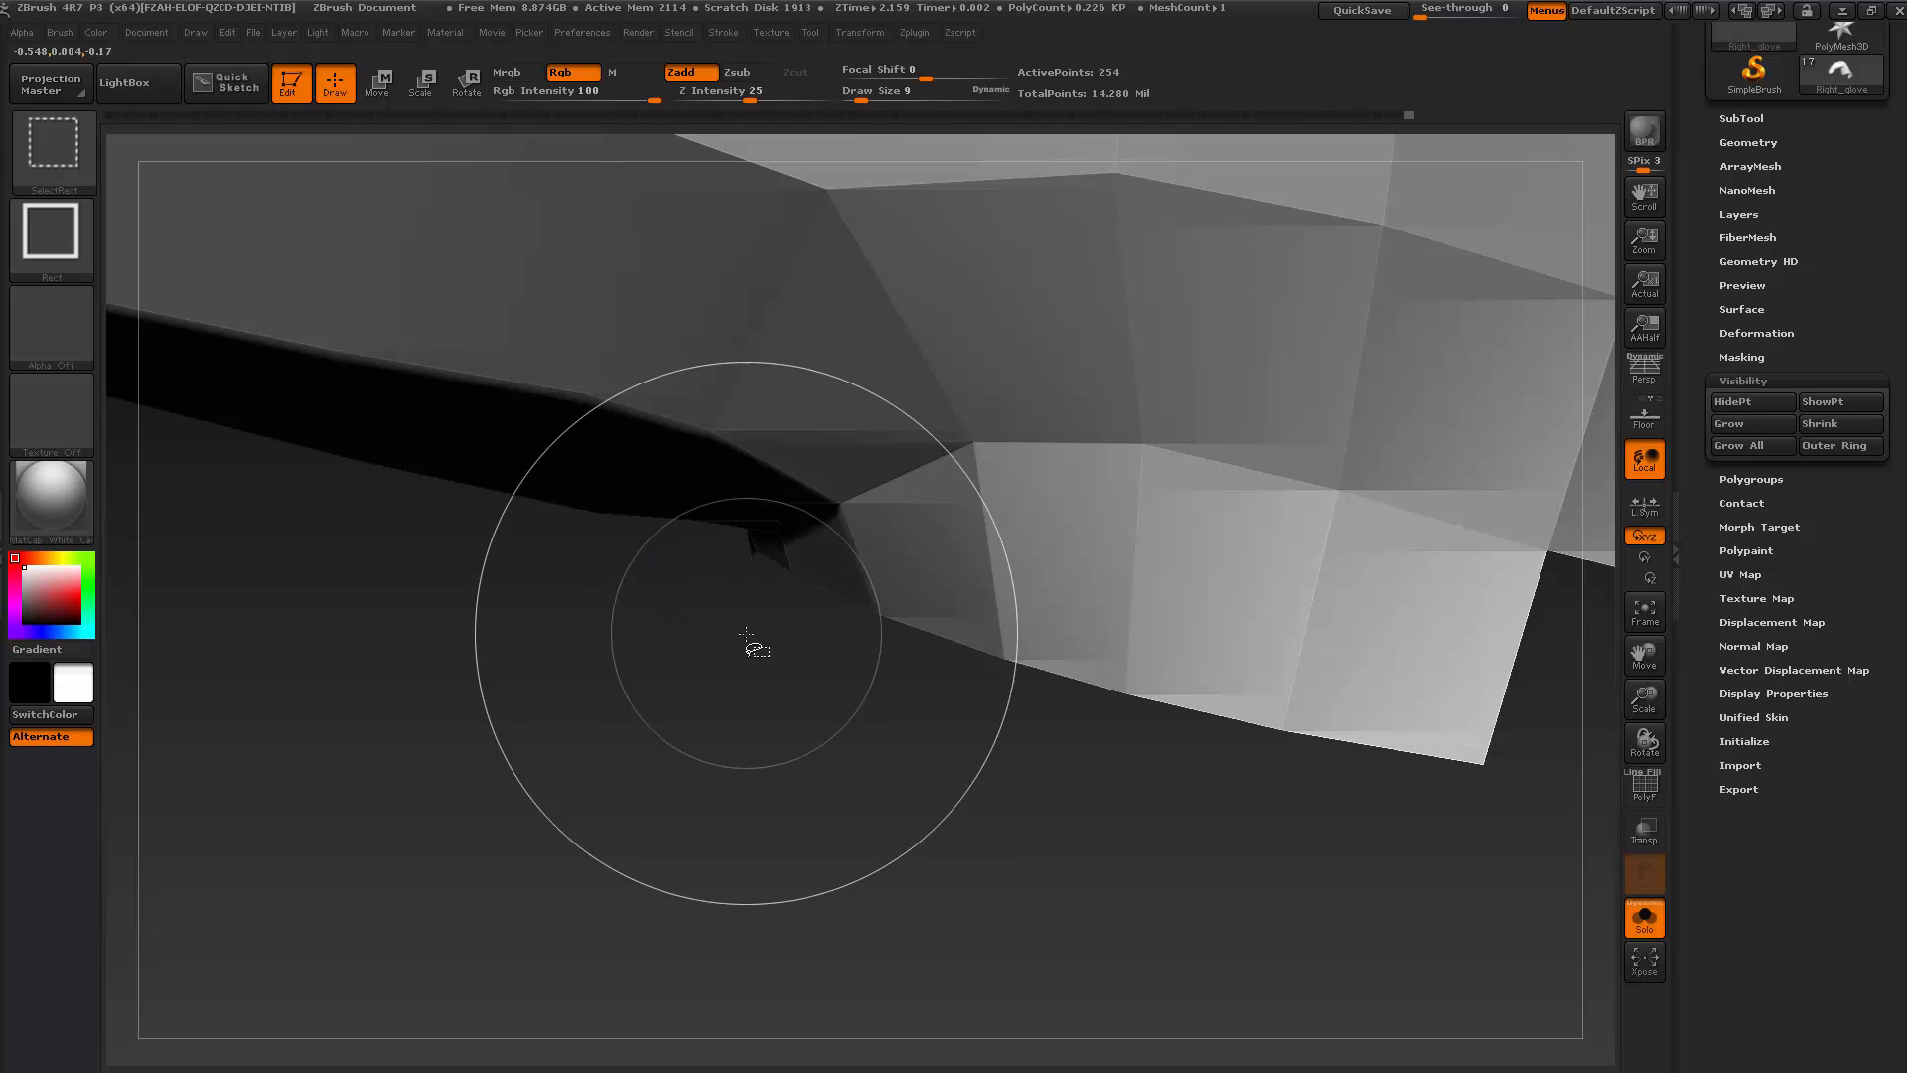
alt+drag(849, 790, 1103, 605)
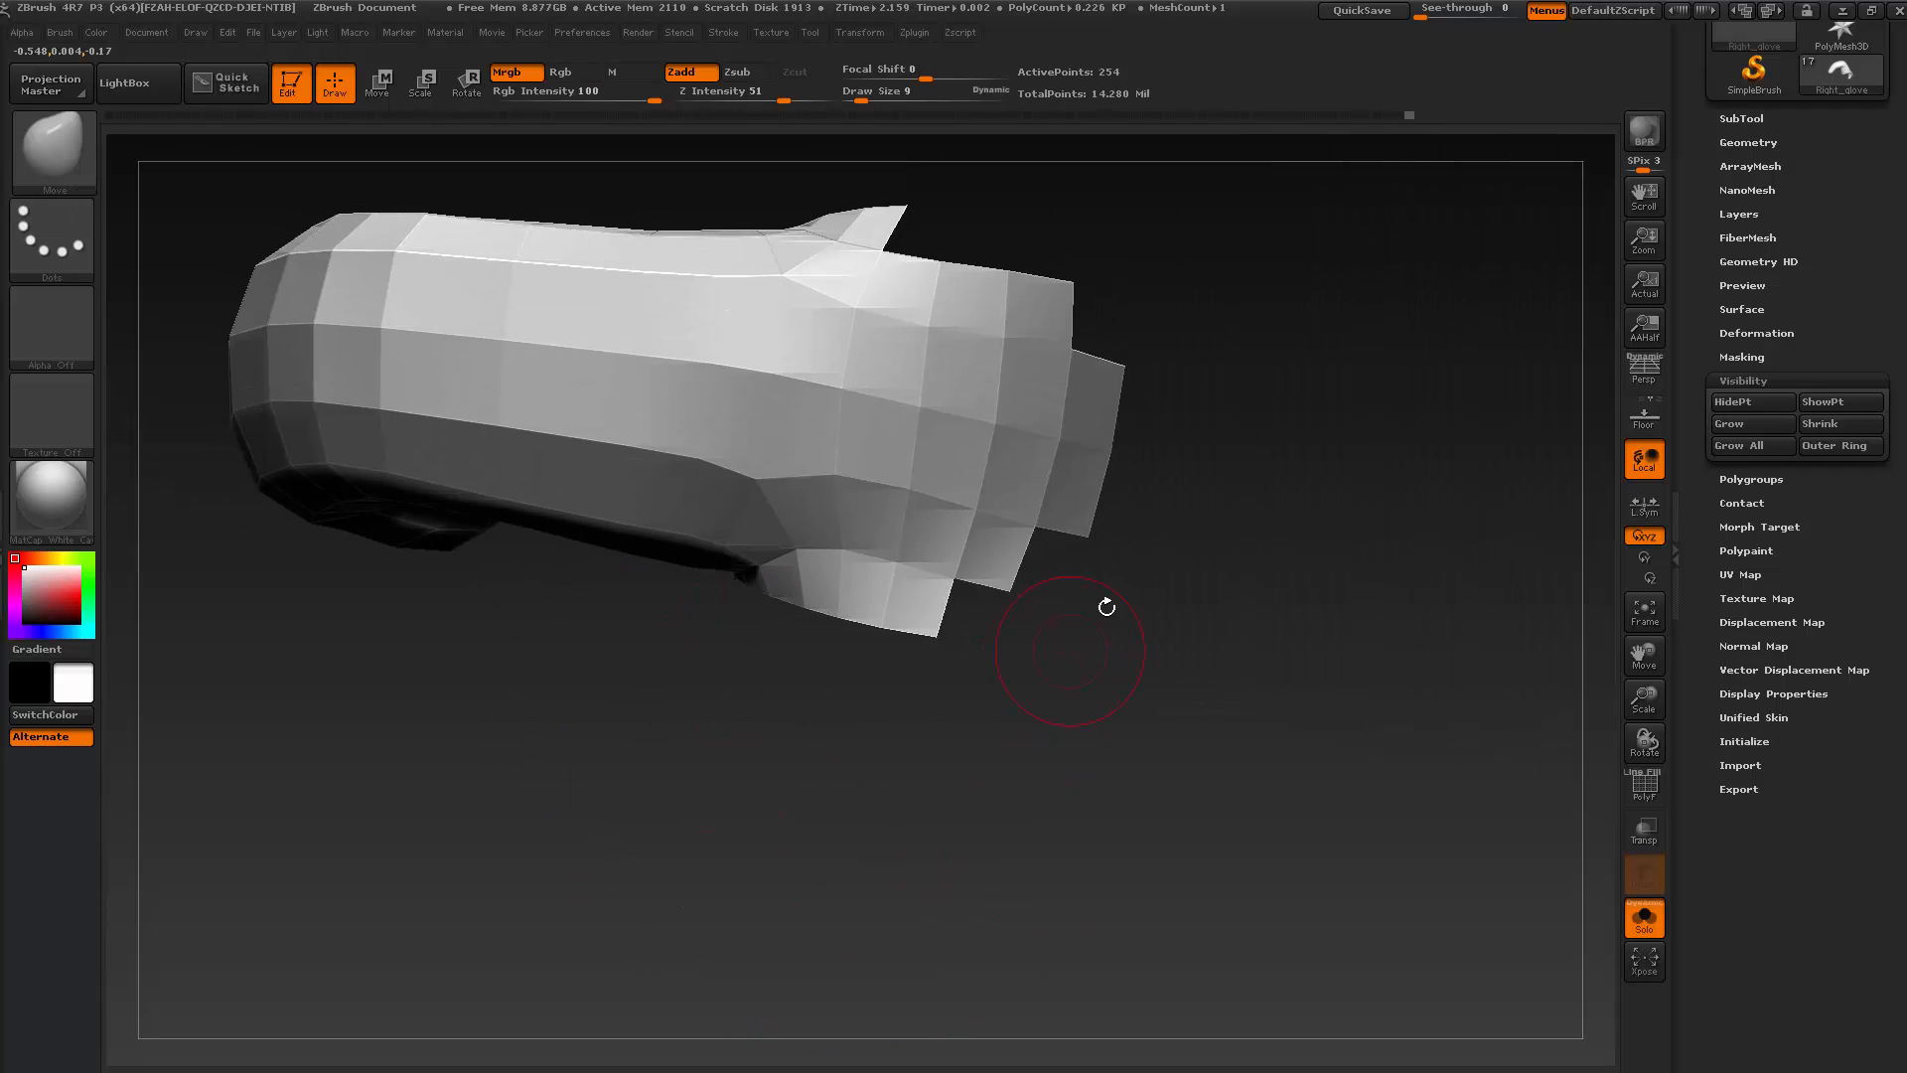
ctrl+alt+shift+drag(1171, 328, 1038, 617)
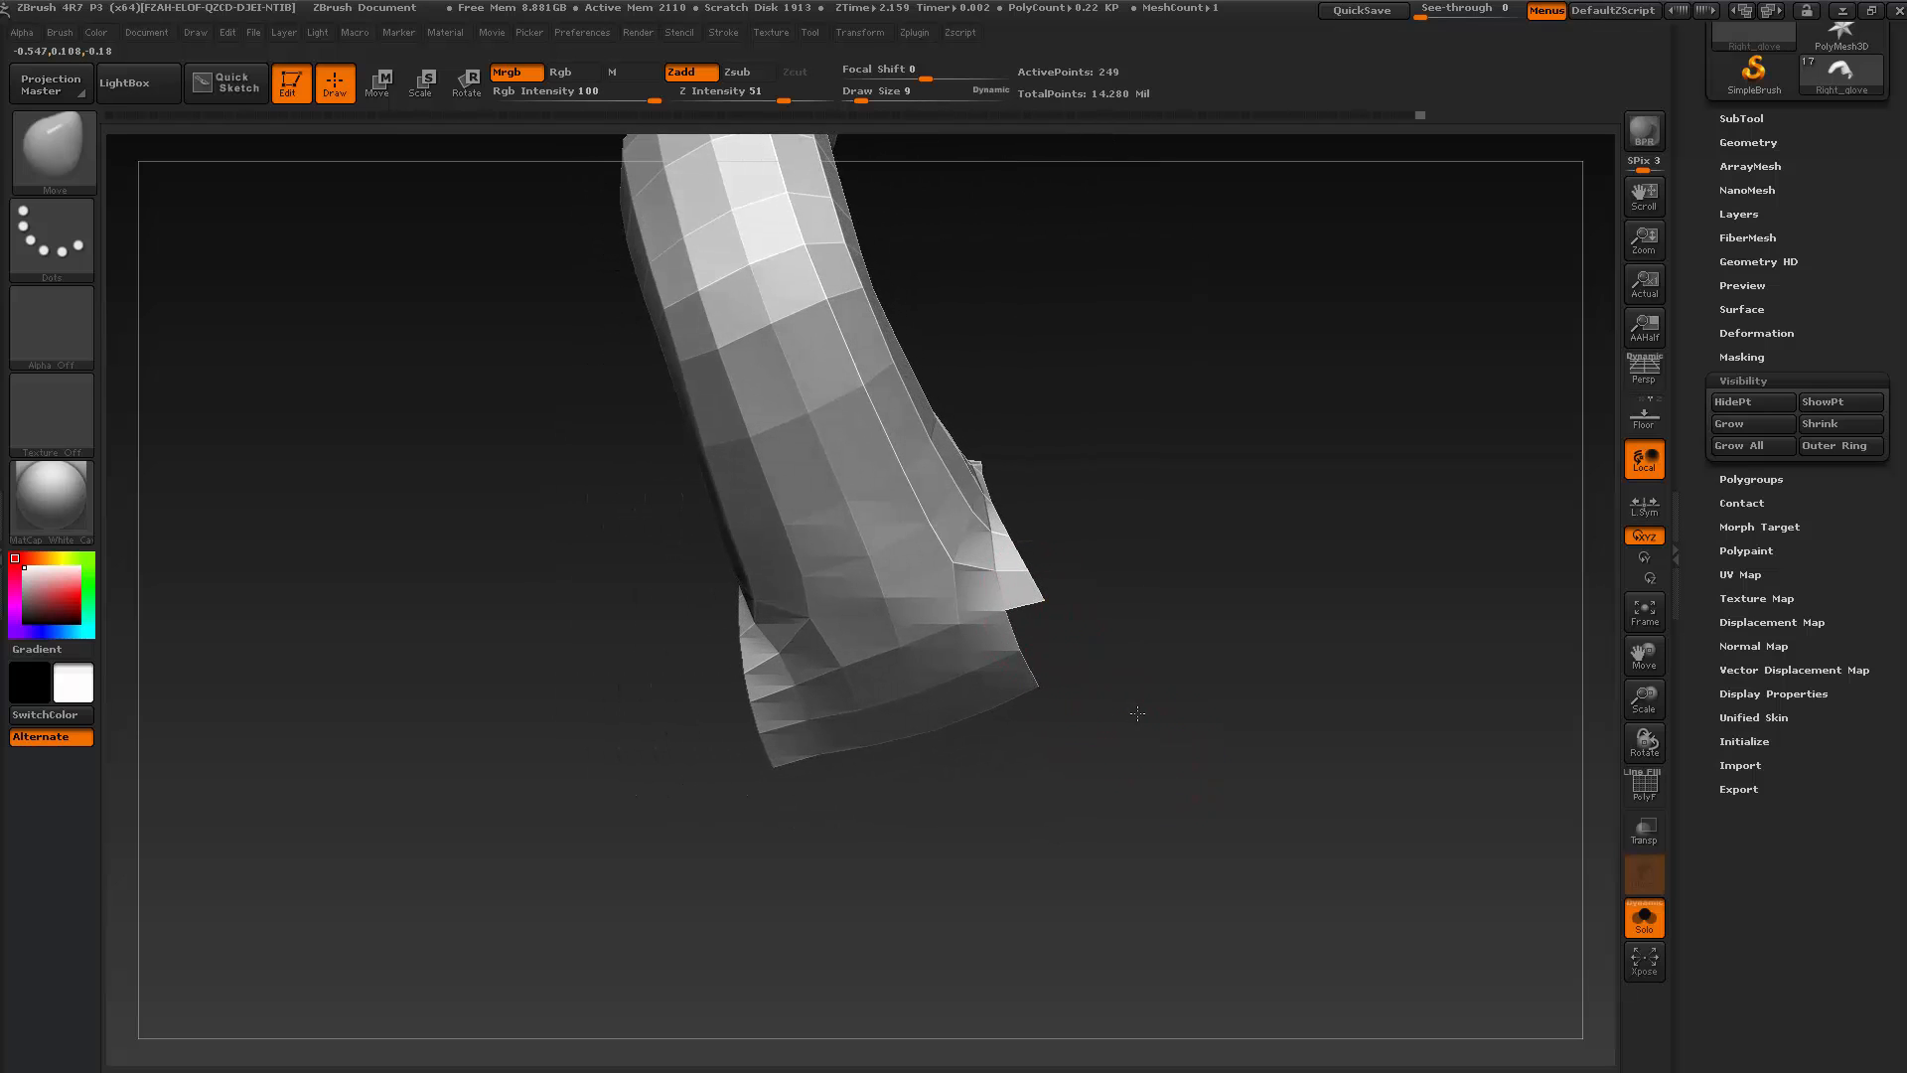
Grow the visible area by one ring and trim the extra end row and one side flap from the finger's base
drag(1137, 714, 1088, 770)
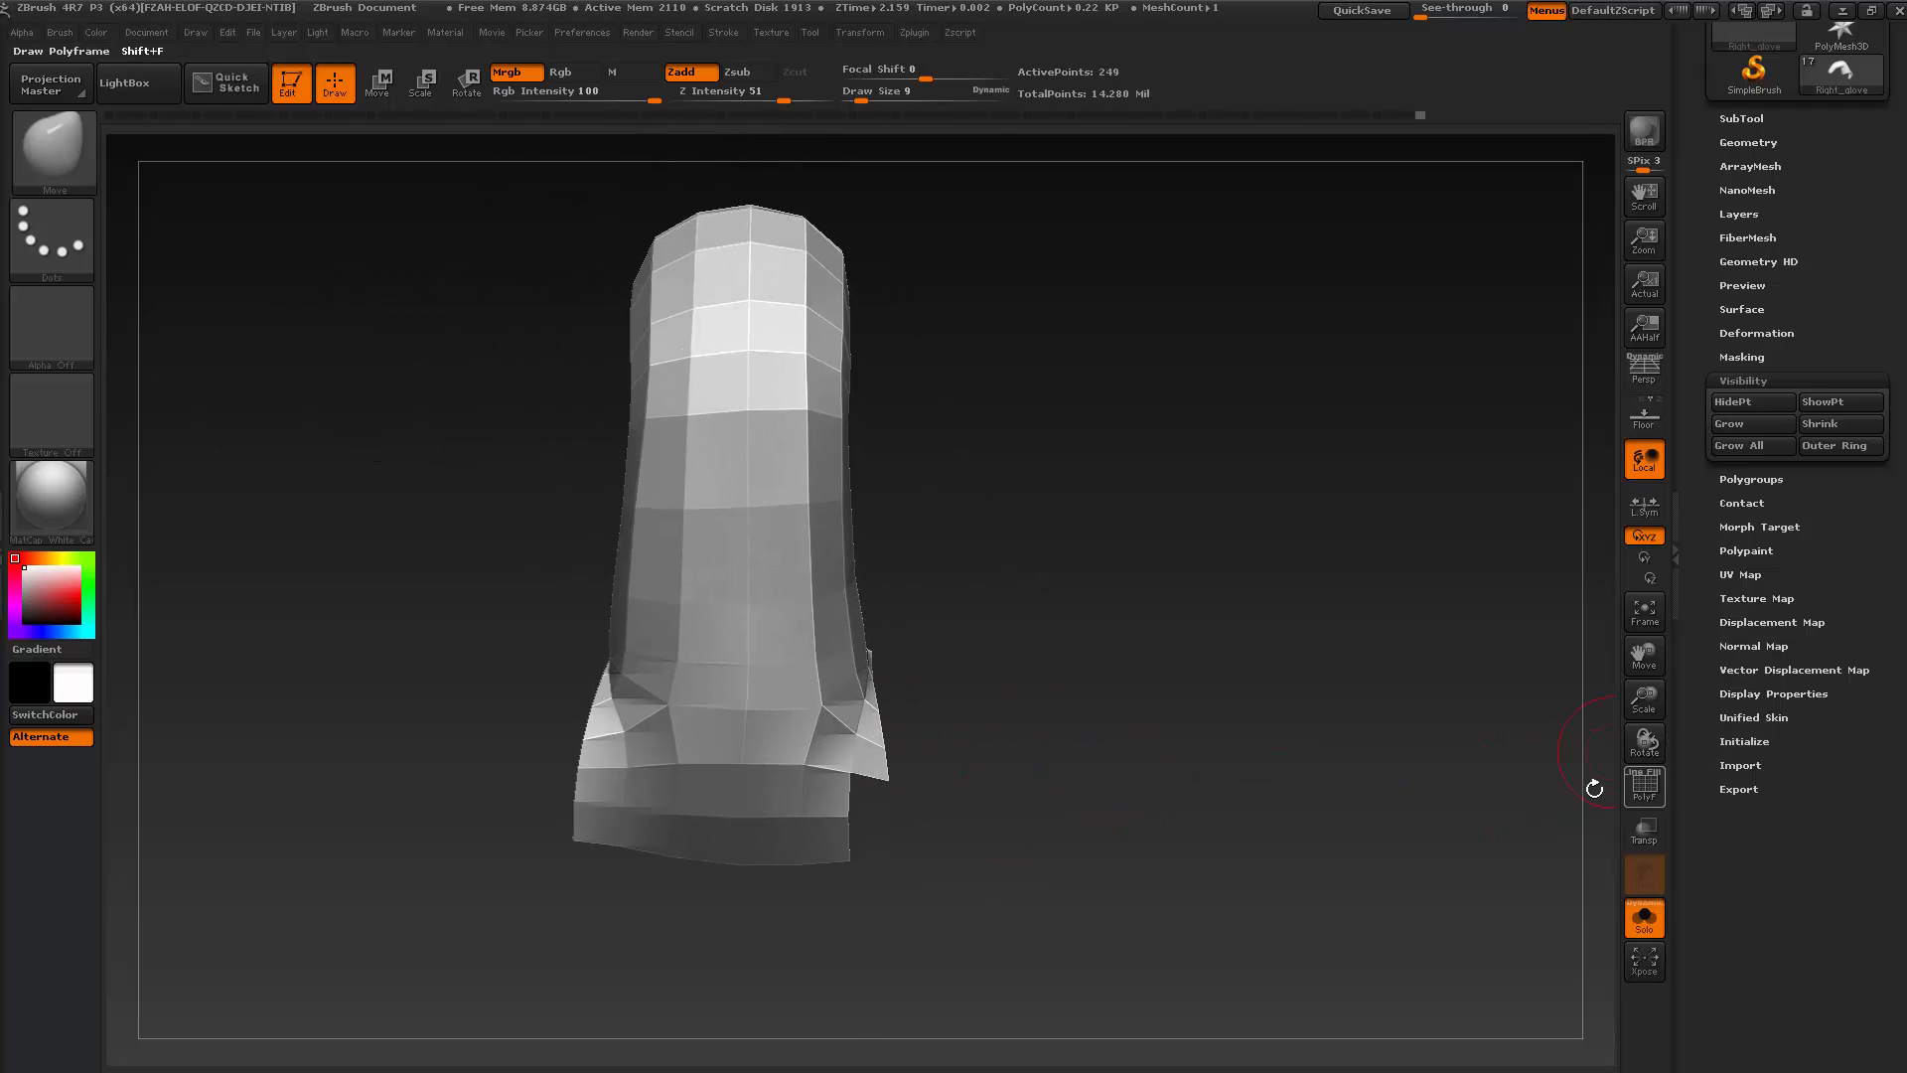
click(1750, 421)
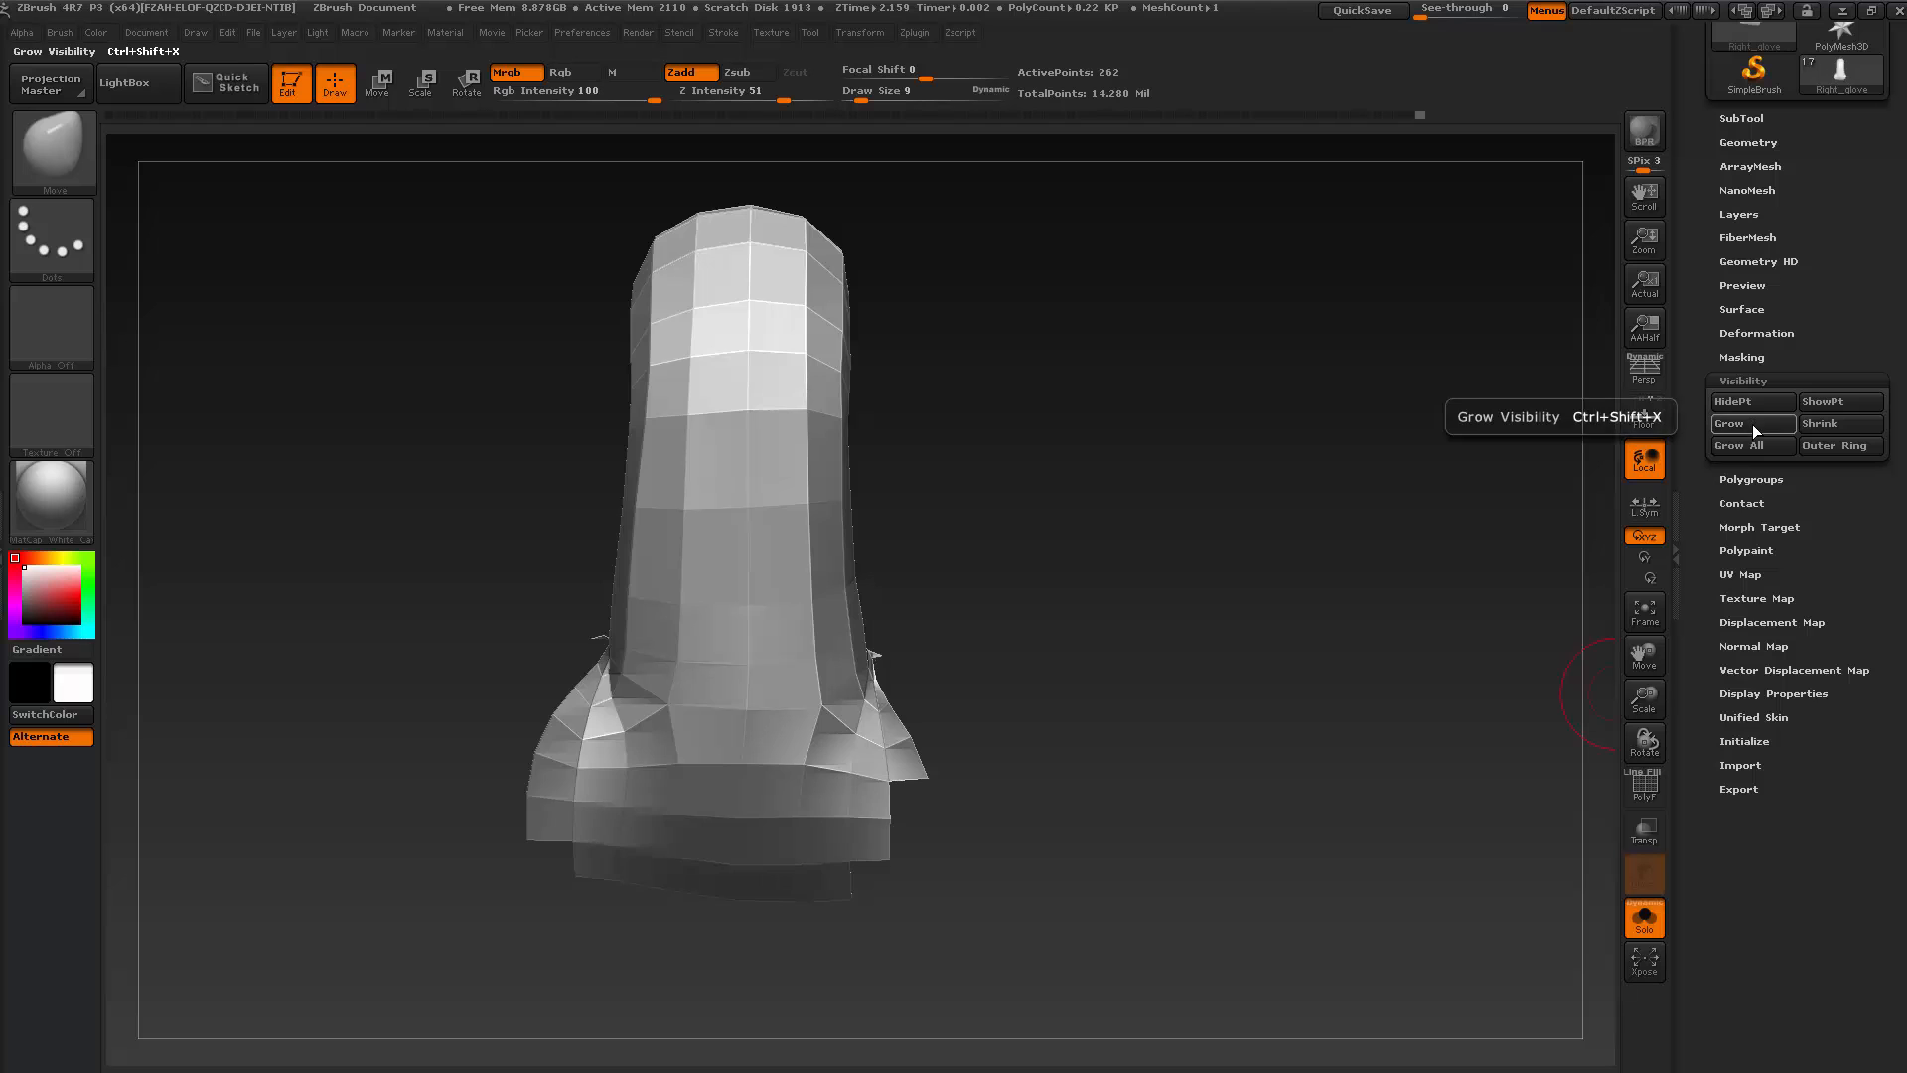
drag(1133, 732, 1123, 685)
key(f)
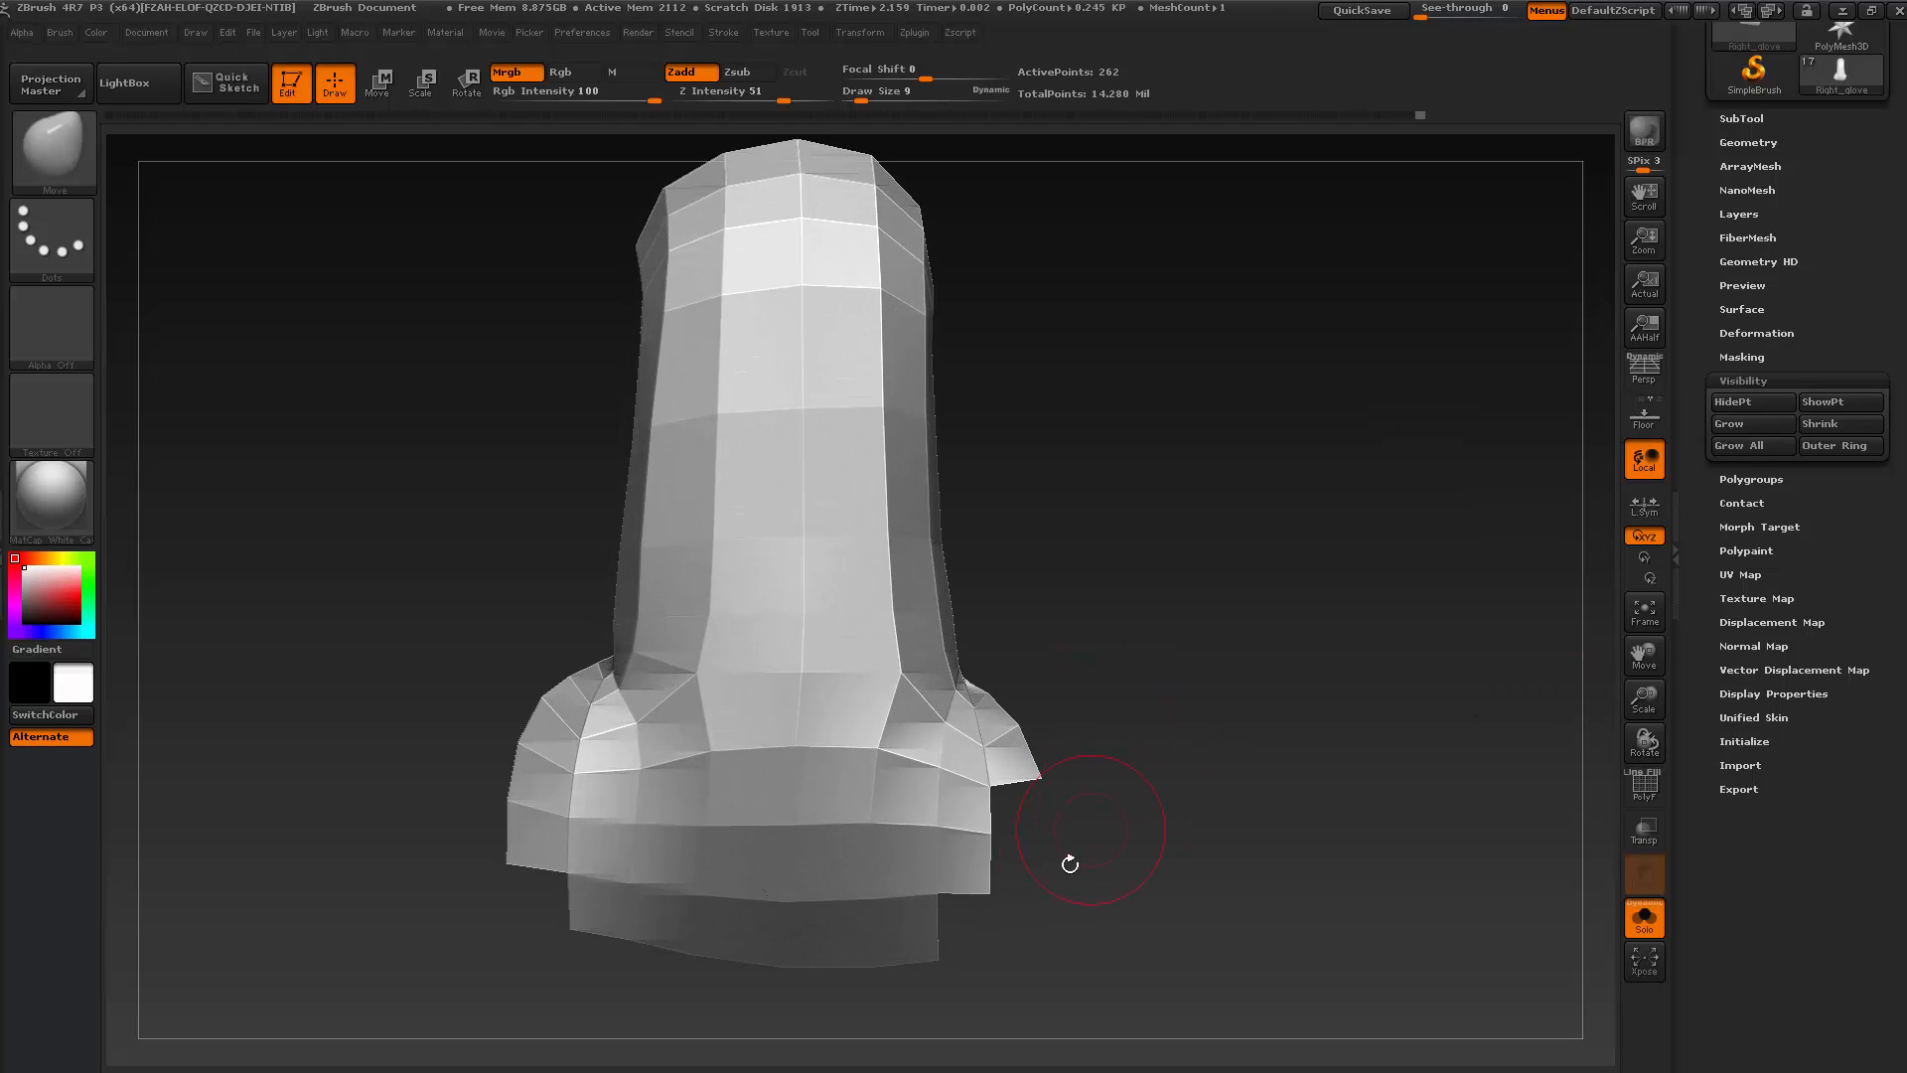
ctrl+shift+drag(553, 925, 943, 1008)
mouse_move(1019, 795)
ctrl+alt+shift+mouse_down()
mouse_move(944, 601)
mouse_move(1078, 699)
ctrl+alt+shift+mouse_up()
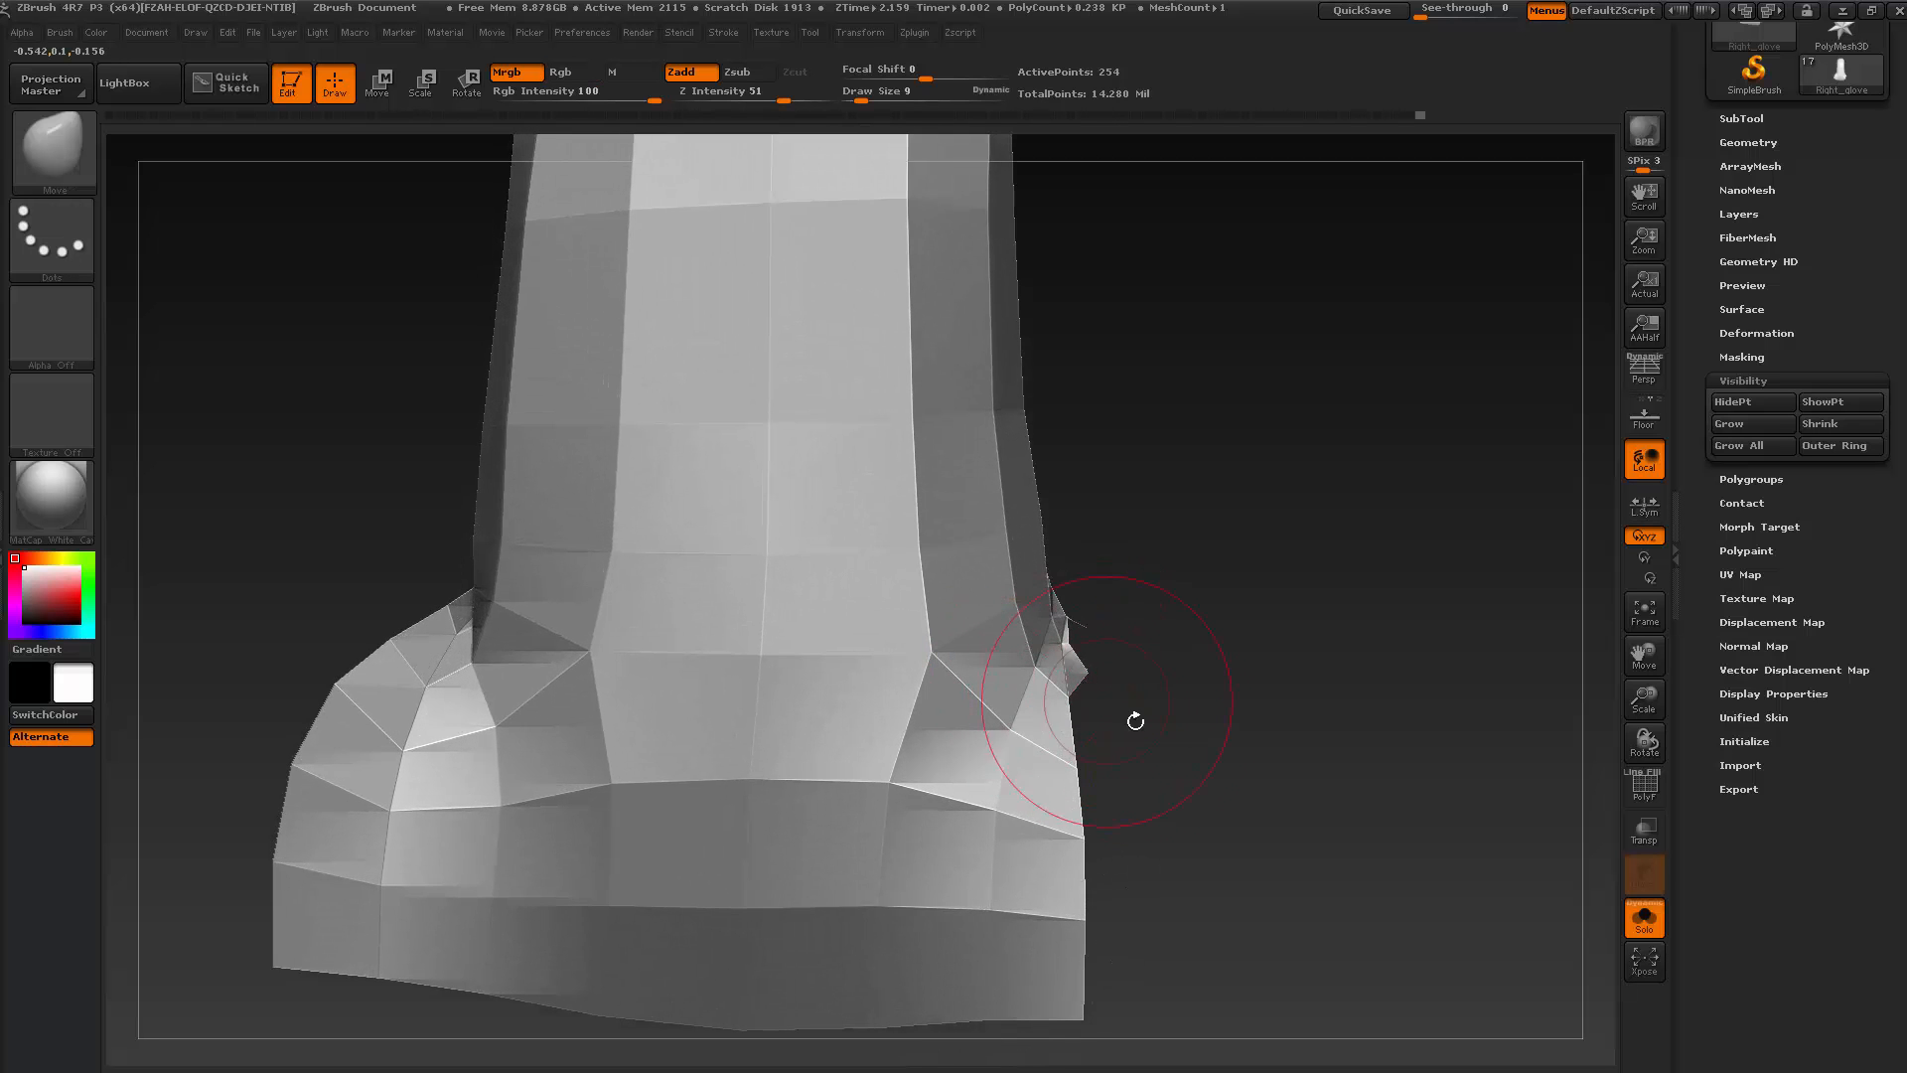
Hide the small polygon spikes remaining on the trimmed side of the middle finger's base
mouse_move(1172, 751)
alt+mouse_down()
mouse_move(966, 745)
mouse_move(1030, 762)
alt+mouse_up()
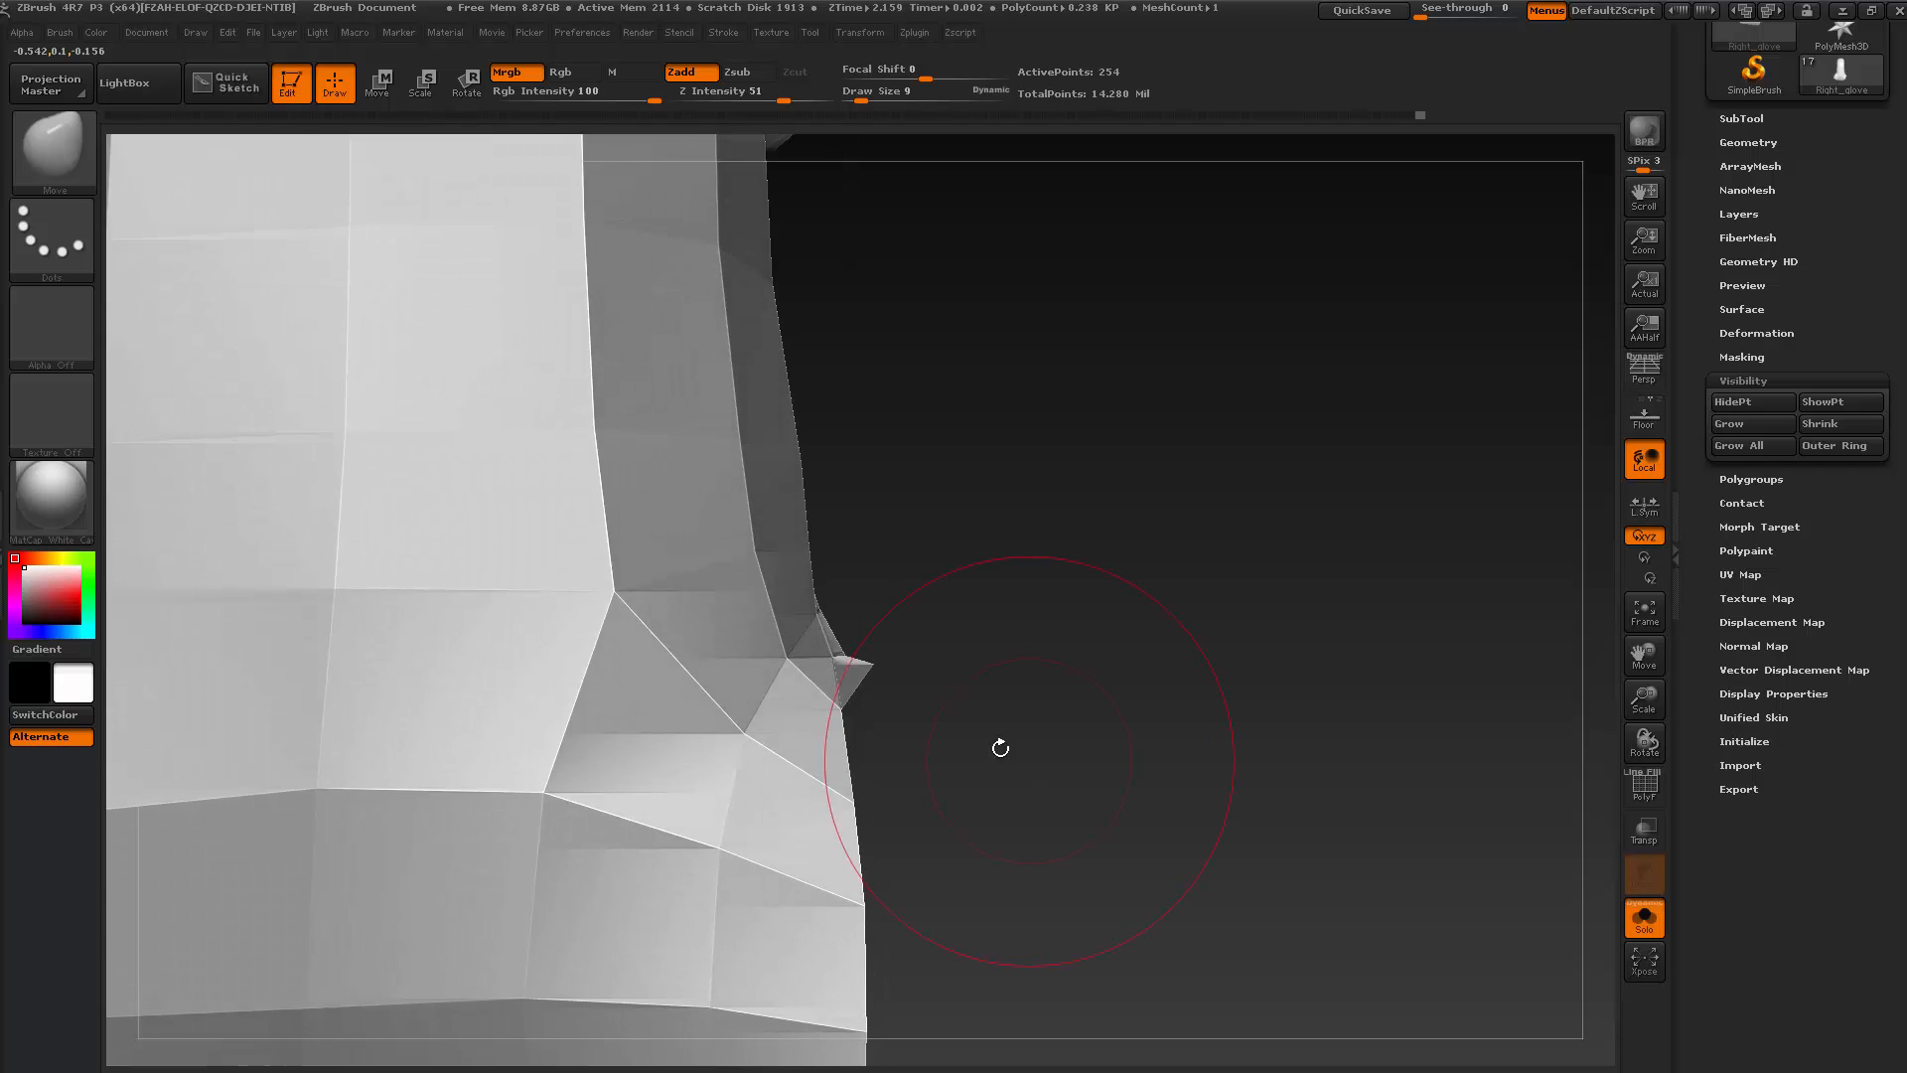
ctrl+alt+shift+drag(862, 640, 963, 733)
mouse_move(914, 582)
alt+mouse_down()
mouse_move(924, 695)
mouse_move(868, 784)
mouse_move(828, 722)
mouse_move(748, 721)
alt+mouse_up()
drag(809, 630, 835, 566)
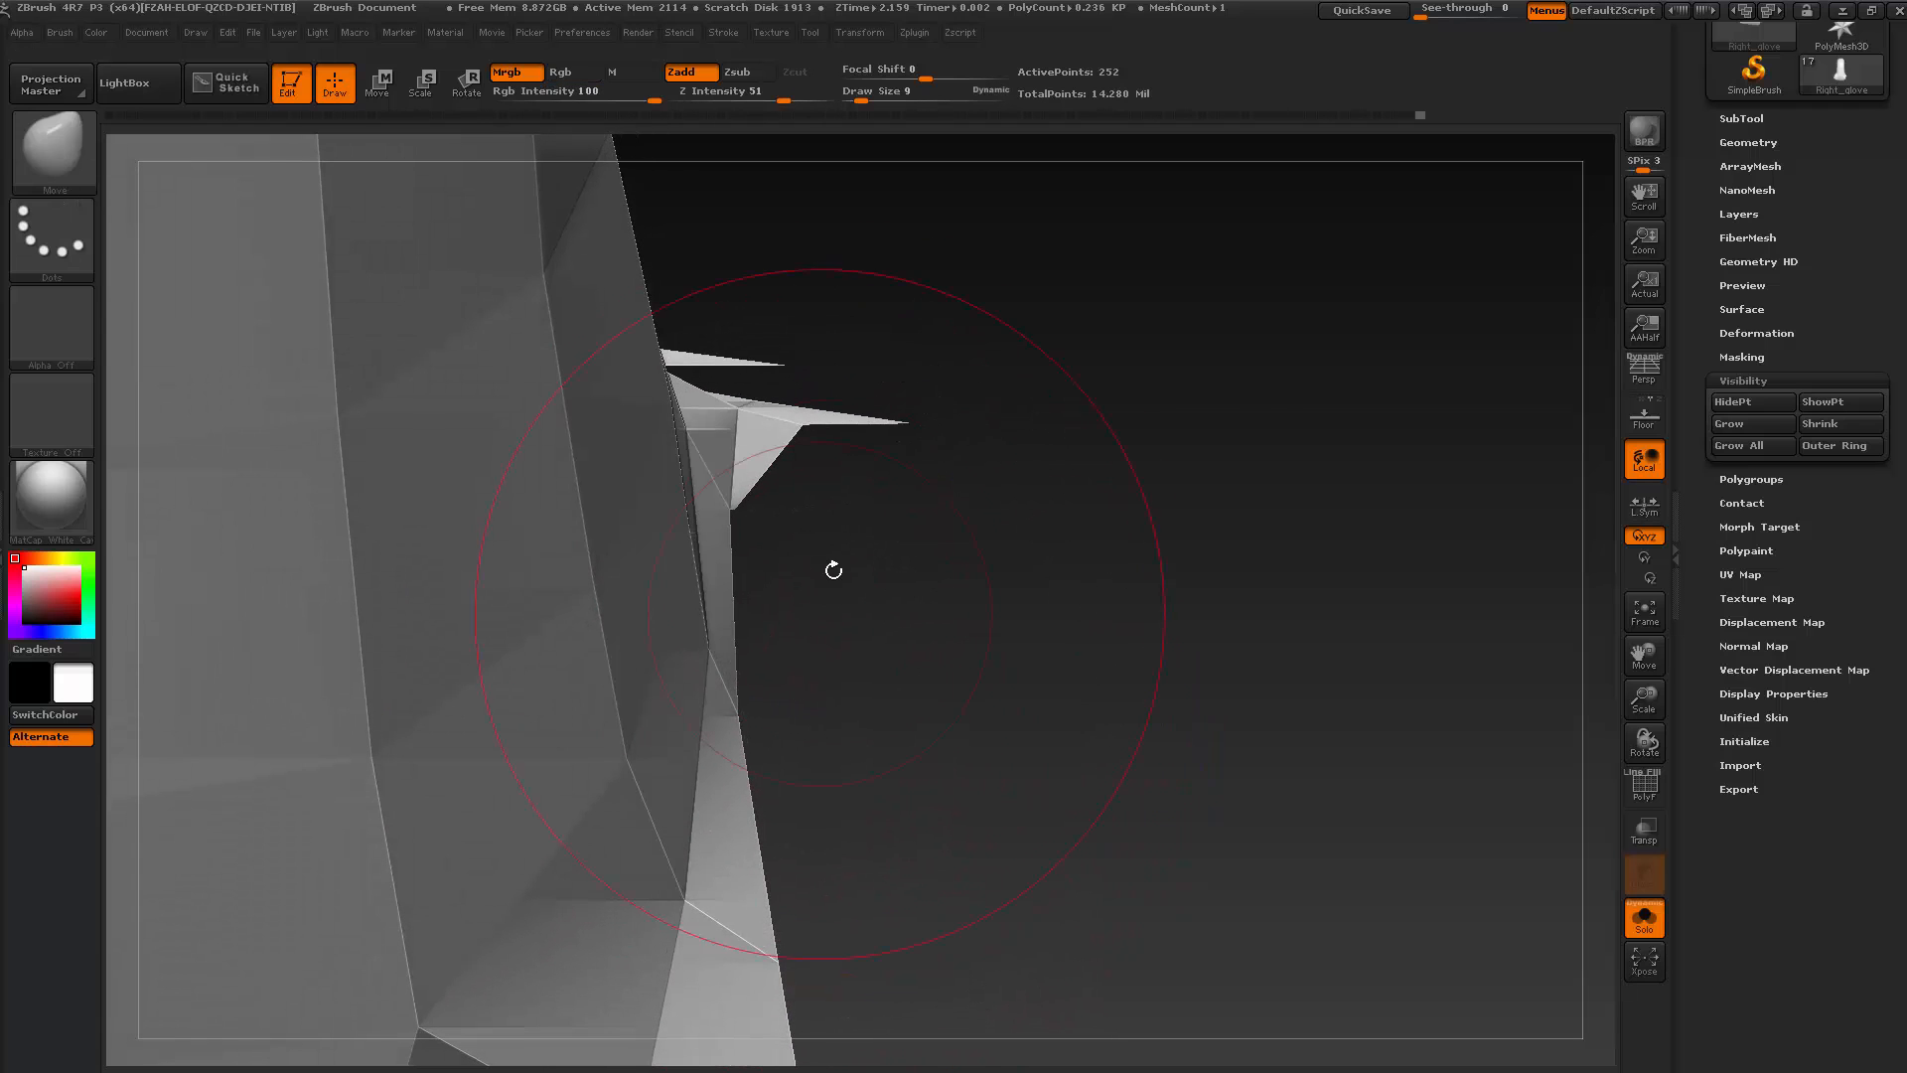
ctrl+alt+shift+drag(935, 372, 793, 456)
mouse_move(970, 579)
mouse_down()
mouse_move(963, 520)
mouse_move(943, 739)
mouse_move(958, 700)
mouse_move(1031, 668)
mouse_move(936, 712)
mouse_move(616, 537)
mouse_move(568, 446)
mouse_move(566, 507)
mouse_up()
Hide the excess polygons on the opposite side of the middle finger's base, undoing an incorrect hide on the way
key(ctrl+shift)
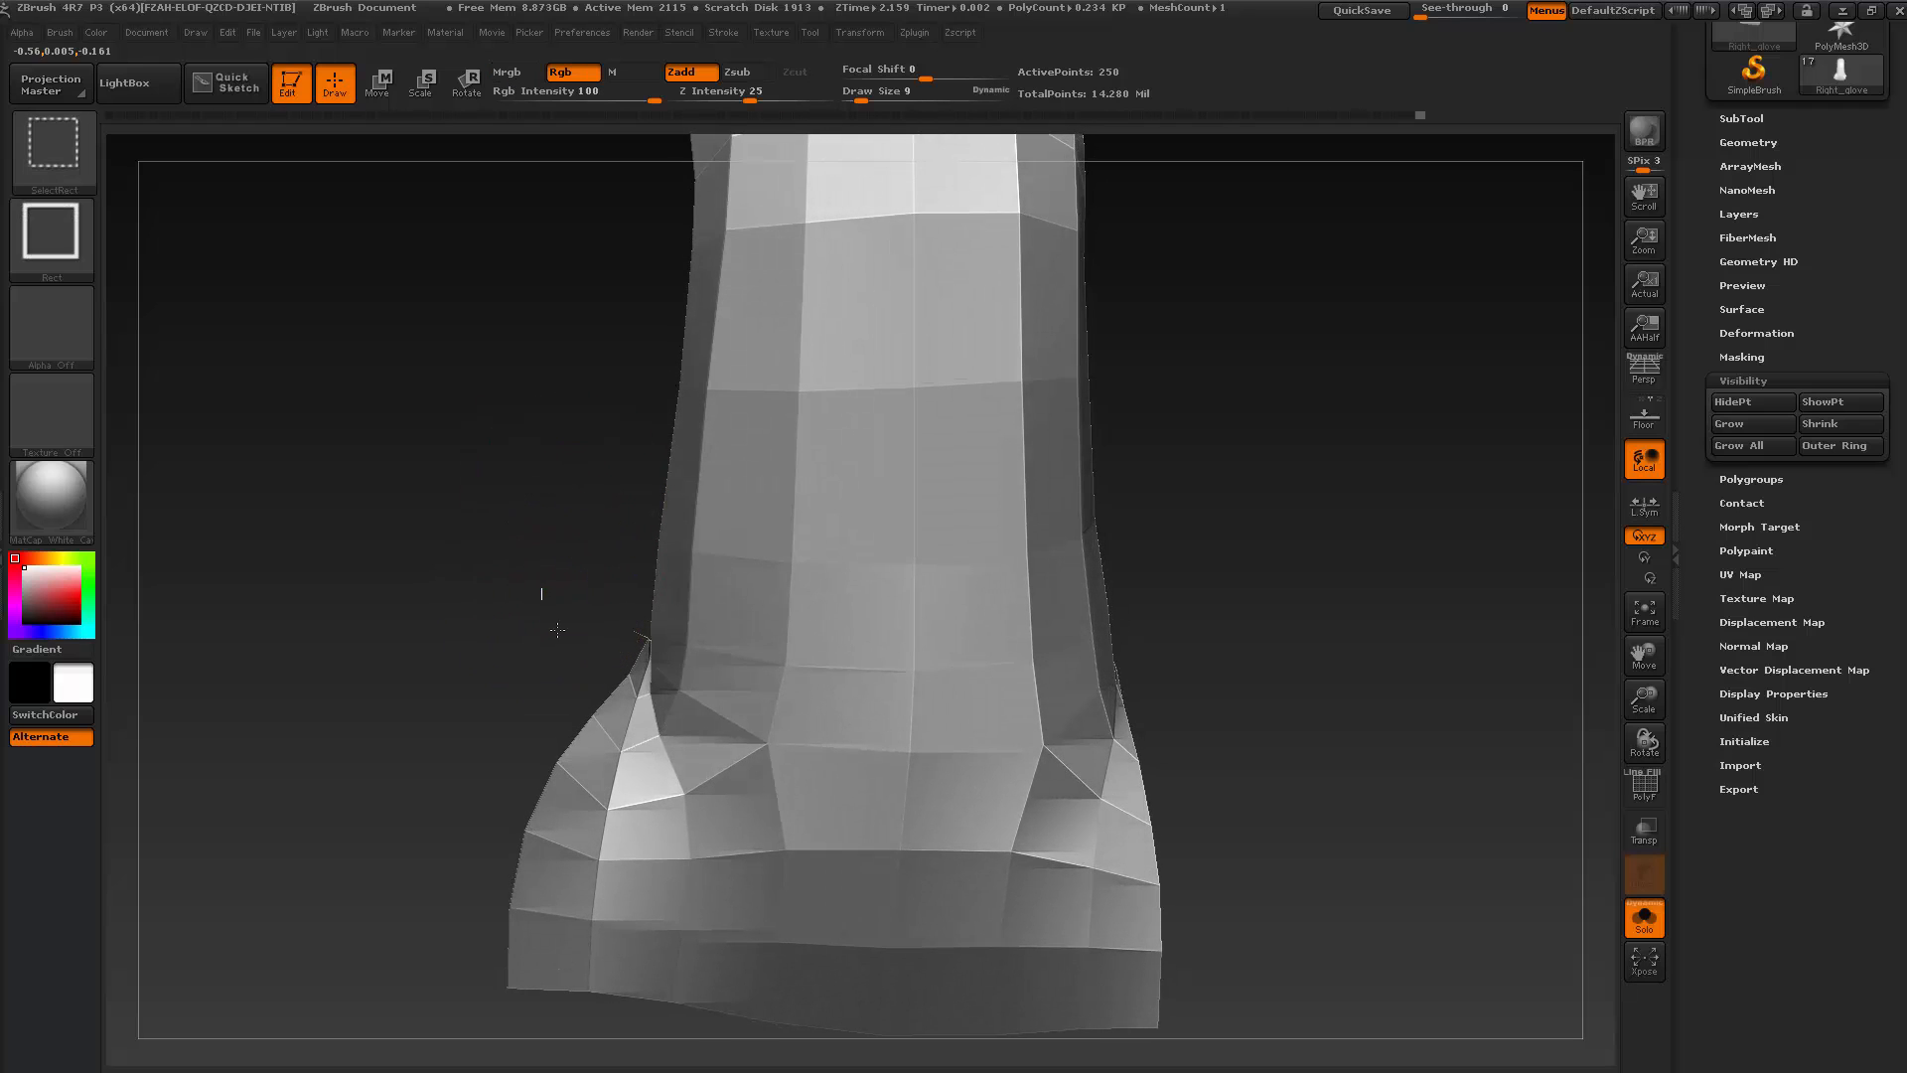
mouse_move(646, 656)
ctrl+alt+shift+mouse_down()
mouse_move(615, 674)
mouse_move(633, 682)
ctrl+alt+shift+mouse_up()
ctrl+alt+shift+drag(520, 690, 554, 783)
key(ctrl+z)
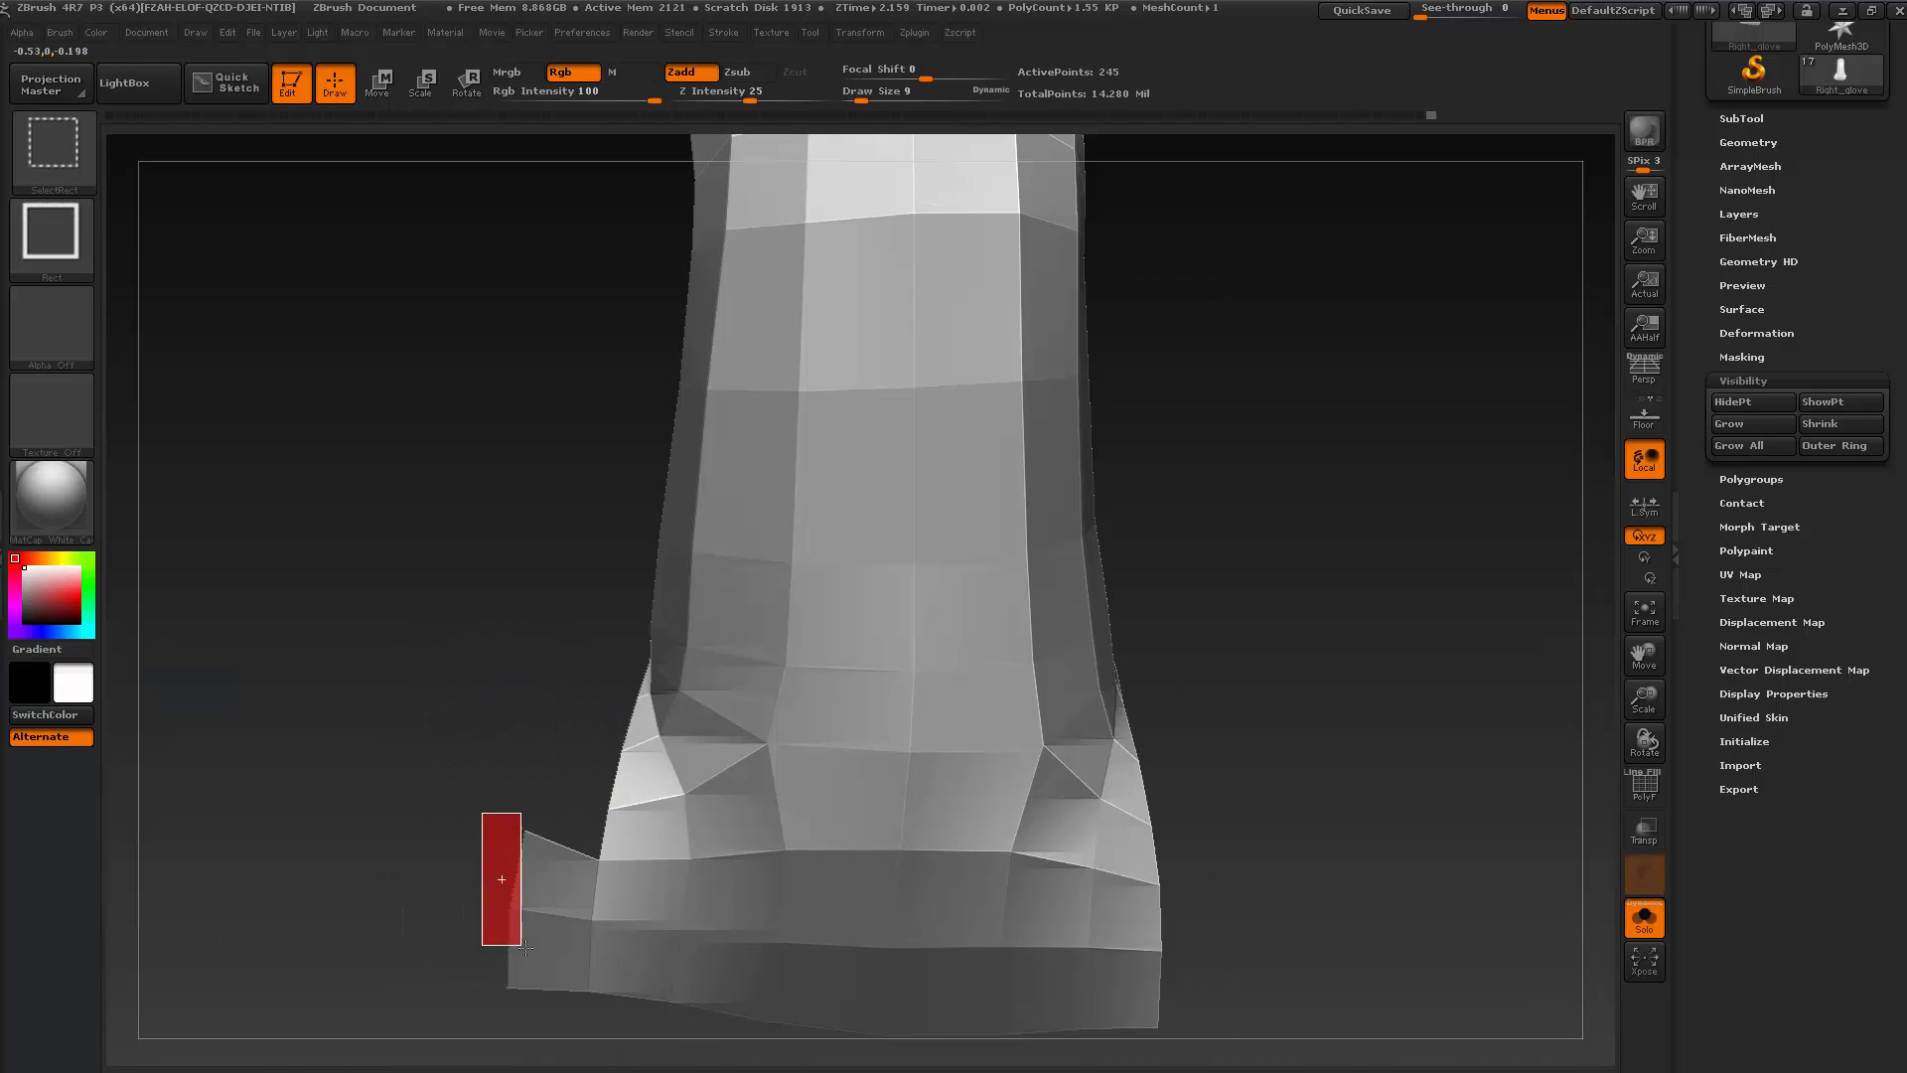
ctrl+alt+shift+drag(525, 948, 526, 949)
drag(455, 851, 544, 905)
Examine the trimmed middle finger at higher subdivision levels and return to the low level with the finger framed
key(d)
drag(532, 809, 546, 738)
key(d)
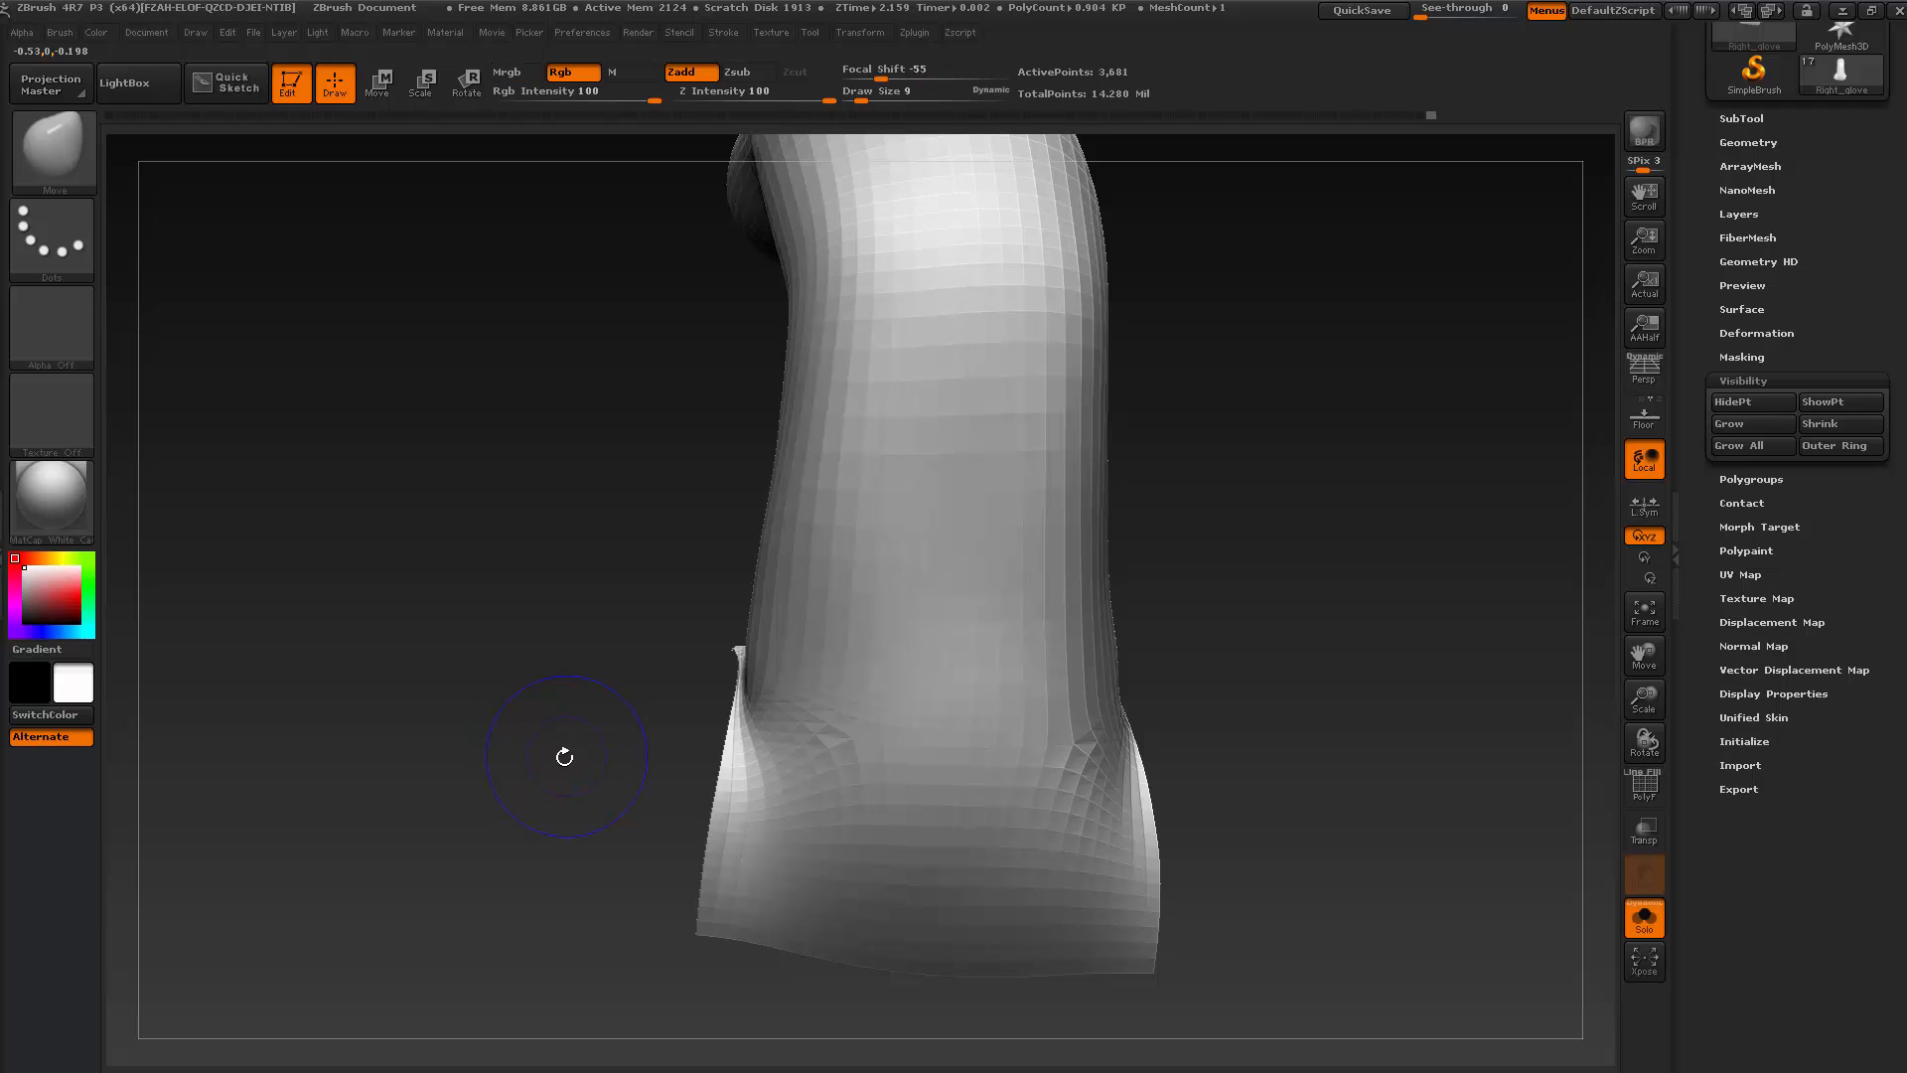
key(shift+d)
key(shift+d)
key(f)
drag(1307, 651, 1480, 700)
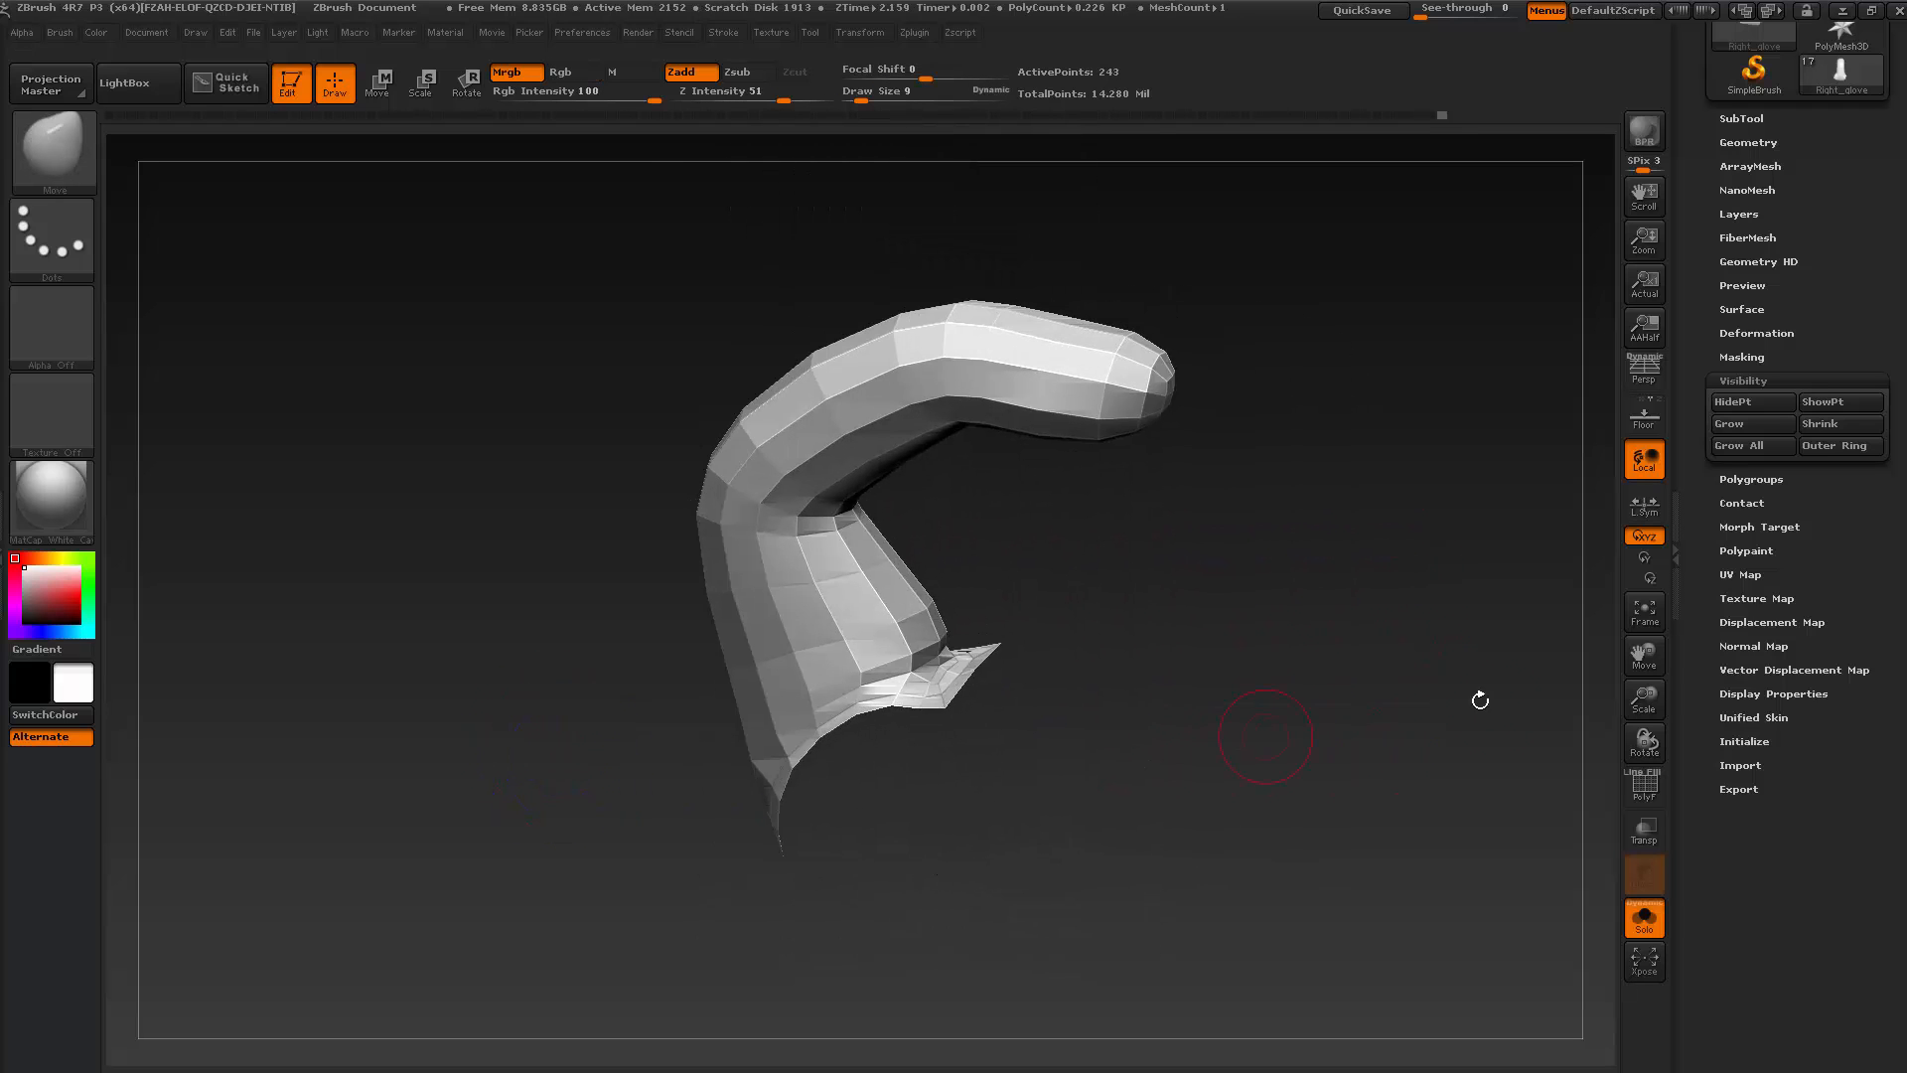
Assign the isolated middle finger its own polygroup with Auto Groups, showing the polyframe only for this
click(1645, 785)
click(1751, 479)
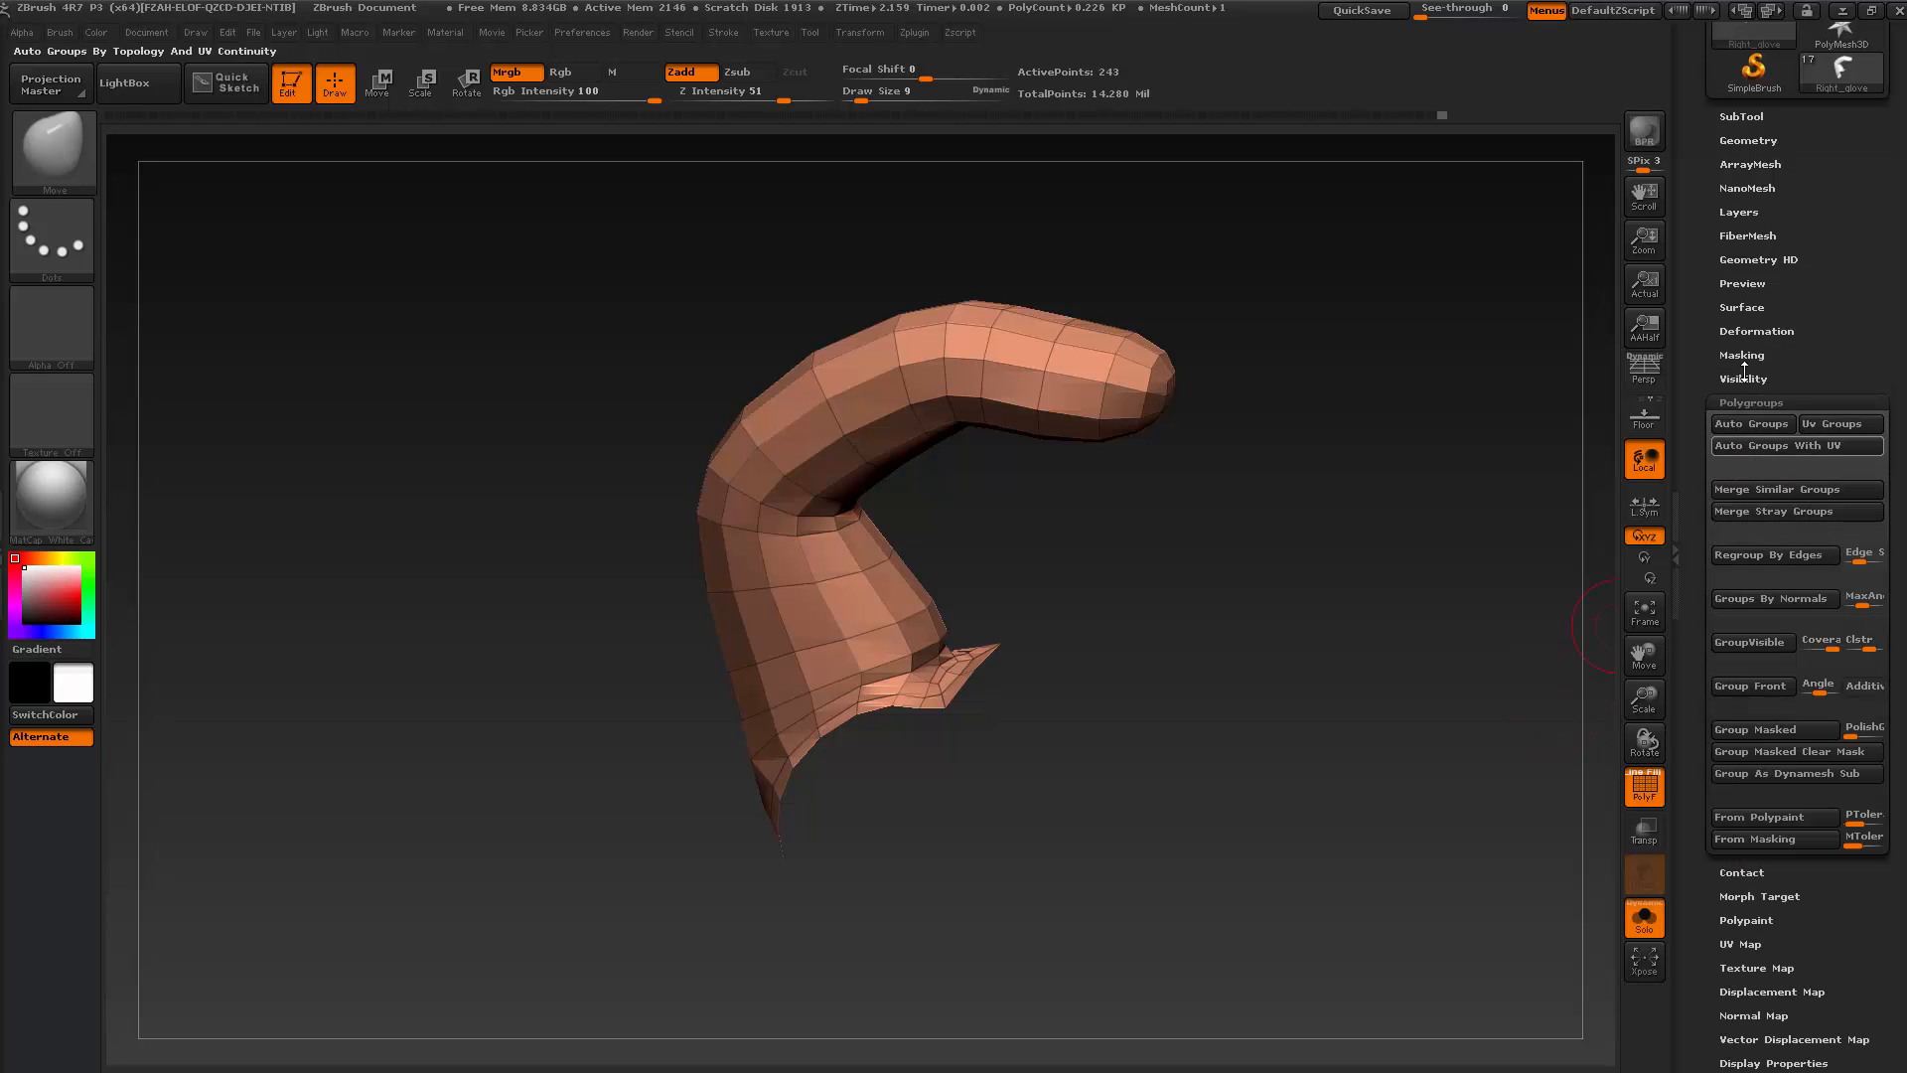
click(1750, 425)
drag(1437, 639, 1246, 691)
click(1657, 780)
Mask the middle finger's tip segment, invert the mask and rotate the tip inward around the last joint with the transpose line
drag(922, 699, 788, 644)
key(ctrl)
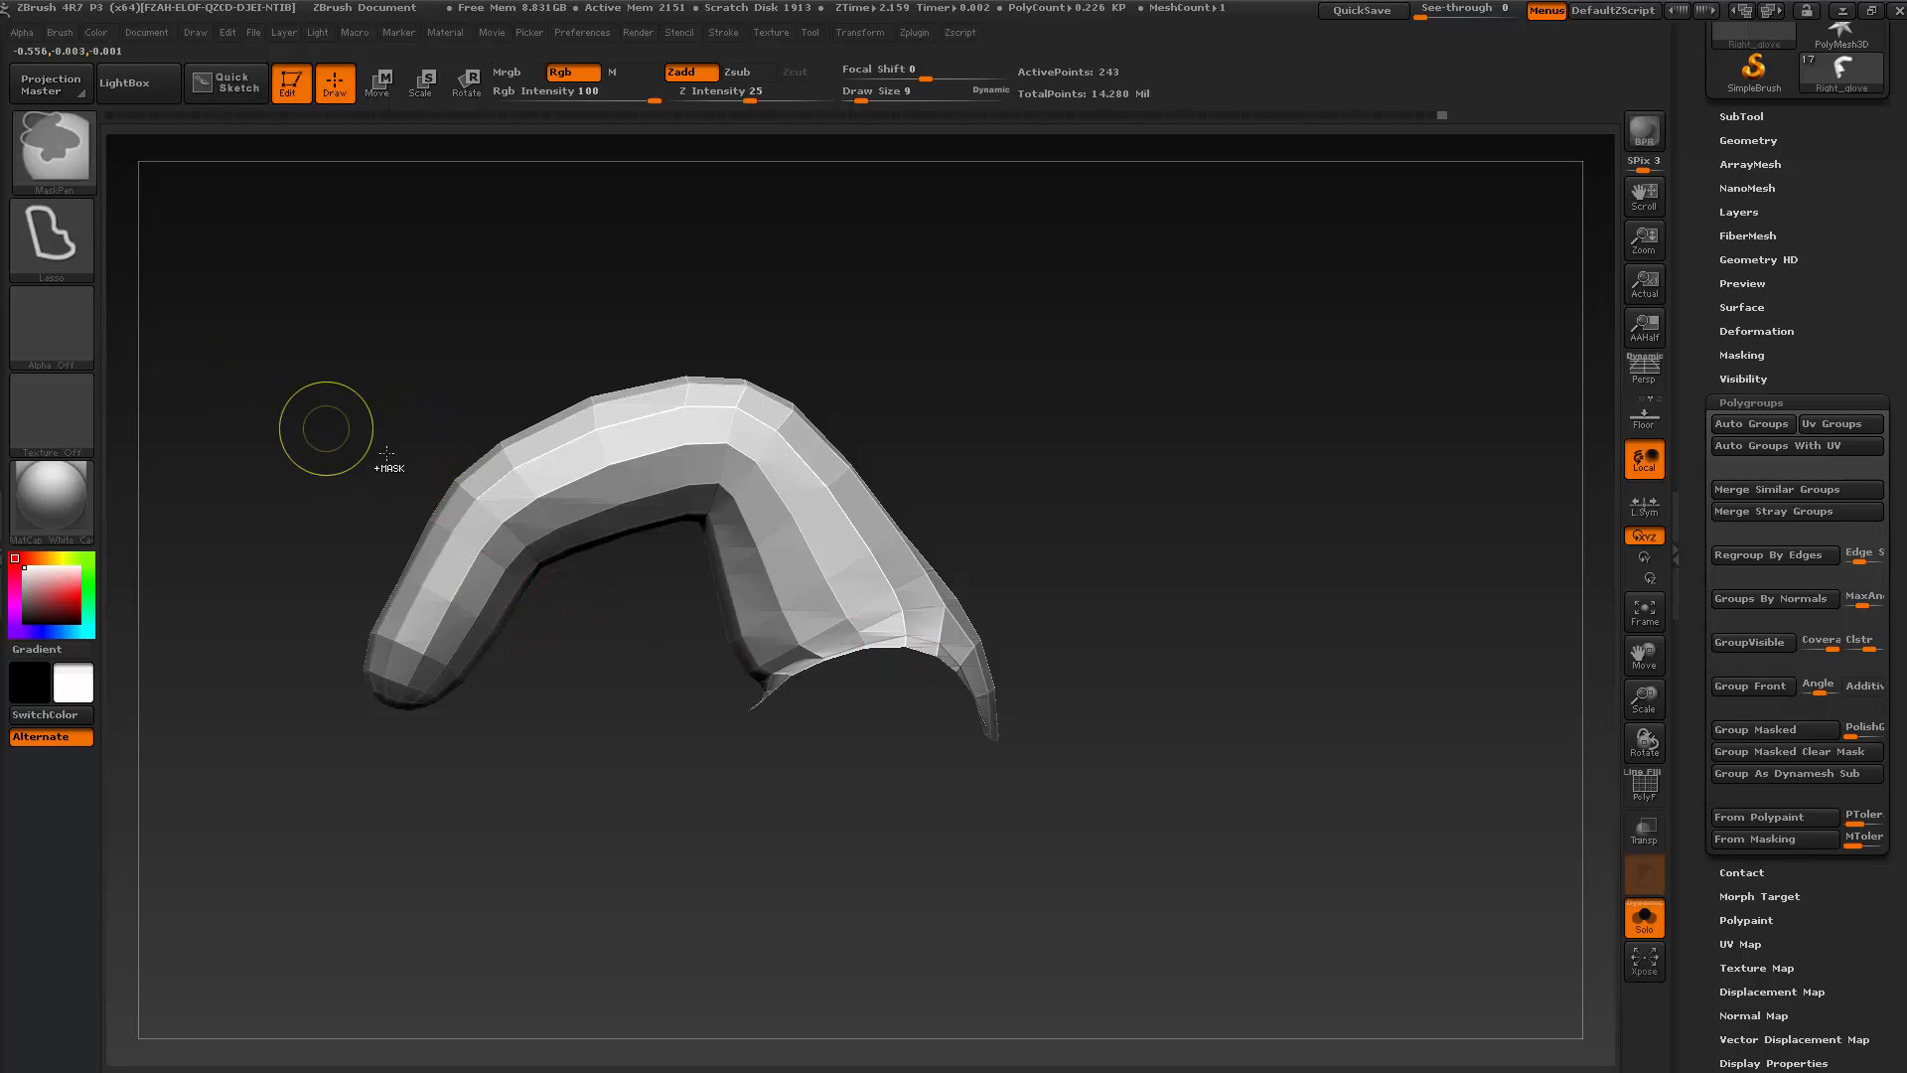
mouse_move(586, 626)
ctrl+mouse_down()
mouse_move(260, 636)
mouse_move(412, 437)
ctrl+mouse_up()
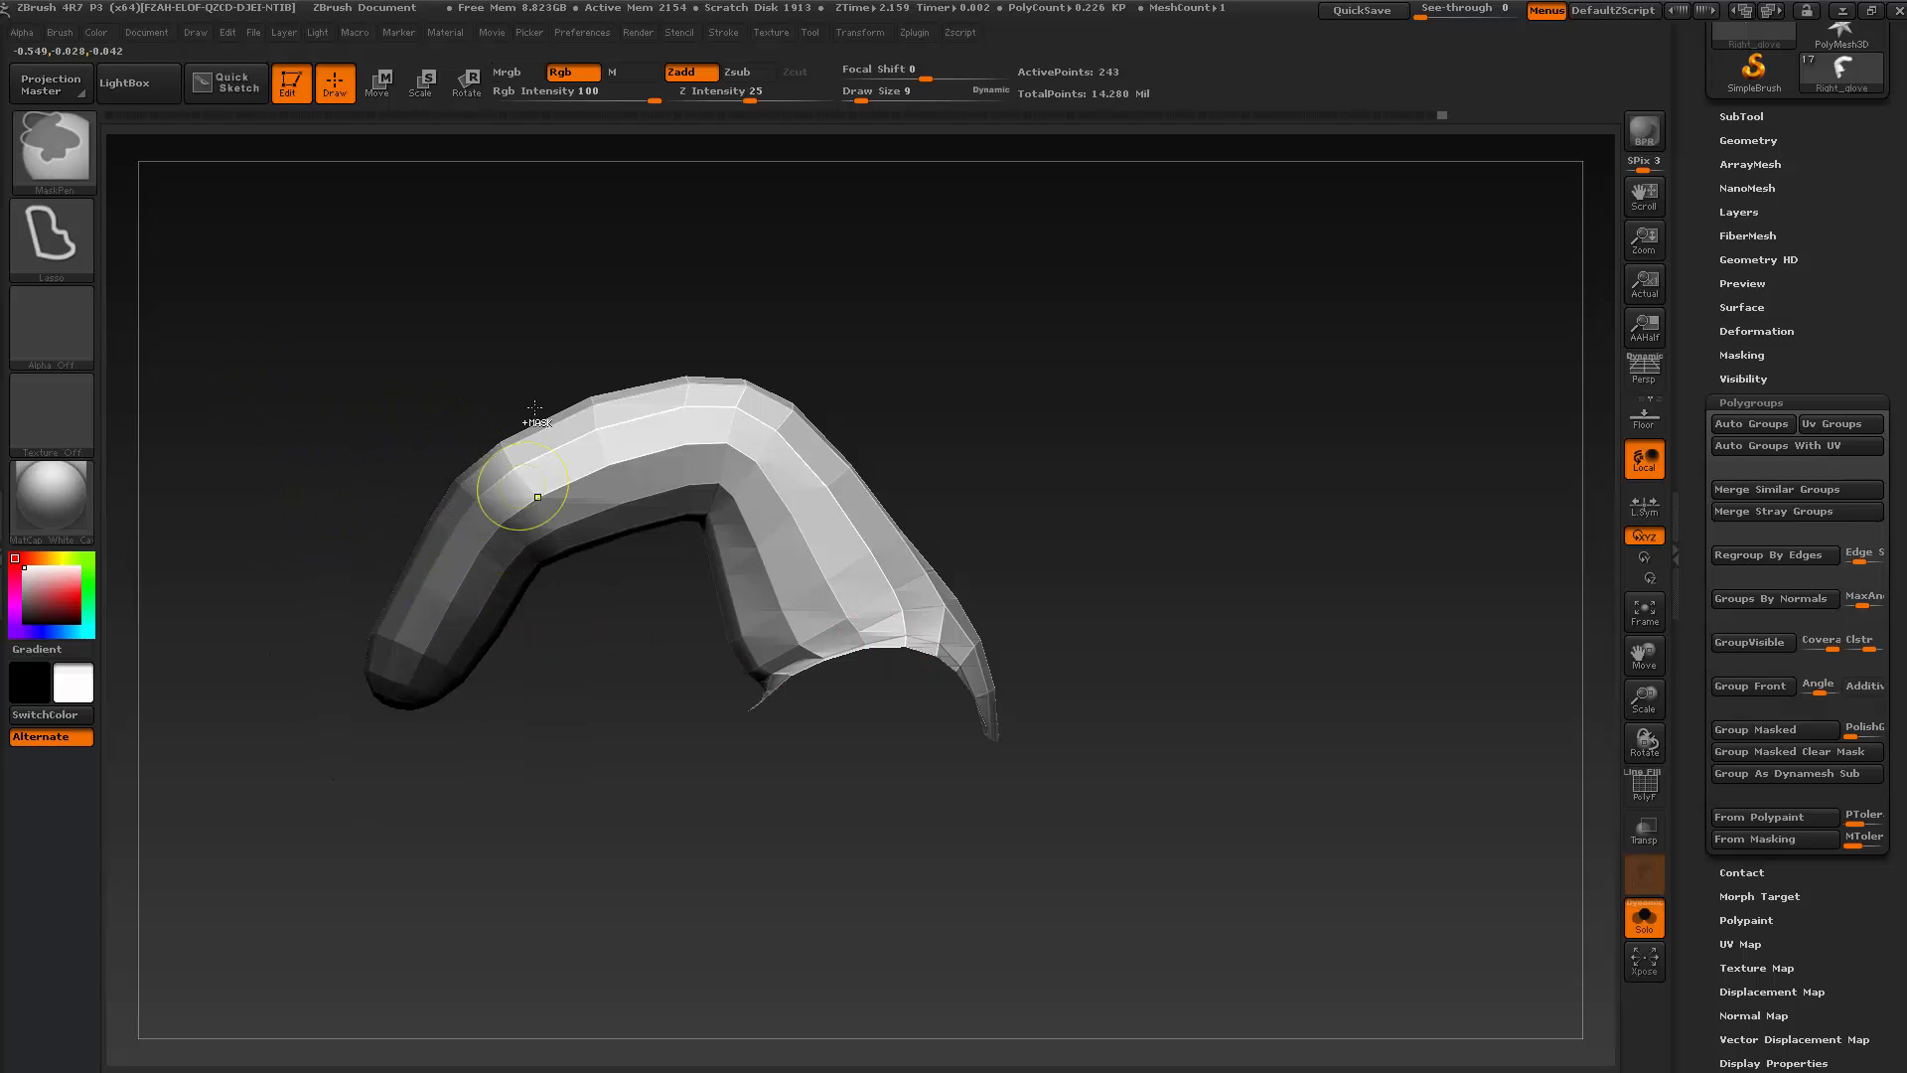
ctrl+click(530, 298)
click(467, 82)
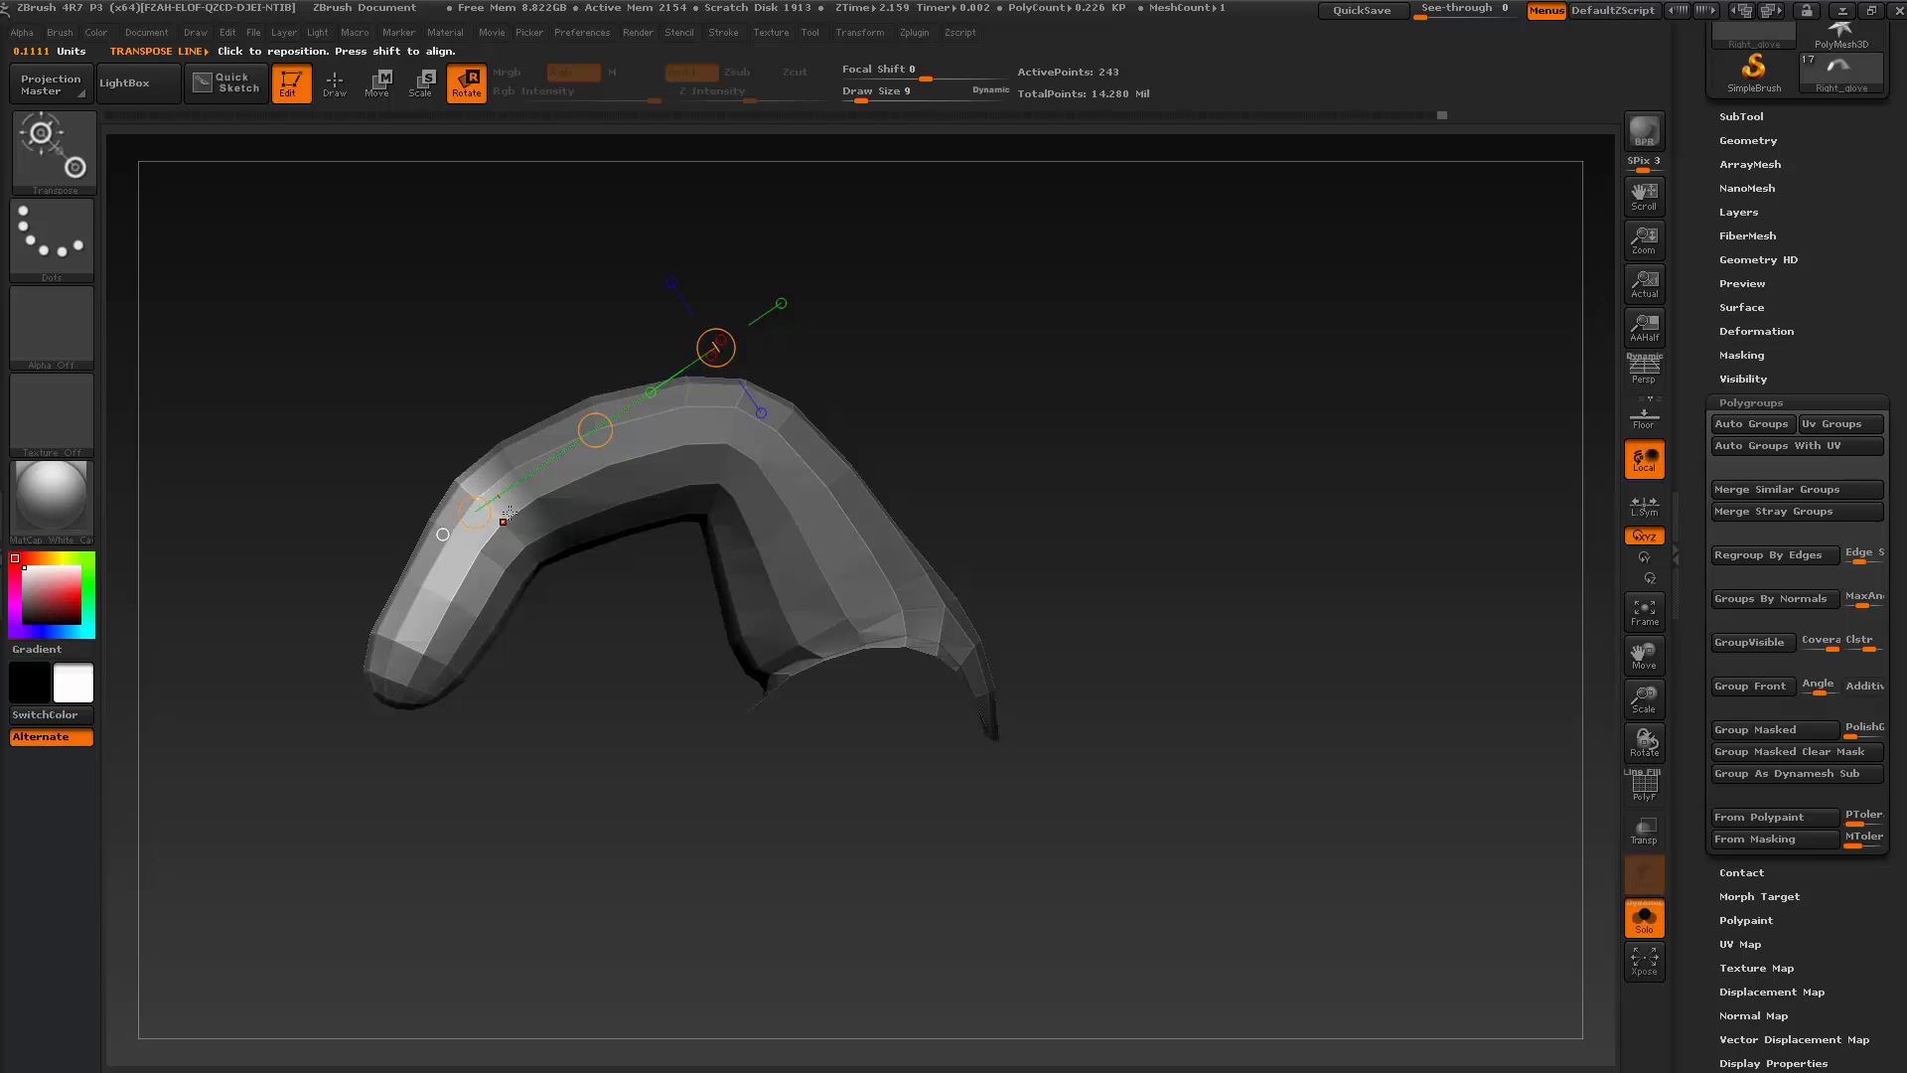
mouse_move(509, 516)
mouse_down()
mouse_move(435, 699)
mouse_move(394, 703)
mouse_move(535, 723)
mouse_move(631, 708)
mouse_up()
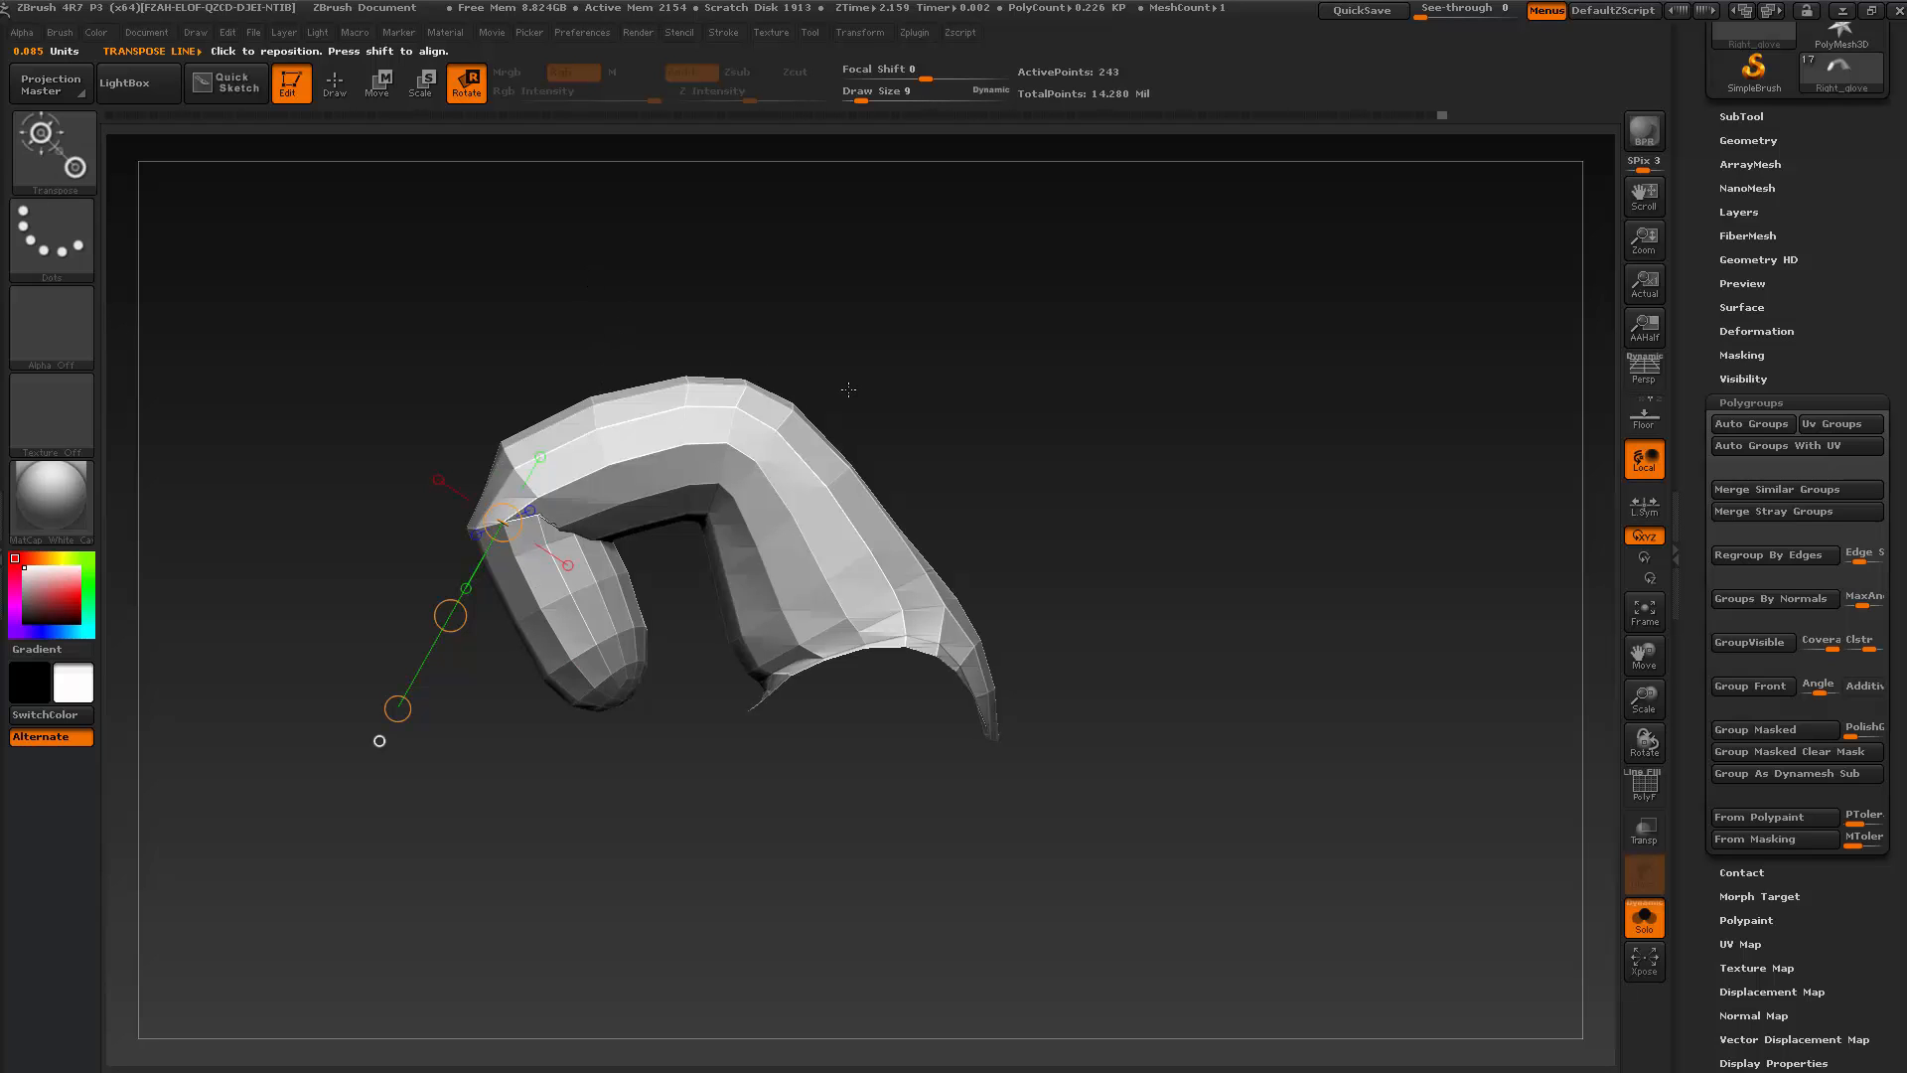
Show the whole glove to check the bent middle finger in the fist and isolate the finger again
drag(847, 391, 1023, 517)
ctrl+shift+click(937, 412)
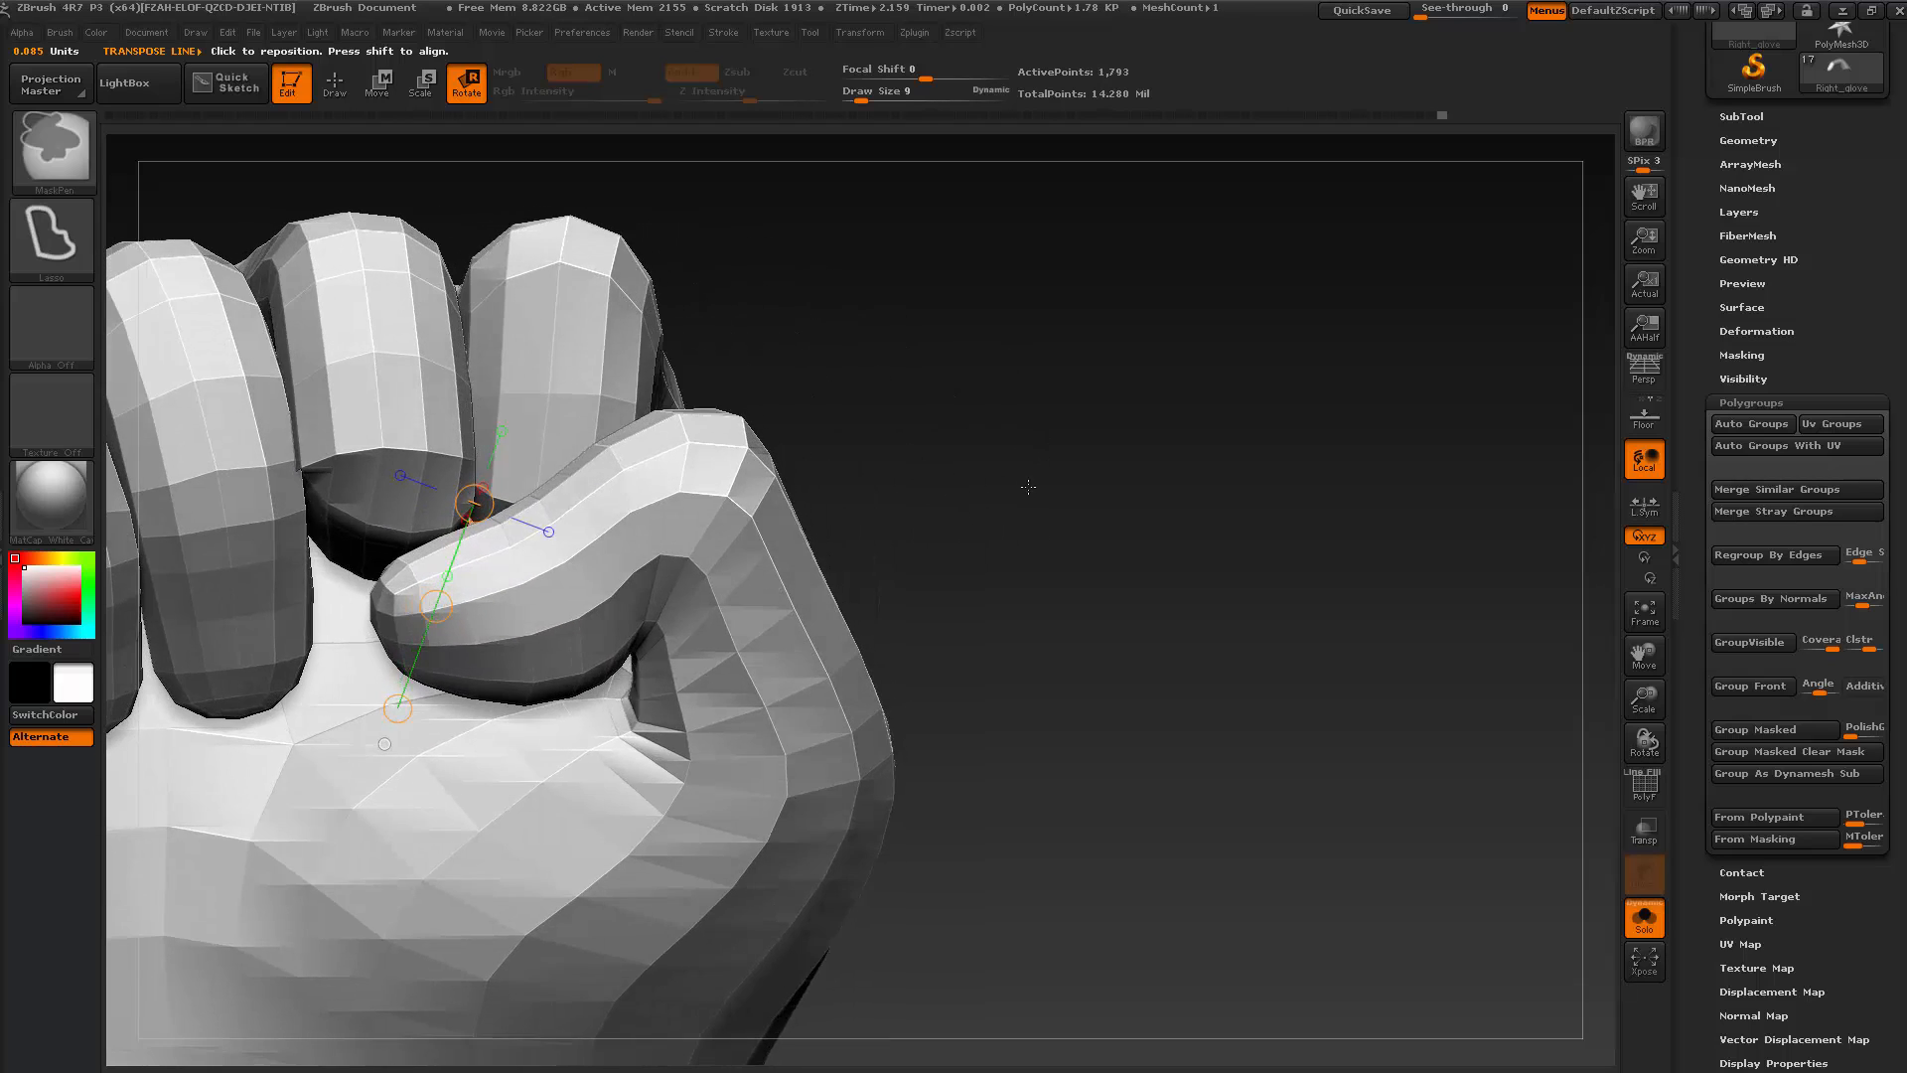
ctrl+shift+click(616, 517)
drag(1053, 596, 853, 584)
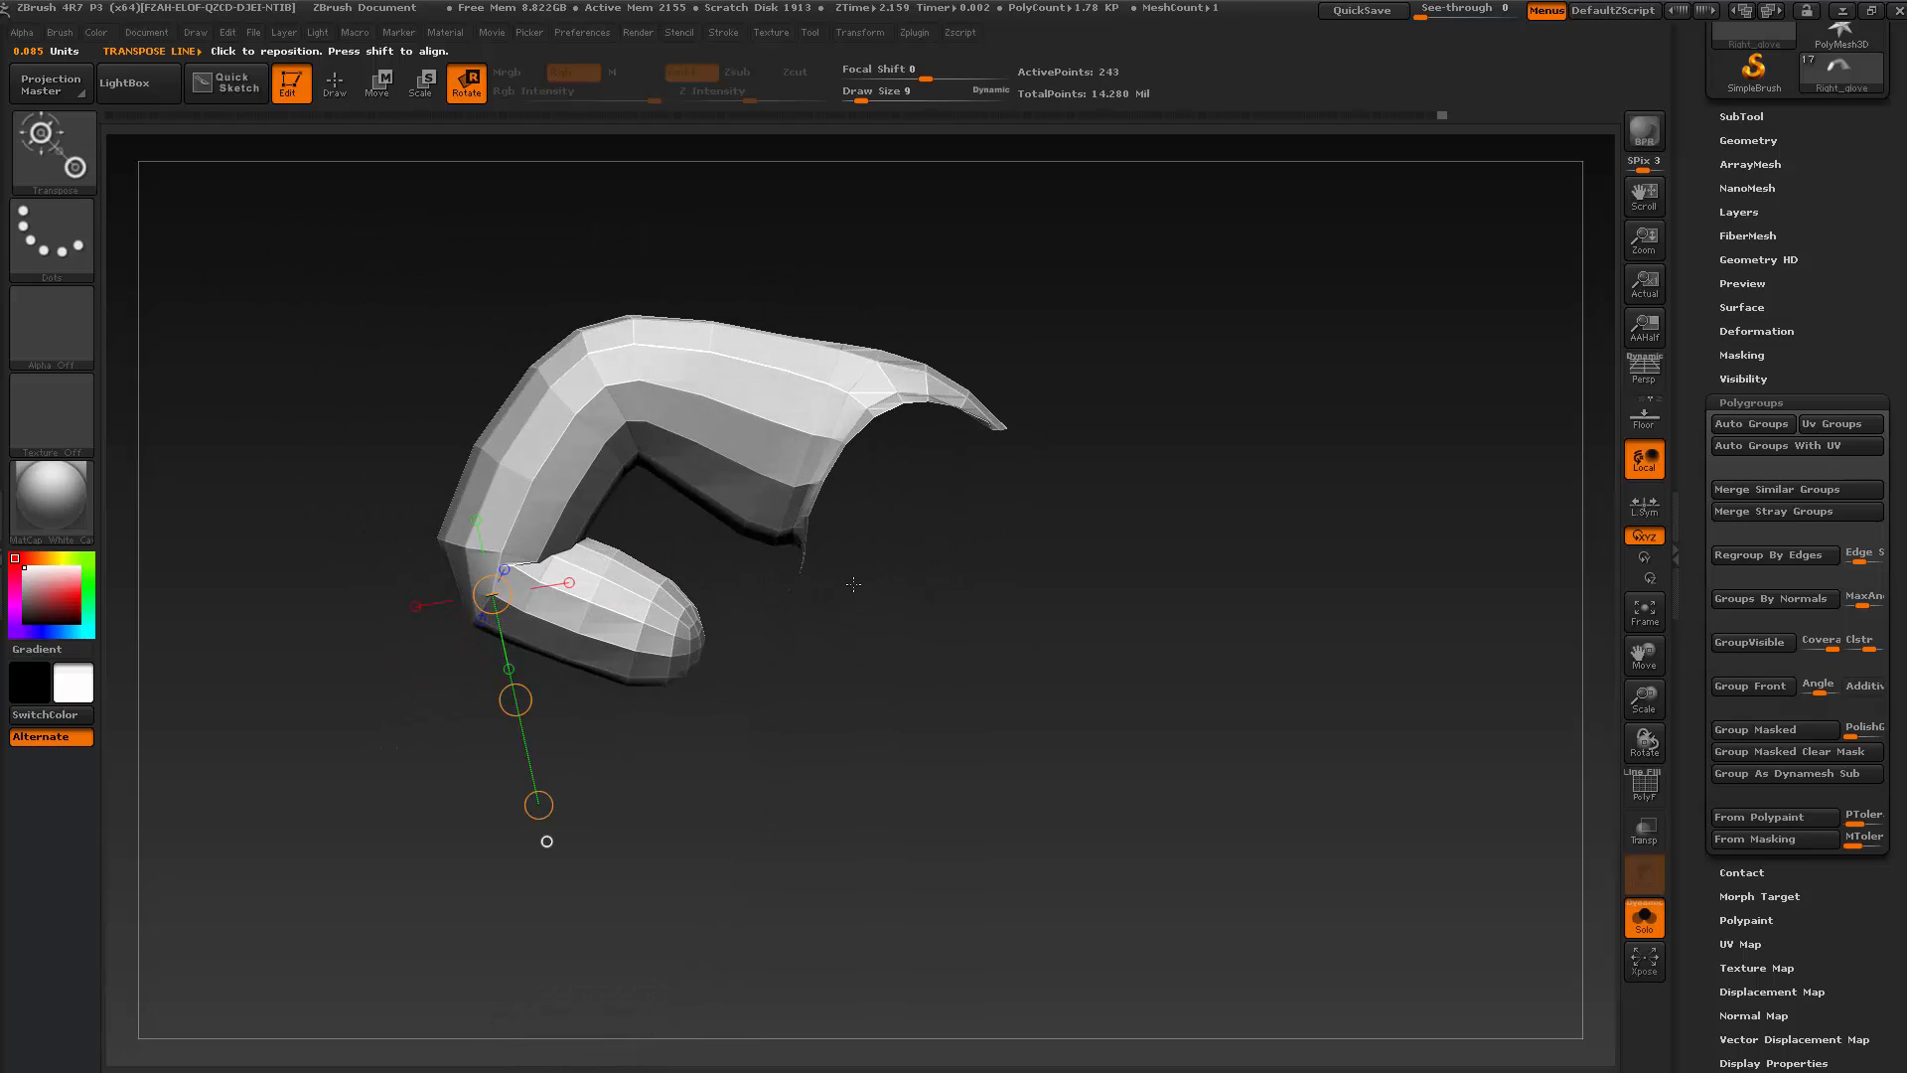
Return to the Move brush at Draw Size 24, raise the subdivision level and smooth the middle finger's outer tip joint
click(328, 88)
drag(886, 762, 703, 711)
key(bracketright)
key(bracketright)
key(bracketright)
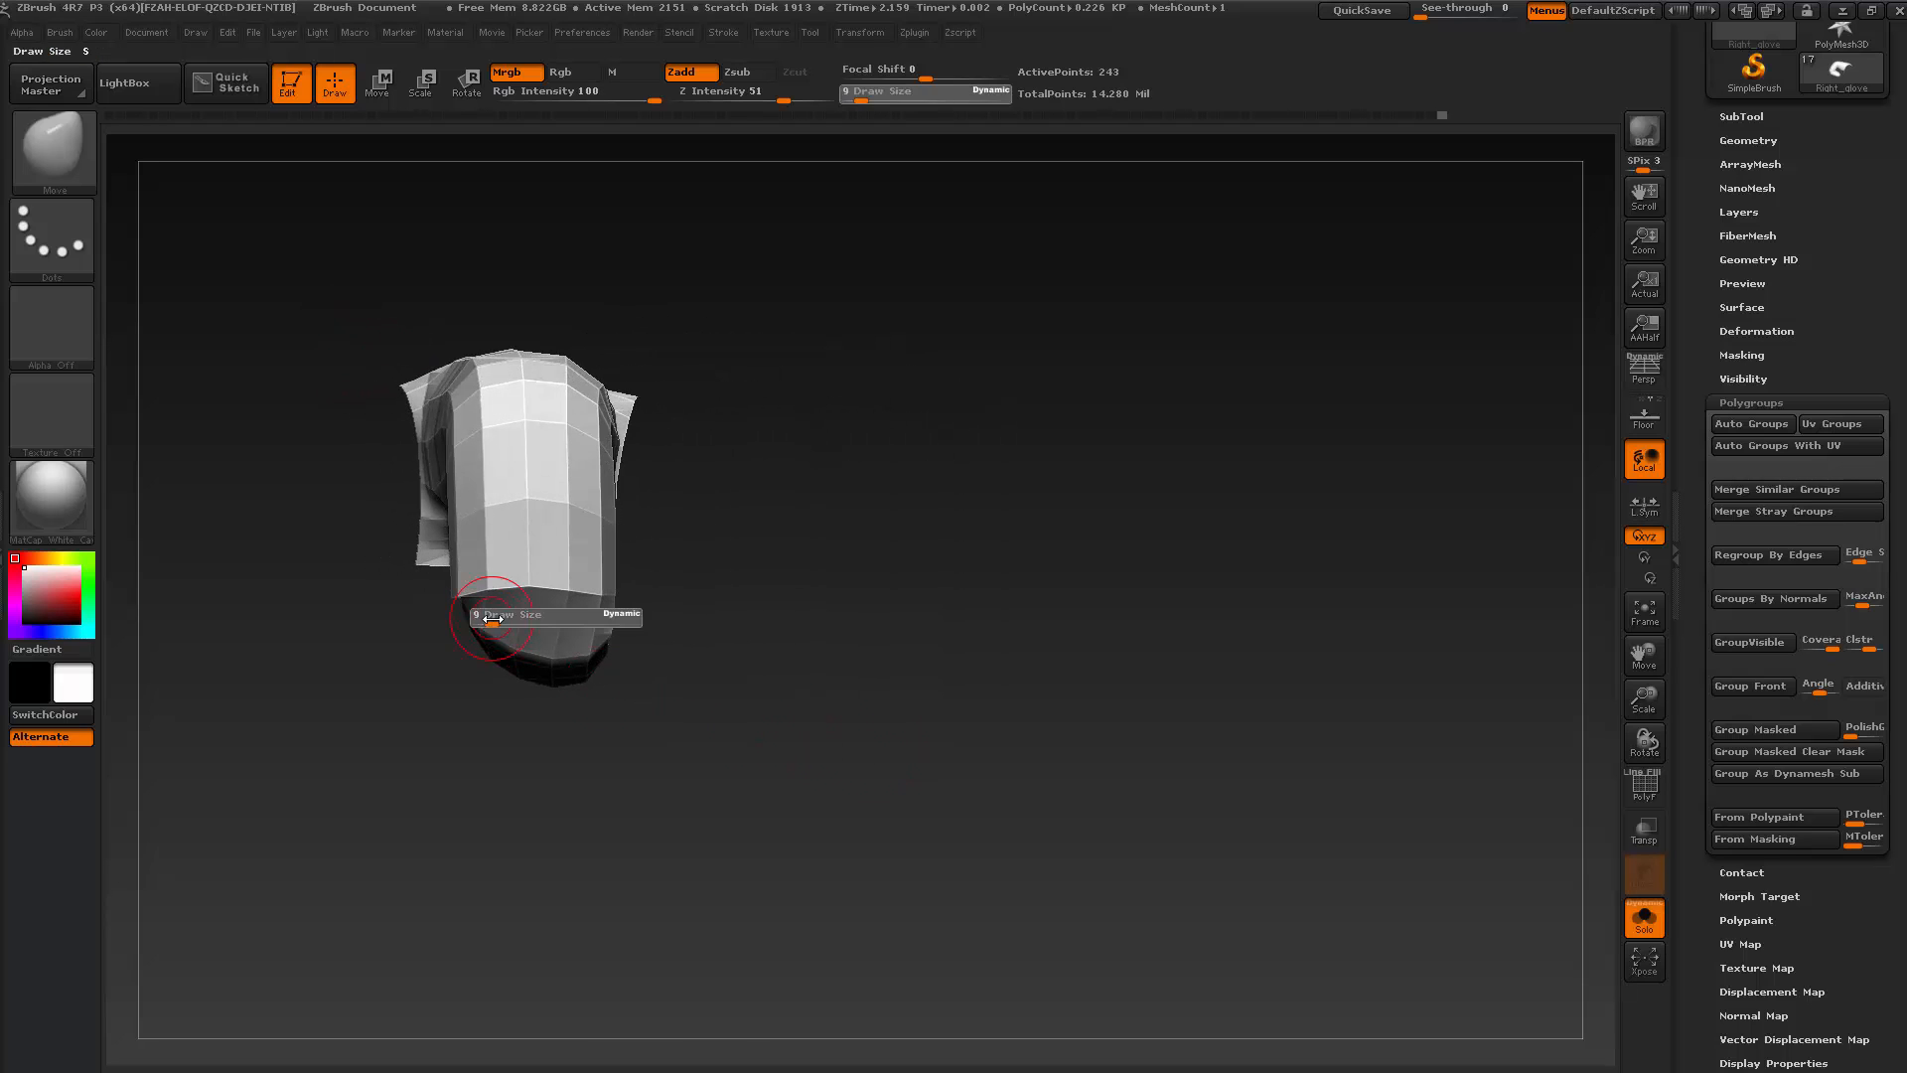
drag(572, 755, 630, 728)
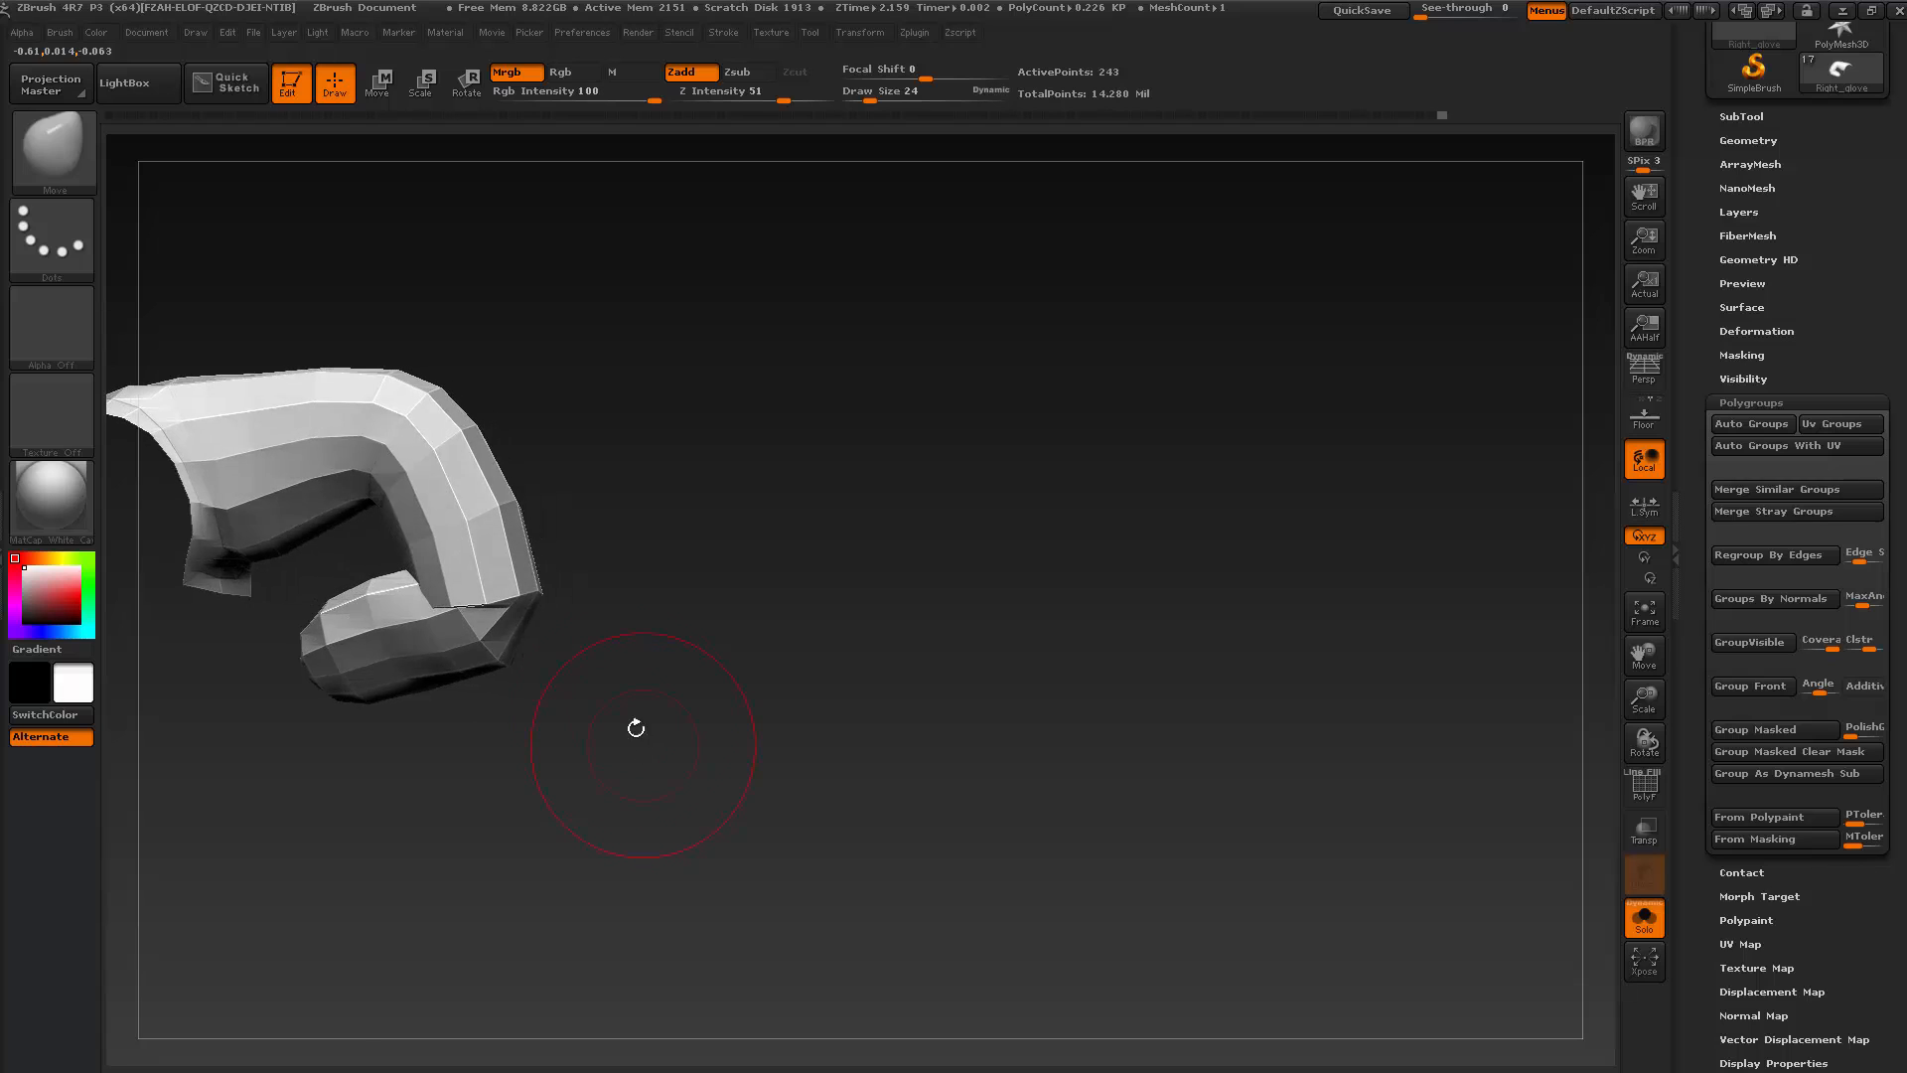
key(ctrl+d)
key(shift)
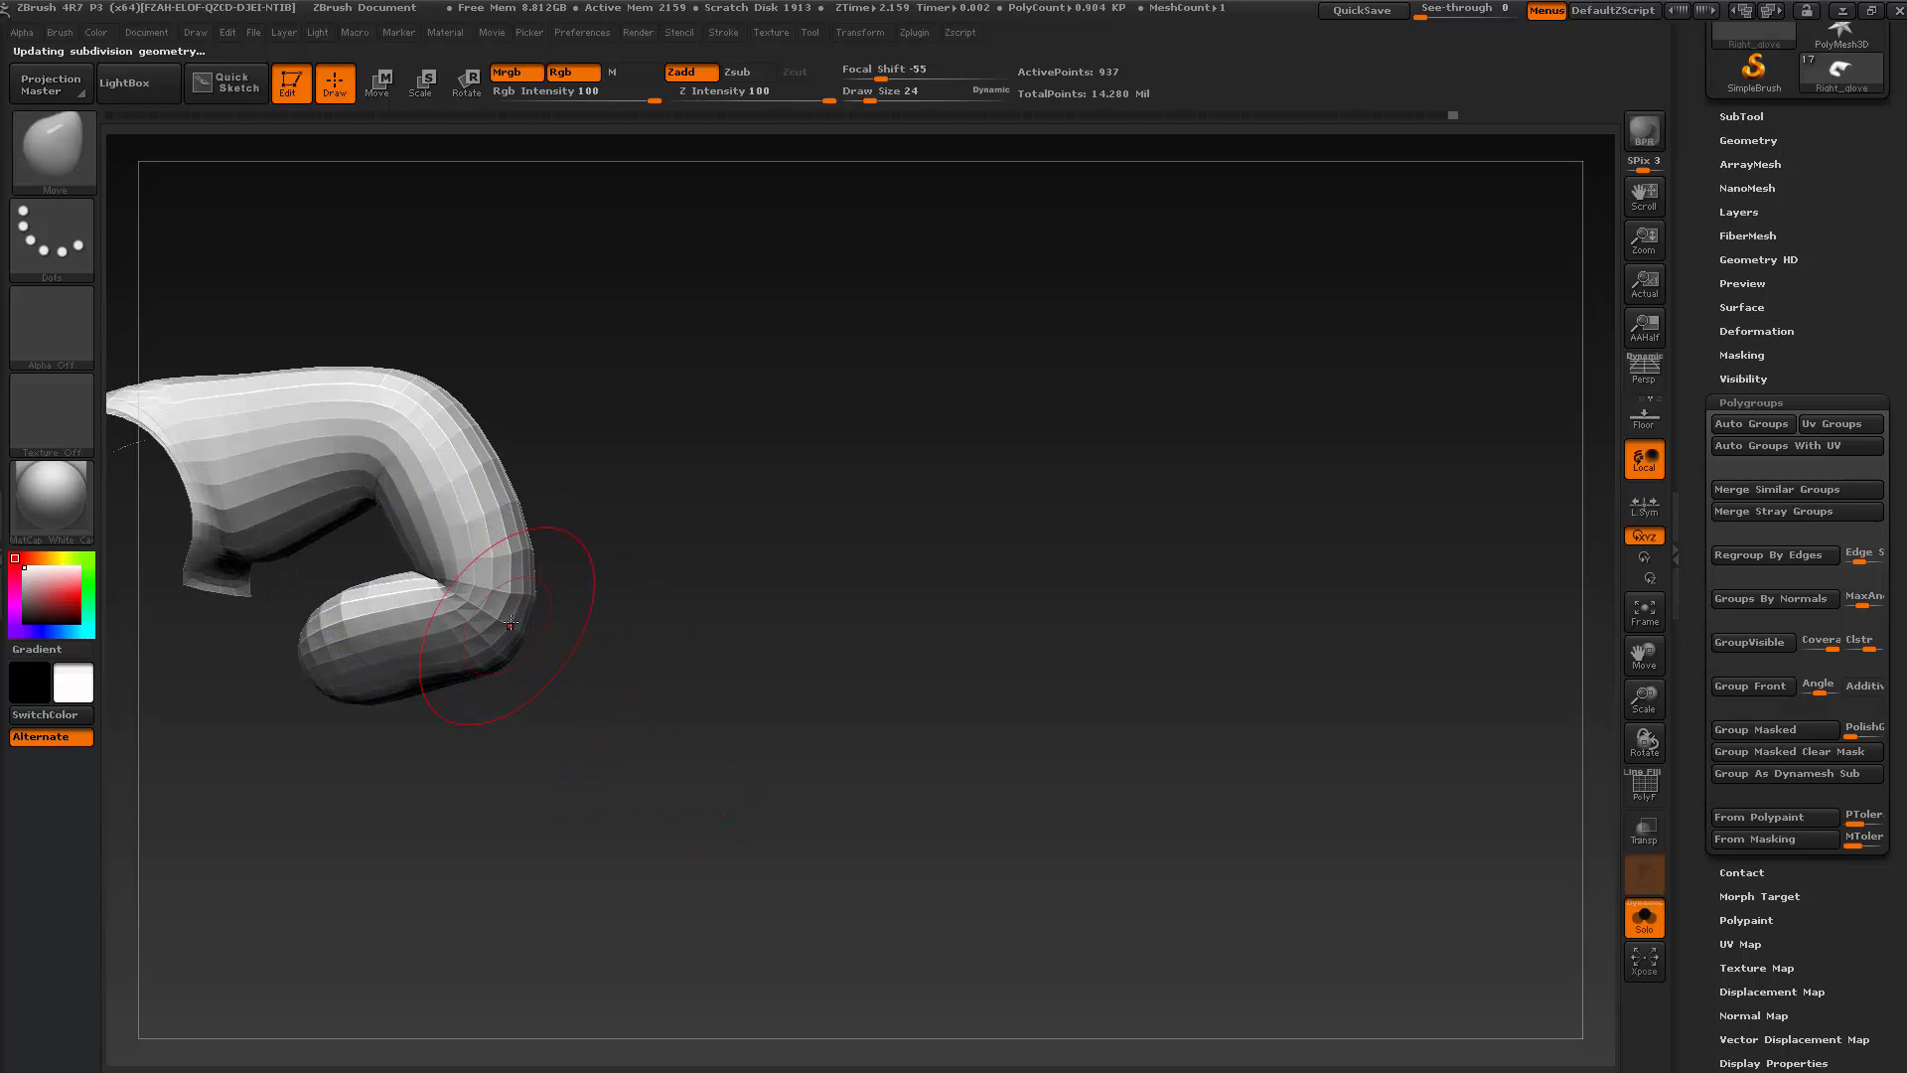
key(shift)
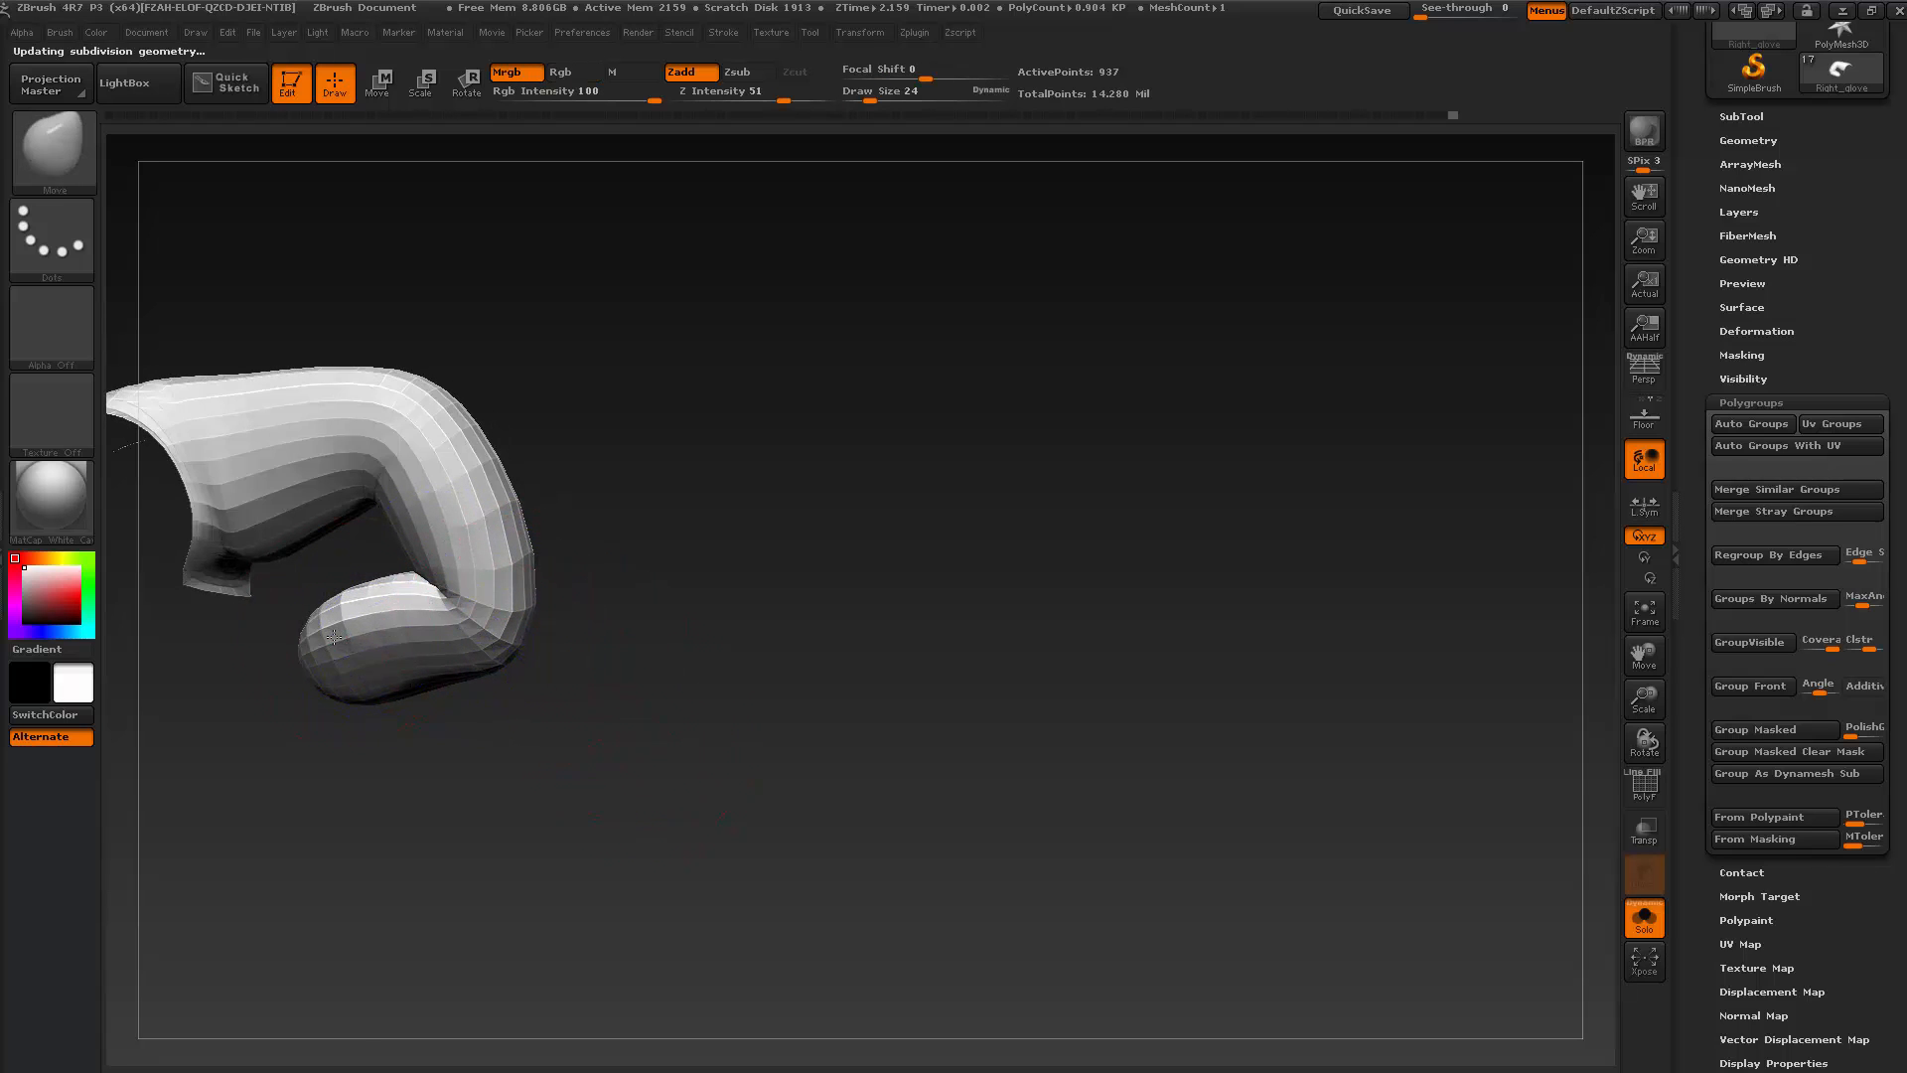
Smooth and reshape the middle finger's tip segment and the inner crease of its last joint from several sides
drag(412, 740, 713, 763)
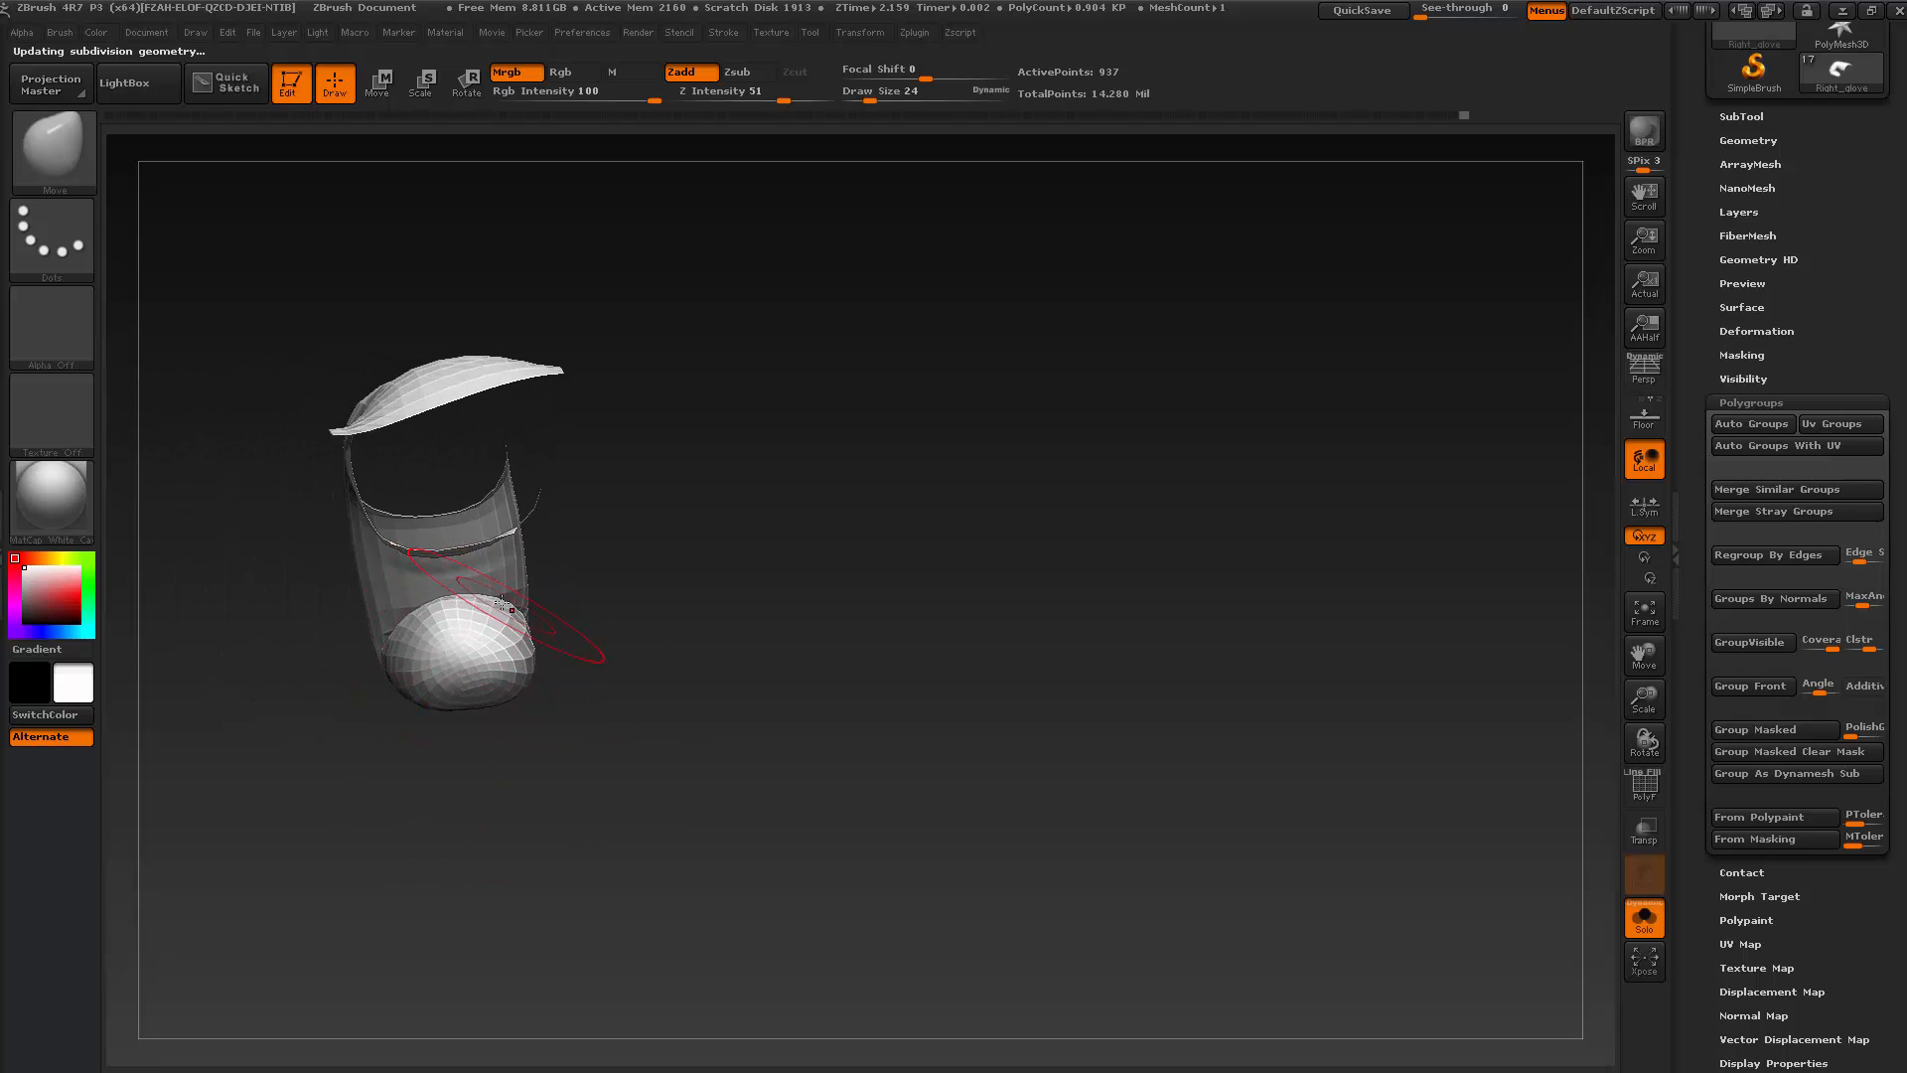
key(shift)
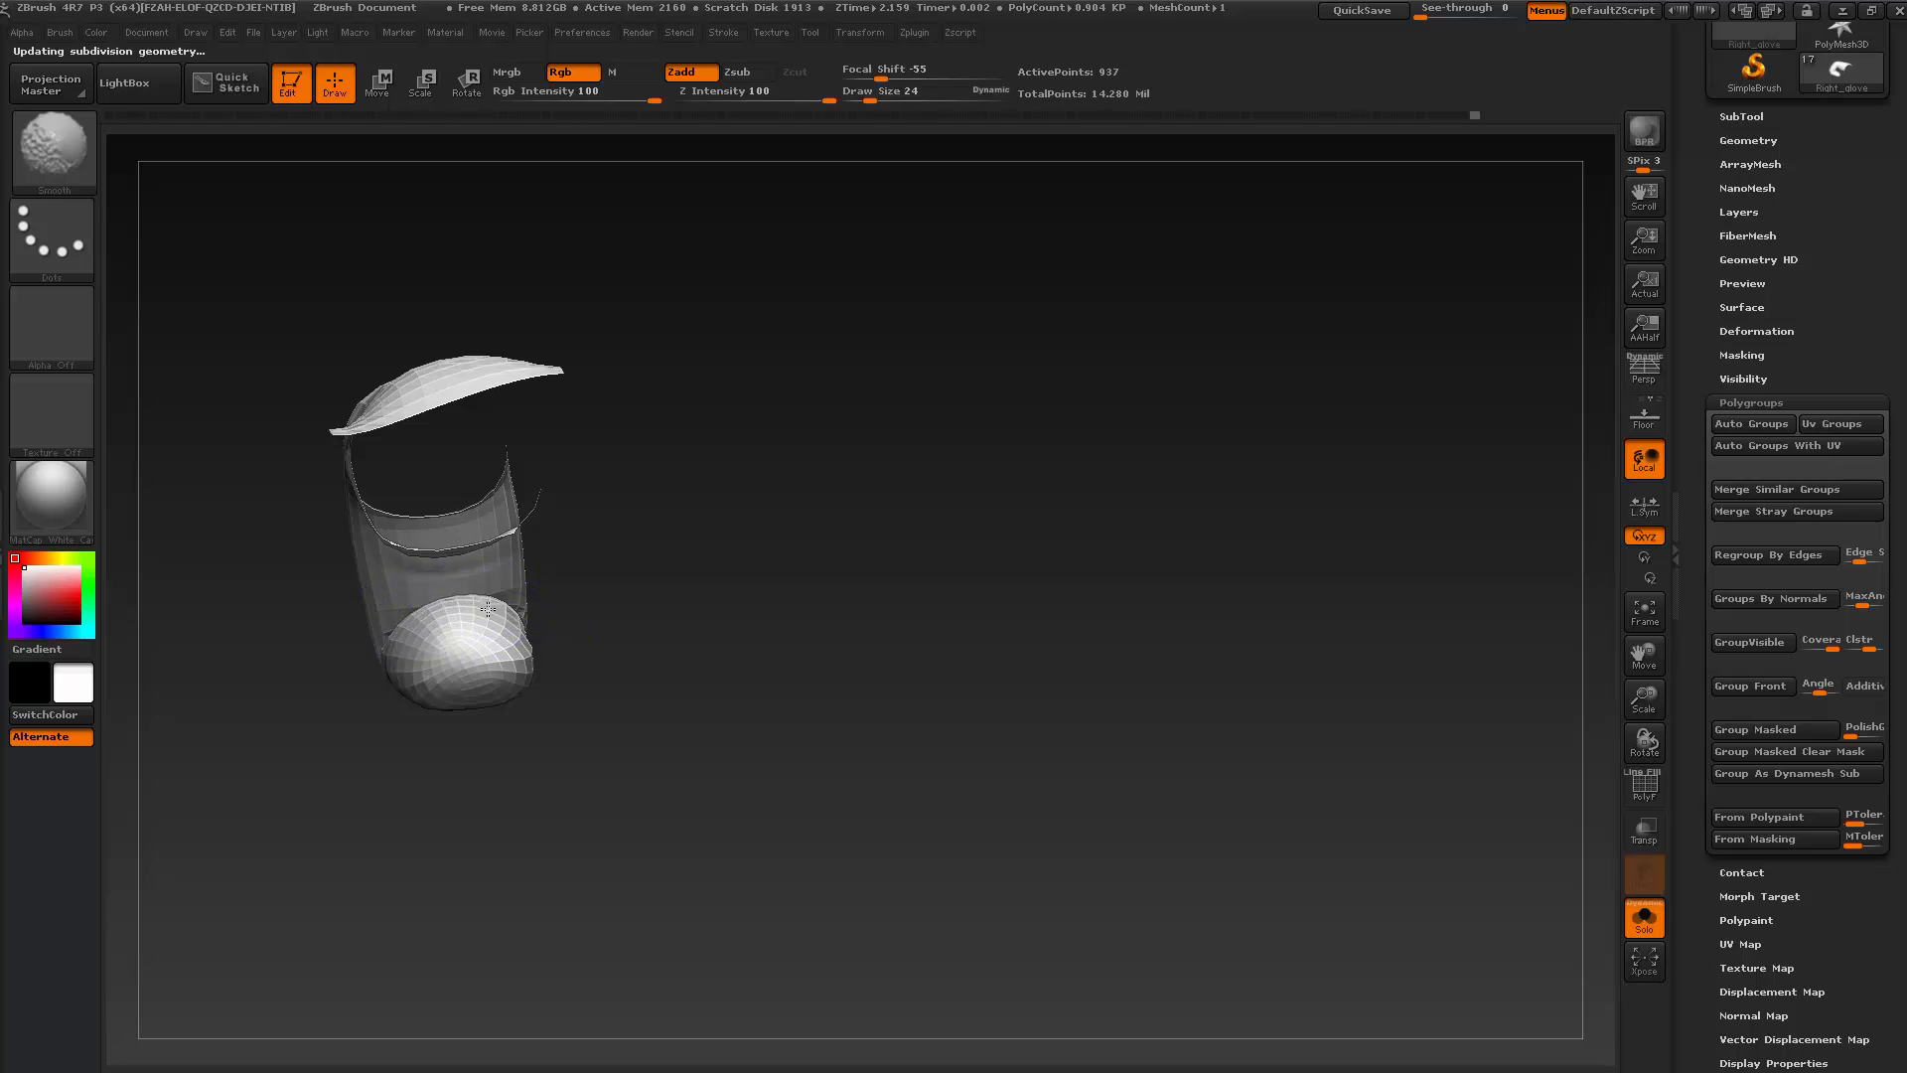
mouse_move(488, 609)
shift+mouse_down()
mouse_move(515, 607)
mouse_move(546, 677)
shift+mouse_up()
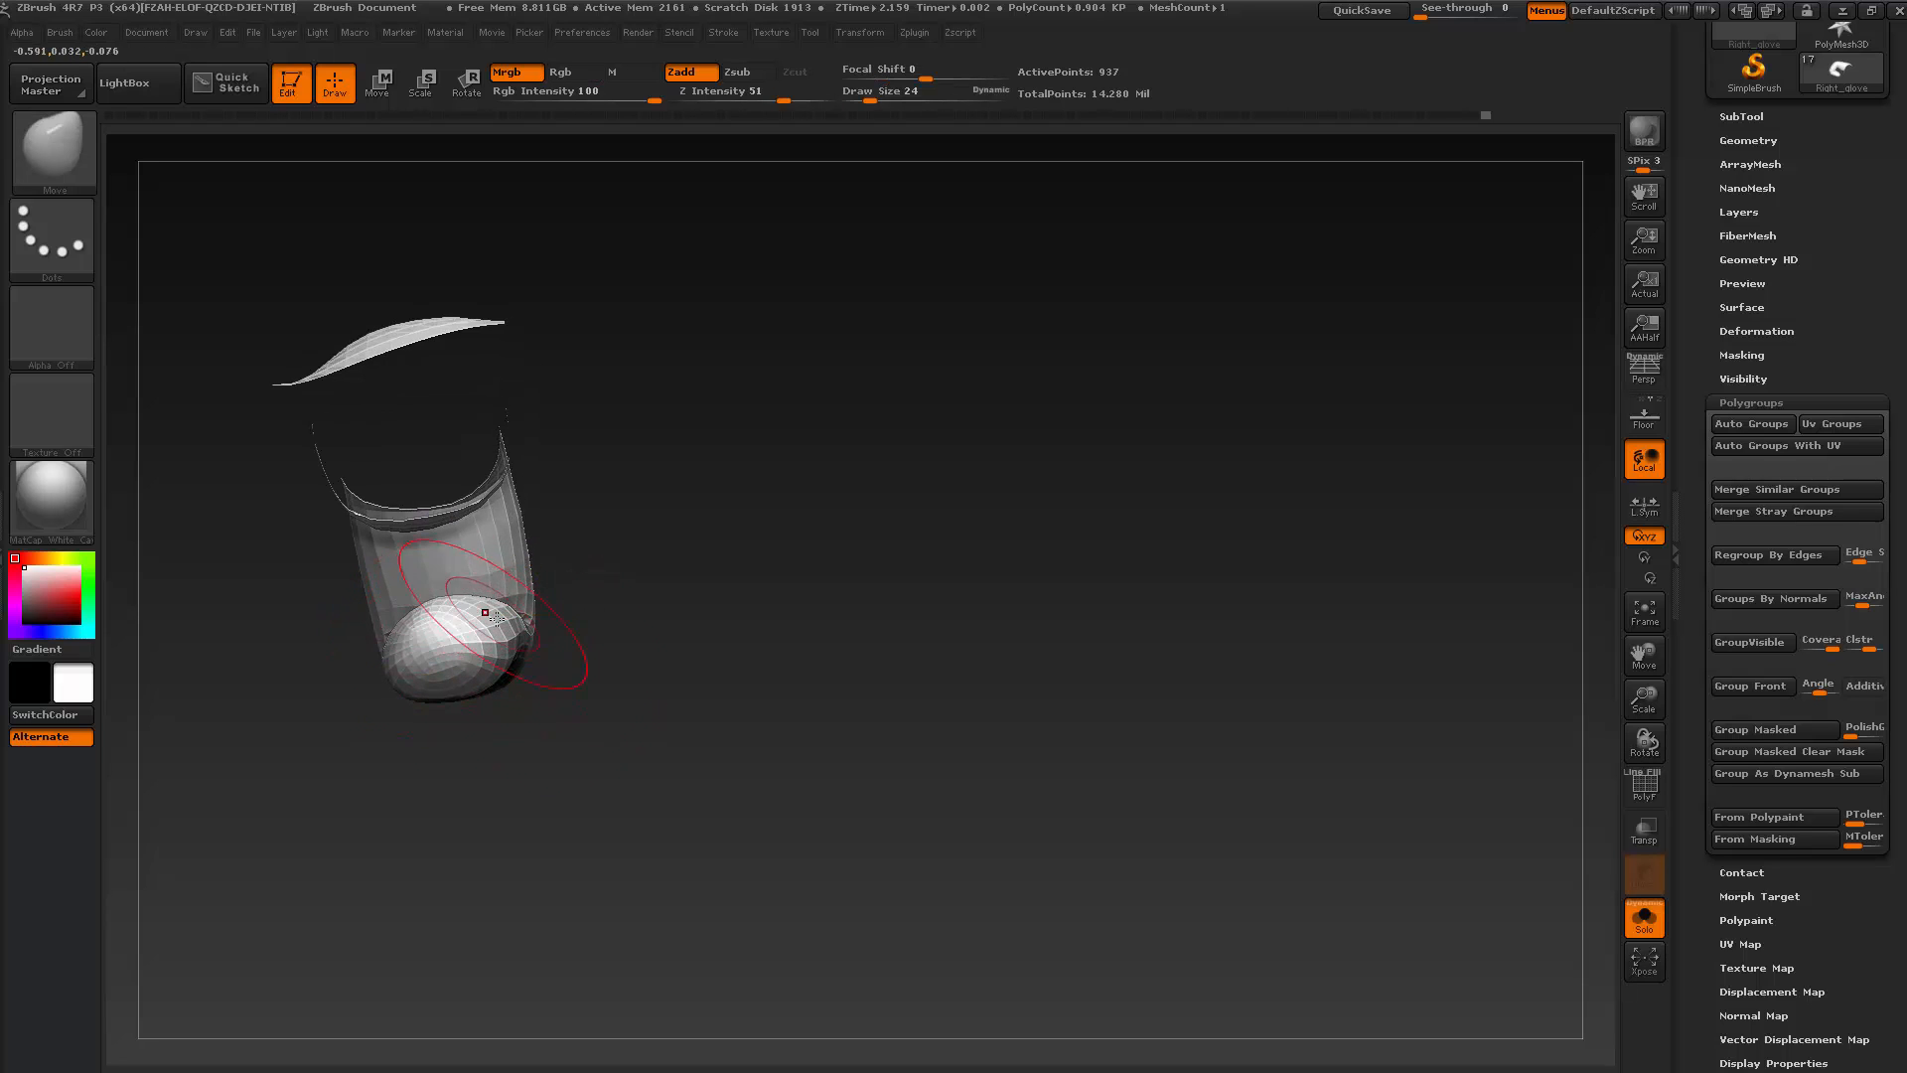
drag(536, 667, 503, 729)
key(shift)
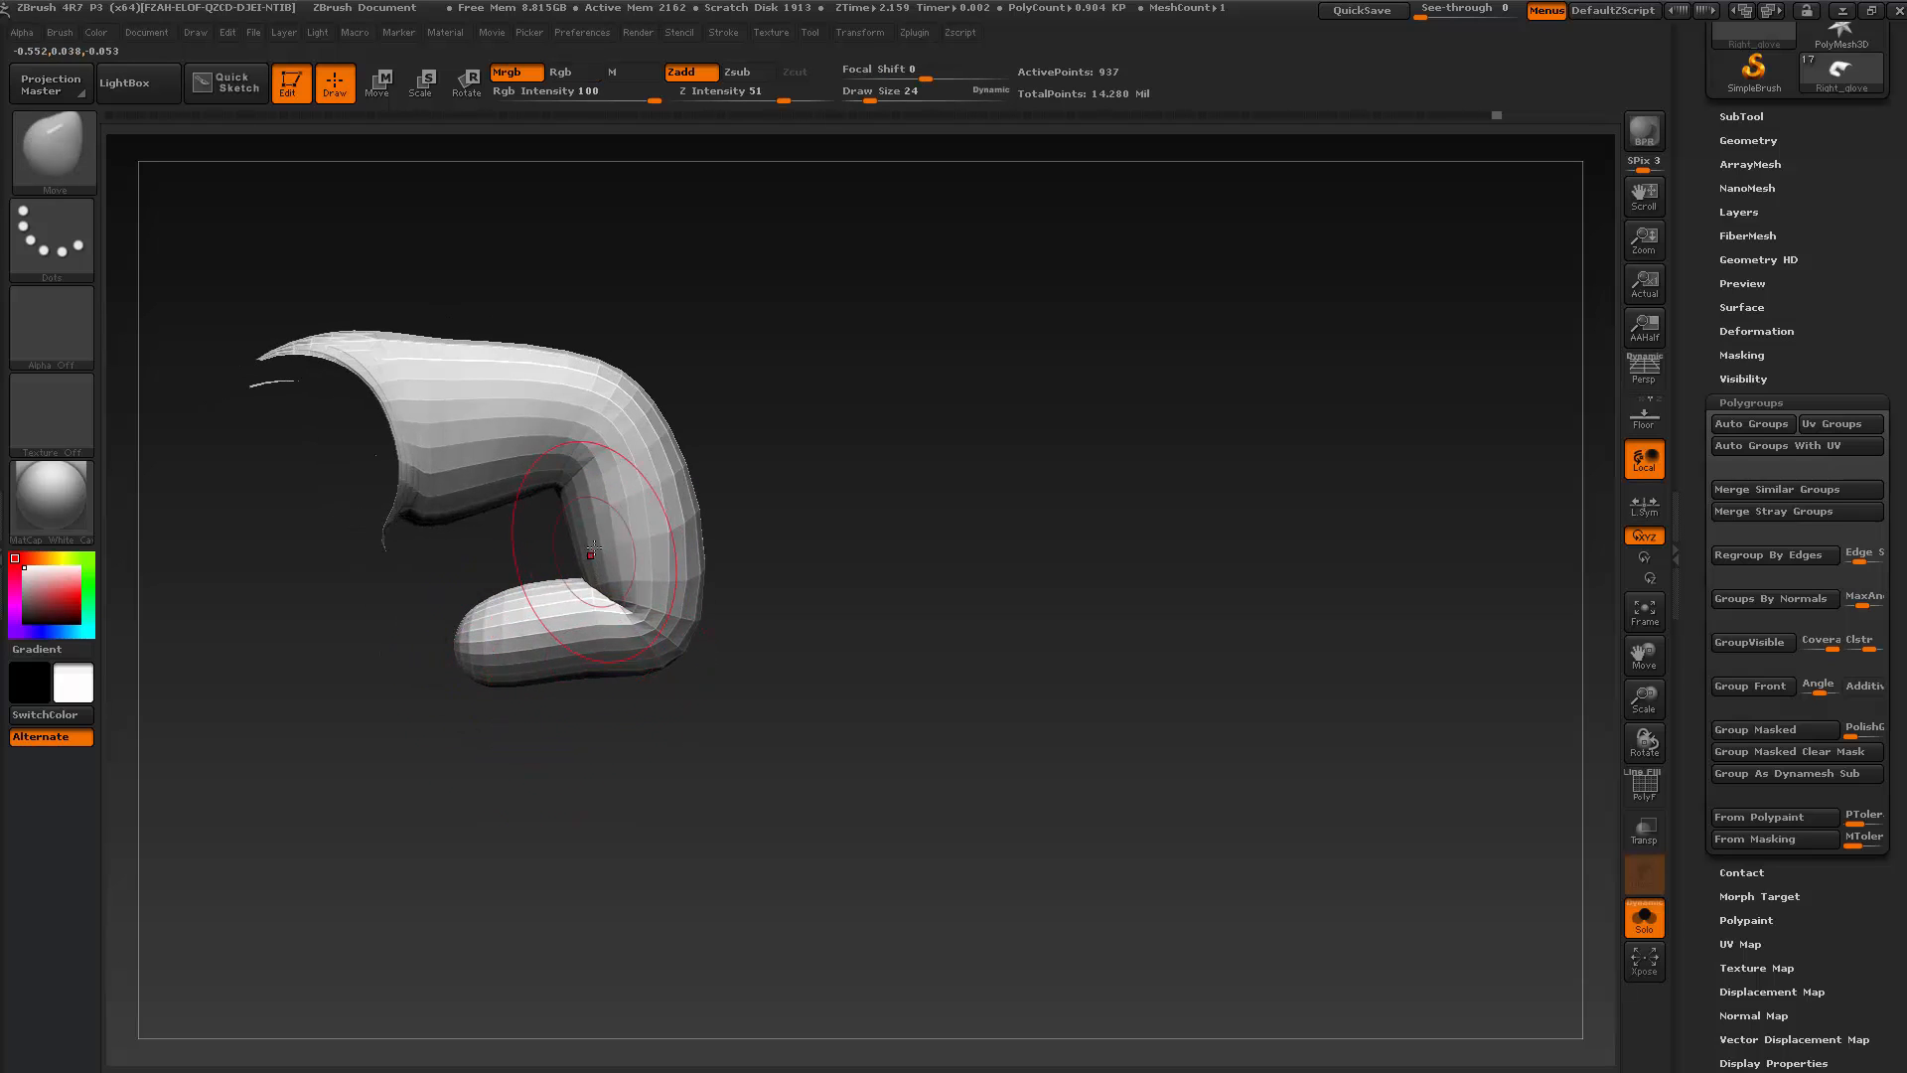
drag(587, 717, 607, 611)
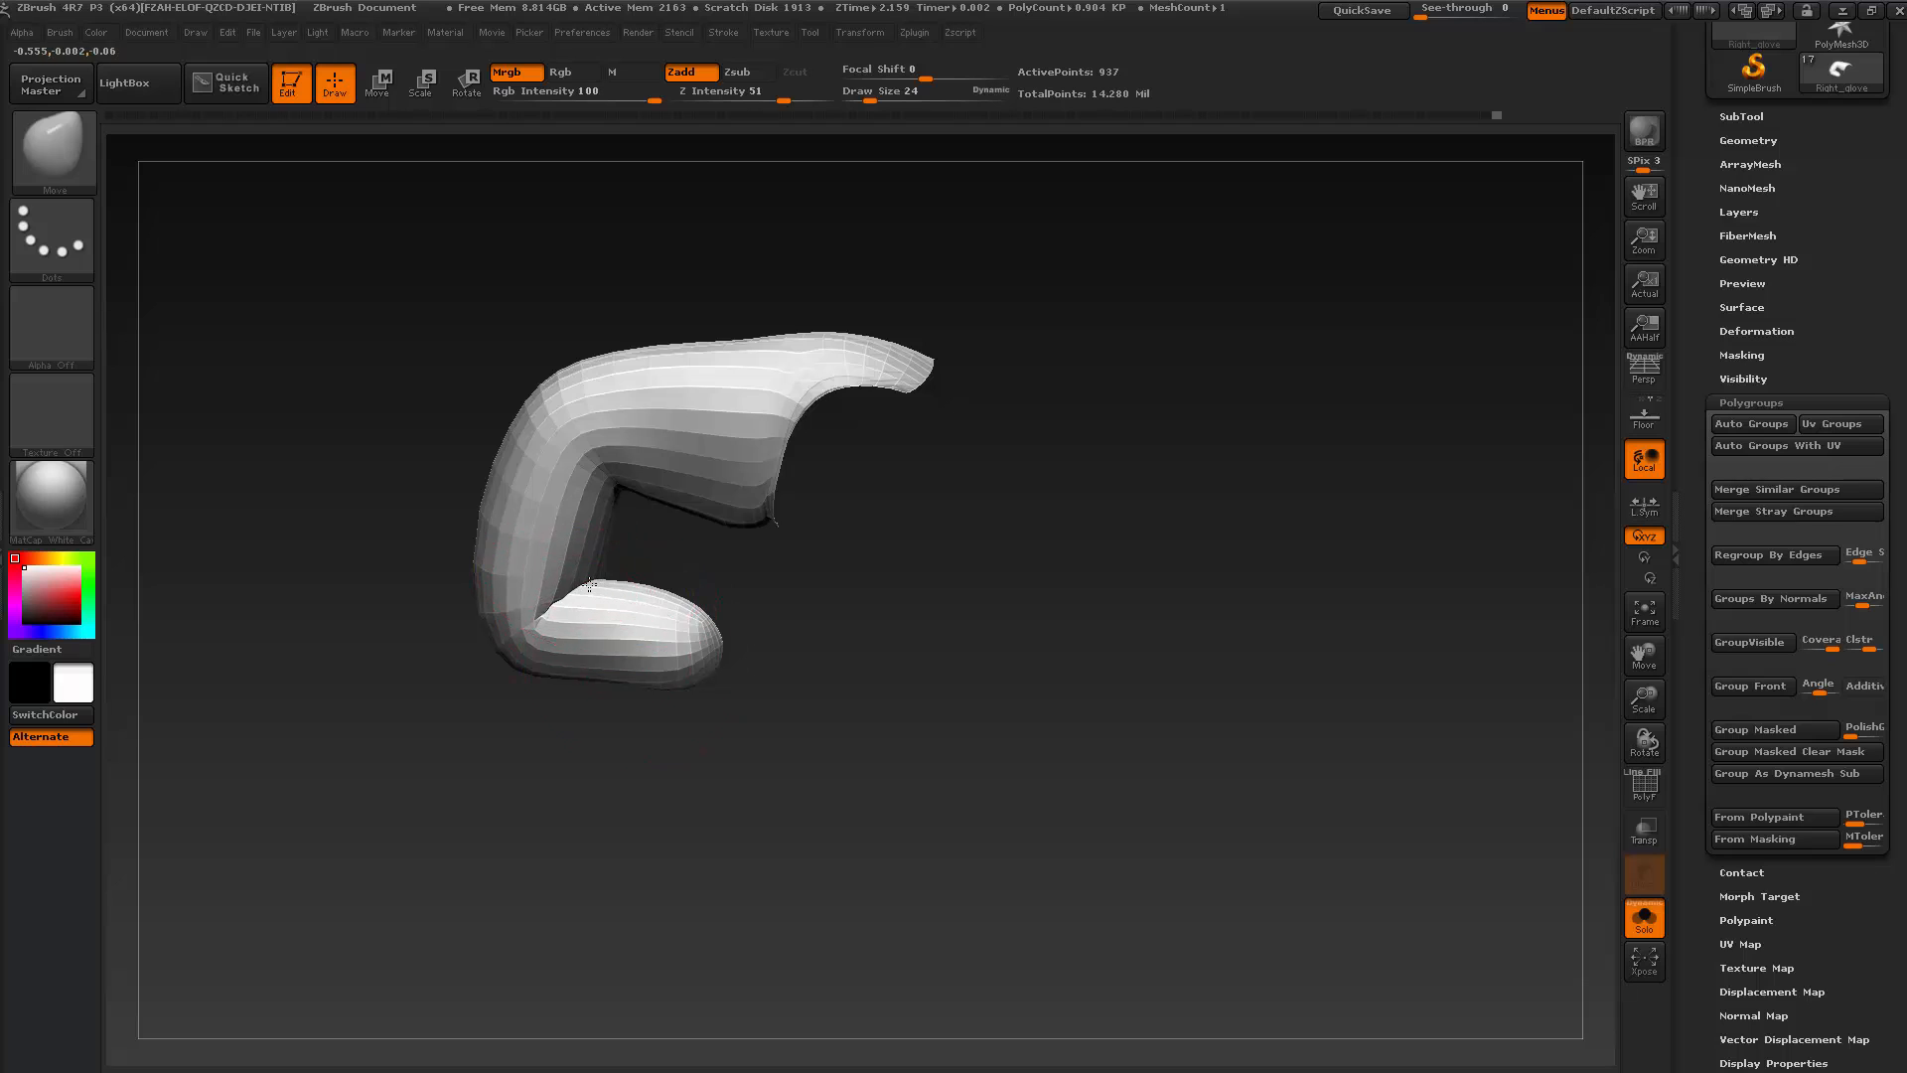
key(shift)
drag(604, 700, 635, 719)
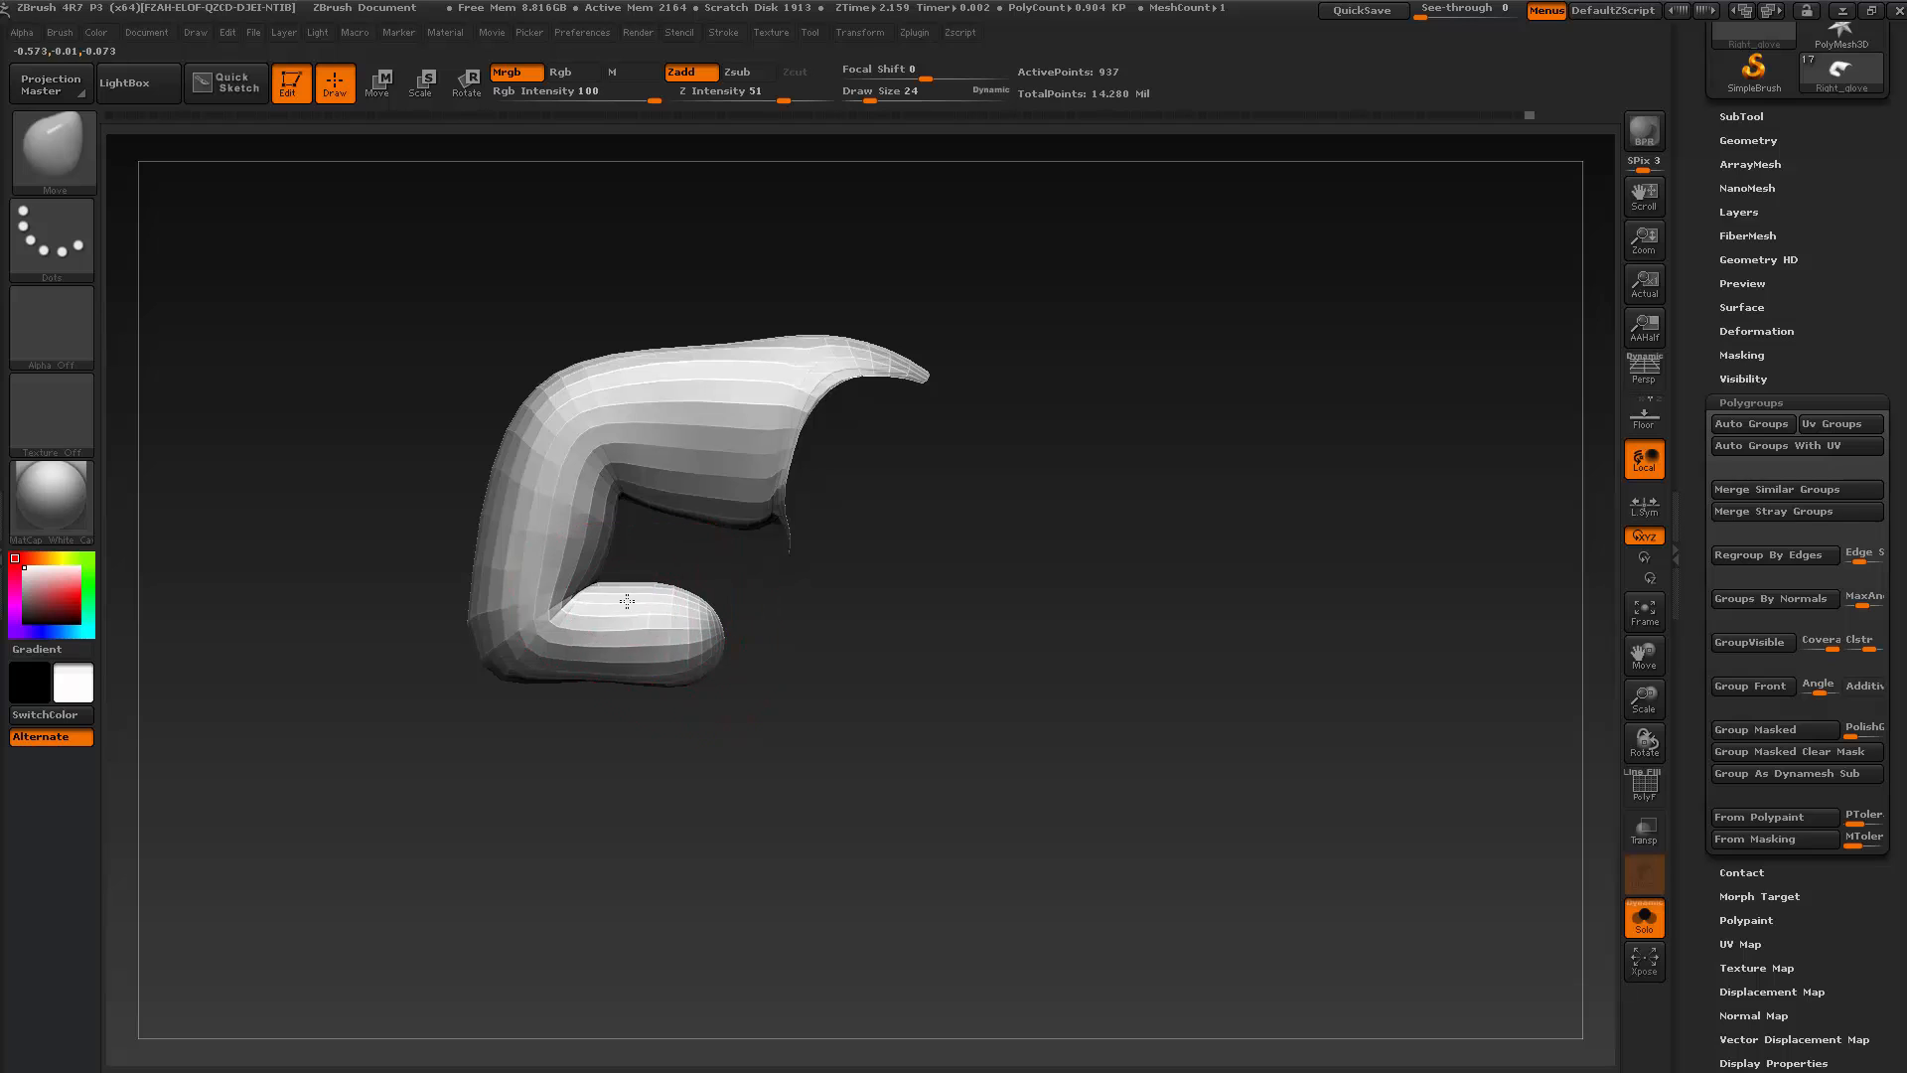
Smooth and even out the outer face of the middle finger's end joint from the front
mouse_move(732, 775)
mouse_down()
mouse_move(784, 771)
mouse_move(779, 750)
mouse_up()
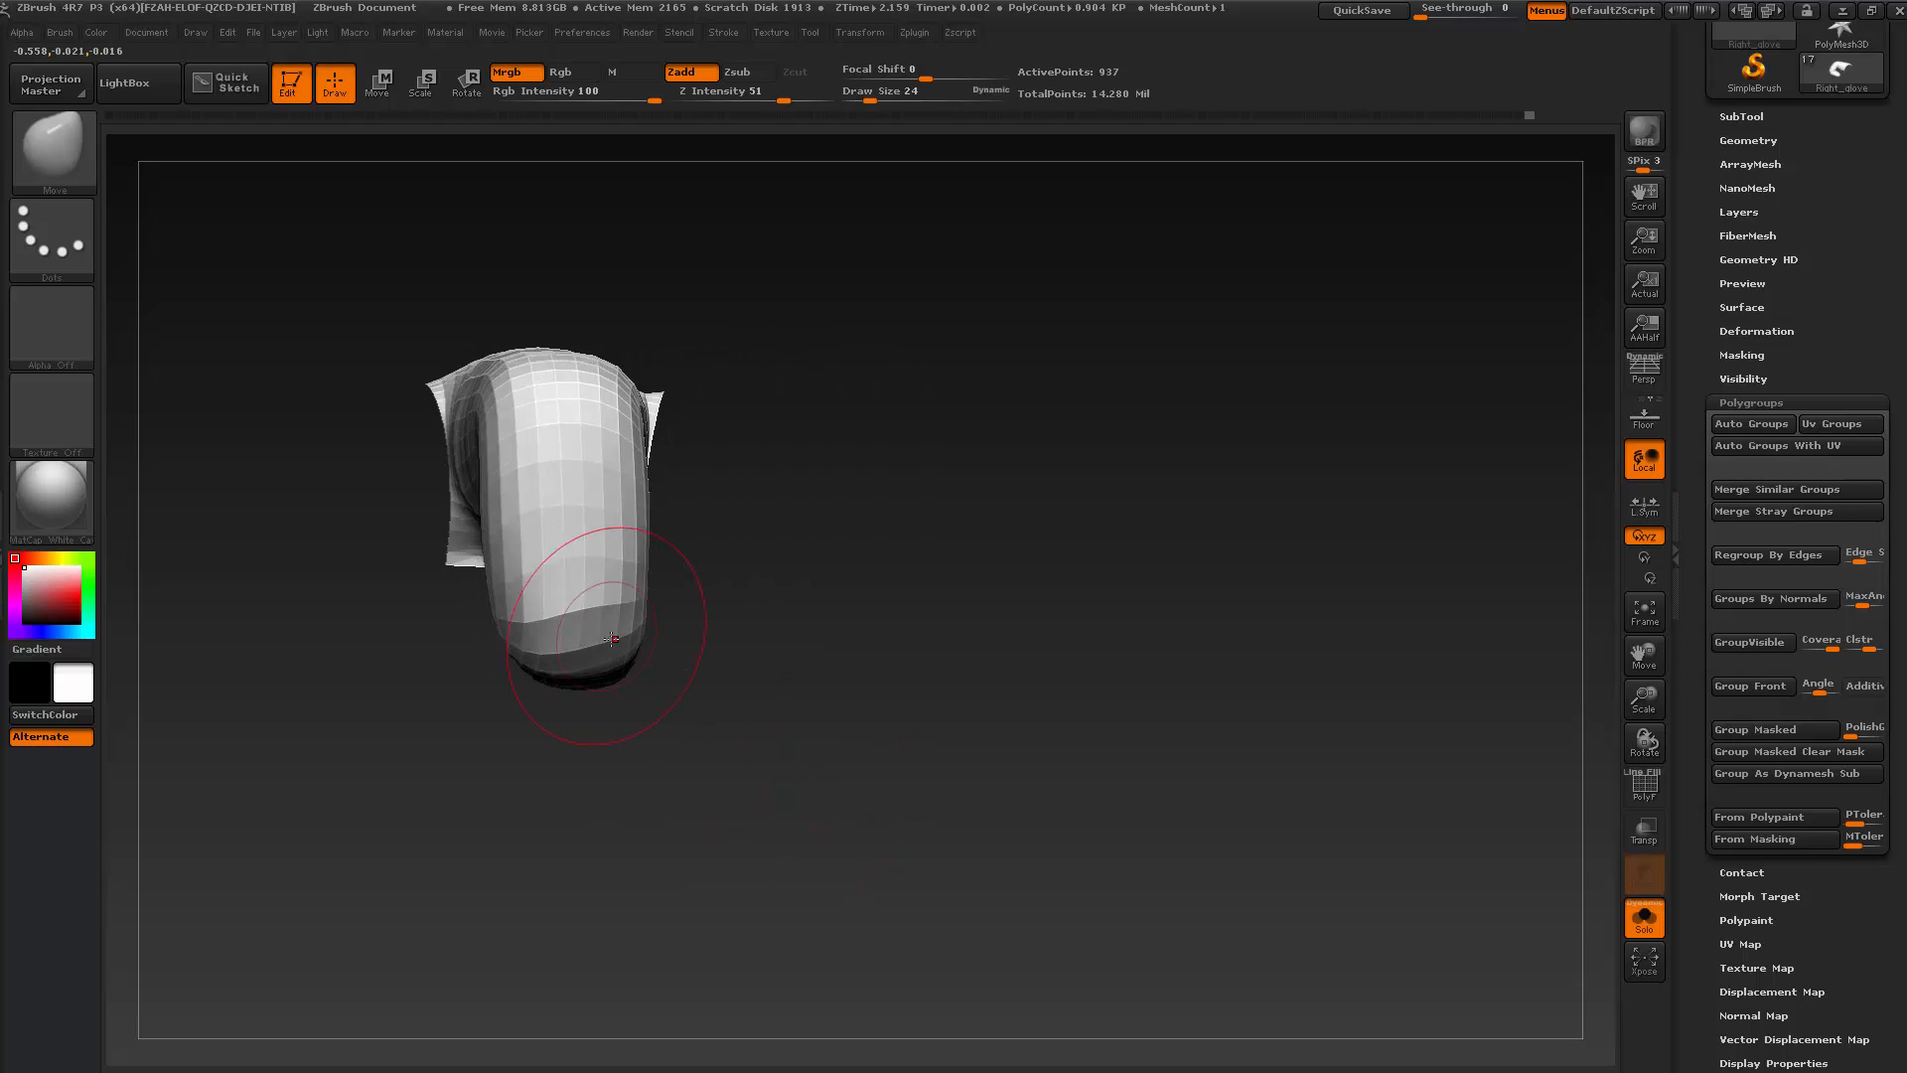
shift+drag(569, 640, 584, 633)
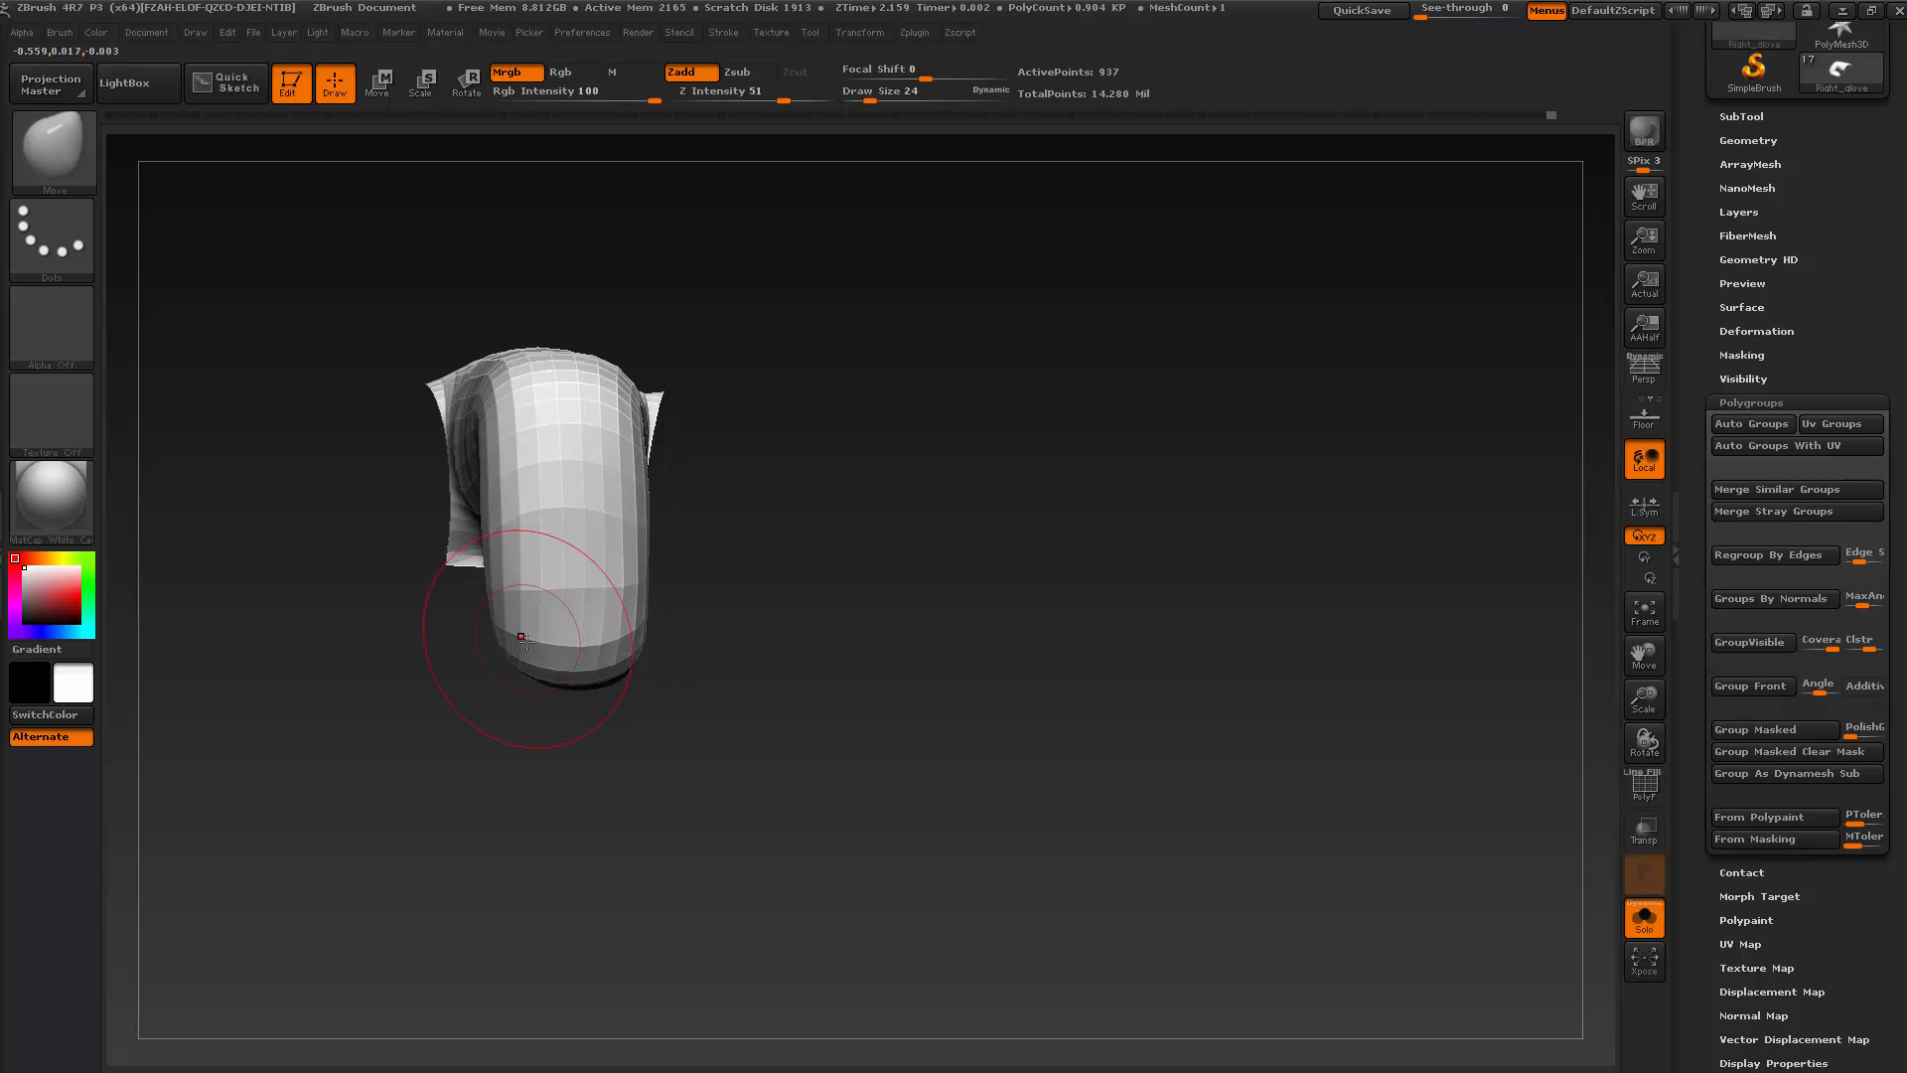
drag(634, 765, 608, 604)
key(shift)
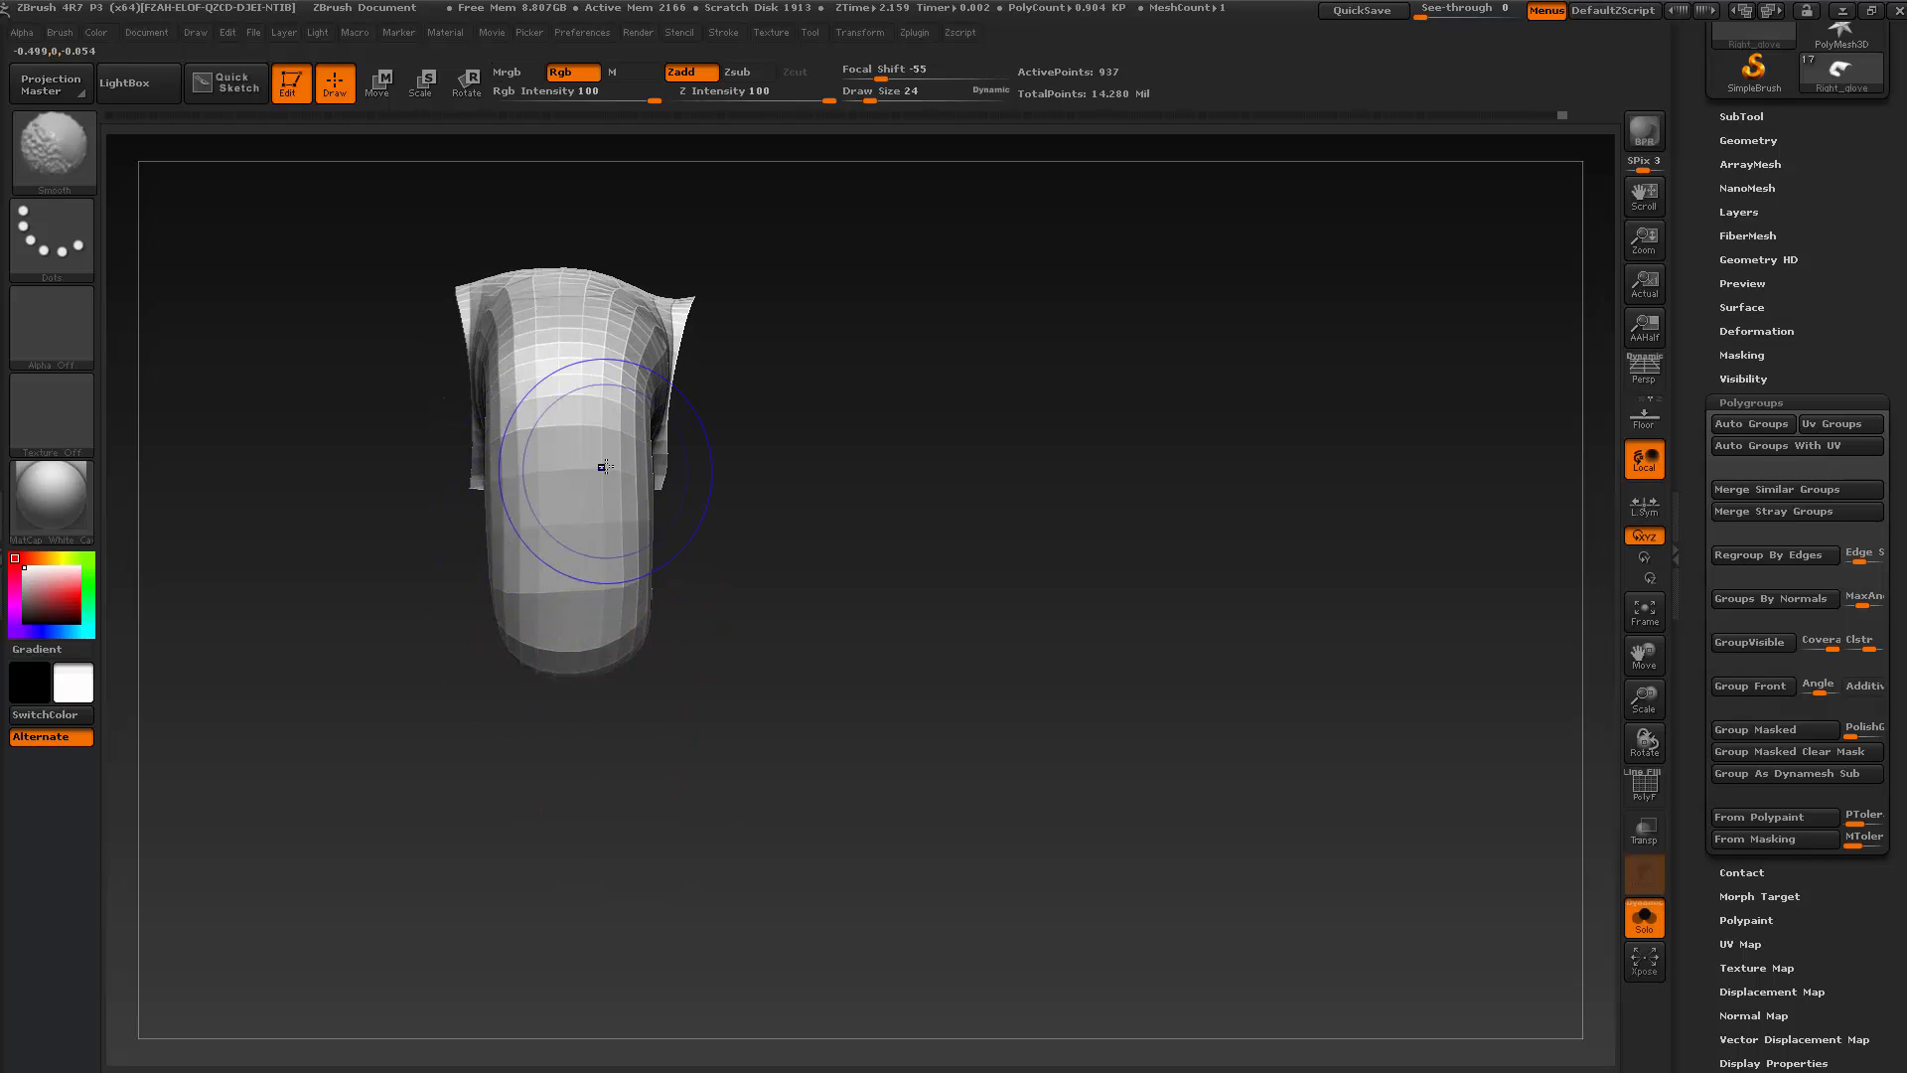
shift+drag(624, 596, 632, 602)
Show the whole glove to check the middle finger inside the fist and isolate the finger again
drag(725, 690, 589, 696)
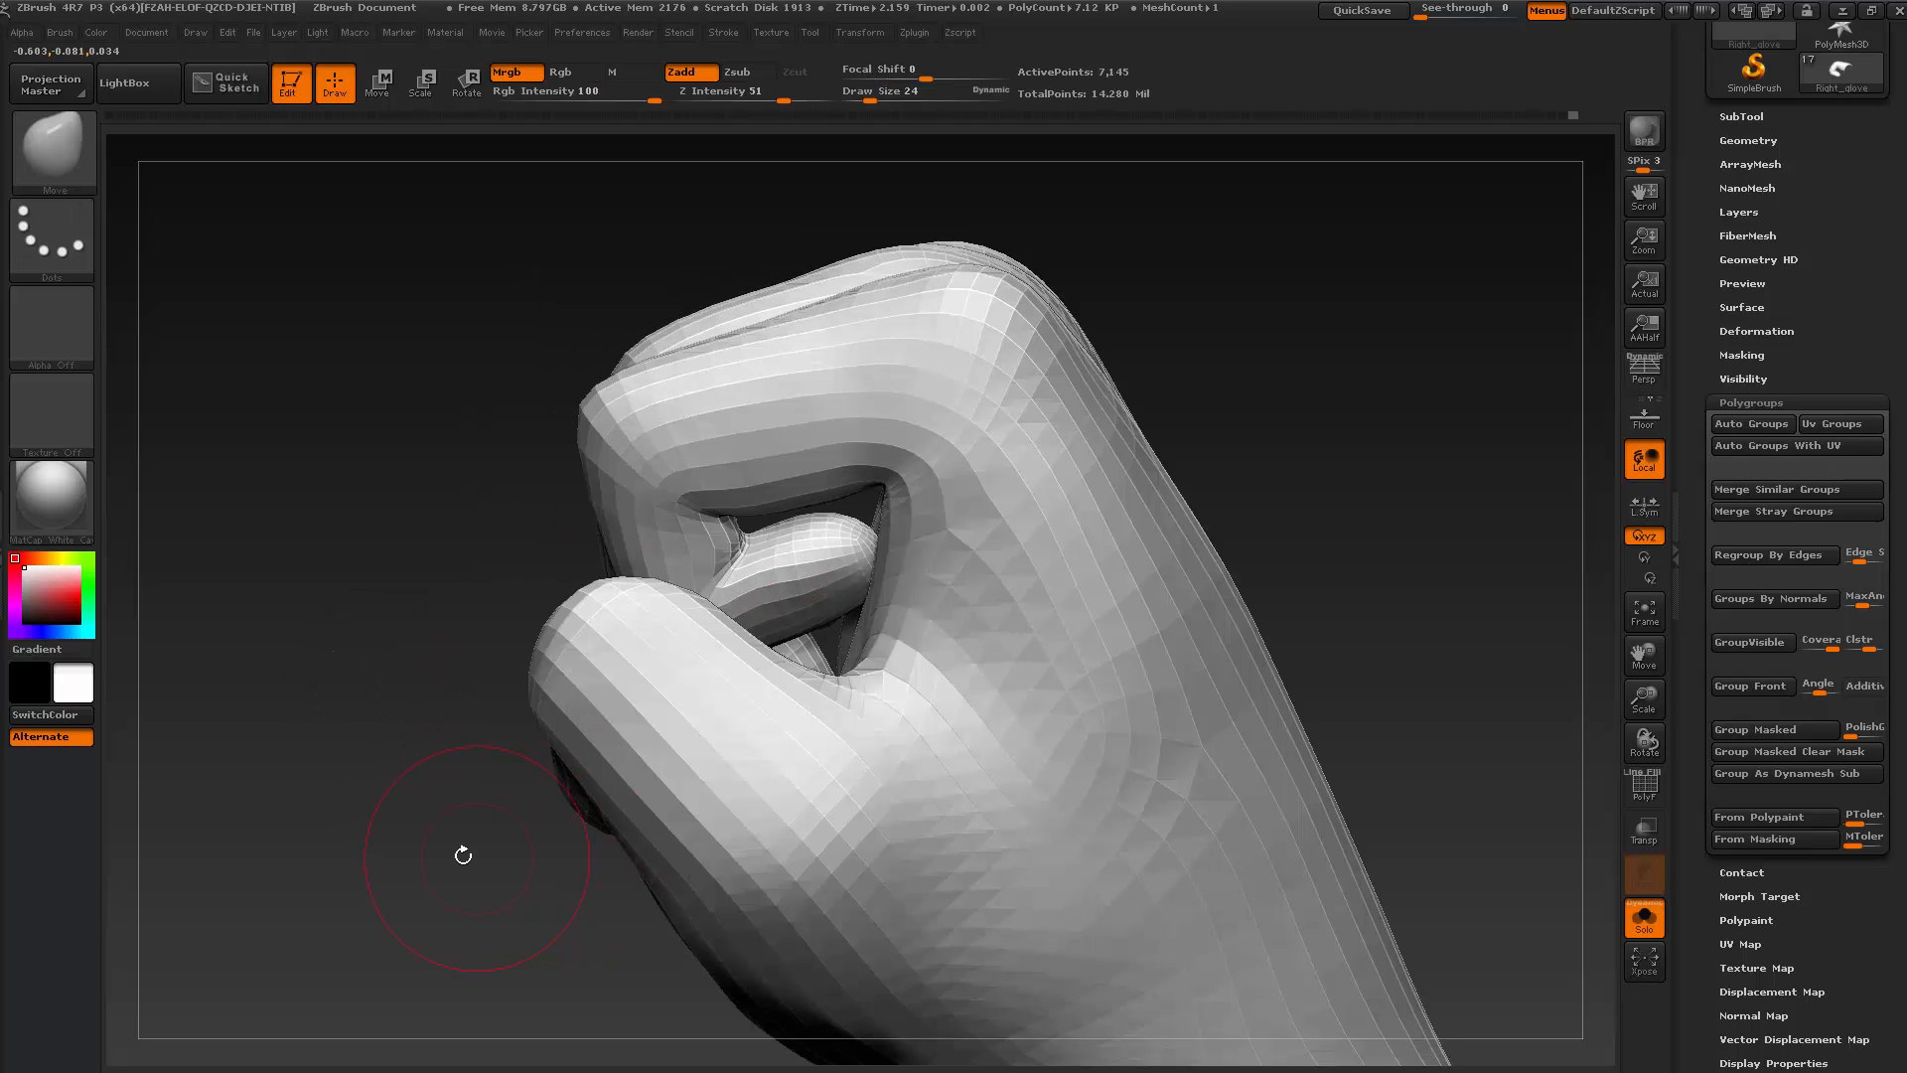
drag(460, 851, 596, 686)
ctrl+shift+click(575, 477)
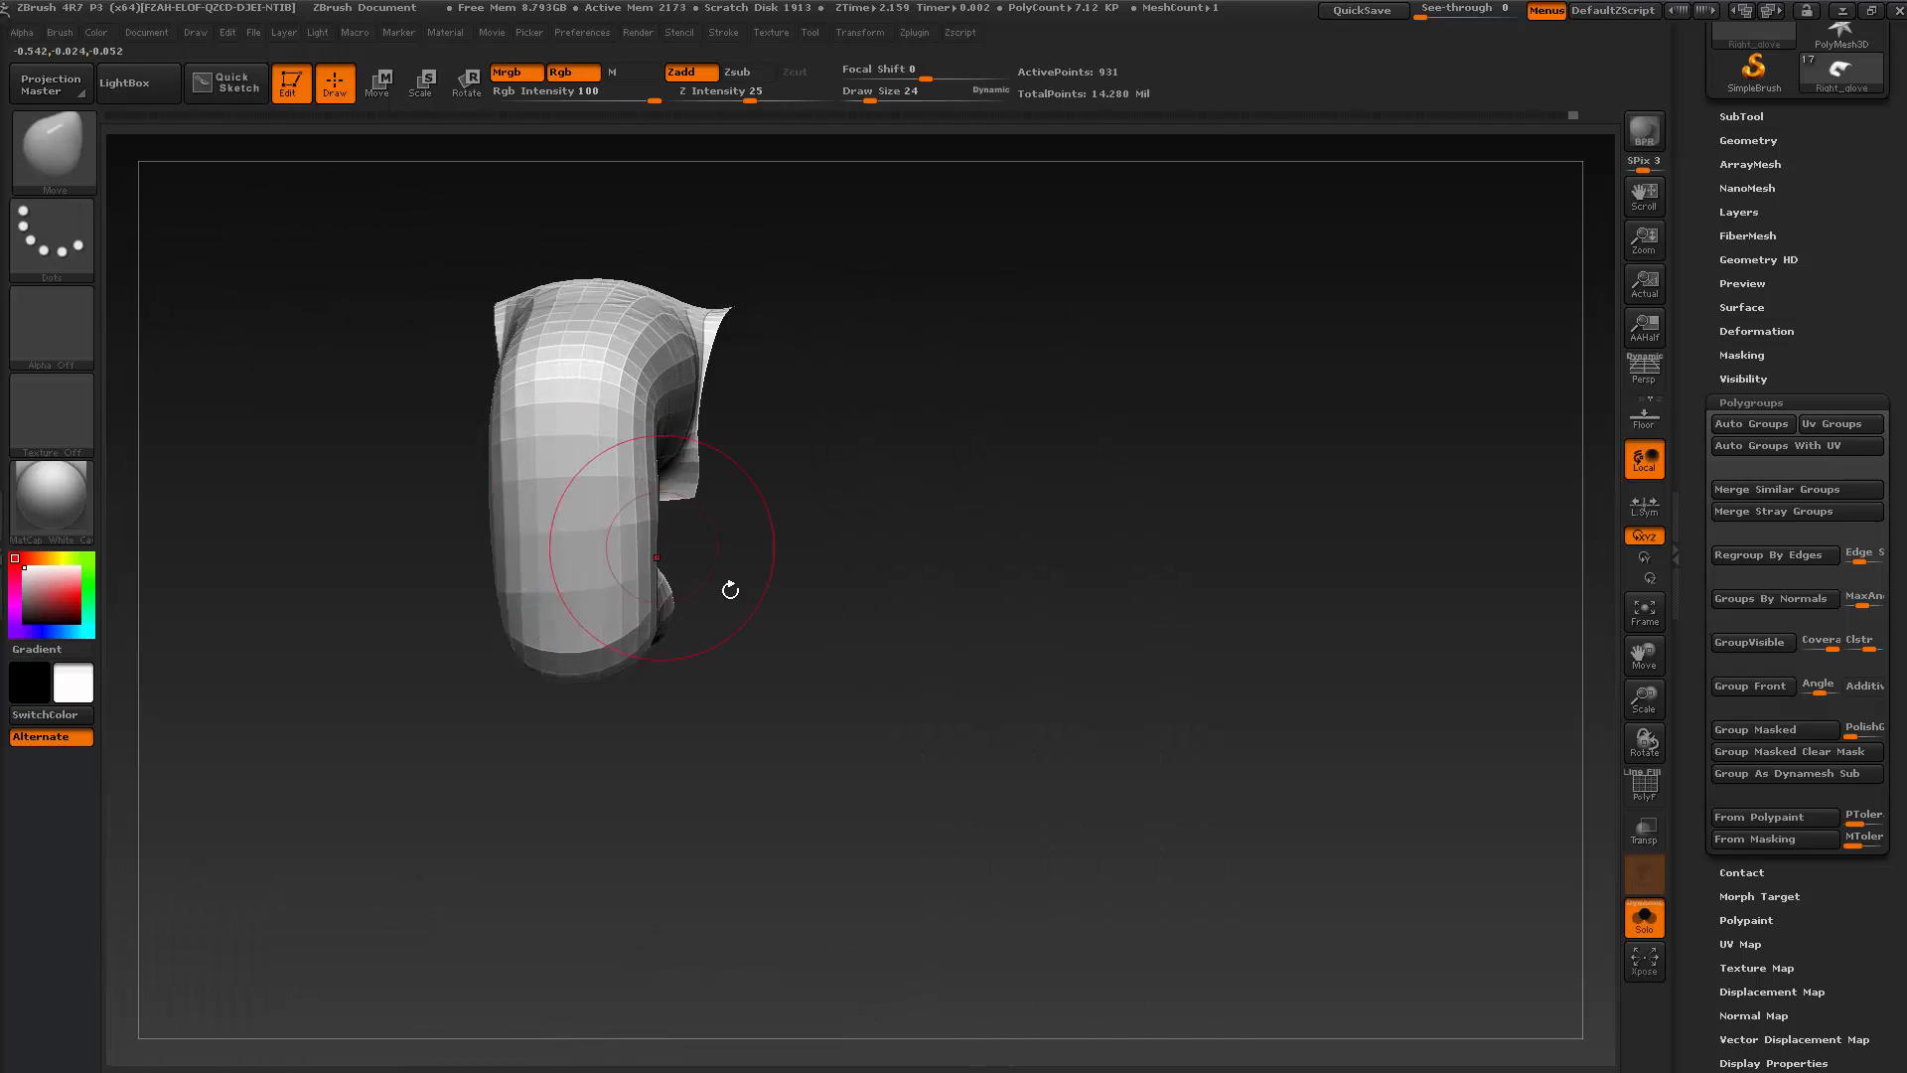
Shorten the middle finger's middle segment by masking everything above its lower part and moving the end up with the transpose line, and clear the mask
drag(730, 590, 818, 706)
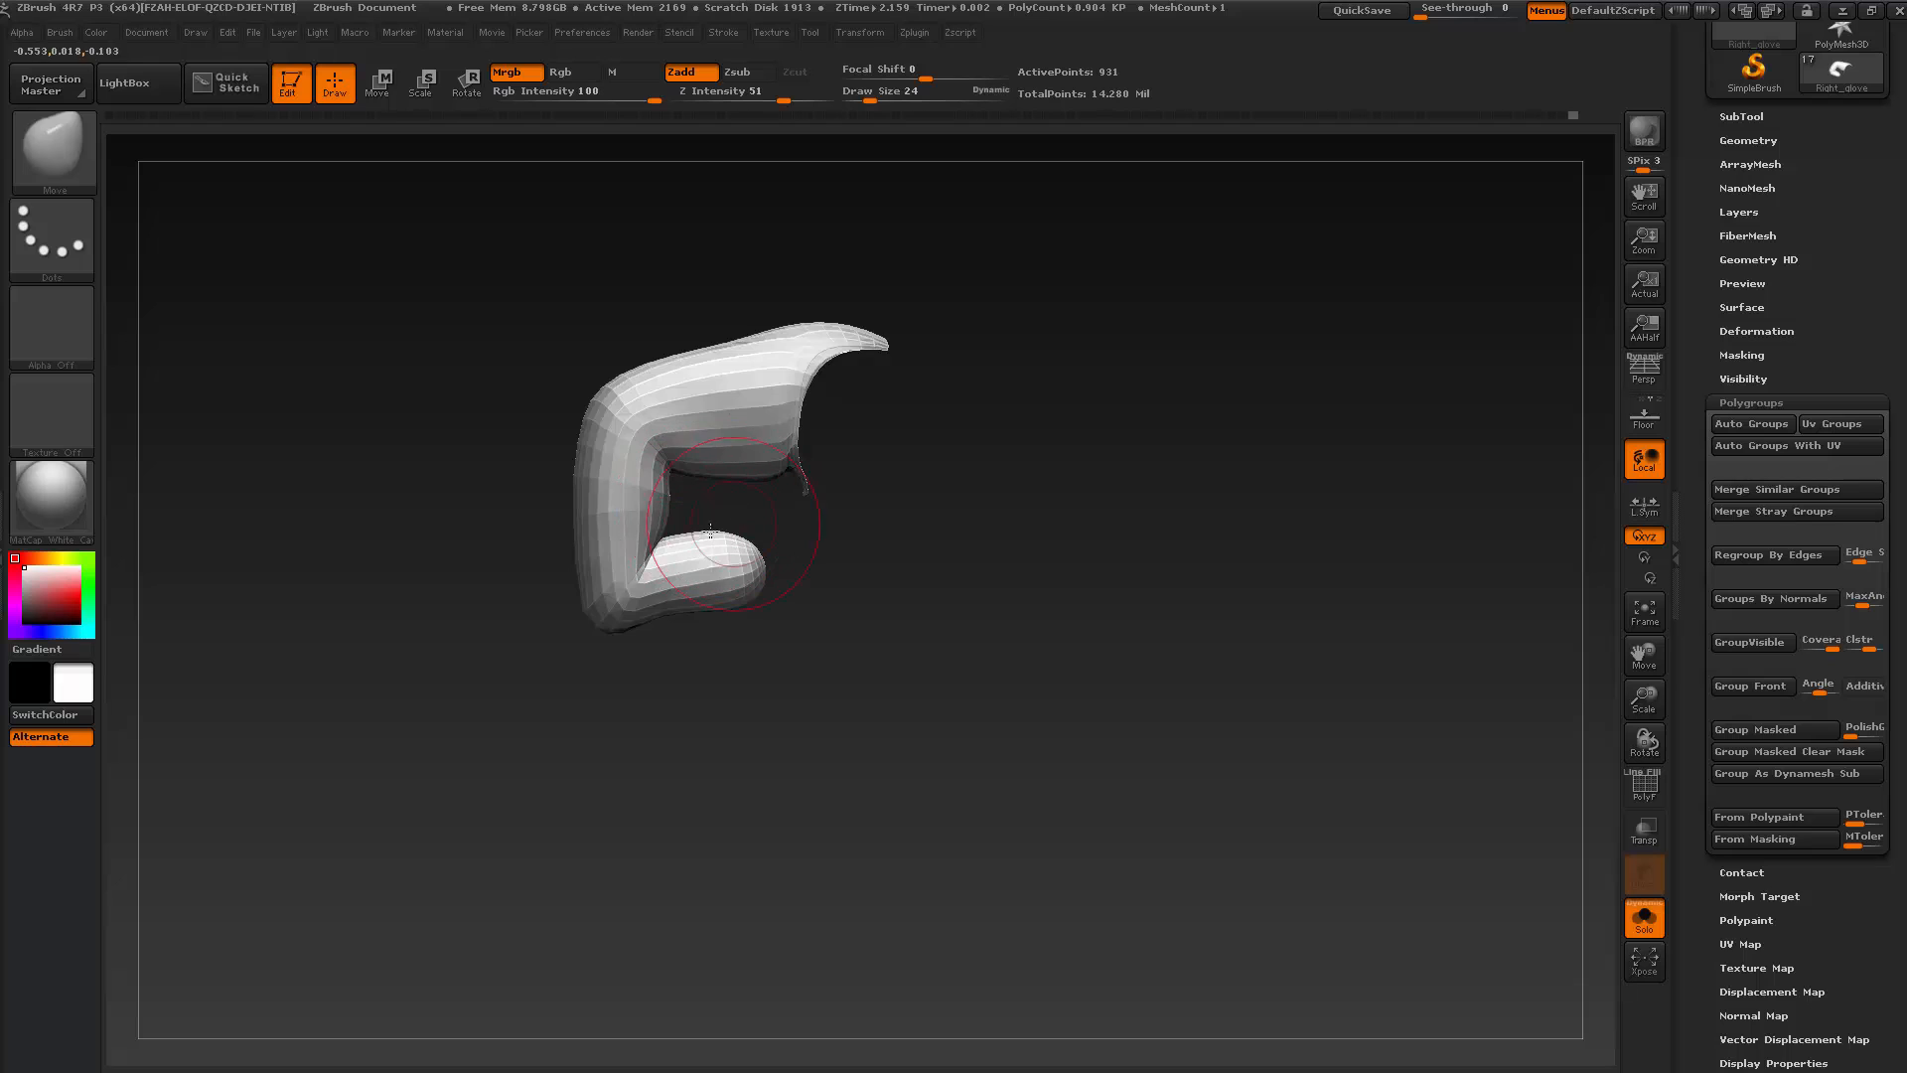
key(ctrl)
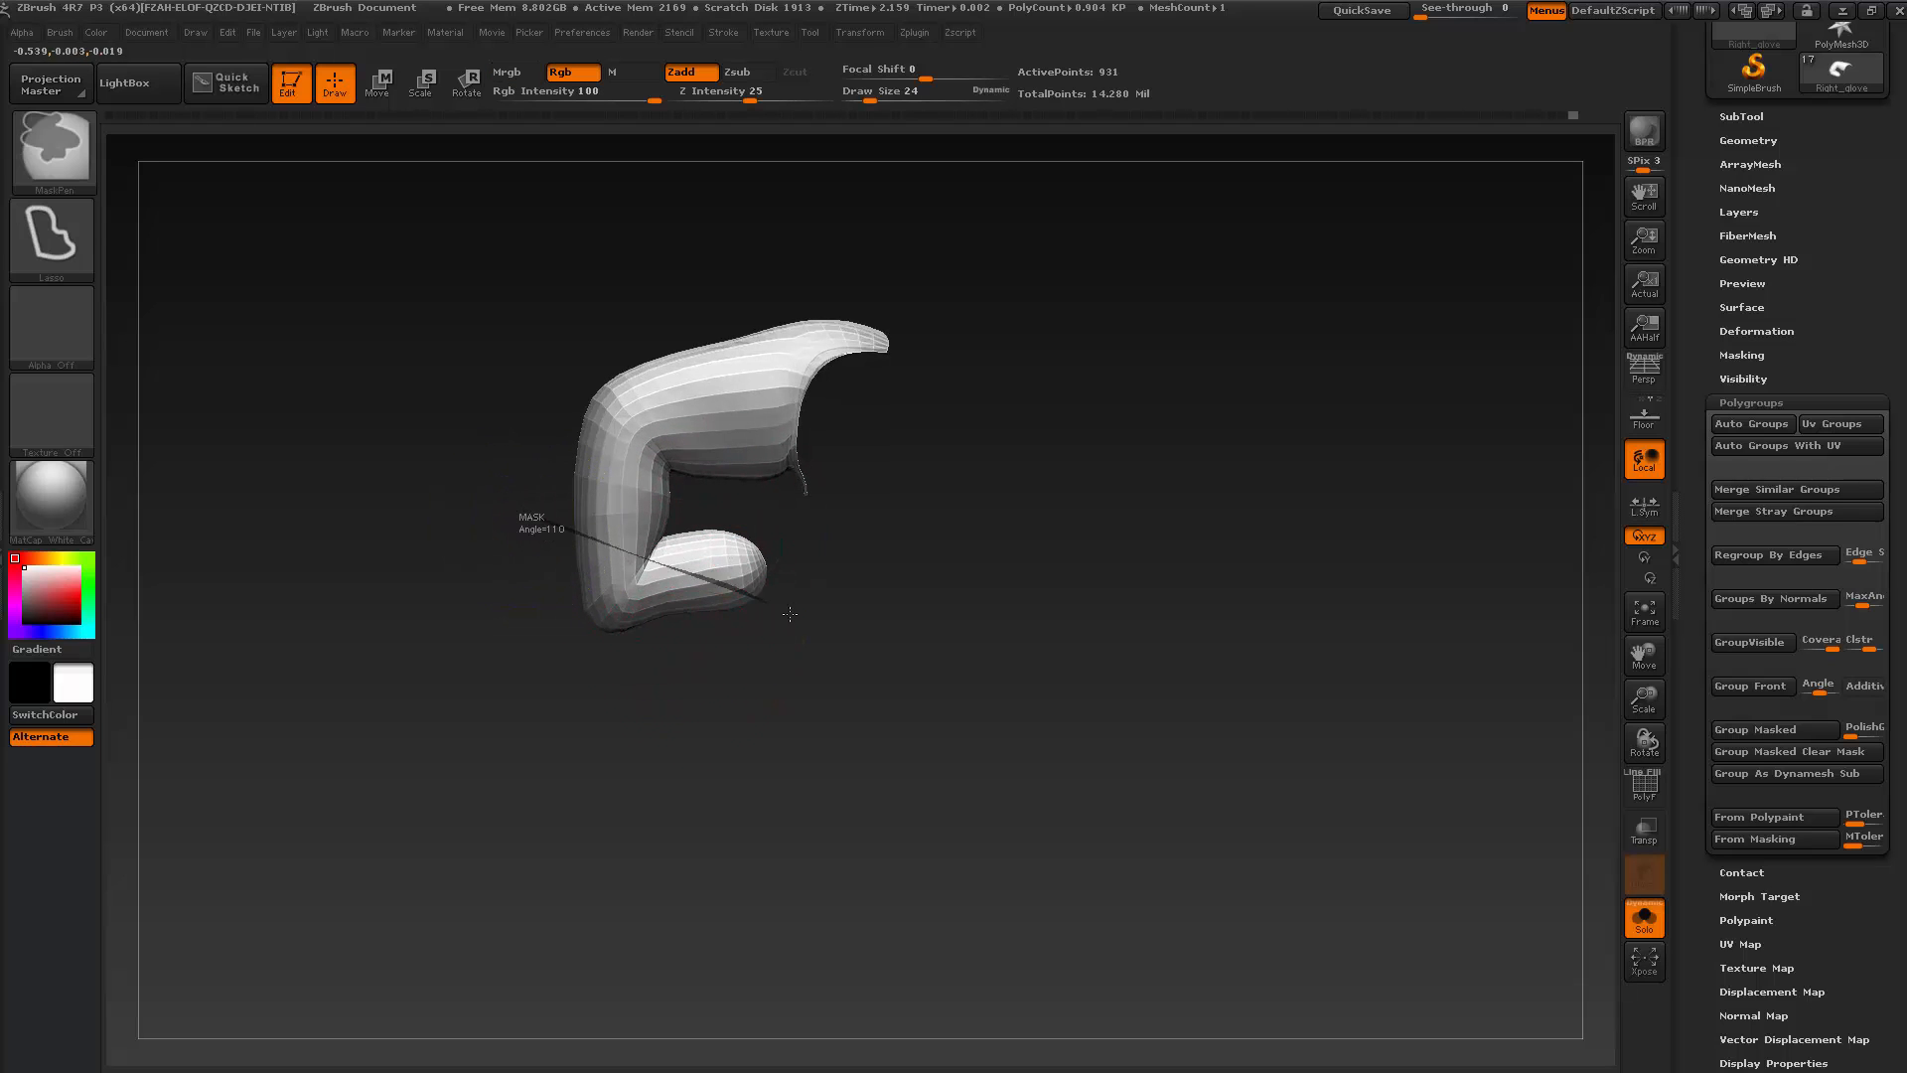
mouse_move(683, 500)
ctrl+mouse_down()
mouse_move(572, 700)
mouse_move(489, 616)
ctrl+mouse_up()
ctrl+click(660, 733)
click(387, 84)
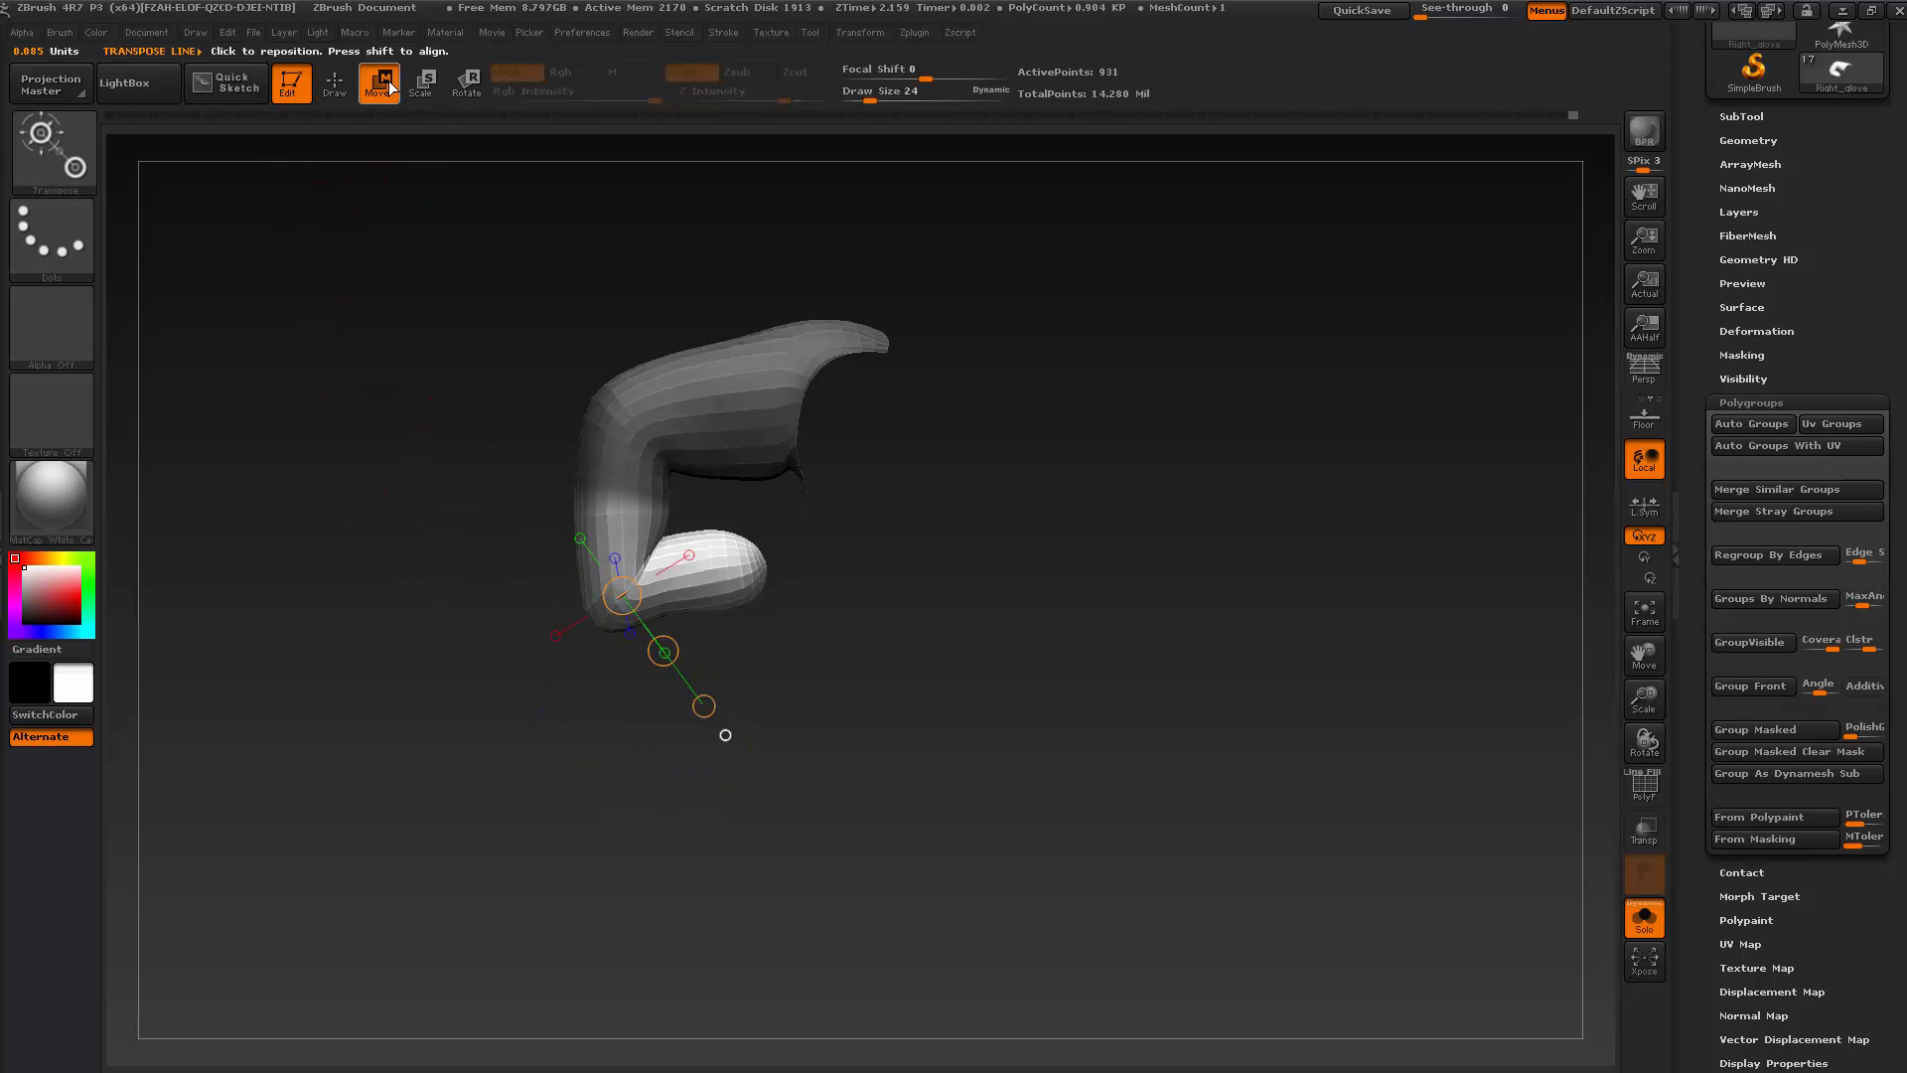
mouse_move(622, 511)
mouse_down()
mouse_move(622, 641)
mouse_move(623, 562)
mouse_up()
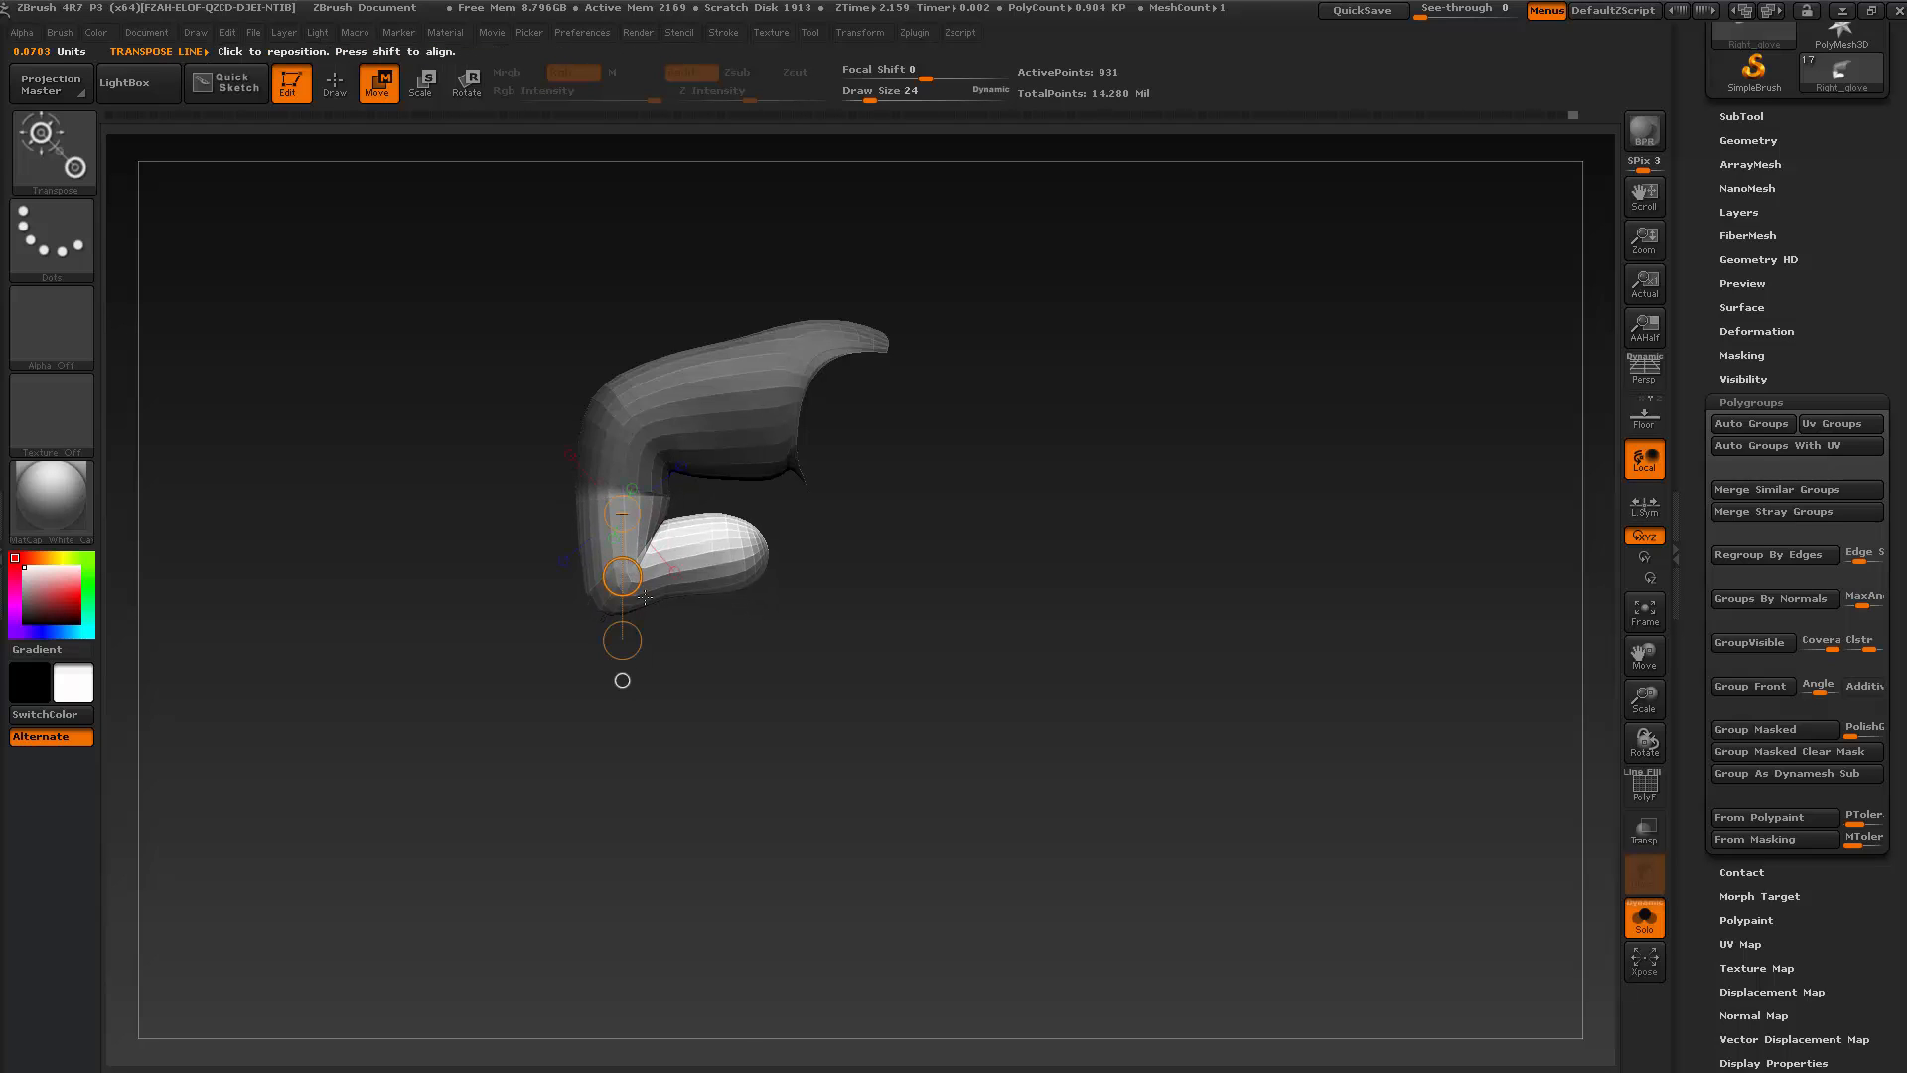
click(335, 85)
ctrl+drag(467, 537, 485, 544)
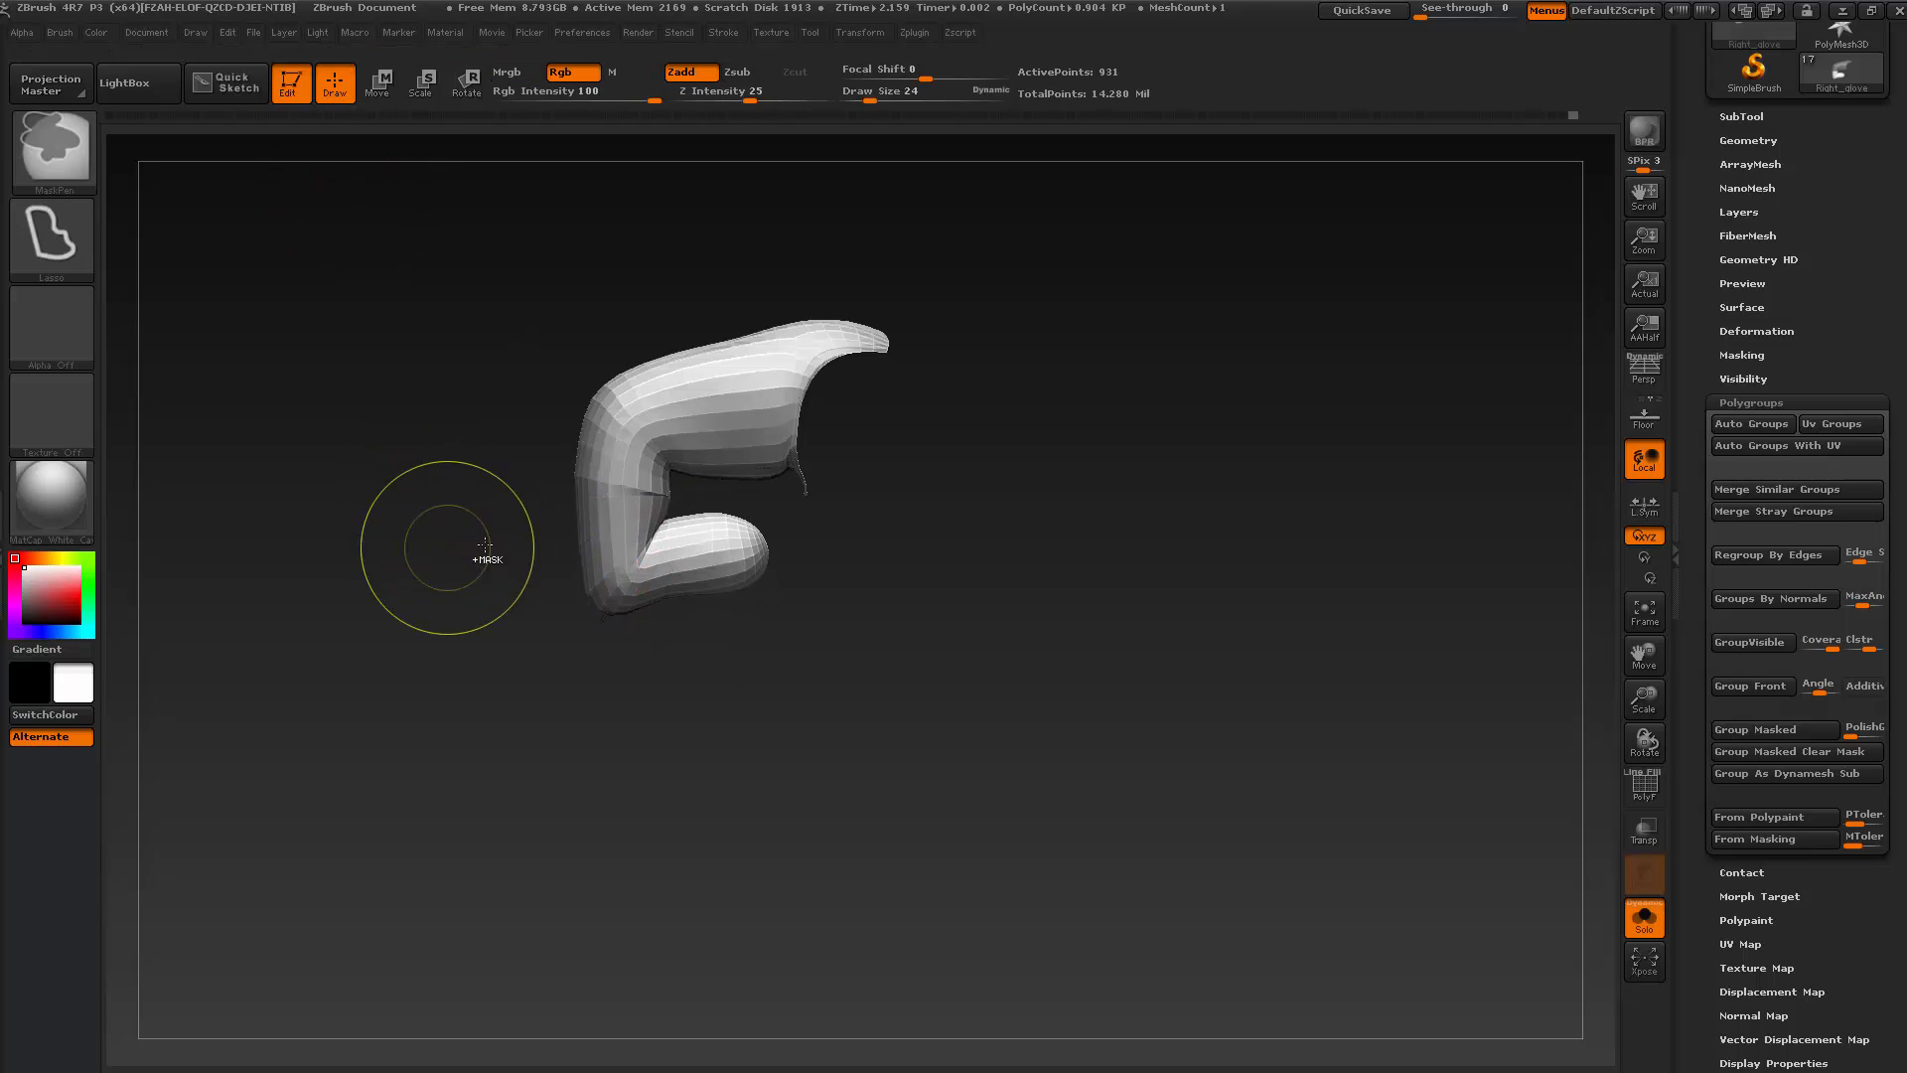
Smooth the seam on the inner side of the middle segment and the crease beside the fingertip
key(shift)
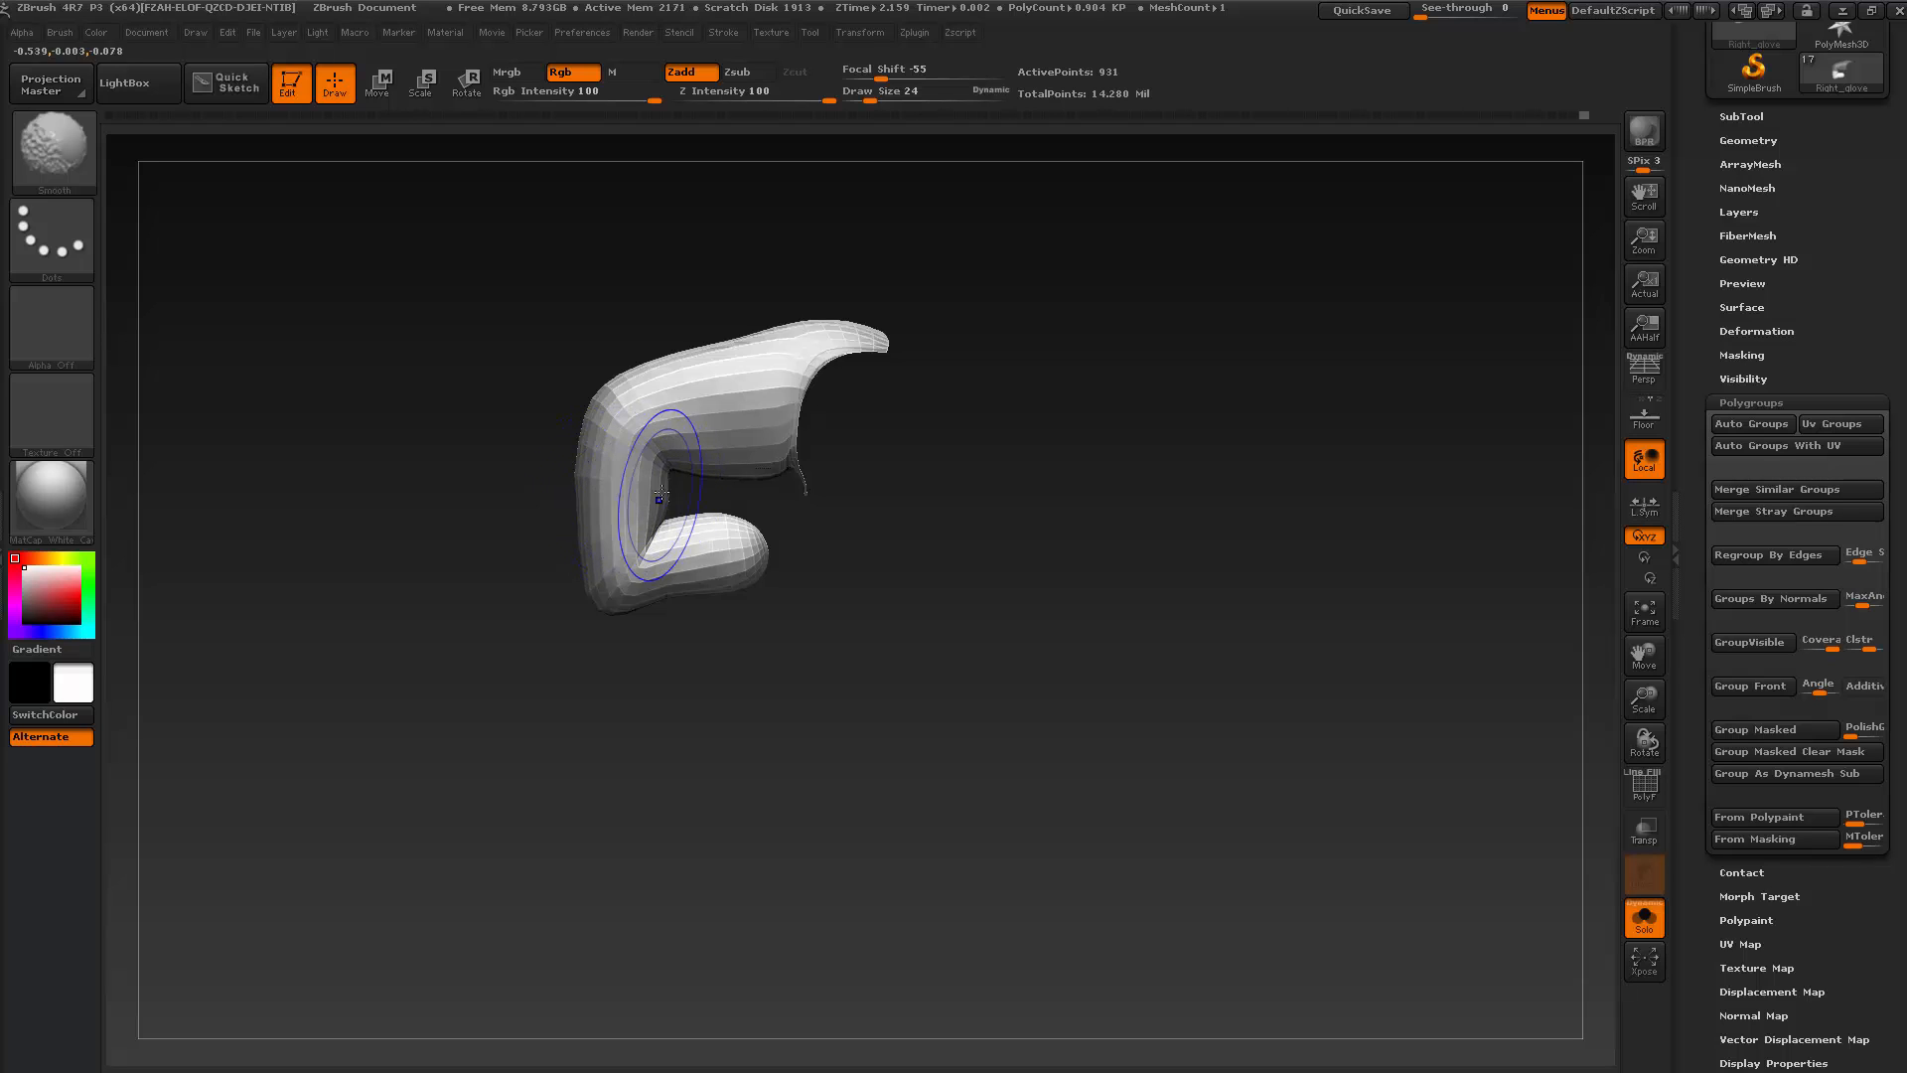
mouse_move(690, 674)
mouse_down()
mouse_move(617, 723)
mouse_move(694, 711)
mouse_up()
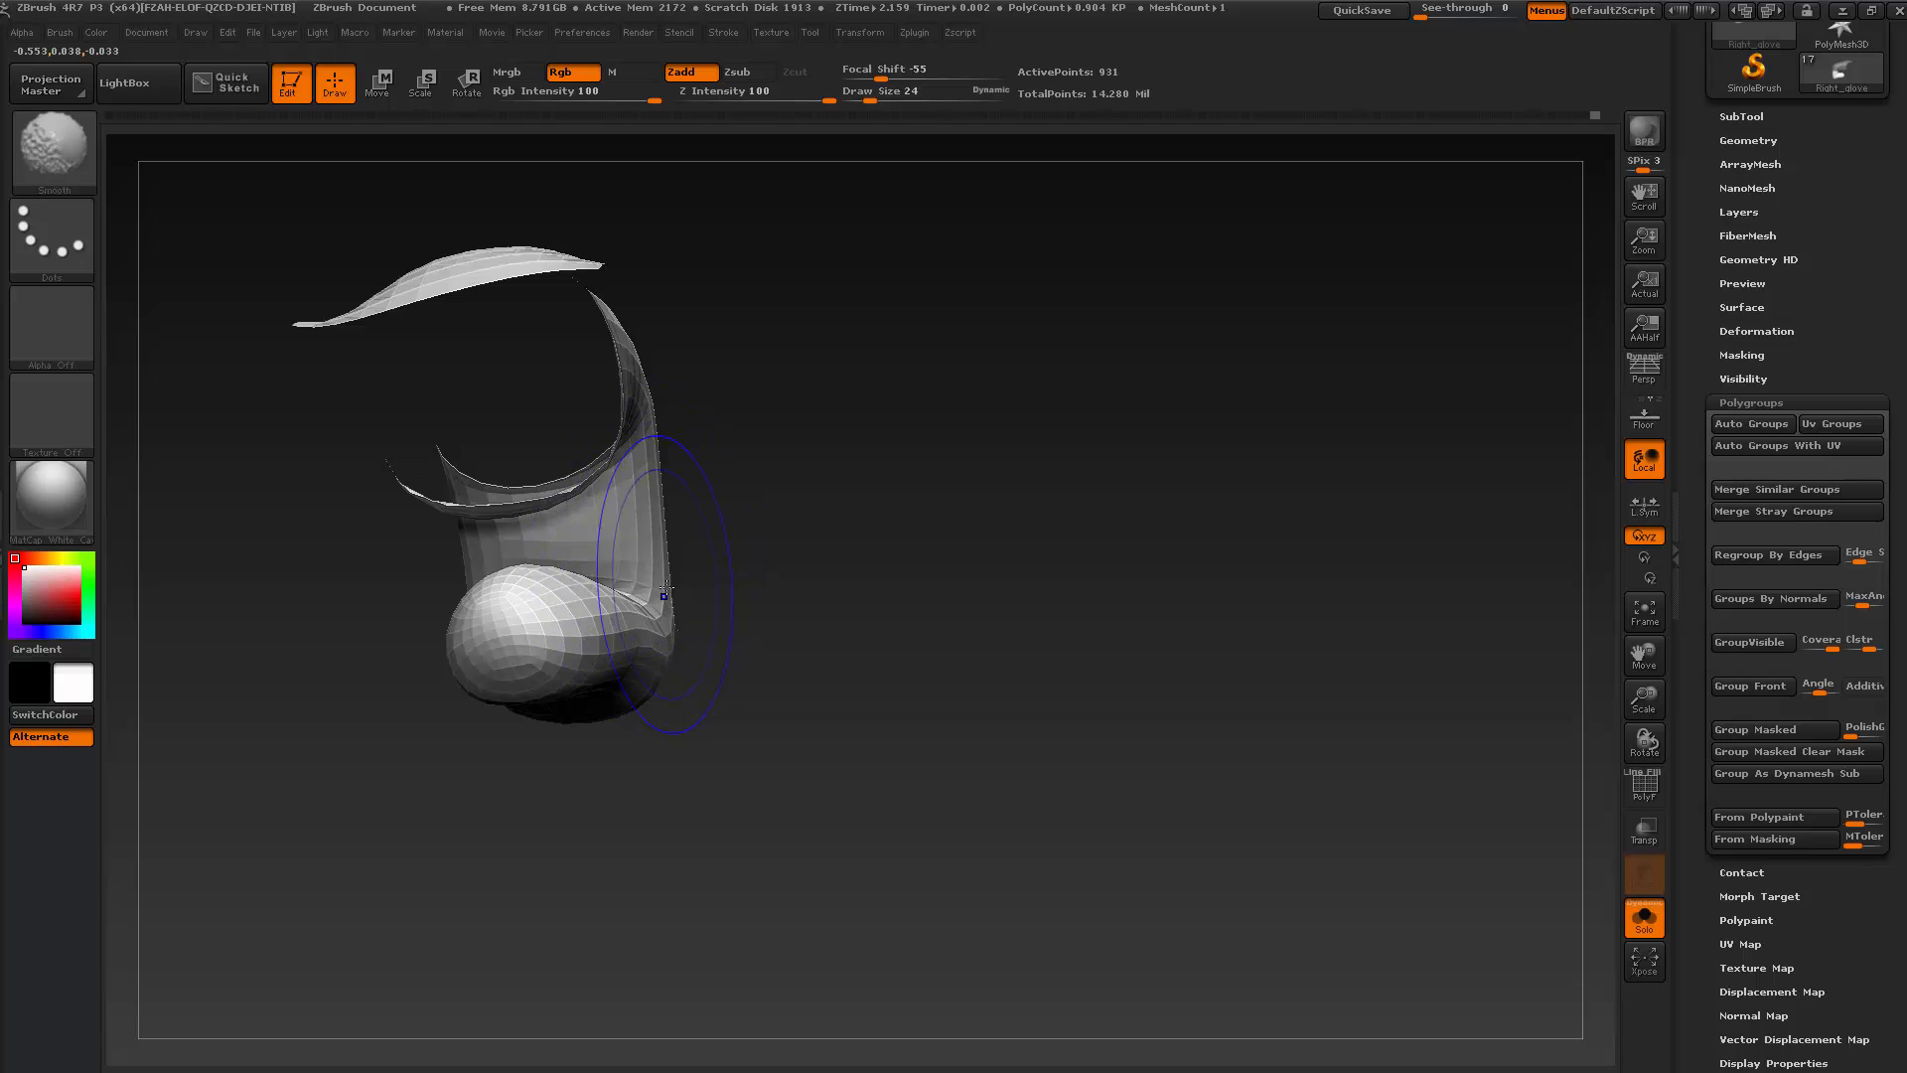
drag(769, 660, 660, 645)
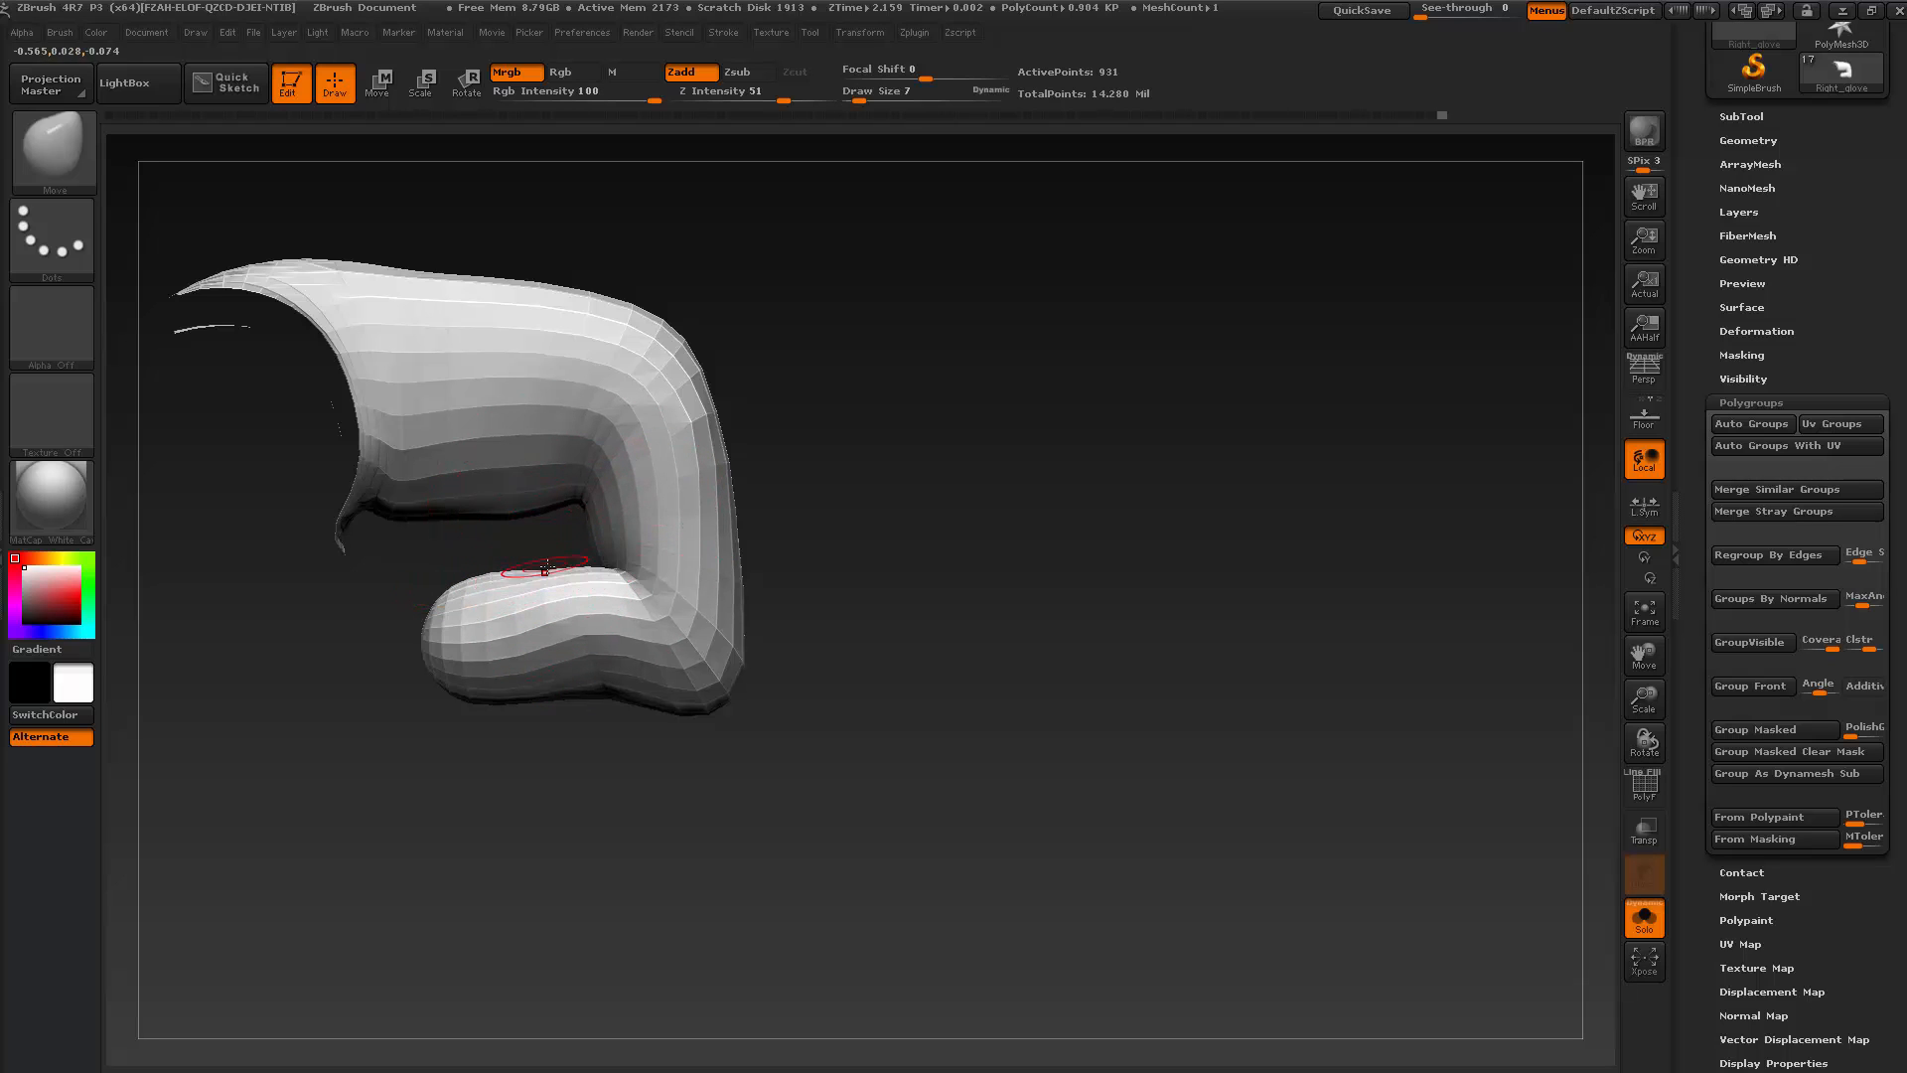
Reshape the inner surface of the middle finger's tip segment with the Move brush at Draw Size 22 and smooth the segment's side toward the joint
drag(560, 571, 567, 570)
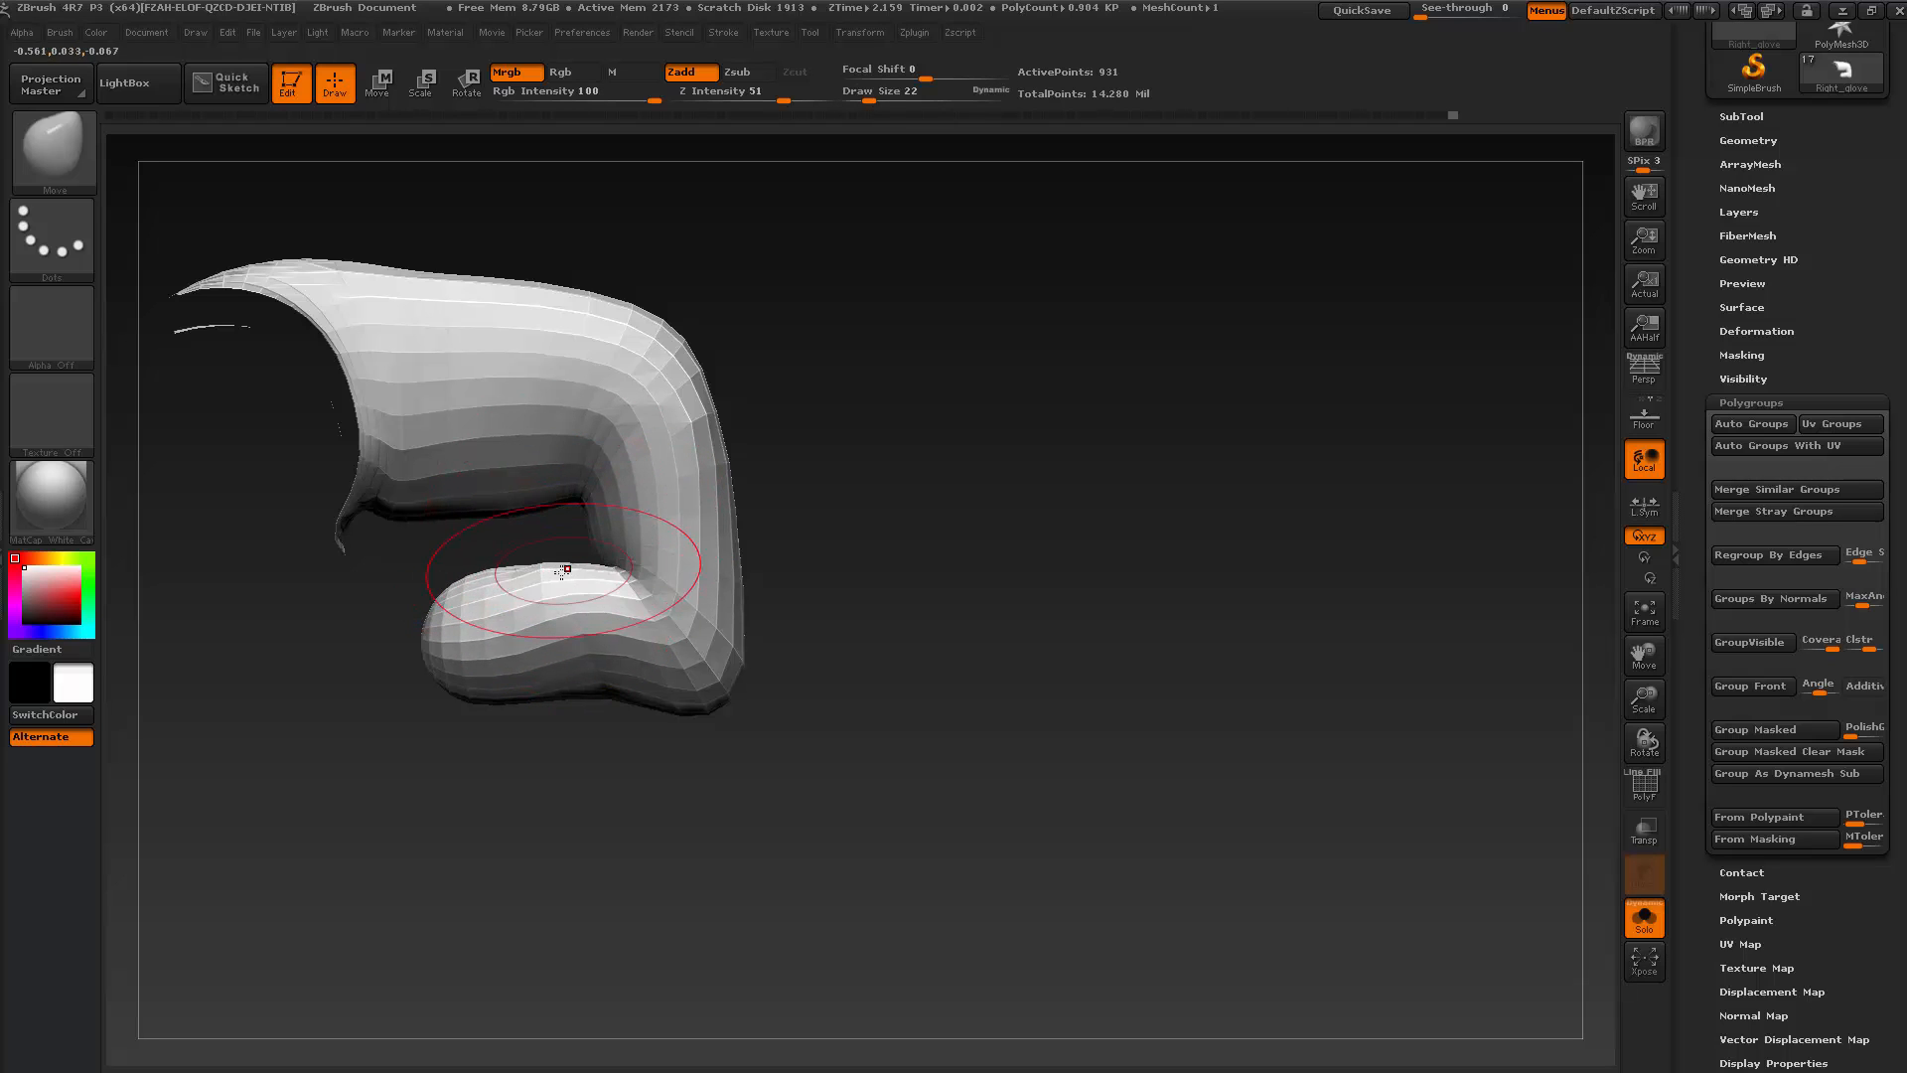
key(shift)
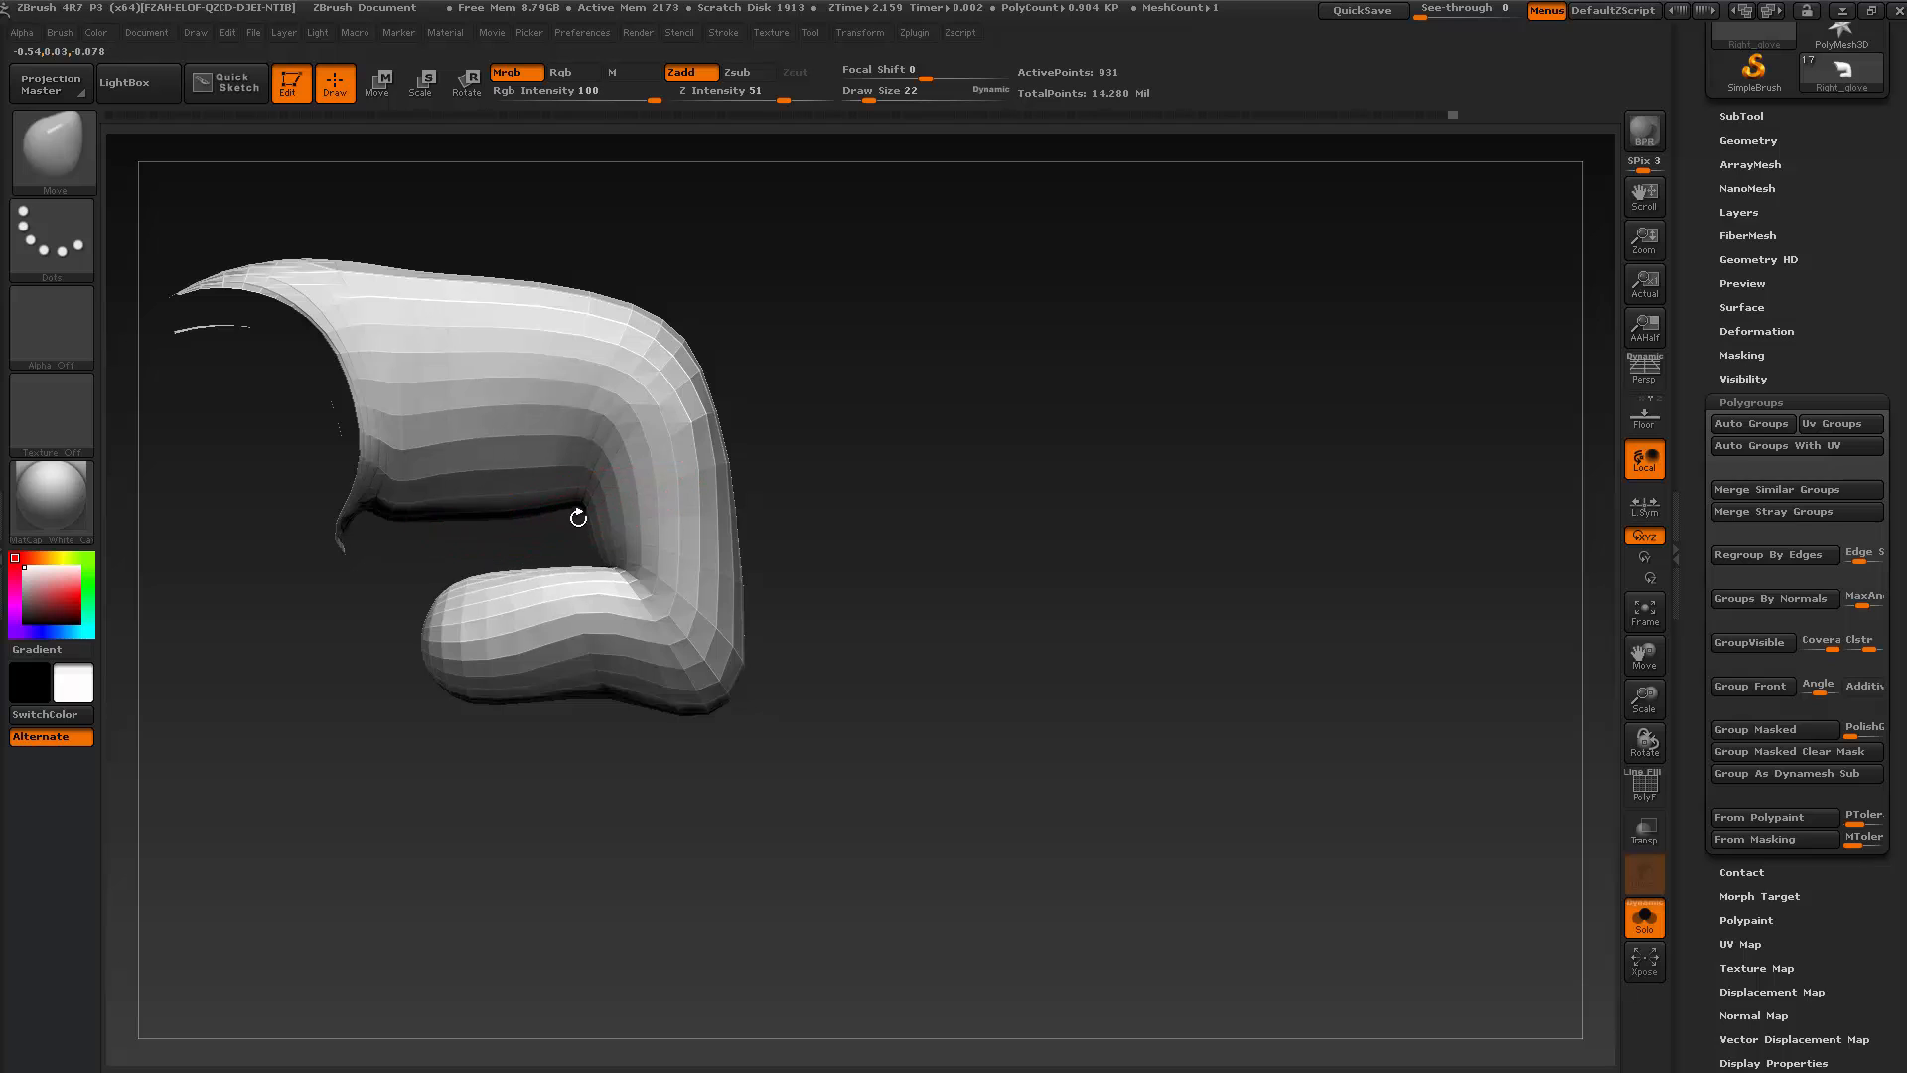
key(shift)
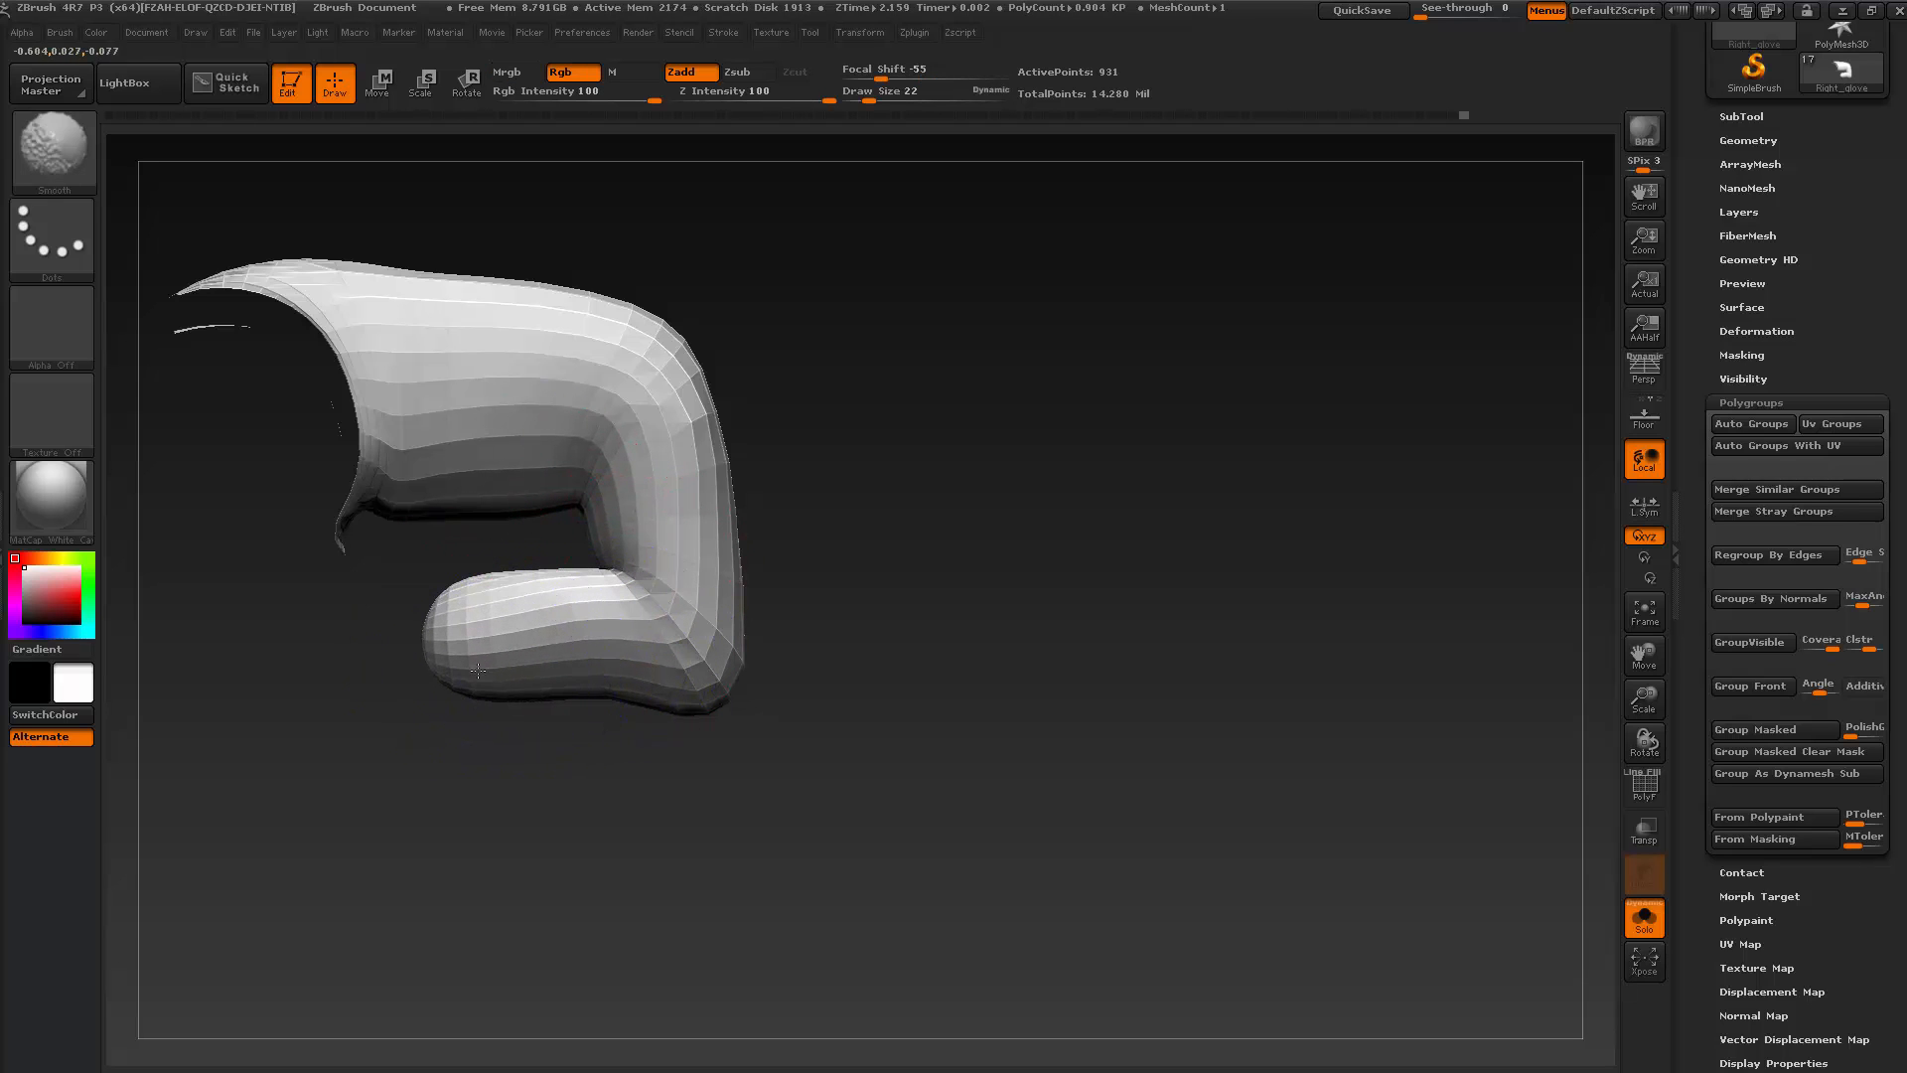
shift+drag(478, 671, 671, 648)
drag(999, 625, 652, 605)
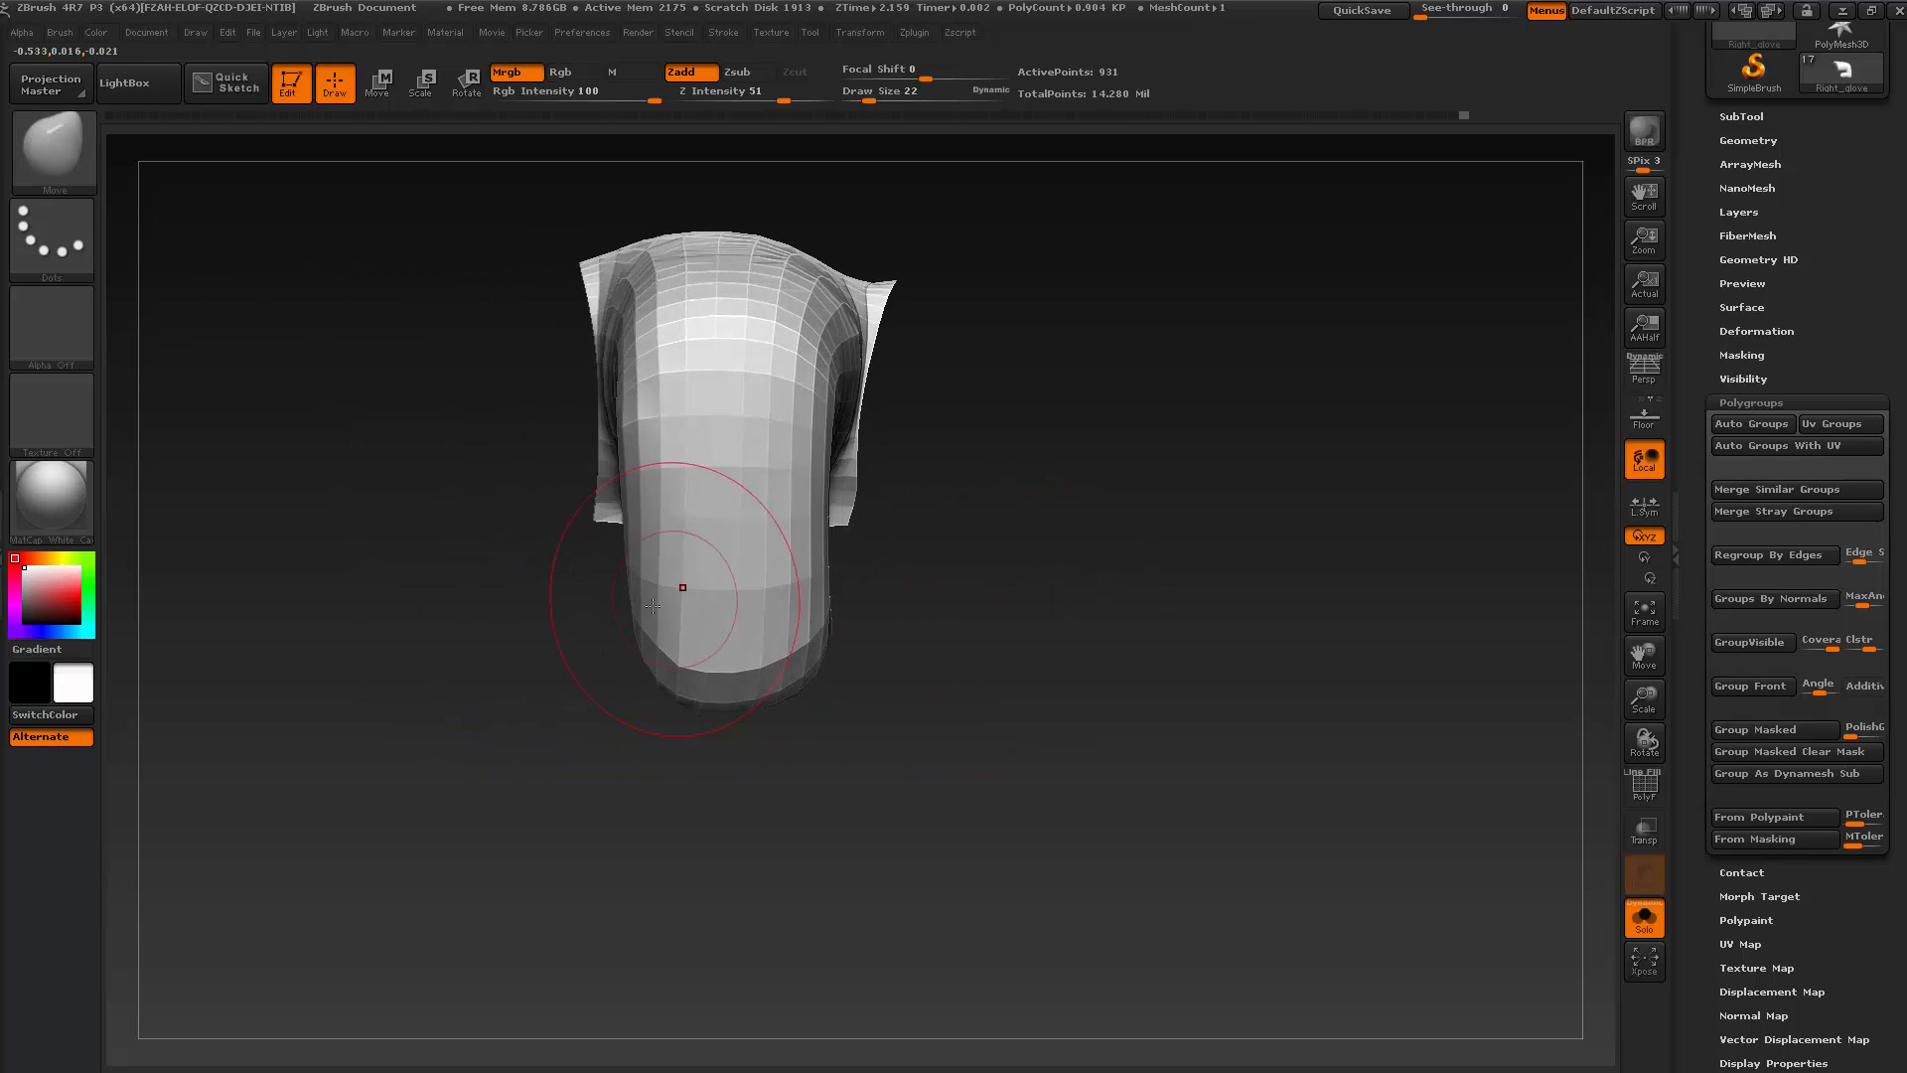
Raise the isolated finger one subdivision level and smooth the inside of its bend from both sides
drag(839, 580, 958, 745)
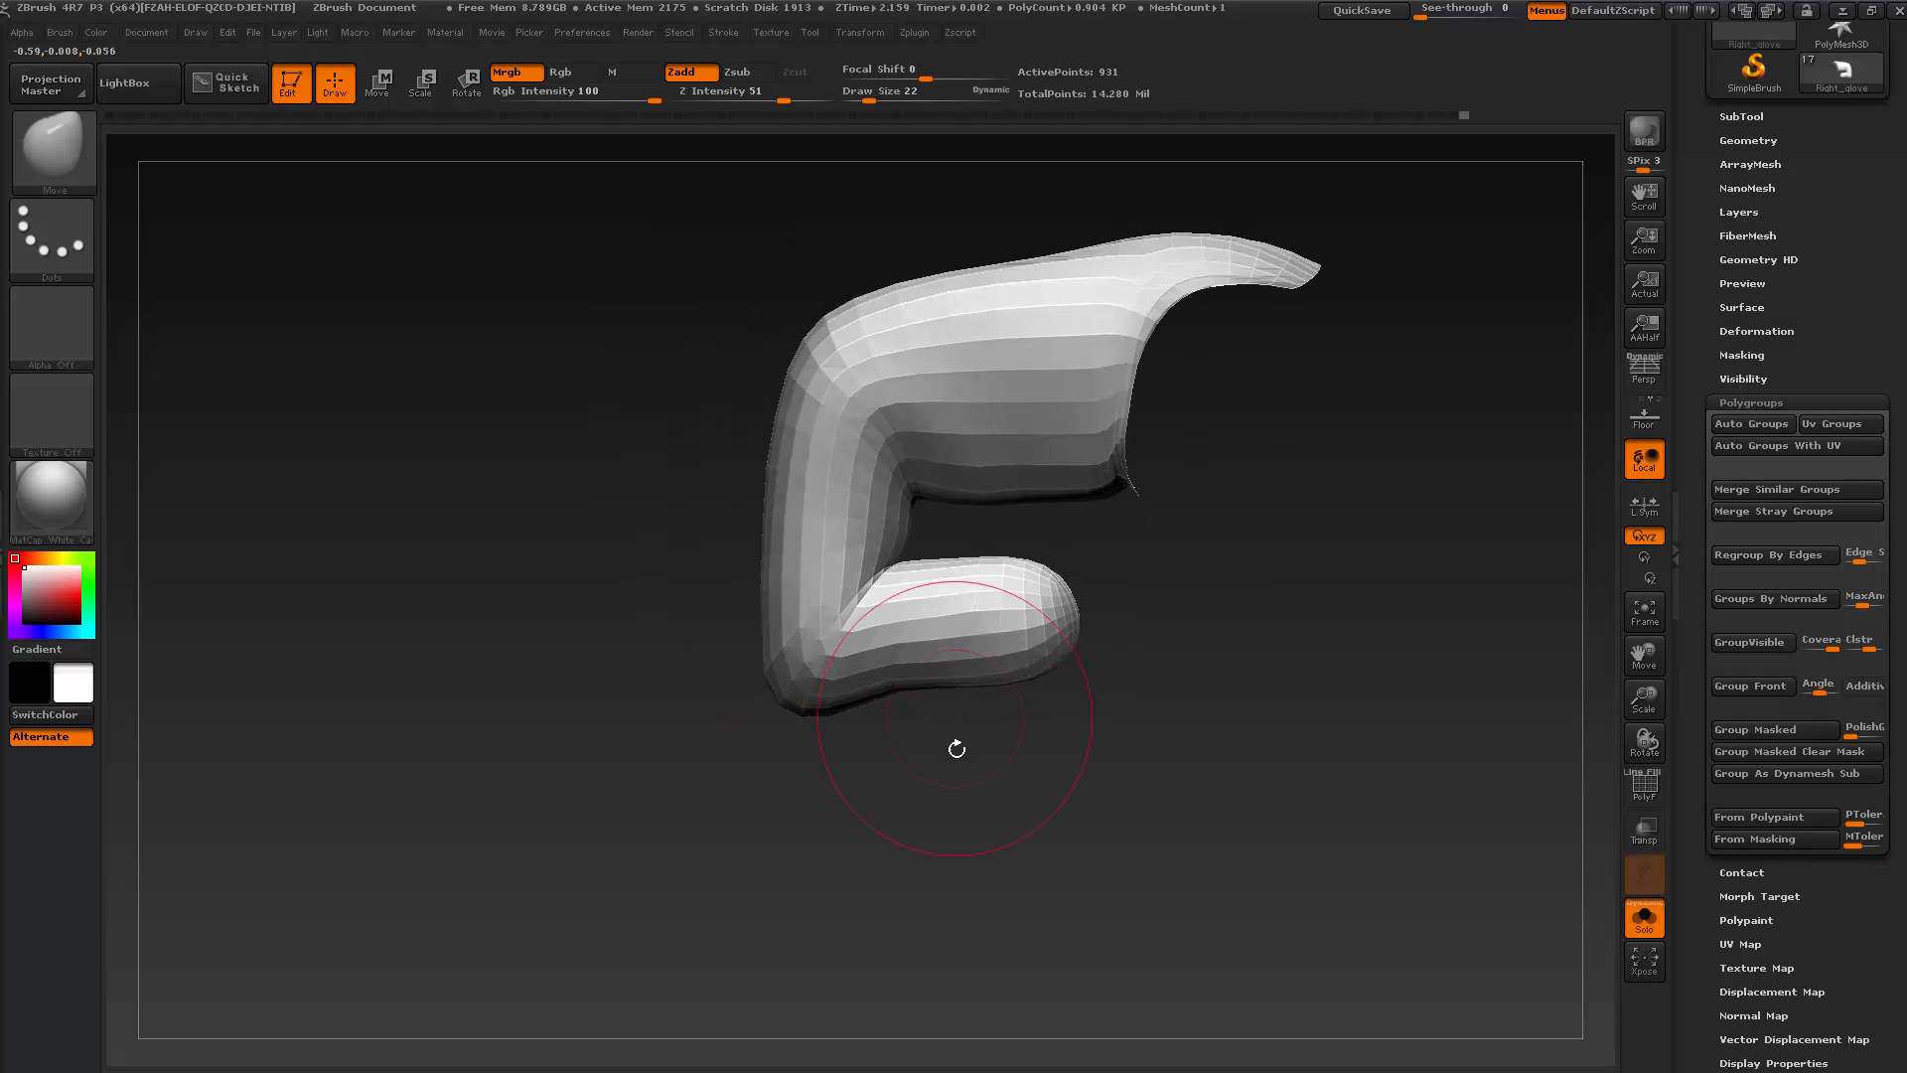
drag(1021, 799, 908, 788)
key(ctrl+d)
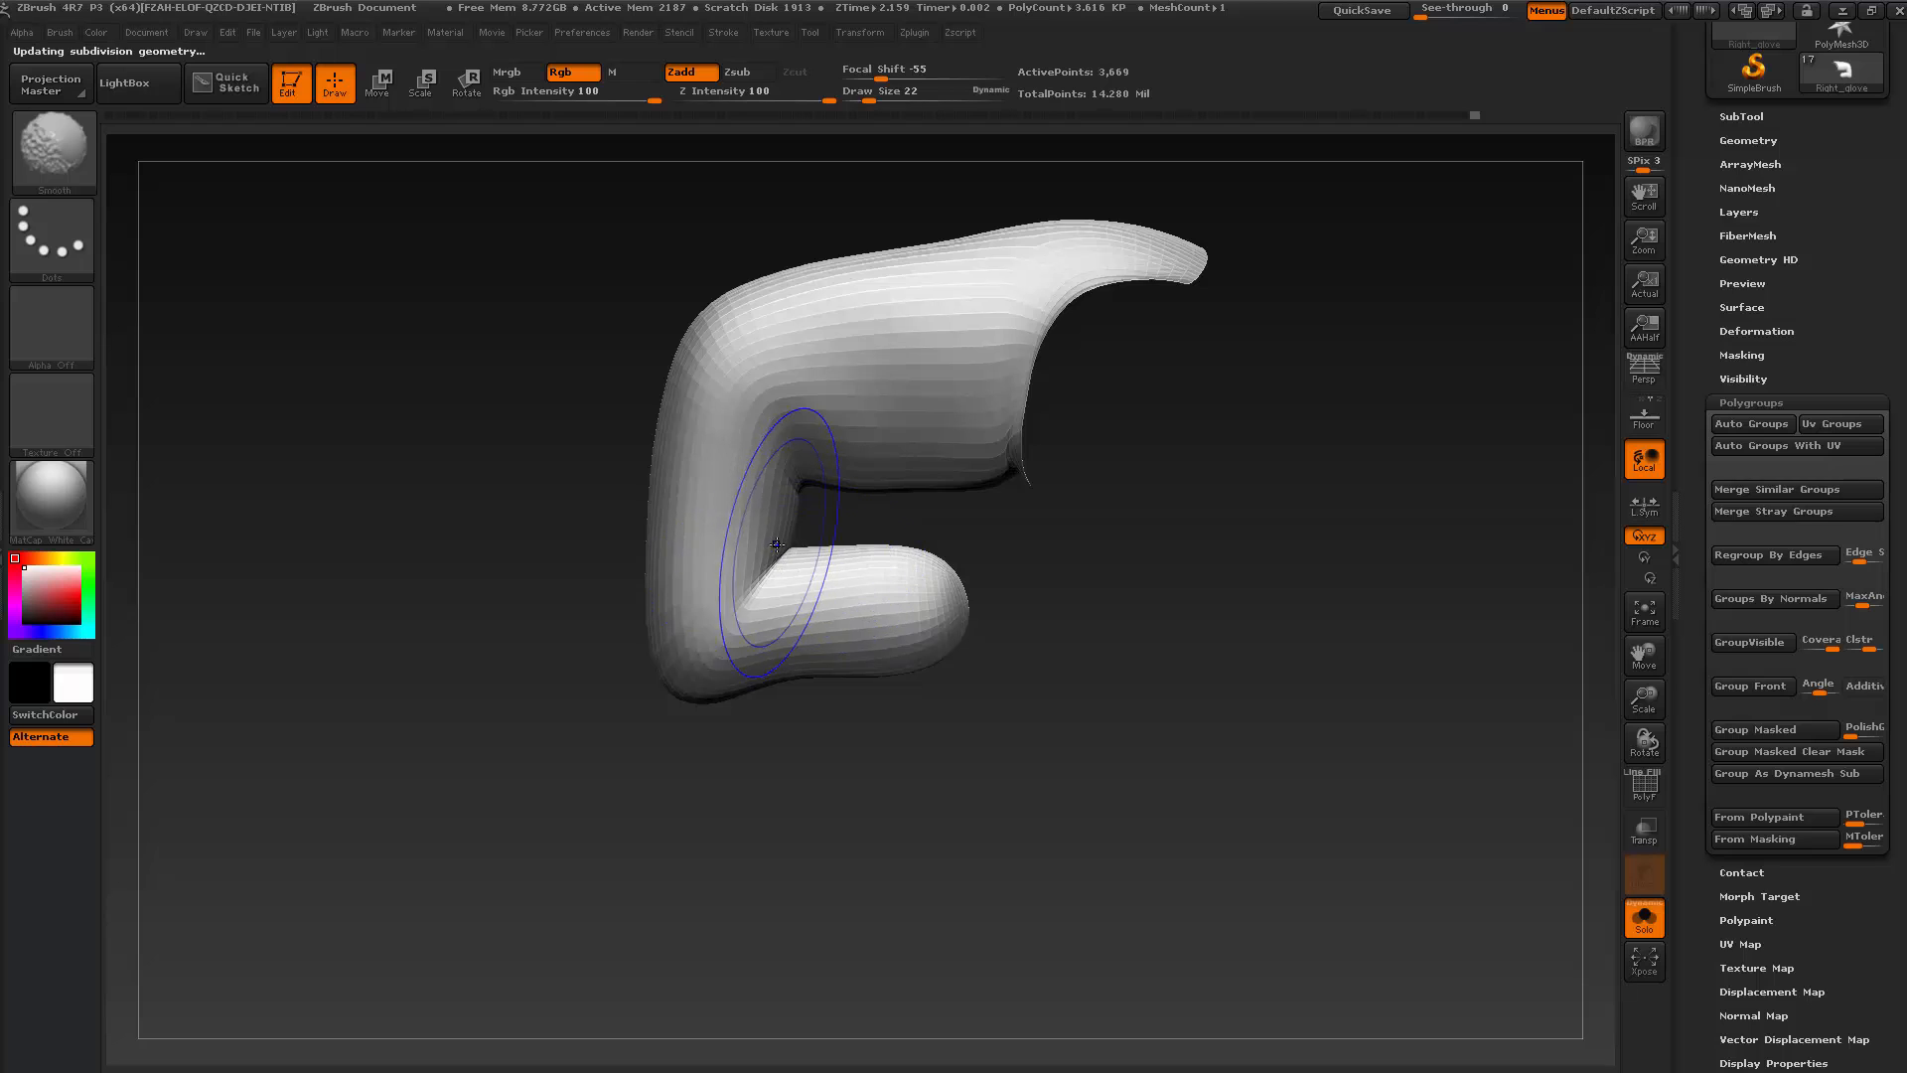
drag(772, 790, 854, 544)
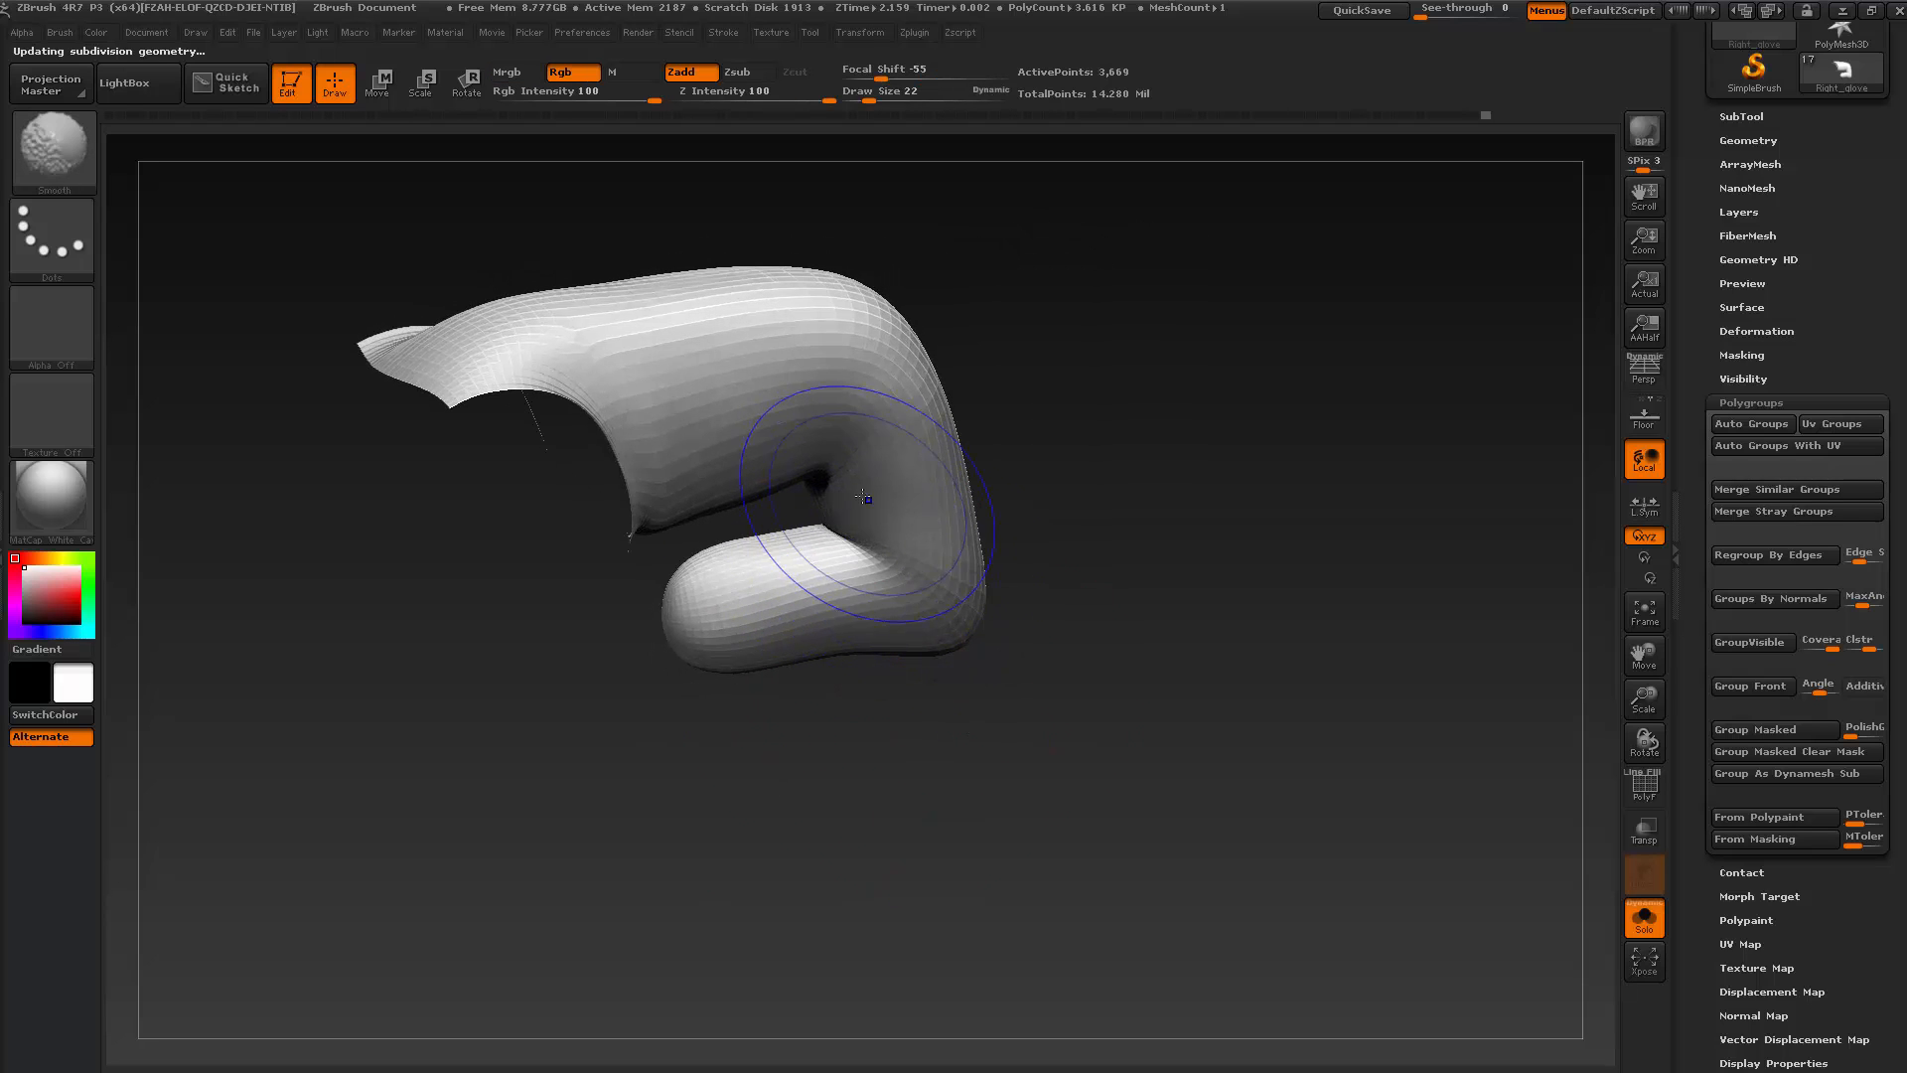
mouse_move(968, 685)
mouse_down()
mouse_move(1004, 716)
mouse_move(927, 751)
mouse_move(844, 749)
mouse_move(894, 736)
mouse_move(912, 672)
mouse_up()
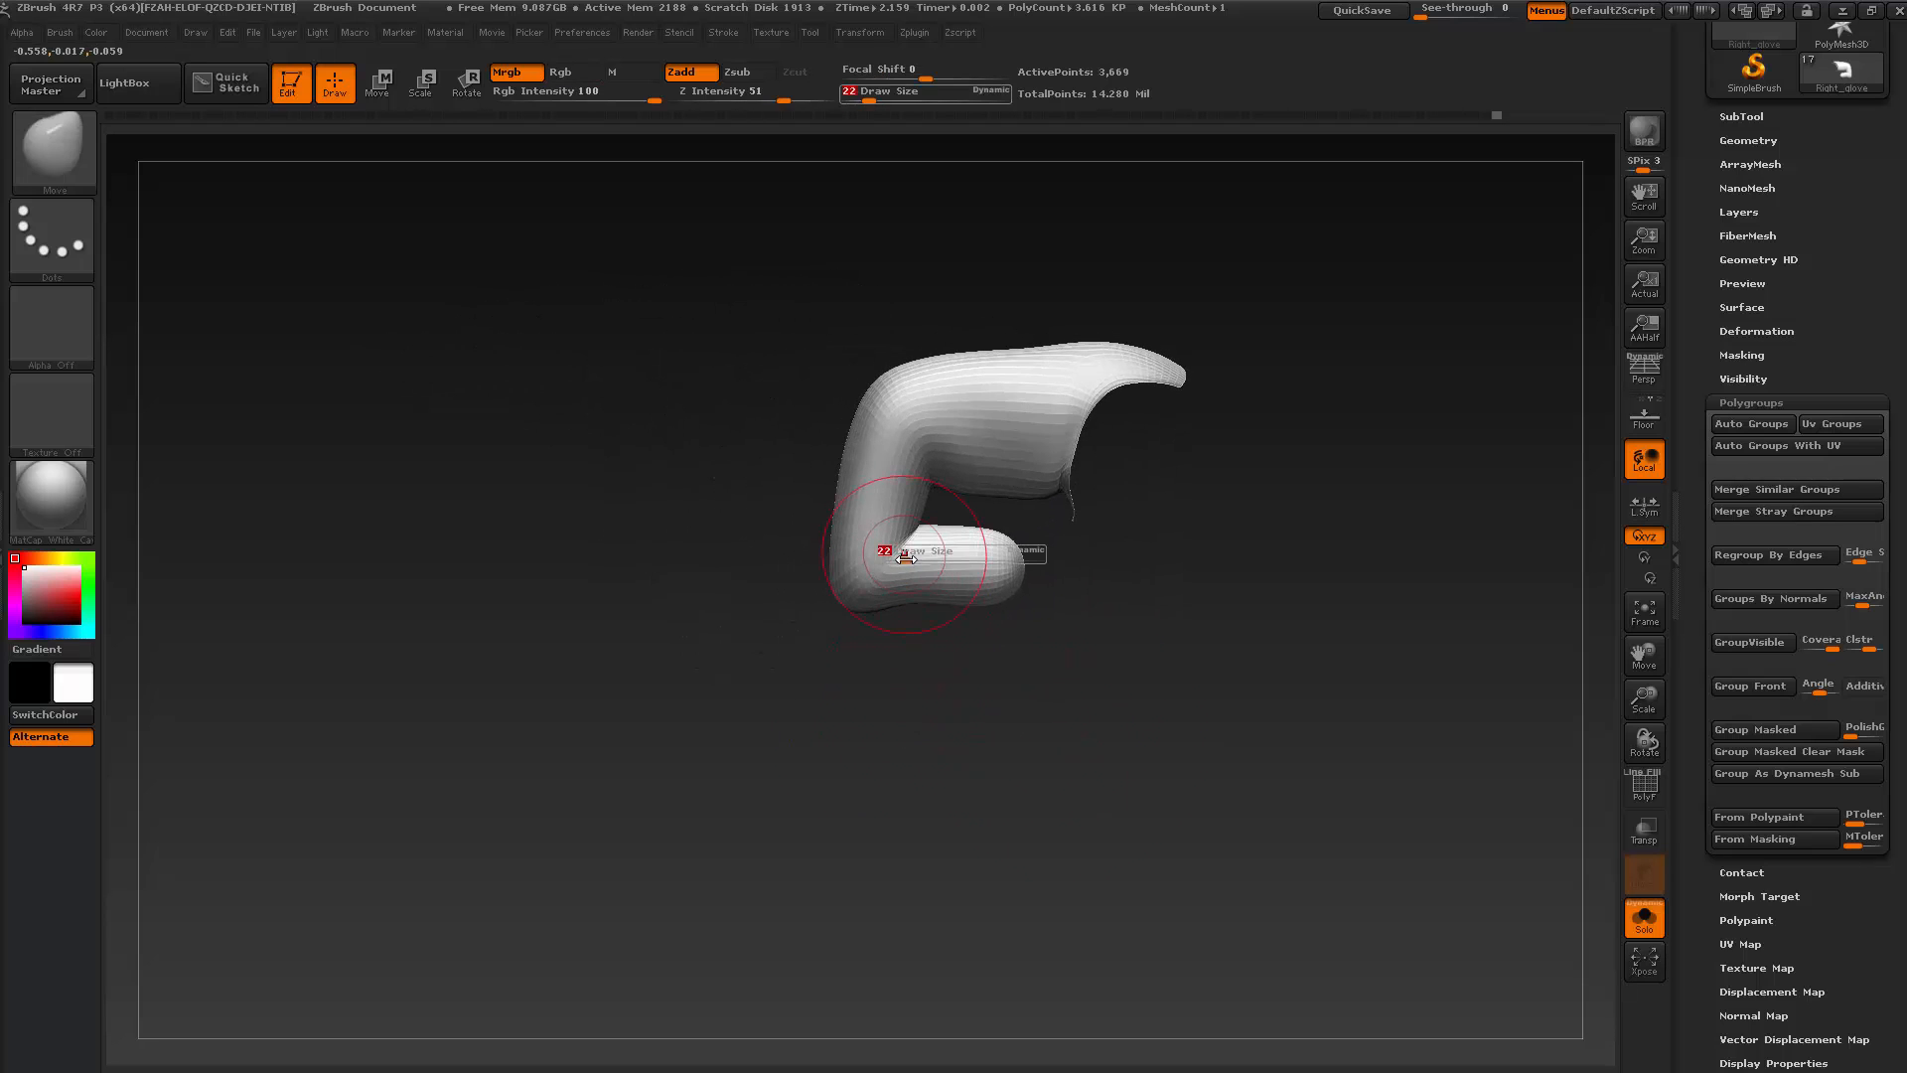
Unhide the whole fist to check the fingers' overall shape, and isolate the same finger again
ctrl+shift+click(556, 647)
mouse_move(565, 676)
mouse_down()
mouse_move(674, 672)
mouse_move(600, 690)
mouse_up()
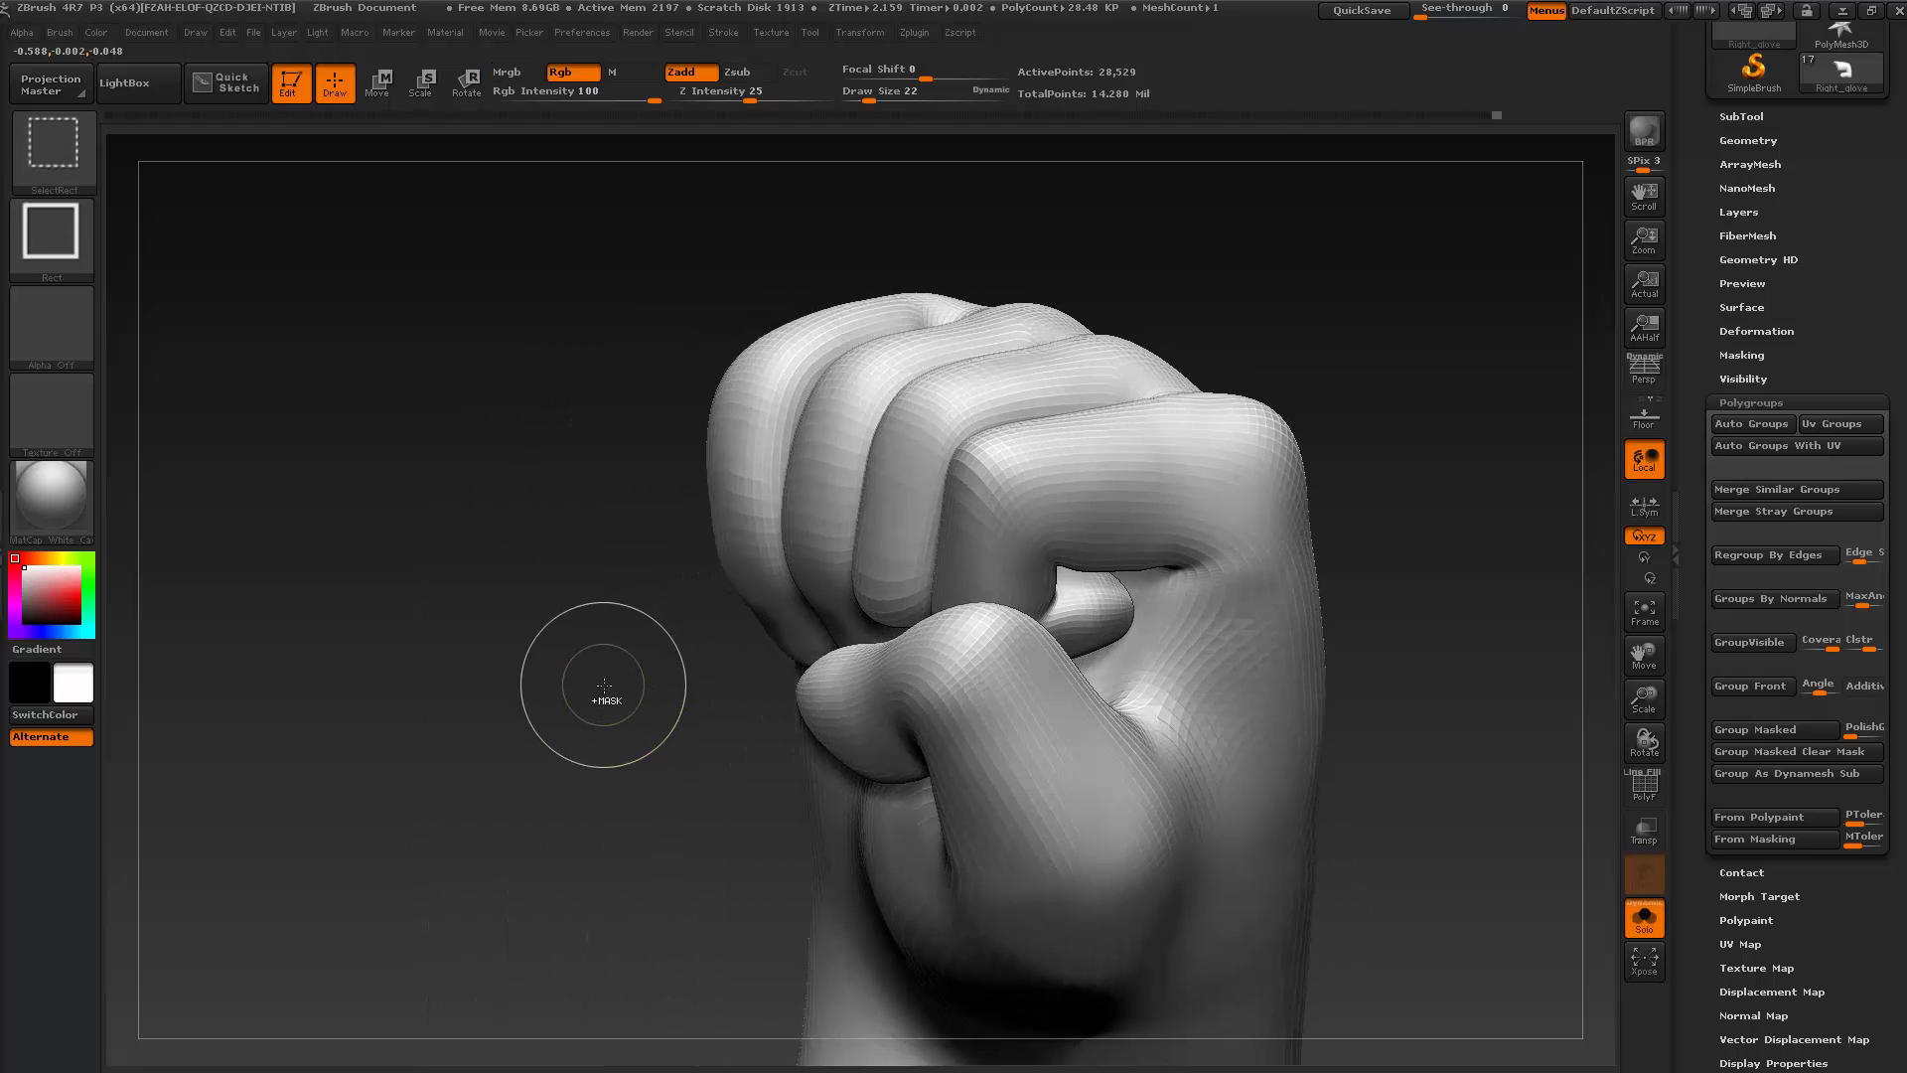
ctrl+shift+click(882, 562)
drag(790, 551, 757, 518)
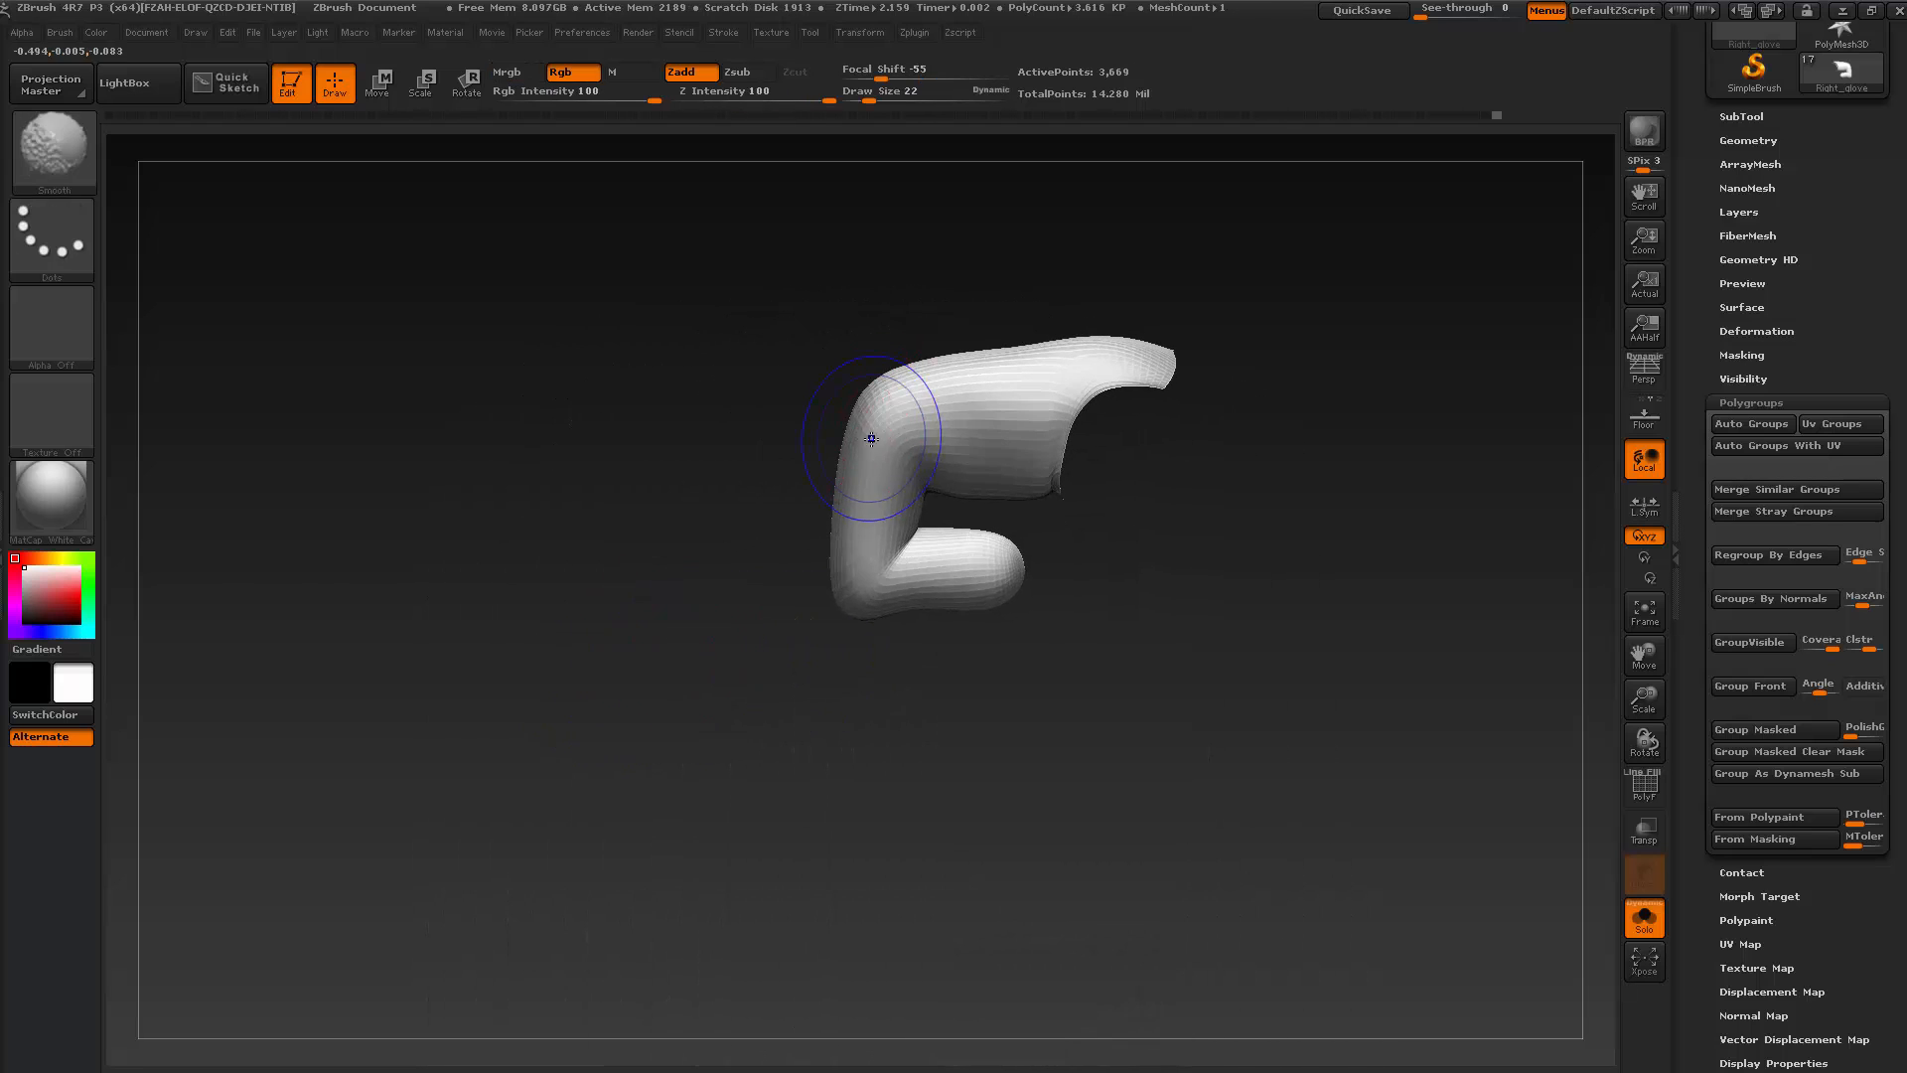
Lower the finger two subdivision levels and pull its bent knuckle outward with the Move brush at draw size 39
key(shift+d)
key(shift+d)
key(bracketright)
key(bracketright)
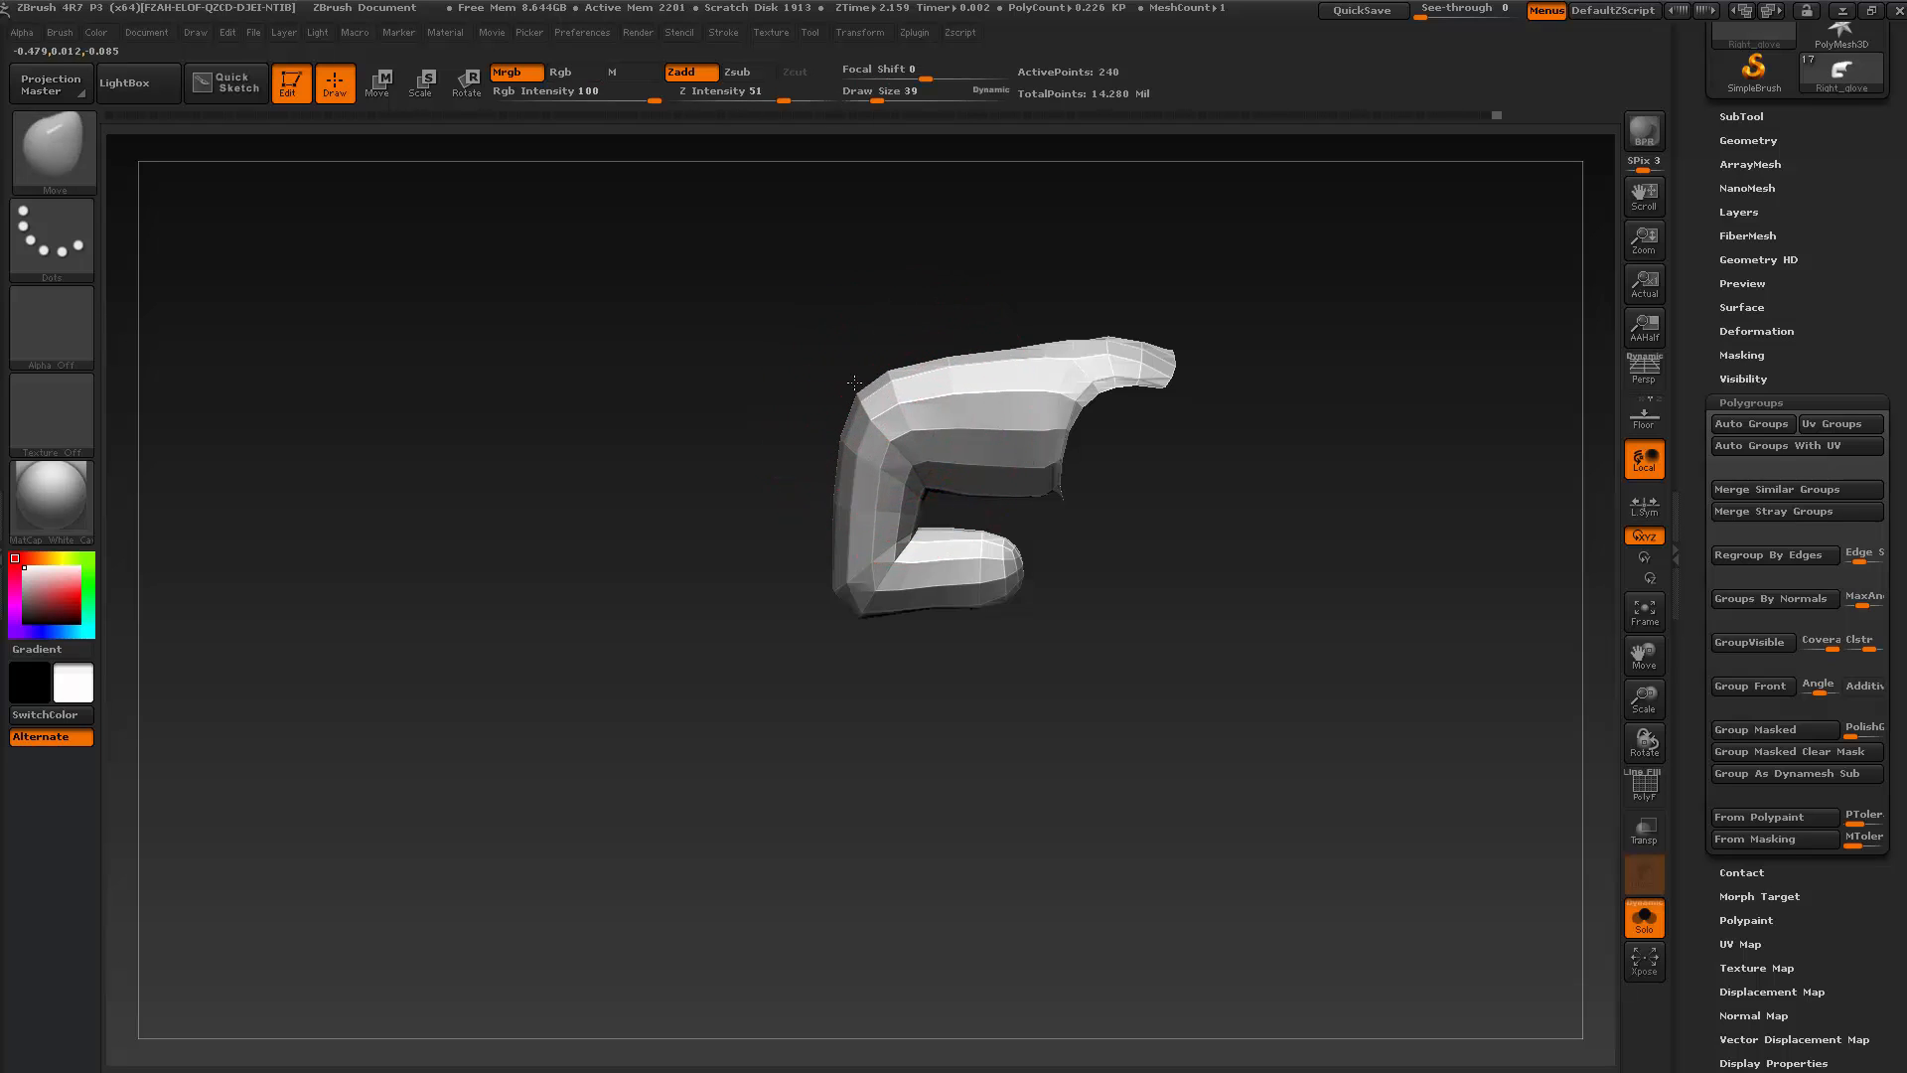
drag(826, 381, 829, 380)
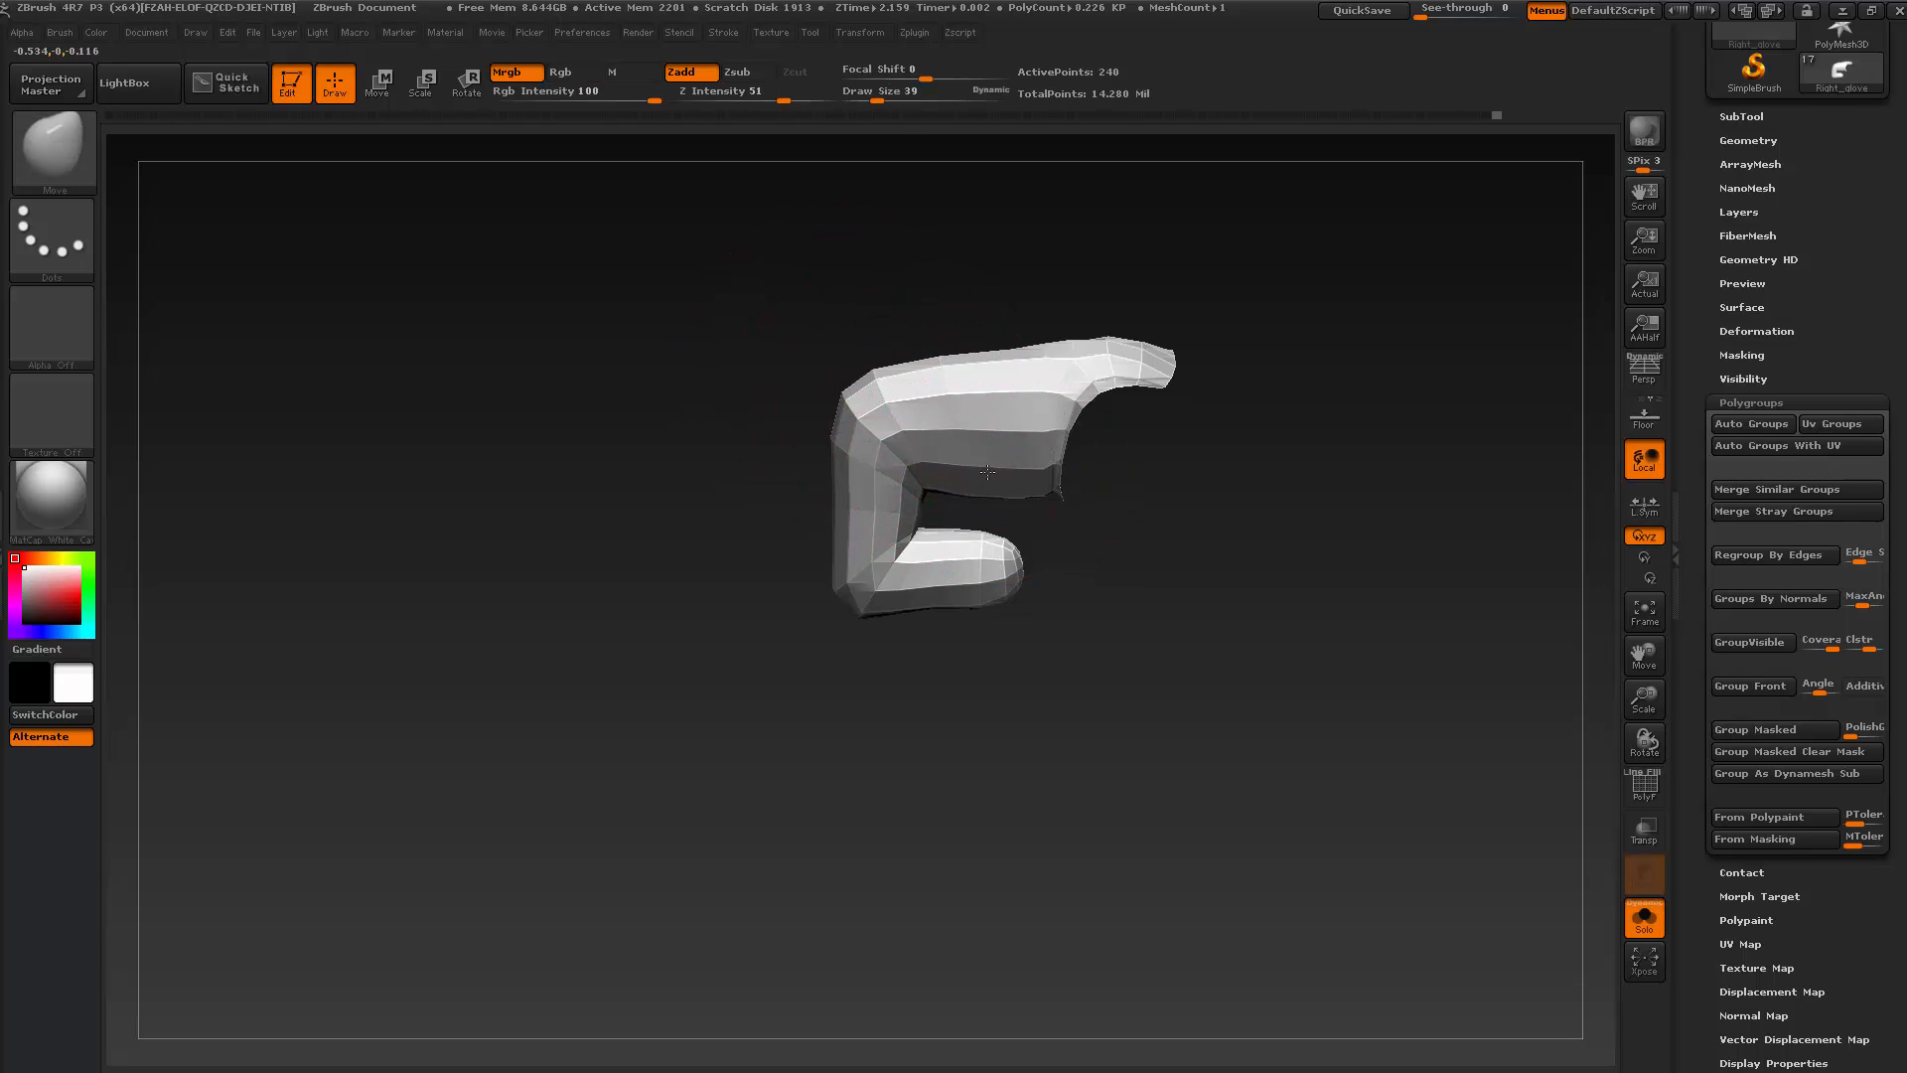
mouse_move(715, 551)
mouse_down()
mouse_move(1053, 517)
mouse_move(1062, 495)
mouse_up()
Raise the finger one subdivision level and reshape the fingertip's upper surface with the Move Topological brush at draw size 19
key(s)
key(s)
key(ctrl+d)
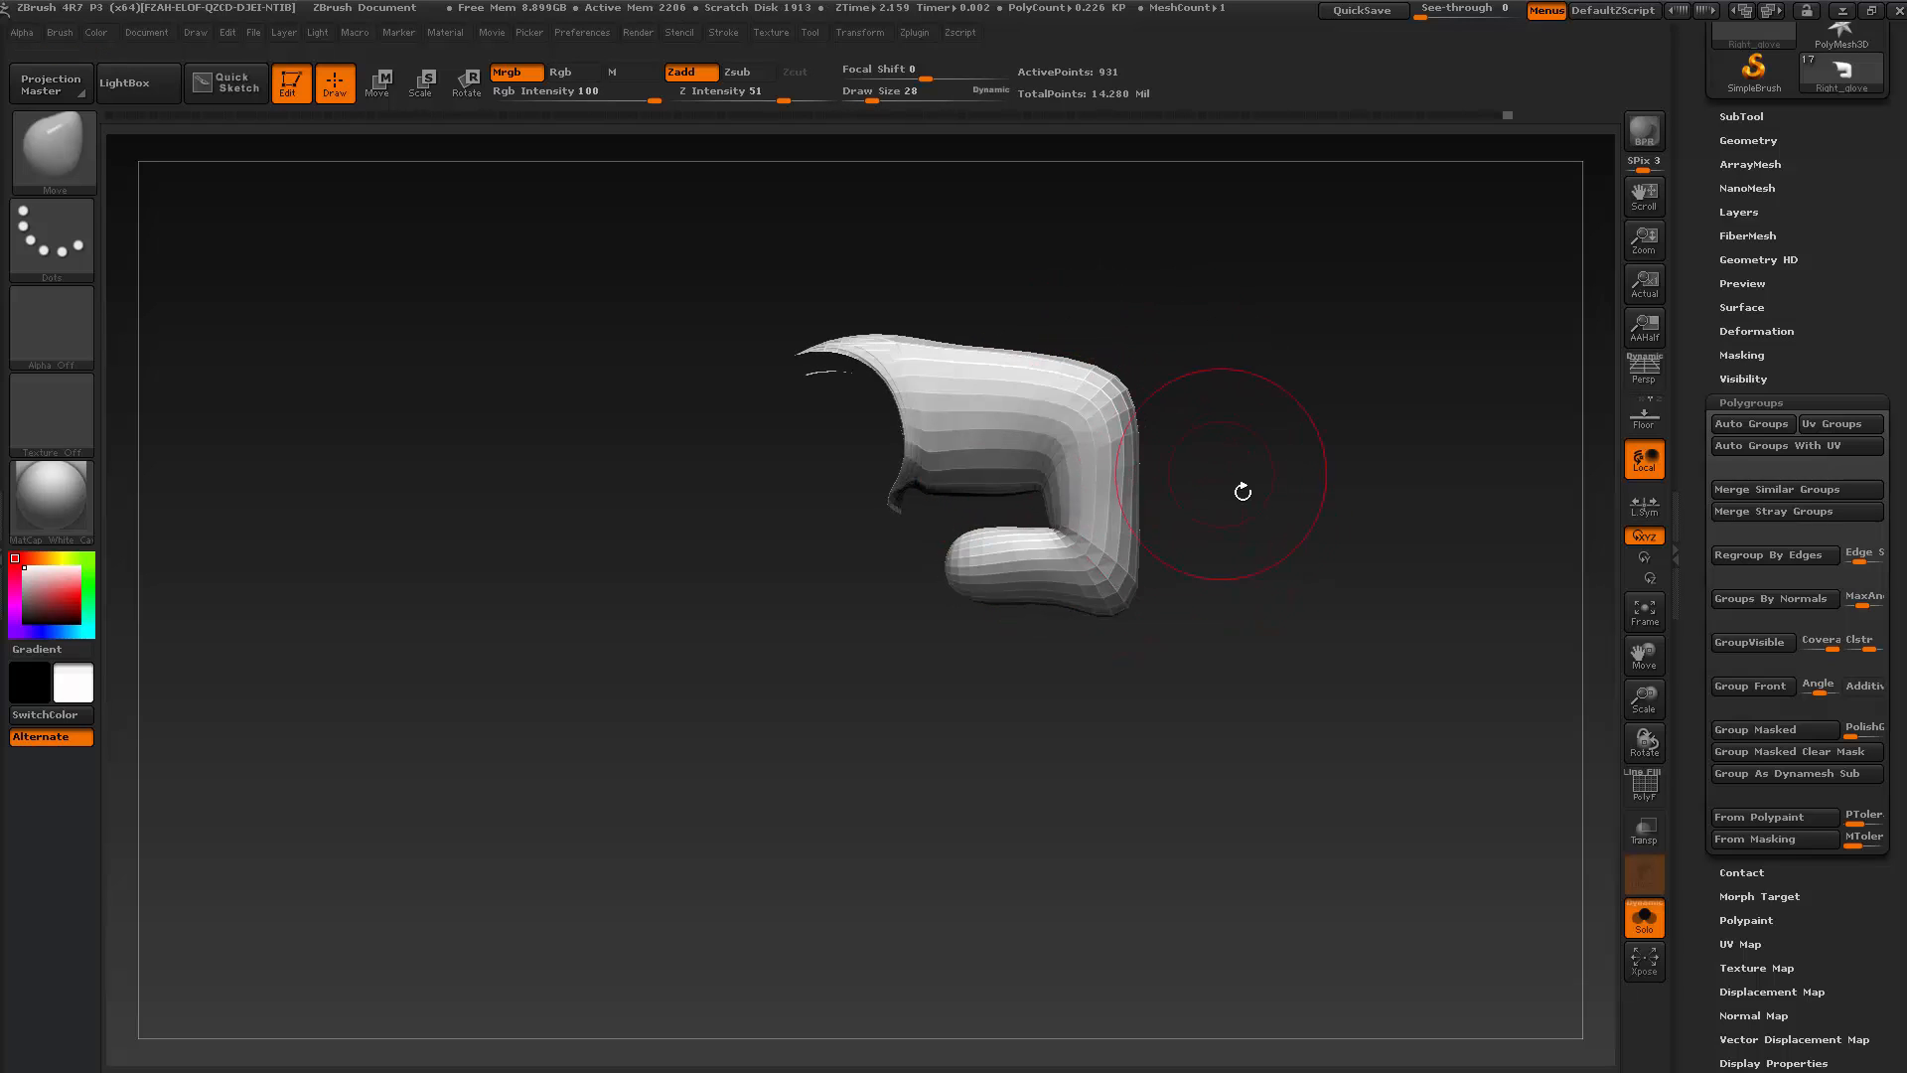
mouse_move(1238, 494)
alt+mouse_down()
mouse_move(1141, 551)
mouse_move(1143, 571)
alt+mouse_up()
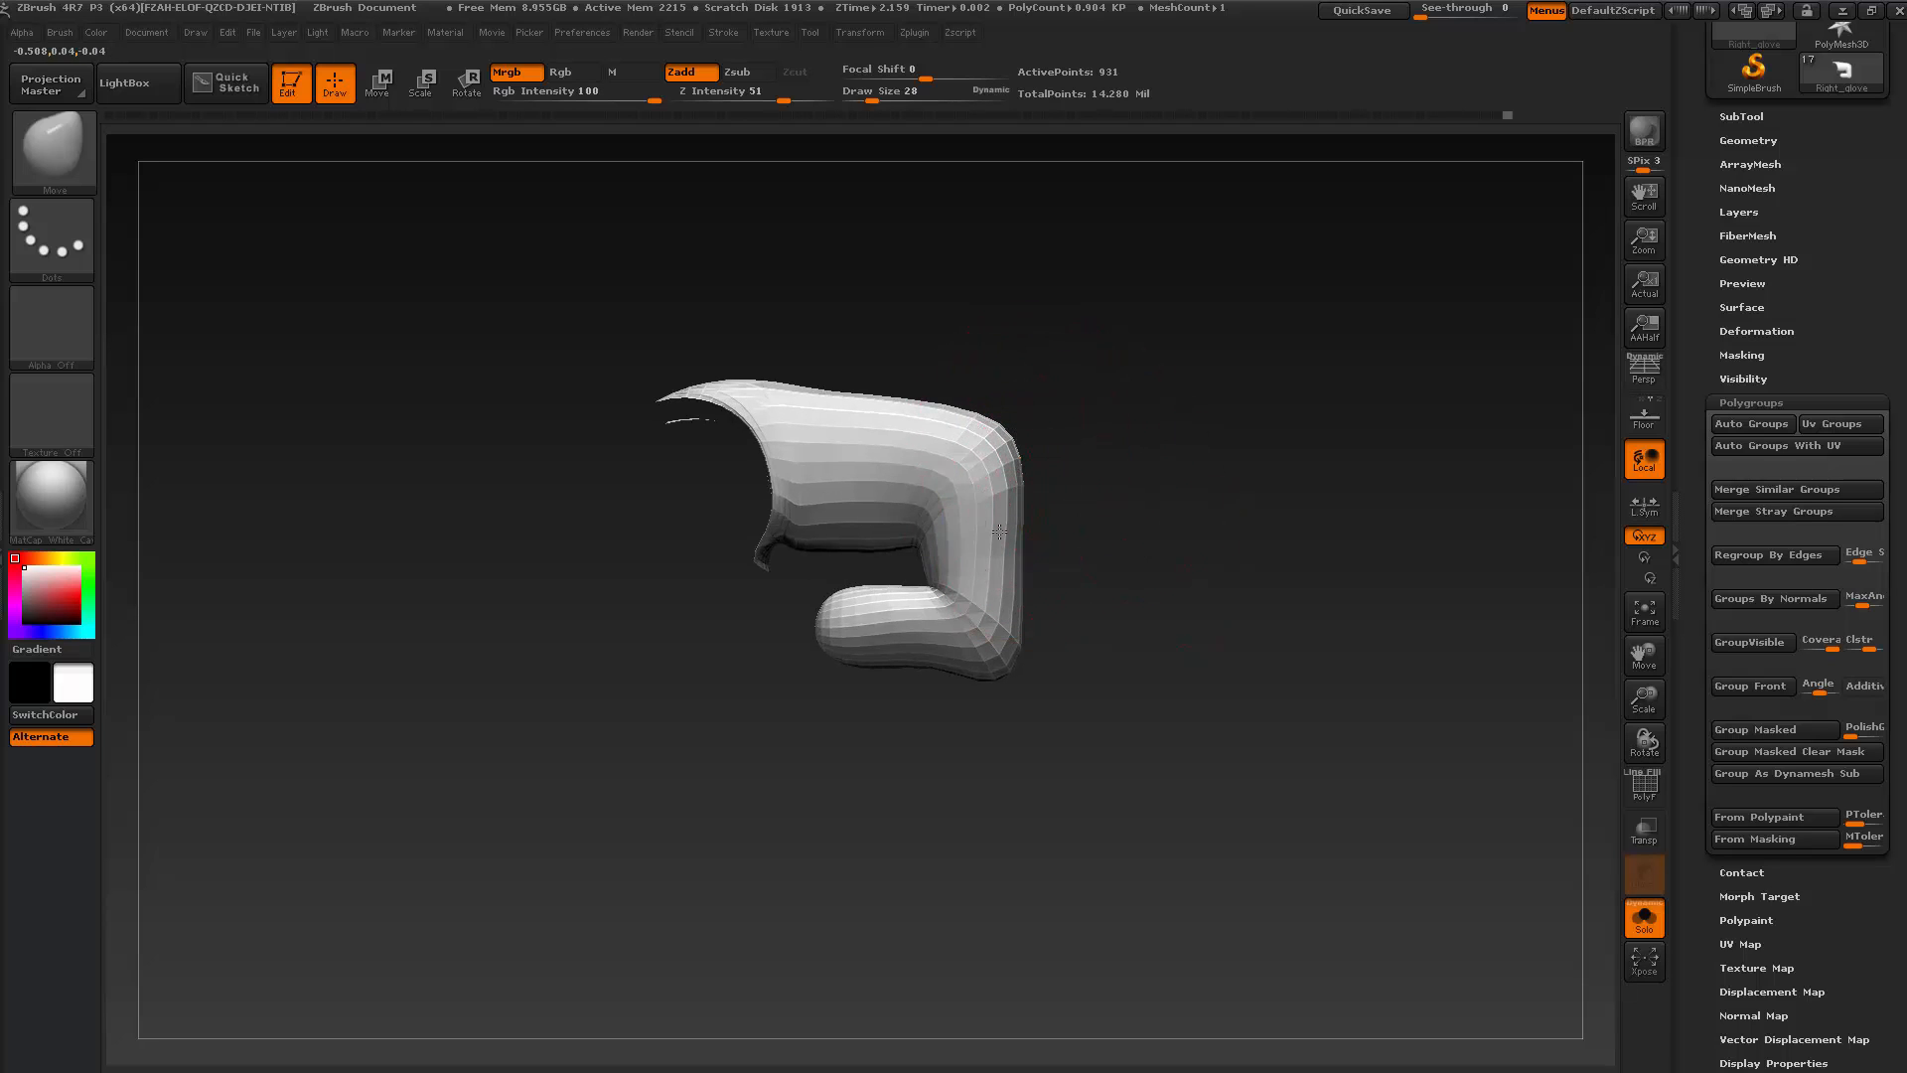
key(bracketleft)
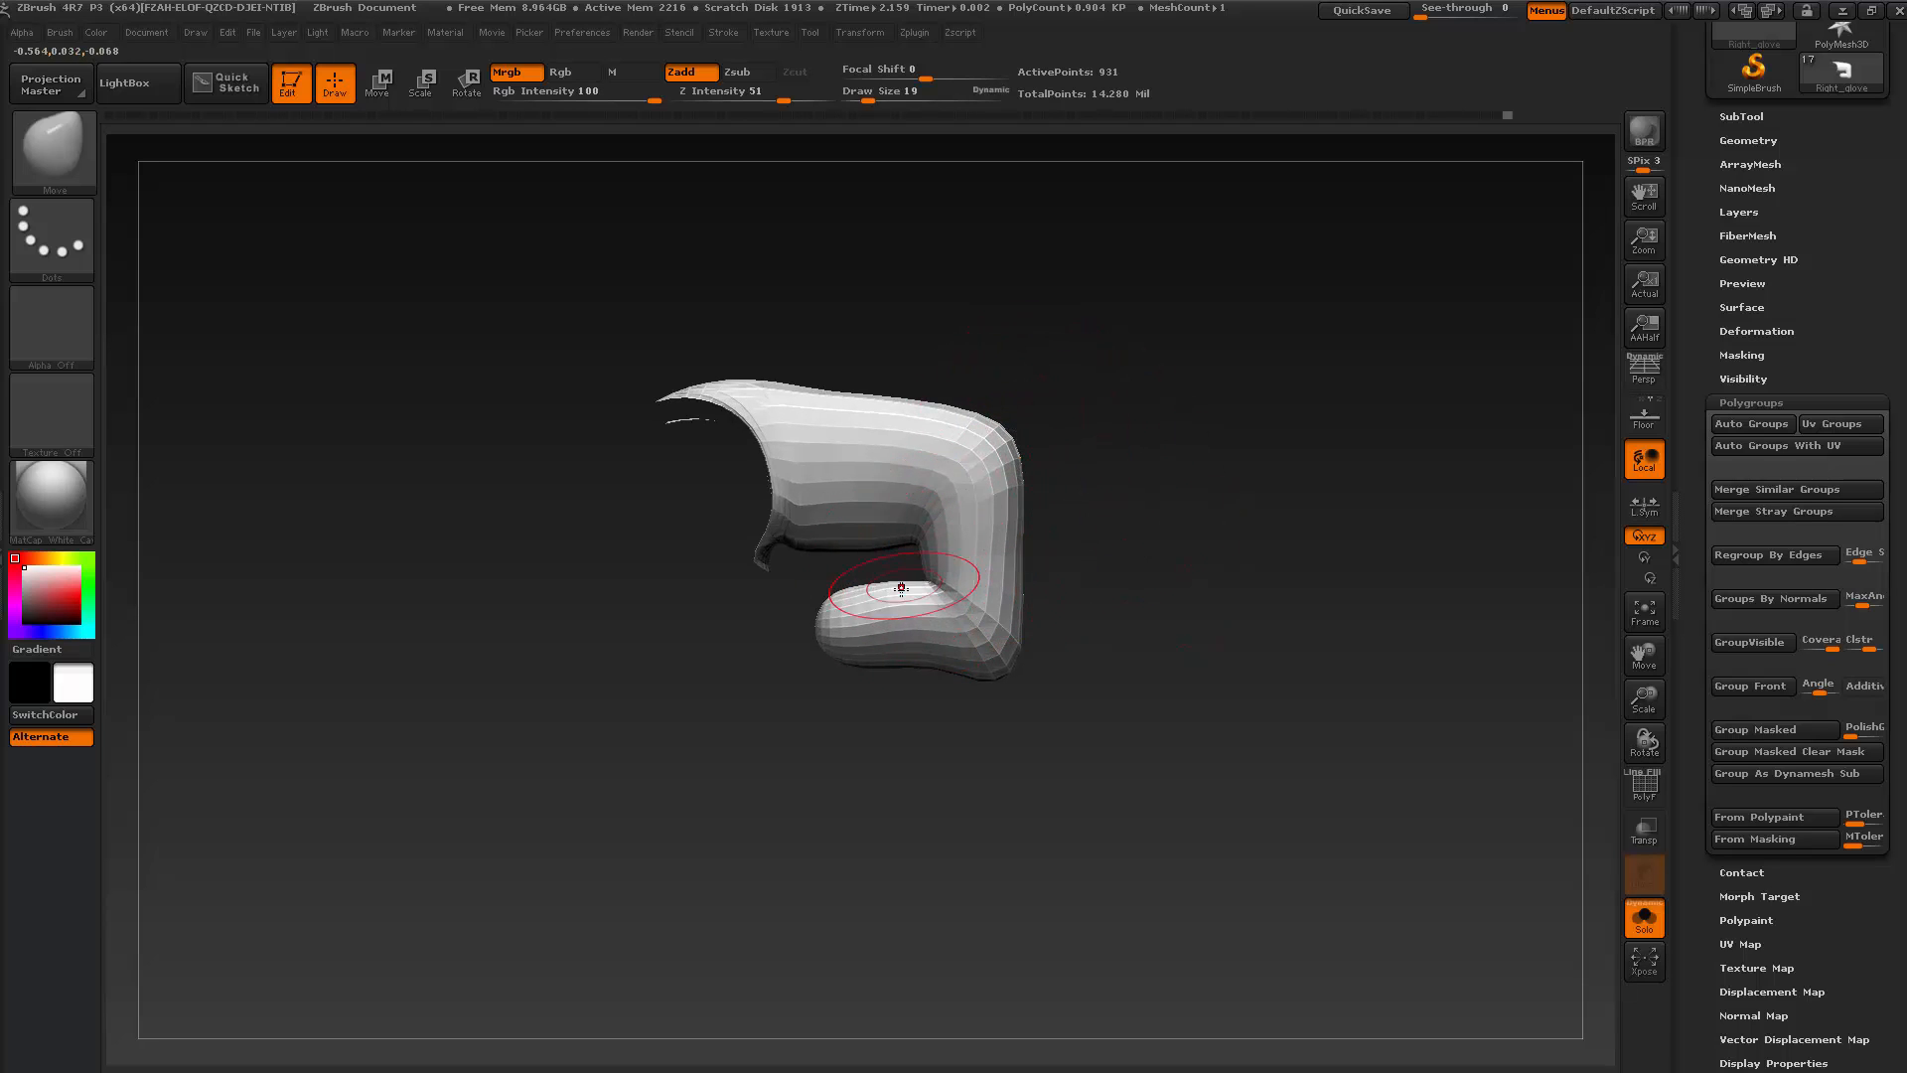
click(70, 154)
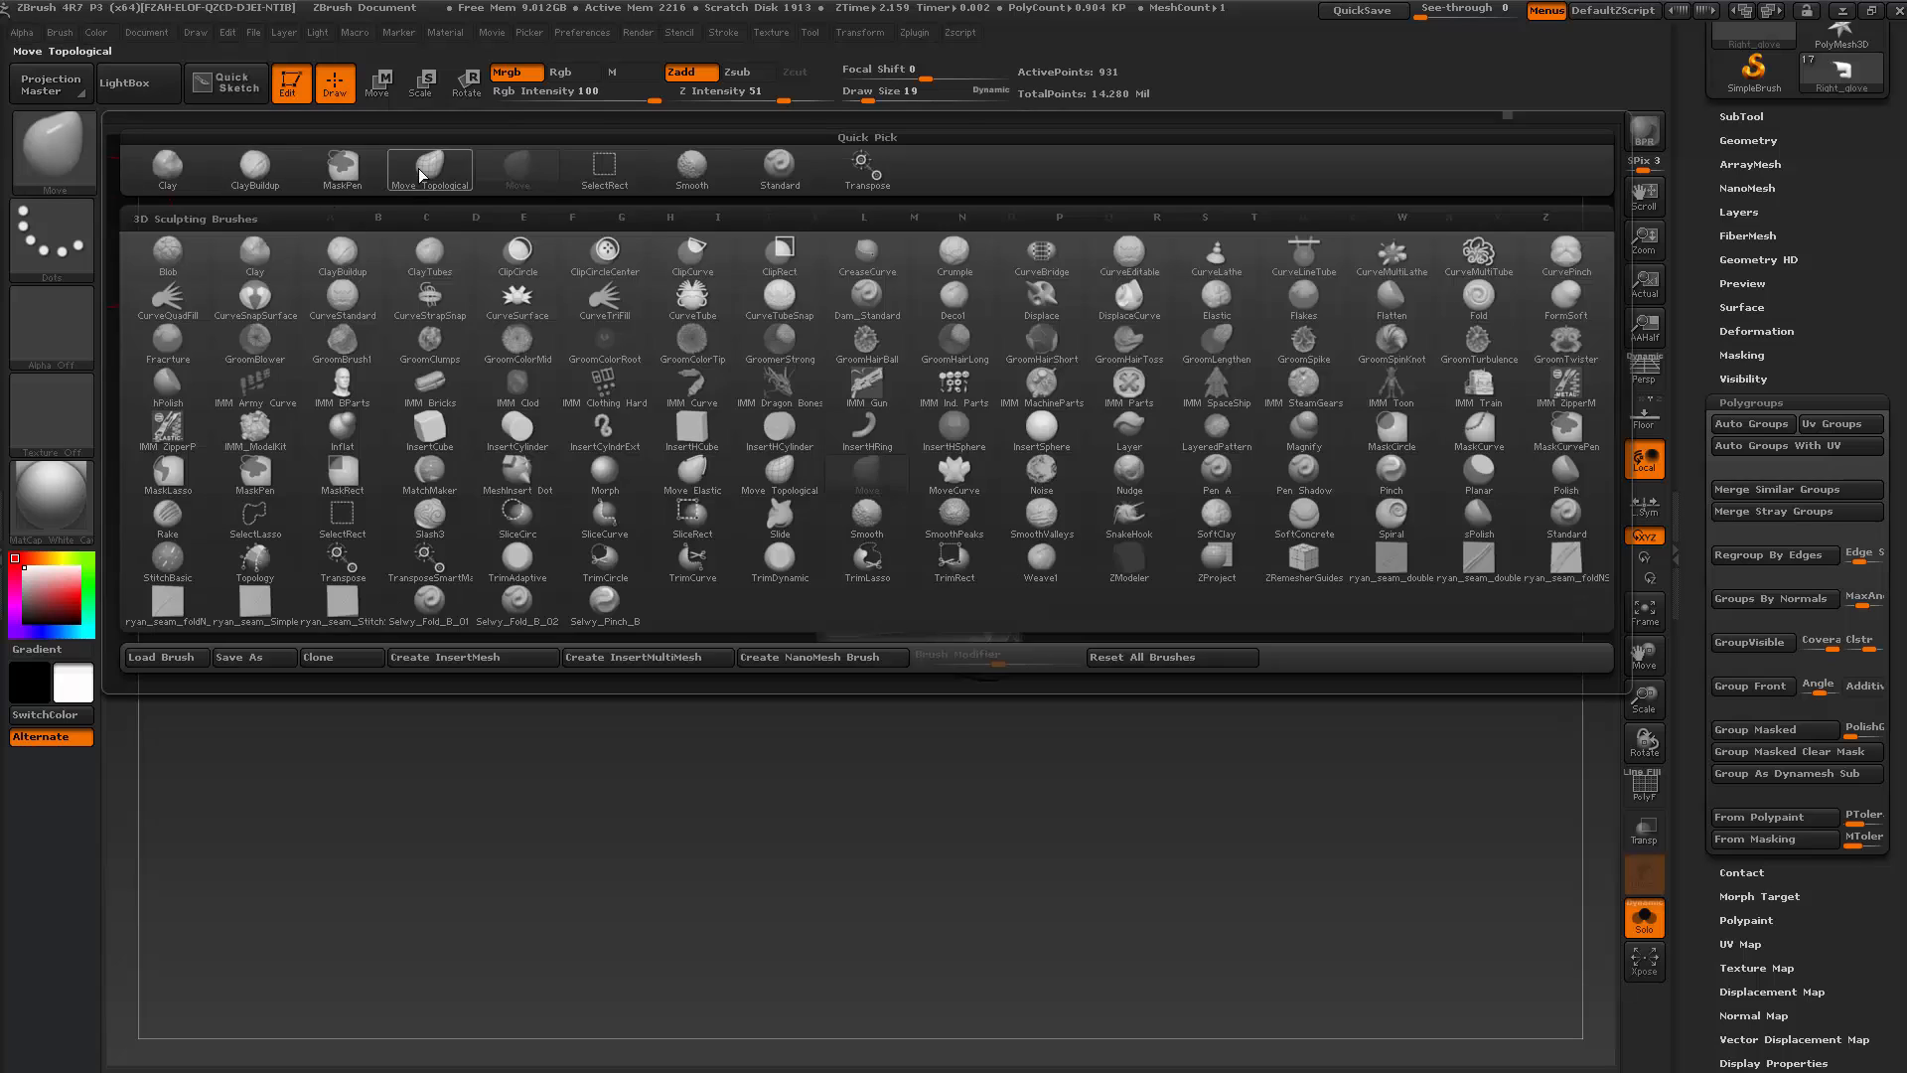
click(420, 169)
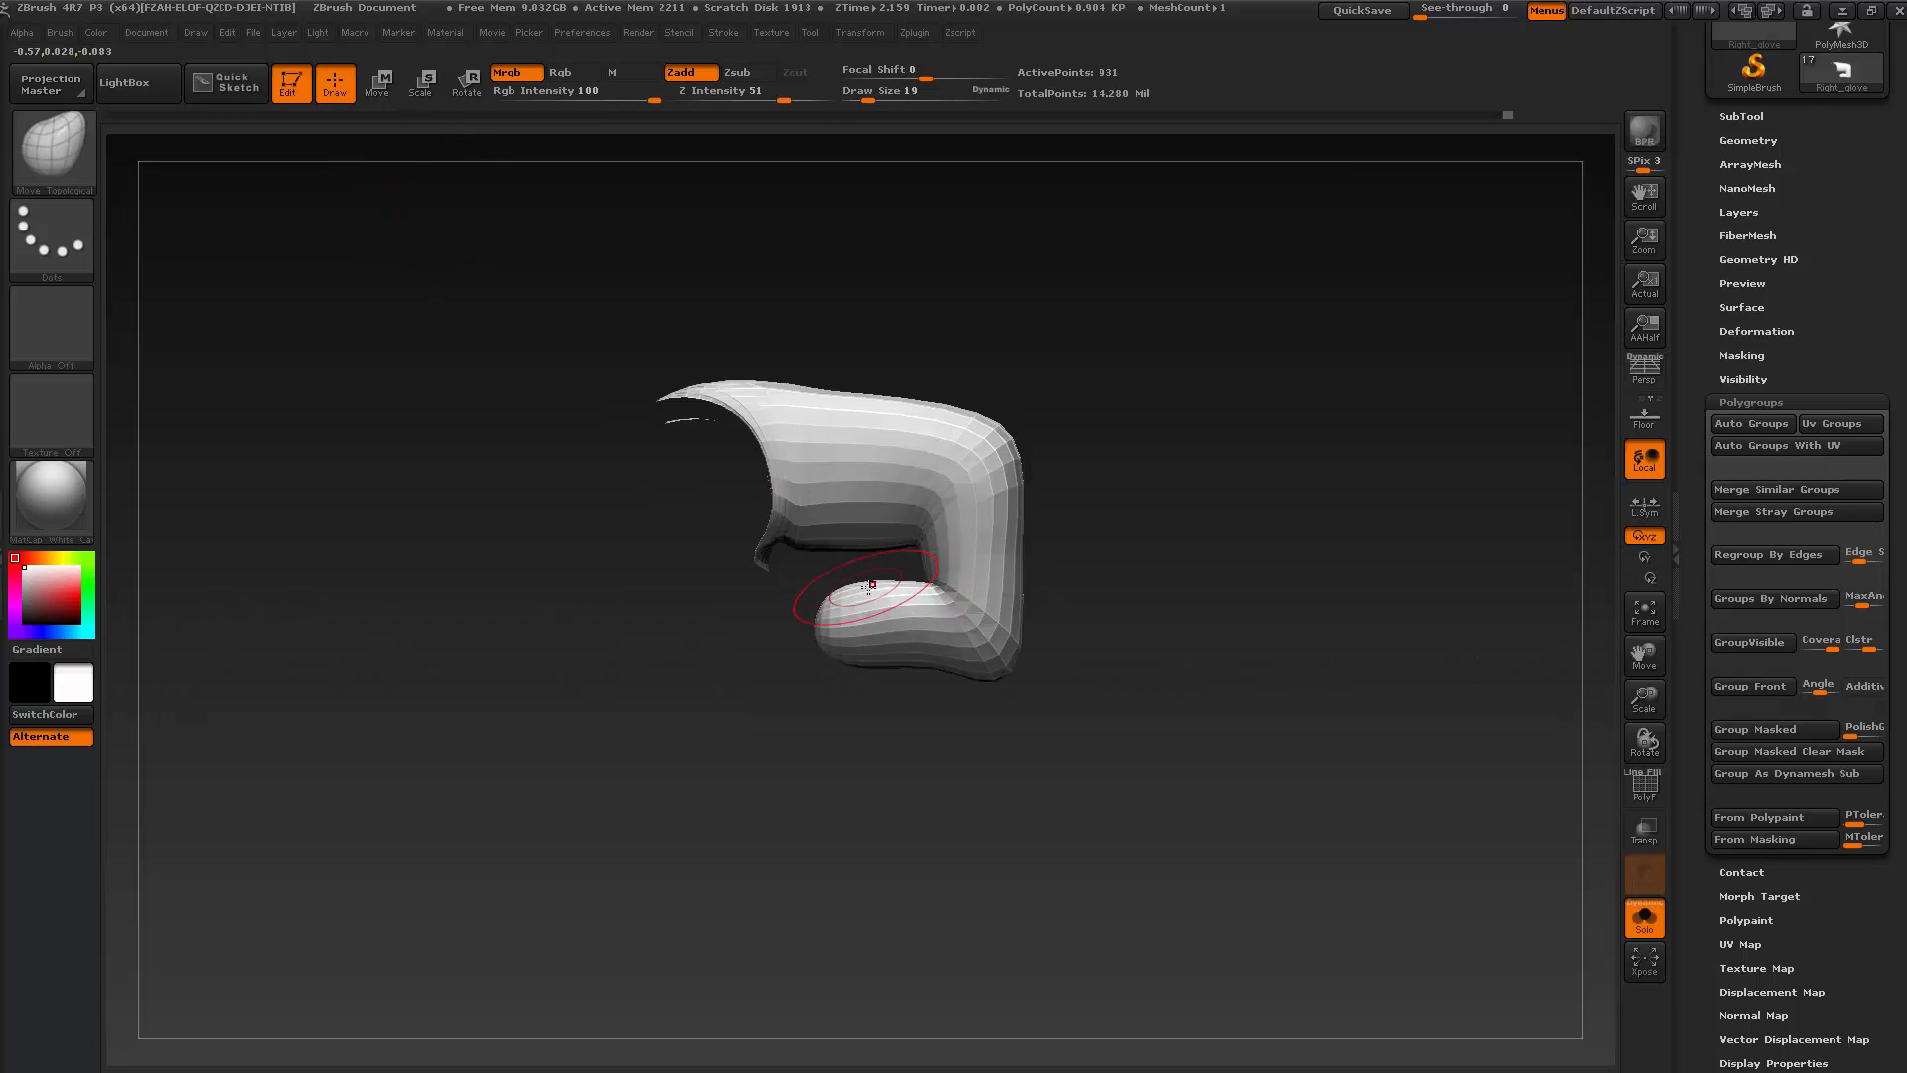
drag(906, 551, 916, 672)
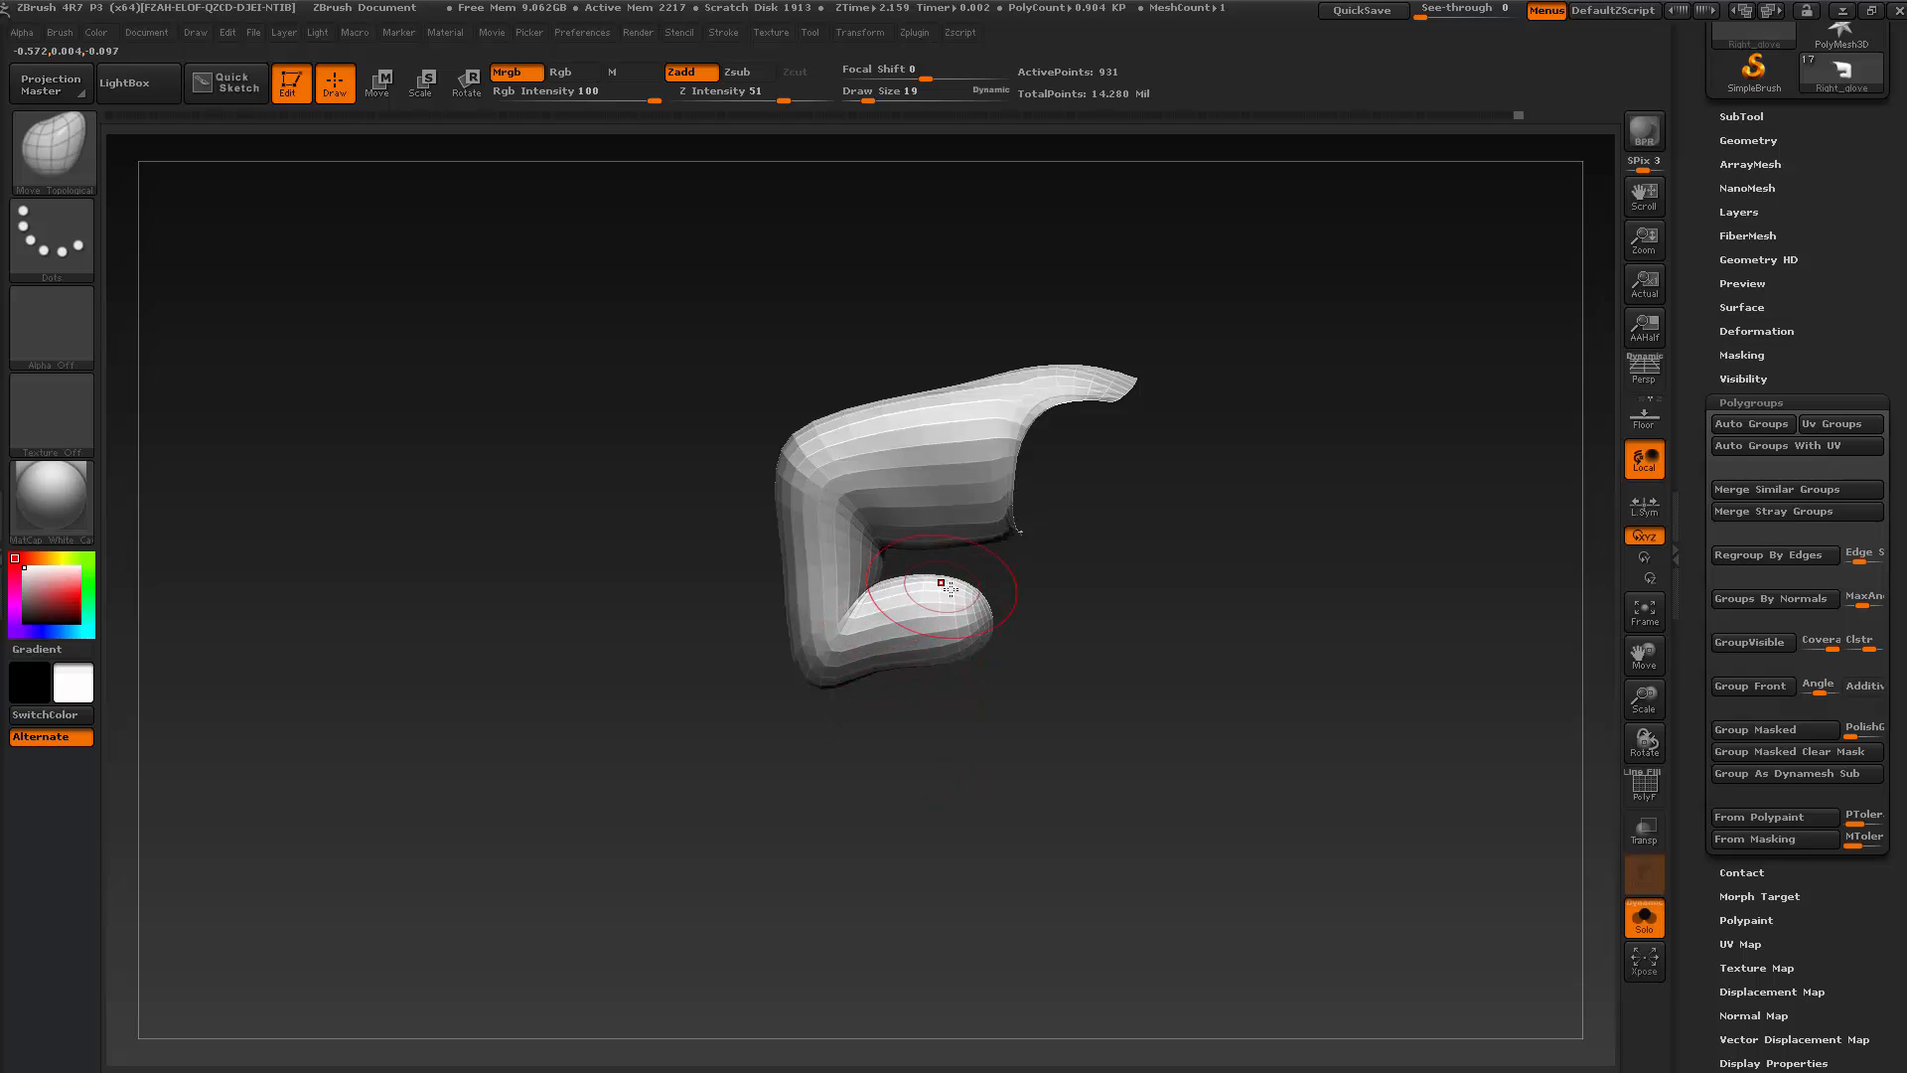
key(shift)
mouse_move(956, 661)
shift+mouse_down()
mouse_move(978, 667)
mouse_move(1001, 753)
shift+mouse_up()
drag(965, 664, 964, 589)
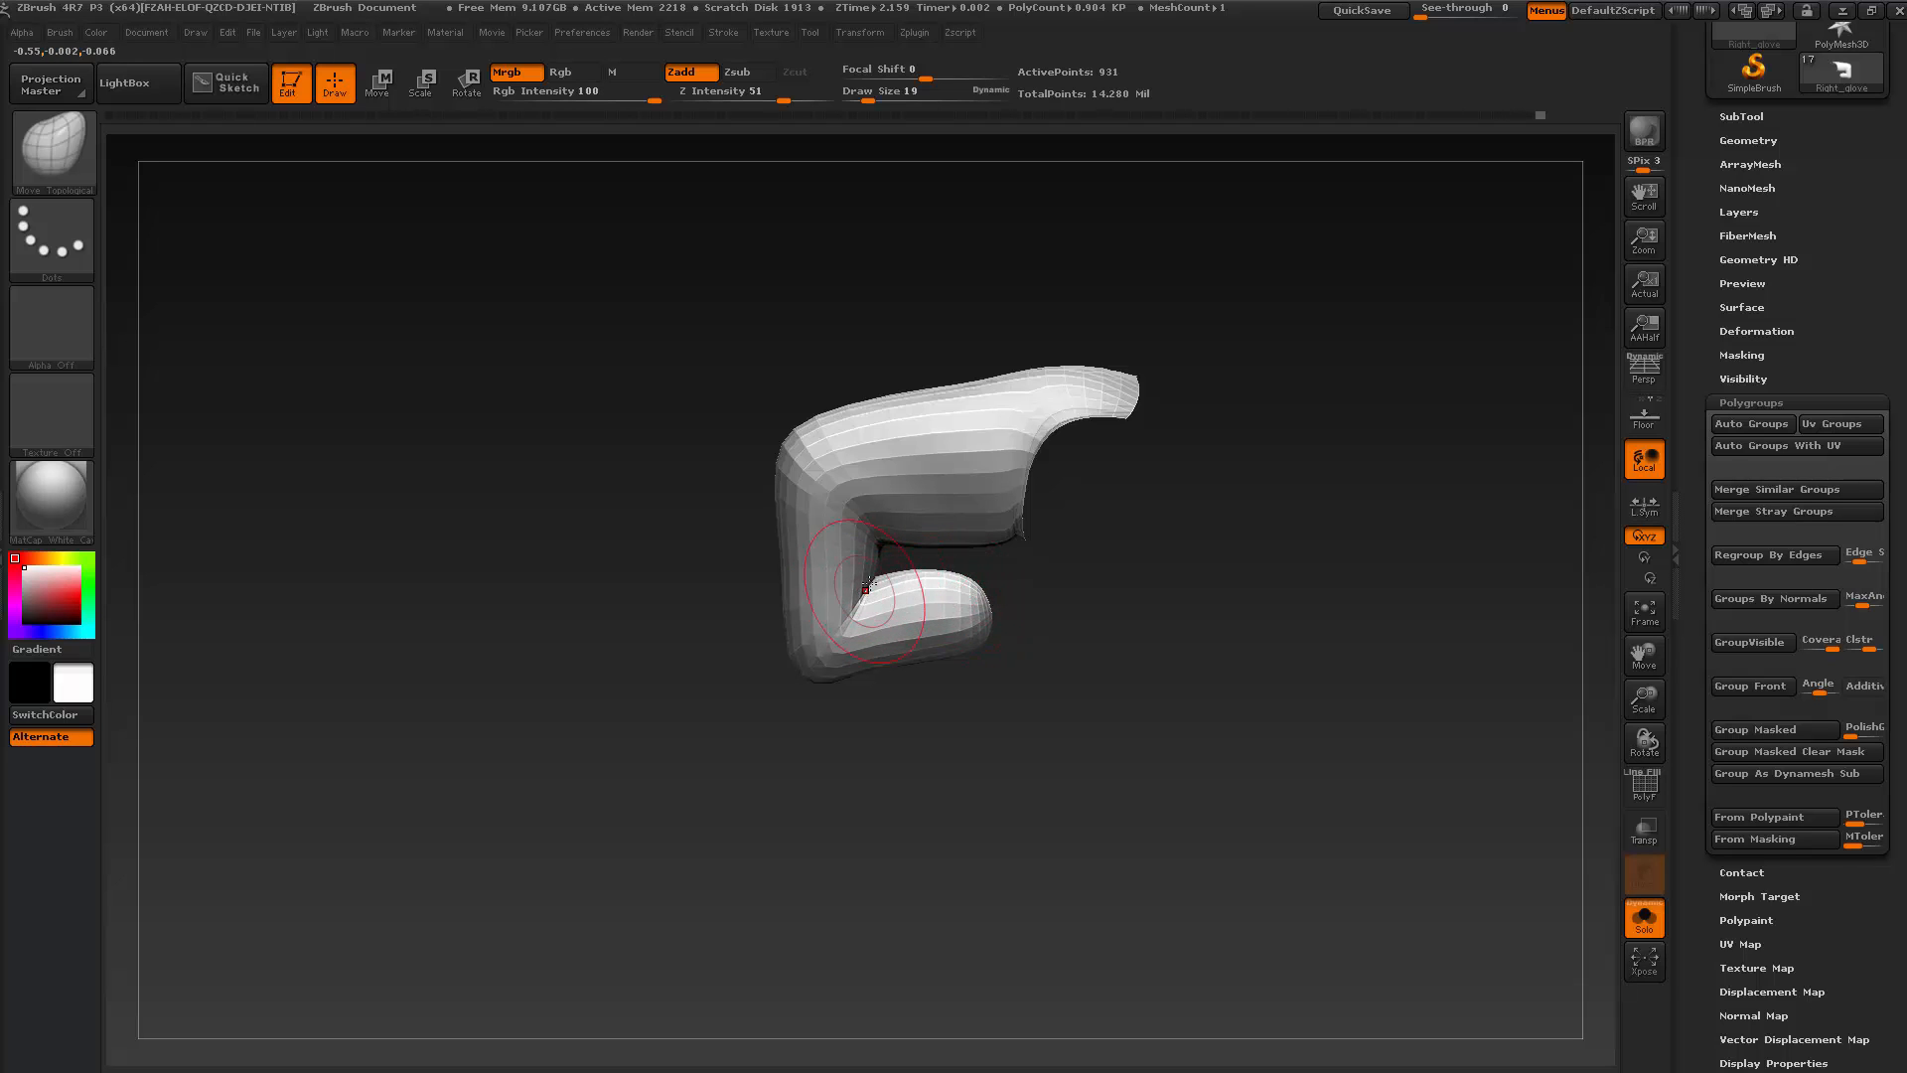
Round and smooth the curled fingertip viewed end-on, evening out its upper edge, side and pad
drag(1034, 710, 909, 709)
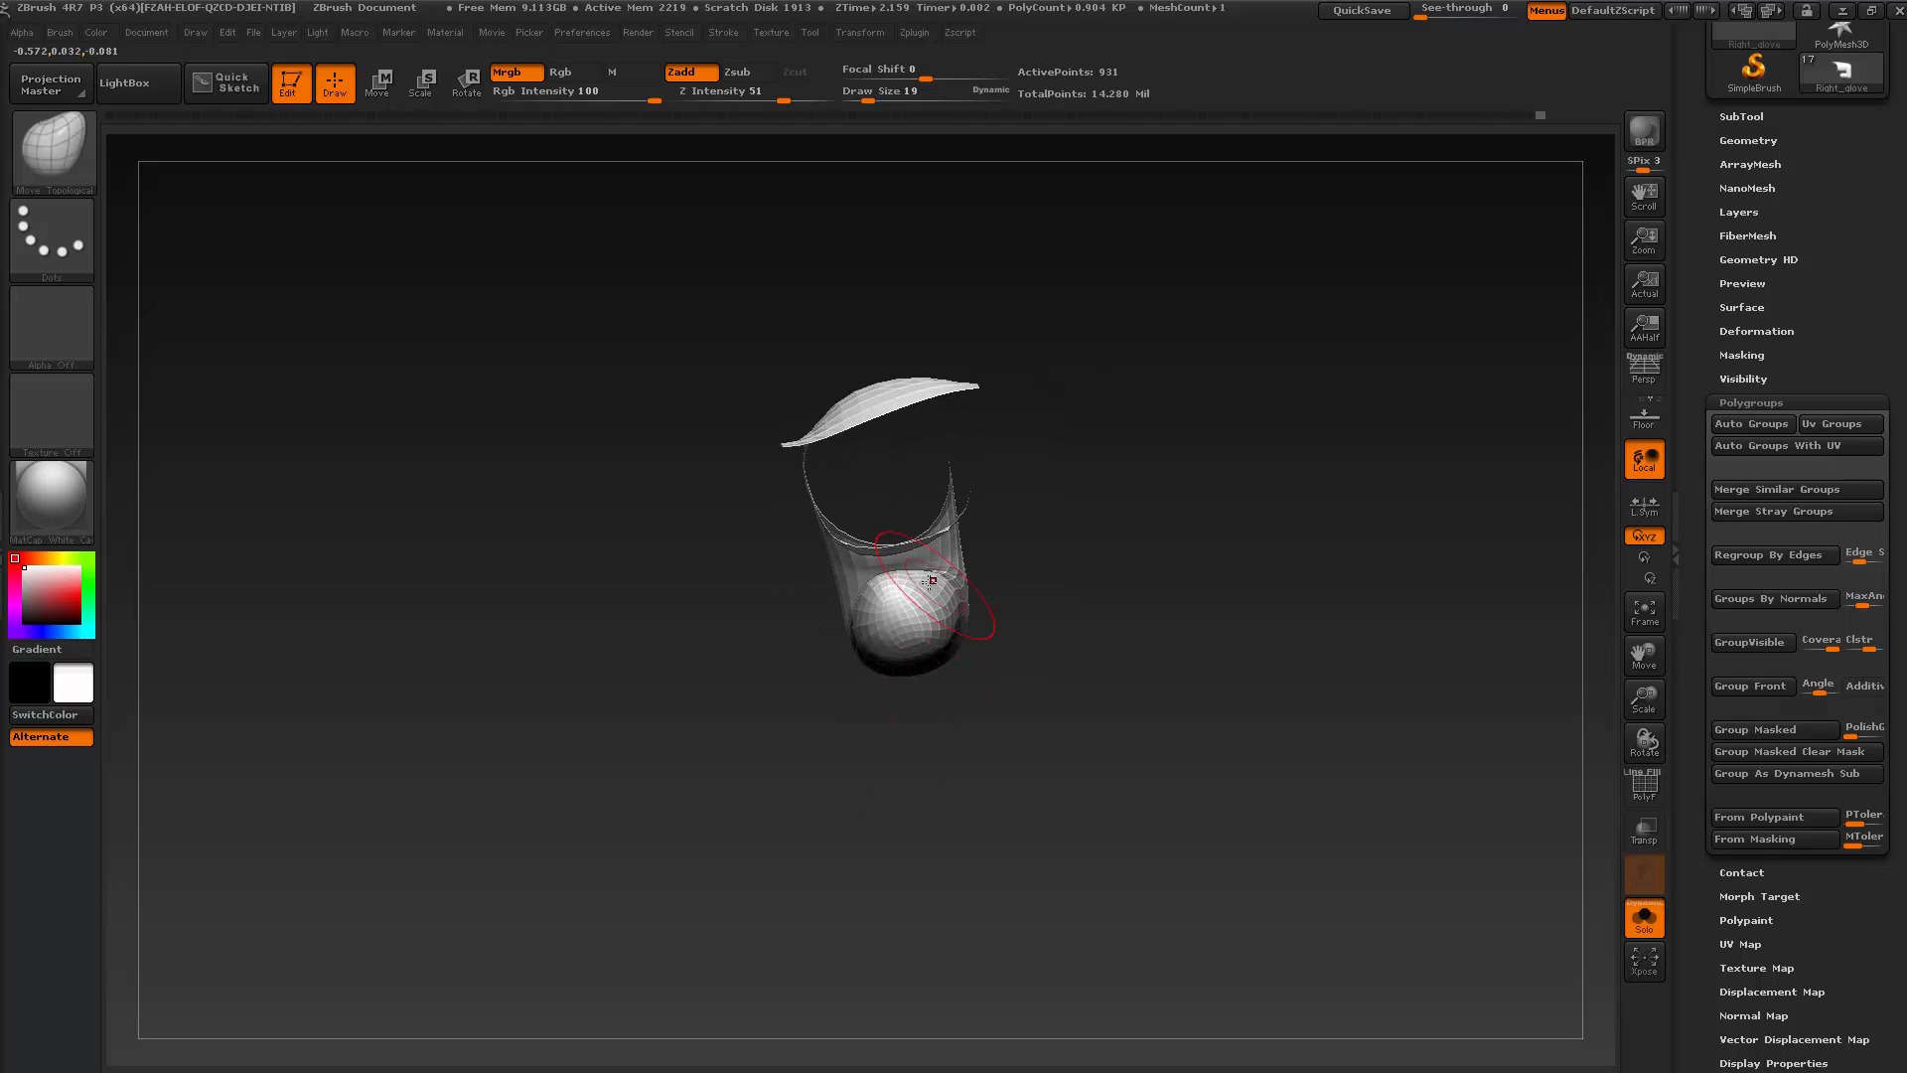
key(shift)
shift+drag(888, 579, 866, 592)
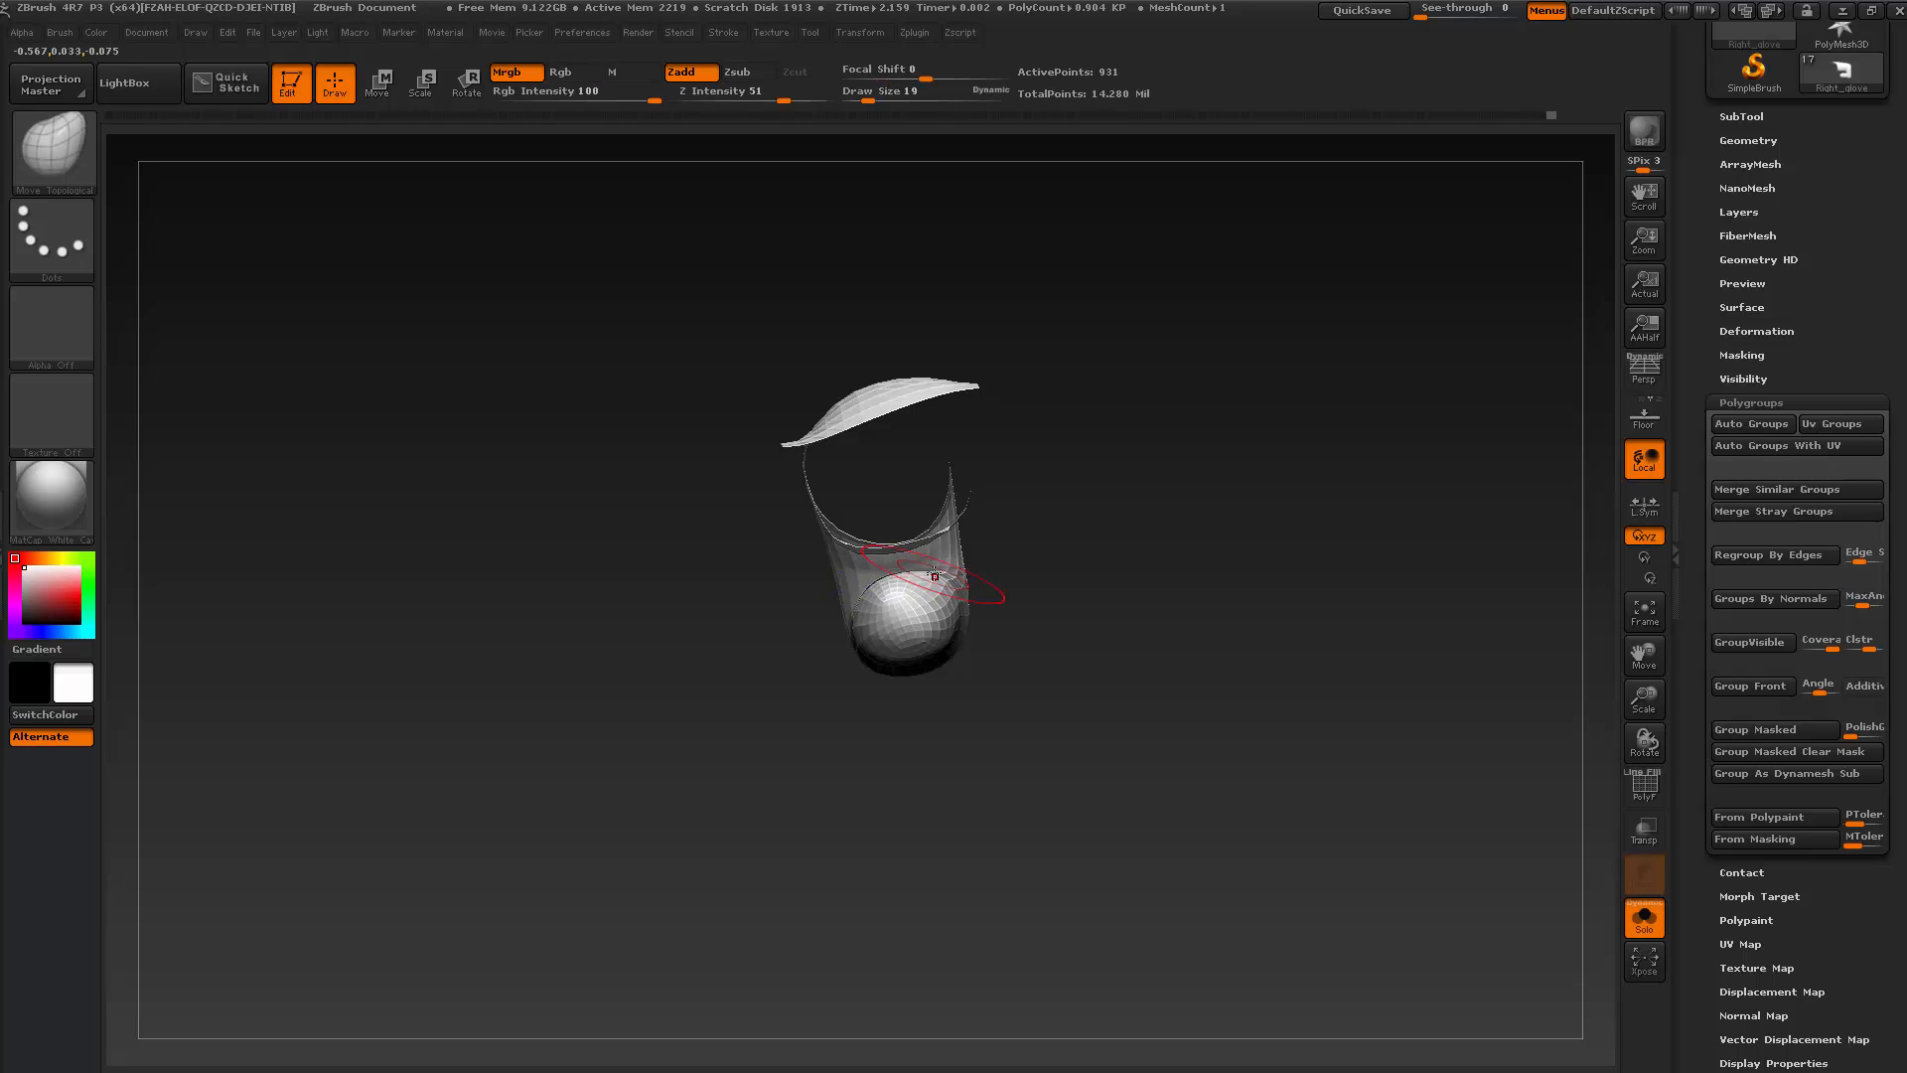
mouse_move(989, 632)
mouse_down()
mouse_move(854, 616)
mouse_move(862, 594)
mouse_move(959, 622)
mouse_move(937, 578)
mouse_up()
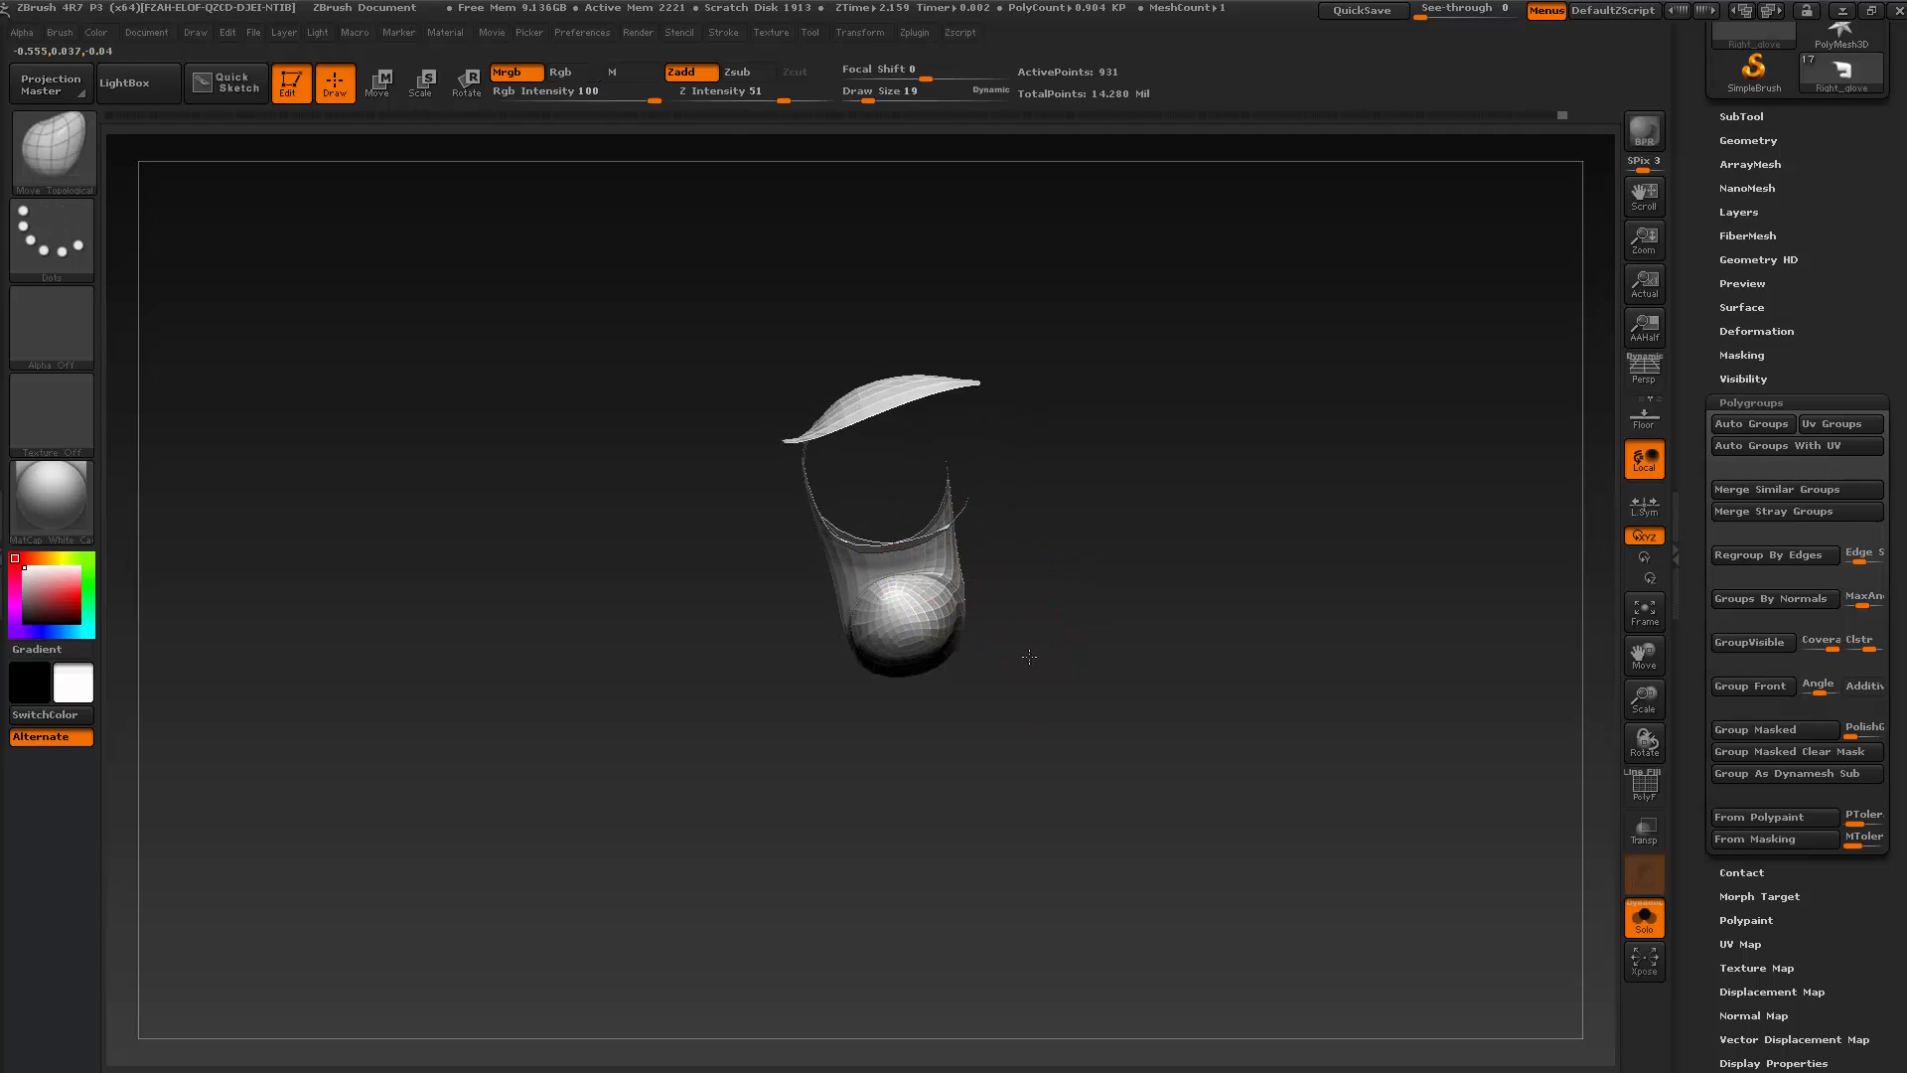
mouse_move(1029, 657)
alt+mouse_down()
mouse_move(1060, 706)
mouse_move(1052, 679)
alt+mouse_up()
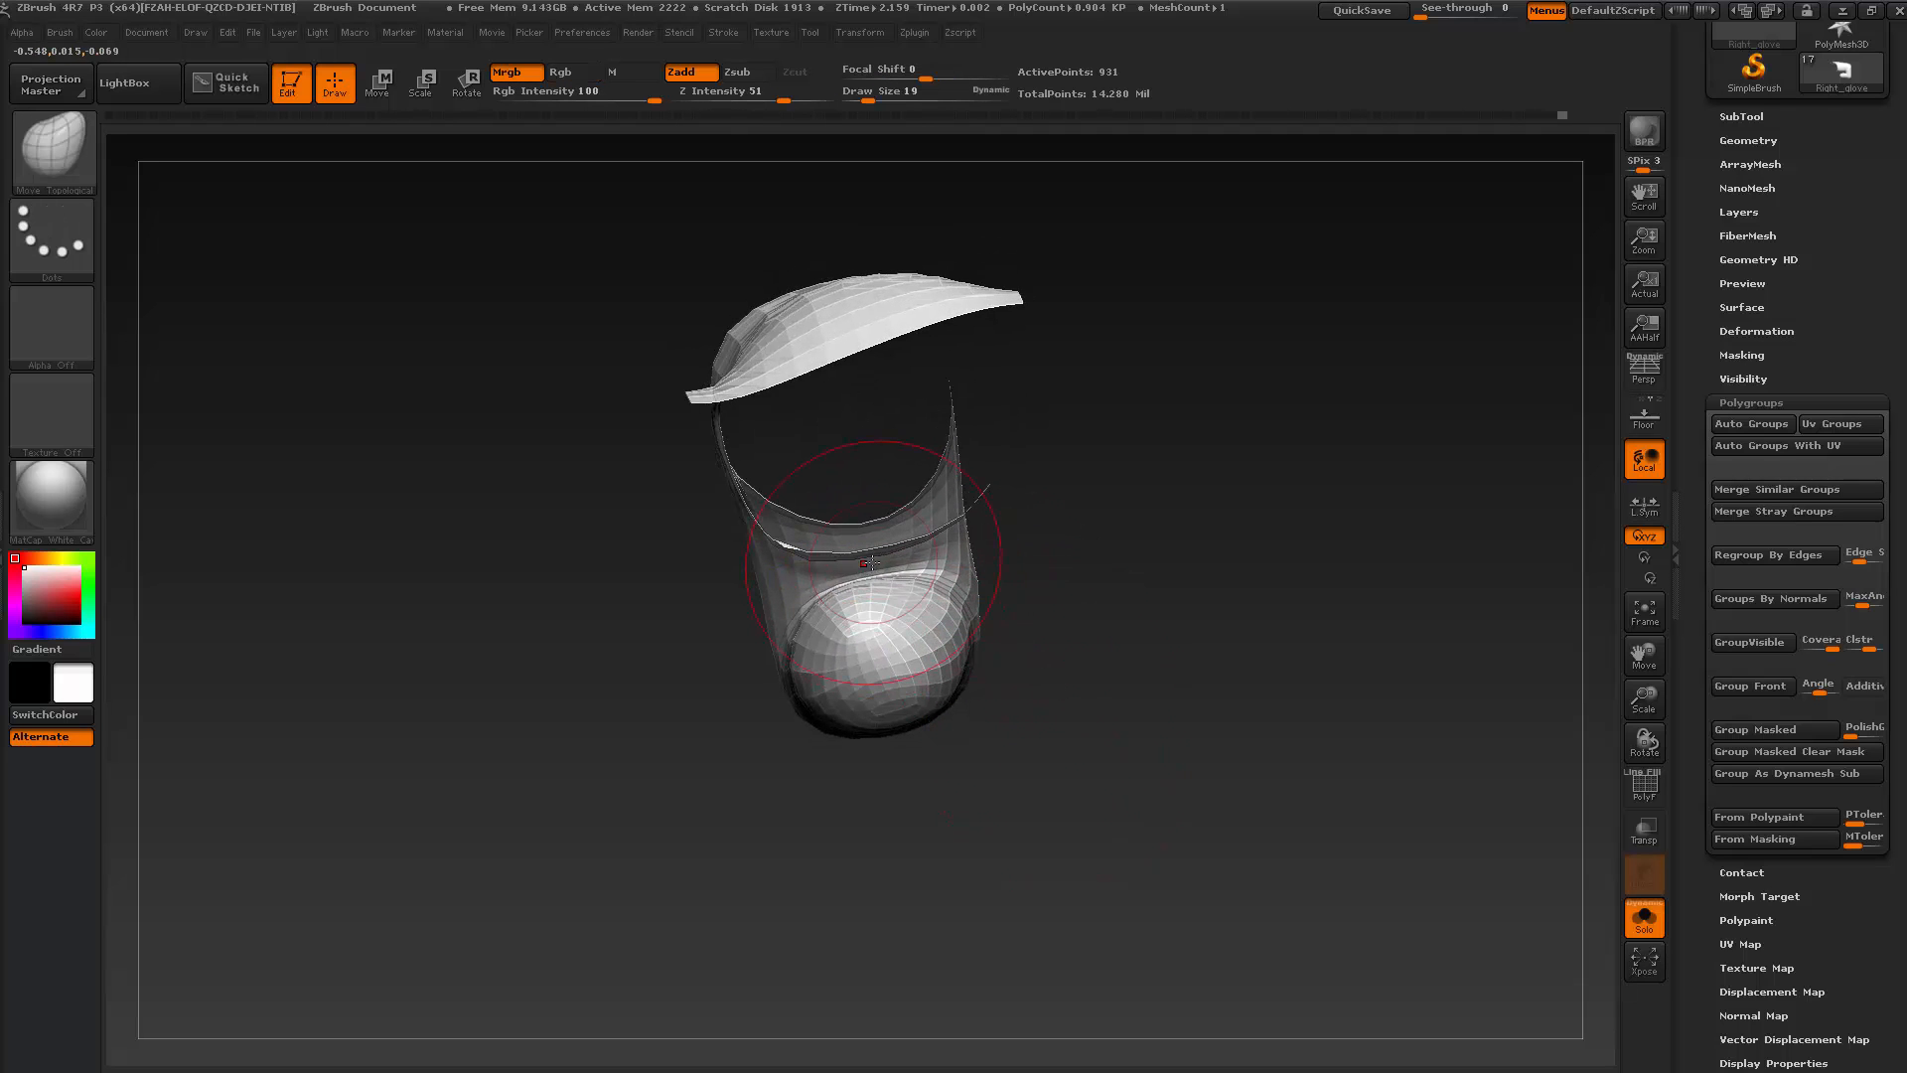
shift+drag(846, 574, 838, 625)
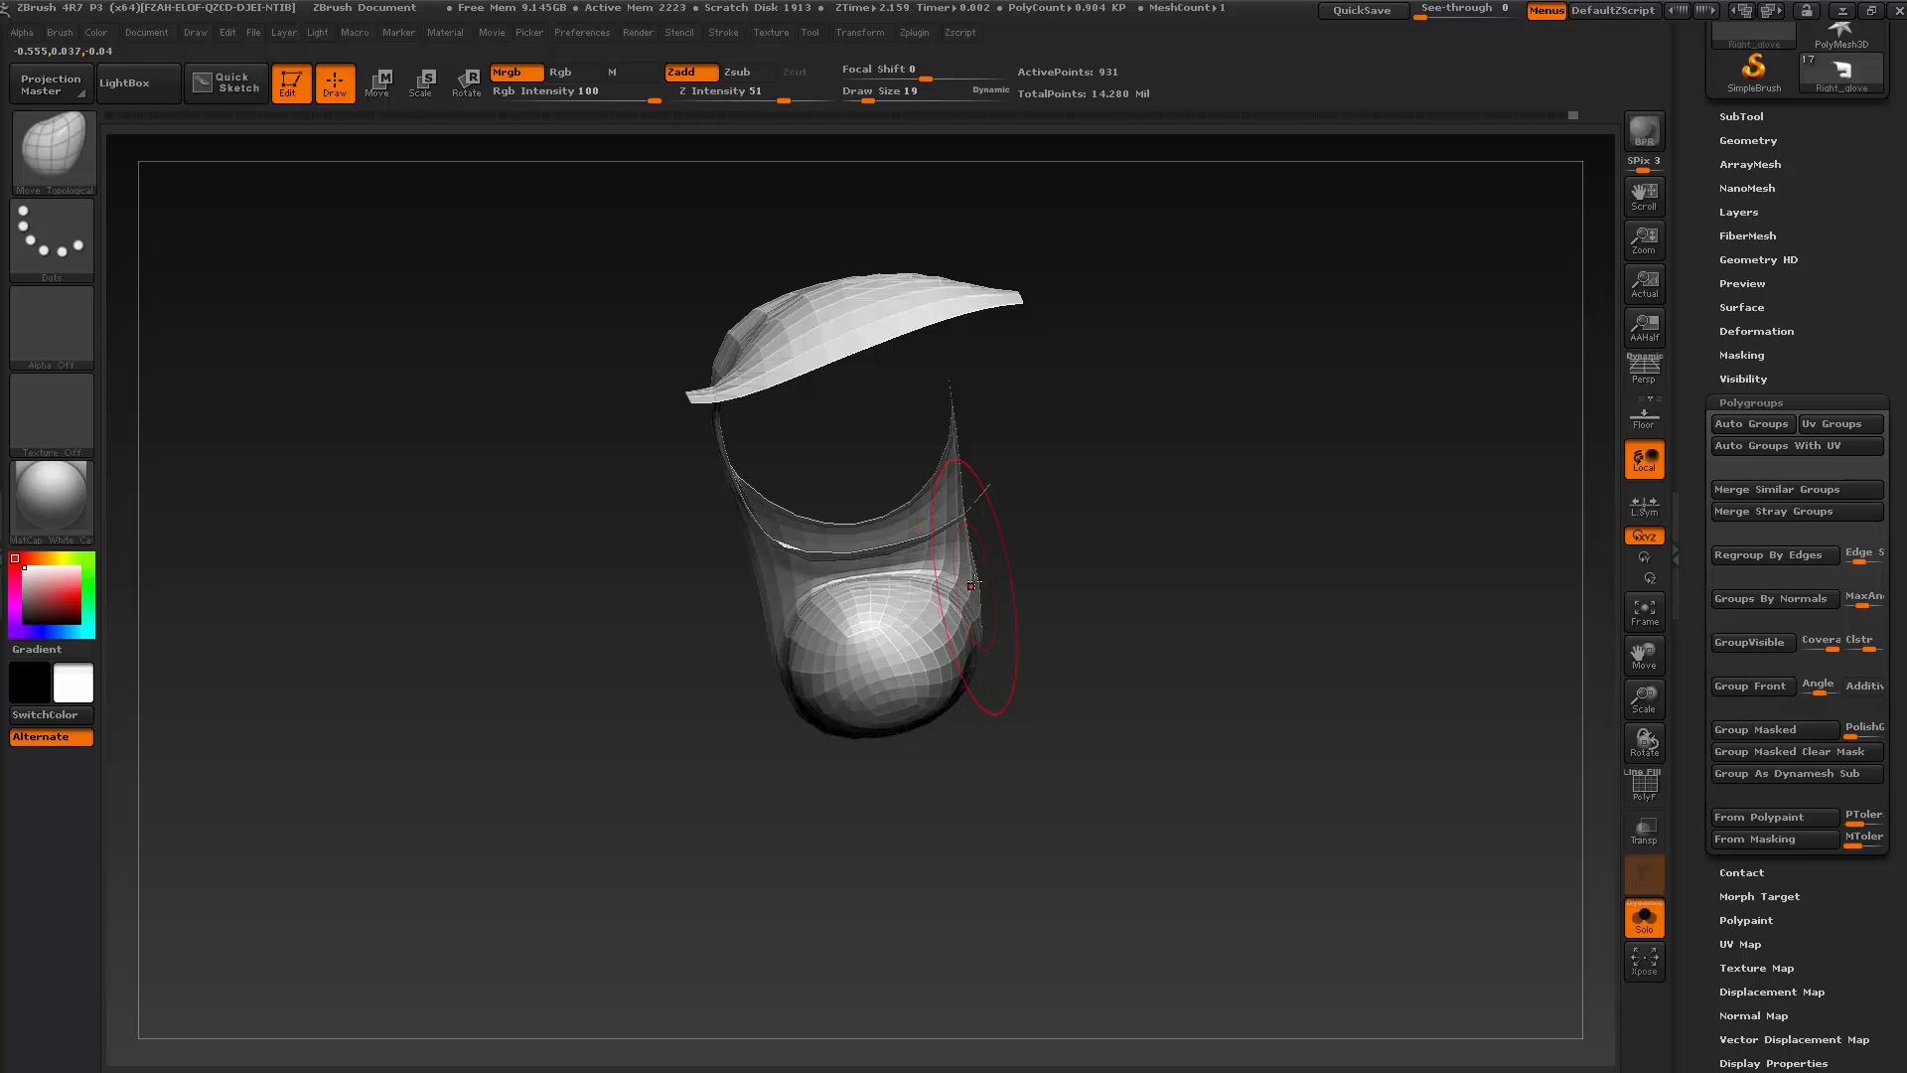
shift+drag(974, 586, 972, 608)
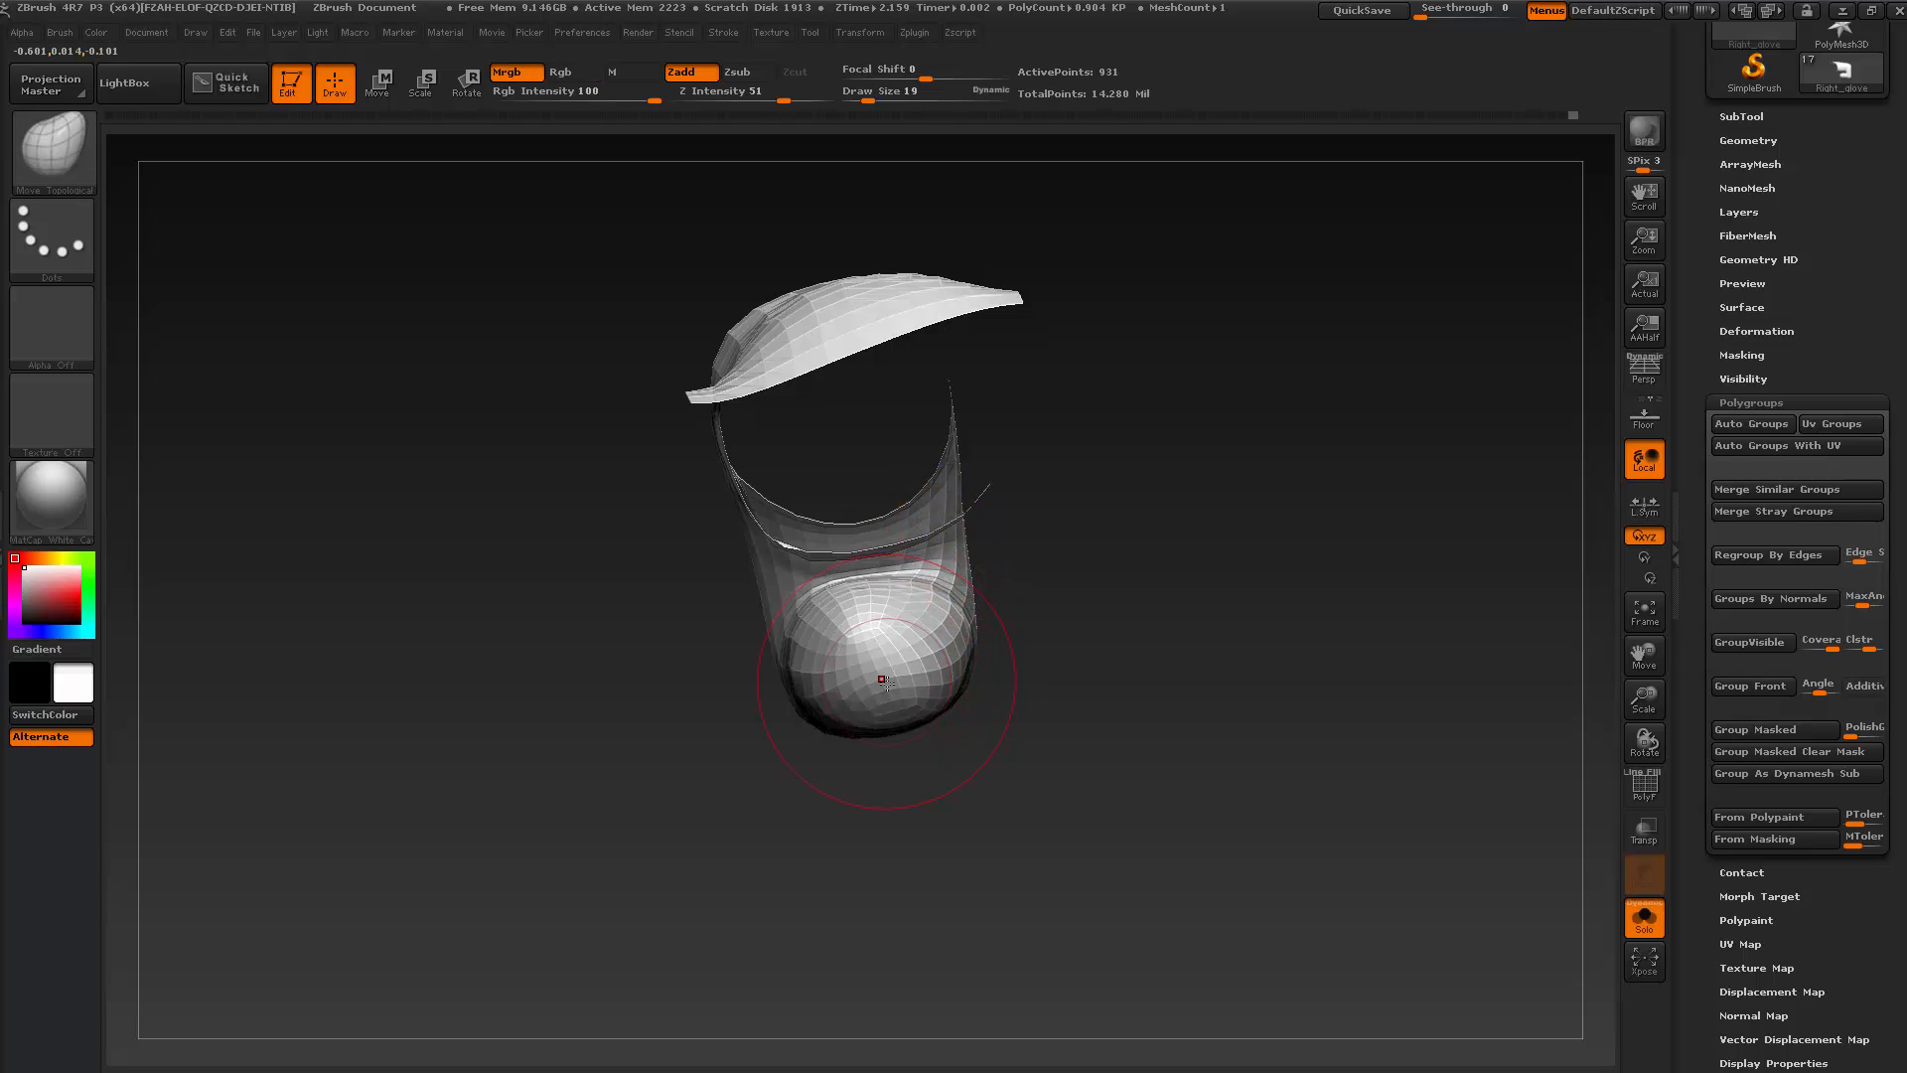
mouse_move(882, 680)
shift+mouse_down()
mouse_move(840, 697)
mouse_move(928, 668)
shift+mouse_up()
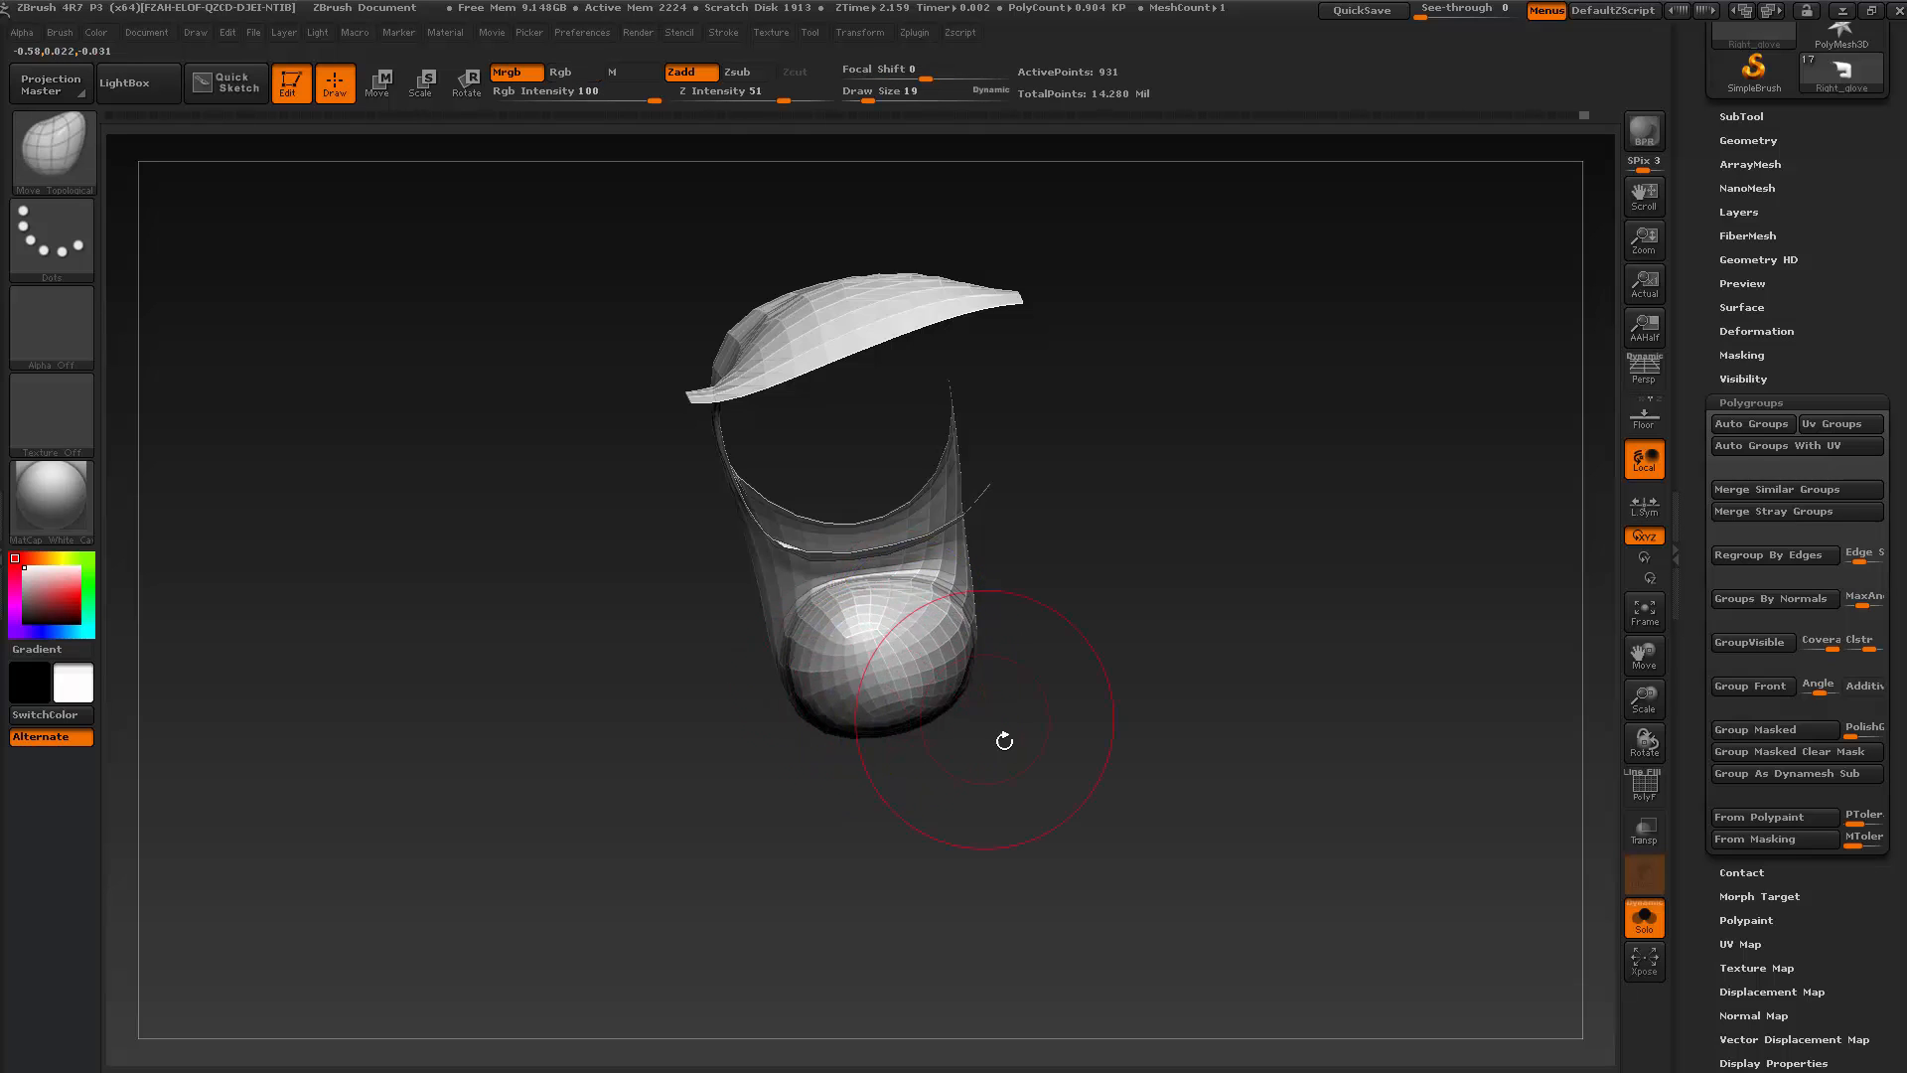
Refine the fingertip's underside and sides from below with Move Topological, reducing the draw size to 10 and smoothing the surface
drag(1004, 737, 993, 670)
drag(824, 623, 744, 594)
mouse_move(944, 724)
mouse_down()
mouse_move(798, 751)
mouse_move(970, 830)
mouse_move(997, 717)
mouse_move(924, 711)
mouse_up()
drag(782, 820, 834, 803)
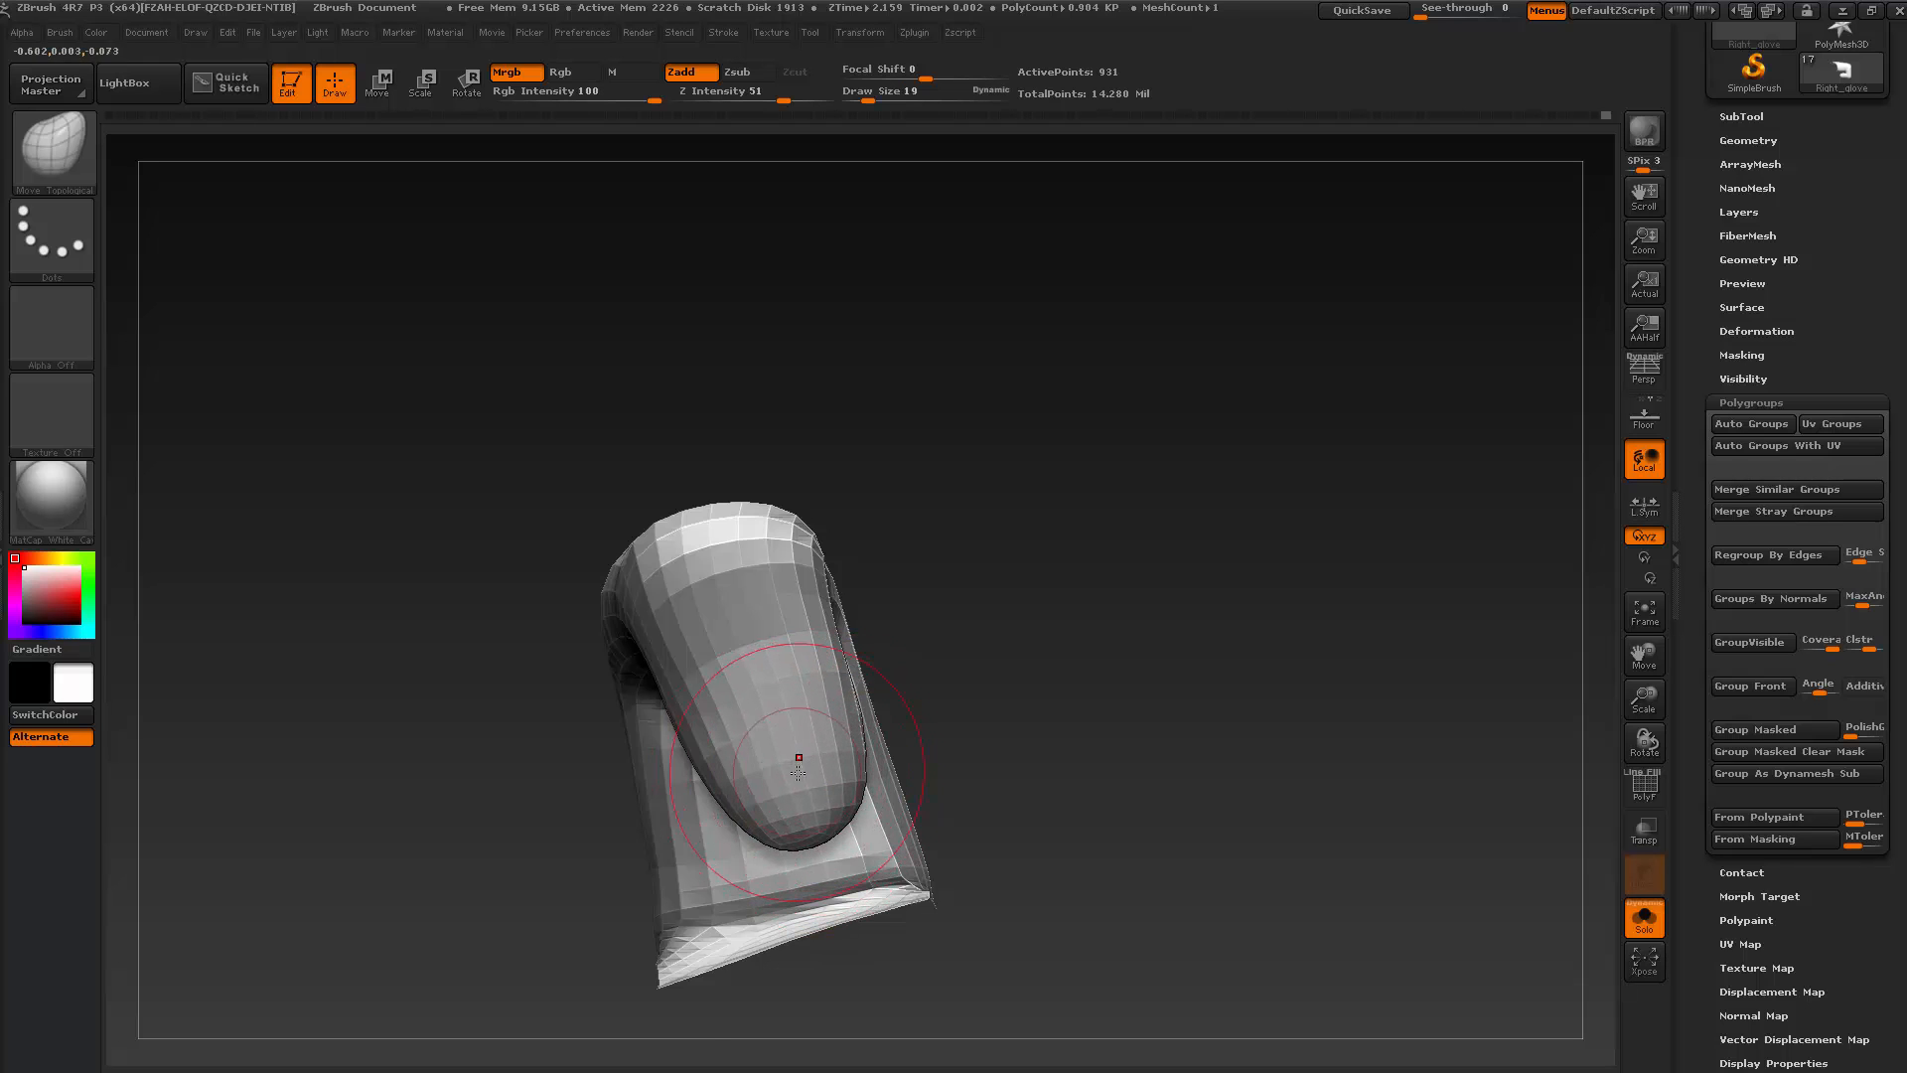
mouse_move(947, 757)
mouse_down()
mouse_move(927, 478)
mouse_move(903, 456)
mouse_up()
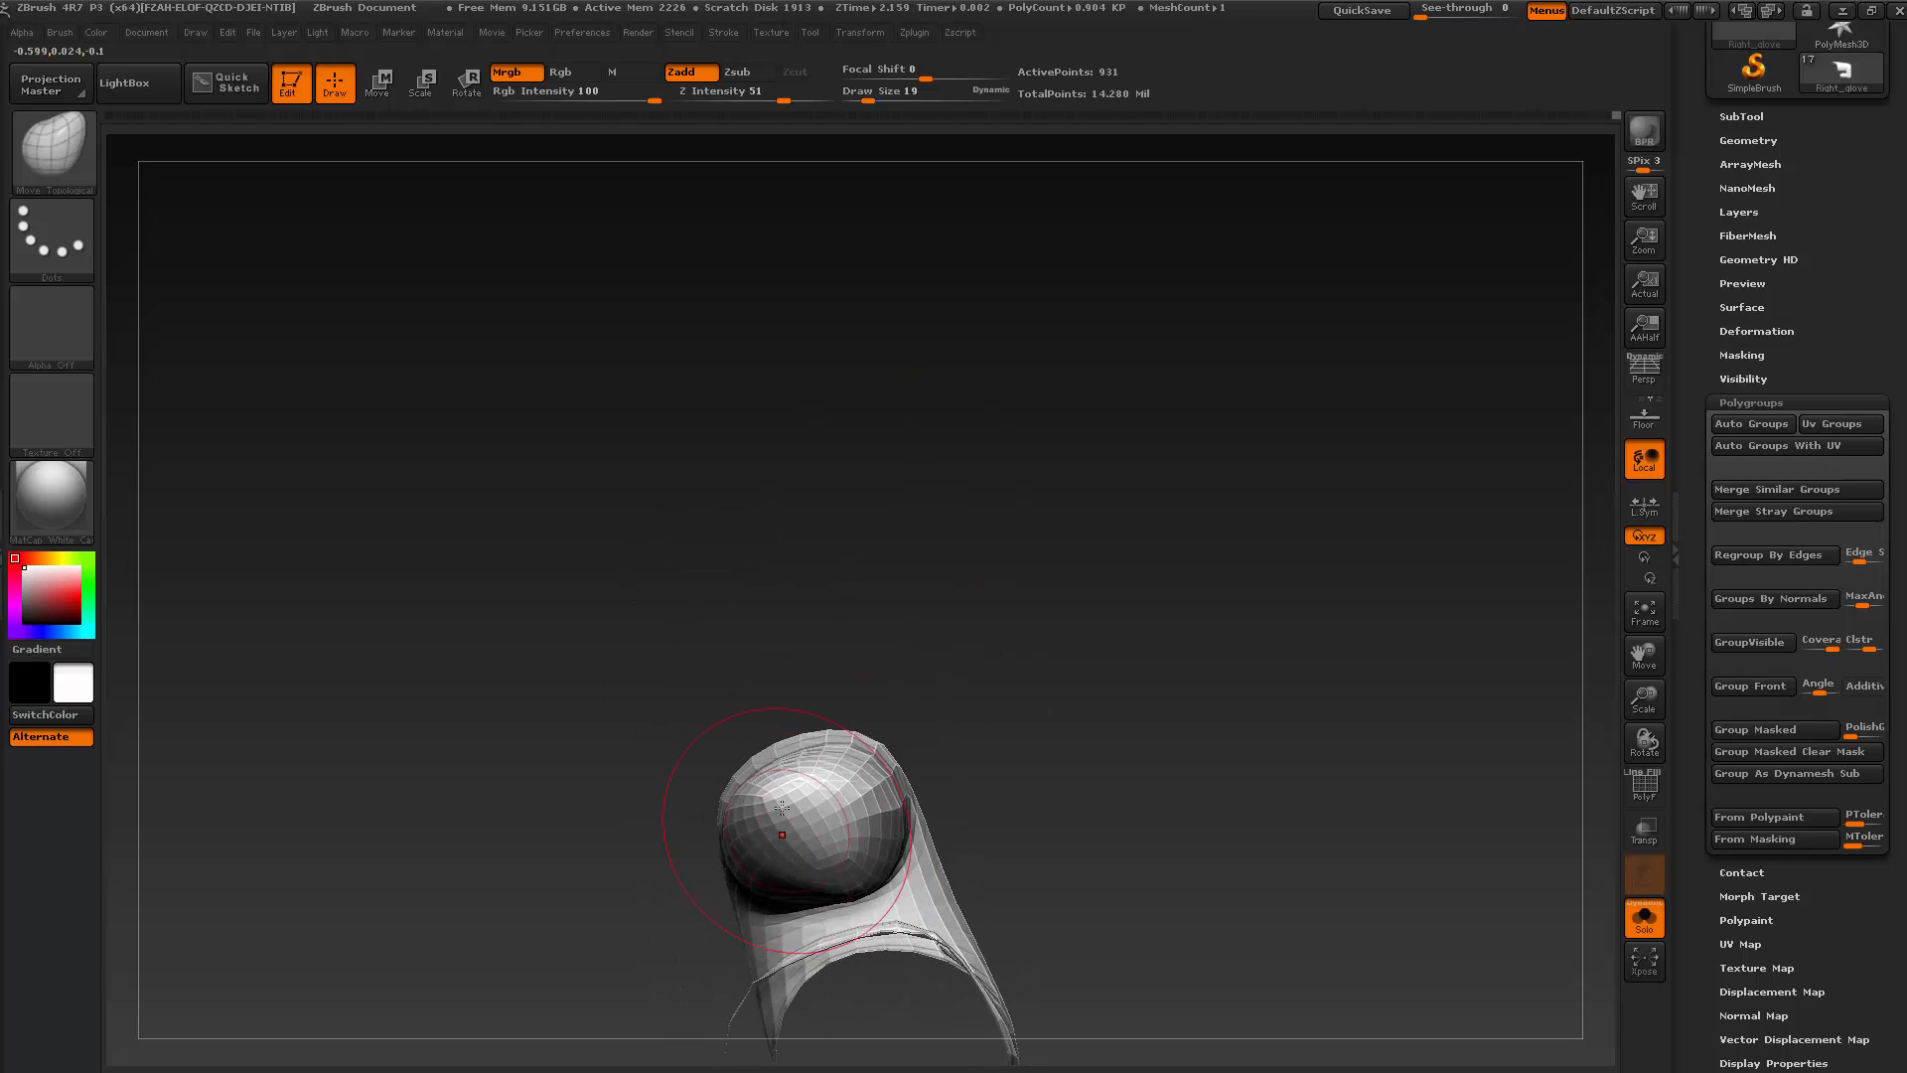
mouse_move(856, 822)
shift+mouse_down()
mouse_move(846, 853)
mouse_move(788, 884)
shift+mouse_up()
key(s)
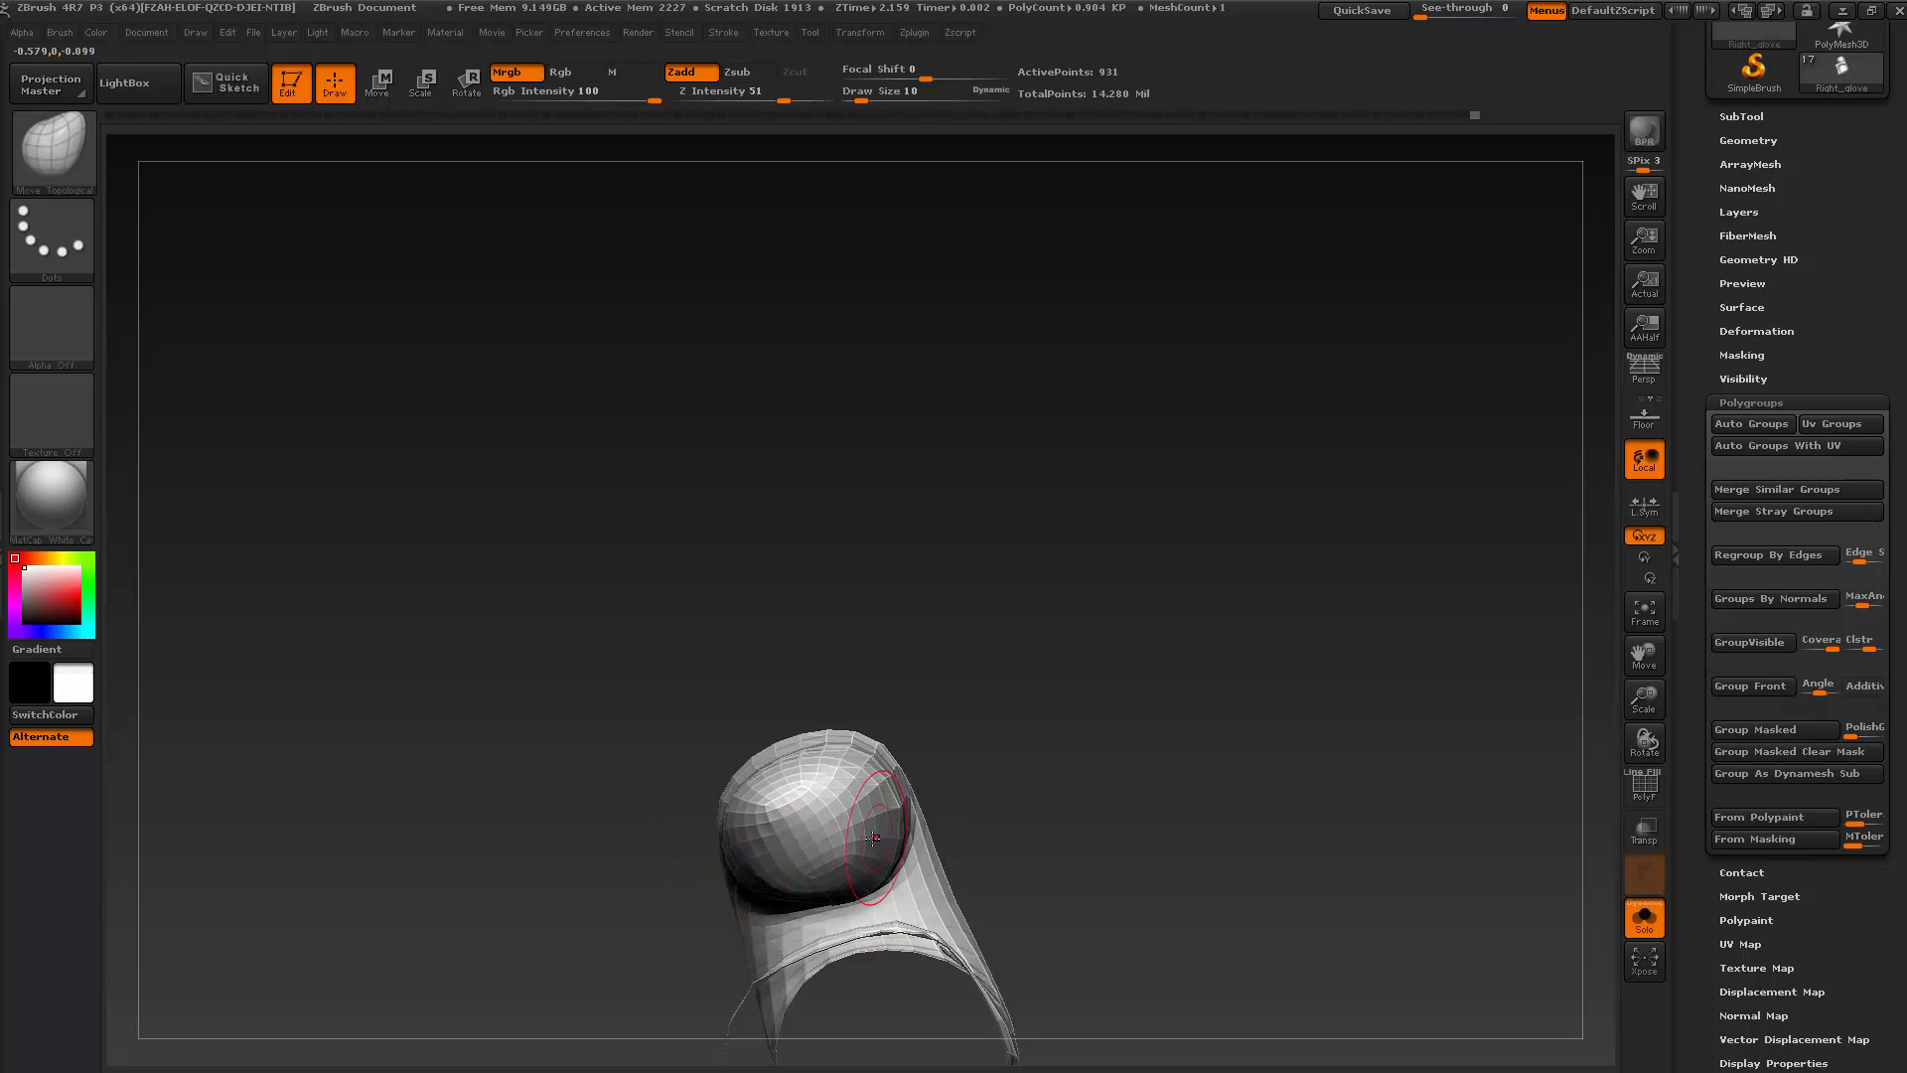
drag(809, 785, 815, 760)
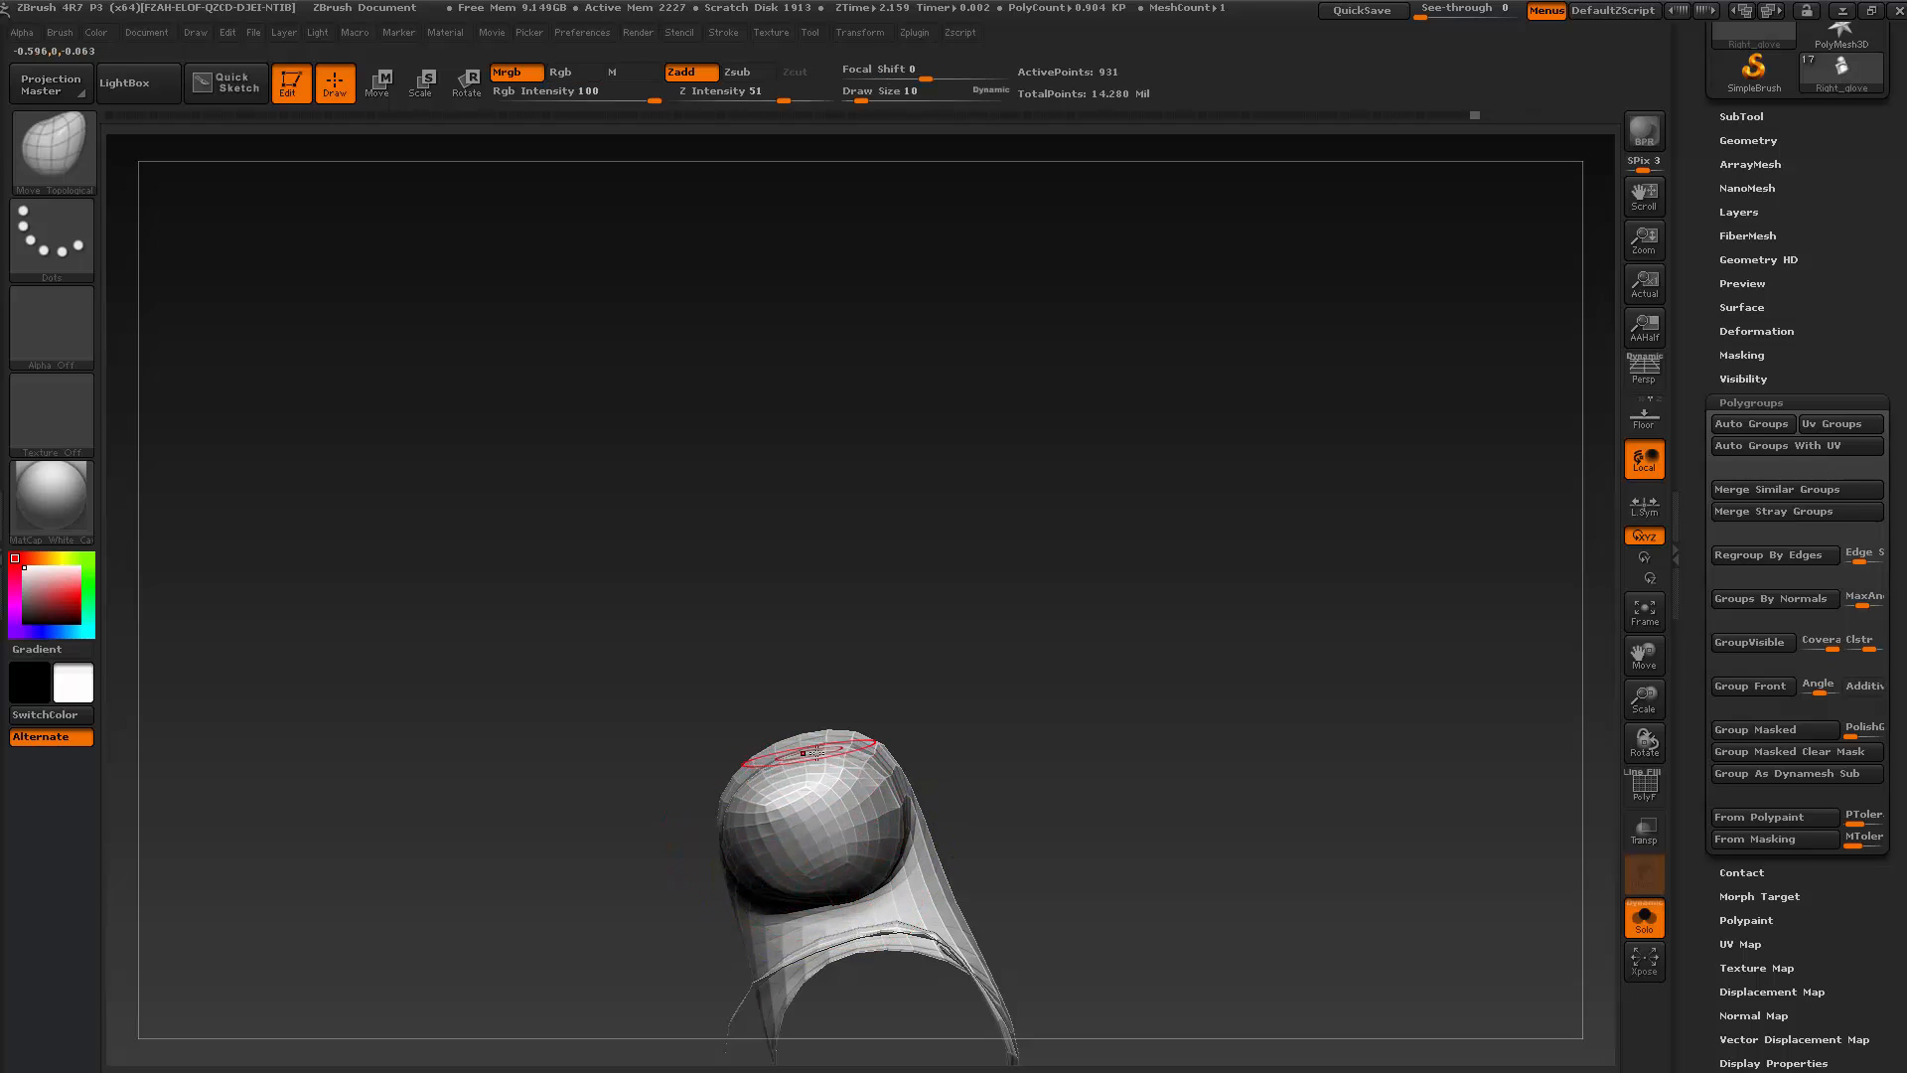
drag(903, 652, 911, 752)
shift+drag(757, 757, 748, 782)
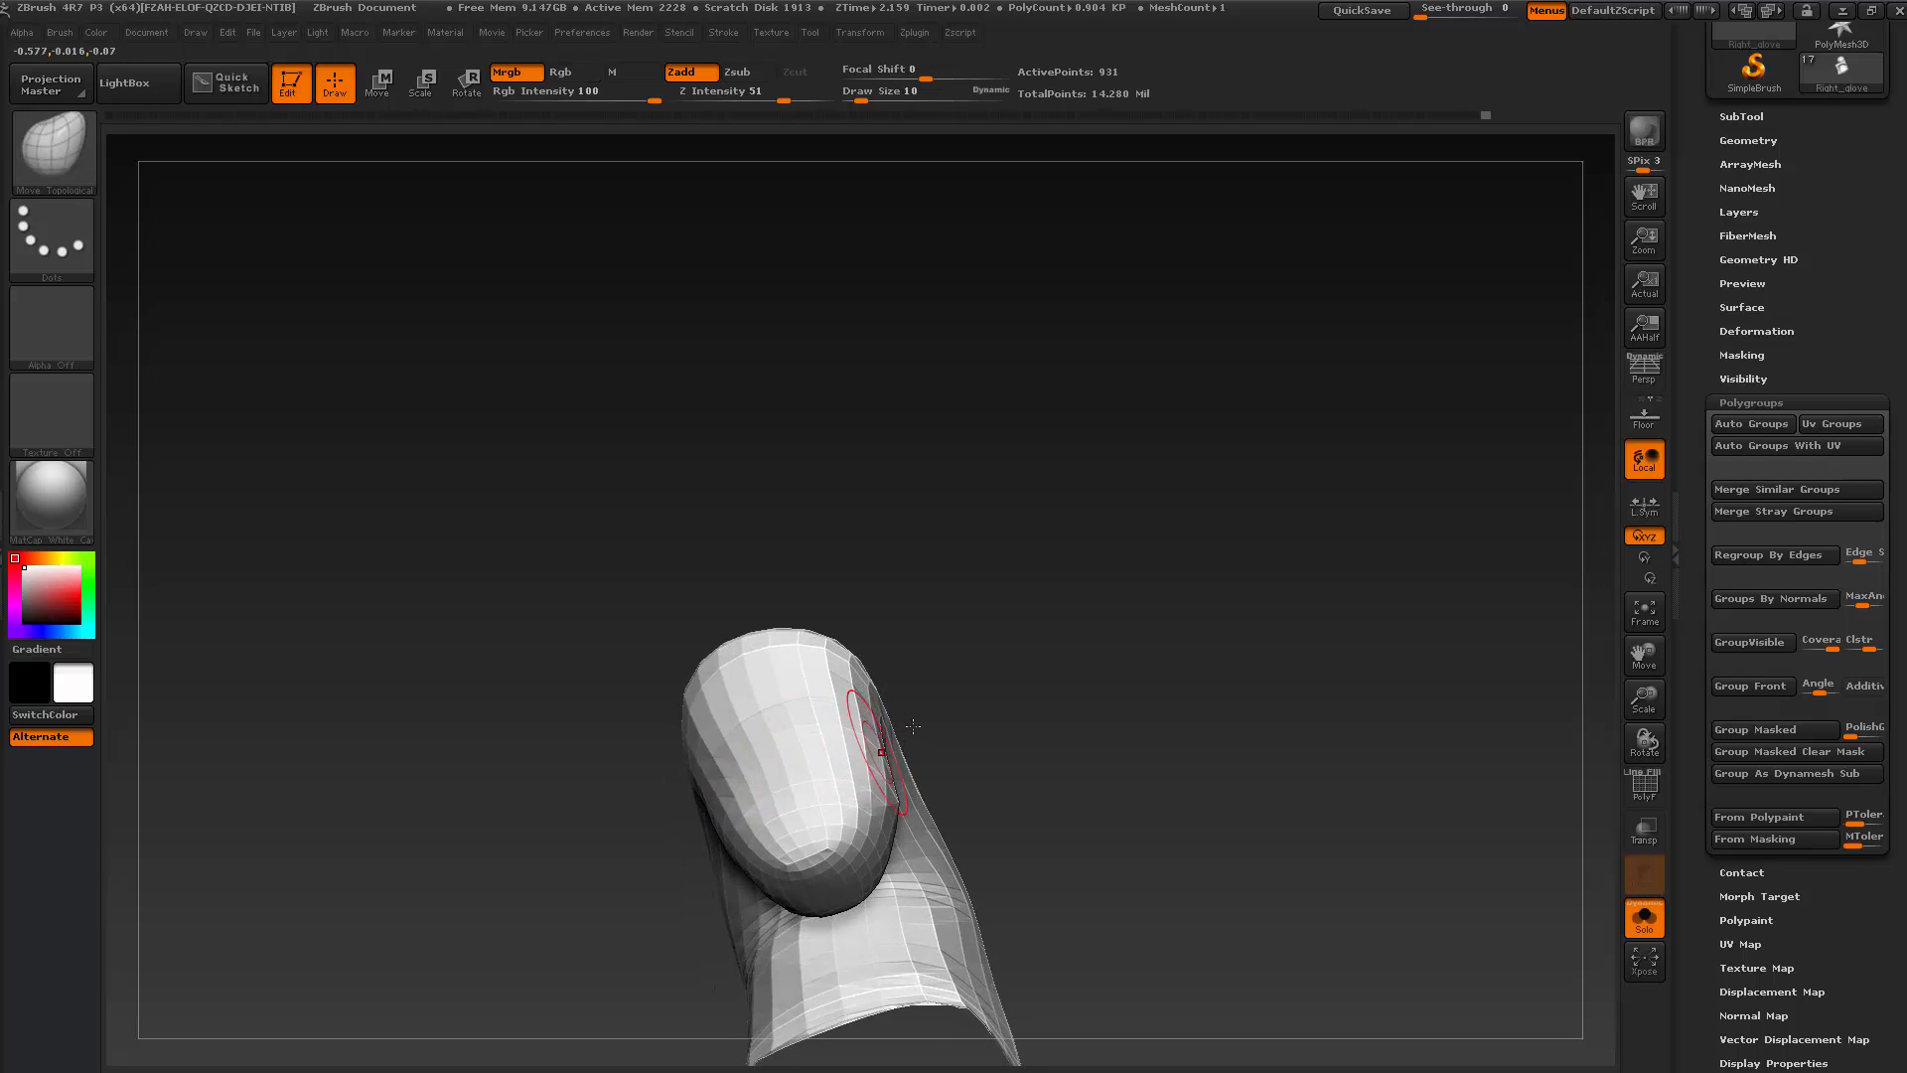
Raise the finger three subdivision levels and smooth the inner crease between the fingertip and middle segment
key(ctrl+d)
key(ctrl+d)
key(ctrl+d)
mouse_move(1015, 691)
mouse_down()
mouse_move(1011, 618)
mouse_move(1084, 728)
mouse_move(1047, 630)
mouse_move(1116, 600)
mouse_move(890, 689)
mouse_up()
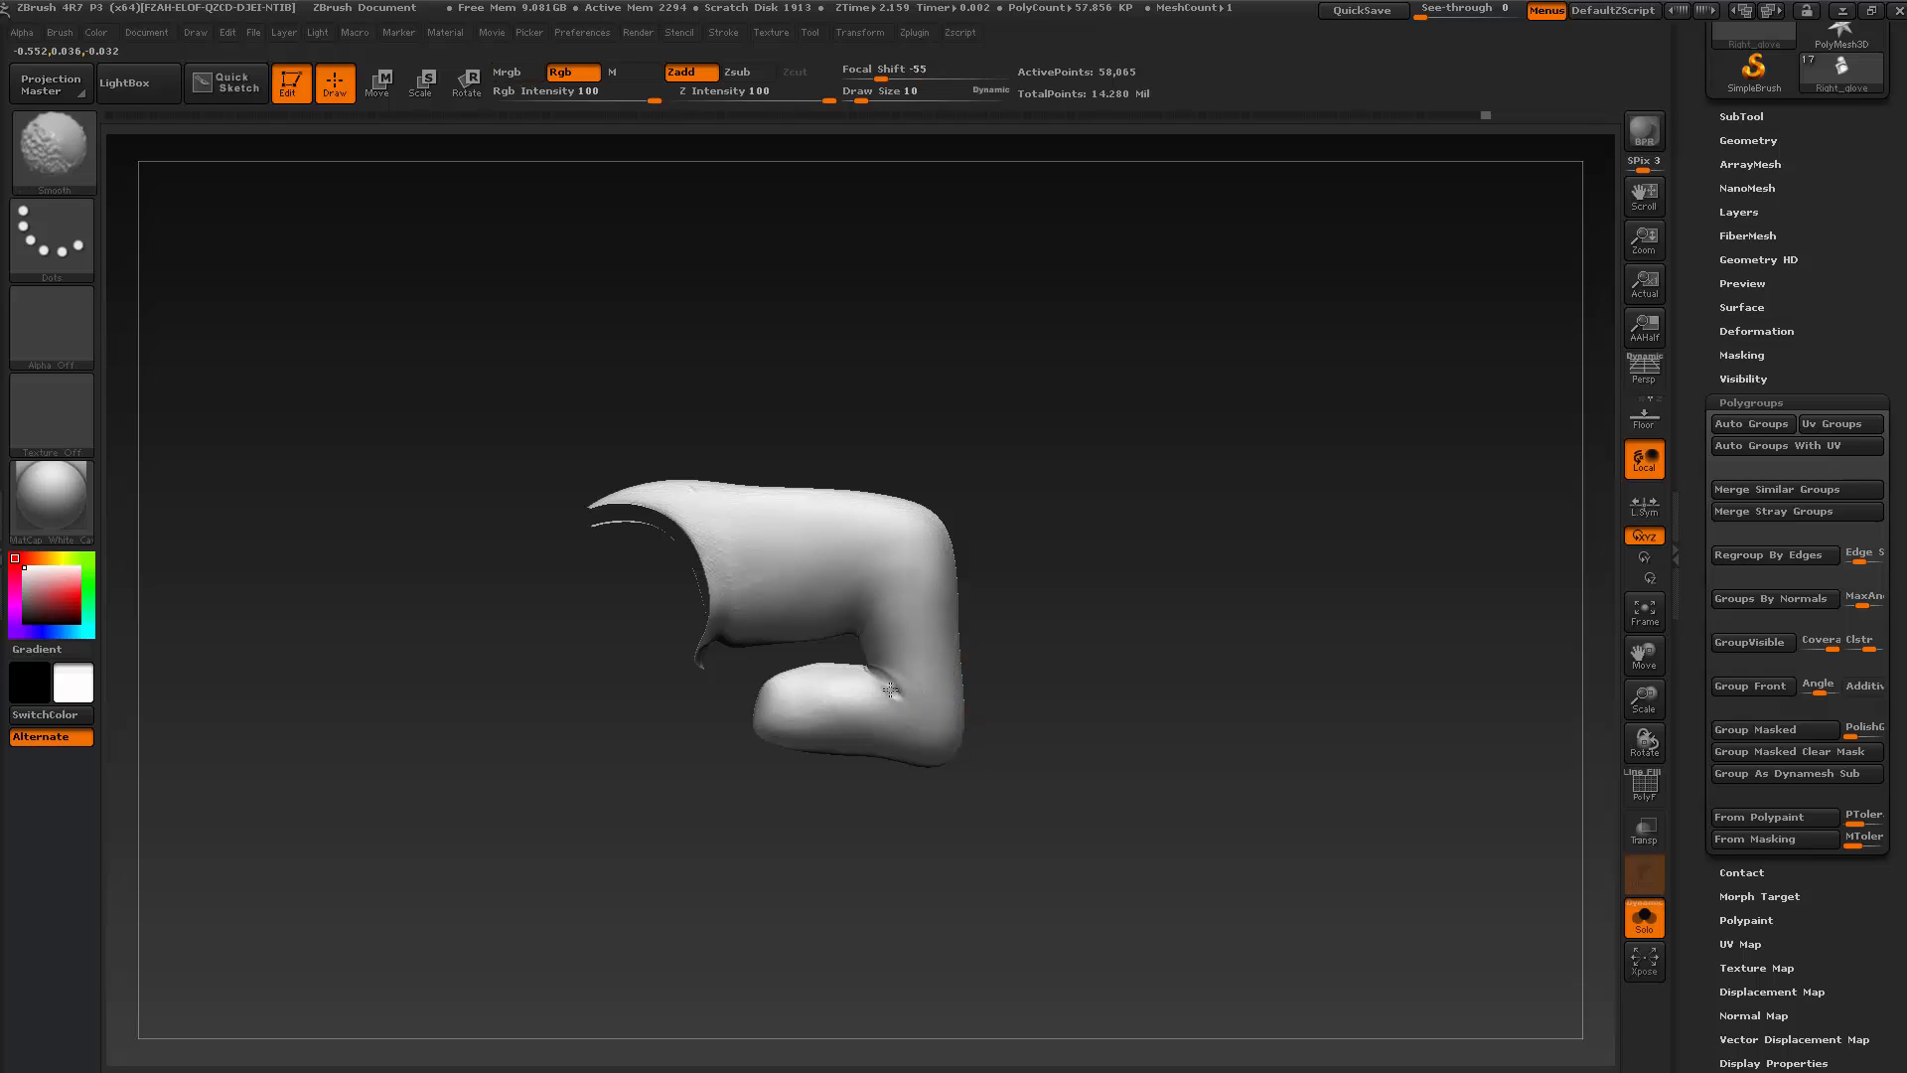
mouse_move(1077, 758)
mouse_down()
mouse_move(944, 796)
mouse_move(945, 813)
mouse_move(945, 679)
mouse_move(1213, 808)
mouse_move(843, 814)
mouse_up()
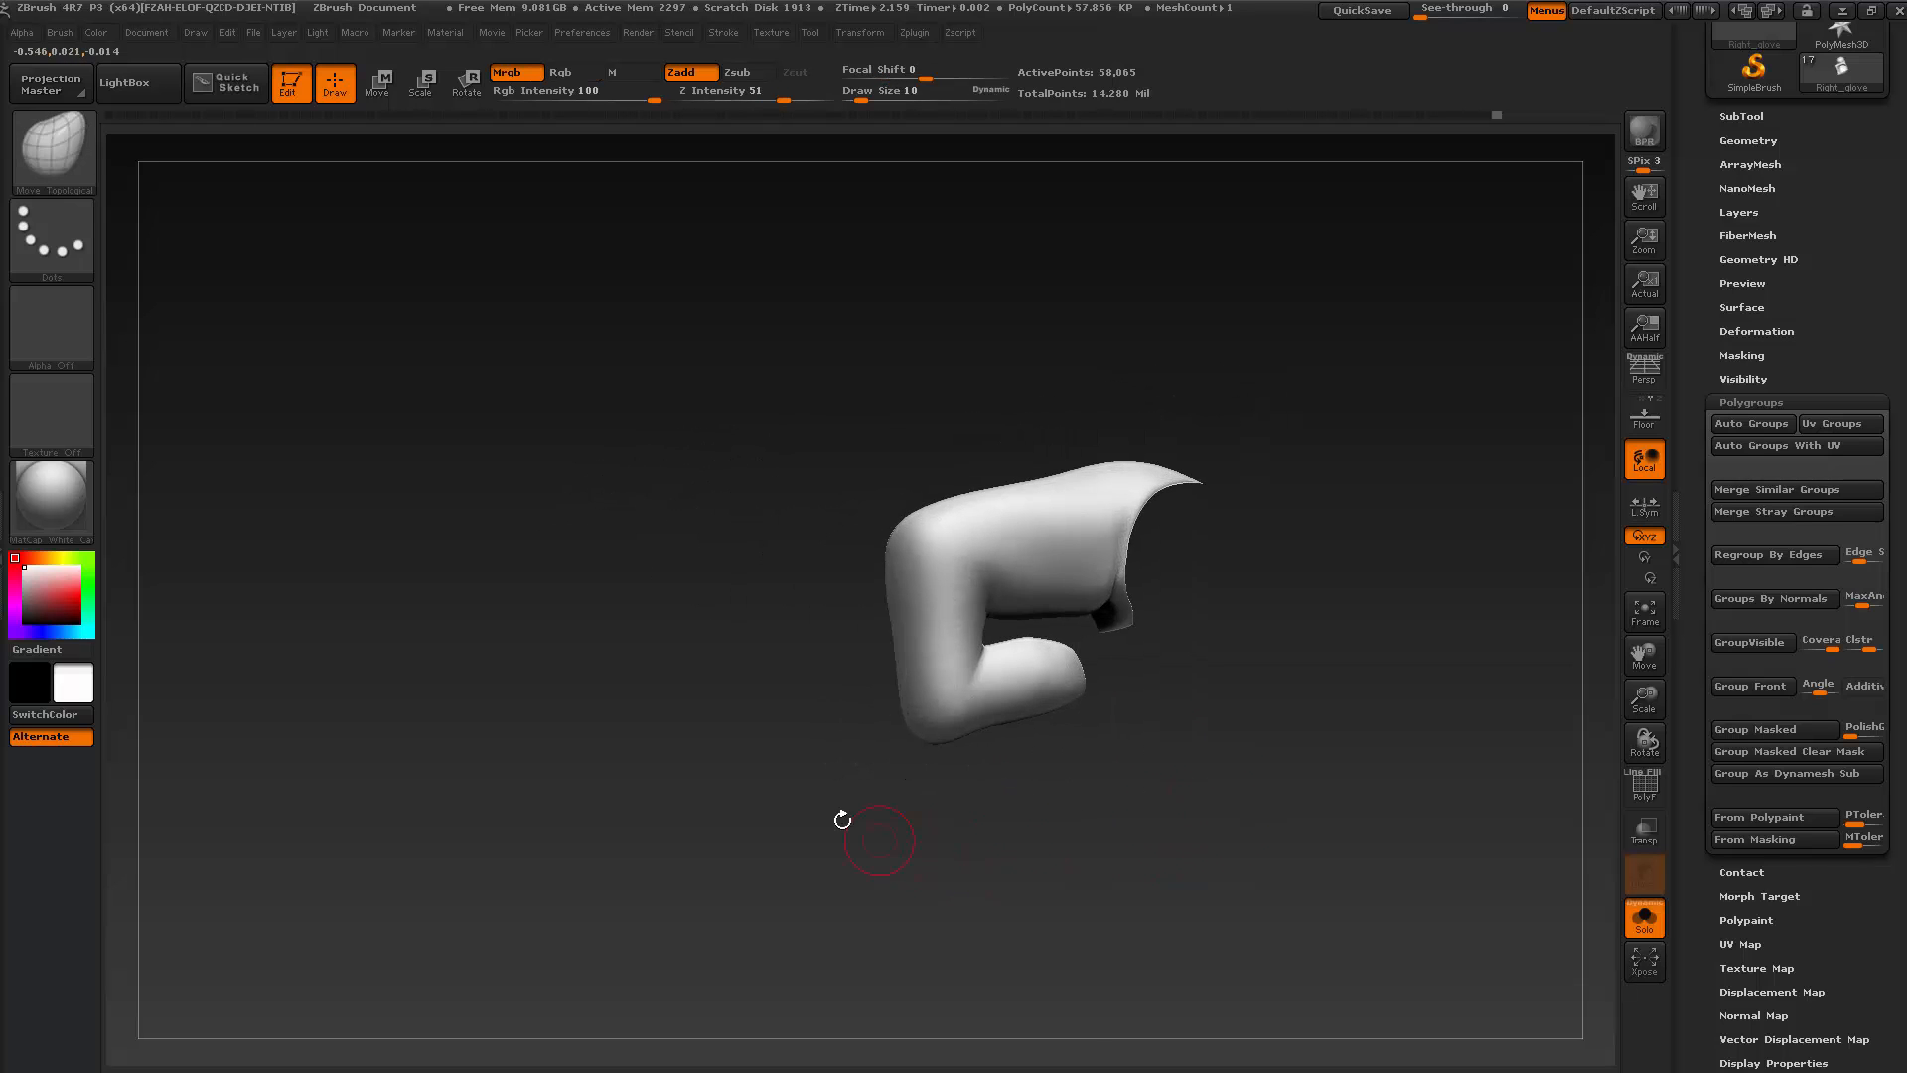
Unhide the whole fist, turn it to the back of the hand and lower it four subdivision levels
key(ctrl+shift)
ctrl+shift+click(801, 849)
drag(732, 795, 953, 556)
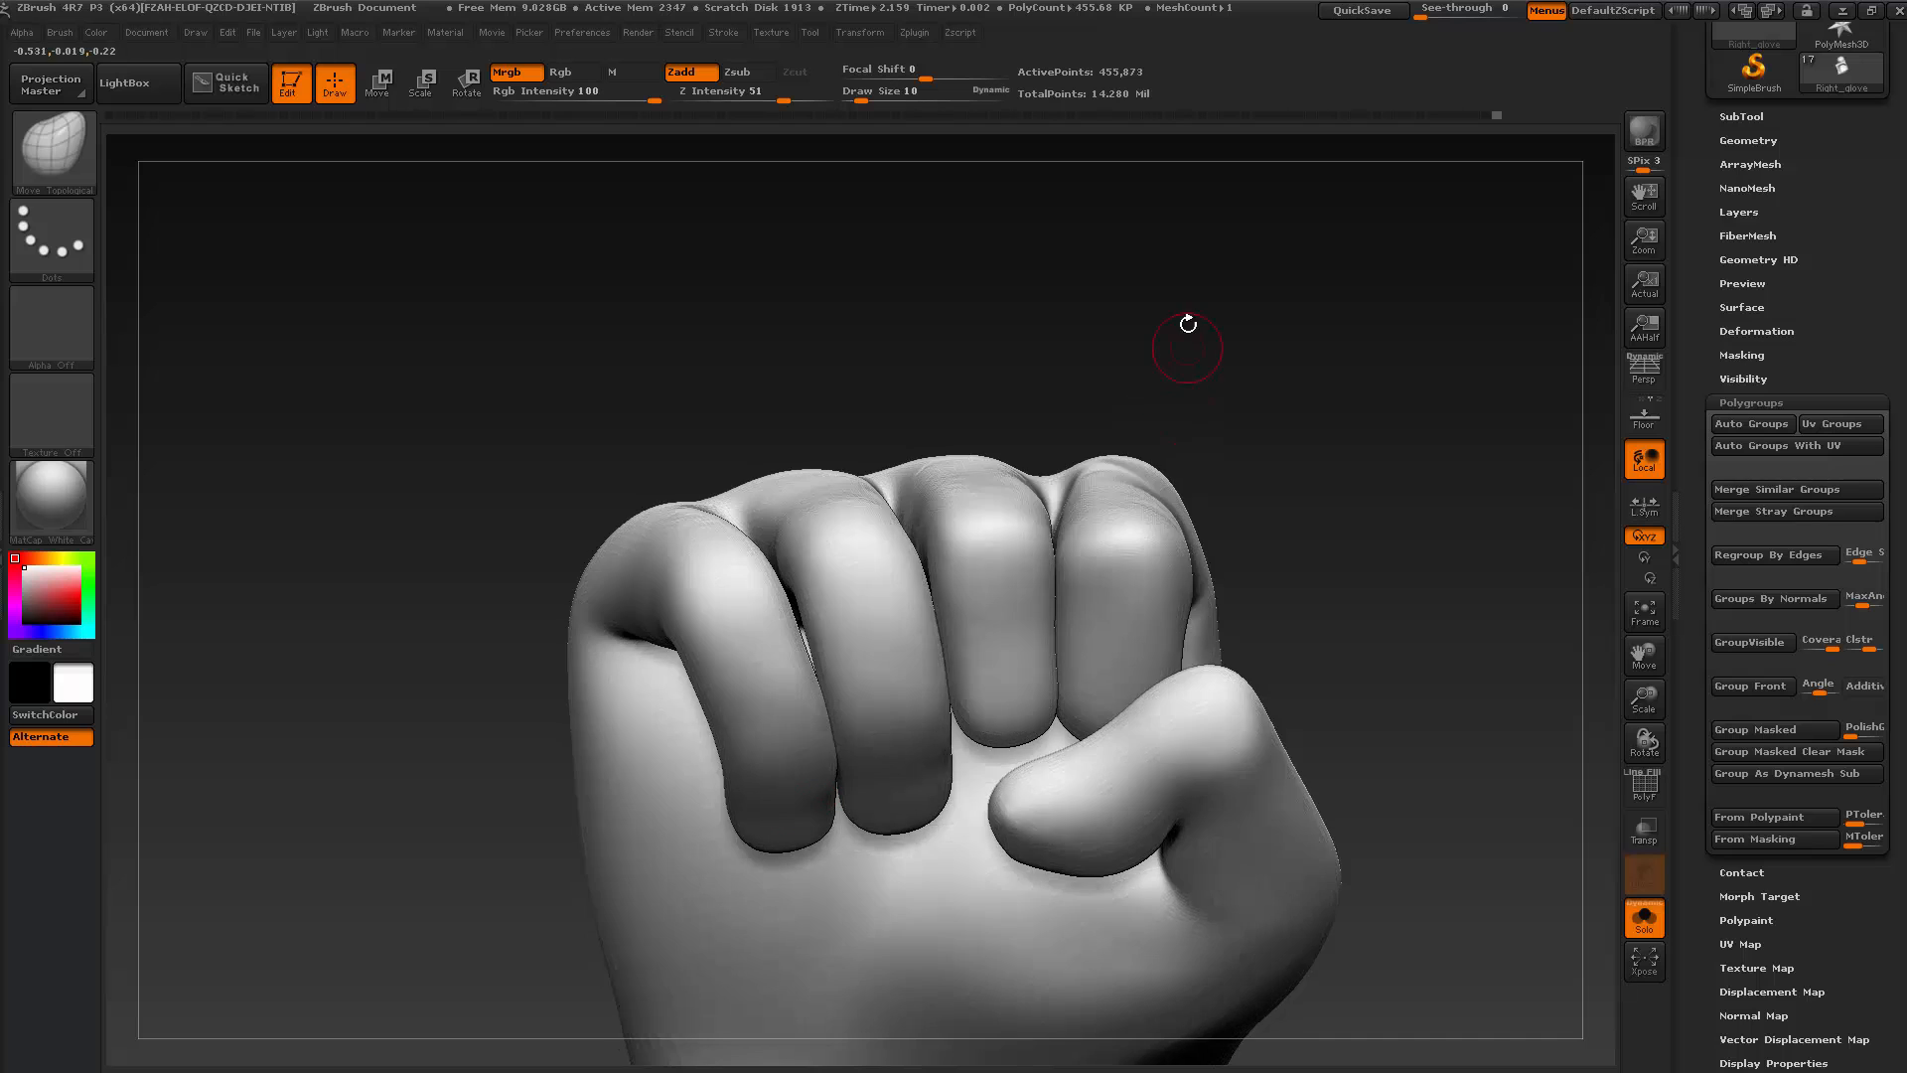
drag(1200, 304, 1381, 488)
key(shift+d)
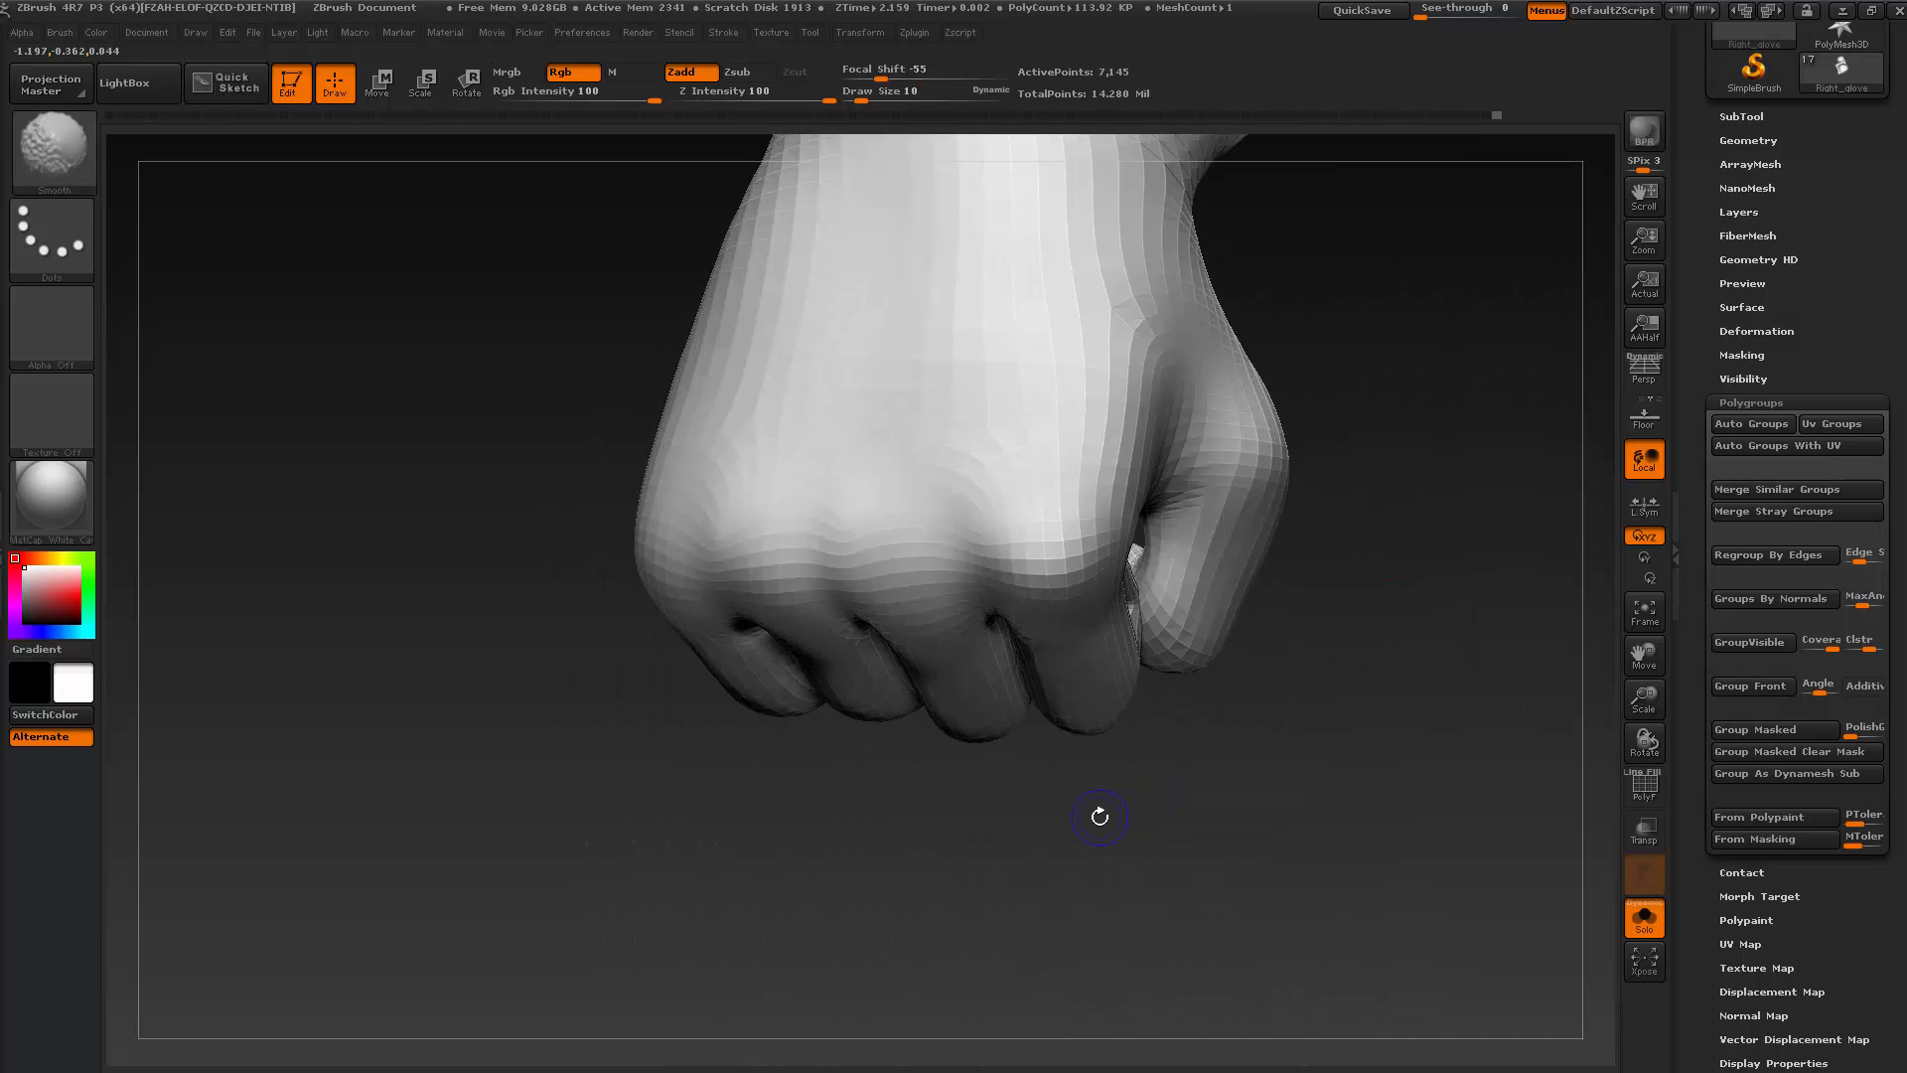
key(shift+d)
key(shift+d)
key(shift+d)
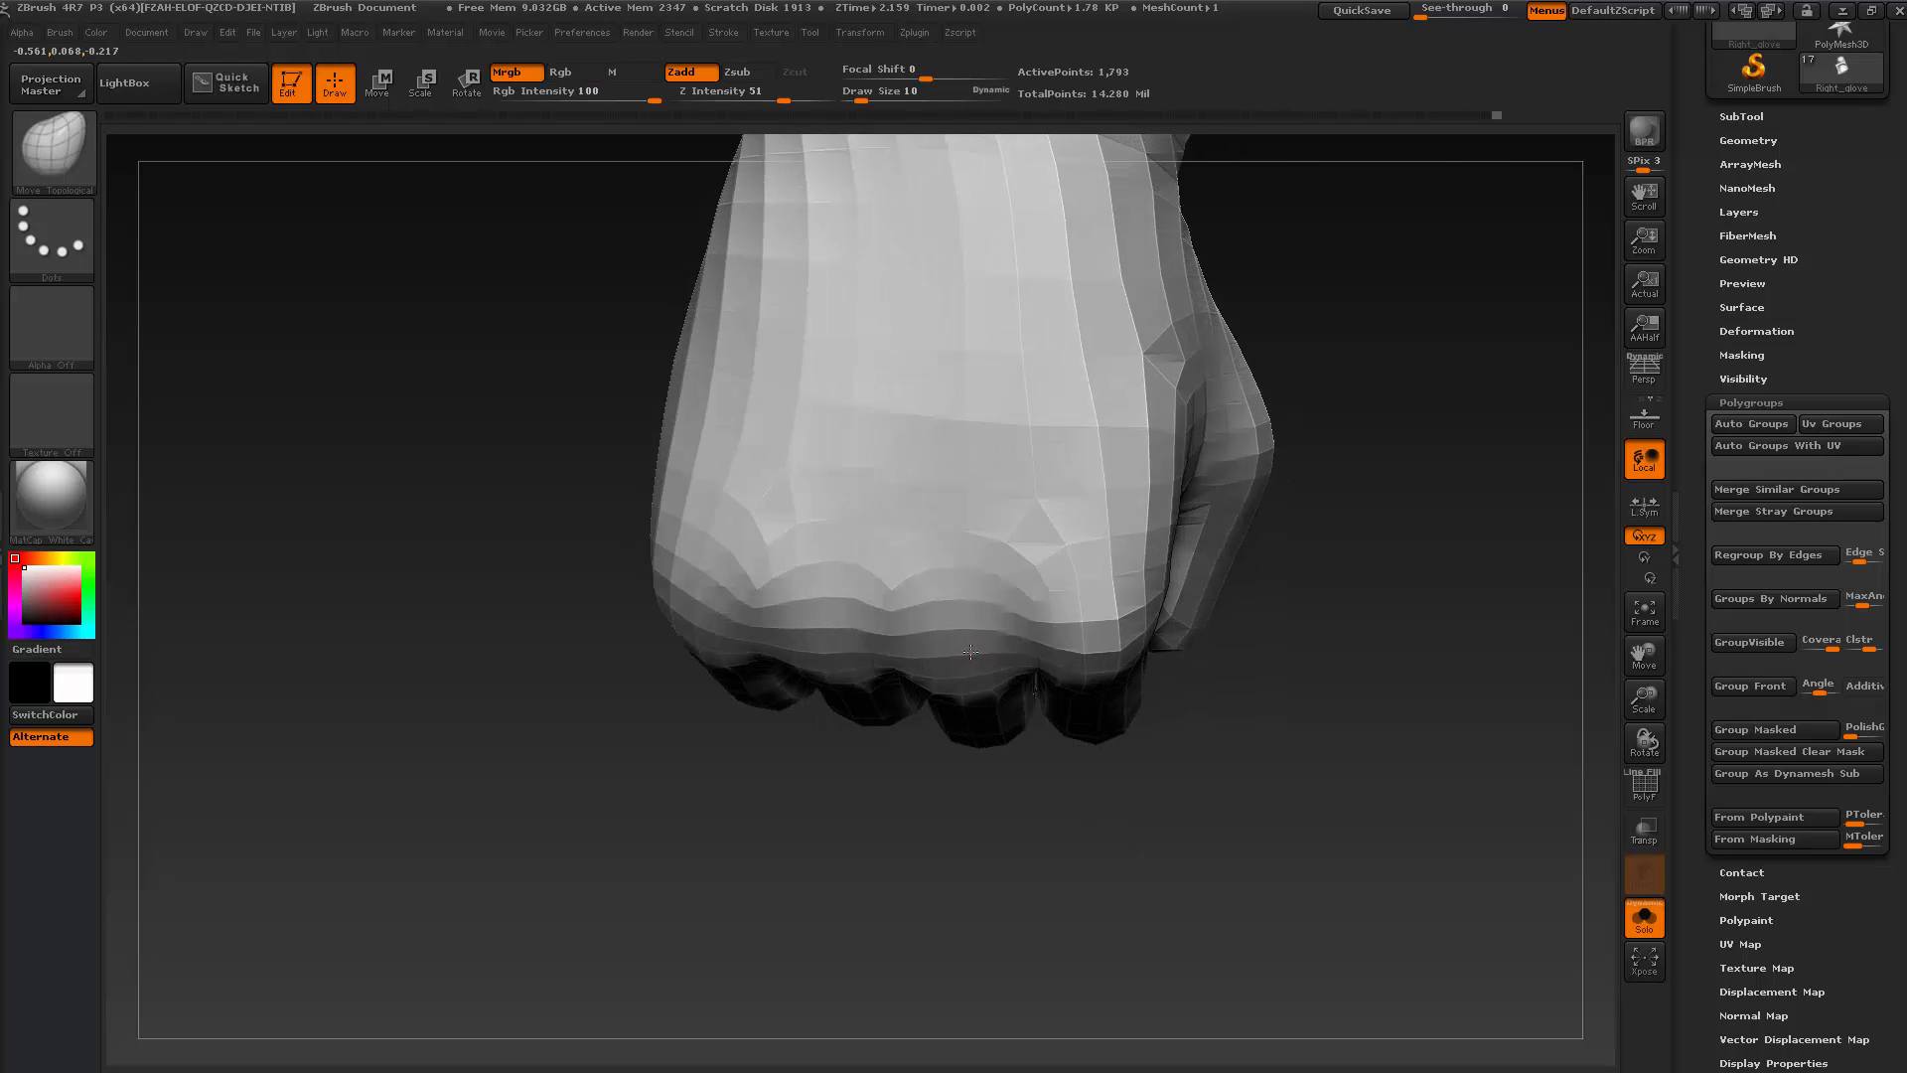
Switch to the Move brush, set the draw size to 35 and shape the middle finger's knuckle on the back of the hand
key(b)
click(516, 171)
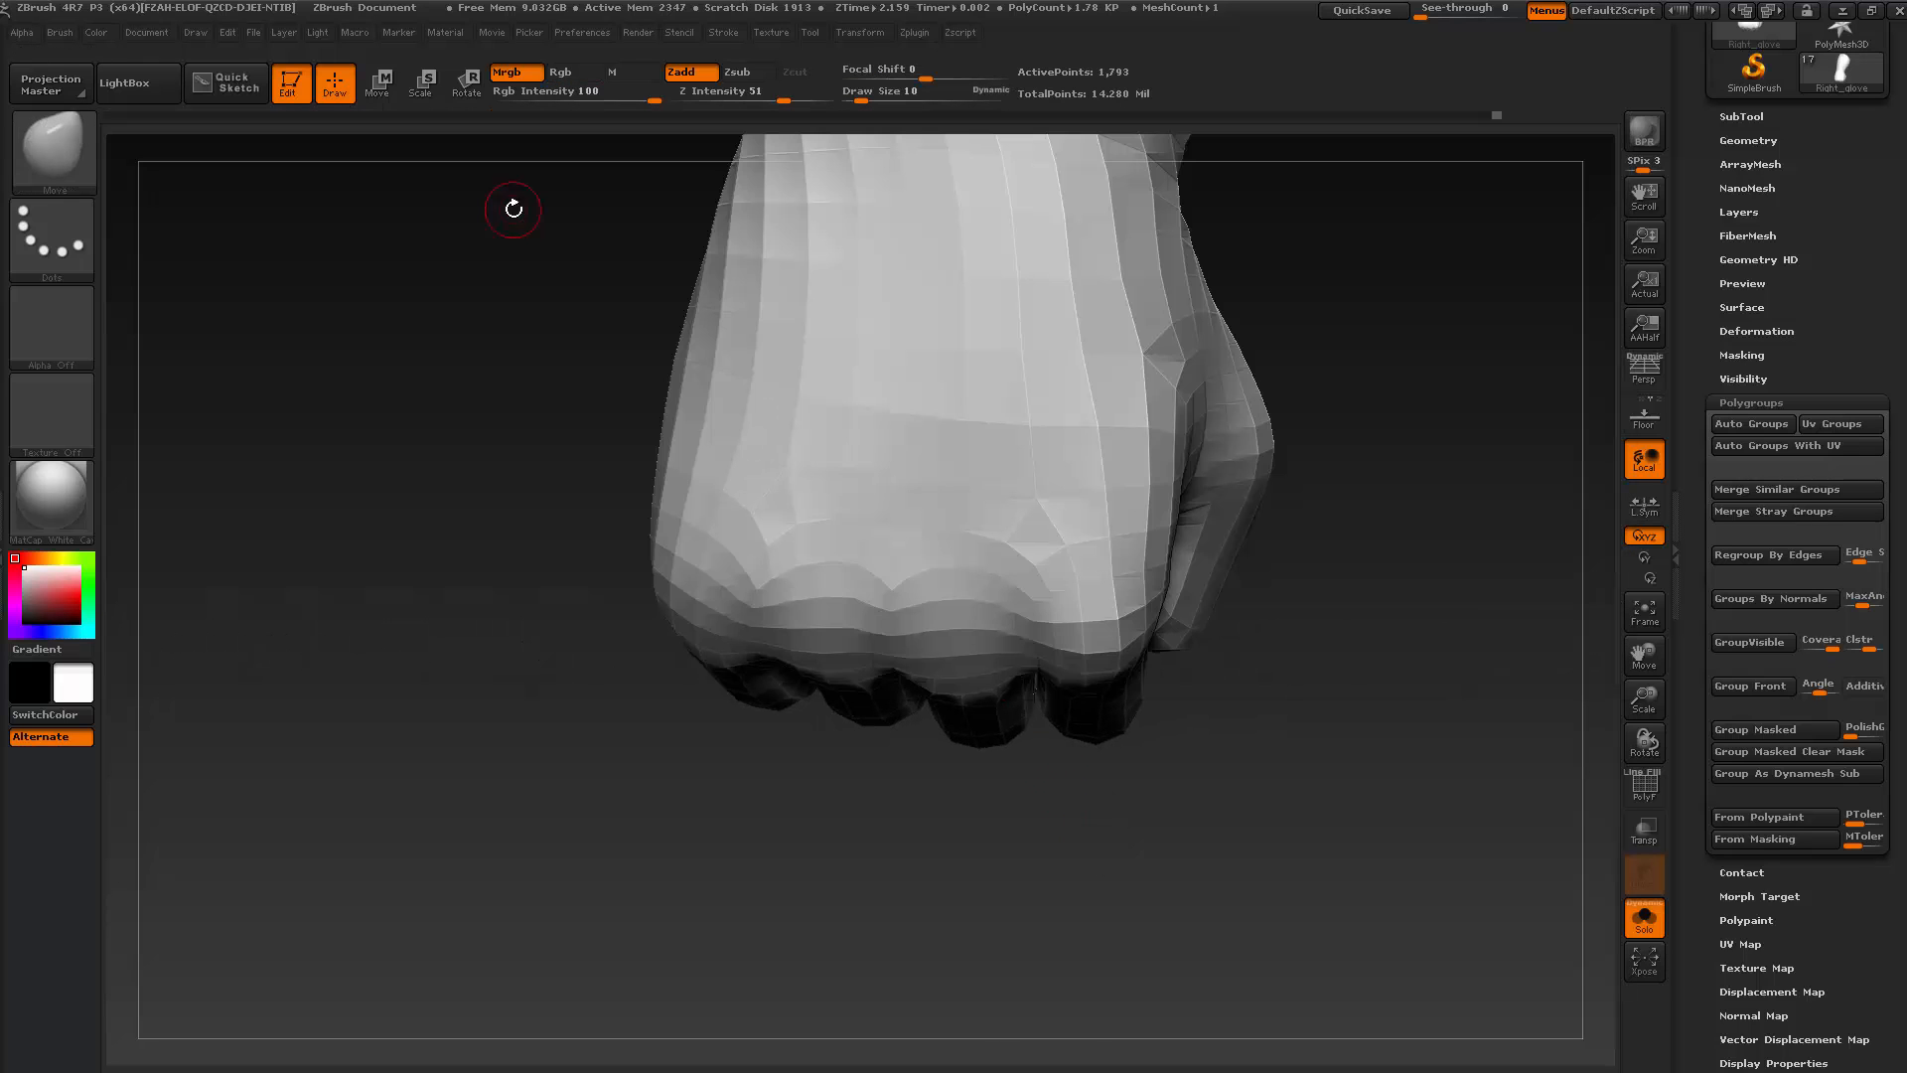
drag(1003, 787, 989, 753)
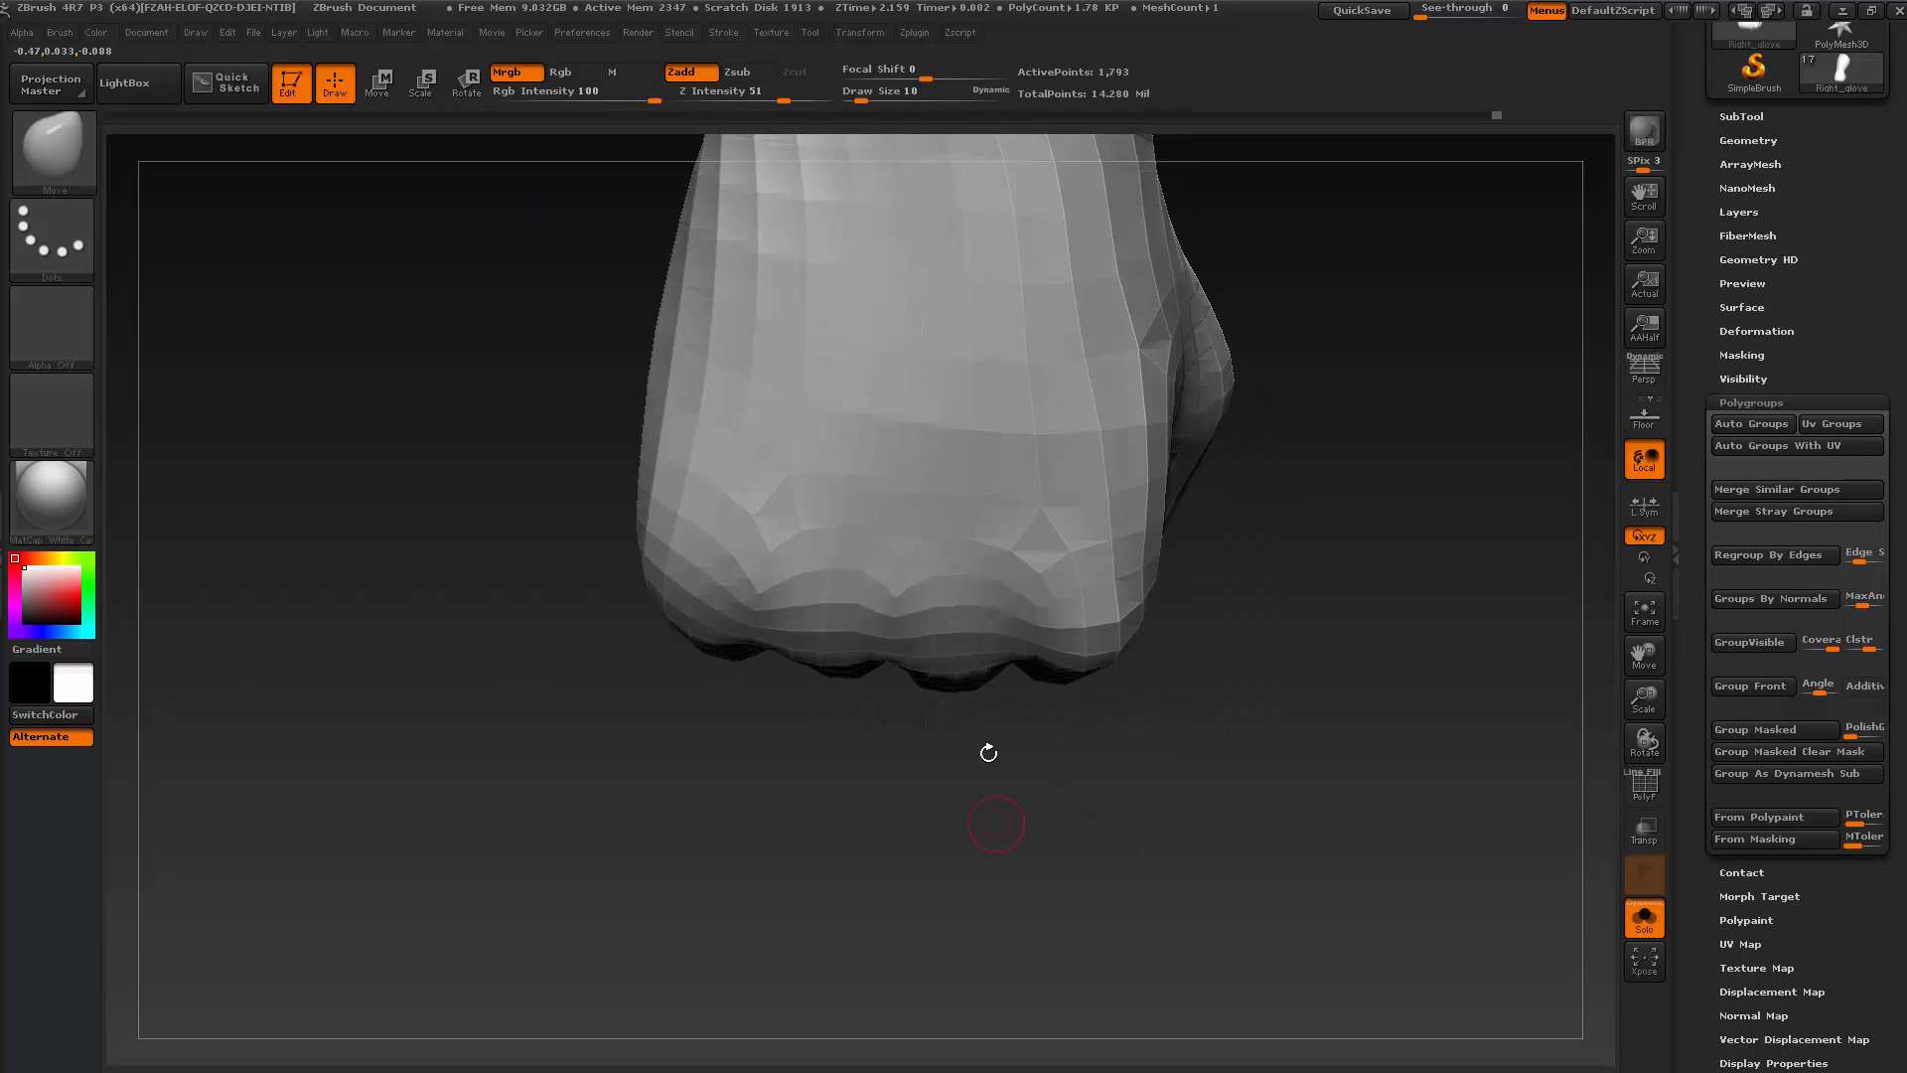
key(s)
click(963, 654)
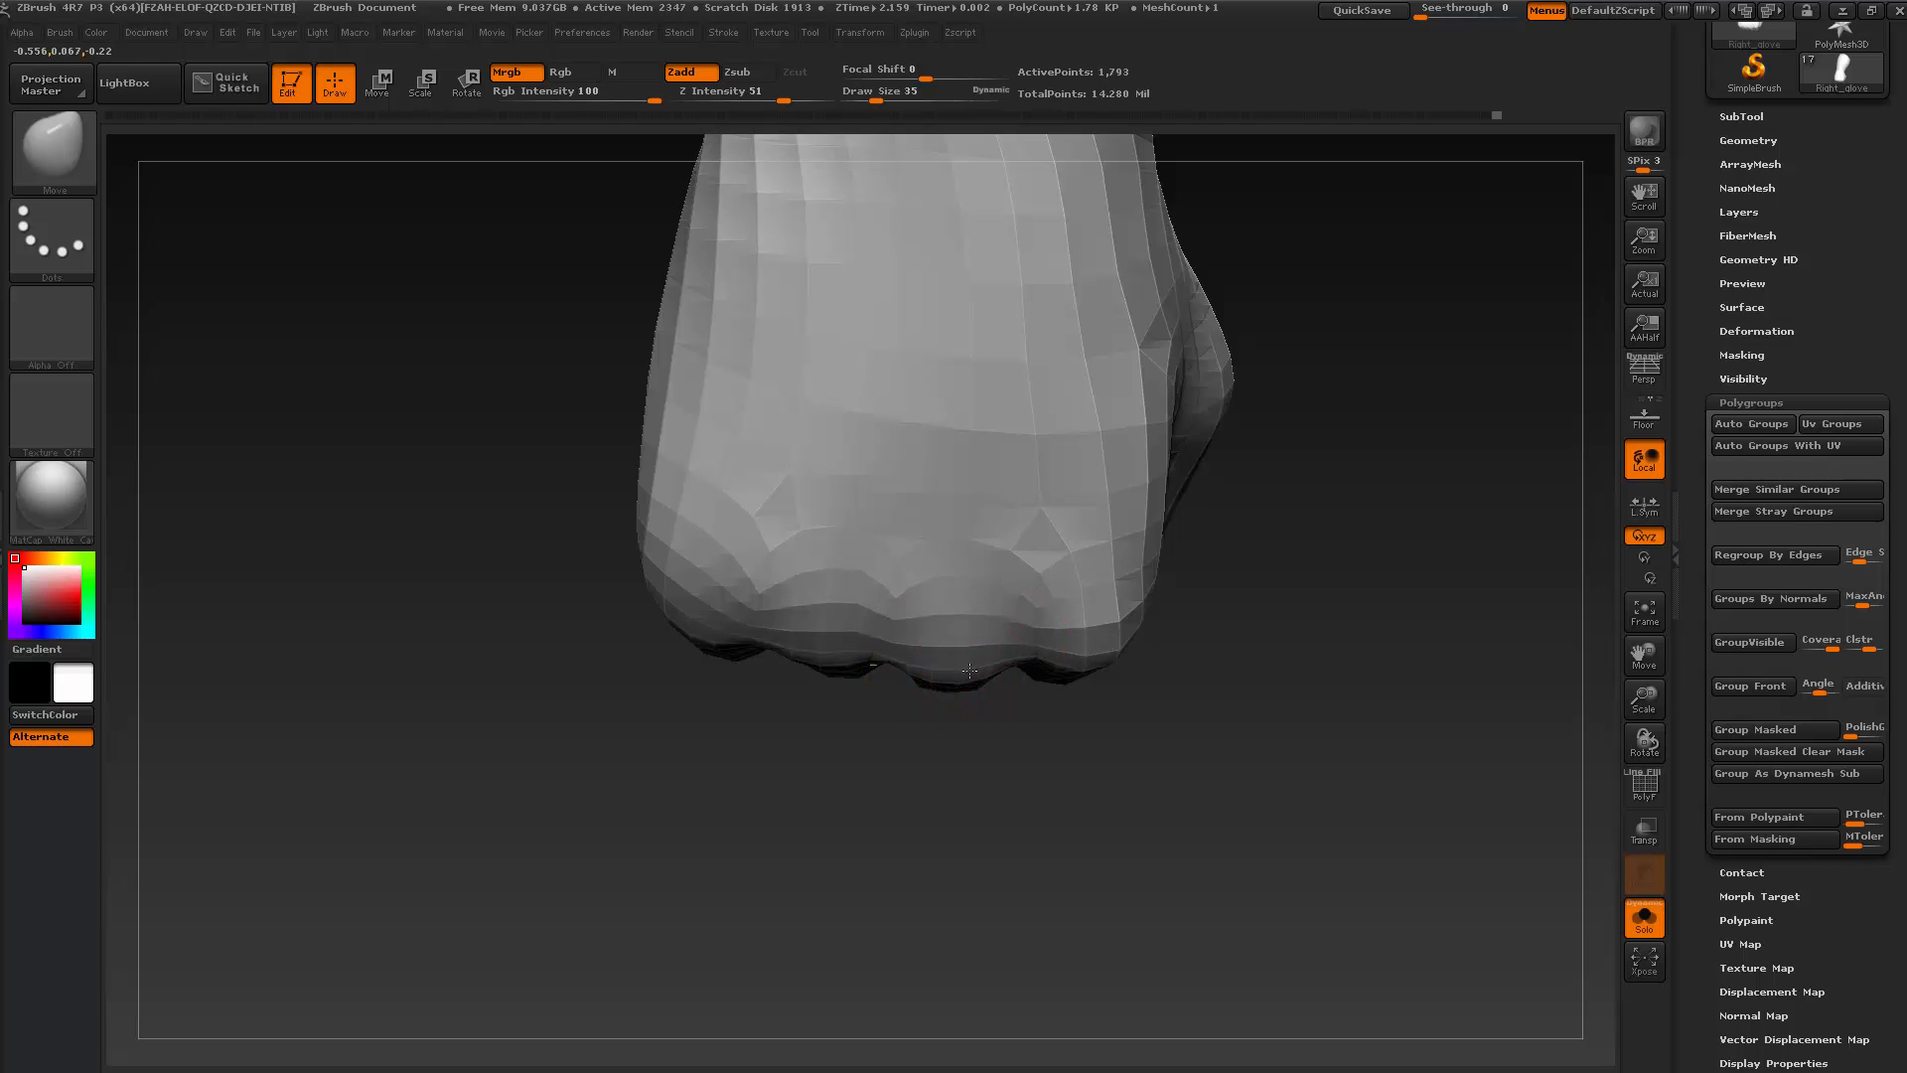
drag(1034, 806, 986, 680)
Raise the fist one subdivision level and refine the middle knuckle's bulge with a smaller Move brush
key(d)
key(s)
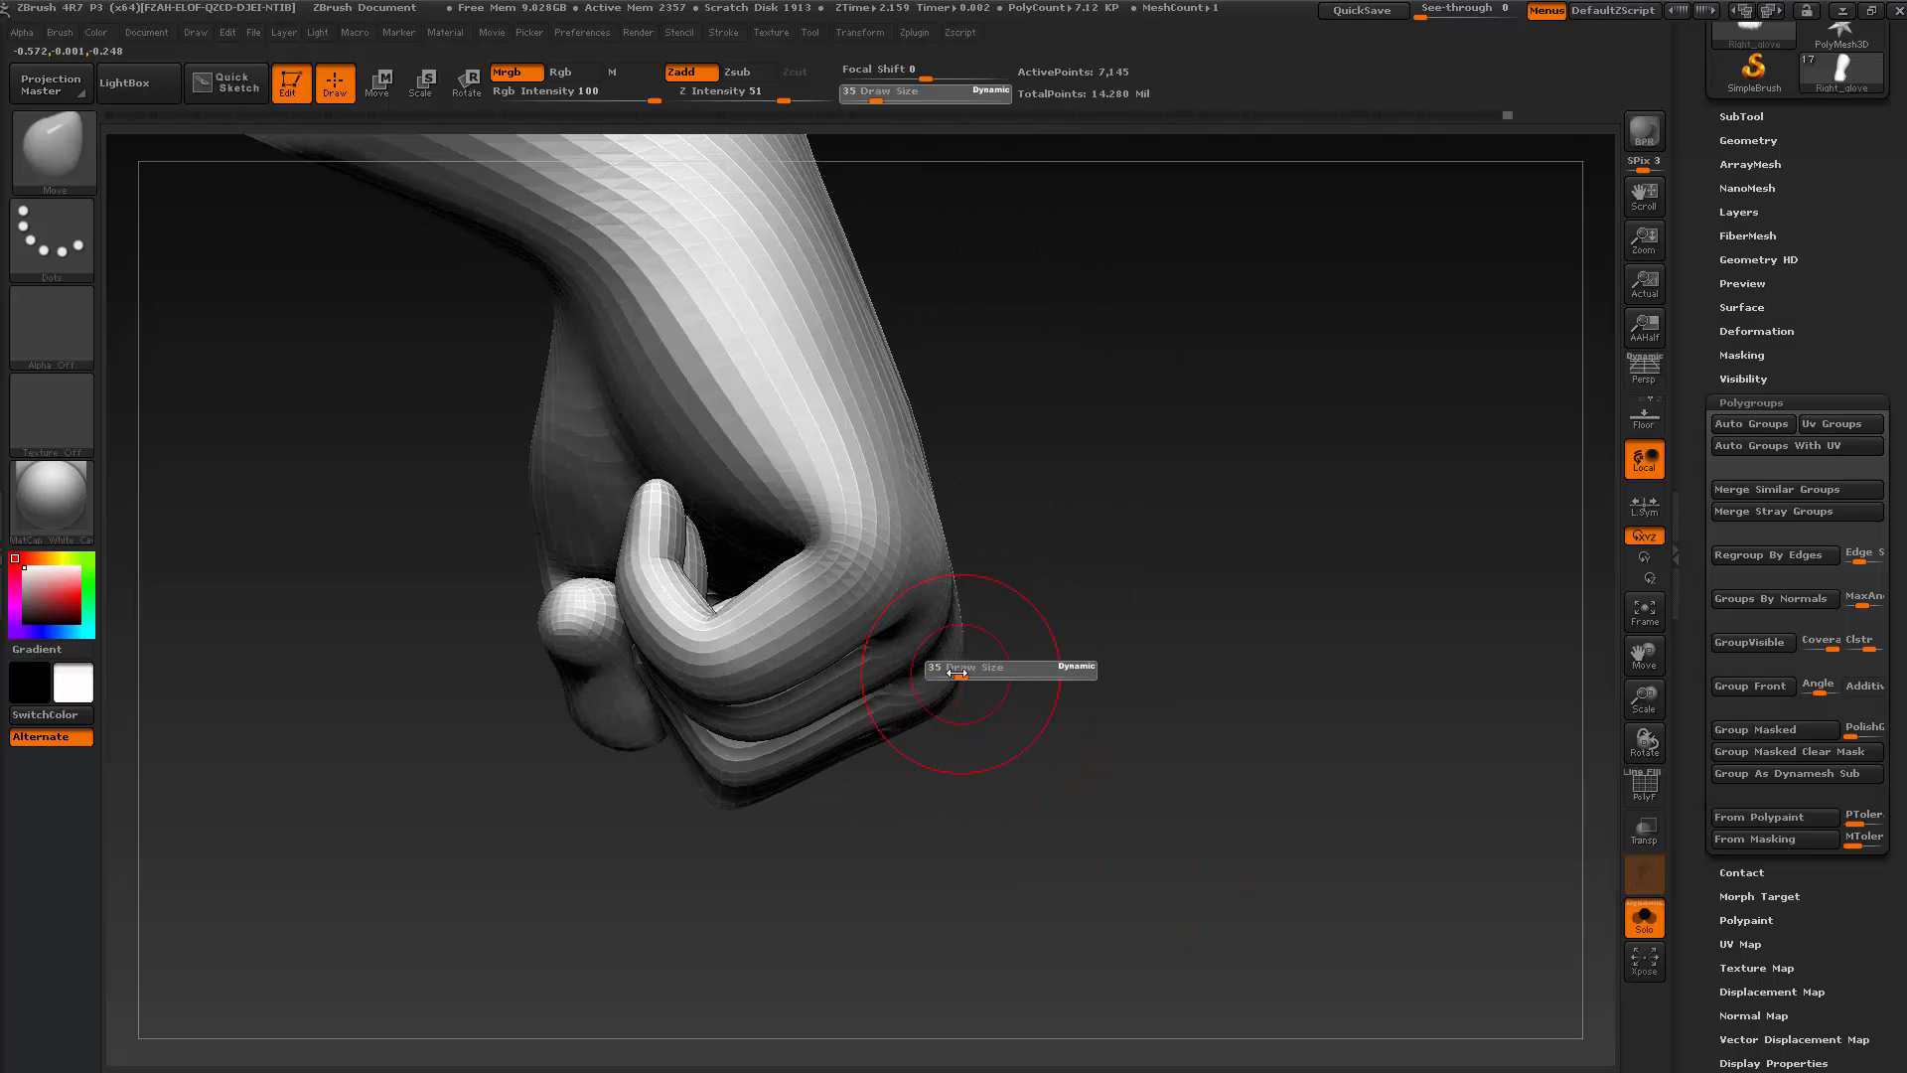
click(951, 681)
drag(1016, 799, 1004, 750)
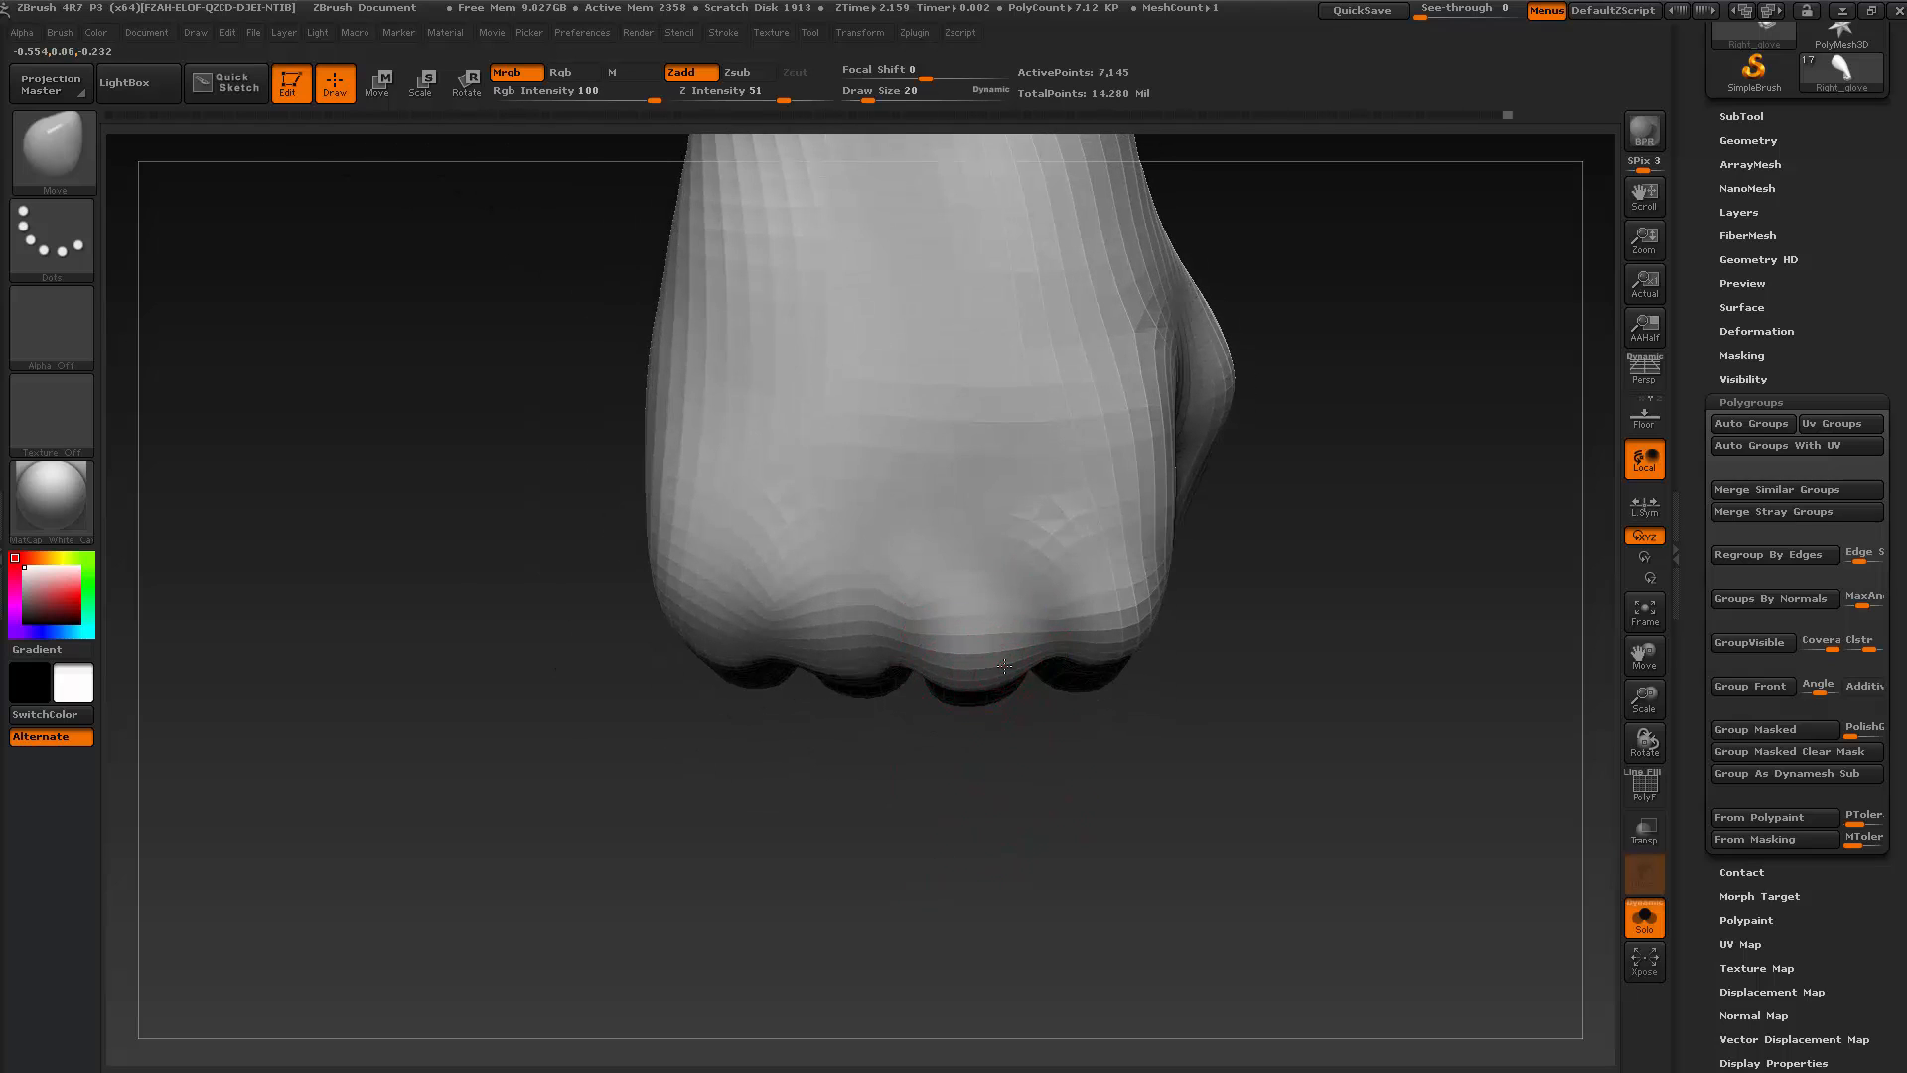
mouse_move(1092, 775)
mouse_down()
mouse_move(1090, 567)
mouse_move(1026, 651)
mouse_up()
drag(1000, 586, 993, 626)
Smooth the back of the hand behind the middle knuckle with a draw size of 39
key(s)
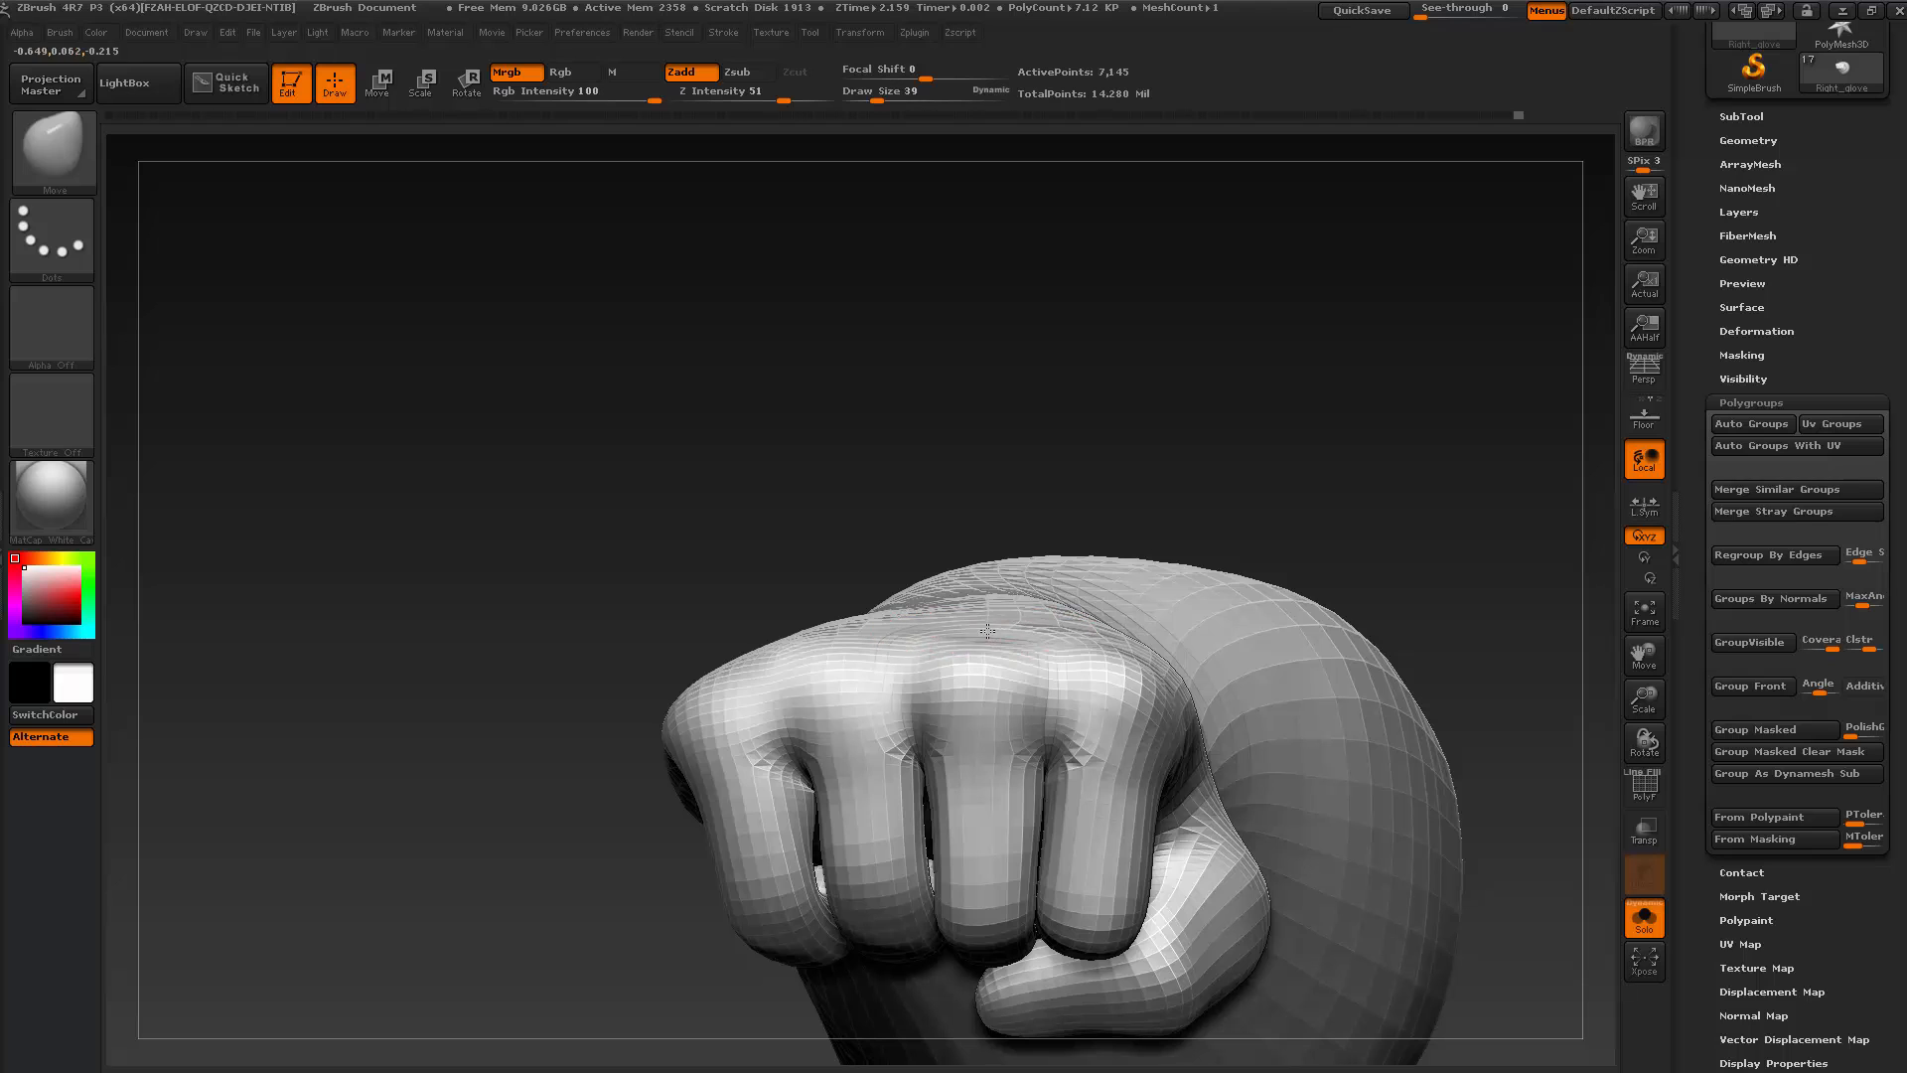
key(shift)
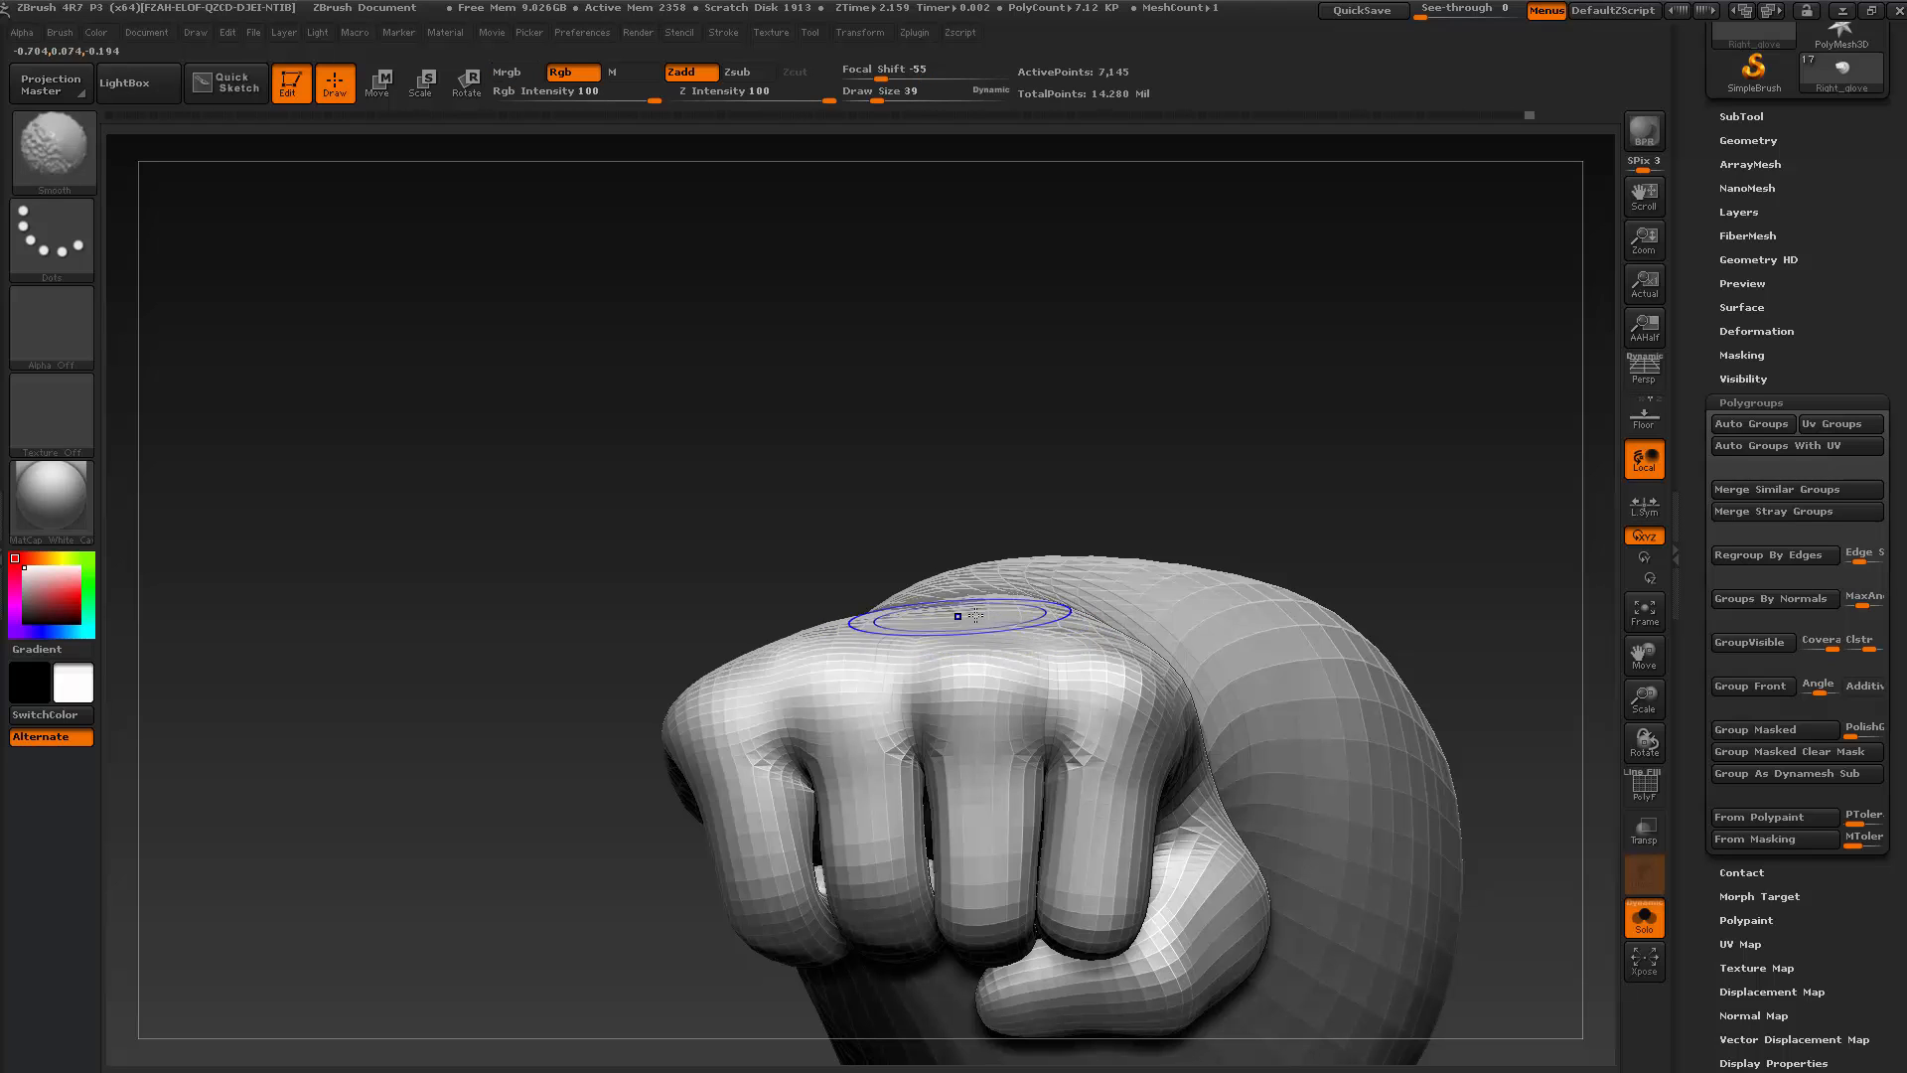
shift+drag(1053, 642, 987, 631)
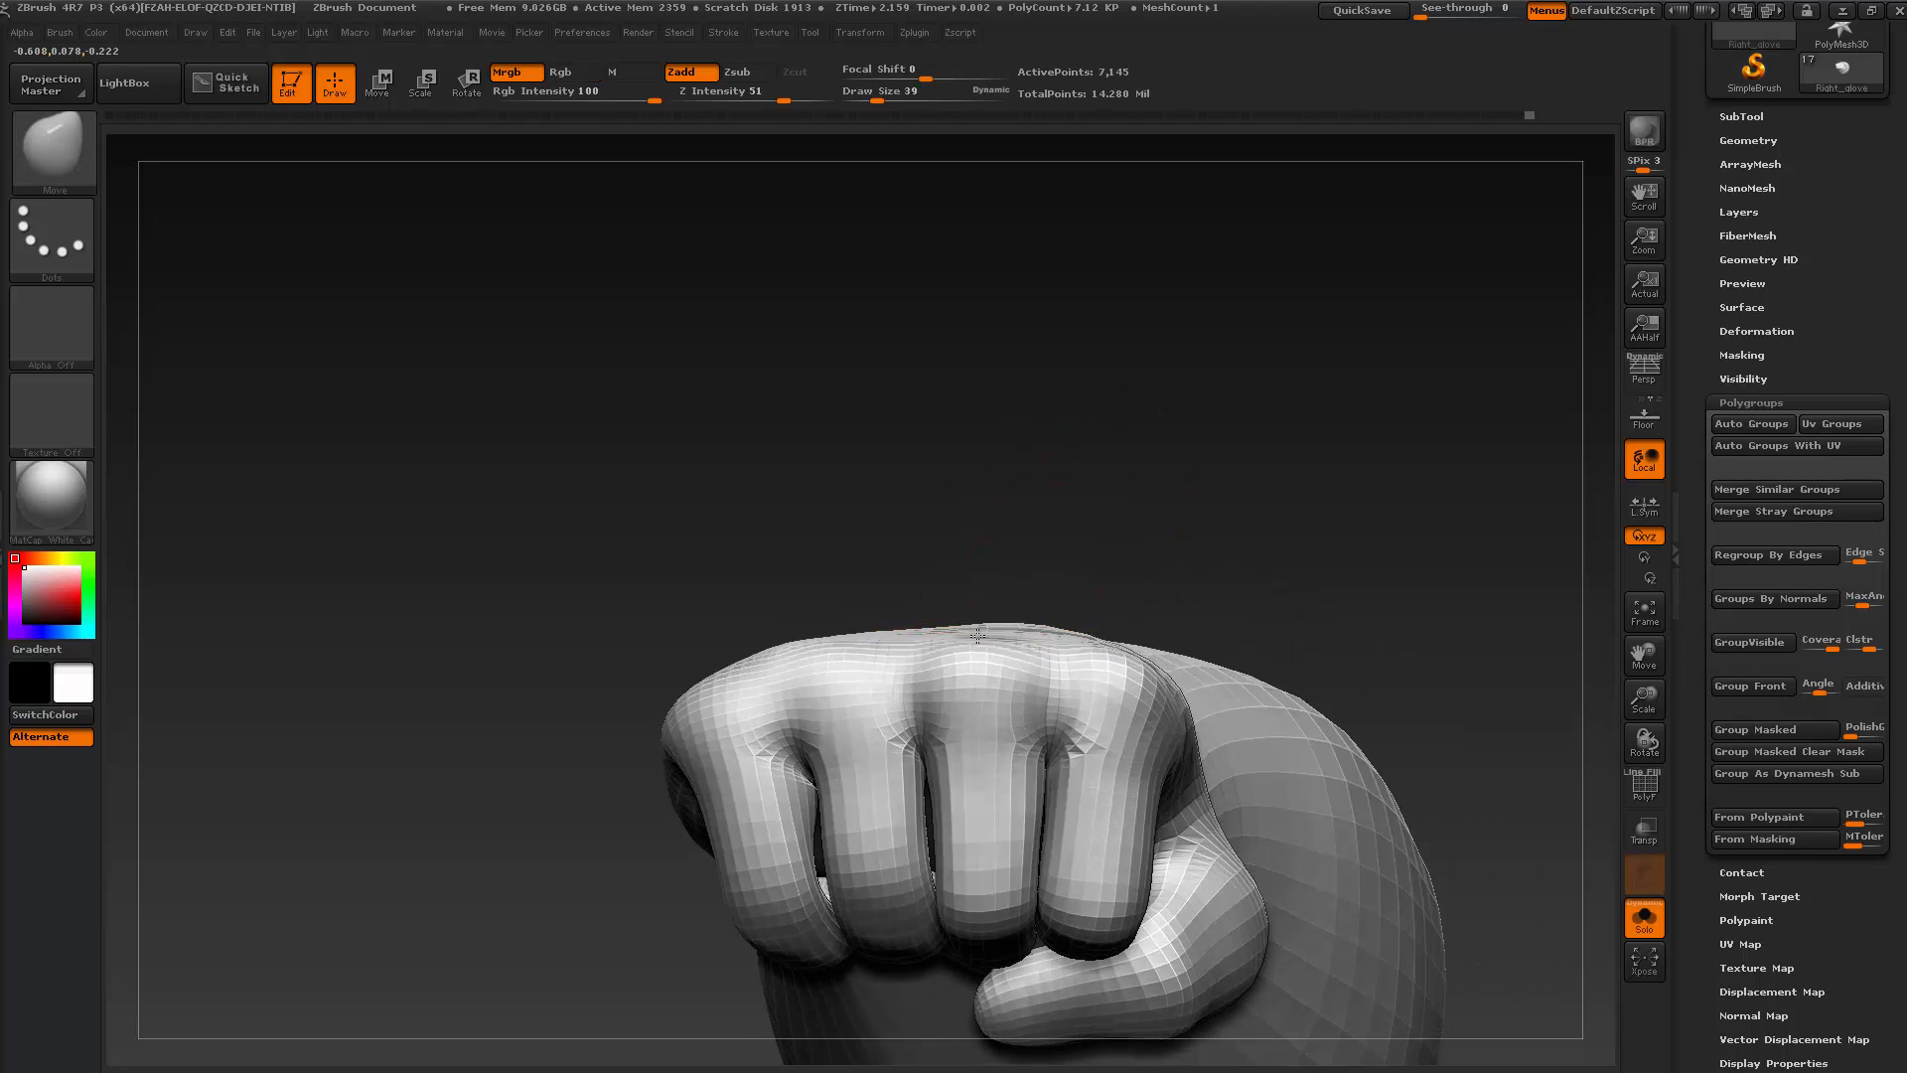
mouse_move(1032, 564)
mouse_down()
mouse_move(1052, 489)
mouse_move(1058, 516)
mouse_up()
Adjust the arched knuckle line at draw size 72 and smooth its top in side view at draw size 47
key(s)
drag(981, 642, 878, 616)
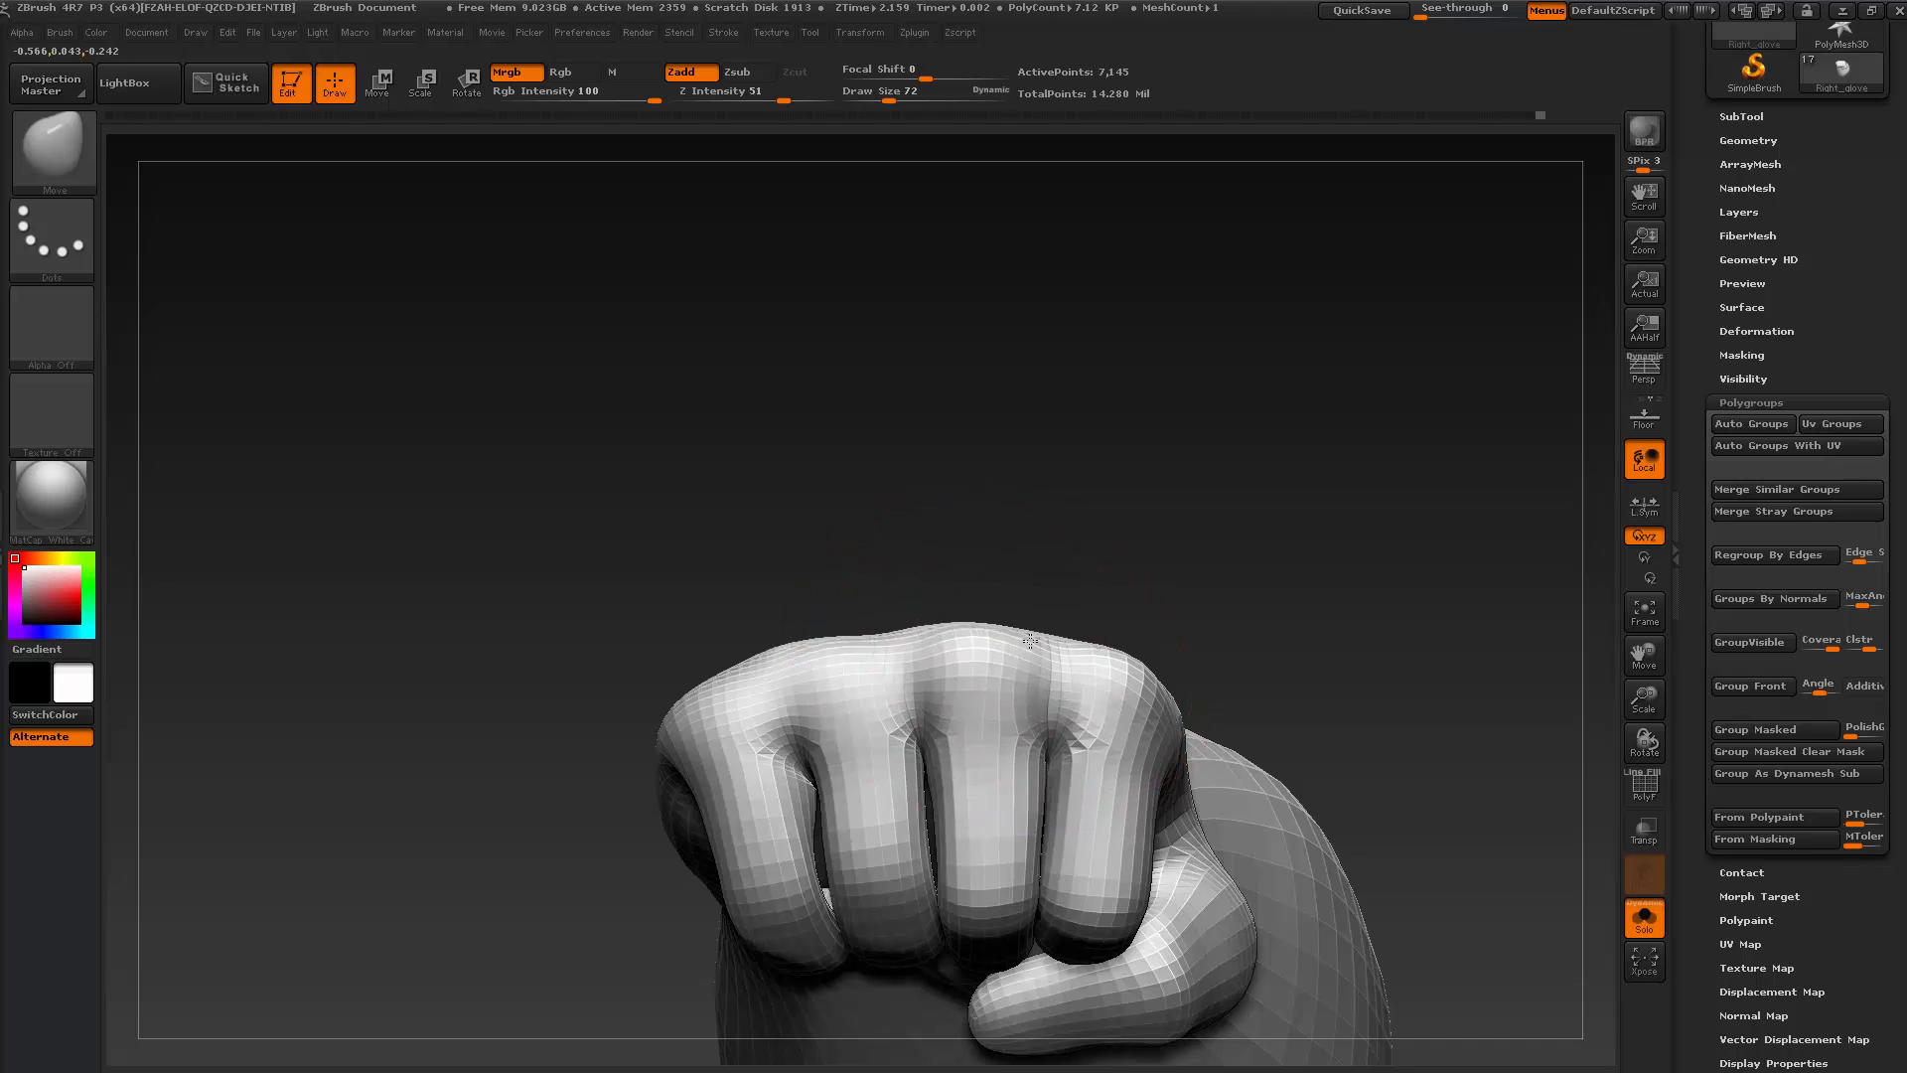
mouse_move(1123, 530)
mouse_down()
mouse_move(953, 568)
mouse_move(1080, 574)
mouse_move(1106, 618)
mouse_up()
key(s)
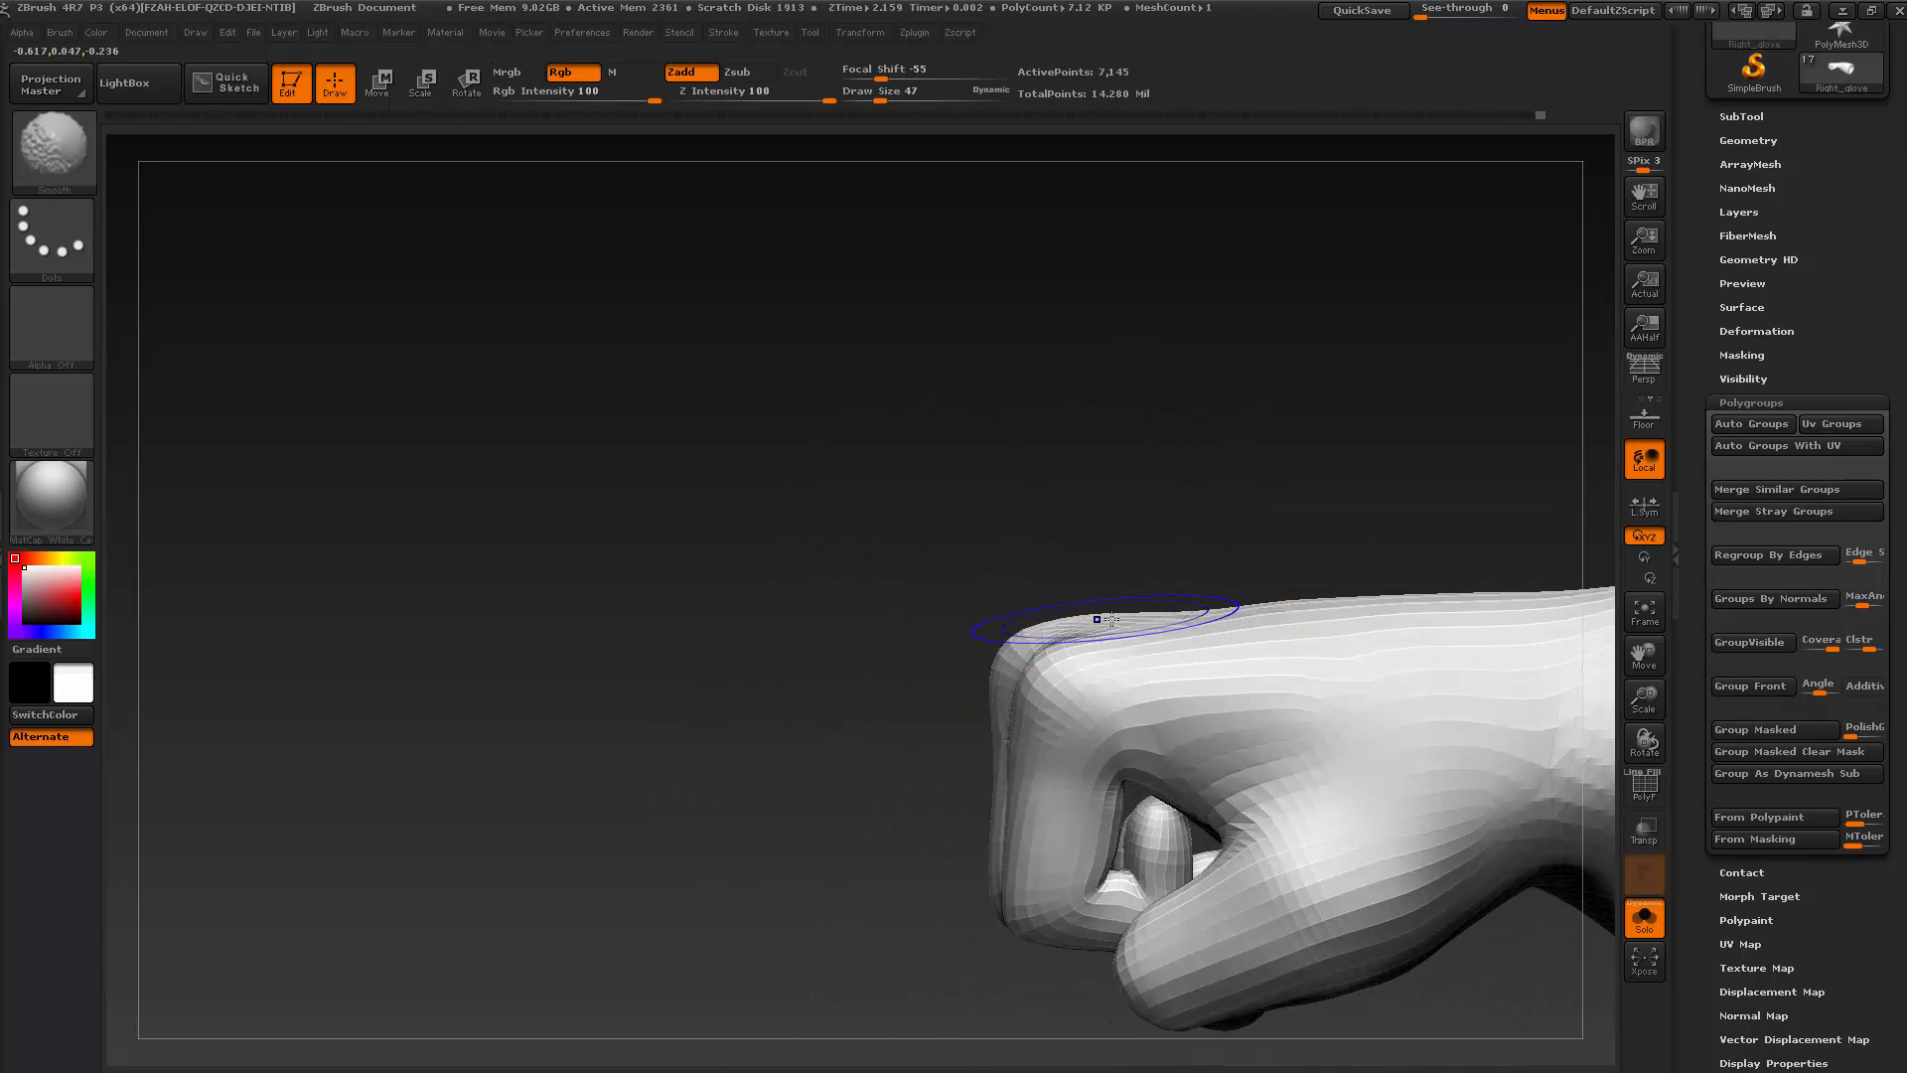
Raise the fist two subdivision levels and smooth the knuckles near the index and middle fingers with a smaller brush
mouse_move(1077, 510)
mouse_down()
mouse_move(1329, 349)
mouse_move(1267, 522)
mouse_up()
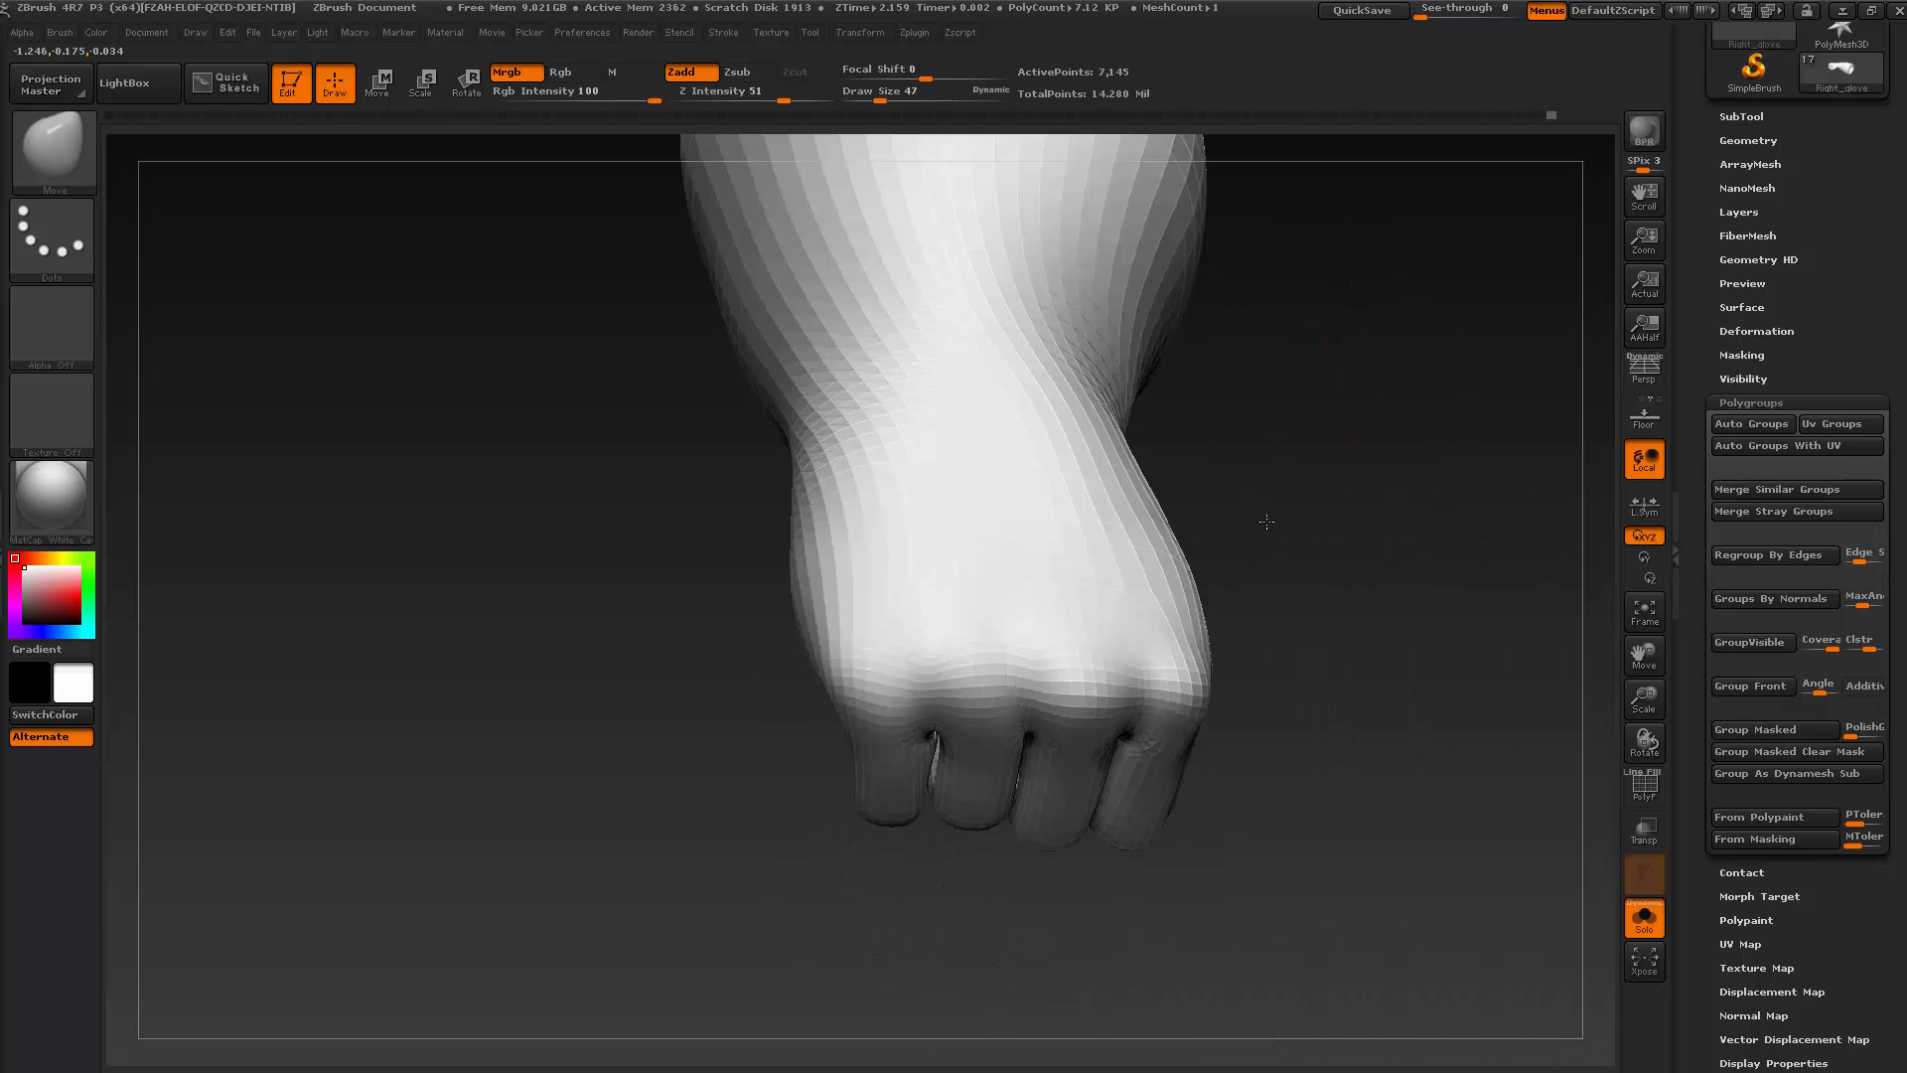
key(d)
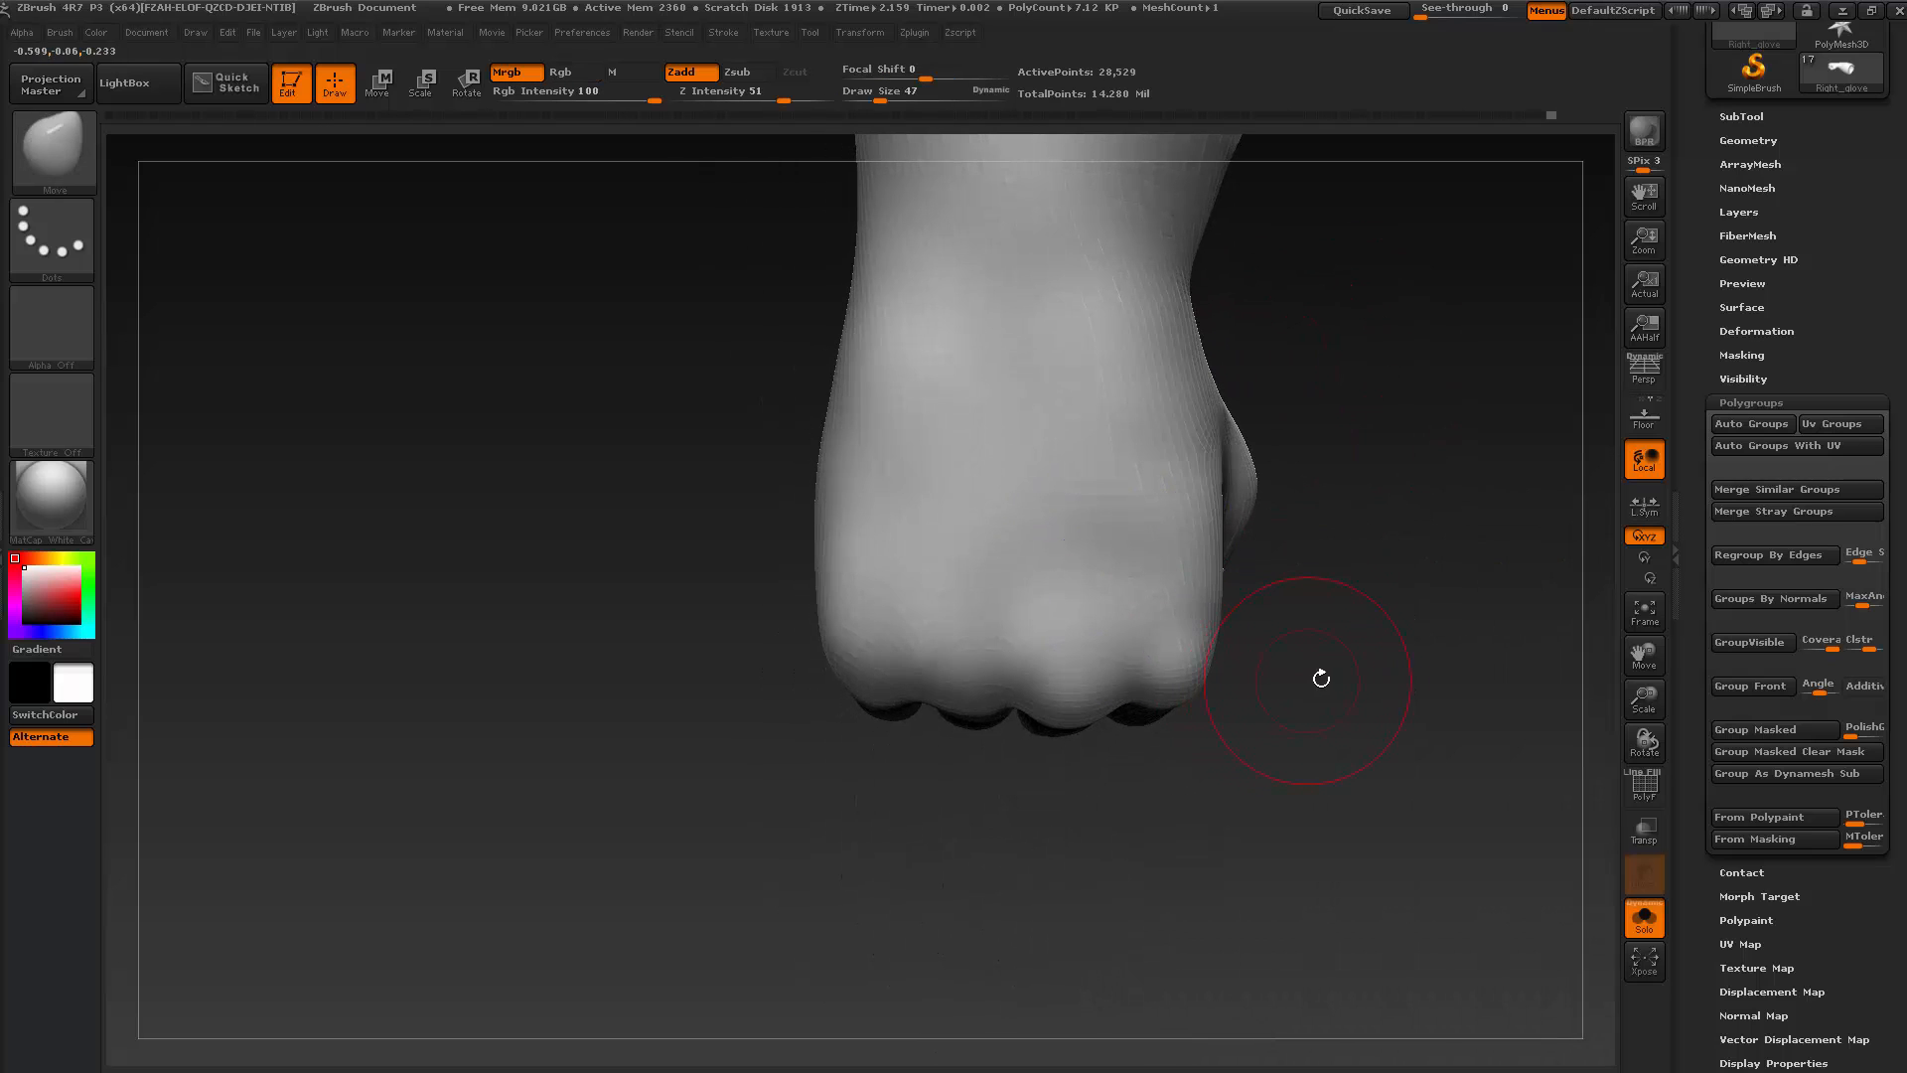
key(d)
drag(1321, 679, 1115, 775)
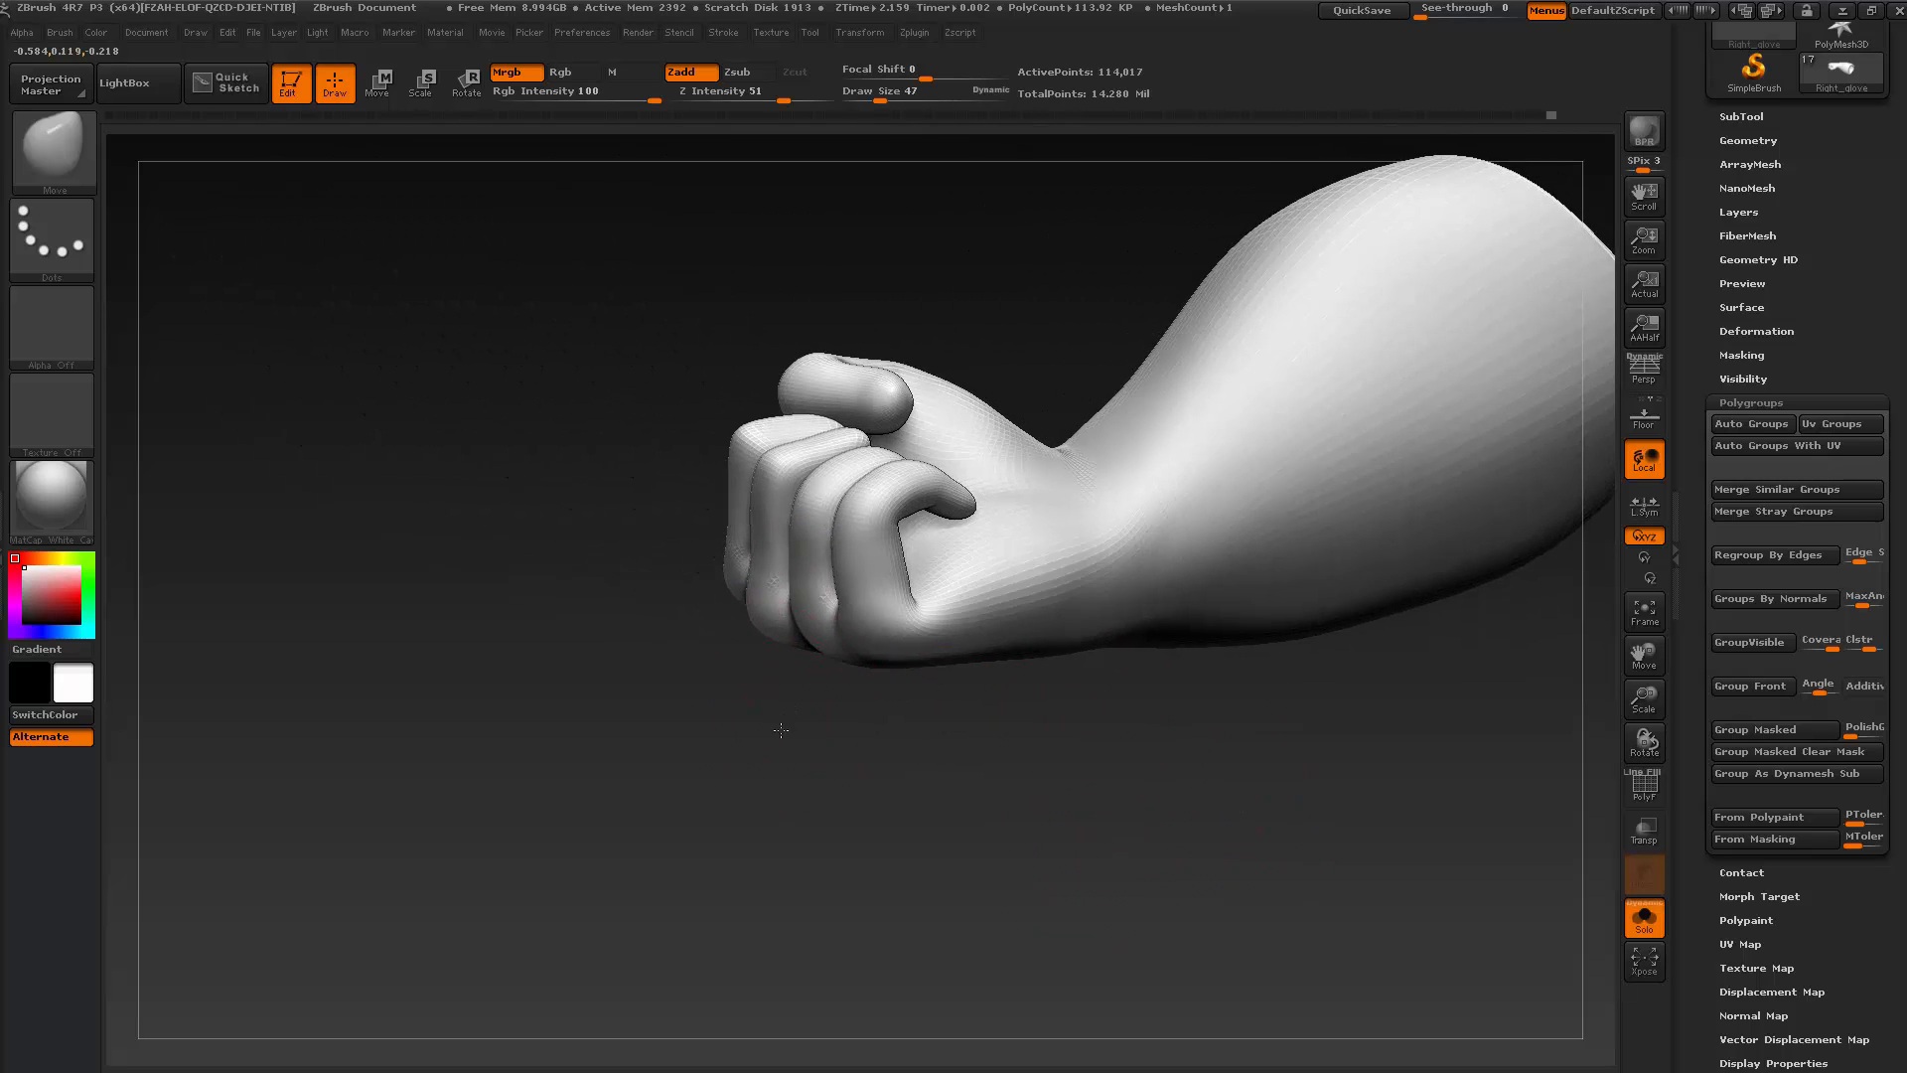
mouse_move(781, 730)
mouse_down()
mouse_move(787, 814)
mouse_move(716, 659)
mouse_move(959, 646)
mouse_move(1024, 559)
mouse_up()
key(s)
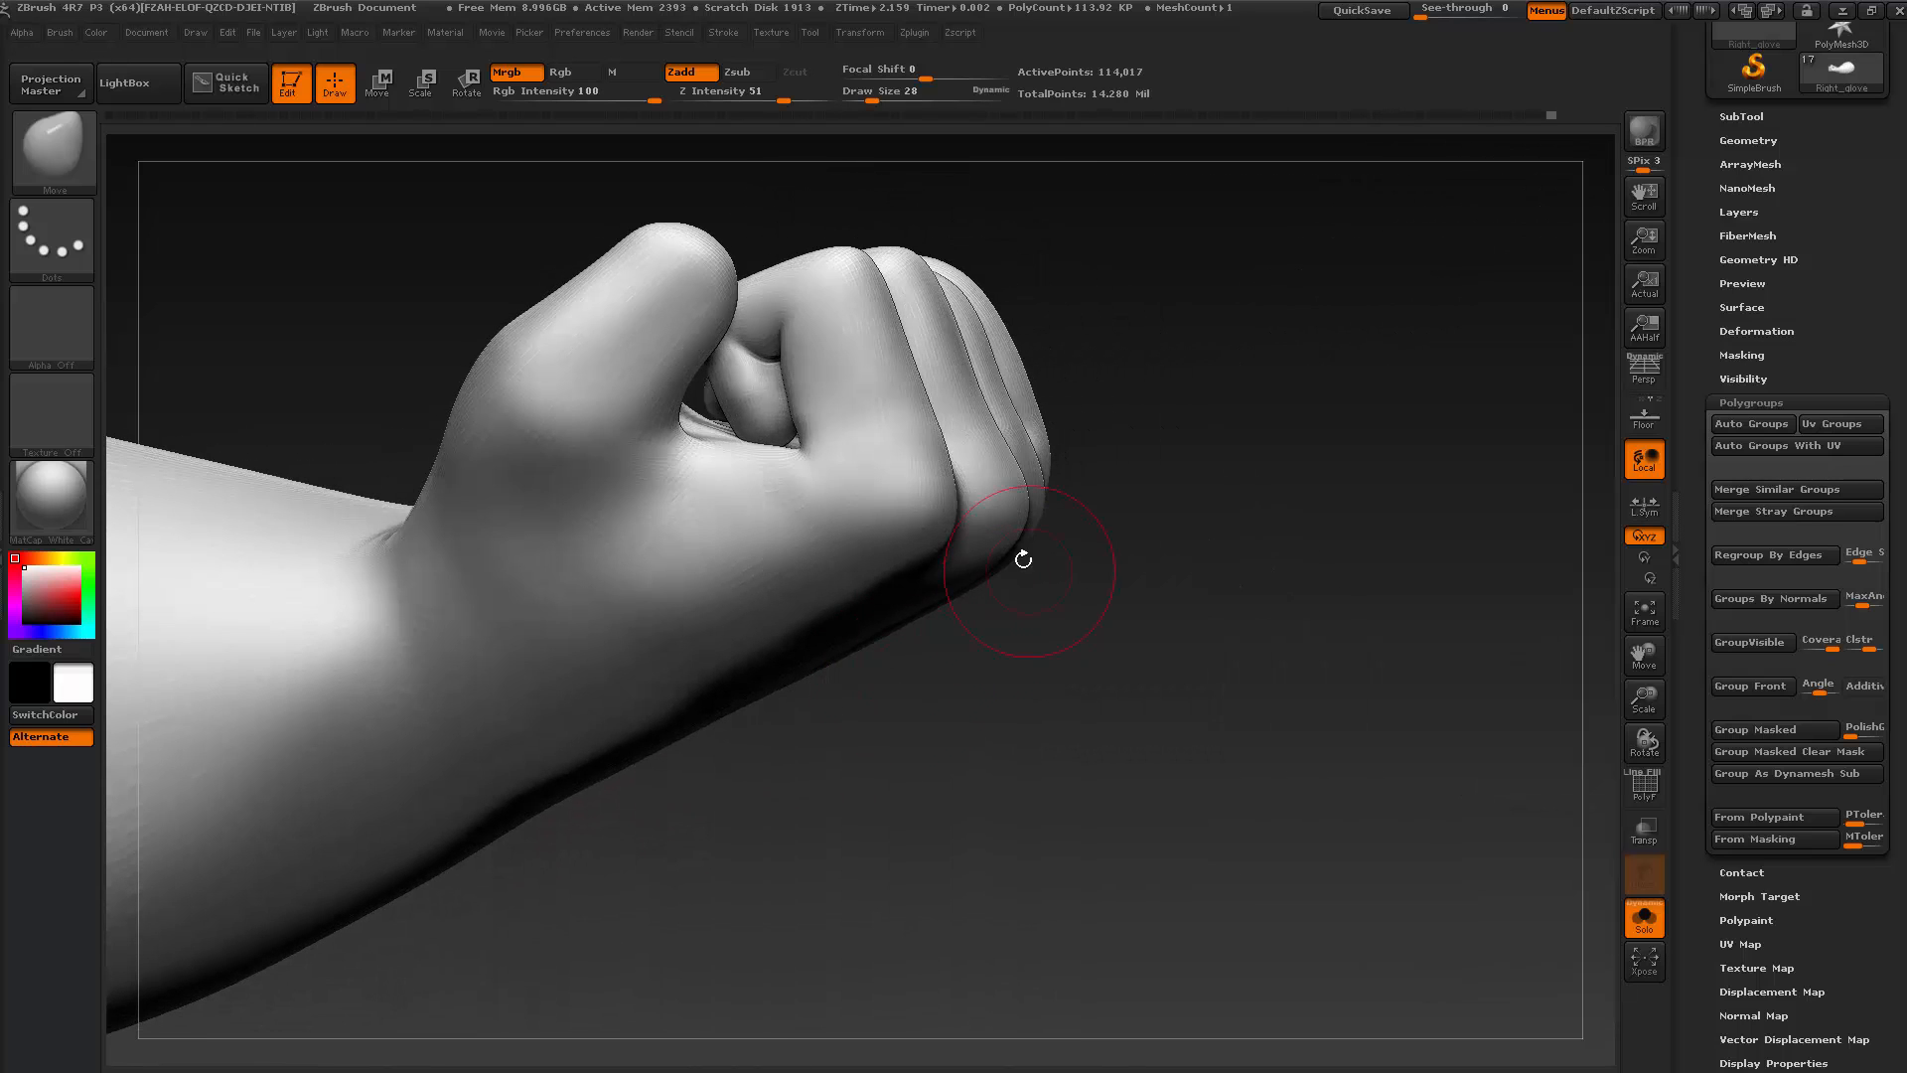
drag(1053, 666, 995, 598)
key(shift)
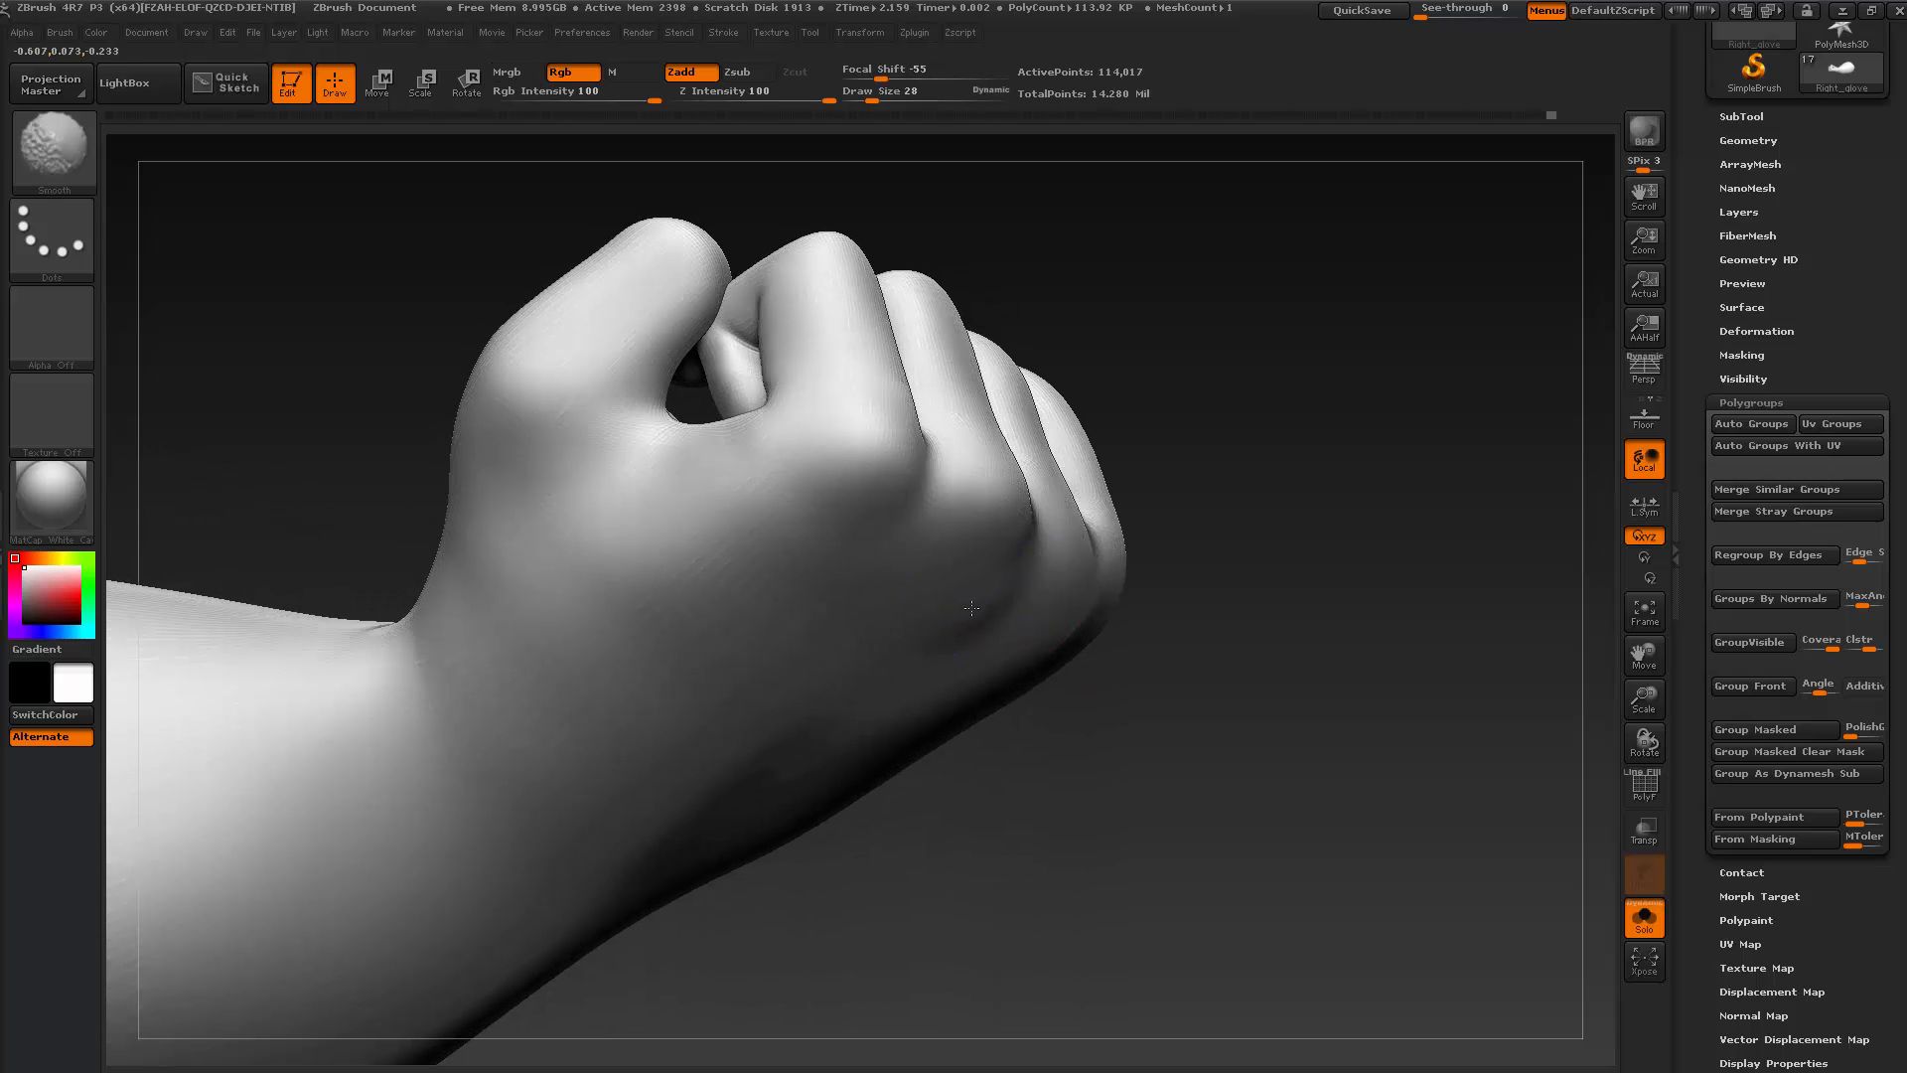
mouse_move(1182, 829)
mouse_down()
mouse_move(1128, 862)
mouse_move(967, 791)
mouse_move(933, 599)
mouse_move(873, 639)
mouse_move(1009, 758)
mouse_move(978, 584)
mouse_up()
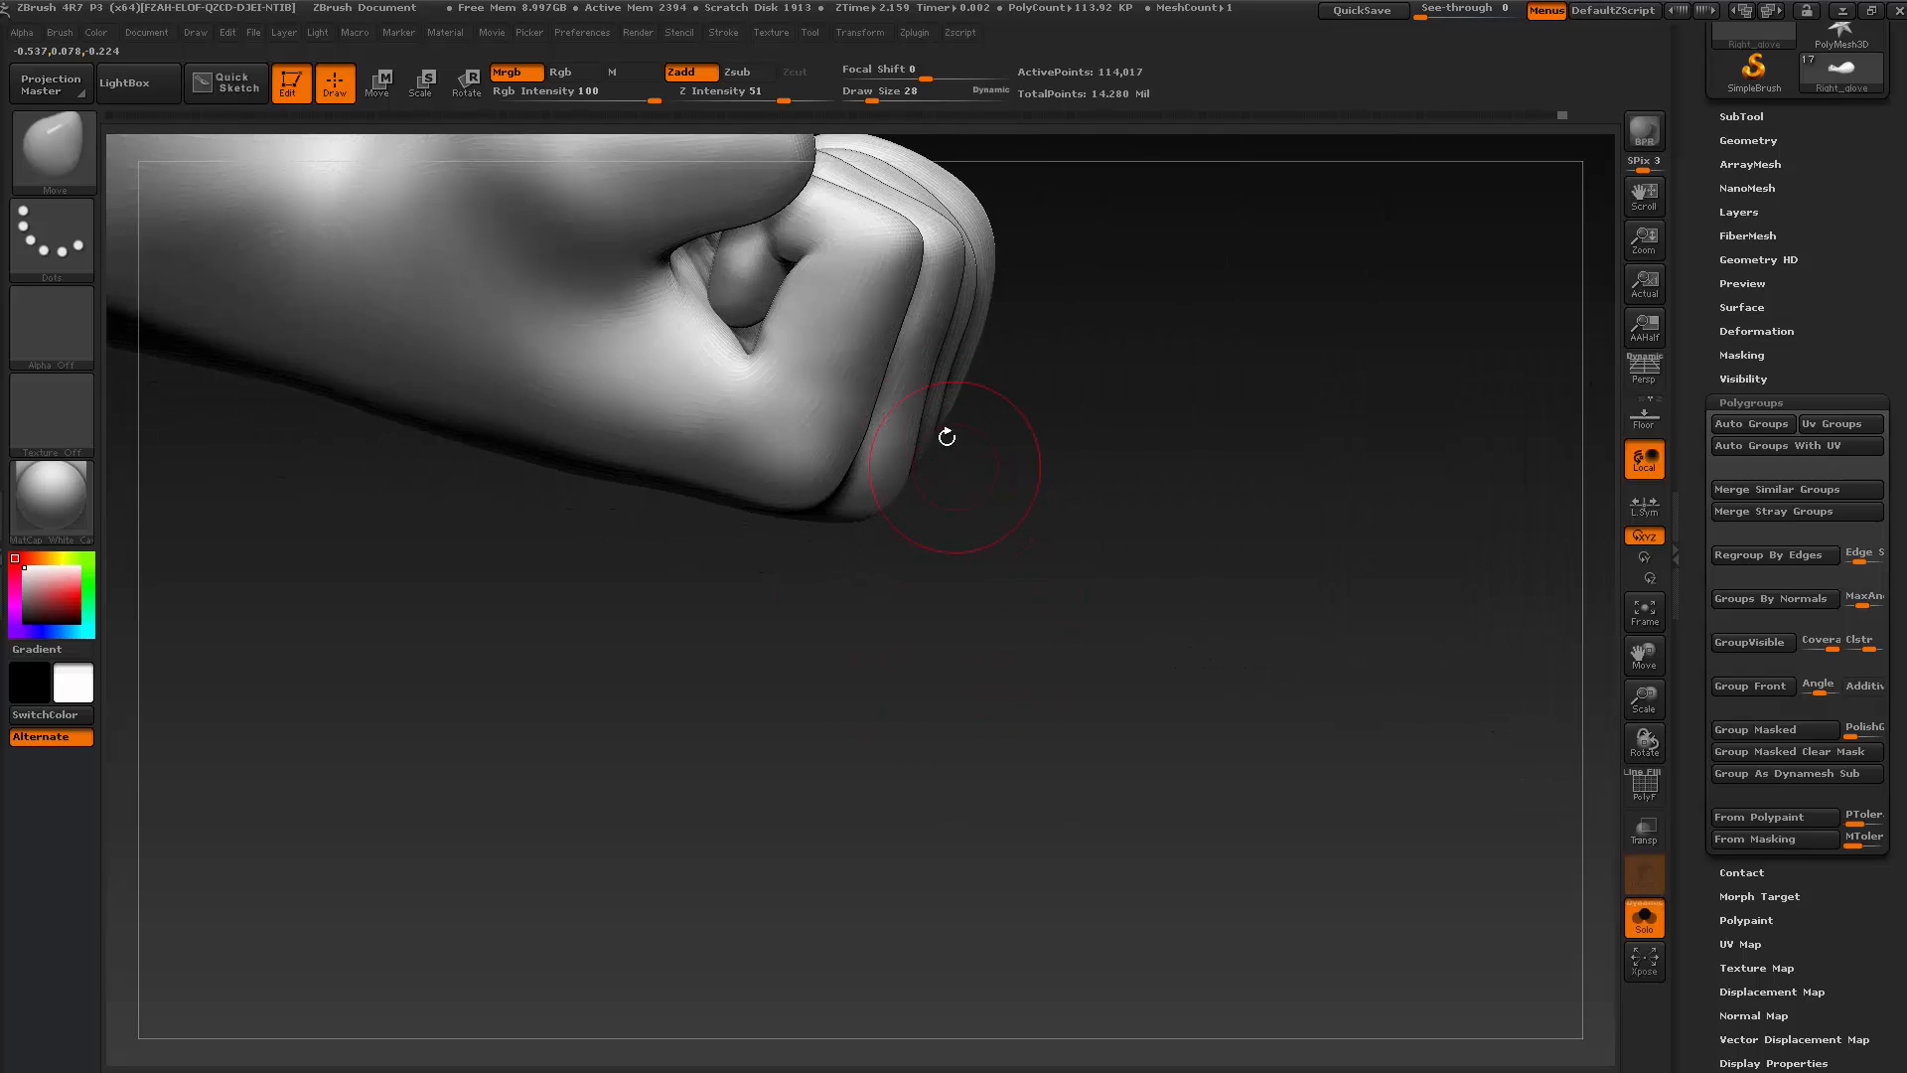
mouse_move(947, 437)
mouse_down()
mouse_move(1077, 617)
mouse_move(940, 715)
mouse_move(1014, 775)
mouse_move(962, 464)
mouse_up()
Isolate the middle finger, lower it to its coarsest shape, raise it two subdivision levels and smooth its outer joint
ctrl+shift+click(898, 375)
drag(1052, 594, 1013, 706)
key(shift+d)
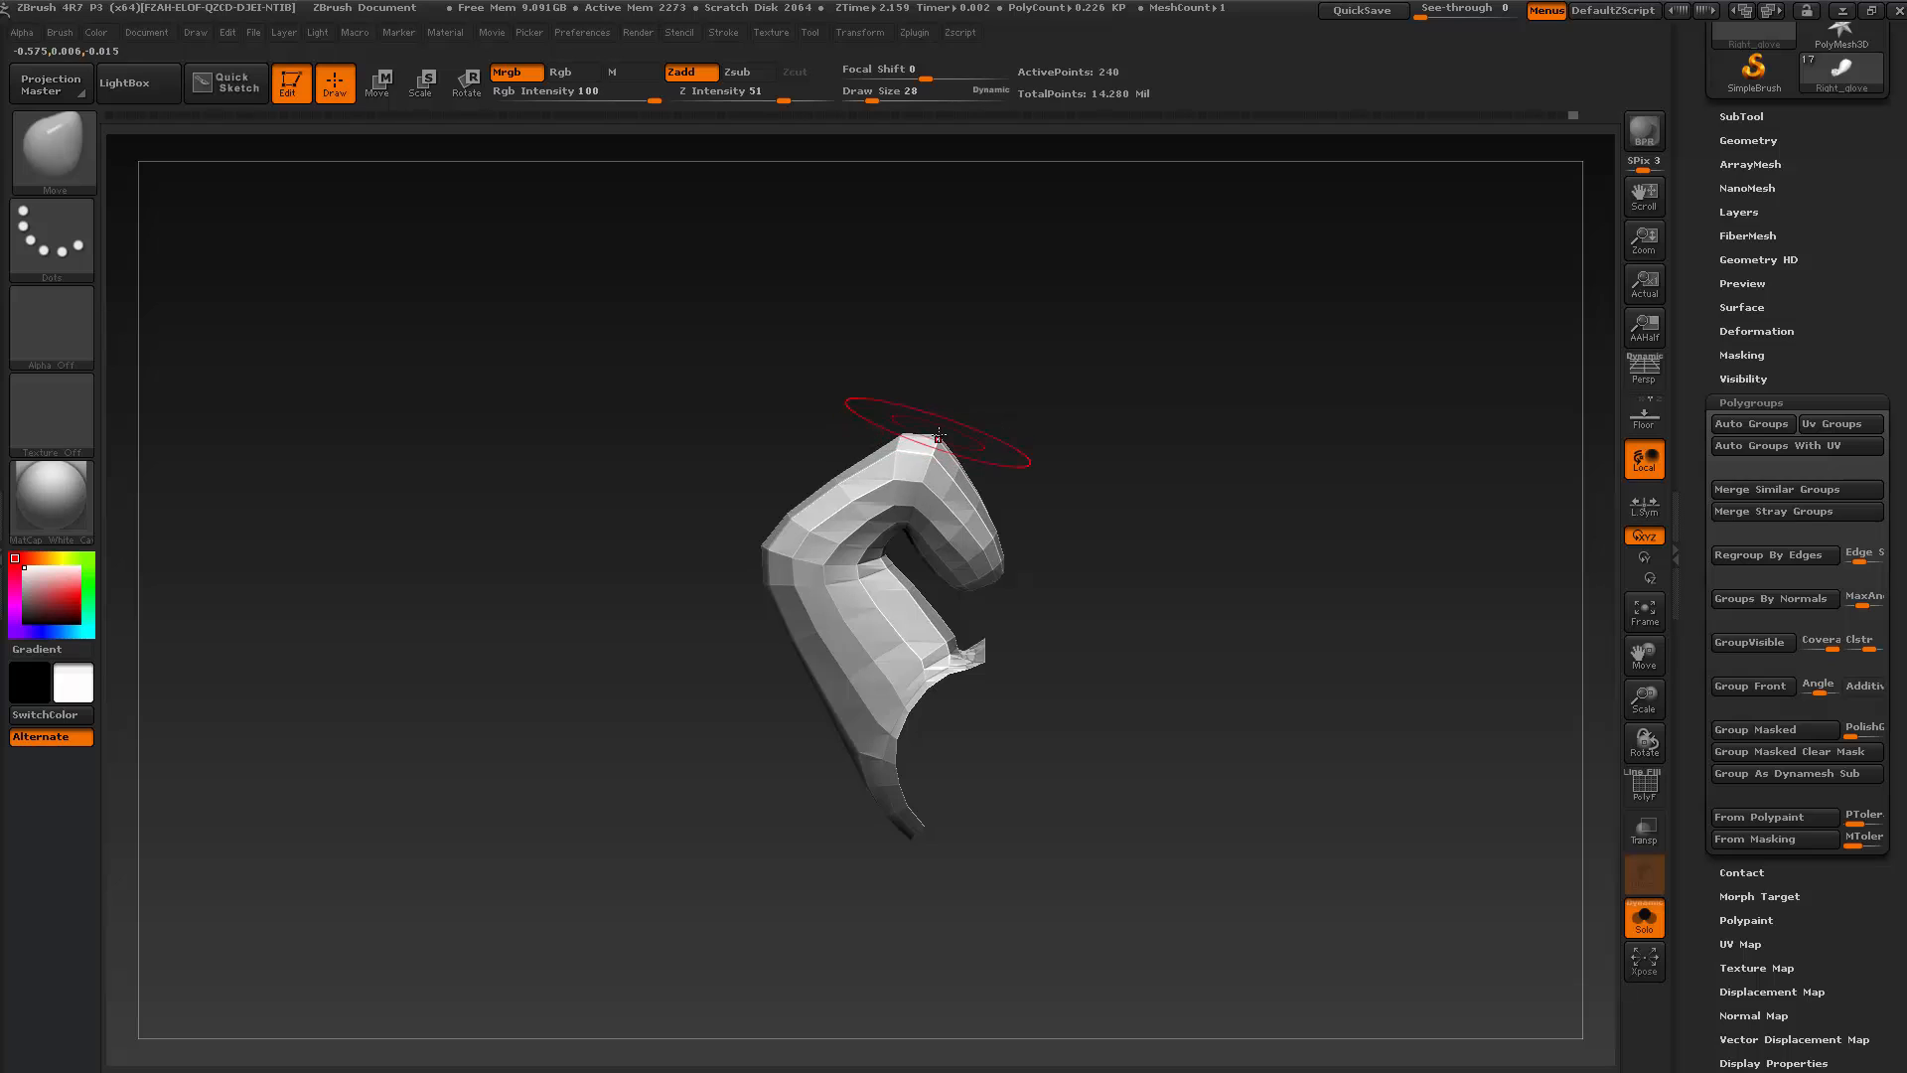
key(d)
key(d)
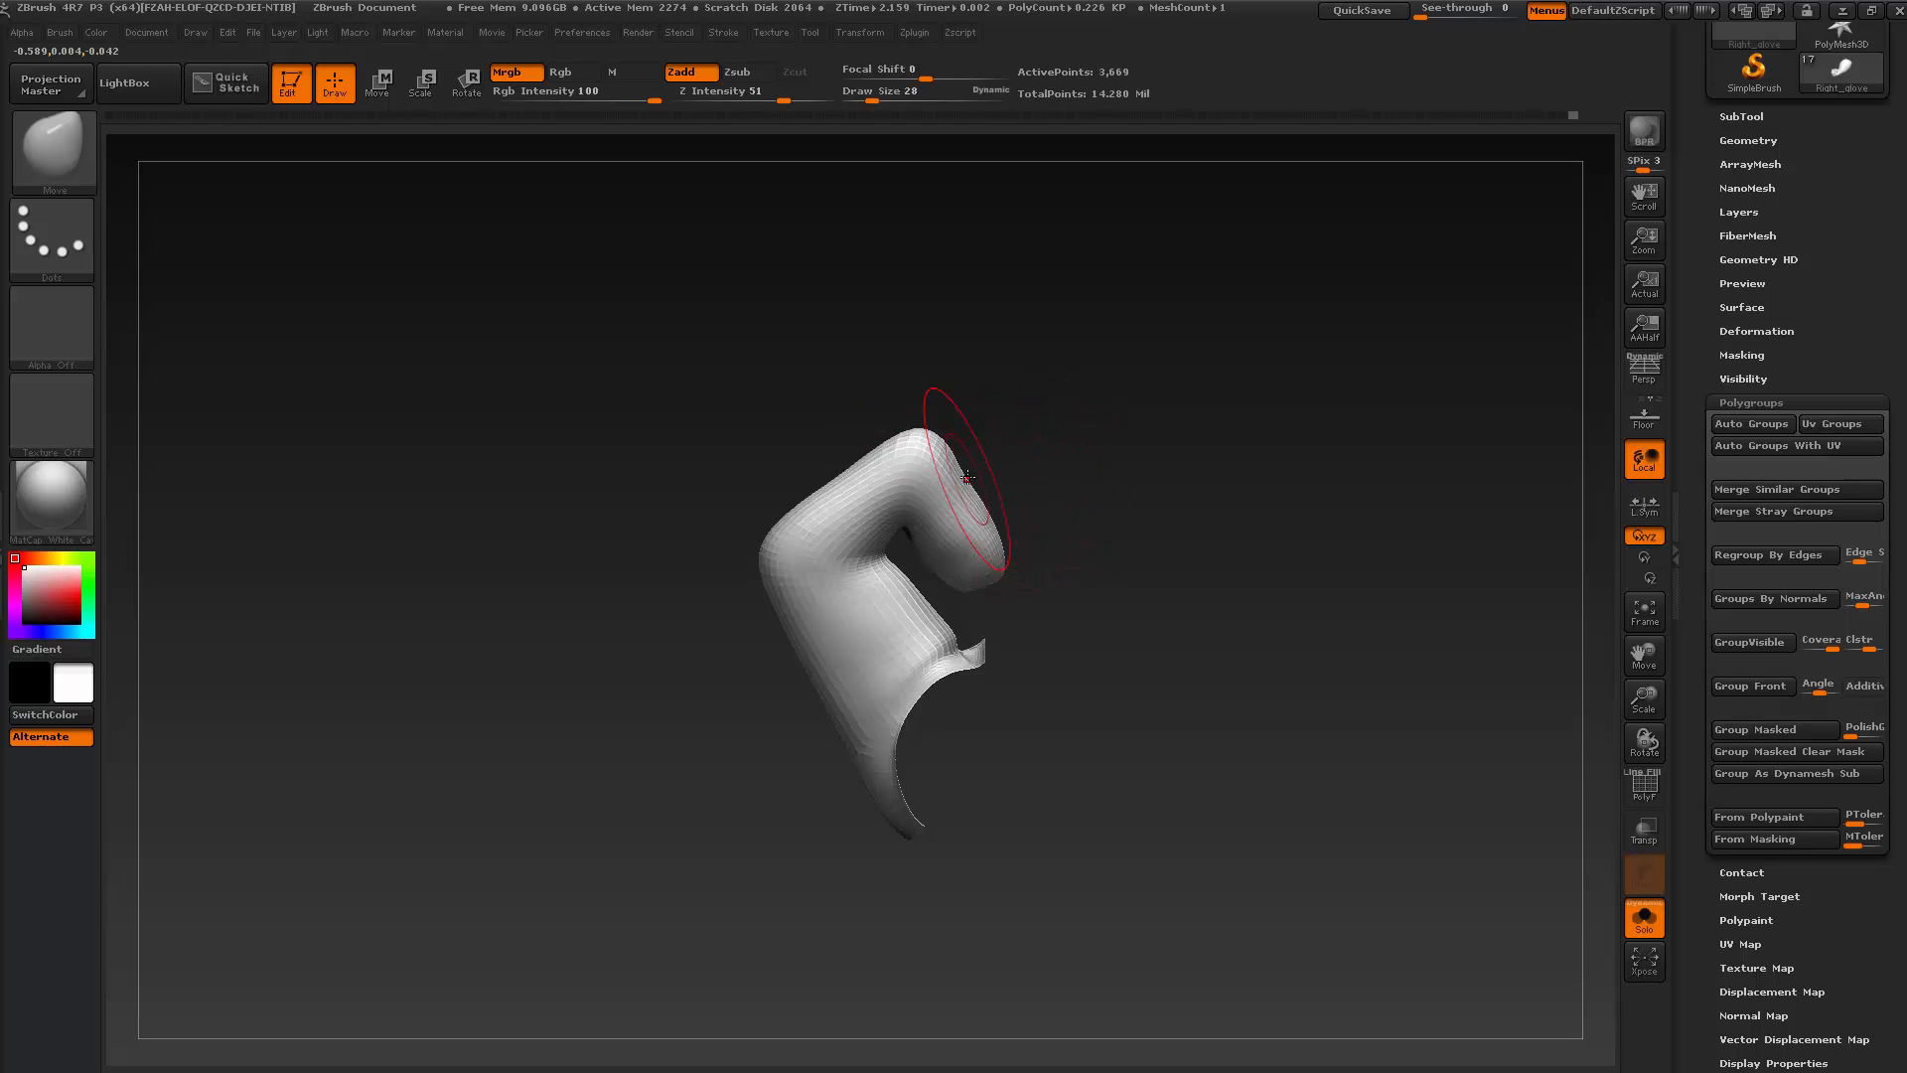
key(shift)
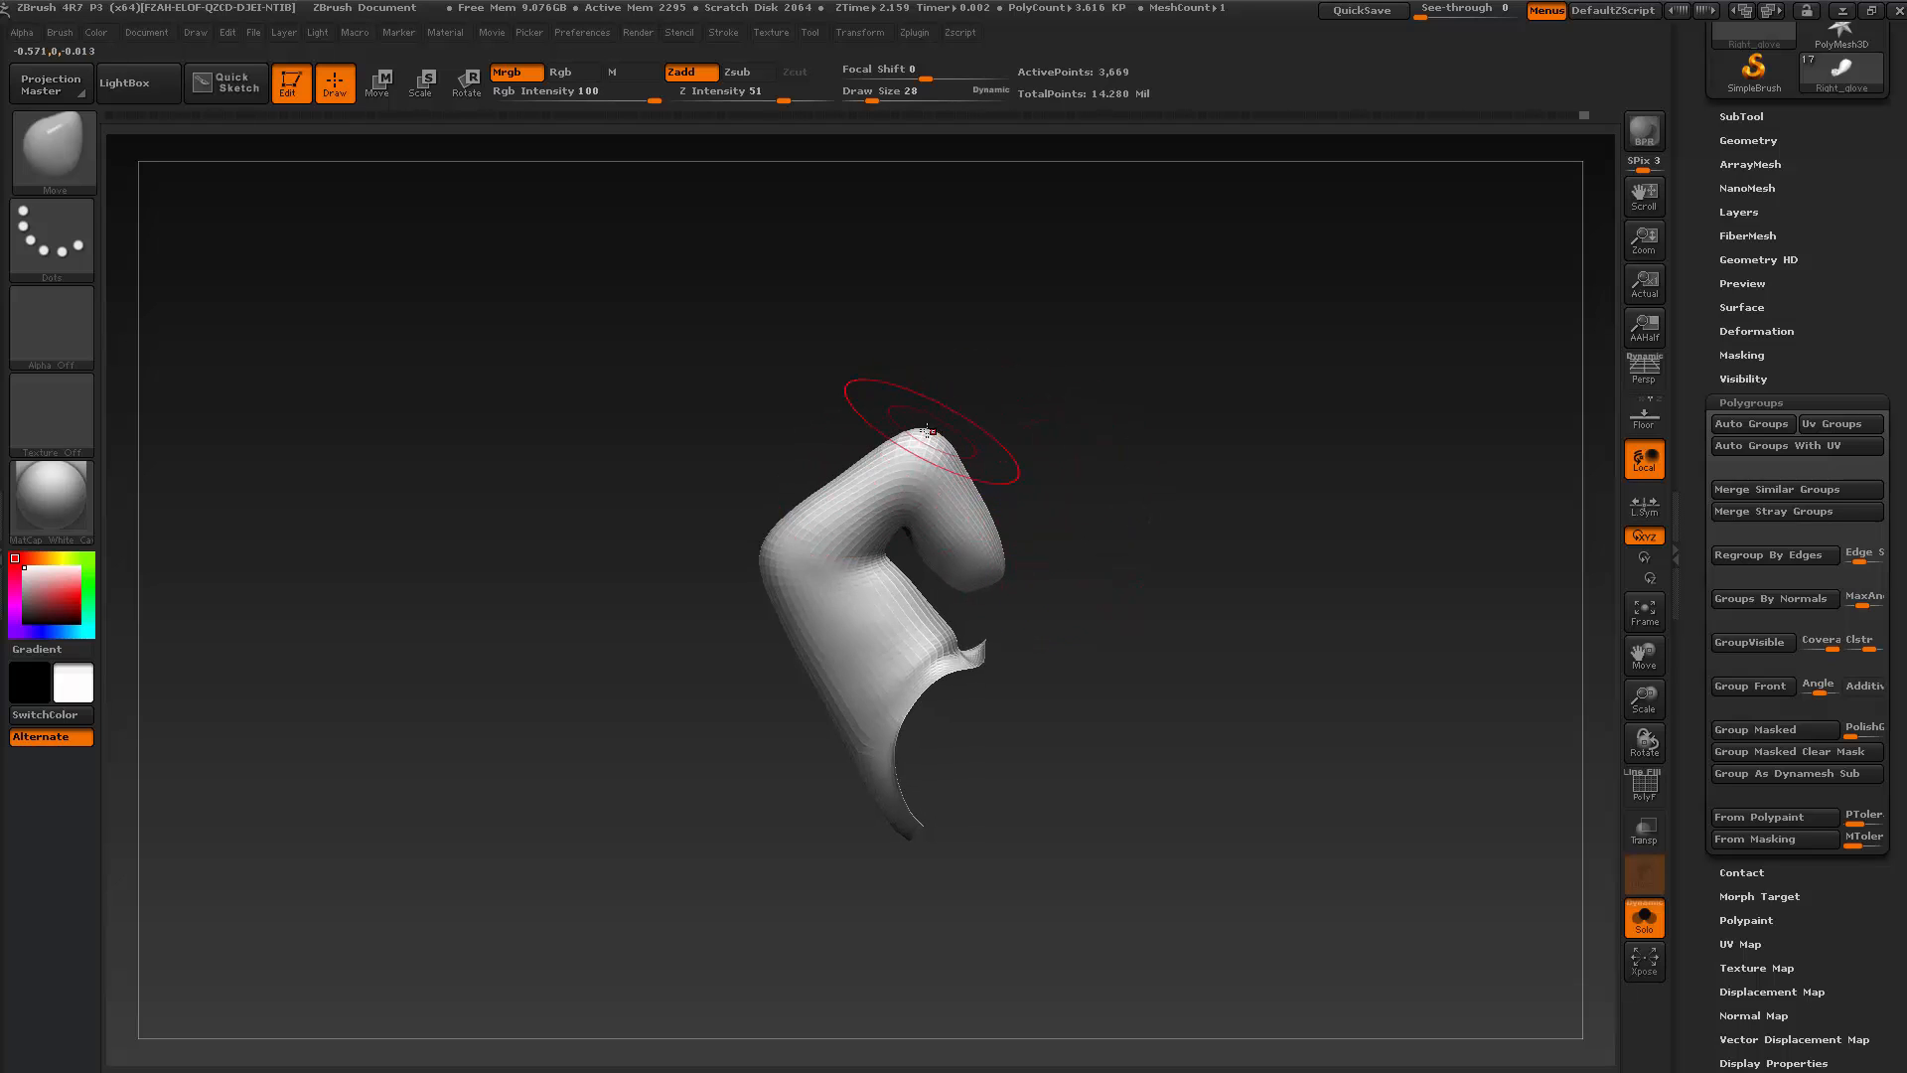
Refine the middle finger's tip and inner crease from the end and both sides, and unhide the whole fist
right_drag(924, 434, 942, 447)
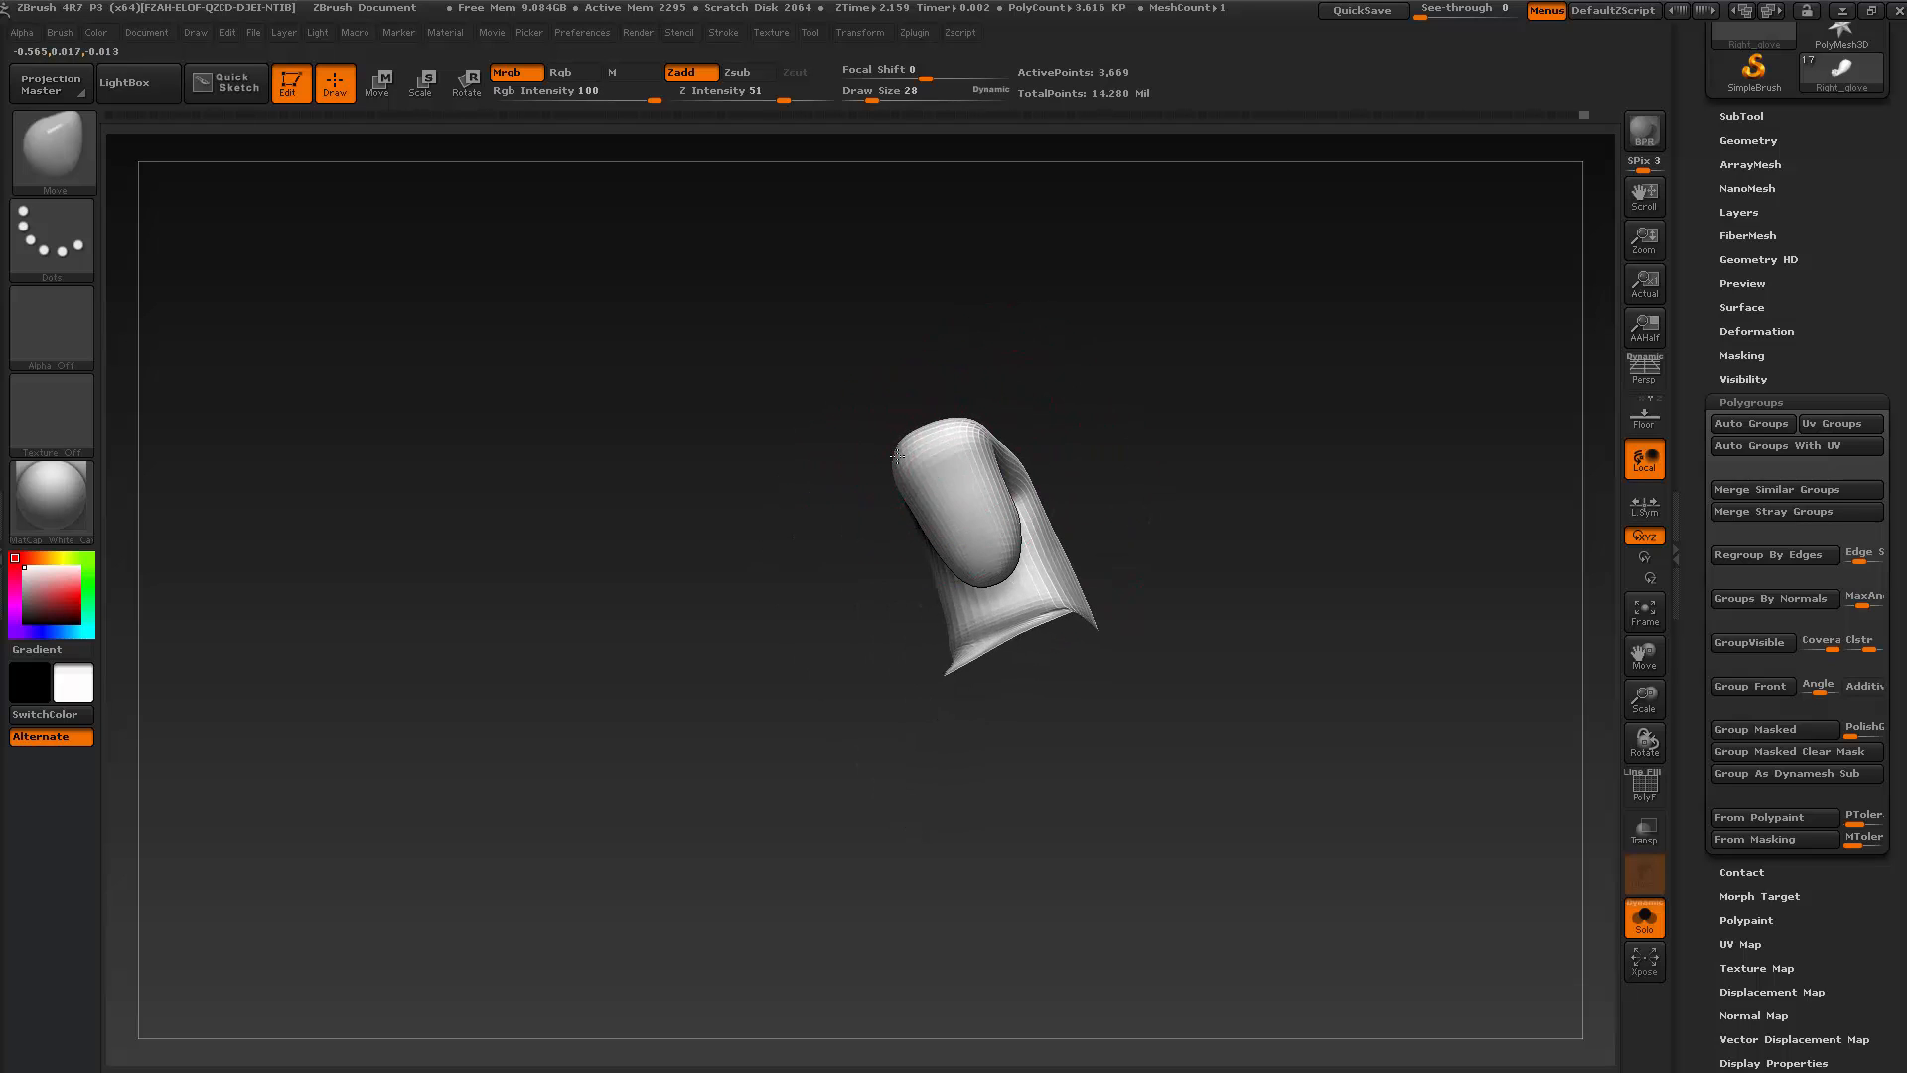
mouse_move(1077, 408)
mouse_down()
mouse_move(1106, 457)
mouse_move(1134, 622)
mouse_up()
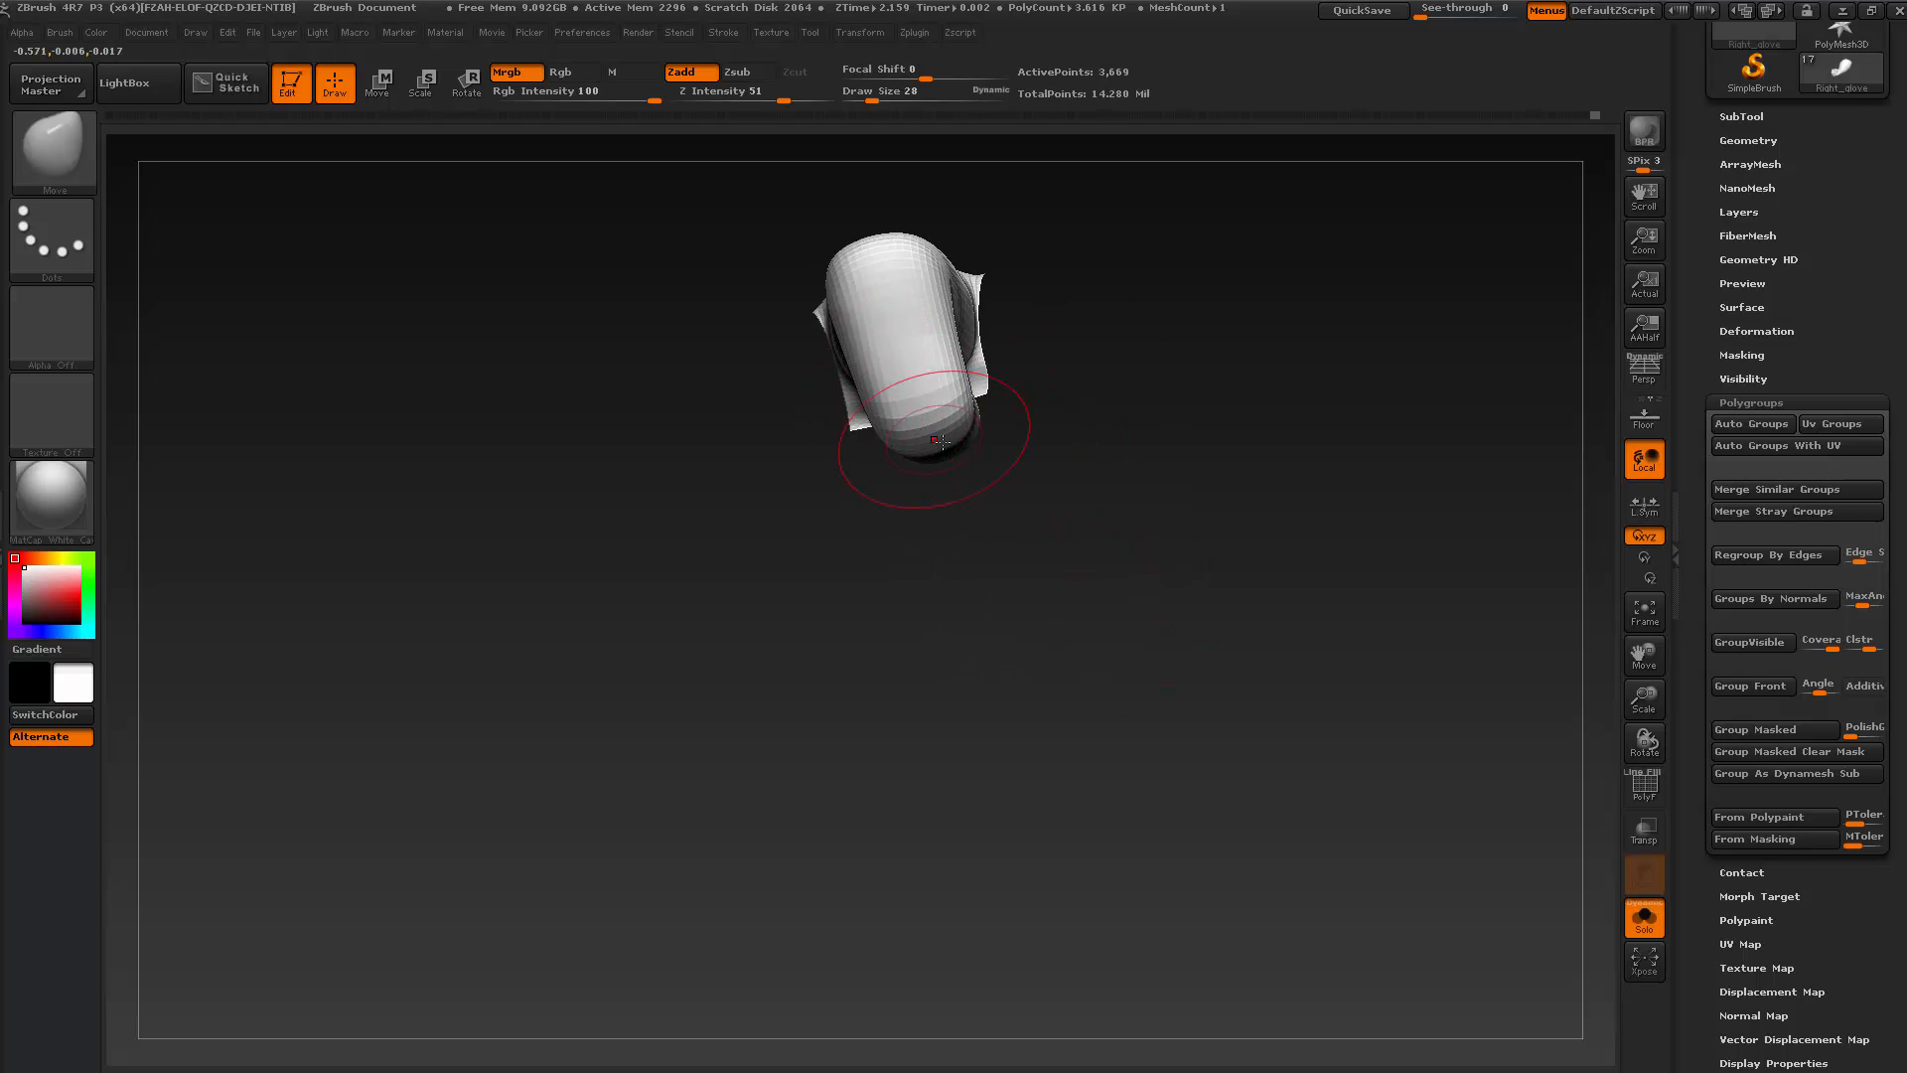
mouse_move(979, 544)
mouse_down()
mouse_move(902, 566)
mouse_move(960, 561)
mouse_up()
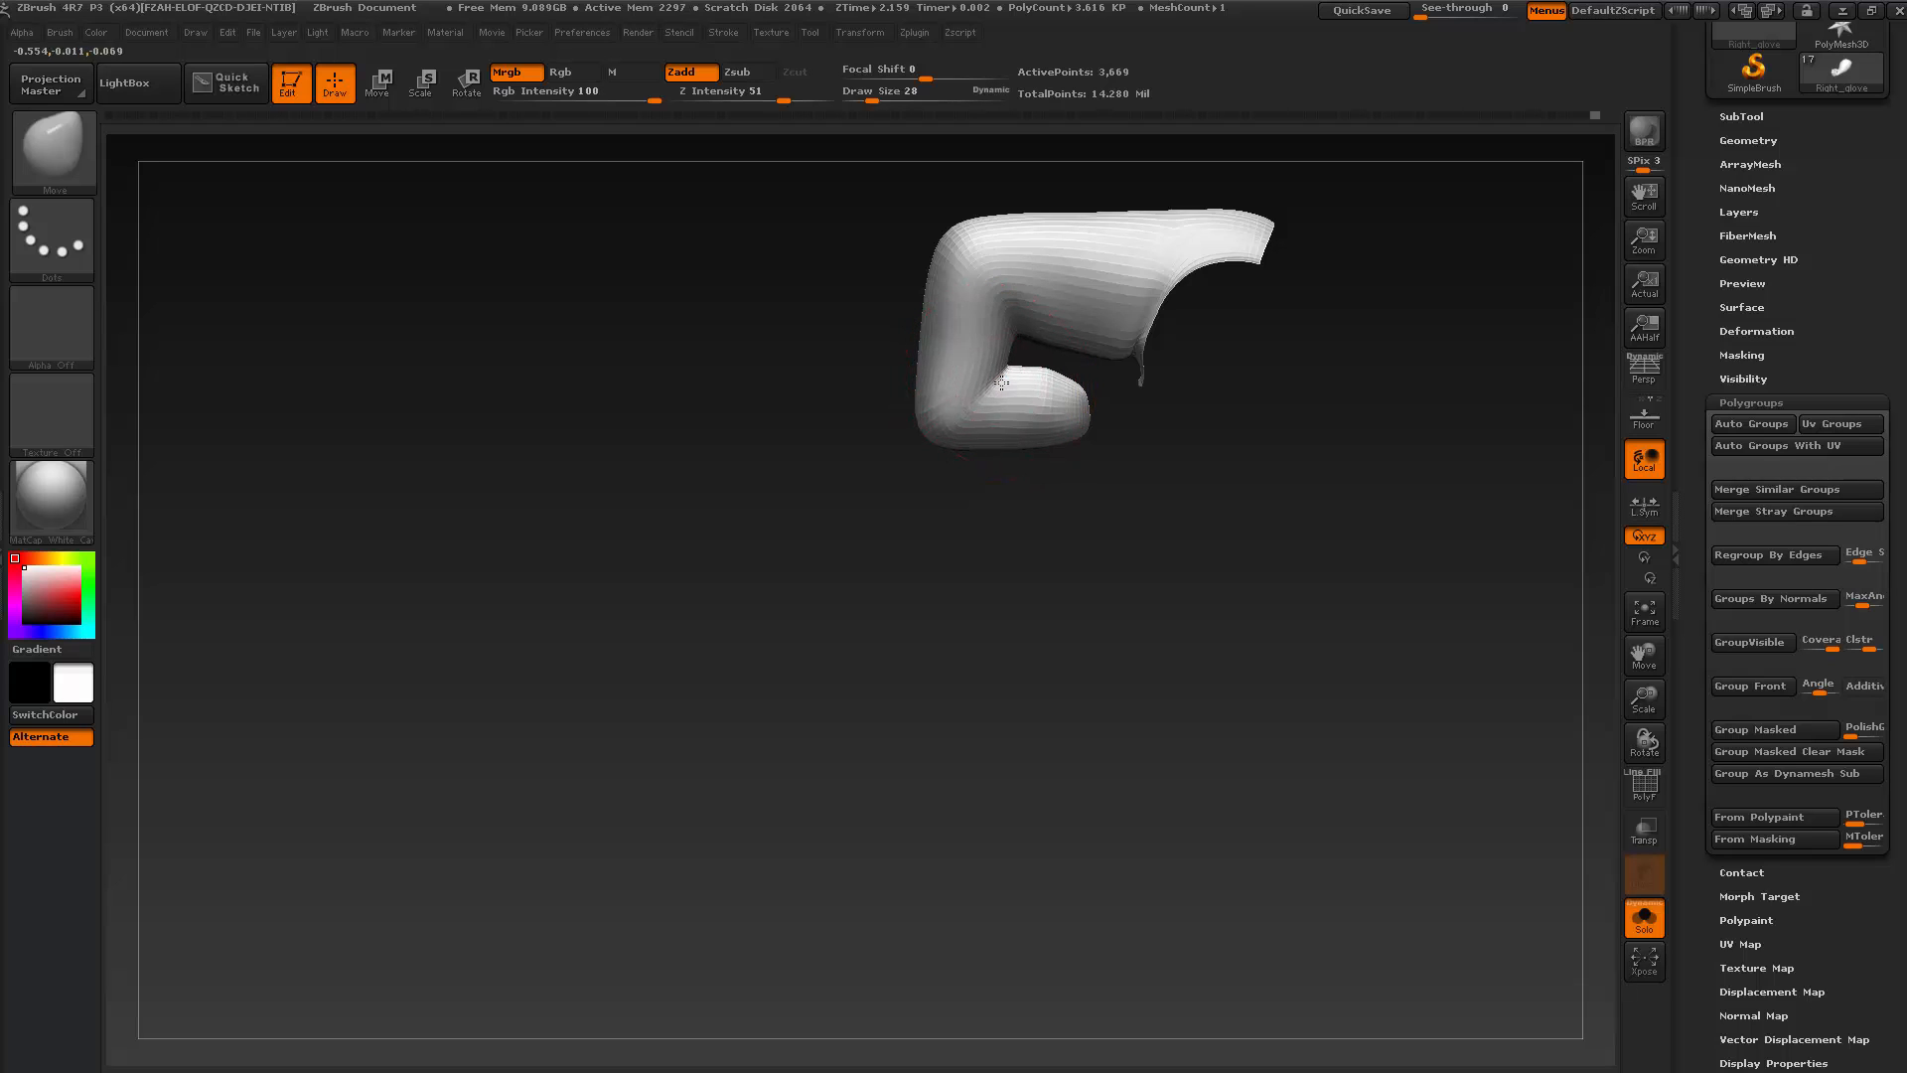
mouse_move(1158, 504)
mouse_down()
mouse_move(1038, 516)
mouse_move(1057, 494)
mouse_up()
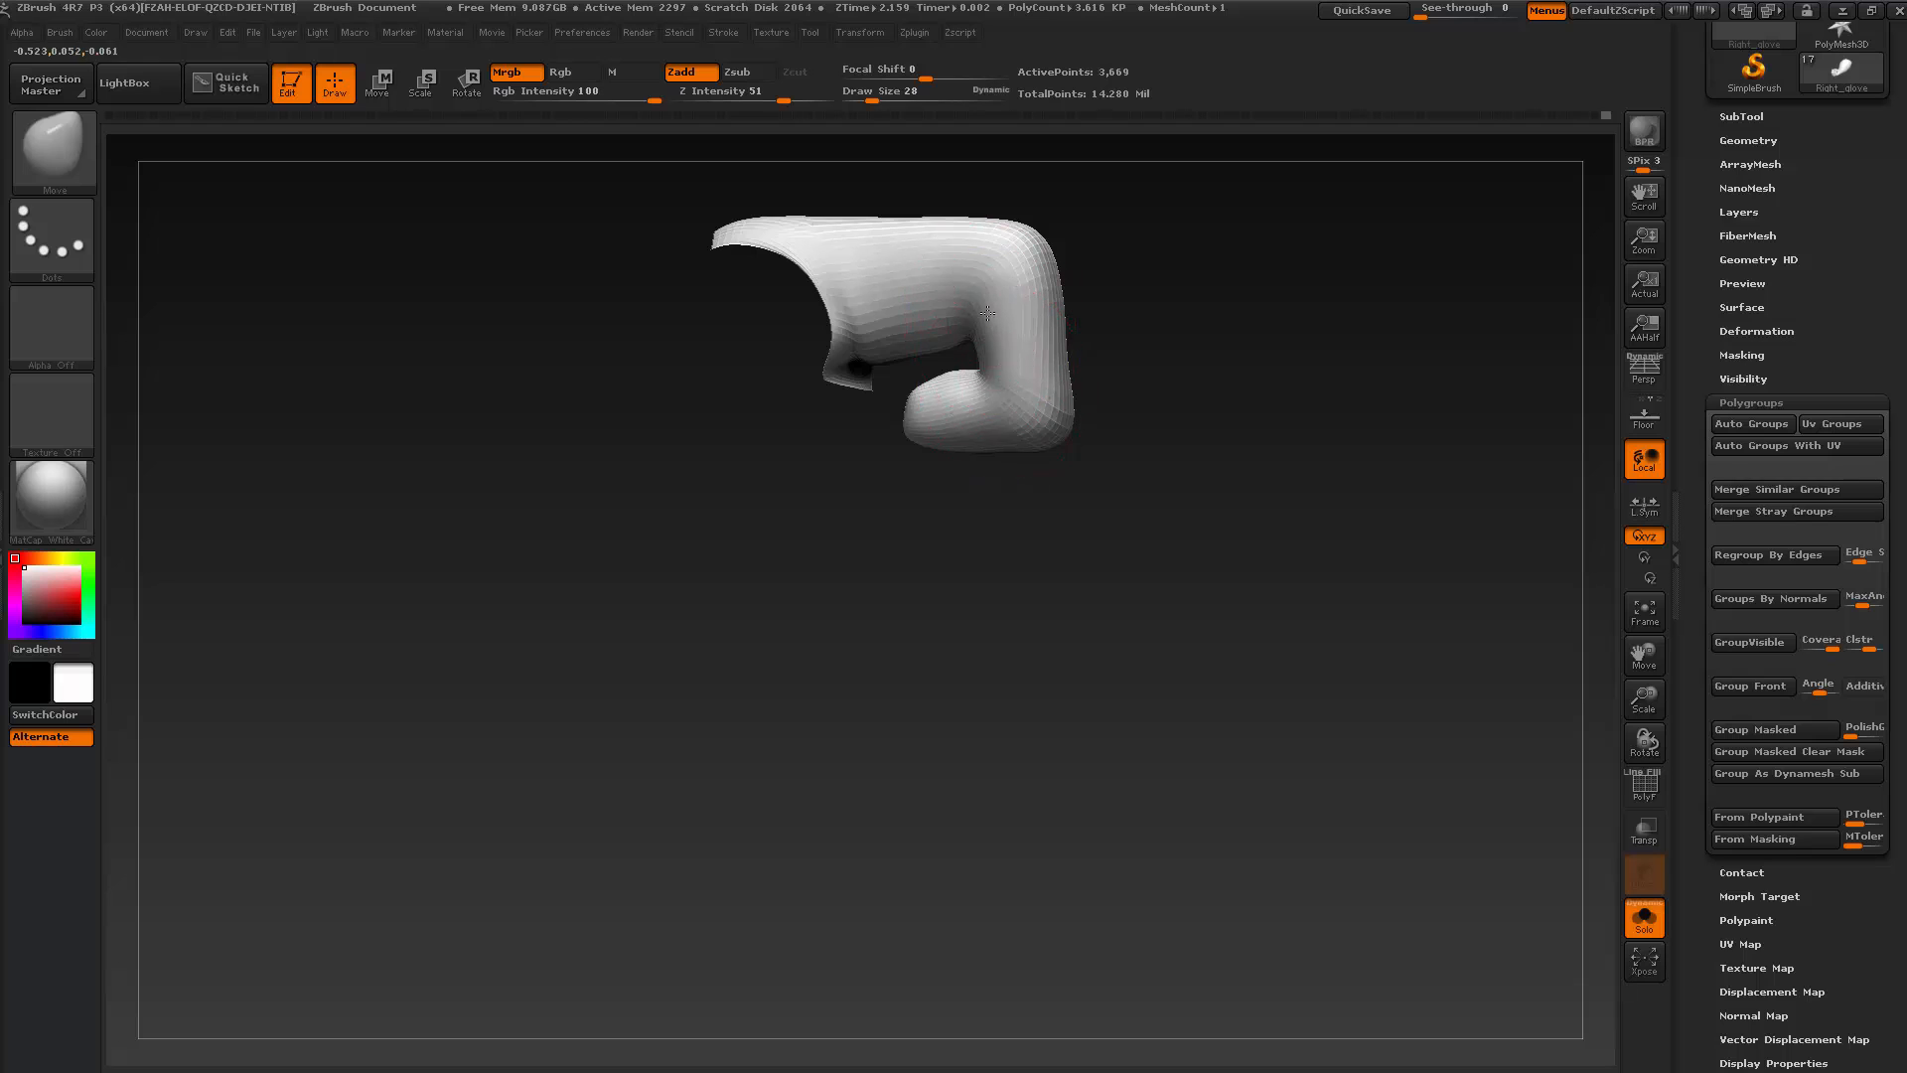
drag(988, 313, 921, 406)
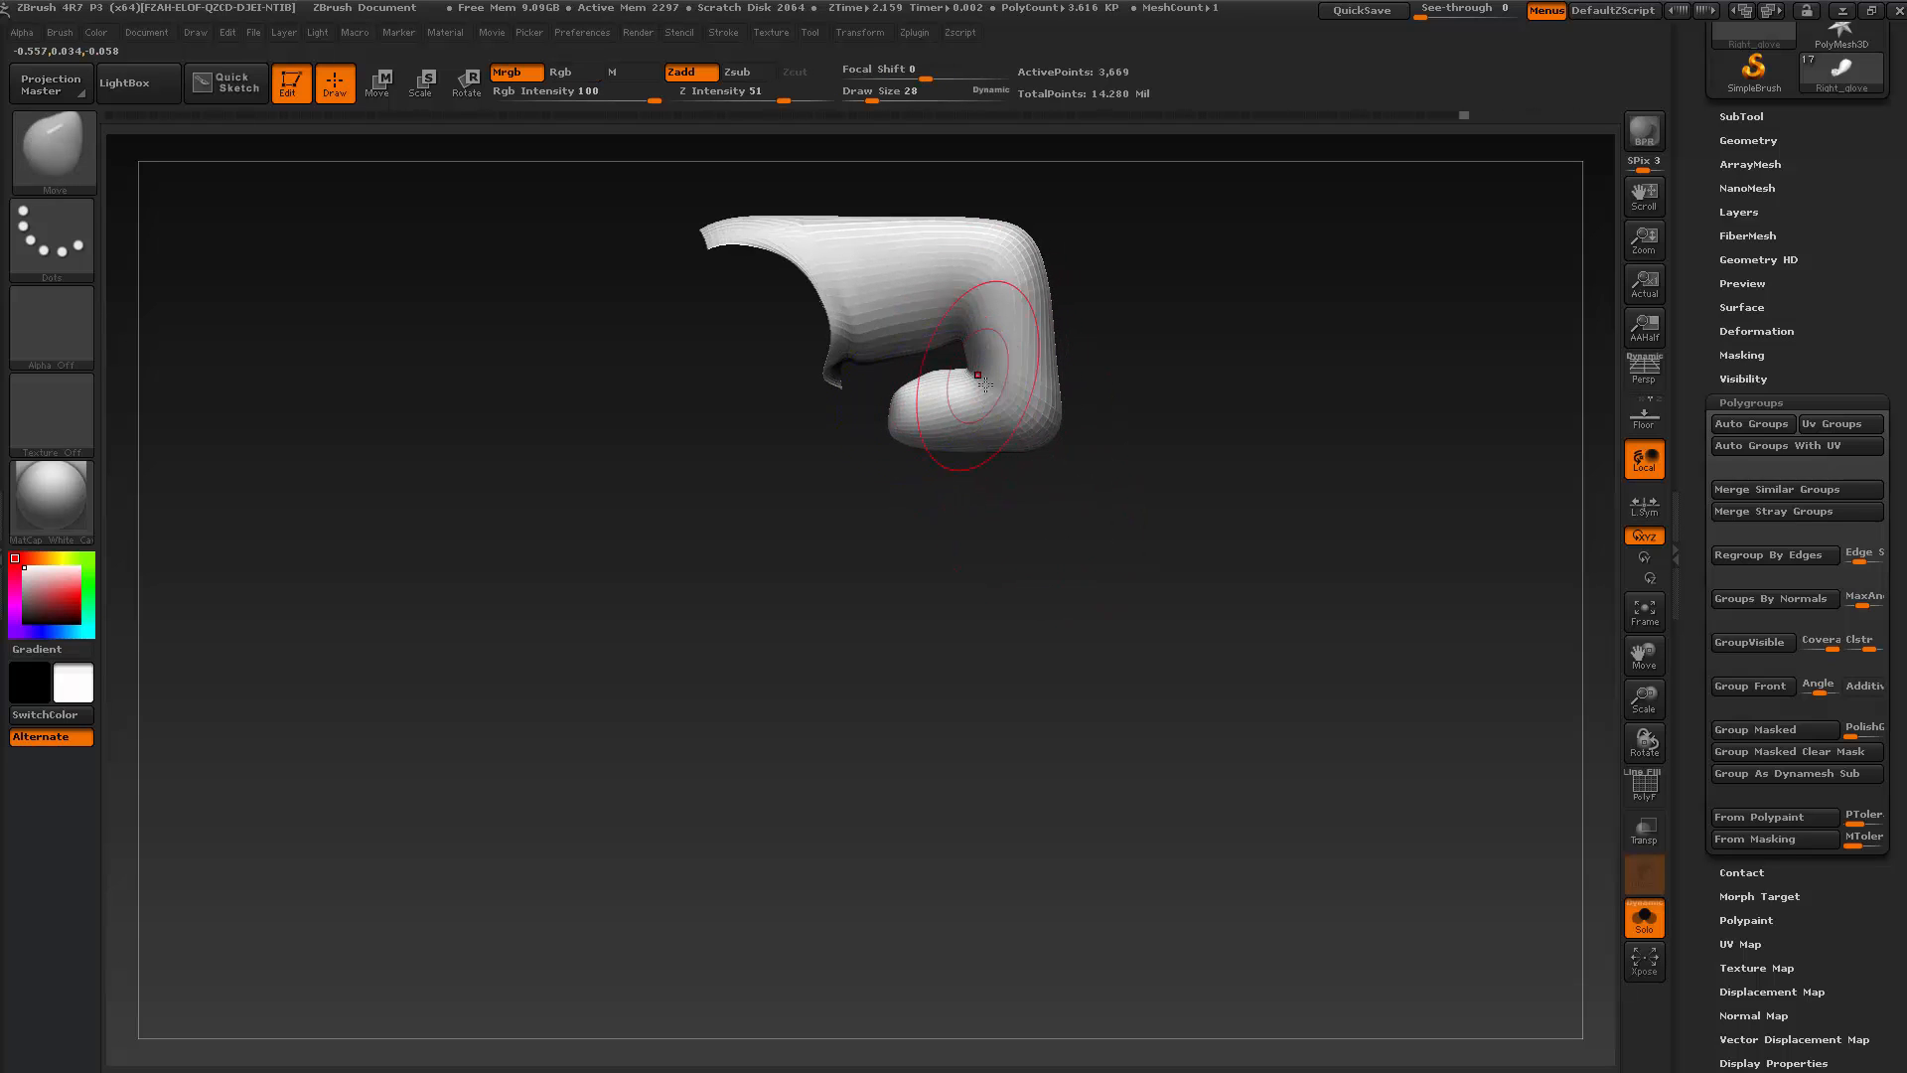
mouse_move(1033, 452)
shift+mouse_down()
mouse_move(993, 626)
mouse_move(1073, 566)
shift+mouse_up()
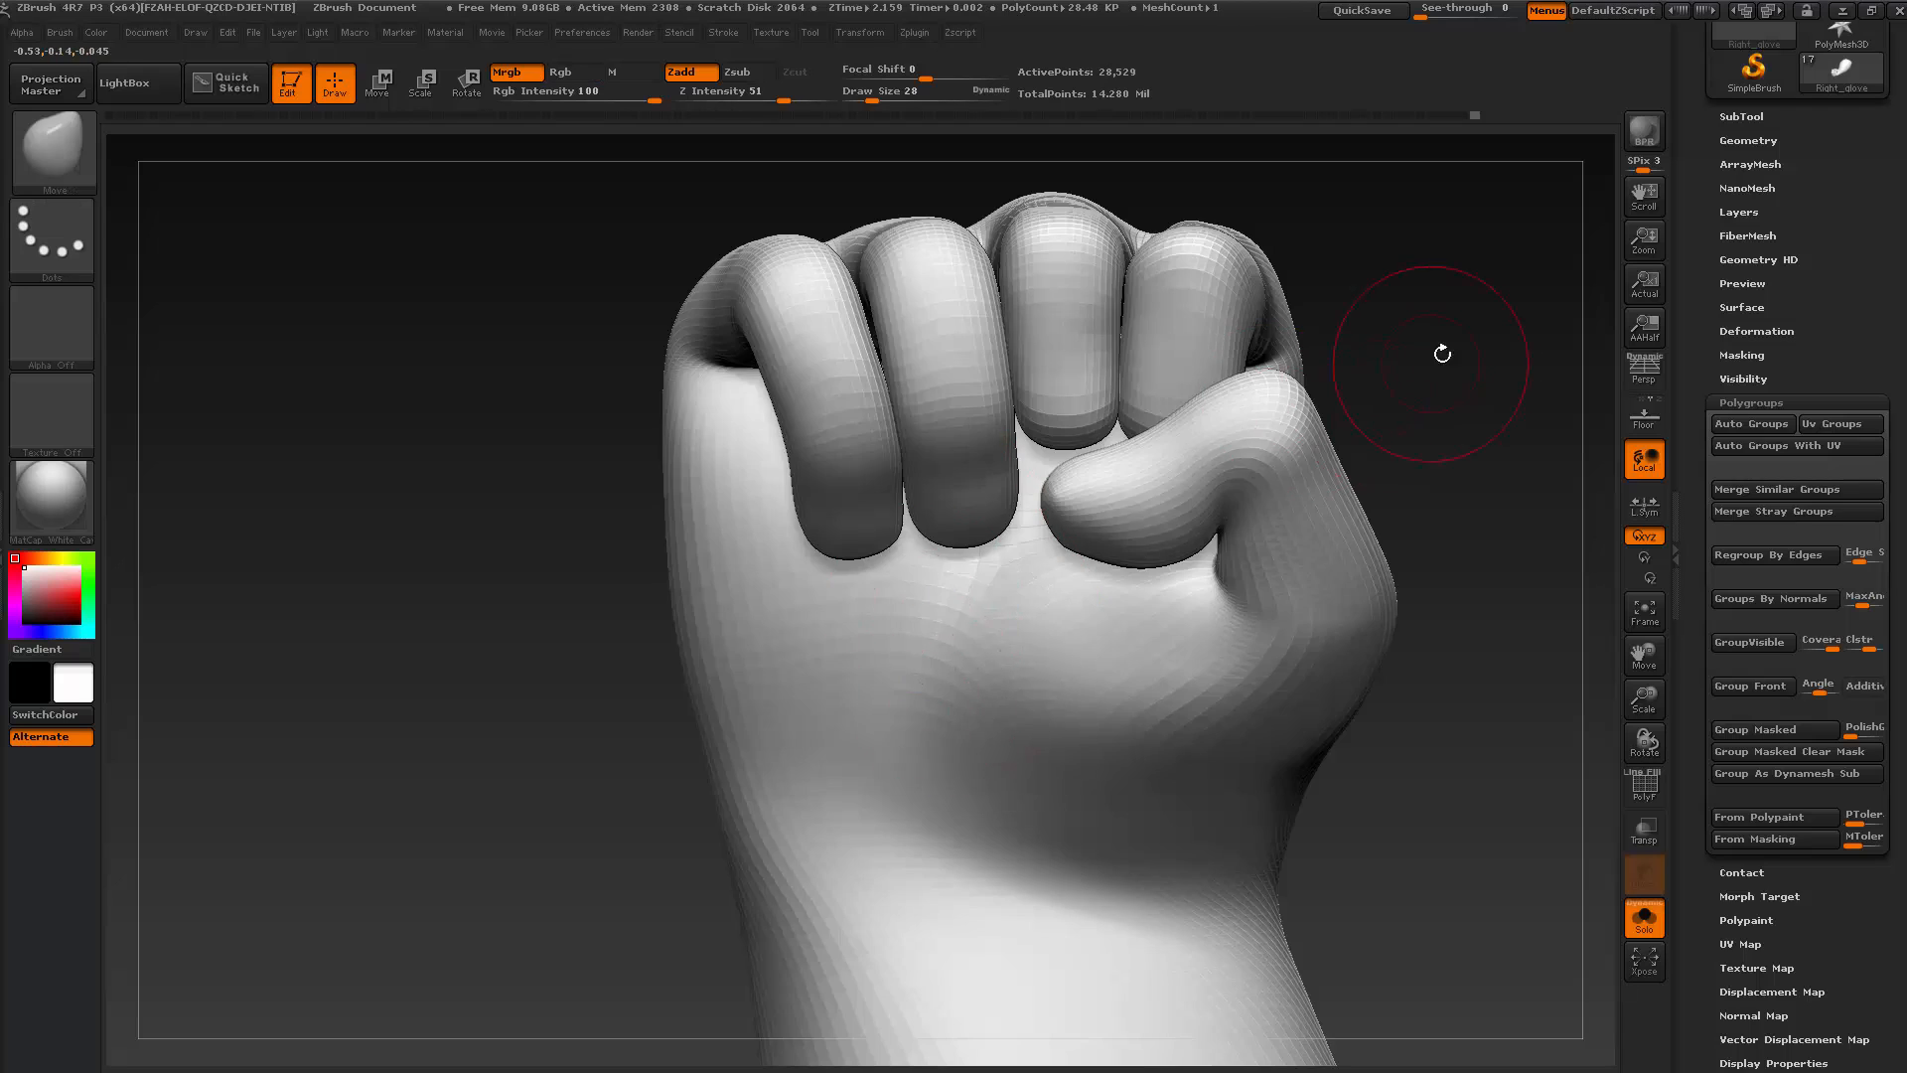
Isolate the index and middle fingers together and turn them to face their curled fingertips
drag(1439, 348, 1377, 237)
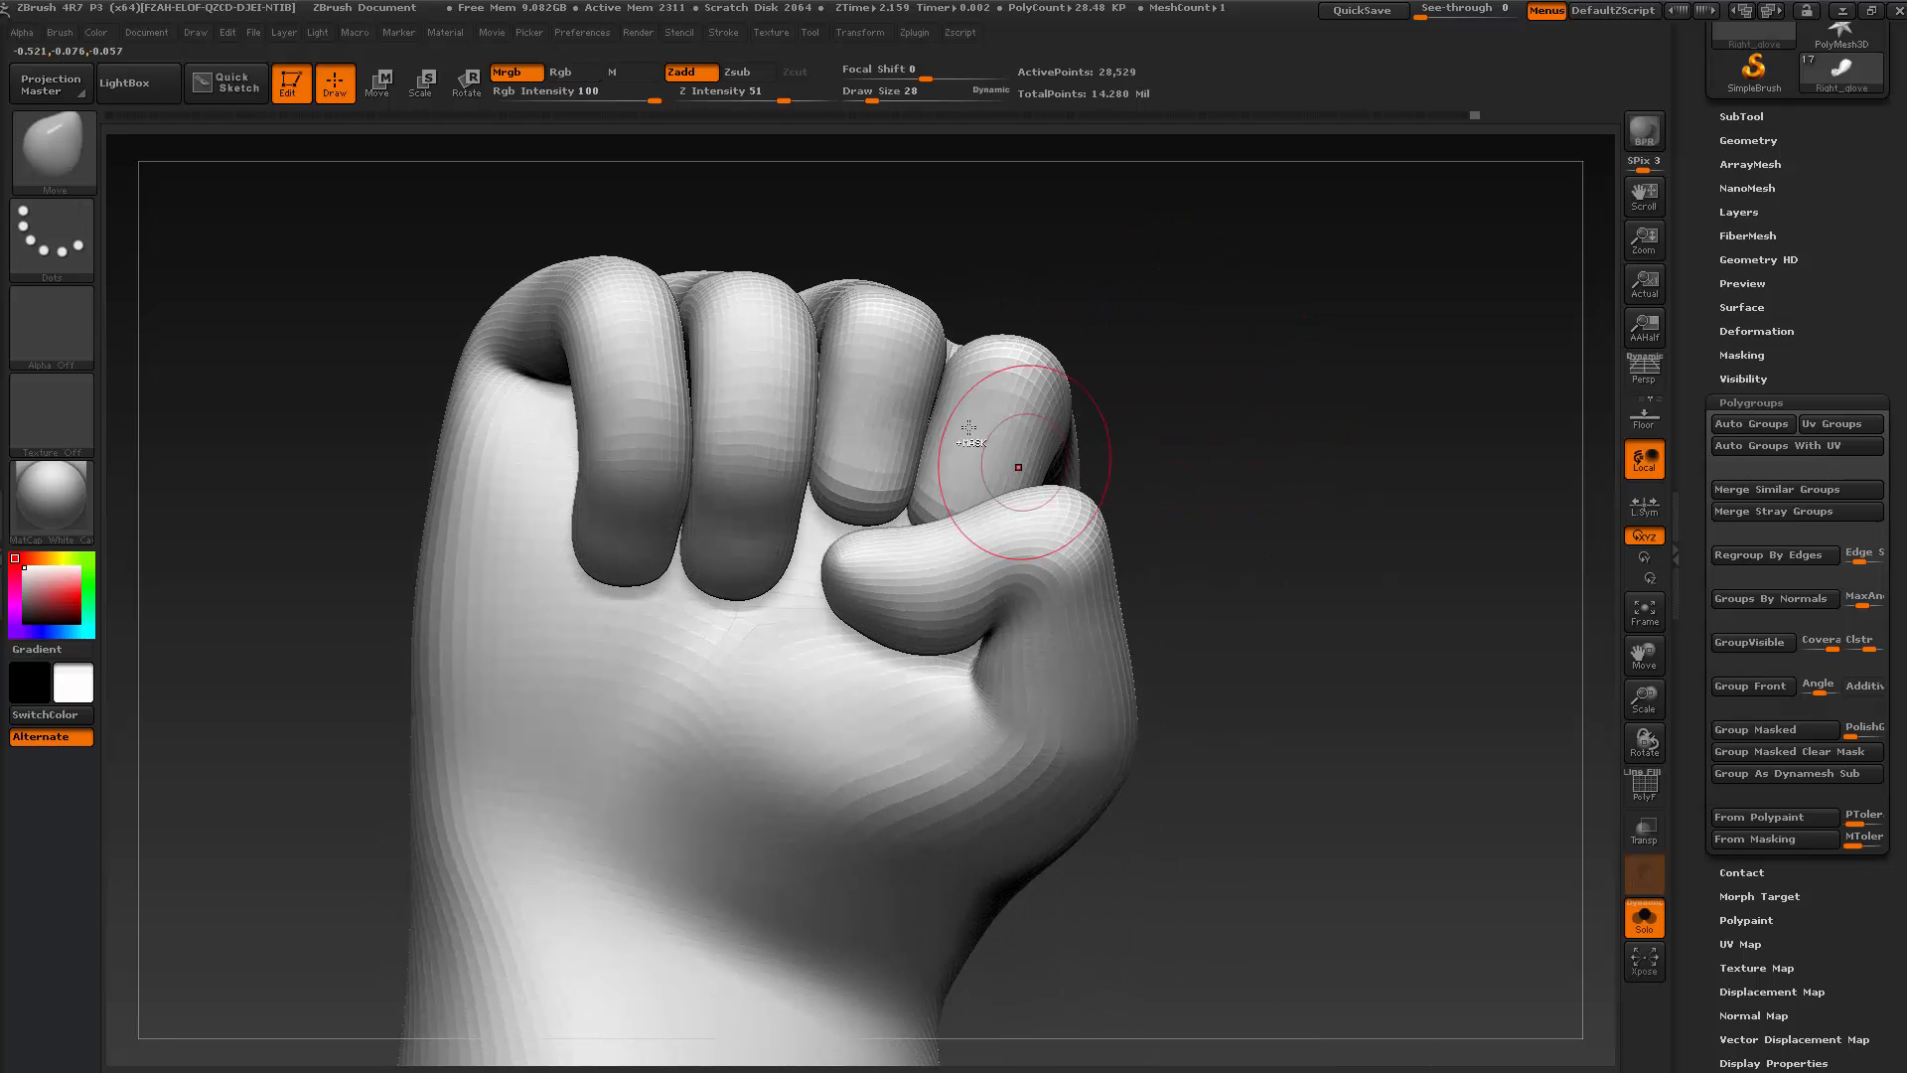
ctrl+shift+click(969, 427)
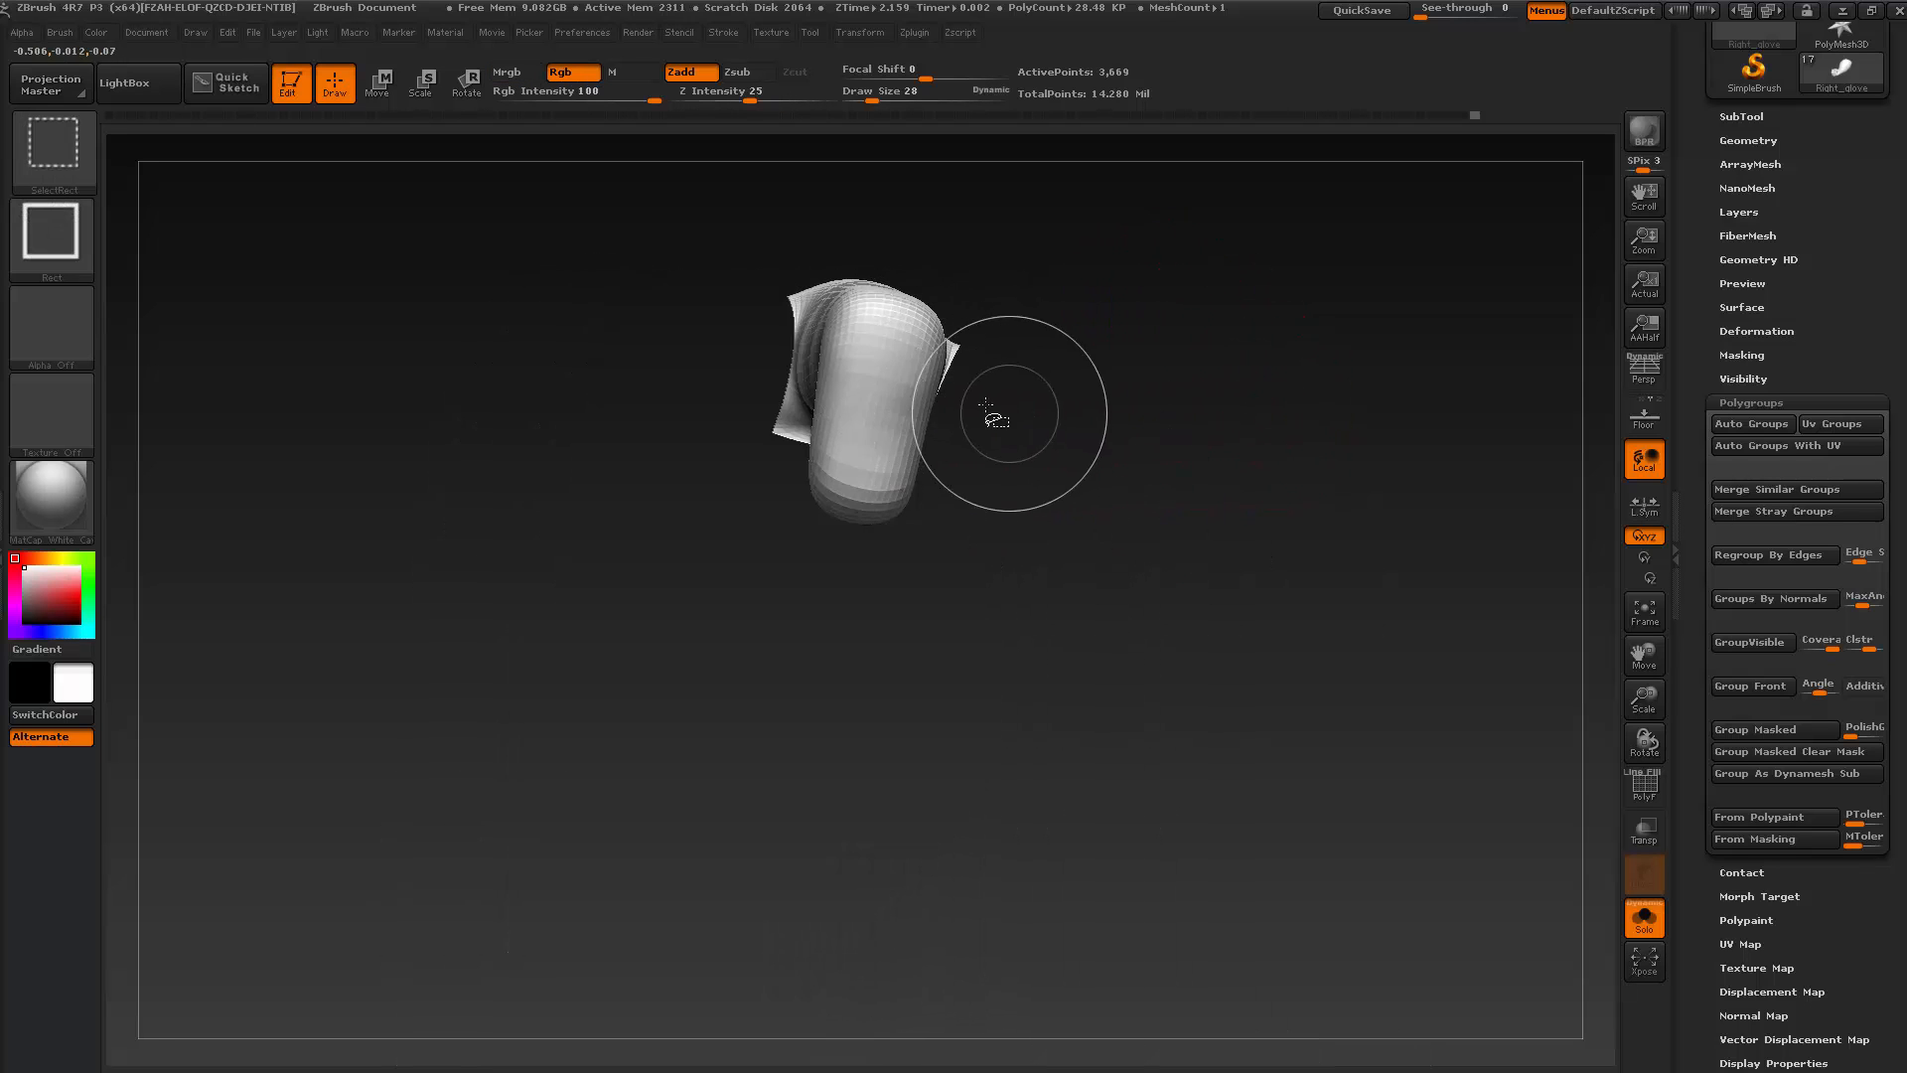
ctrl+shift+click(987, 414)
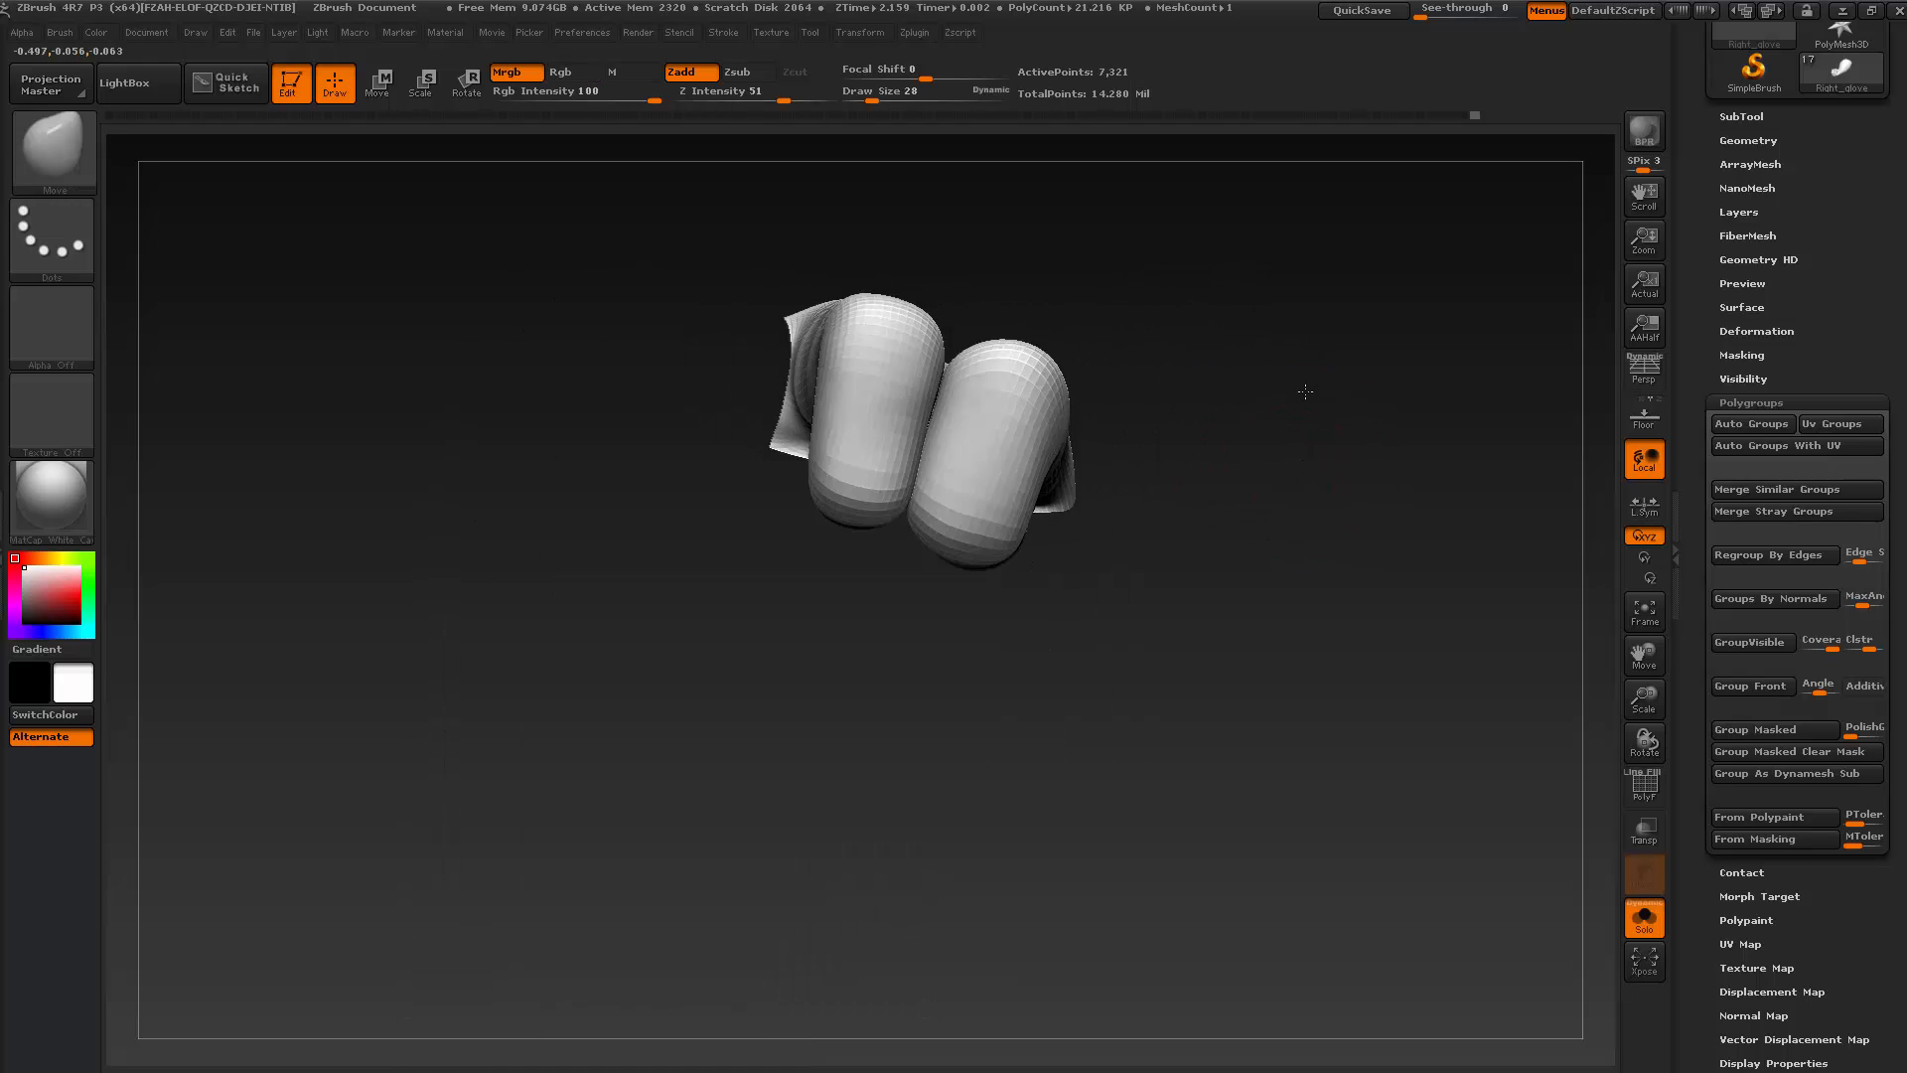
drag(1210, 412, 1103, 535)
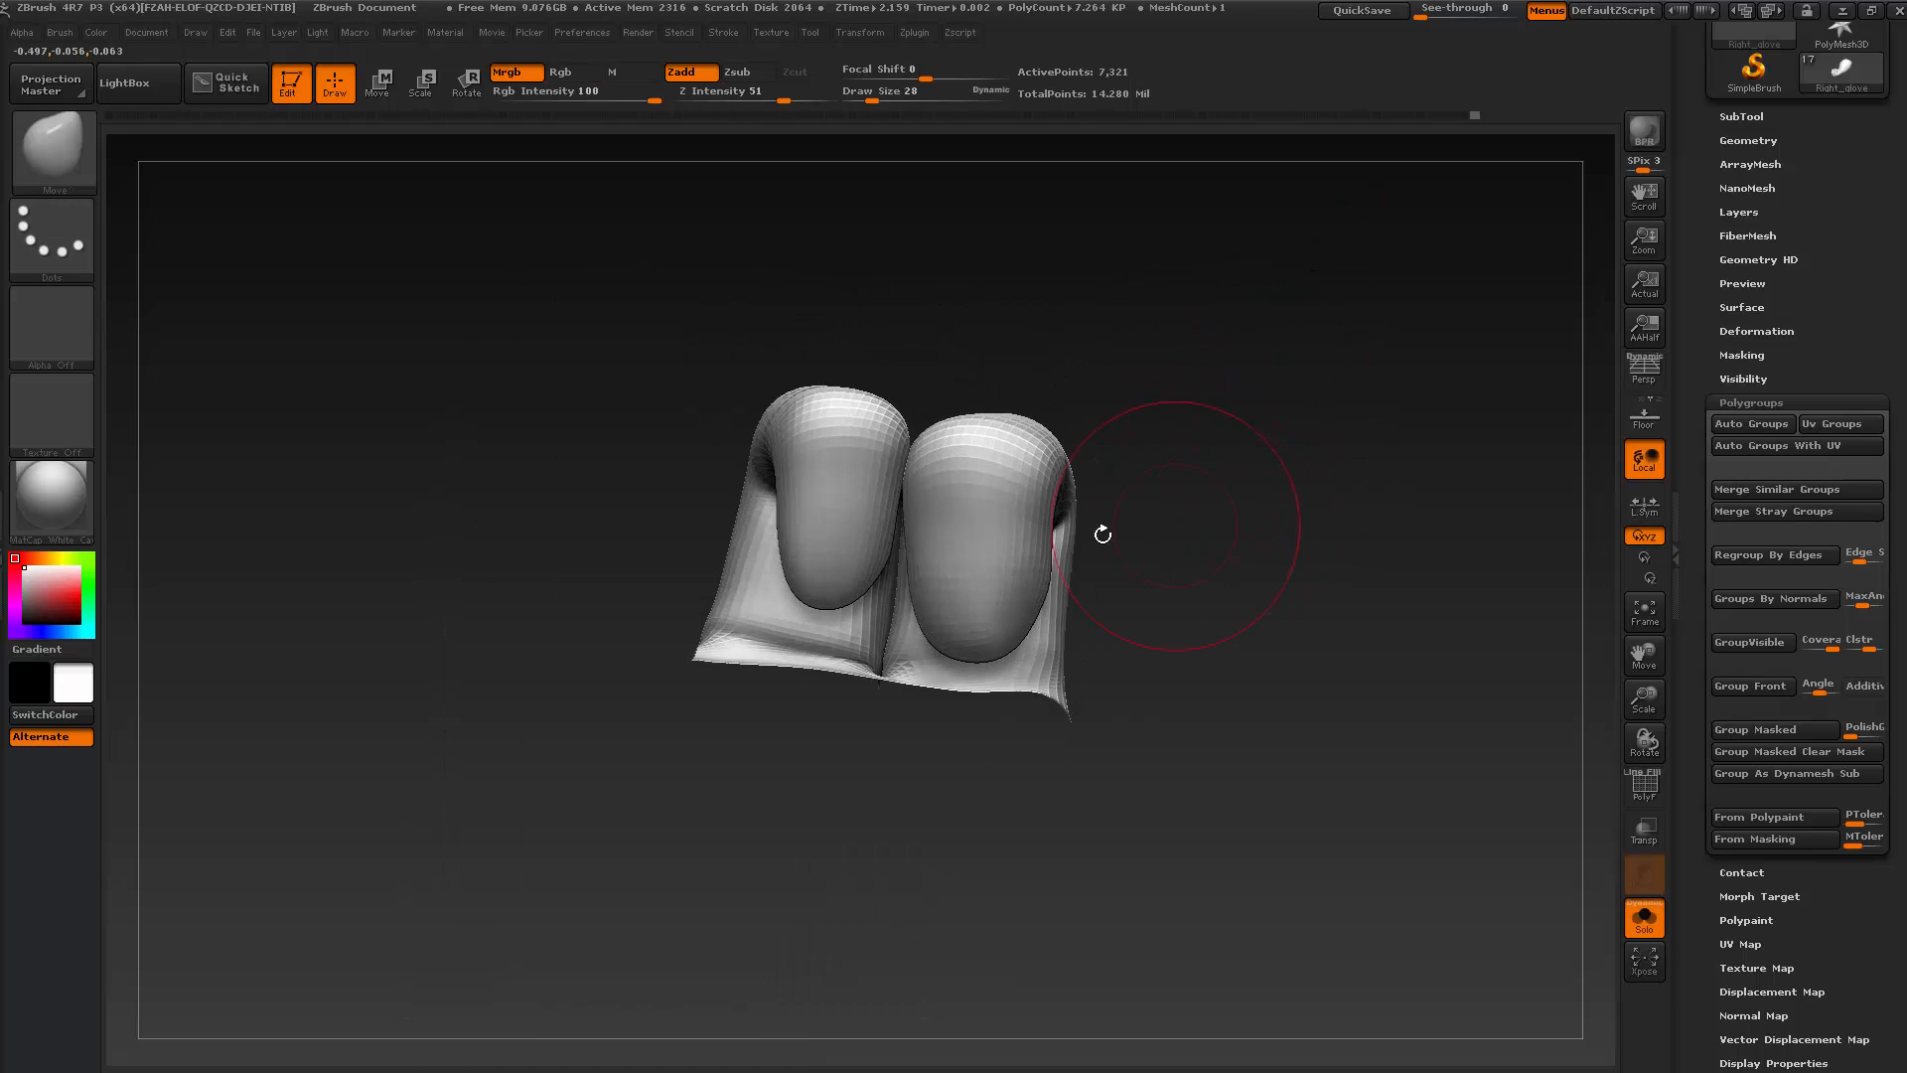
Switch to Move Topological and reshape and smooth the index fingertip's outer side, reducing the draw size to 22
key(s)
drag(996, 567, 1001, 567)
click(56, 159)
click(438, 174)
key(s)
drag(994, 581, 996, 581)
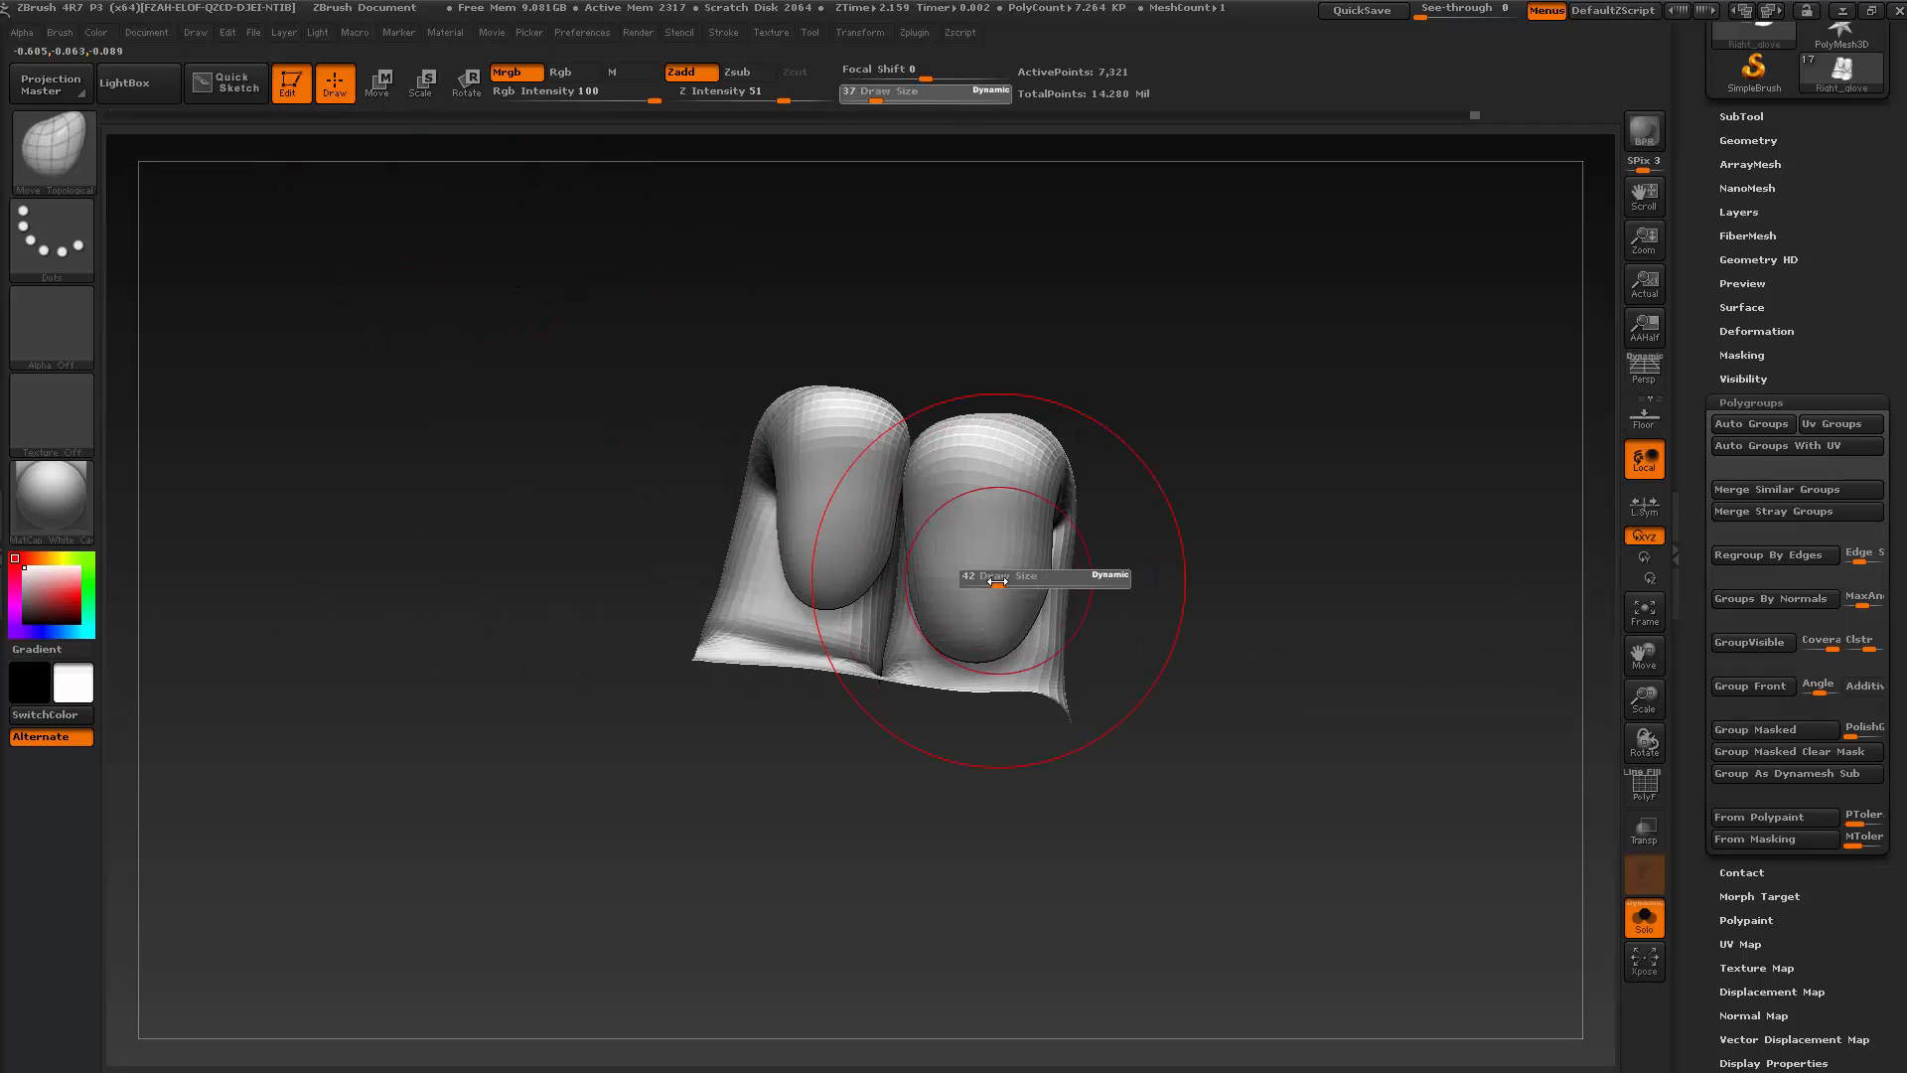
key(shift)
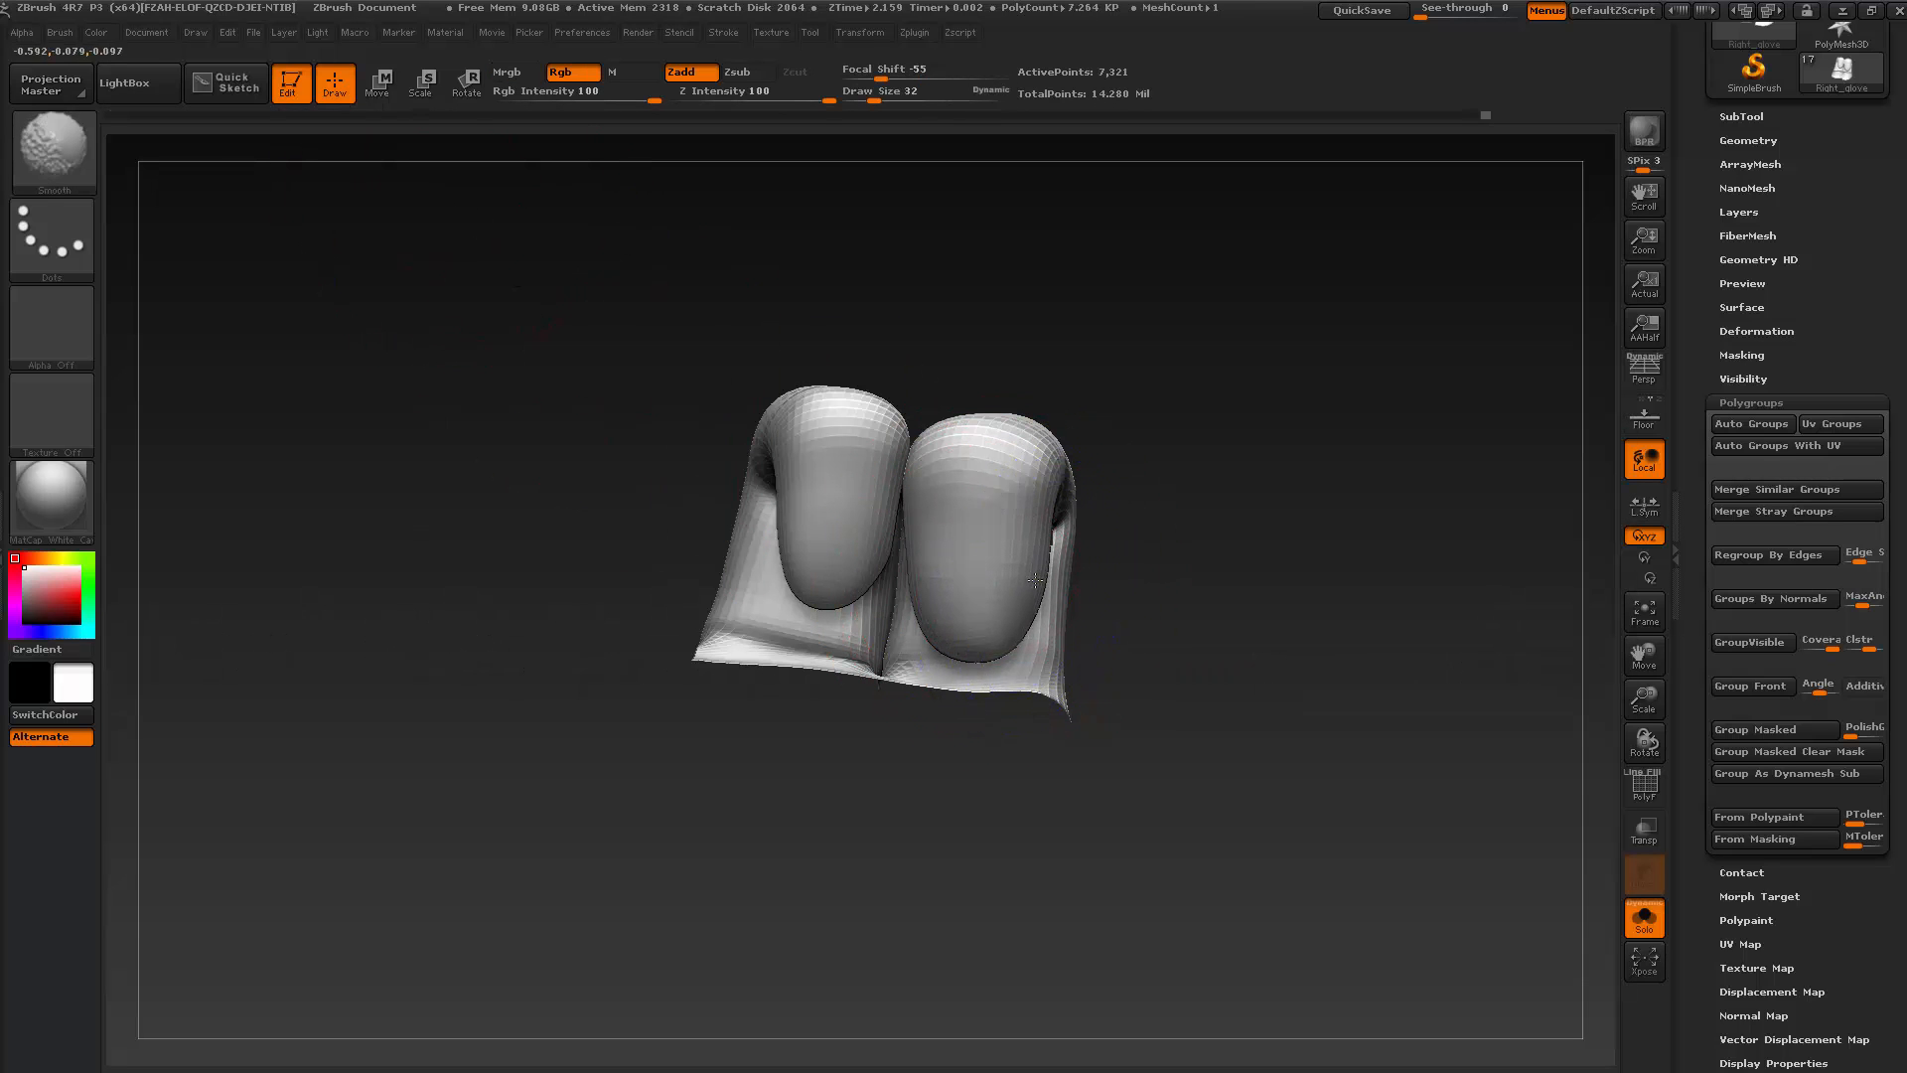
key(s)
drag(1016, 577, 1011, 577)
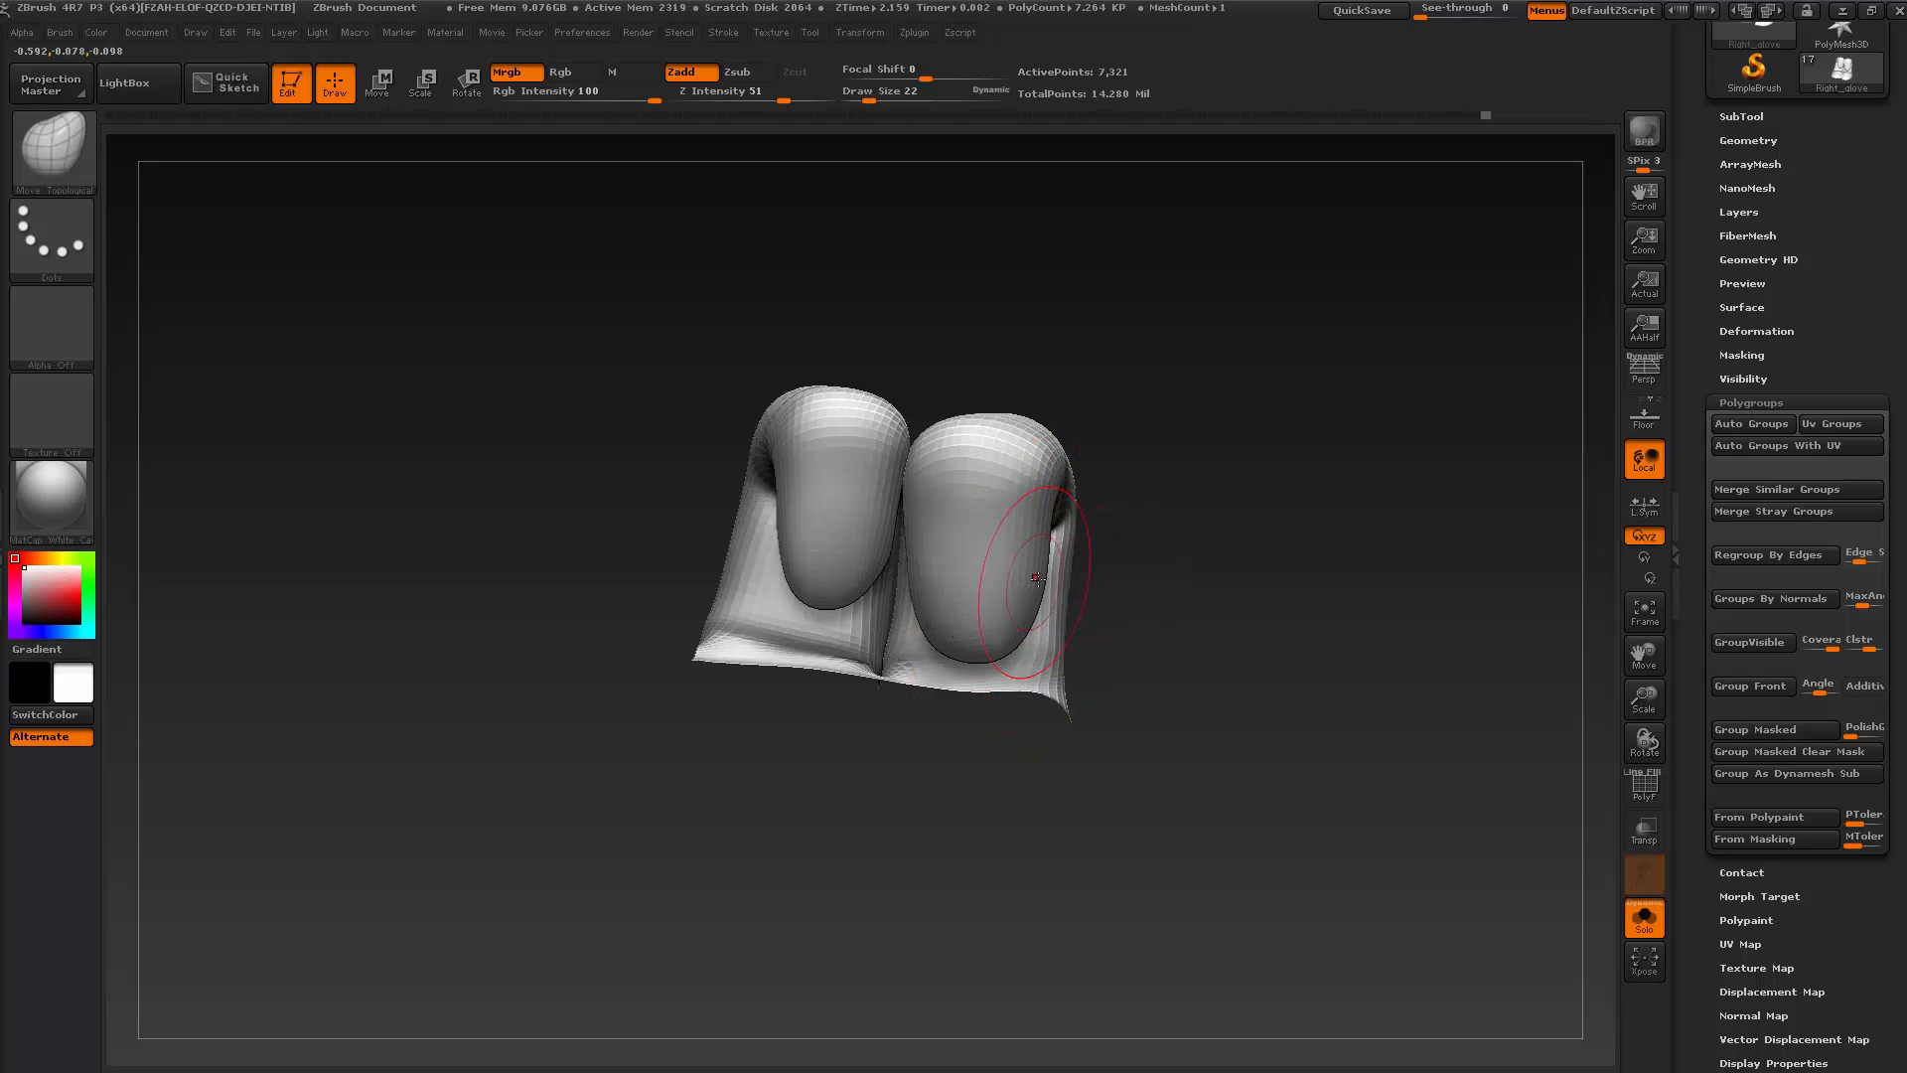
key(shift)
Lower the two fingers one subdivision level, lengthen and widen the middle fingertip and smooth the index fingertip's end
key(shift+d)
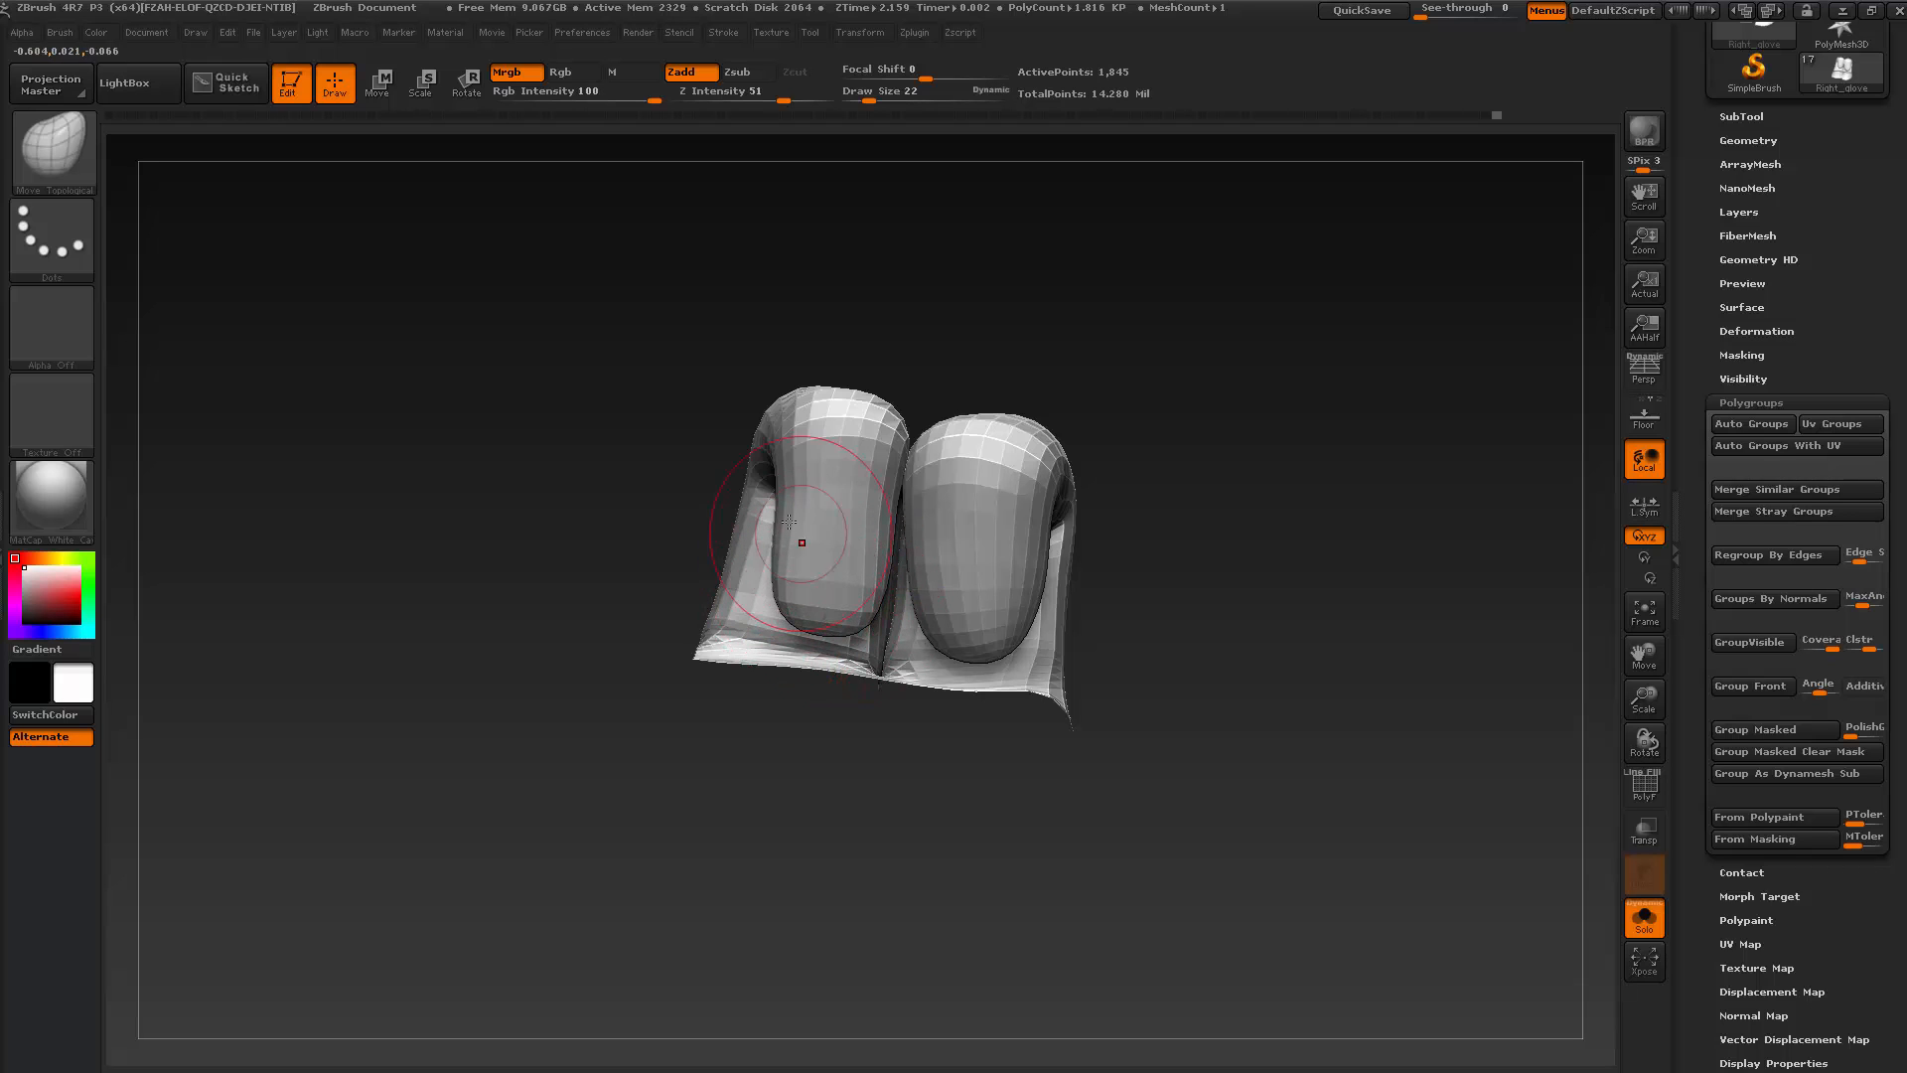
mouse_move(899, 780)
mouse_down()
mouse_move(856, 792)
mouse_move(877, 789)
mouse_up()
key(shift)
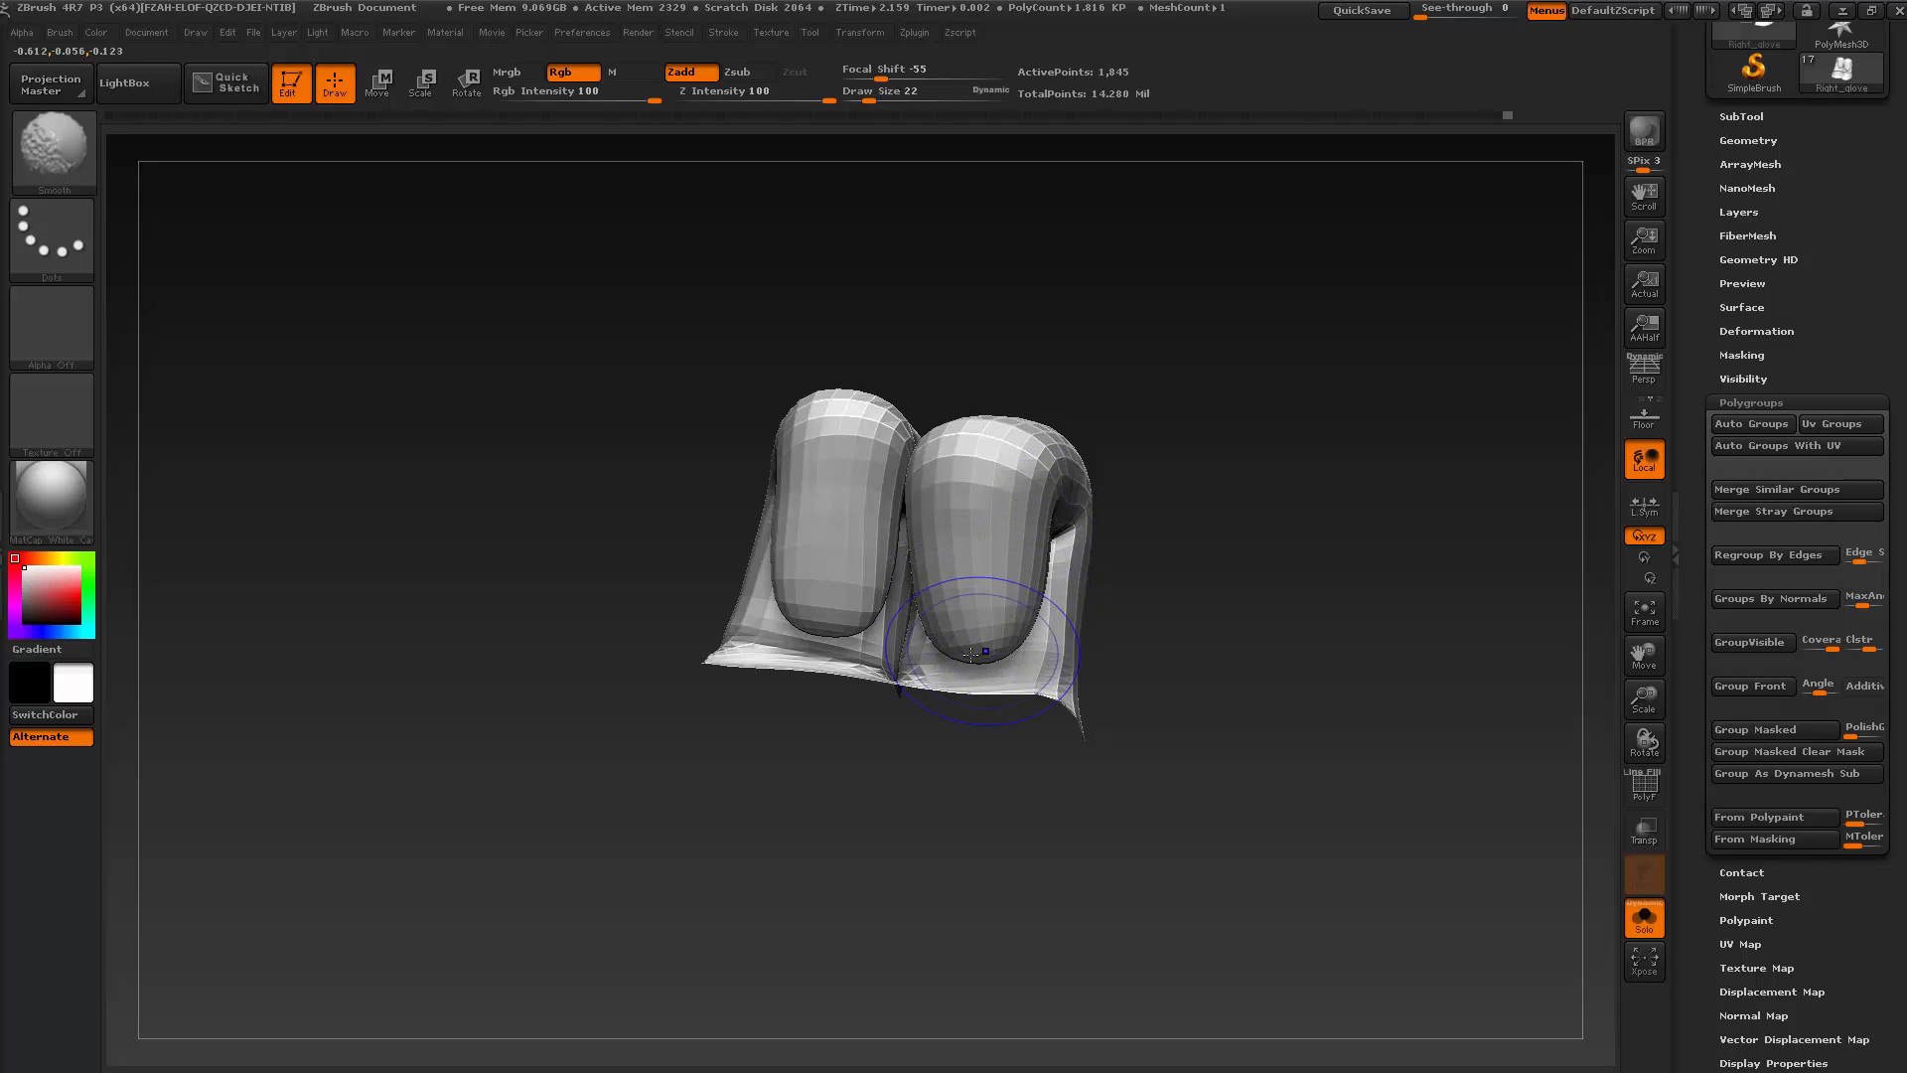
mouse_move(916, 726)
mouse_down()
mouse_move(885, 720)
mouse_move(1006, 798)
mouse_up()
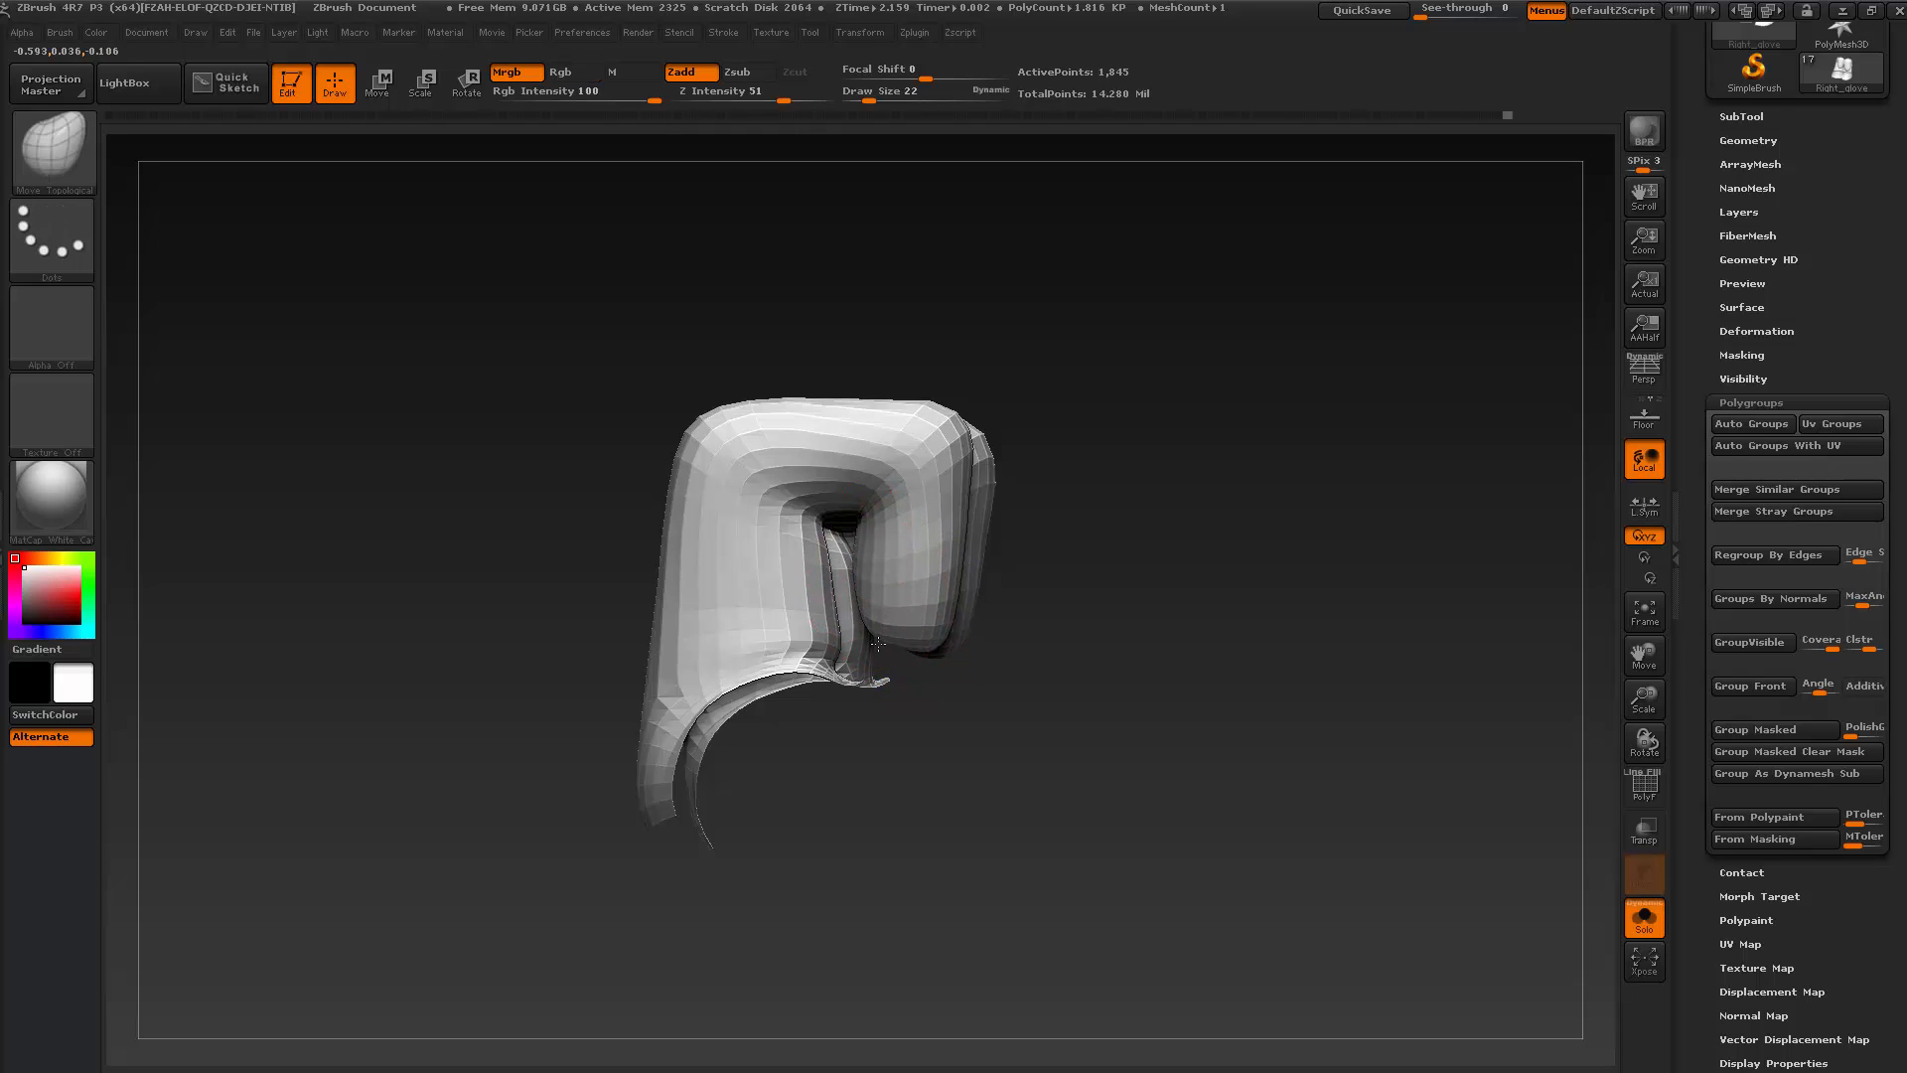
Nudge the curled fingertip's lower end with Move Topological and face both isolated fingers from the front
mouse_move(929, 646)
mouse_down()
mouse_move(891, 778)
mouse_move(845, 790)
mouse_move(957, 623)
mouse_up()
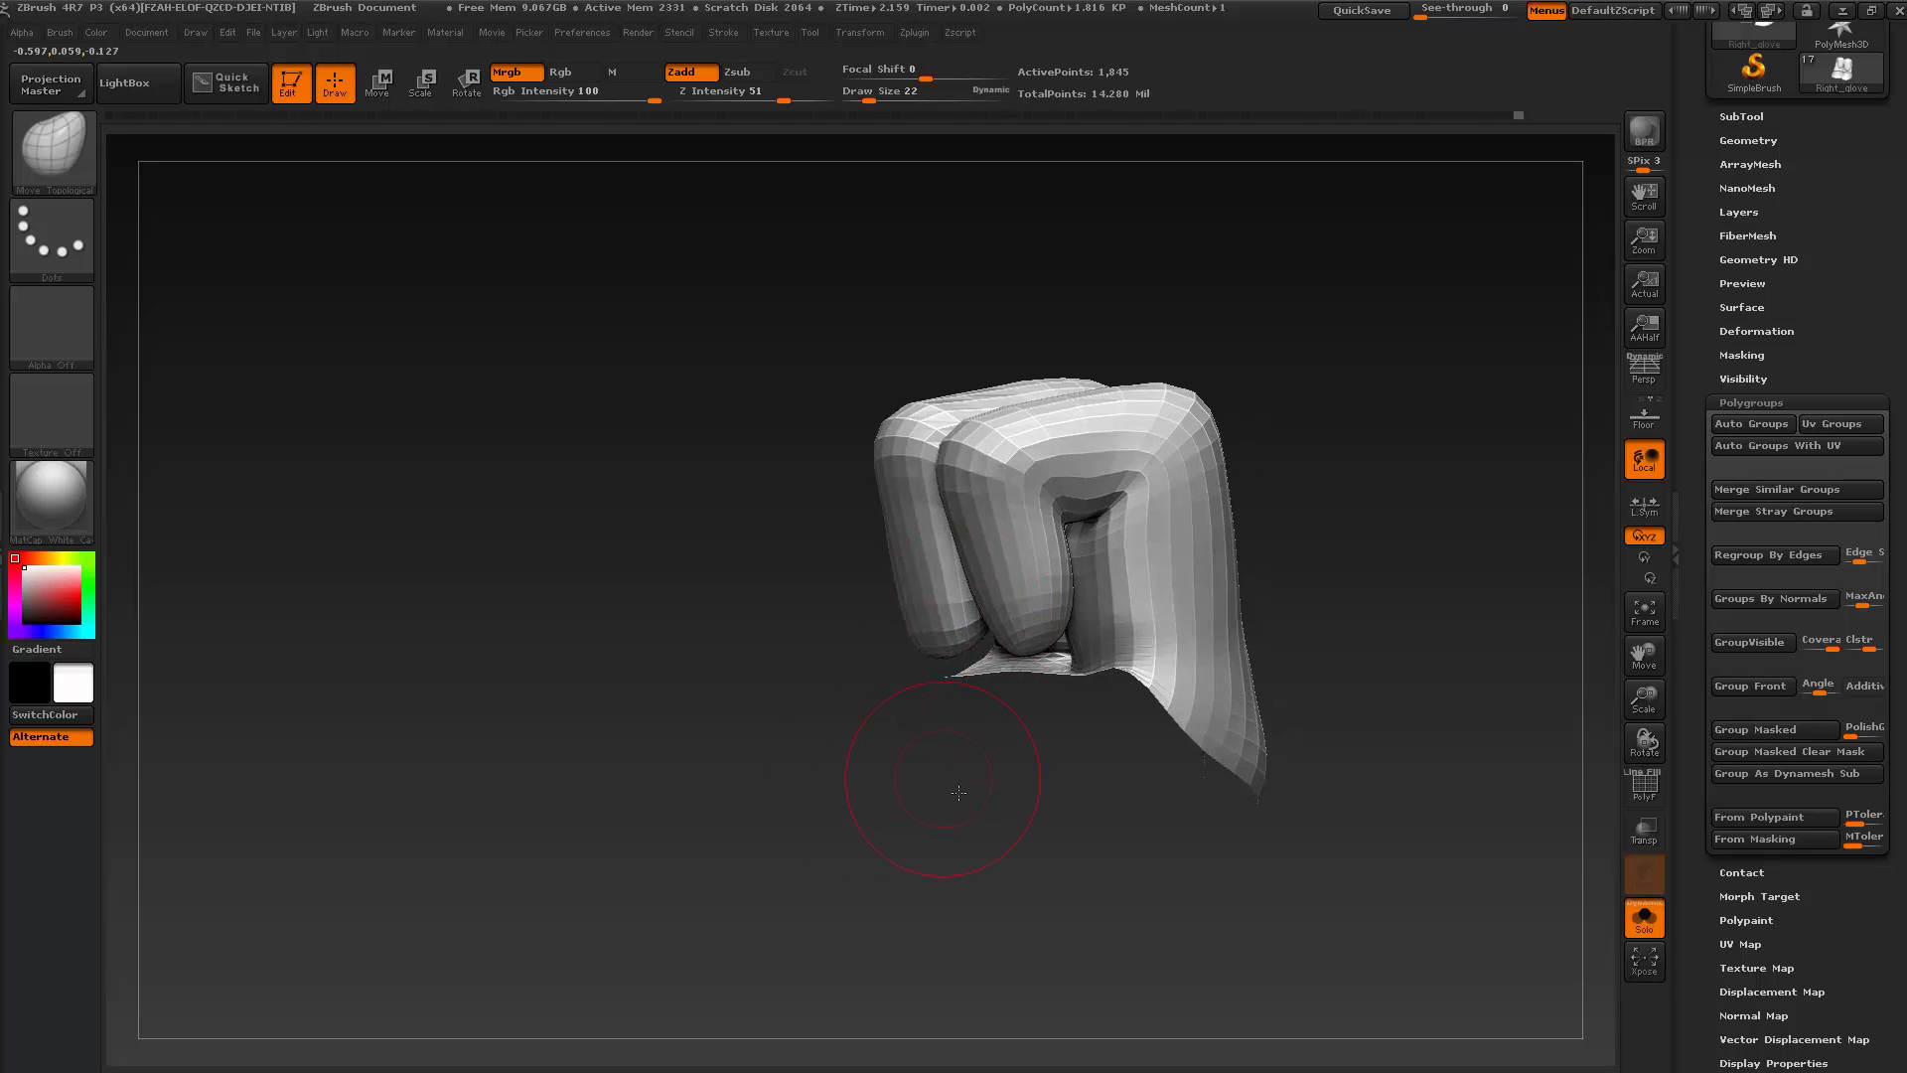
mouse_move(959, 792)
mouse_down()
mouse_move(1004, 774)
mouse_move(960, 613)
mouse_up()
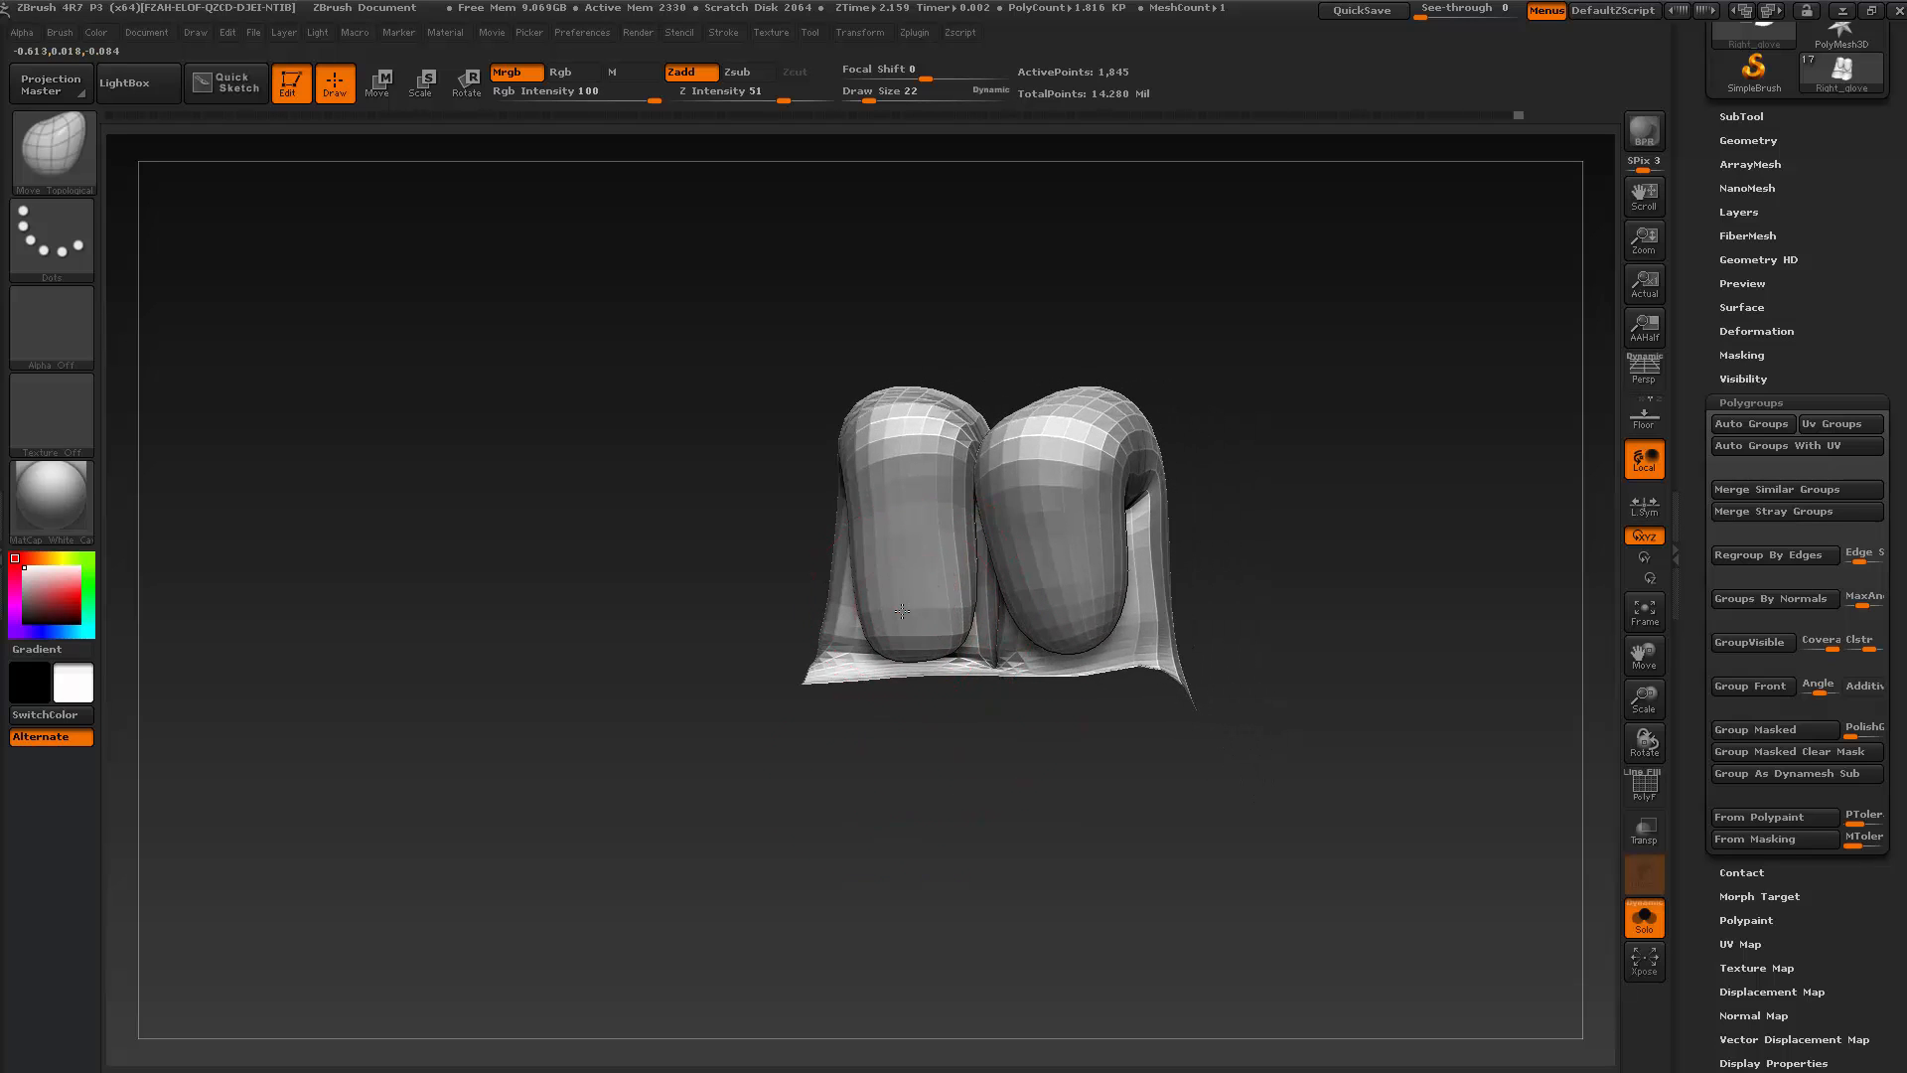
drag(1016, 808, 1023, 794)
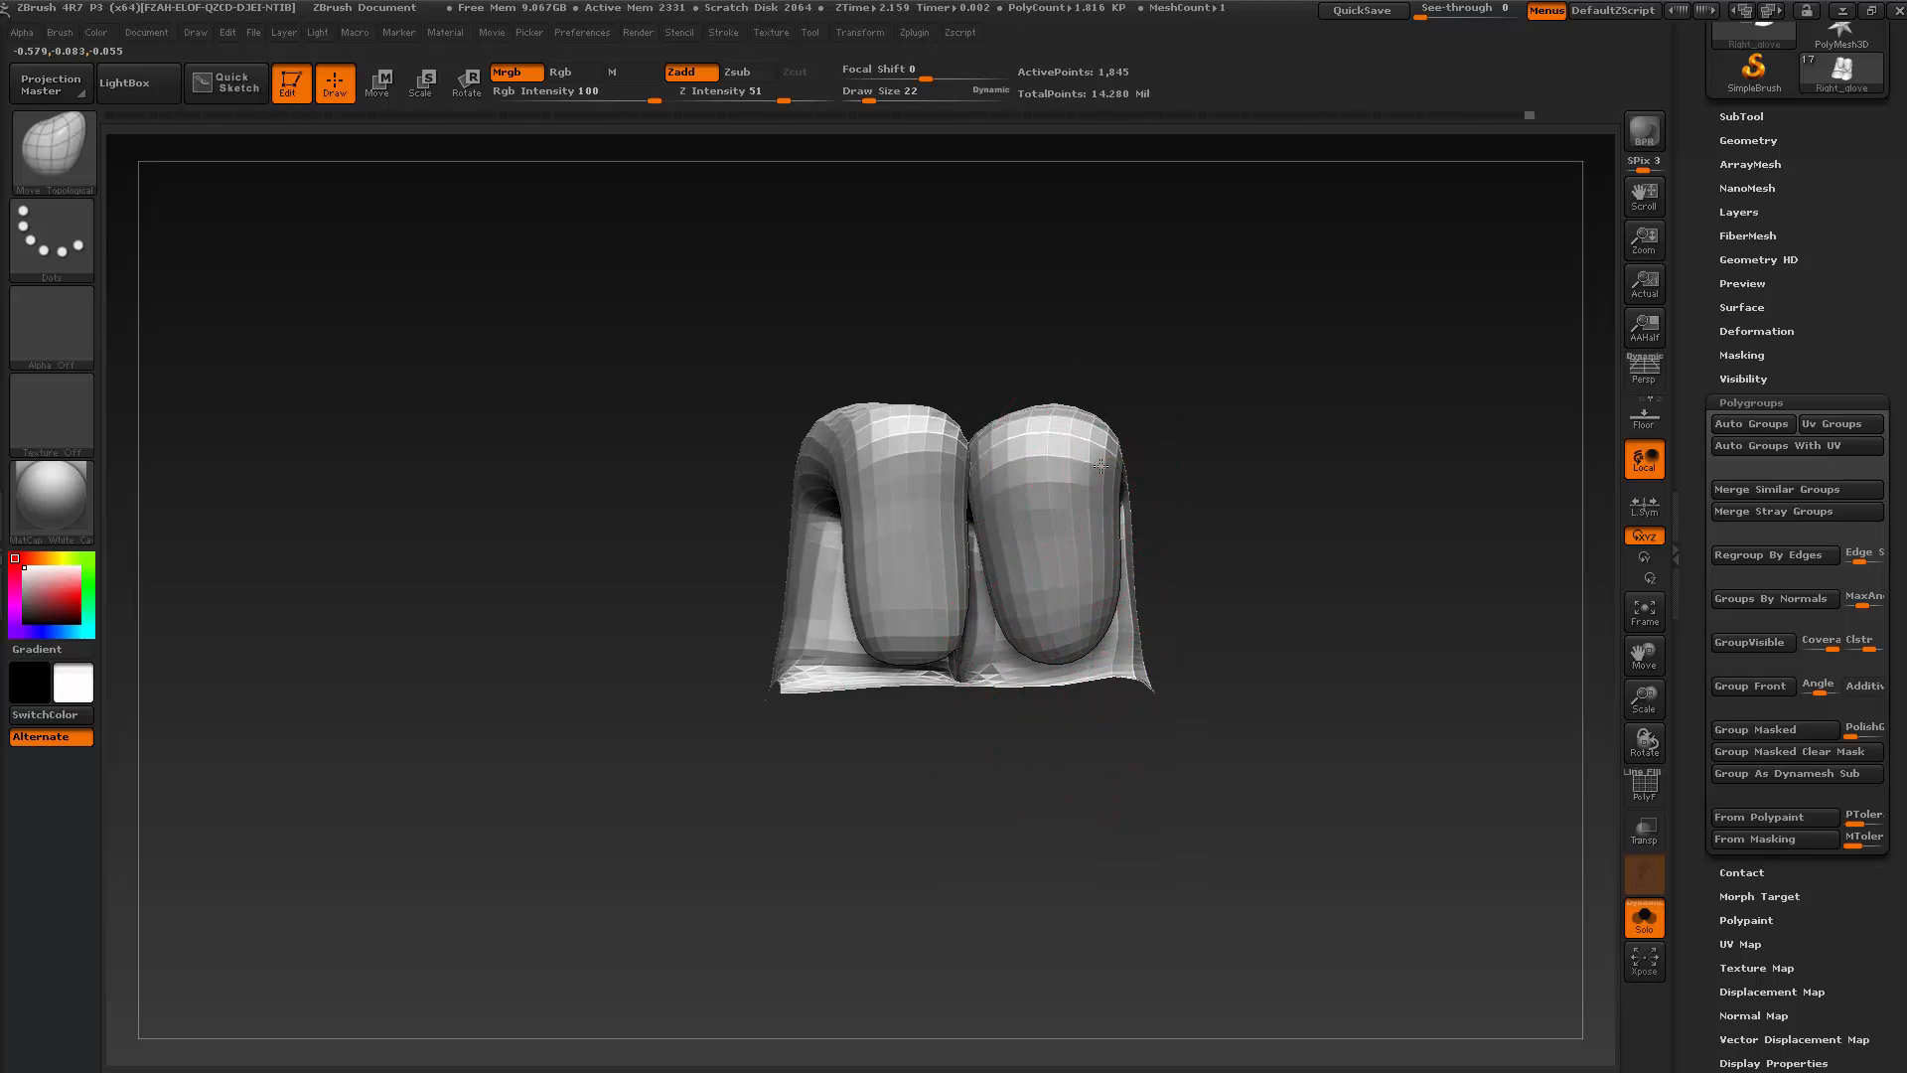
drag(1093, 346, 1073, 427)
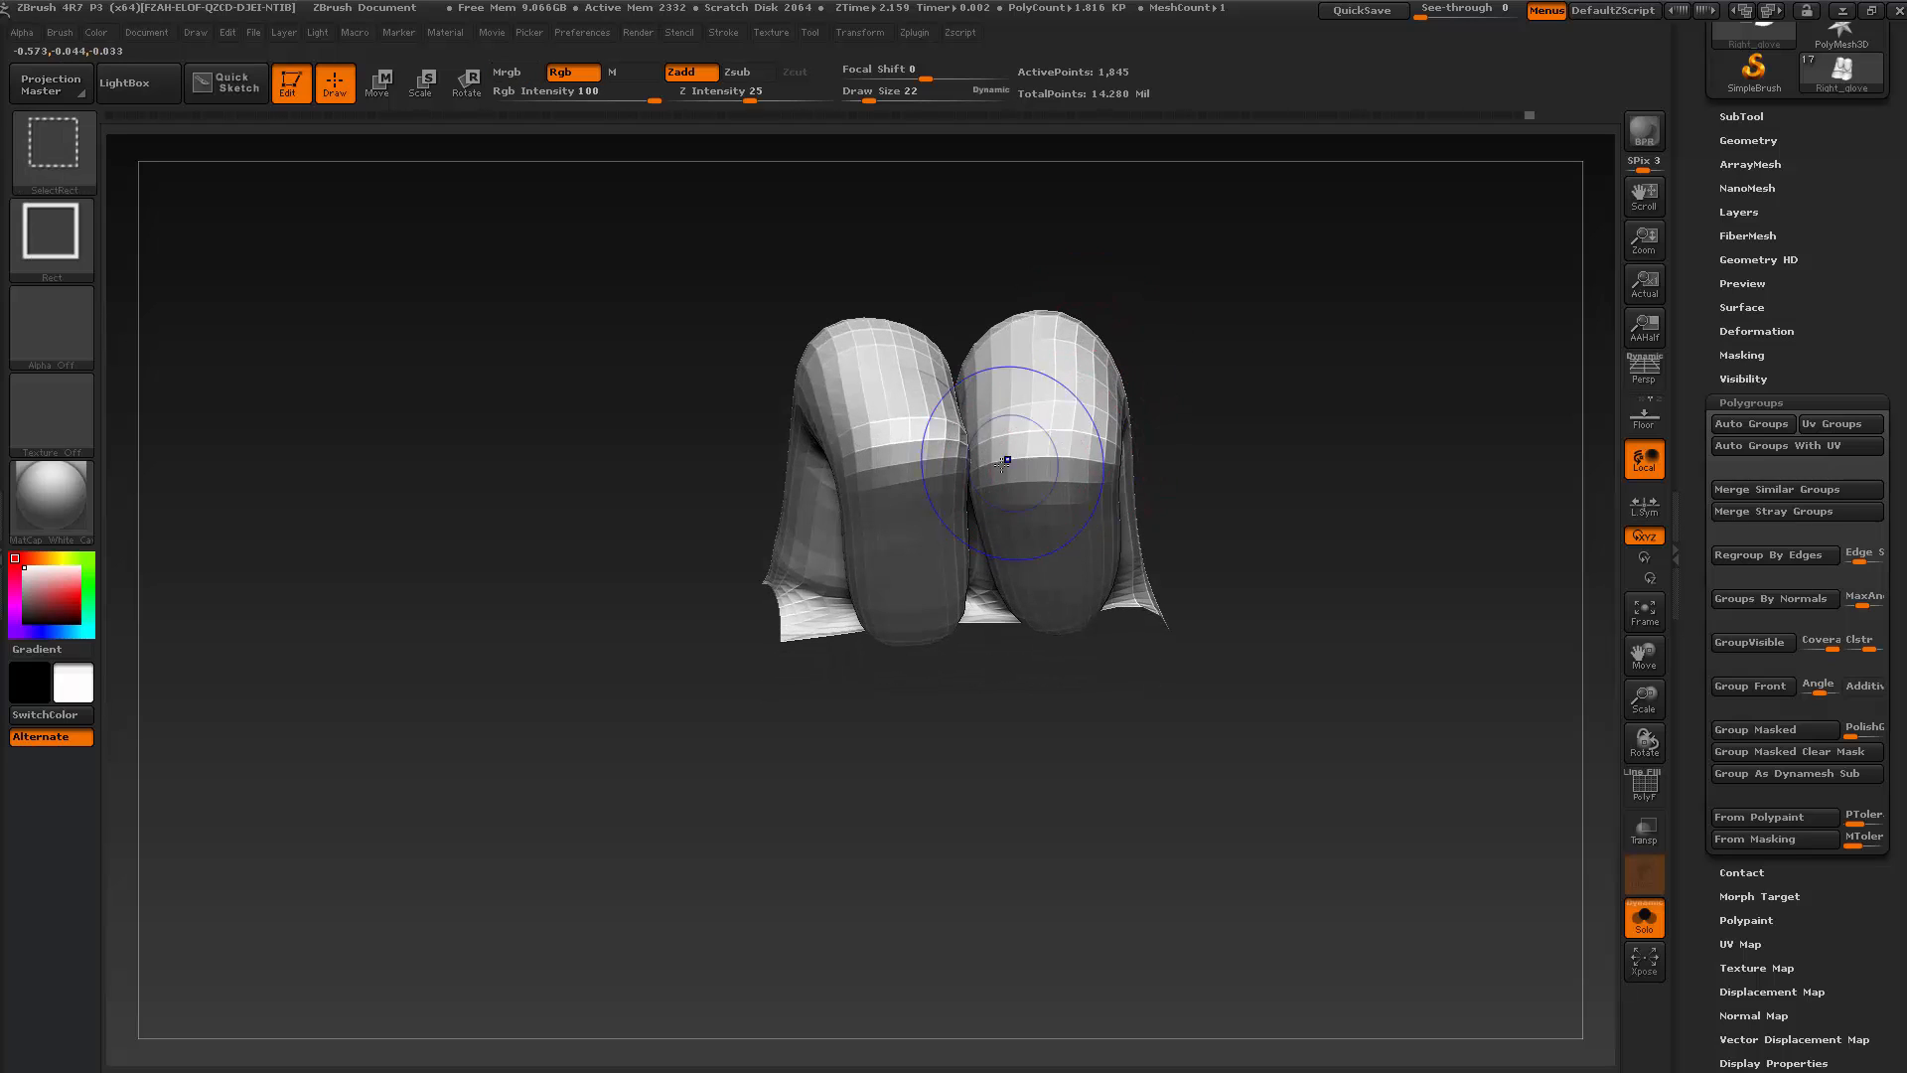
Switch to the Move brush with draw size 37 and reshape the facing sides of the index and middle fingers
click(53, 149)
click(481, 185)
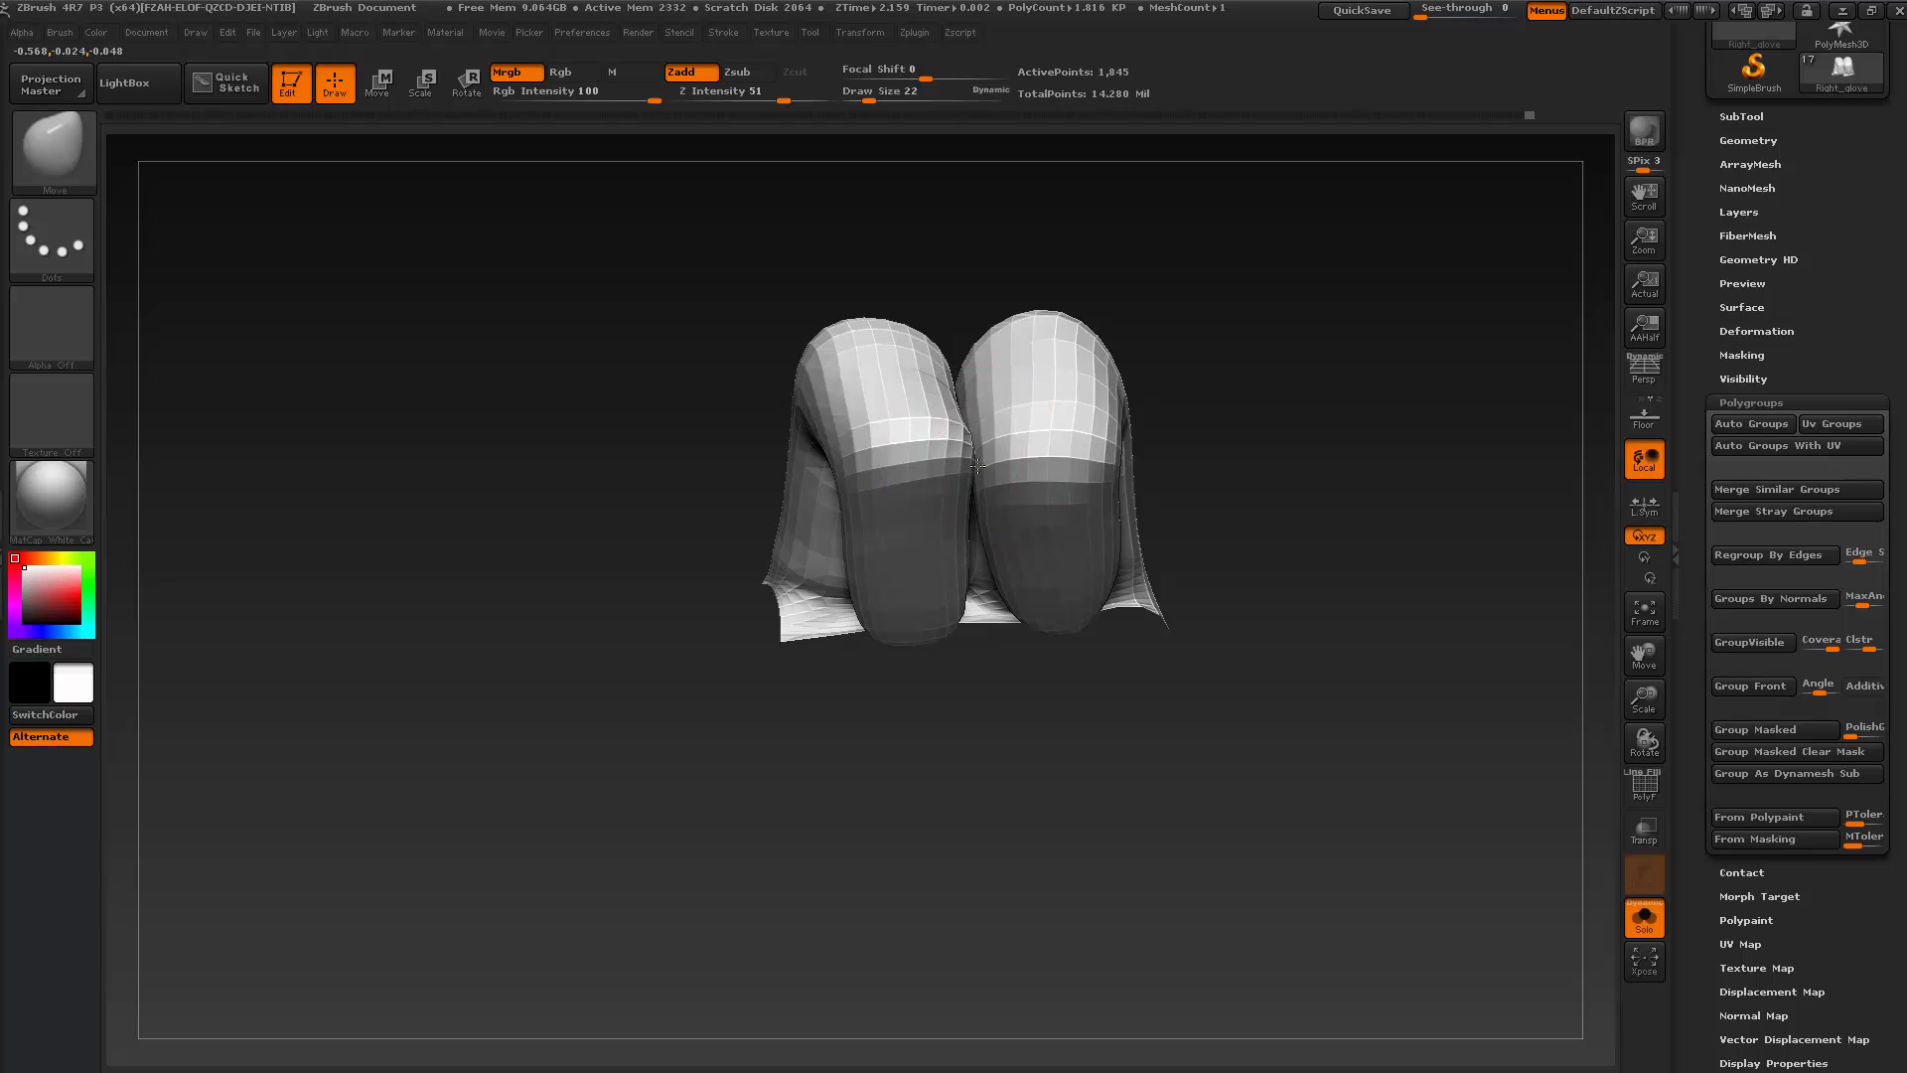
key(s)
drag(976, 477, 983, 476)
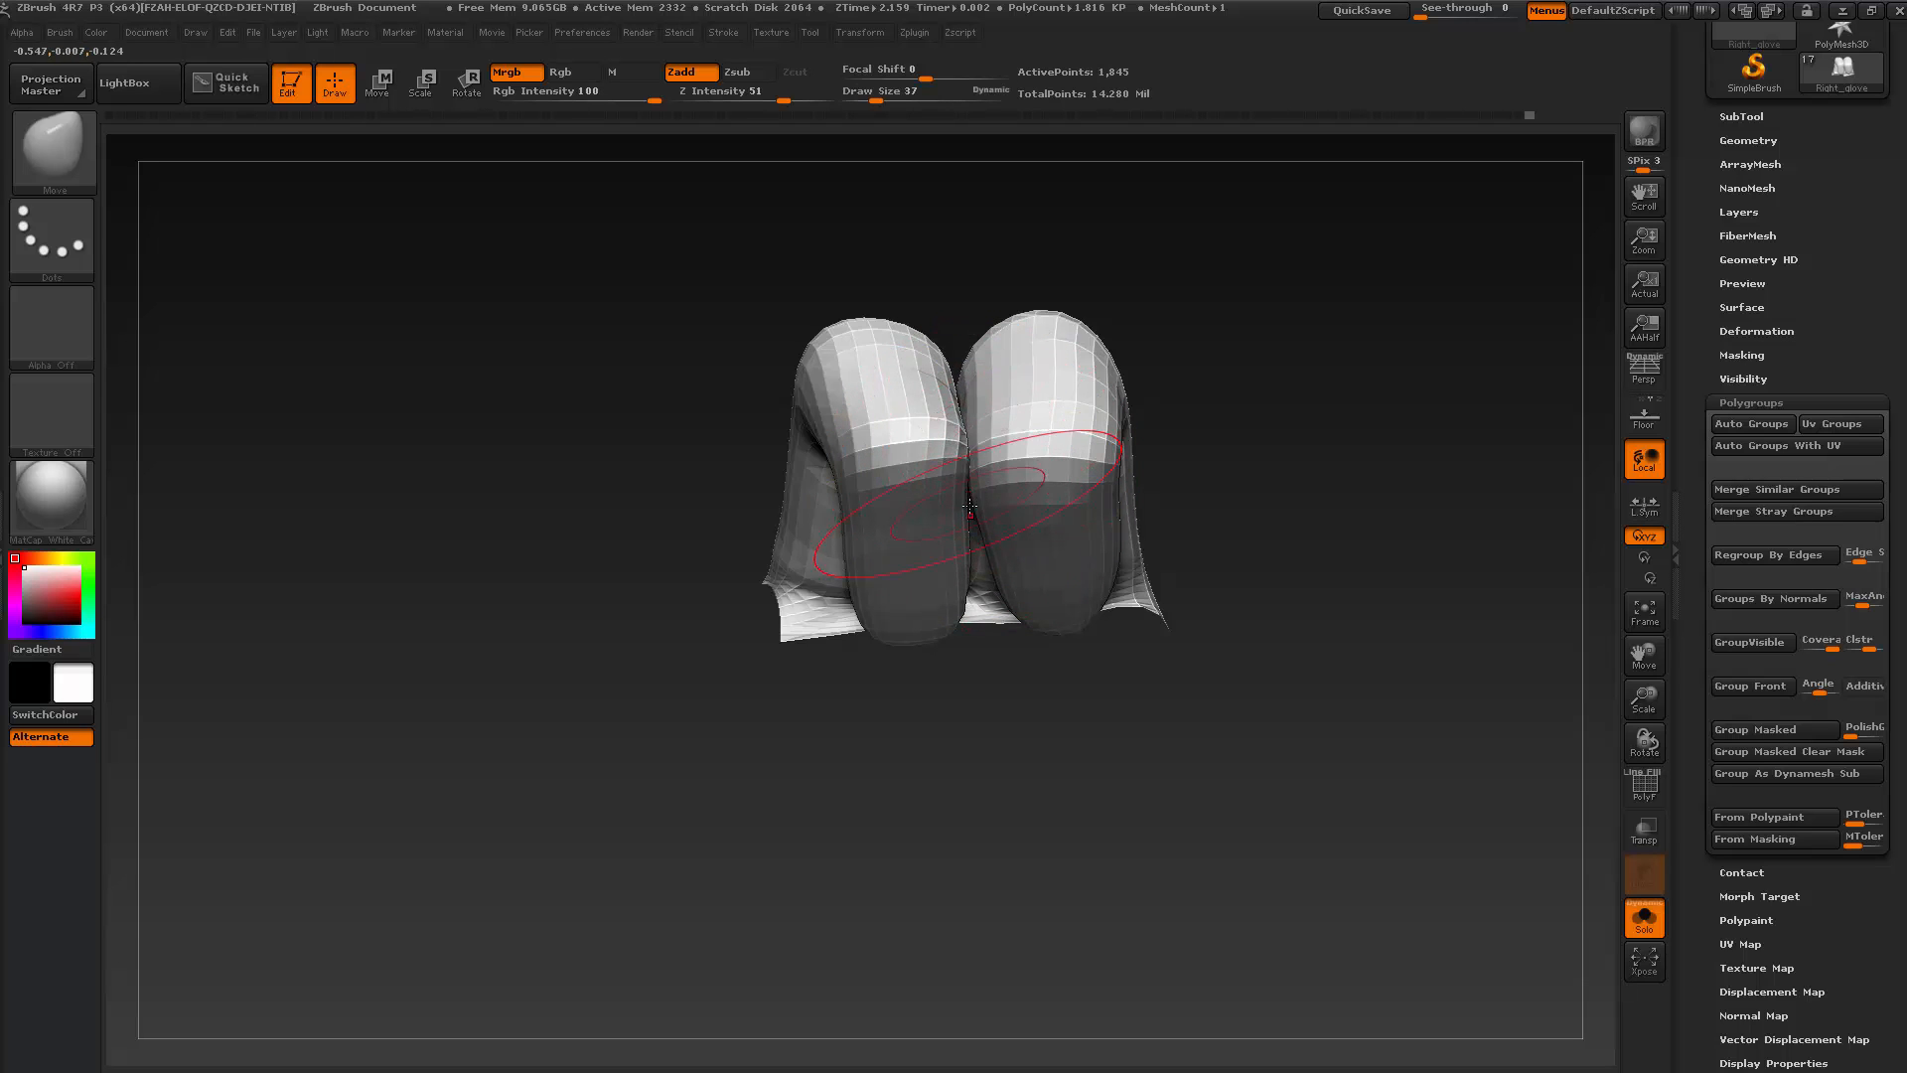
drag(1003, 743, 985, 641)
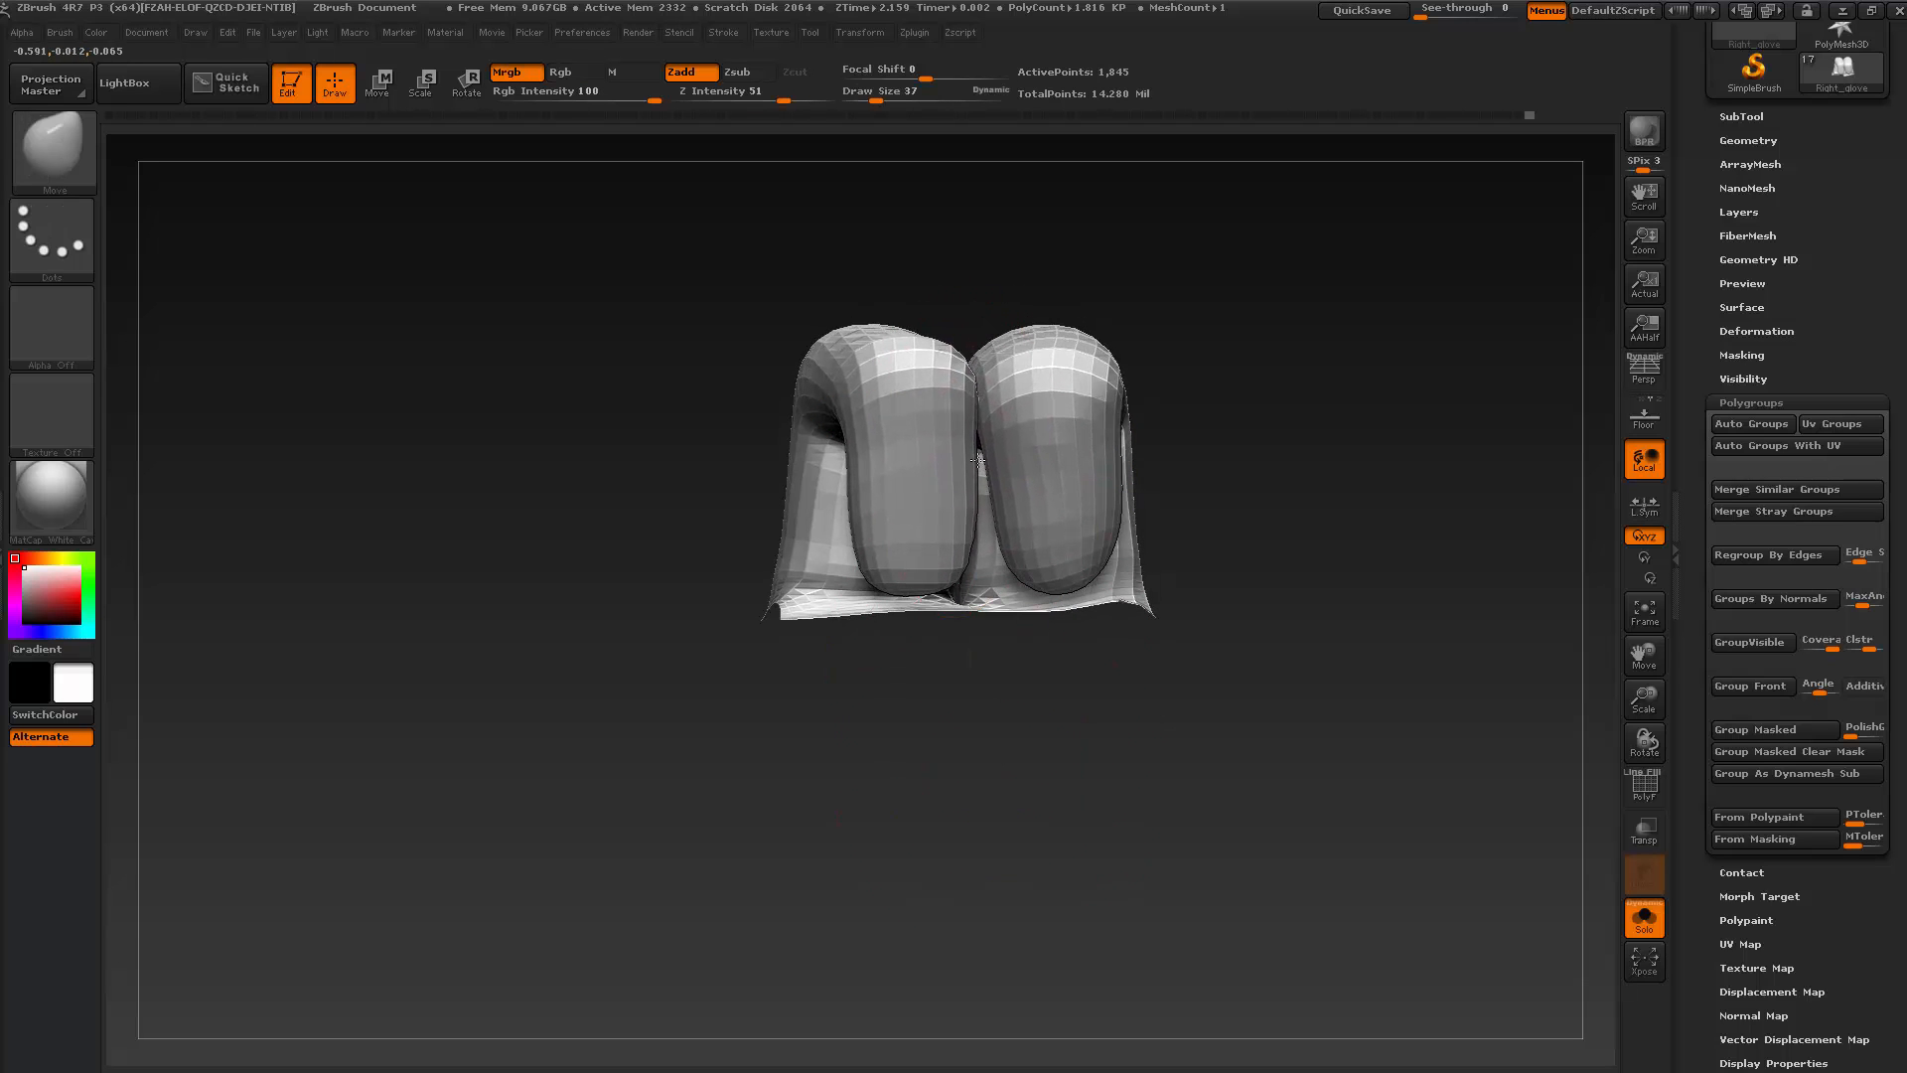
drag(1158, 383, 1160, 586)
alt+drag(1071, 507, 1025, 620)
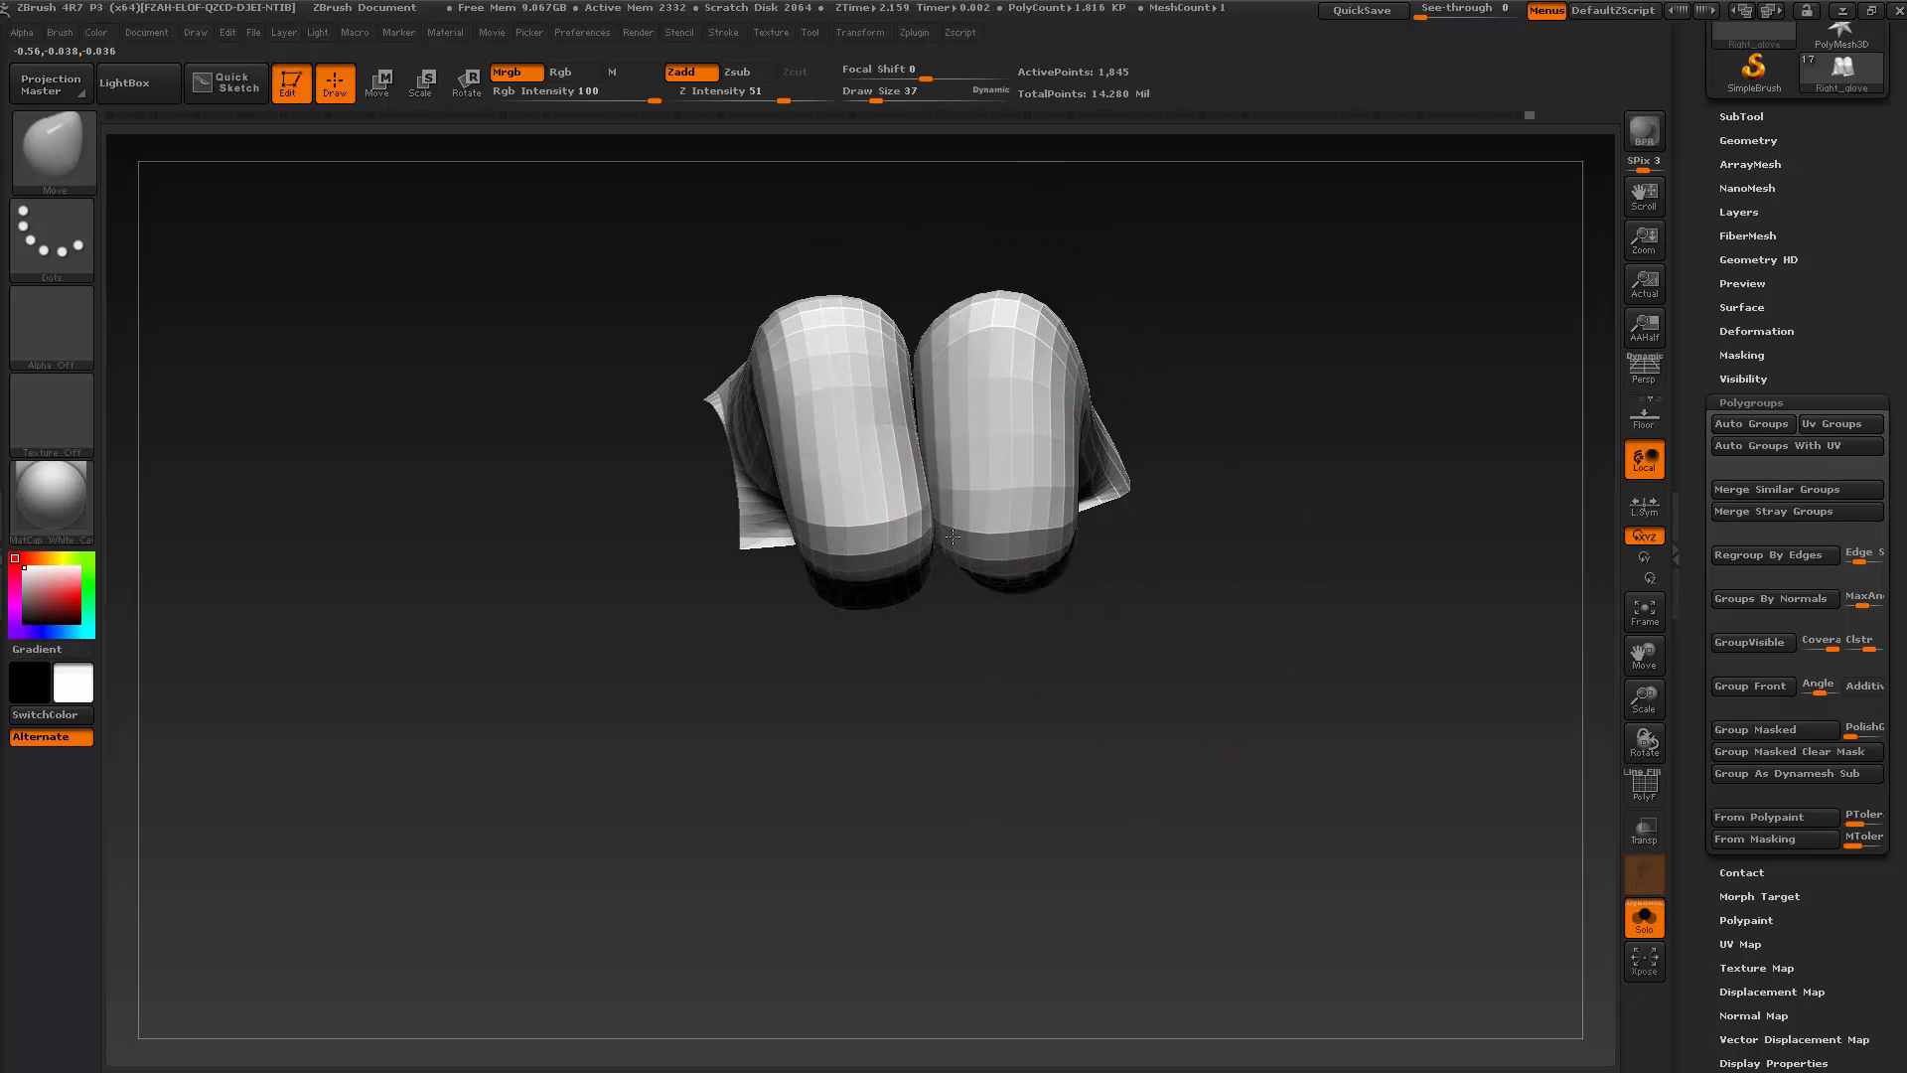
Reduce the draw size to 32 and refine the gap and widths of the two fingers from several angles
key(s)
drag(934, 441, 928, 441)
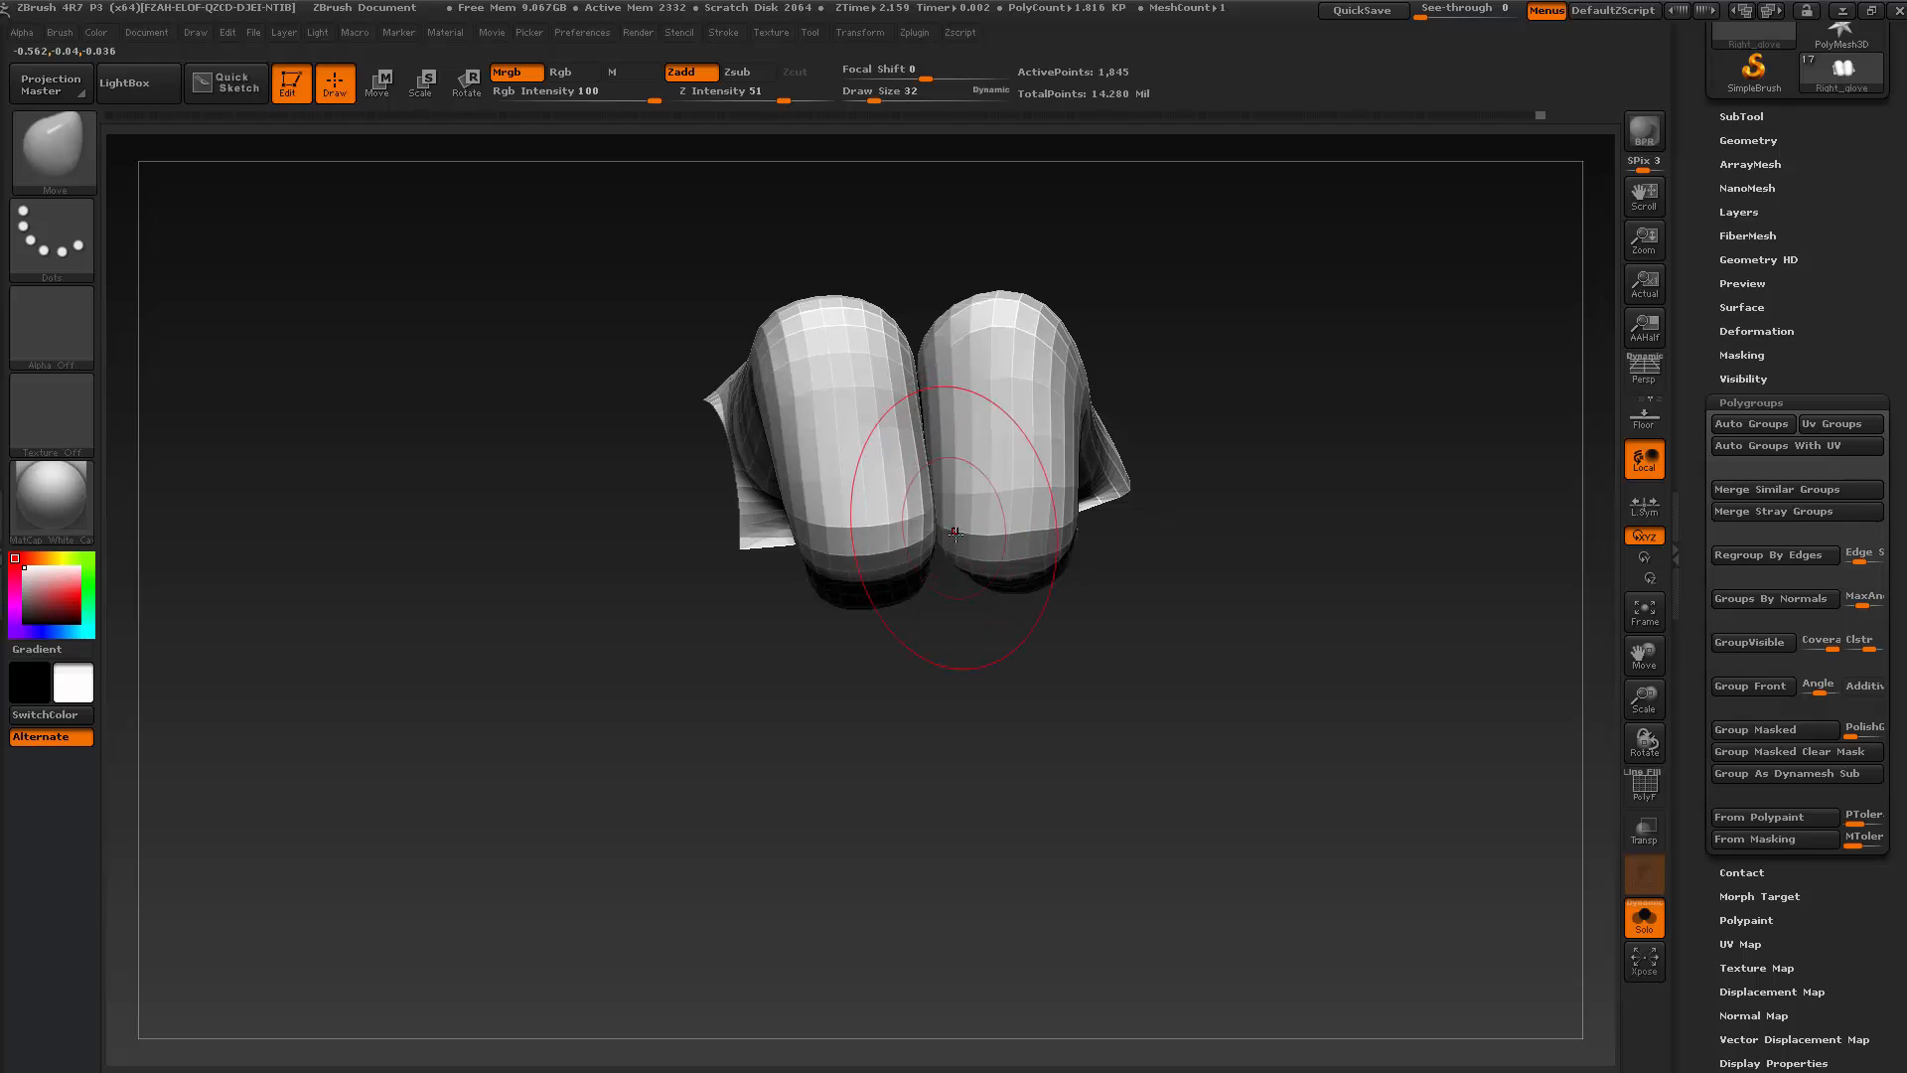
drag(823, 579, 869, 682)
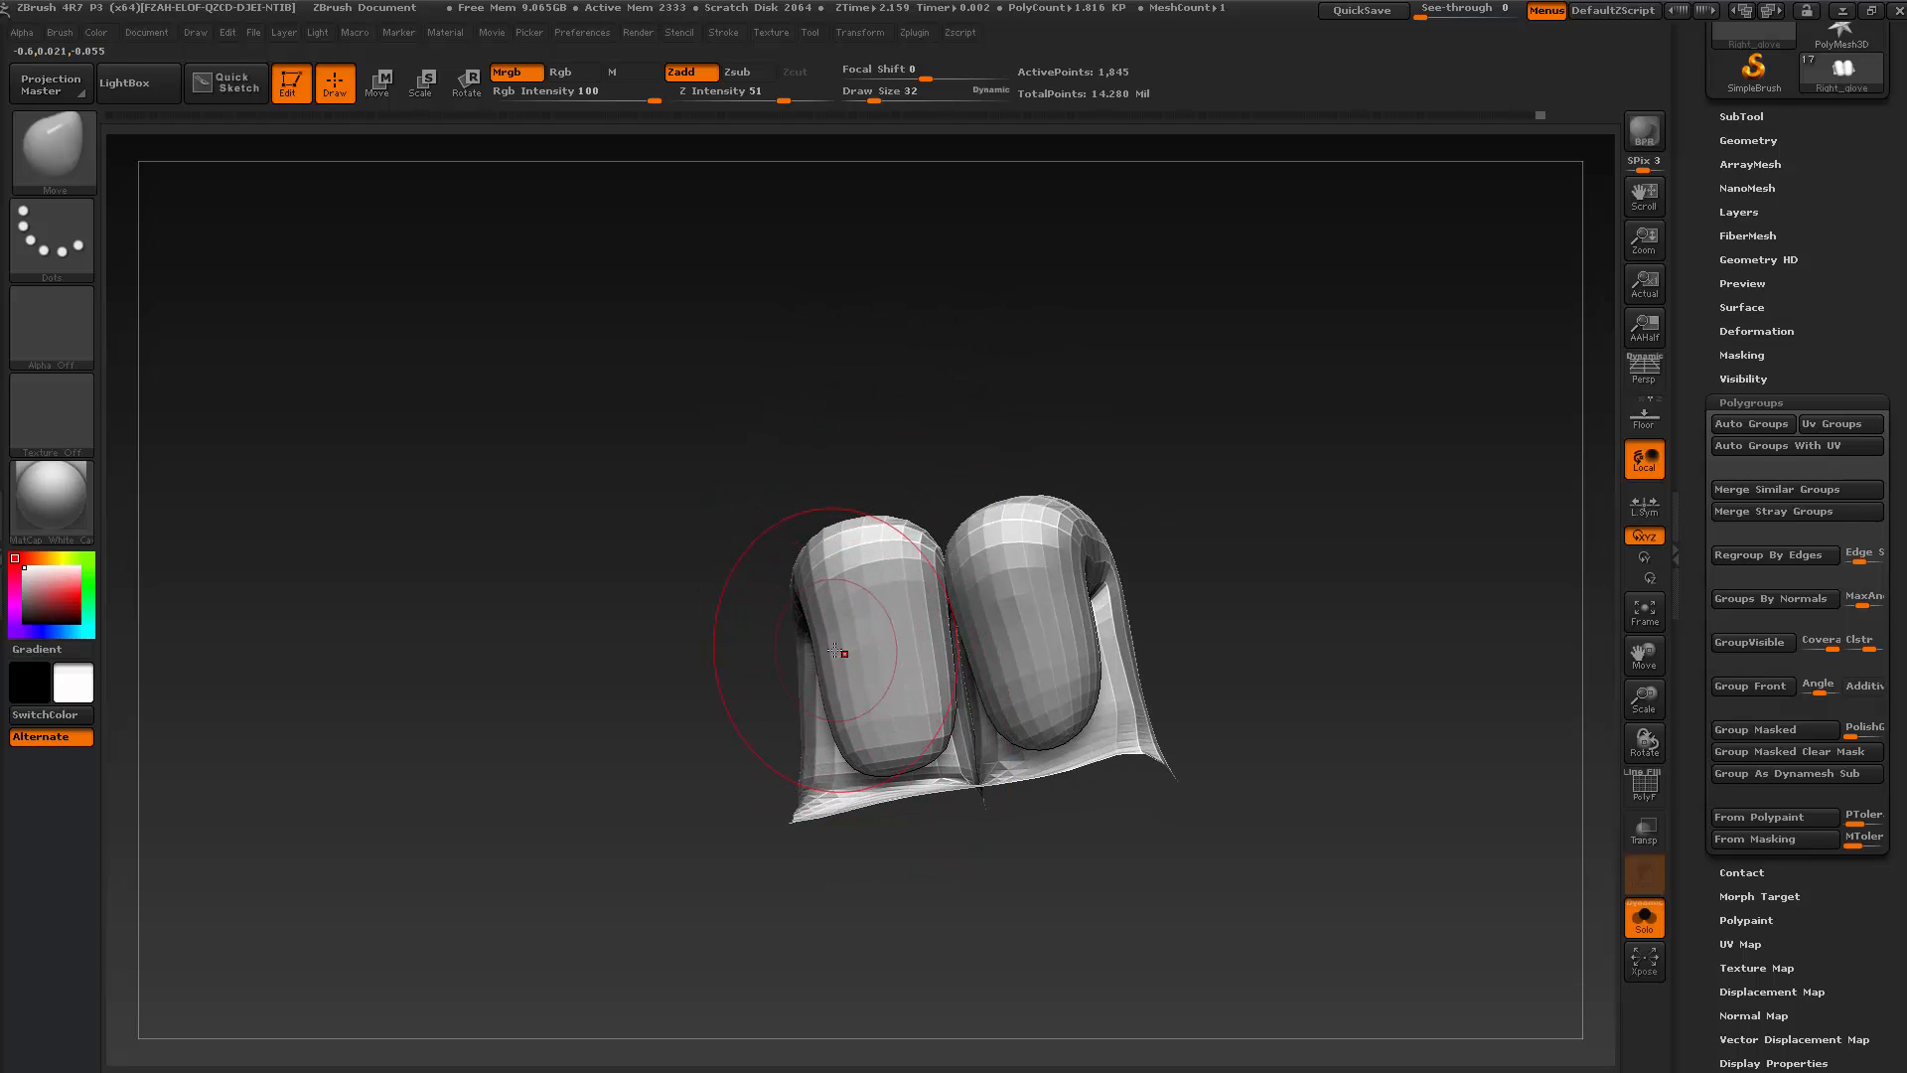
drag(1050, 391, 1025, 630)
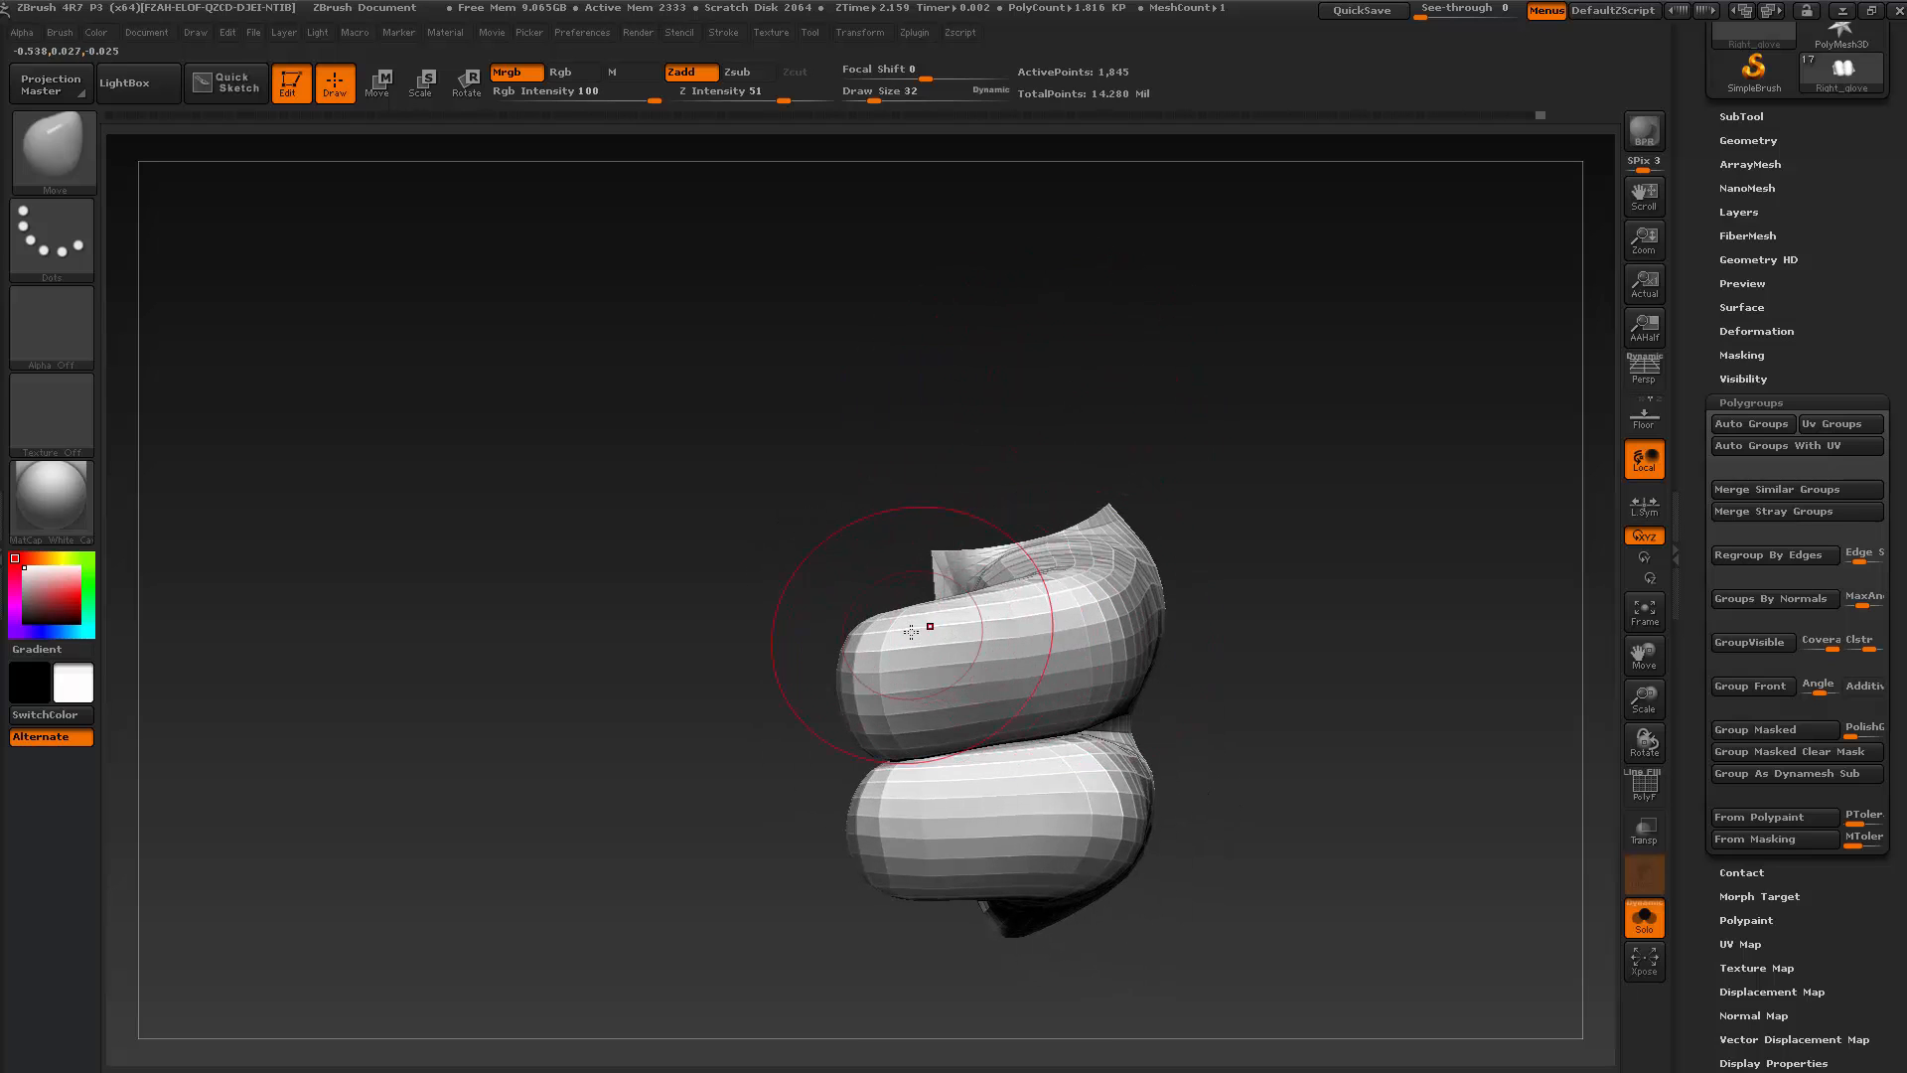
drag(1028, 395, 1088, 483)
Unhide the whole fist, raise it two subdivision levels and quick-save the project
key(ctrl+d)
key(ctrl+d)
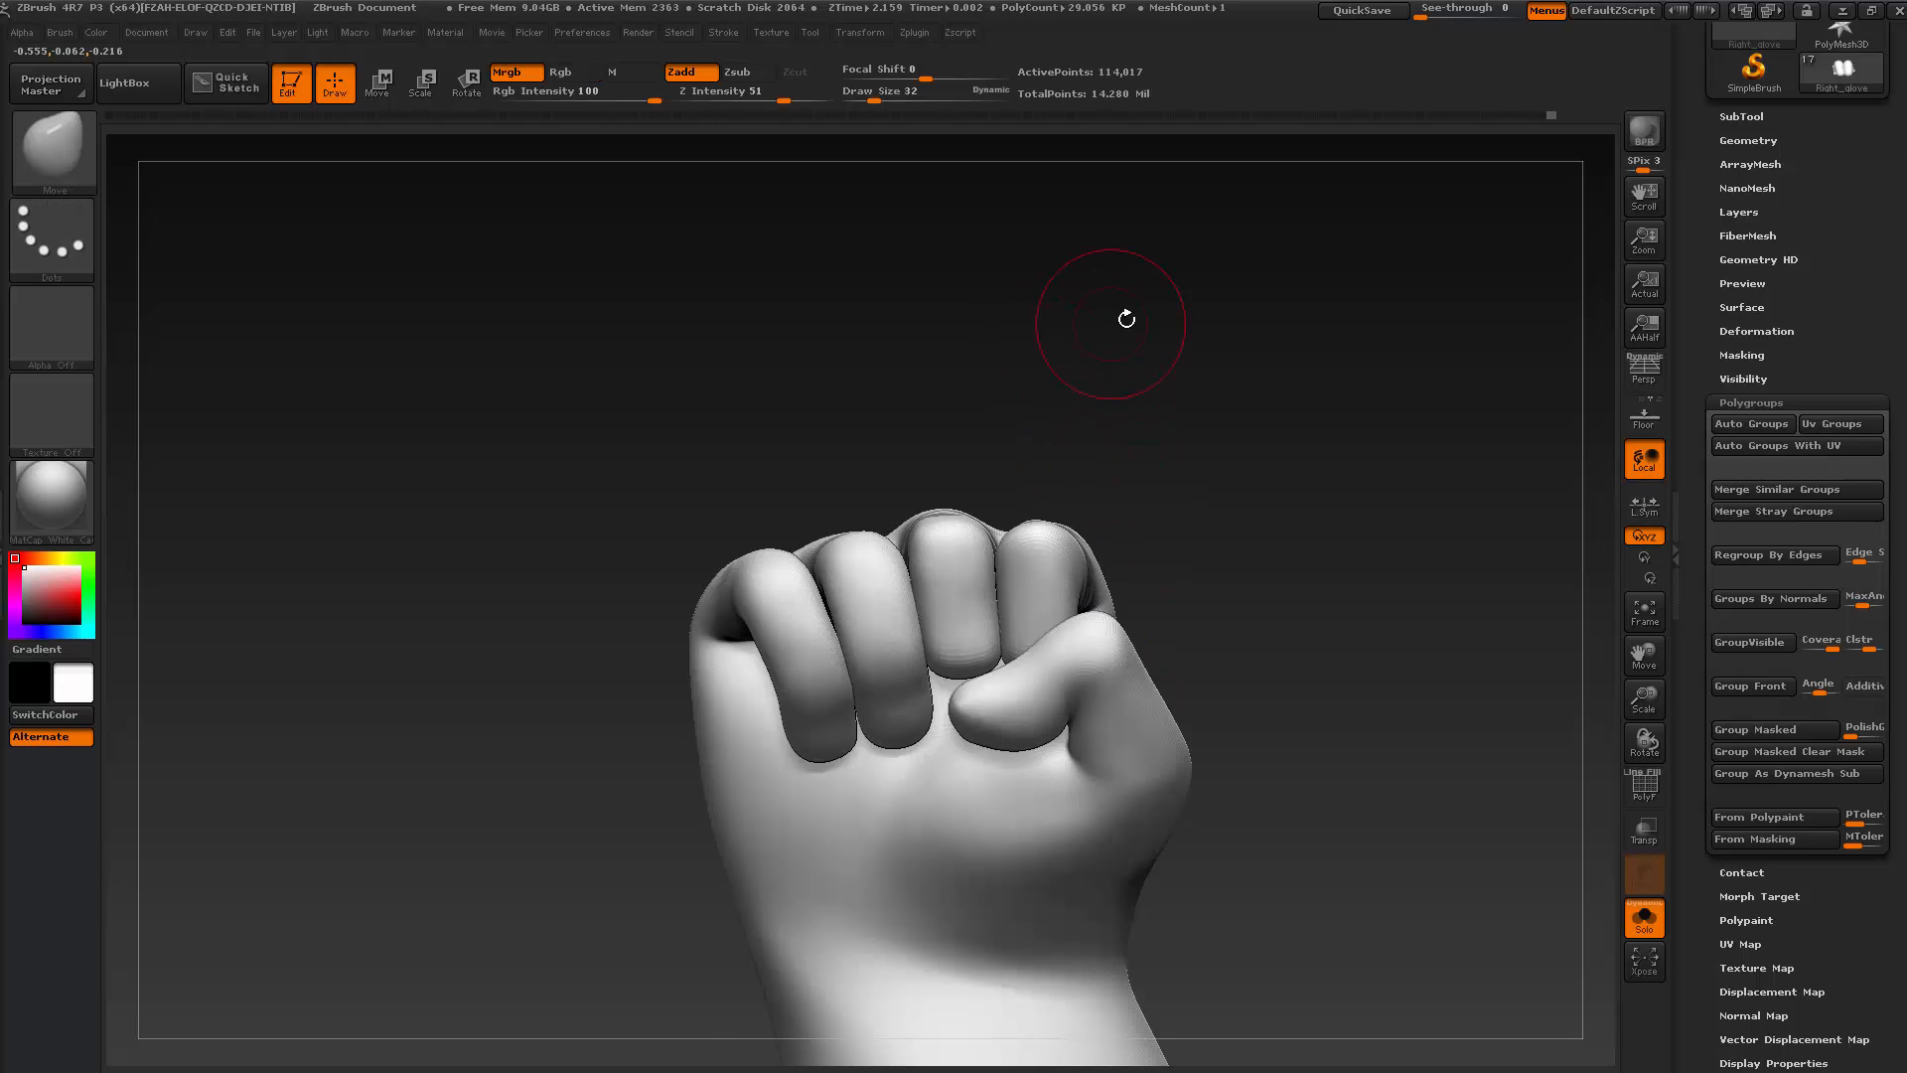
drag(1123, 315, 1129, 489)
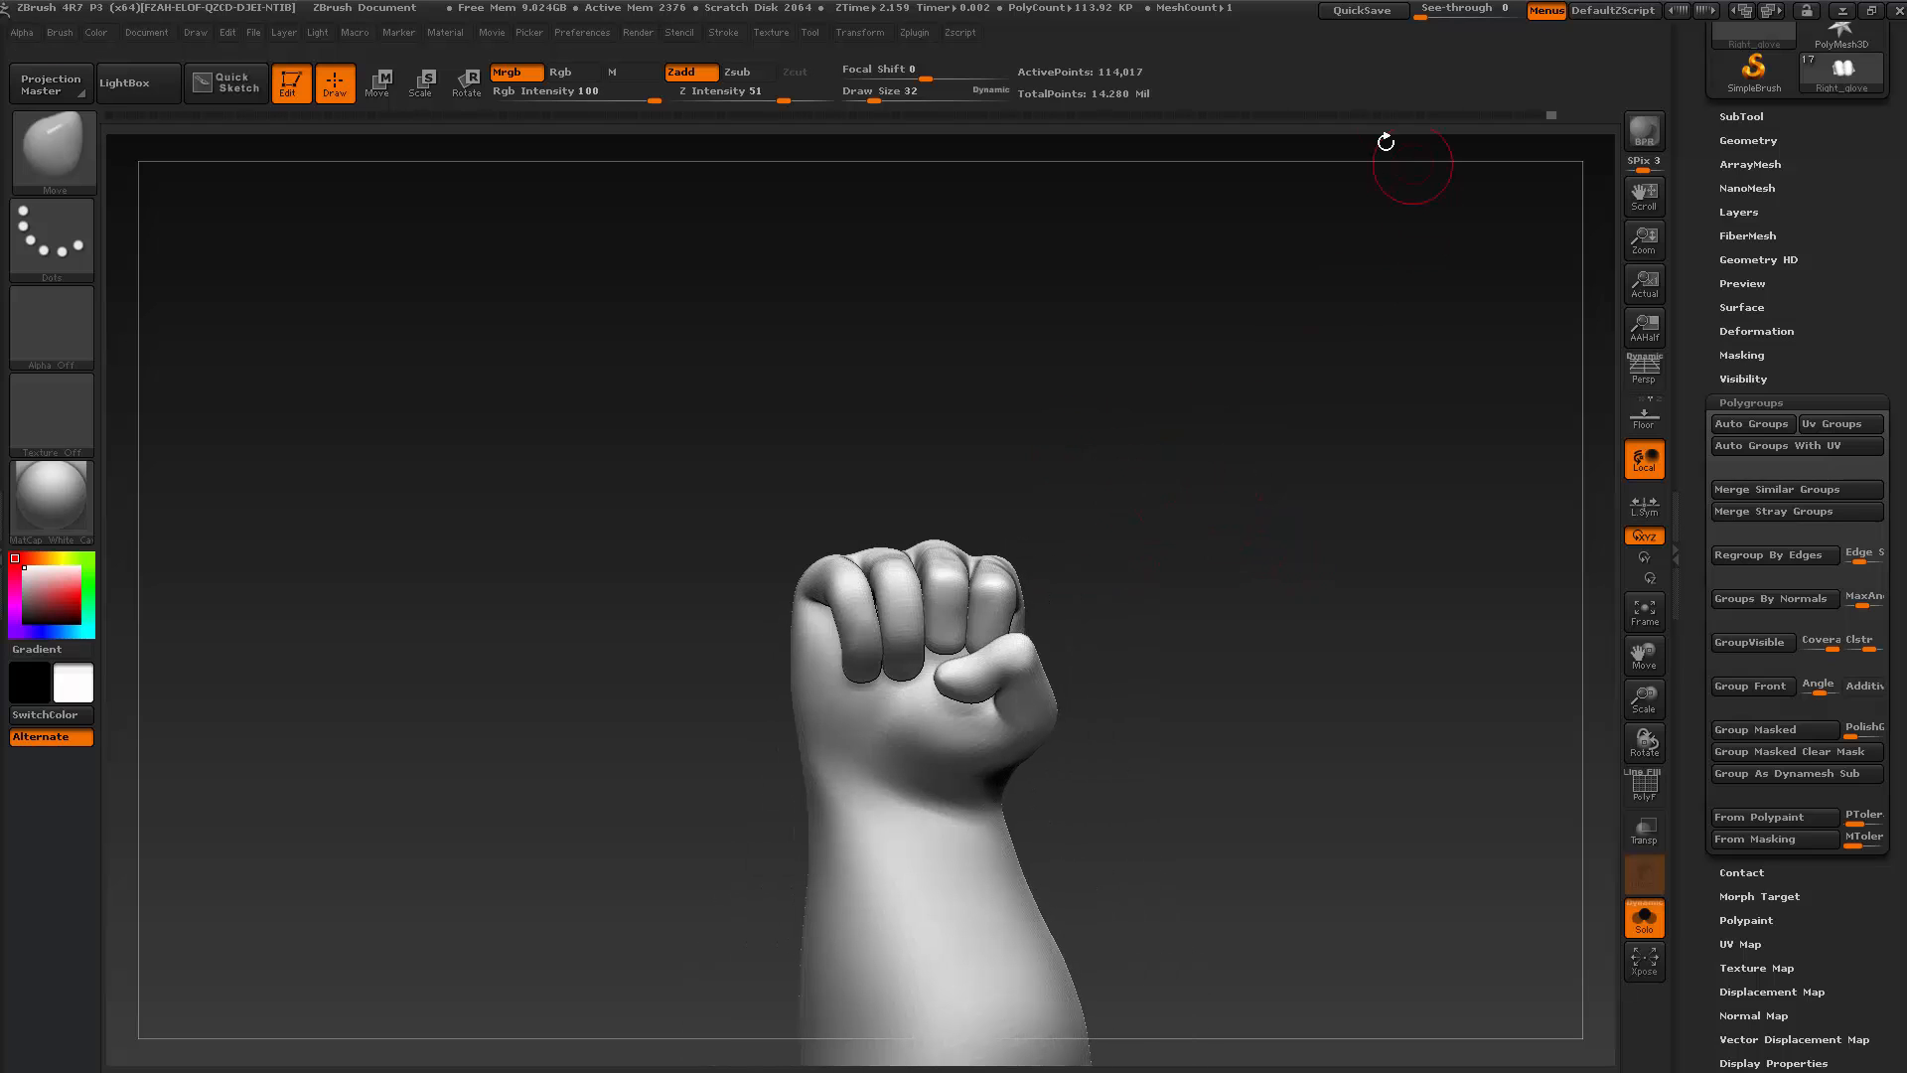
click(1364, 12)
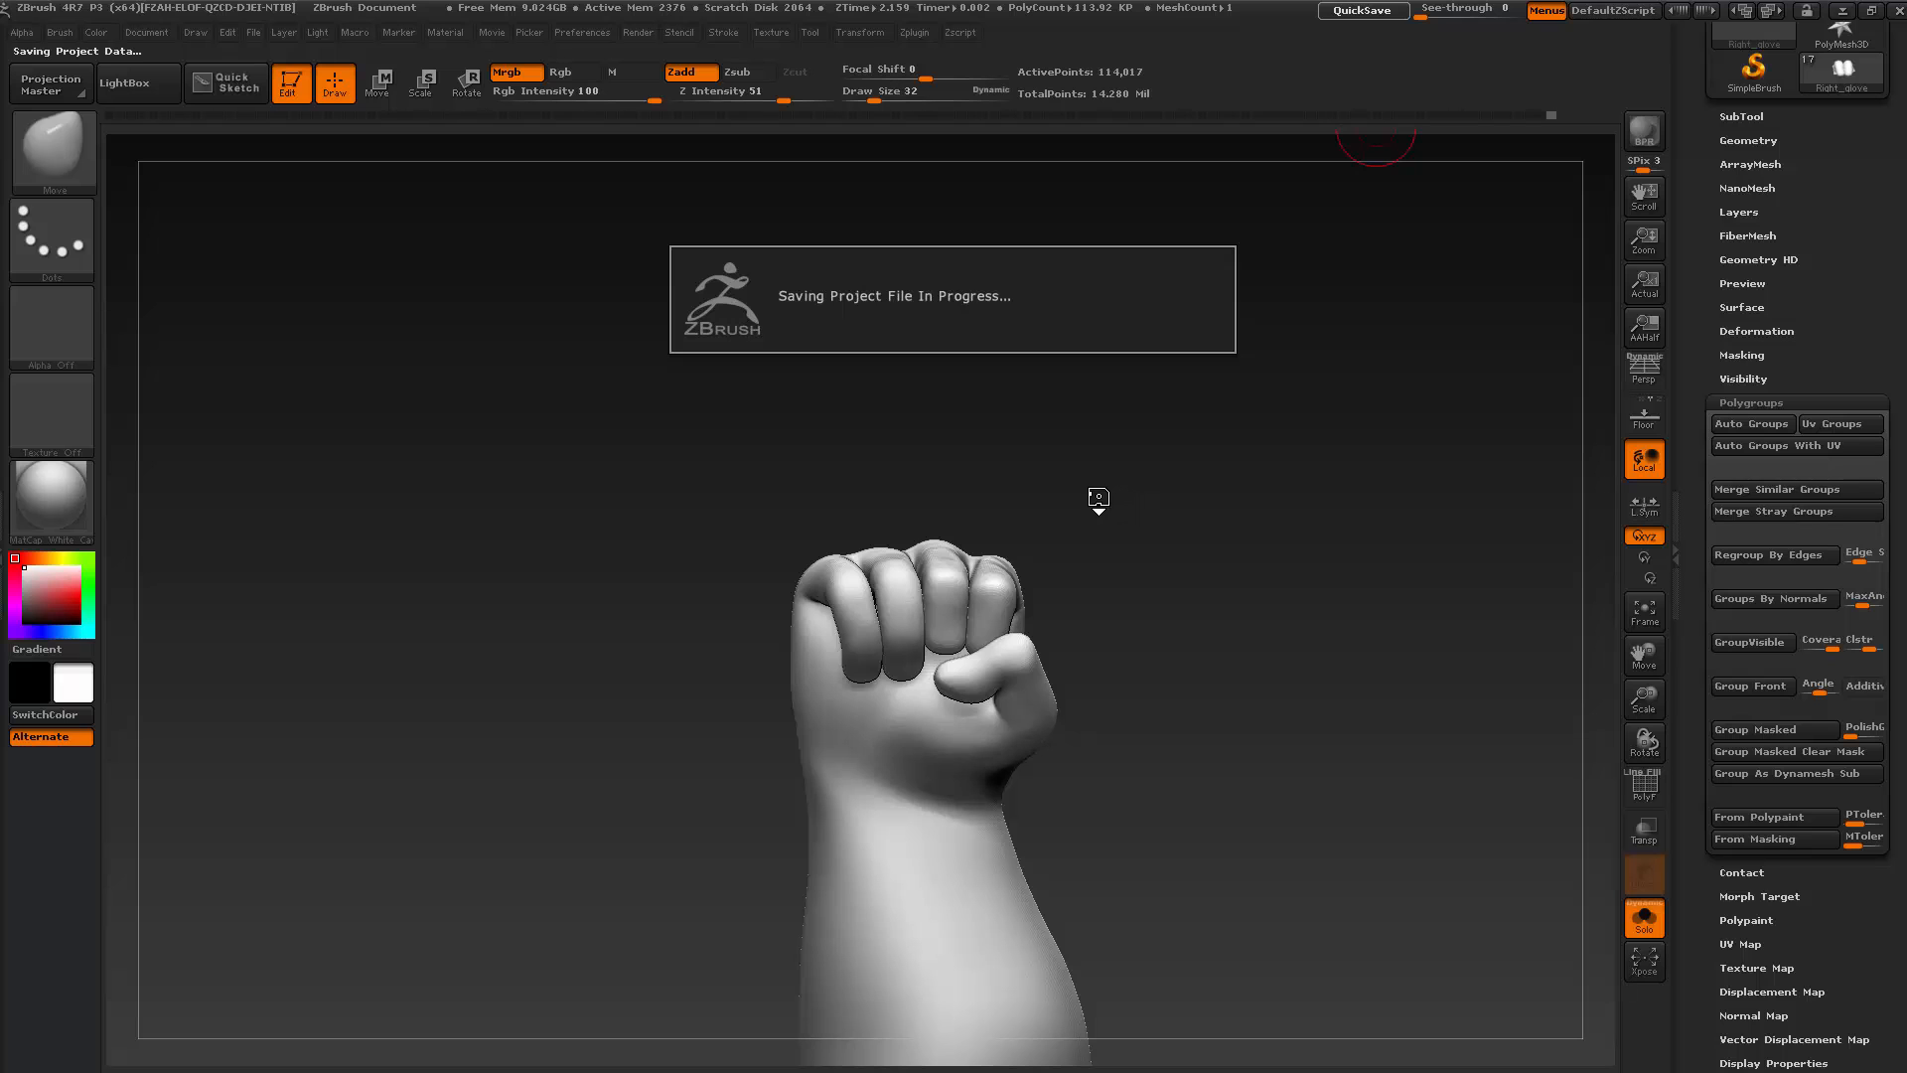
Lower the fist three subdivision levels and set the draw size to 6
mouse_move(1043, 502)
mouse_down()
mouse_move(1270, 497)
mouse_move(1213, 414)
mouse_move(1160, 444)
mouse_move(1206, 354)
mouse_move(1206, 397)
mouse_move(1248, 247)
mouse_move(1122, 367)
mouse_move(1155, 307)
mouse_move(1143, 328)
mouse_up()
key(shift+d)
key(shift+d)
key(shift+d)
text(s6)
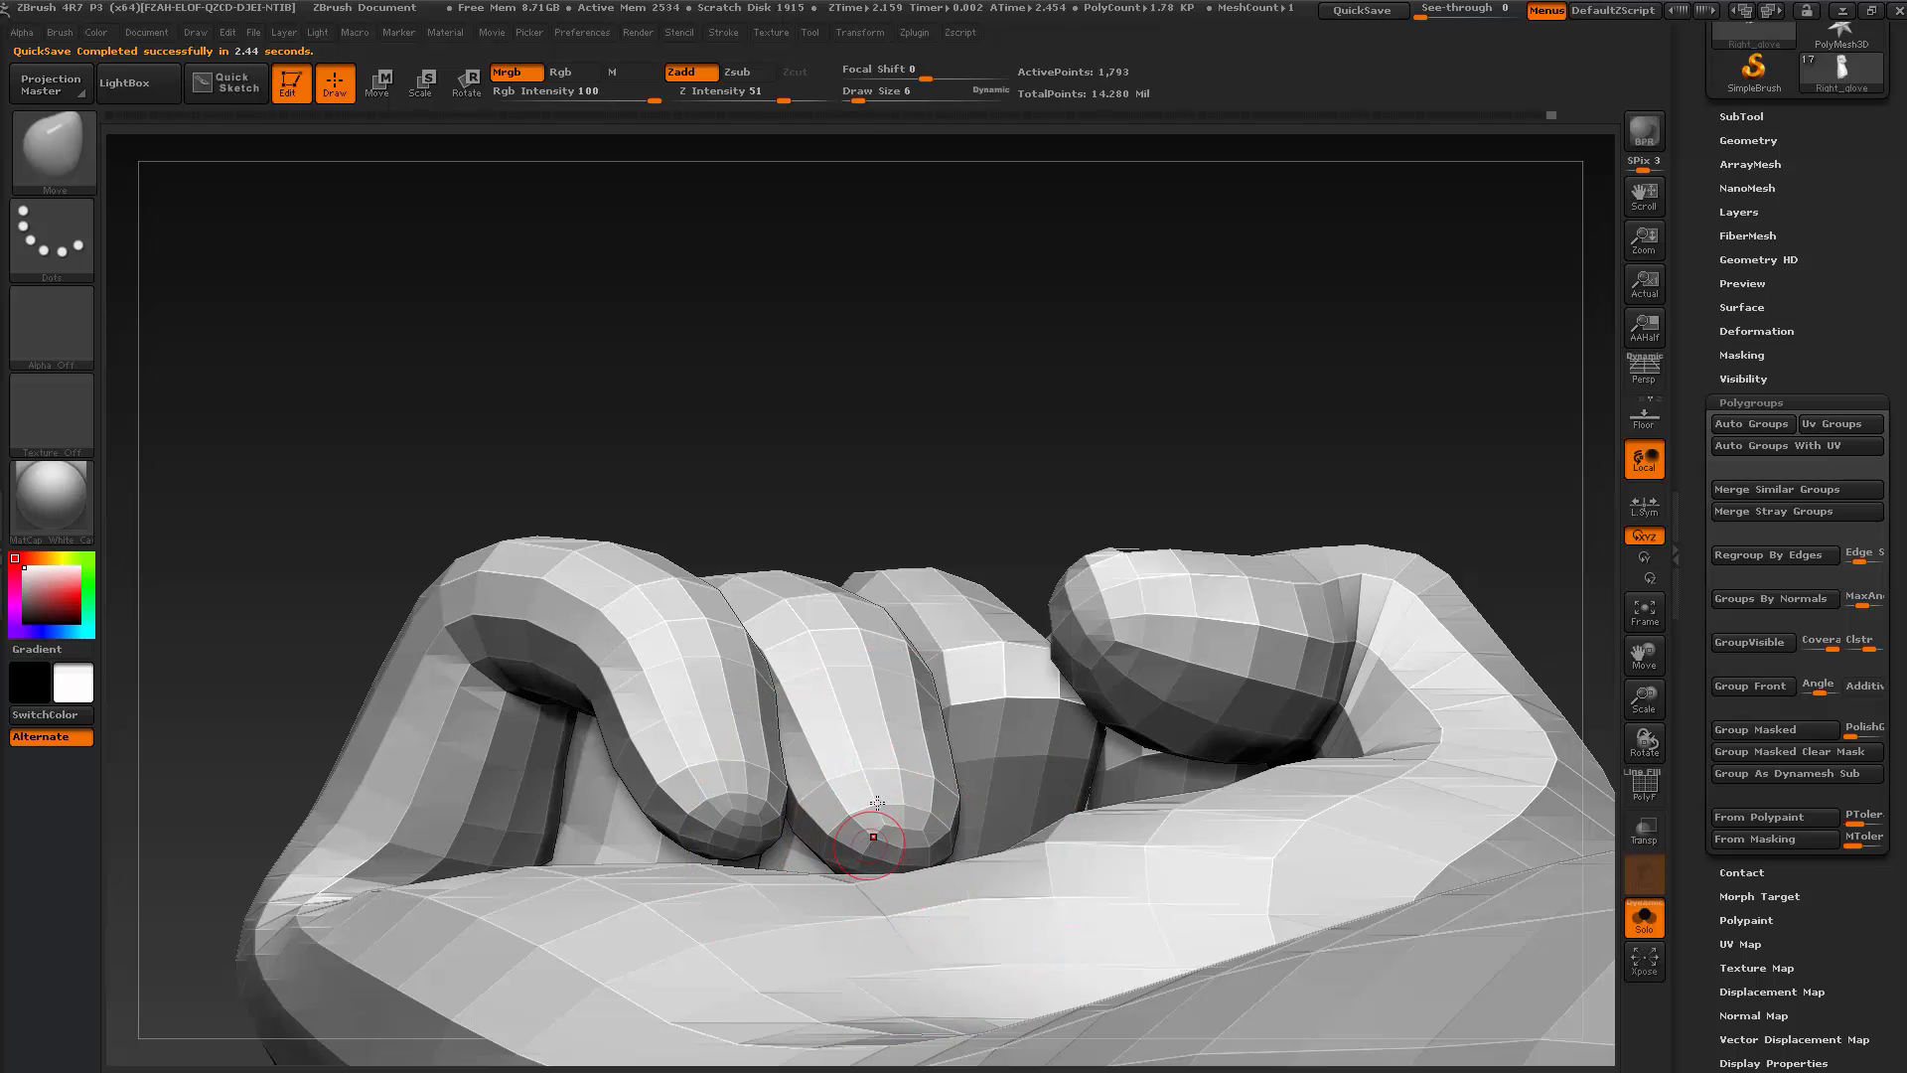
Isolate a few polygons at the ring finger's tip and grow the visible area three times
mouse_move(989, 473)
alt+mouse_down()
mouse_move(978, 398)
mouse_move(1047, 349)
mouse_move(1039, 404)
alt+mouse_up()
key(ctrl+shift)
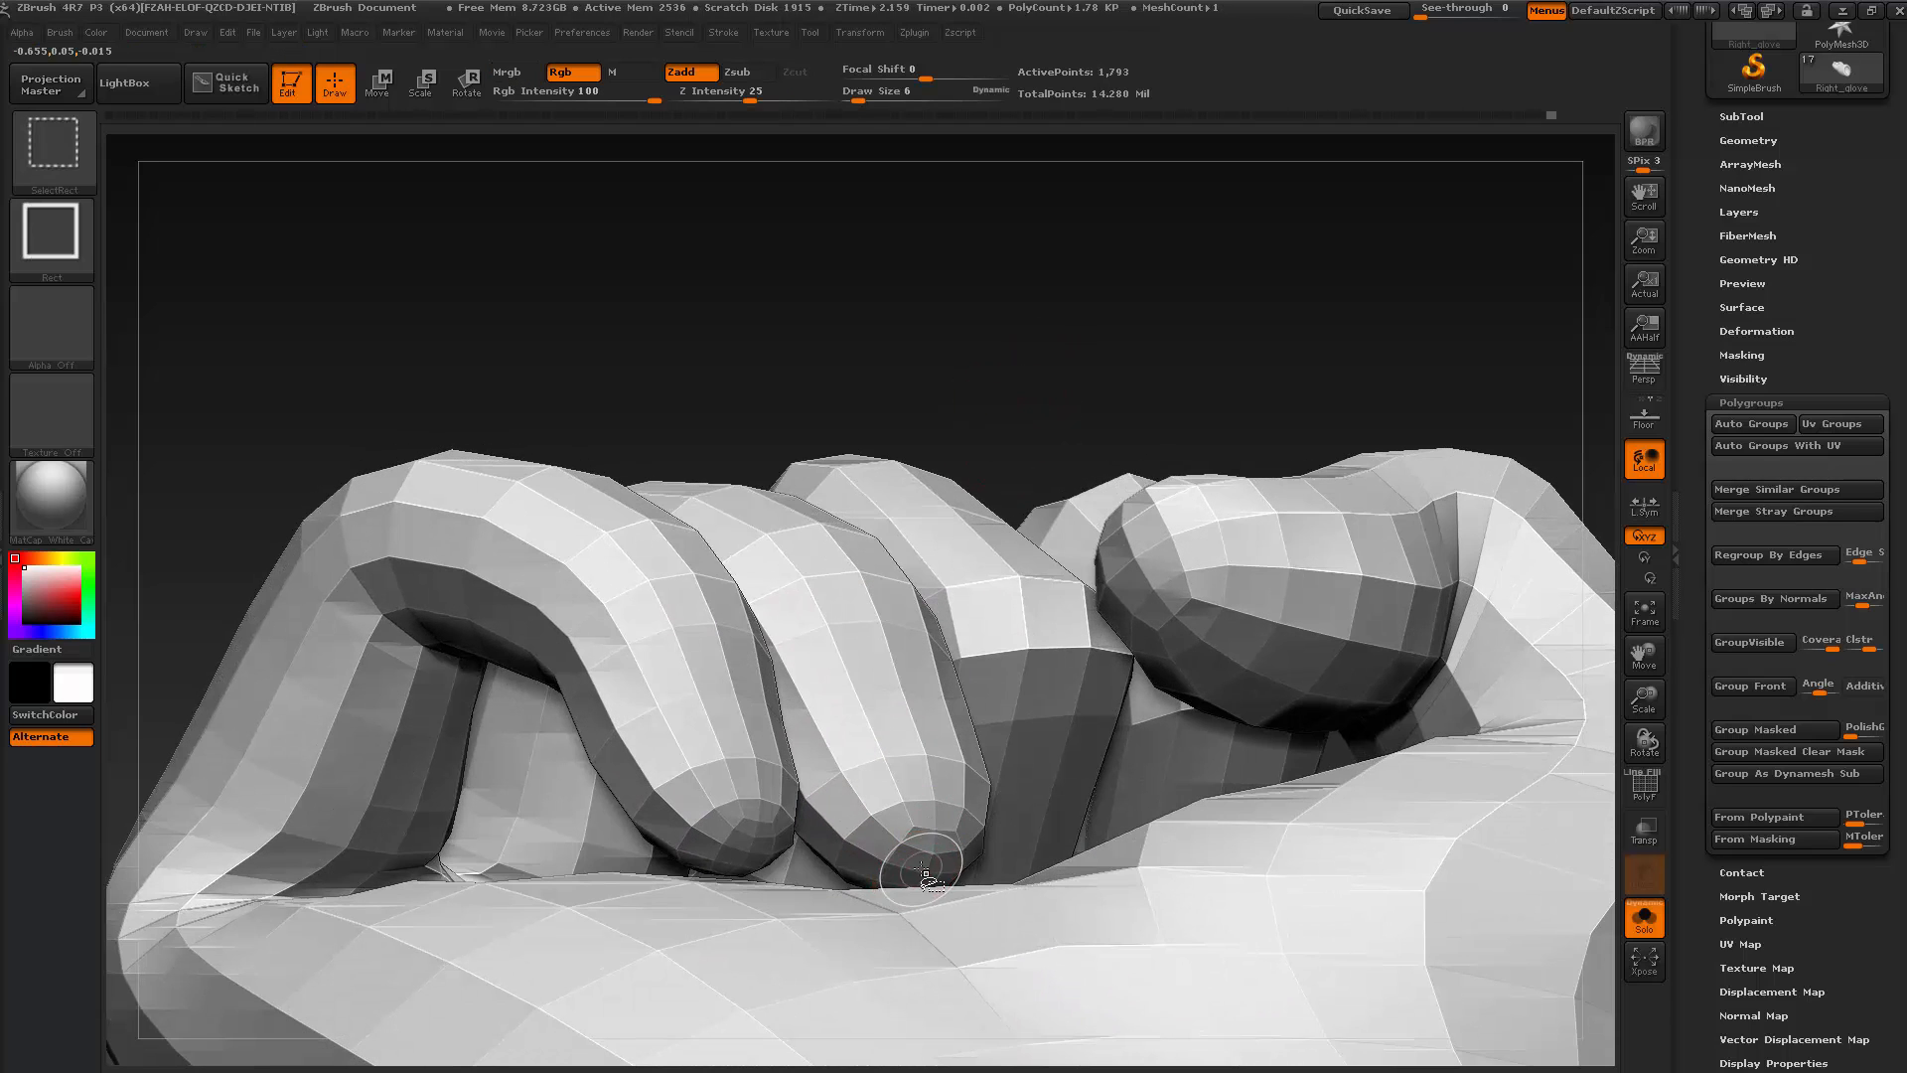
ctrl+shift+click(924, 871)
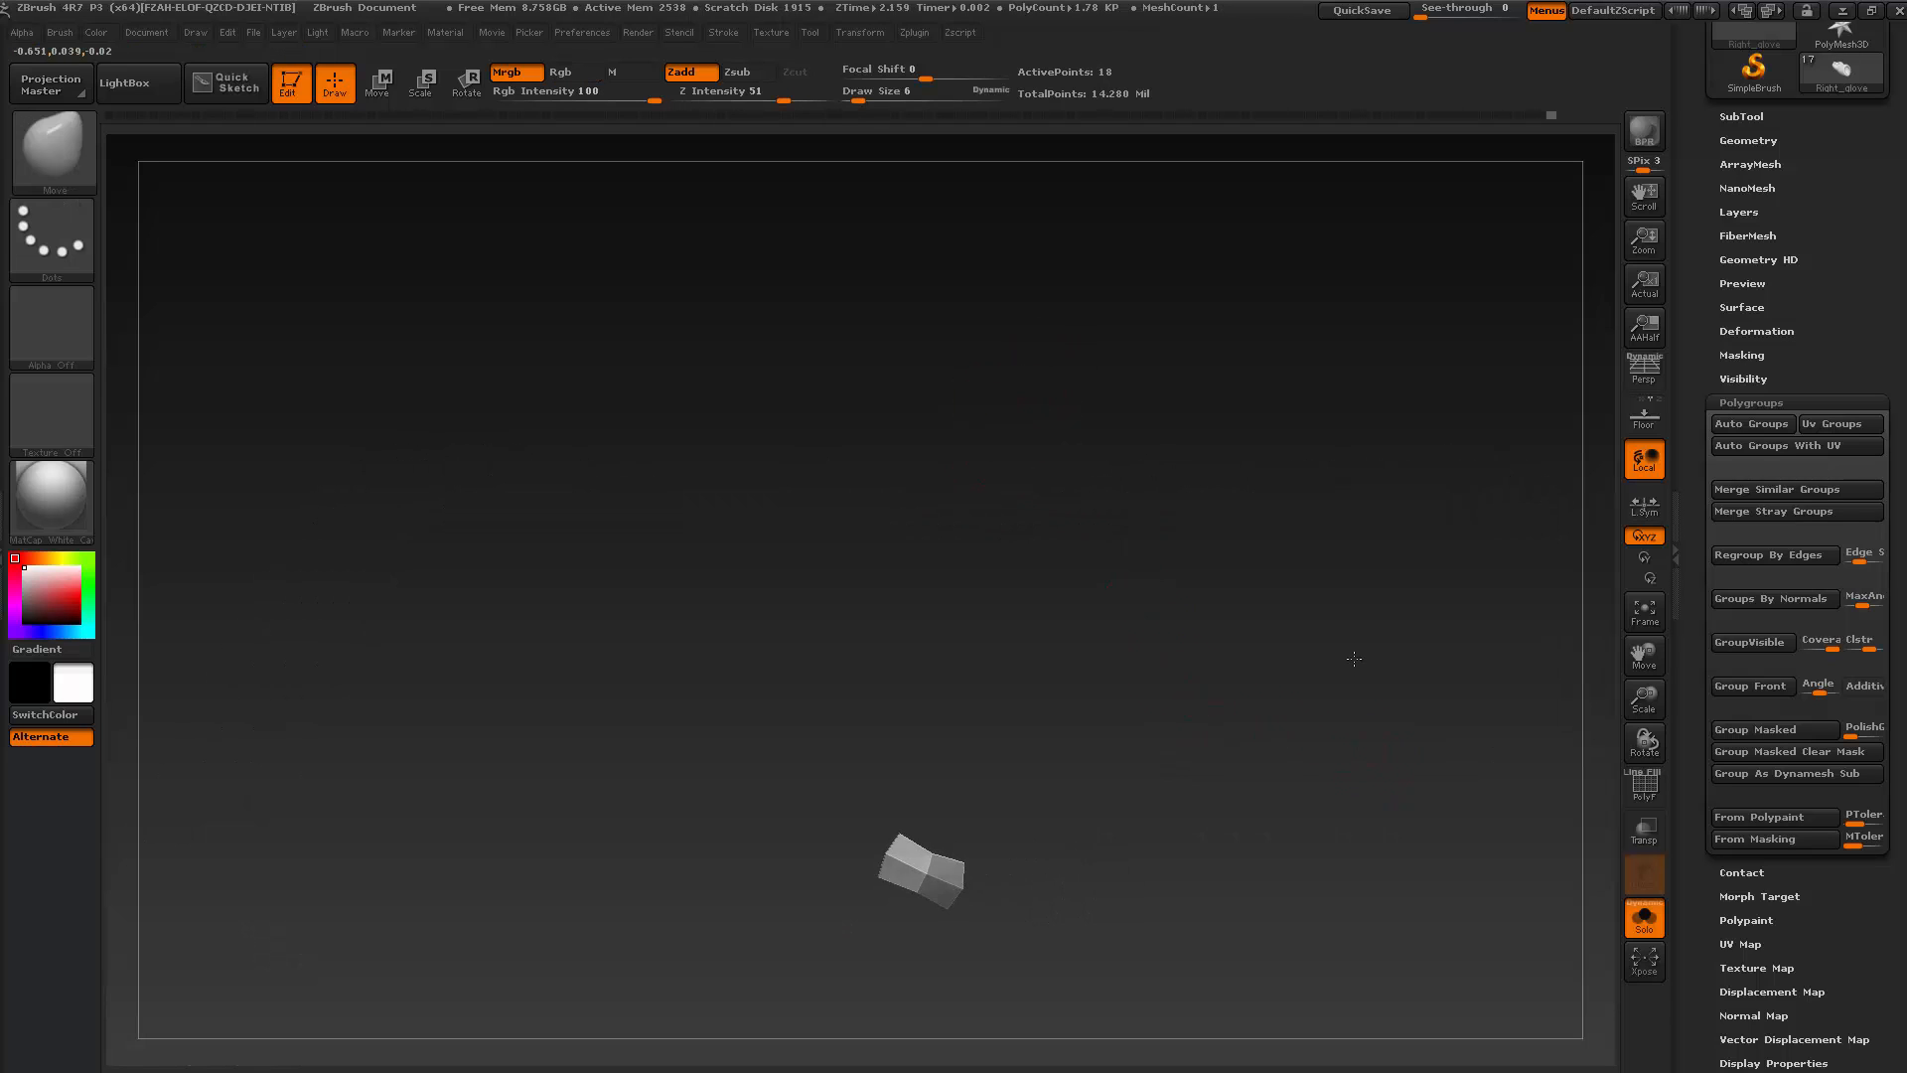
click(1743, 379)
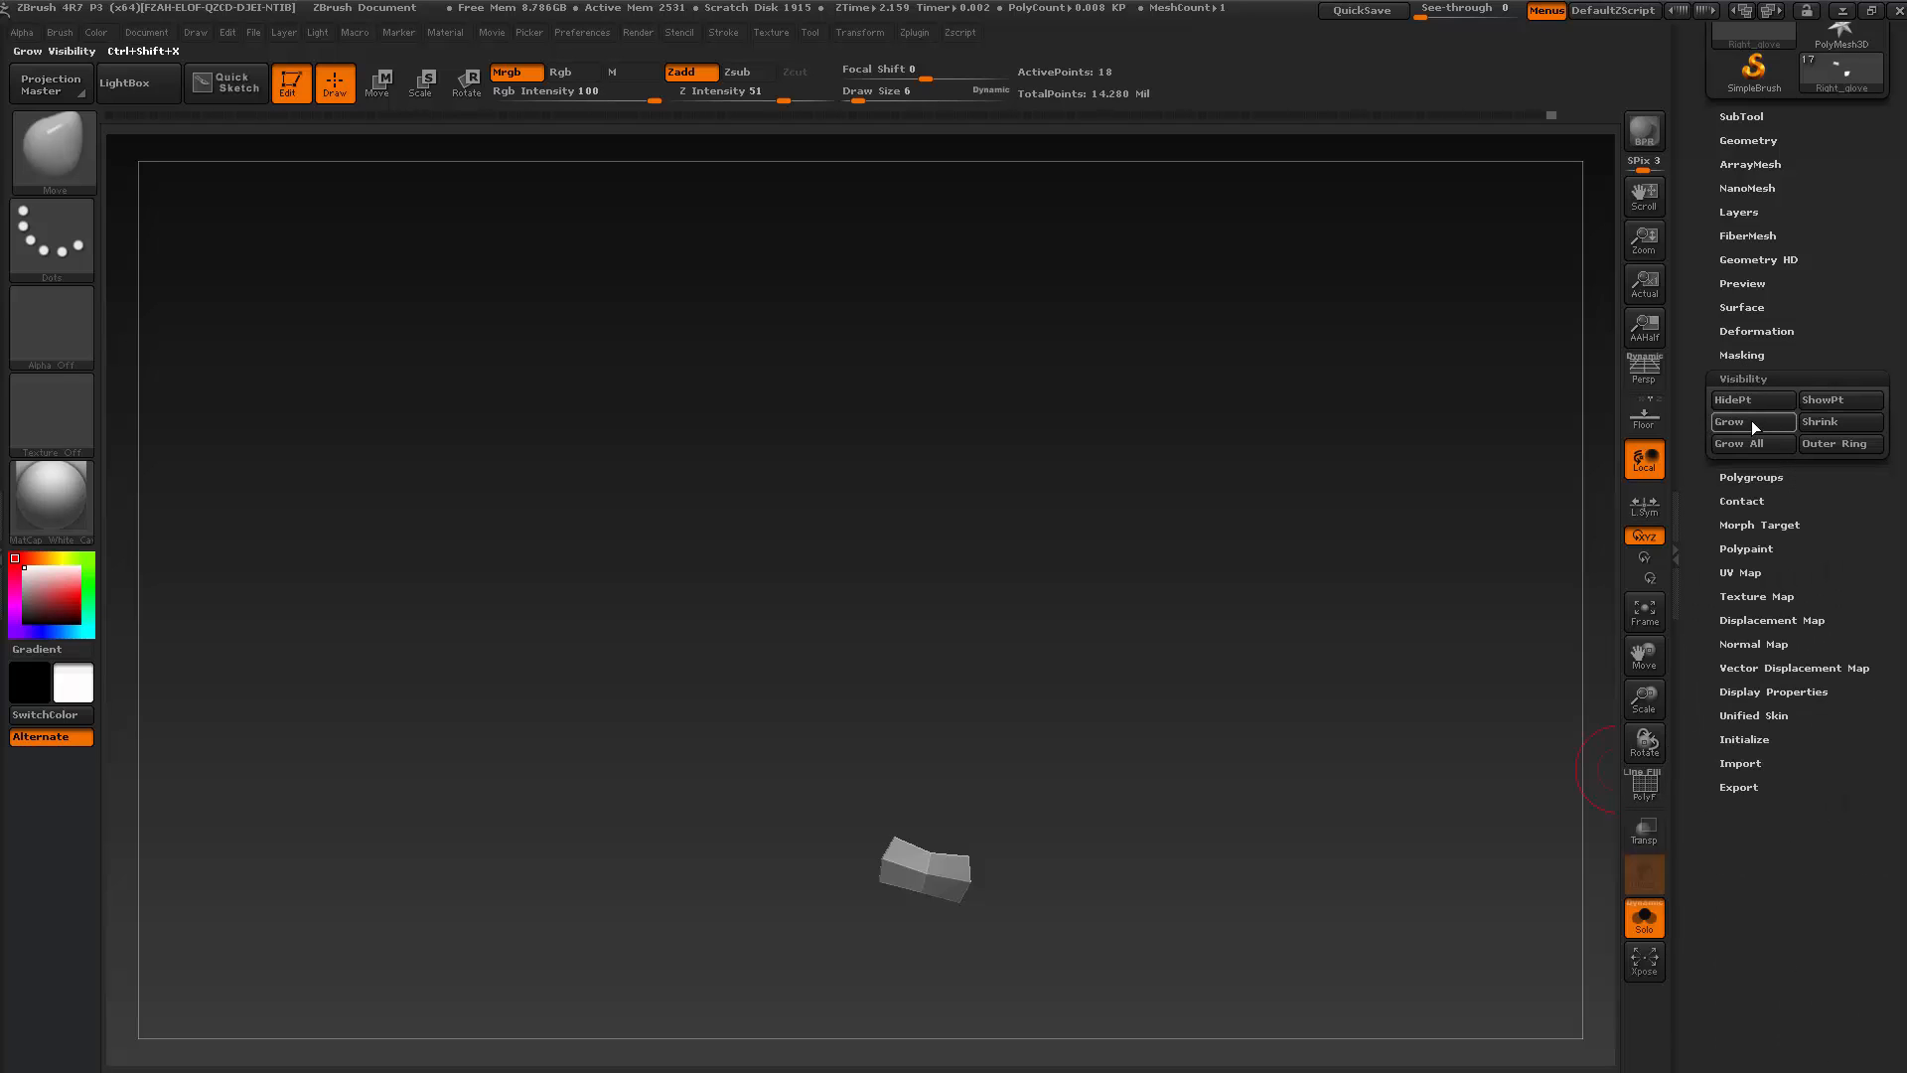
click(1751, 420)
click(1749, 423)
click(1746, 427)
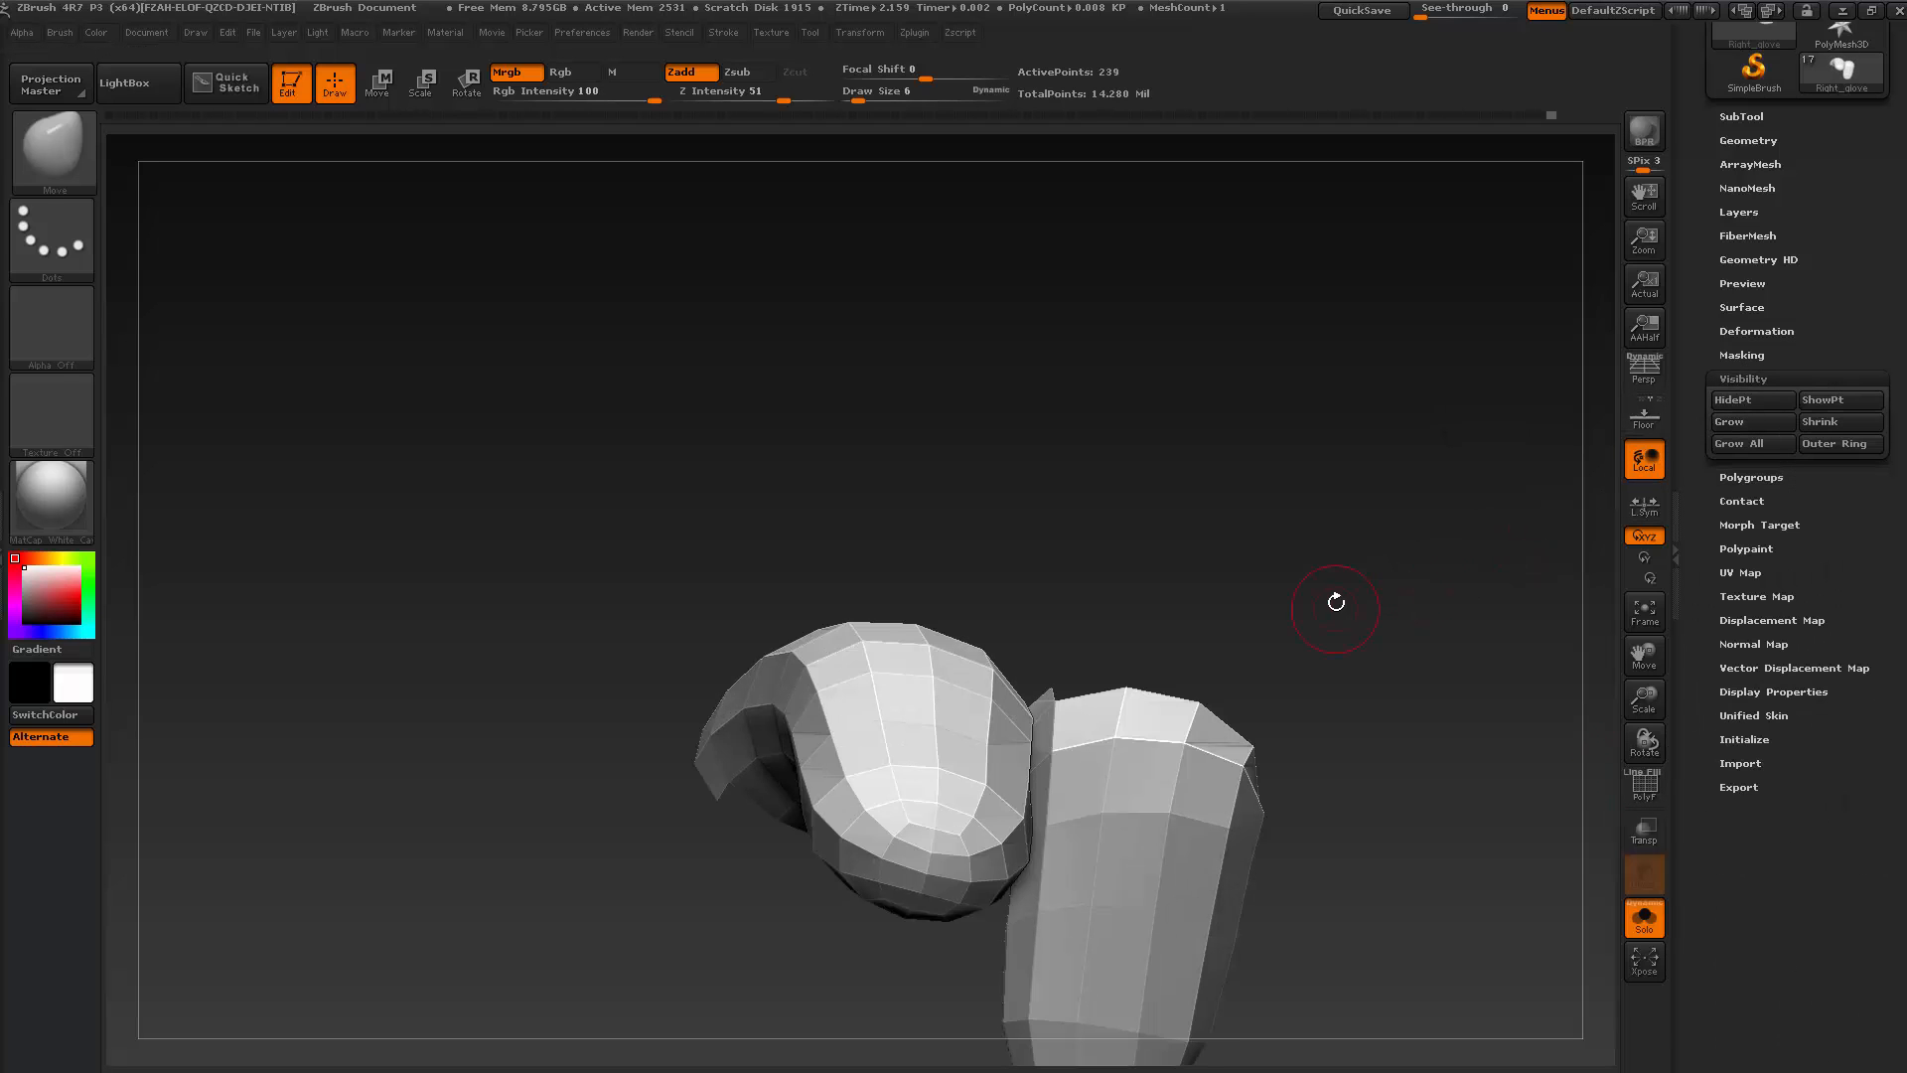
Shrink the visible area back and keep only the ring fingertip's polygons in view
key(ctrl+shift+s)
drag(1294, 535, 1306, 586)
key(ctrl+shift+s)
key(ctrl+shift+s)
mouse_move(1361, 645)
mouse_down()
mouse_move(1325, 630)
mouse_move(1308, 690)
mouse_up()
ctrl+shift+drag(940, 788, 1248, 1007)
mouse_move(1333, 865)
mouse_down()
mouse_move(1235, 732)
mouse_move(1230, 942)
mouse_move(1195, 873)
mouse_up()
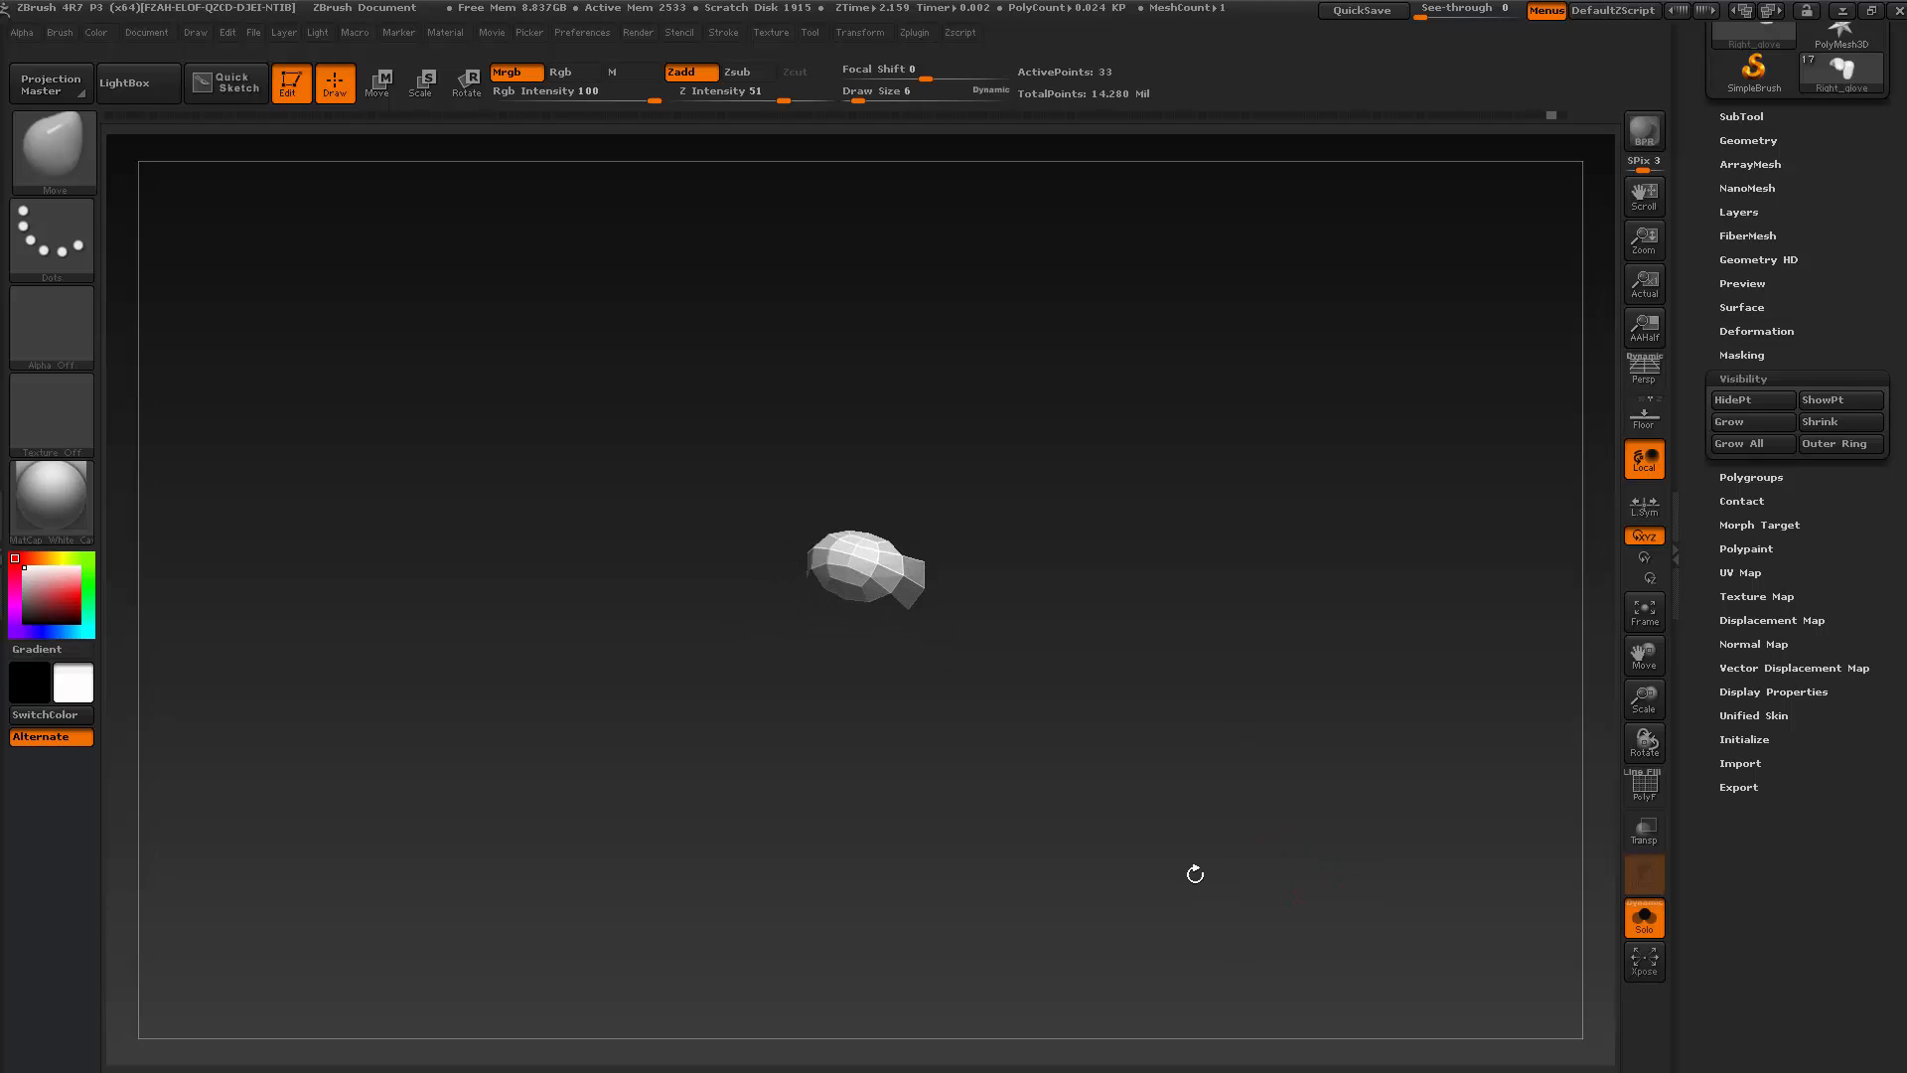
Hide the stray neighbouring polygons attached to the ring fingertip so only its rounded cap remains
drag(1032, 732, 928, 576)
drag(980, 655, 988, 727)
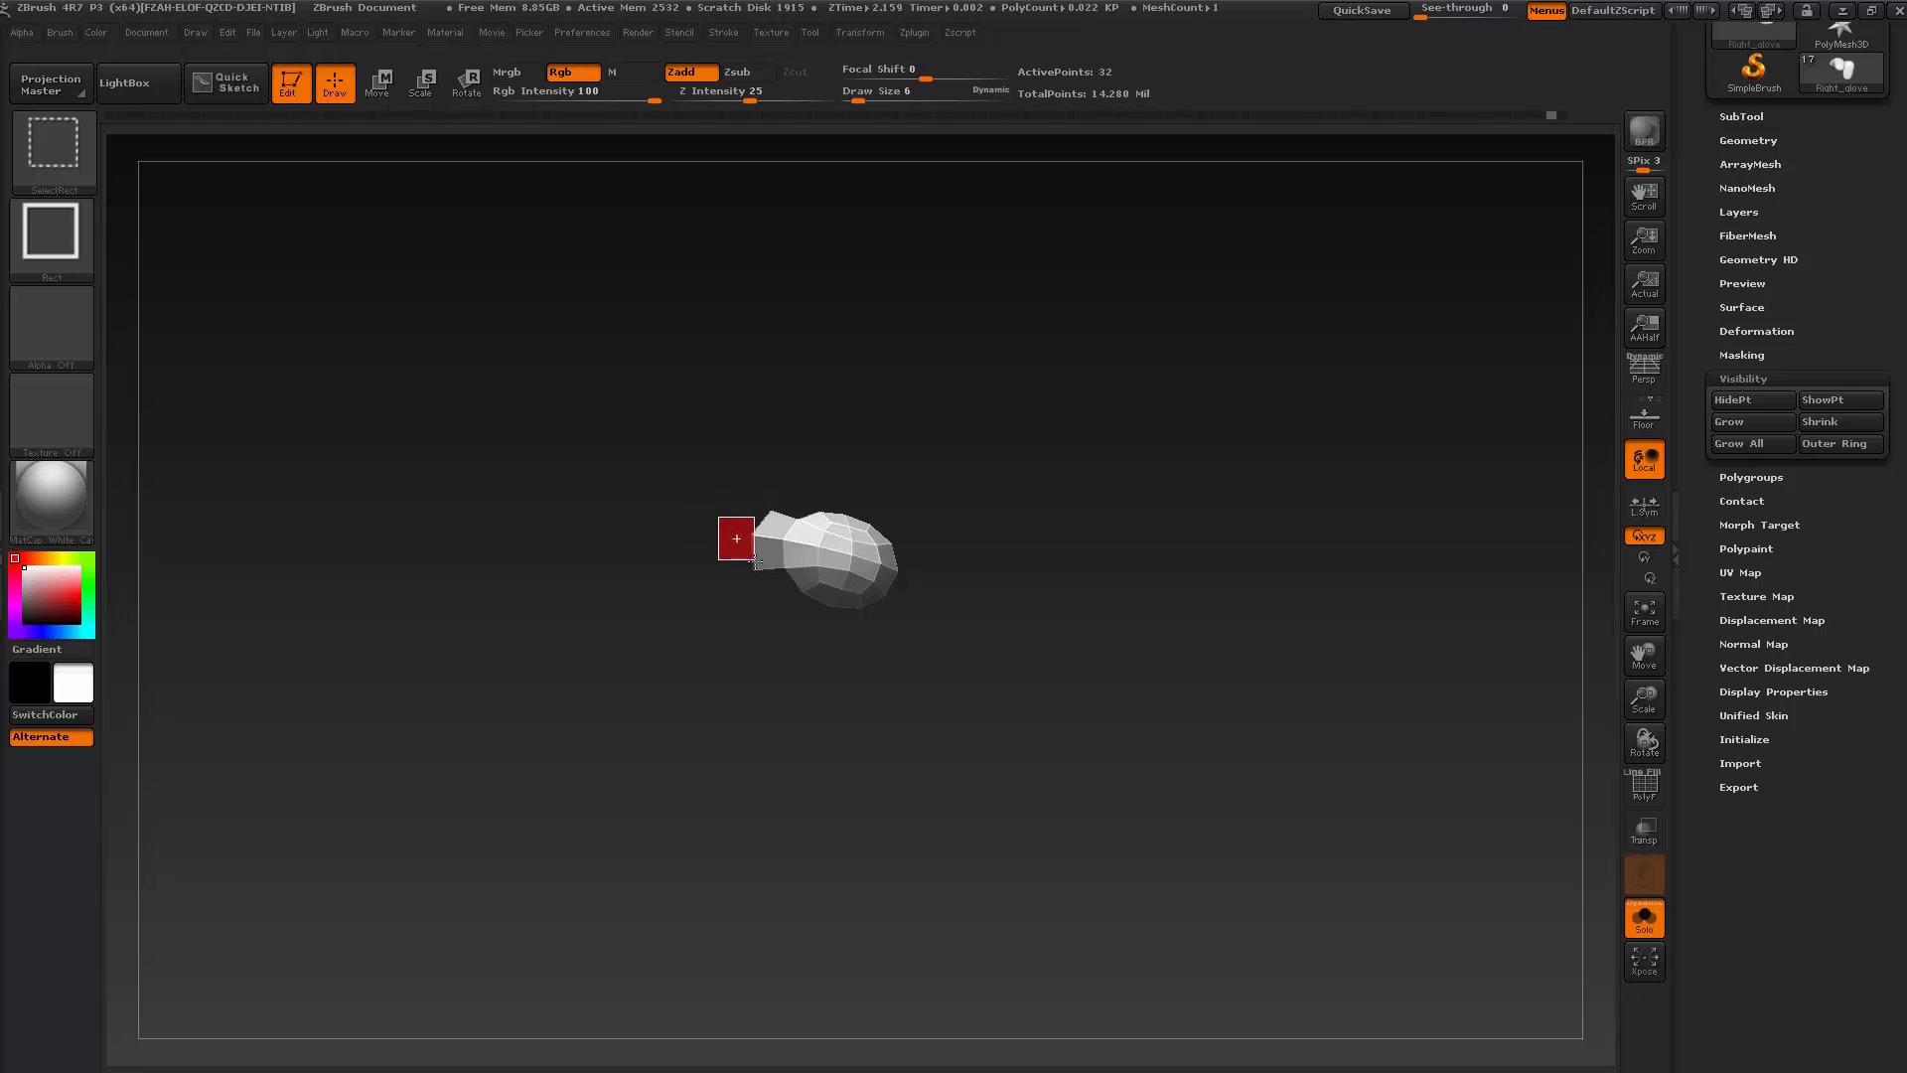
ctrl+alt+shift+drag(755, 559, 757, 561)
mouse_move(945, 795)
mouse_down()
mouse_move(915, 787)
mouse_move(1066, 825)
mouse_up()
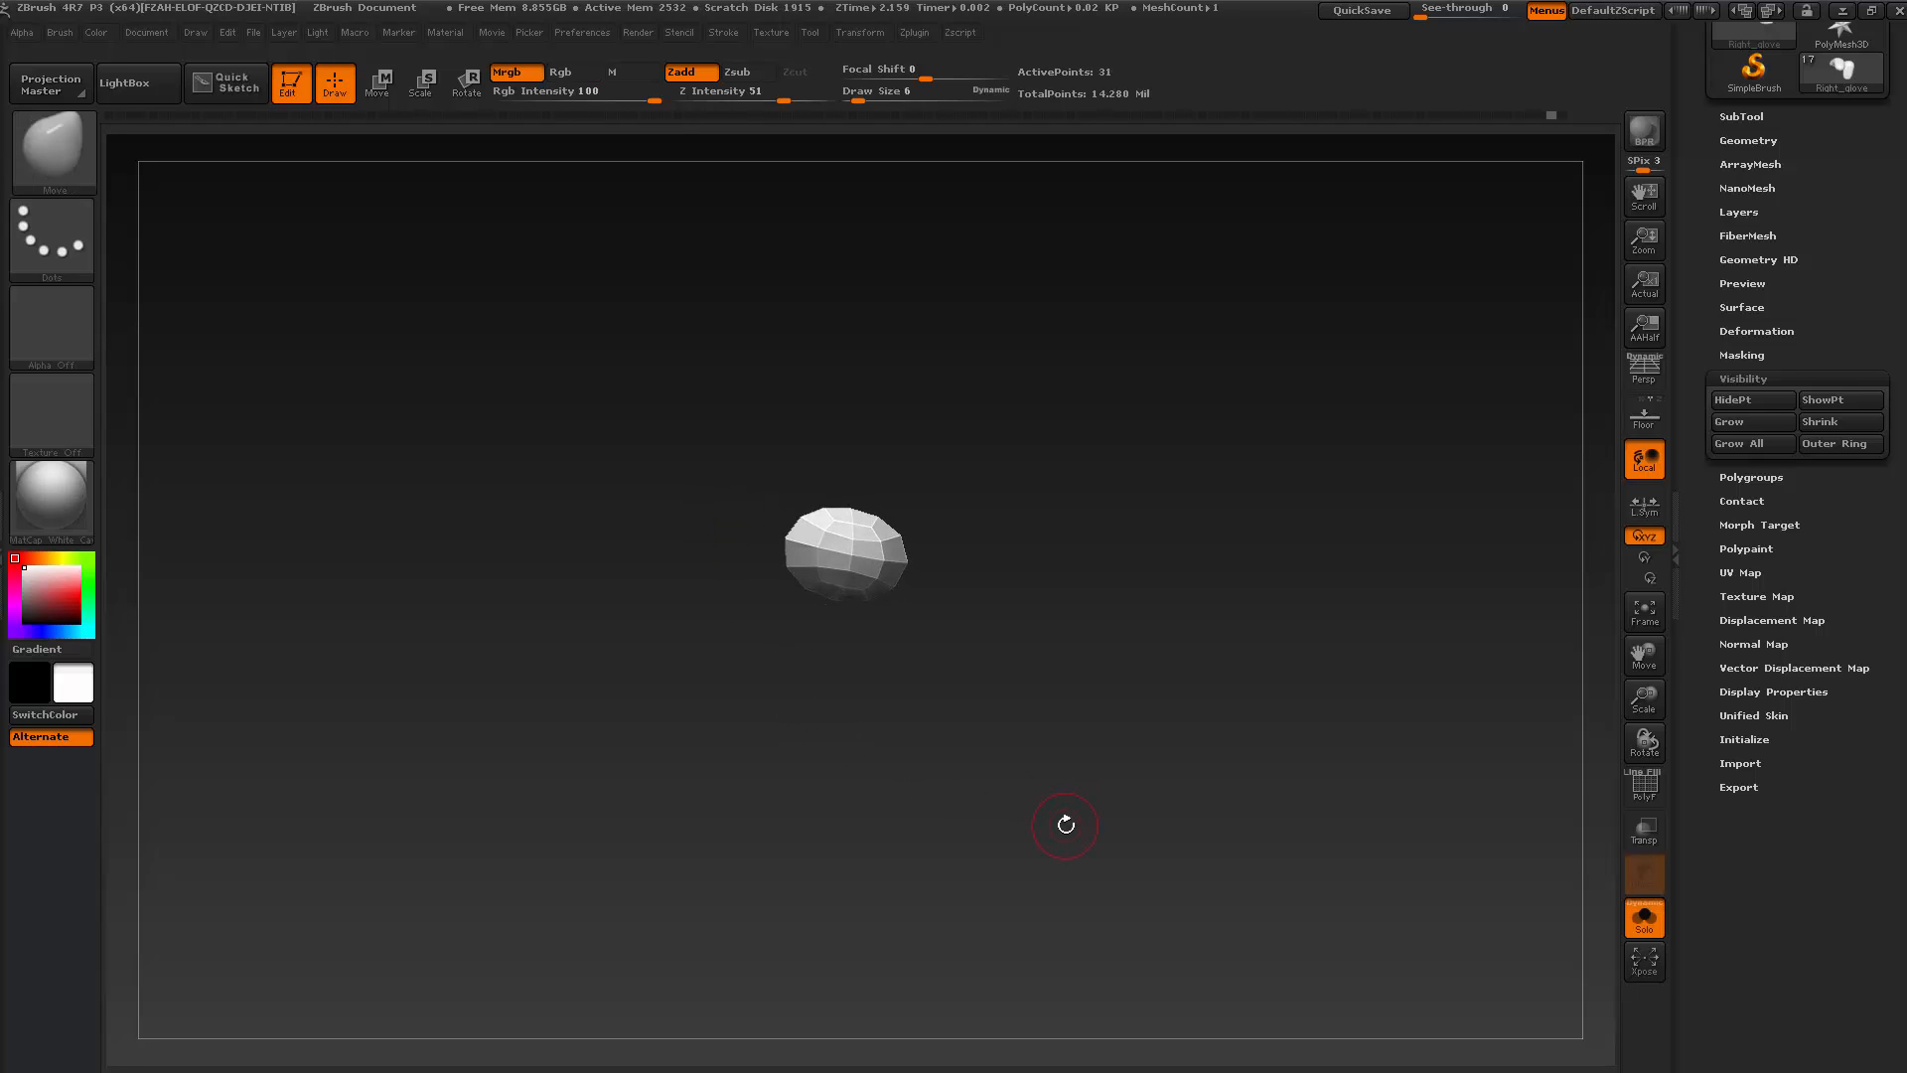
drag(1189, 677, 1192, 618)
Grow the visible area from the fingertip cap along the whole ring finger towards its base
click(1736, 423)
click(1736, 425)
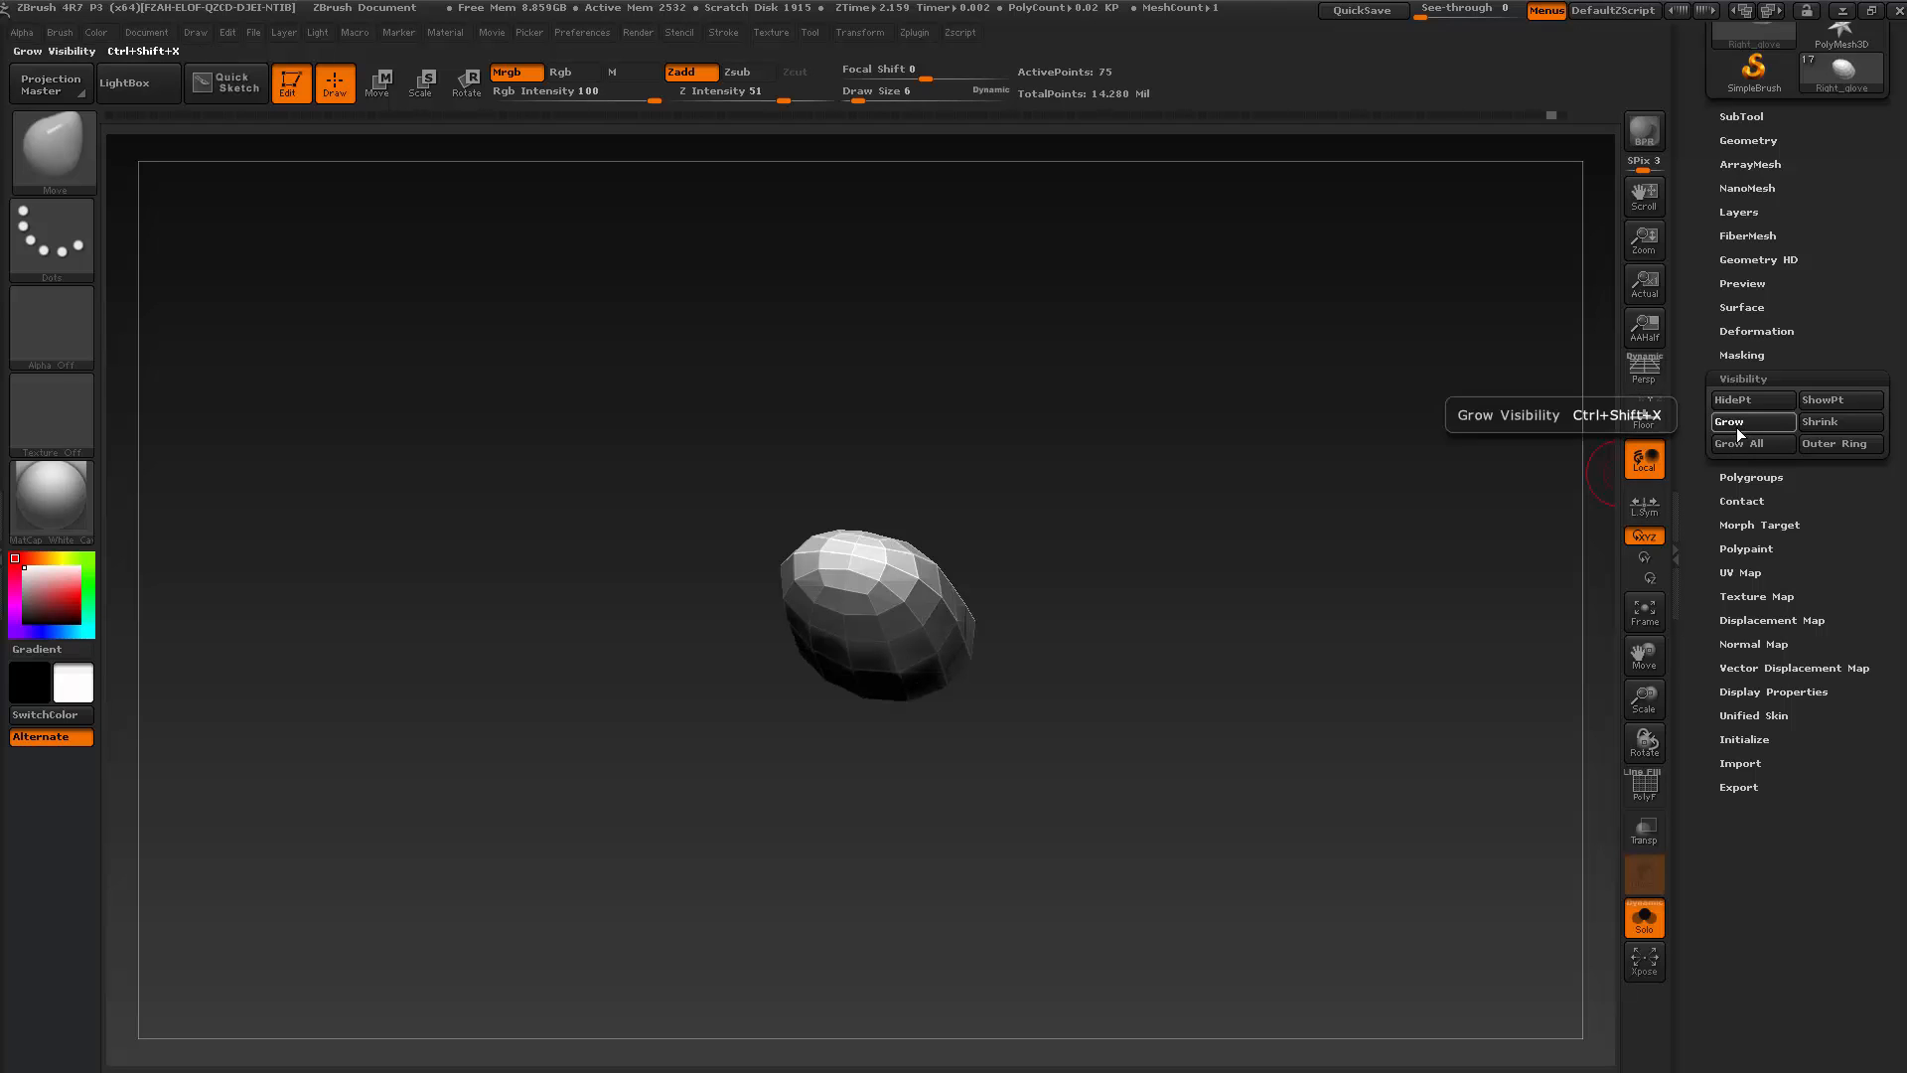
click(1737, 427)
click(1736, 427)
drag(1503, 521, 1129, 769)
click(1736, 420)
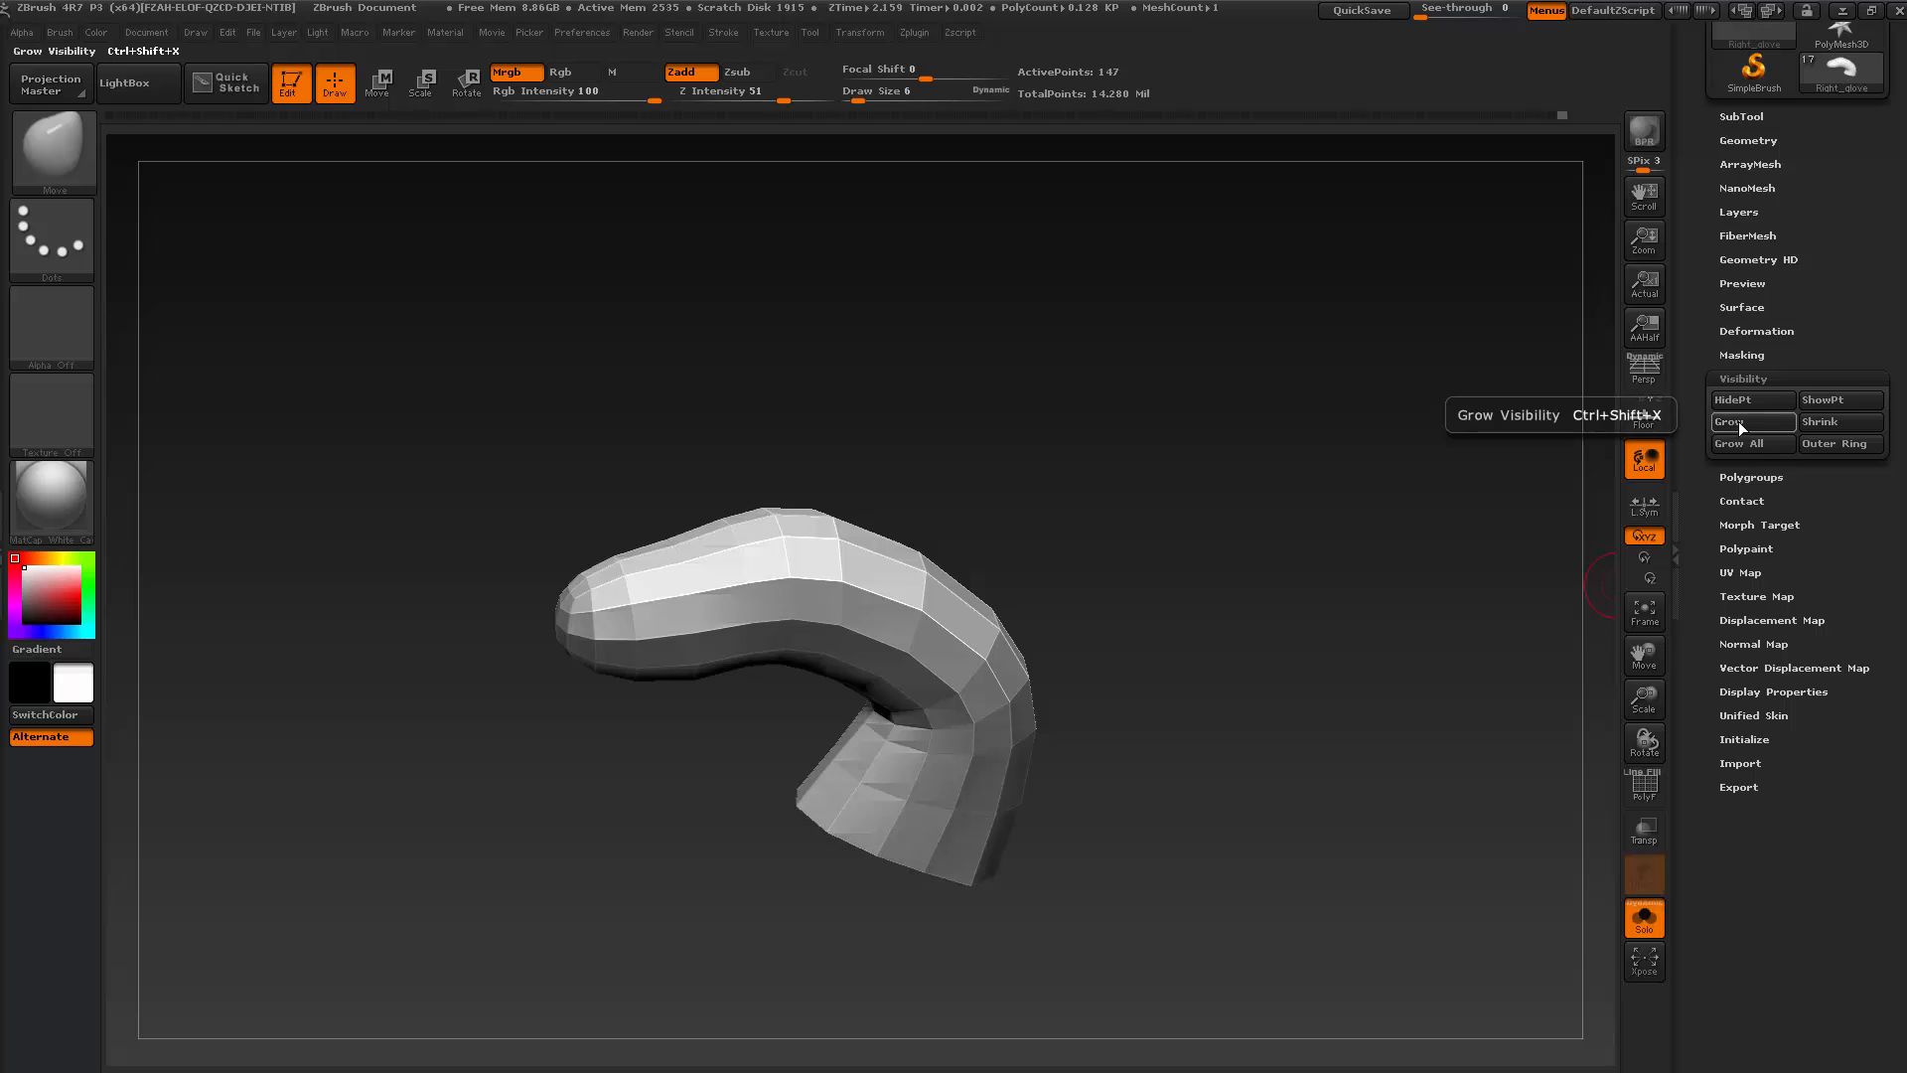
click(1739, 421)
click(1739, 423)
click(1738, 426)
Shrink the visible area by one ring and grow it again around the ring finger's knuckle base
drag(1450, 477, 1051, 720)
mouse_move(1077, 796)
mouse_down()
mouse_move(1064, 712)
mouse_move(977, 709)
mouse_move(1123, 761)
mouse_up()
key(ctrl+shift+s)
click(1726, 425)
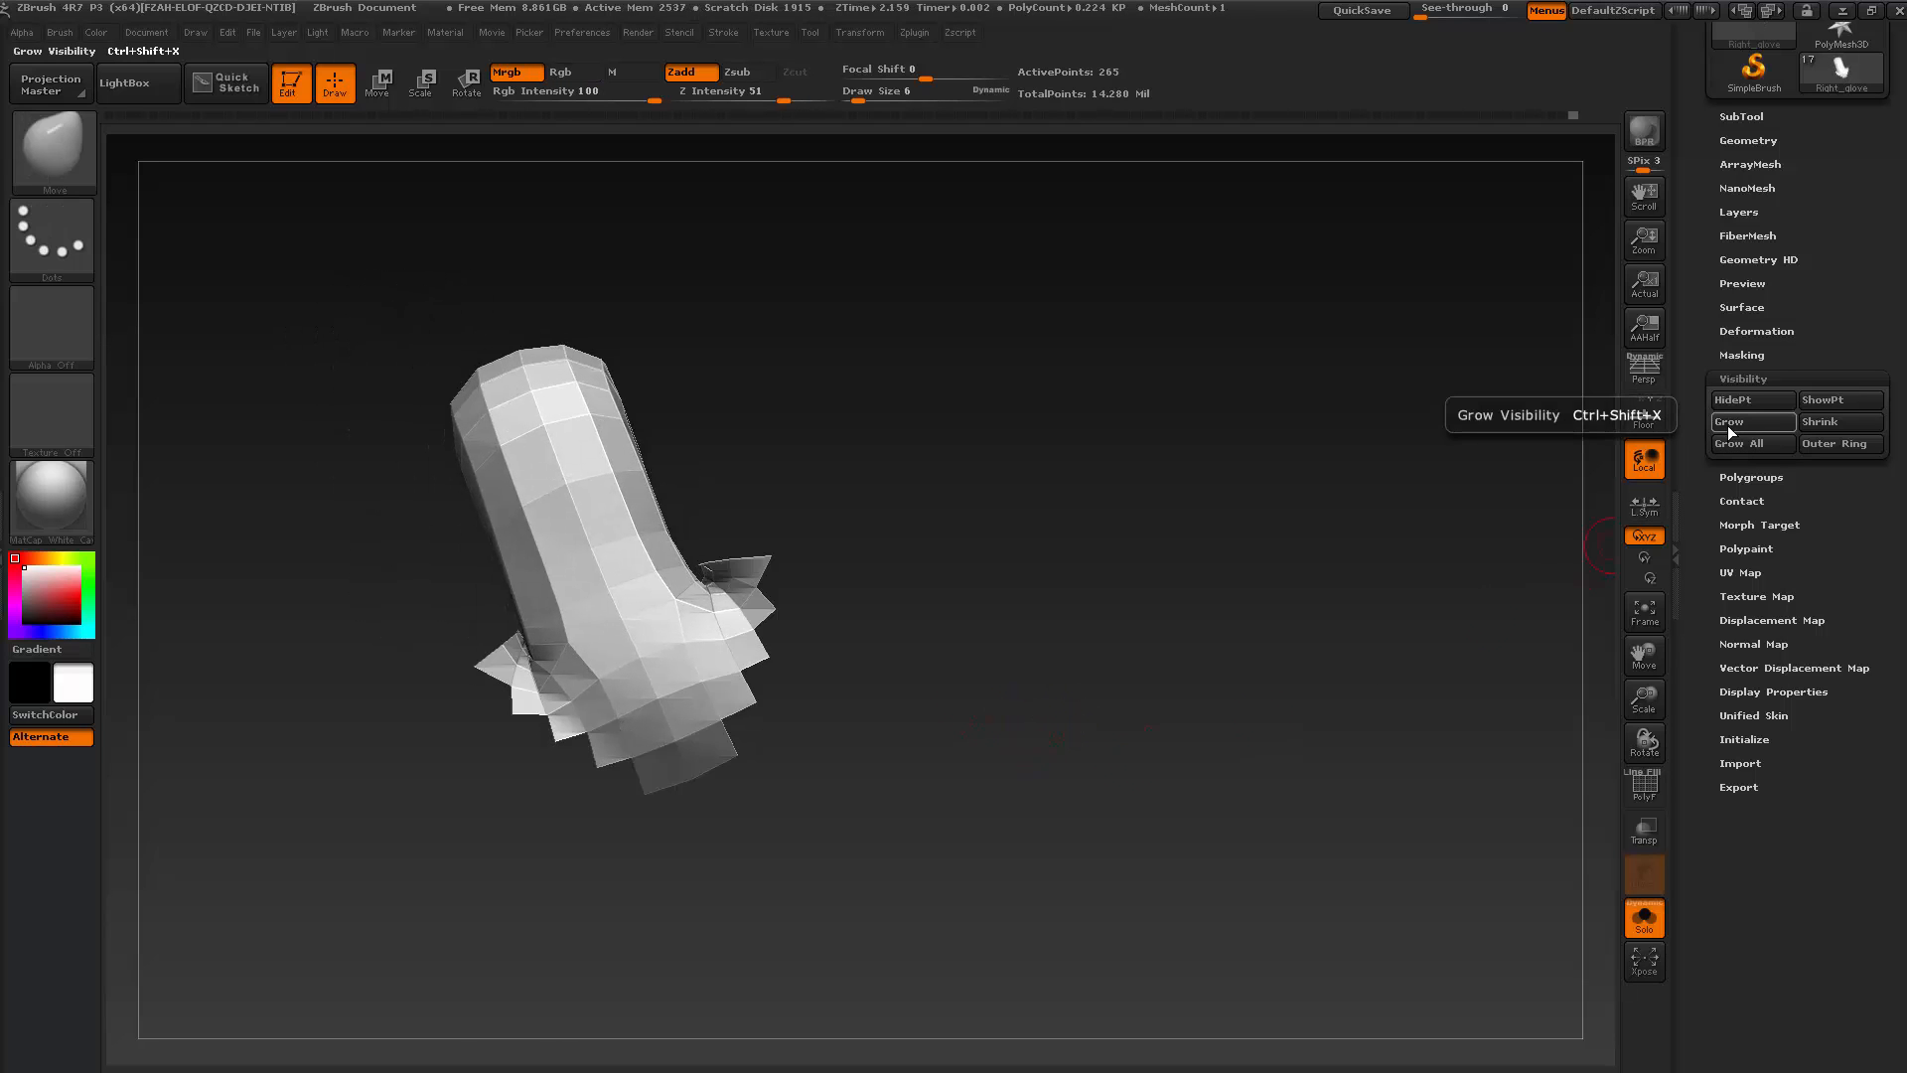
click(1726, 425)
Hide the jagged polygons along the lower edge of the ring finger's base to leave an even border
drag(726, 764, 757, 614)
drag(792, 705, 886, 833)
mouse_move(886, 832)
mouse_down()
mouse_move(763, 858)
mouse_move(815, 819)
mouse_move(994, 785)
mouse_move(997, 745)
mouse_move(961, 689)
mouse_move(971, 737)
mouse_move(1302, 685)
mouse_move(1277, 665)
mouse_move(1305, 607)
mouse_move(1281, 636)
mouse_up()
mouse_move(592, 843)
ctrl+shift+mouse_down()
mouse_move(796, 954)
mouse_move(1023, 980)
ctrl+shift+mouse_up()
mouse_move(1061, 908)
mouse_down()
mouse_move(1099, 821)
mouse_move(1099, 852)
mouse_move(792, 903)
mouse_up()
ctrl+alt+shift+drag(618, 867, 1056, 911)
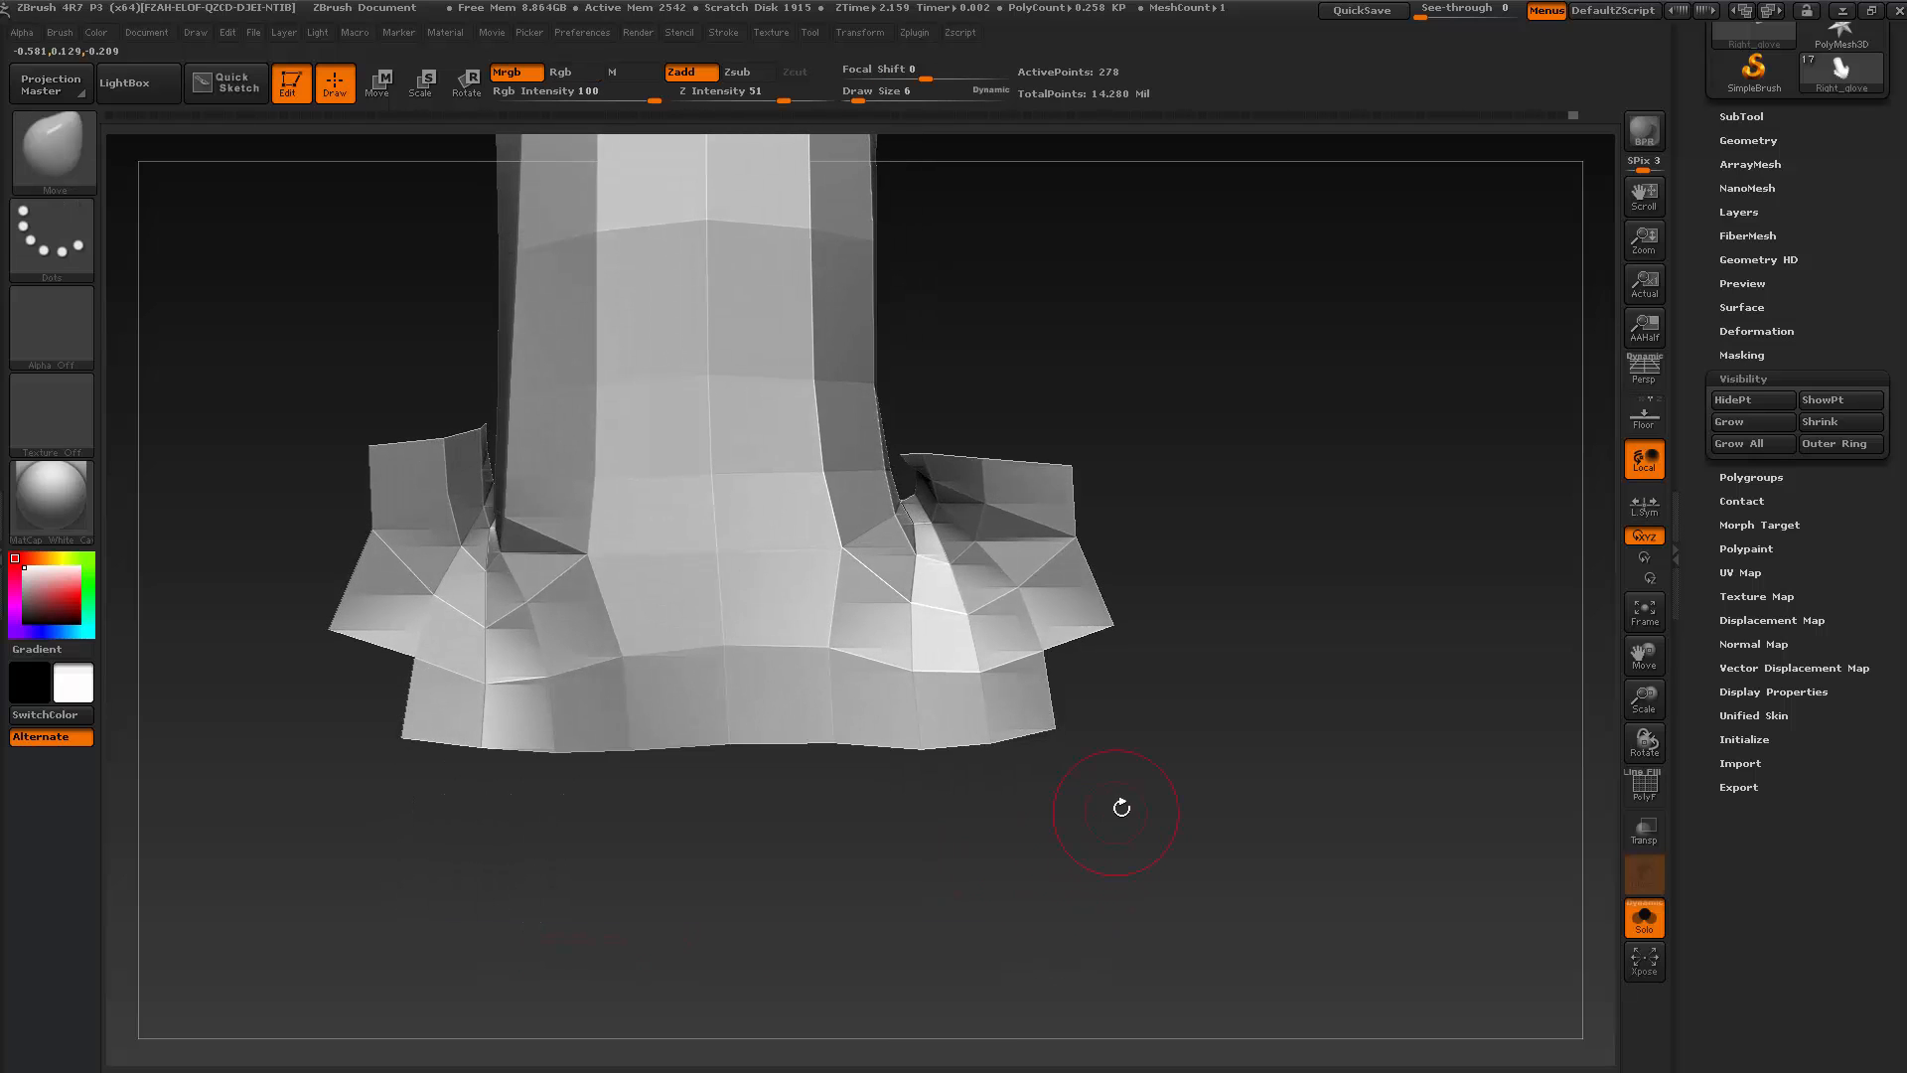
drag(1115, 801, 1095, 765)
Hide the protruding polygon flaps on the sides of the ring finger's base
key(ctrl+shift)
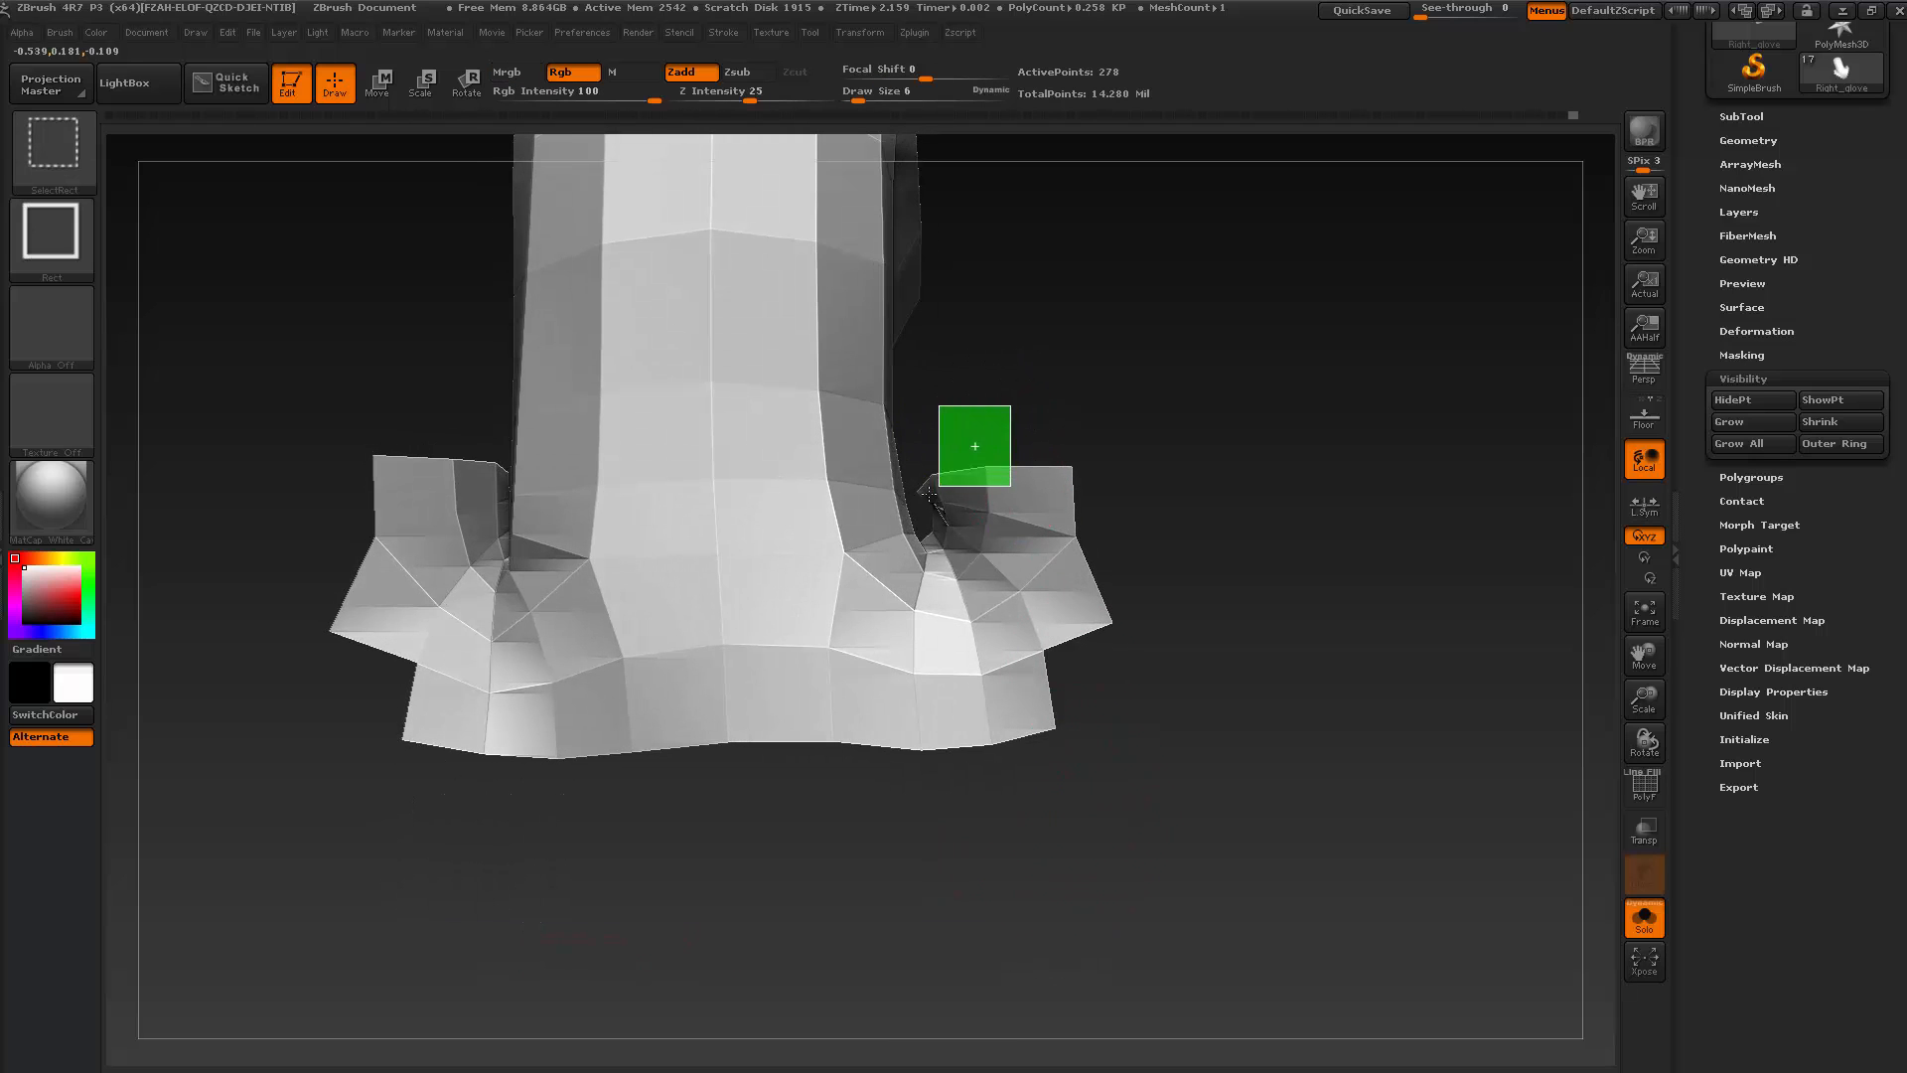
mouse_move(931, 494)
ctrl+alt+shift+mouse_down()
mouse_move(921, 516)
mouse_move(1112, 639)
ctrl+alt+shift+mouse_up()
ctrl+alt+shift+drag(1050, 763, 1160, 839)
ctrl+shift+click(1110, 735)
mouse_move(1134, 669)
mouse_down()
mouse_move(963, 702)
mouse_move(977, 768)
mouse_move(1005, 749)
mouse_move(1005, 546)
mouse_move(1039, 608)
mouse_up()
key(shift+d)
ctrl+alt+shift+click(1047, 520)
Hide the leftover palm-side polygons beneath the curled ring finger
drag(992, 737, 1260, 716)
ctrl+alt+shift+drag(1262, 631, 1283, 662)
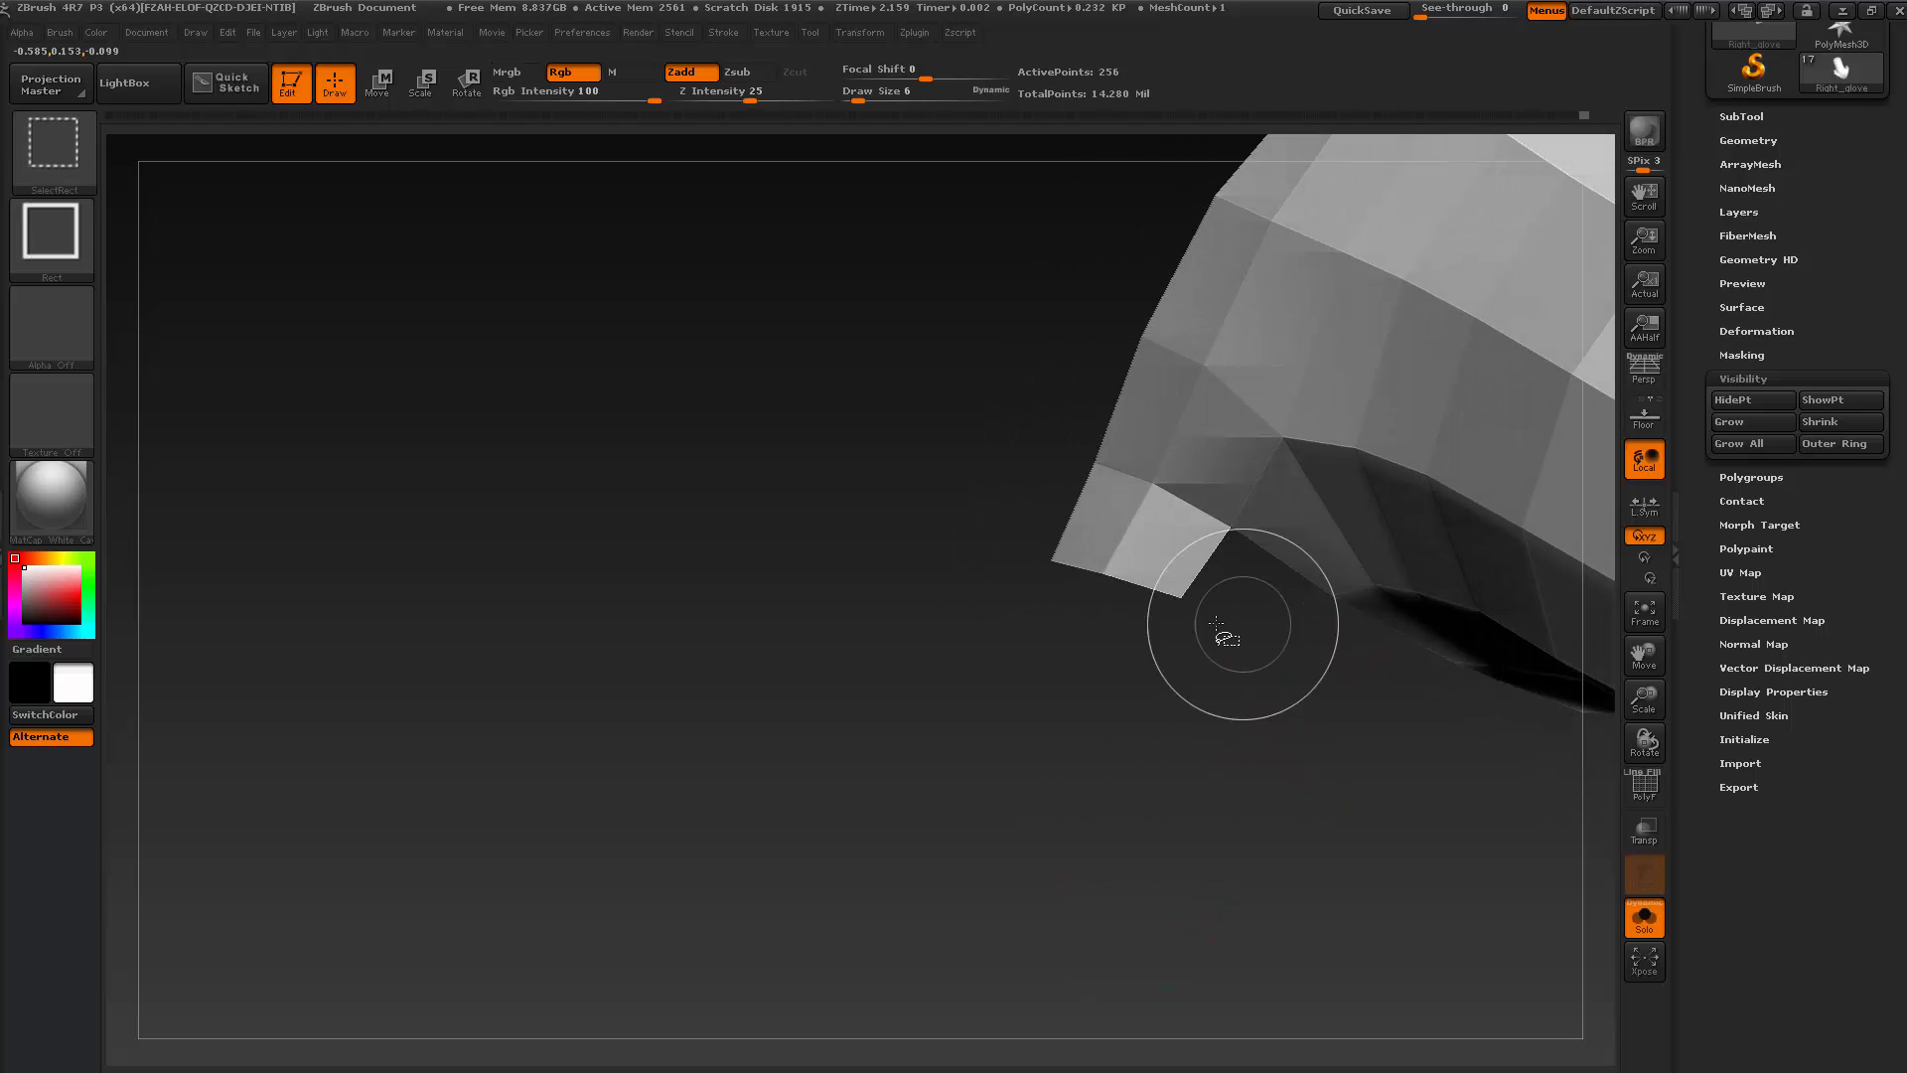
ctrl+alt+shift+drag(1053, 563, 1105, 603)
mouse_move(1183, 758)
mouse_down()
mouse_move(1175, 668)
mouse_move(1123, 656)
mouse_move(1129, 622)
mouse_move(1209, 685)
mouse_move(1098, 749)
mouse_move(1019, 840)
mouse_move(1136, 732)
mouse_up()
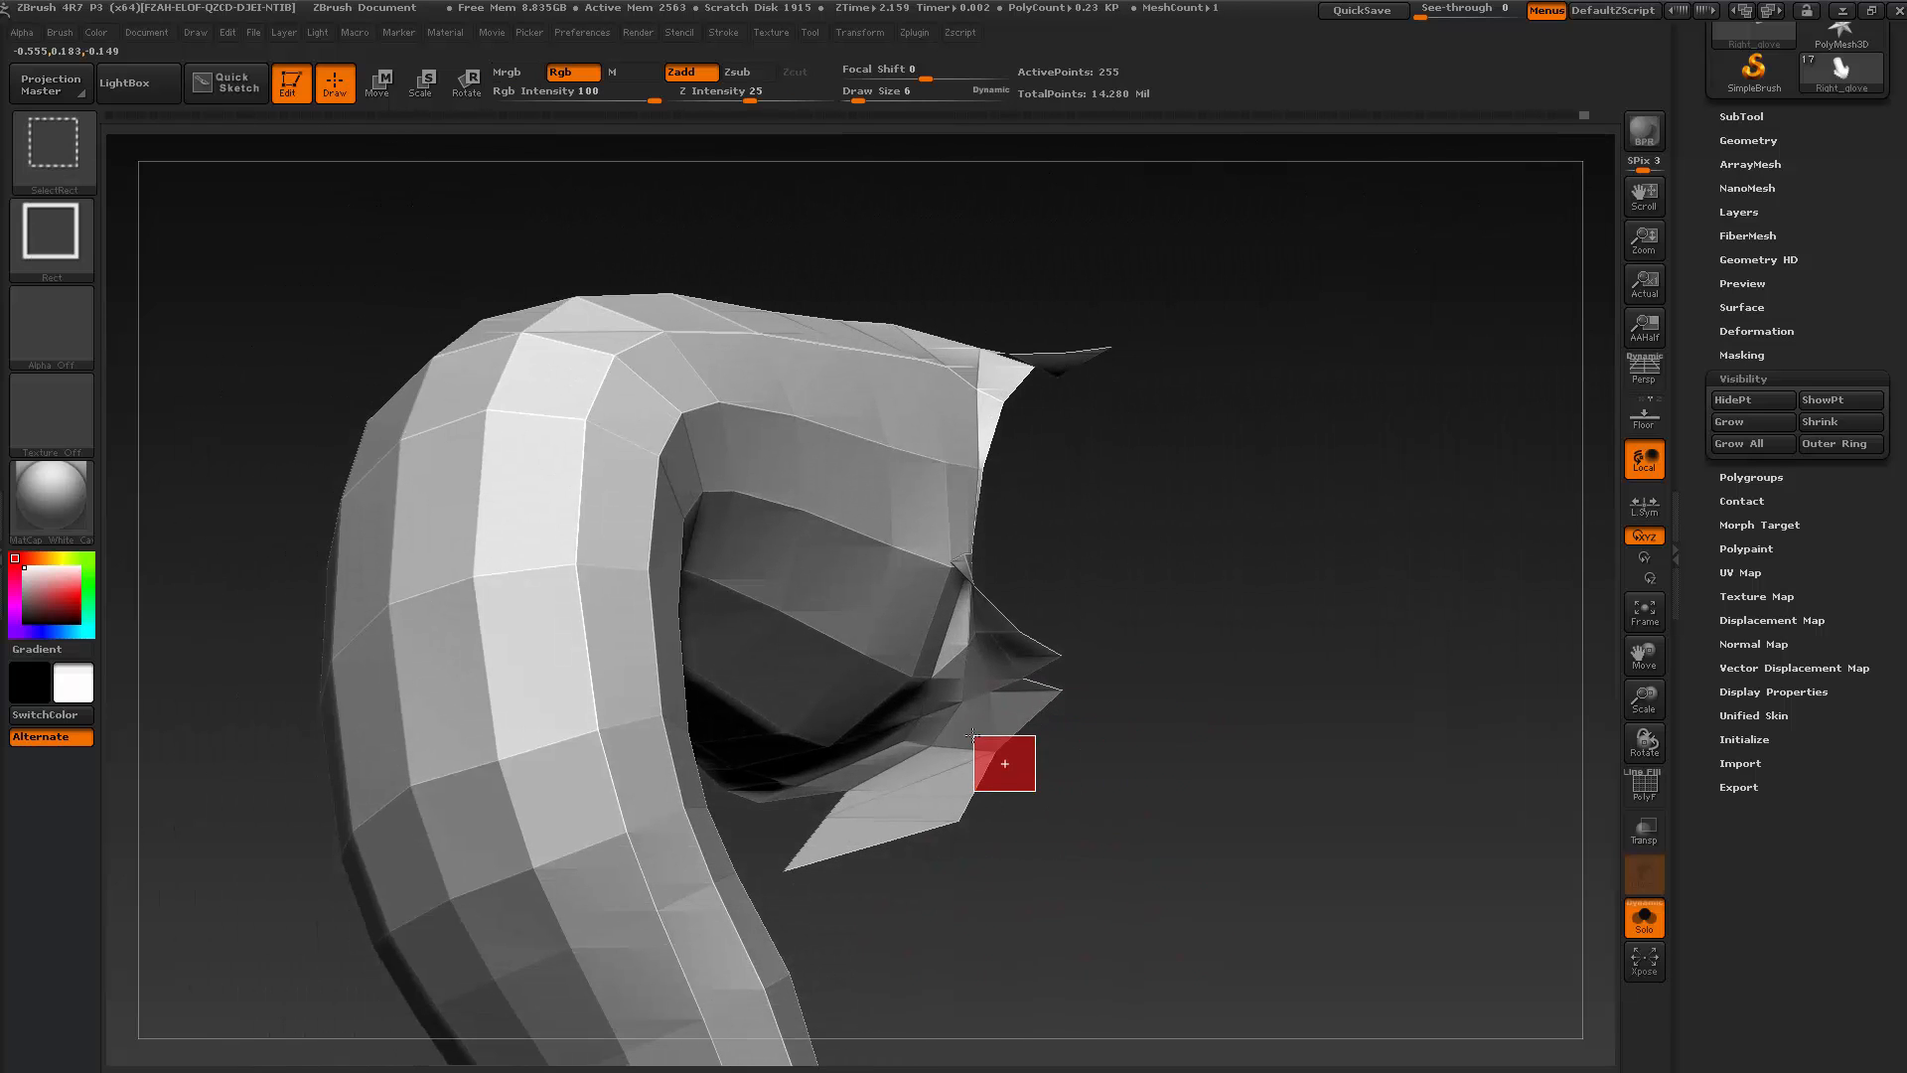
ctrl+alt+shift+drag(972, 735, 973, 737)
mouse_move(975, 821)
mouse_down()
mouse_move(1173, 760)
mouse_move(1162, 629)
mouse_move(1205, 689)
mouse_move(1185, 765)
mouse_up()
ctrl+alt+shift+drag(1087, 823, 1086, 830)
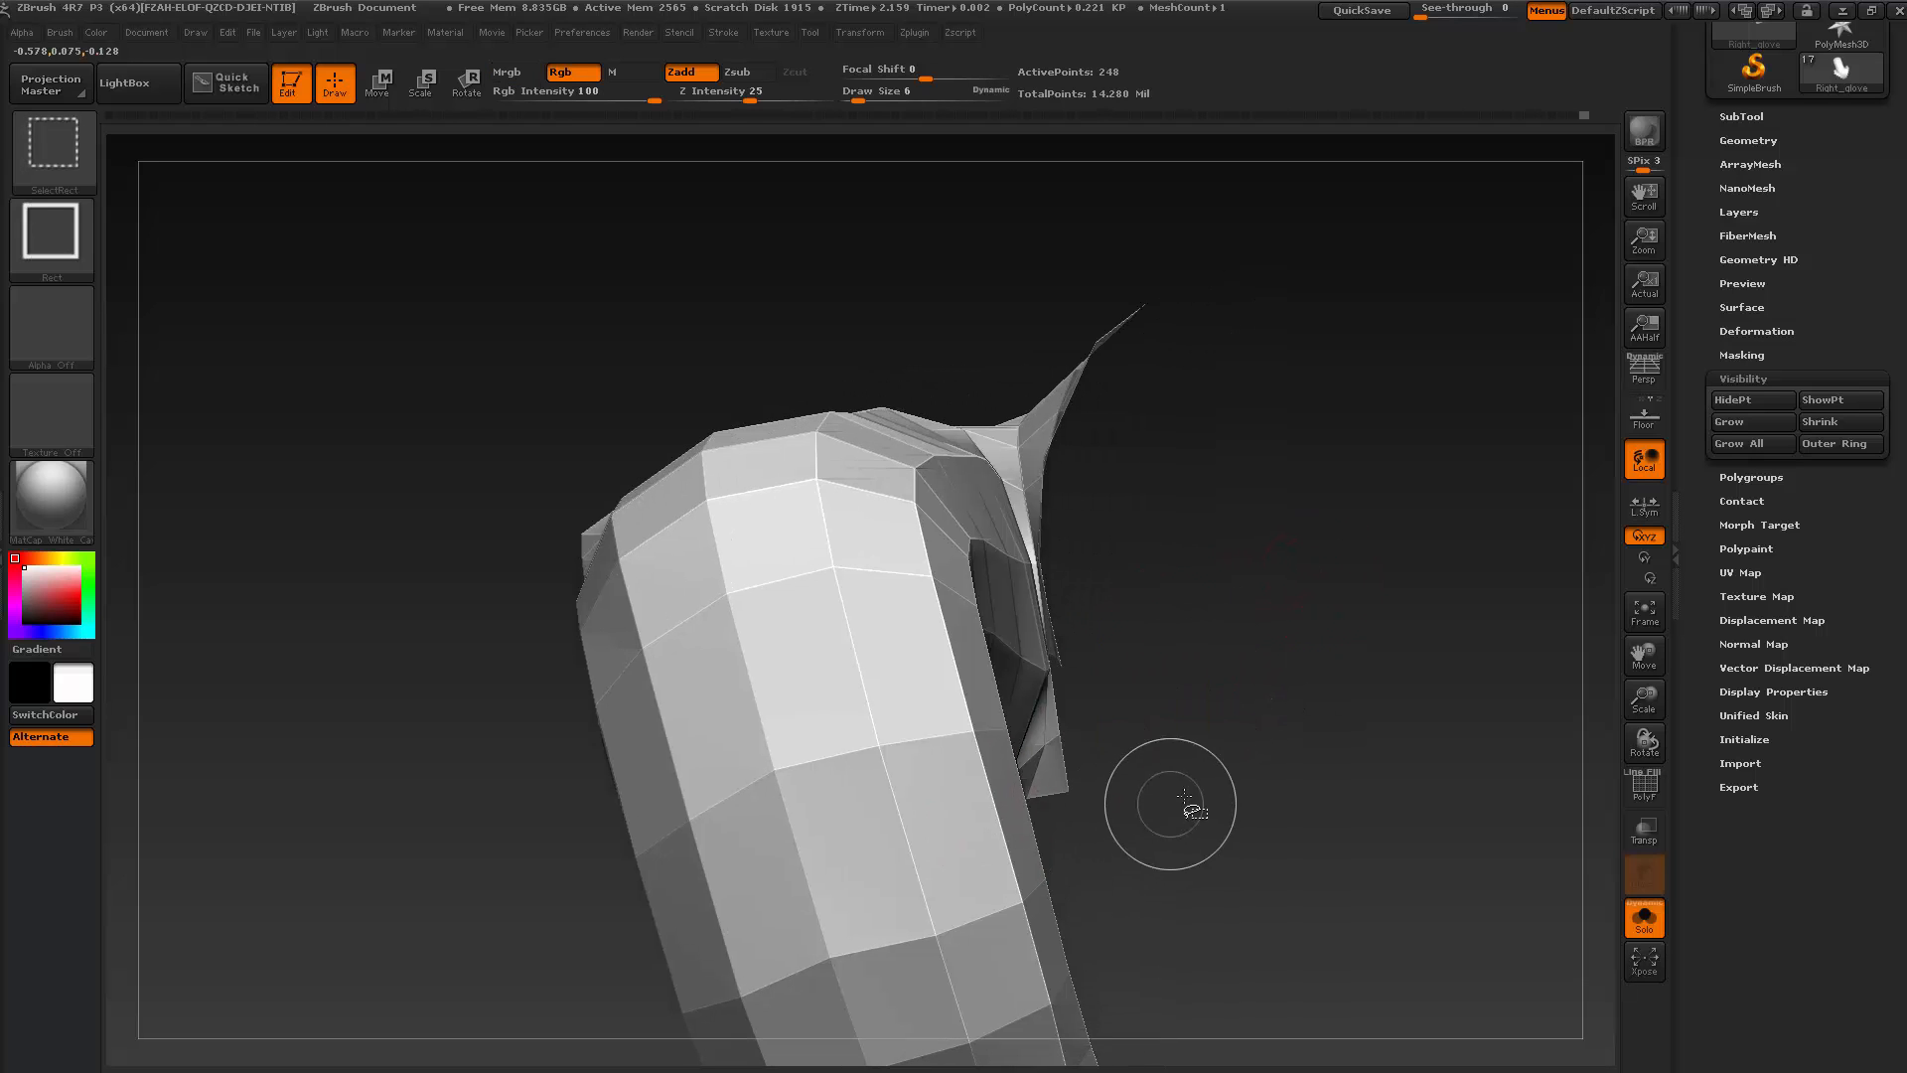
Hide the pointed polygons sticking out at the corner of the ring finger's base
mouse_move(1196, 812)
mouse_down()
mouse_move(1188, 691)
mouse_move(1107, 724)
mouse_move(1206, 793)
mouse_up()
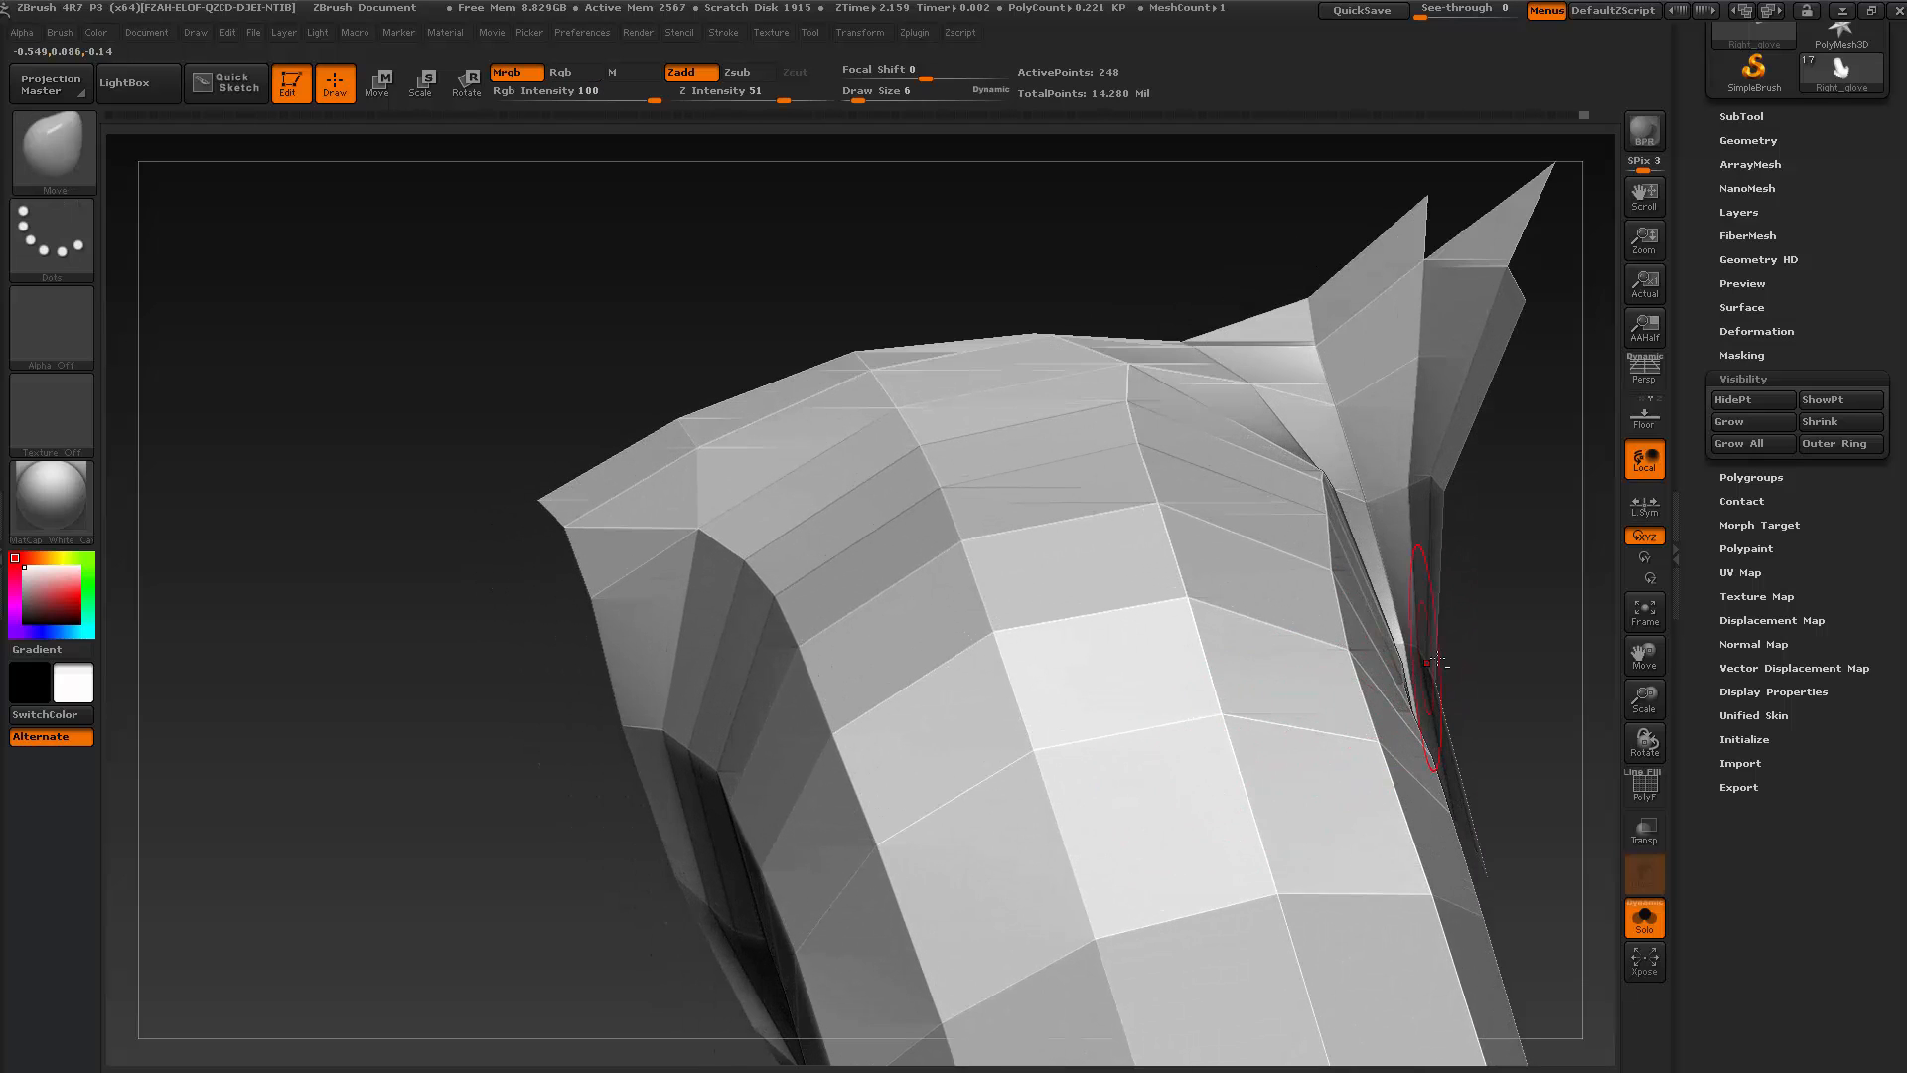
mouse_move(1535, 660)
alt+mouse_down()
mouse_move(1234, 626)
mouse_move(1248, 690)
mouse_move(1250, 659)
mouse_move(1106, 597)
mouse_move(1082, 553)
alt+mouse_up()
ctrl+alt+shift+drag(1258, 436, 1073, 246)
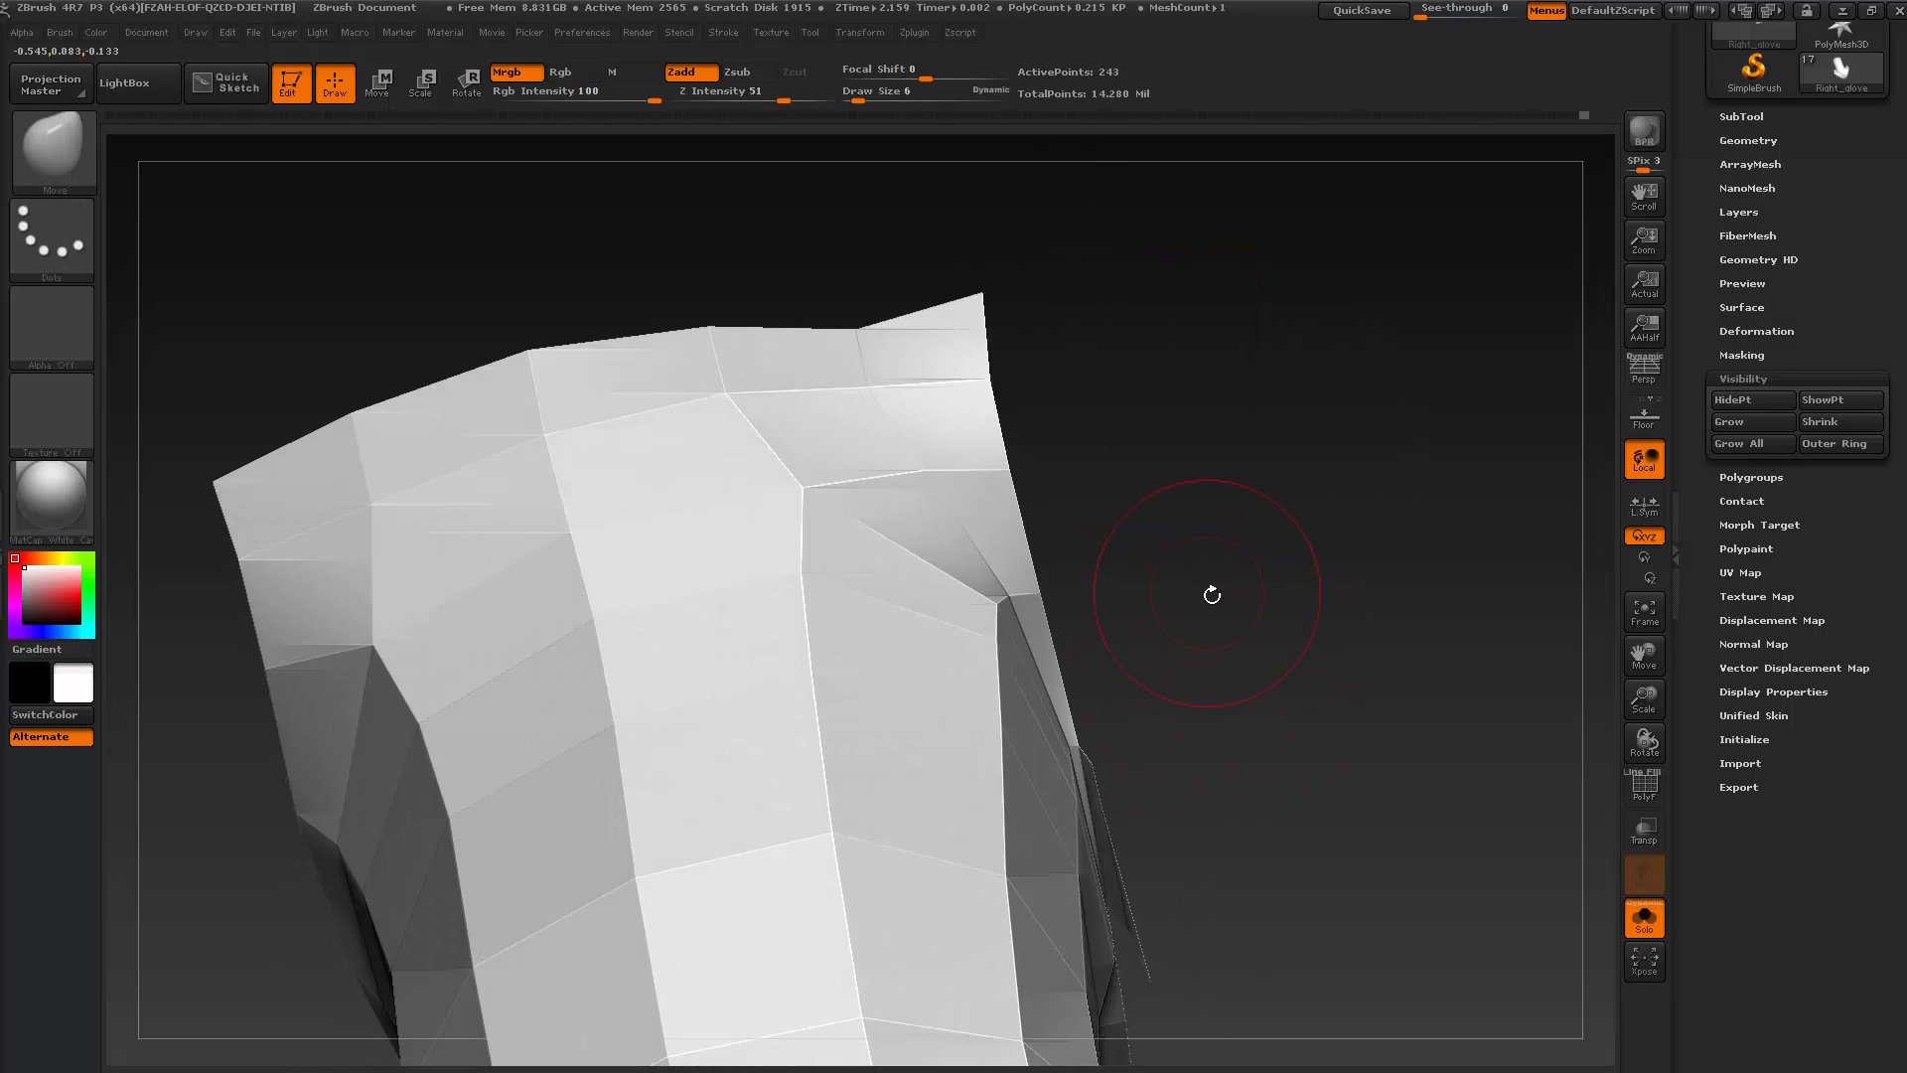
Raise the isolated ring finger two subdivision levels and unhide the whole fist
mouse_move(1213, 592)
mouse_down()
mouse_move(1171, 736)
mouse_move(1096, 783)
mouse_move(1135, 873)
mouse_up()
mouse_move(1143, 874)
mouse_down()
mouse_move(1159, 637)
mouse_move(1172, 818)
mouse_move(1131, 792)
mouse_move(1242, 954)
mouse_move(1153, 824)
mouse_move(1225, 855)
mouse_up()
key(ctrl+d)
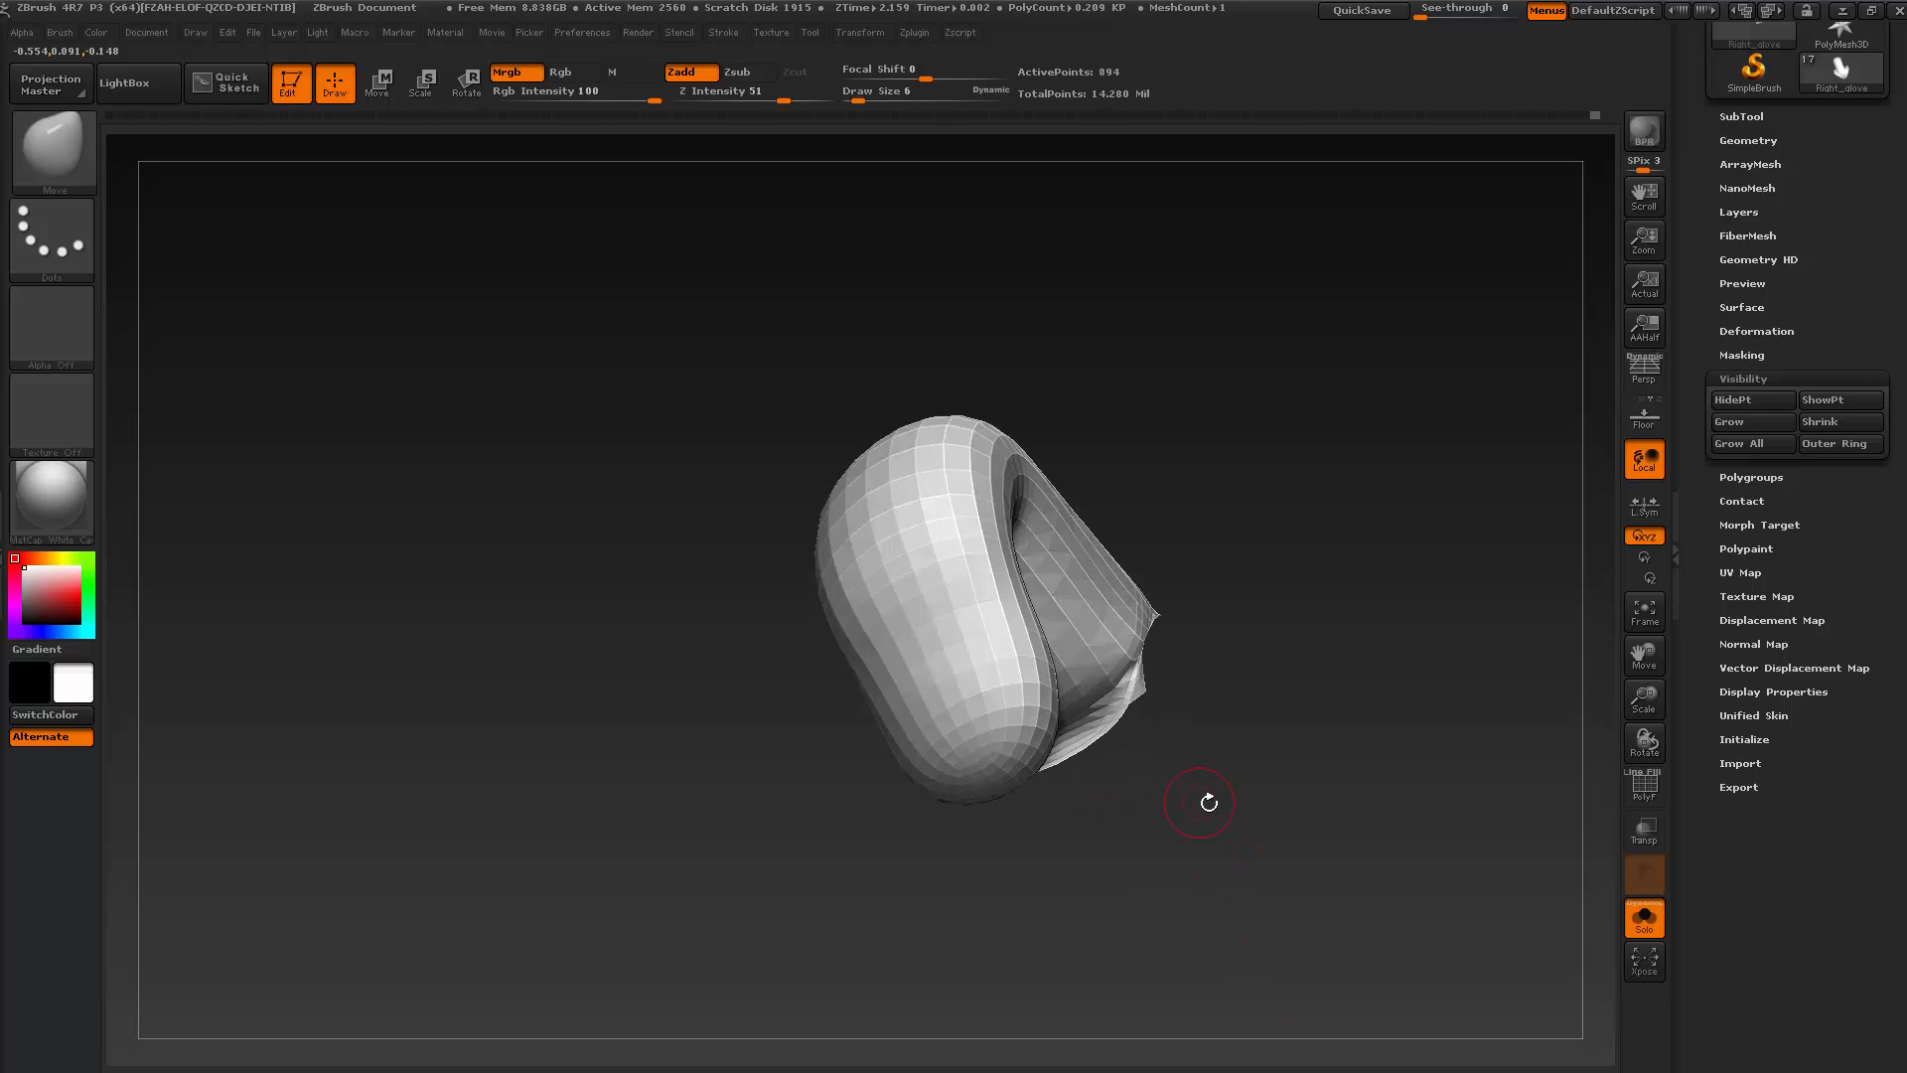
key(ctrl+d)
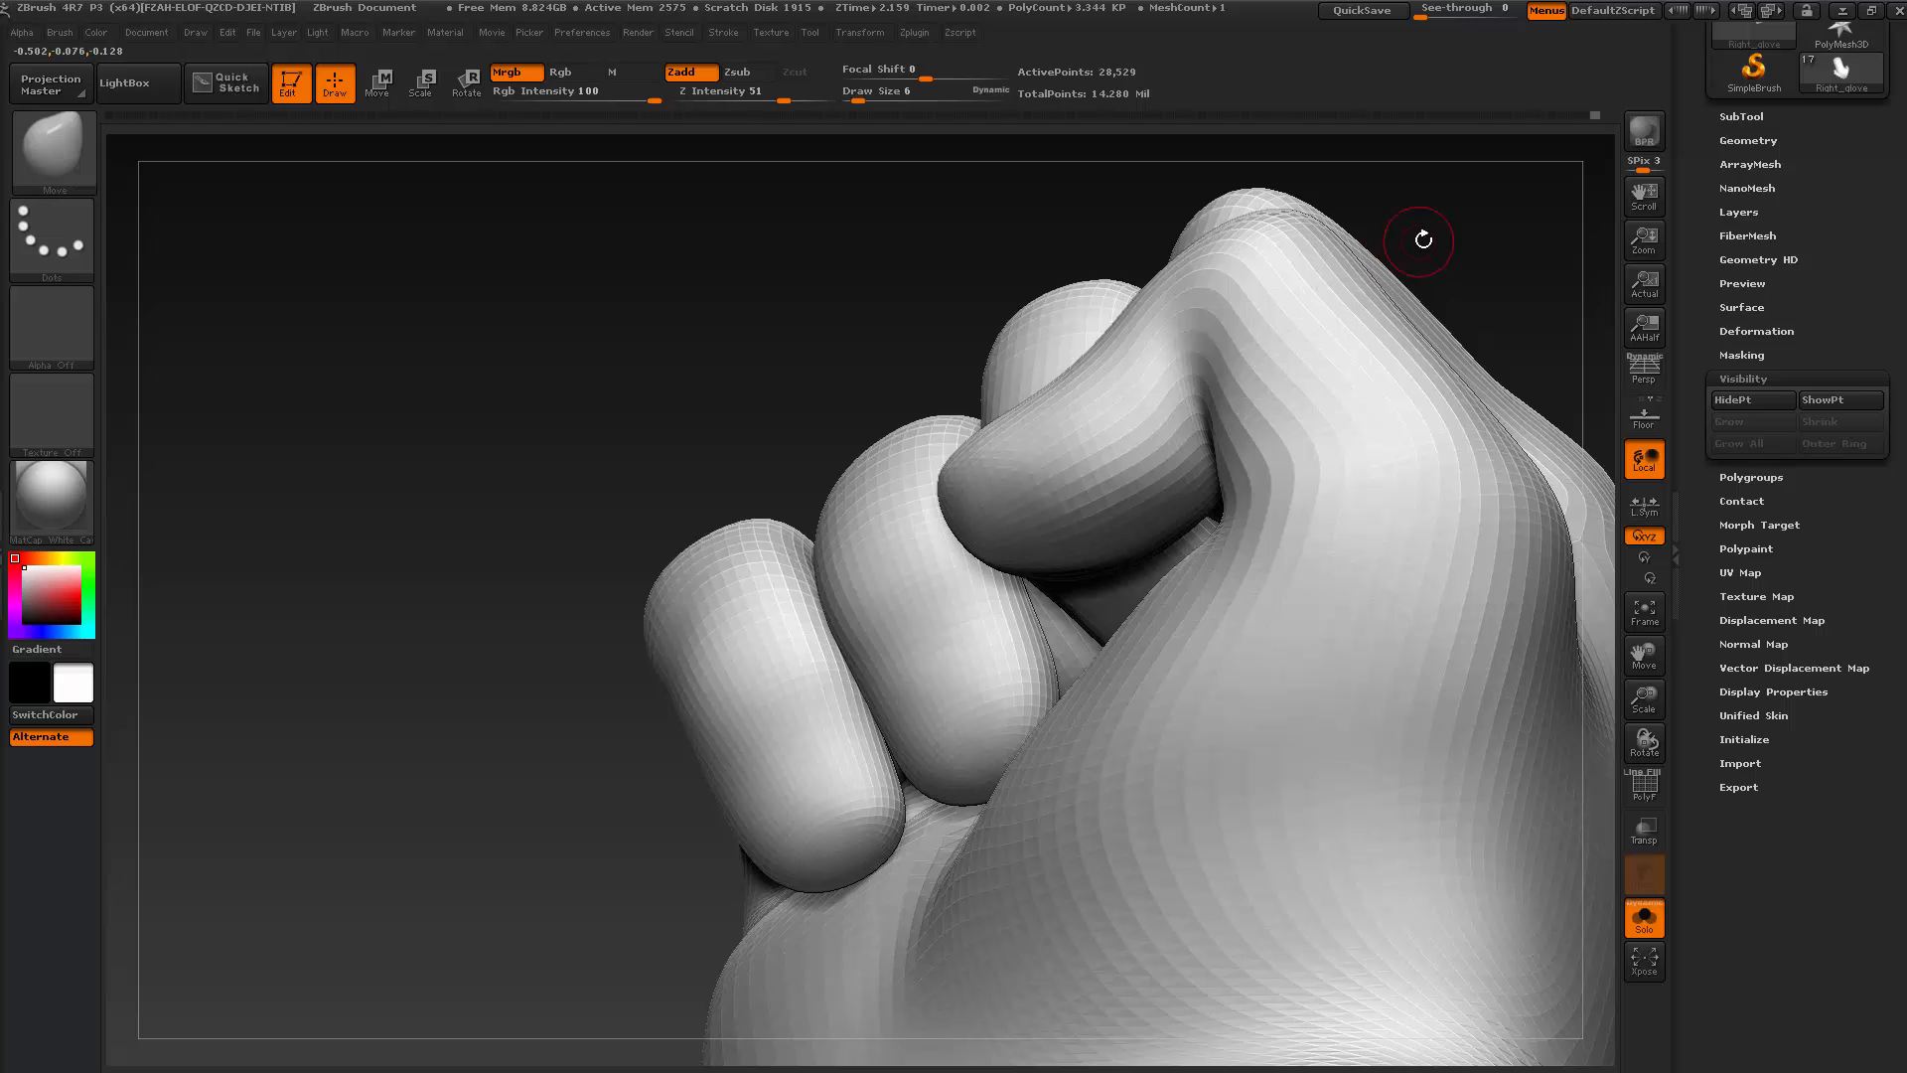
Isolate the ring finger from the fist, turn it side-on and lower it two subdivision levels
ctrl+shift+click(958, 639)
drag(1172, 556, 1205, 834)
key(shift+d)
key(shift+d)
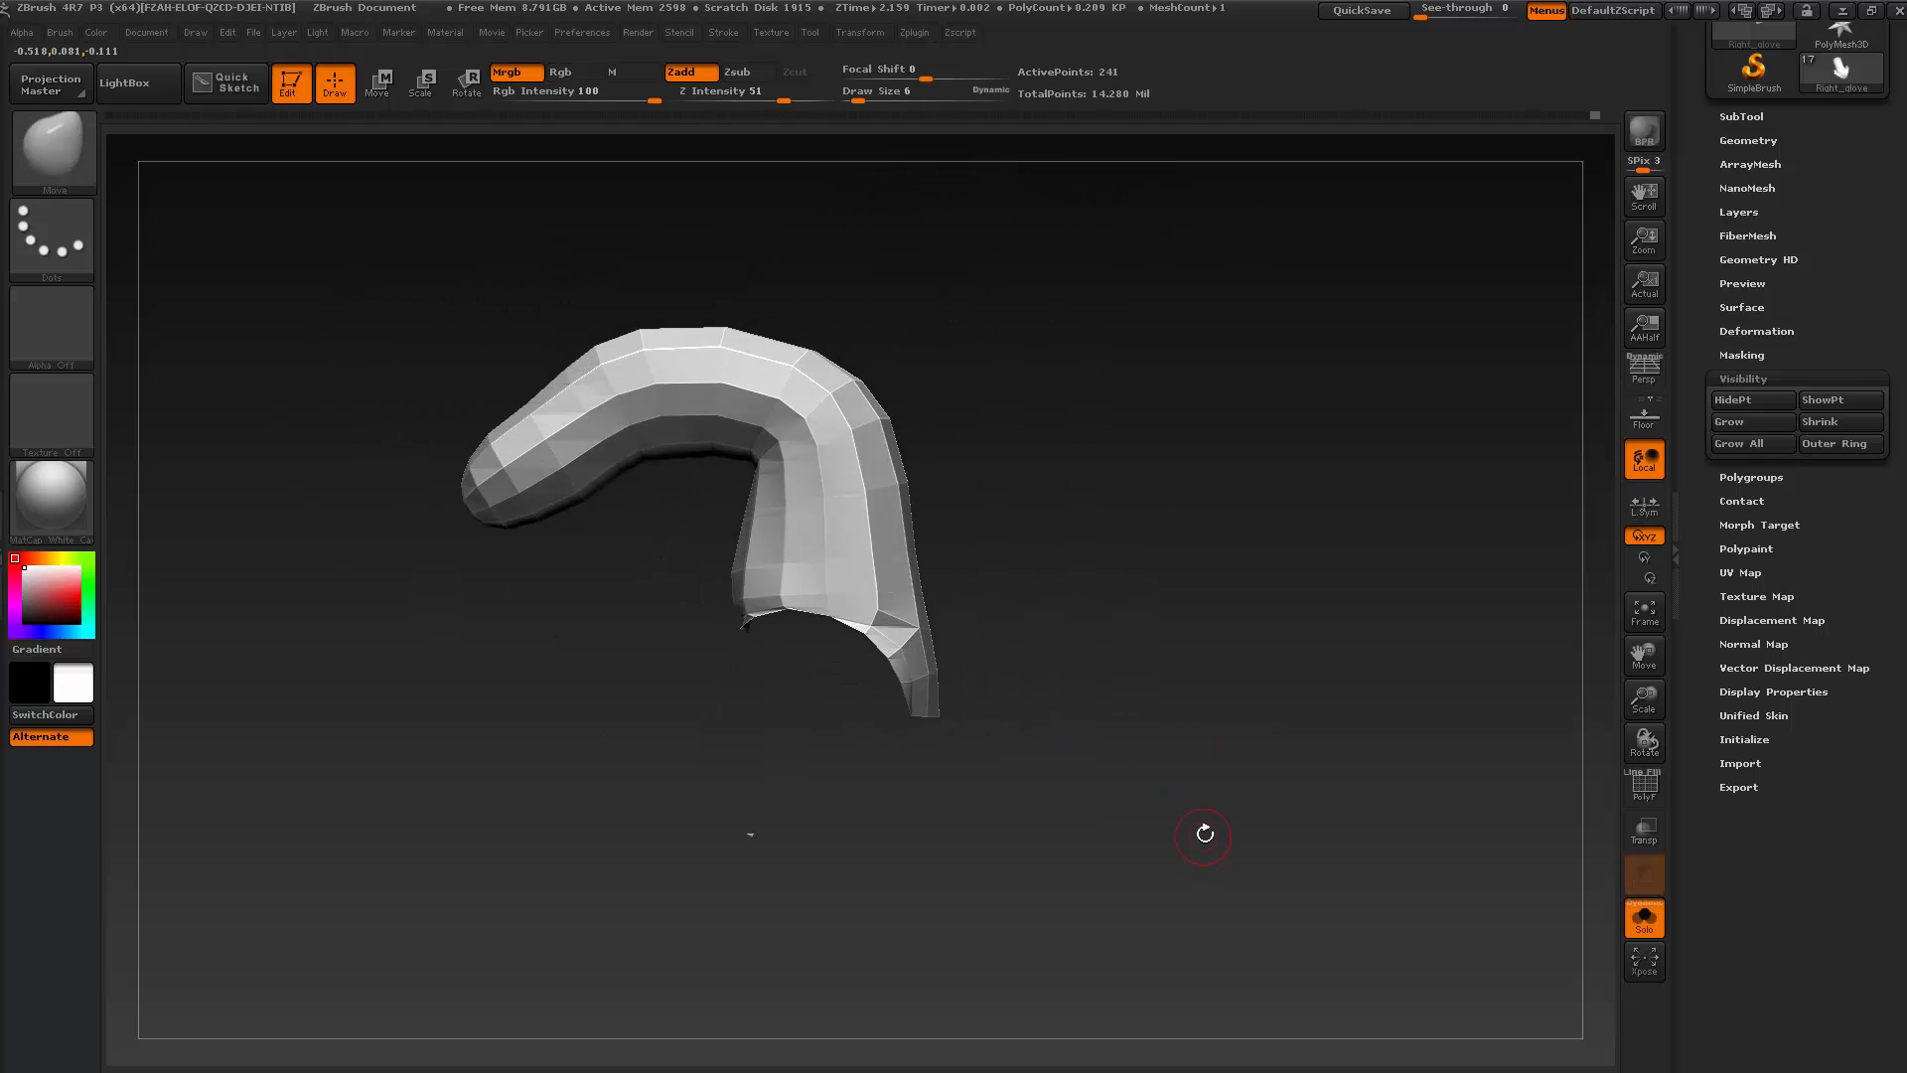
Assign the isolated ring finger its own polygroup and unhide the whole fist
drag(1708, 859, 1707, 921)
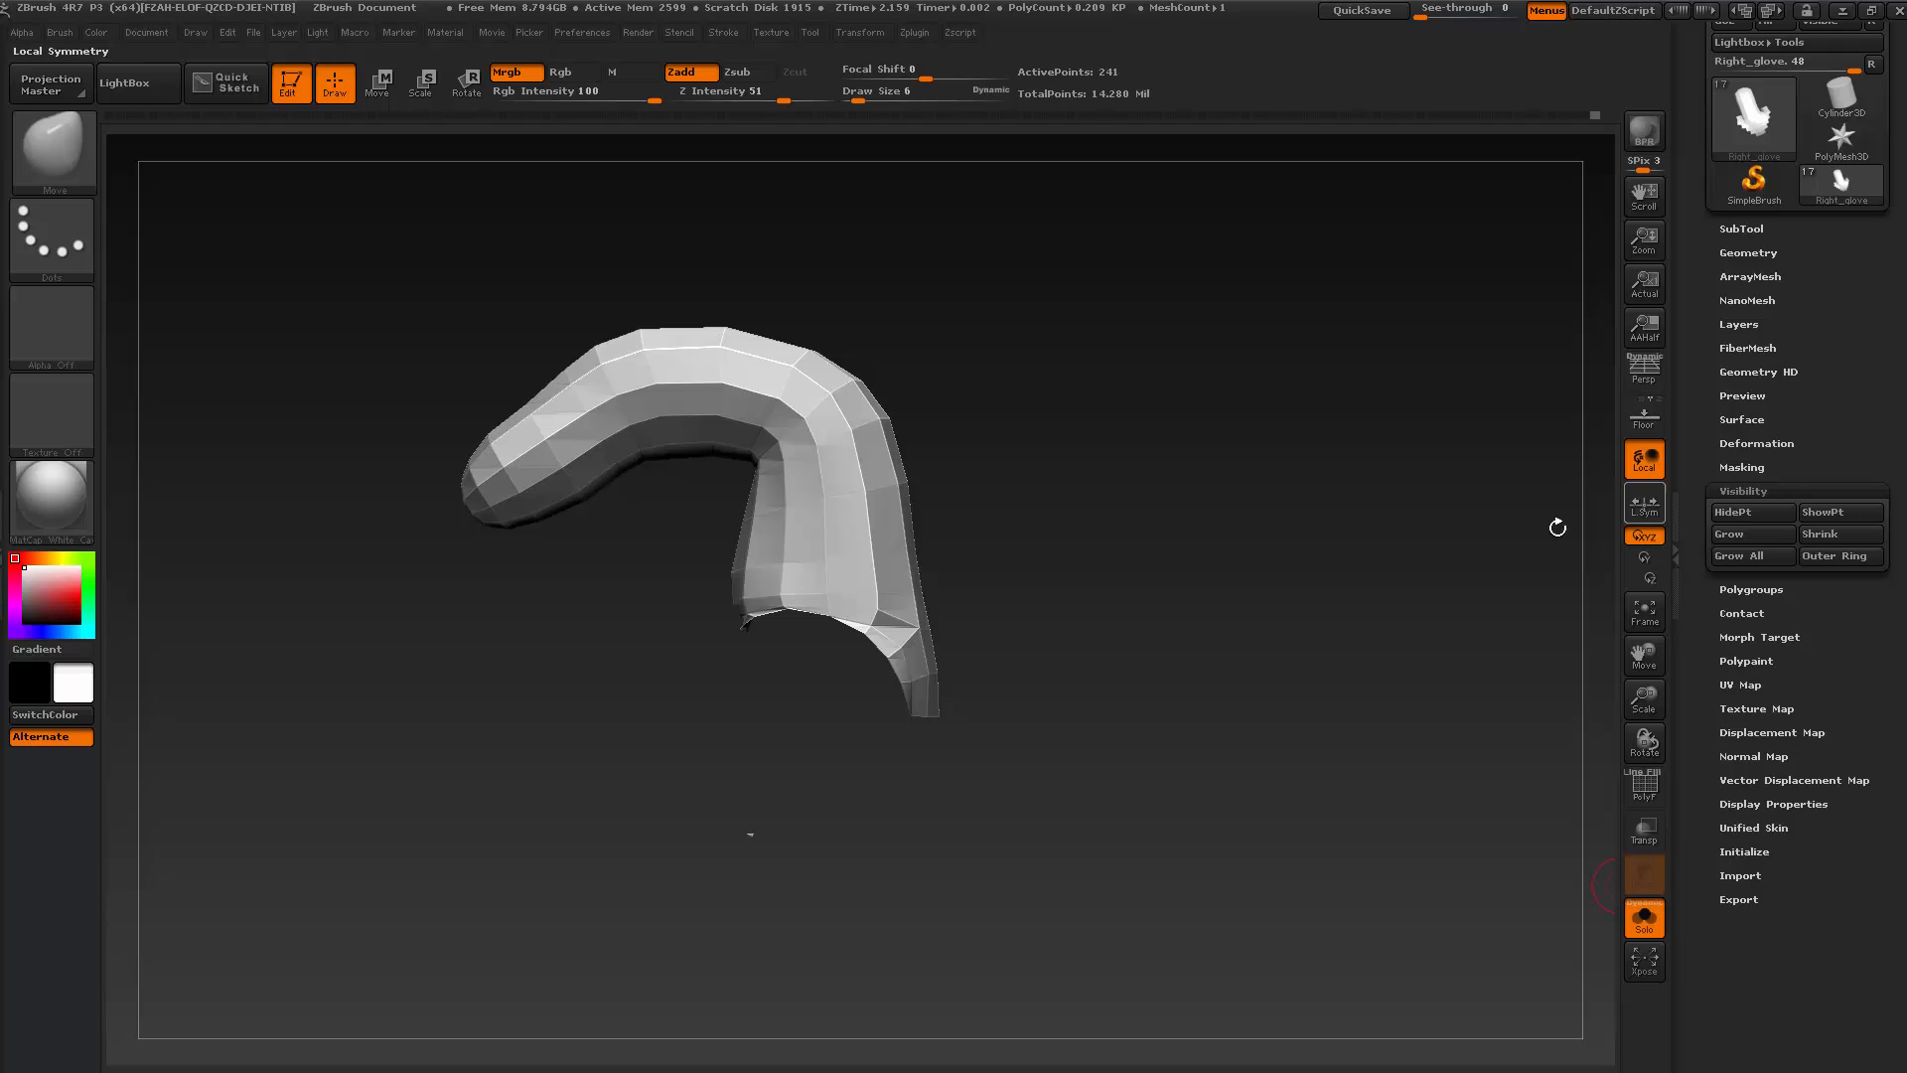
alt+drag(1162, 709, 1201, 622)
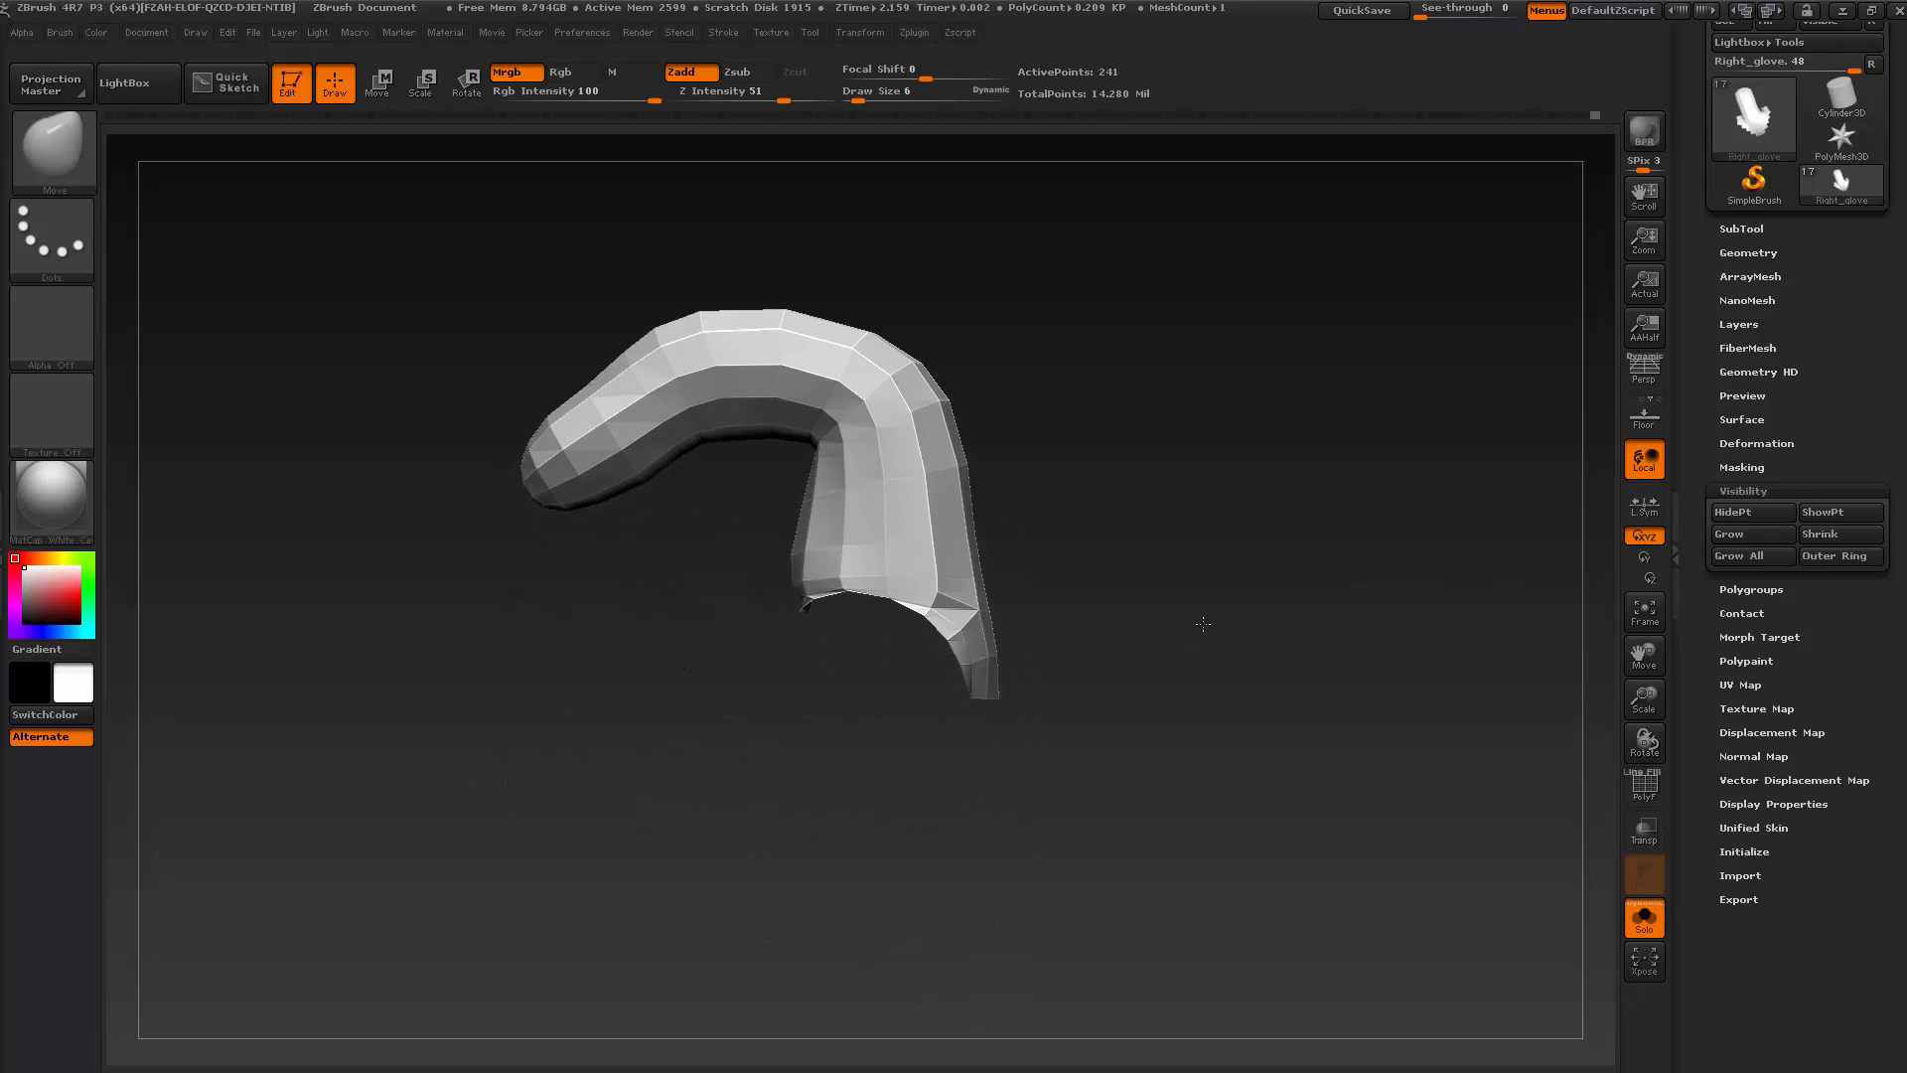
click(1651, 793)
click(1761, 591)
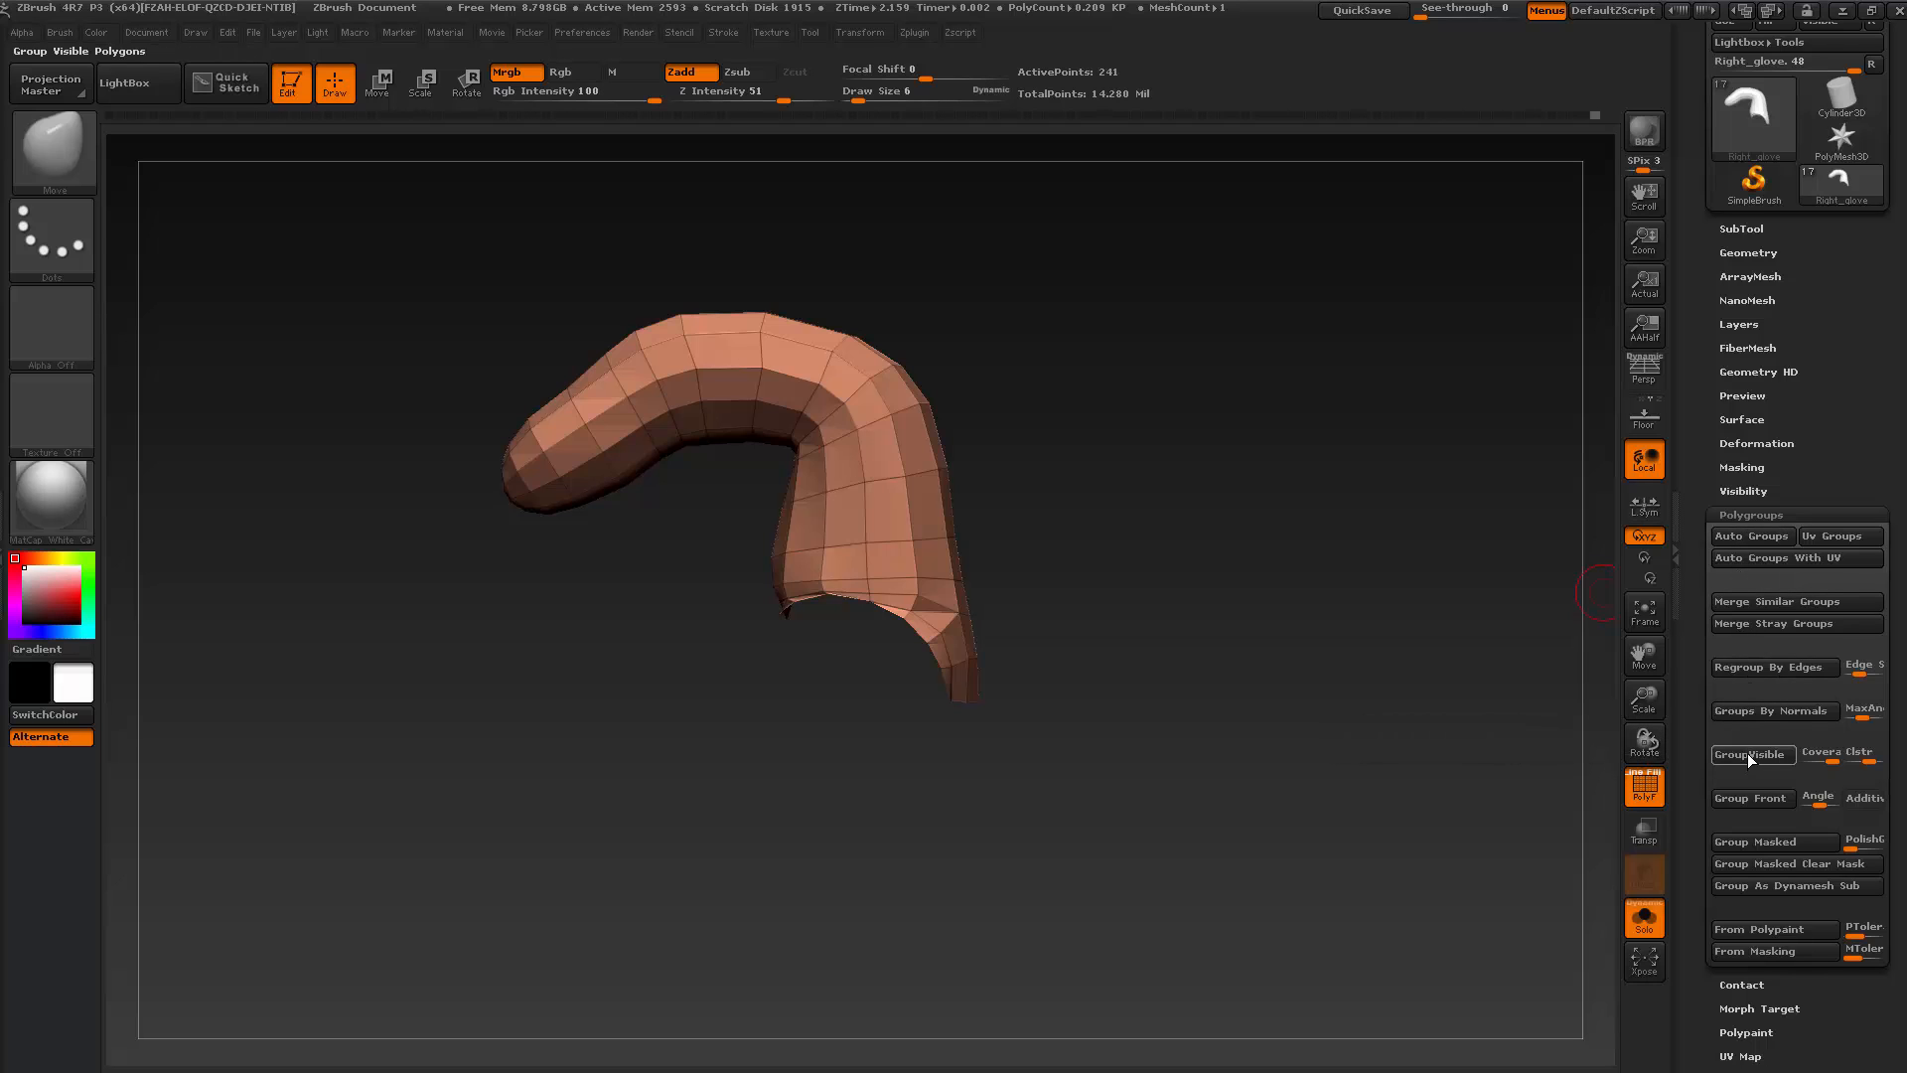
click(1748, 753)
ctrl+shift+click(1326, 548)
drag(1321, 570, 1090, 639)
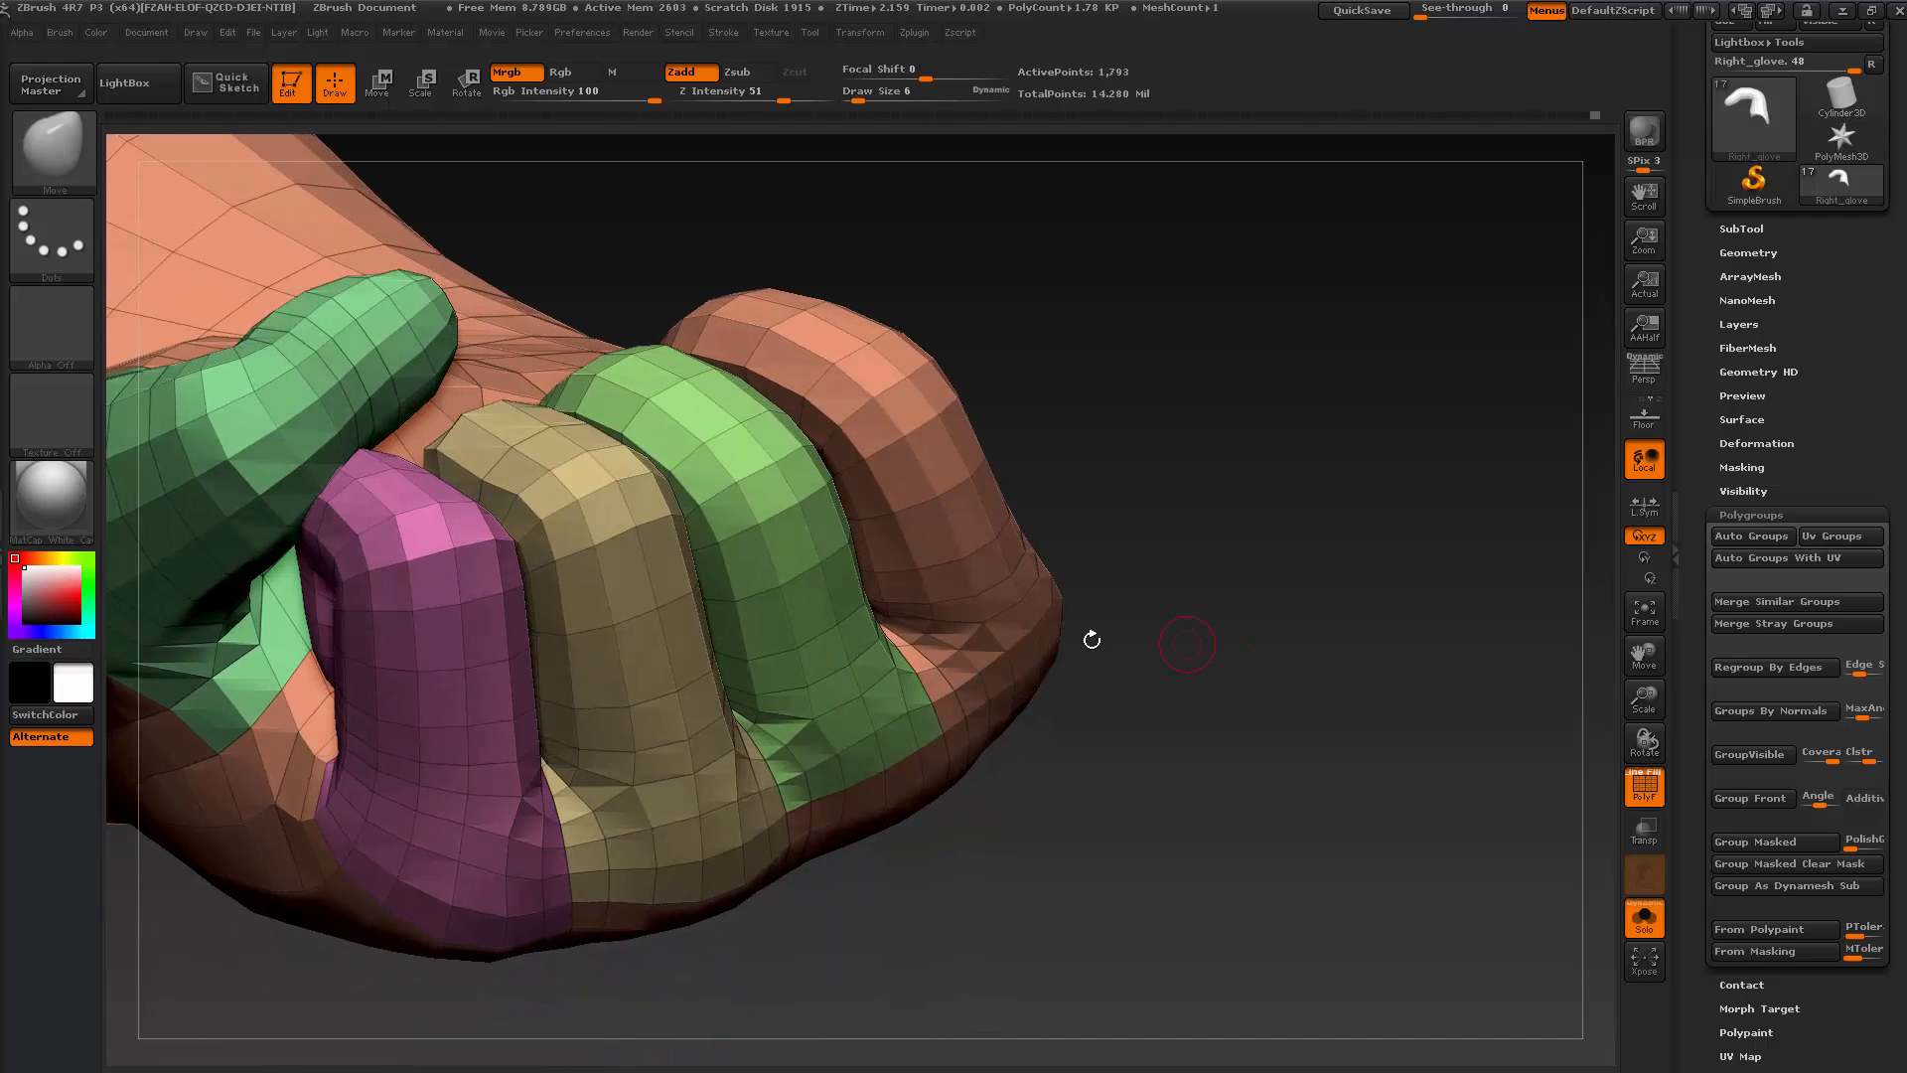
Isolate the green ring finger and mask everything except its outer fingertip segment
ctrl+shift+click(821, 545)
drag(967, 690, 1181, 754)
click(1645, 785)
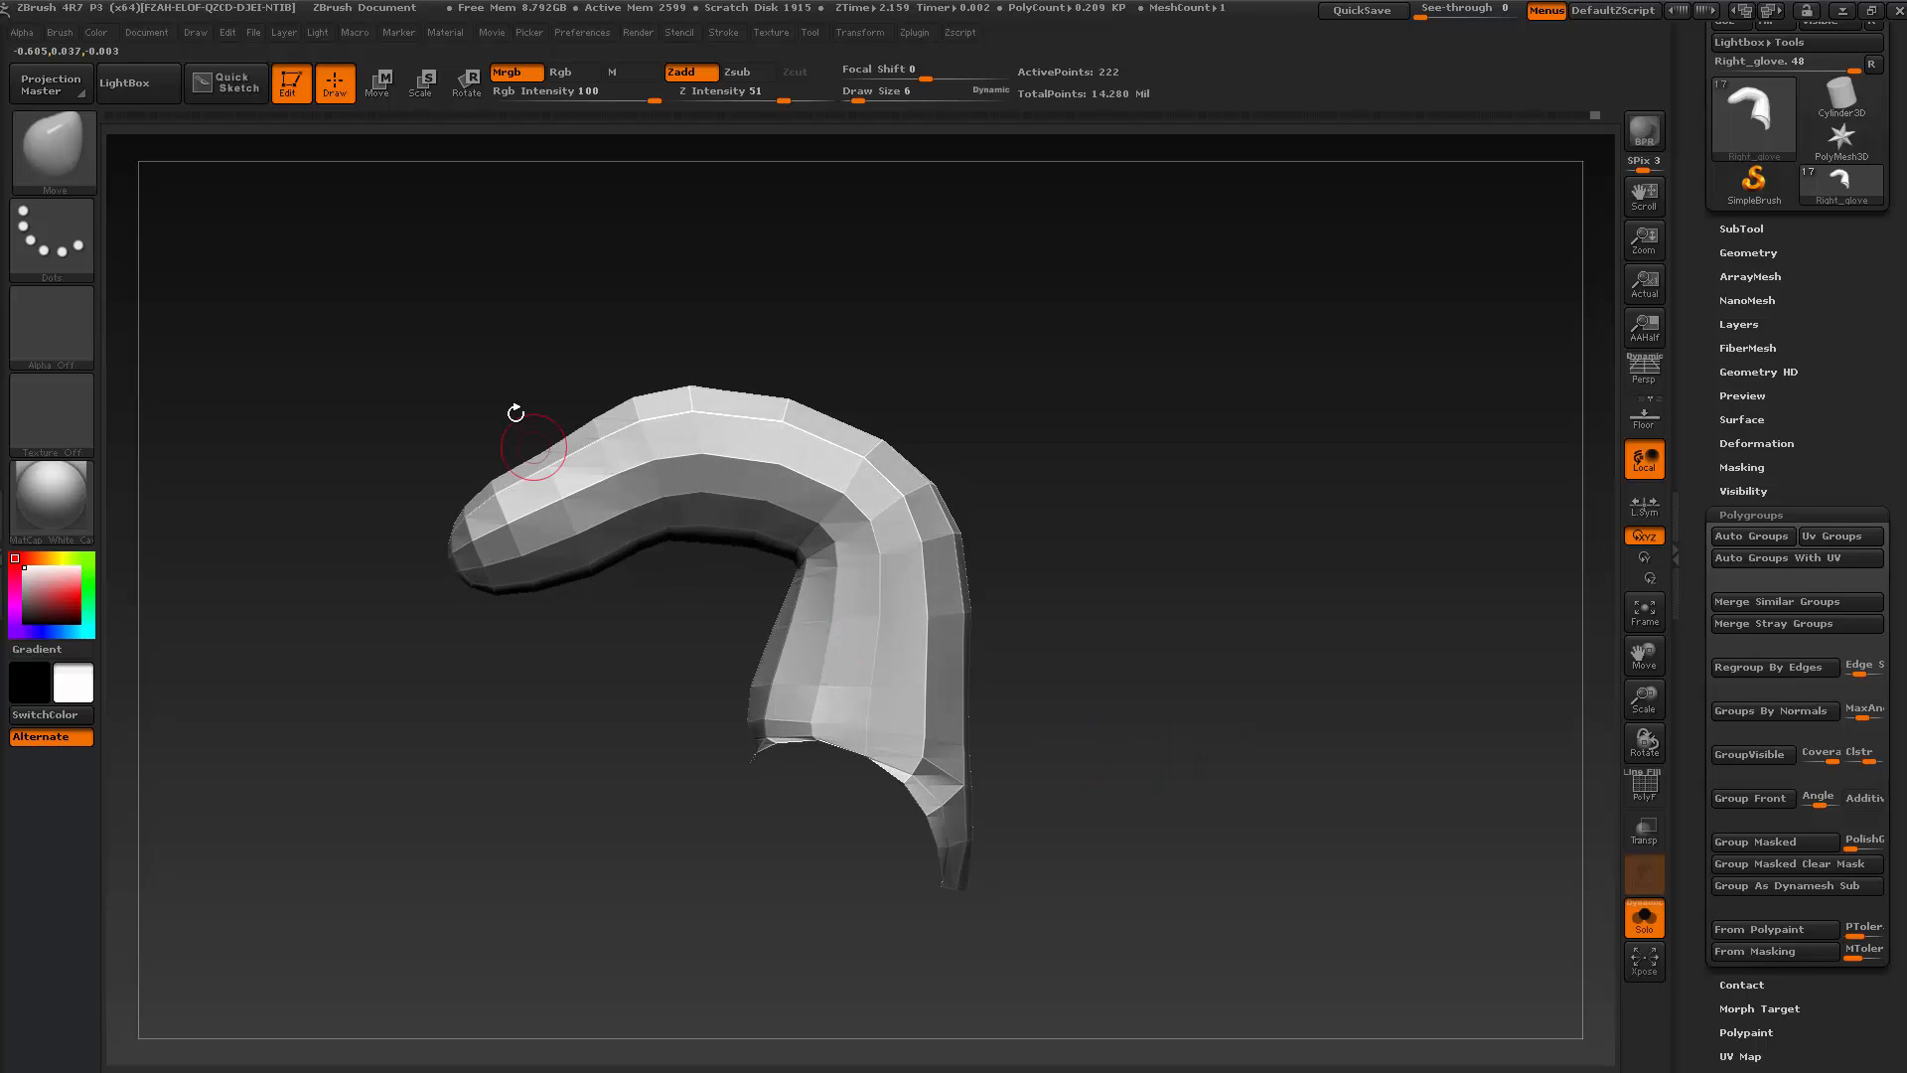
mouse_move(553, 341)
ctrl+mouse_down()
mouse_move(651, 335)
mouse_move(696, 579)
mouse_move(374, 417)
mouse_move(545, 350)
ctrl+mouse_up()
ctrl+click(850, 316)
Rotate the unmasked ring fingertip segment down toward the palm with the transpose line and clear the mask
click(465, 84)
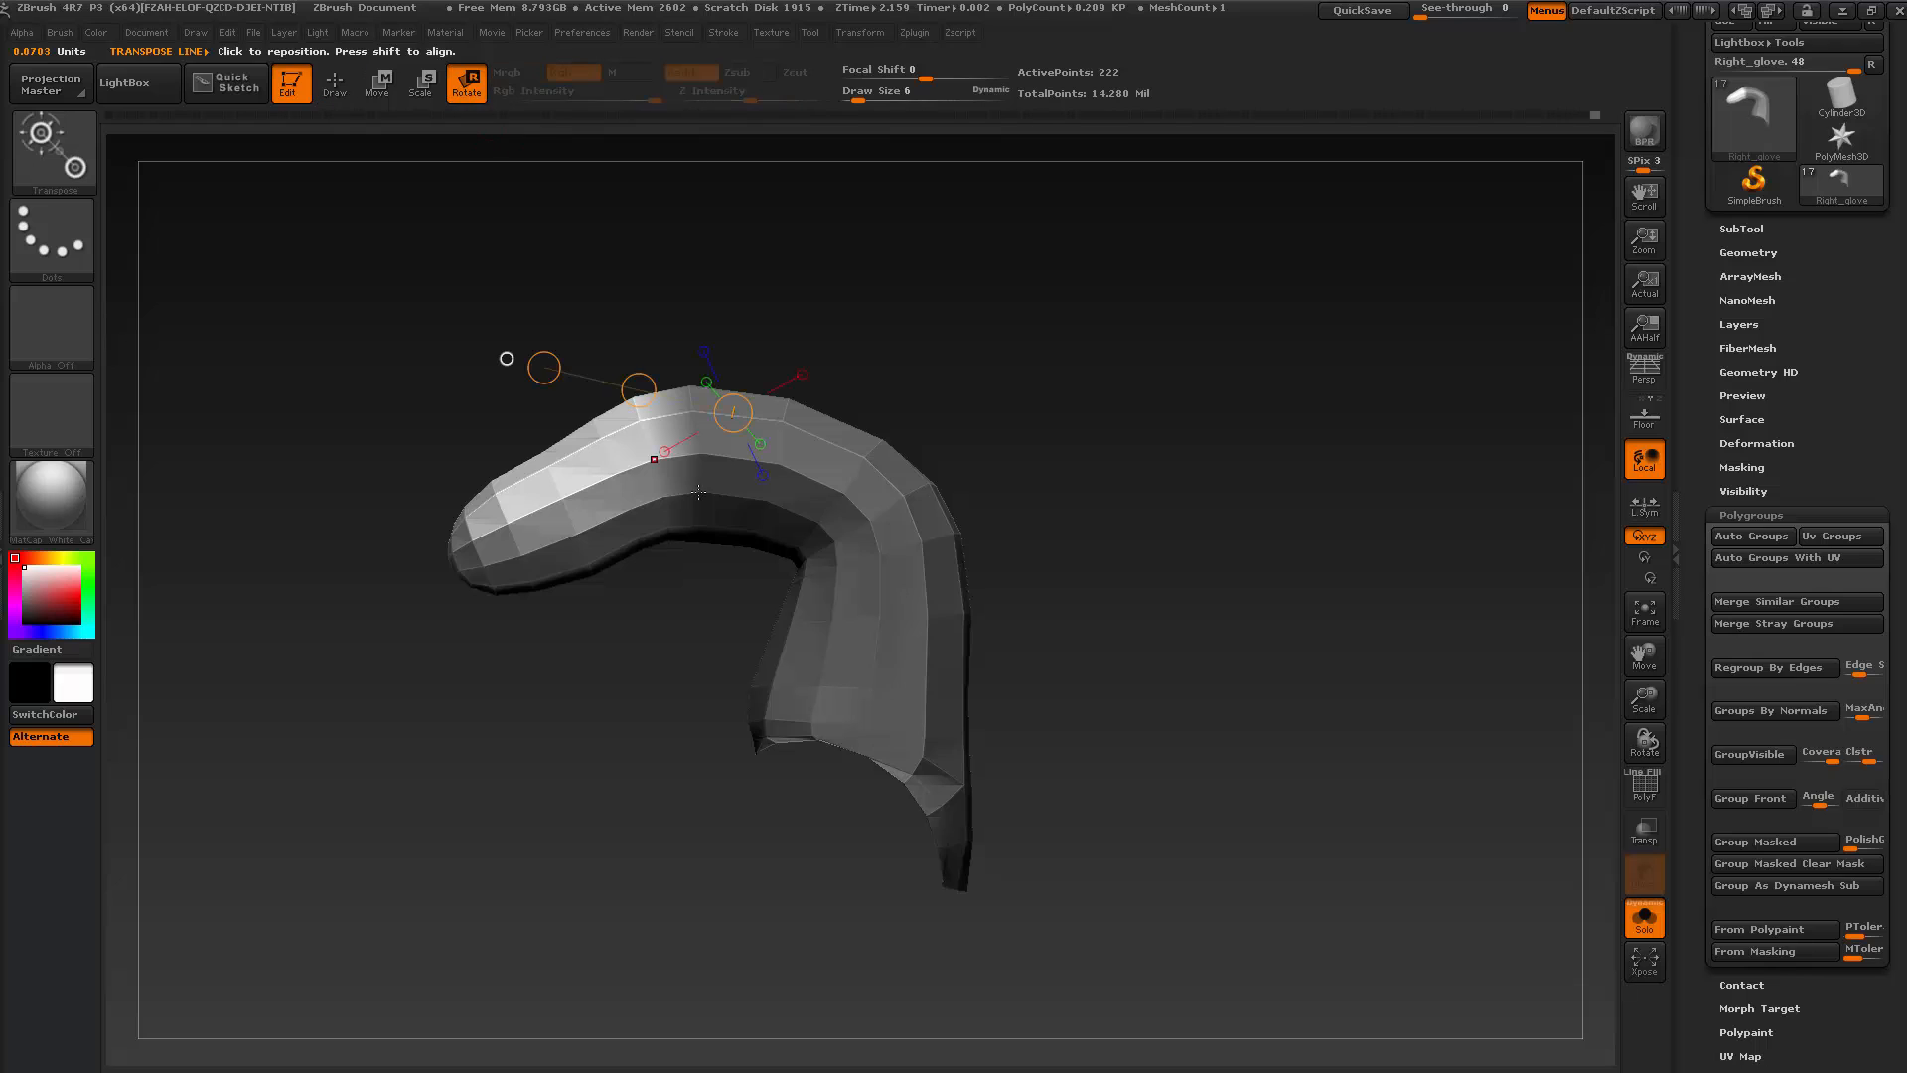
mouse_move(701, 456)
mouse_down()
mouse_move(366, 596)
mouse_move(427, 648)
mouse_move(678, 697)
mouse_up()
ctrl+shift+click(847, 282)
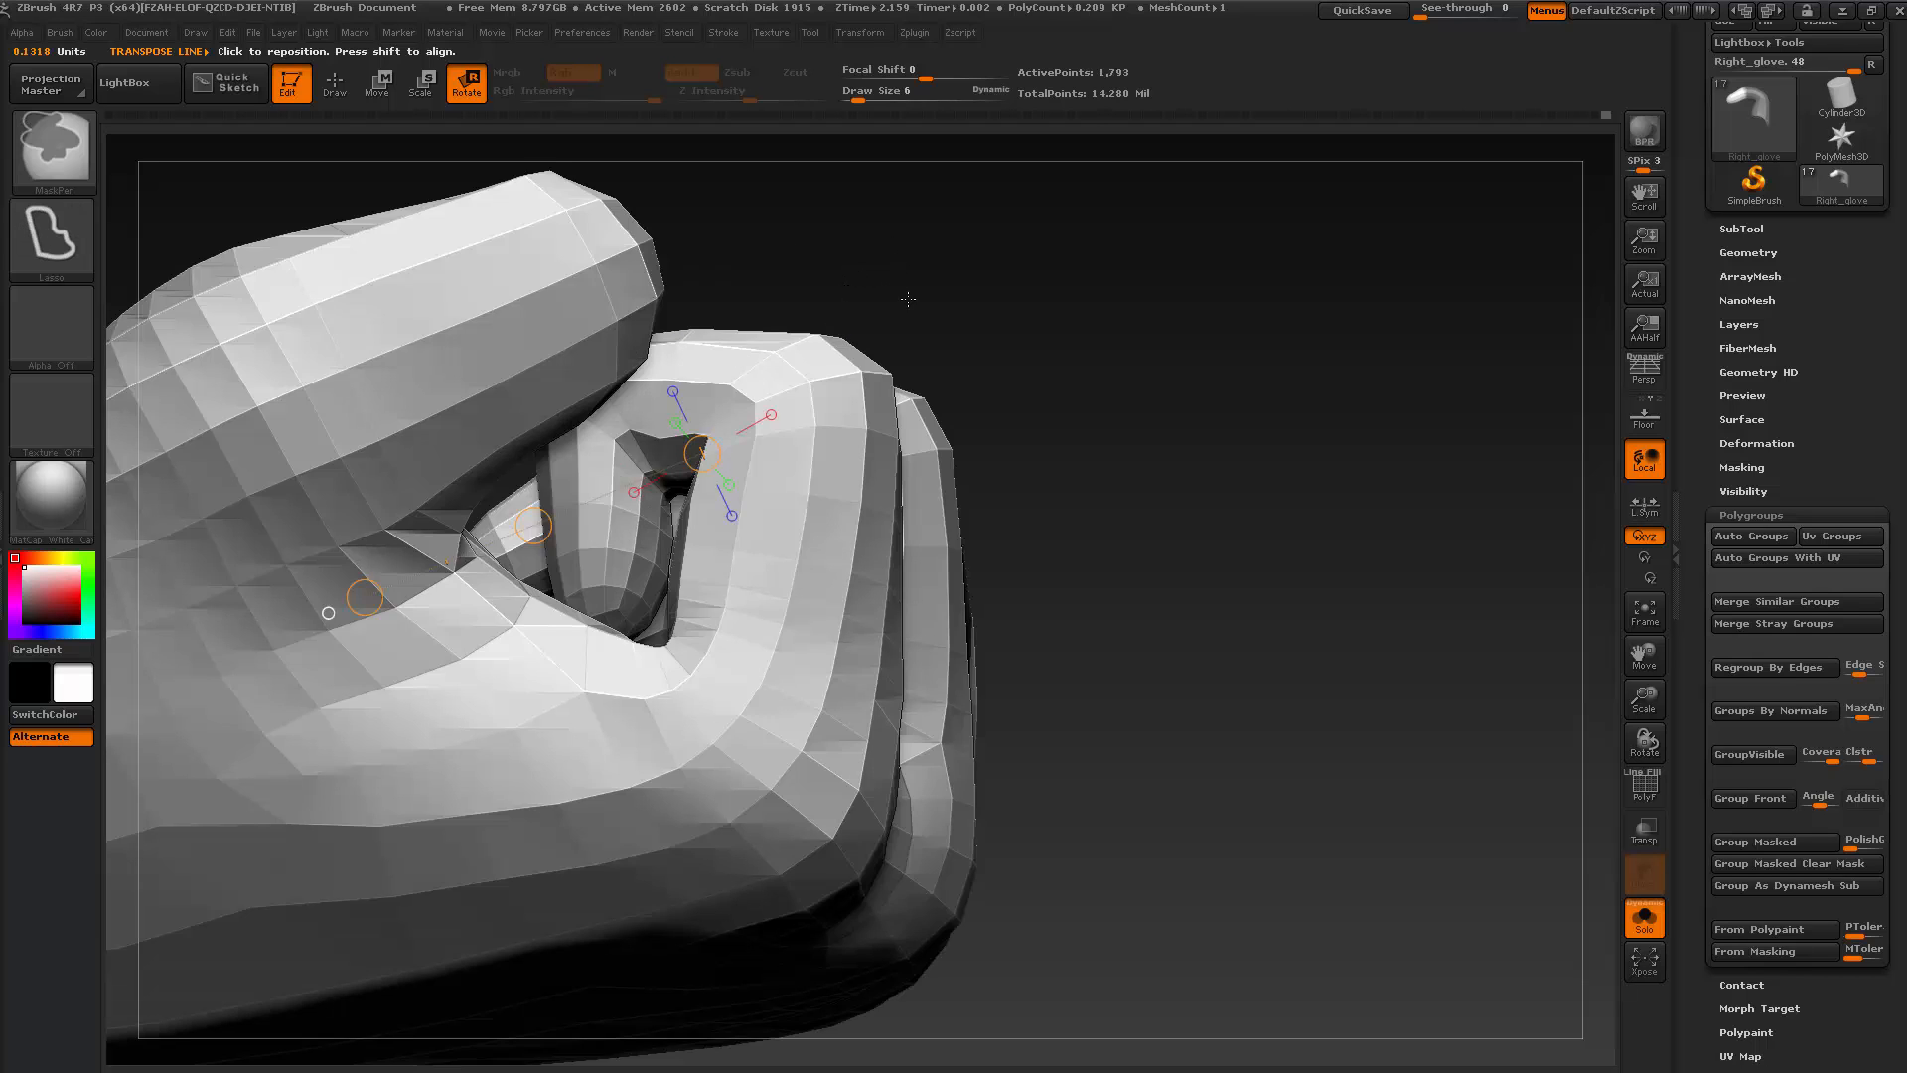
key(ctrl+z)
click(377, 82)
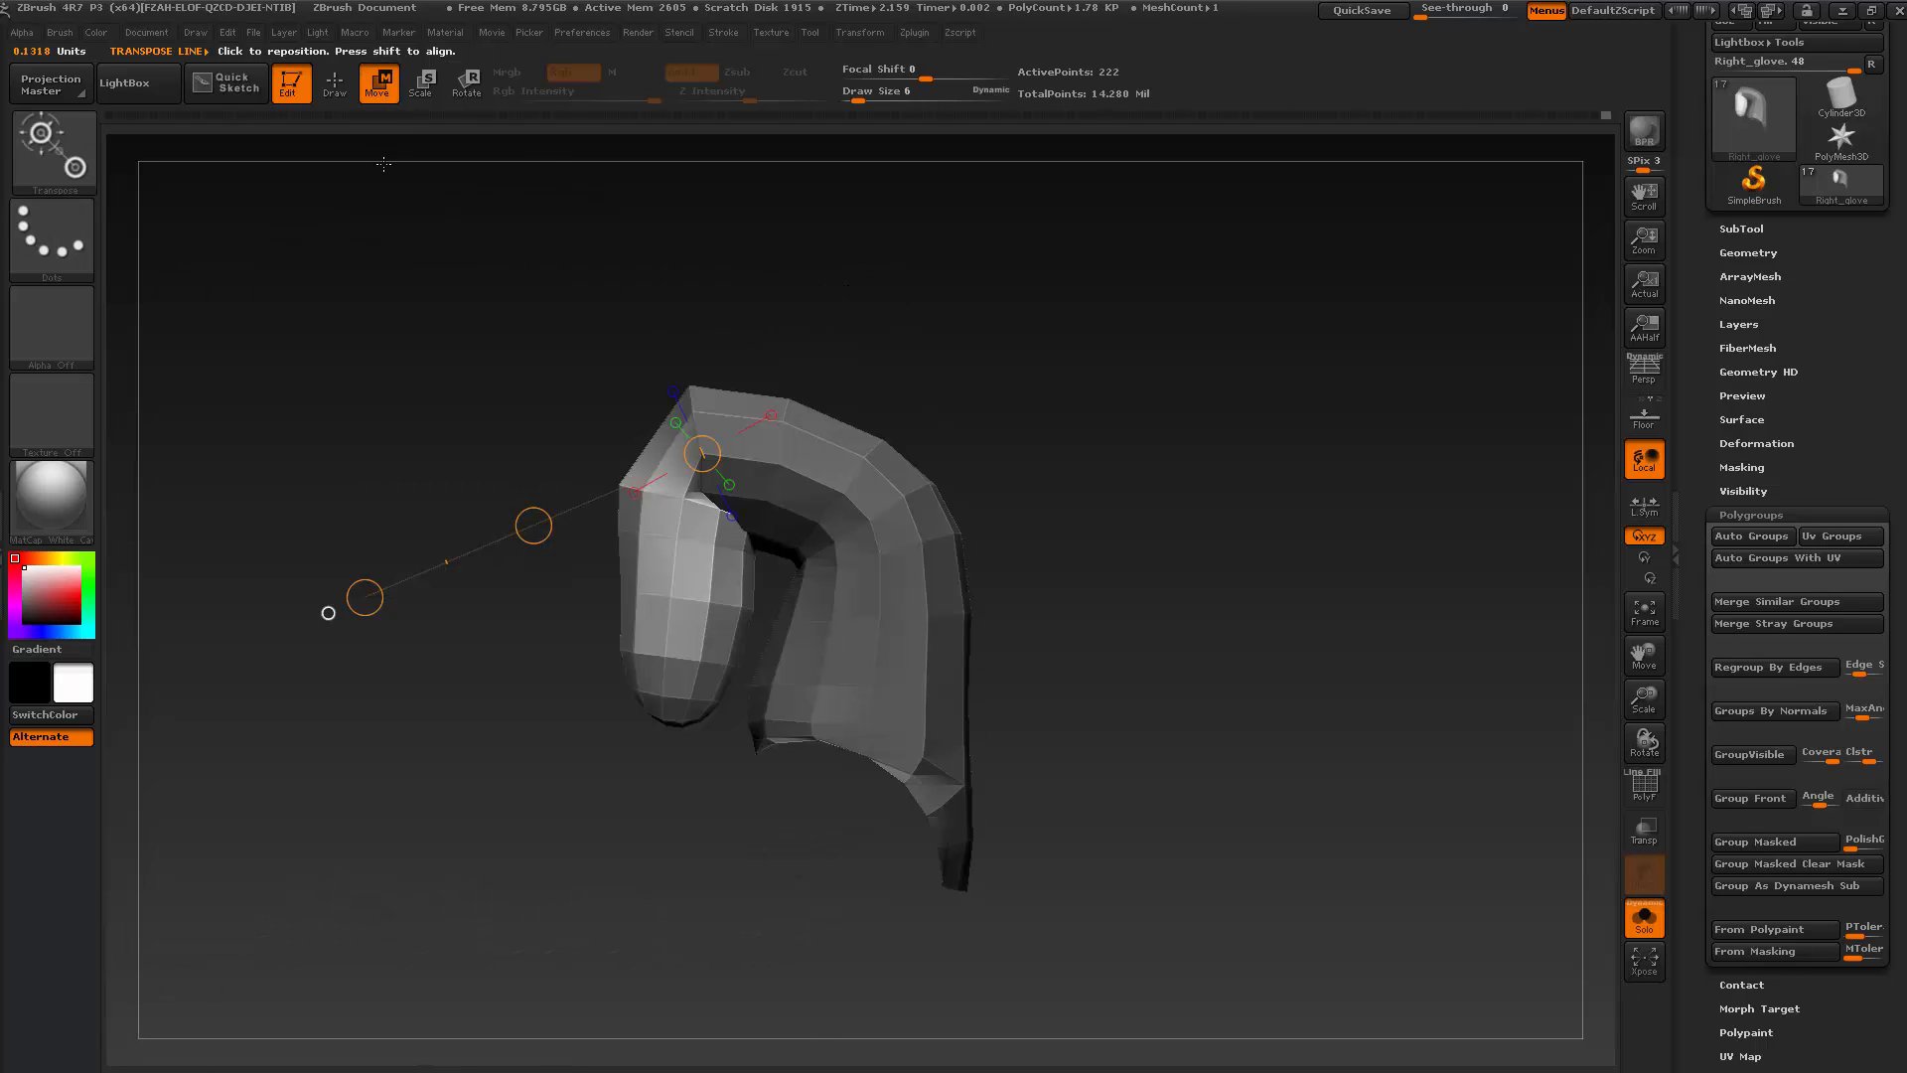
click(336, 91)
drag(493, 323, 554, 362)
ctrl+drag(928, 294, 967, 349)
Raise the ring finger two subdivision levels and choose the Move Topological brush with a draw size of 22
mouse_move(1005, 424)
mouse_down()
mouse_move(1128, 502)
mouse_move(1009, 512)
mouse_move(945, 549)
mouse_move(968, 583)
mouse_up()
key(d)
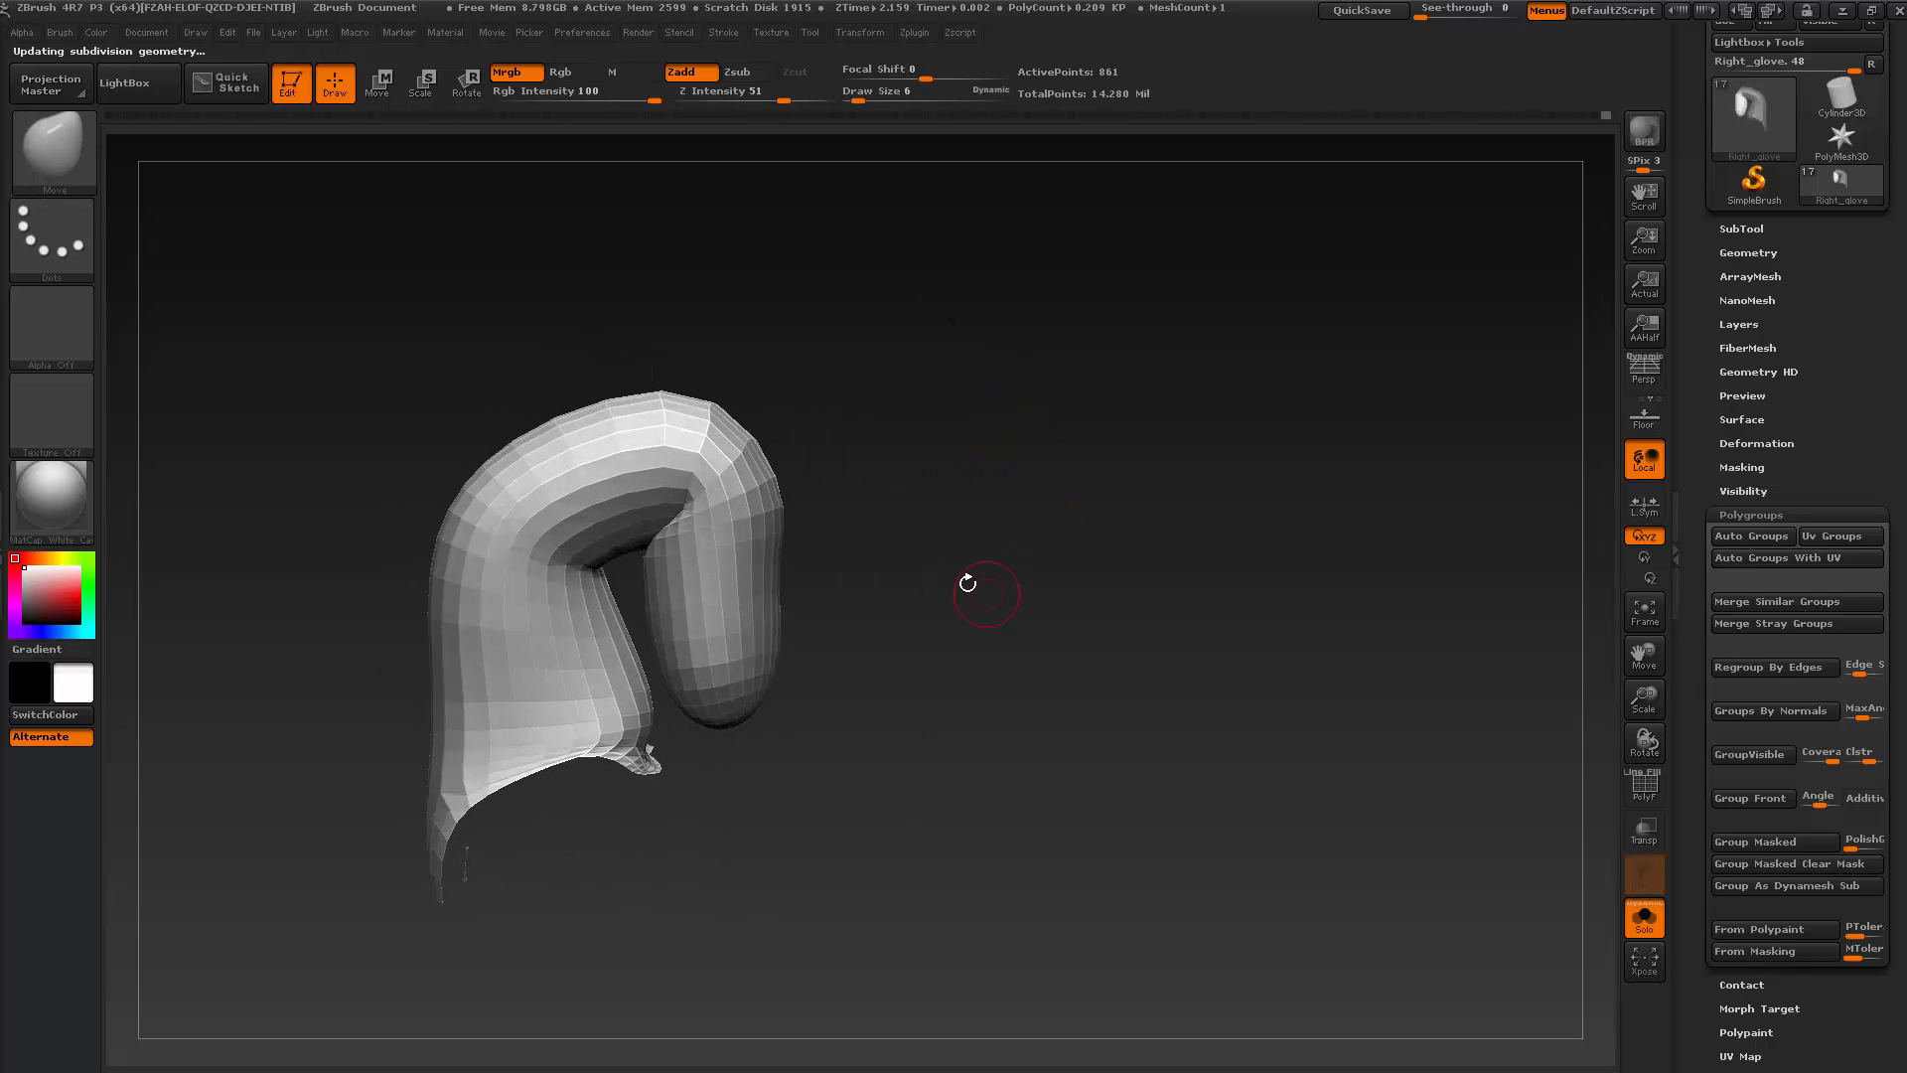
key(b)
click(429, 166)
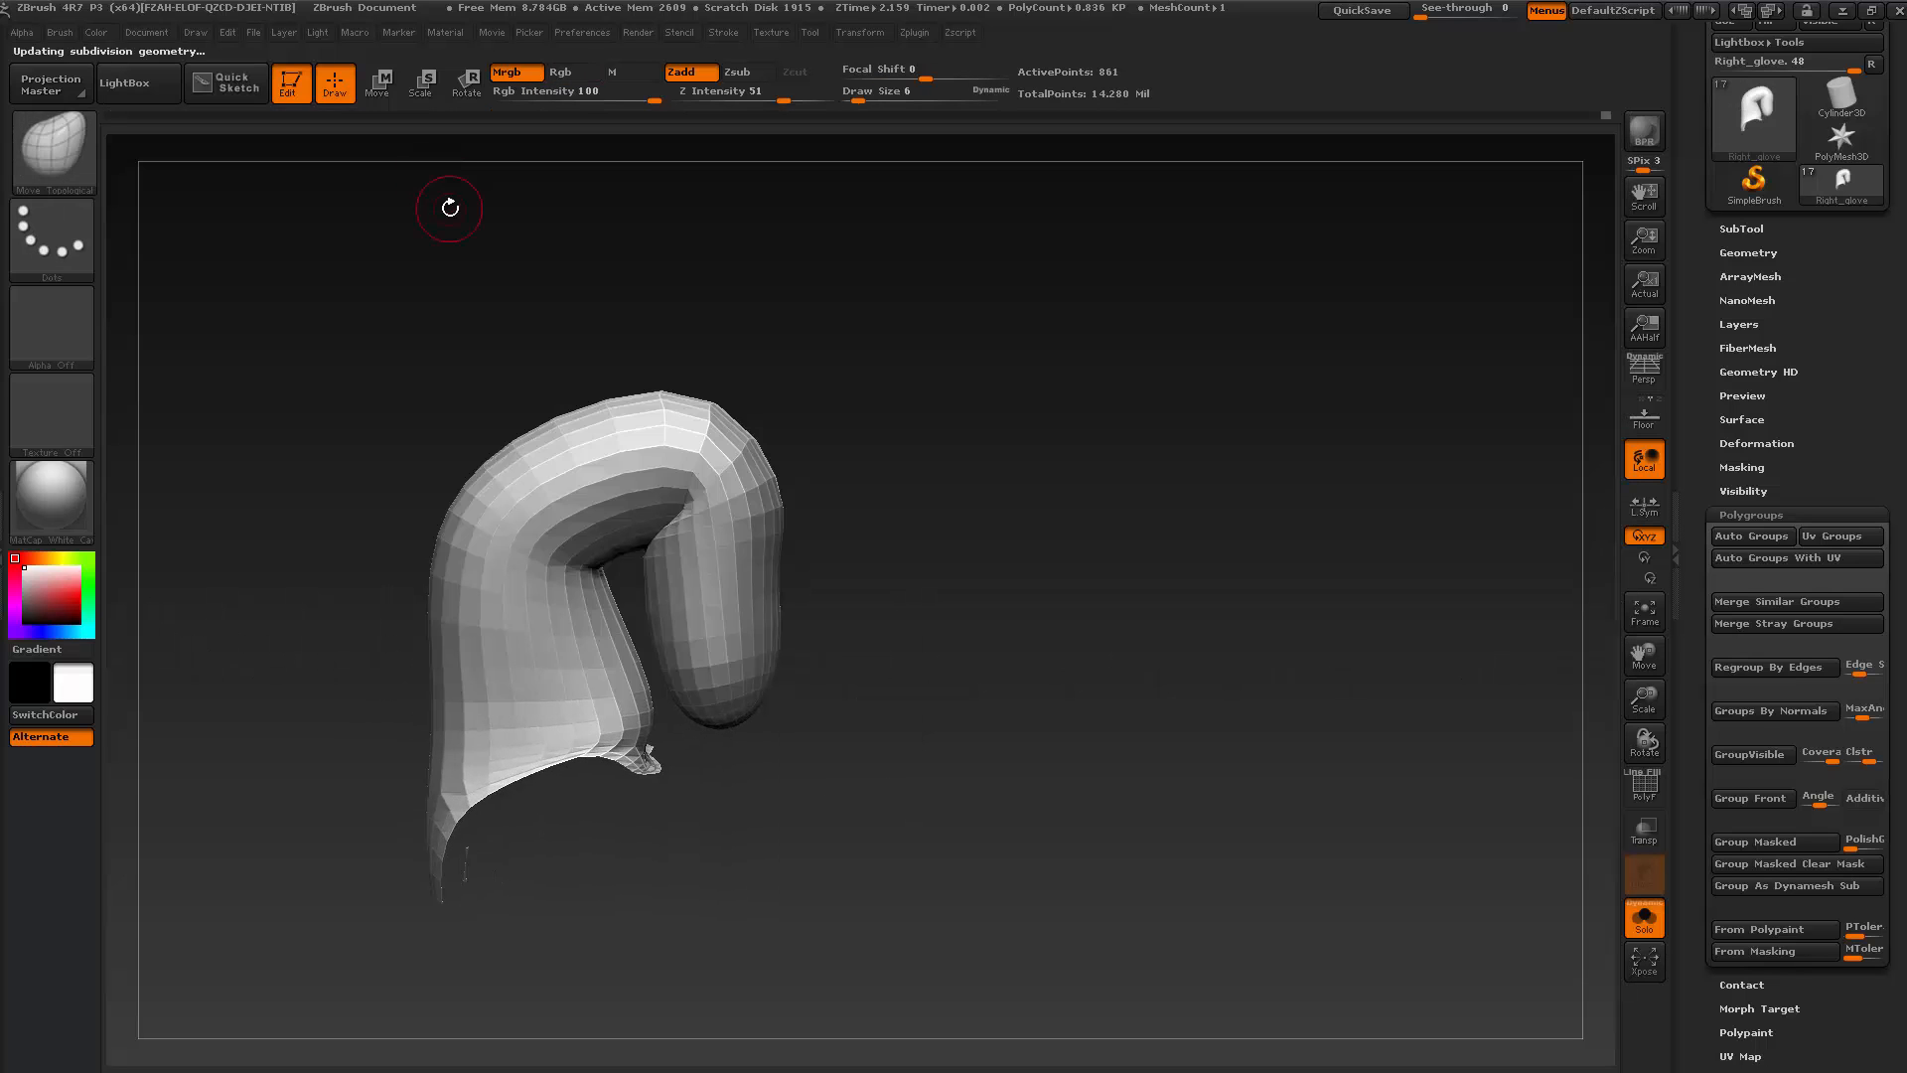
key(s)
drag(657, 544, 669, 546)
key(d)
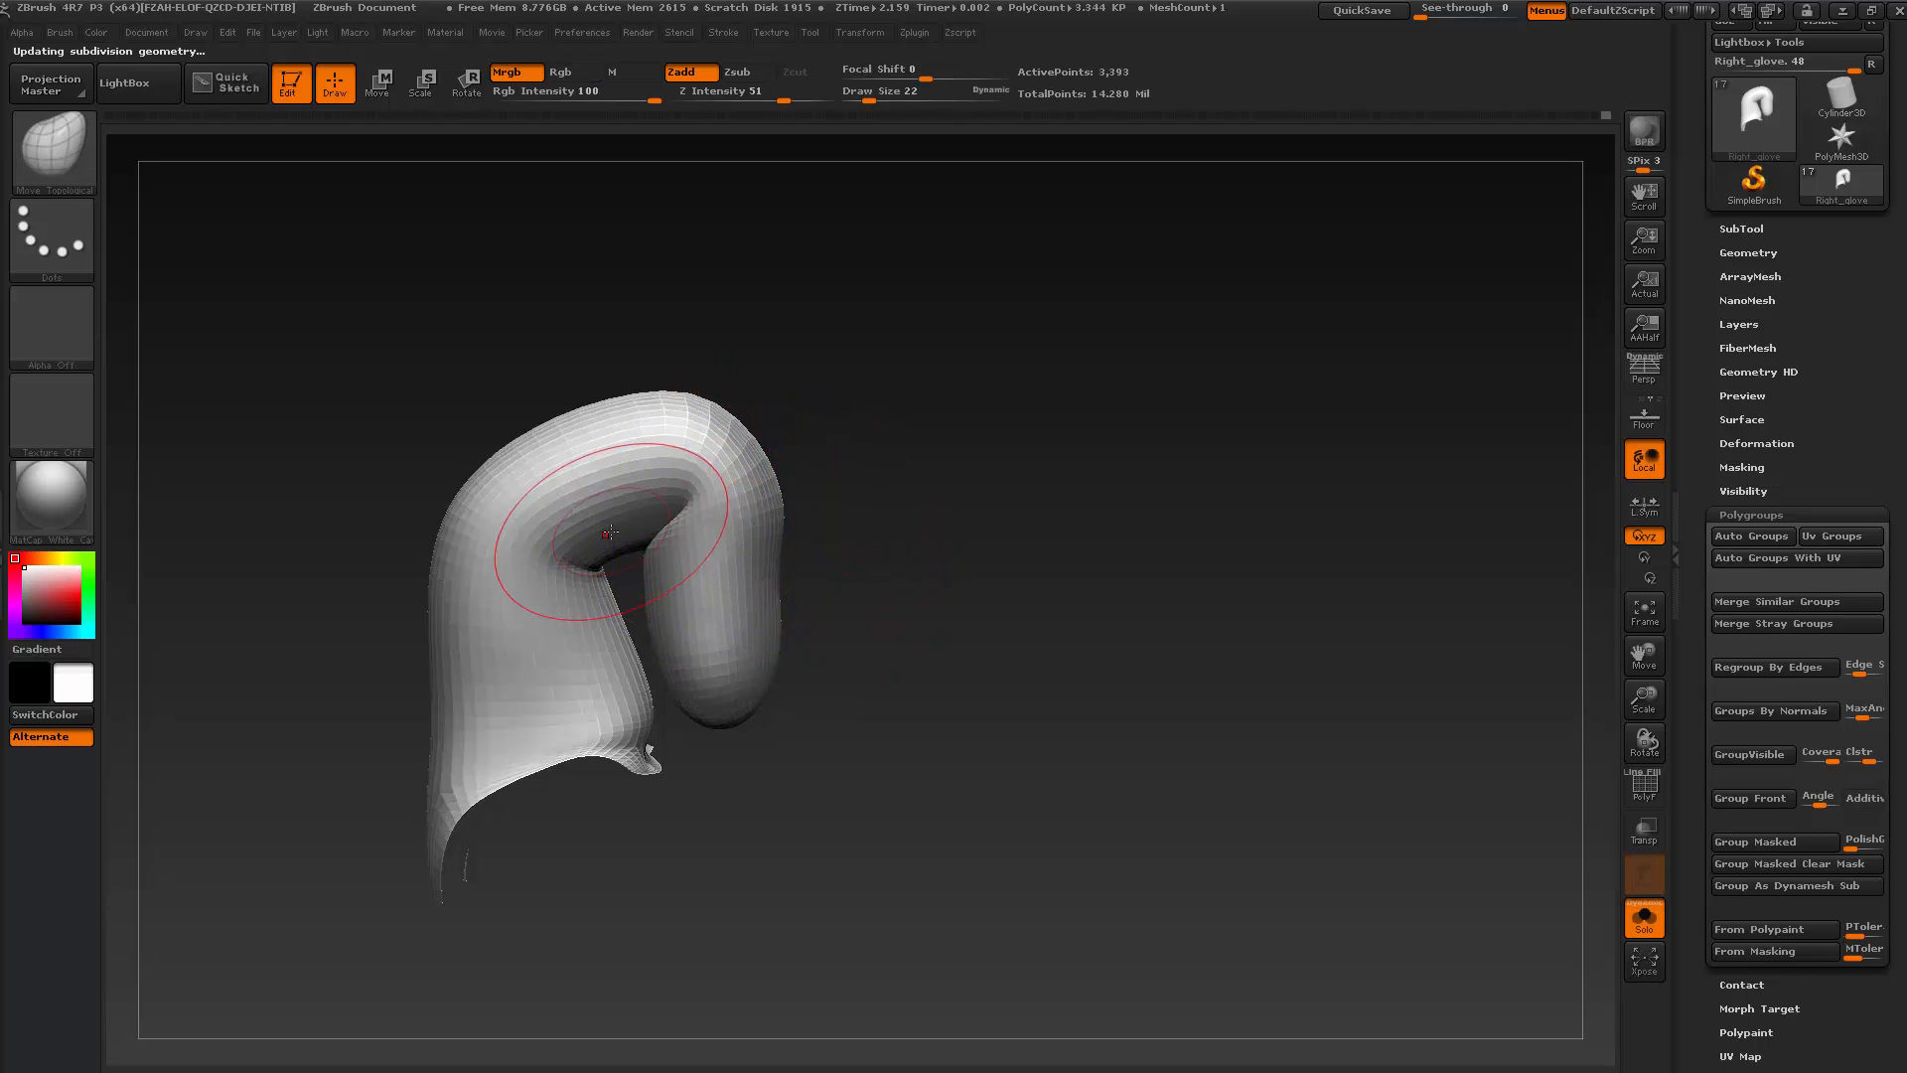
Smooth the crease inside the ring finger's bend and reshape the top and fingertip with Move Topological
drag(682, 490, 707, 664)
key(shift)
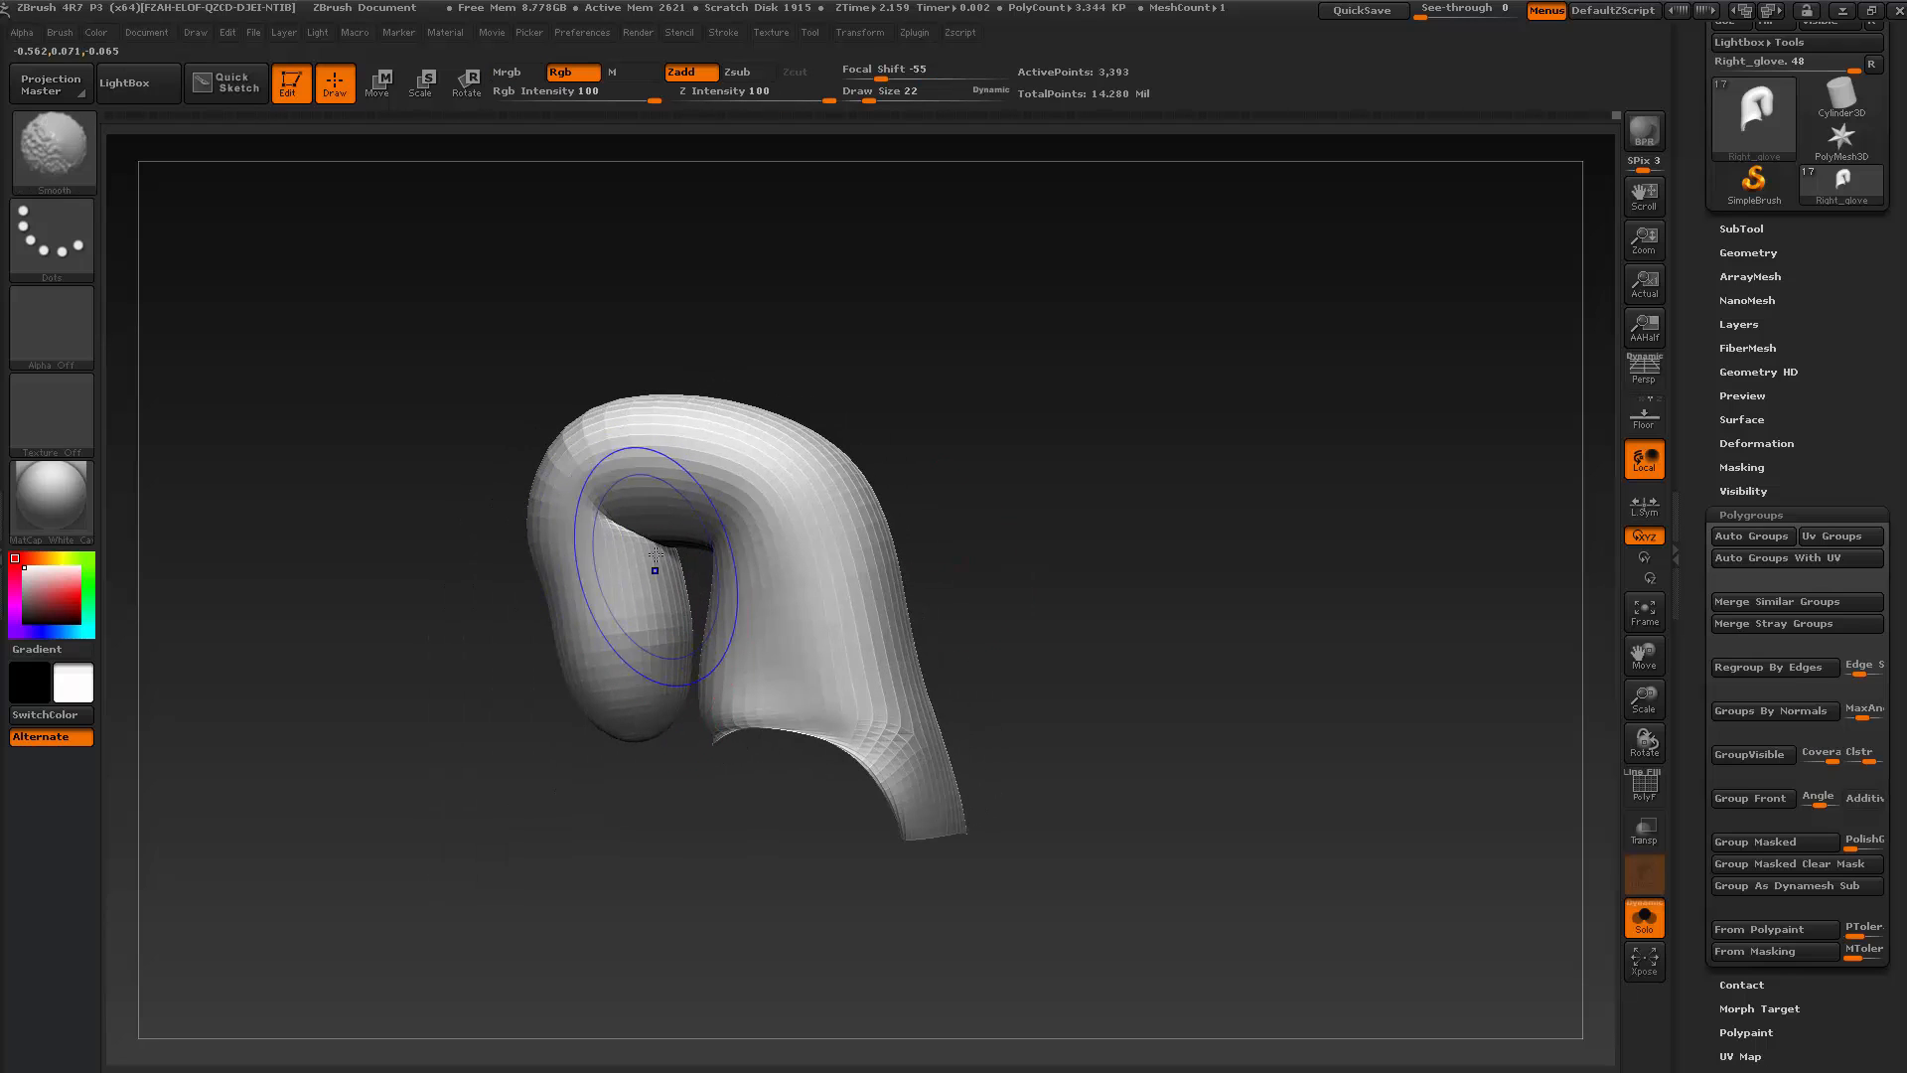
shift+drag(660, 570, 686, 550)
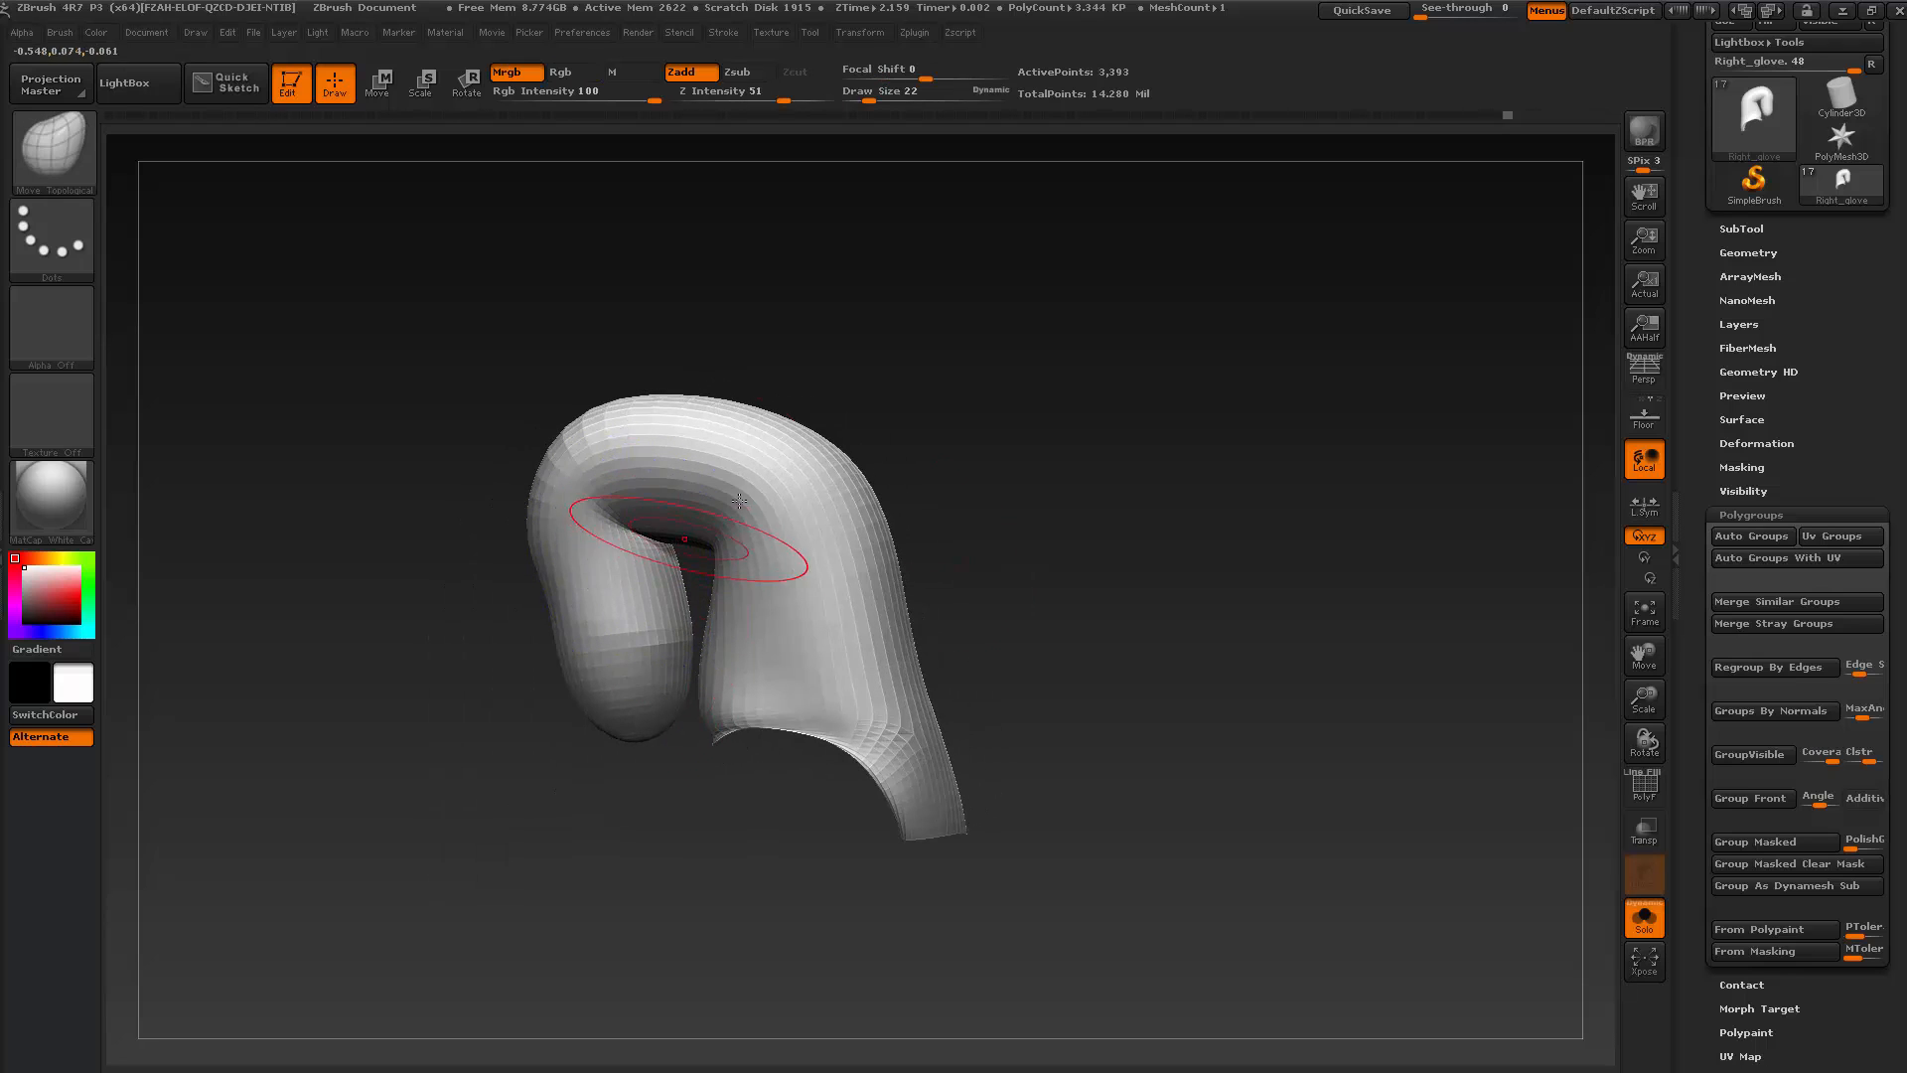
drag(721, 388, 788, 391)
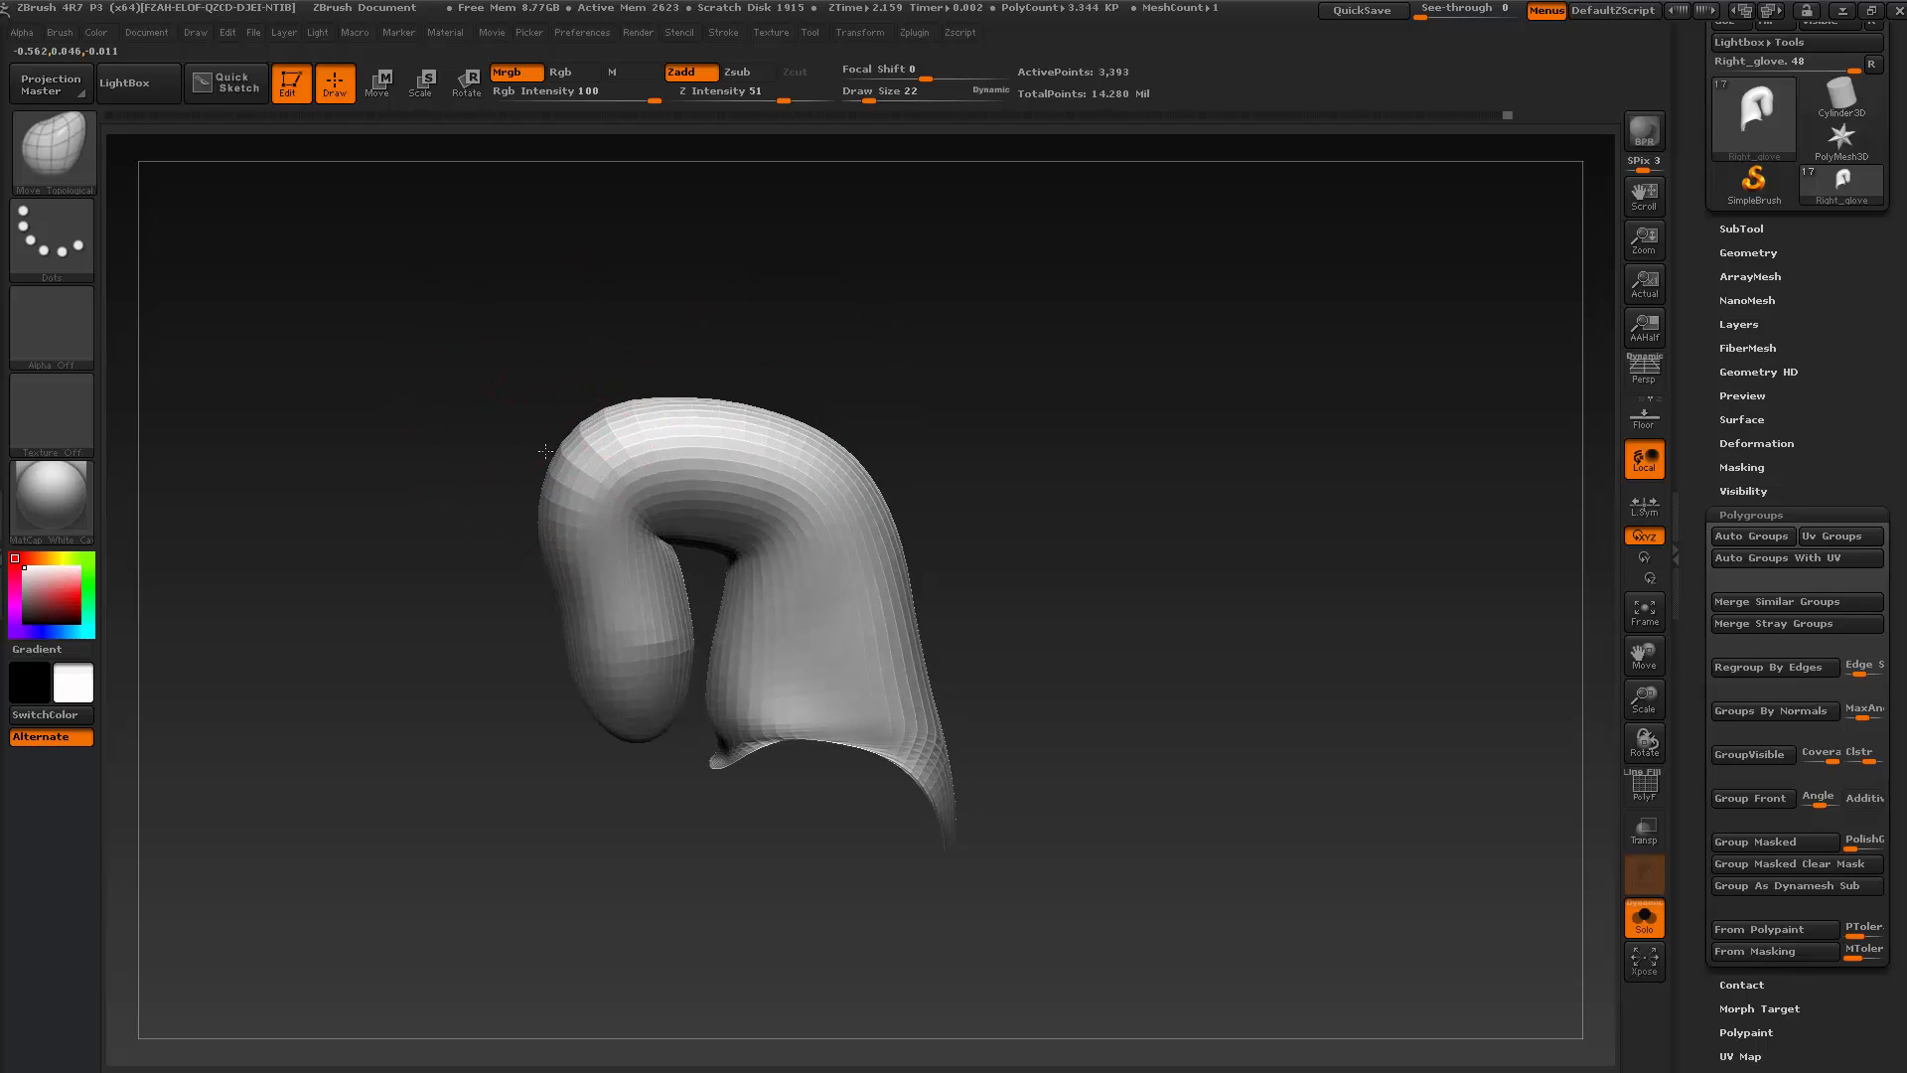
mouse_move(545, 451)
mouse_down()
mouse_move(689, 371)
mouse_move(571, 453)
mouse_move(588, 456)
mouse_up()
drag(664, 636, 603, 615)
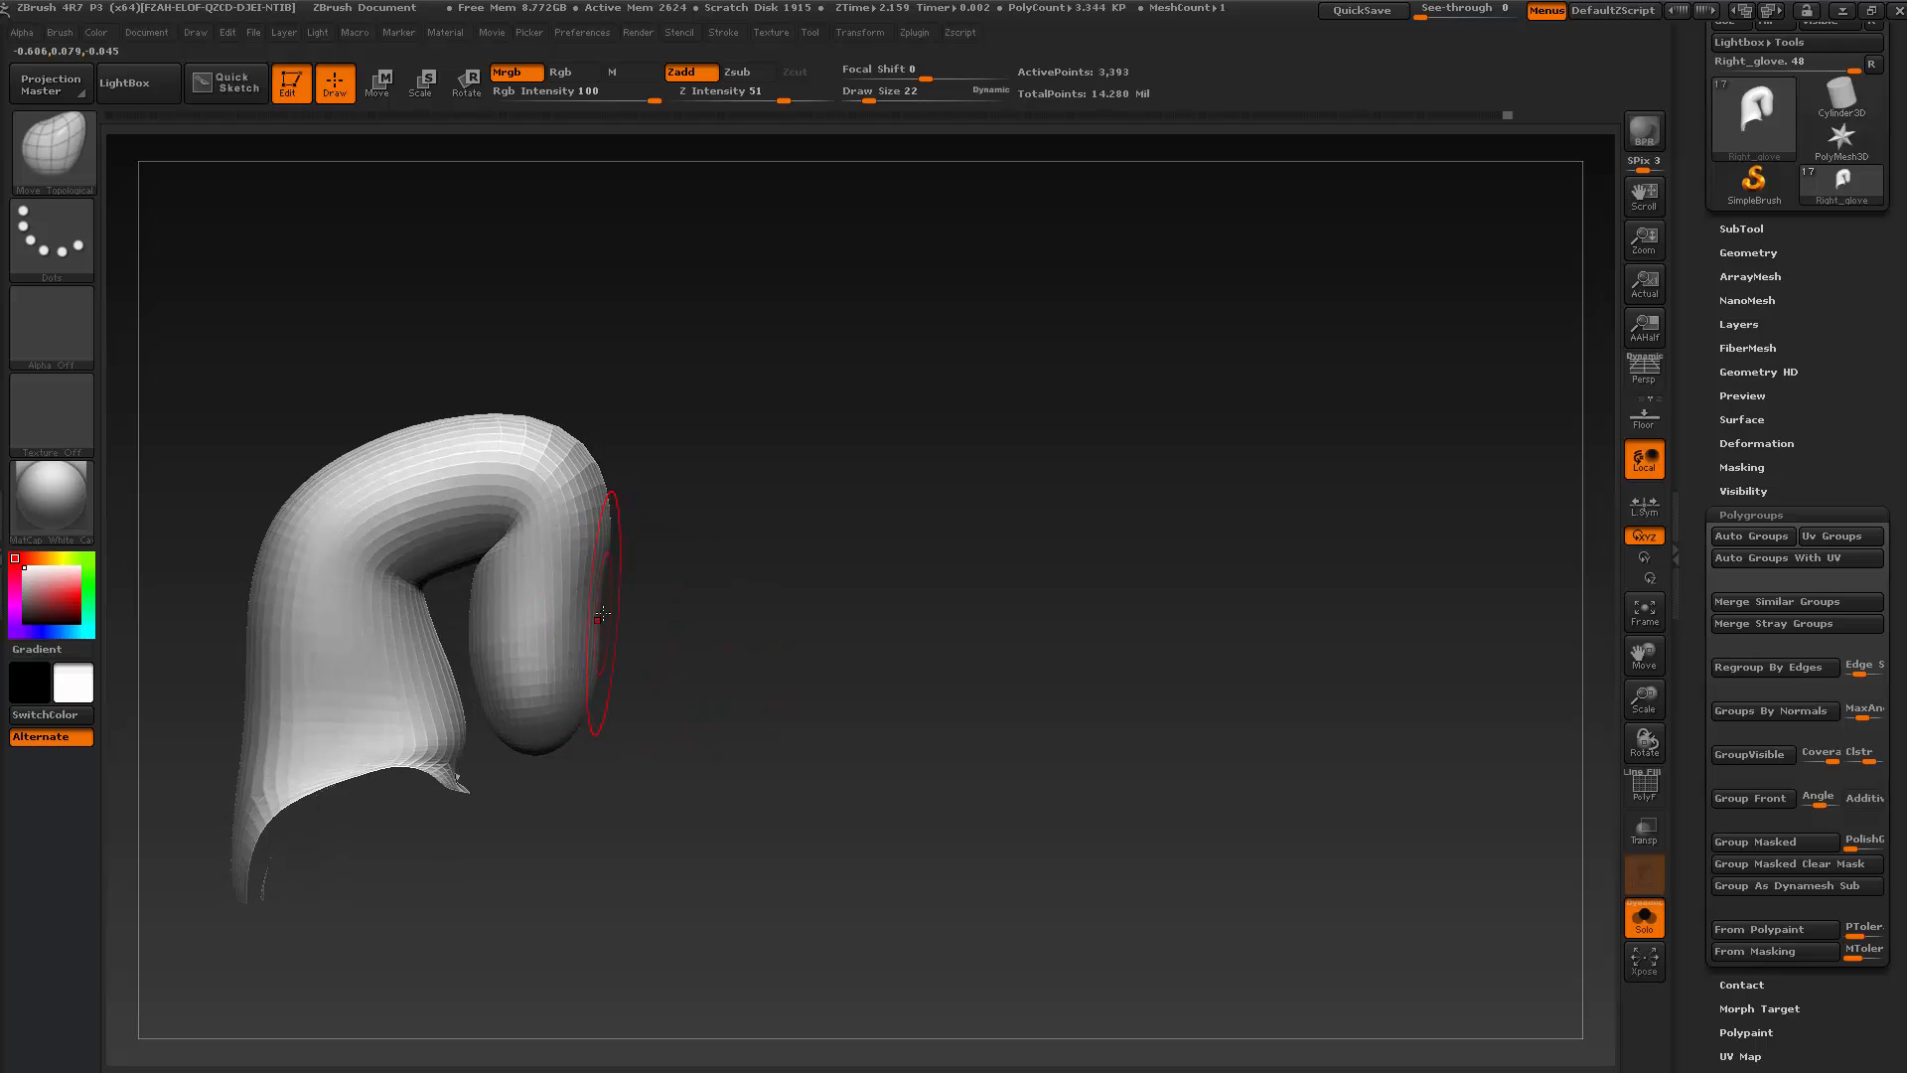
Set the draw size to 28 and lower the ring finger two subdivision levels, keeping the Move Topological brush
key(s)
drag(559, 484, 561, 484)
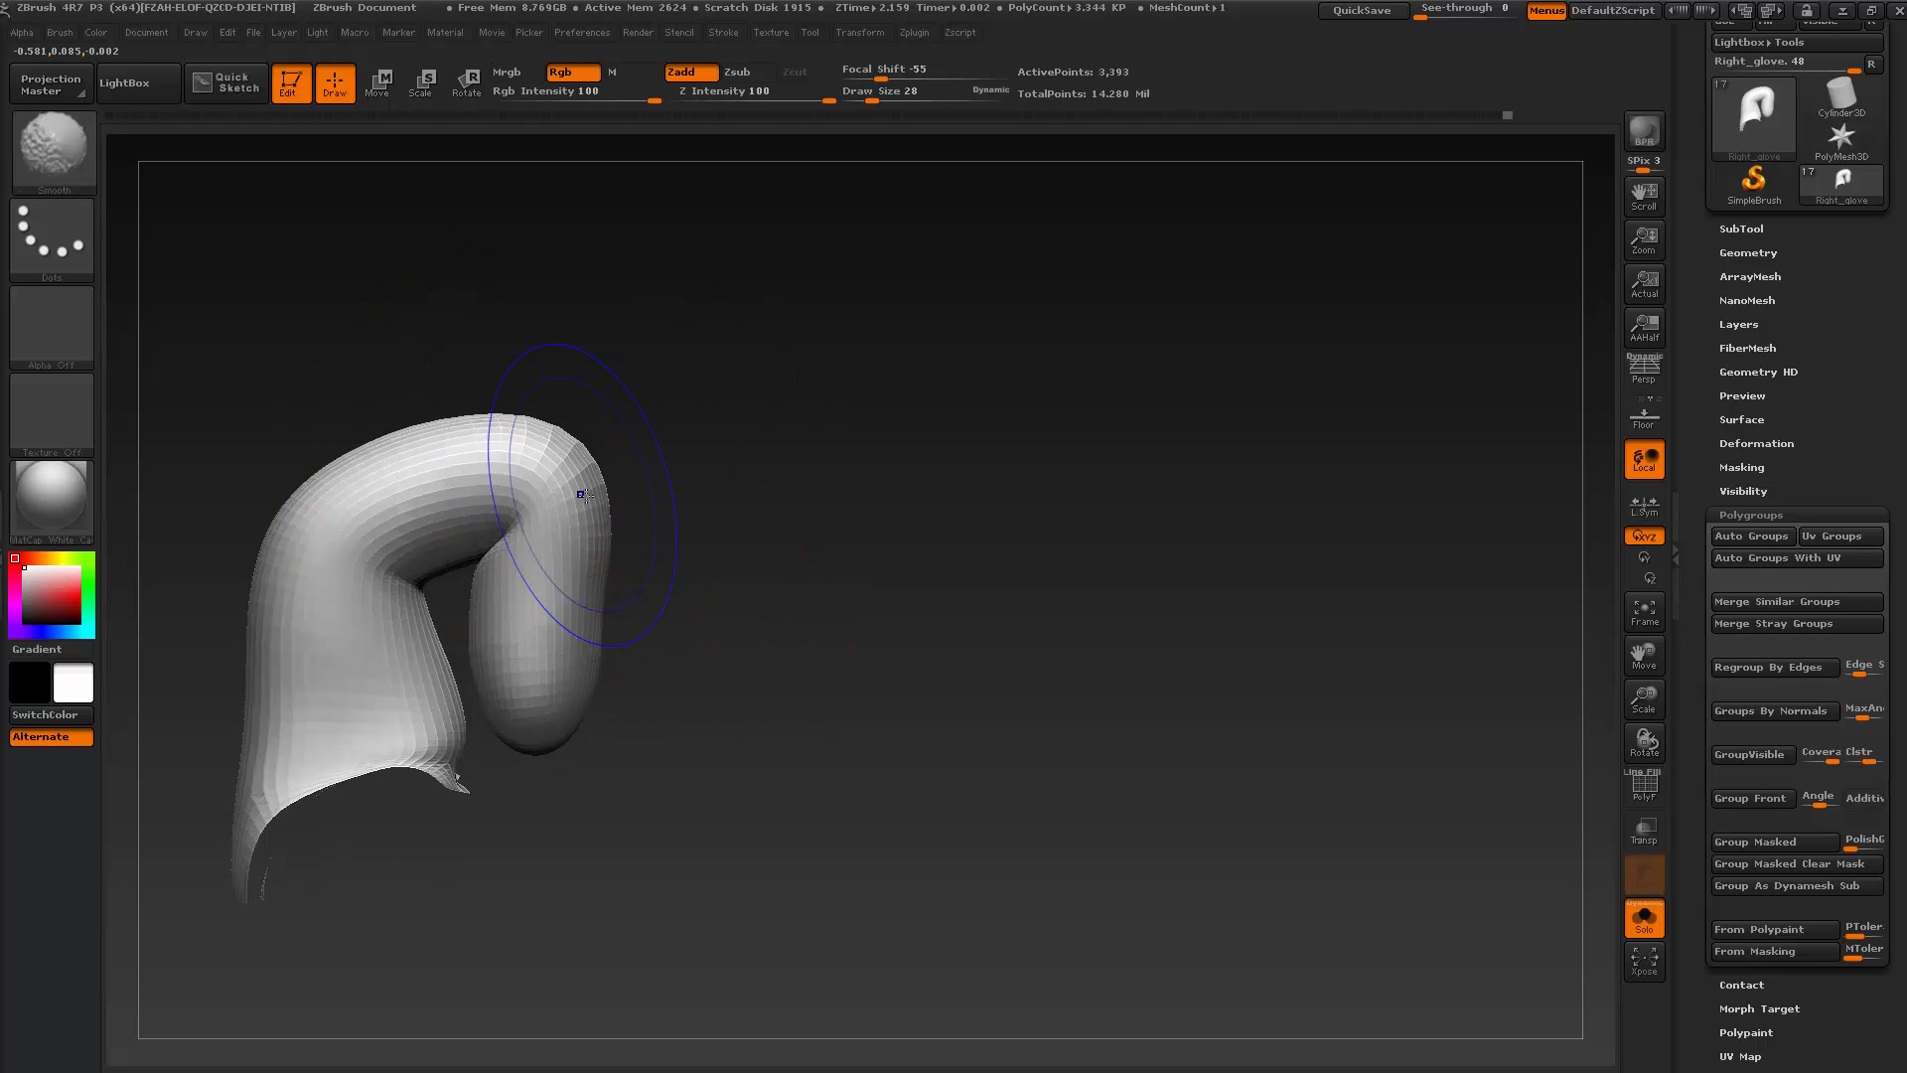
key(shift+d)
key(shift+d)
key(b)
key(m)
key(t)
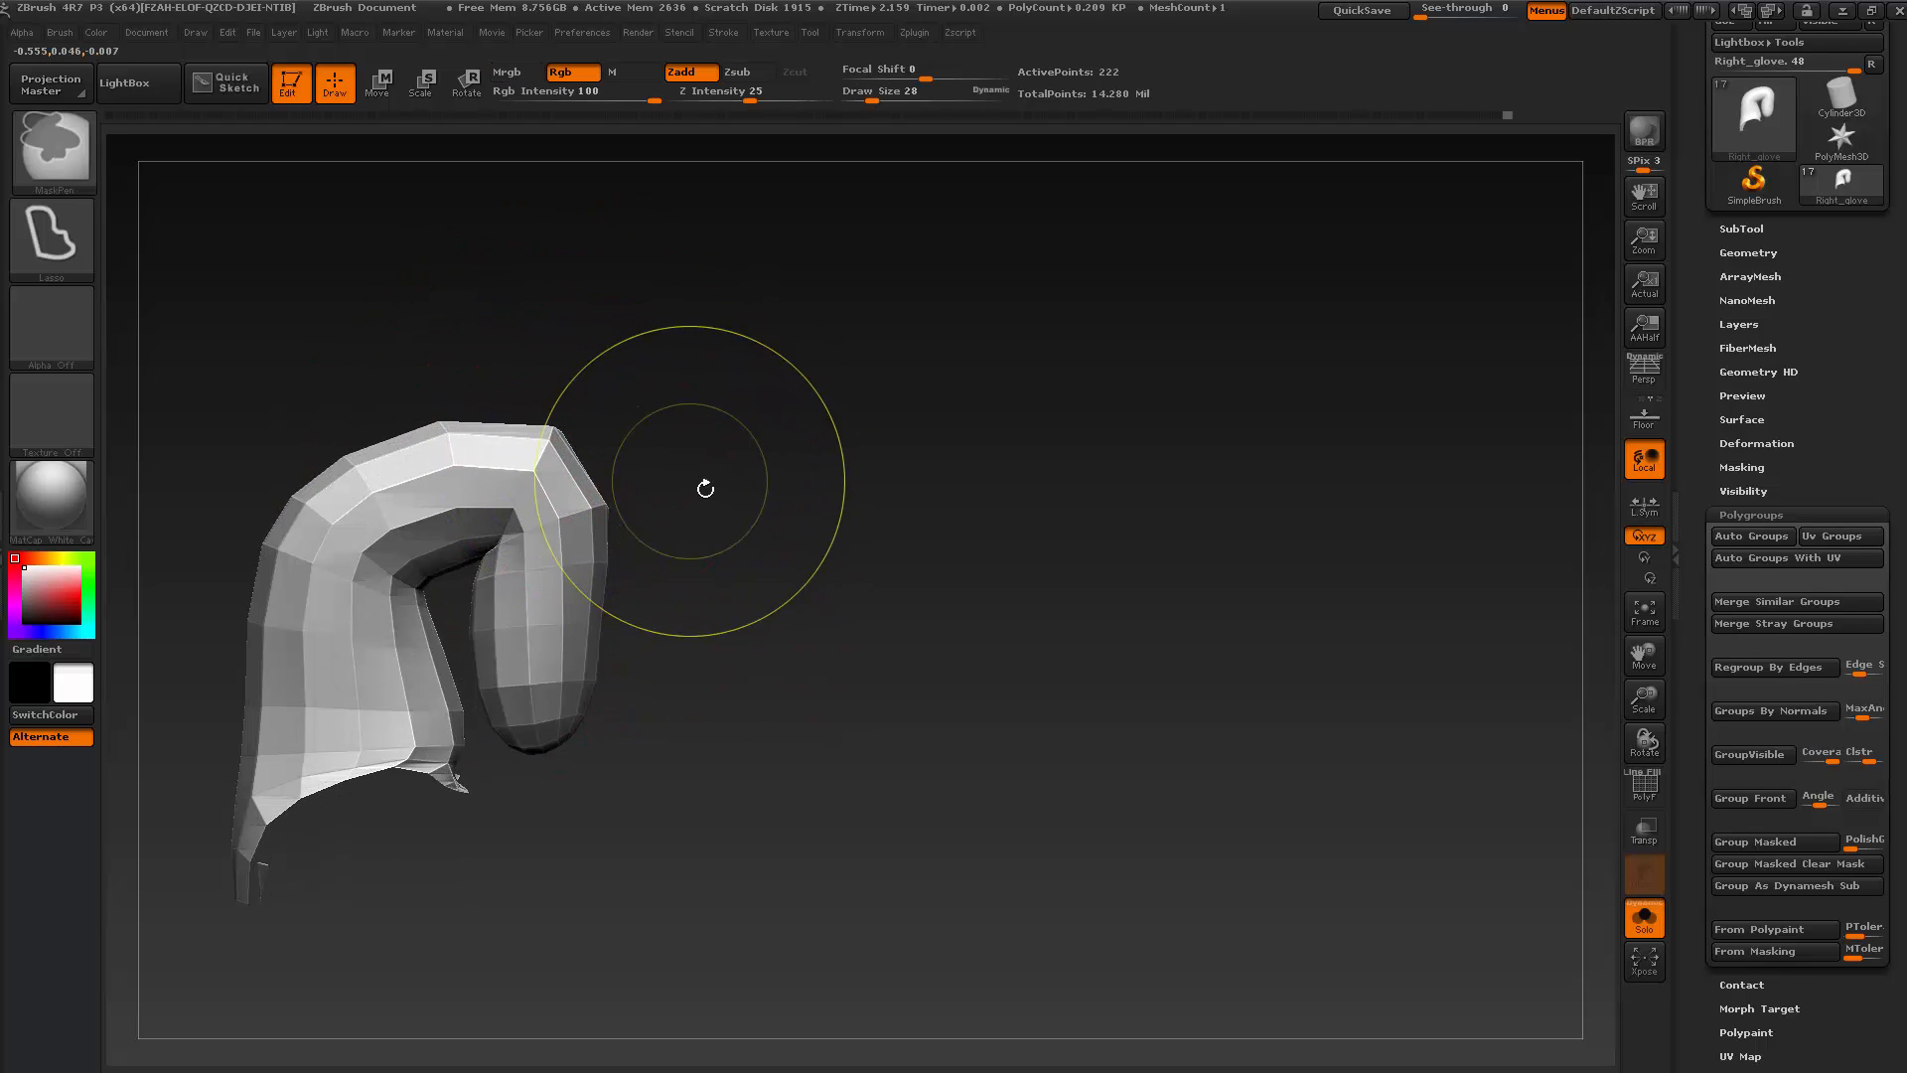
Push out the ring finger's two knuckles into sharper corners and straighten the segment between them
drag(706, 486, 754, 558)
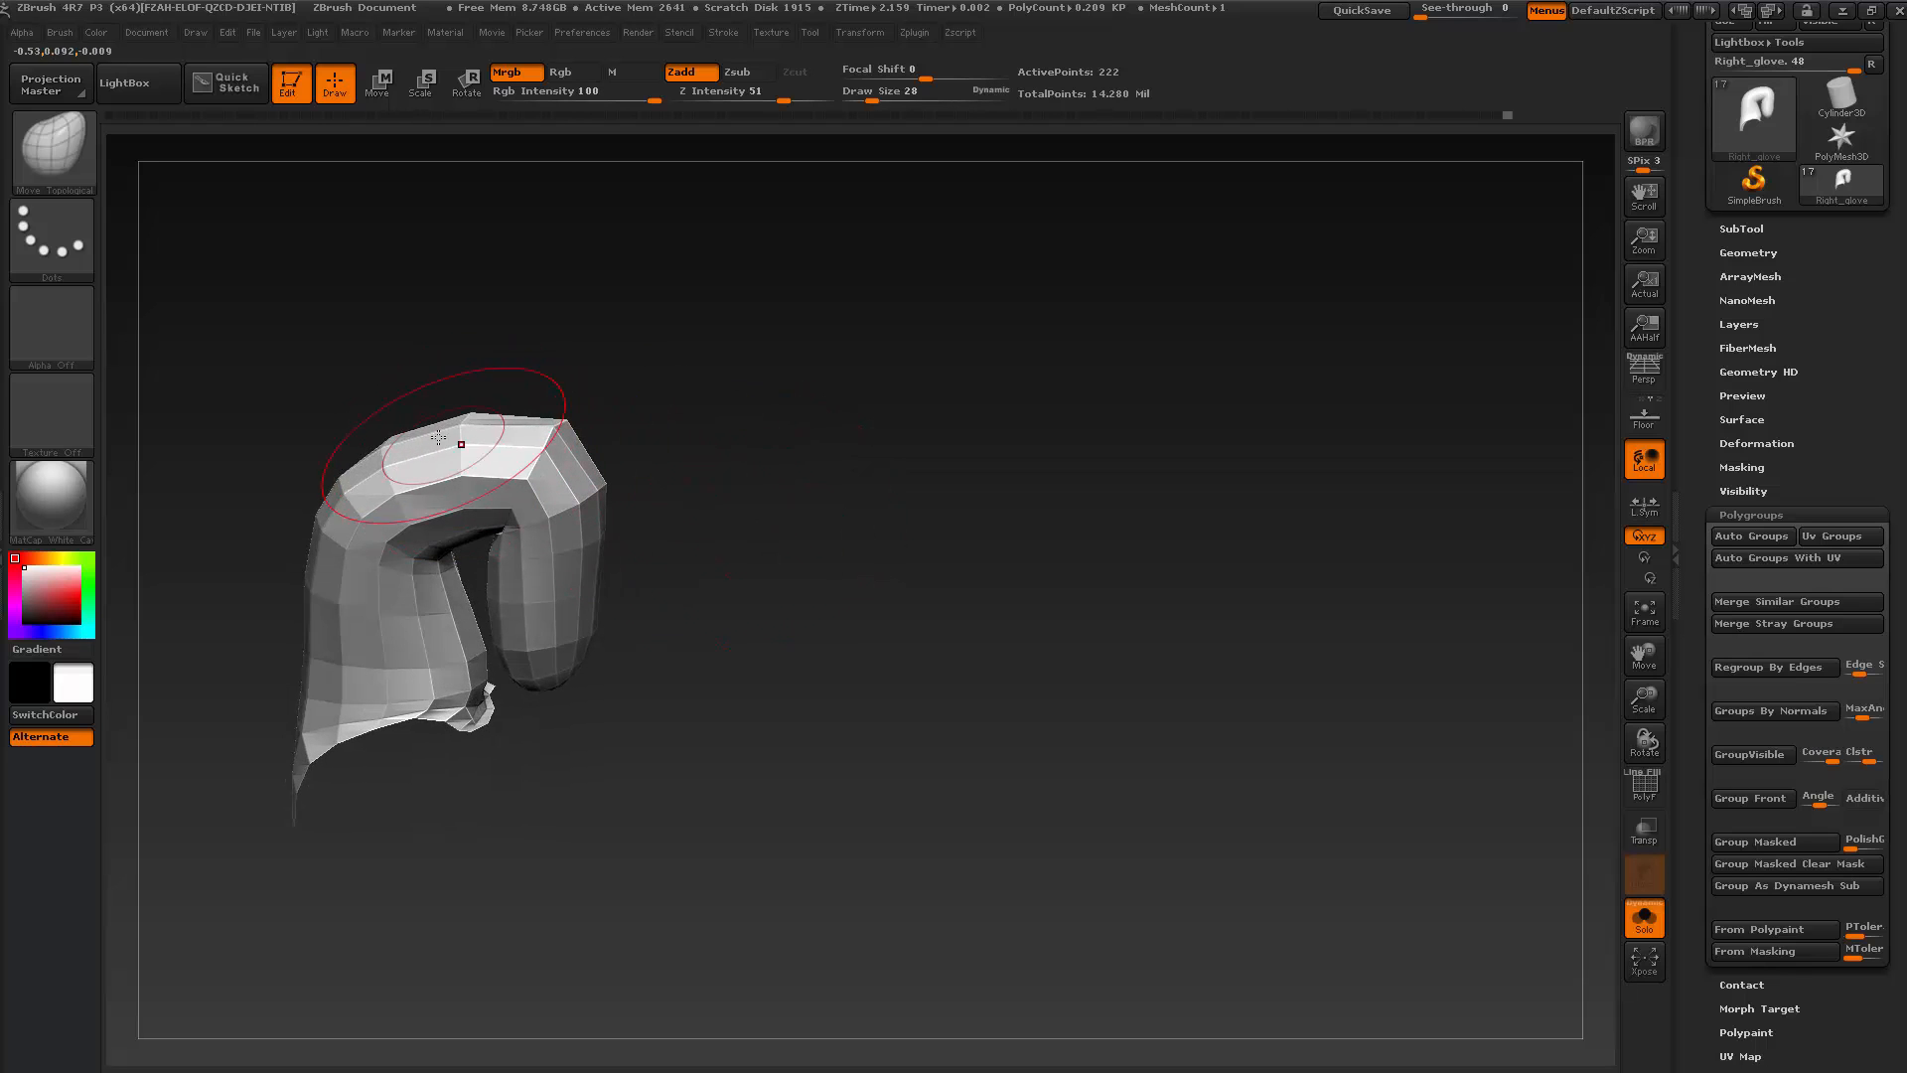
mouse_move(613, 338)
mouse_down()
mouse_move(541, 601)
mouse_move(341, 541)
mouse_up()
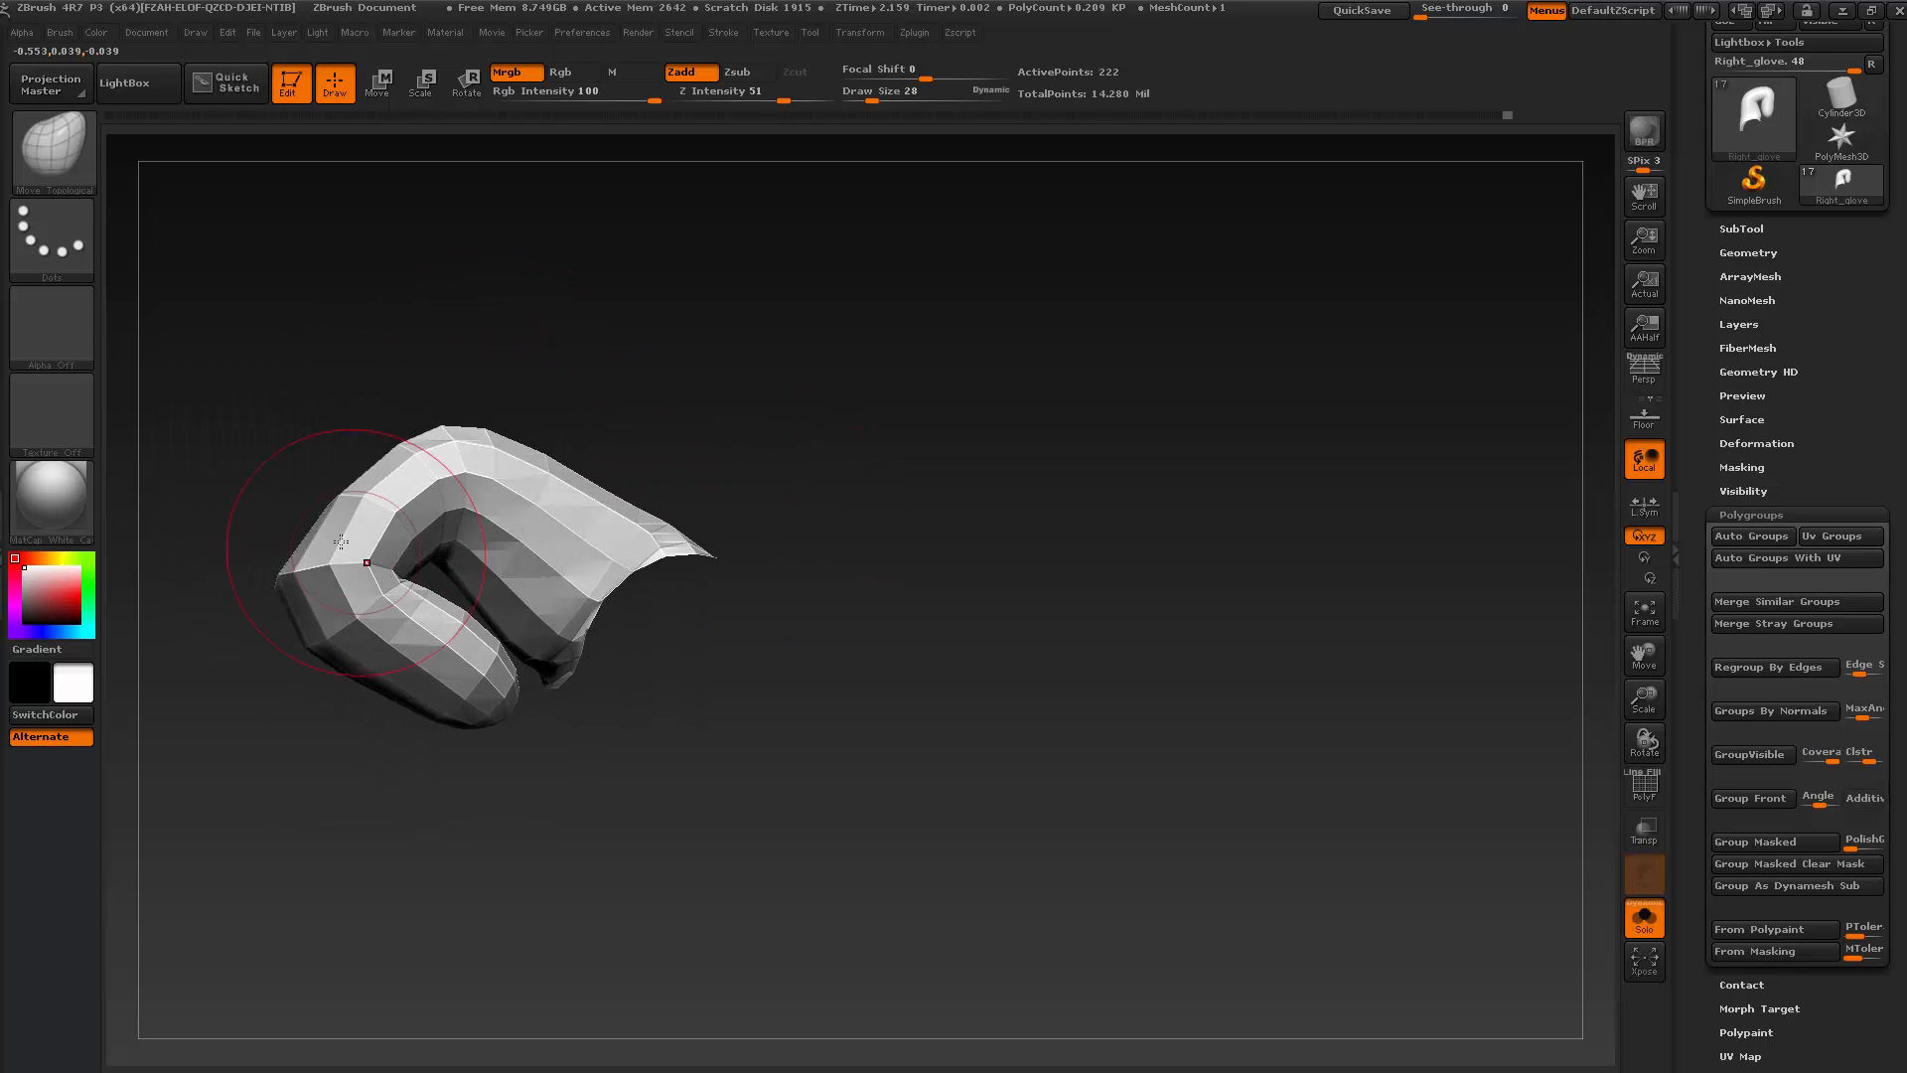
drag(566, 395, 628, 439)
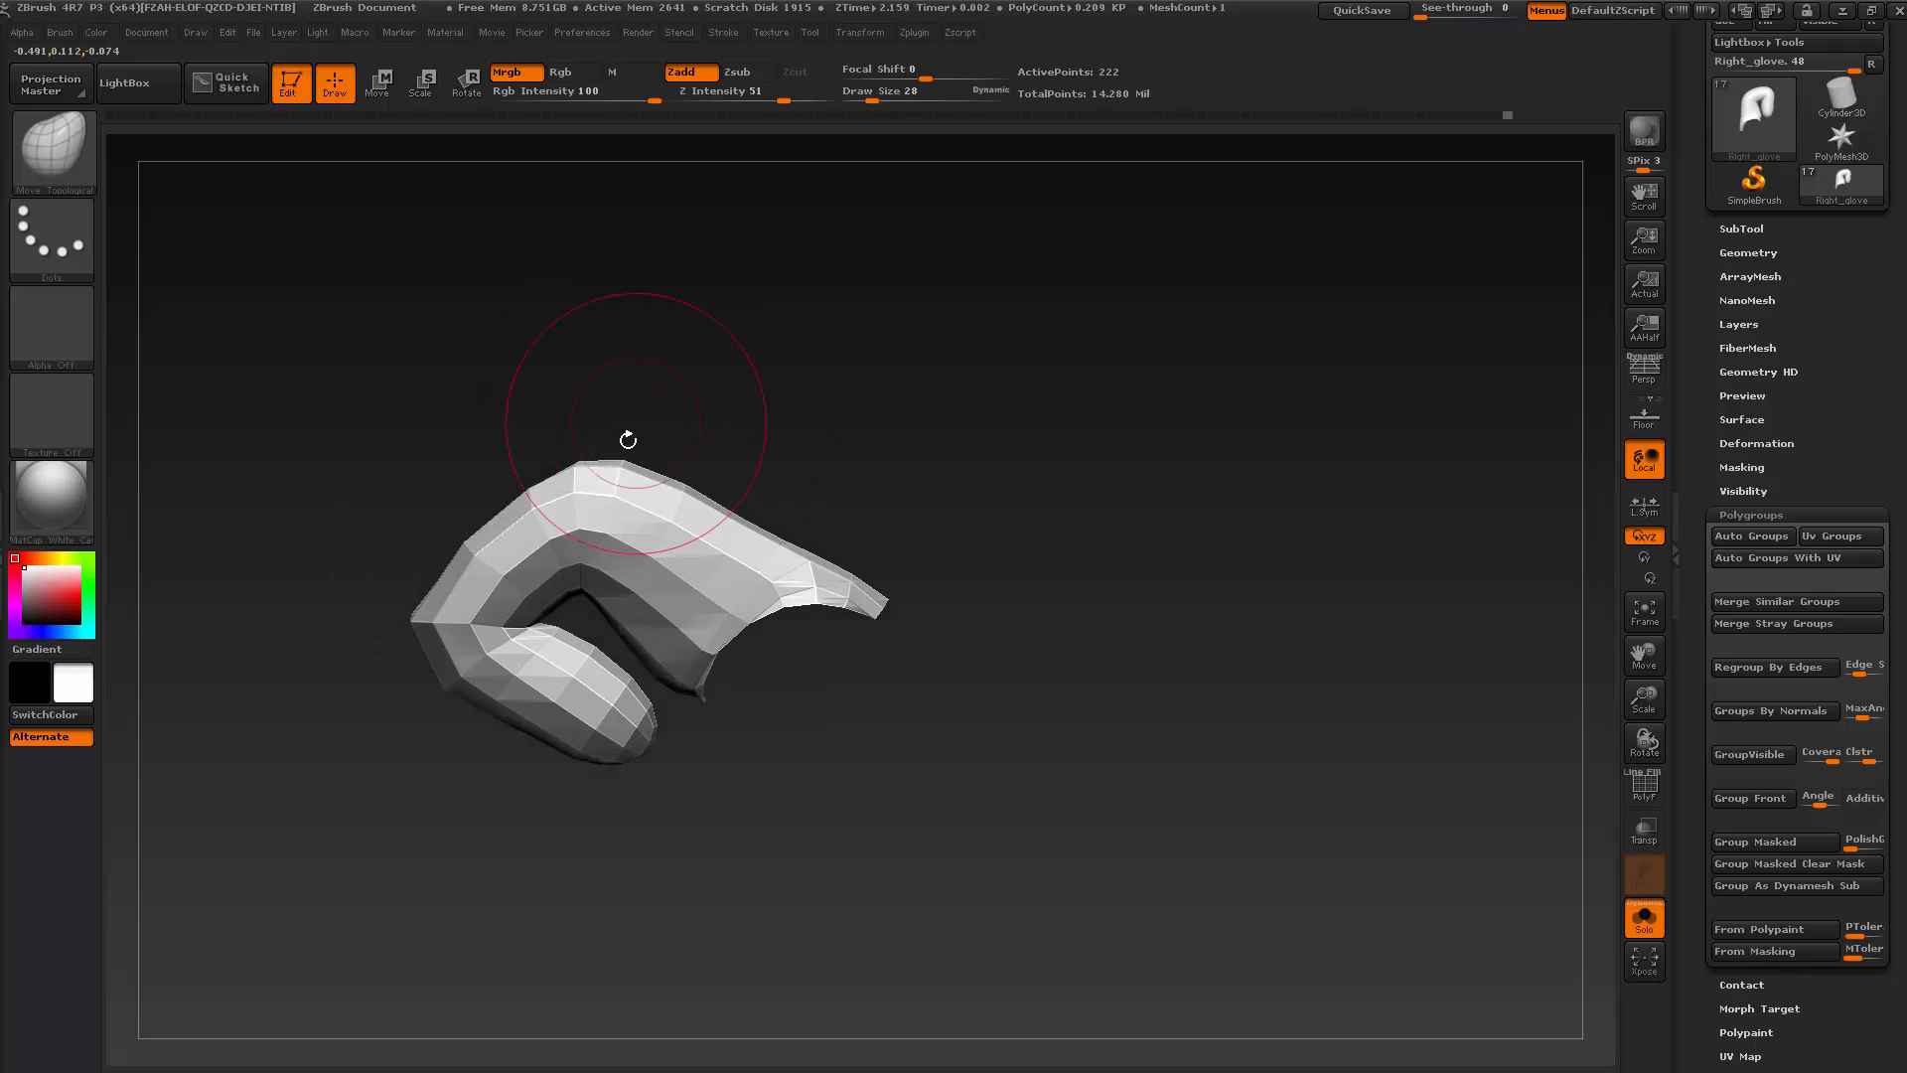
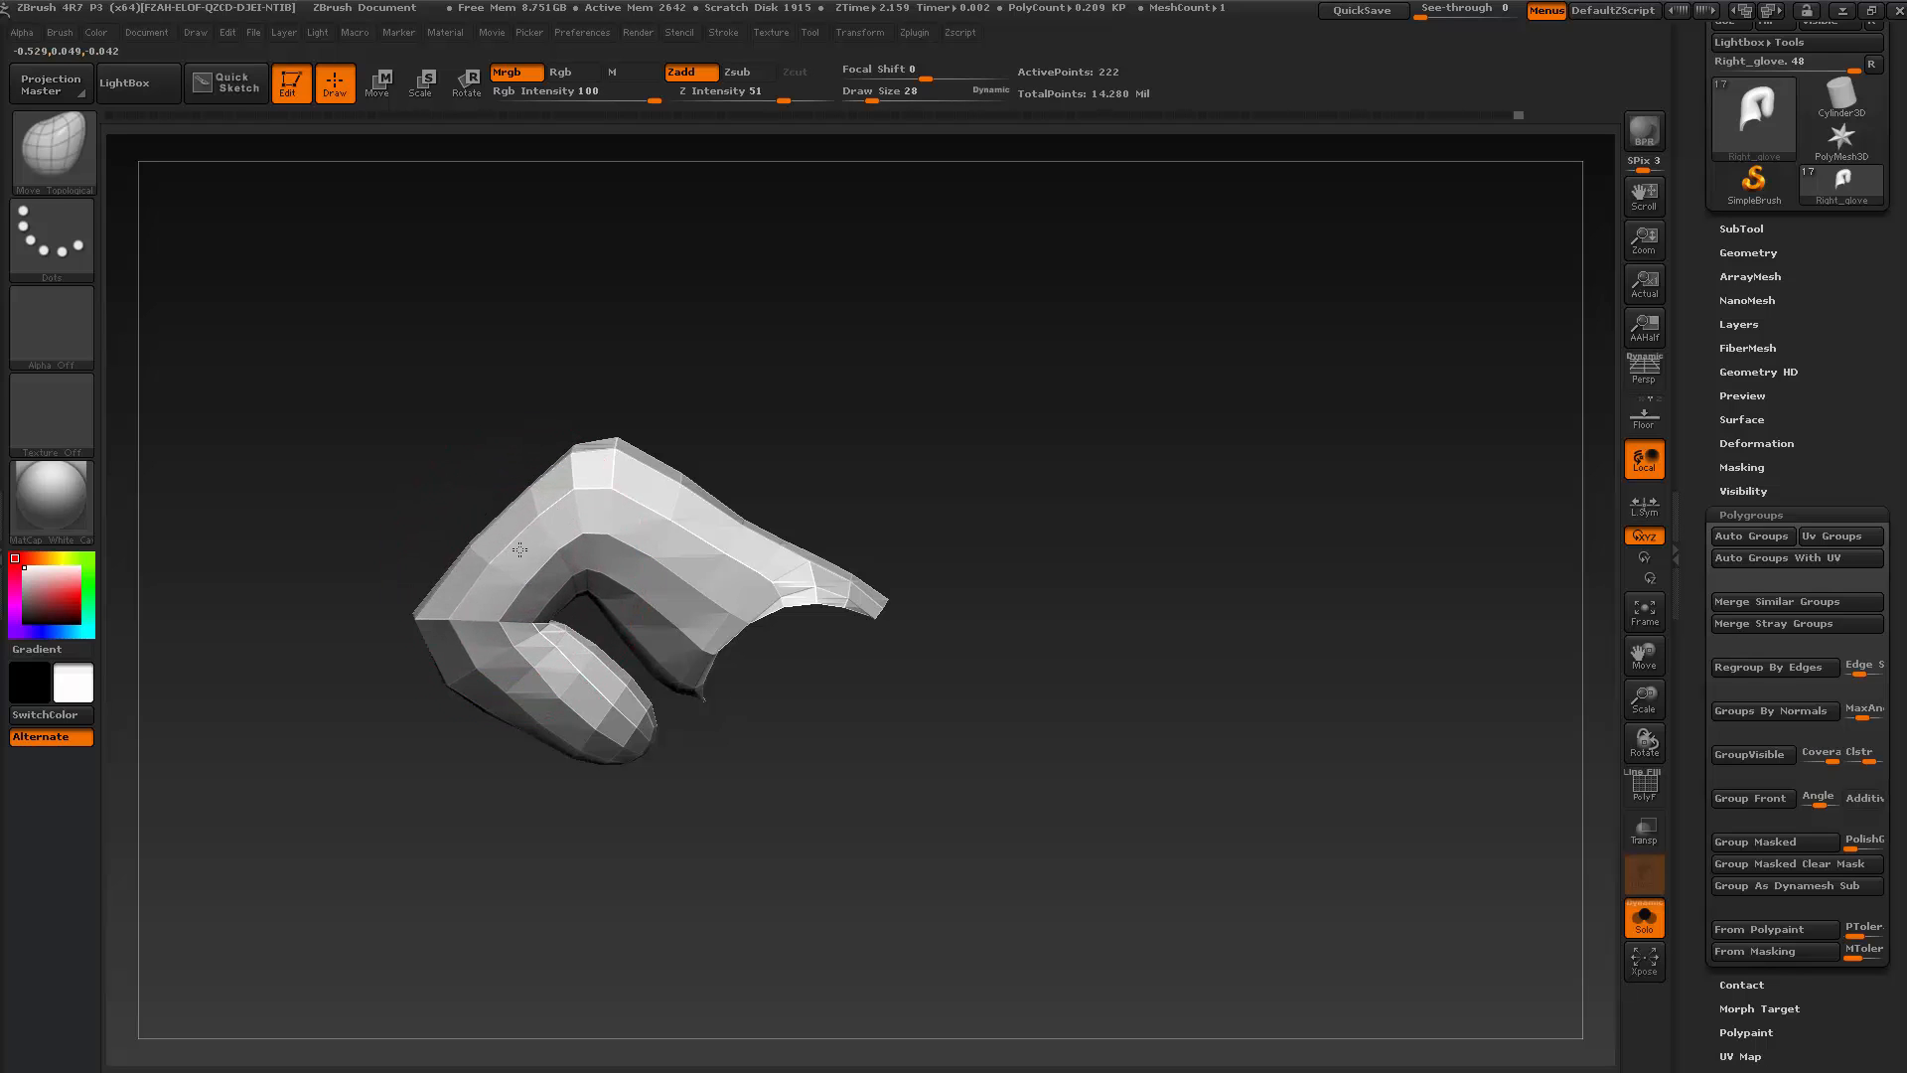
mouse_move(519, 550)
mouse_down()
mouse_move(609, 397)
mouse_move(568, 540)
mouse_up()
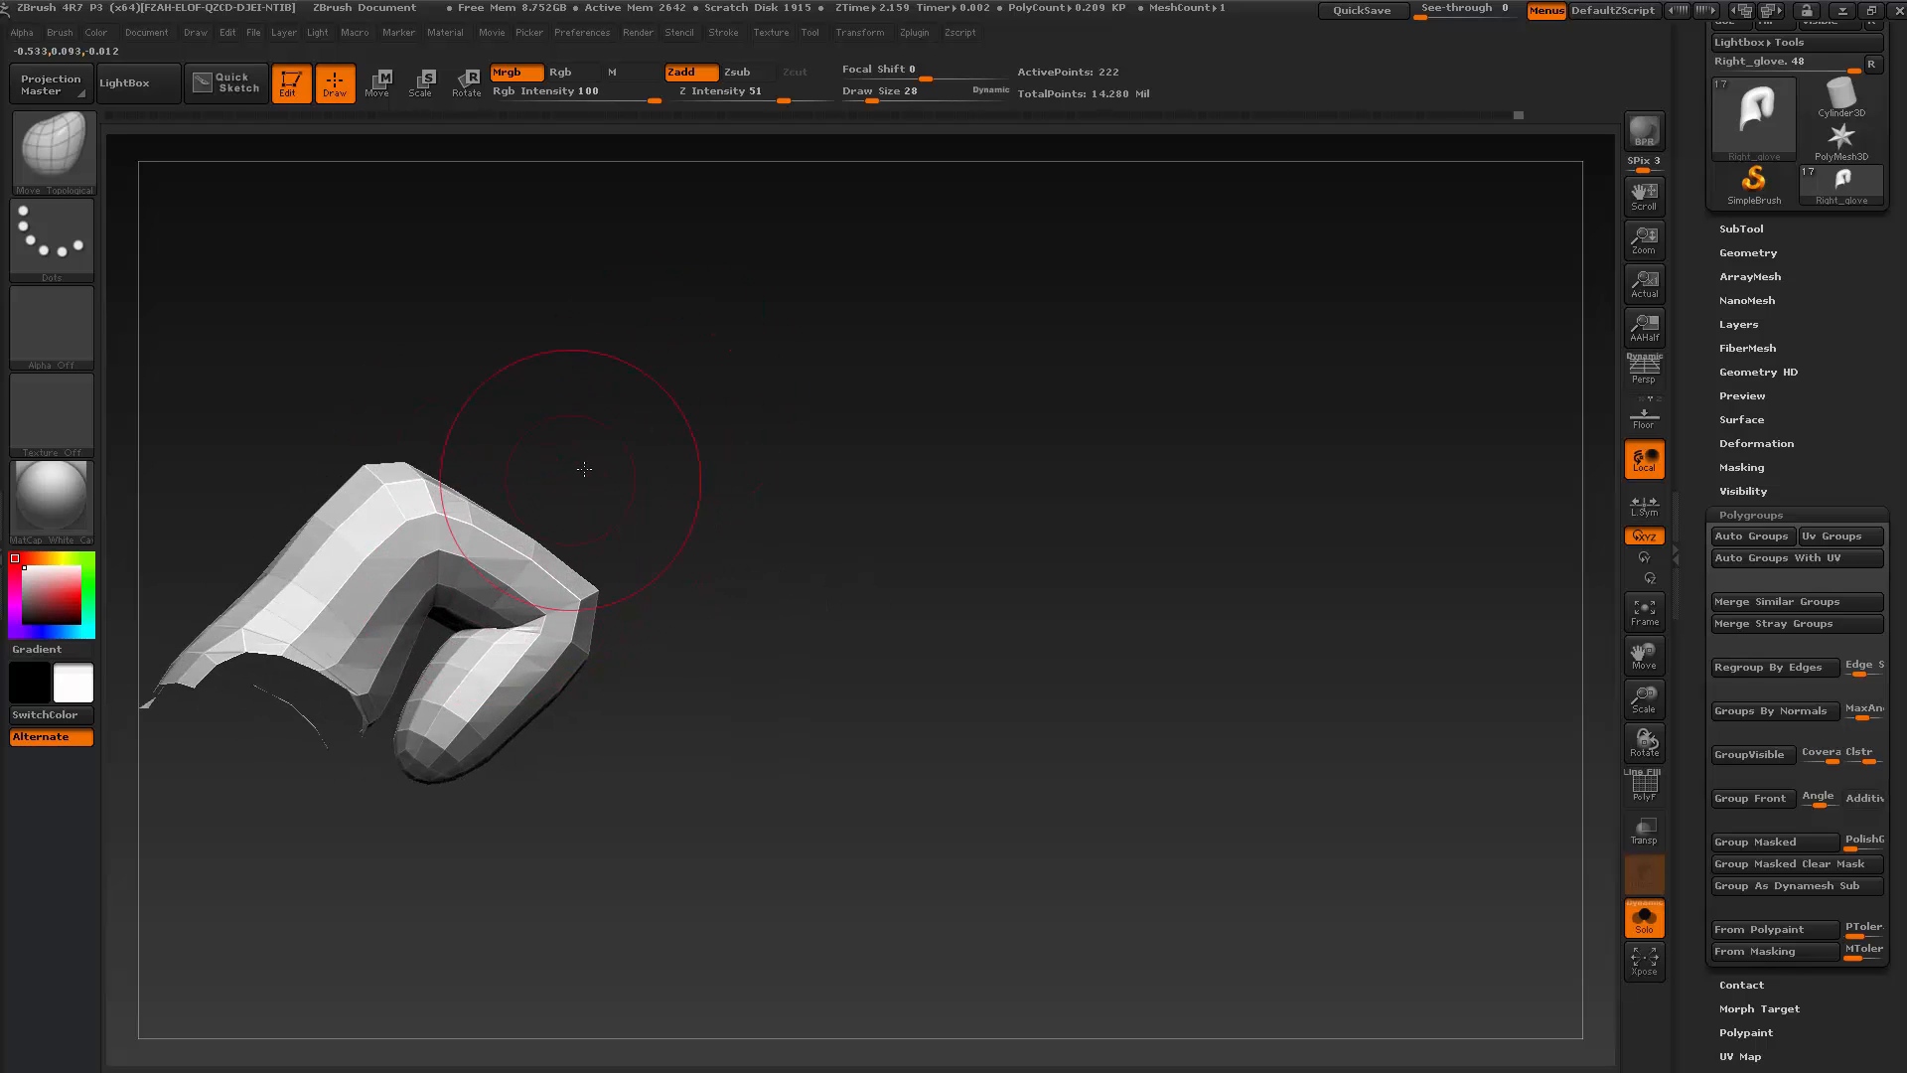
drag(584, 469, 490, 598)
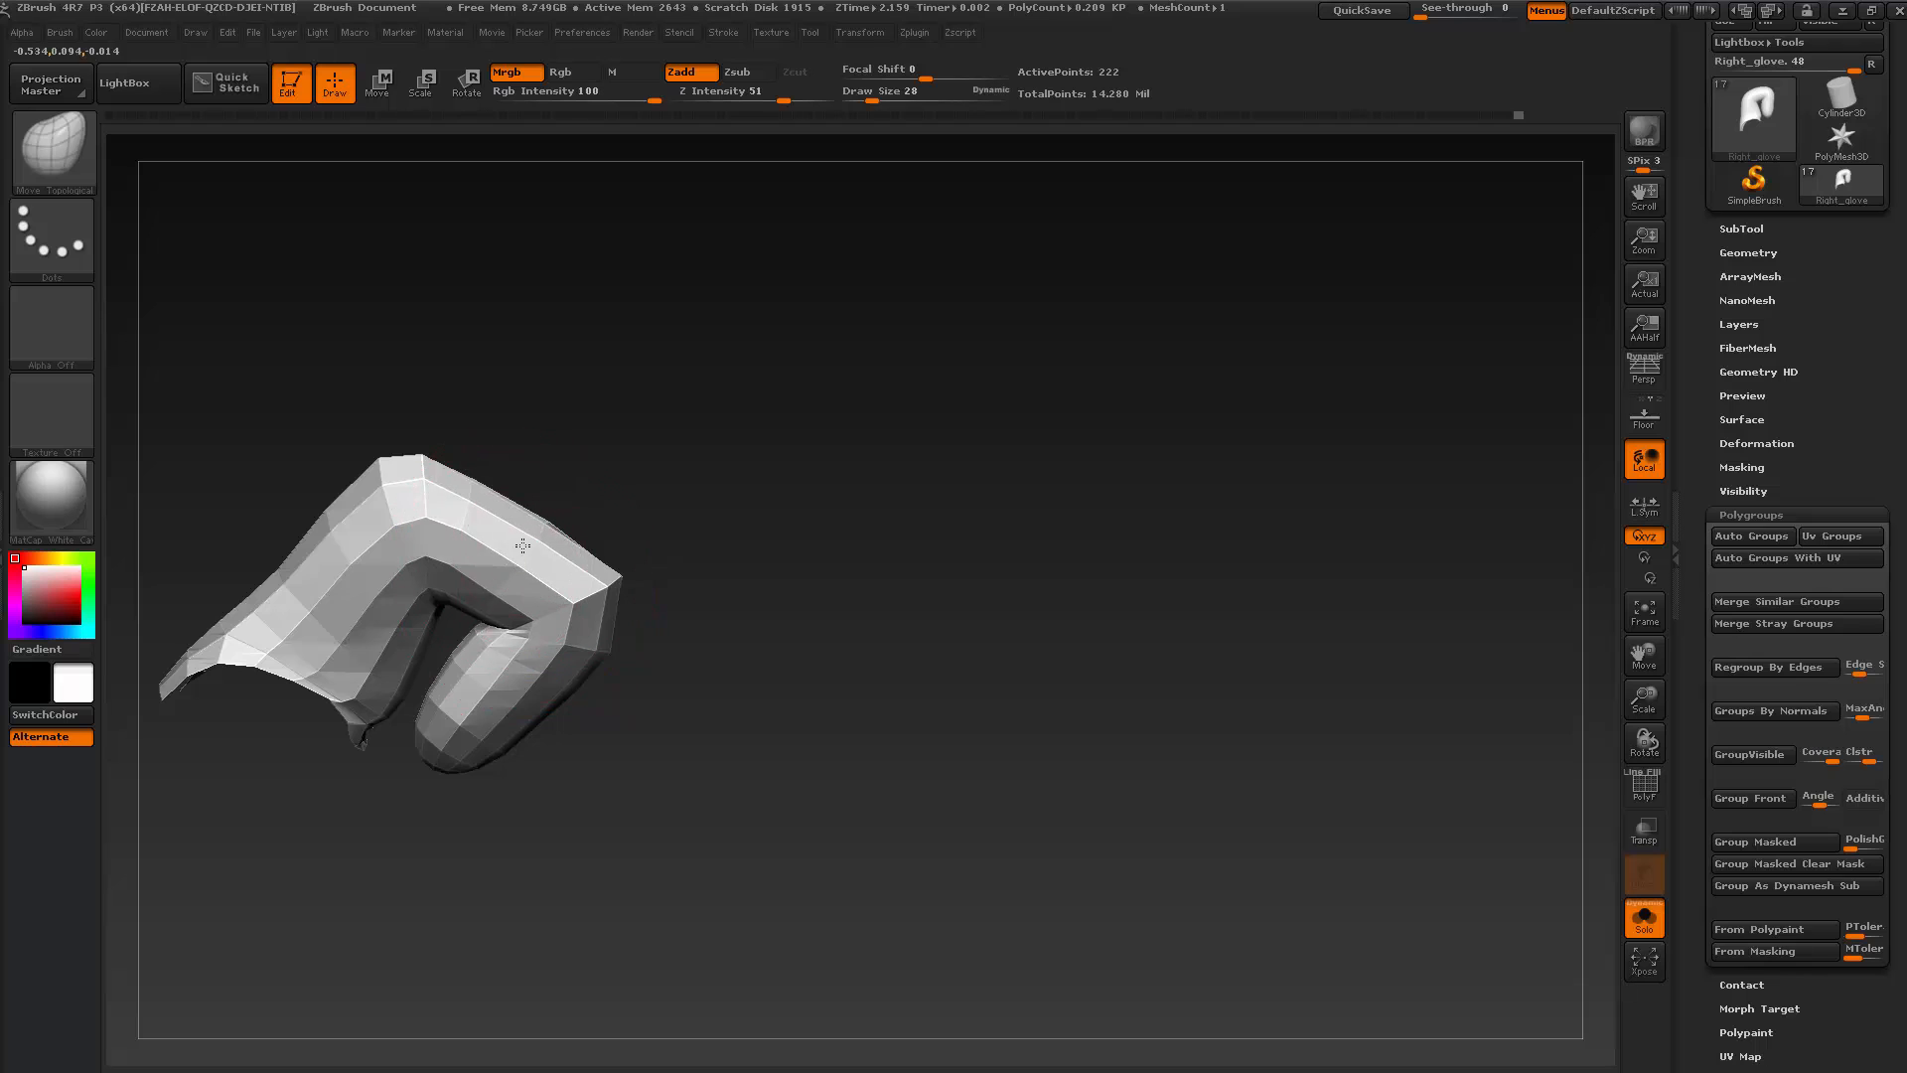
Raise the ring finger one subdivision level and refine its squared bends and inner crease, smoothing the surface
key(ctrl+d)
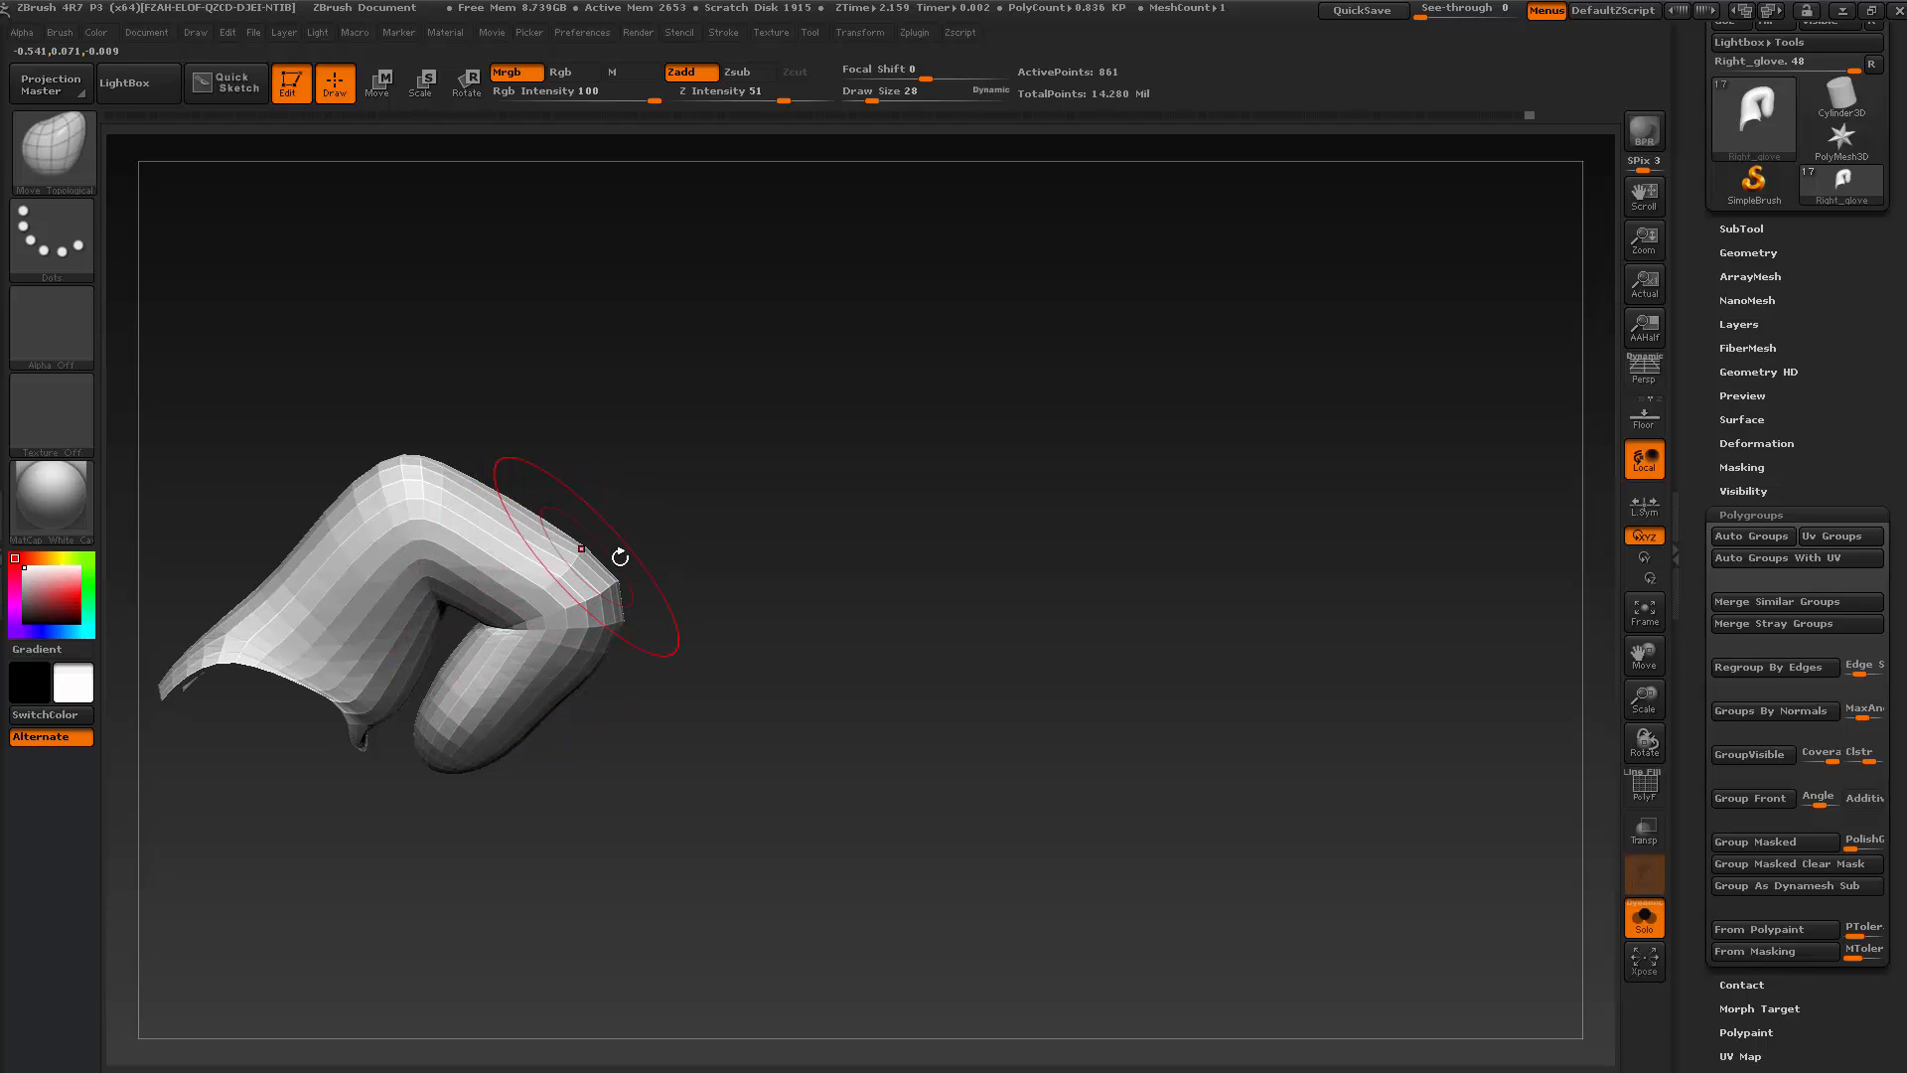
mouse_move(620, 557)
mouse_down()
mouse_move(533, 669)
mouse_move(553, 682)
mouse_move(647, 542)
mouse_up()
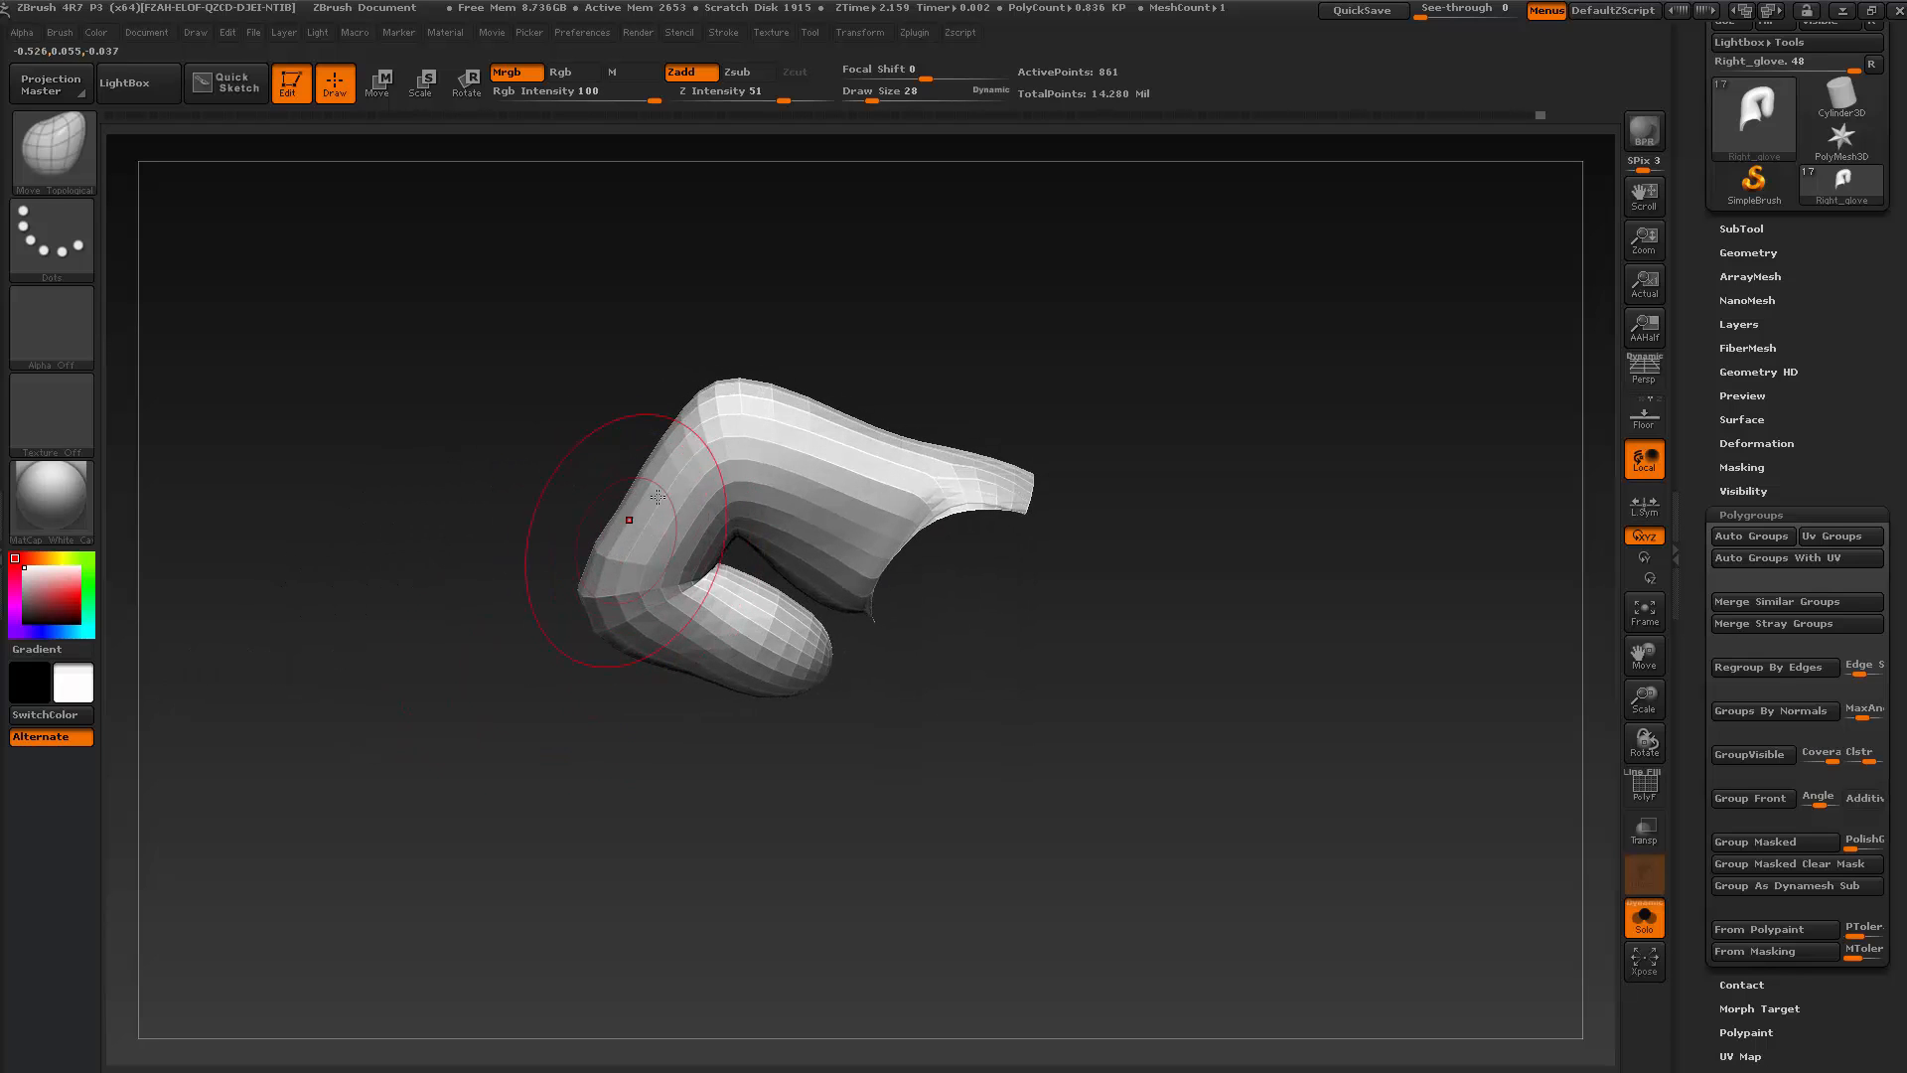
drag(524, 510, 652, 683)
key(shift)
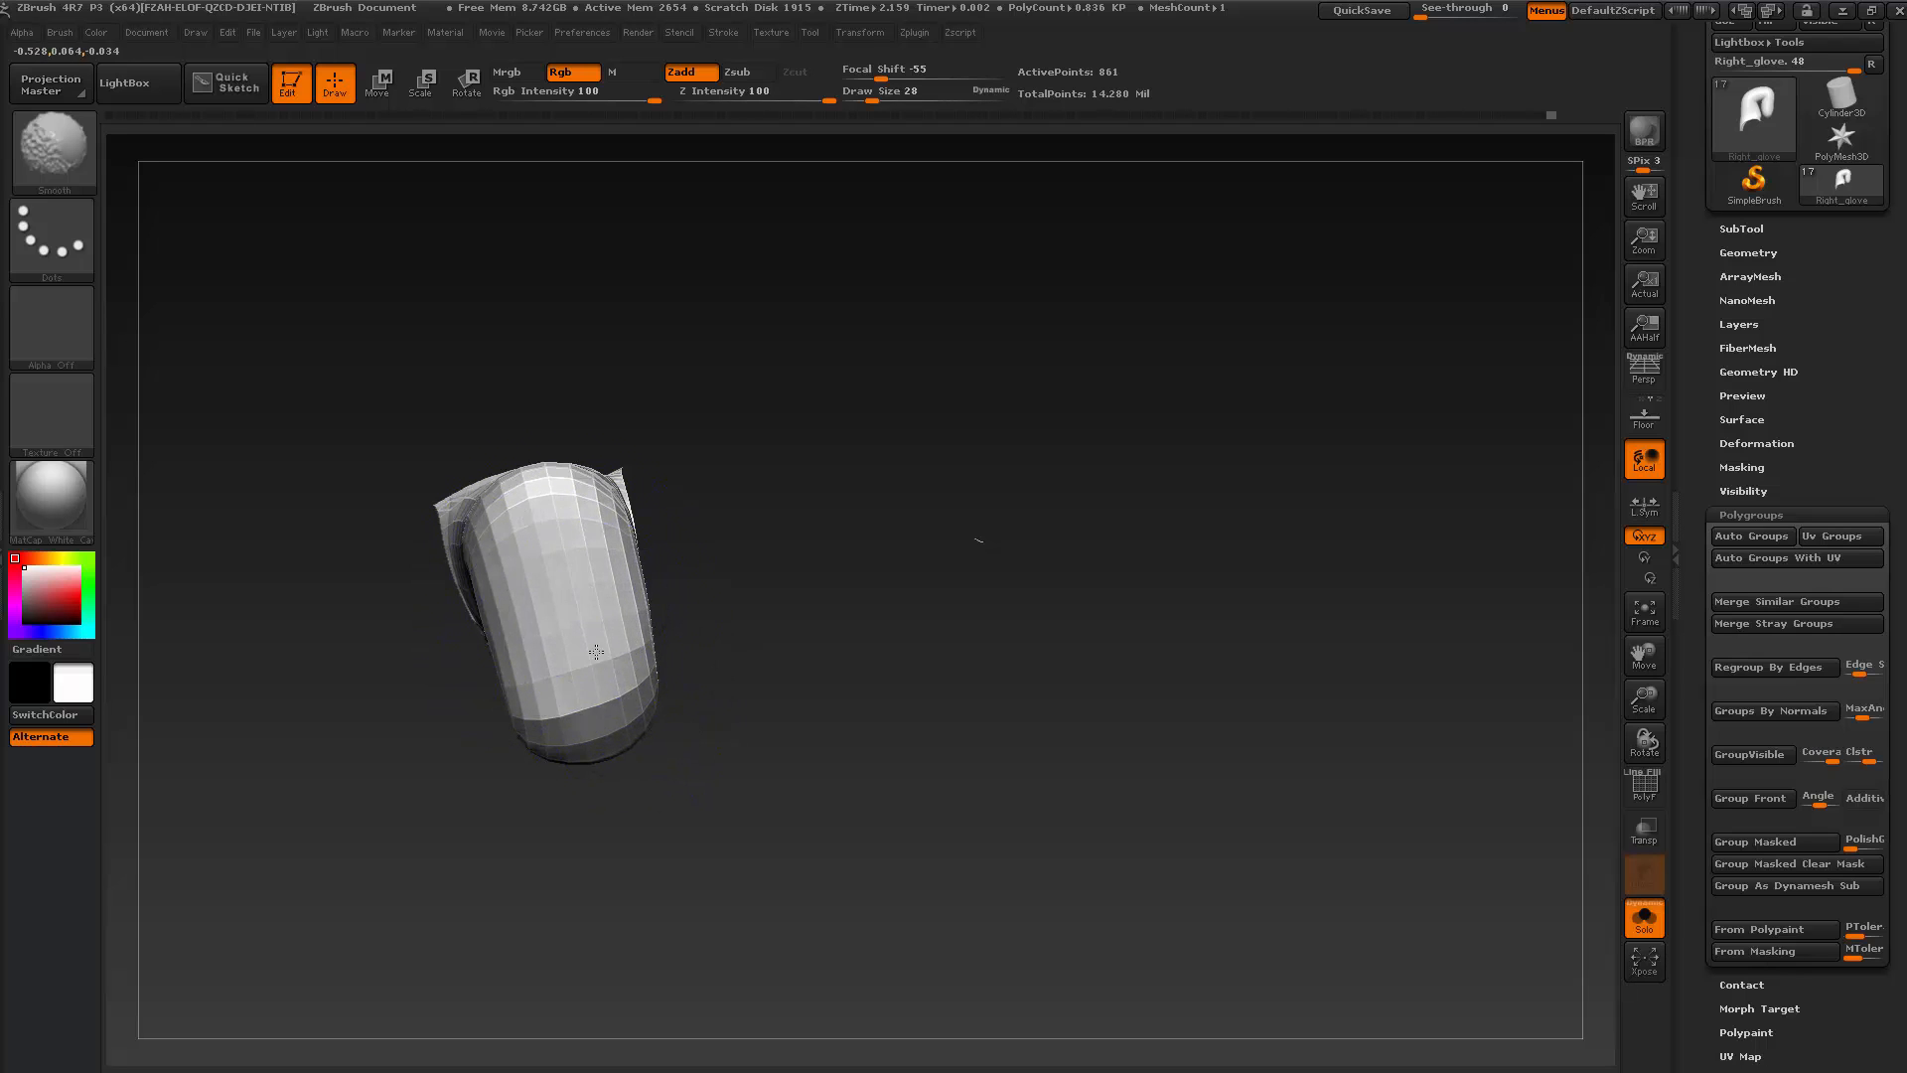
drag(596, 652, 681, 682)
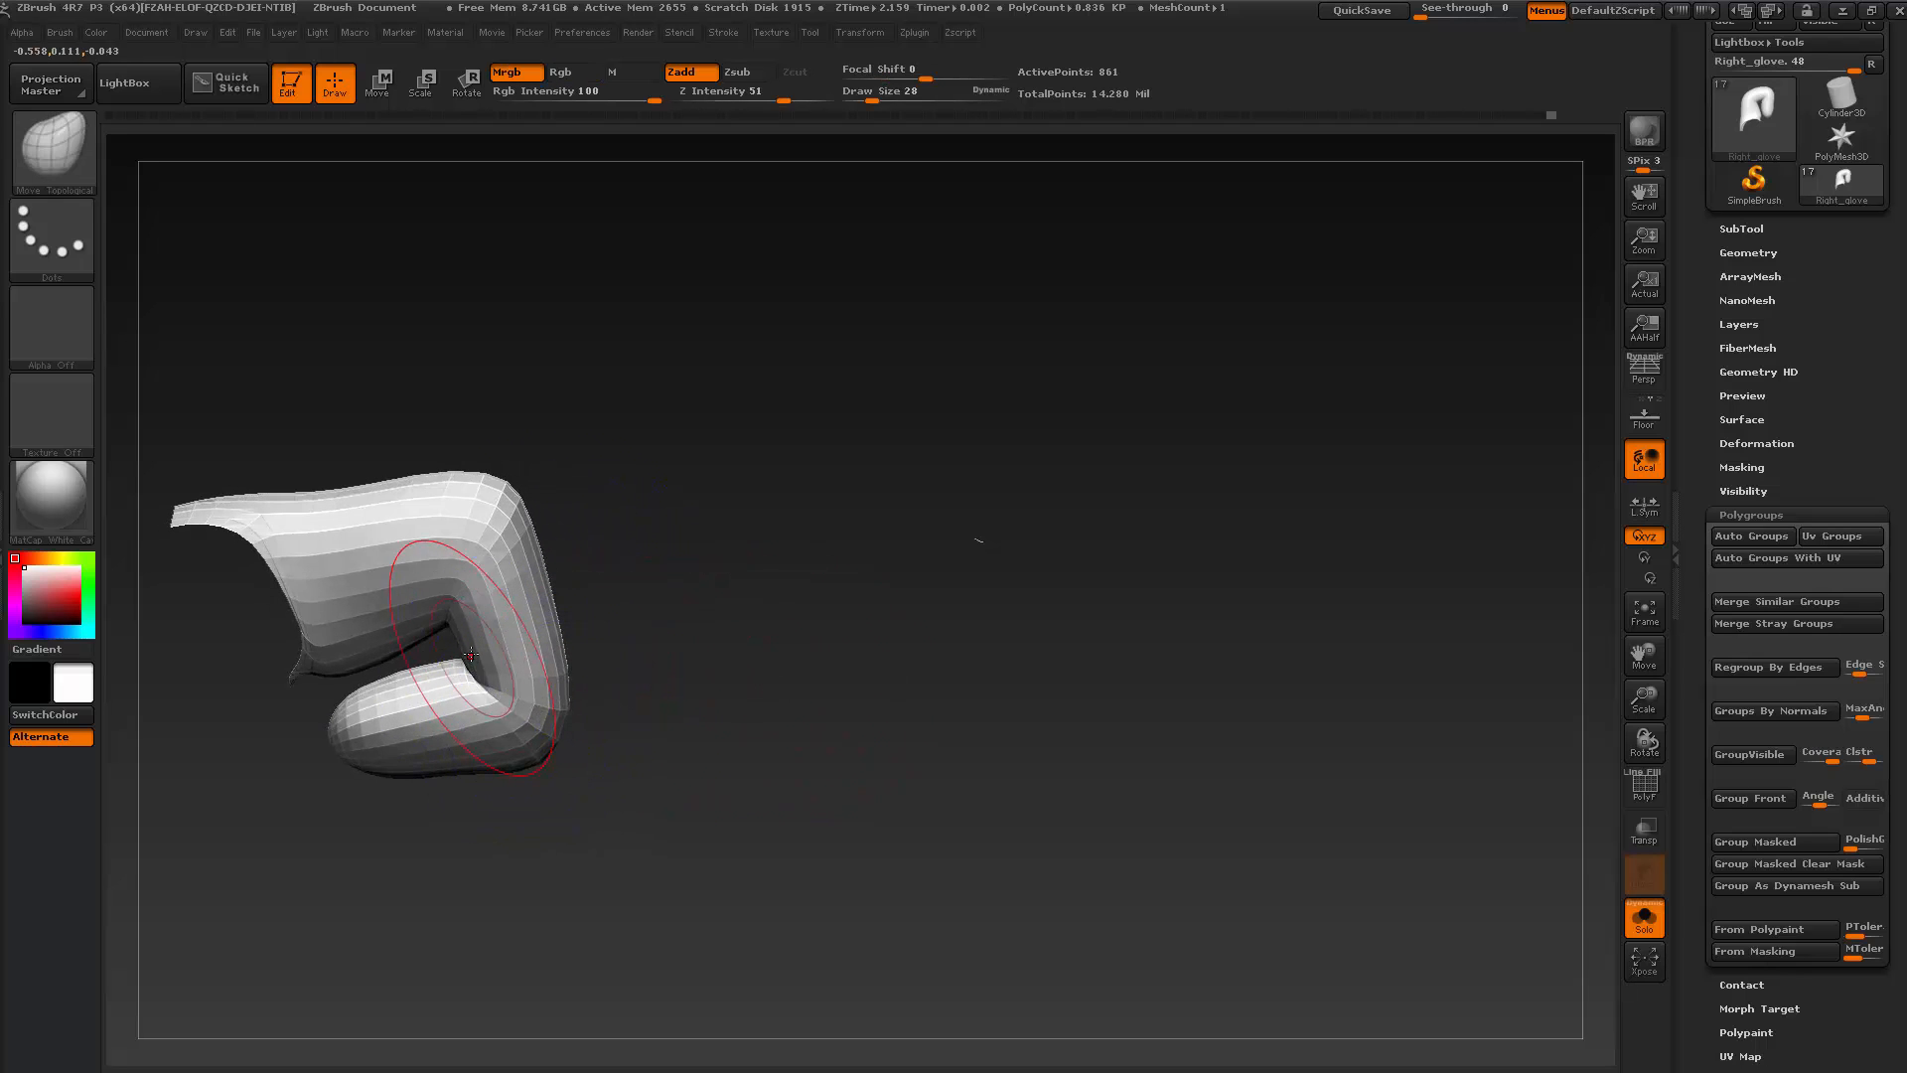
key(shift)
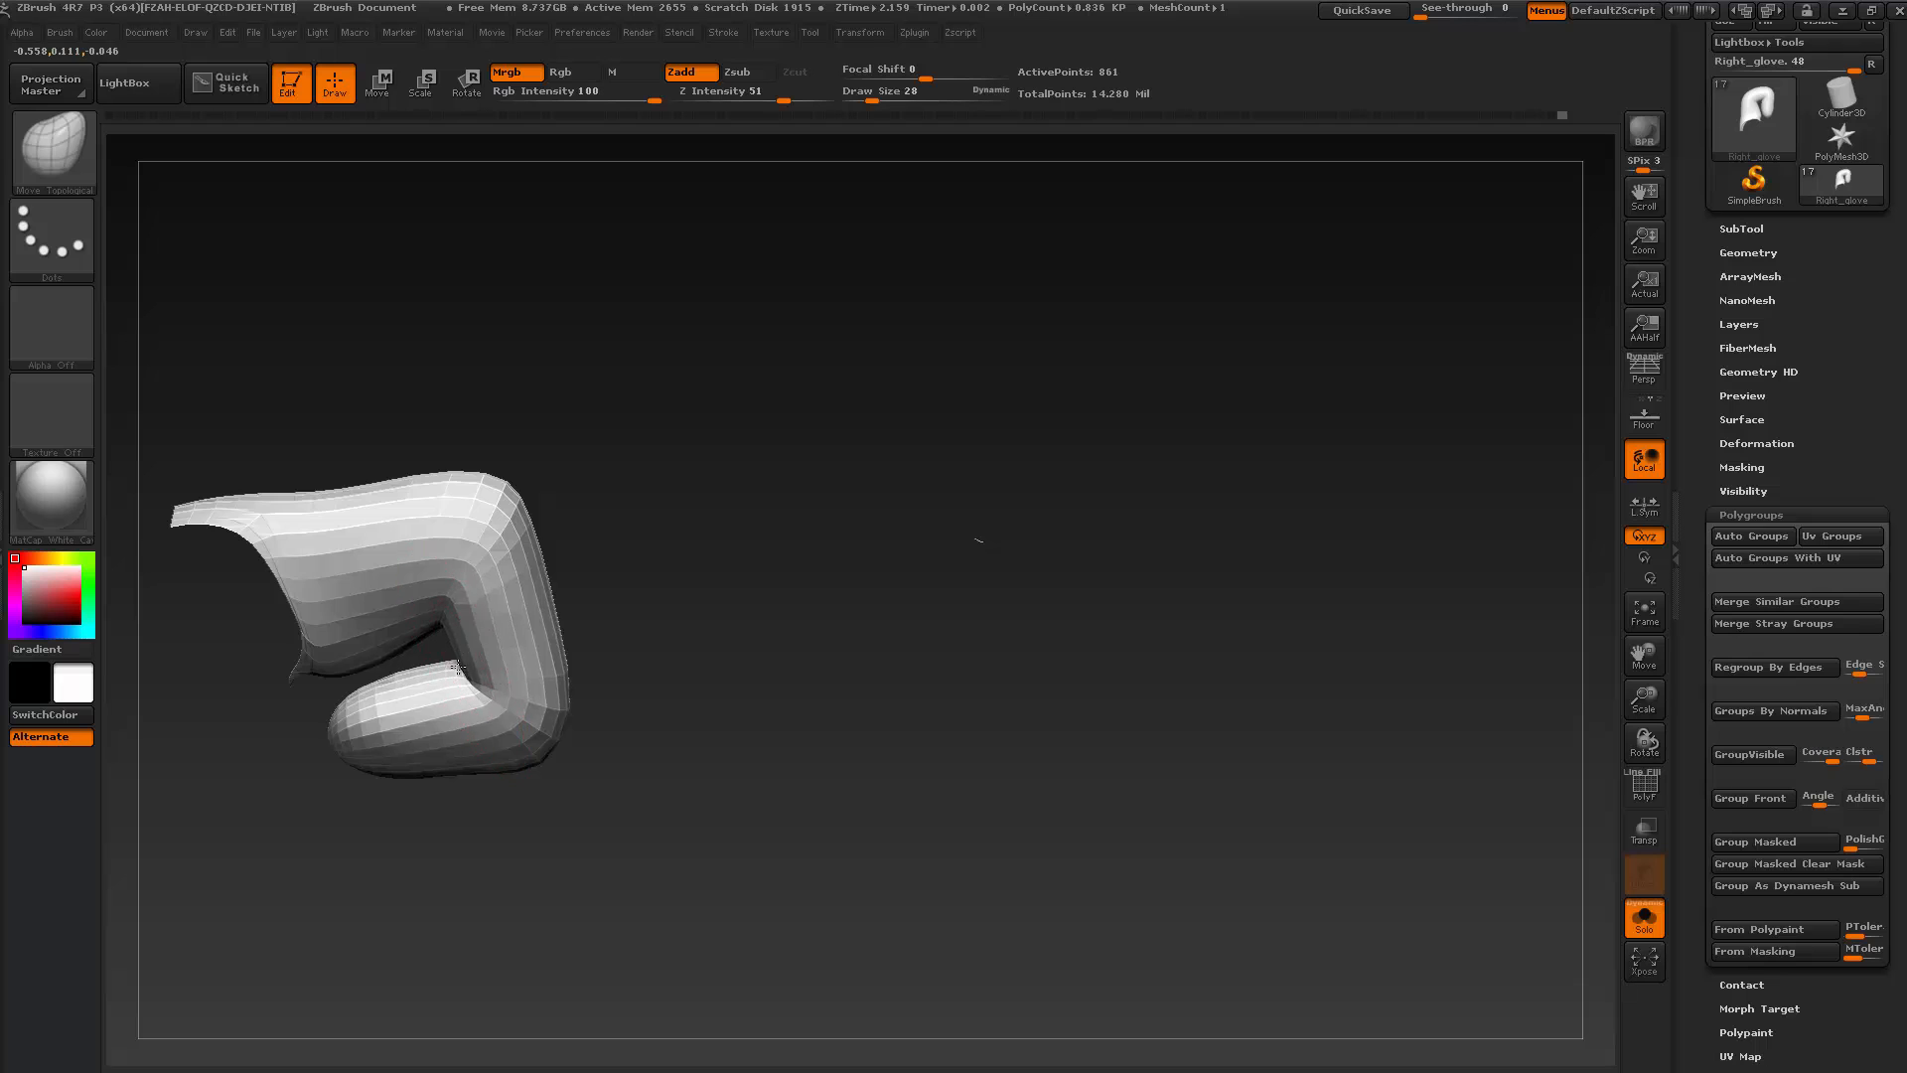
Unhide the whole fist and isolate the index, middle and ring fingers together
mouse_move(616, 730)
mouse_down()
mouse_move(447, 801)
mouse_move(555, 824)
mouse_move(547, 759)
mouse_move(607, 831)
mouse_up()
drag(662, 365, 624, 263)
ctrl+shift+click(620, 270)
drag(759, 263, 710, 314)
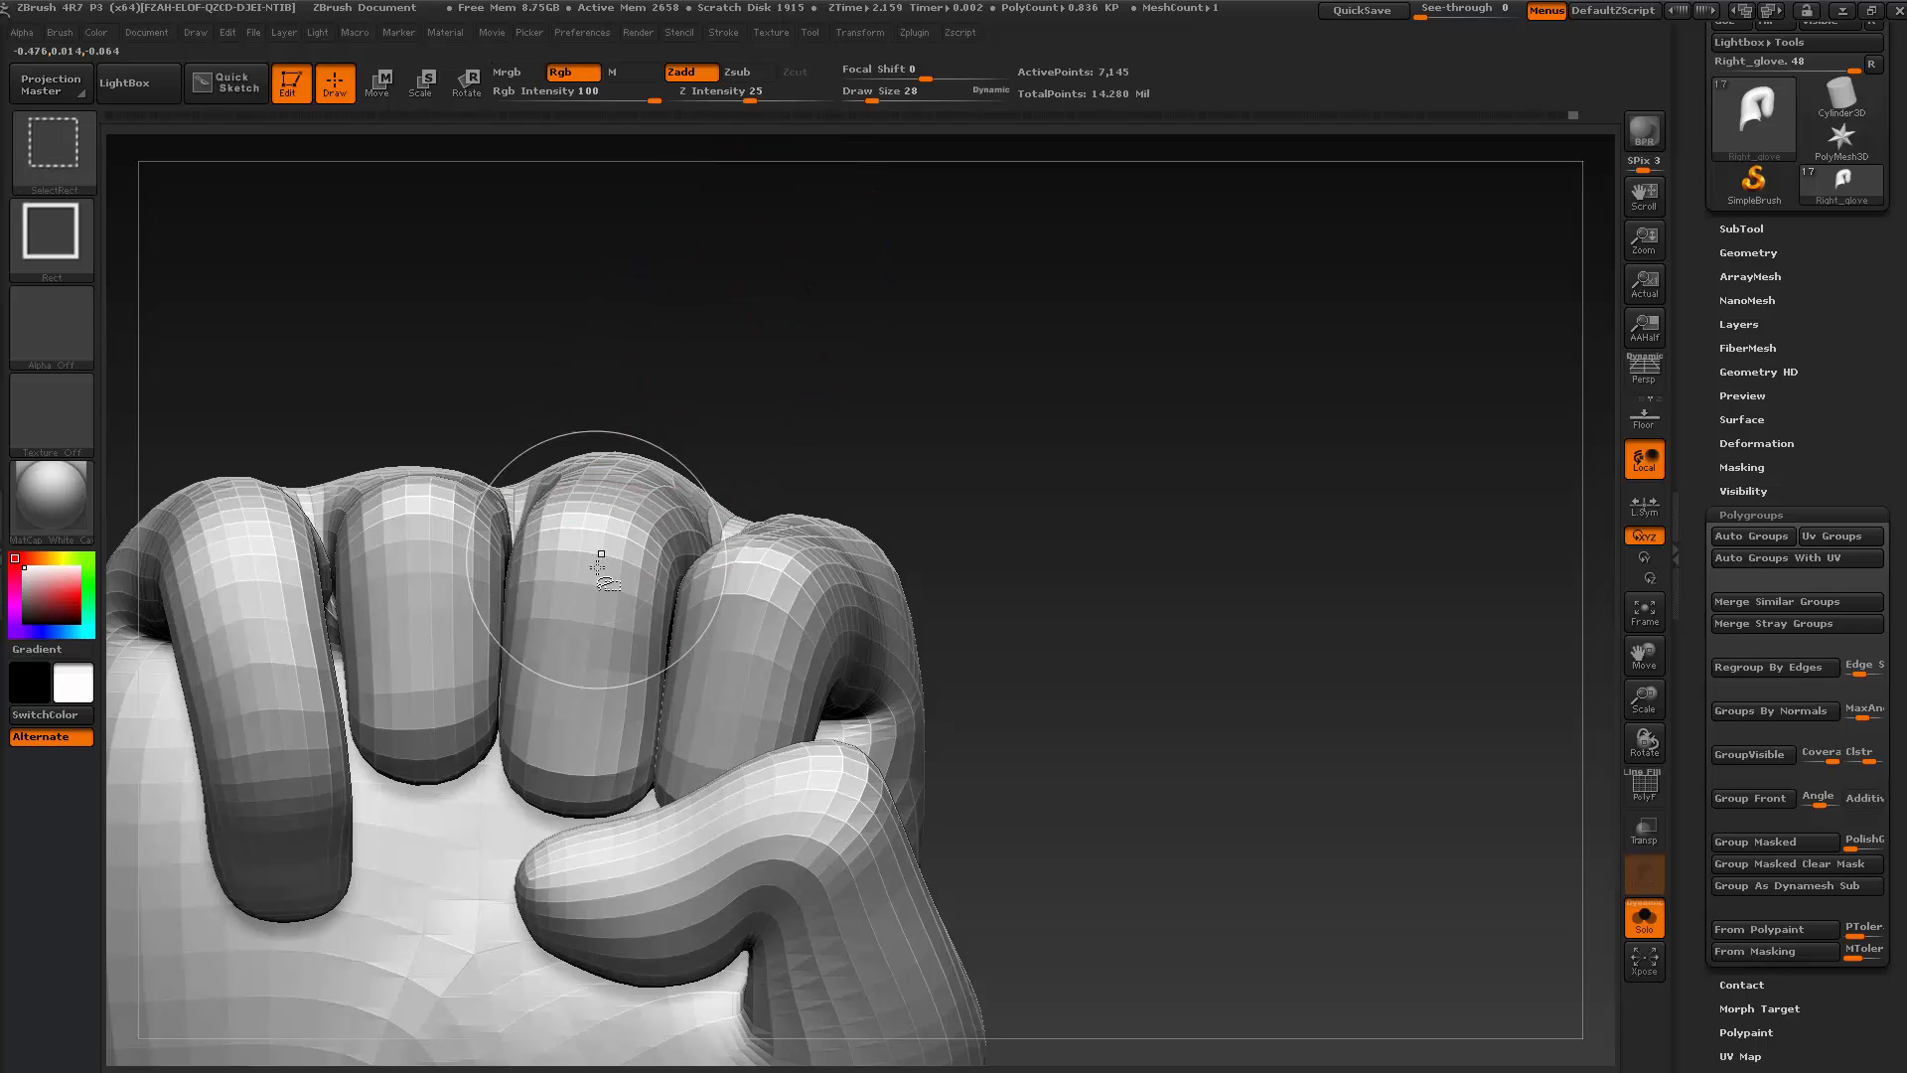
ctrl+shift+click(458, 563)
ctrl+shift+click(457, 563)
ctrl+shift+click(601, 554)
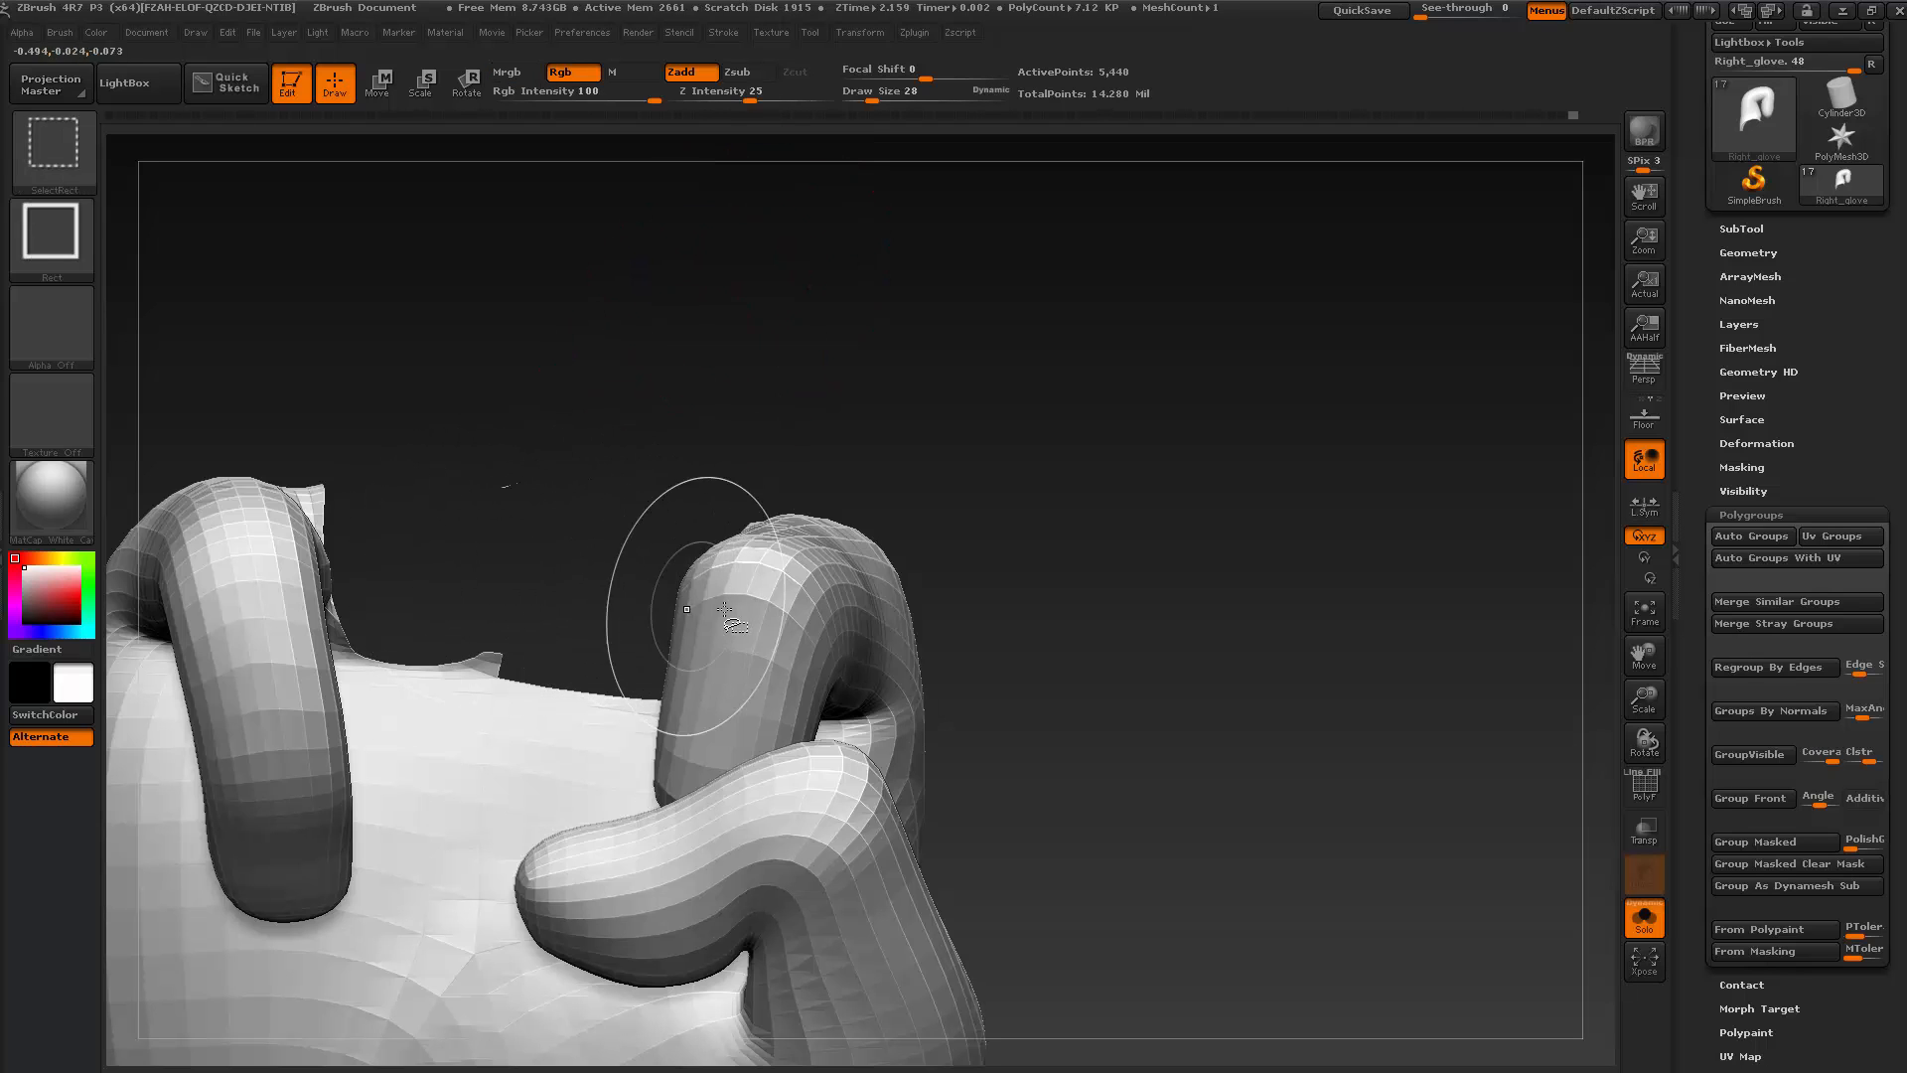
ctrl+shift+click(765, 546)
ctrl+shift+click(1030, 450)
drag(1031, 450, 609, 375)
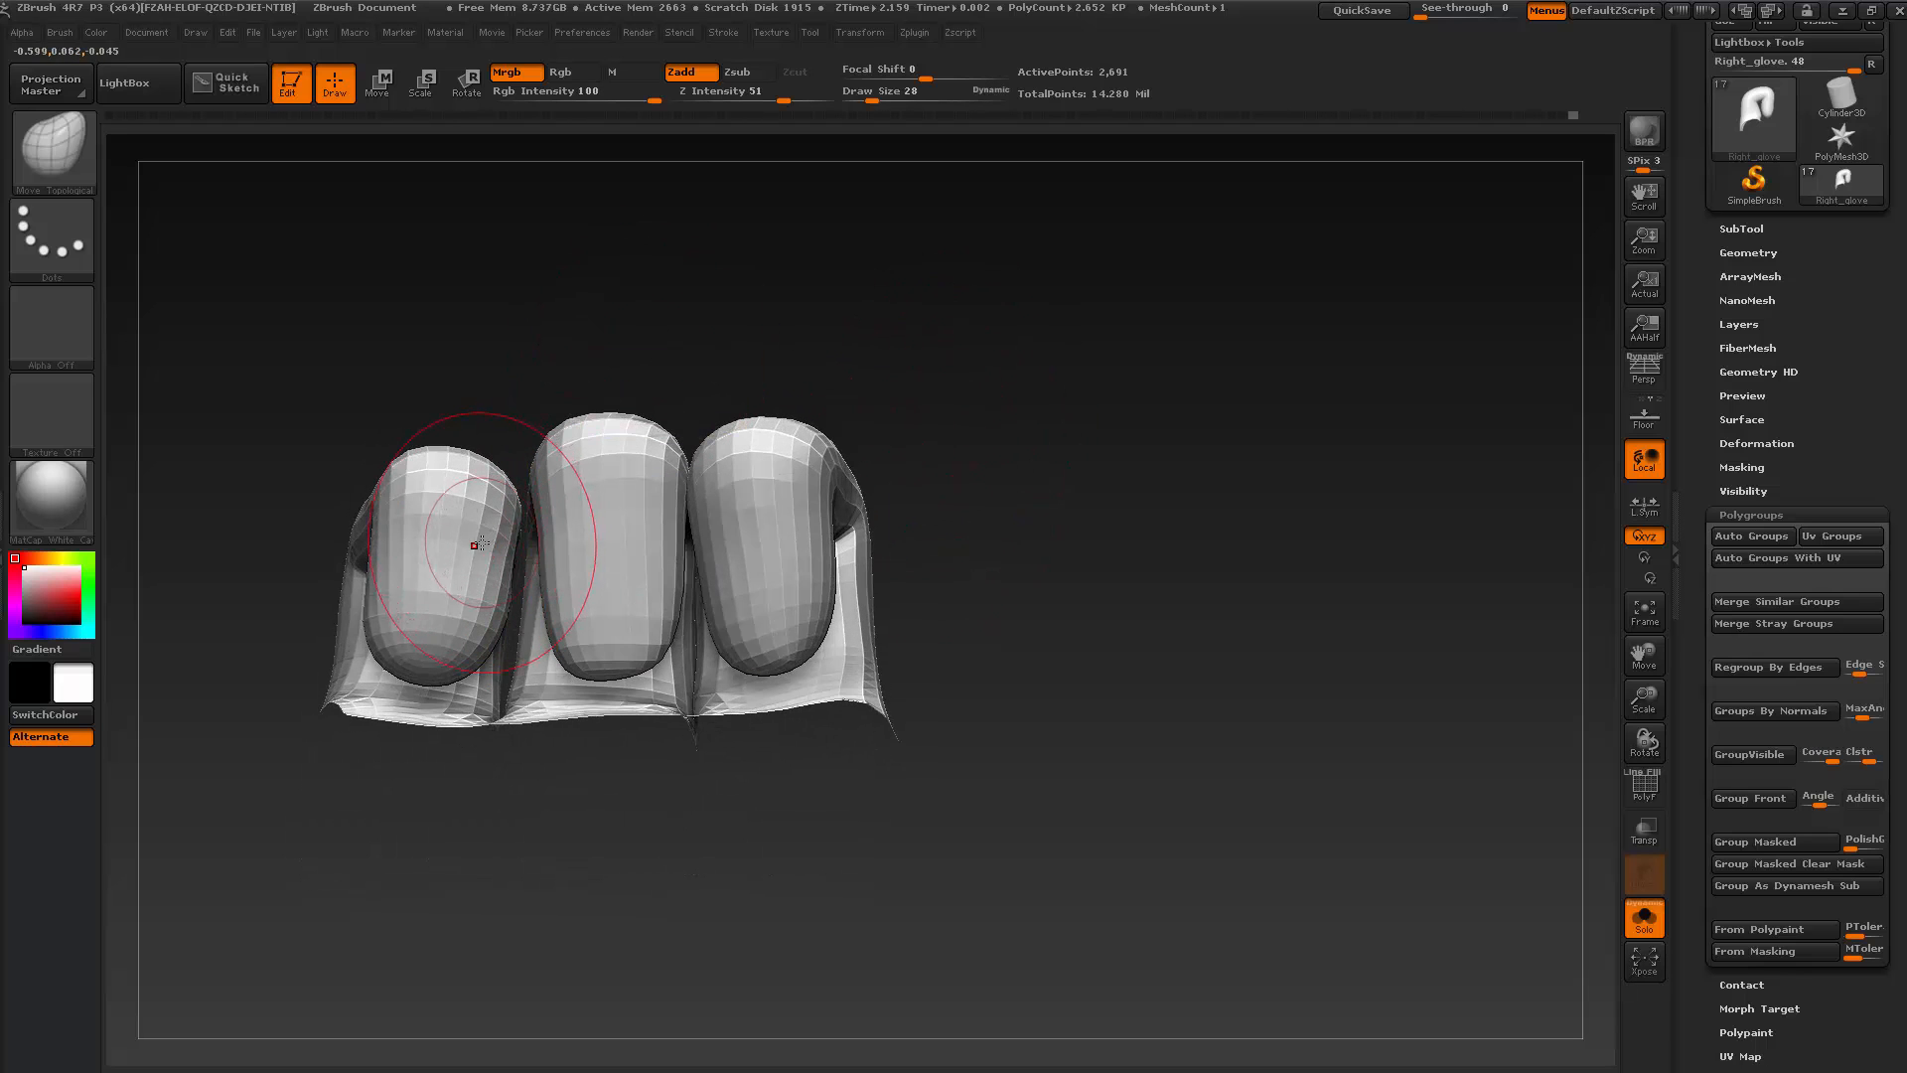
Smooth and adjust the ring finger's outer segment to fit beside the middle finger
key(ctrl+shift)
mouse_move(673, 343)
mouse_down()
mouse_move(664, 260)
mouse_move(647, 361)
mouse_up()
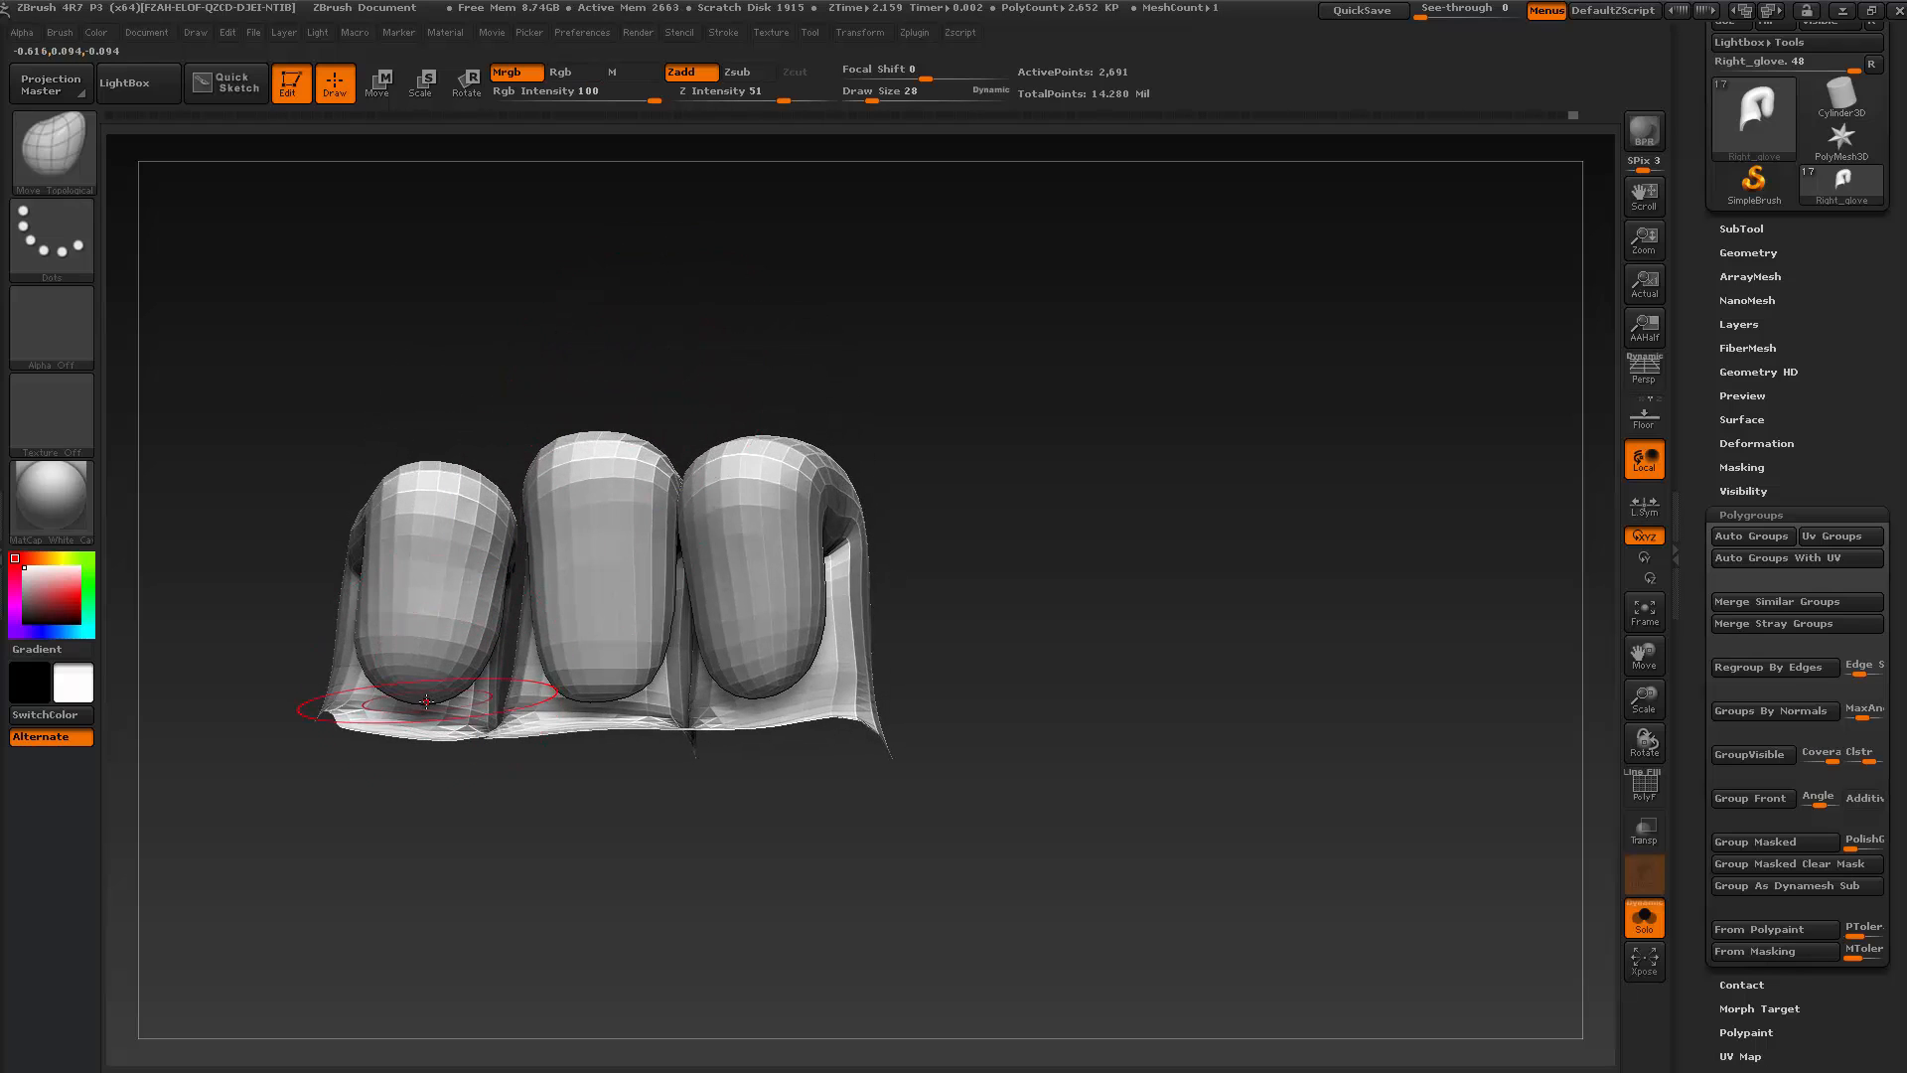
mouse_move(477, 598)
shift+mouse_down()
mouse_move(468, 647)
mouse_move(375, 610)
shift+mouse_up()
mouse_move(399, 866)
mouse_down()
mouse_move(449, 879)
mouse_move(477, 809)
mouse_up()
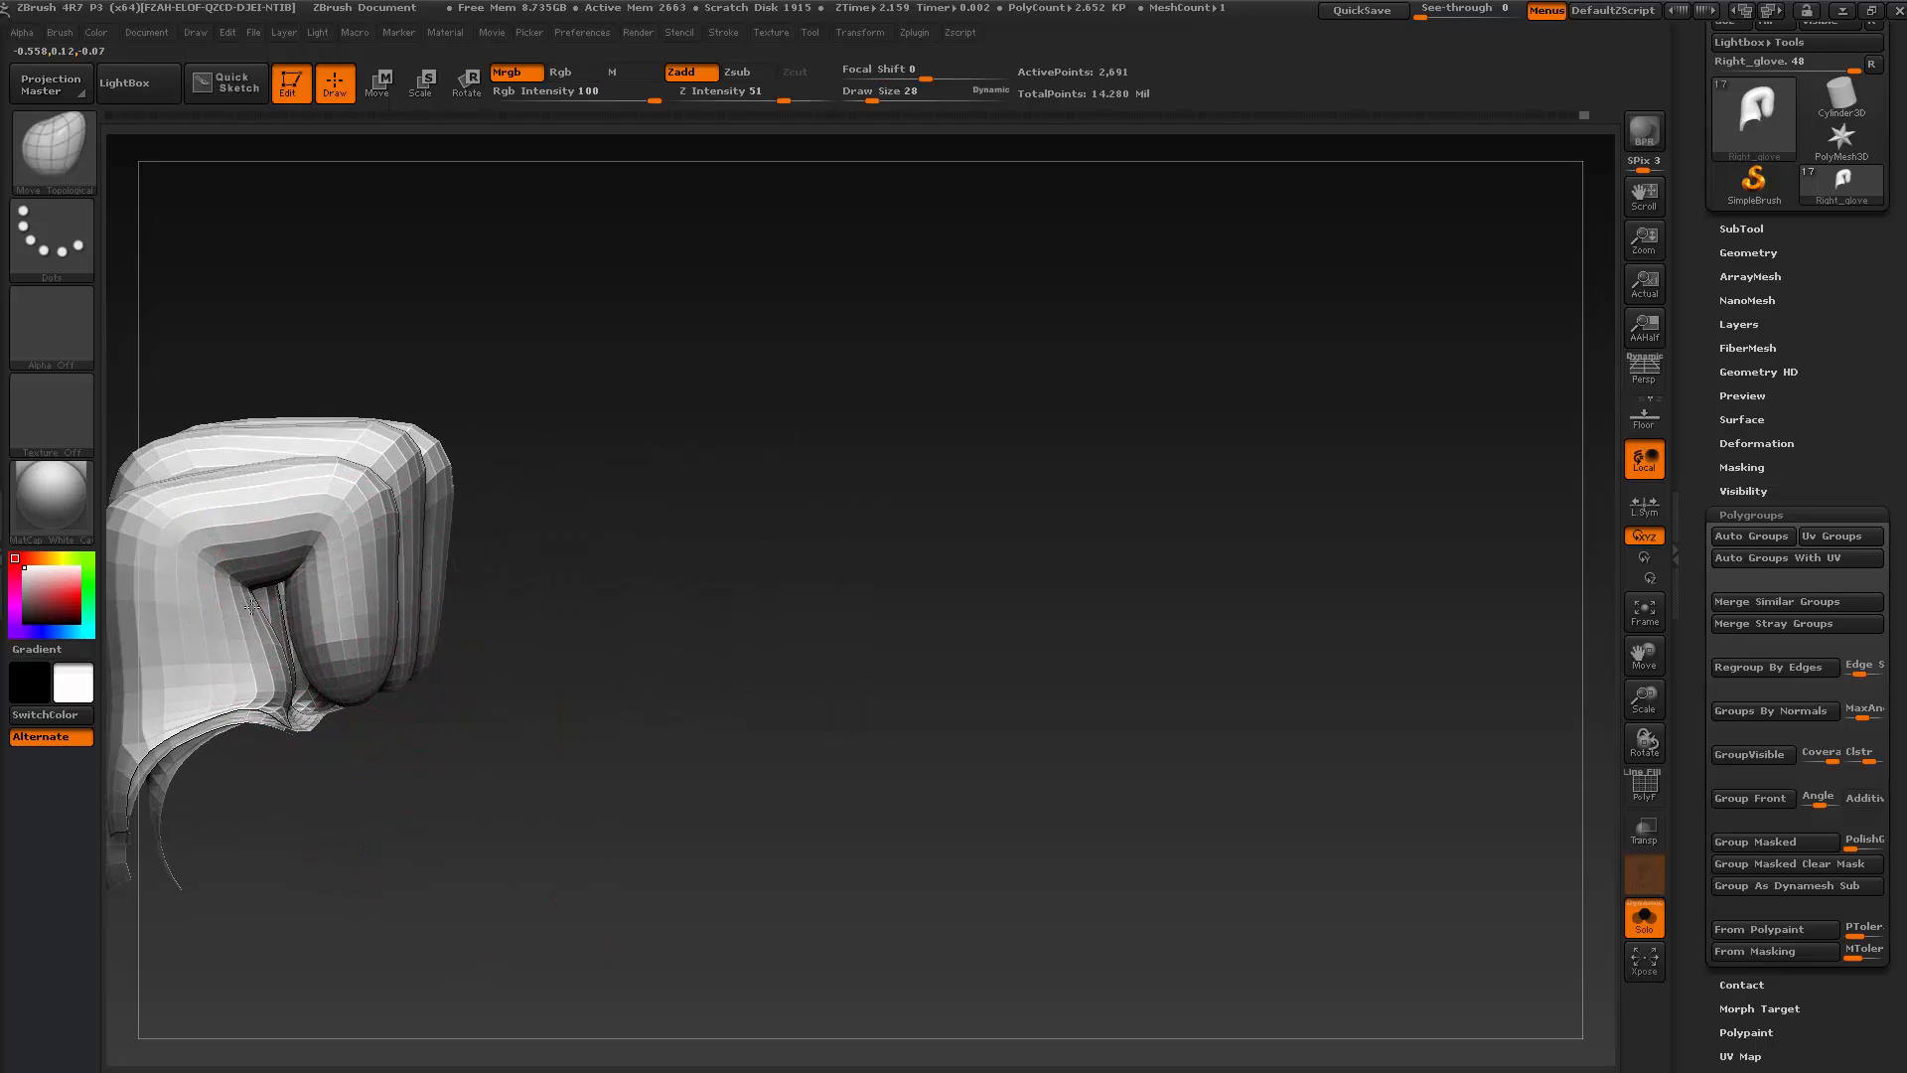
mouse_move(502, 646)
mouse_down()
mouse_move(558, 924)
mouse_move(519, 766)
mouse_move(830, 695)
mouse_move(811, 606)
mouse_move(816, 672)
mouse_move(672, 766)
mouse_move(686, 750)
mouse_move(568, 702)
mouse_move(593, 759)
mouse_move(540, 787)
mouse_move(639, 758)
mouse_move(531, 763)
mouse_move(570, 716)
mouse_move(600, 734)
mouse_up()
key(shift)
Check the three fingers at higher subdivision, set the brush size to 14, and smooth and adjust the middle fingertip's end
key(d)
key(d)
key(shift+d)
key(shift+d)
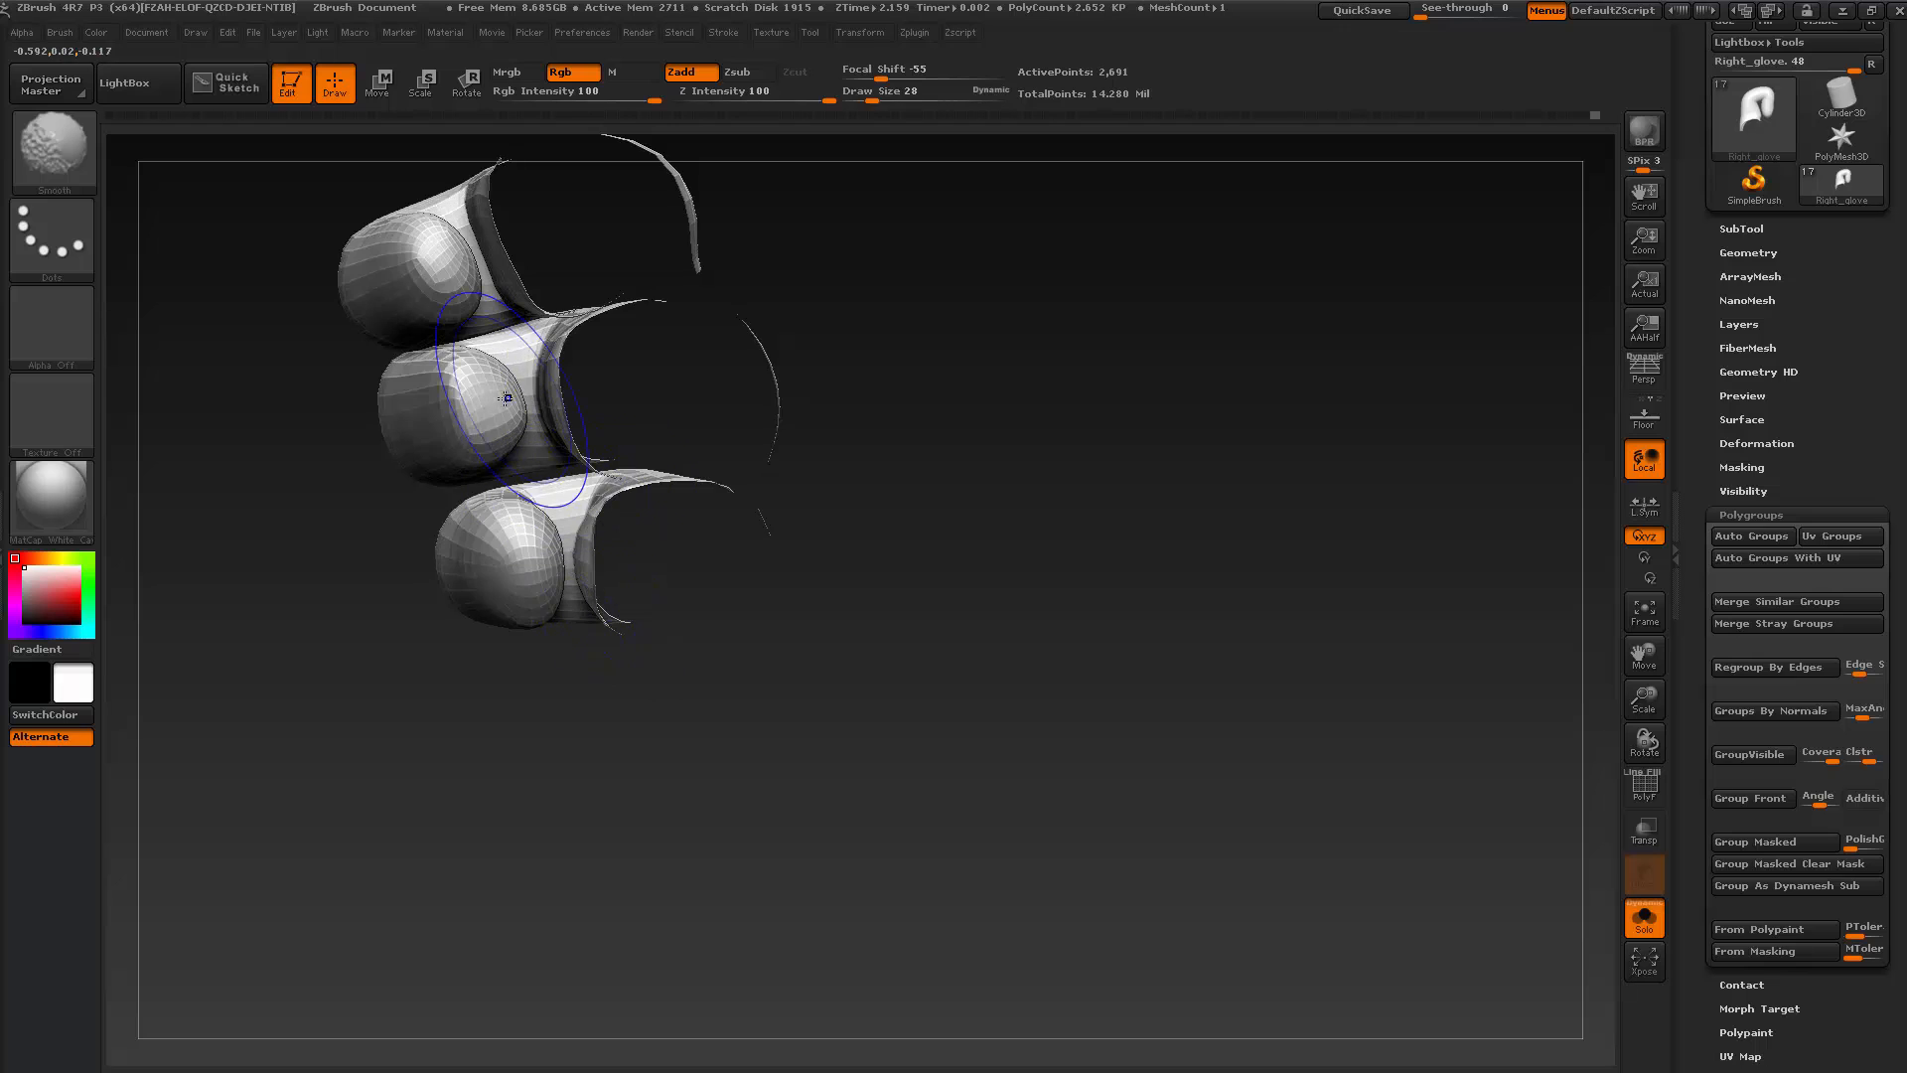
key(s)
drag(494, 386, 487, 386)
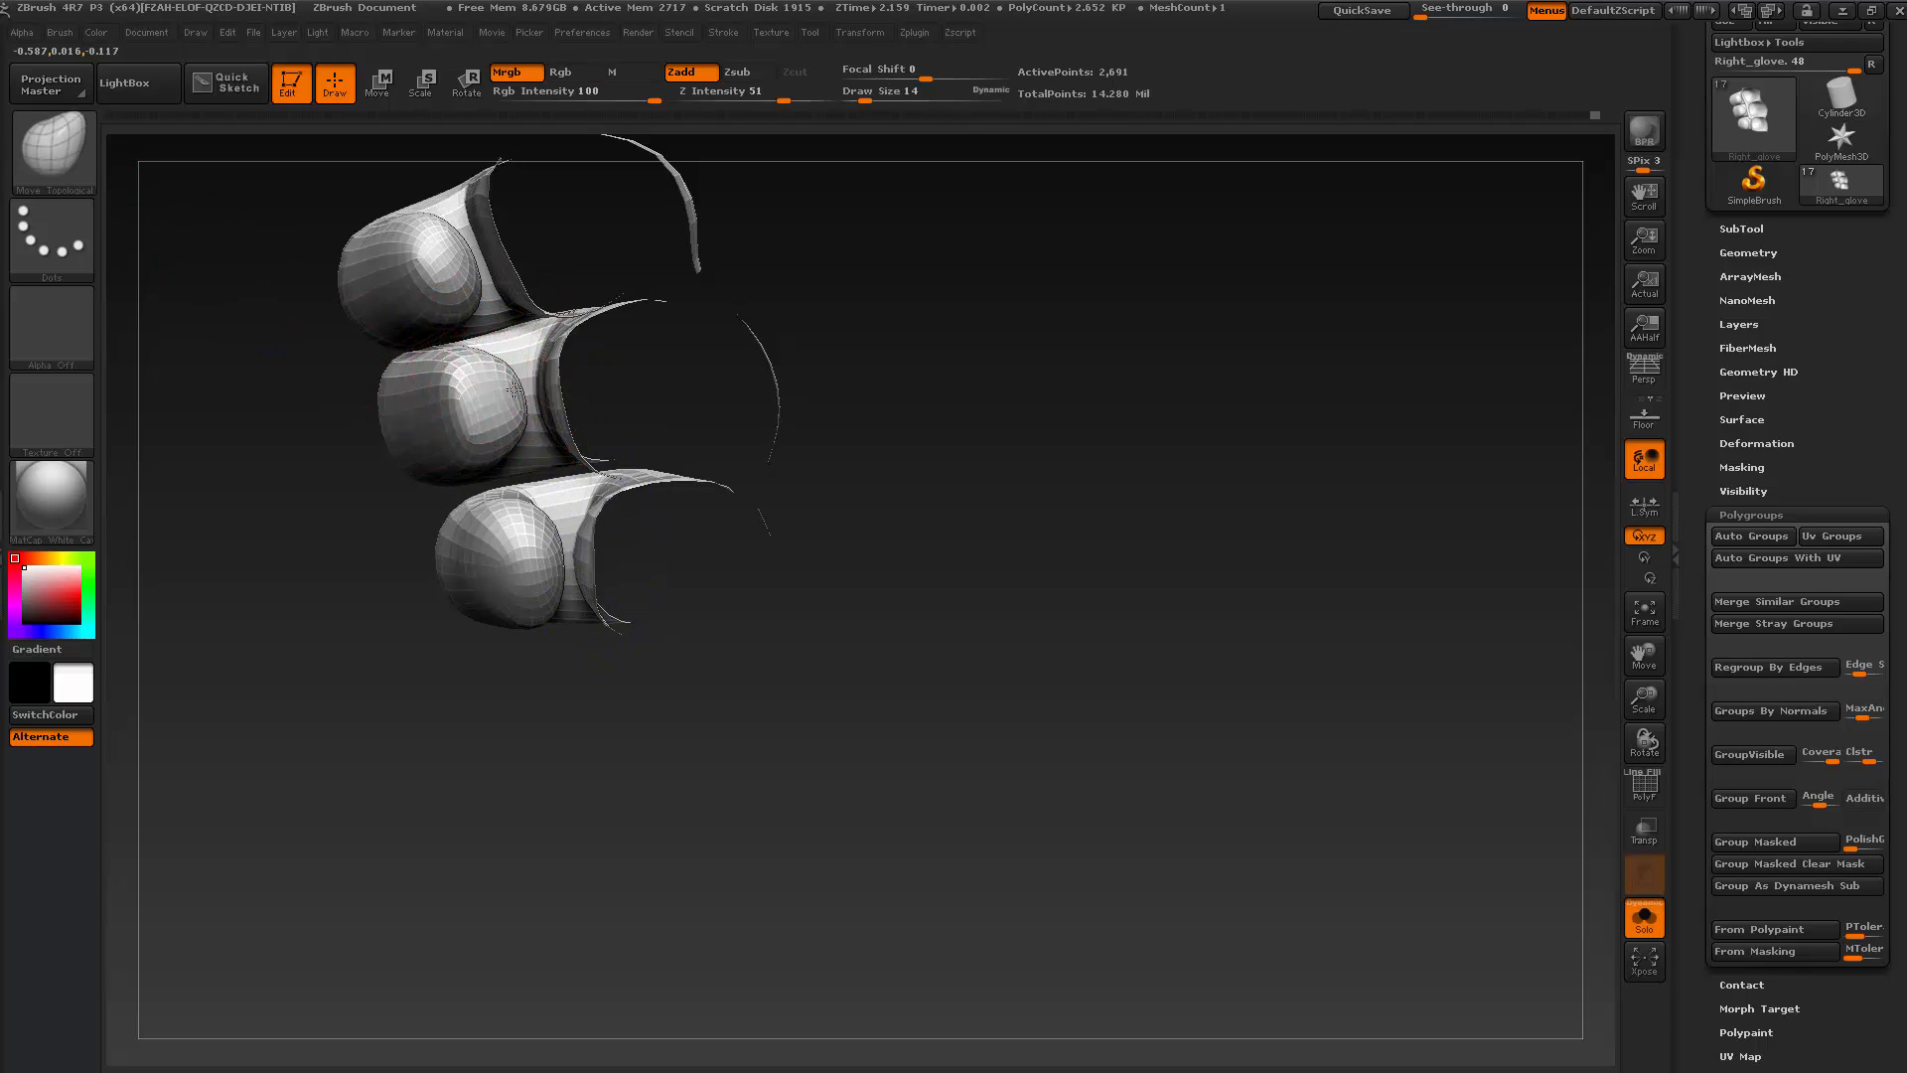
mouse_move(490, 442)
shift+mouse_down()
mouse_move(489, 423)
mouse_move(502, 437)
shift+mouse_up()
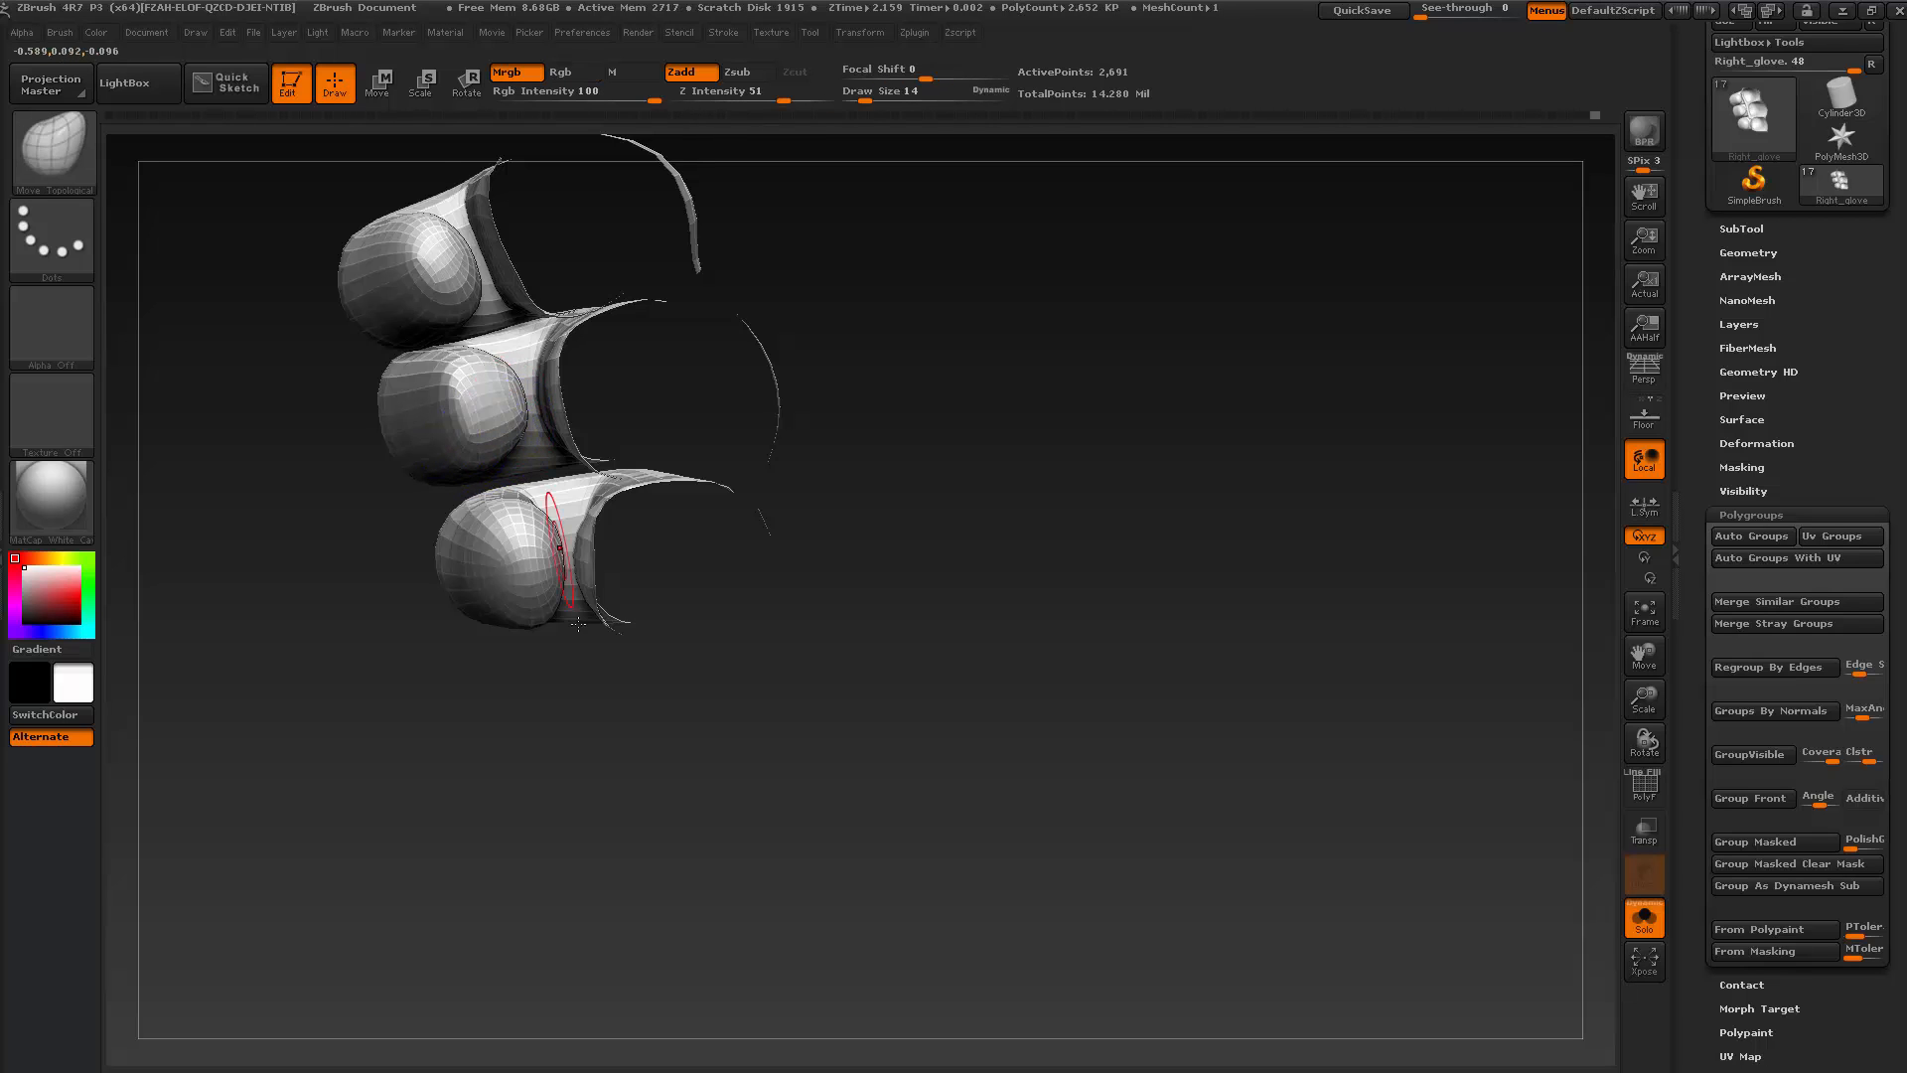
drag(534, 728, 574, 731)
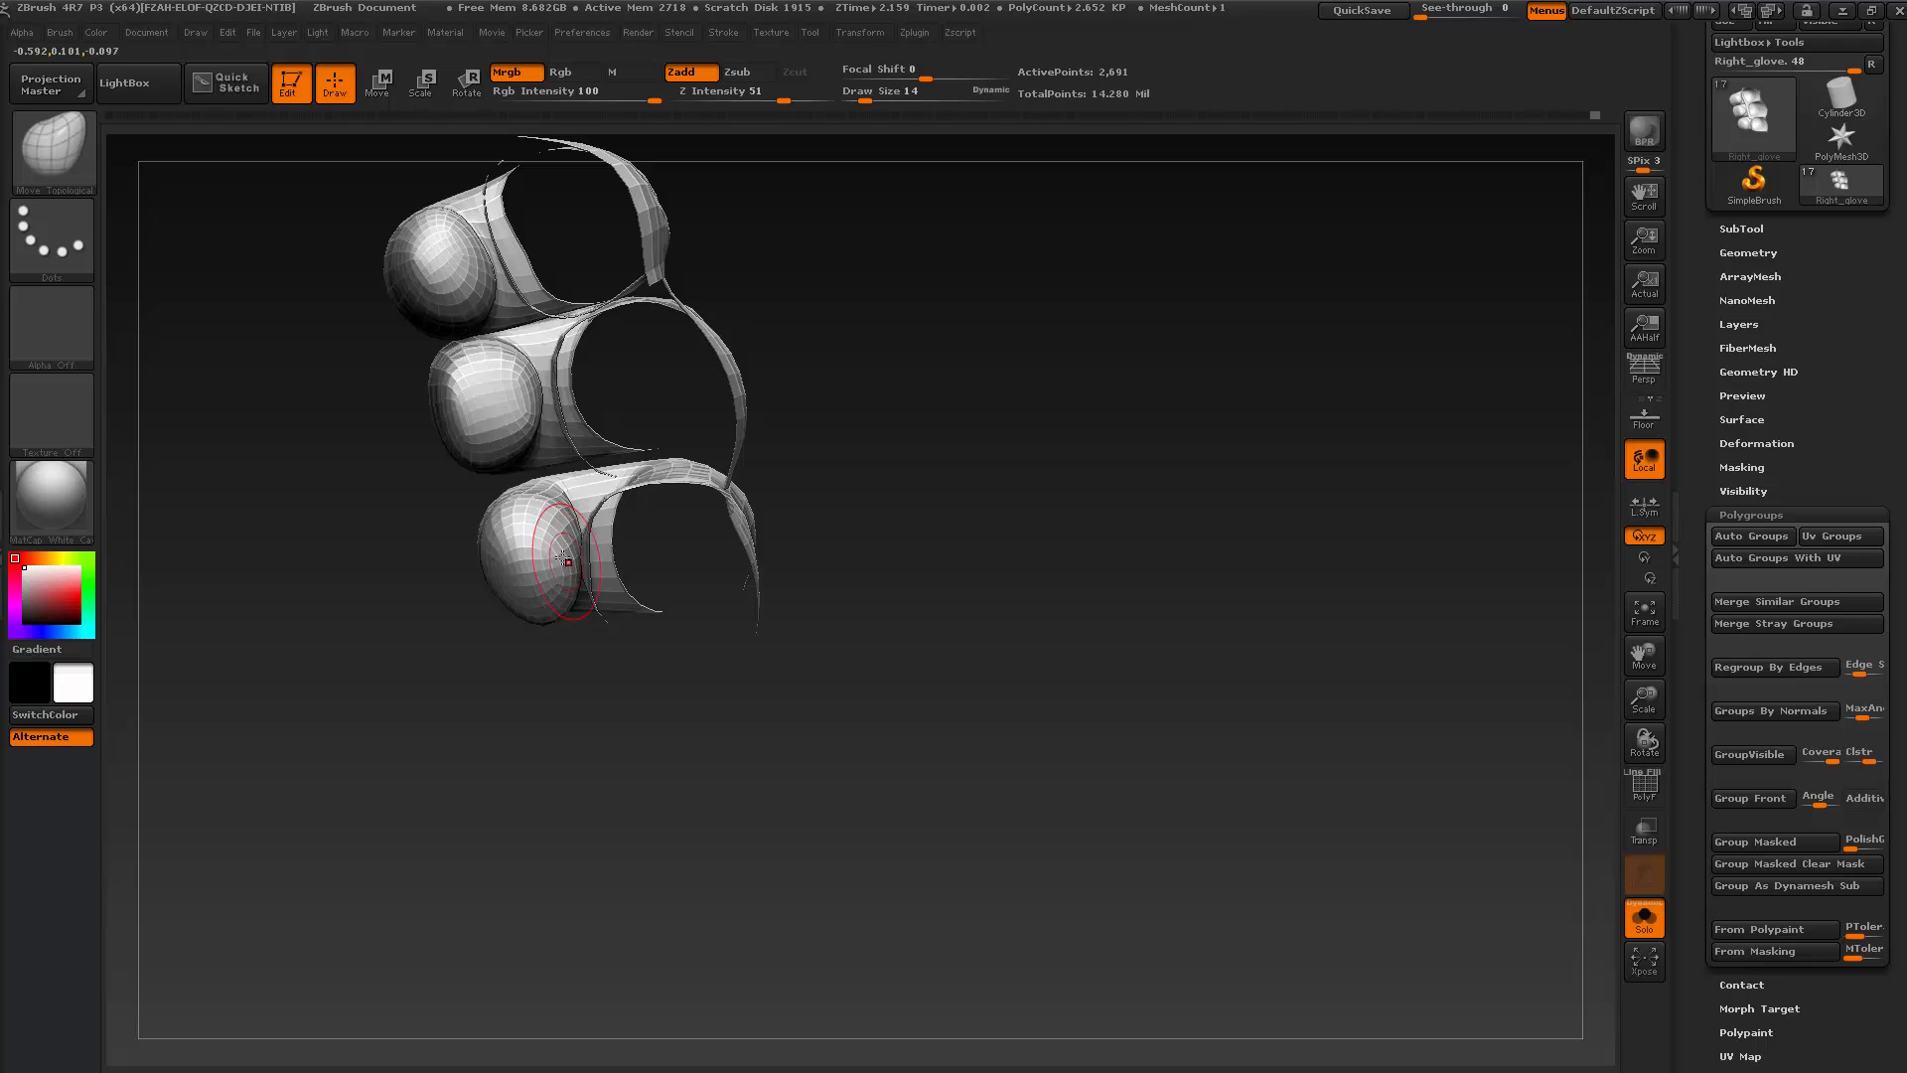
Reshape the lower sides of the fingertips where they meet the palm and smooth the end of the middle fingertip
drag(568, 812, 558, 723)
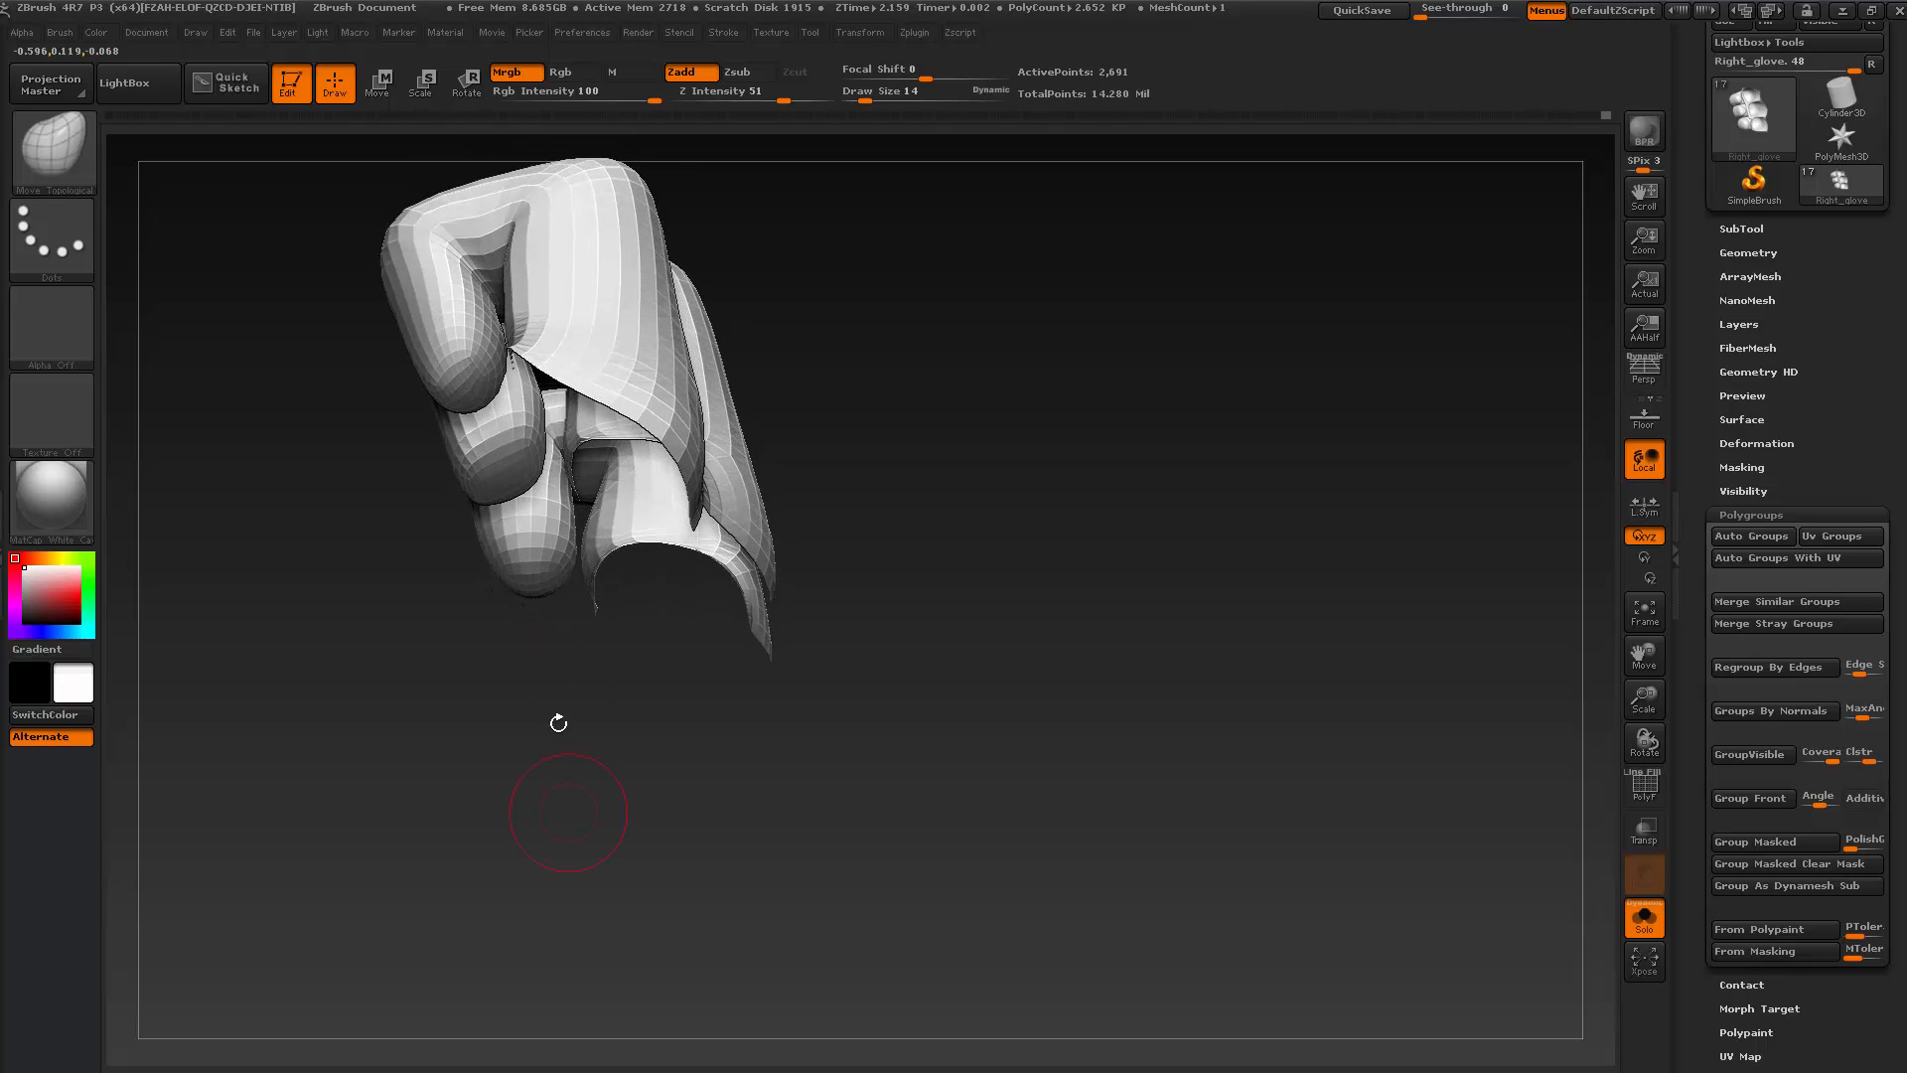
mouse_move(512, 602)
mouse_down()
mouse_move(681, 660)
mouse_move(681, 566)
mouse_move(637, 513)
mouse_up()
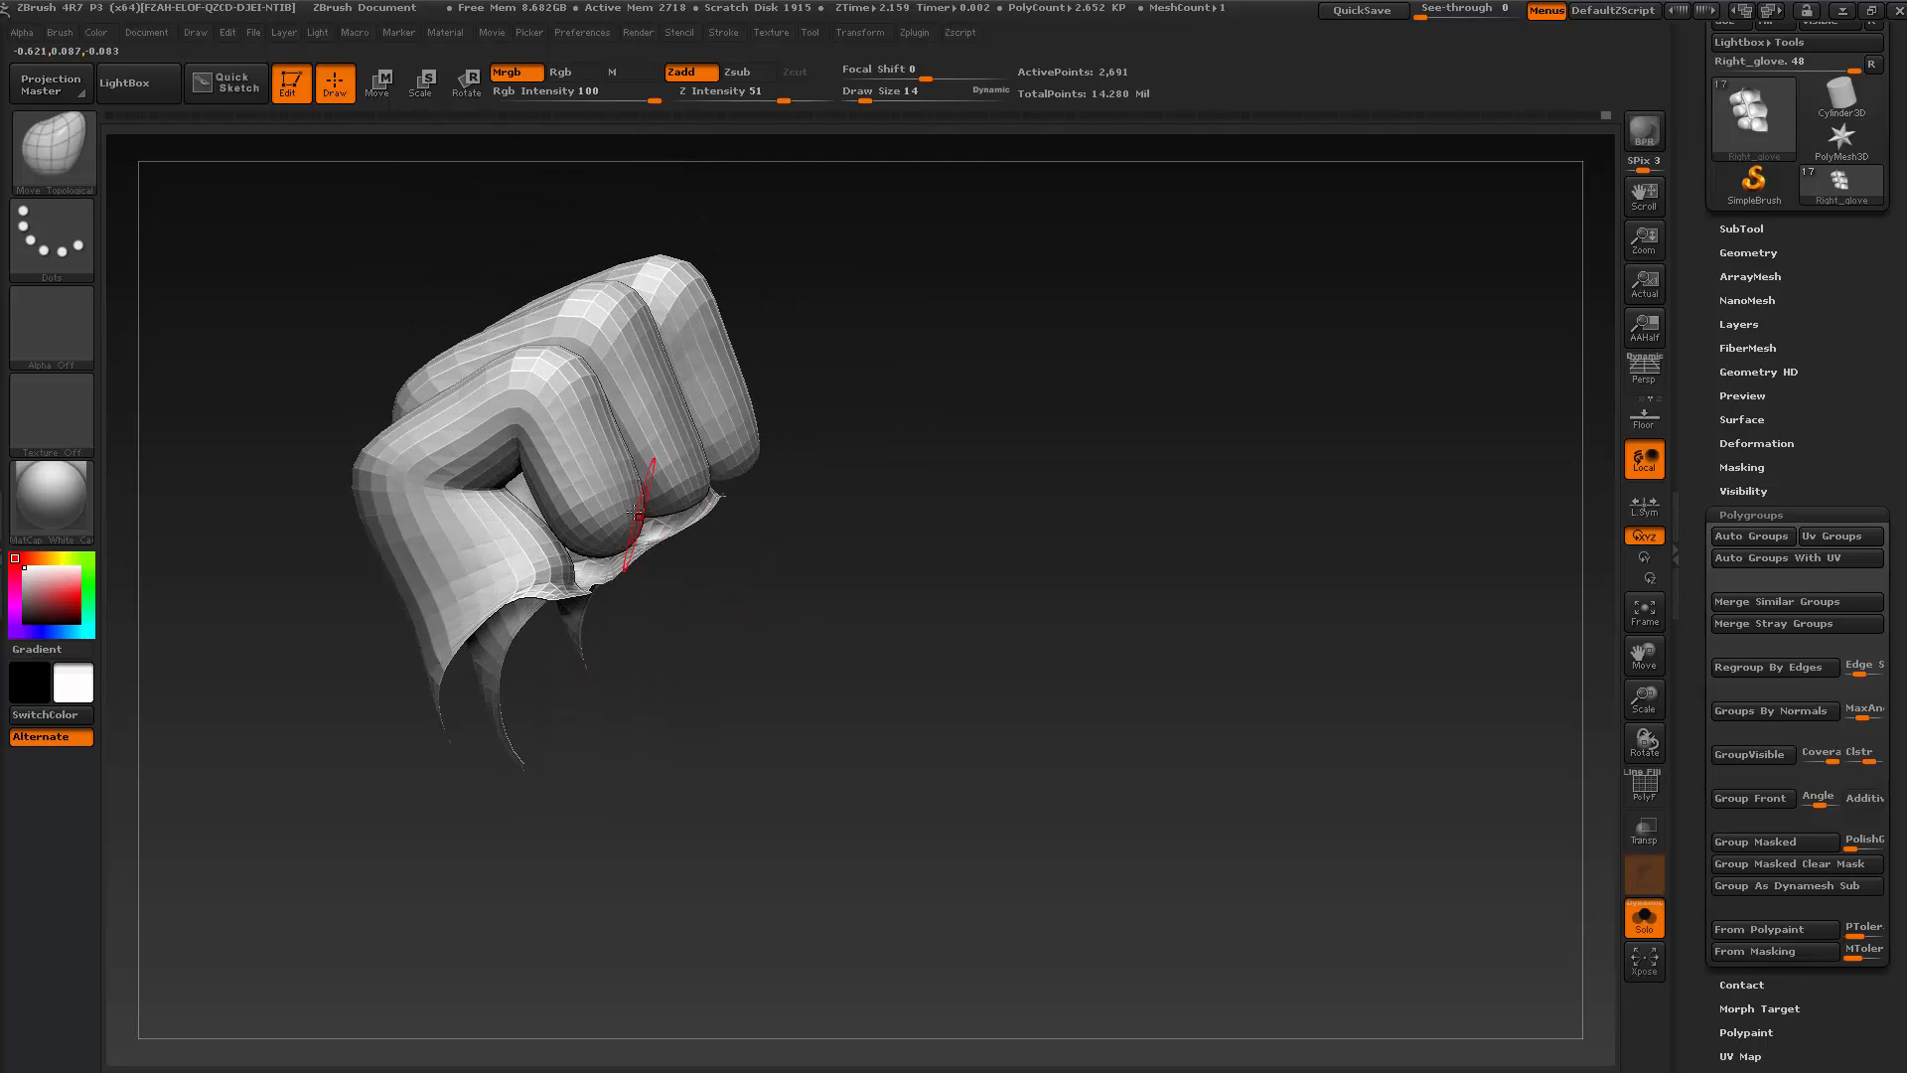
drag(723, 637, 663, 523)
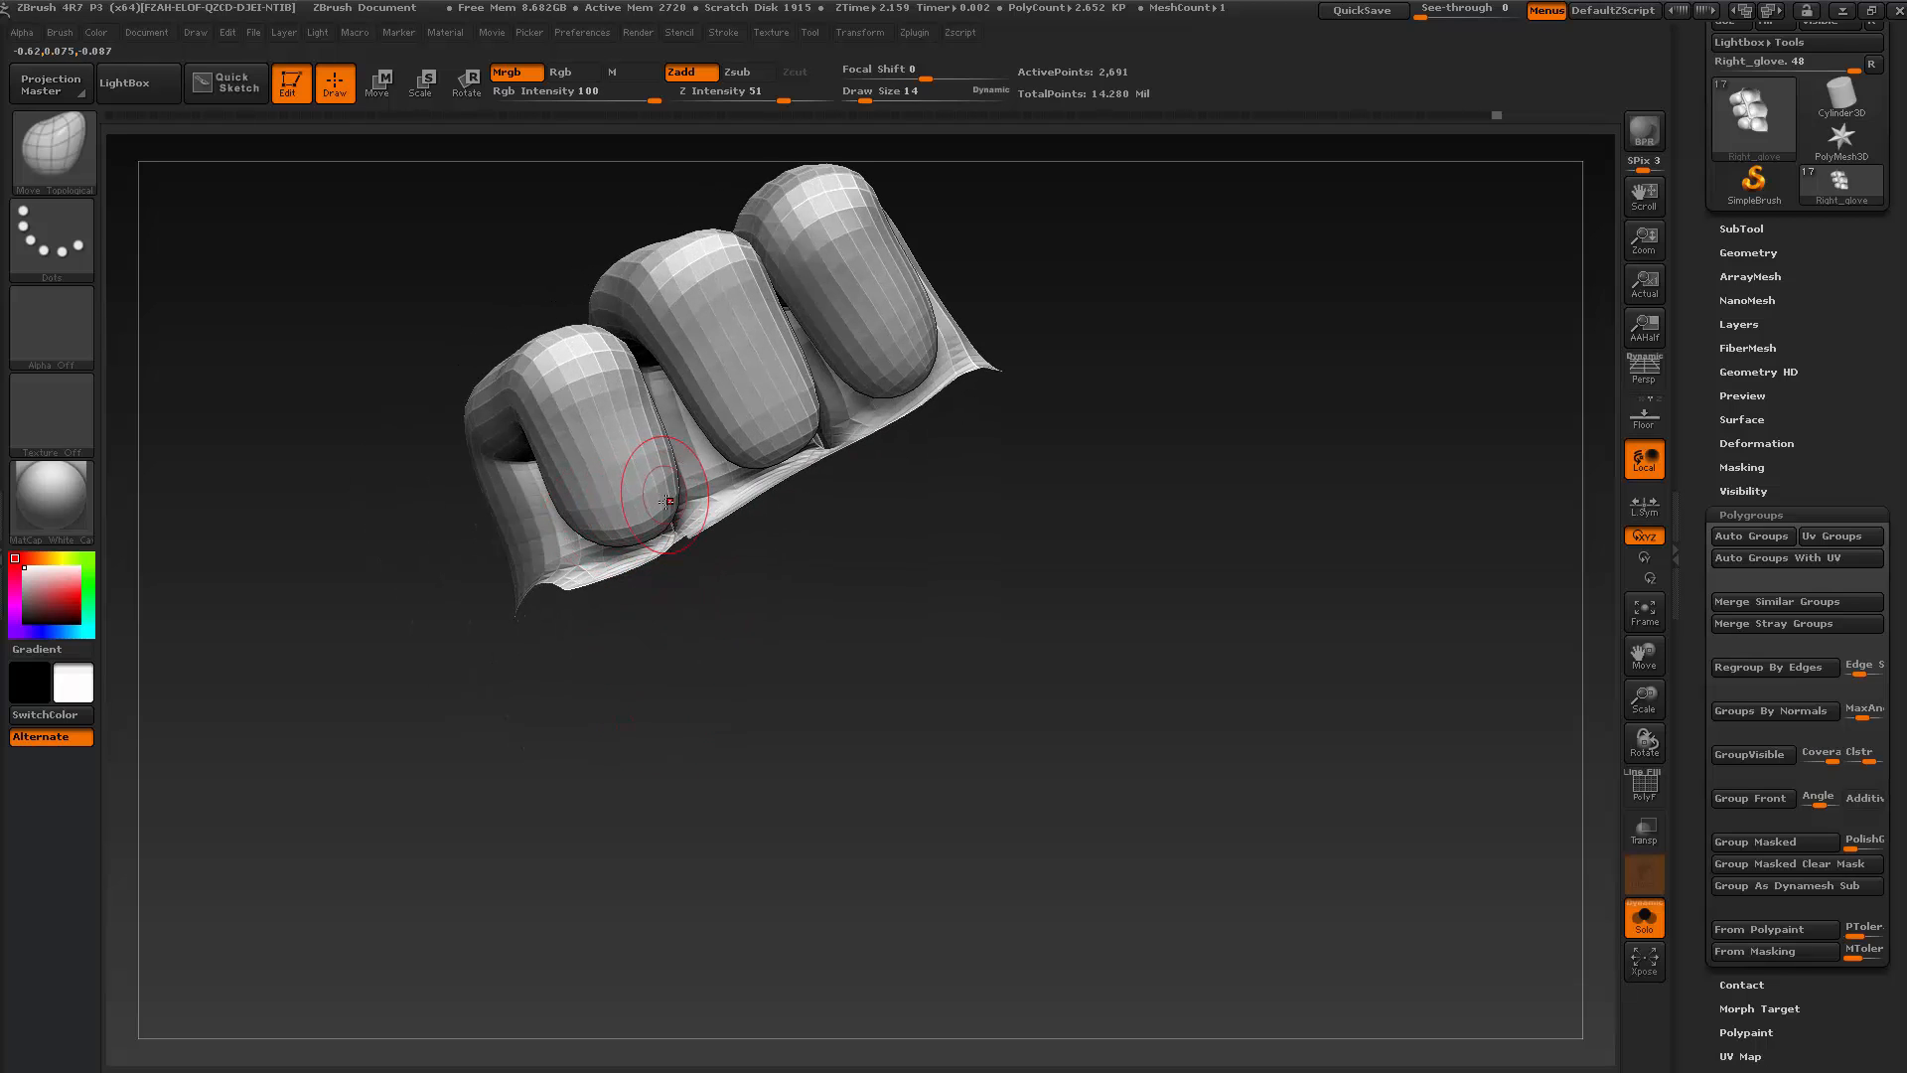
mouse_move(666, 502)
mouse_down()
mouse_move(732, 537)
mouse_move(647, 694)
mouse_move(695, 467)
mouse_move(651, 311)
mouse_move(638, 329)
mouse_move(649, 304)
mouse_up()
key(shift)
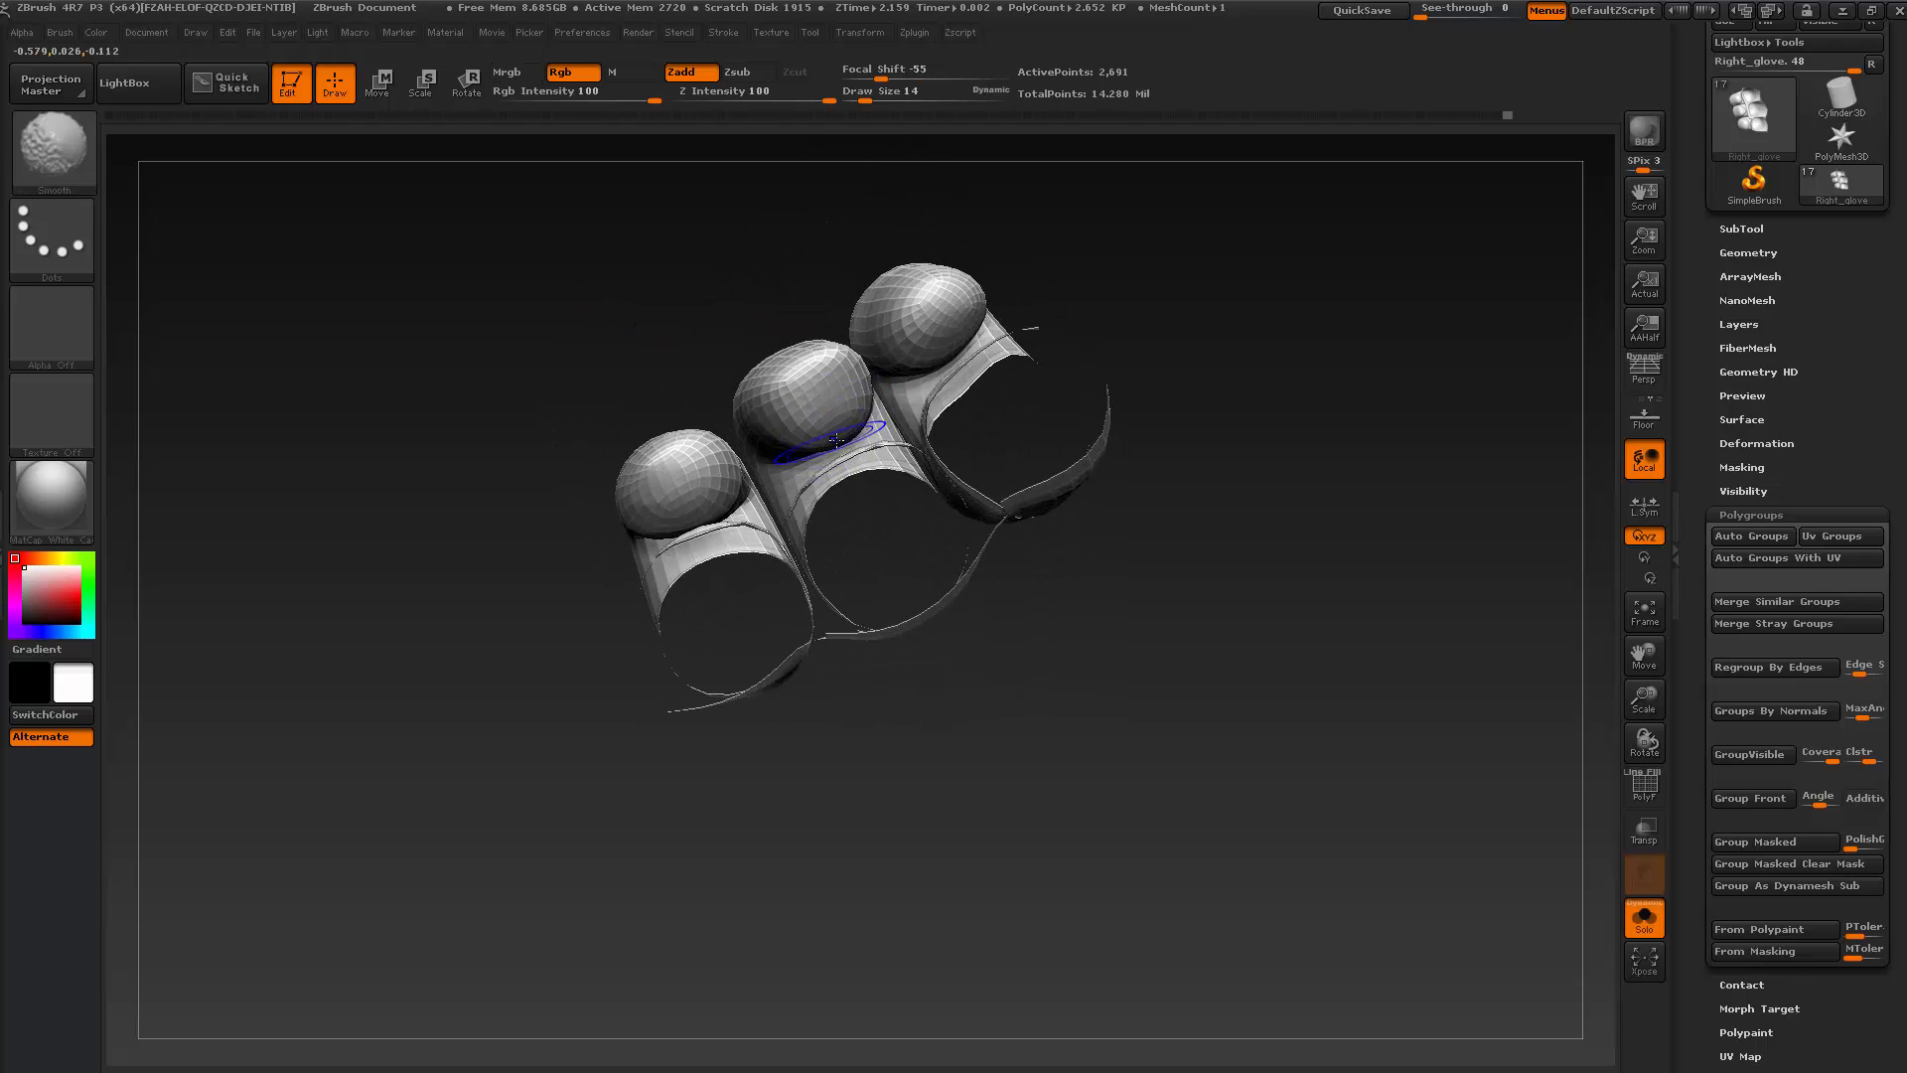
shift+drag(805, 440, 797, 436)
Refine the undersides and facing sides of the index, middle and ring fingertips to sit evenly side by side
mouse_move(821, 288)
mouse_down()
mouse_move(740, 283)
mouse_move(745, 360)
mouse_move(788, 411)
mouse_up()
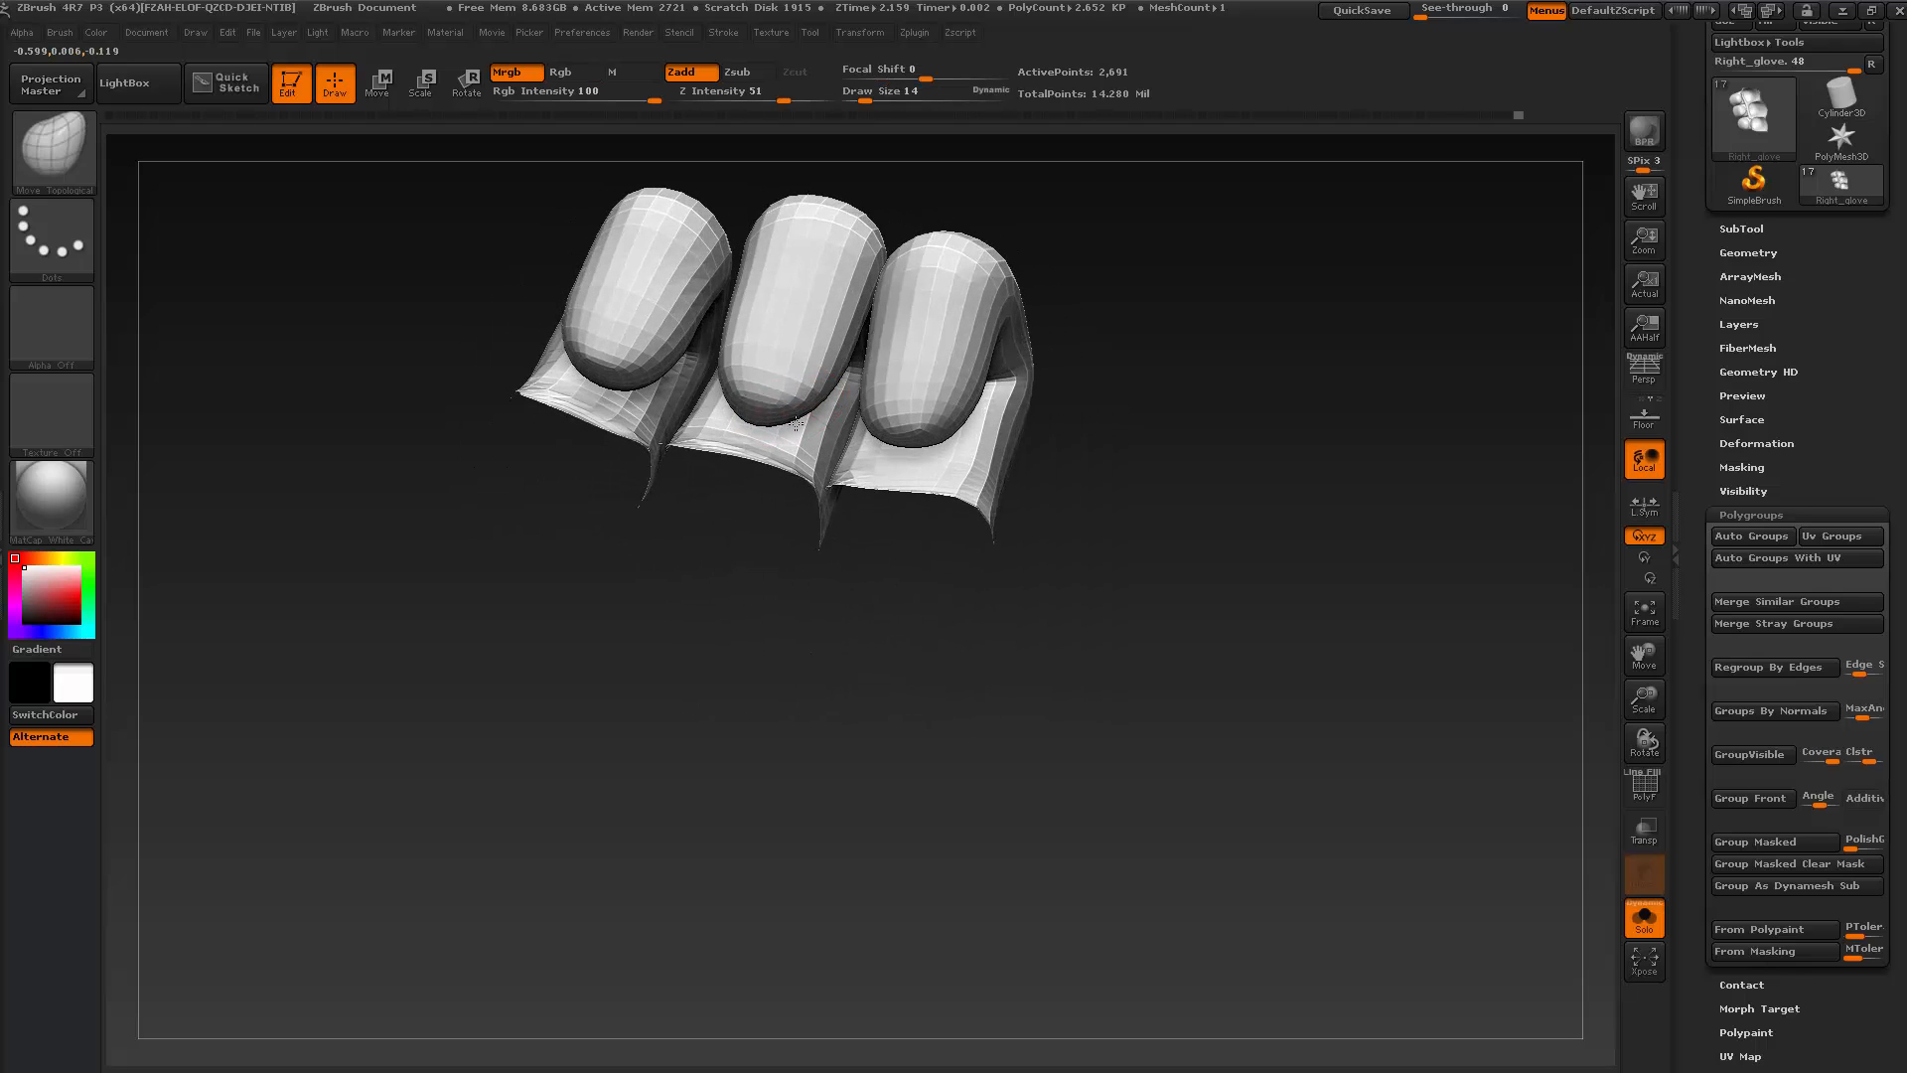
drag(734, 632, 737, 454)
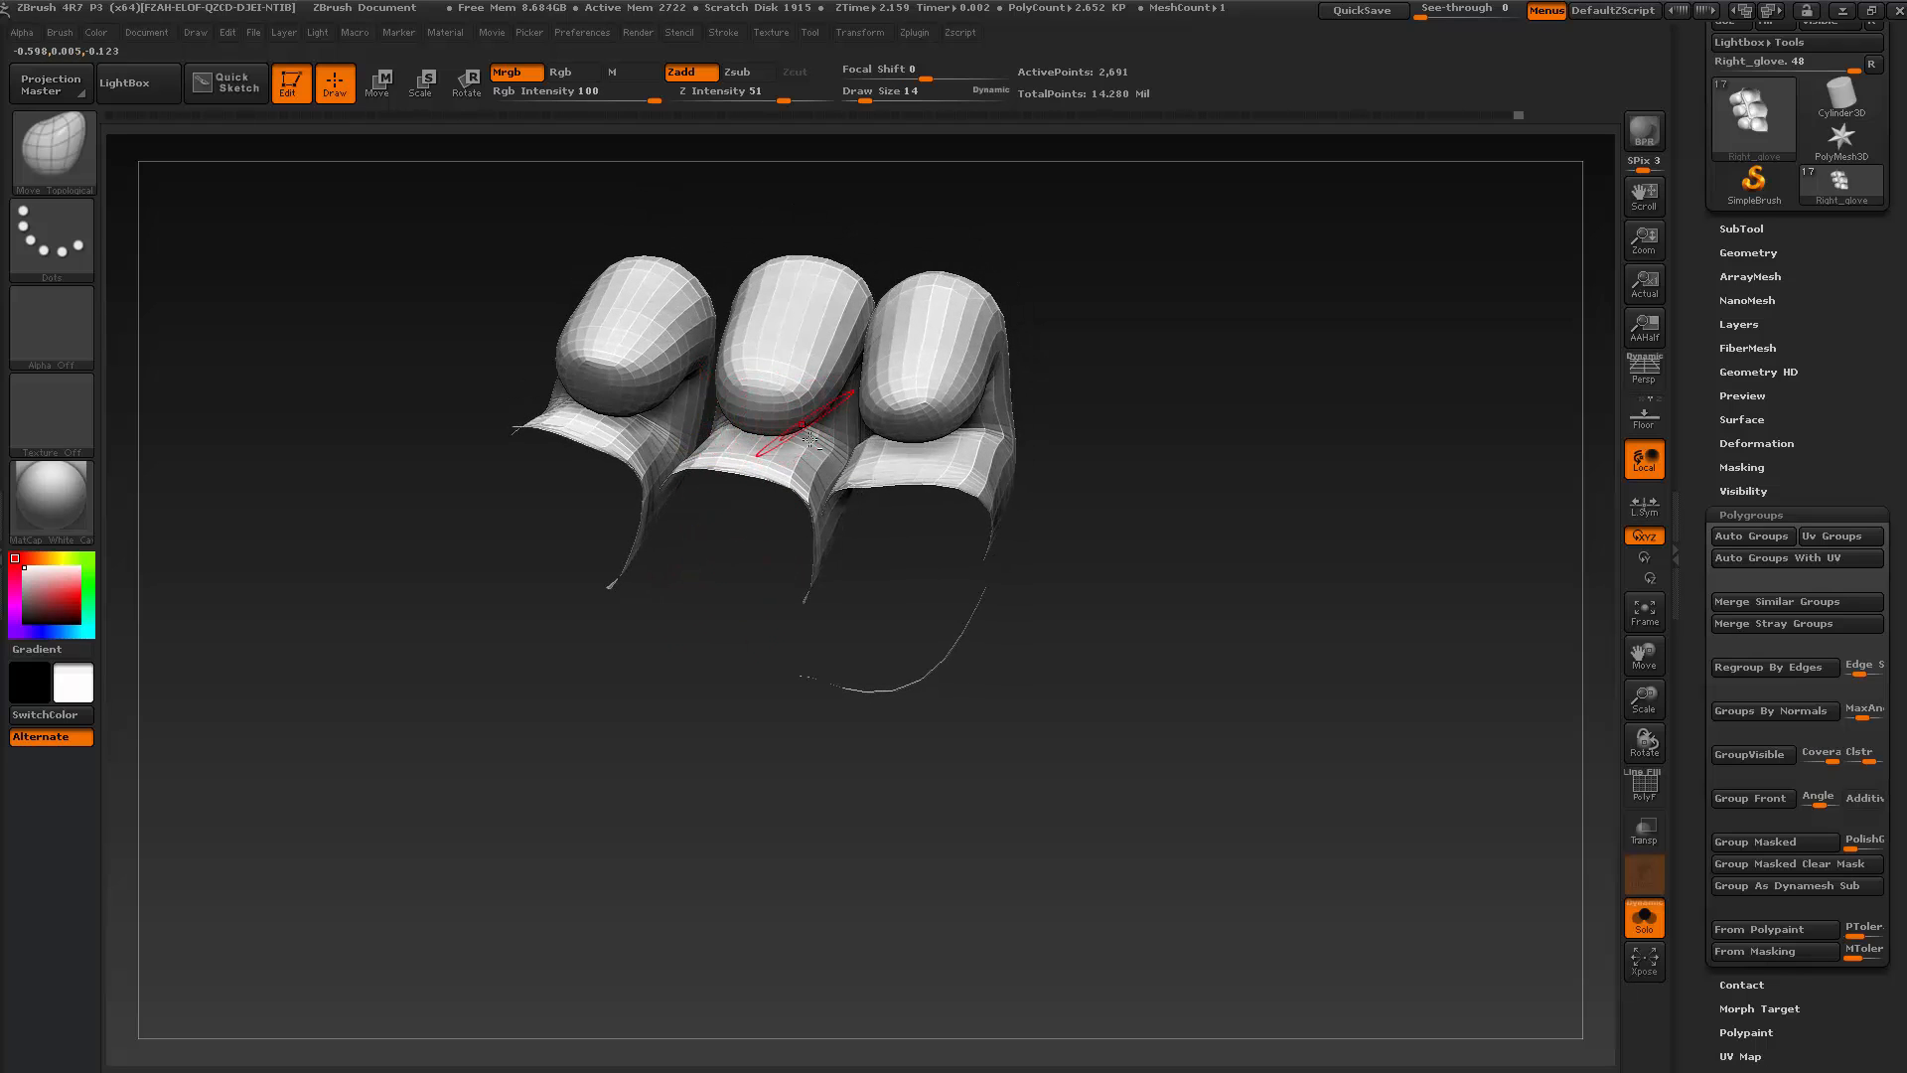
drag(837, 879, 781, 742)
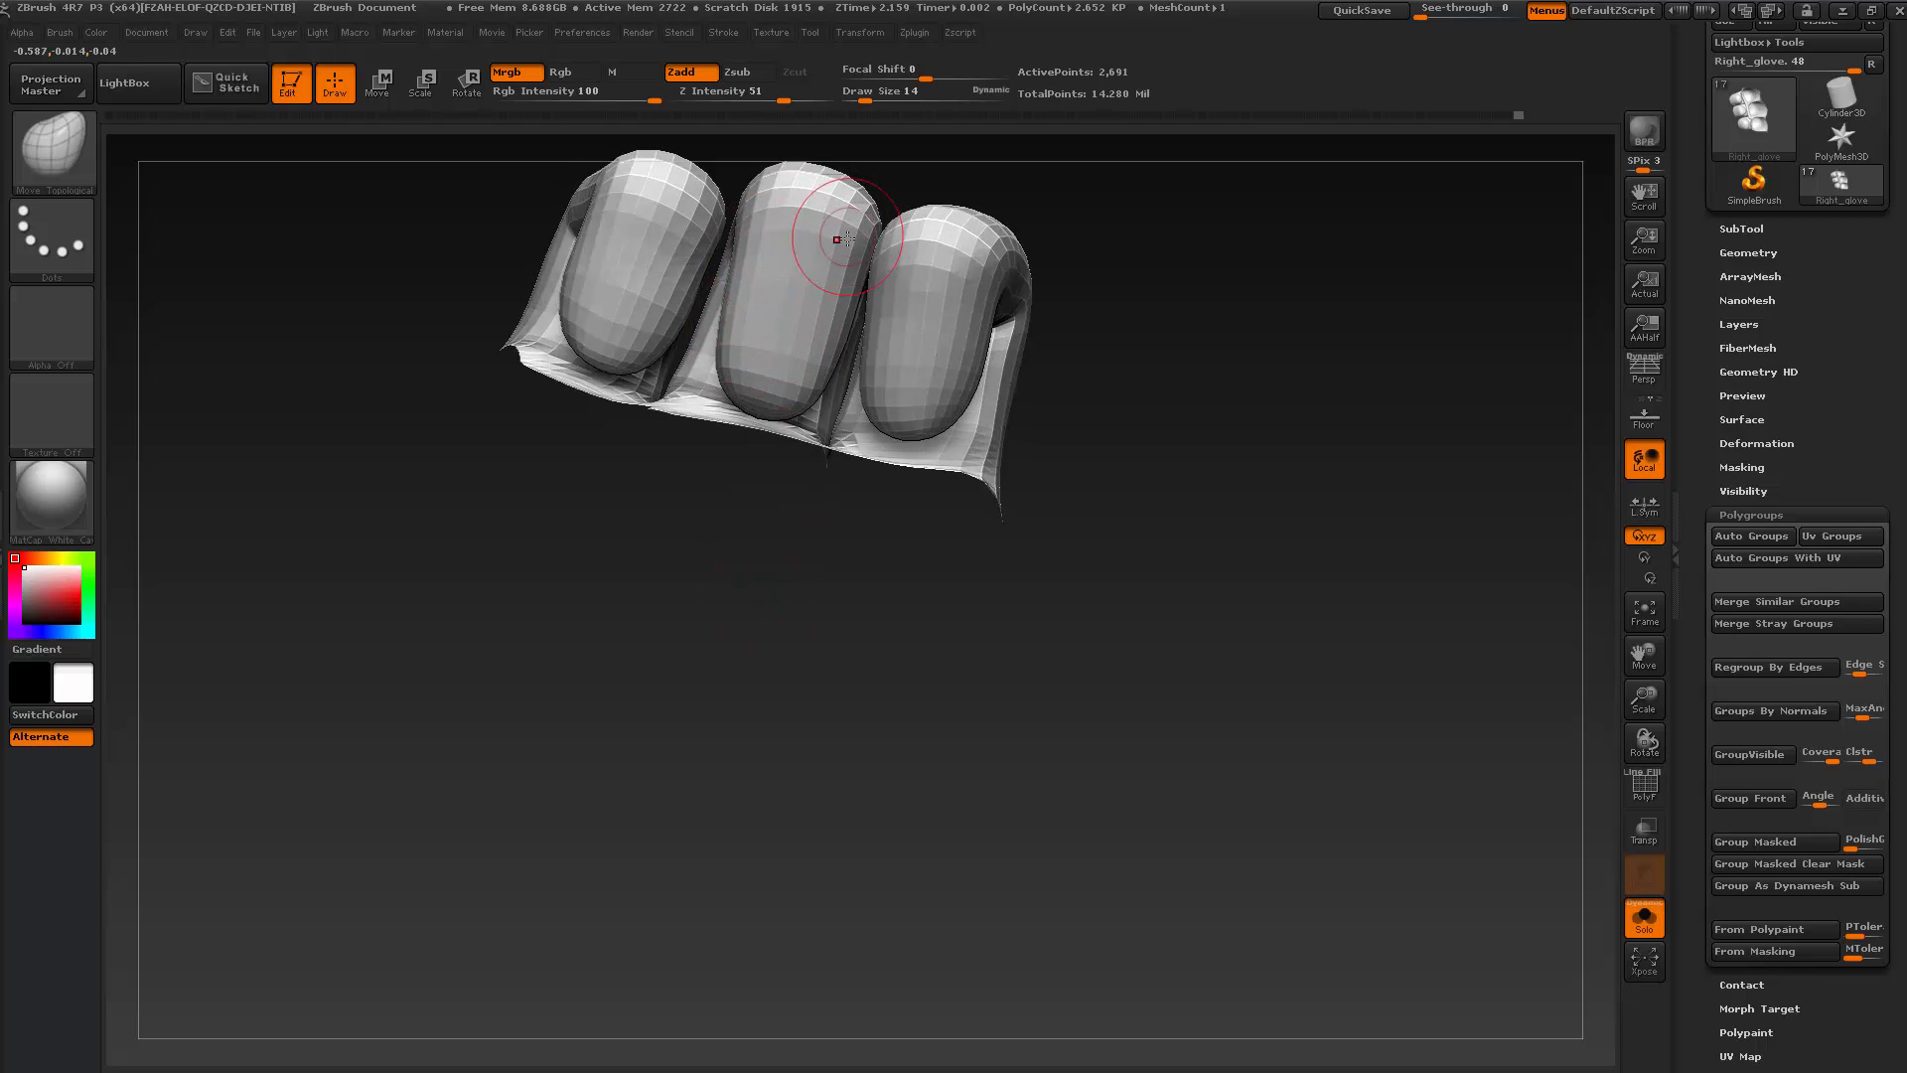
drag(695, 633, 678, 457)
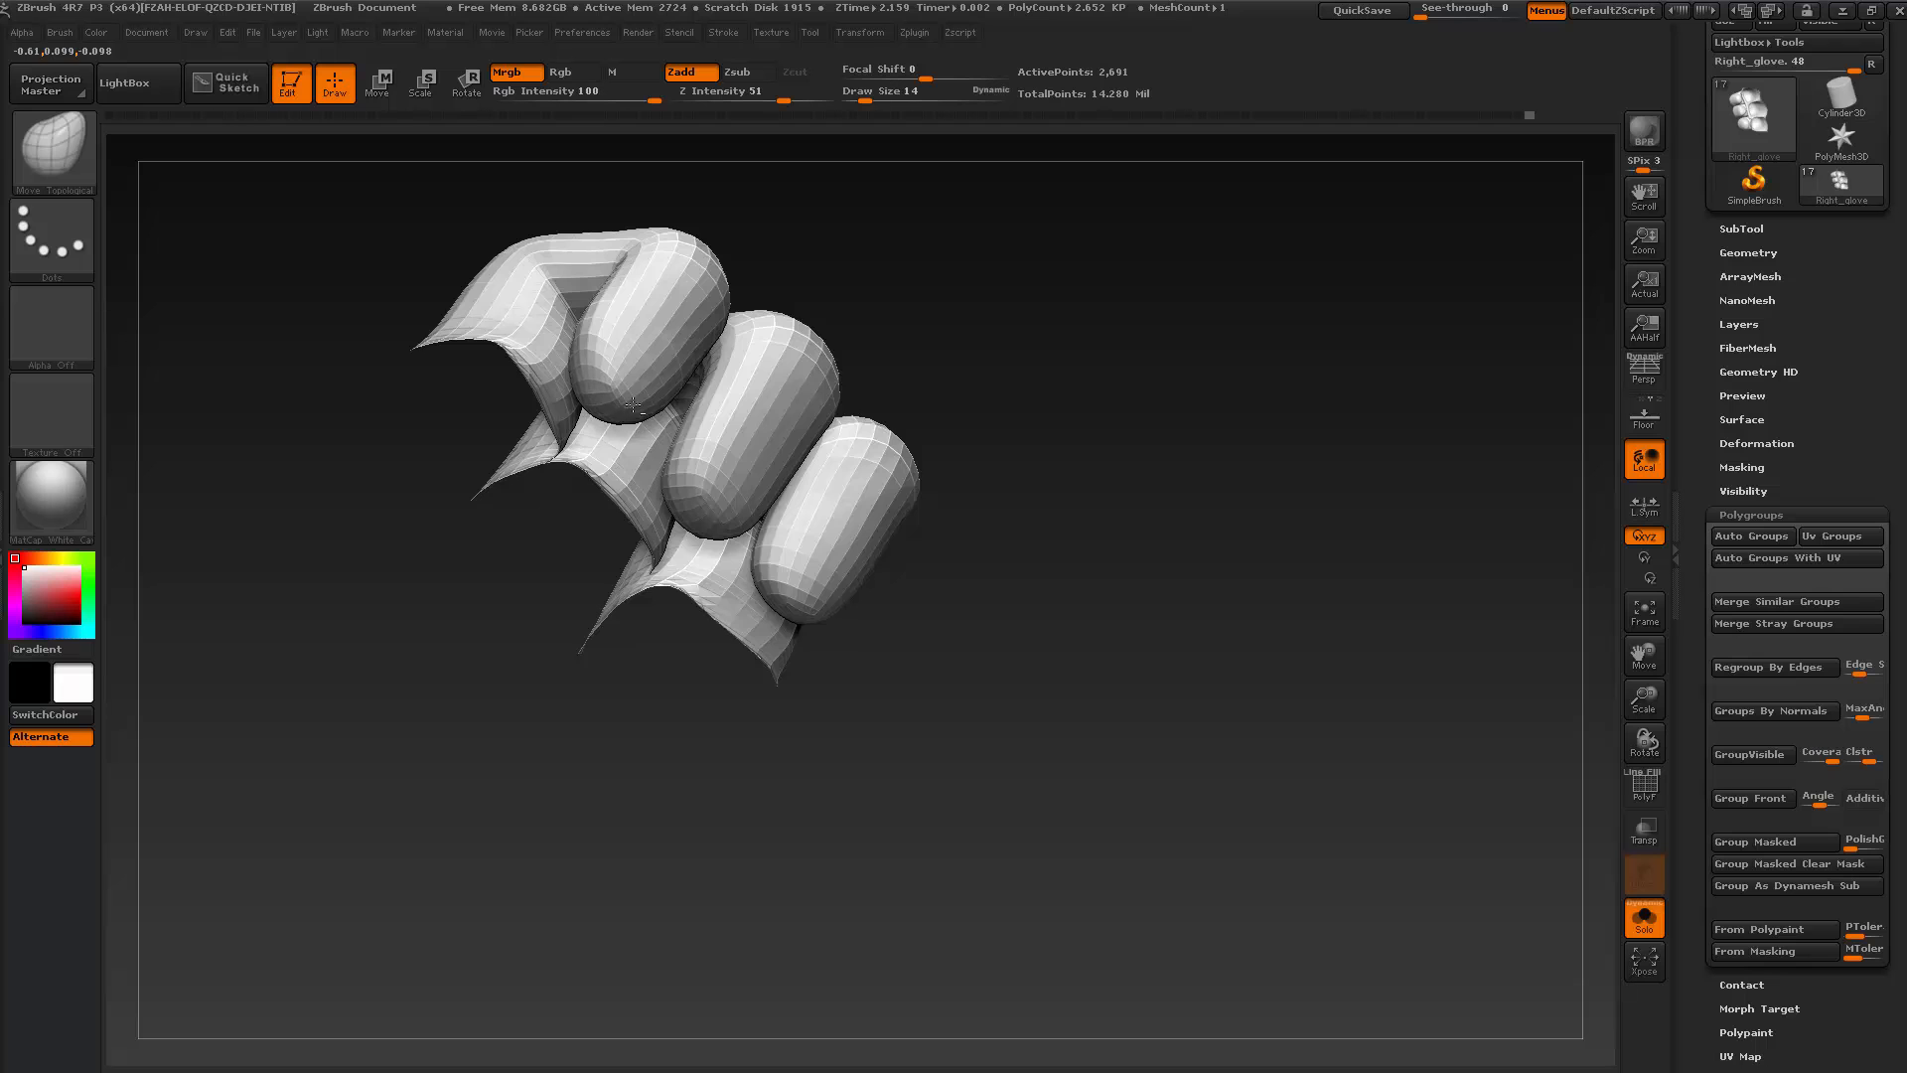
mouse_move(633, 405)
mouse_down()
mouse_move(610, 401)
mouse_move(655, 587)
mouse_move(676, 398)
mouse_up()
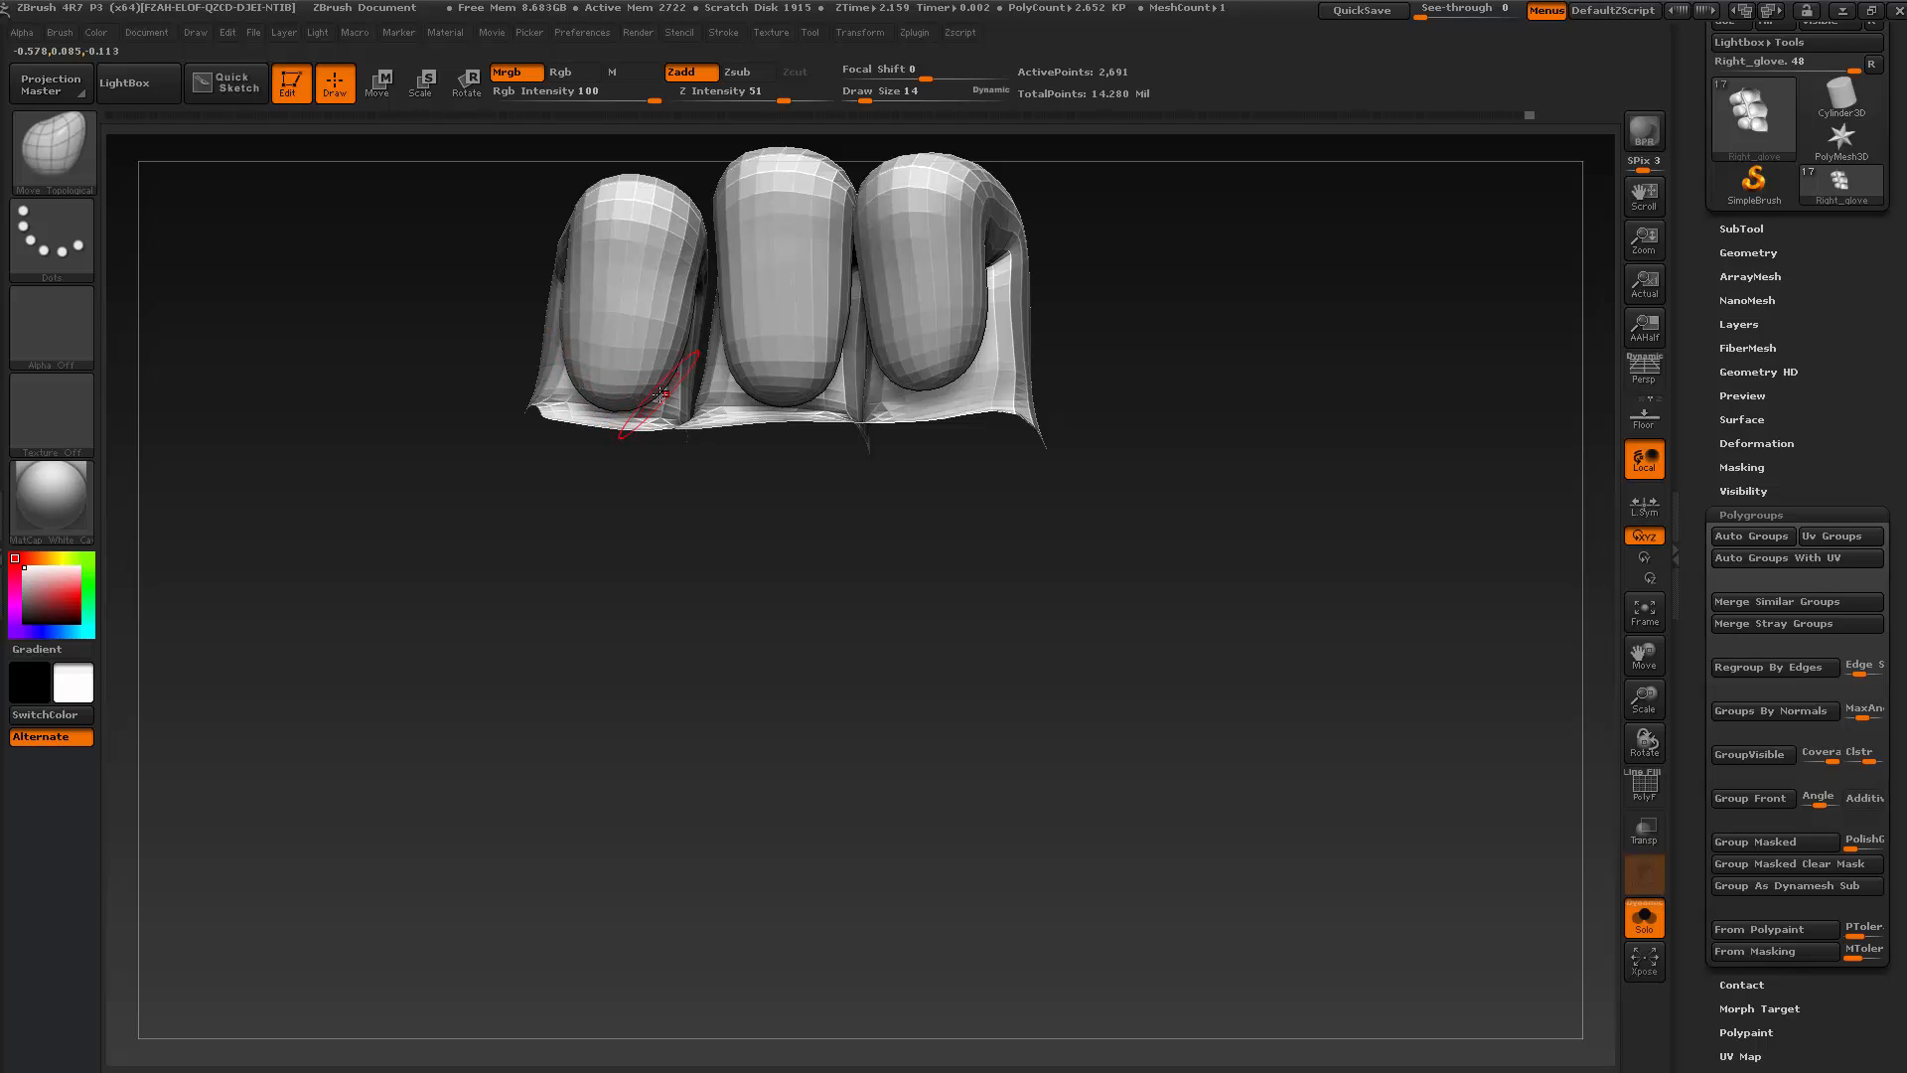
mouse_move(729, 568)
mouse_down()
mouse_move(779, 592)
mouse_move(703, 510)
mouse_up()
key(shift)
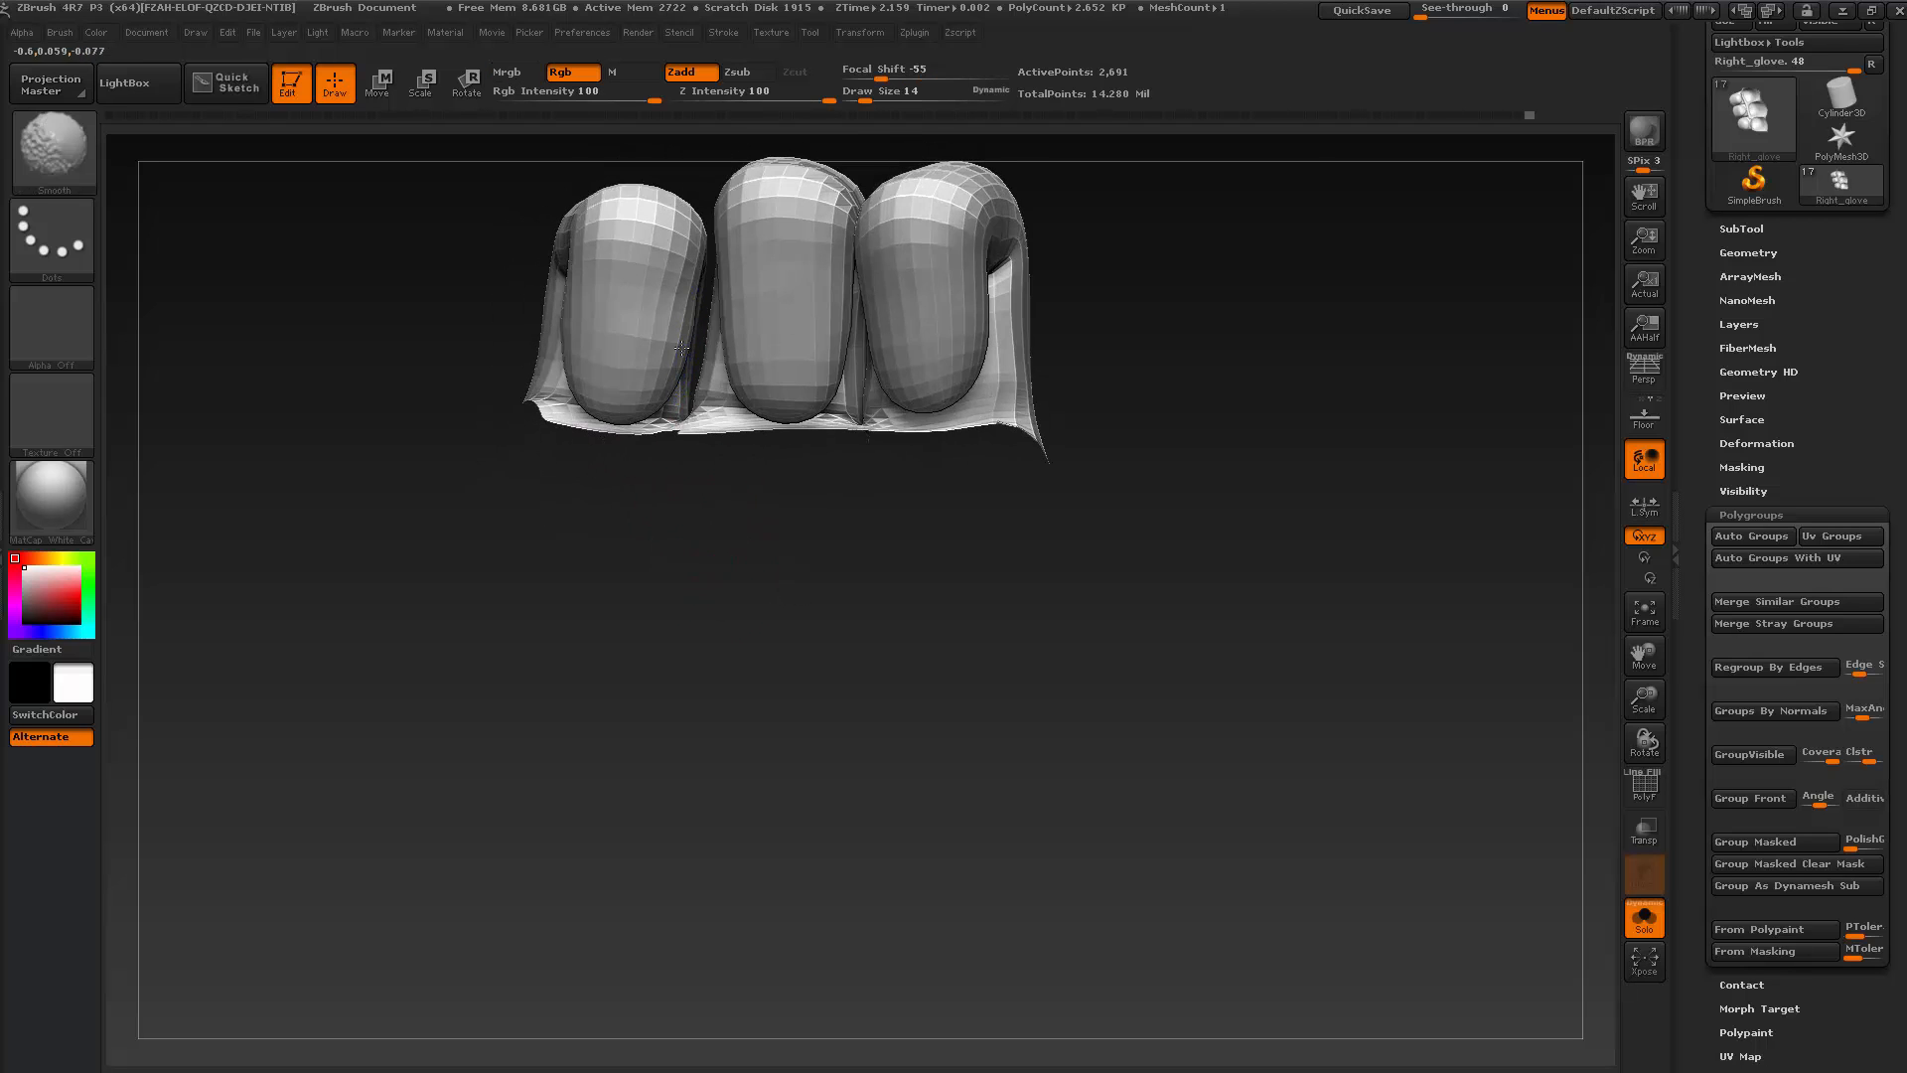
Drop the three fingers to a coarse subdivision level and adjust their outer segments with brush size 35
mouse_move(695, 581)
mouse_down()
mouse_move(783, 596)
mouse_move(785, 620)
mouse_move(781, 596)
mouse_move(749, 609)
mouse_move(748, 522)
mouse_move(732, 809)
mouse_move(749, 772)
mouse_move(764, 790)
mouse_up()
key(d)
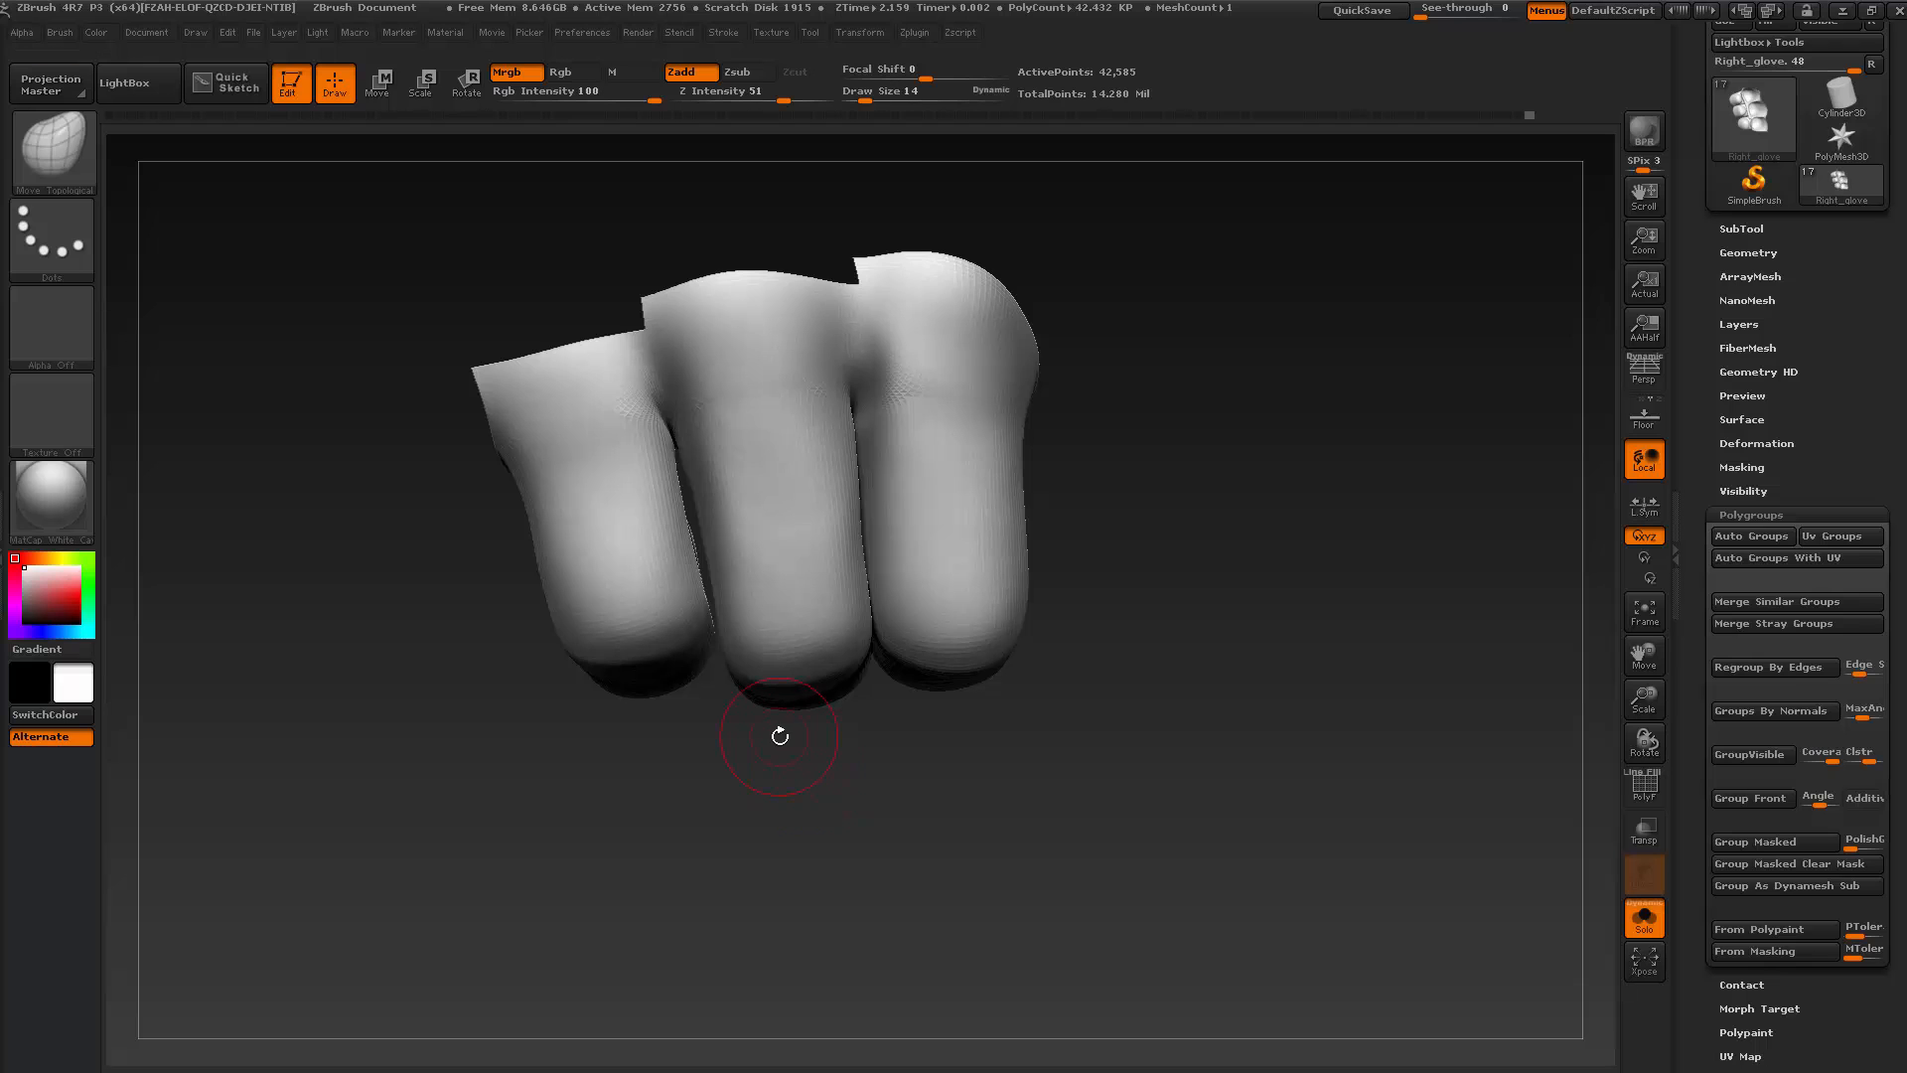
drag(781, 735, 747, 800)
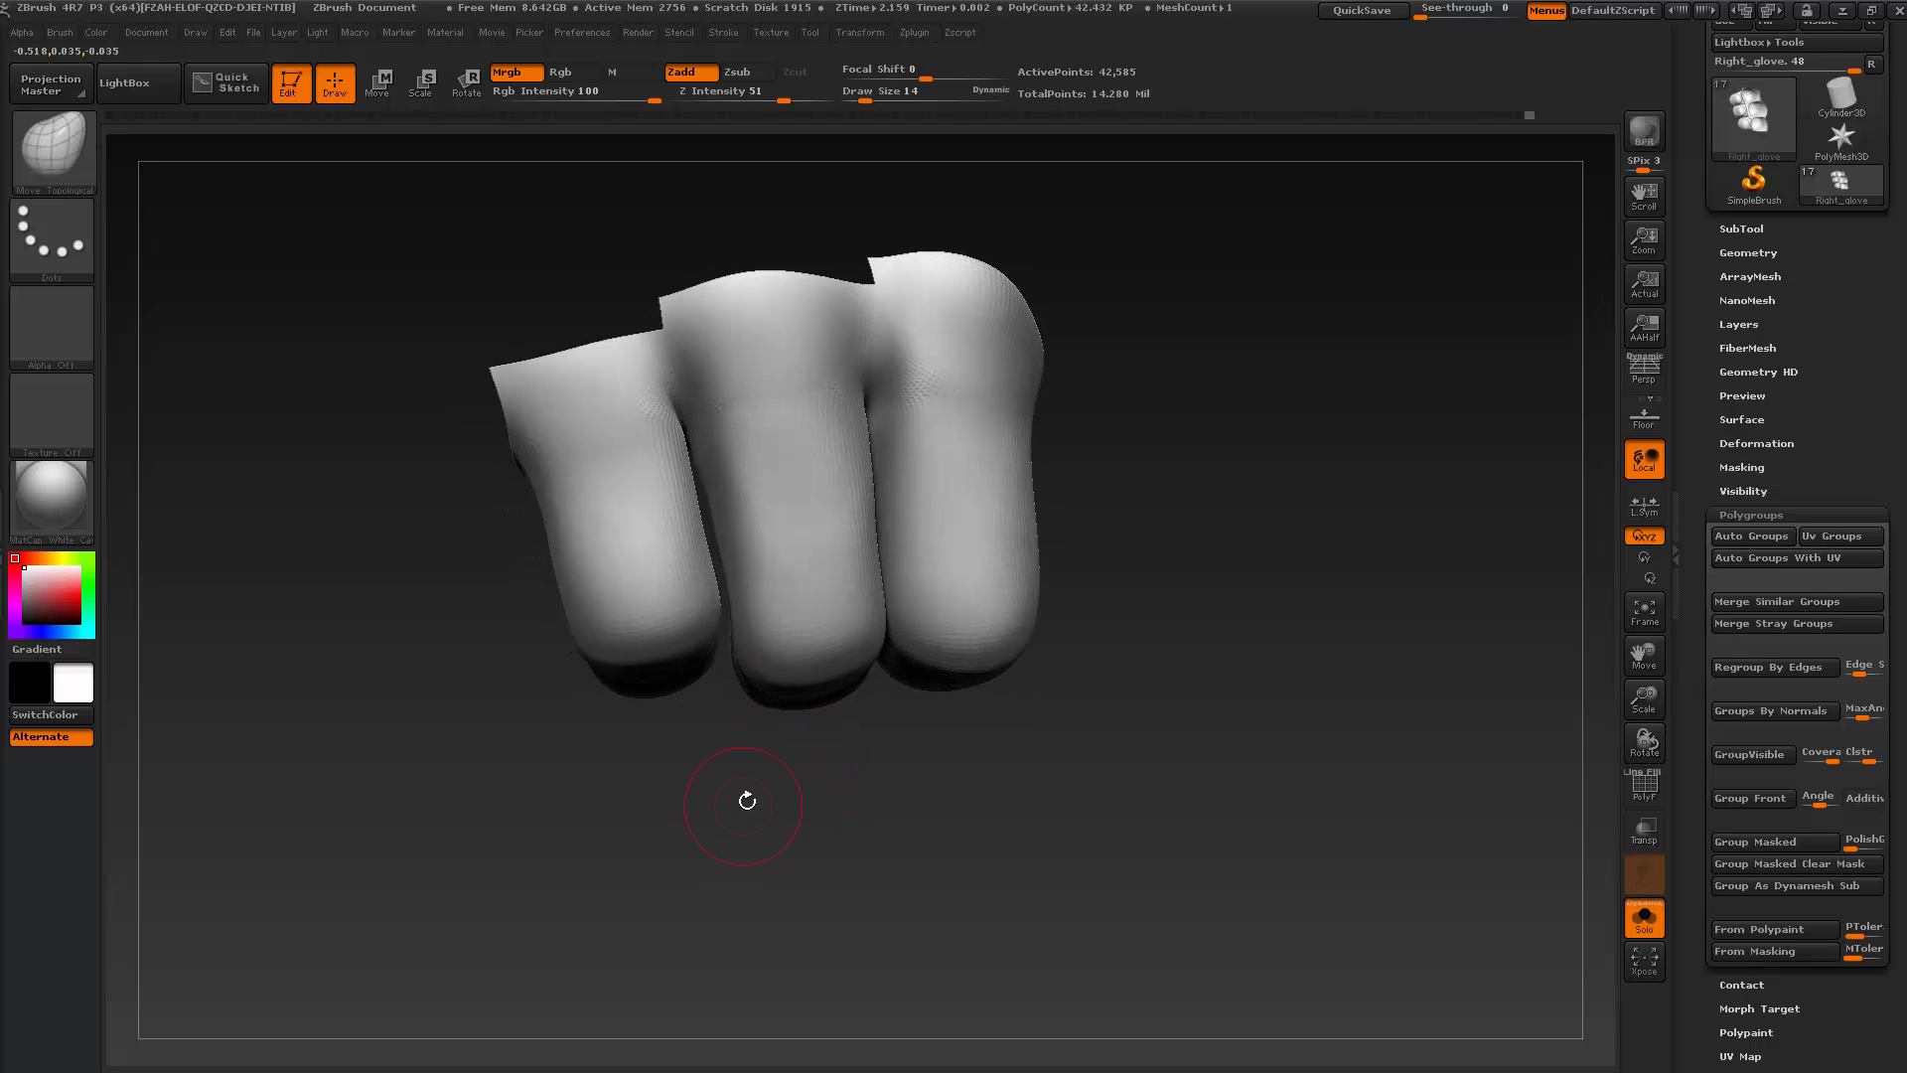
key(shift+d)
key(s)
drag(641, 610, 651, 610)
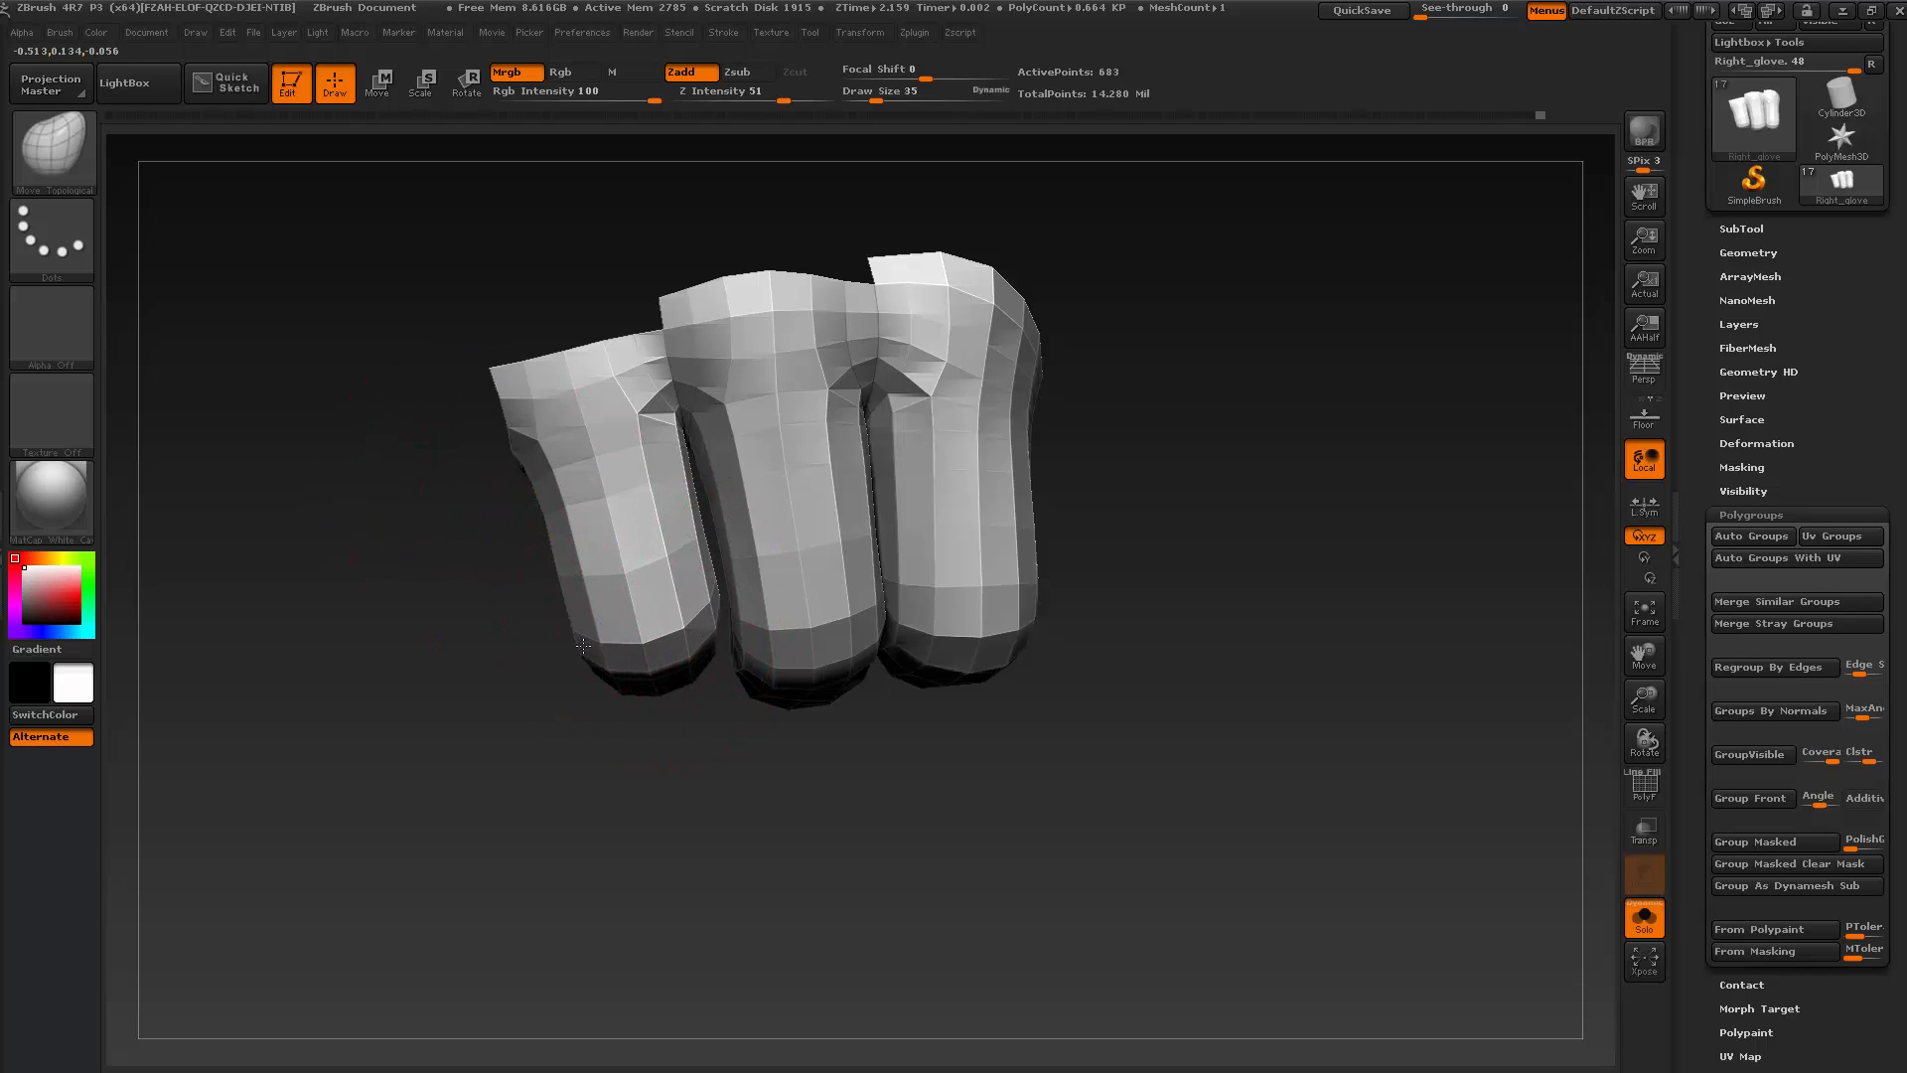
drag(659, 702, 710, 745)
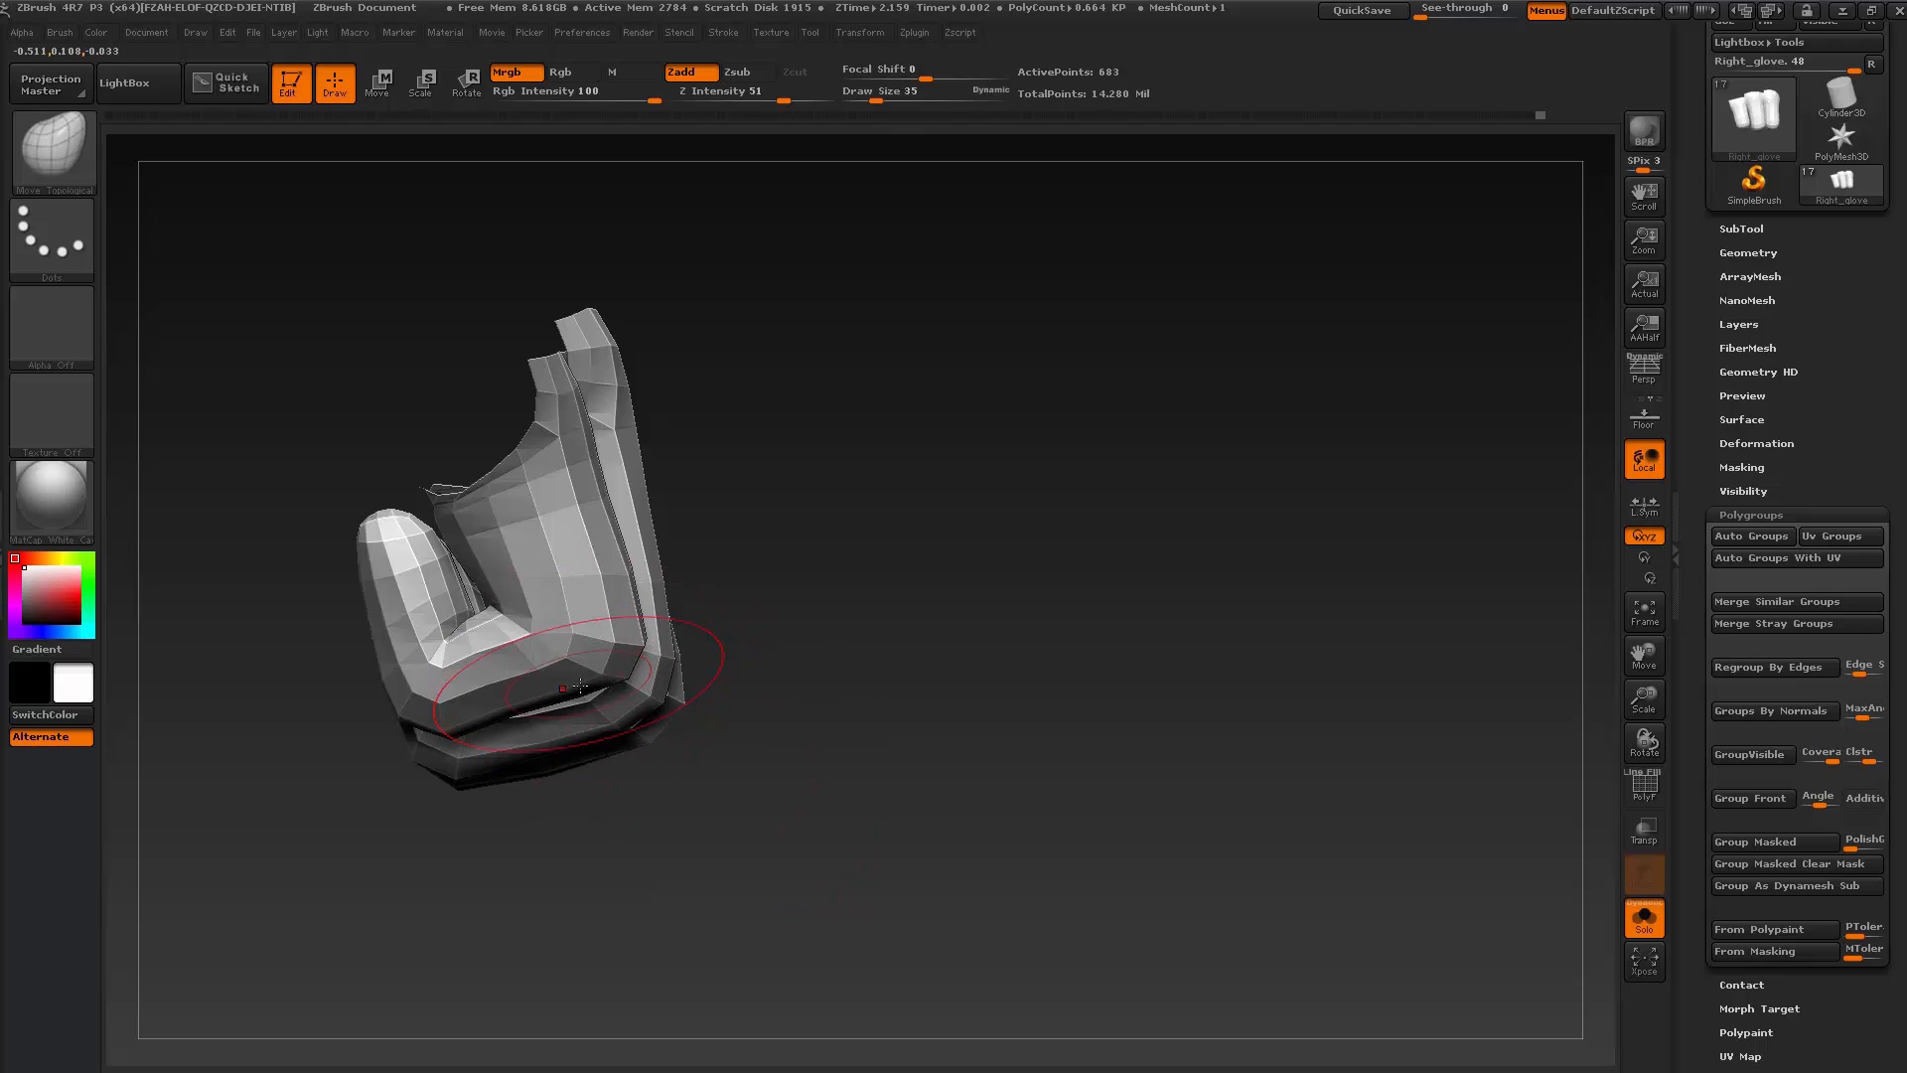
drag(830, 845, 636, 849)
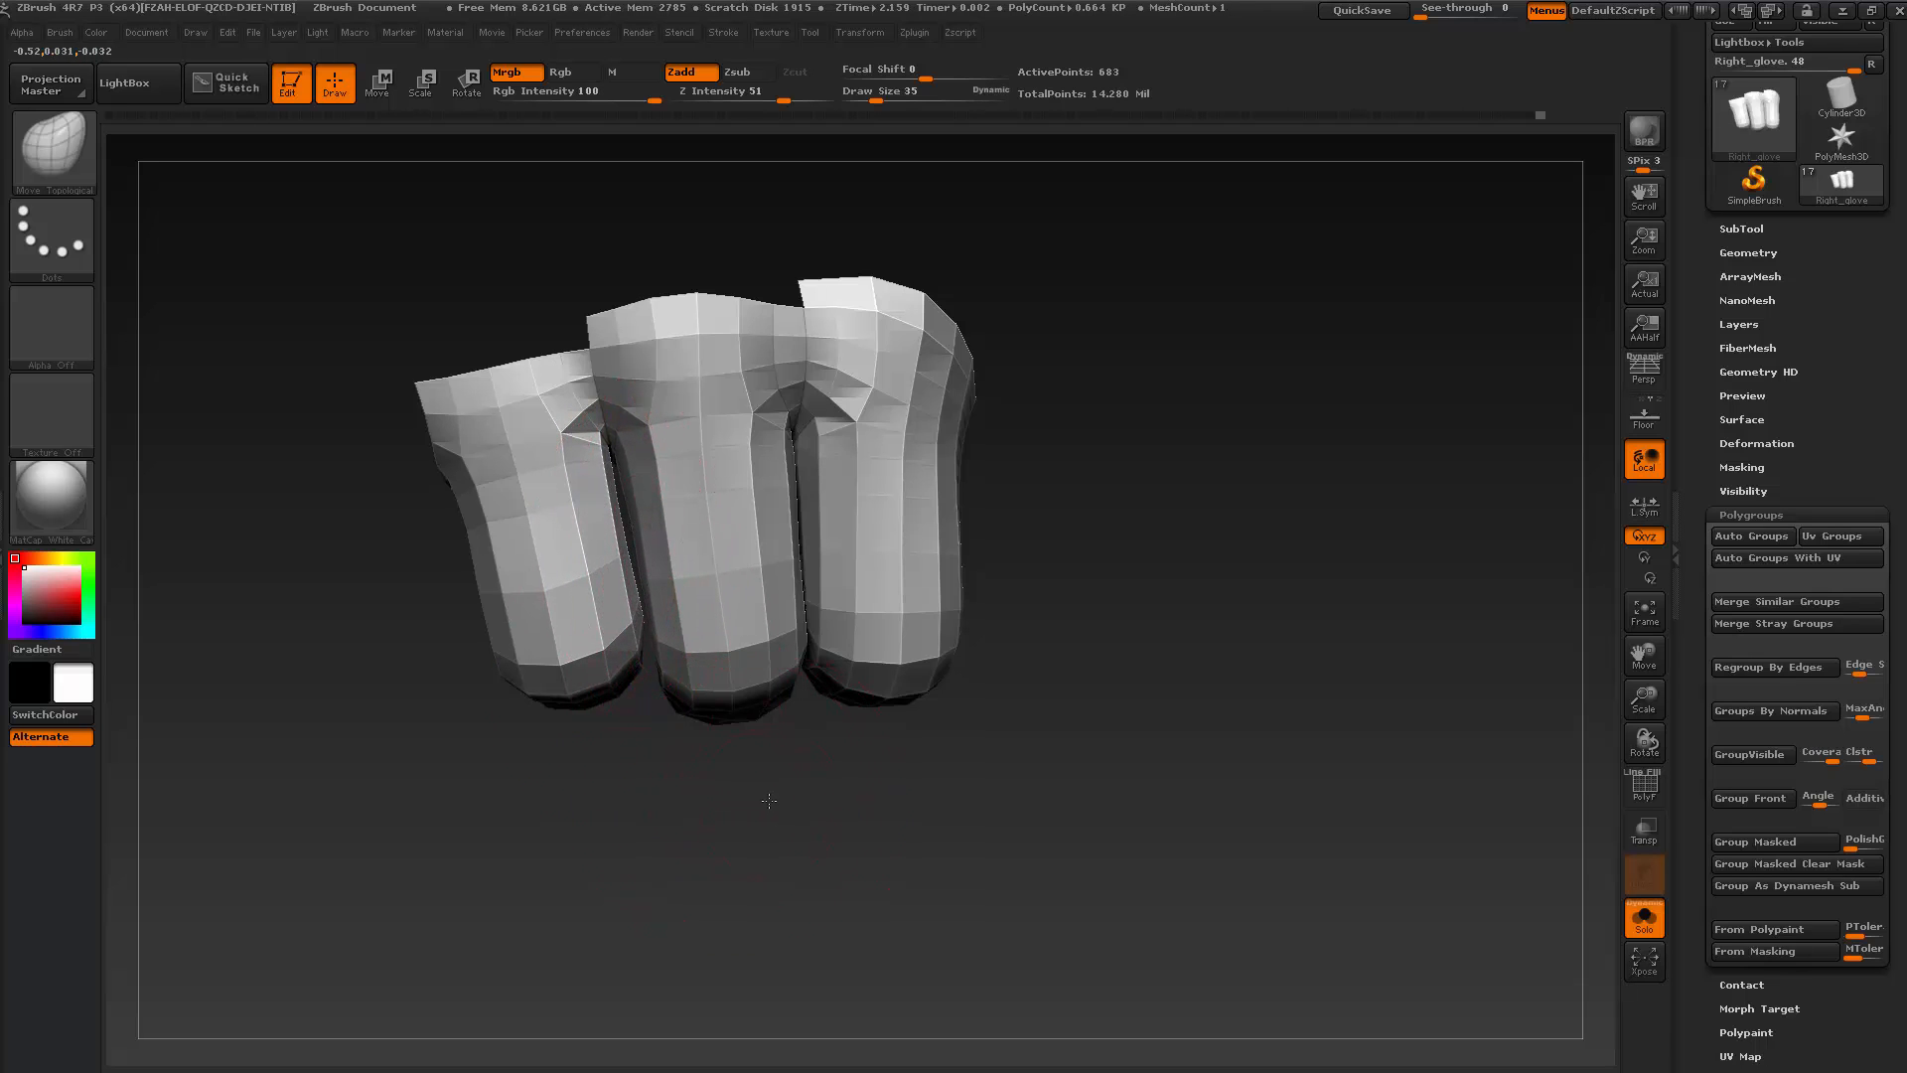
Raise the fingers two subdivision levels and unhide the whole fist
key(ctrl+d)
key(ctrl+d)
drag(881, 774, 801, 508)
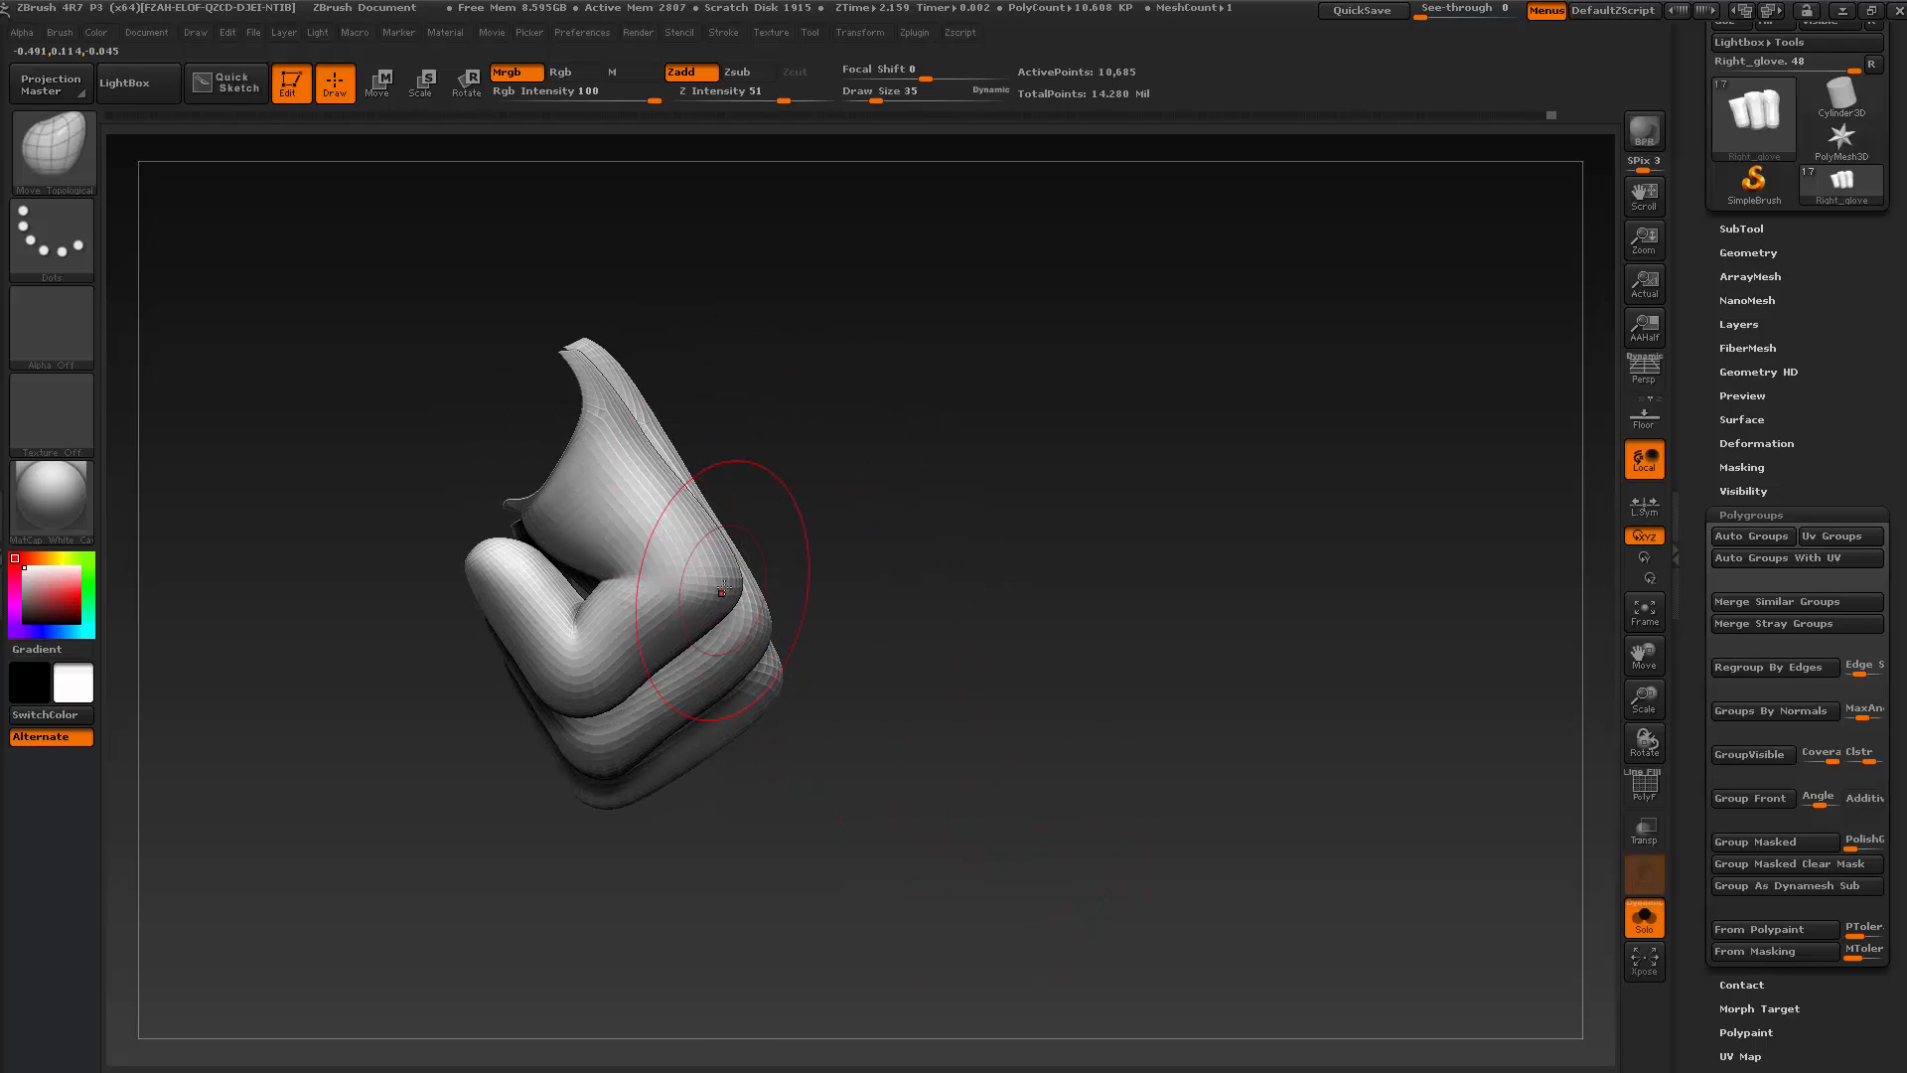
mouse_move(639, 556)
mouse_down()
mouse_move(749, 712)
mouse_move(920, 319)
mouse_move(965, 373)
mouse_move(1039, 285)
mouse_move(749, 519)
mouse_up()
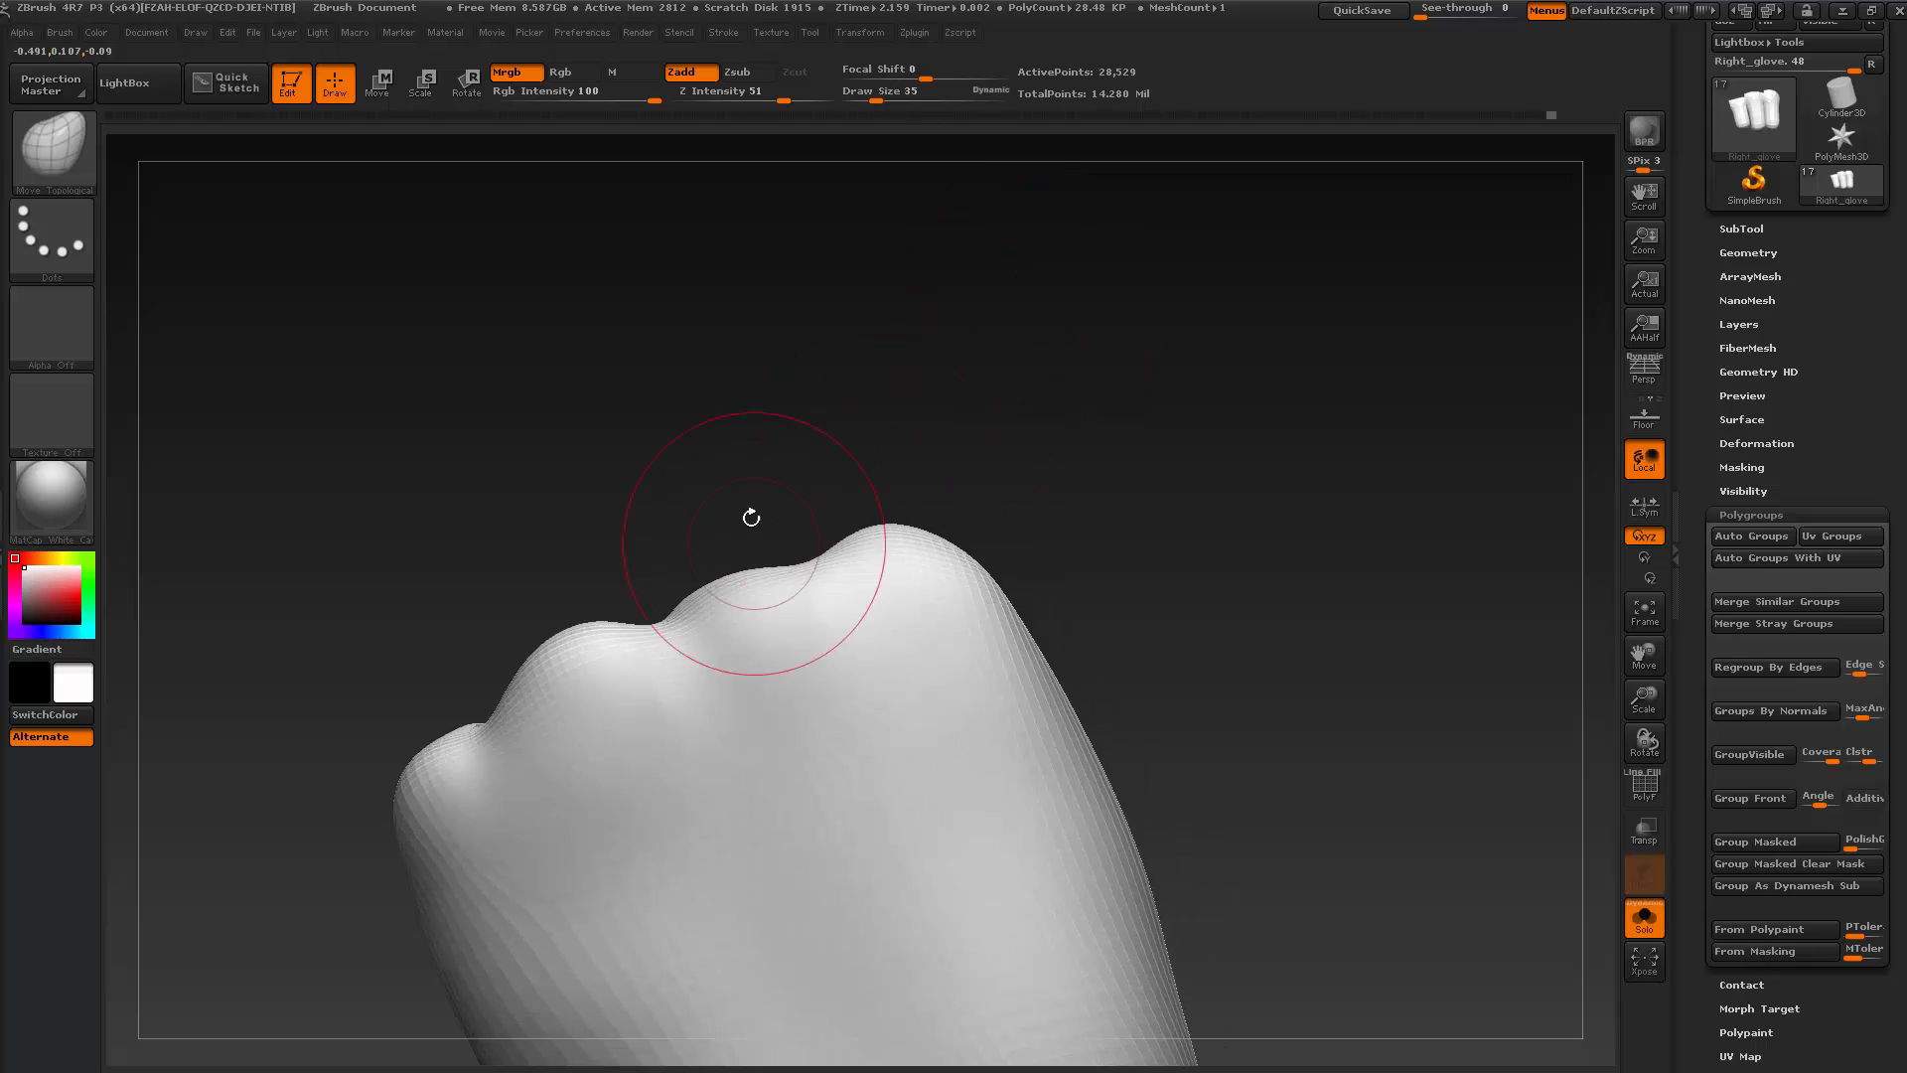
Pull up the dips along the fist's knuckle line to form a more even ridge
key(s)
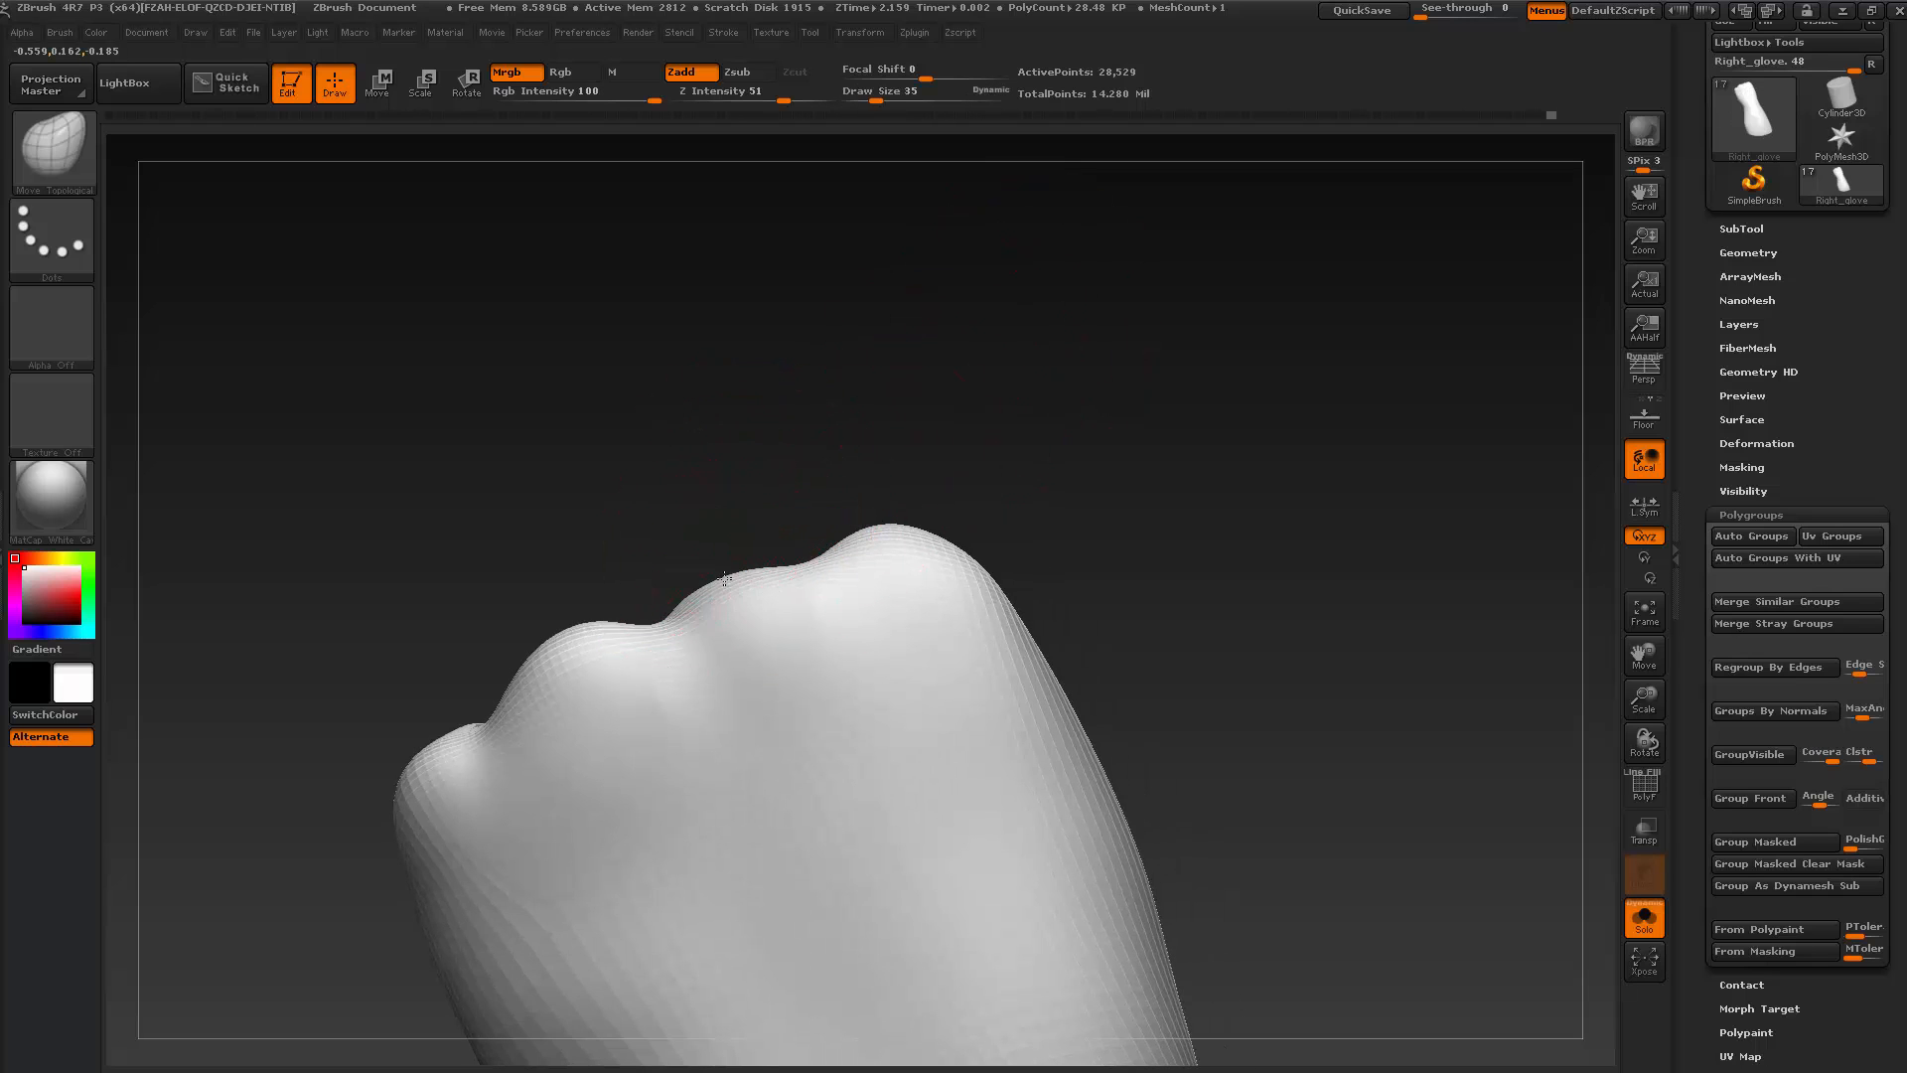
drag(725, 579, 716, 520)
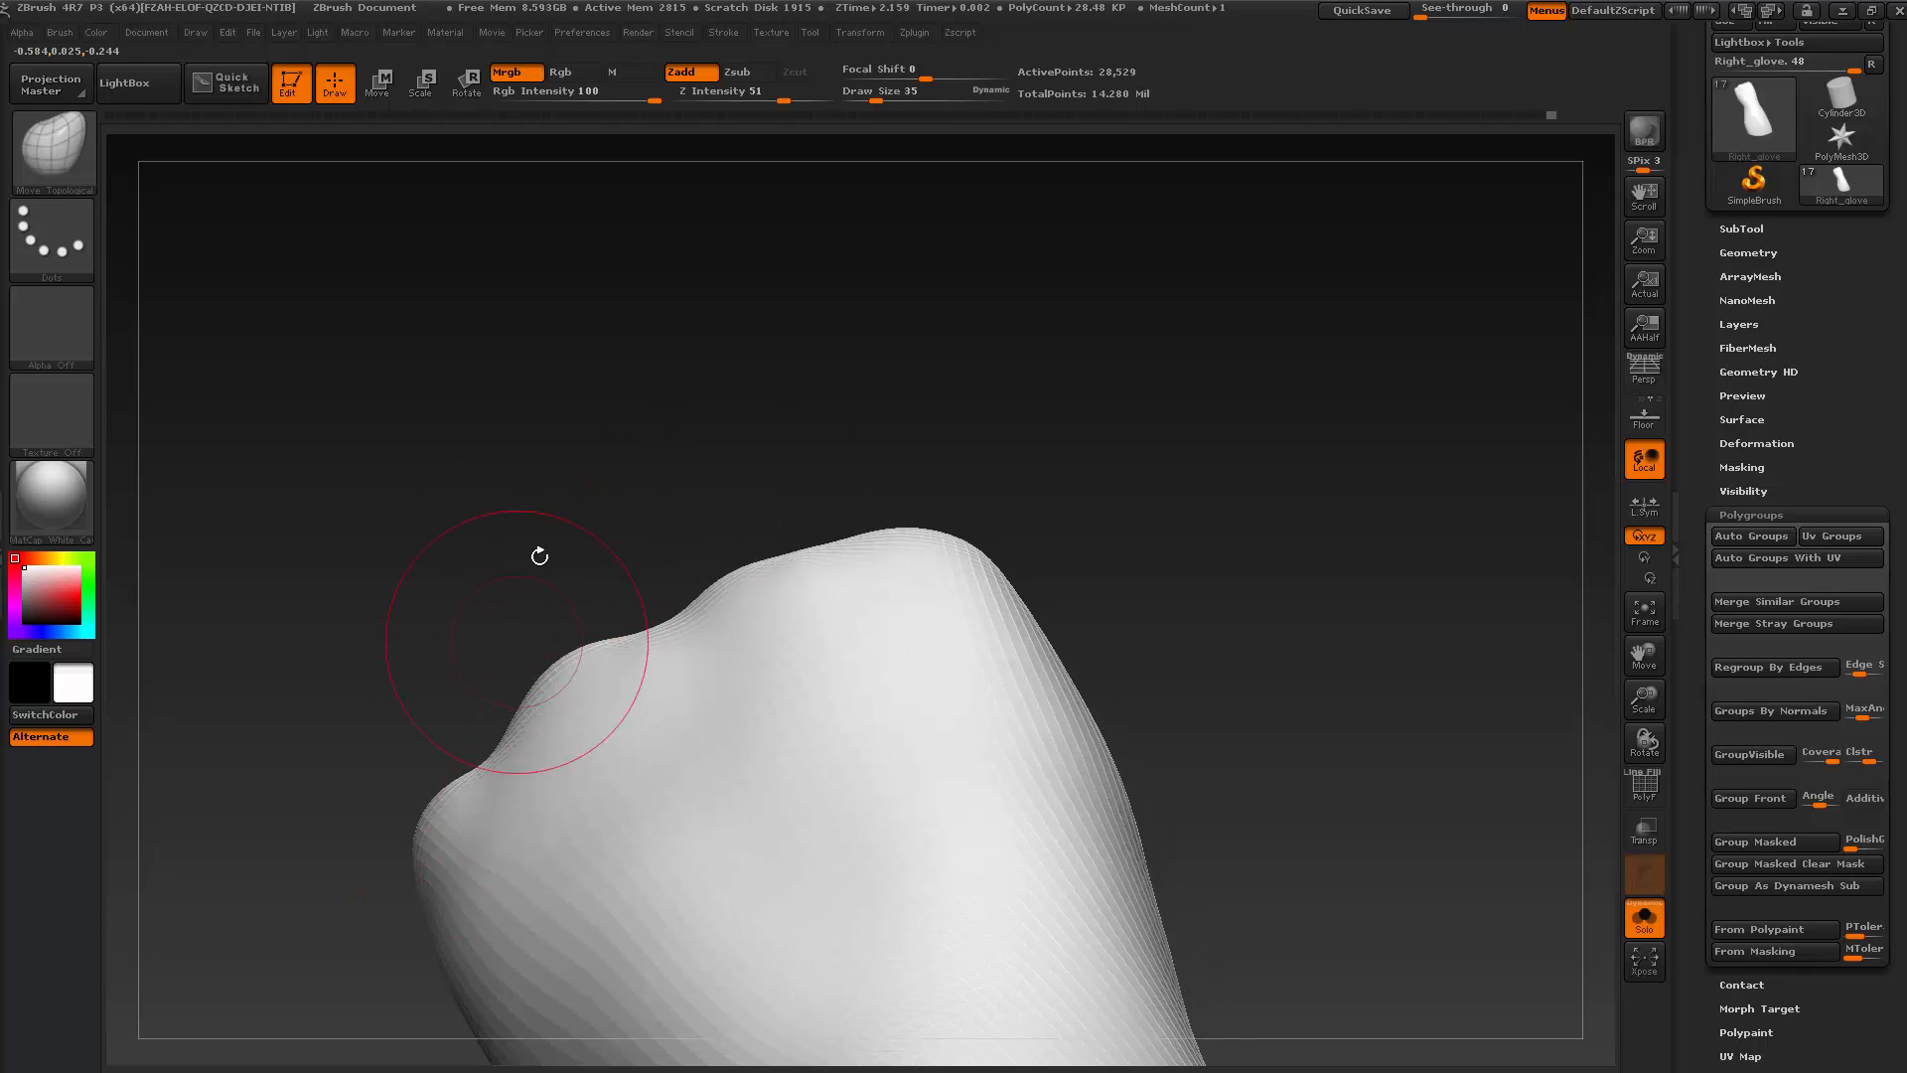
drag(540, 557, 705, 525)
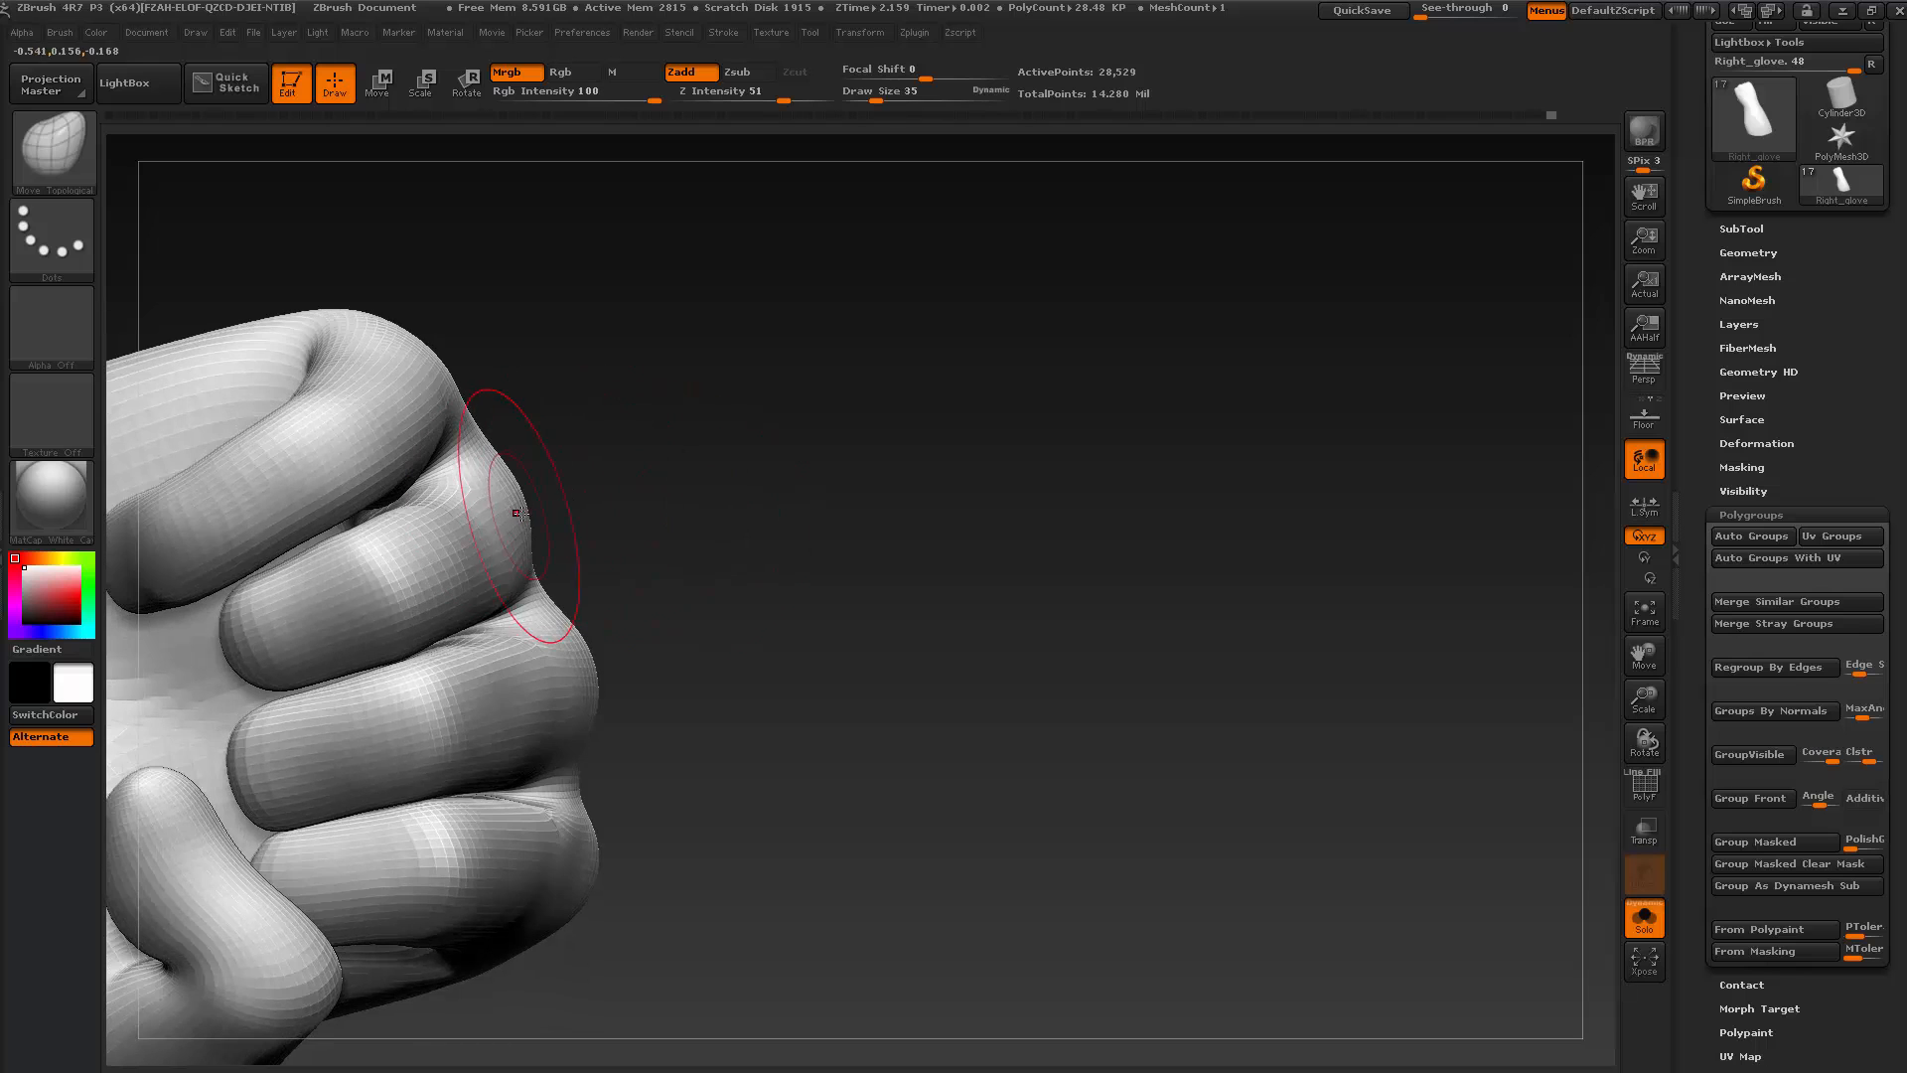
Adjust the pinky-side knuckles and the crease beside the ring finger with brush size 30, smoothing the gaps between fingers
key(s)
mouse_move(521, 514)
mouse_down()
mouse_move(541, 563)
mouse_move(592, 536)
mouse_move(771, 609)
mouse_move(741, 566)
mouse_move(745, 596)
mouse_move(696, 608)
mouse_up()
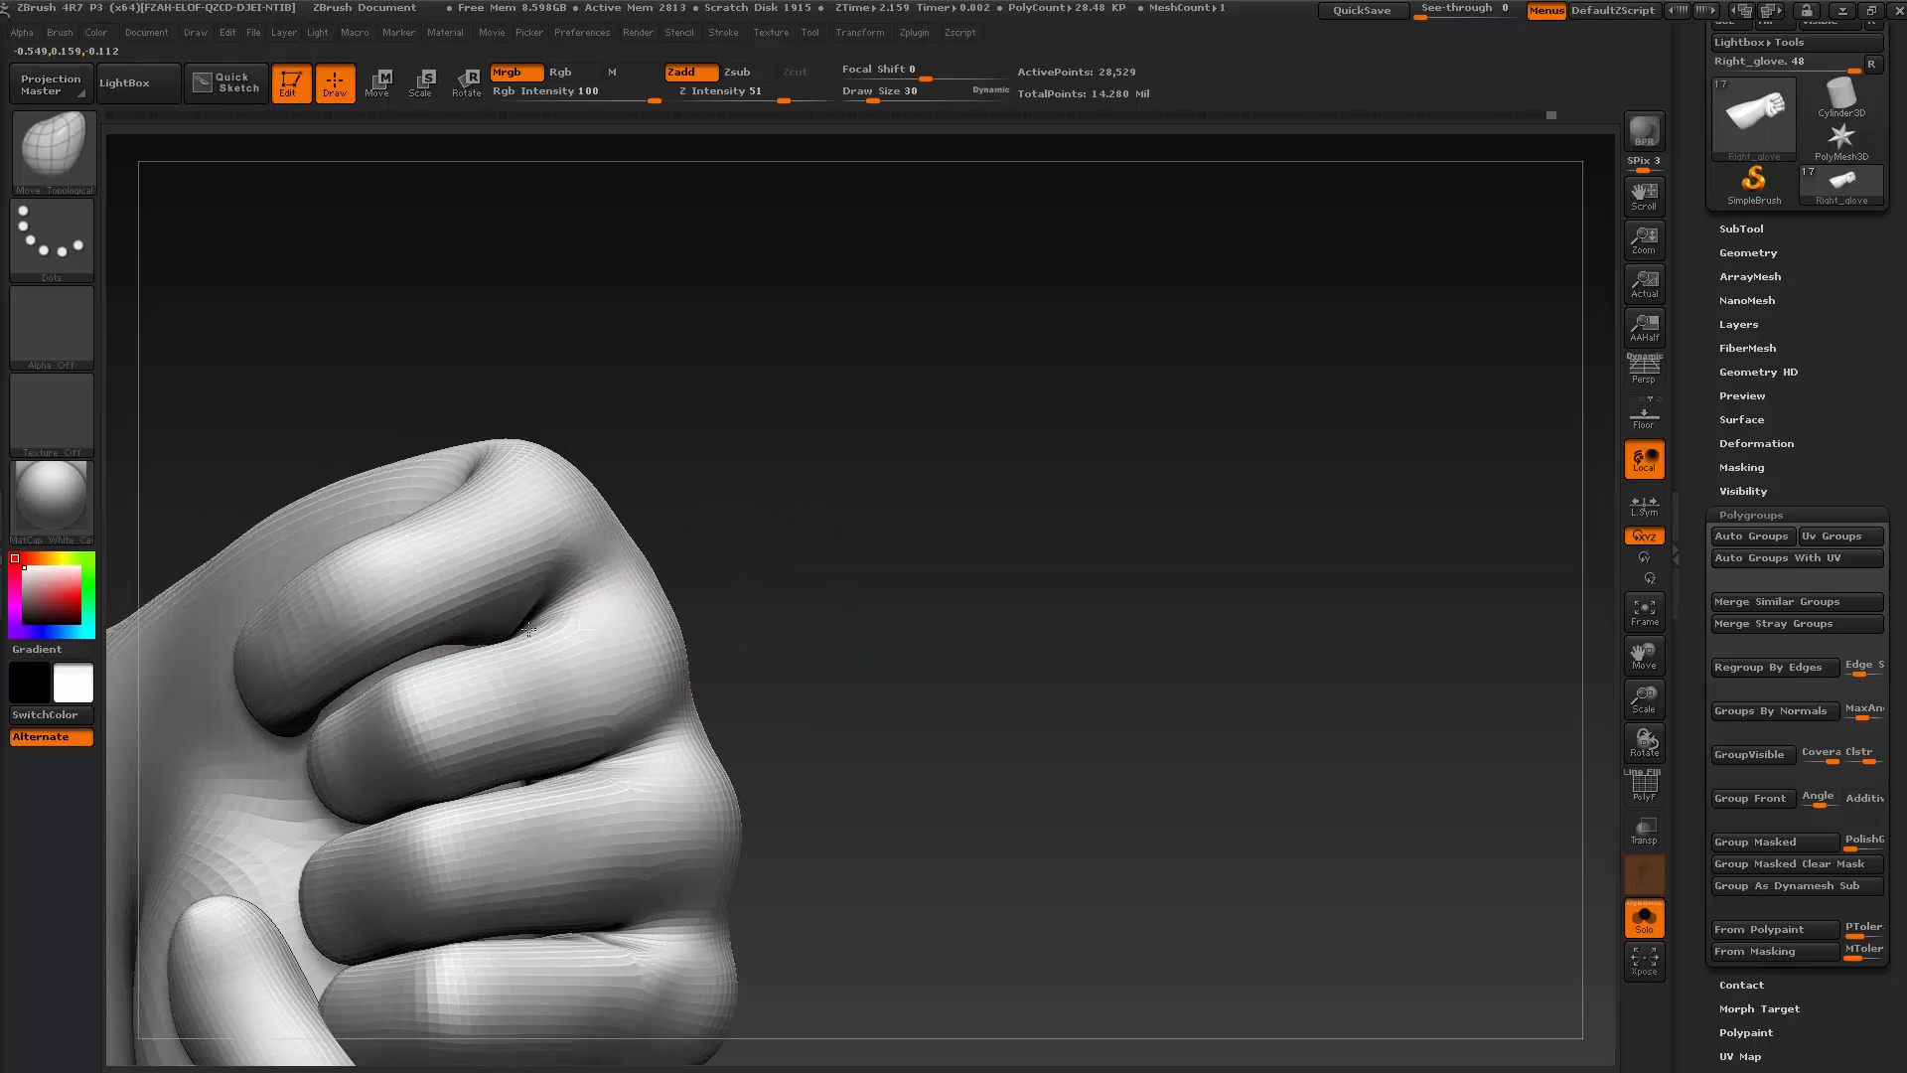
drag(528, 629, 545, 621)
mouse_move(544, 621)
right_down()
mouse_move(606, 685)
mouse_move(566, 638)
right_up()
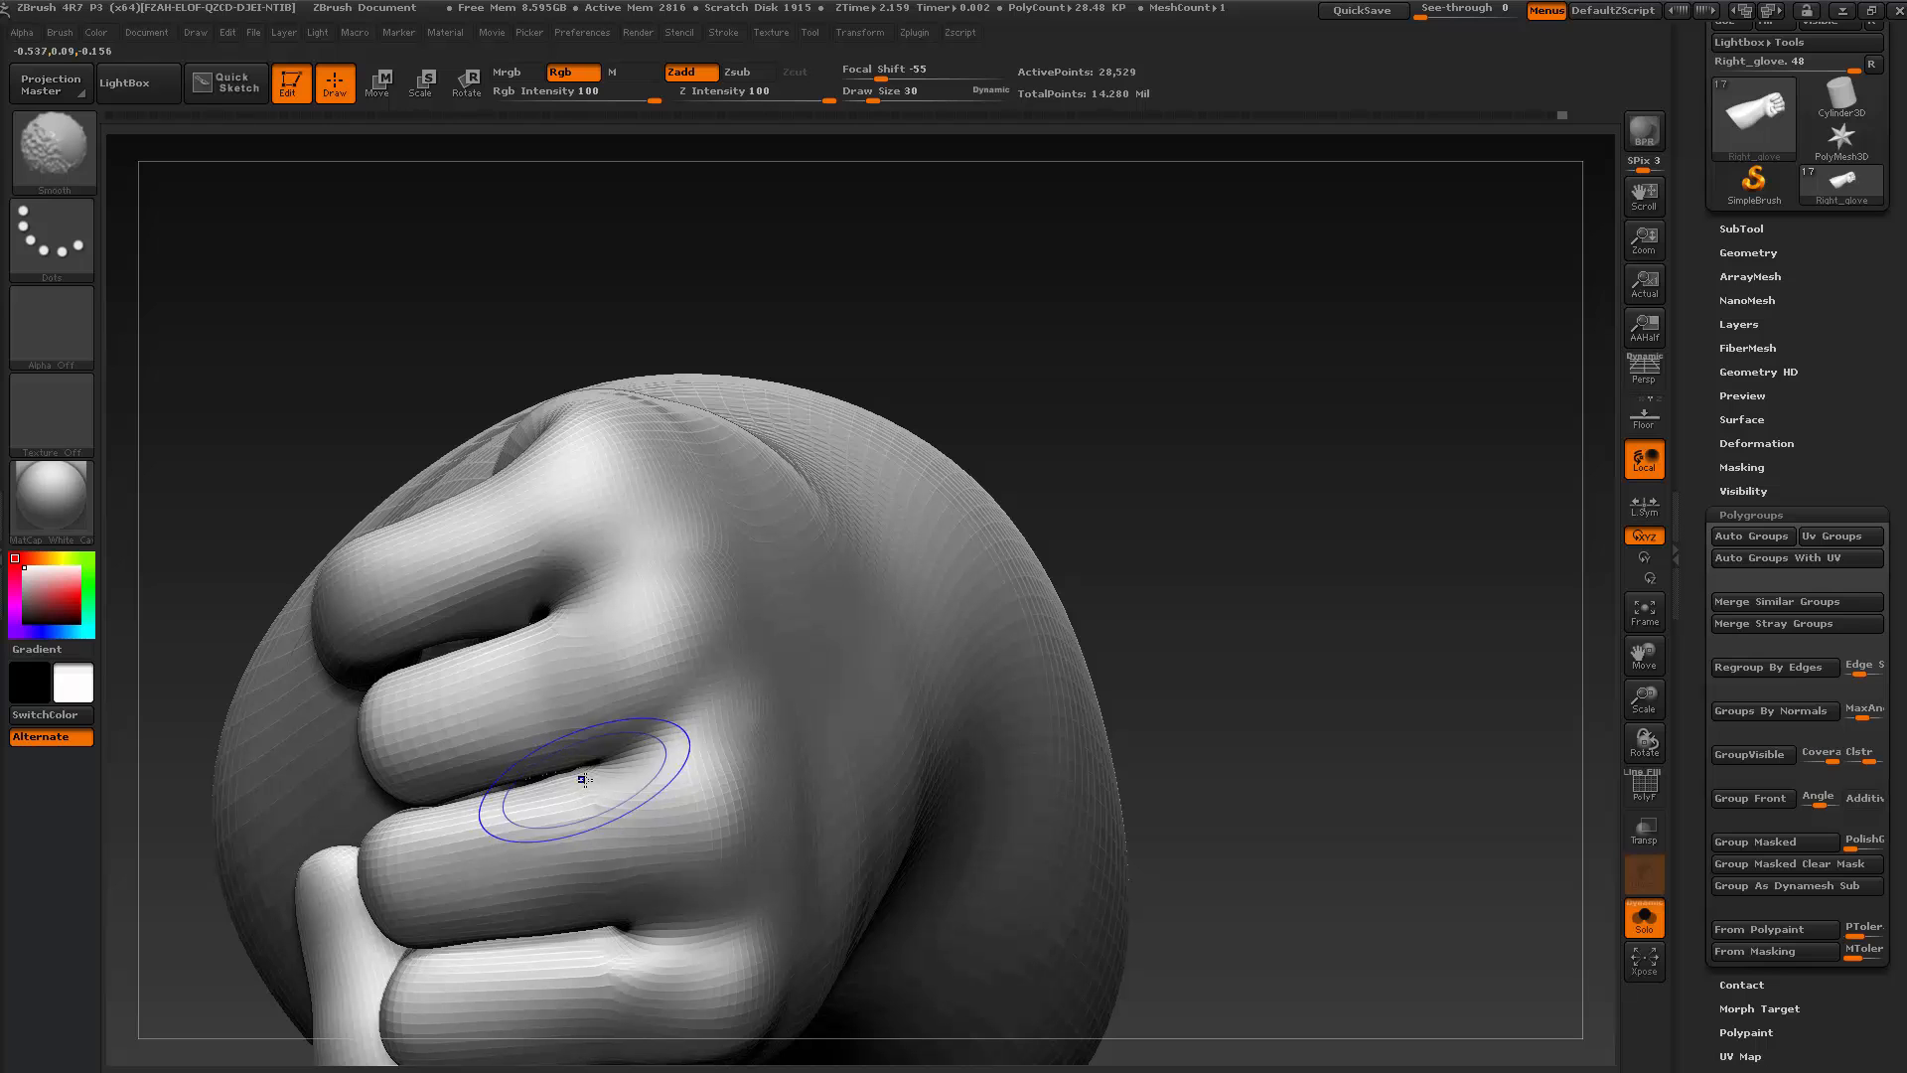
Quick-save the project and lower the glove two subdivision levels
alt+drag(1081, 517, 914, 618)
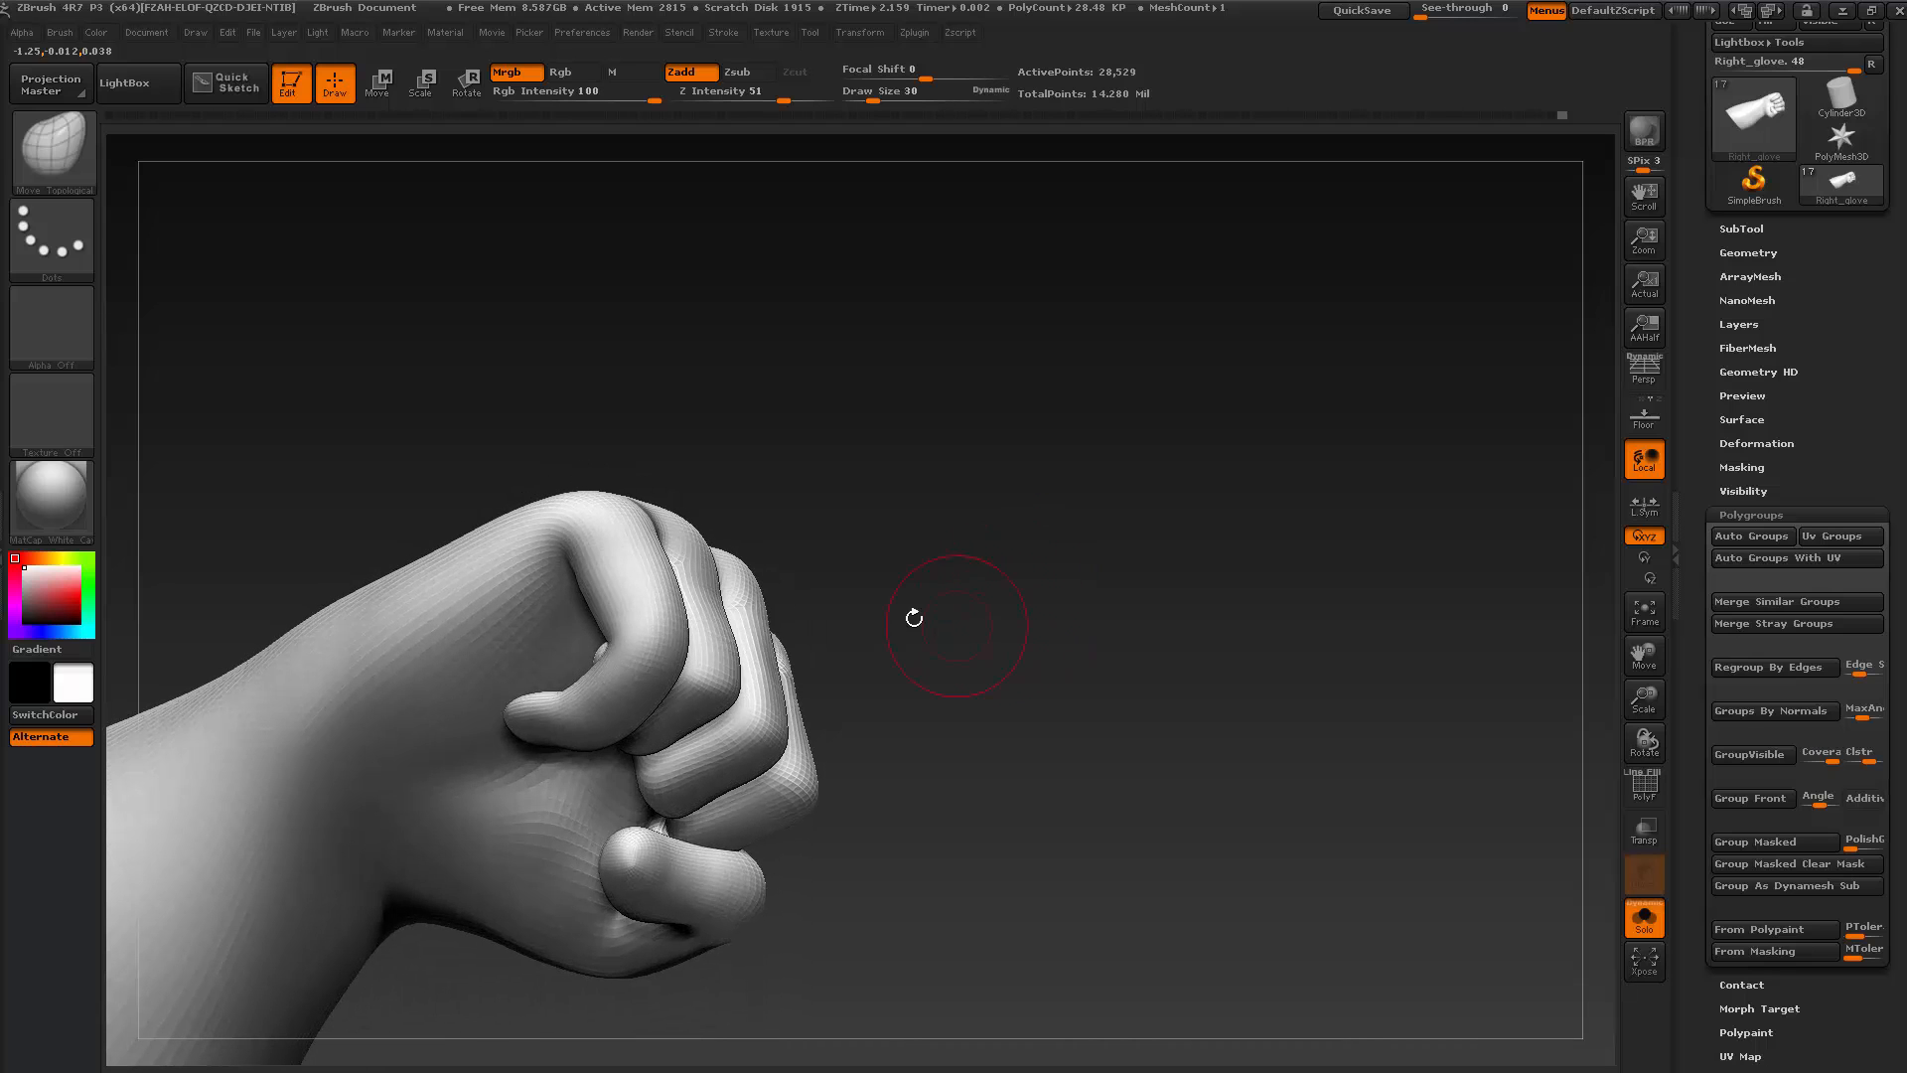
click(1365, 10)
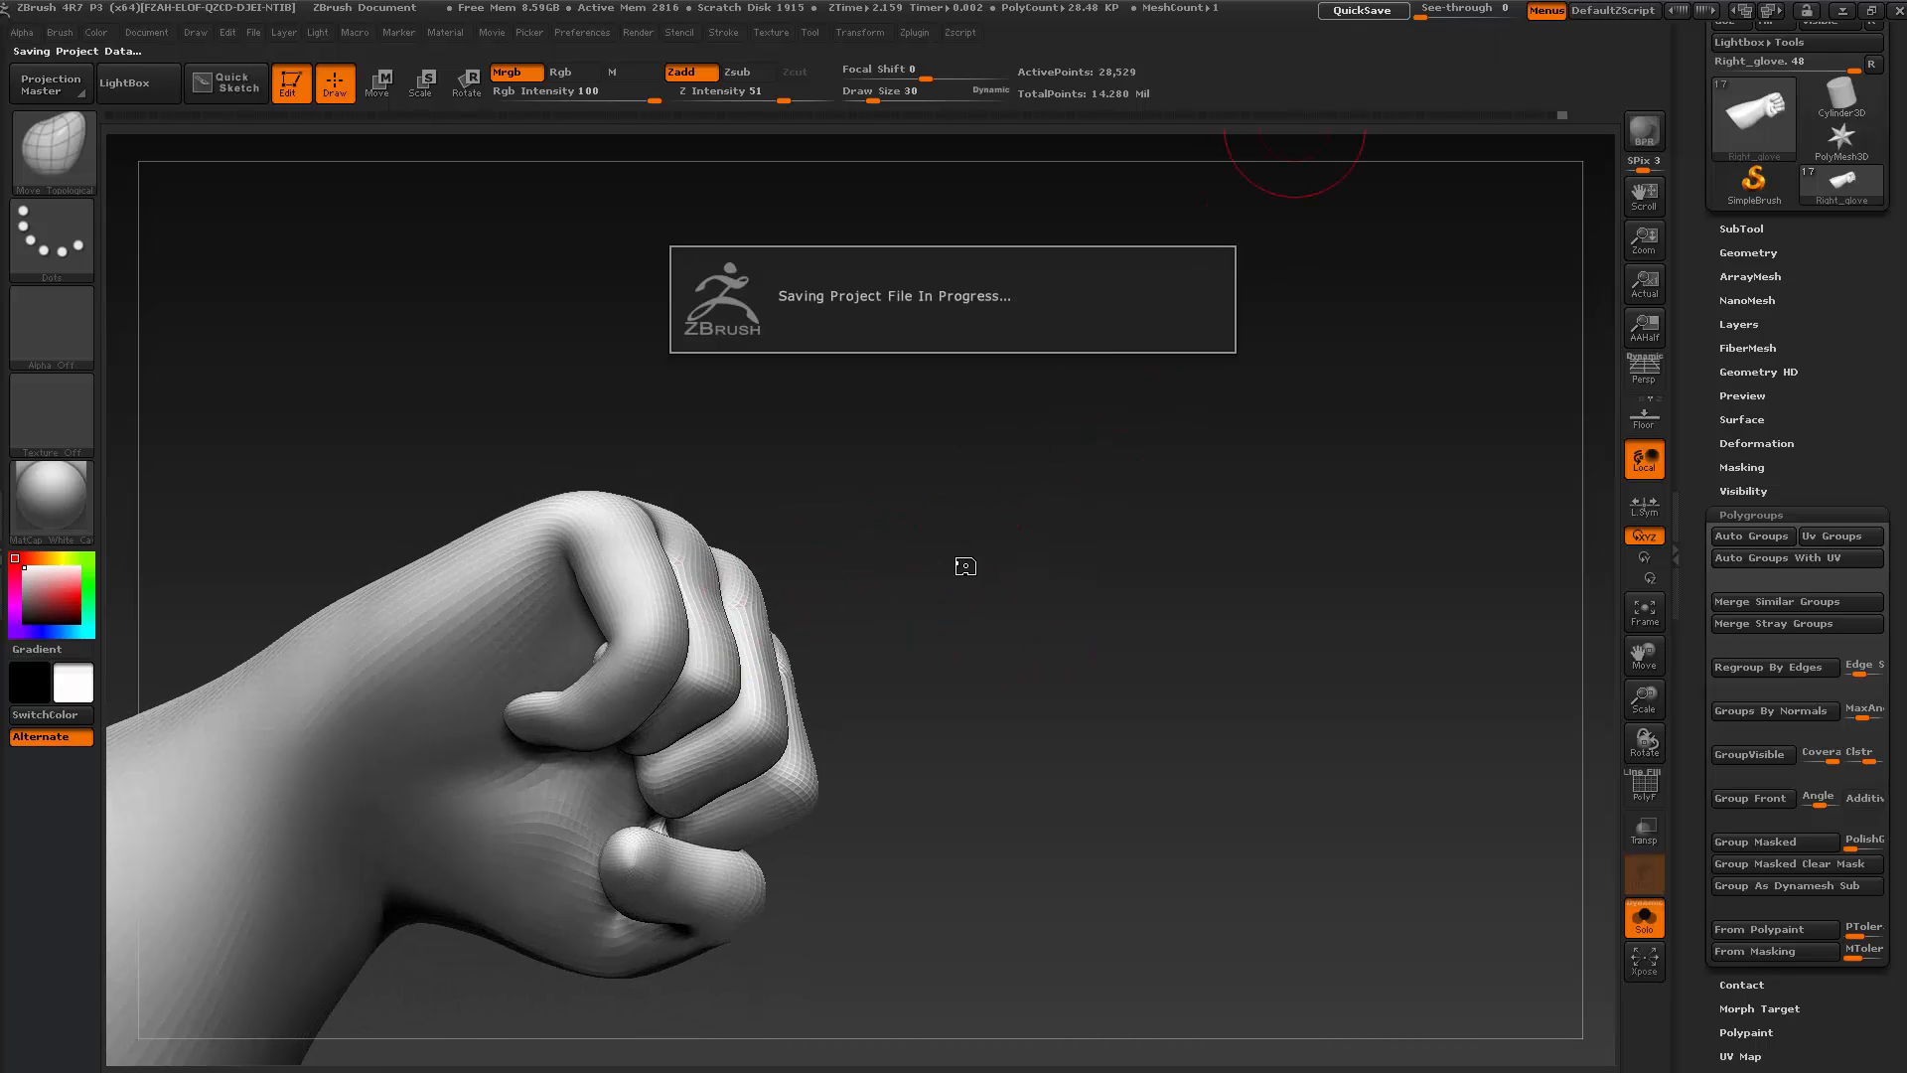
mouse_move(950, 551)
mouse_down()
mouse_move(1030, 584)
mouse_move(1047, 516)
mouse_move(1052, 547)
mouse_move(1023, 481)
mouse_move(1116, 636)
mouse_up()
key(shift+d)
key(shift+d)
alt+drag(1078, 398, 1040, 553)
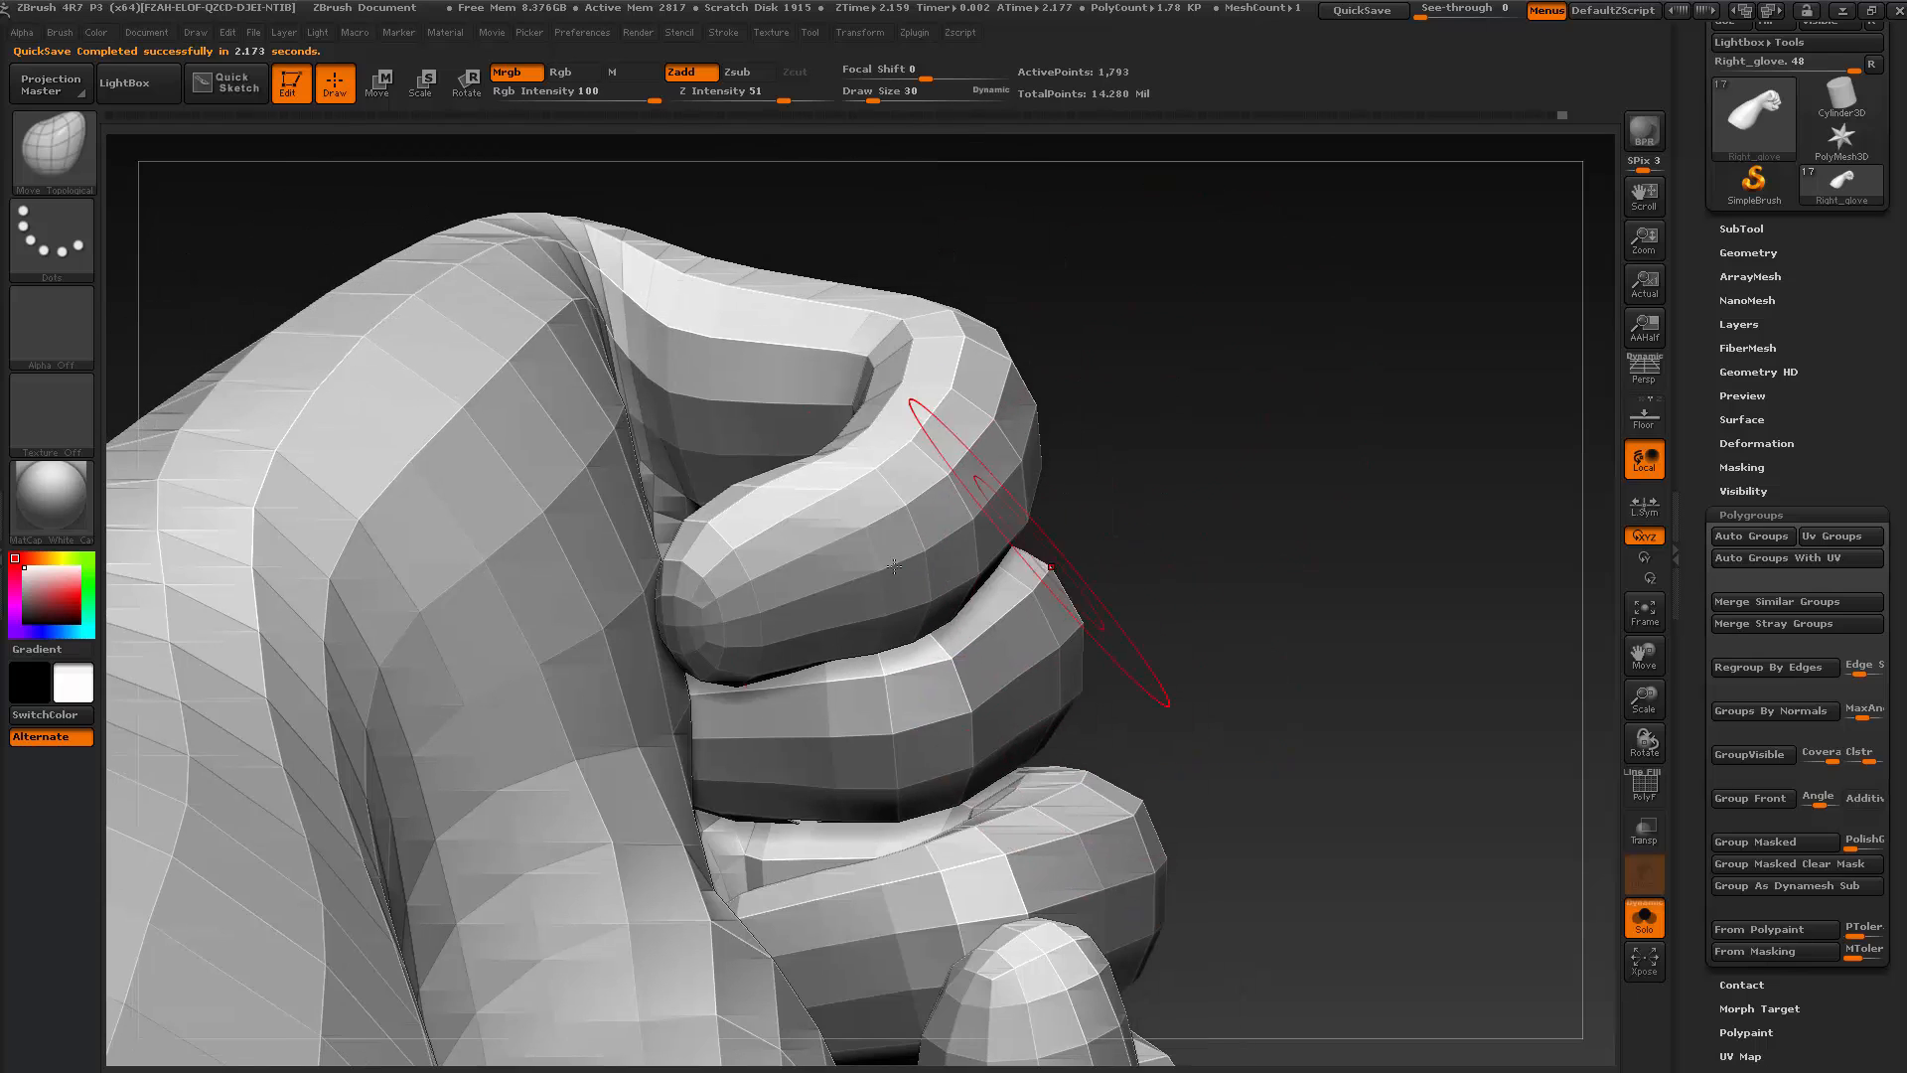
Set the brush size to 10 and isolate the pinky's tip, growing the visible patch and hiding its stray polygons
key(s)
drag(690, 620, 671, 625)
key(ctrl+z)
key(s)
ctrl+shift+click(681, 629)
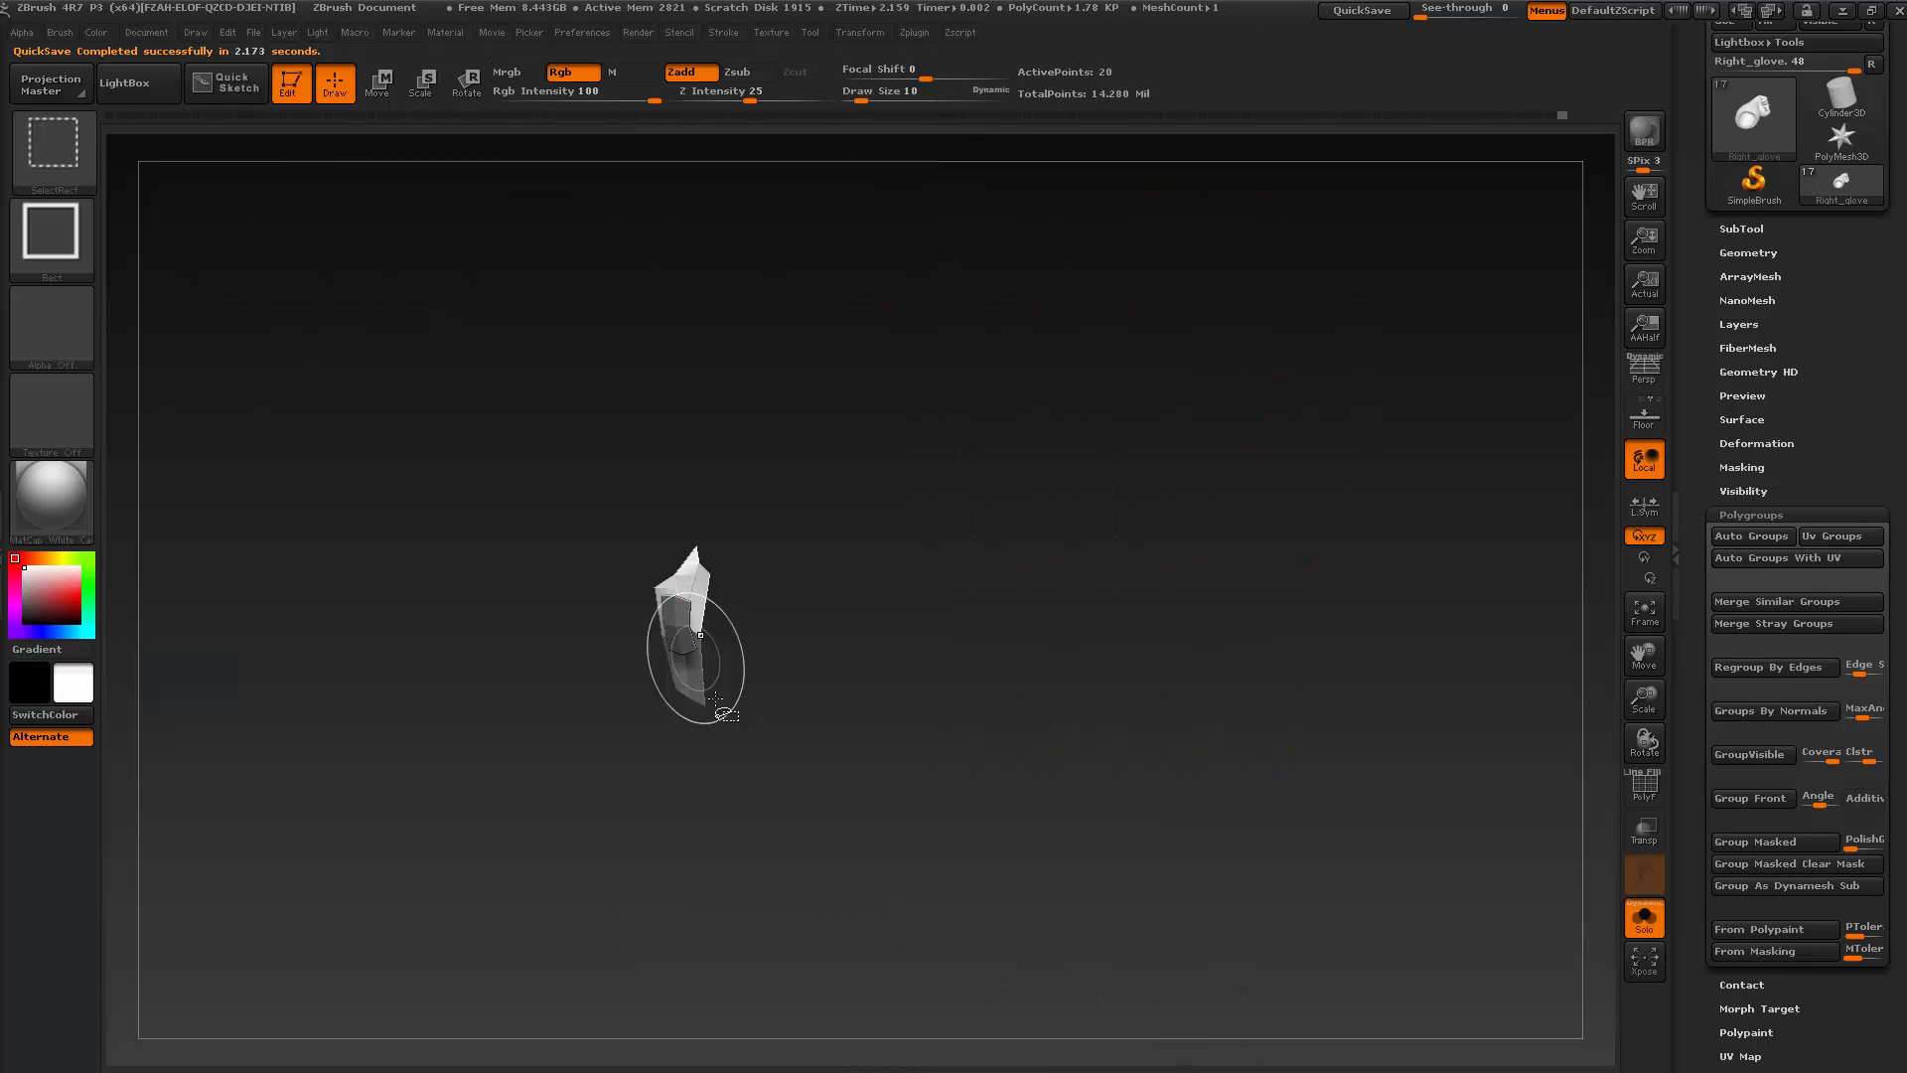
drag(837, 675, 856, 659)
ctrl+alt+shift+drag(426, 524, 593, 866)
click(1749, 492)
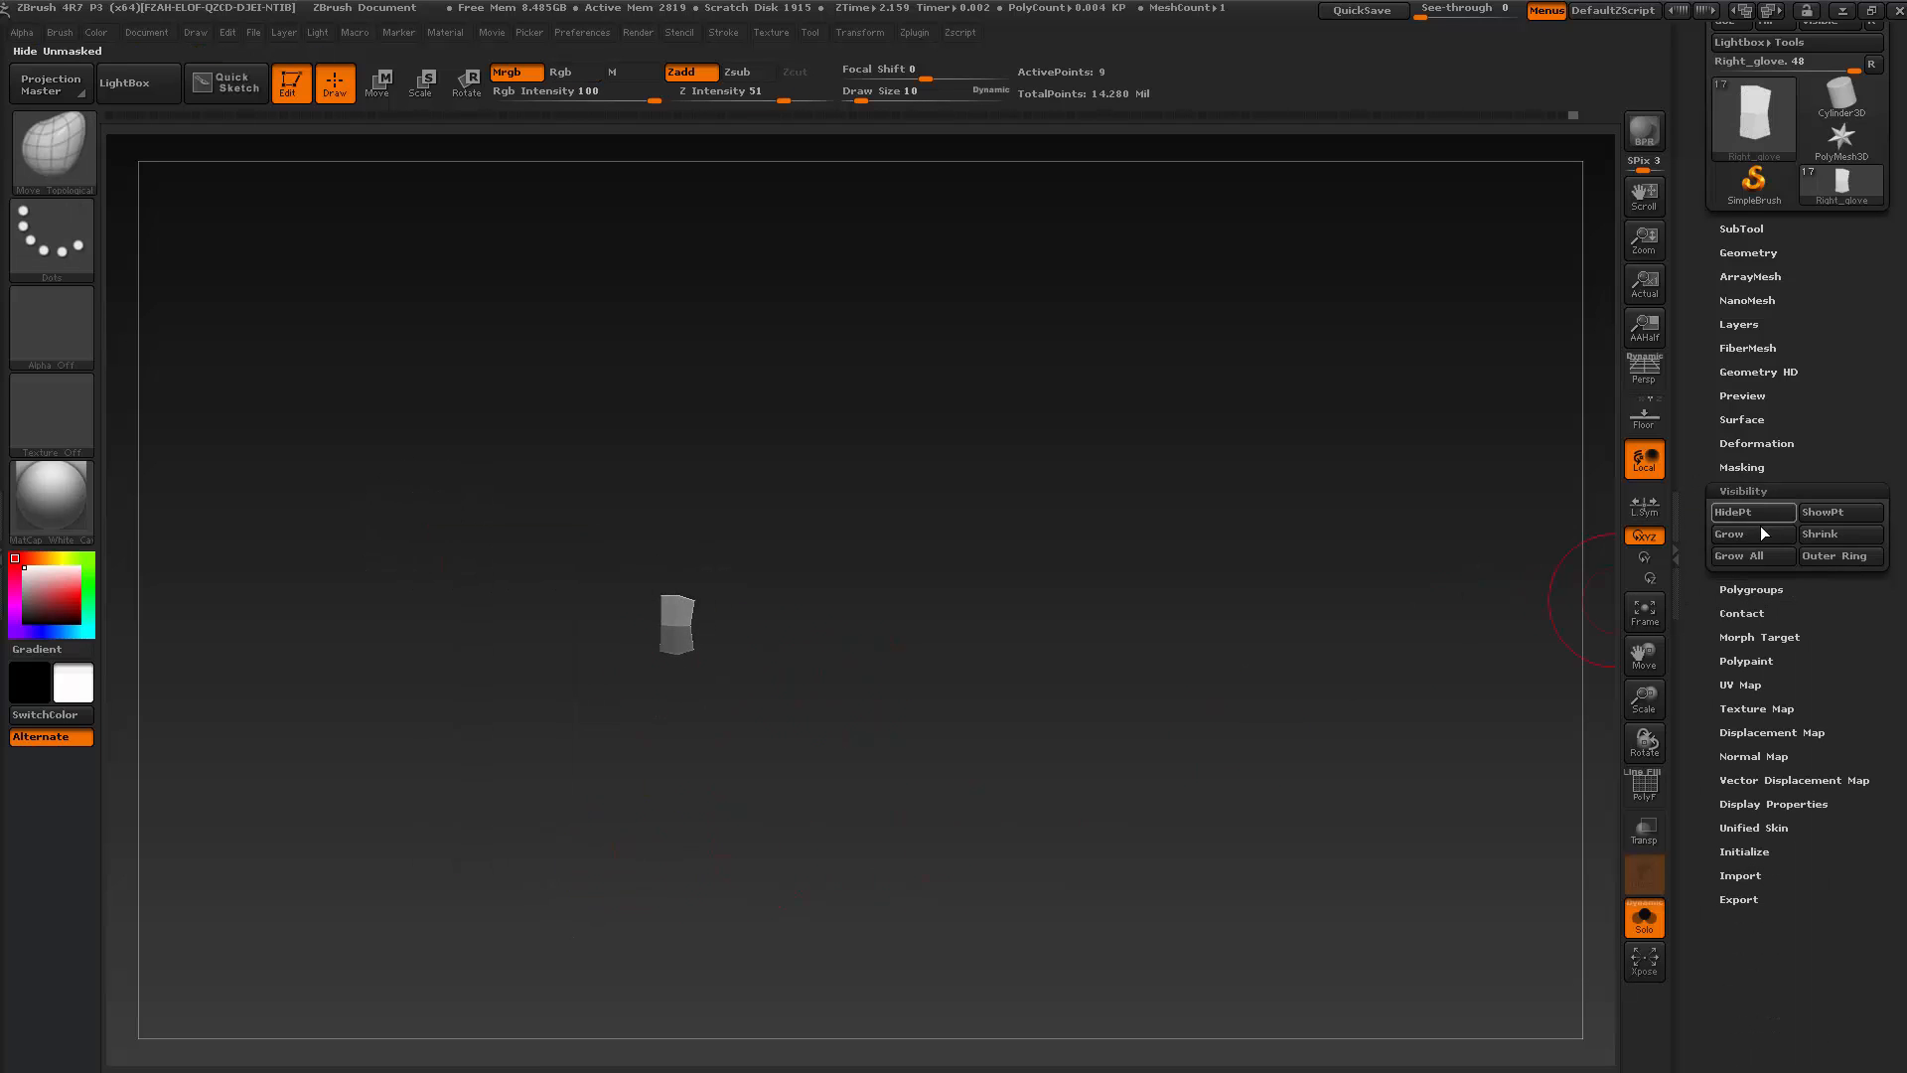
click(1751, 534)
click(1749, 536)
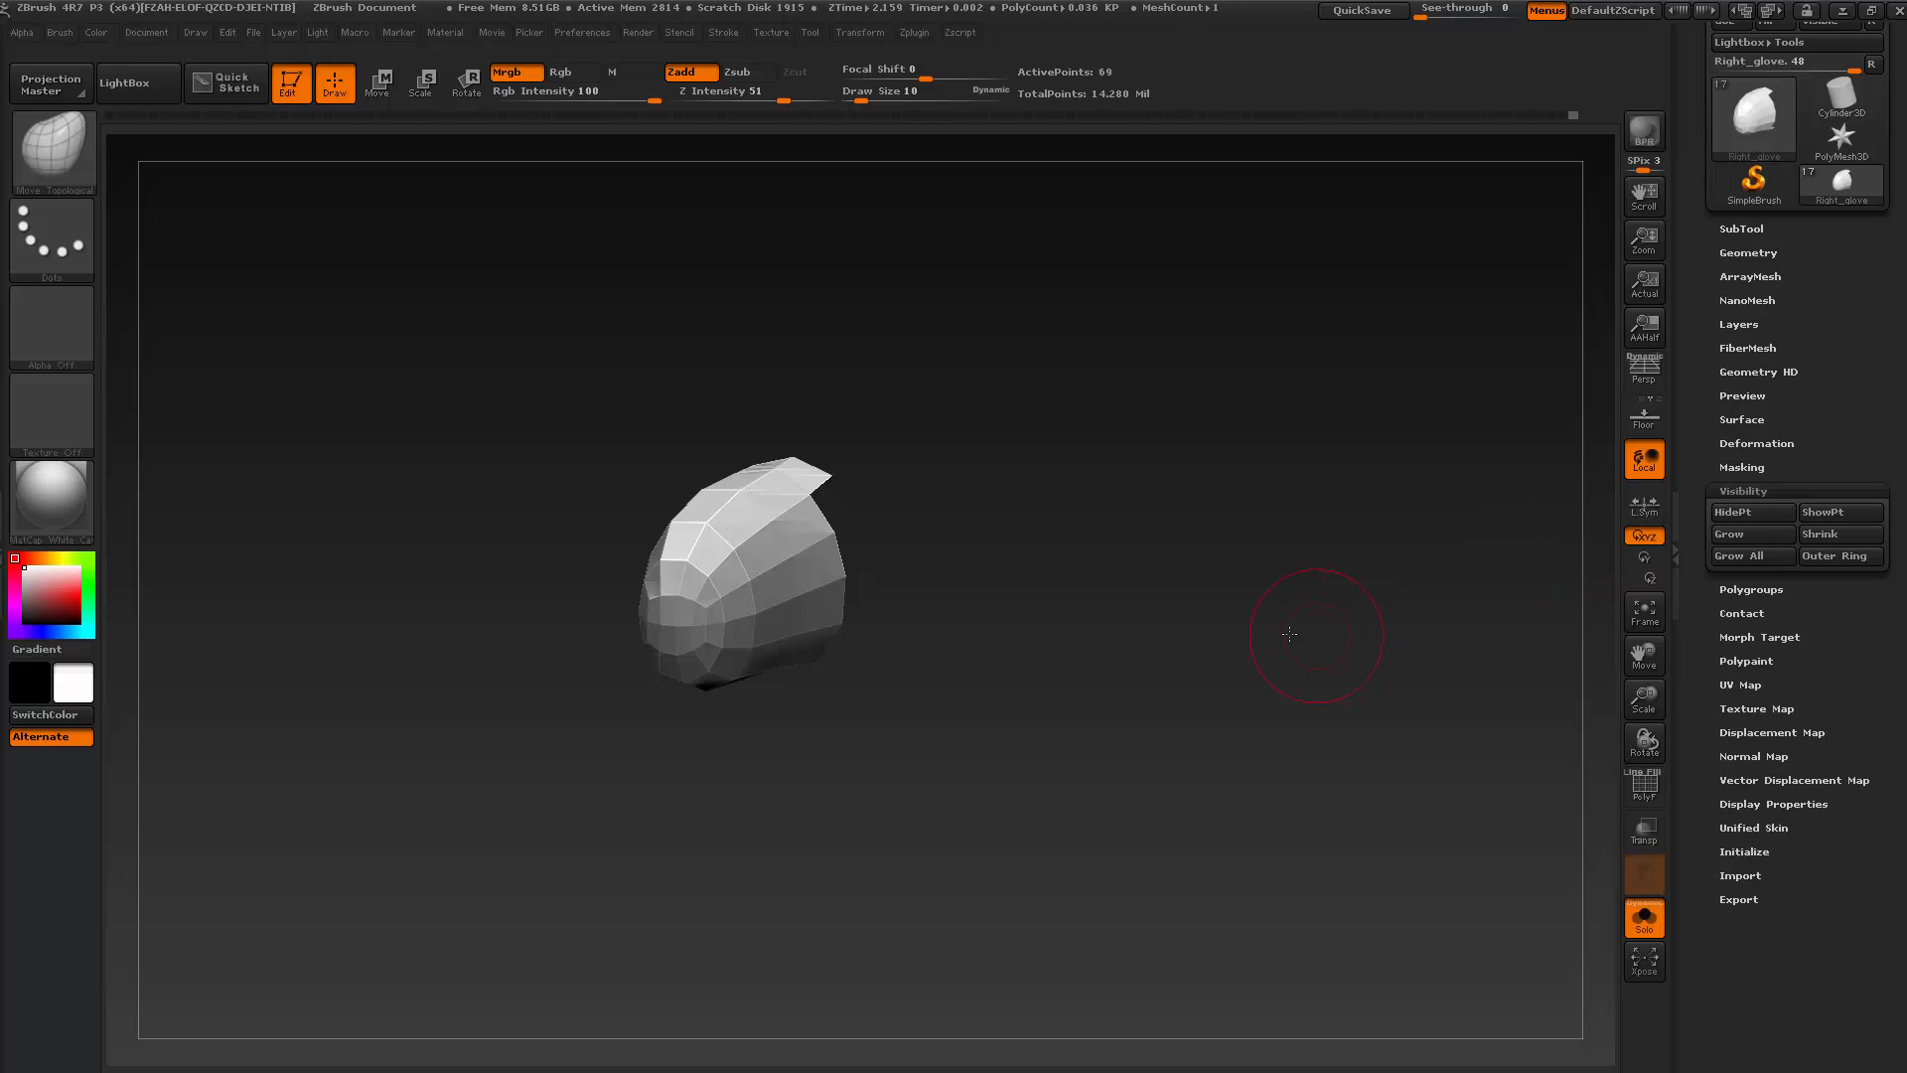
mouse_move(1290, 634)
mouse_down()
mouse_move(1238, 659)
mouse_move(1158, 593)
mouse_up()
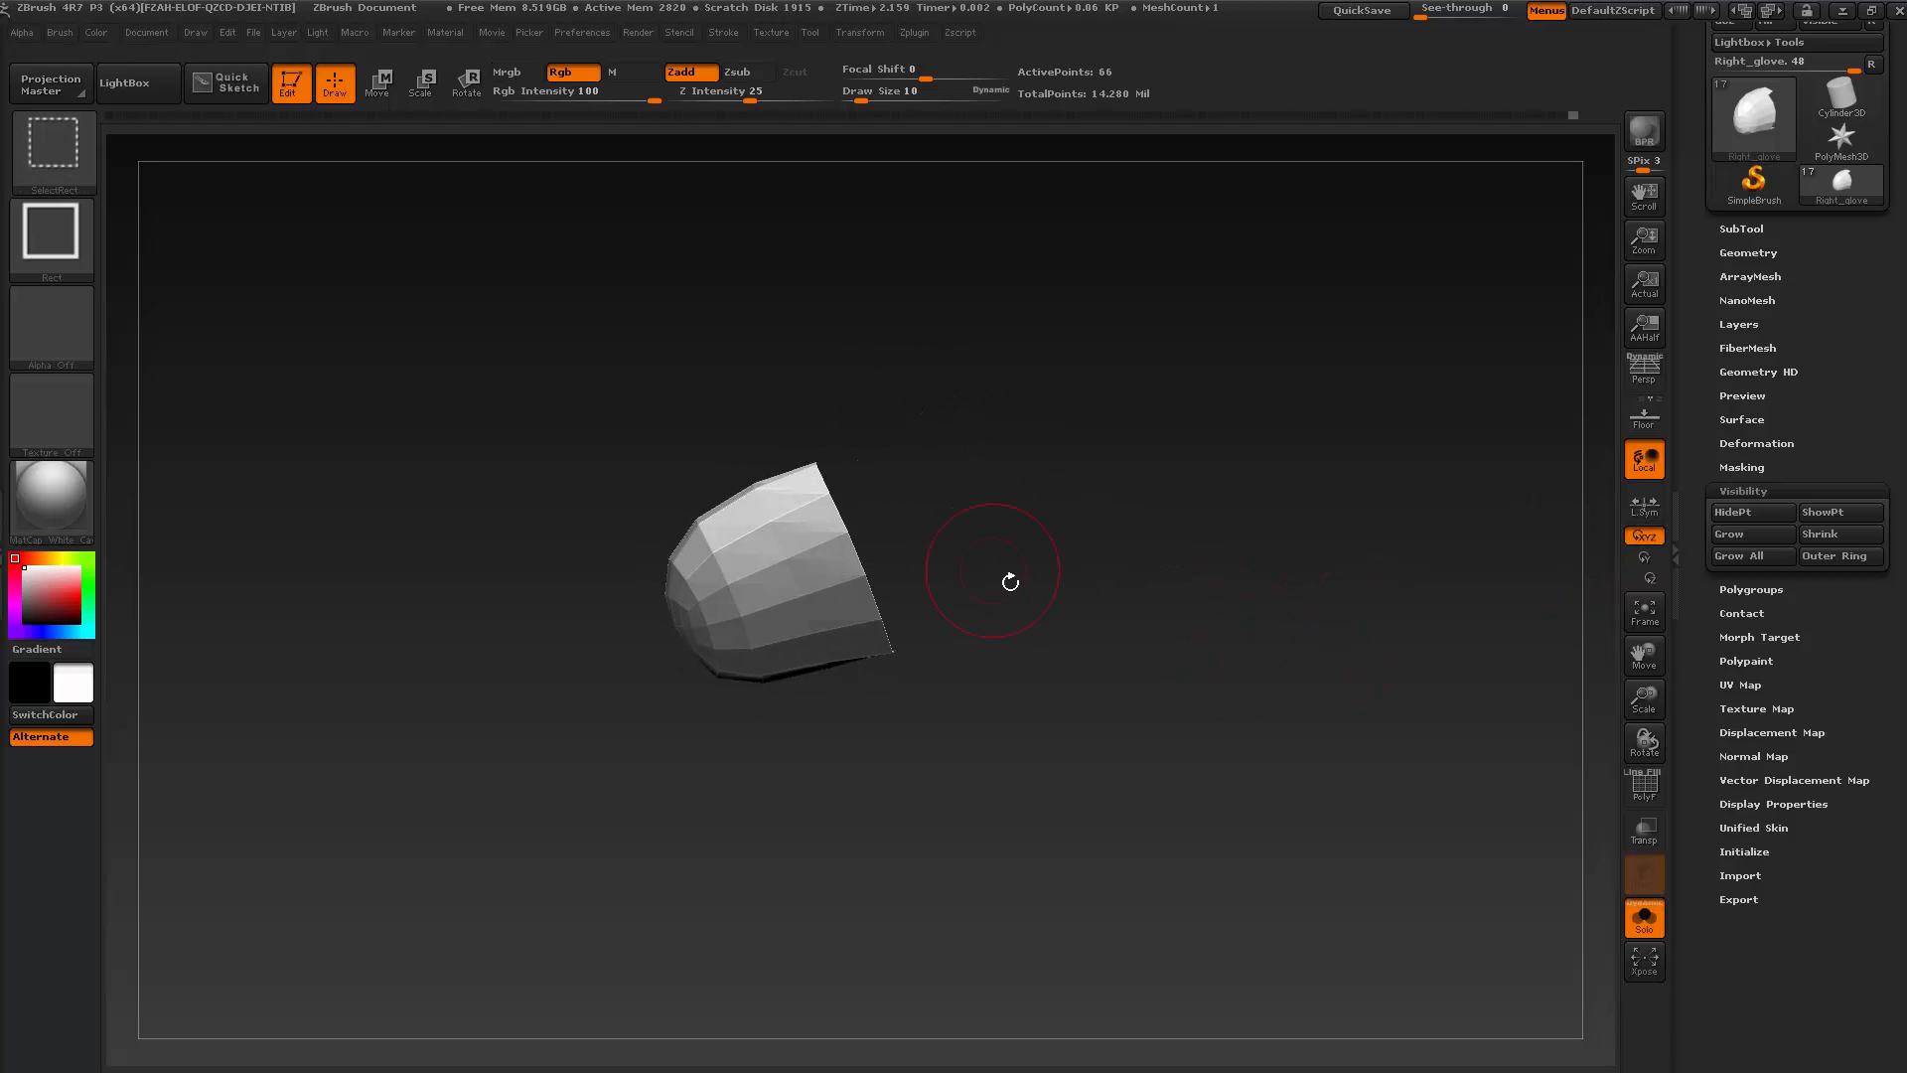
ctrl+alt+shift+drag(946, 546, 1377, 626)
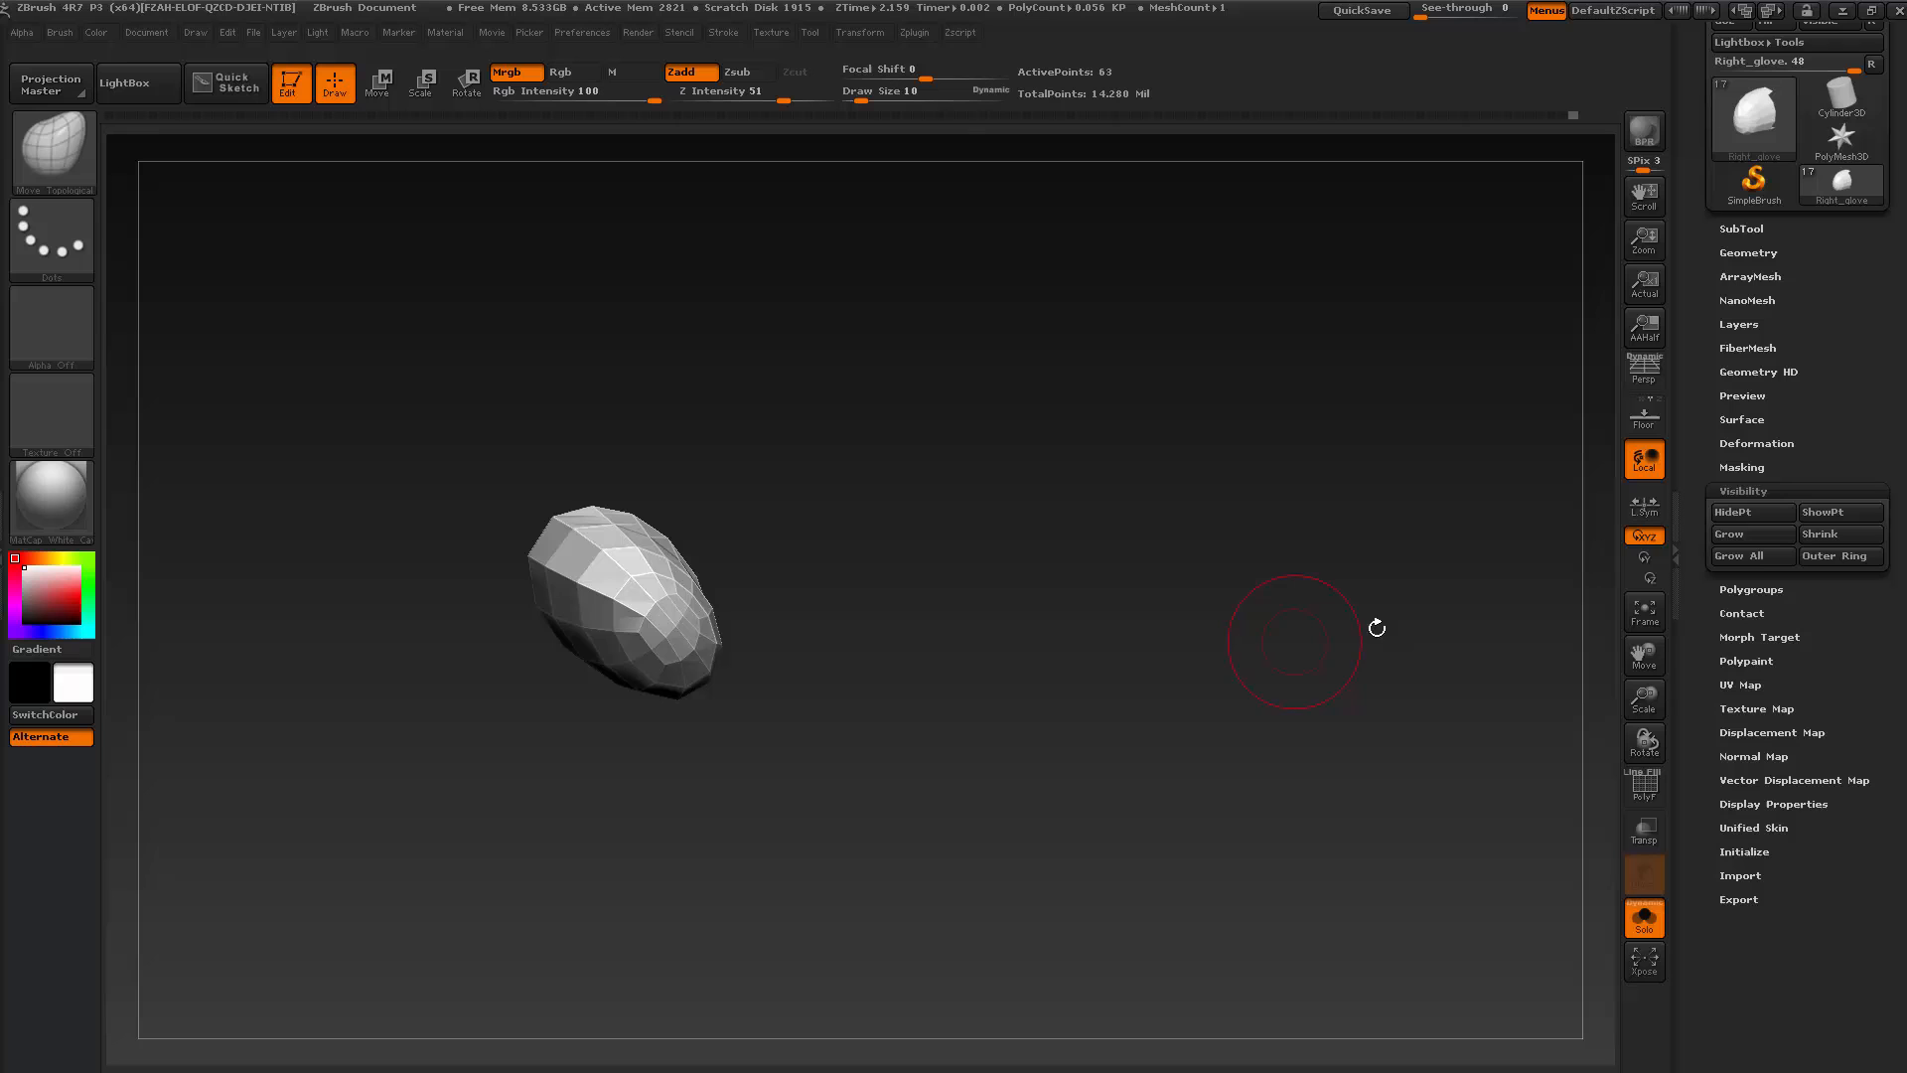
Grow the visible area from the pinky's tip until the whole curled finger is shown
click(1745, 535)
click(1748, 533)
drag(1168, 683, 1252, 596)
click(1733, 535)
click(1736, 533)
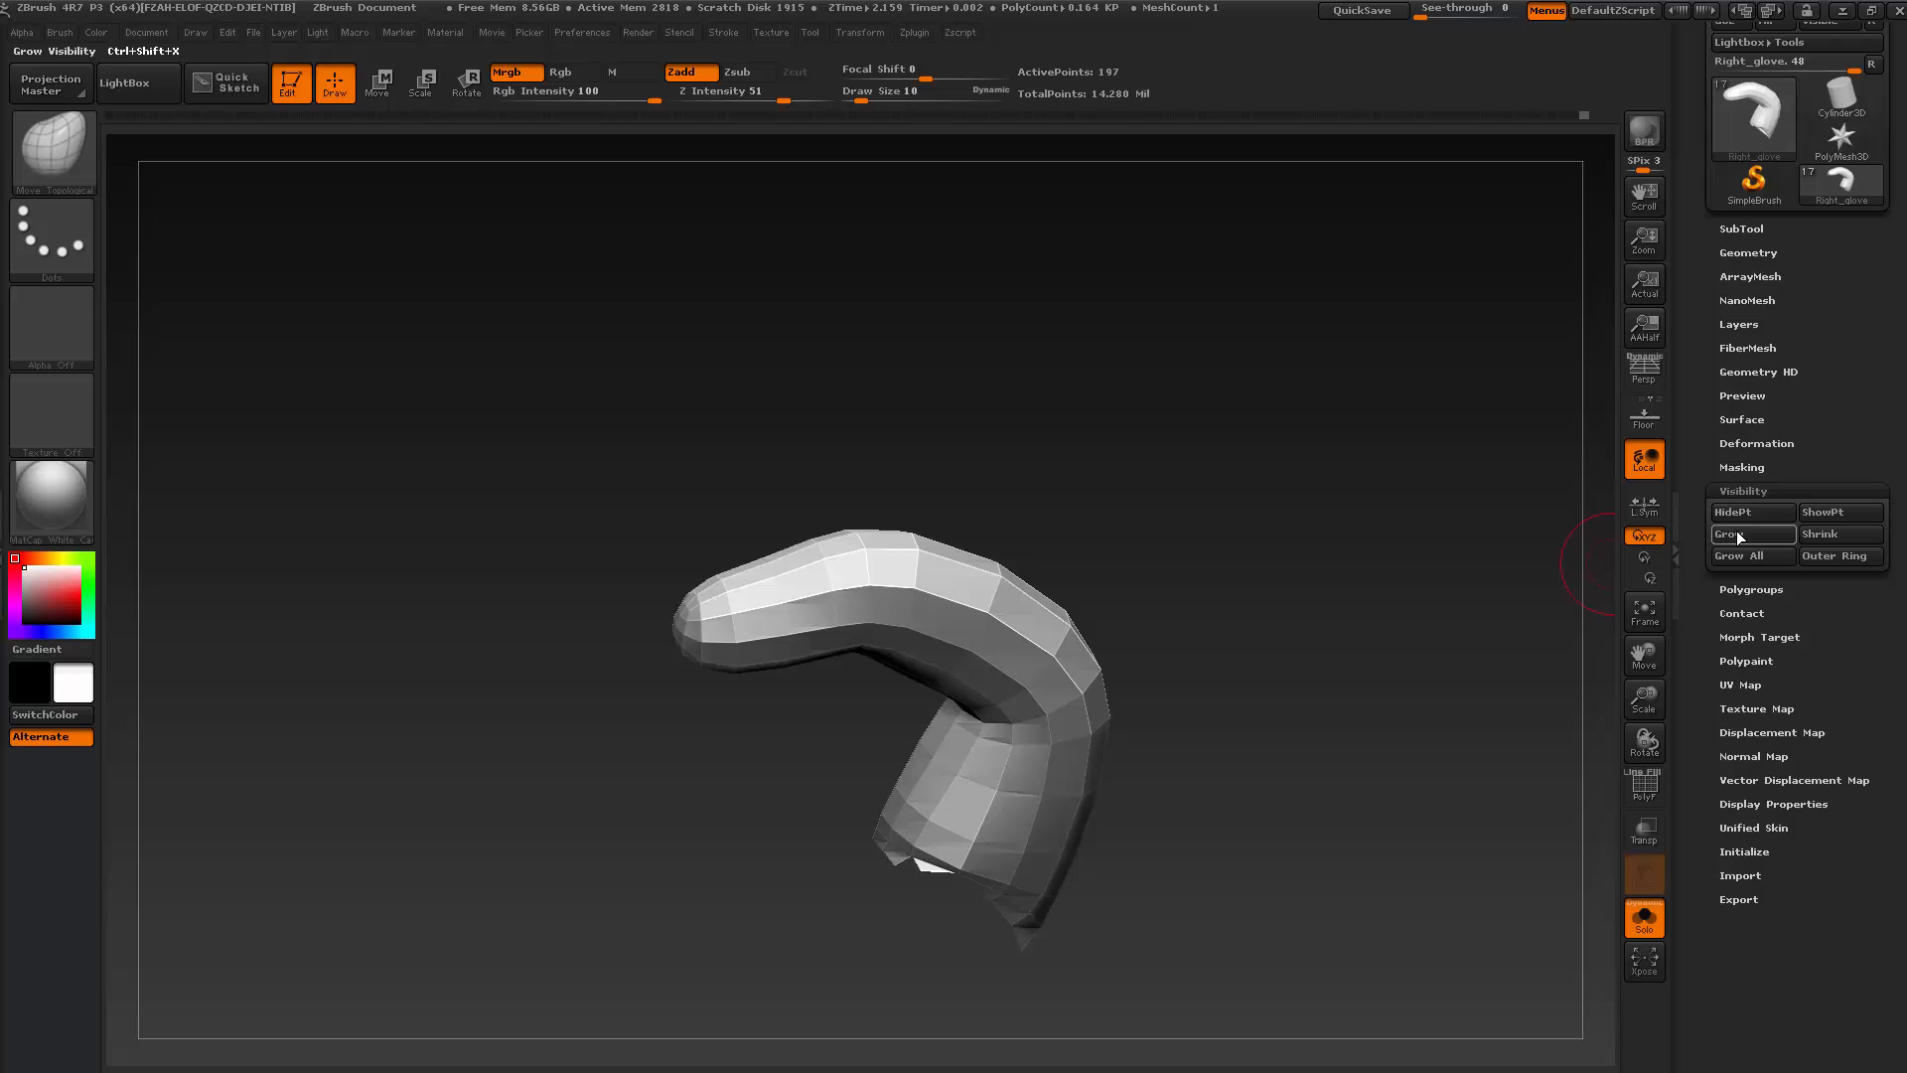
Grow the visible area along the curled pinky until its knuckle base is shown
click(1738, 532)
drag(1539, 586, 1193, 608)
click(1742, 535)
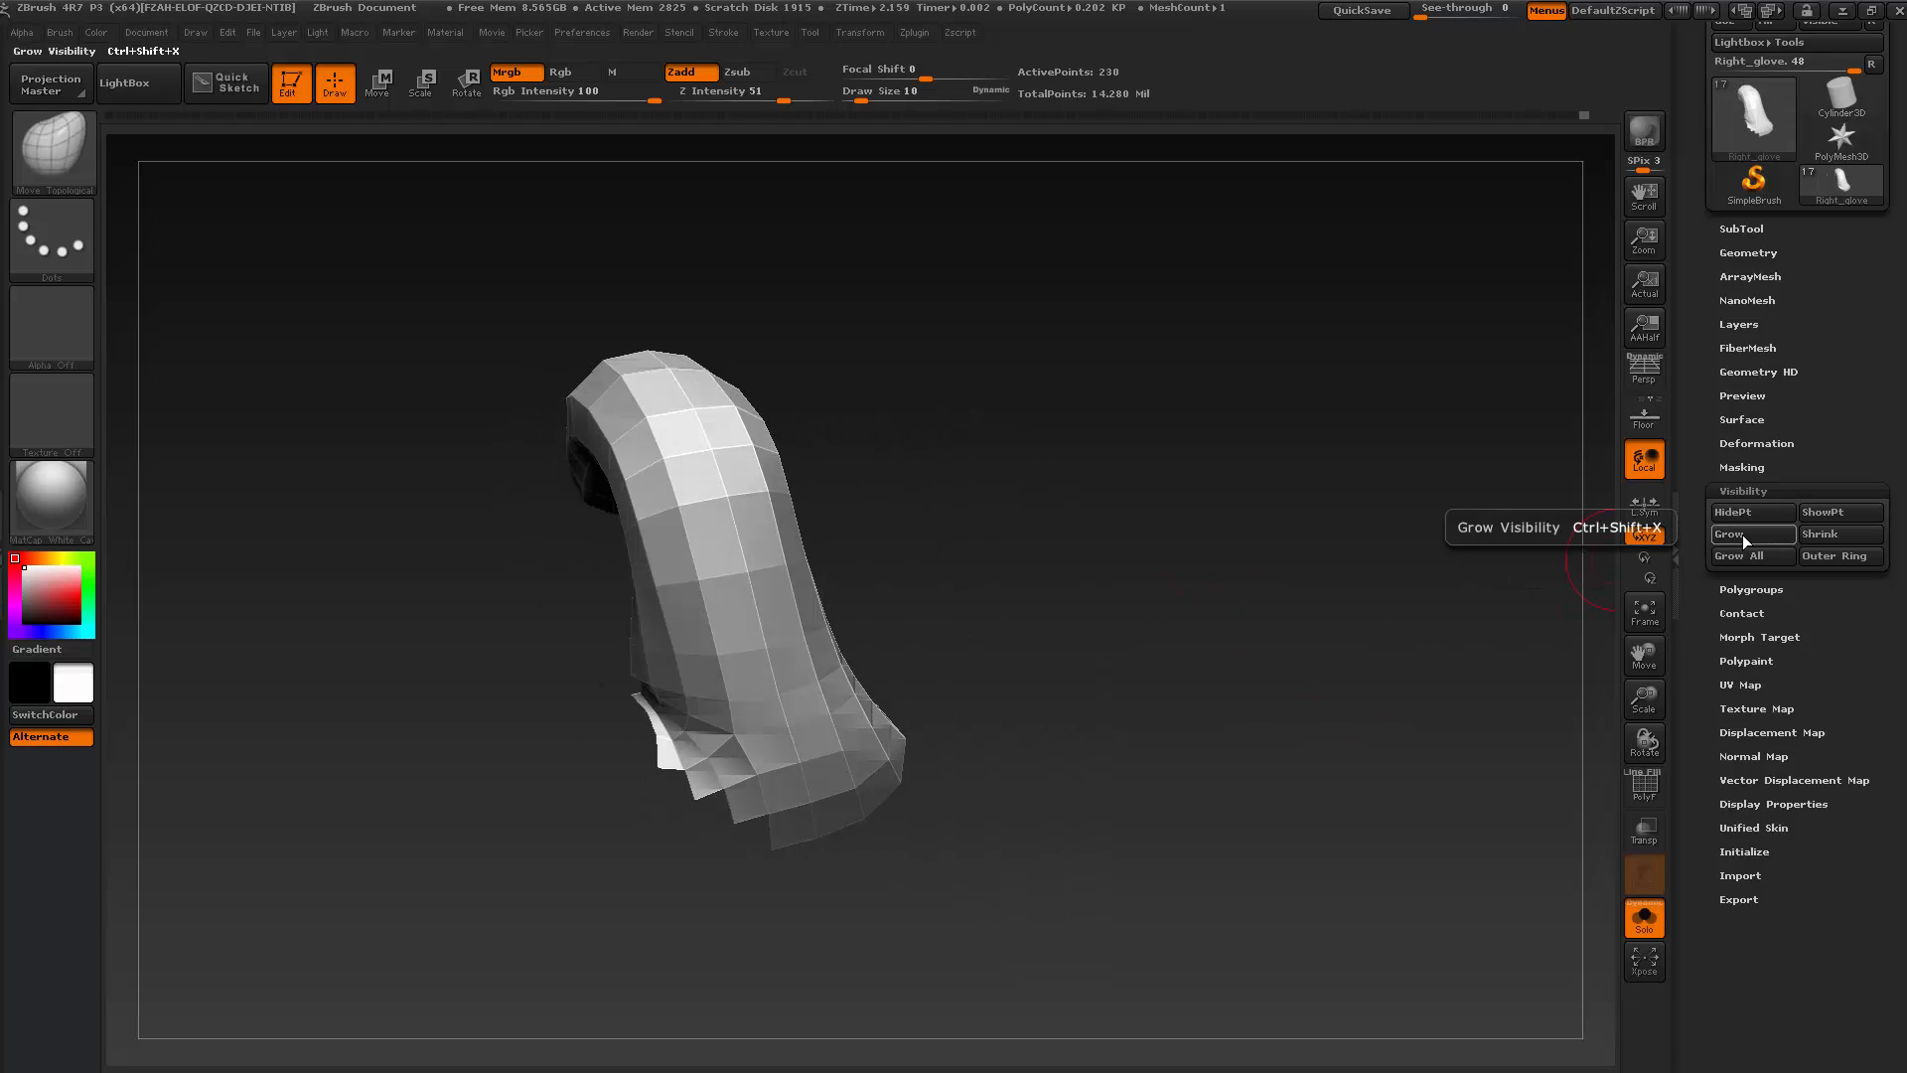
click(1743, 534)
drag(1550, 596, 925, 795)
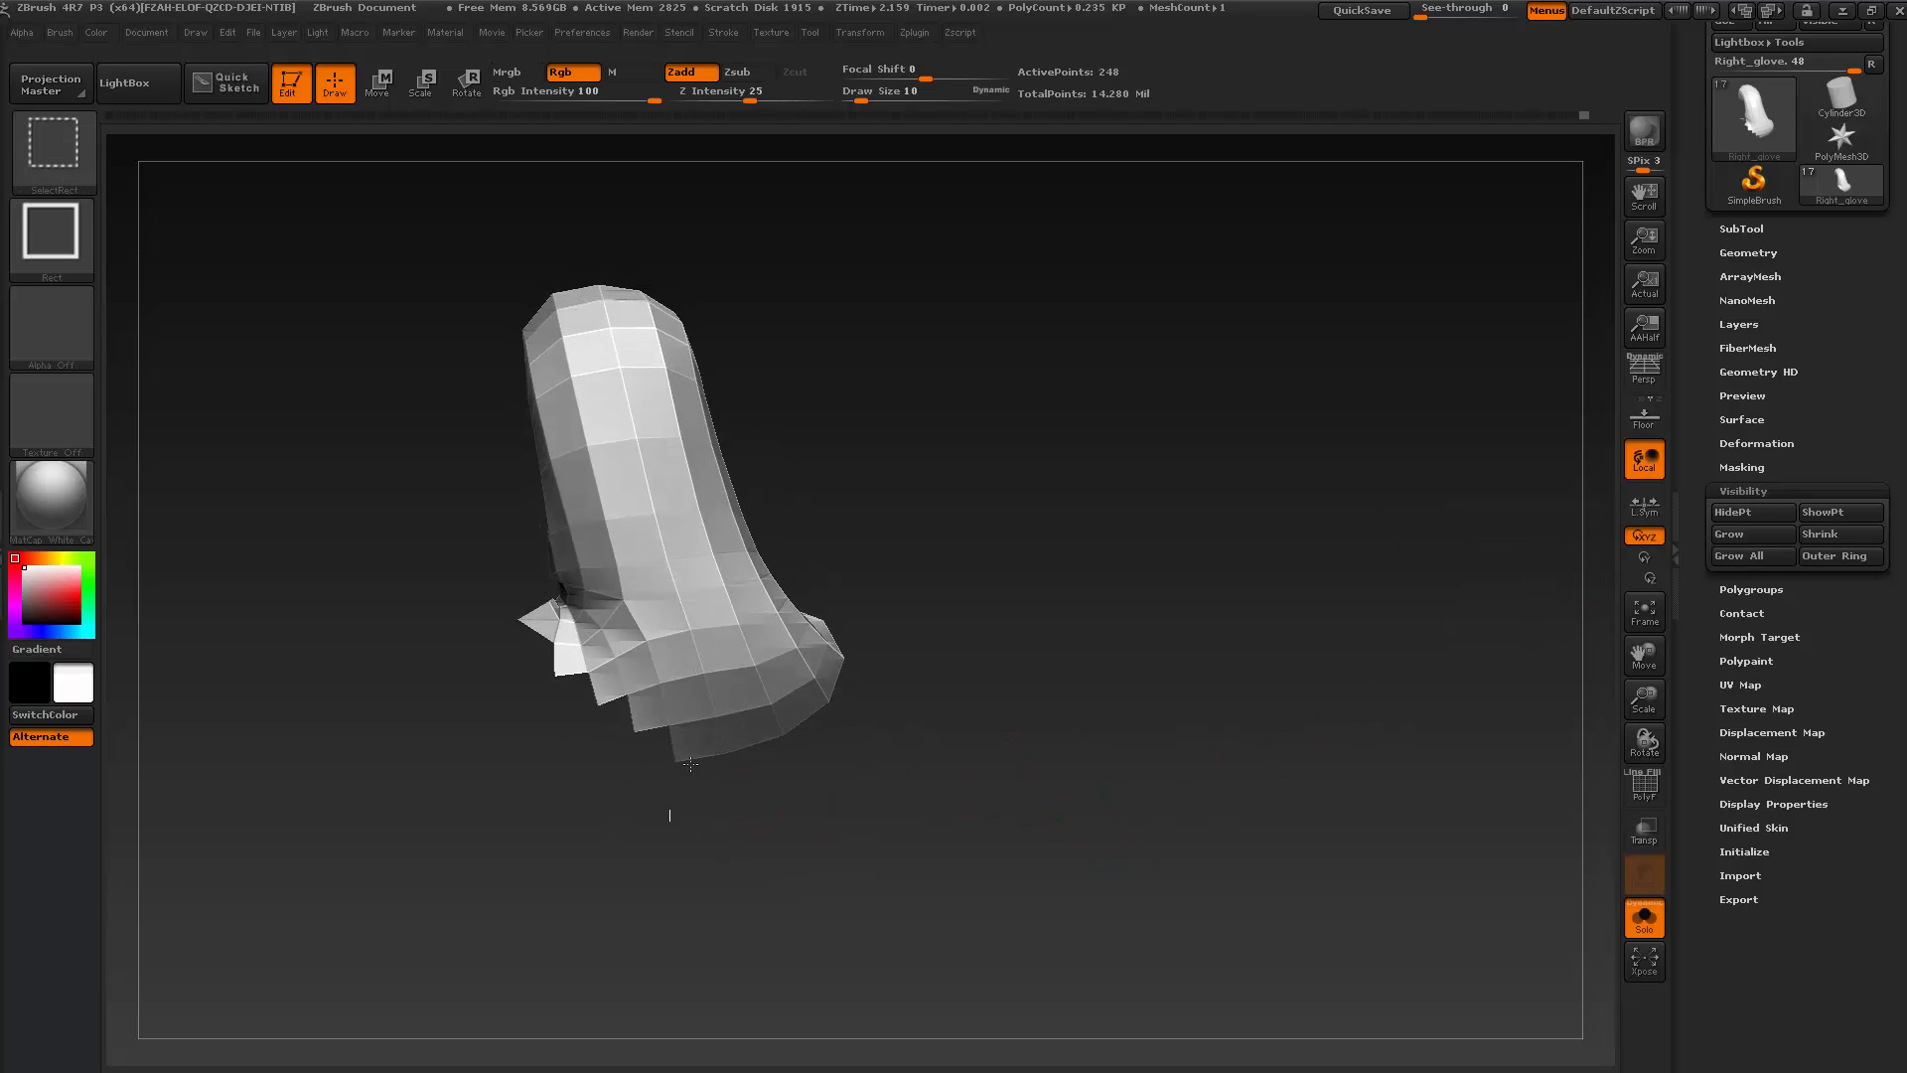
Hide the stray polygons sticking out around the pinky's base
mouse_move(672, 818)
ctrl+alt+shift+mouse_down()
mouse_move(758, 711)
mouse_move(781, 759)
ctrl+alt+shift+mouse_up()
ctrl+alt+shift+drag(843, 682, 841, 680)
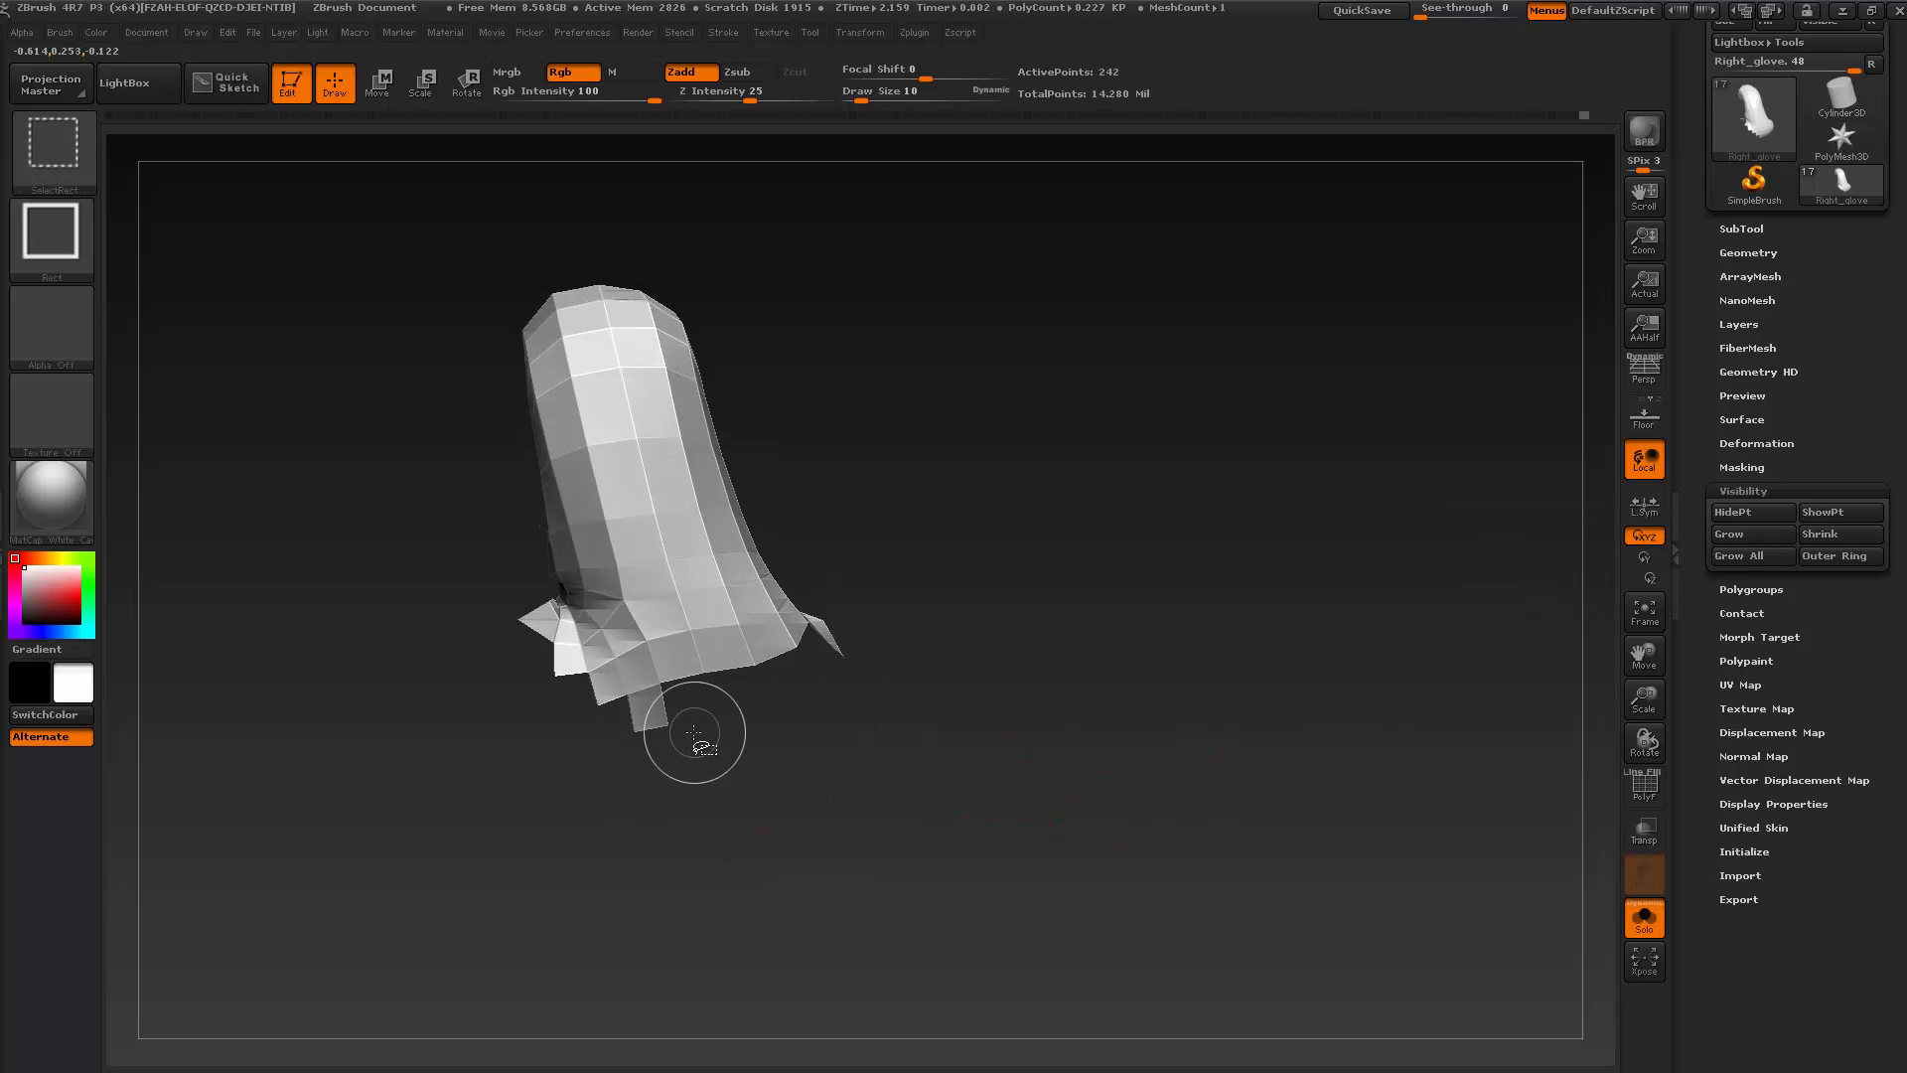
mouse_move(660, 740)
mouse_down()
mouse_move(755, 789)
mouse_move(749, 745)
mouse_move(682, 864)
mouse_move(779, 736)
mouse_move(823, 754)
mouse_up()
mouse_move(582, 819)
ctrl+alt+shift+mouse_down()
mouse_move(668, 791)
mouse_move(632, 694)
mouse_move(594, 675)
mouse_move(745, 655)
mouse_move(882, 680)
mouse_move(915, 712)
mouse_move(944, 690)
mouse_move(999, 561)
mouse_move(934, 734)
mouse_move(945, 715)
mouse_move(865, 647)
mouse_move(945, 690)
ctrl+alt+shift+mouse_up()
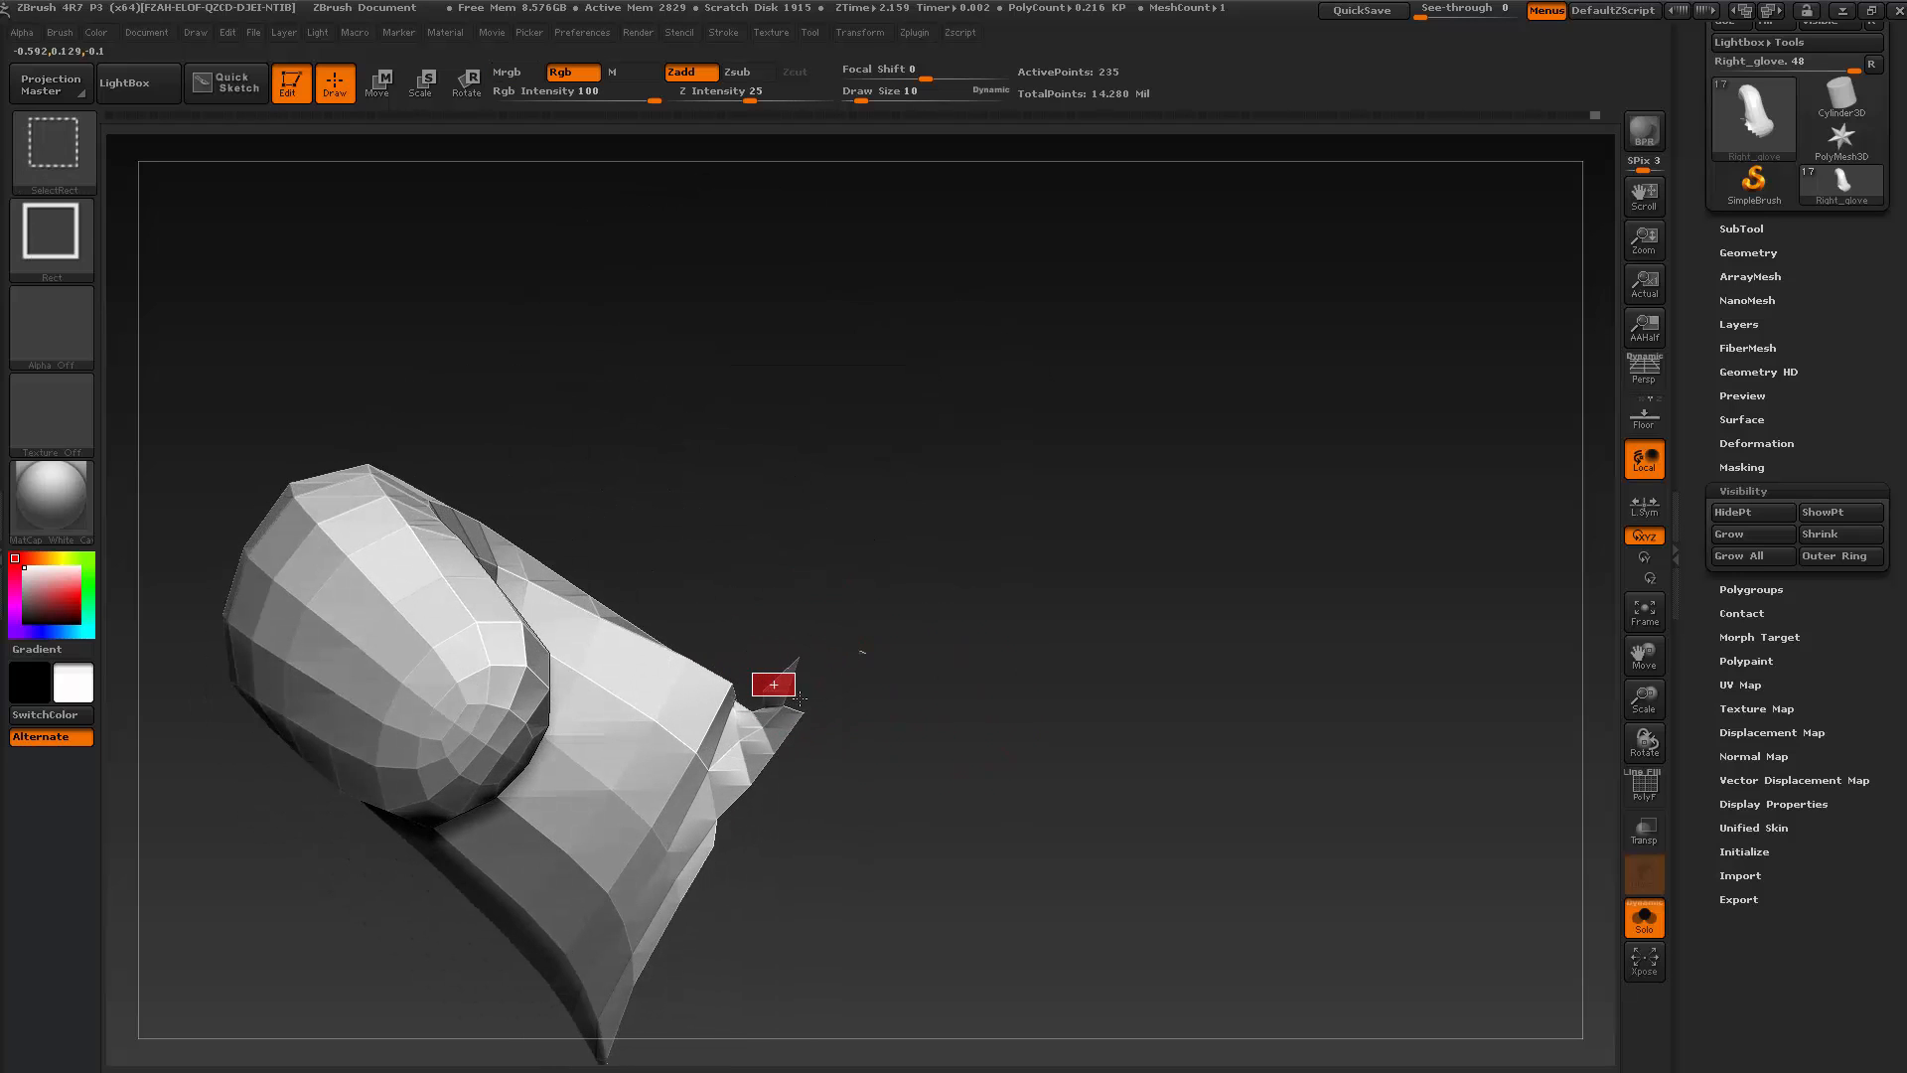
mouse_move(897, 738)
mouse_down()
mouse_move(911, 771)
mouse_move(874, 562)
mouse_move(812, 685)
mouse_move(787, 682)
mouse_up()
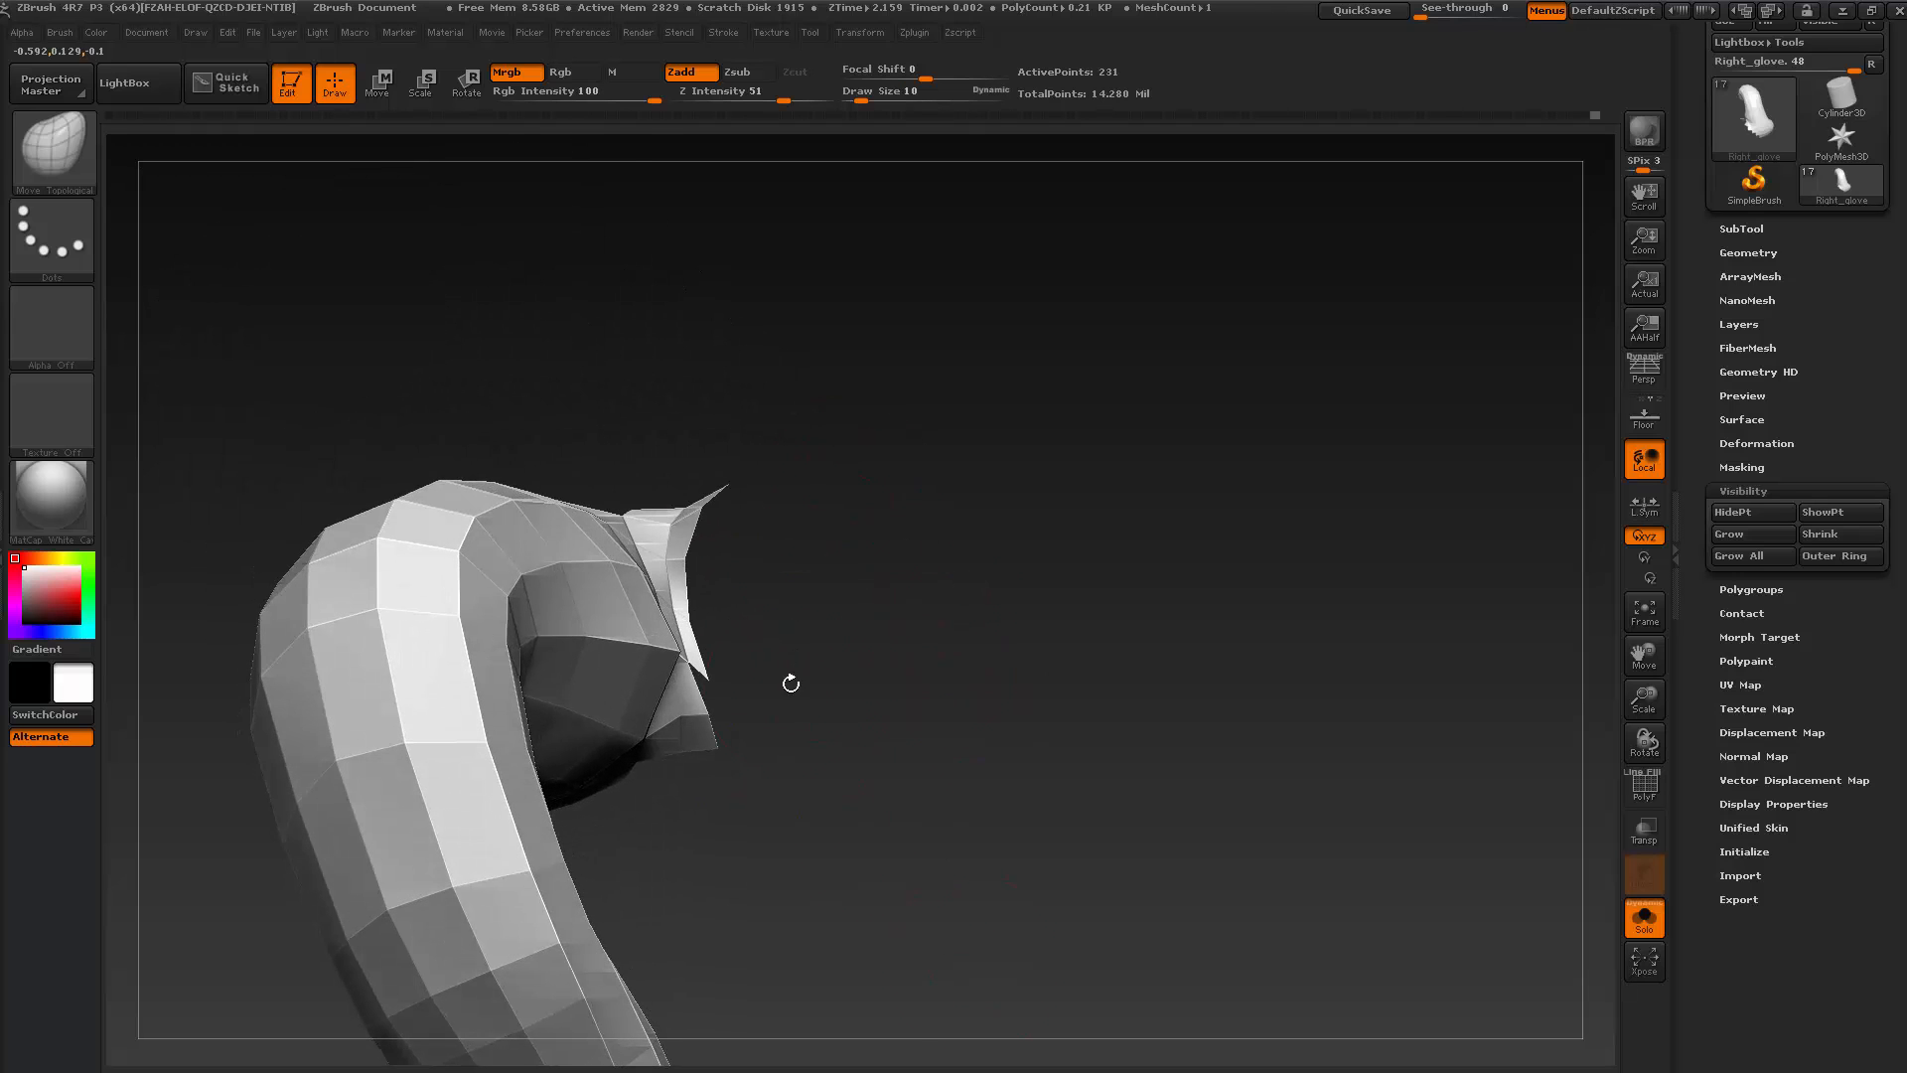
ctrl+alt+shift+drag(686, 616, 686, 616)
mouse_move(696, 608)
mouse_down()
mouse_move(758, 592)
mouse_move(682, 490)
mouse_move(663, 588)
mouse_up()
drag(664, 588, 902, 680)
key(ctrl+d)
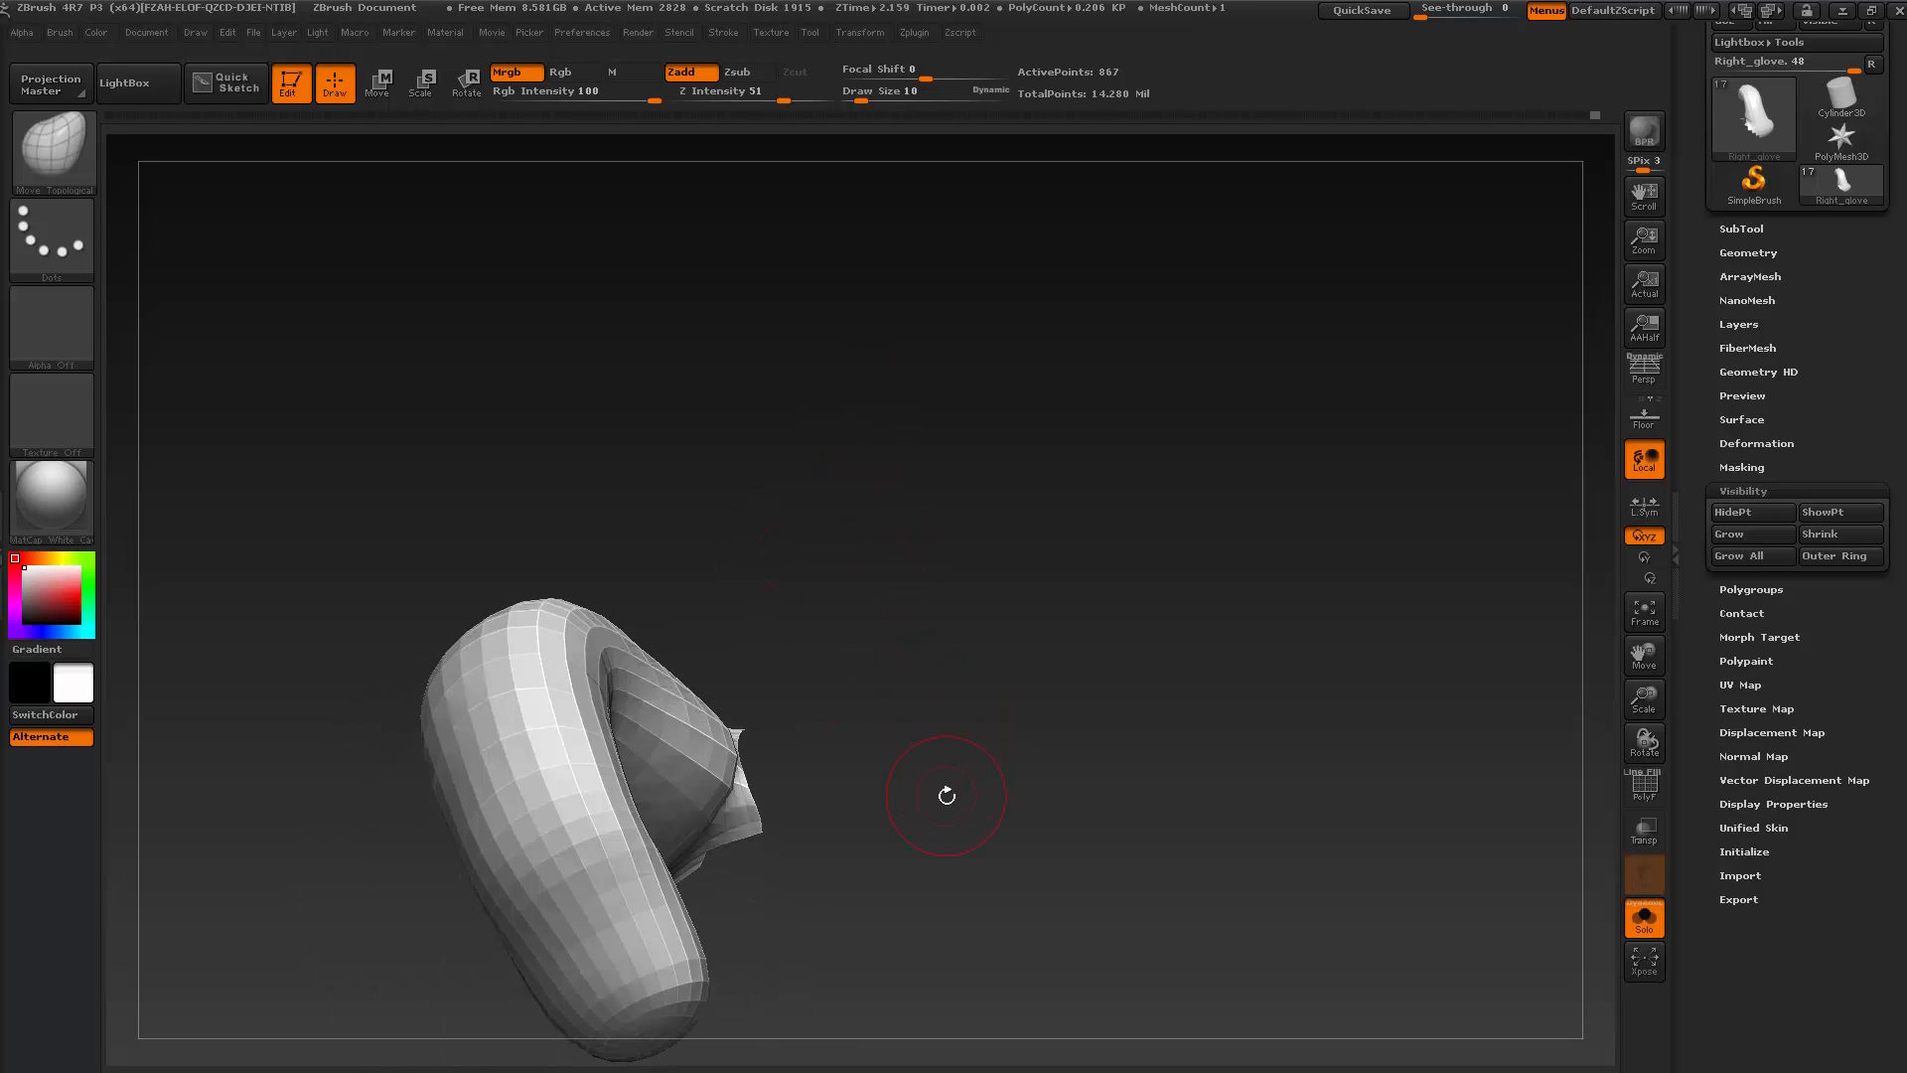
key(ctrl+d)
drag(947, 795, 903, 801)
key(ctrl+z)
key(ctrl+z)
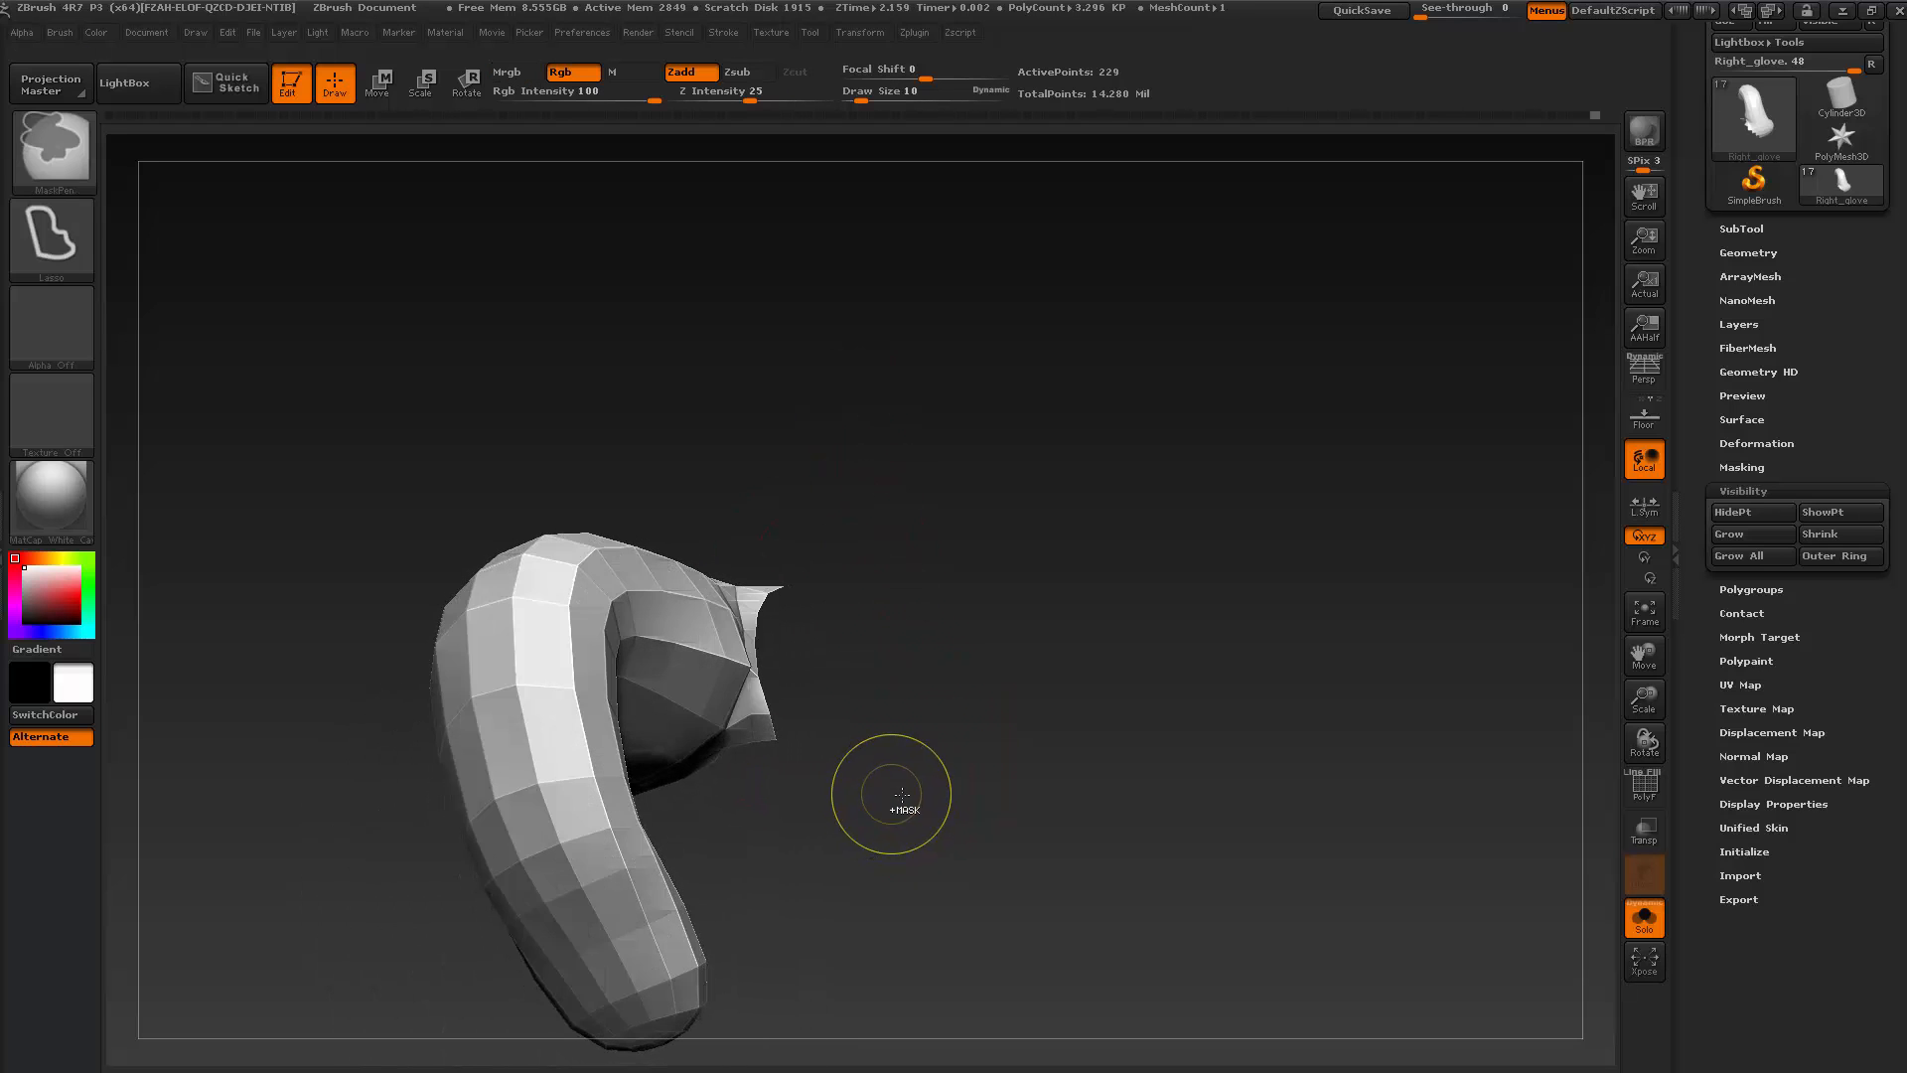
Adjust the pinky's visible area by growing it and hiding the leftover stray polygons along its base
click(1732, 537)
drag(843, 801, 744, 783)
key(ctrl+z)
mouse_move(803, 791)
mouse_down()
mouse_move(831, 779)
mouse_move(797, 764)
mouse_move(745, 806)
mouse_move(780, 762)
mouse_move(785, 636)
mouse_move(849, 717)
mouse_move(795, 784)
mouse_move(669, 779)
mouse_move(725, 884)
mouse_move(736, 344)
mouse_move(779, 600)
mouse_move(779, 579)
mouse_move(795, 590)
mouse_up()
ctrl+alt+shift+drag(411, 599, 533, 678)
mouse_move(594, 647)
mouse_down()
mouse_move(565, 643)
mouse_move(600, 563)
mouse_move(1074, 607)
mouse_up()
mouse_move(787, 672)
mouse_down()
mouse_move(915, 575)
mouse_move(864, 530)
mouse_up()
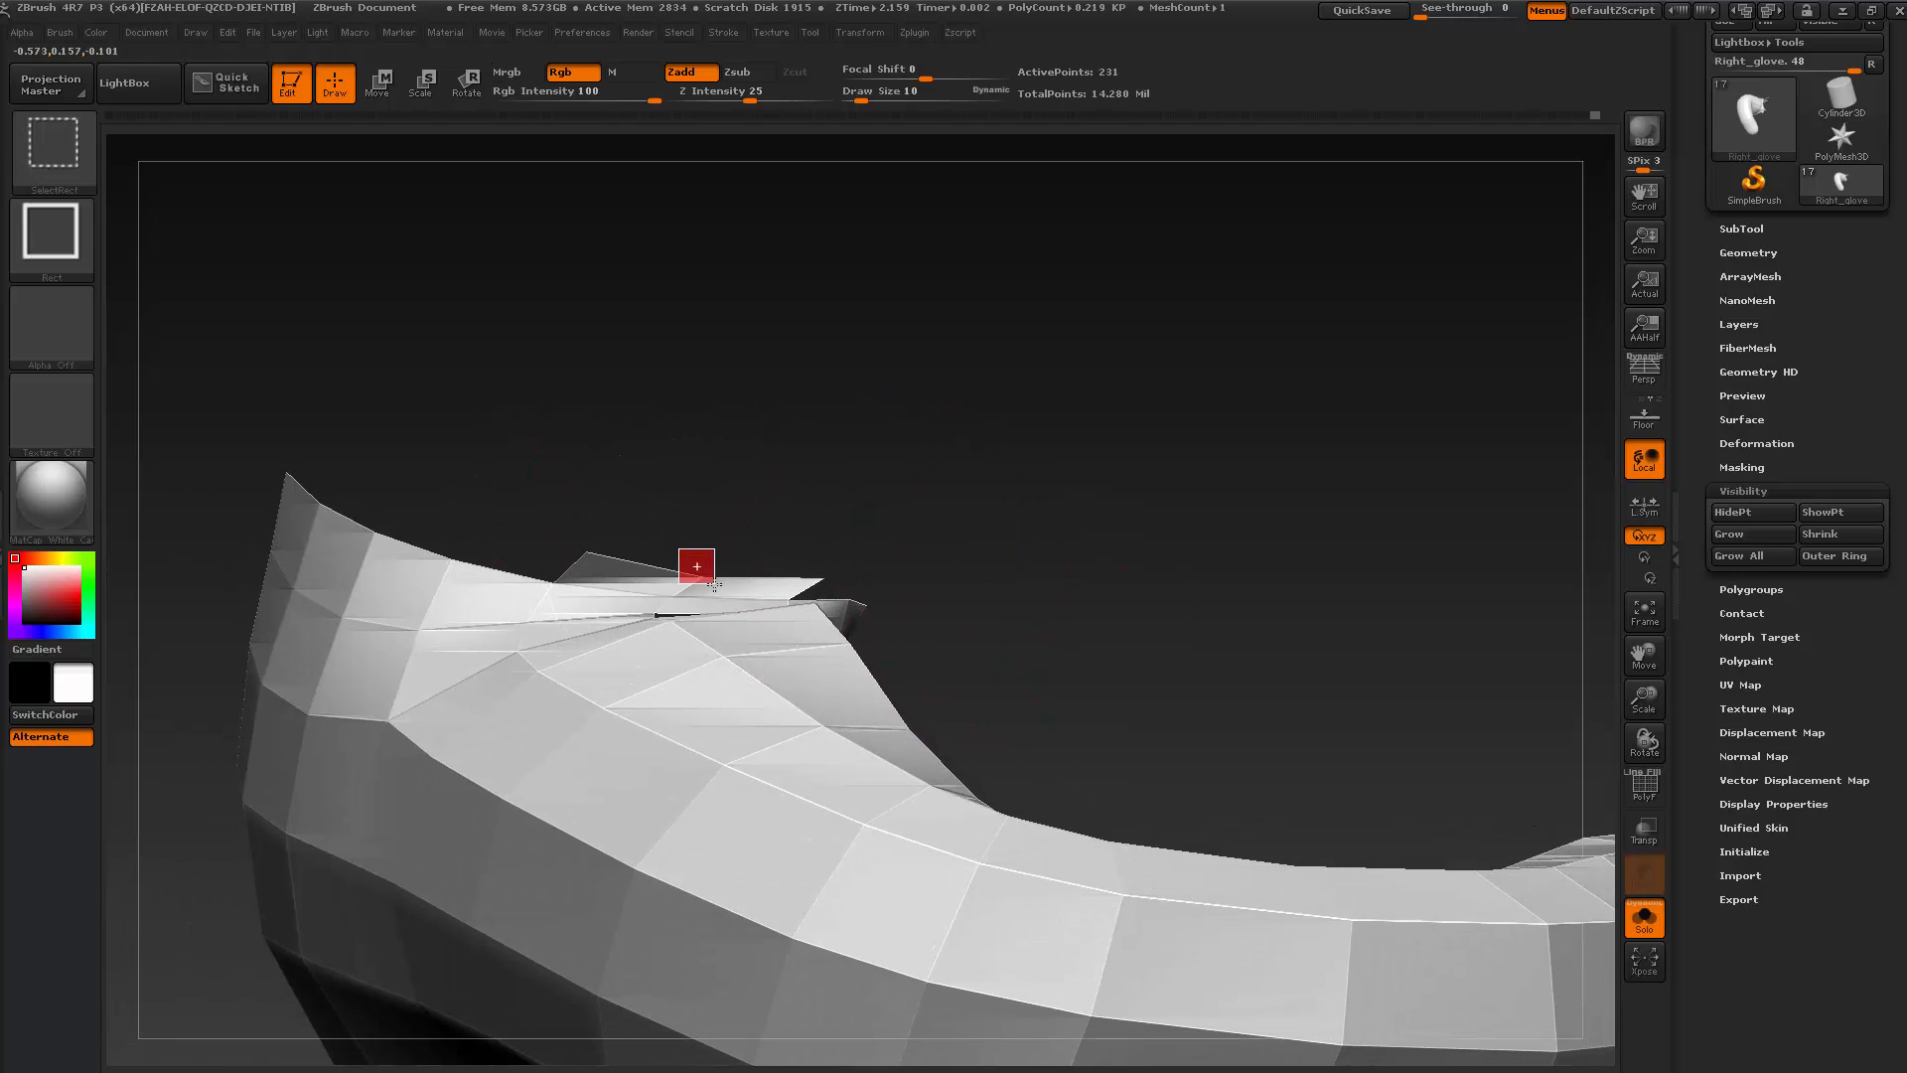
ctrl+alt+shift+drag(714, 586, 715, 586)
mouse_move(980, 460)
mouse_down()
mouse_move(894, 596)
mouse_move(873, 460)
mouse_move(956, 462)
mouse_move(975, 405)
mouse_move(1003, 603)
mouse_move(981, 735)
mouse_up()
Smooth the pinky's underside near its base one subdivision level higher, and return to the lower level
key(ctrl+d)
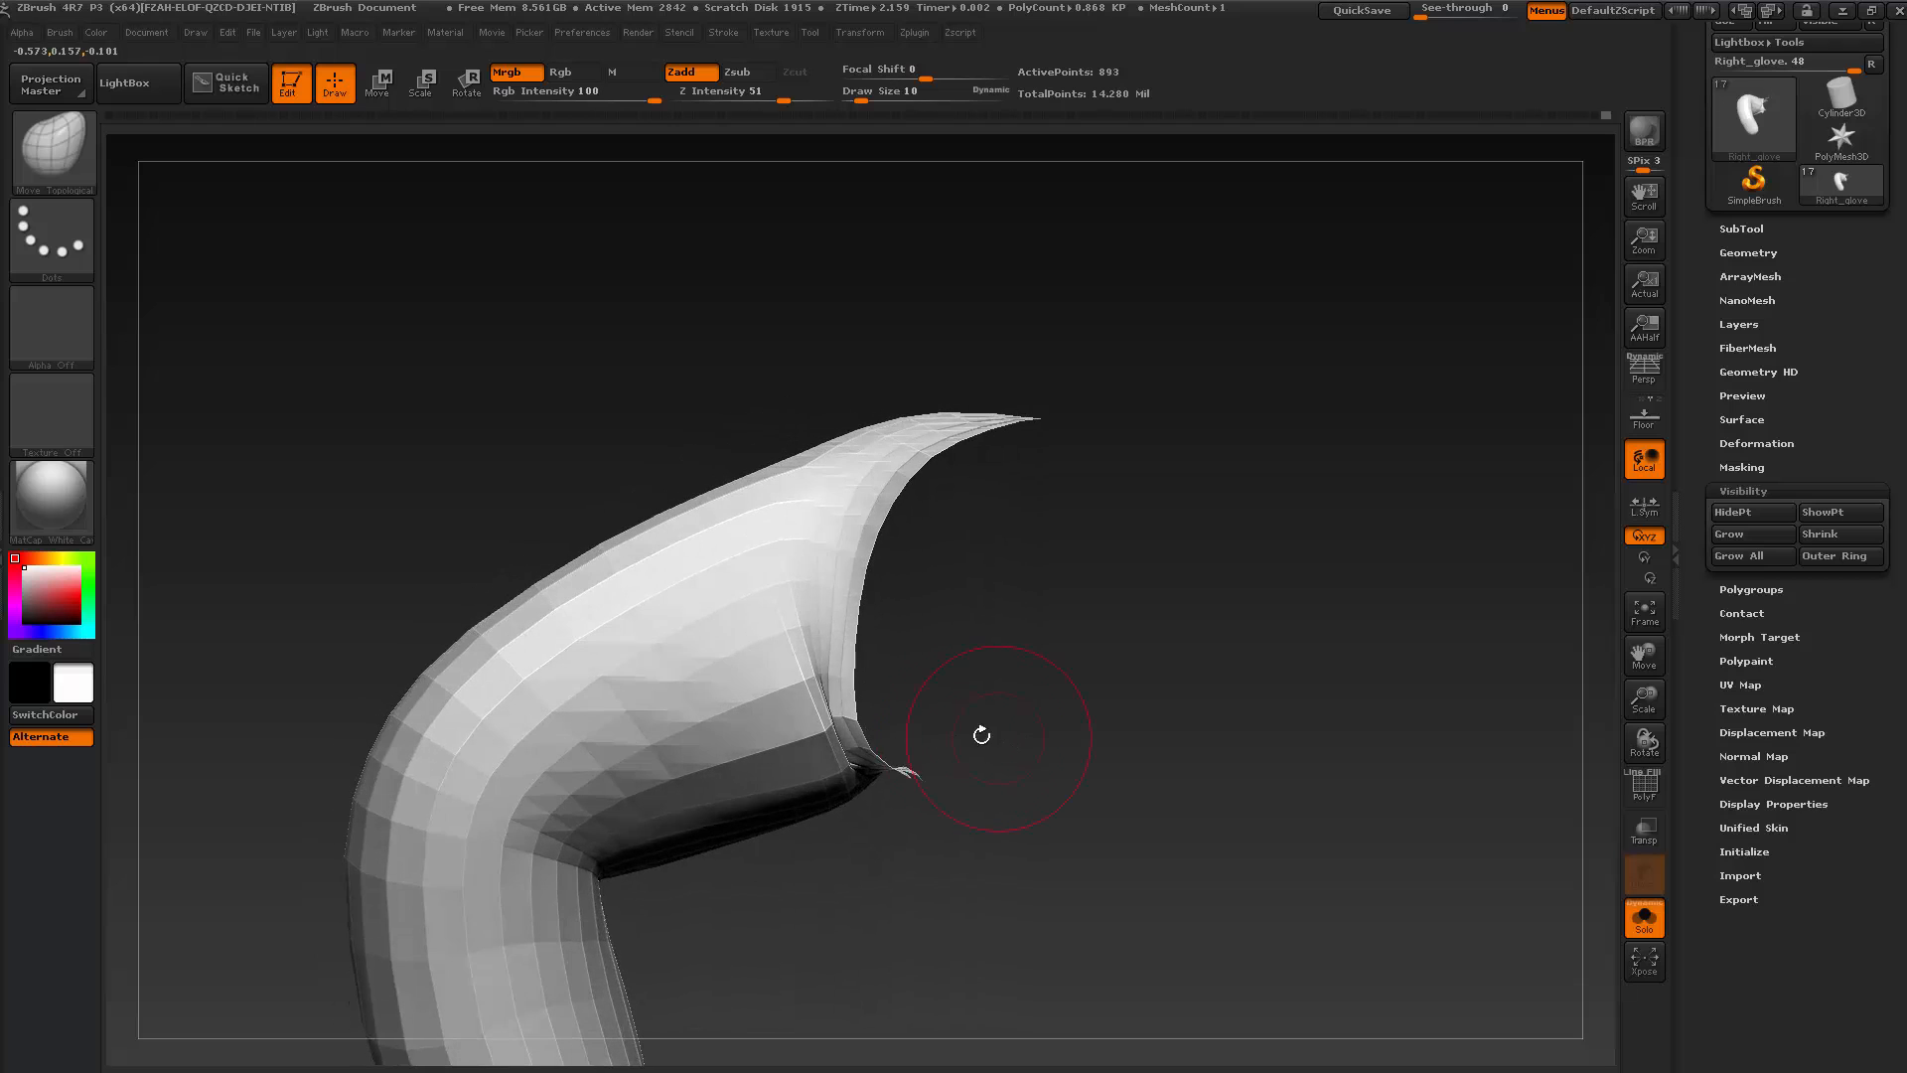
key(shift)
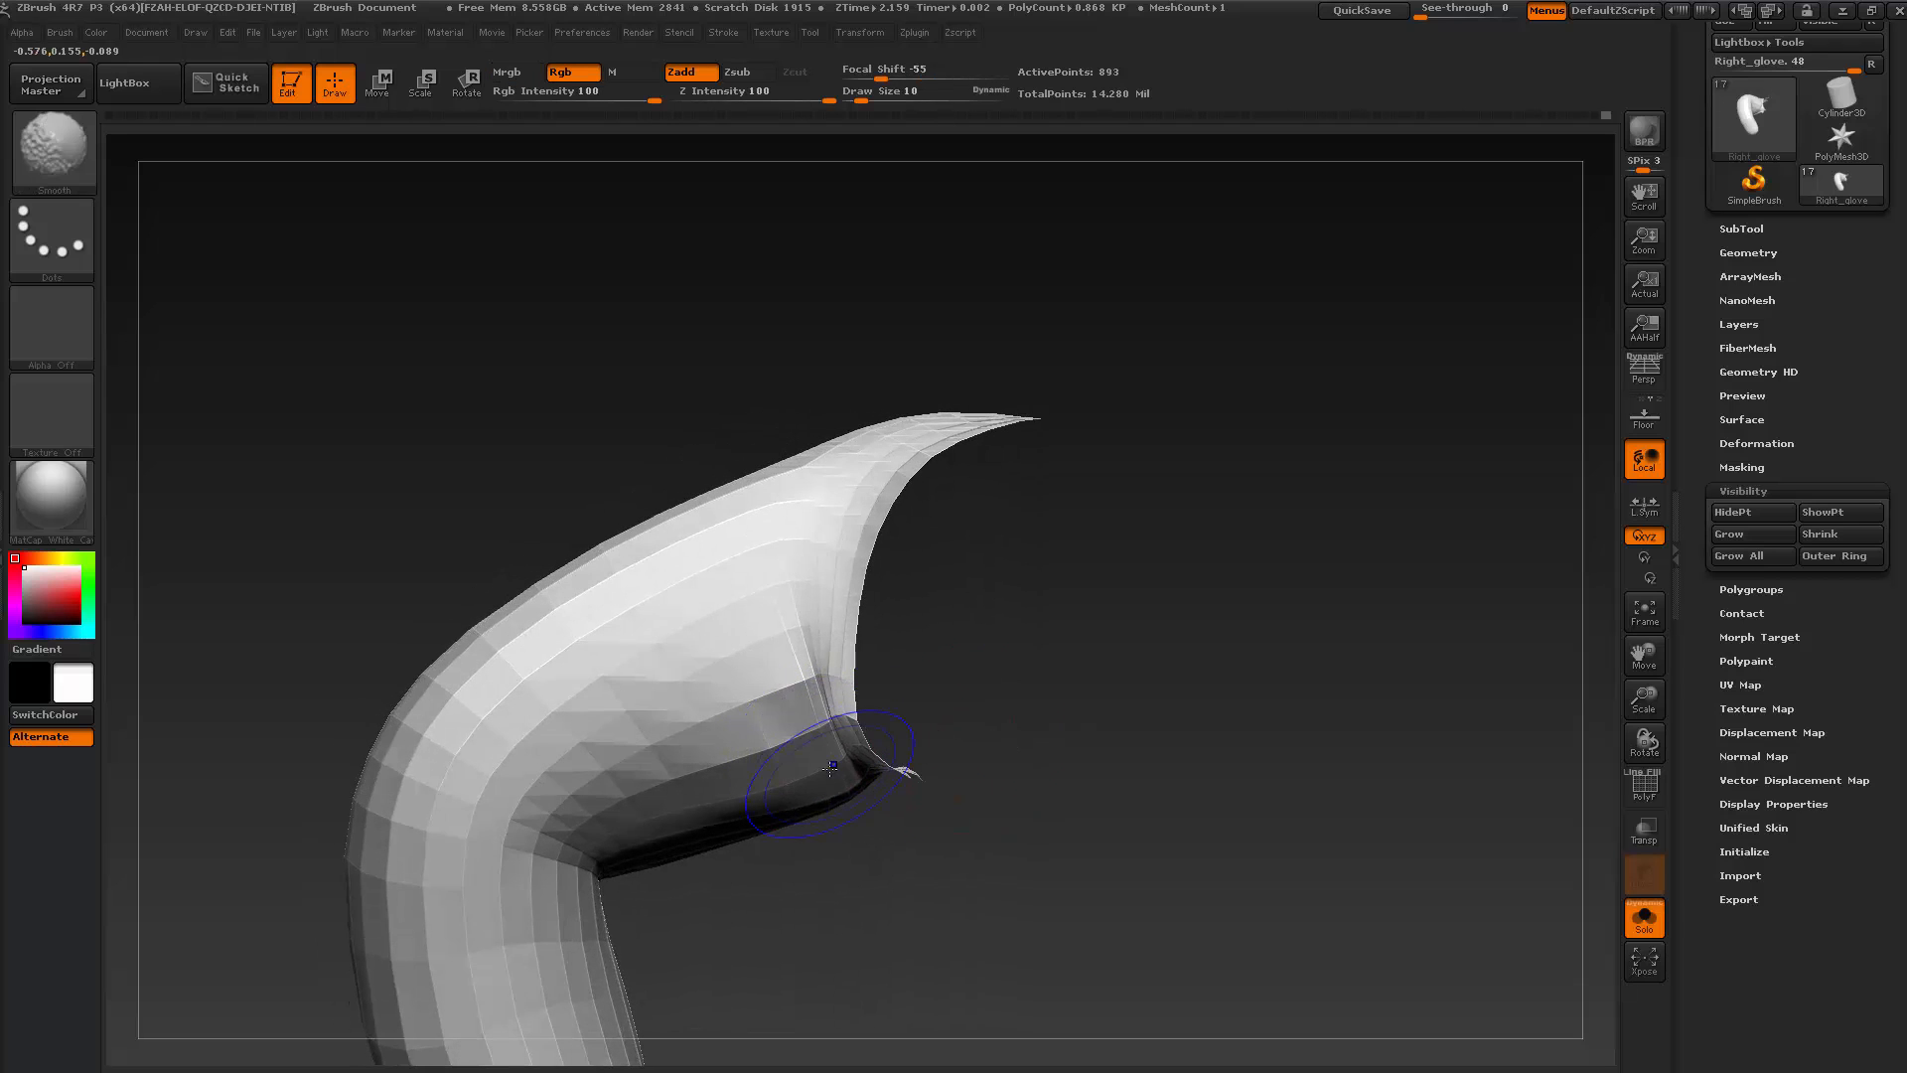
shift+drag(831, 766, 797, 684)
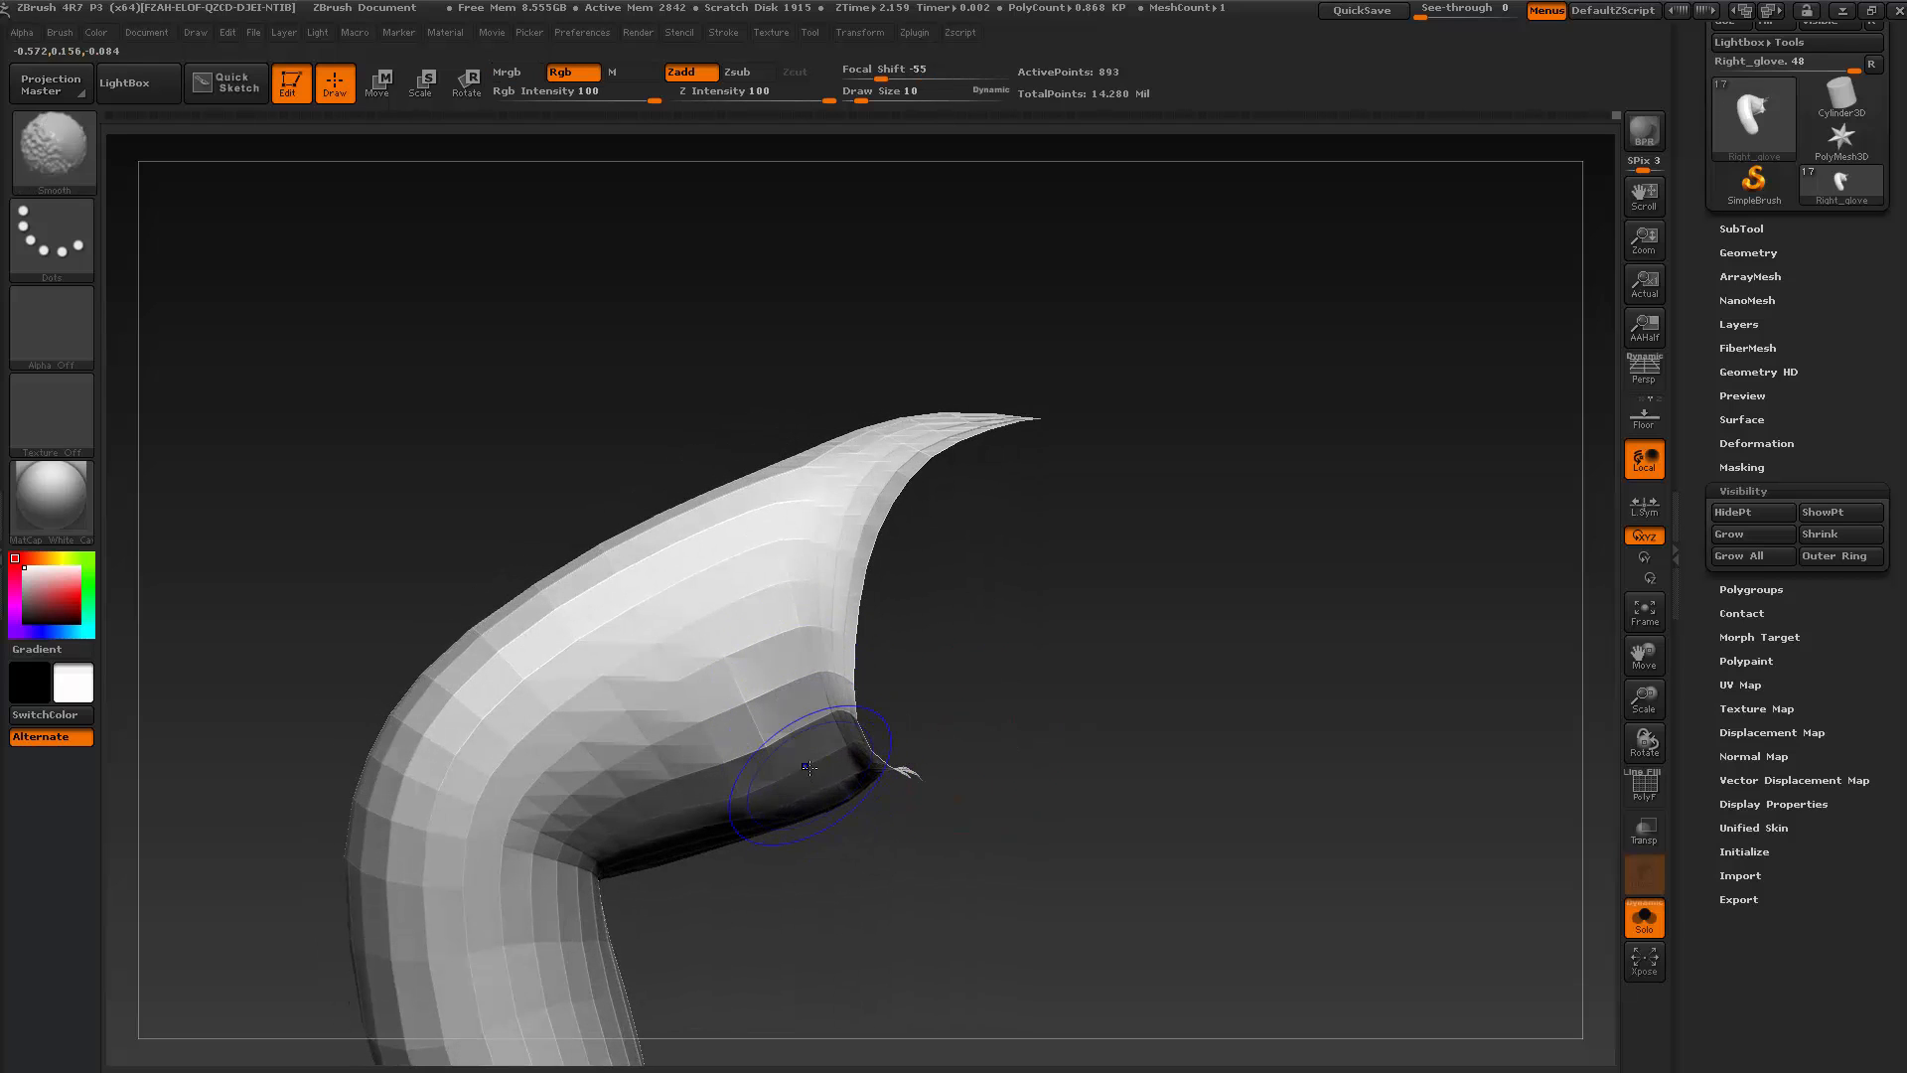
mouse_move(992, 777)
mouse_down()
mouse_move(1022, 757)
mouse_move(1030, 698)
mouse_up()
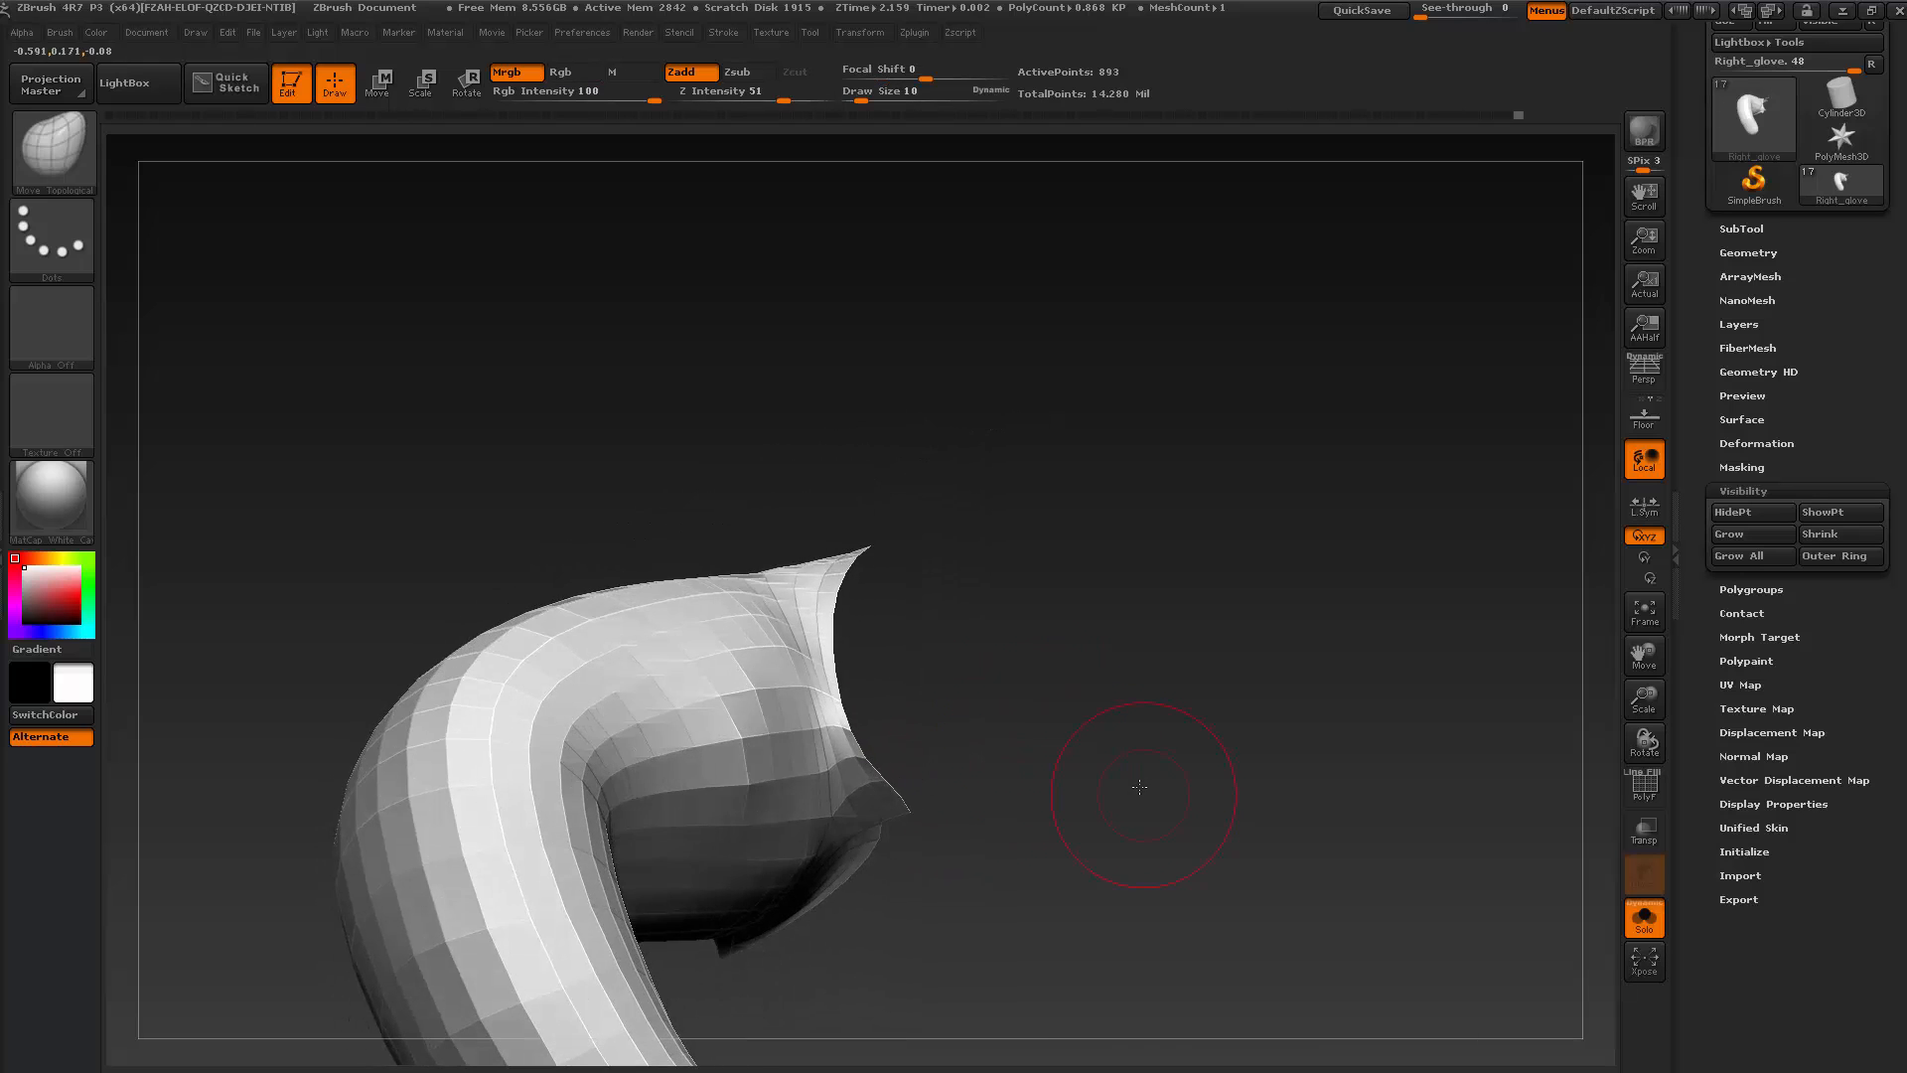
drag(1140, 787, 1488, 787)
key(shift+d)
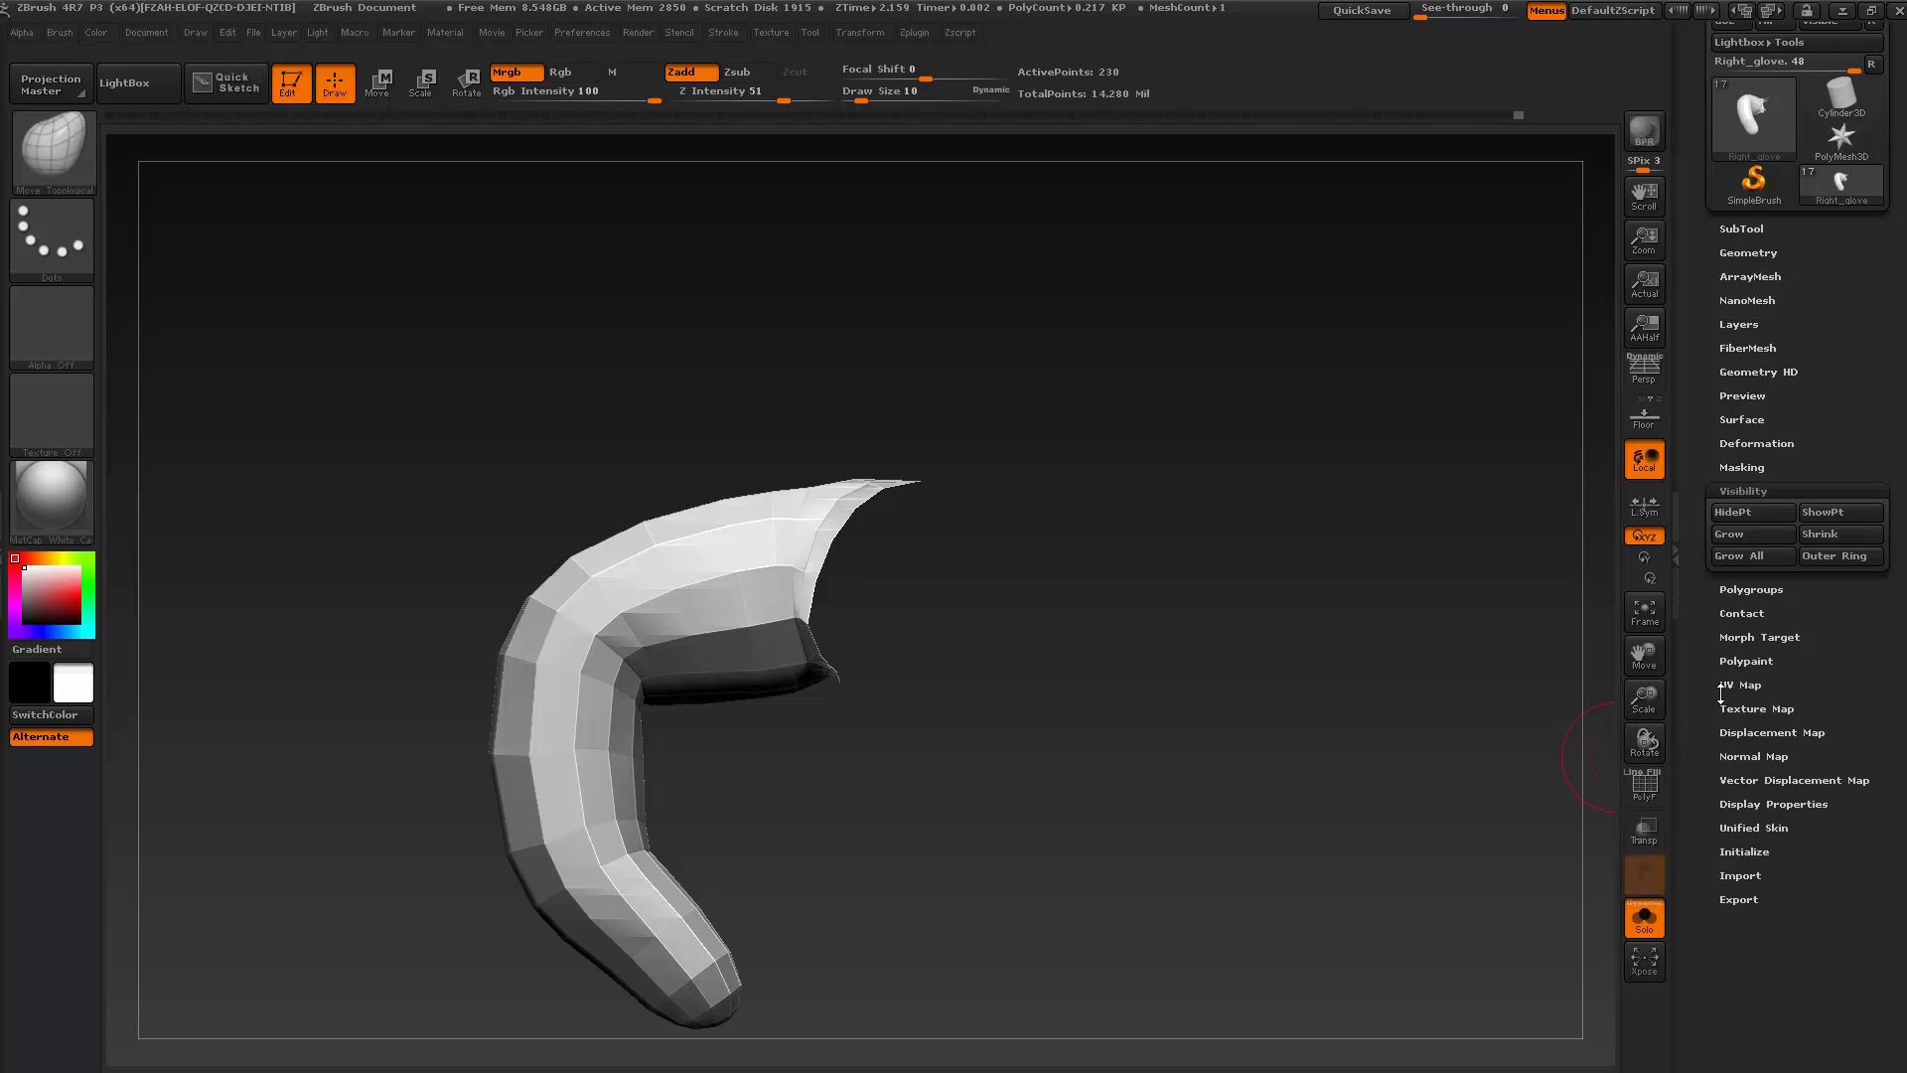
Assign the visible pinky to its own polygroup and show the whole glove with polyframe on
click(1750, 590)
click(1657, 781)
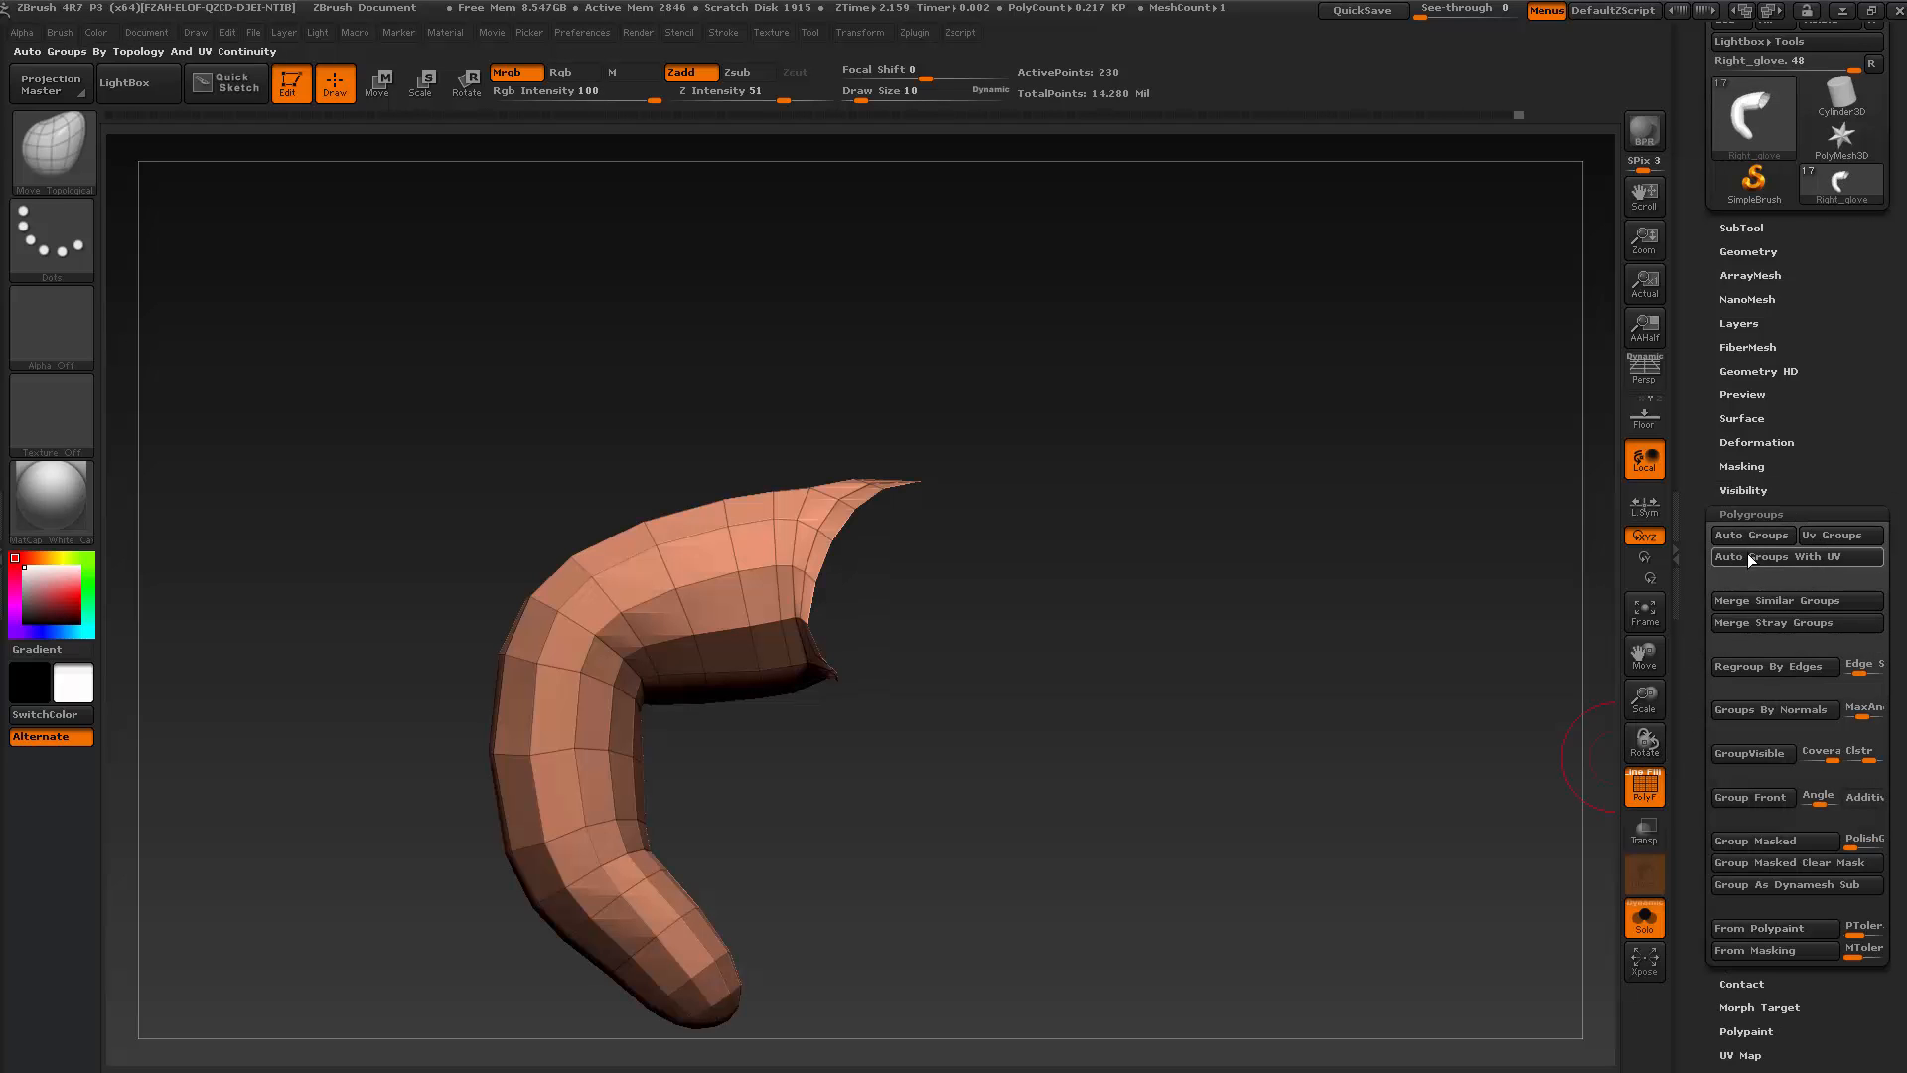
click(1751, 753)
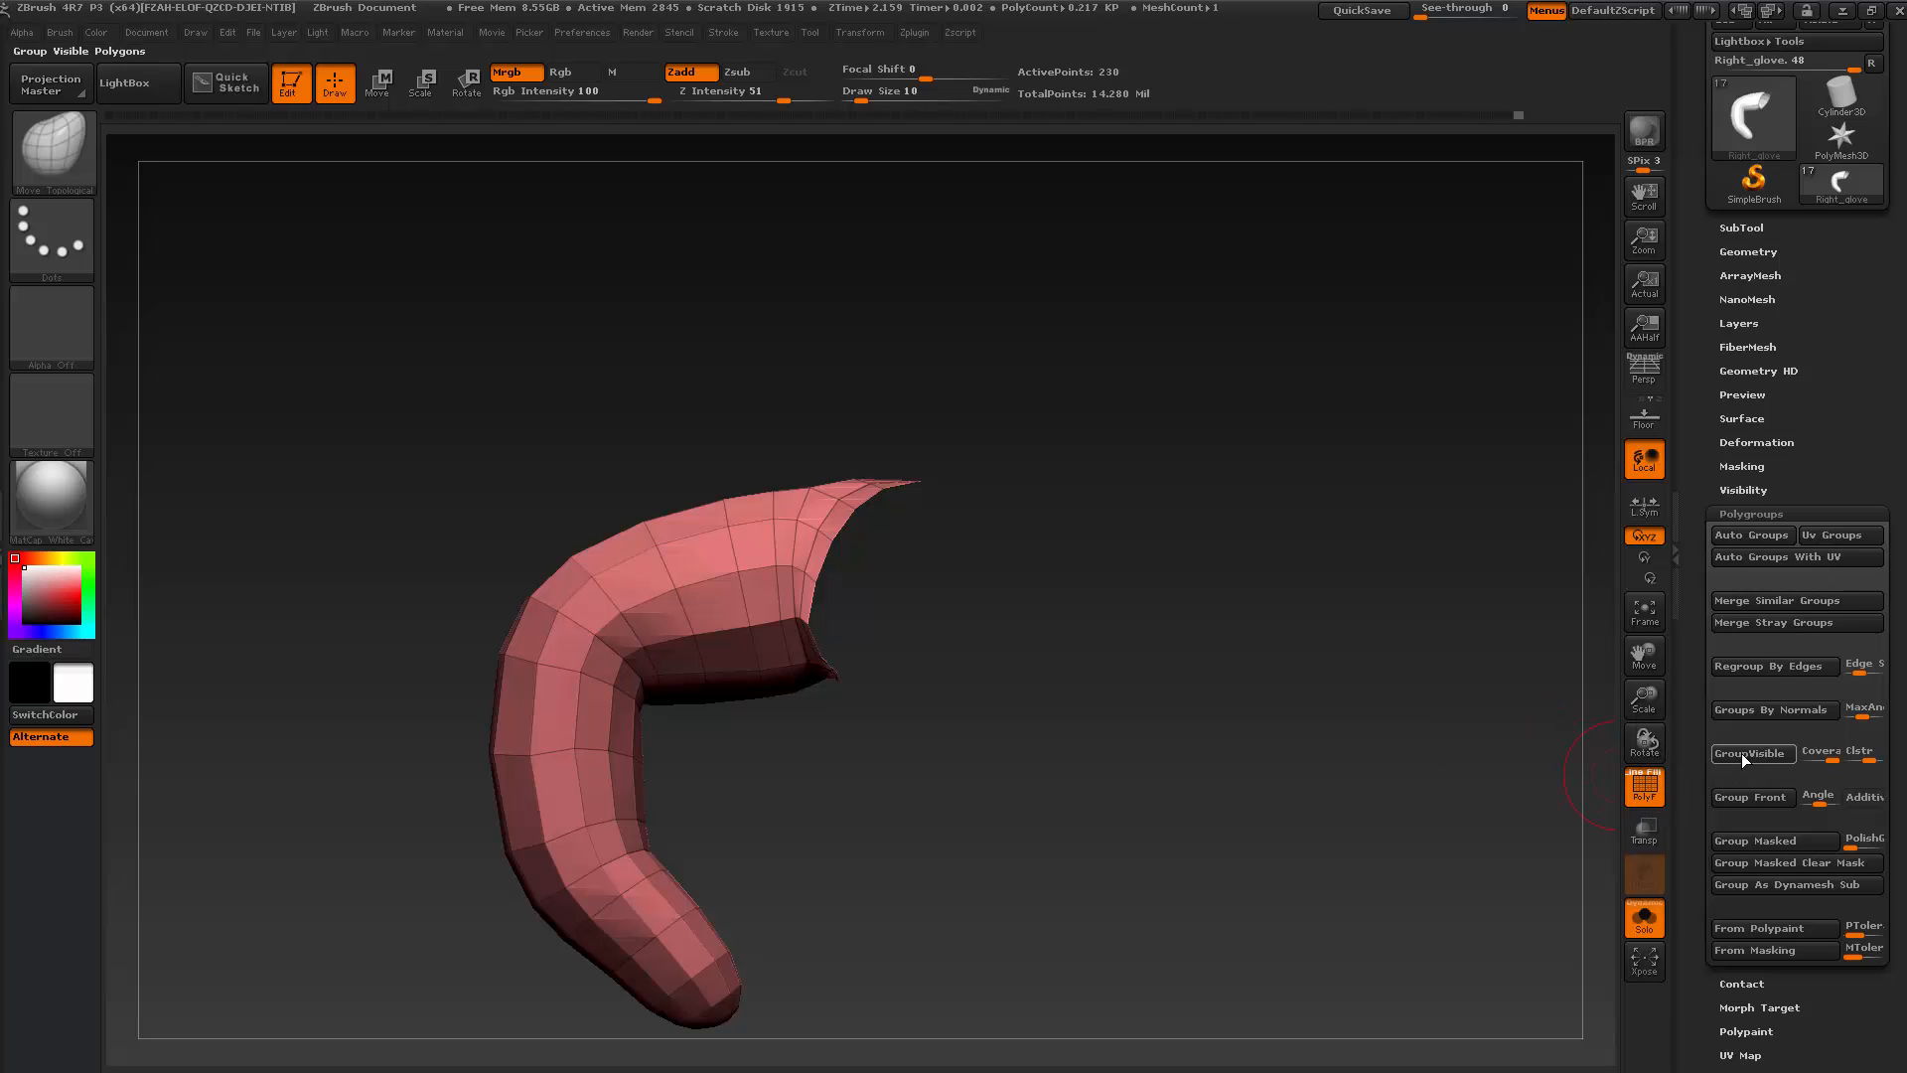
click(1648, 792)
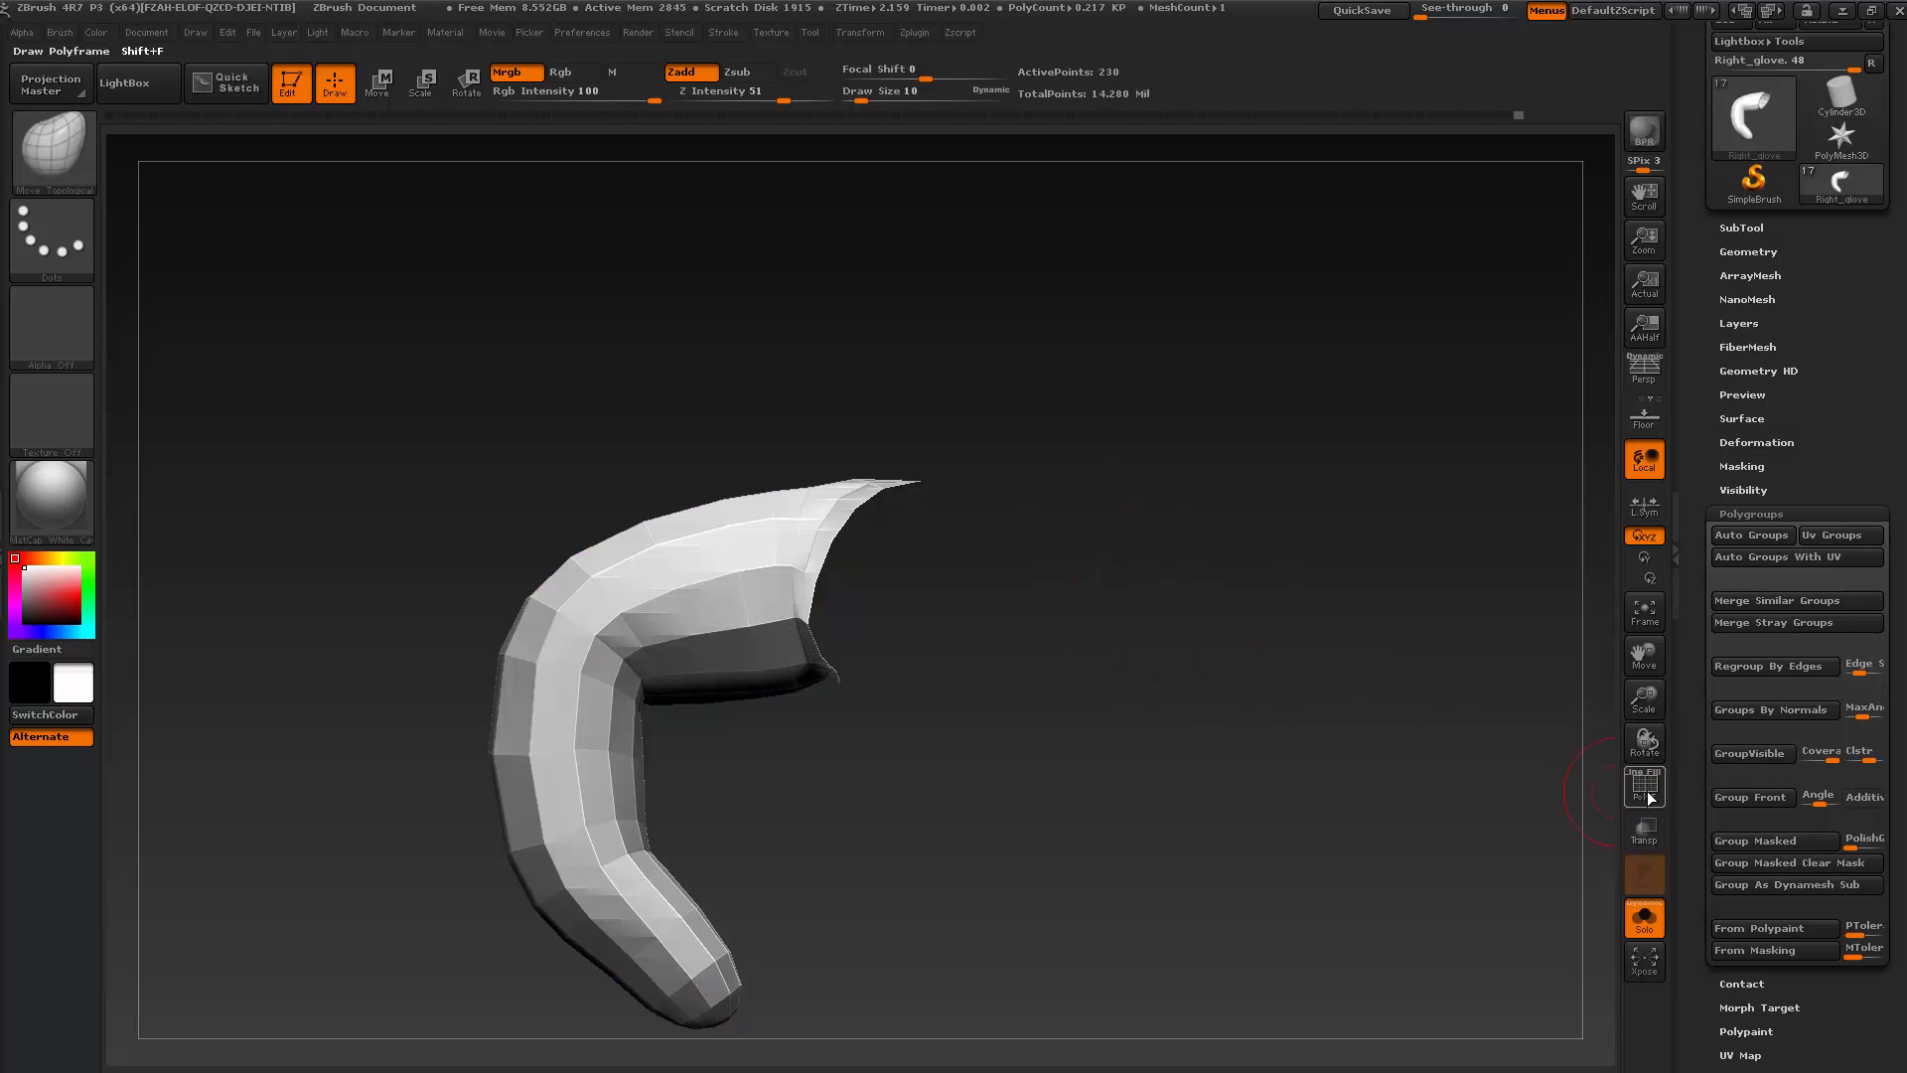
click(1641, 794)
ctrl+shift+click(763, 350)
mouse_move(785, 336)
mouse_down()
mouse_move(818, 311)
mouse_move(904, 467)
mouse_move(1004, 417)
mouse_move(1136, 476)
mouse_move(1134, 398)
mouse_move(1148, 378)
mouse_move(1179, 395)
mouse_move(1136, 389)
mouse_move(1205, 332)
mouse_move(1137, 392)
mouse_up()
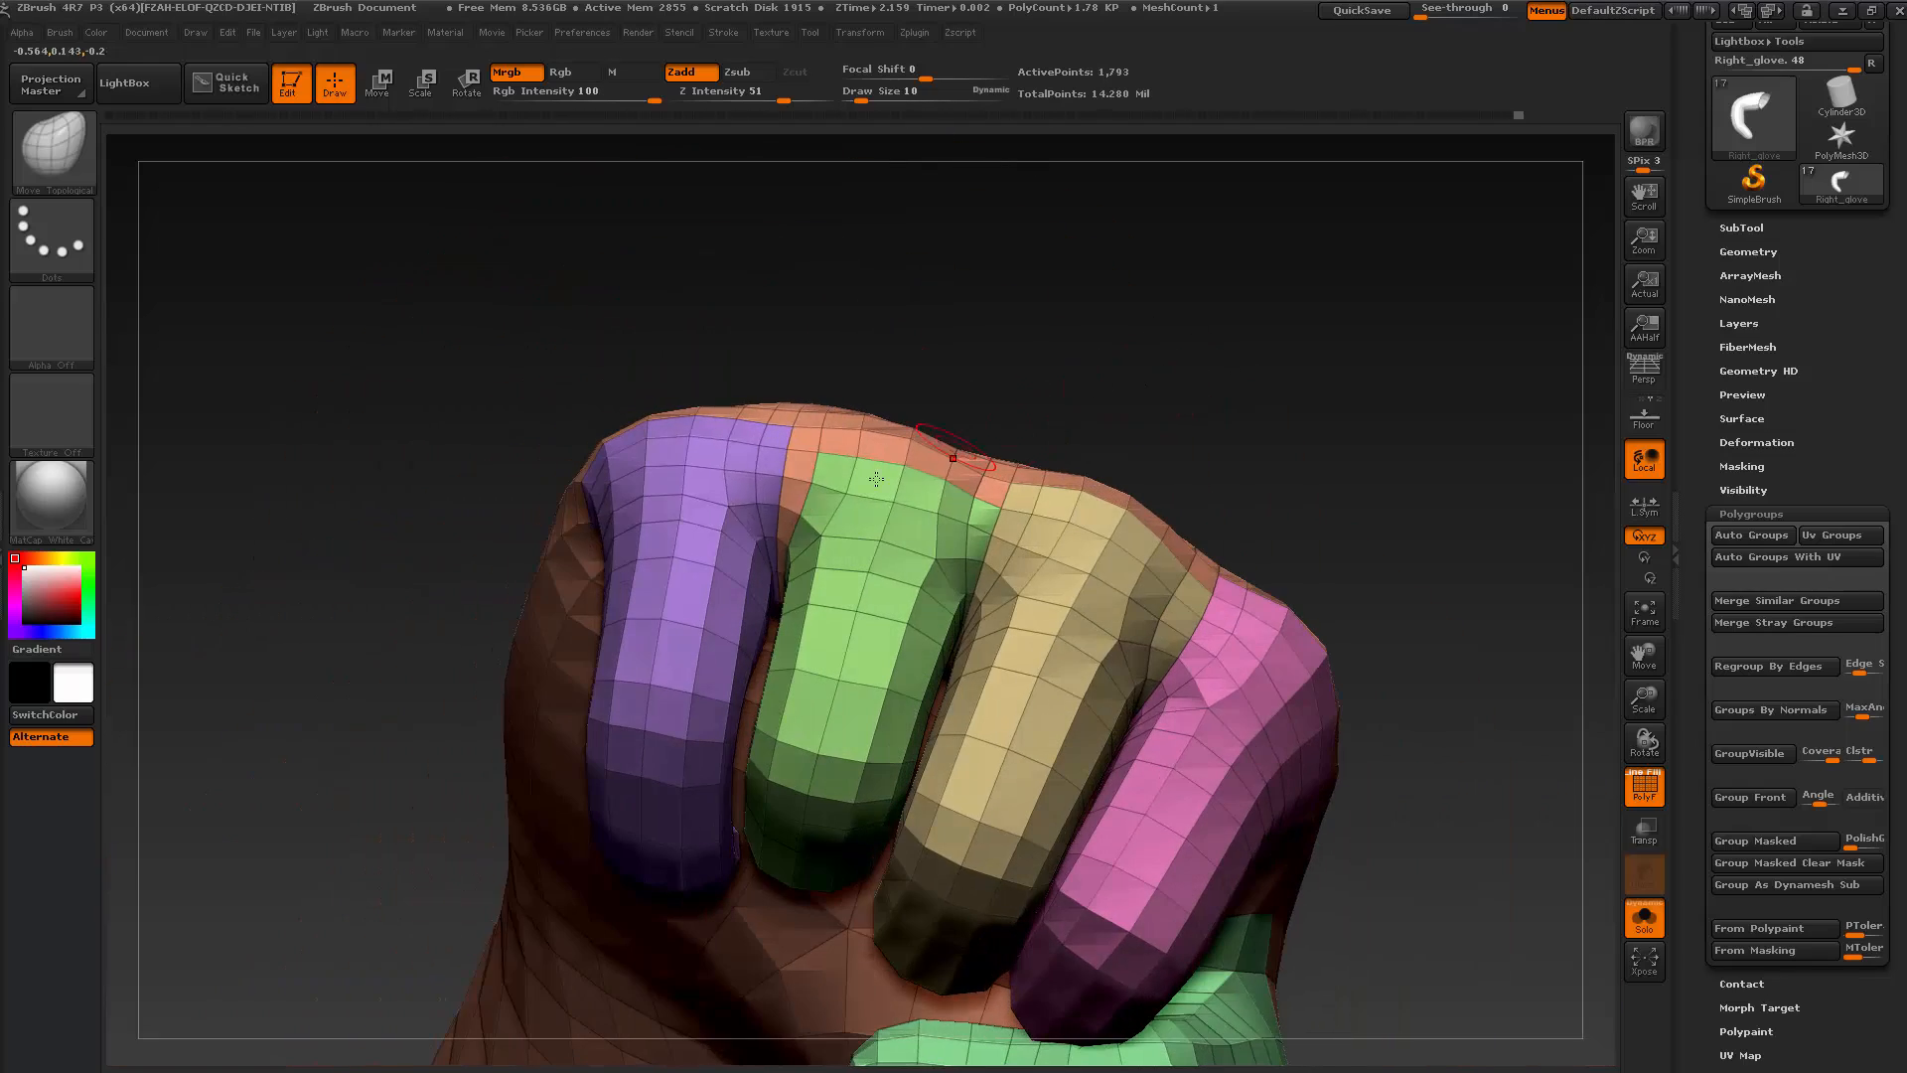
Isolate the pinky's polygroup and mask everything except its end segment
key(ctrl+shift)
ctrl+shift+click(726, 507)
mouse_move(873, 528)
mouse_down()
mouse_move(1064, 370)
mouse_move(950, 520)
mouse_move(1033, 635)
mouse_move(967, 702)
mouse_up()
key(ctrl)
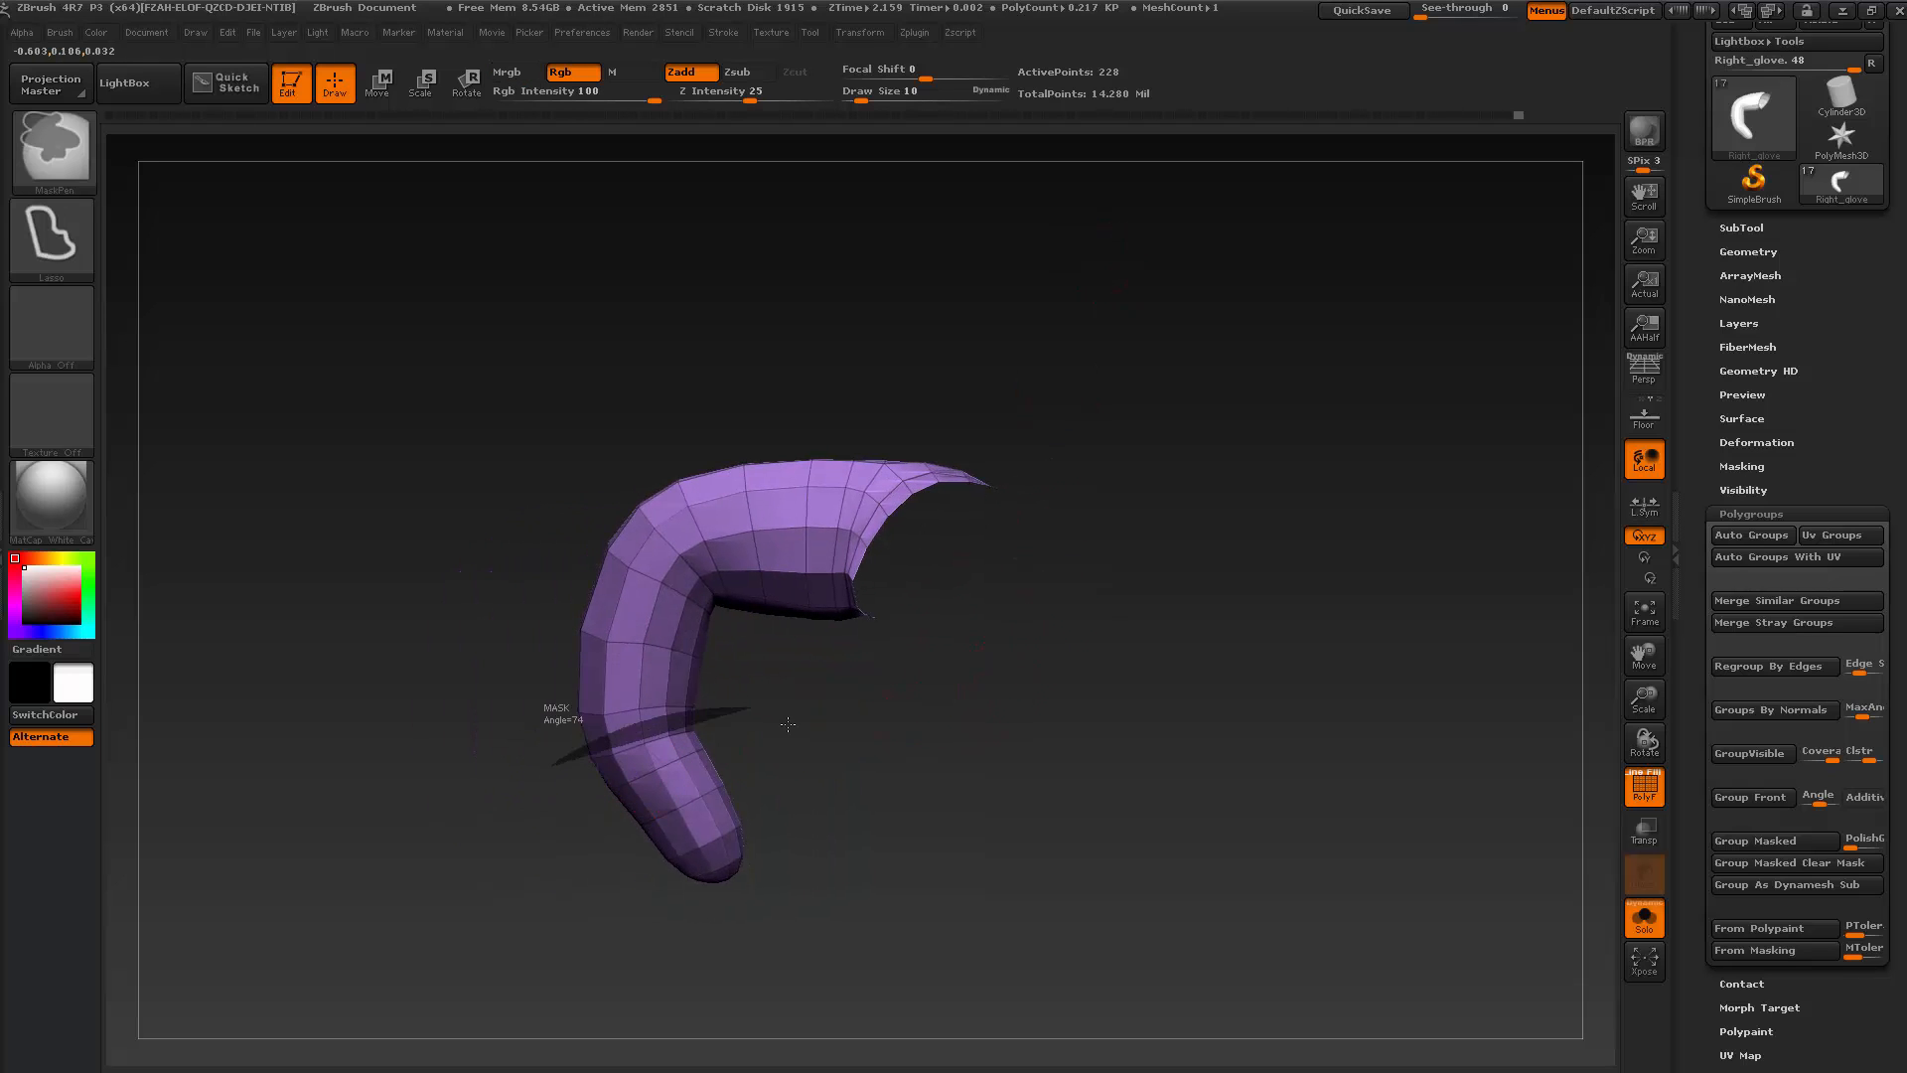
ctrl+drag(788, 724, 834, 847)
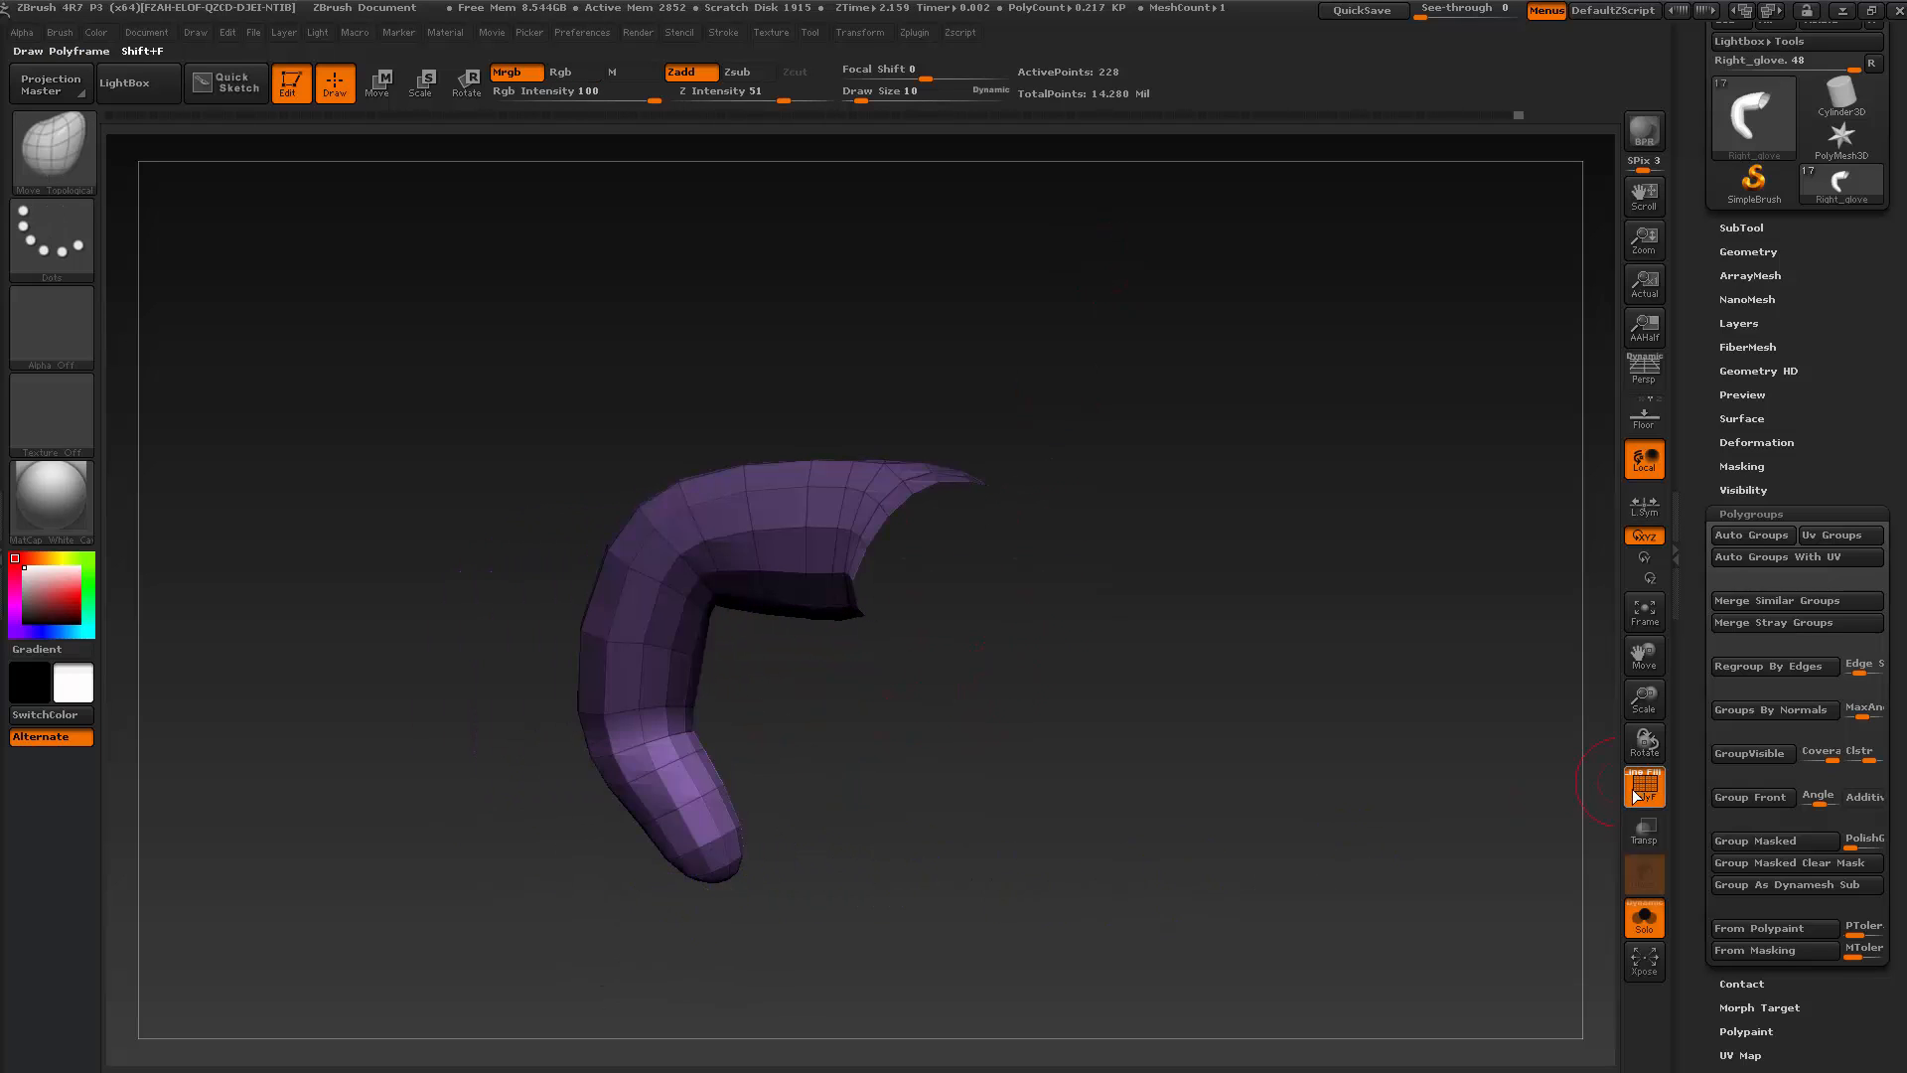
Rotate the unmasked pinky end segment inward toward the palm and clear the mask, with polyframe off
click(484, 81)
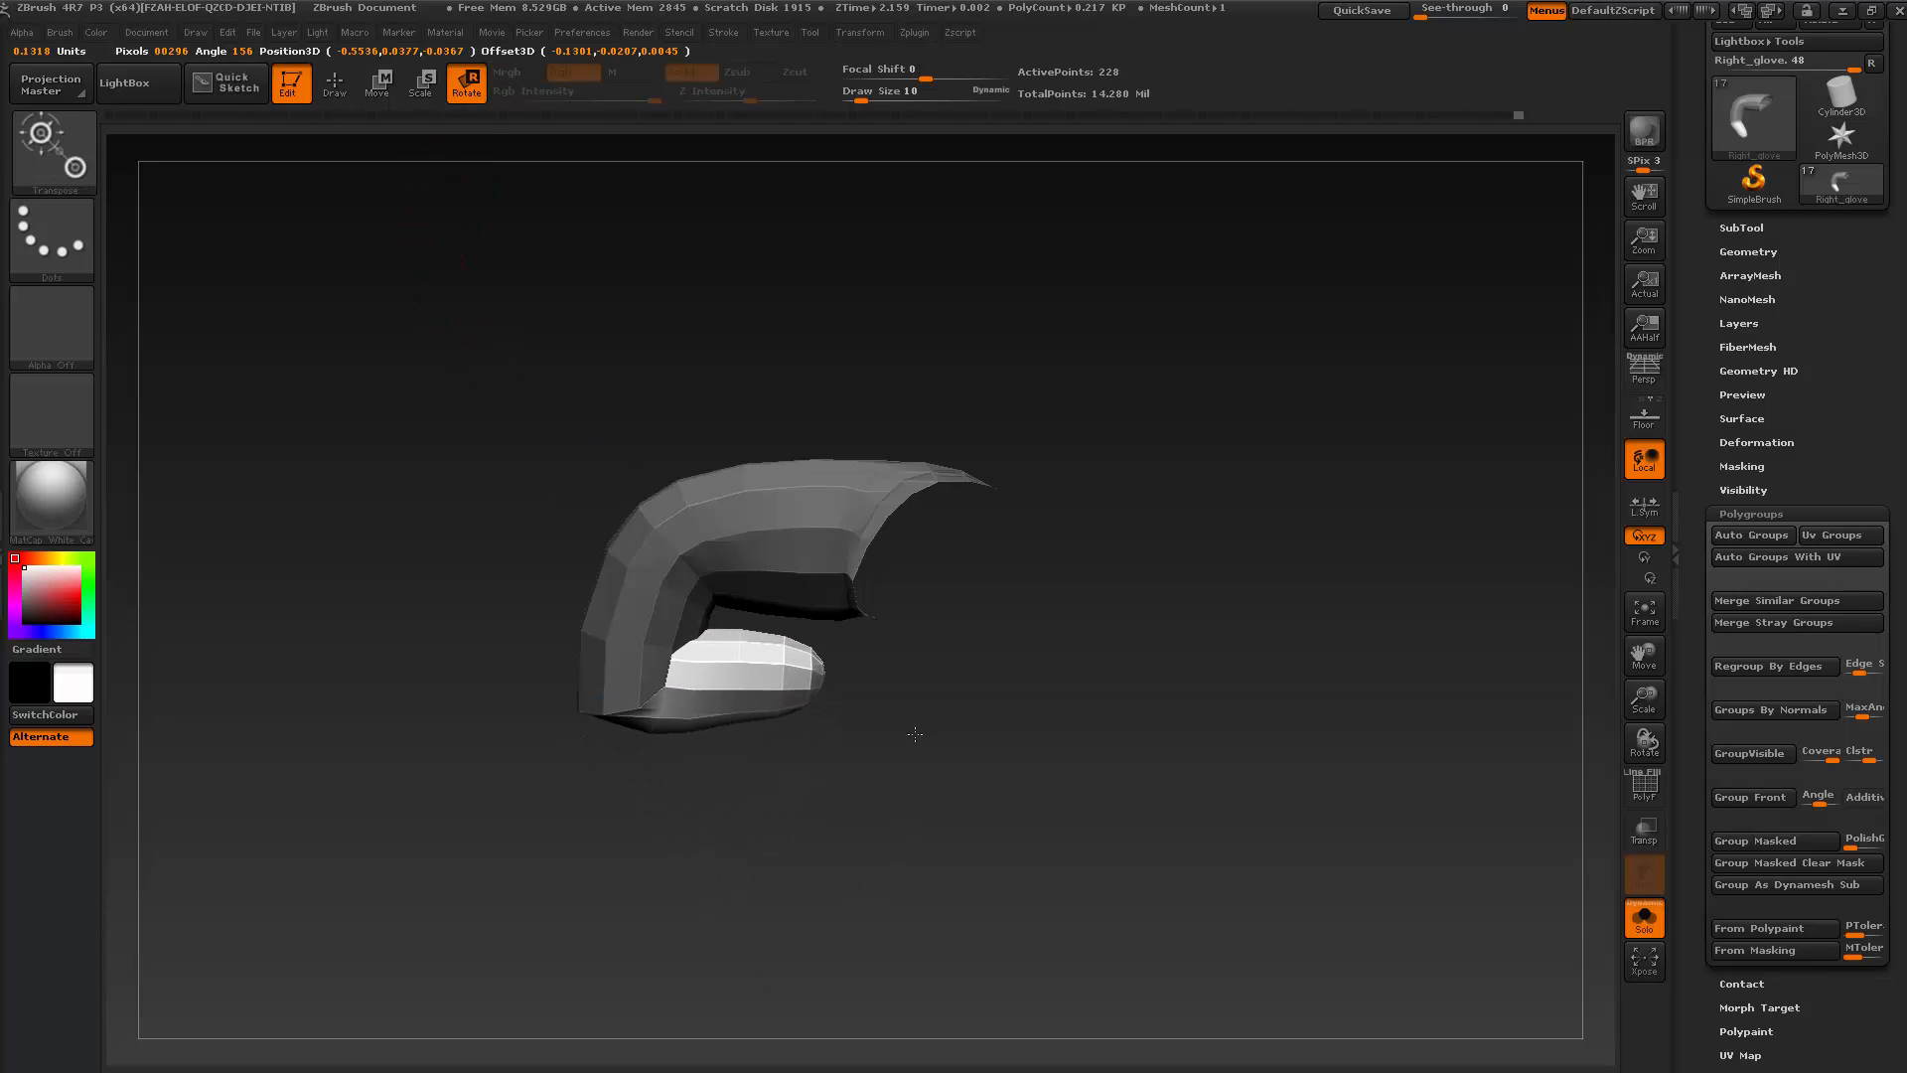
click(336, 91)
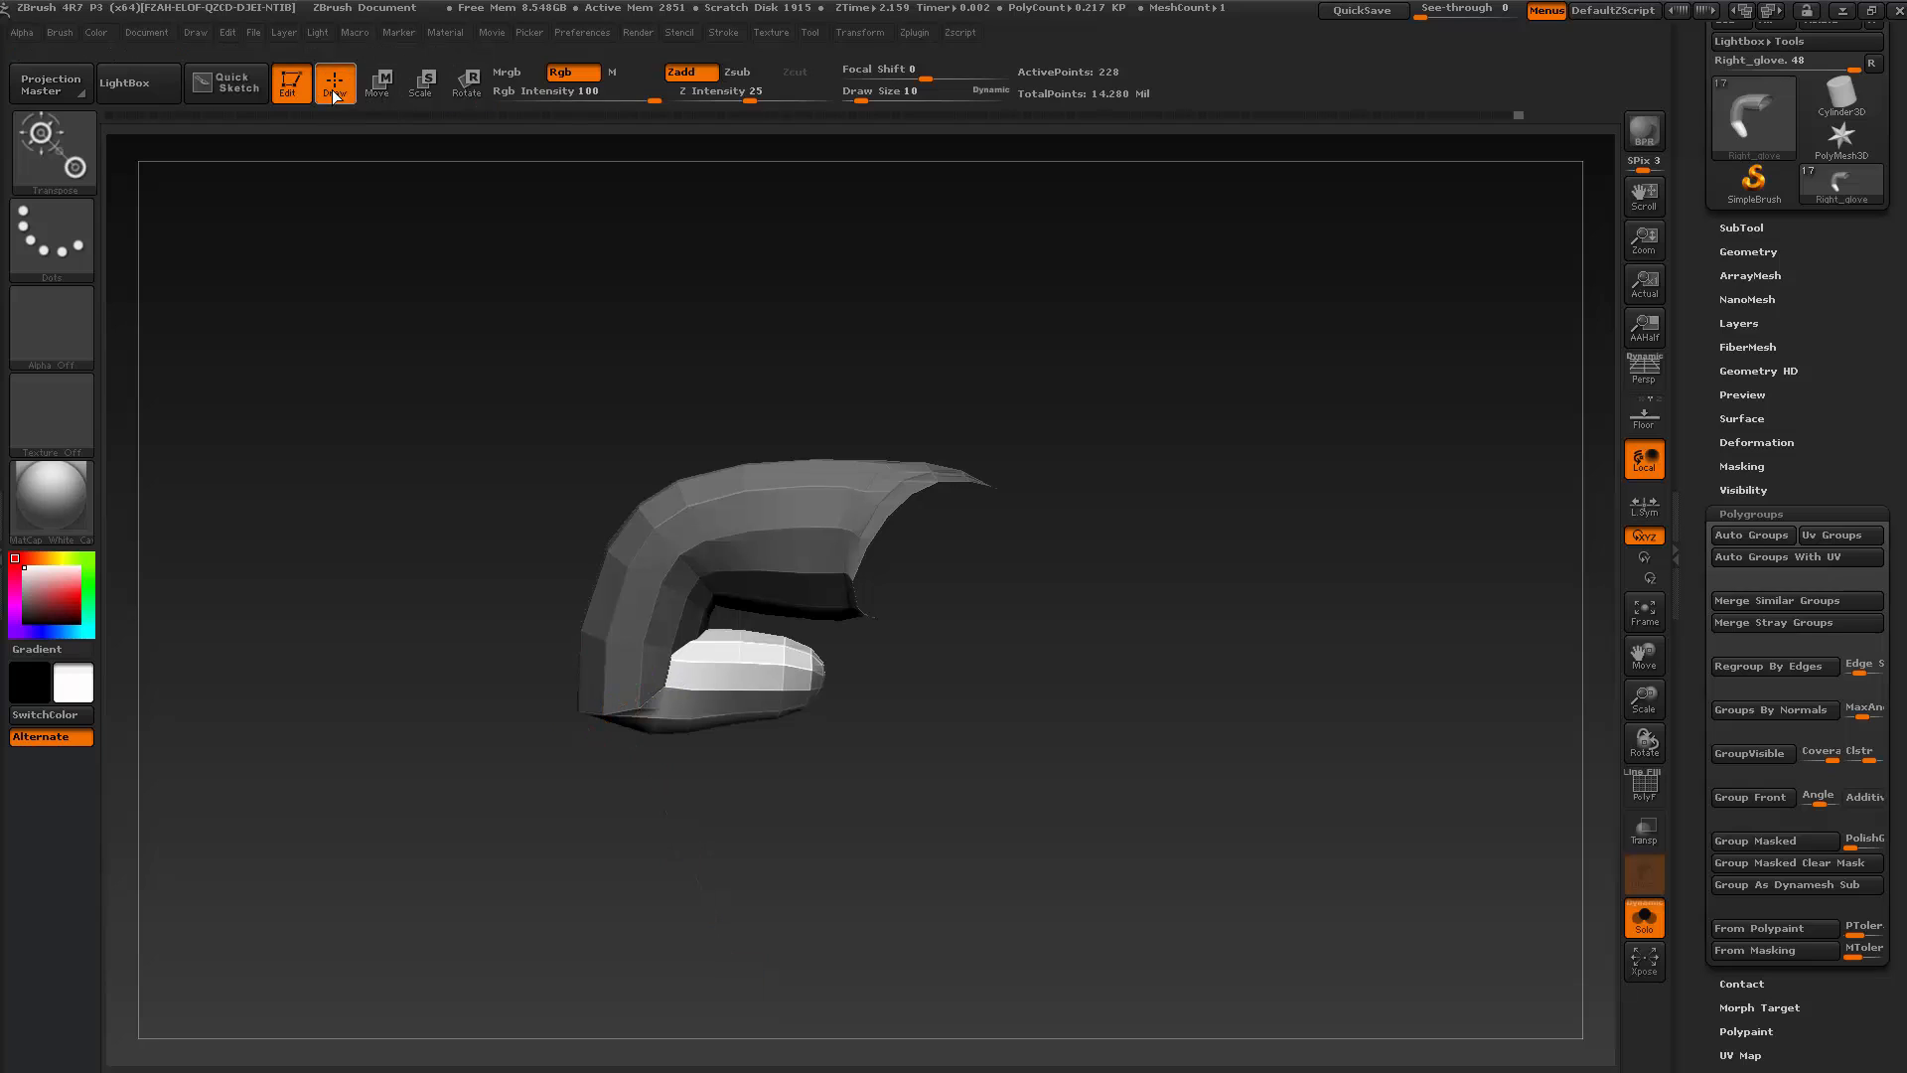
mouse_move(460, 456)
mouse_down()
mouse_move(464, 397)
mouse_move(487, 425)
mouse_move(673, 412)
mouse_move(974, 815)
mouse_move(883, 742)
mouse_move(976, 652)
mouse_up()
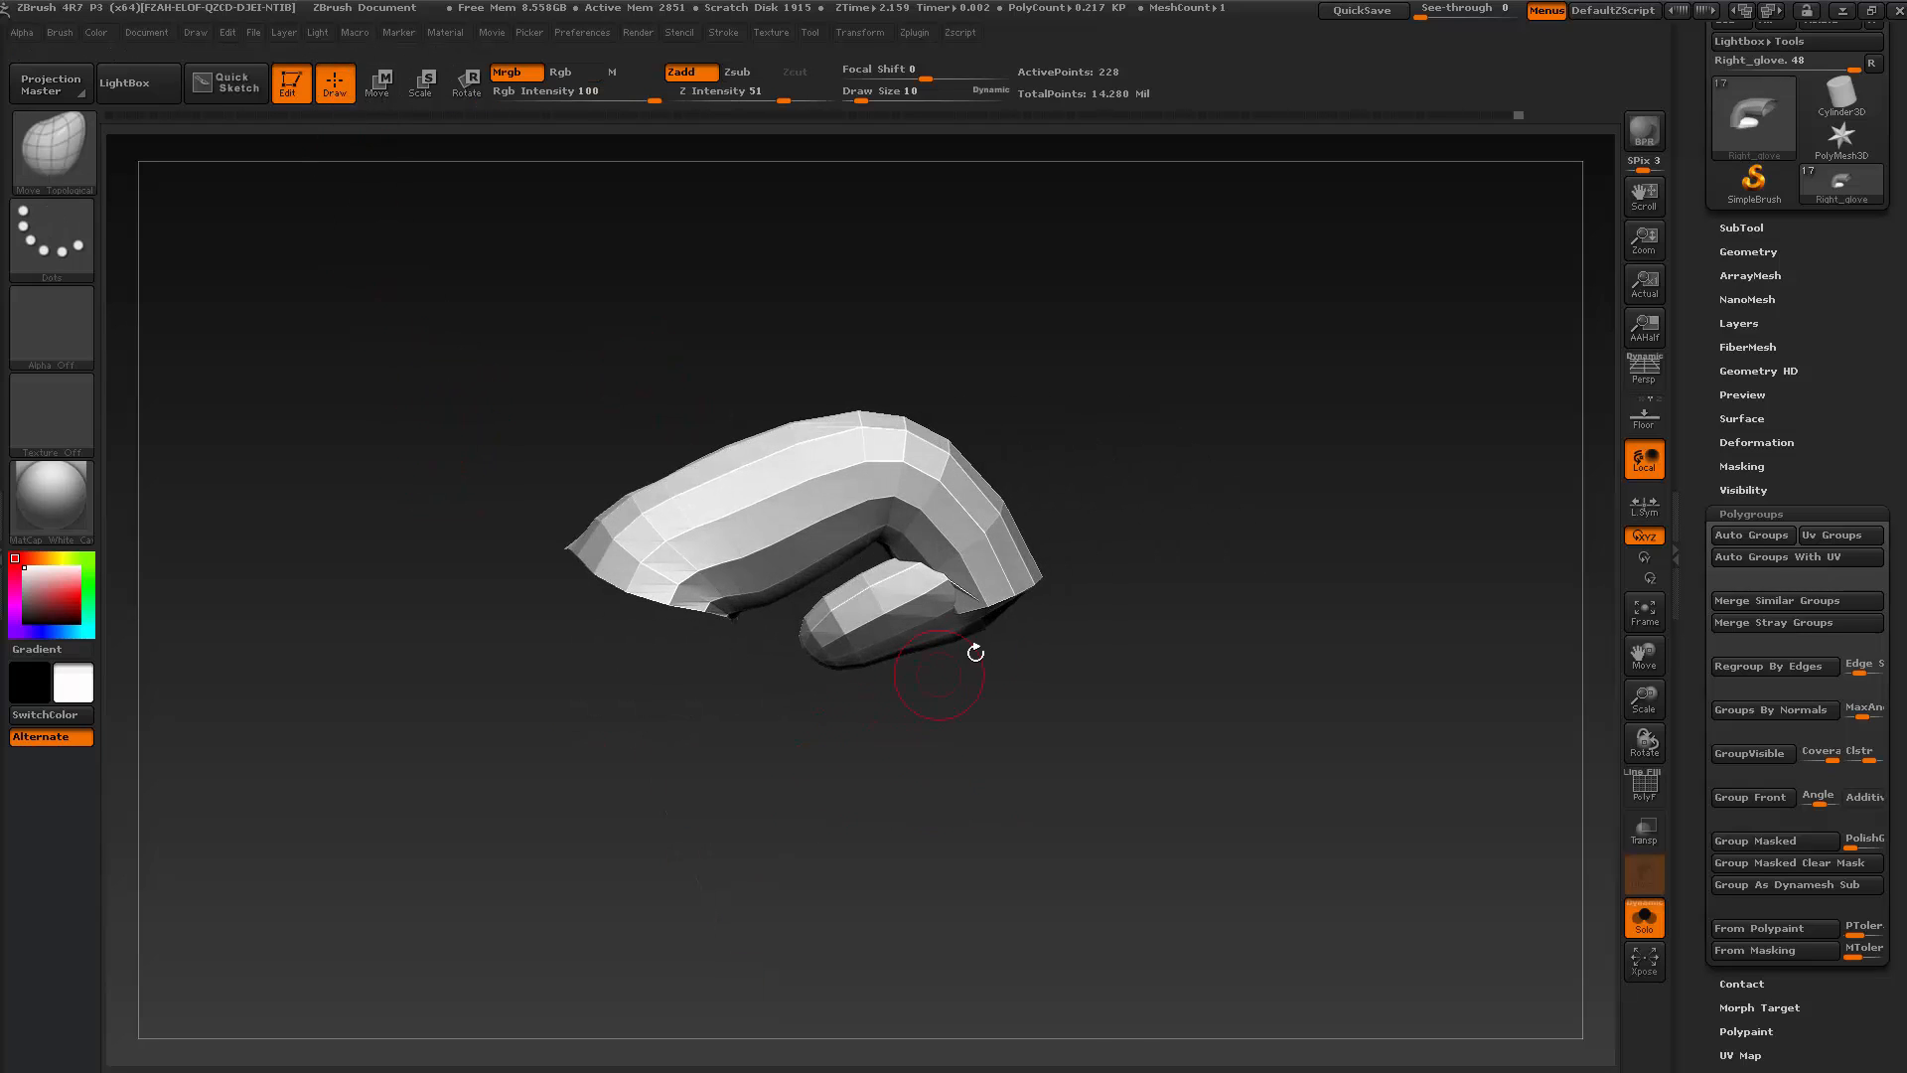
Raise the pinky one subdivision level and smooth the inner crease of its bend with brush size 24
key(ctrl+d)
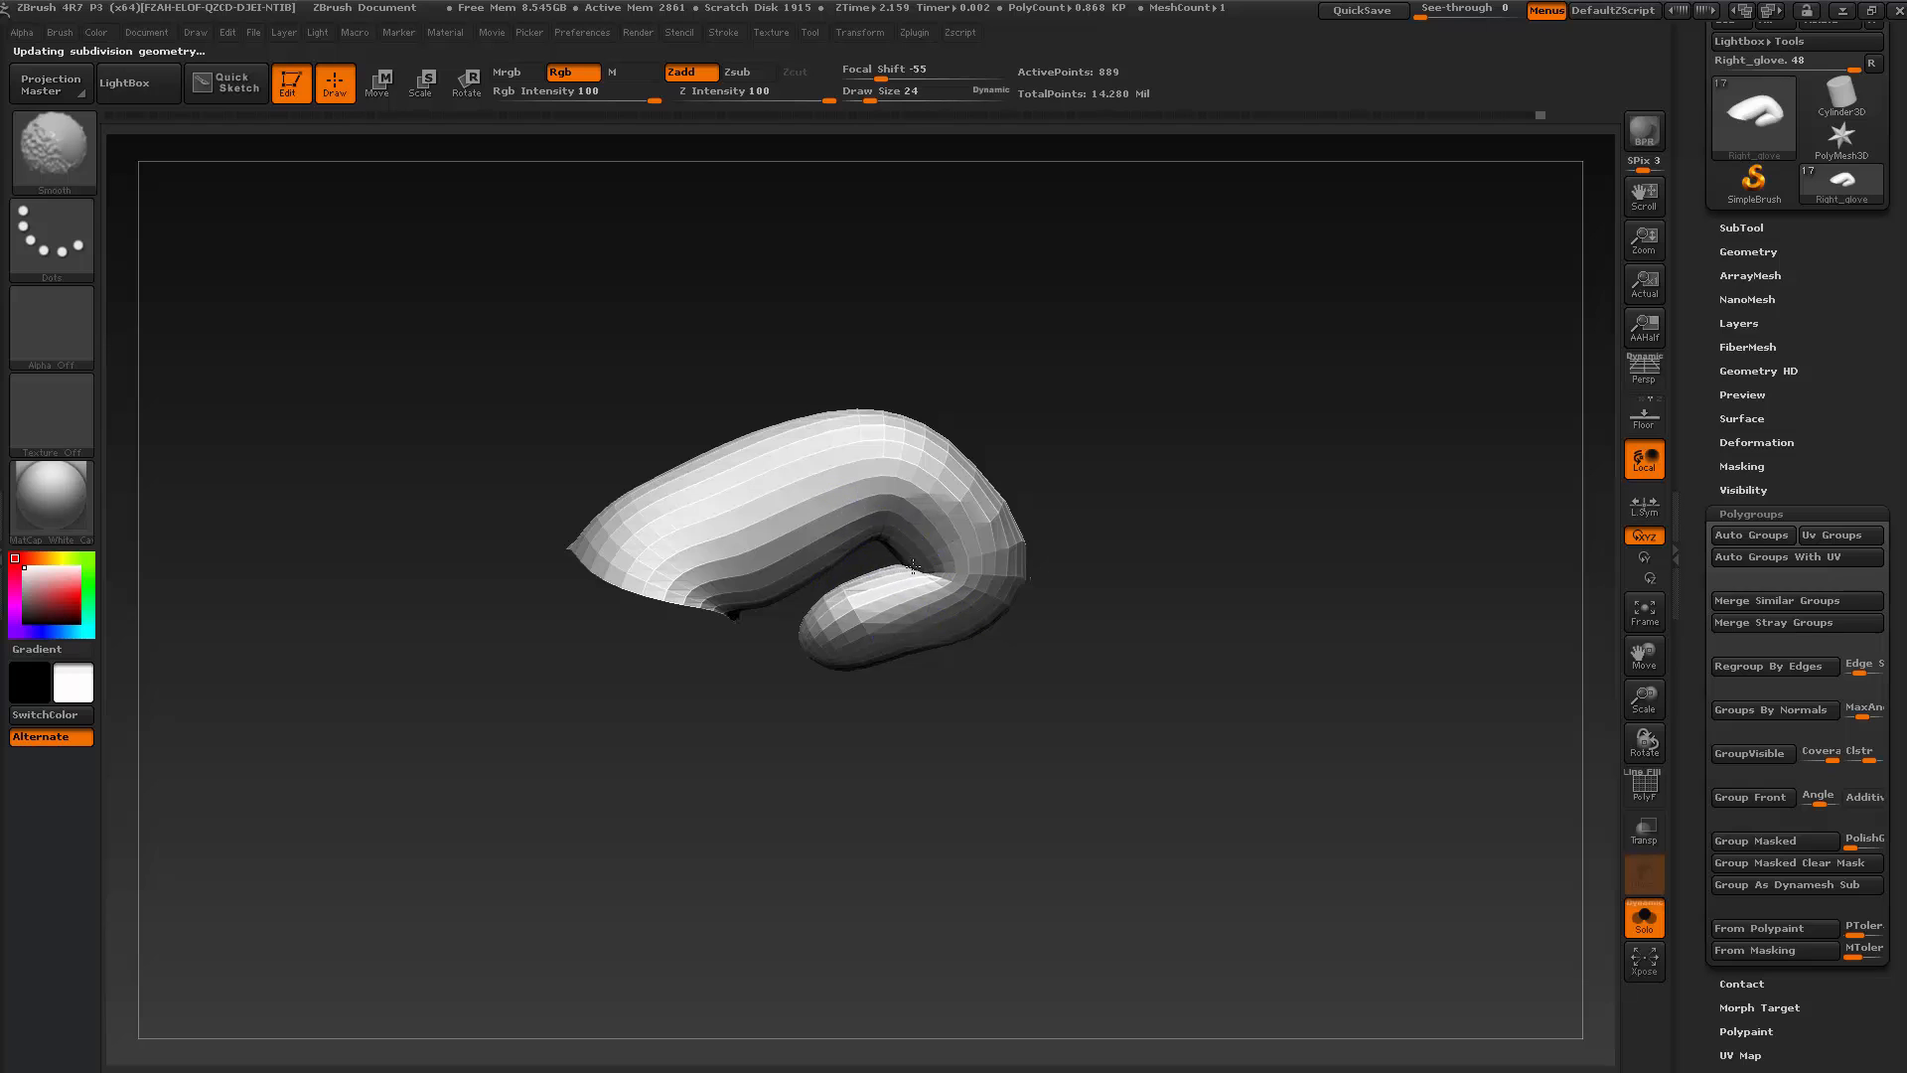
drag(1024, 723, 840, 717)
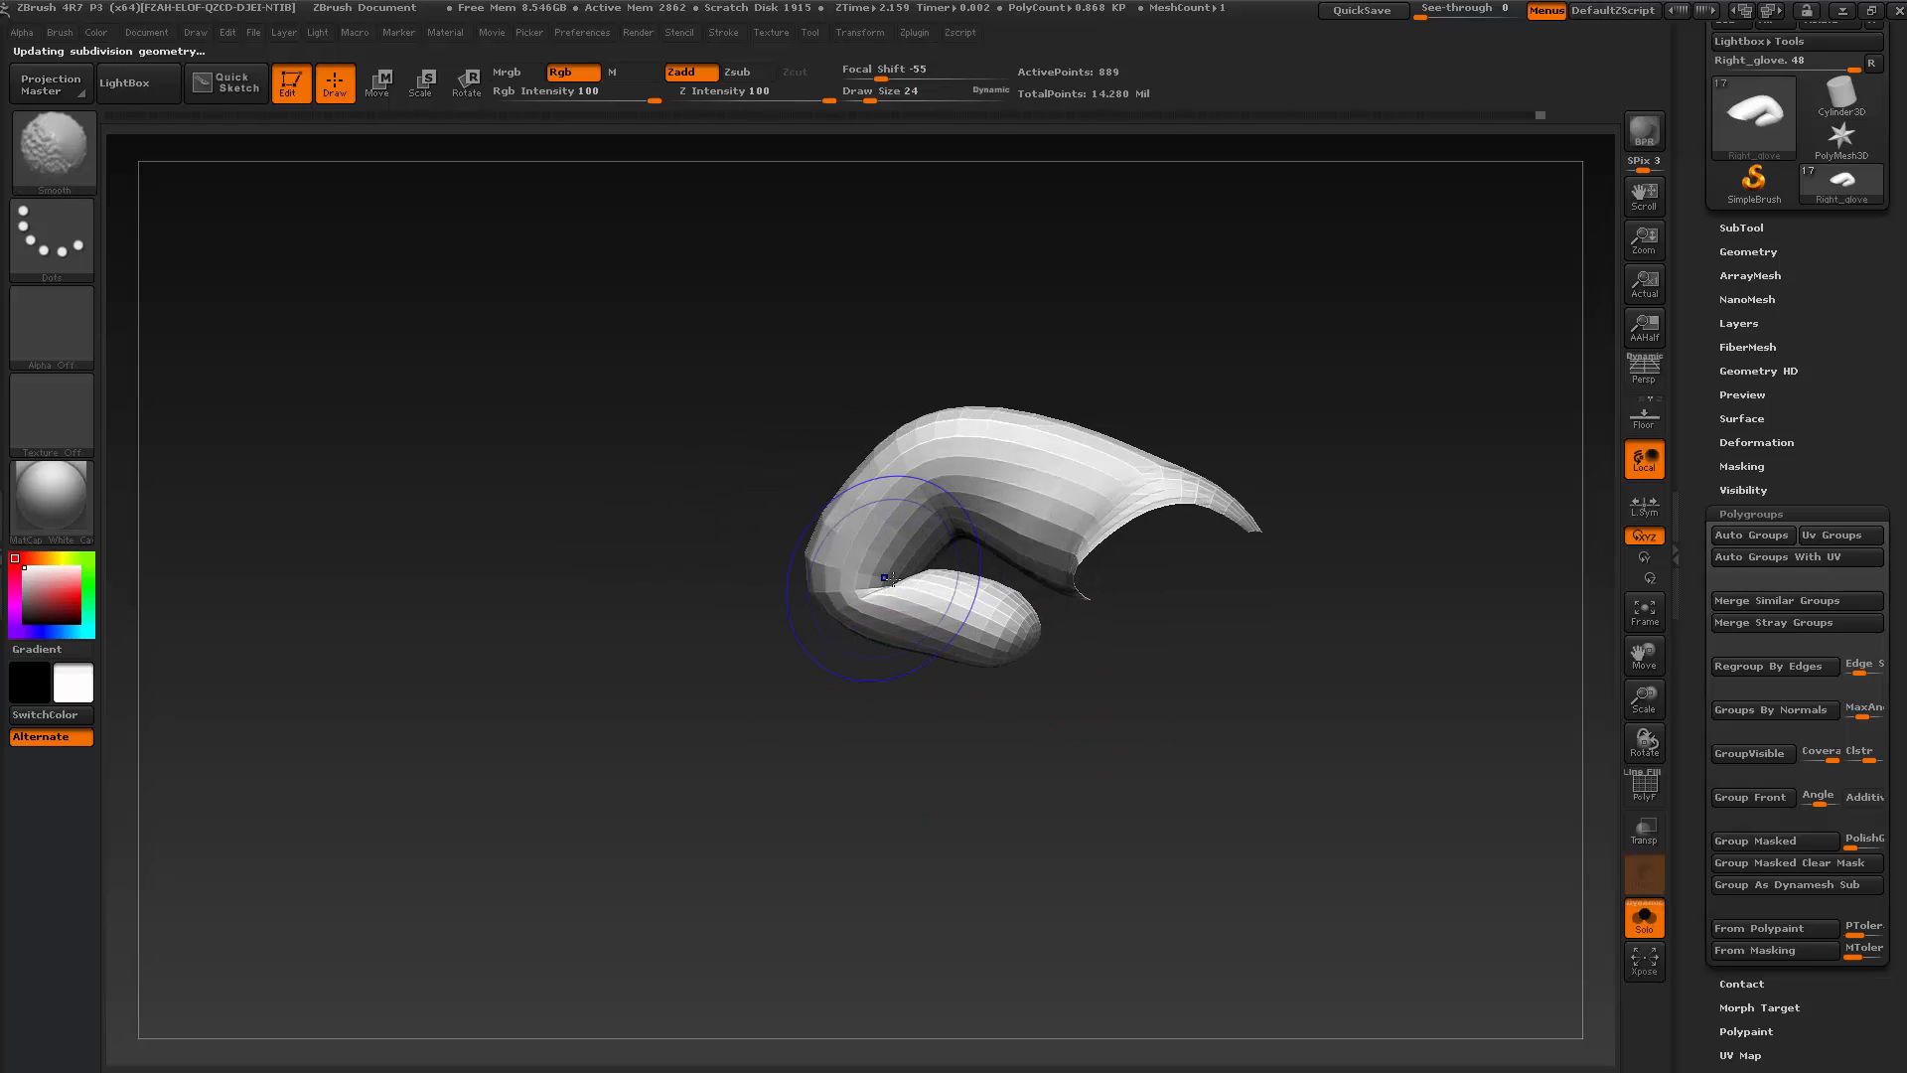
shift+drag(919, 572, 913, 570)
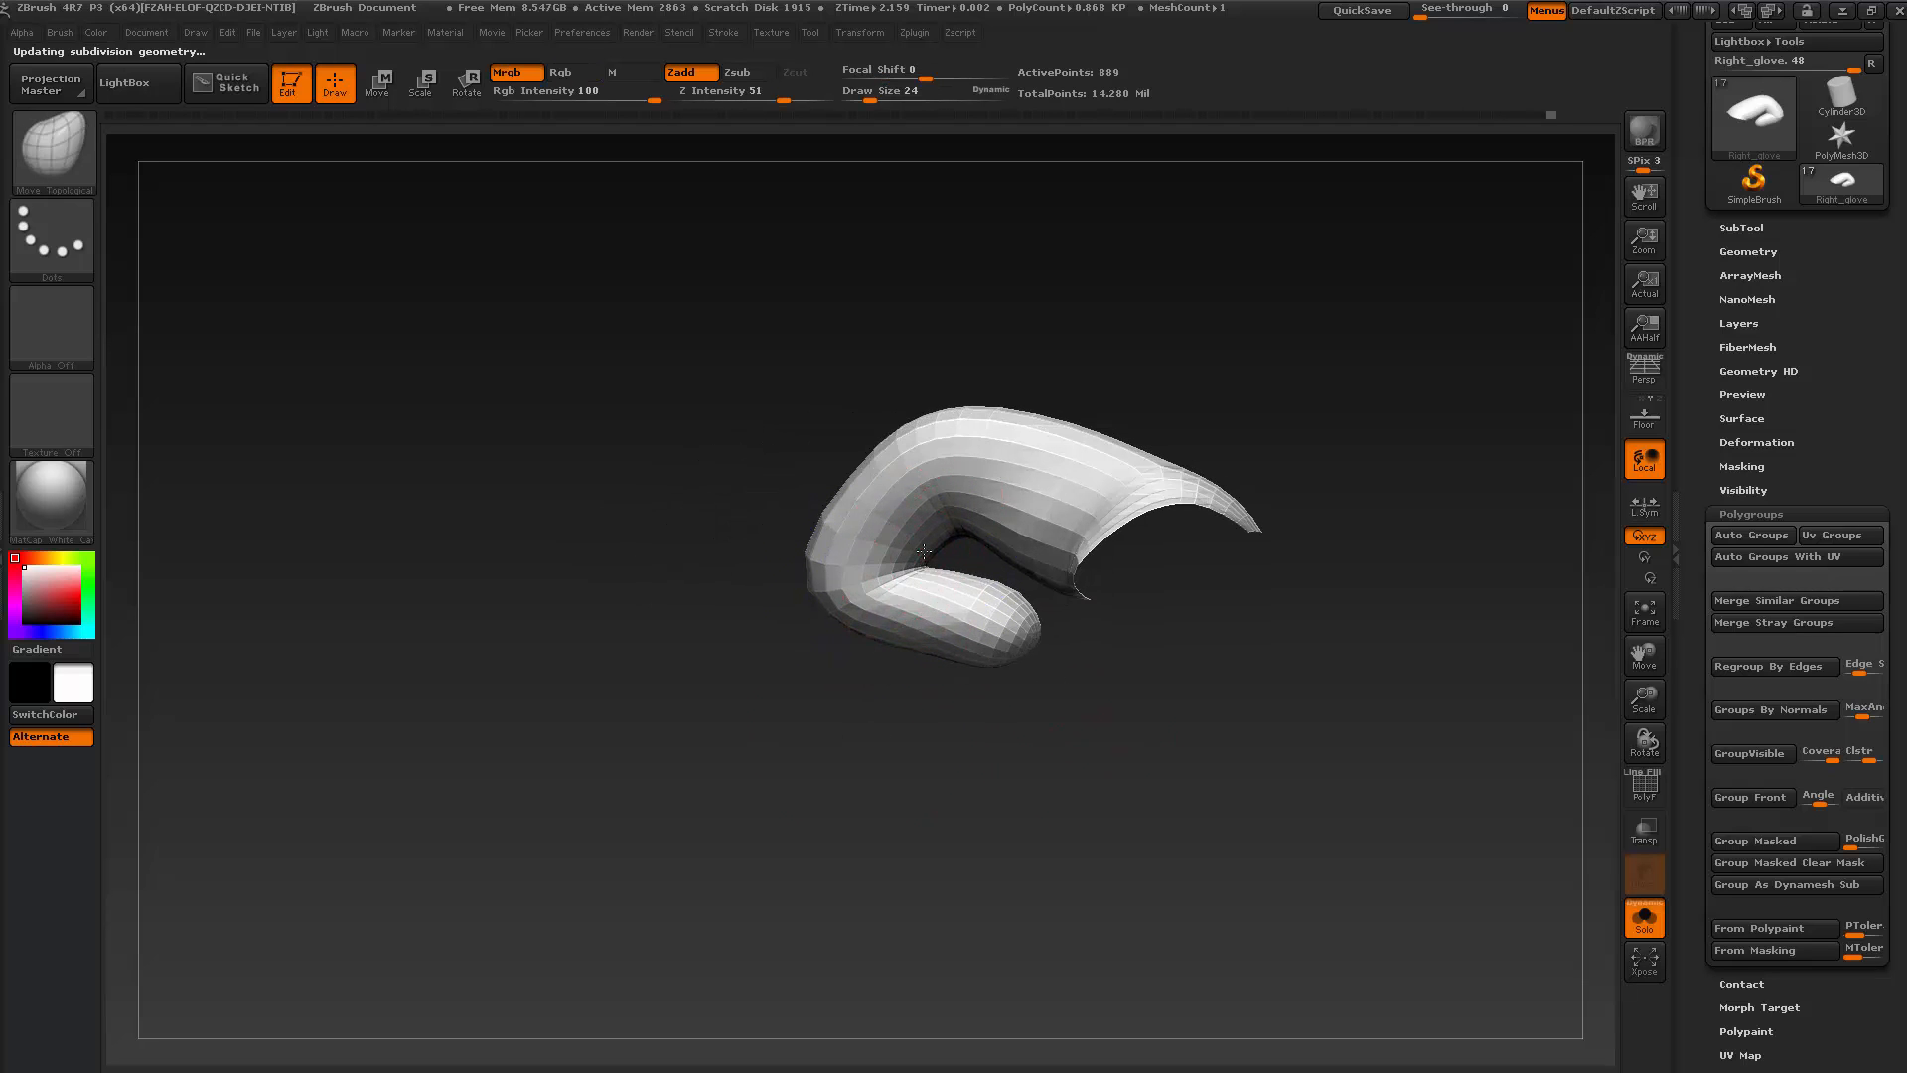
Reshape the outer side of the pinky's bend into a firmer knuckle with brush size 24 and smooth it
drag(901, 676, 878, 647)
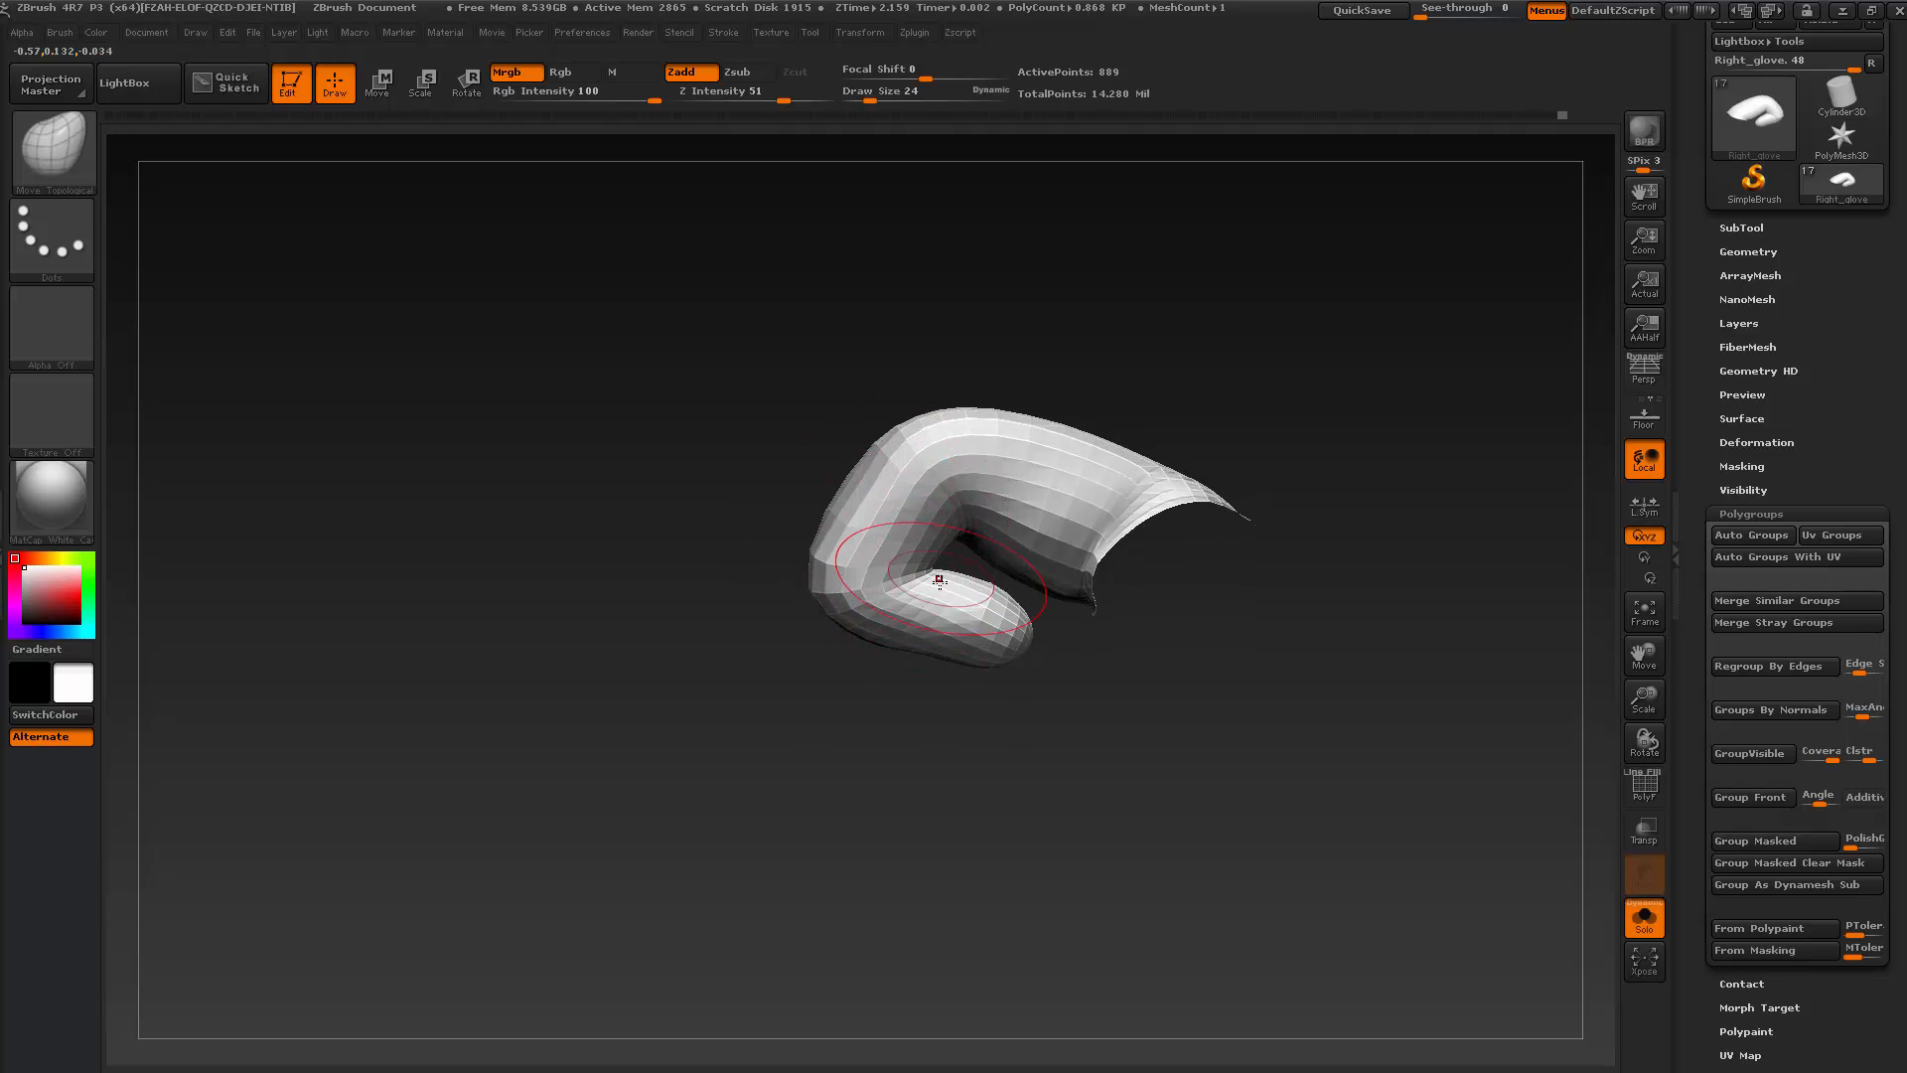
drag(1024, 715, 1078, 637)
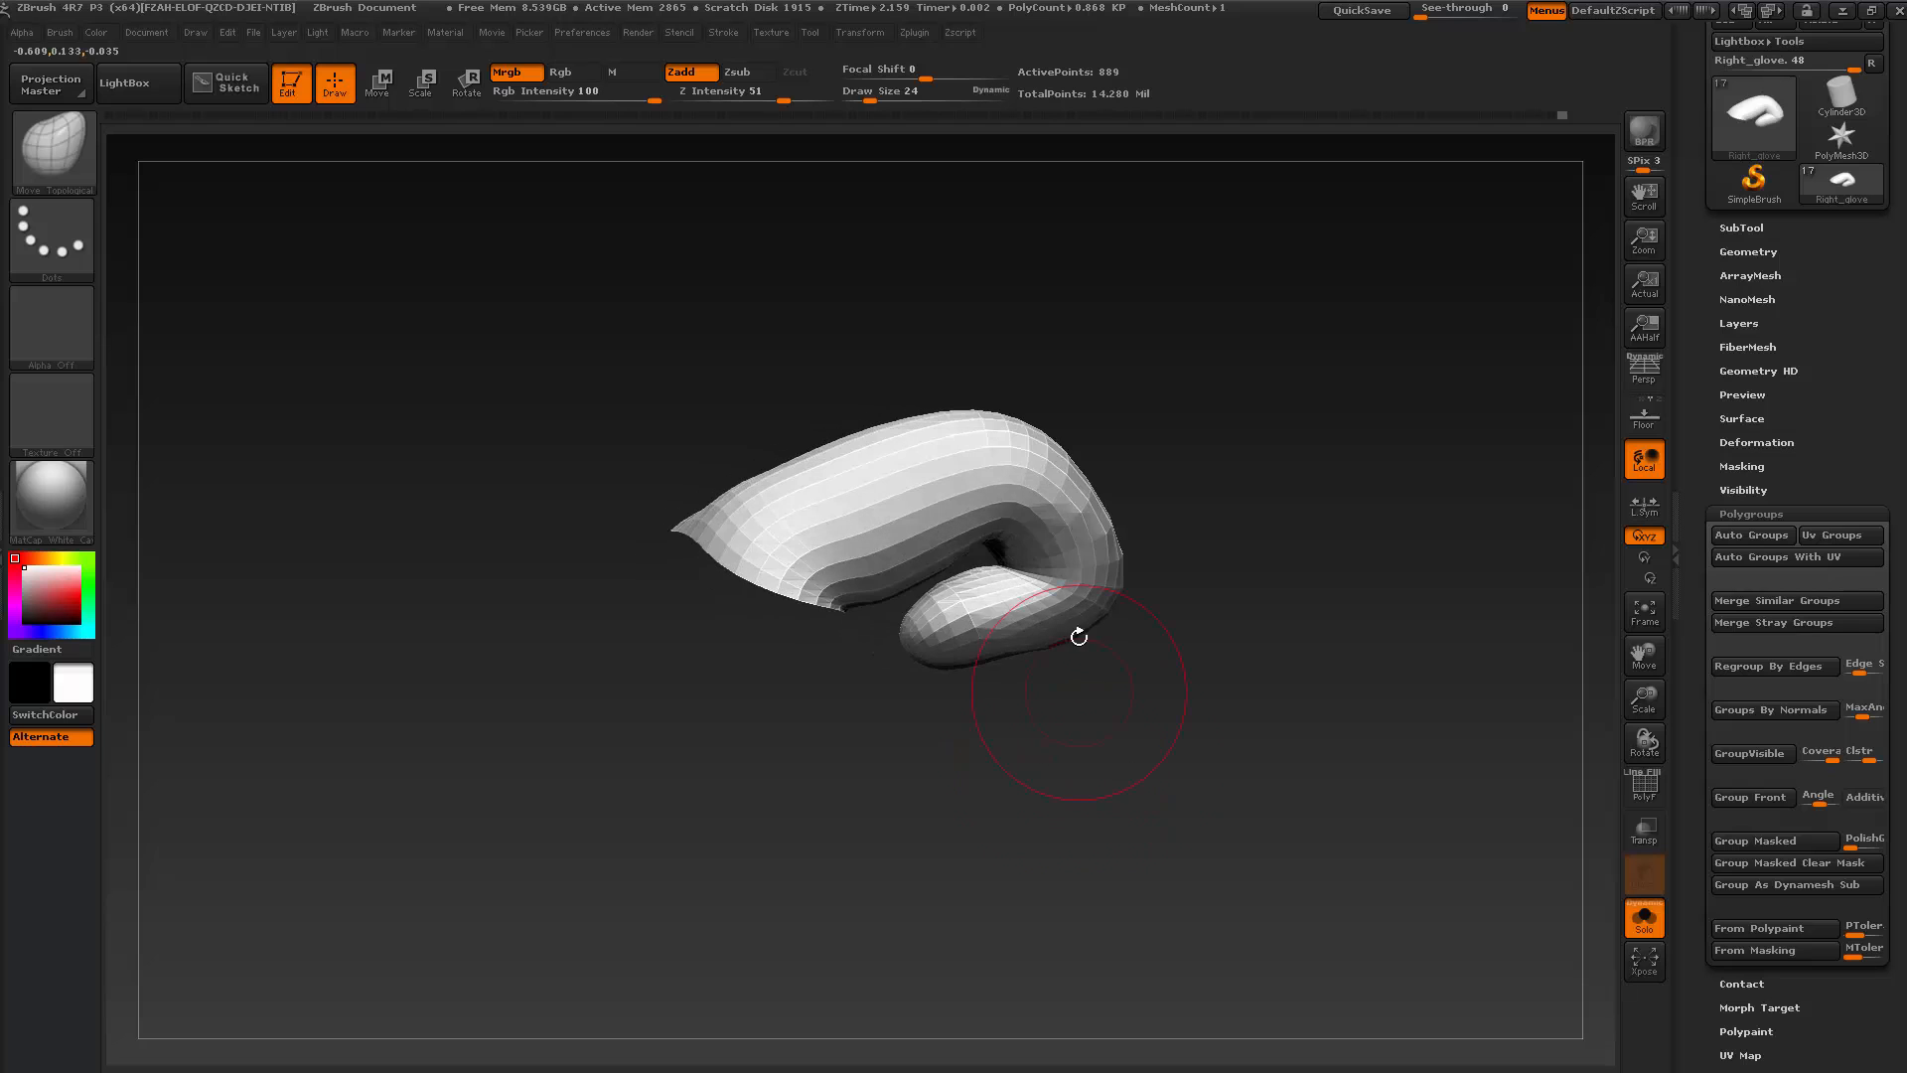
mouse_move(1112, 531)
mouse_down()
mouse_move(1079, 504)
mouse_move(1197, 526)
mouse_move(1081, 467)
mouse_move(1053, 477)
mouse_up()
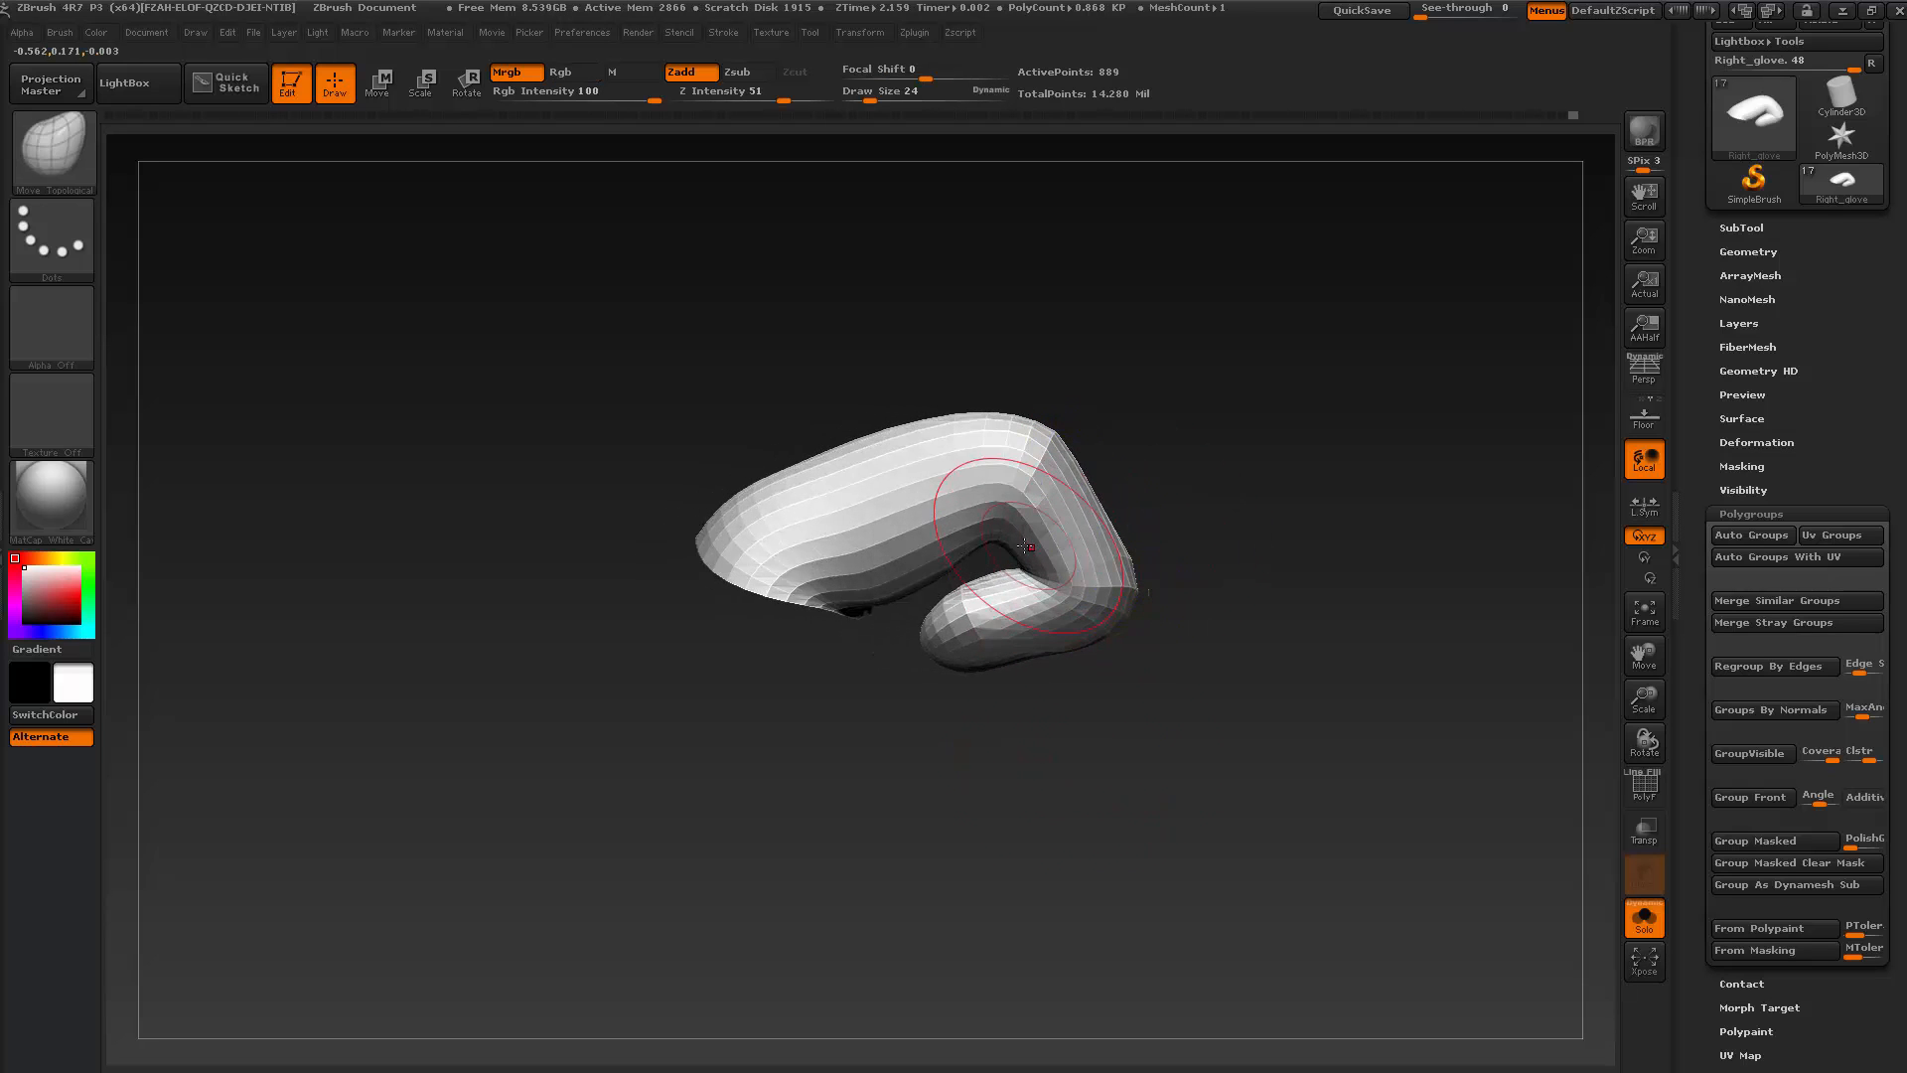
shift+drag(1112, 618, 1078, 611)
Refine the pinky's curled tip and inner crease with brush size 14, smoothing from both sides
mouse_move(963, 691)
mouse_down()
mouse_move(1016, 687)
mouse_move(936, 670)
mouse_move(1001, 592)
mouse_up()
key(shift)
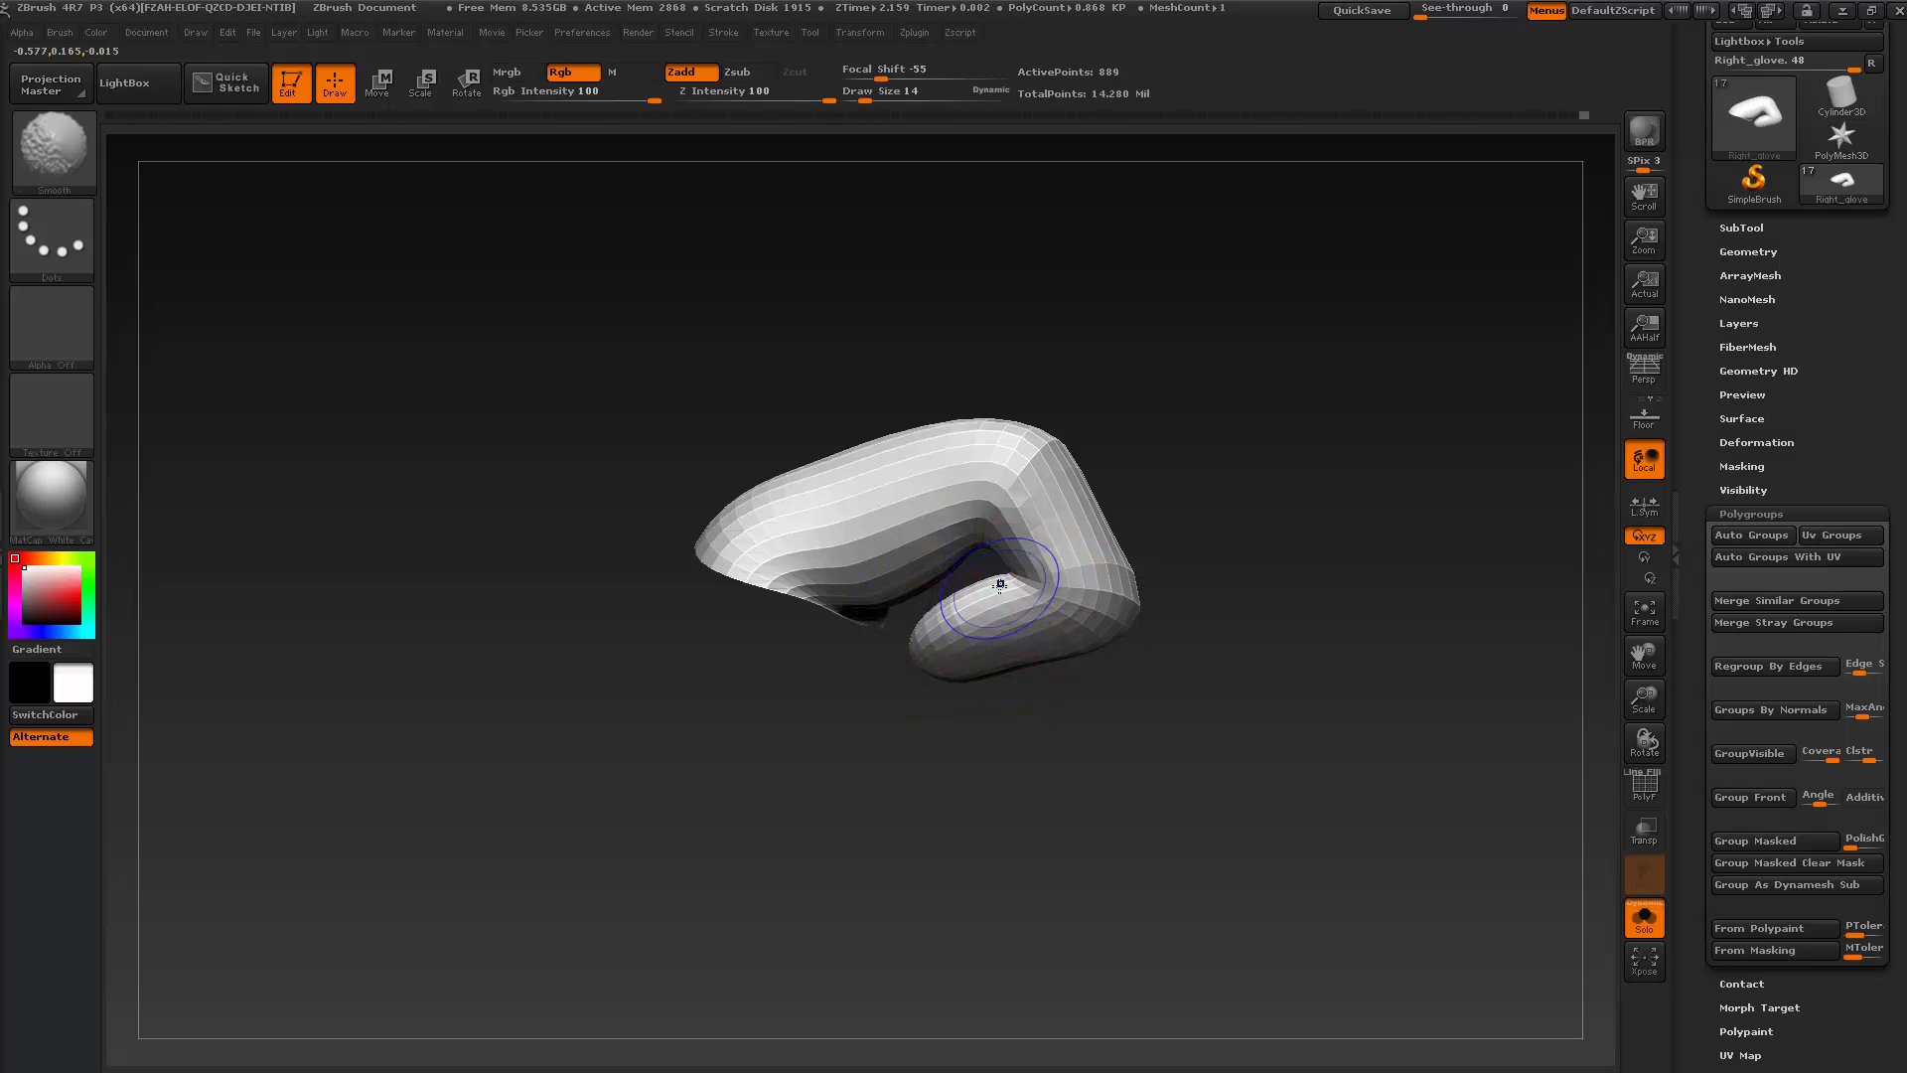
drag(1043, 740, 886, 816)
mouse_move(926, 628)
shift+mouse_down()
mouse_move(912, 650)
mouse_move(922, 554)
mouse_move(925, 605)
shift+mouse_up()
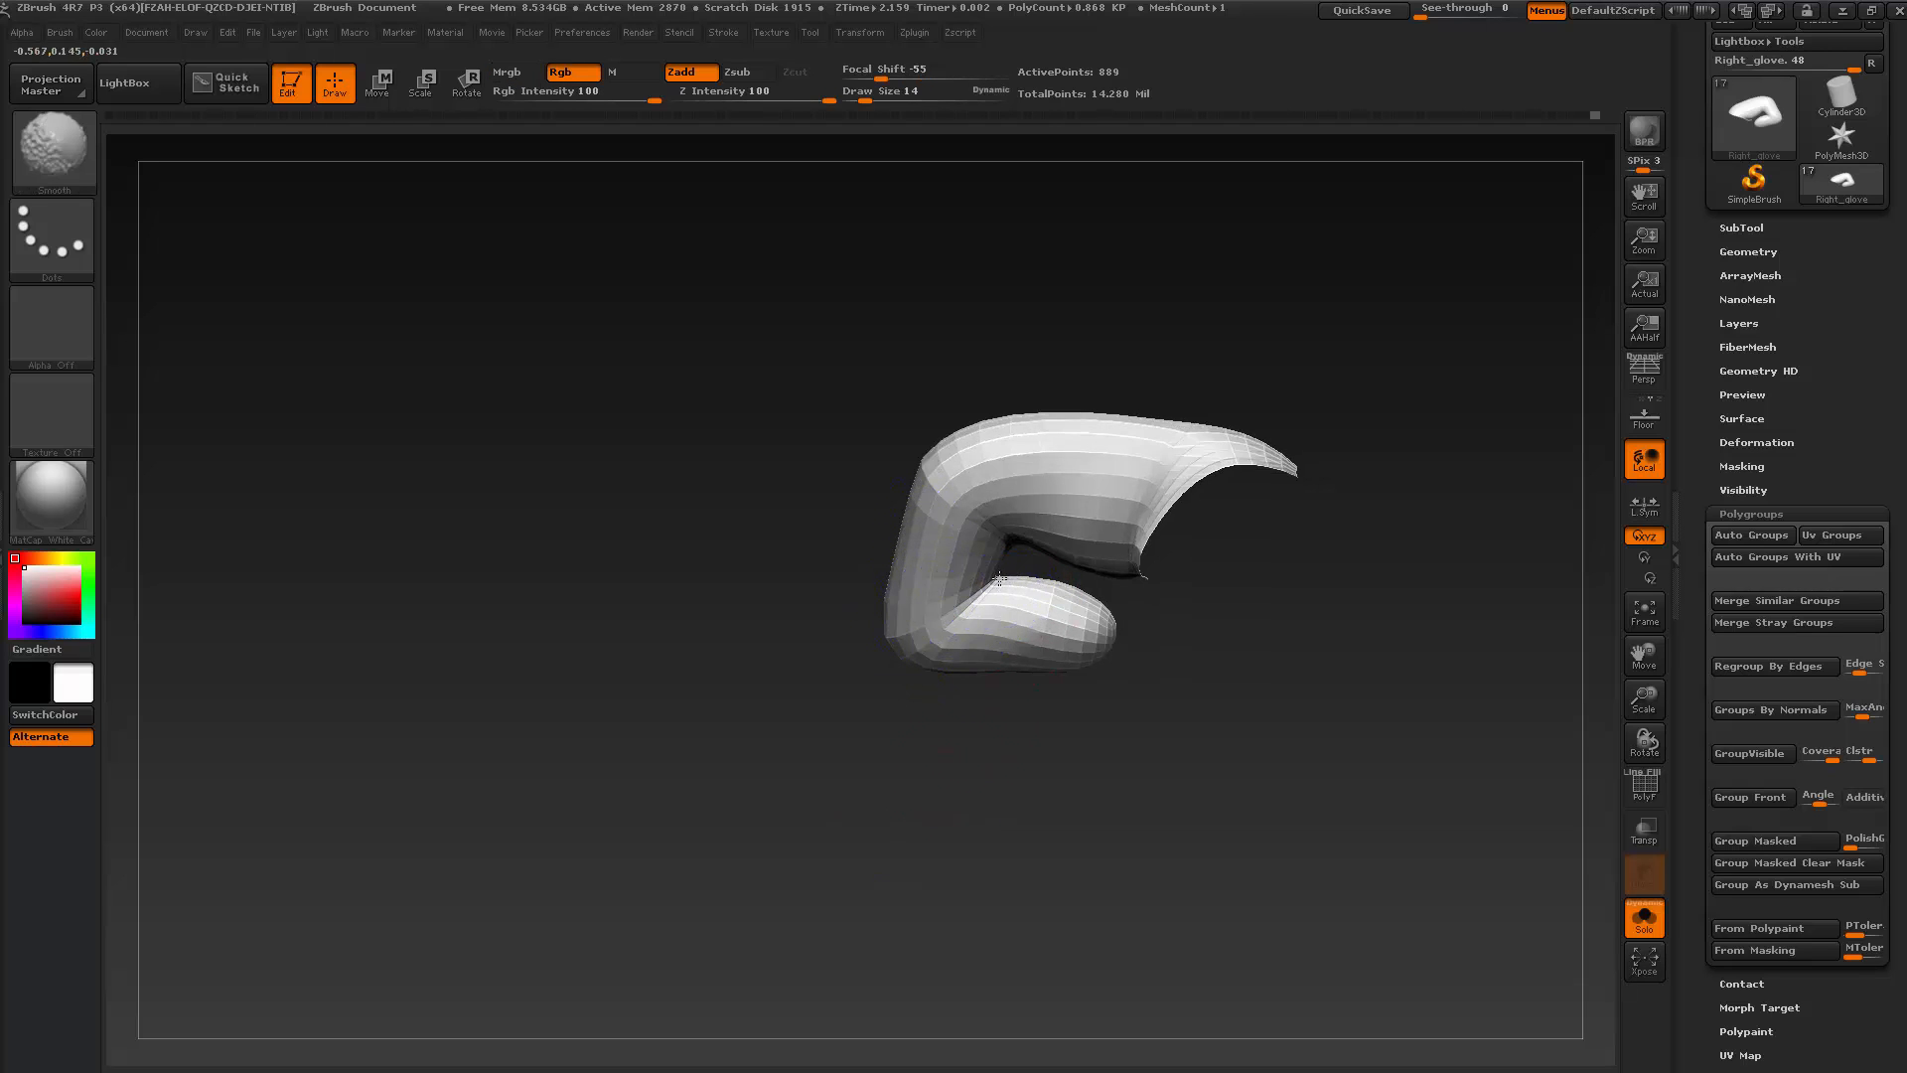
drag(1039, 703, 1063, 747)
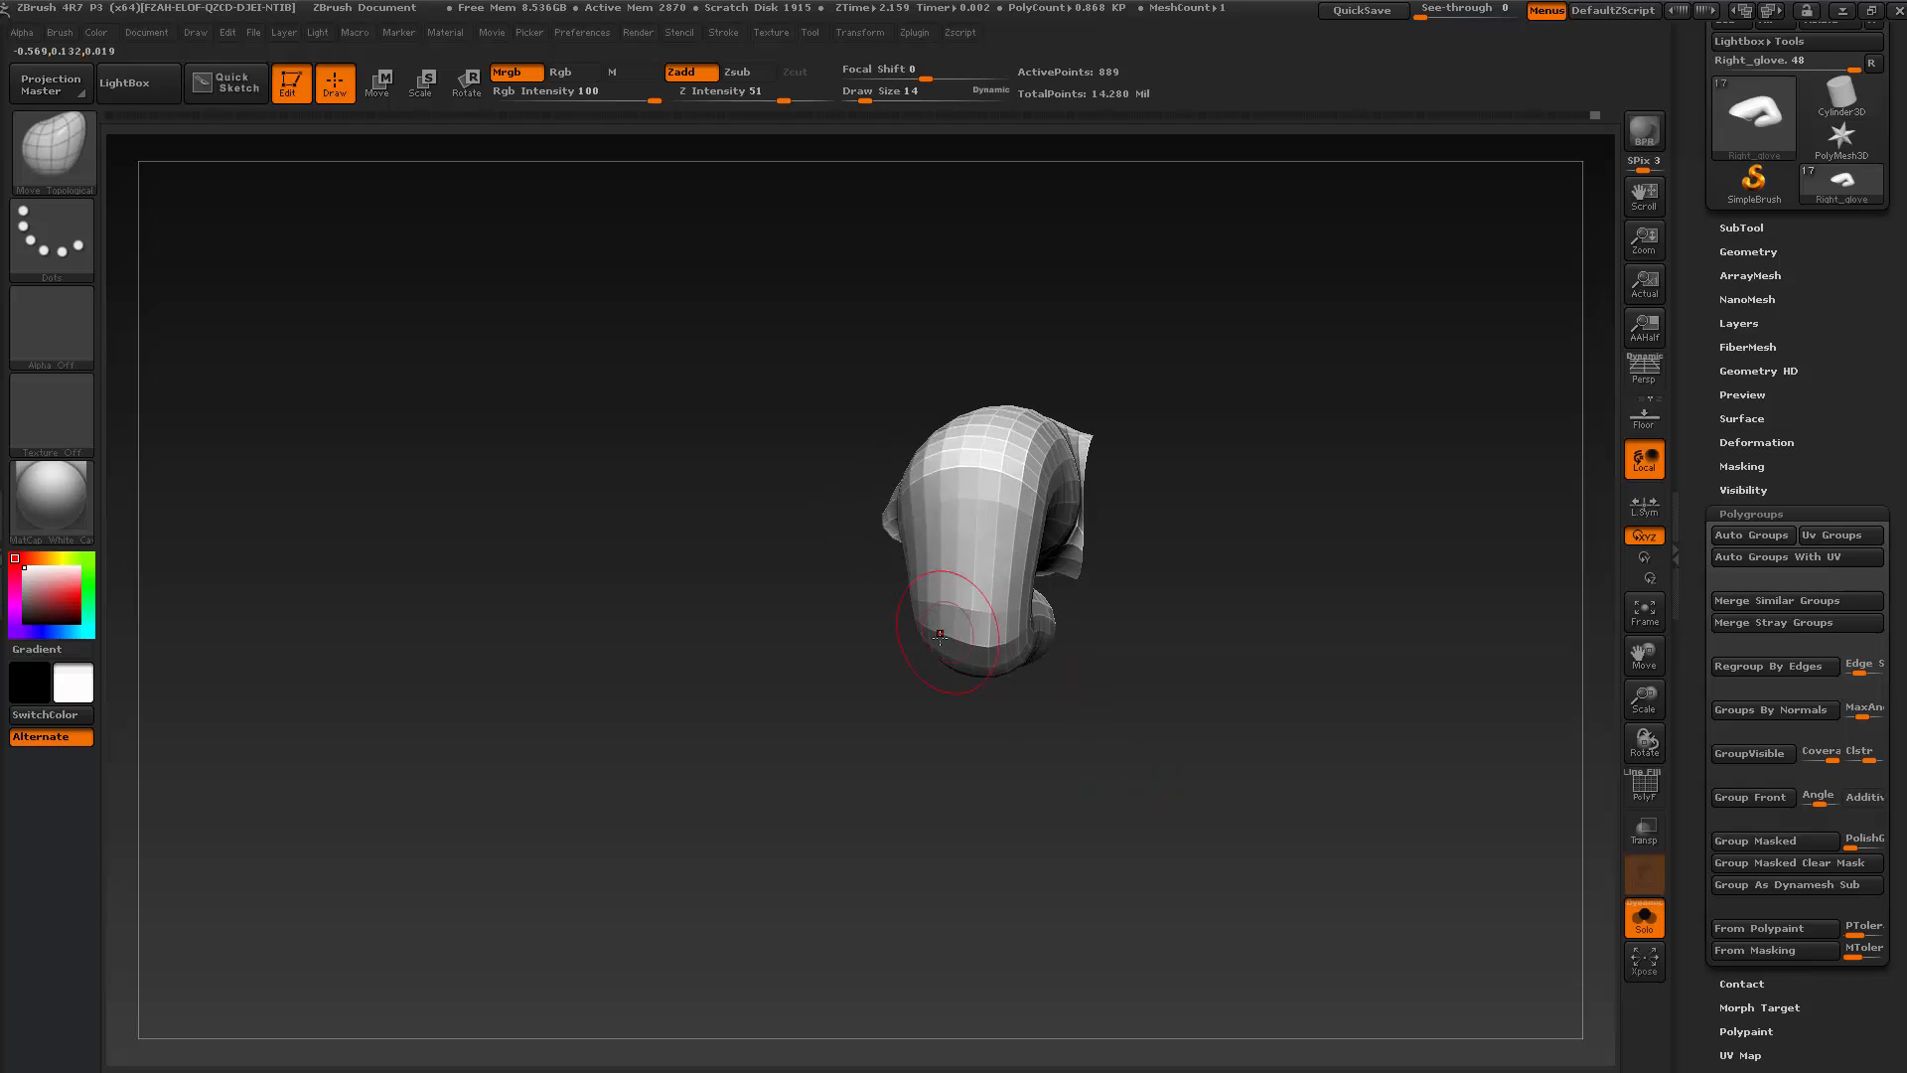
drag(987, 674, 987, 669)
mouse_move(1028, 743)
mouse_down()
mouse_move(1059, 772)
mouse_move(1043, 560)
mouse_up()
mouse_move(1062, 637)
mouse_down()
mouse_move(940, 645)
mouse_move(986, 687)
mouse_up()
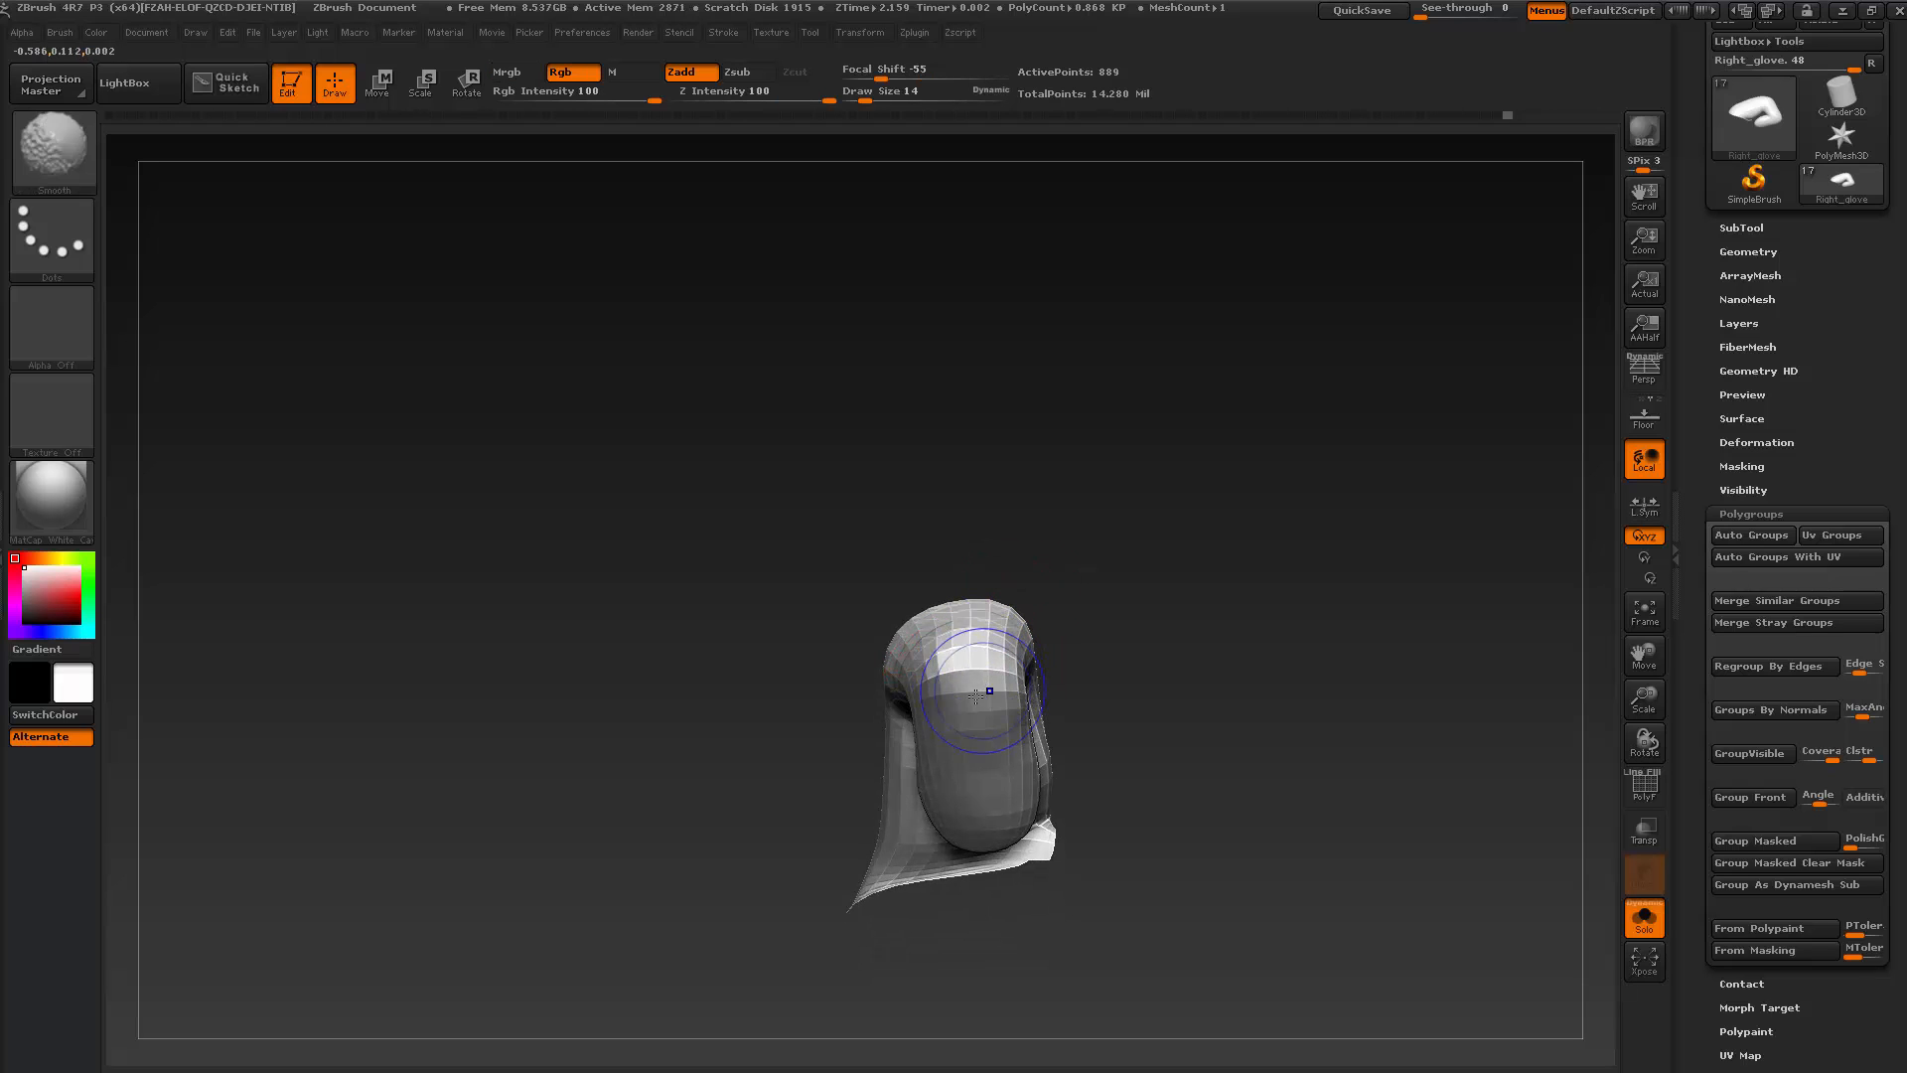
Show the whole glove to check the pinky against the fist, and isolate the pinky and ring finger together
mouse_move(1115, 577)
mouse_down()
mouse_move(1103, 537)
mouse_move(992, 566)
mouse_move(1033, 659)
mouse_move(864, 653)
mouse_up()
drag(901, 742, 841, 688)
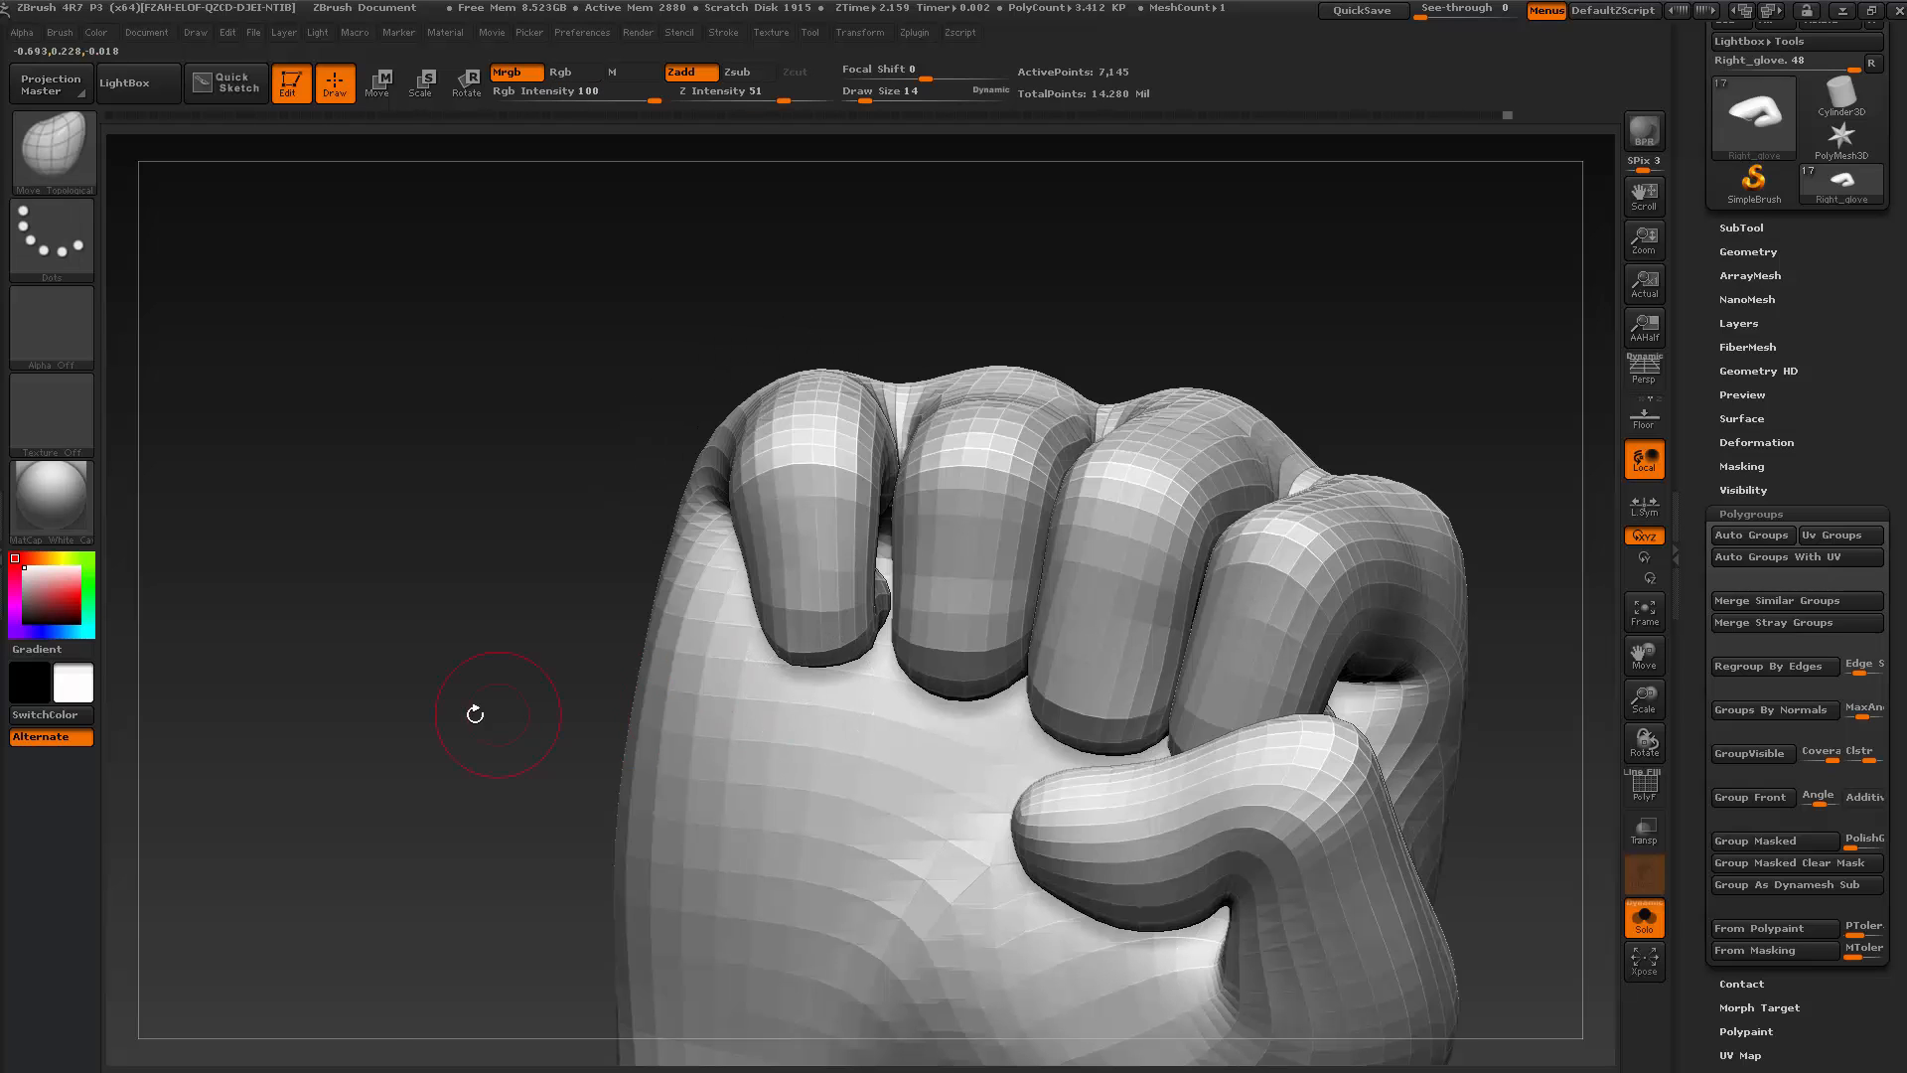
drag(450, 554, 489, 516)
ctrl+shift+click(978, 535)
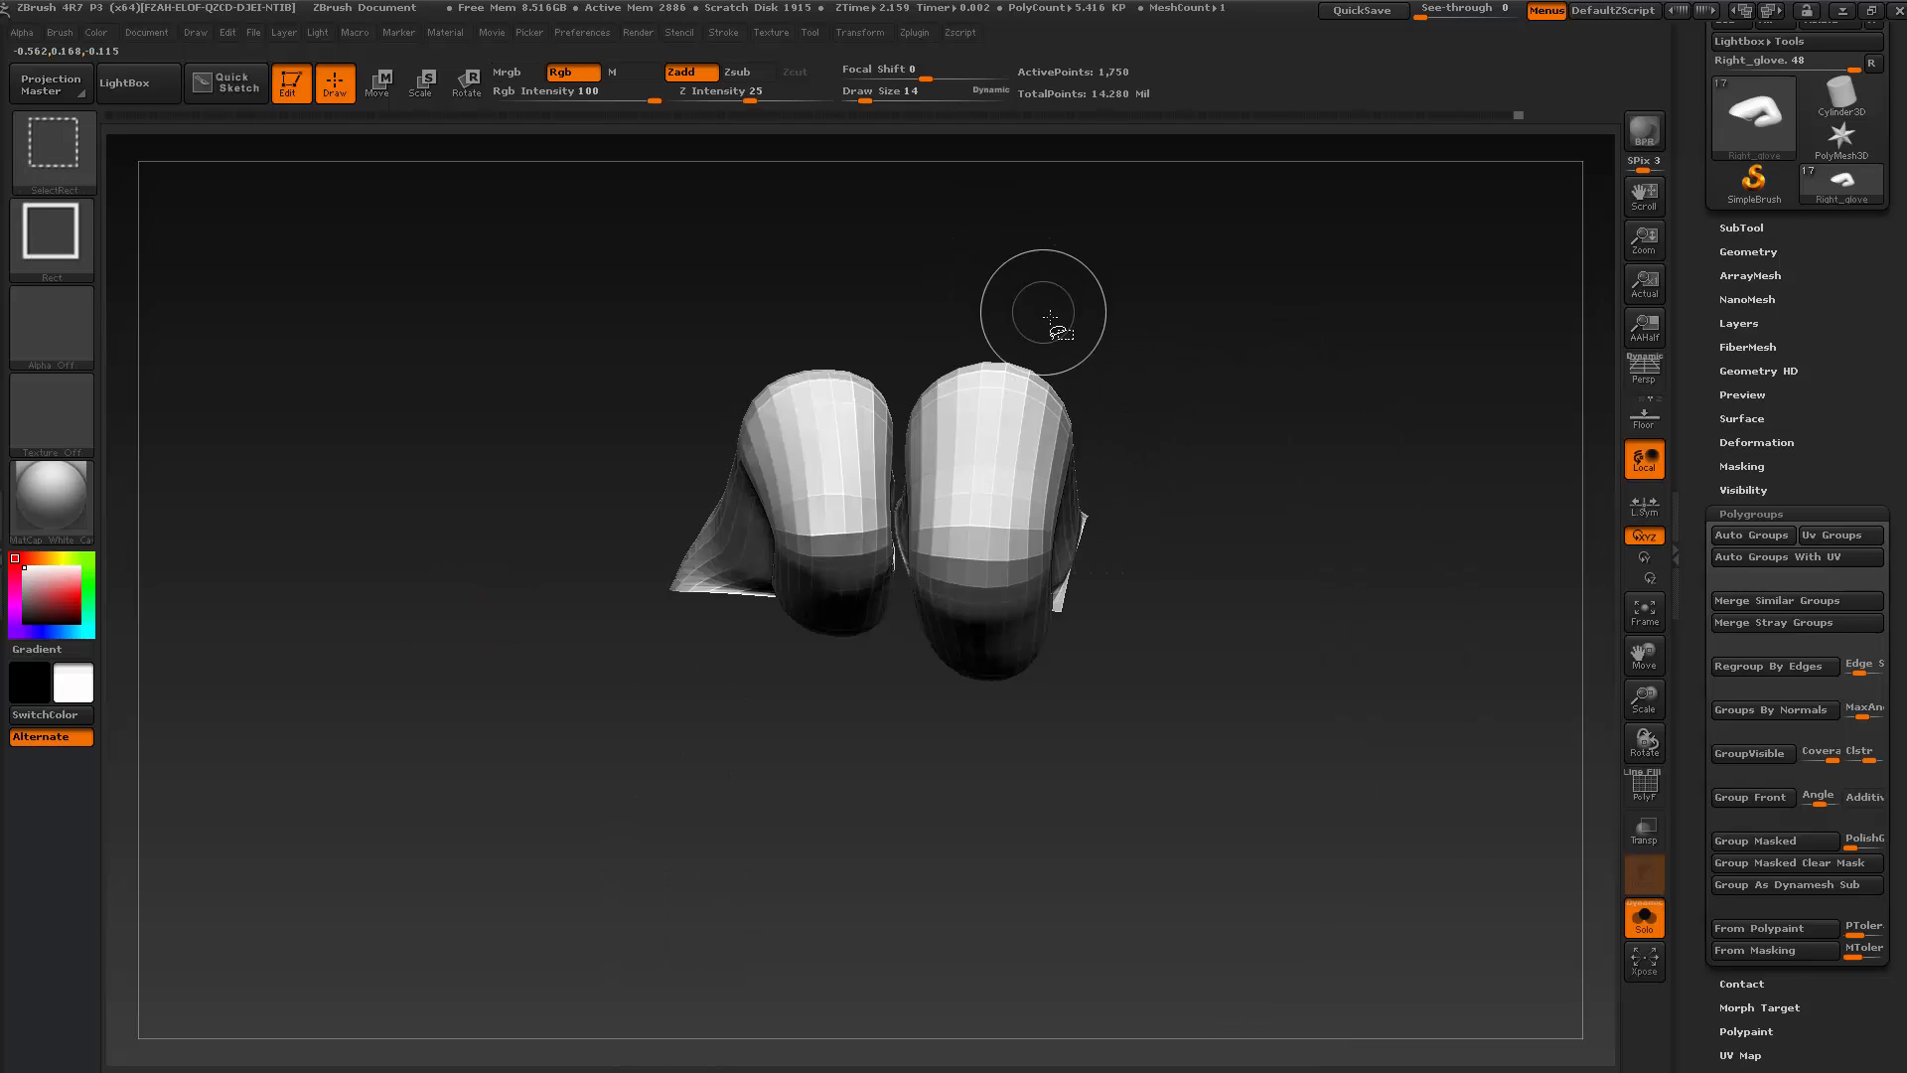
drag(1151, 222, 1093, 409)
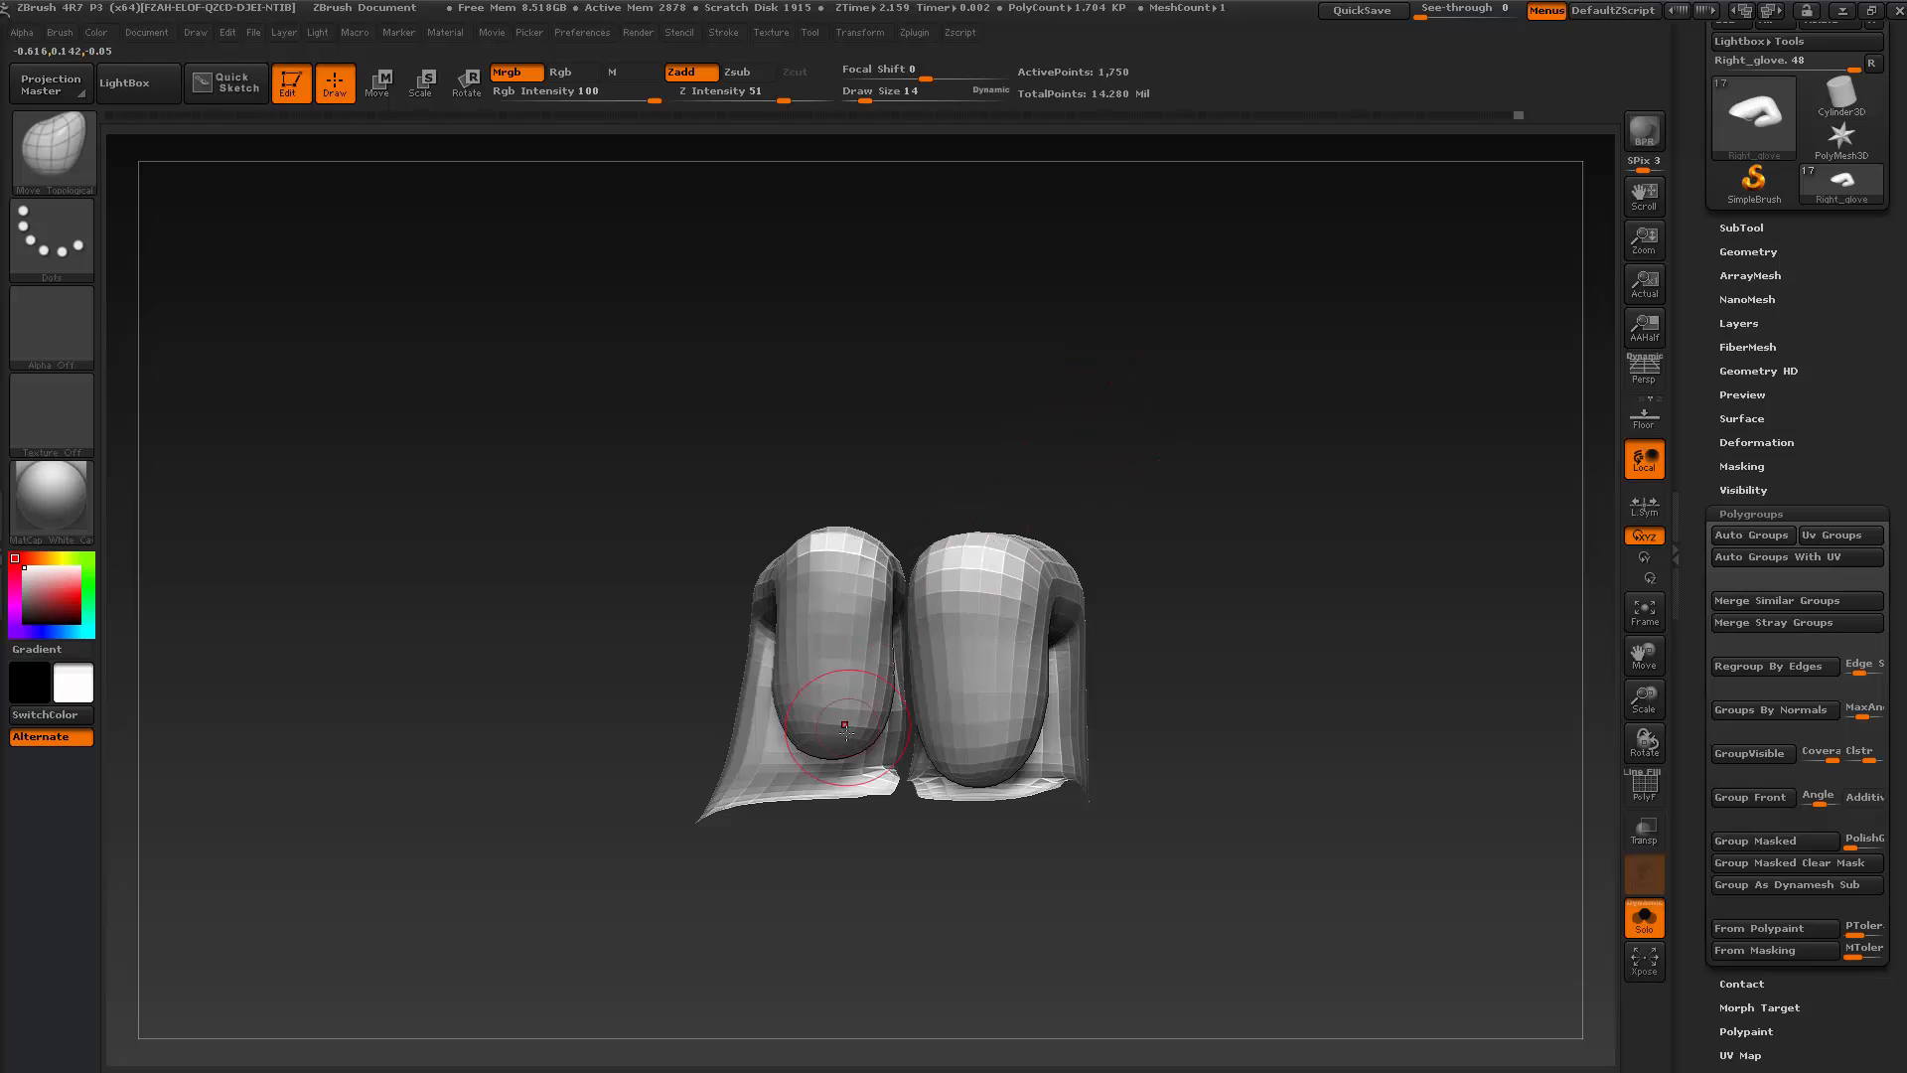
Compare the pinky's curl with the ring finger from several sides, and isolate the pinky alone
drag(919, 449, 969, 533)
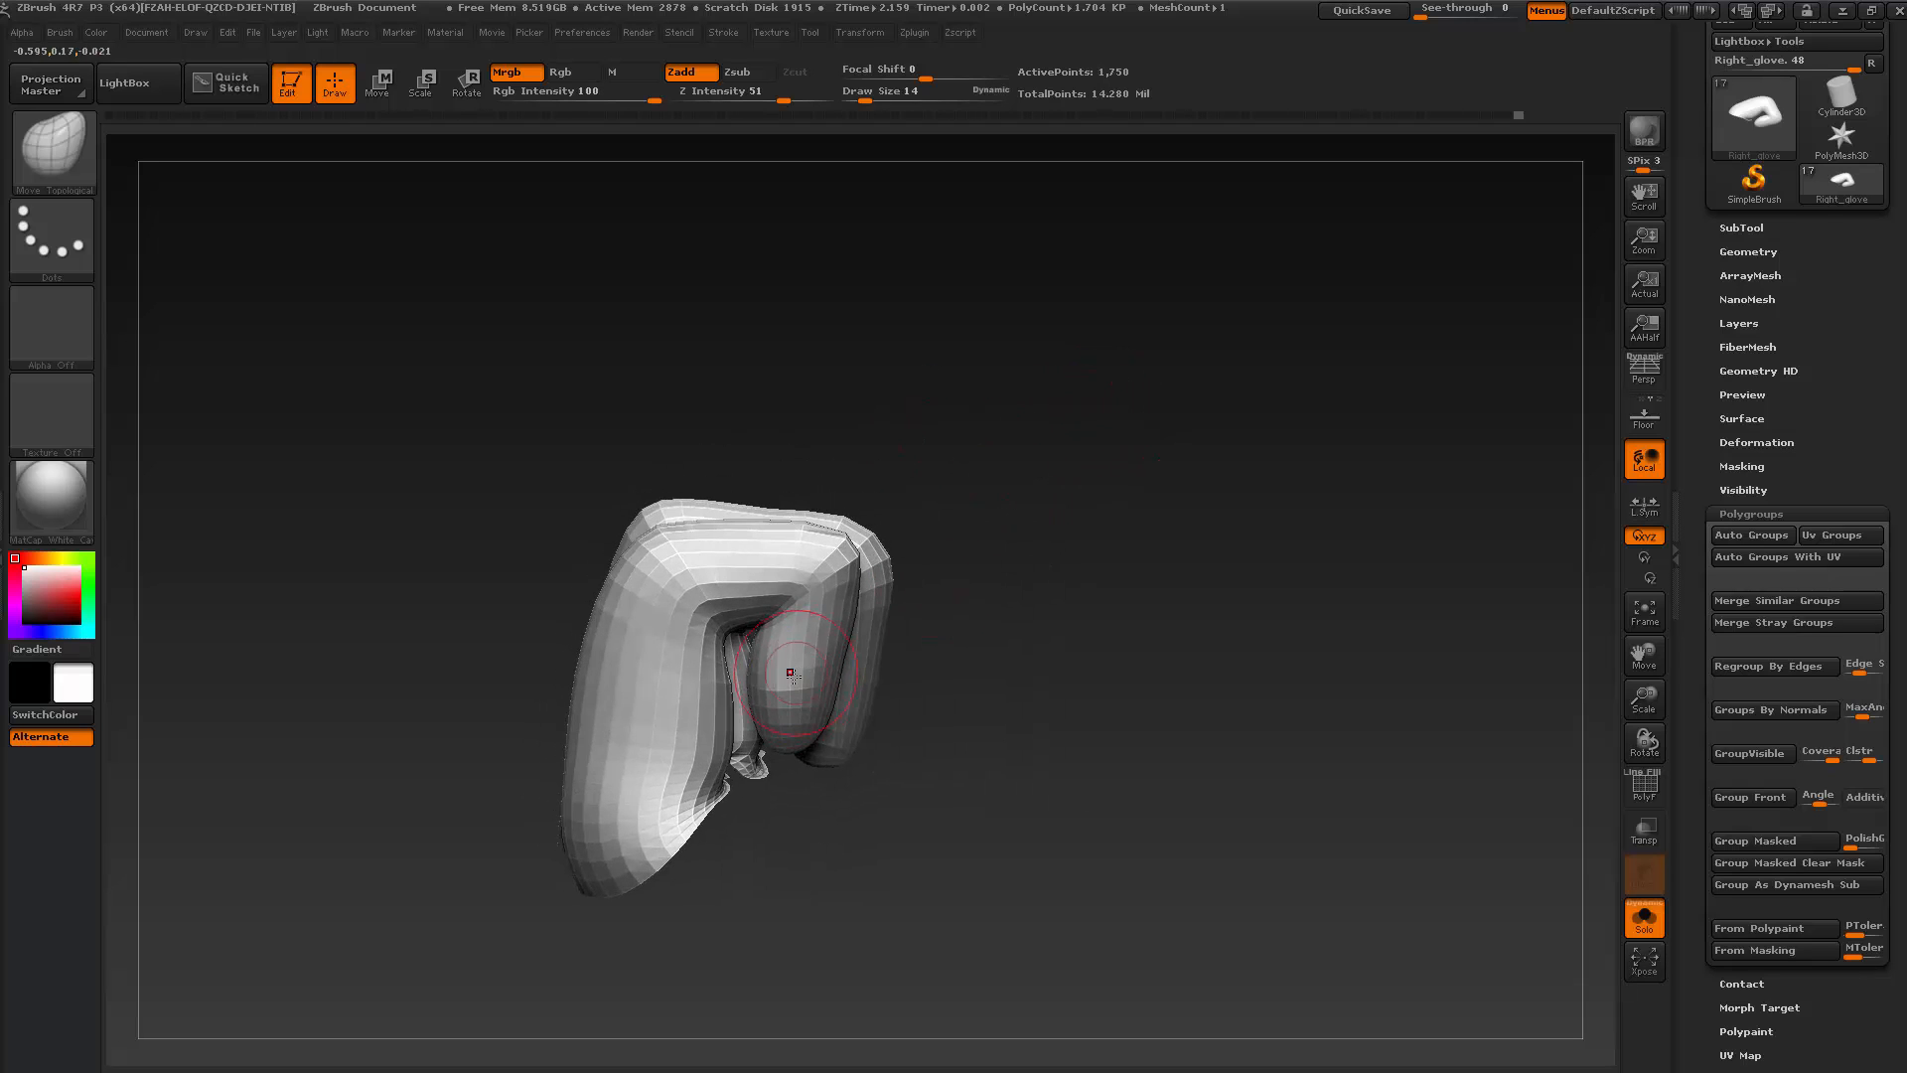
drag(912, 773, 898, 754)
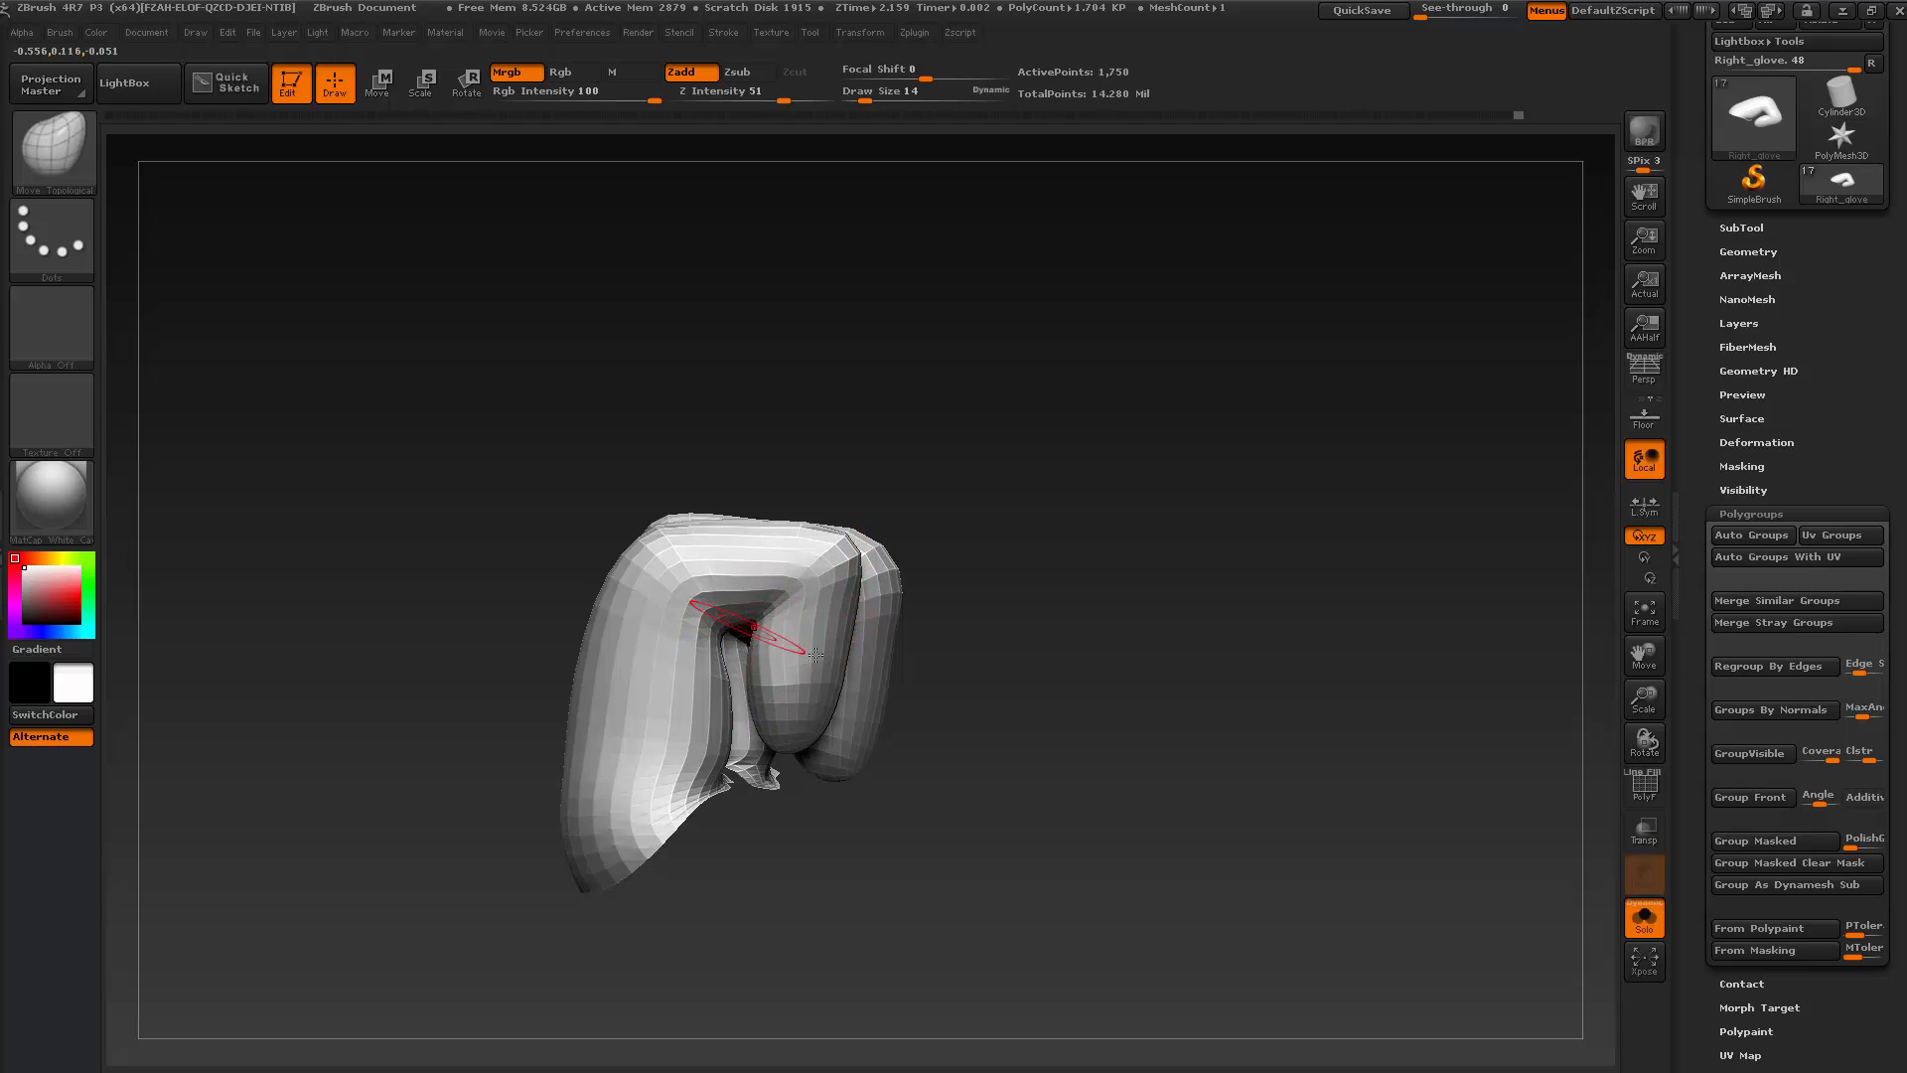
drag(979, 821, 915, 826)
mouse_move(862, 364)
ctrl+shift+mouse_down()
mouse_move(843, 447)
mouse_move(924, 395)
ctrl+shift+mouse_up()
ctrl+shift+click(851, 320)
ctrl+shift+click(803, 534)
Adjust the isolated pinky's bend from both sides and show the whole glove again
drag(788, 804, 794, 801)
mouse_move(743, 597)
mouse_down()
mouse_move(758, 681)
mouse_move(851, 638)
mouse_move(852, 596)
mouse_up()
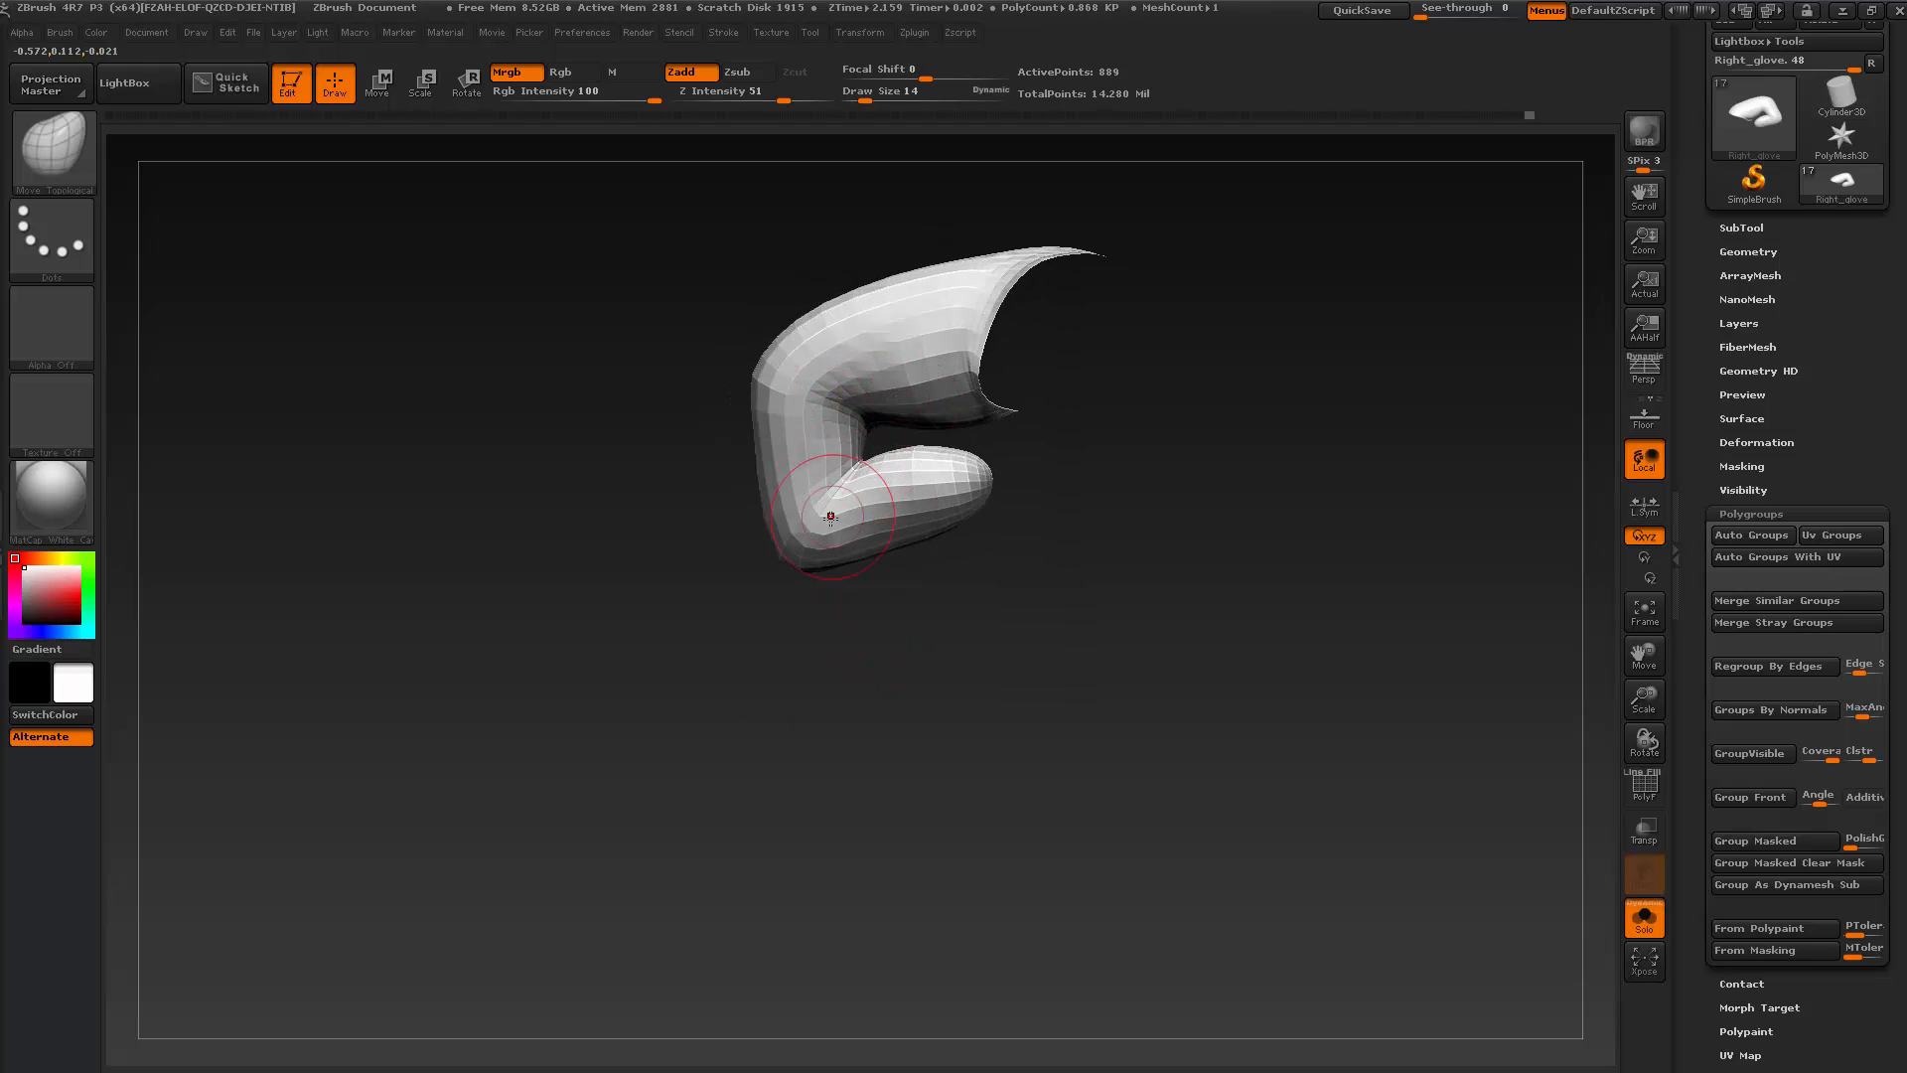
drag(813, 609, 969, 687)
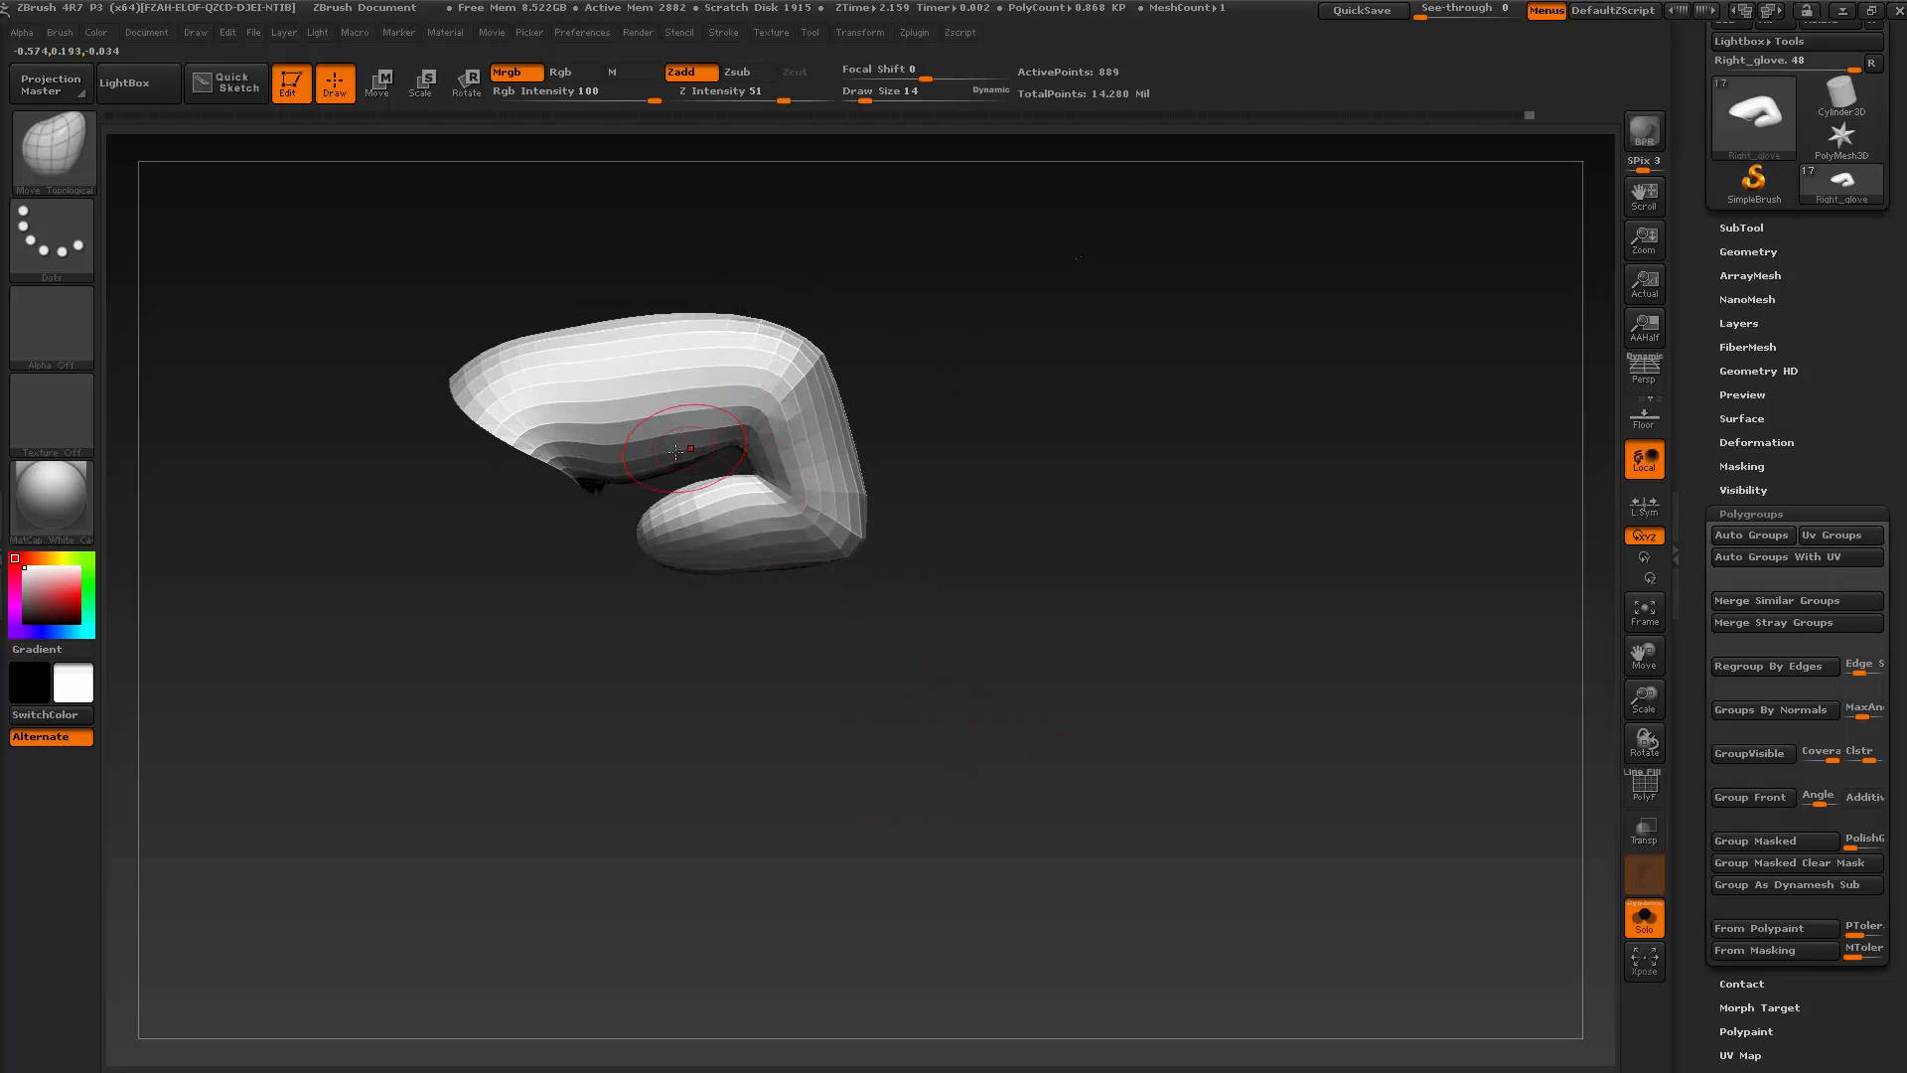
drag(976, 477, 984, 460)
key(ctrl+shift)
ctrl+shift+click(994, 337)
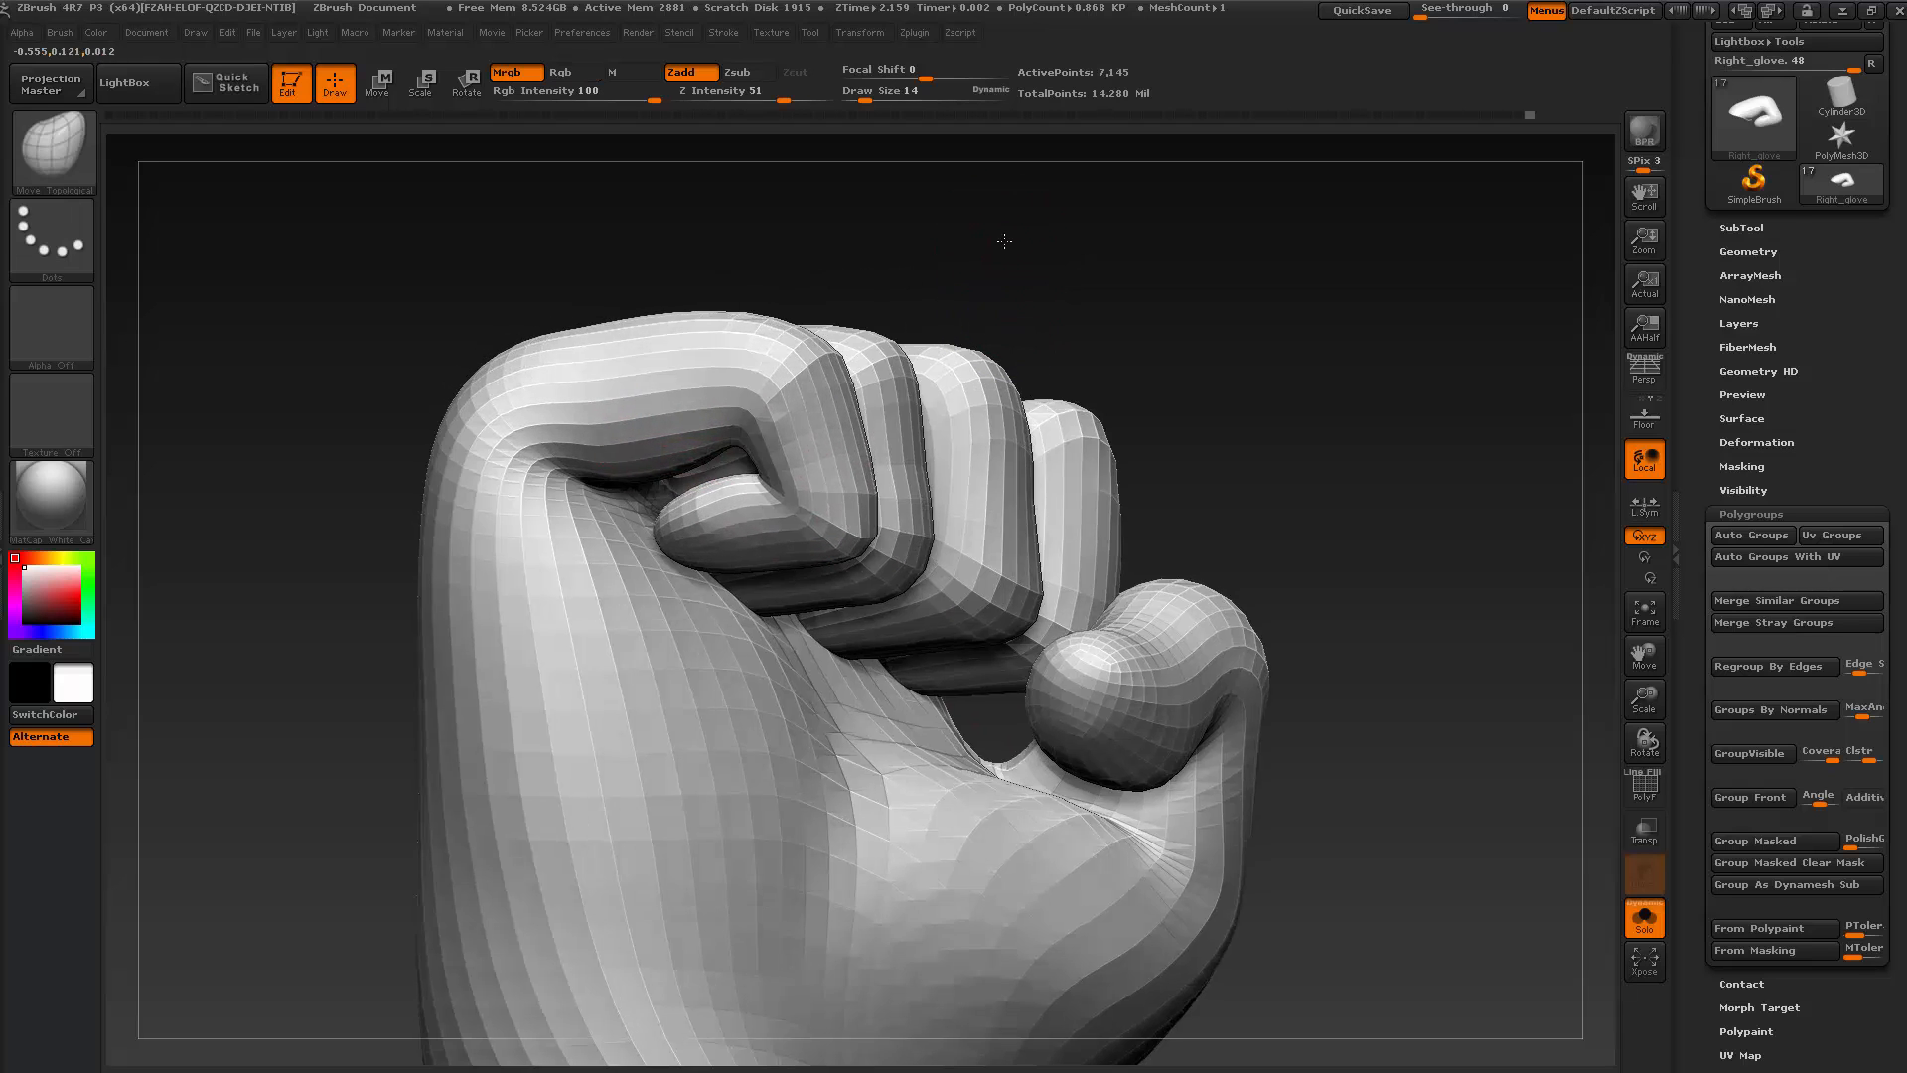
Reshape and smooth the palm edge and the crease around the curled pinky with brush size 28
key(s)
drag(611, 560, 638, 559)
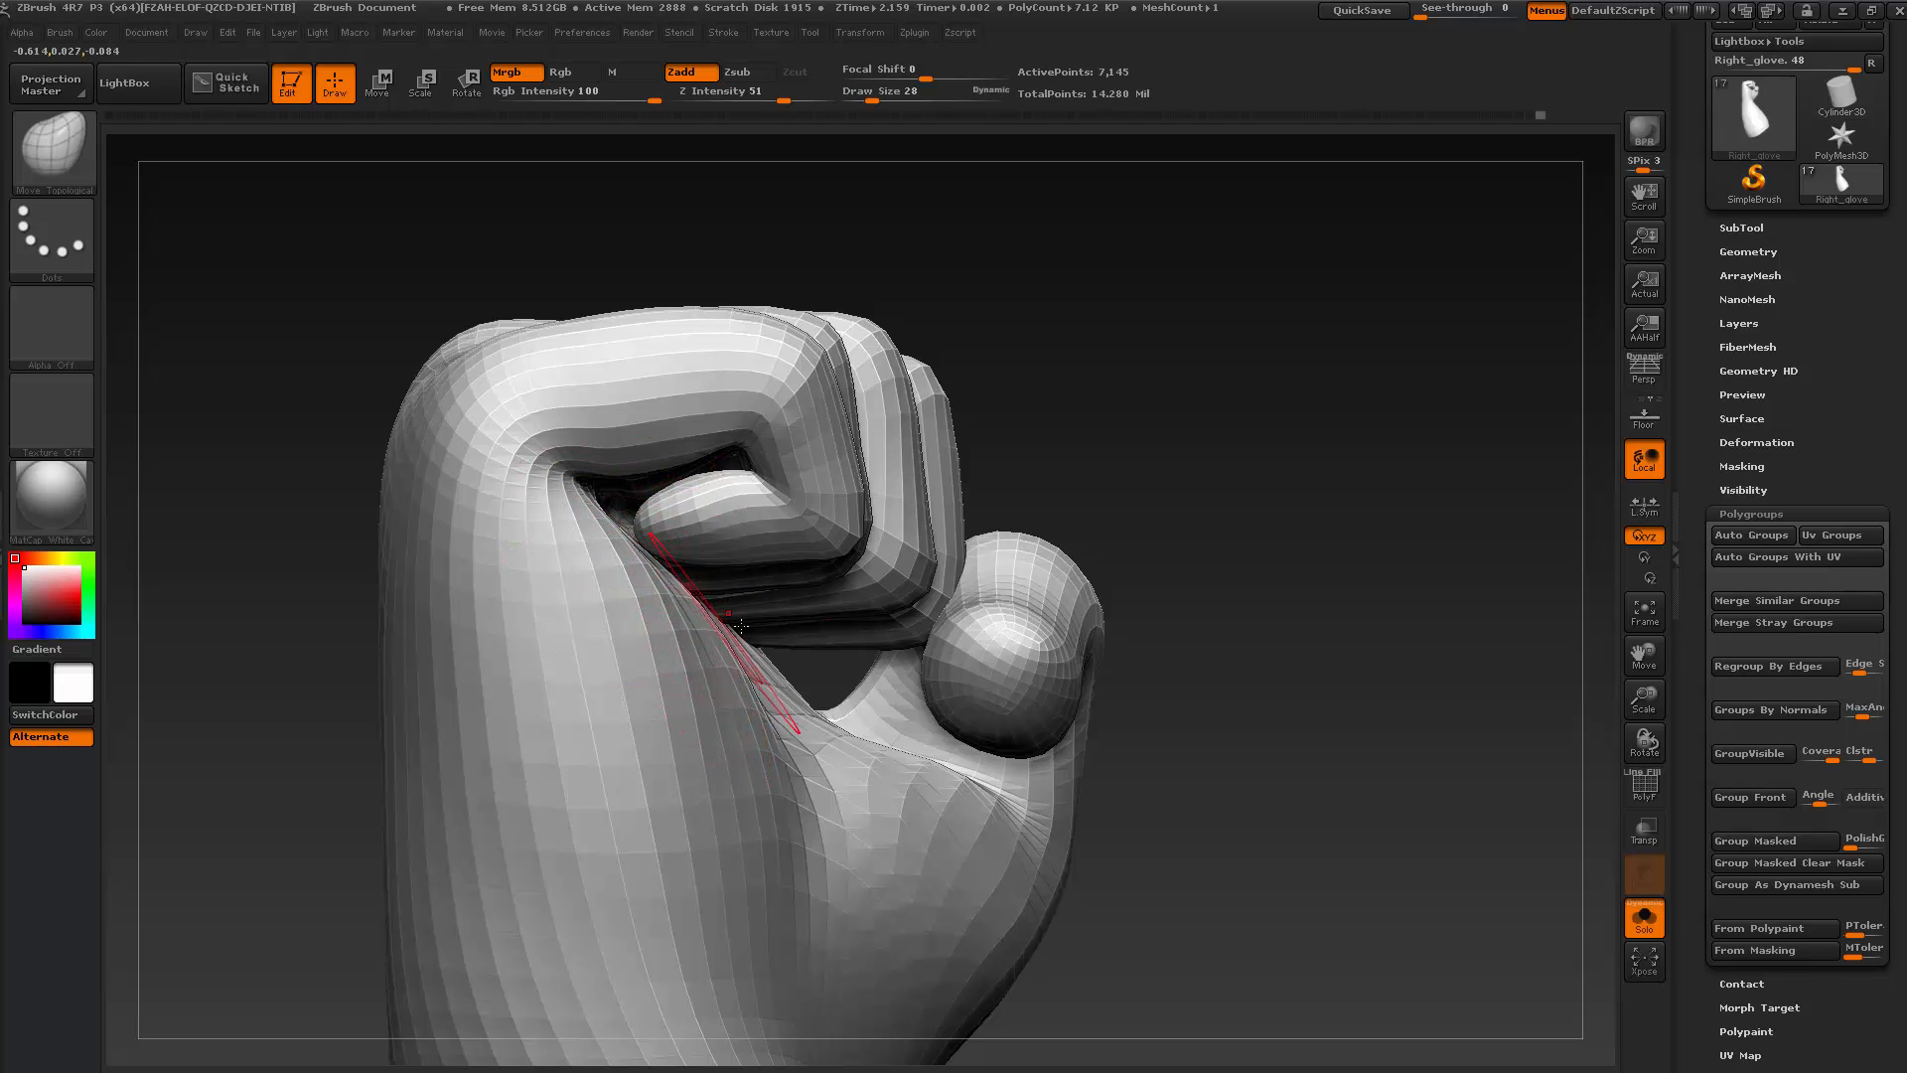
drag(1030, 426, 1072, 427)
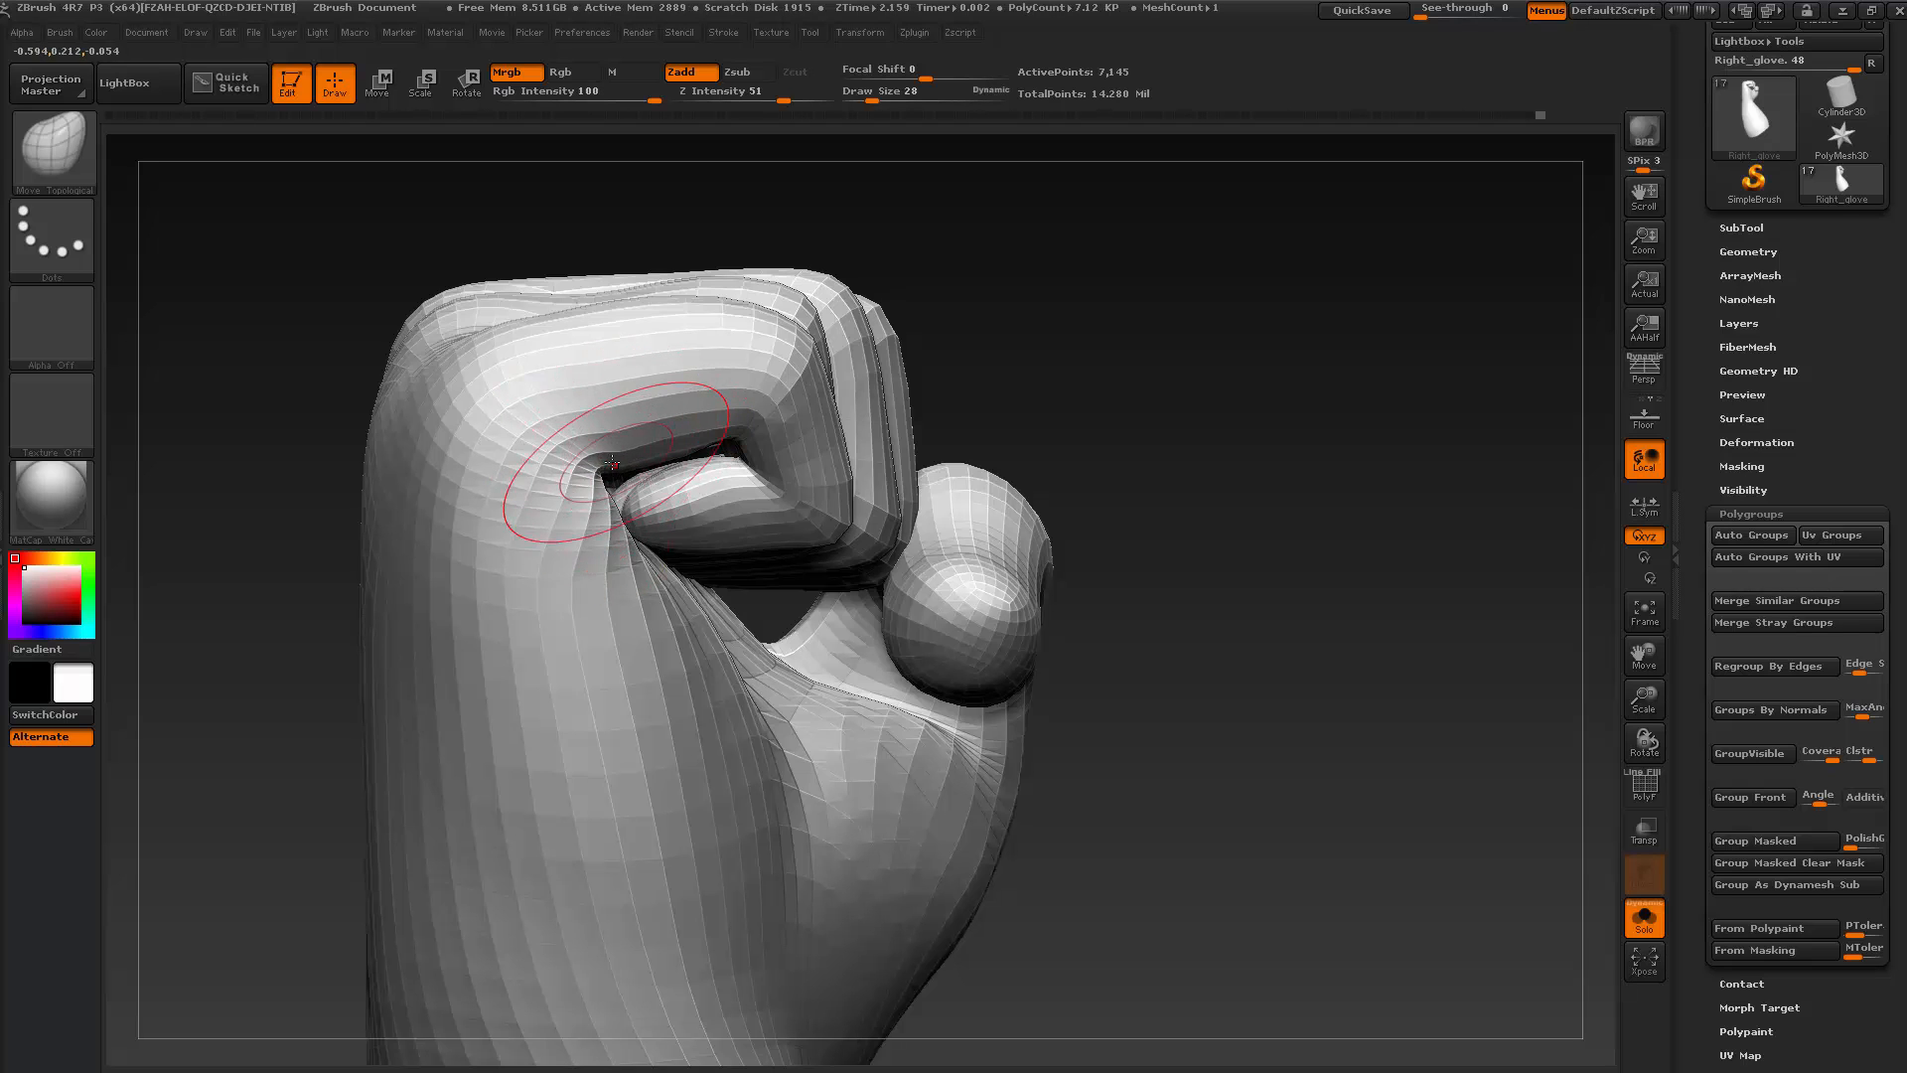
key(shift)
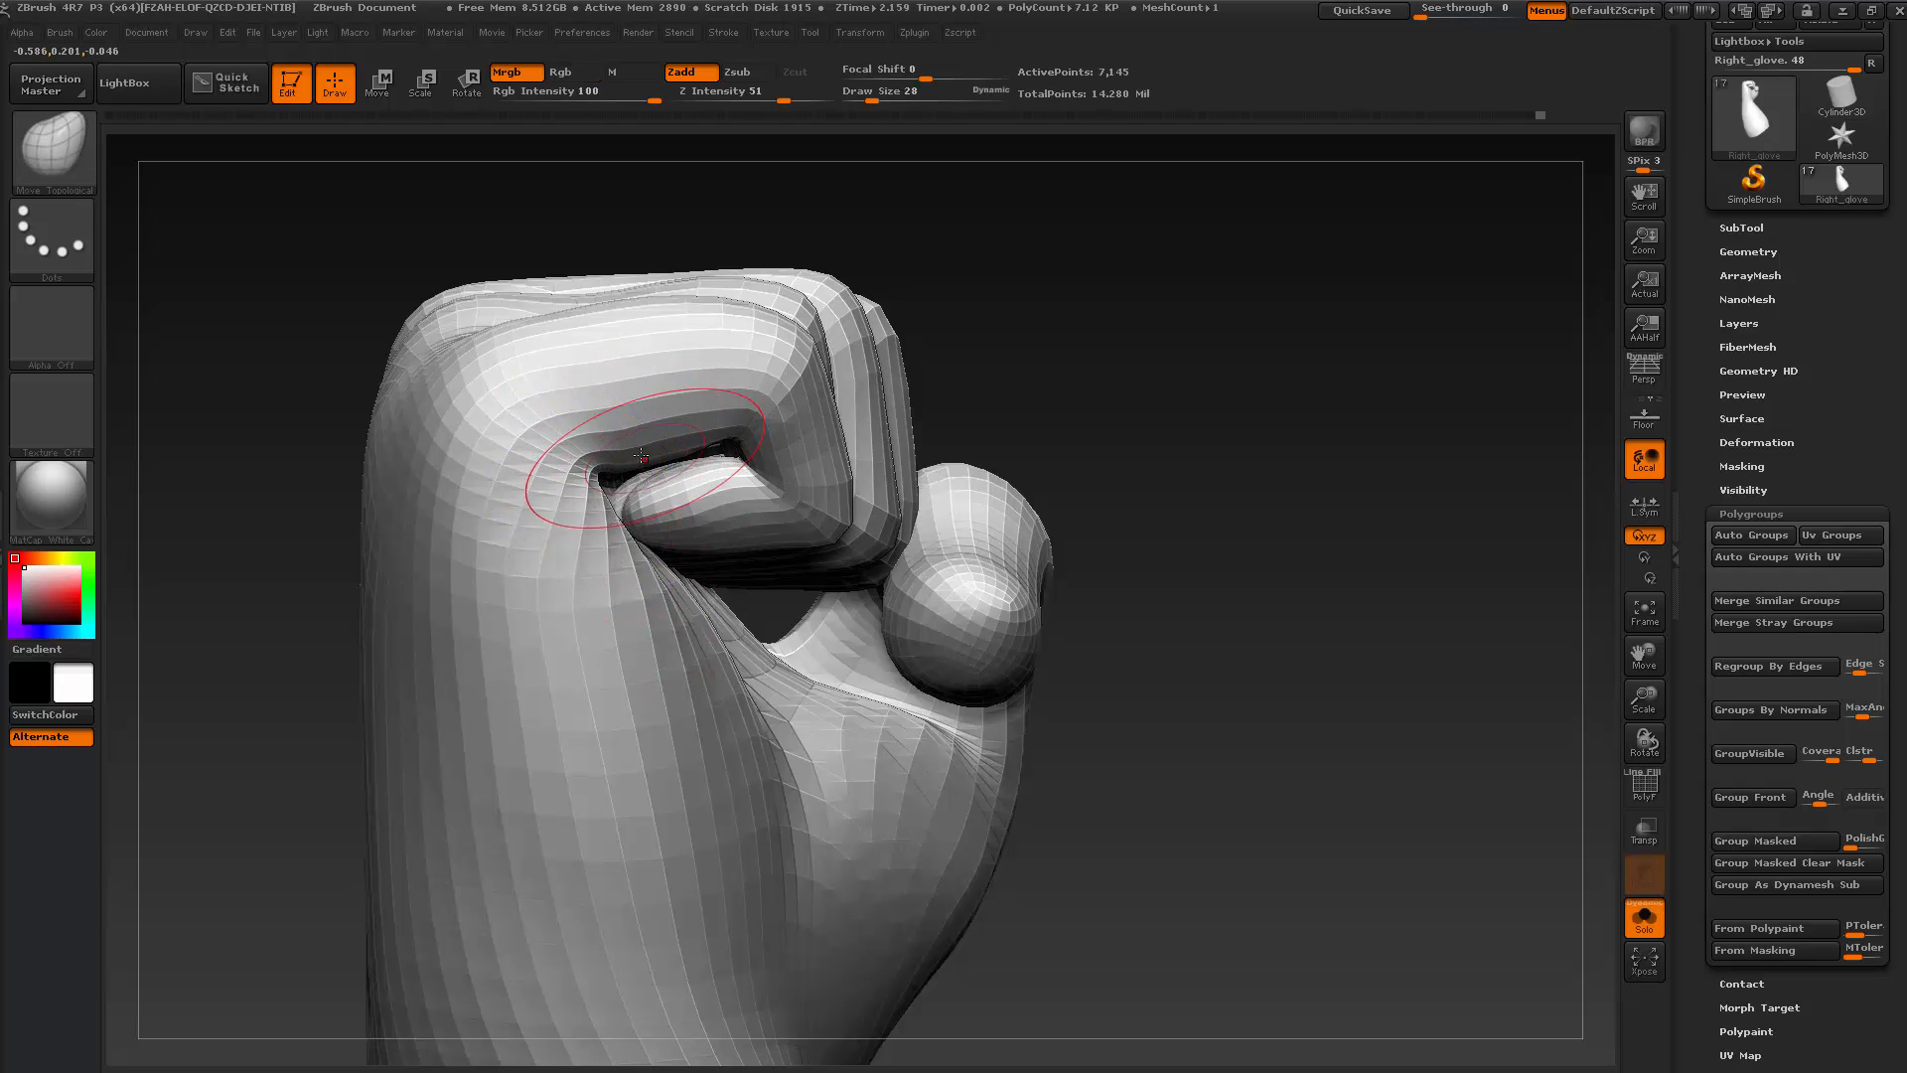
mouse_move(1035, 338)
mouse_down()
mouse_move(984, 311)
mouse_move(940, 230)
mouse_move(899, 298)
mouse_up()
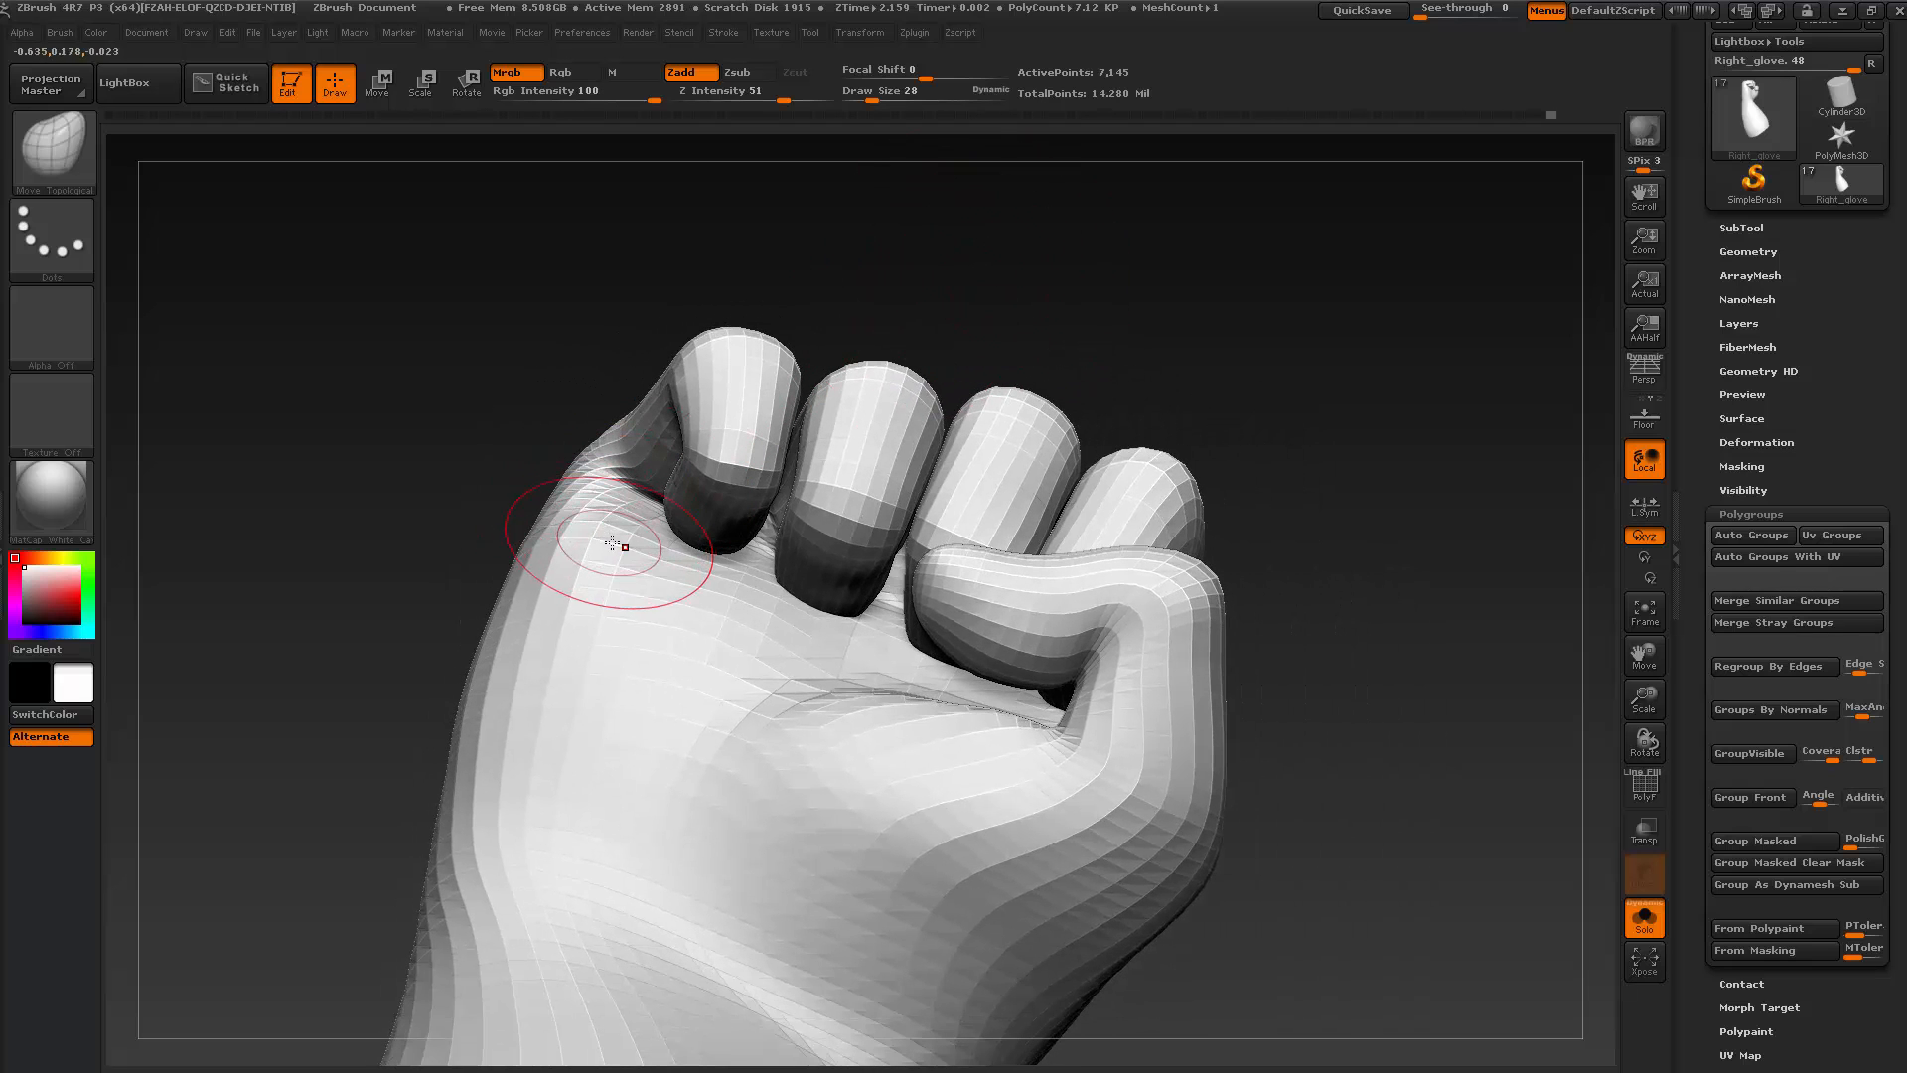
Adjust the pinky's outer side and its fit beside the ring finger with brush size 39
drag(716, 274, 411, 727)
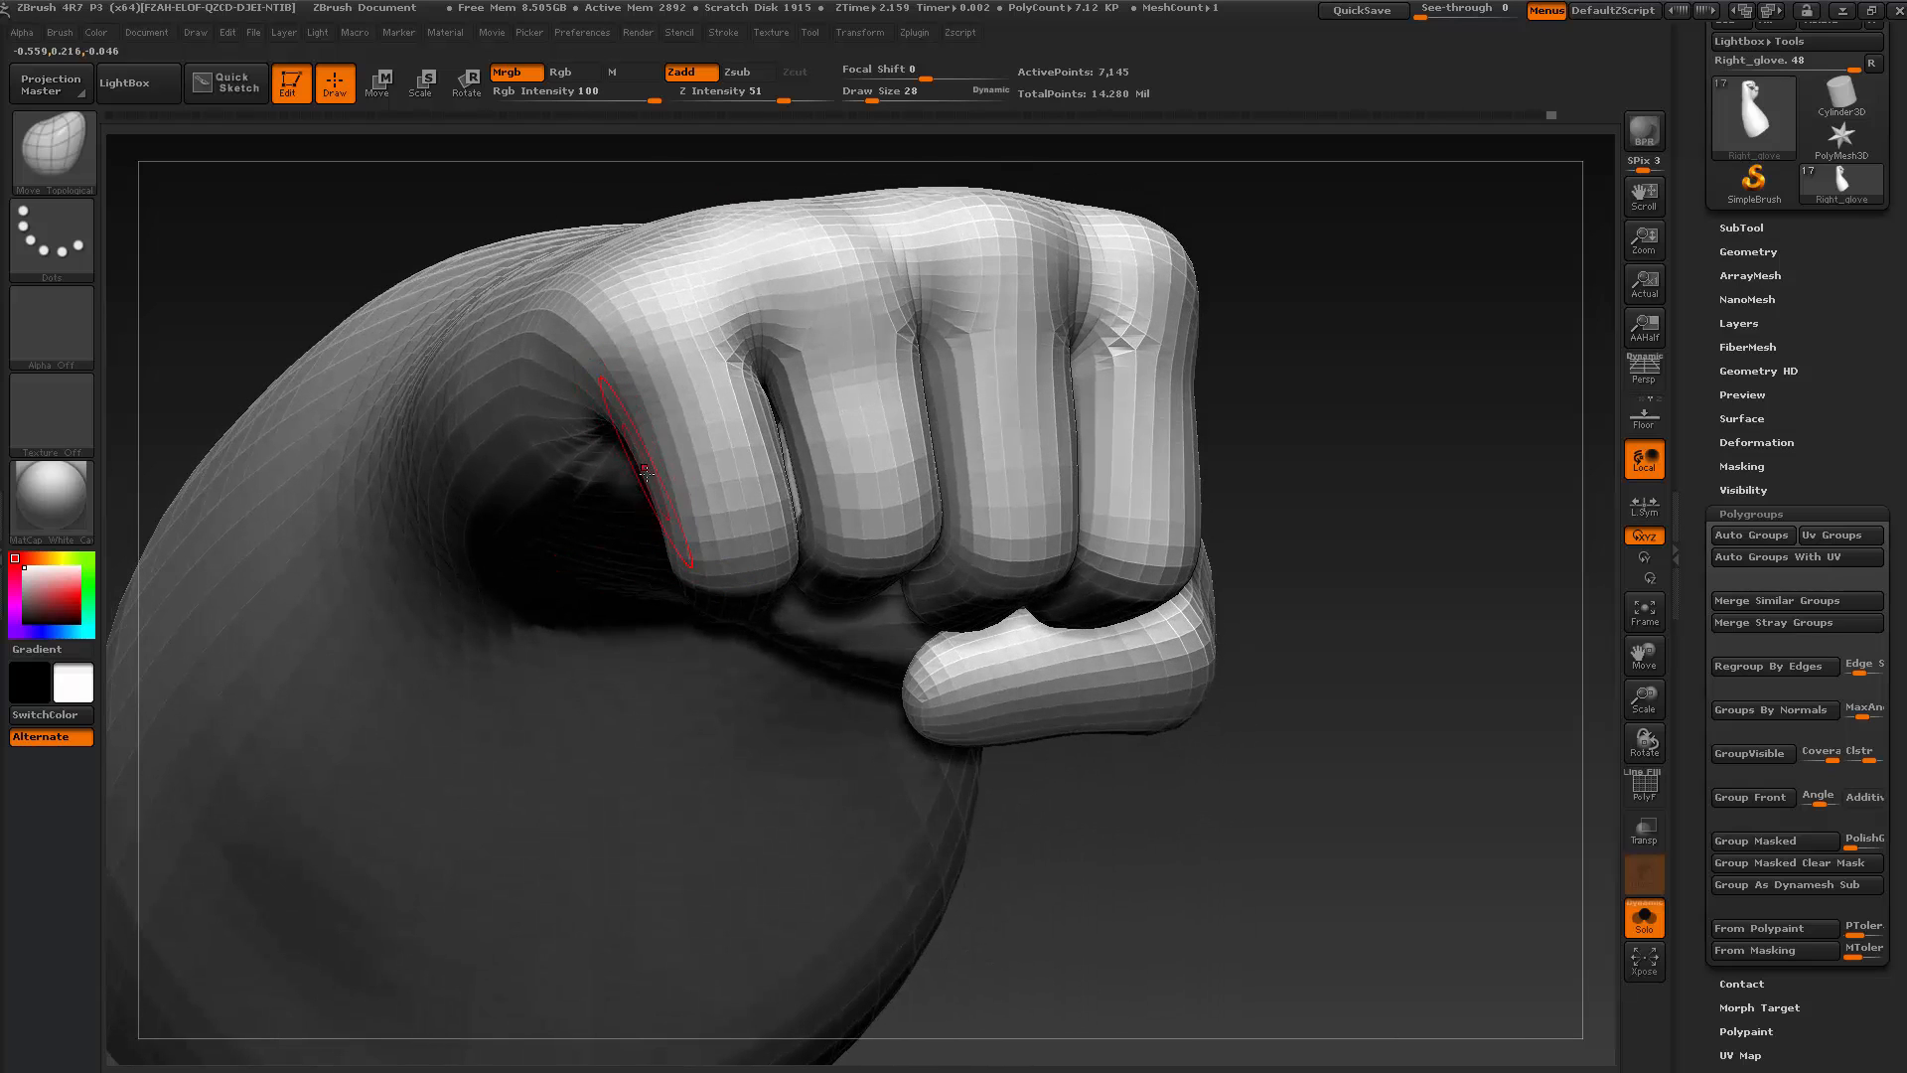
key(s)
drag(646, 480, 646, 486)
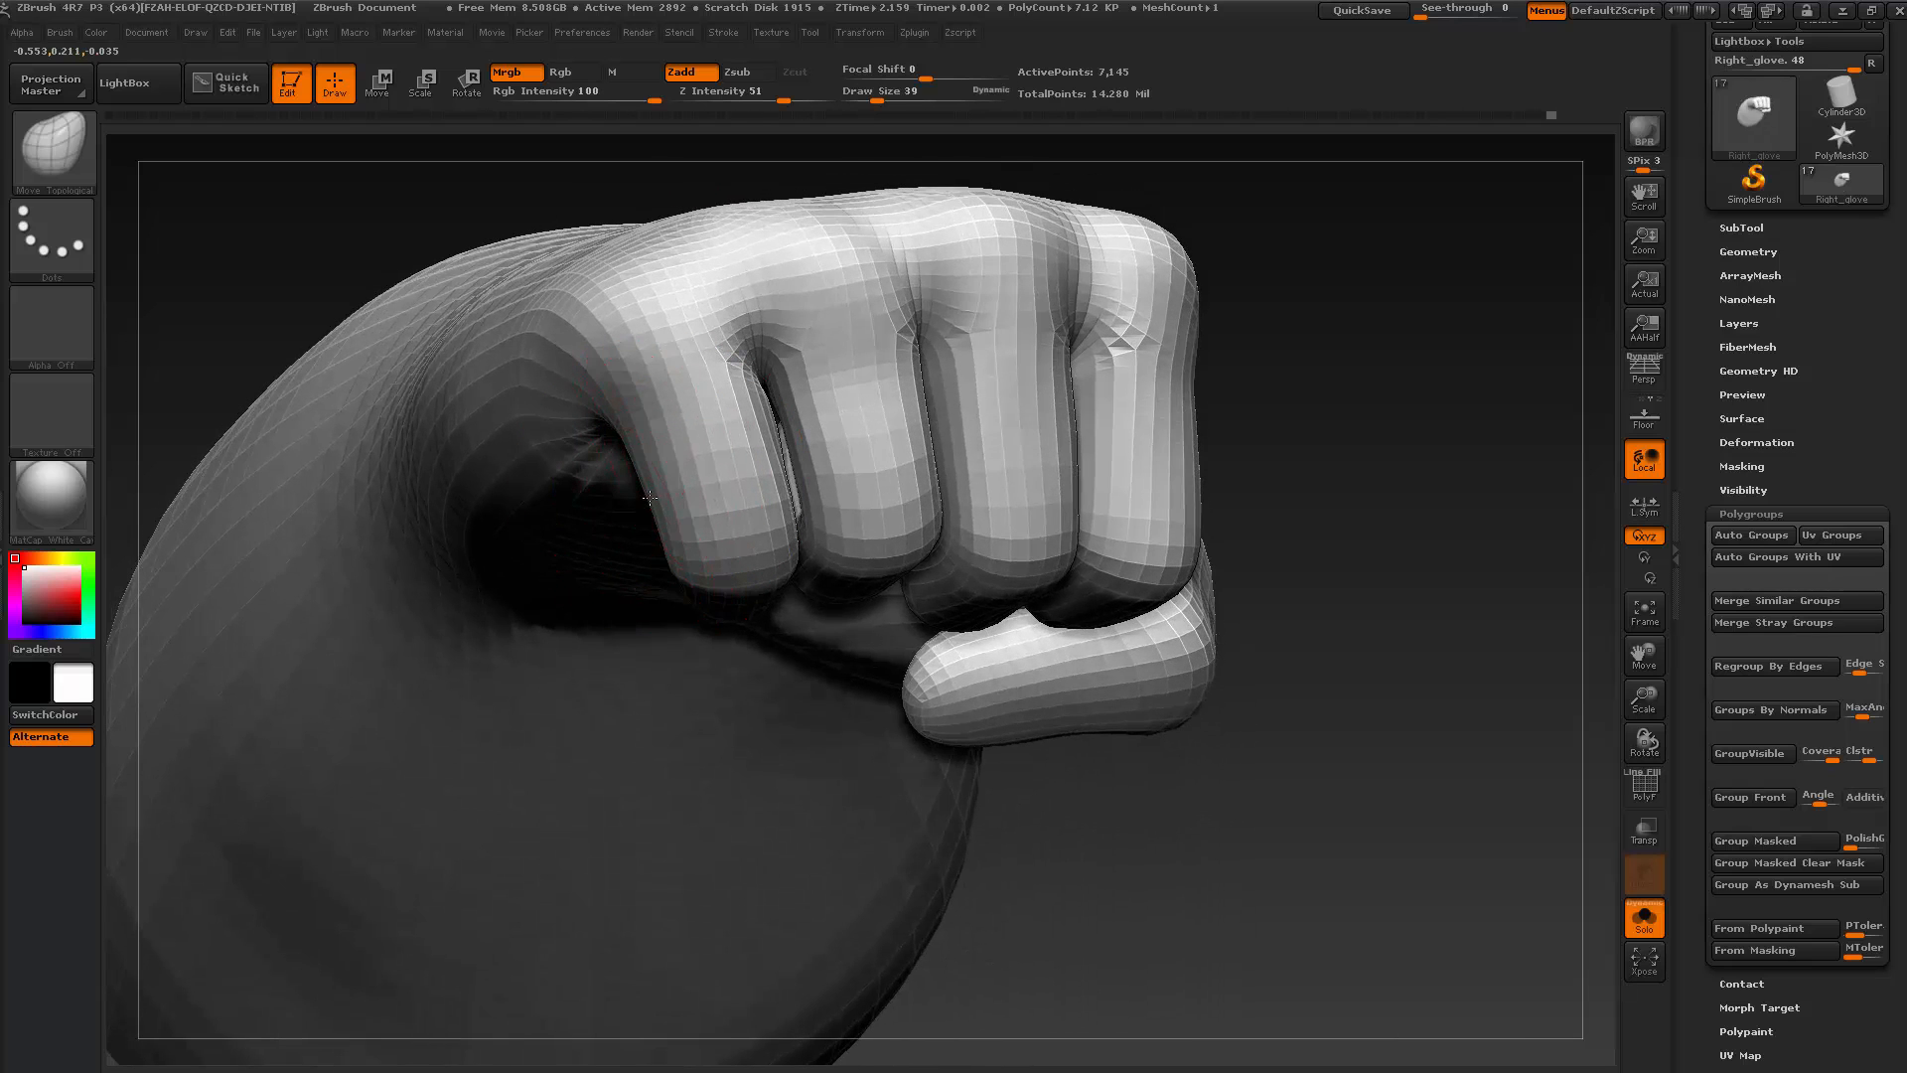
drag(1278, 430, 1167, 430)
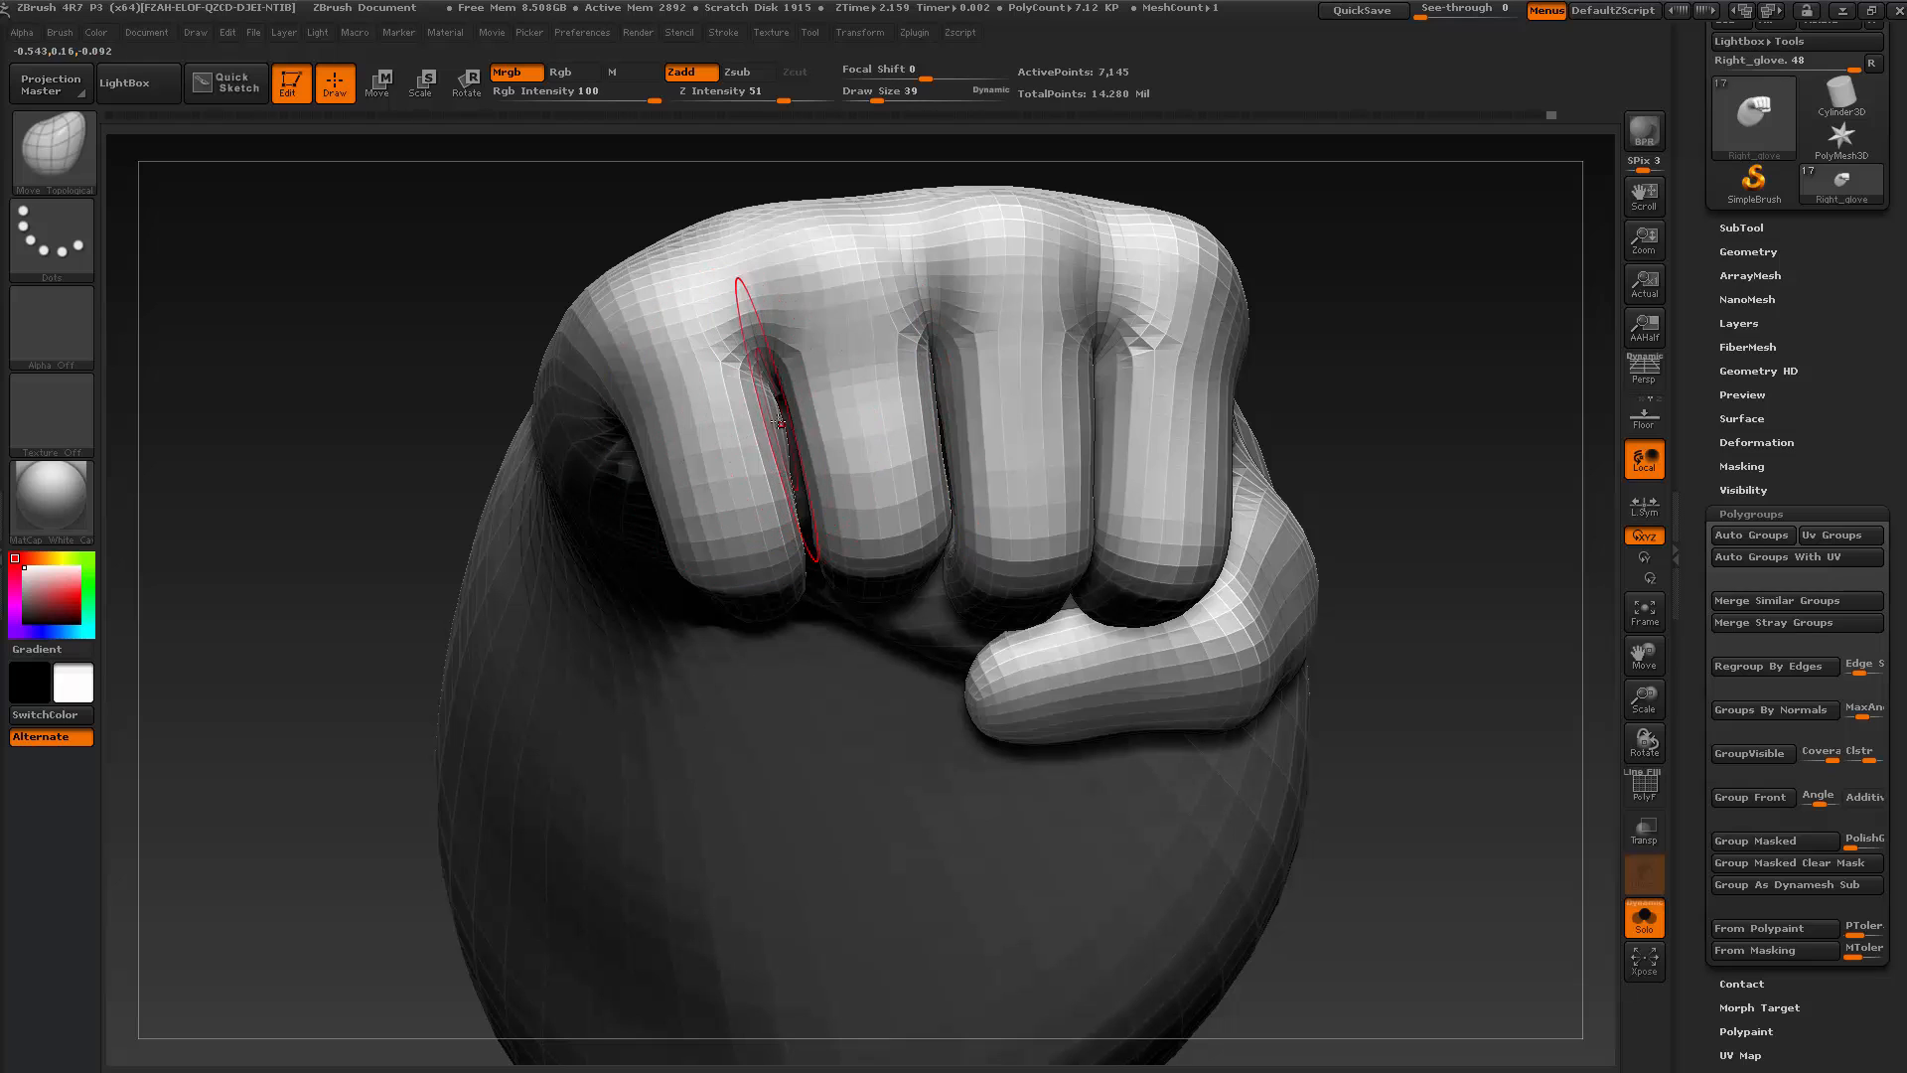
key(shift)
Isolate the pinky and smooth its side facing the ring finger with brush size 19
ctrl+shift+click(775, 427)
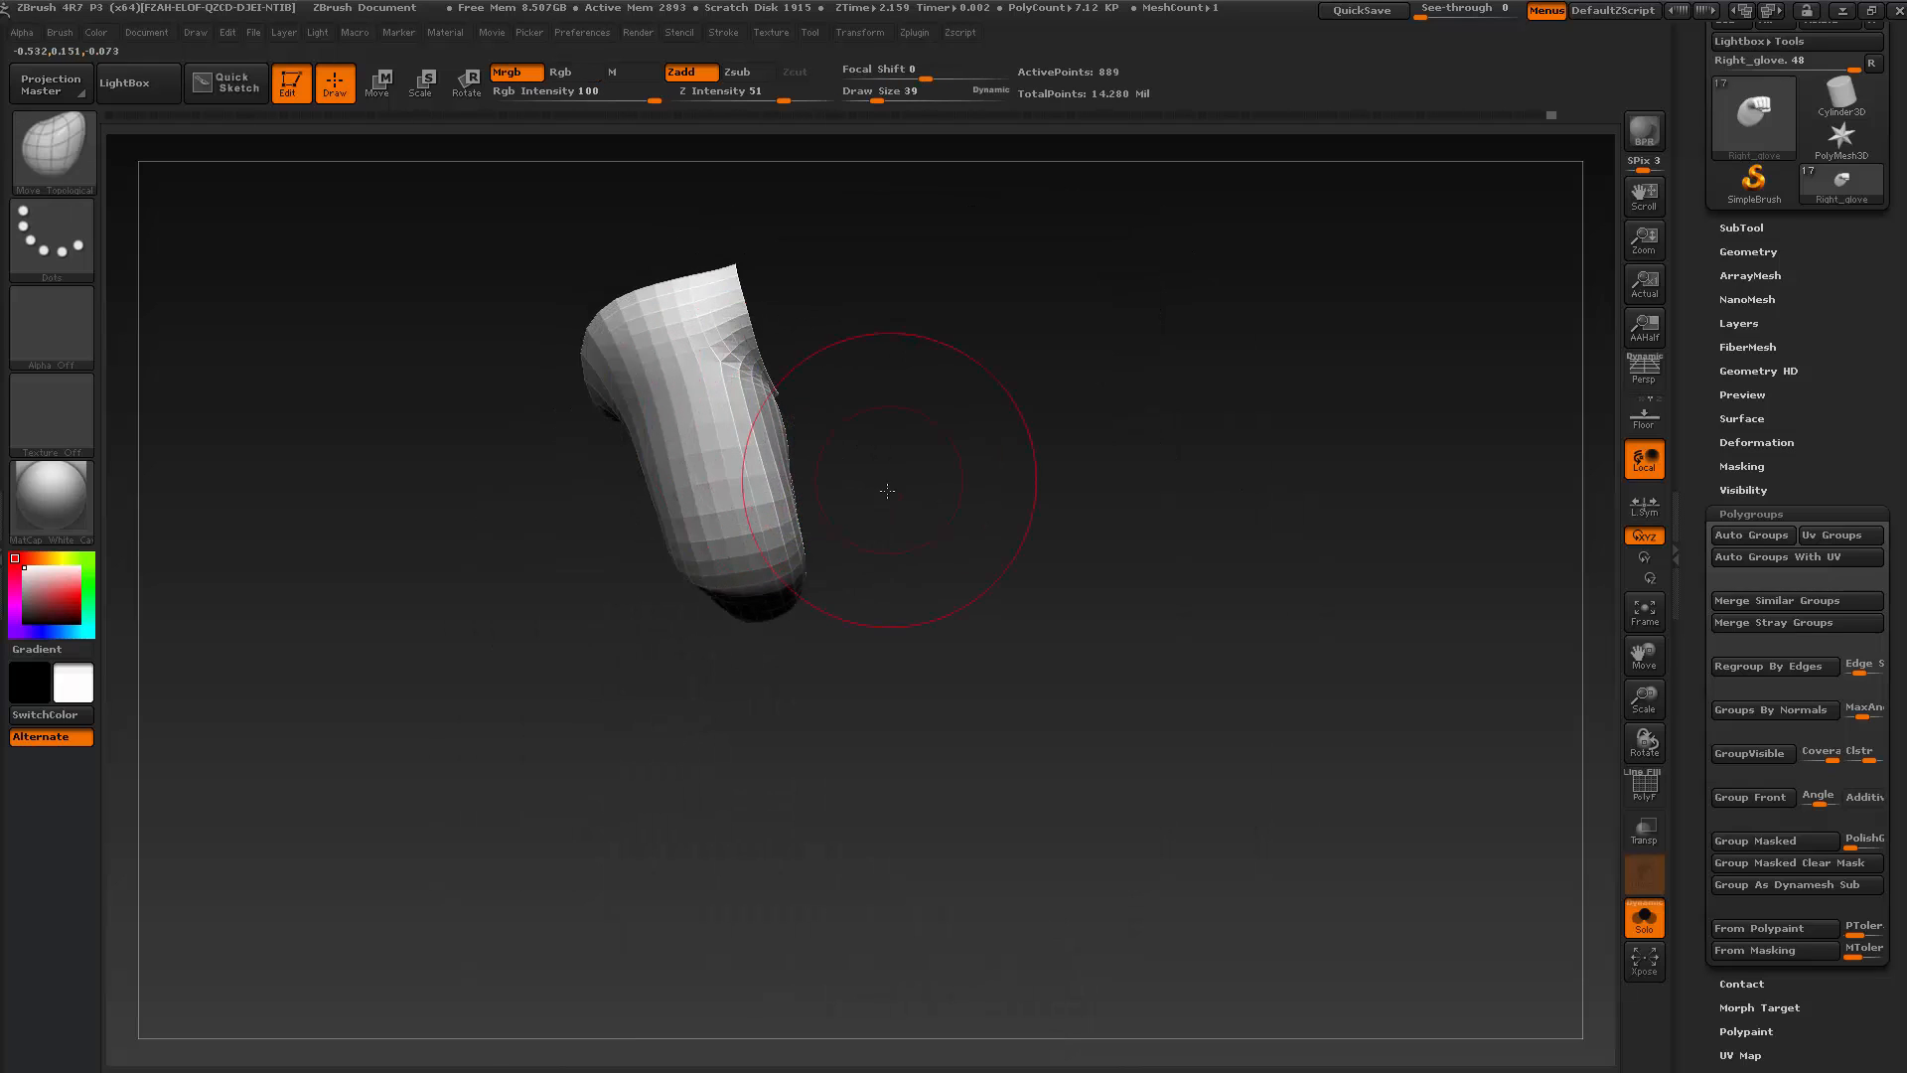
key(s)
drag(784, 443, 773, 443)
alt+drag(894, 453, 913, 538)
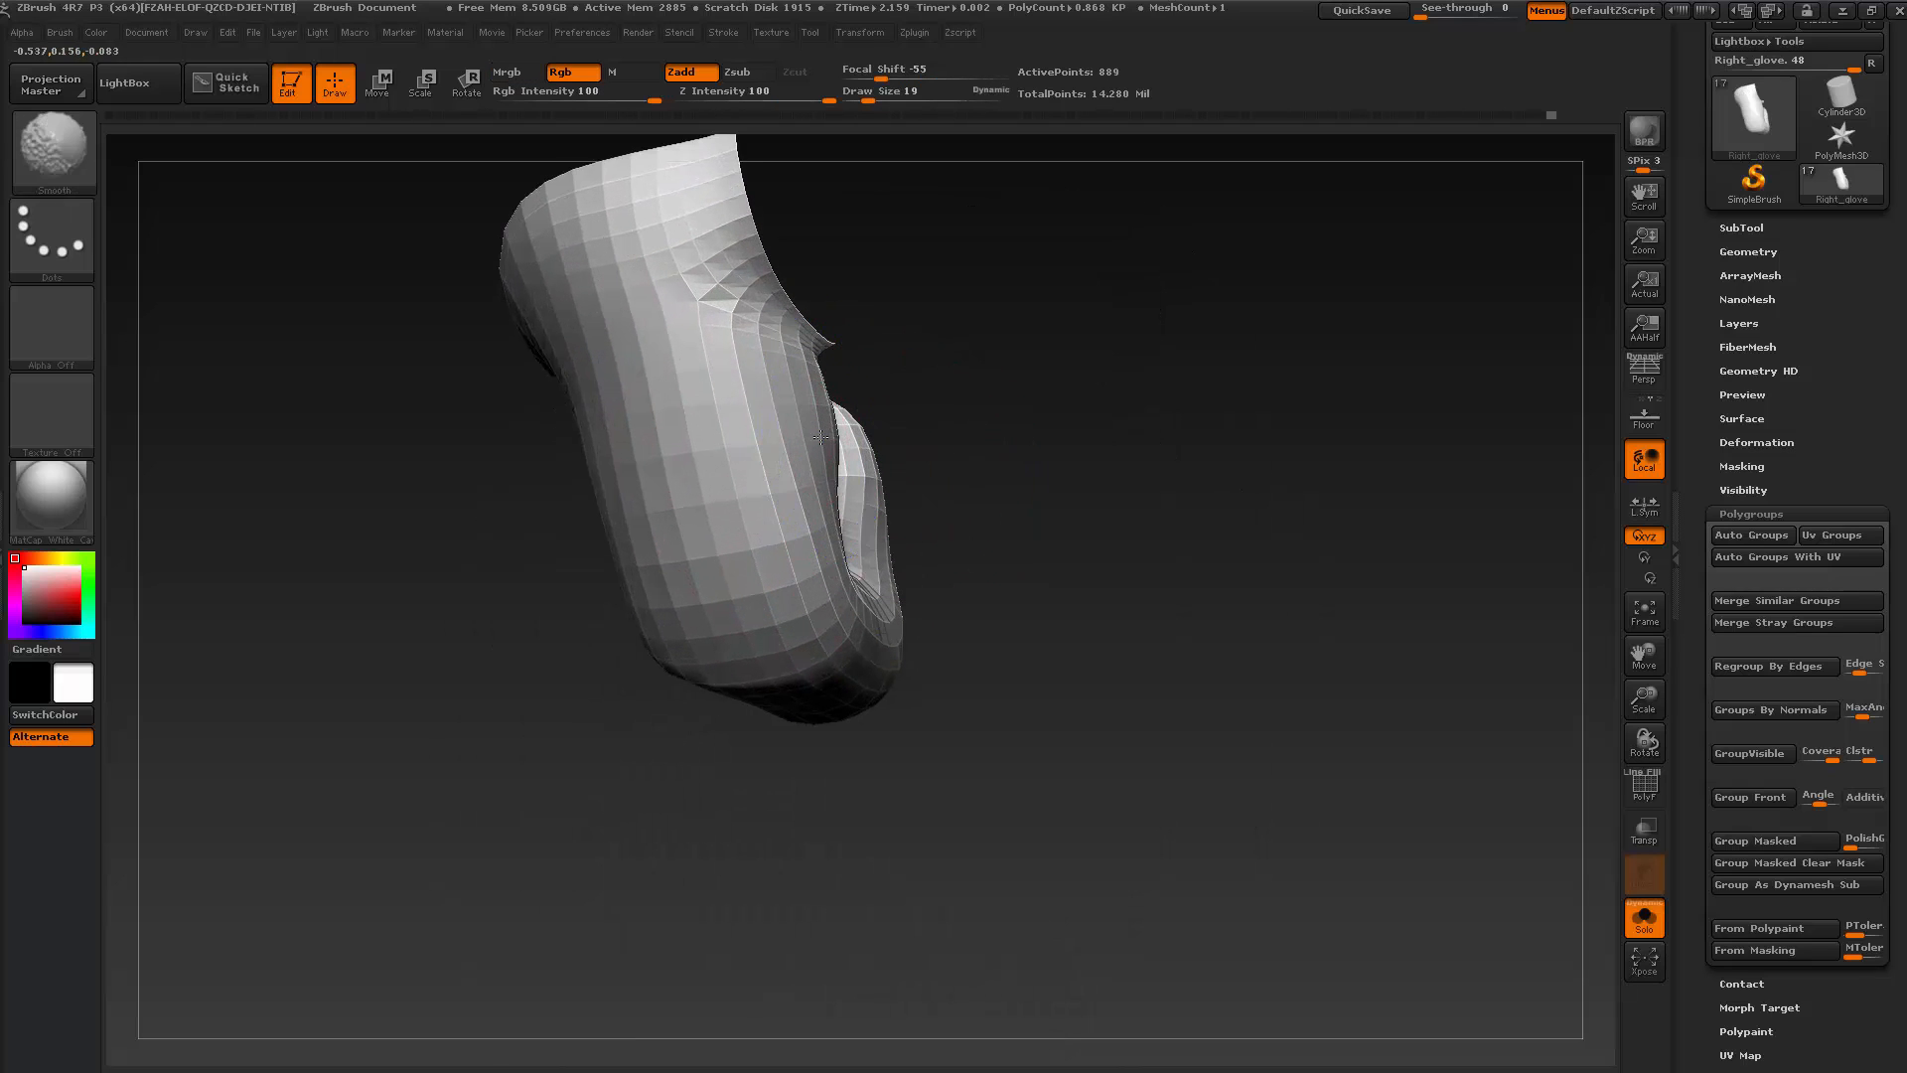
mouse_move(822, 437)
shift+mouse_down()
mouse_move(803, 385)
mouse_move(818, 474)
shift+mouse_up()
Smooth the pinky's inner bend from both sides and show the whole glove
mouse_move(1038, 606)
mouse_down()
mouse_move(817, 711)
mouse_move(696, 661)
mouse_up()
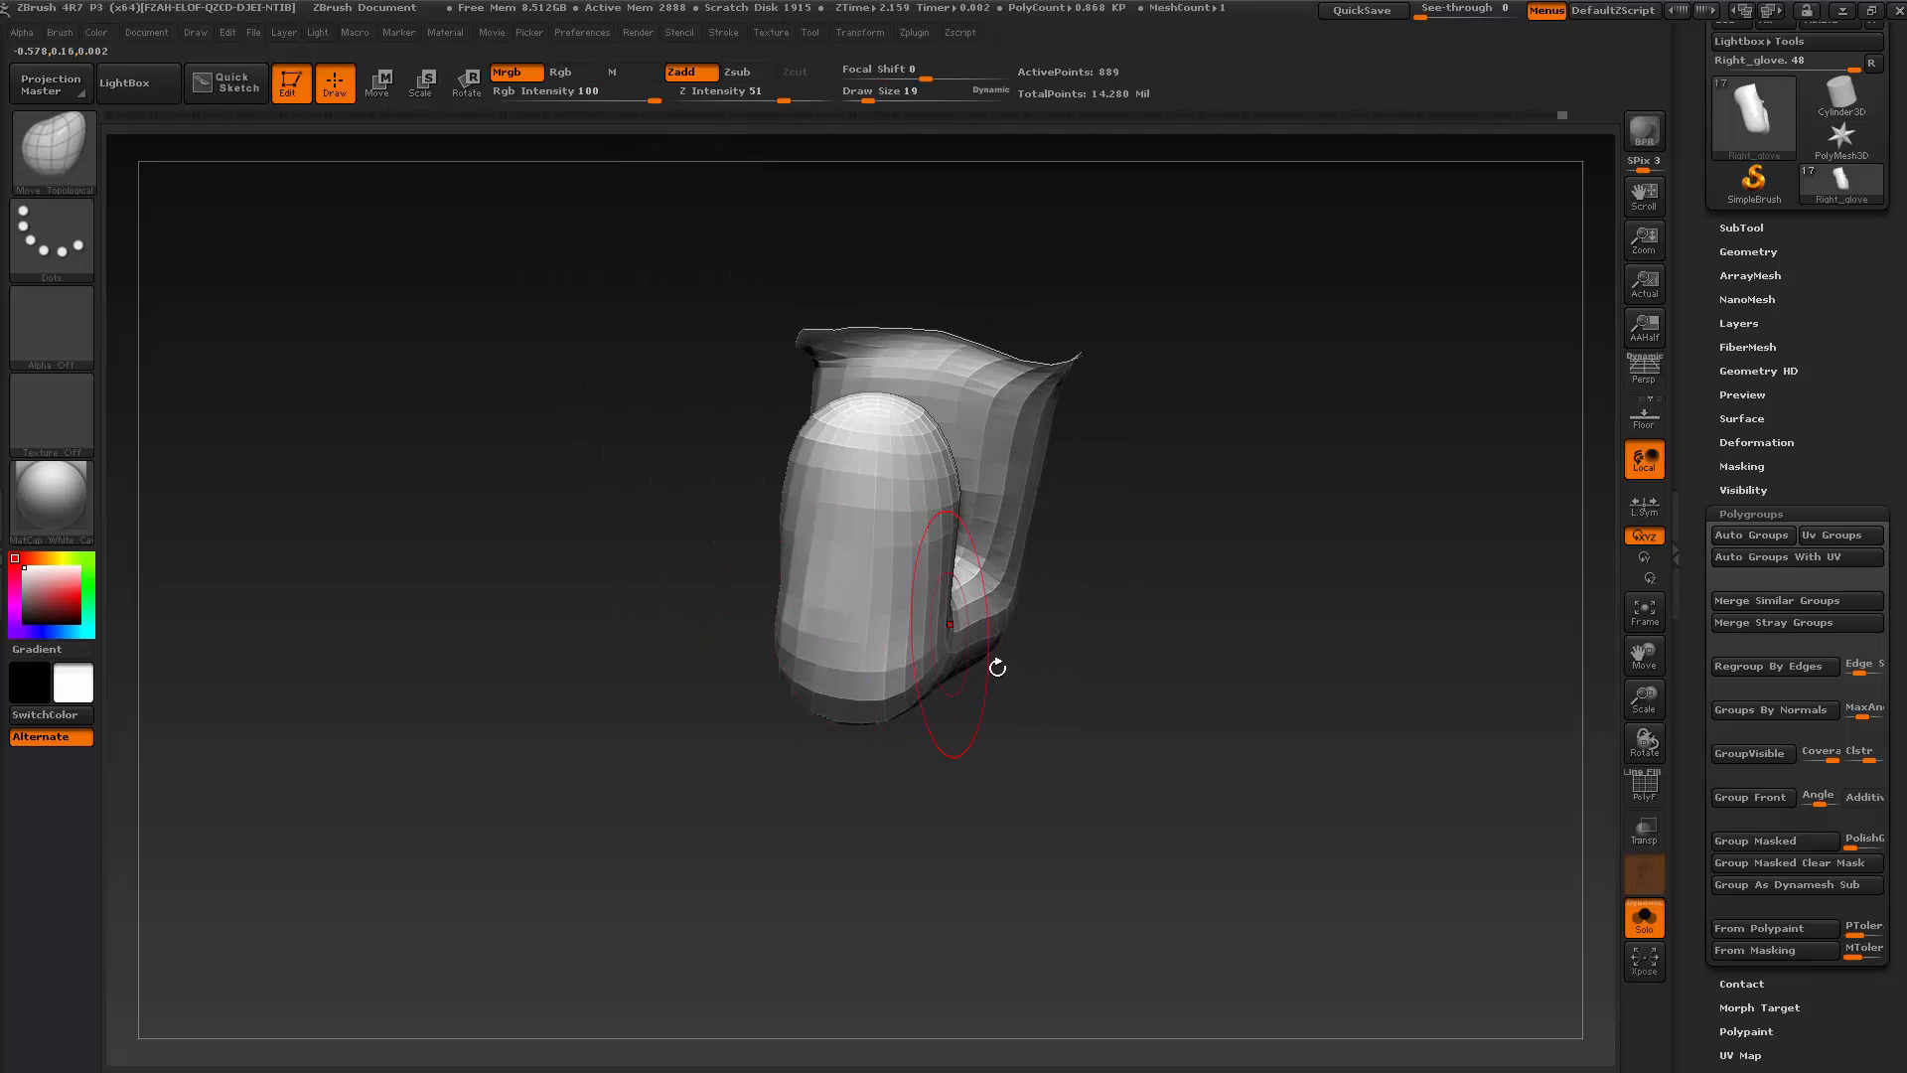
mouse_move(1000, 559)
shift+mouse_down()
mouse_move(1035, 417)
mouse_move(984, 425)
shift+mouse_up()
drag(1087, 497, 1281, 517)
shift+drag(952, 449, 939, 556)
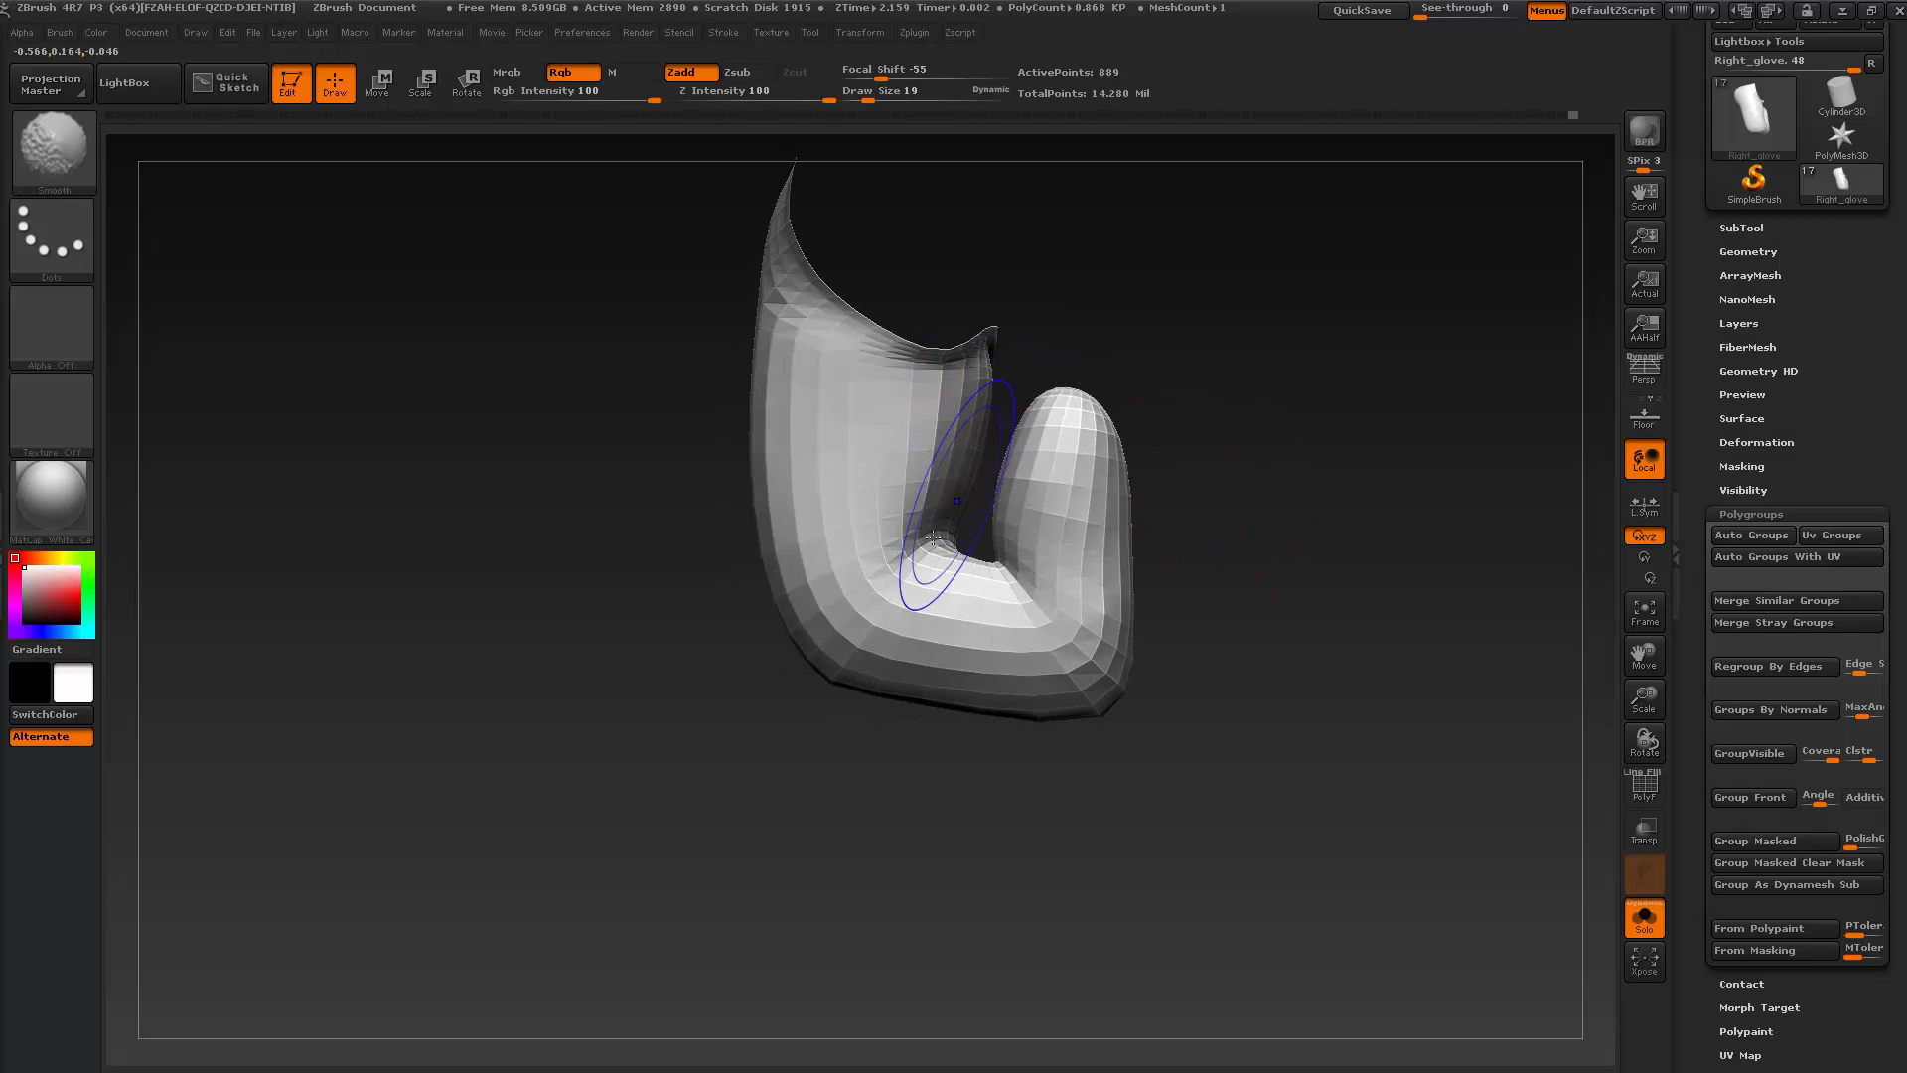
ctrl+shift+click(570, 591)
mouse_move(529, 625)
mouse_down()
mouse_move(1121, 448)
mouse_move(1098, 453)
mouse_move(1102, 397)
mouse_move(1102, 484)
mouse_up()
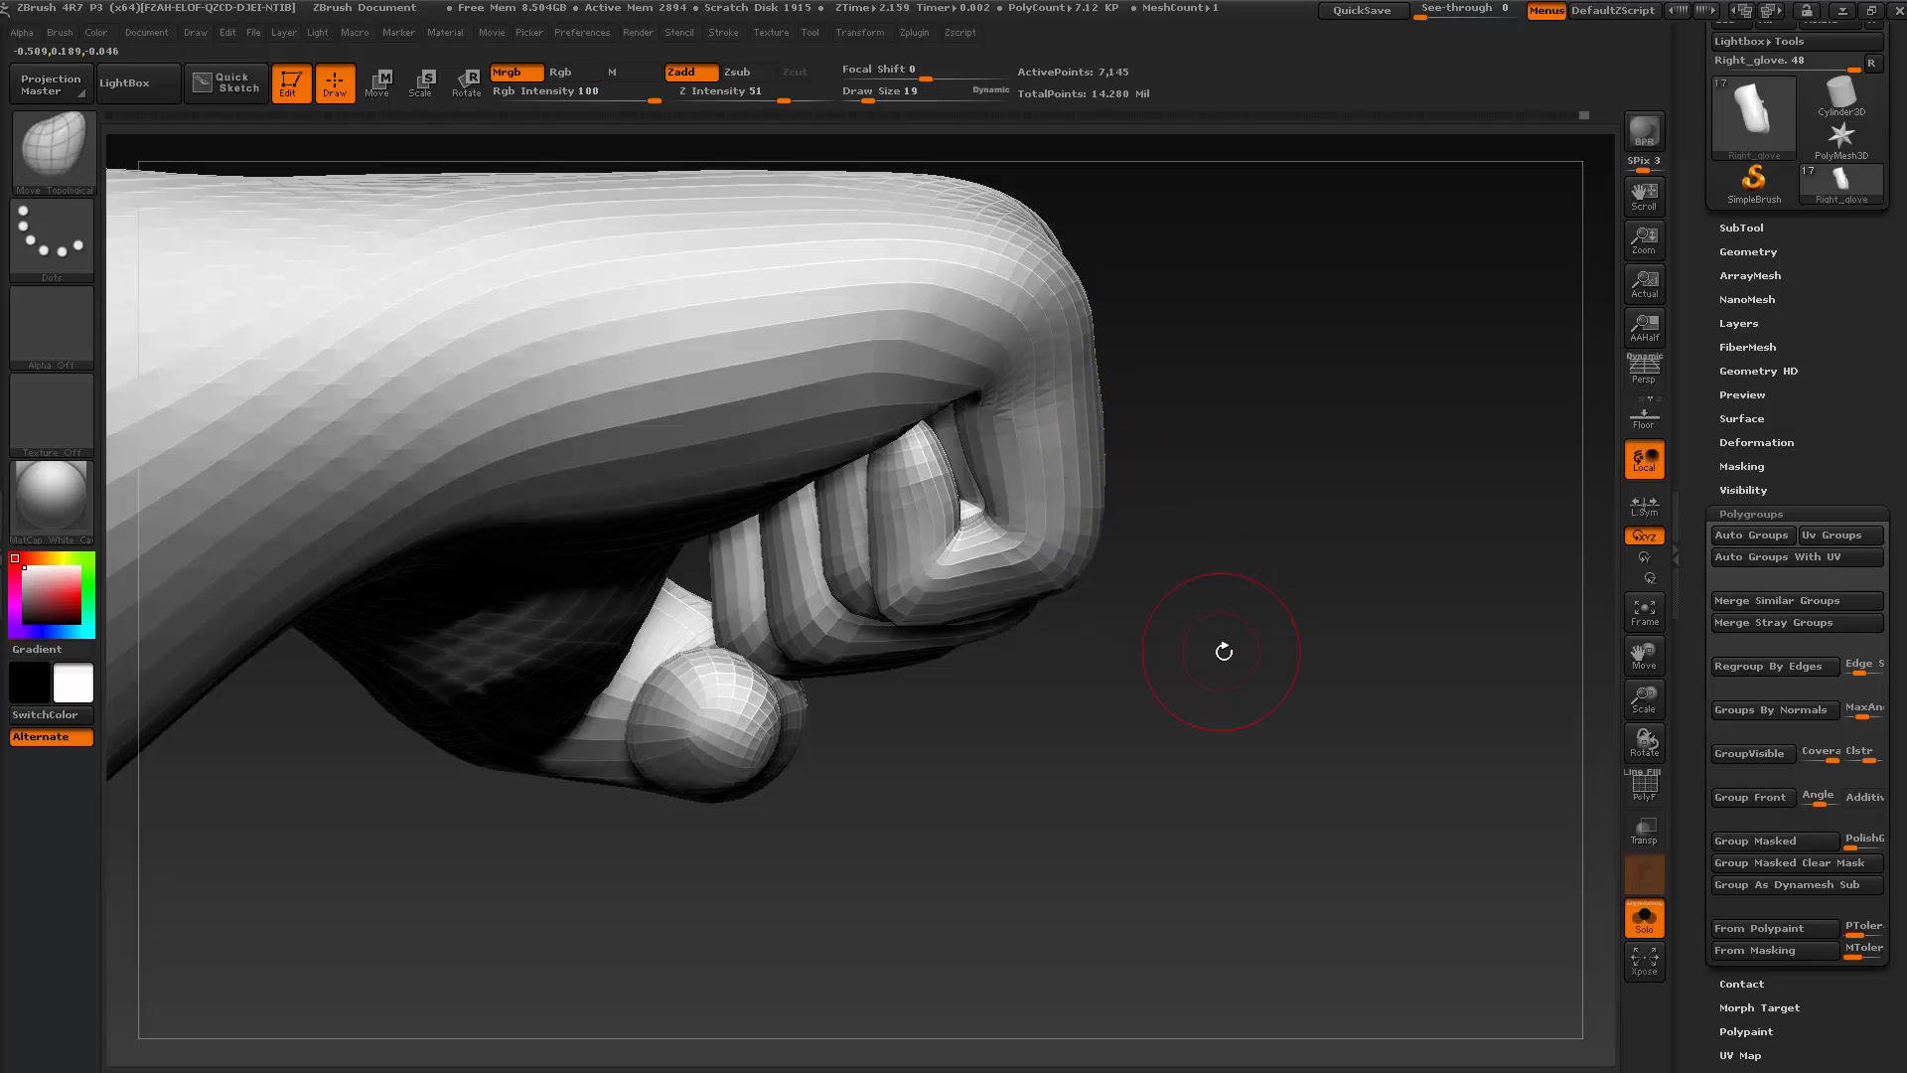
mouse_move(1226, 669)
mouse_down()
mouse_move(1172, 635)
mouse_move(1242, 646)
mouse_move(1182, 616)
mouse_up()
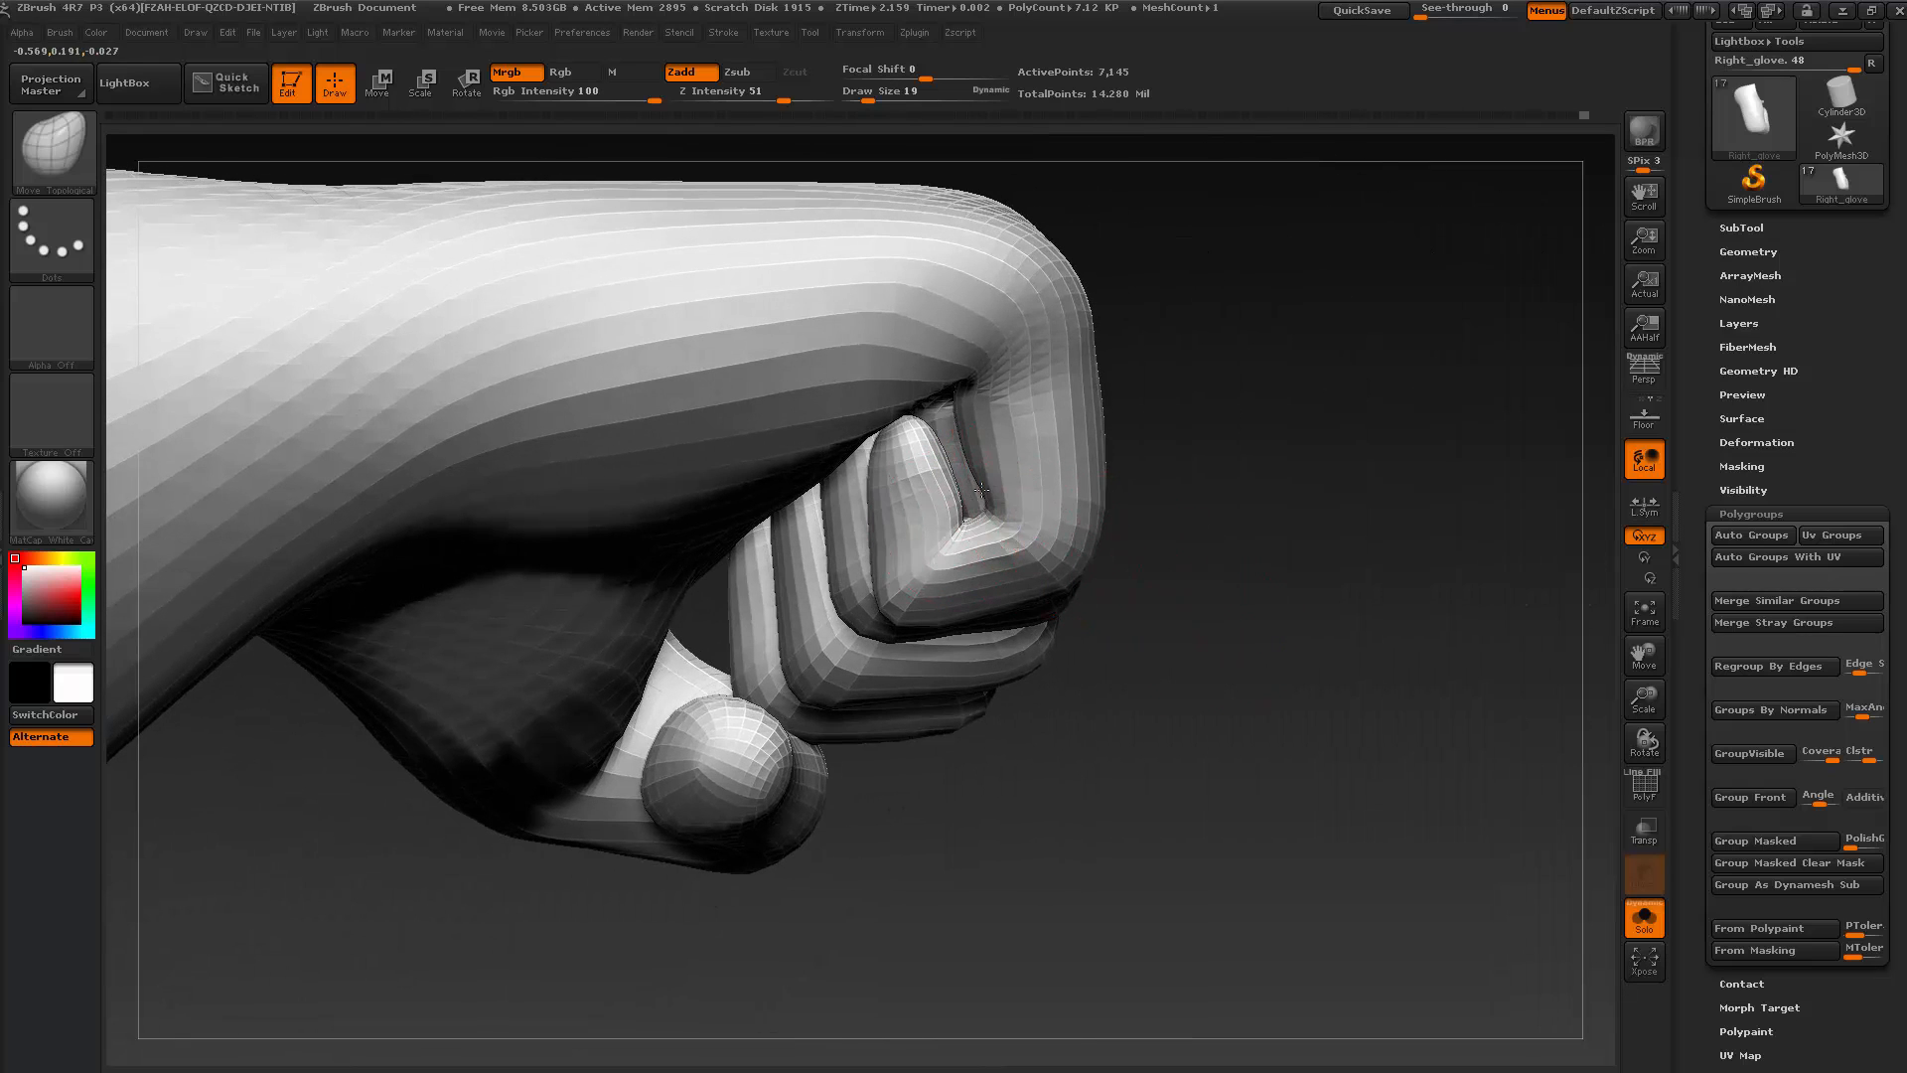
Raise the glove one subdivision level and smooth the pinky's inner crease at its bends
key(ctrl+d)
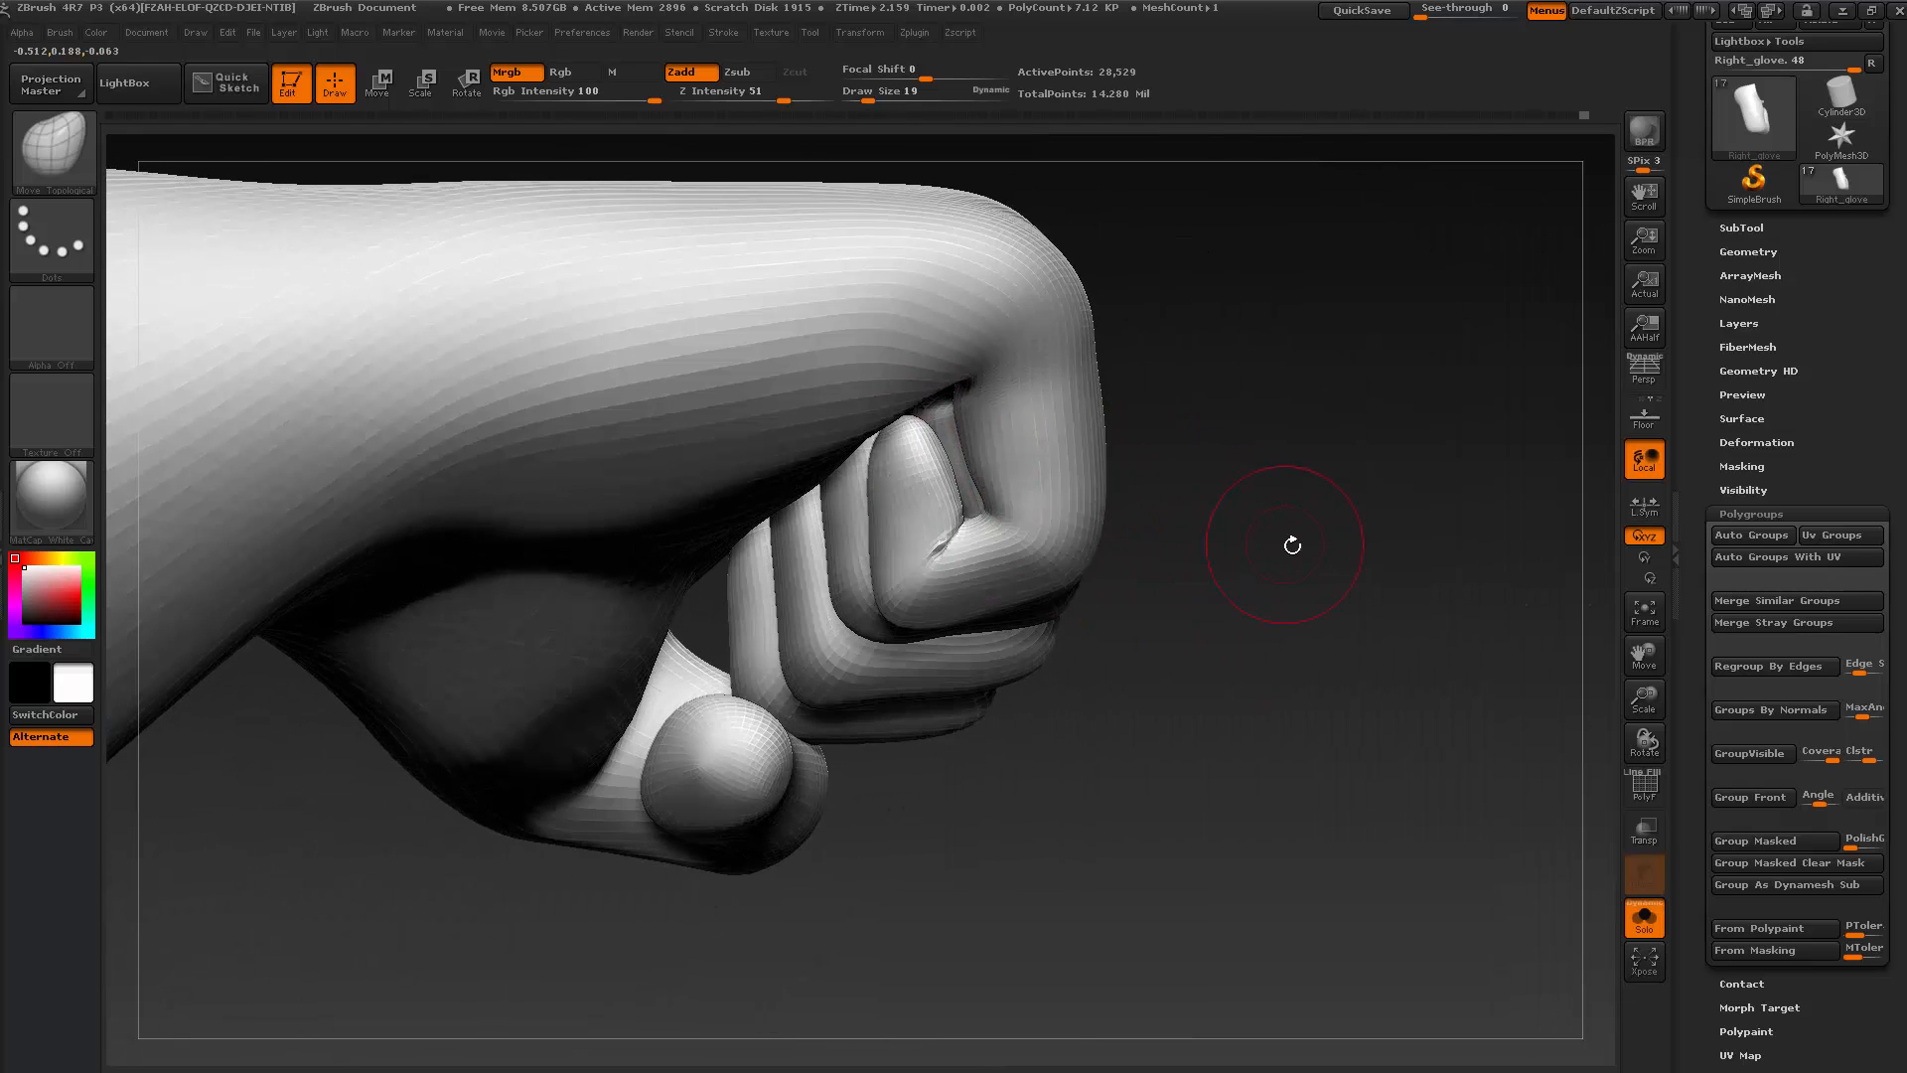
mouse_move(1286, 545)
mouse_down()
mouse_move(1252, 516)
mouse_move(1182, 557)
mouse_move(1190, 532)
mouse_up()
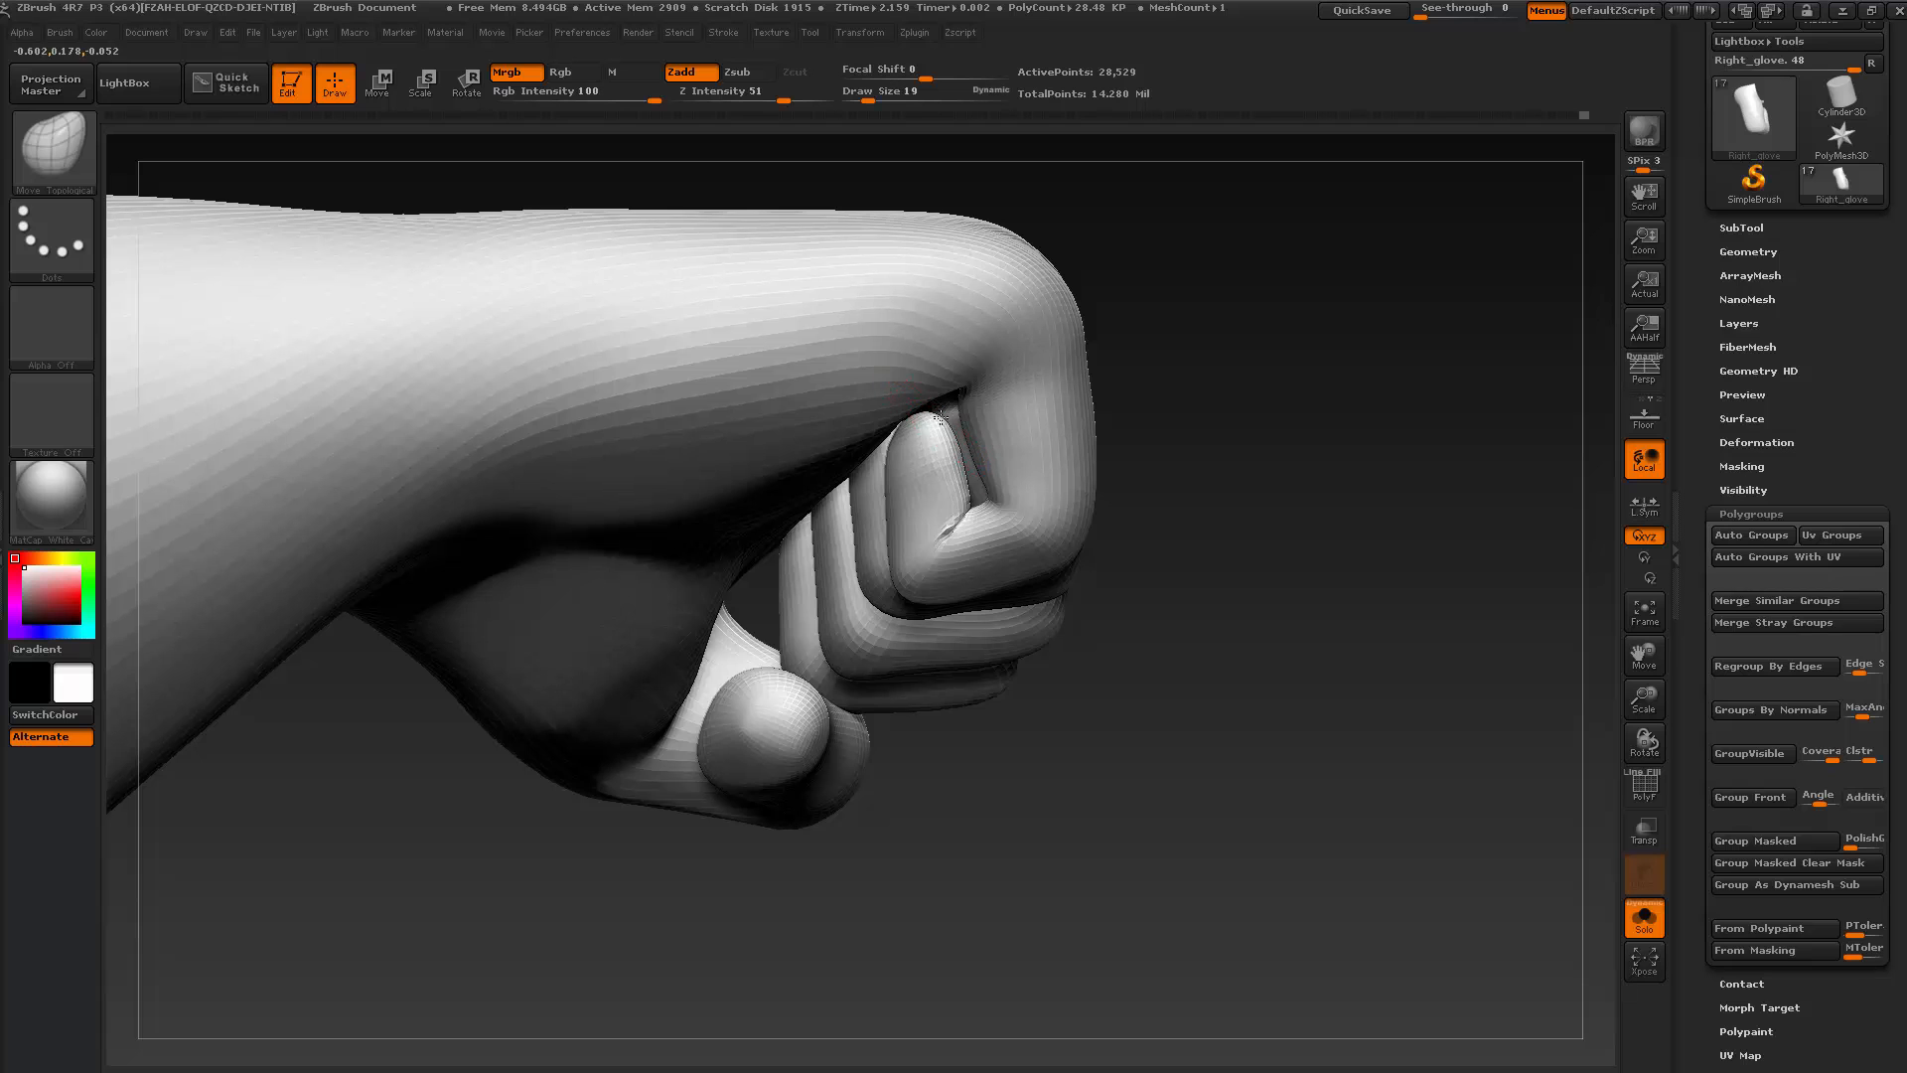
key(shift)
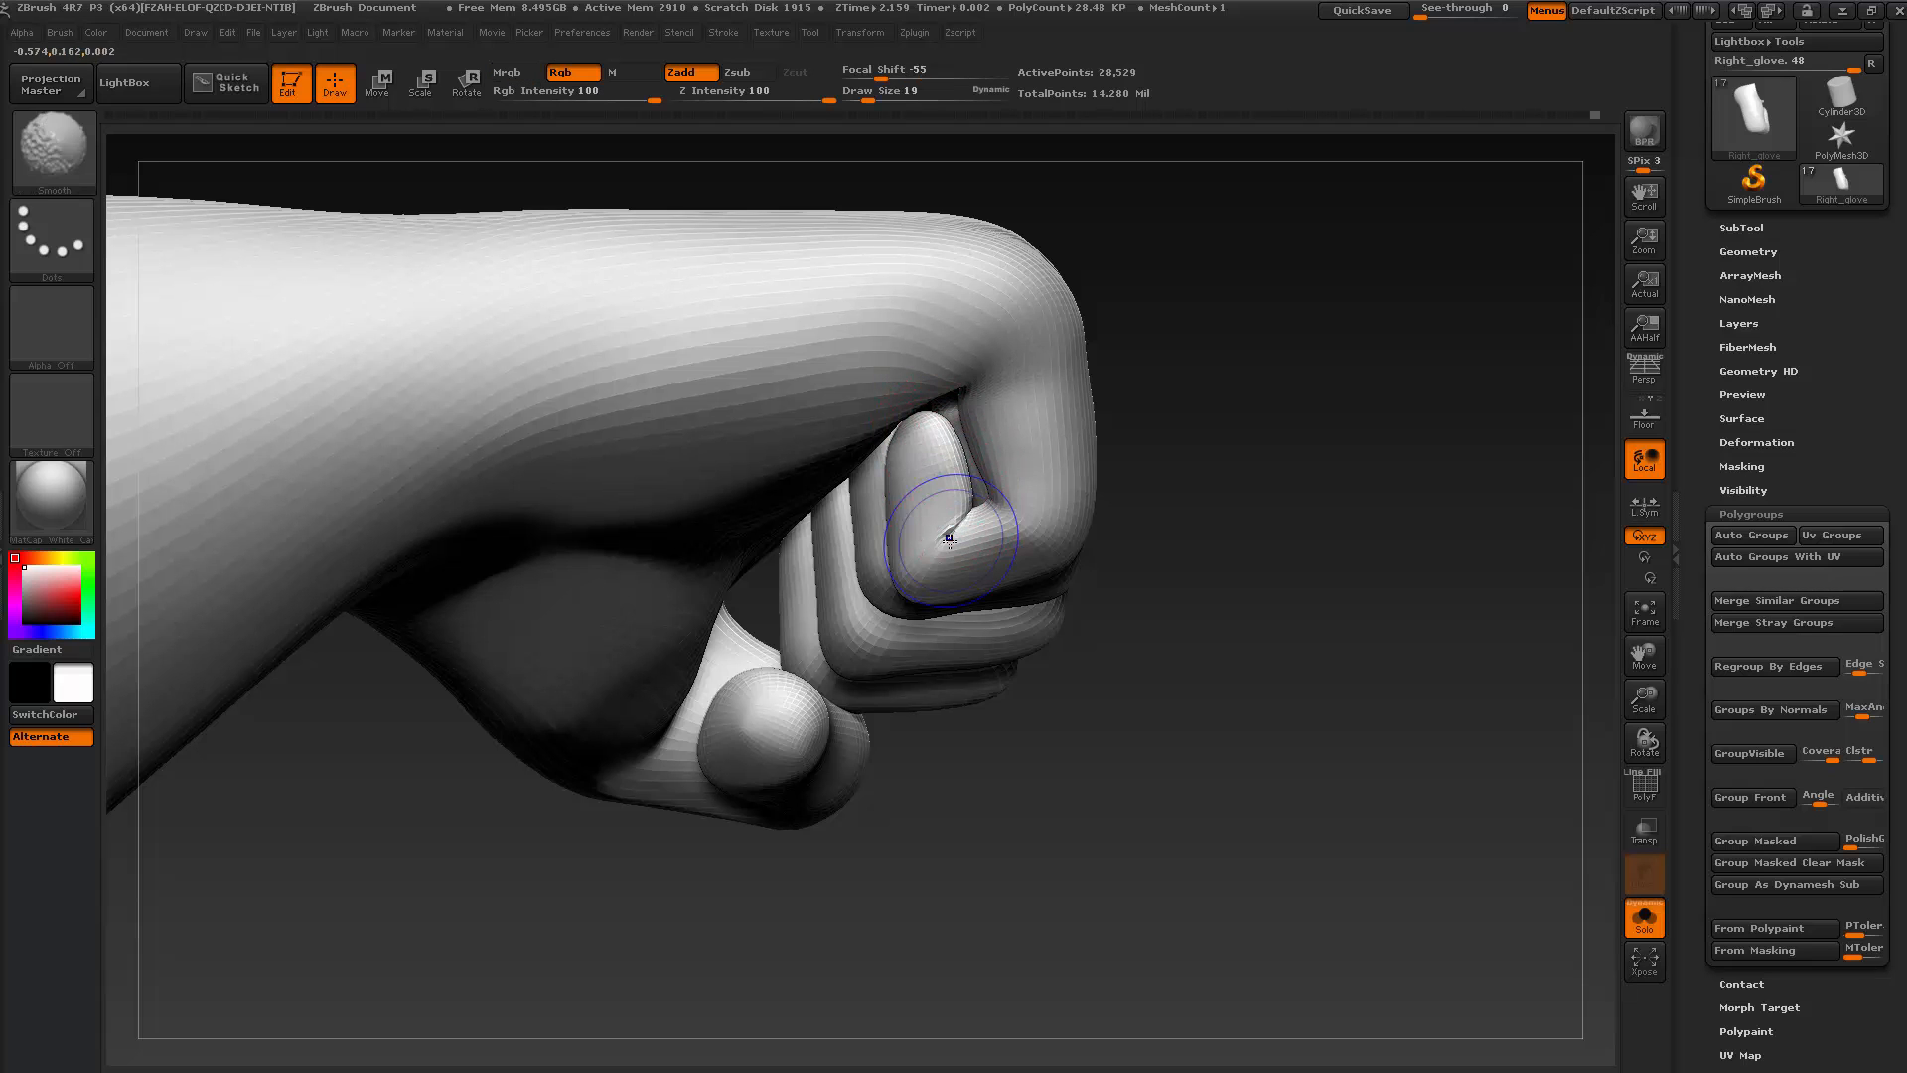
drag(1194, 624, 1152, 598)
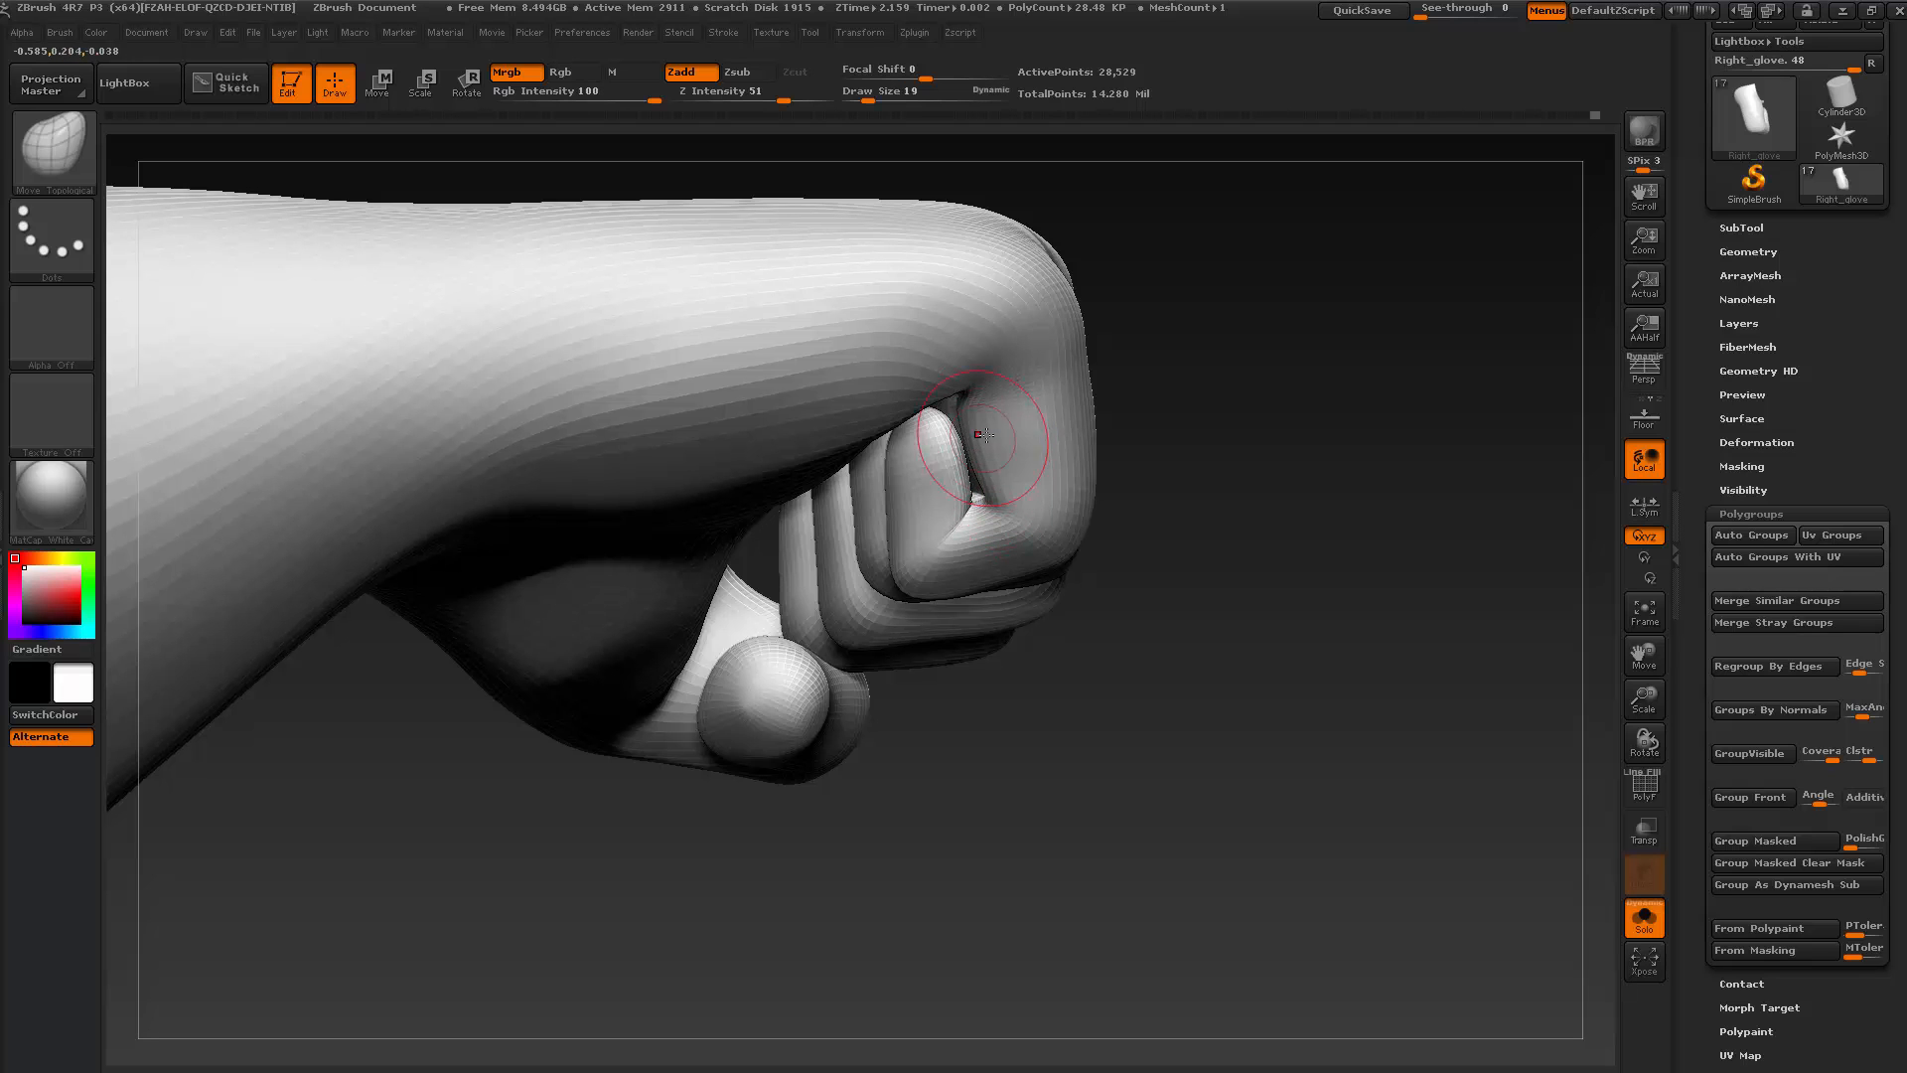
shift+drag(1003, 459, 996, 486)
Lower the glove one subdivision level and smooth the fold where the pinky's base meets the palm
mouse_move(1155, 433)
mouse_down()
mouse_move(1128, 285)
mouse_move(1086, 307)
mouse_up()
key(shift+d)
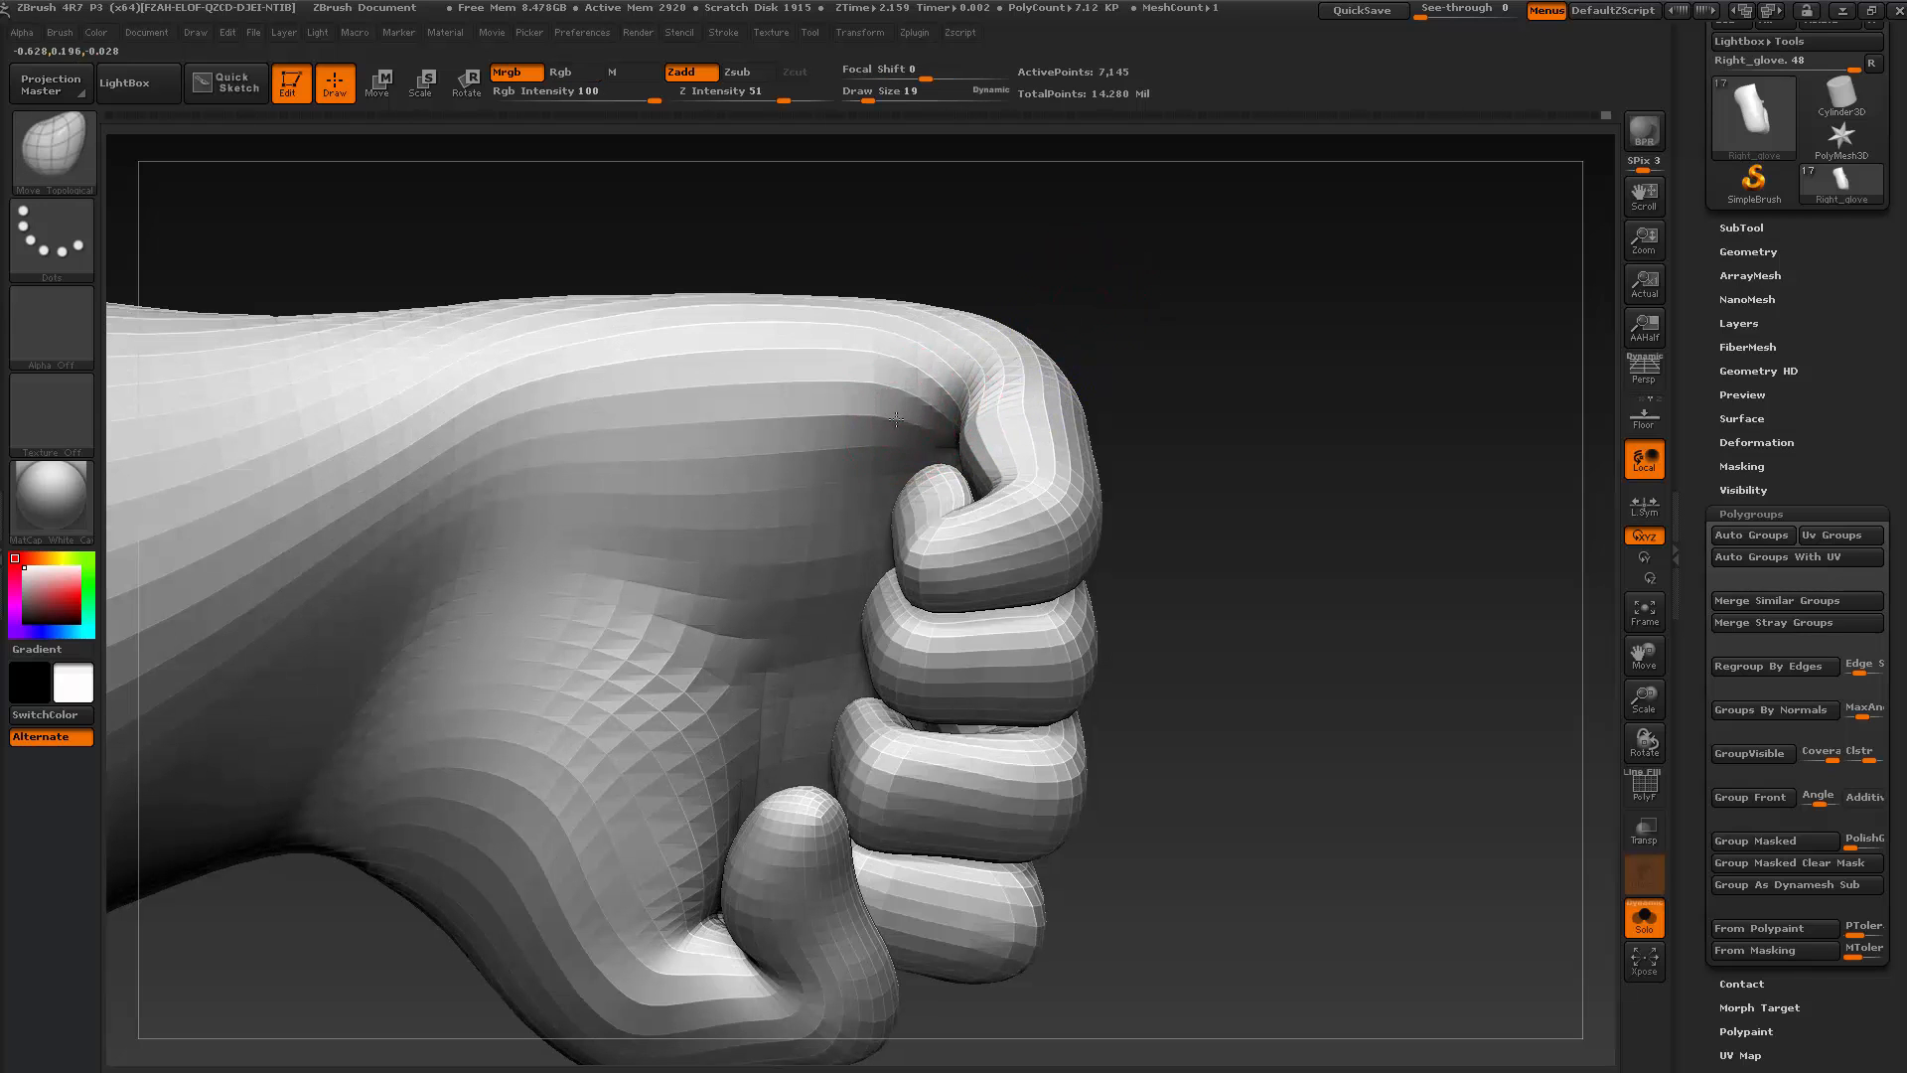
key(shift)
drag(1177, 466, 1187, 402)
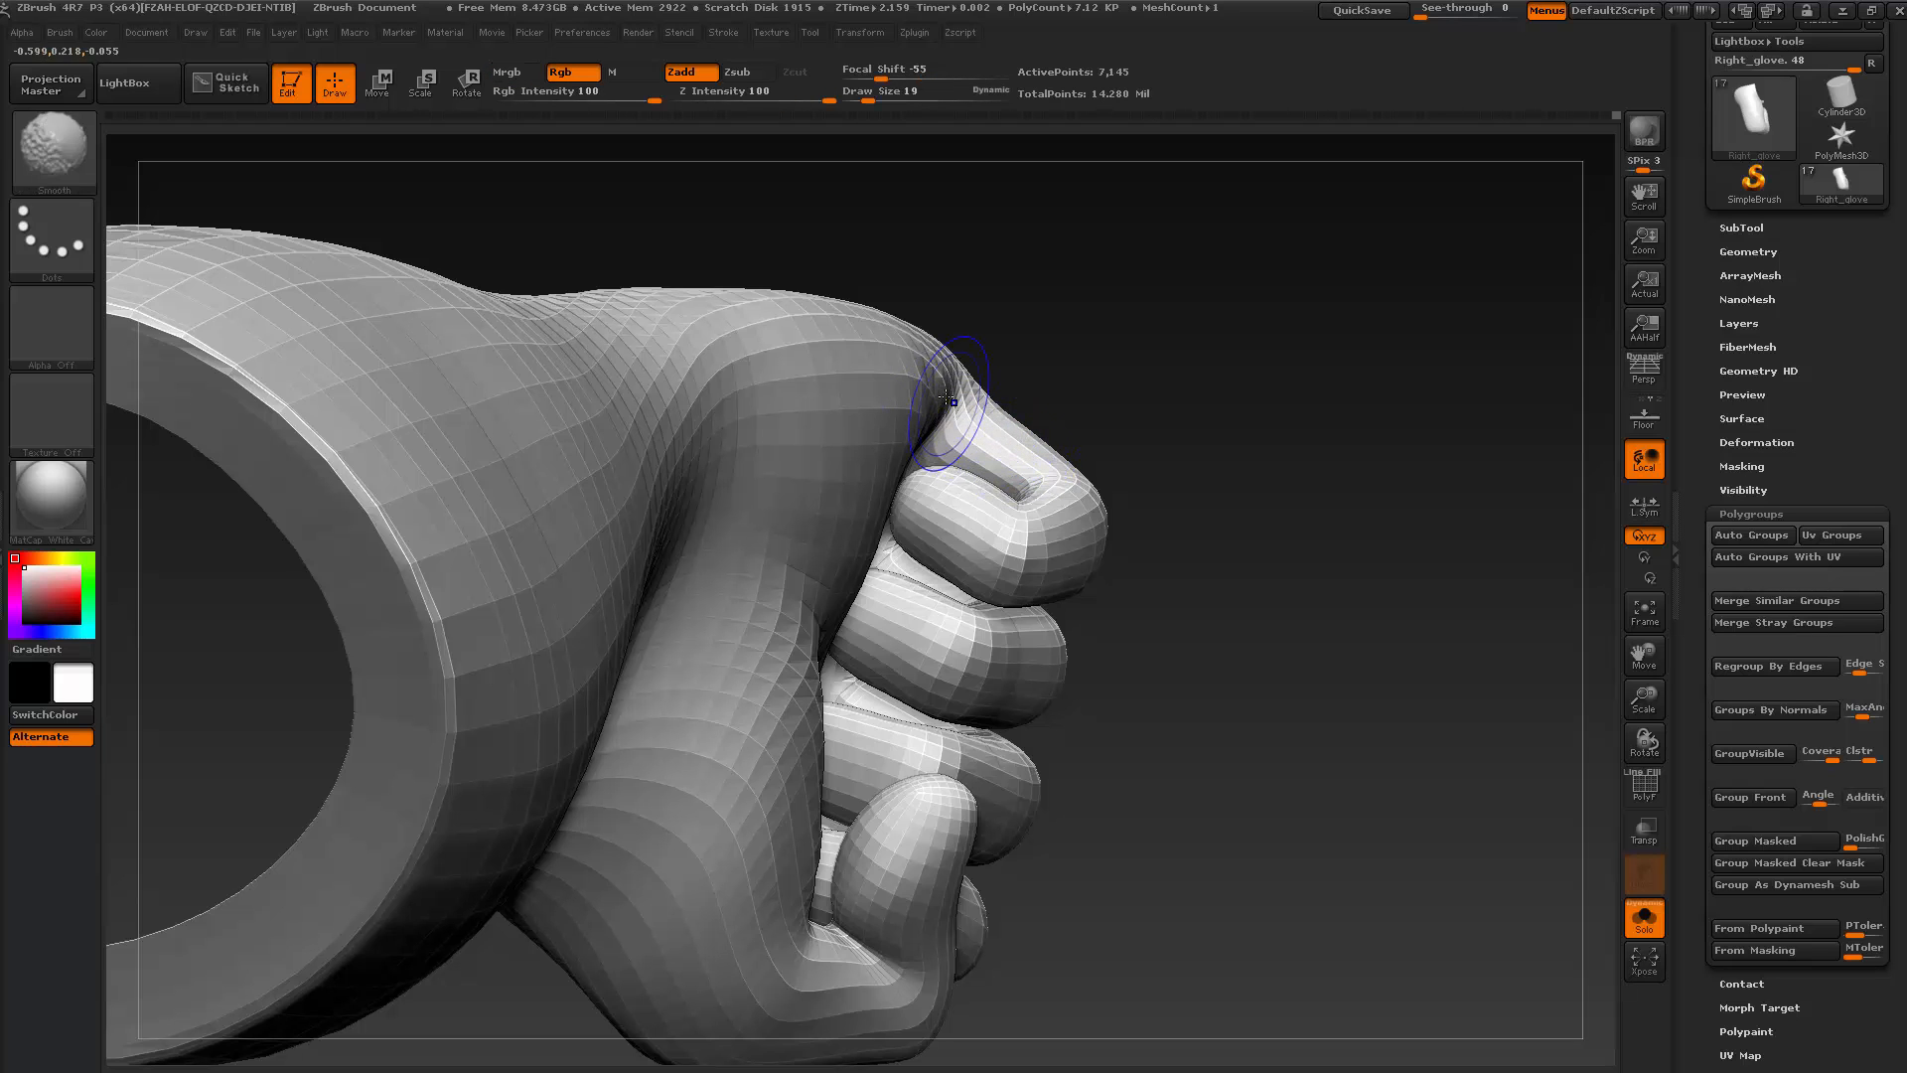
Refine the pinky and the palm edge beneath its tip with brush size 19, smoothing from the palm and wrist sides
mouse_move(1167, 418)
mouse_down()
mouse_move(1221, 378)
mouse_move(1015, 427)
mouse_move(1120, 434)
mouse_move(1173, 556)
mouse_move(1254, 577)
mouse_up()
drag(1428, 373, 1382, 262)
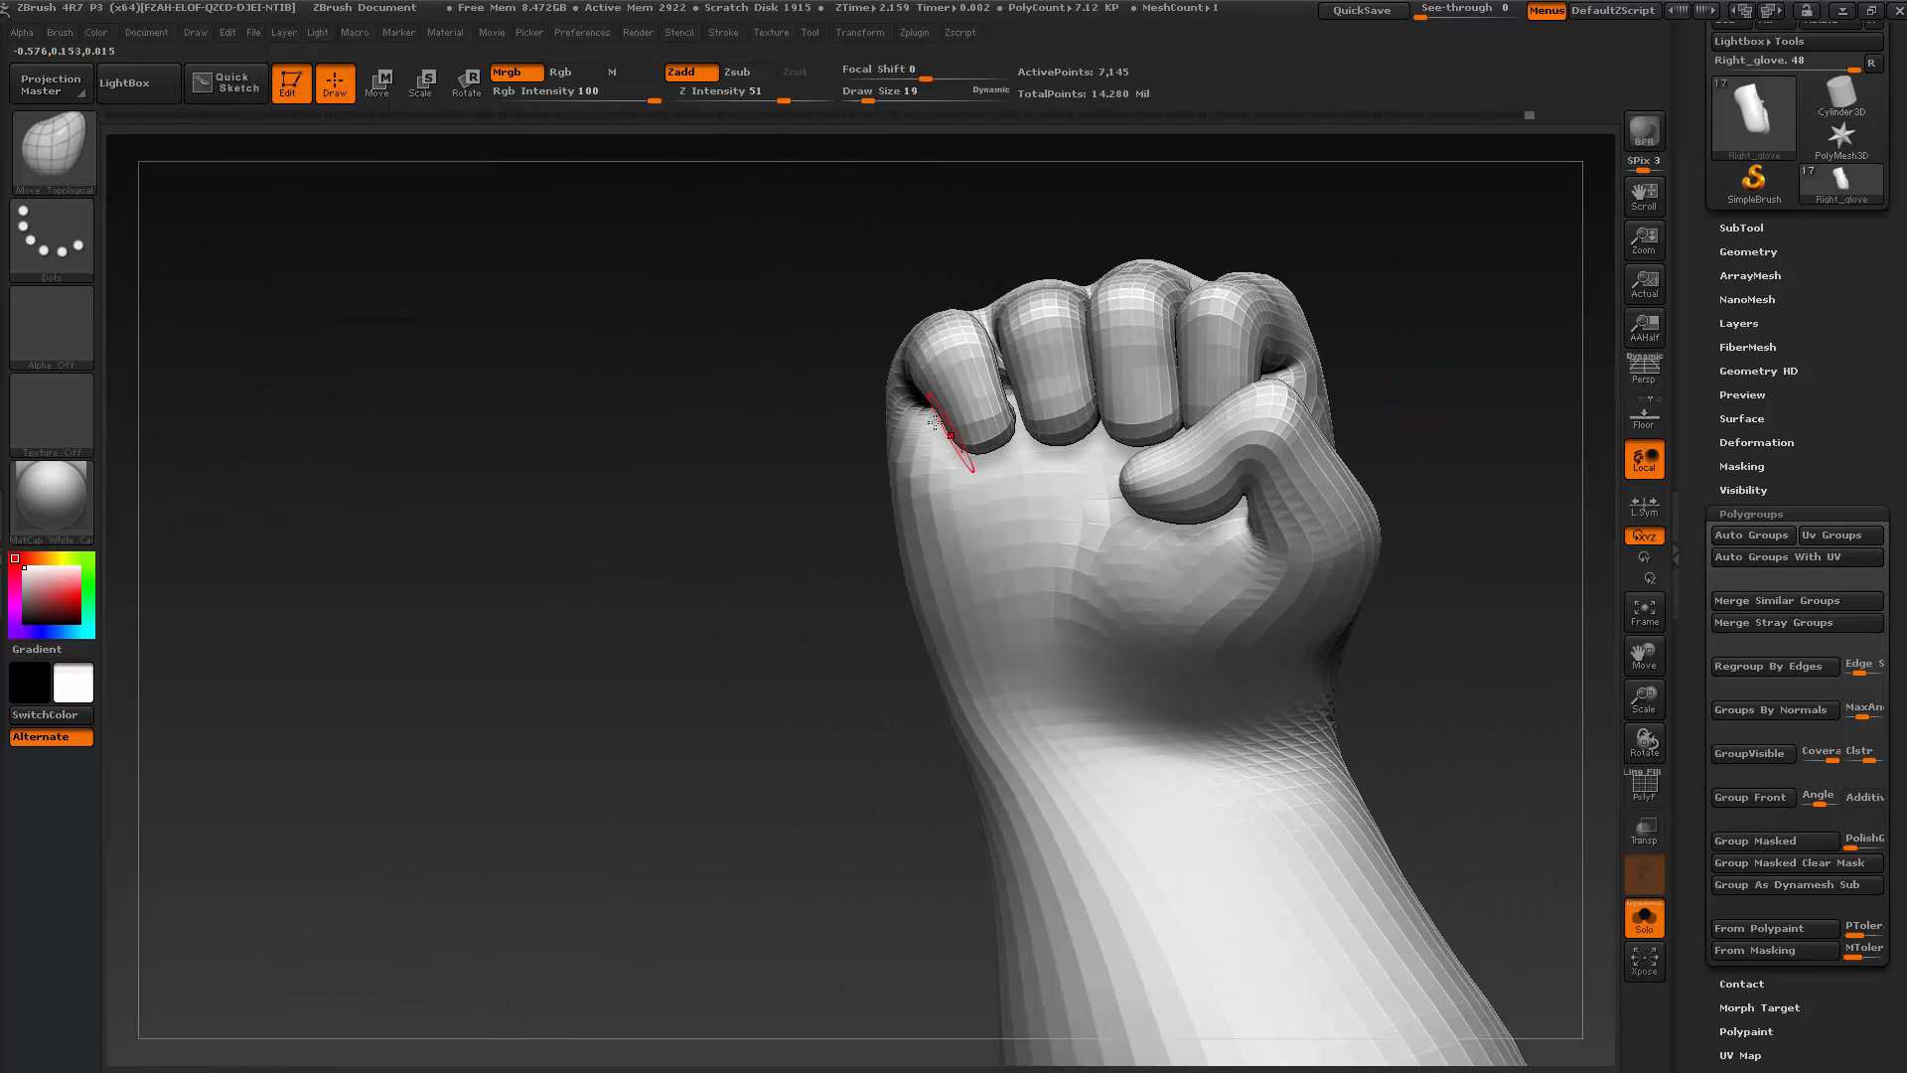
mouse_move(866, 513)
mouse_down()
mouse_move(883, 458)
mouse_move(1003, 460)
mouse_up()
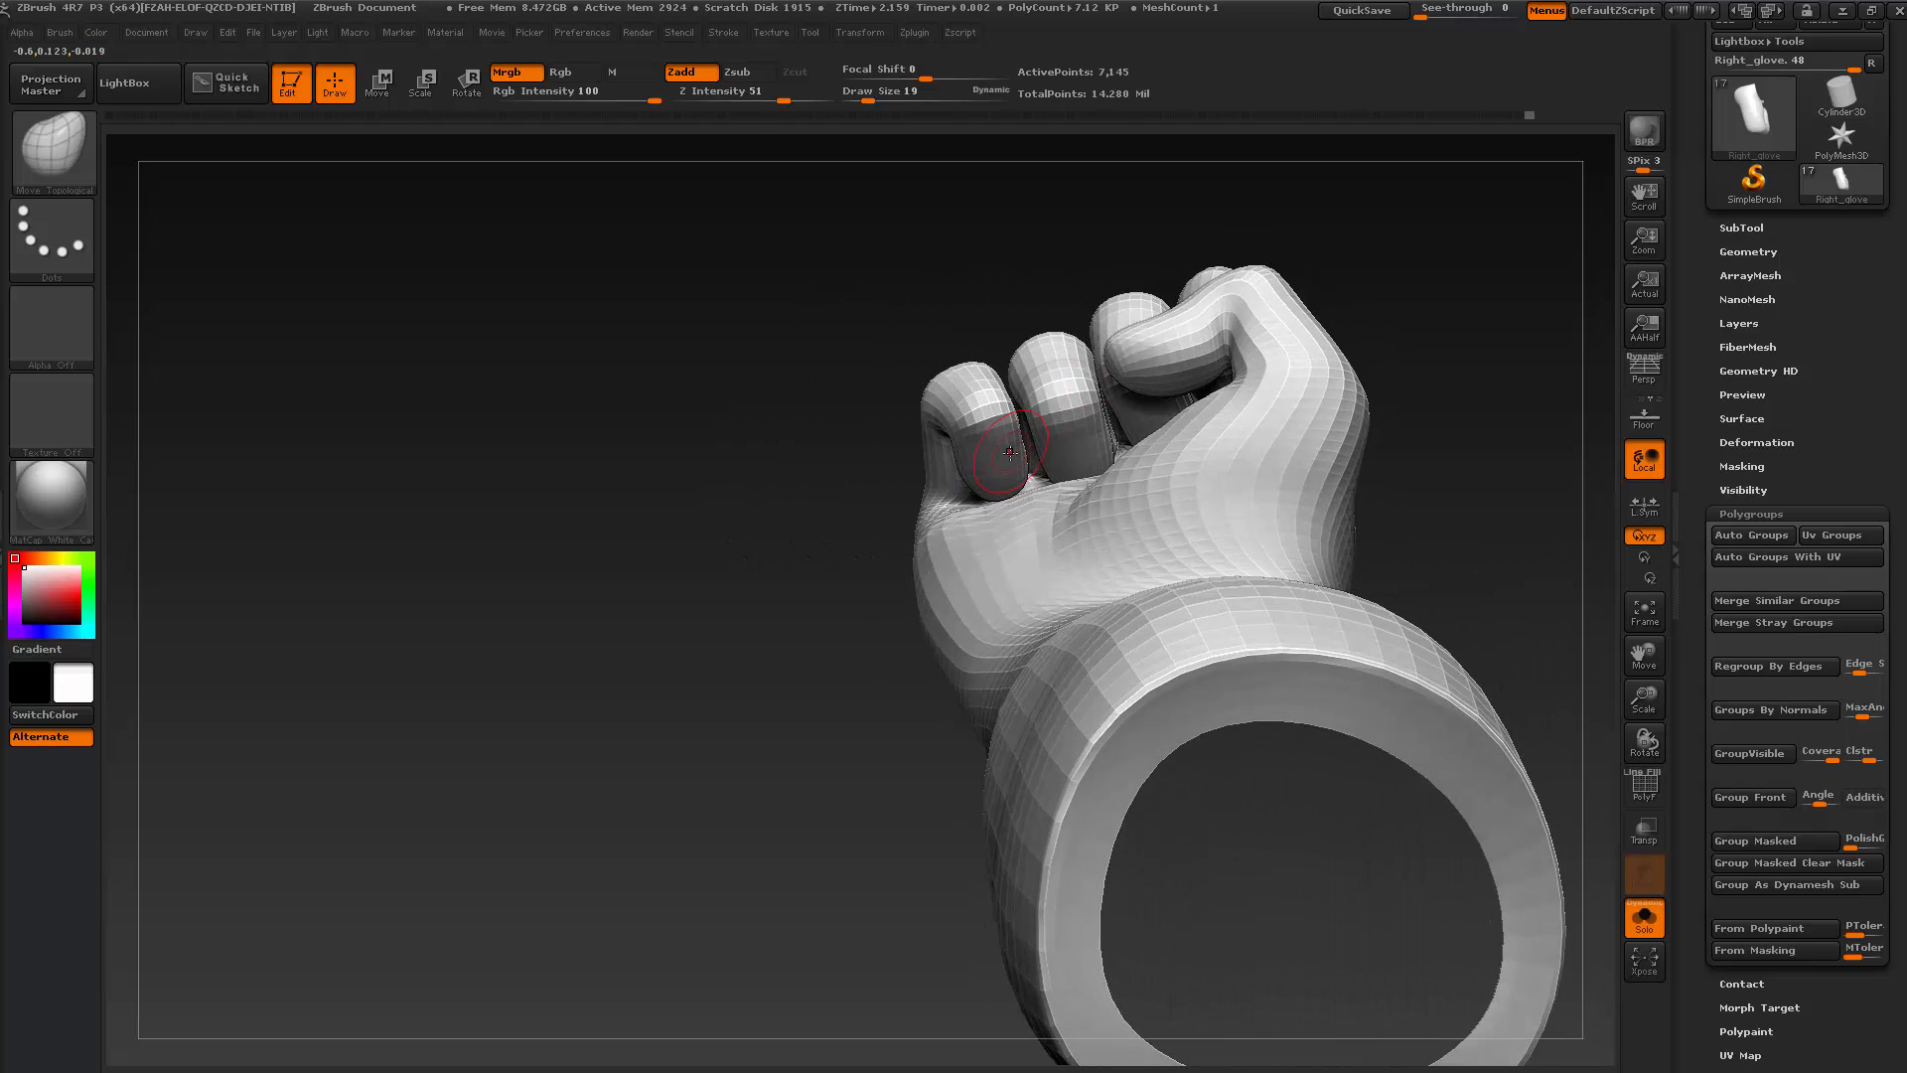
mouse_move(837, 453)
mouse_down()
mouse_move(948, 433)
mouse_move(984, 462)
mouse_up()
key(shift)
mouse_move(807, 527)
mouse_down()
mouse_move(890, 489)
mouse_move(864, 455)
mouse_move(881, 498)
mouse_up()
key(shift)
Reshape the palm below the curled fingers and thumb with brush size 37 and smooth it
key(s)
drag(888, 697, 990, 519)
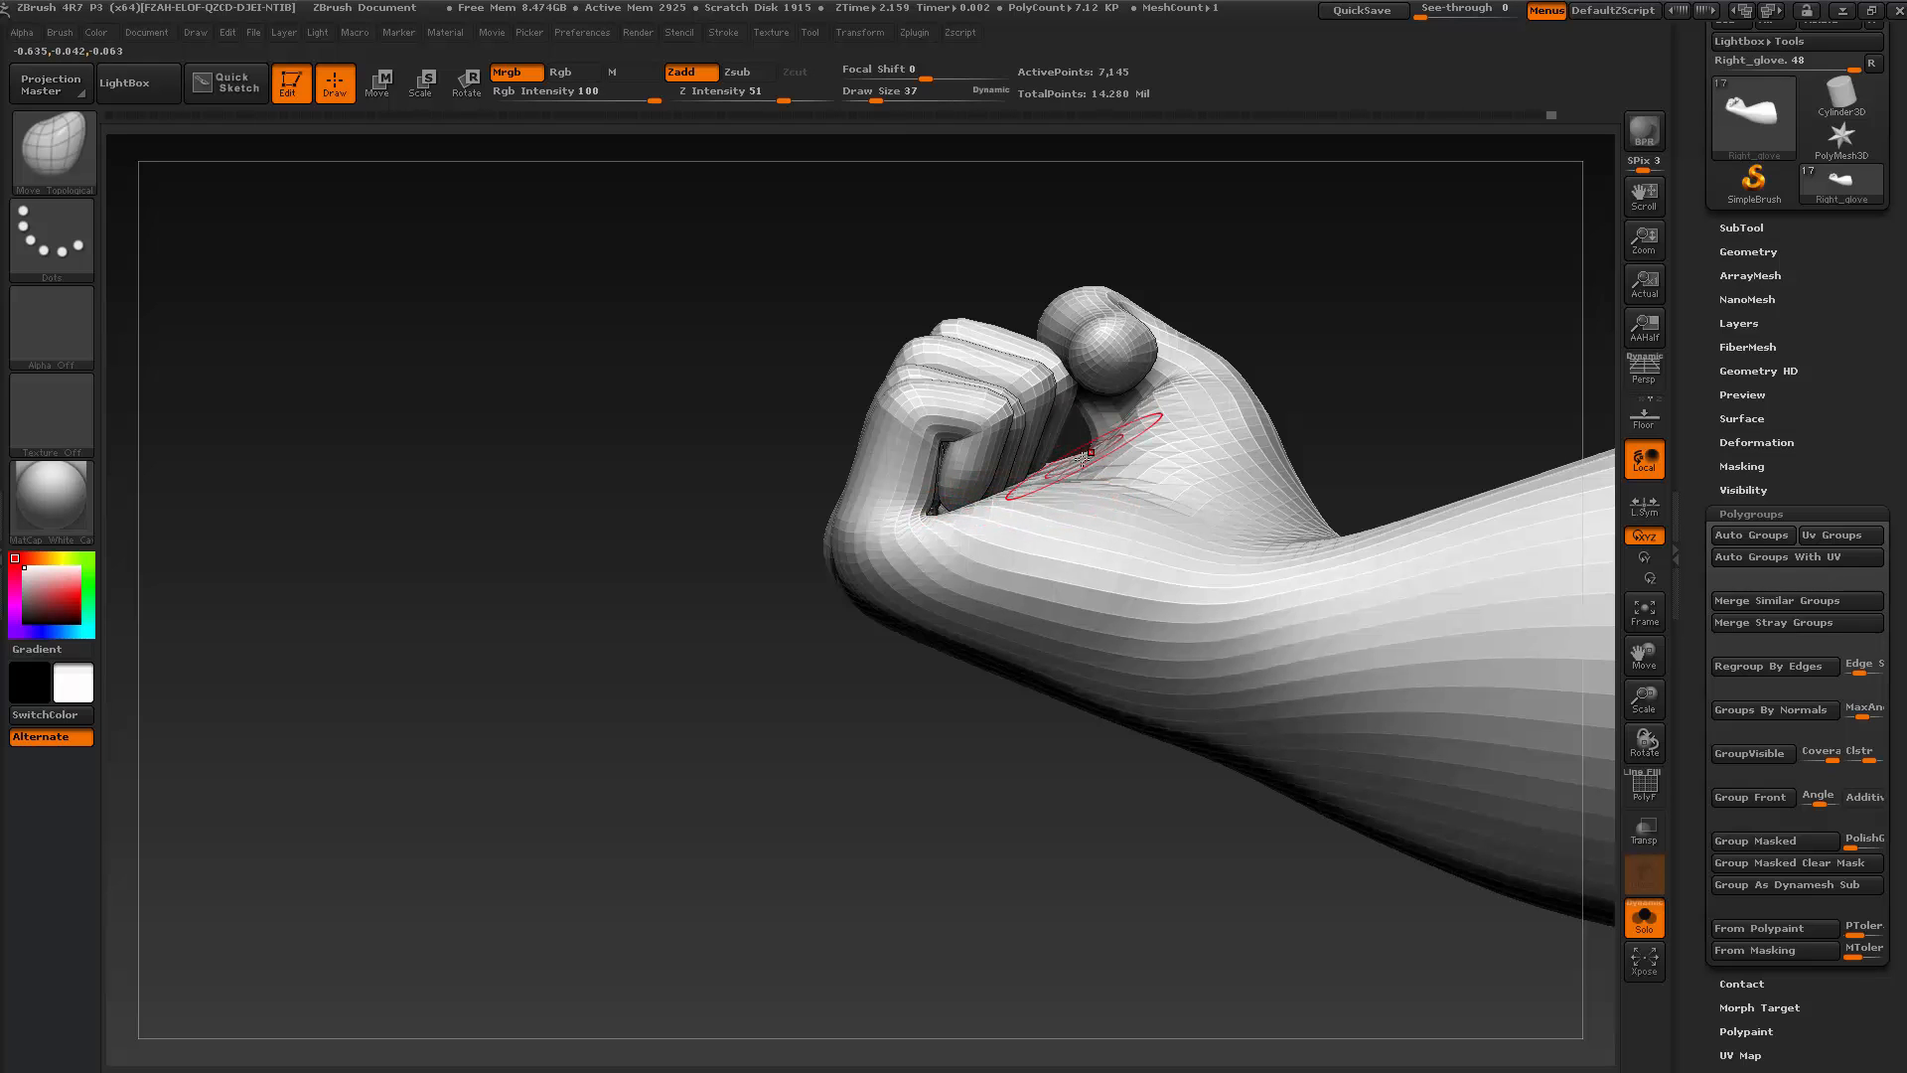
drag(1116, 422, 1189, 360)
drag(1299, 315, 1297, 291)
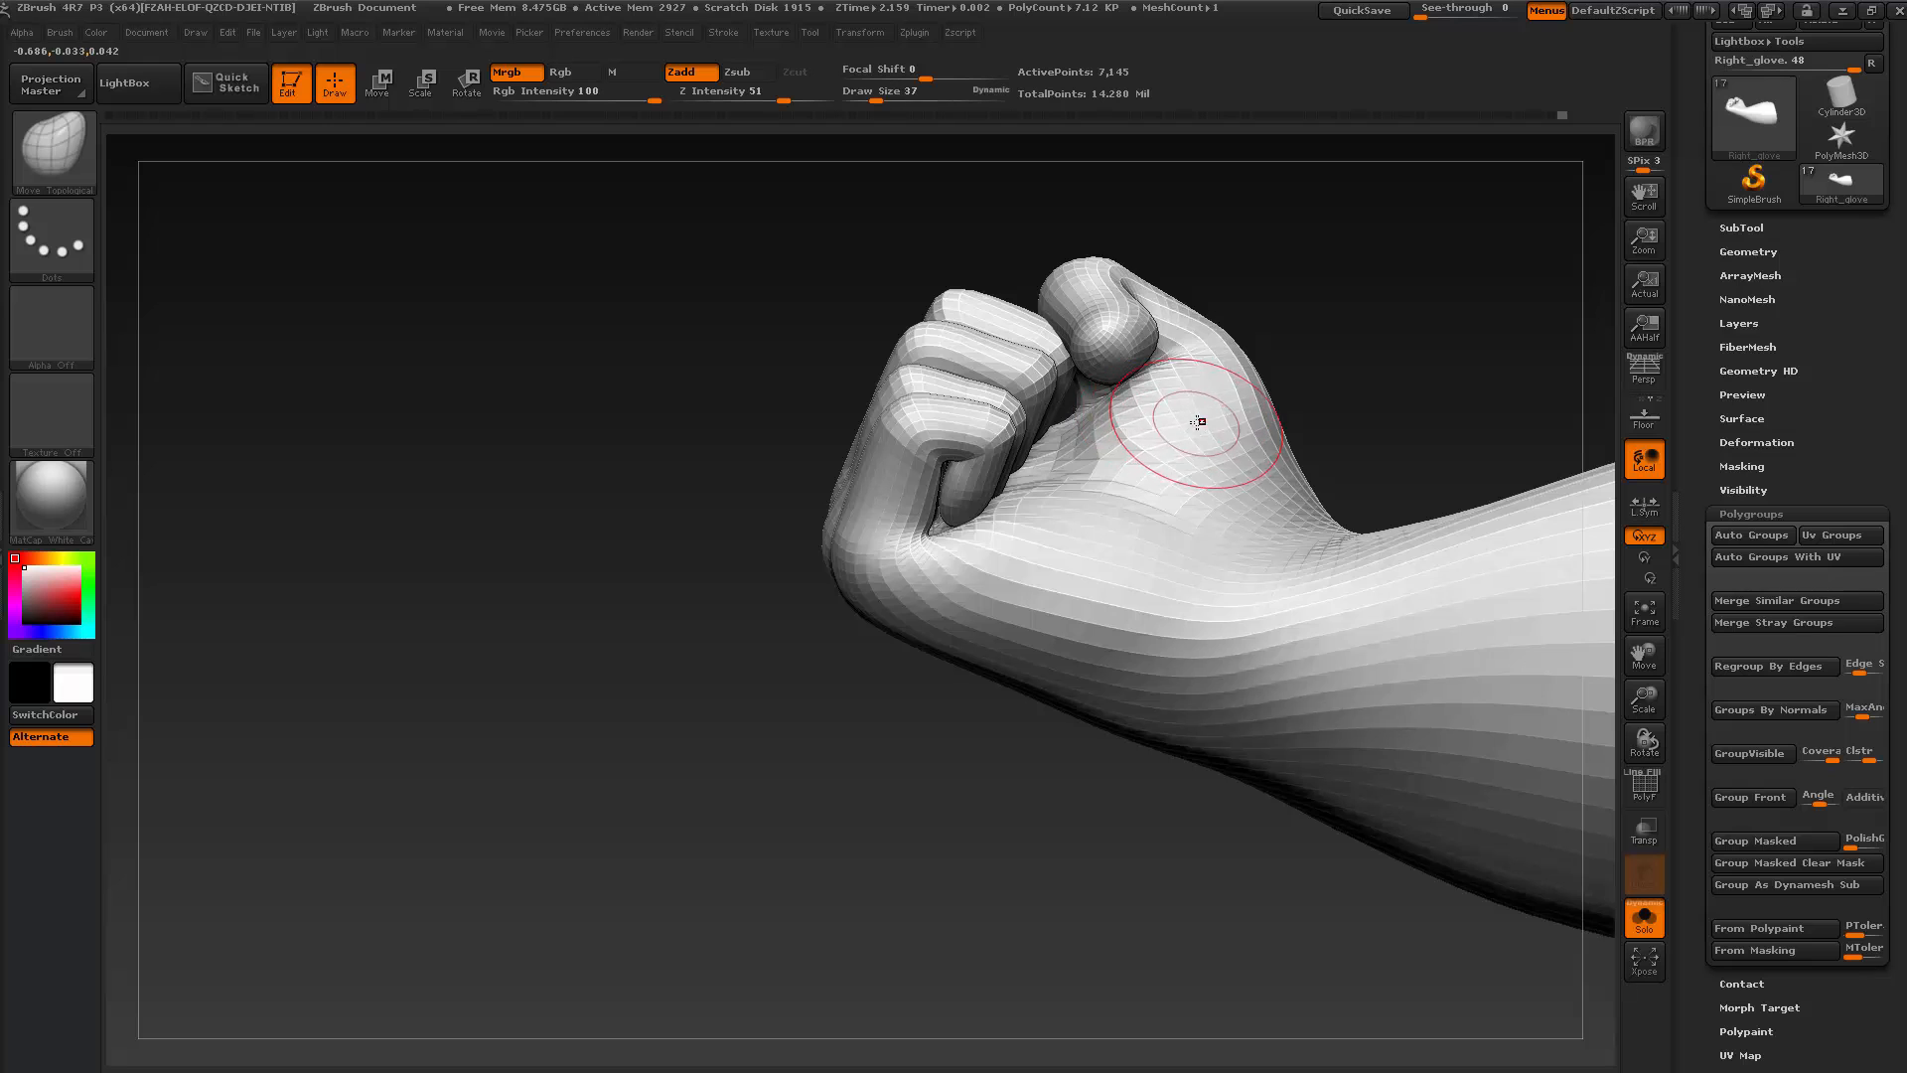
drag(1284, 366, 1212, 353)
key(shift)
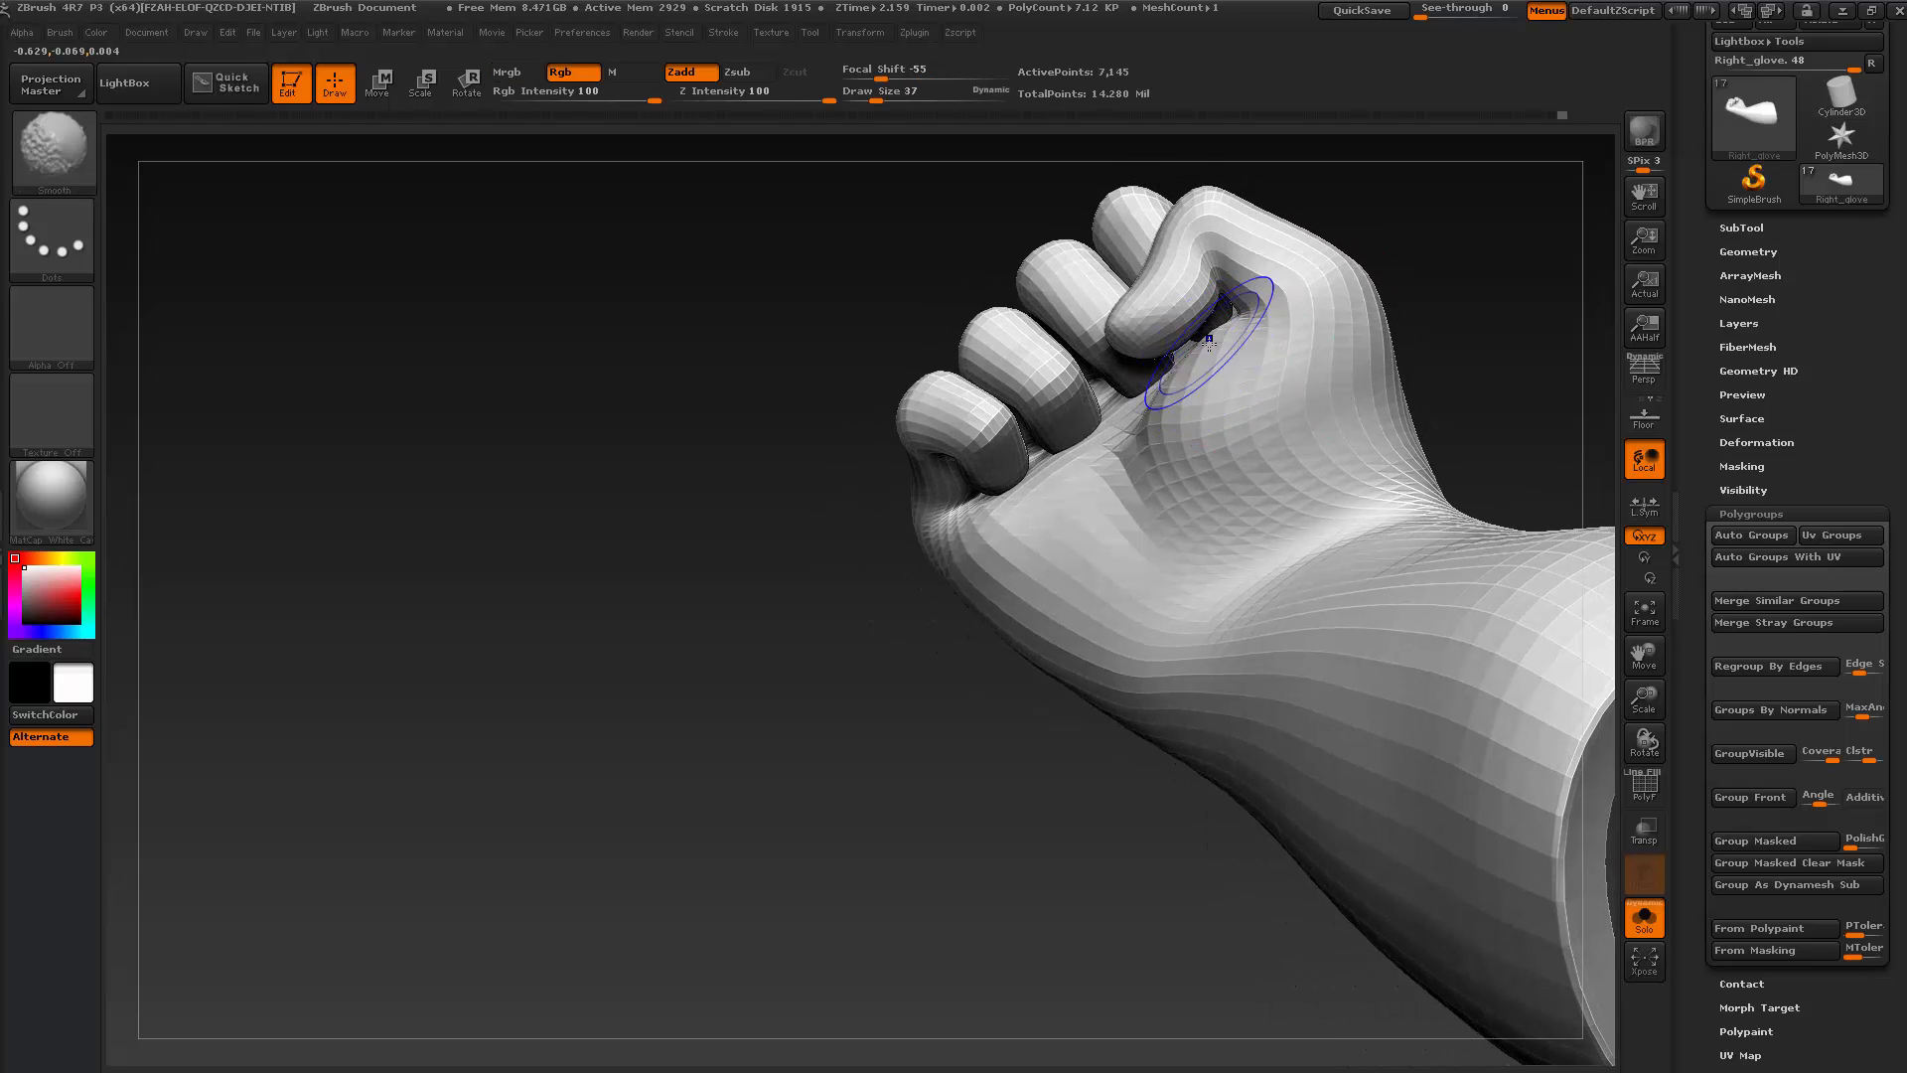
drag(955, 630, 1096, 469)
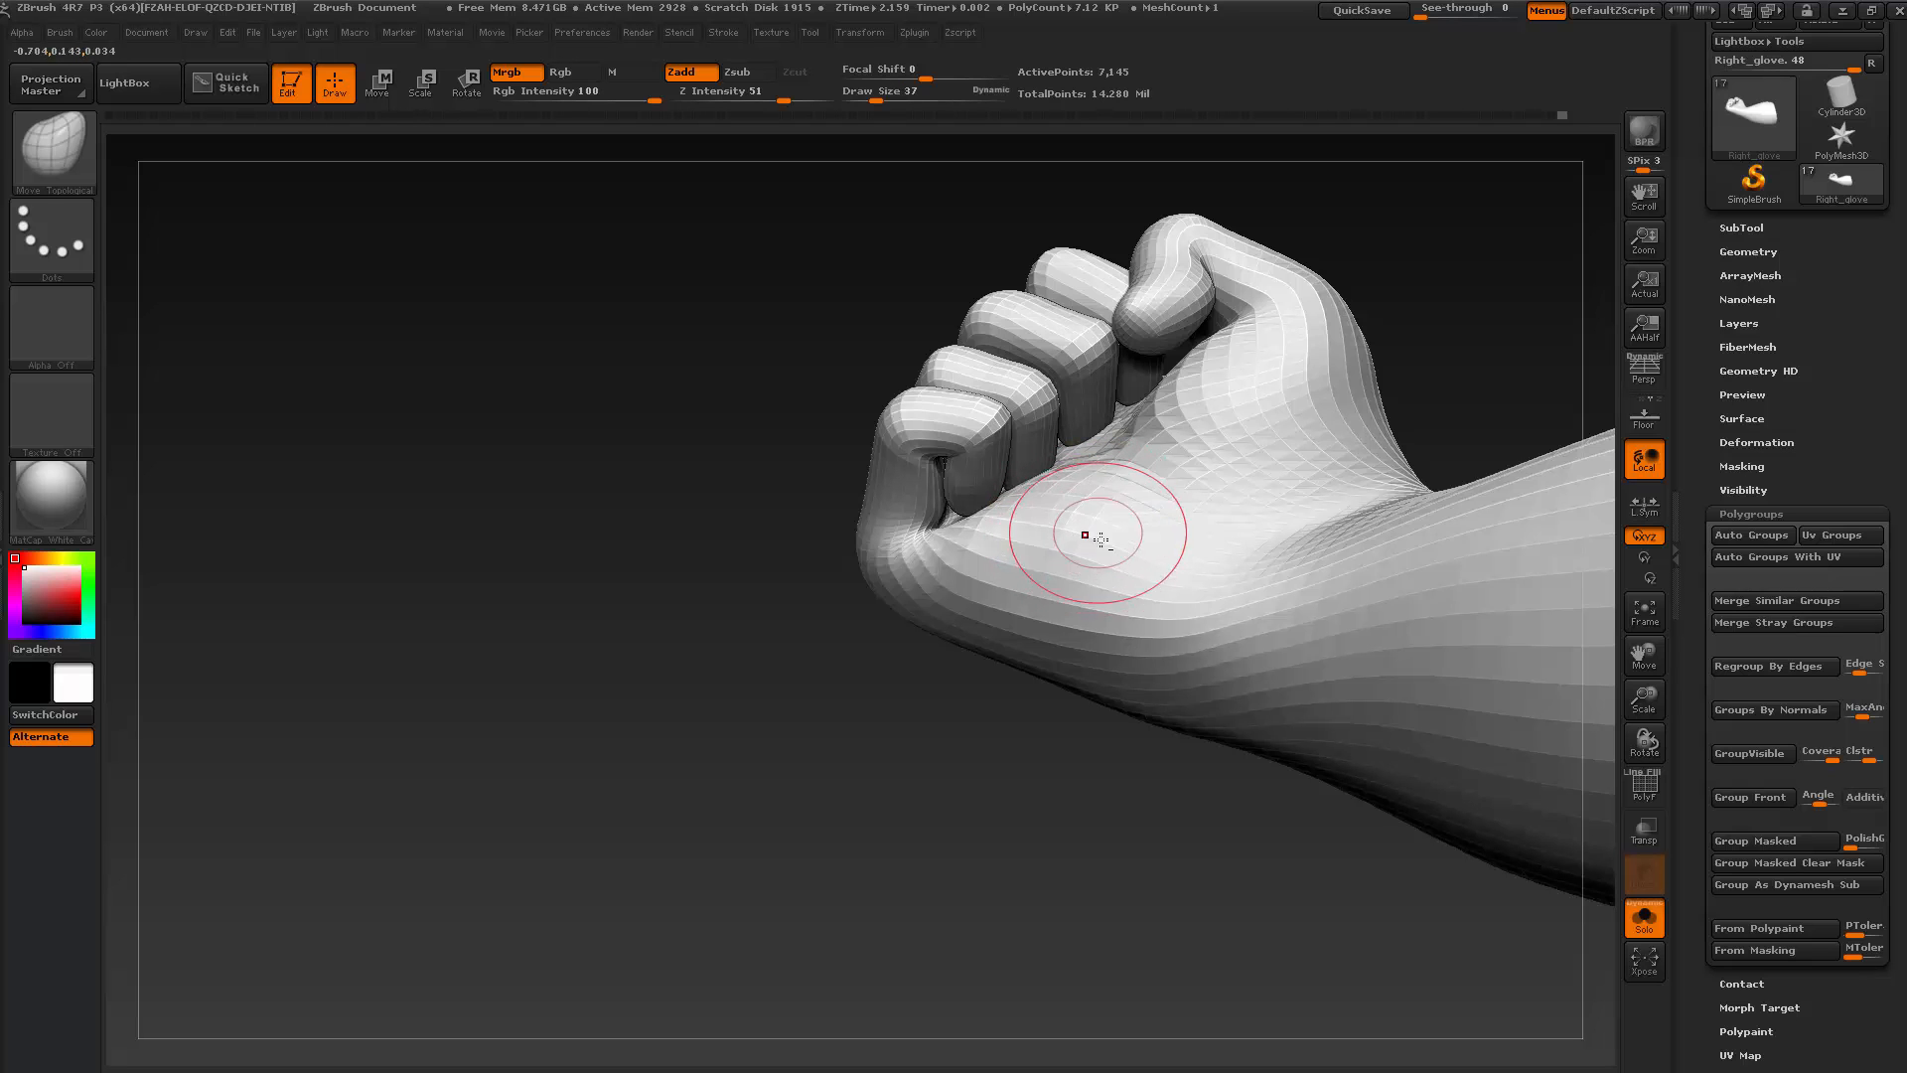
Raise the glove three subdivision levels and check the pinky's shape and spacing within the smooth fist
drag(999, 653, 929, 573)
key(d)
key(d)
key(d)
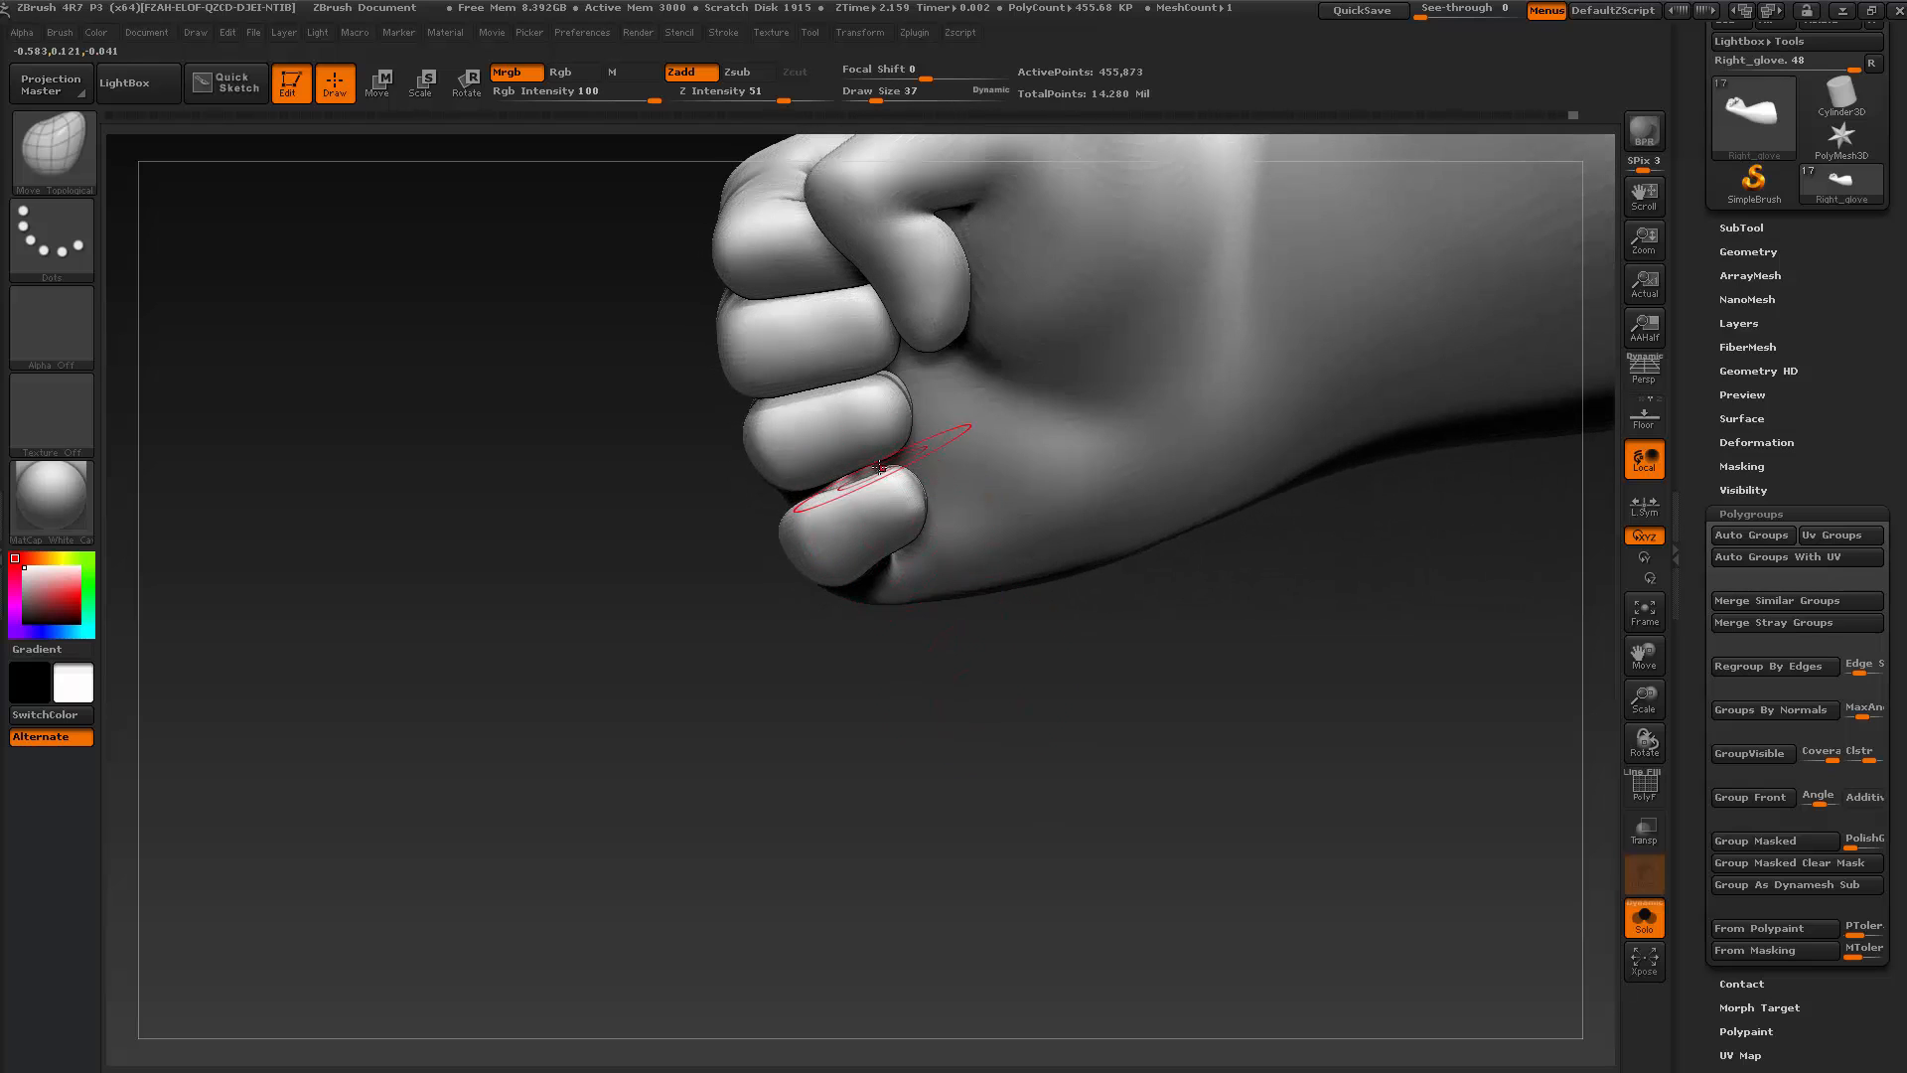
drag(941, 640, 937, 682)
shift+drag(862, 531, 865, 527)
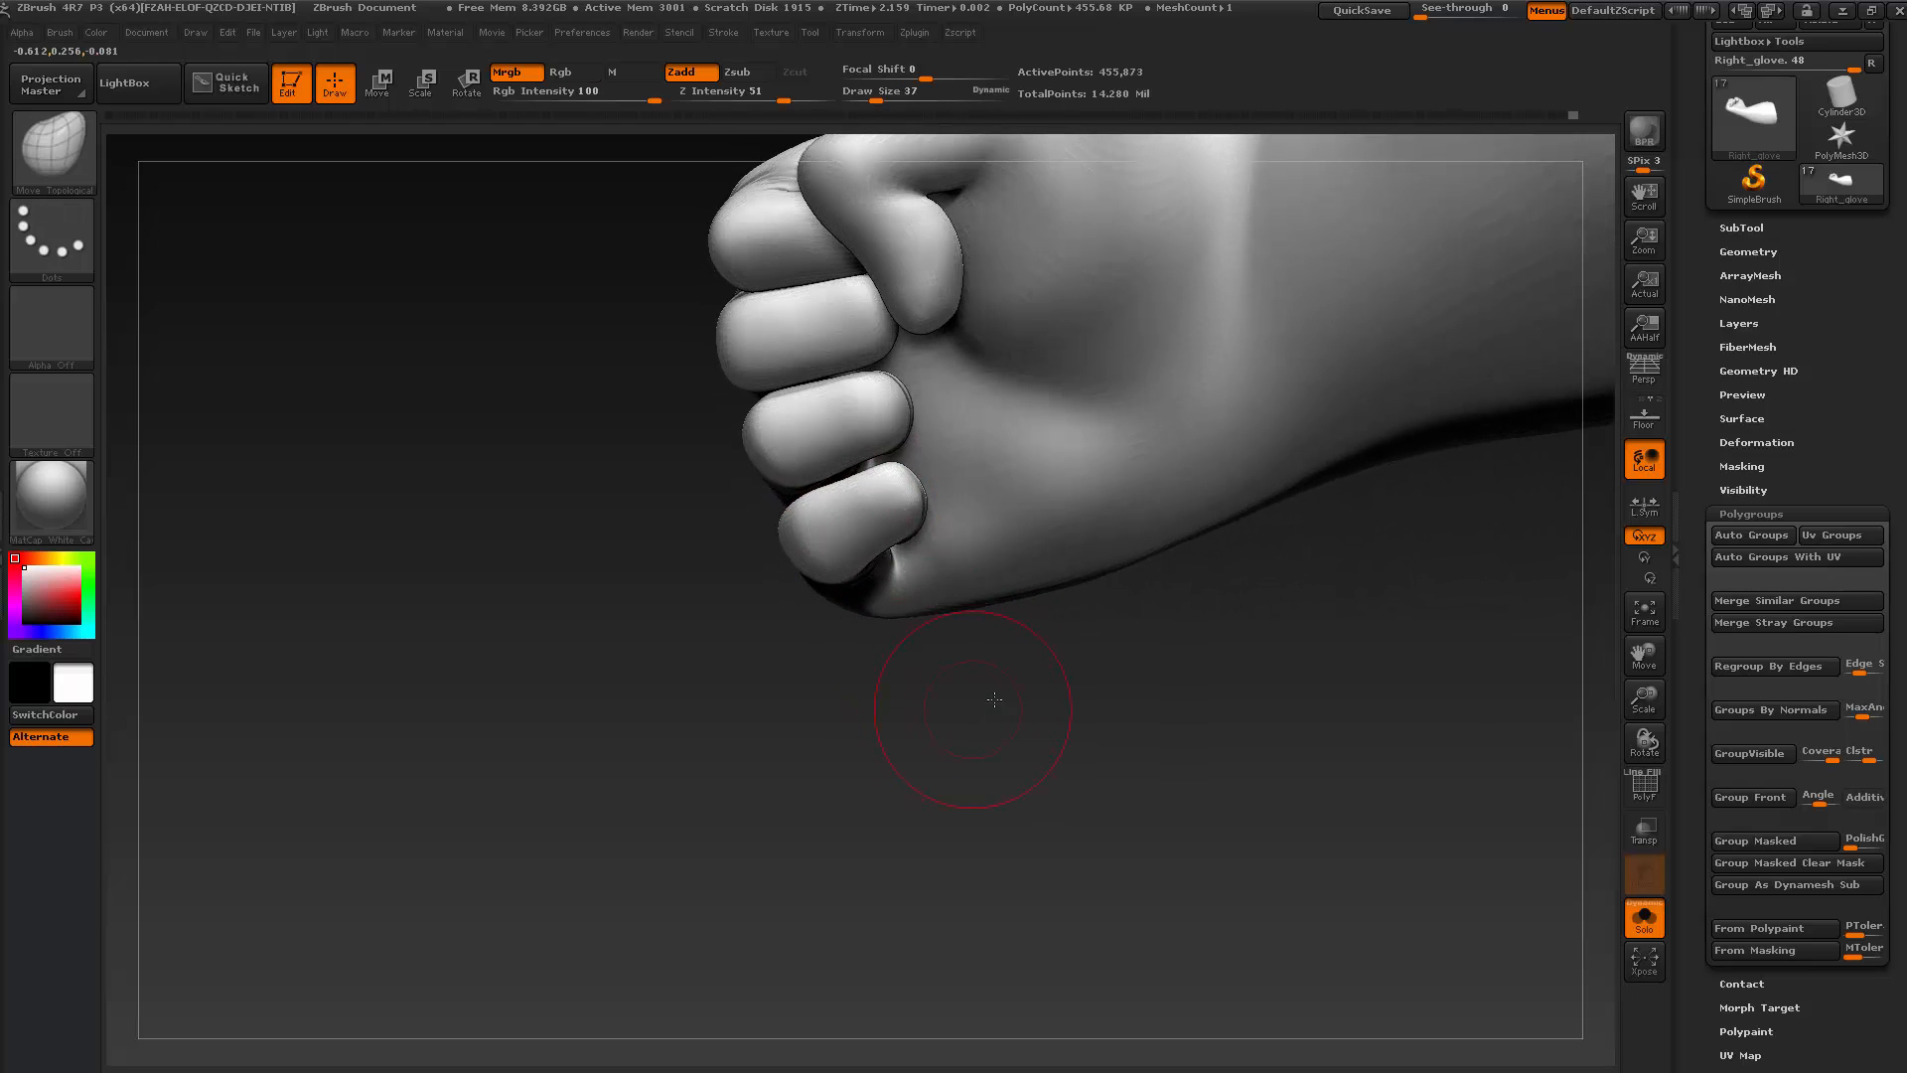
drag(996, 670, 967, 585)
key(shift)
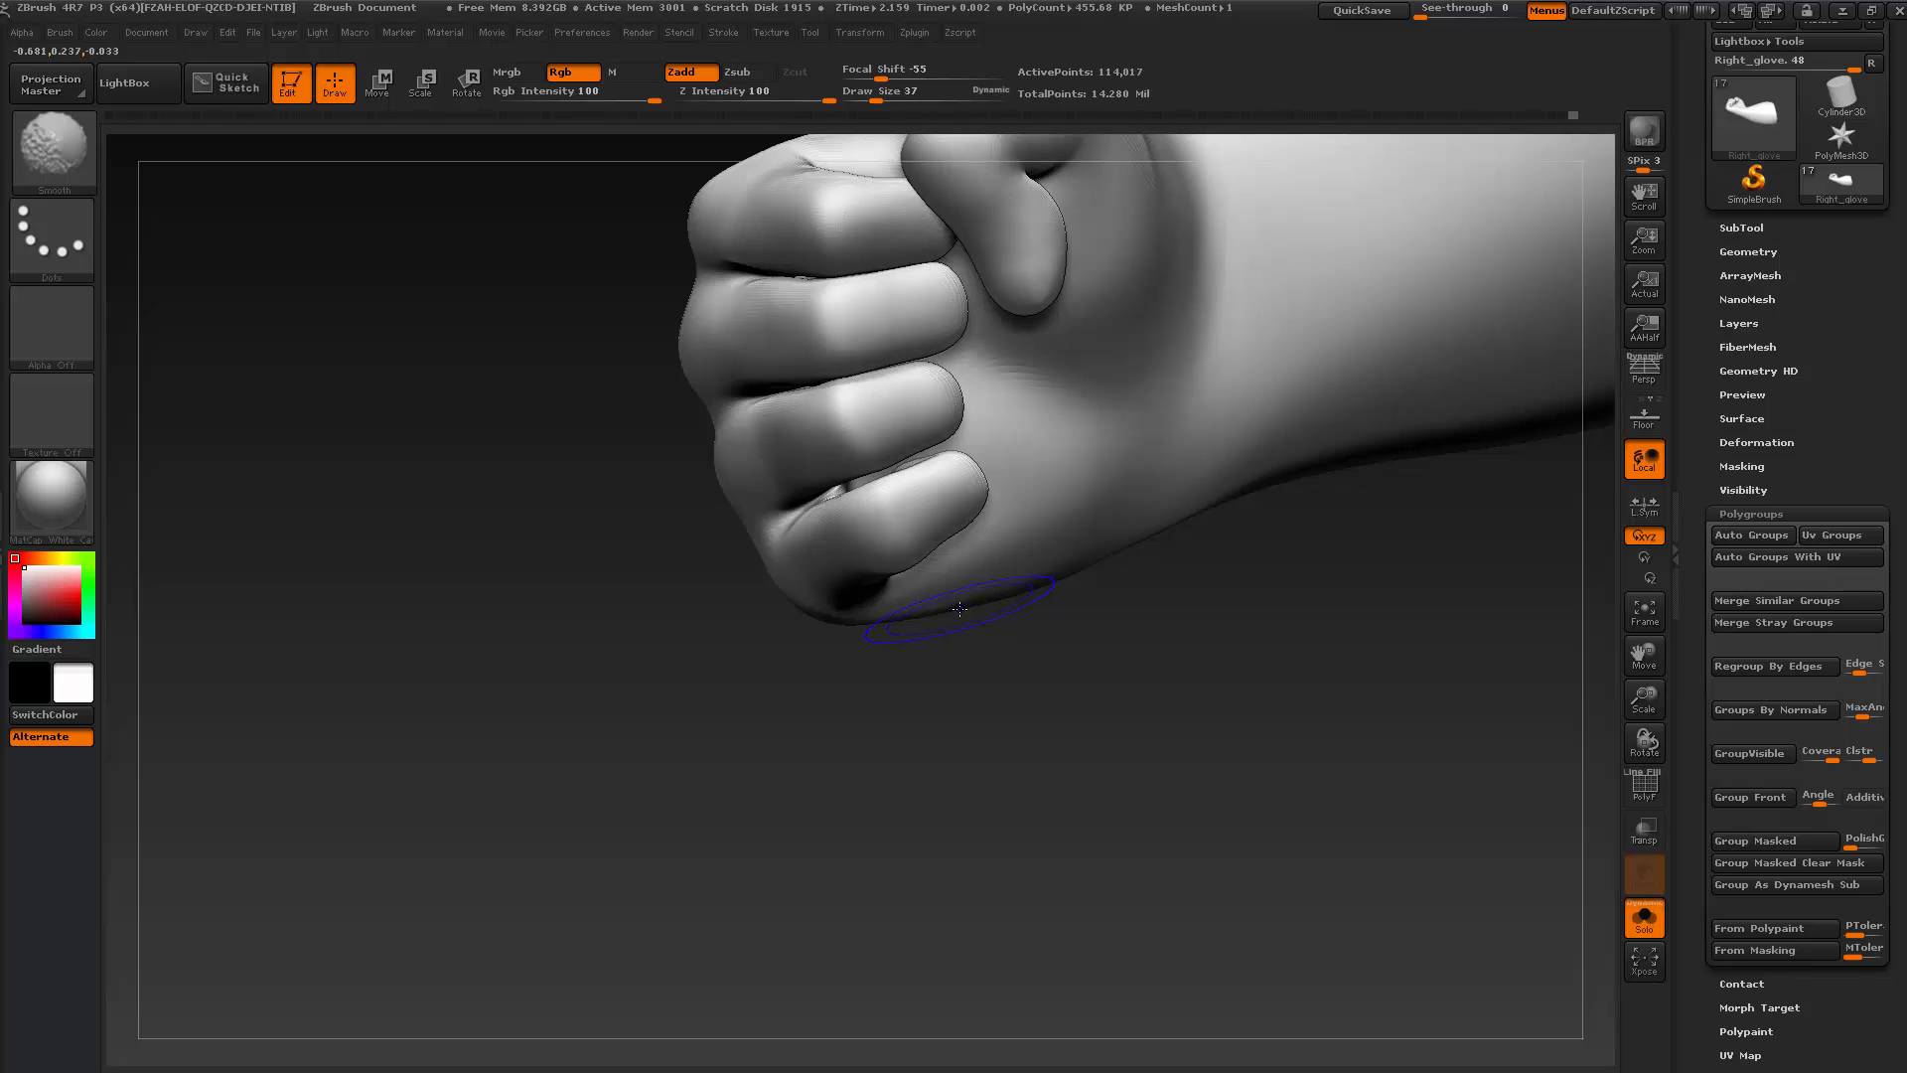
Lower the glove to a coarse subdivision level and isolate the pinky
key(shift+d)
key(shift+d)
key(shift+d)
ctrl+shift+click(902, 553)
Mask the end of the isolated pinky and invert the mask so only the finger's base is protected
mouse_move(979, 640)
mouse_down()
mouse_move(1044, 642)
mouse_move(1014, 753)
mouse_move(958, 659)
mouse_move(870, 805)
mouse_move(950, 646)
mouse_move(906, 675)
mouse_move(890, 609)
mouse_up()
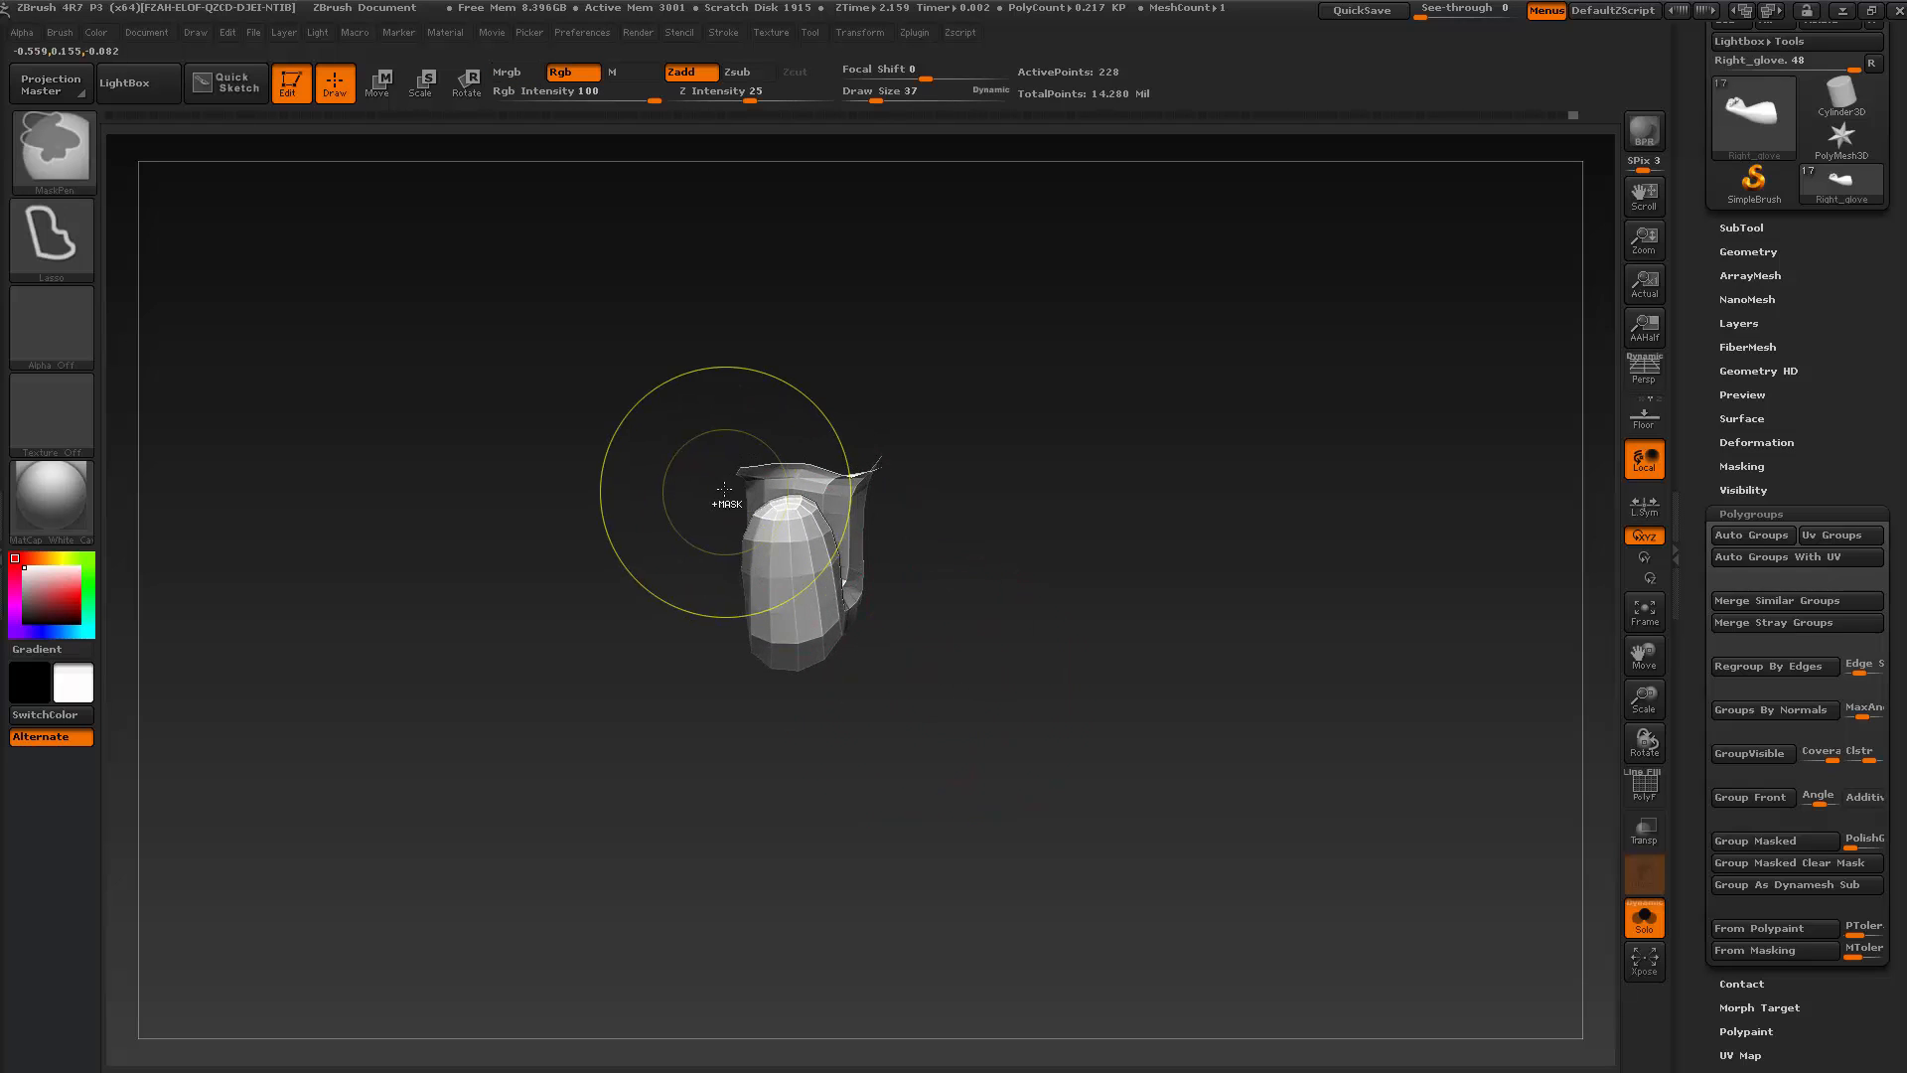
ctrl+drag(724, 486, 851, 502)
mouse_move(932, 573)
ctrl+mouse_down()
mouse_move(715, 672)
mouse_move(745, 447)
mouse_move(808, 481)
ctrl+mouse_up()
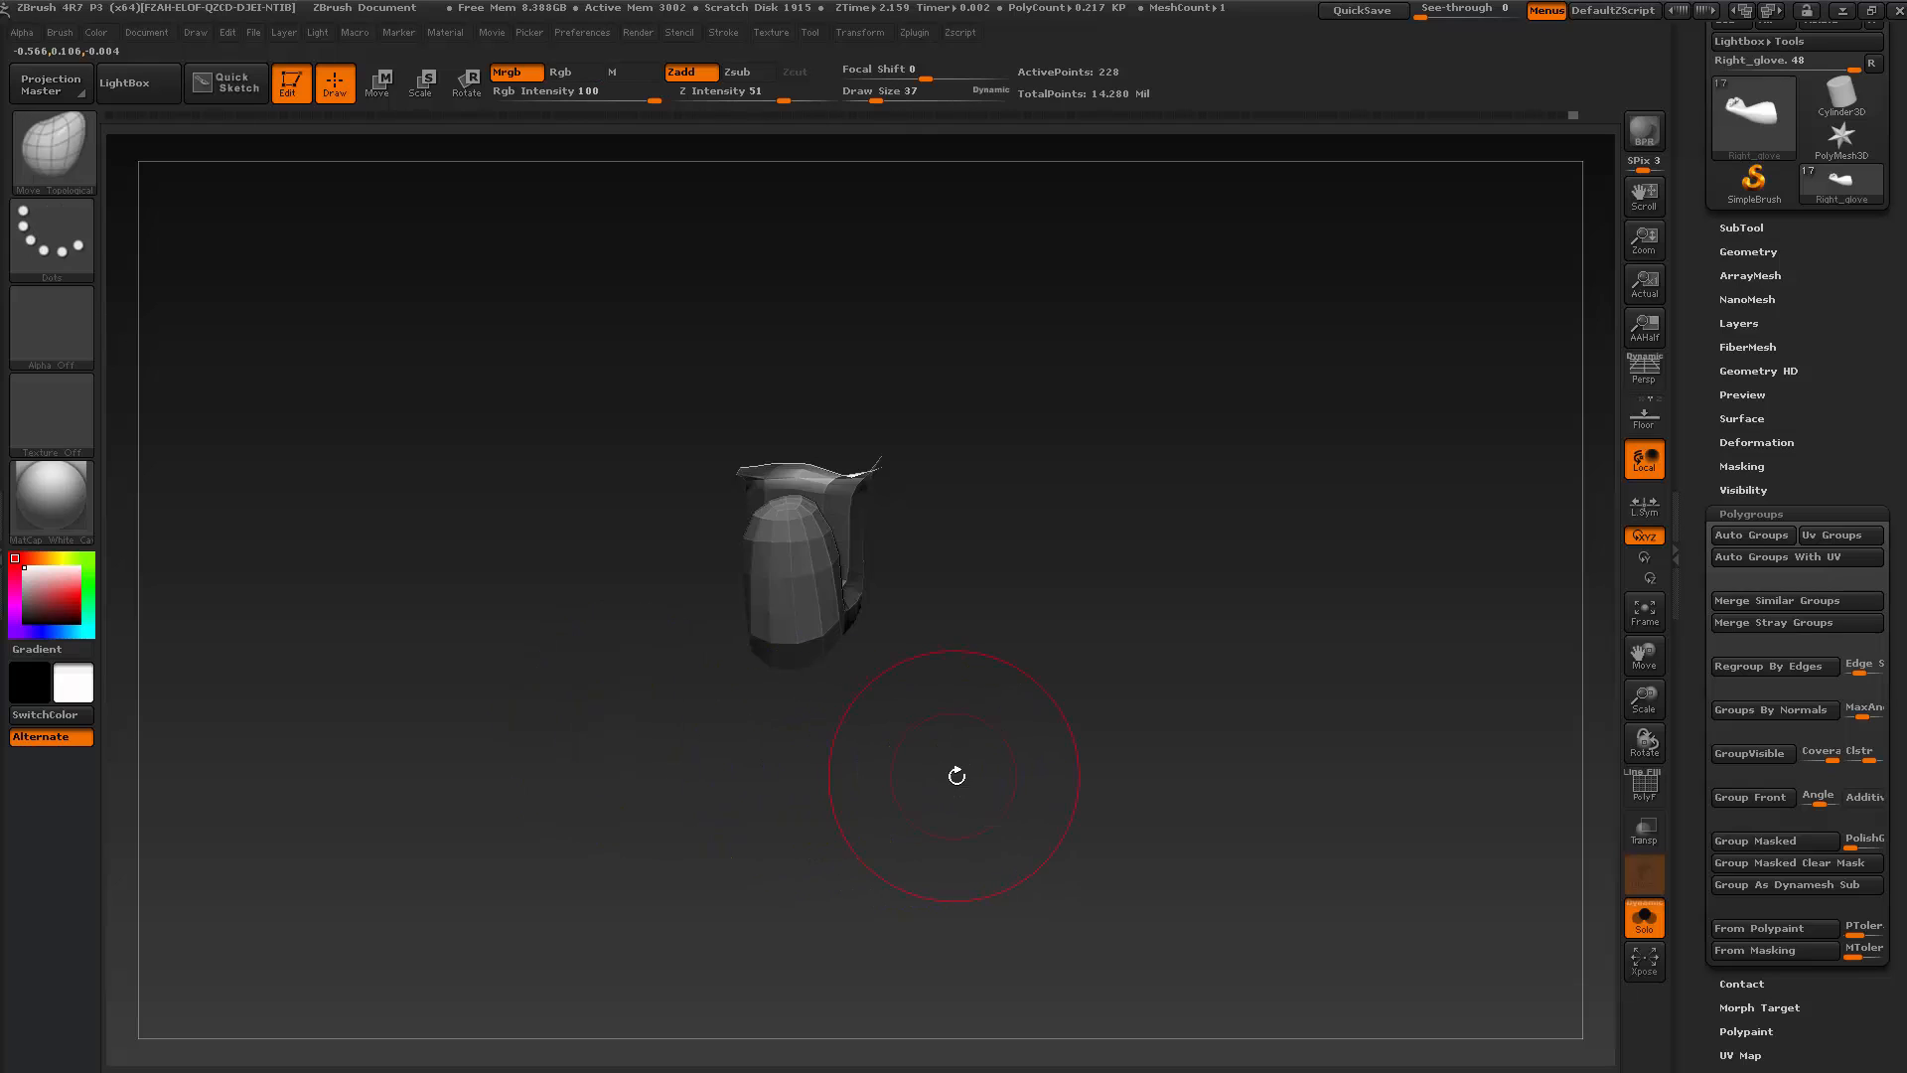
drag(957, 775, 884, 781)
ctrl+click(958, 702)
drag(1026, 719, 1086, 705)
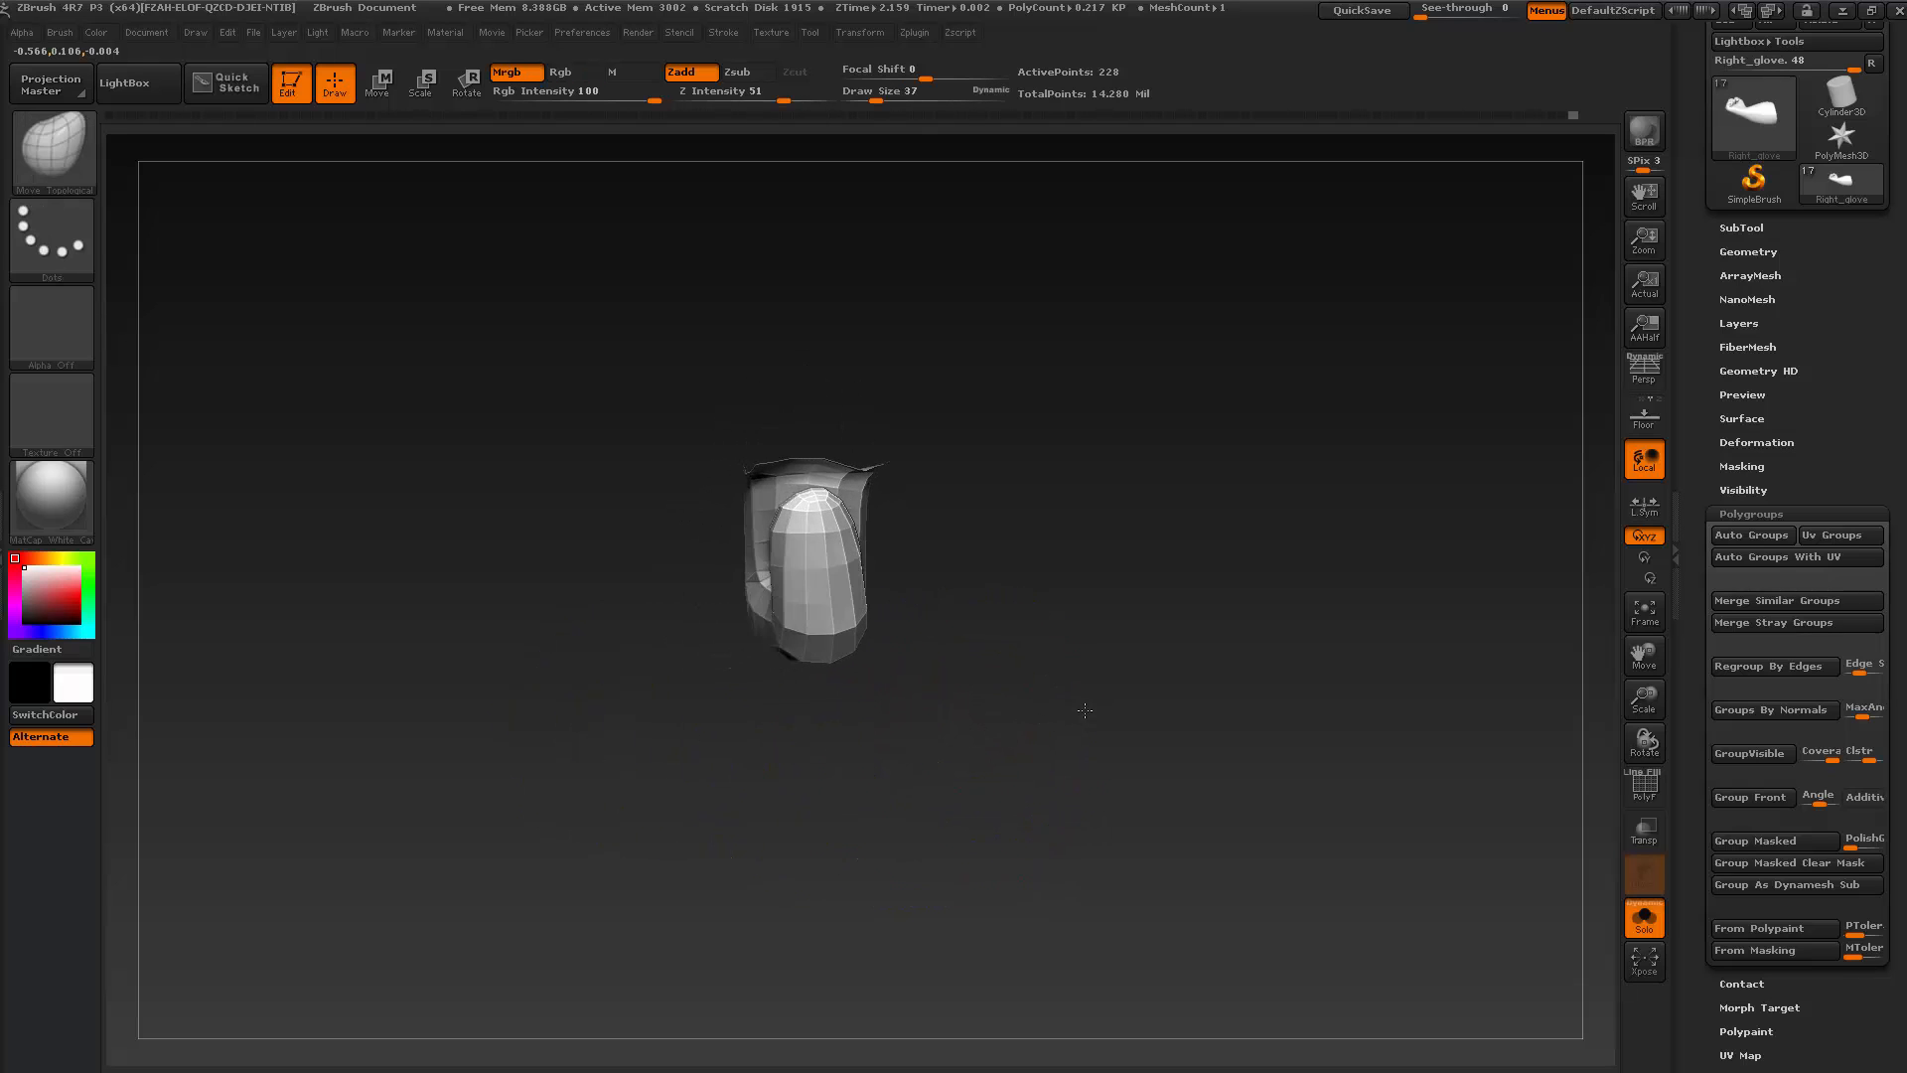
Rotate the unmasked end of the pinky with a Transpose line along the finger, and restore the full glove
click(467, 83)
drag(807, 475, 790, 662)
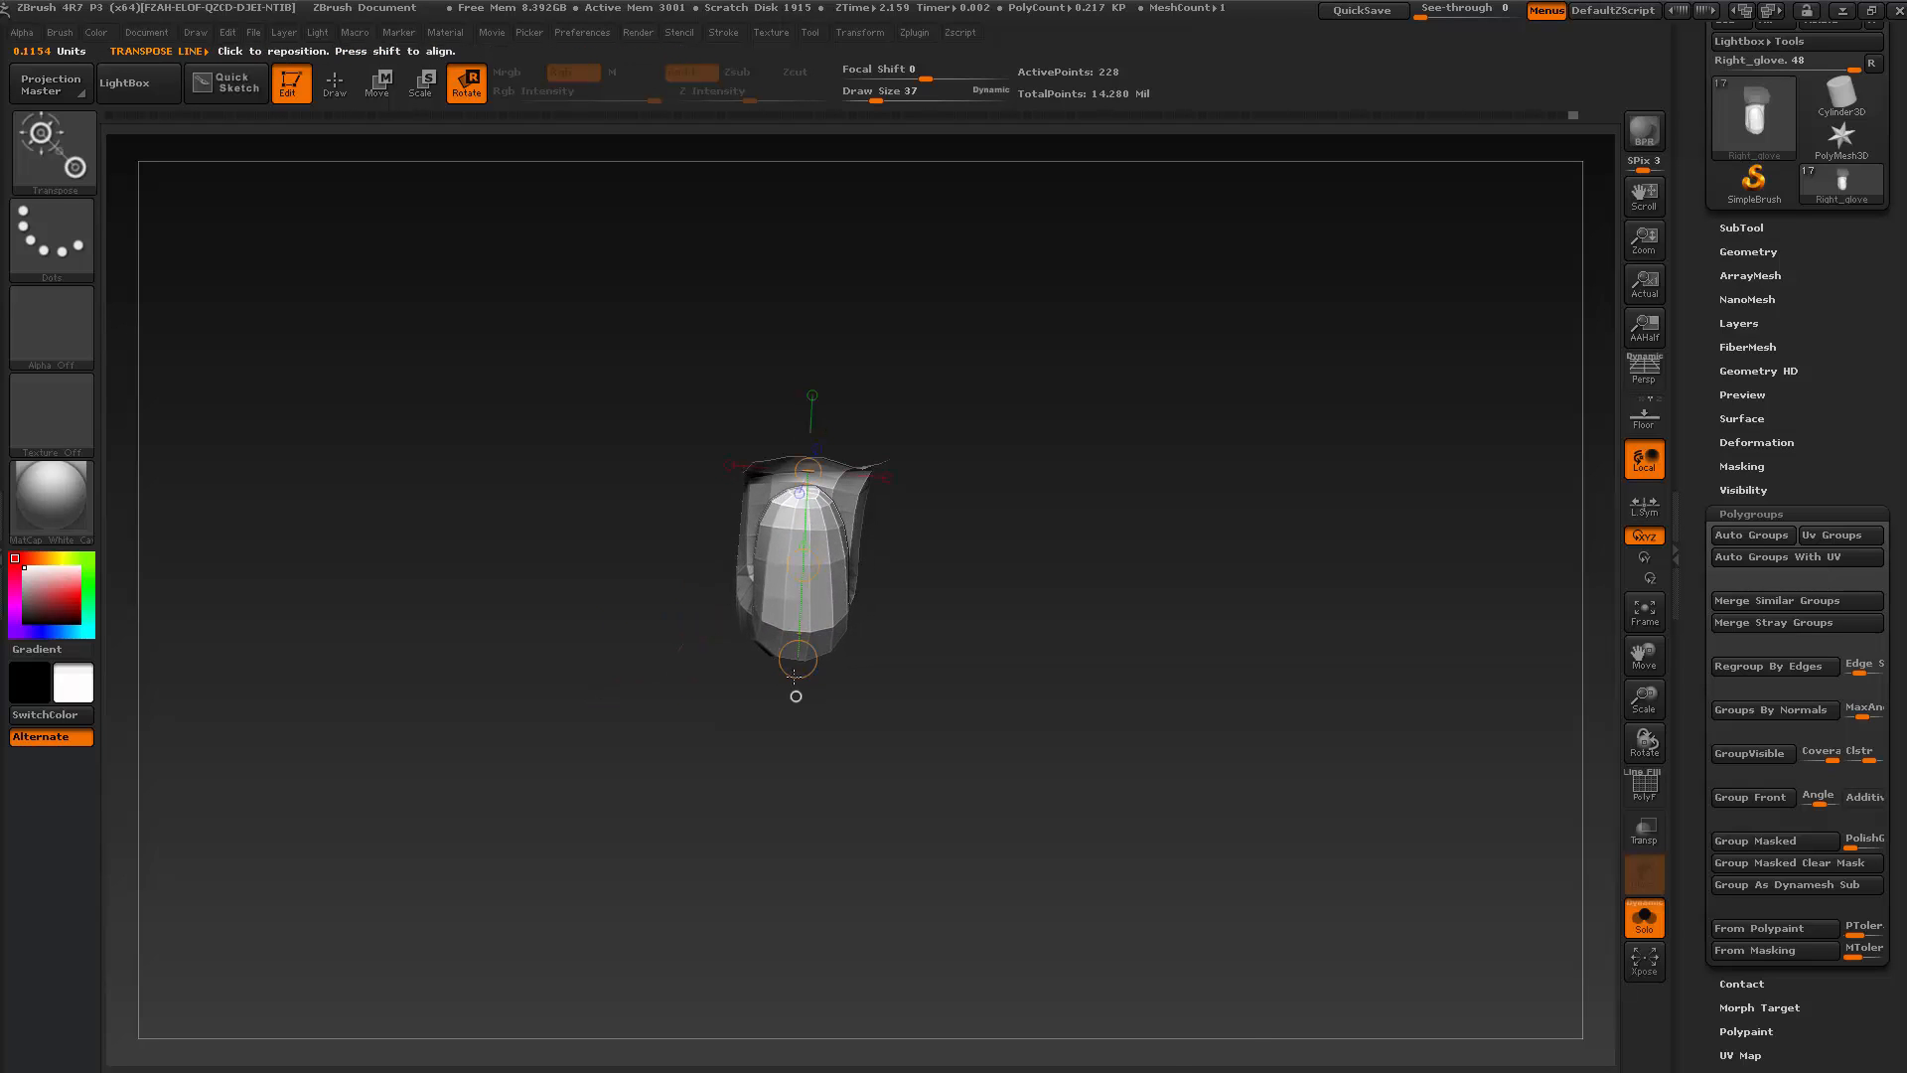
ctrl+shift+click(913, 842)
drag(1286, 266, 1194, 528)
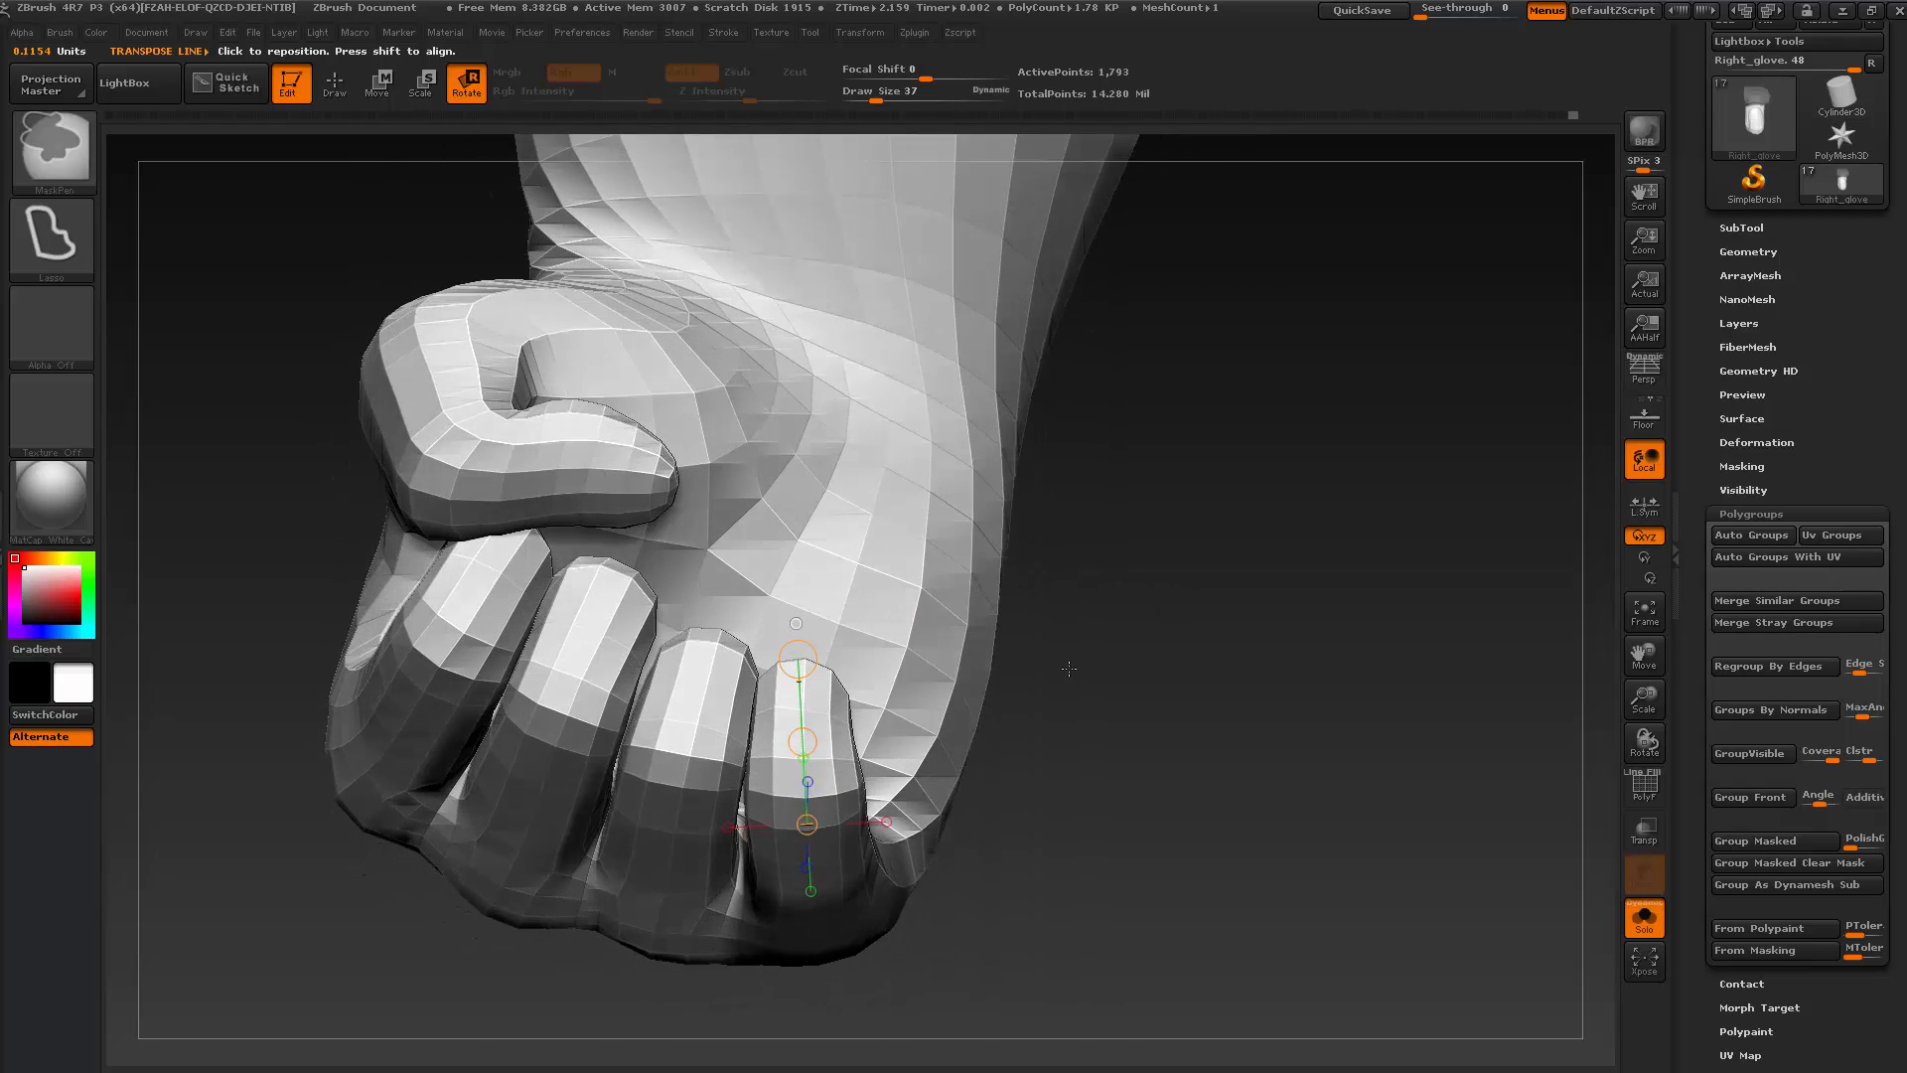
ctrl+shift+click(800, 658)
drag(801, 657, 797, 660)
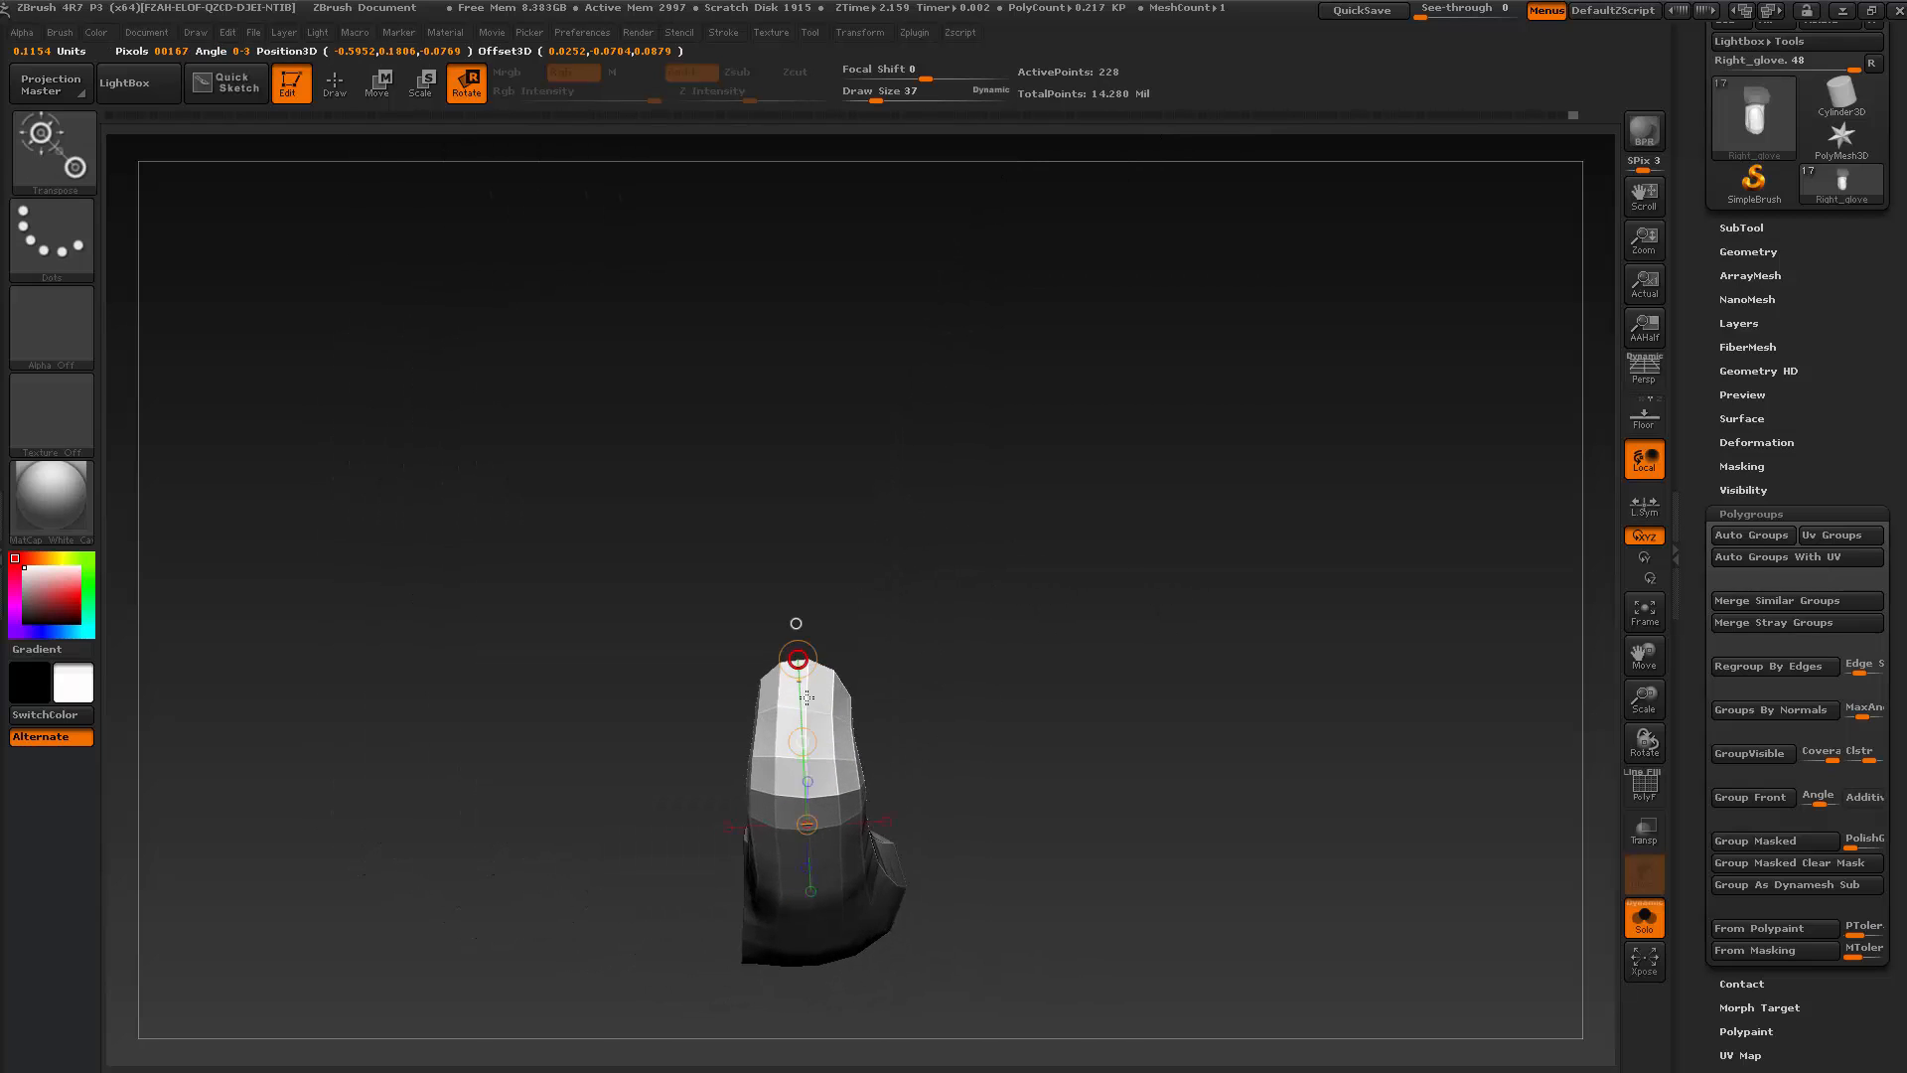
drag(800, 741, 797, 741)
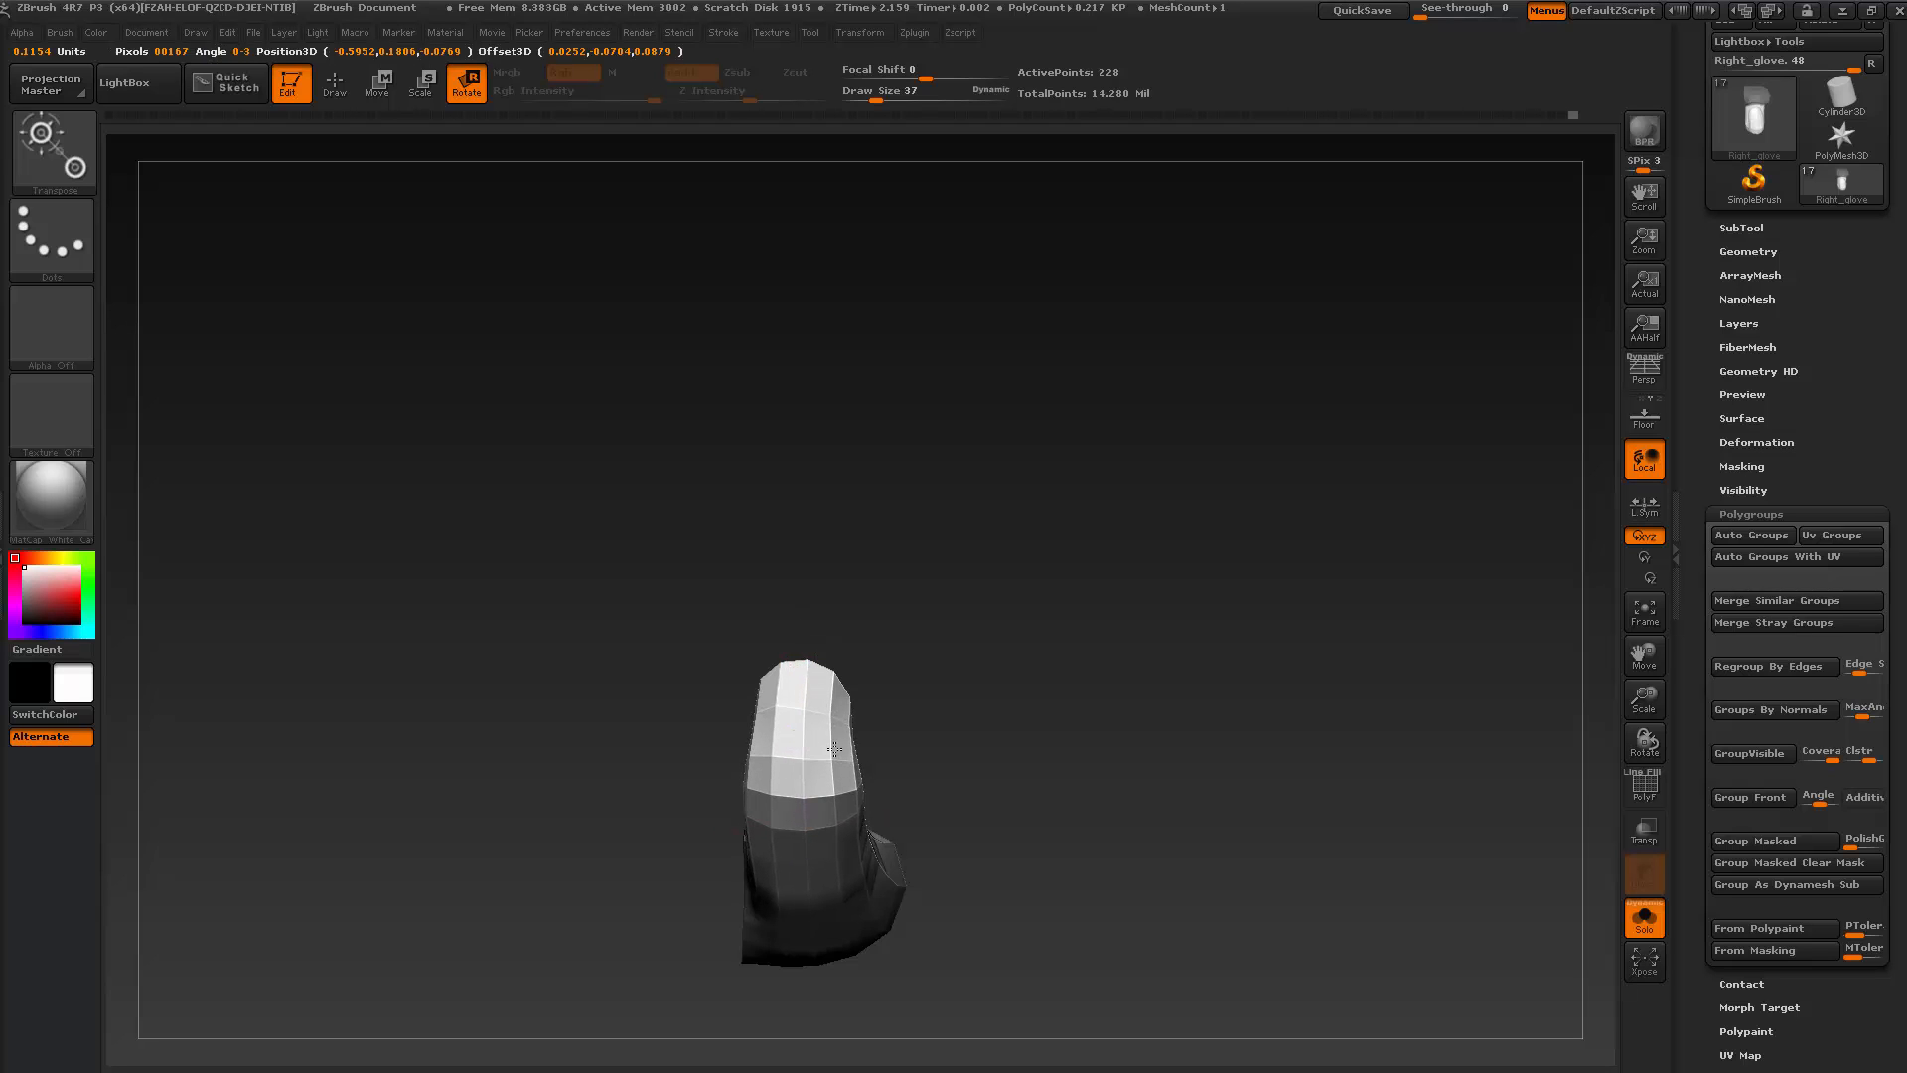
ctrl+shift+click(1197, 828)
mouse_move(1197, 829)
mouse_down()
mouse_move(1202, 773)
mouse_move(1143, 786)
mouse_move(1210, 813)
mouse_move(1091, 817)
mouse_move(1136, 768)
mouse_move(966, 625)
mouse_up()
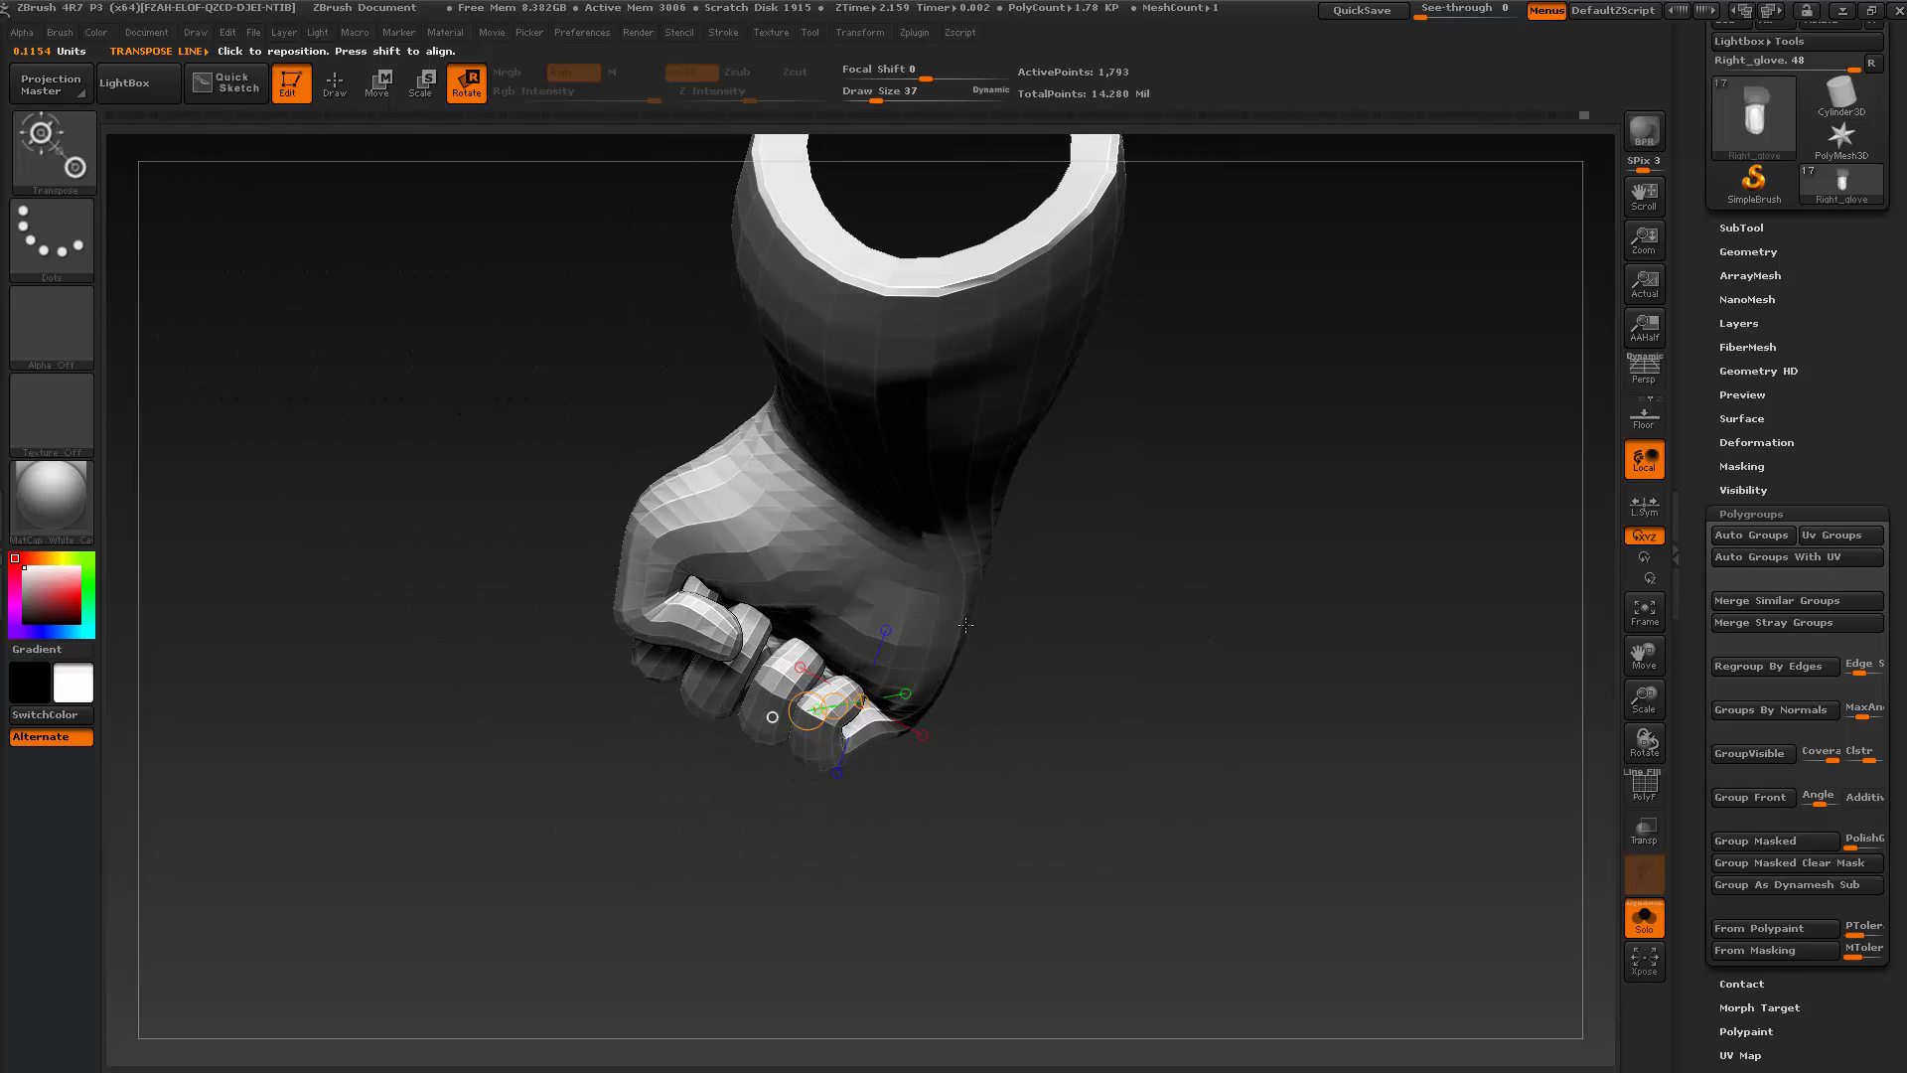
click(334, 83)
Raise the glove two subdivision levels and smooth the crease inside the pinky's bend with brush size 9
mouse_move(1077, 724)
mouse_down()
mouse_move(1086, 660)
mouse_move(1103, 732)
mouse_move(986, 707)
mouse_up()
key(d)
key(d)
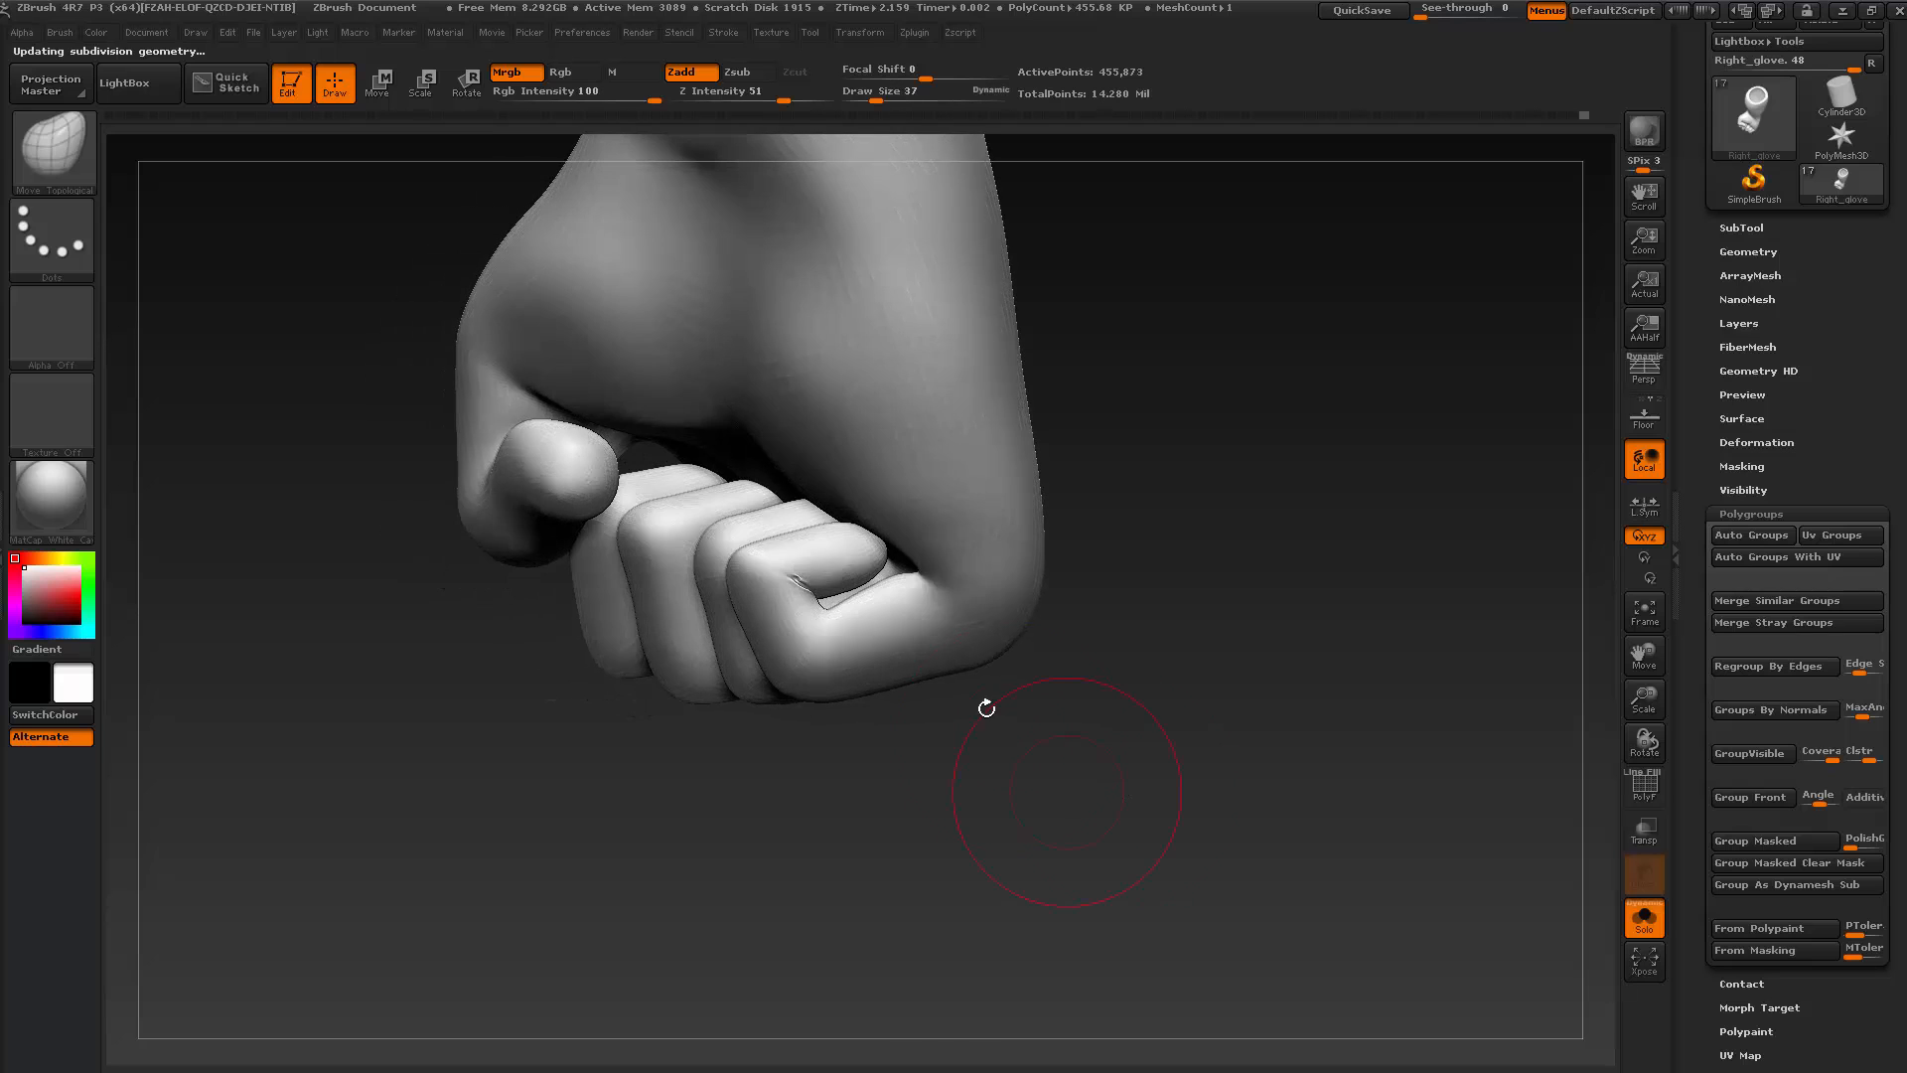
key(shift)
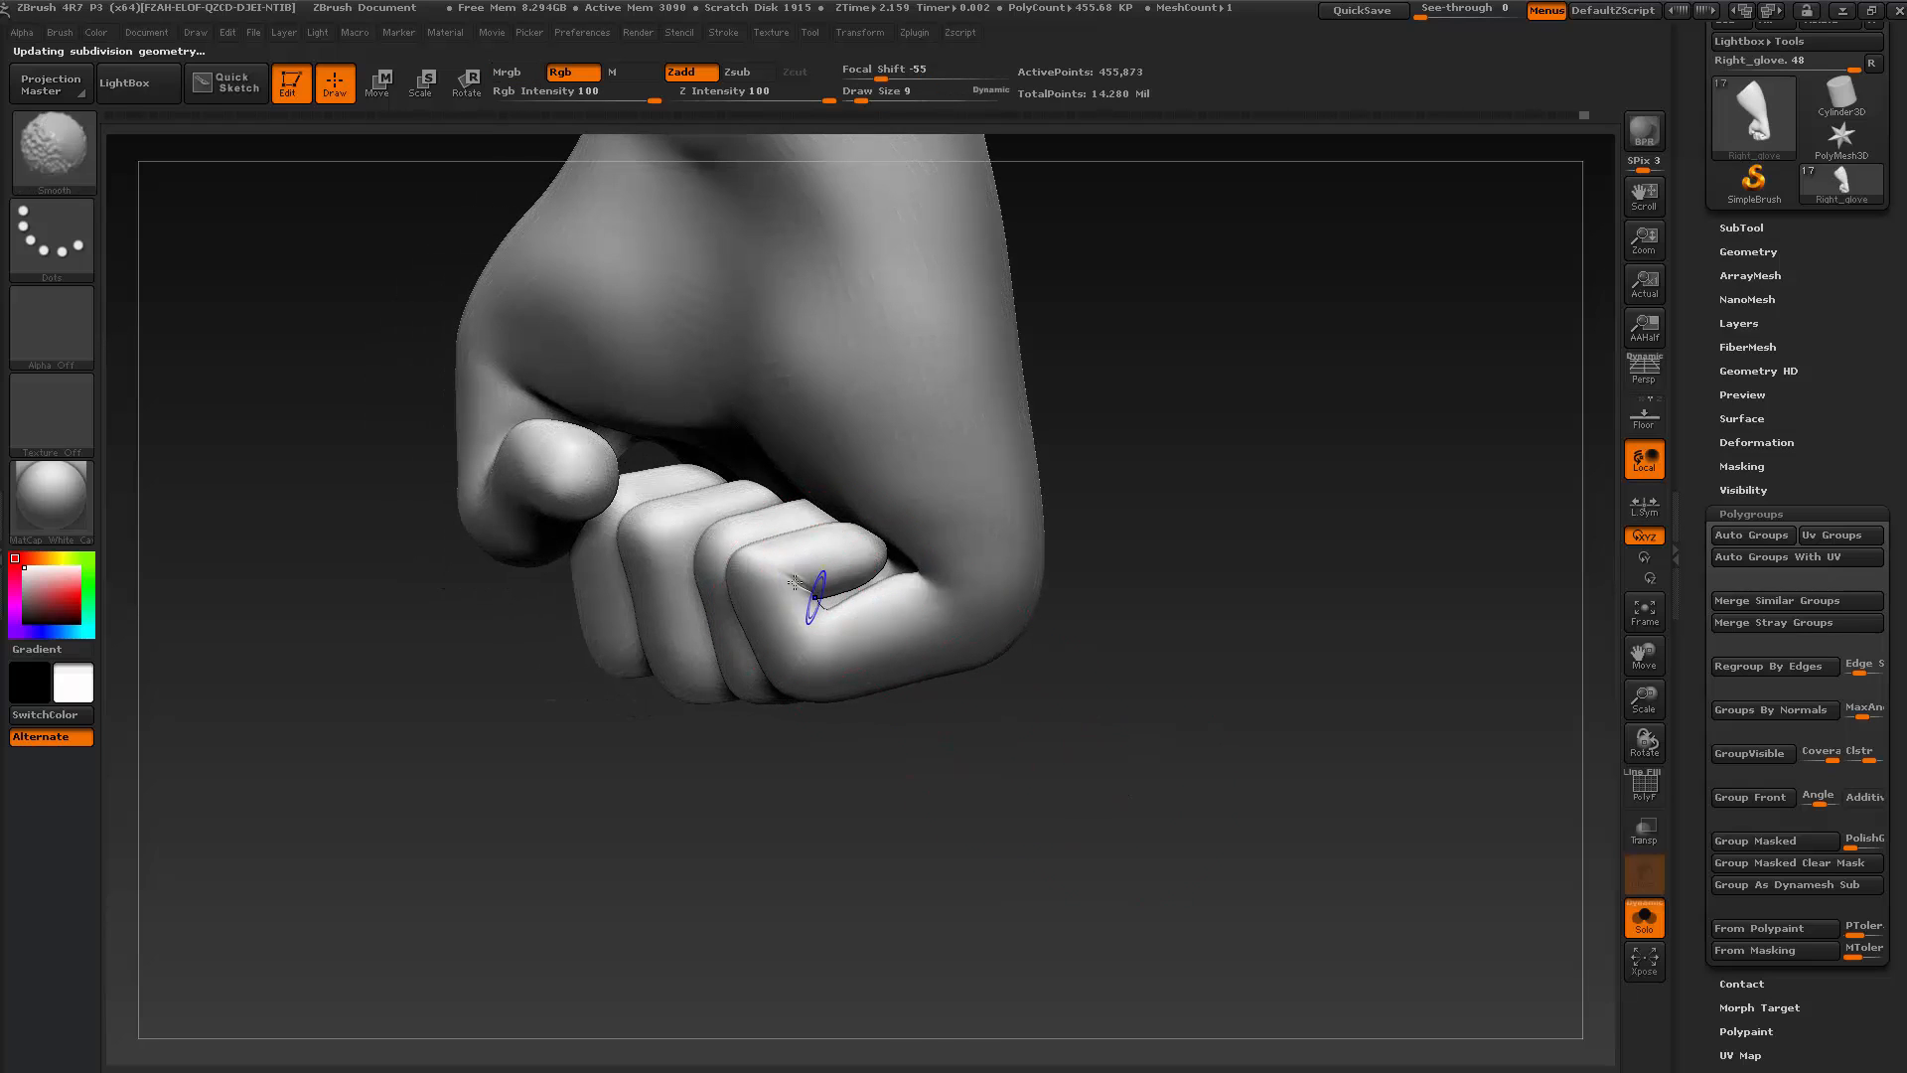
mouse_move(920, 766)
mouse_down()
mouse_move(954, 766)
mouse_move(983, 800)
mouse_move(1061, 773)
mouse_move(1033, 783)
mouse_move(963, 715)
mouse_move(1064, 796)
mouse_move(1090, 779)
mouse_move(1034, 681)
mouse_move(1086, 694)
mouse_move(1003, 727)
mouse_move(933, 799)
mouse_up()
Lower the glove to the coarse subdivision level and reshape the palm edge beside the pinky with the Move brush at size 59
key(shift+d)
key(shift+d)
key(shift+d)
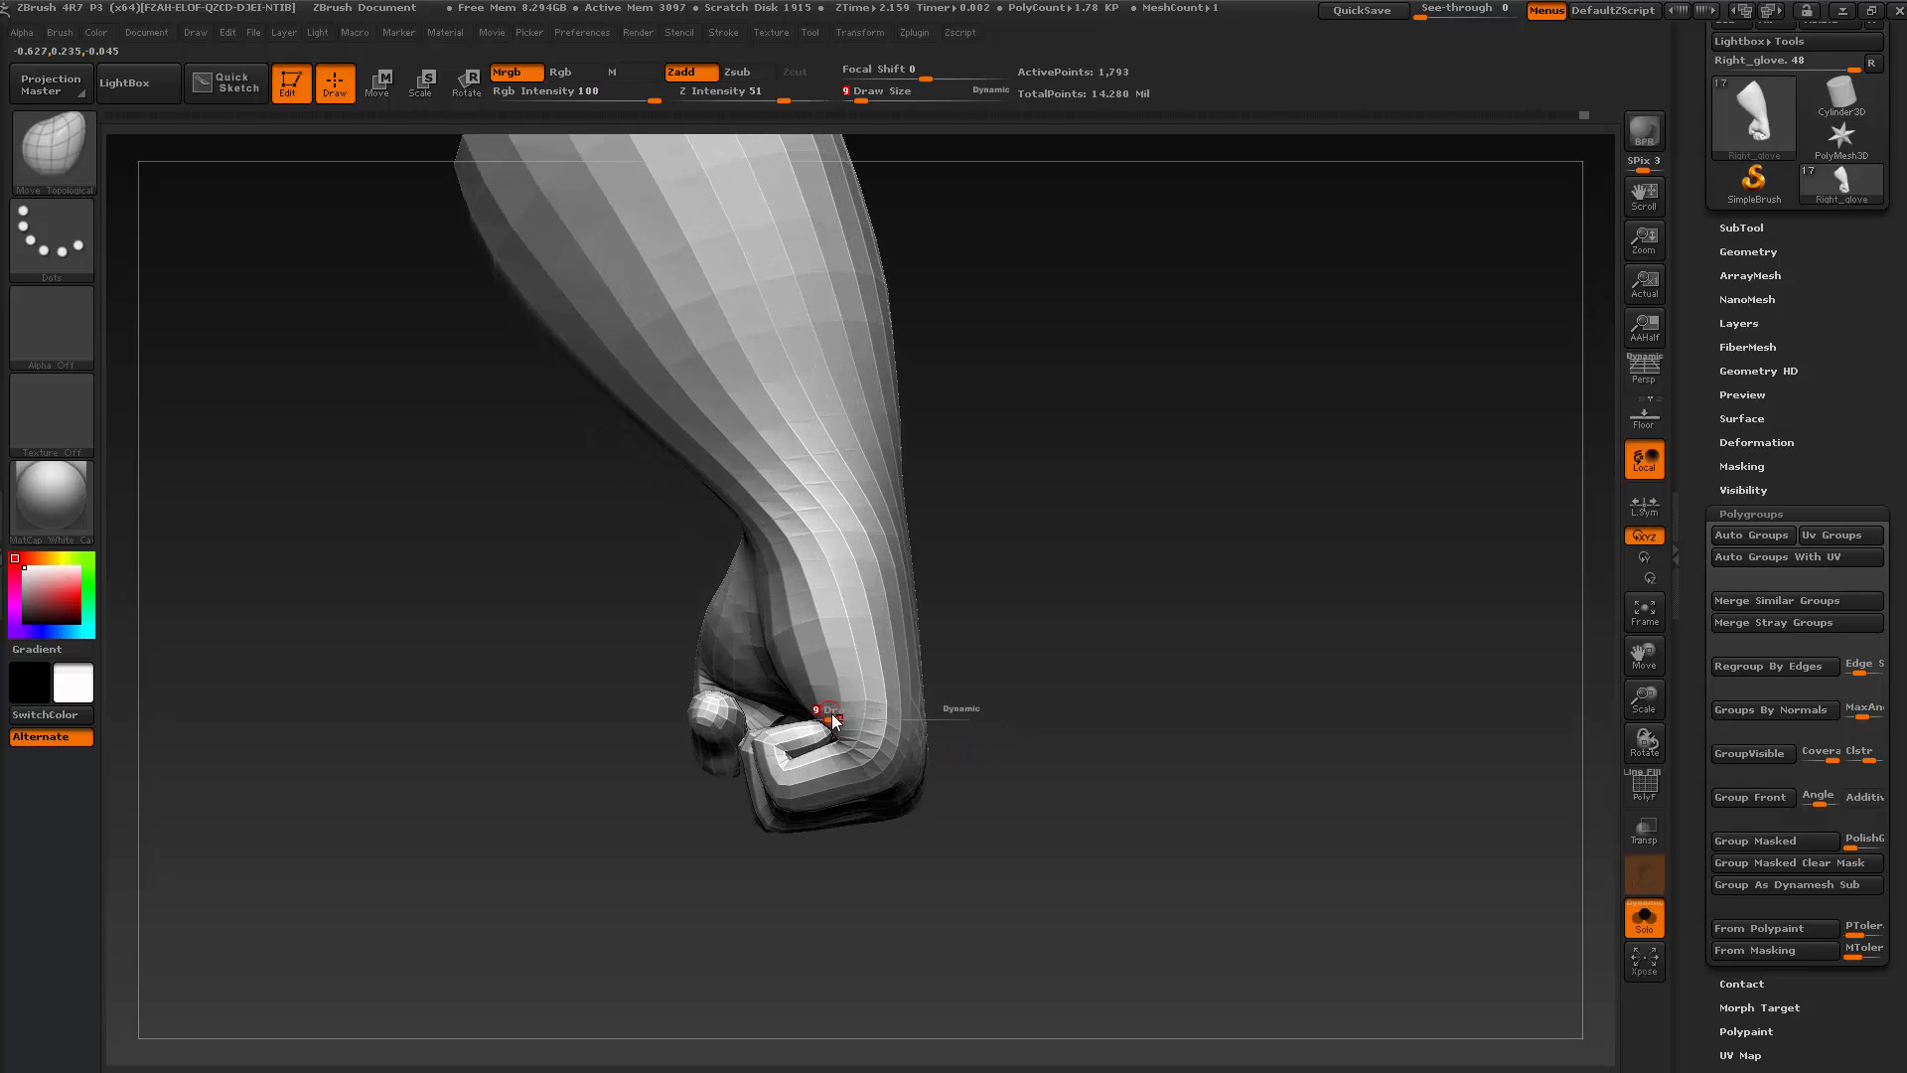
drag(833, 720, 860, 720)
drag(1001, 749, 1032, 780)
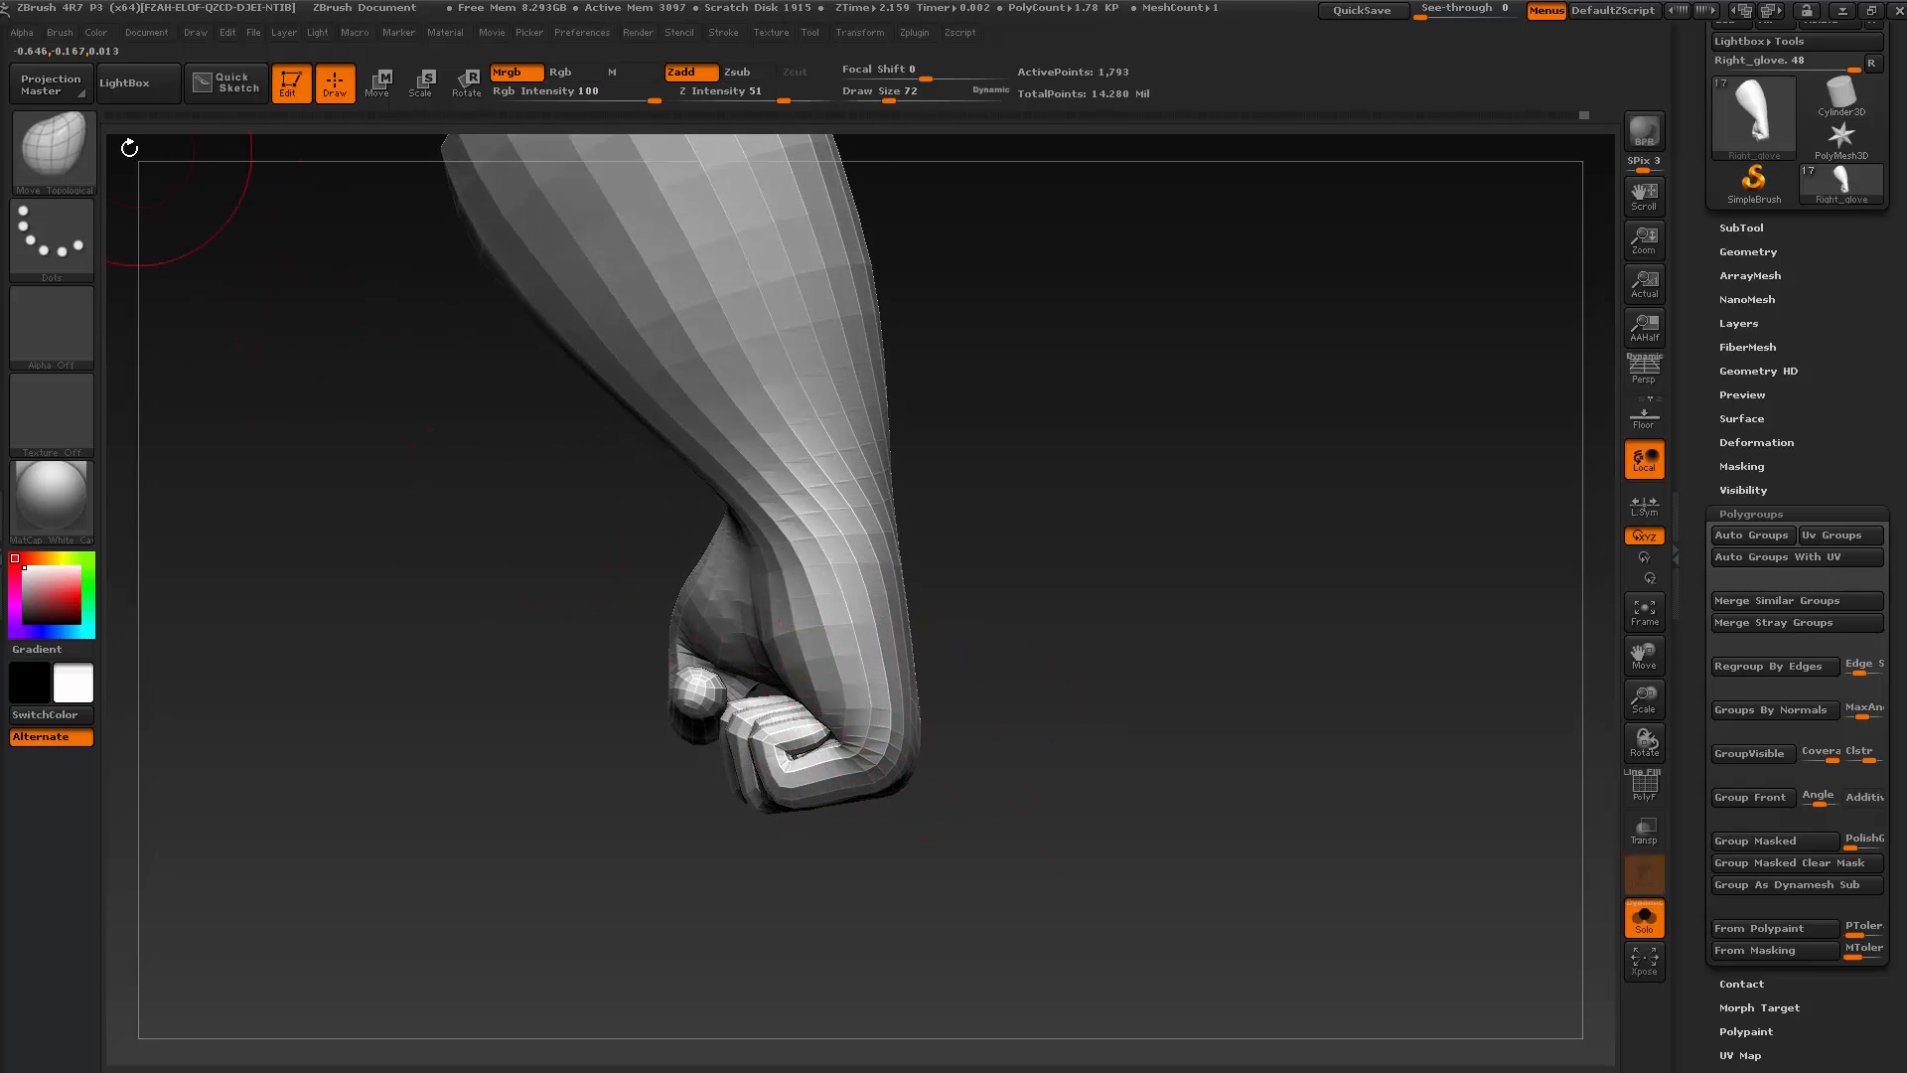
key(b)
key(m)
key(v)
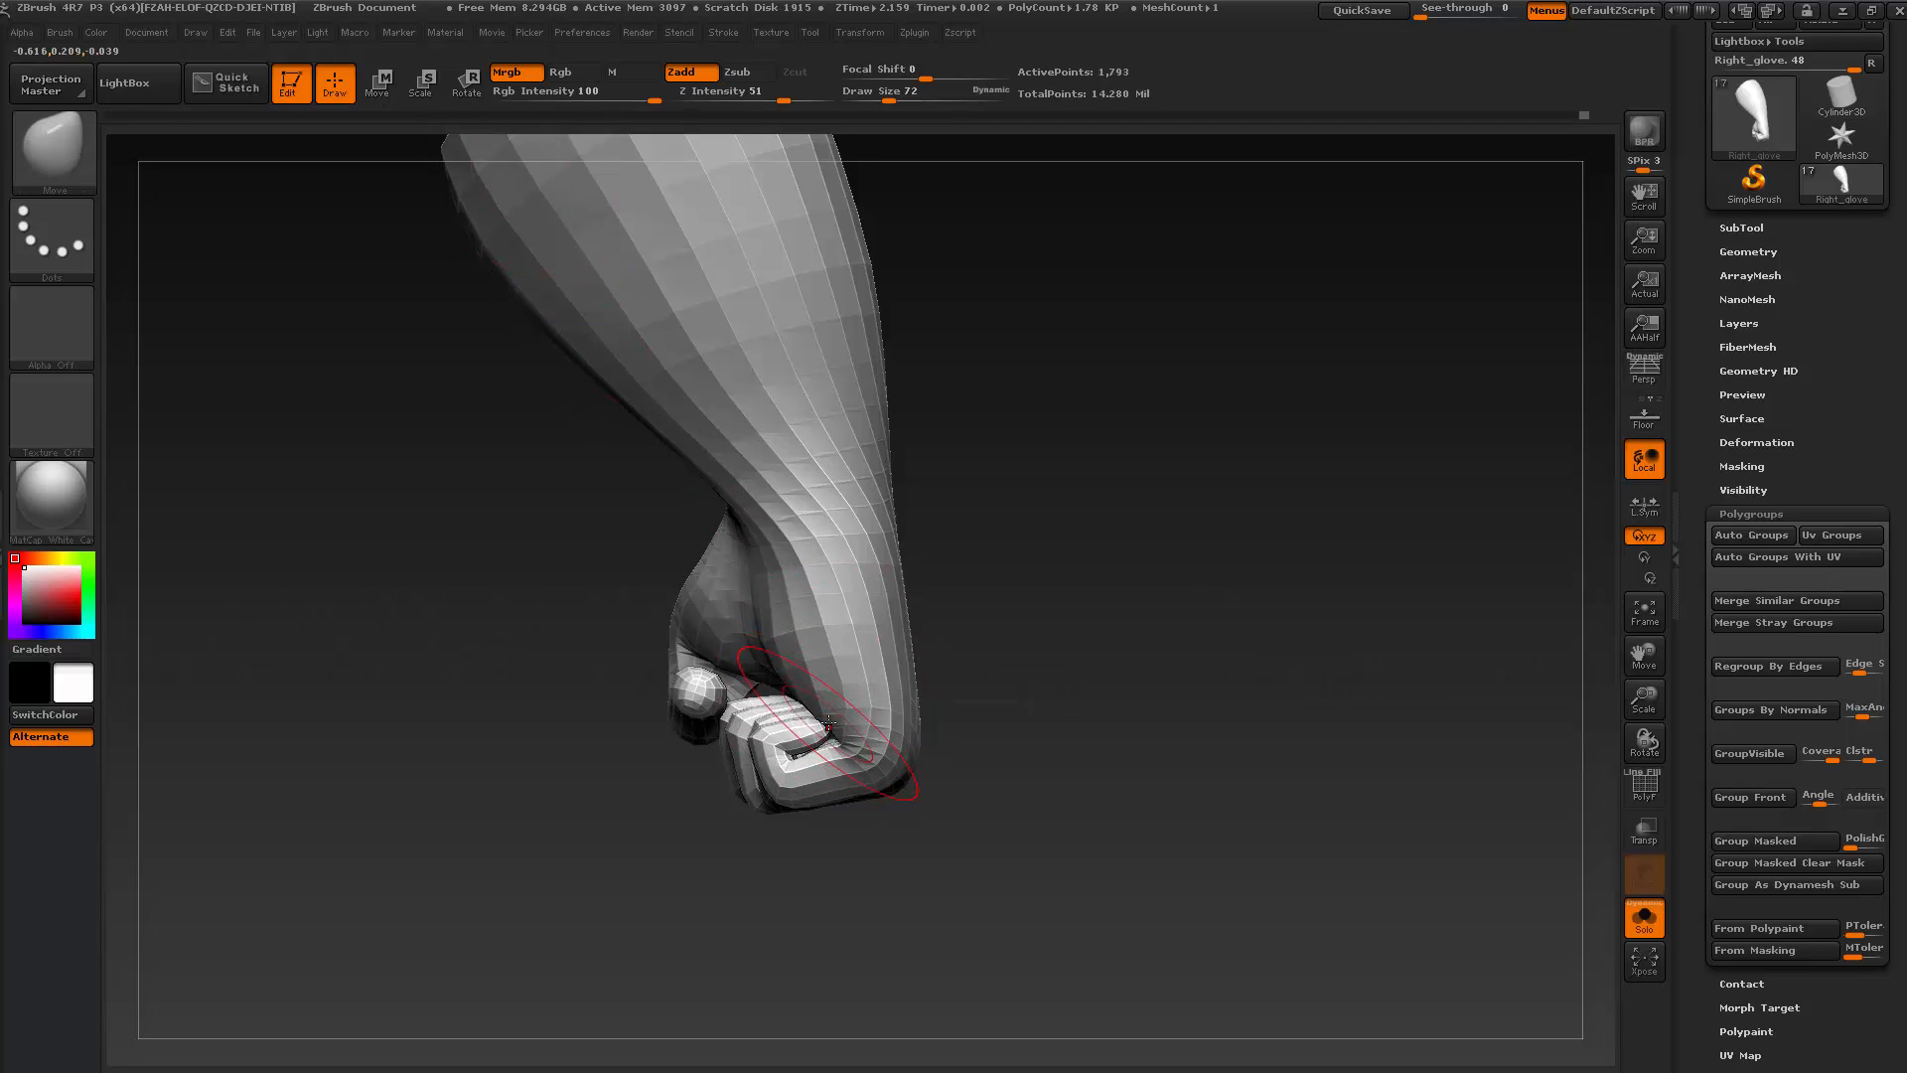
key(s)
drag(827, 728, 826, 728)
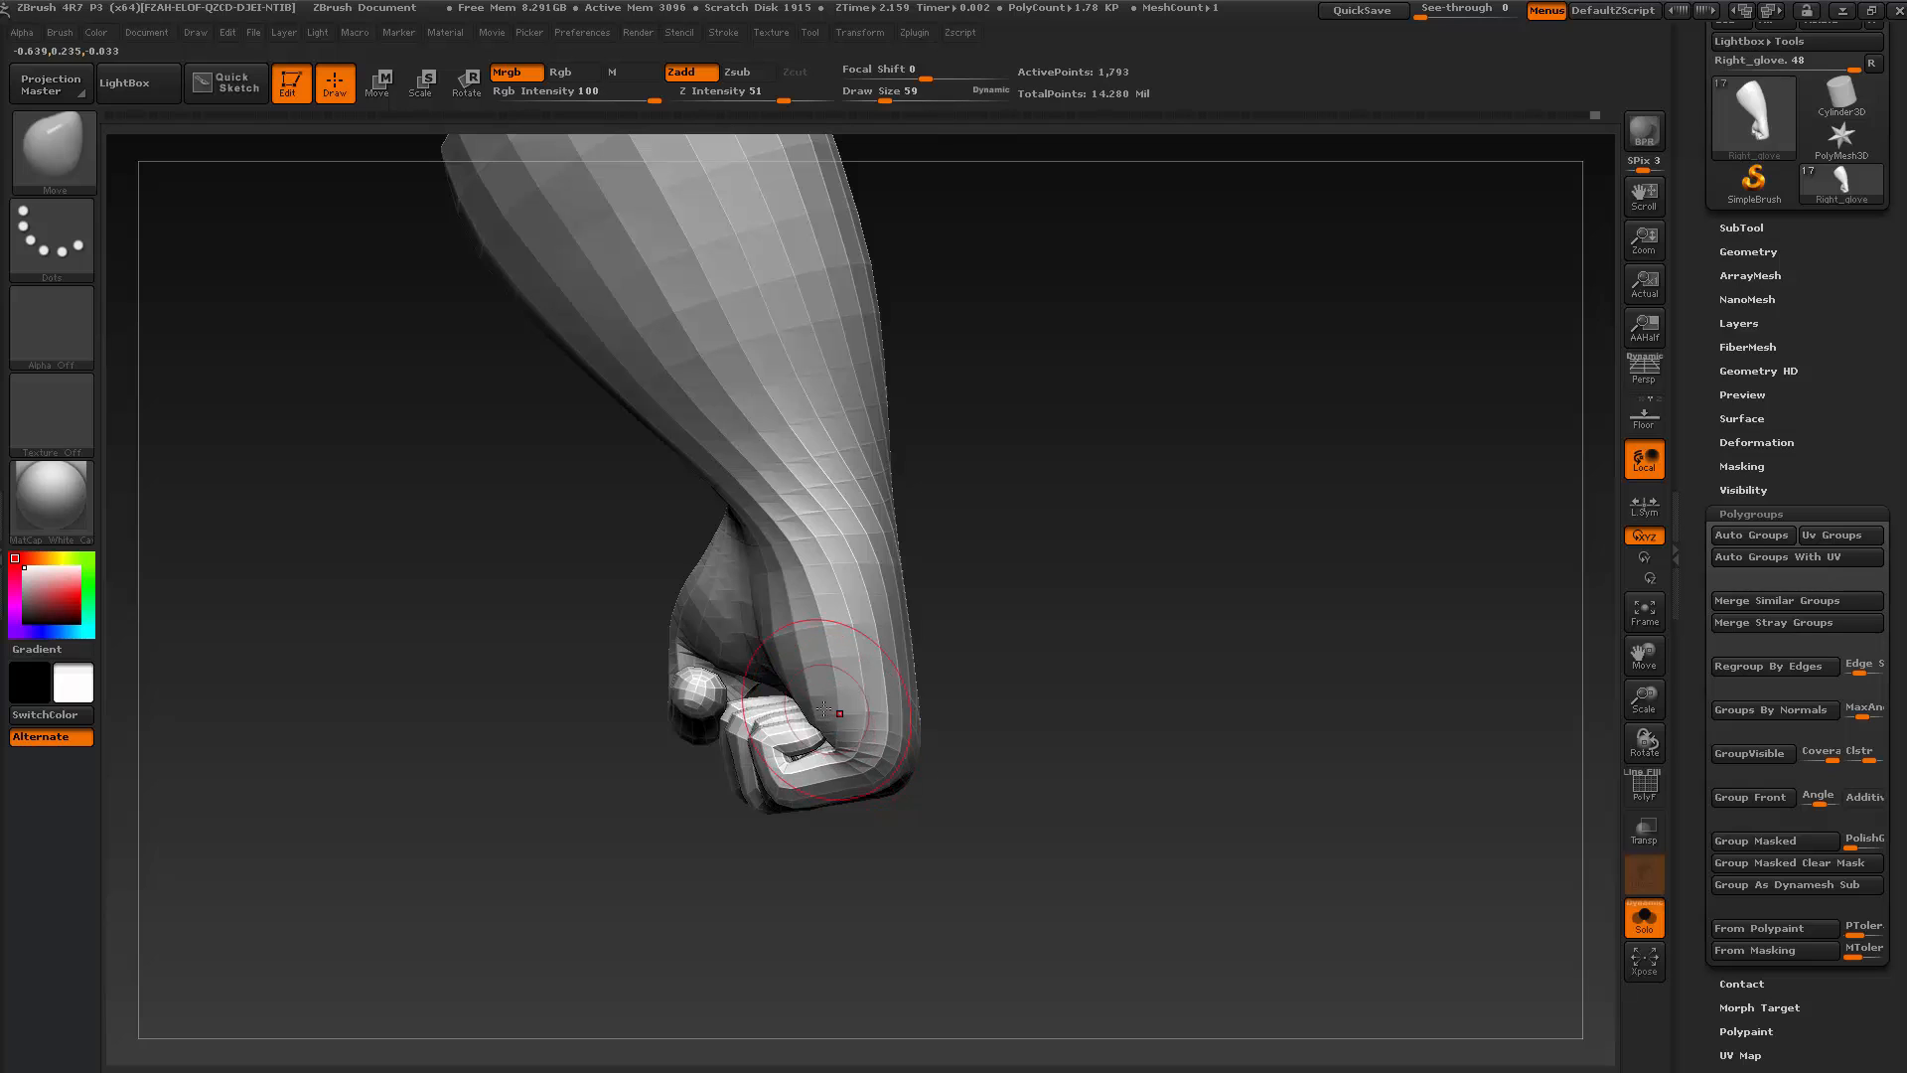
drag(912, 764, 924, 767)
mouse_move(815, 728)
mouse_down()
mouse_move(864, 795)
mouse_move(865, 732)
mouse_up()
Adjust the palm edge beside the pinky with the Move Topological brush at size 59
click(55, 149)
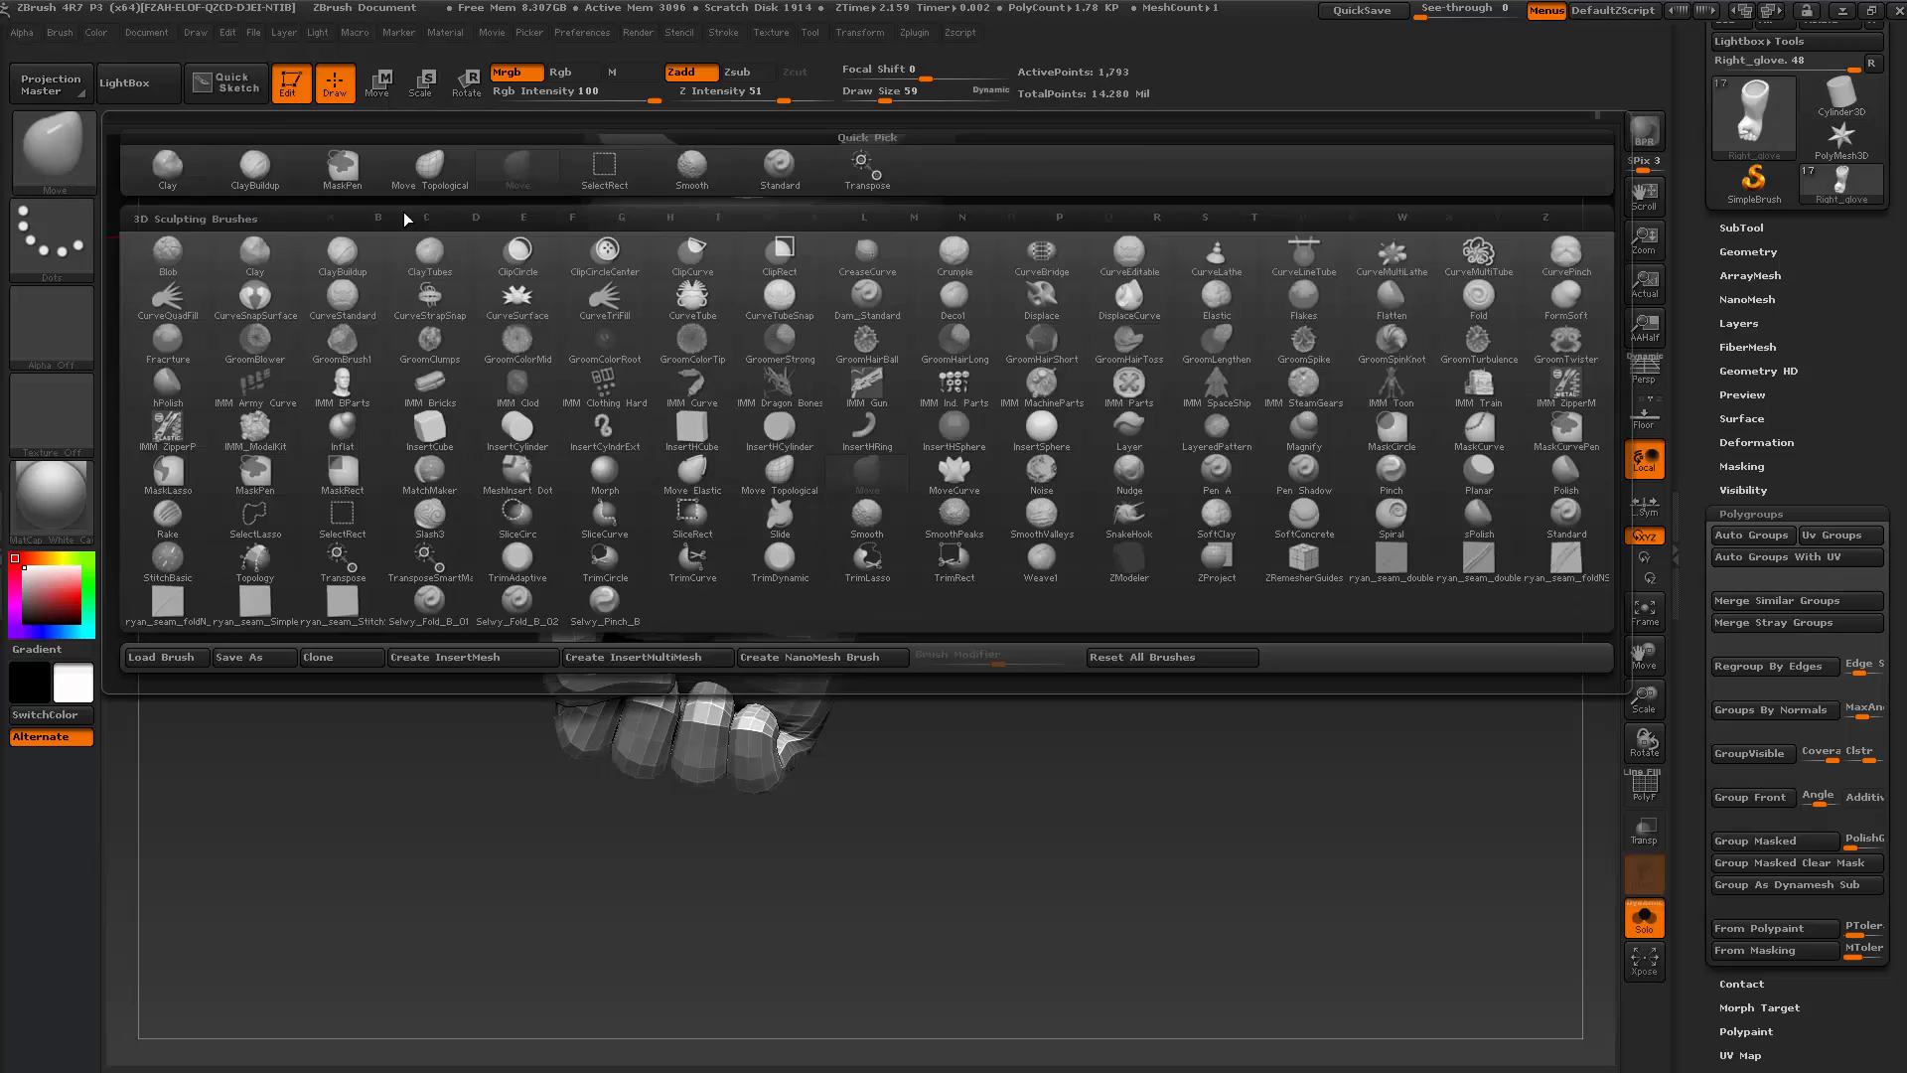
click(408, 223)
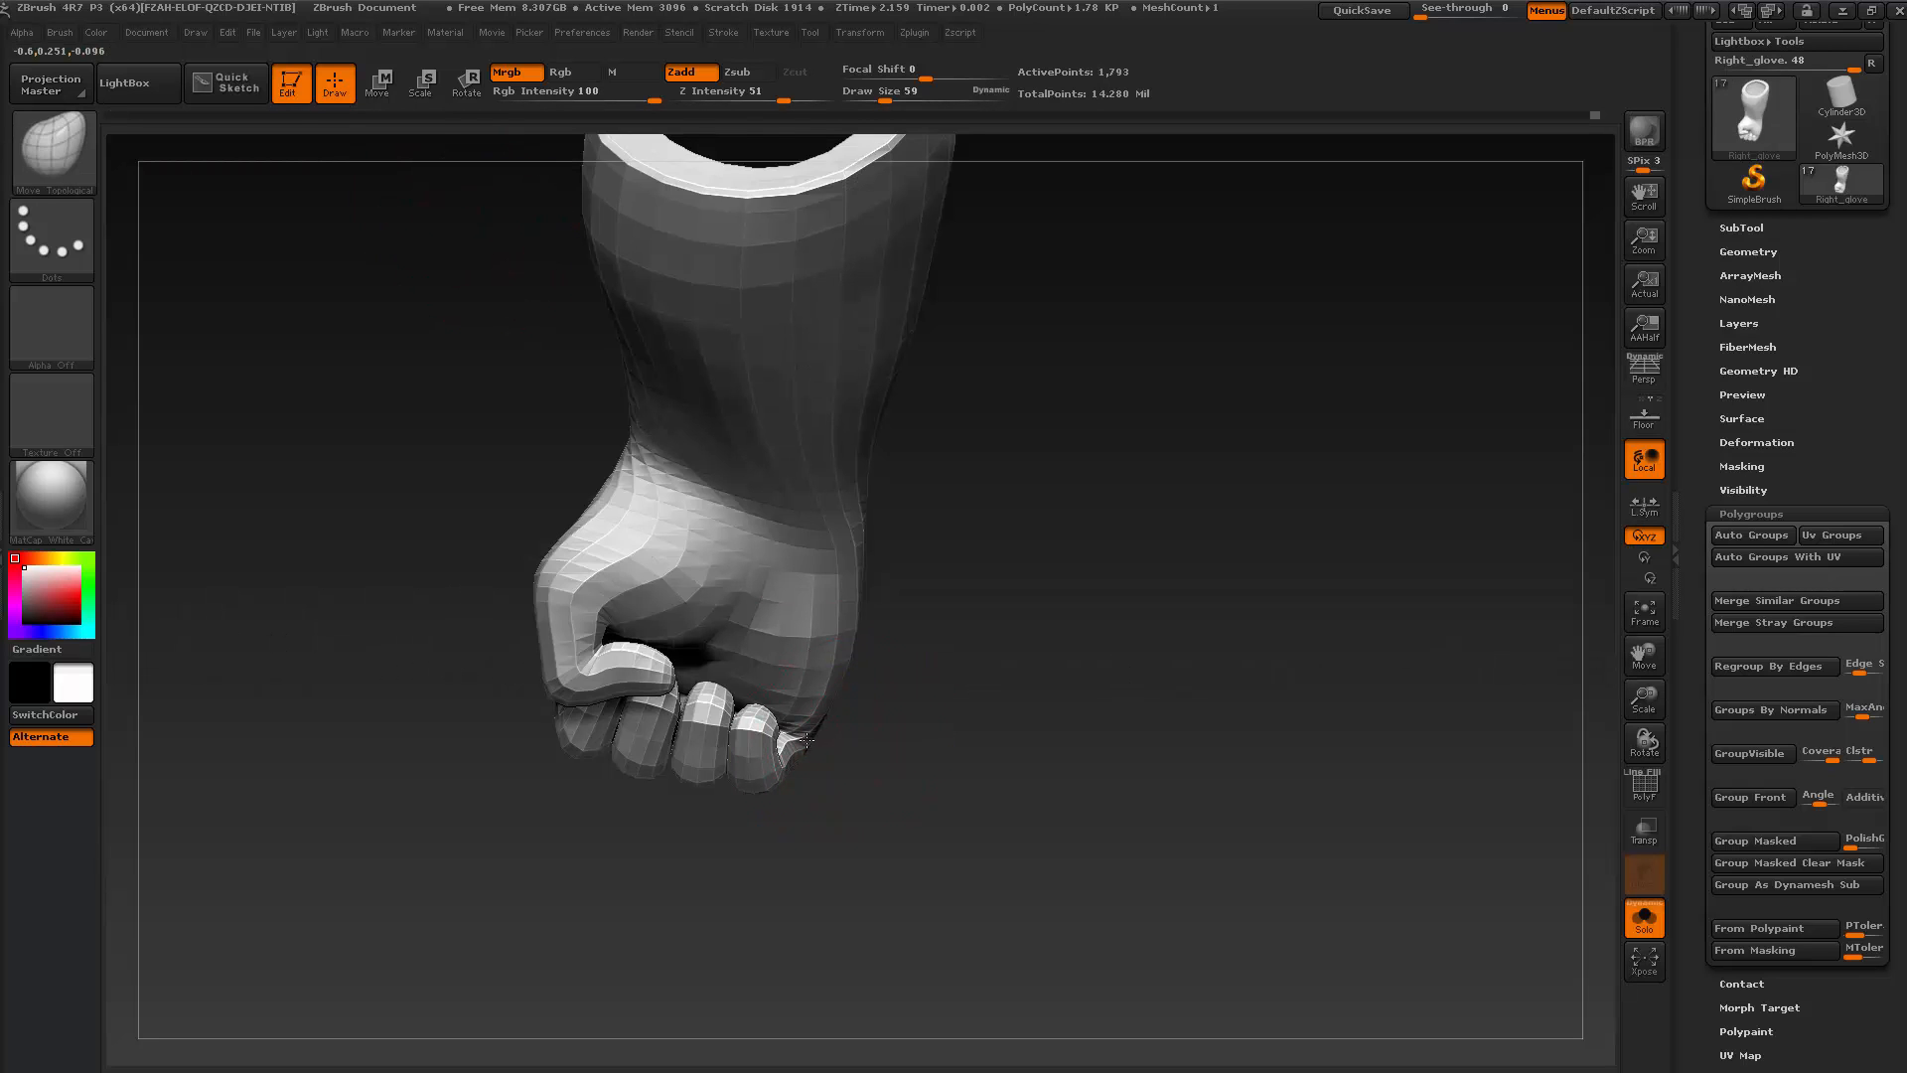
mouse_move(817, 707)
mouse_down()
mouse_move(835, 695)
mouse_move(813, 706)
mouse_up()
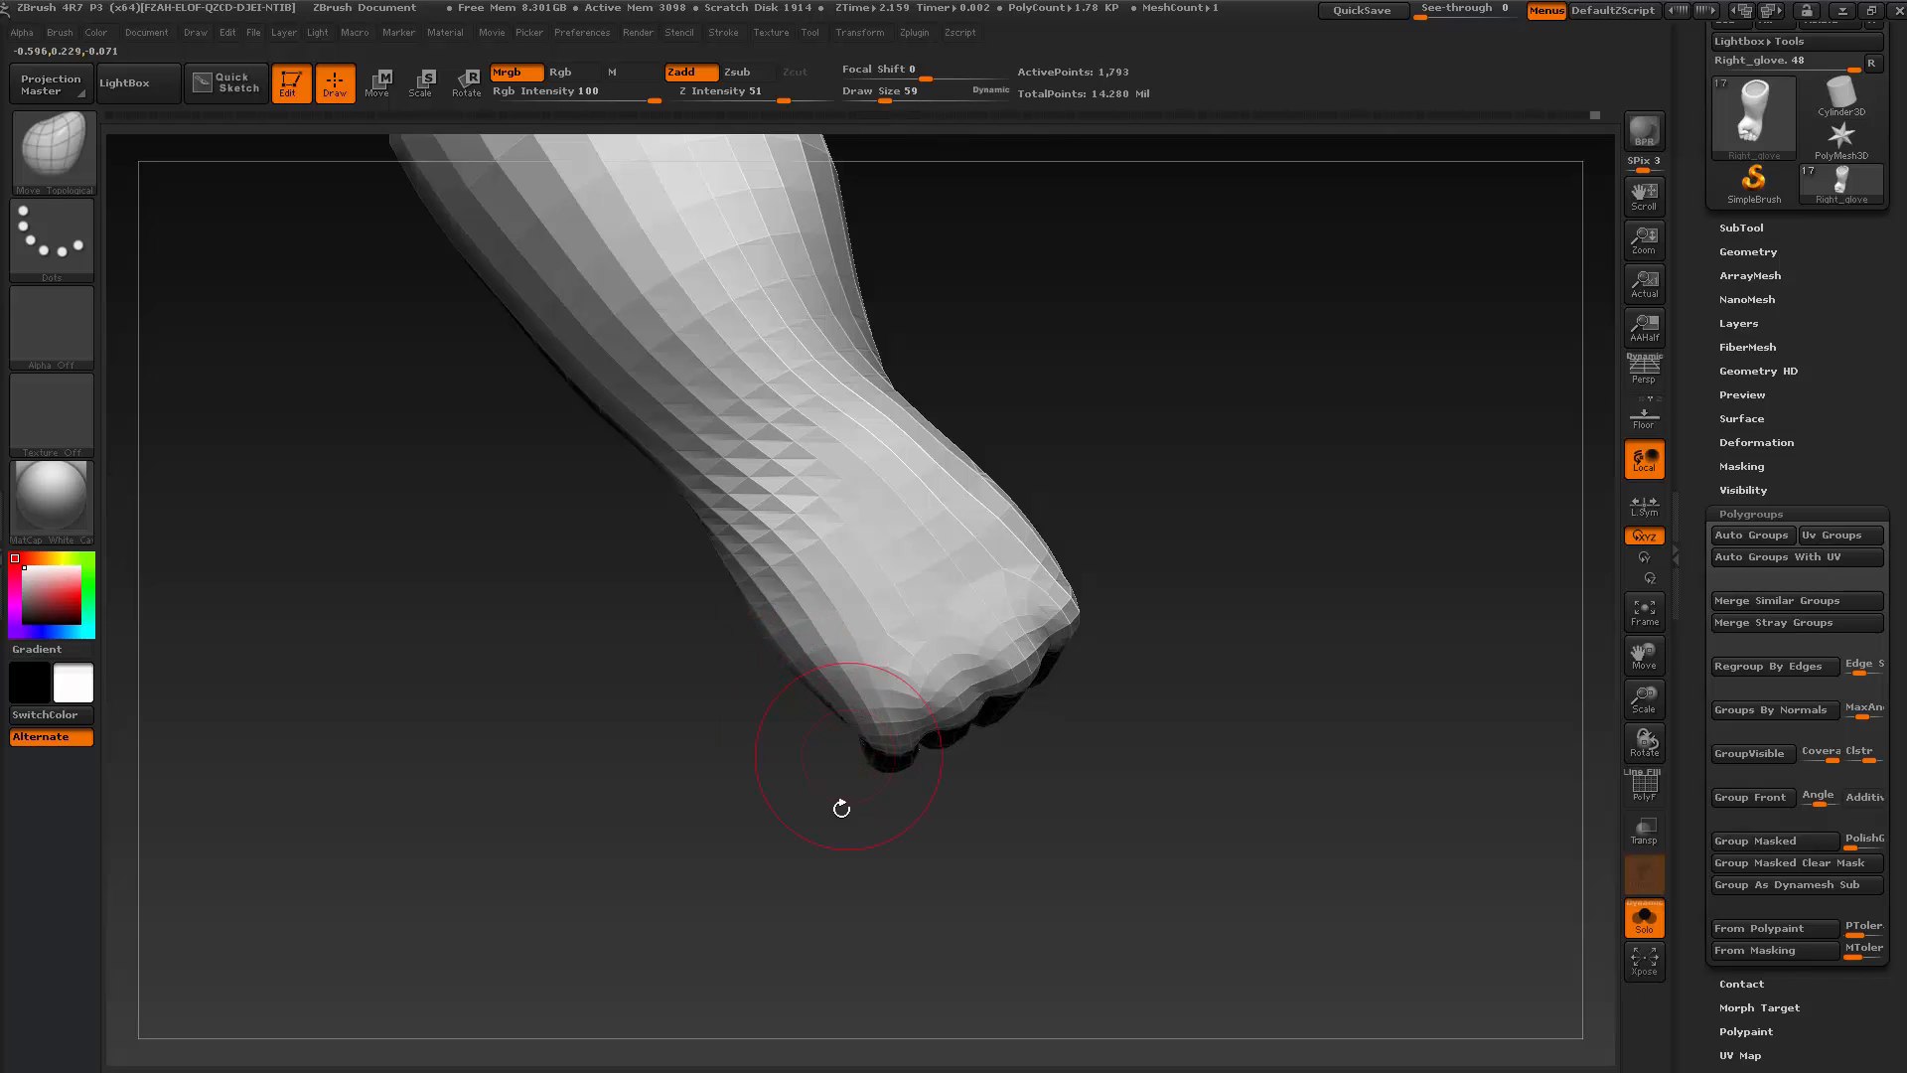
mouse_move(841, 809)
mouse_down()
mouse_move(919, 810)
mouse_move(924, 784)
mouse_move(851, 767)
mouse_move(800, 783)
mouse_up()
Raise the glove one subdivision level and refine the pinky's outer side with brush size 37
key(s)
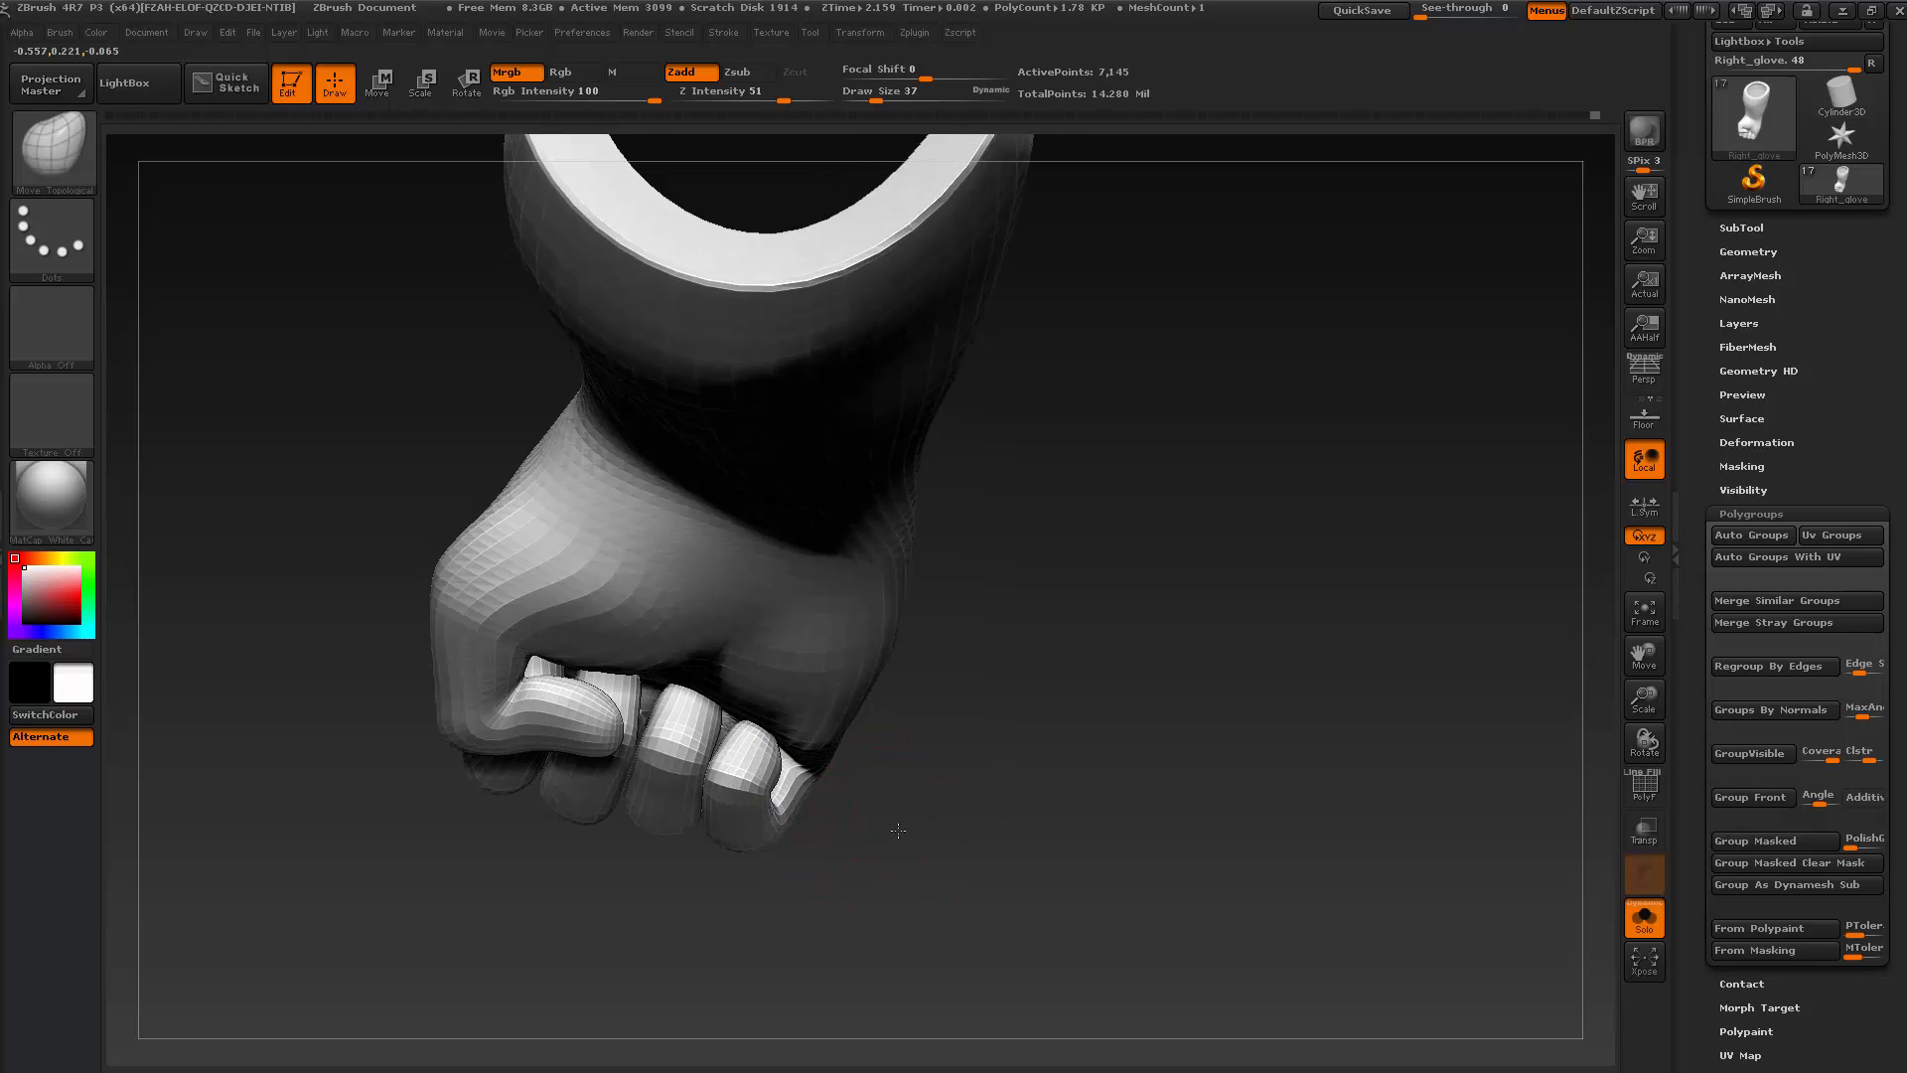
key(ctrl+d)
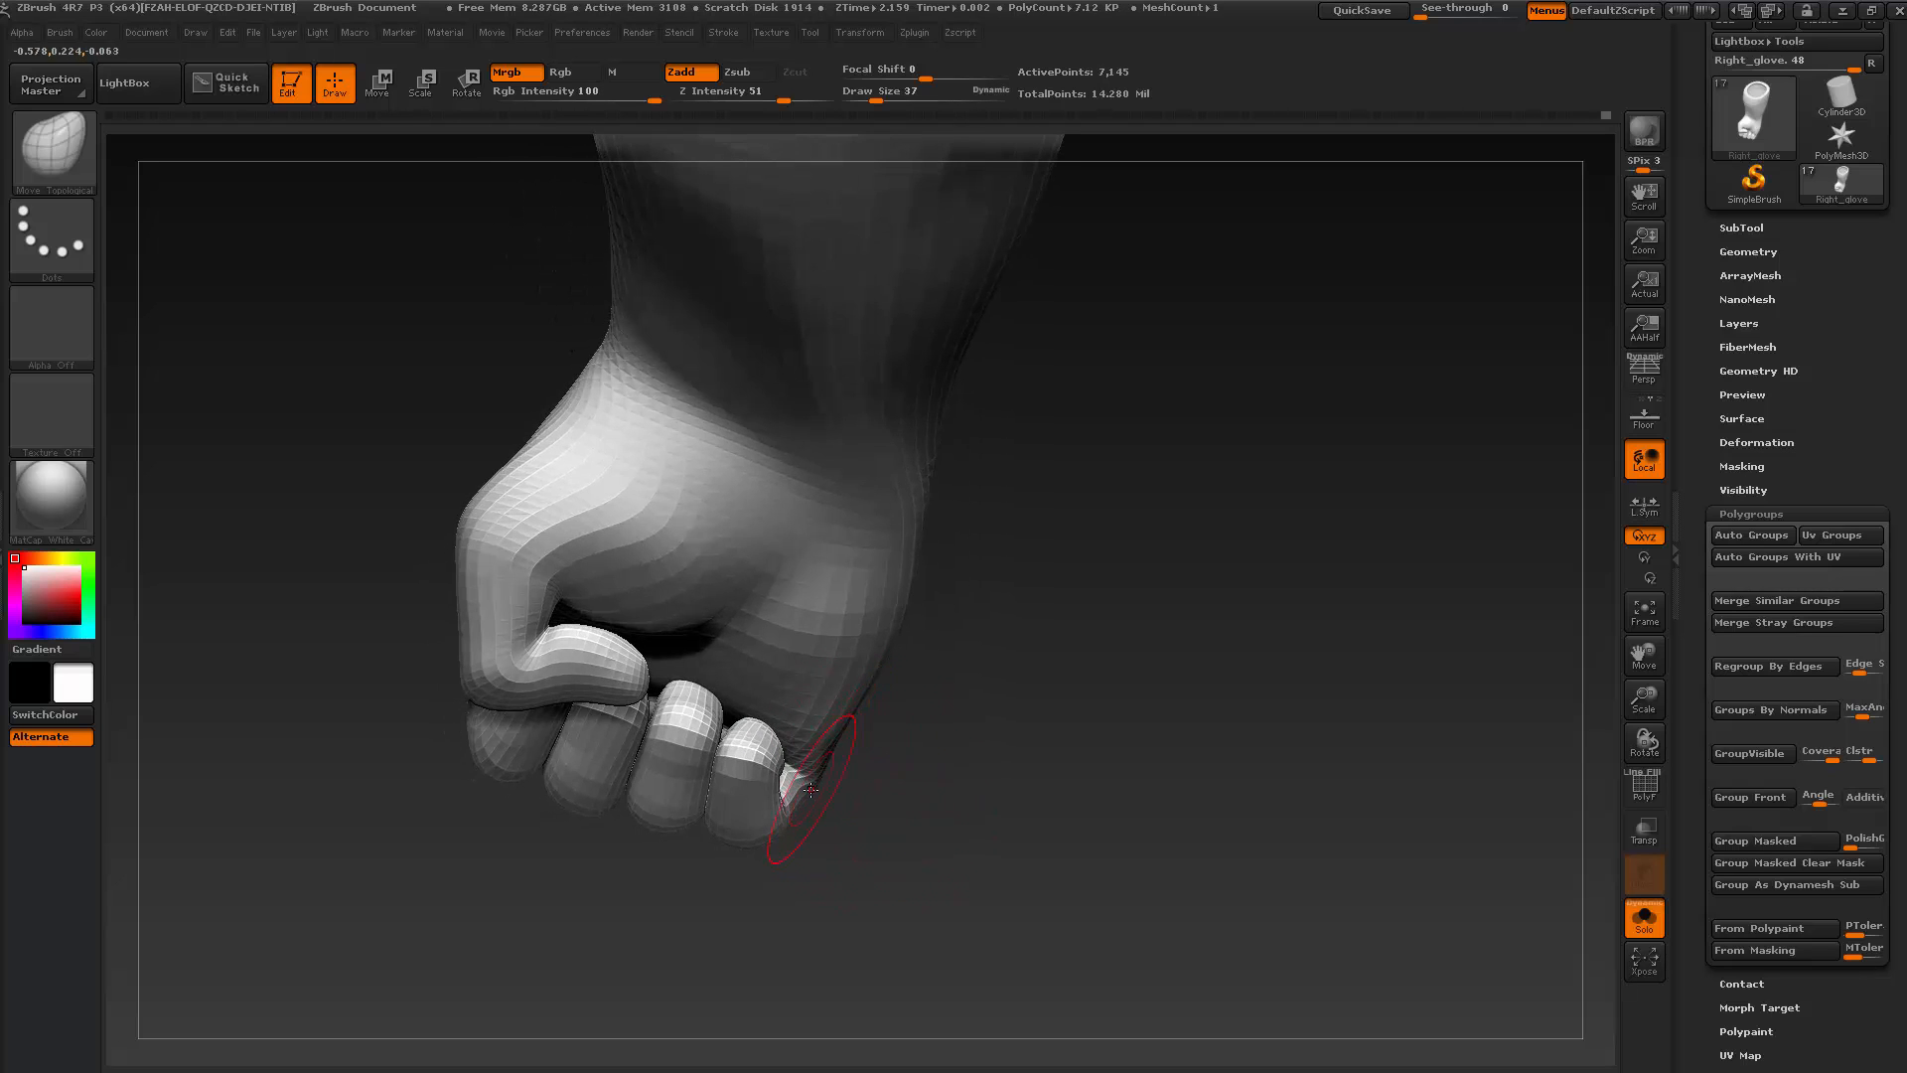
drag(855, 841, 780, 771)
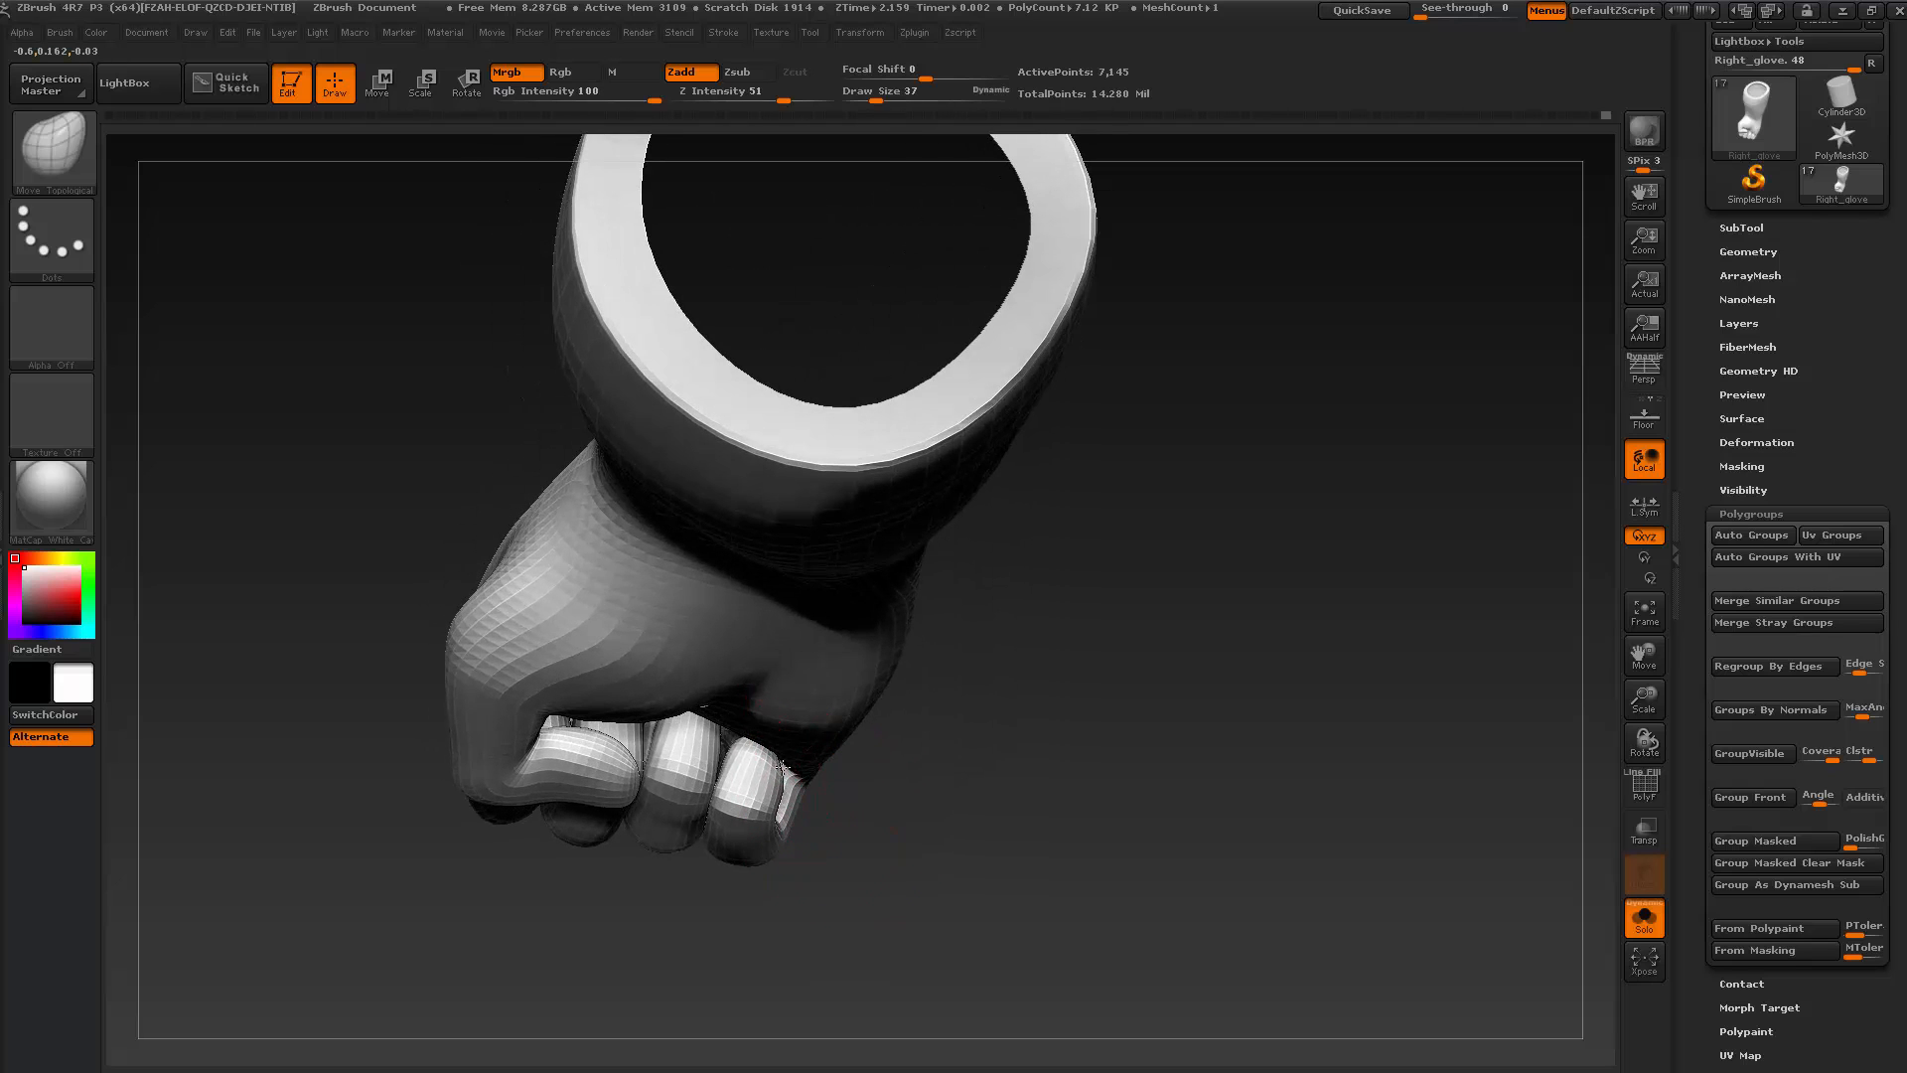
Isolate the pinky, reshape and smooth its fold with brush size 24, and restore the full glove
ctrl+shift+click(793, 771)
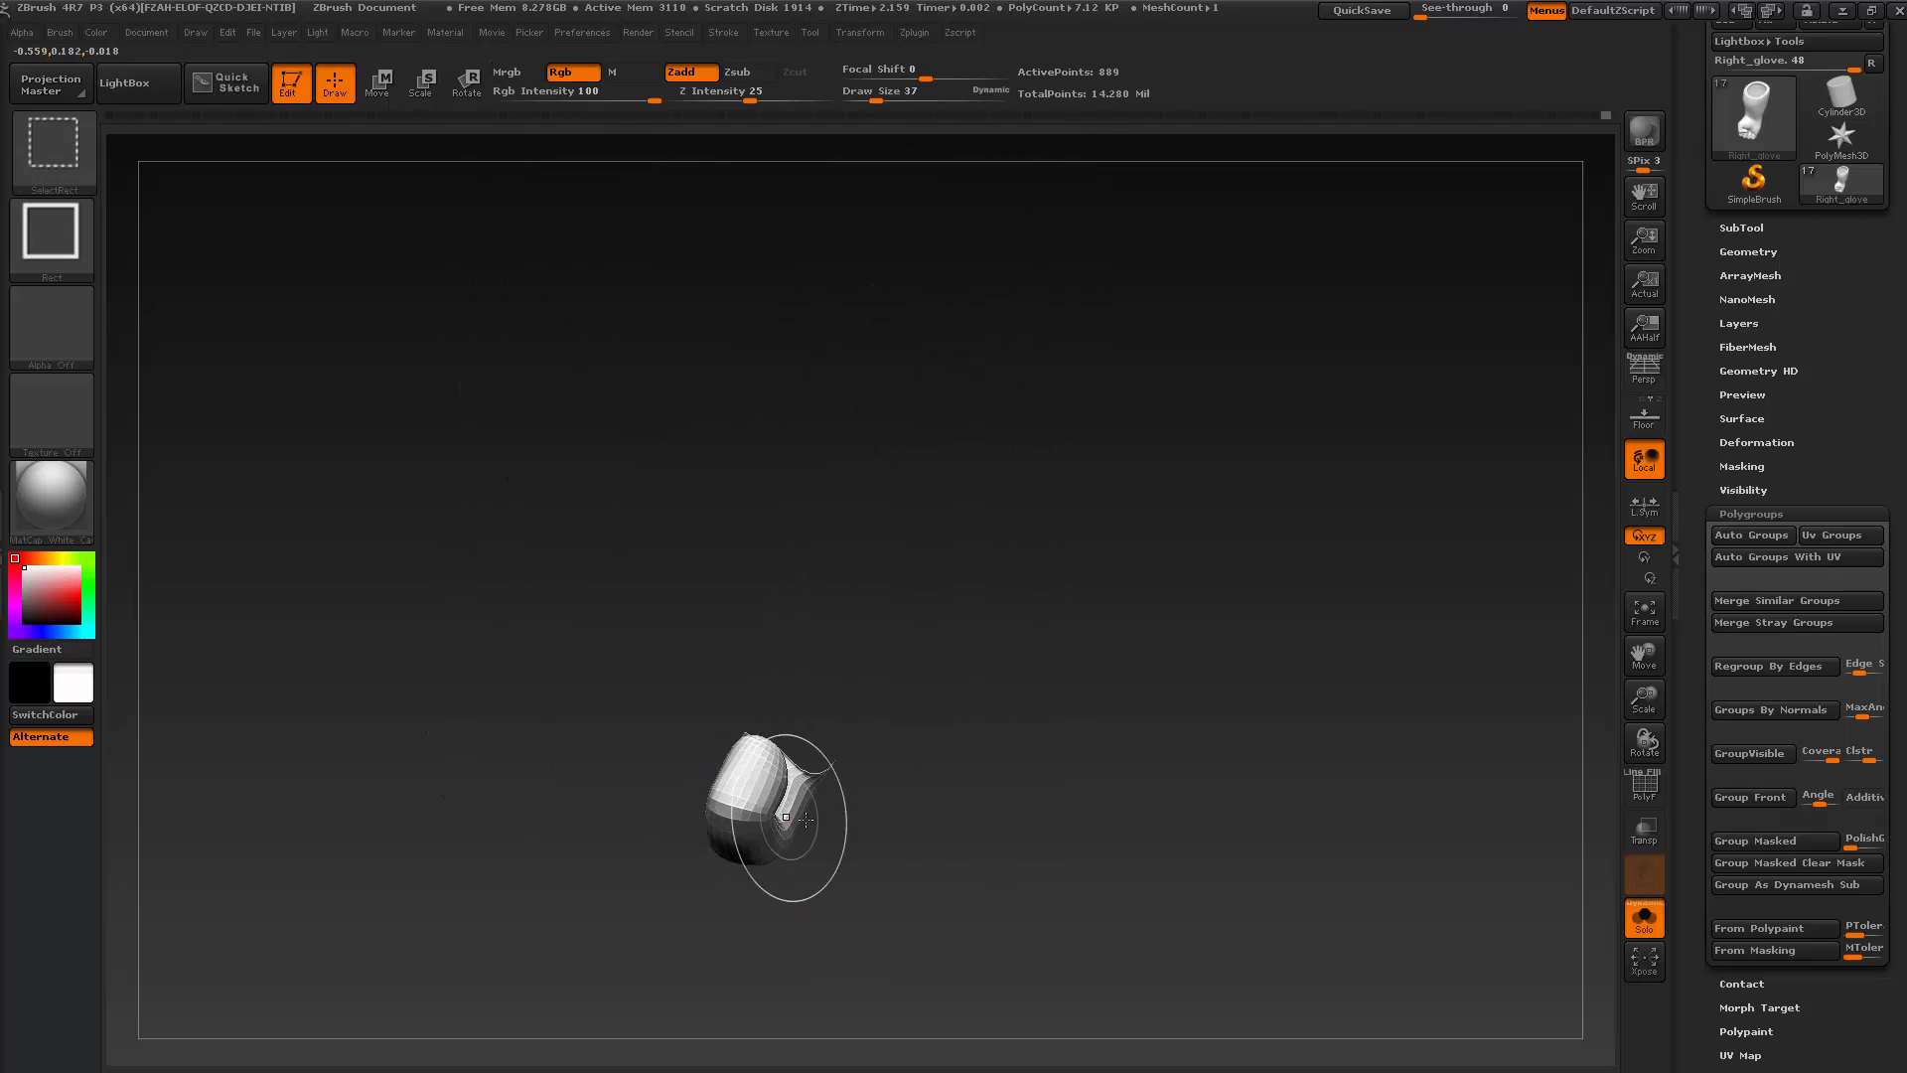
drag(873, 851, 819, 755)
key(s)
click(775, 699)
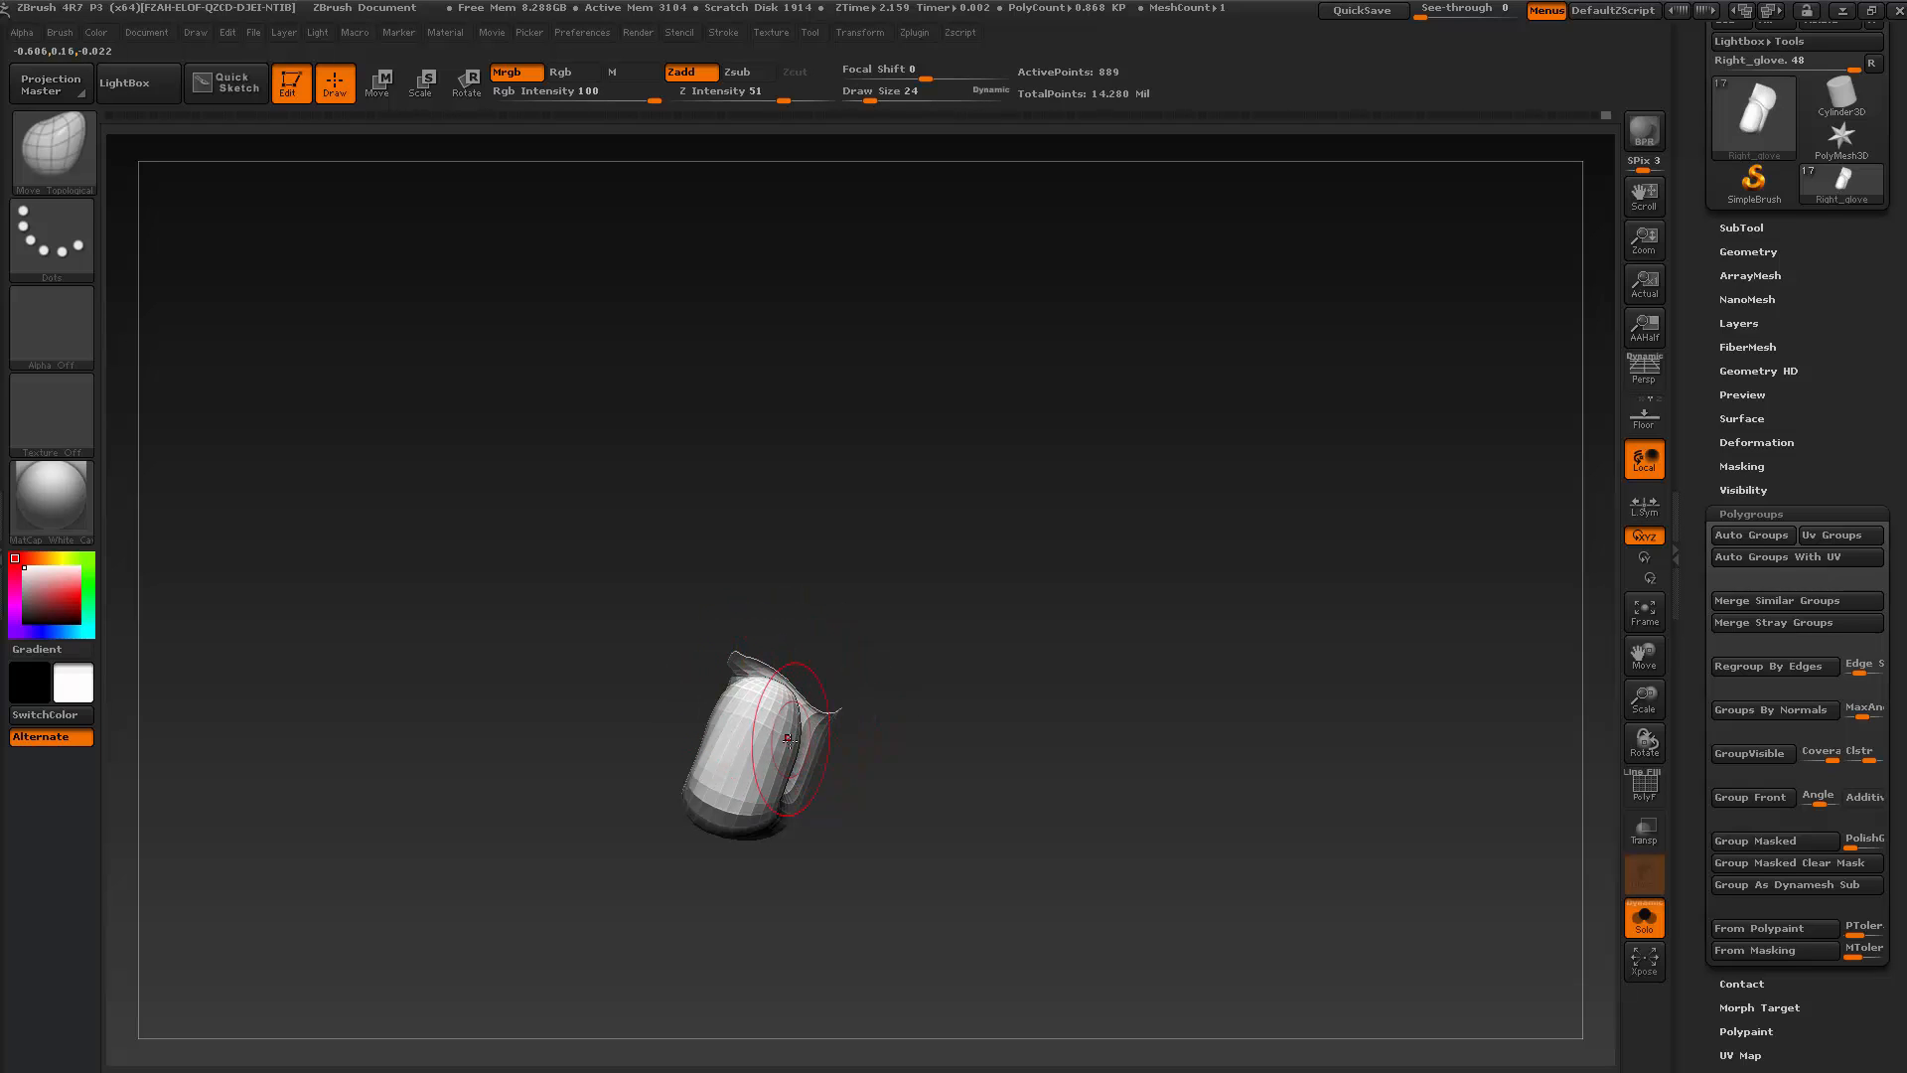
key(shift)
ctrl+shift+click(1005, 894)
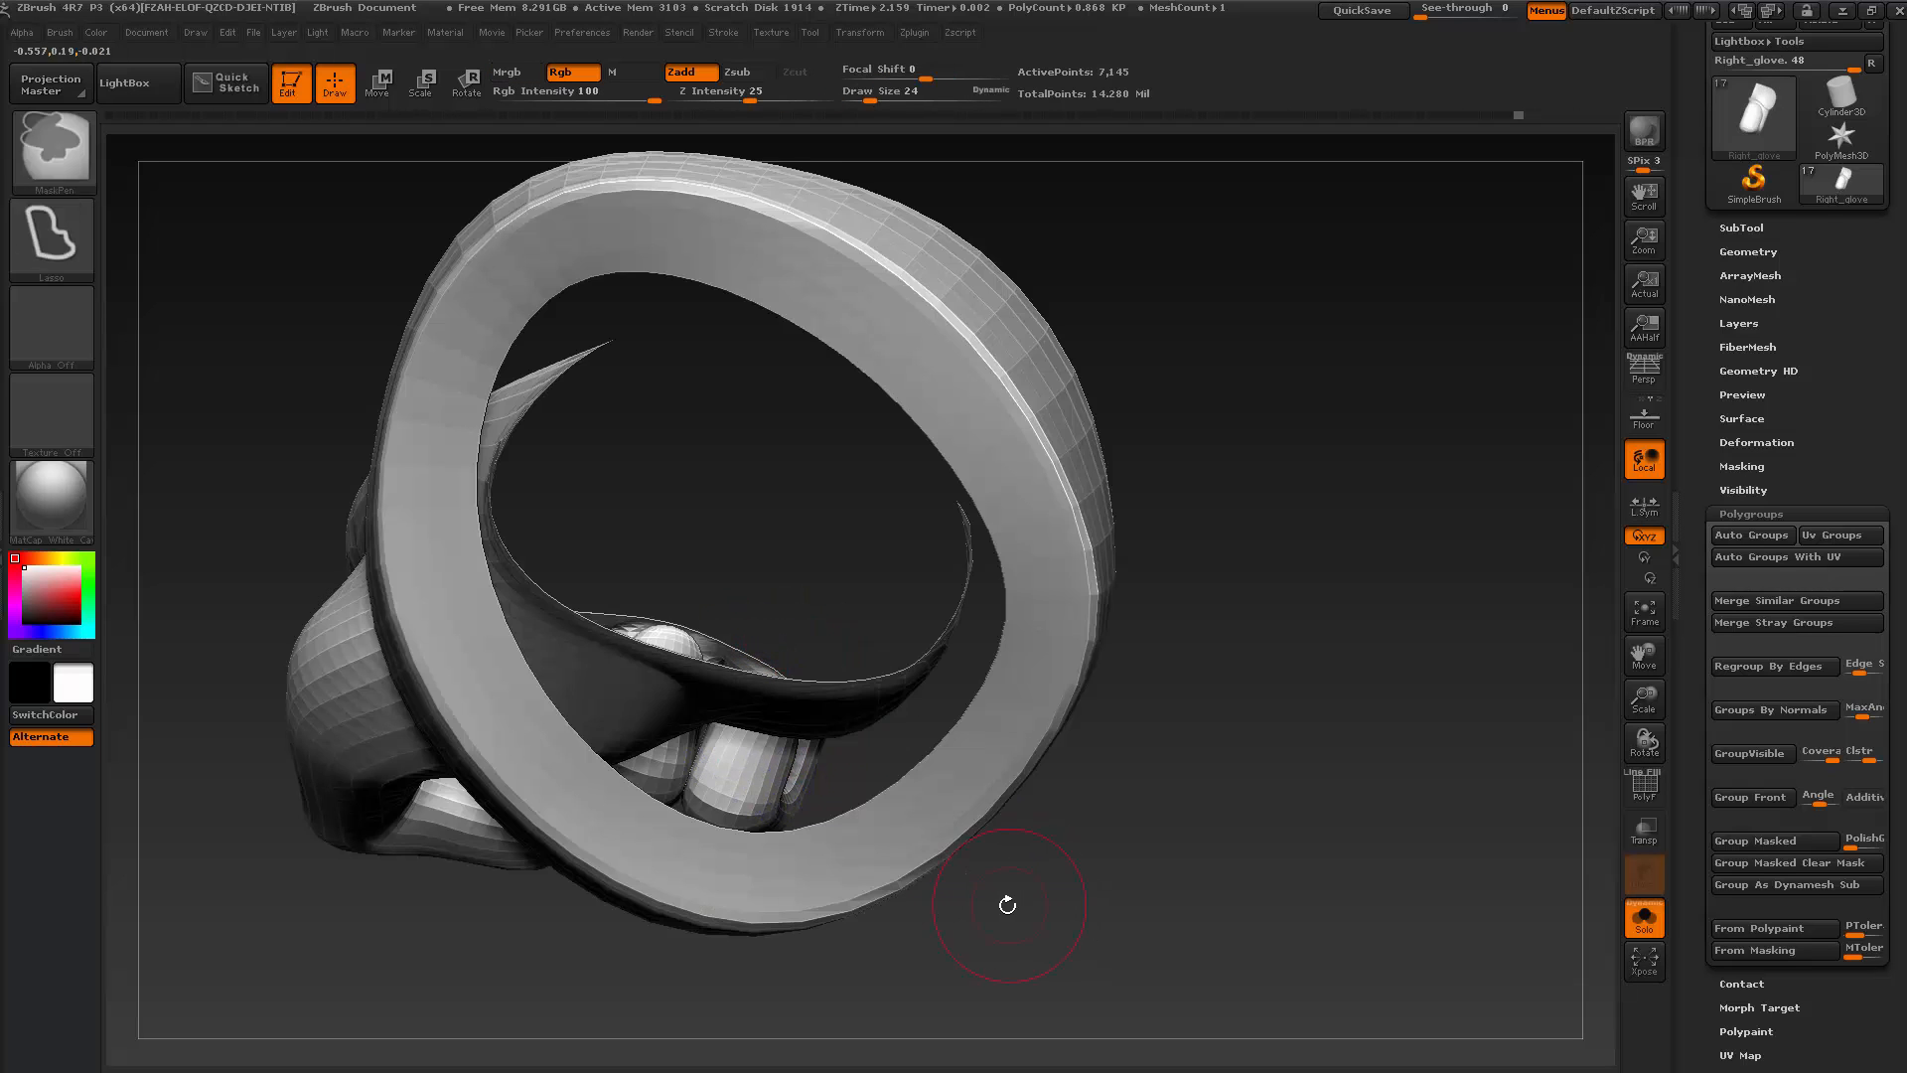
Refine and smooth the inner crease of the pinky's bend with brush size 15
mouse_move(1005, 899)
mouse_down()
mouse_move(1073, 919)
mouse_move(1064, 860)
mouse_move(1099, 855)
mouse_move(988, 822)
mouse_move(1083, 887)
mouse_up()
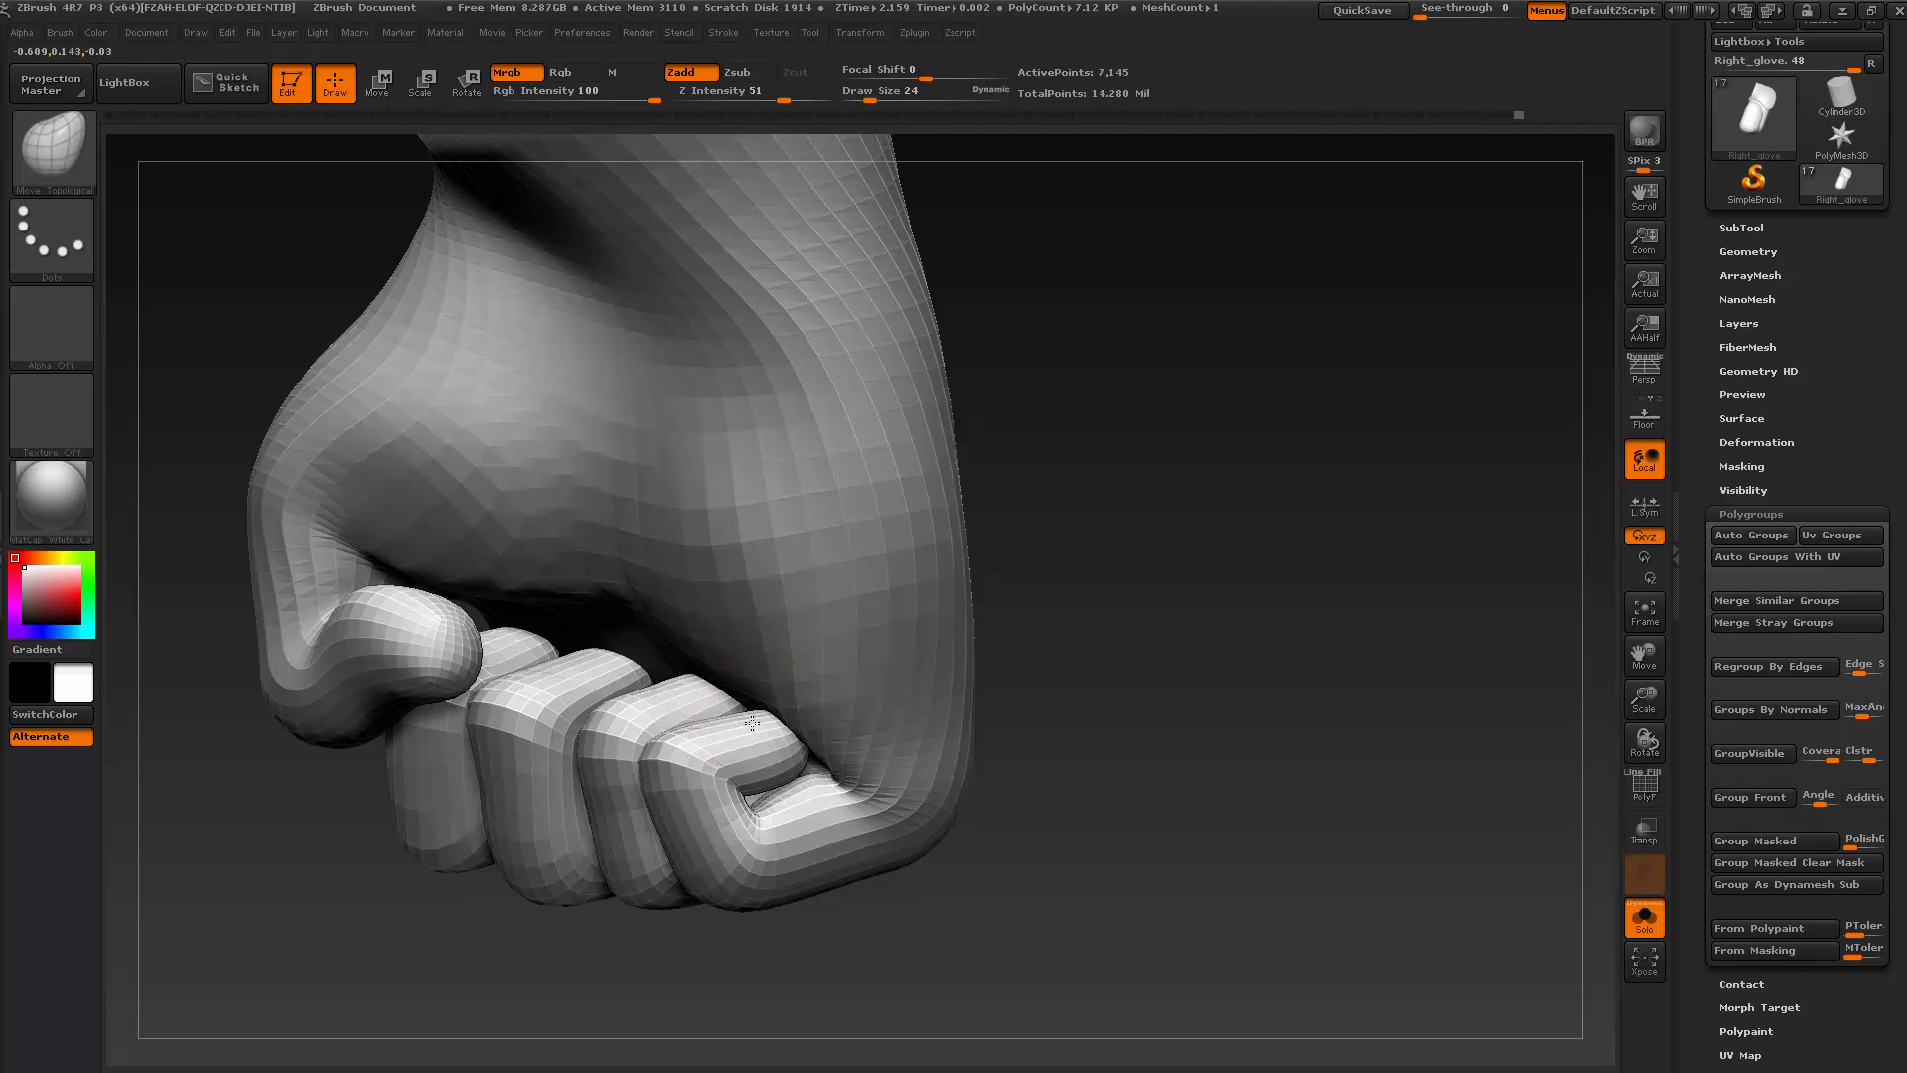
drag(907, 970, 832, 956)
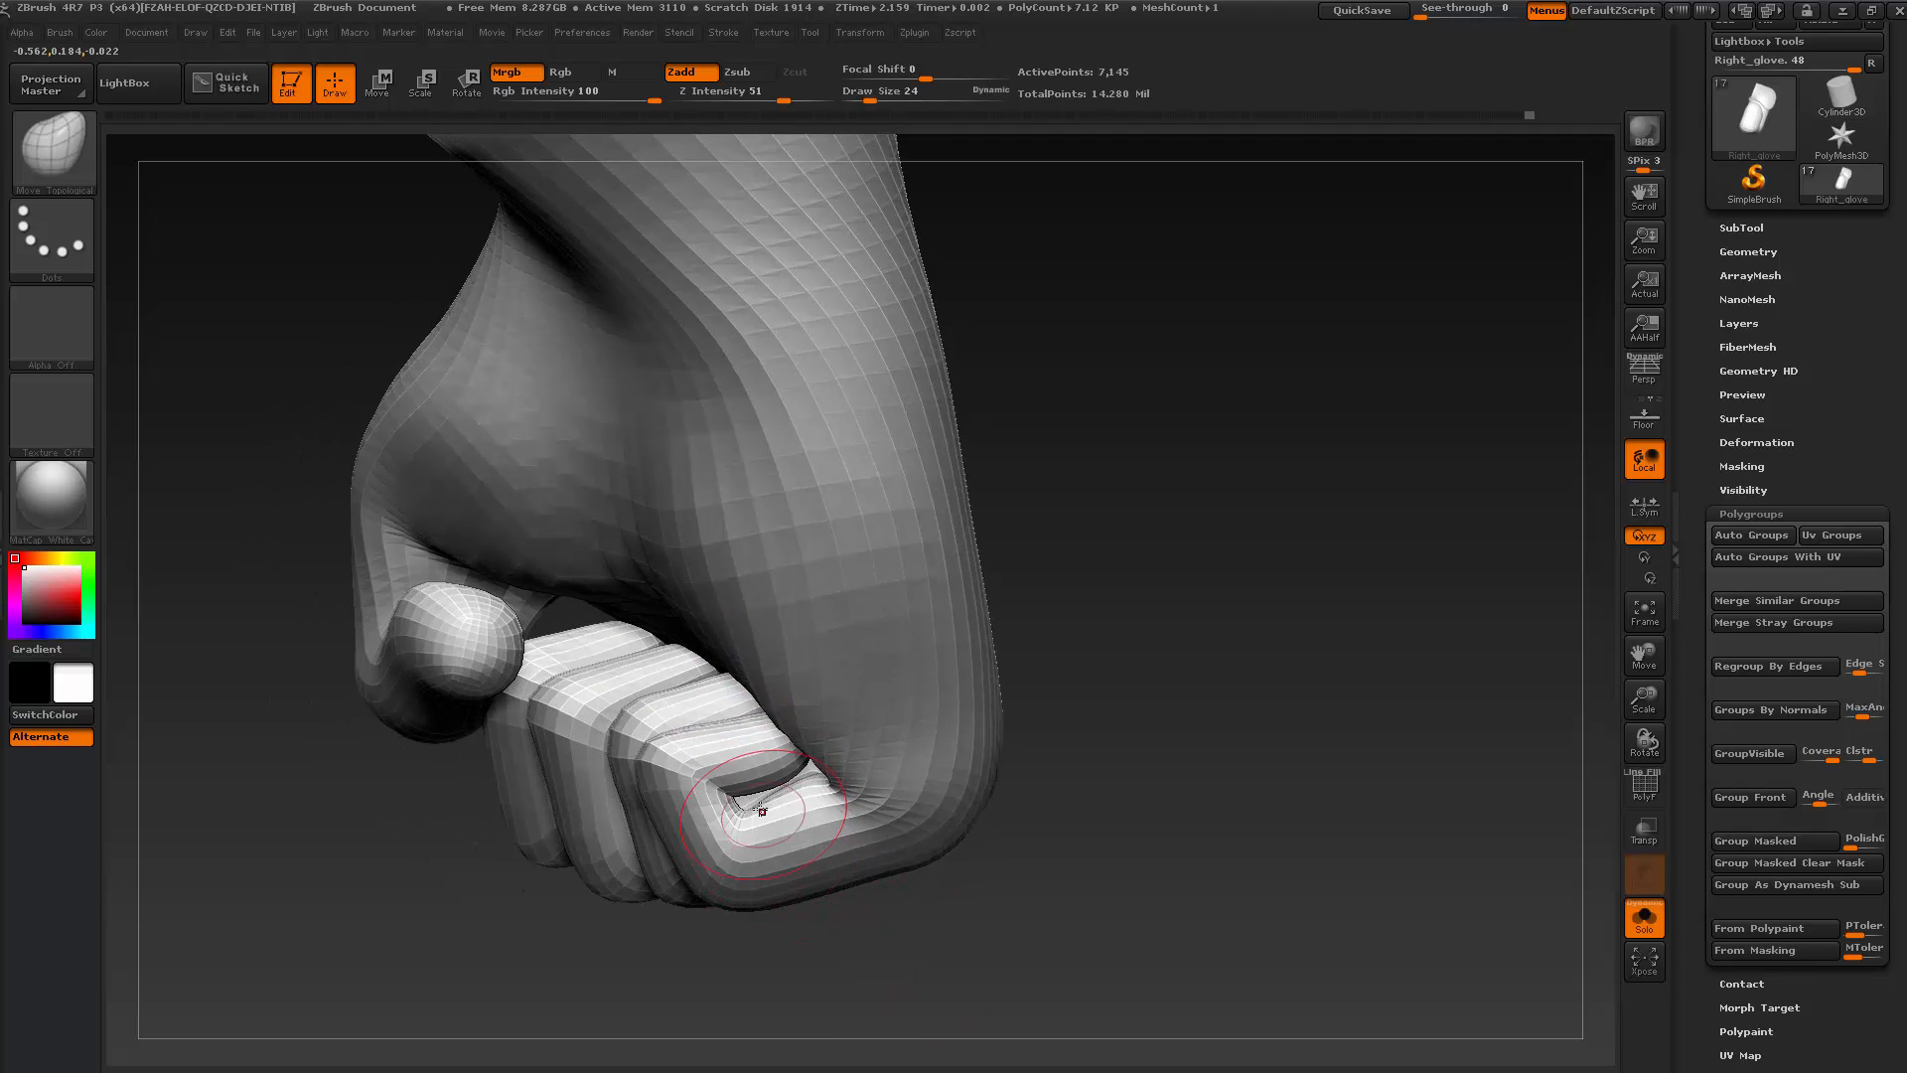
key(bracketleft)
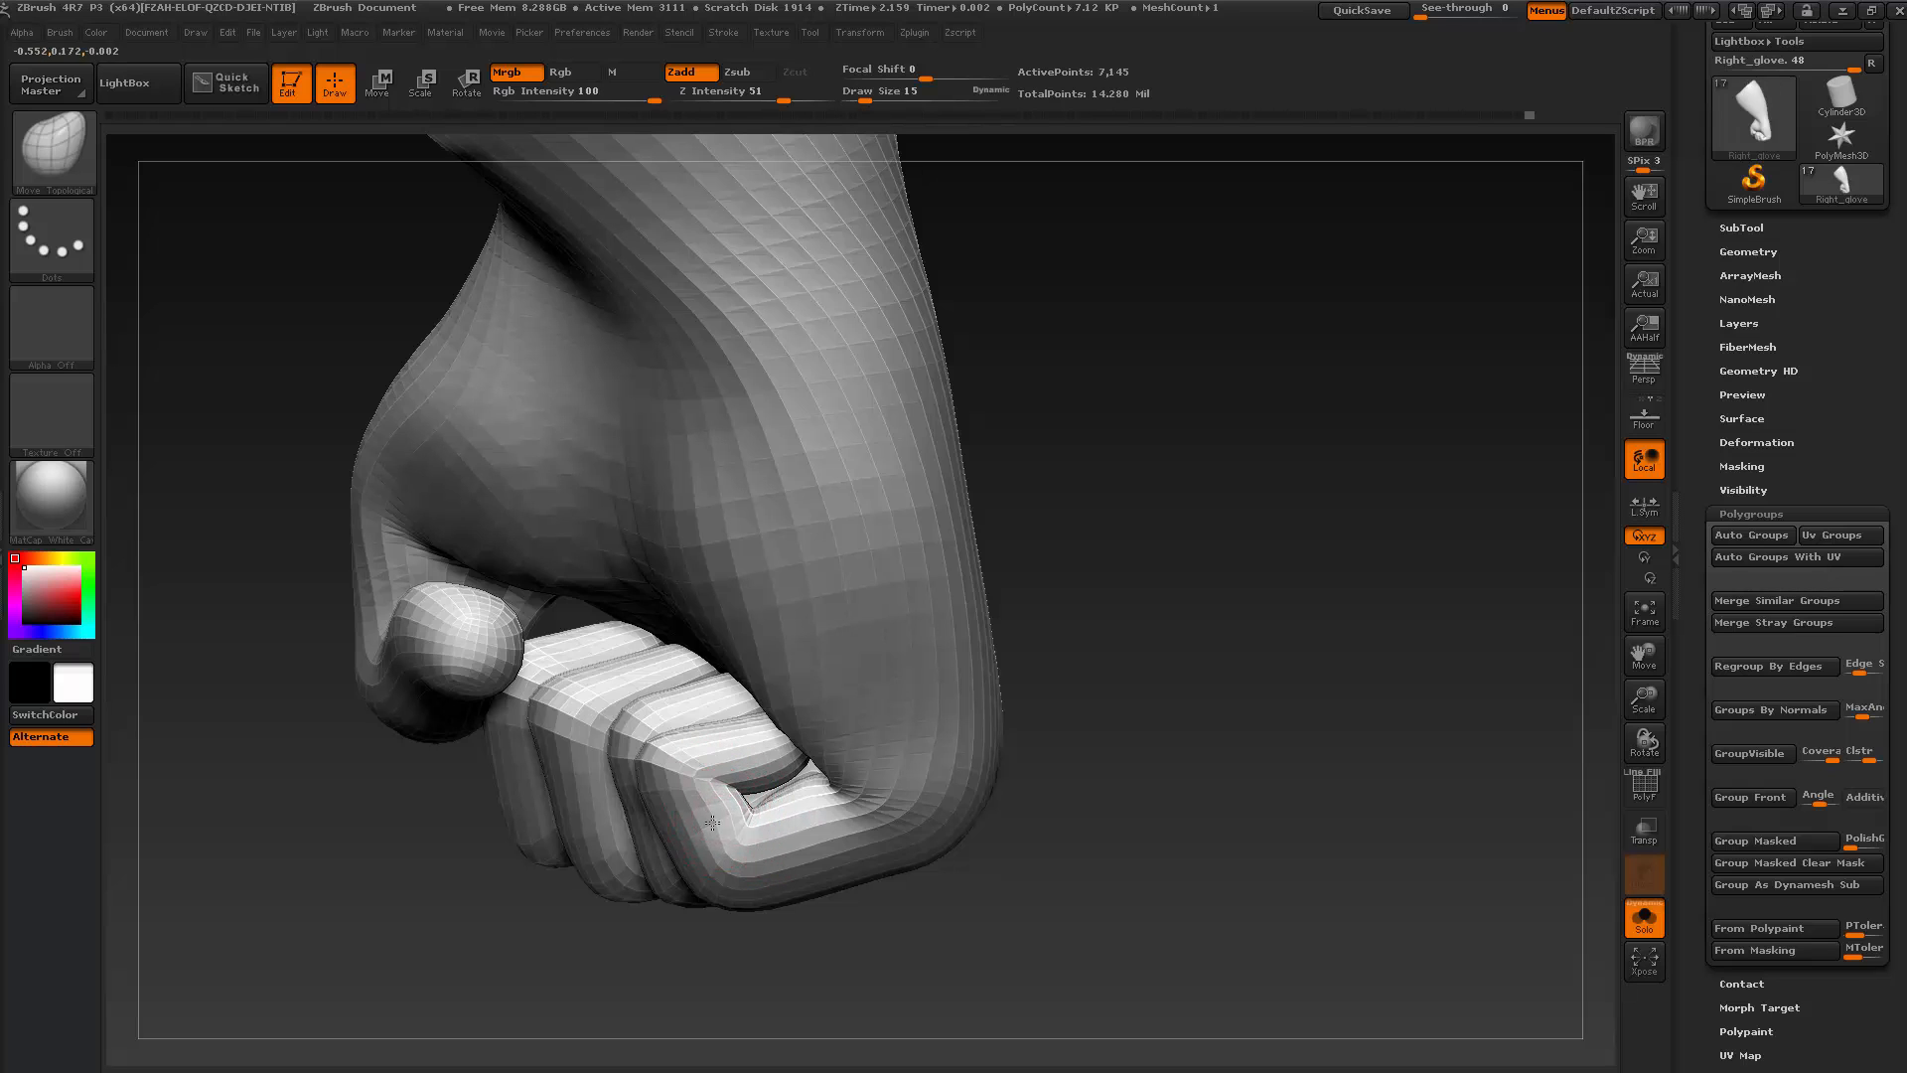
key(shift)
Isolate the pinky, reshape the inner corner of its bend, and restore the full glove
ctrl+shift+click(777, 826)
mouse_move(894, 909)
mouse_down()
mouse_move(805, 915)
mouse_move(772, 874)
mouse_up()
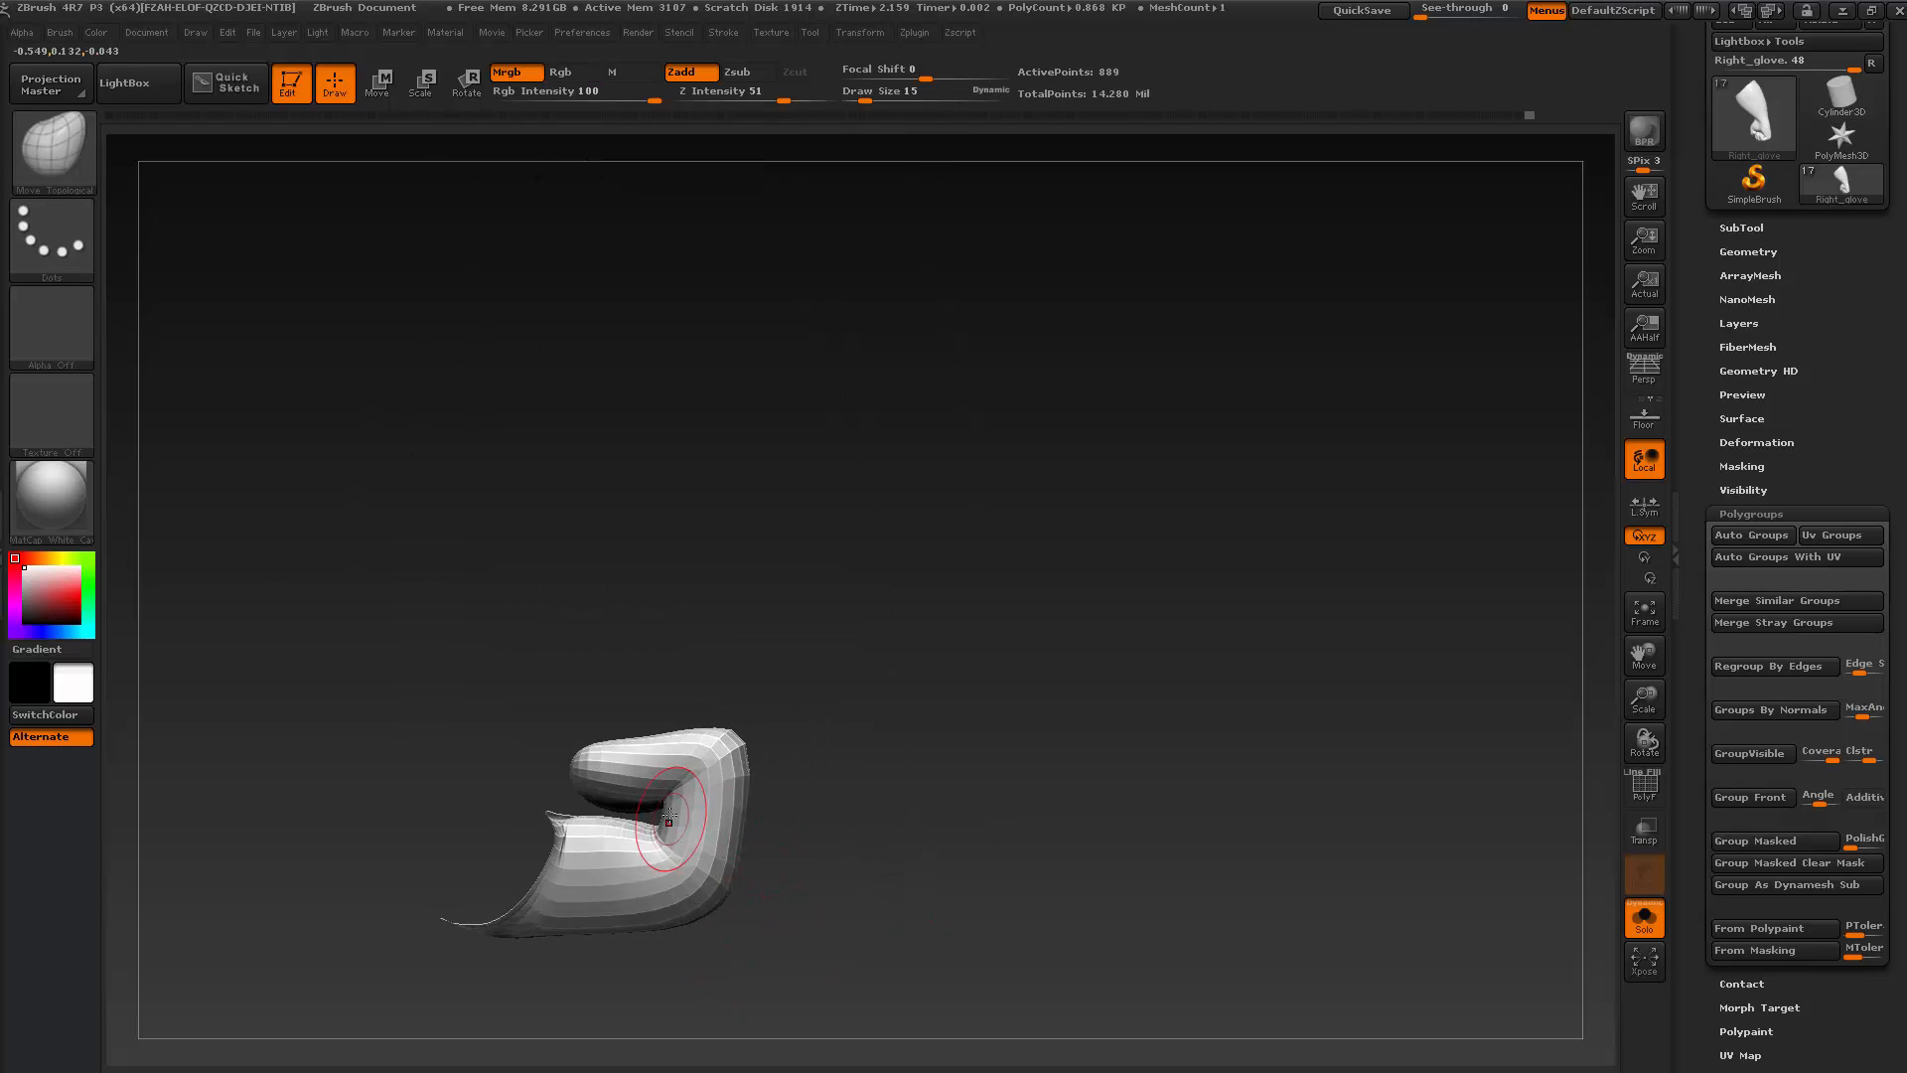
drag(665, 816, 665, 837)
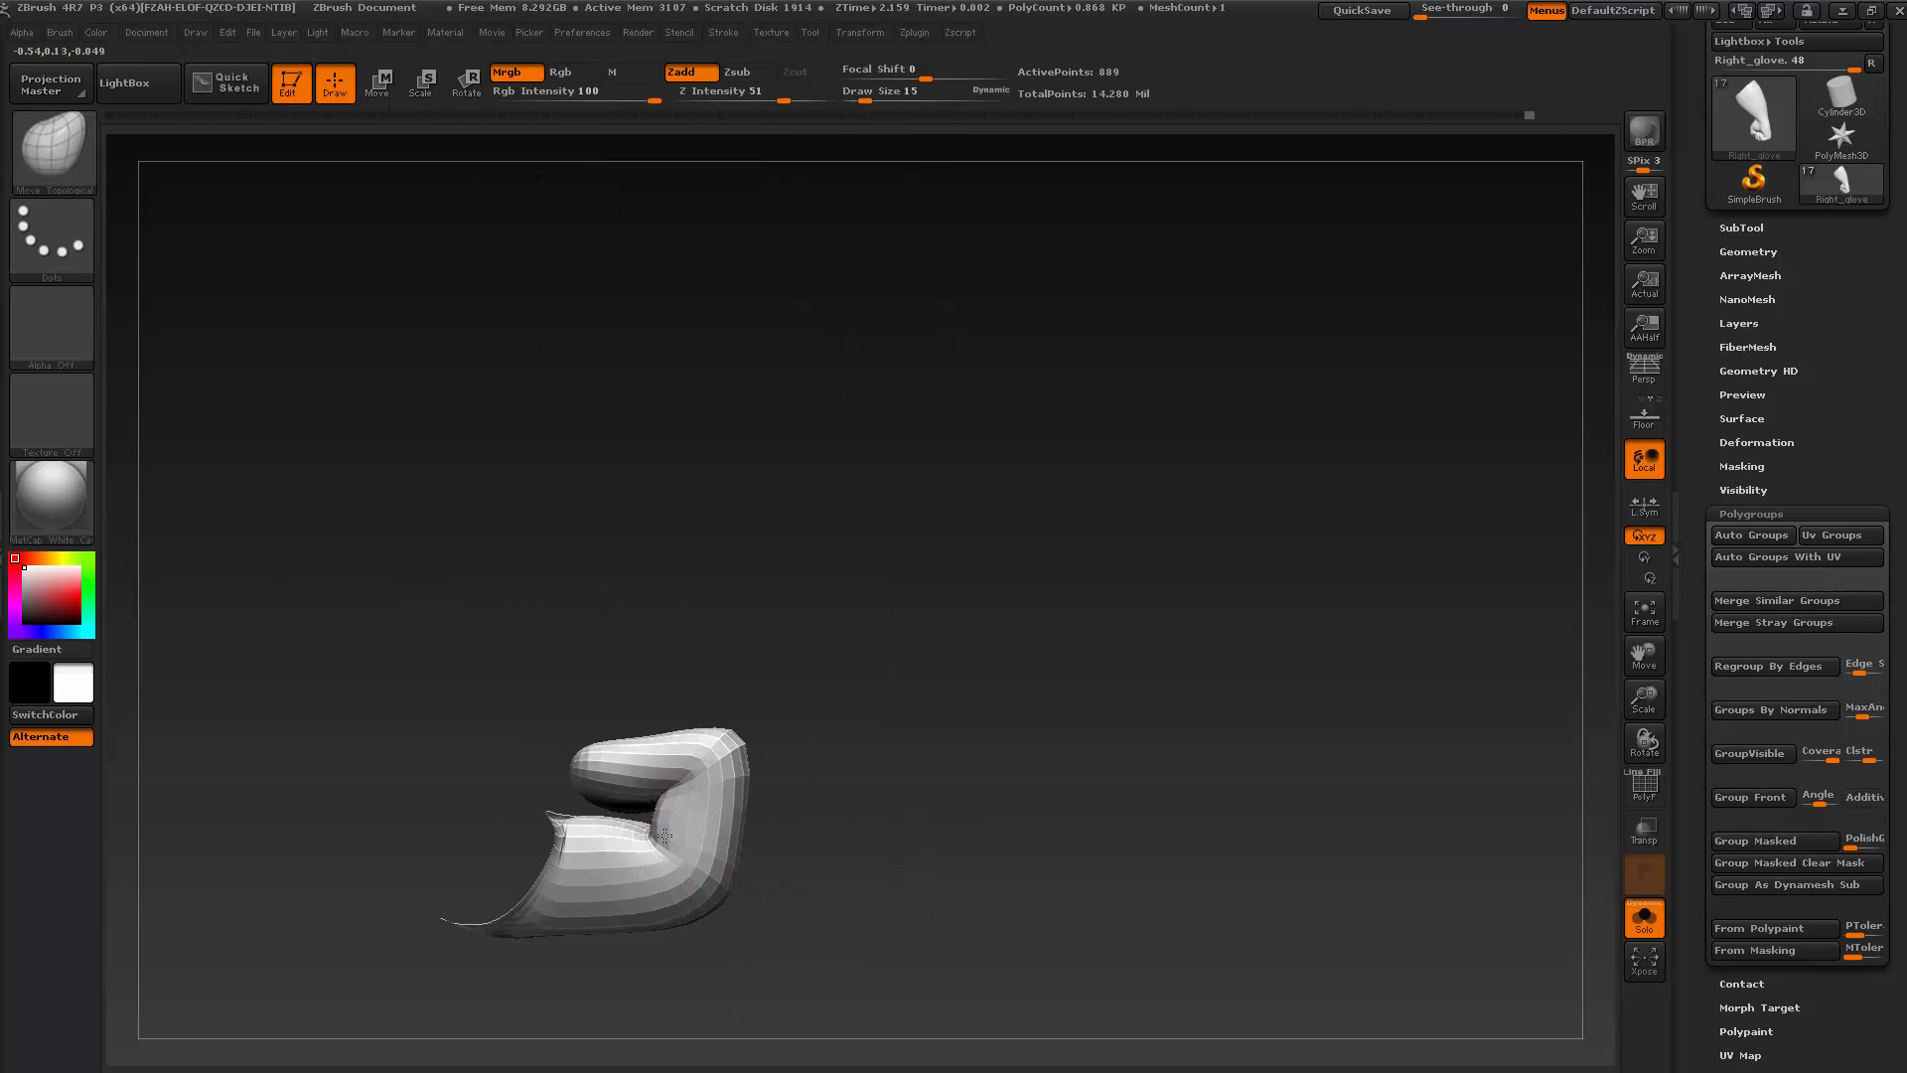
drag(832, 897, 791, 882)
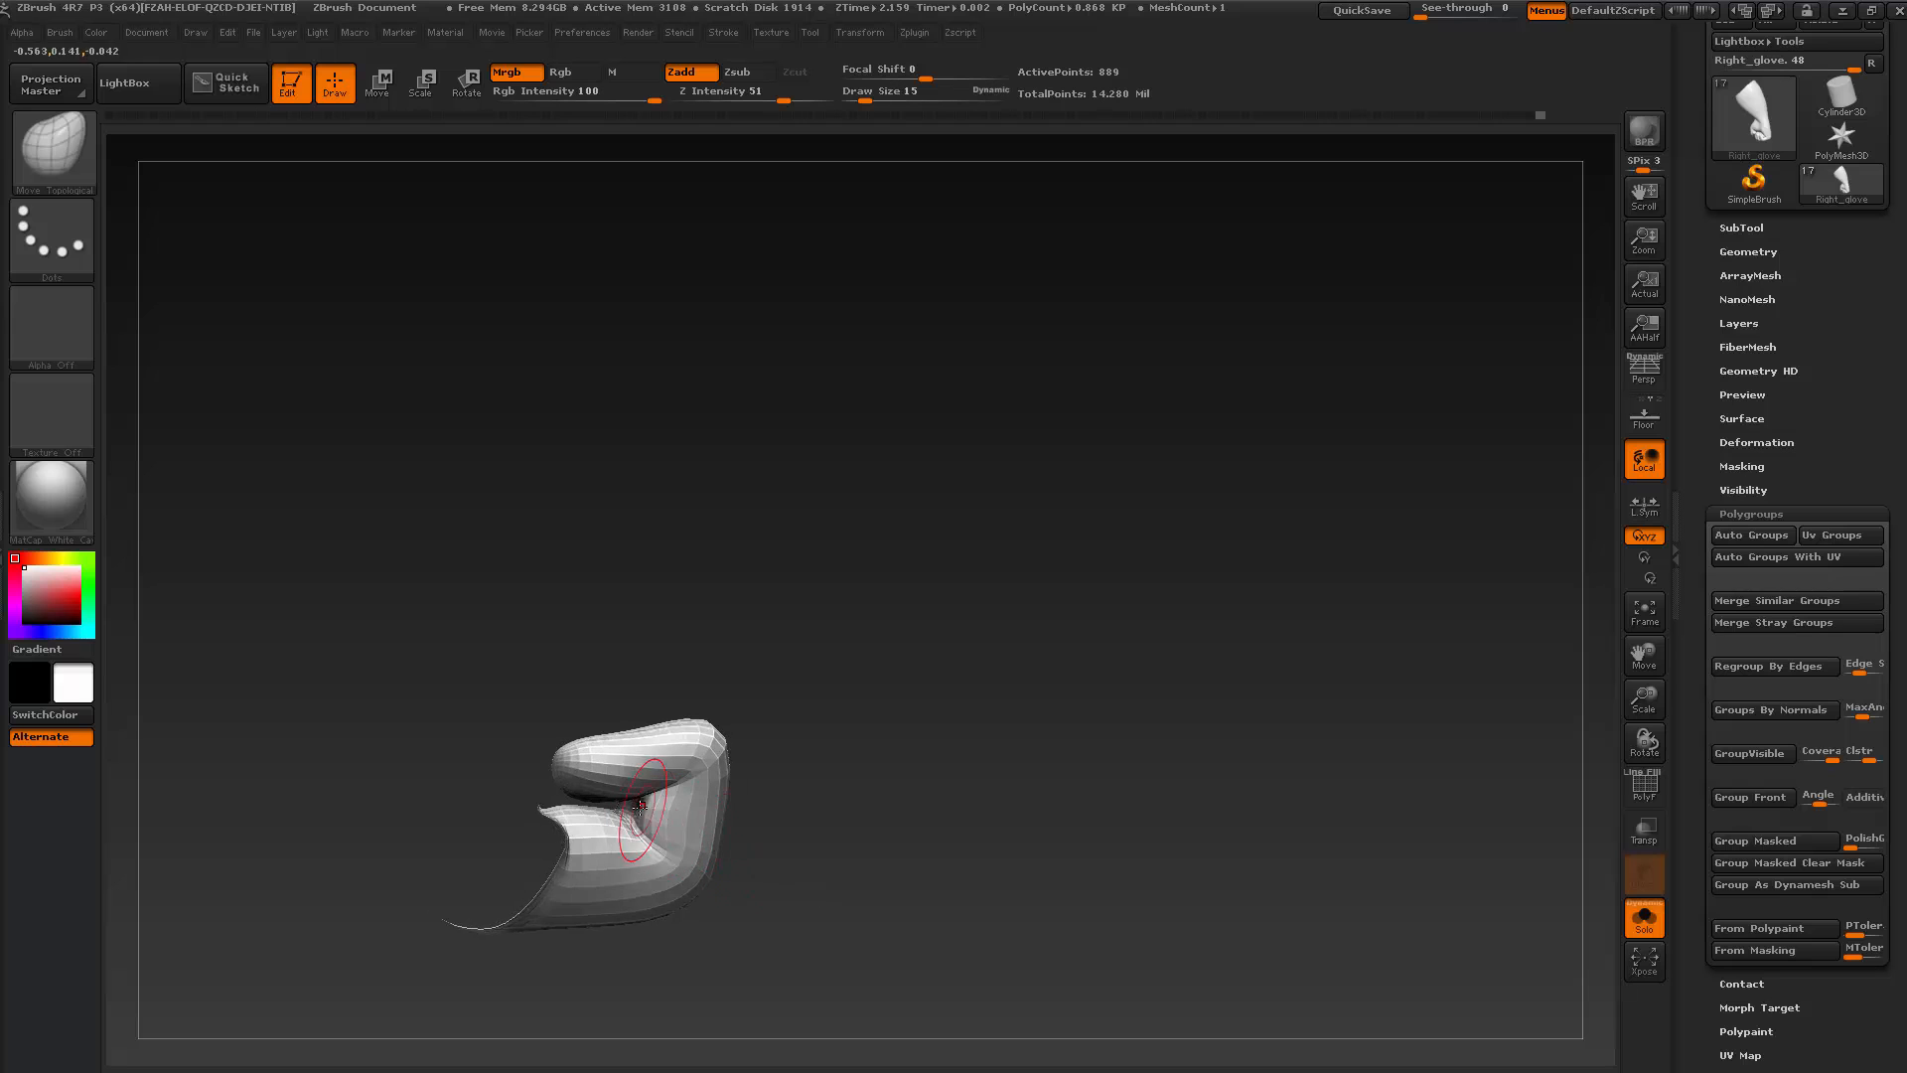
key(ctrl+shift)
key(ctrl+shift)
ctrl+shift+click(882, 824)
Reshape the pinky and the adjoining outer palm edge with brush size 24
mouse_move(991, 808)
mouse_down()
mouse_move(1084, 874)
mouse_move(1104, 837)
mouse_up()
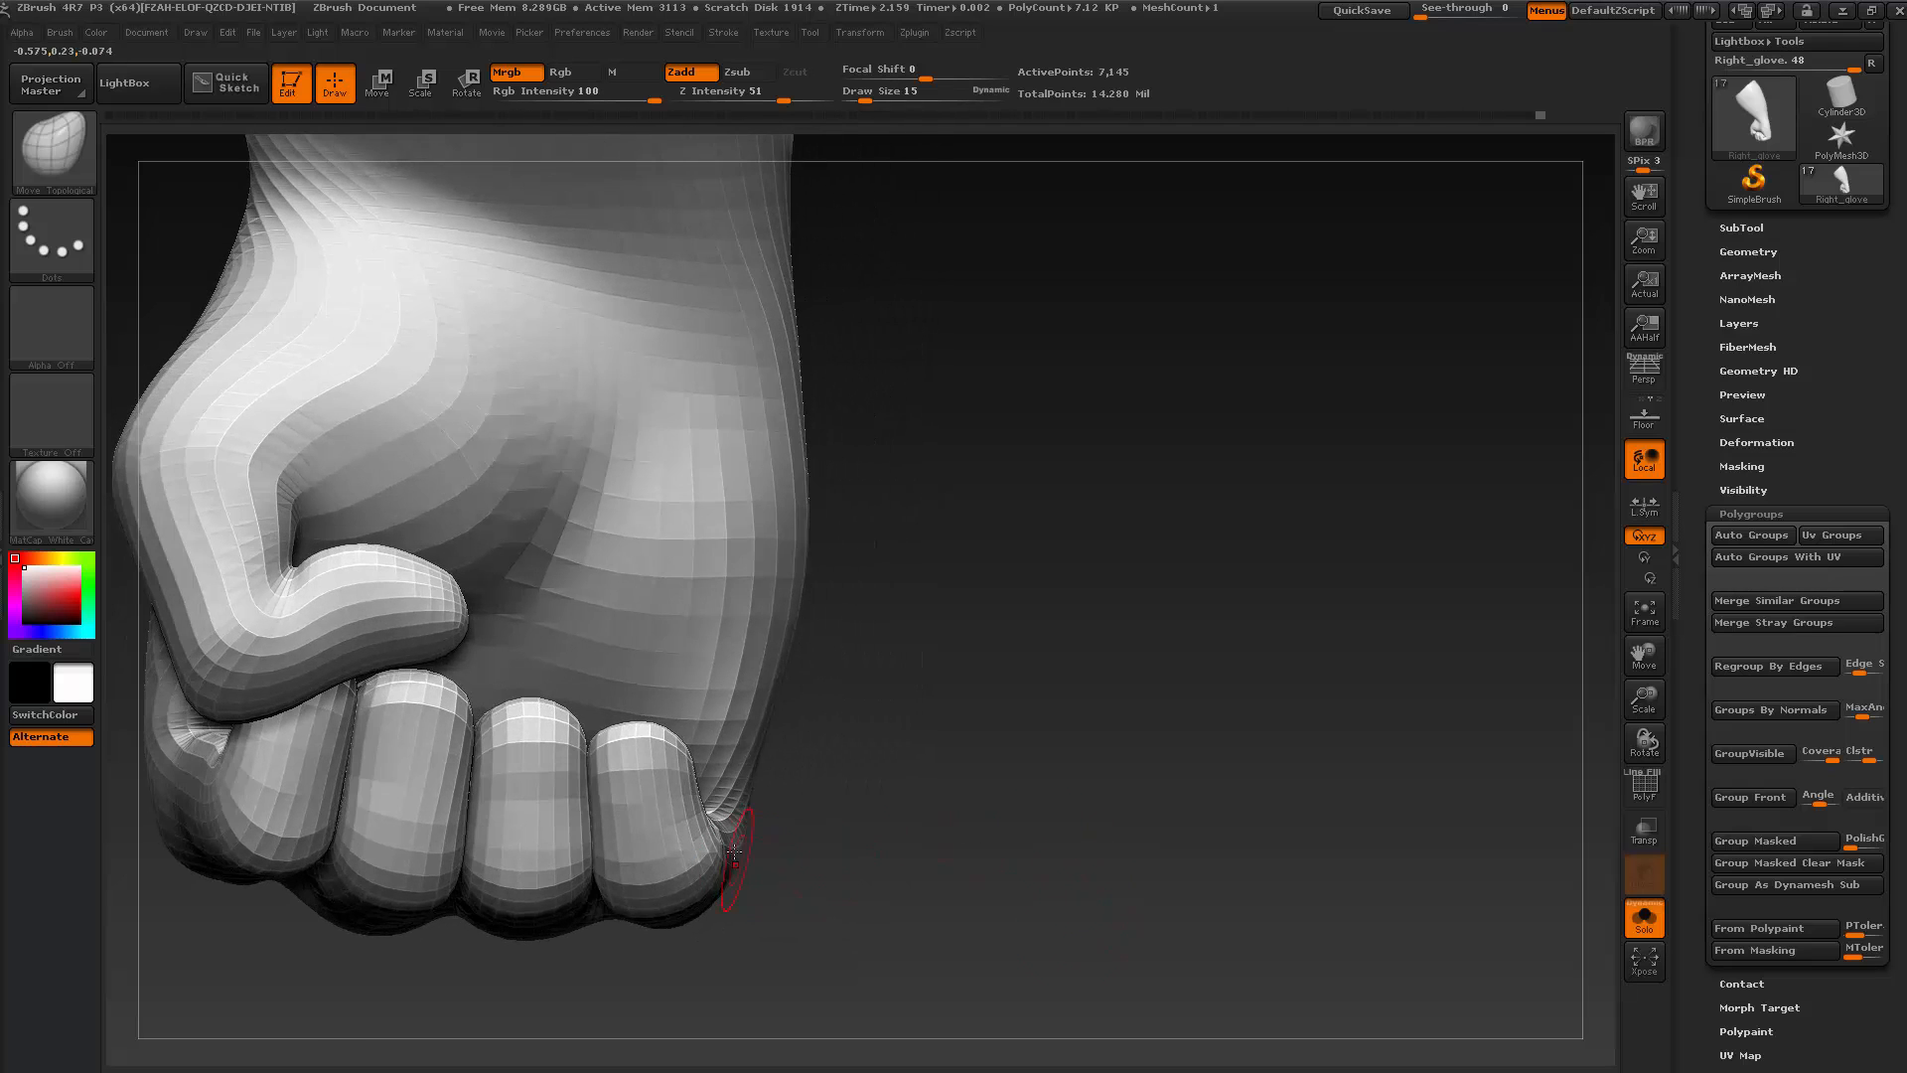
key(s)
drag(730, 849, 736, 848)
mouse_move(831, 885)
mouse_down()
mouse_move(845, 840)
mouse_move(707, 816)
mouse_move(795, 894)
mouse_up()
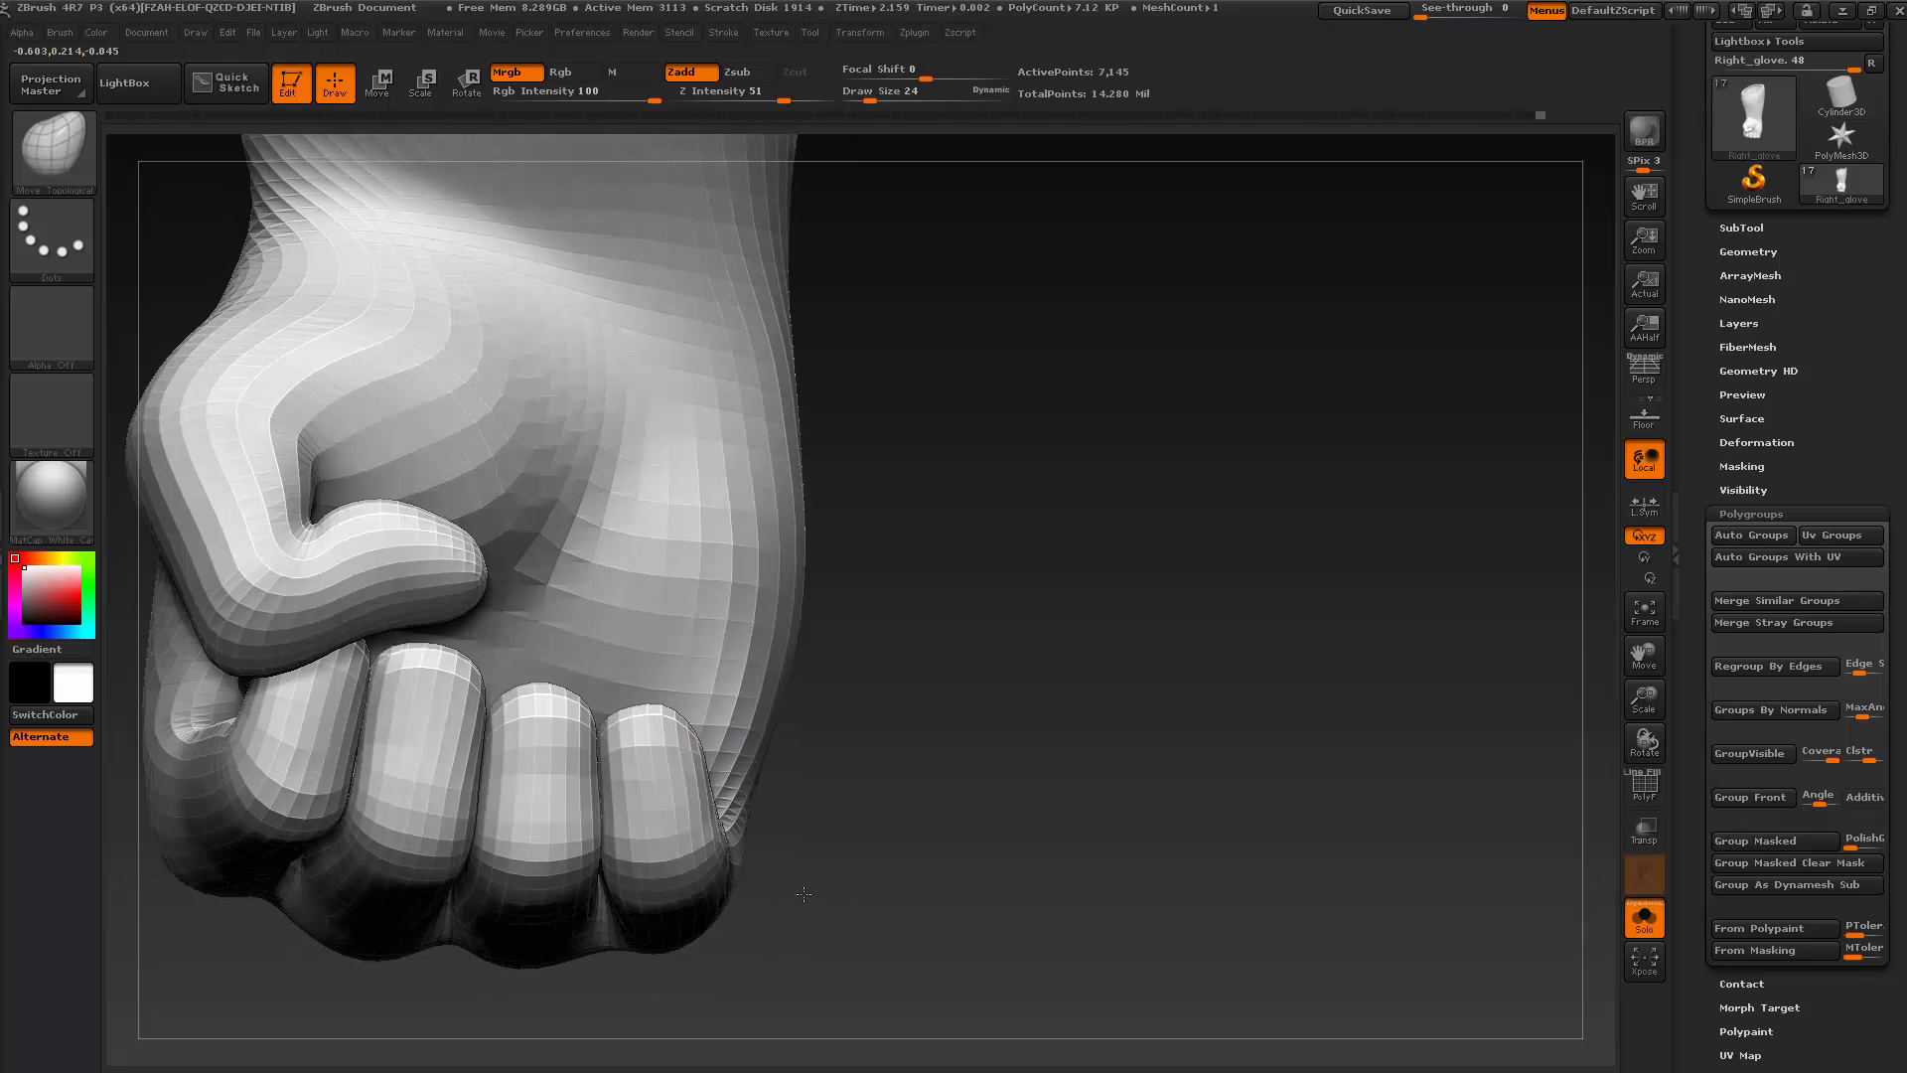
drag(691, 725, 699, 723)
drag(877, 831, 777, 837)
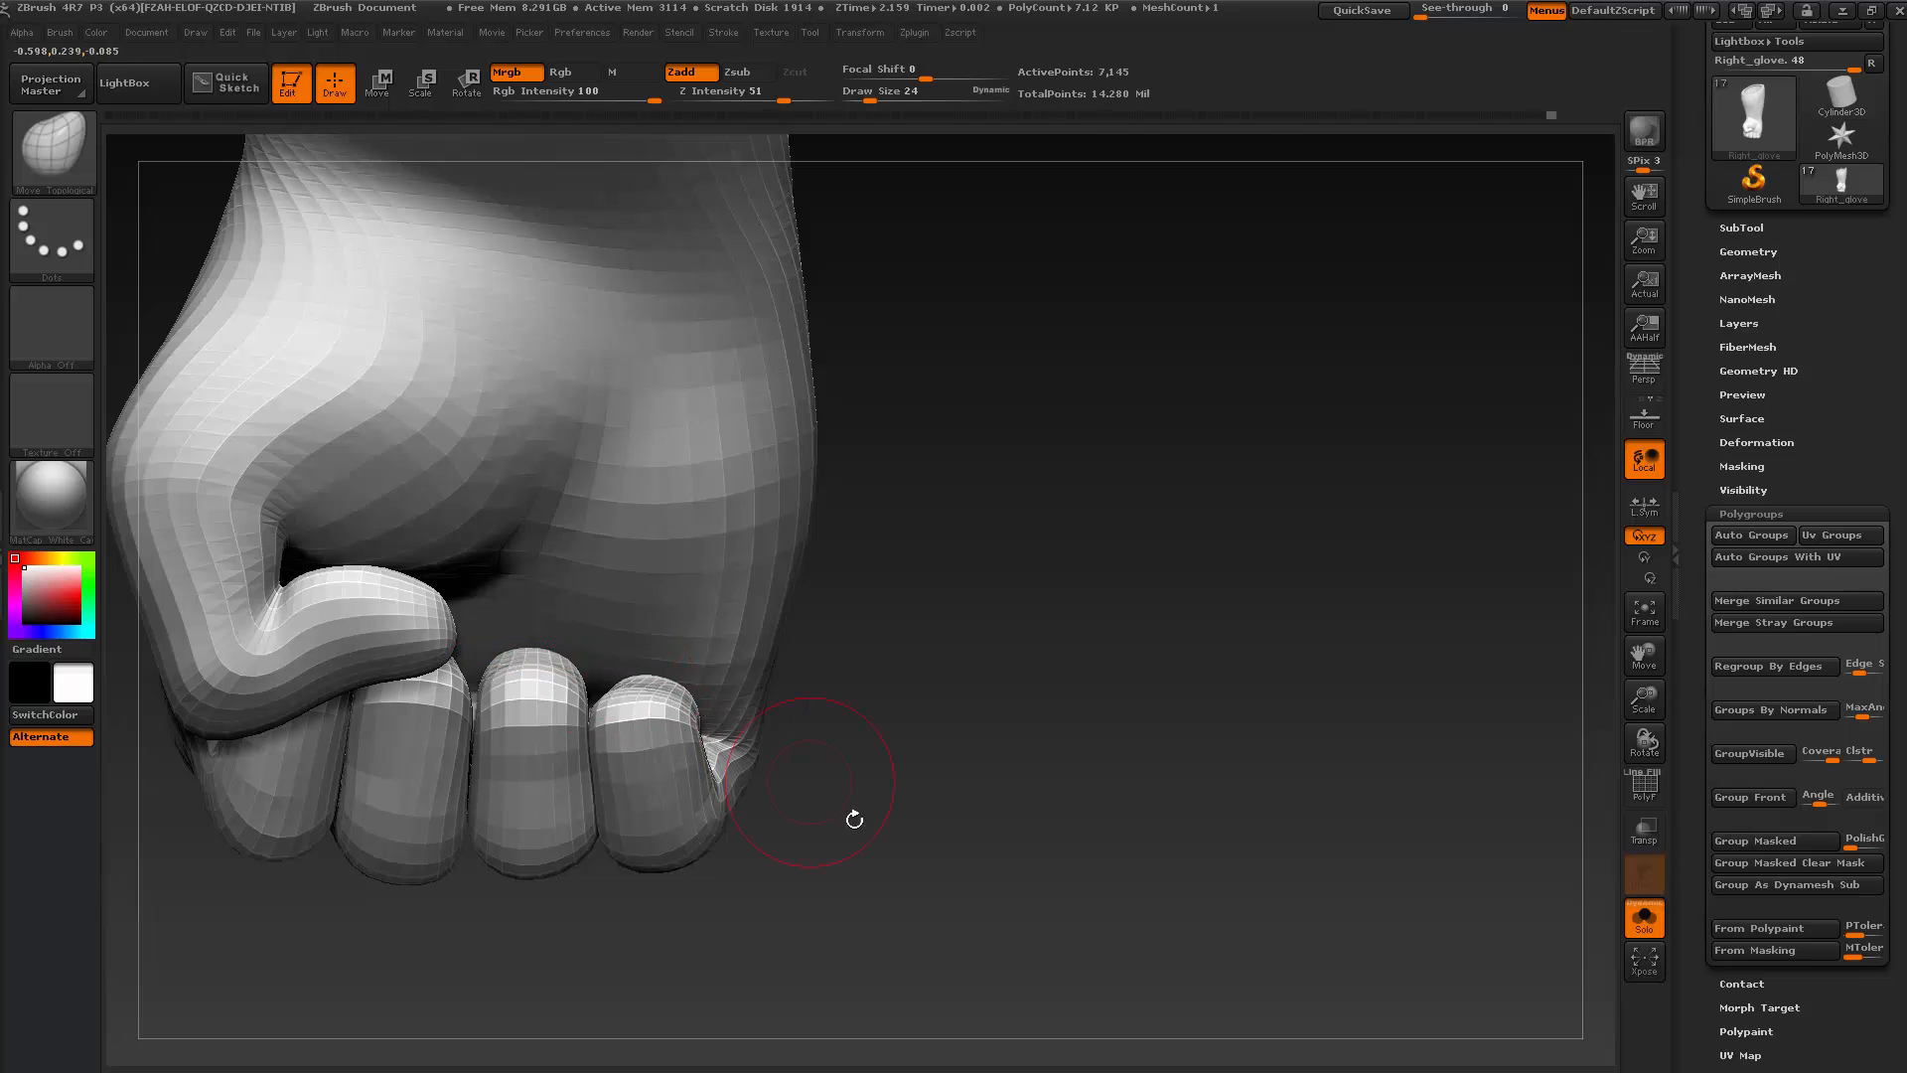
Reshape the outer contour of the wrist and palm with brush size 109
mouse_move(854, 820)
mouse_down()
mouse_move(963, 821)
mouse_move(903, 741)
mouse_move(980, 812)
mouse_move(906, 664)
mouse_up()
key(s)
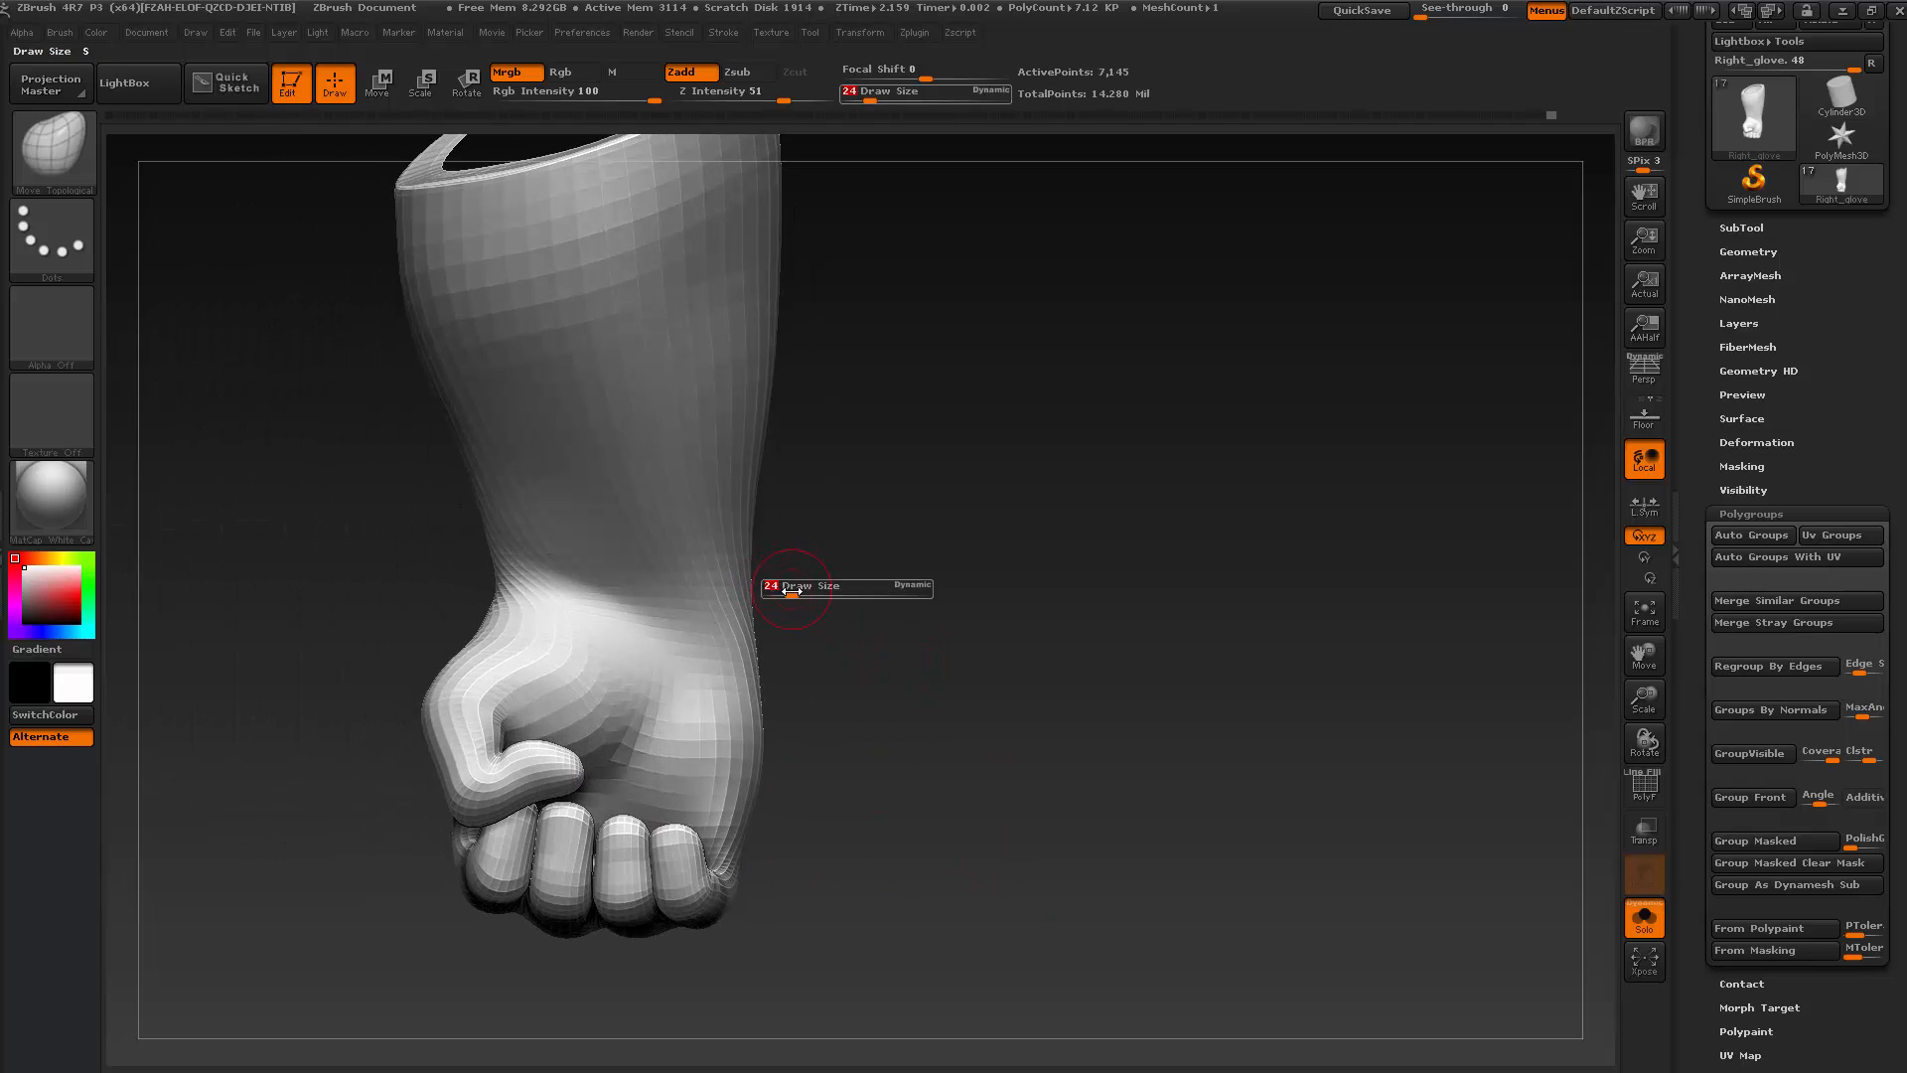
mouse_move(792, 592)
mouse_down()
mouse_move(807, 591)
mouse_move(784, 589)
mouse_up()
key(s)
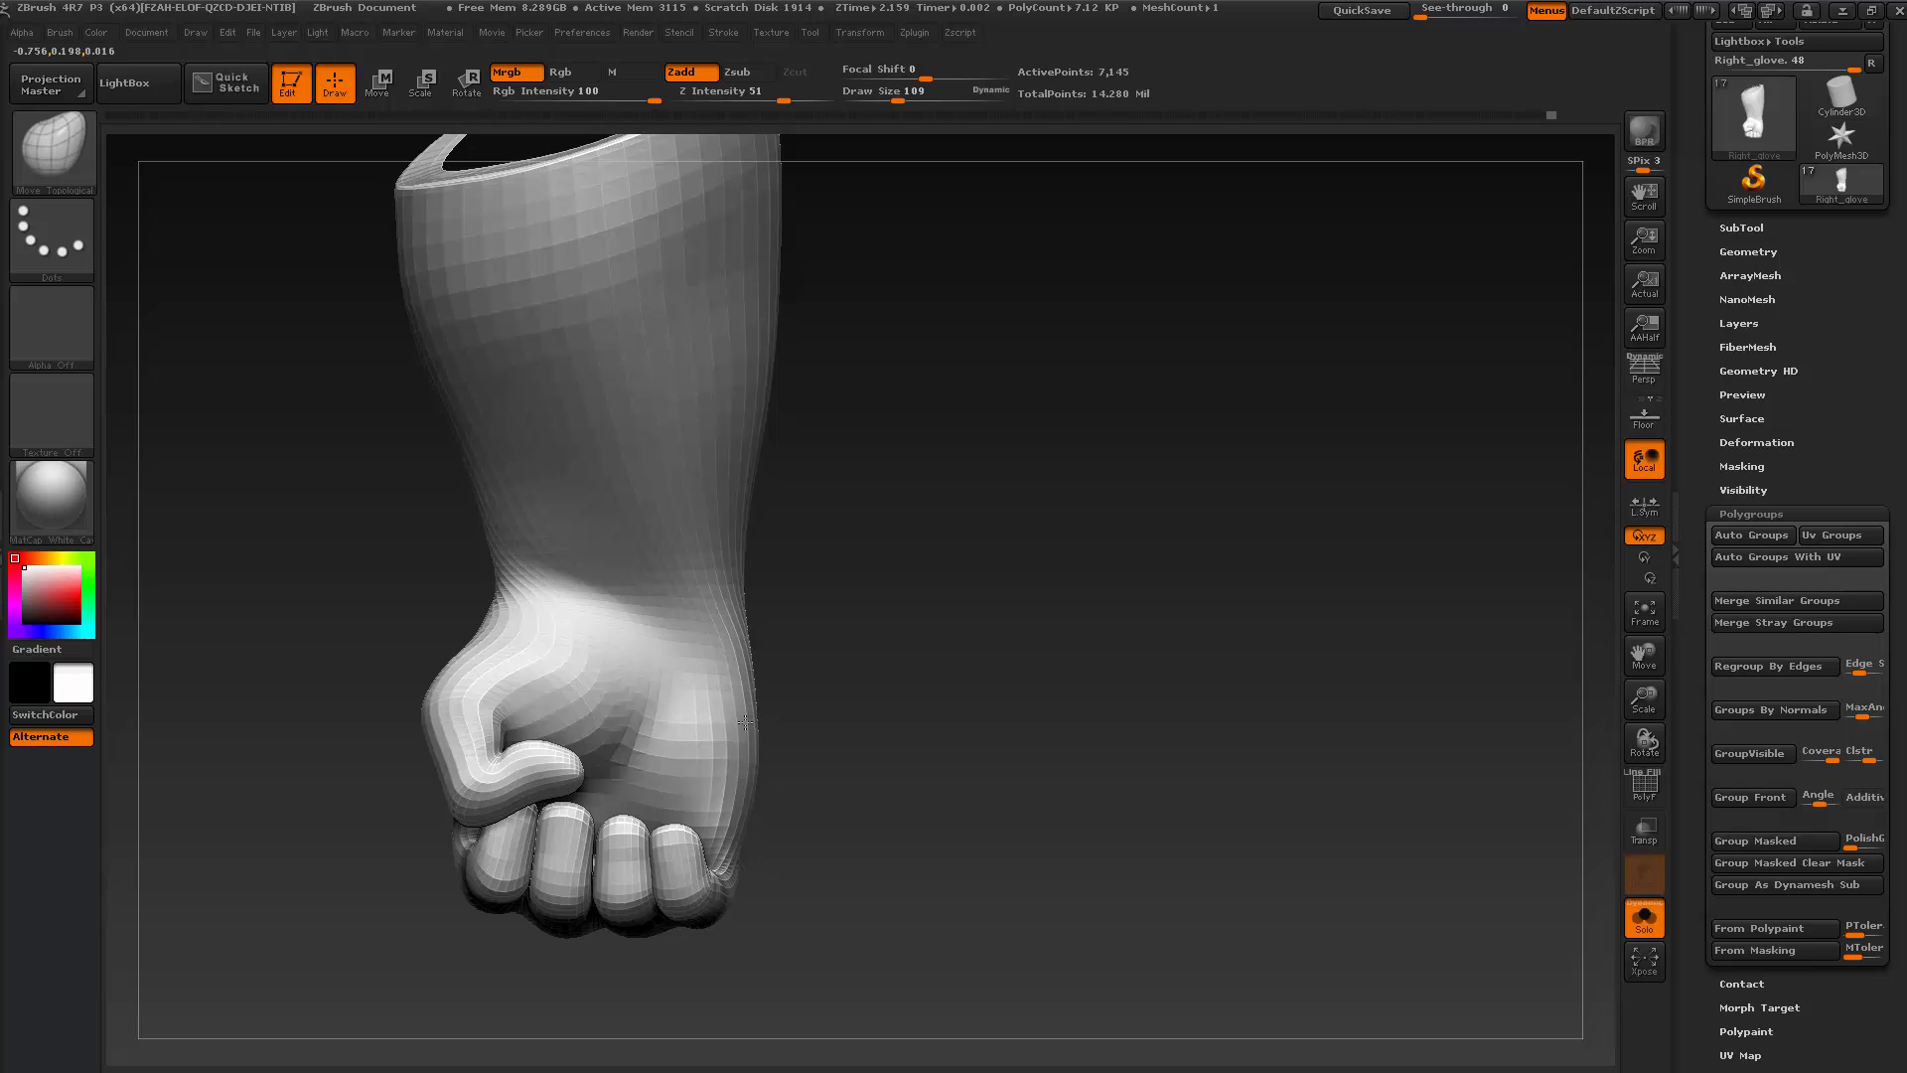
Drop one subdivision level and smooth the palm side of the wrist with brush size 62
key(s)
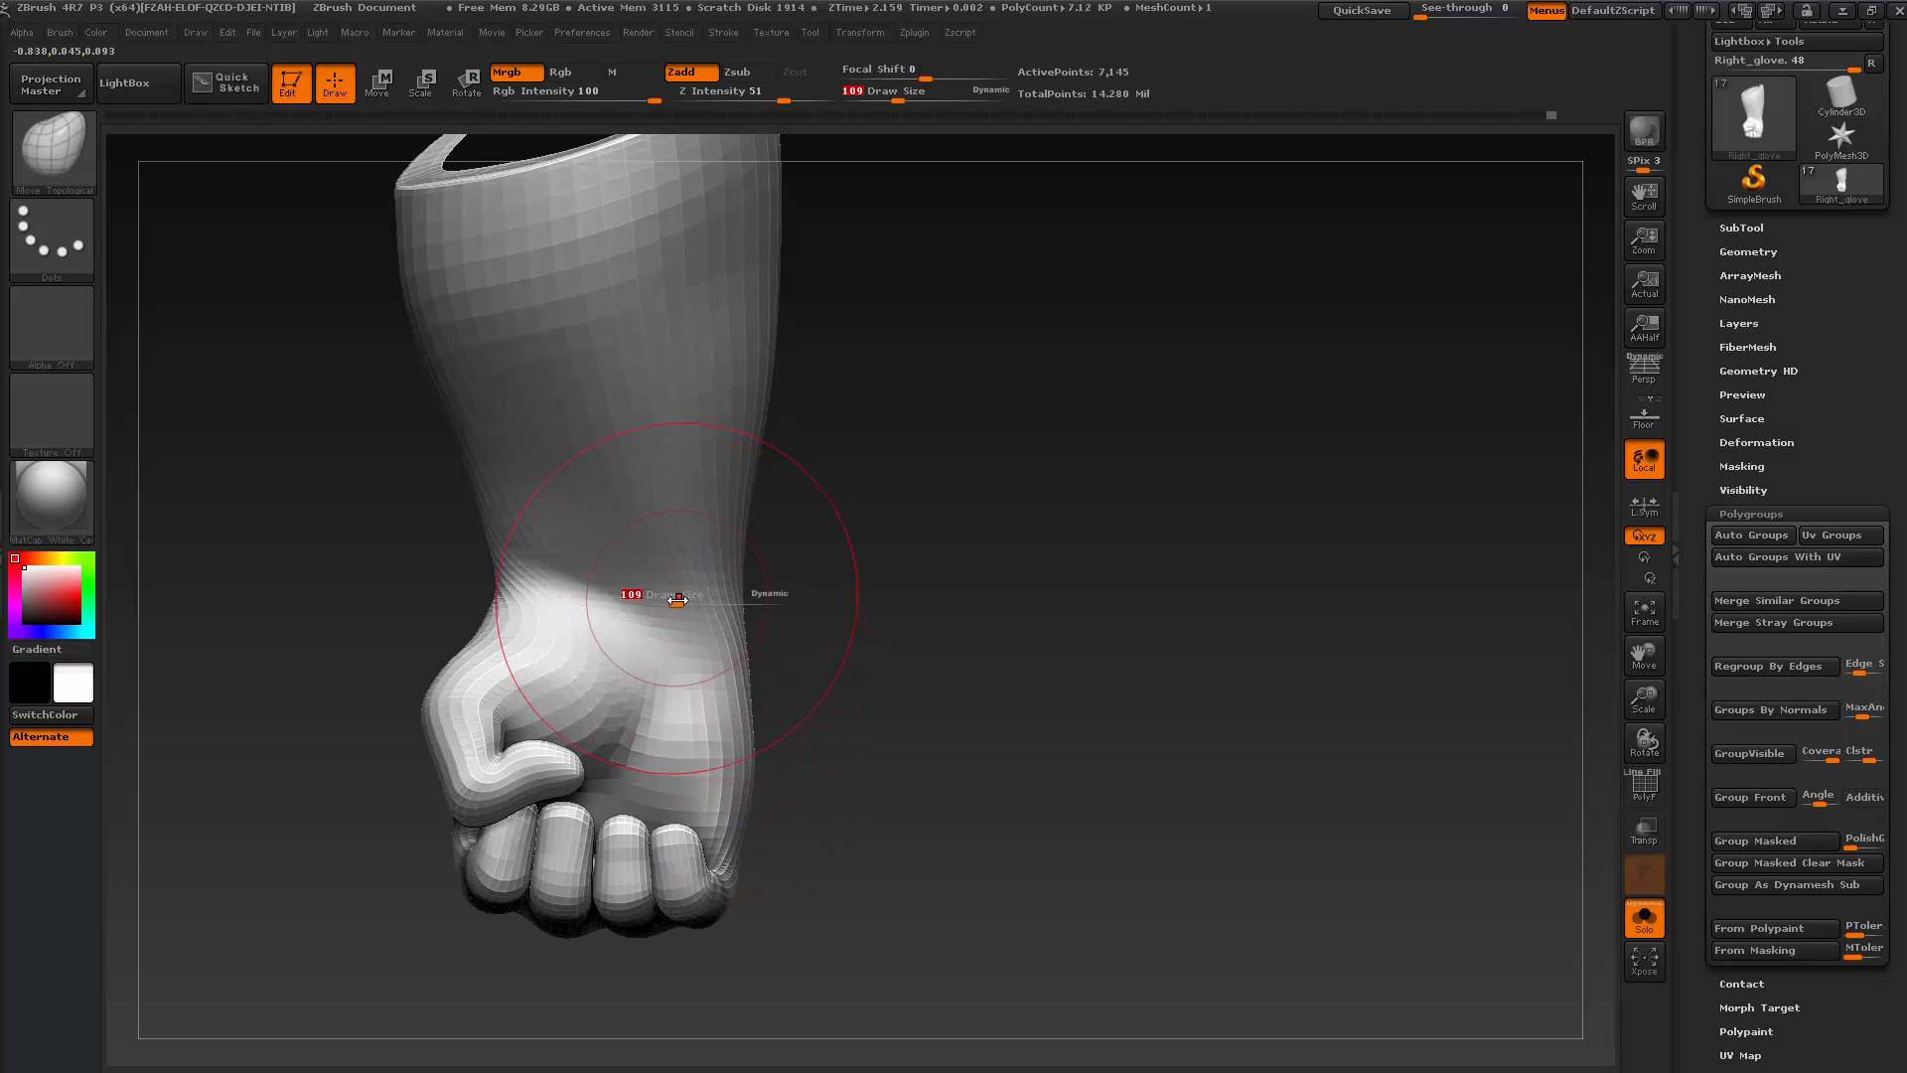
drag(678, 599, 660, 599)
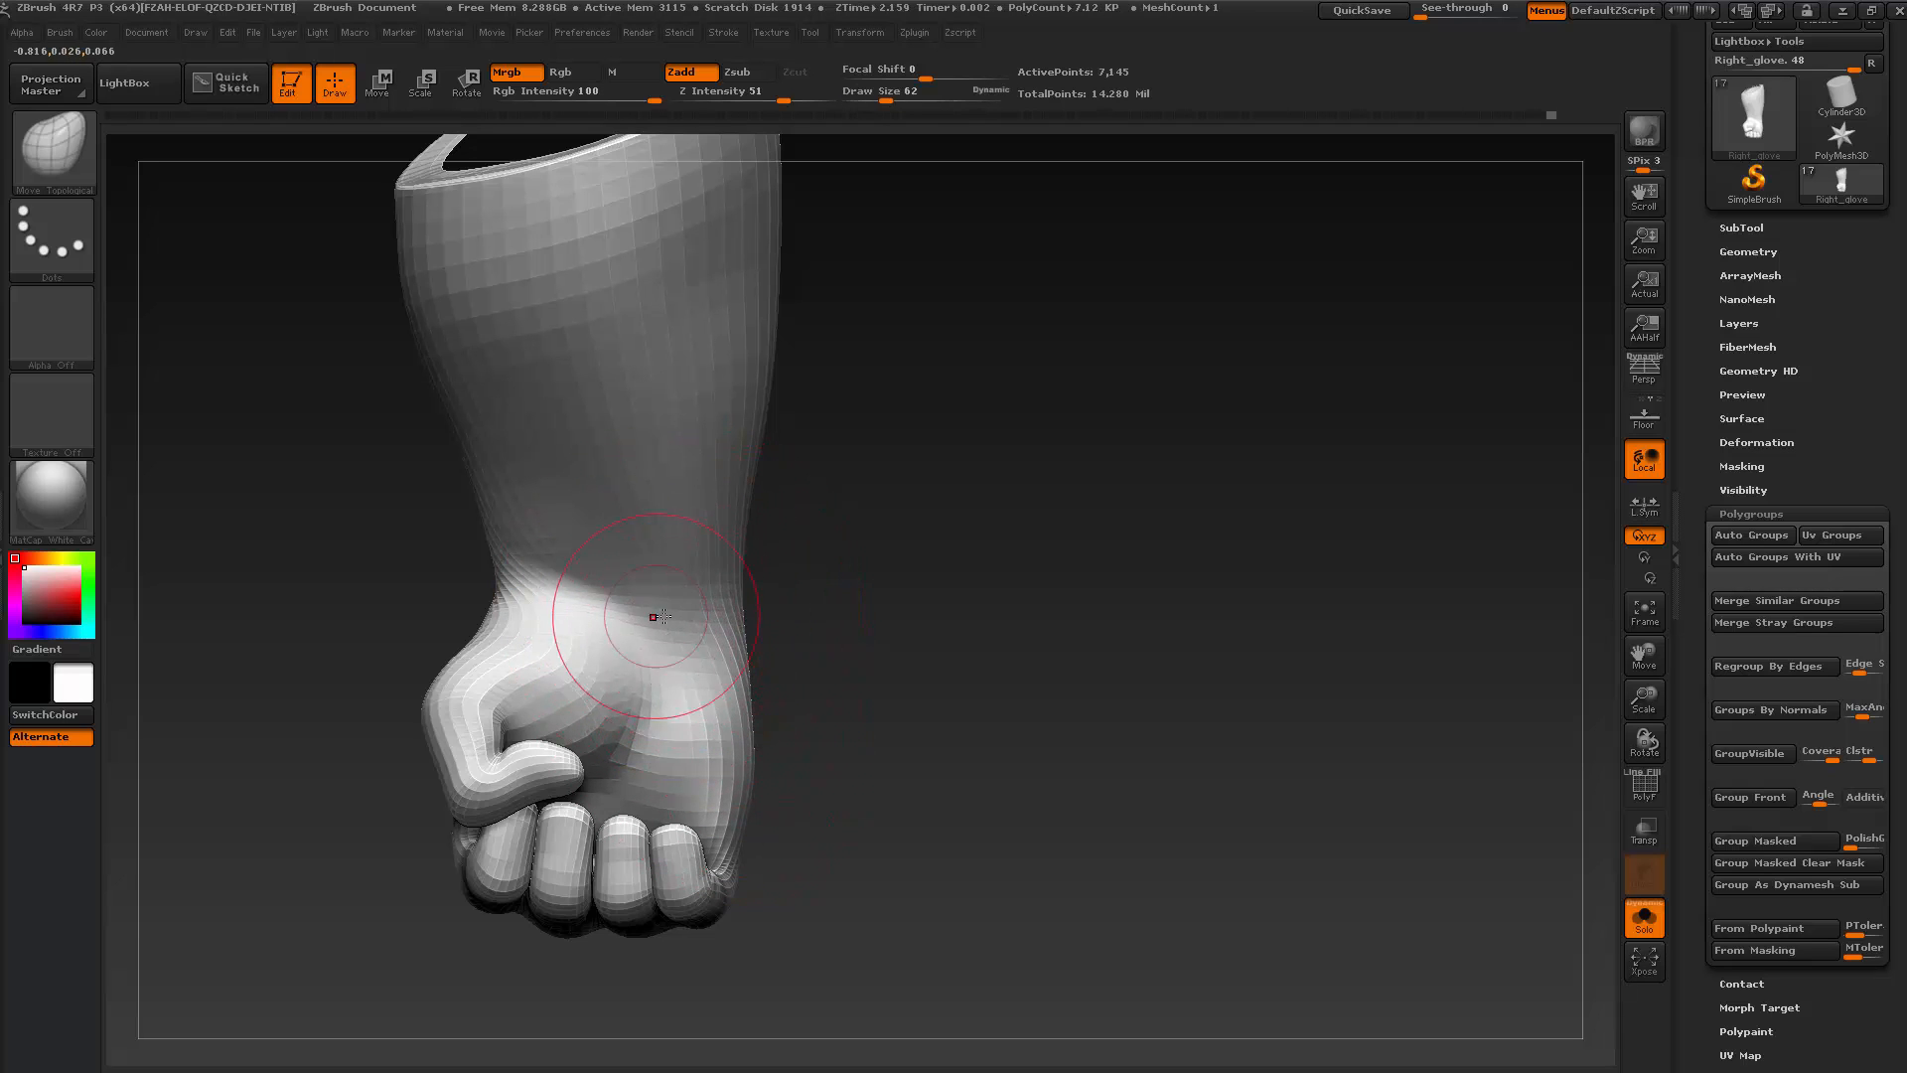
key(shift+d)
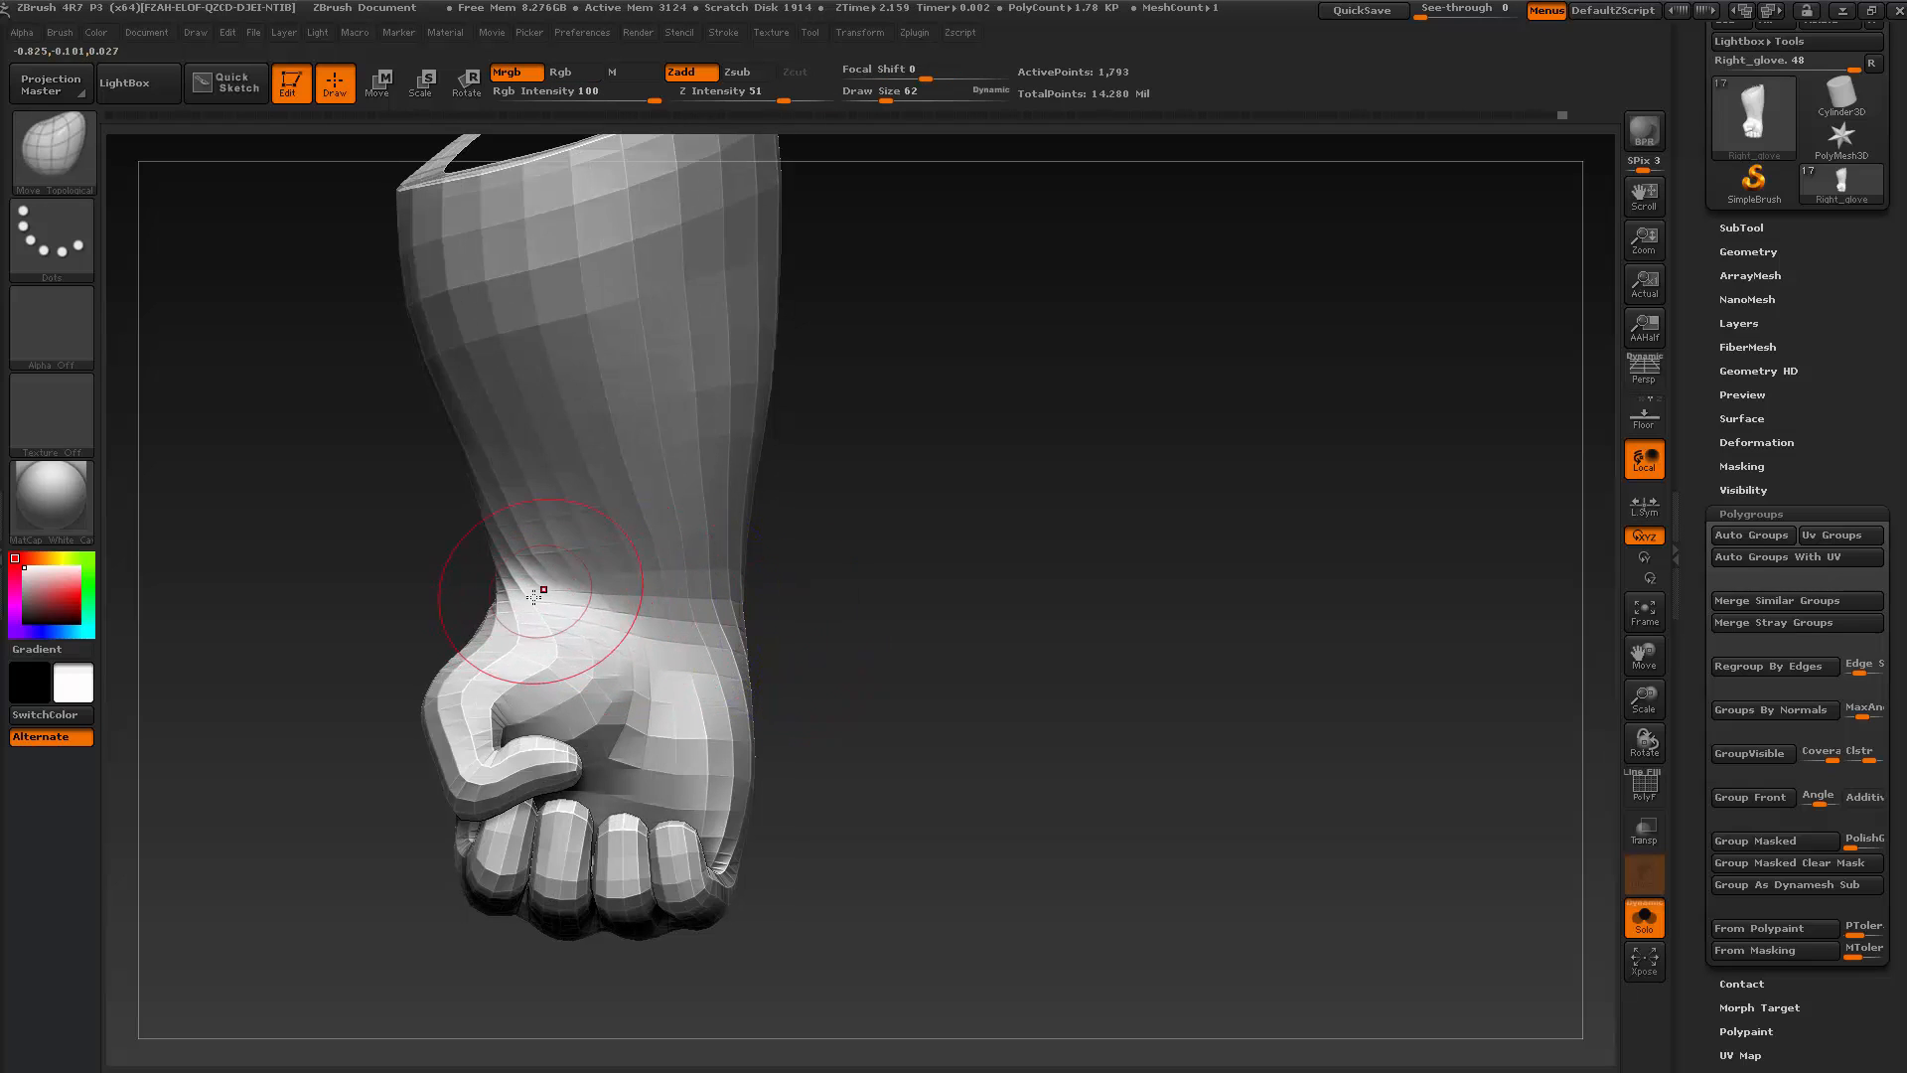
key(shift)
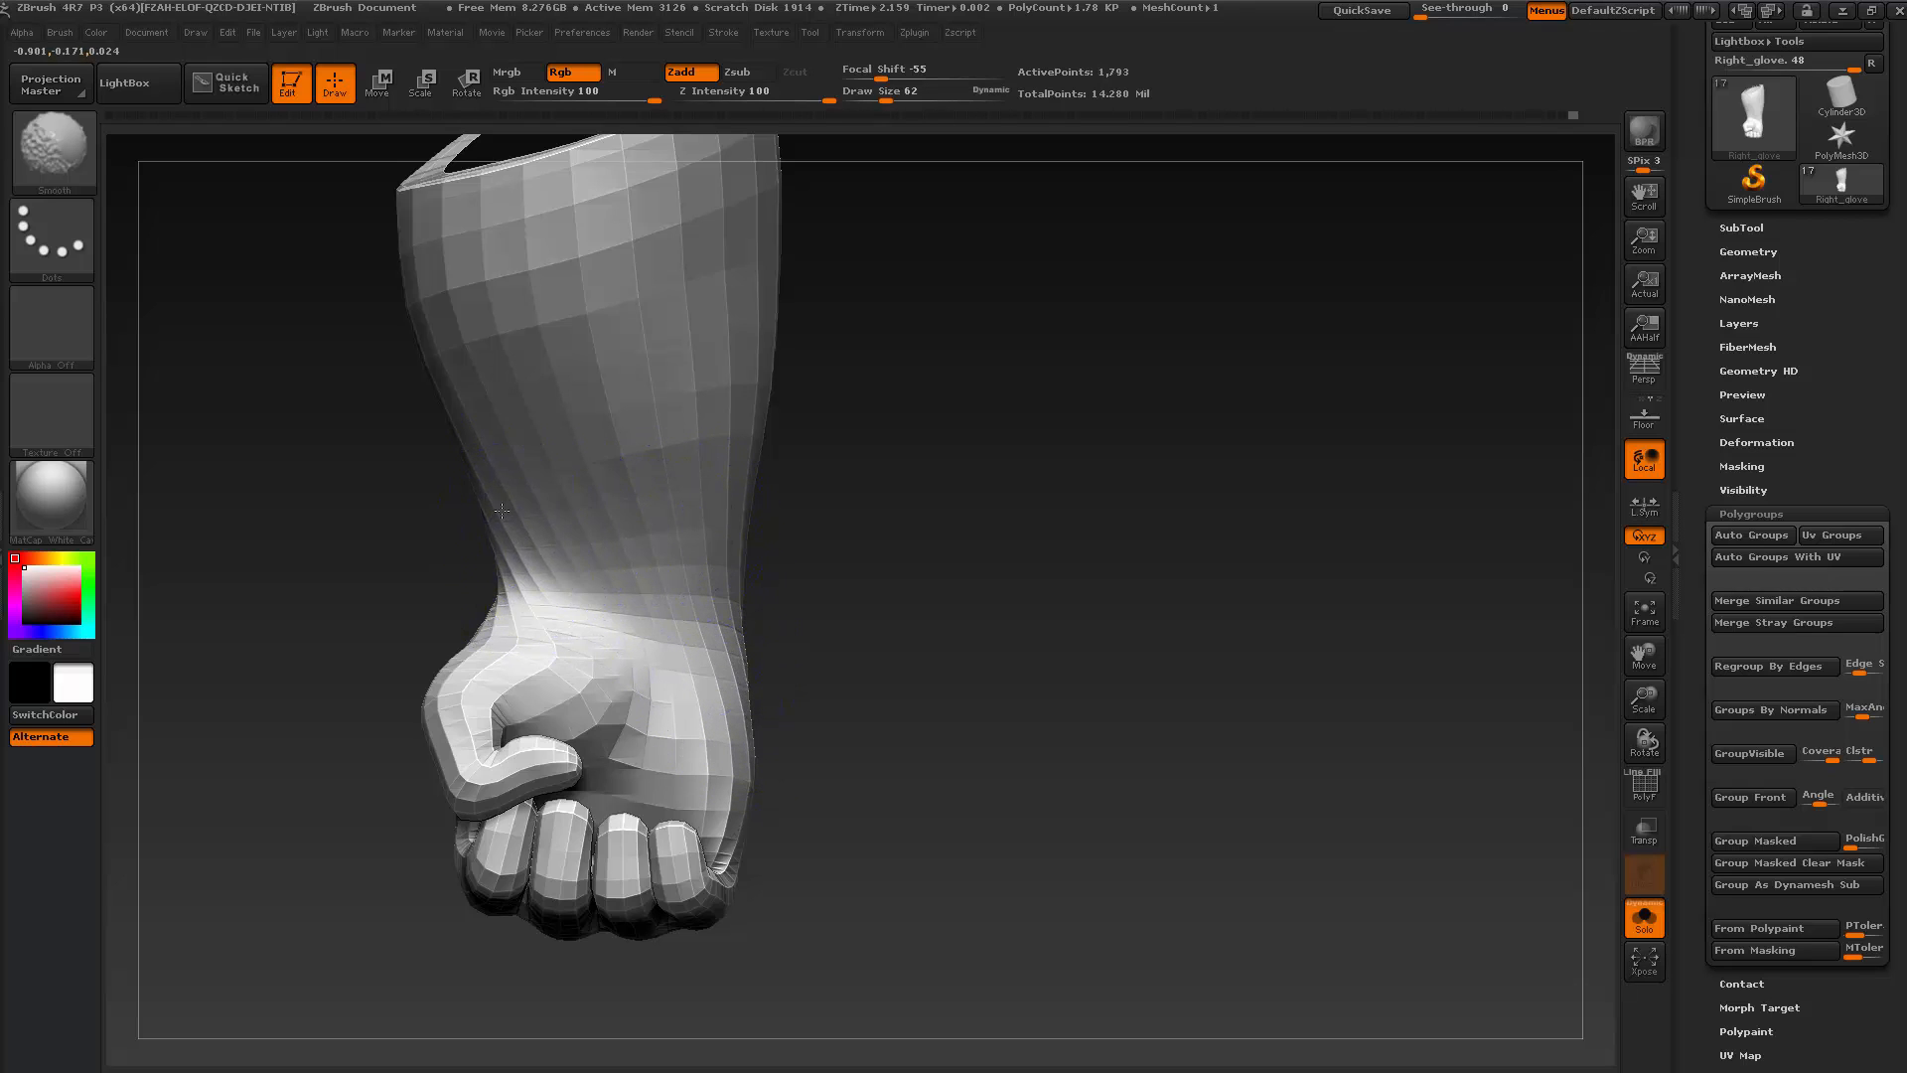
drag(808, 647, 635, 587)
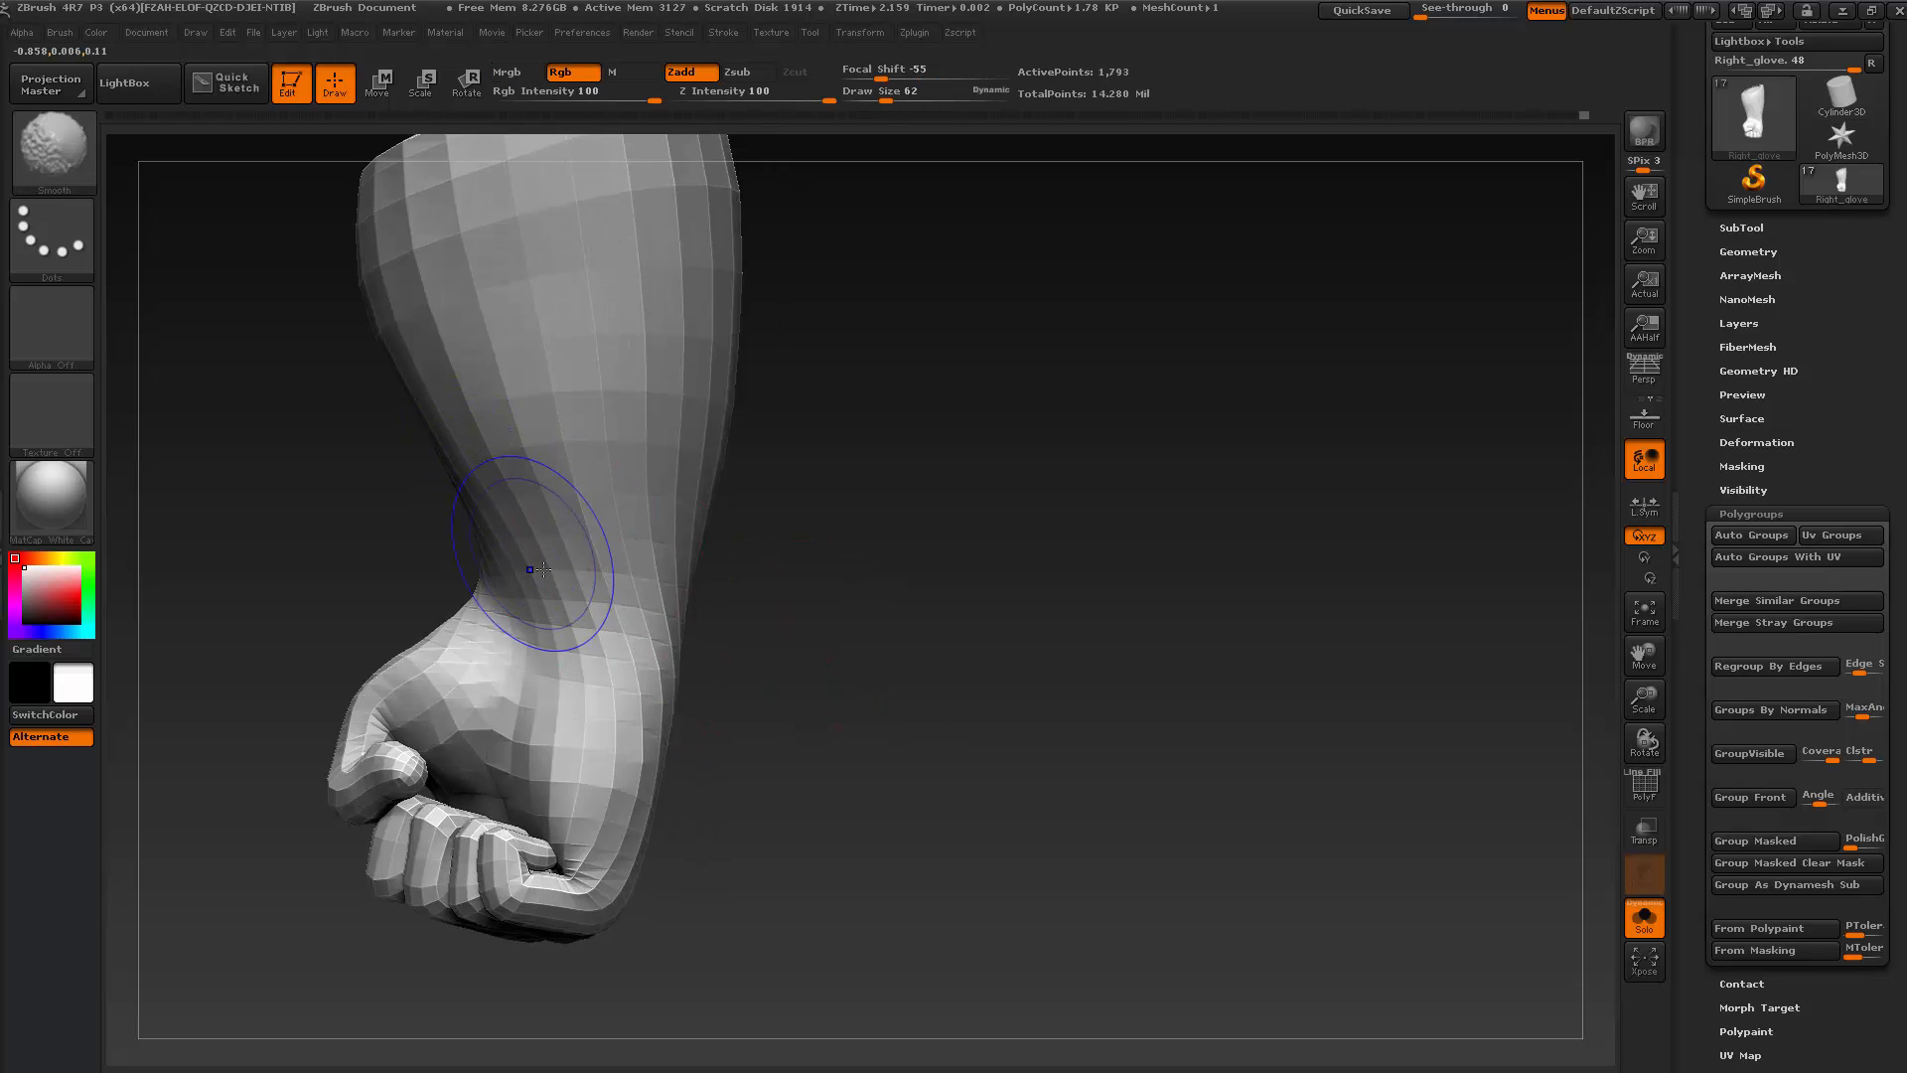
drag(887, 703, 772, 611)
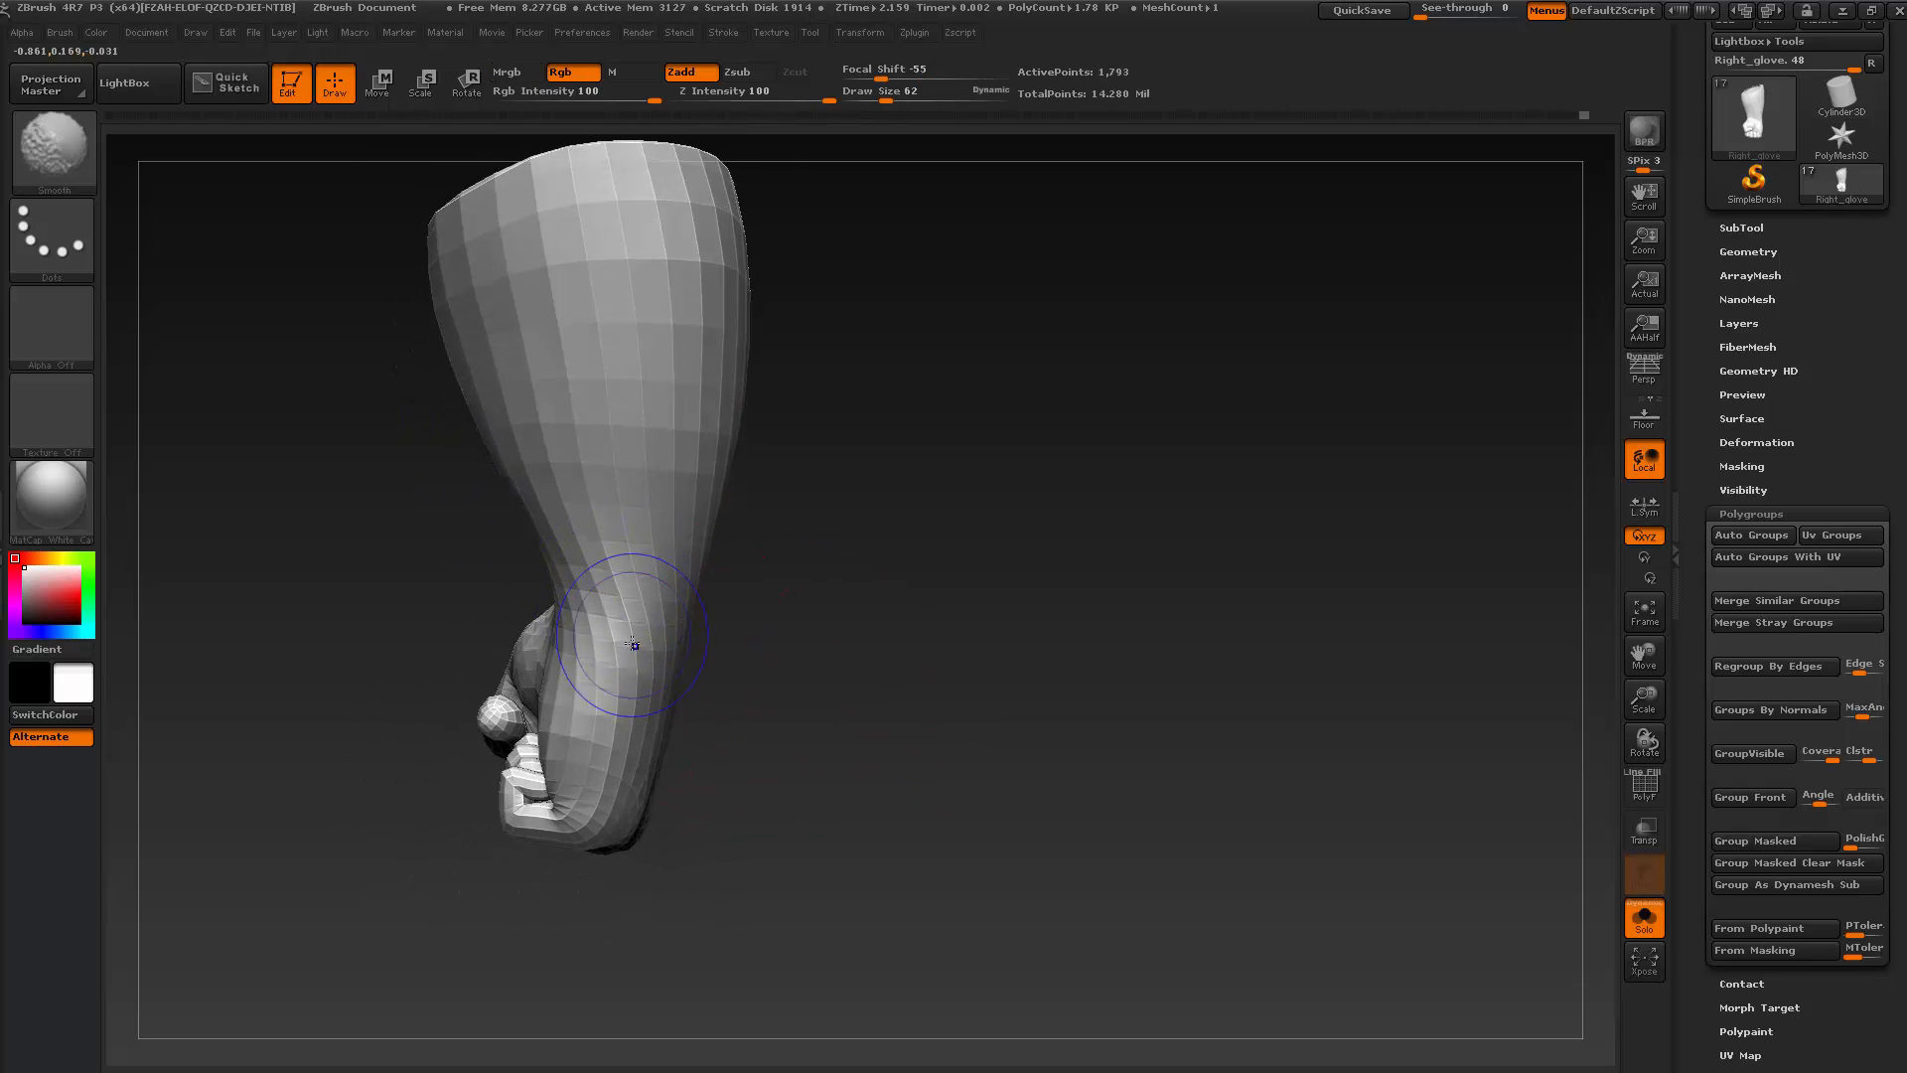
Reshape and smooth the back of the hand and wrist, and raise the glove two subdivision levels
key(shift)
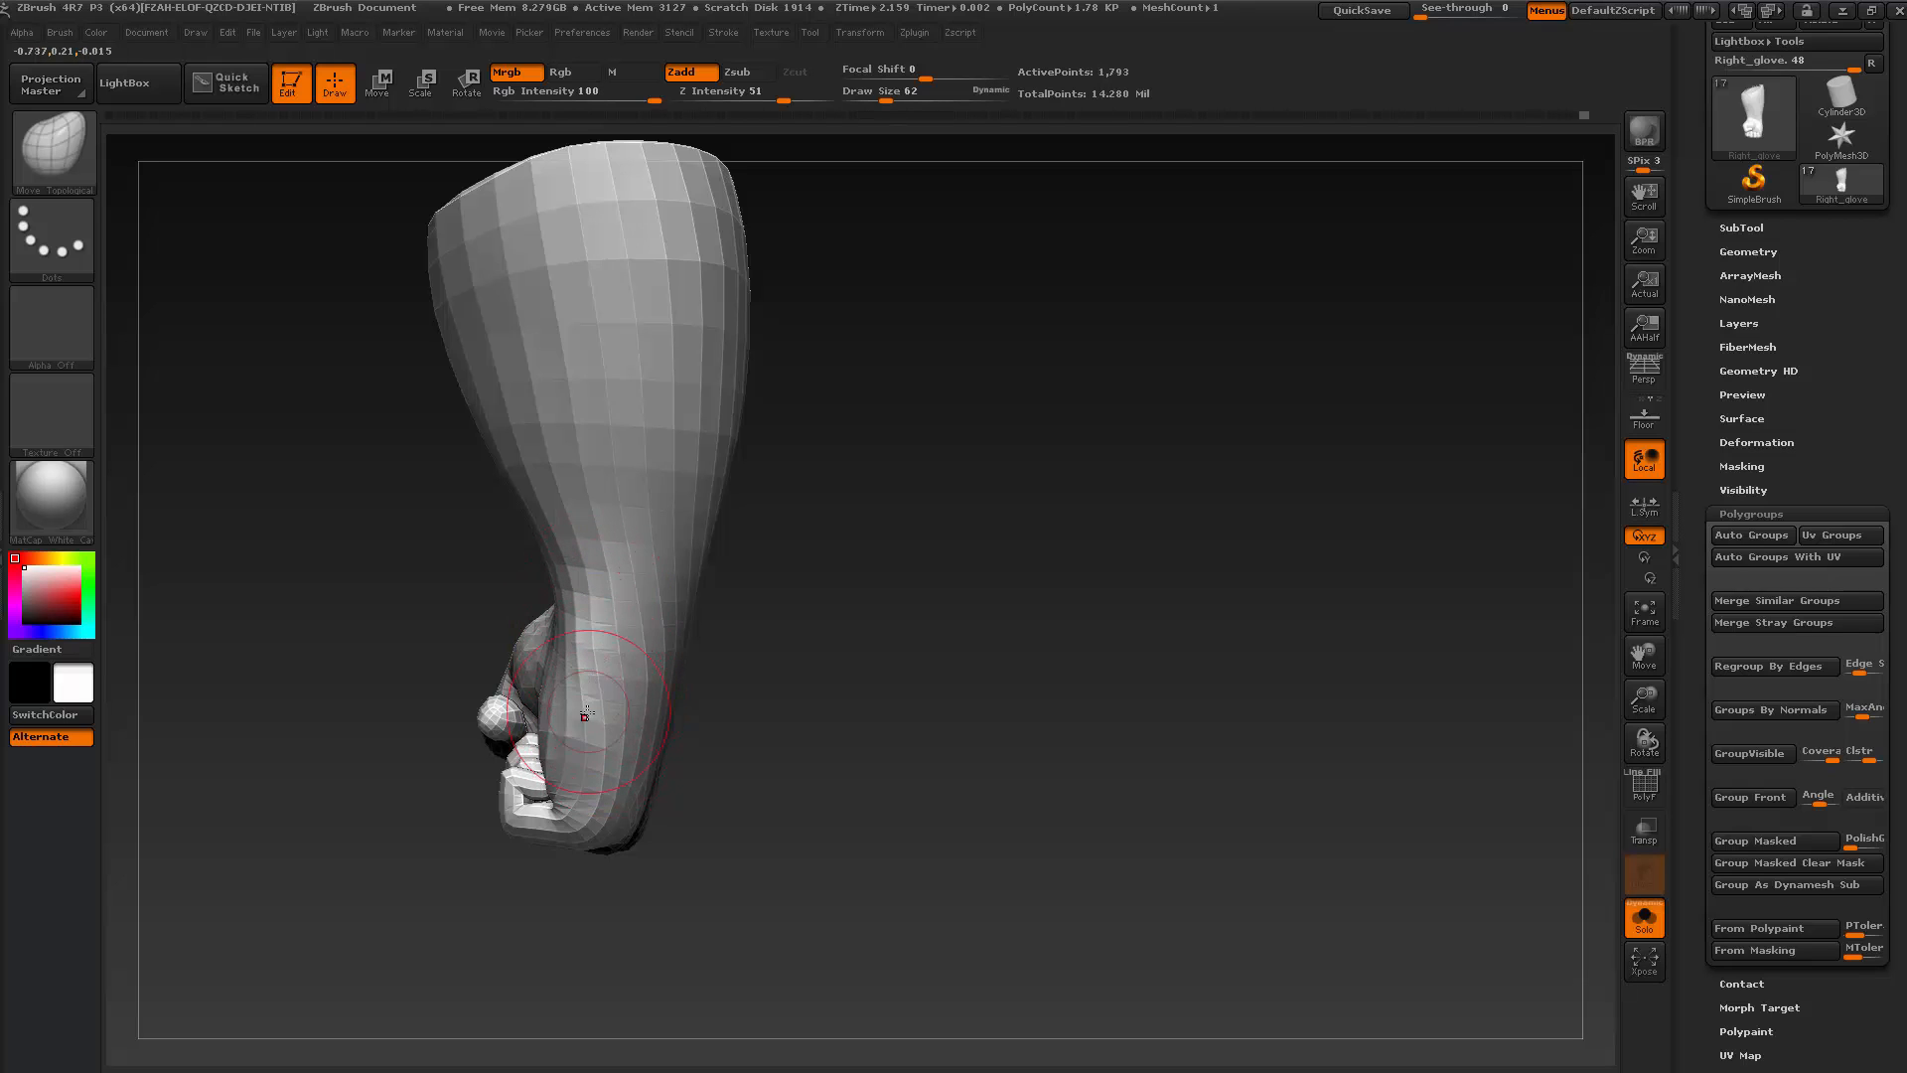
mouse_move(639, 736)
mouse_down()
mouse_move(610, 732)
mouse_move(811, 635)
mouse_up()
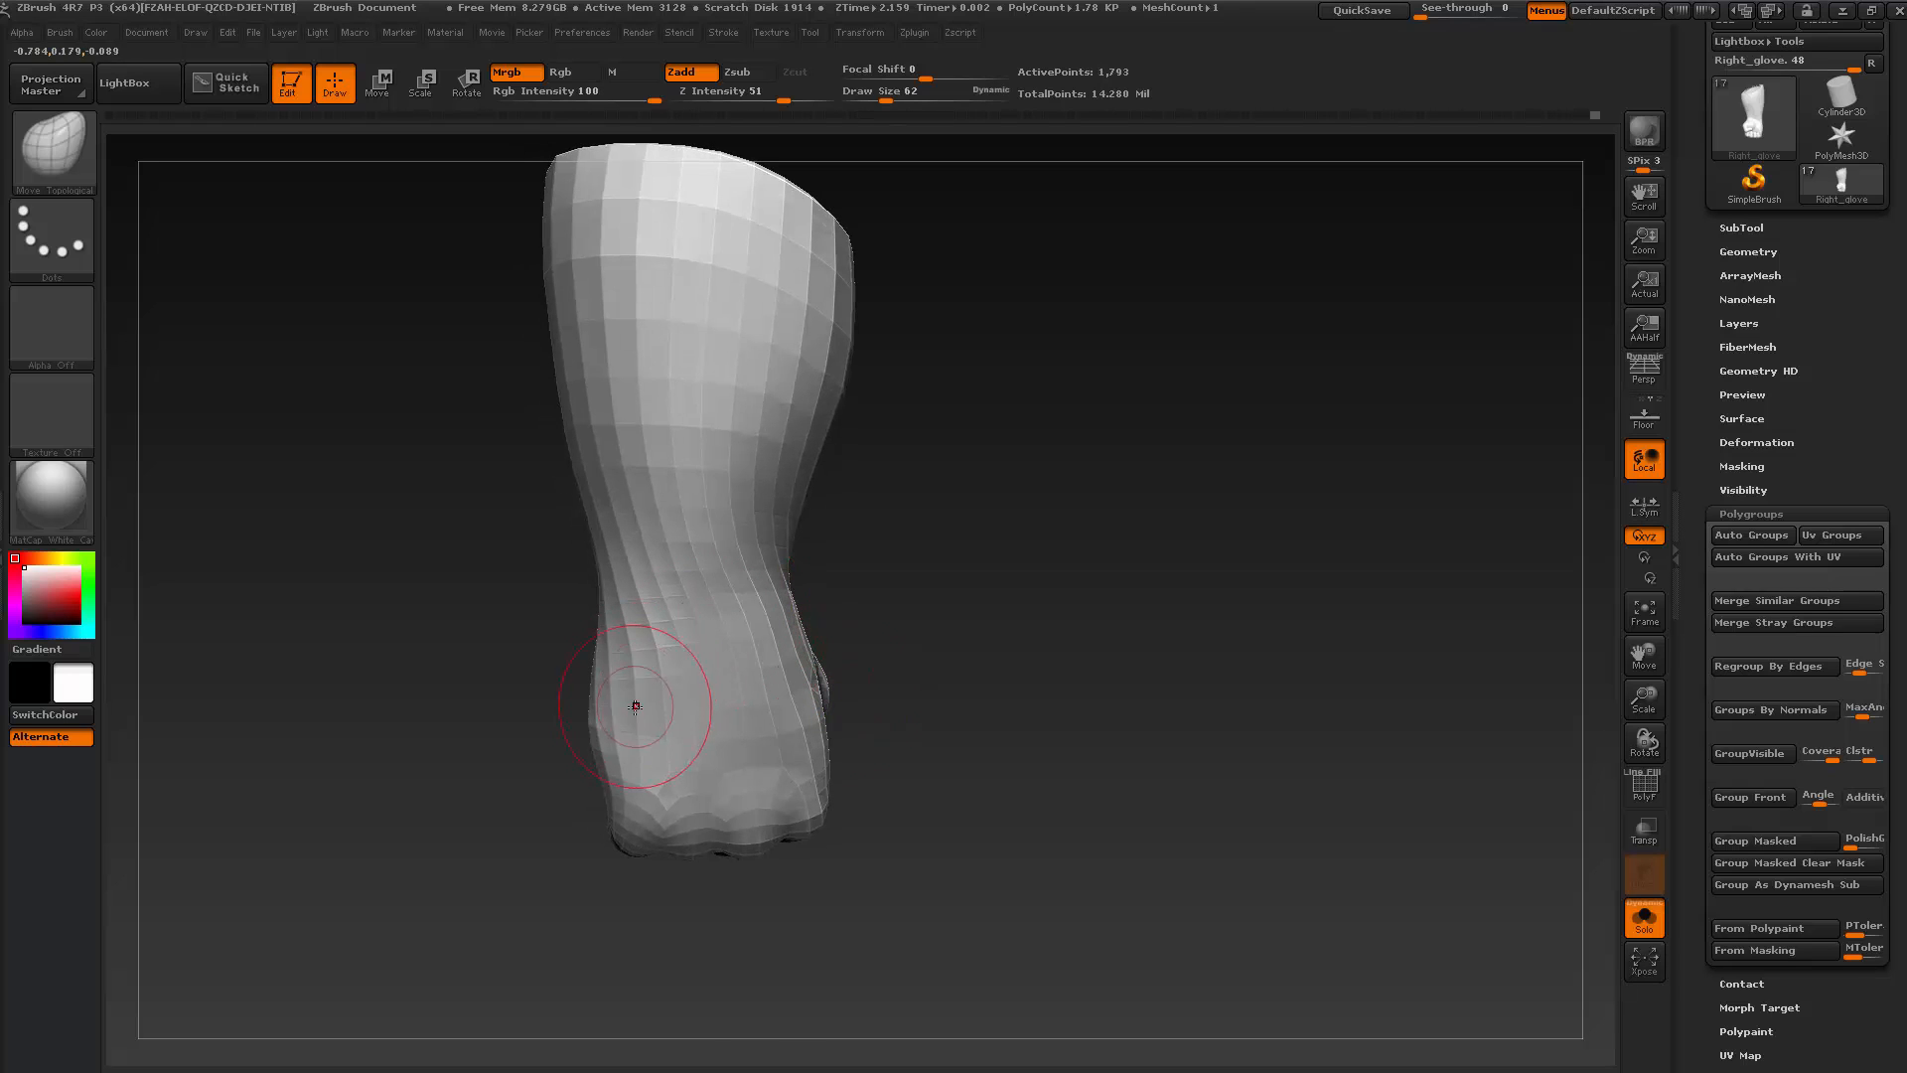
key(shift)
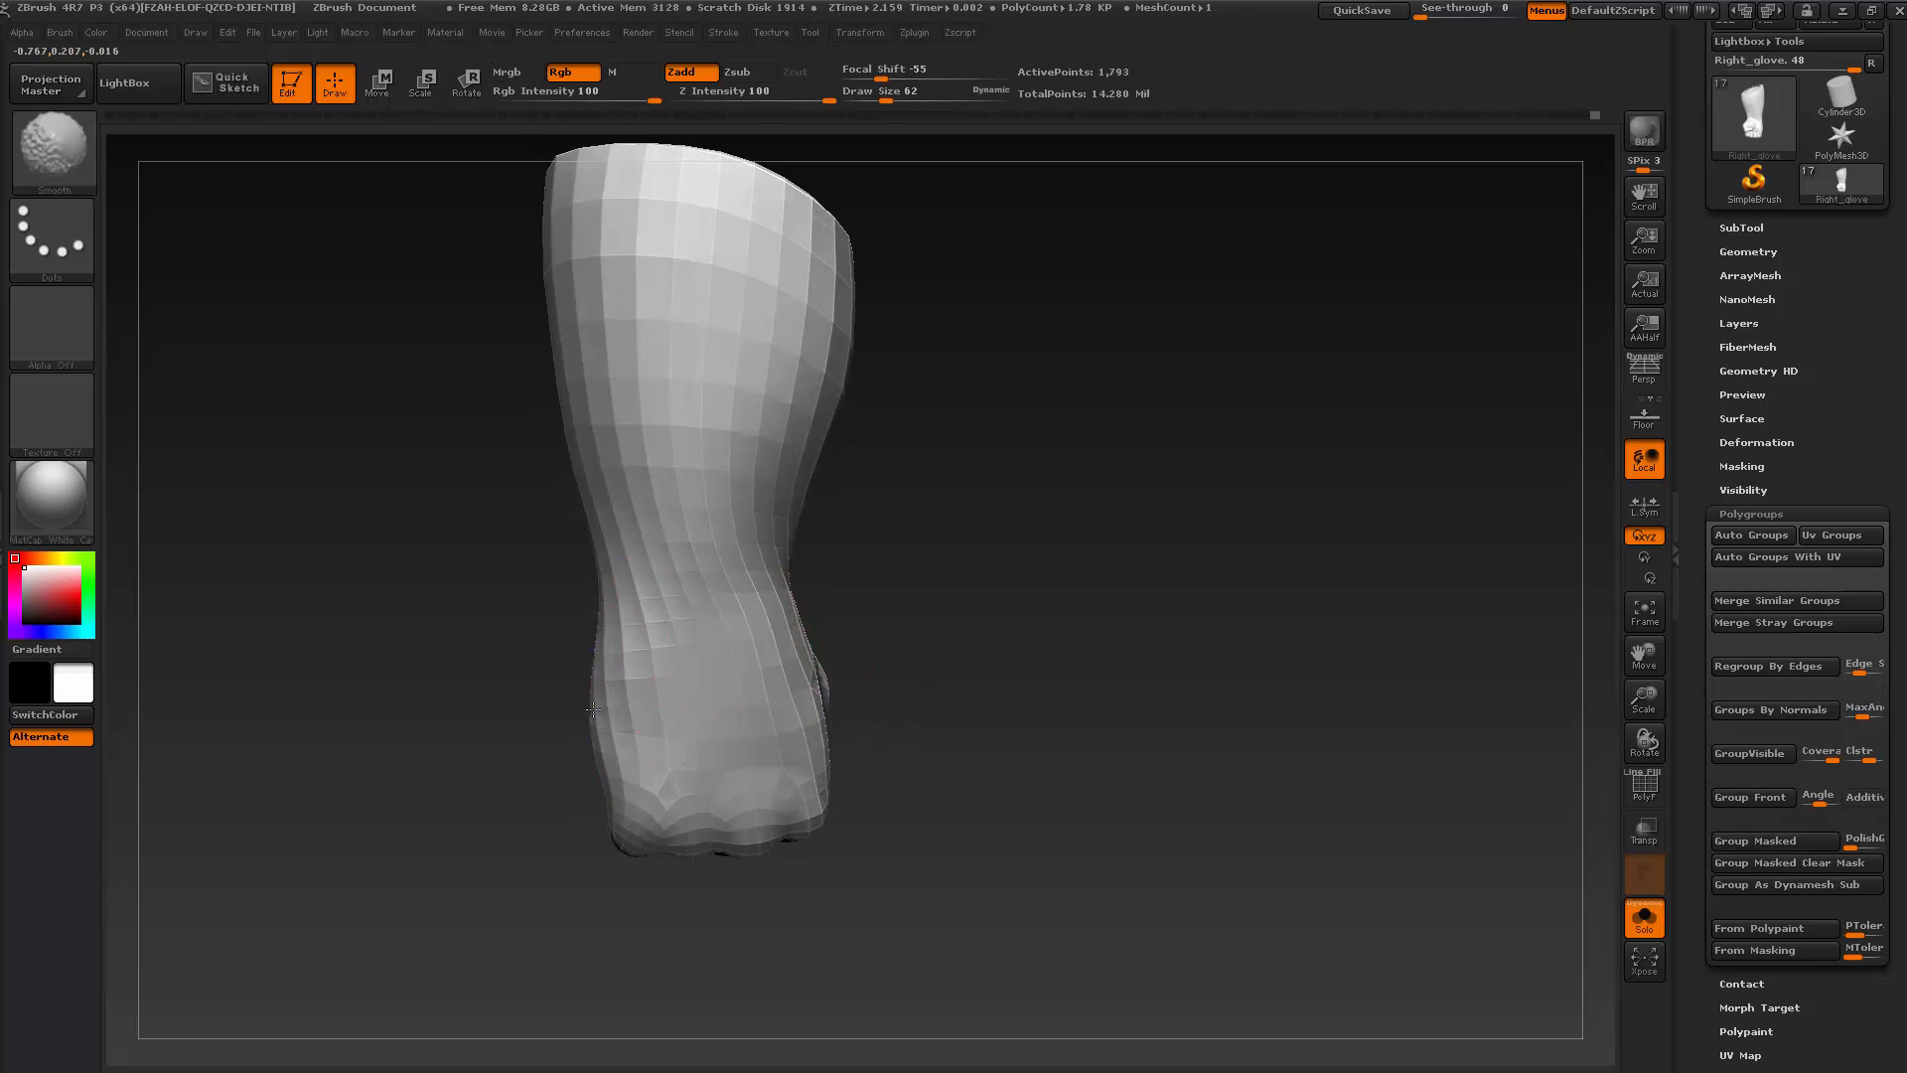
drag(816, 588, 792, 586)
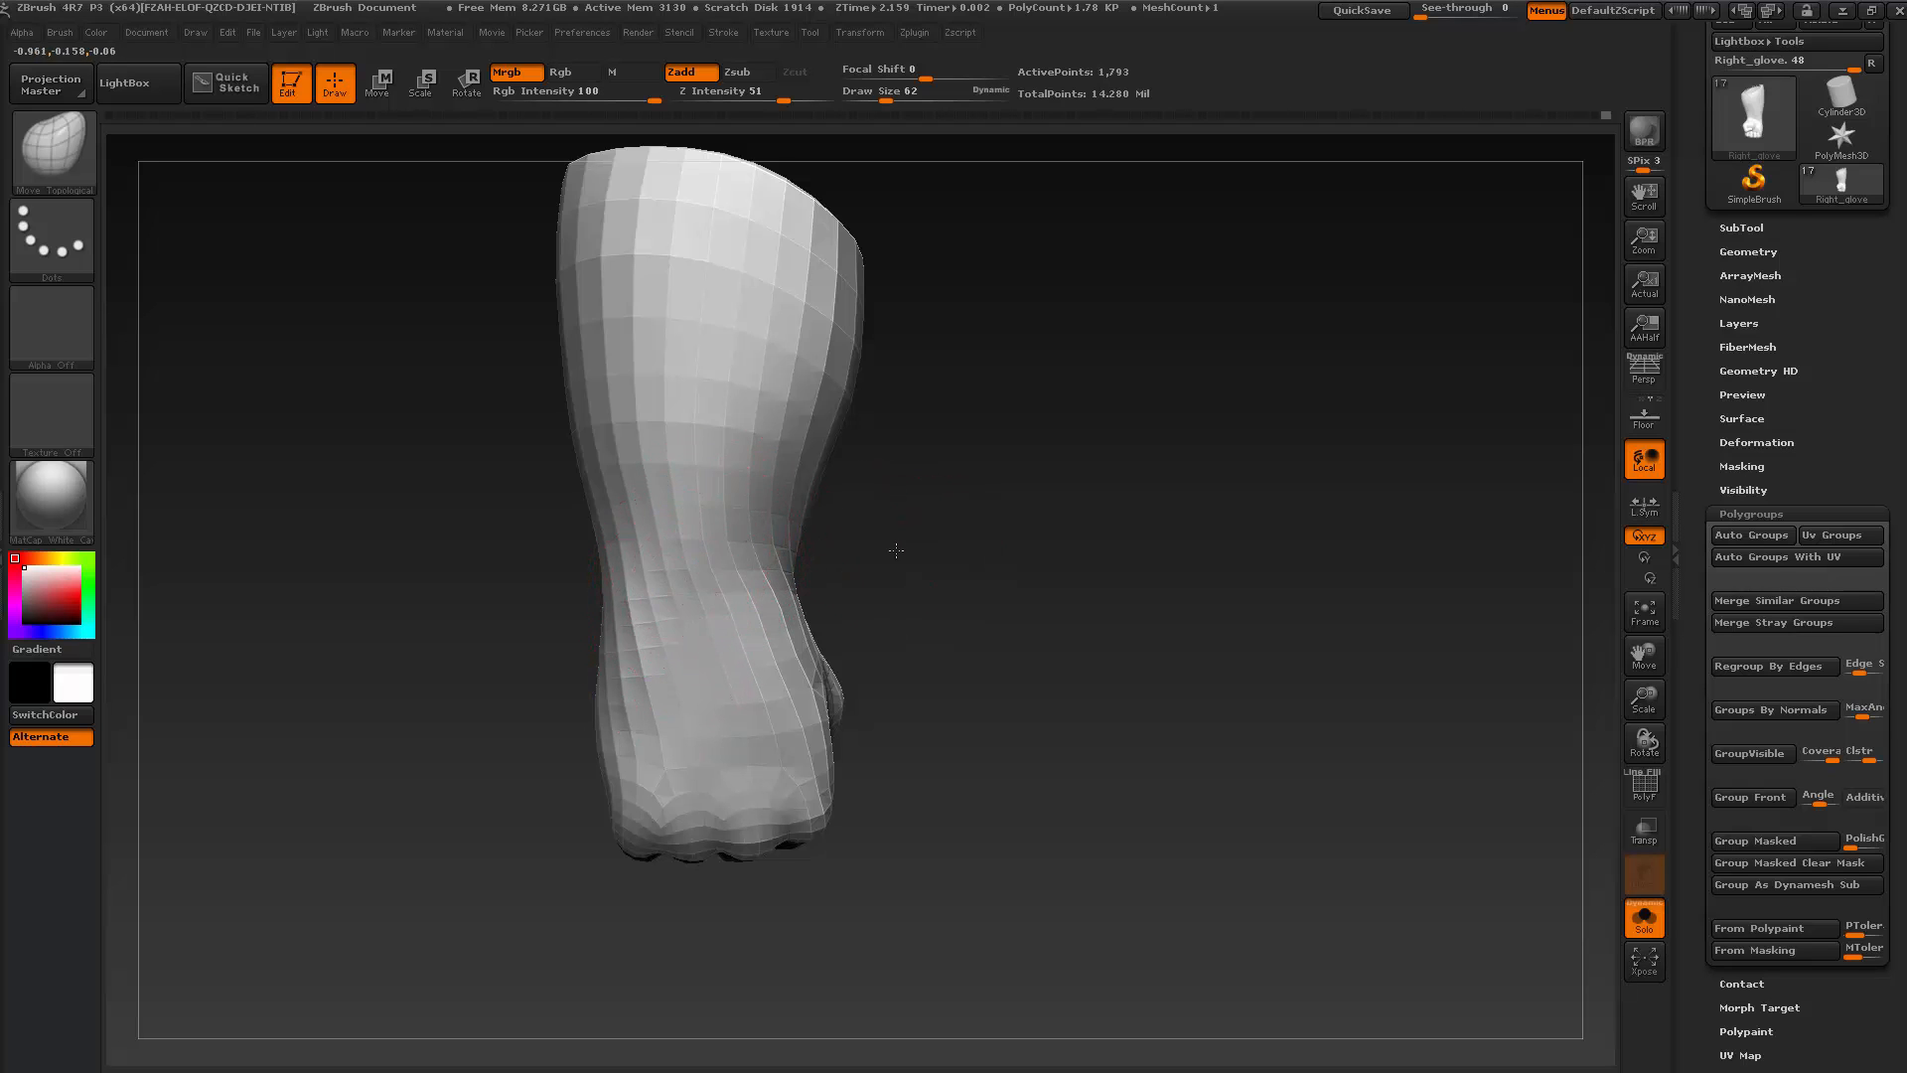
drag(896, 551, 730, 617)
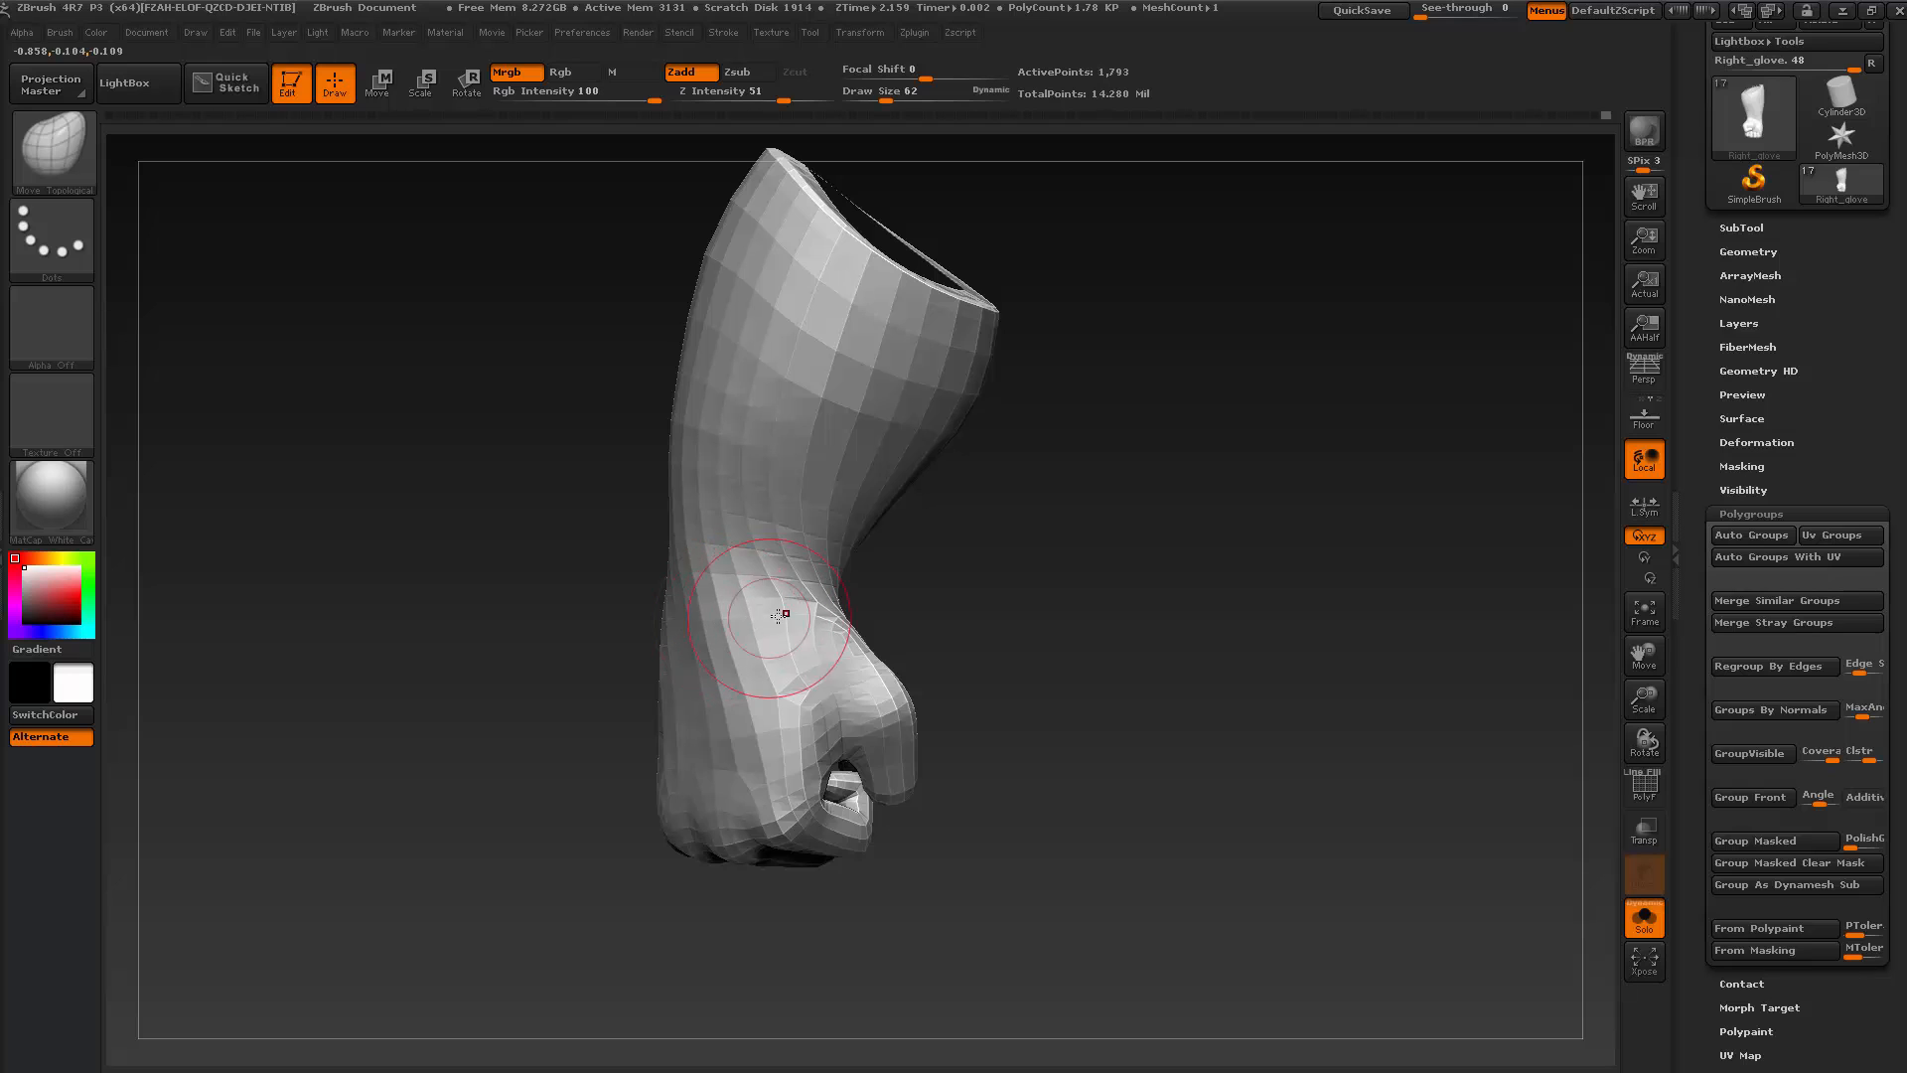
right_drag(788, 613, 894, 623)
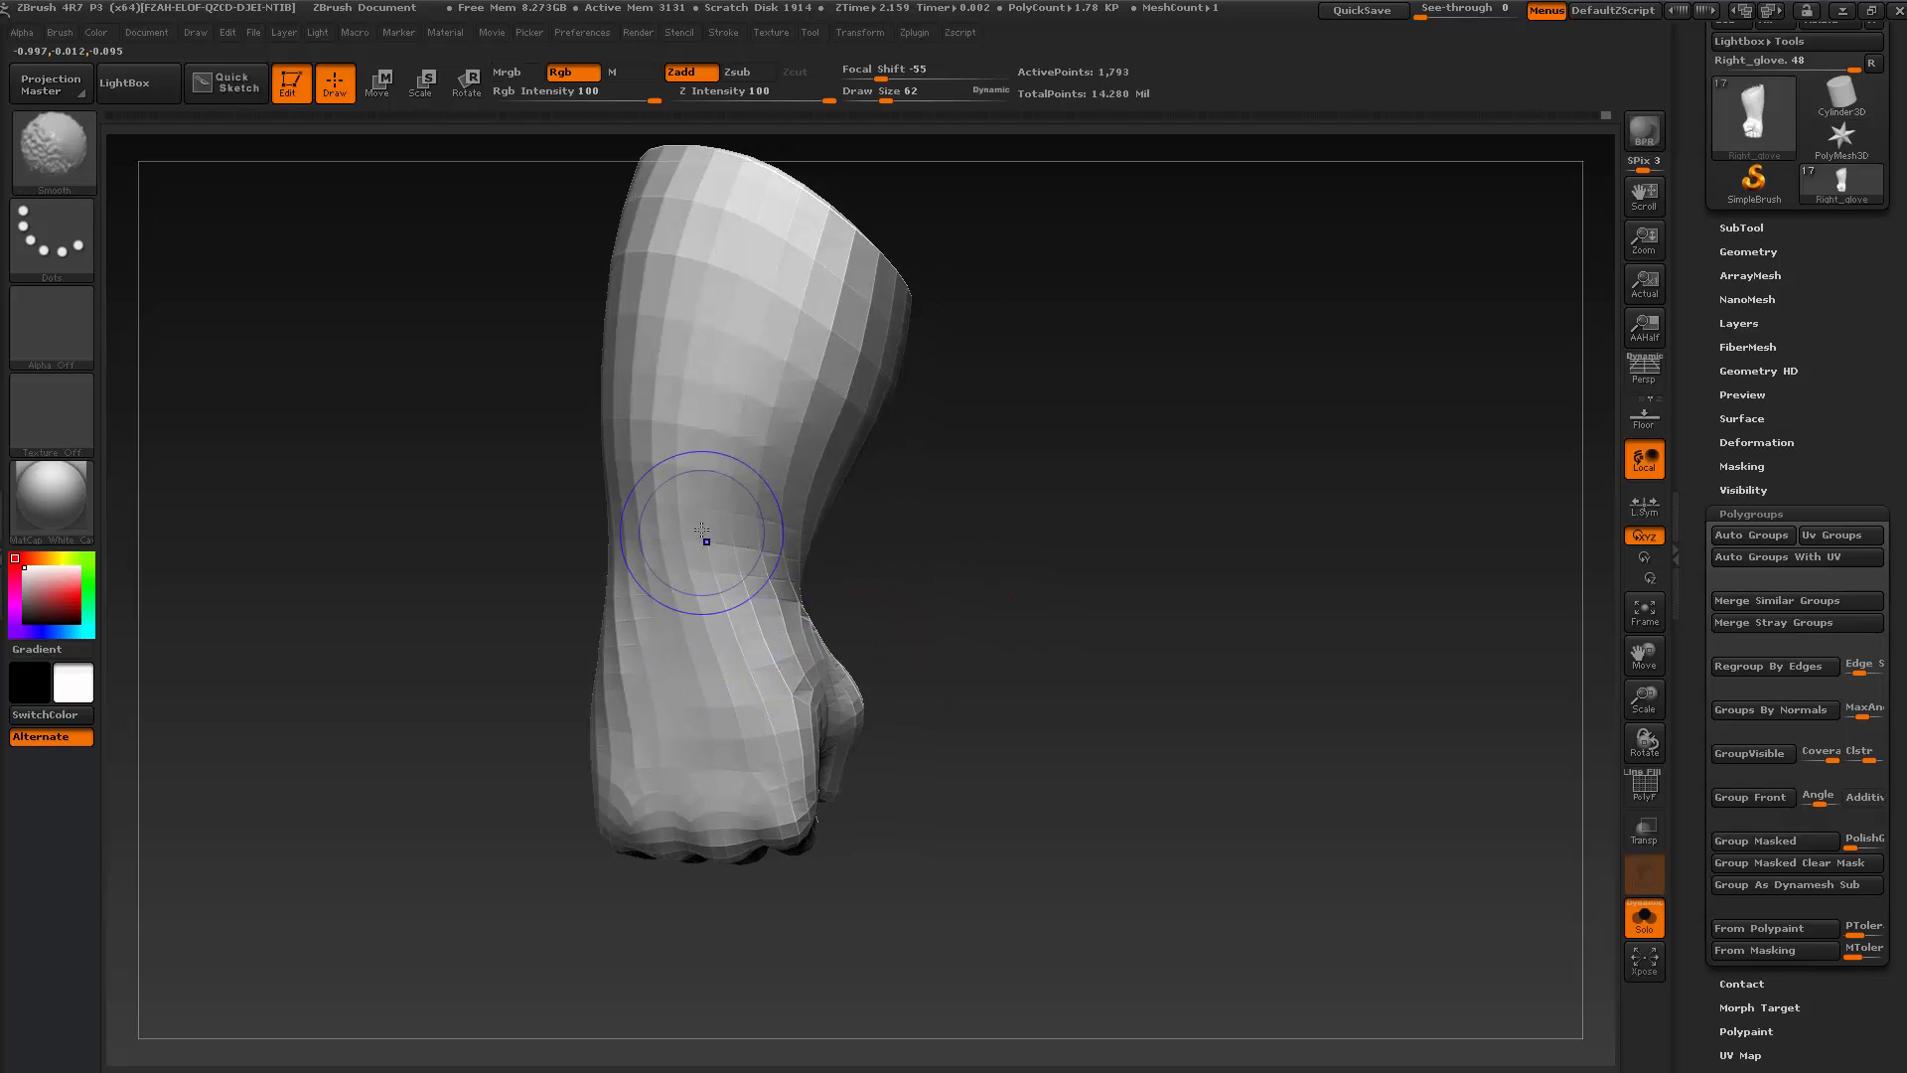
shift+drag(804, 519, 844, 413)
key(d)
key(d)
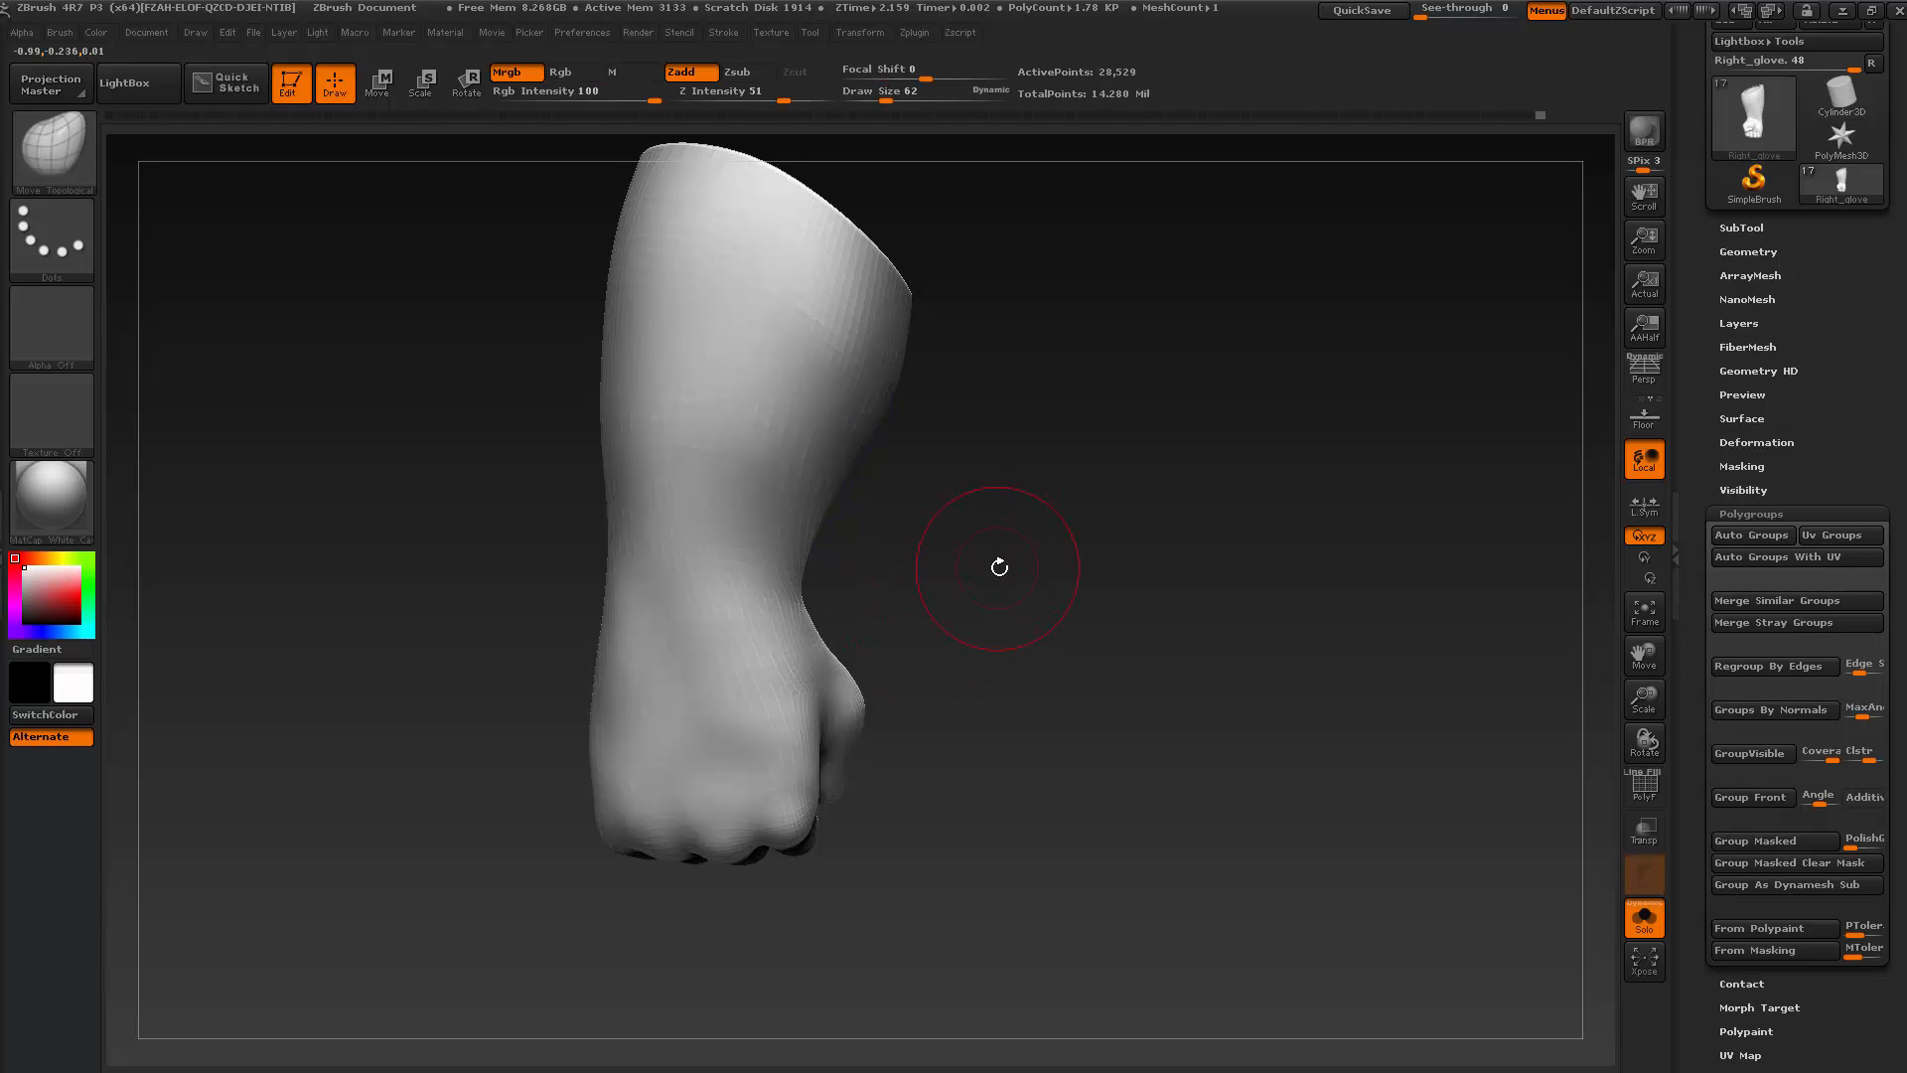
Smooth the forearm above the thumb-side wrist with brush size 101
mouse_move(1031, 575)
mouse_down()
mouse_move(983, 542)
mouse_move(1107, 633)
mouse_move(1152, 626)
mouse_move(819, 587)
mouse_move(885, 570)
mouse_up()
mouse_move(1081, 556)
alt+mouse_down()
mouse_move(1090, 609)
mouse_move(1073, 403)
alt+mouse_up()
drag(1104, 690, 848, 510)
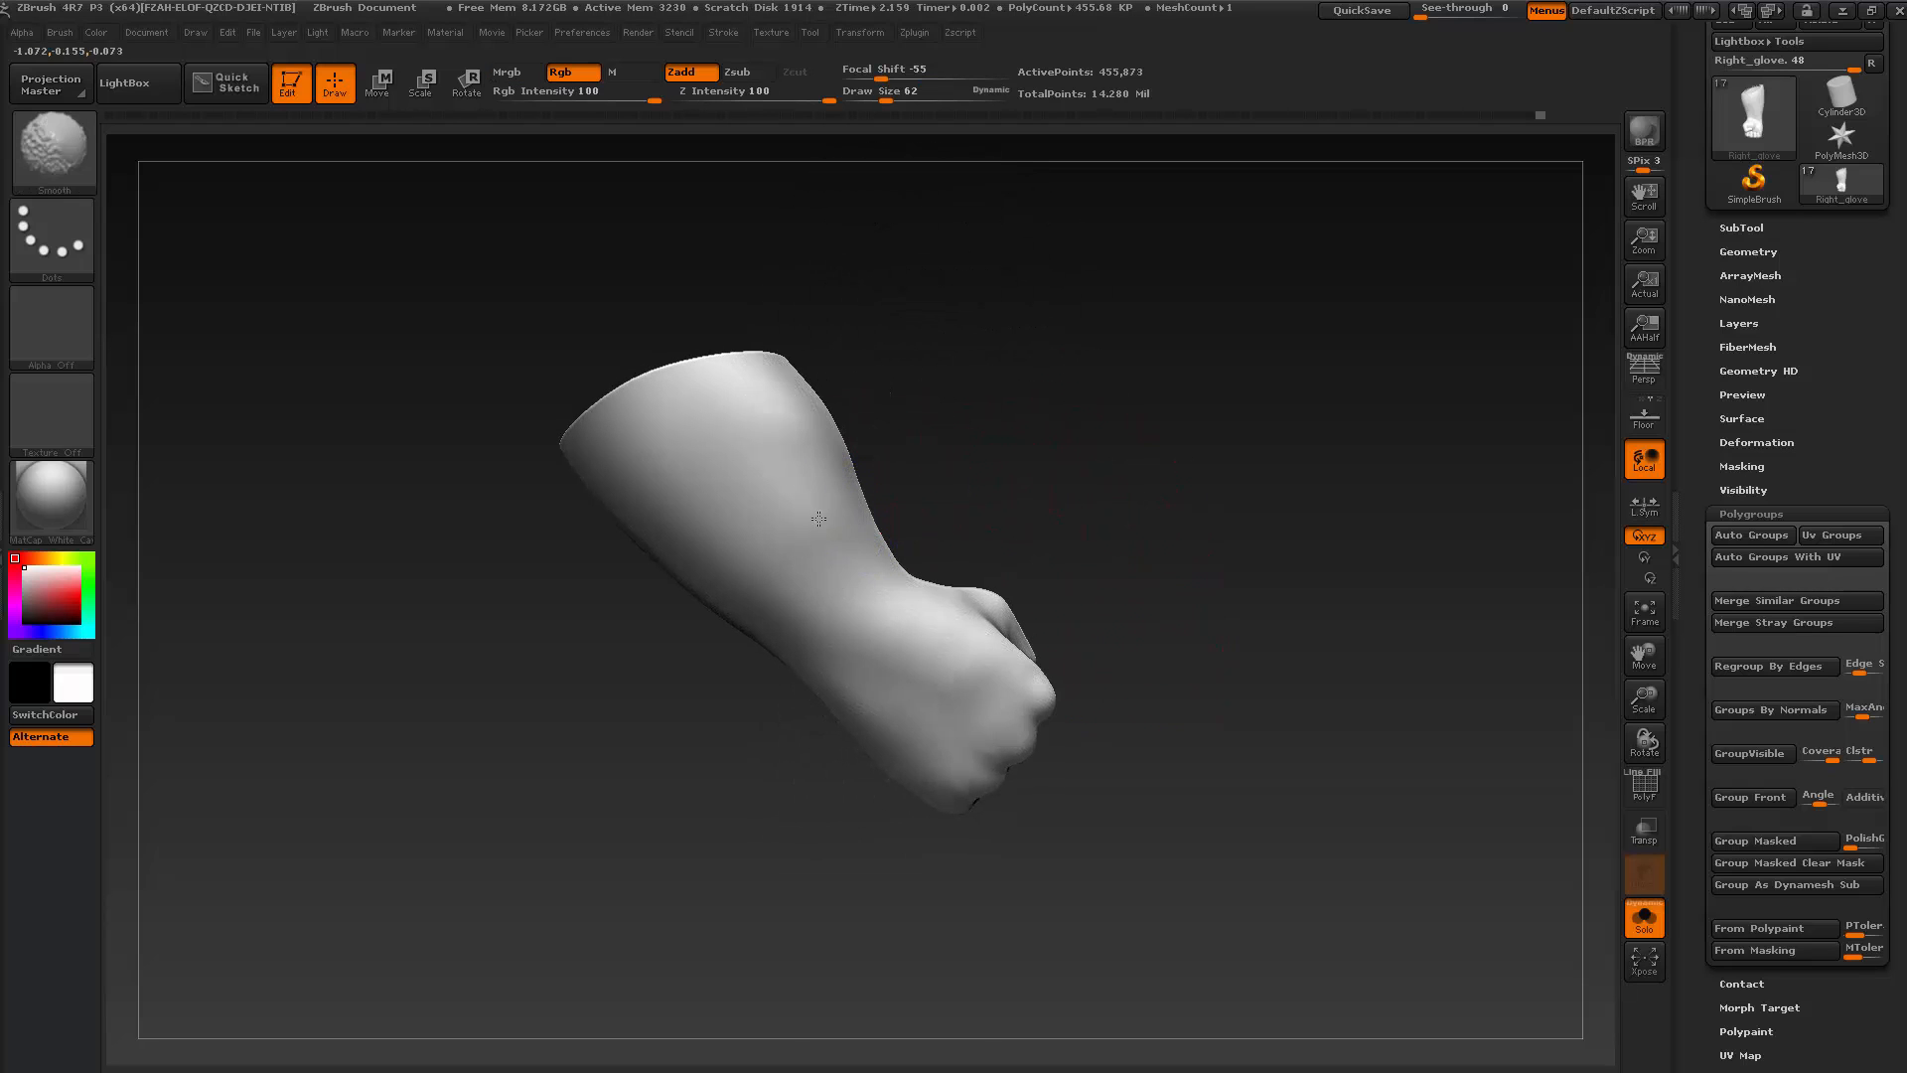
key(shift)
drag(1013, 507, 899, 531)
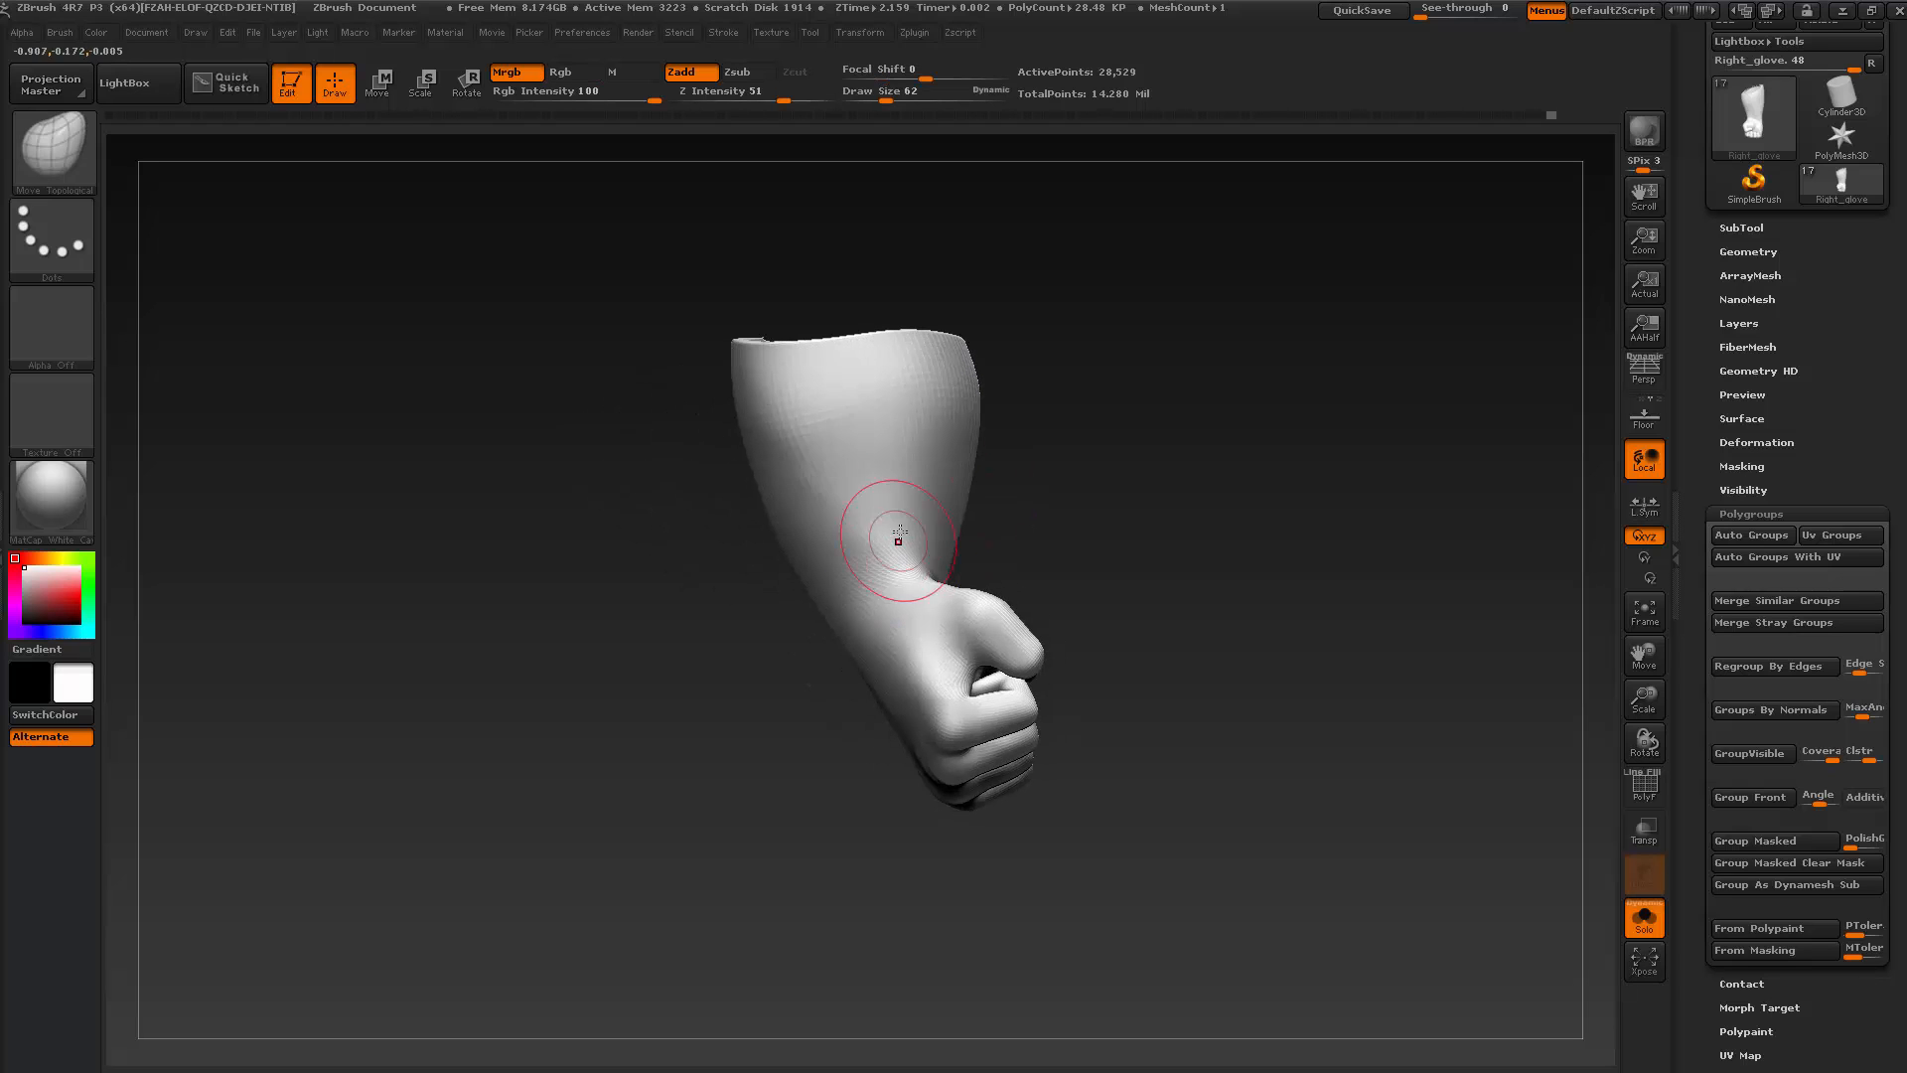
key(shift)
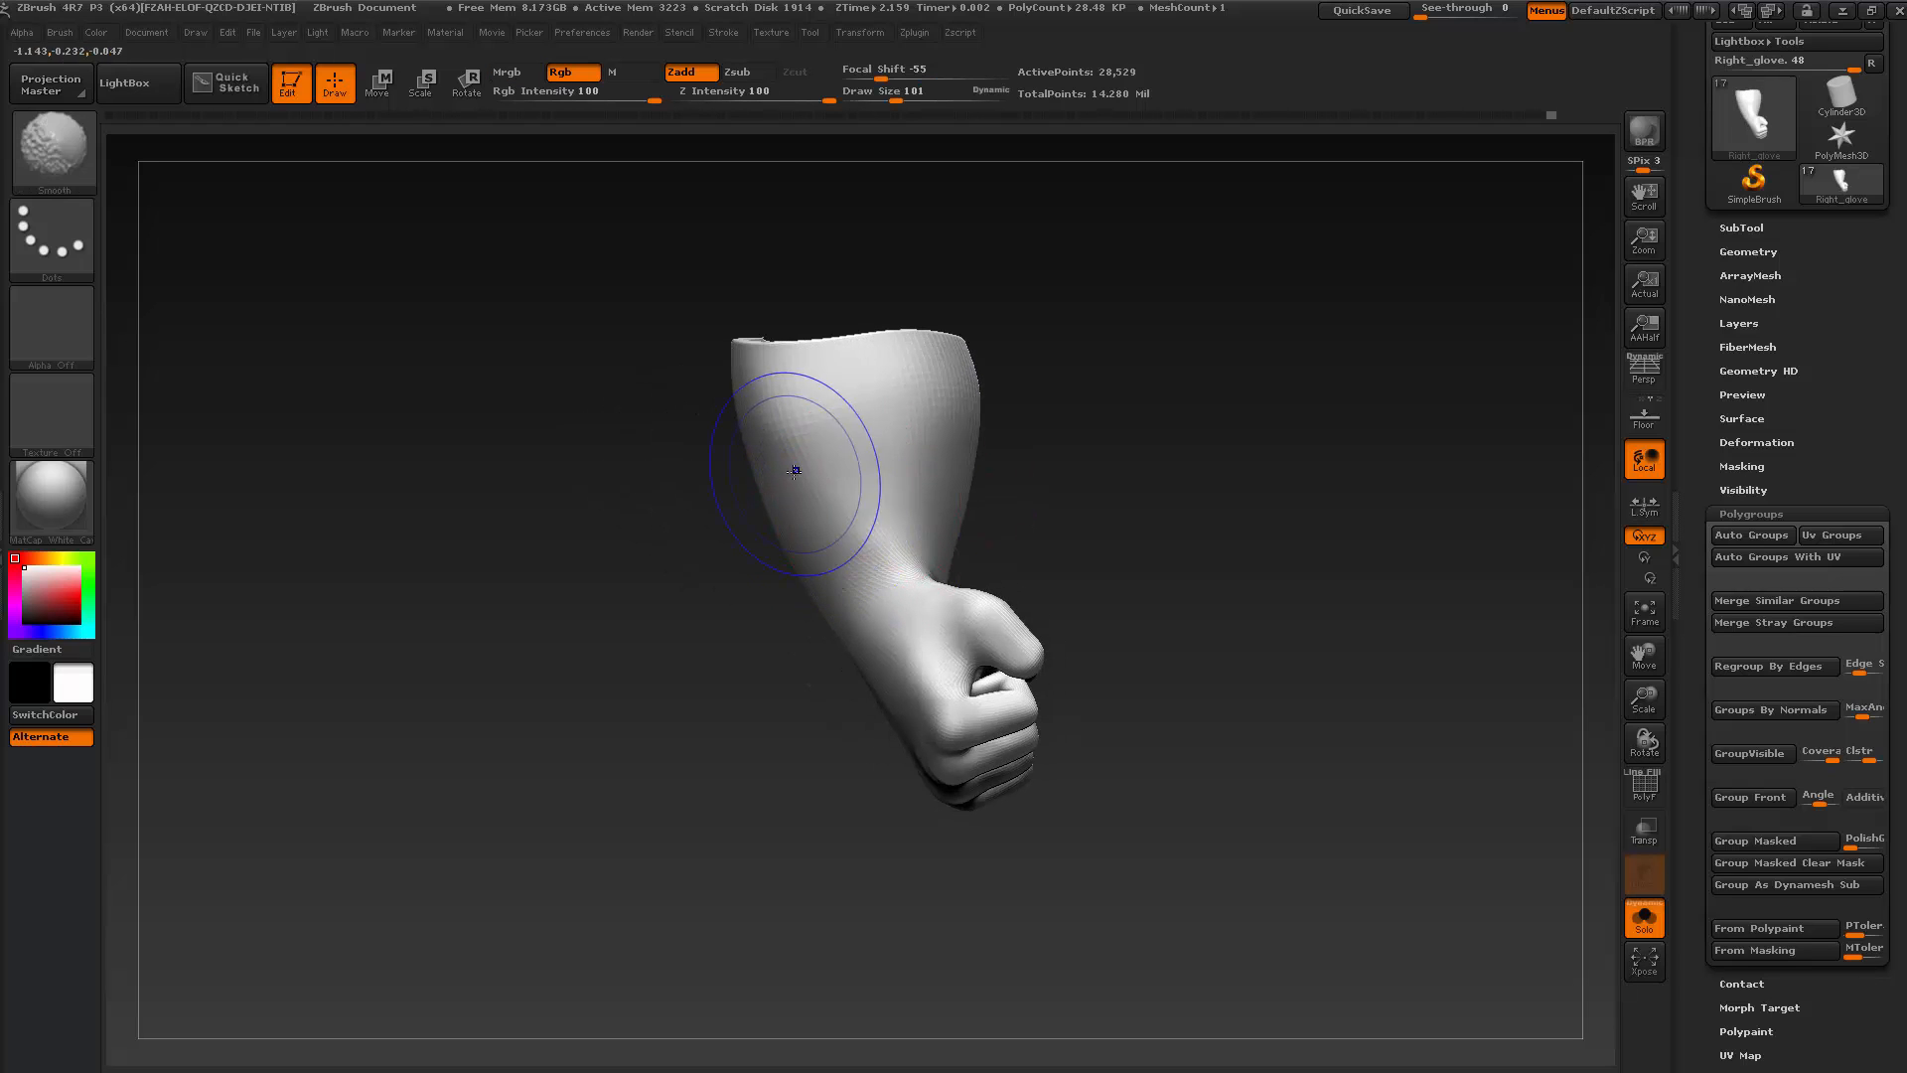
shift+drag(771, 436, 874, 442)
drag(1071, 546, 1076, 650)
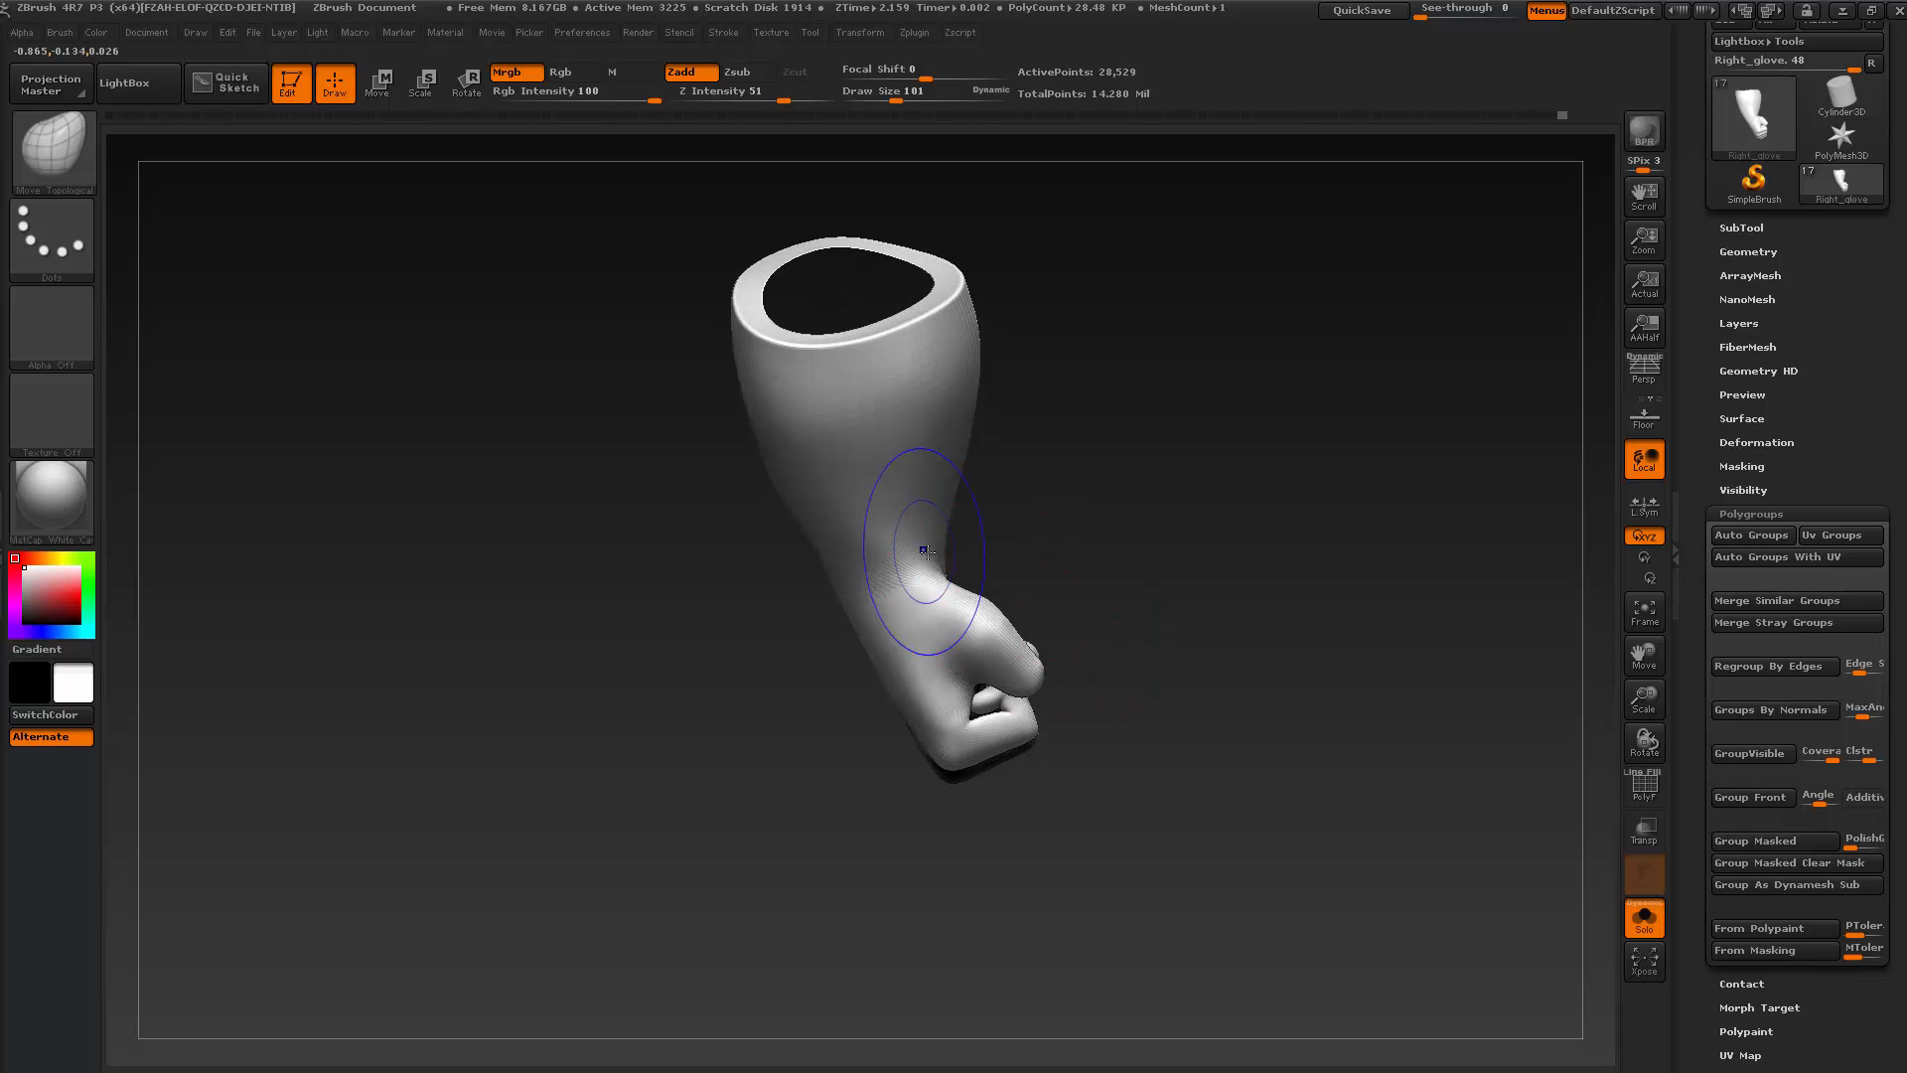
Reshape the pinky side of the palm and wrist with brush size 59
mouse_move(1109, 552)
mouse_down()
mouse_move(1069, 563)
mouse_move(1129, 590)
mouse_move(1120, 621)
mouse_move(965, 627)
mouse_up()
drag(1152, 623, 1076, 631)
key(s)
drag(848, 602, 838, 603)
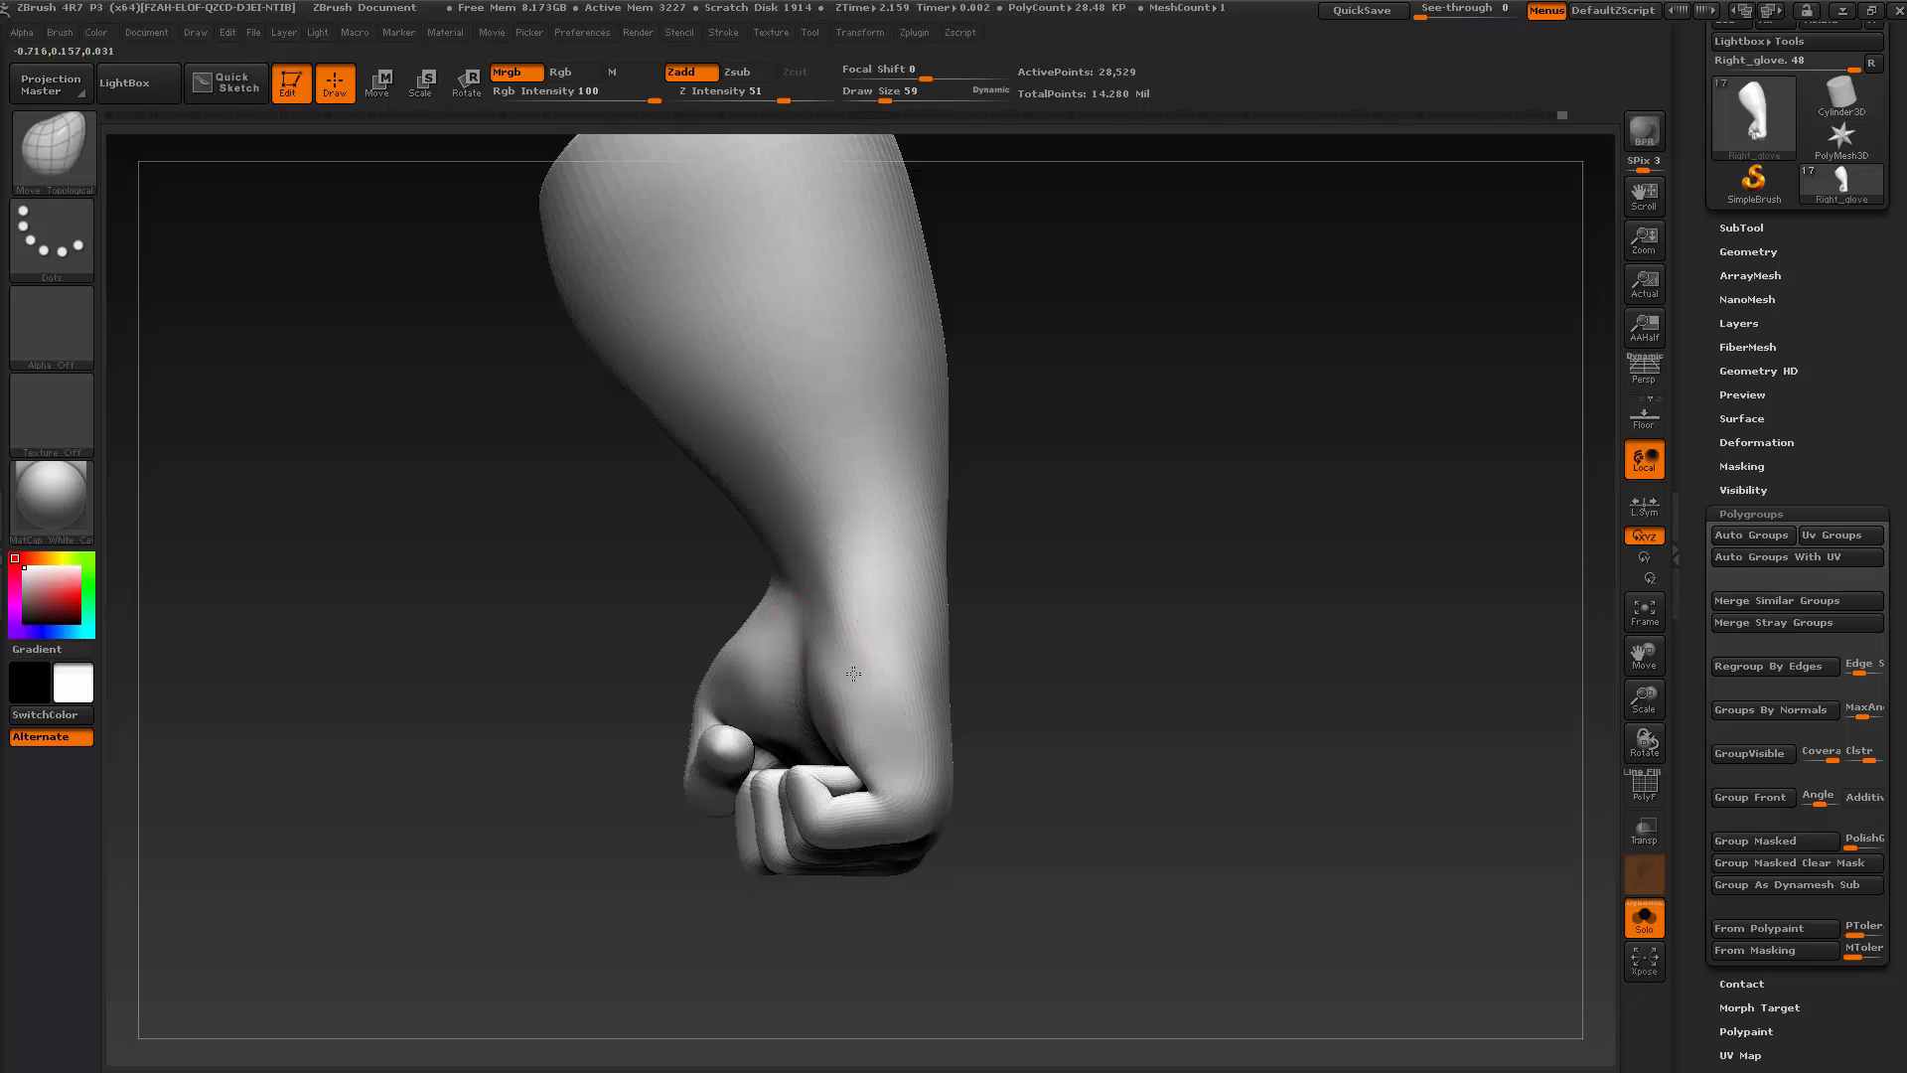
mouse_move(1073, 761)
mouse_down()
mouse_move(944, 765)
mouse_move(874, 737)
mouse_move(861, 664)
mouse_up()
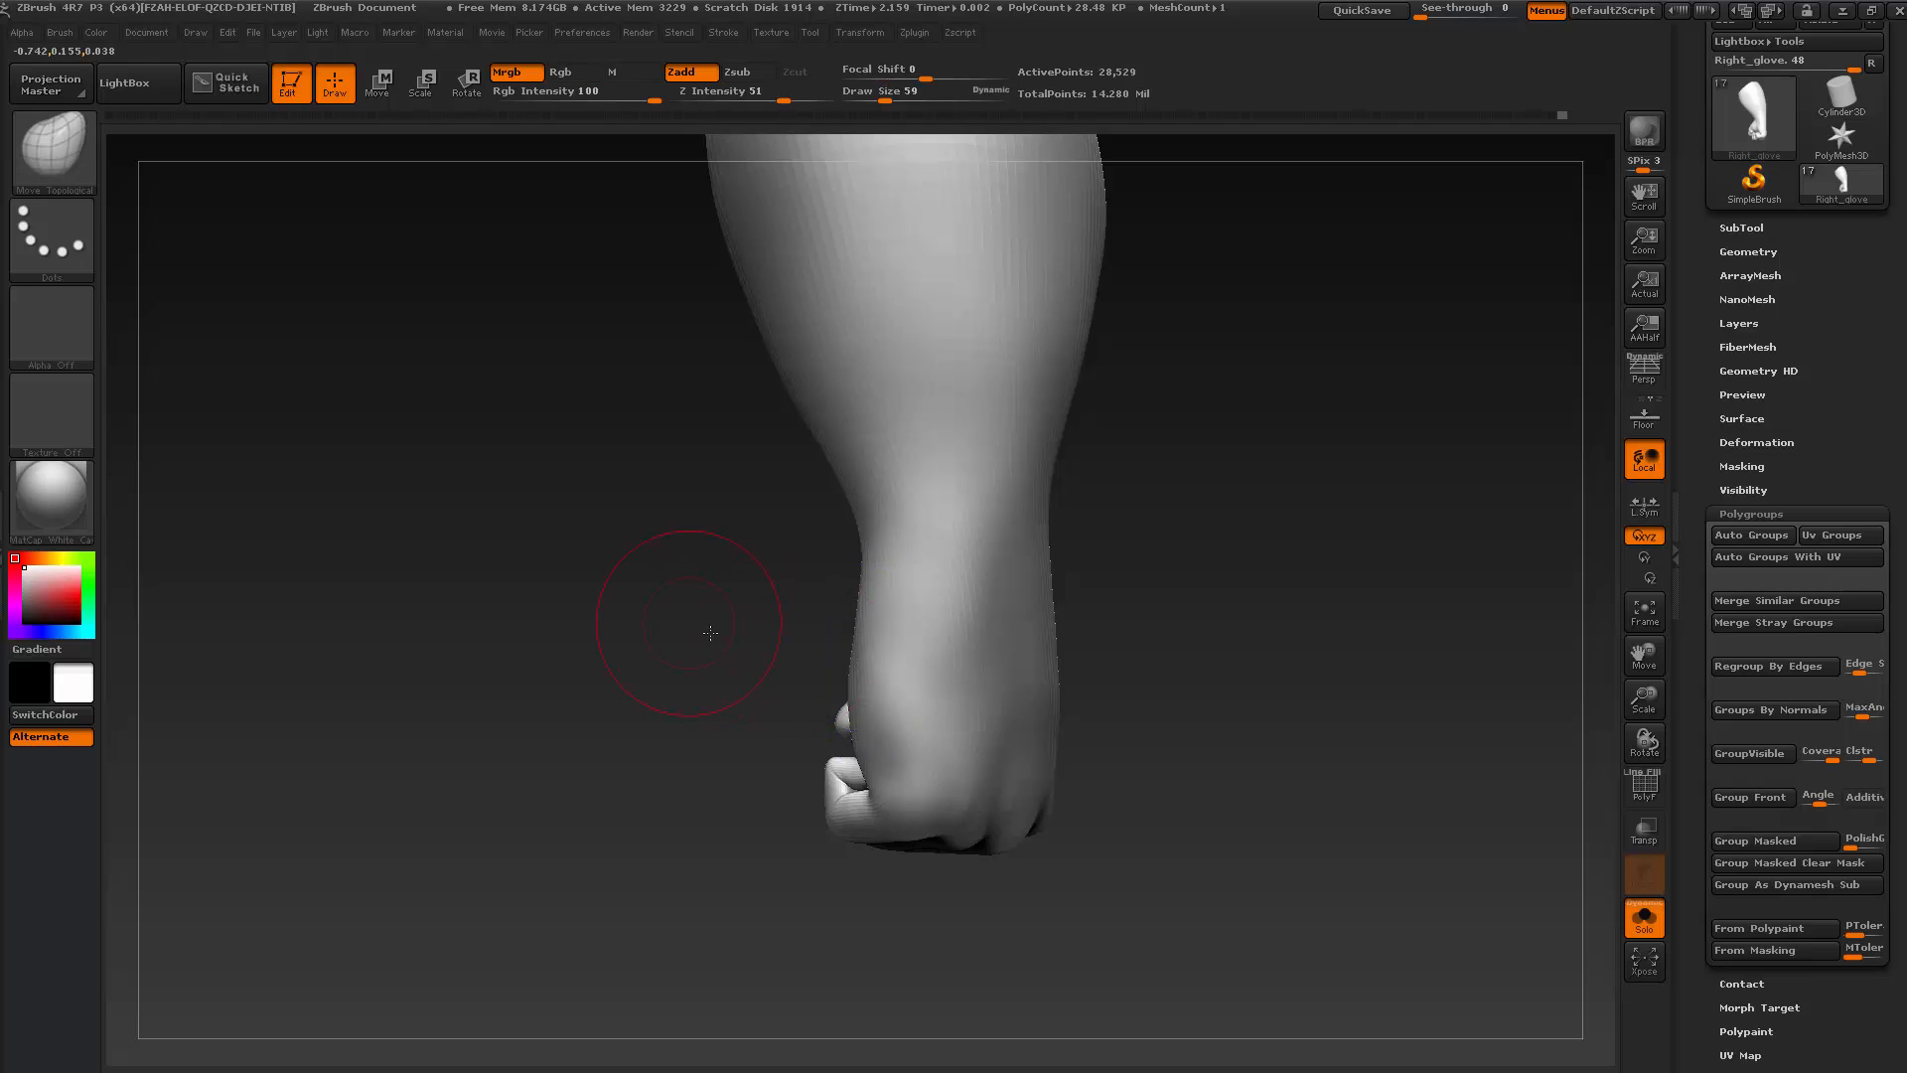
mouse_move(685, 590)
mouse_down()
mouse_move(986, 672)
mouse_move(987, 629)
mouse_up()
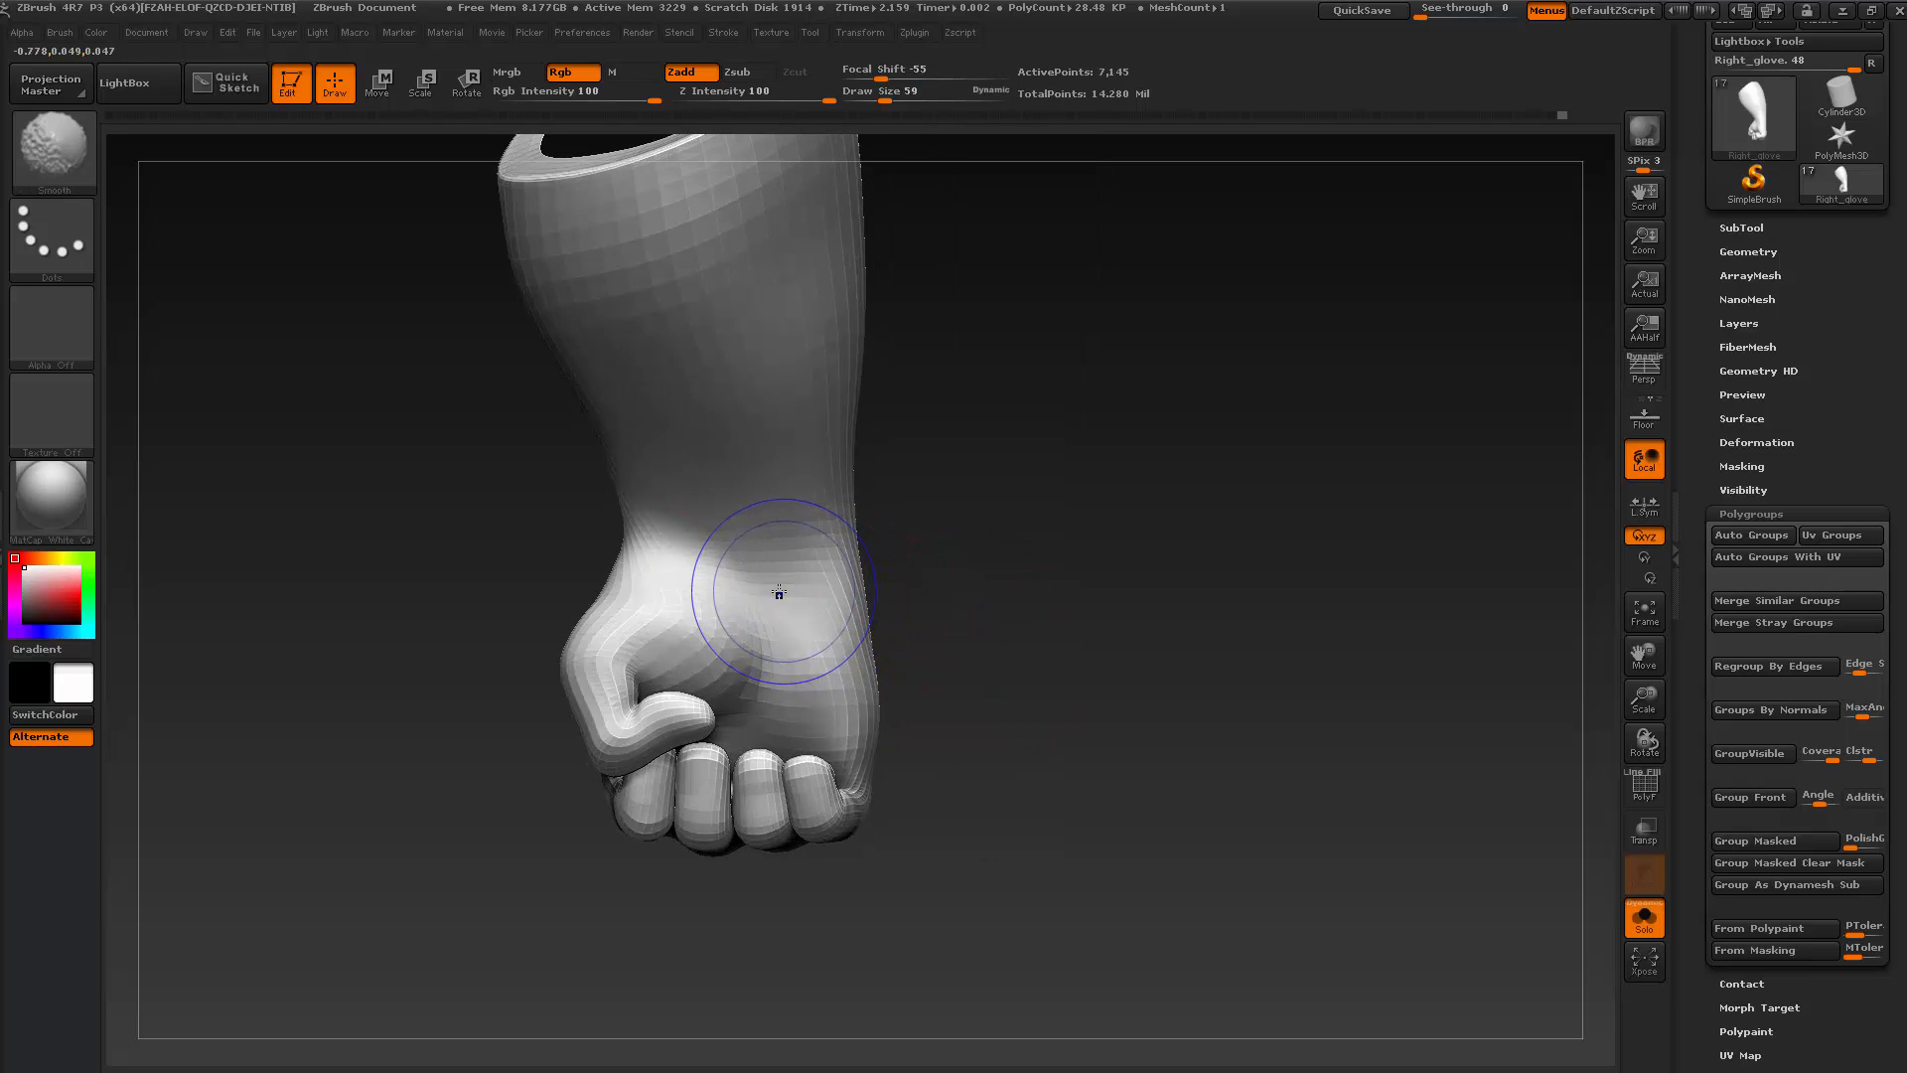
Drop two subdivision levels, smooth the wrist and forearm, and return to the higher level
key(shift+d)
key(shift+d)
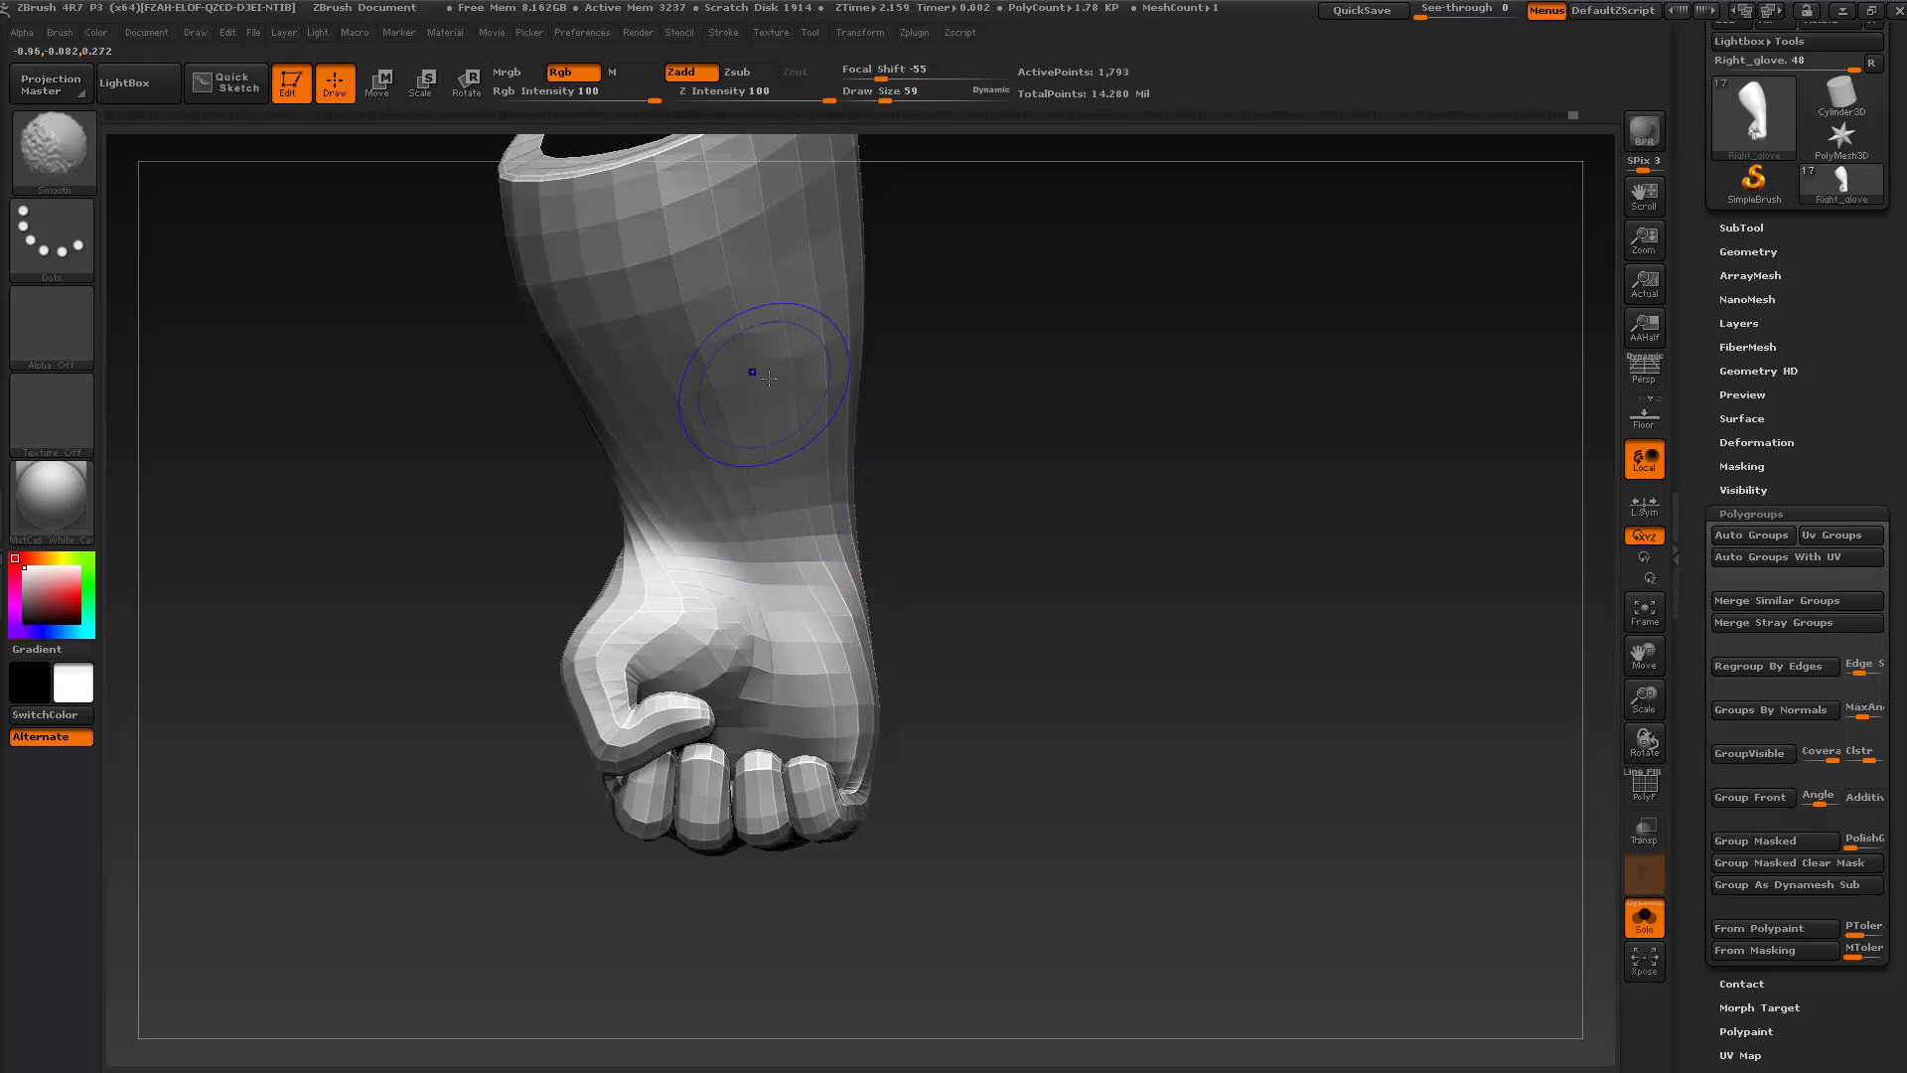
drag(944, 557, 988, 563)
key(d)
key(d)
Smooth the back of the hand and the thumb-side wrist with brush size 59
key(shift)
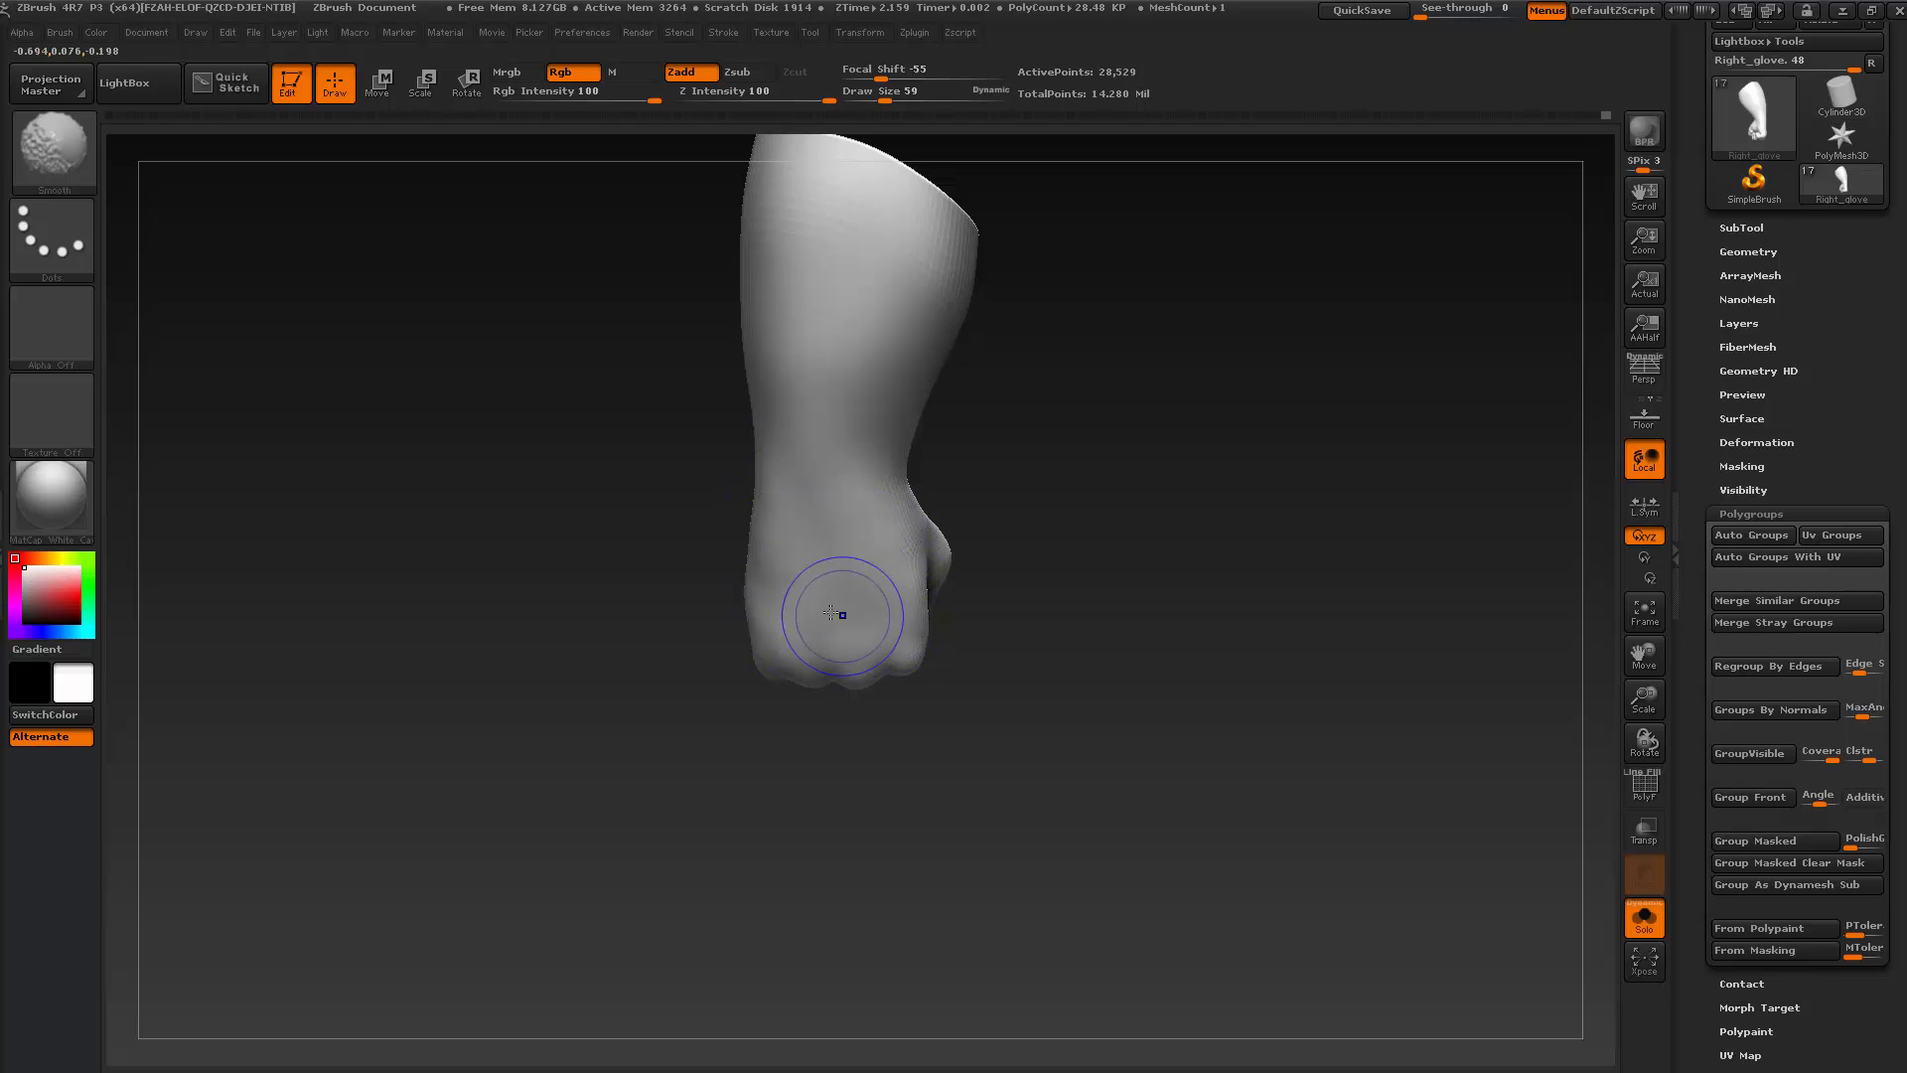
mouse_move(1061, 596)
mouse_down()
mouse_move(983, 720)
mouse_move(985, 785)
mouse_up()
key(shift)
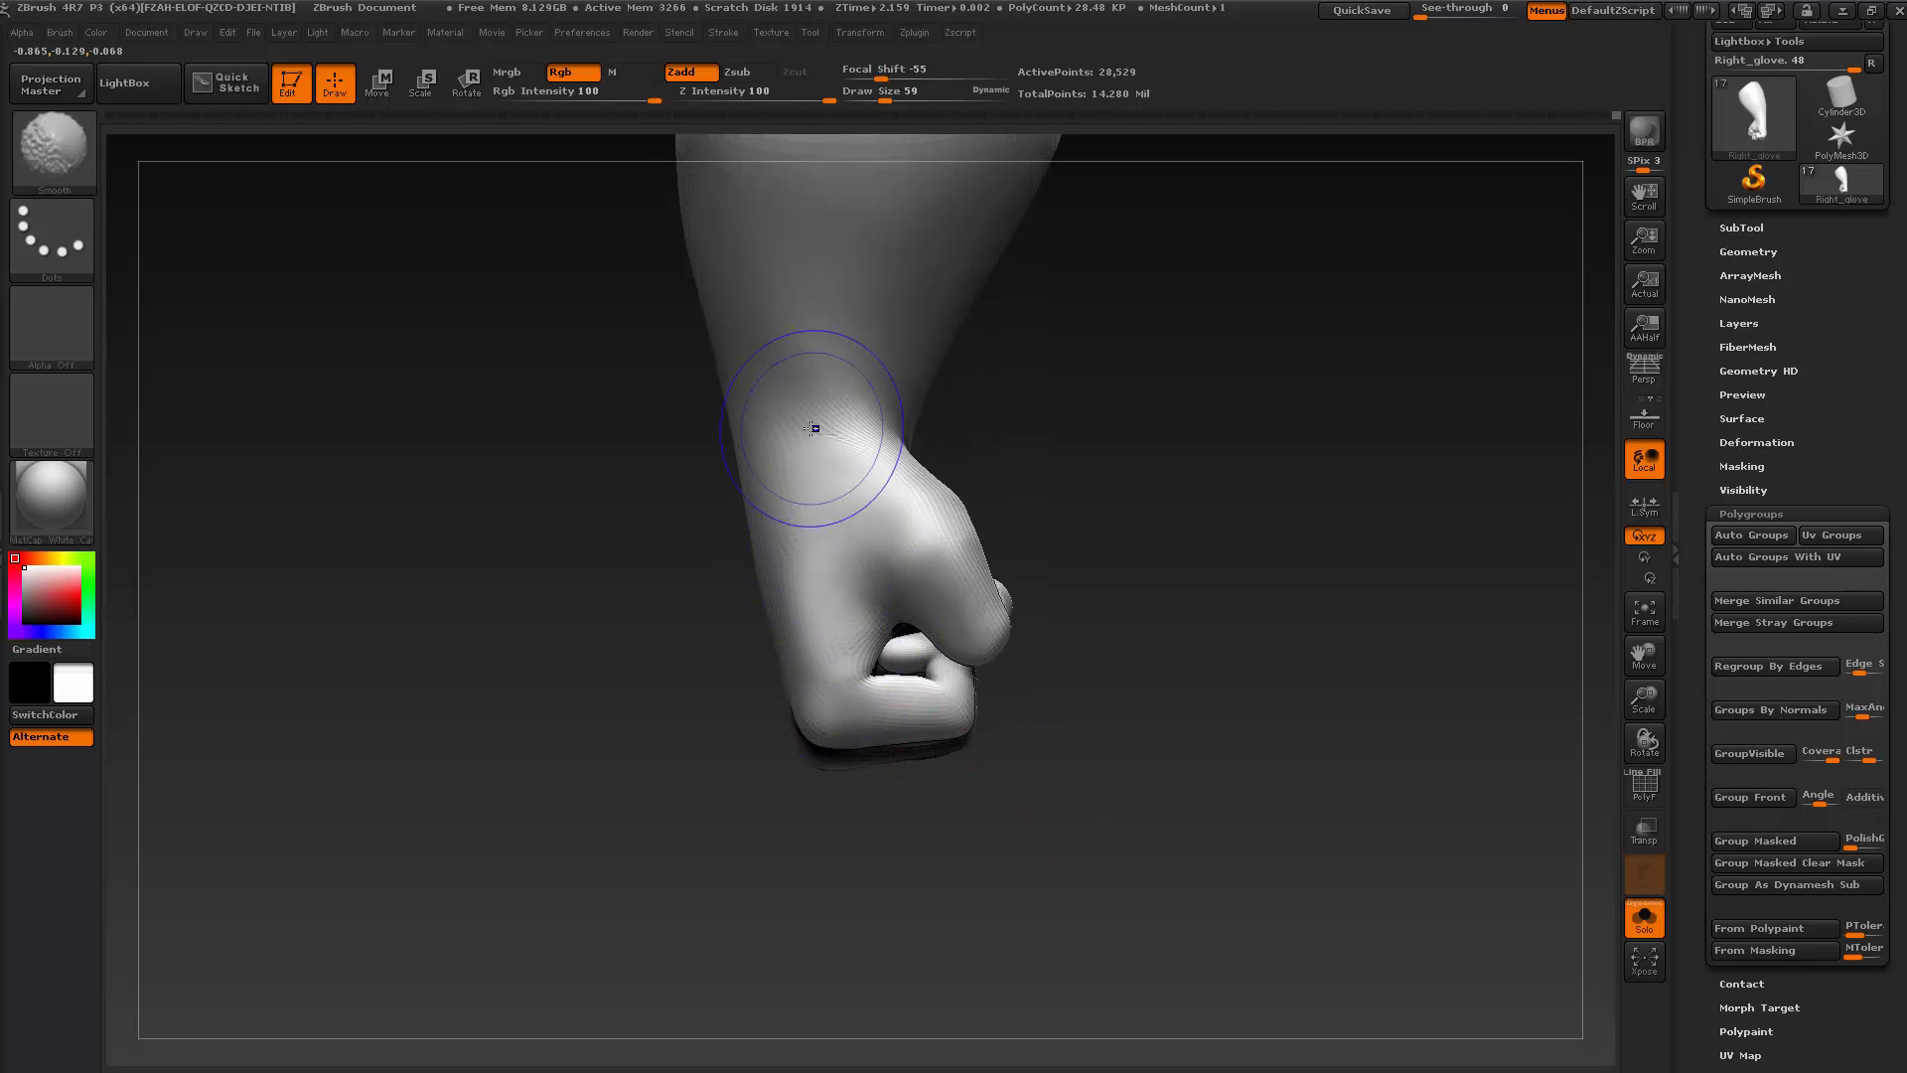
shift+drag(813, 428, 894, 467)
mouse_move(1078, 596)
alt+mouse_down()
mouse_move(1069, 537)
mouse_move(1091, 492)
mouse_move(1065, 473)
alt+mouse_up()
Reshape and smooth the contour at the base of the thumb with brush size 56
key(s)
click(802, 462)
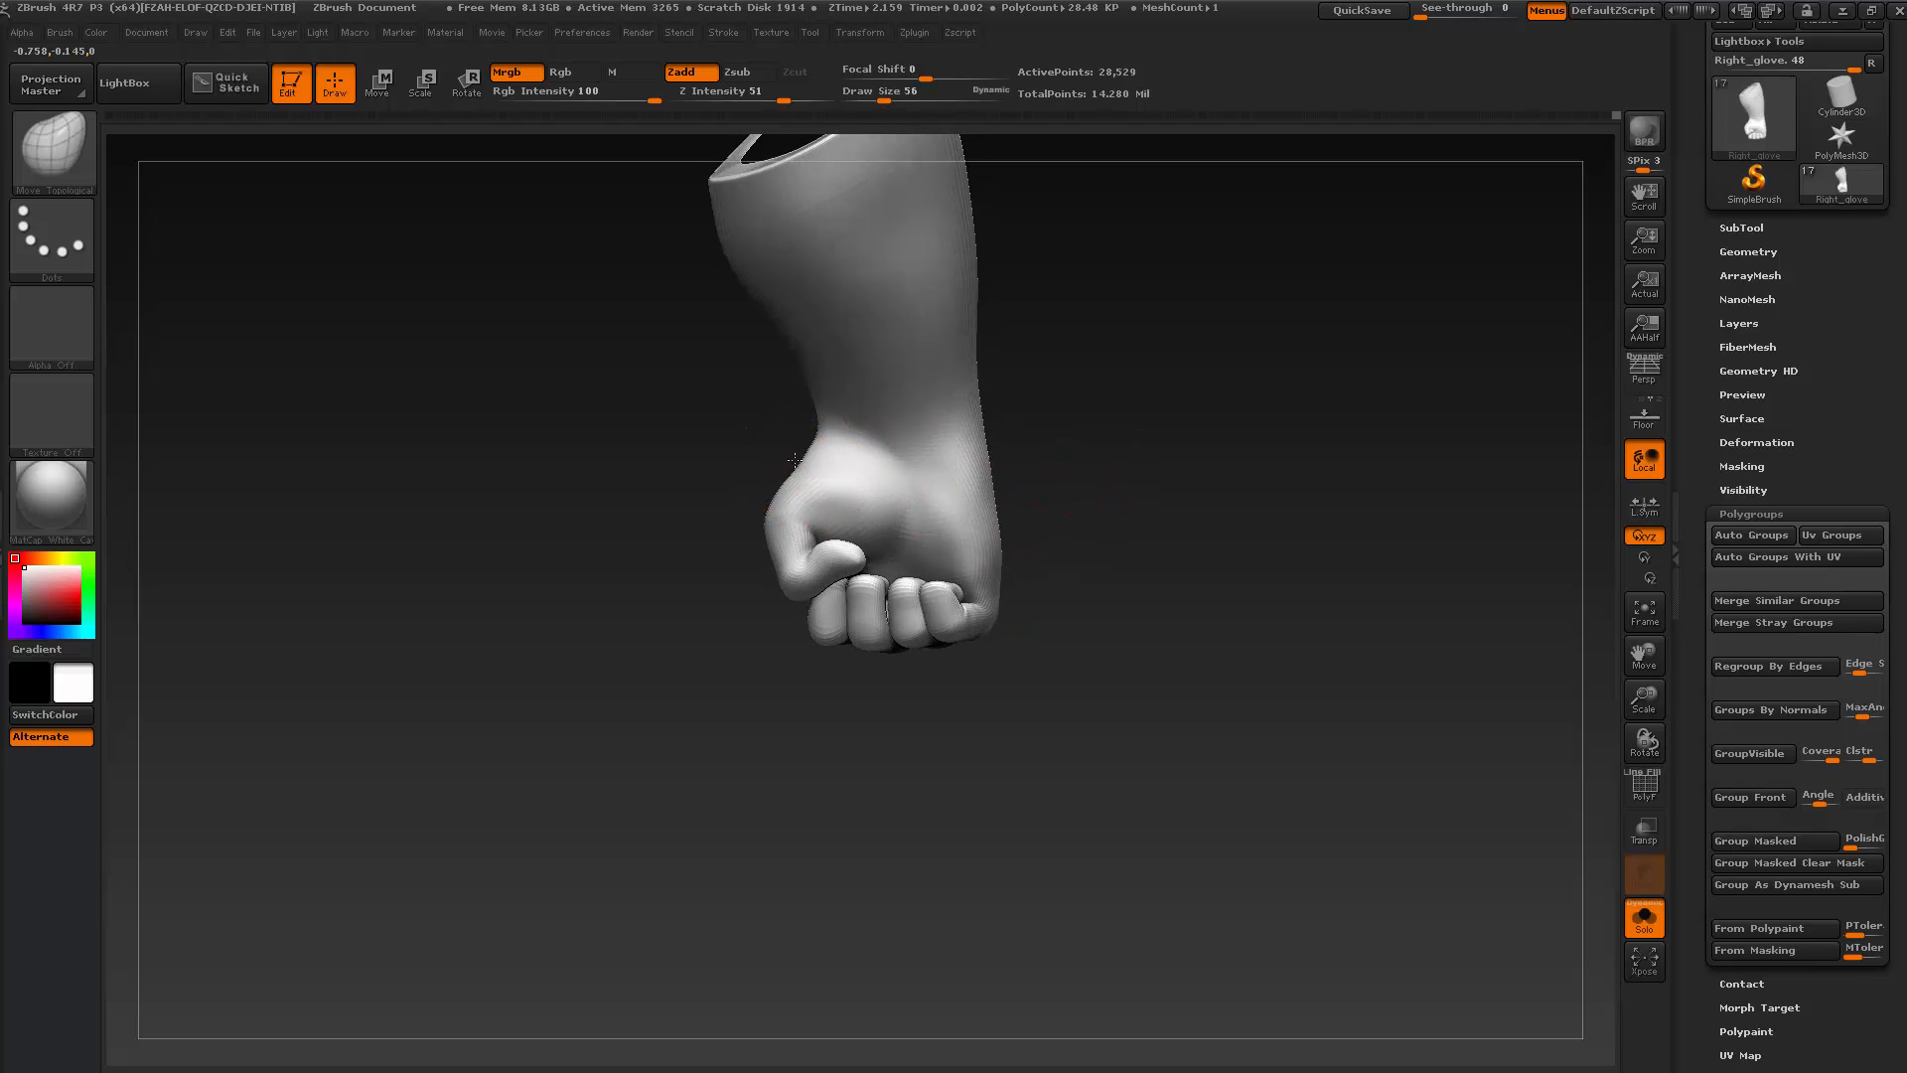
key(shift)
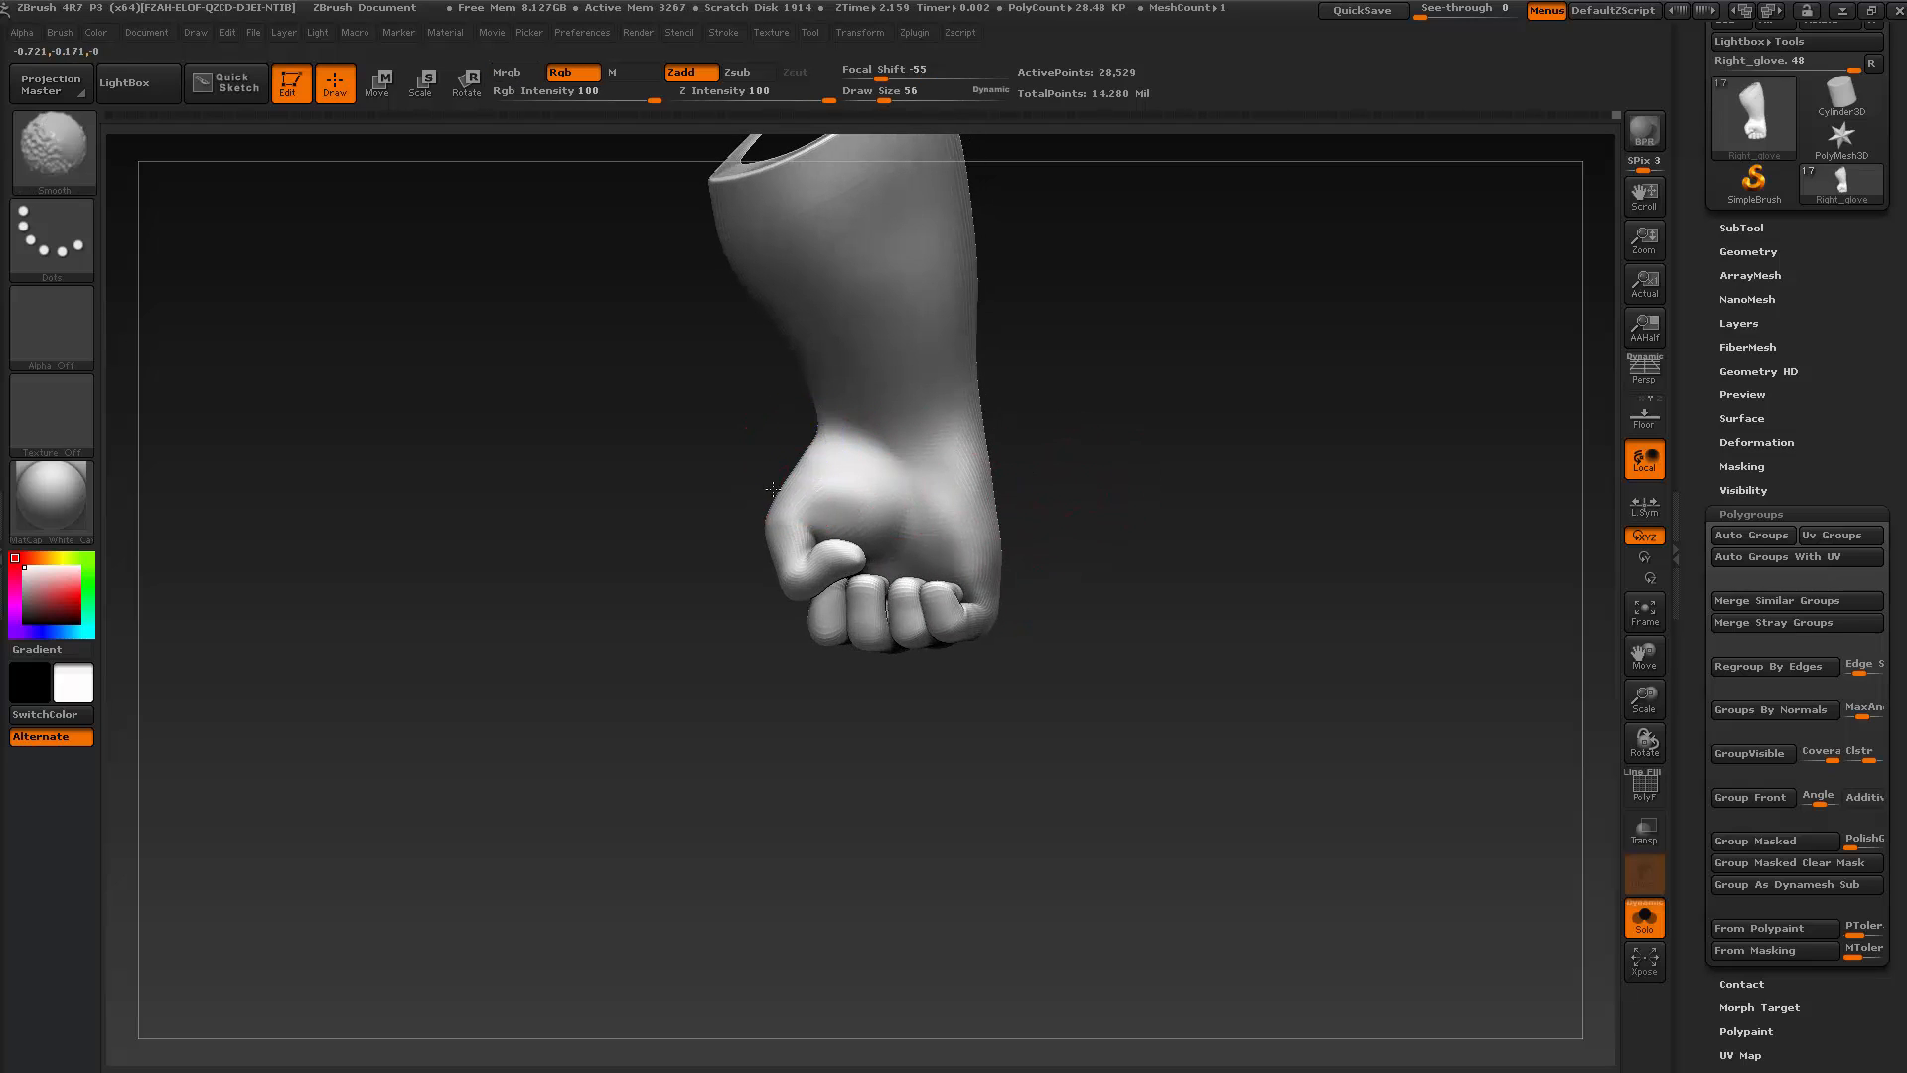
drag(773, 489, 721, 762)
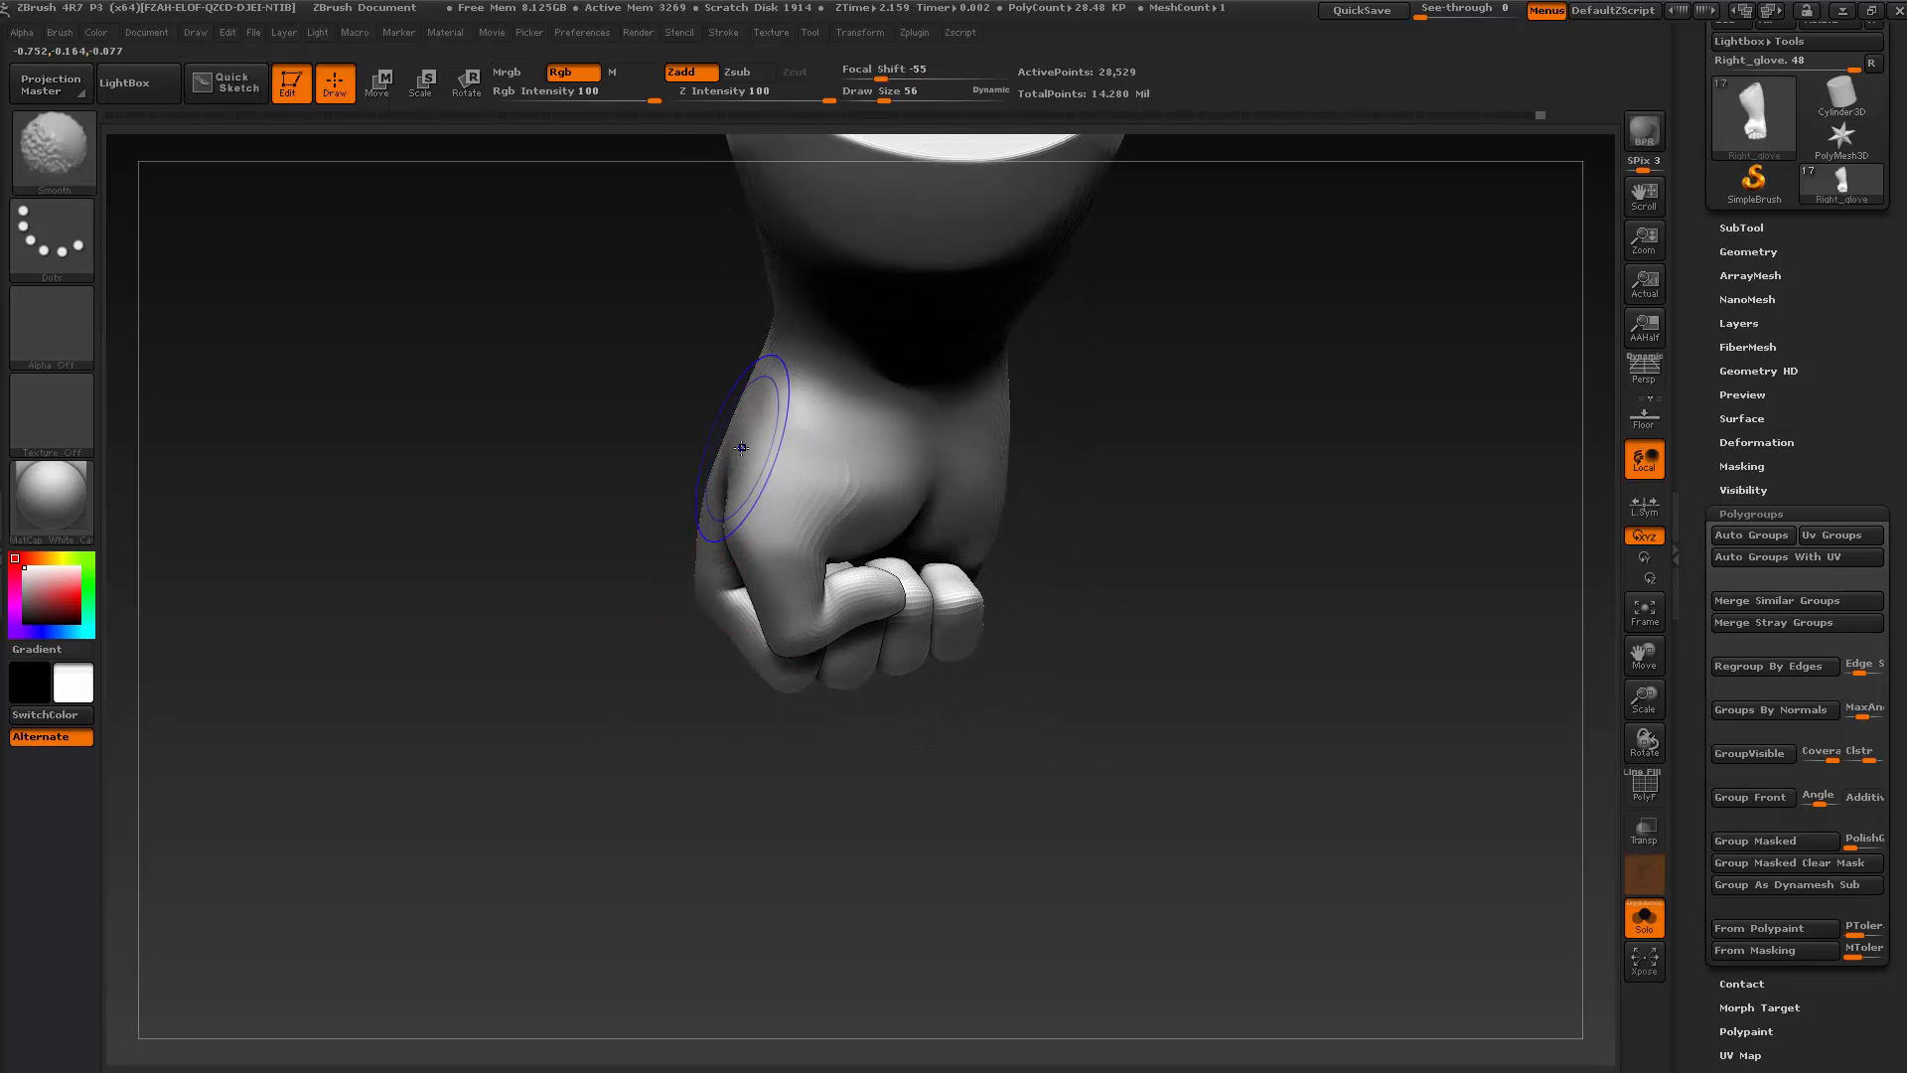
shift+drag(767, 456, 795, 497)
mouse_move(983, 556)
mouse_down()
mouse_move(1054, 647)
mouse_move(915, 557)
mouse_move(1009, 596)
mouse_move(1064, 788)
mouse_move(1050, 686)
mouse_move(1128, 758)
mouse_move(1089, 740)
mouse_up()
alt+drag(1031, 809, 993, 755)
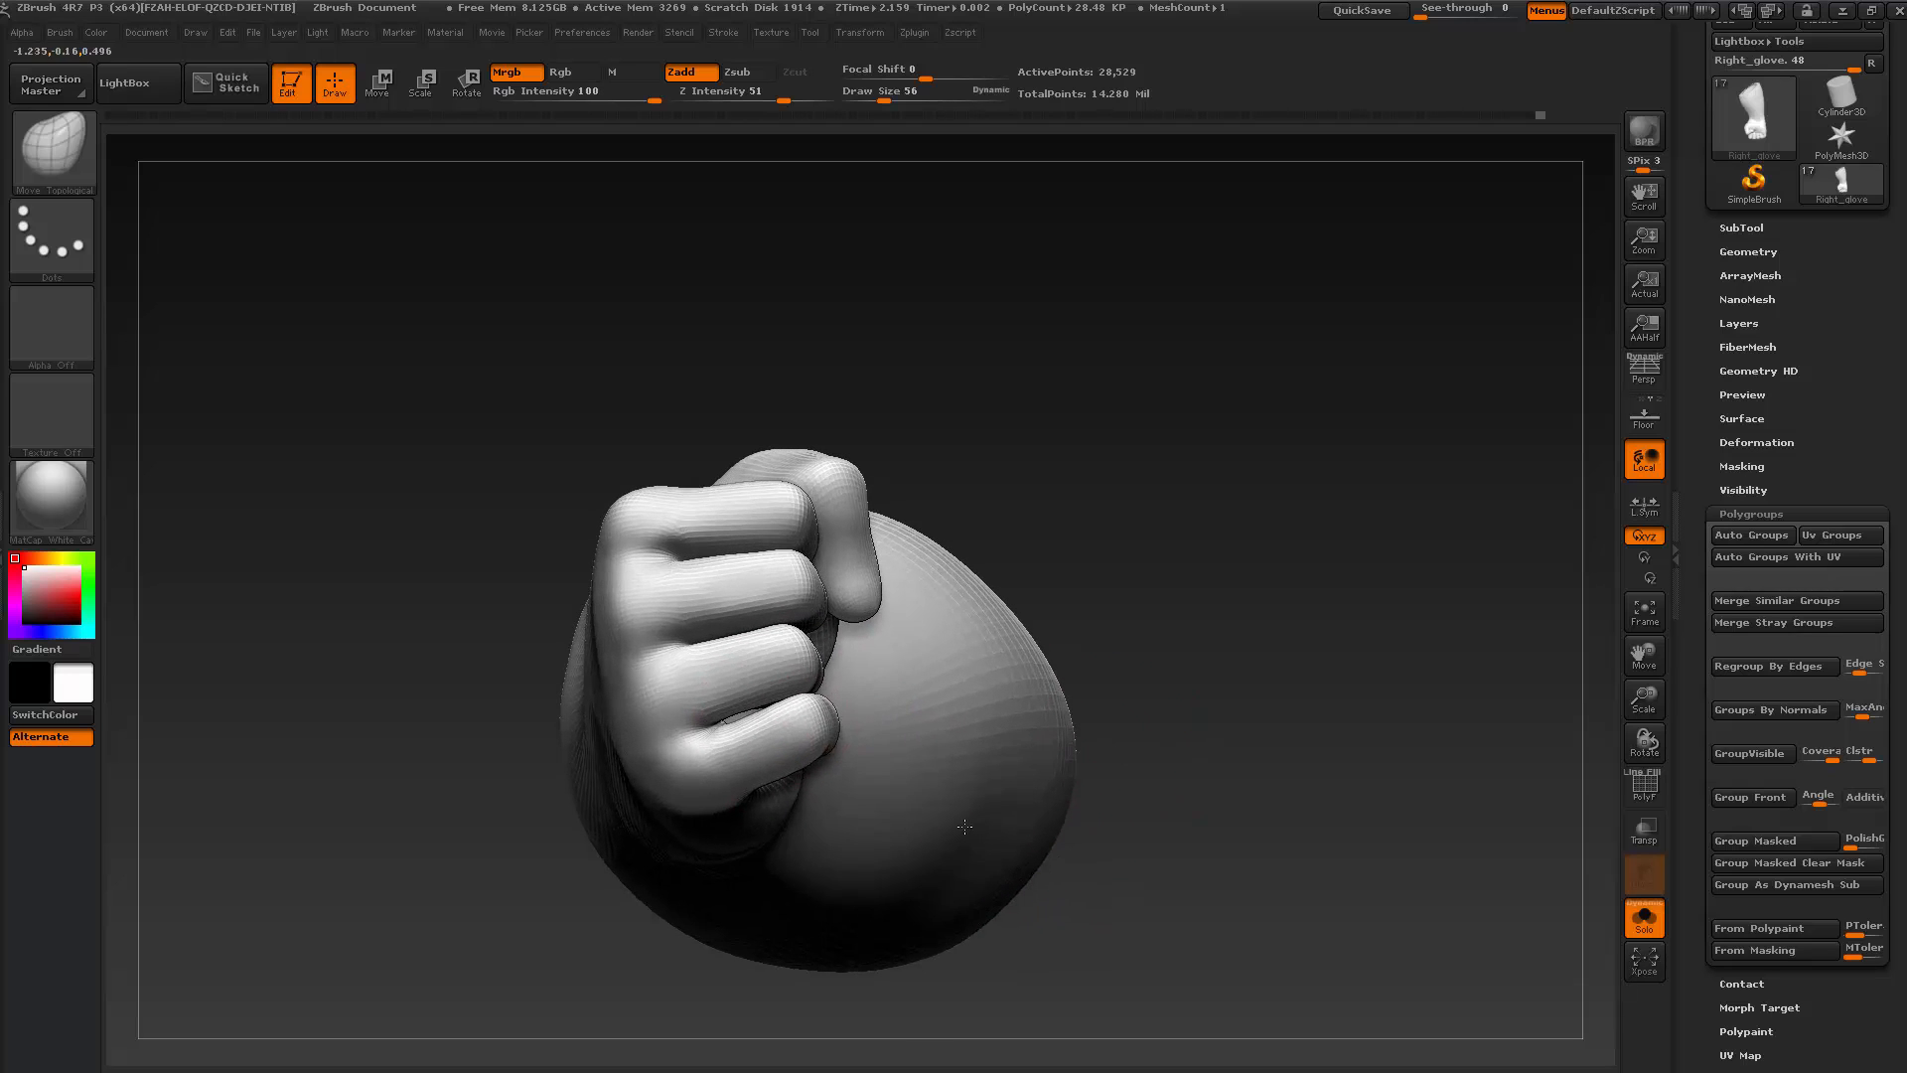
Reshape the crease between the ring finger and pinky with brush size 30
key(s)
drag(733, 728, 729, 728)
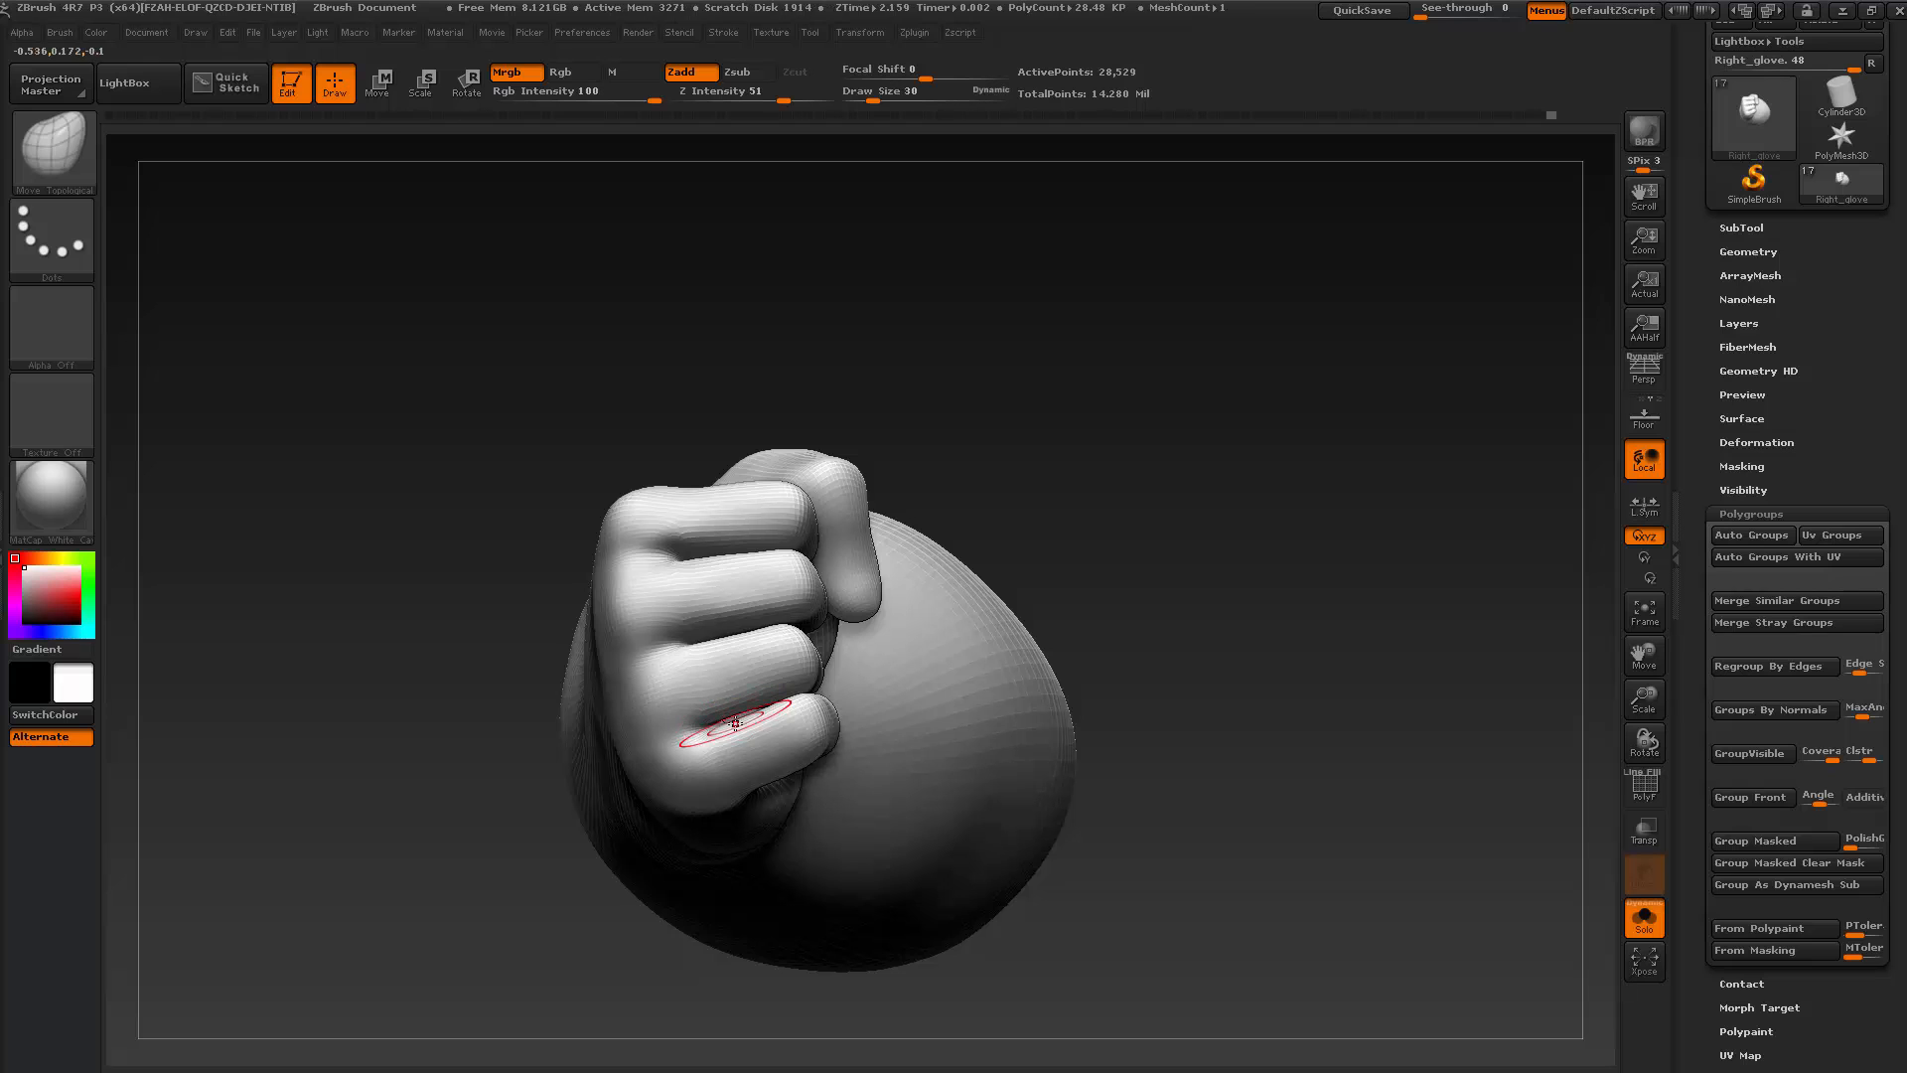
mouse_move(1028, 452)
mouse_down()
mouse_move(1082, 464)
mouse_move(1043, 460)
mouse_up()
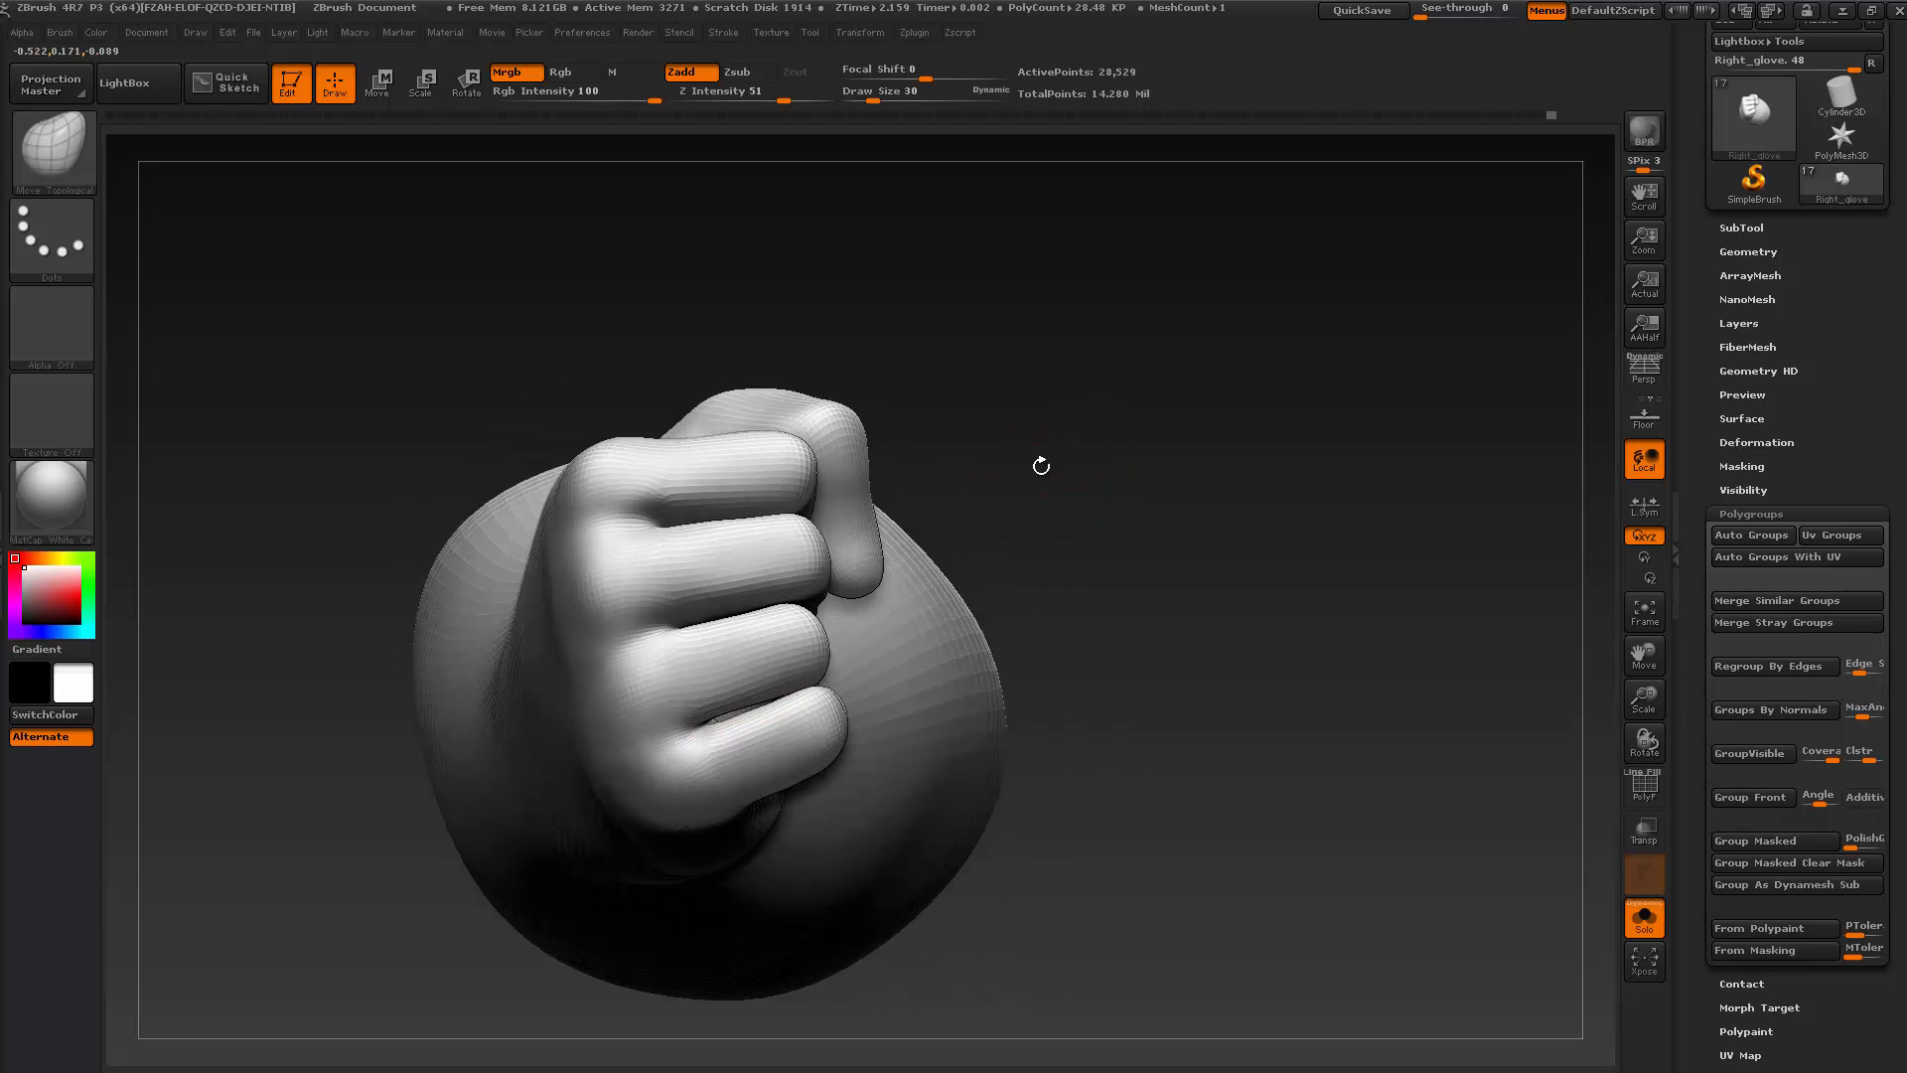
Pinch the crease between the ring finger and pinky with the Pinch brush at sizes 42 and 59
click(79, 149)
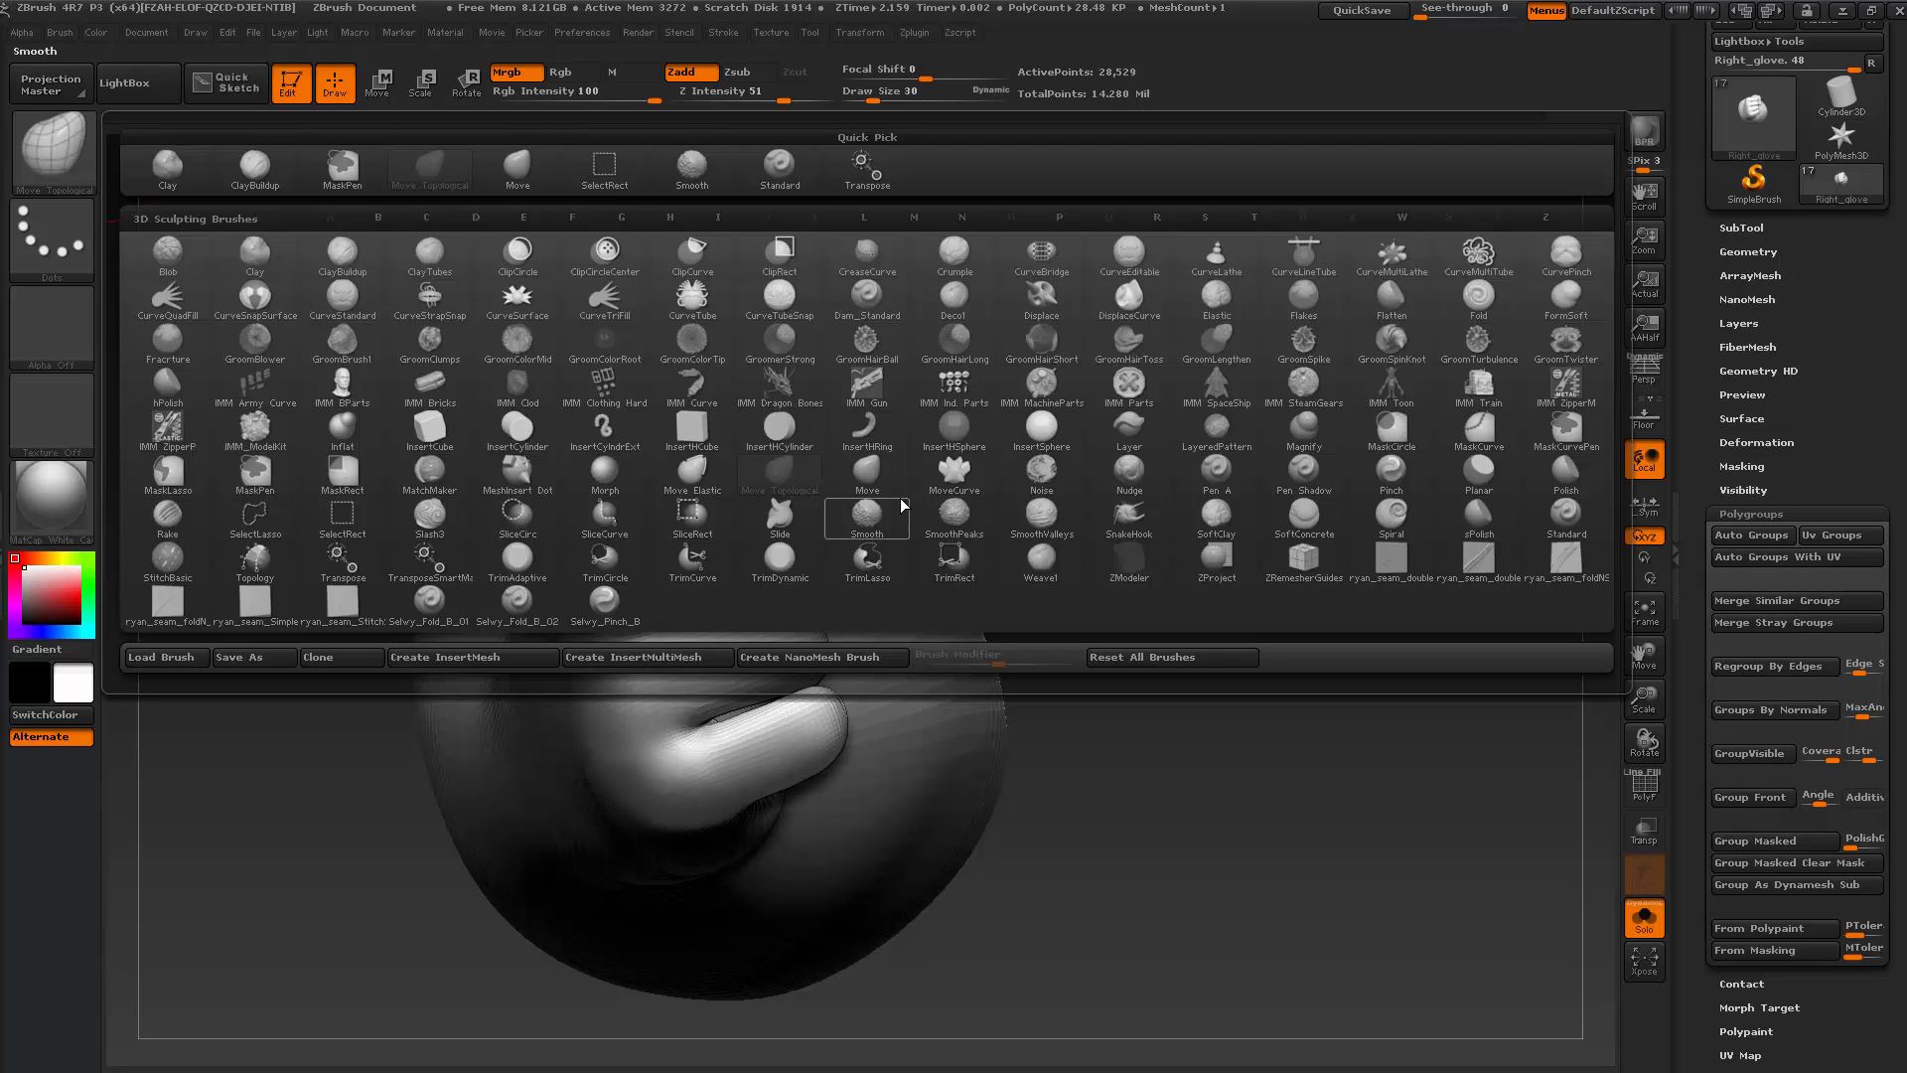
key(p)
click(1391, 469)
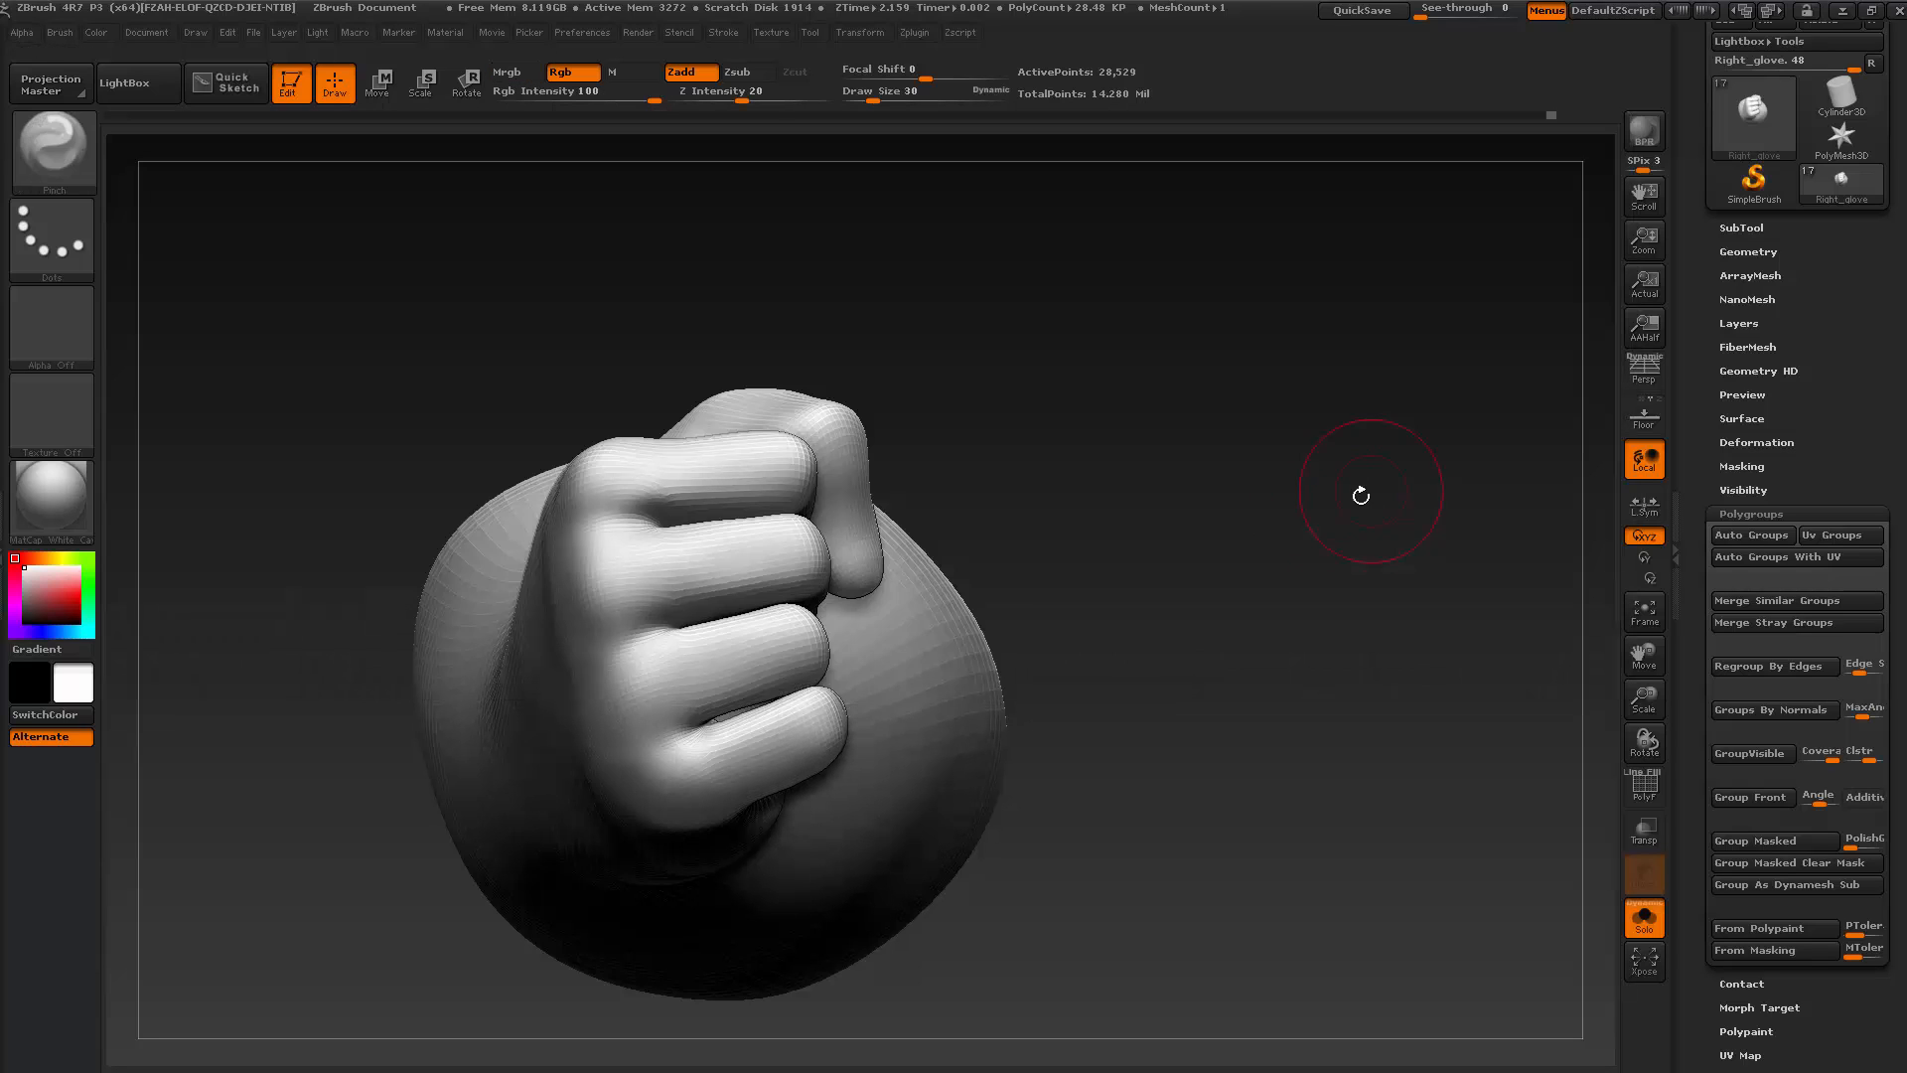
key(s)
drag(707, 724, 714, 724)
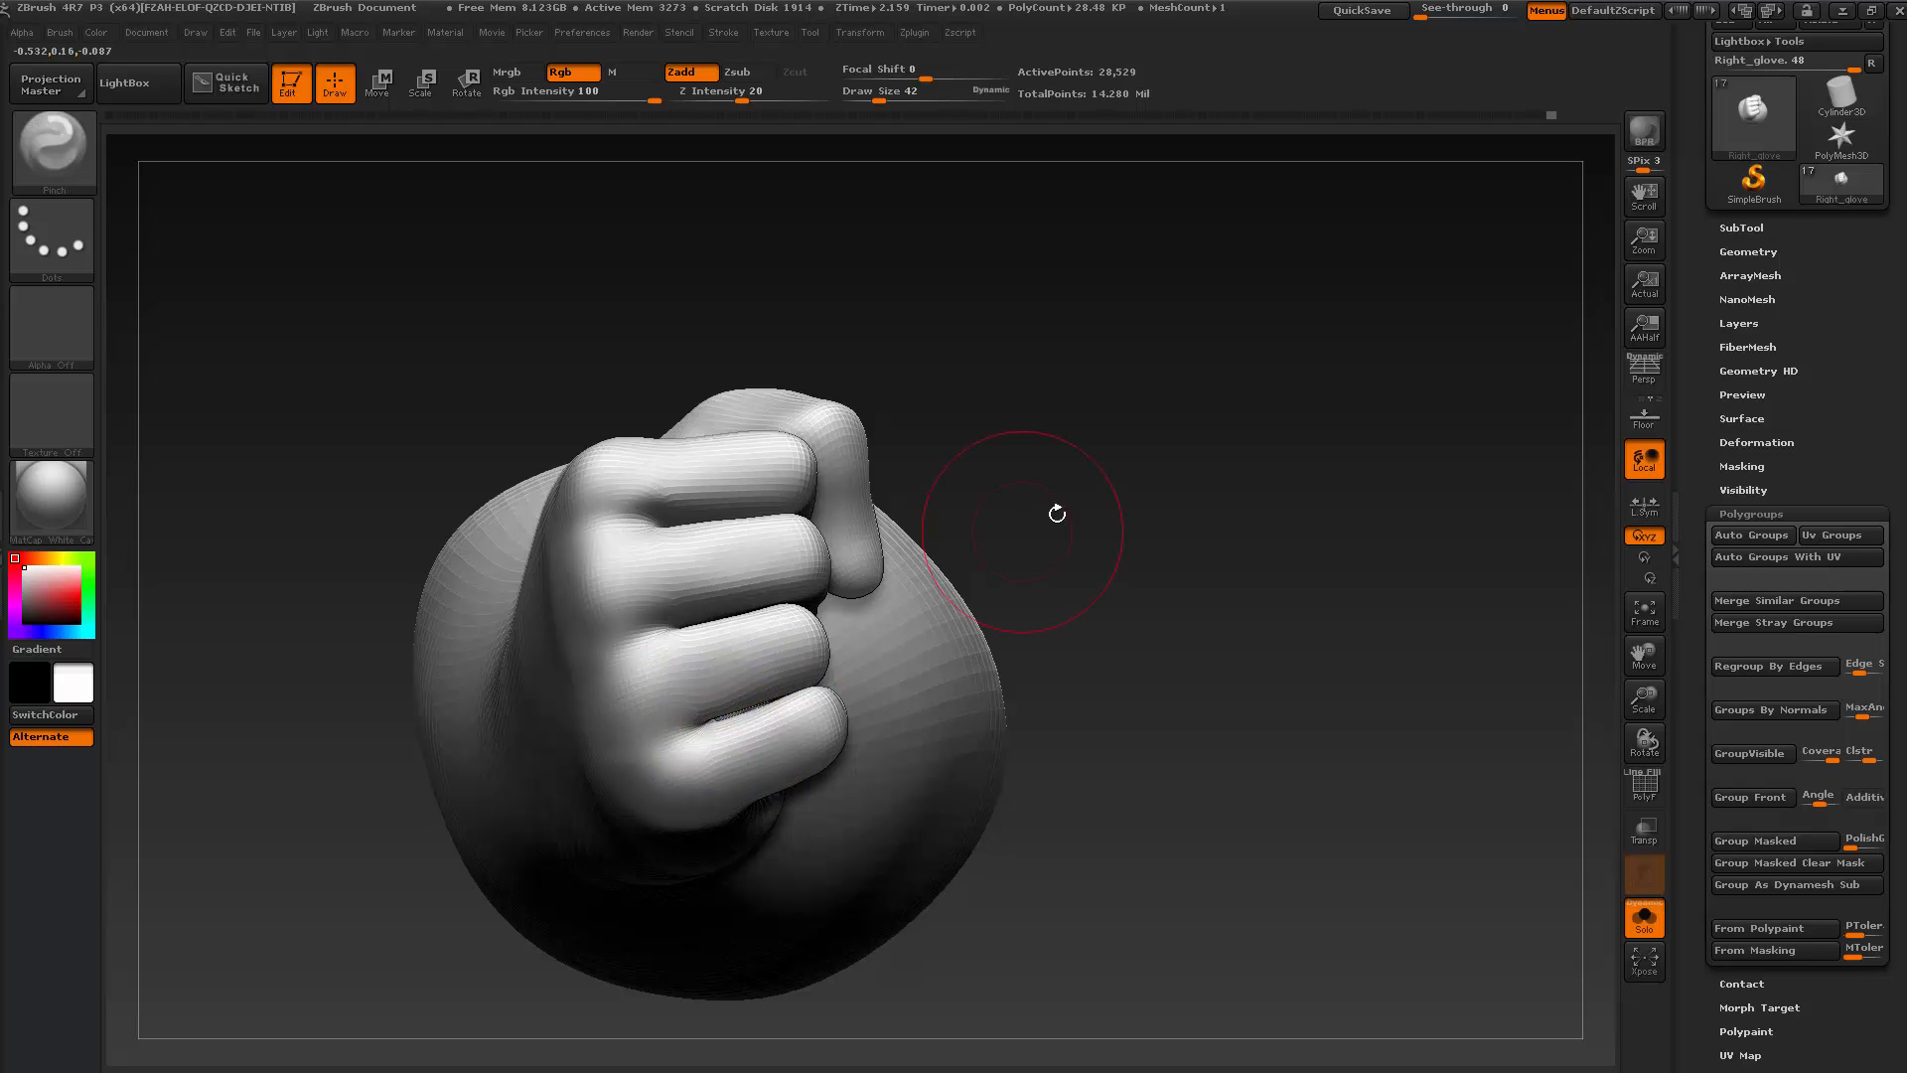
drag(1056, 511, 706, 620)
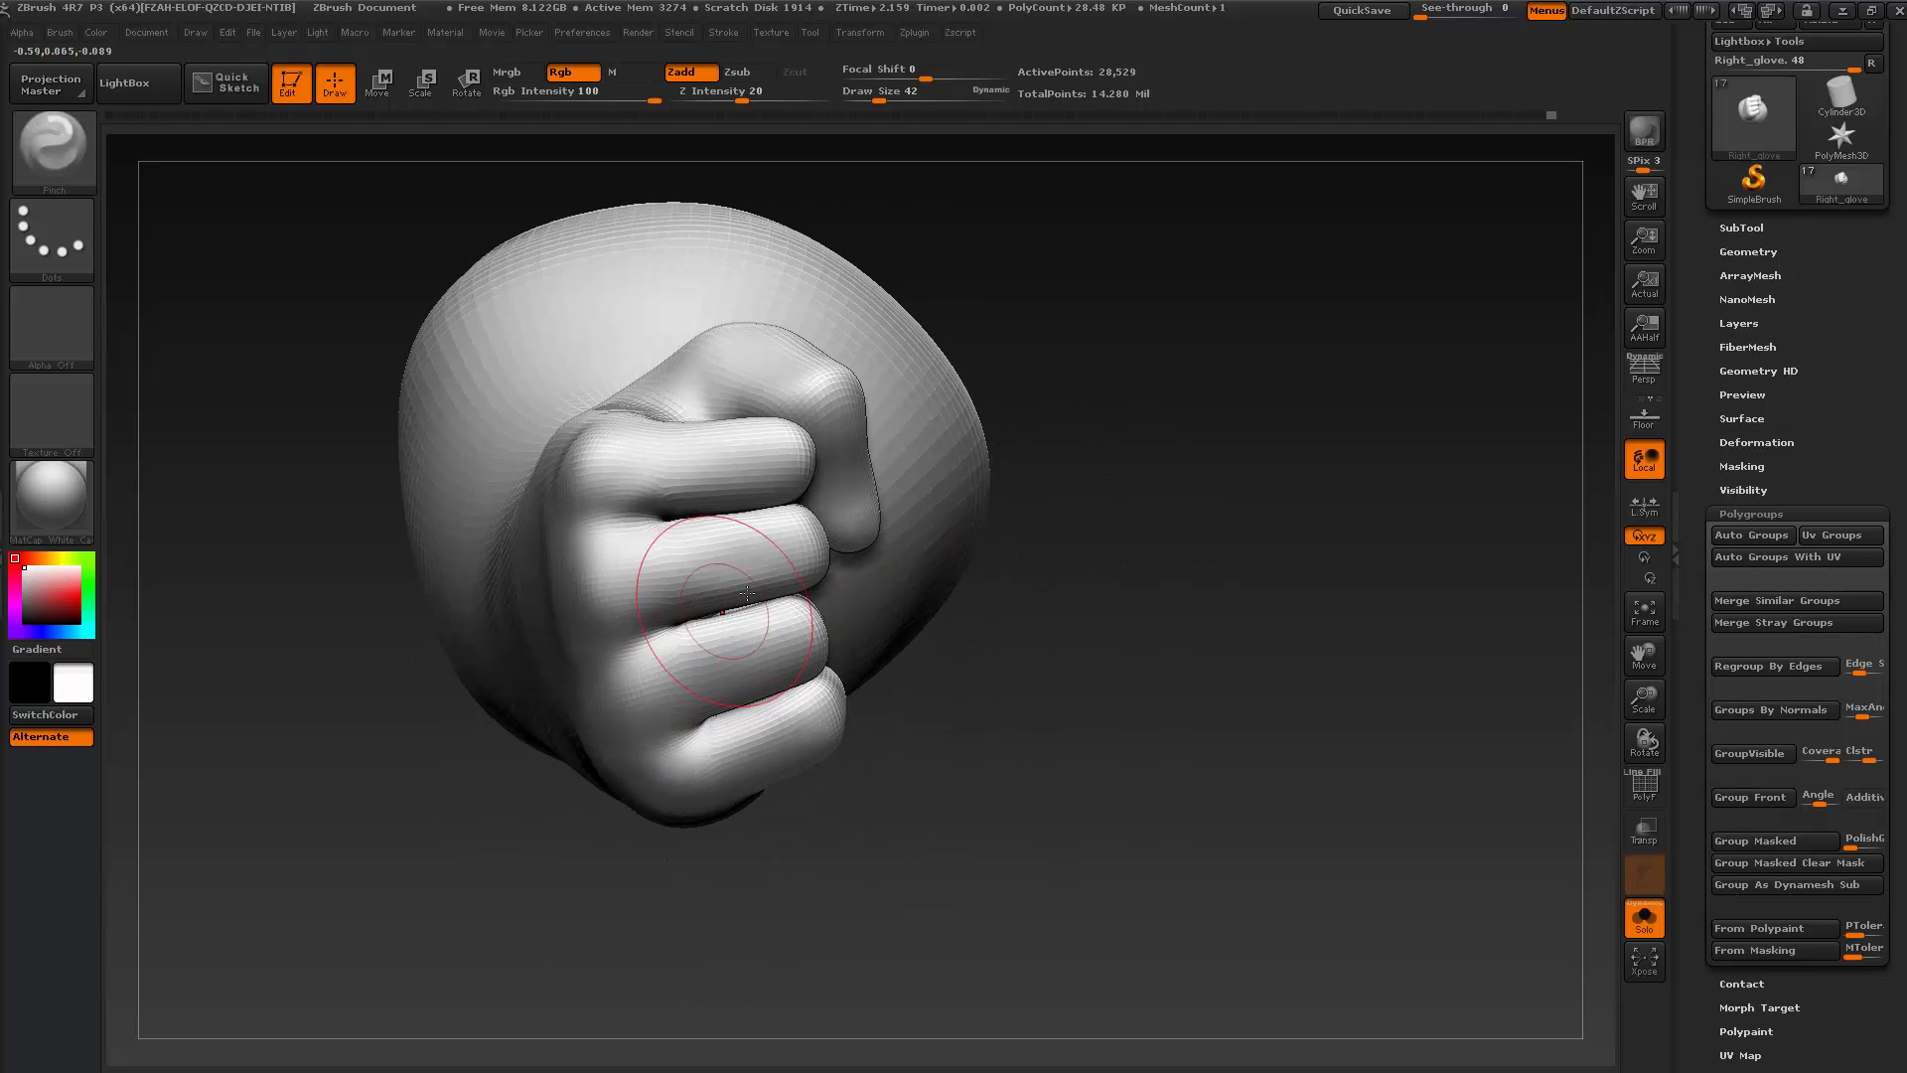
mouse_move(942, 738)
mouse_down()
mouse_move(956, 773)
mouse_move(945, 729)
mouse_move(894, 700)
mouse_up()
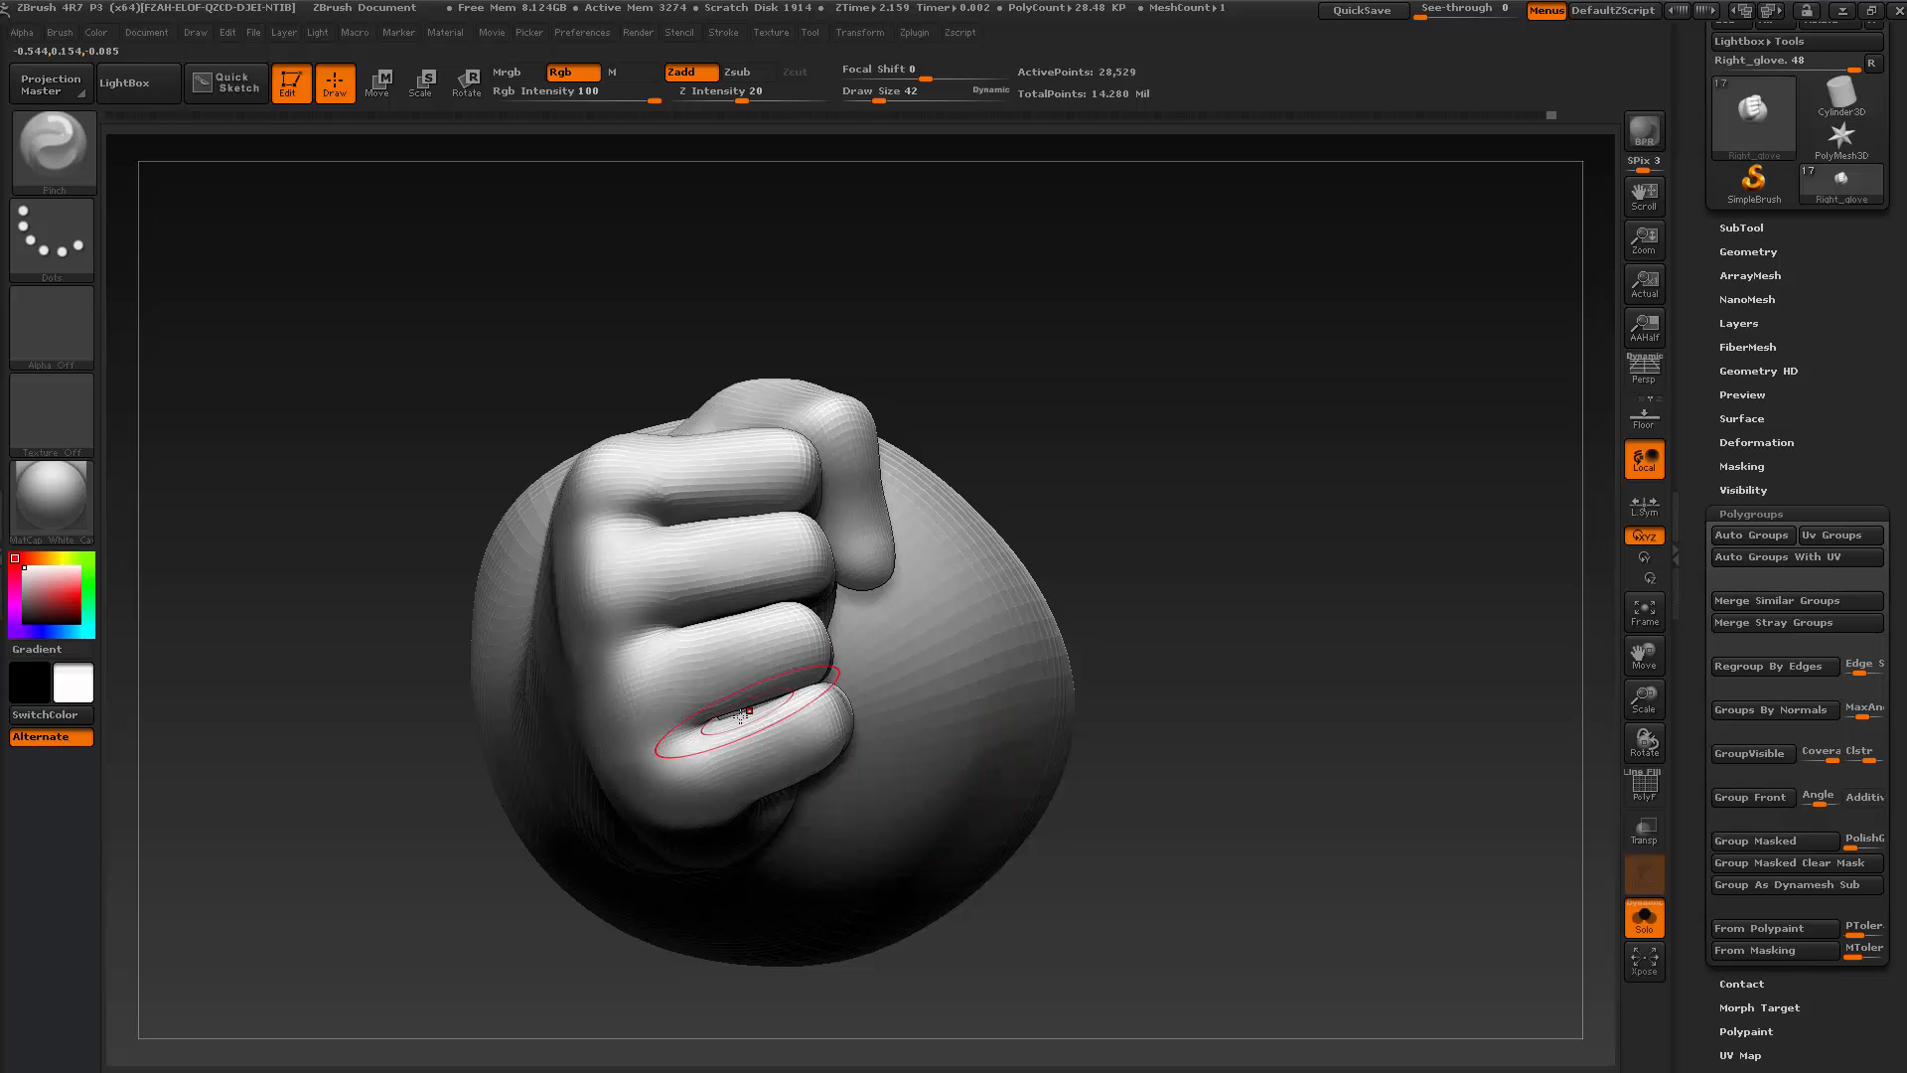
drag(735, 719, 733, 715)
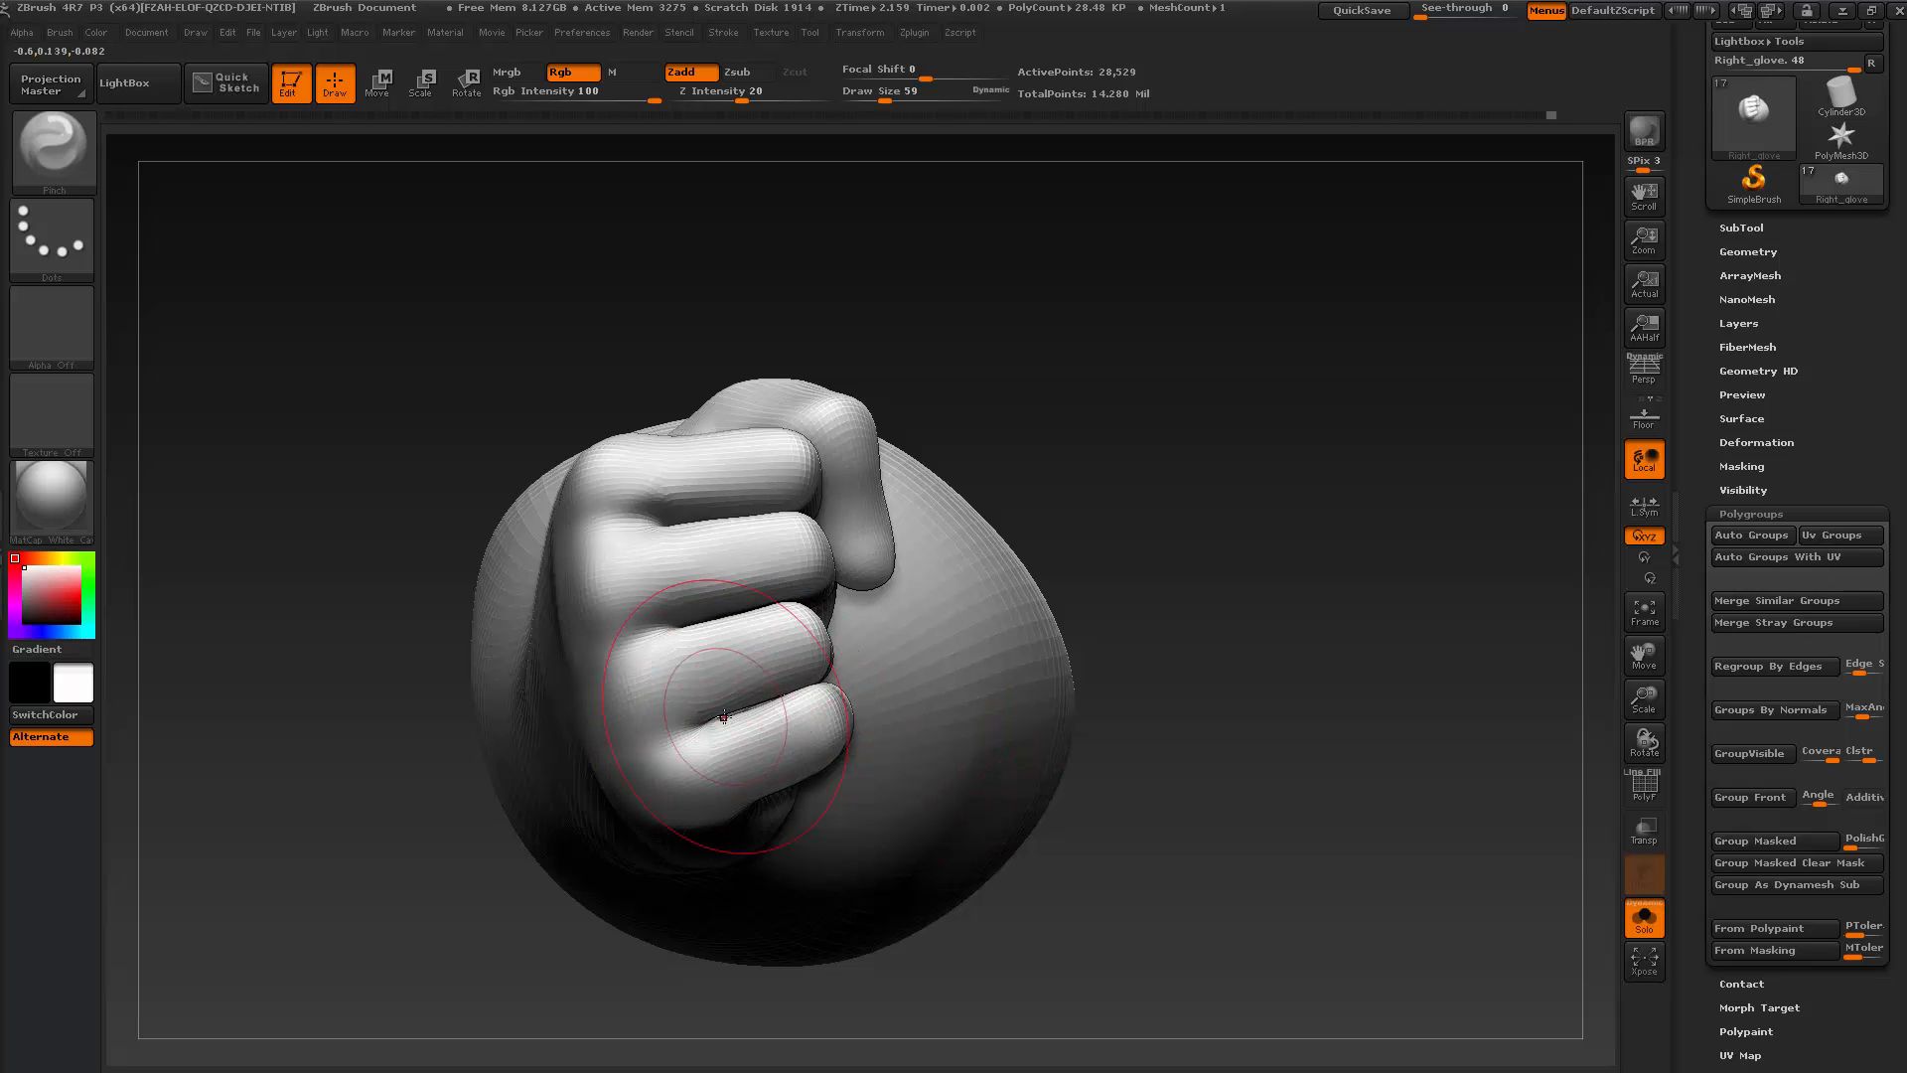
Raise the glove mesh two subdivision levels and quick-save the project
drag(1157, 469, 1029, 621)
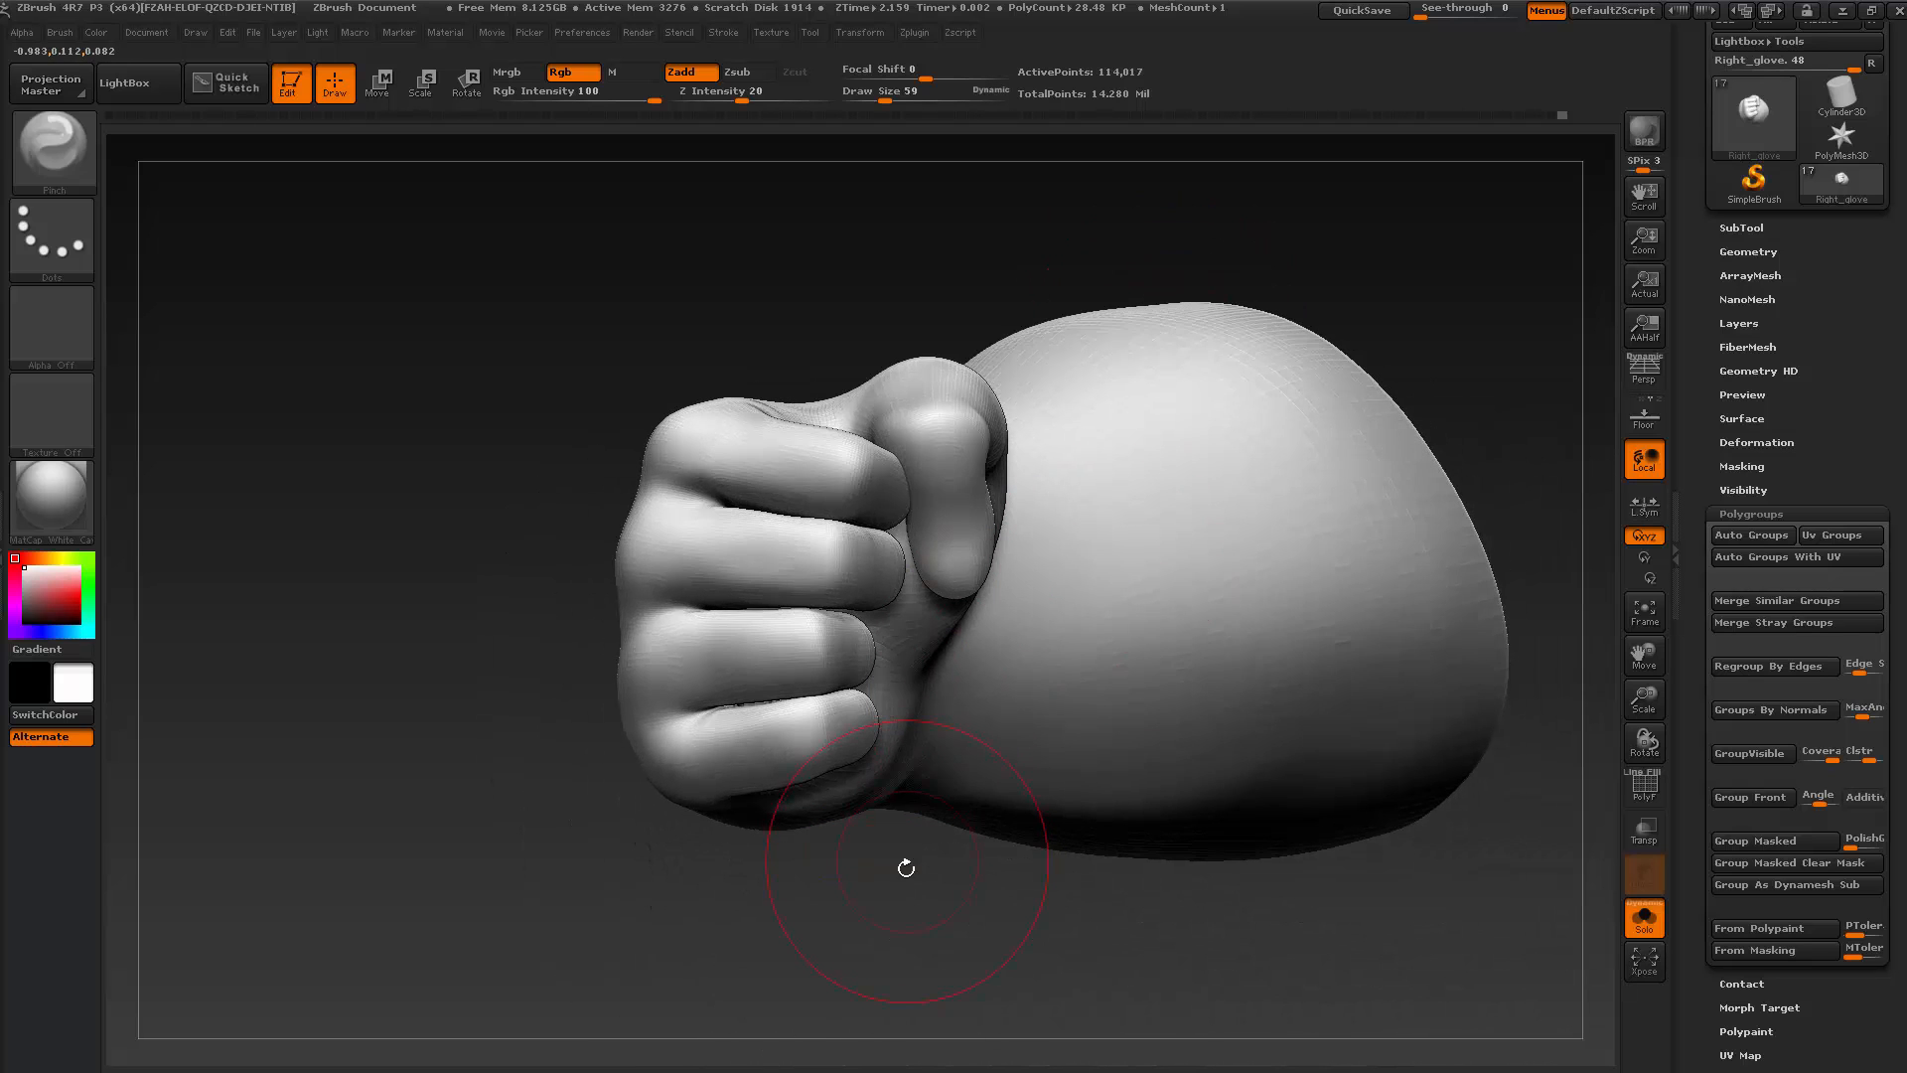
drag(925, 898, 1162, 725)
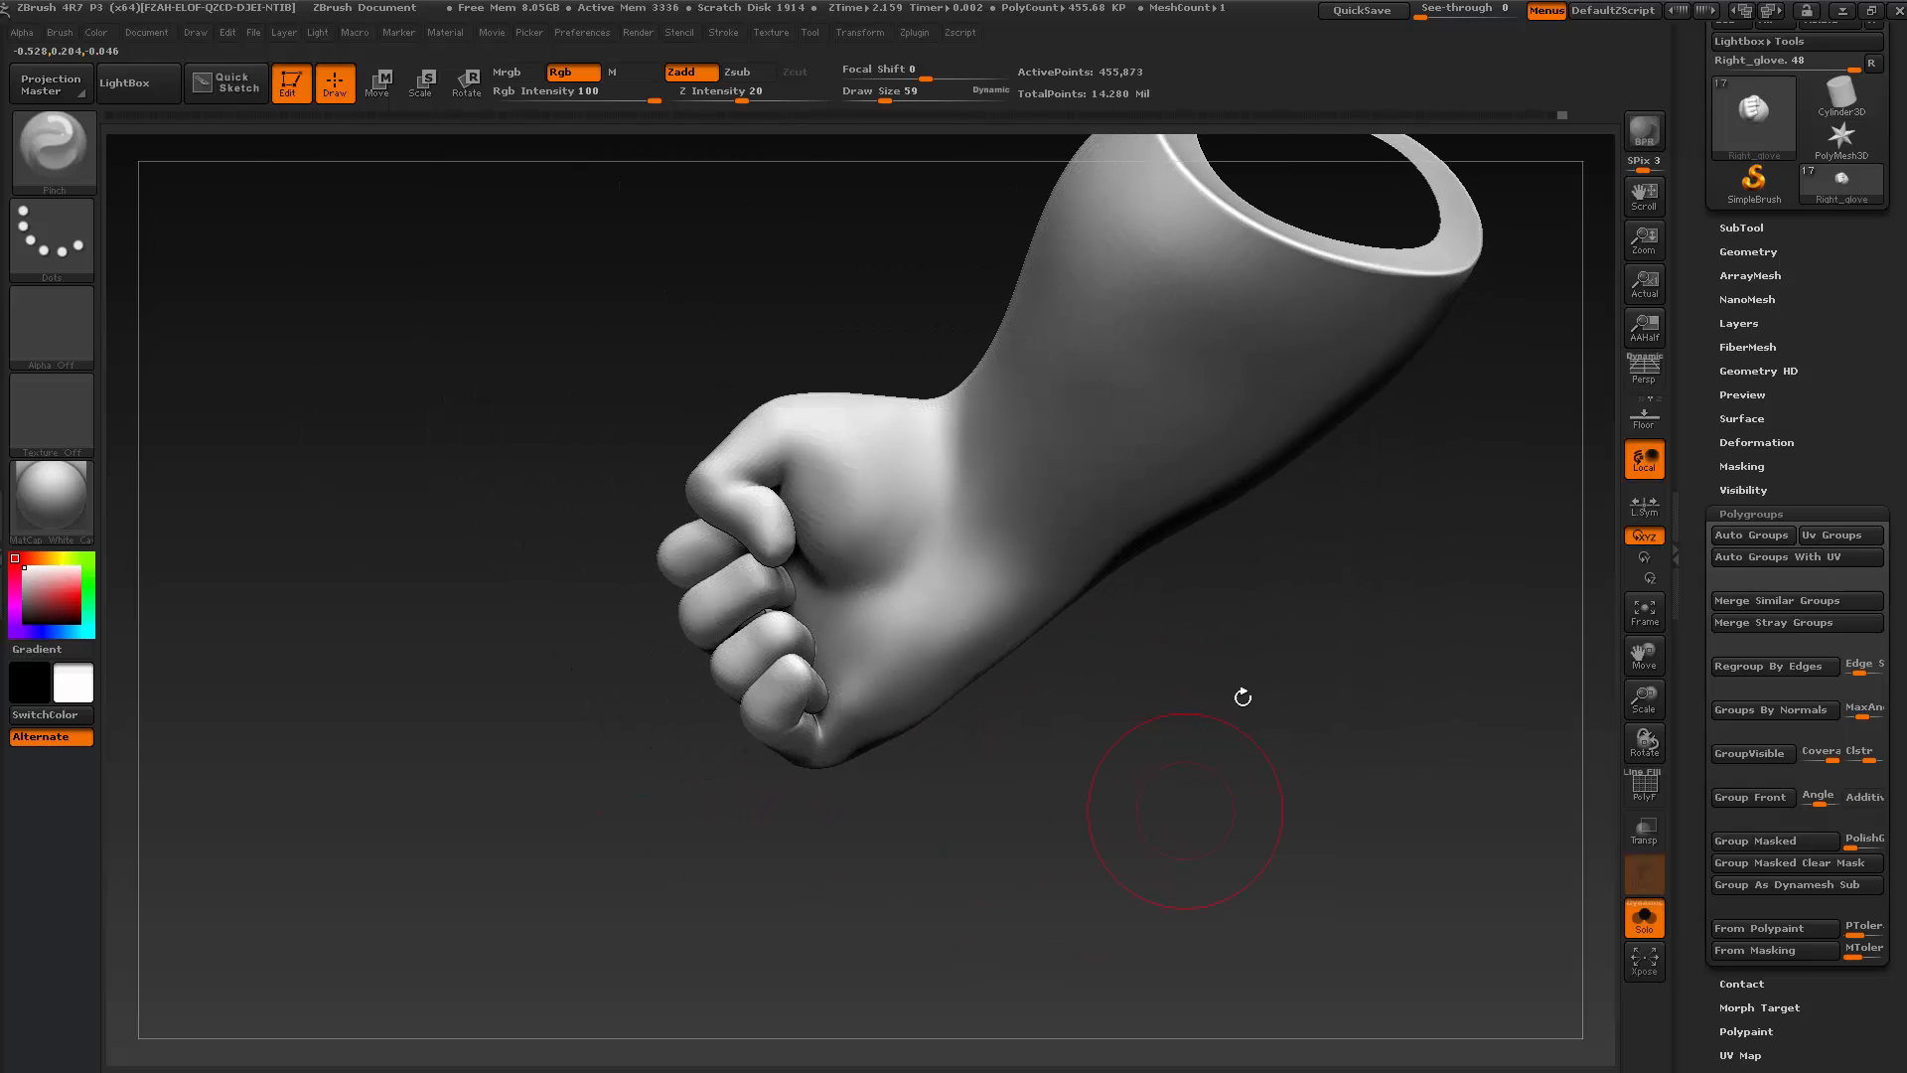
click(1362, 10)
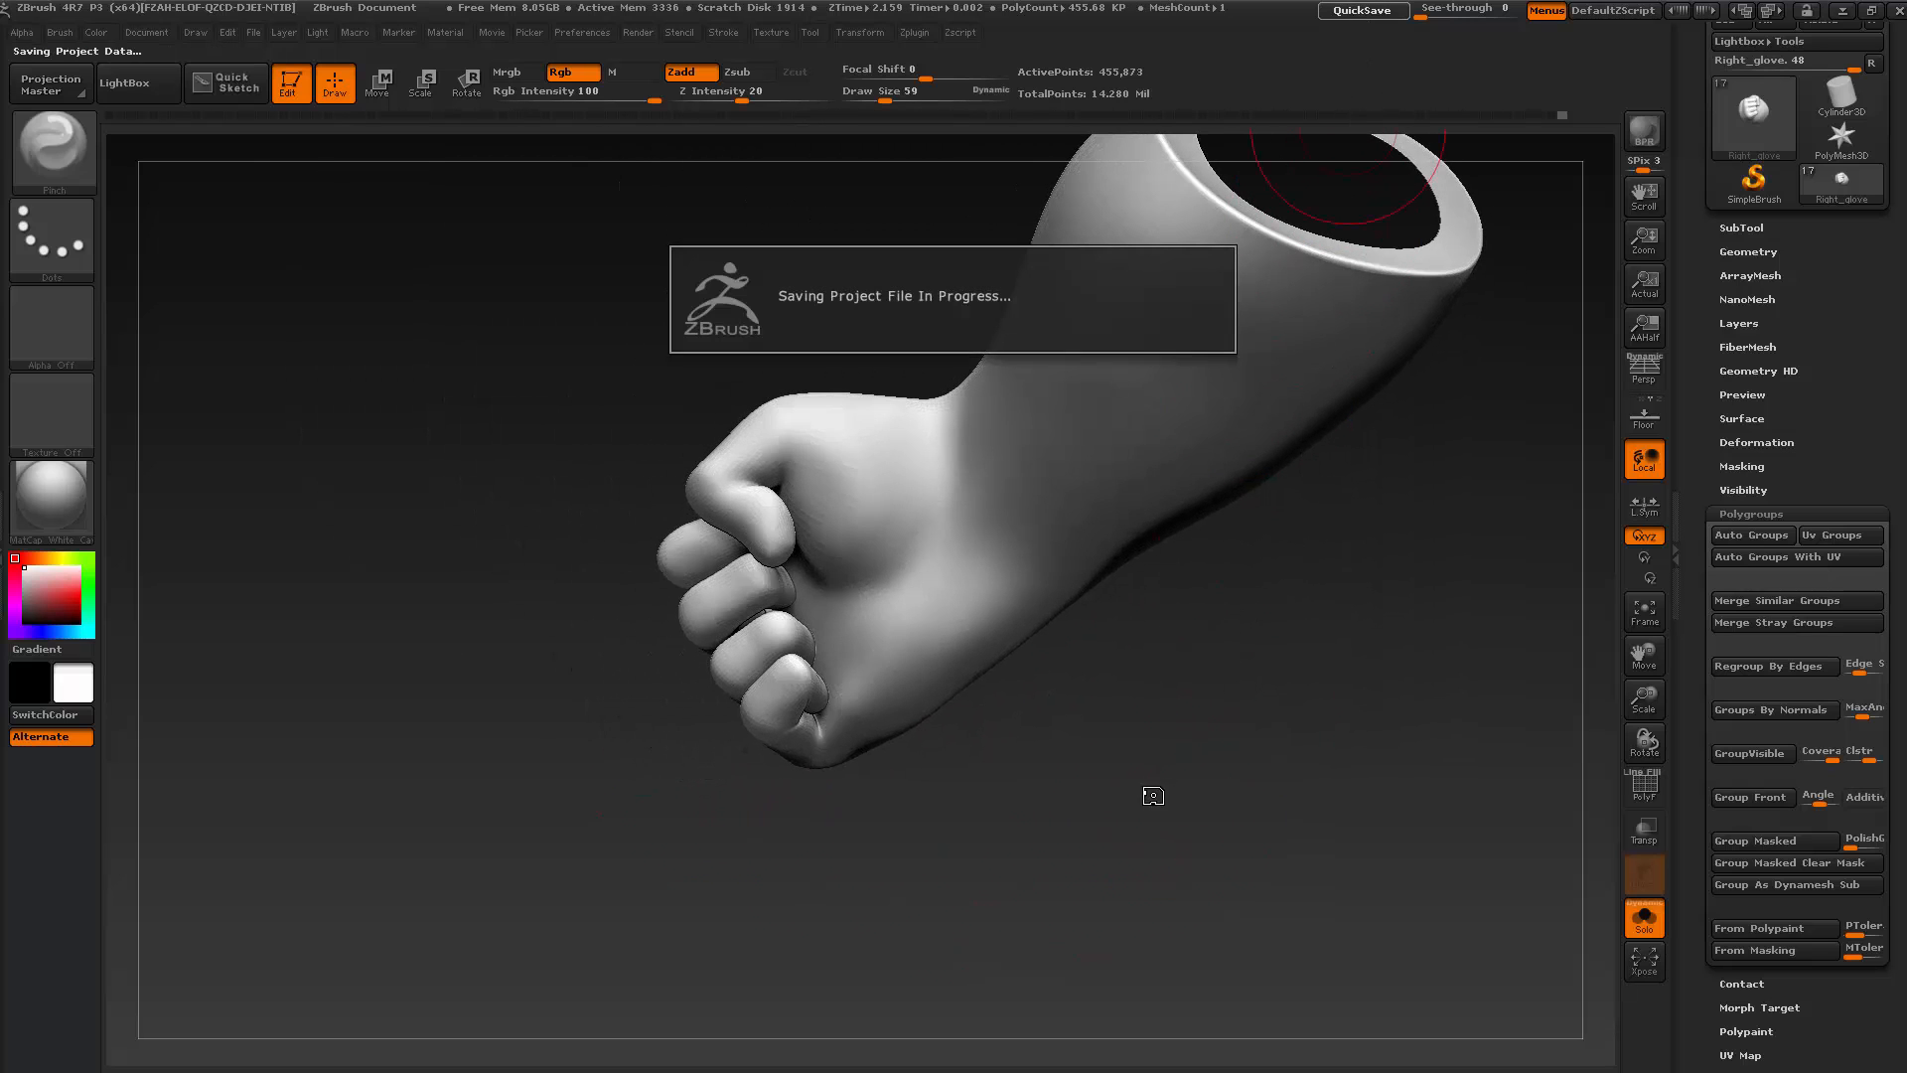
Smooth the inner fold of the curled pinky where it meets the palm, using brush size 17
drag(1141, 800, 1153, 851)
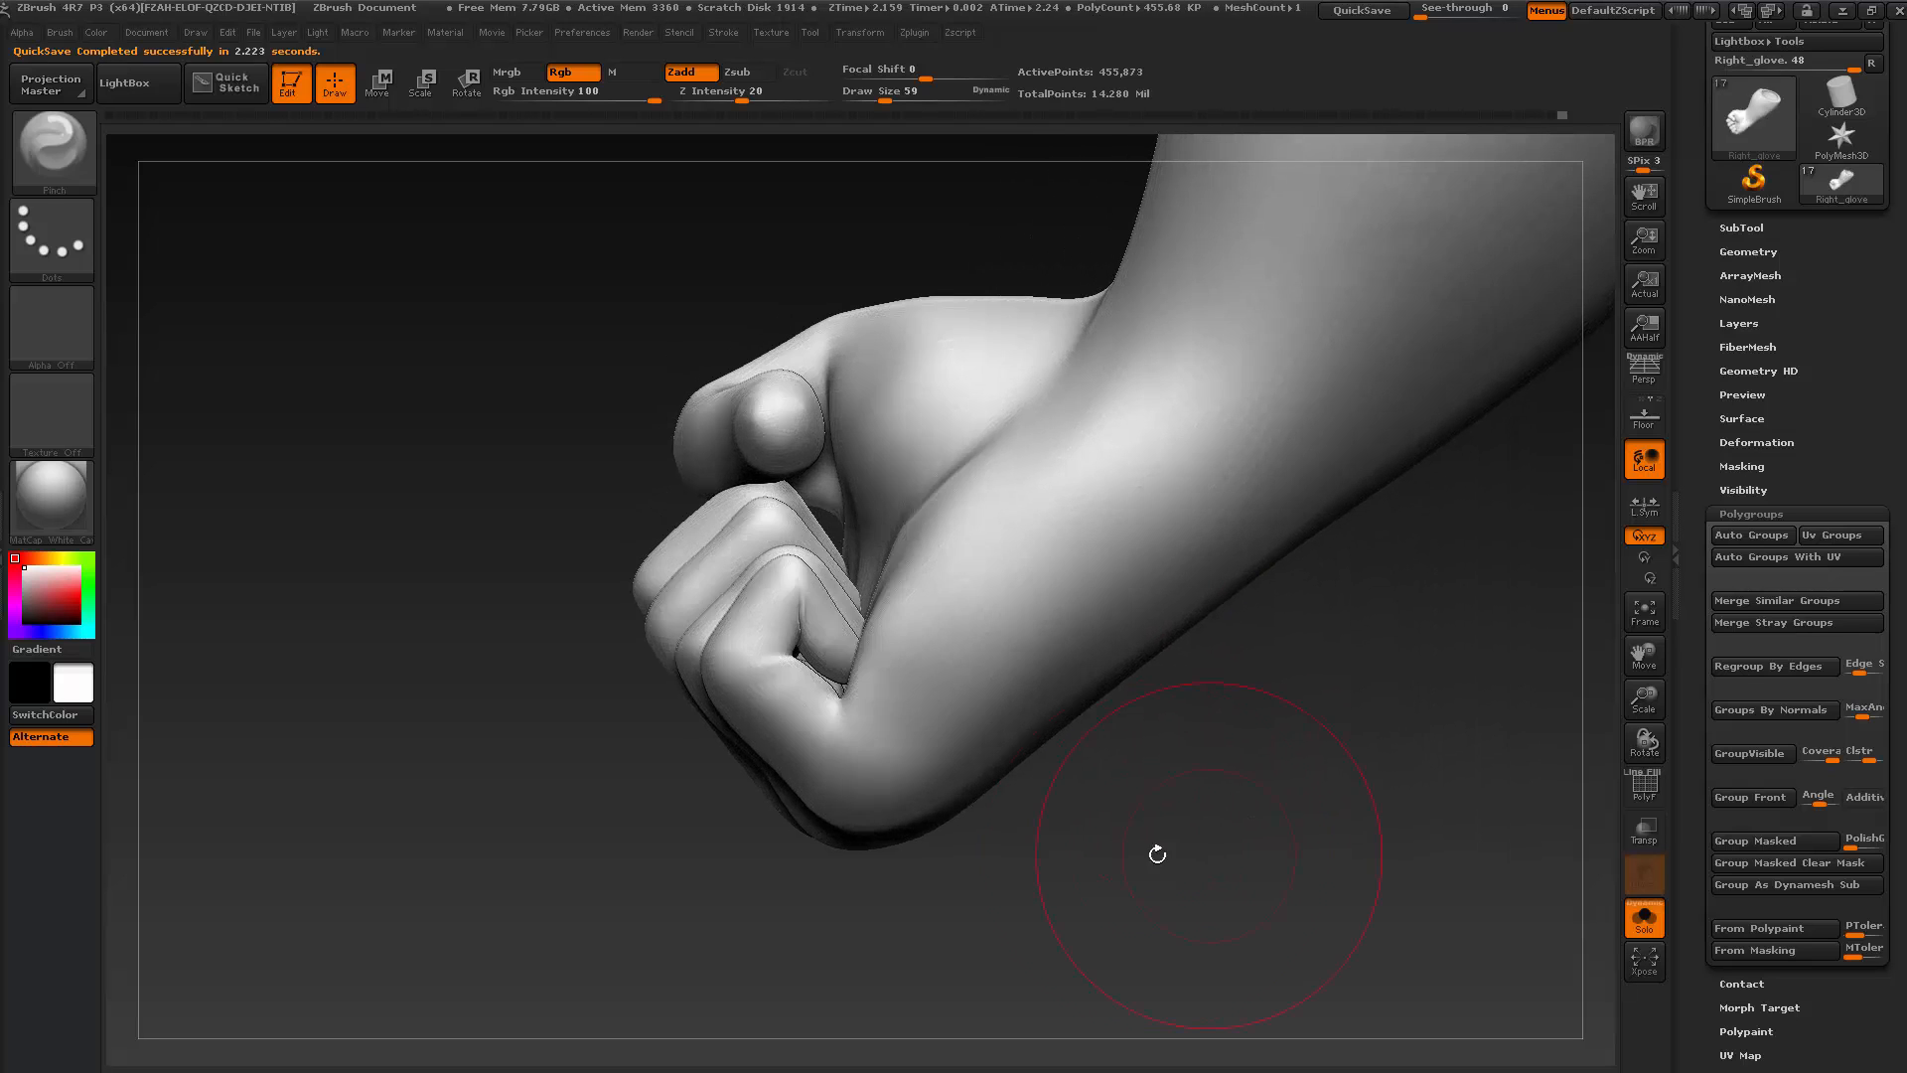
drag(711, 805, 697, 846)
key(s)
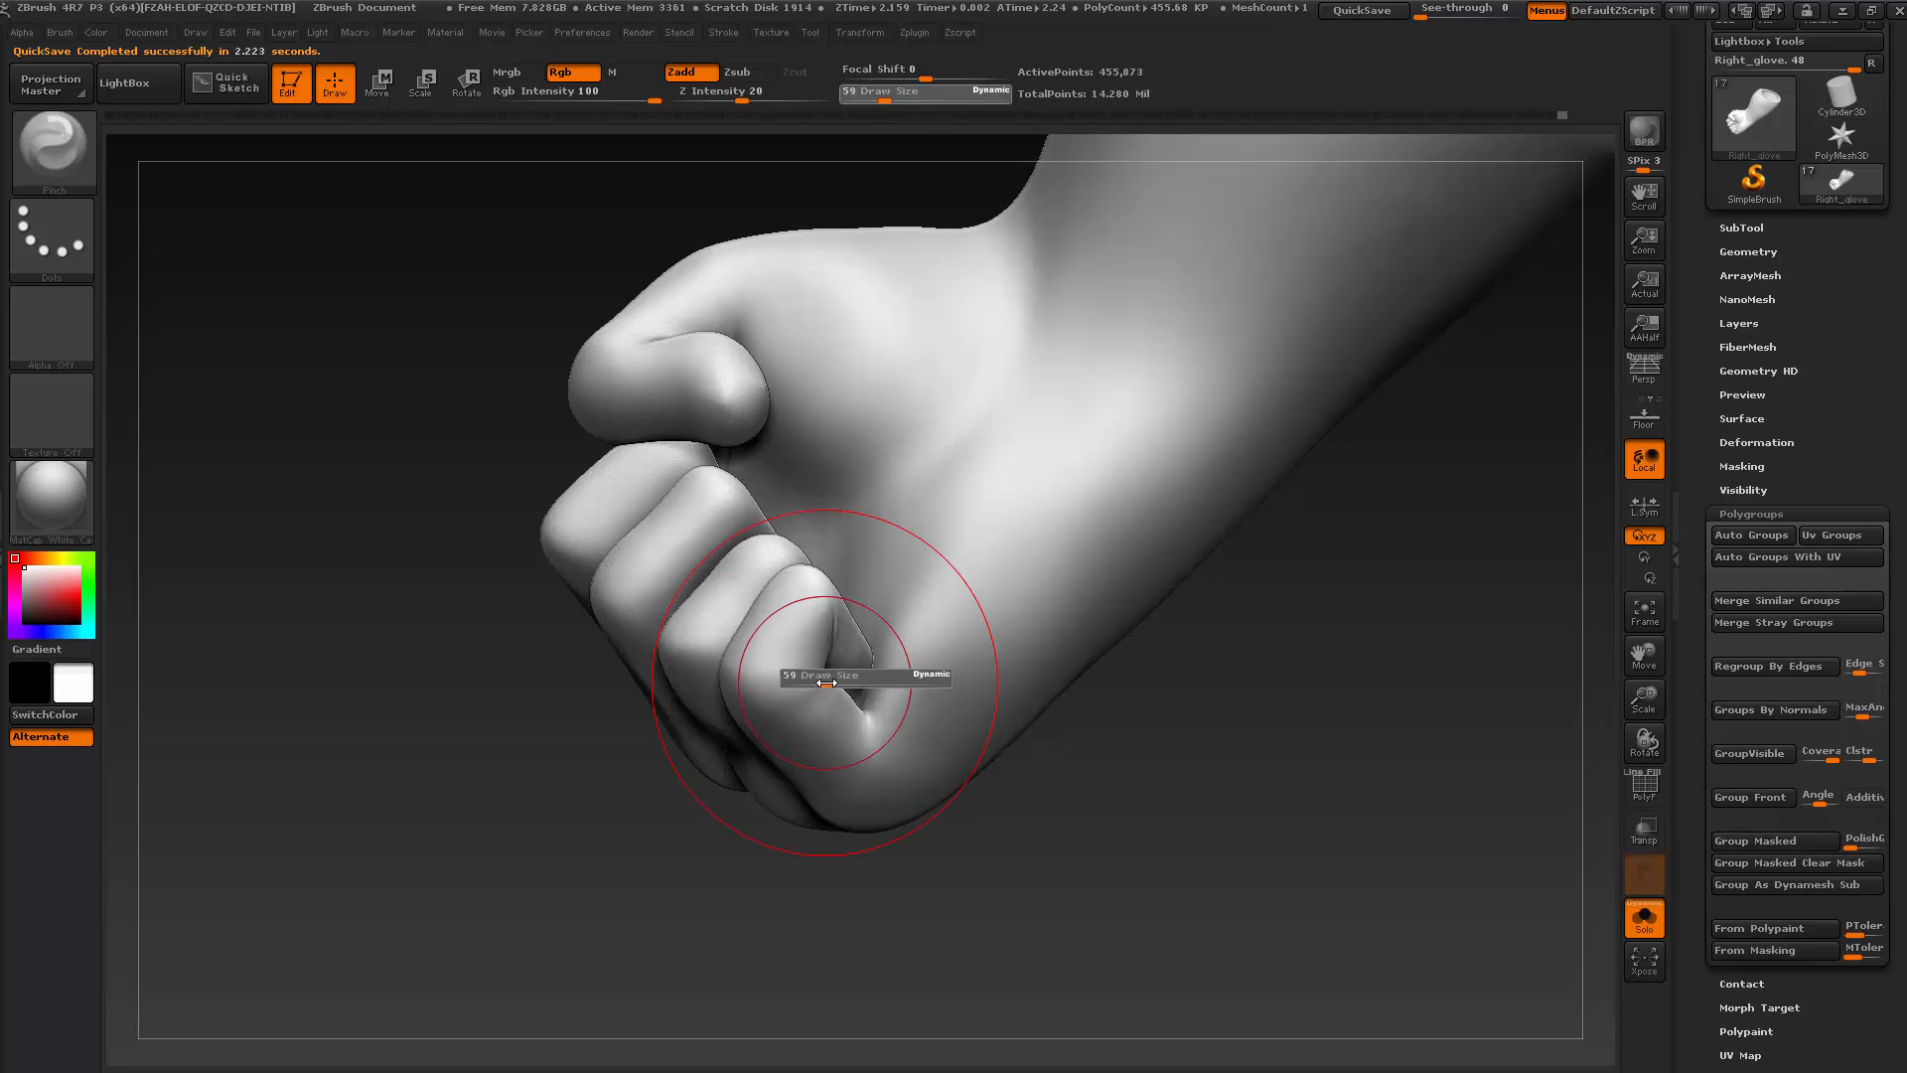
drag(830, 679, 811, 674)
drag(970, 854, 1003, 929)
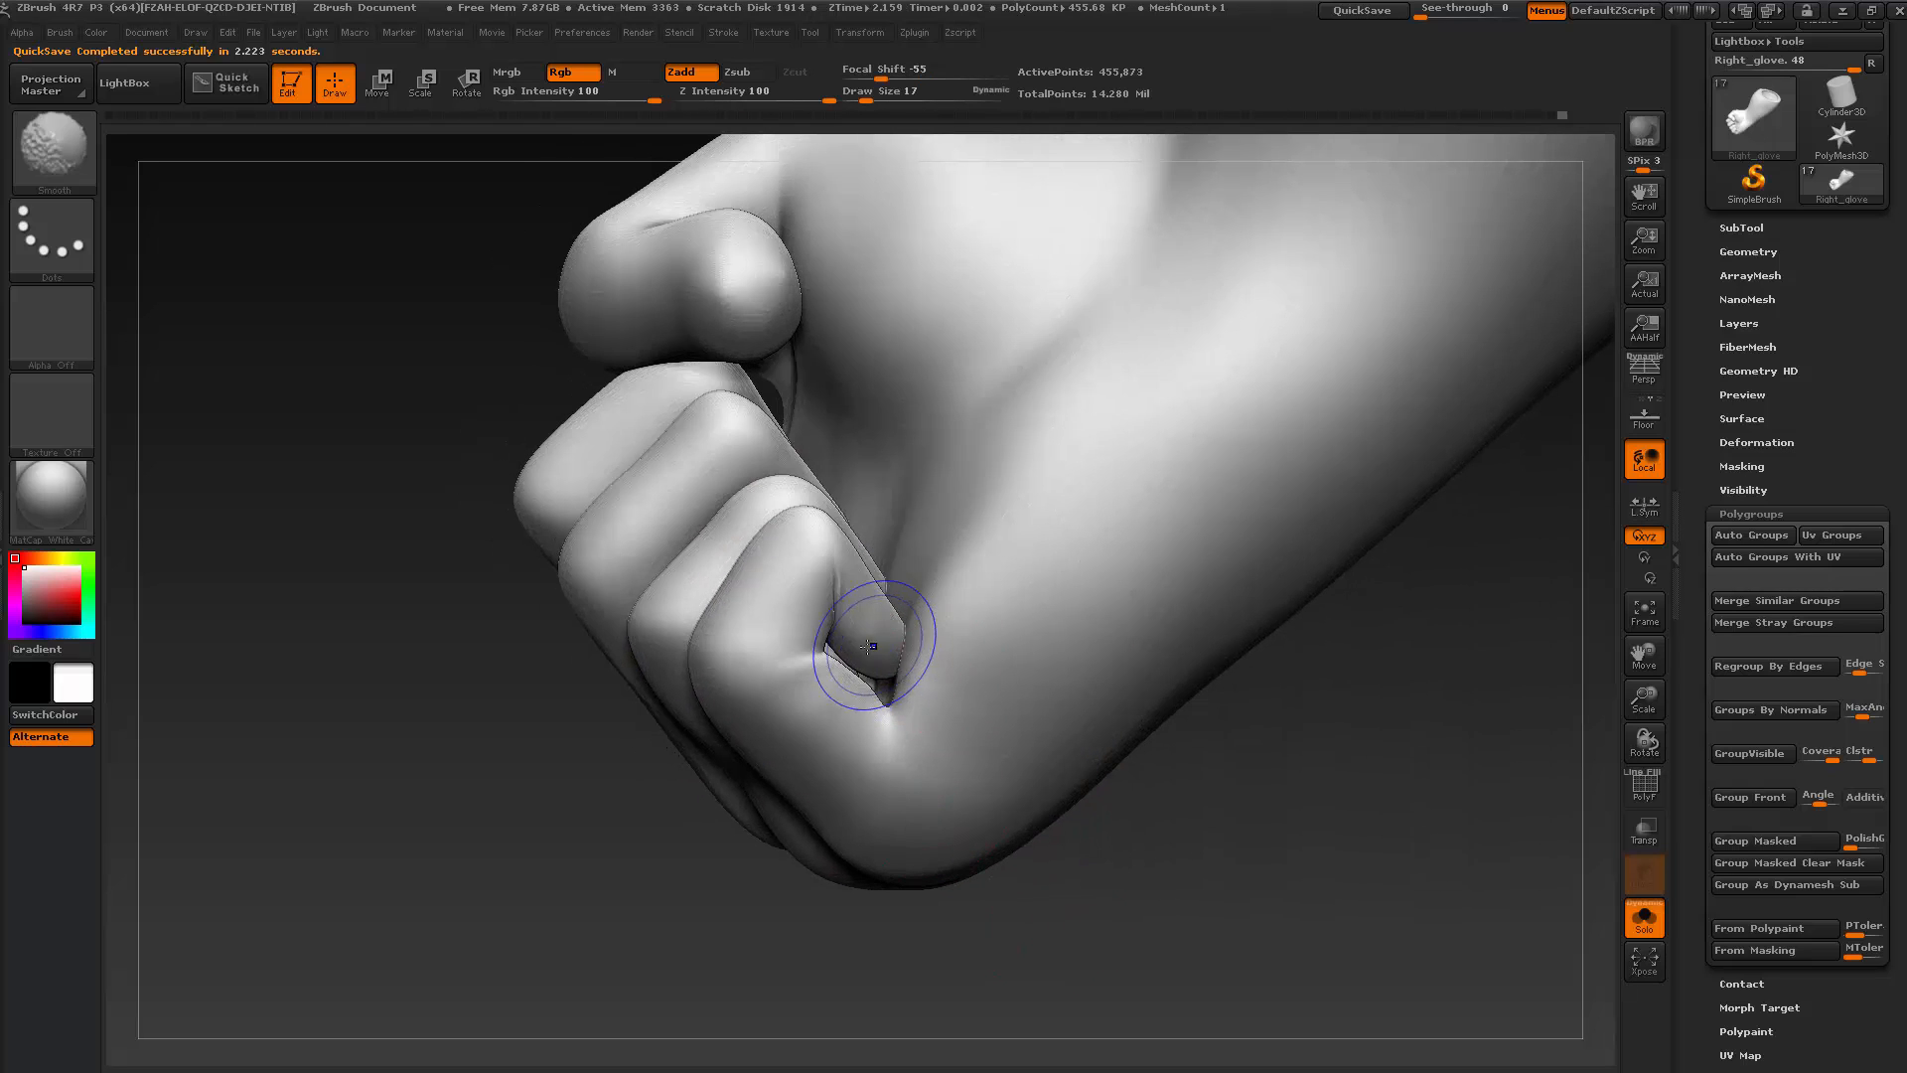
mouse_move(872, 644)
shift+mouse_down()
mouse_move(808, 790)
mouse_move(871, 752)
shift+mouse_up()
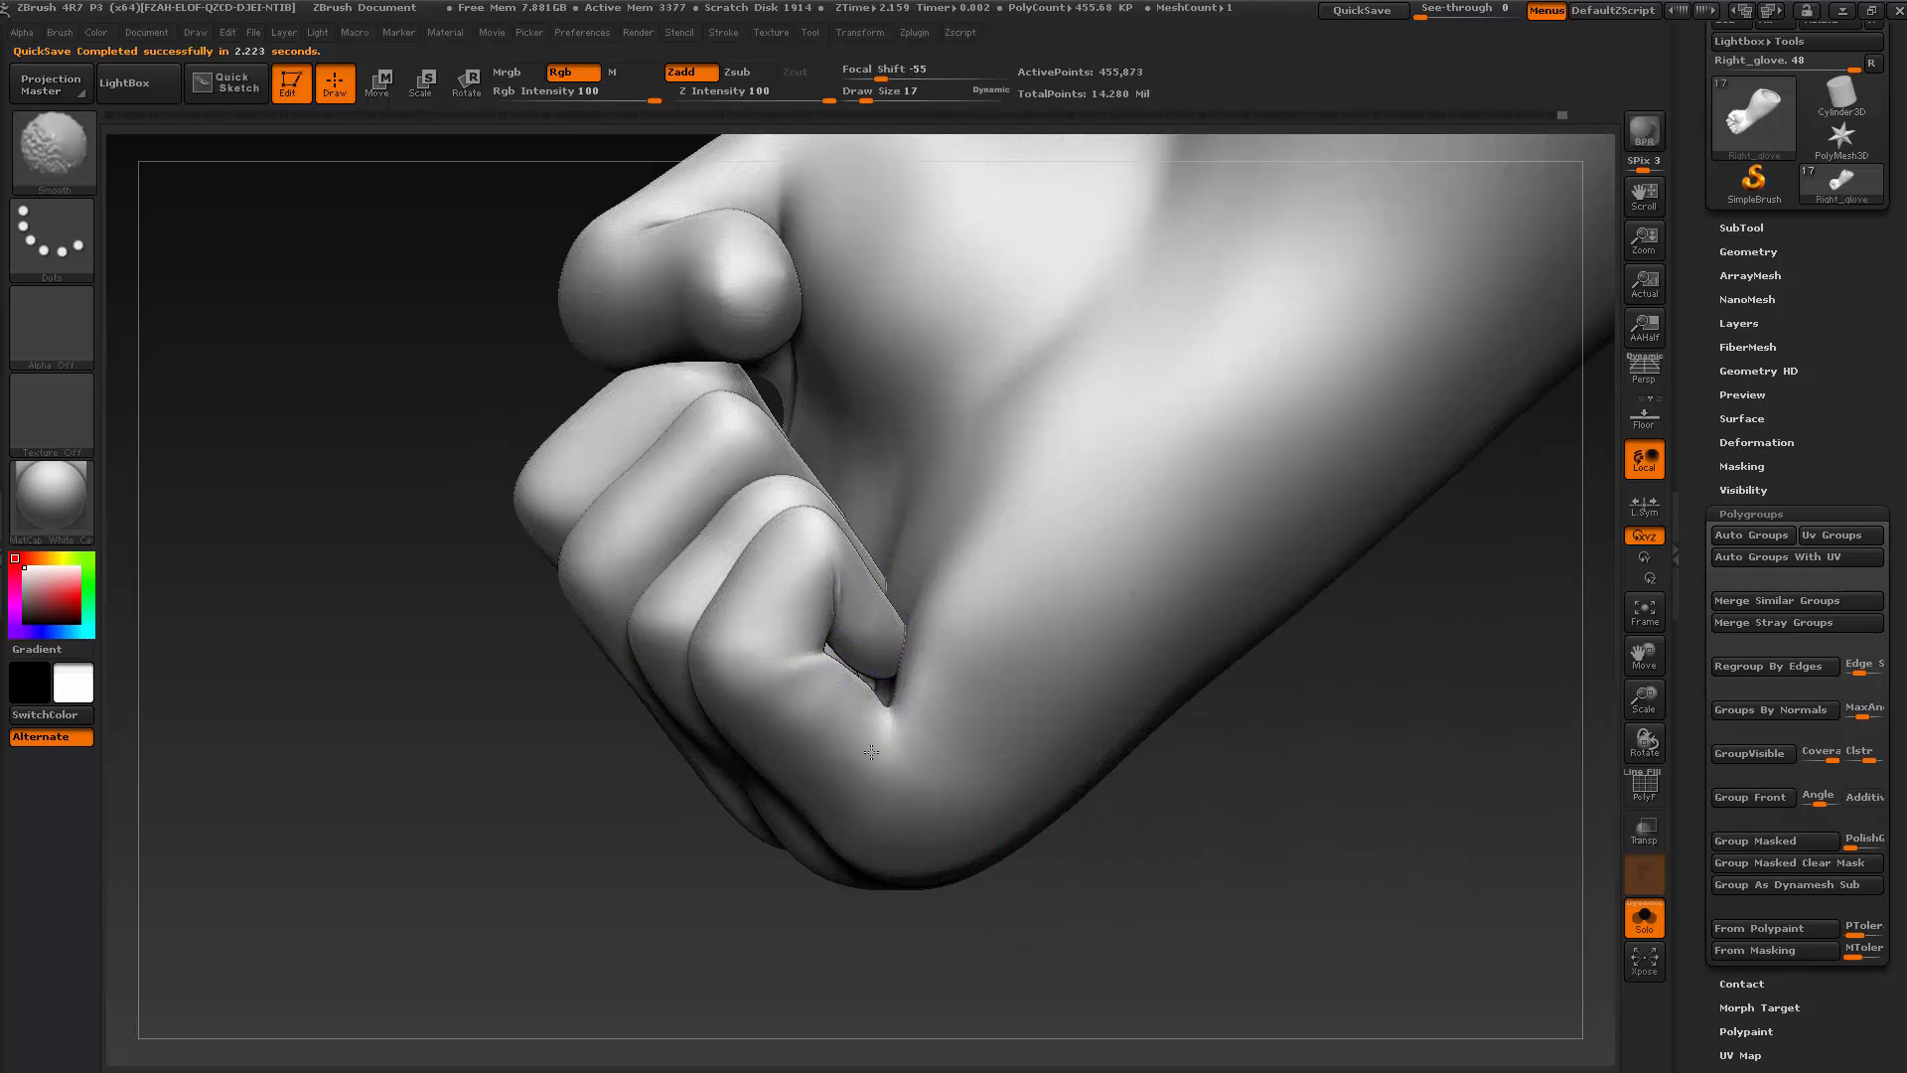
shift+drag(855, 586, 837, 601)
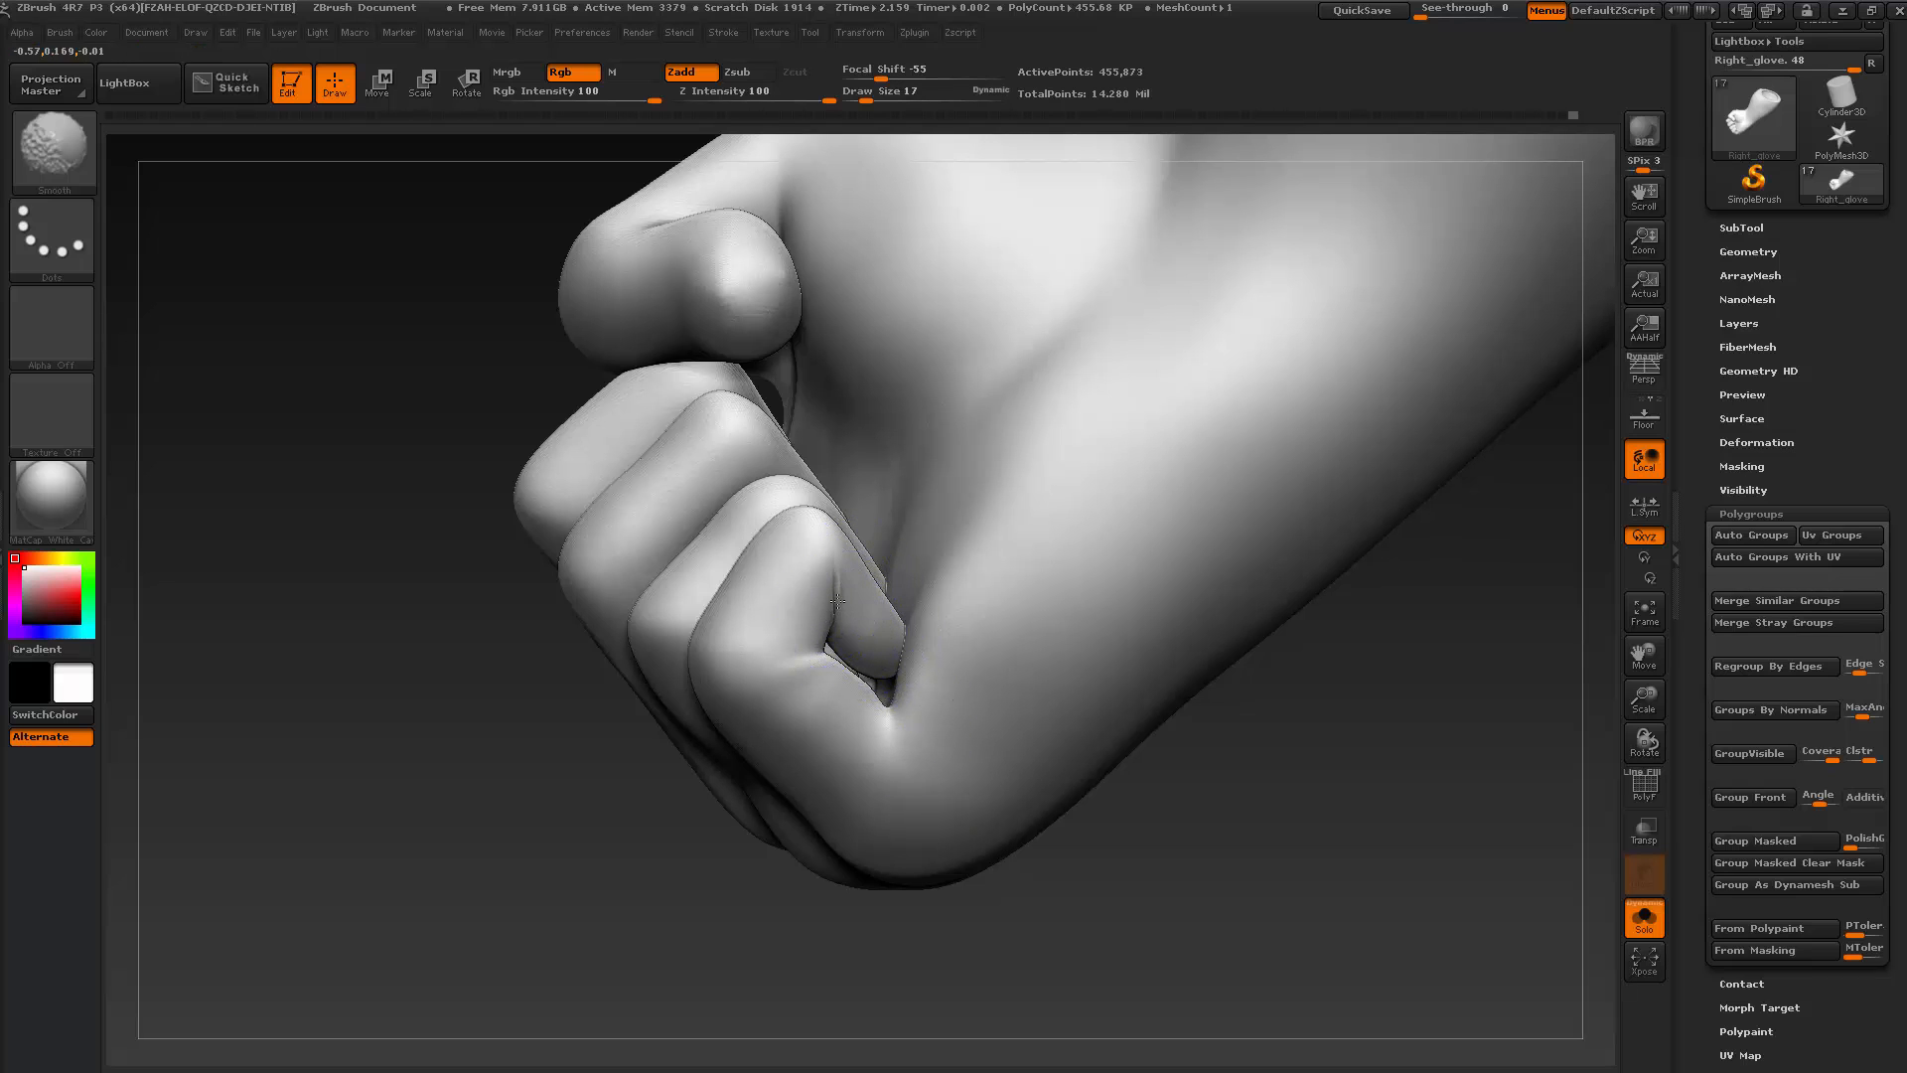
Carve a crease along the inner bend of the pinky with the Dam_Standard brush at size 10
drag(939, 919, 1065, 900)
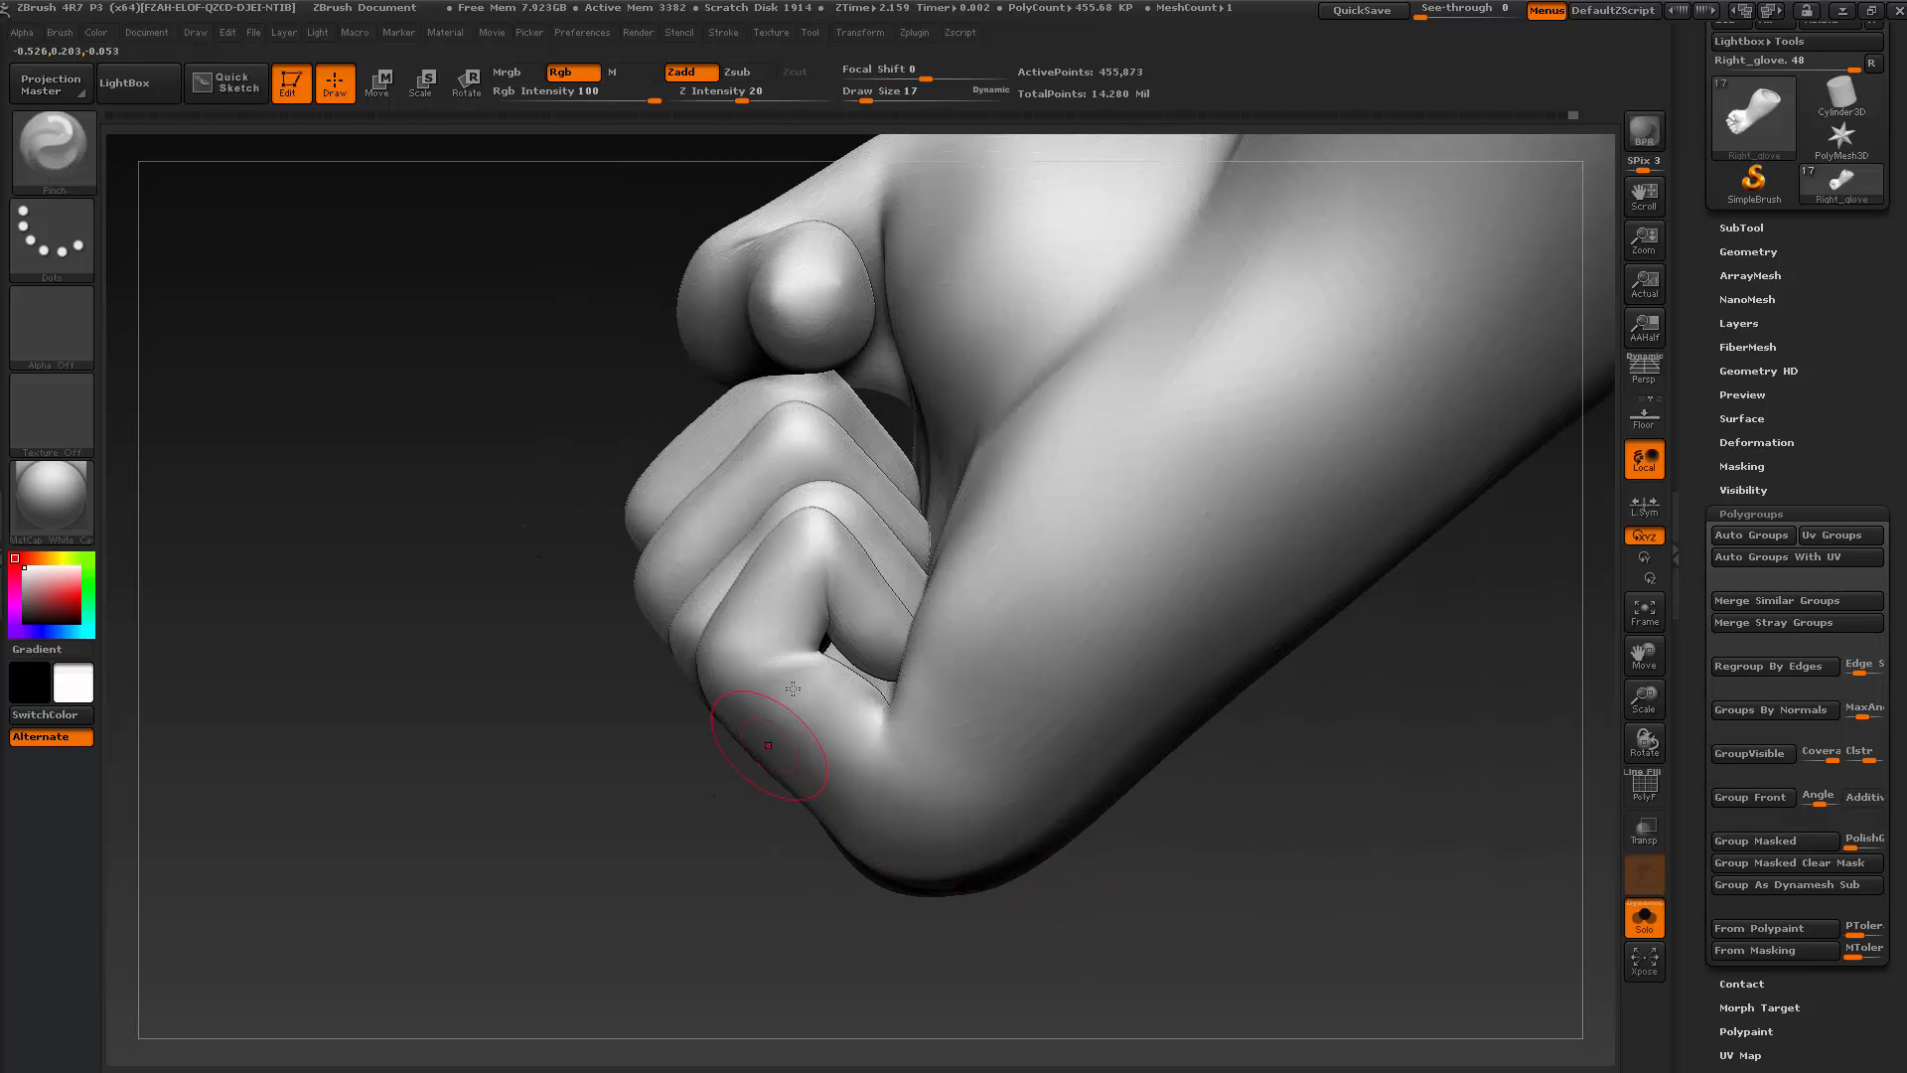
key(b)
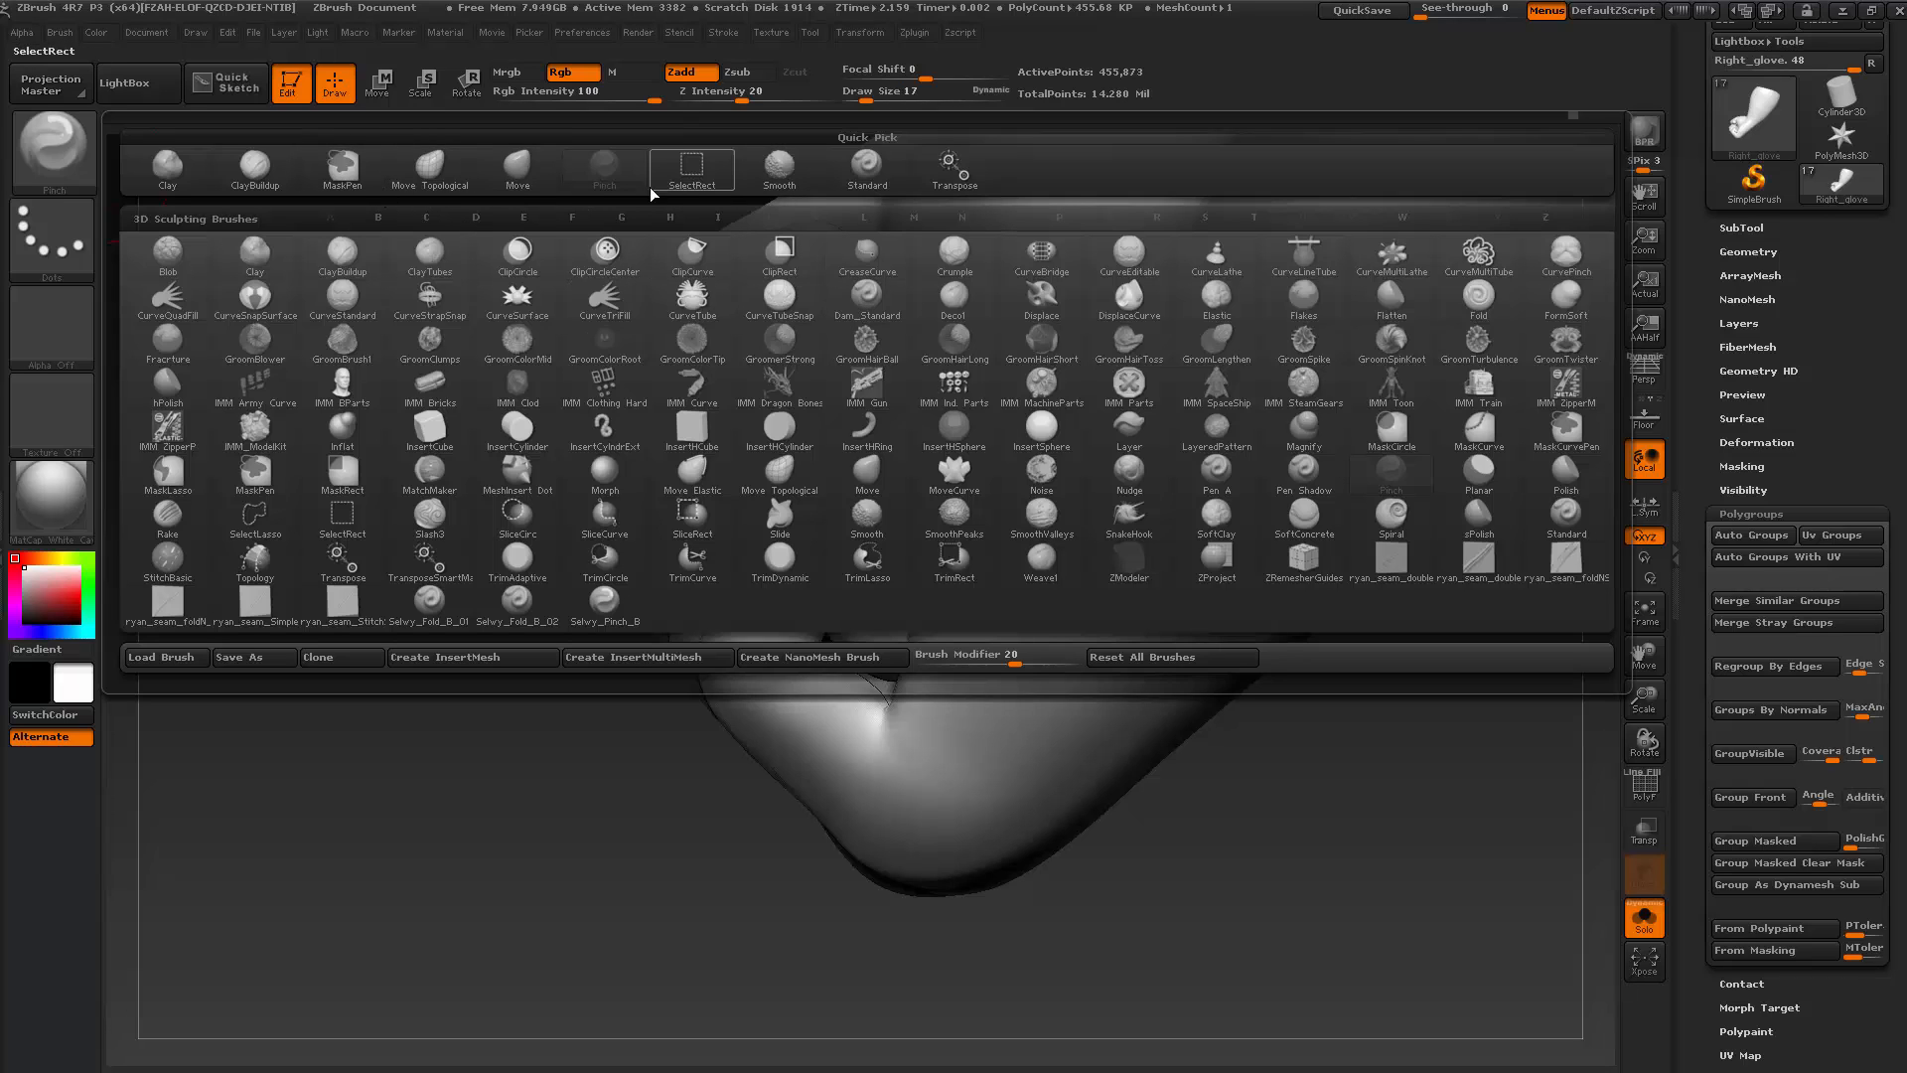
click(854, 293)
mouse_move(596, 814)
mouse_down()
mouse_move(639, 818)
mouse_move(656, 774)
mouse_up()
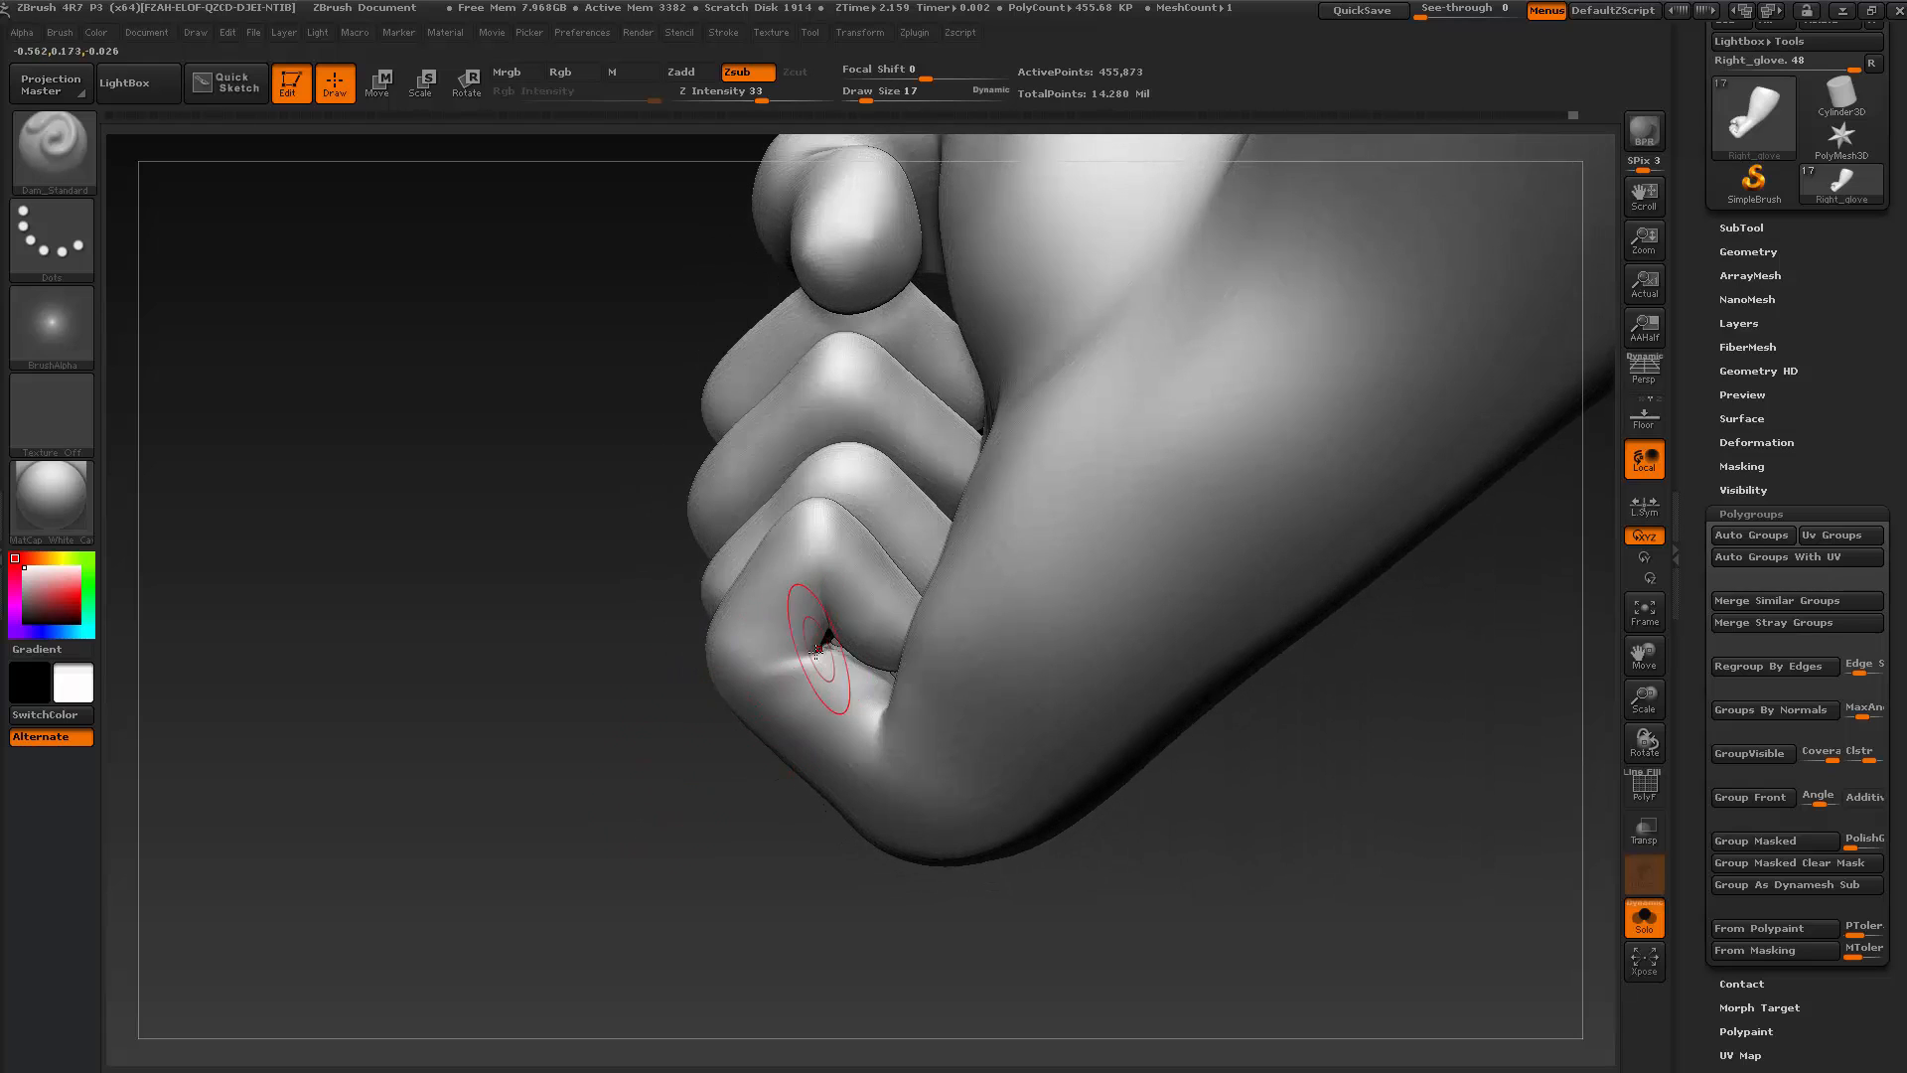
key(s)
click(730, 33)
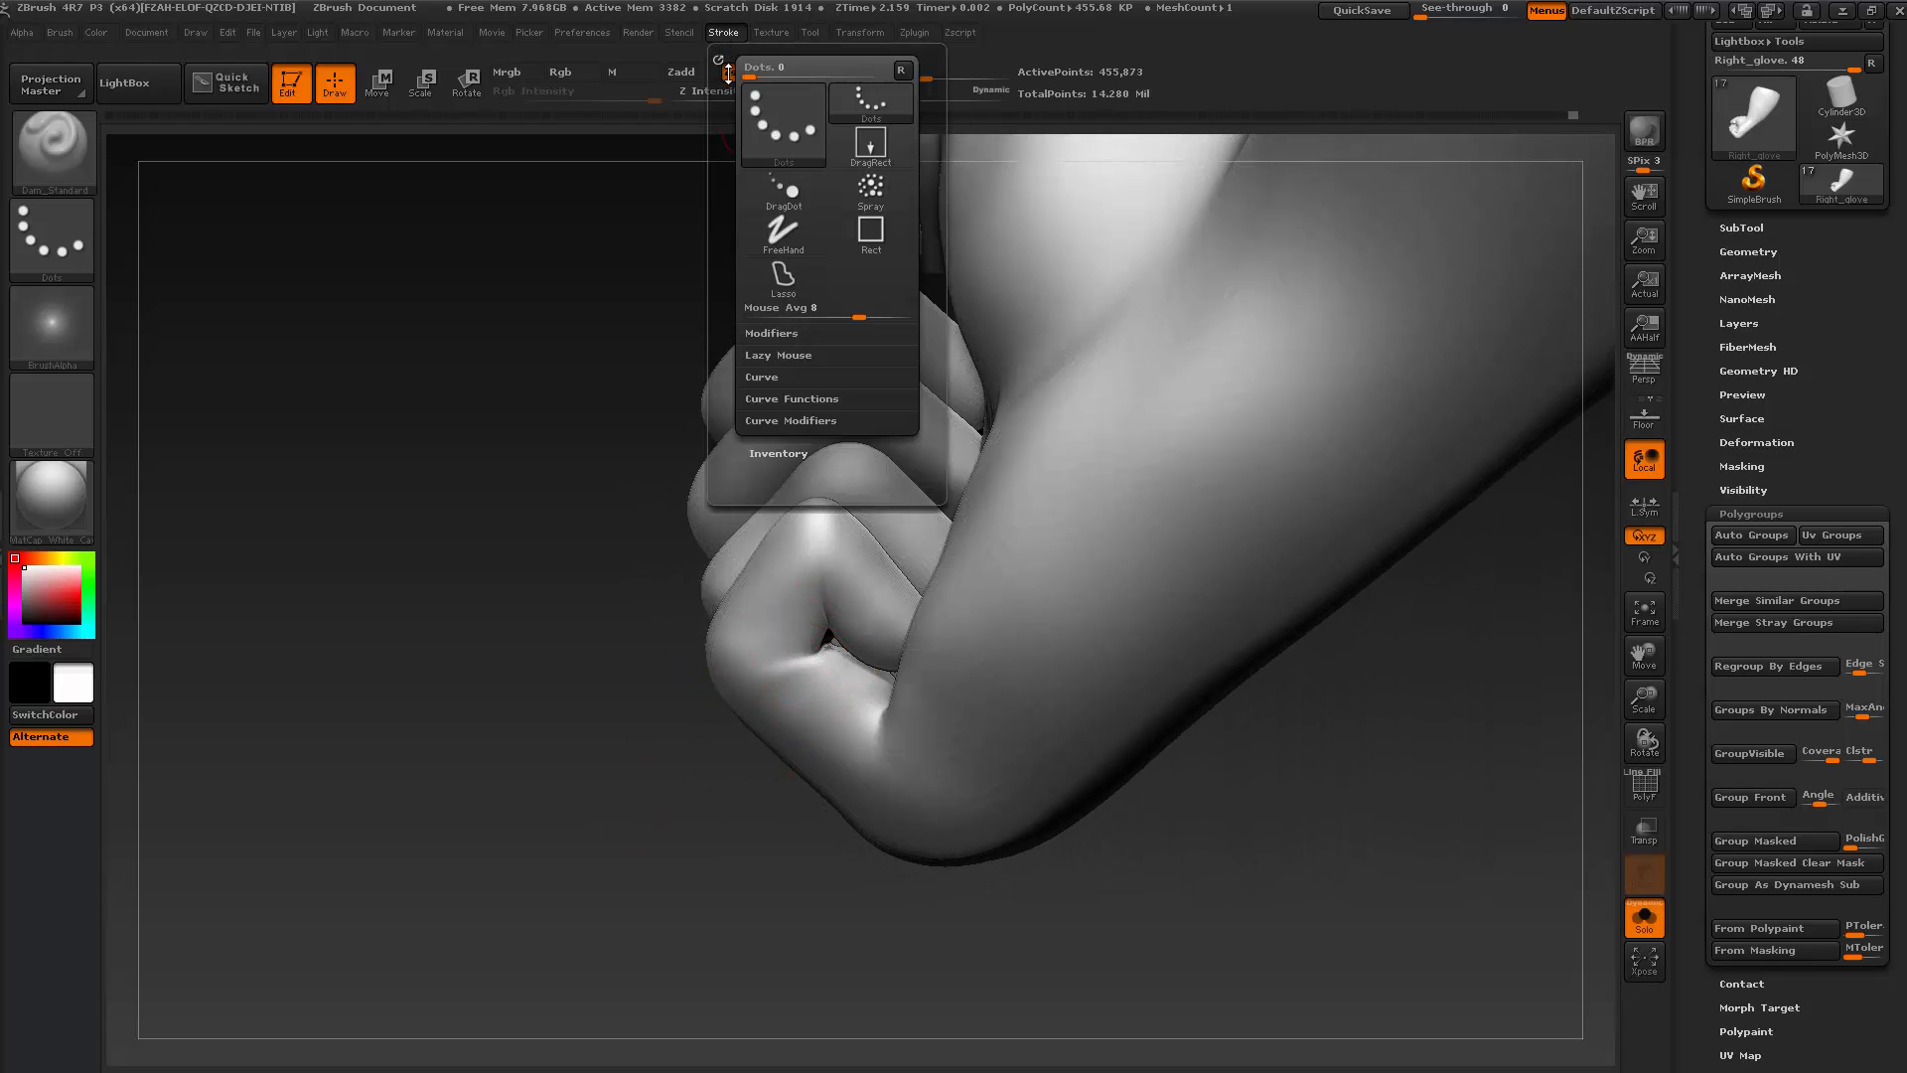
click(792, 354)
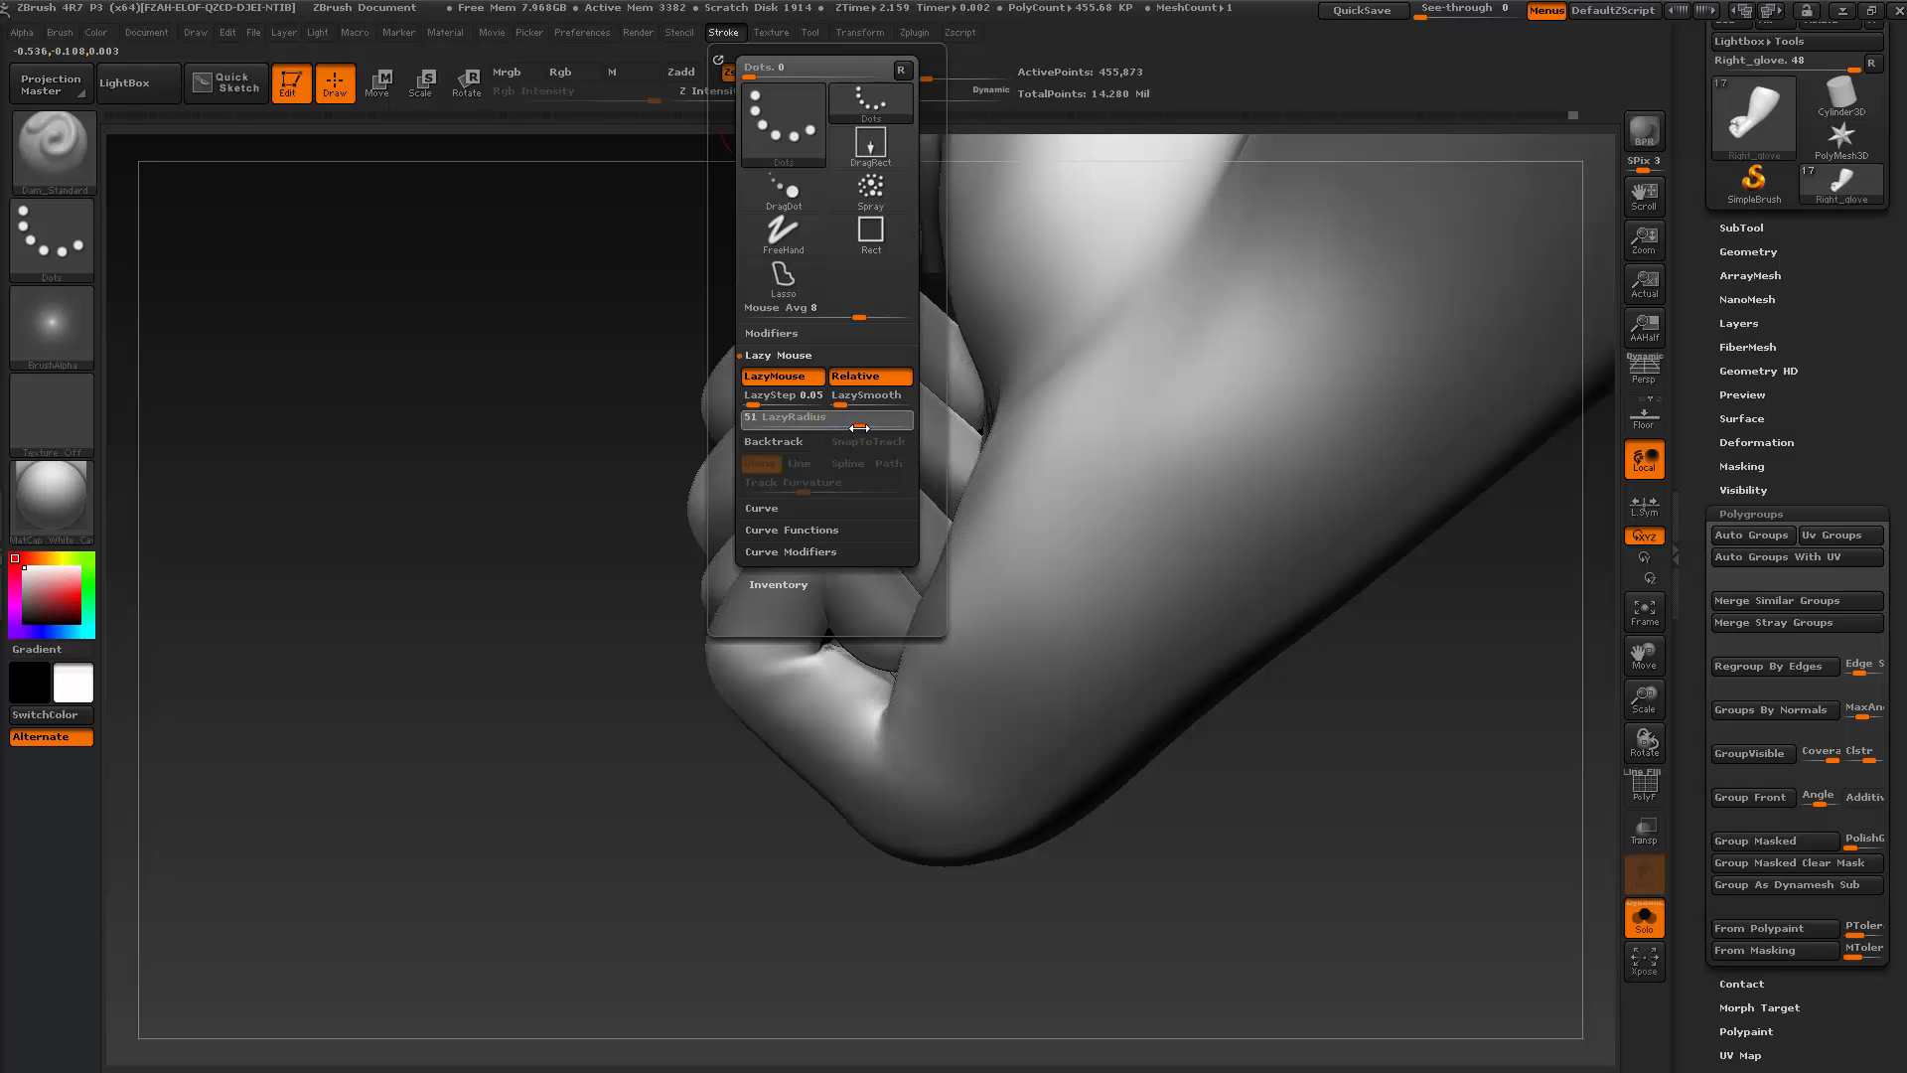
drag(635, 868, 686, 862)
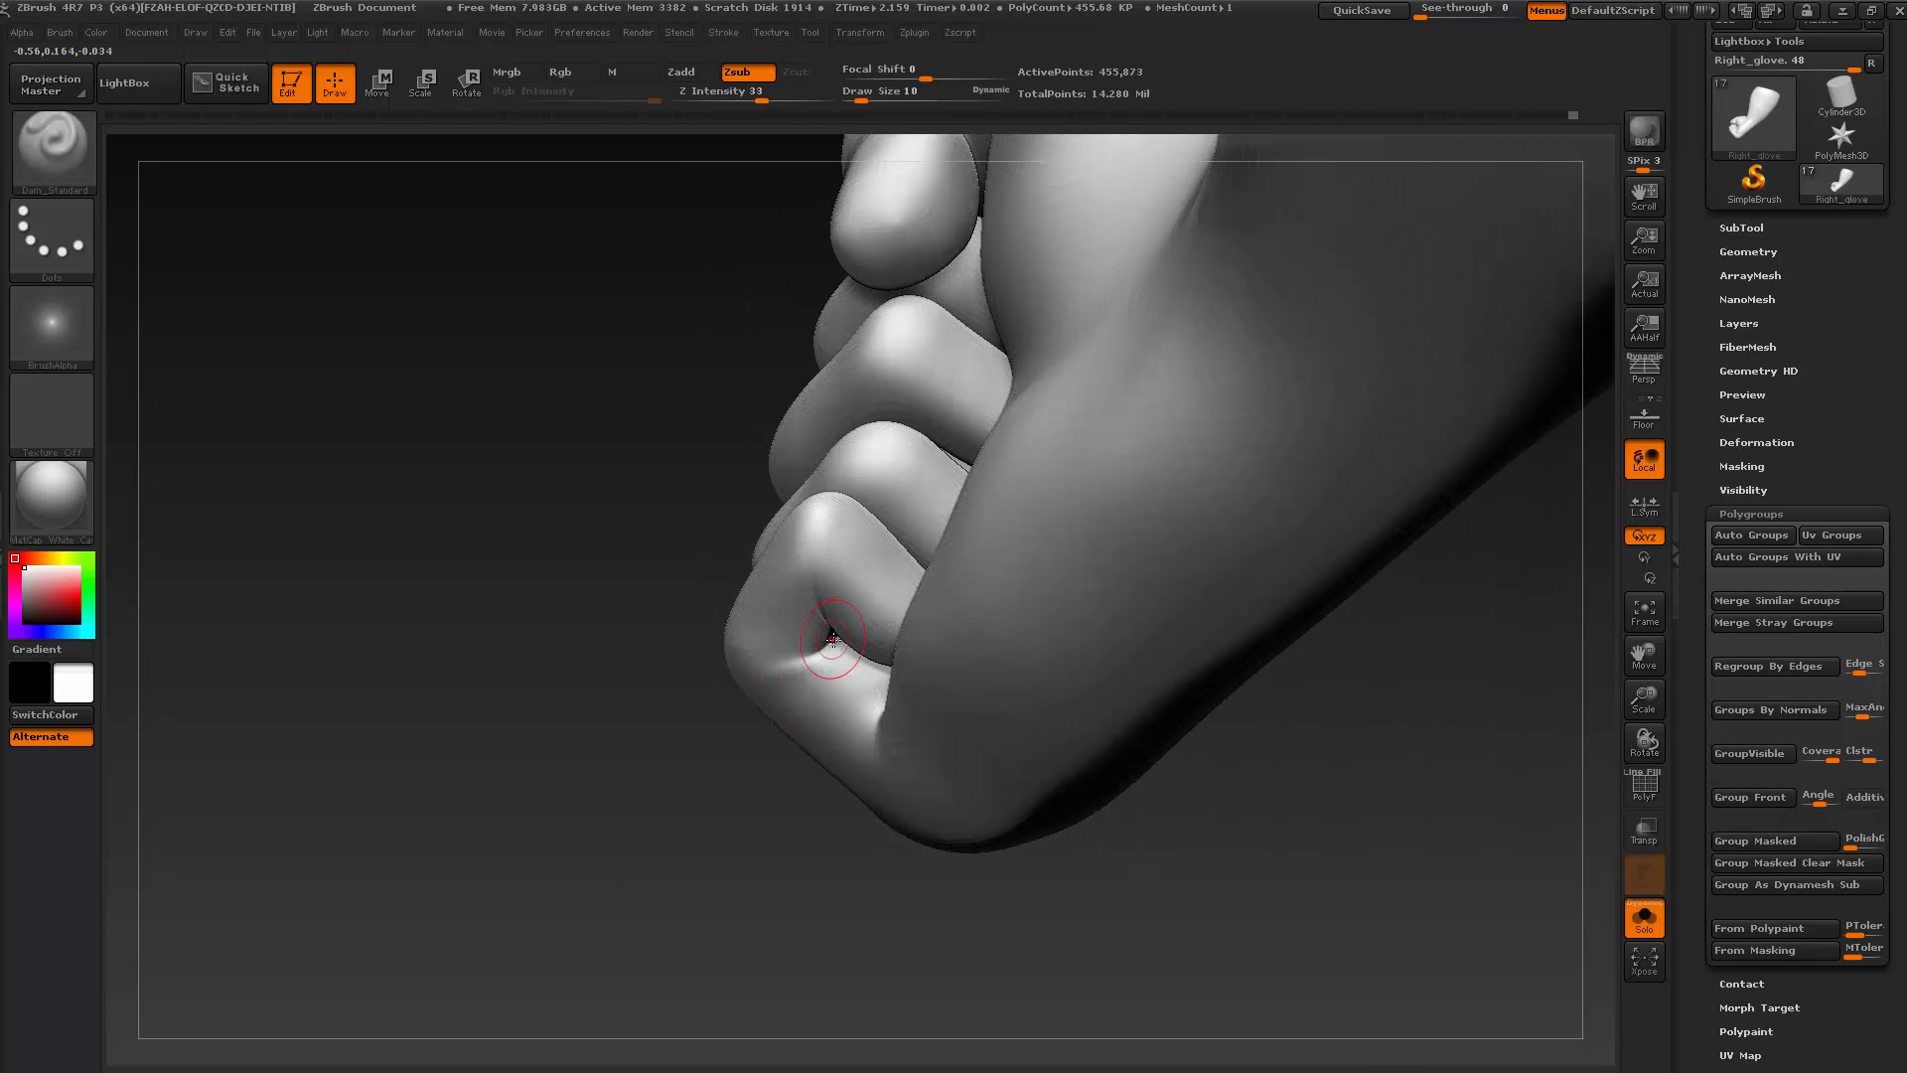
drag(832, 638, 822, 654)
mouse_move(709, 801)
mouse_down()
mouse_move(941, 907)
mouse_move(1043, 902)
mouse_up()
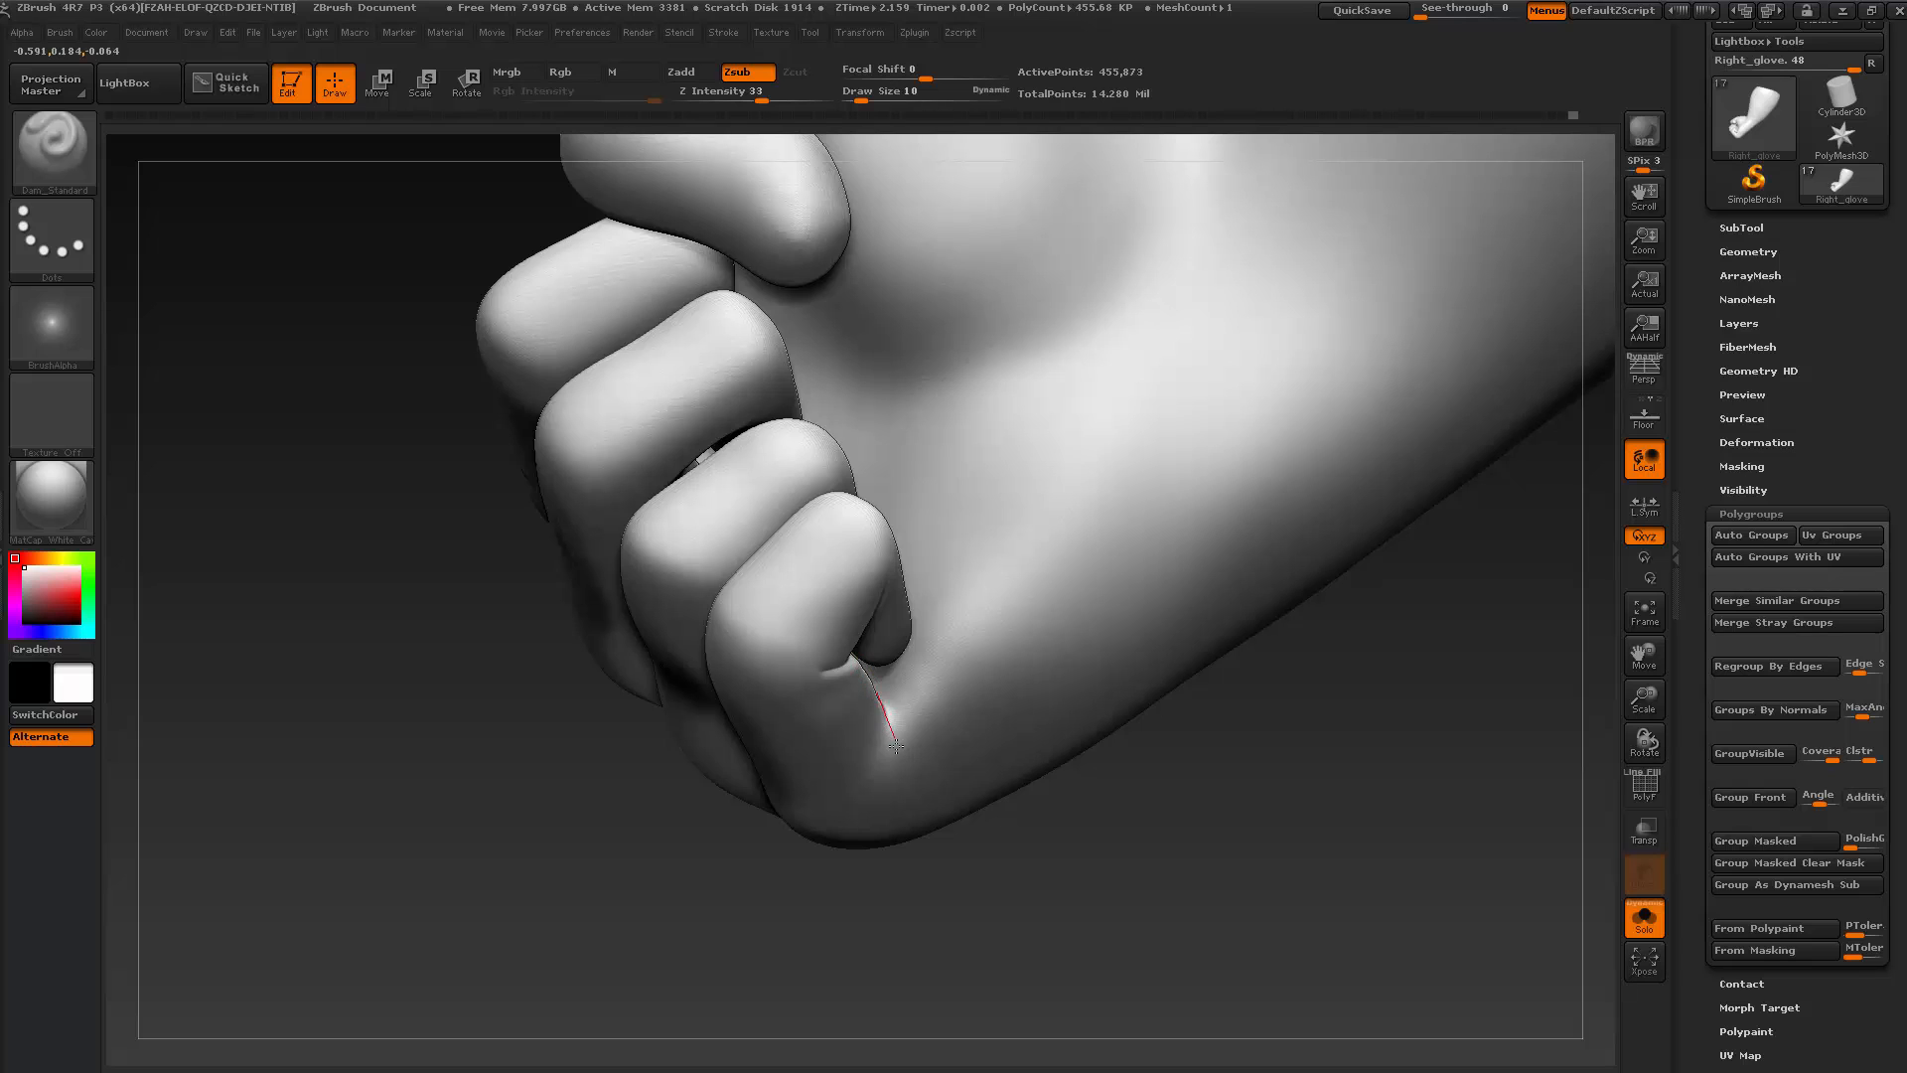
Carve skin-fold creases across the outer palm edge beside the pinky with the Dam_Standard brush
mouse_move(966, 887)
mouse_down()
mouse_move(1033, 824)
mouse_move(1023, 855)
mouse_move(984, 835)
mouse_up()
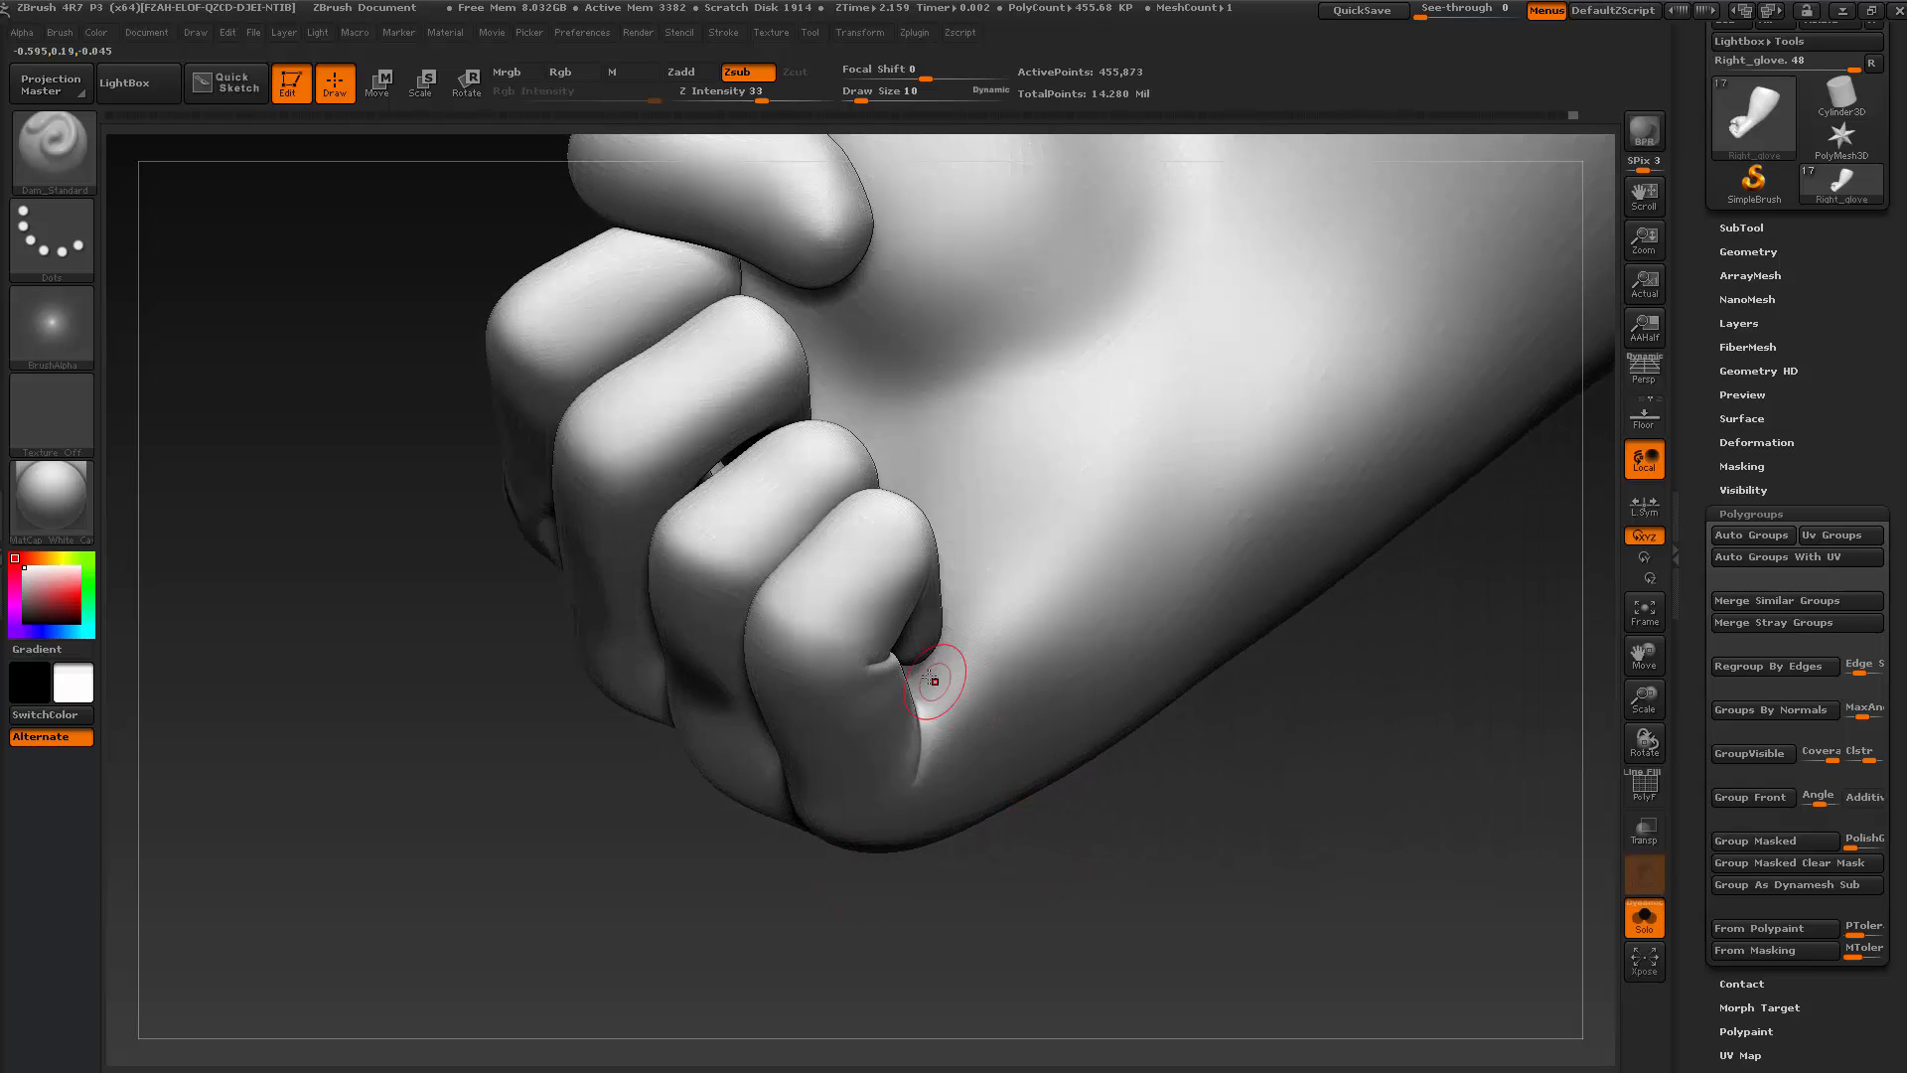
drag(966, 712, 1026, 753)
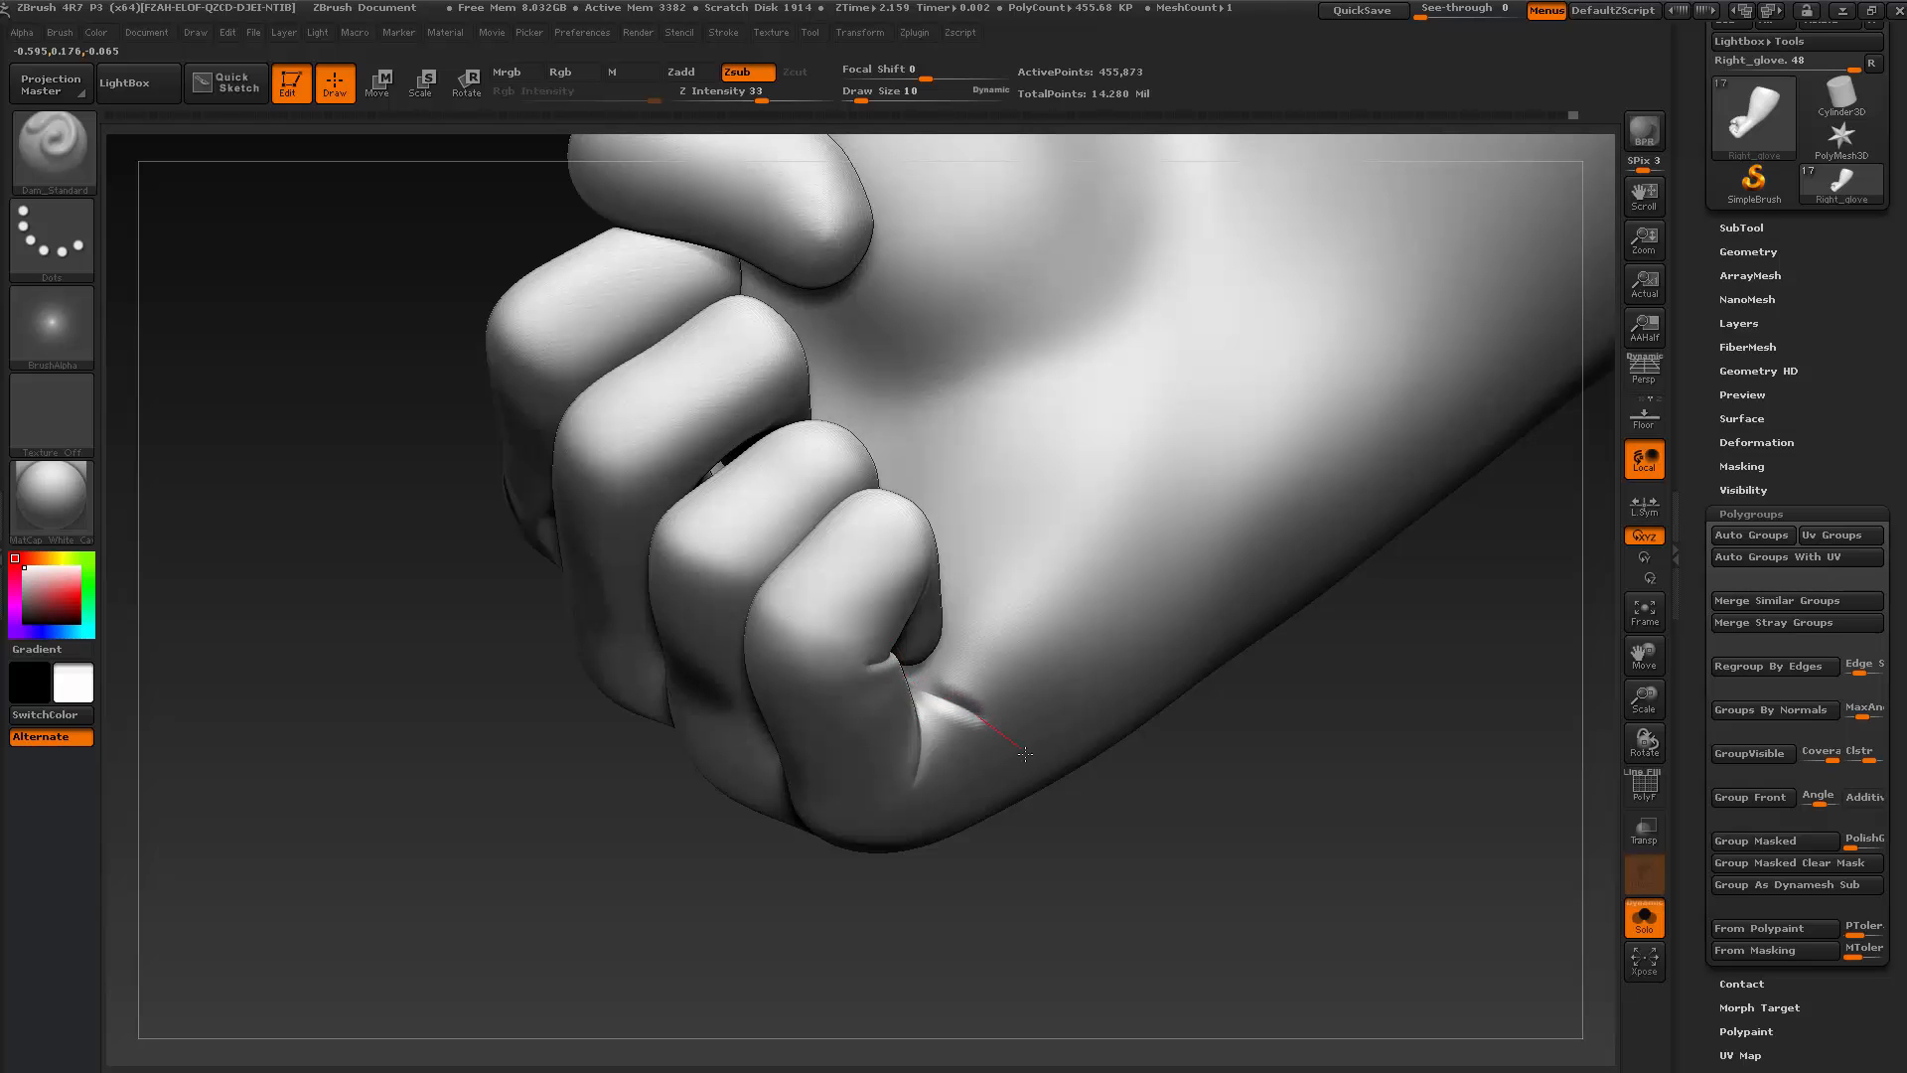
mouse_move(1103, 836)
mouse_down()
mouse_move(1149, 831)
mouse_move(1154, 851)
mouse_move(1207, 834)
mouse_move(1024, 846)
mouse_move(1043, 840)
mouse_move(934, 750)
mouse_up()
Drop one subdivision level and build up the folds beside the pinky base with the ClayBuildup brush at size 10
key(b)
key(c)
key(b)
key(shift+d)
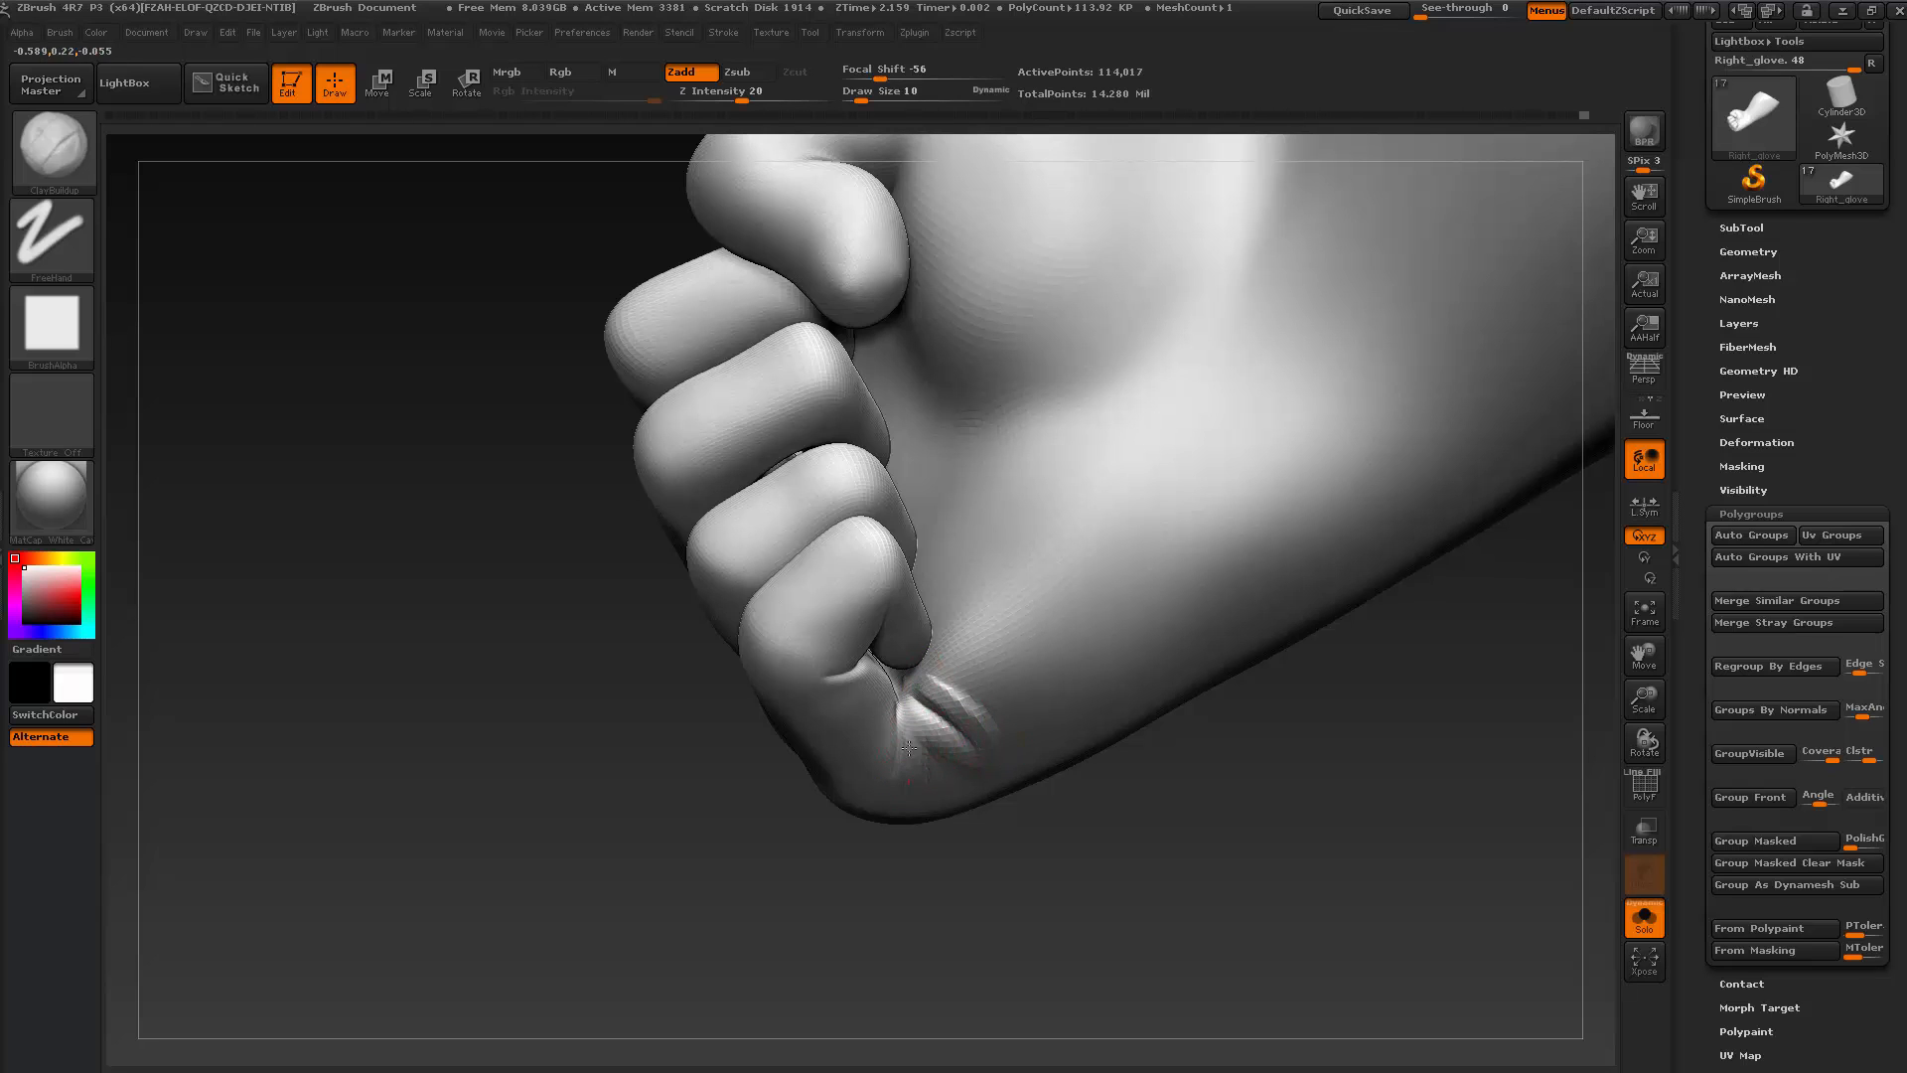
drag(995, 871, 894, 747)
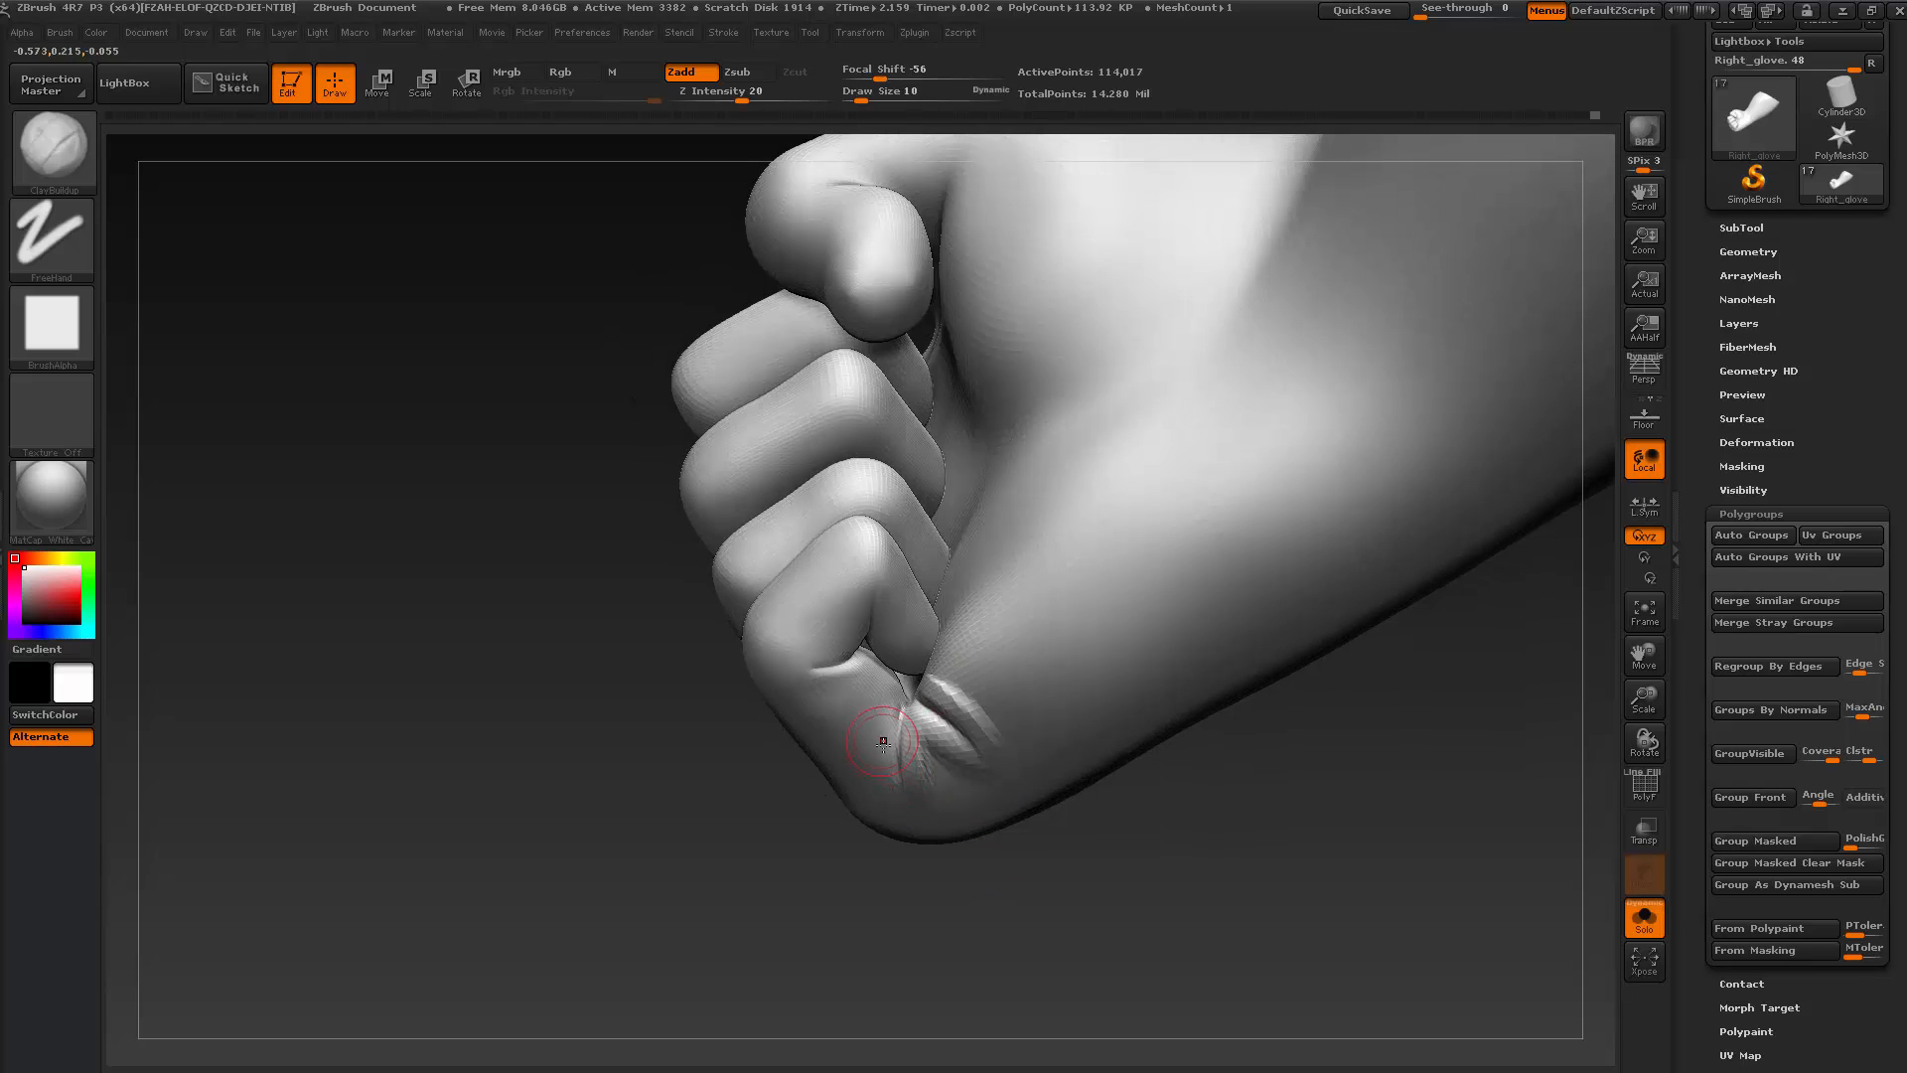
key(shift)
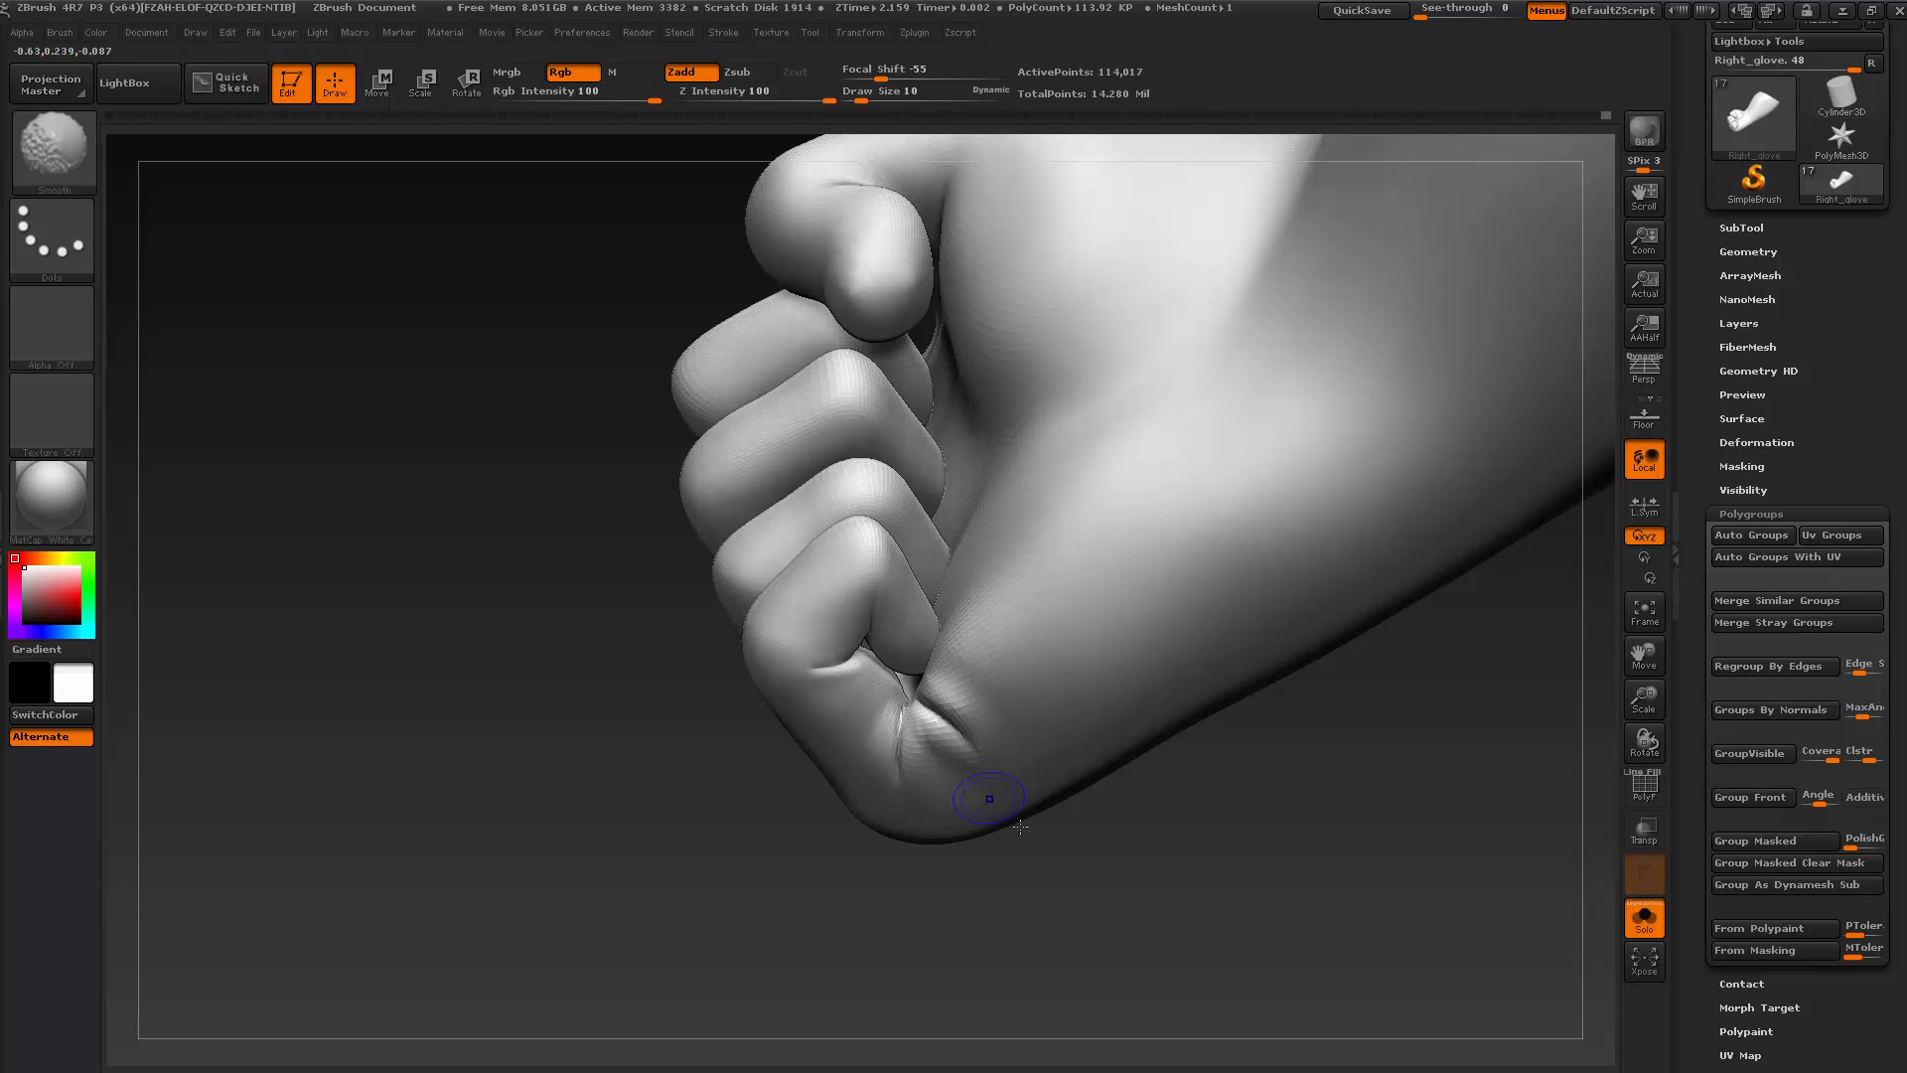
Smooth the folds and creases at the pinky base and outer palm edge at the highest subdivision level
mouse_move(1153, 863)
mouse_down()
mouse_move(1175, 868)
mouse_move(1133, 854)
mouse_up()
key(shift)
shift+drag(952, 758, 955, 757)
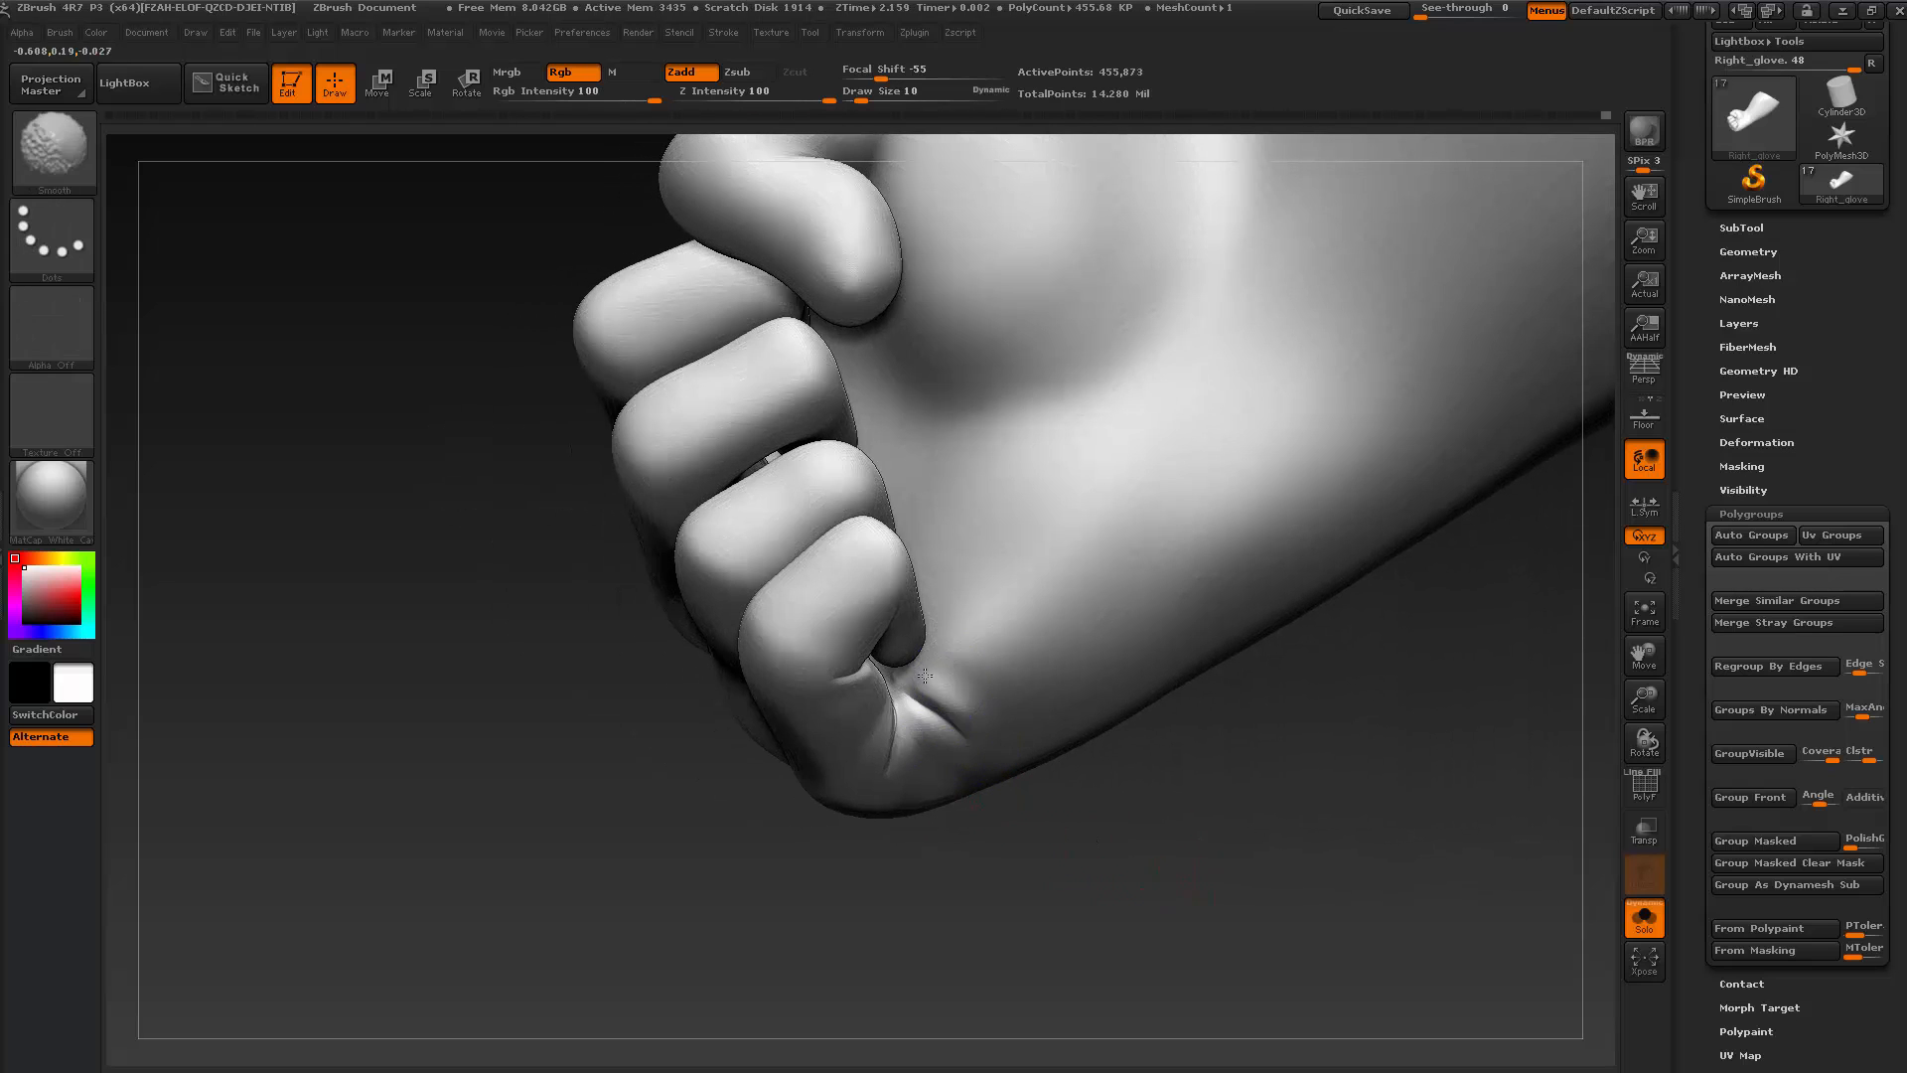
shift+drag(907, 668, 909, 734)
drag(1166, 844, 1258, 916)
mouse_move(726, 813)
mouse_down()
mouse_move(1141, 838)
mouse_move(1212, 694)
mouse_move(1232, 785)
mouse_move(1303, 780)
mouse_move(1273, 630)
mouse_move(1343, 864)
mouse_move(1332, 788)
mouse_move(1262, 765)
mouse_move(1014, 771)
mouse_move(1042, 856)
mouse_move(1141, 886)
mouse_move(1152, 872)
mouse_up()
key(shift)
key(shift)
drag(1034, 846, 1113, 864)
Build up the fold inside the pinky bend with ClayBuildup at size 10, working two subdivision levels lower
click(61, 134)
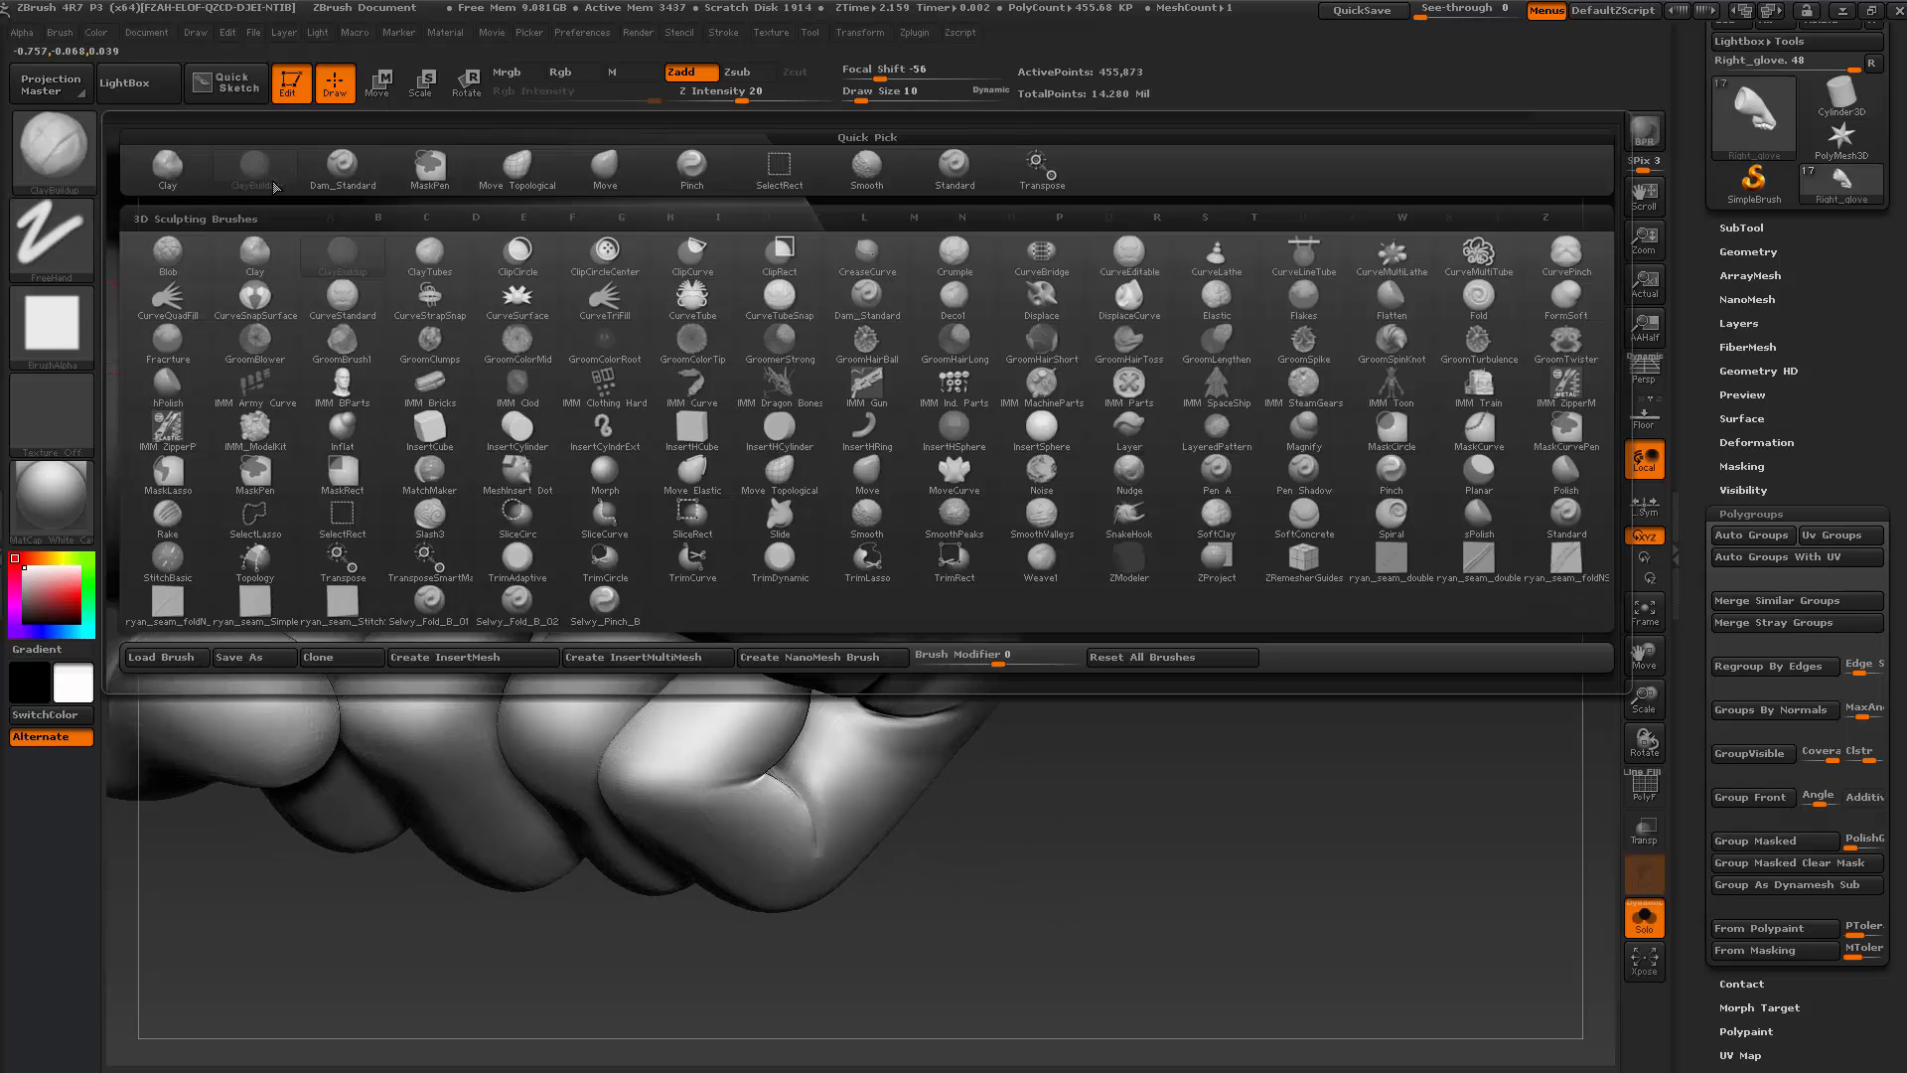
click(337, 171)
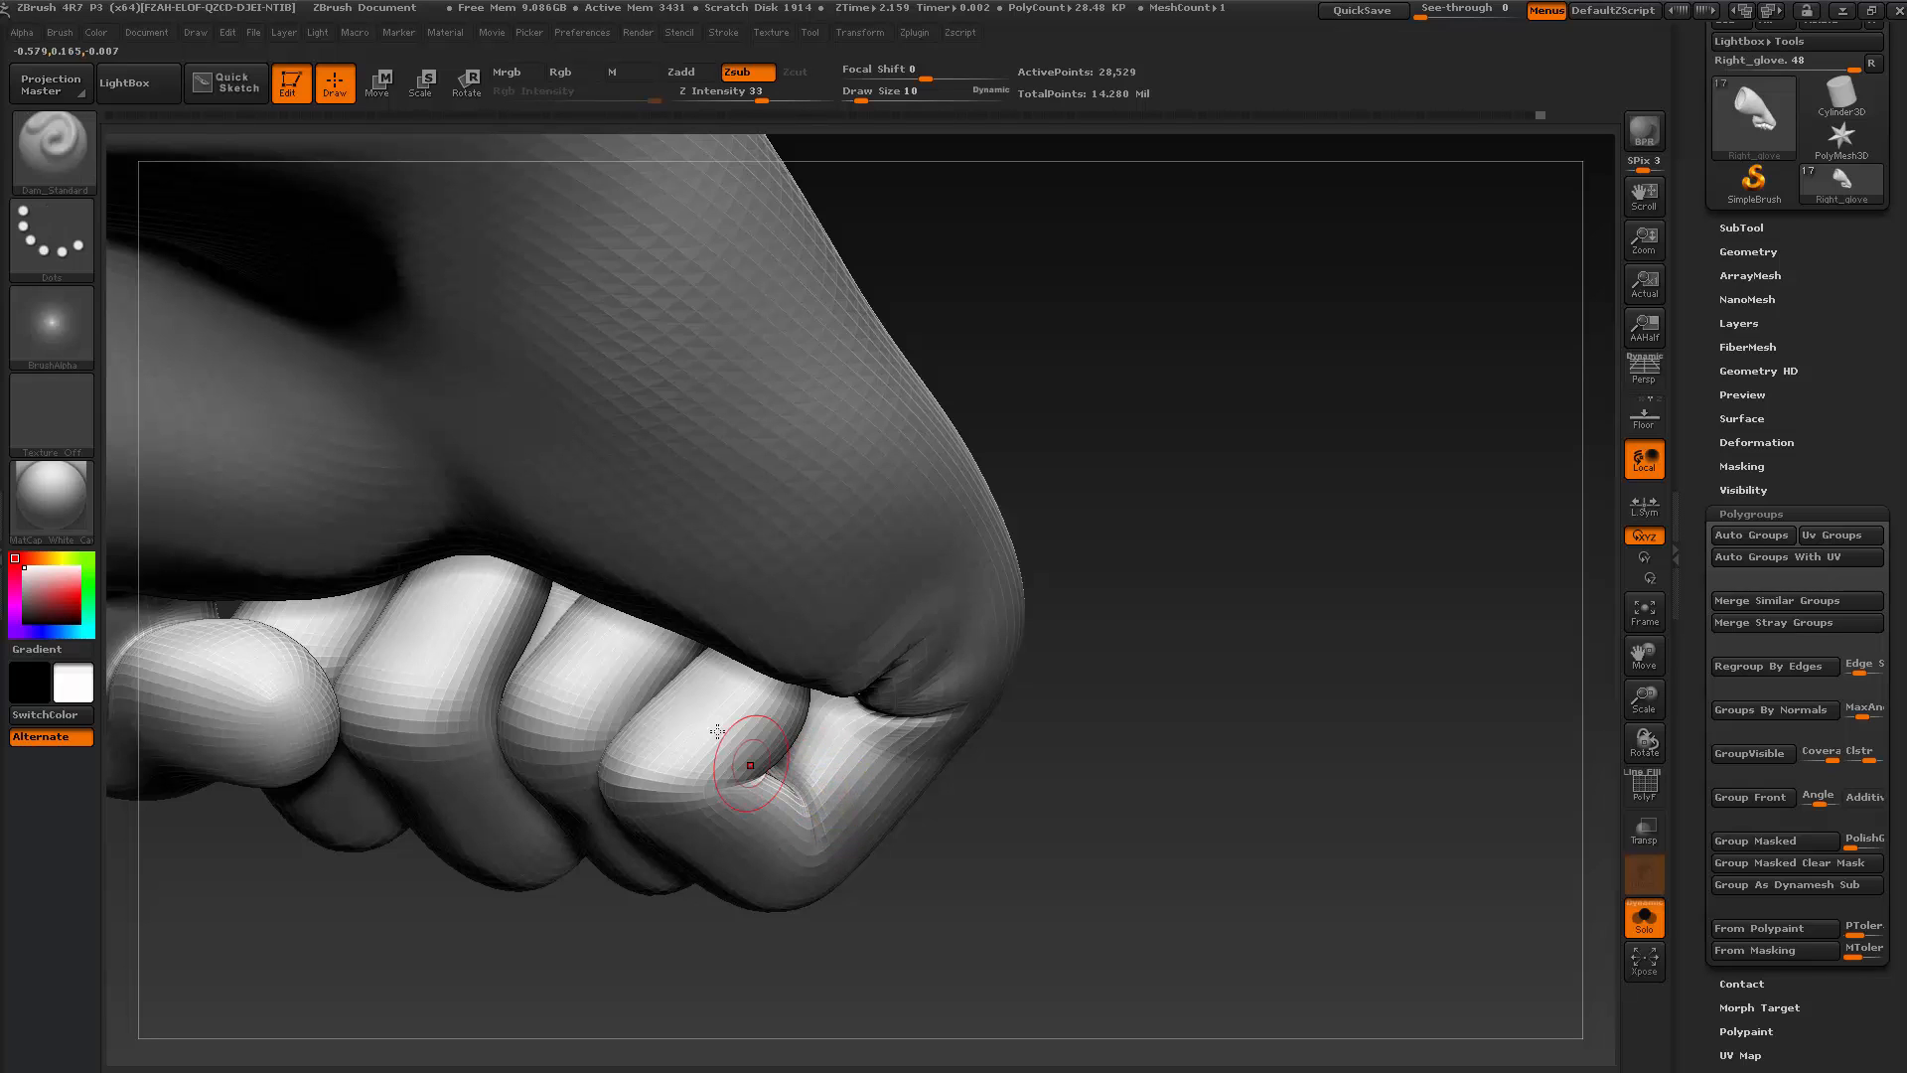
click(60, 151)
click(256, 168)
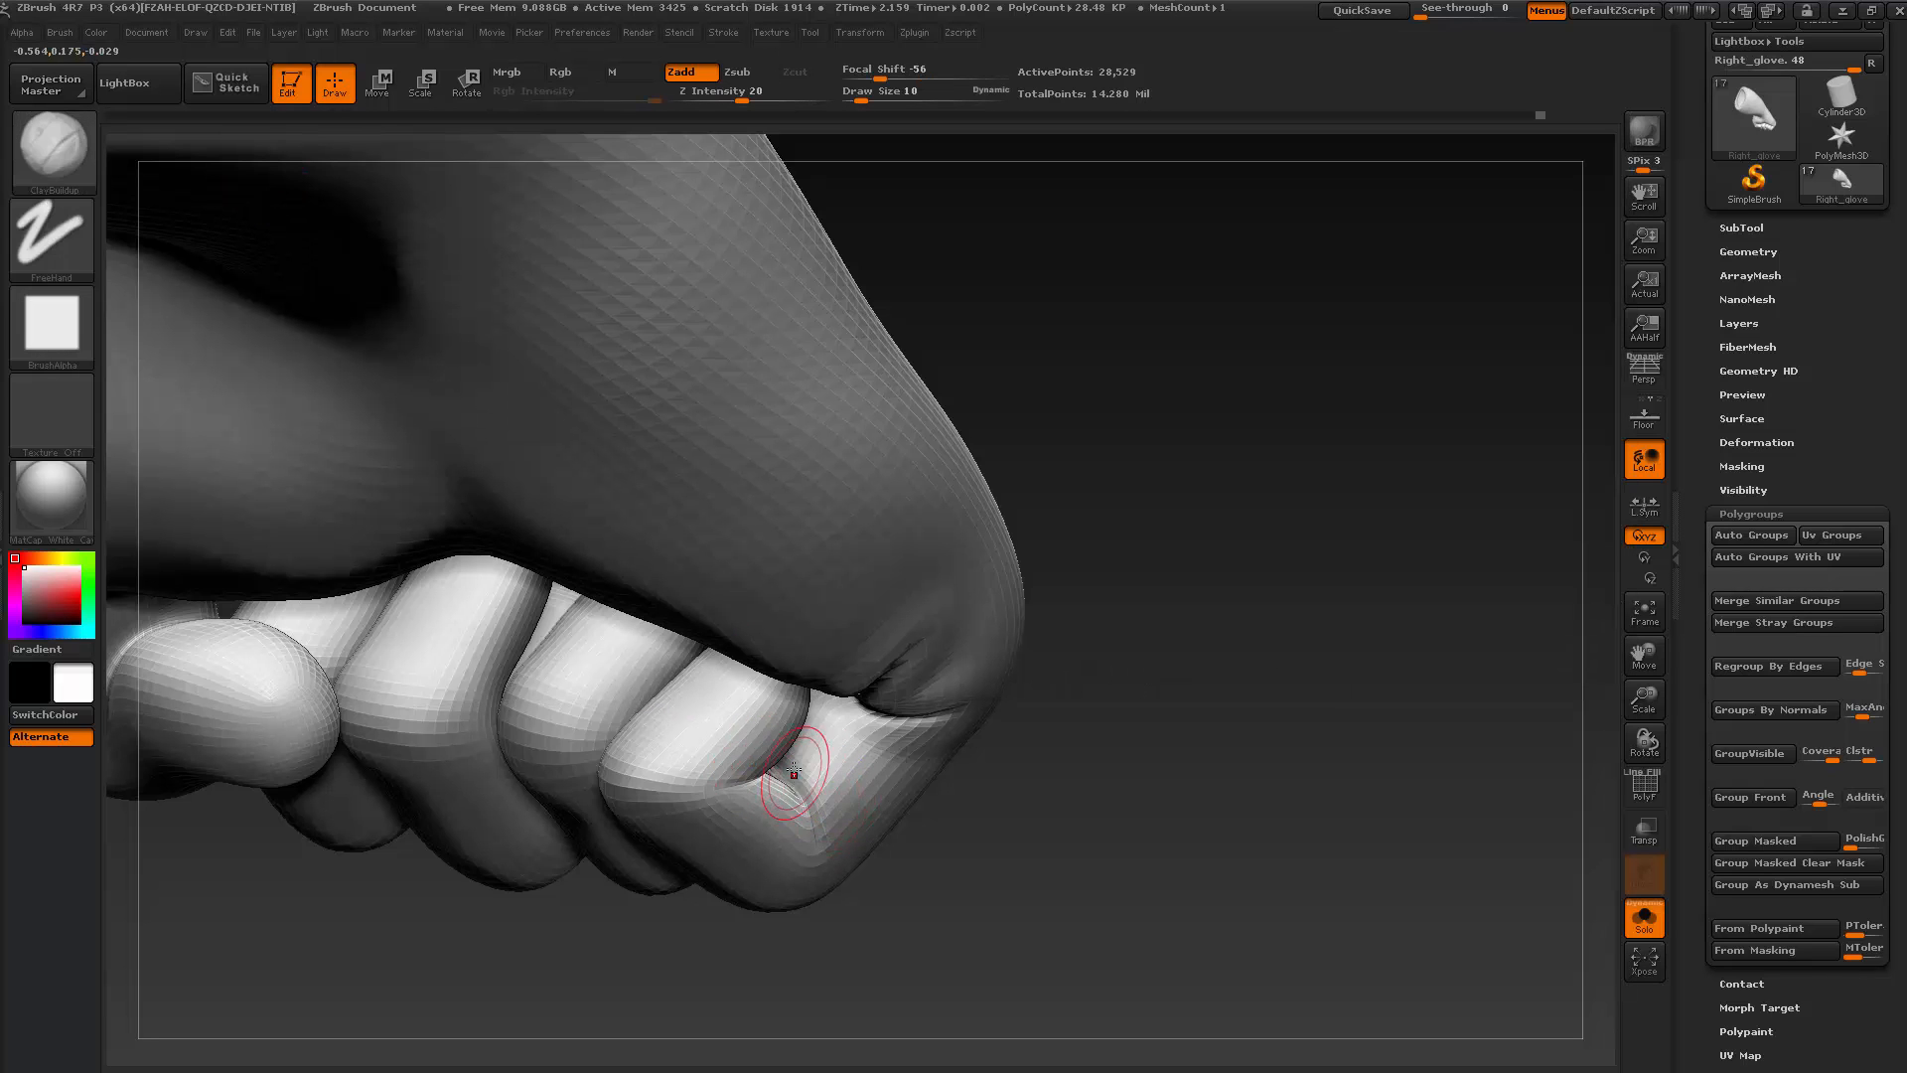
drag(796, 764, 830, 817)
drag(918, 920, 932, 928)
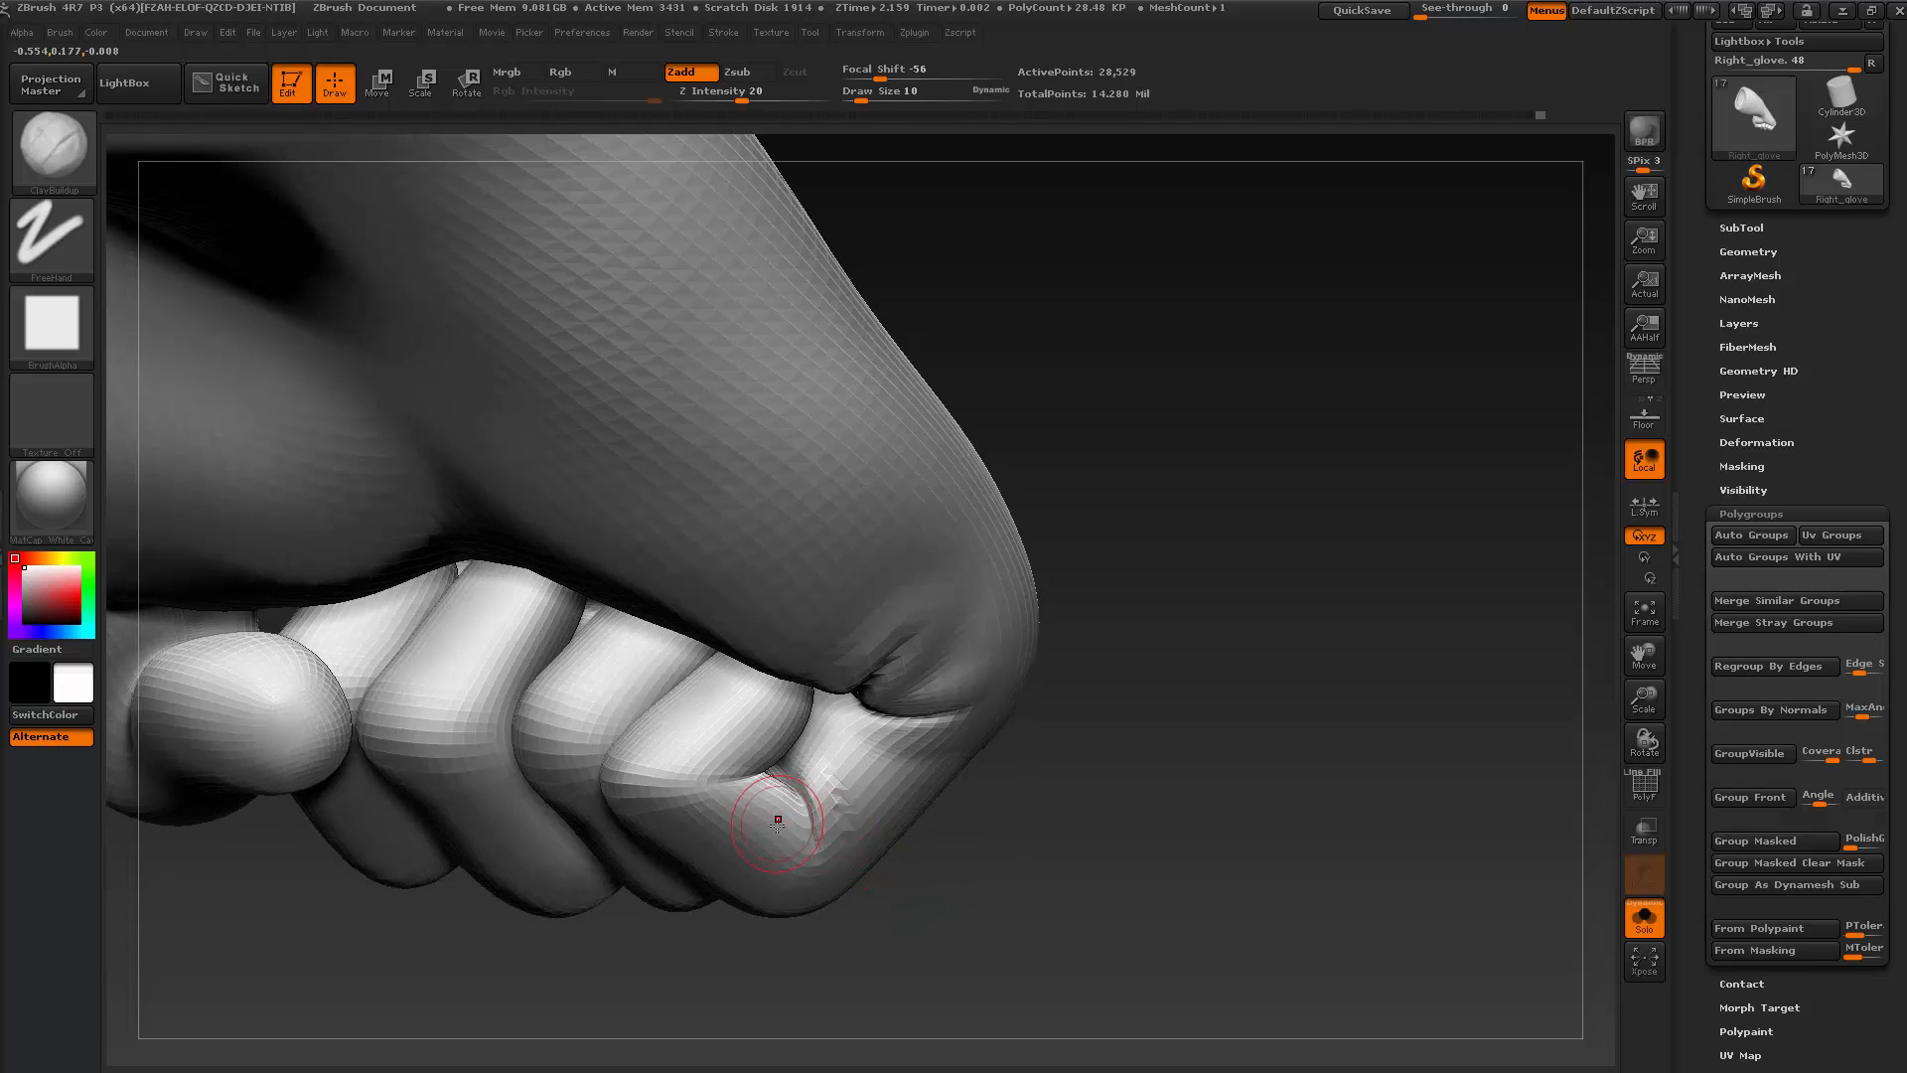
Refine and smooth the pinky's inner fold one subdivision level higher with brush size 5
key(s)
mouse_move(778, 825)
mouse_down()
mouse_move(815, 816)
mouse_move(823, 854)
mouse_move(851, 812)
mouse_up()
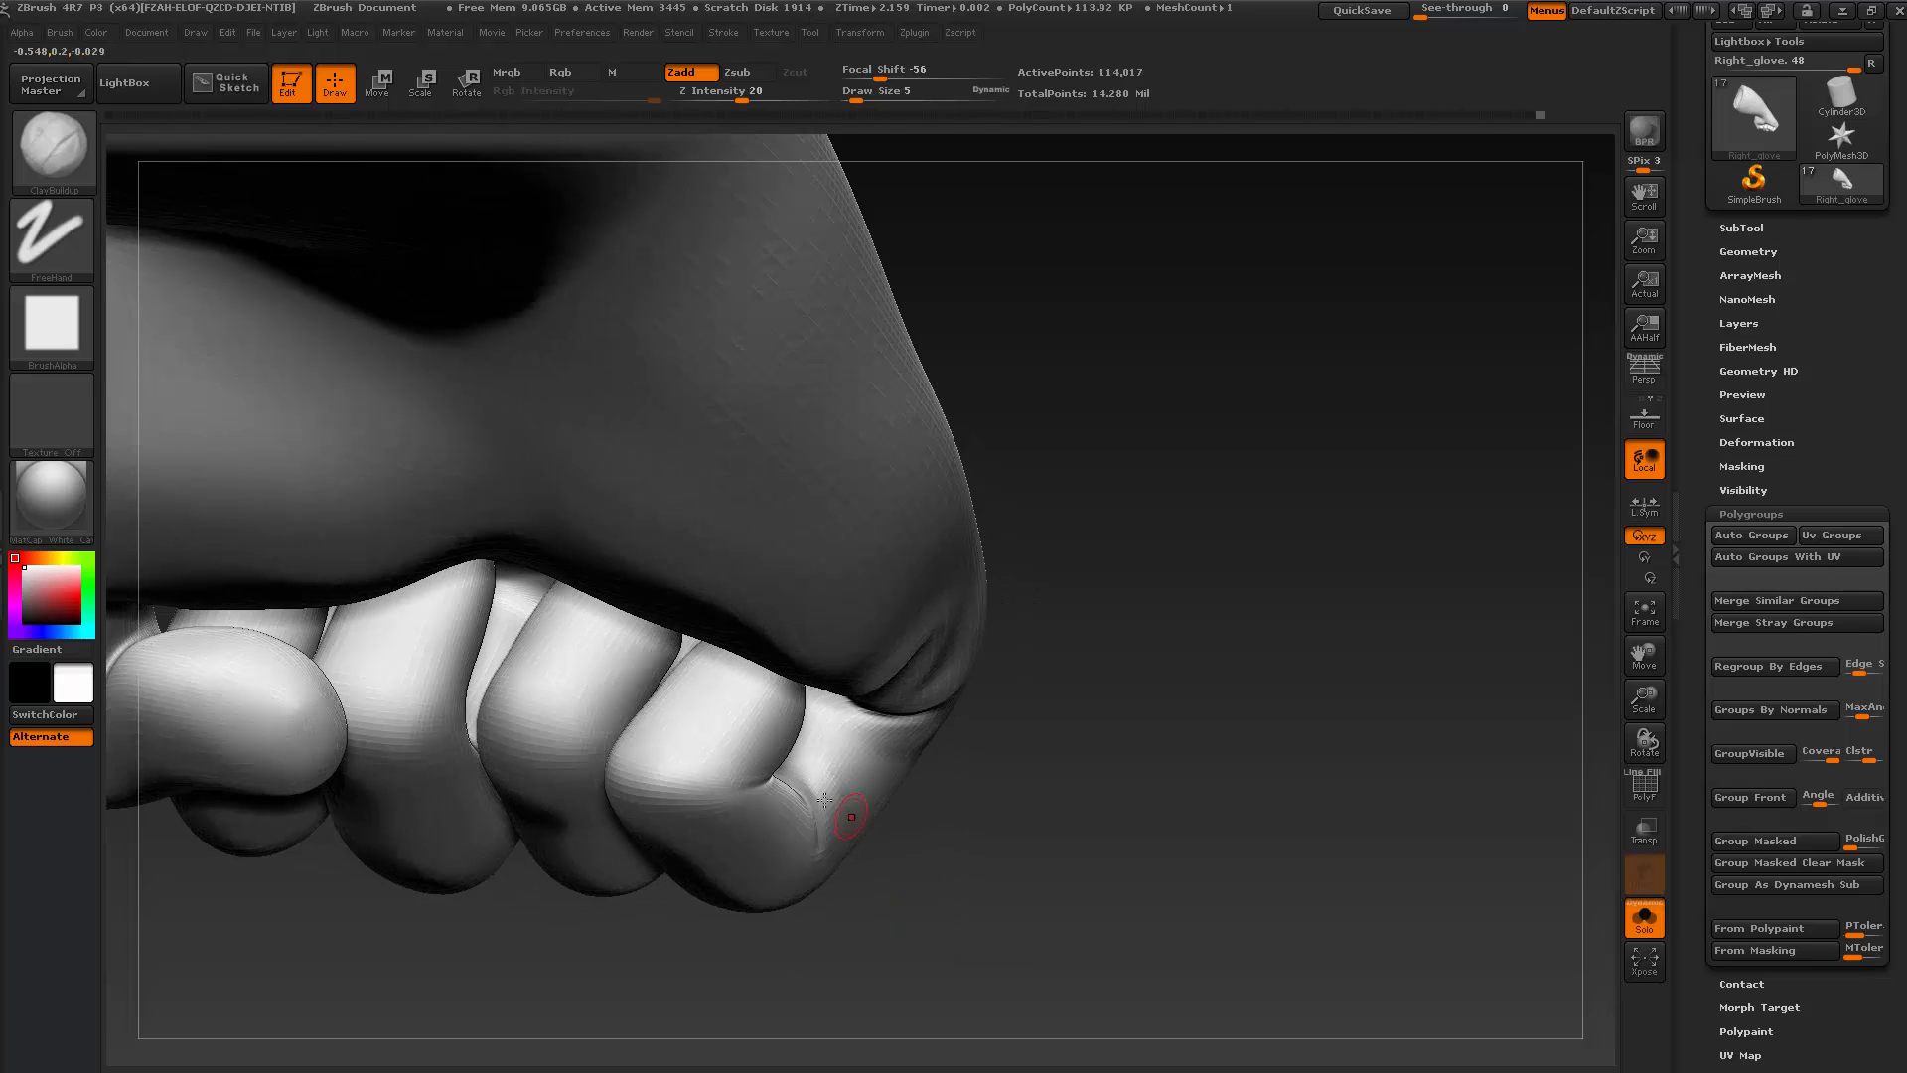
mouse_move(913, 900)
mouse_down()
mouse_move(755, 797)
mouse_move(692, 794)
mouse_move(757, 795)
mouse_move(821, 840)
mouse_up()
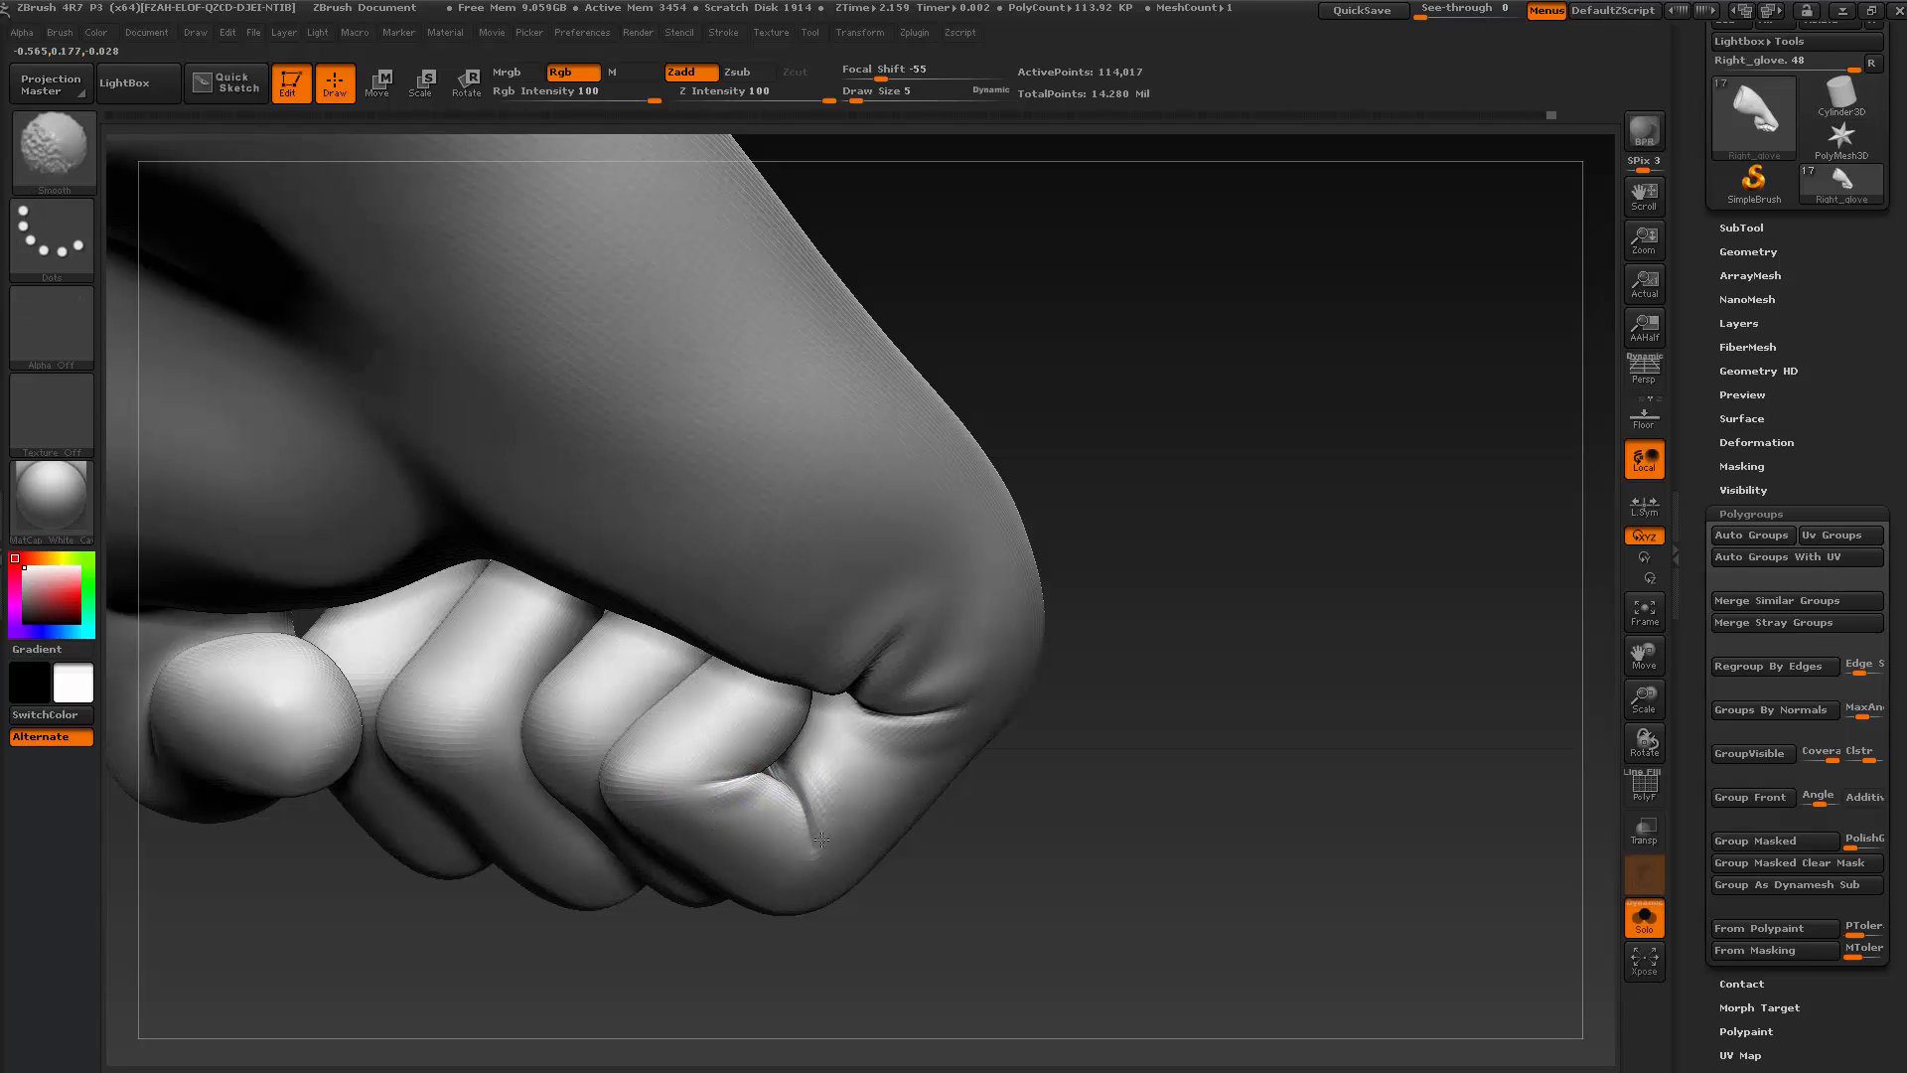
Carve the creases at the thumb's base and inside its bend with the Dam_Standard brush at size 15
mouse_move(1034, 835)
mouse_down()
mouse_move(1115, 783)
mouse_move(1018, 809)
mouse_move(1044, 775)
mouse_move(1011, 818)
mouse_move(1053, 767)
mouse_move(1244, 908)
mouse_move(1115, 832)
mouse_up()
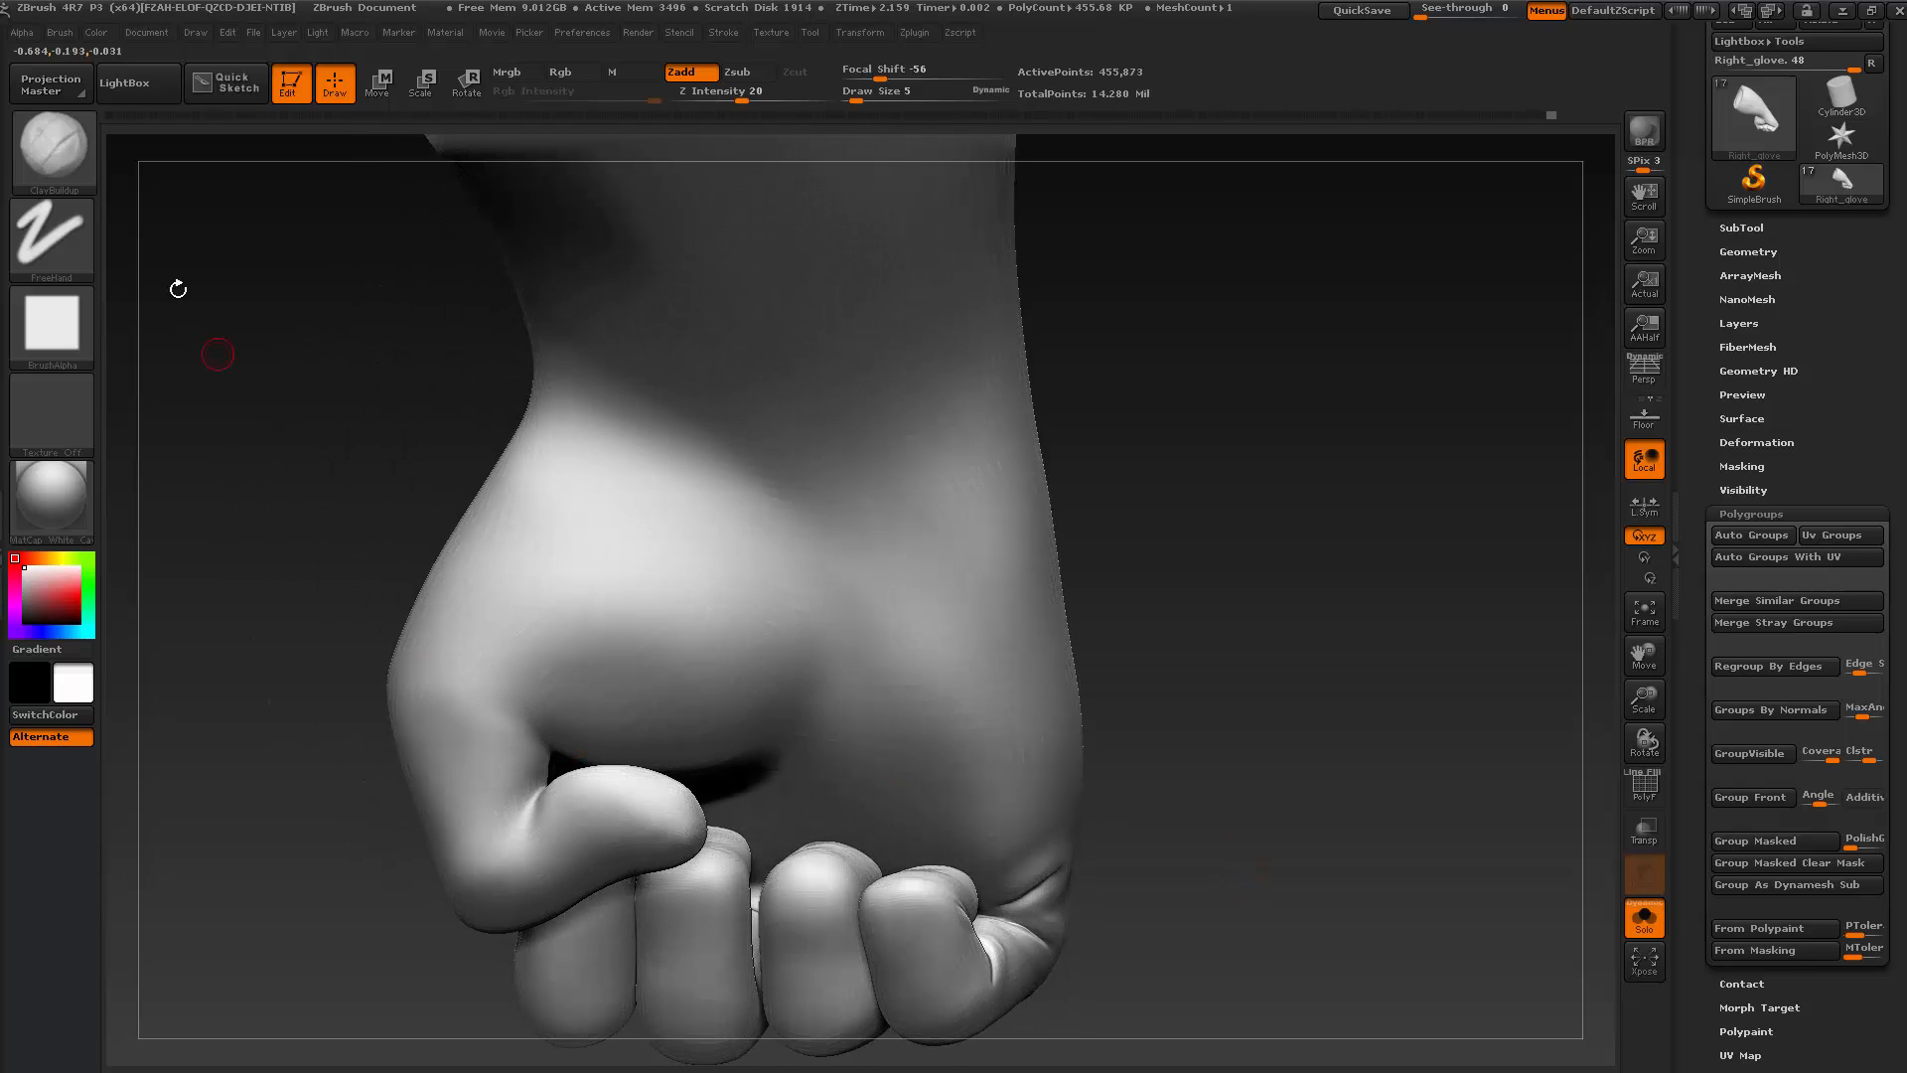
key(b)
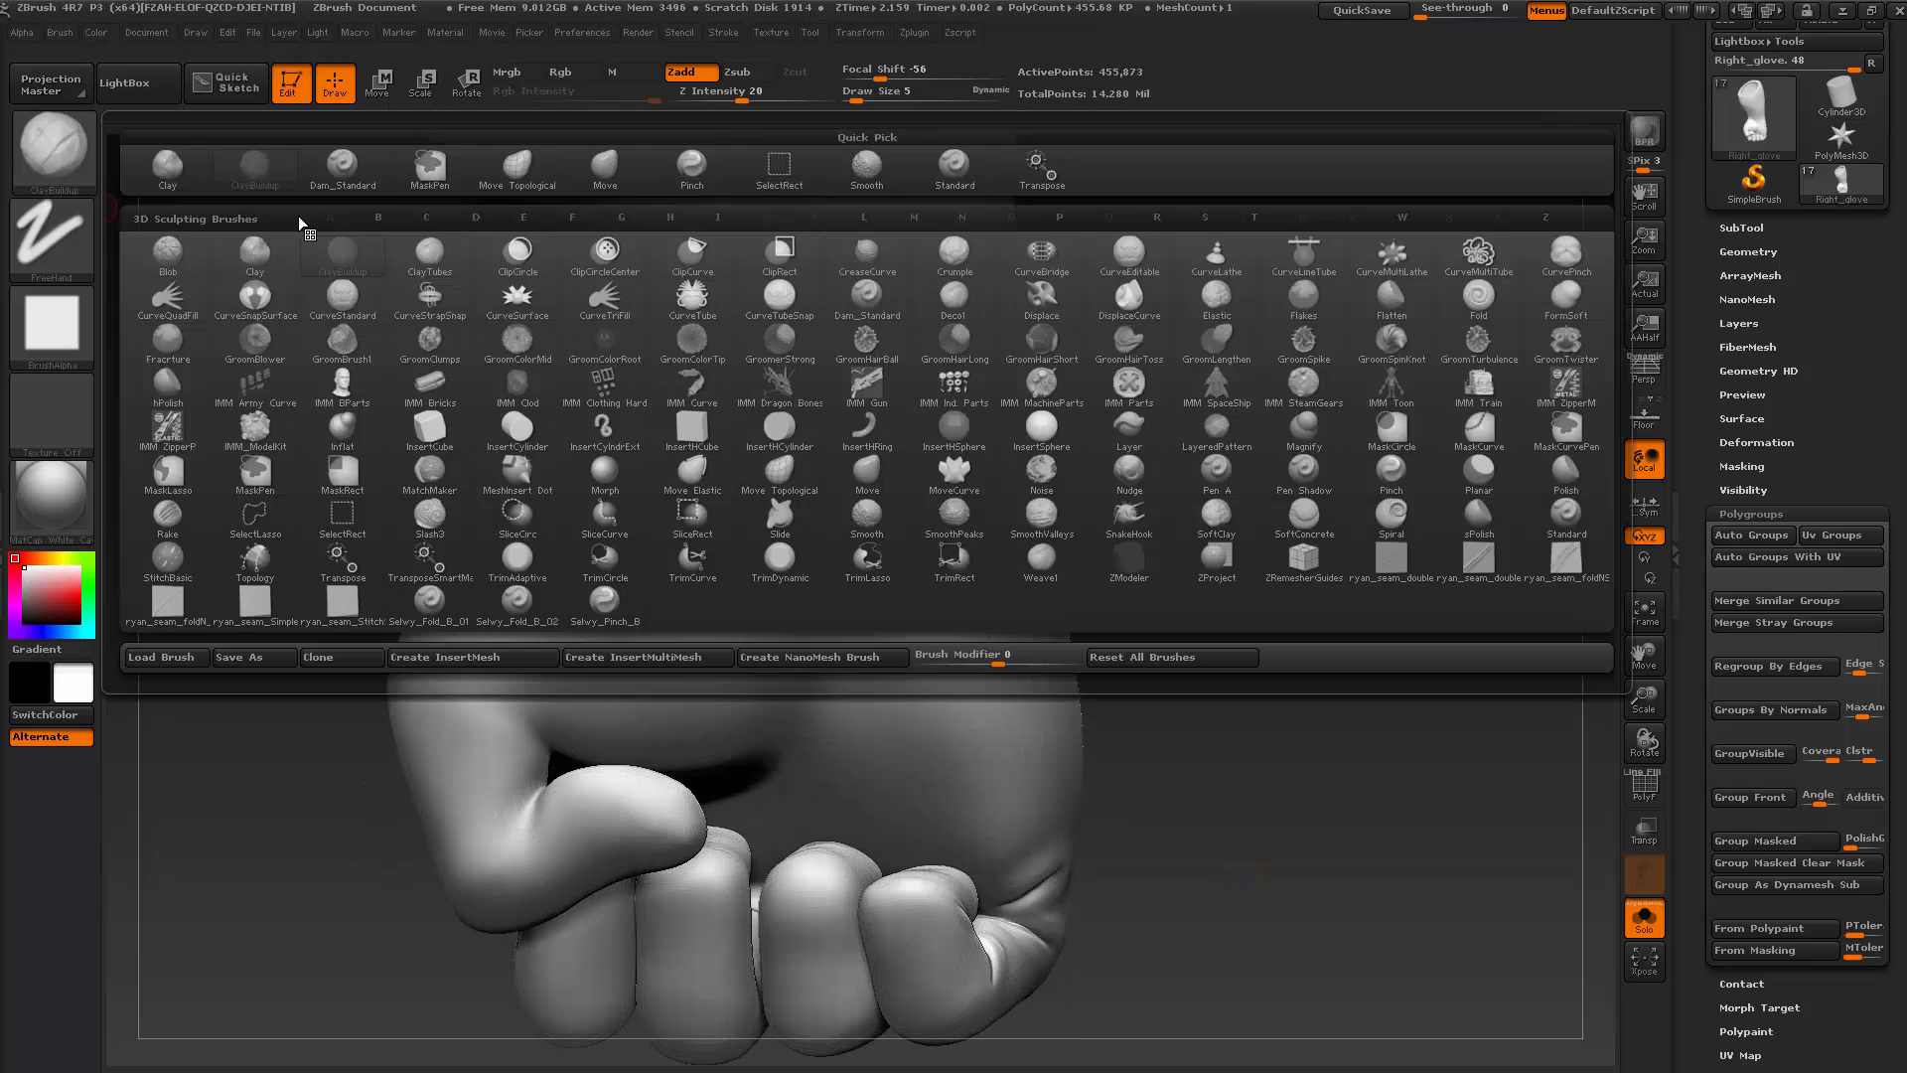
click(340, 171)
key(s)
drag(527, 732, 535, 733)
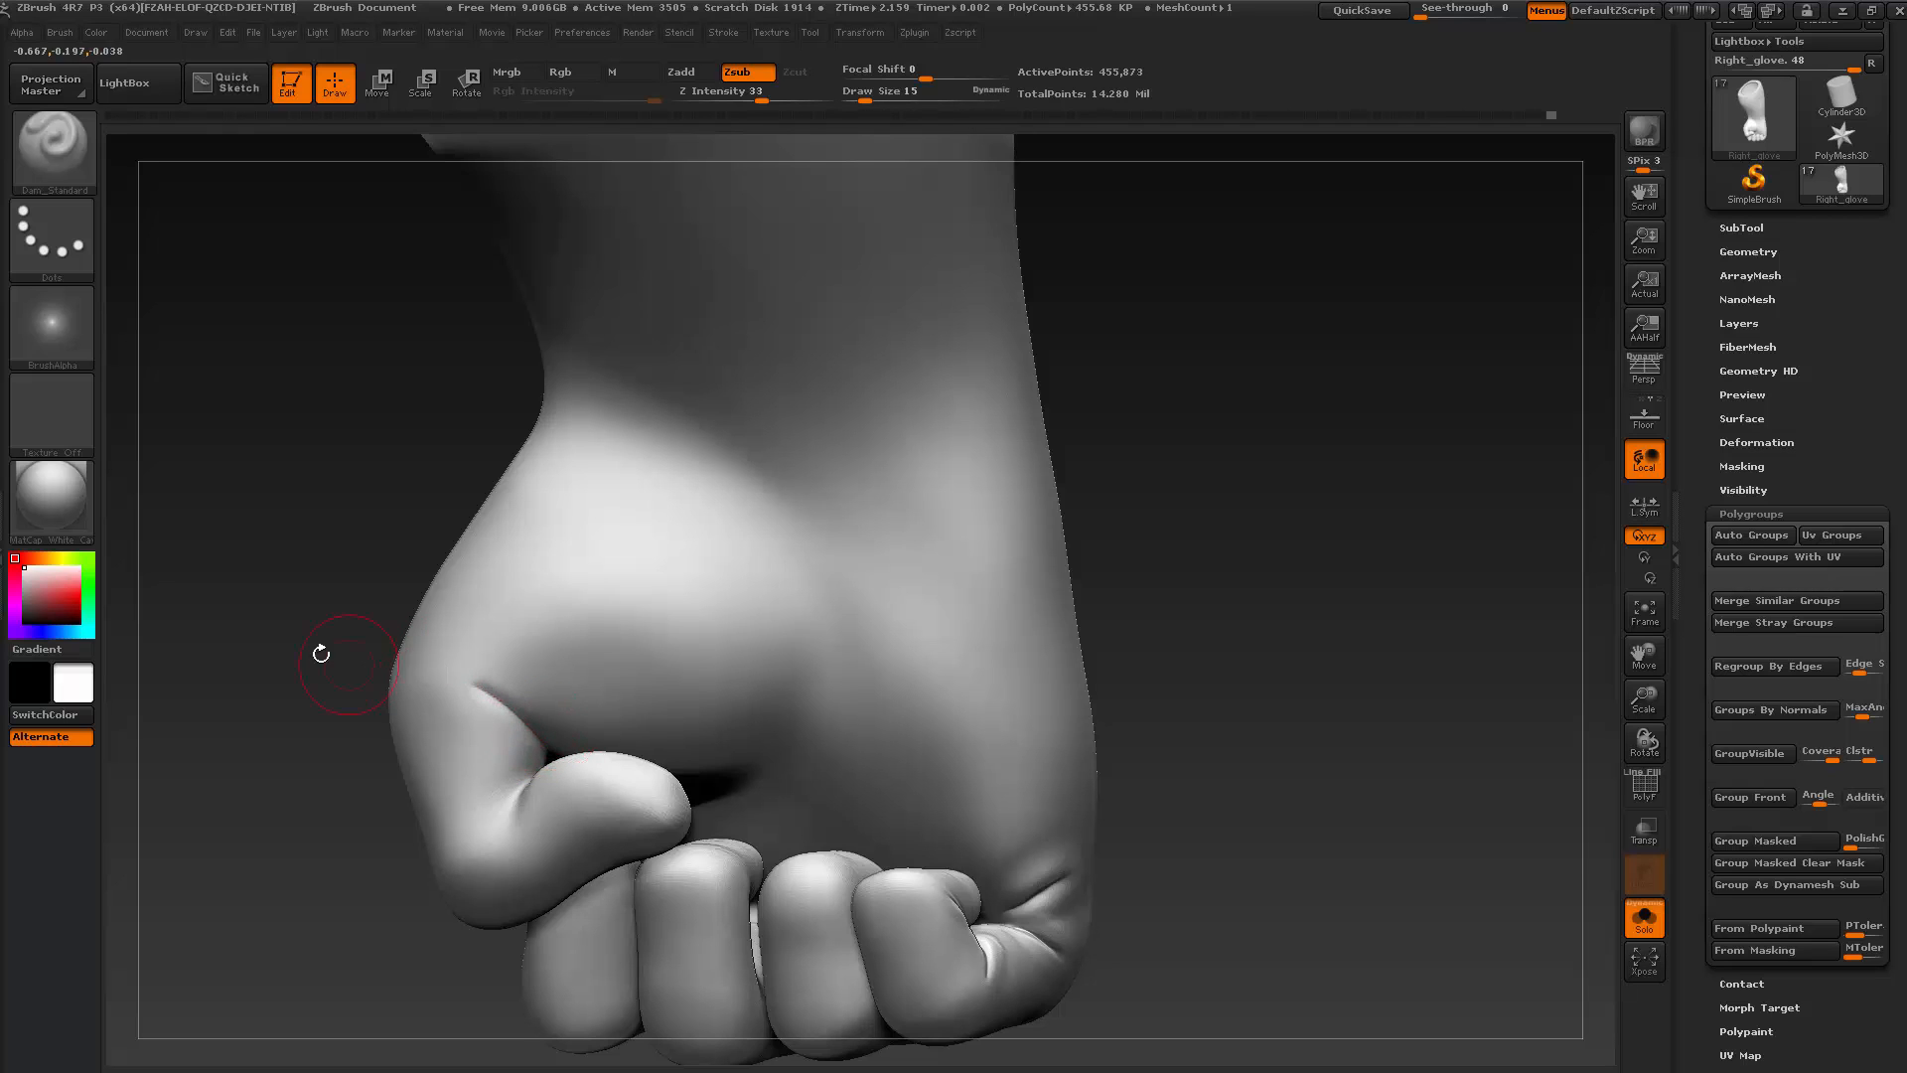
drag(321, 653, 328, 673)
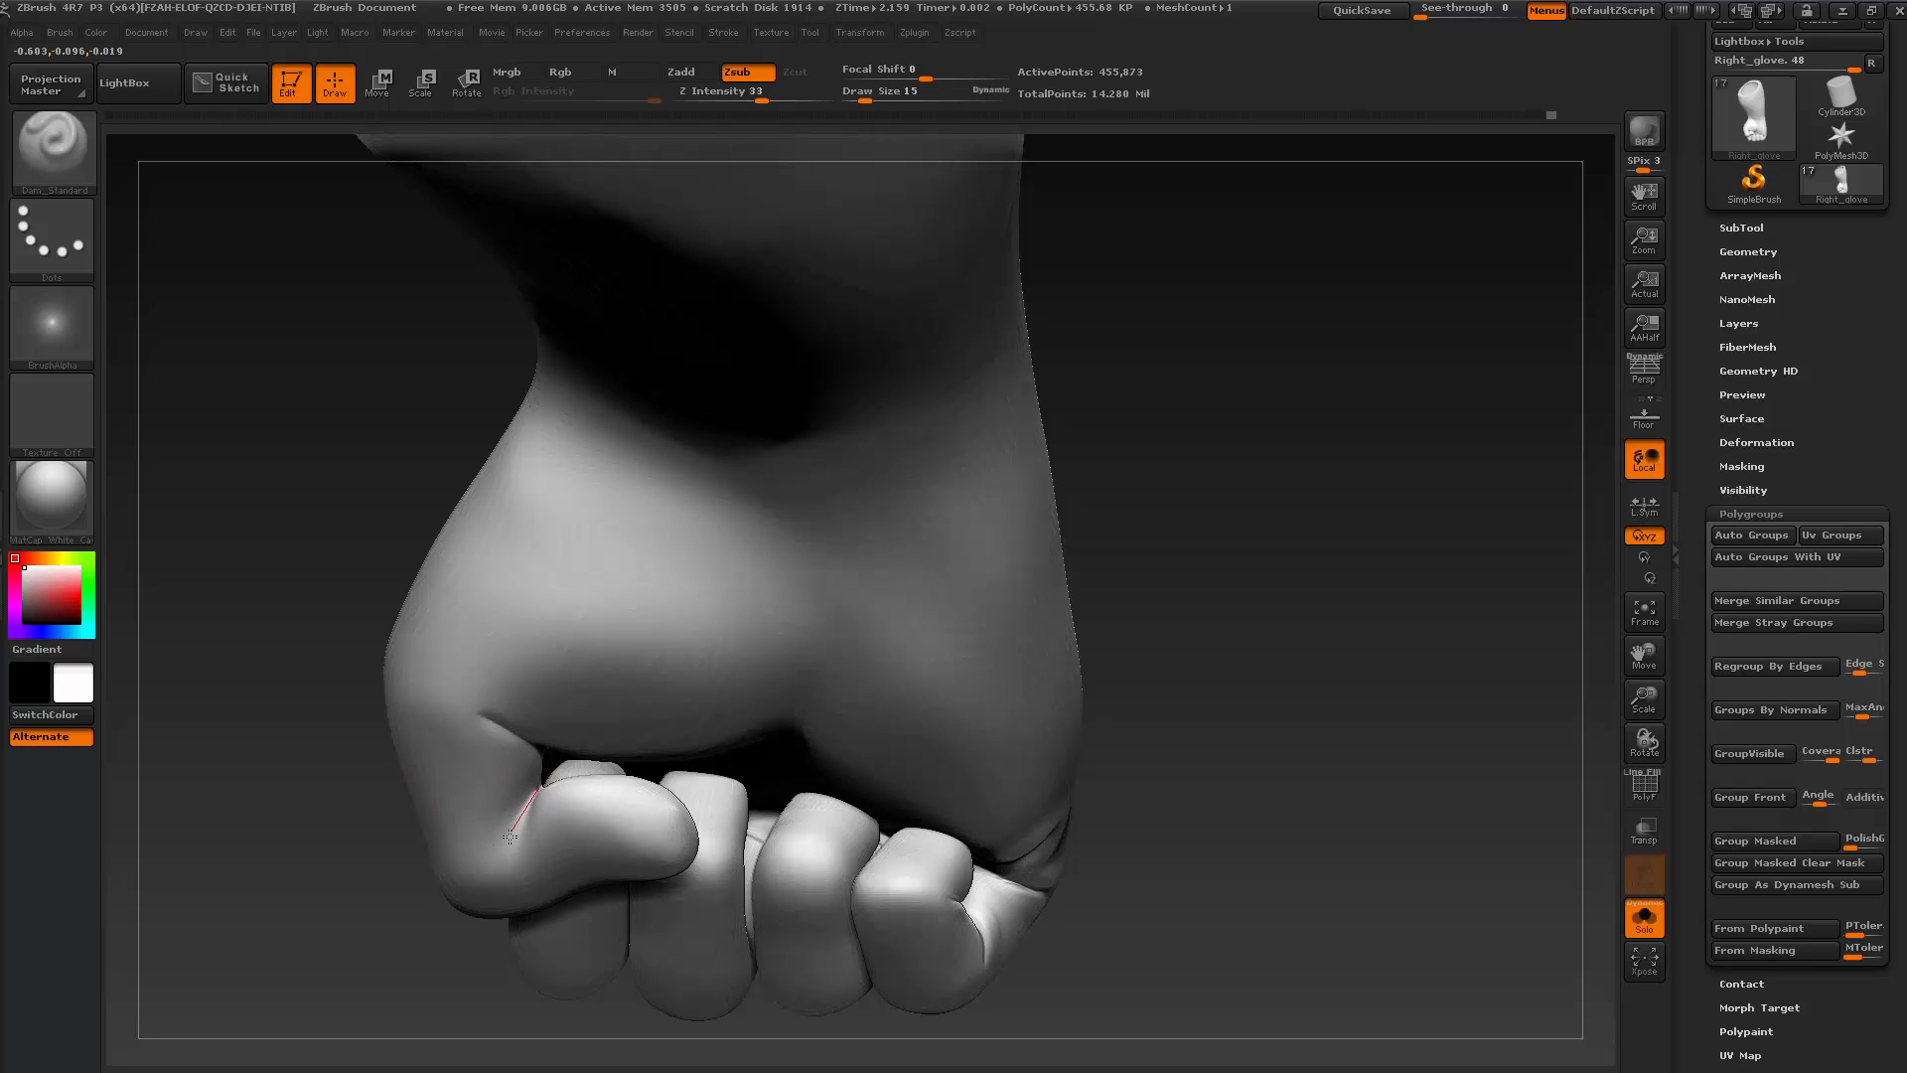
drag(493, 871, 503, 877)
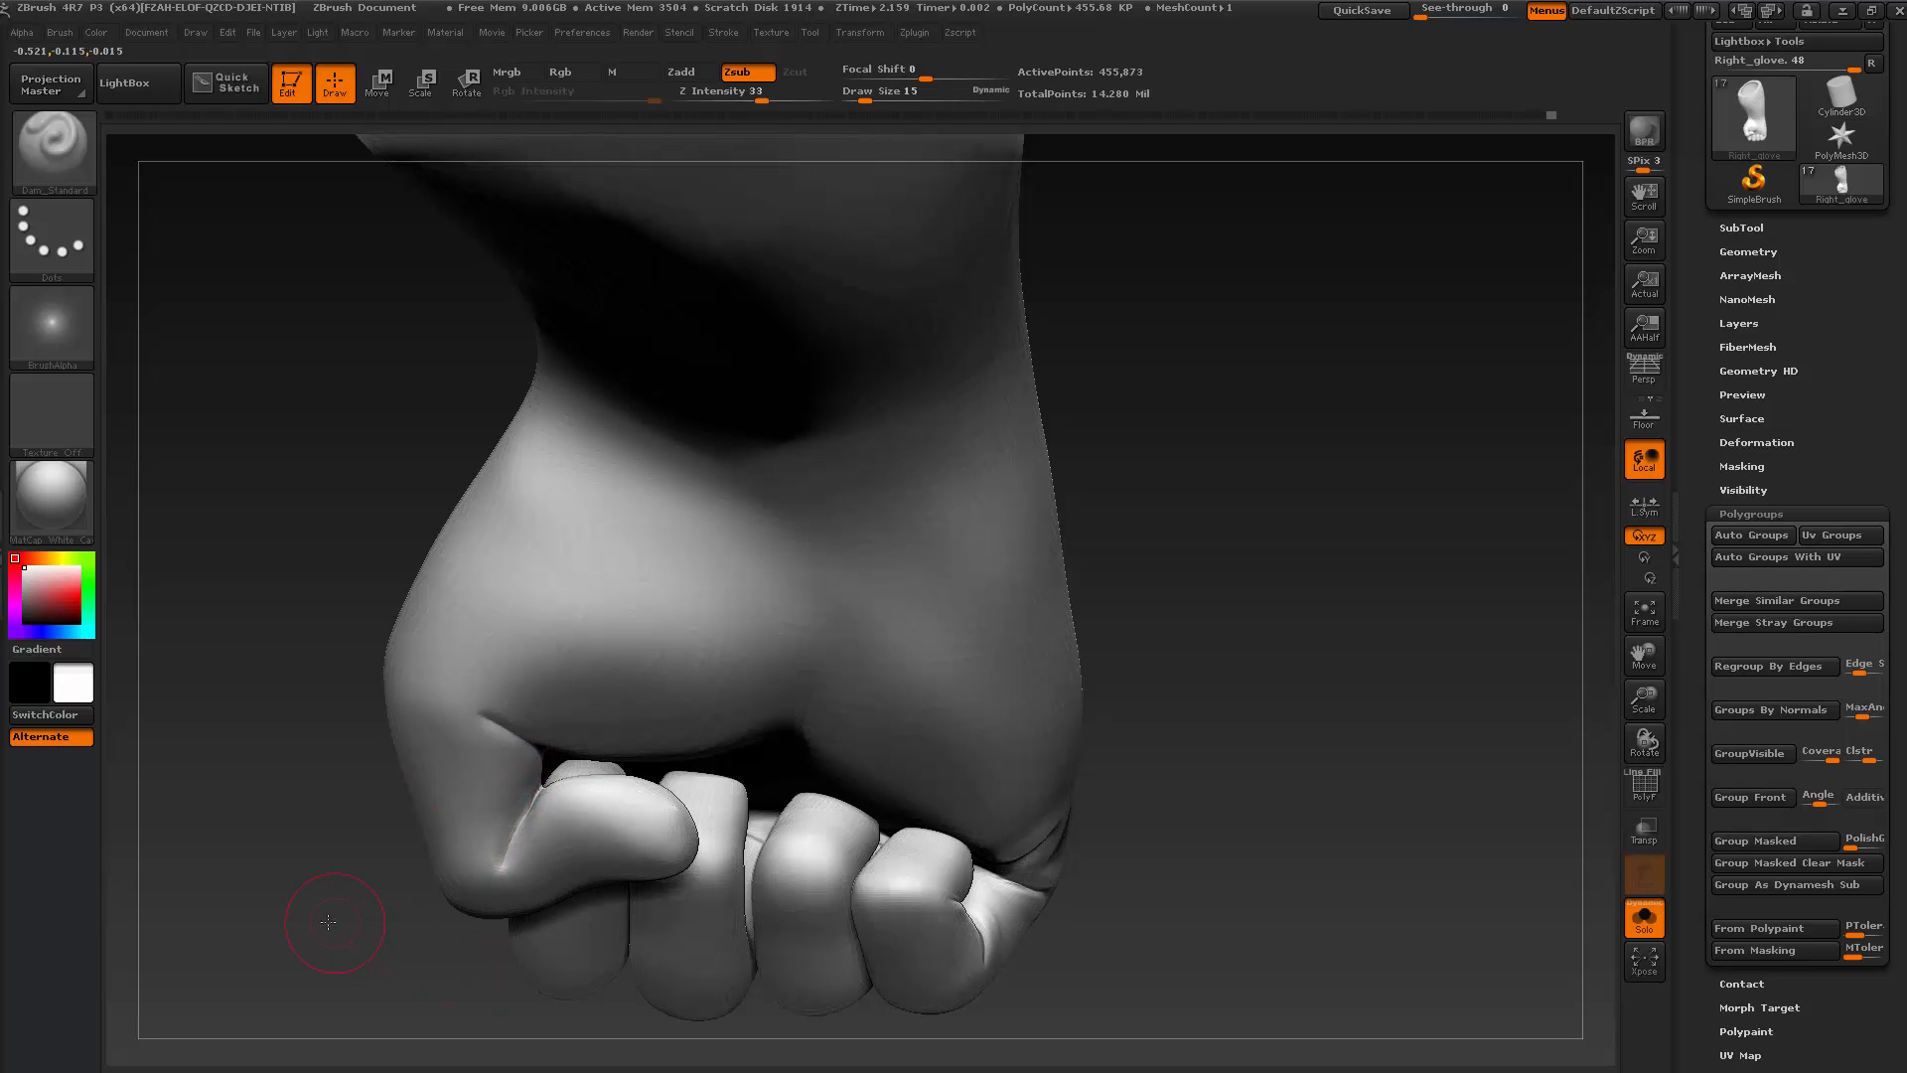
Carve the crease inside the index finger's bend with the Dam_Standard brush, adding a short branch toward the fingertip side
mouse_move(342, 929)
mouse_down()
mouse_move(858, 851)
mouse_move(894, 753)
mouse_move(758, 822)
mouse_up()
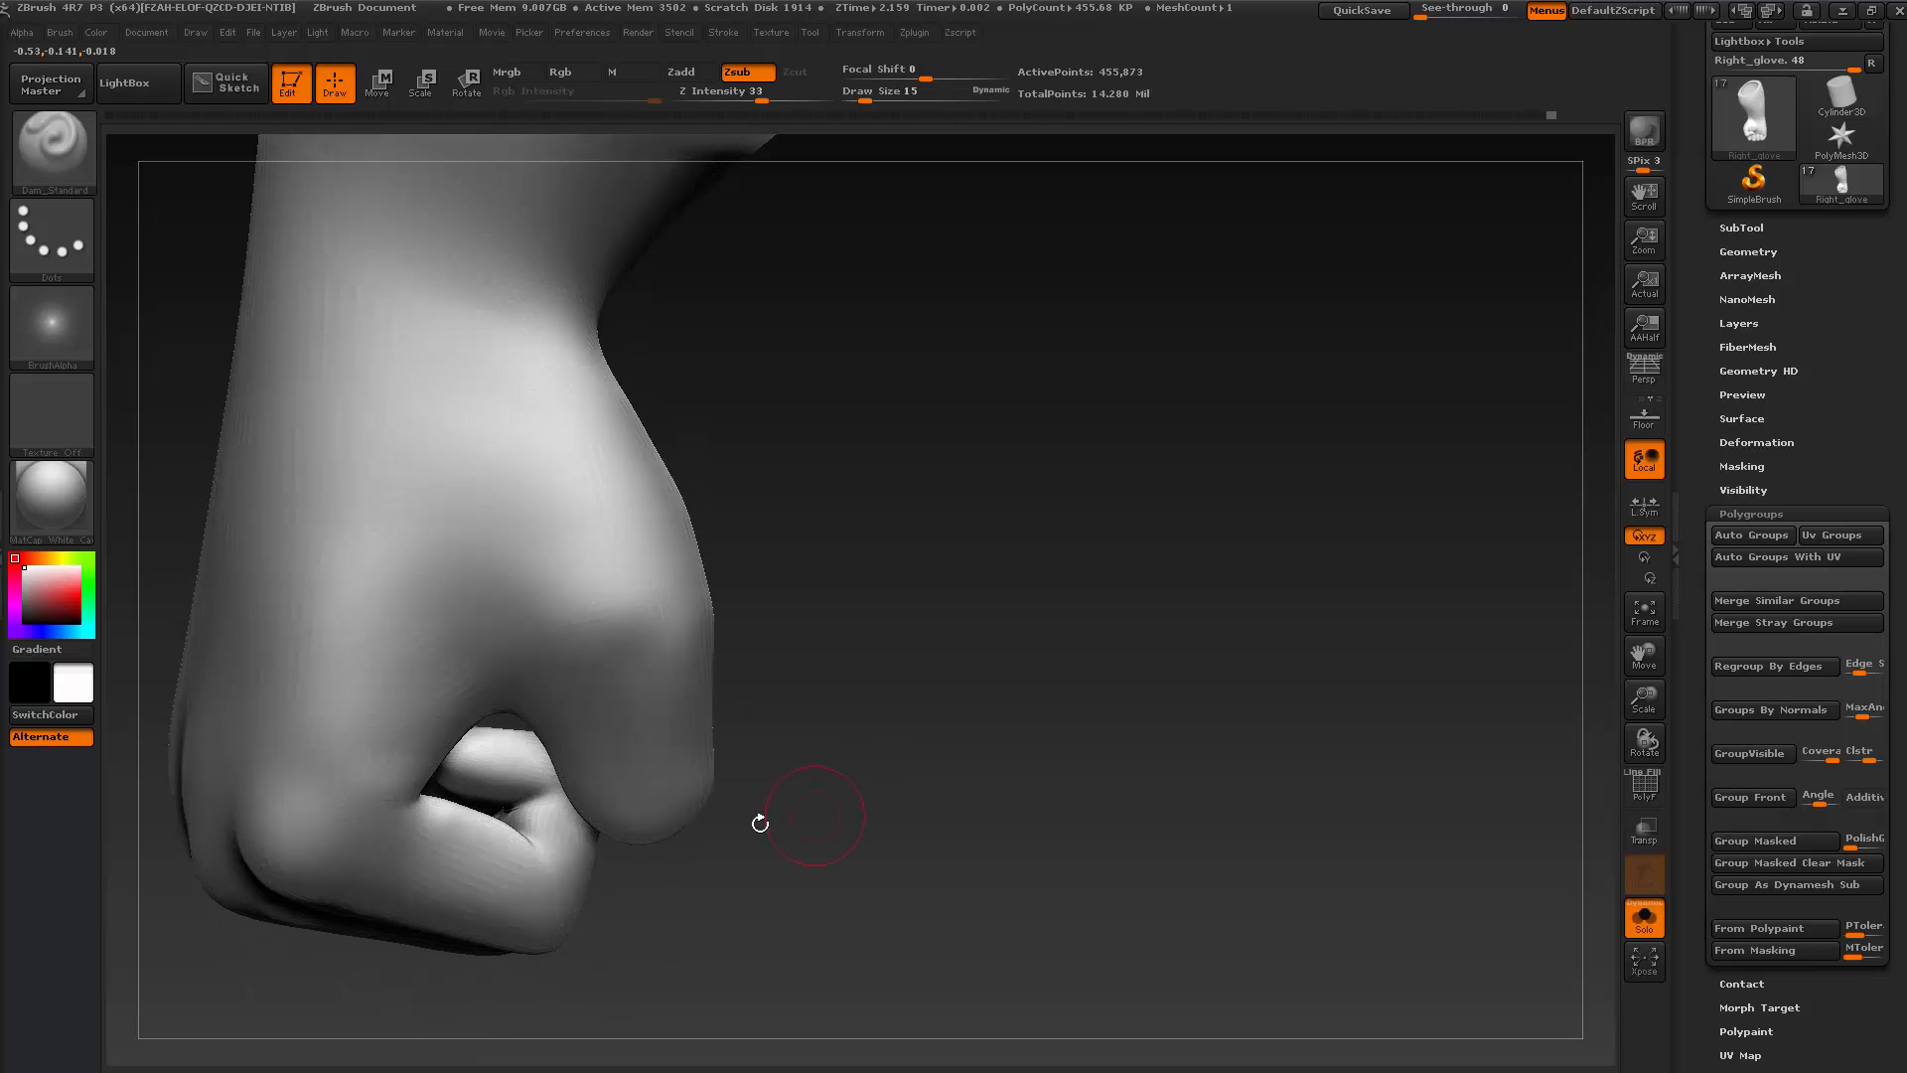
drag(663, 880, 720, 877)
drag(514, 830, 537, 853)
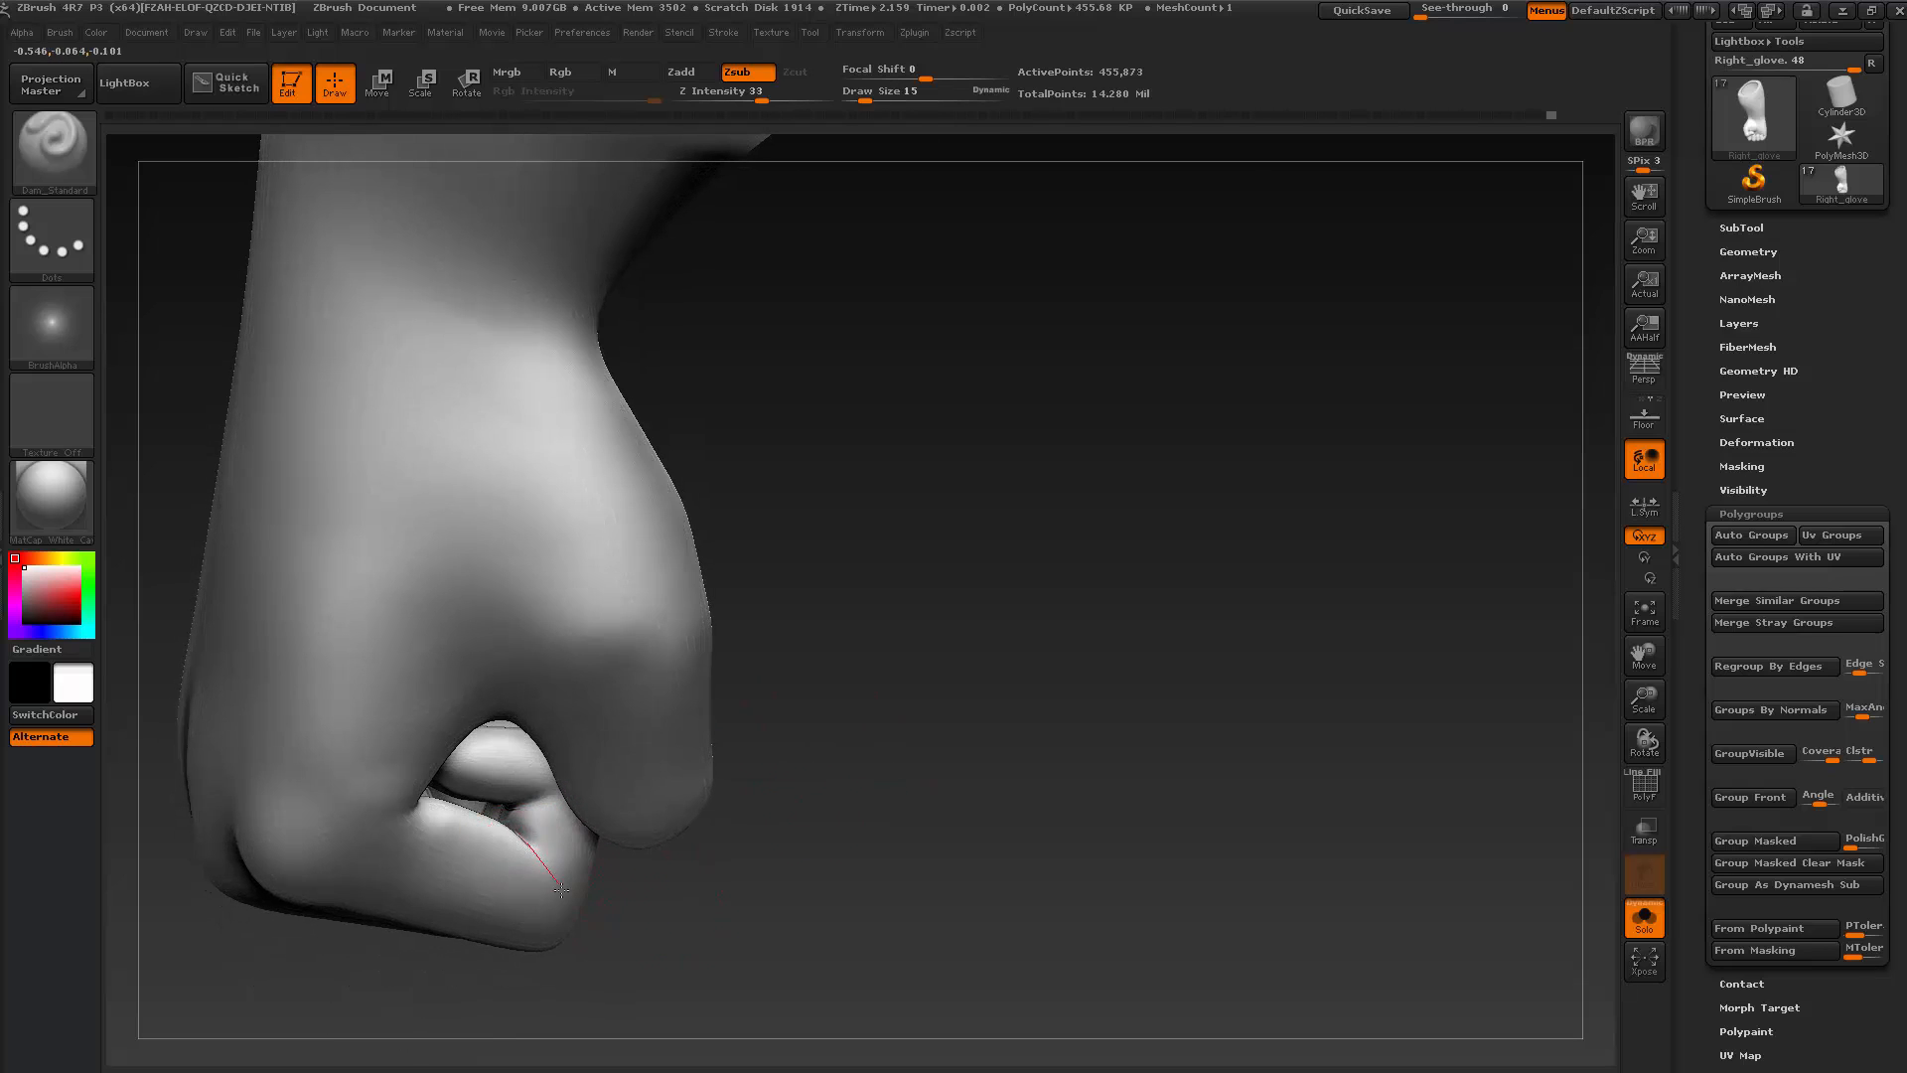
drag(572, 932, 576, 937)
drag(628, 902, 717, 892)
drag(495, 812, 557, 790)
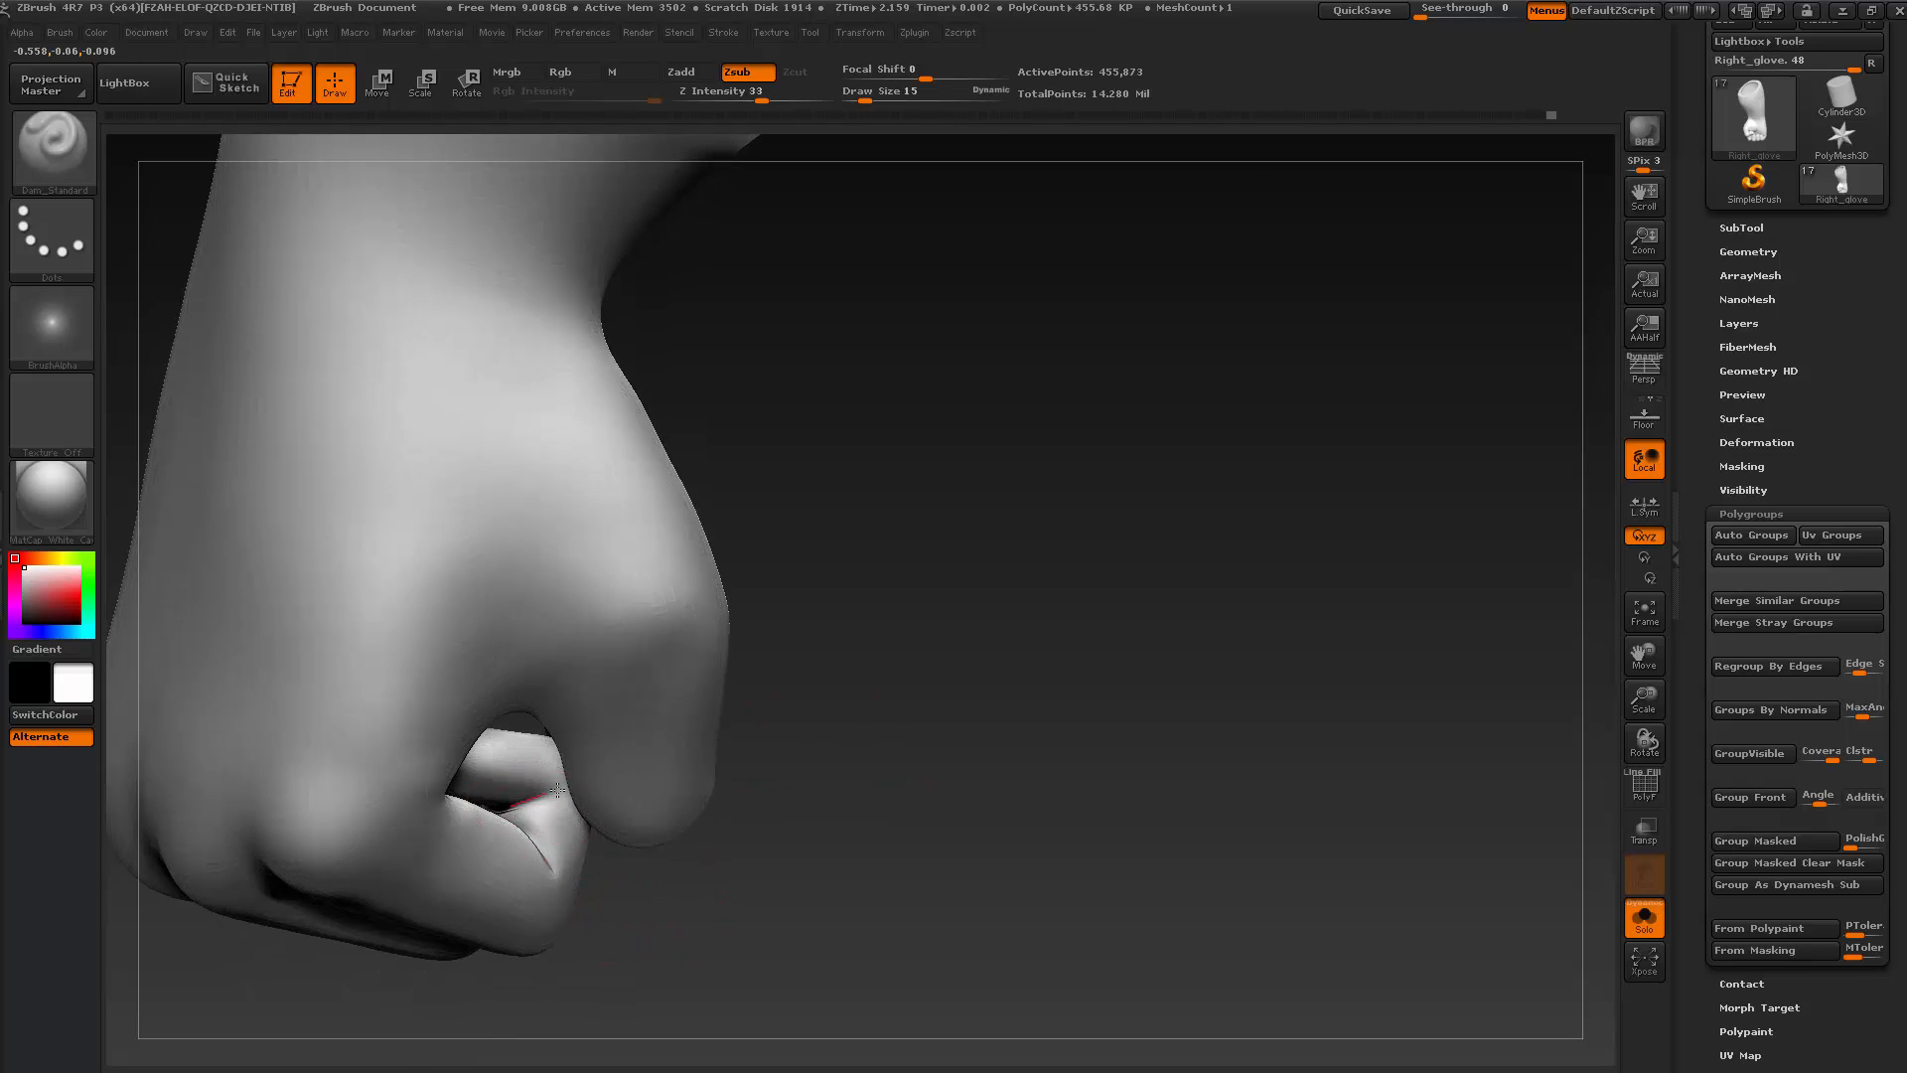
Carve a crease where the index finger's base meets the hand, undoing the first stroke and redrawing it
mouse_move(703, 951)
mouse_down()
mouse_move(636, 937)
mouse_move(715, 907)
mouse_up()
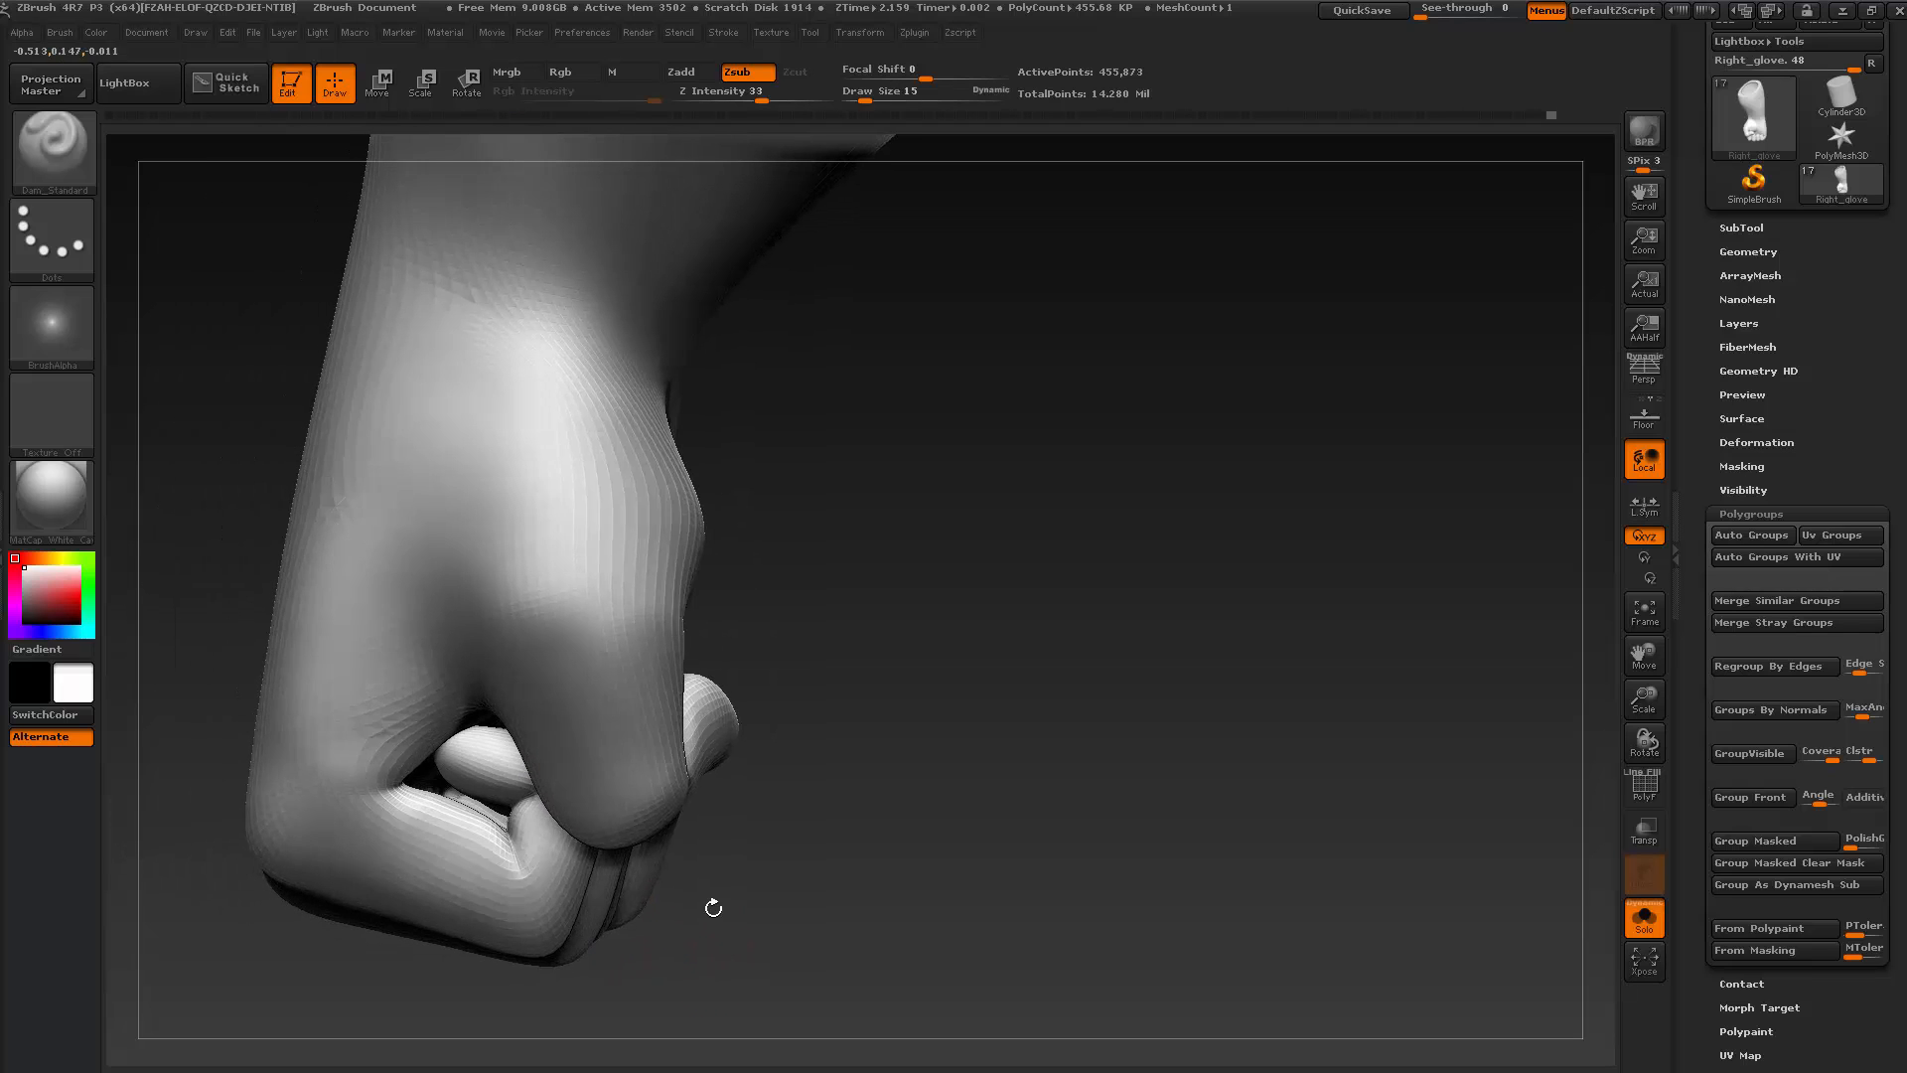
drag(399, 784, 341, 815)
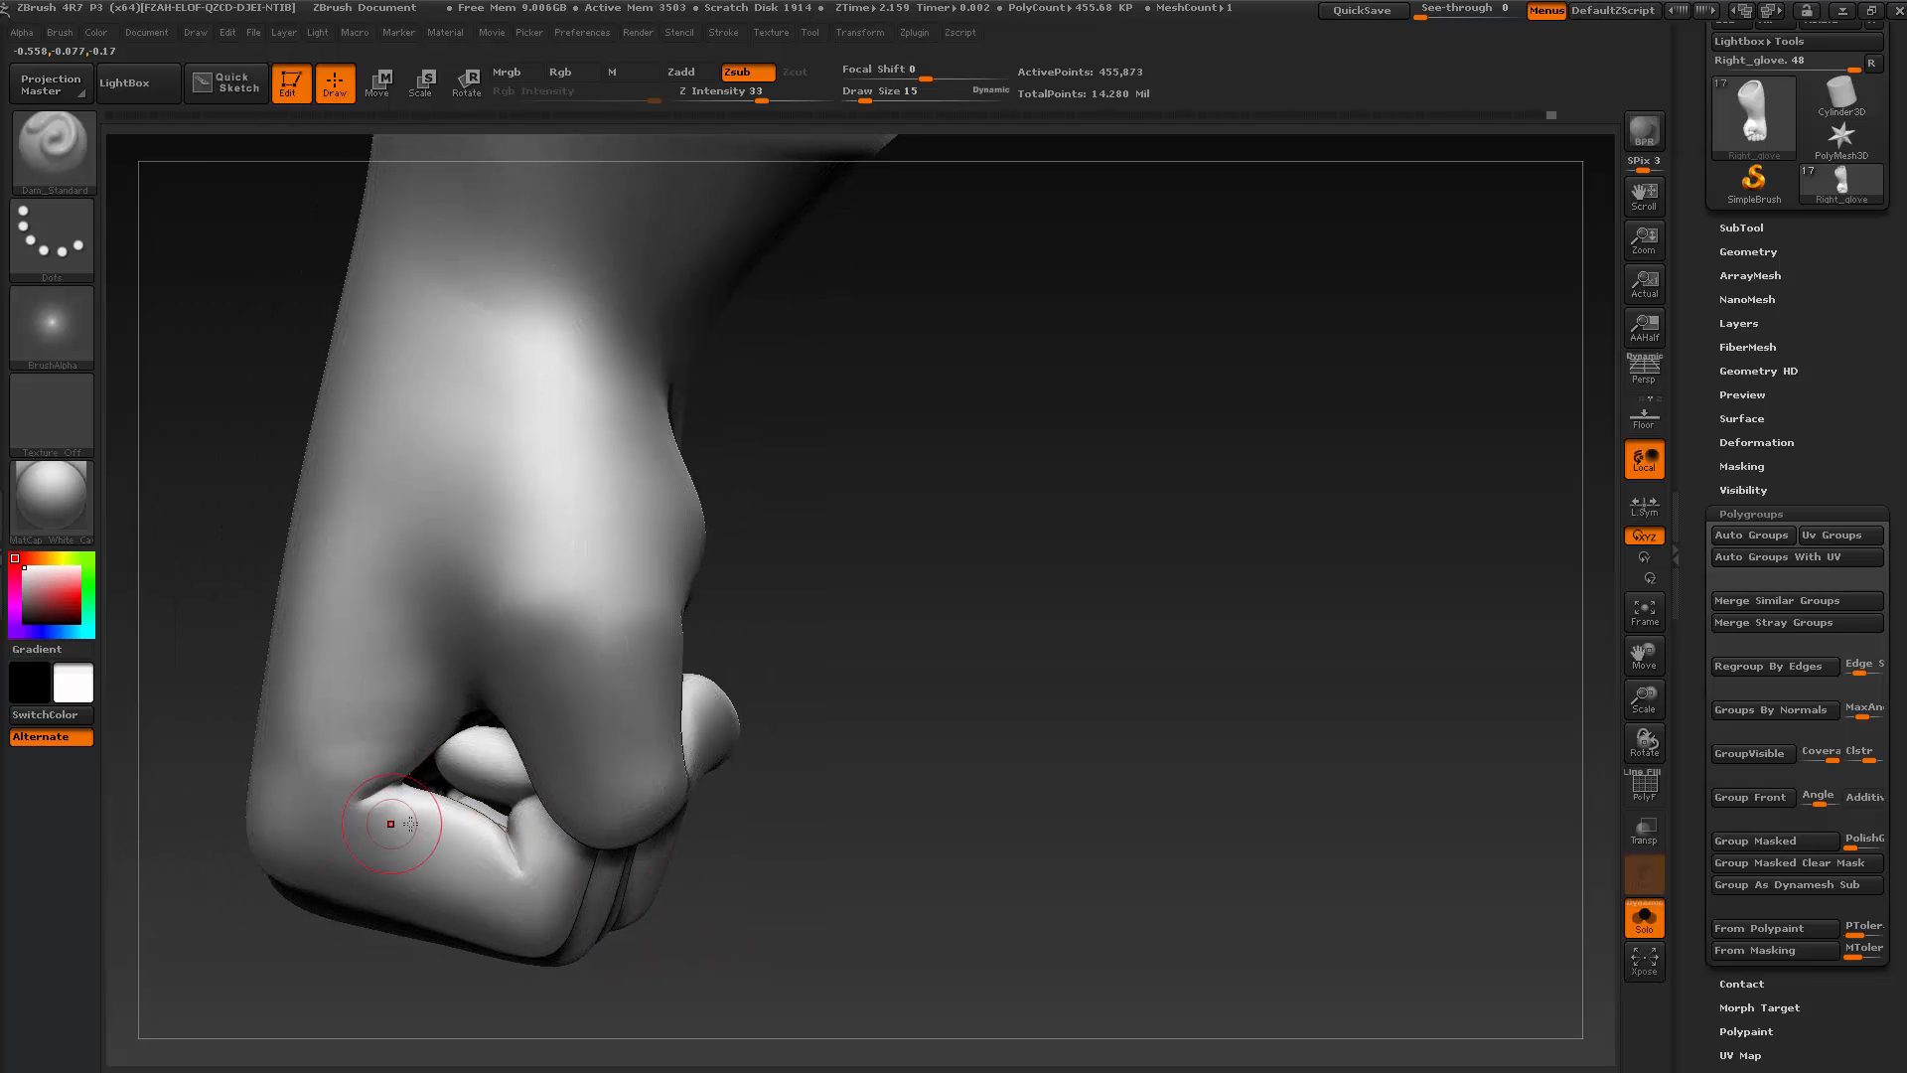
key(ctrl+z)
drag(663, 961, 604, 939)
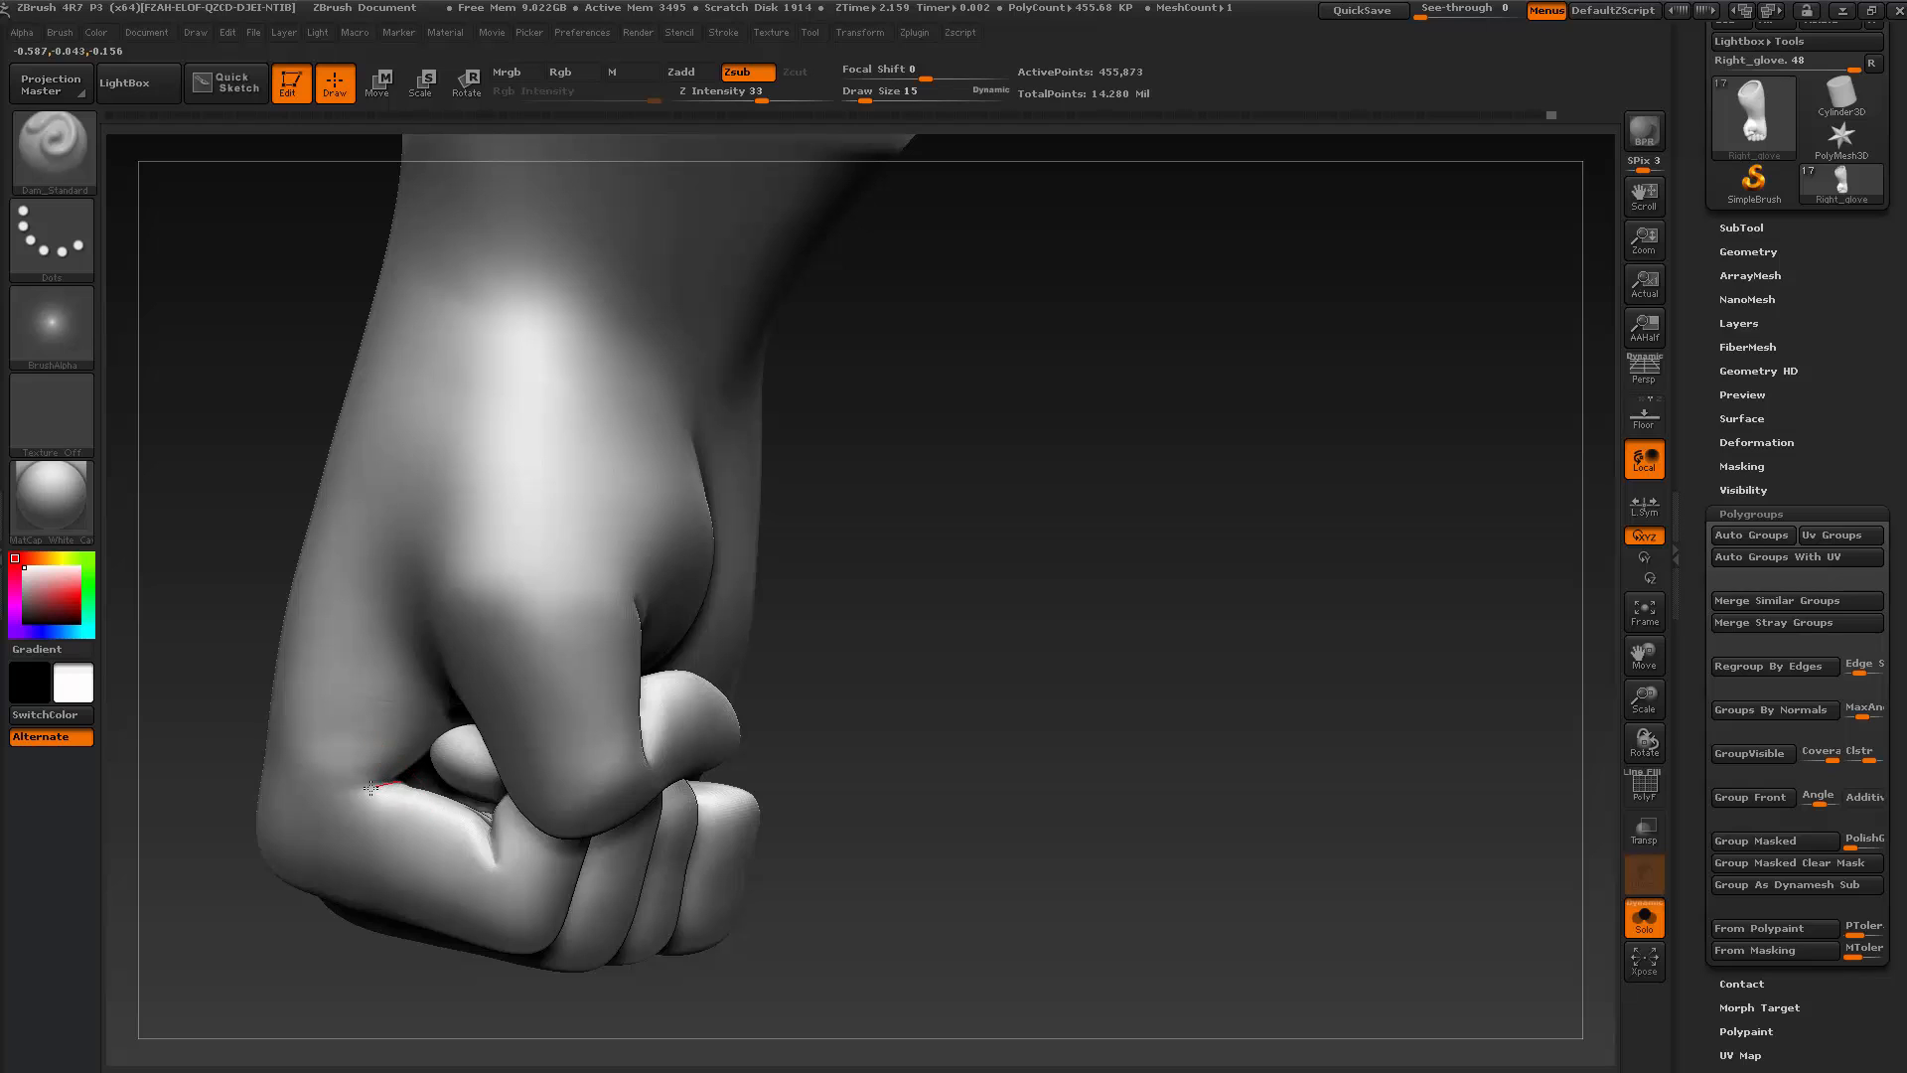
drag(332, 787, 316, 785)
mouse_move(923, 847)
mouse_down()
mouse_move(954, 821)
mouse_move(917, 876)
mouse_up()
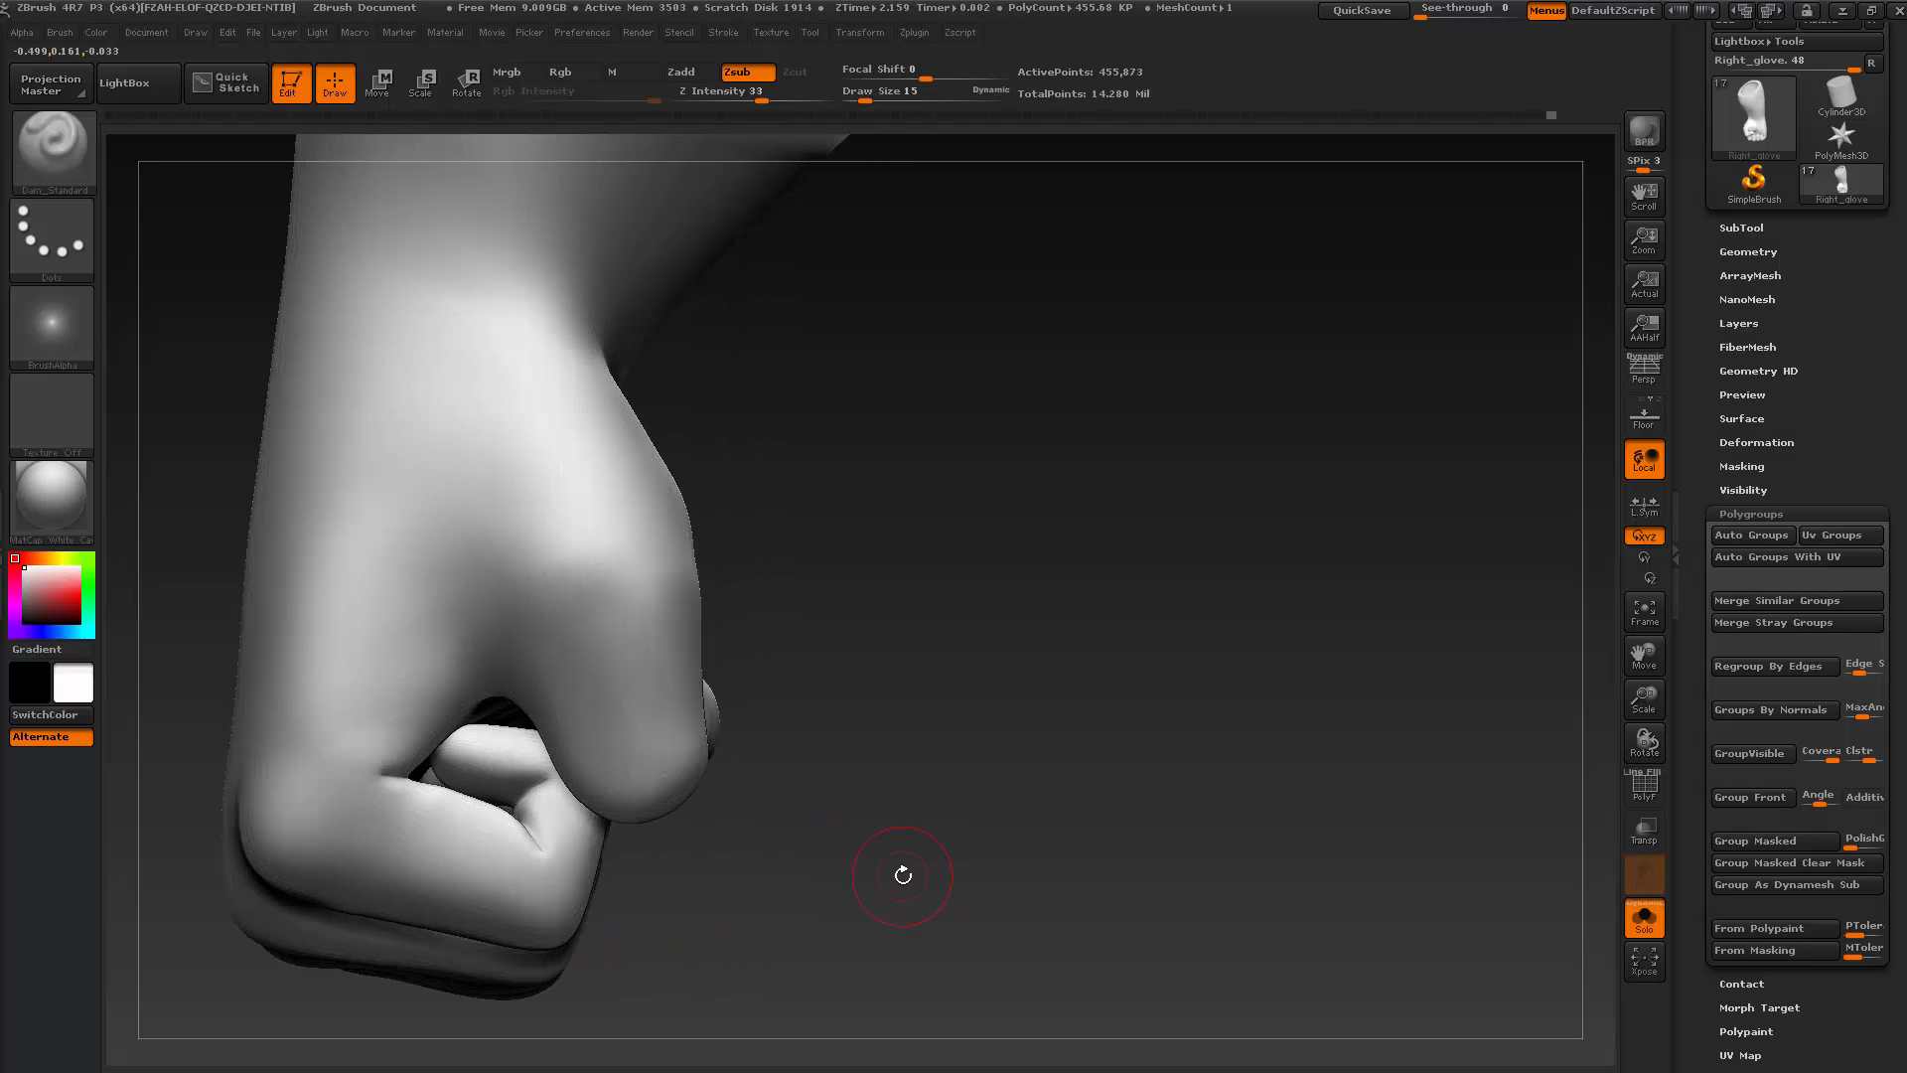
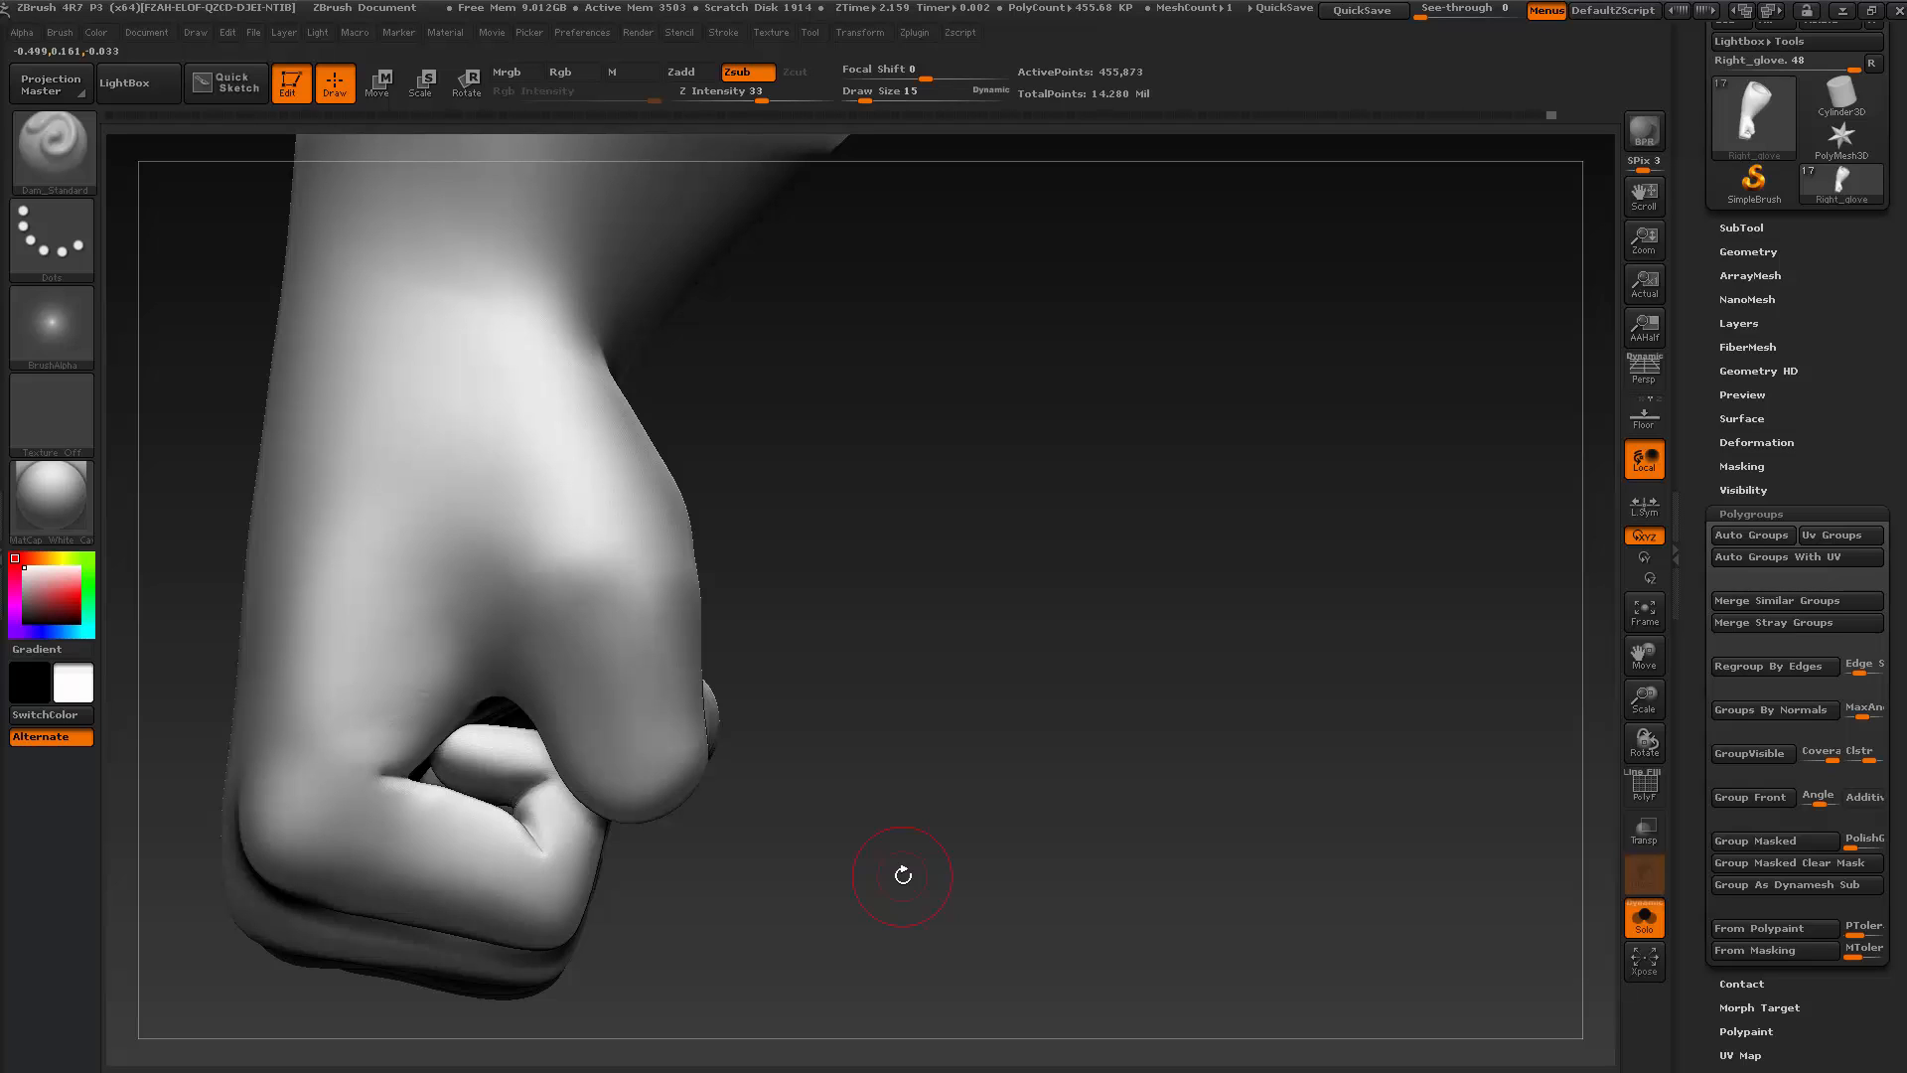
drag(1032, 760, 1048, 771)
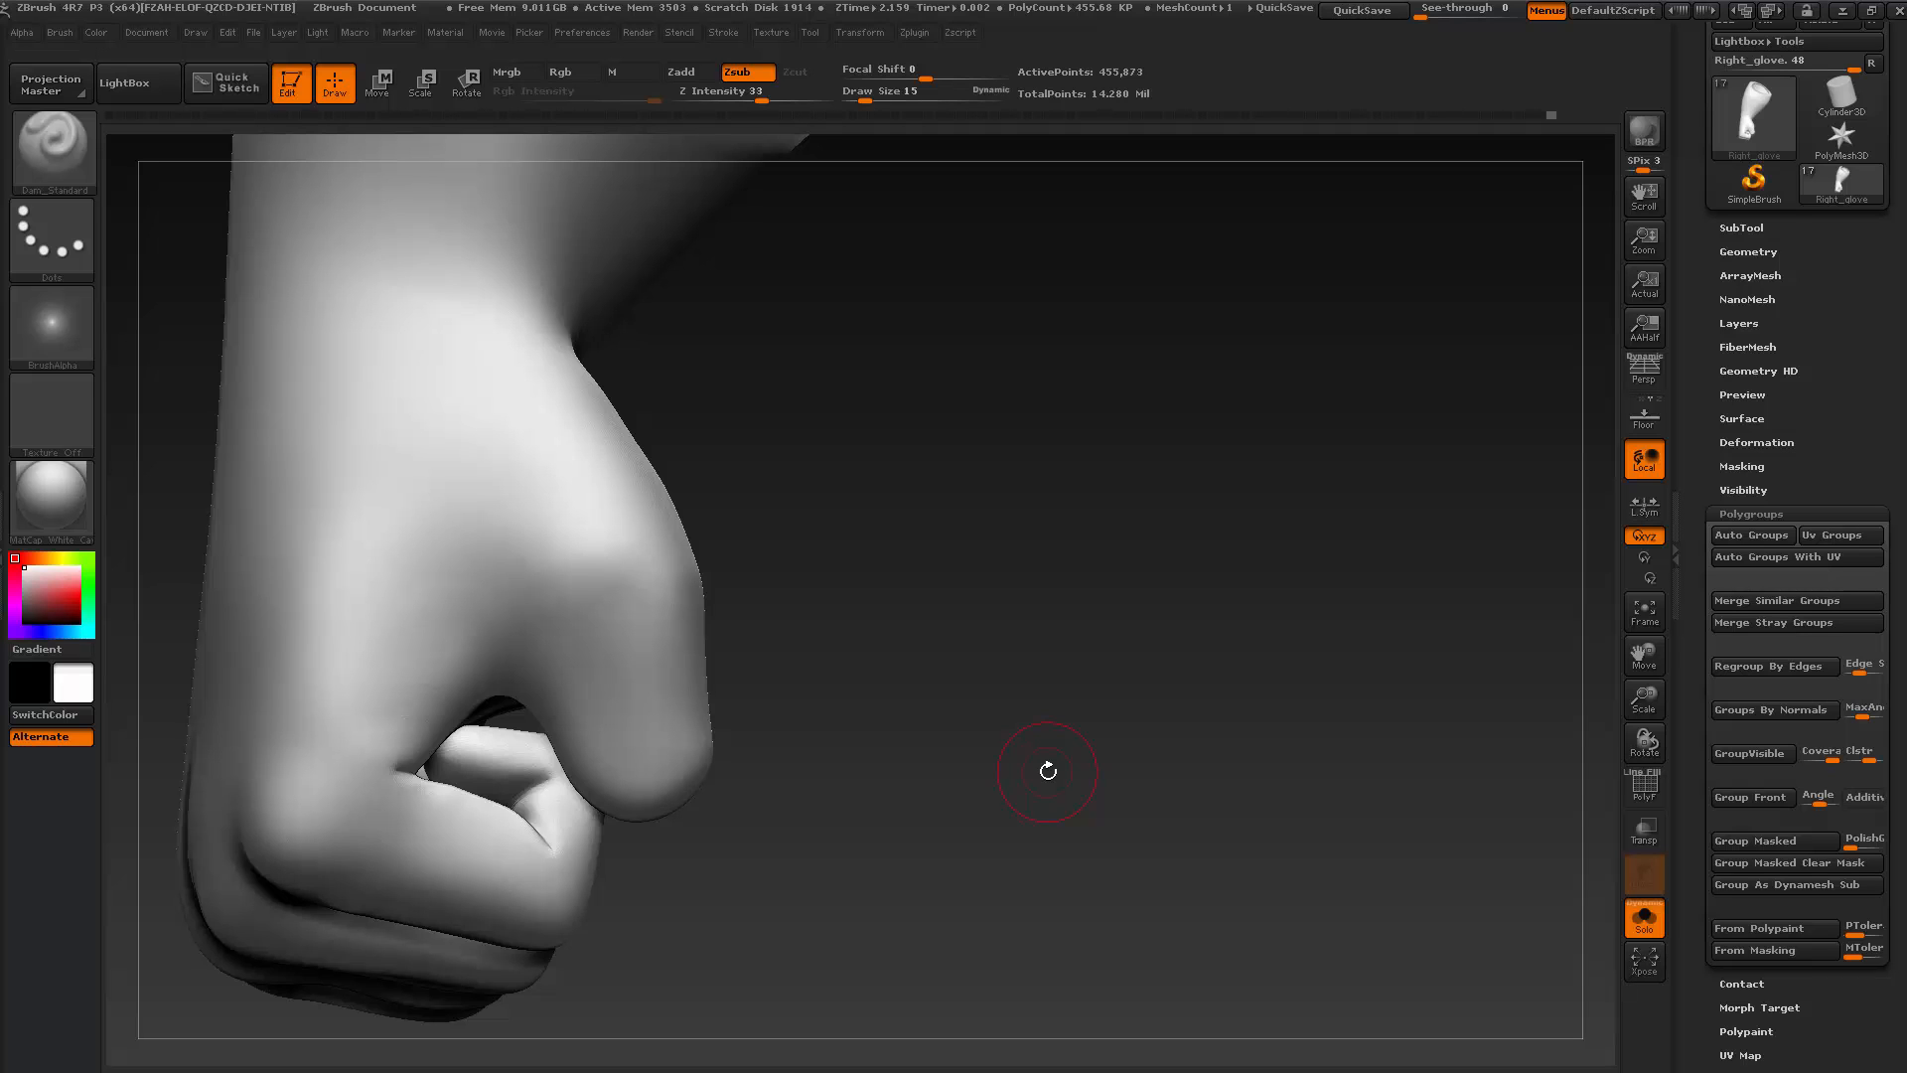
drag(907, 778, 937, 856)
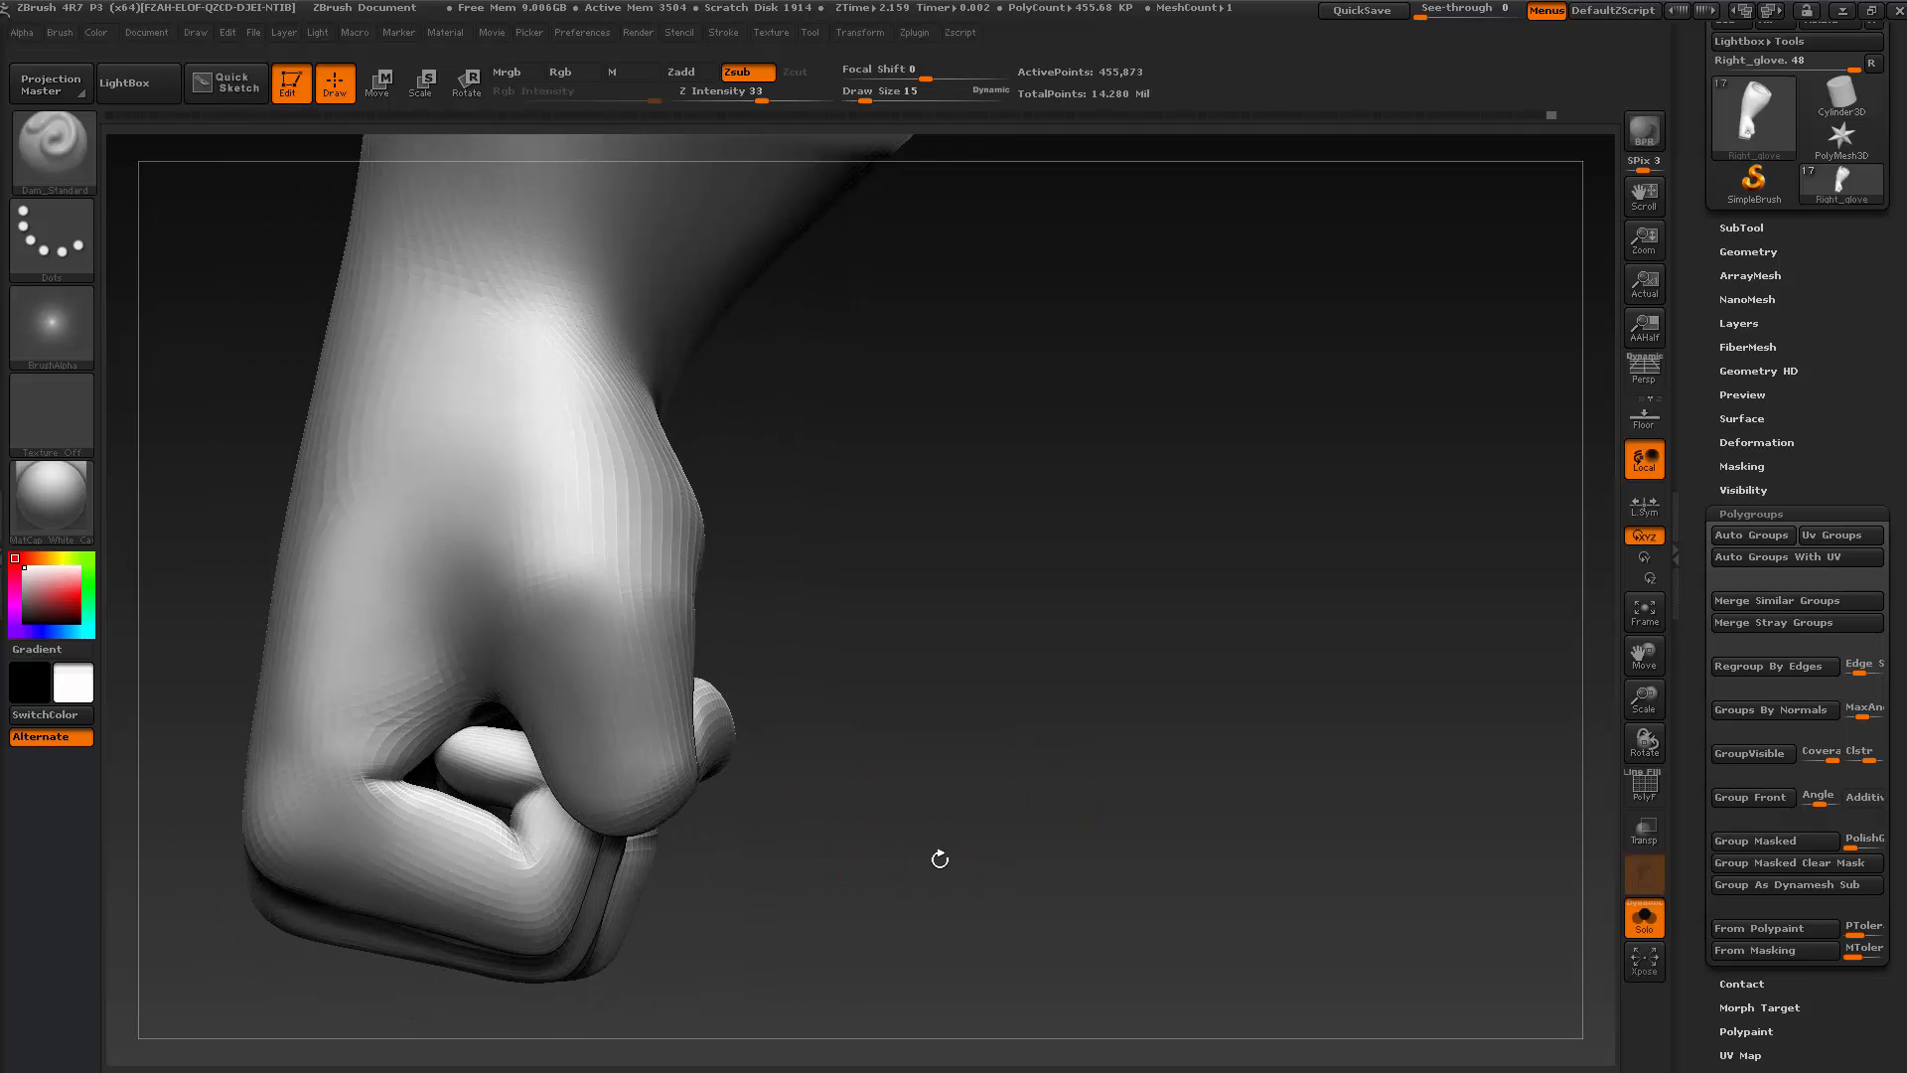
Build up and smooth the folds inside the index finger's bend with ClayBuildup at size 6, one subdivision level lower
click(71, 187)
click(262, 178)
key(s)
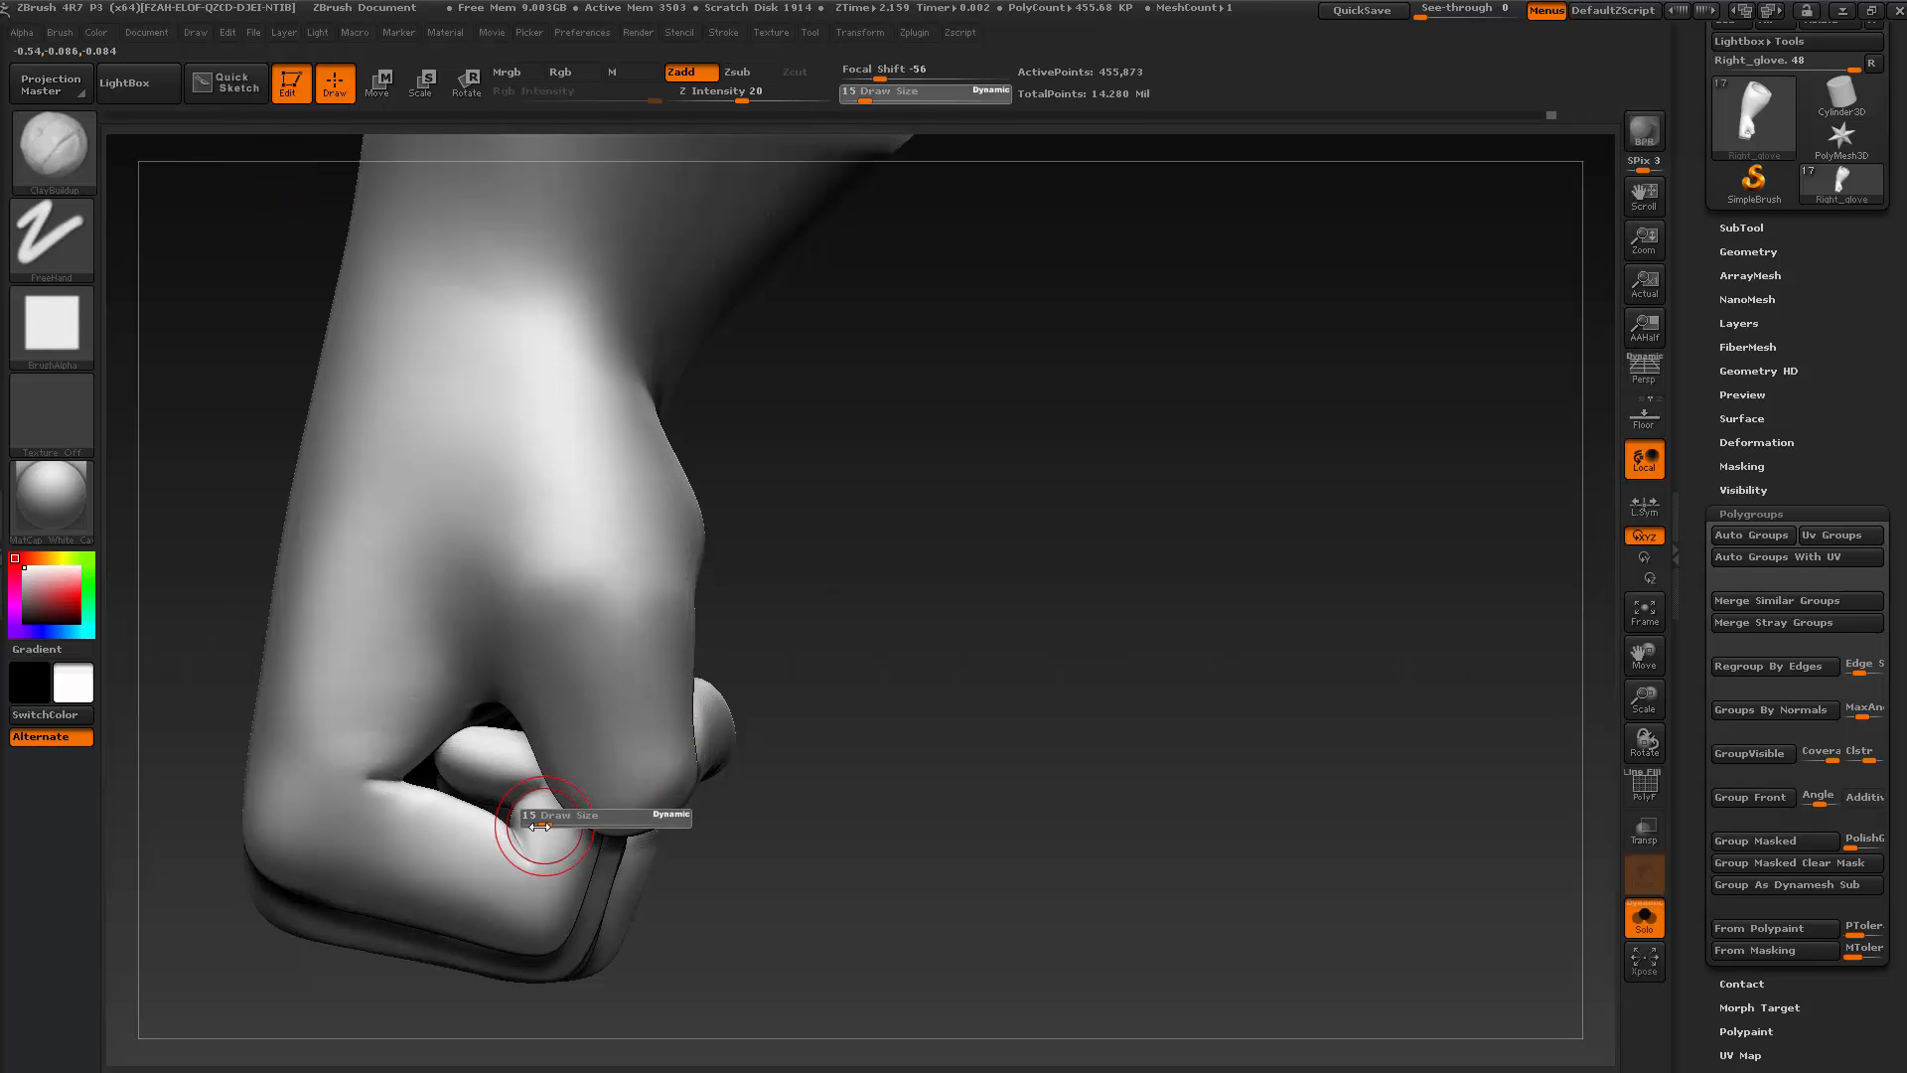
drag(545, 833, 538, 832)
drag(674, 888, 641, 881)
key(shift+d)
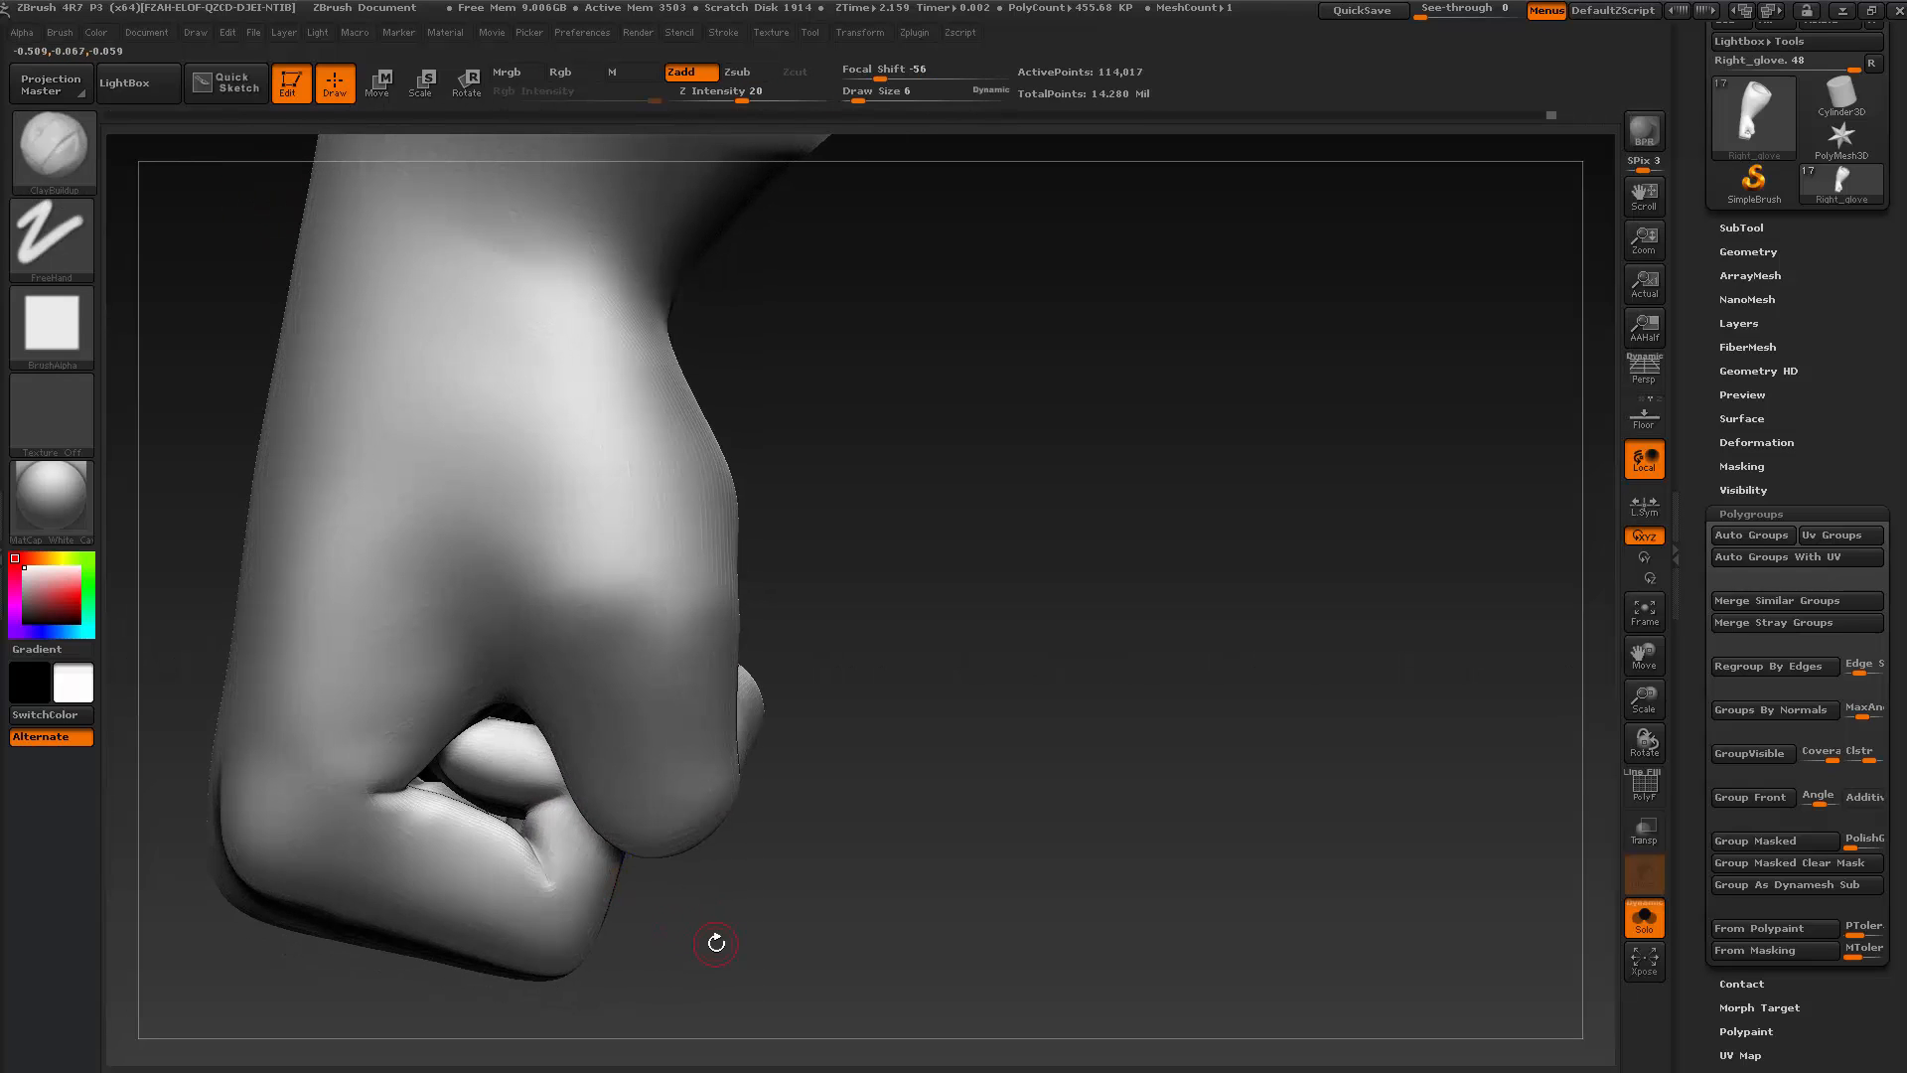
drag(715, 944, 694, 960)
mouse_move(536, 846)
mouse_down()
mouse_move(530, 826)
mouse_move(562, 885)
mouse_move(525, 833)
mouse_move(556, 892)
mouse_move(527, 894)
mouse_move(556, 851)
mouse_up()
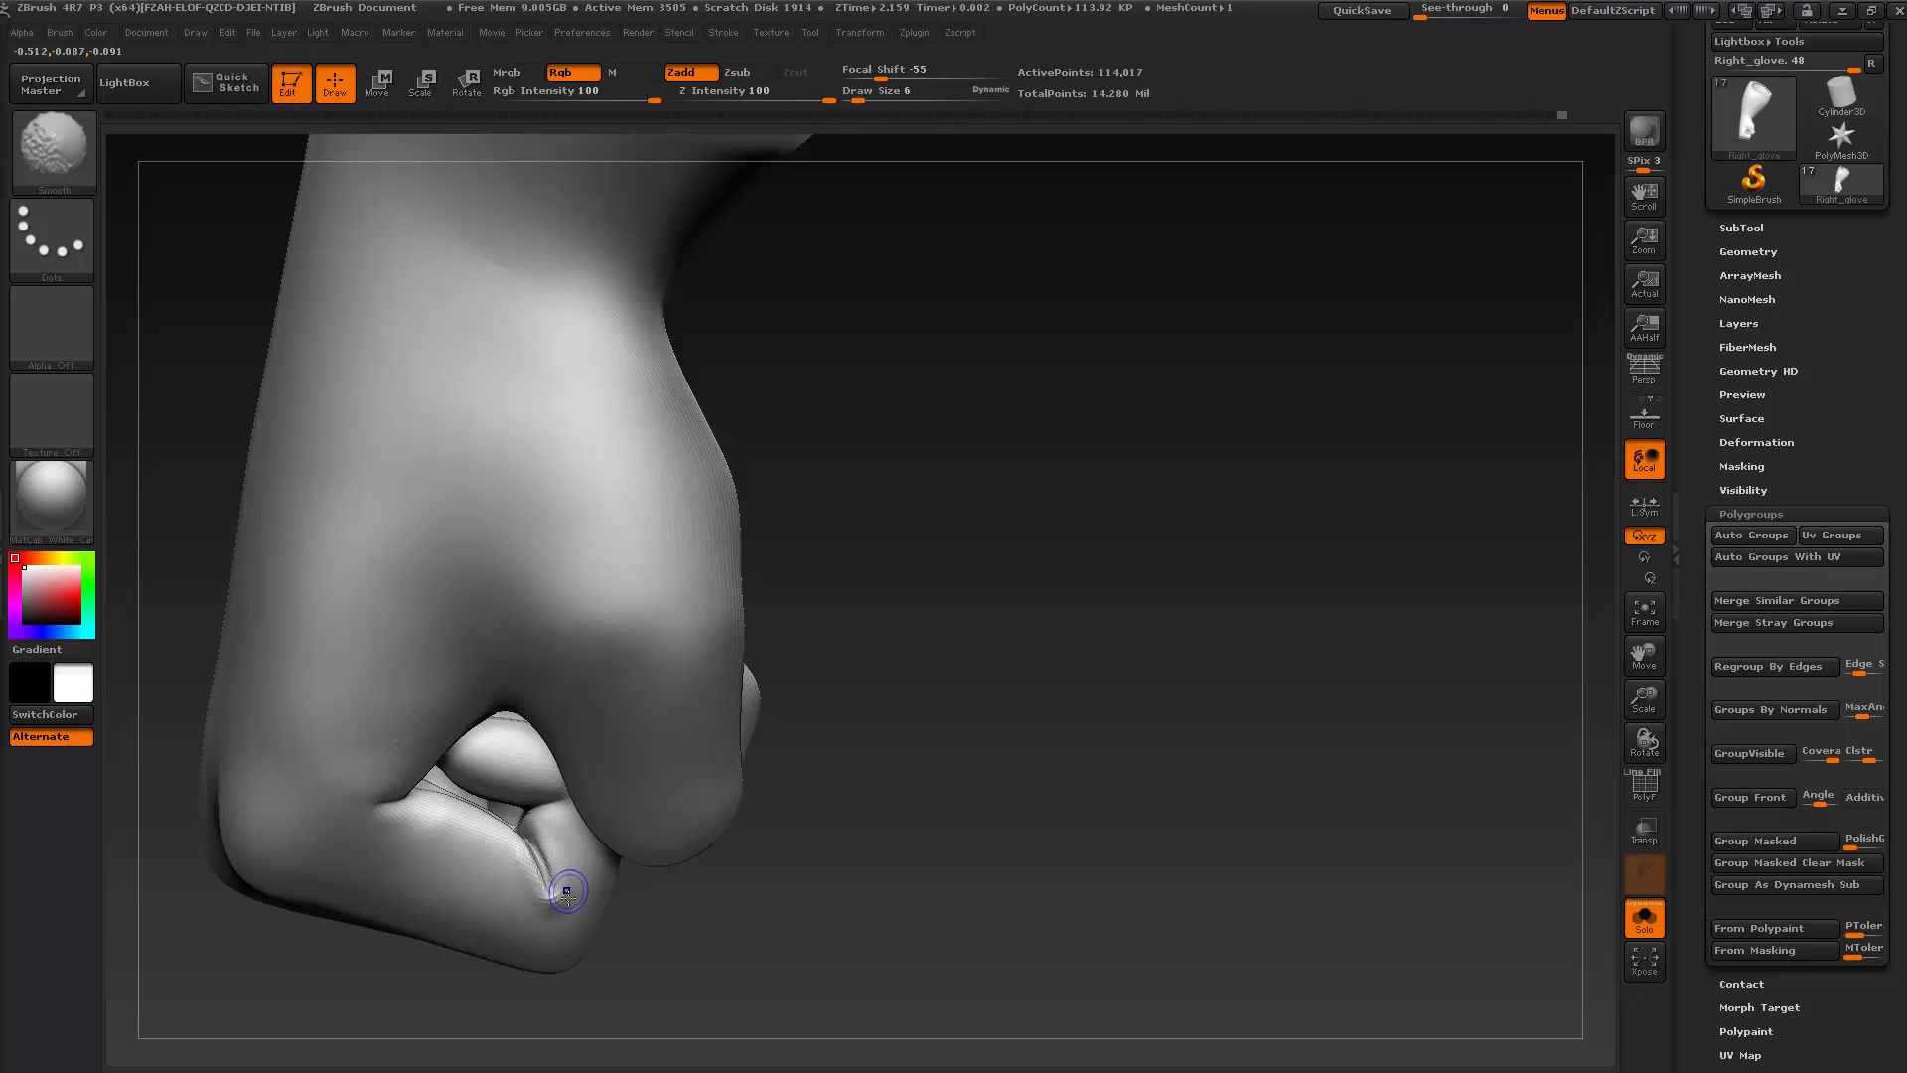
Build up the fold around the crease at the index finger's base and smooth it into the hand
drag(630, 918, 438, 838)
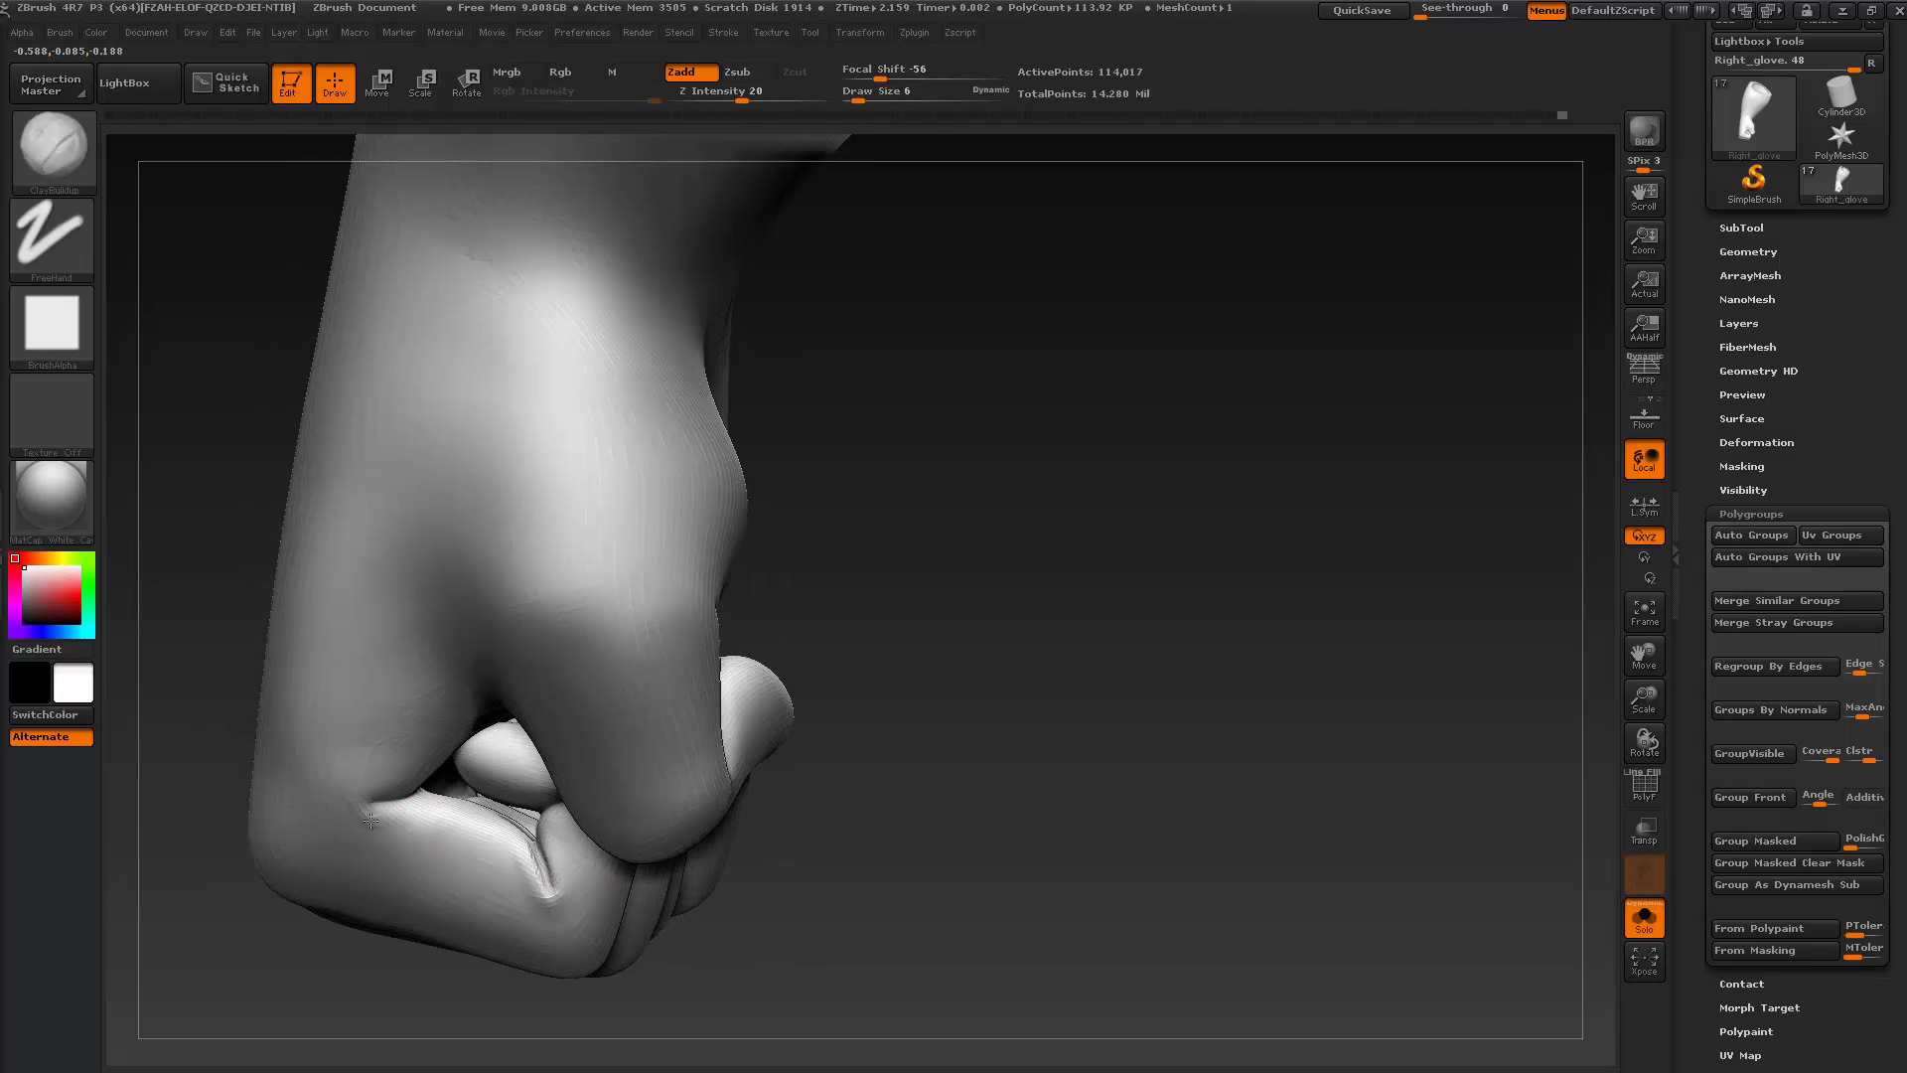
drag(351, 790, 391, 819)
key(shift)
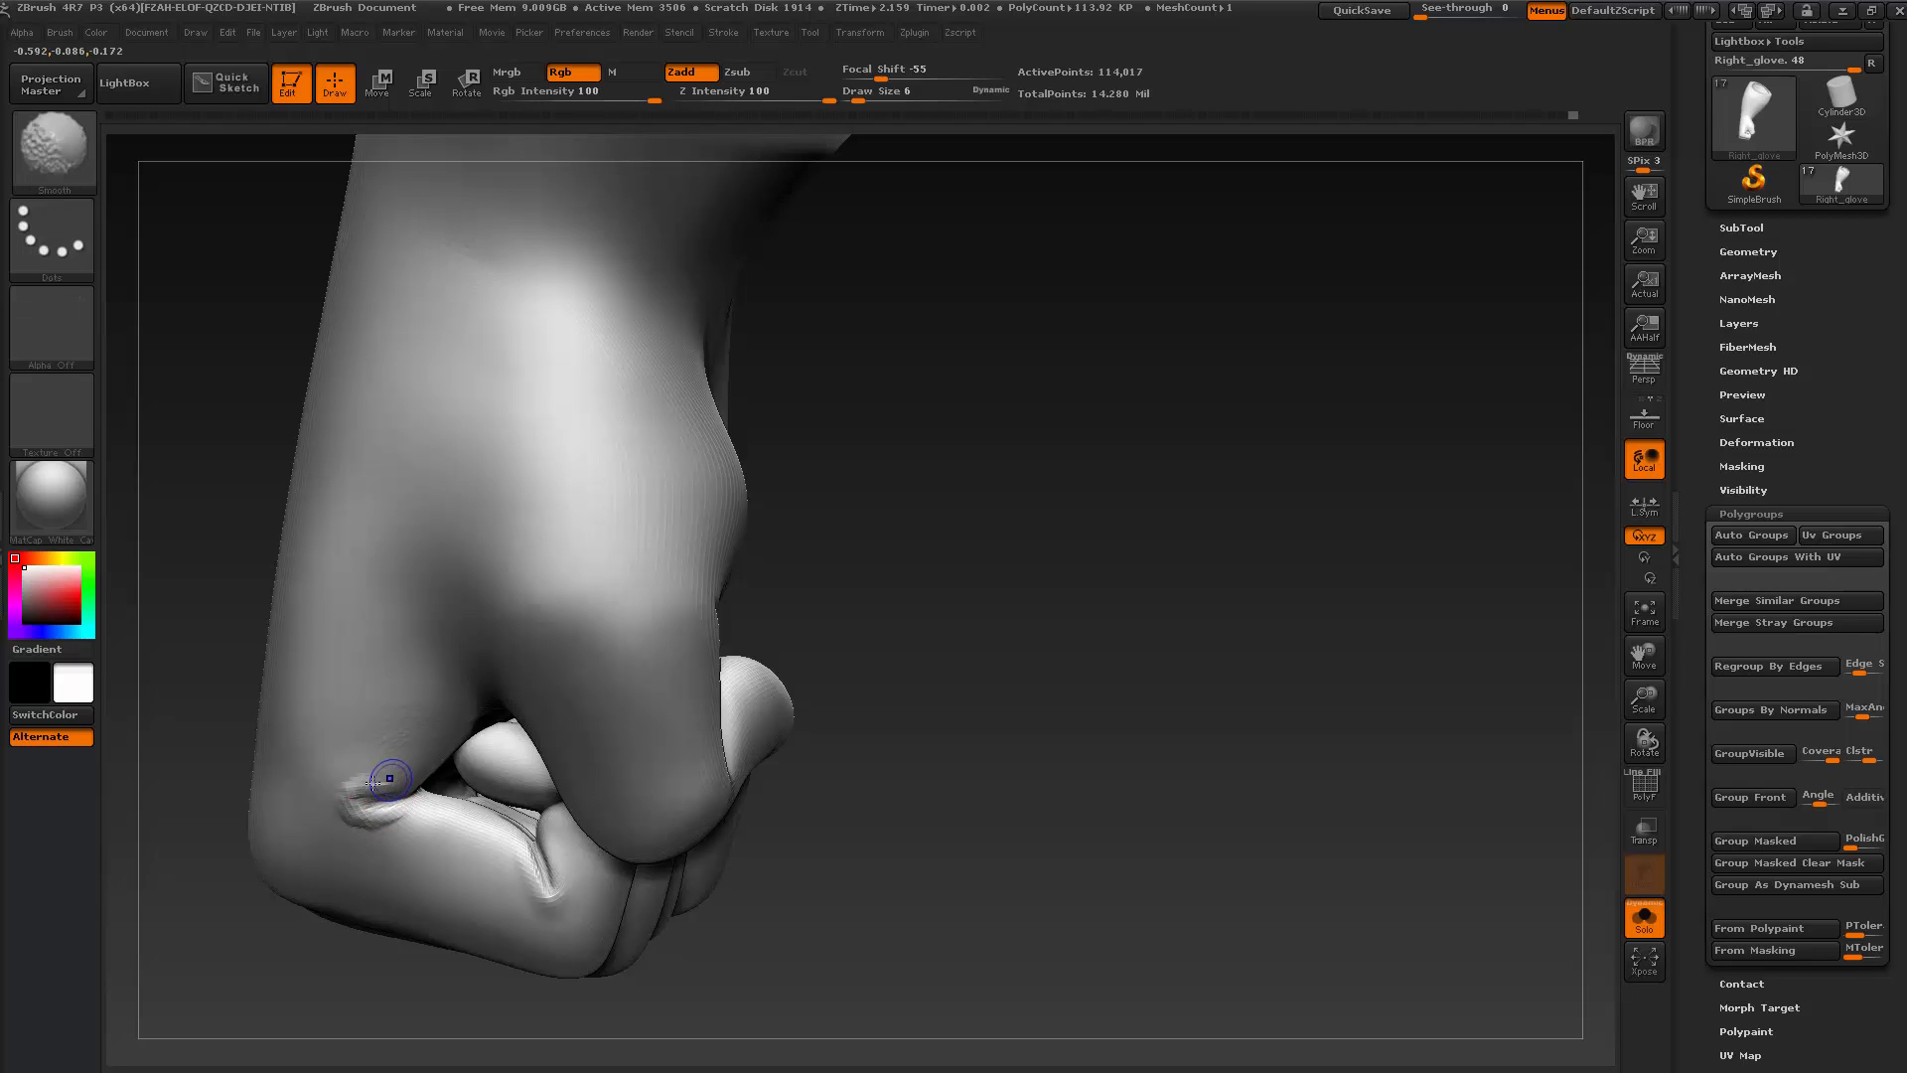
shift+drag(402, 818, 425, 830)
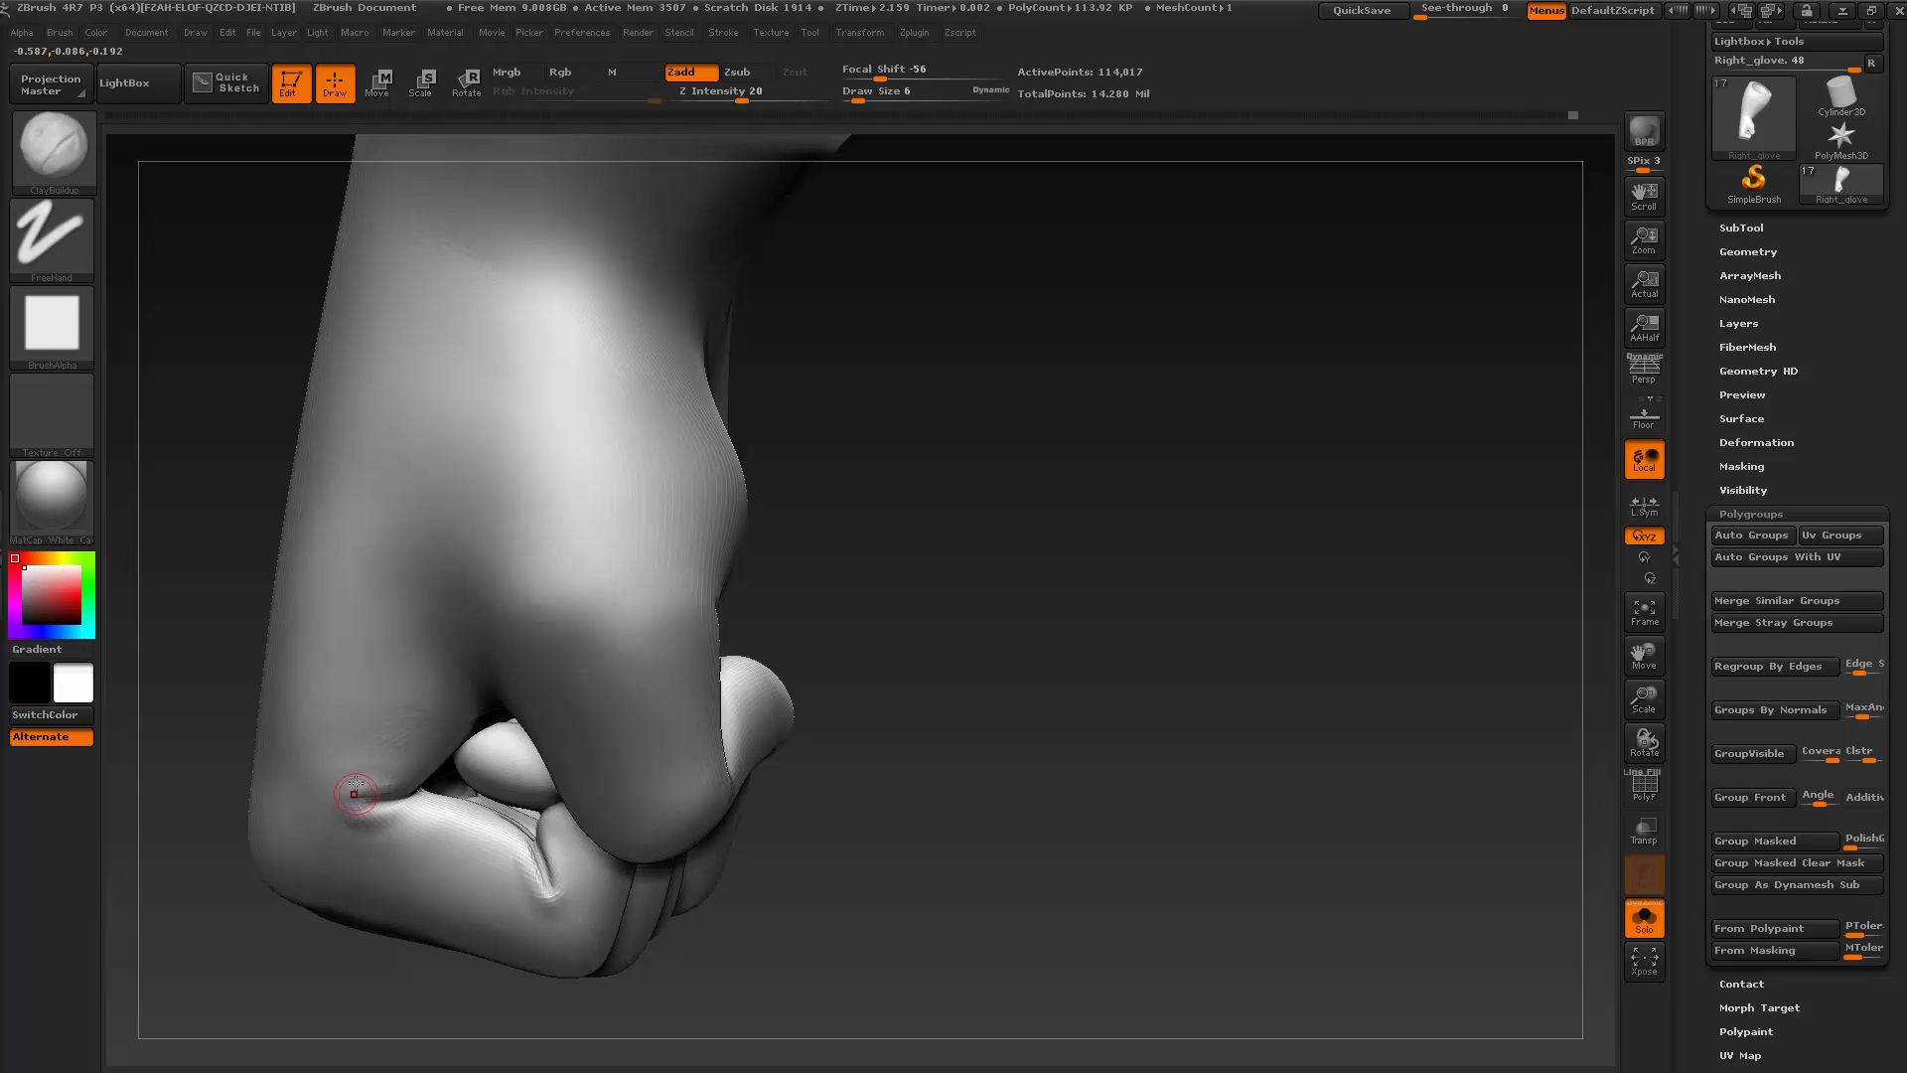
Build up and smooth the folds inside the thumb's bend and, at brush size 8, along the crease at the thumb's base
mouse_move(849, 891)
mouse_down()
mouse_move(526, 877)
mouse_move(512, 844)
mouse_up()
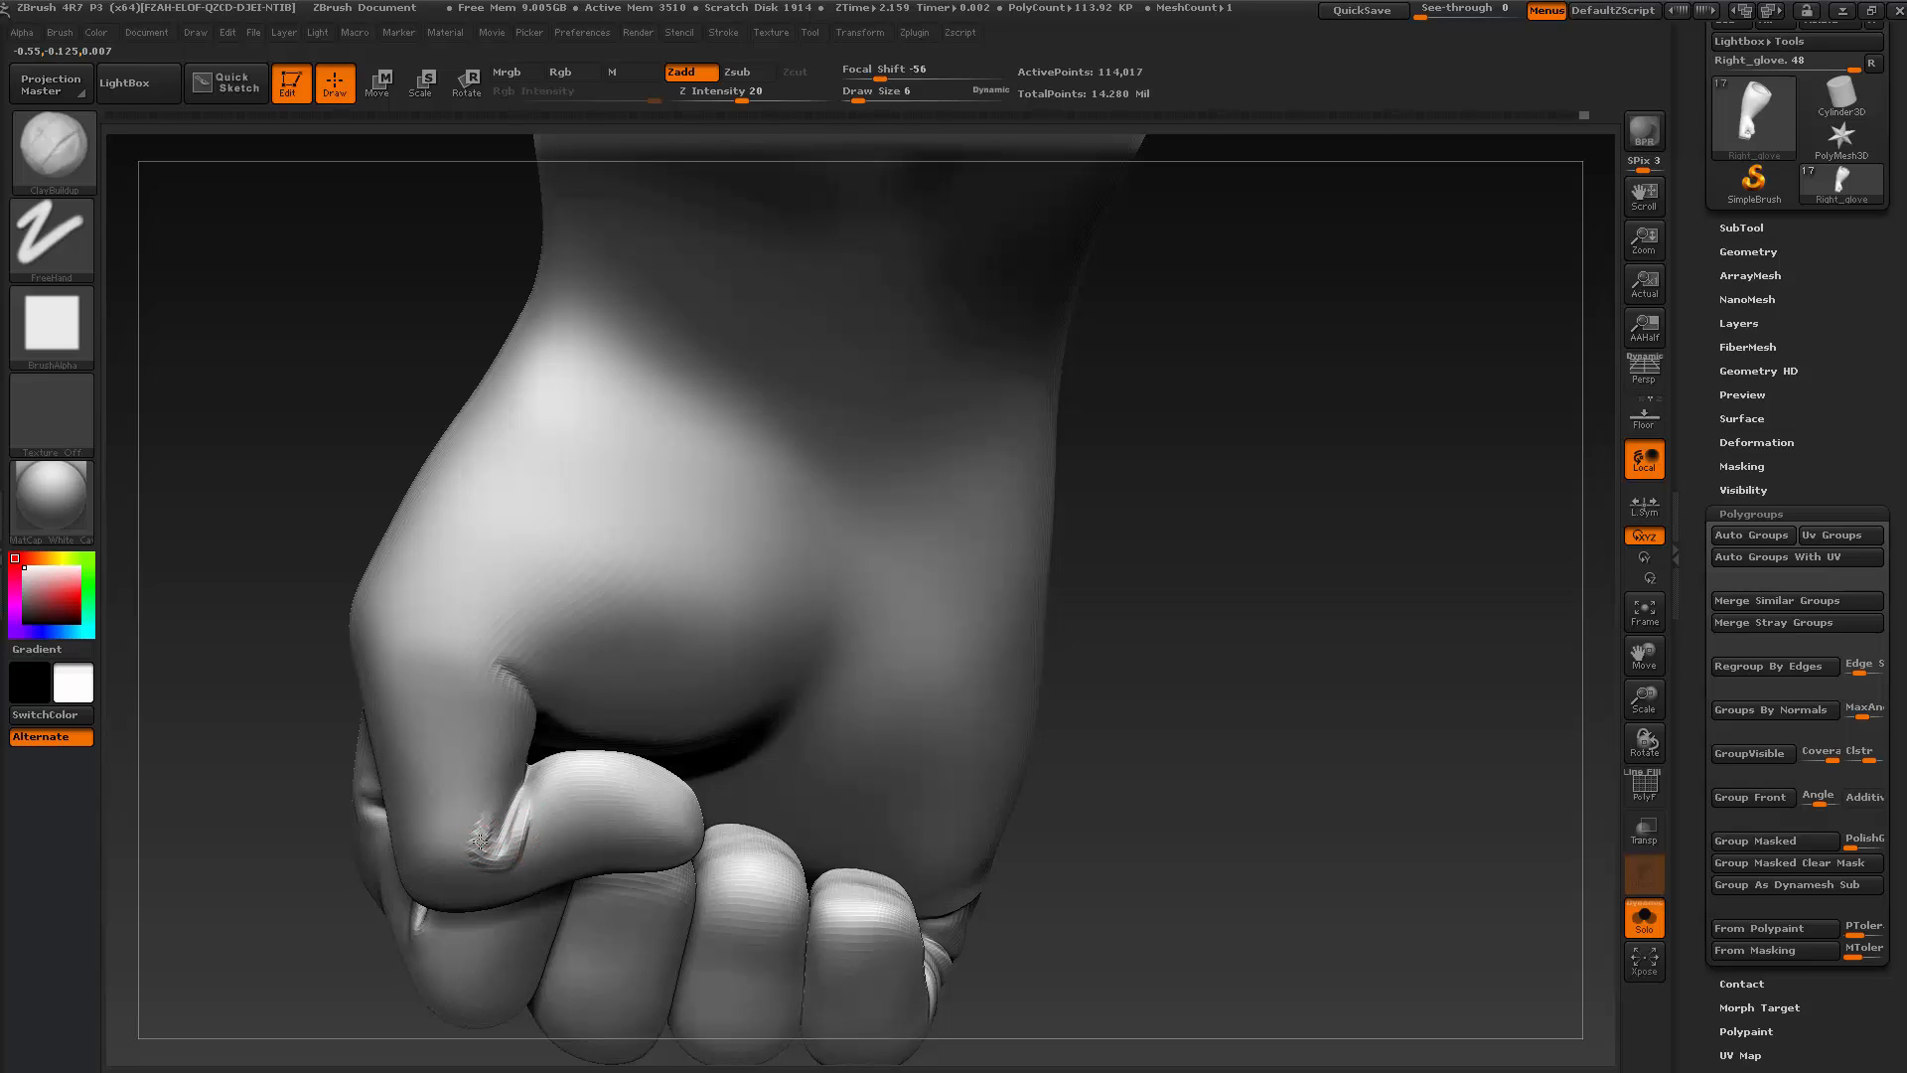
key(shift)
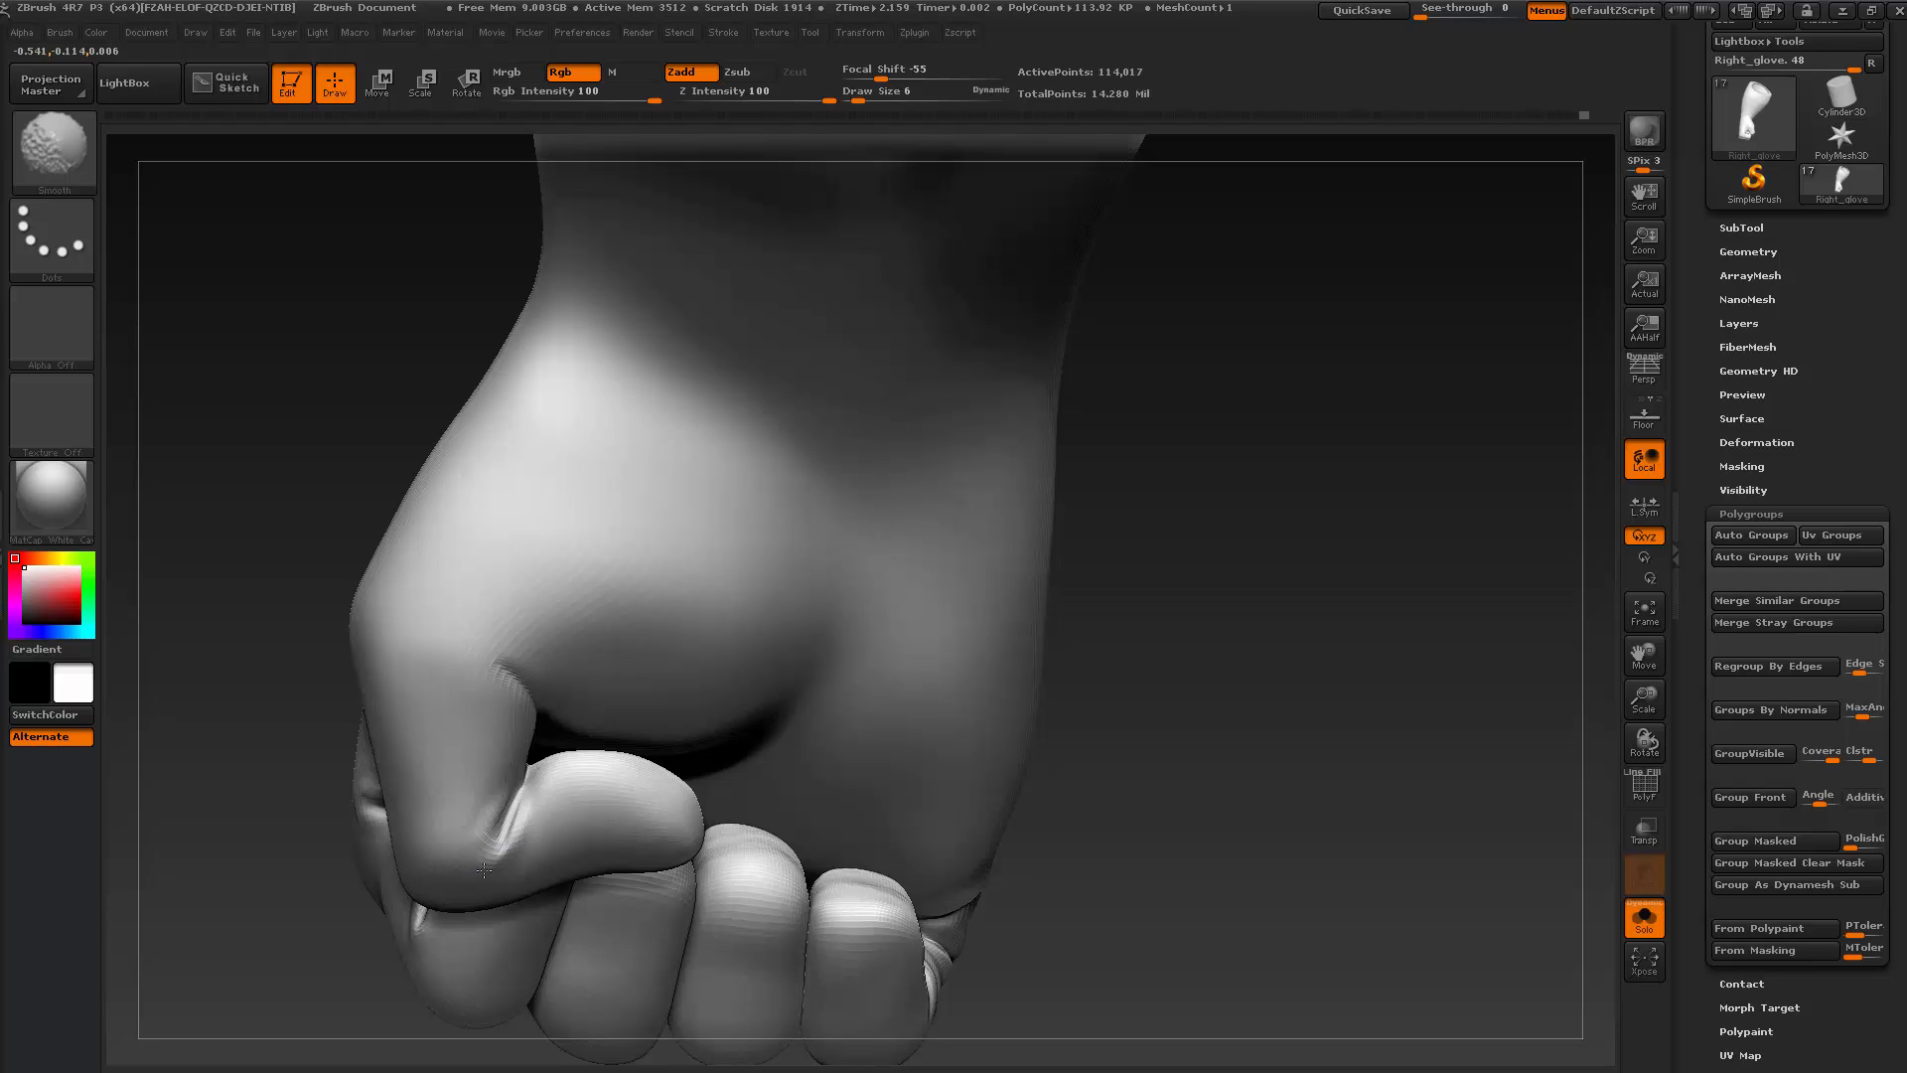
drag(332, 885, 447, 808)
key(s)
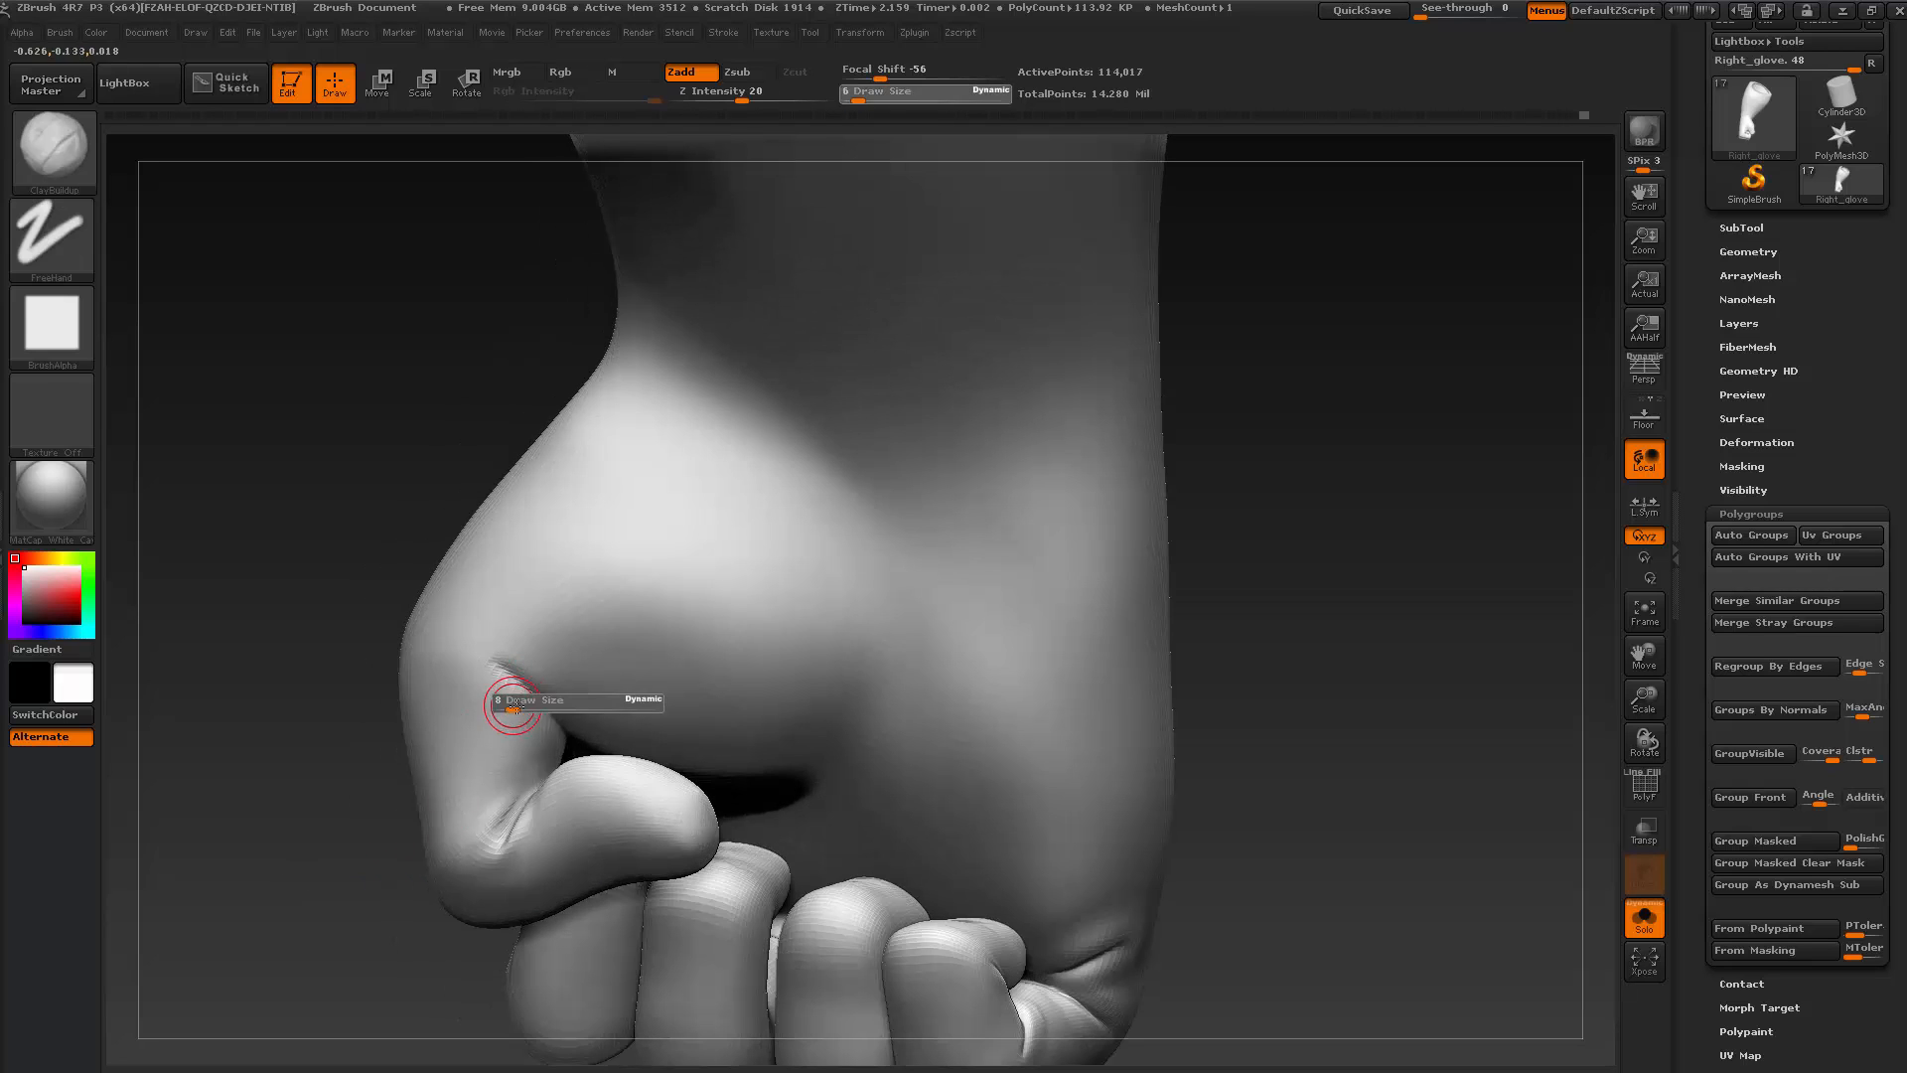
mouse_move(536, 720)
mouse_down()
mouse_move(479, 658)
mouse_move(508, 645)
mouse_move(556, 706)
mouse_move(496, 683)
mouse_move(534, 706)
mouse_move(499, 717)
mouse_move(486, 651)
mouse_move(556, 690)
mouse_move(490, 647)
mouse_move(516, 634)
mouse_move(484, 651)
mouse_move(499, 792)
mouse_up()
key(shift)
Smooth the thumb and index finger creases two subdivision steps finer than the base folds, at the 455,873-point level
key(d)
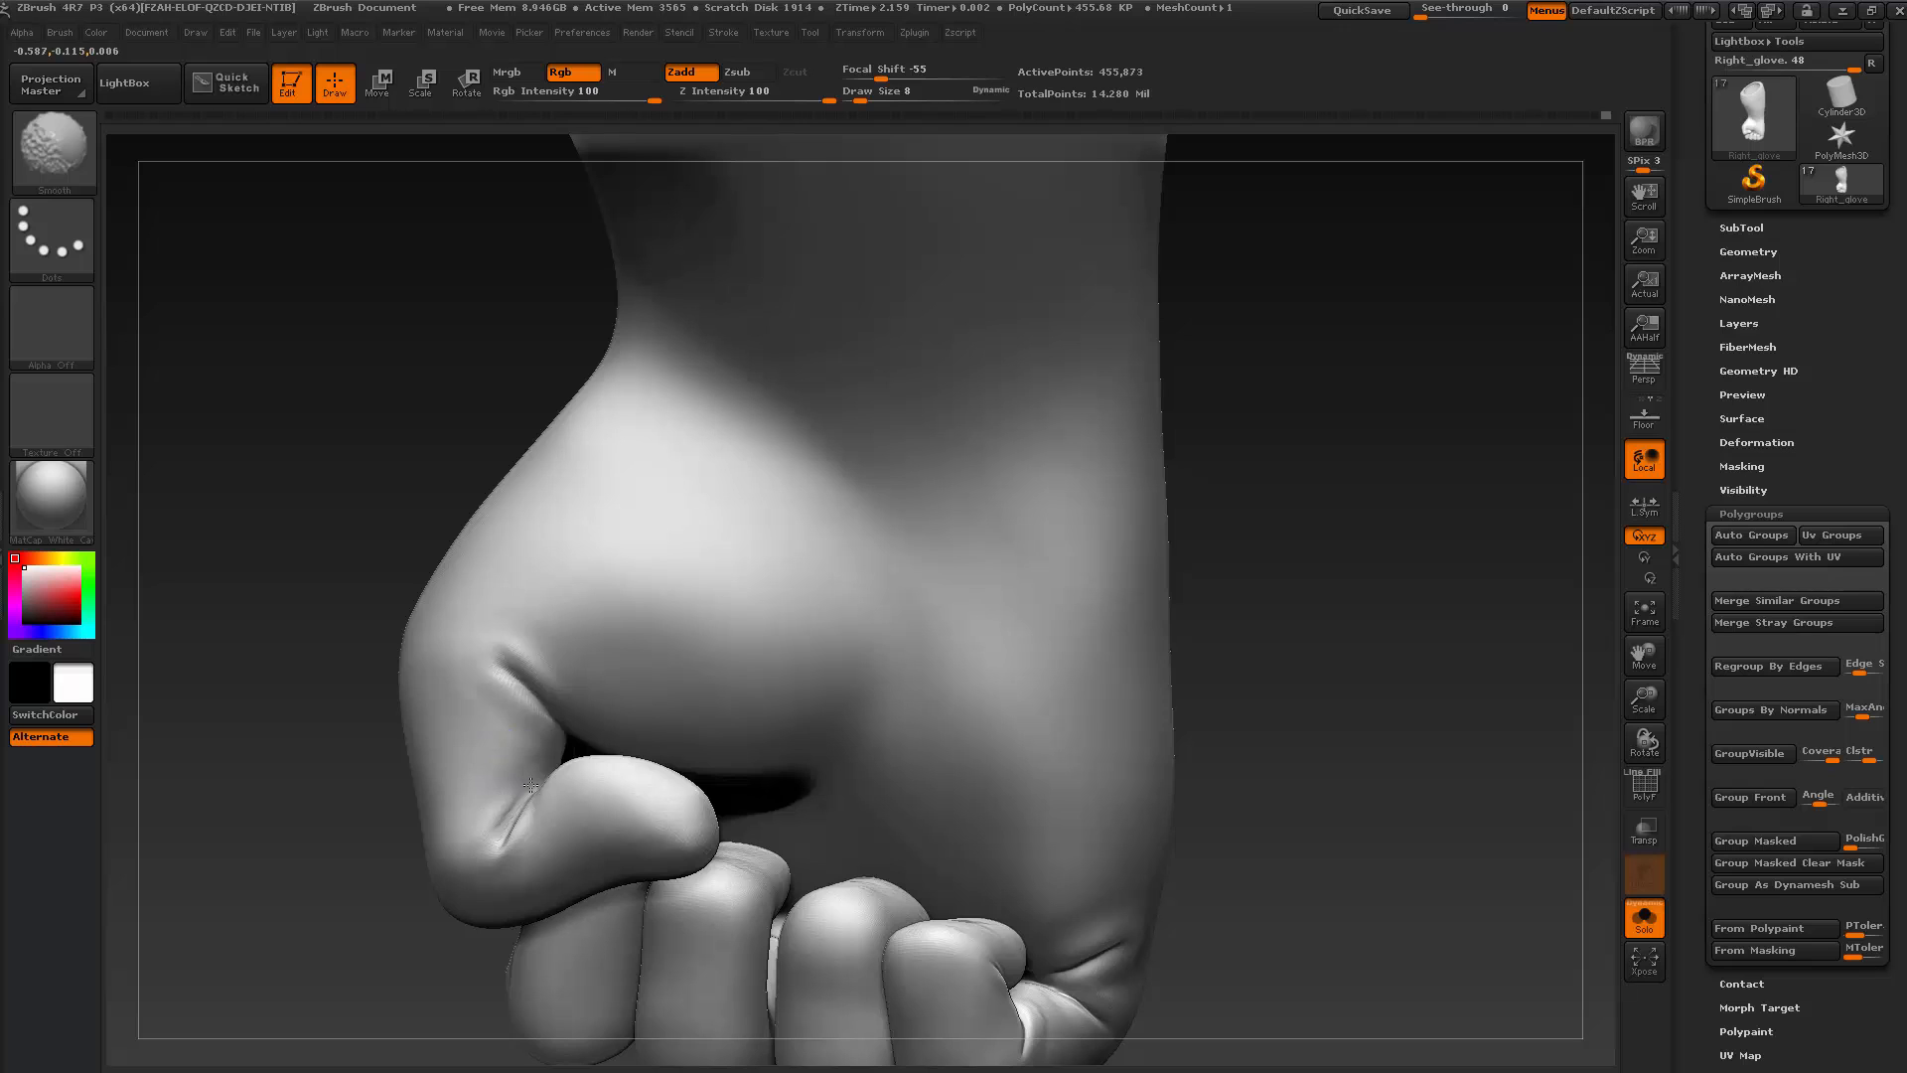
mouse_move(358, 941)
mouse_down()
mouse_move(345, 912)
mouse_move(920, 865)
mouse_move(801, 839)
mouse_move(567, 852)
mouse_up()
key(shift)
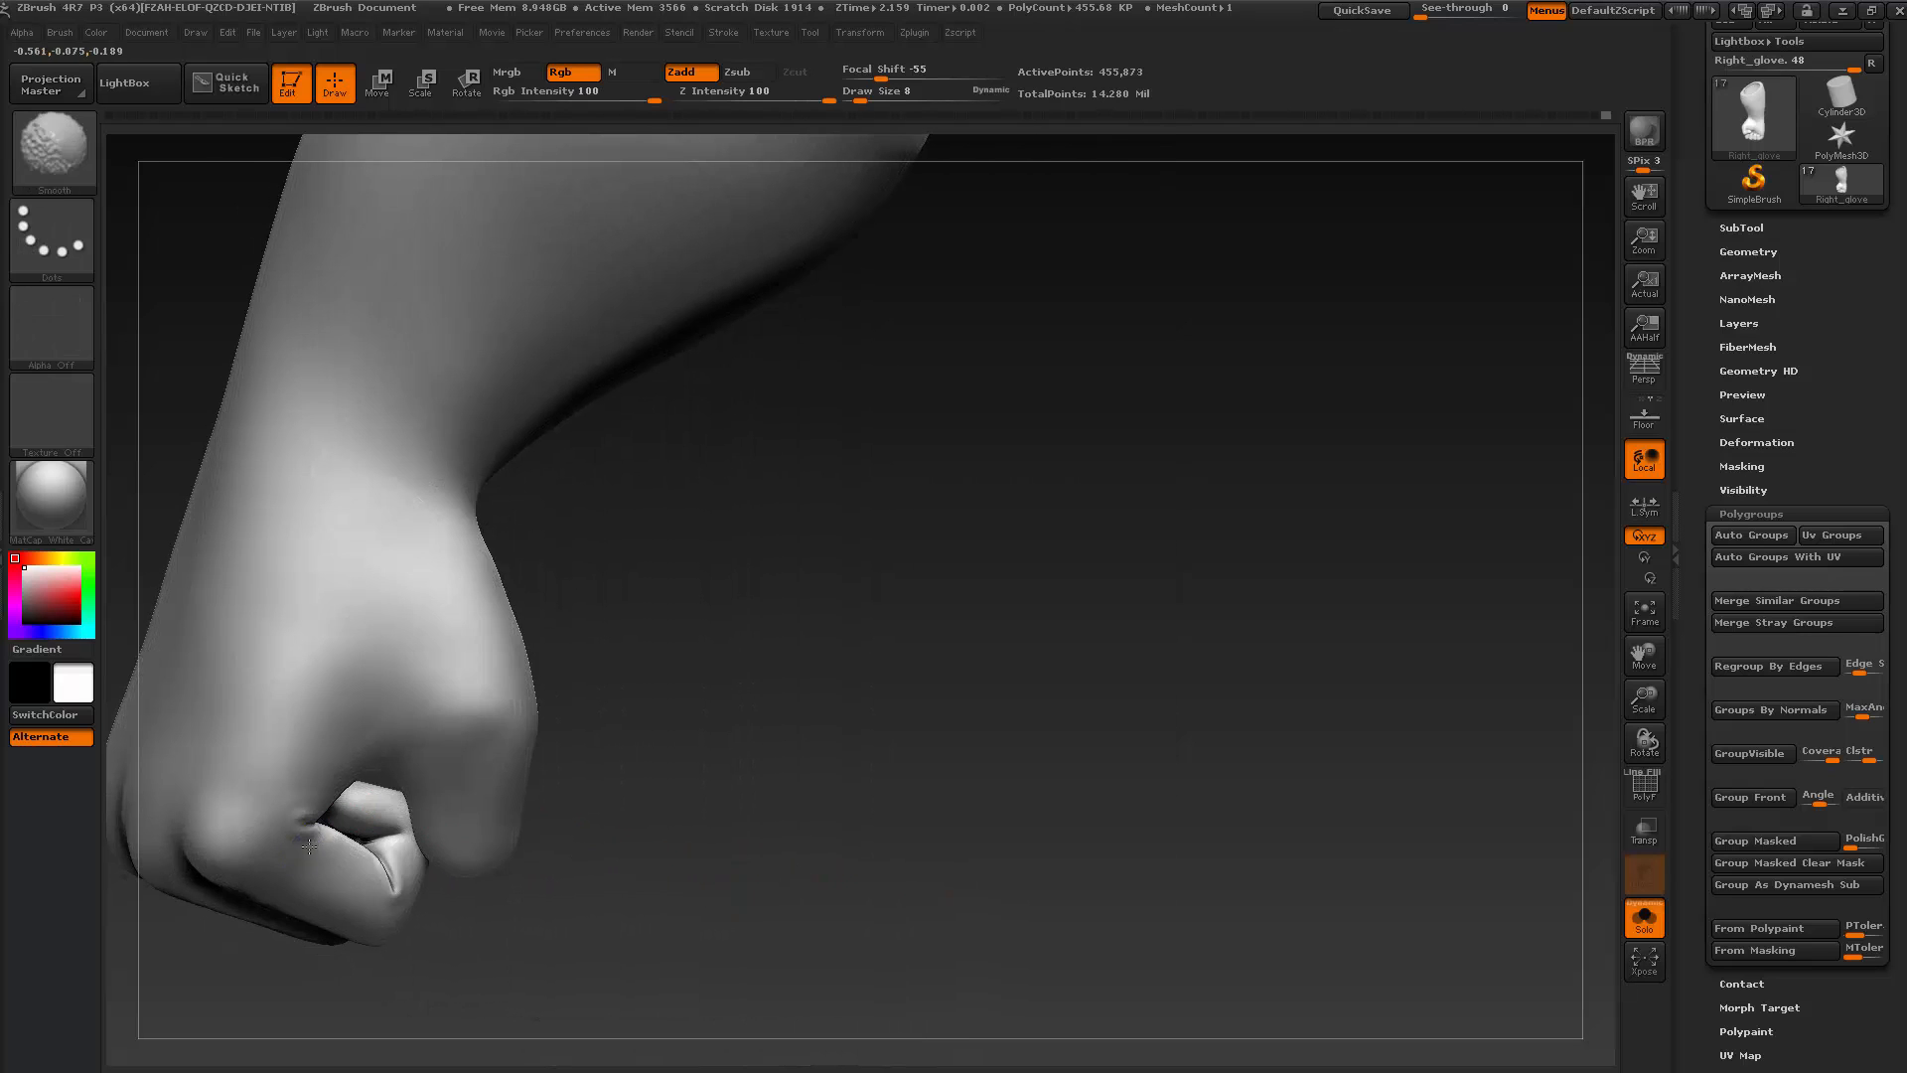
mouse_move(528, 950)
mouse_down()
mouse_move(652, 937)
mouse_move(865, 834)
mouse_move(775, 805)
mouse_move(947, 718)
mouse_move(984, 766)
mouse_move(890, 822)
mouse_move(1043, 750)
mouse_move(971, 881)
mouse_move(984, 894)
mouse_move(949, 924)
mouse_move(910, 942)
mouse_move(1009, 635)
mouse_move(1000, 554)
mouse_move(1034, 609)
mouse_move(981, 585)
mouse_move(983, 695)
mouse_move(1023, 682)
mouse_move(916, 572)
mouse_move(1024, 560)
mouse_up()
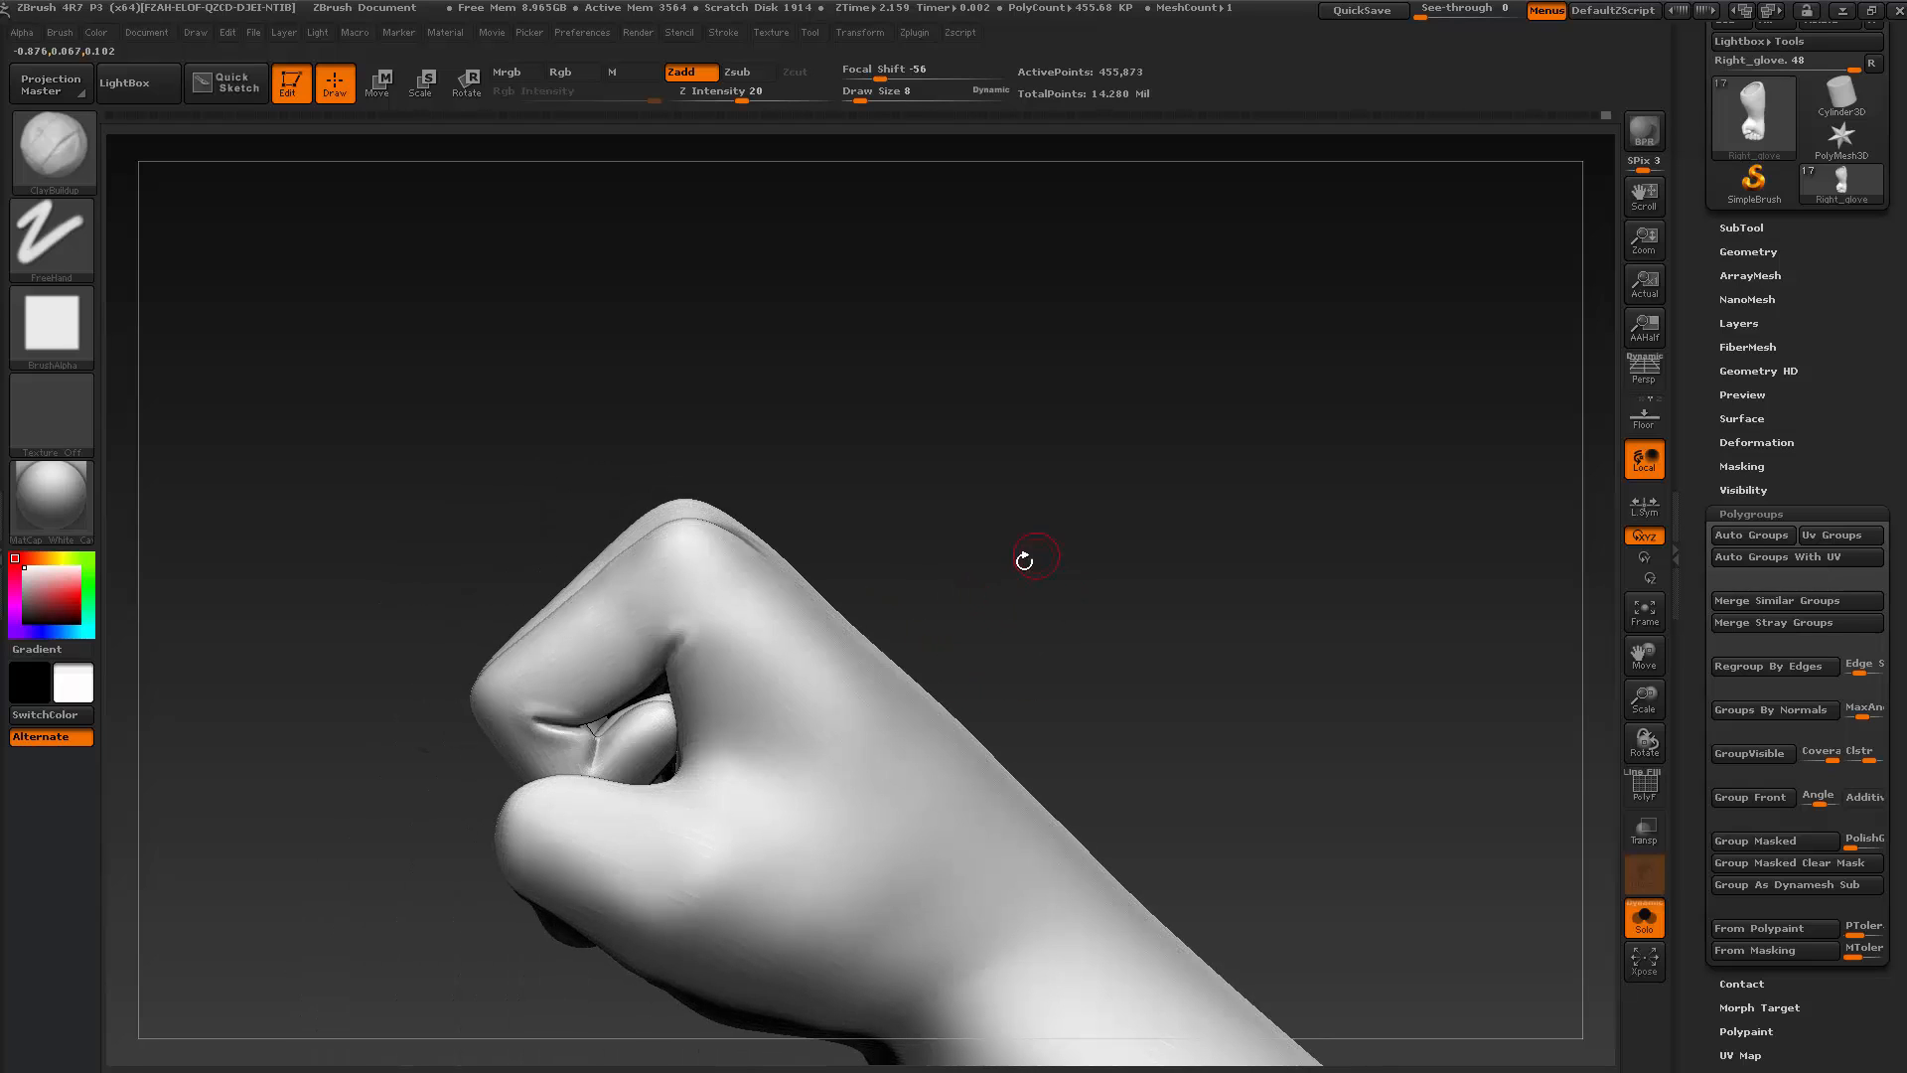
Drop three subdivision levels and reshape the web between the thumb and index finger with the Move brush at size 20
key(s)
drag(699, 769, 716, 766)
key(shift+d)
drag(894, 517, 865, 562)
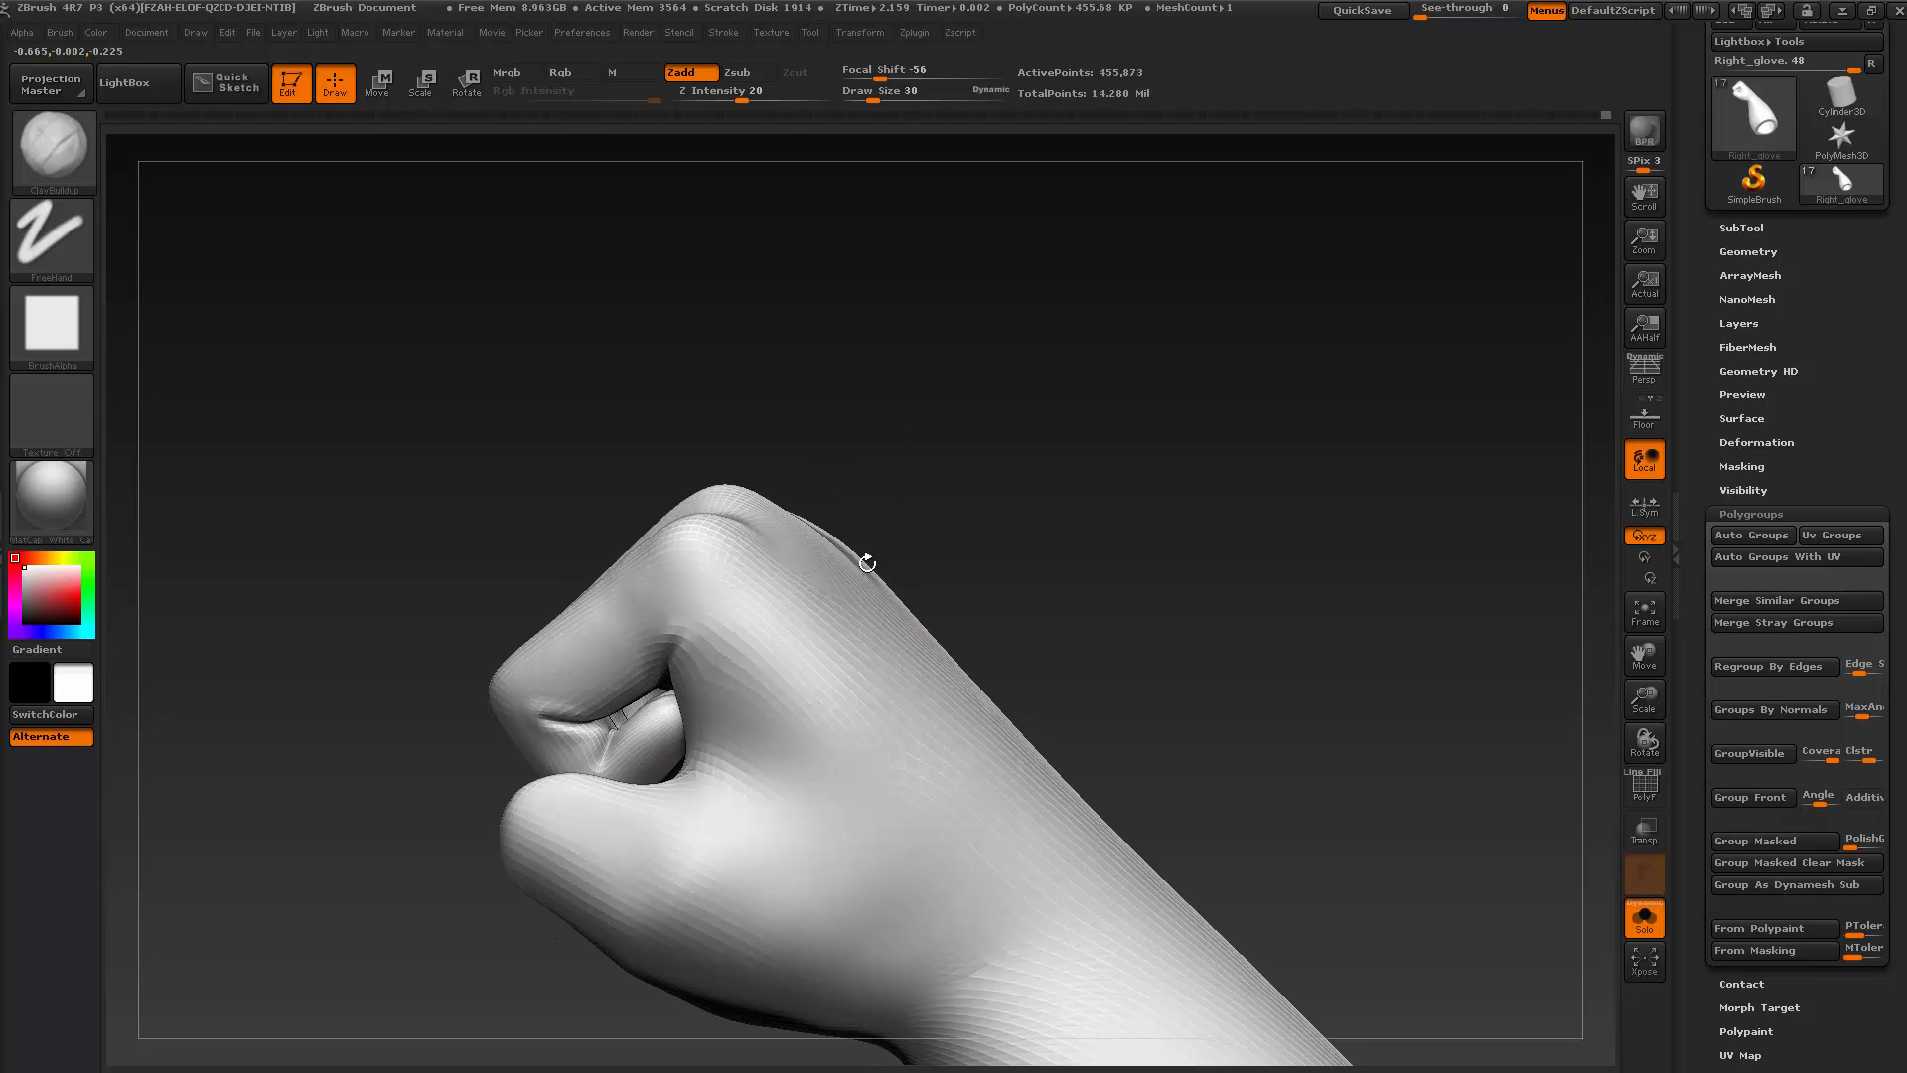
key(shift)
key(shift+d)
key(shift+d)
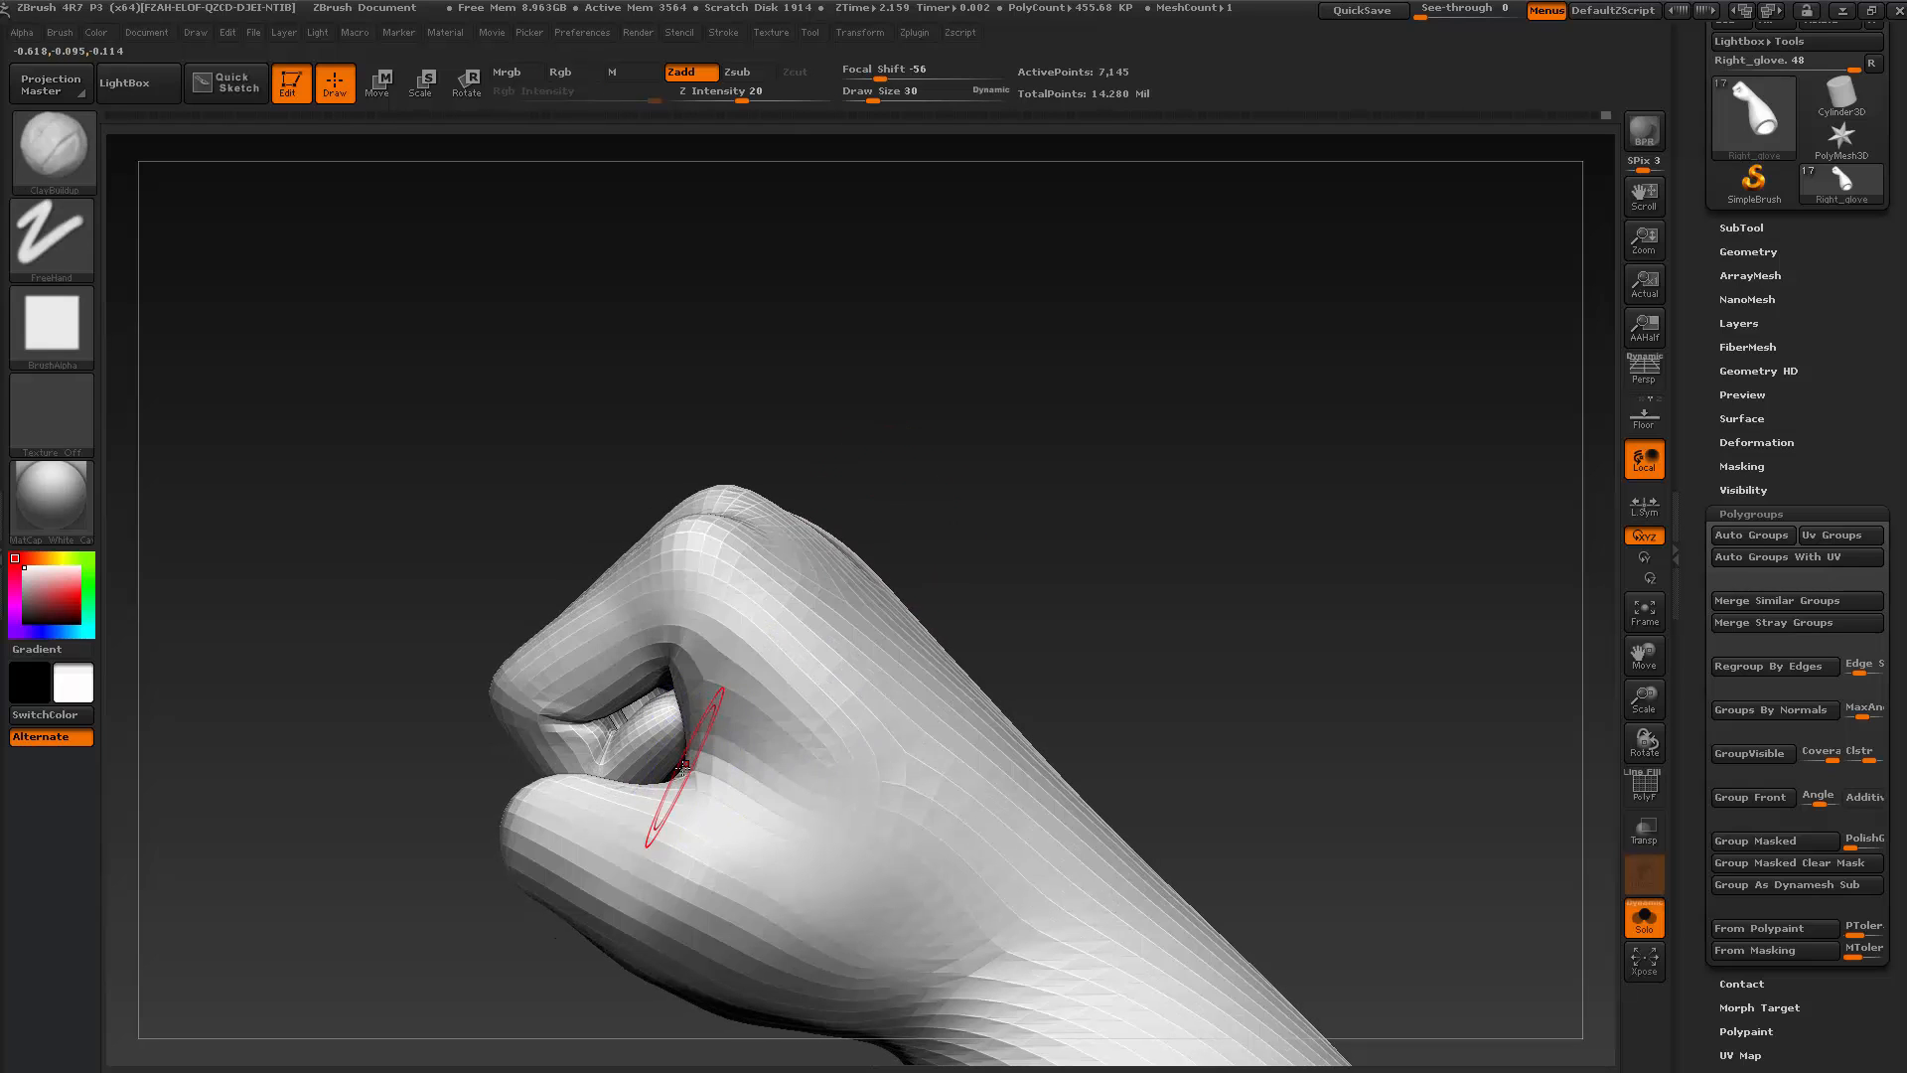
click(36, 135)
click(575, 185)
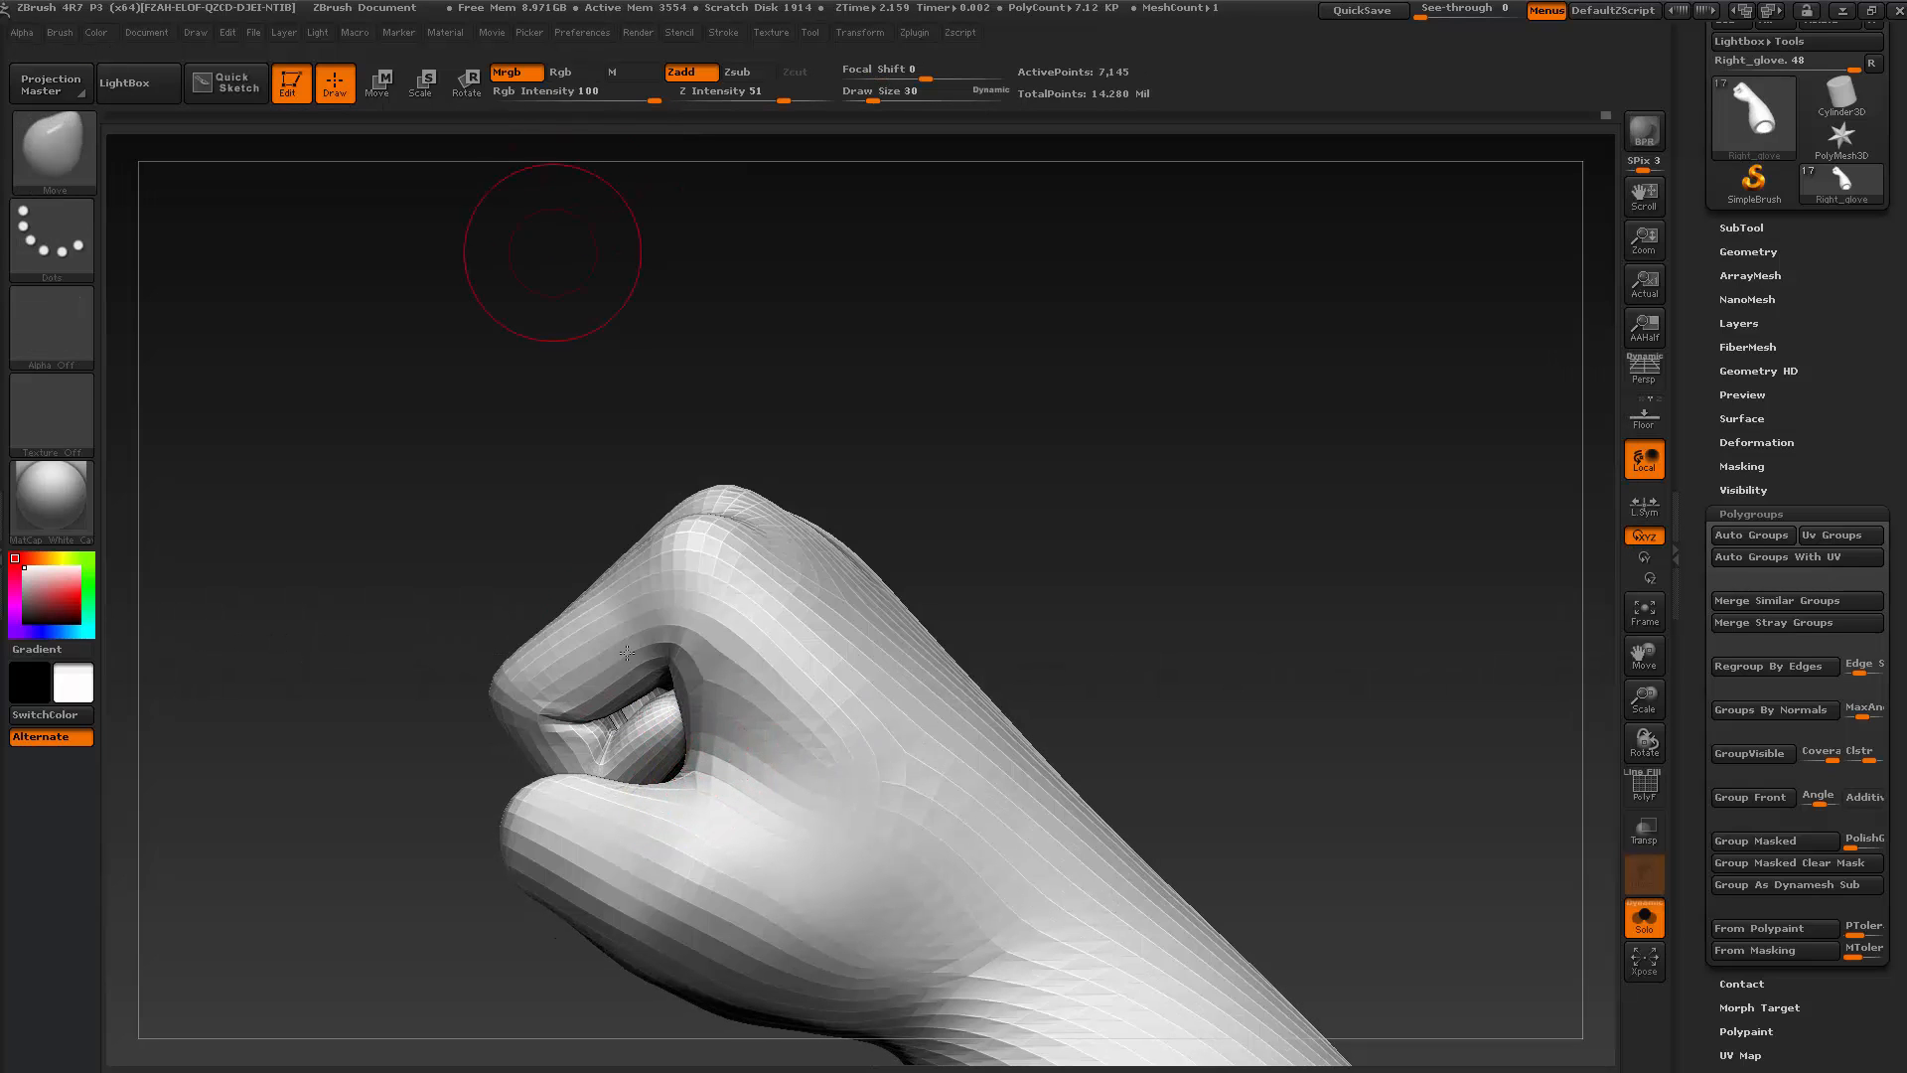
key(s)
drag(698, 766, 687, 772)
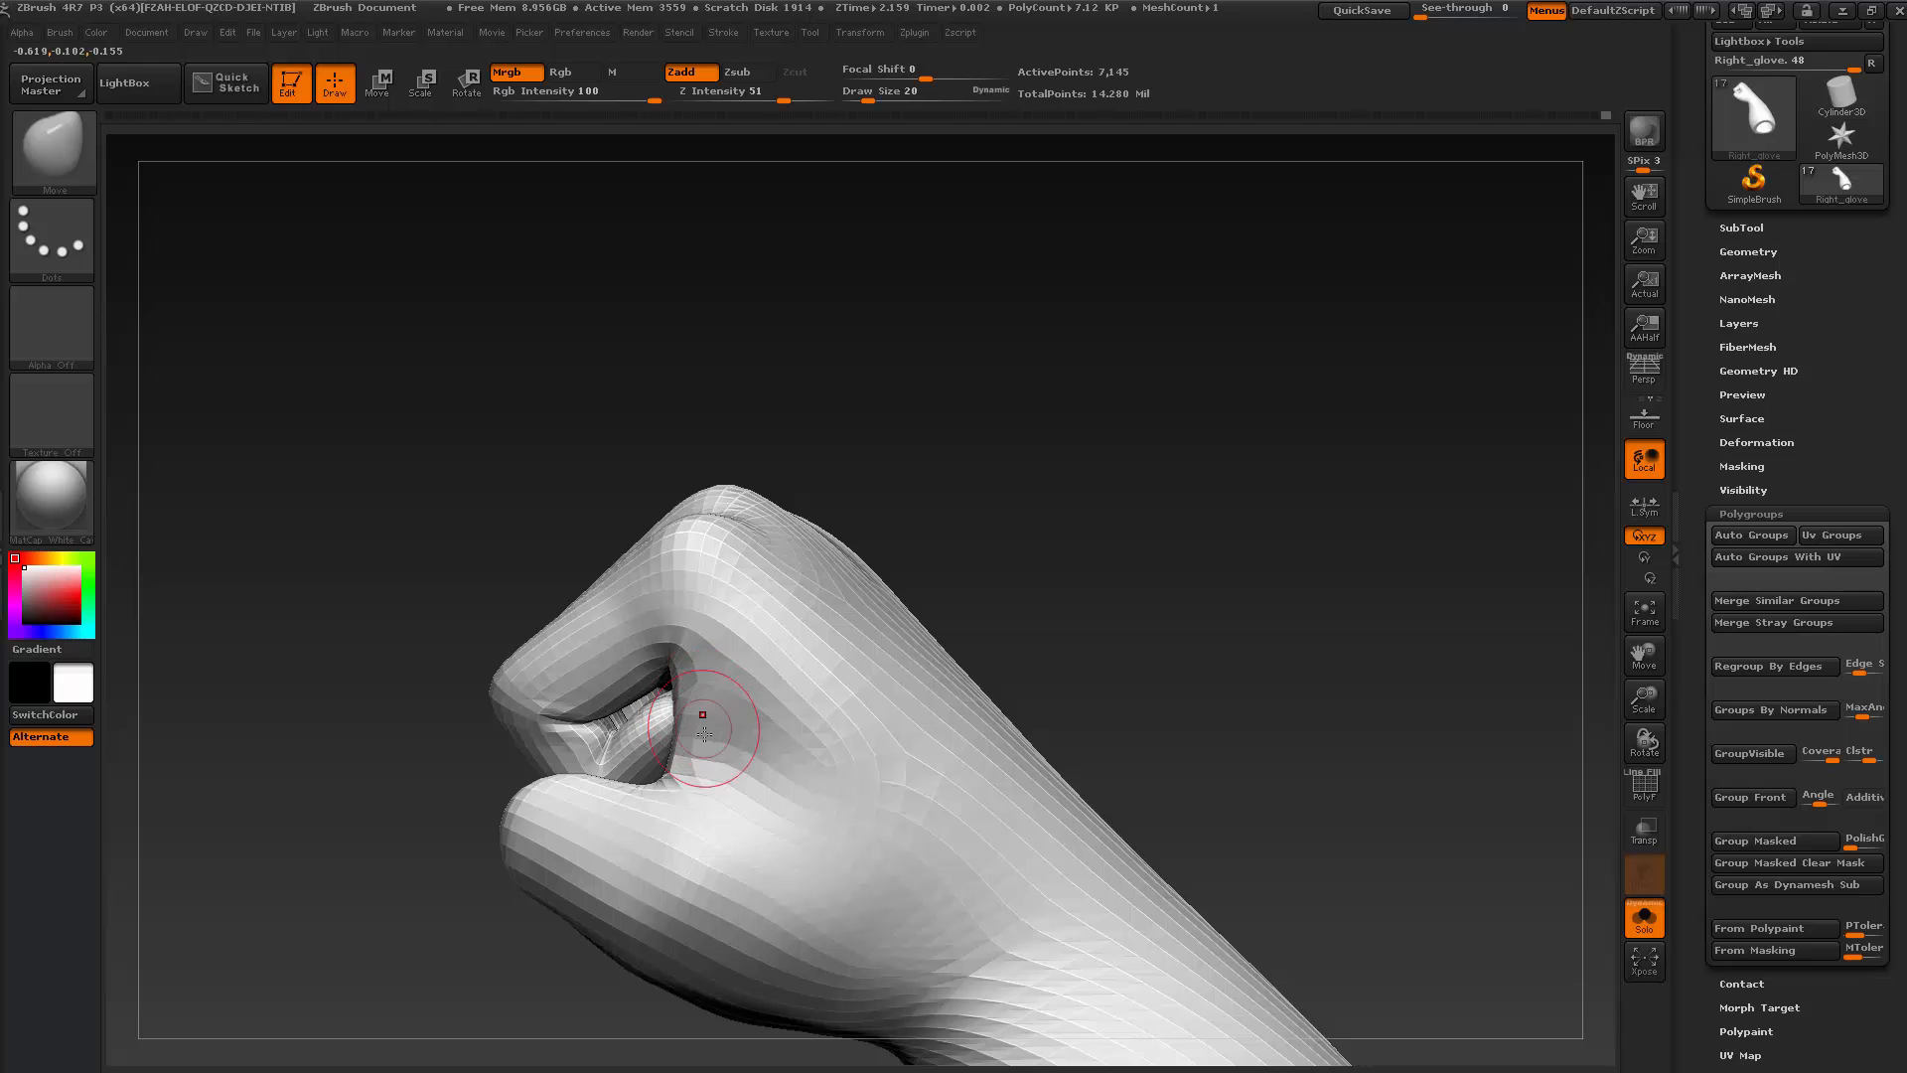
Step up through the subdivision levels and smooth the web between the thumb and index finger at the 114,017-point level
key(ctrl+d)
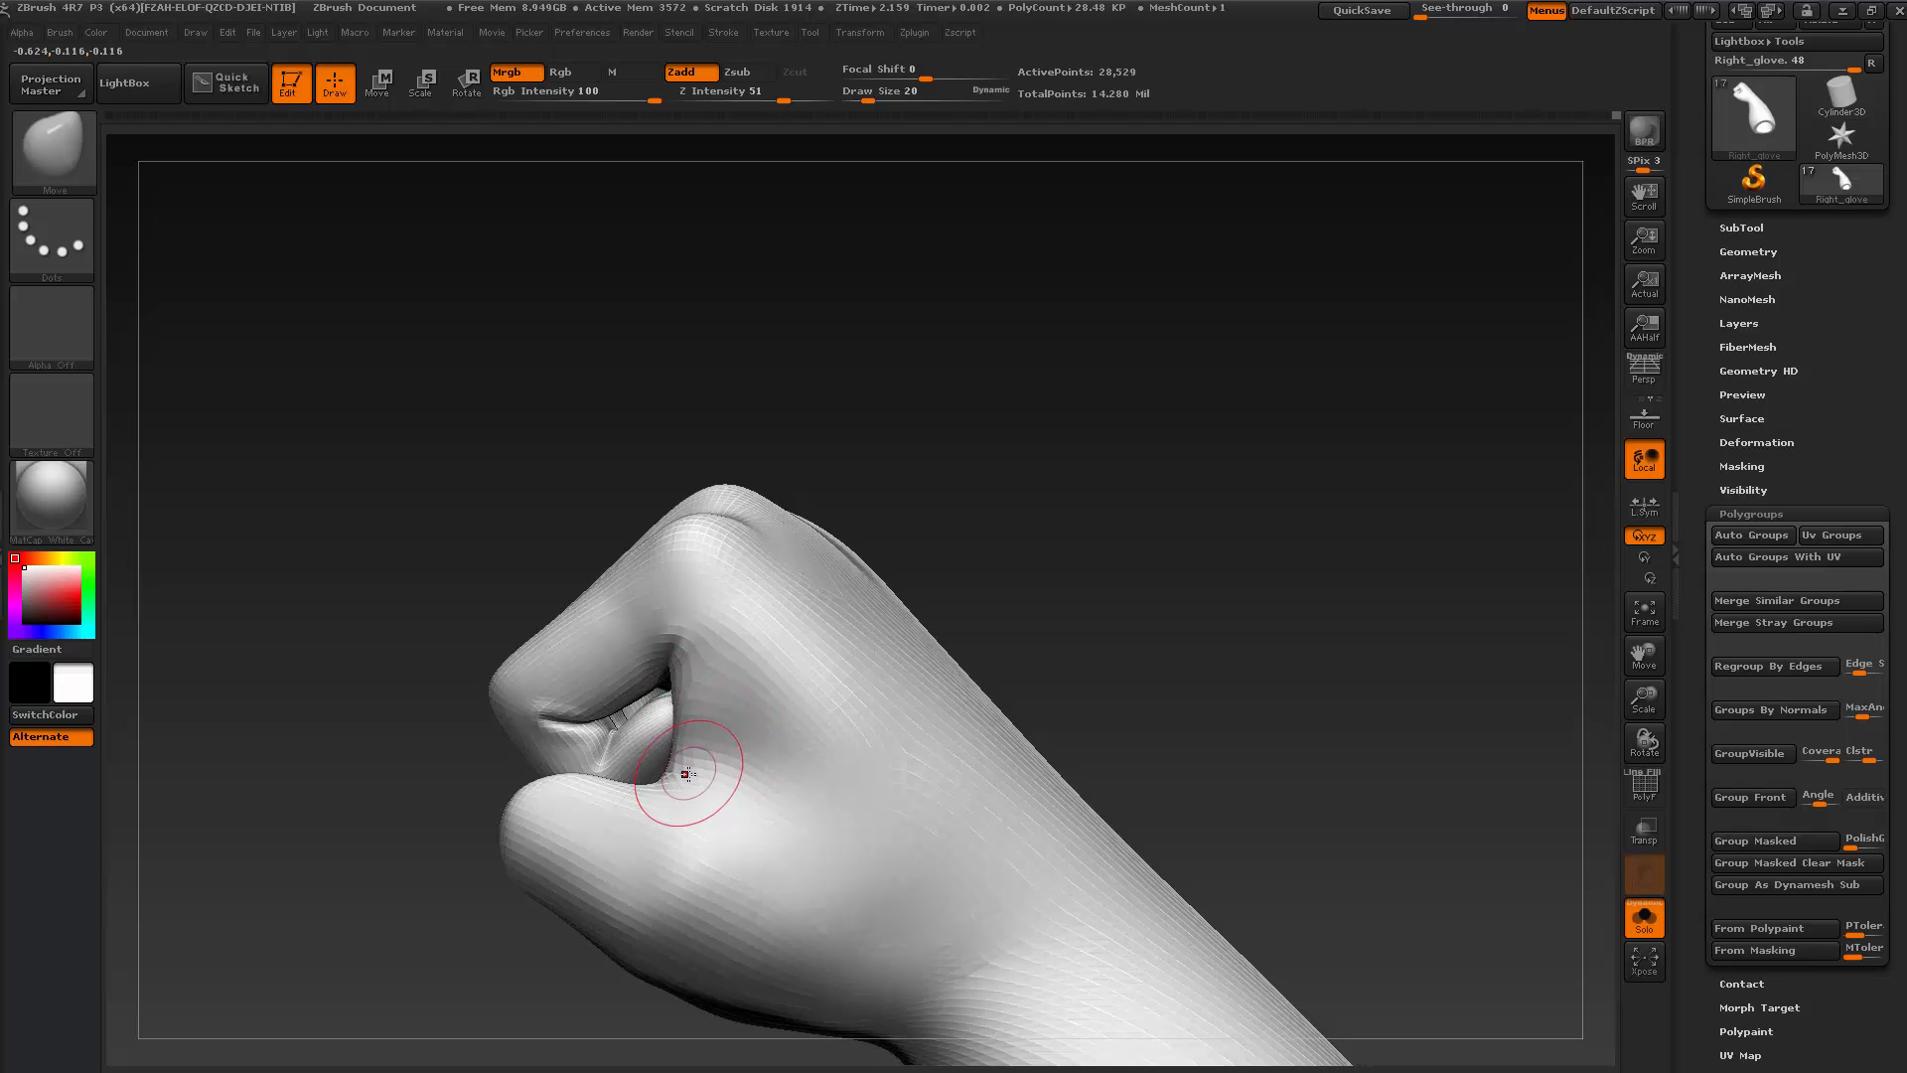
drag(873, 596, 666, 790)
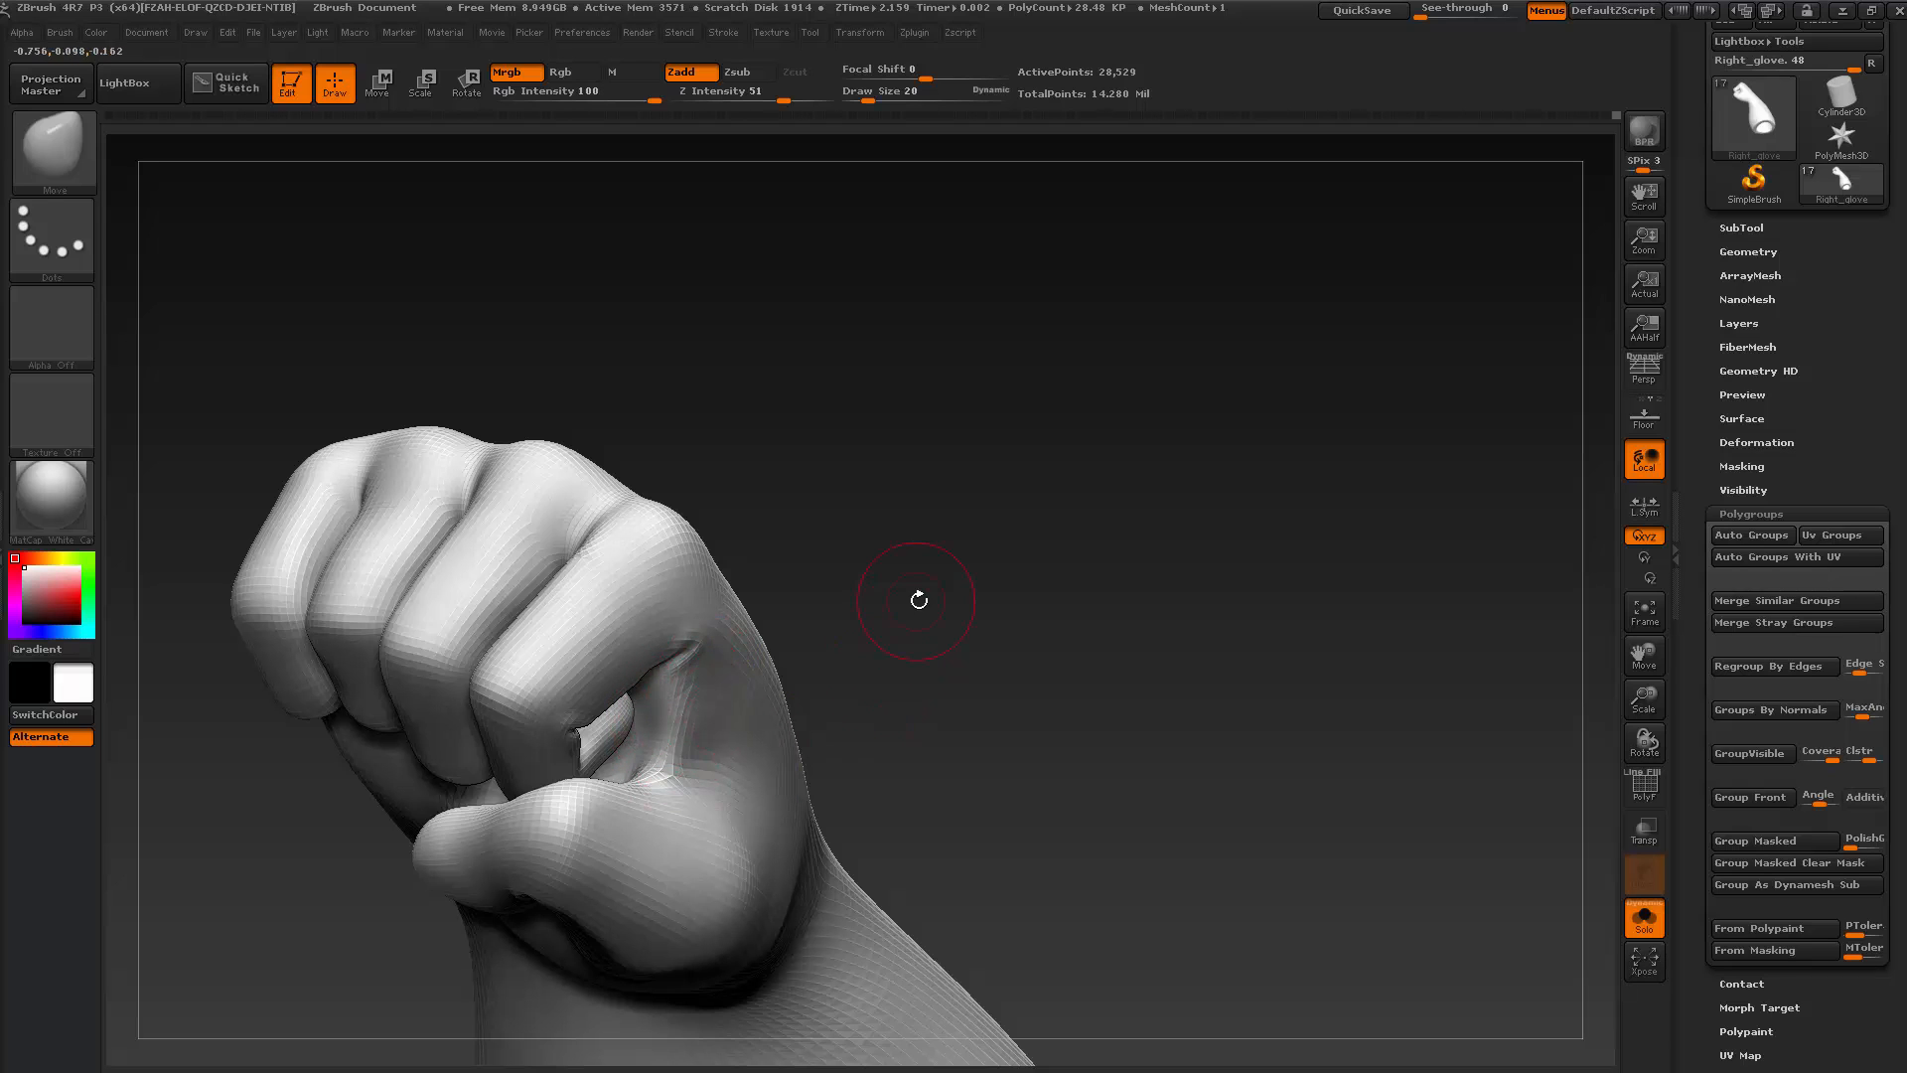
key(ctrl+d)
mouse_move(1042, 647)
mouse_down()
mouse_move(1047, 583)
mouse_move(1116, 647)
mouse_up()
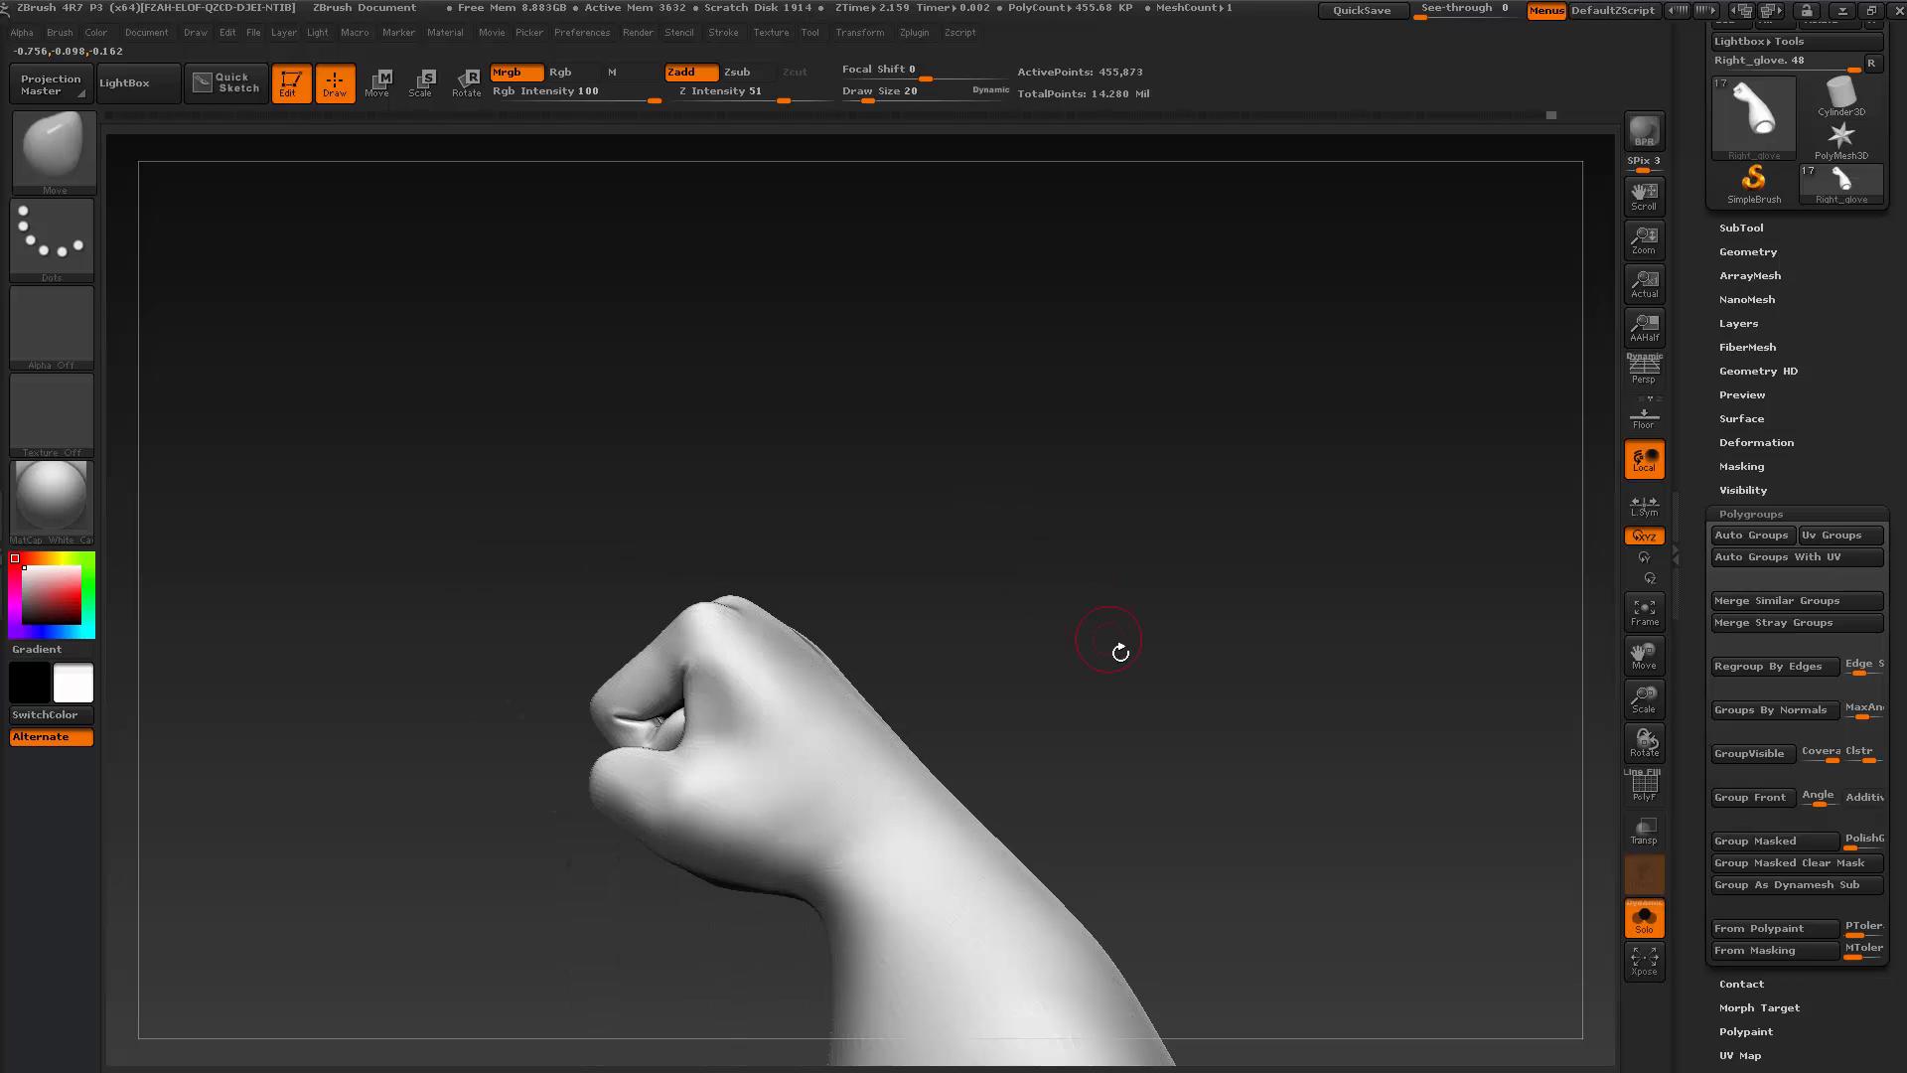
key(shift)
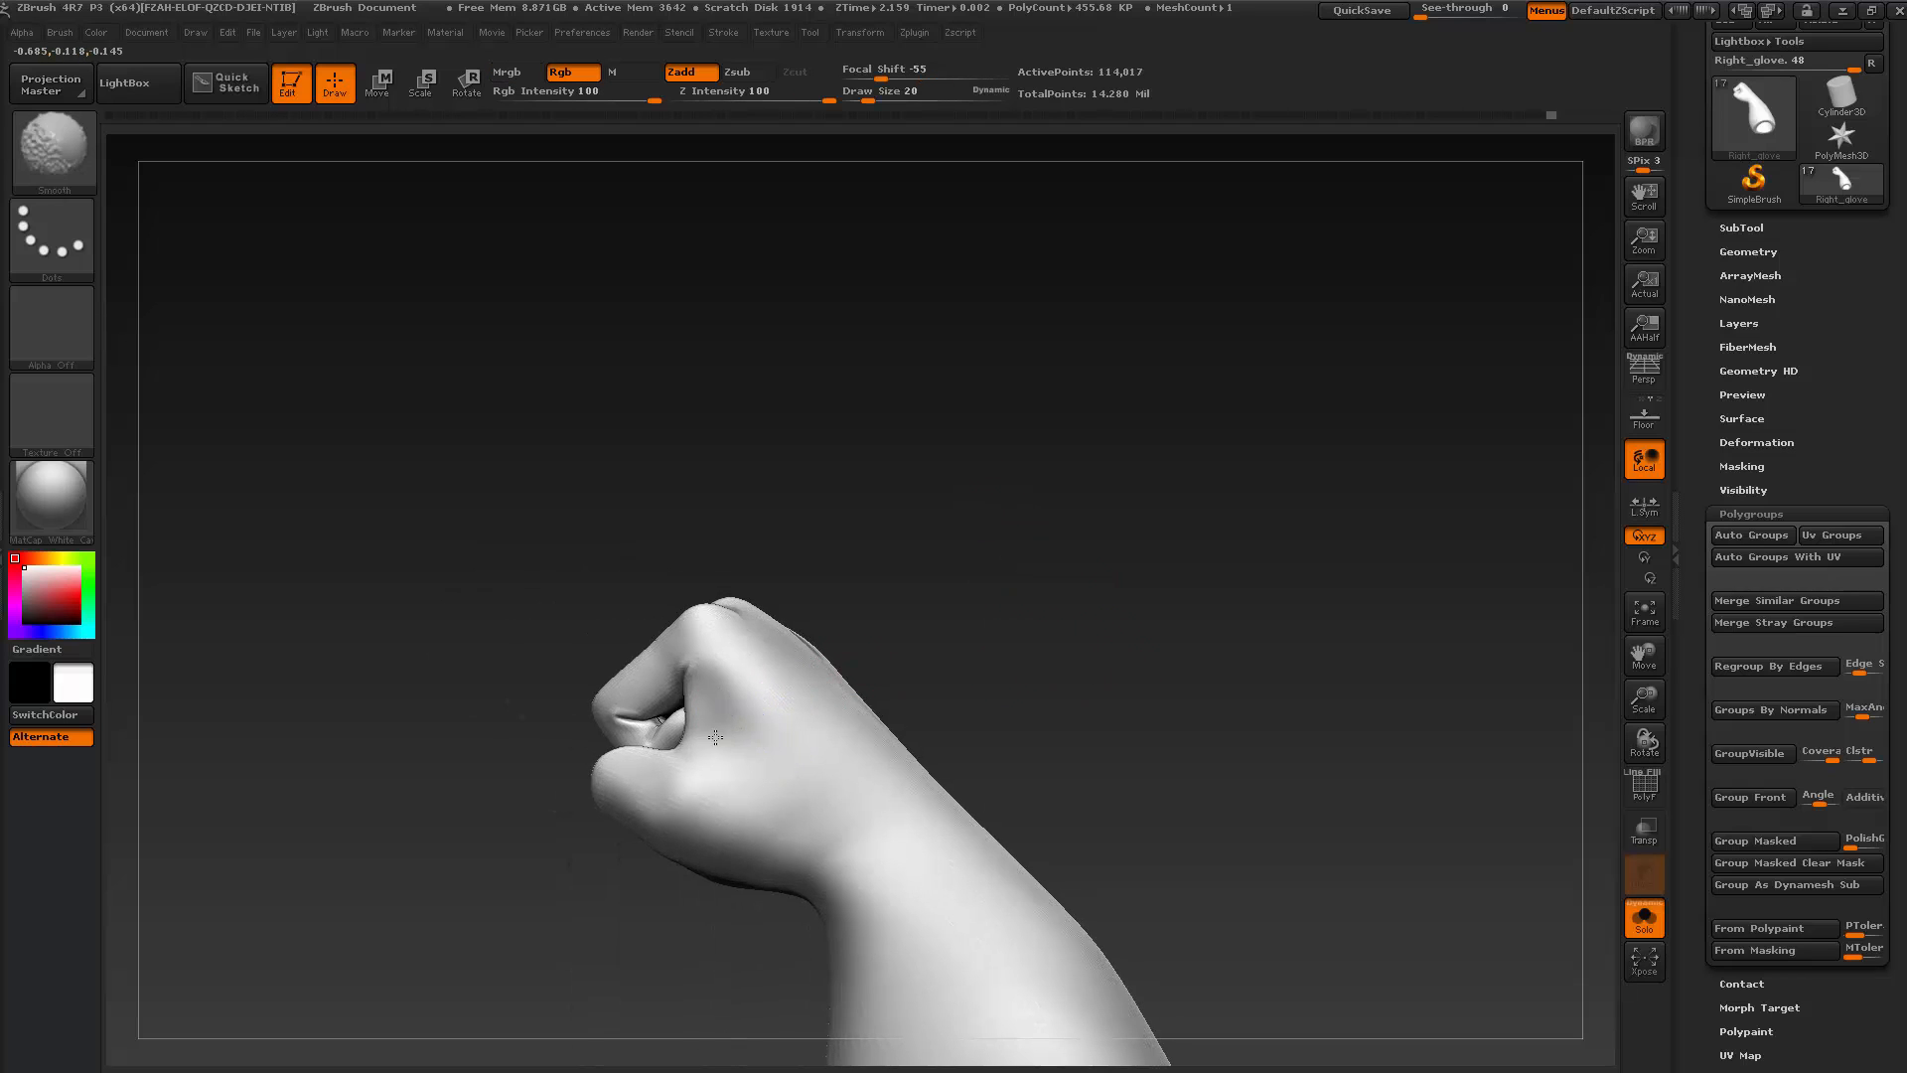
shift+drag(716, 737, 697, 723)
mouse_move(845, 629)
mouse_down()
mouse_move(894, 630)
mouse_move(878, 627)
mouse_up()
key(shift)
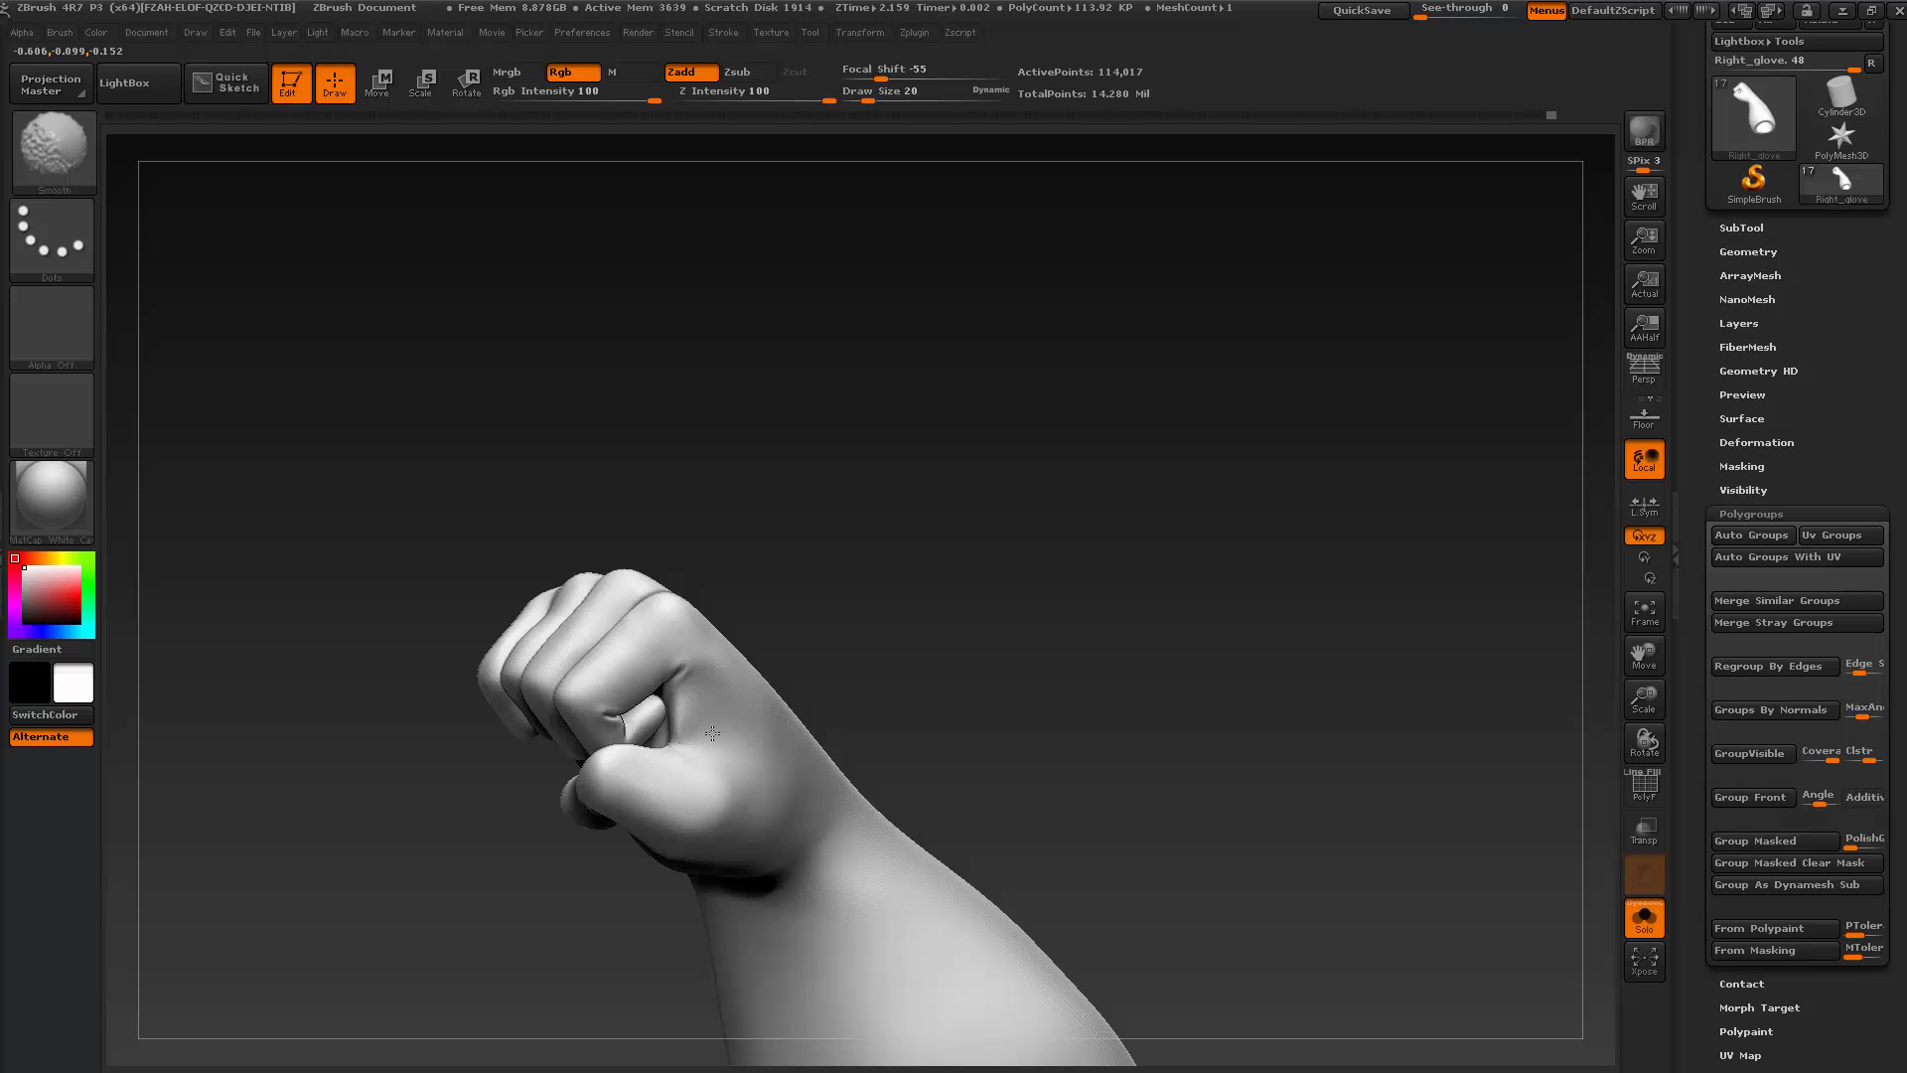
drag(874, 628, 906, 630)
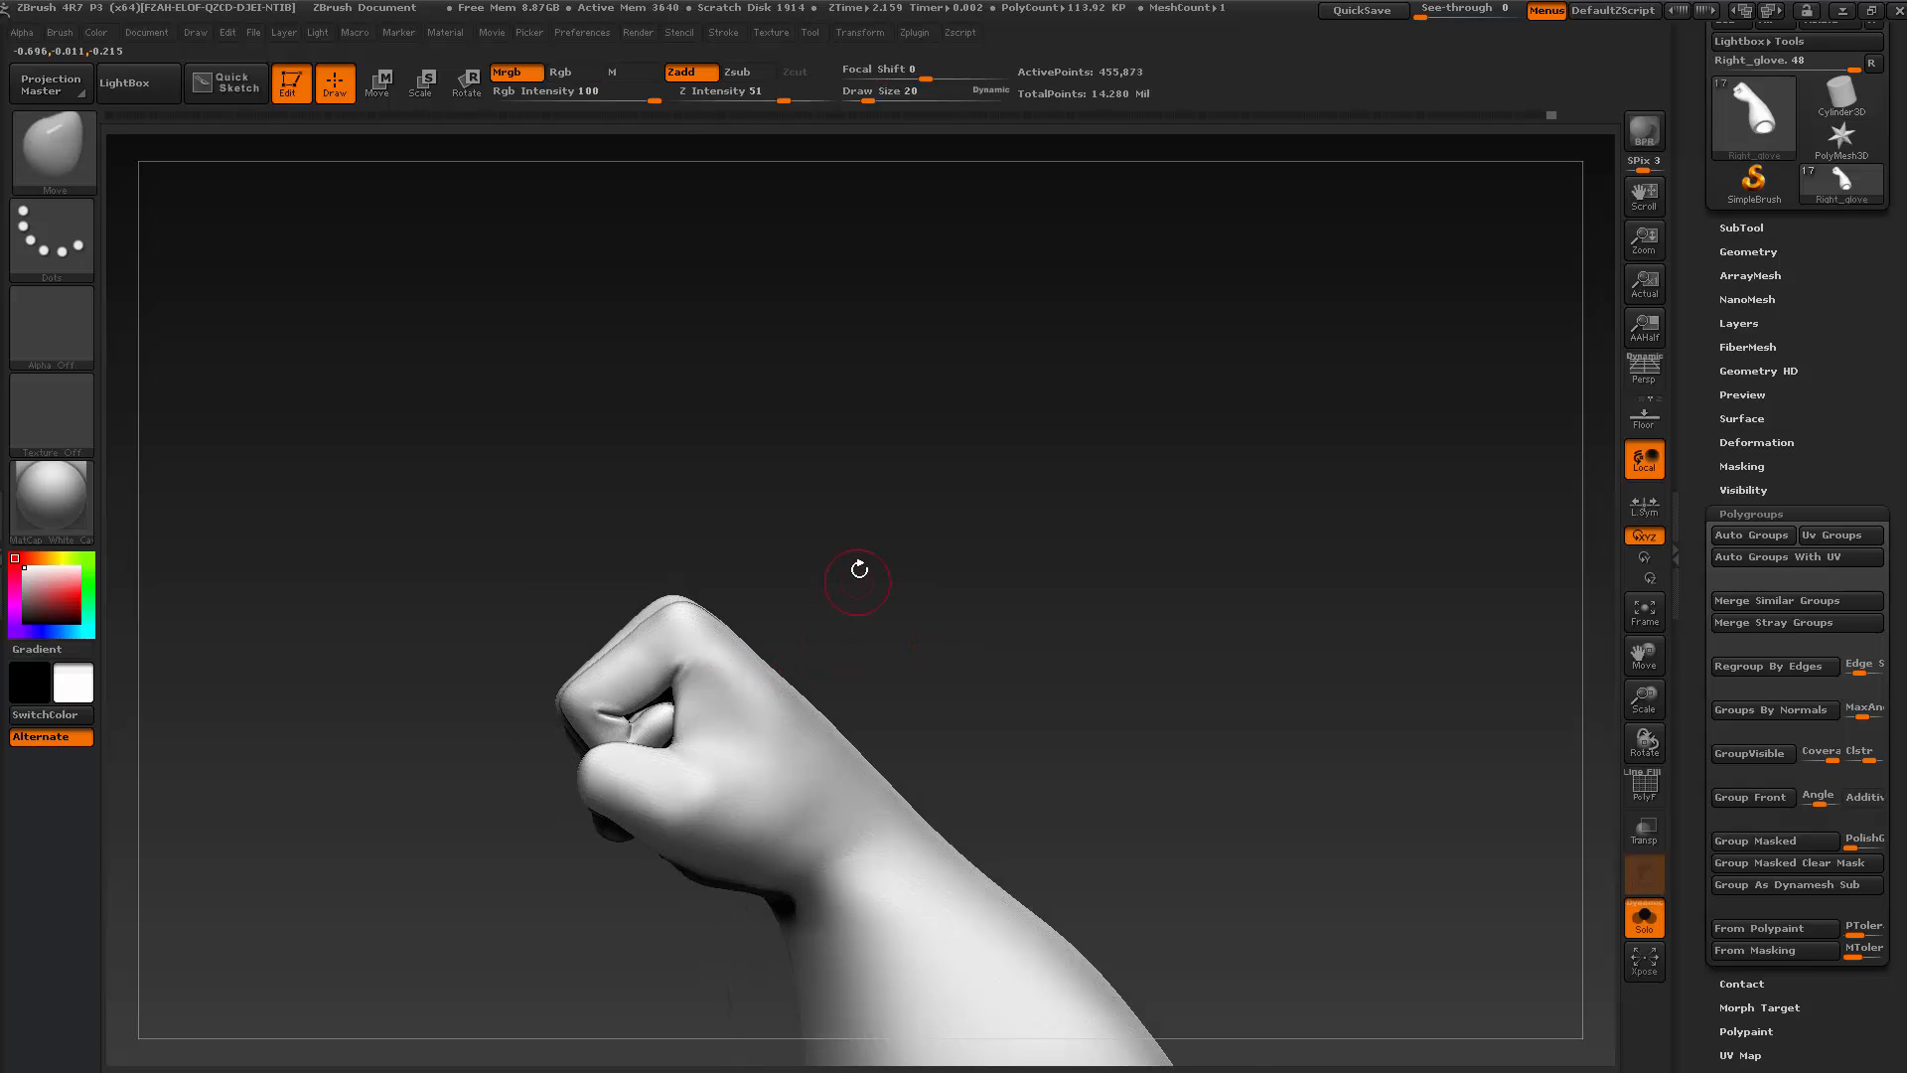
alt+drag(857, 567, 860, 645)
key(d)
Drop four subdivision levels to 1,793 points and adjust the tips of the ring finger and pinky with the Move brush at size 30
drag(1035, 721, 1013, 562)
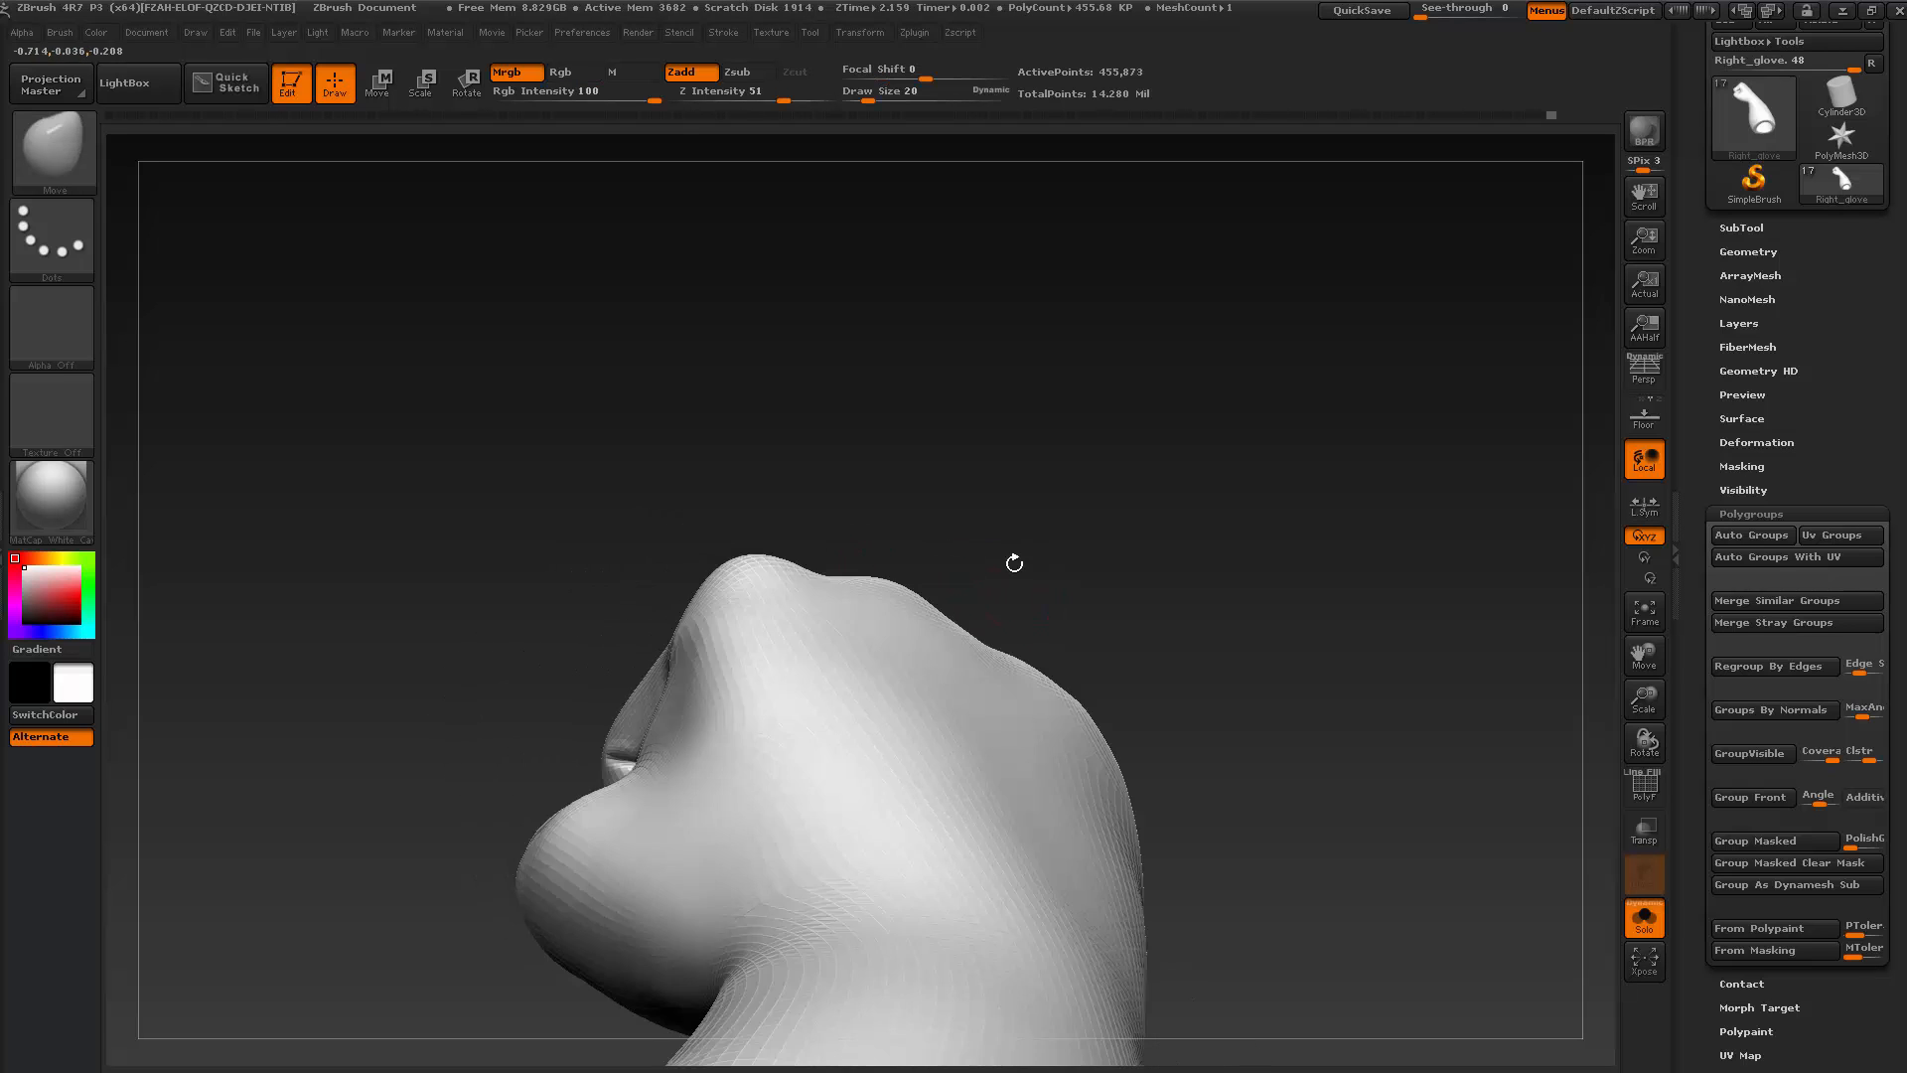
alt+drag(1153, 536, 969, 463)
drag(1069, 592, 1058, 427)
drag(993, 808, 1107, 864)
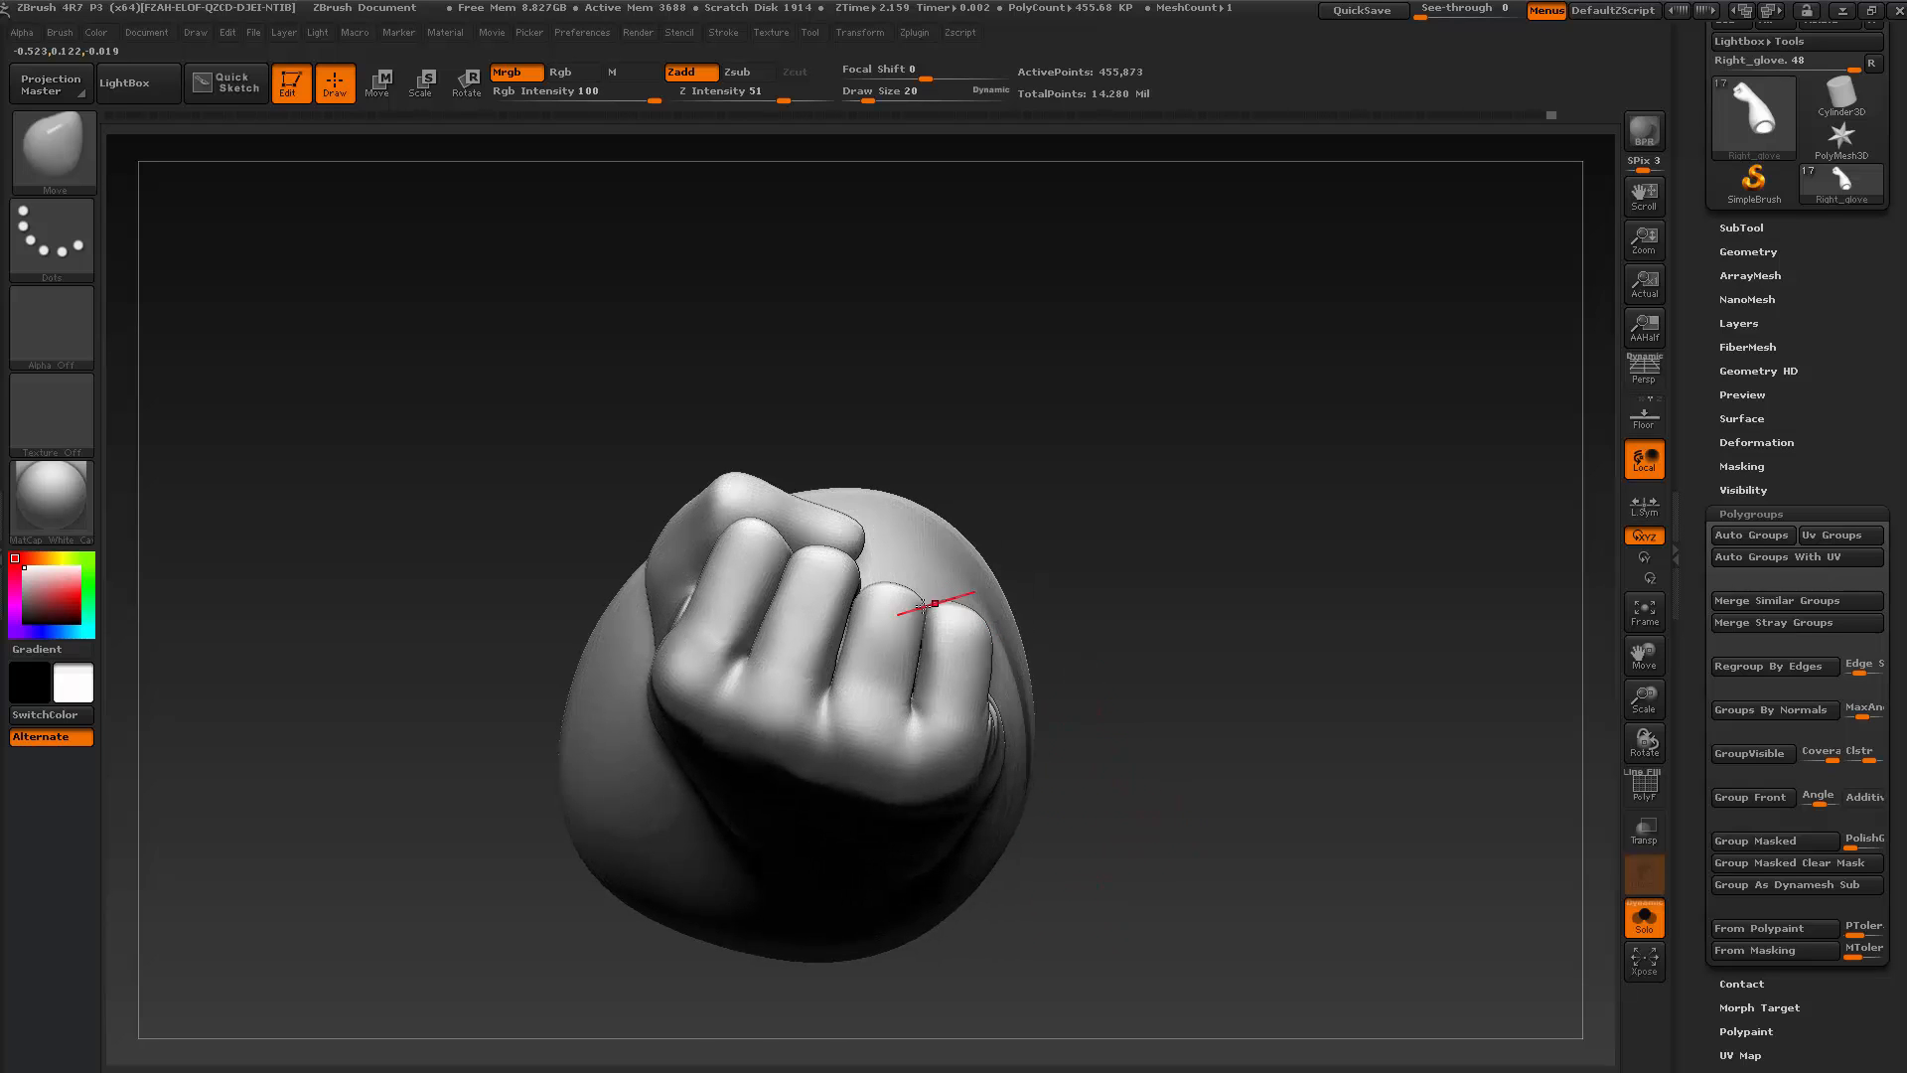
key(shift+d)
key(shift+d)
key(shift+d)
key(shift+d)
key(s)
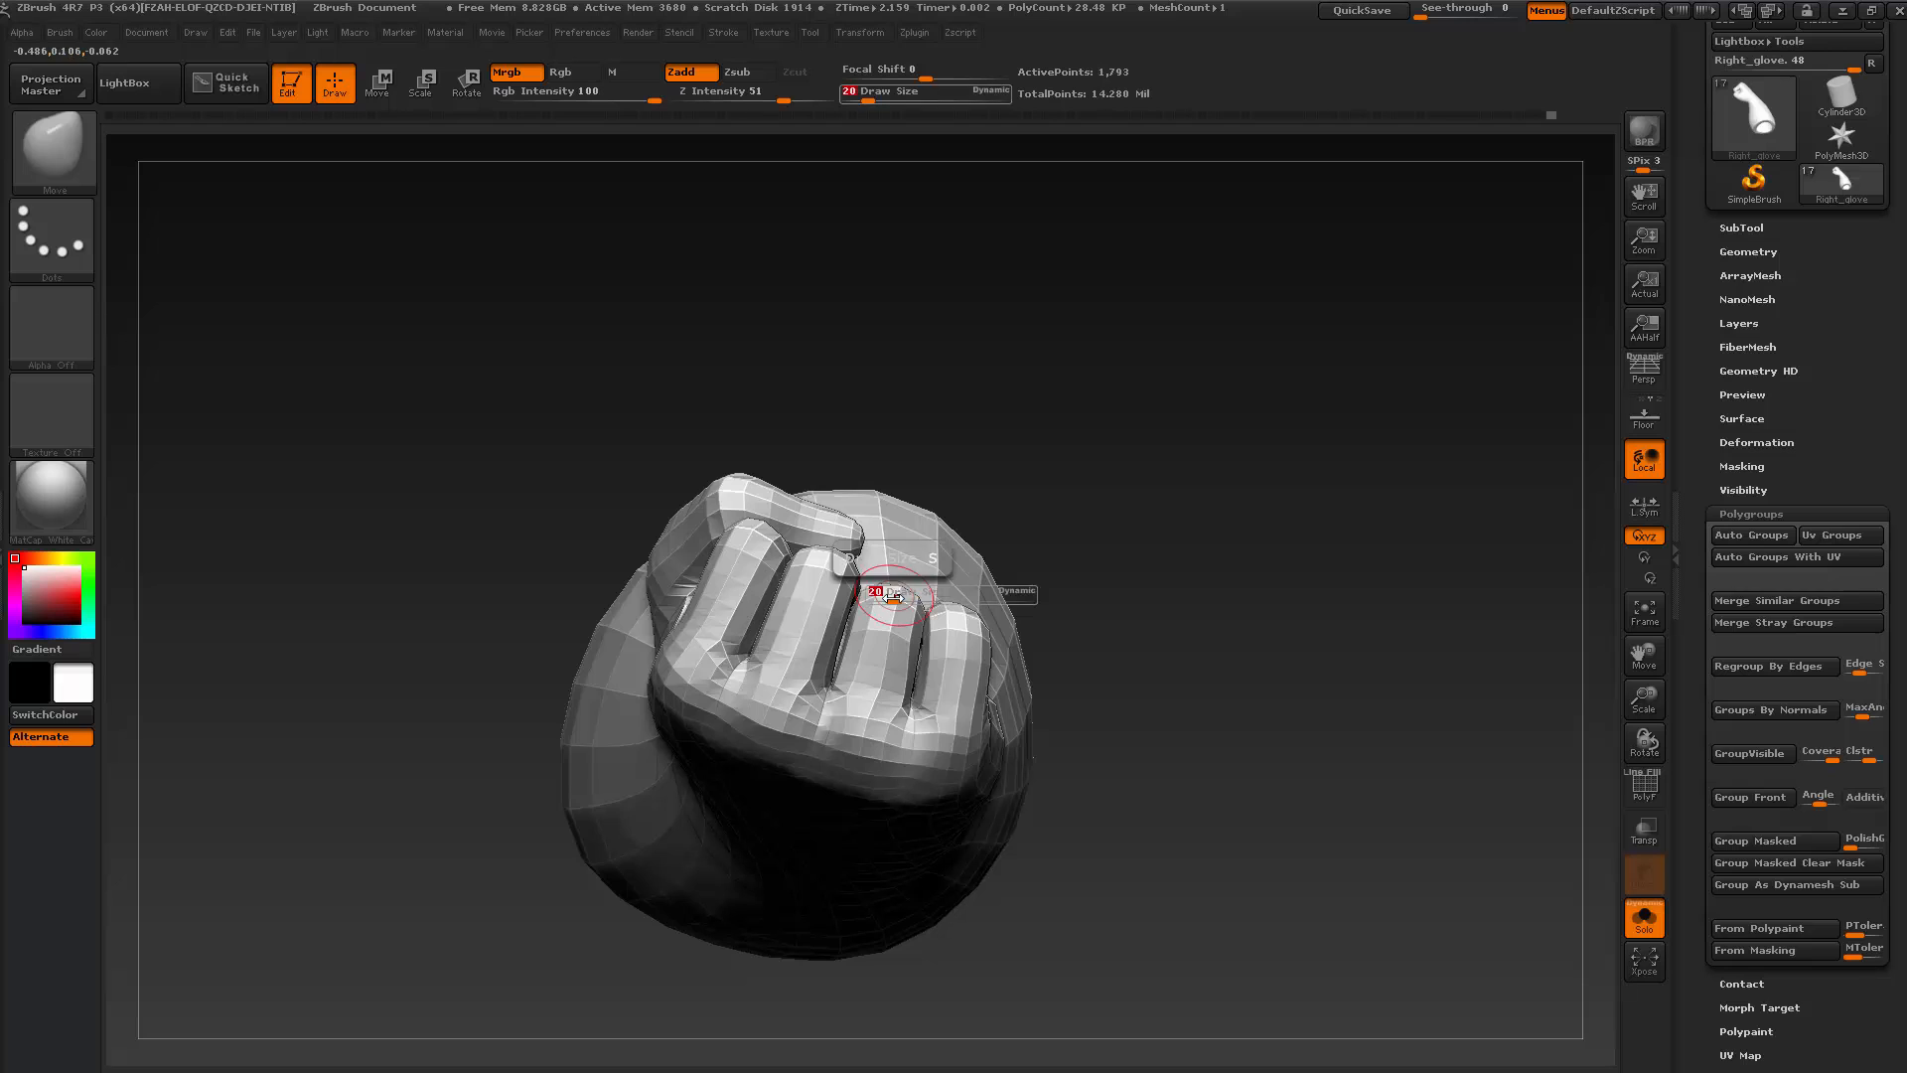
drag(893, 598, 899, 598)
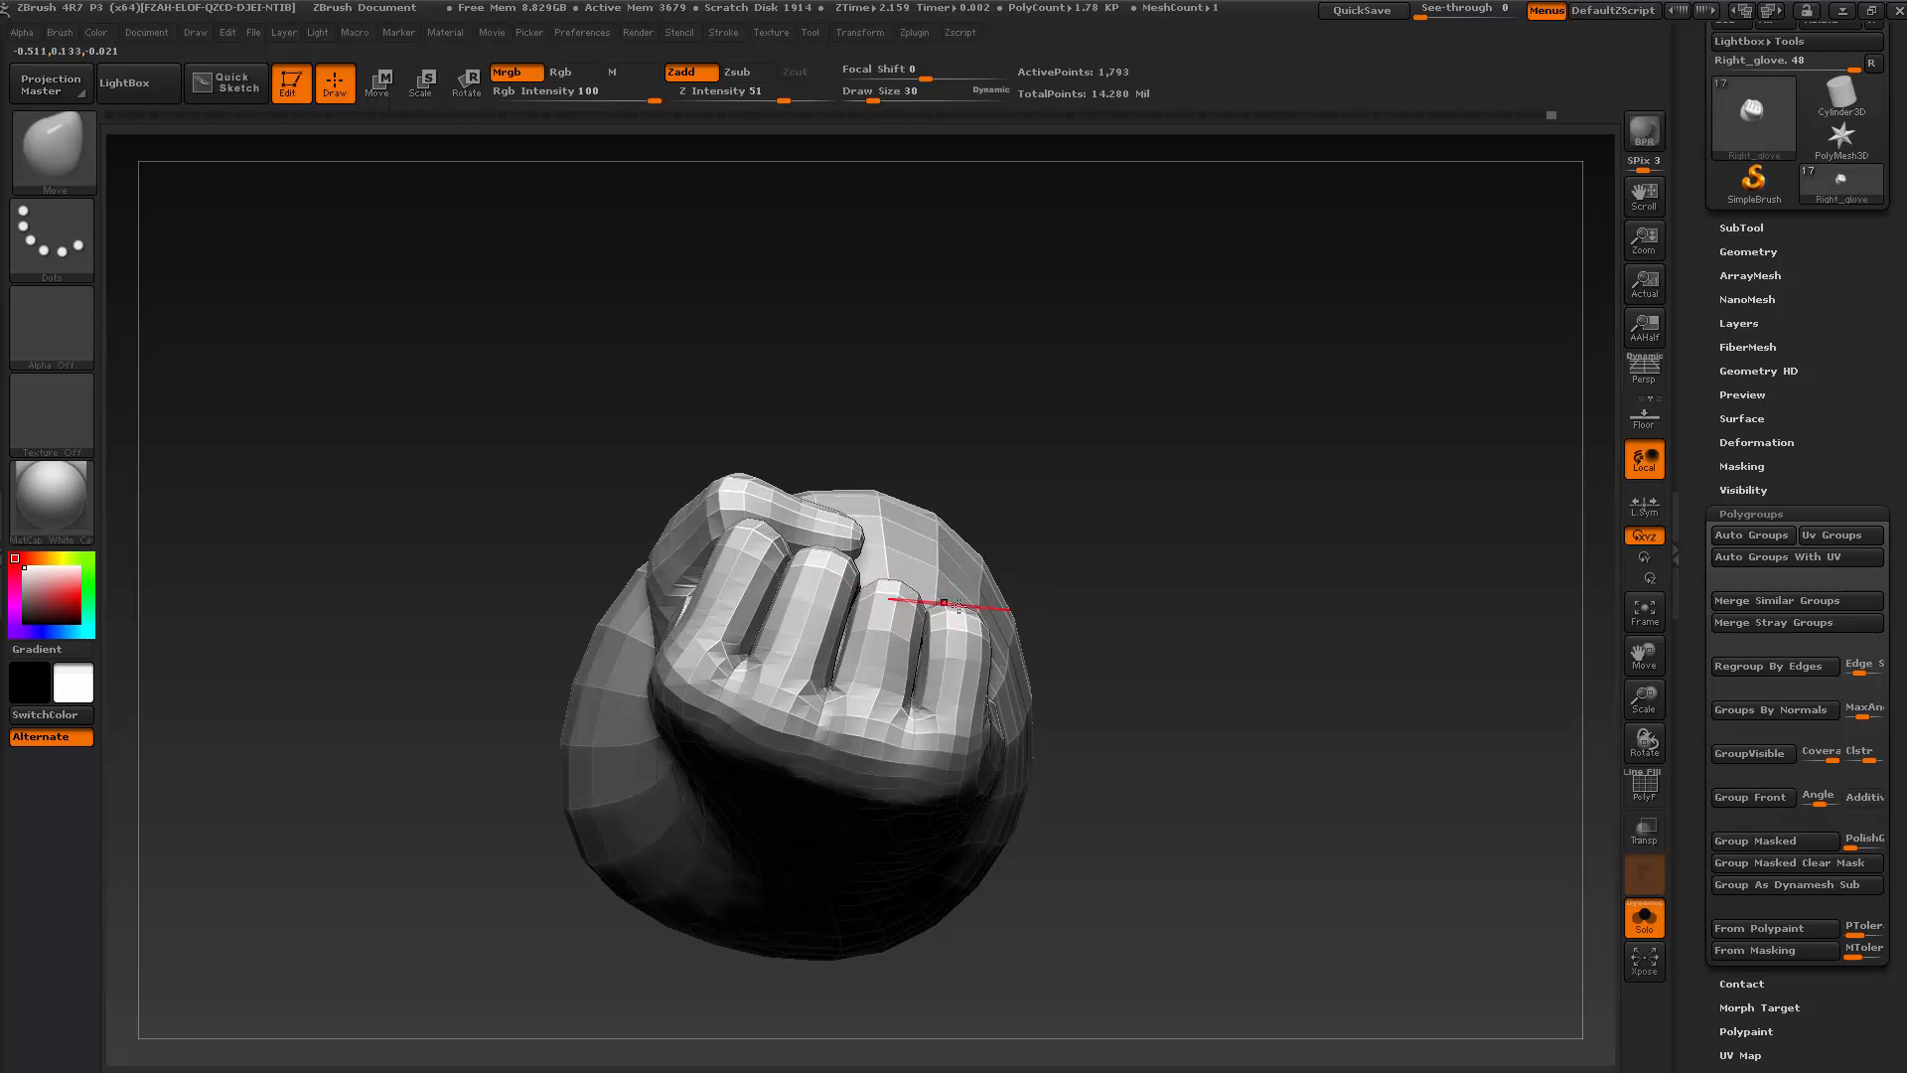
drag(1075, 608, 971, 630)
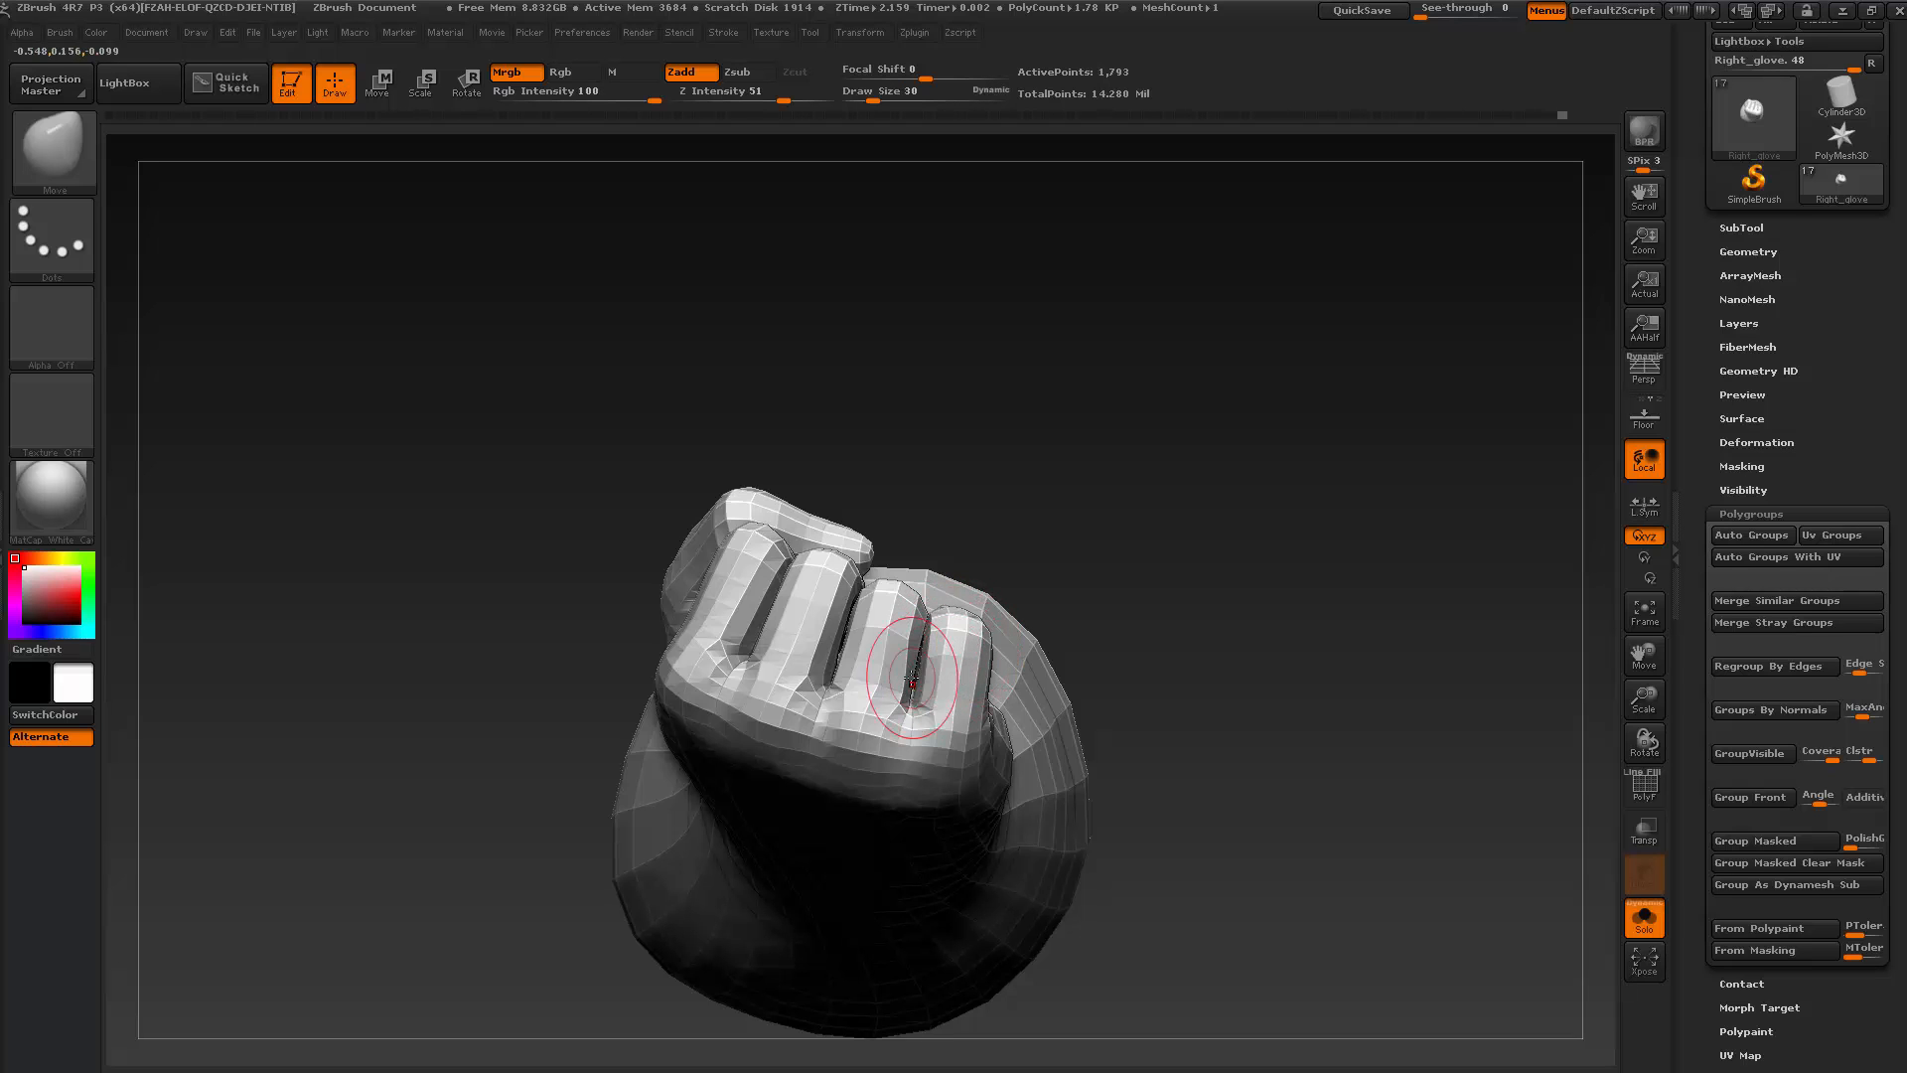
drag(1019, 479, 1014, 459)
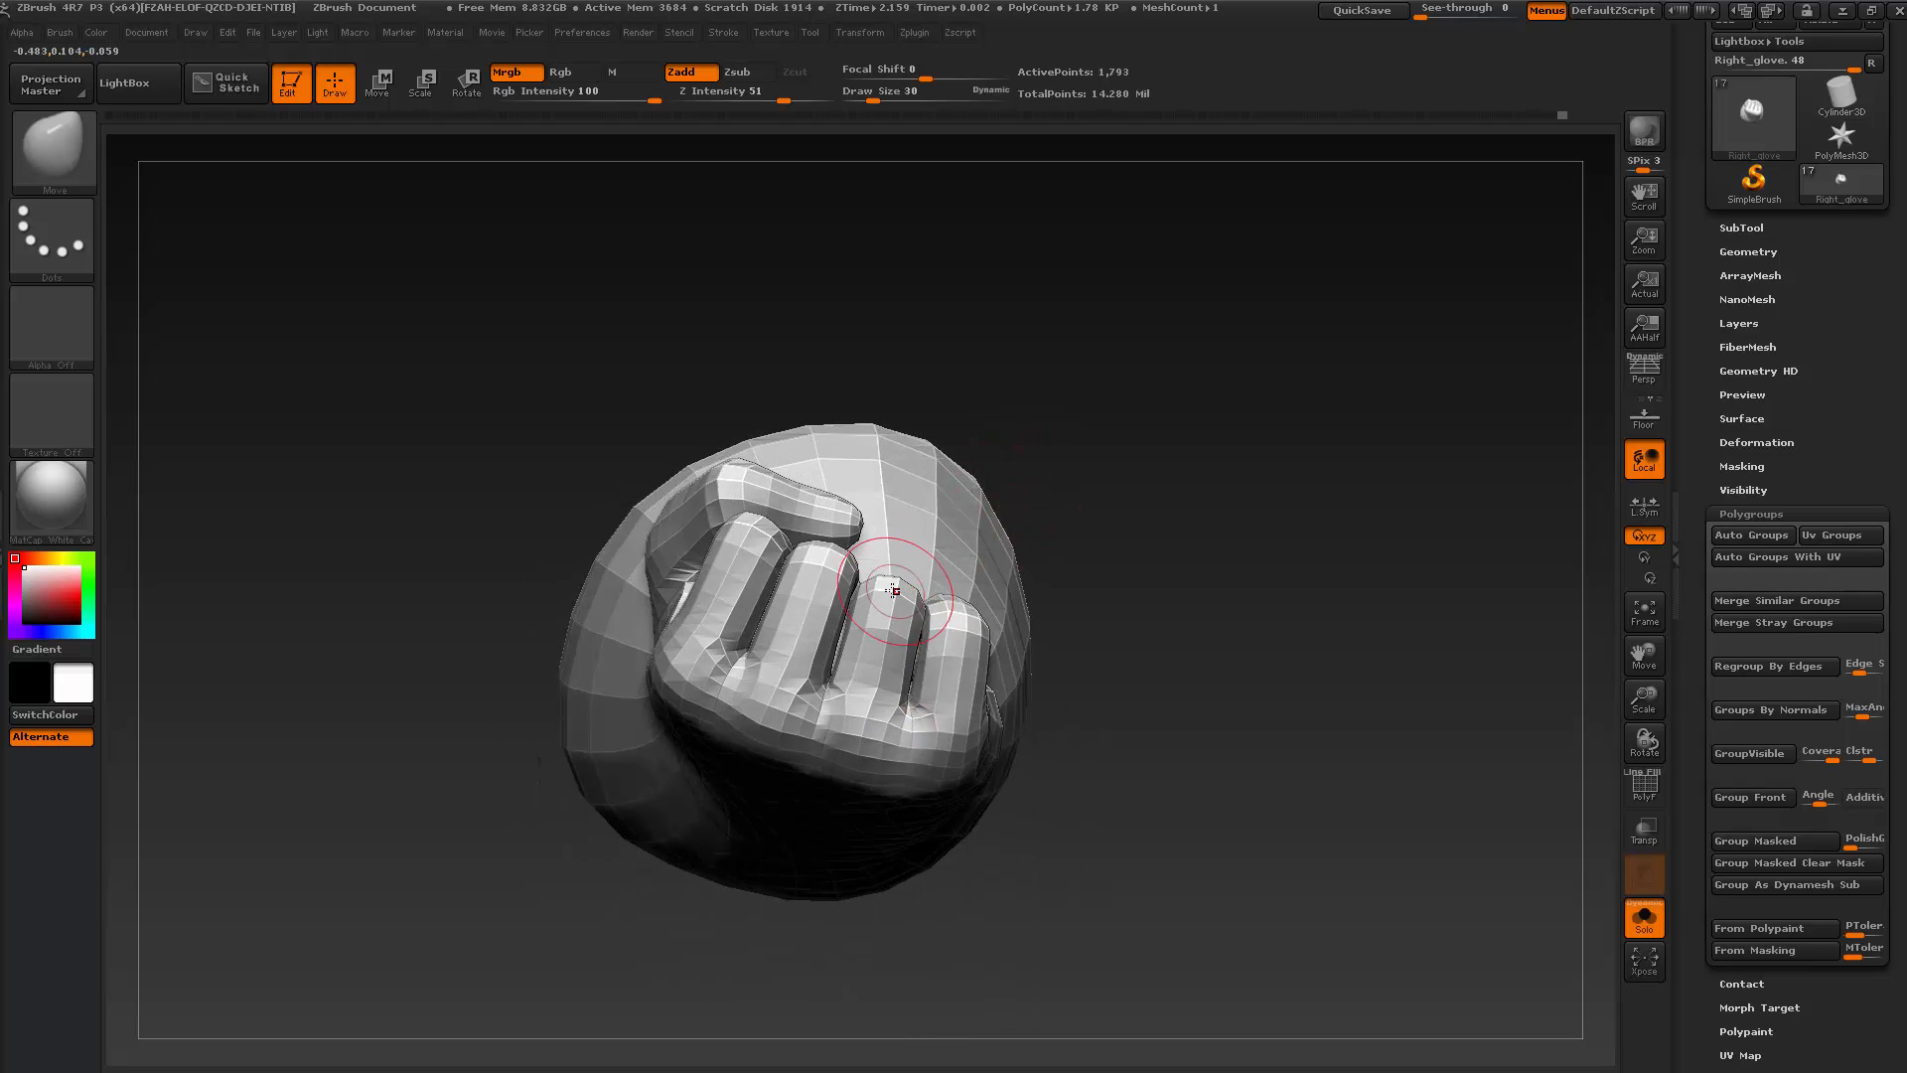
drag(1053, 646, 1114, 703)
drag(1115, 723, 954, 576)
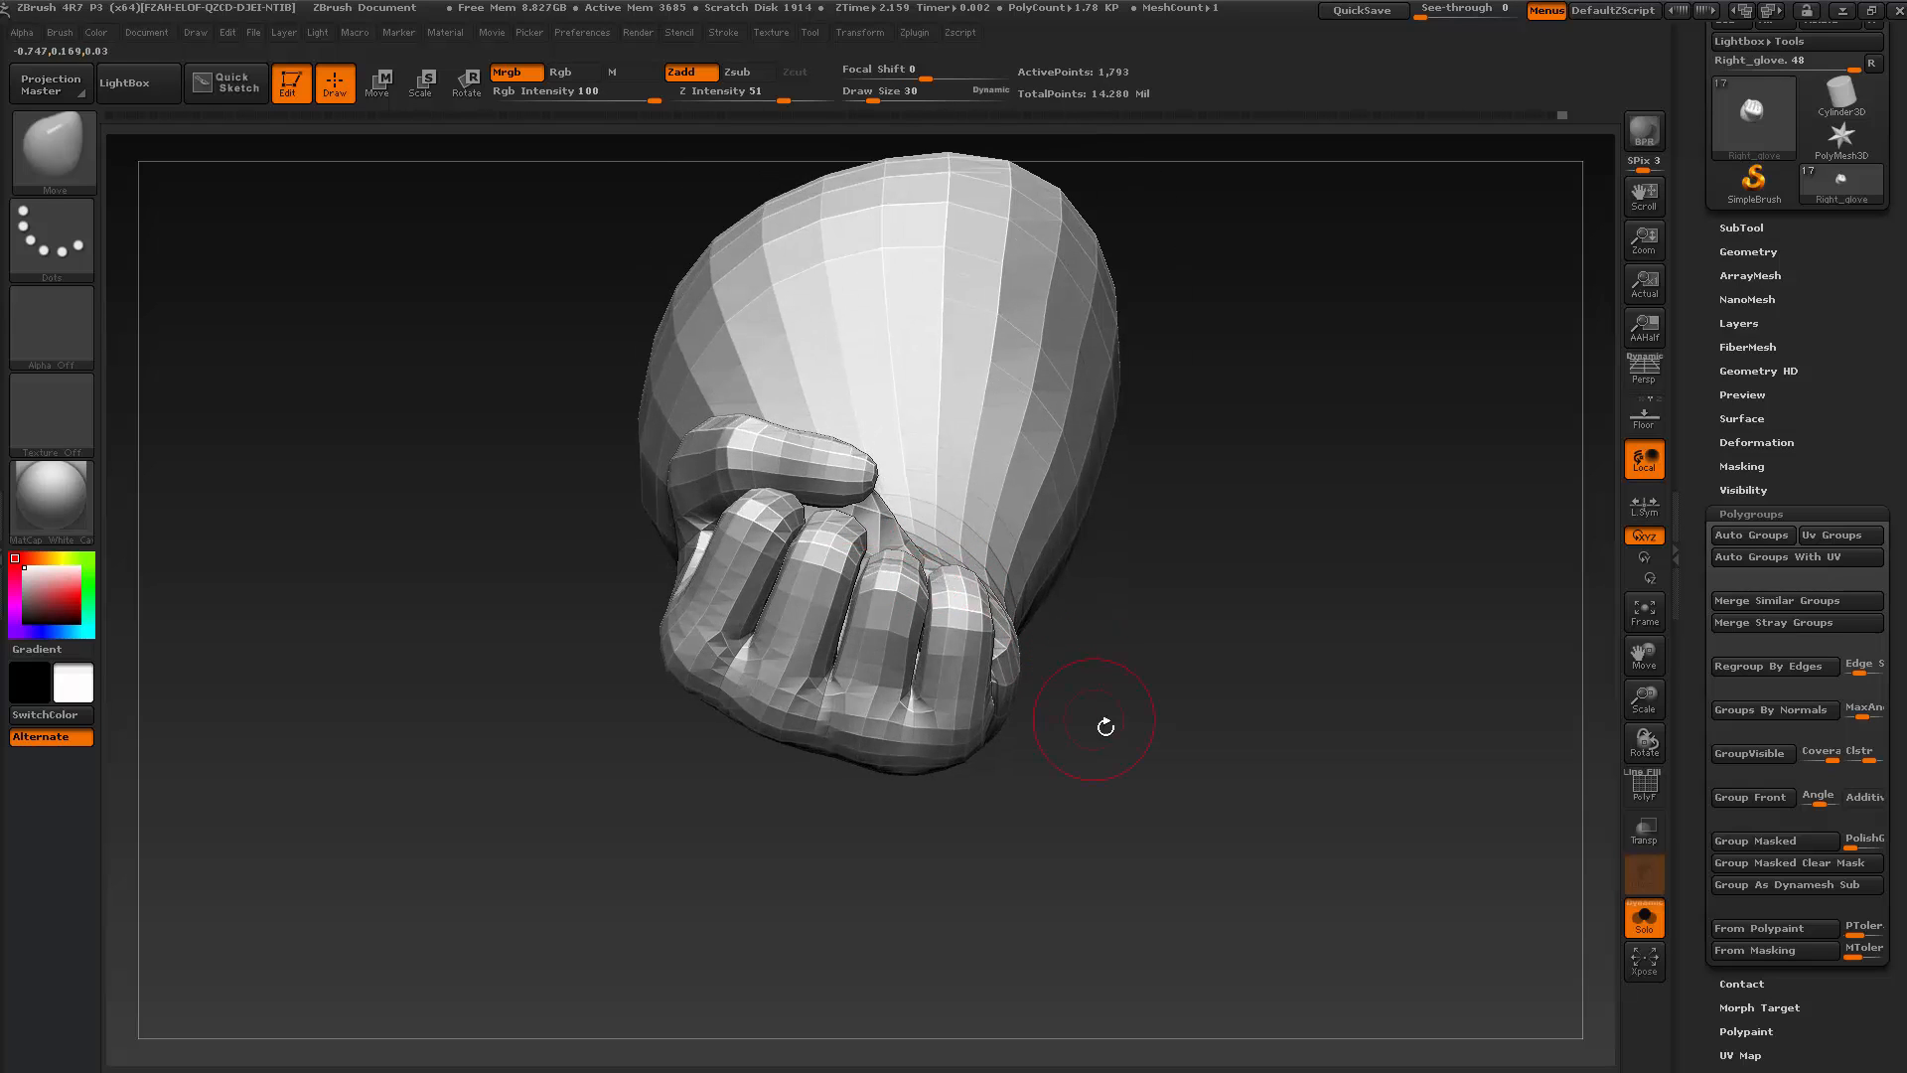
drag(1106, 727, 914, 581)
Refine the curled pinky and its neighbouring fingertip one subdivision level higher, using the Move brush at size 22
key(s)
key(d)
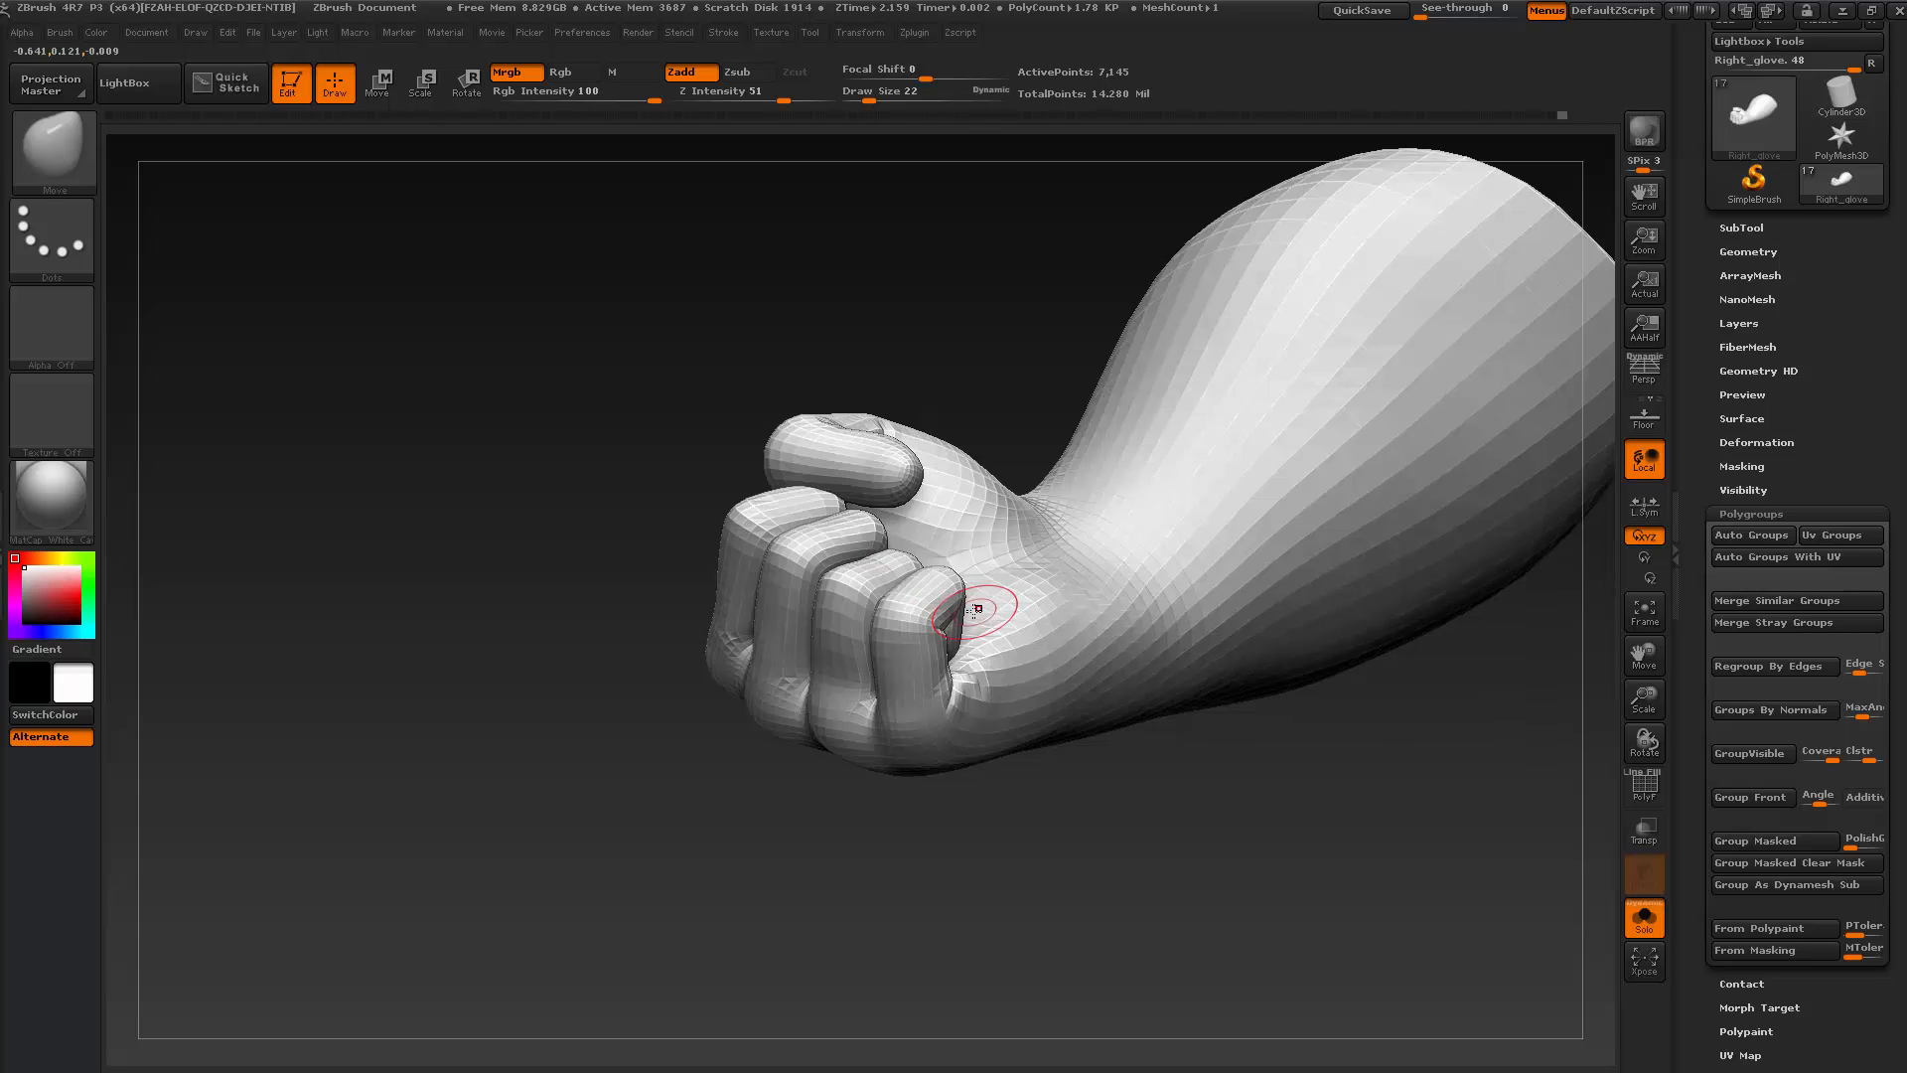
drag(1023, 839, 979, 661)
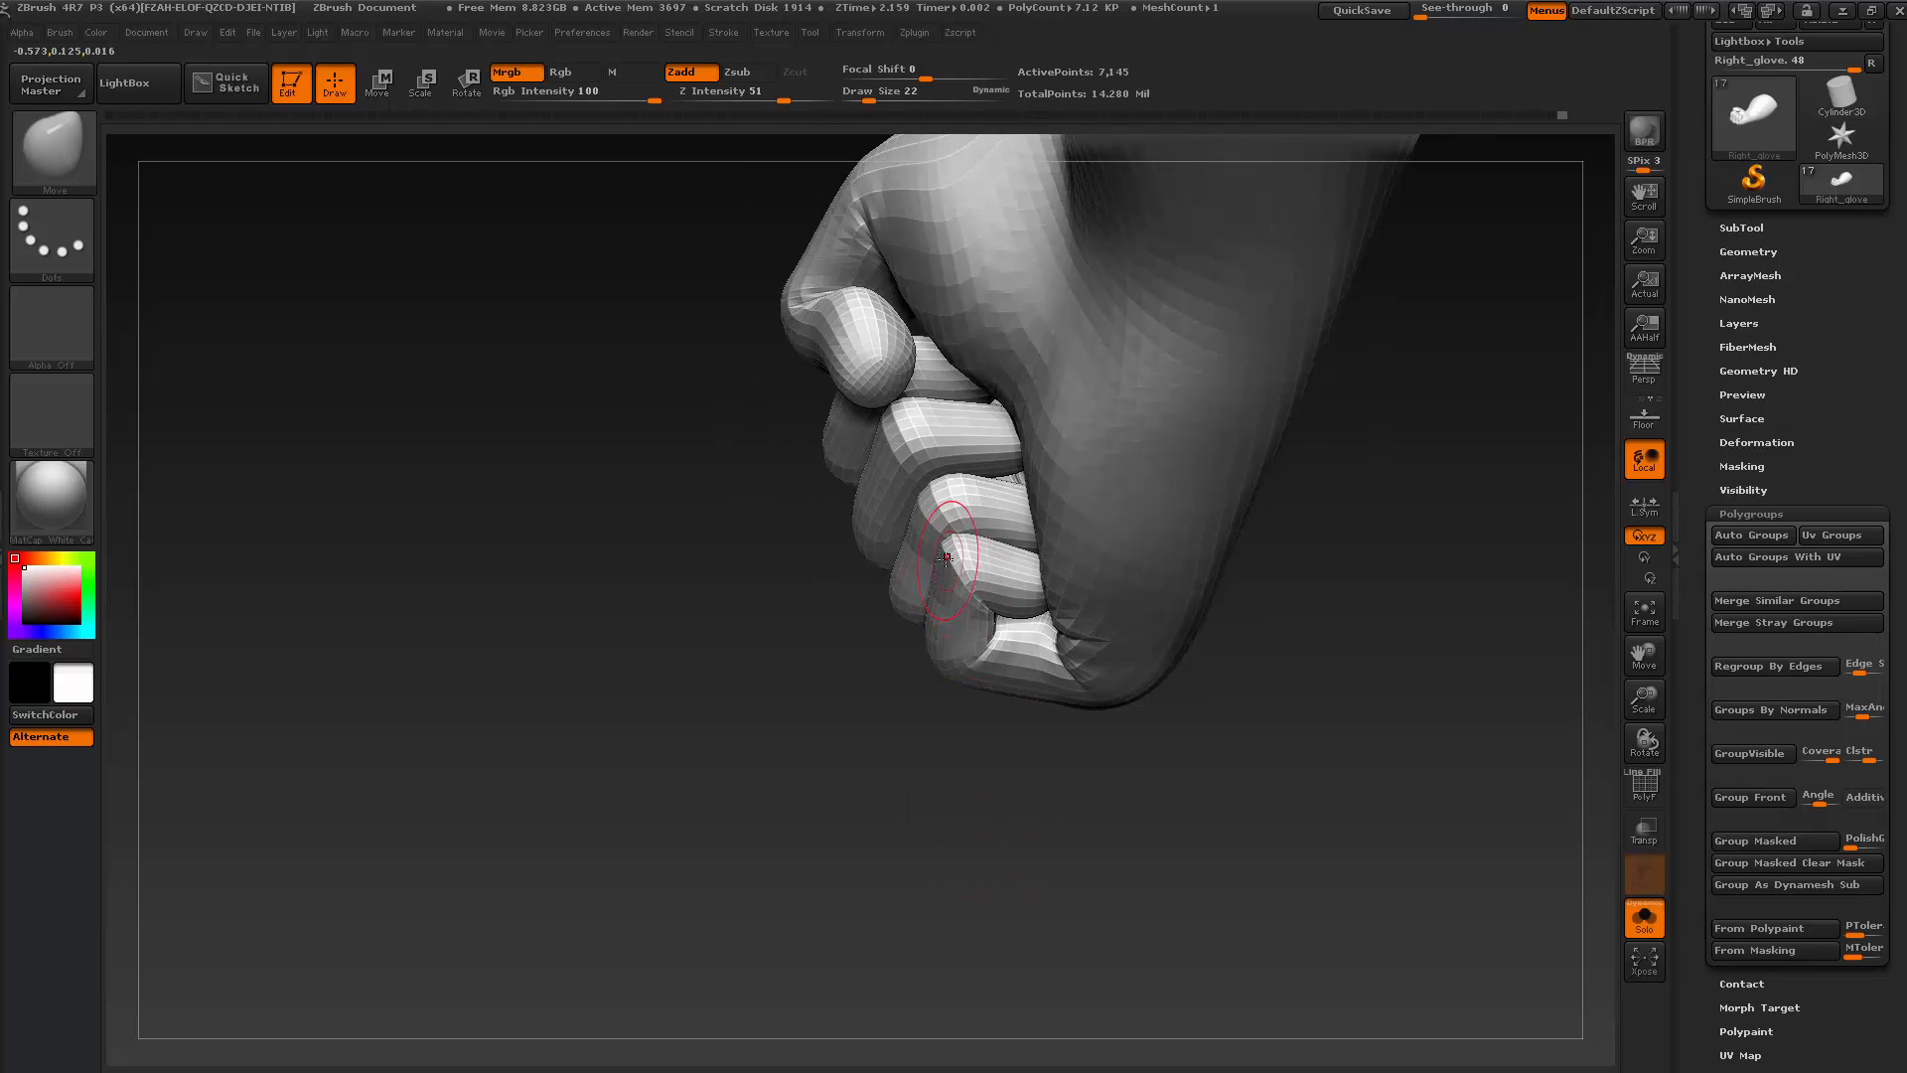
Reshape the curled little finger with the Move brush at the lowest subdivision level and raise the level to check it
drag(922, 763, 934, 862)
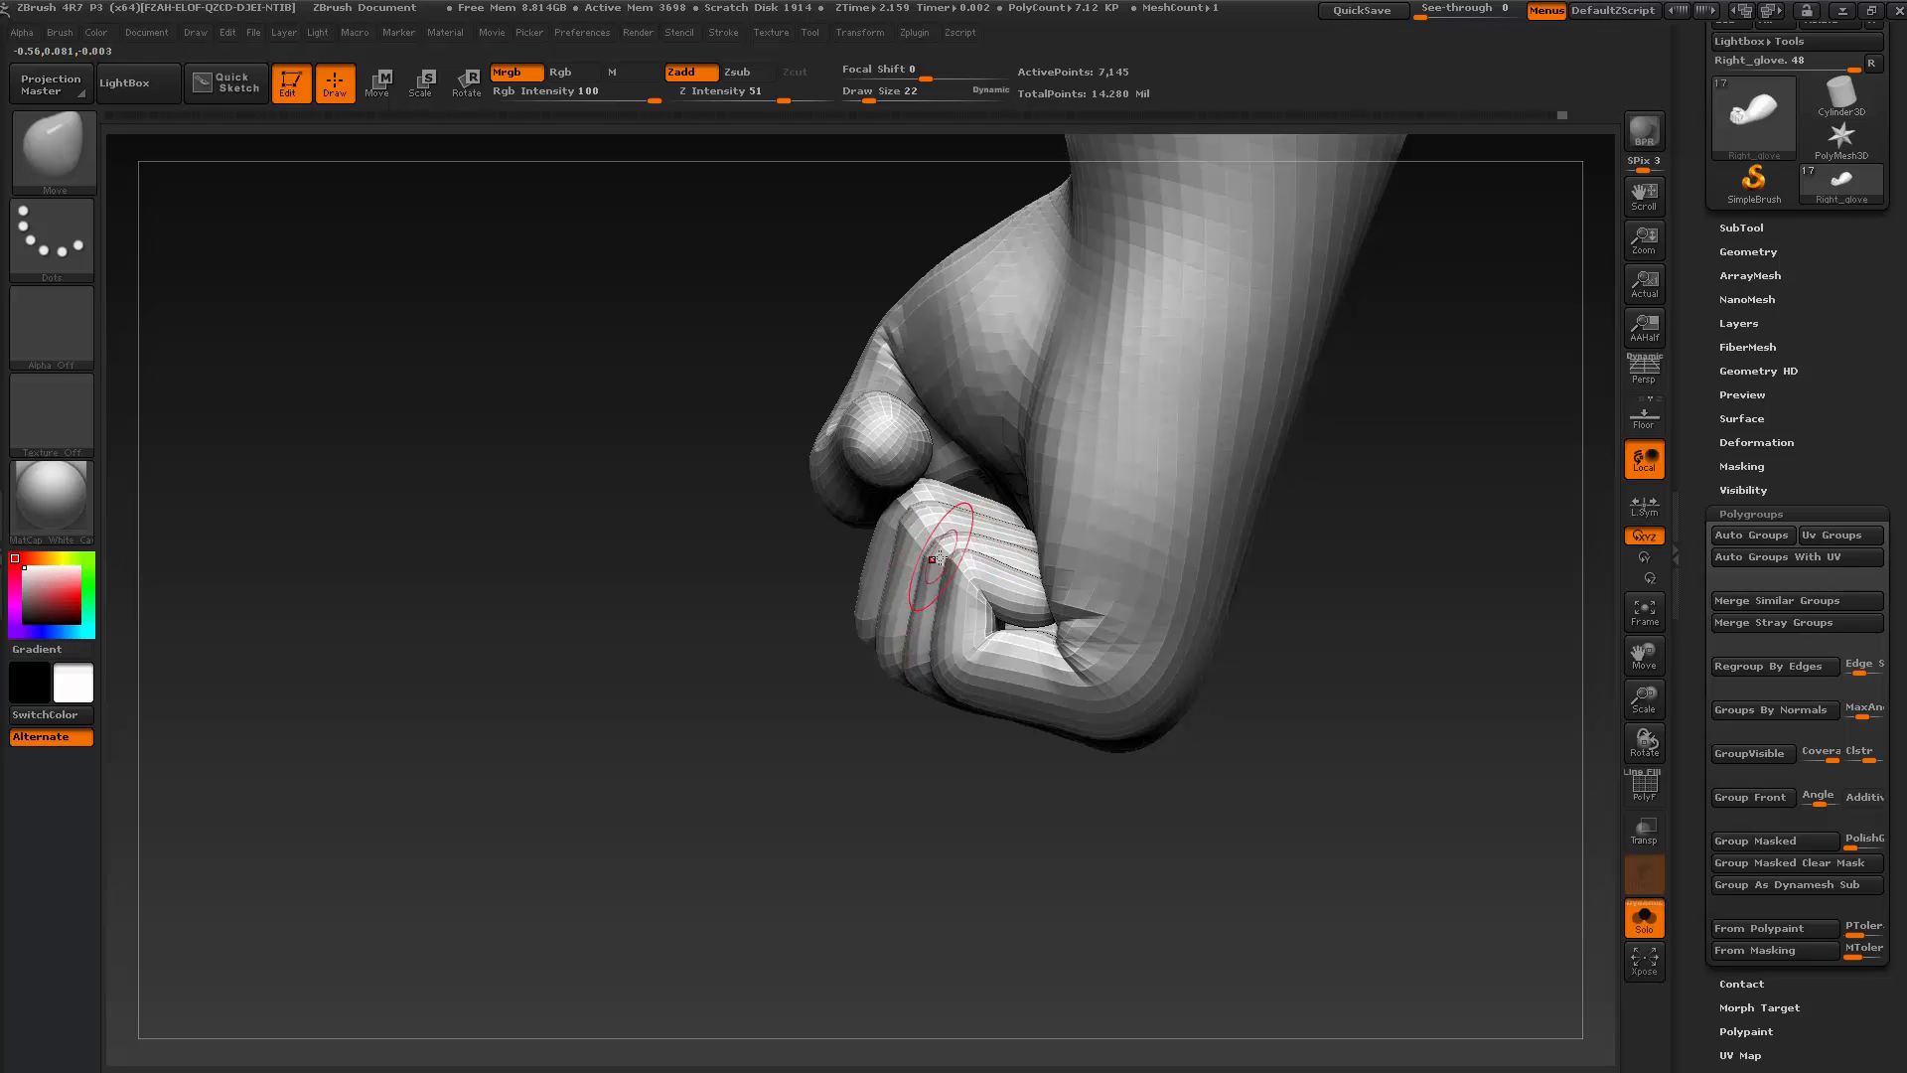
drag(779, 643, 922, 529)
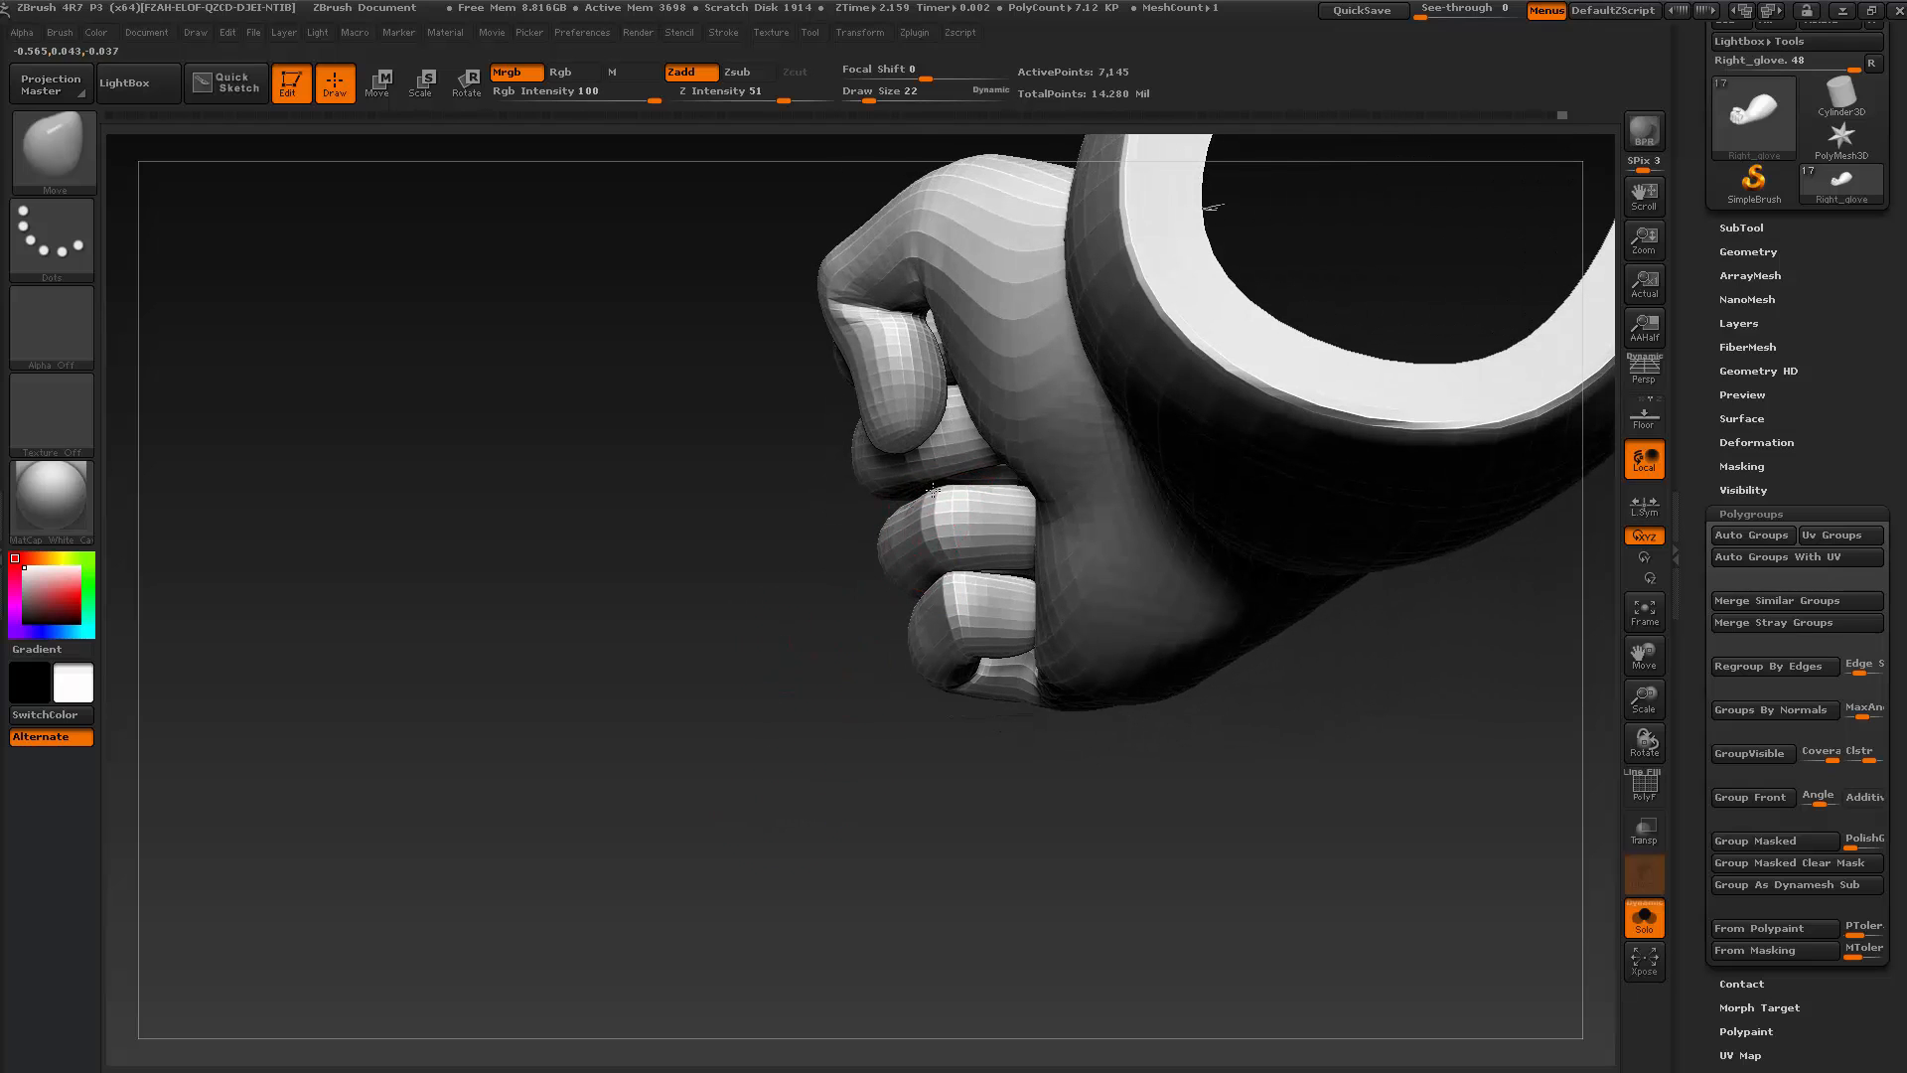
drag(840, 638, 860, 681)
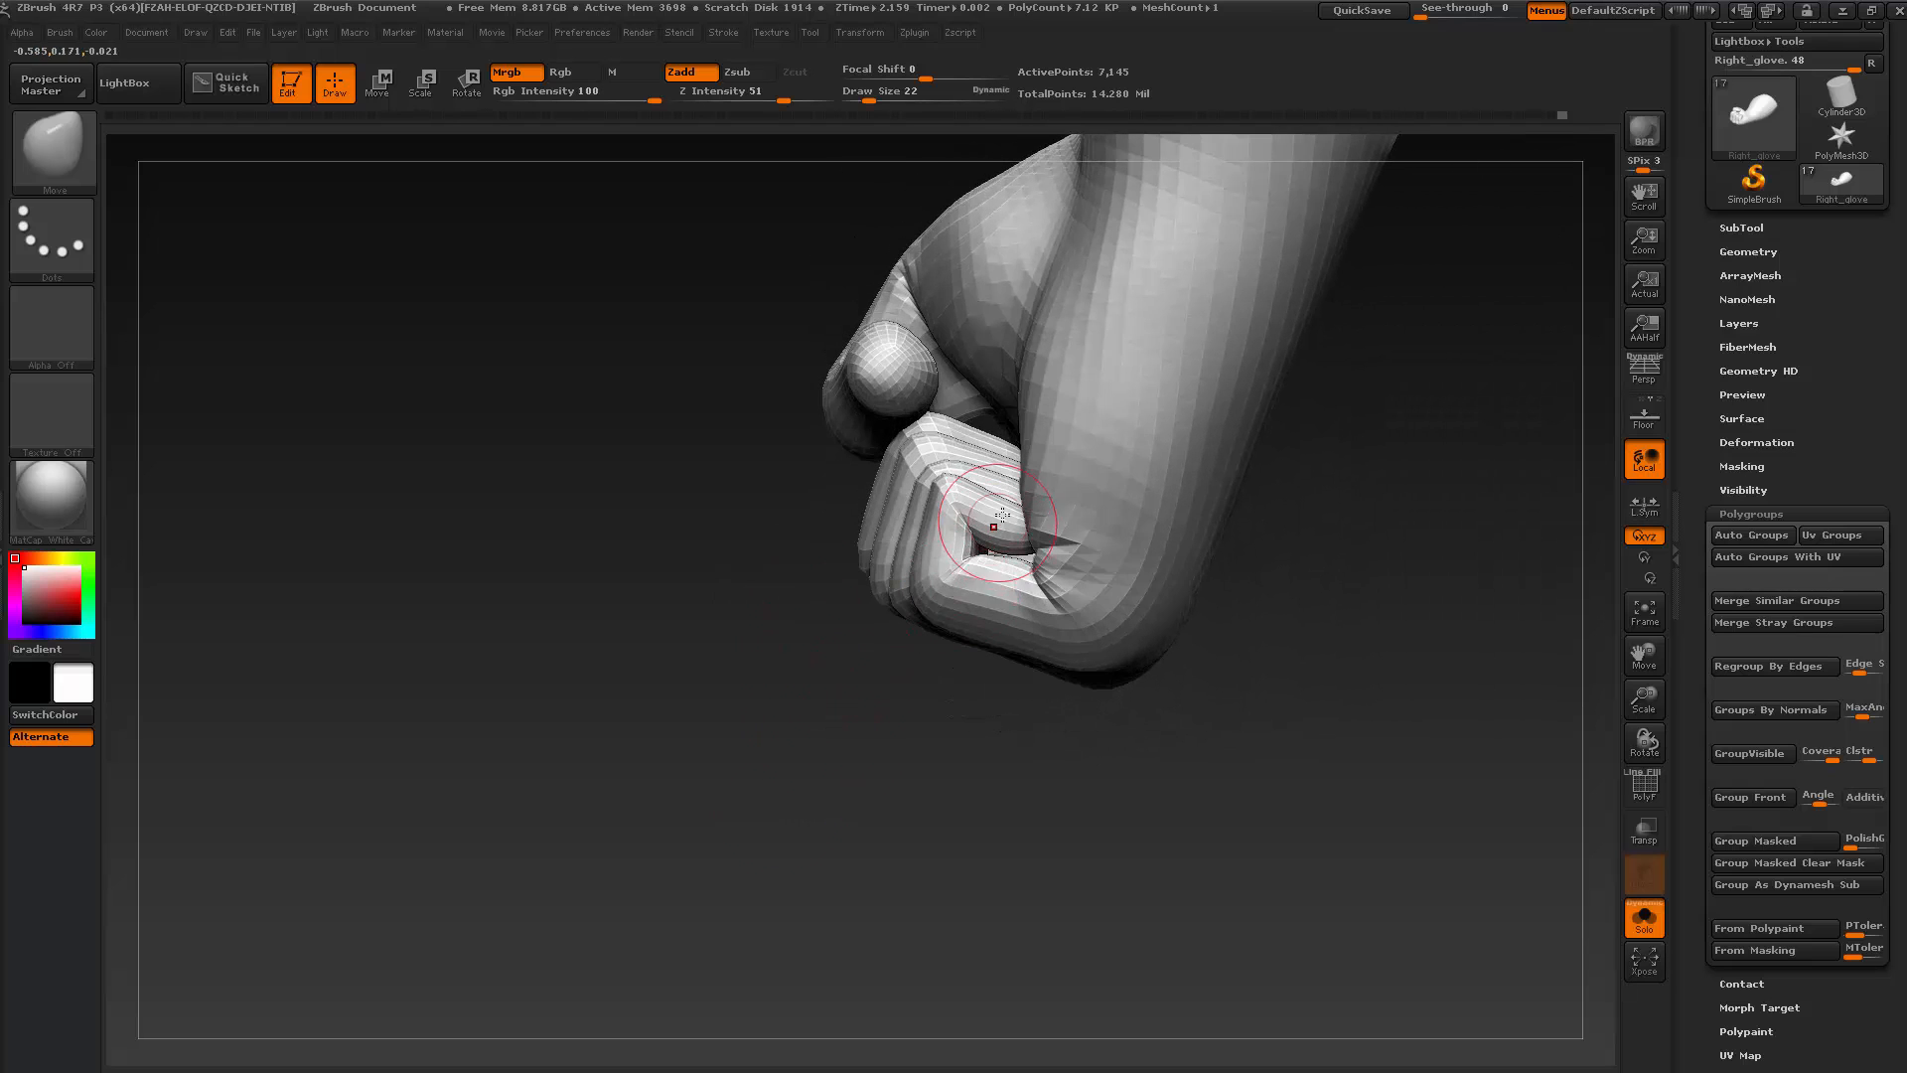
drag(1003, 515, 1009, 505)
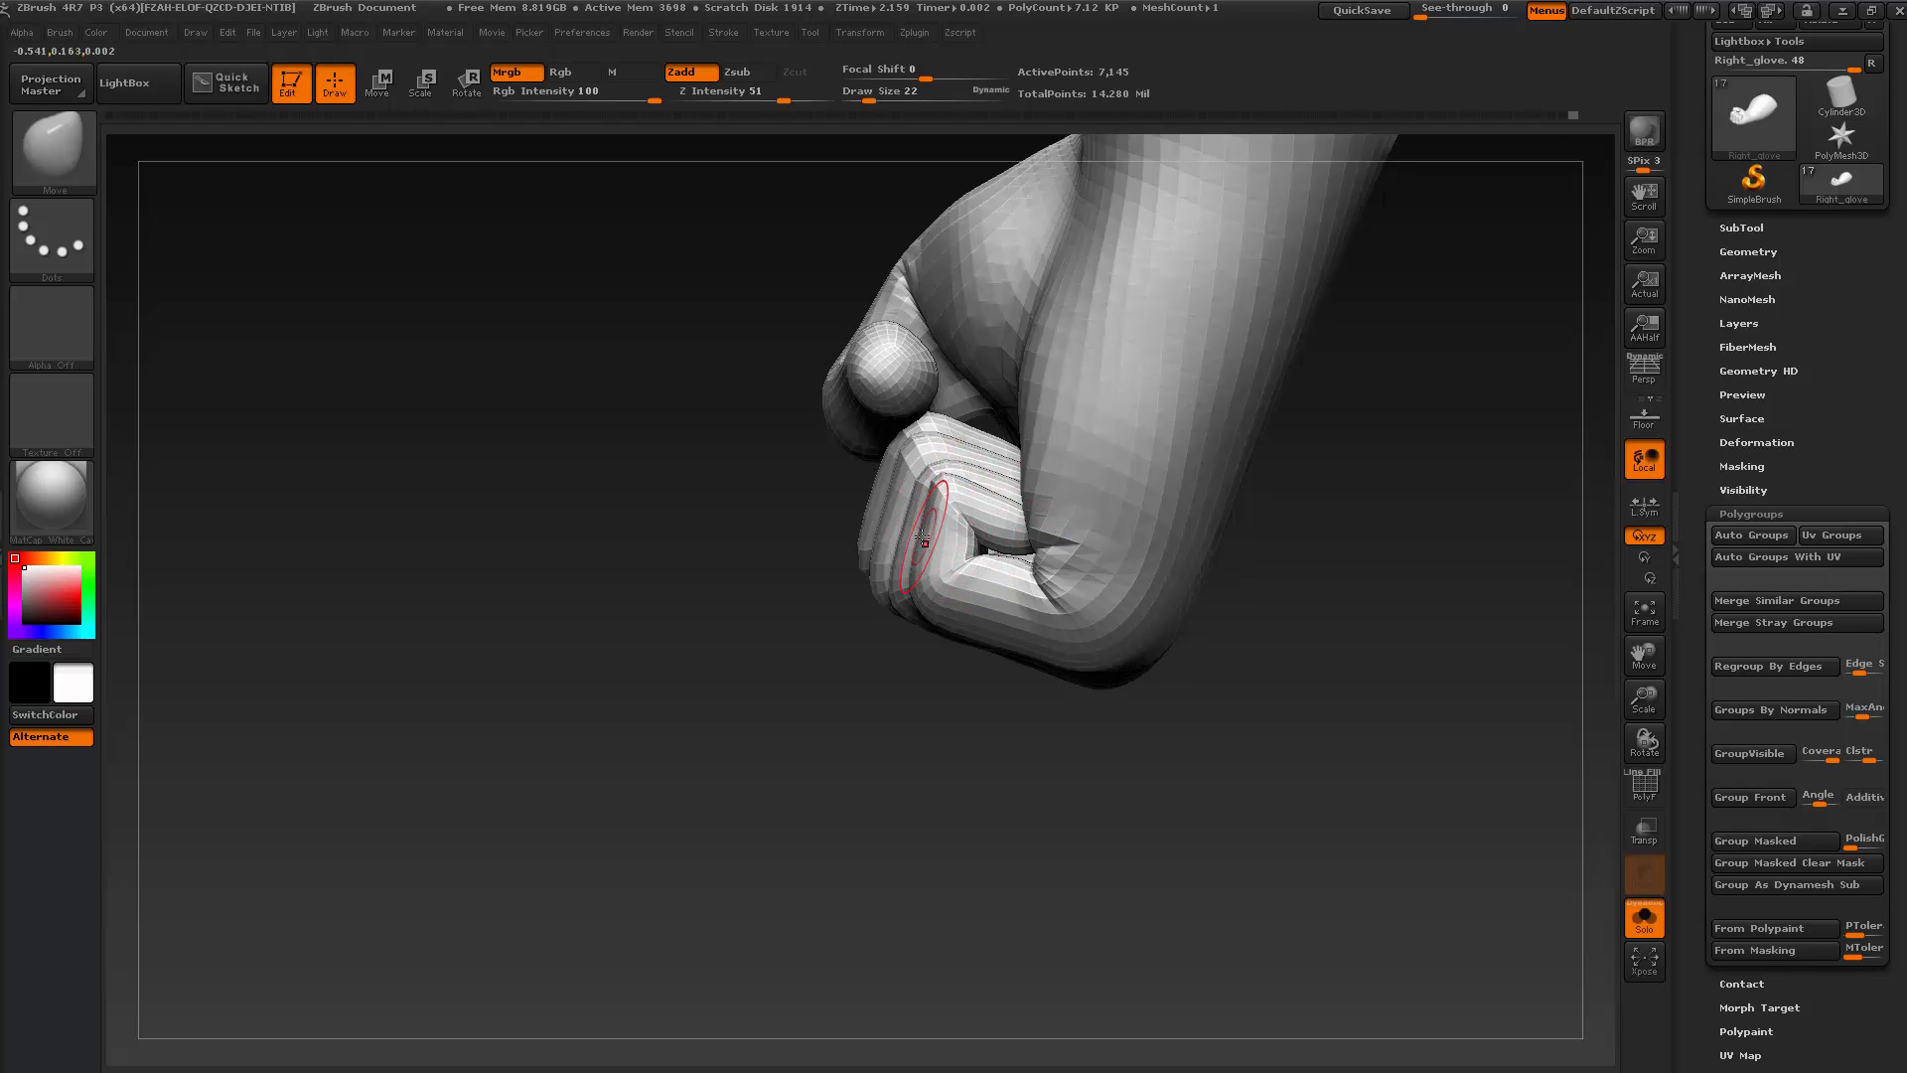
drag(866, 748, 885, 527)
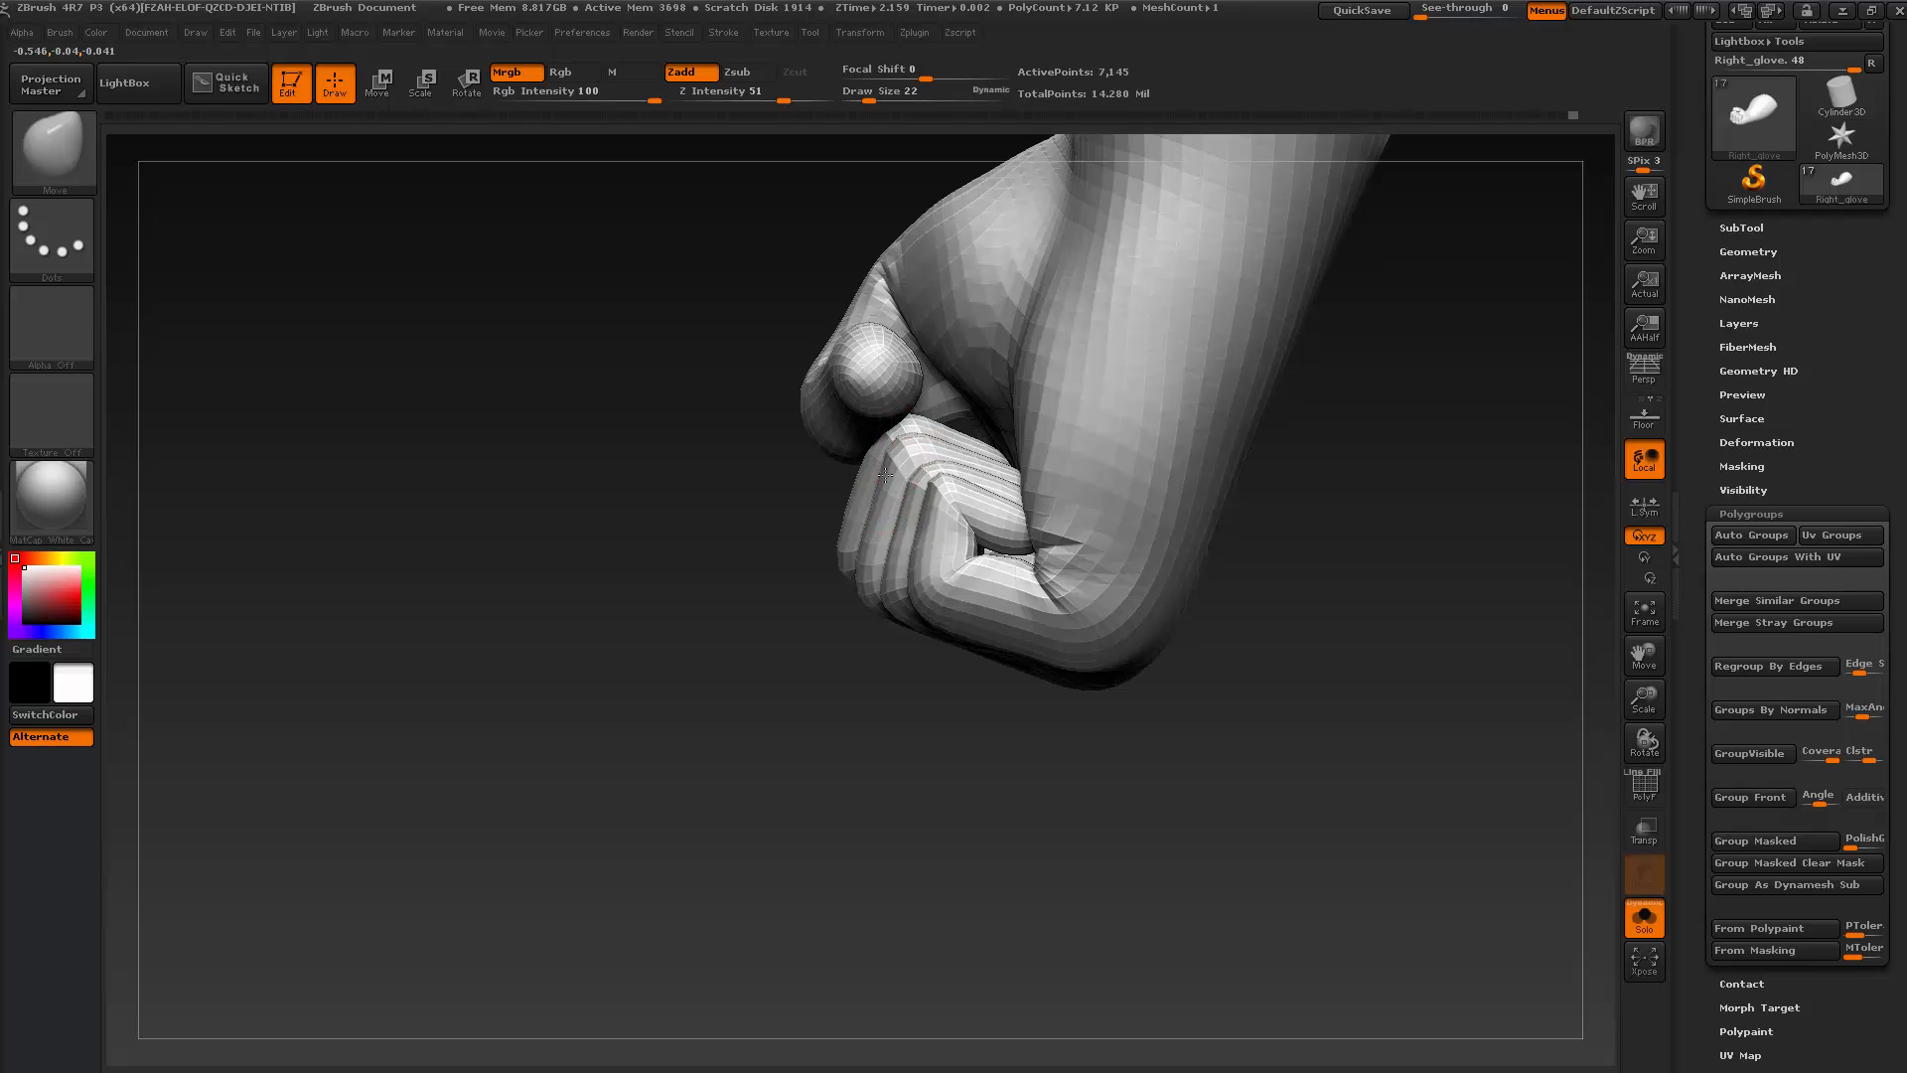
key(d)
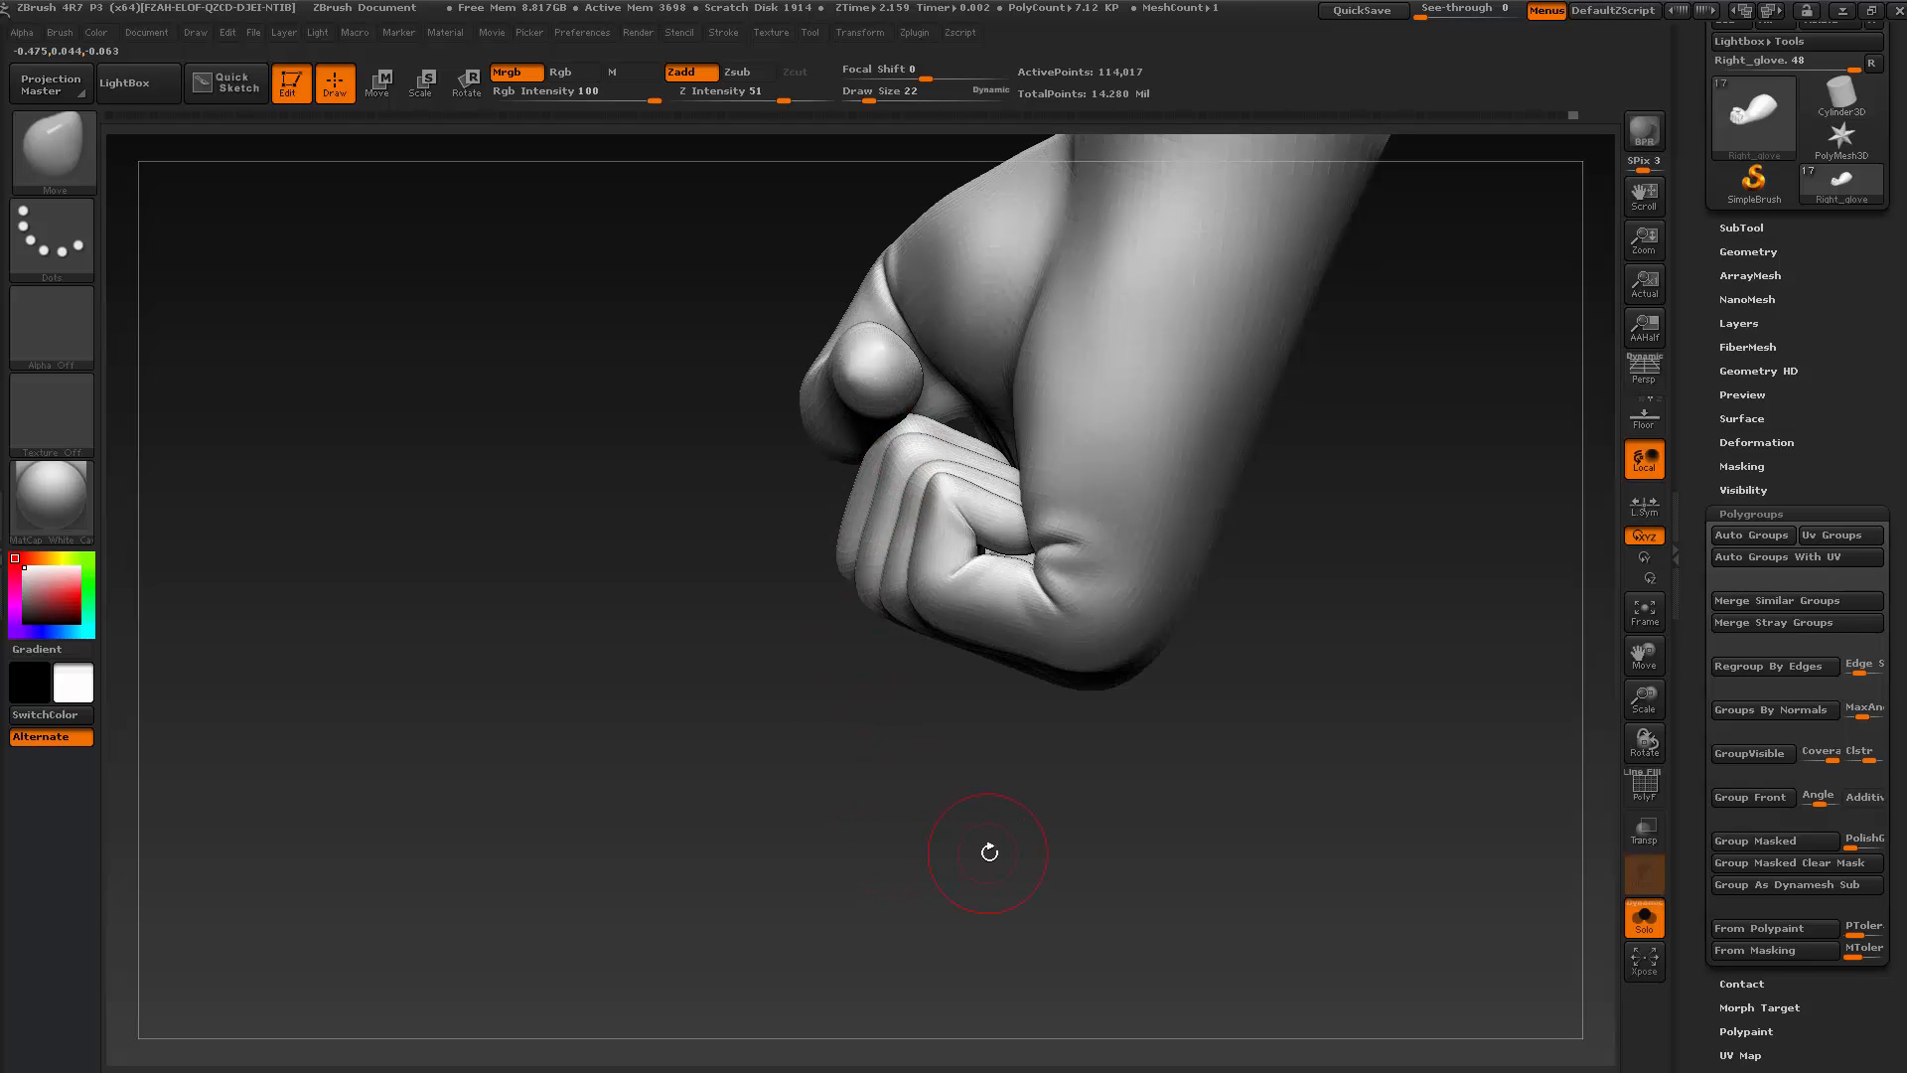
Isolate the little finger's polygroup at a low subdivision level, and restore the visibility of the whole glove
drag(988, 847, 1054, 434)
ctrl+shift+click(949, 571)
key(shift+d)
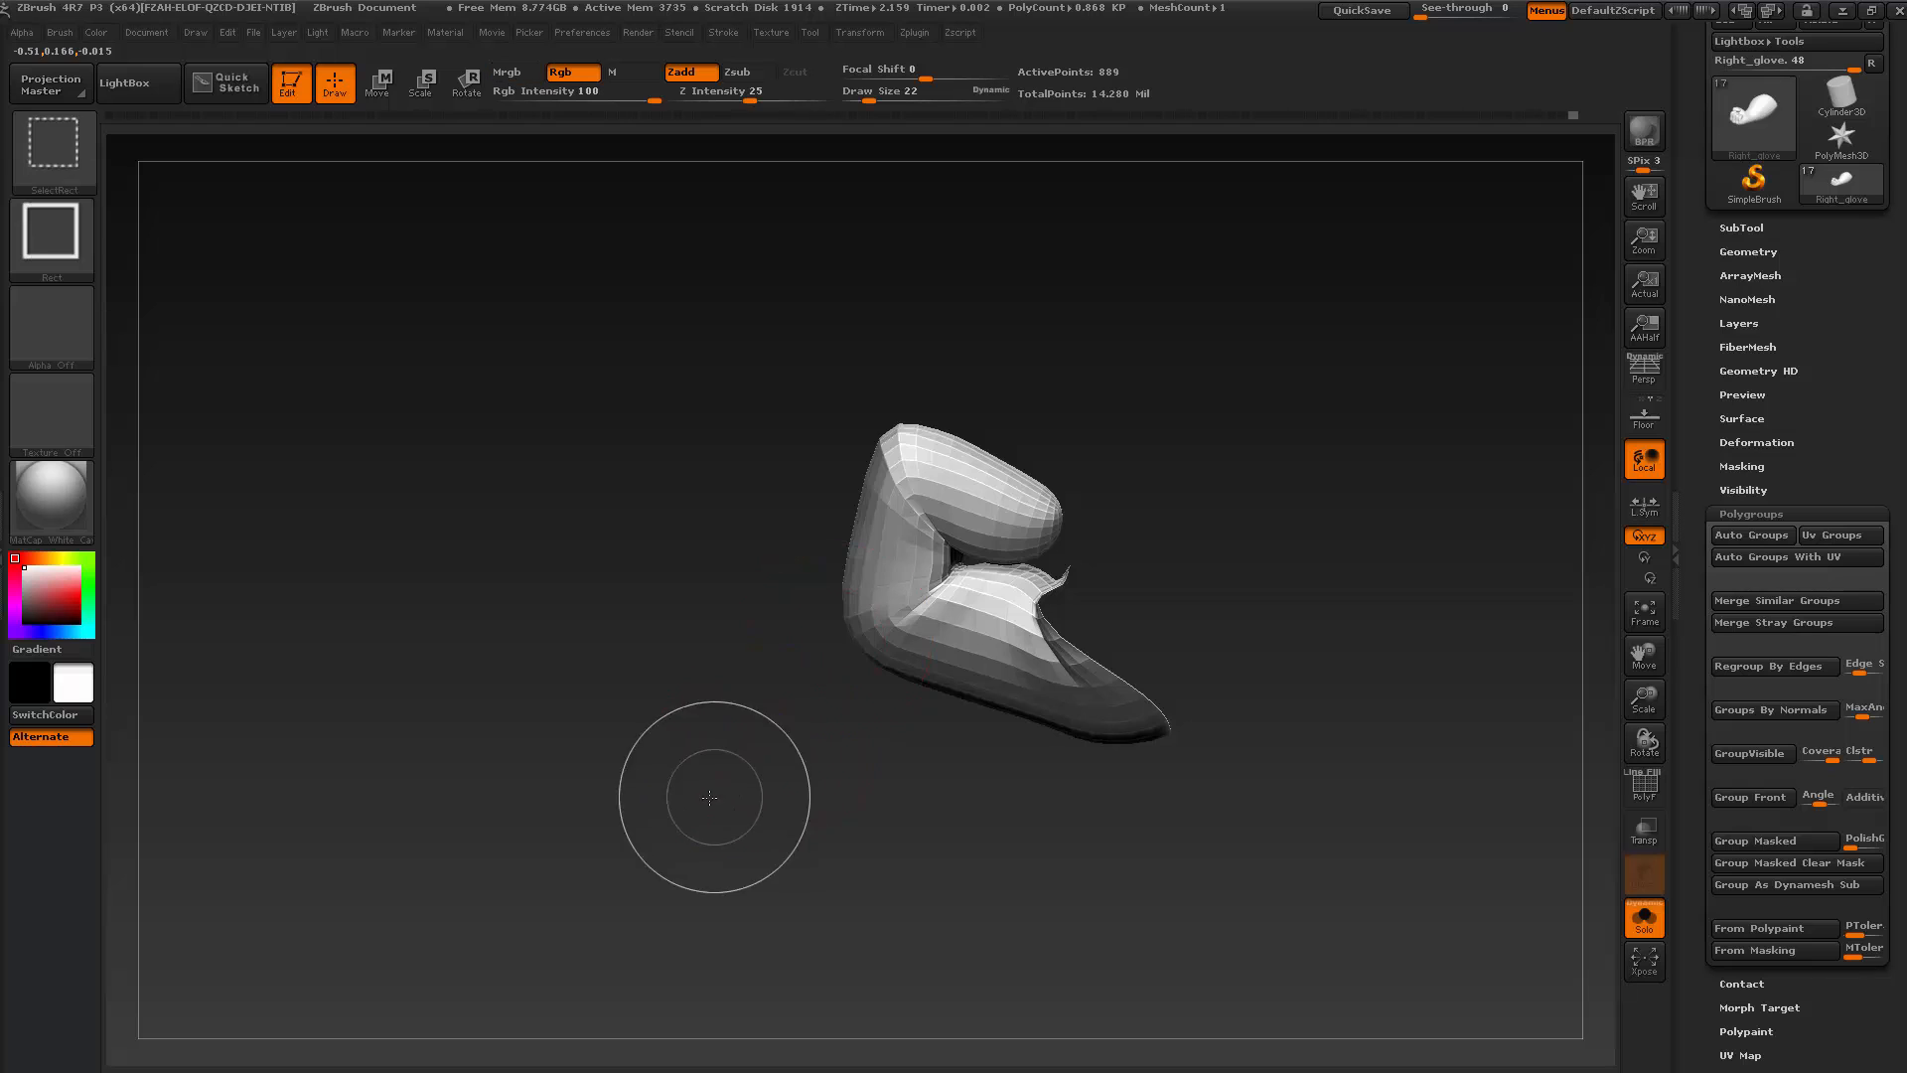
ctrl+shift+click(732, 820)
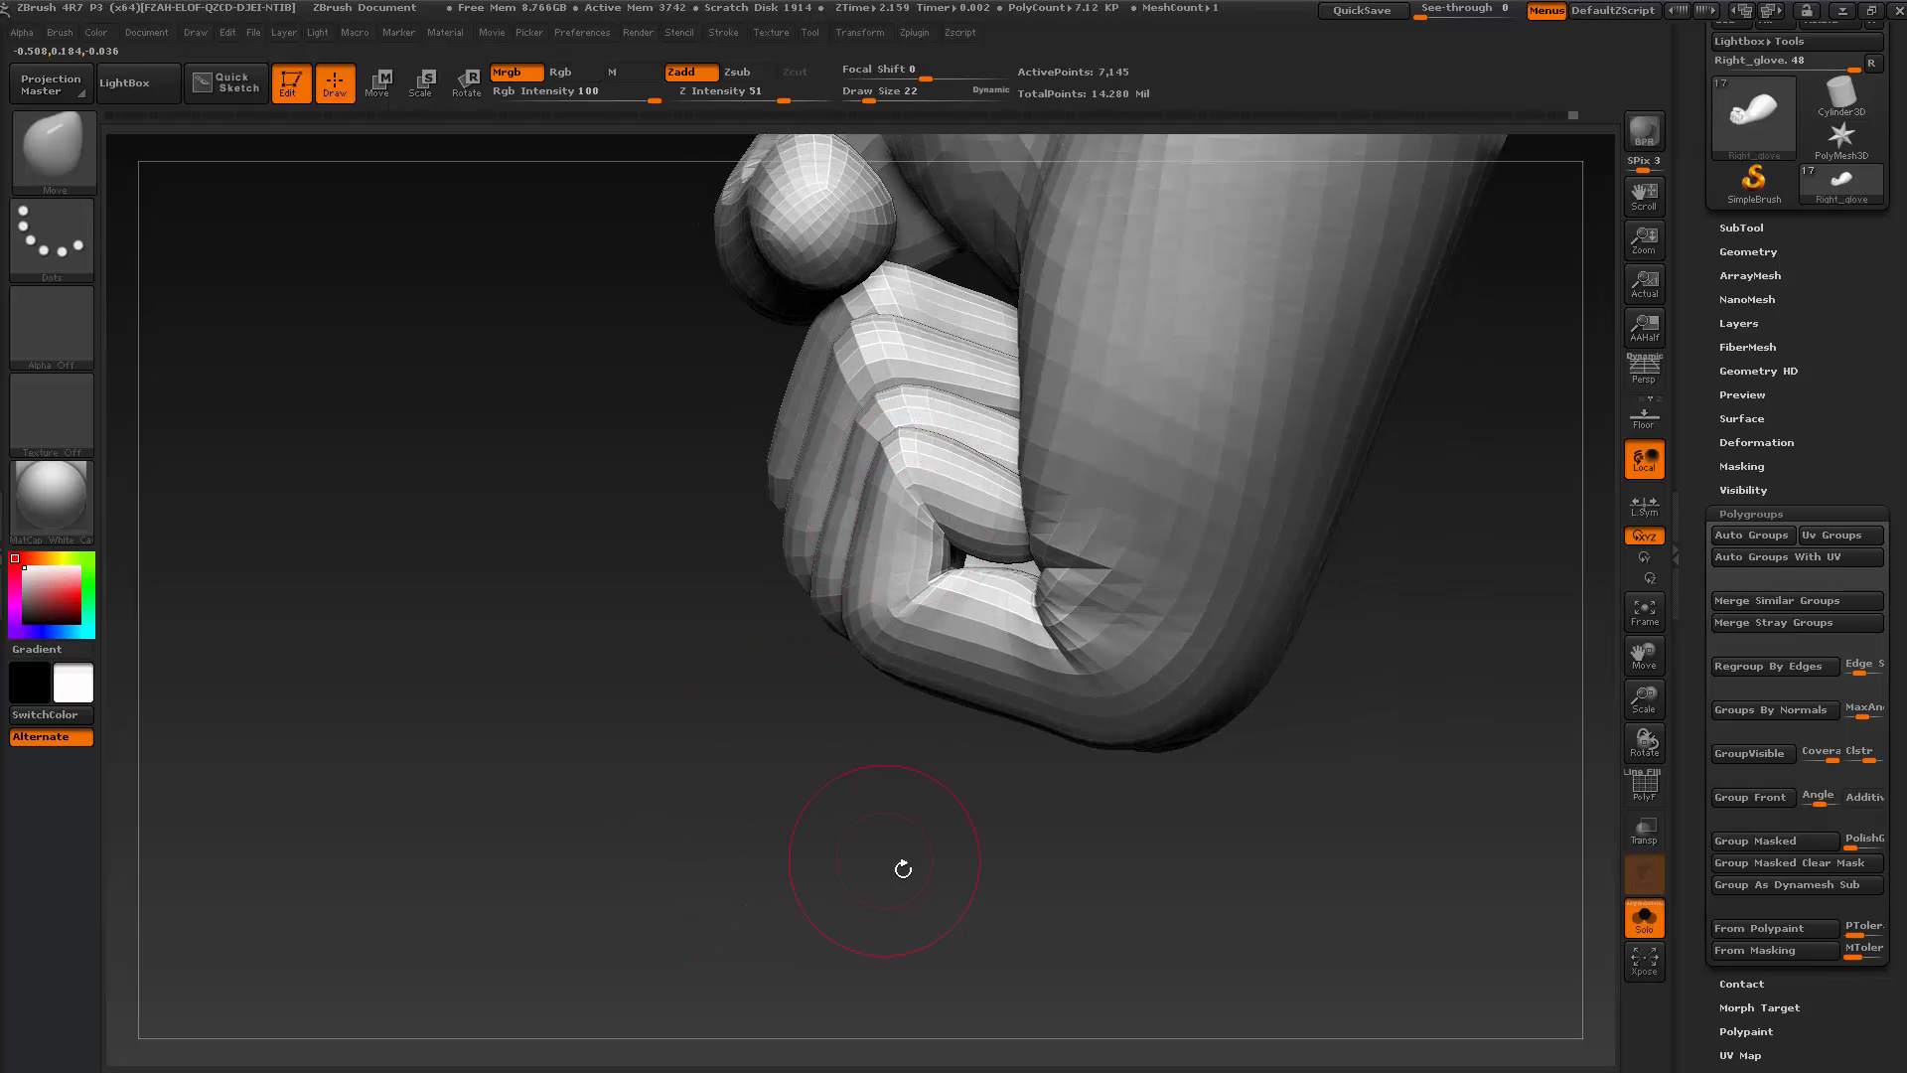
Smooth the little finger at an intermediate subdivision level and return the glove to its highest level
key(d)
key(d)
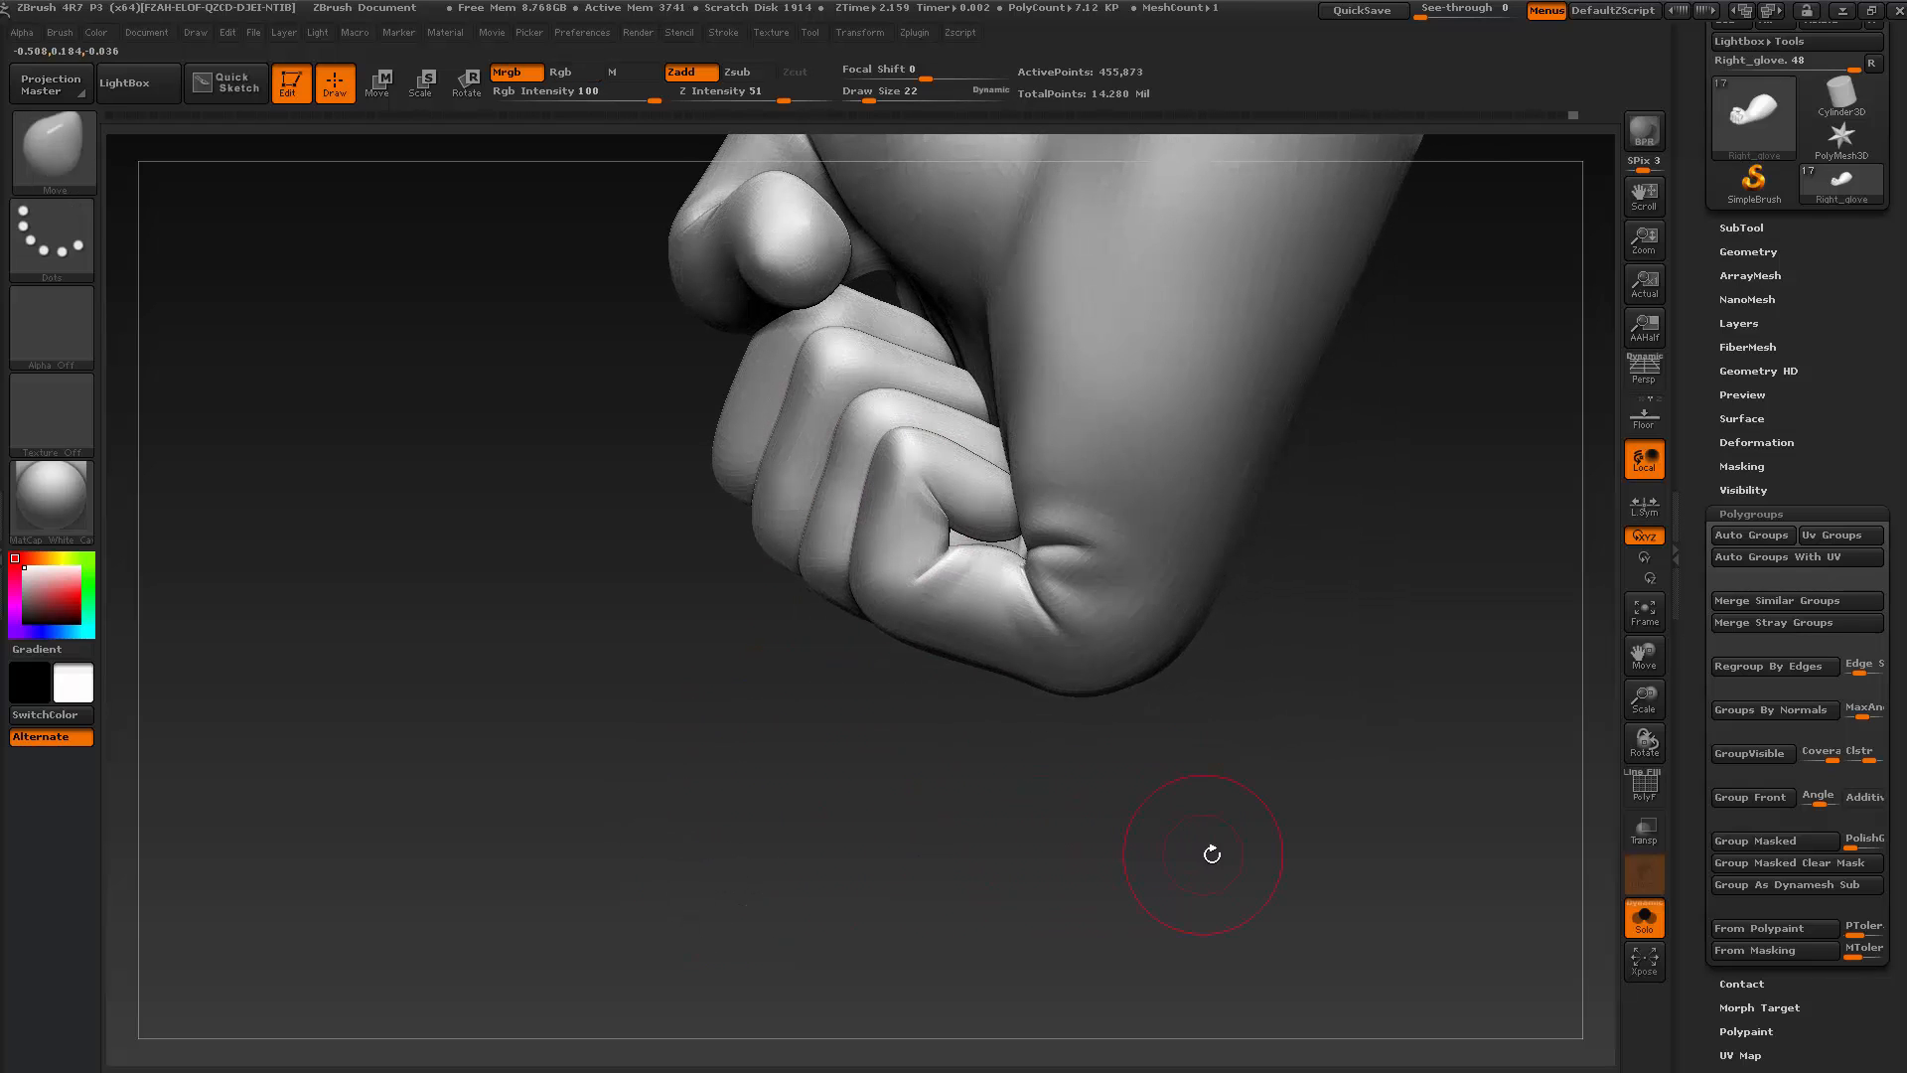
mouse_move(1212, 855)
mouse_down()
mouse_move(1069, 788)
mouse_move(1152, 639)
mouse_move(1064, 646)
mouse_move(1086, 681)
mouse_up()
key(shift+d)
key(shift+d)
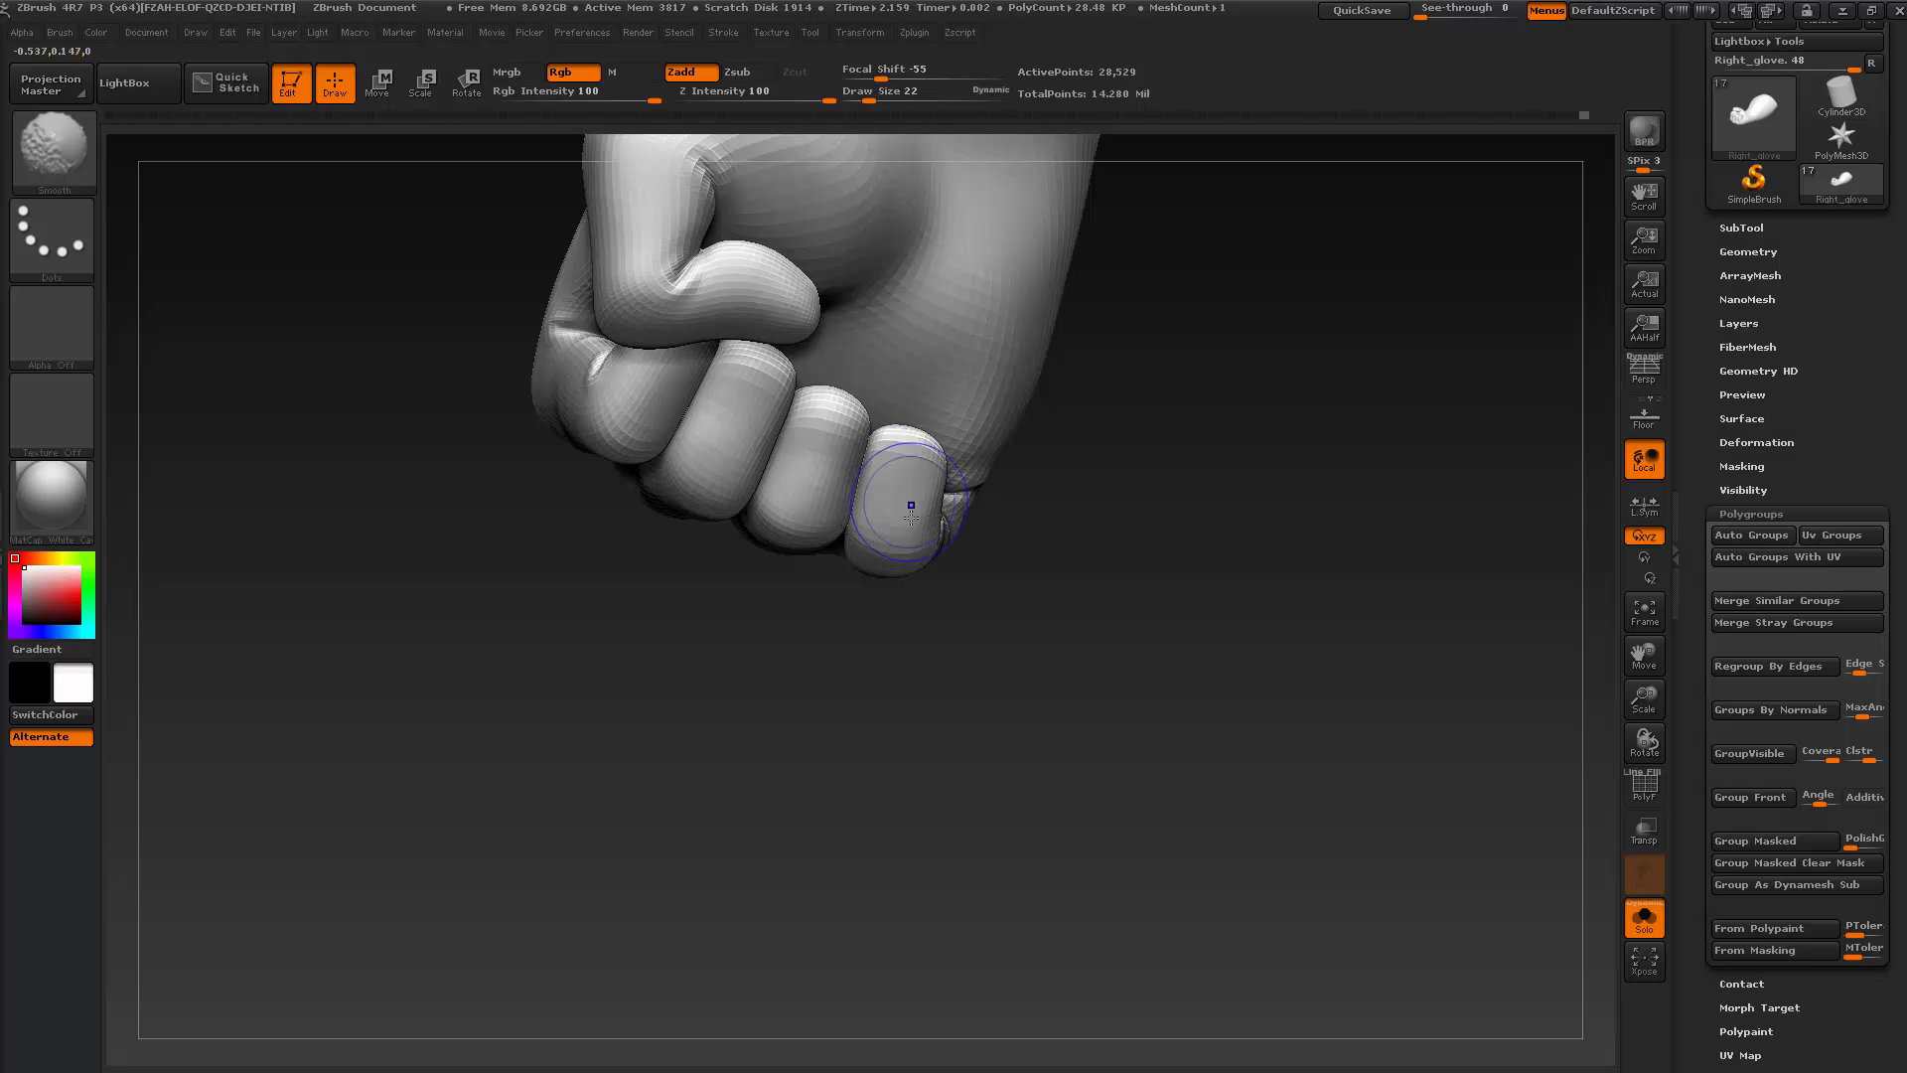
key(d)
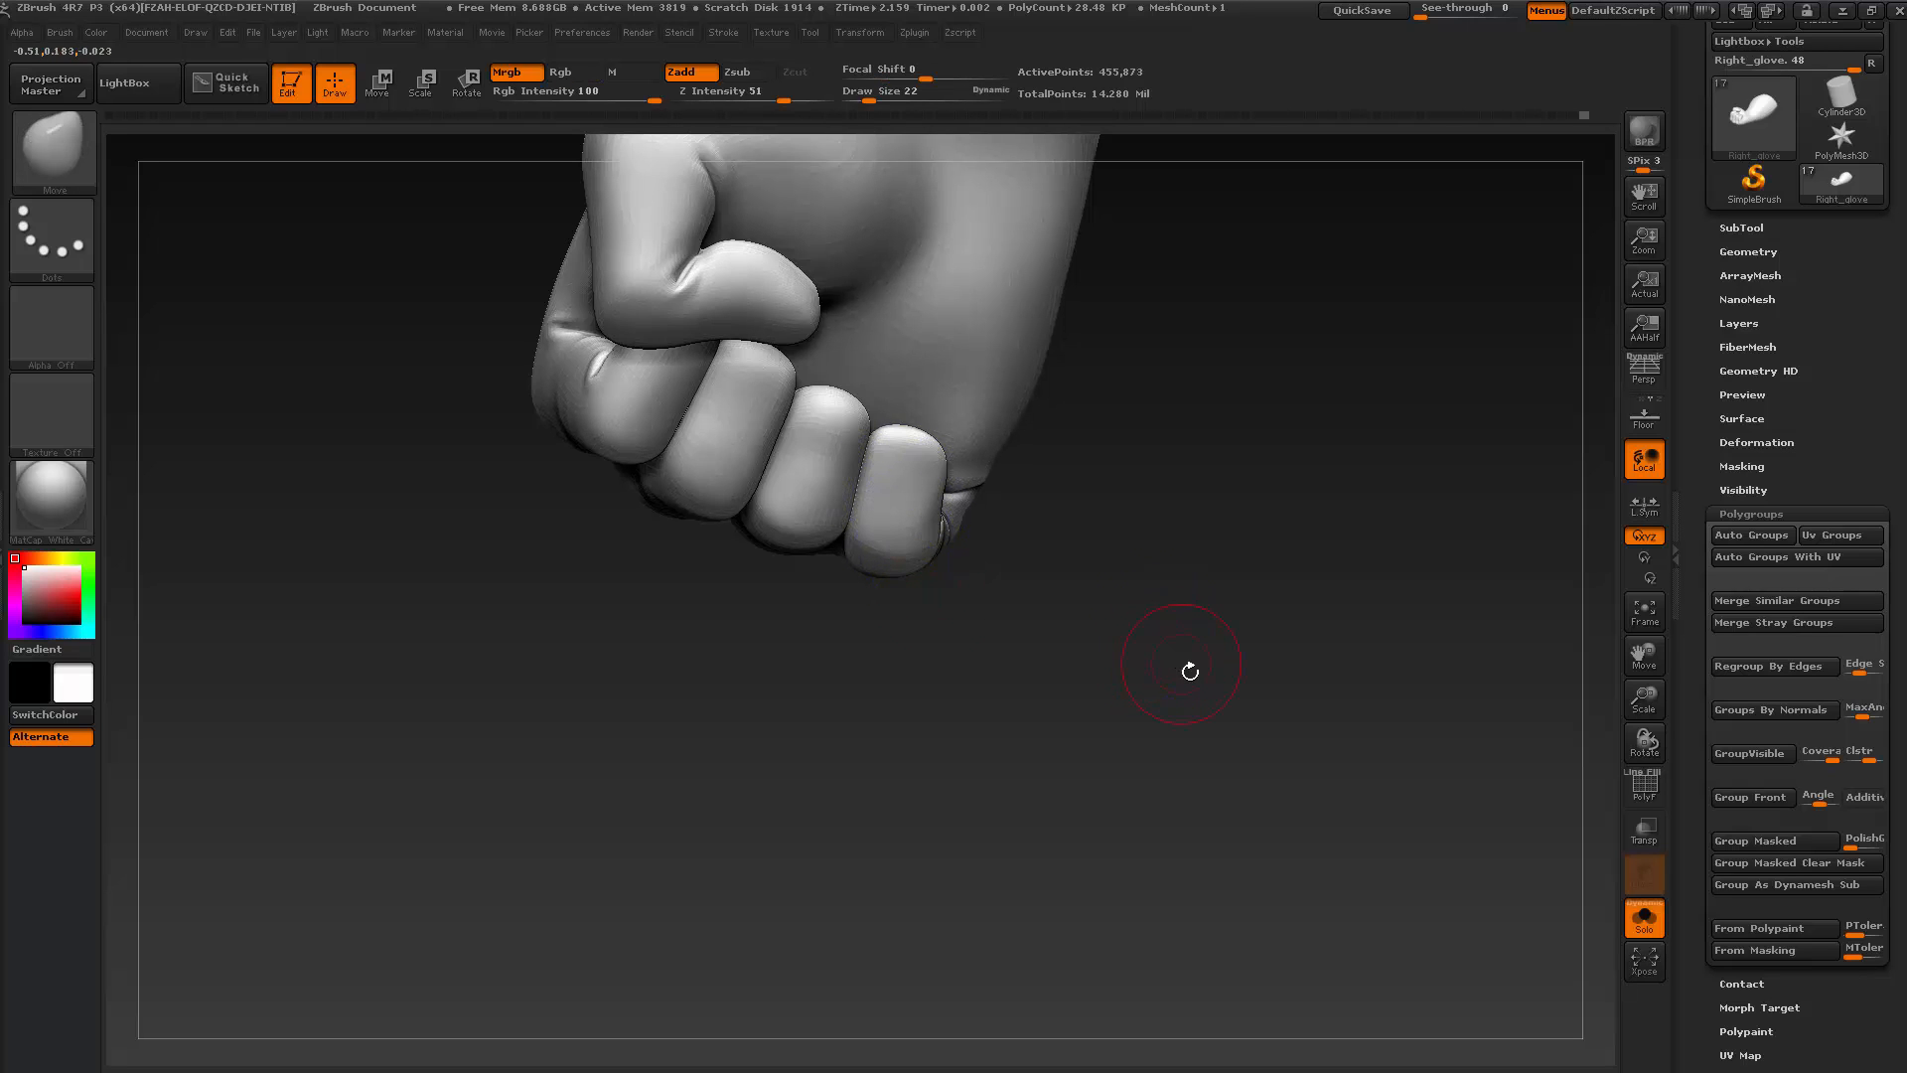
drag(1190, 671, 1184, 719)
drag(1195, 584, 1154, 729)
Smooth the index finger and the crease at its base knuckle at the lowest subdivision level
key(shift+d)
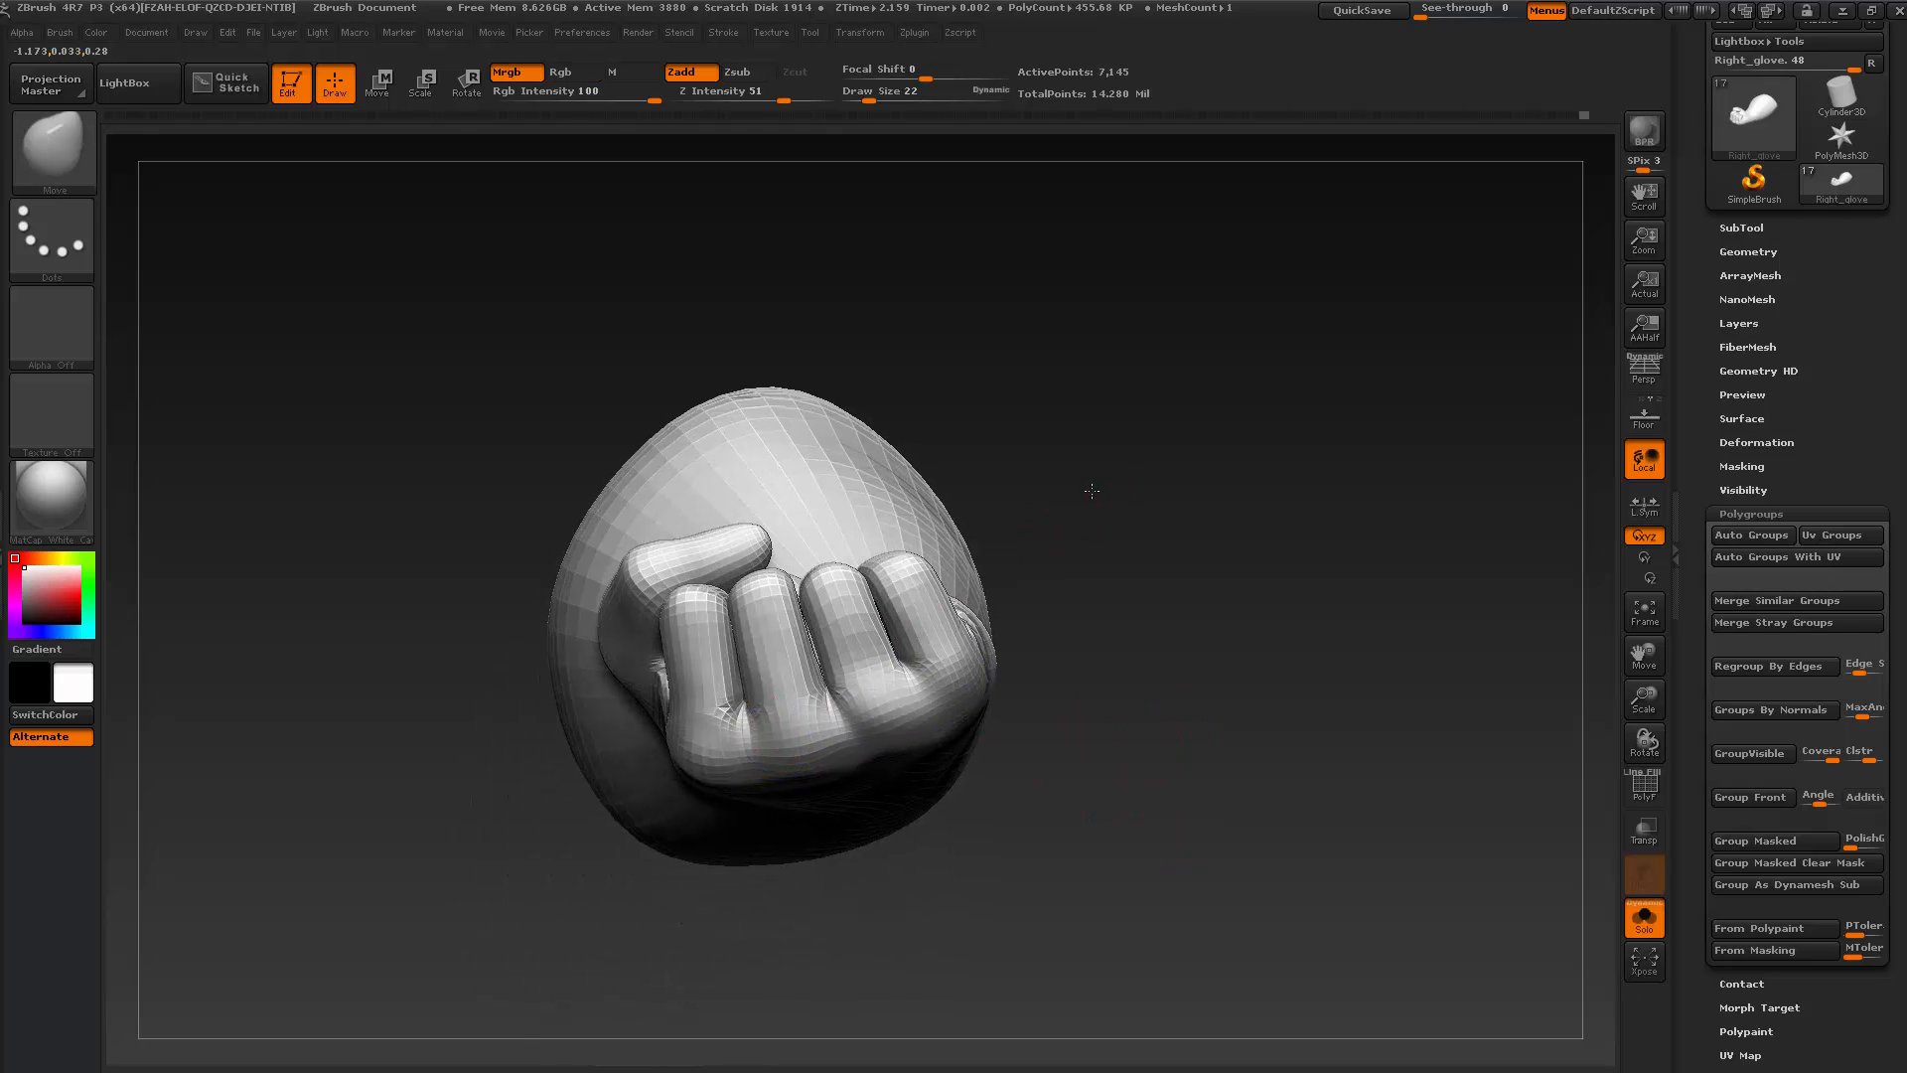
alt+drag(1089, 490, 1085, 560)
drag(677, 801, 673, 774)
key(shift)
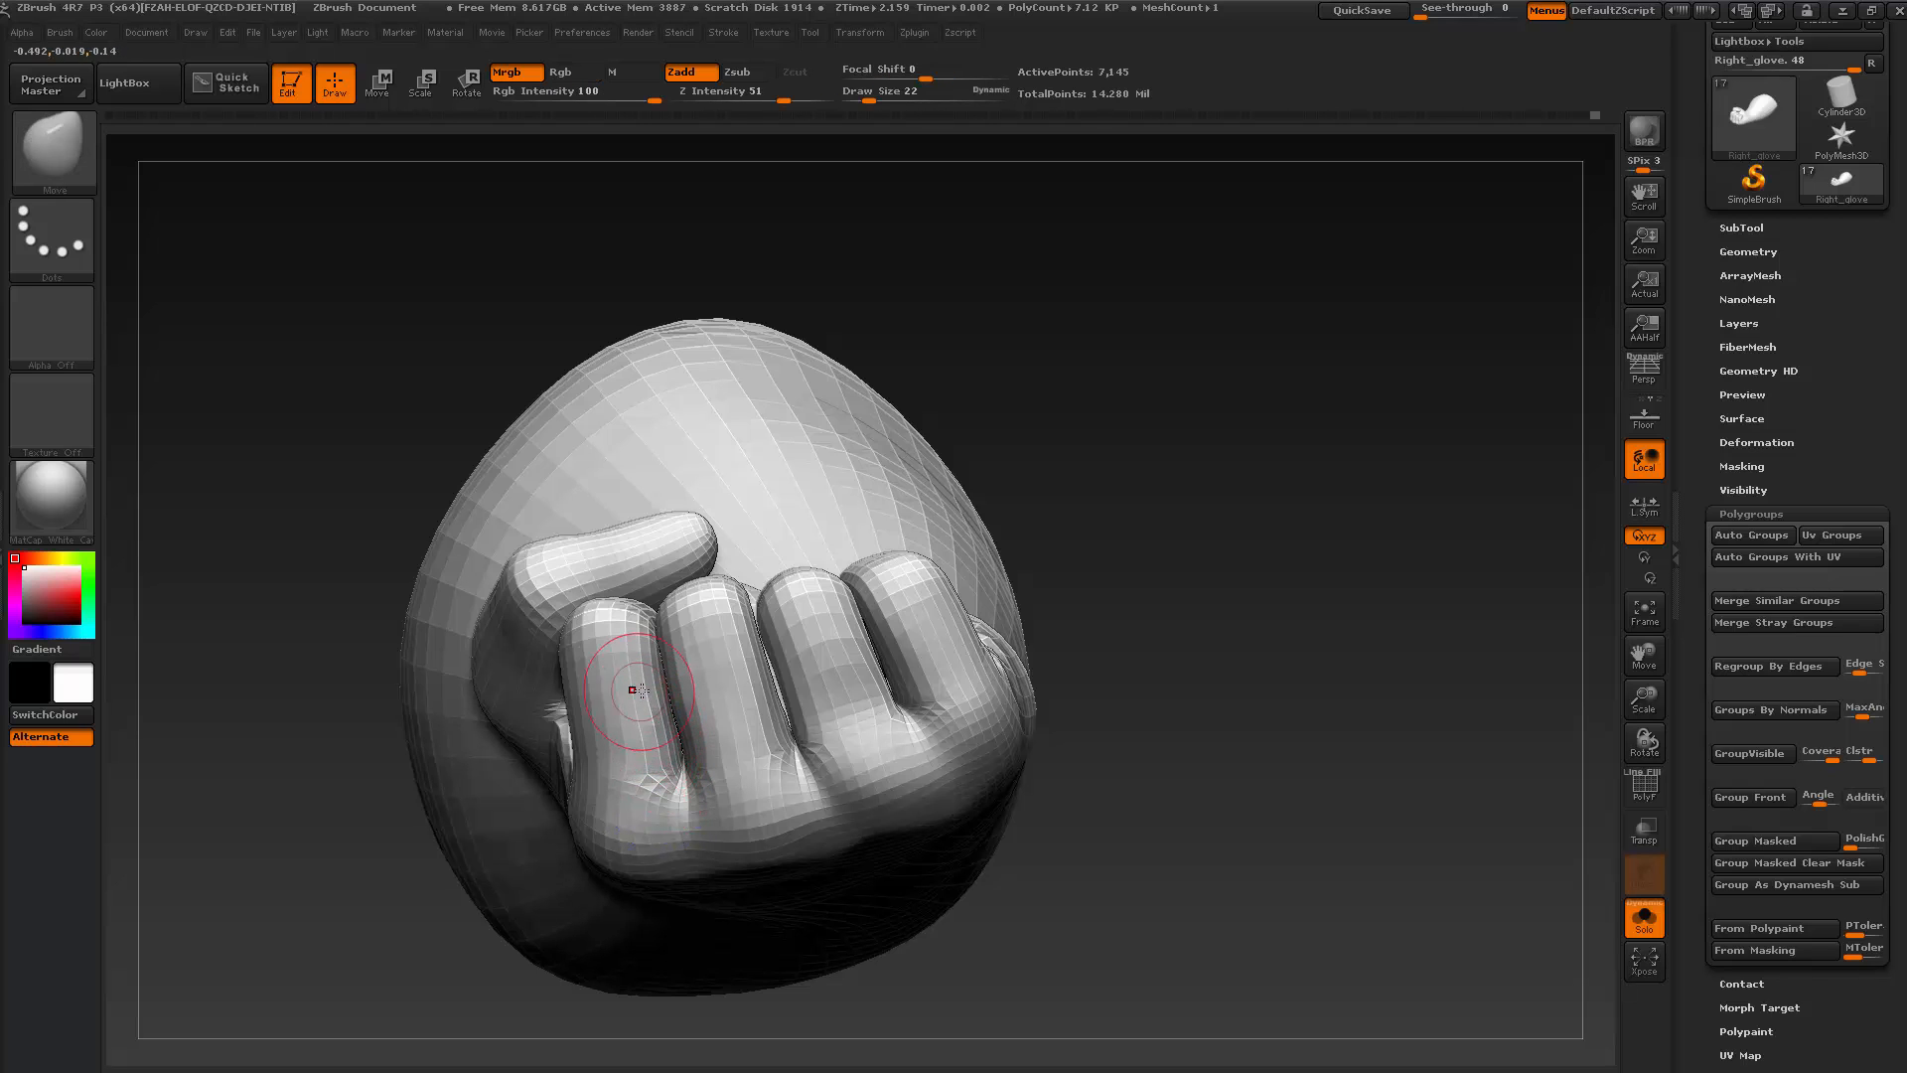
key(shift)
shift+drag(632, 671, 650, 759)
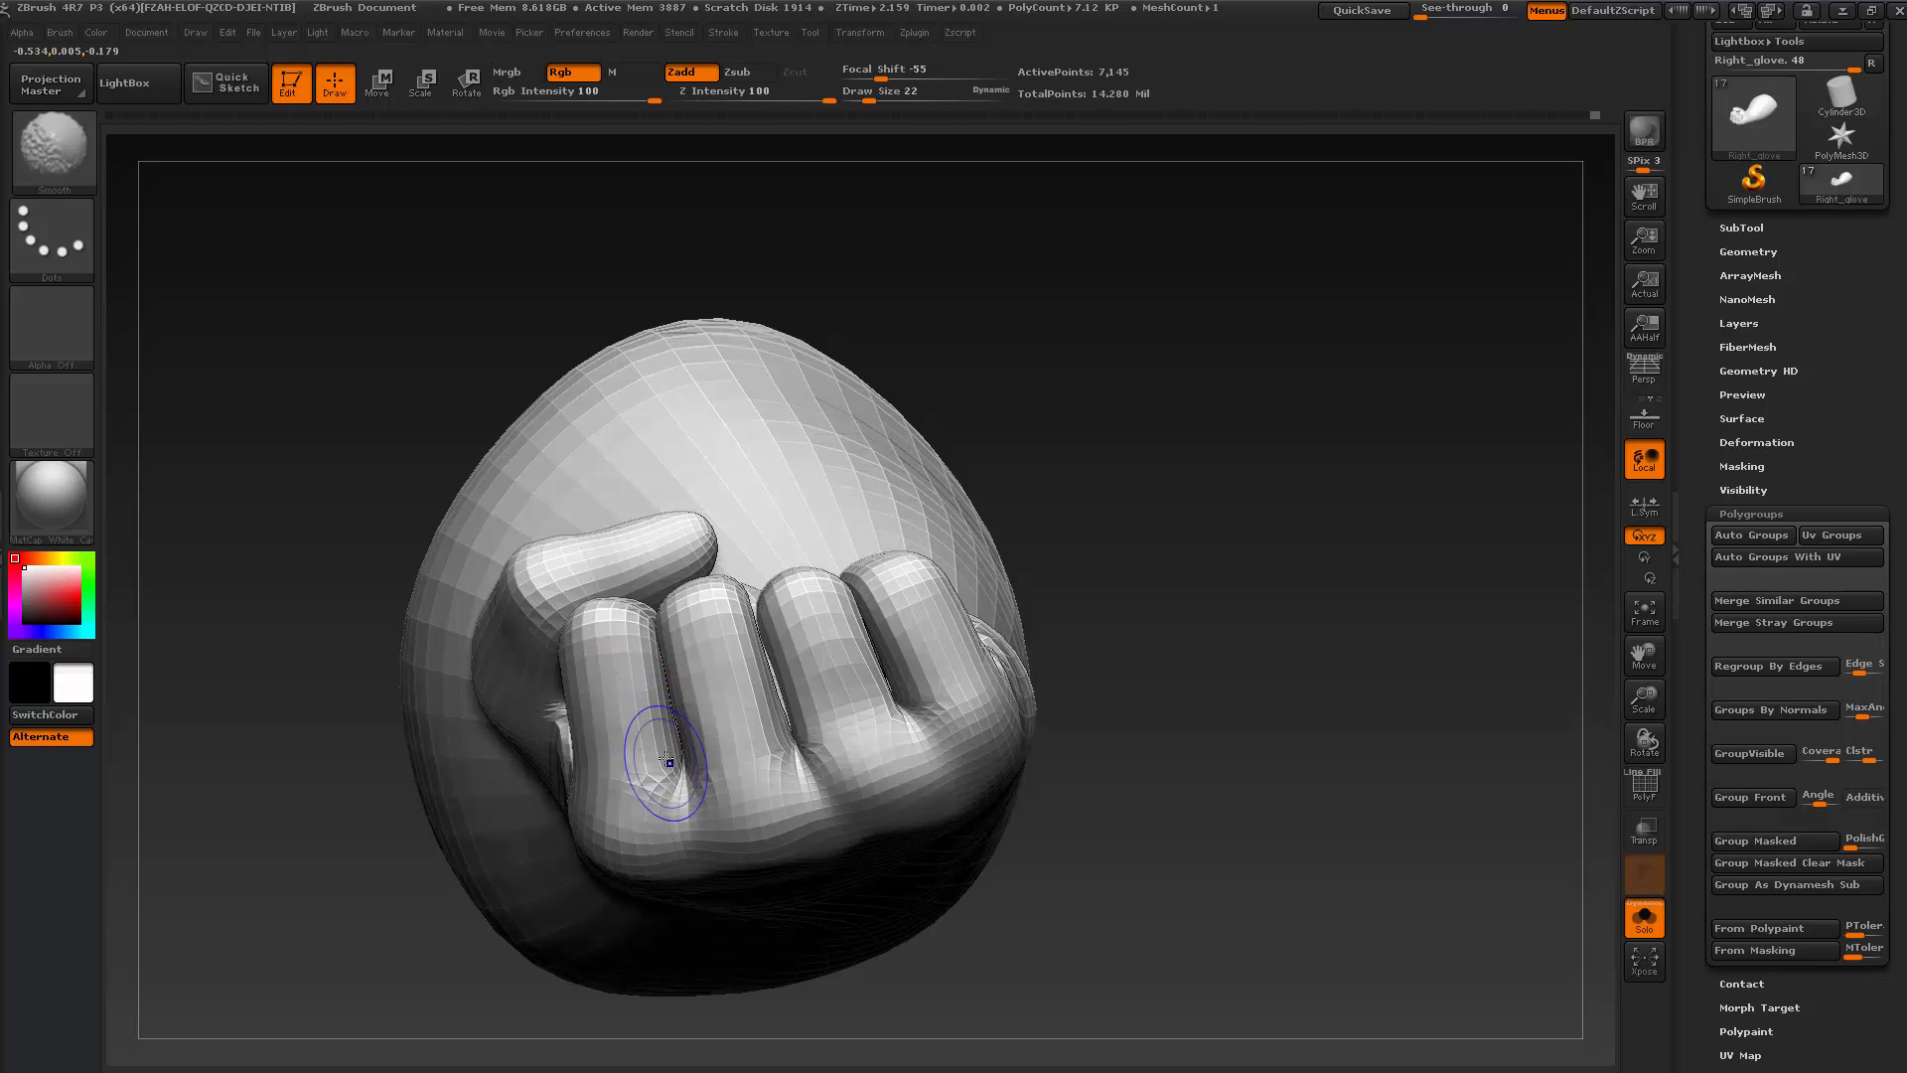
drag(1086, 456, 1086, 474)
key(ctrl+d)
key(ctrl+d)
key(ctrl+d)
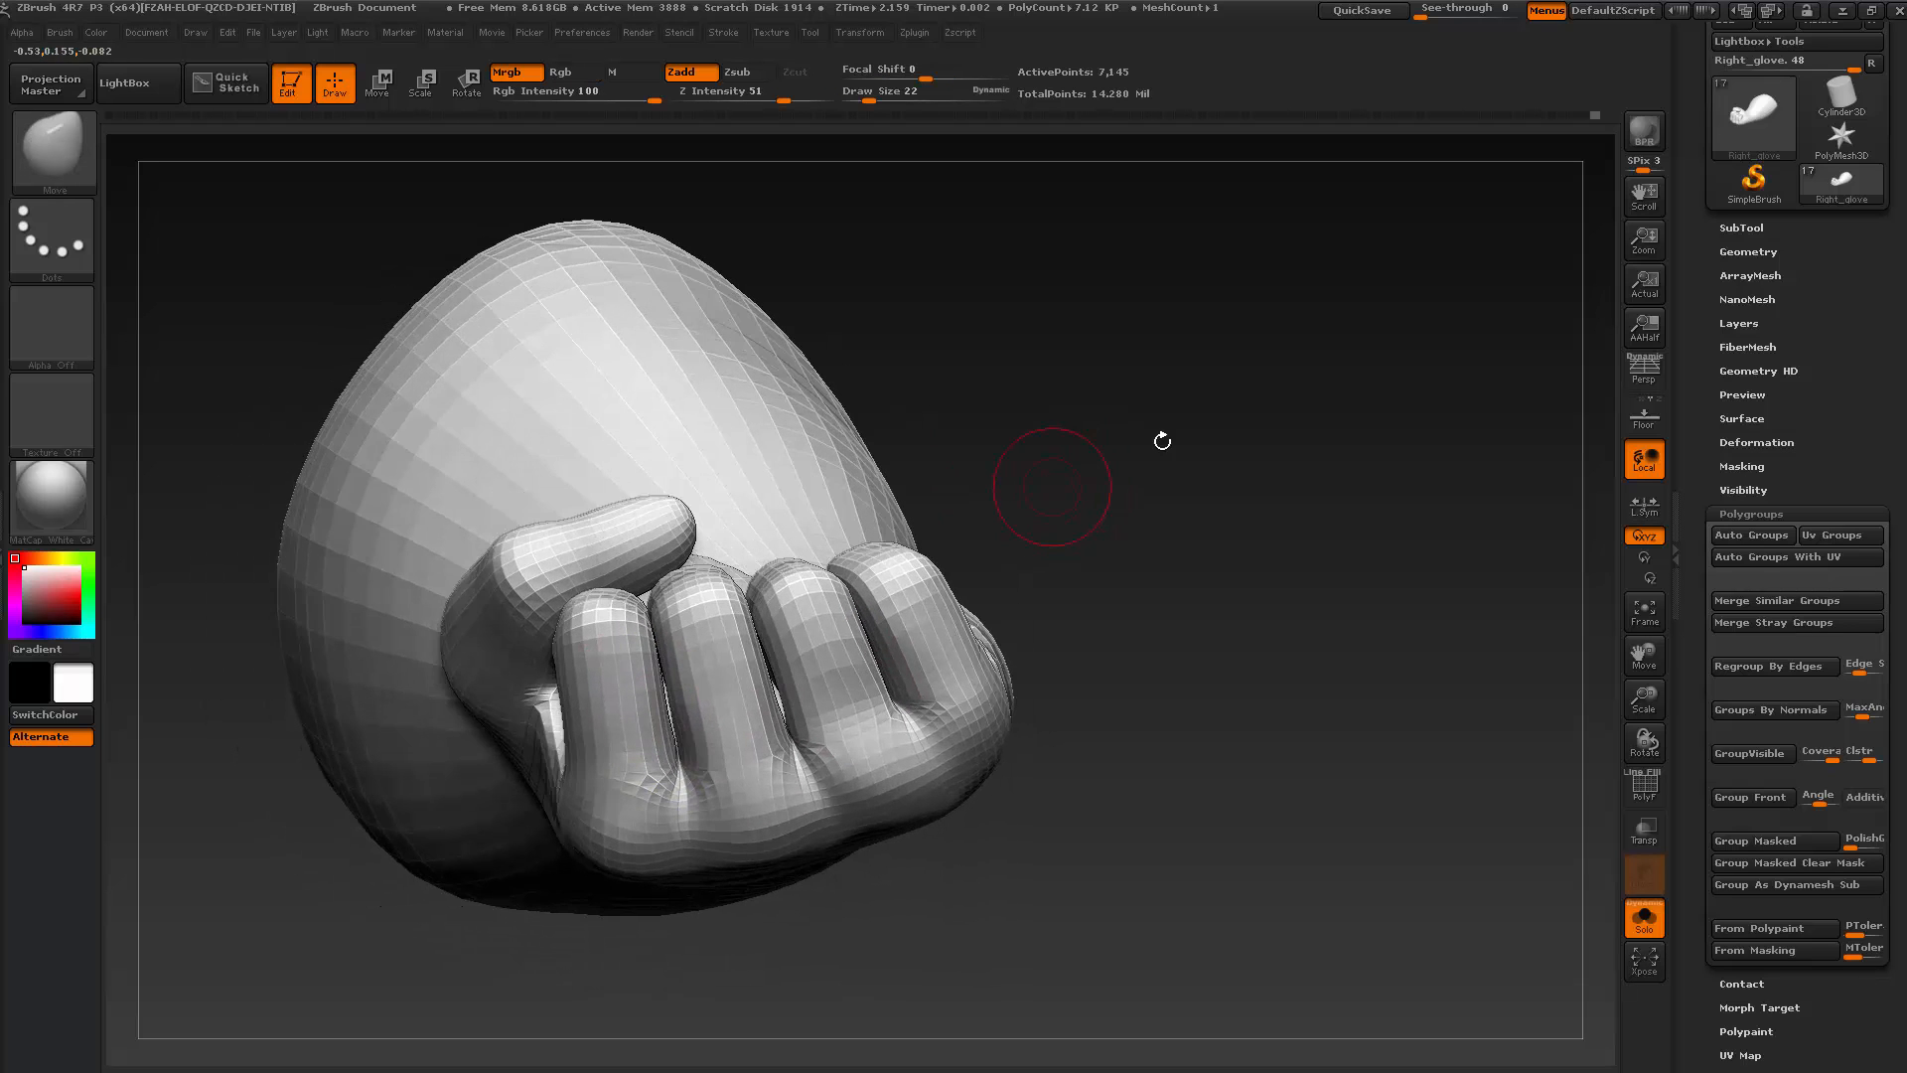
Examine the fist's knuckles, fingers and thumb side at both low and high subdivision levels
alt+drag(1220, 527, 801, 810)
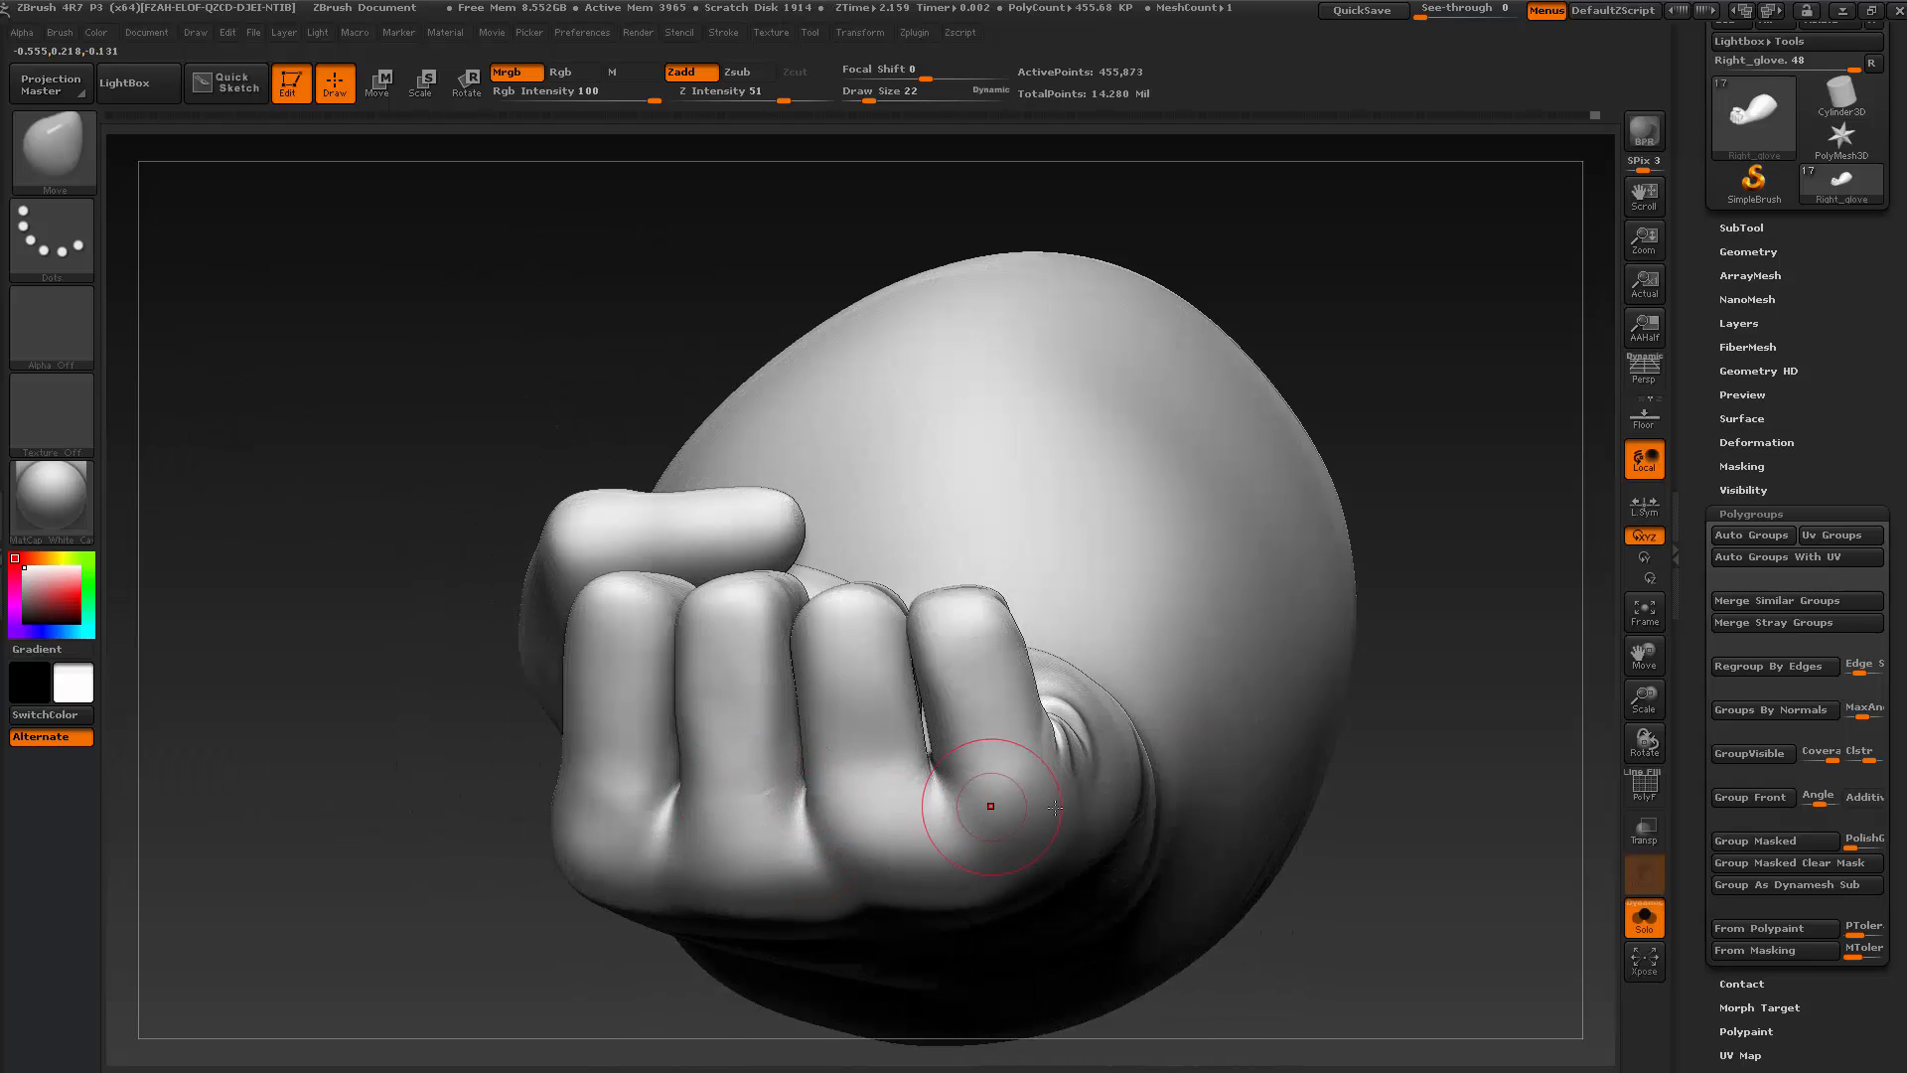
alt+drag(1422, 358, 1092, 656)
key(shift+d)
key(shift+d)
key(shift+d)
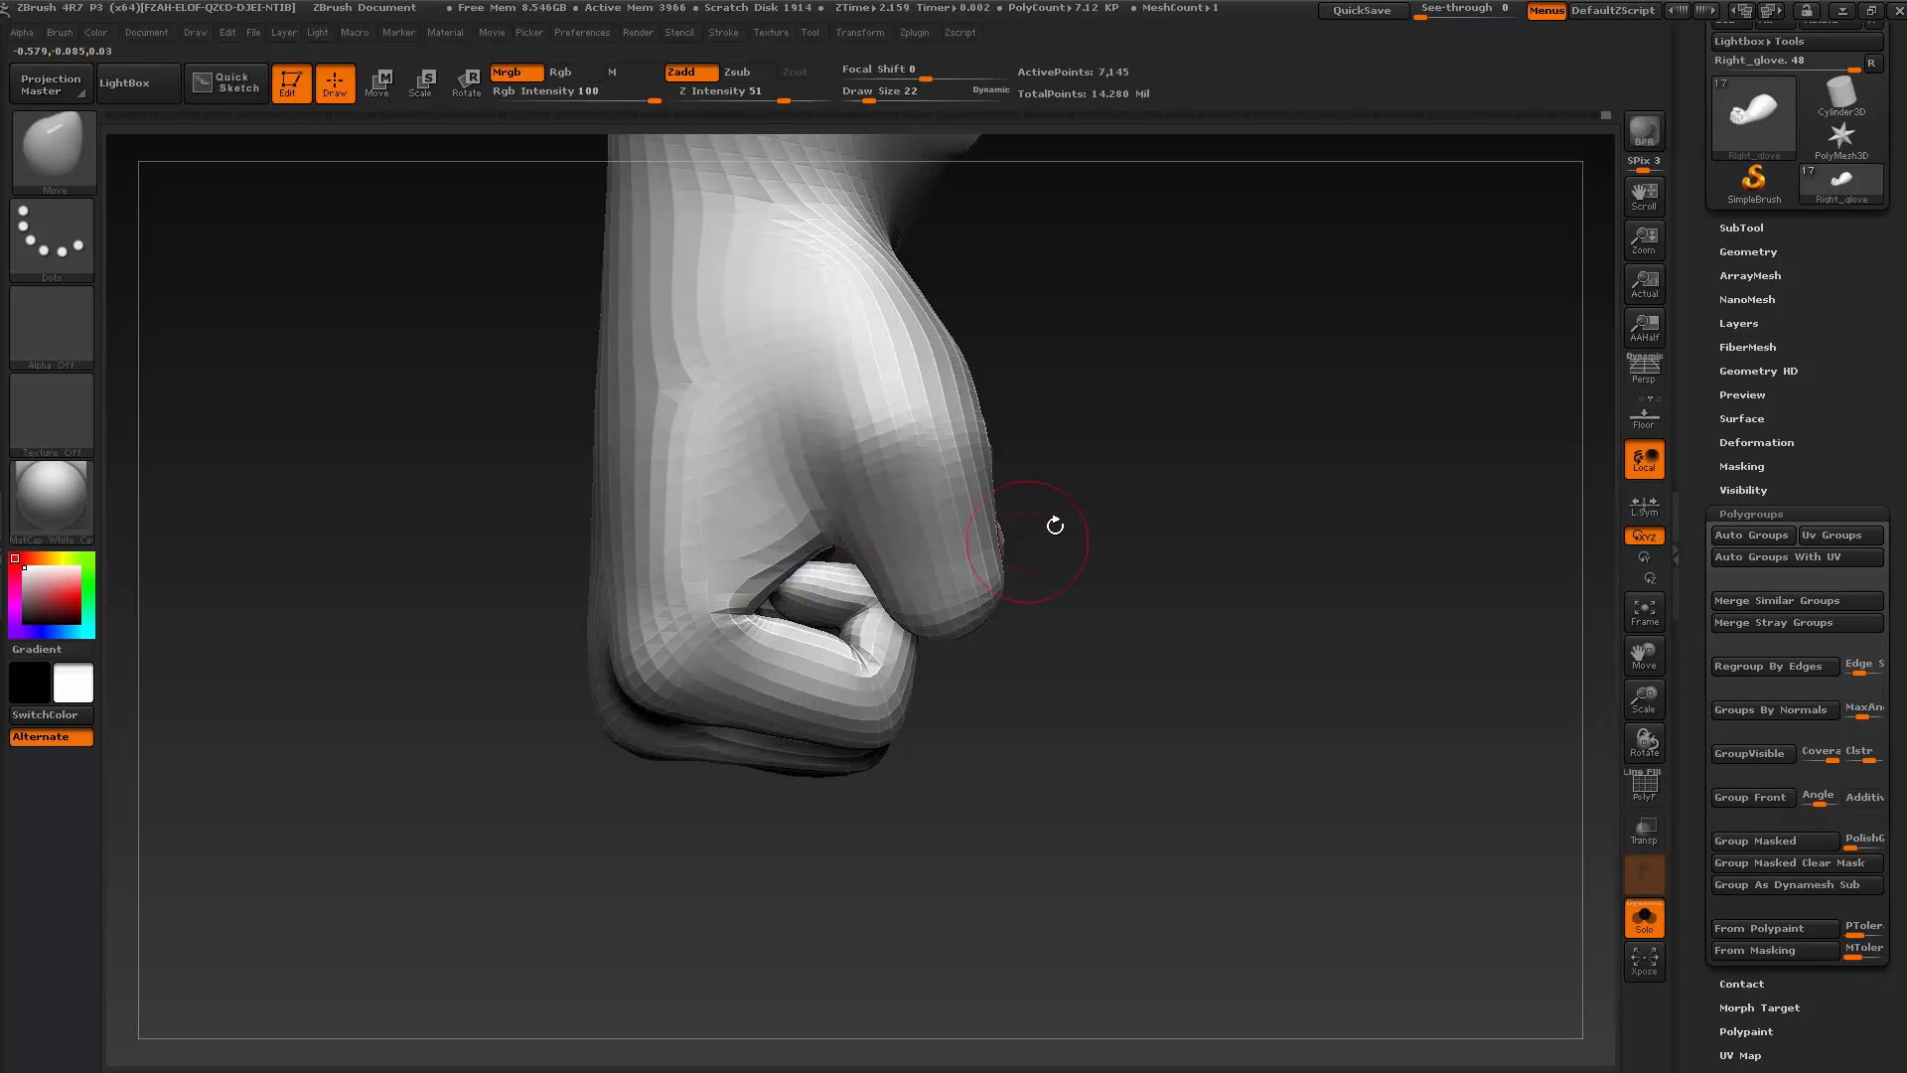
key(d)
key(d)
drag(1233, 682, 1163, 761)
alt+drag(994, 700, 711, 698)
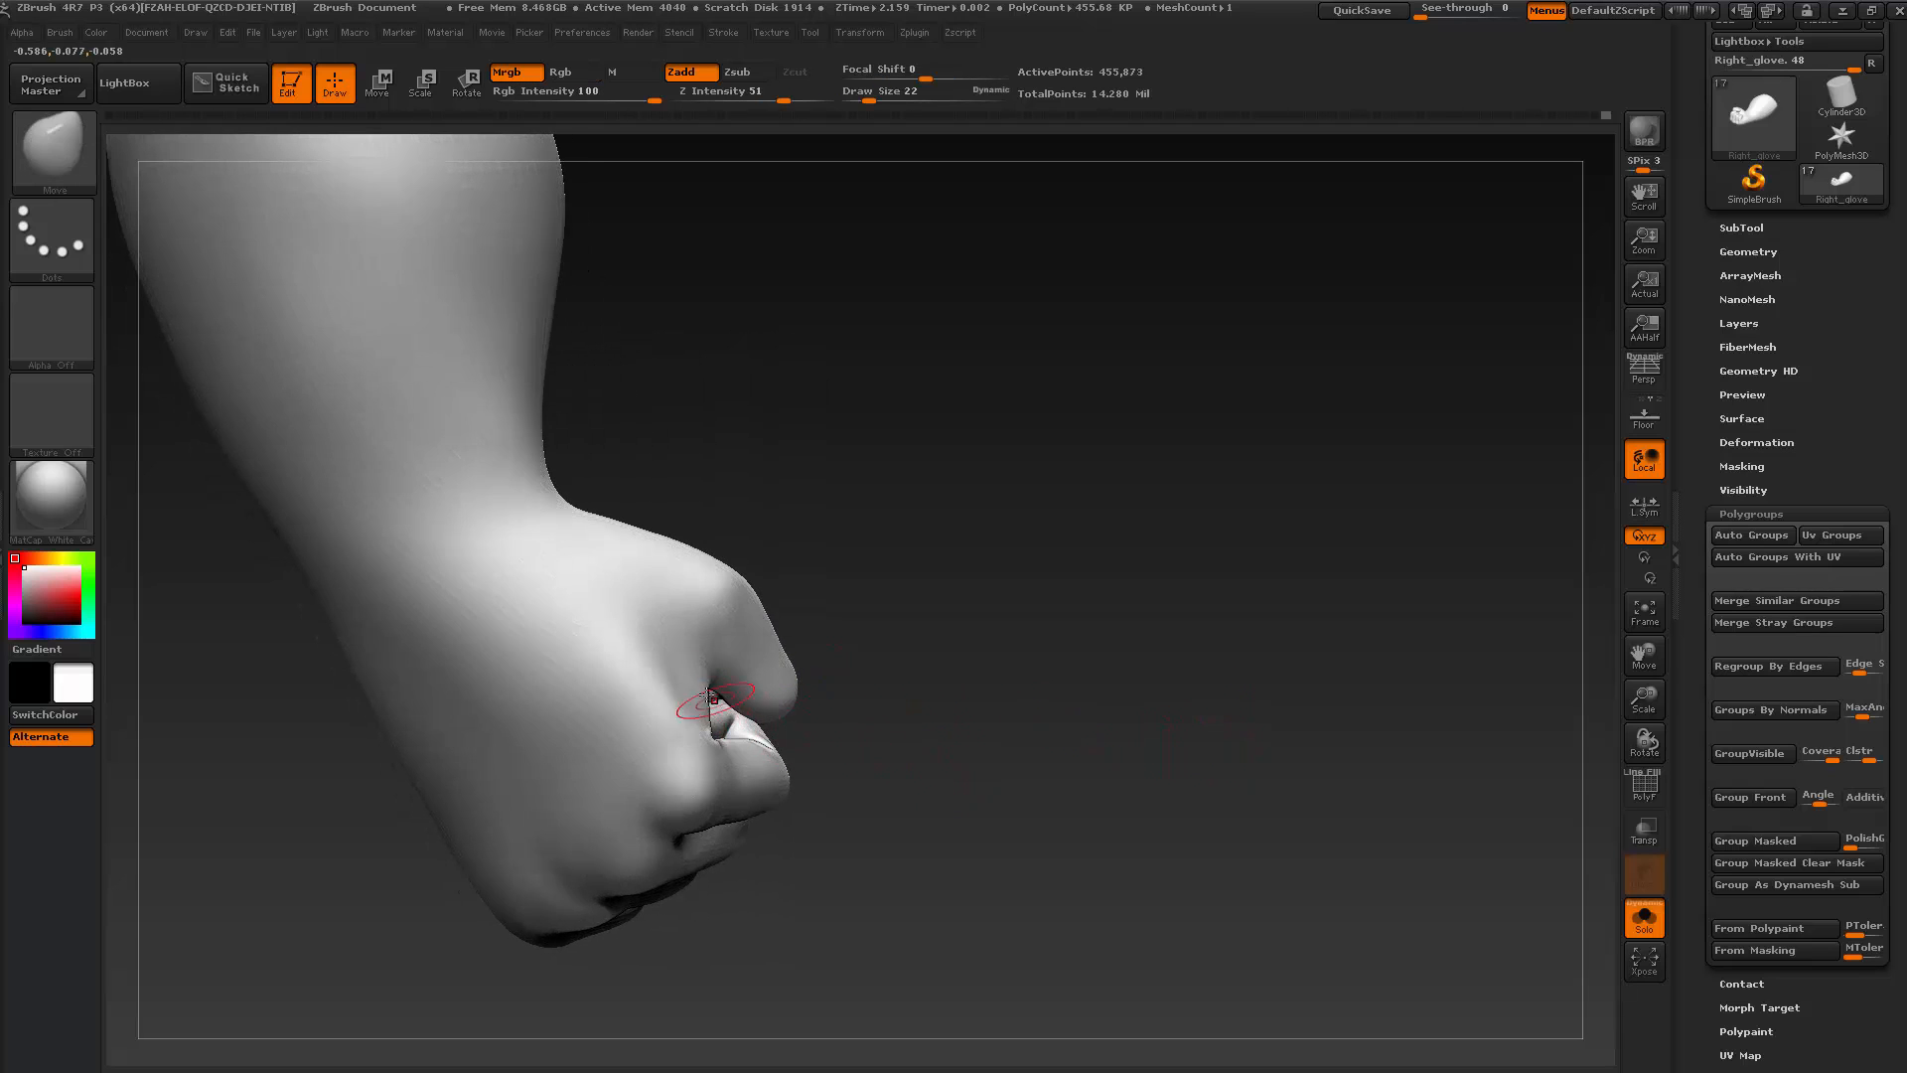
Reshape the area between the thumb and index knuckle with the Move brush at draw size 28 on the lowest subdivision level
key(shift+d)
key(shift+d)
key(shift+d)
key(shift+f)
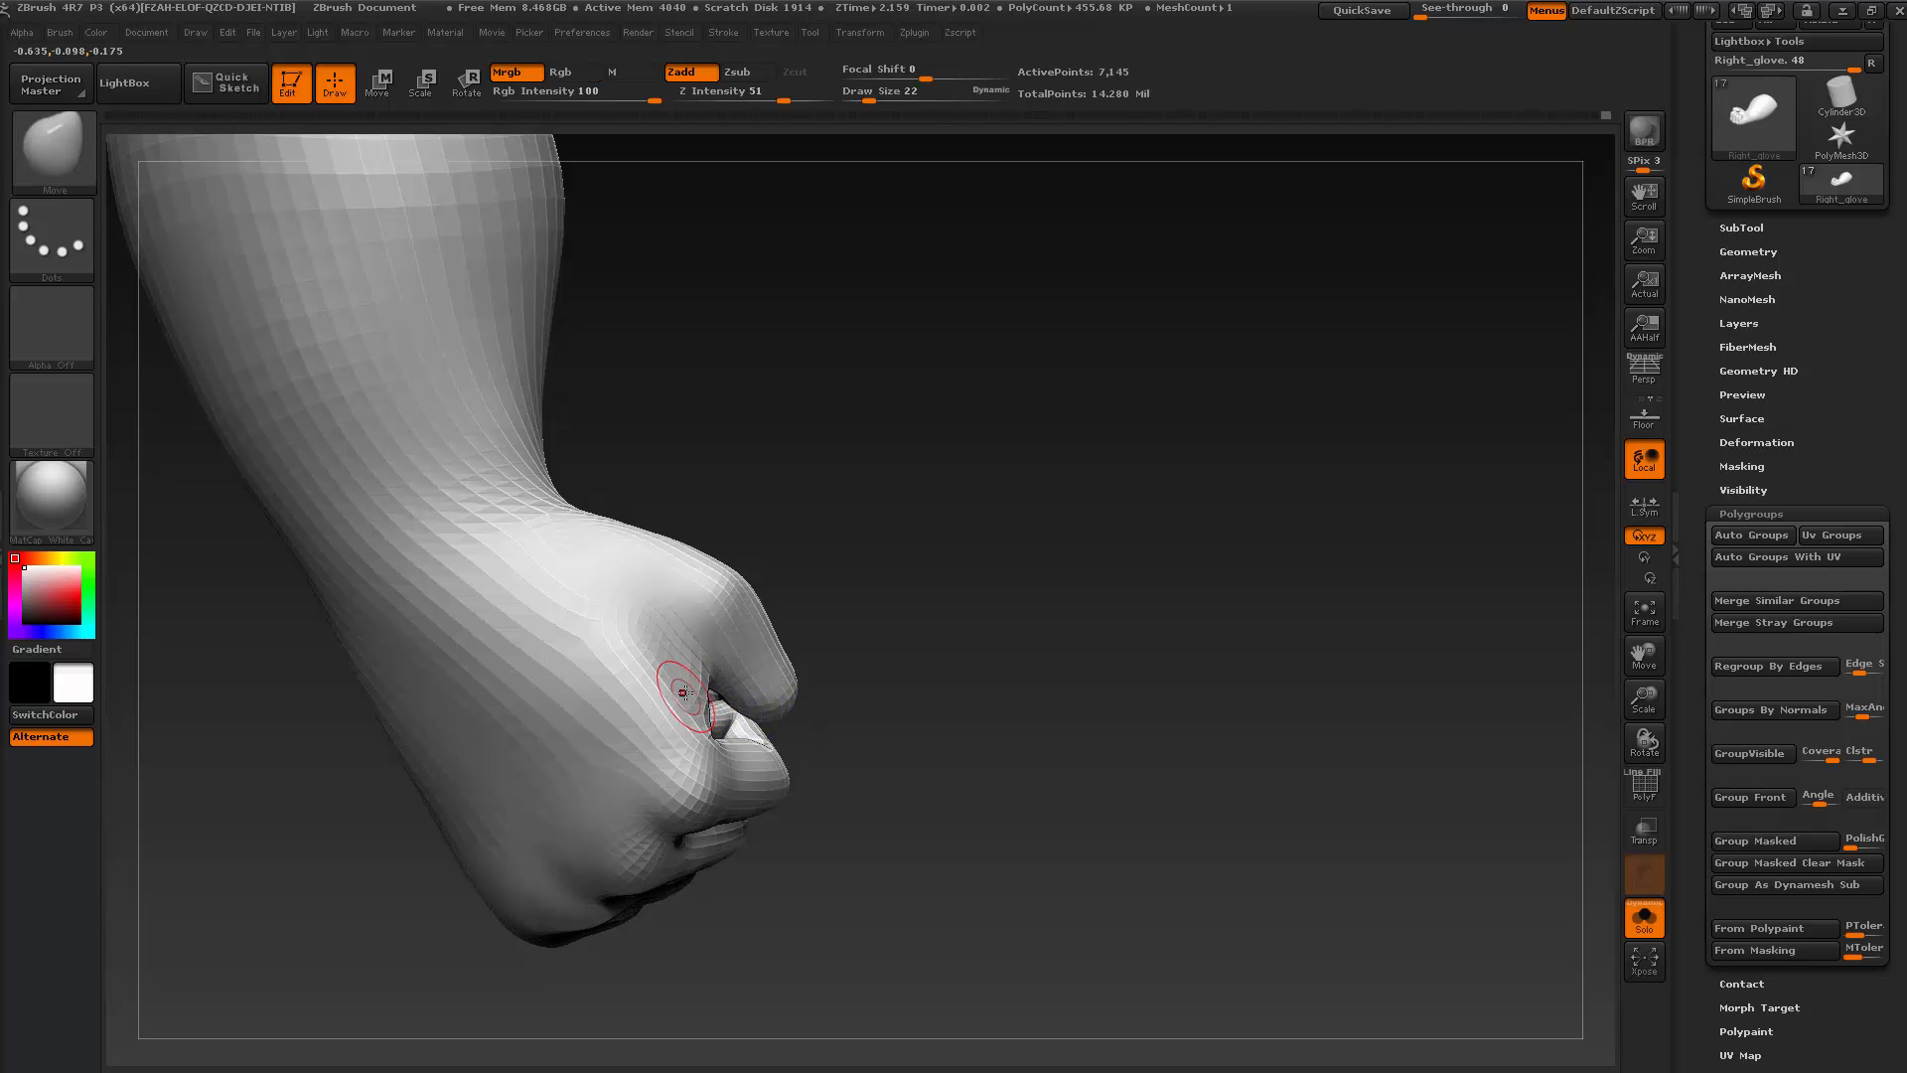
key(s)
drag(688, 689, 682, 694)
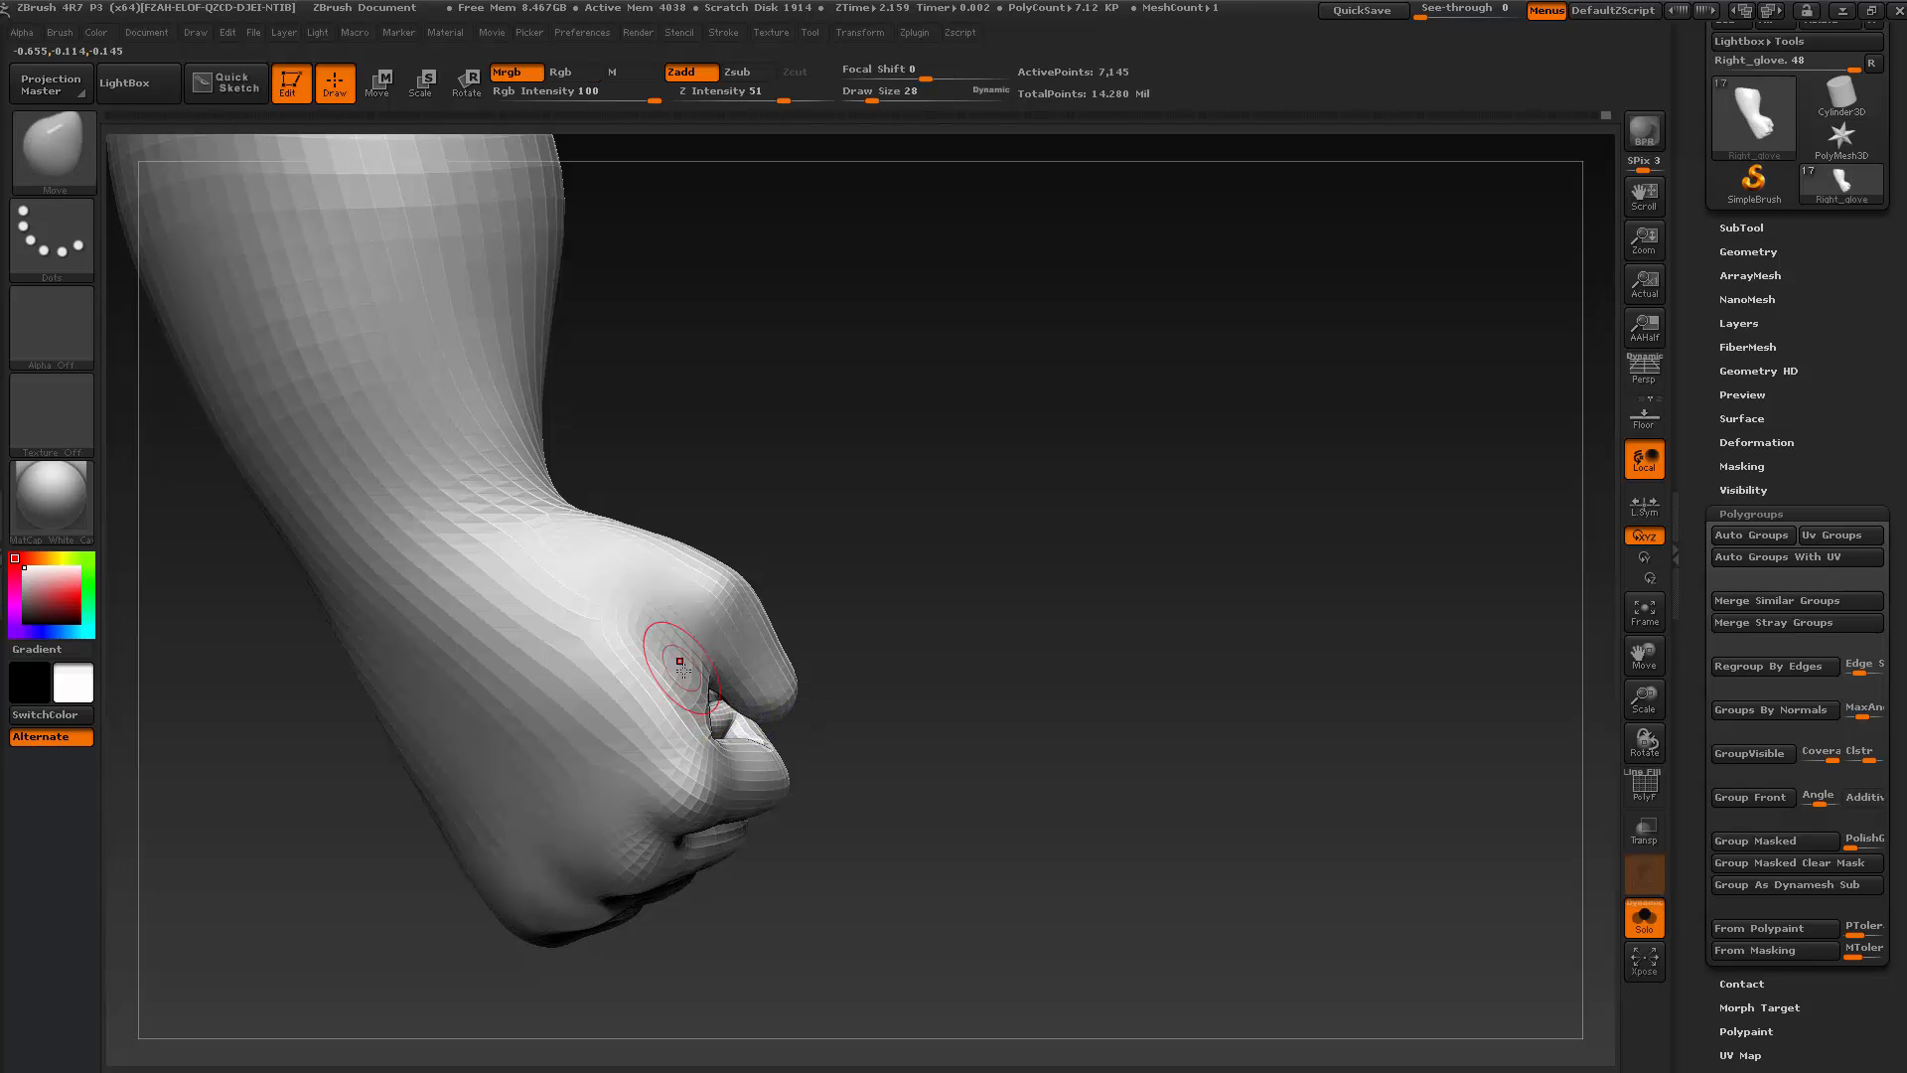
drag(909, 648, 863, 680)
key(d)
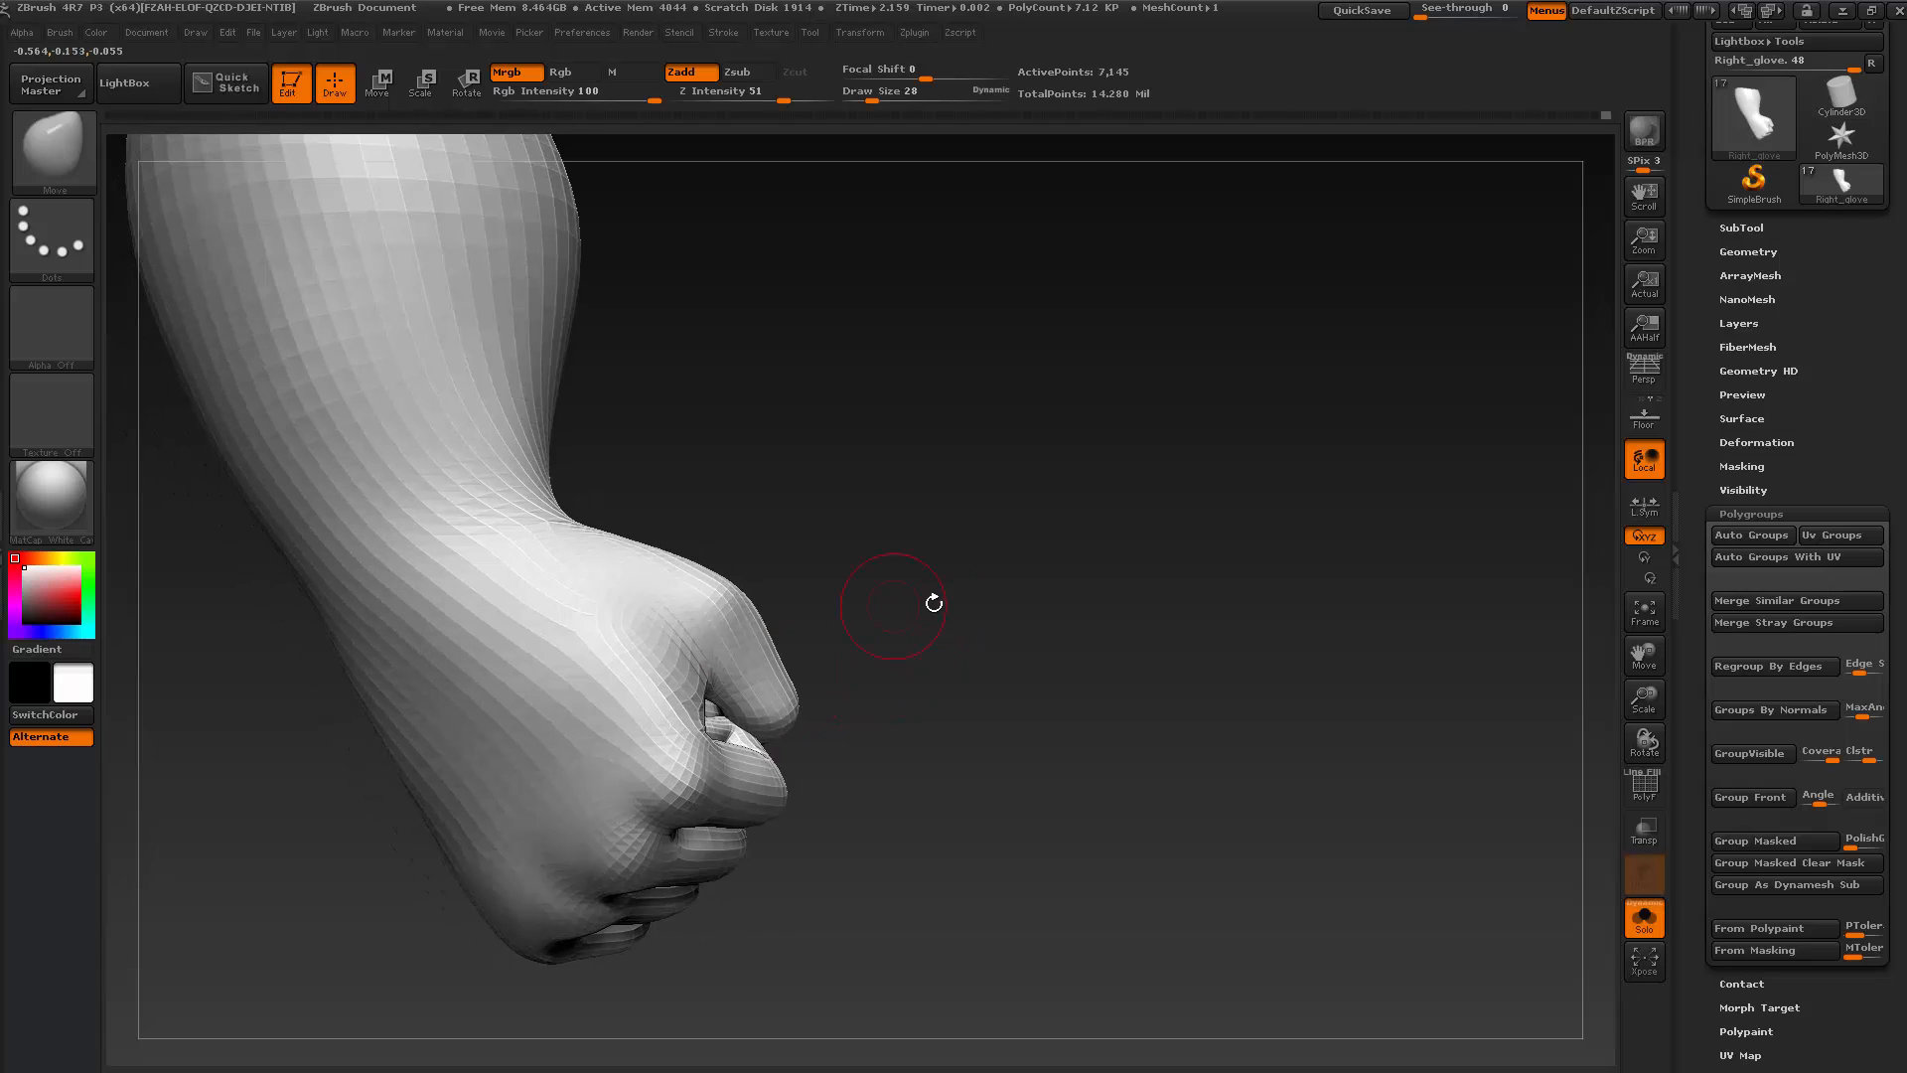
Carve a crease around the base of the thumb's palm mound with the Dam_Standard brush
alt+drag(1142, 758, 976, 724)
drag(1095, 780, 990, 877)
key(b)
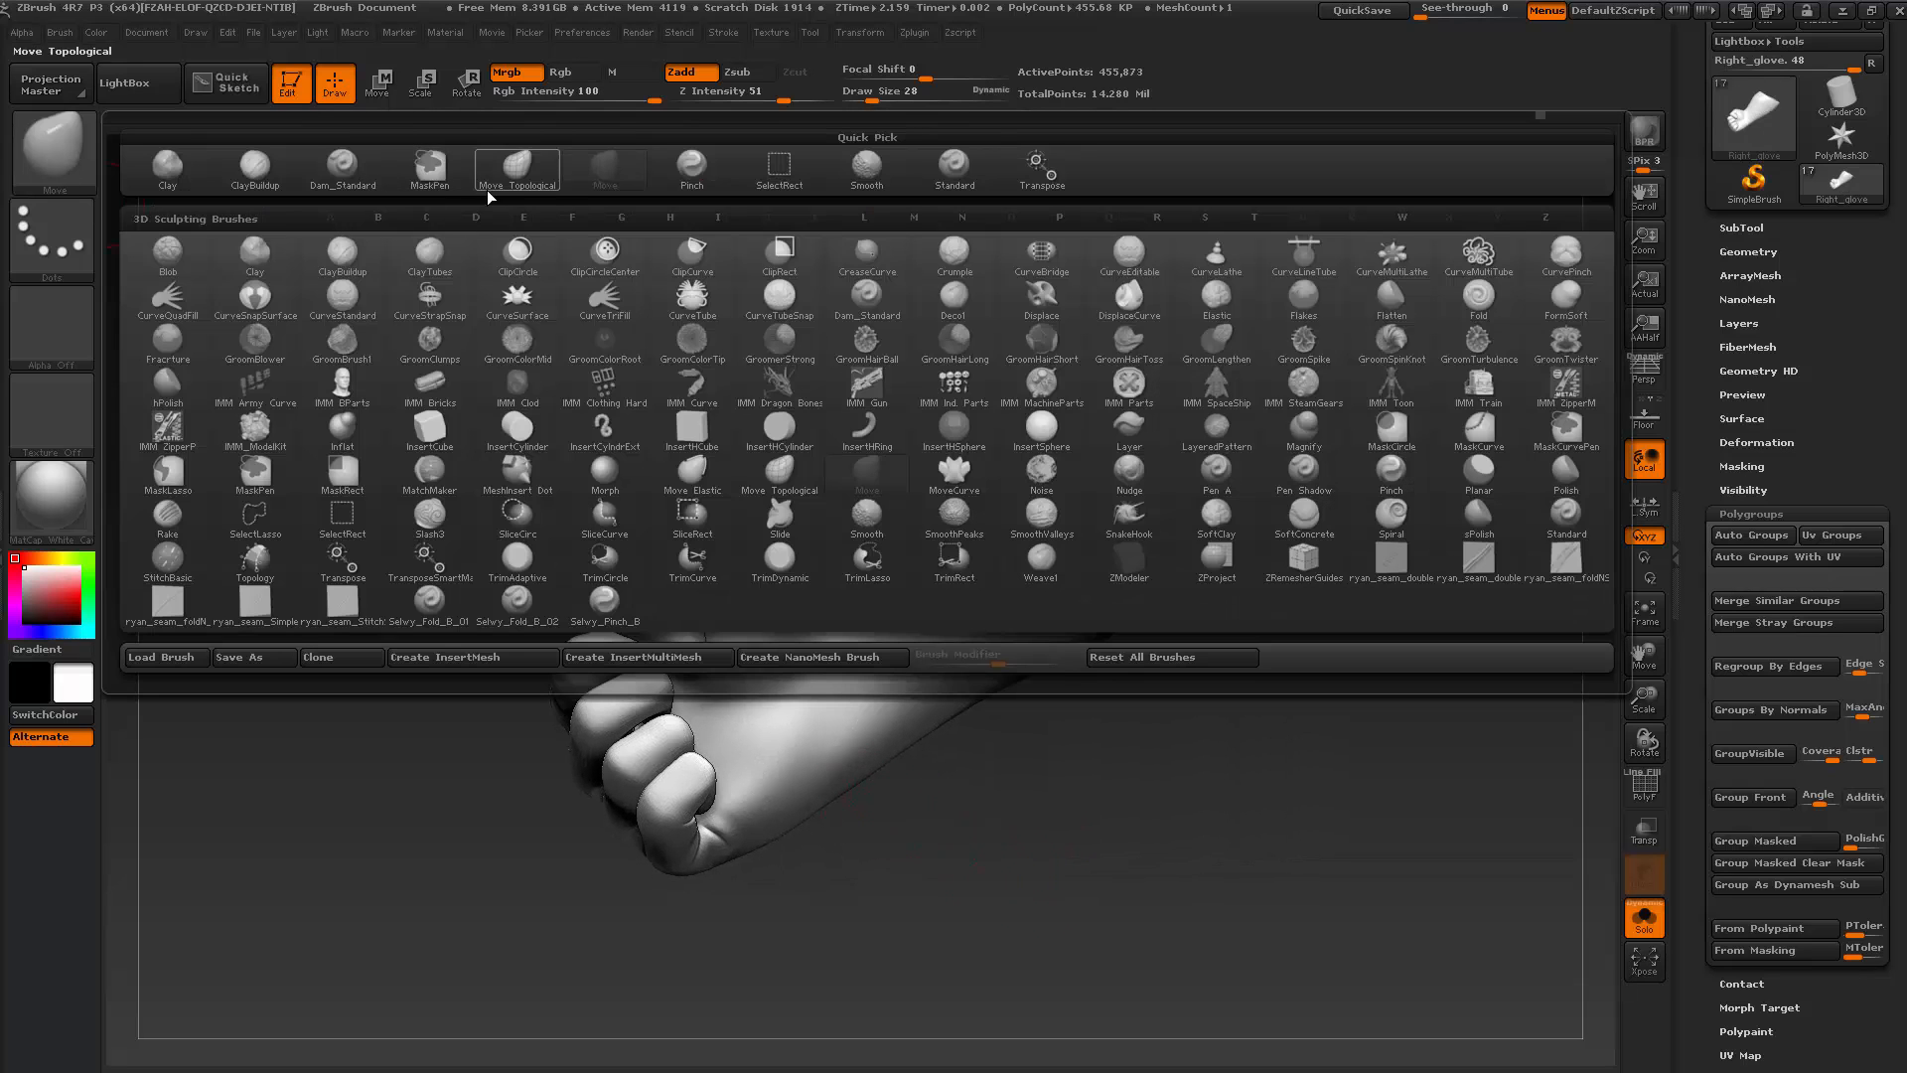
click(352, 189)
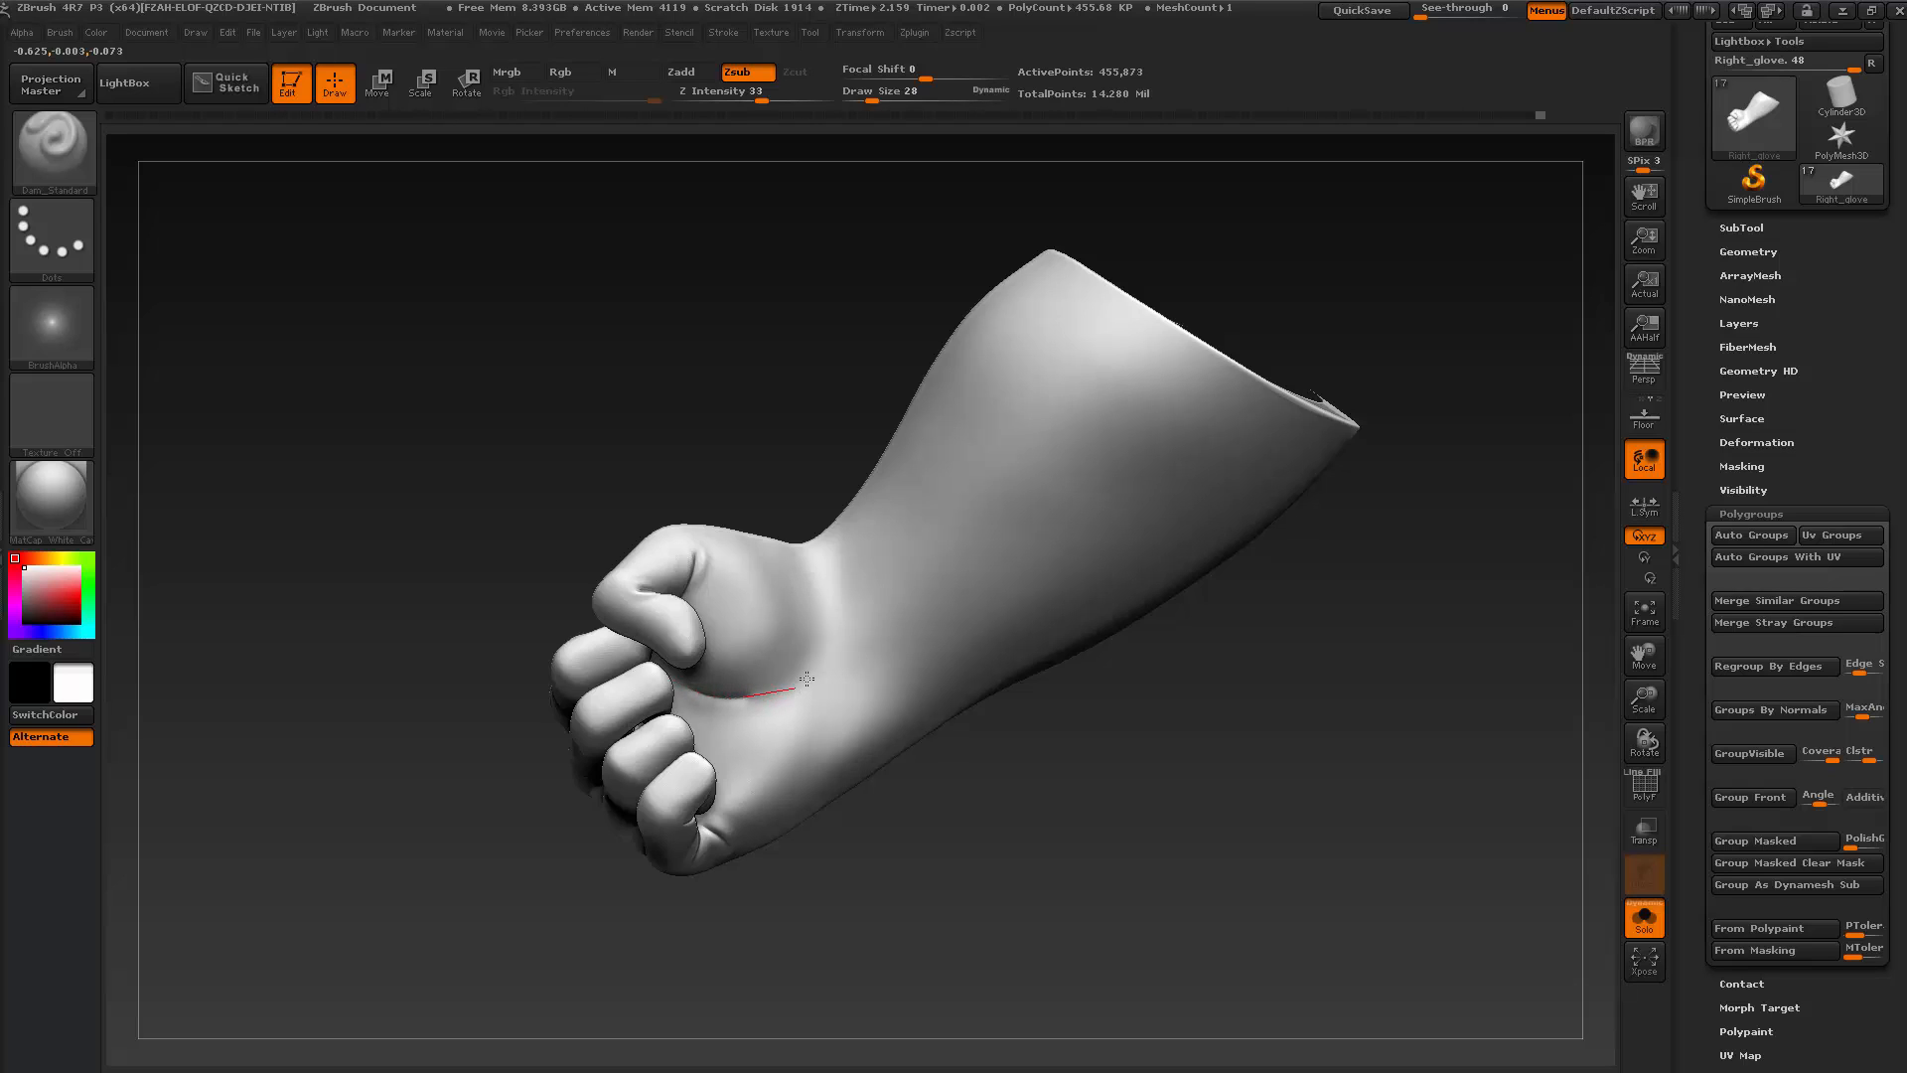
mouse_move(806, 679)
mouse_down()
mouse_move(844, 578)
mouse_move(831, 622)
mouse_up()
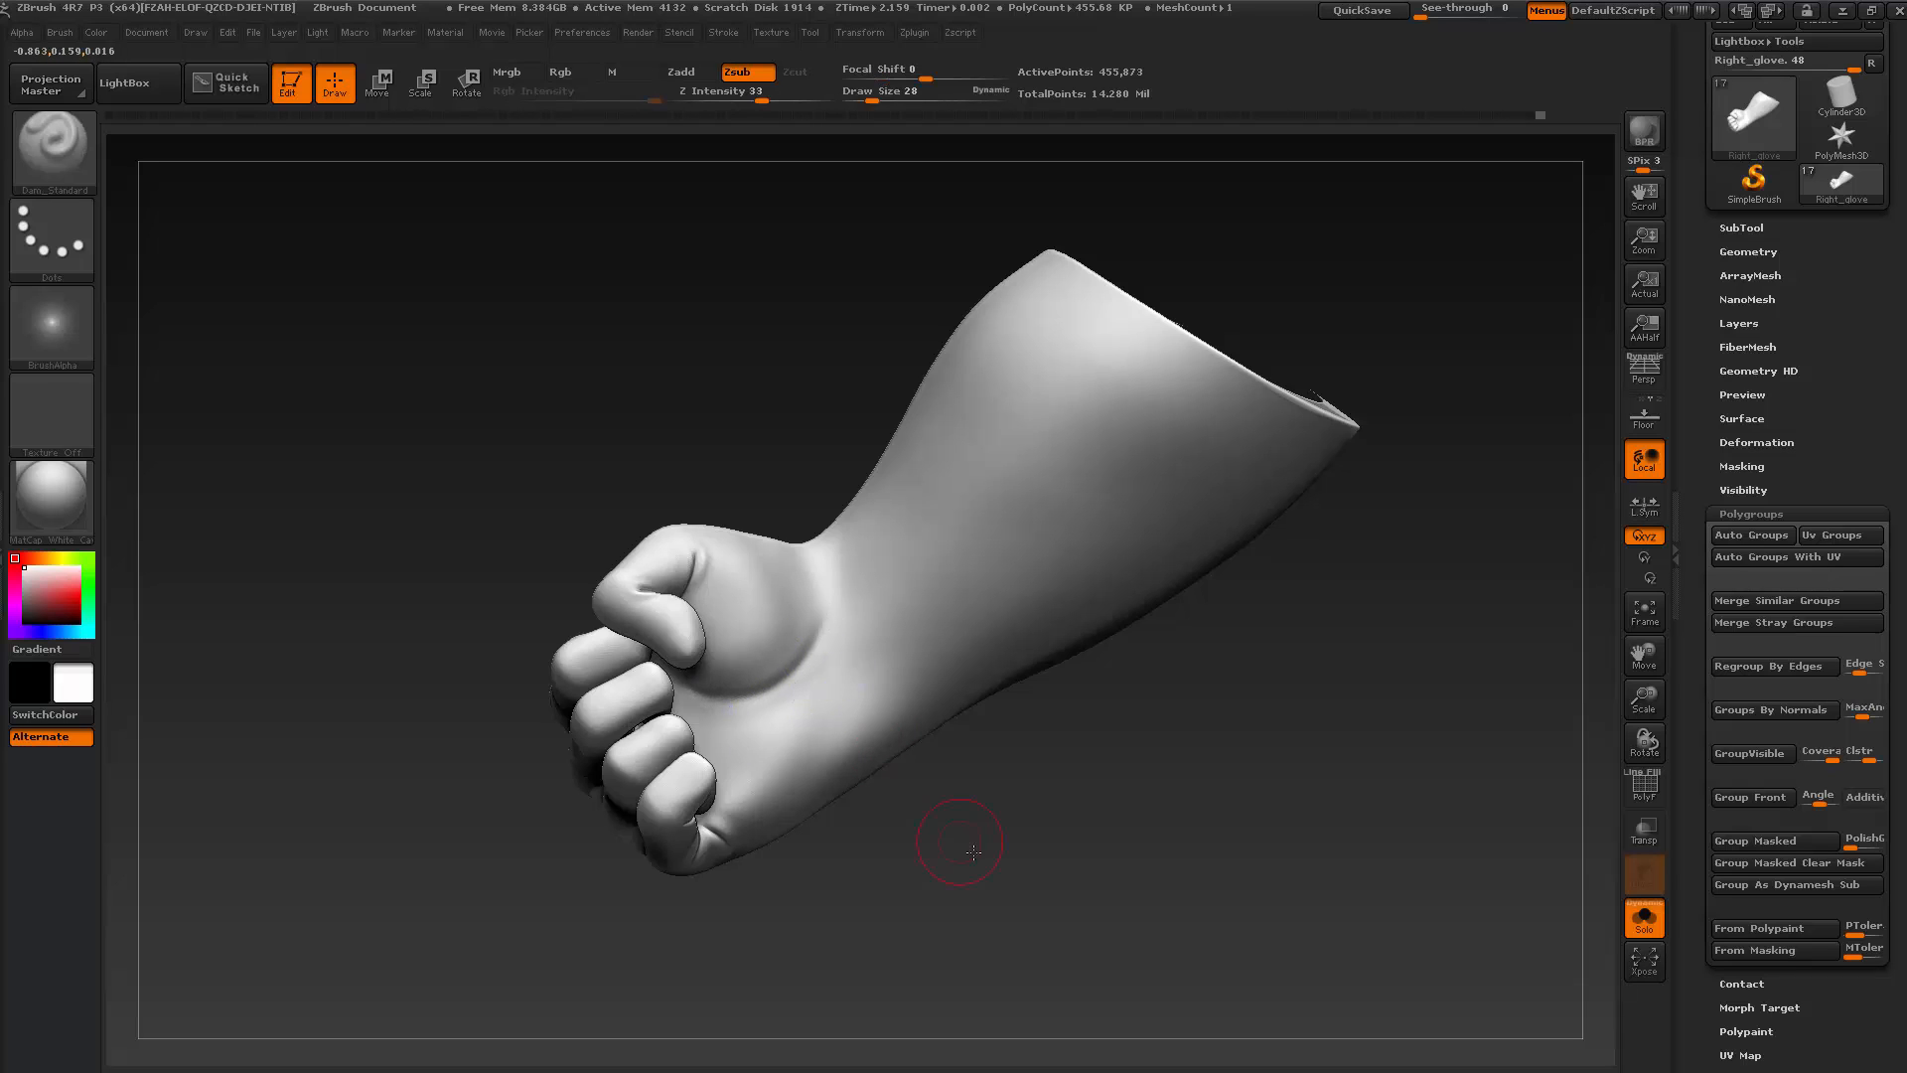
drag(955, 852, 961, 877)
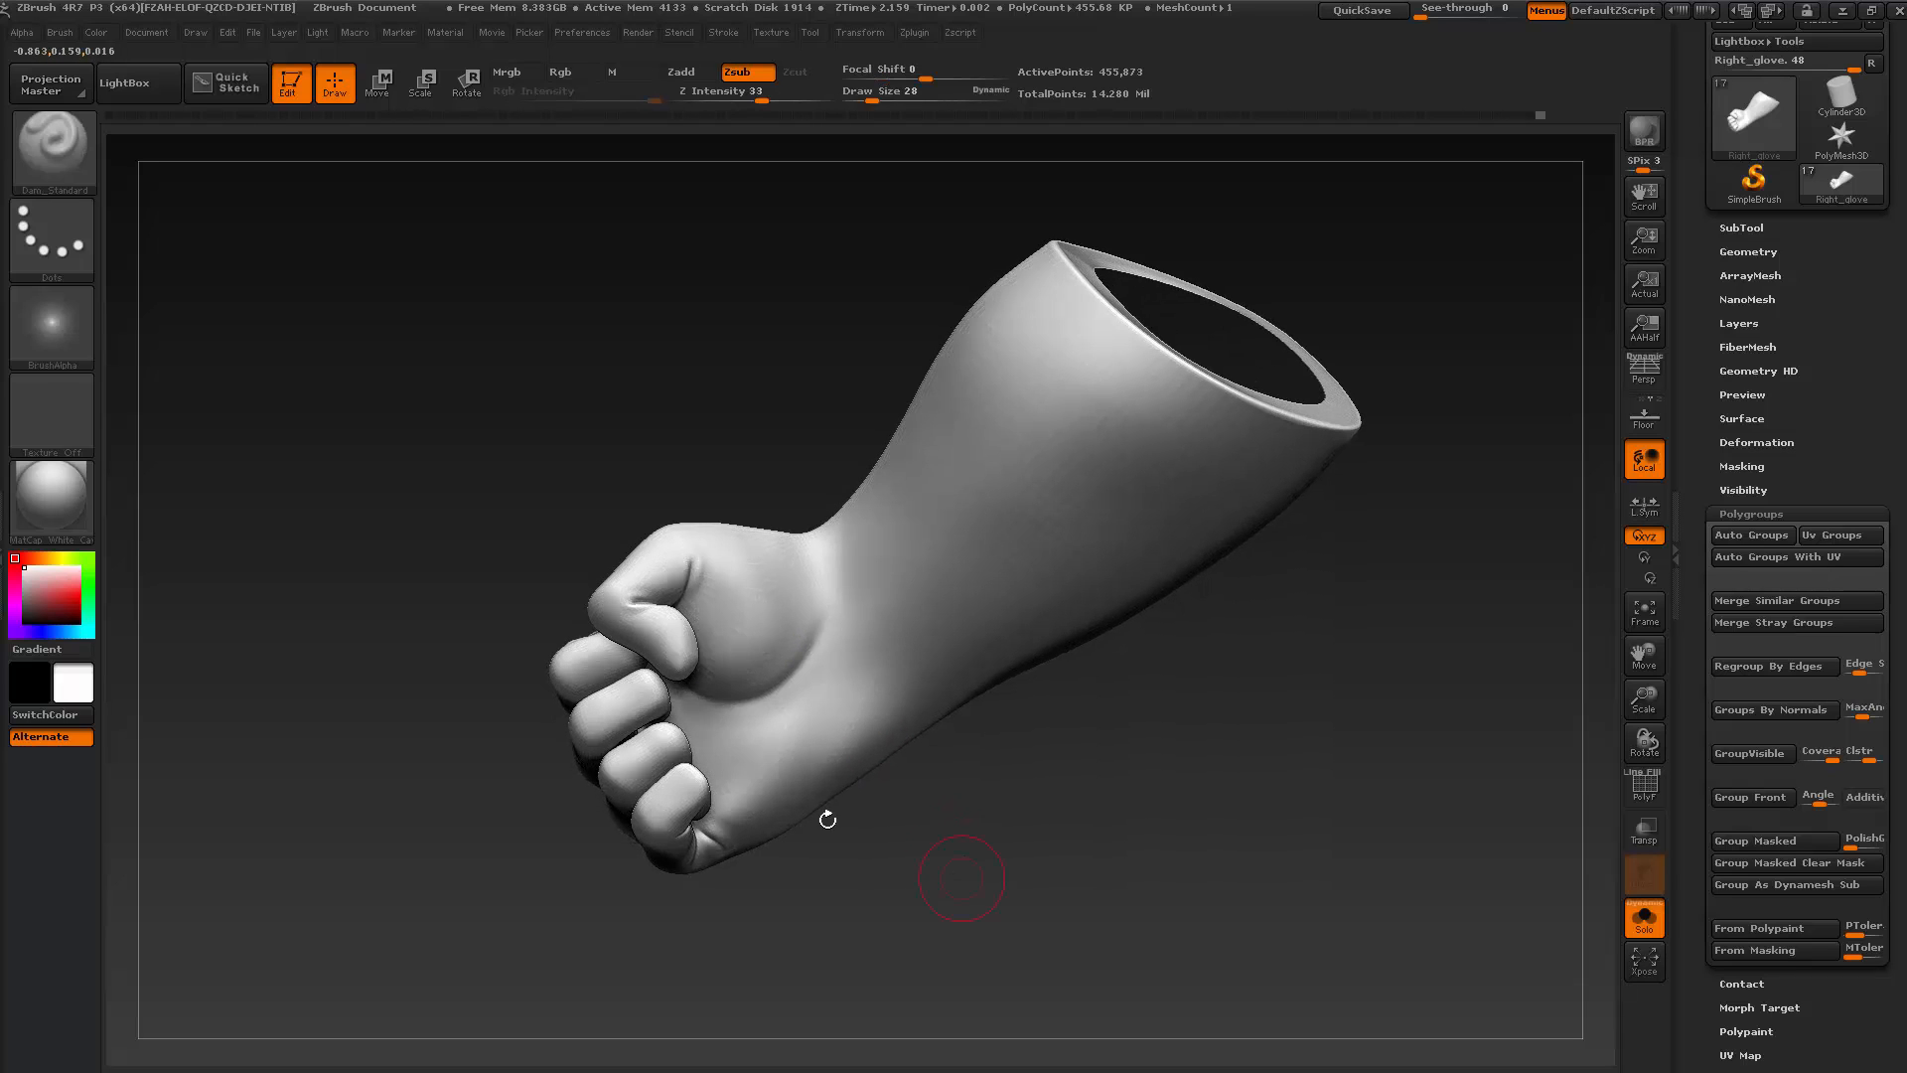
drag(828, 820, 834, 882)
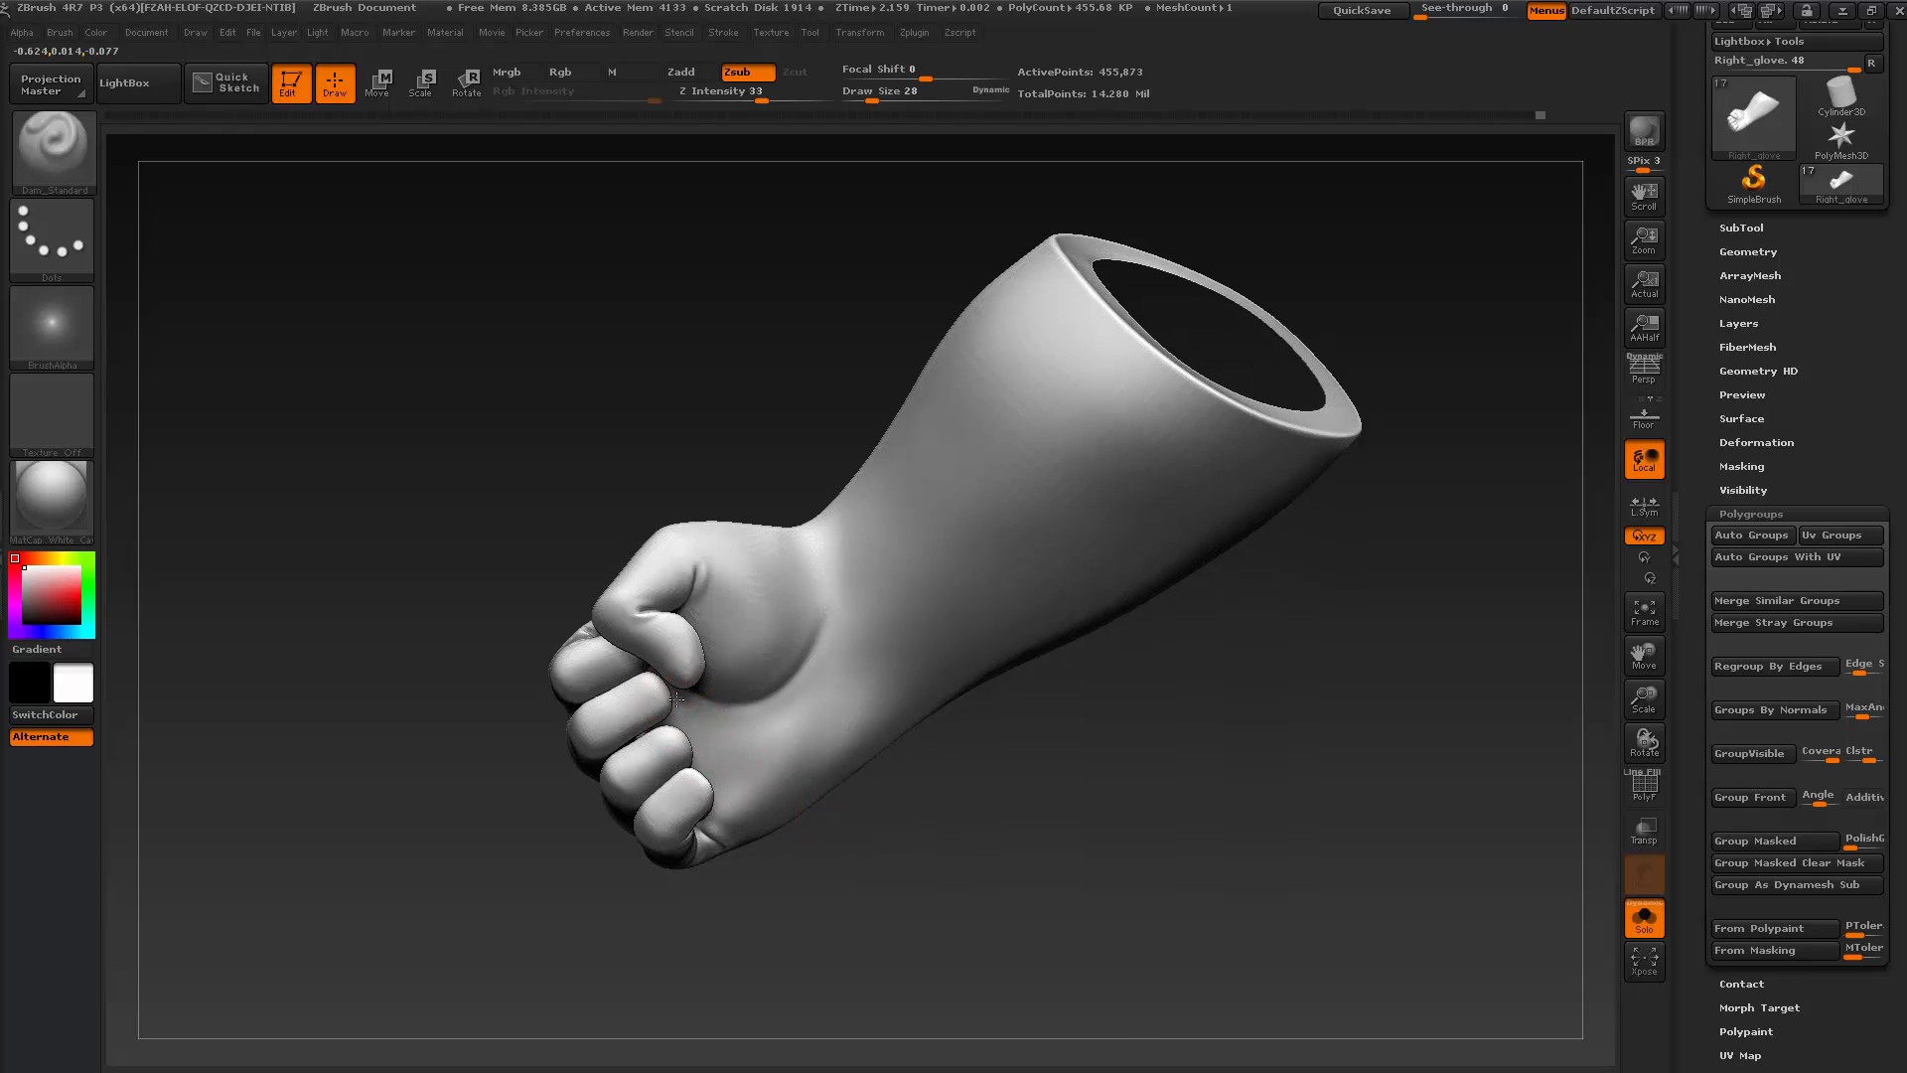
Carve a thin crease across the palm from below the thumb towards the outer edge, reducing the draw size to 13
drag(770, 775, 783, 775)
drag(888, 875, 863, 873)
shift+drag(707, 747, 682, 710)
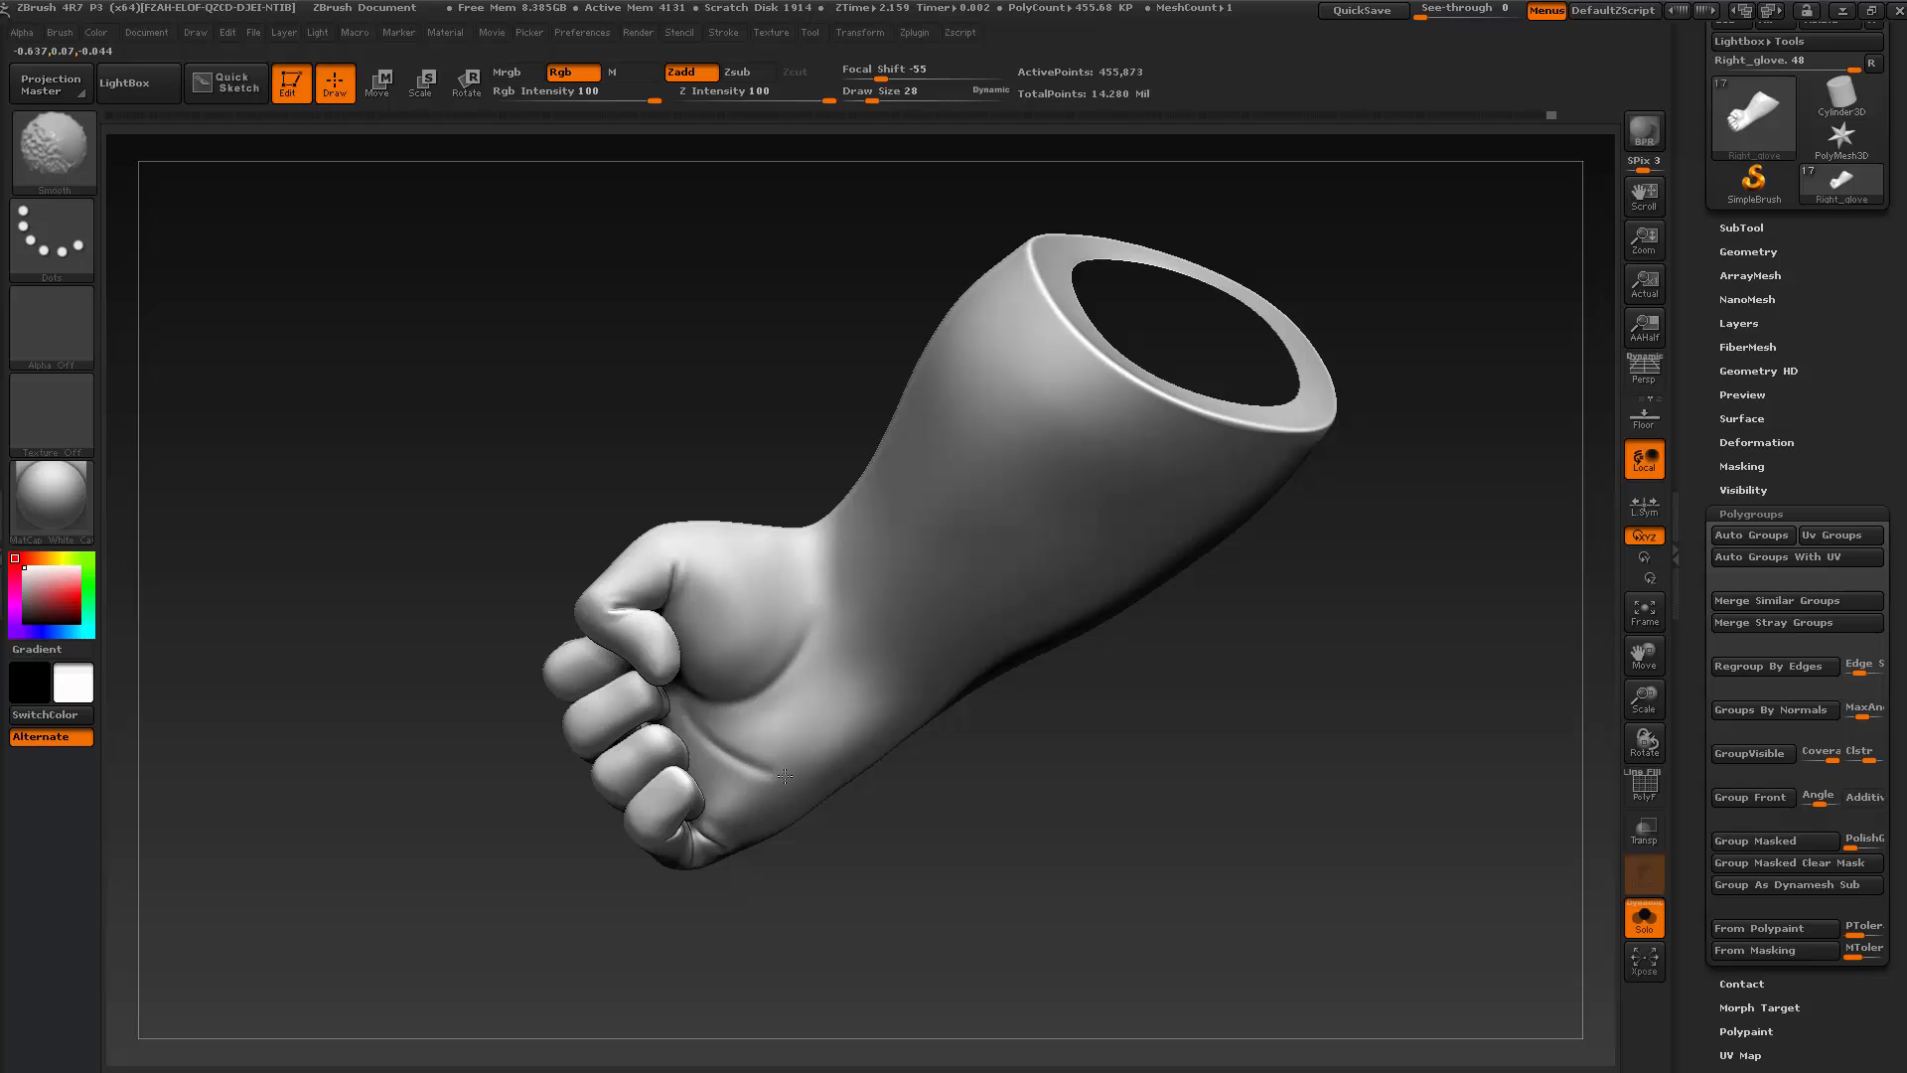
drag(903, 855, 903, 837)
key(s)
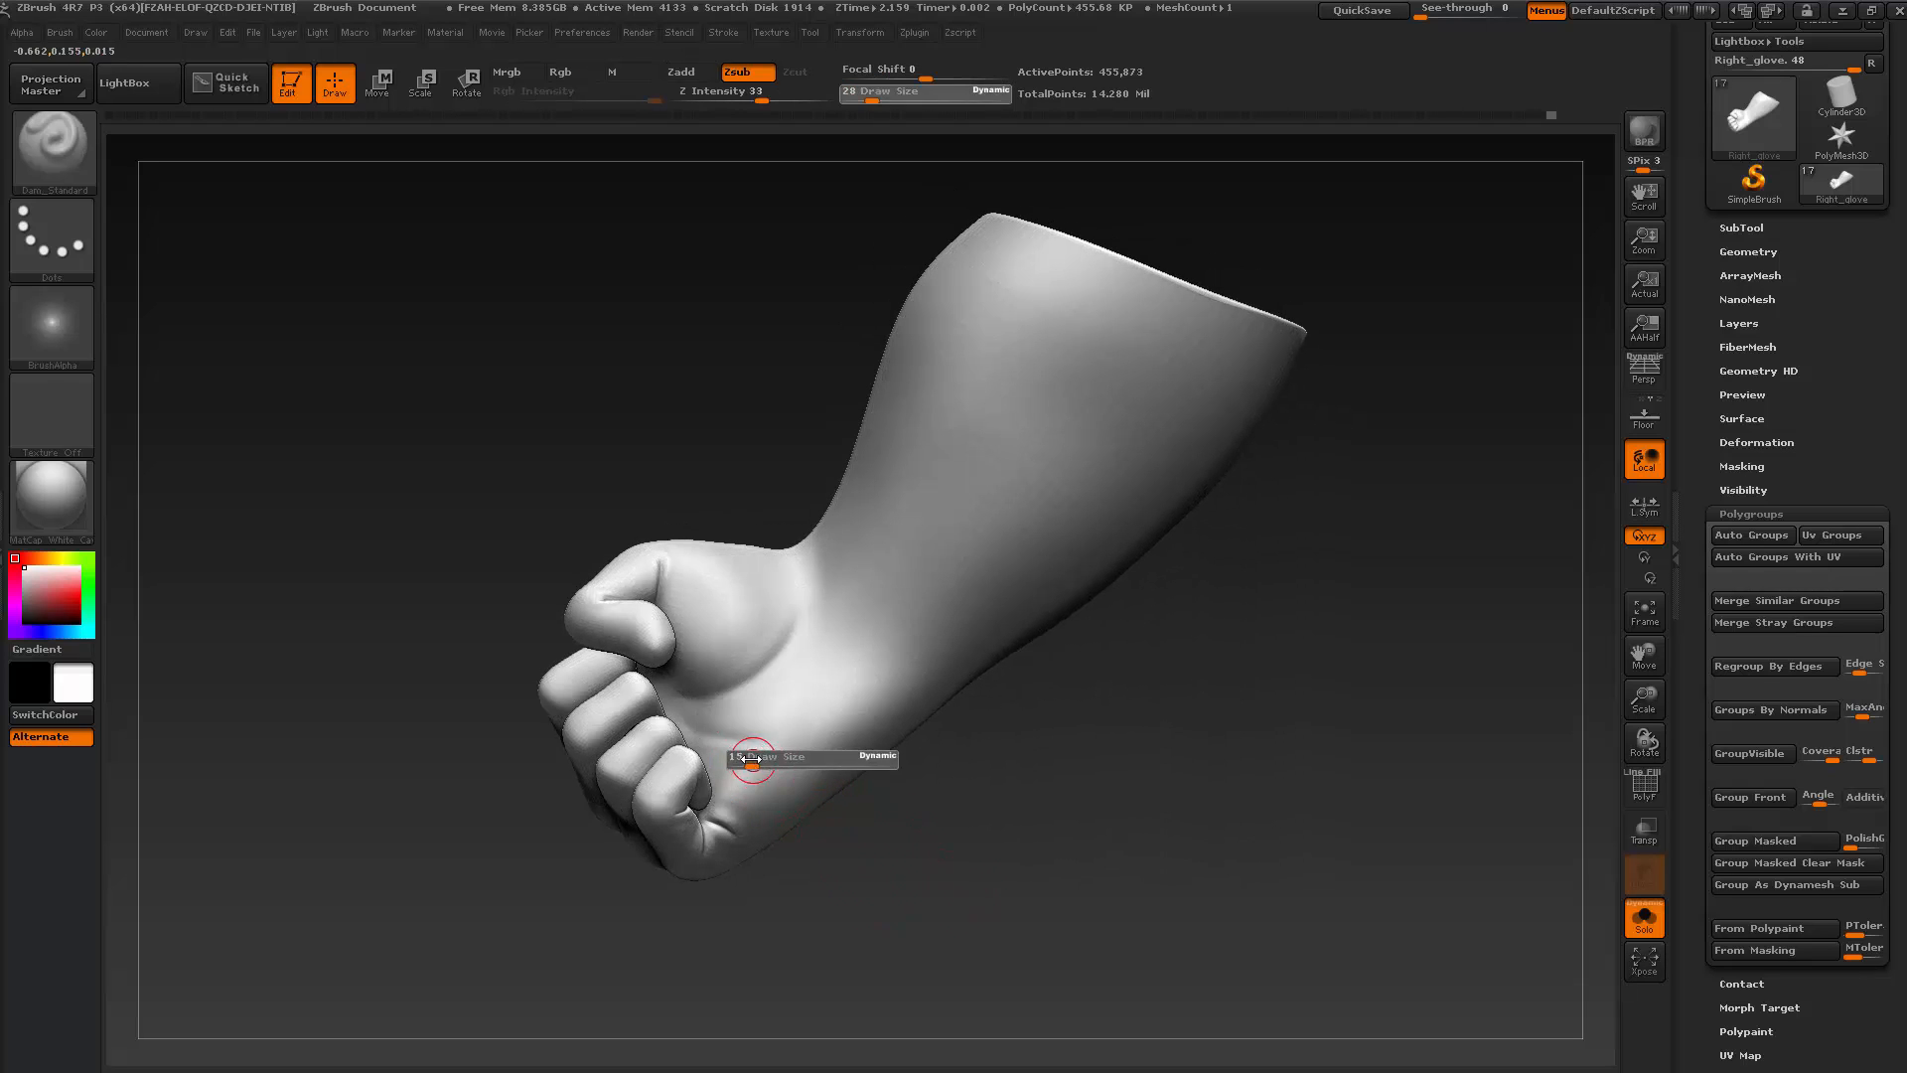
drag(761, 766, 753, 766)
drag(852, 842, 875, 919)
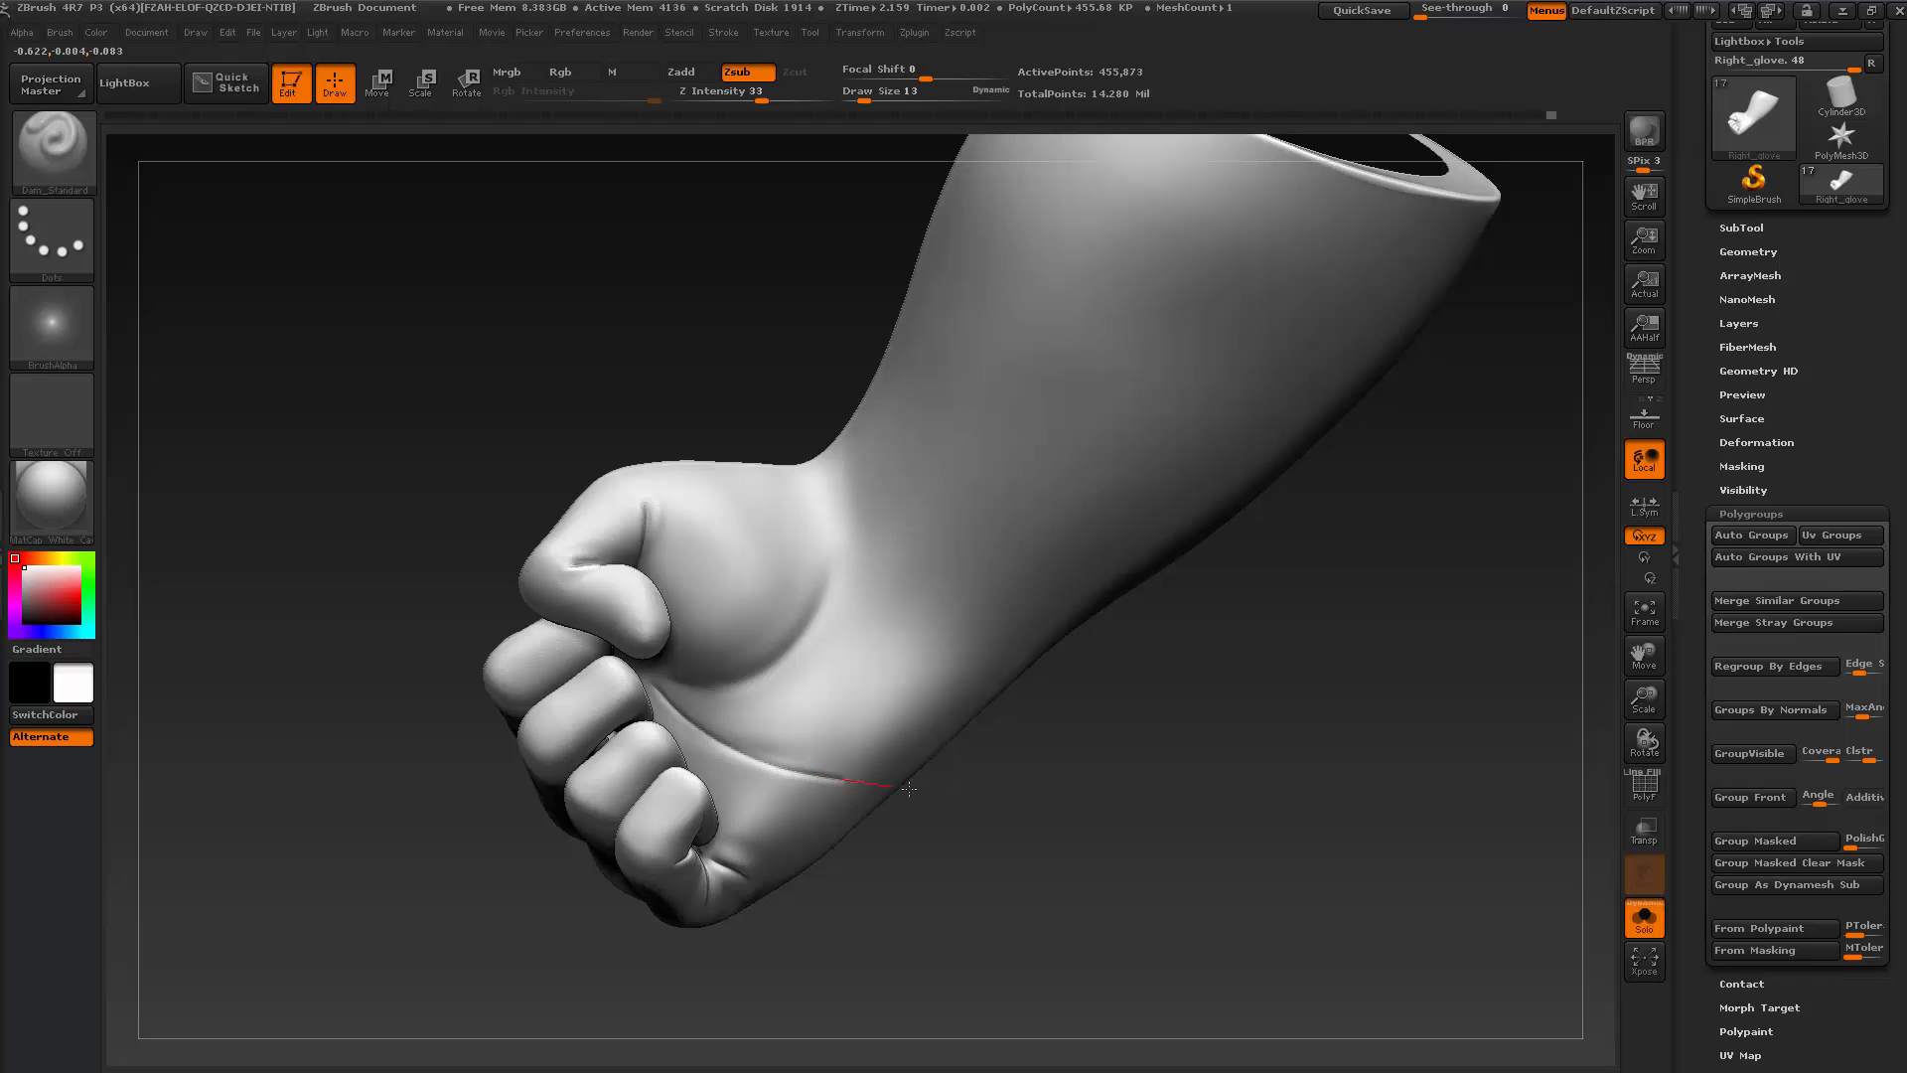
Carve a second diagonal crease across the palm between the first crease and the little finger
drag(964, 868, 755, 797)
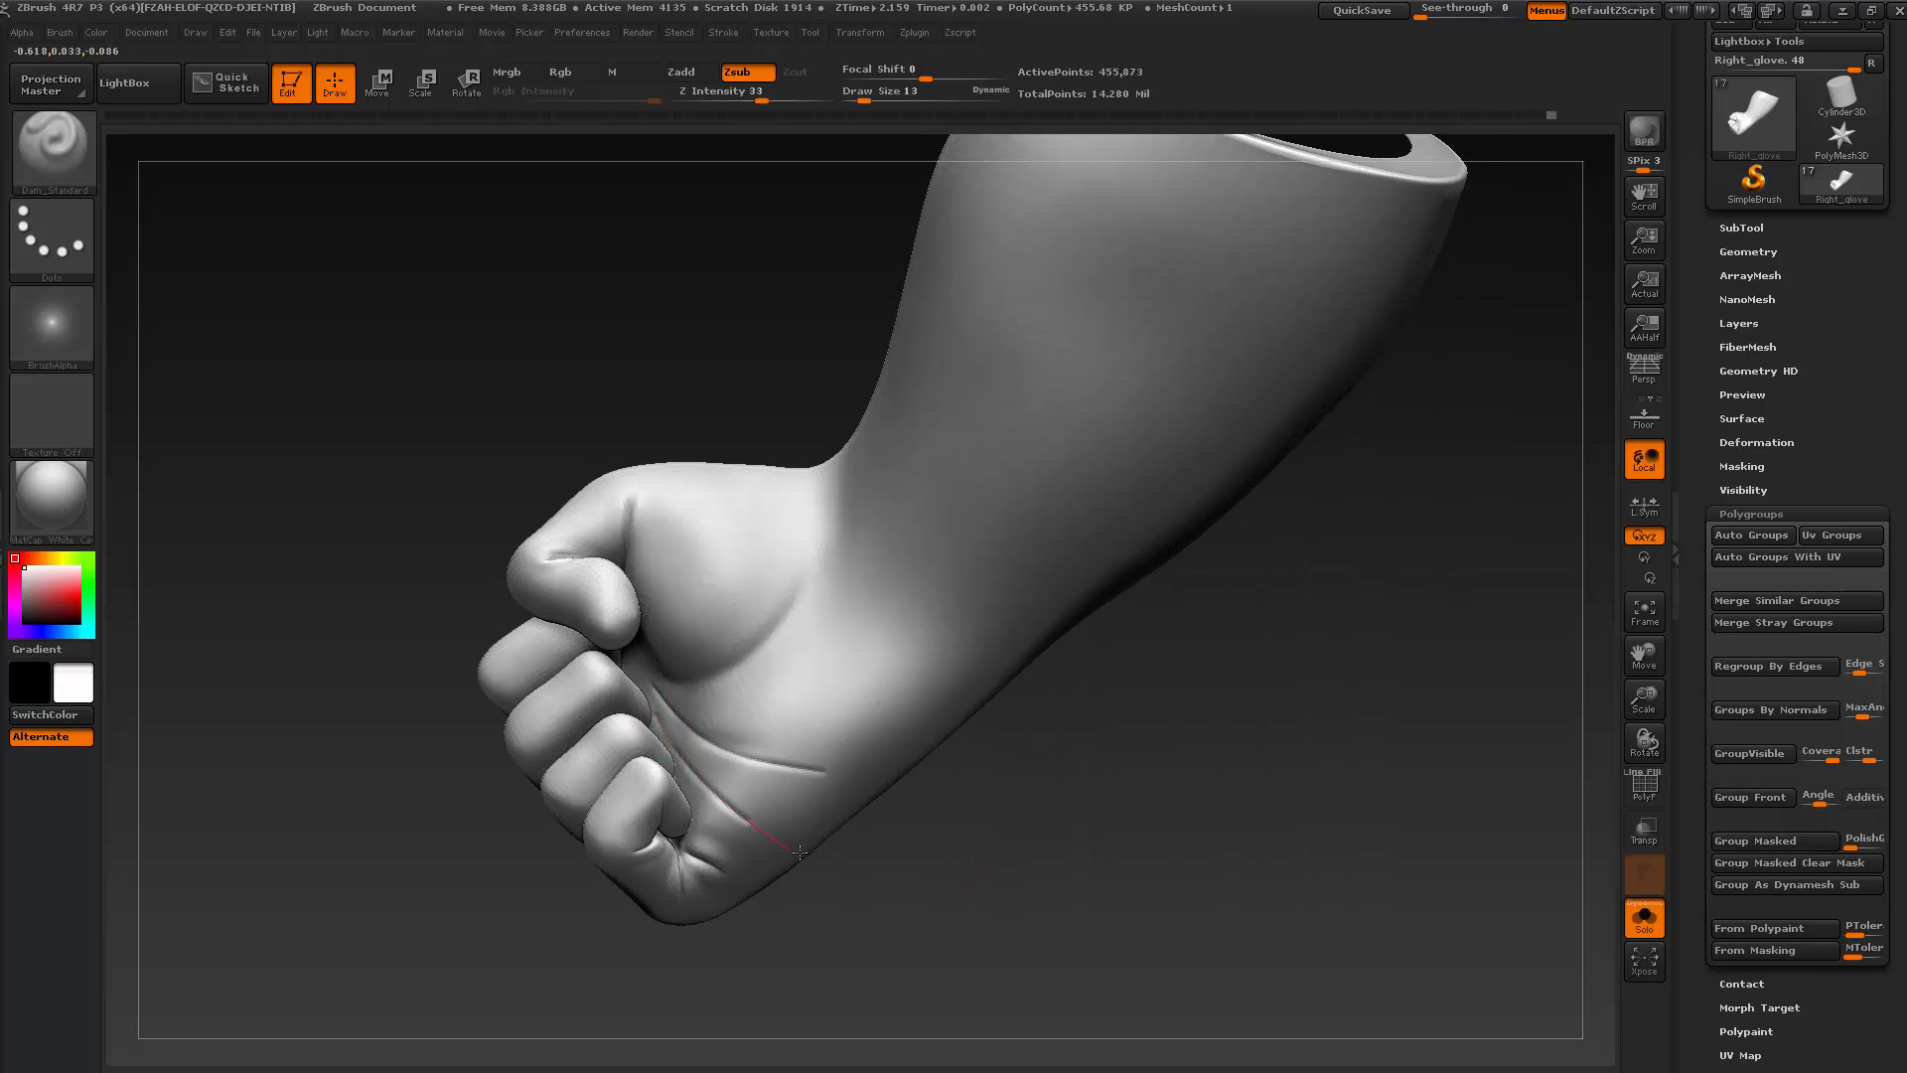
mouse_move(889, 897)
mouse_down()
mouse_move(810, 785)
mouse_move(720, 764)
mouse_move(639, 682)
mouse_move(681, 715)
mouse_move(860, 766)
mouse_up()
key(shift)
mouse_move(932, 820)
mouse_down()
mouse_move(963, 881)
mouse_move(951, 929)
mouse_up()
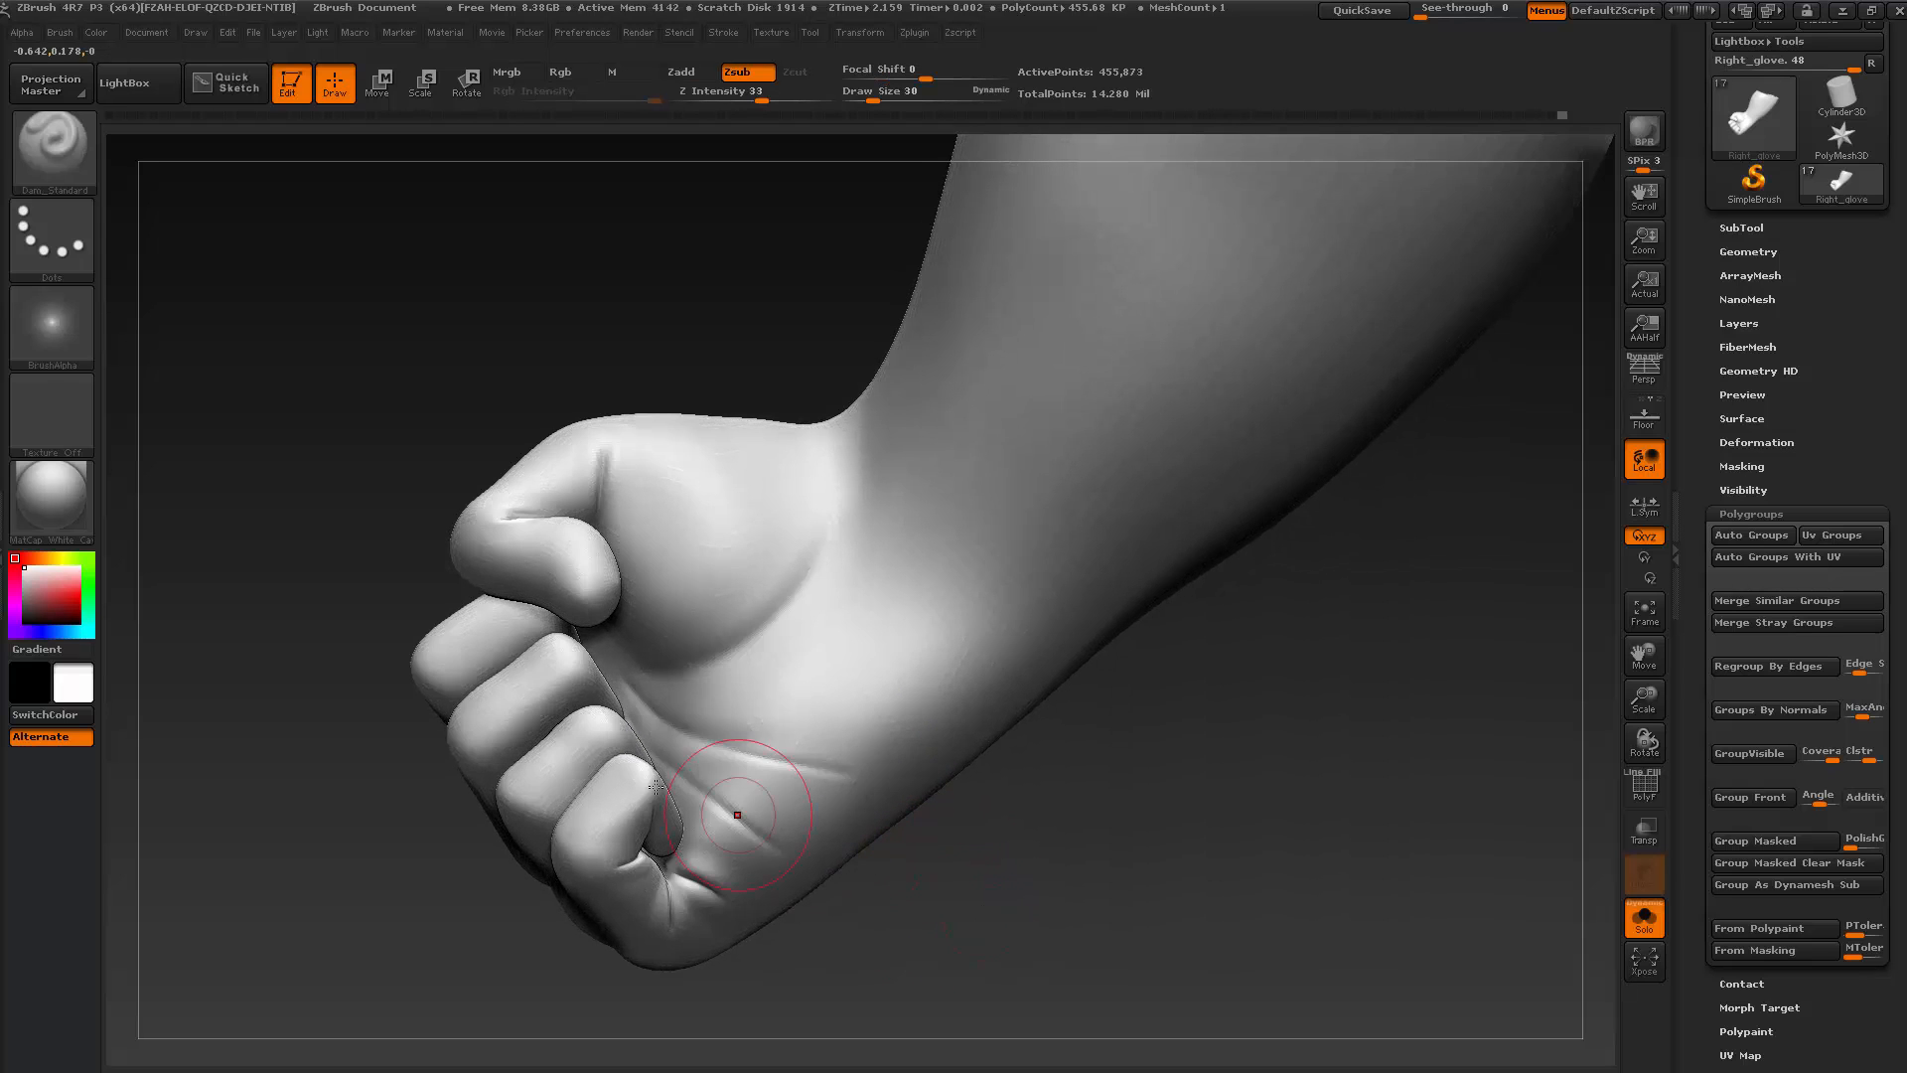
Build up fine folds between the palm creases with the ClayBuildup brush at draw size 13
click(80, 178)
click(295, 193)
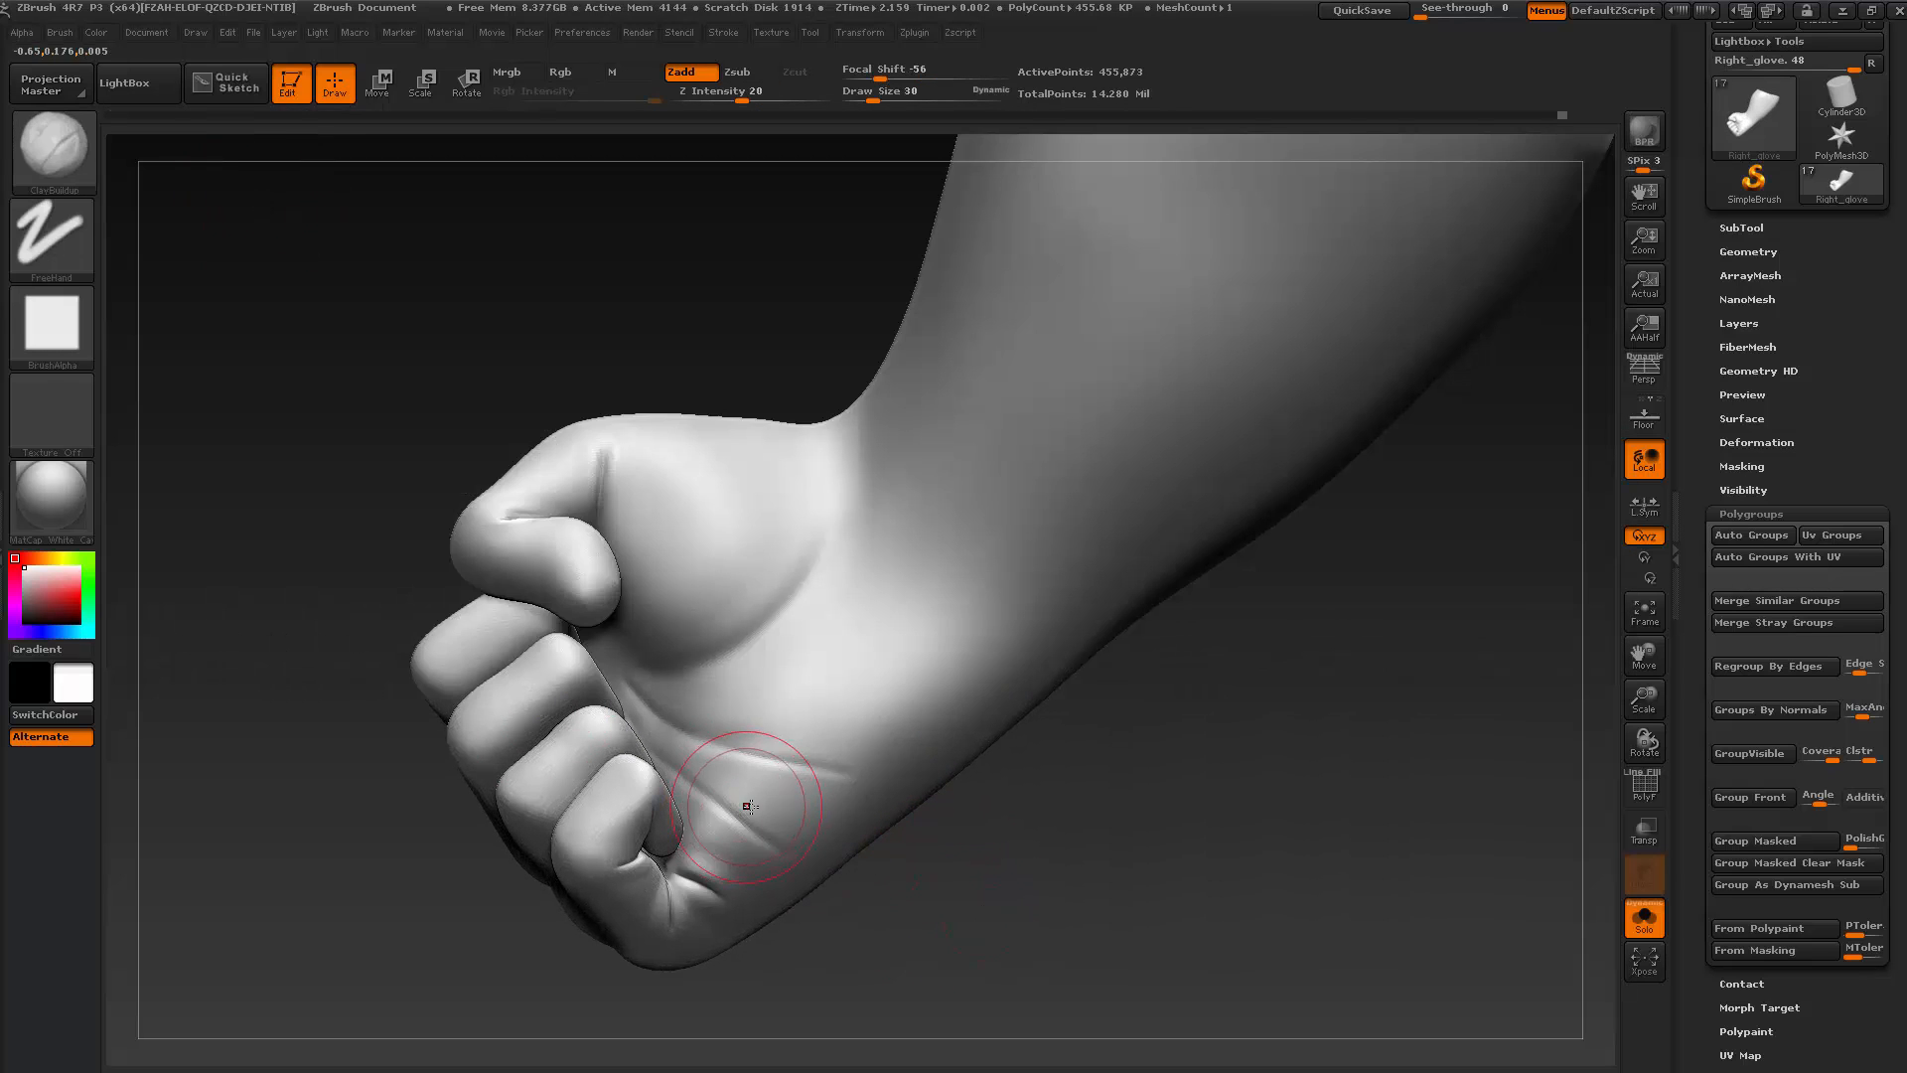
key(s)
mouse_move(743, 807)
mouse_down()
mouse_move(783, 840)
mouse_move(790, 826)
mouse_up()
drag(718, 774, 822, 799)
mouse_move(711, 759)
mouse_down()
mouse_move(779, 783)
mouse_move(825, 763)
mouse_move(807, 748)
mouse_up()
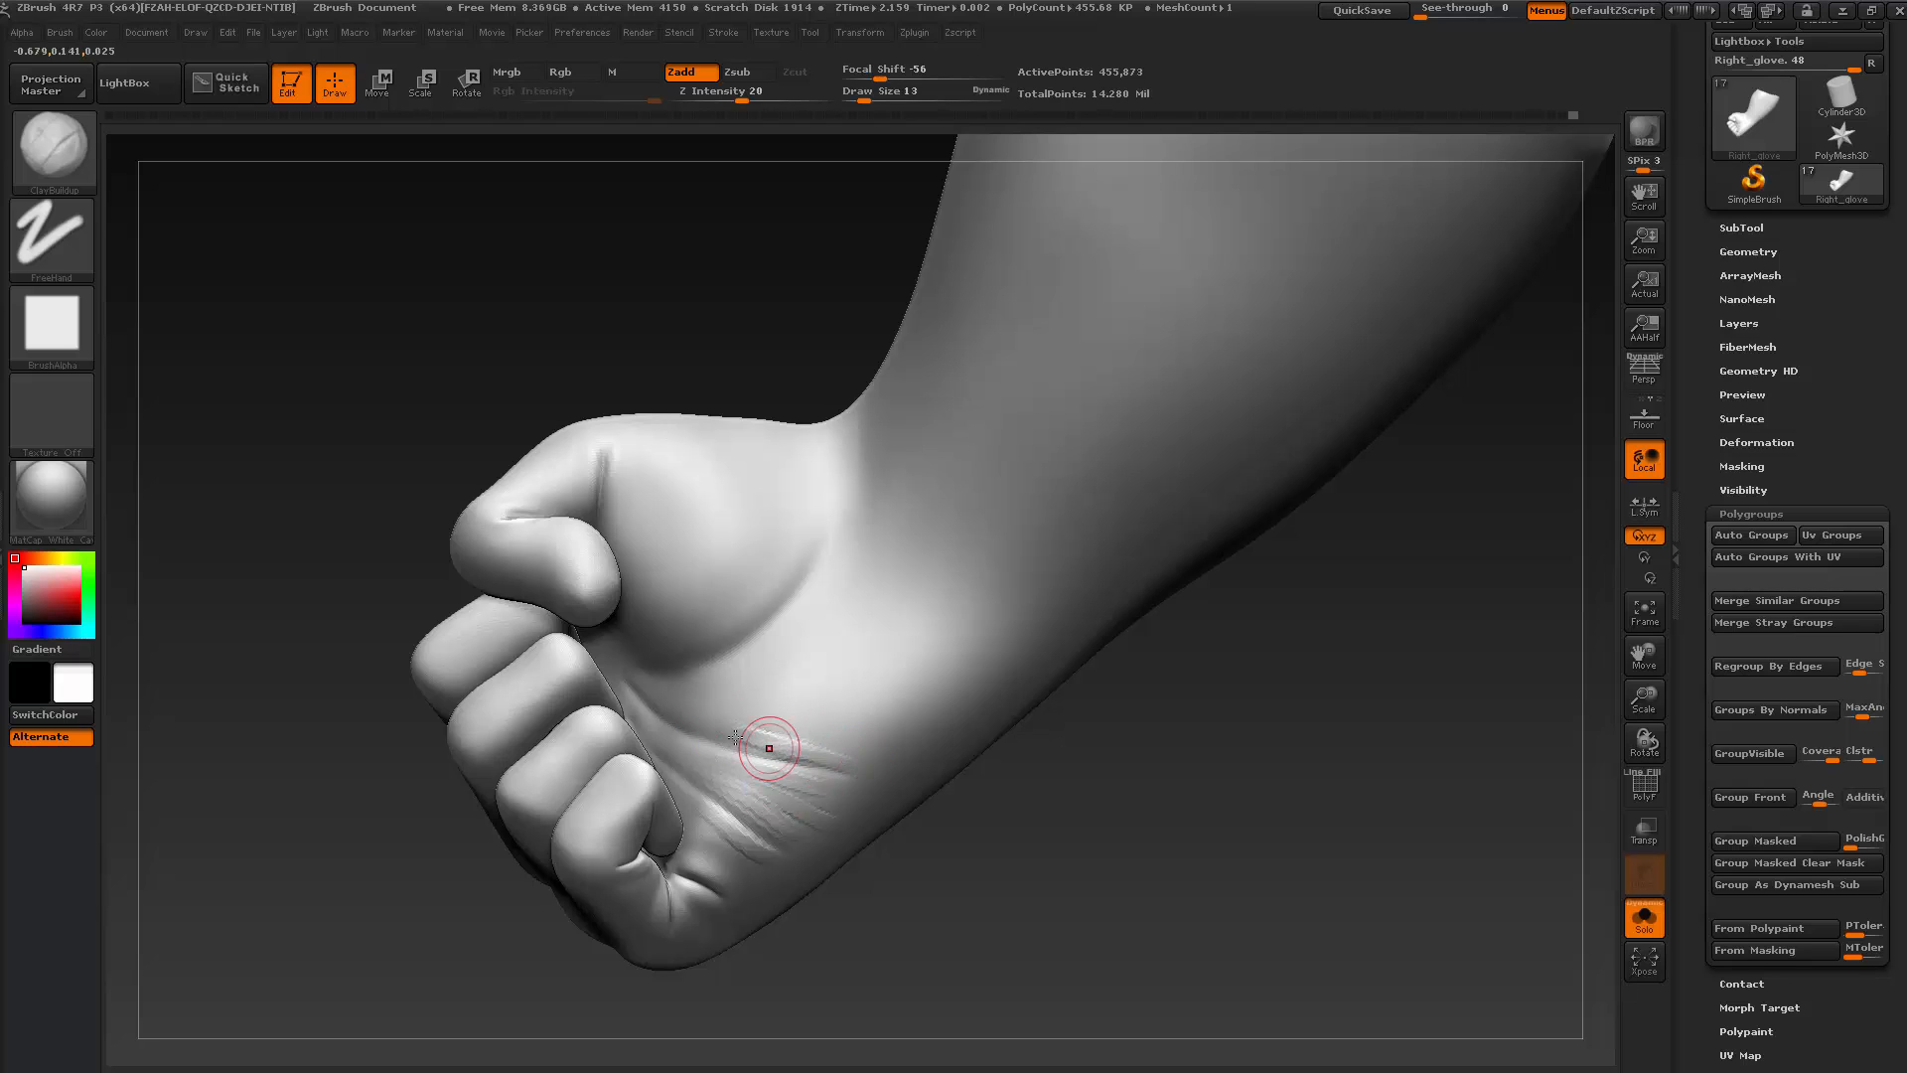
Smooth the built-up folds so they blend into the surrounding palm creases
key(shift)
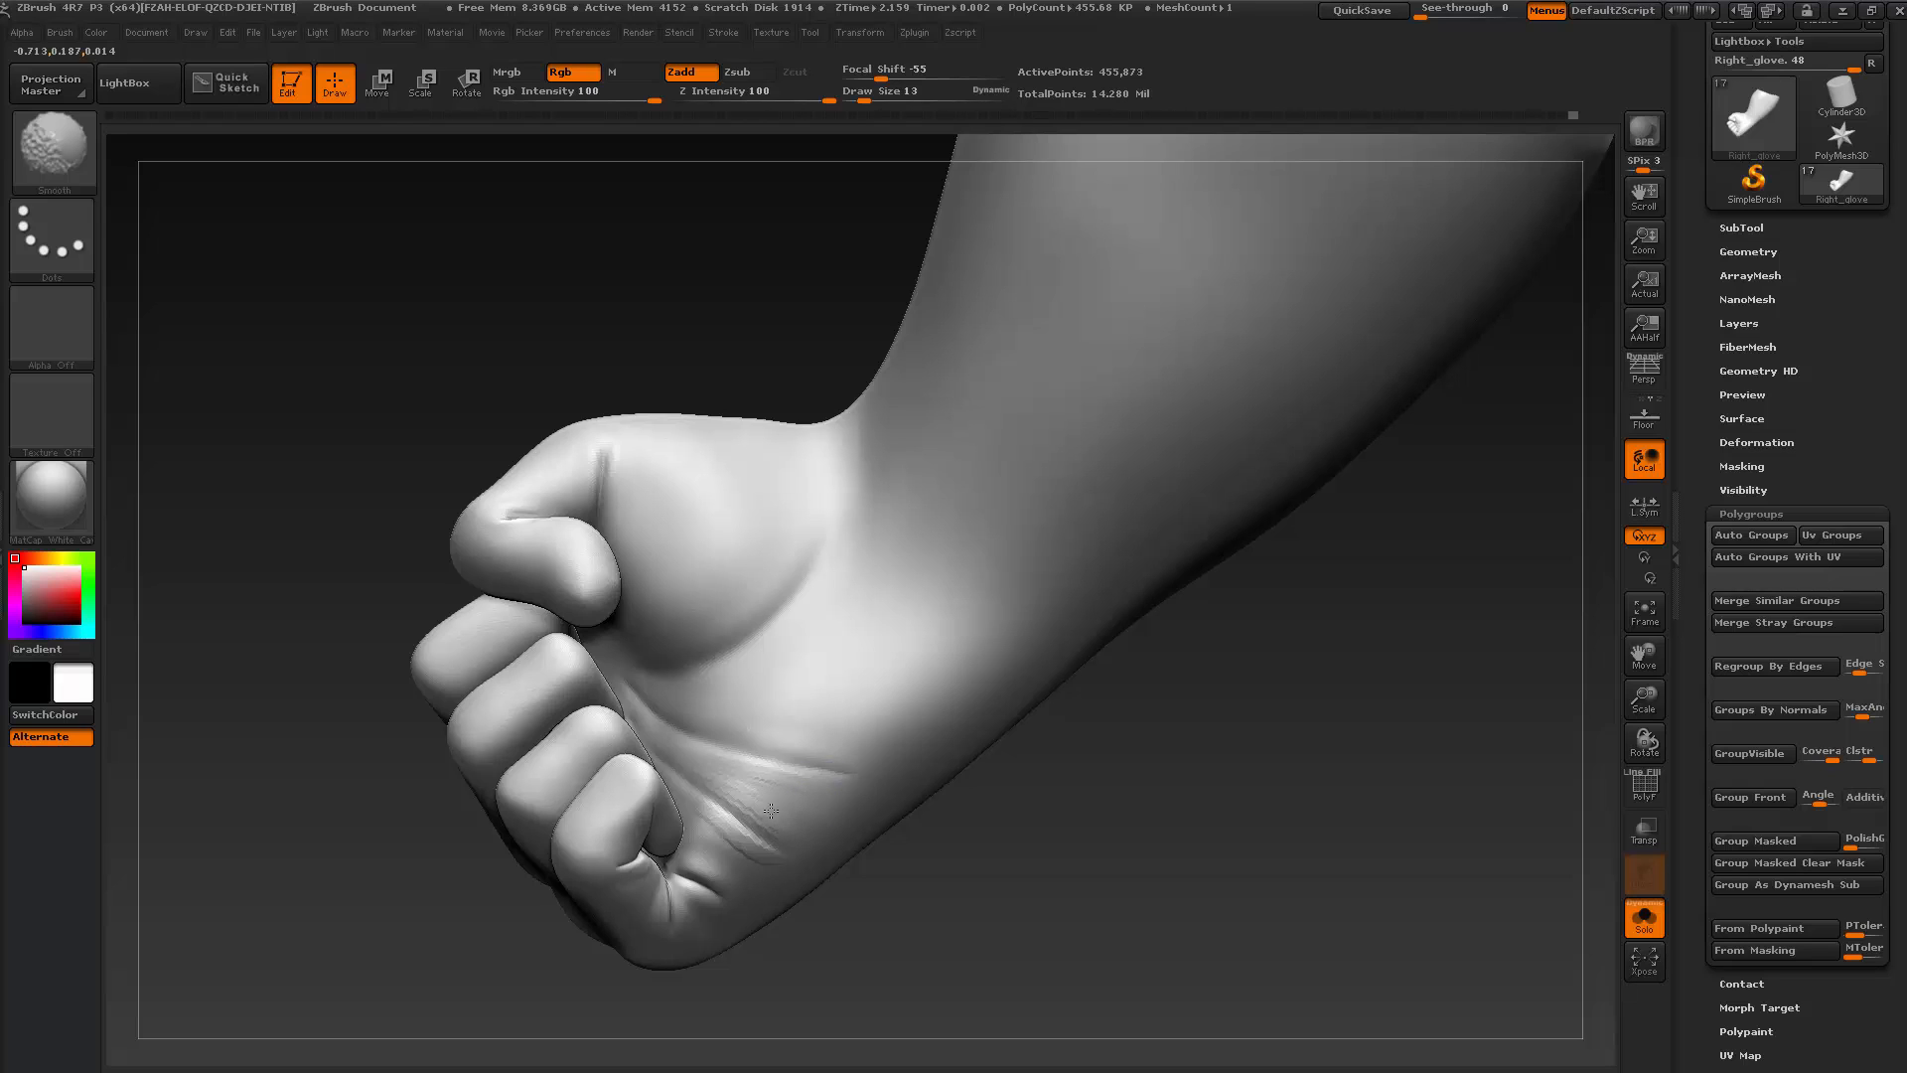
mouse_move(763, 791)
shift+mouse_down()
mouse_move(725, 809)
mouse_move(752, 863)
mouse_move(718, 792)
shift+mouse_up()
mouse_move(851, 776)
shift+mouse_down()
mouse_move(745, 784)
mouse_move(783, 863)
shift+mouse_up()
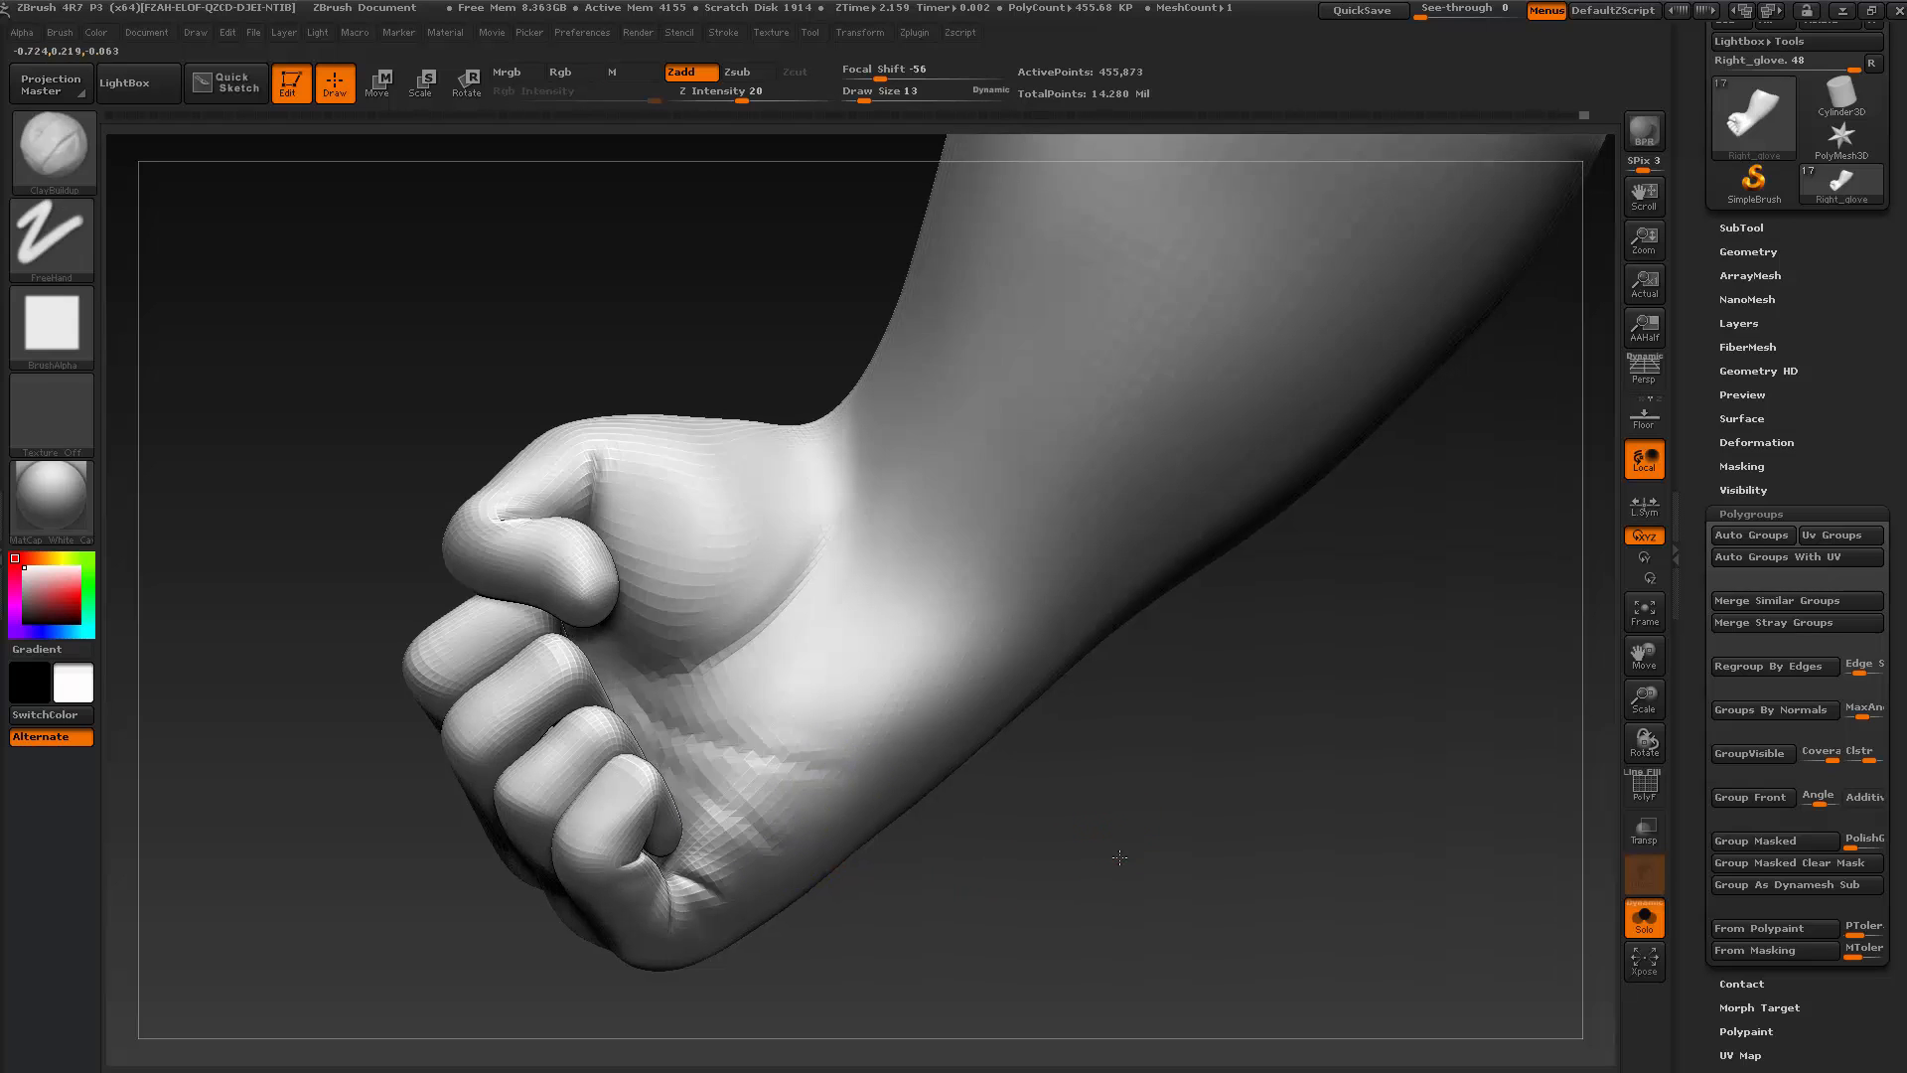
Review the fist's palm creases from several angles and quick-save the project
drag(1126, 830, 1047, 835)
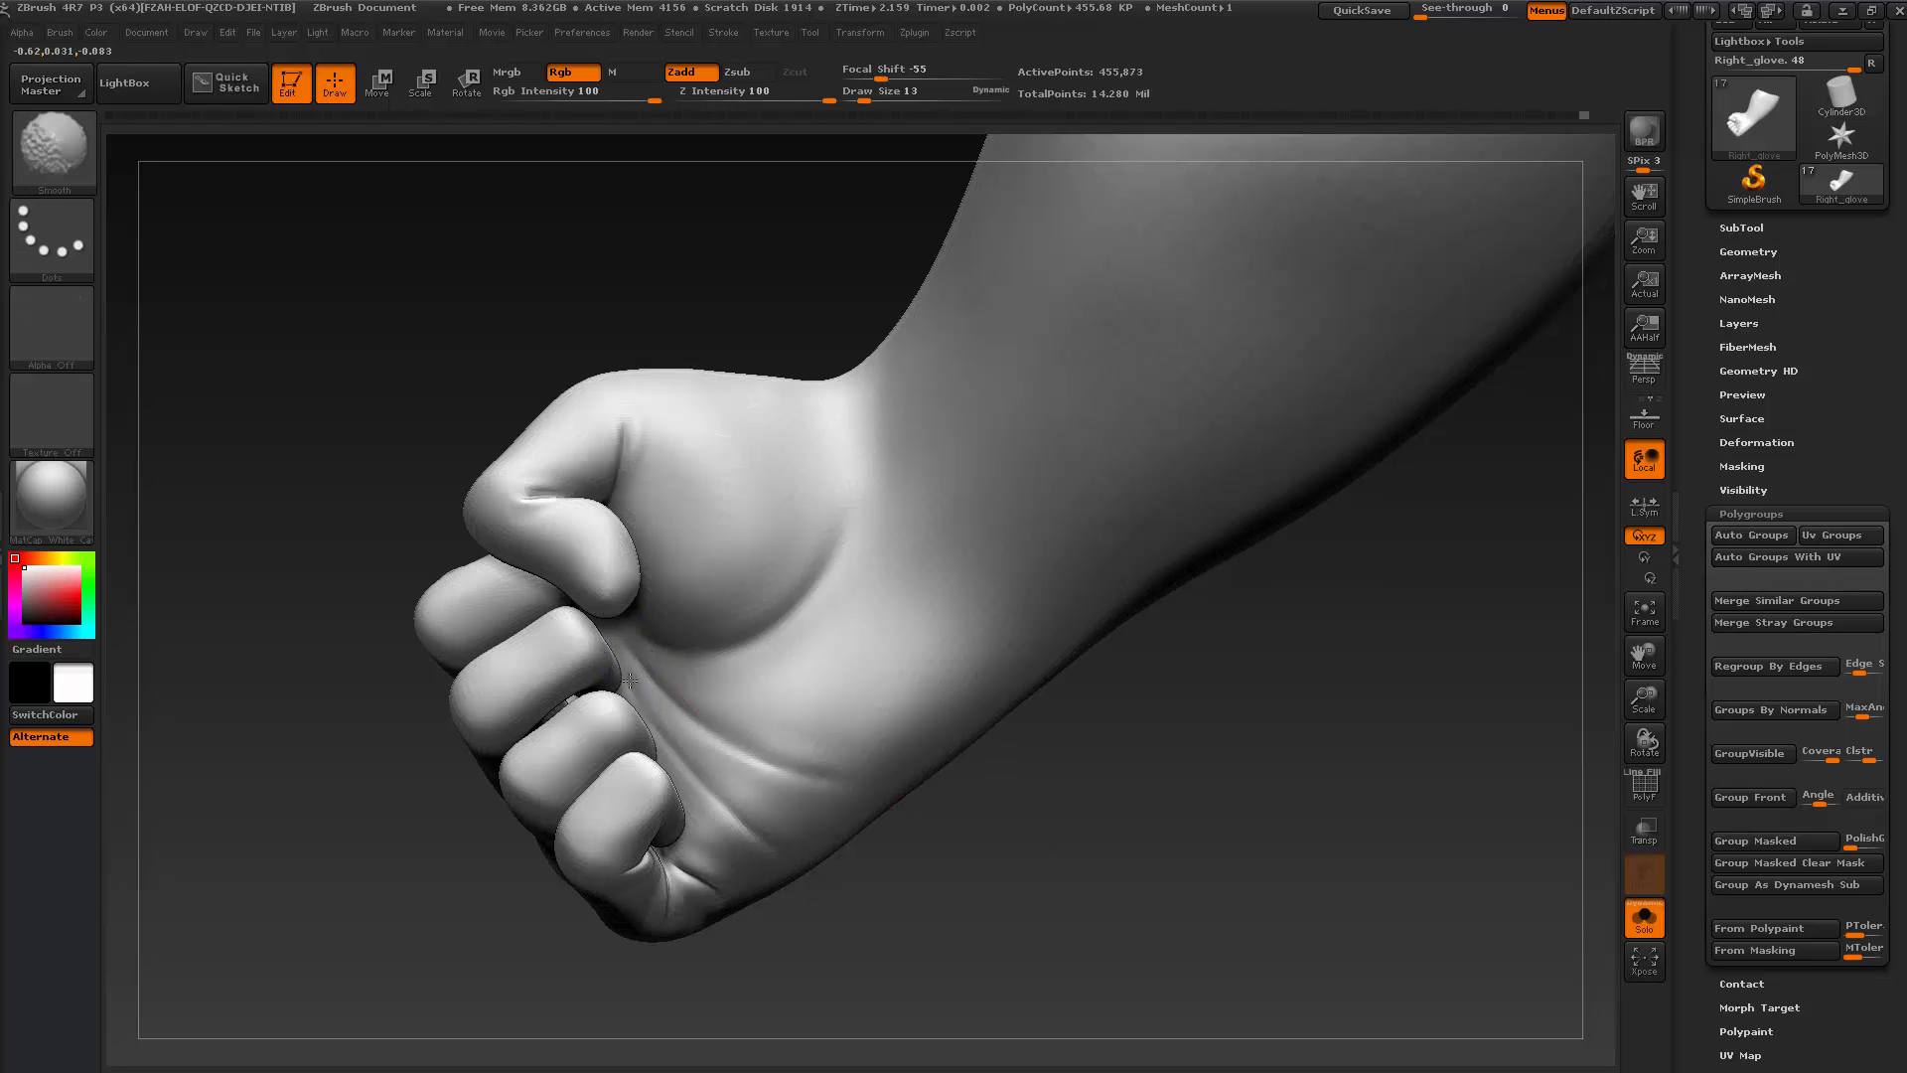
mouse_move(1053, 825)
mouse_down()
mouse_move(1073, 820)
mouse_move(1028, 811)
mouse_move(1010, 782)
mouse_up()
mouse_move(832, 702)
mouse_down()
mouse_move(1043, 814)
mouse_move(1026, 641)
mouse_up()
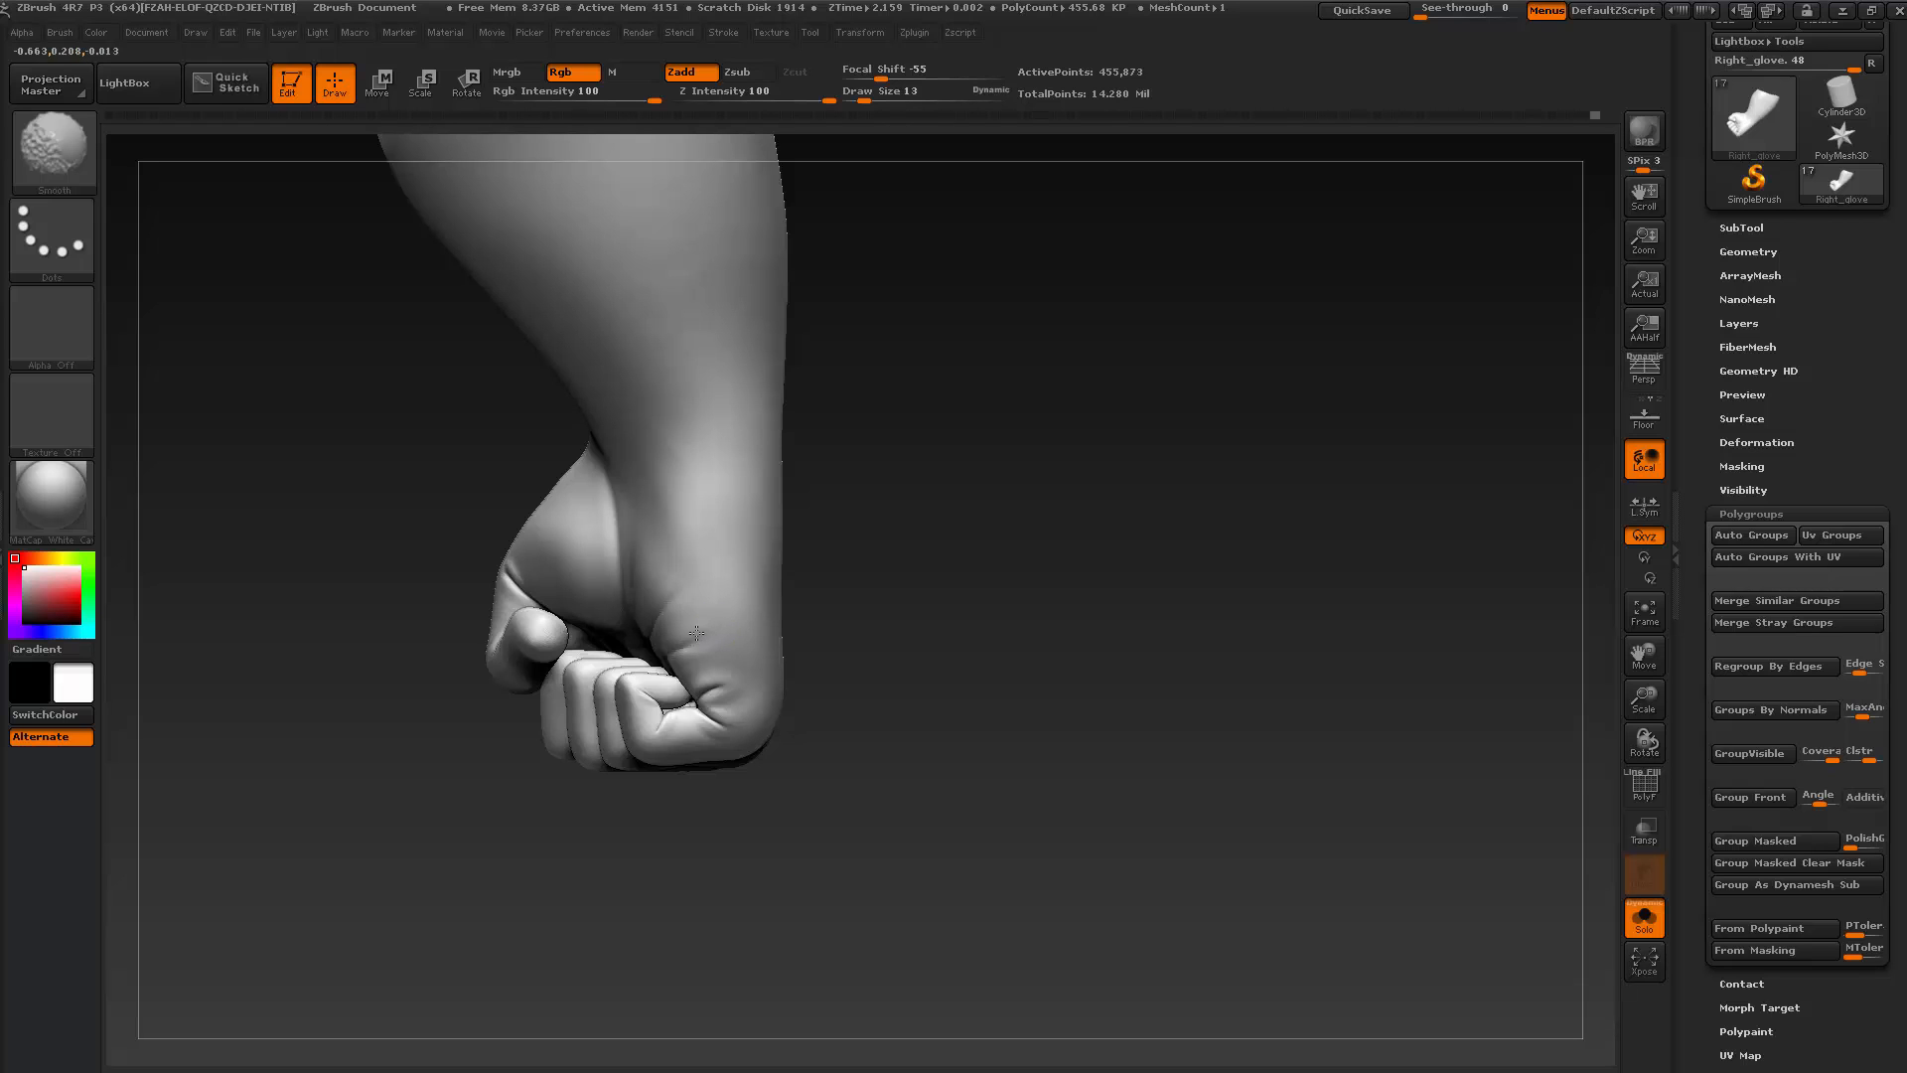
mouse_move(936, 660)
mouse_down()
mouse_move(1073, 636)
mouse_move(960, 616)
mouse_up()
key(shift)
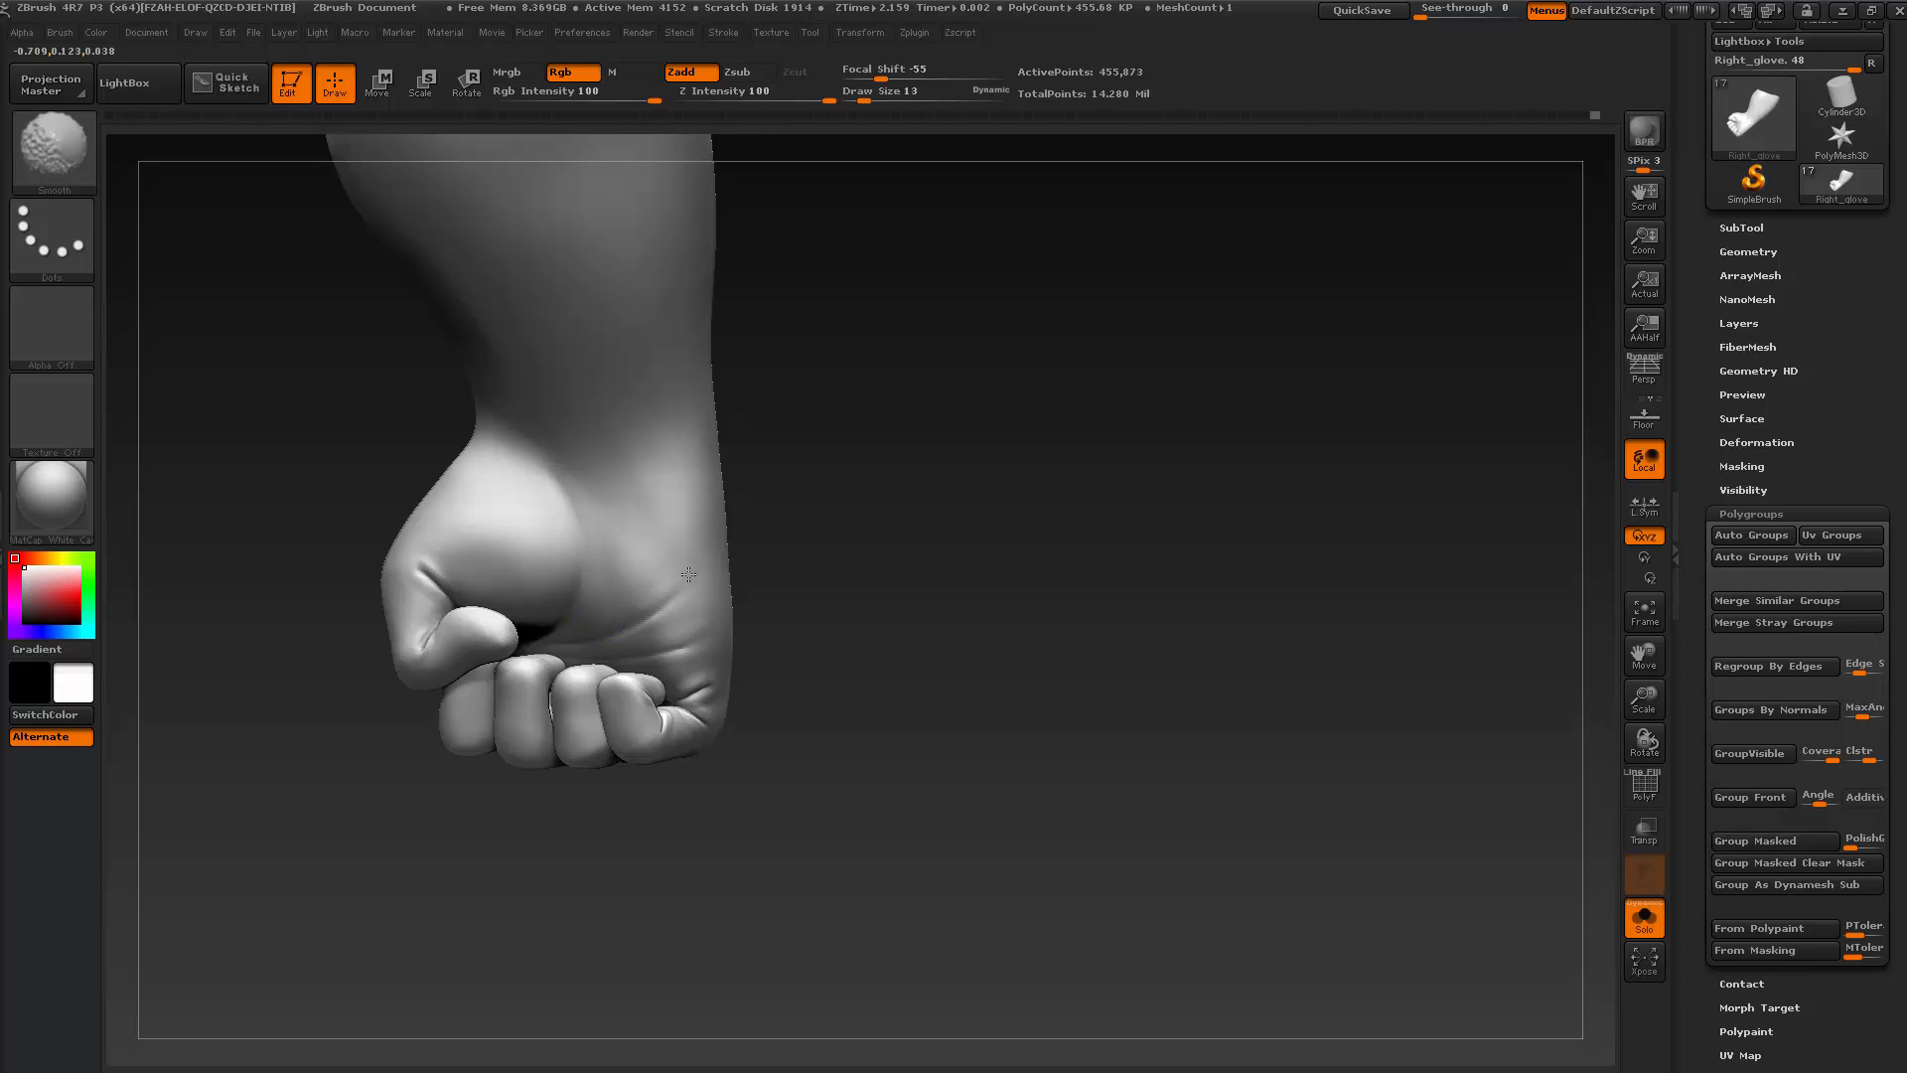
mouse_move(945, 669)
mouse_down()
mouse_move(894, 689)
mouse_move(1077, 715)
mouse_move(865, 646)
mouse_move(934, 744)
mouse_up()
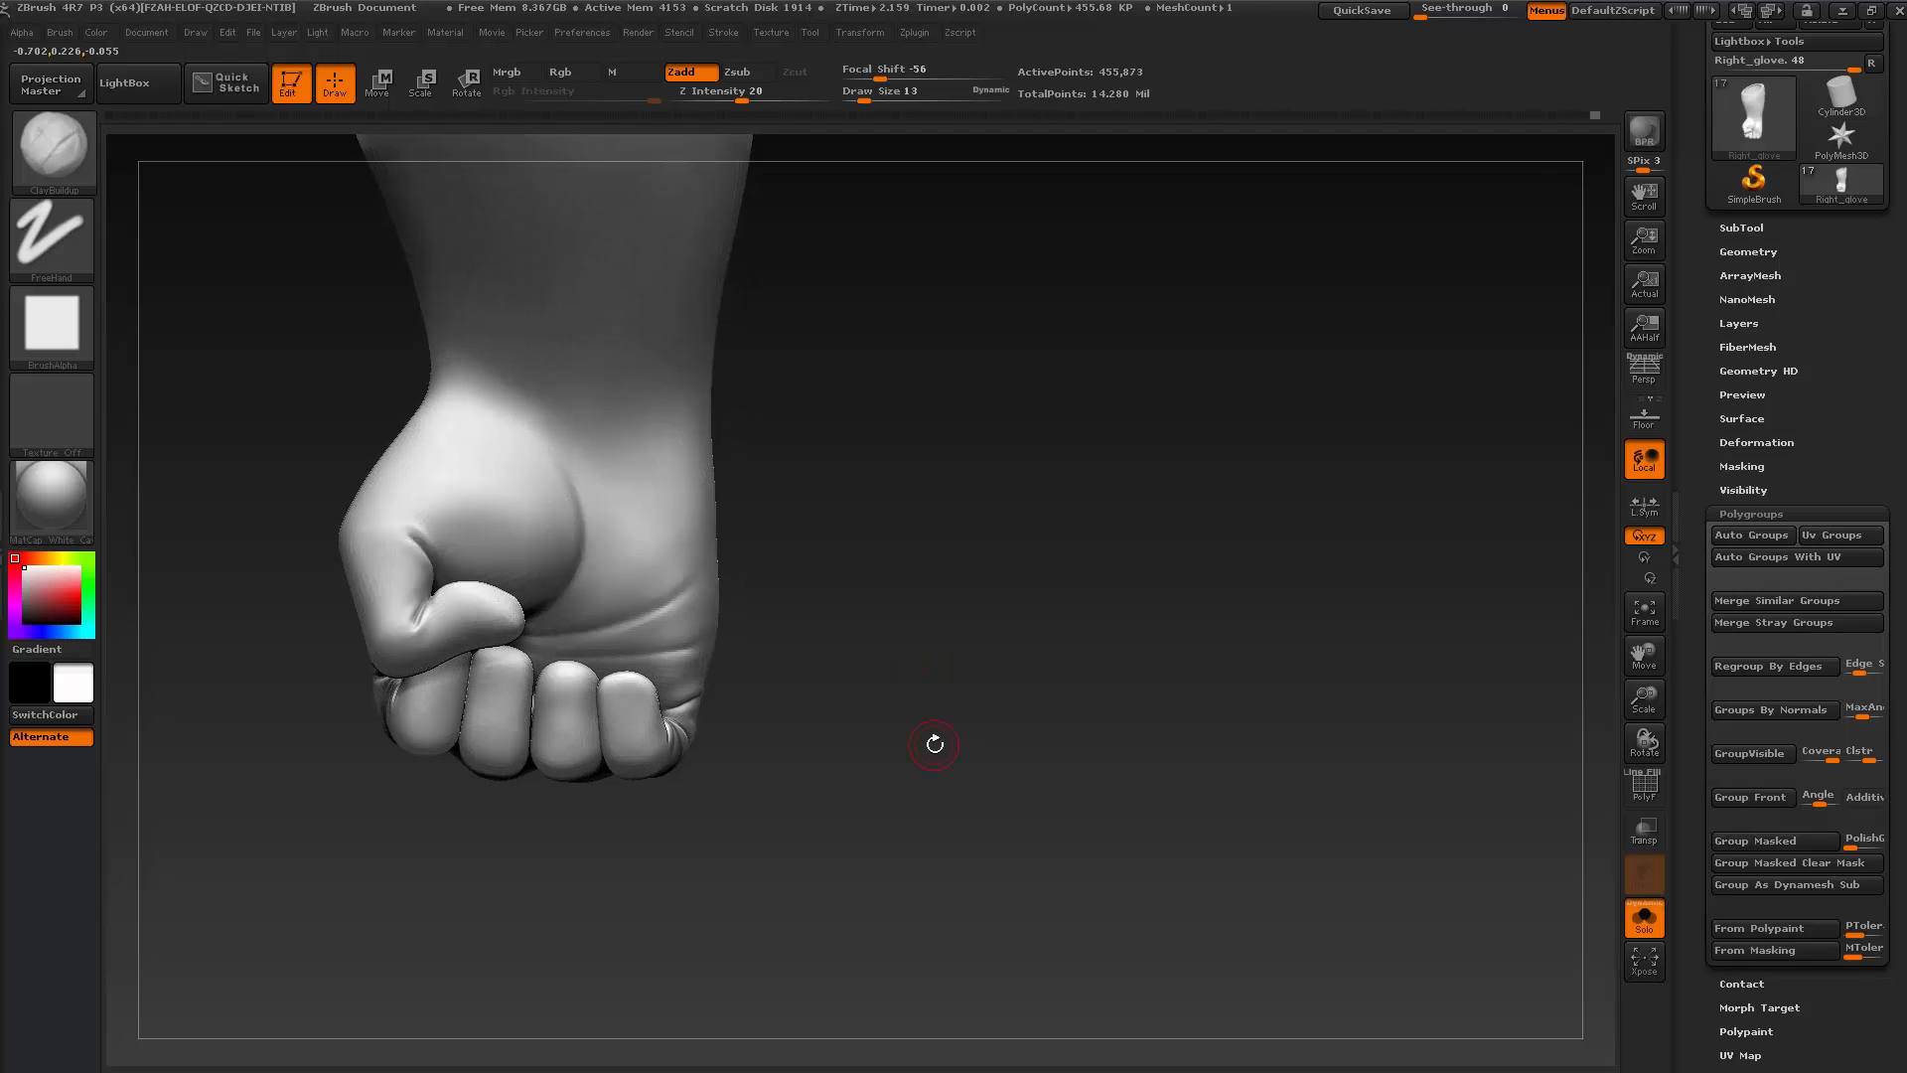
drag(1002, 754, 1056, 776)
click(1367, 11)
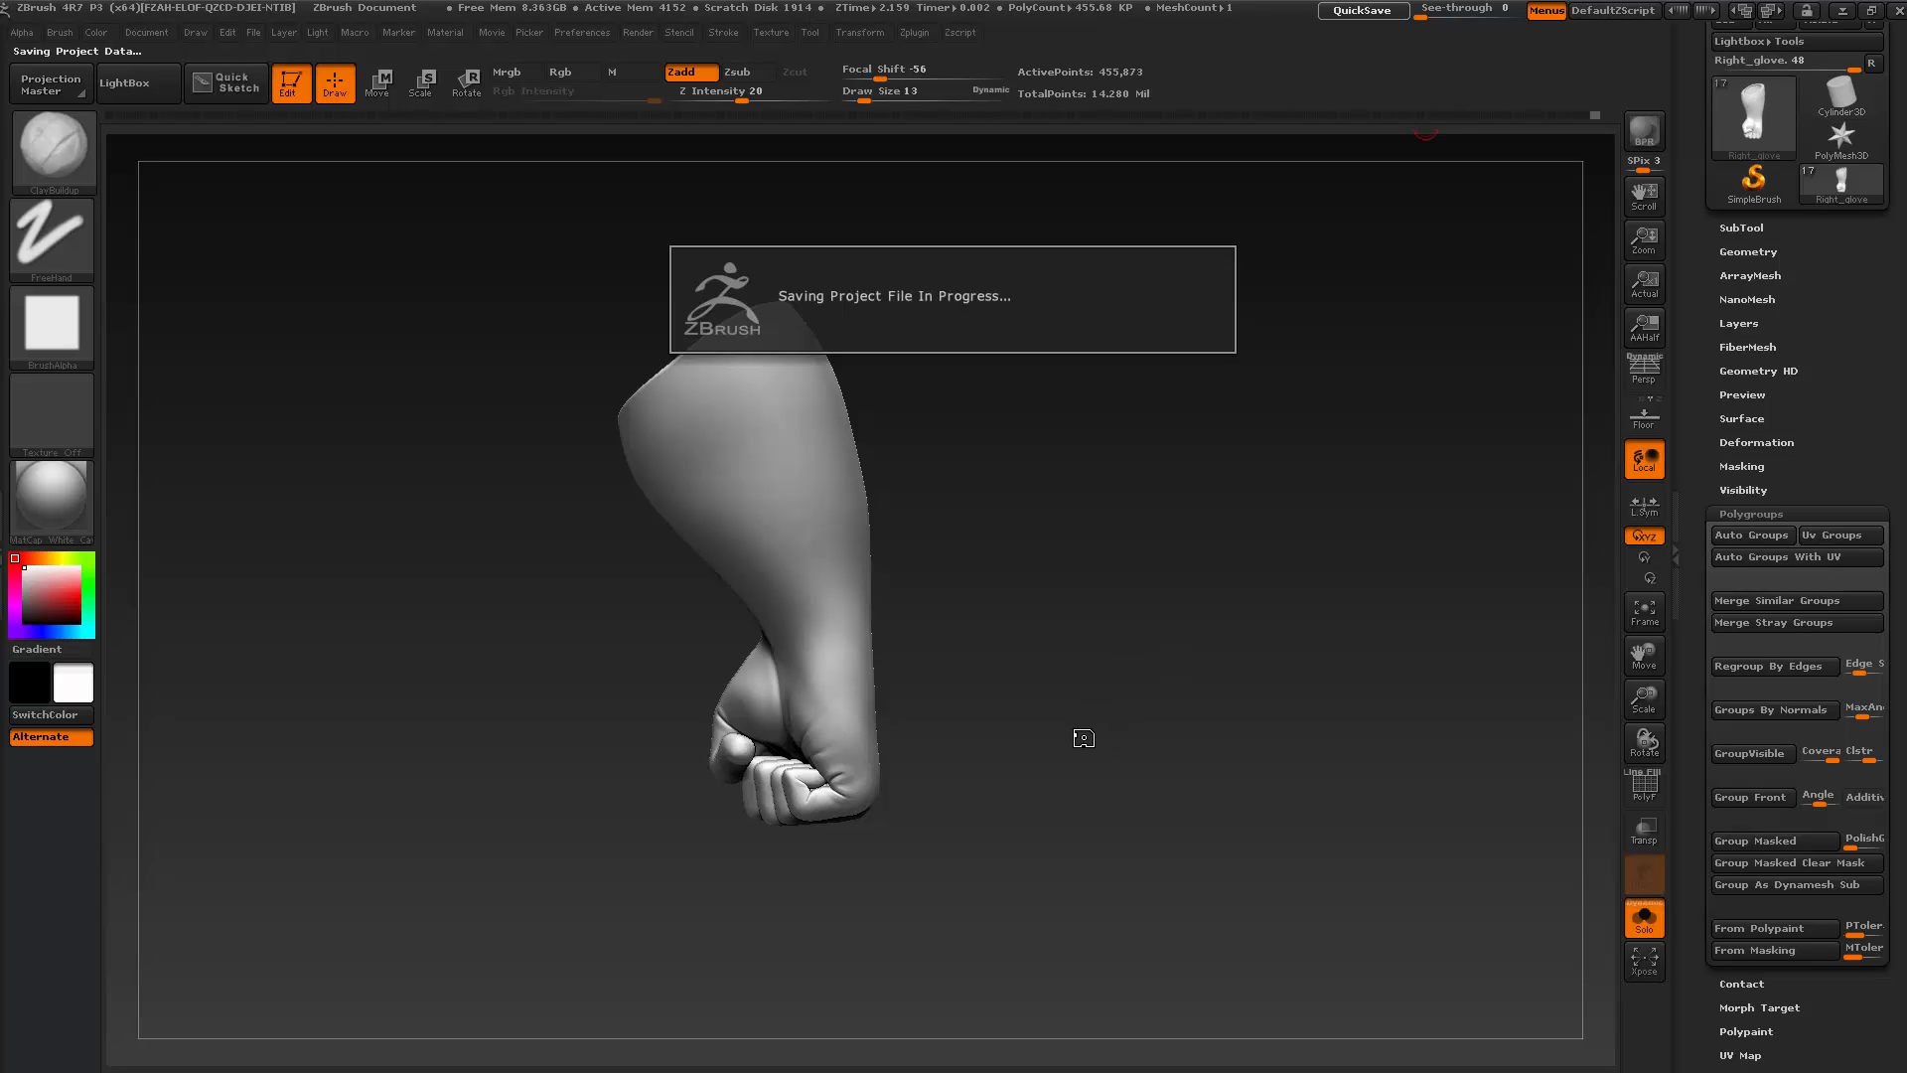
Fill the glove with the MatCap Gorilla material using Mrgb, and reset the active material to MatCap White Cavity
click(51, 496)
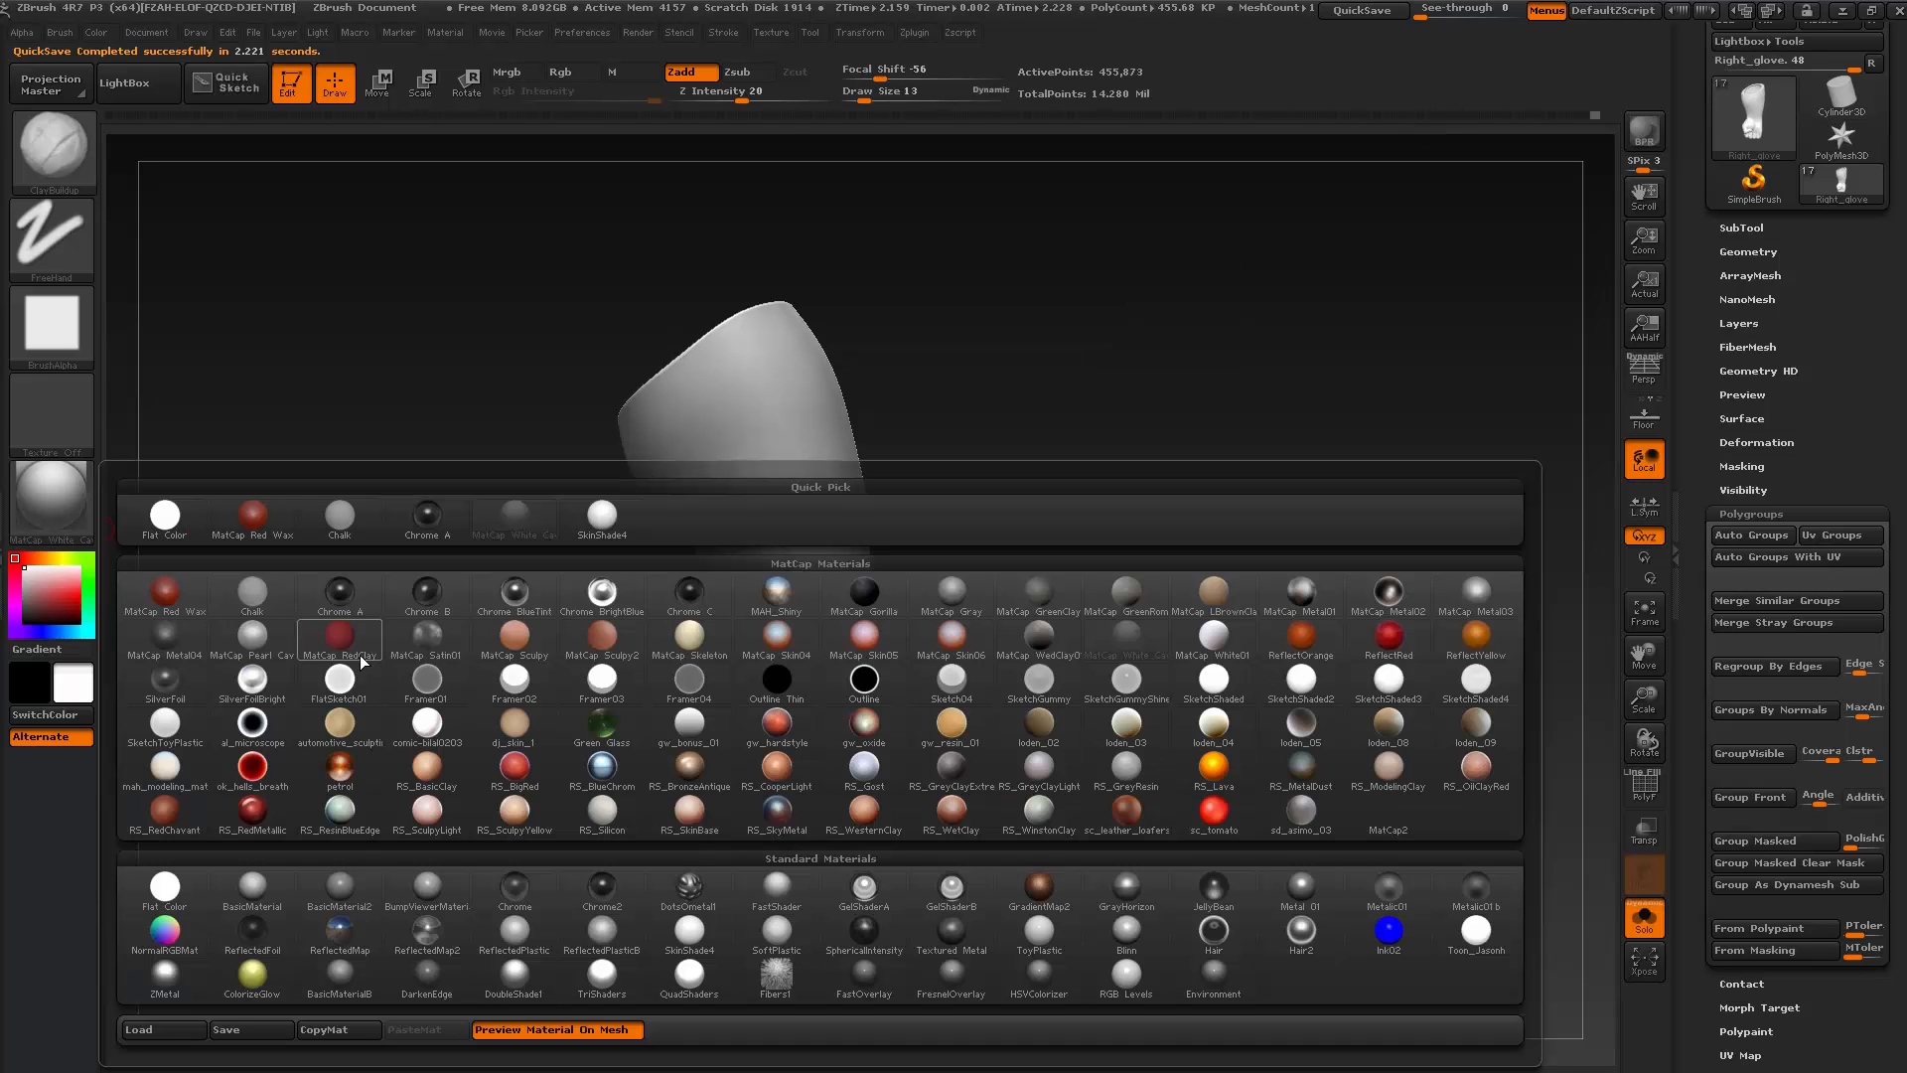
click(868, 605)
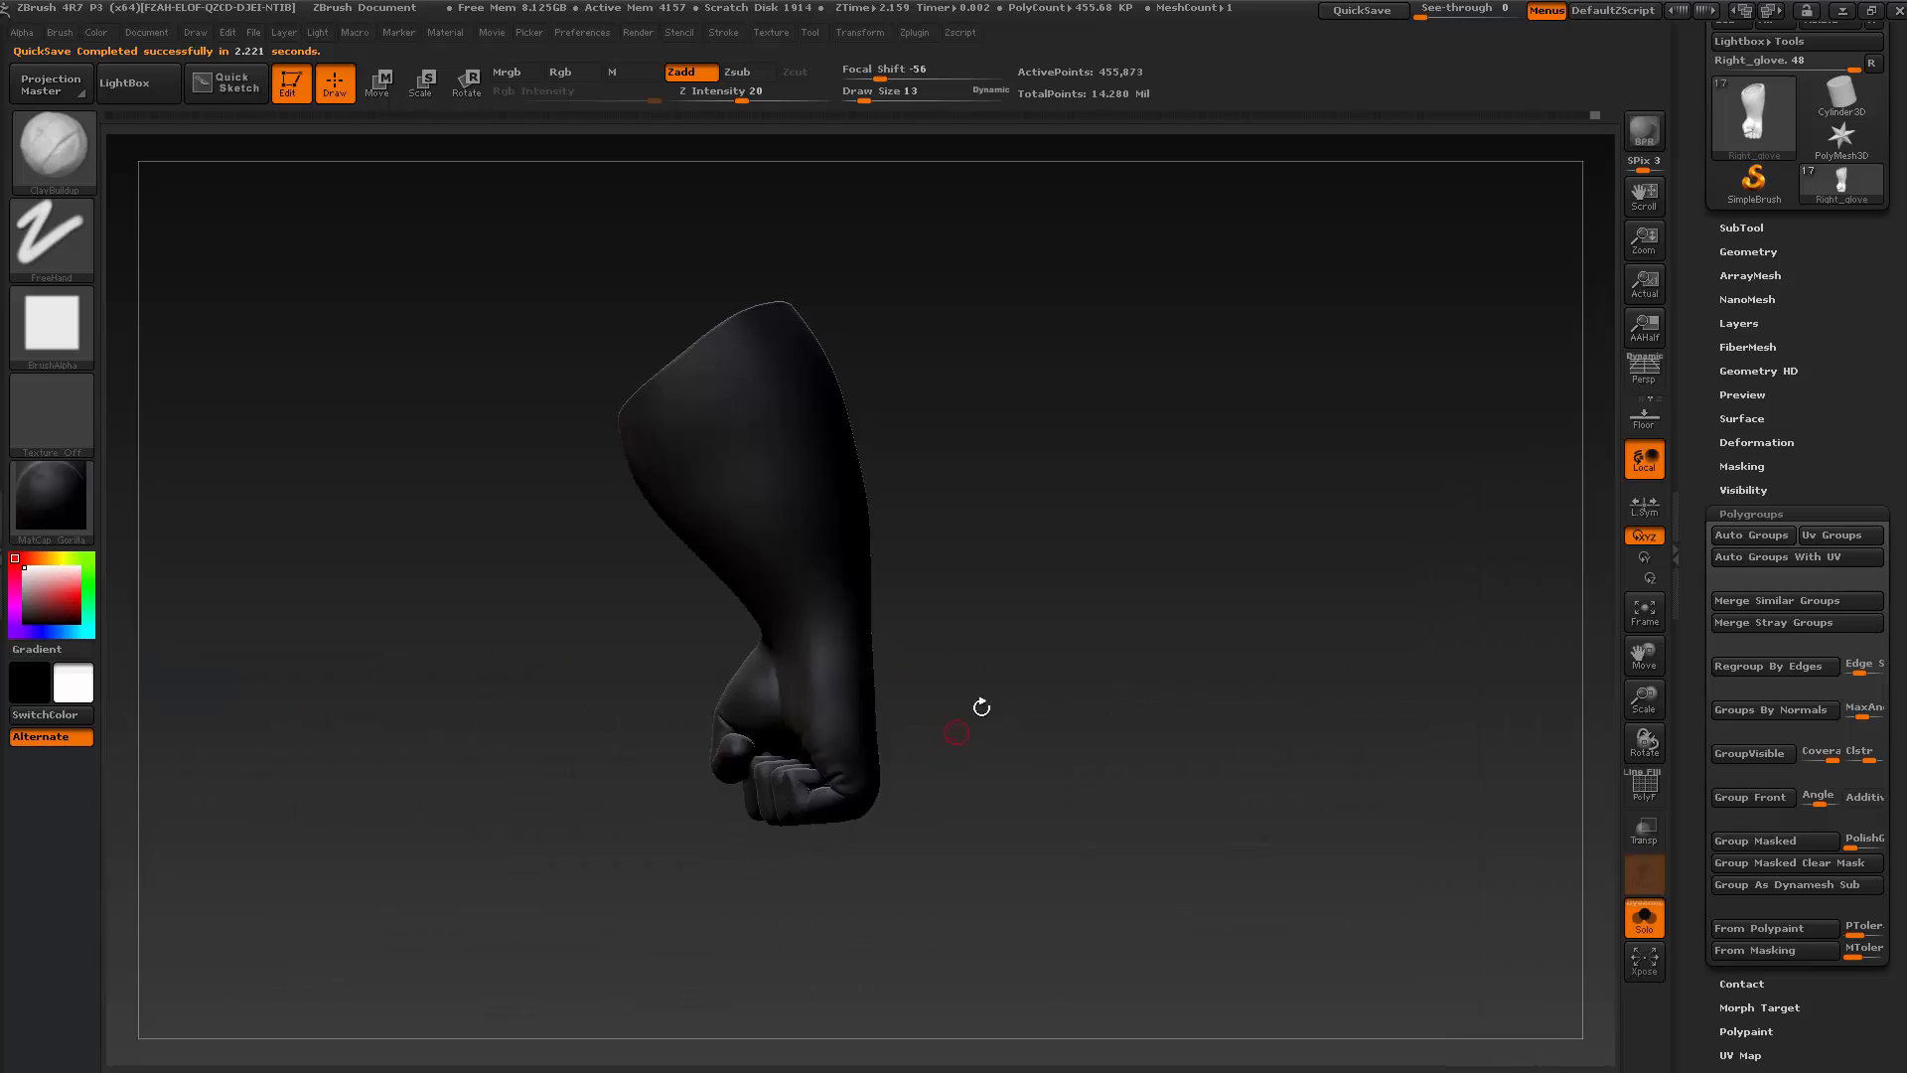
drag(983, 707, 1027, 731)
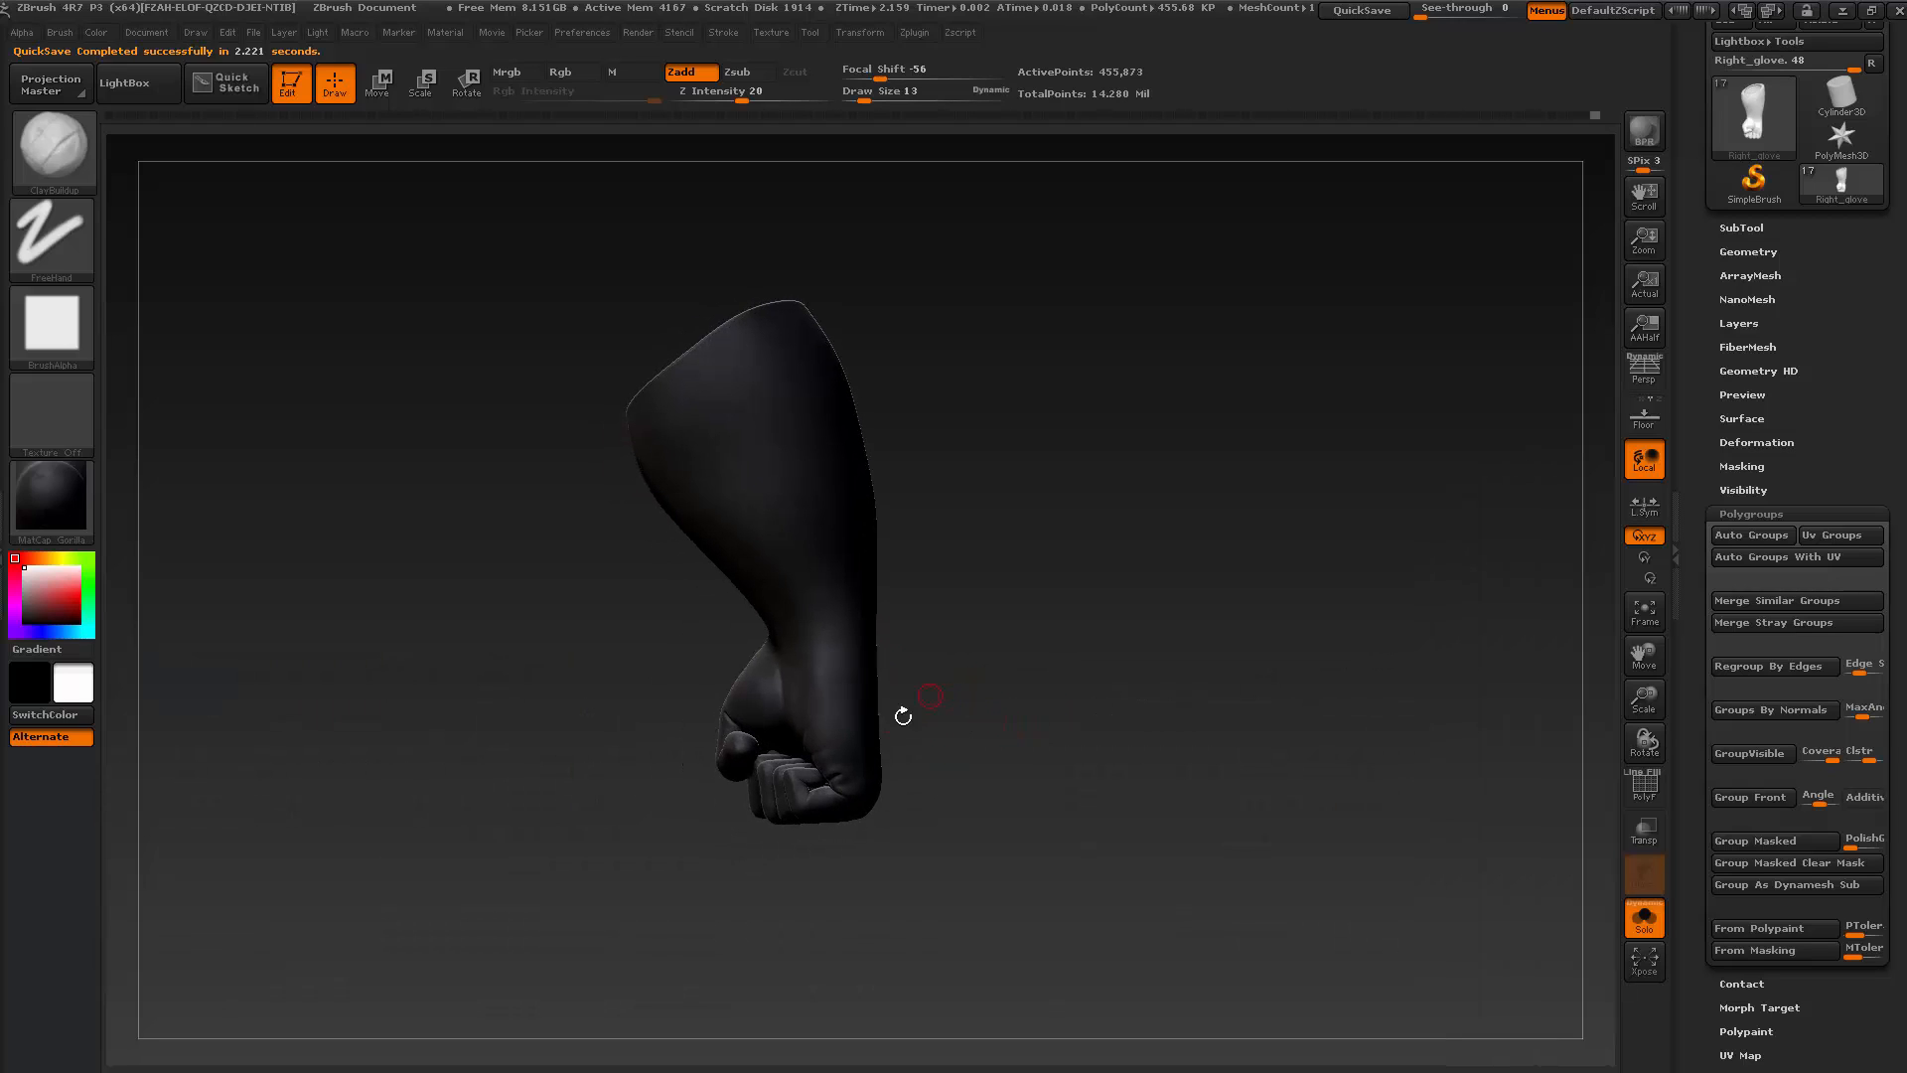
drag(419, 558, 531, 705)
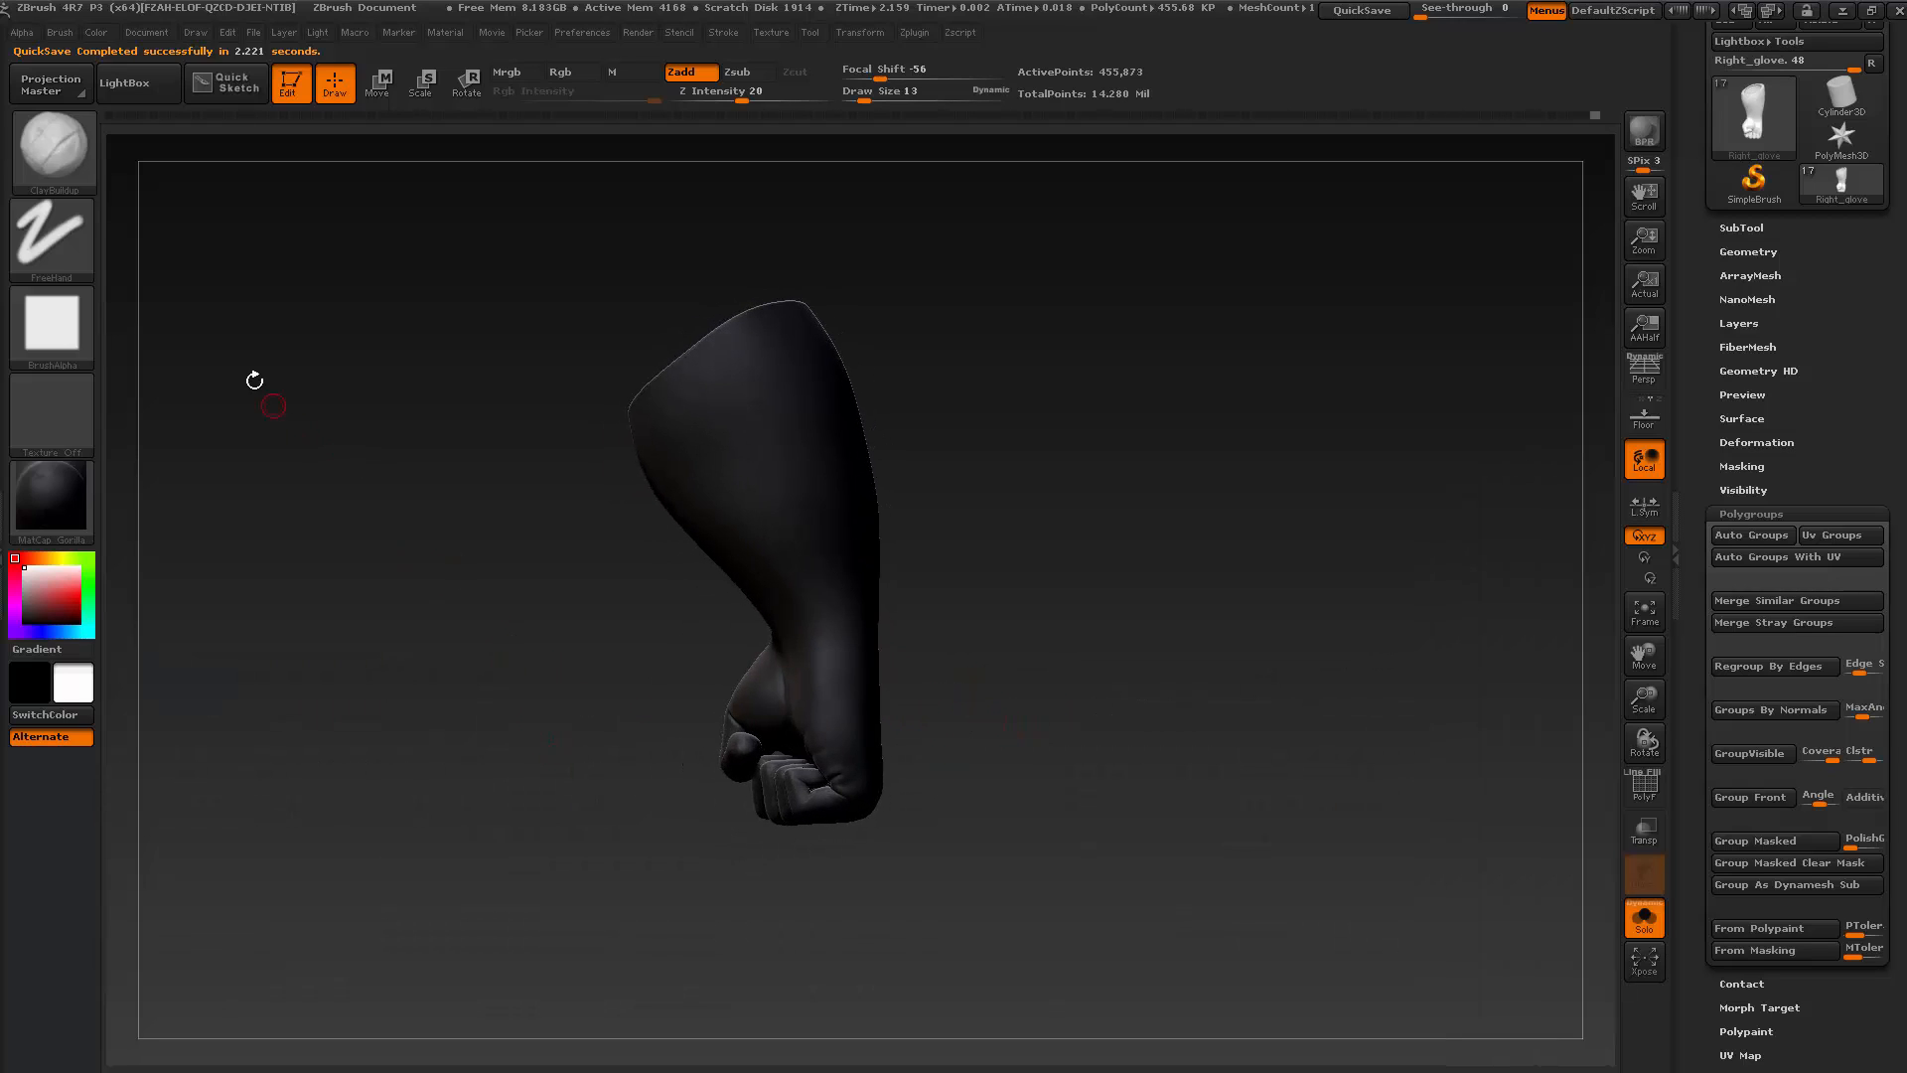
click(506, 74)
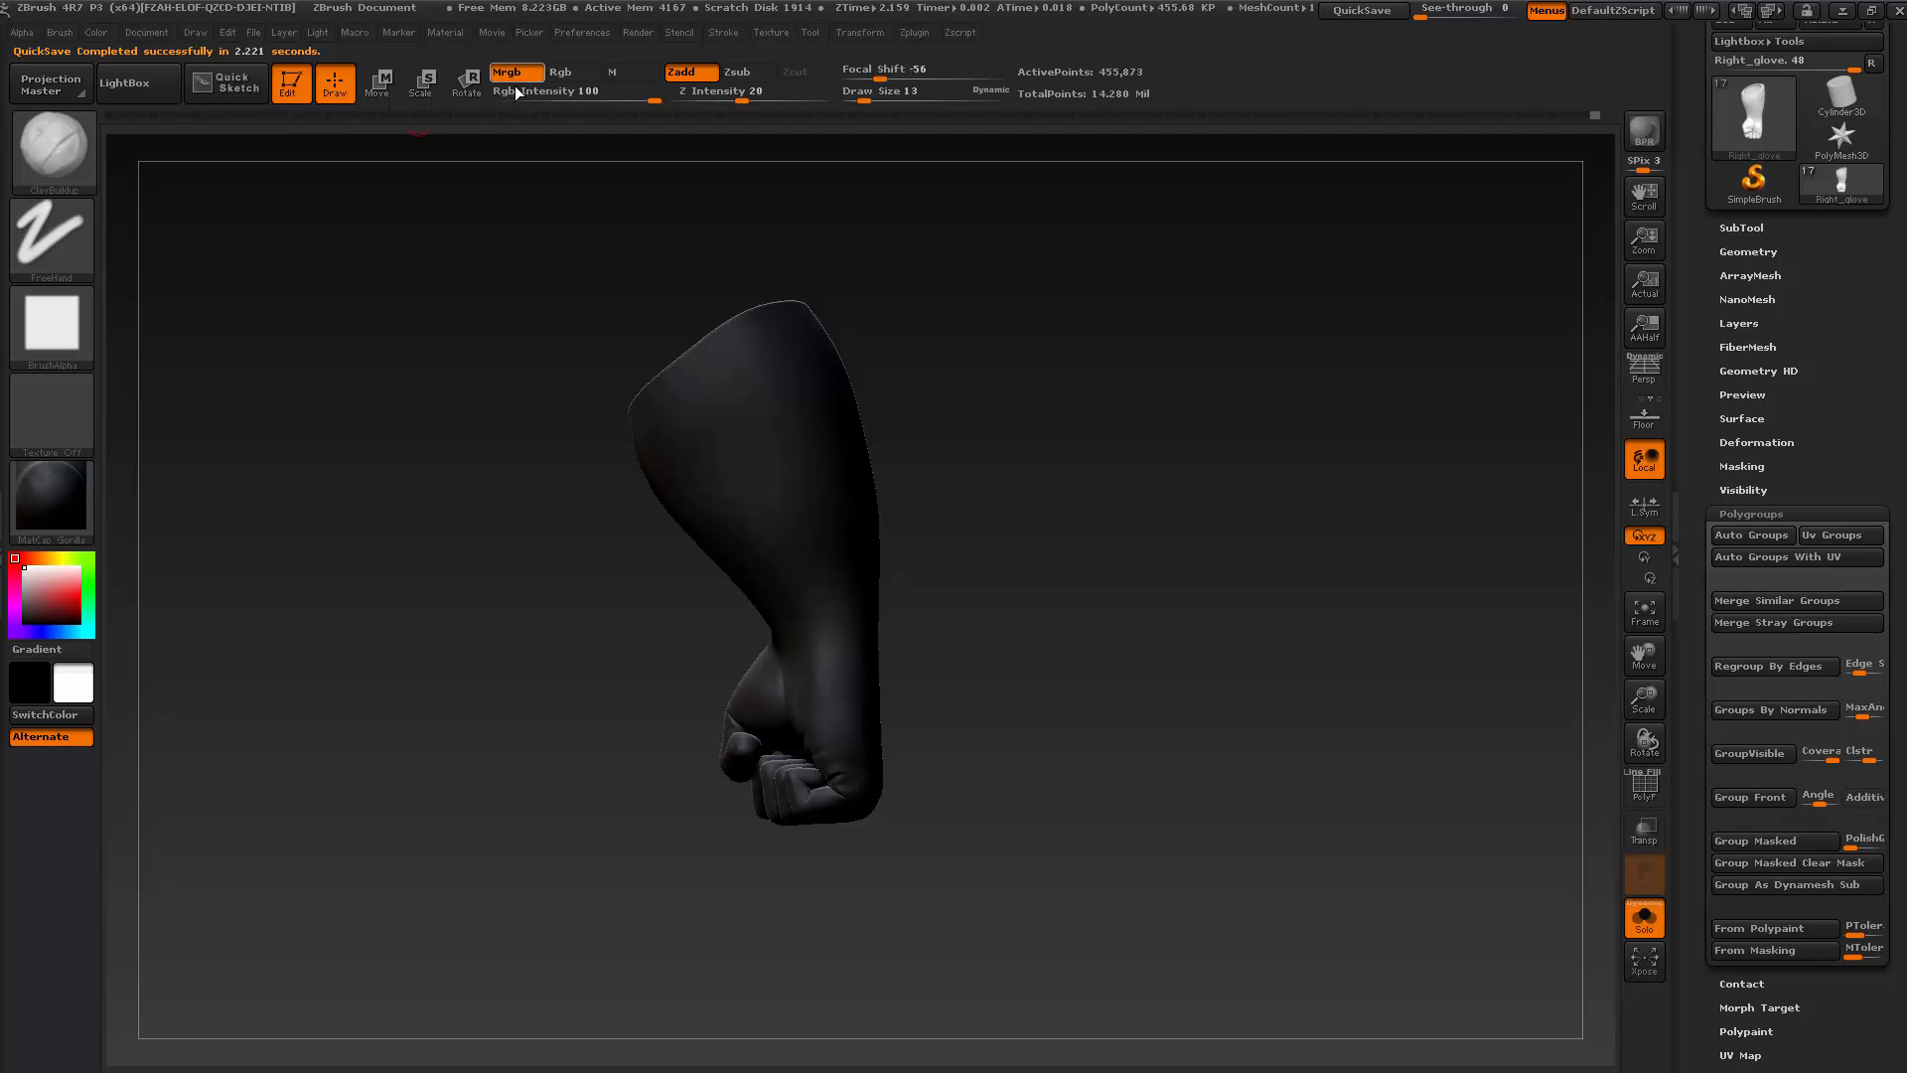
click(100, 34)
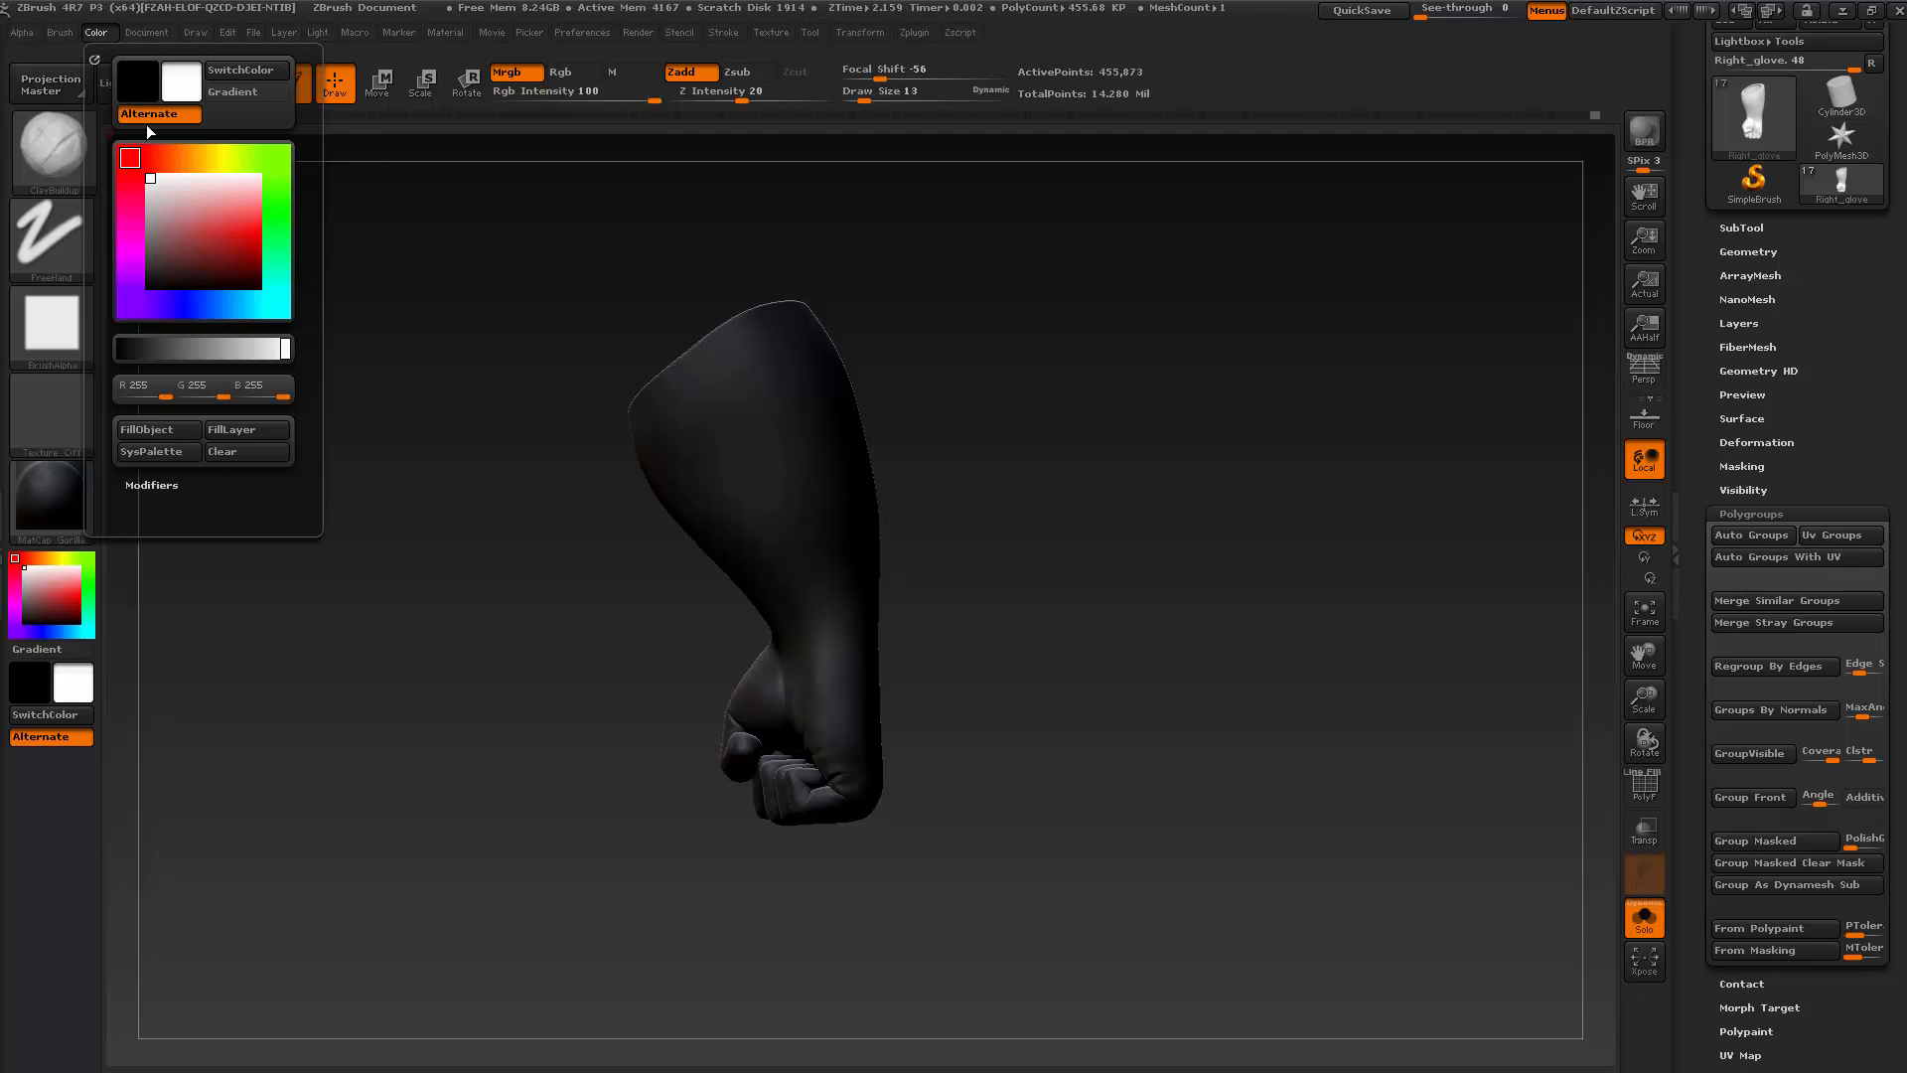
click(62, 501)
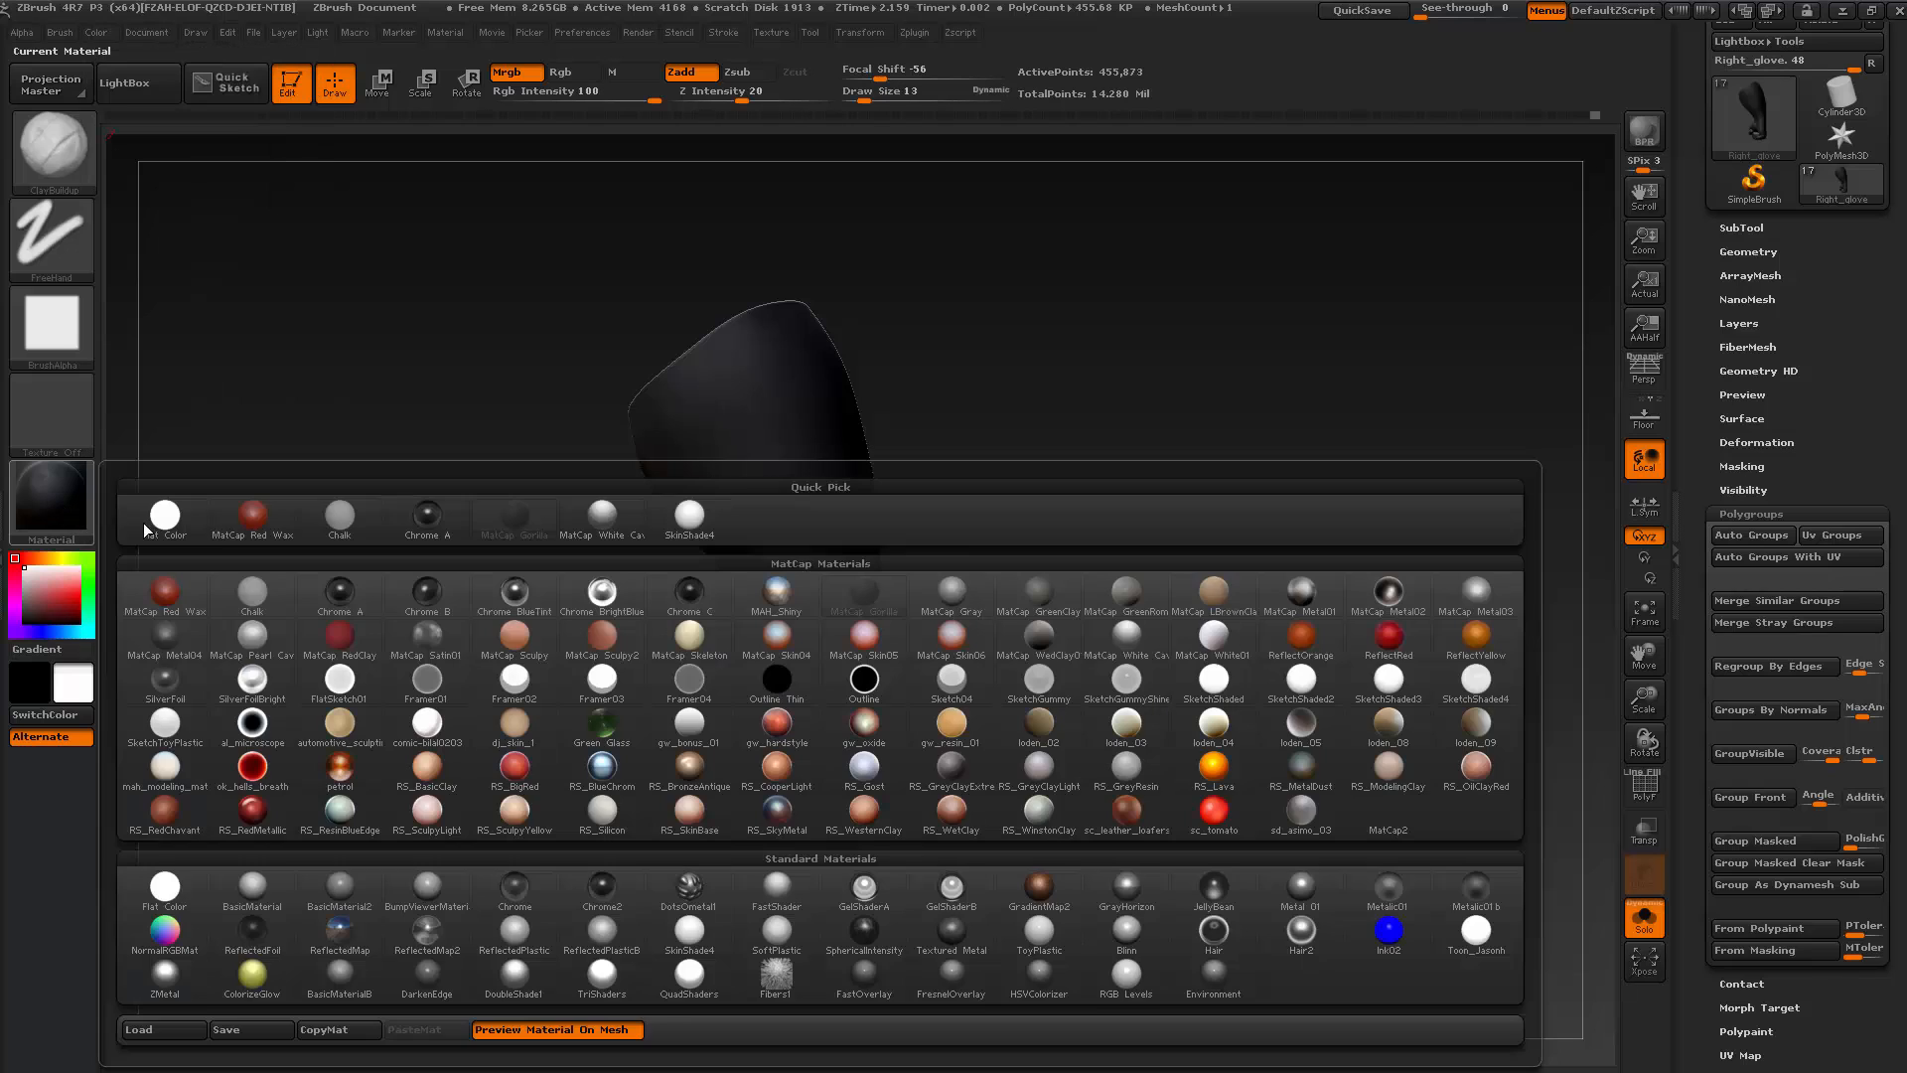
click(603, 517)
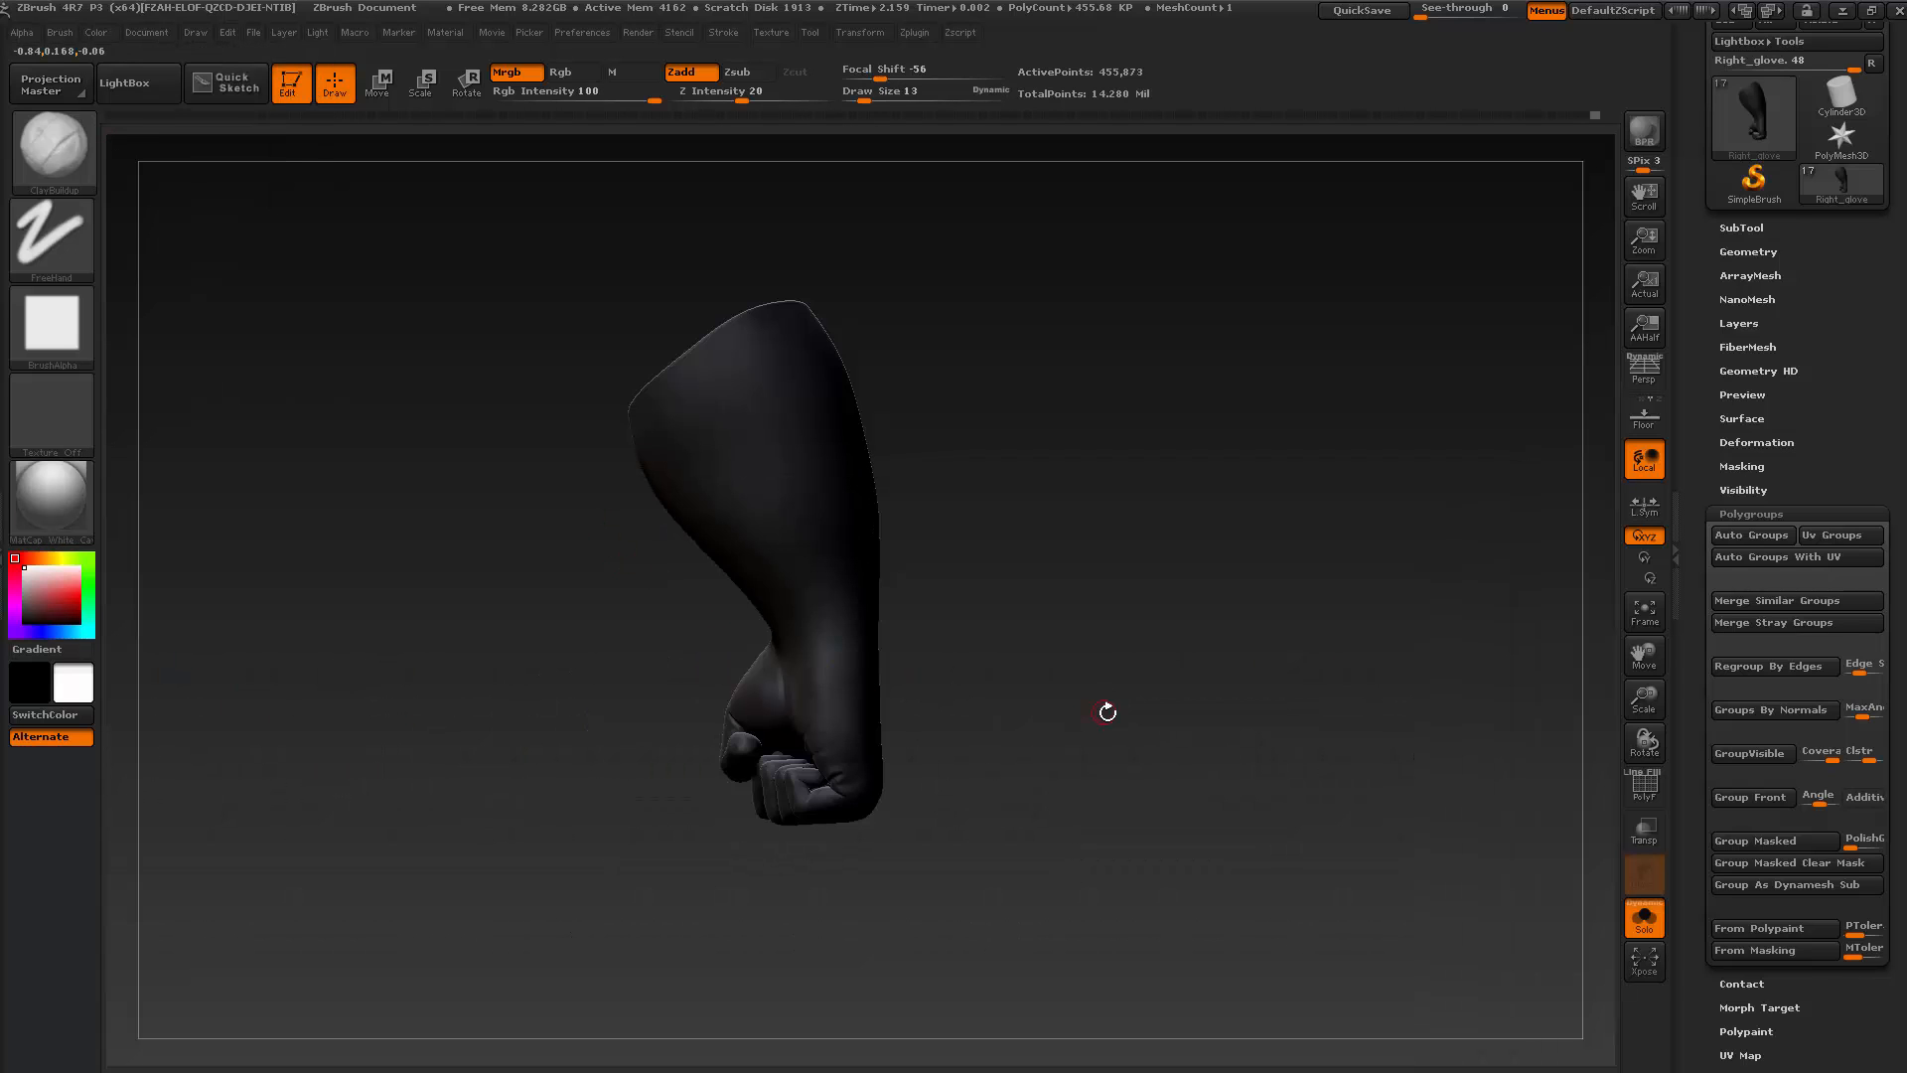
Show the whole character and examine how the black right glove sits against the arm and belt
drag(1106, 711, 1451, 855)
click(1645, 922)
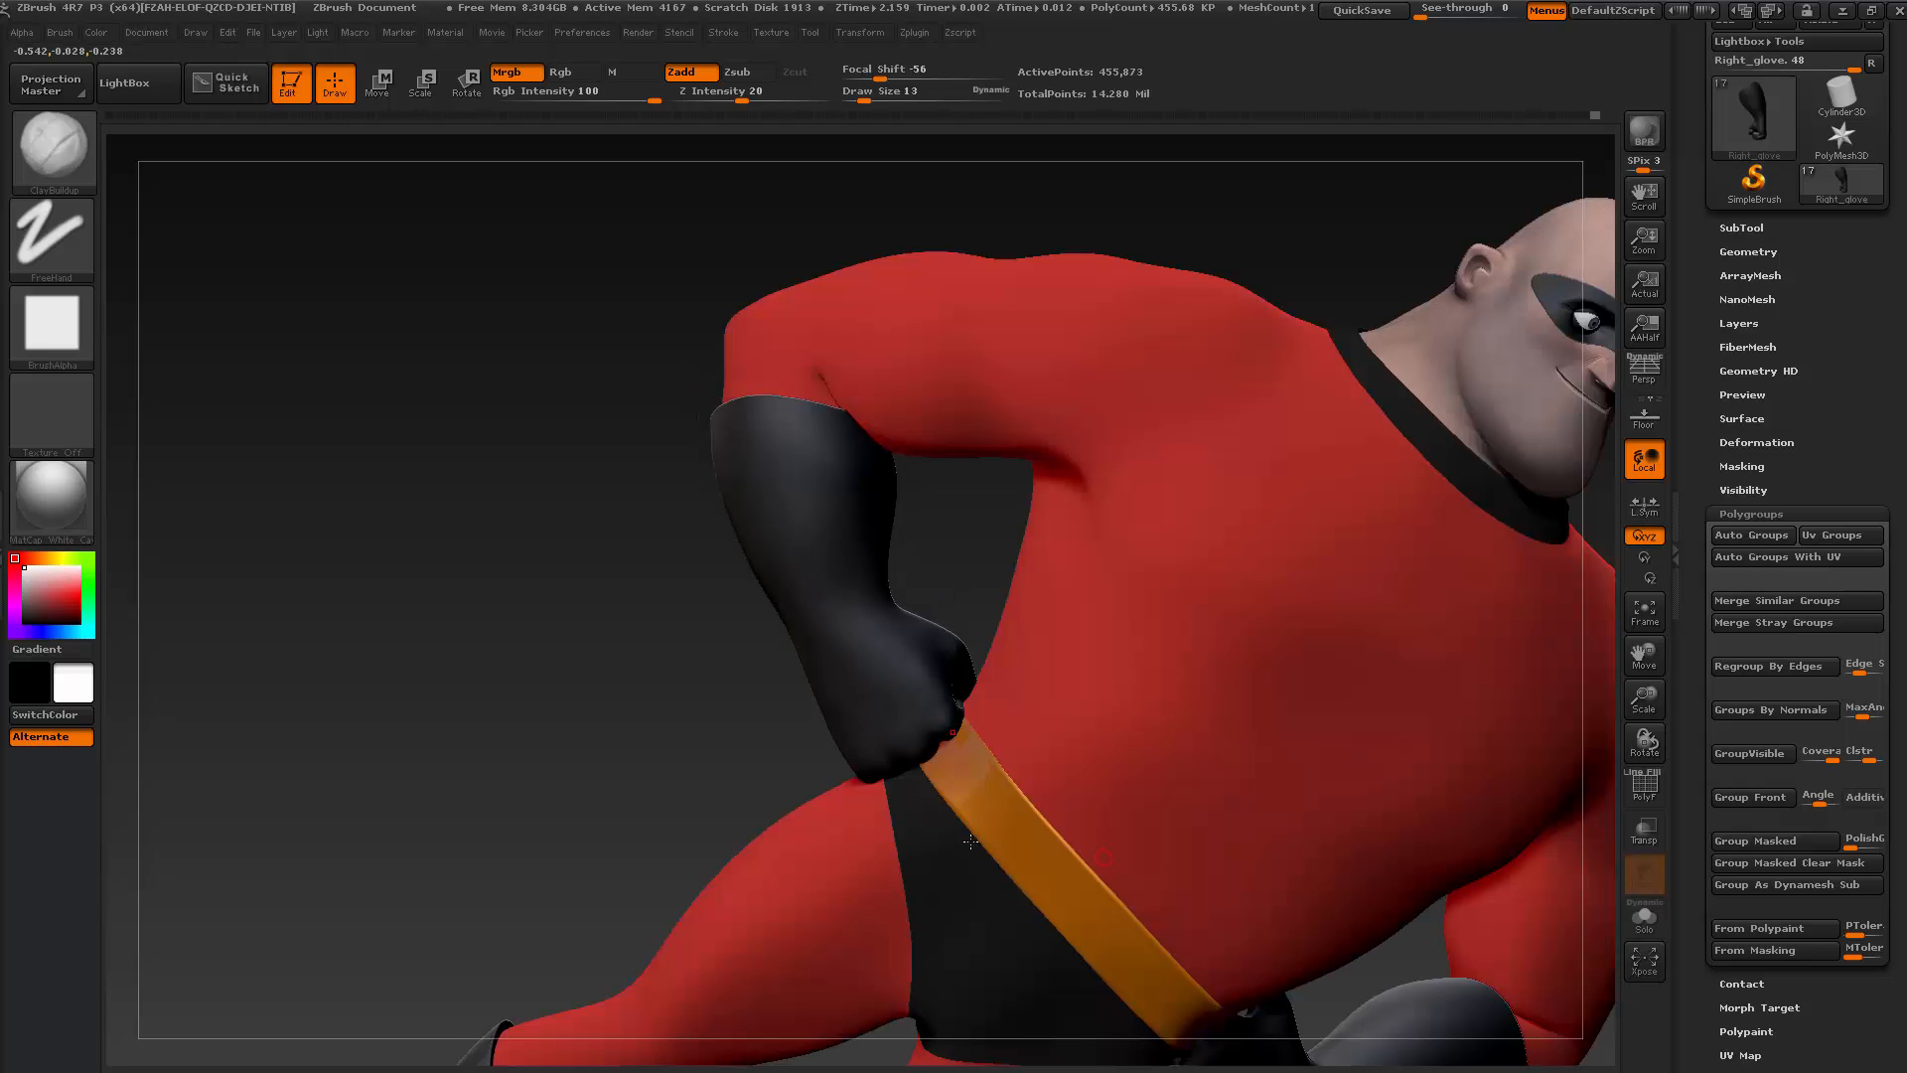
drag(1102, 934, 616, 770)
drag(713, 820, 681, 746)
drag(745, 807, 783, 824)
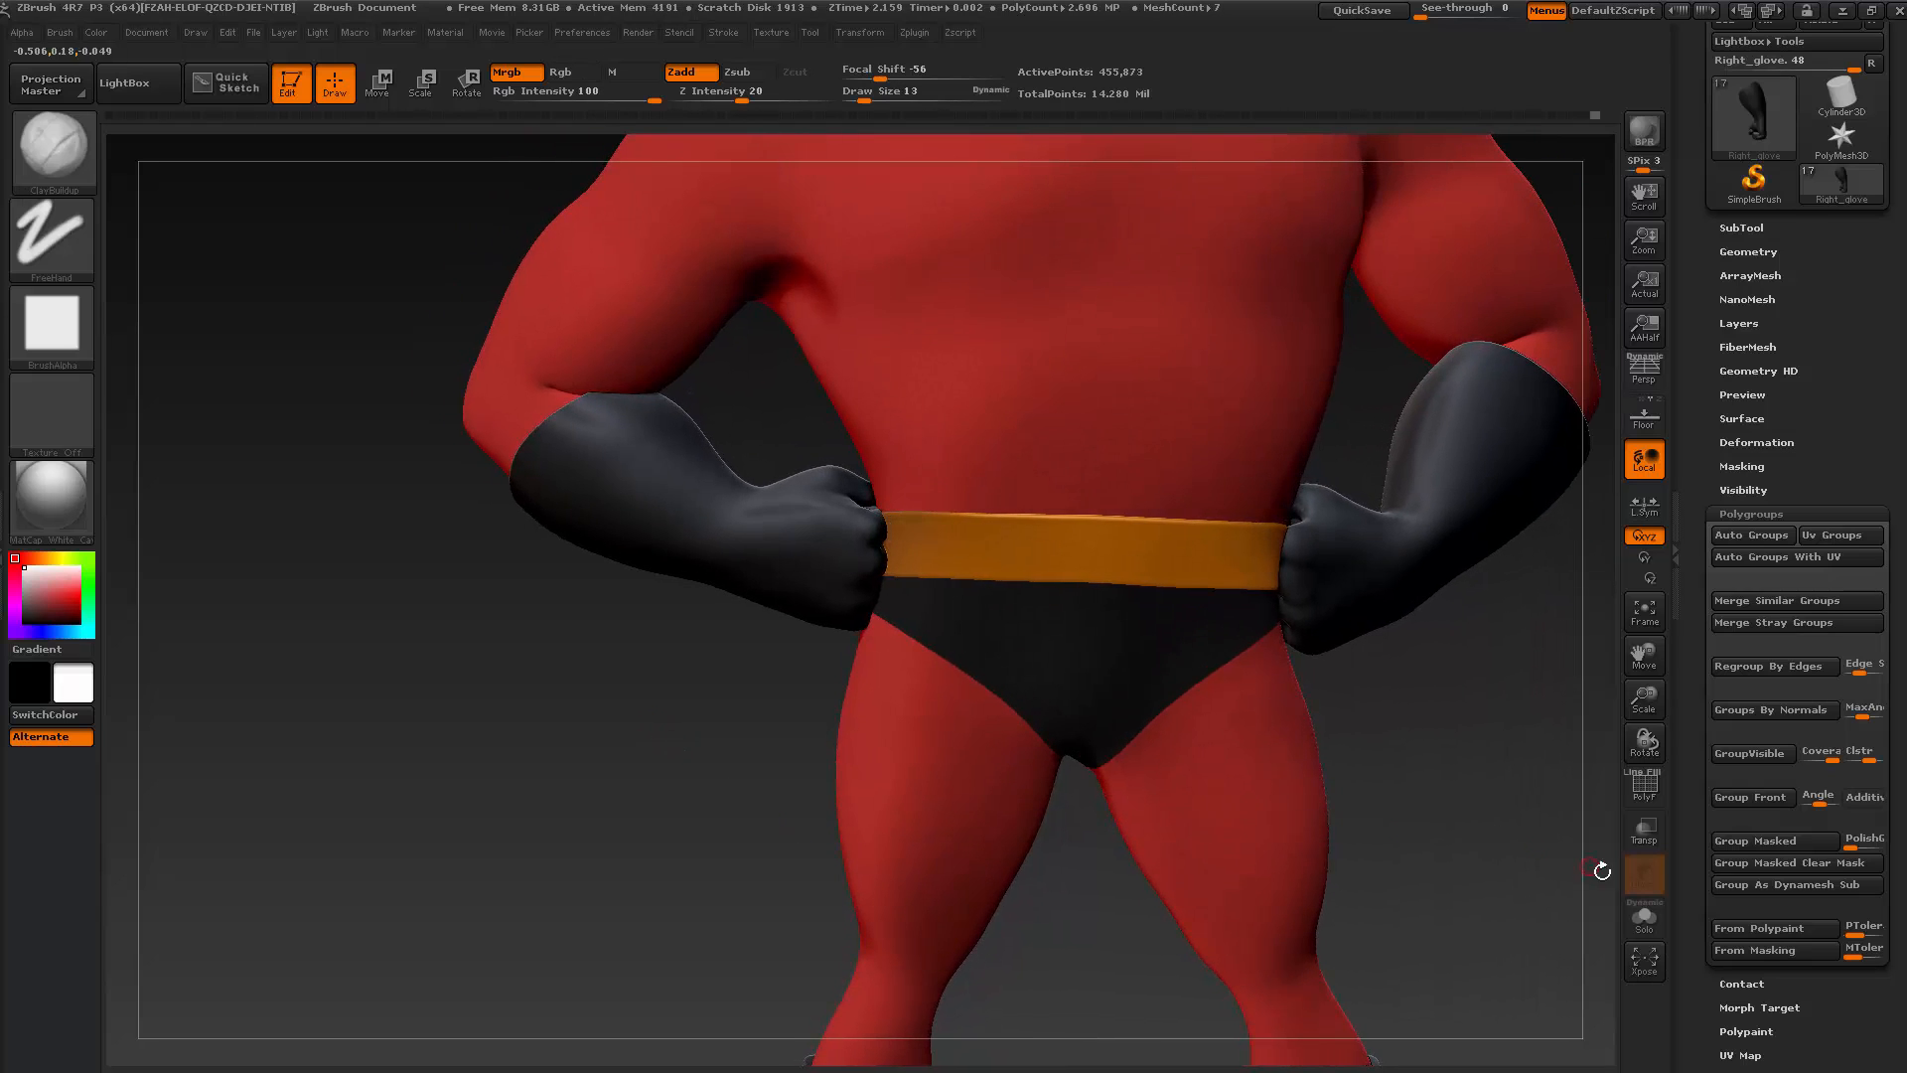
Isolate the right glove and drop it to its lowest subdivision level
click(1644, 916)
key(shift)
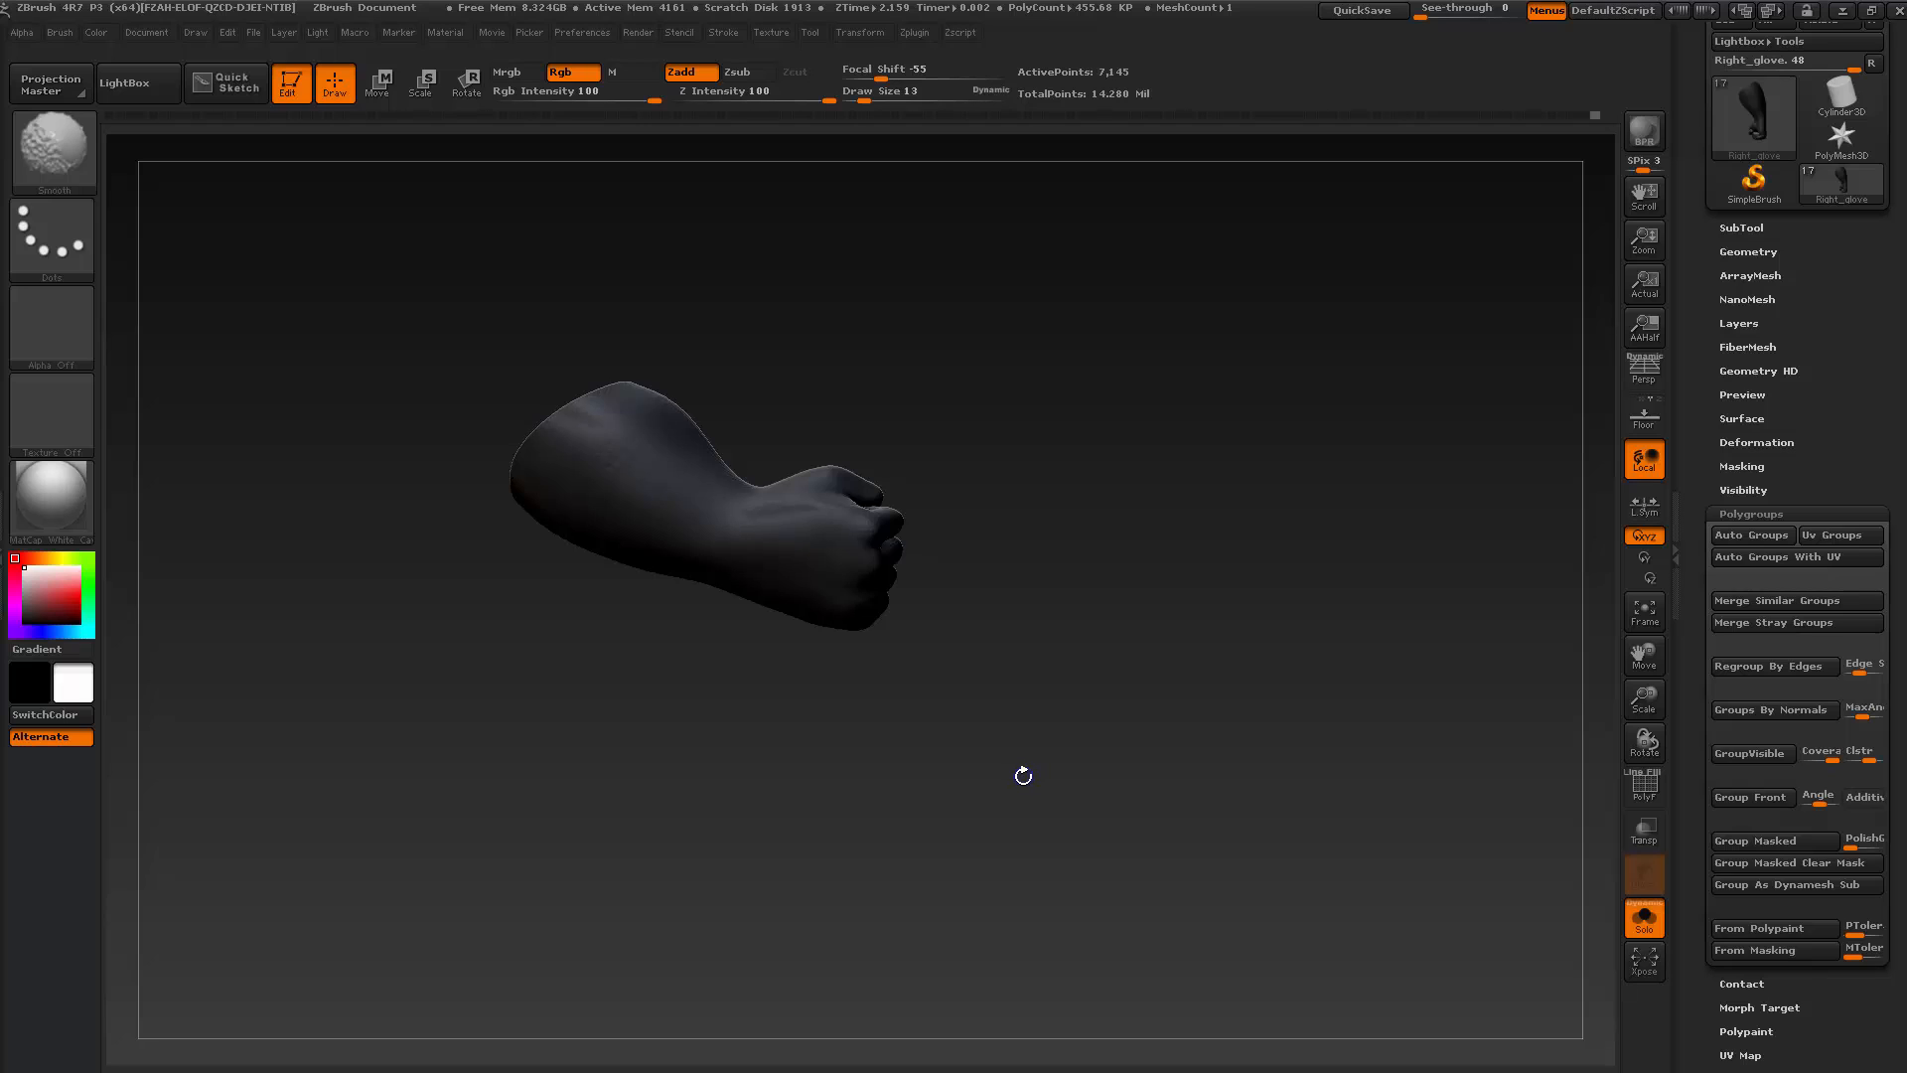
drag(1009, 777, 1031, 746)
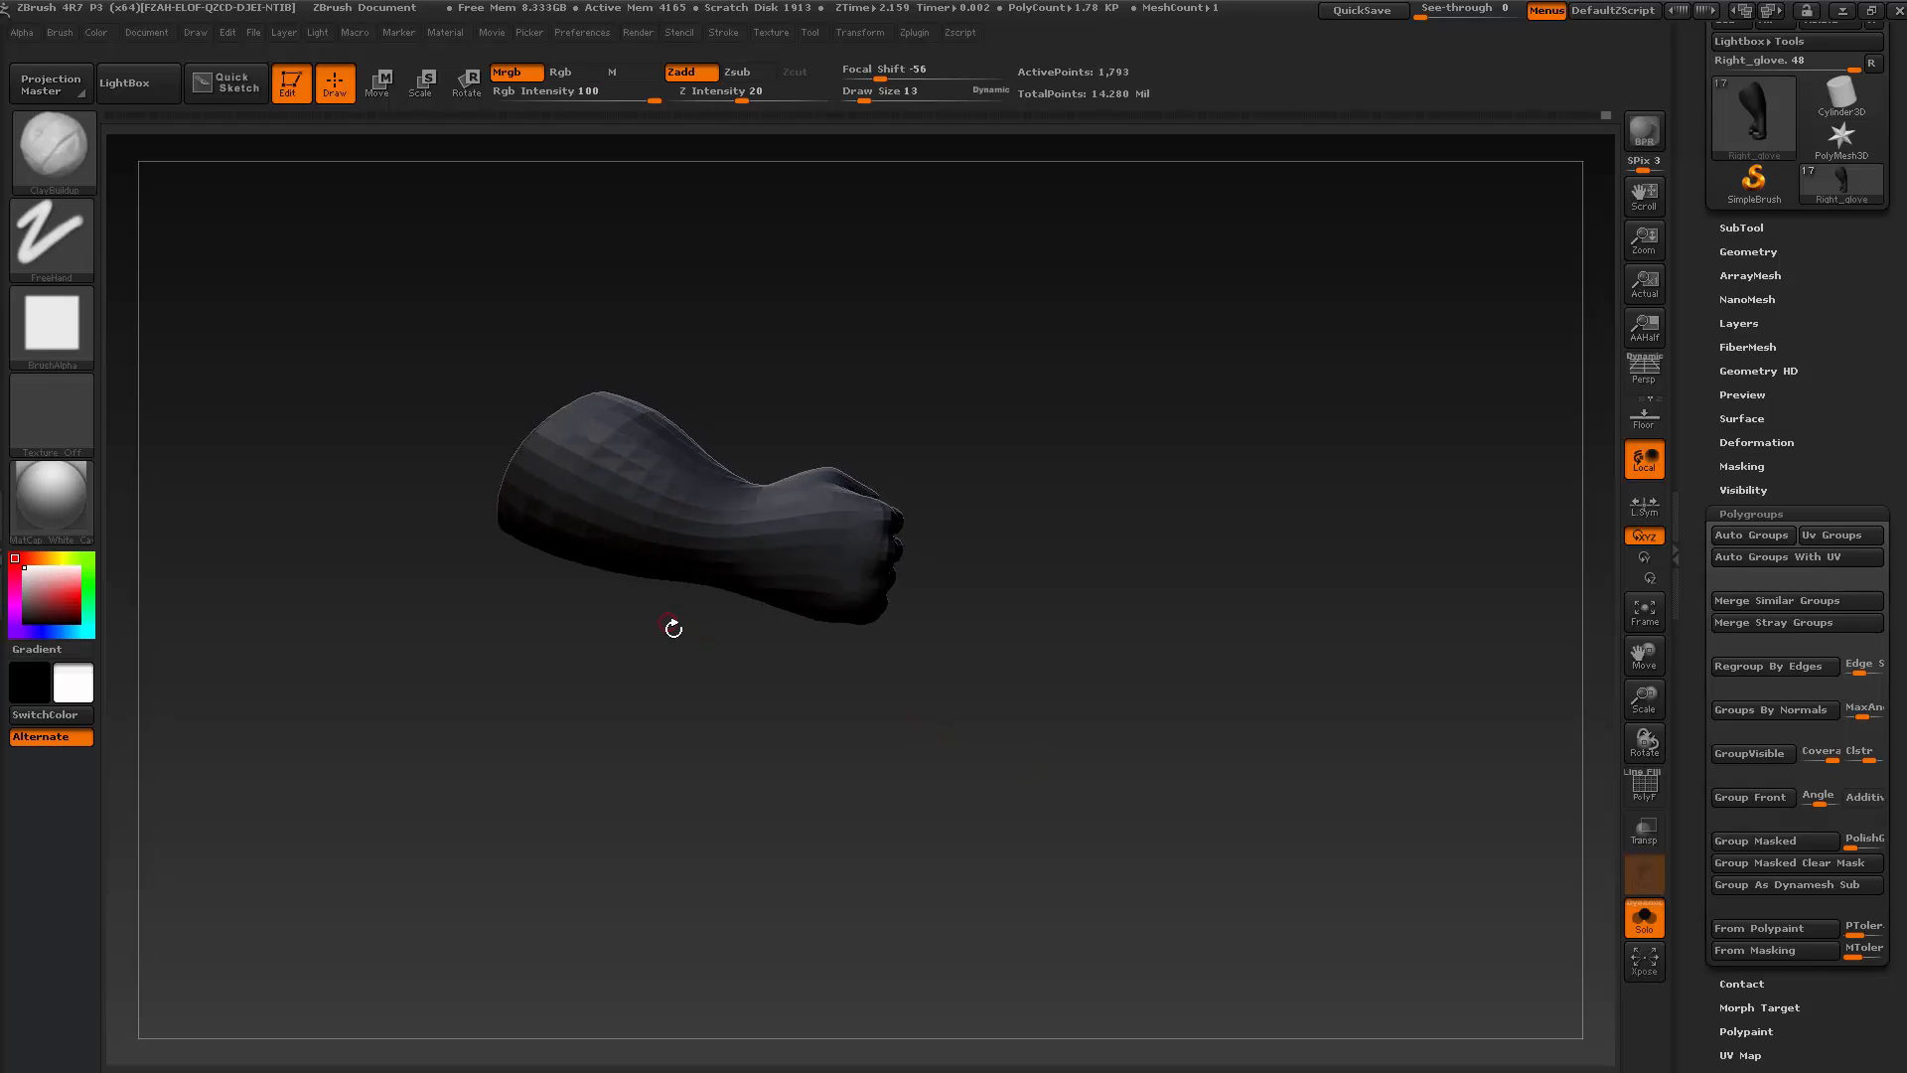
Lasso-mask part of the glove and invert the mask so the forearm is protected and the fist is free
key(ctrl)
mouse_move(703, 455)
ctrl+mouse_down()
mouse_move(656, 626)
mouse_move(766, 780)
mouse_move(720, 663)
ctrl+mouse_up()
mouse_move(667, 494)
ctrl+mouse_down()
mouse_move(933, 443)
mouse_move(790, 760)
ctrl+mouse_up()
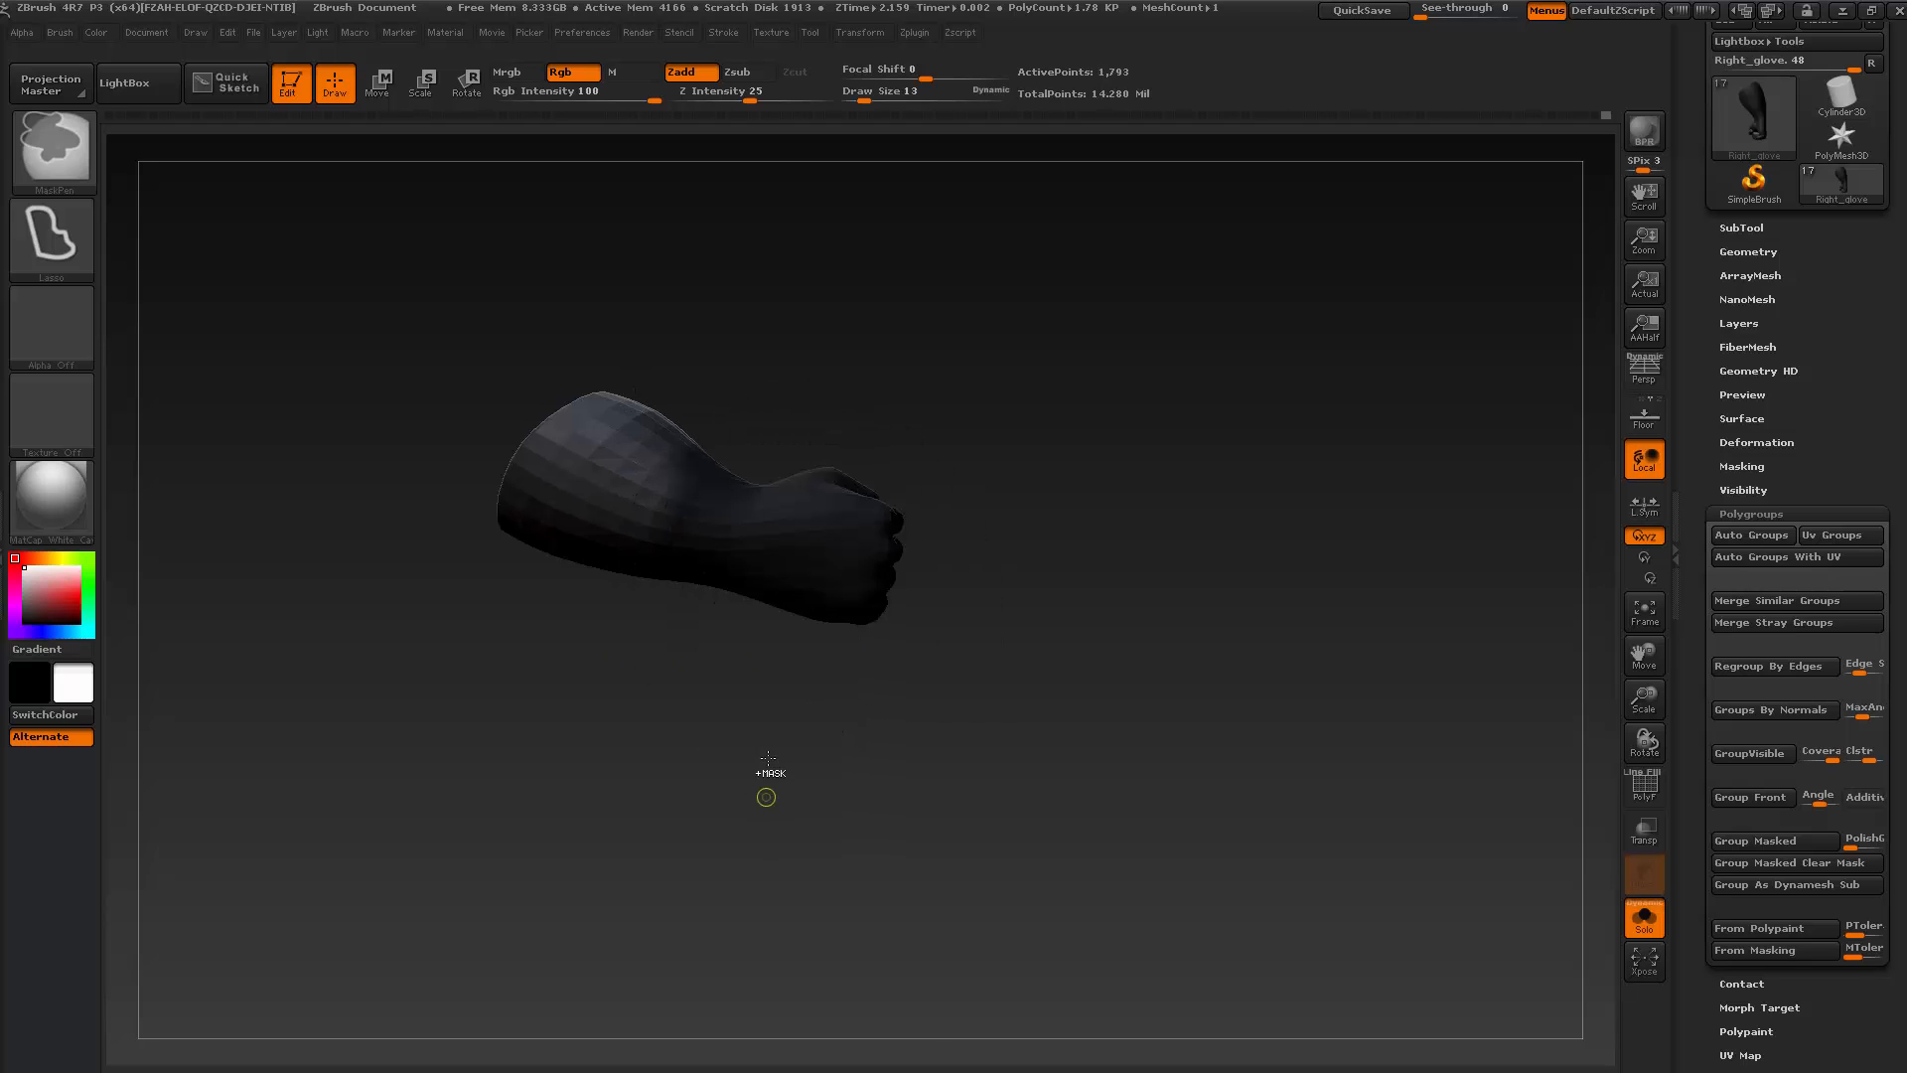
ctrl+click(741, 652)
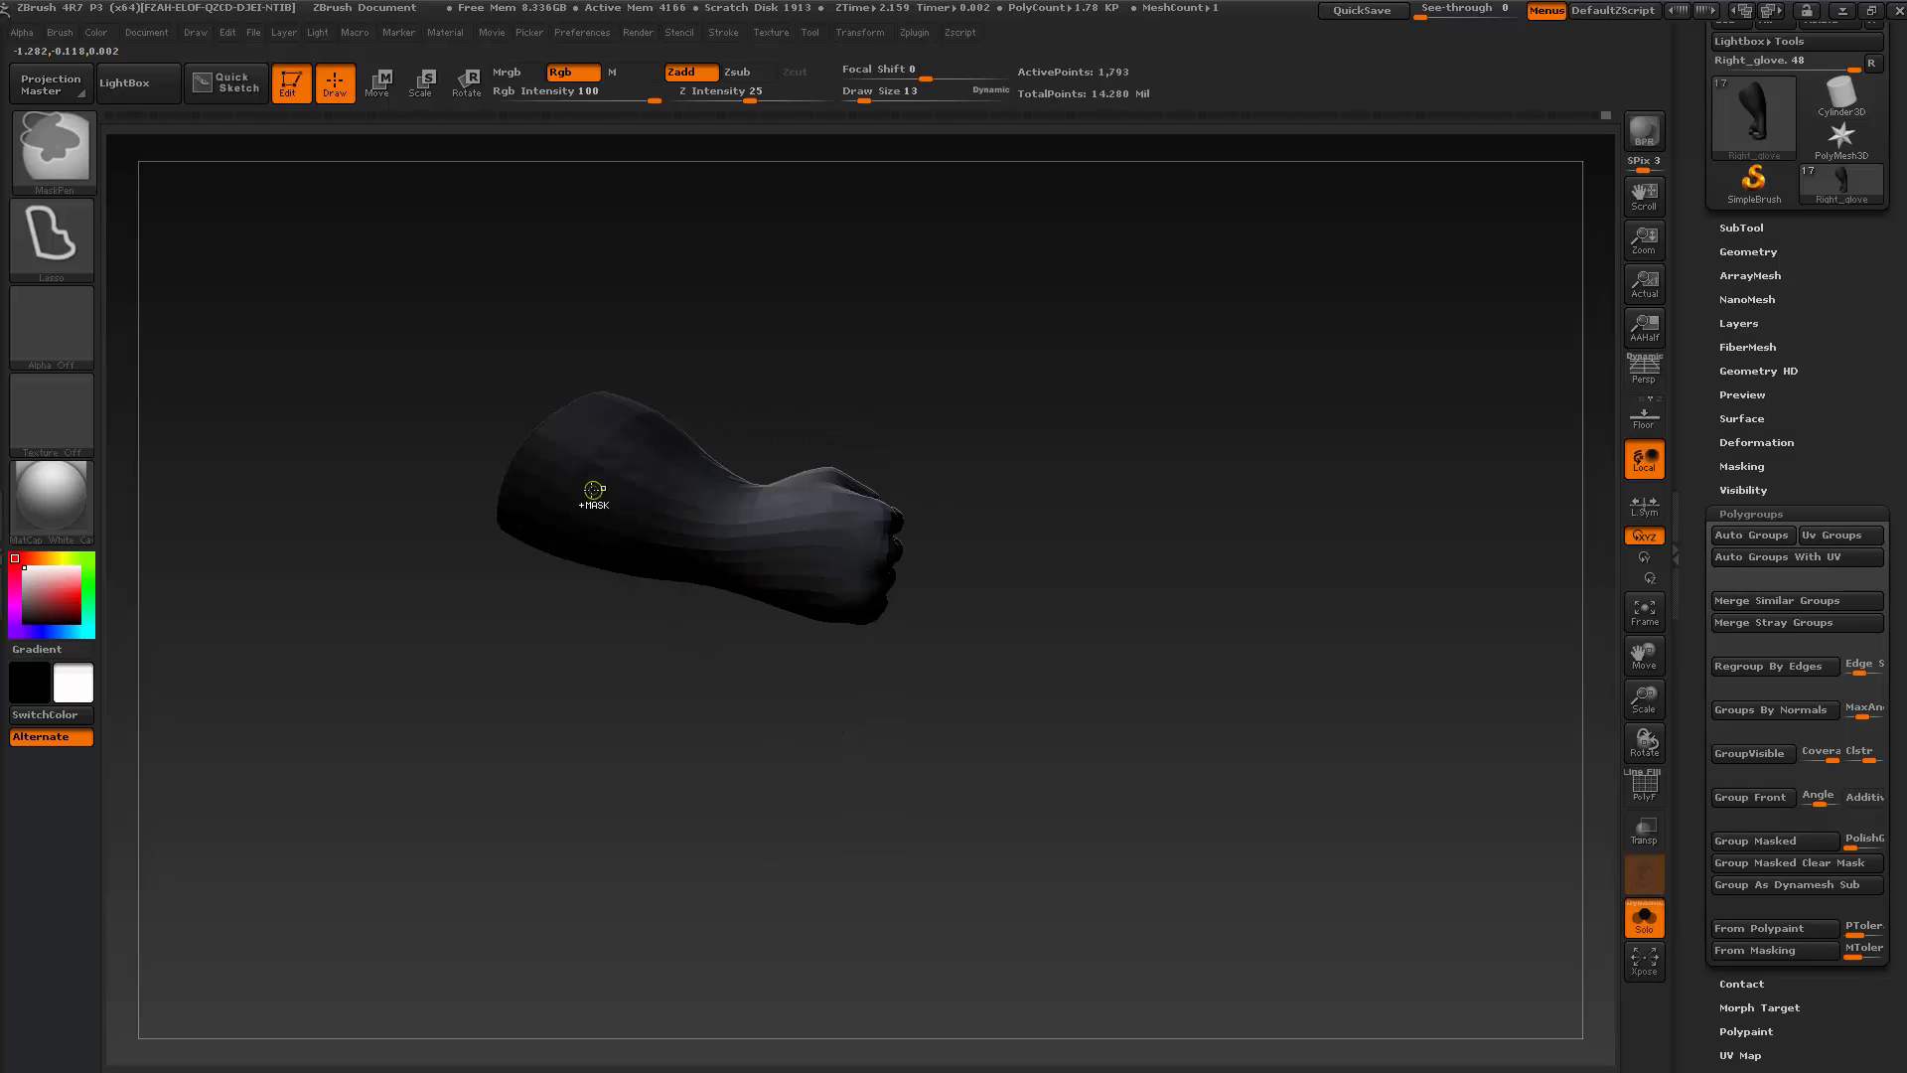
ctrl+click(739, 735)
ctrl+click(724, 787)
drag(660, 801, 657, 821)
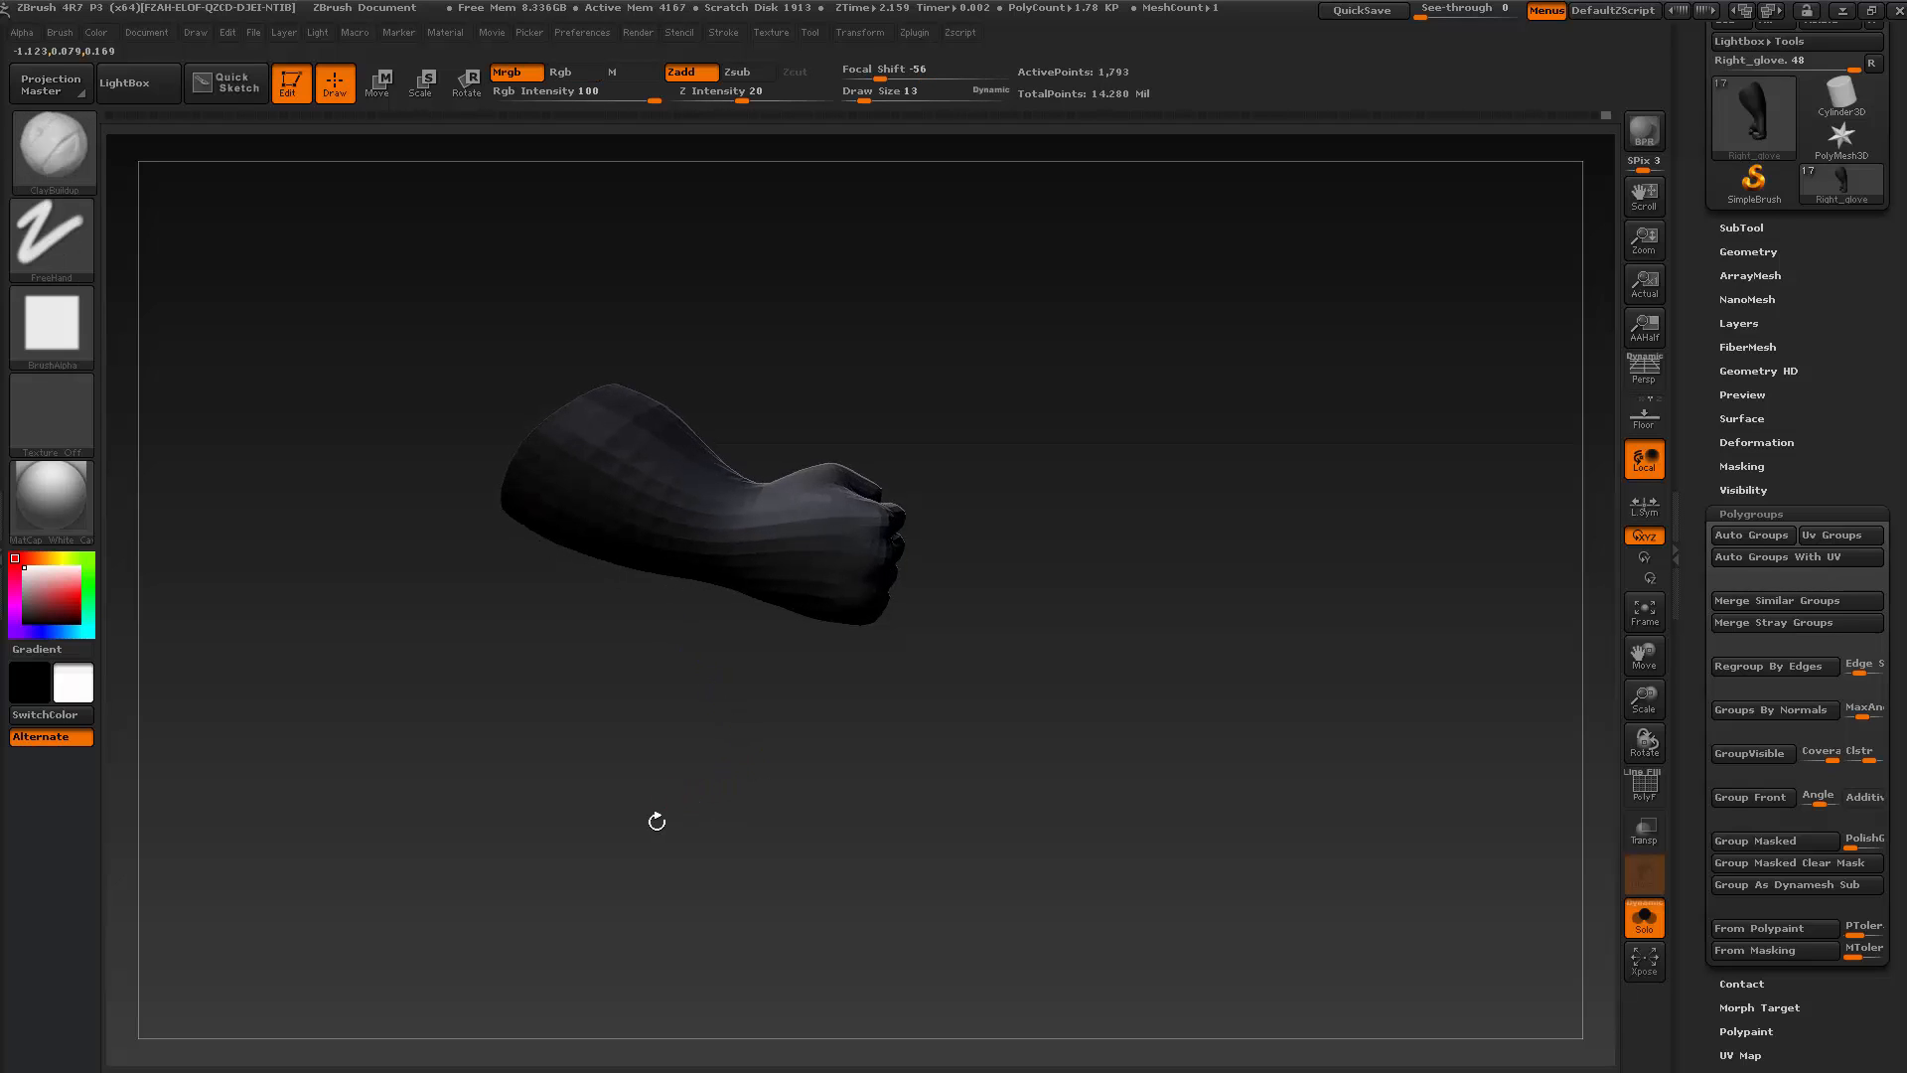
Show the whole character and try to pull the fist back from the belt with a transpose line drawn from the forearm past the knuckles
click(378, 83)
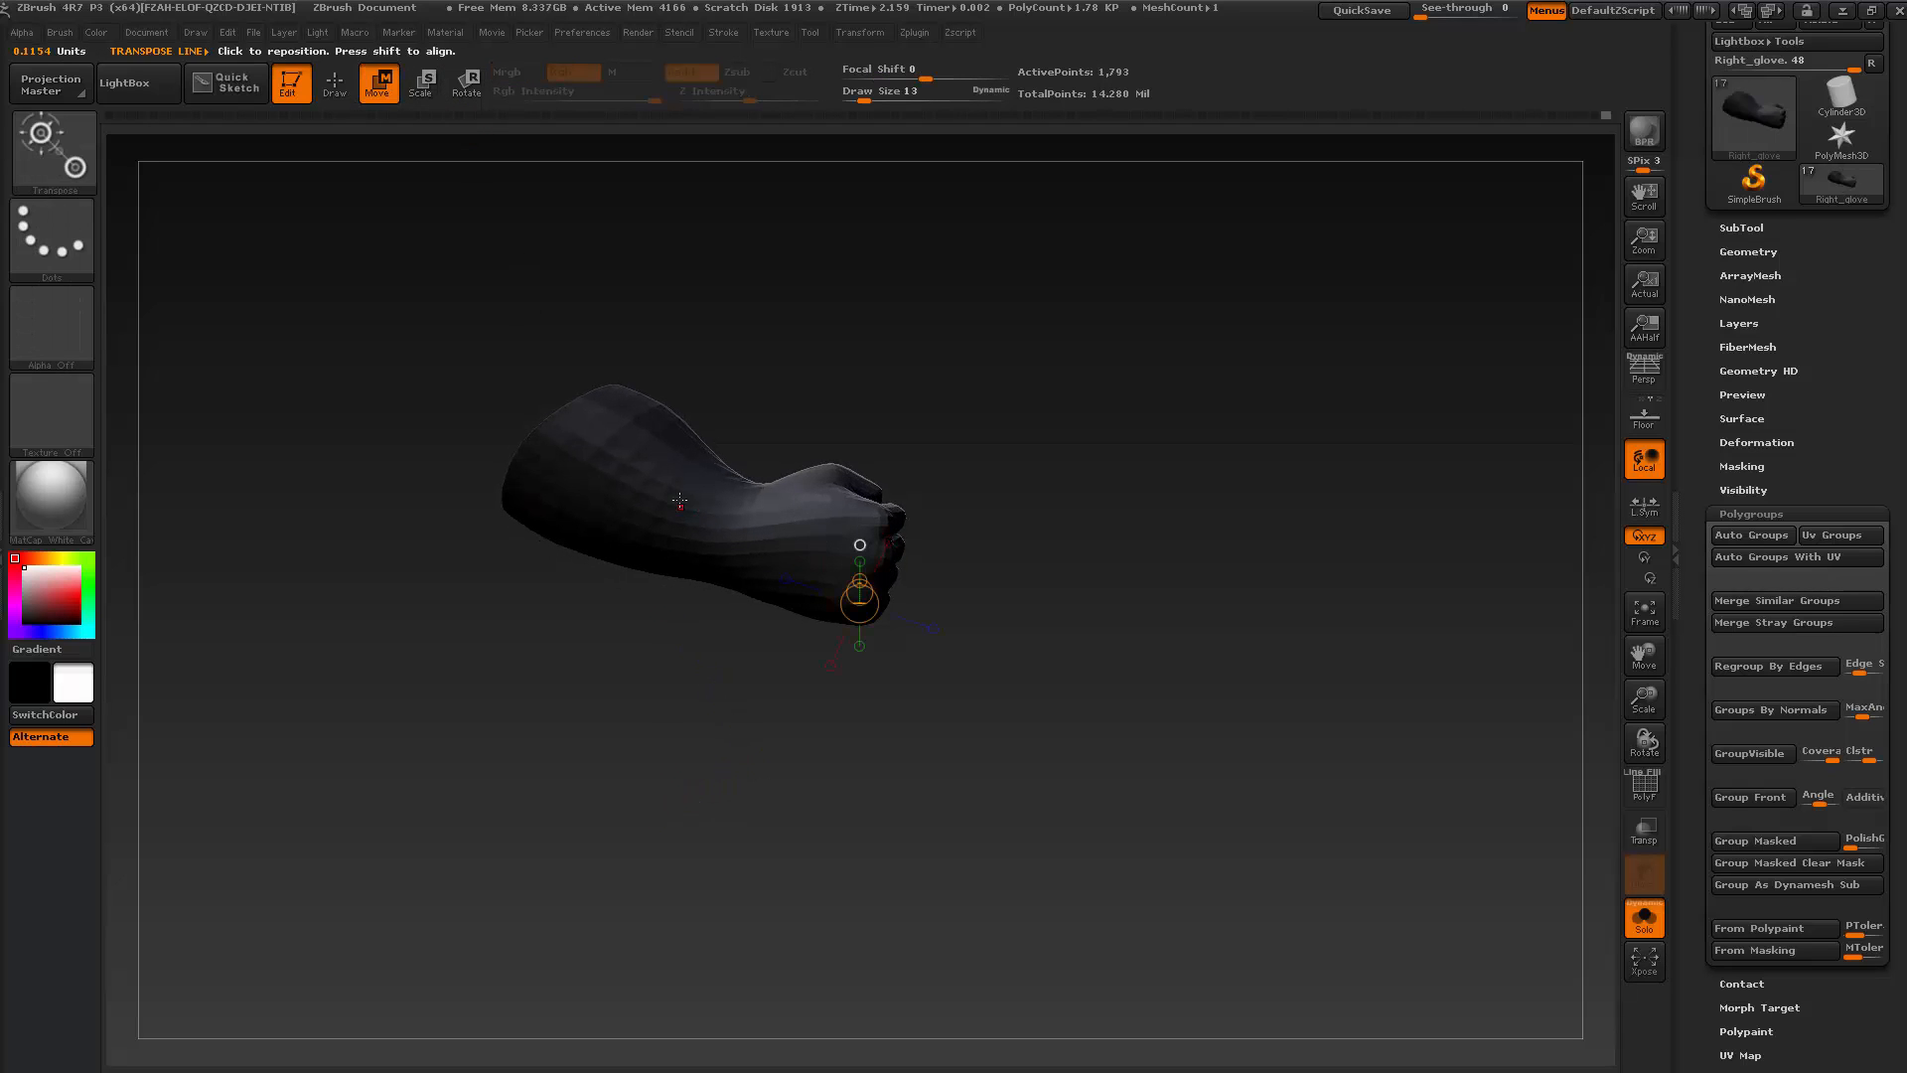
drag(680, 500, 971, 610)
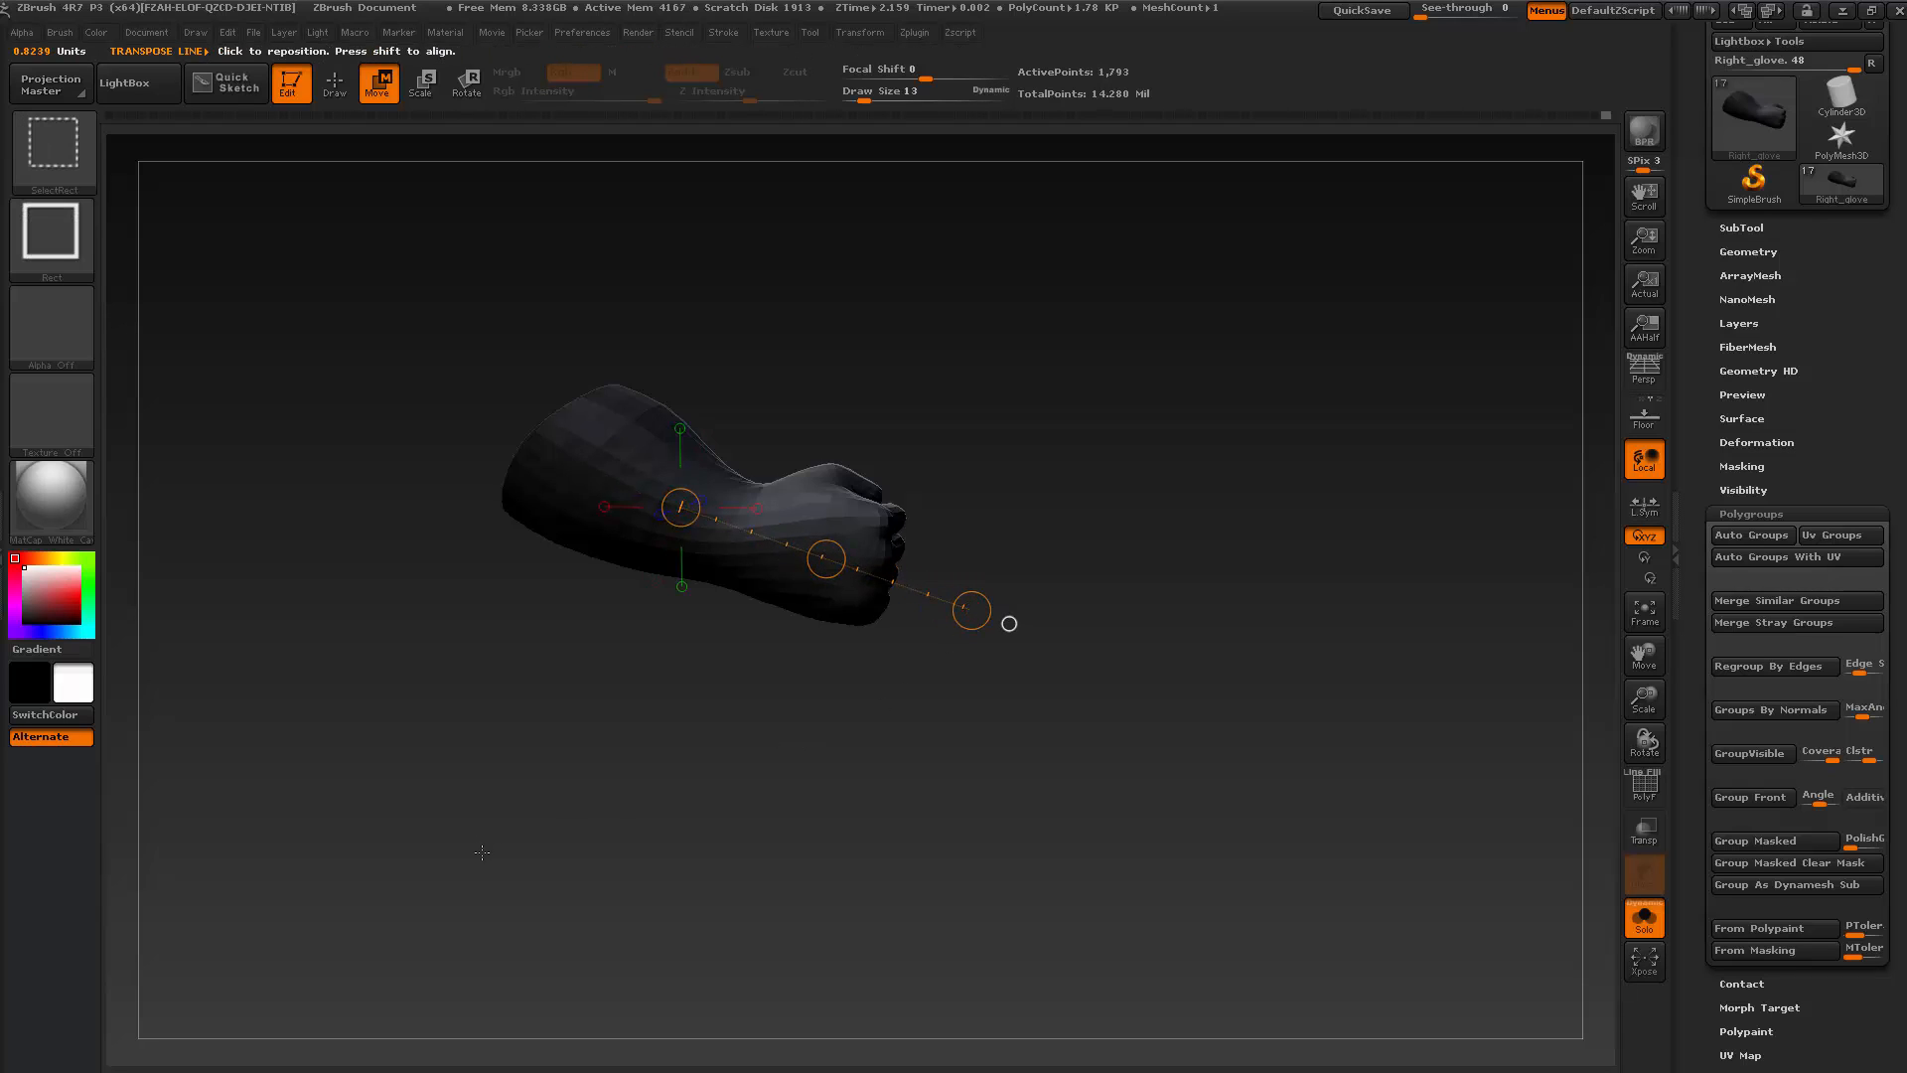
key(ctrl+shift+s)
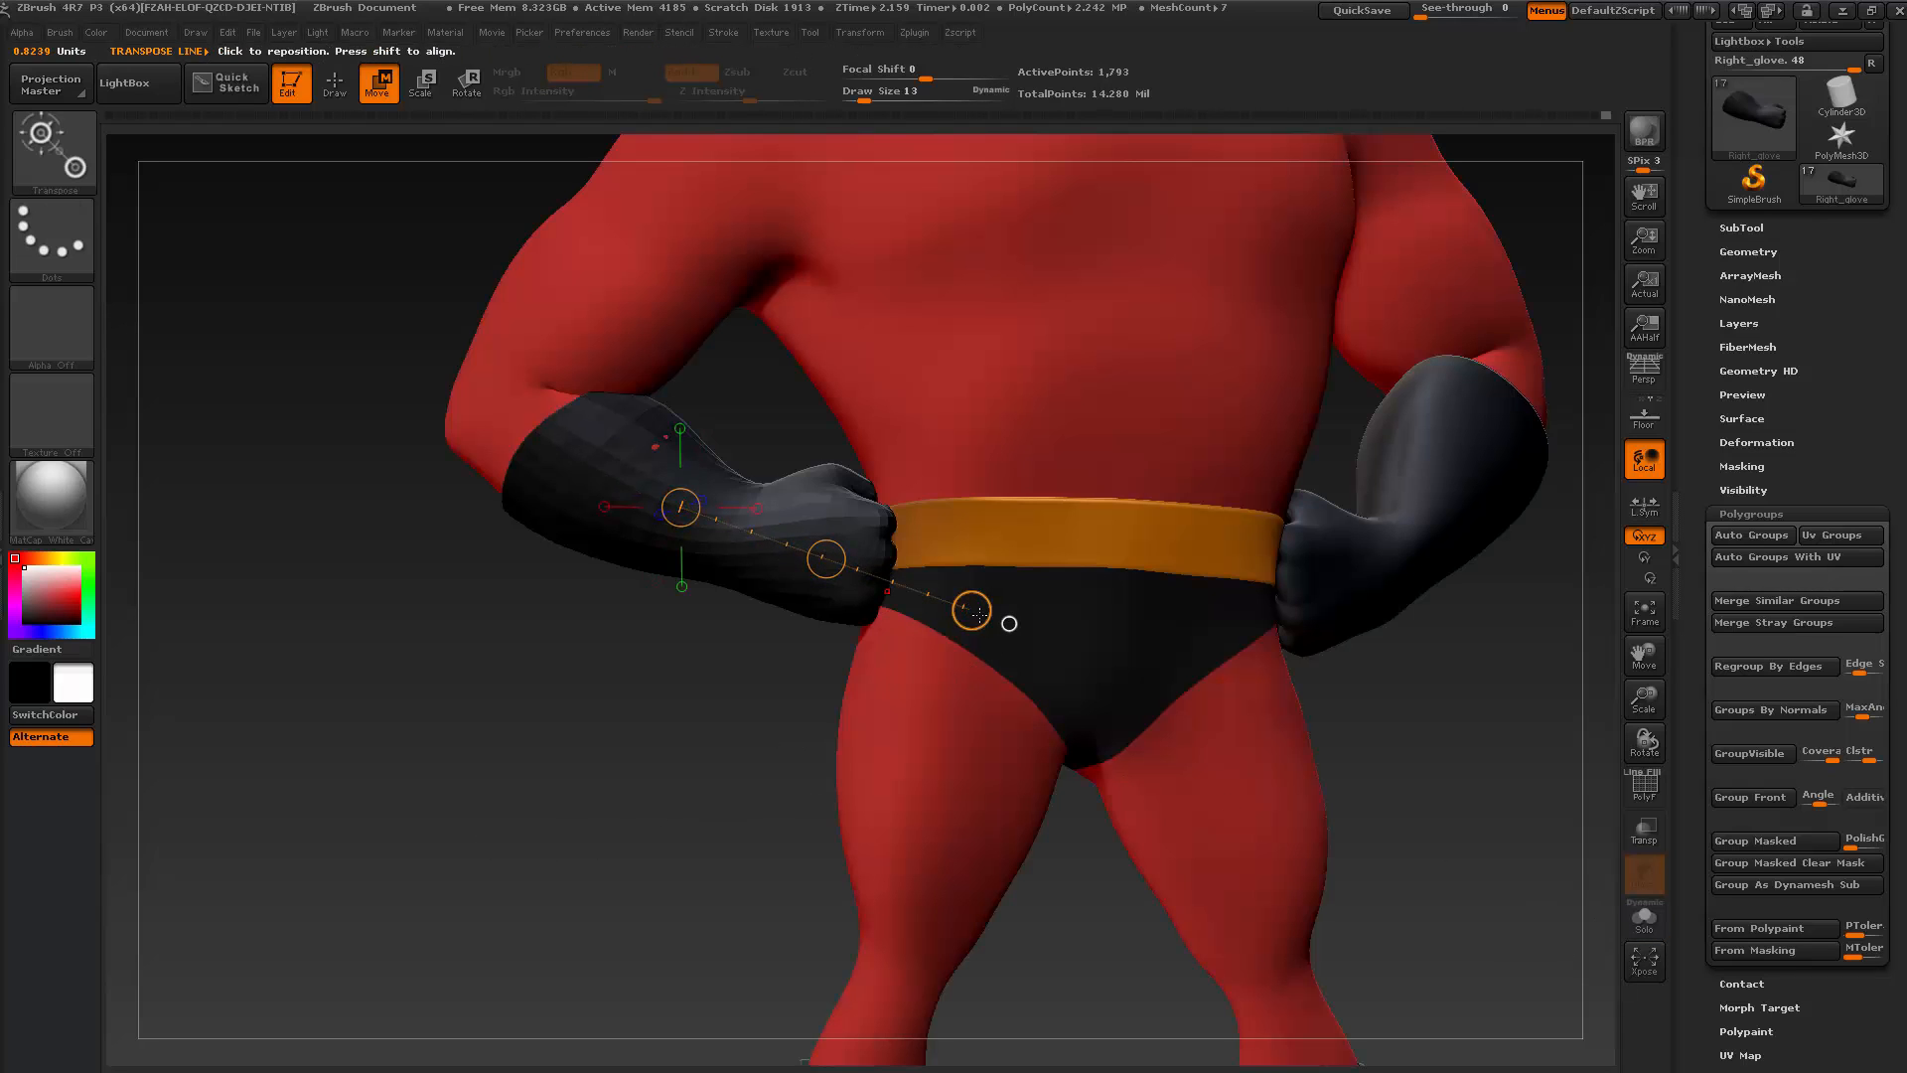
drag(978, 614, 974, 612)
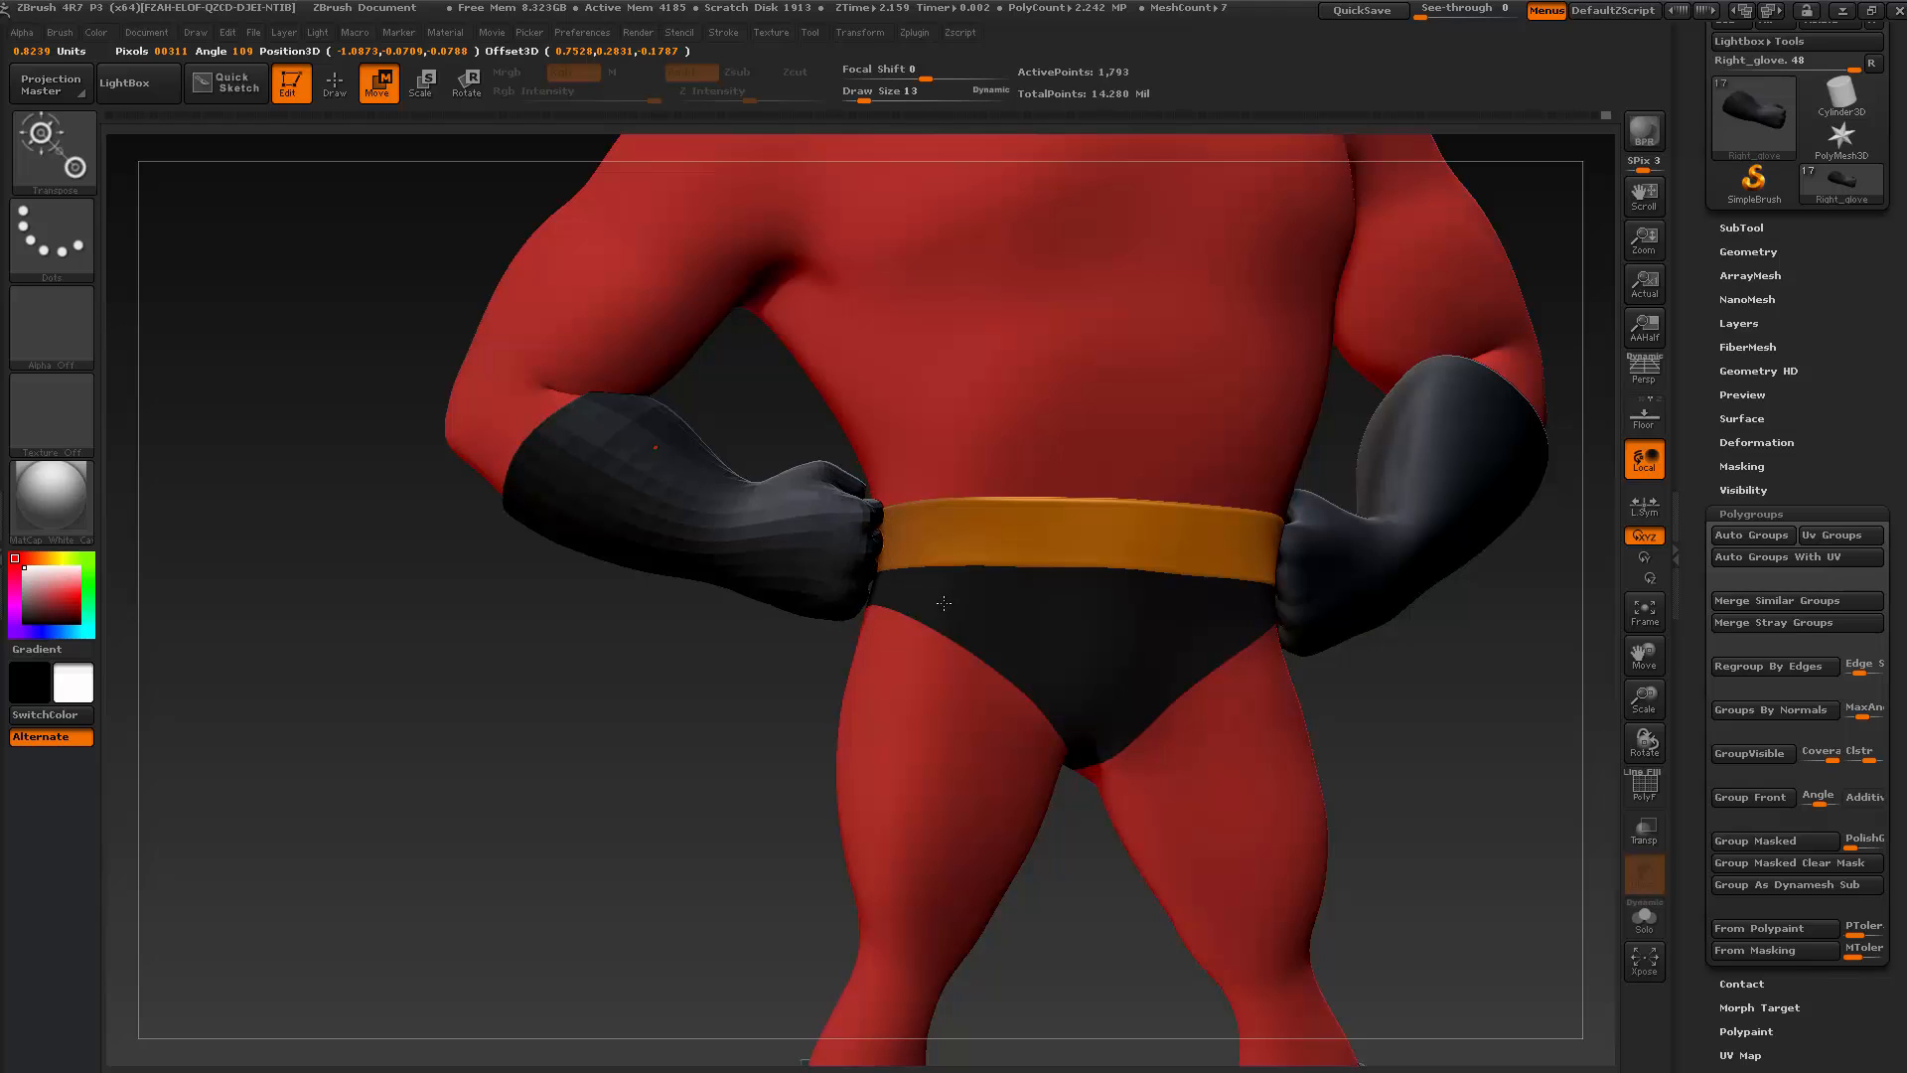
Redraw the transpose line from the mid-forearm to the knuckles and check its alignment from the front and back
key(w)
drag(696, 481, 876, 550)
mouse_move(784, 732)
mouse_down()
mouse_move(874, 557)
mouse_move(854, 559)
mouse_up()
click(858, 553)
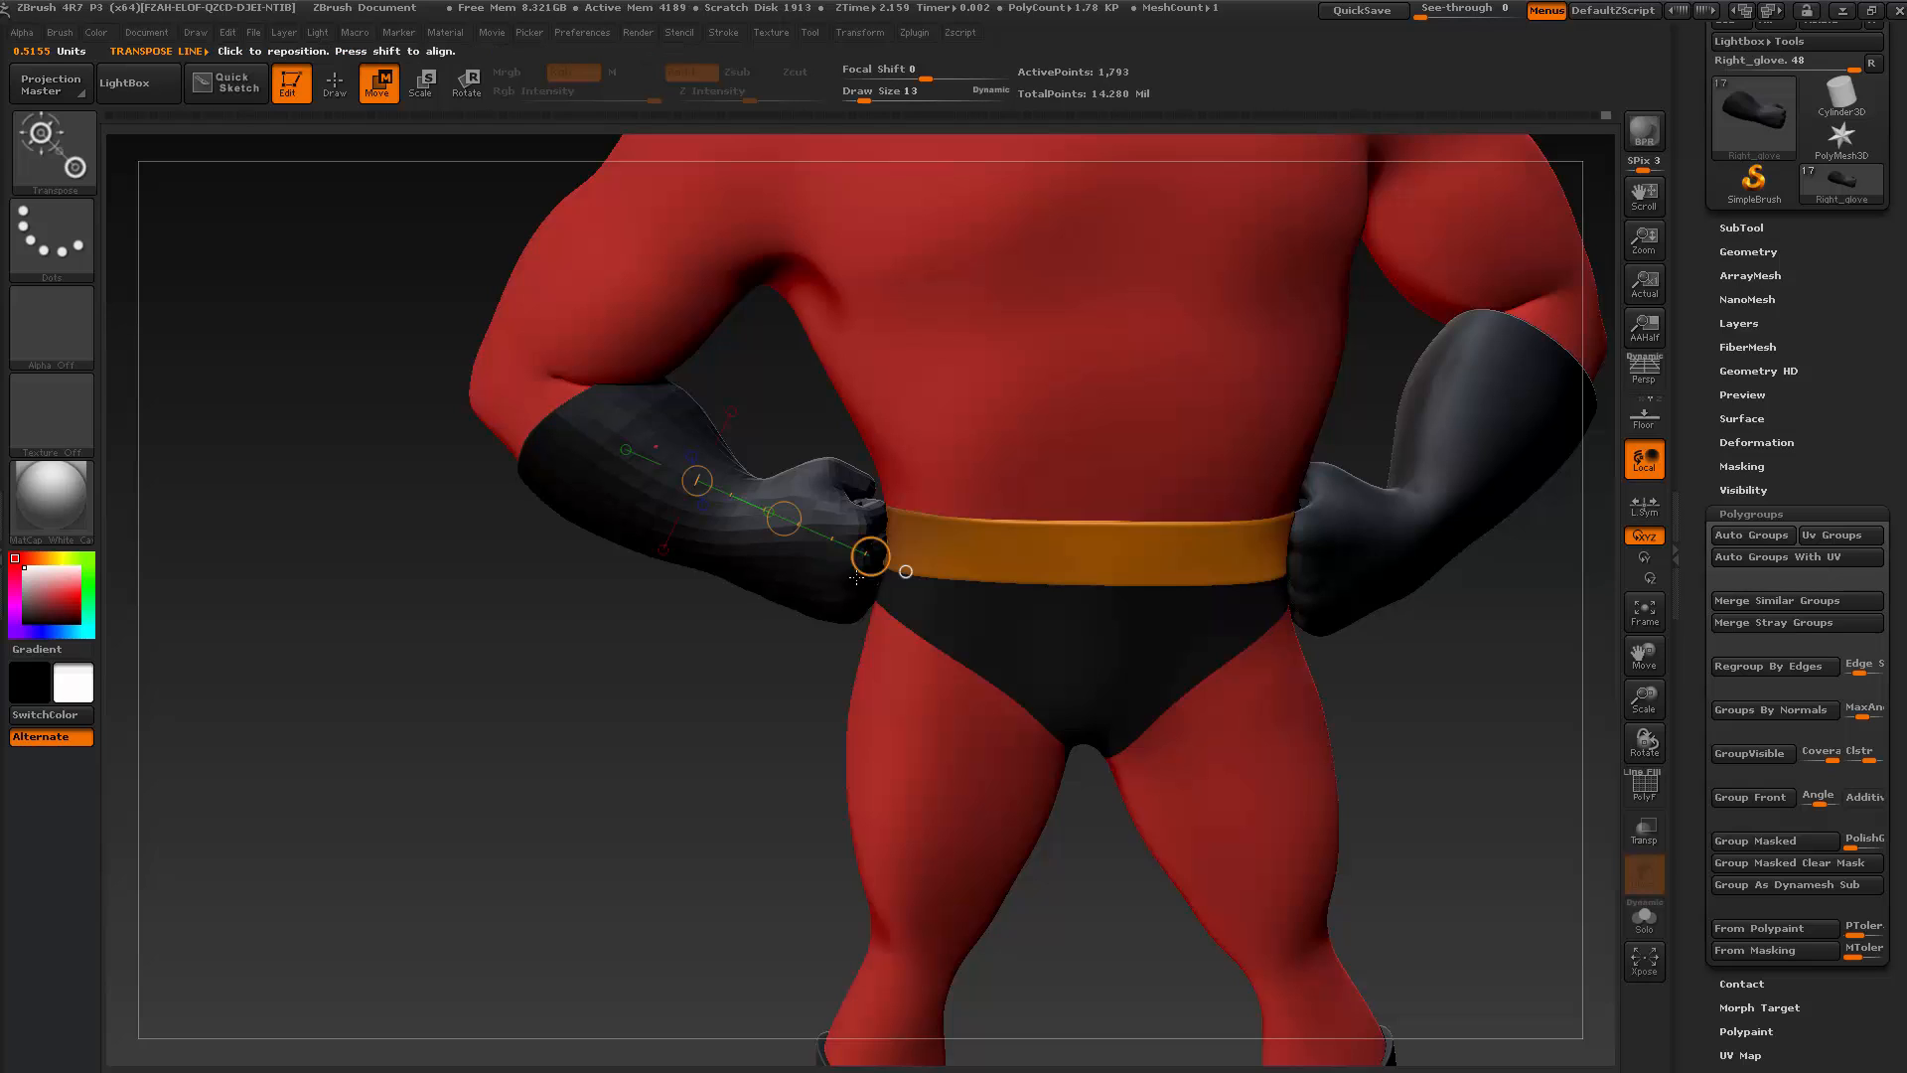
drag(695, 758, 1004, 731)
key(ctrl)
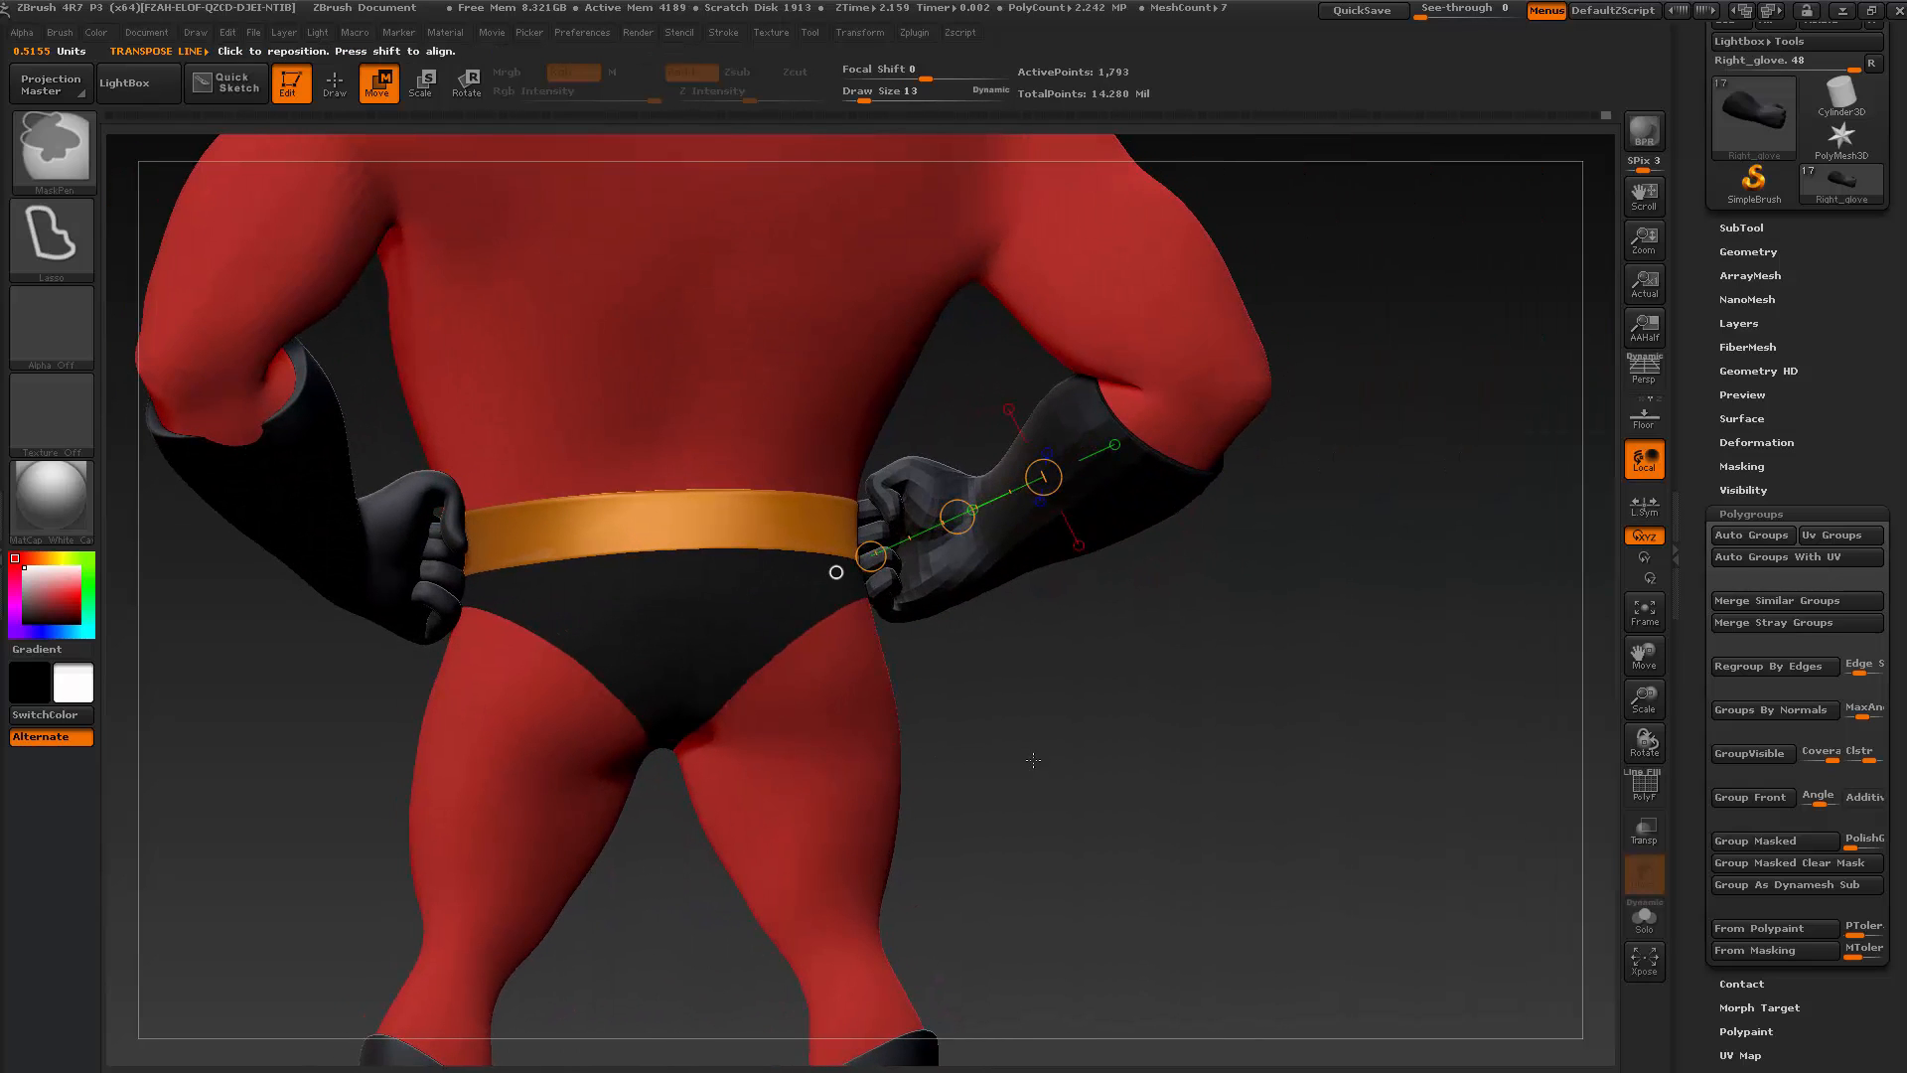
key(ctrl)
mouse_move(1009, 744)
mouse_down()
mouse_move(1064, 766)
mouse_move(711, 741)
mouse_up()
key(ctrl)
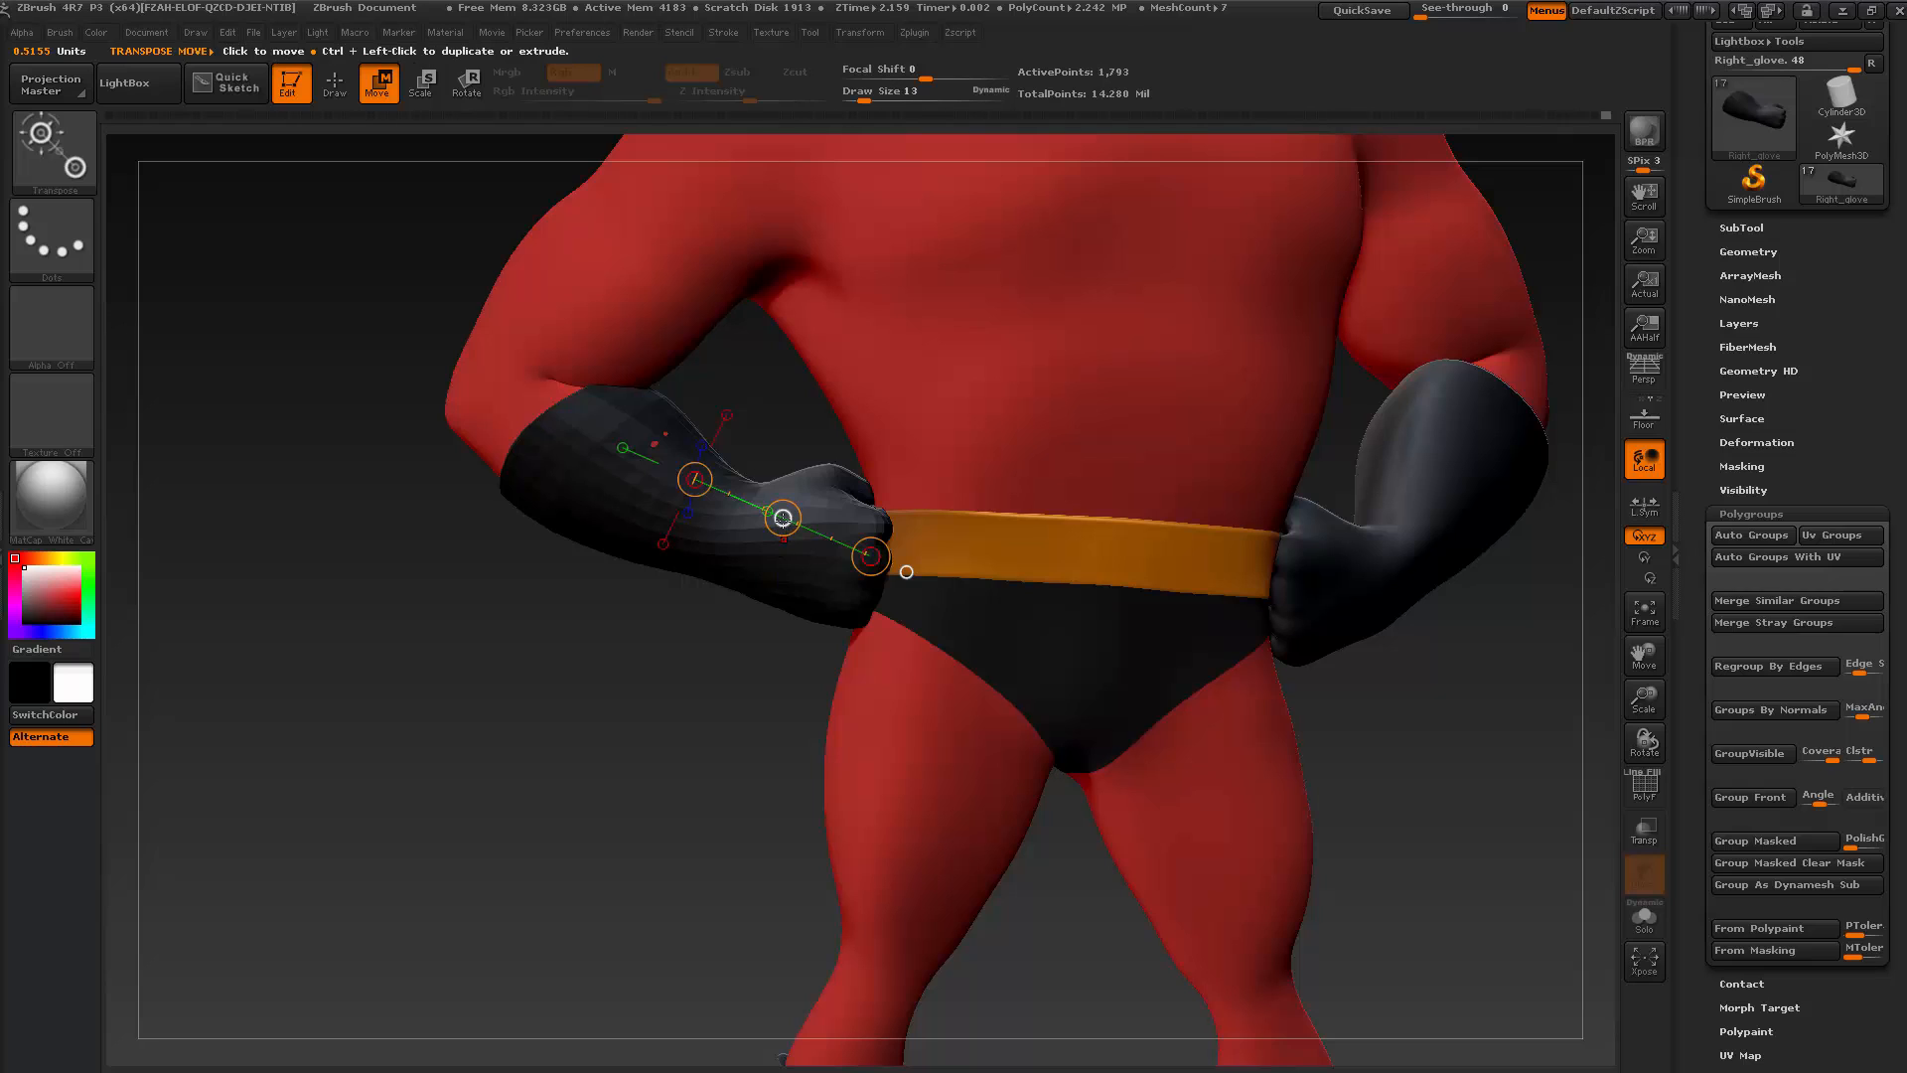
Move the fist slightly back towards the forearm so it clears the belt, undoing the first attempt
drag(782, 517, 781, 521)
key(ctrl+z)
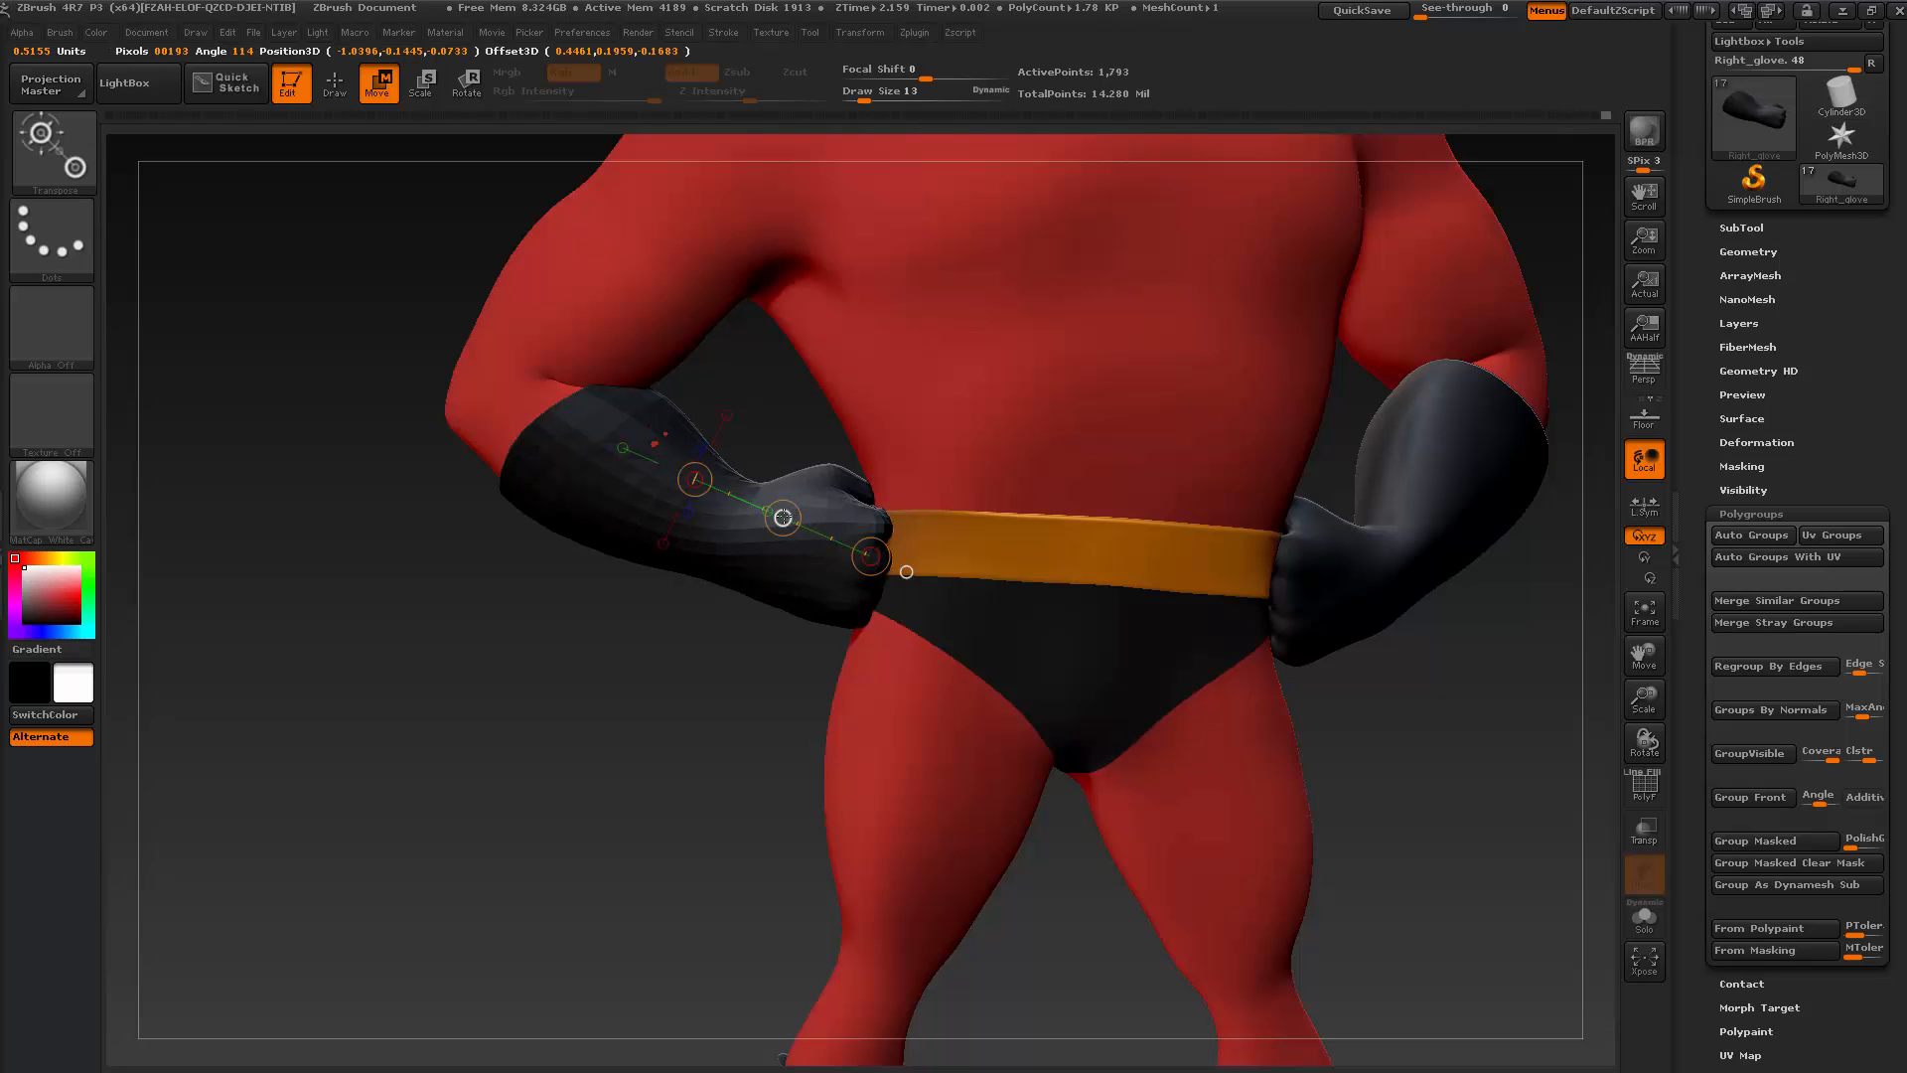
key(ctrl+z)
drag(782, 518, 784, 517)
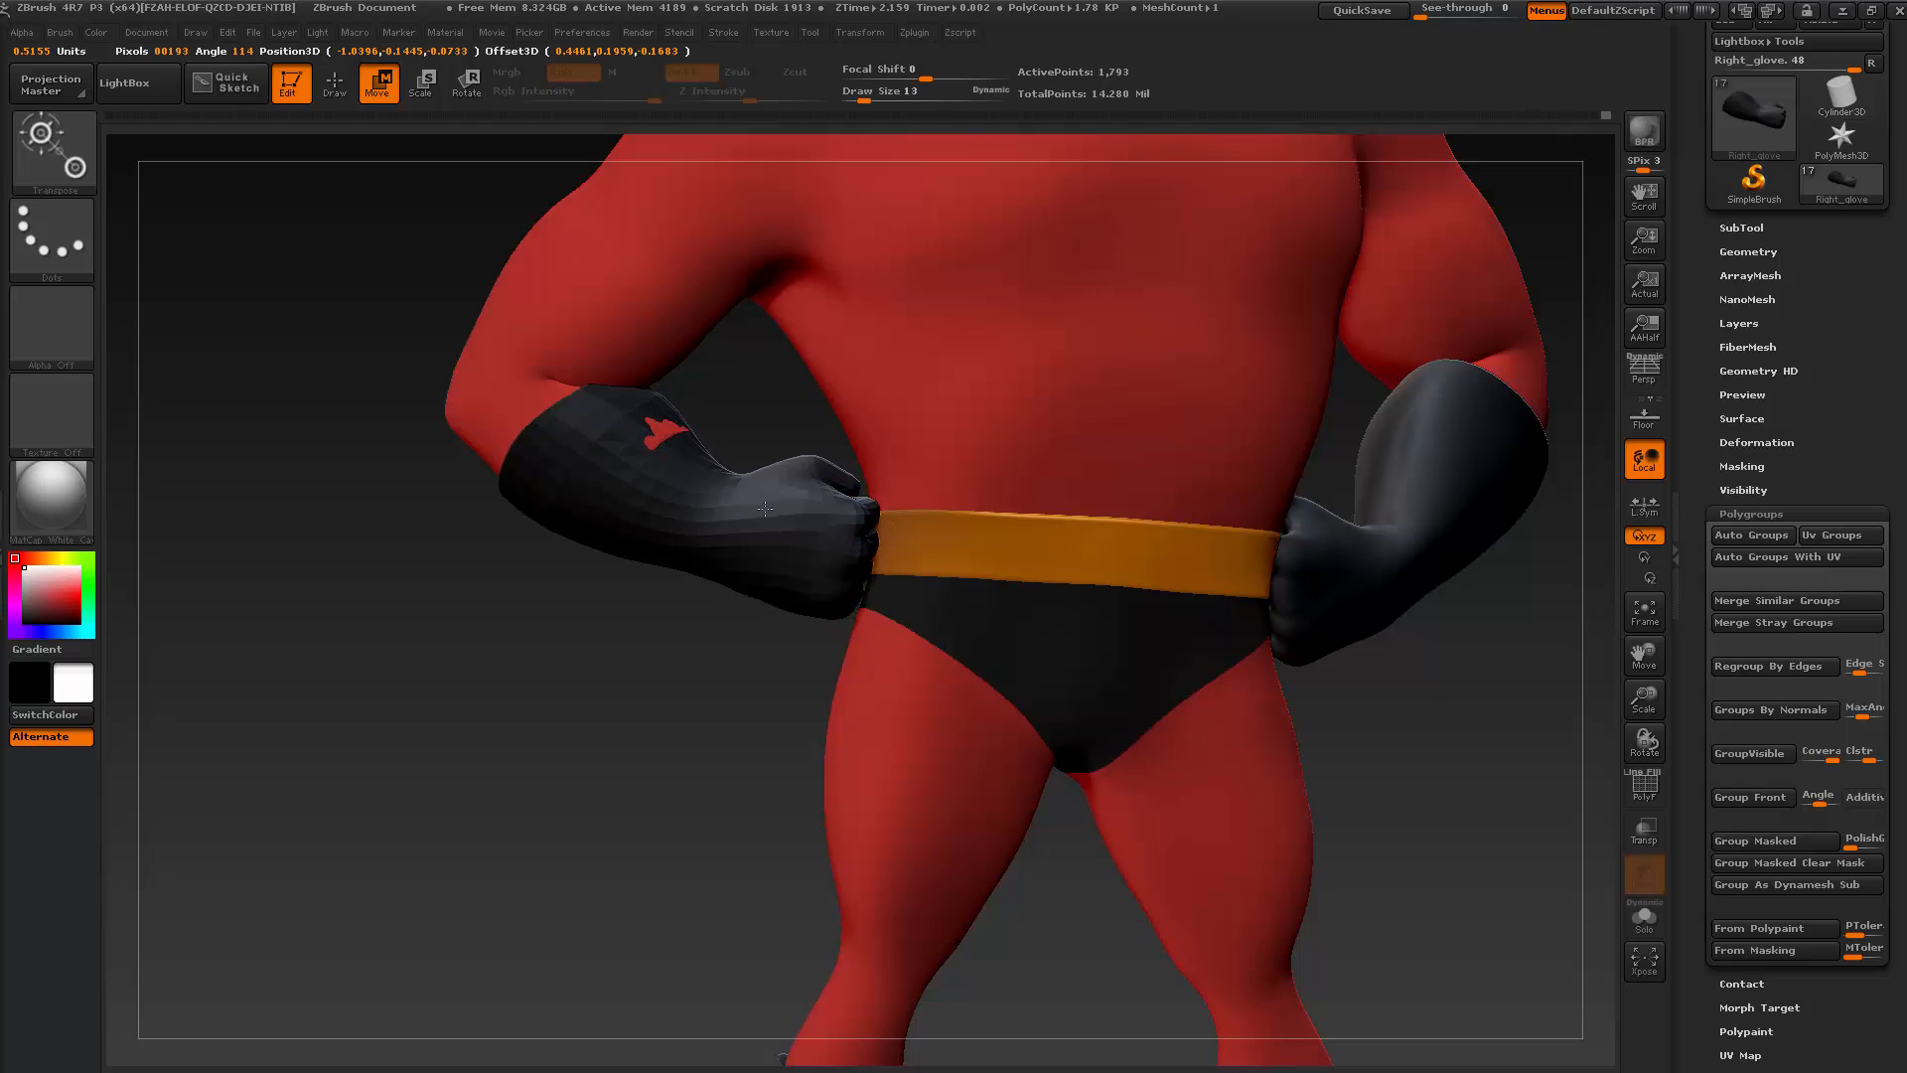
drag(753, 508, 772, 511)
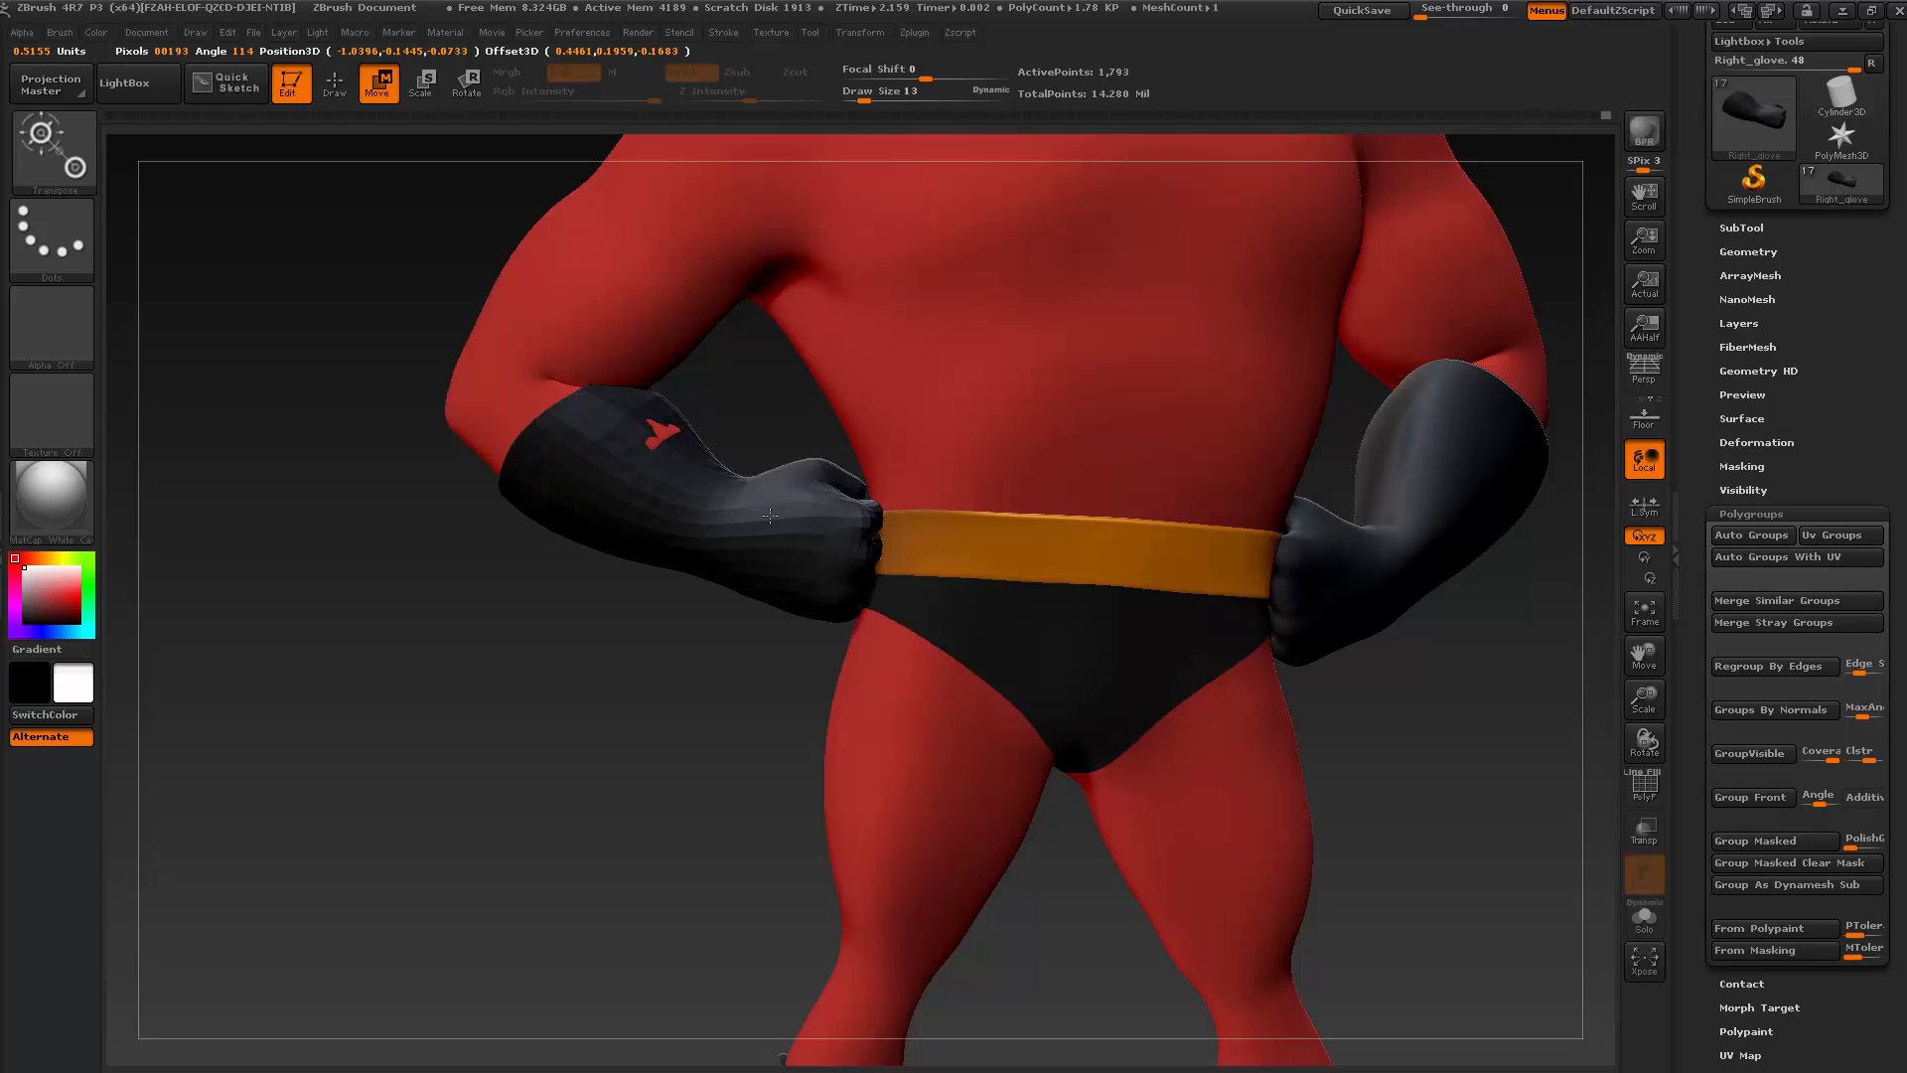
Pull the inner side of the glove's forearm outward with the Move brush at draw size 105 to cover the protruding red arm
mouse_move(724, 681)
mouse_down()
mouse_move(731, 724)
mouse_move(881, 669)
mouse_move(954, 688)
mouse_up()
key(ctrl)
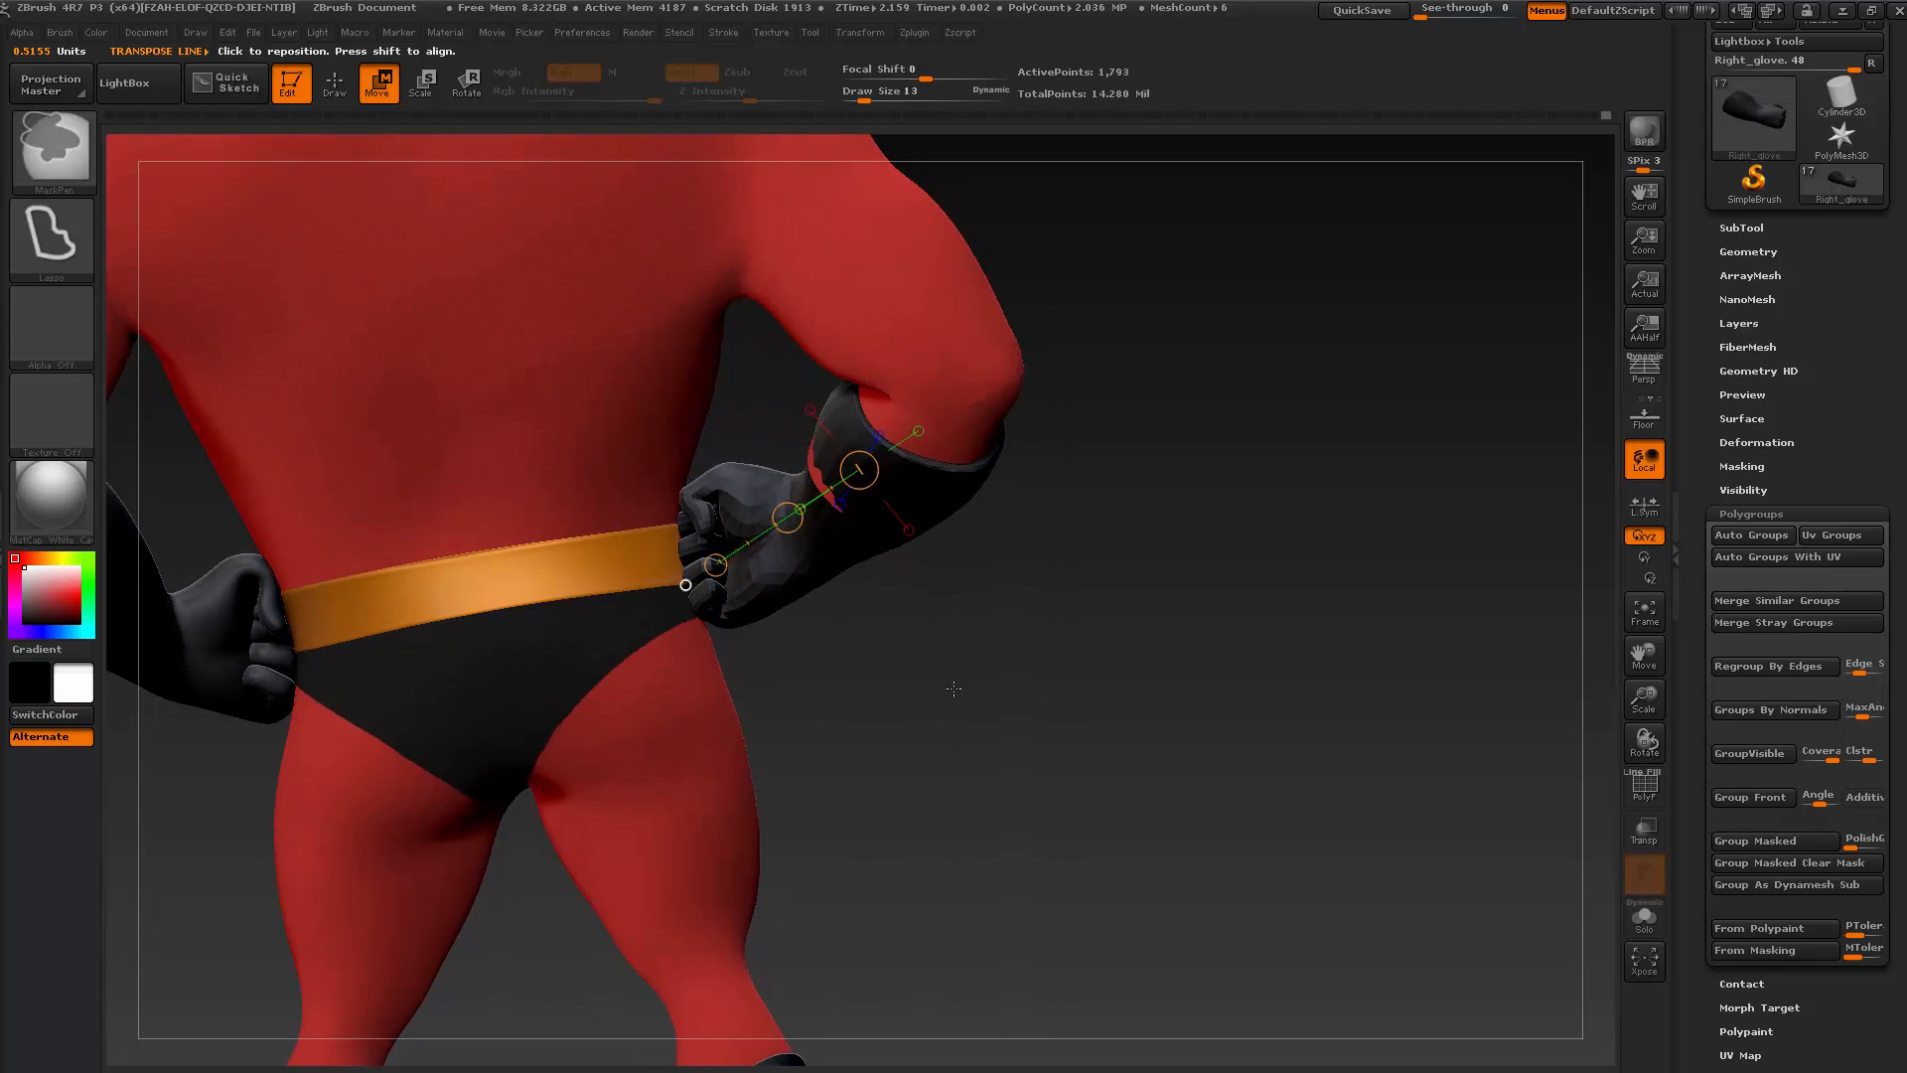
mouse_move(973, 617)
mouse_down()
mouse_move(946, 753)
mouse_move(864, 661)
mouse_up()
click(335, 97)
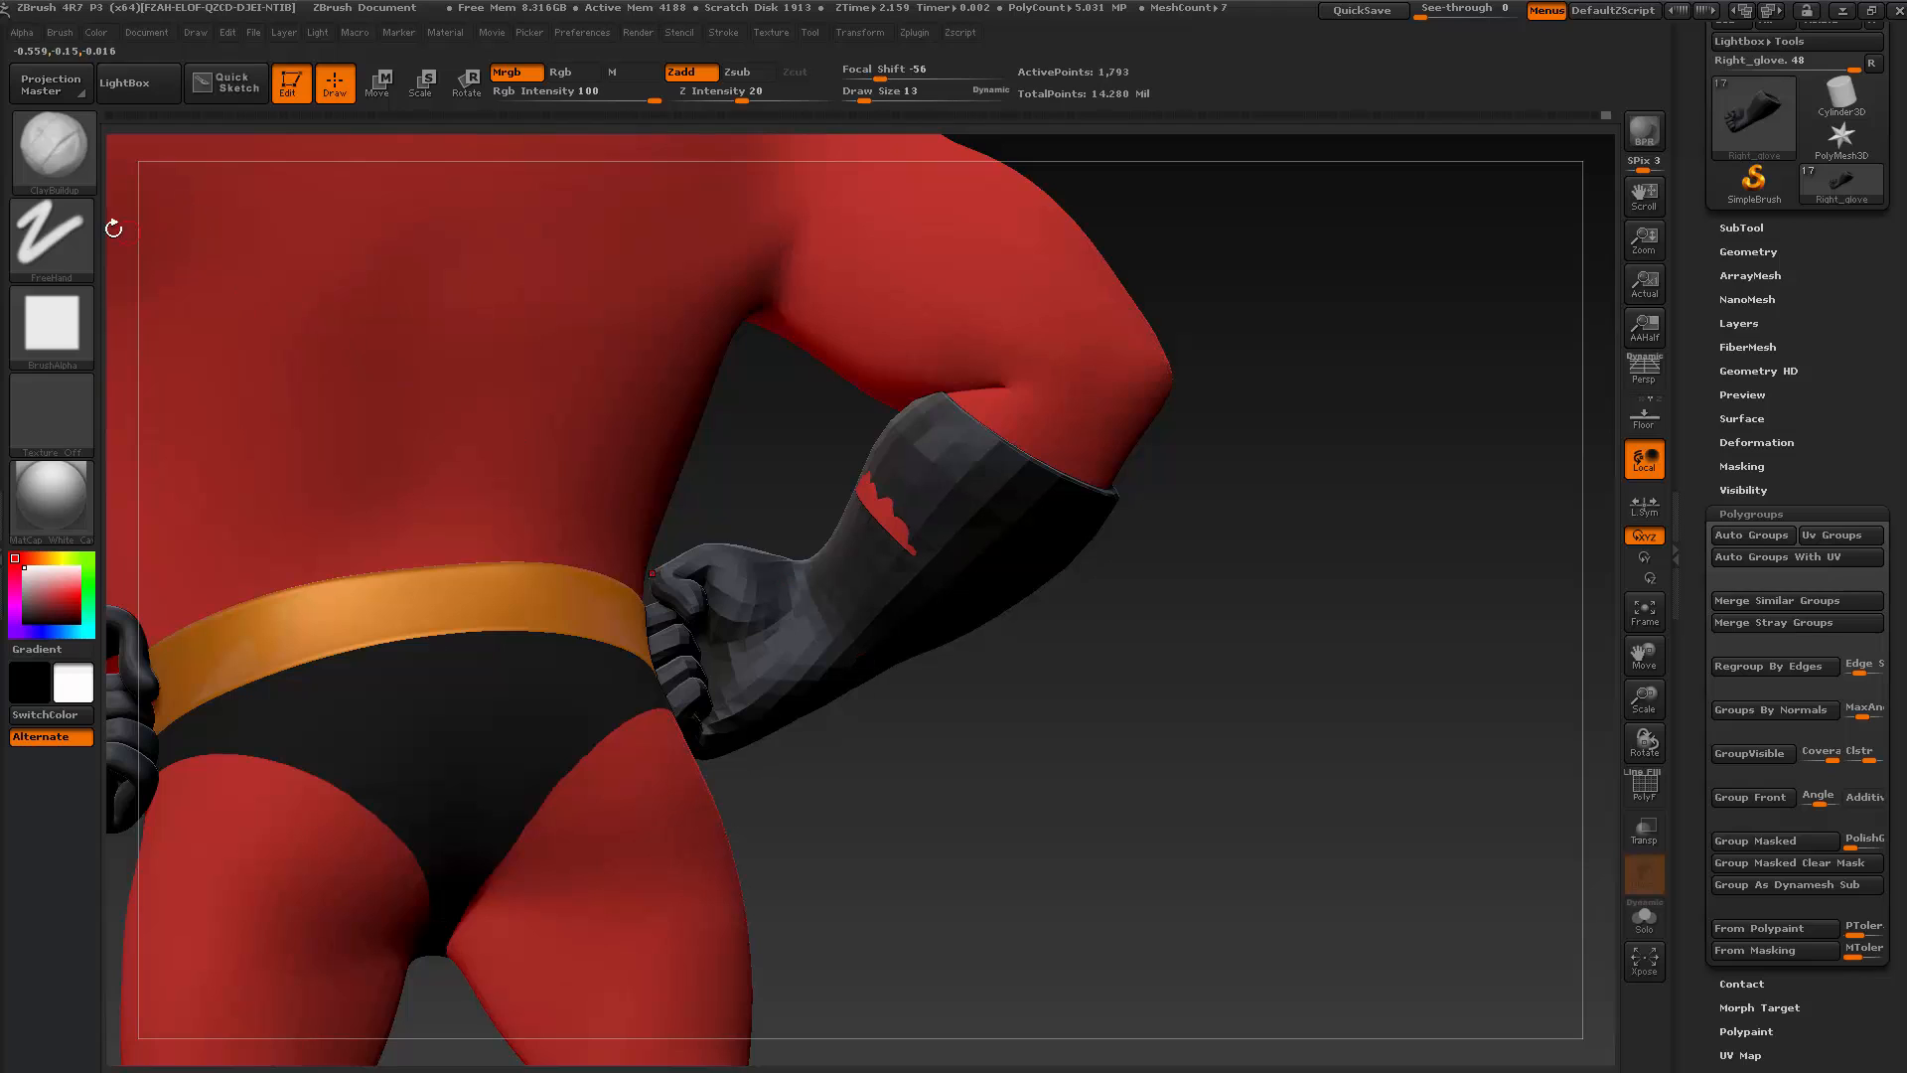
click(52, 149)
click(611, 175)
key(s)
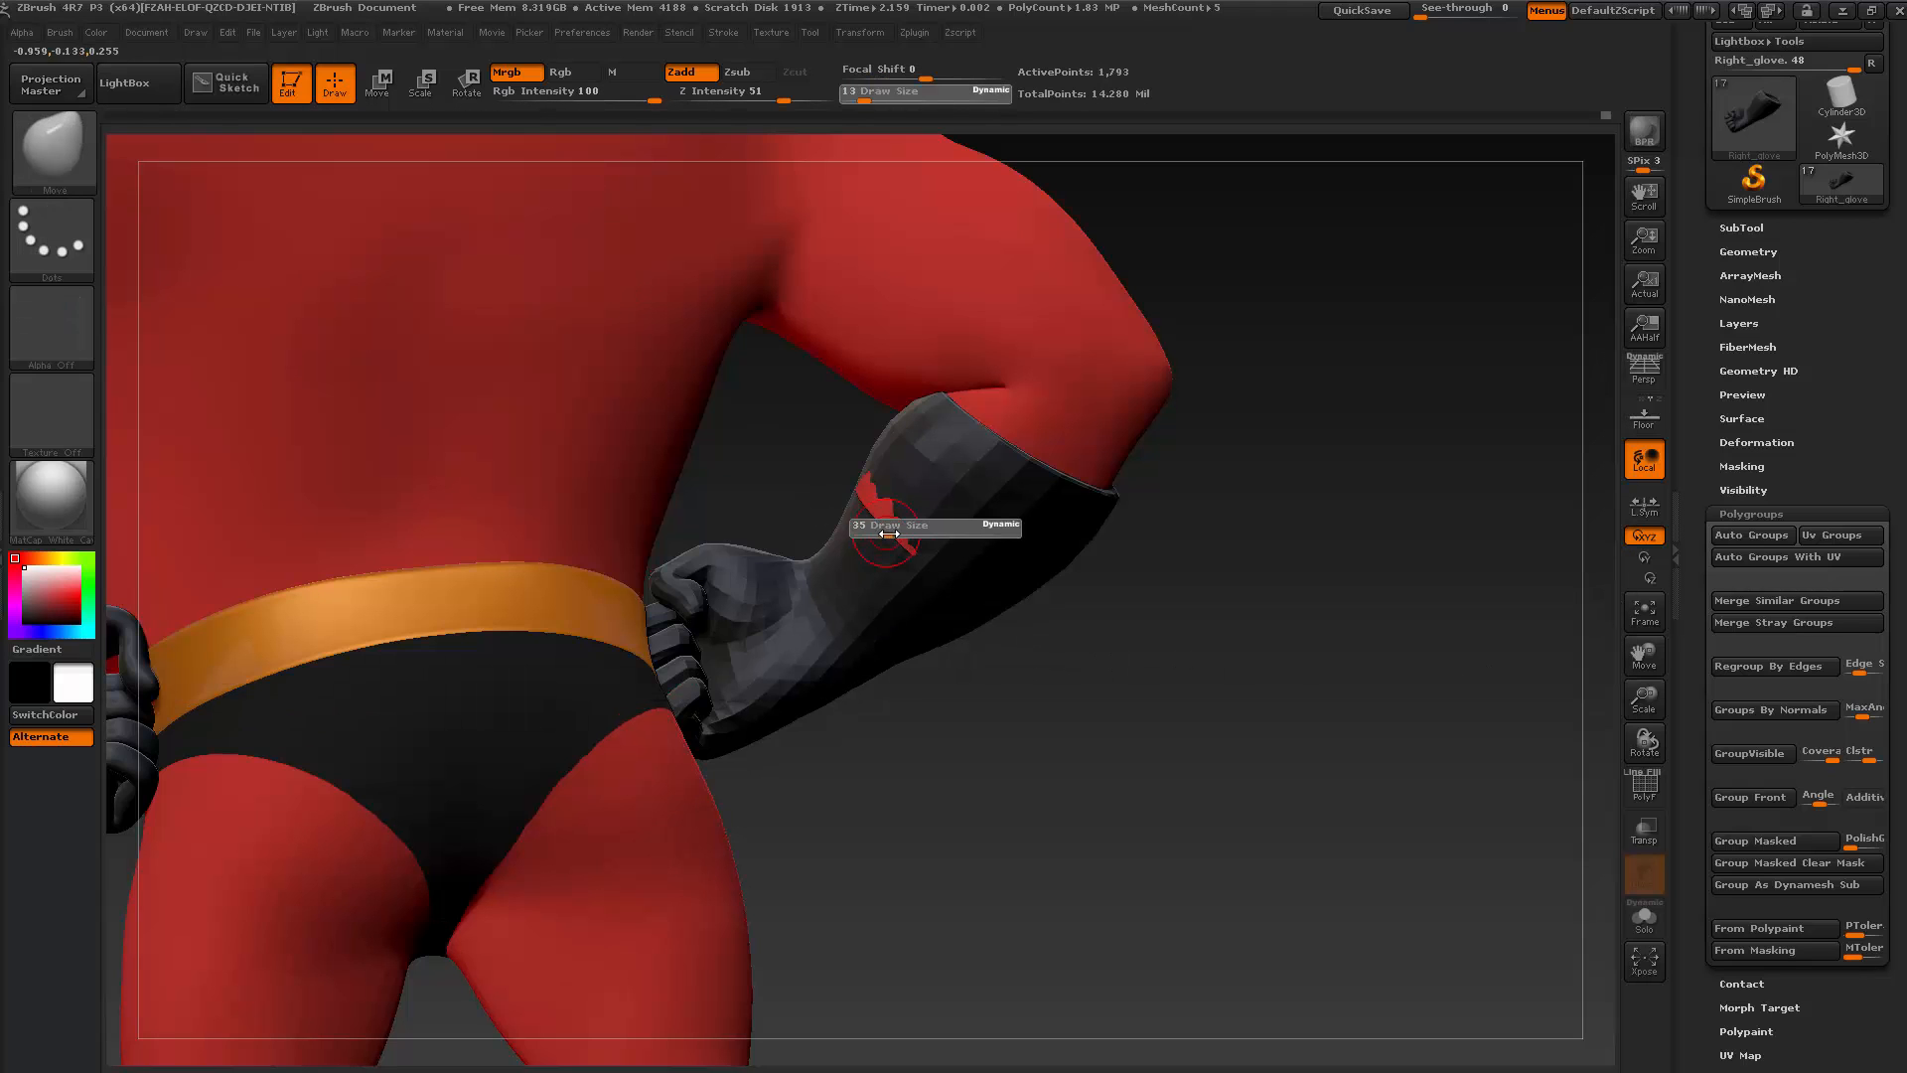
drag(873, 525, 894, 532)
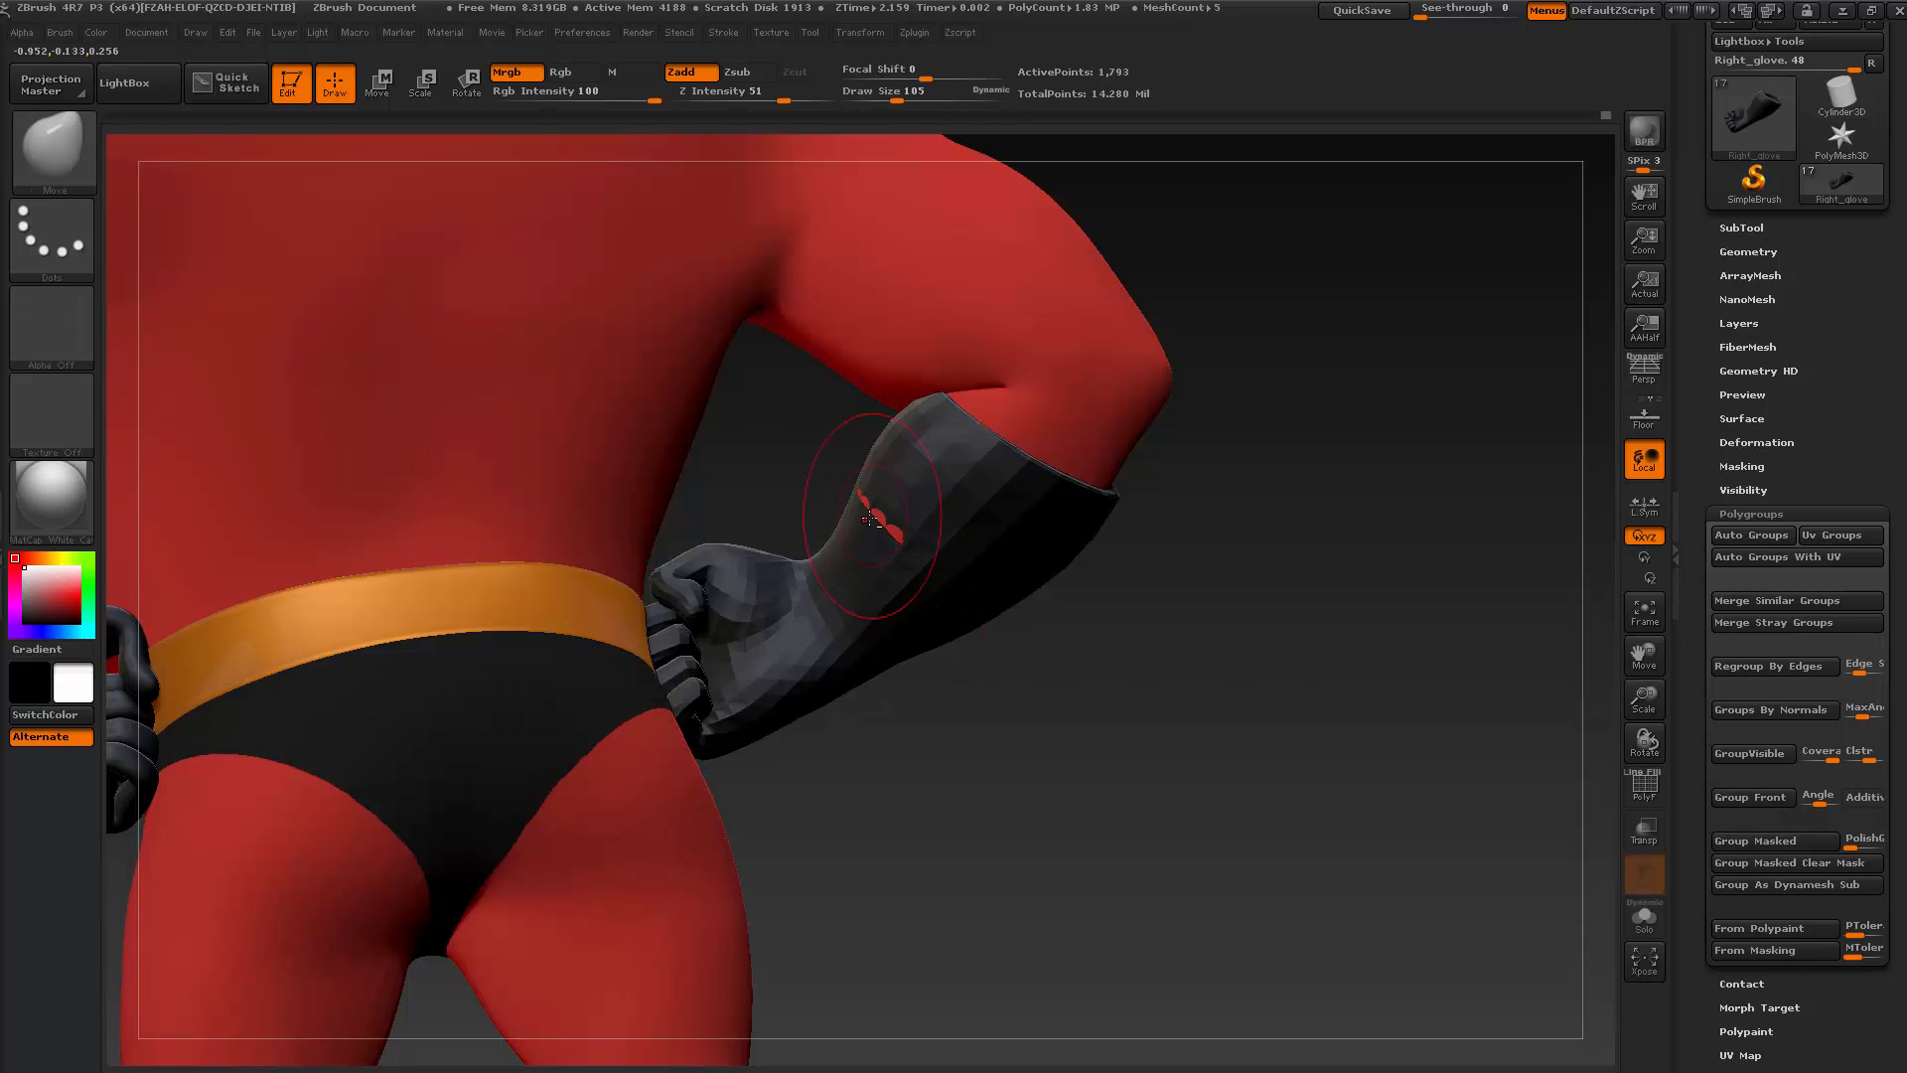
drag(953, 704, 887, 519)
Raise the right glove four subdivision levels to its highest and ready the Smooth brush over the forearm
key(d)
key(d)
key(d)
key(d)
key(shift)
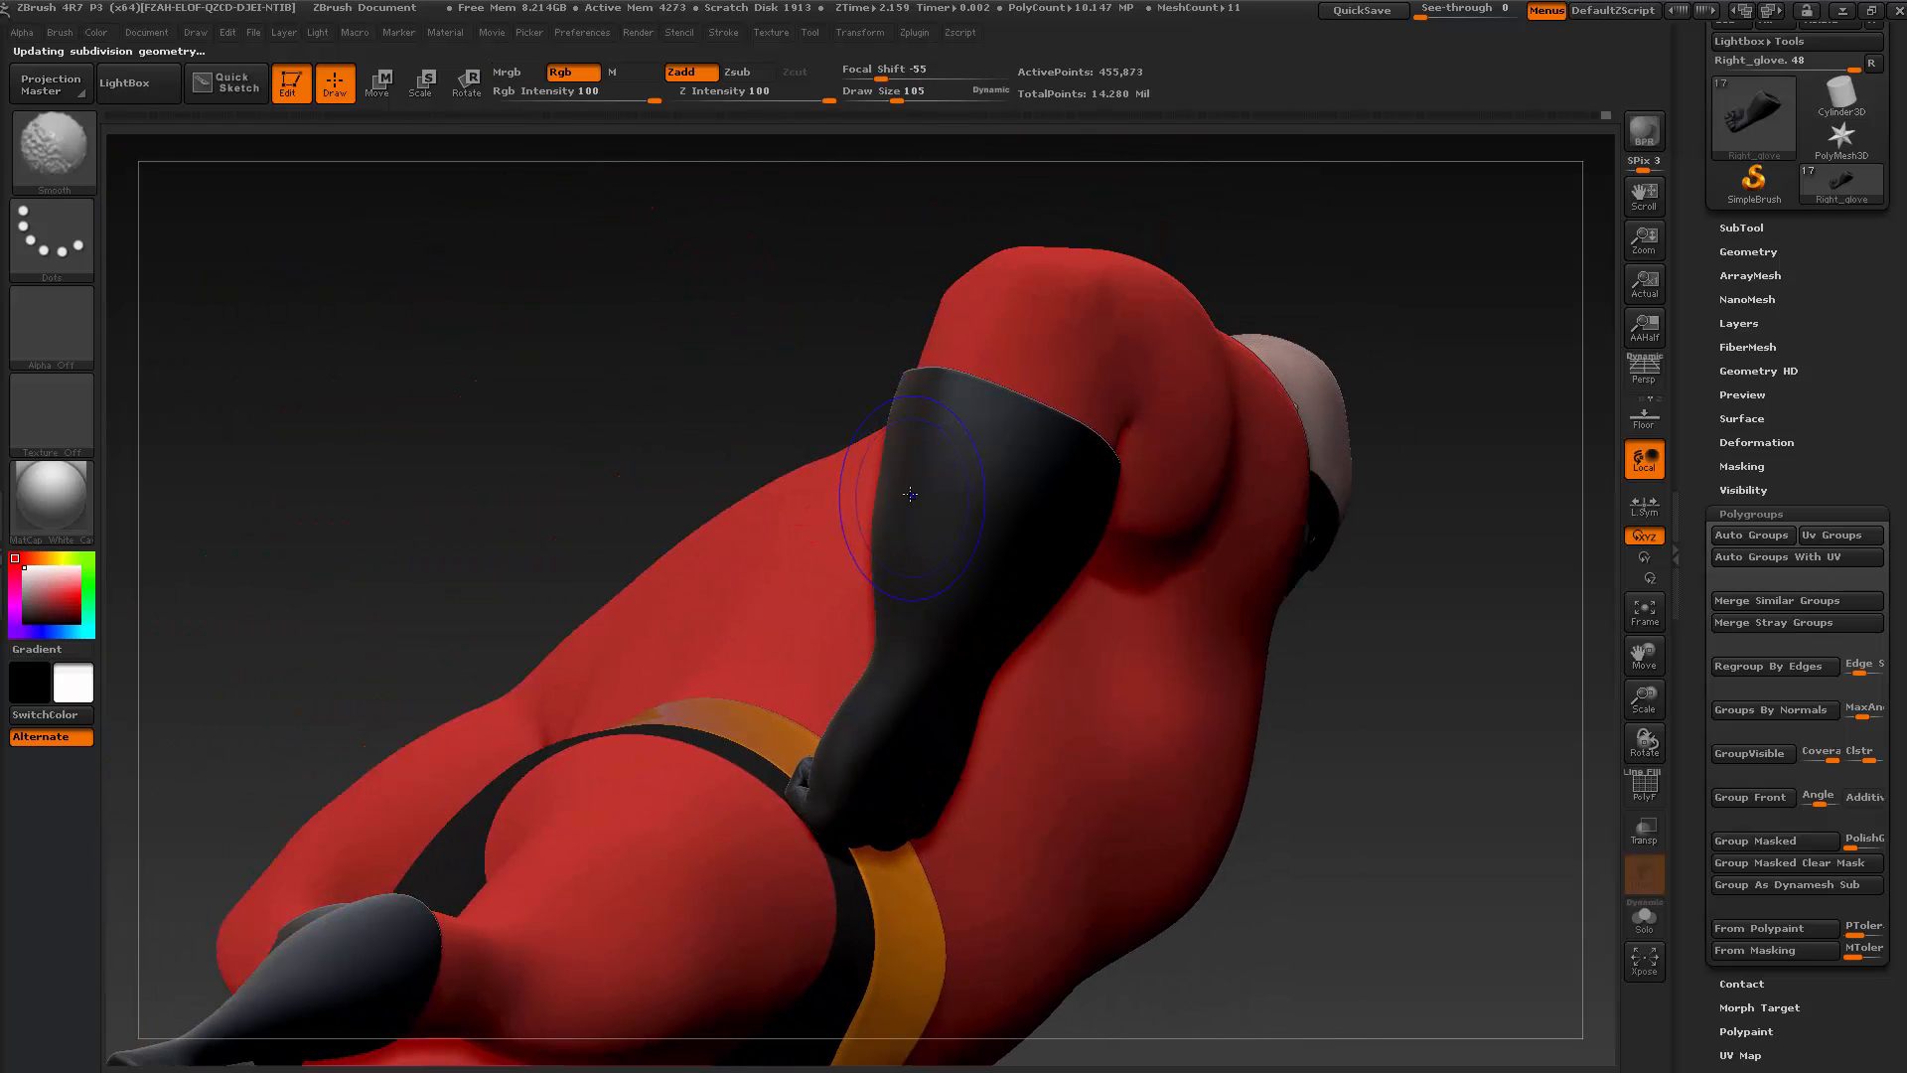
Lower the right glove to its lowest subdivision level and smooth the inner edge of its forearm
key(shift+d)
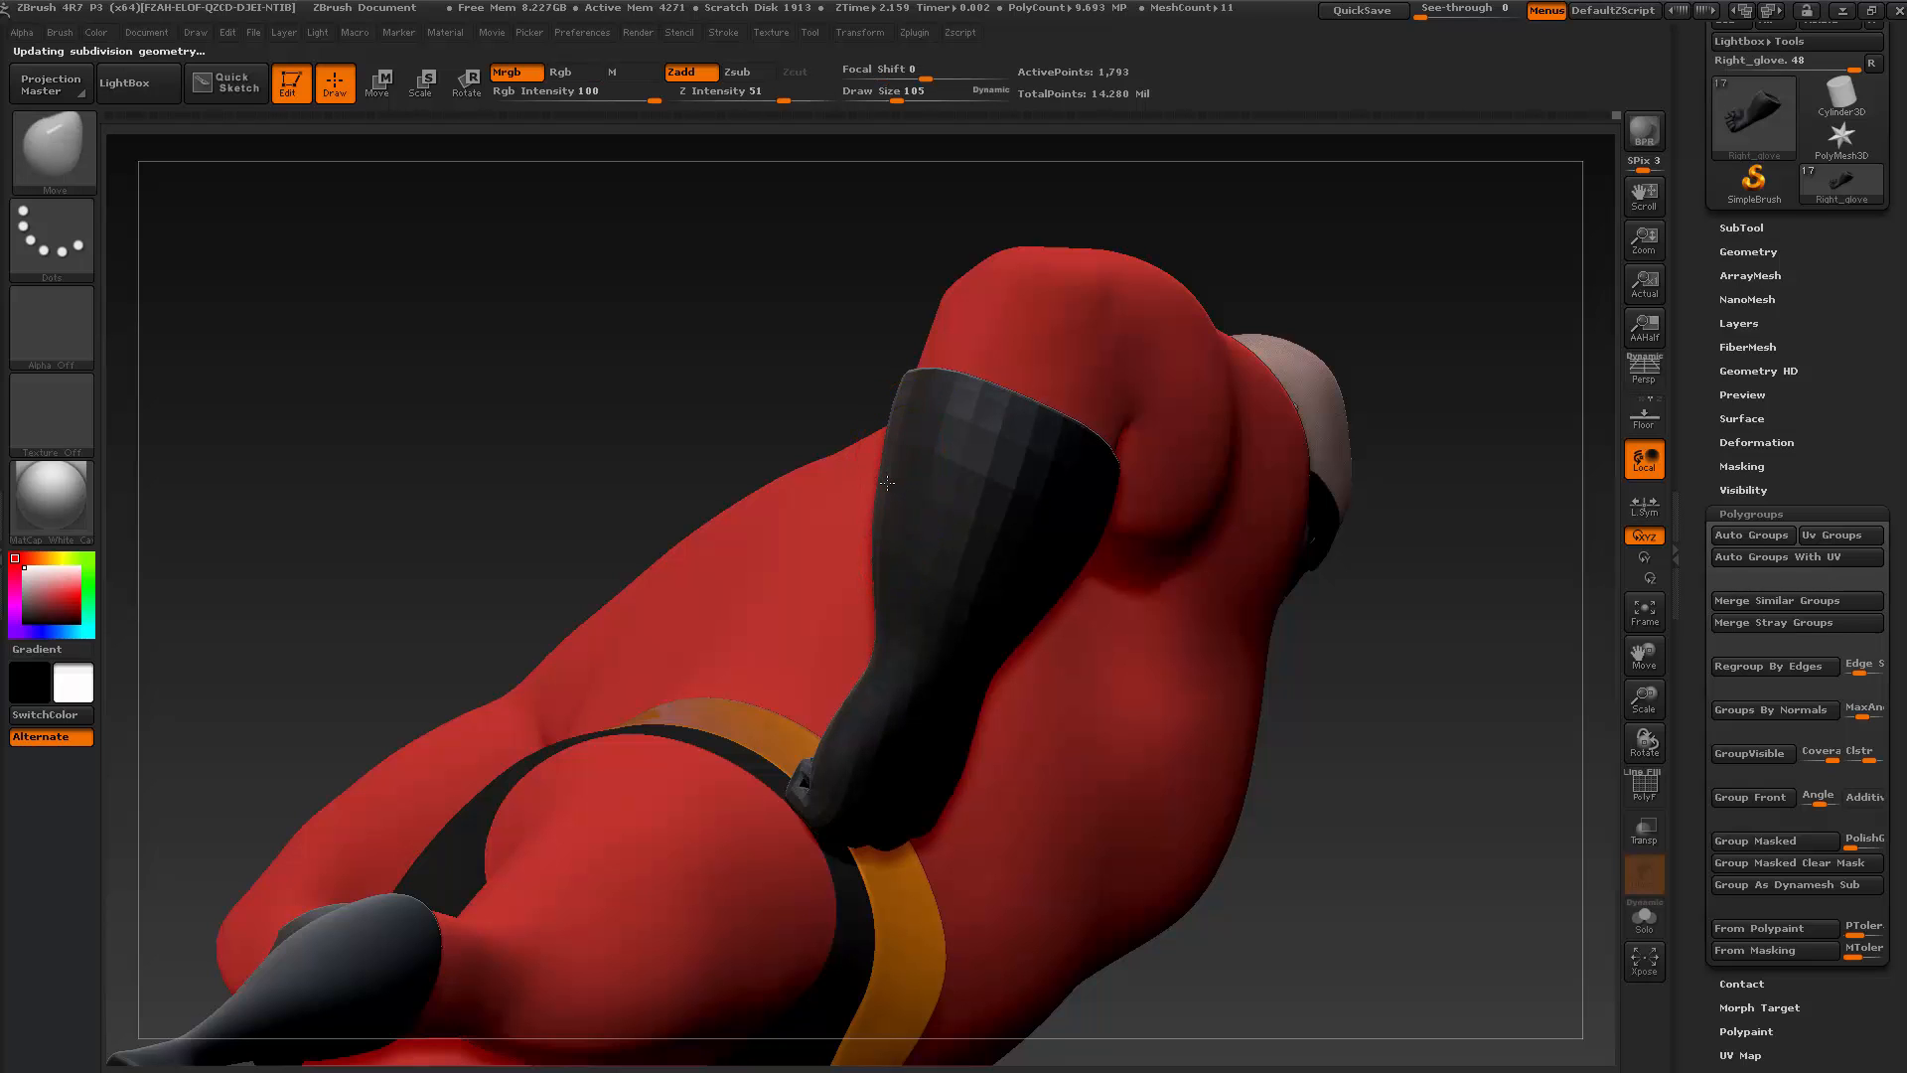
mouse_move(880, 502)
shift+mouse_down()
mouse_move(878, 527)
mouse_move(880, 506)
shift+mouse_up()
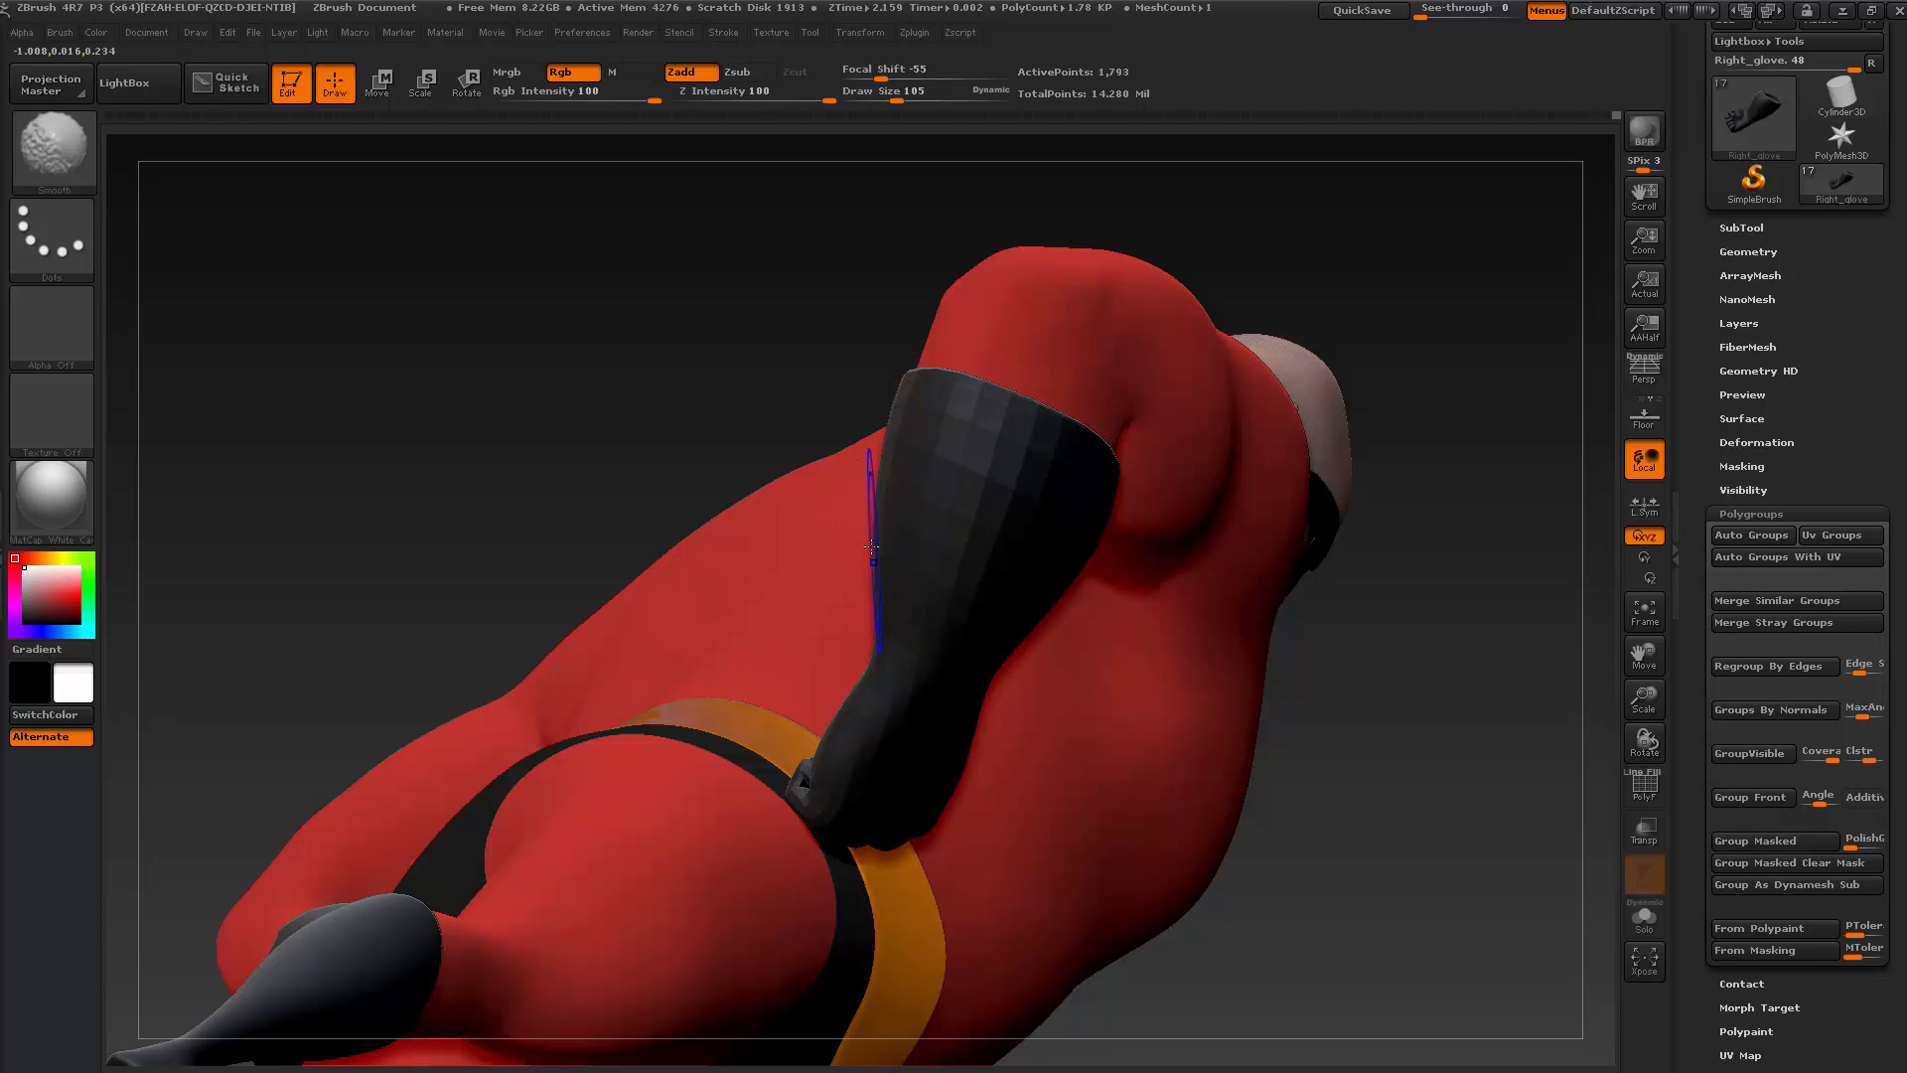
mouse_move(735, 367)
mouse_down()
mouse_move(826, 380)
mouse_move(1022, 639)
mouse_up()
key(shift)
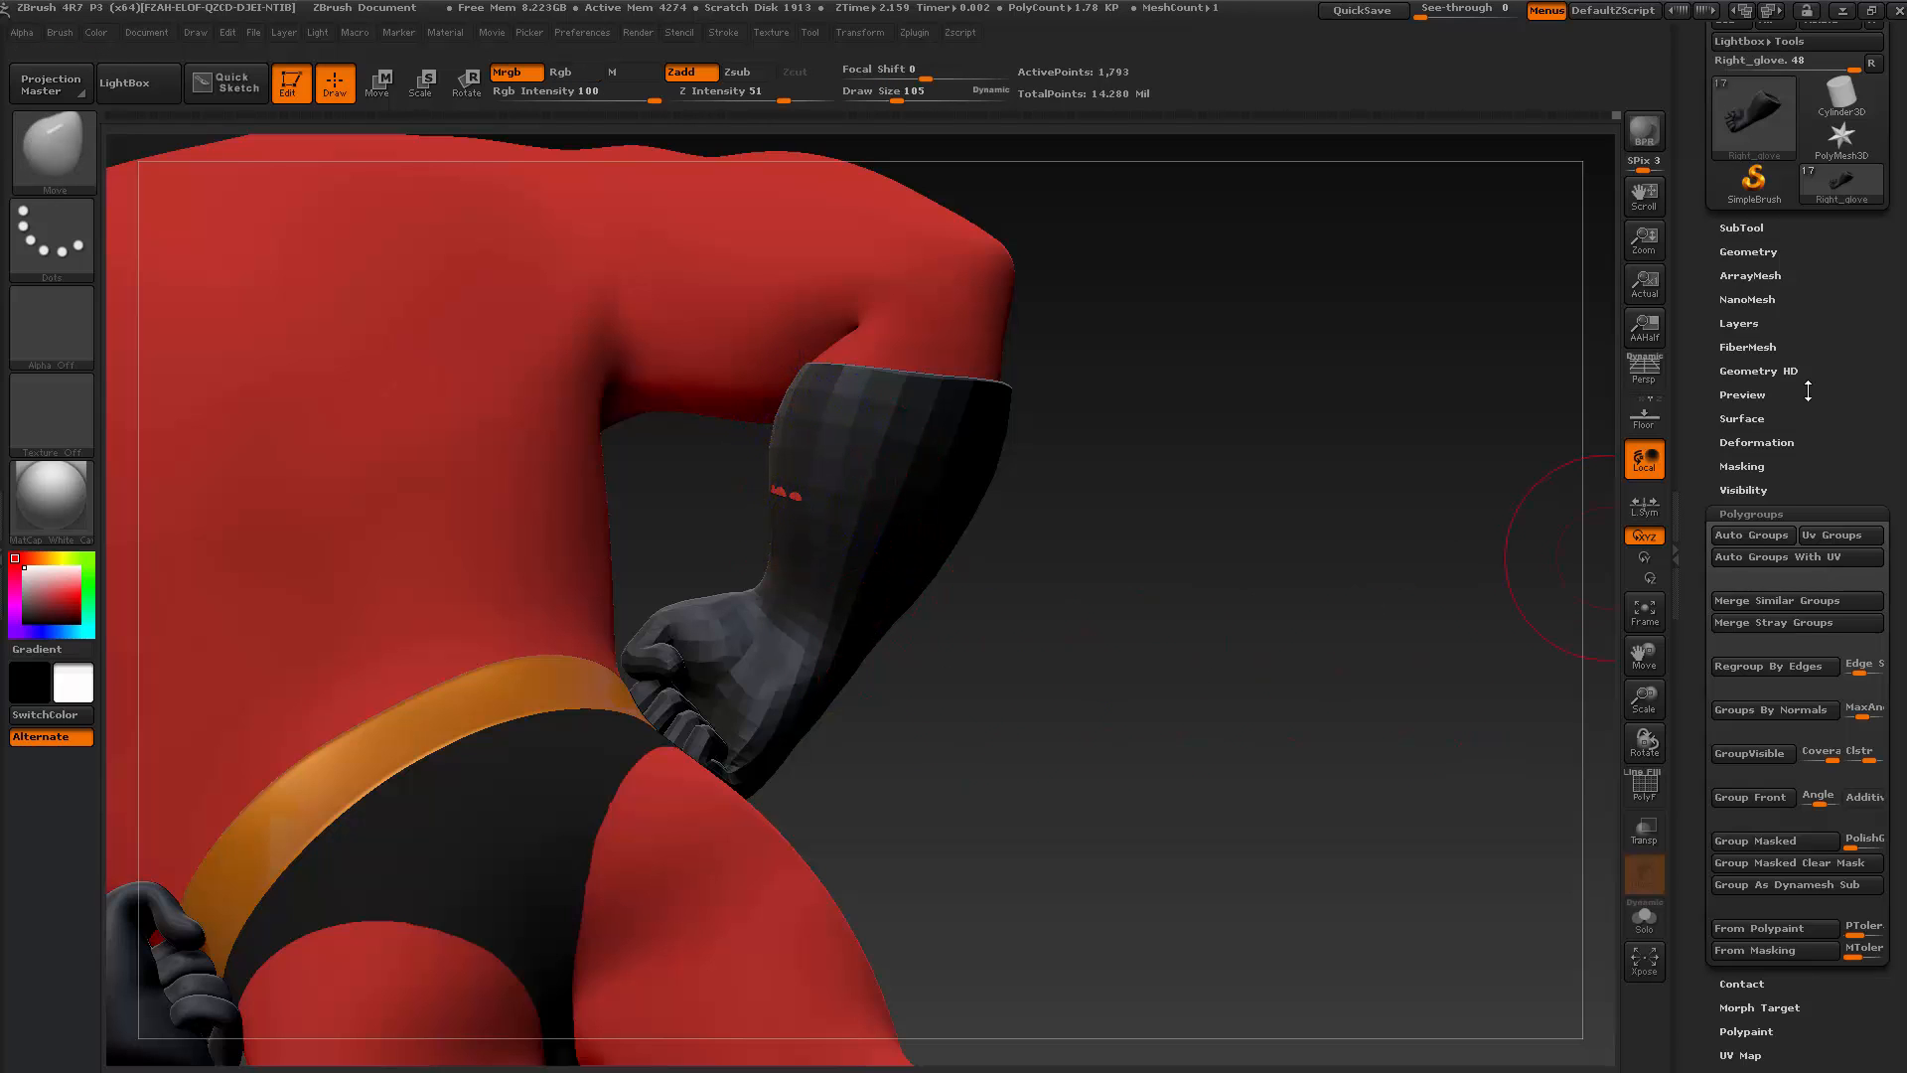
Select the Body subtool and push the small red arm spots back inside the right glove with the Move brush
scroll(1810, 320, up, 1)
click(1750, 256)
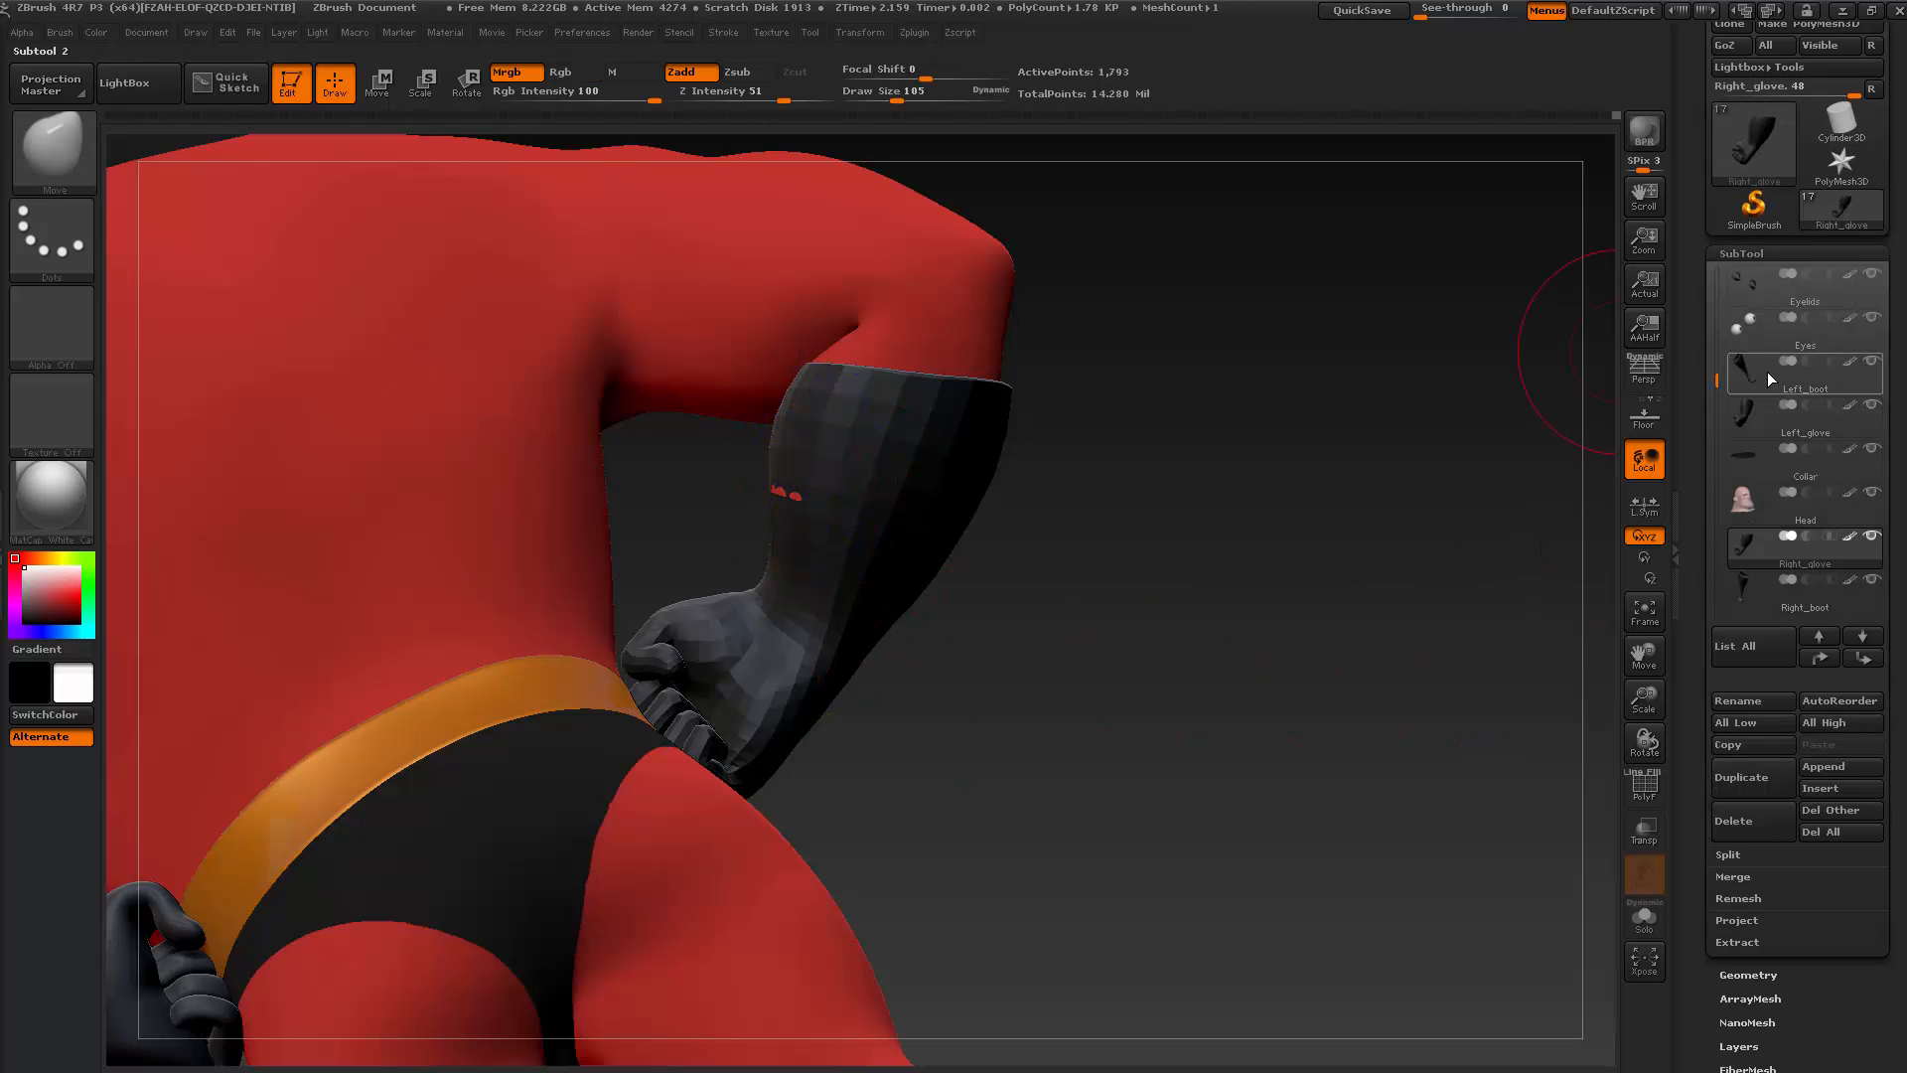
click(1746, 321)
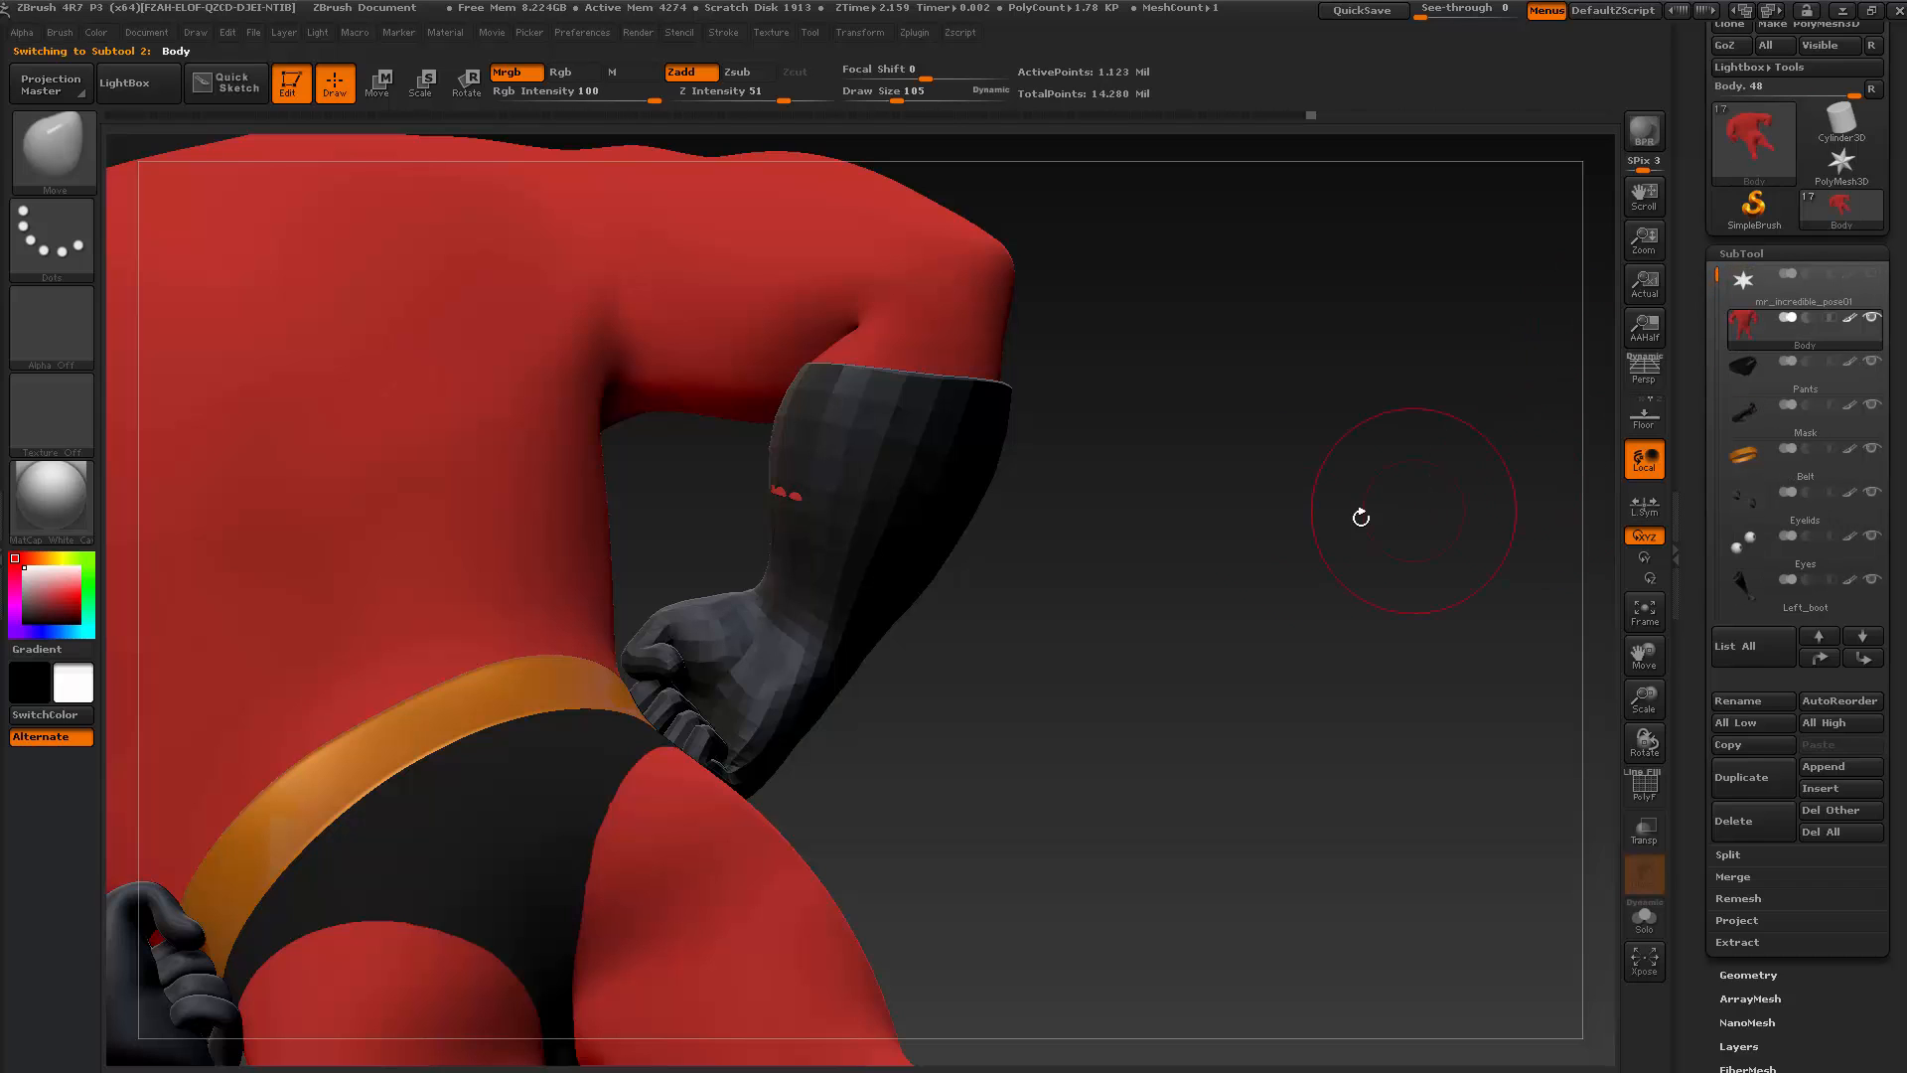
key(shift+d)
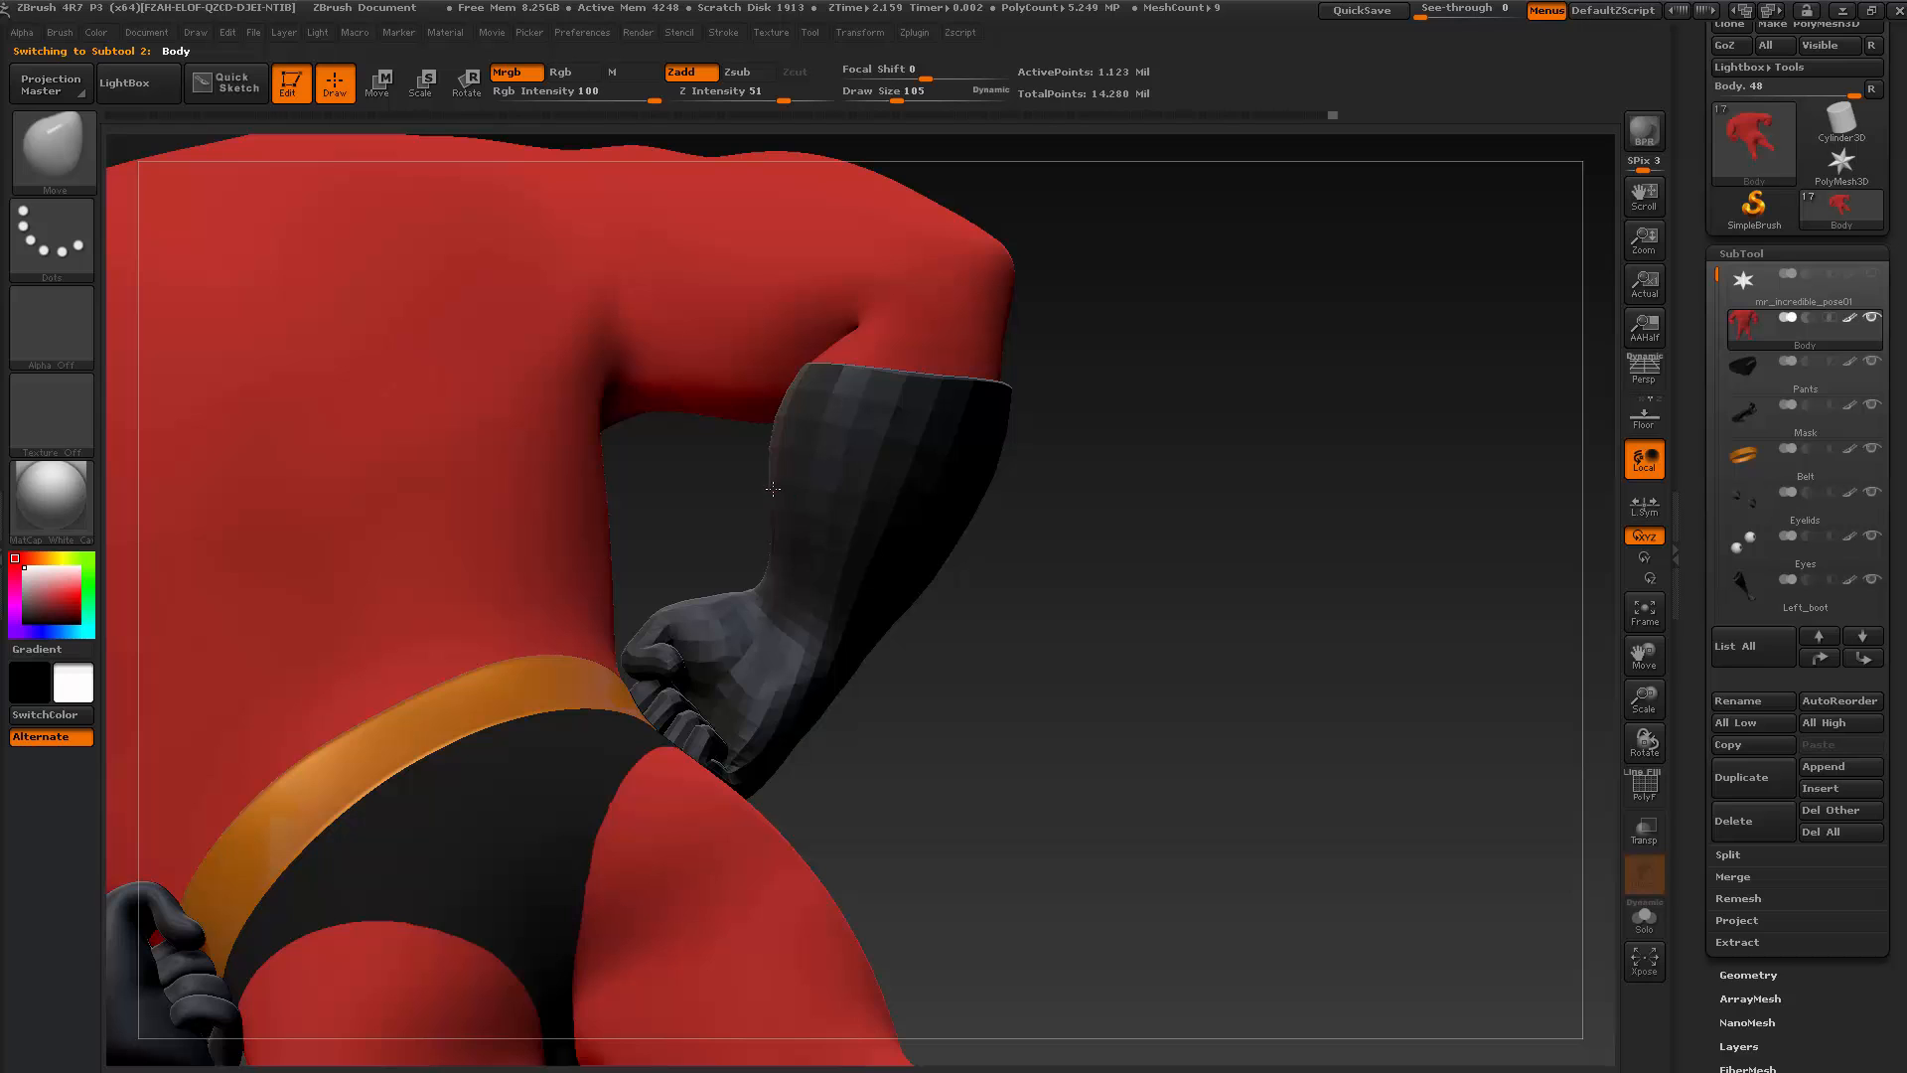
Isolate the Body to check the forearm's open end, restore the other parts, and push the protruding arm patch under the glove
click(1645, 916)
drag(1066, 677, 786, 506)
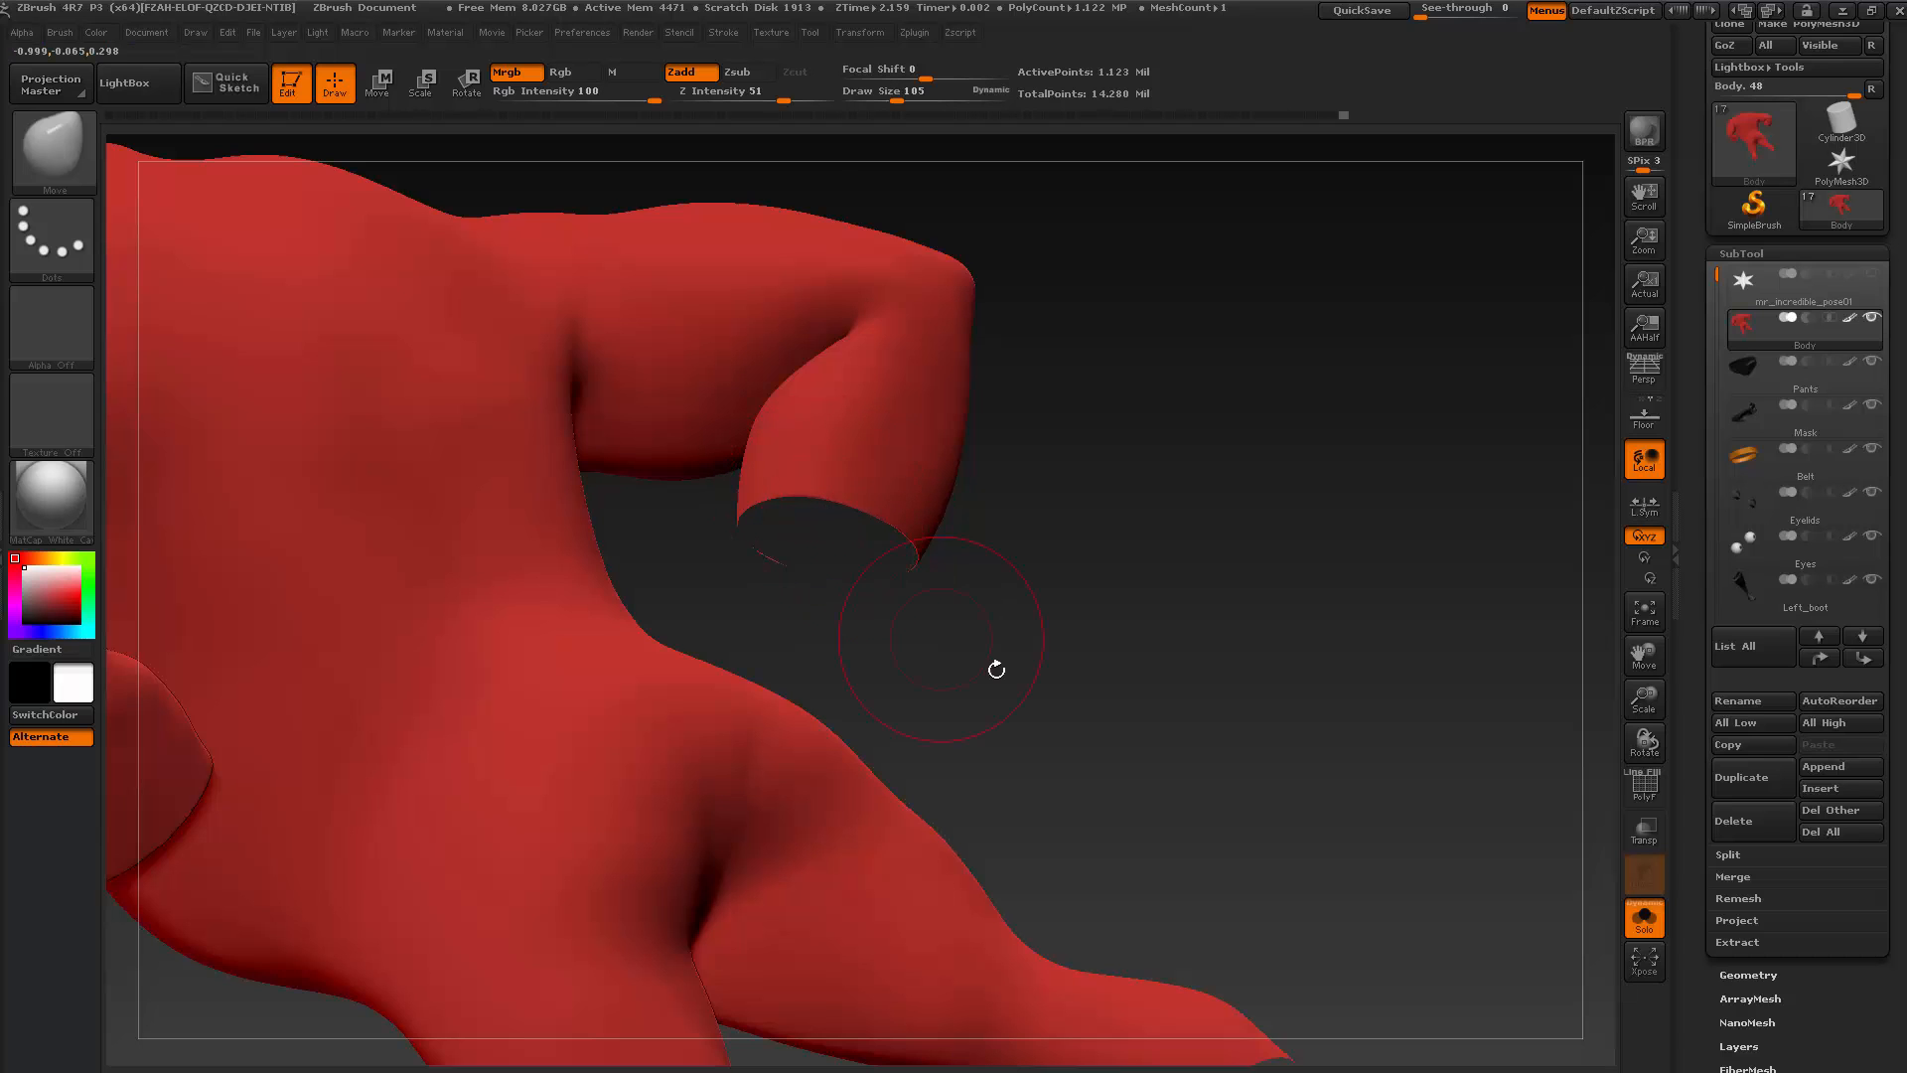
drag(991, 669, 1307, 796)
click(1645, 915)
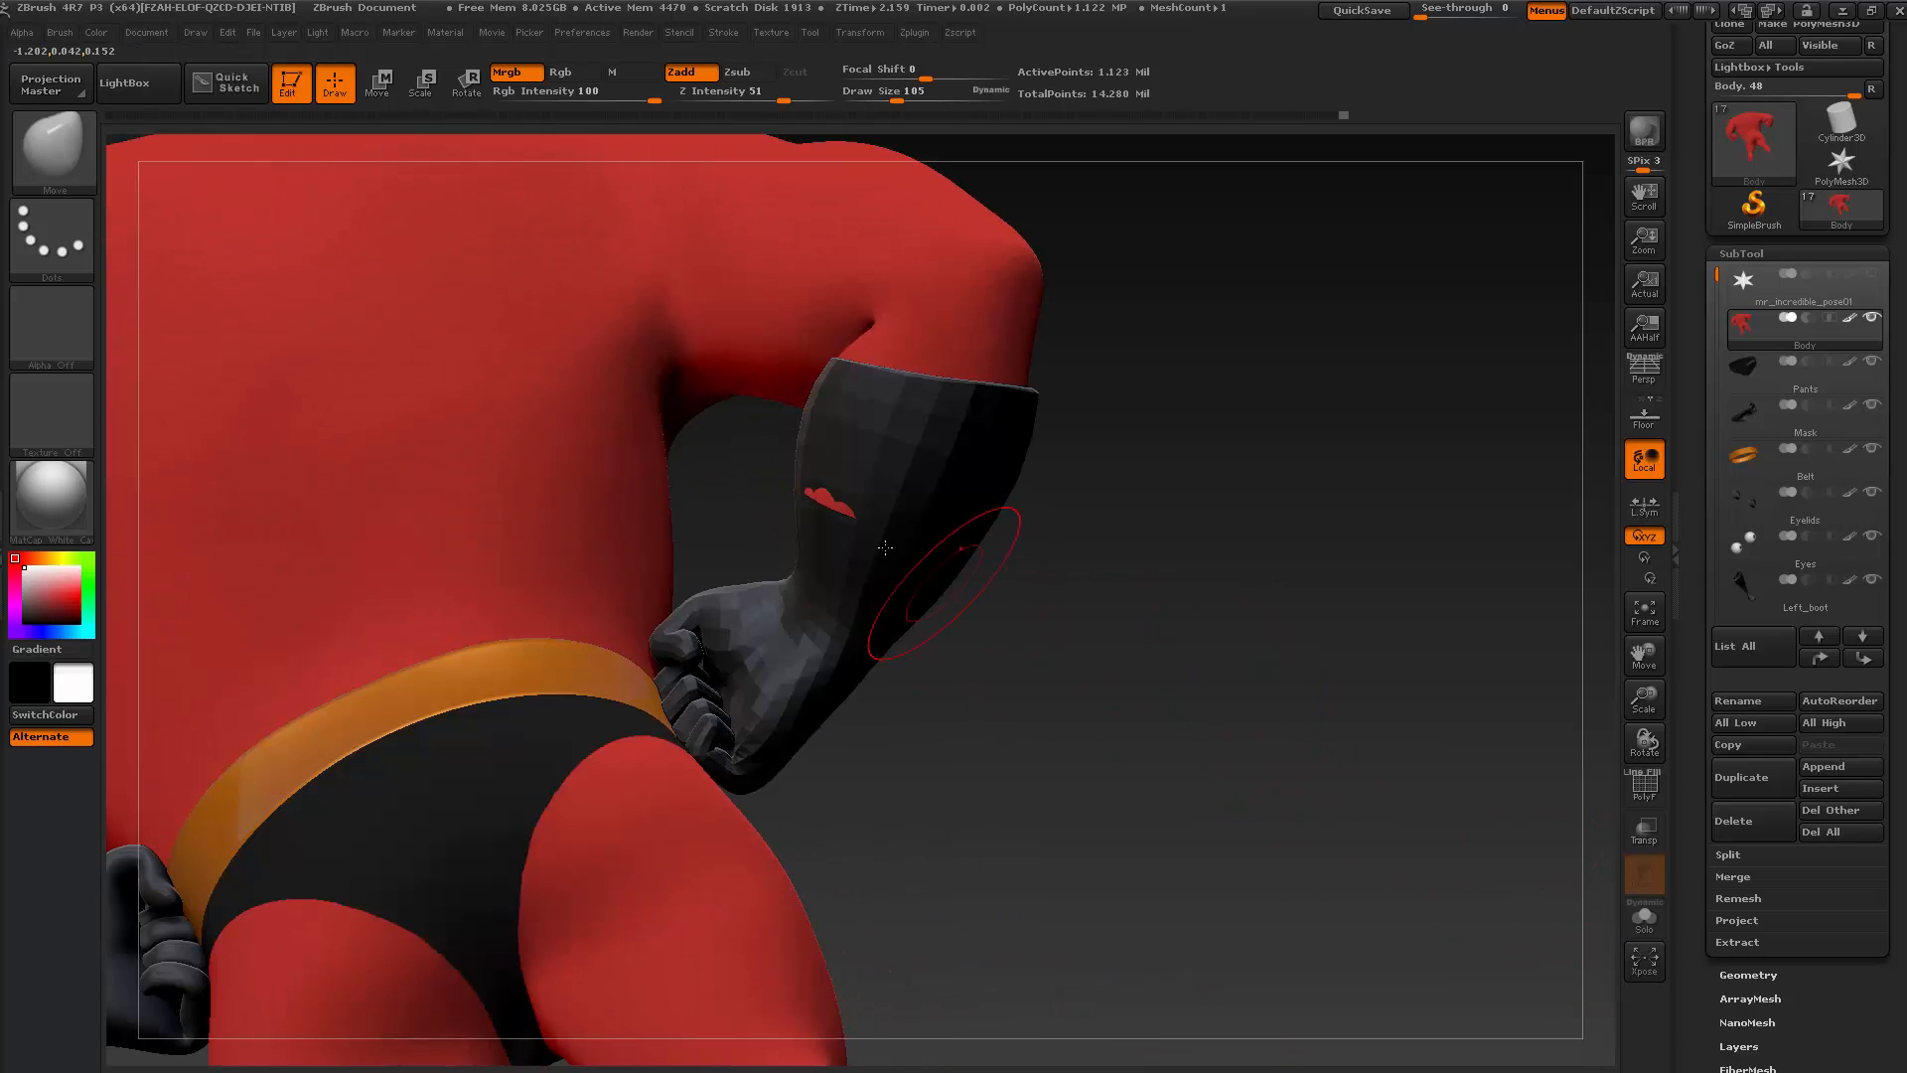
drag(826, 504, 803, 506)
drag(953, 621, 1004, 724)
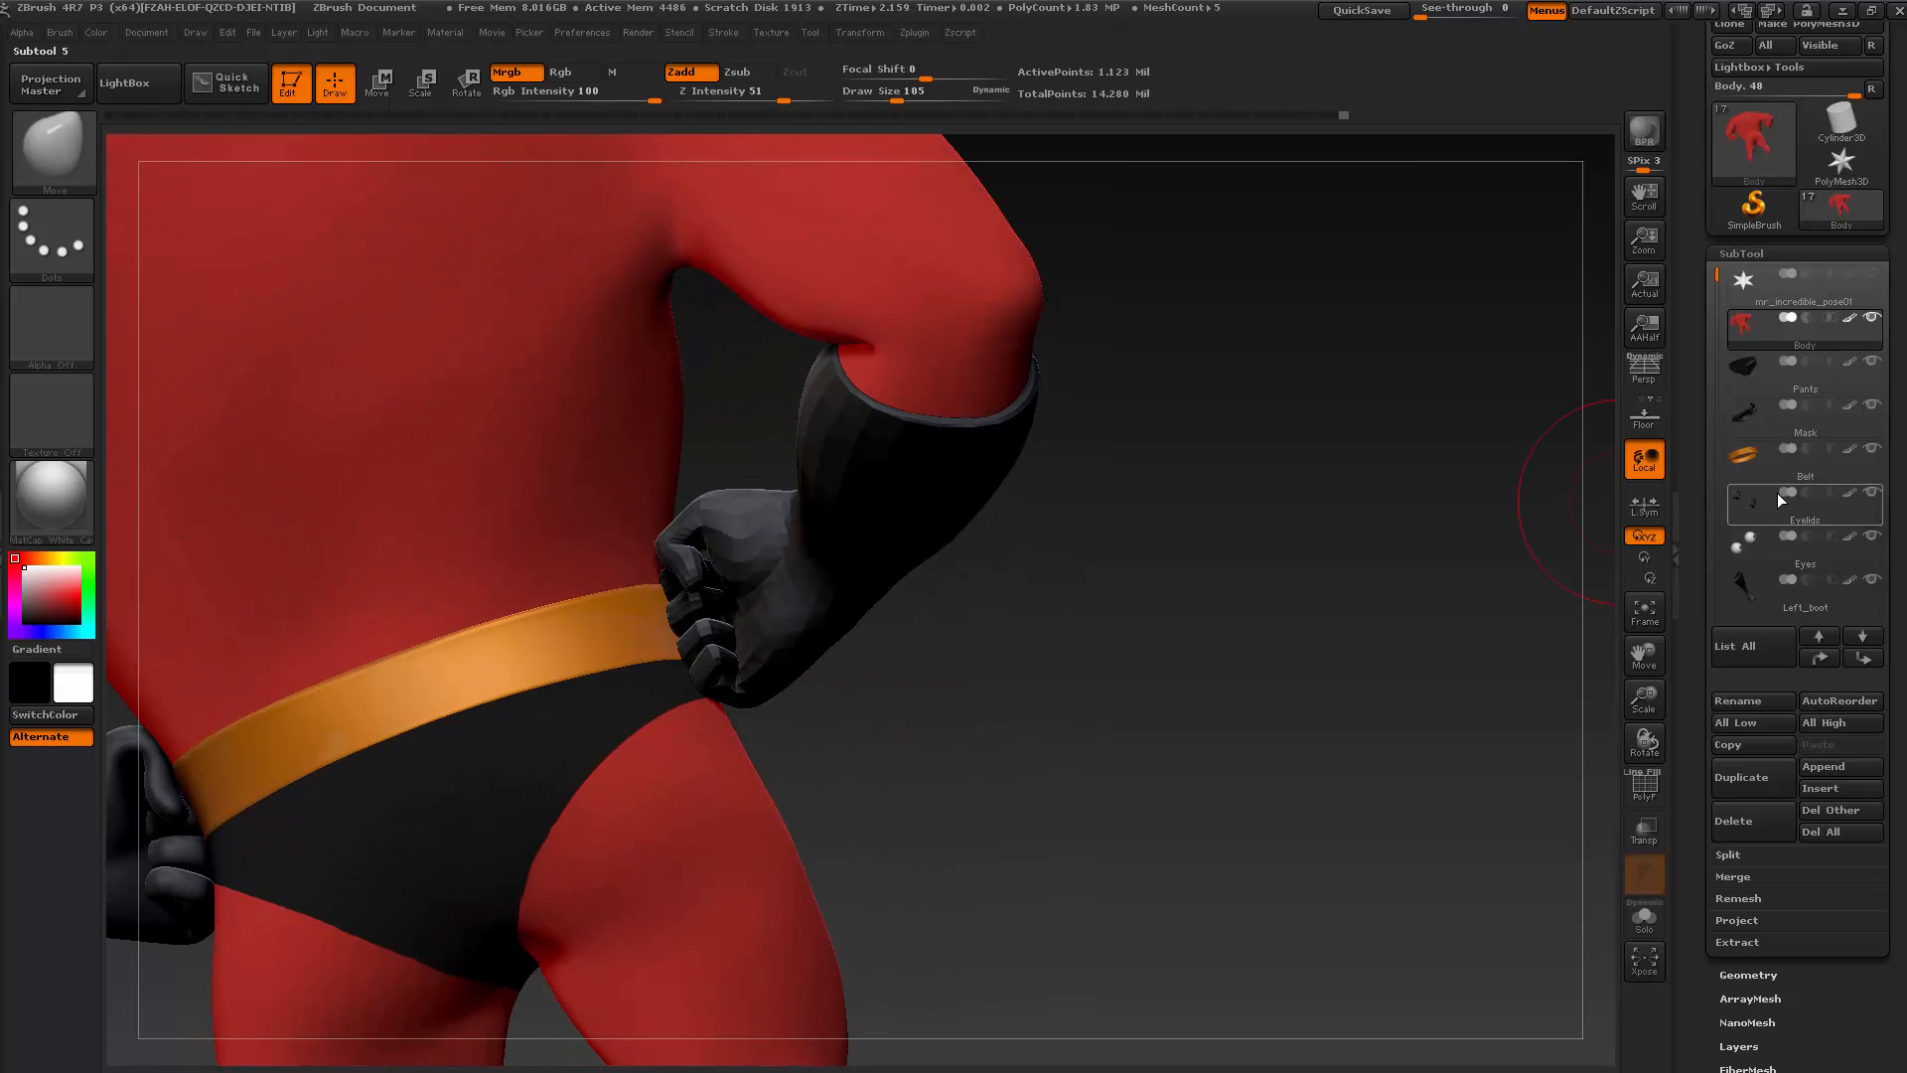
drag(1152, 622, 1162, 588)
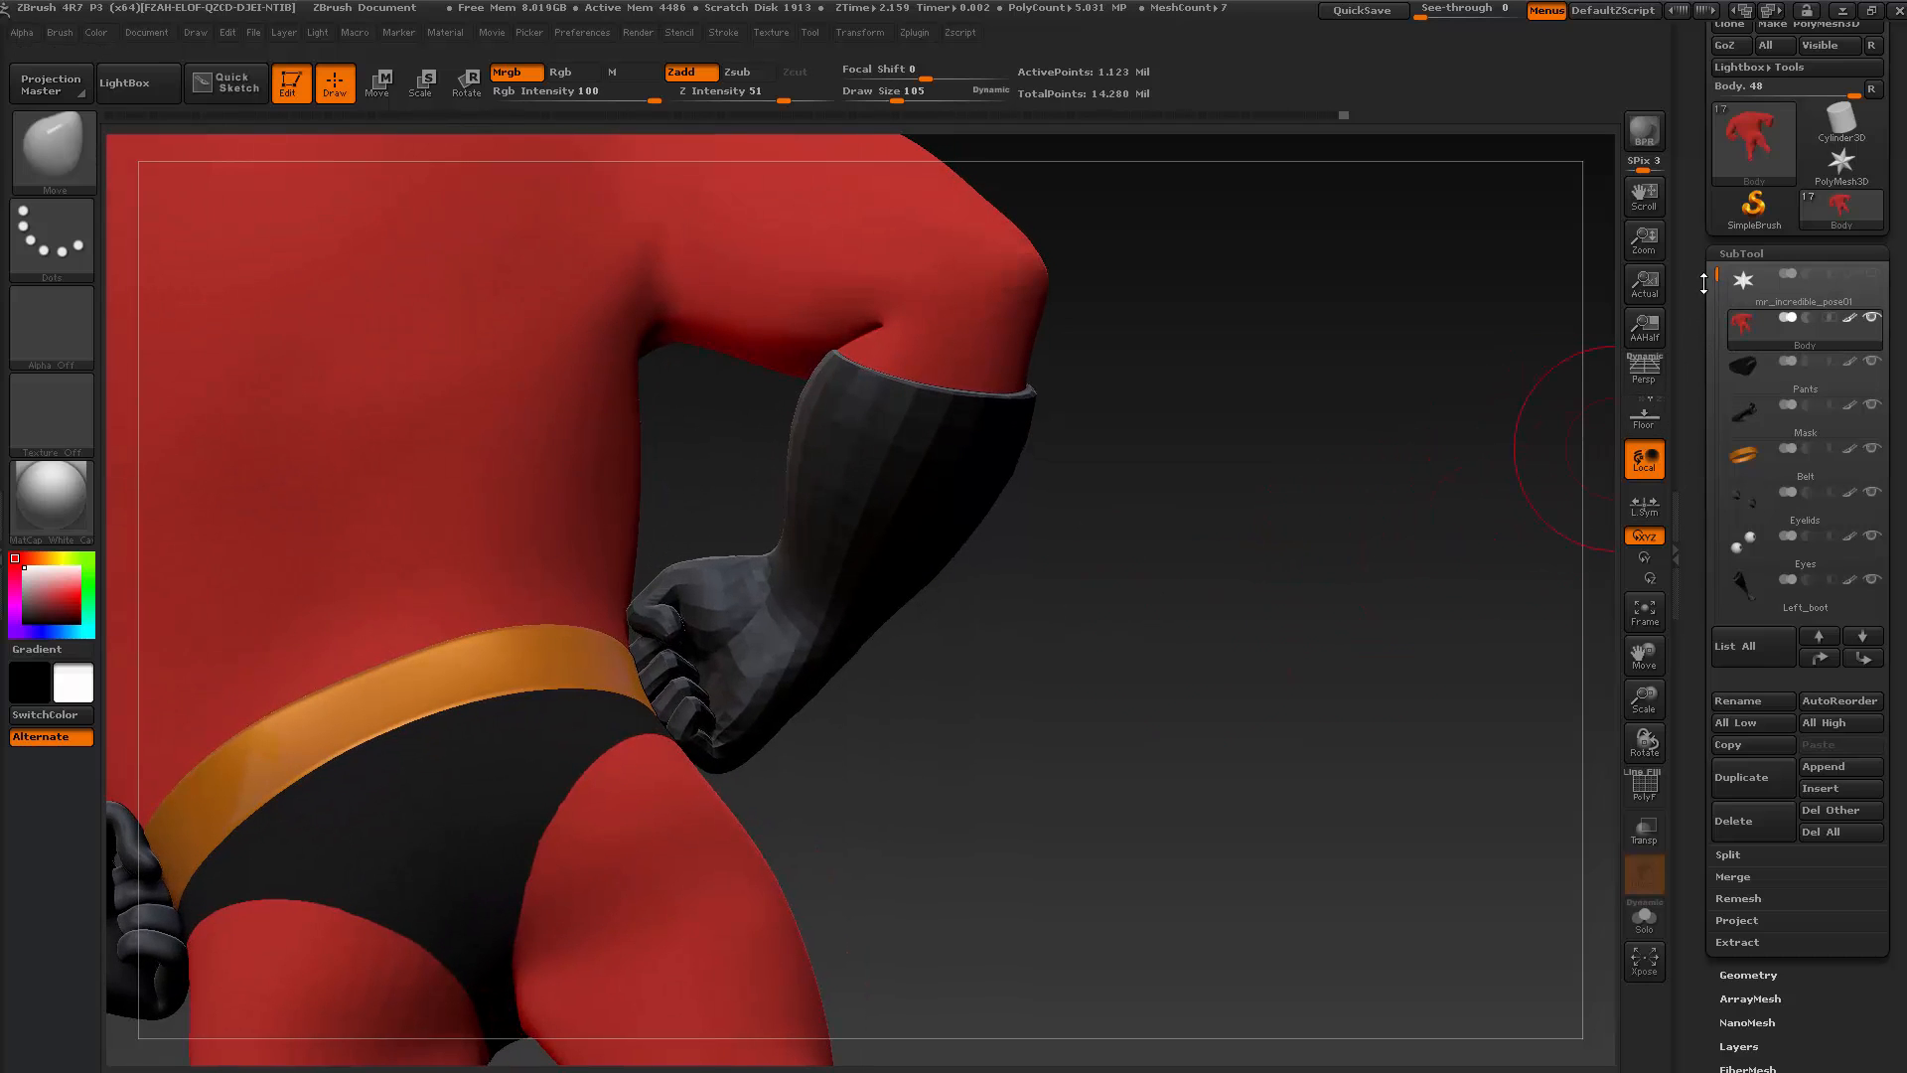
Select the Right_glove subtool, raise it two subdivision levels and ready the Smooth brush over its forearm
drag(1716, 290, 1716, 341)
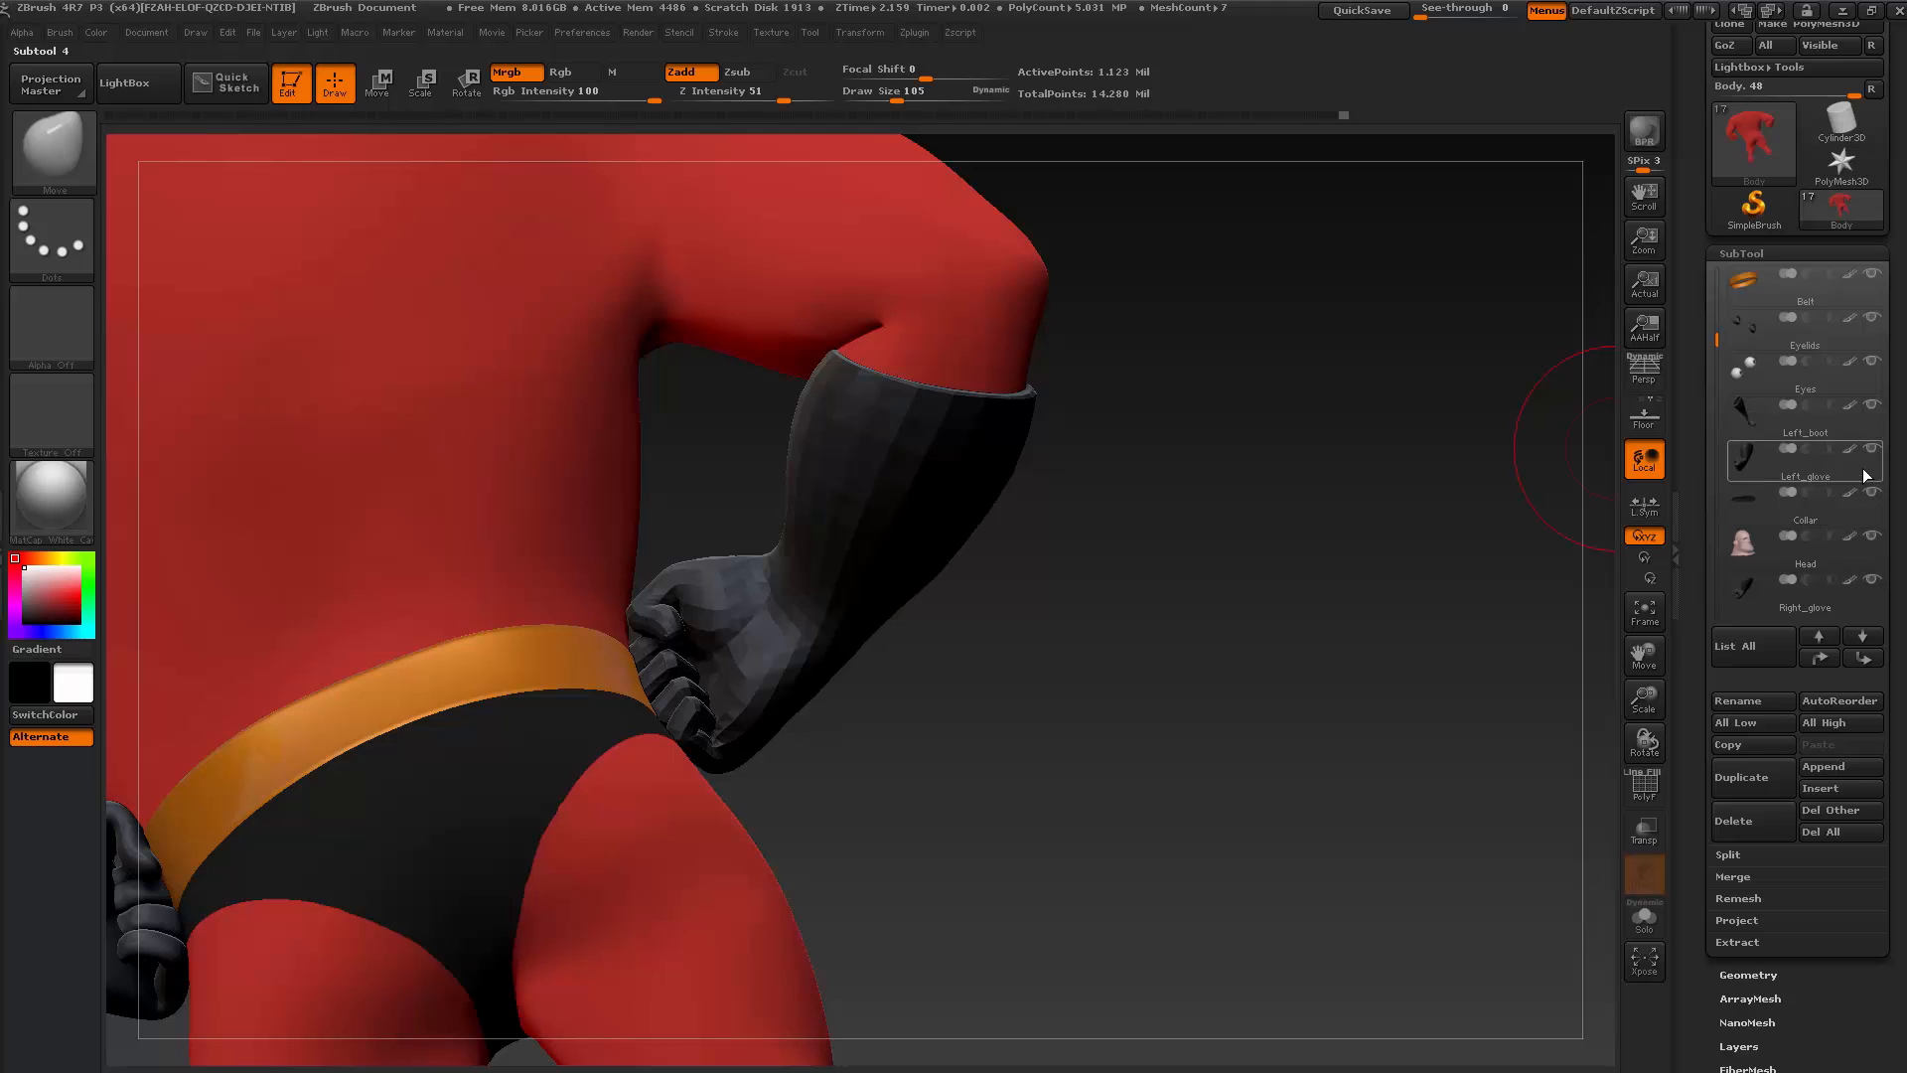
click(1818, 592)
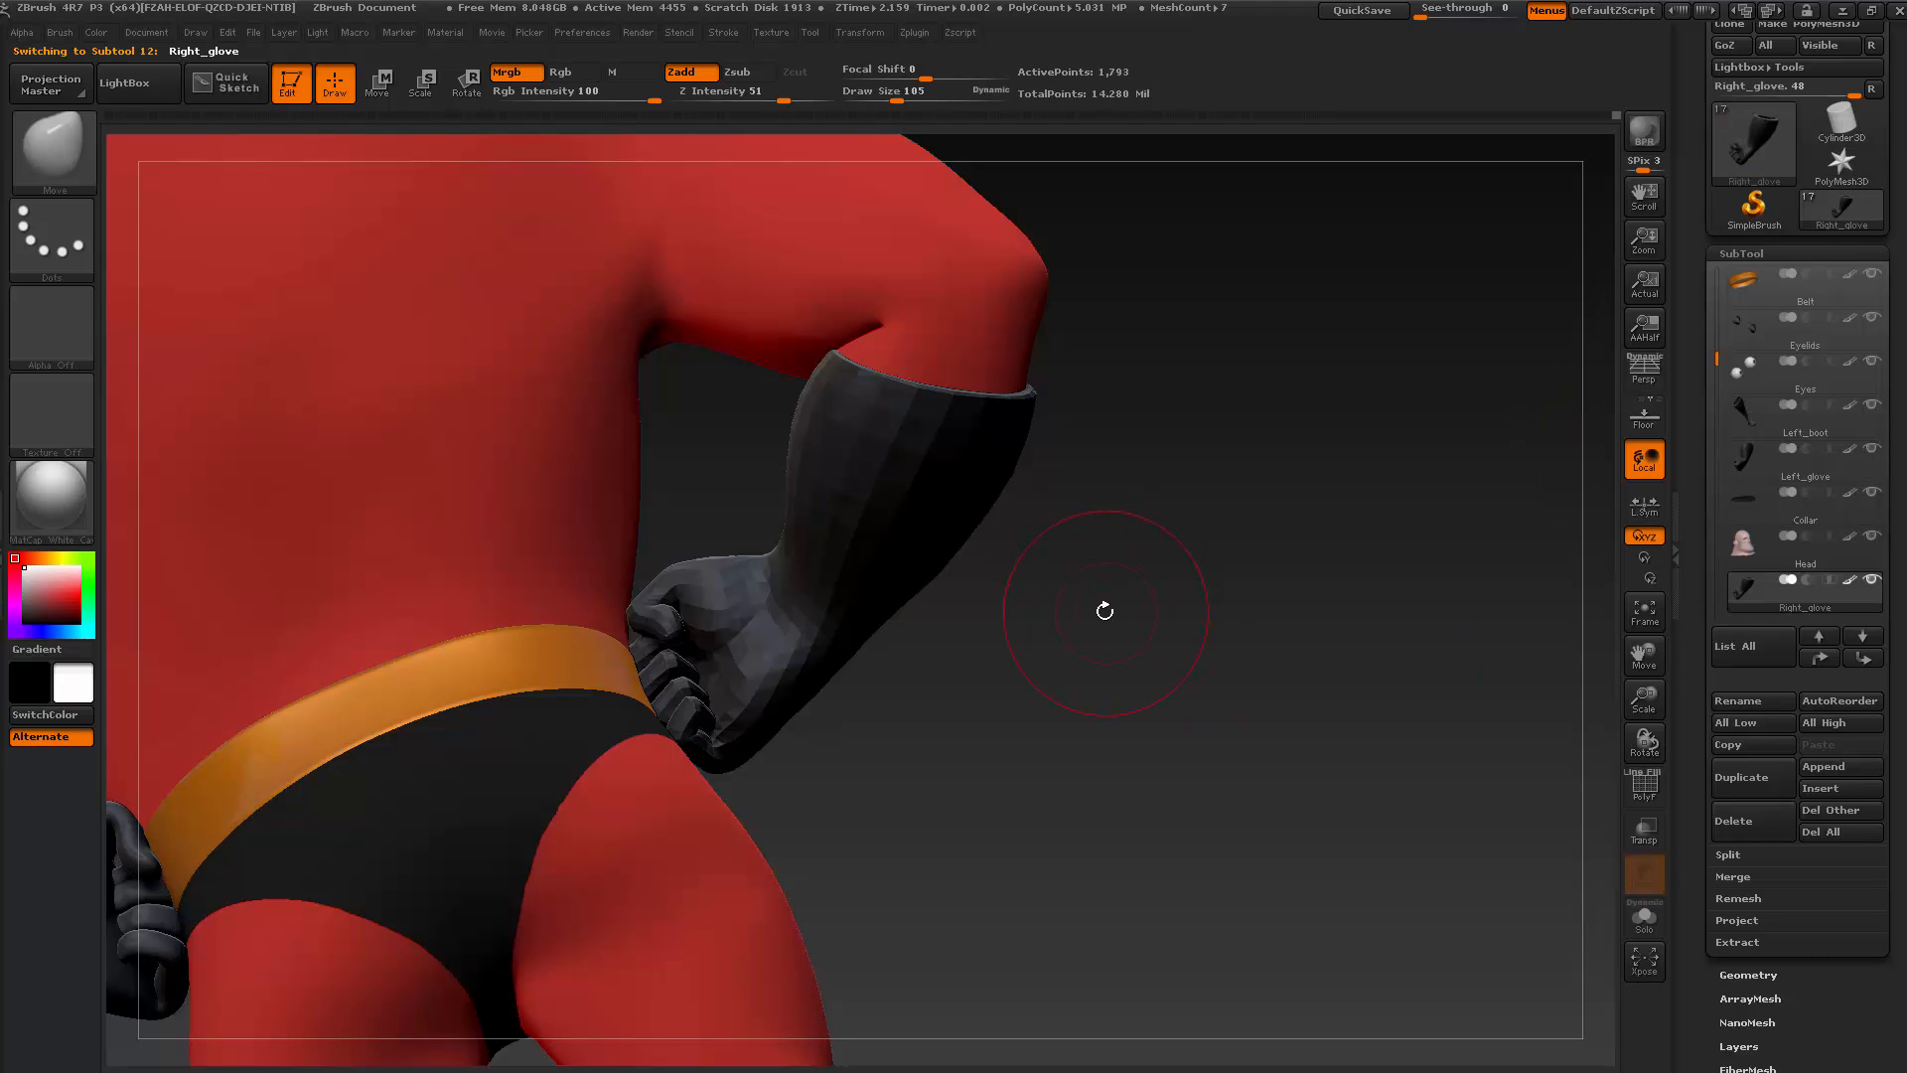
key(d)
key(d)
drag(1116, 650, 1060, 625)
key(shift+d)
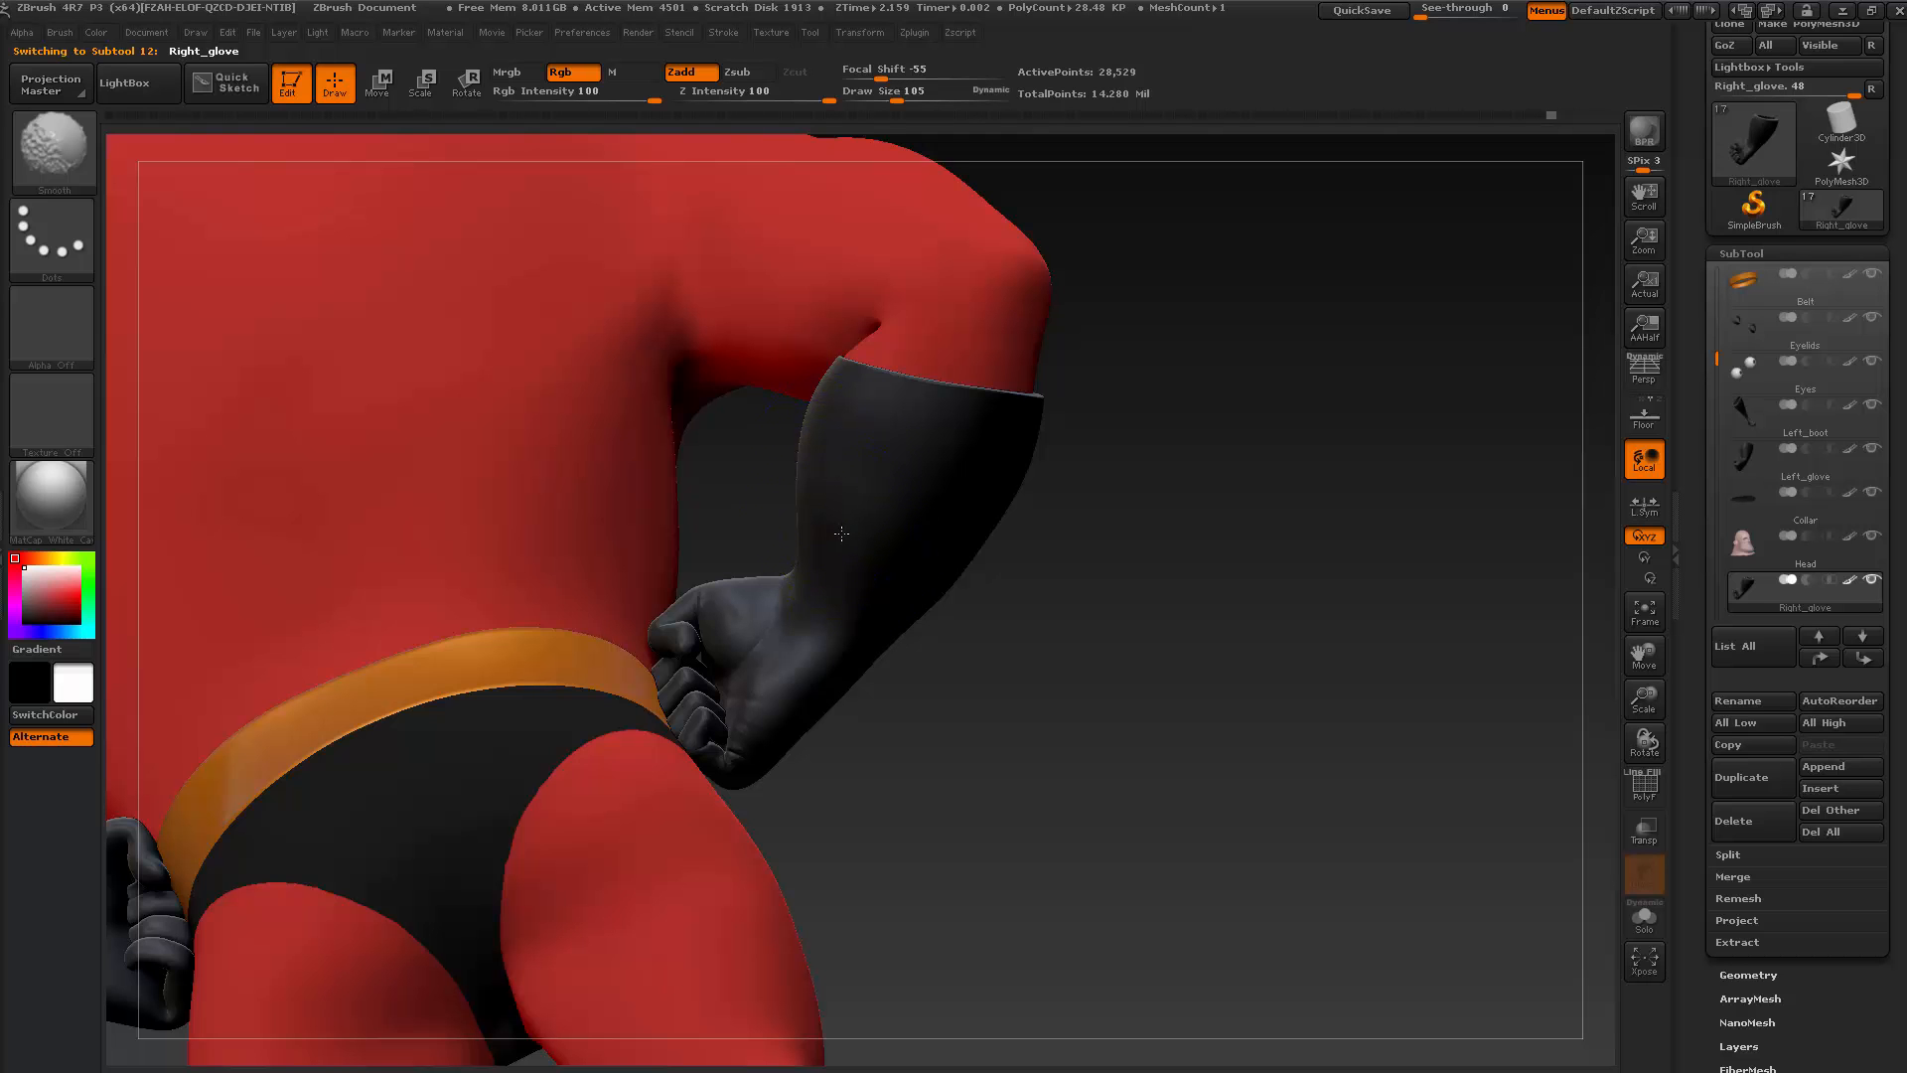
Select the Body subtool and push the red patch showing through the front of the right glove's forearm inward
mouse_move(1081, 635)
mouse_down()
mouse_move(1056, 732)
mouse_move(1051, 632)
mouse_move(1075, 607)
mouse_move(1054, 690)
mouse_move(936, 706)
mouse_up()
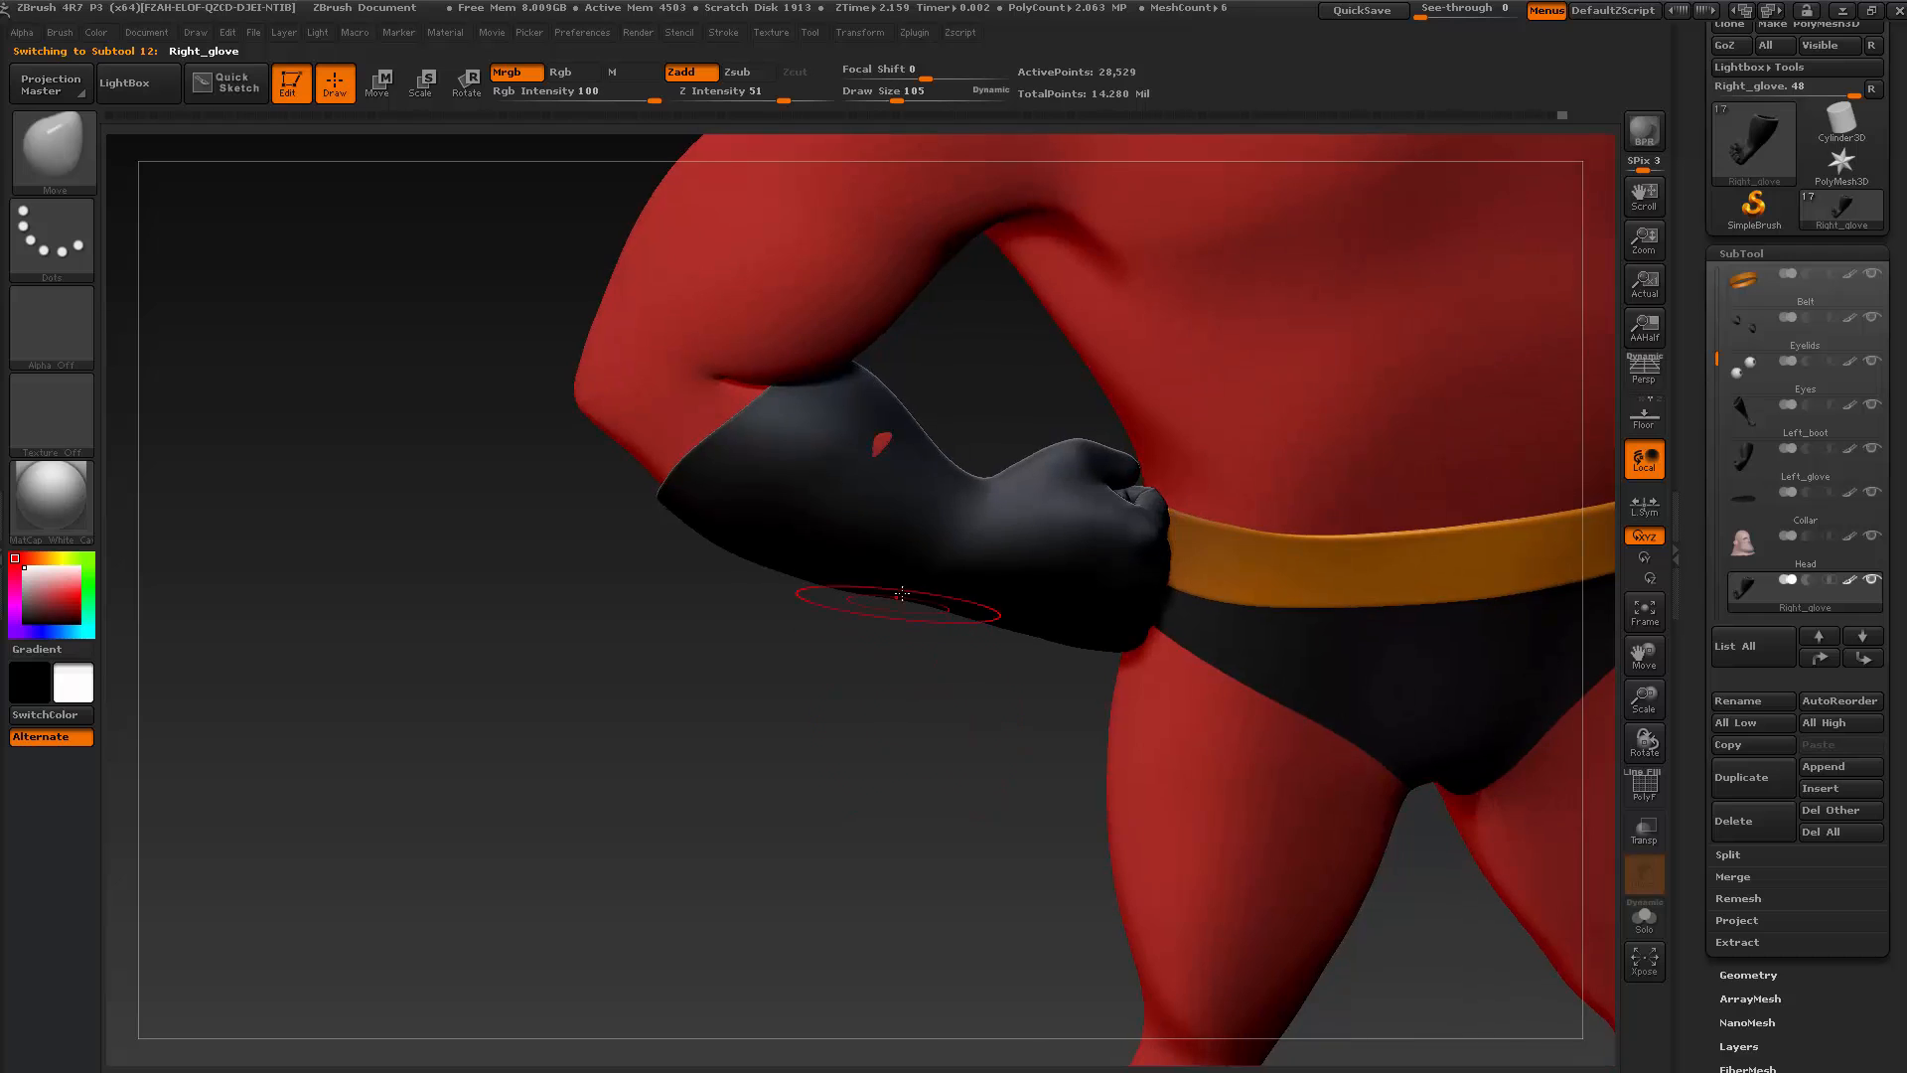
drag(914, 603, 916, 570)
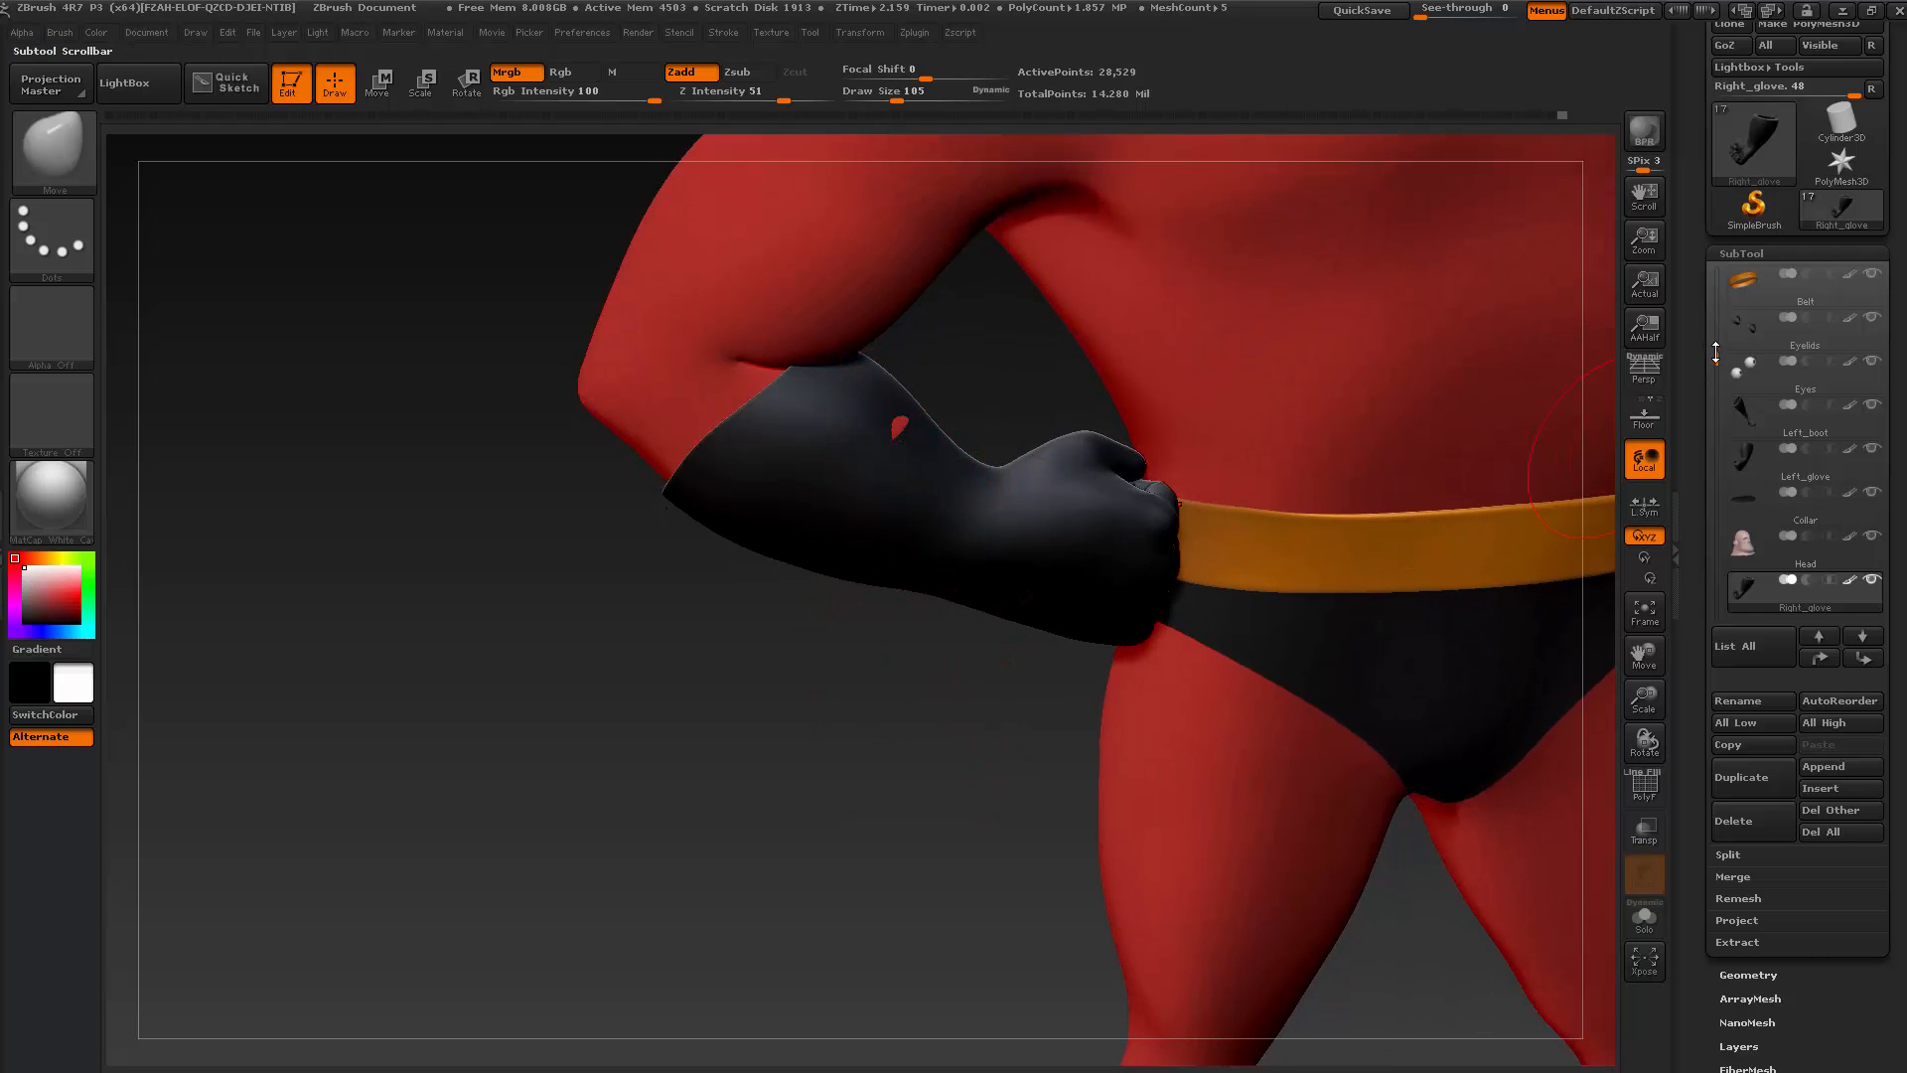
scroll(1858, 398, up, 4)
click(1868, 348)
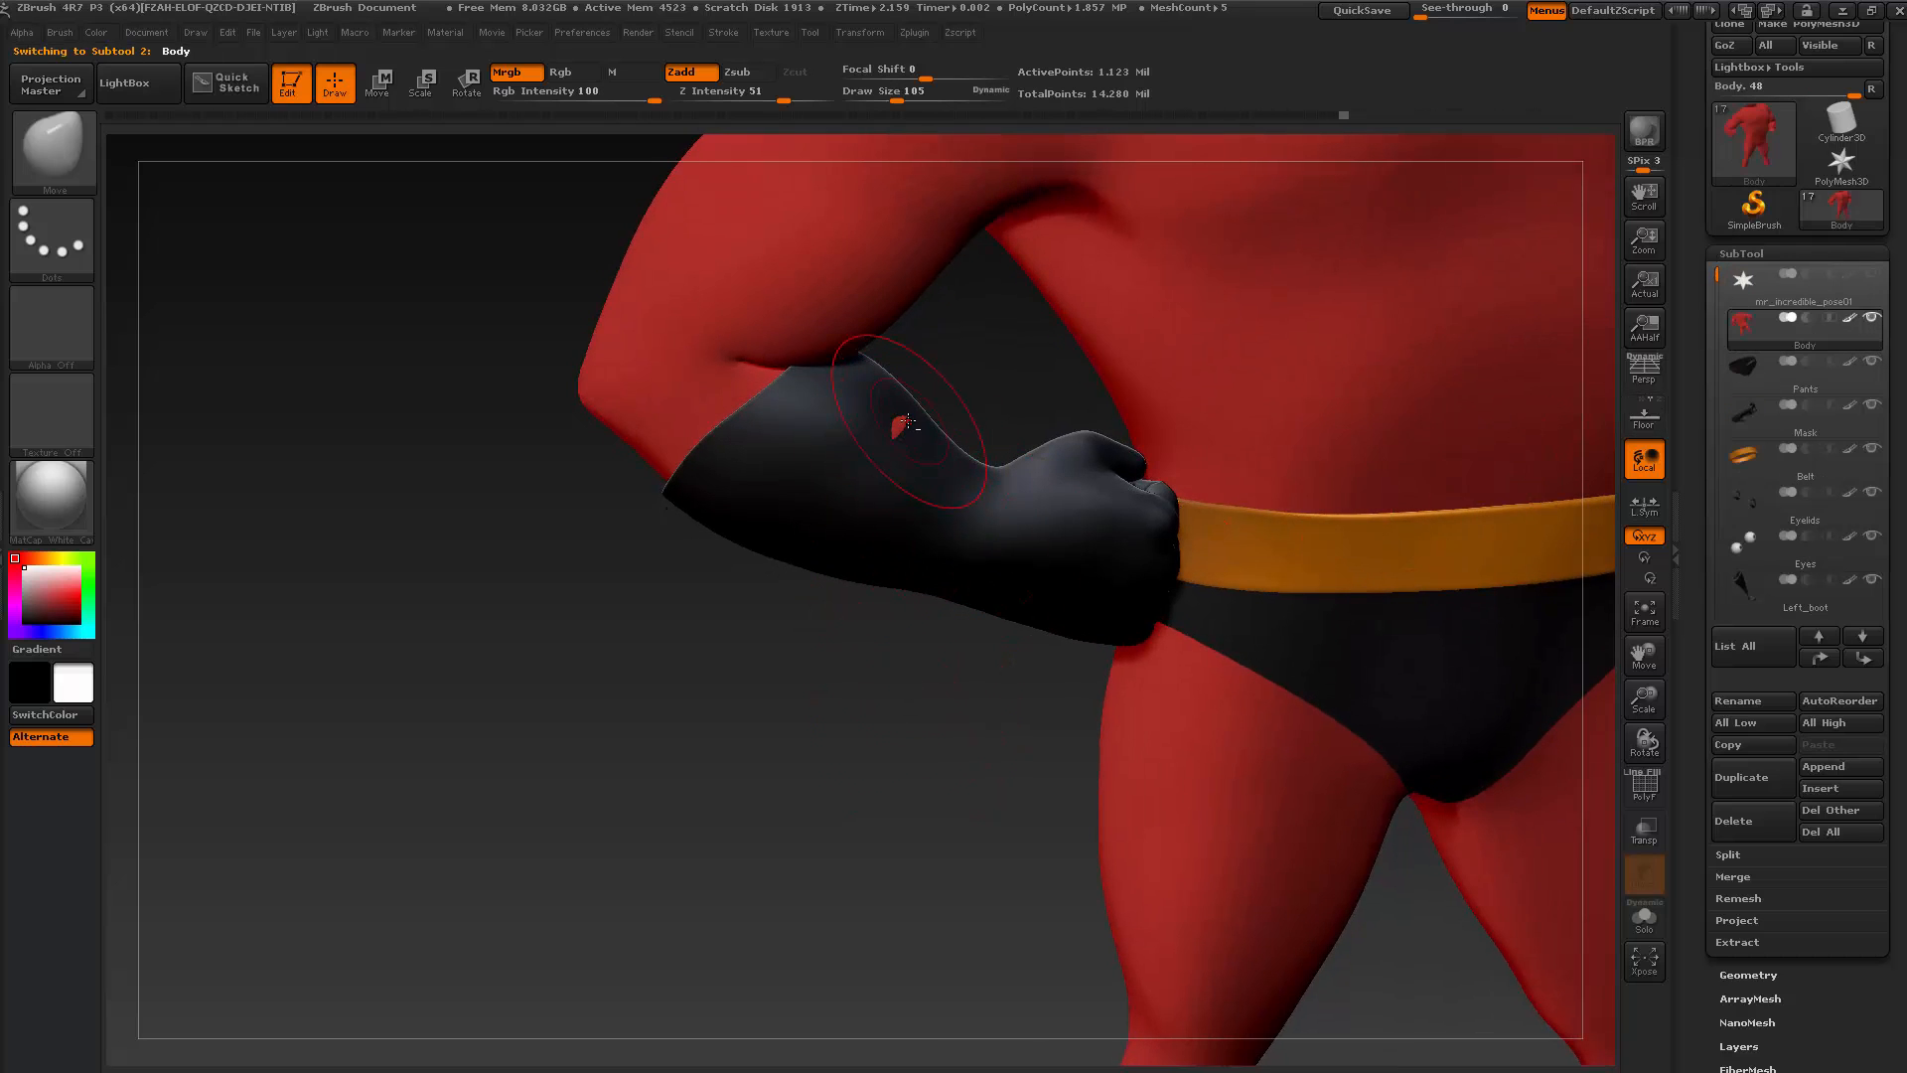
drag(846, 601, 824, 693)
drag(1715, 276, 1717, 335)
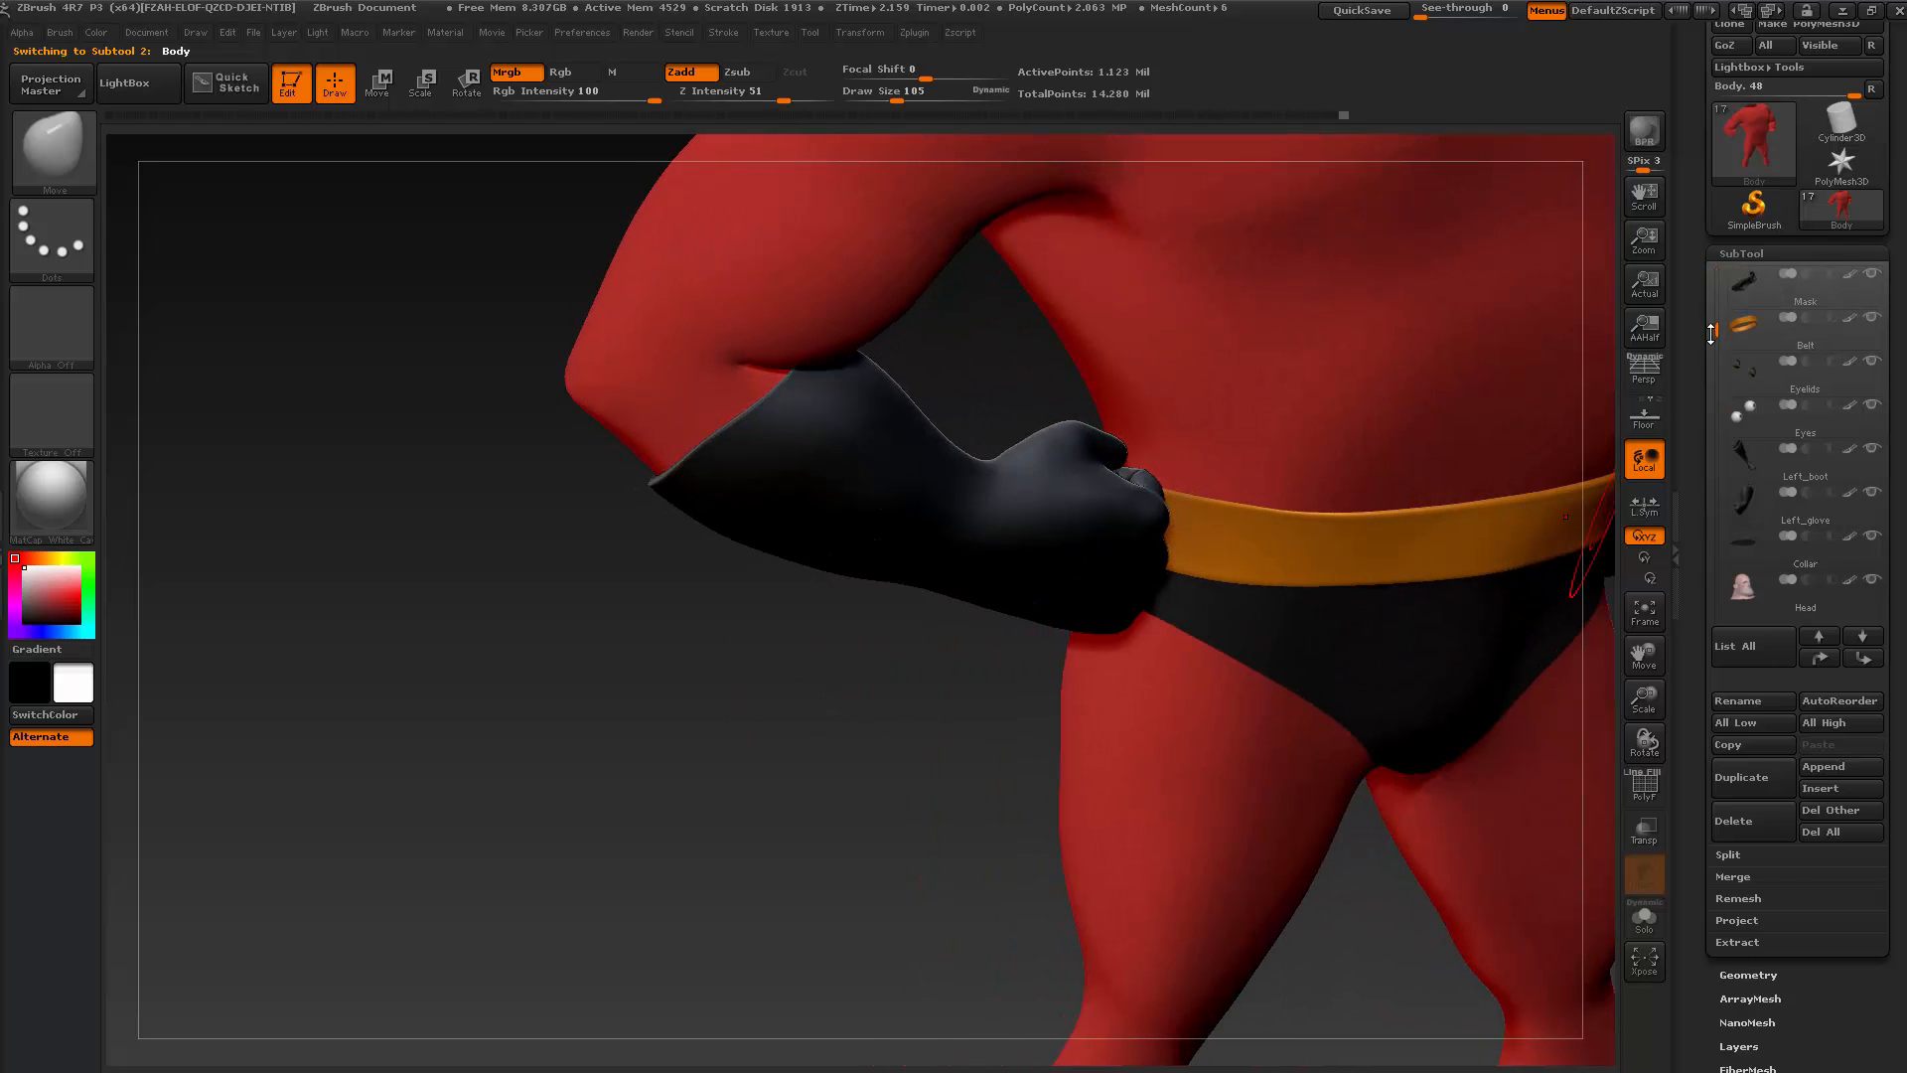
click(1871, 516)
drag(846, 765, 873, 707)
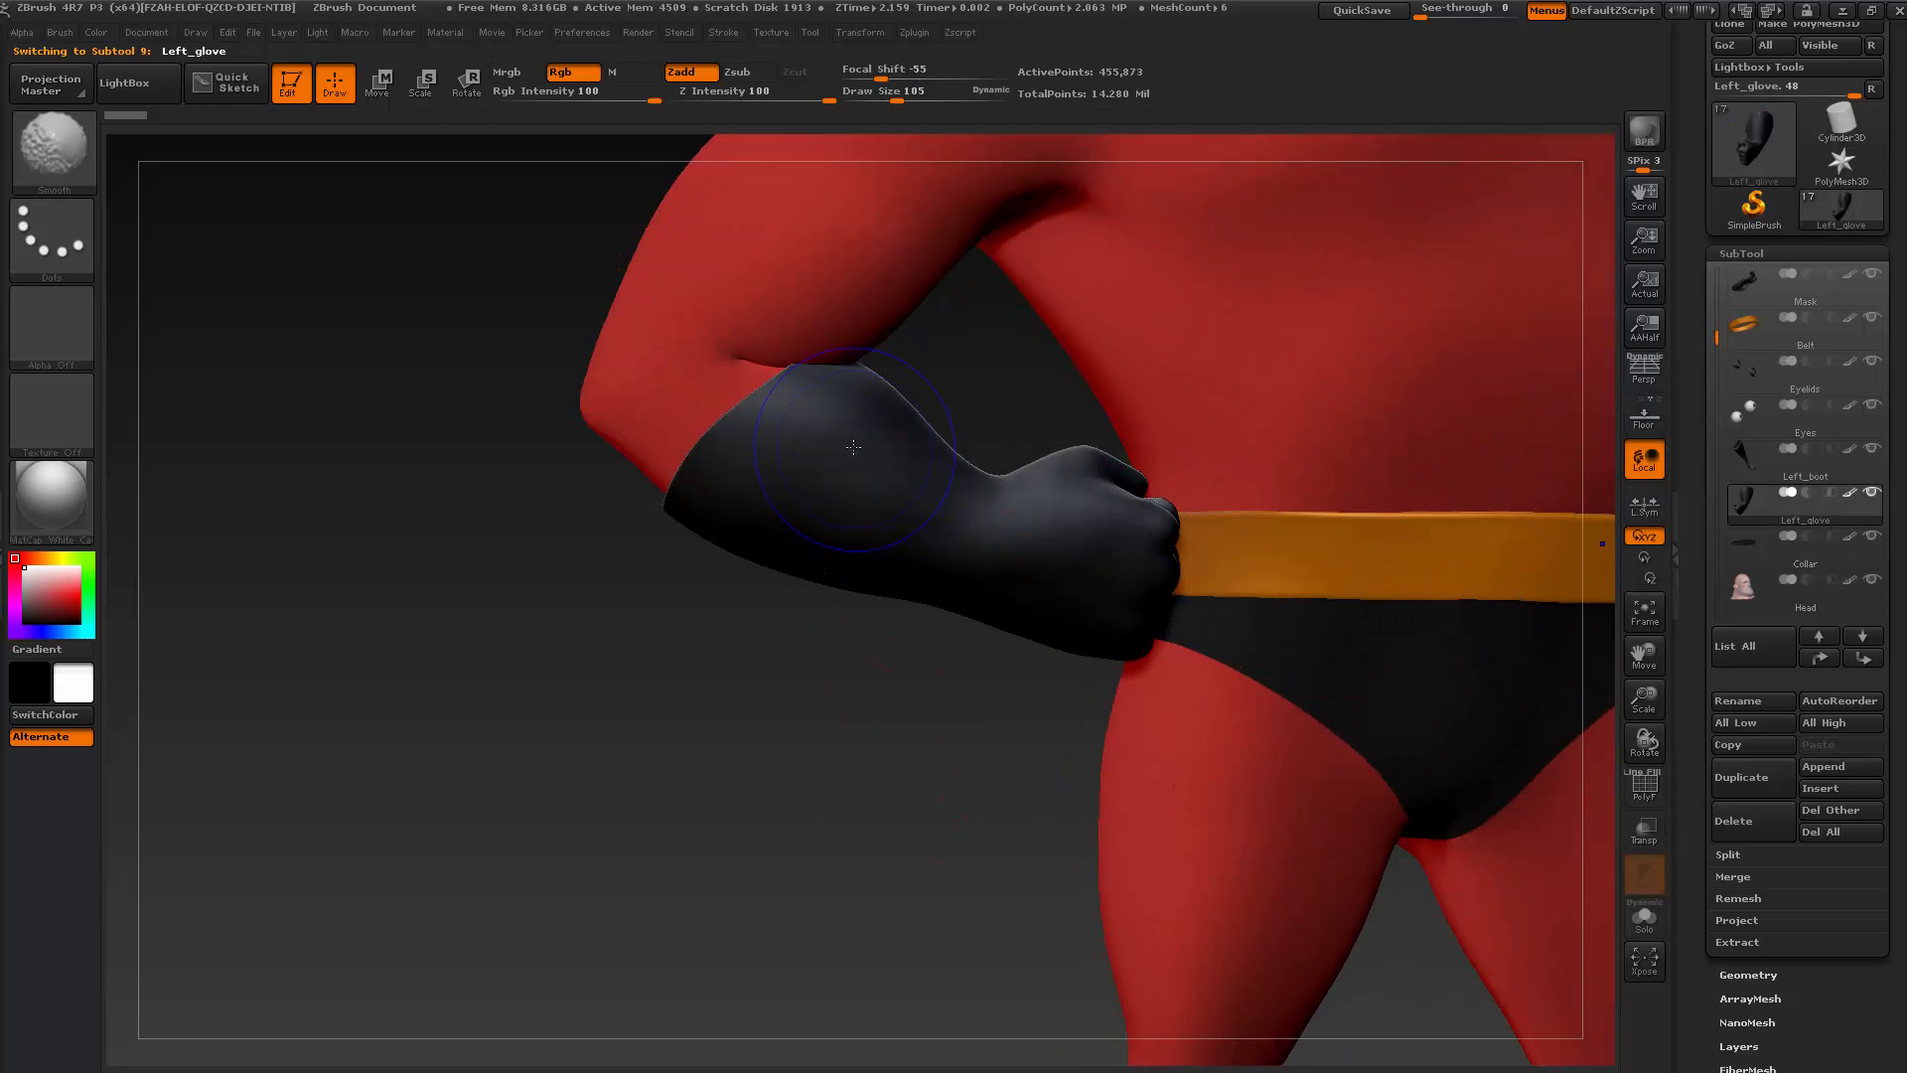
mouse_move(909, 833)
mouse_down()
mouse_move(903, 745)
mouse_move(894, 759)
mouse_move(918, 745)
mouse_move(930, 766)
mouse_up()
Select the Right_glove subtool, isolate it, and lower it to its lowest subdivision level
drag(1709, 327, 1711, 379)
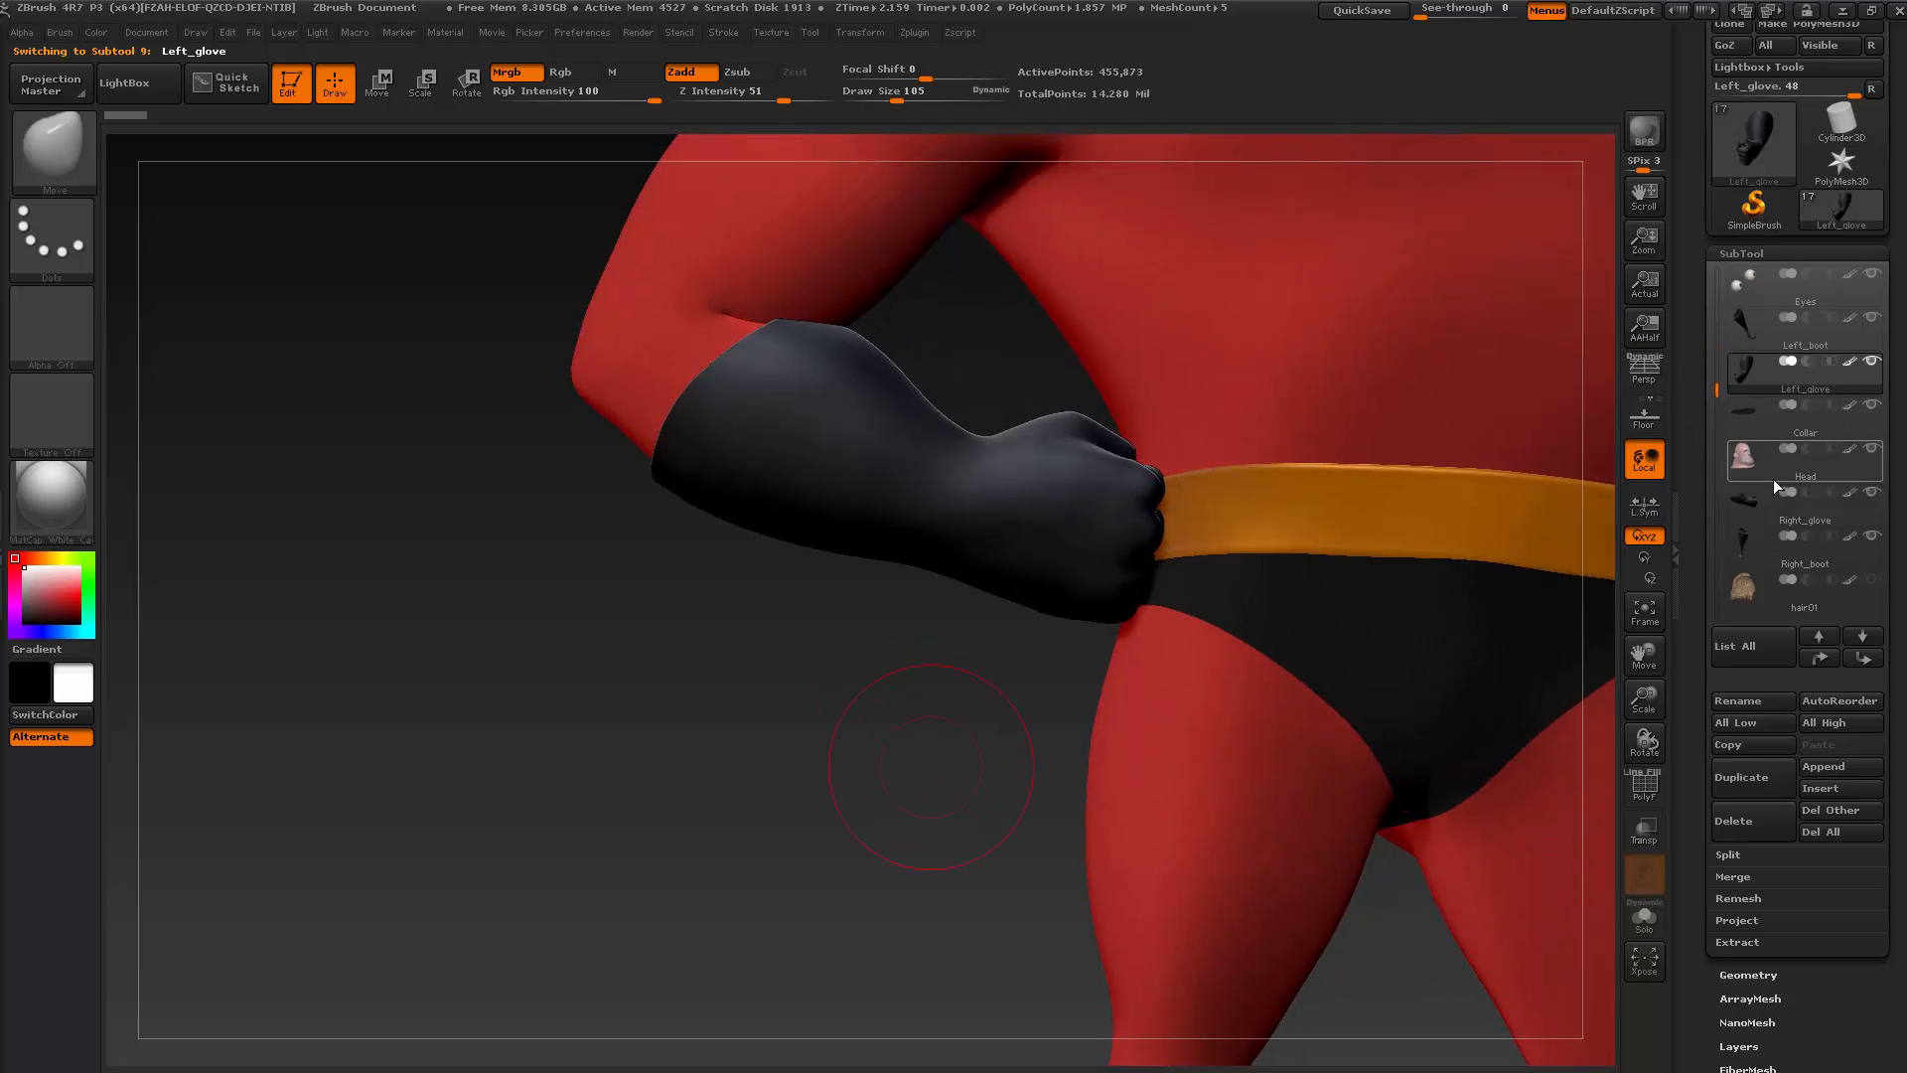
click(1878, 518)
drag(874, 677, 900, 596)
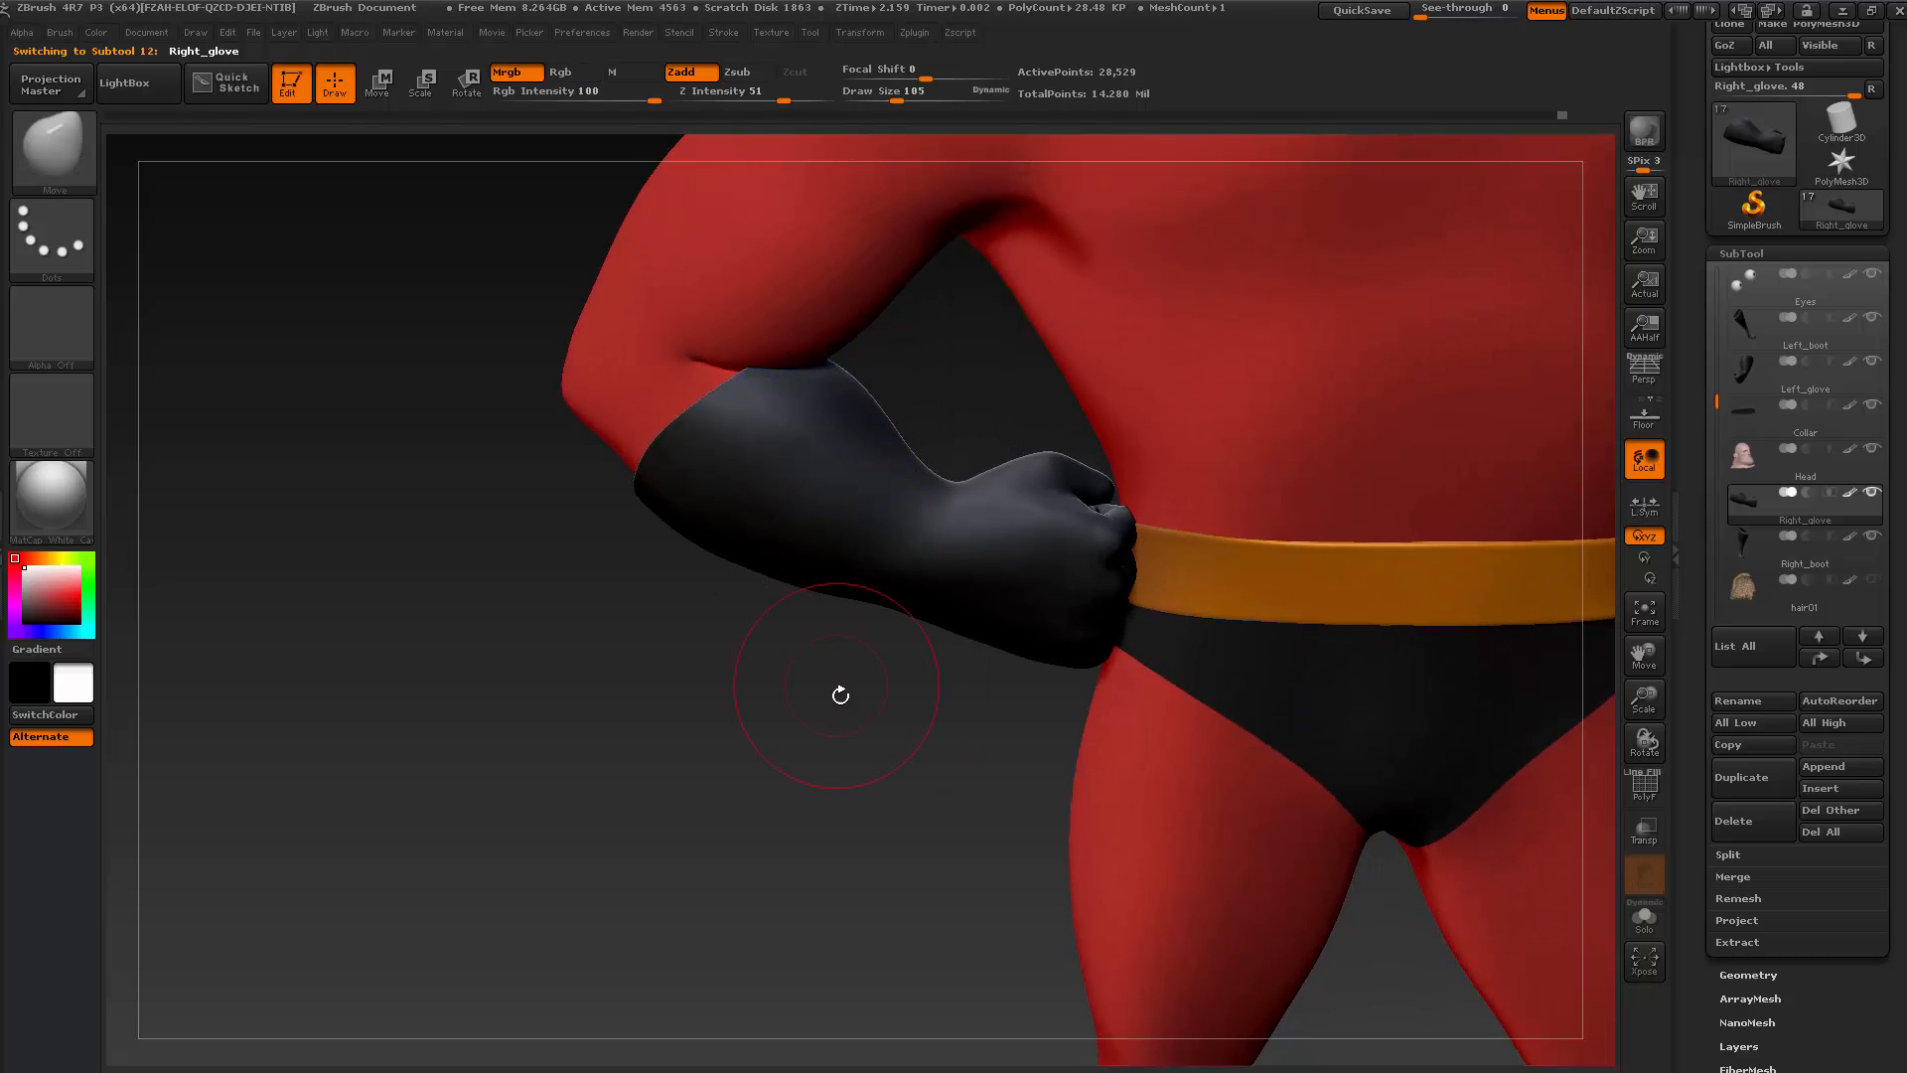
mouse_move(866, 798)
mouse_down()
mouse_move(775, 758)
mouse_move(1018, 772)
mouse_move(953, 749)
mouse_move(1149, 792)
mouse_move(1135, 828)
mouse_move(1162, 792)
mouse_move(1113, 752)
mouse_move(1154, 839)
mouse_move(1179, 840)
mouse_move(1170, 805)
mouse_move(1196, 819)
mouse_move(1171, 796)
mouse_move(1244, 805)
mouse_move(1043, 795)
mouse_move(1042, 830)
mouse_move(1000, 807)
mouse_move(1056, 903)
mouse_move(1186, 864)
mouse_up()
click(1646, 924)
key(shift+d)
Adjust the fold between the fist's thumb and palm with the Move brush at draw sizes 47 and 32
drag(818, 345, 802, 365)
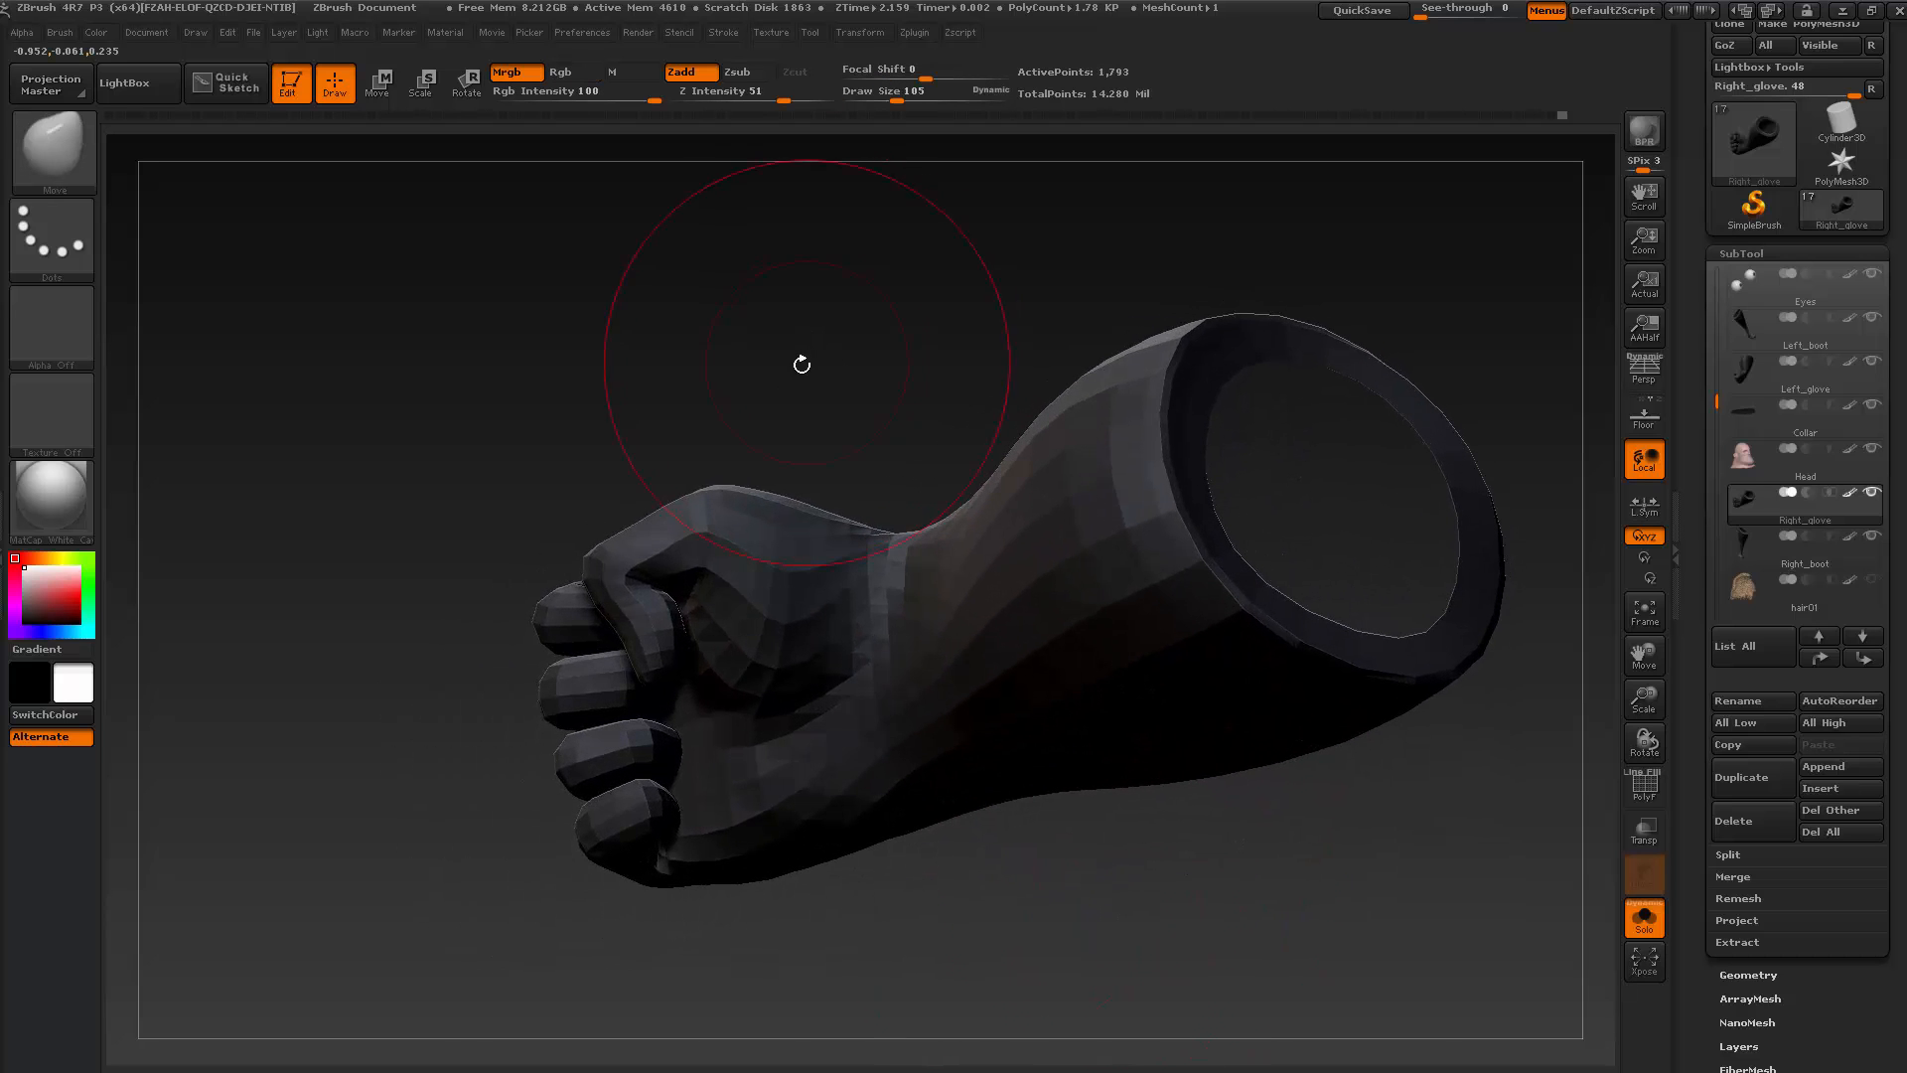
key(s)
drag(672, 584, 664, 584)
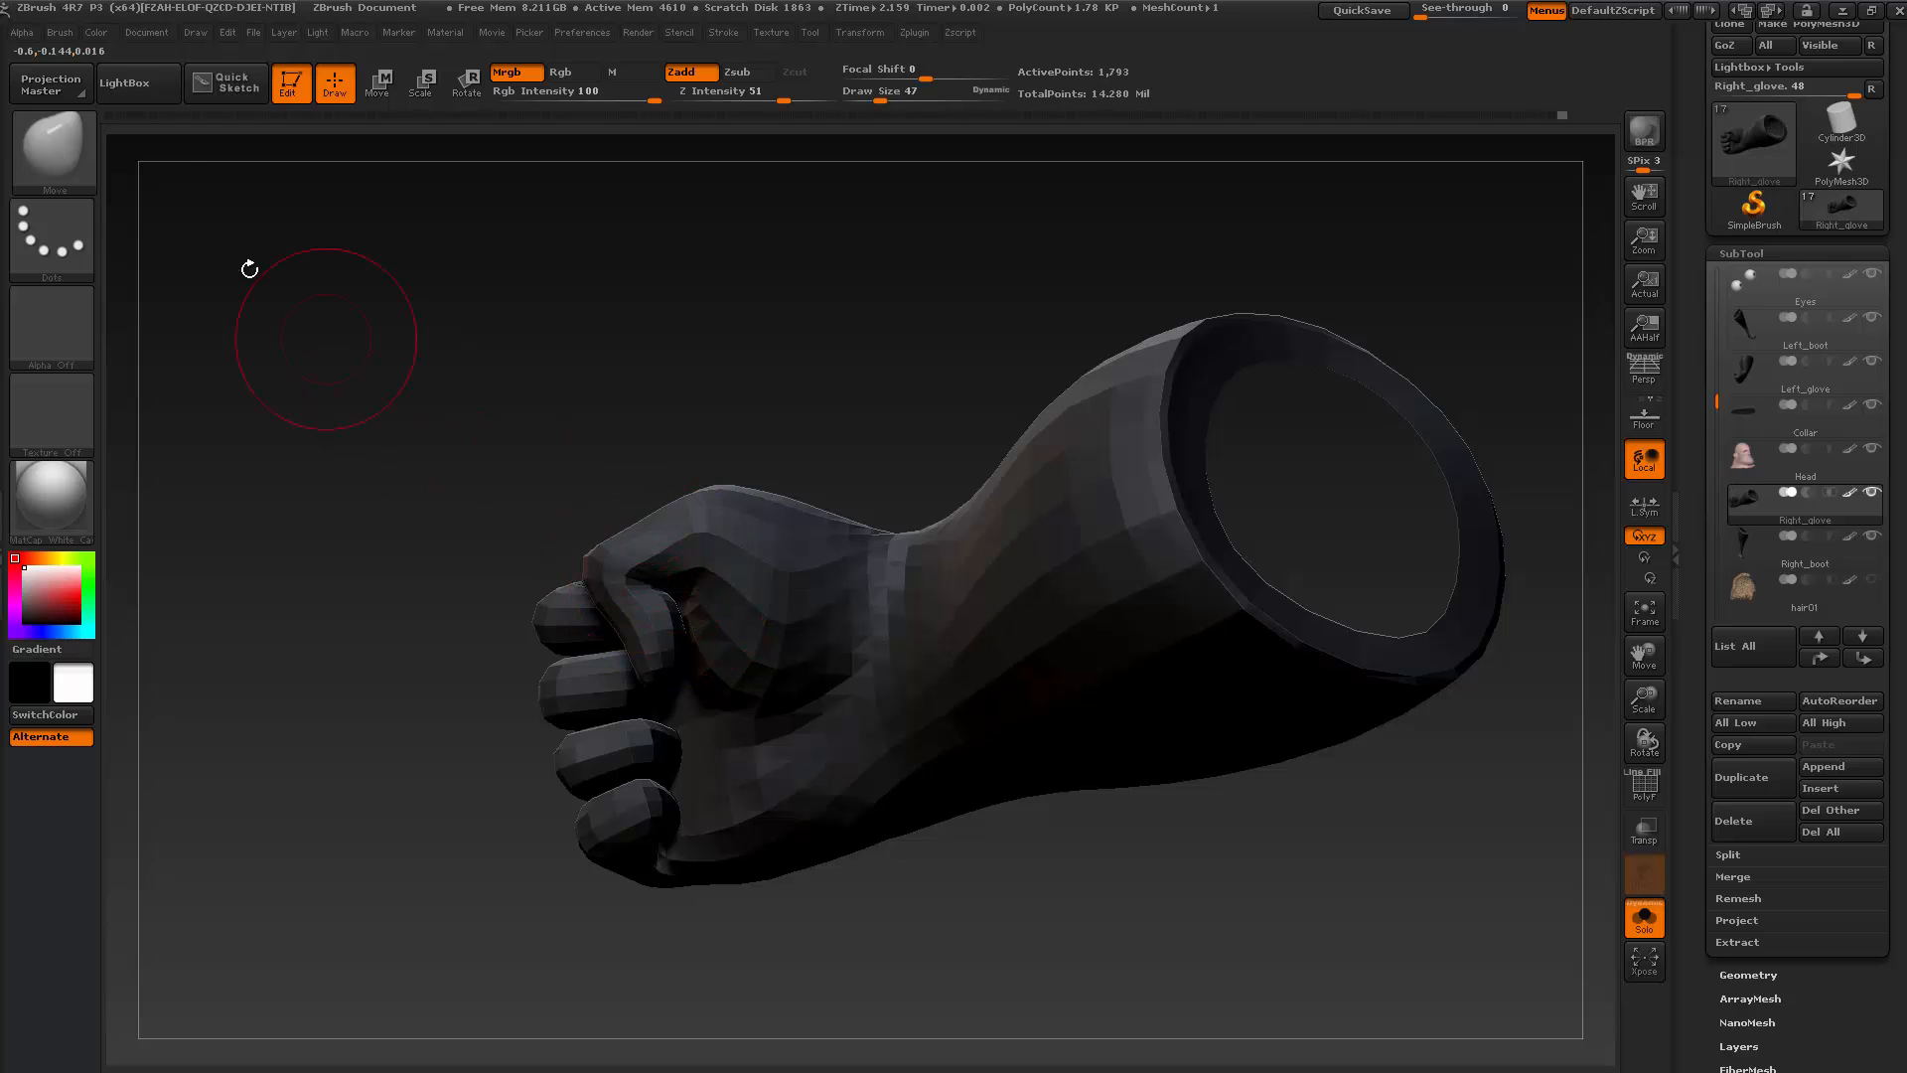
drag(200, 275, 717, 365)
key(s)
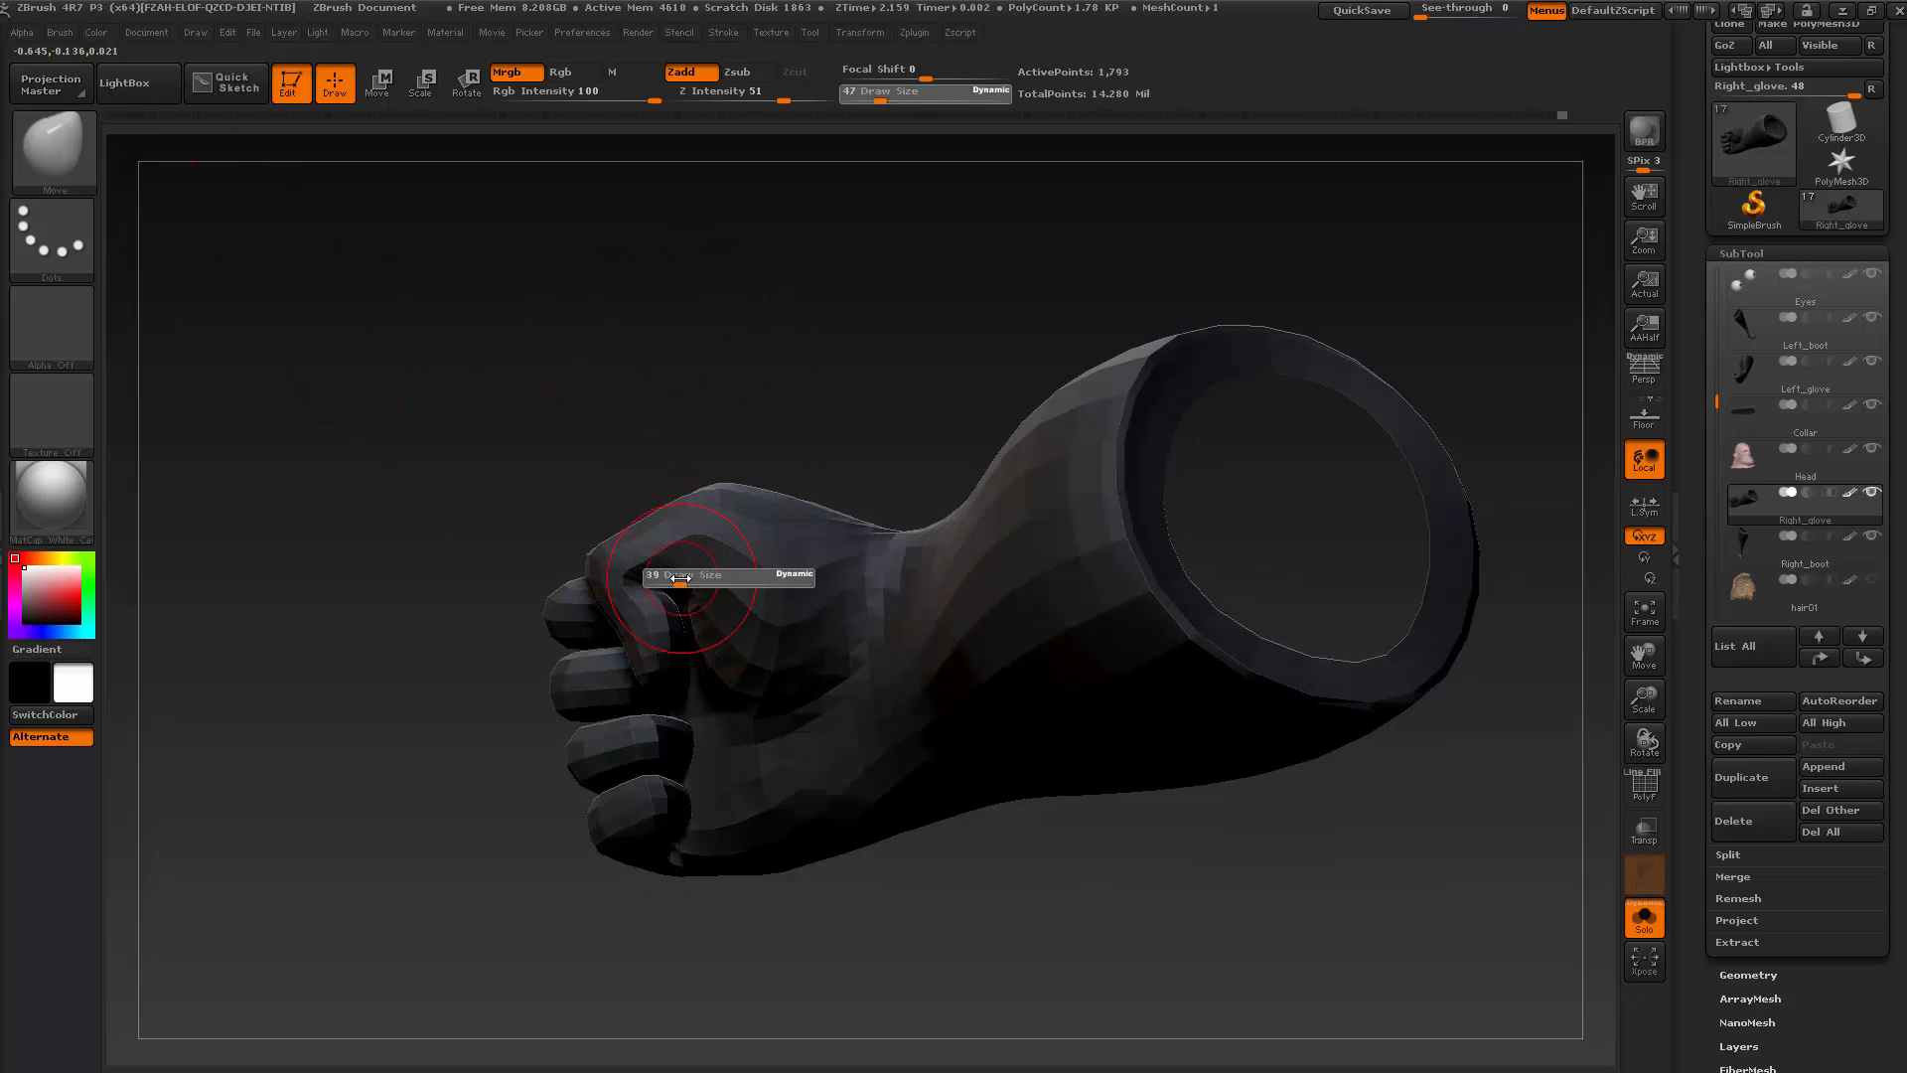
drag(686, 576, 676, 577)
drag(718, 371, 717, 380)
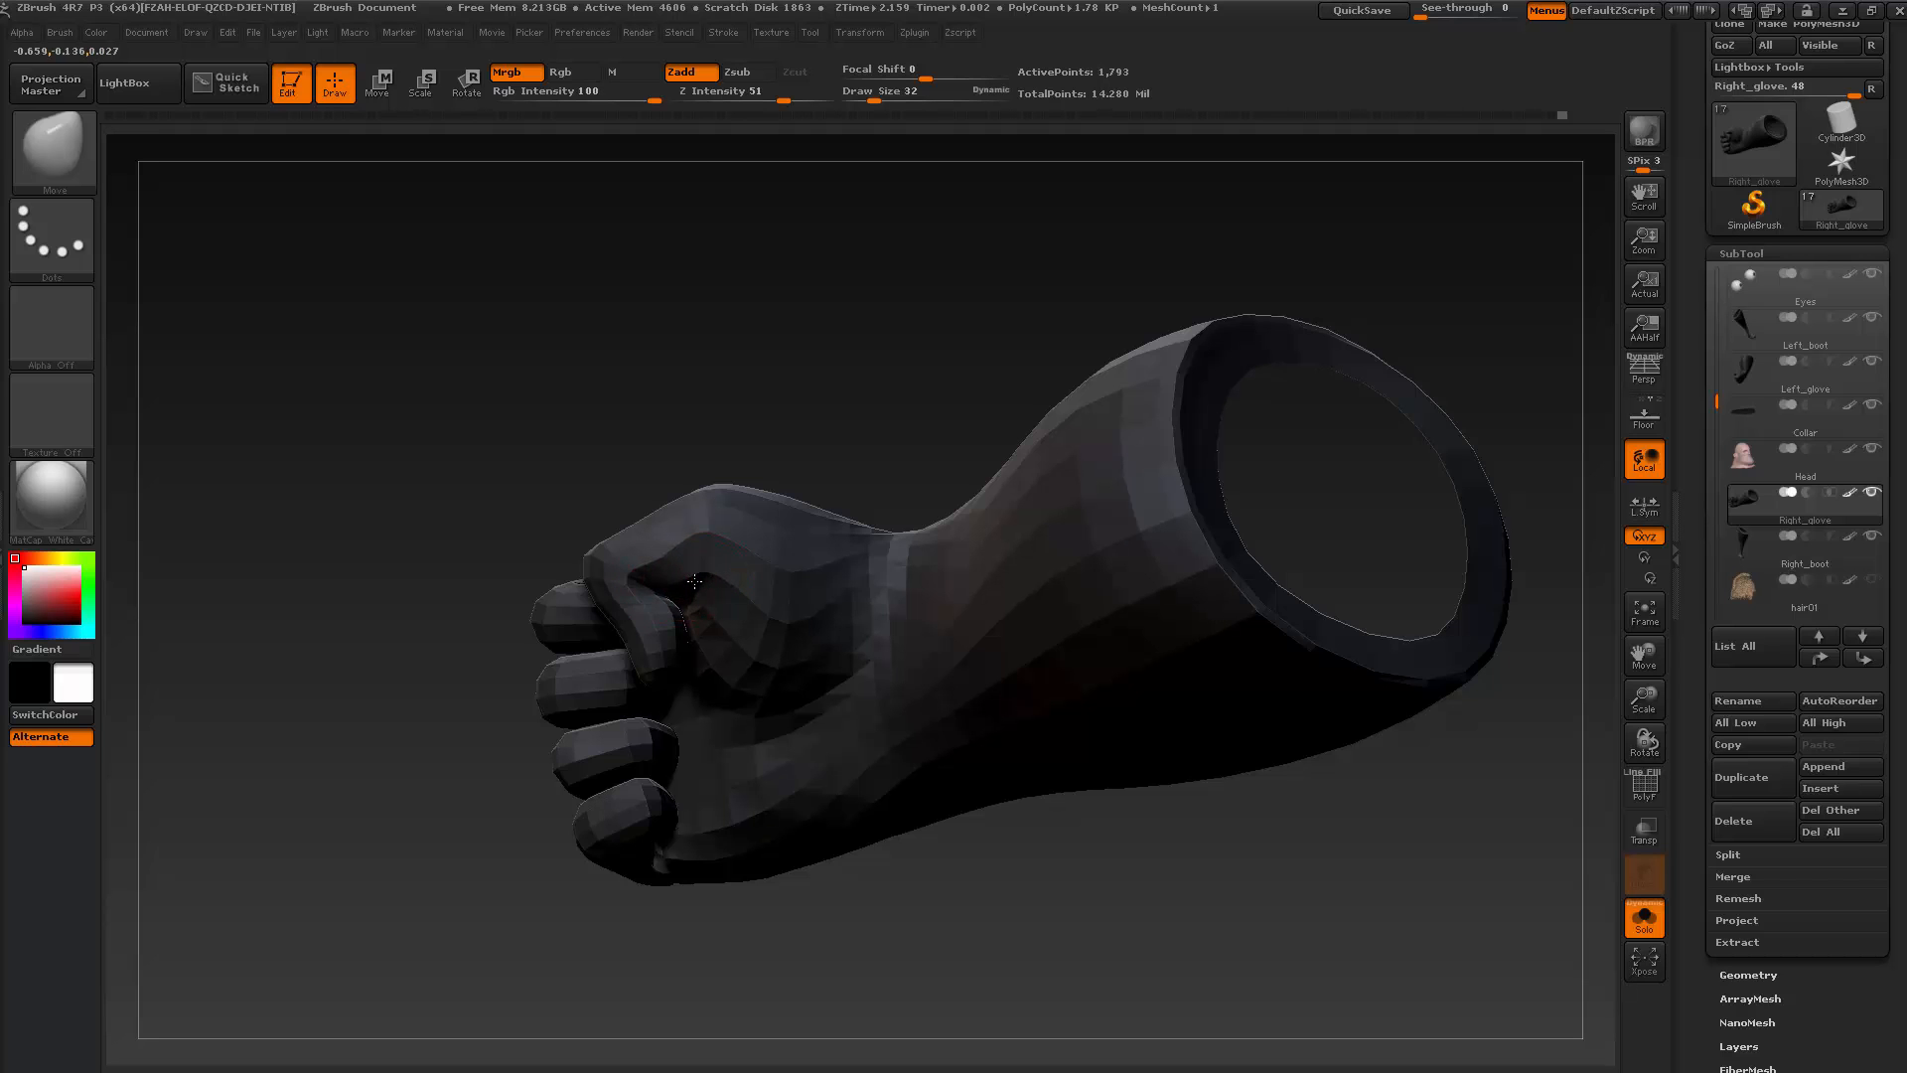
mouse_move(737, 395)
mouse_down()
mouse_move(736, 350)
mouse_move(729, 412)
mouse_up()
key(s)
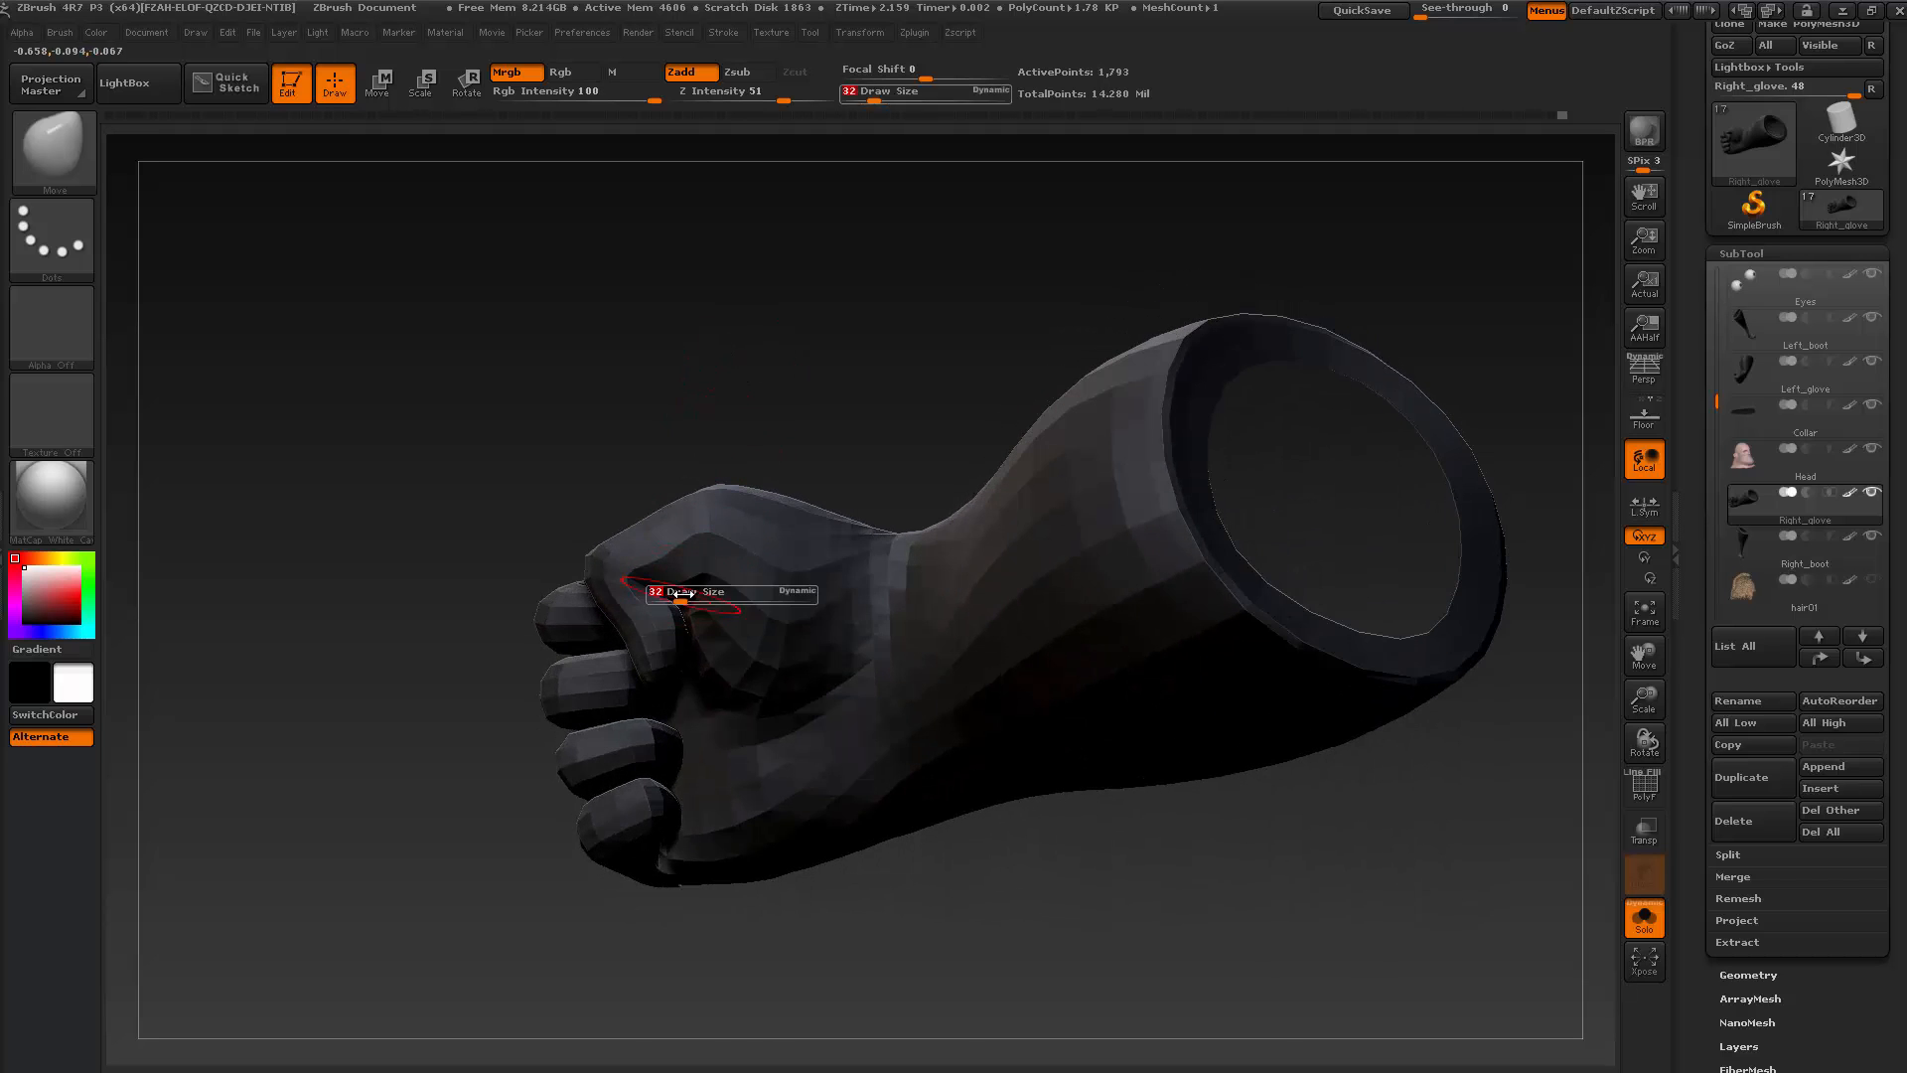
drag(670, 598, 676, 596)
drag(693, 418, 753, 363)
Raise the right glove to its highest subdivision level and inspect the thumb area
key(d)
key(d)
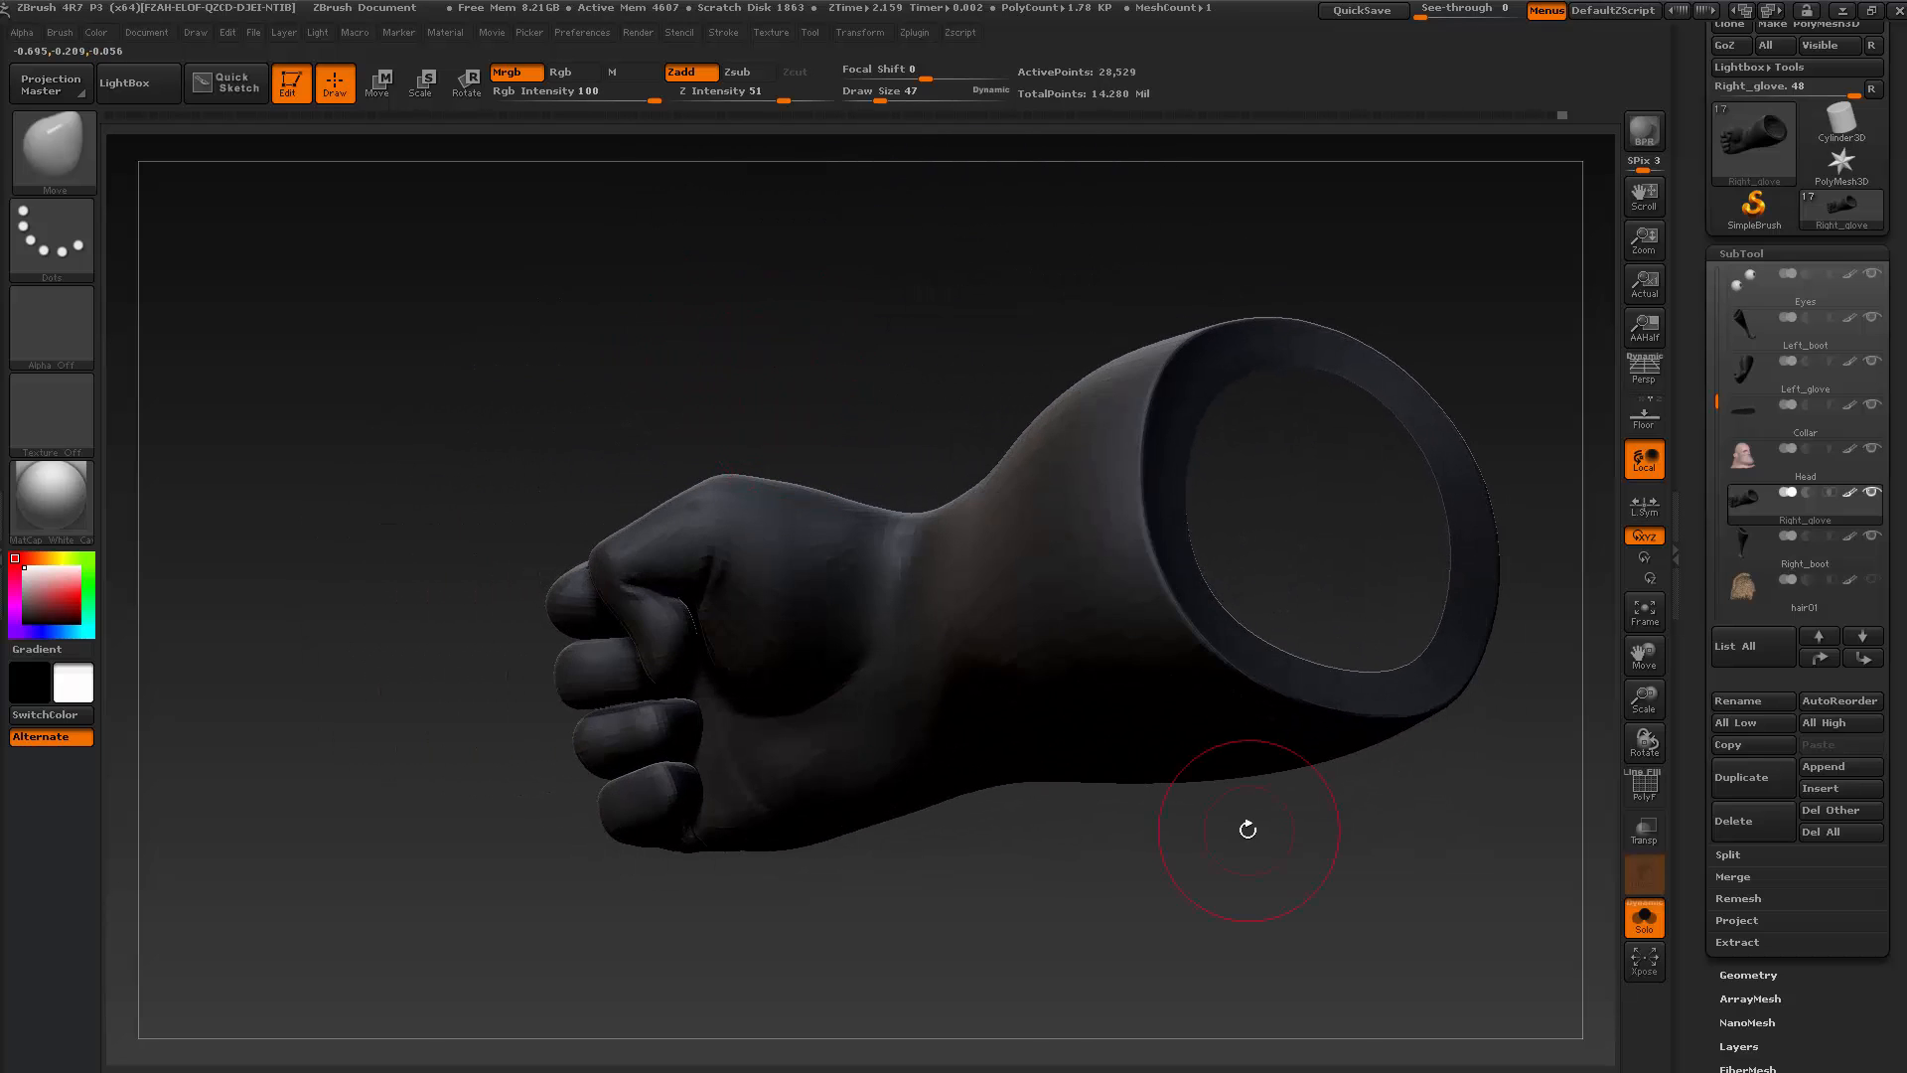
mouse_move(1303, 892)
mouse_down()
mouse_move(1338, 879)
mouse_move(1323, 887)
mouse_up()
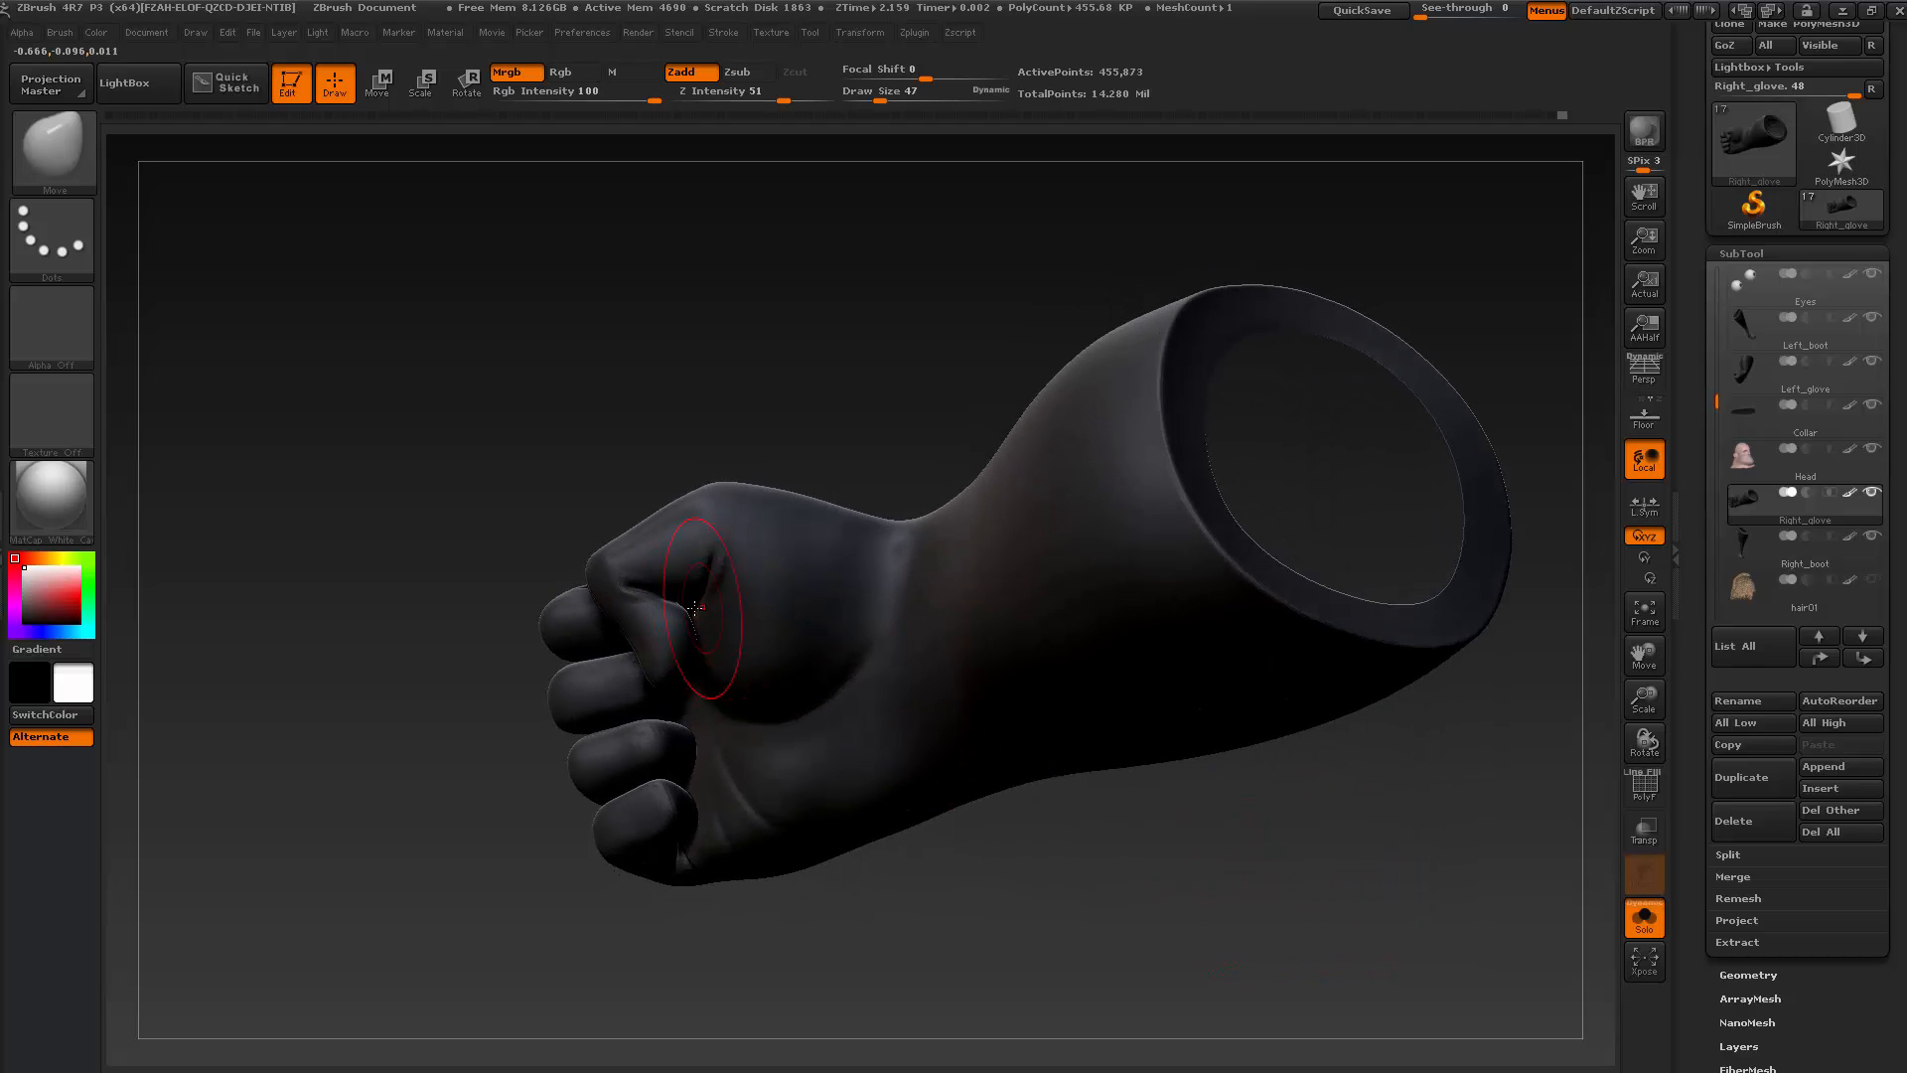
Drop the right glove three subdivision levels, refine the thumb crease with the Move brush at draw size 28, and restore the highest level
key(shift)
key(shift+d)
key(s)
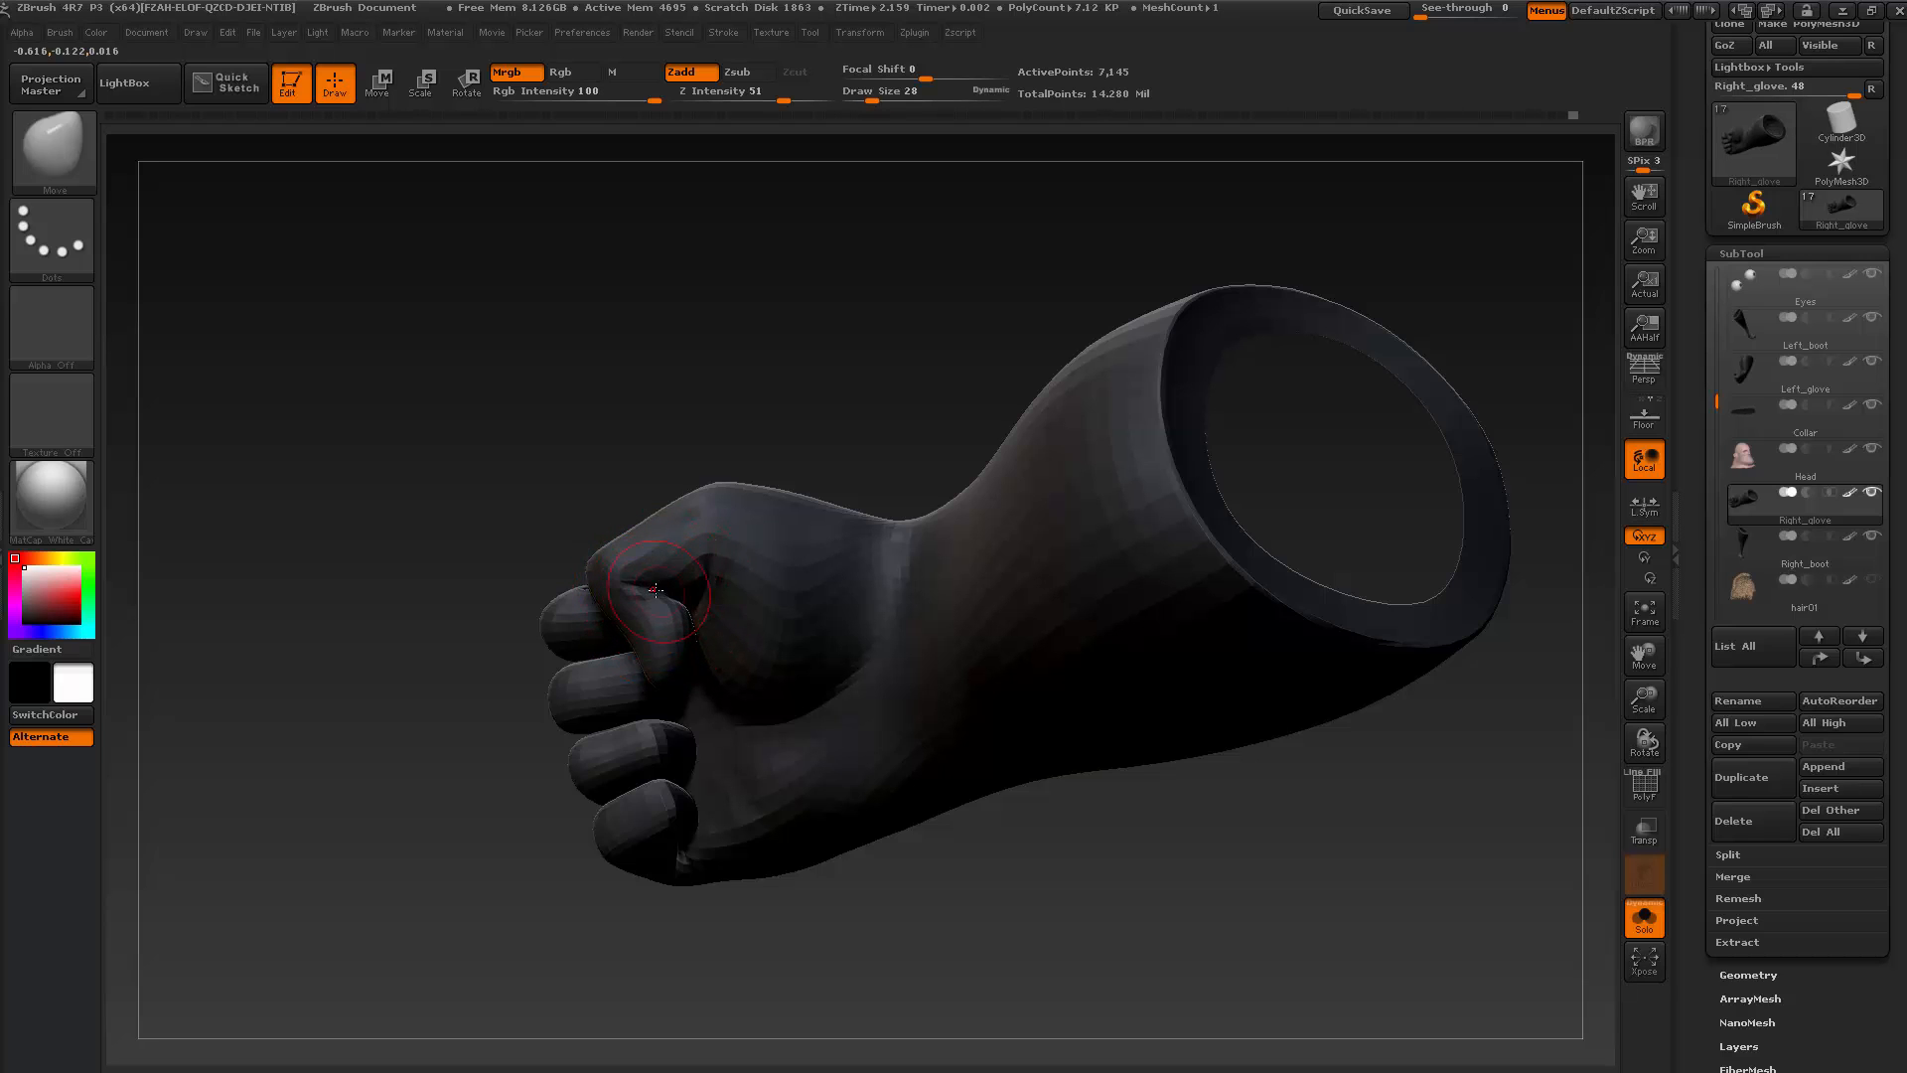
mouse_move(751, 415)
mouse_down()
mouse_move(724, 413)
mouse_move(694, 277)
mouse_move(681, 438)
mouse_move(728, 387)
mouse_up()
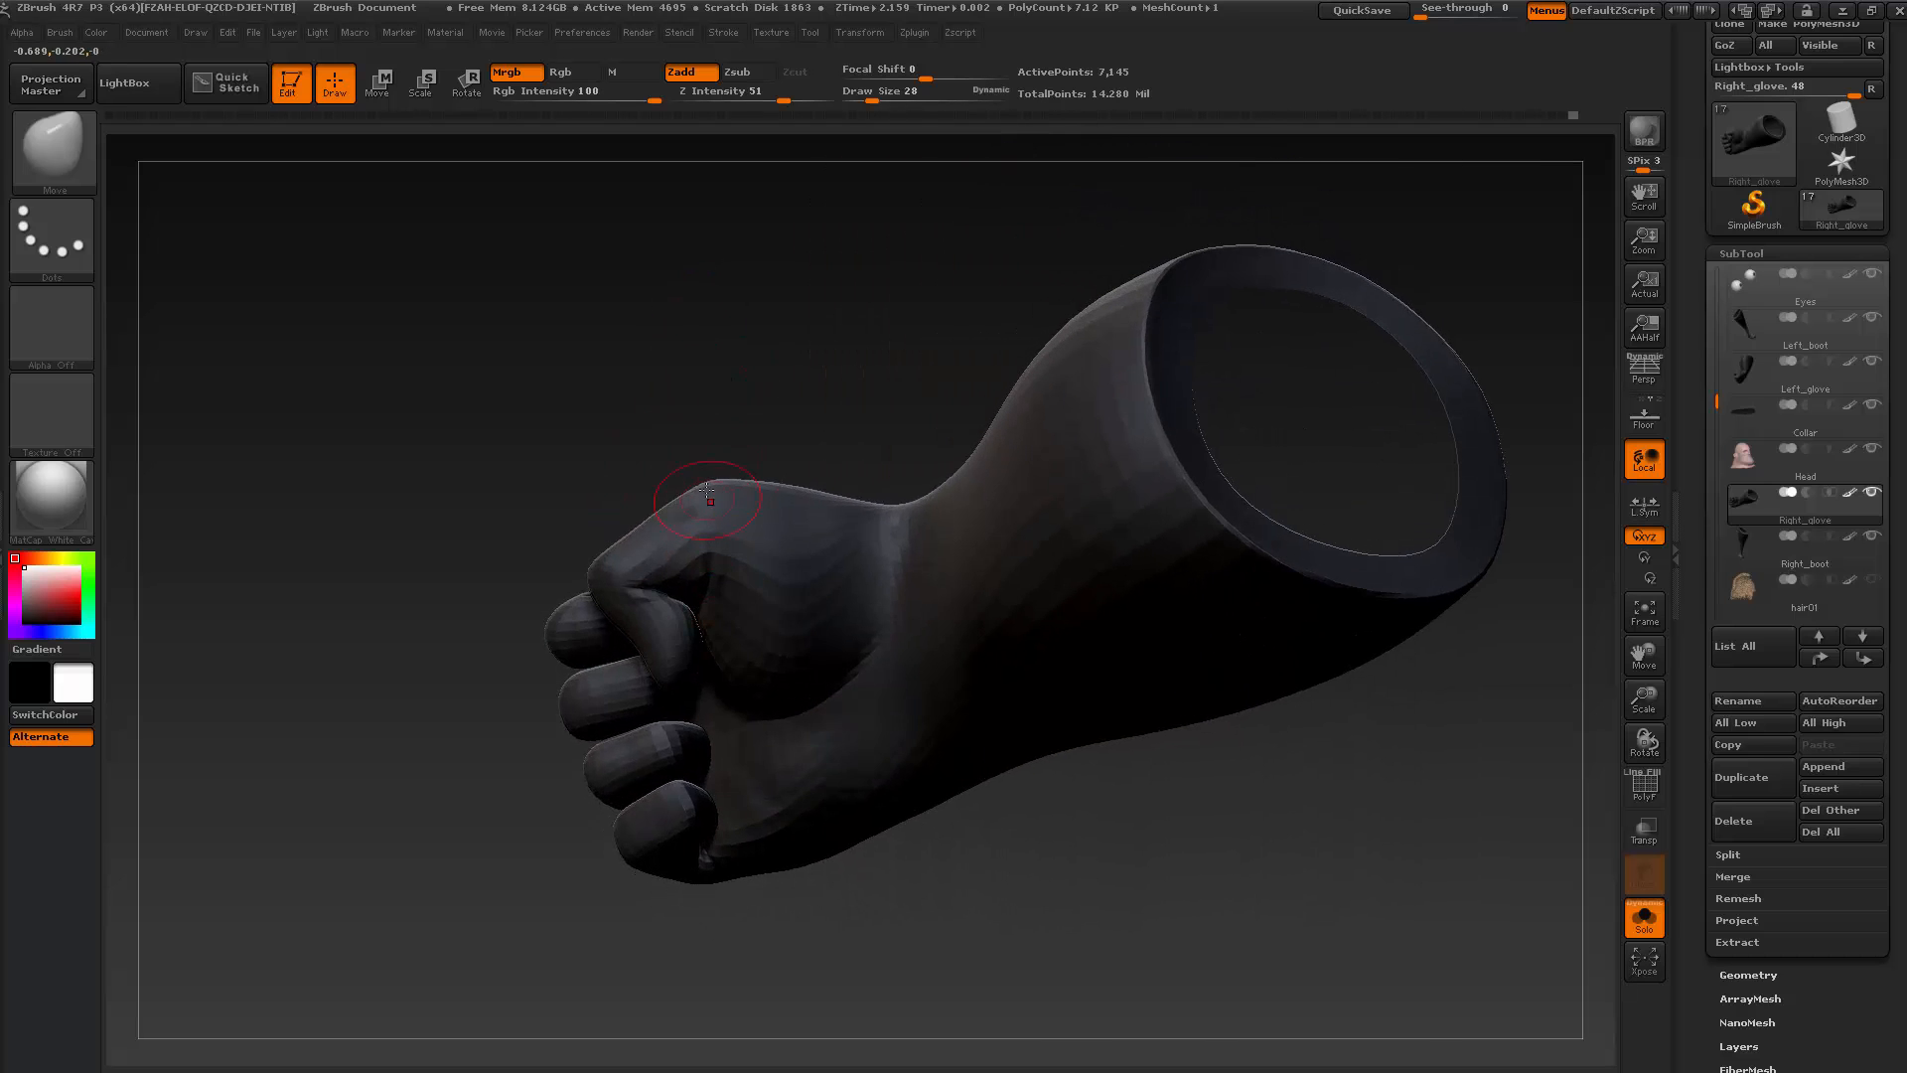
drag(708, 467, 728, 378)
key(d)
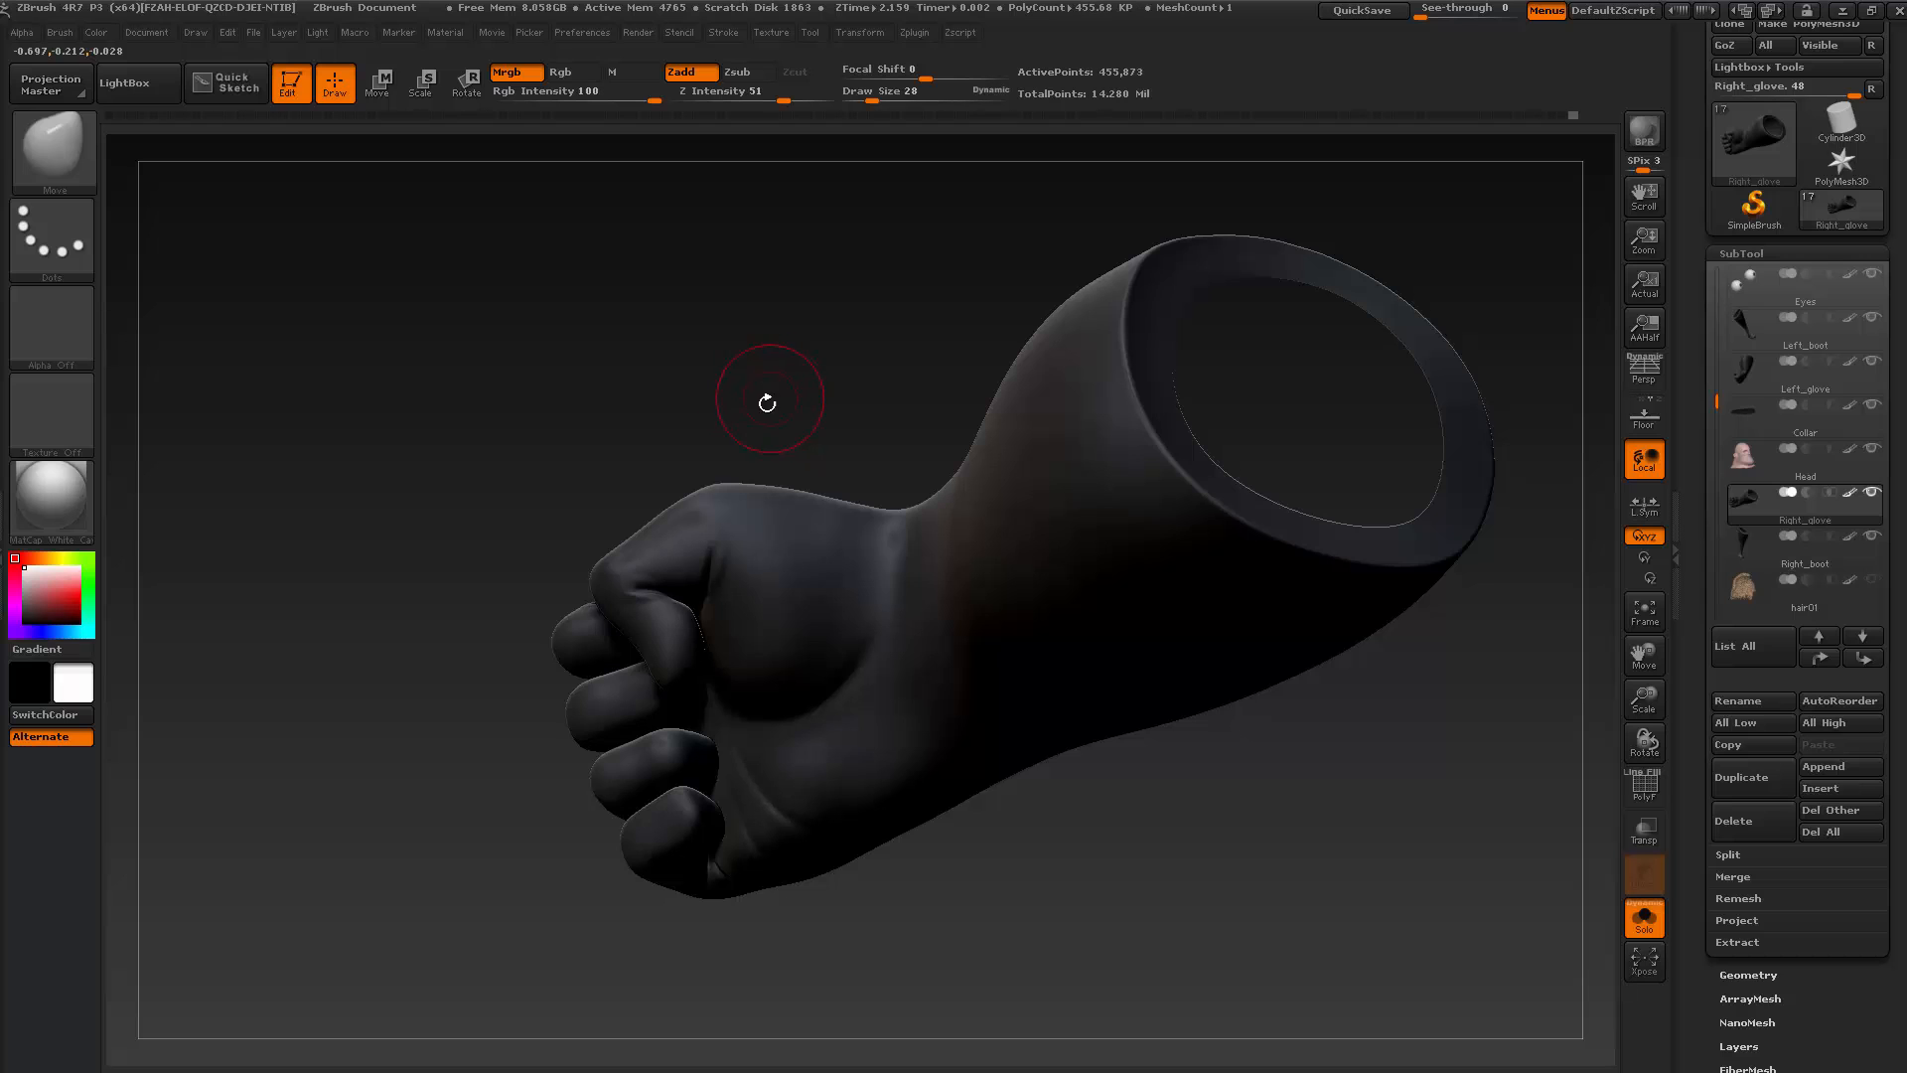
drag(954, 872, 962, 919)
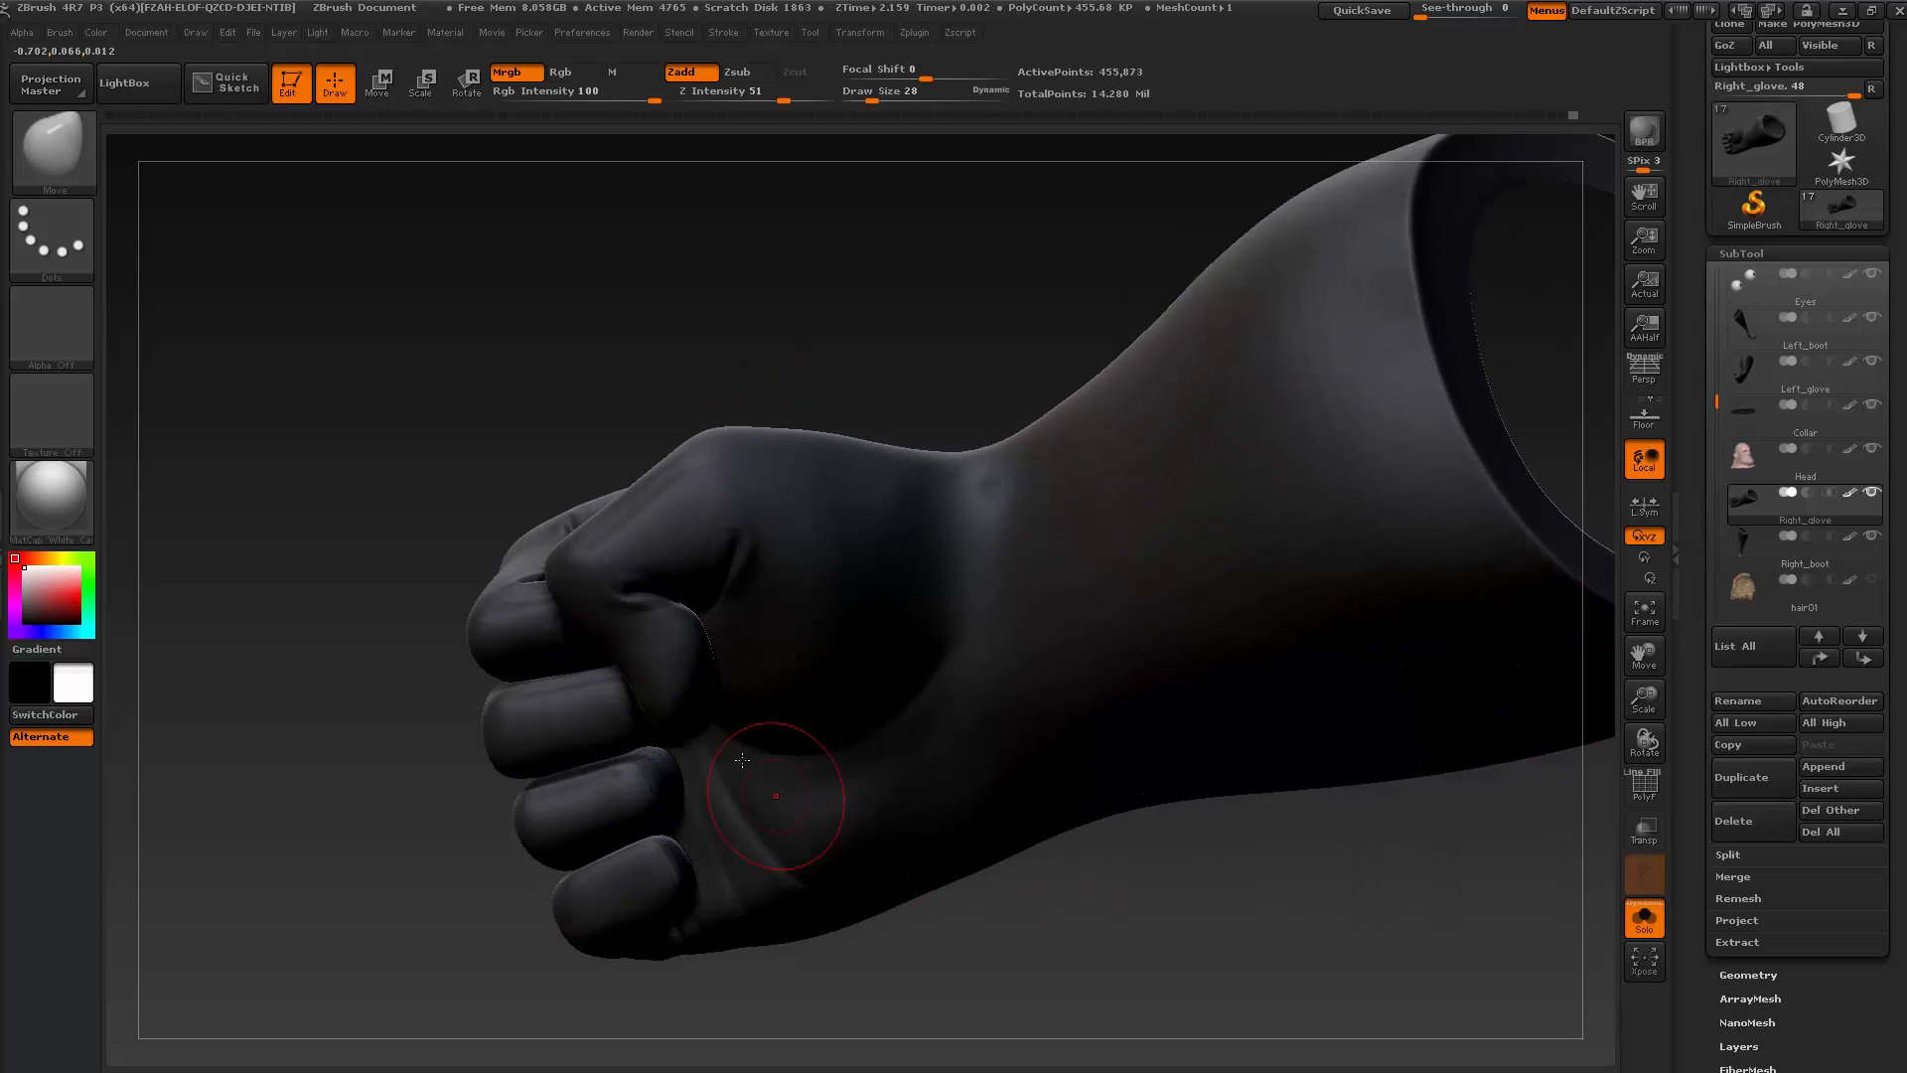
Isolate the thumb's polygroup, lower its subdivision level, smooth the thumb's inner surface, and show the whole glove again
ctrl+shift+click(676, 664)
drag(842, 784, 815, 699)
key(shift+d)
key(shift+d)
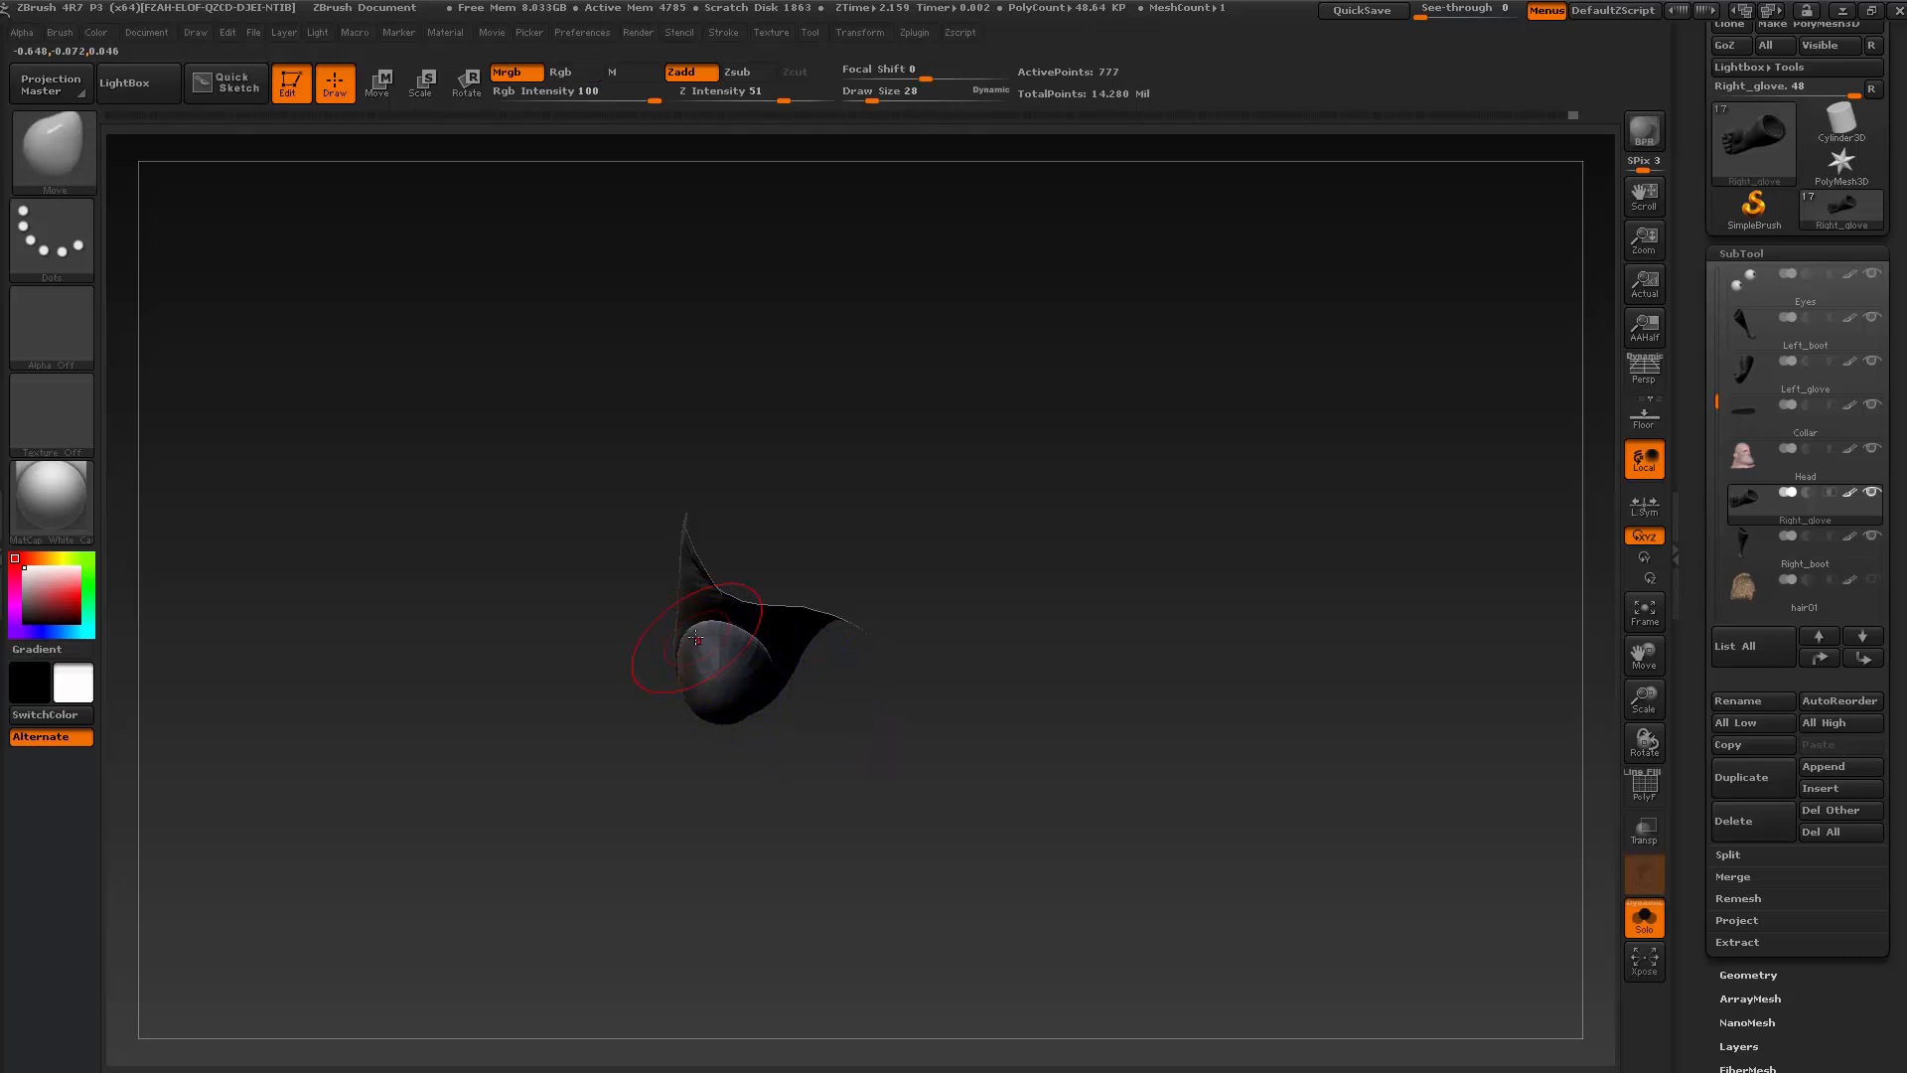
shift+drag(702, 641, 691, 636)
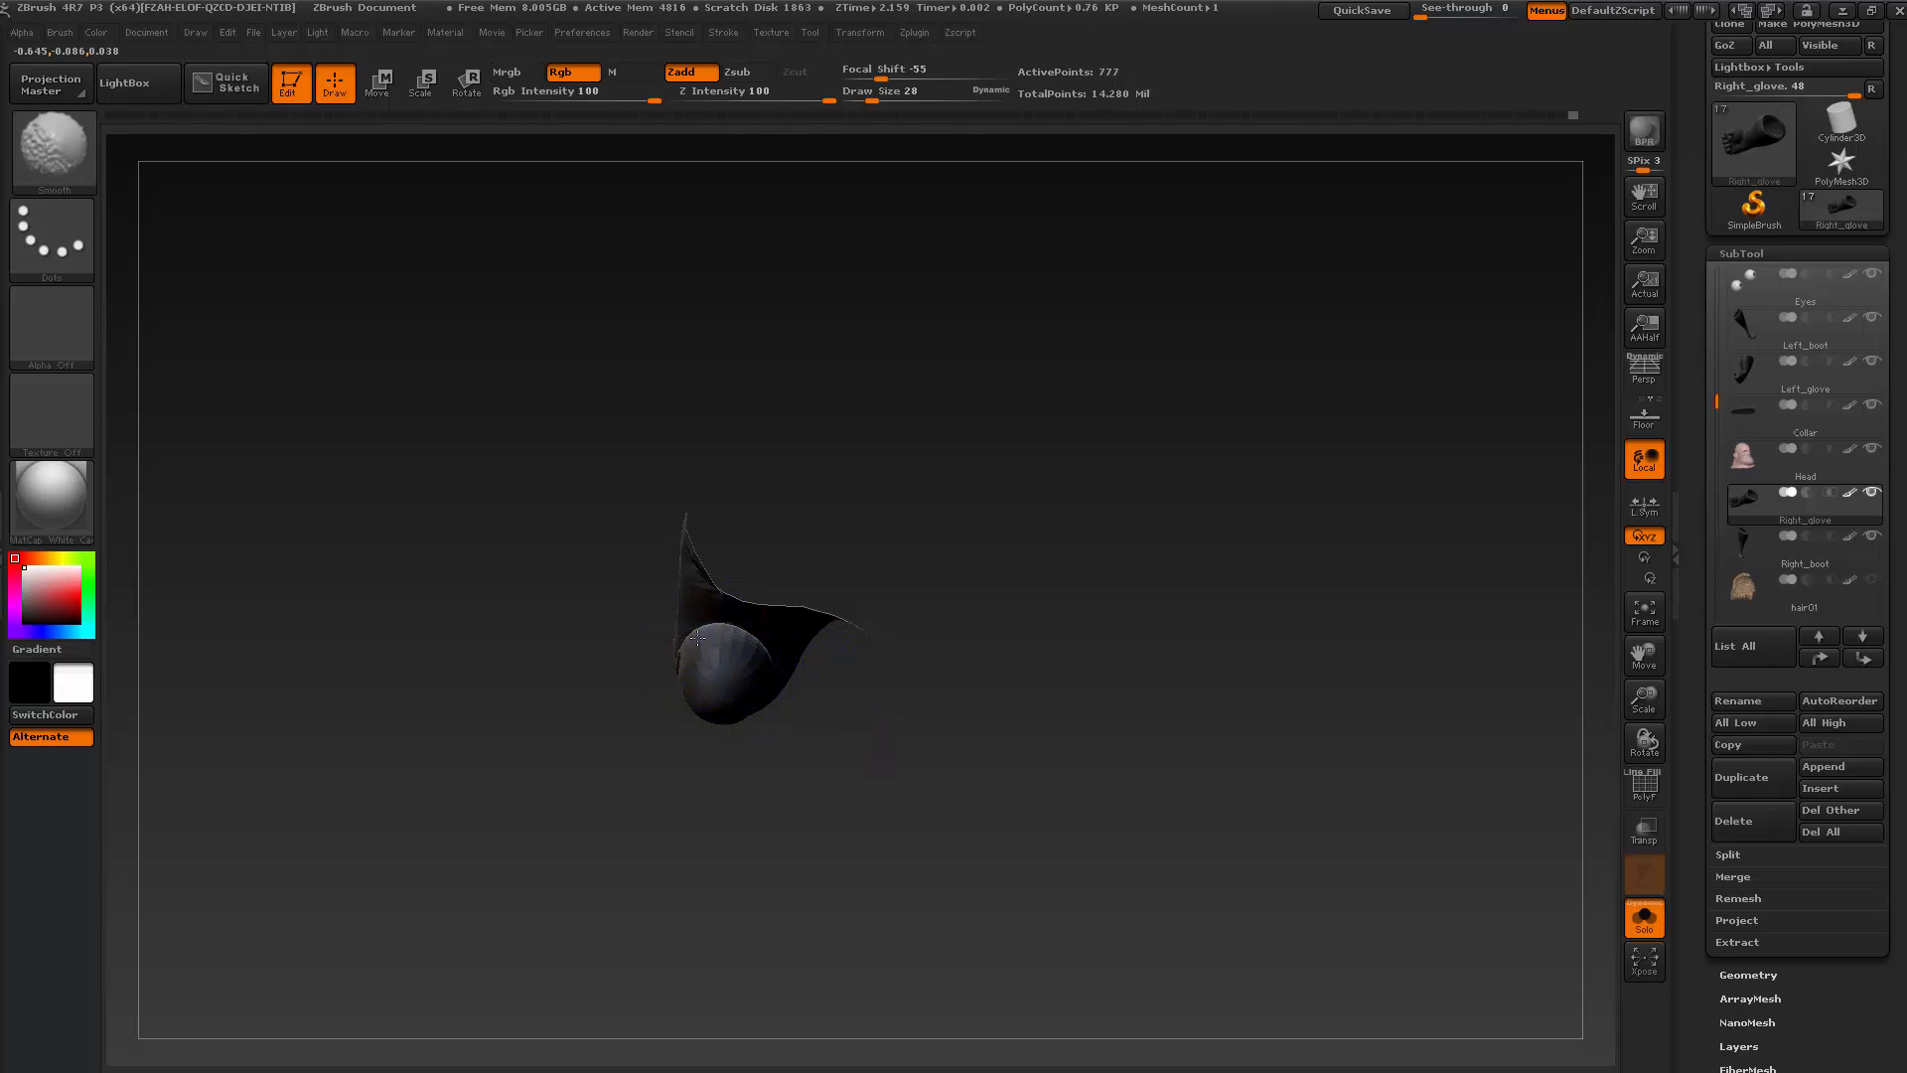
drag(813, 727, 914, 800)
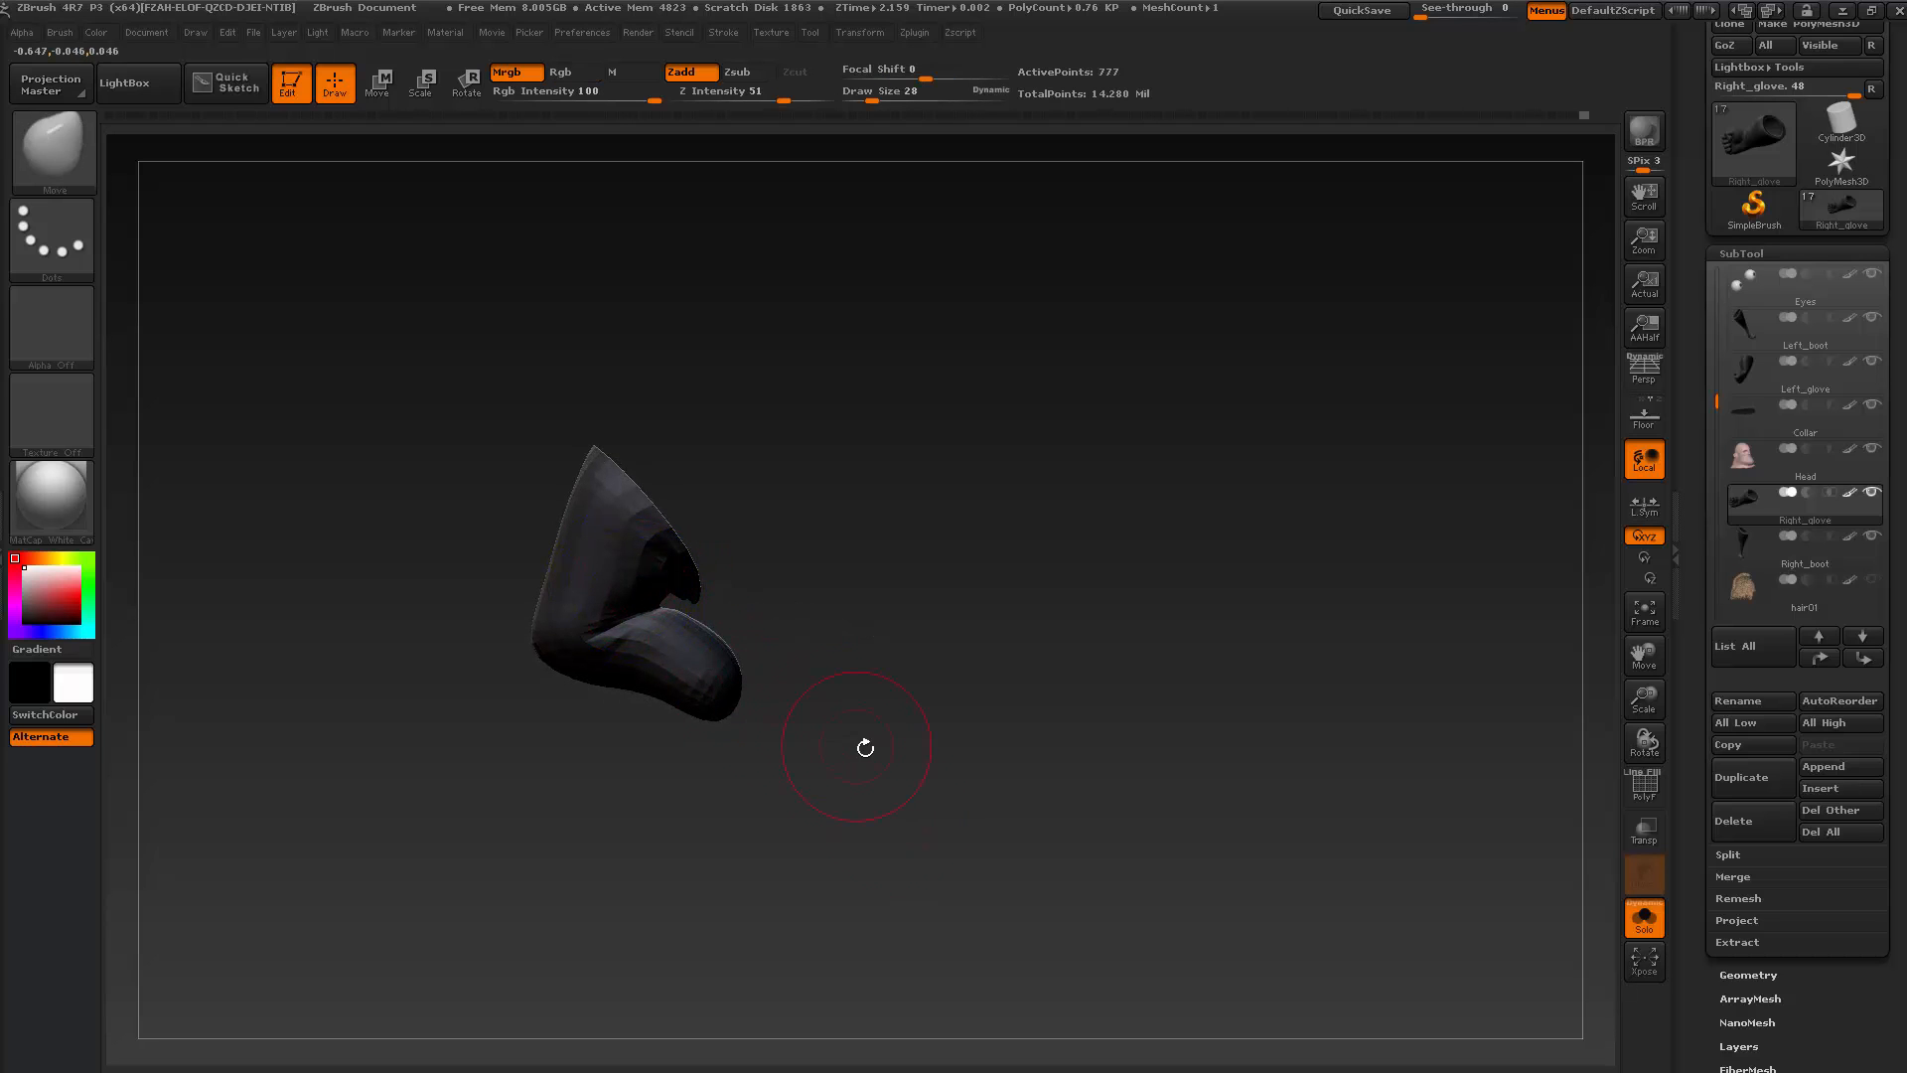
ctrl+shift+click(934, 789)
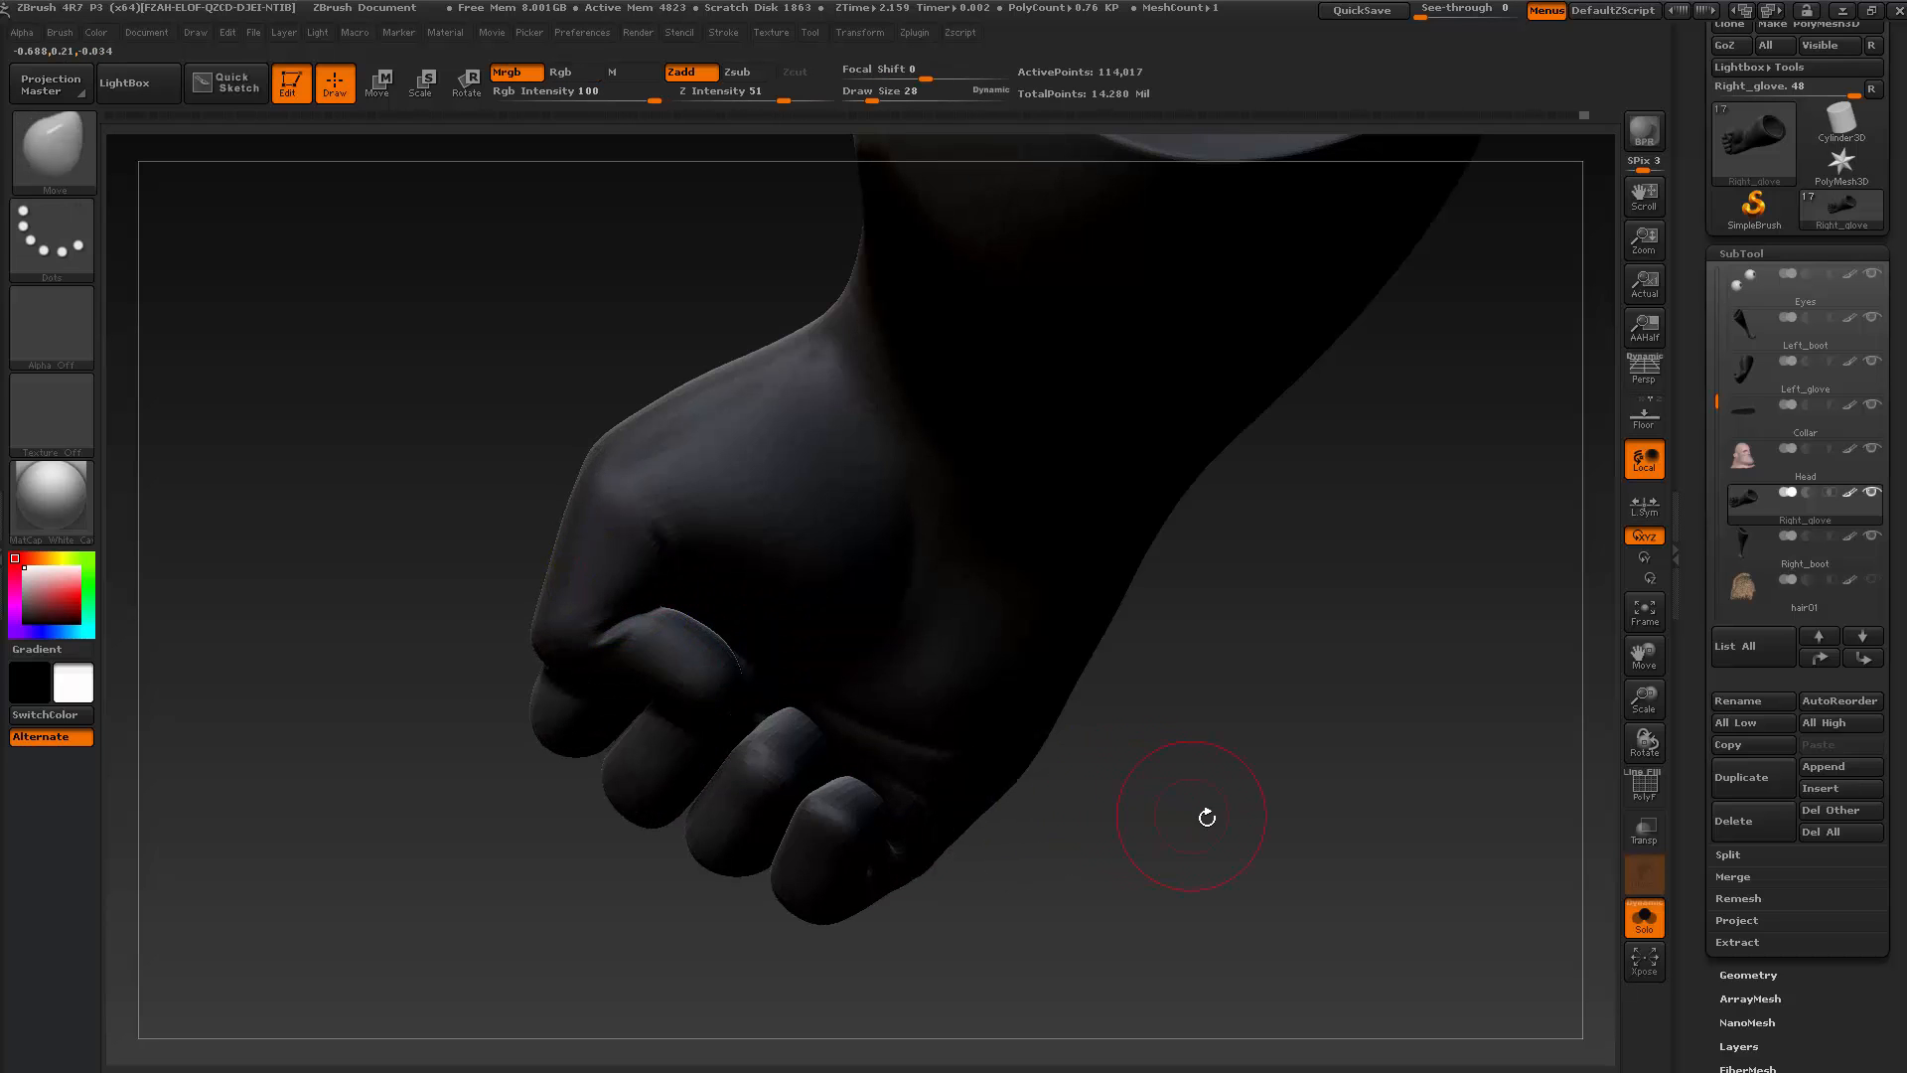
Show all subtools again instead of the isolated right glove and inspect the whole character from the back, front and head
mouse_move(1318, 792)
mouse_down()
mouse_move(1094, 766)
mouse_move(974, 779)
mouse_move(1036, 814)
mouse_move(1150, 830)
mouse_move(1123, 826)
mouse_move(1212, 809)
mouse_move(1107, 755)
mouse_move(1200, 791)
mouse_move(1171, 736)
mouse_move(1111, 723)
mouse_move(1099, 639)
mouse_move(1074, 785)
mouse_move(1137, 779)
mouse_move(1124, 801)
mouse_move(1093, 788)
mouse_move(1106, 744)
mouse_move(1158, 779)
mouse_up()
key(ctrl+shift)
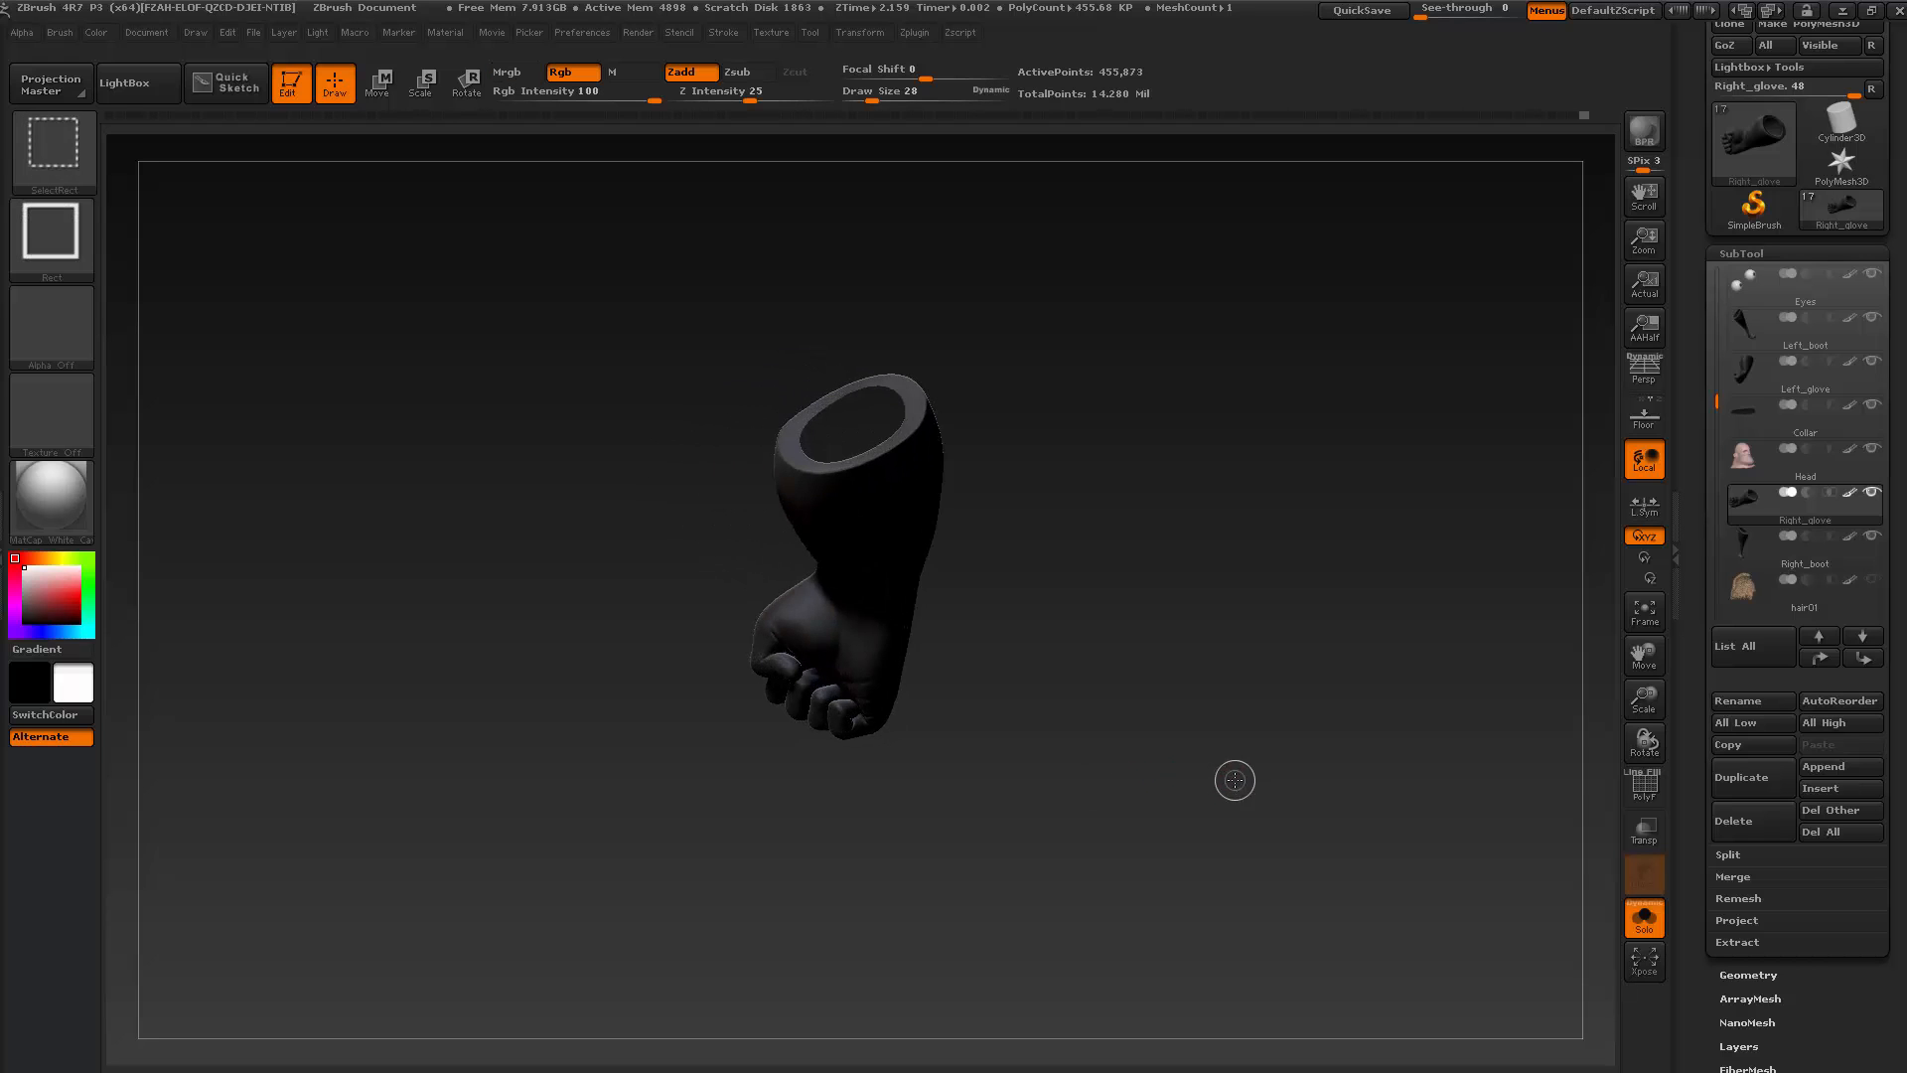
click(1644, 924)
drag(1262, 805, 1182, 834)
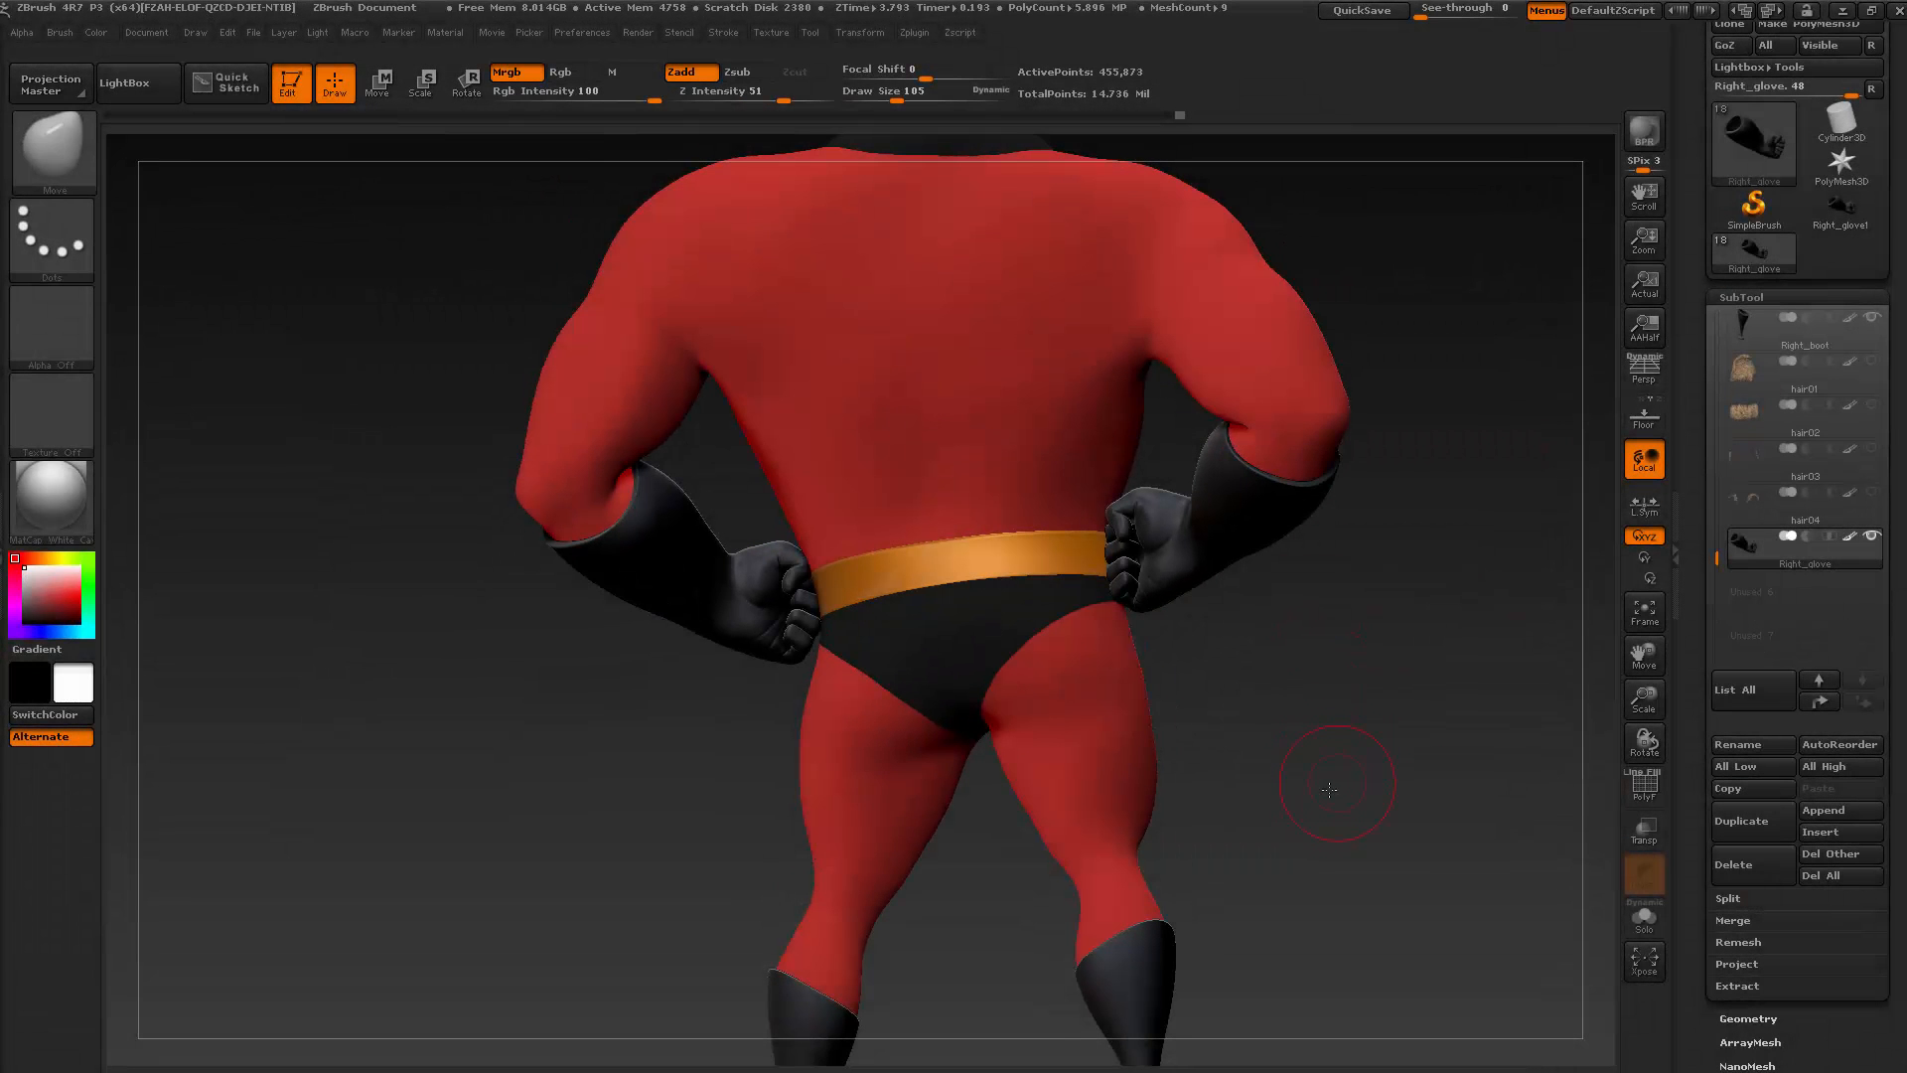
drag(1329, 790, 1179, 856)
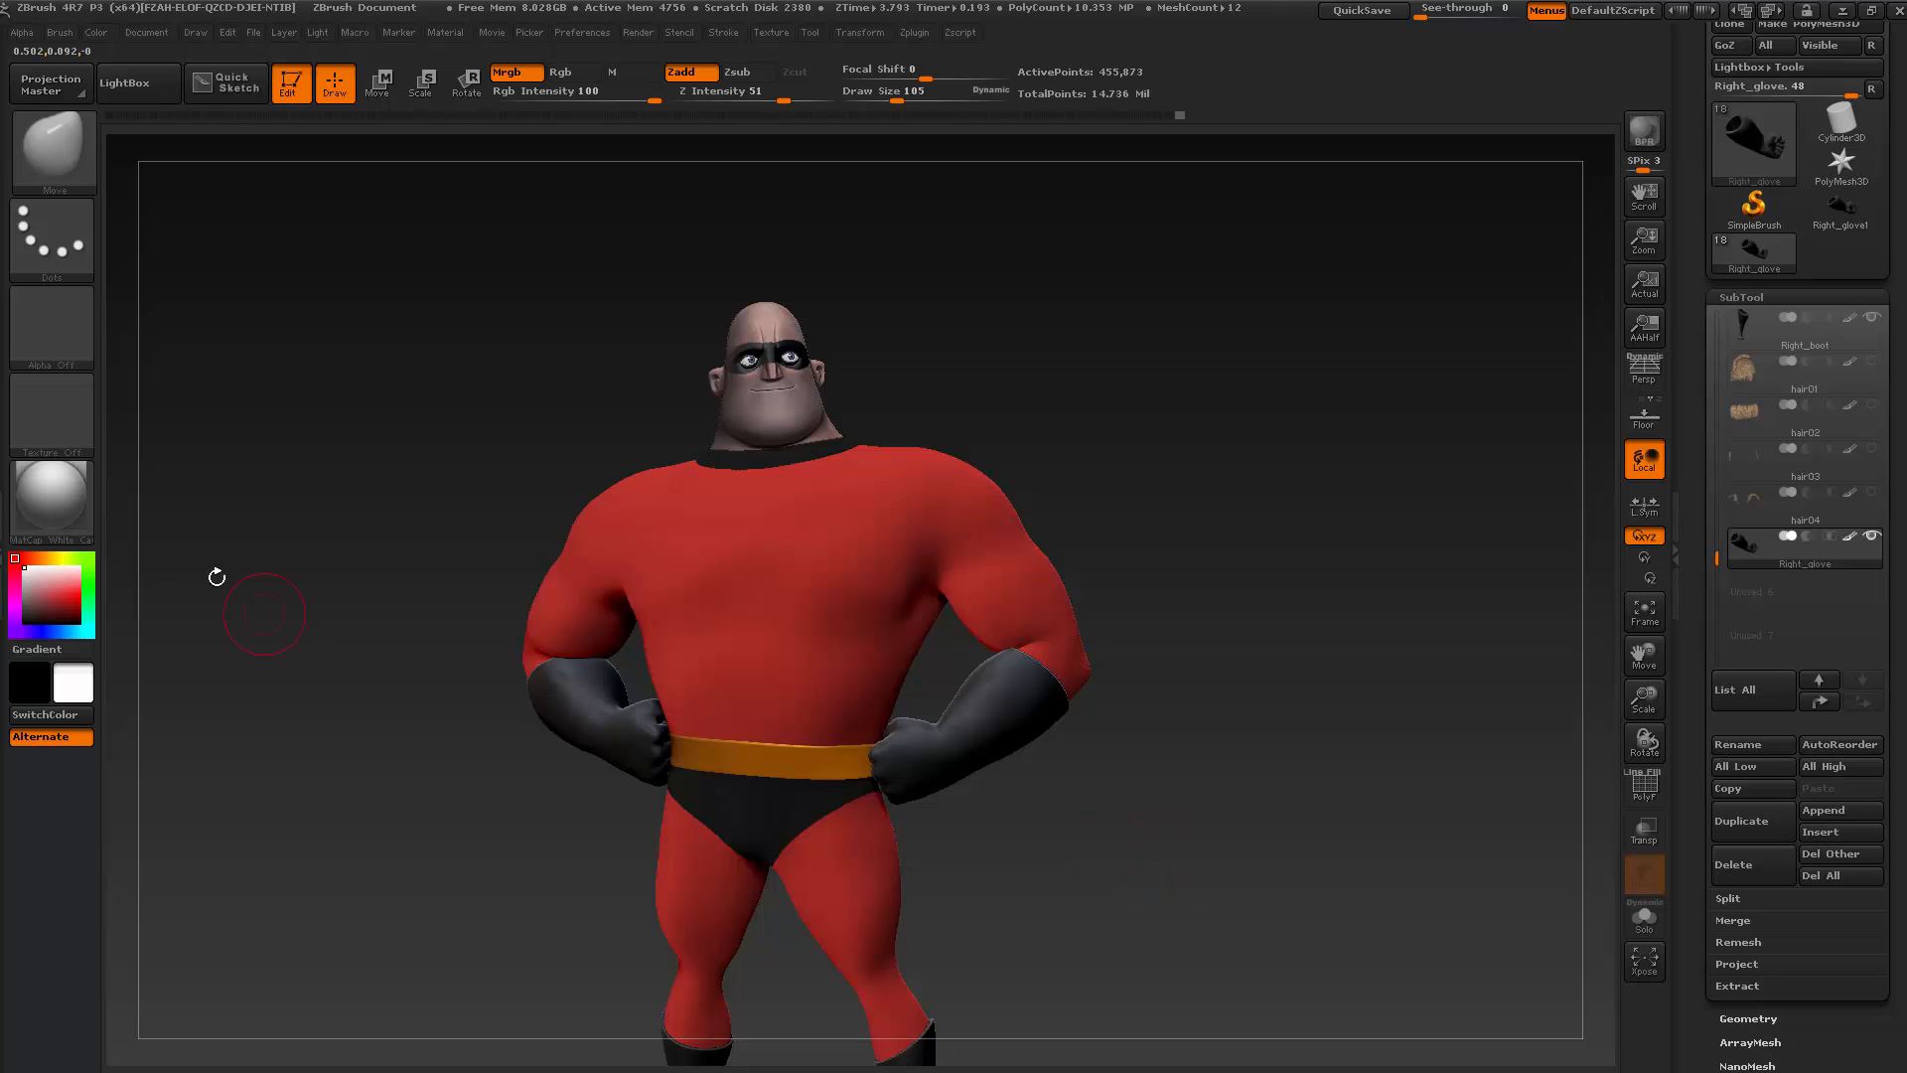
mouse_move(1277, 556)
alt+mouse_down()
mouse_move(1272, 630)
mouse_move(1312, 669)
mouse_move(1354, 622)
mouse_move(1325, 541)
mouse_move(1137, 438)
mouse_move(1175, 382)
mouse_move(1076, 510)
mouse_move(1040, 458)
alt+mouse_up()
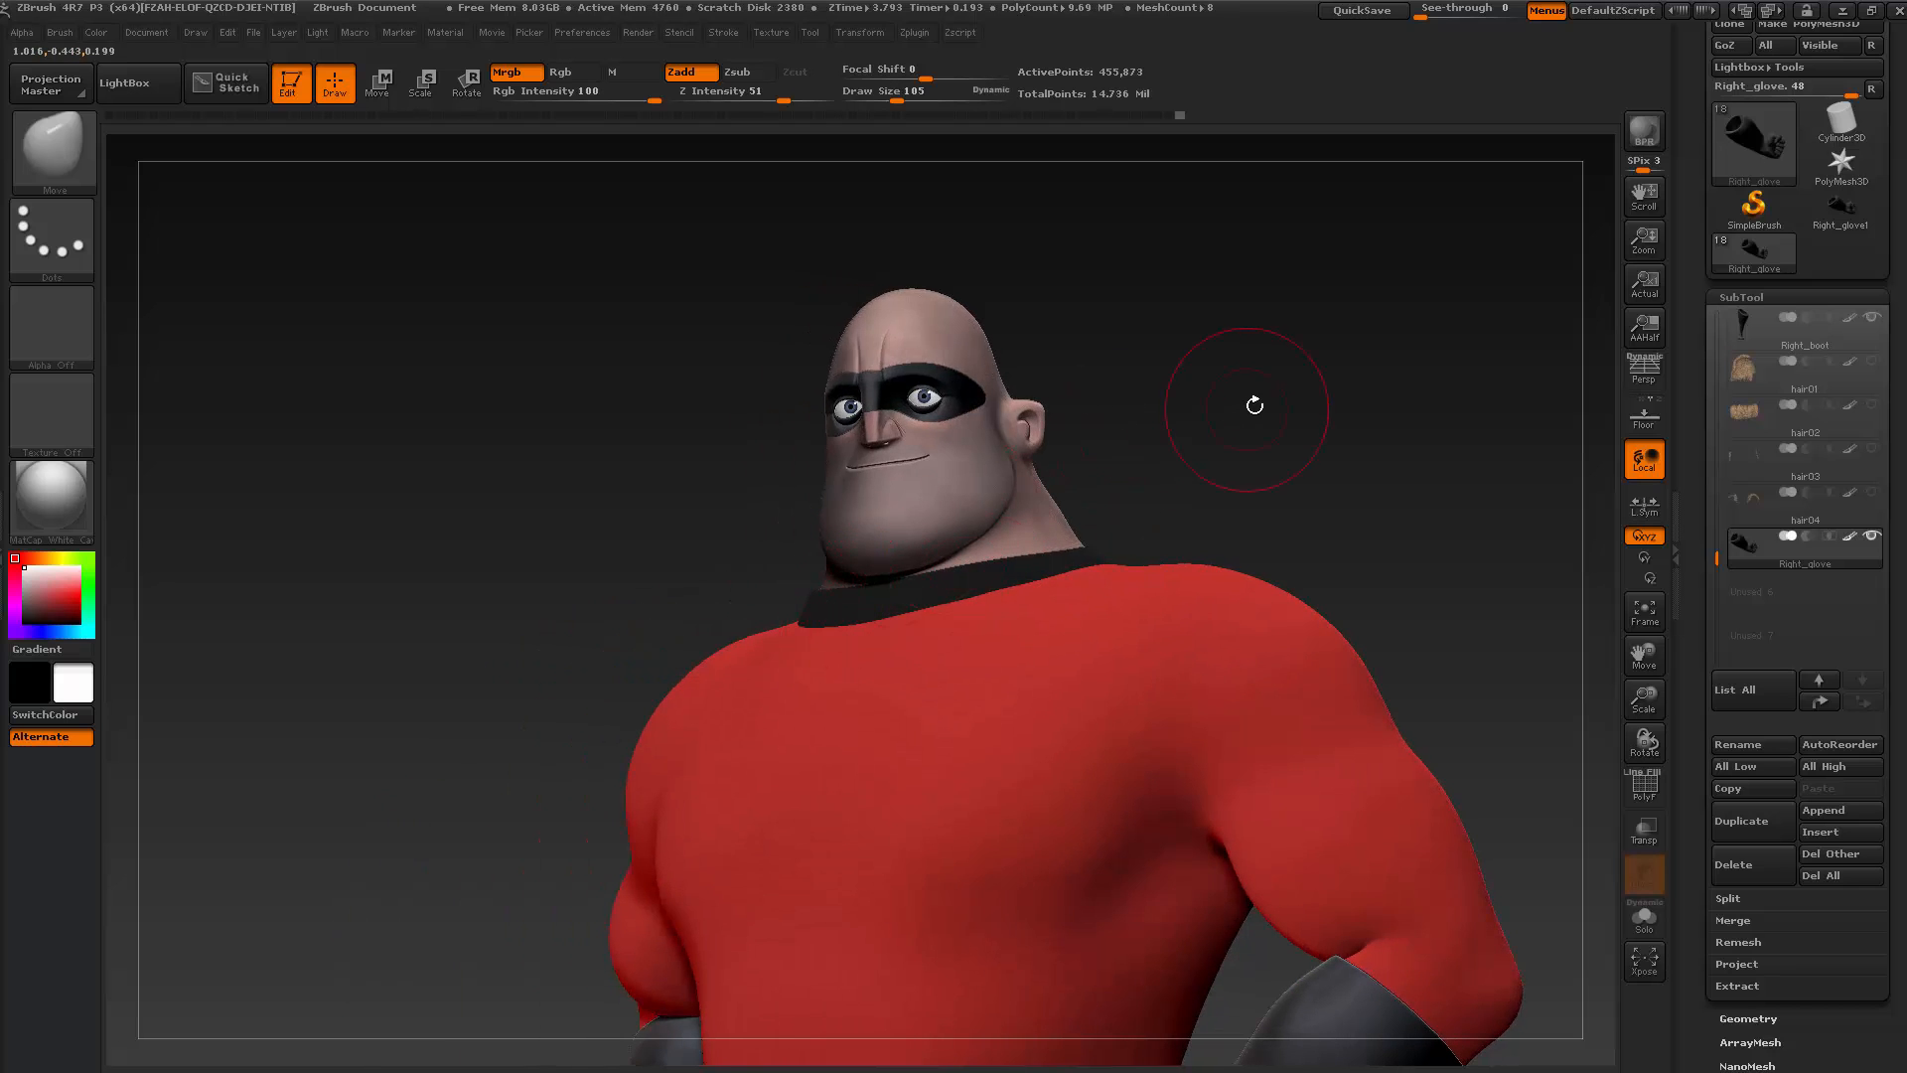
drag(1255, 406, 1183, 399)
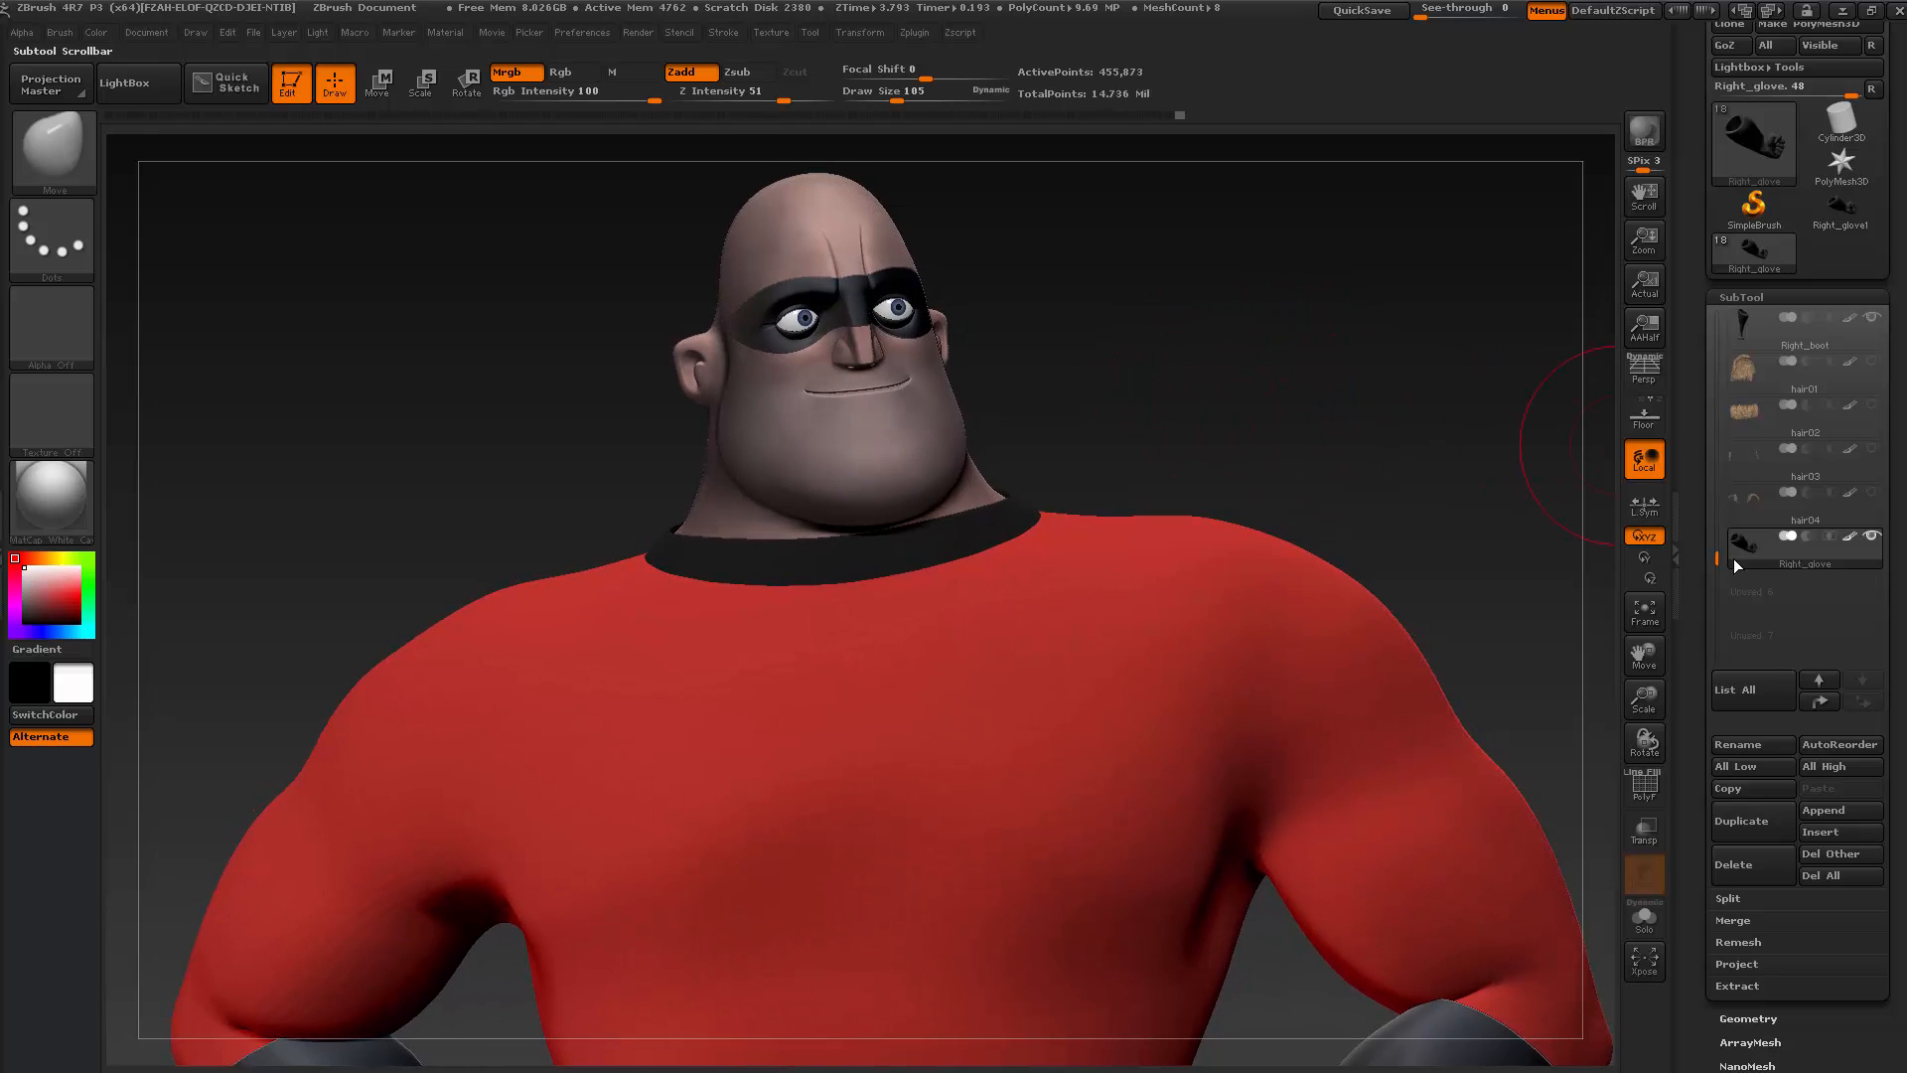
Switch the active material to SkinShade4
drag(1718, 542, 1707, 383)
click(81, 523)
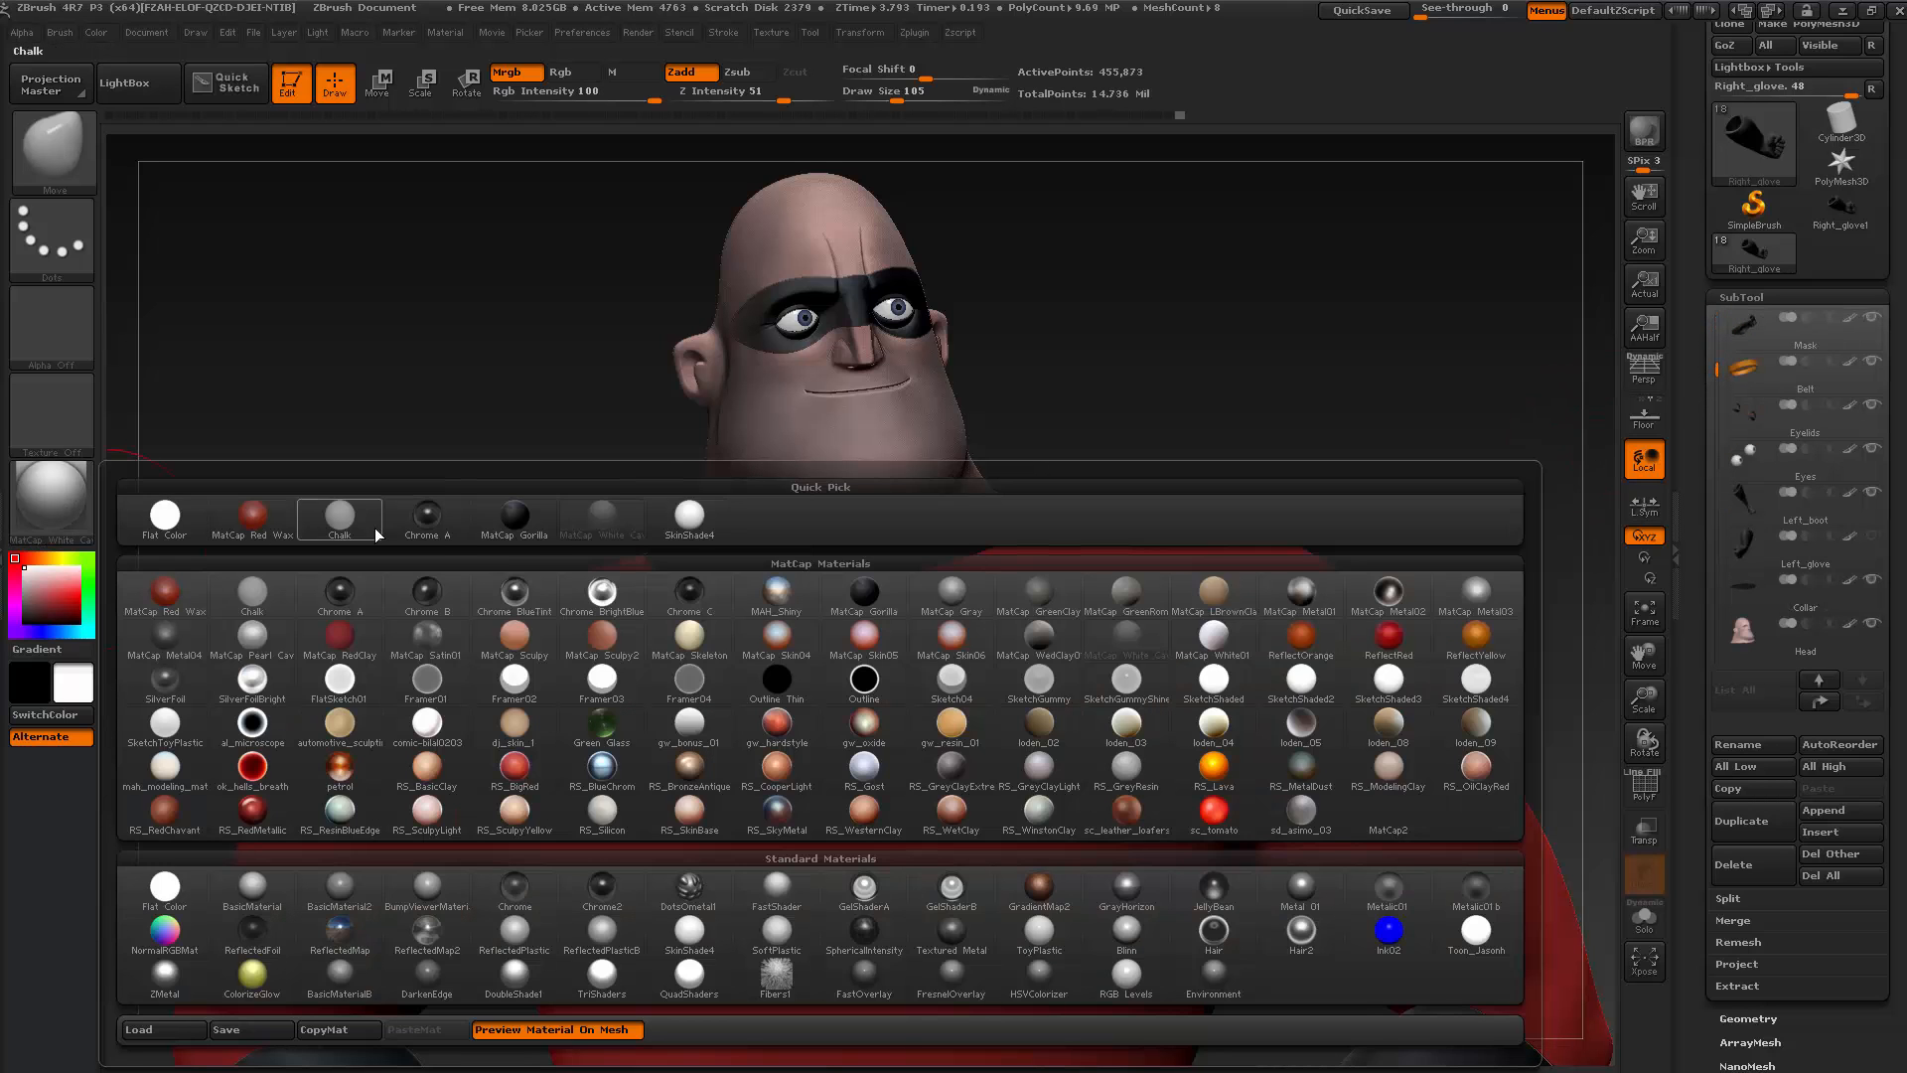
click(691, 518)
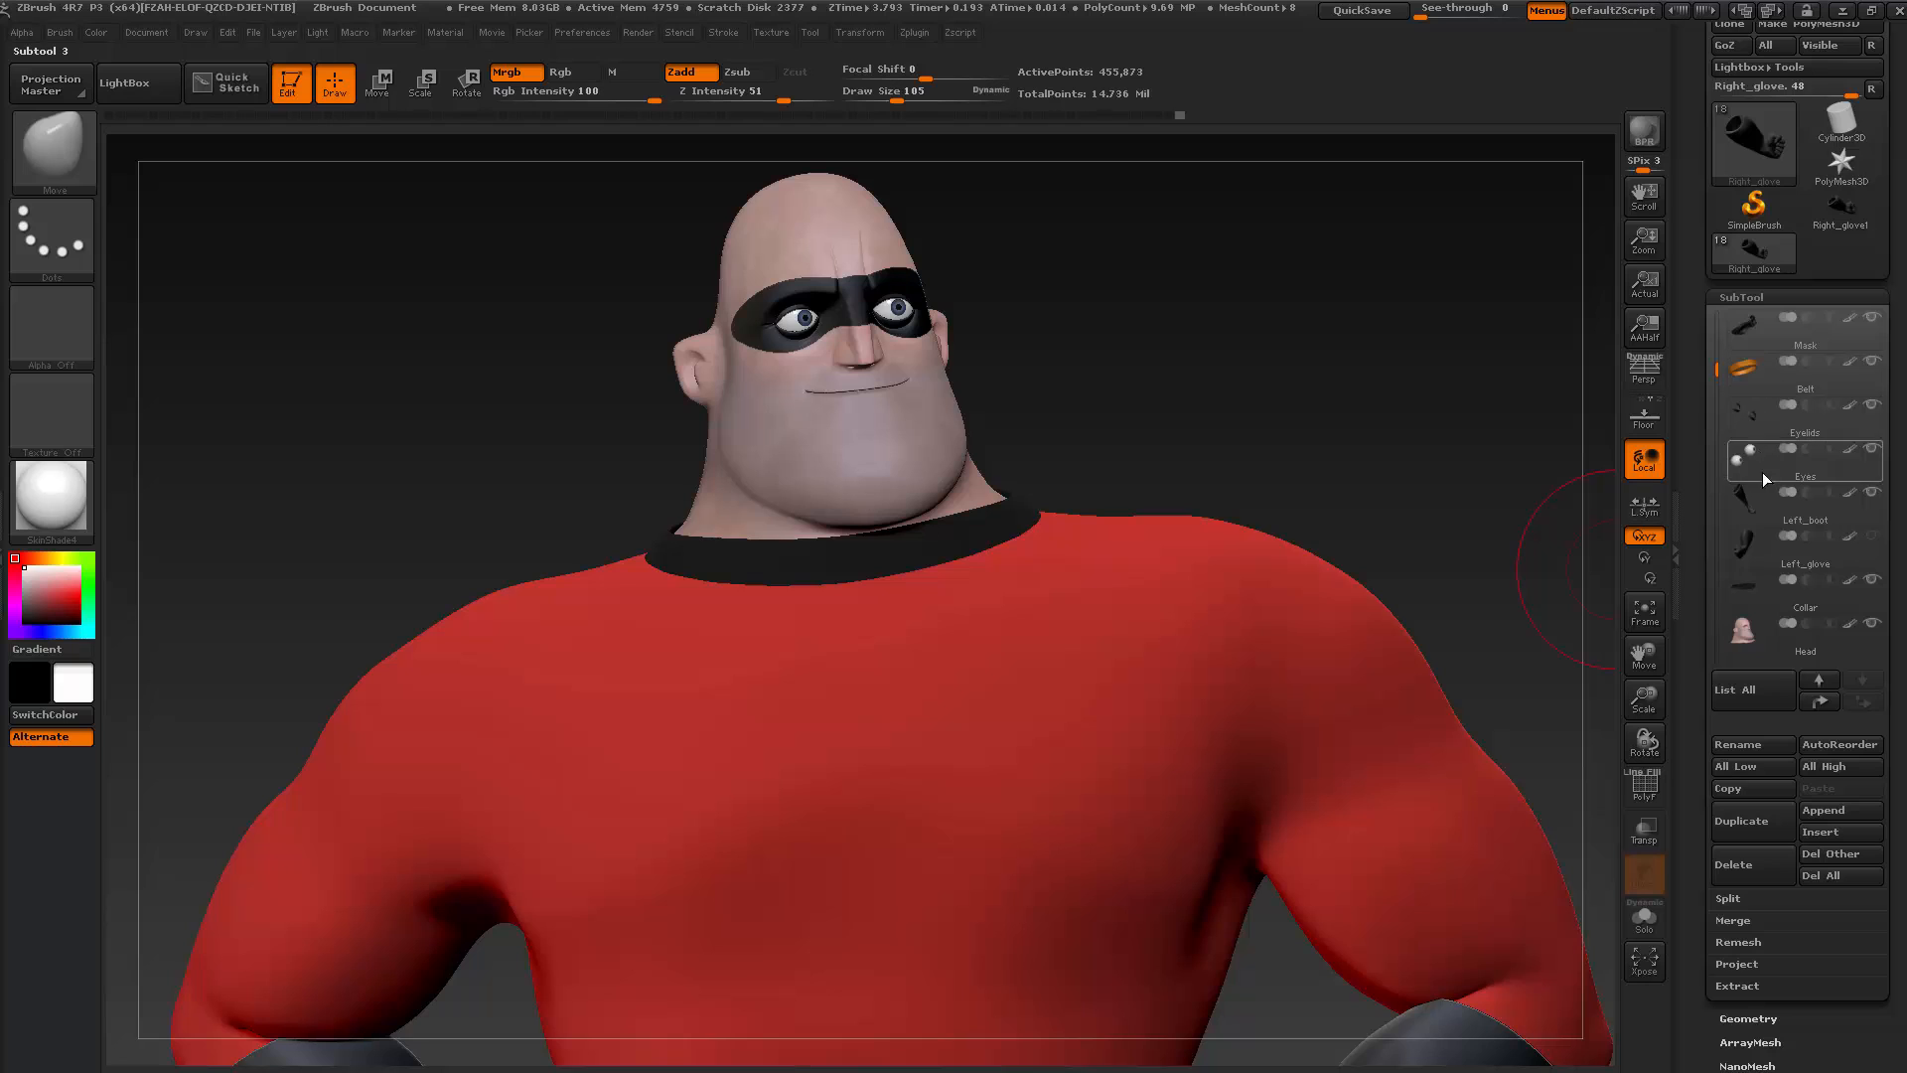
Select the Collar subtool and reshape its front band with the Move brush at draw size 155
click(1832, 598)
key(shift)
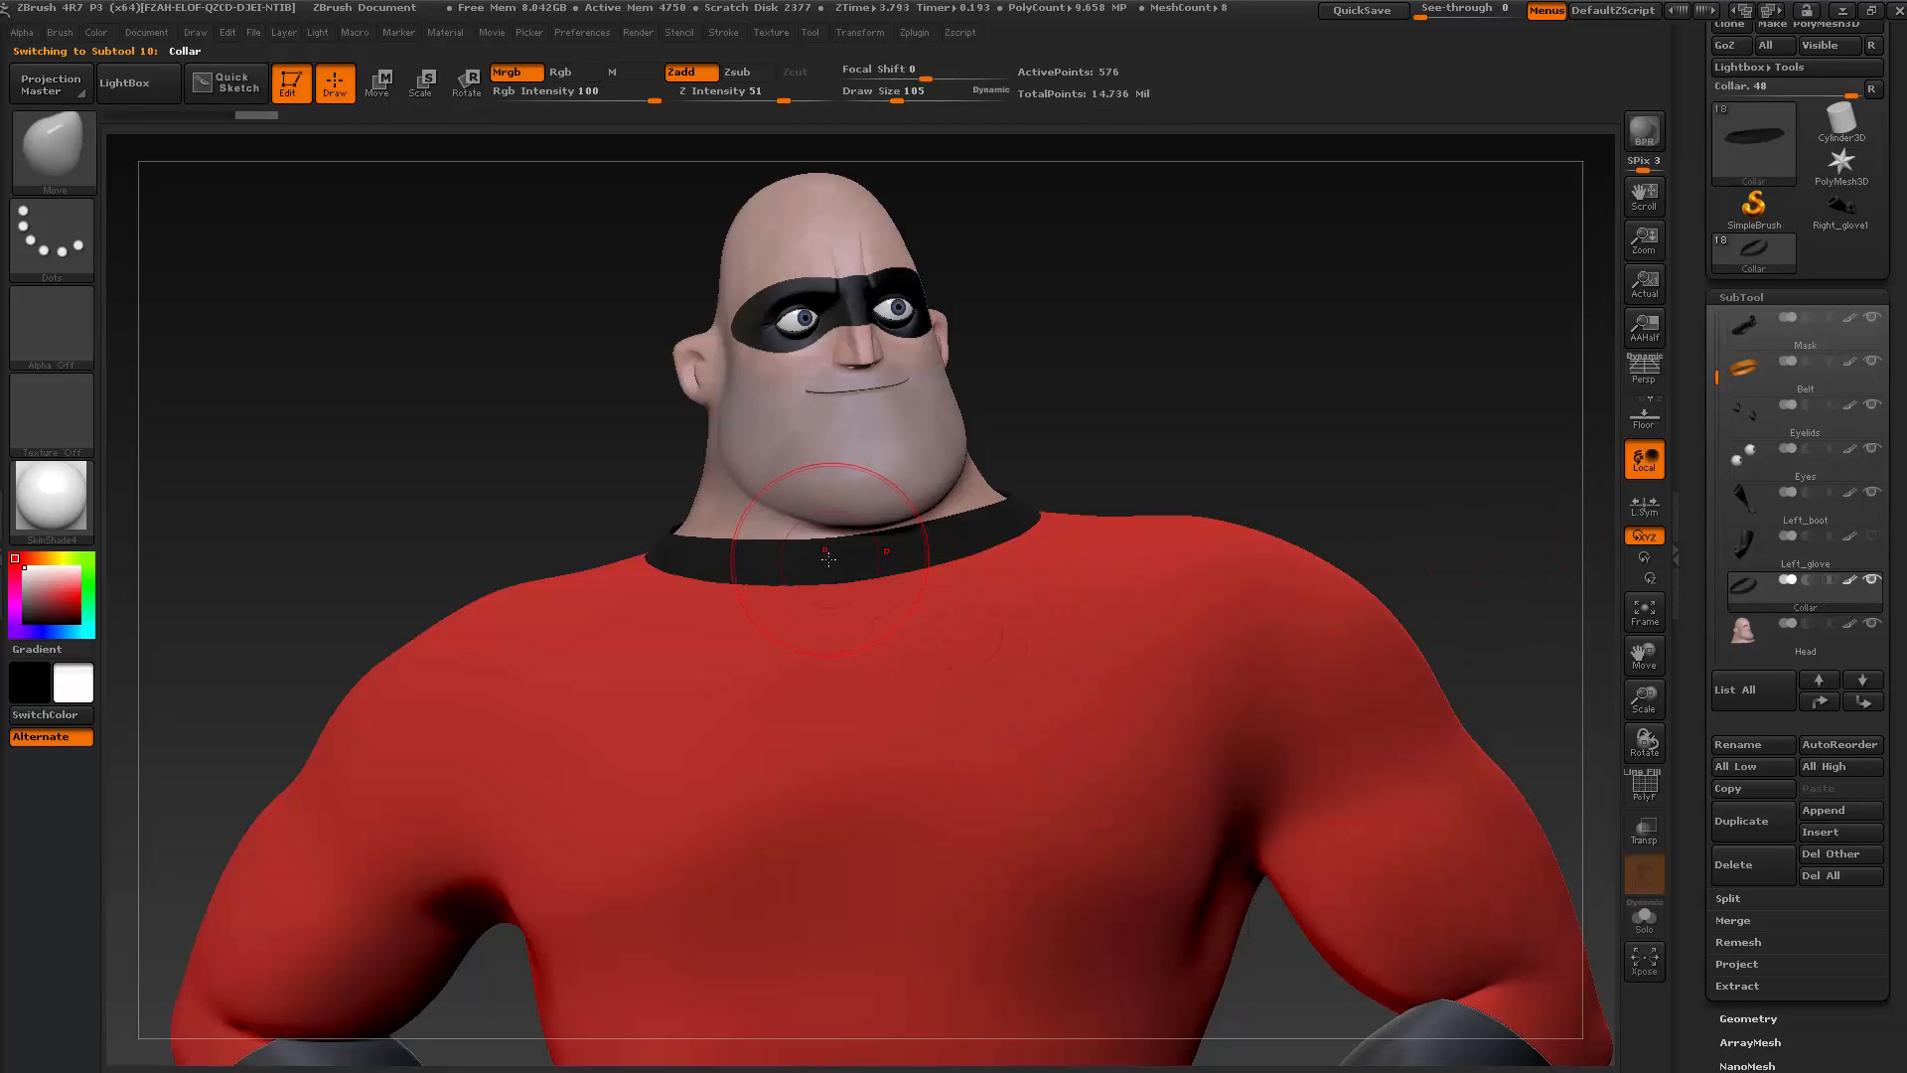
key(s)
drag(828, 559, 840, 565)
drag(1017, 395, 1012, 375)
key(shift)
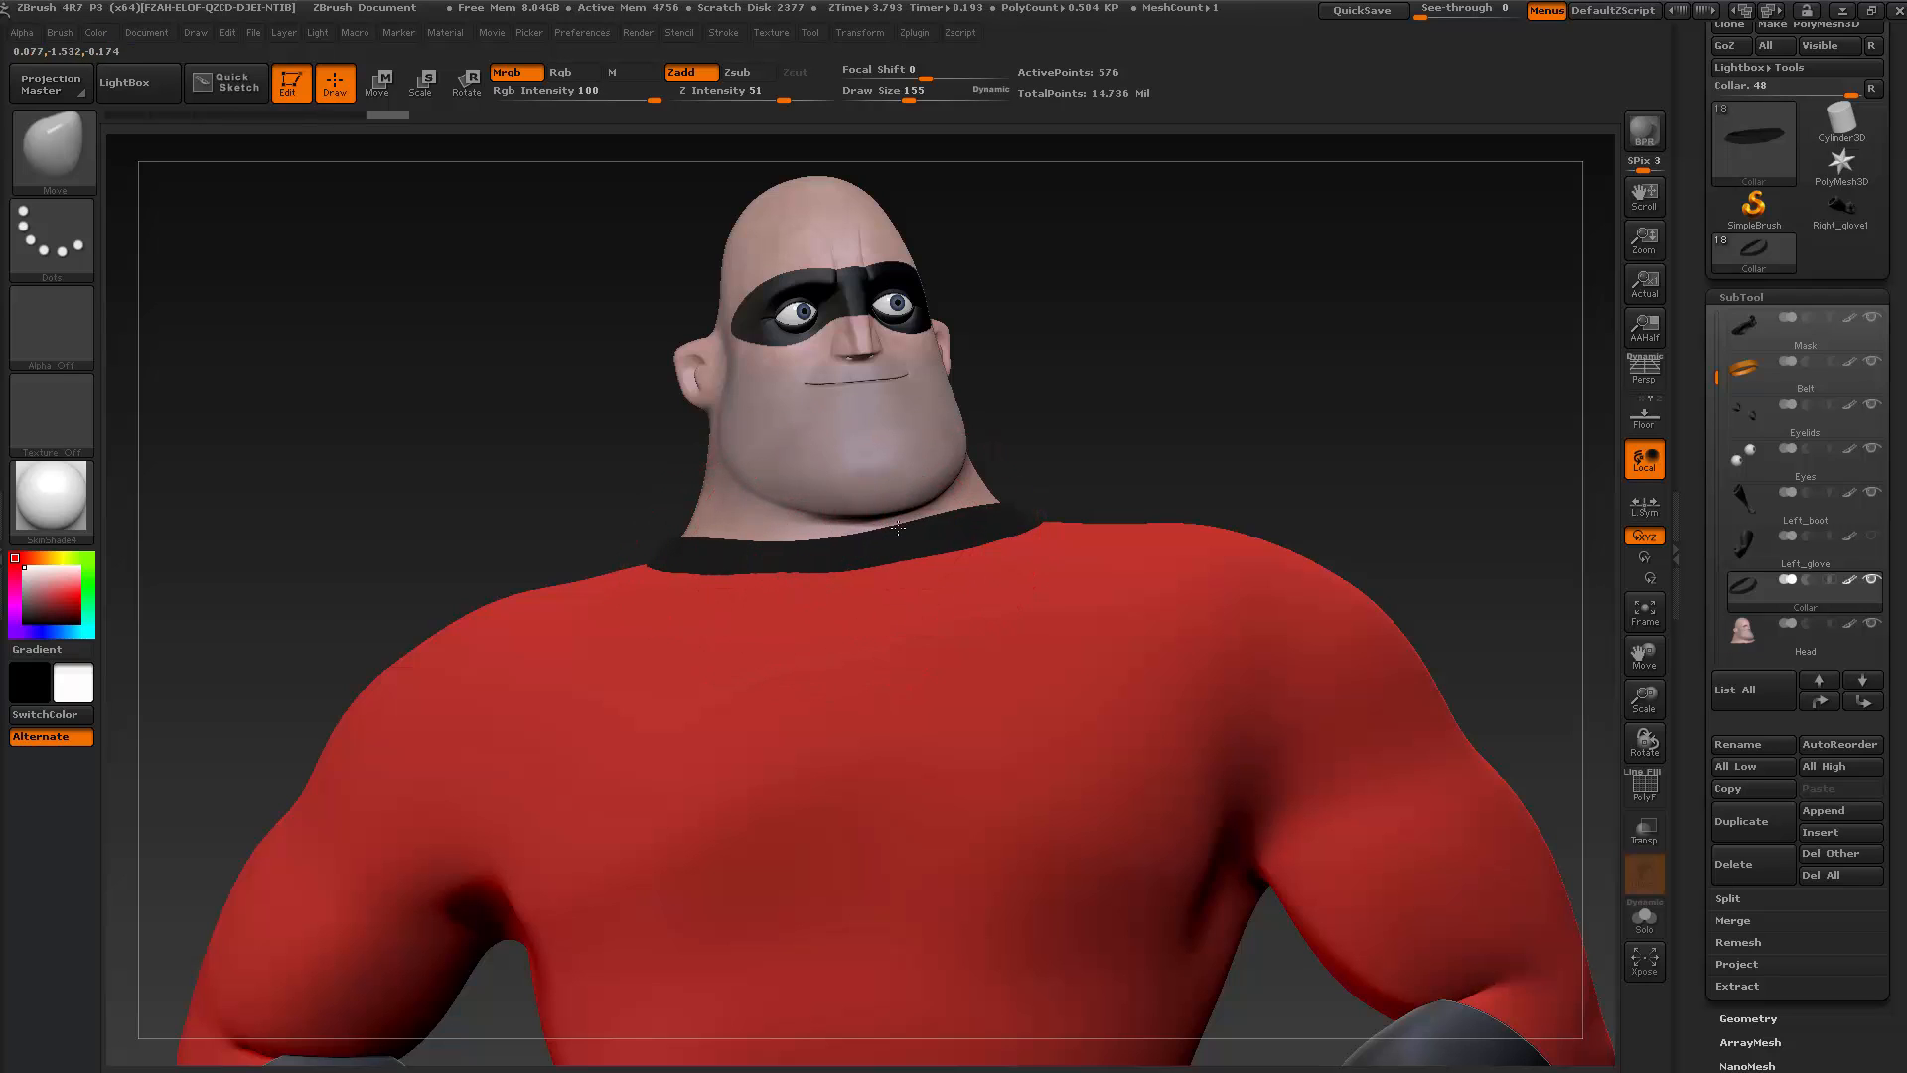
Refine the lower and upper edges of the collar's front with the Move brush at draw size 126
key(s)
mouse_move(898, 528)
mouse_down()
mouse_move(924, 523)
mouse_move(923, 547)
mouse_up()
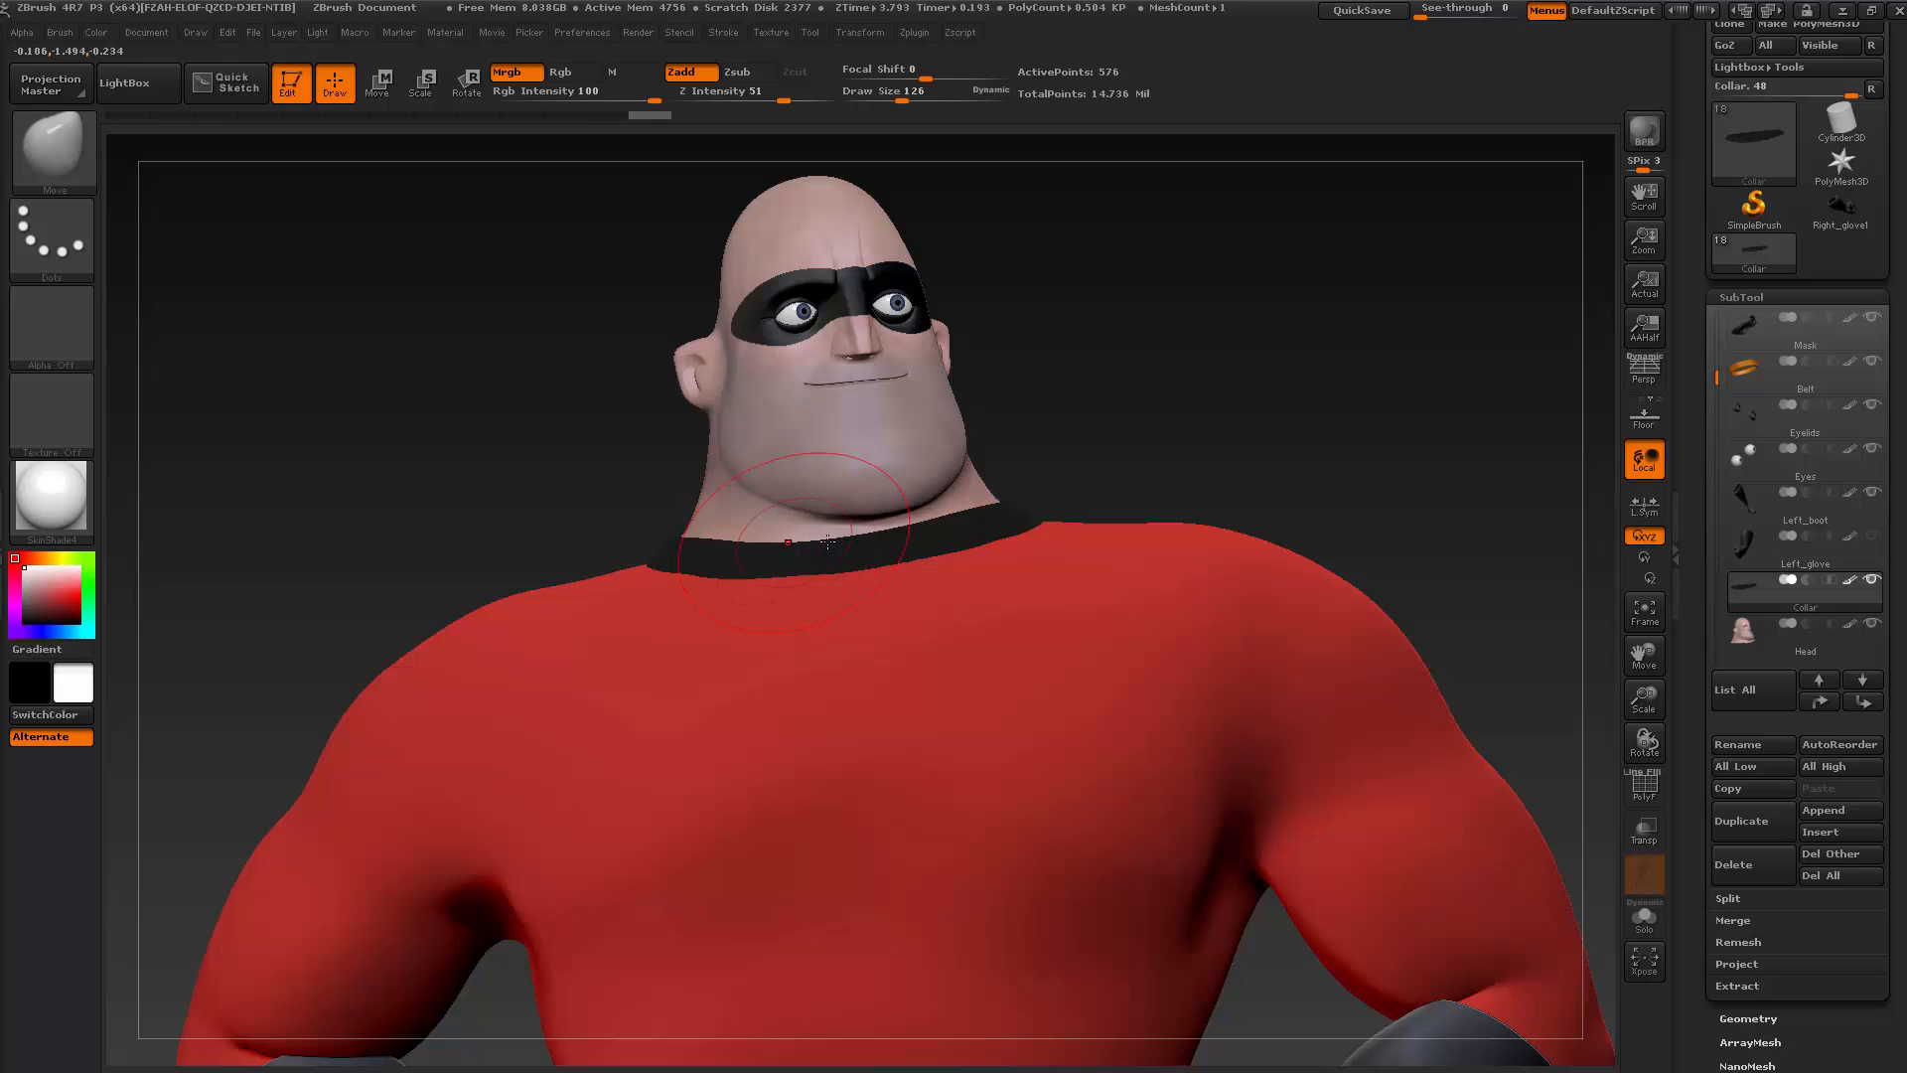
drag(812, 568, 846, 576)
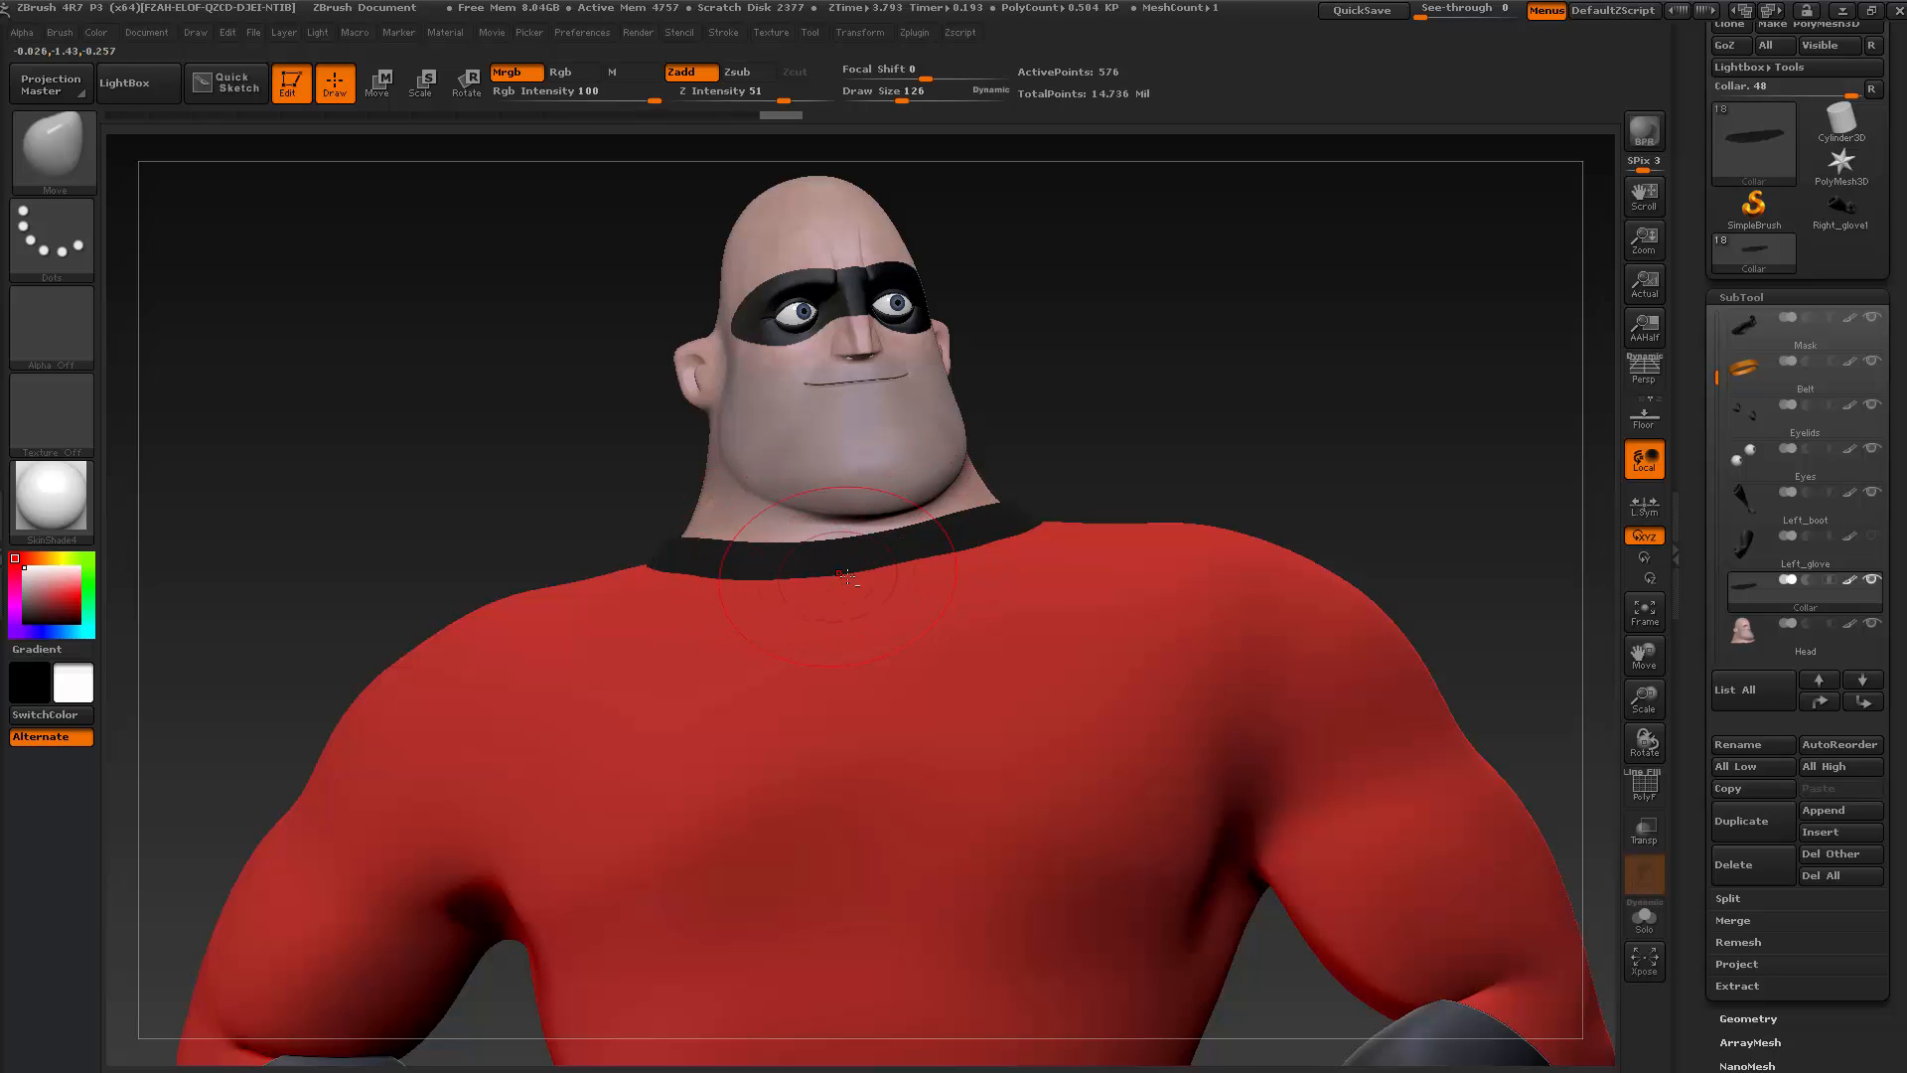
mouse_move(1120, 346)
mouse_down()
mouse_move(944, 378)
mouse_move(1098, 437)
mouse_up()
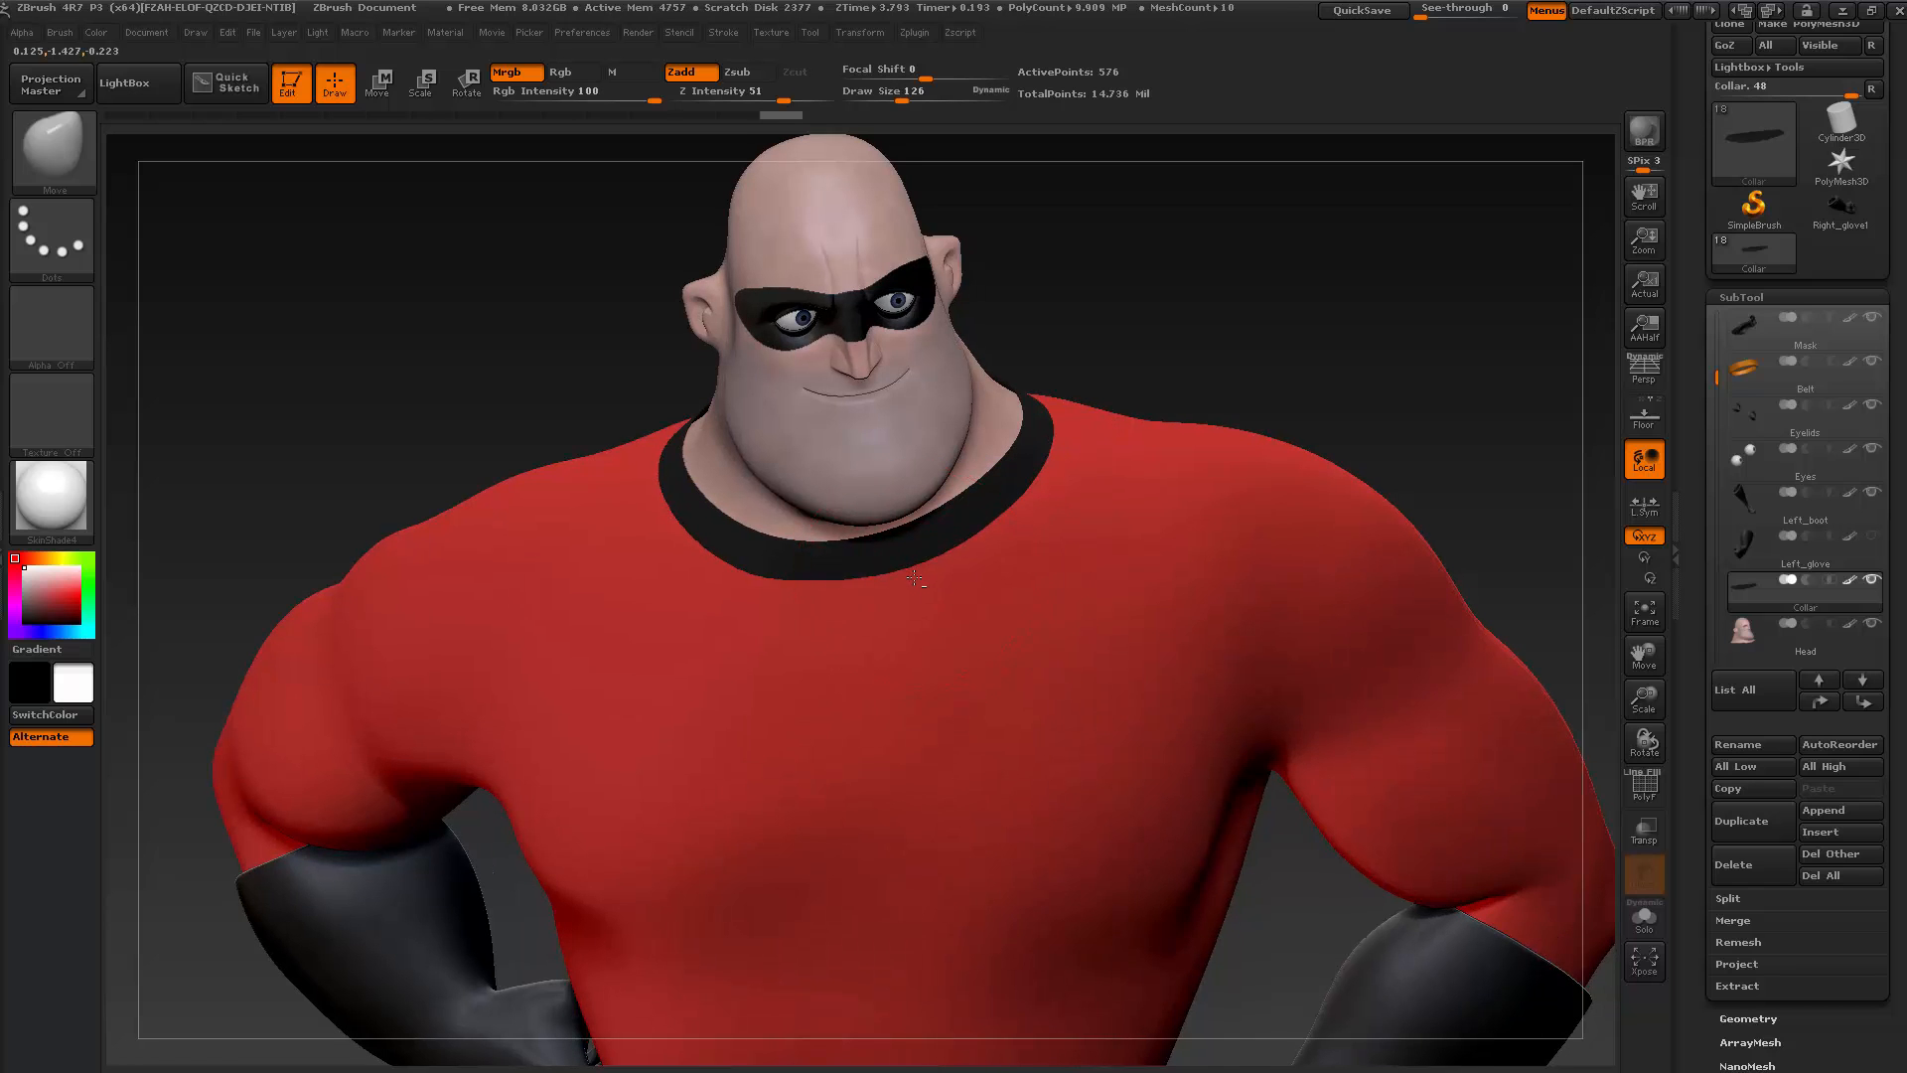
mouse_move(866, 583)
mouse_down()
mouse_move(1138, 446)
mouse_move(1119, 285)
mouse_move(993, 502)
mouse_move(915, 526)
mouse_up()
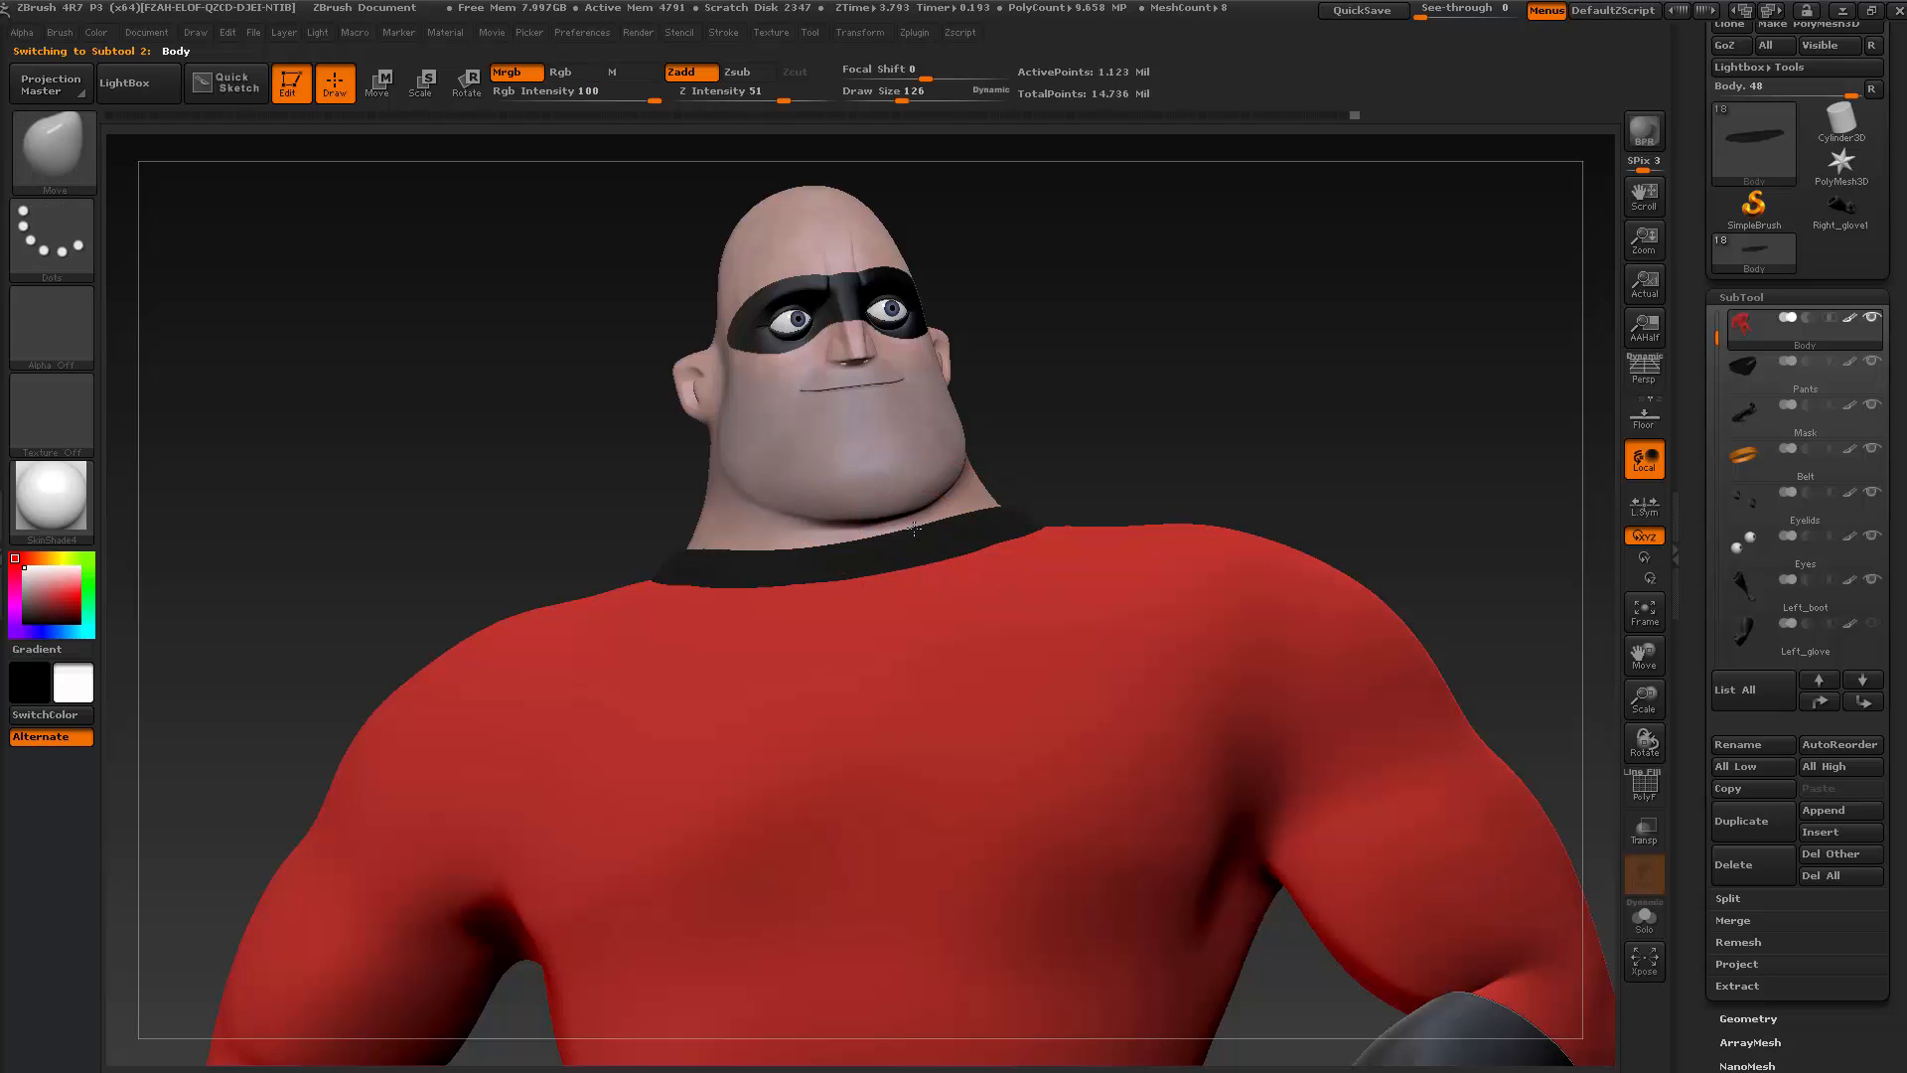
Undo the last edit on the Body subtool beside the collar
drag(1089, 413, 1188, 371)
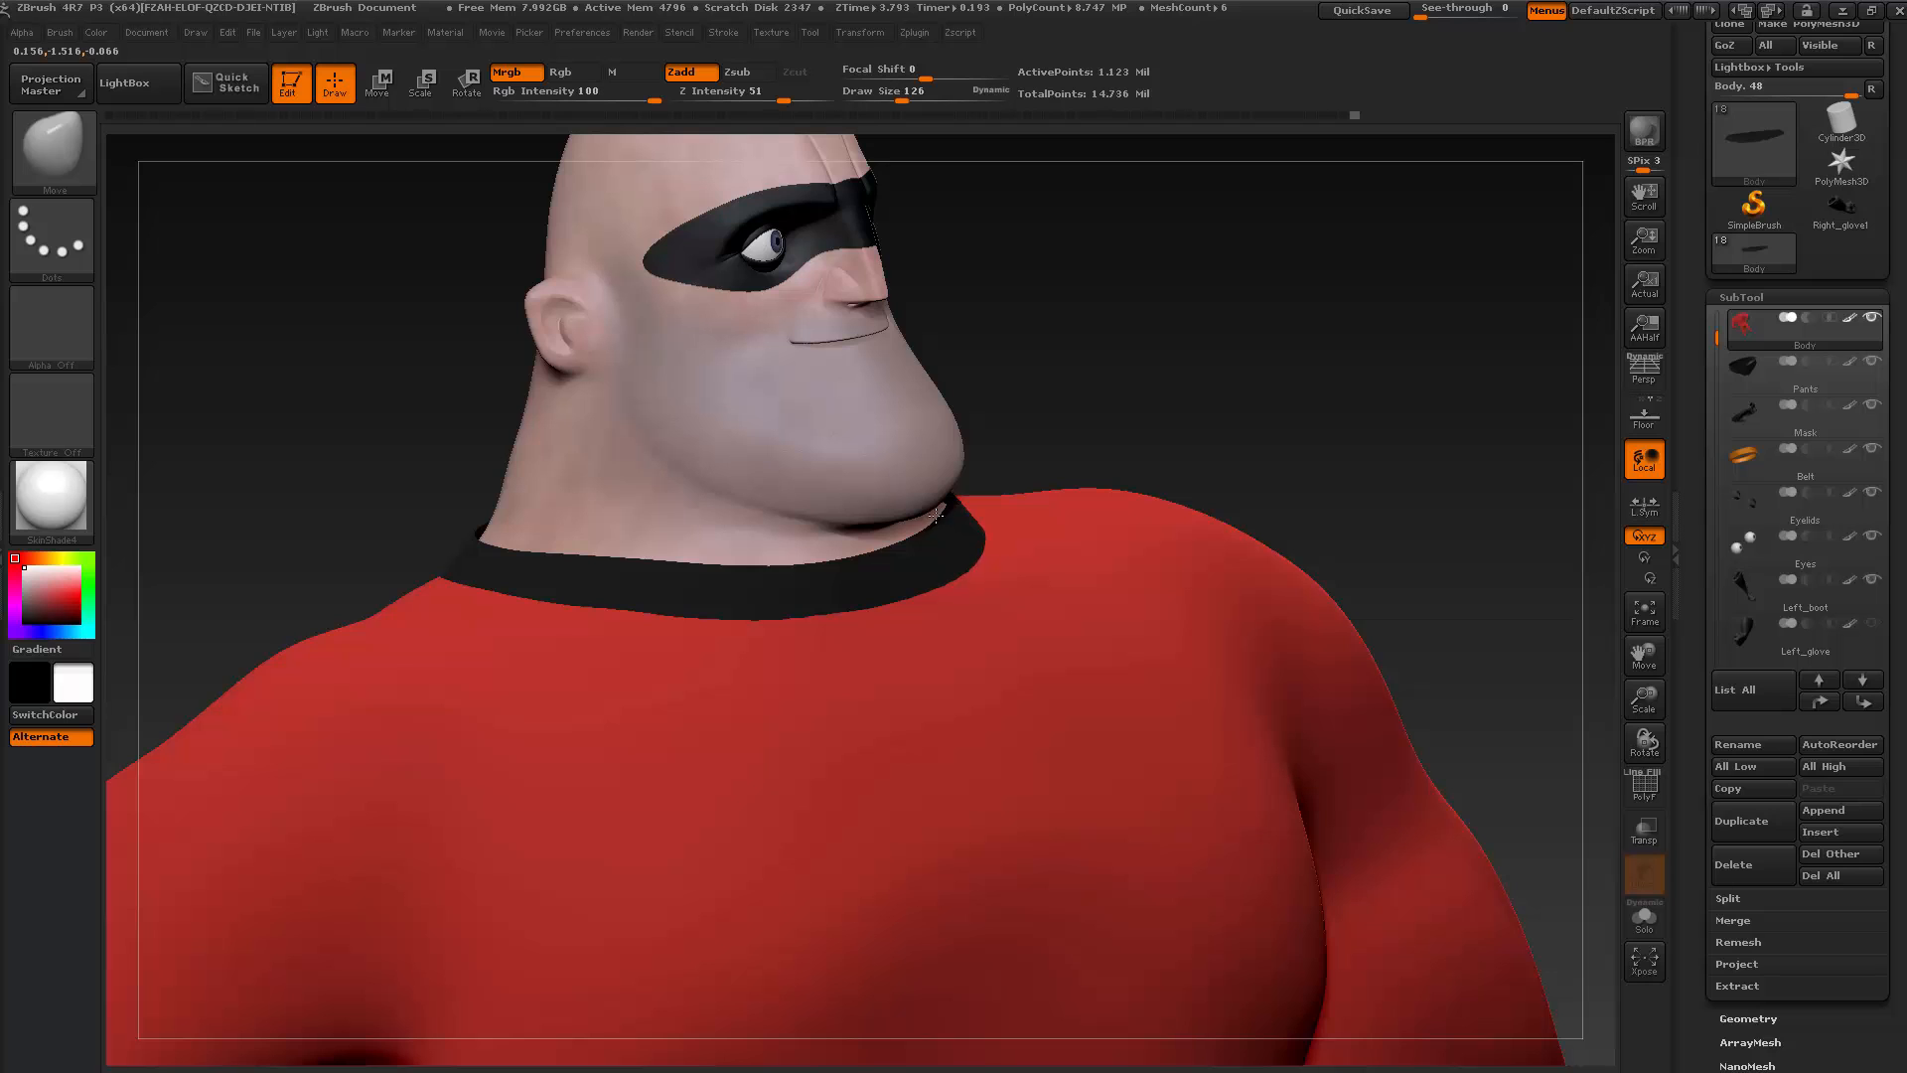
key(ctrl+z)
drag(1261, 388, 1108, 360)
Reselect the Collar subtool and even out its band around the front of the neck with the Move brush
drag(1723, 349, 1719, 419)
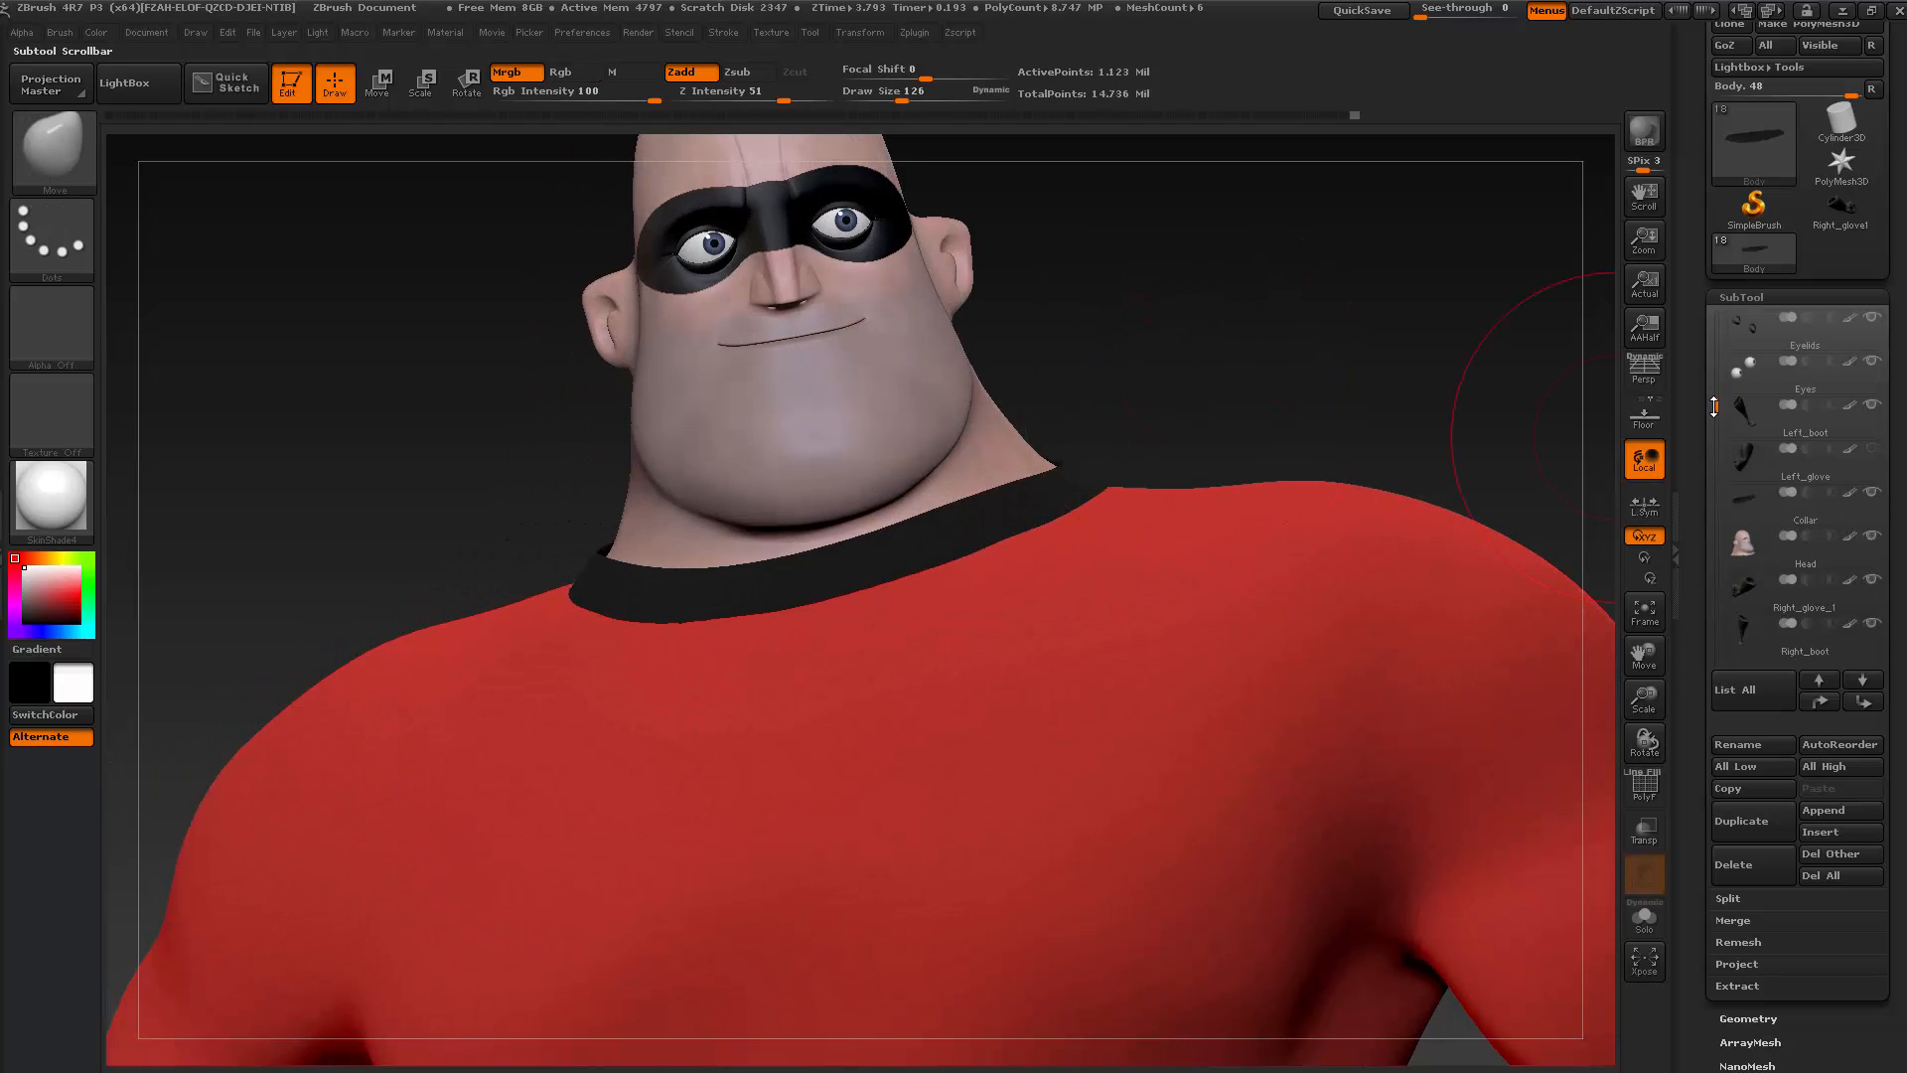
click(1861, 523)
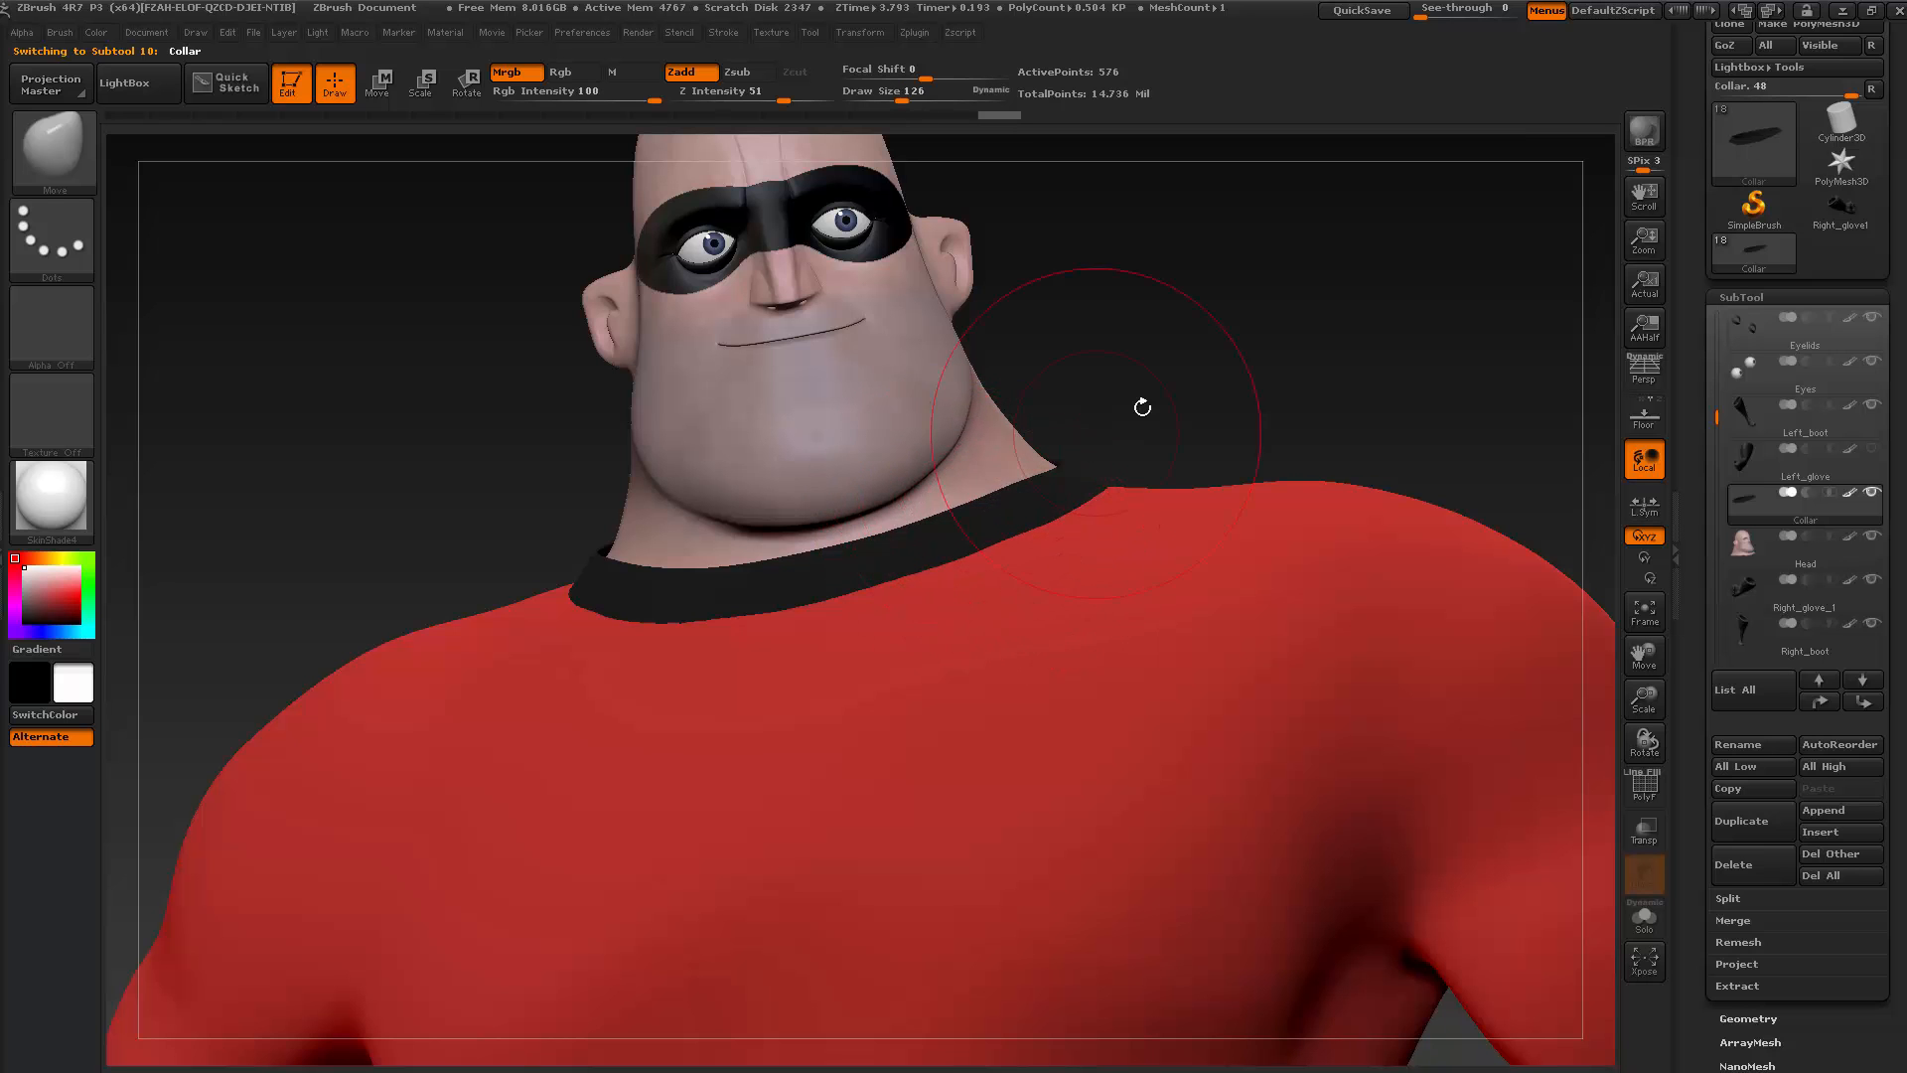
drag(1143, 408, 1184, 333)
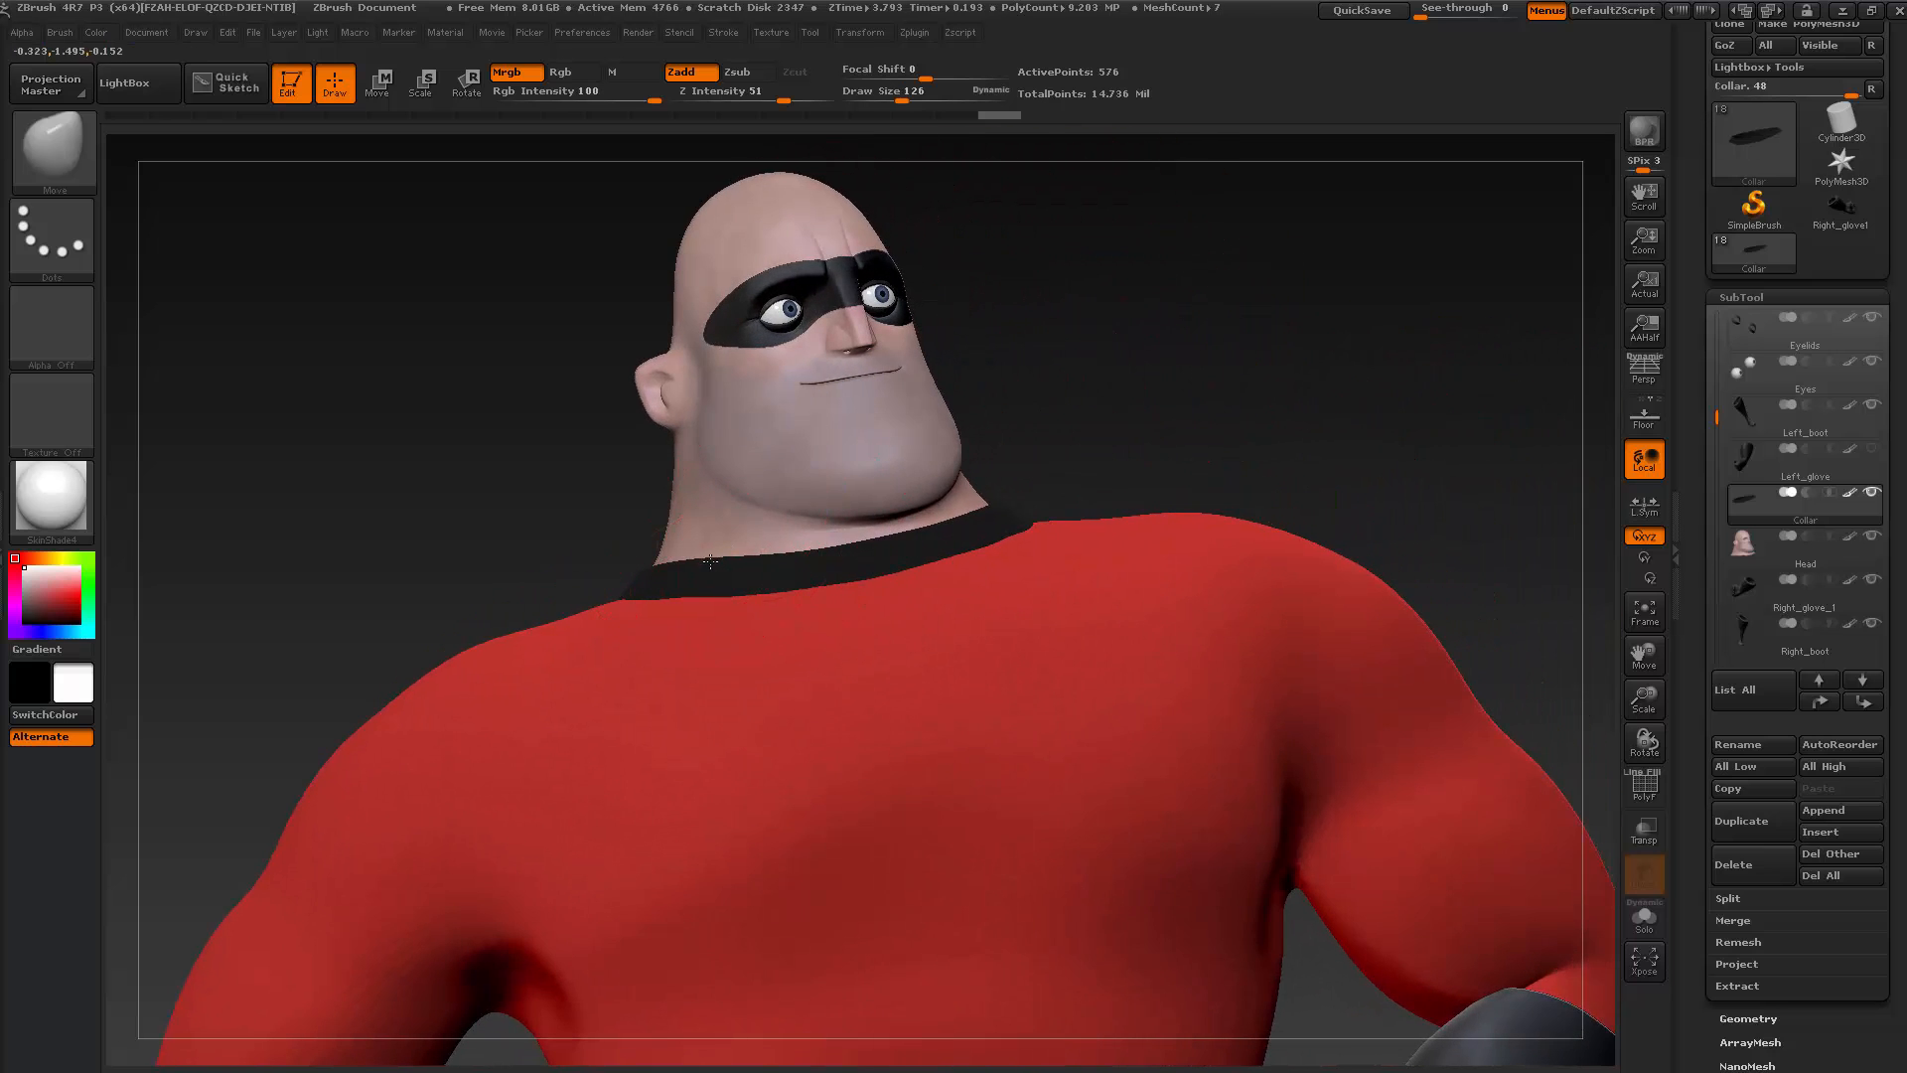
drag(711, 565, 713, 560)
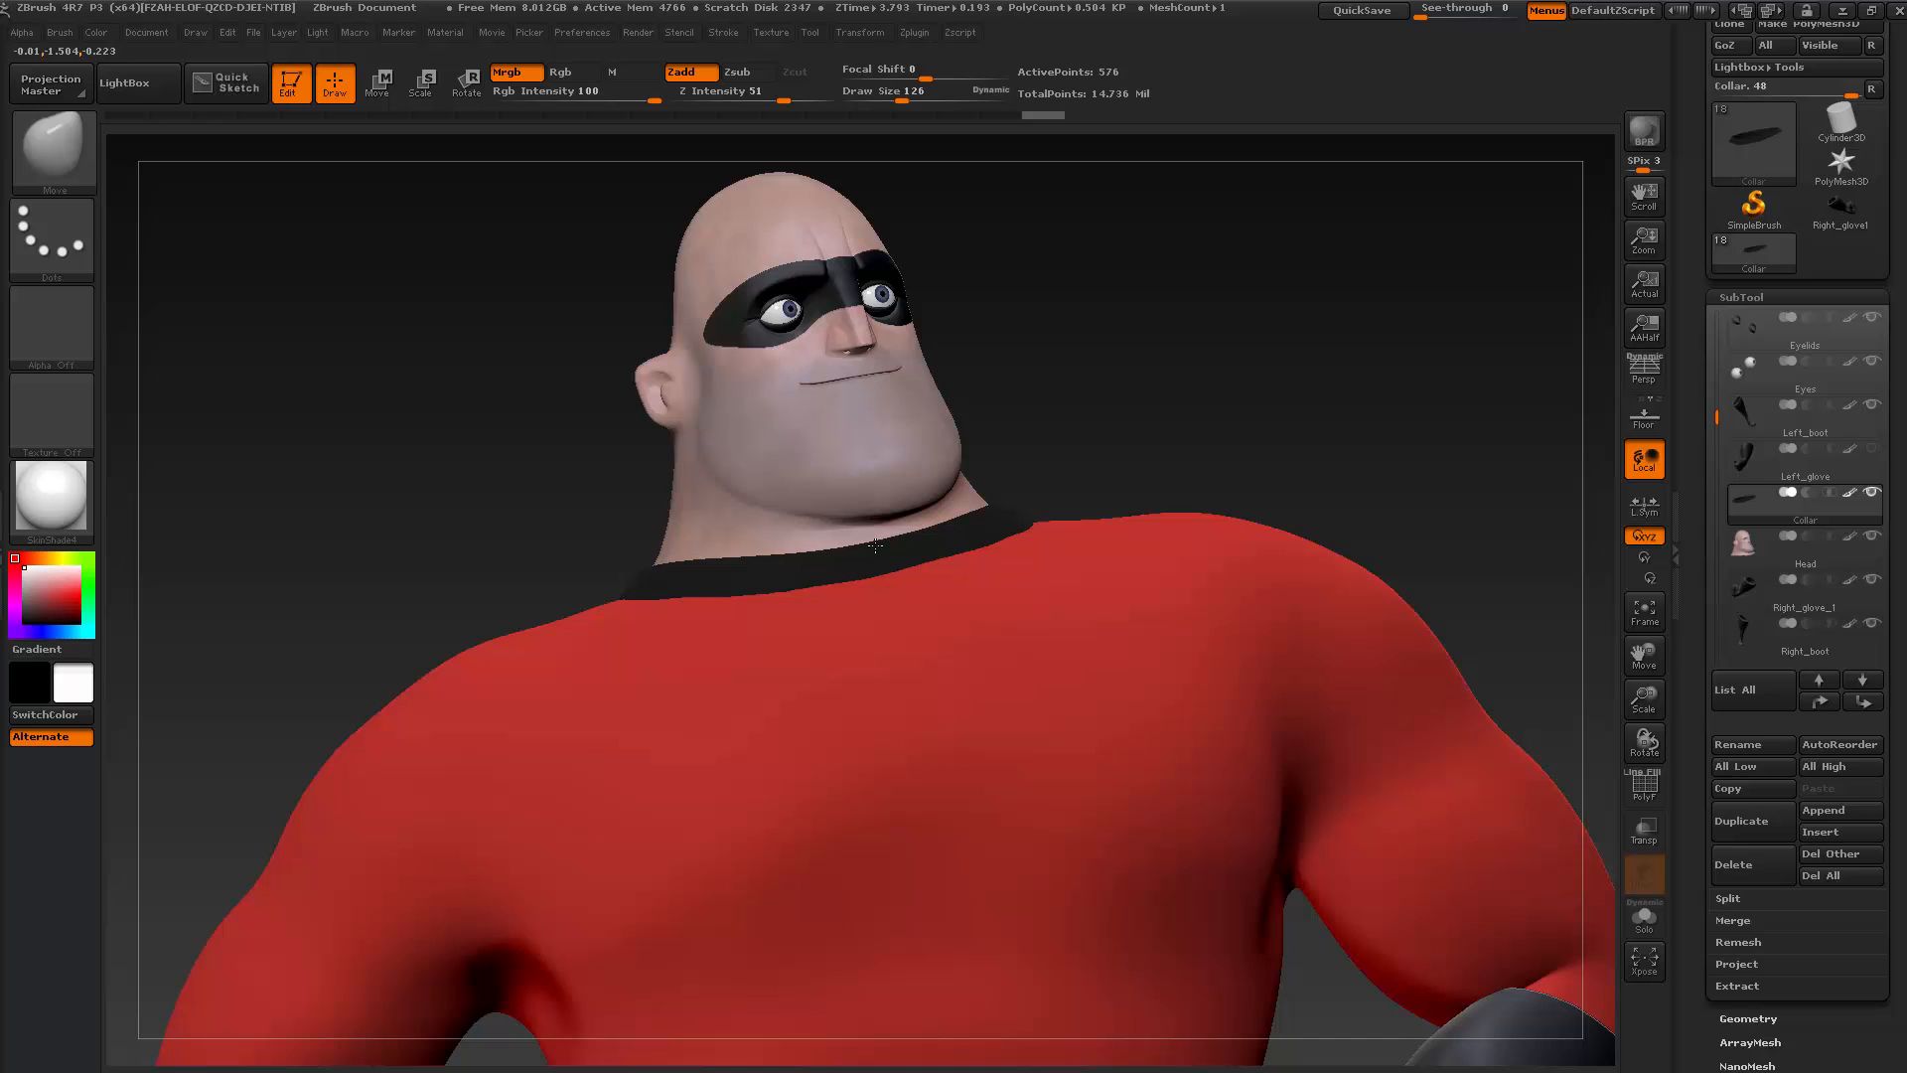
mouse_move(875, 544)
mouse_down()
mouse_move(895, 553)
mouse_move(812, 579)
mouse_move(950, 541)
mouse_up()
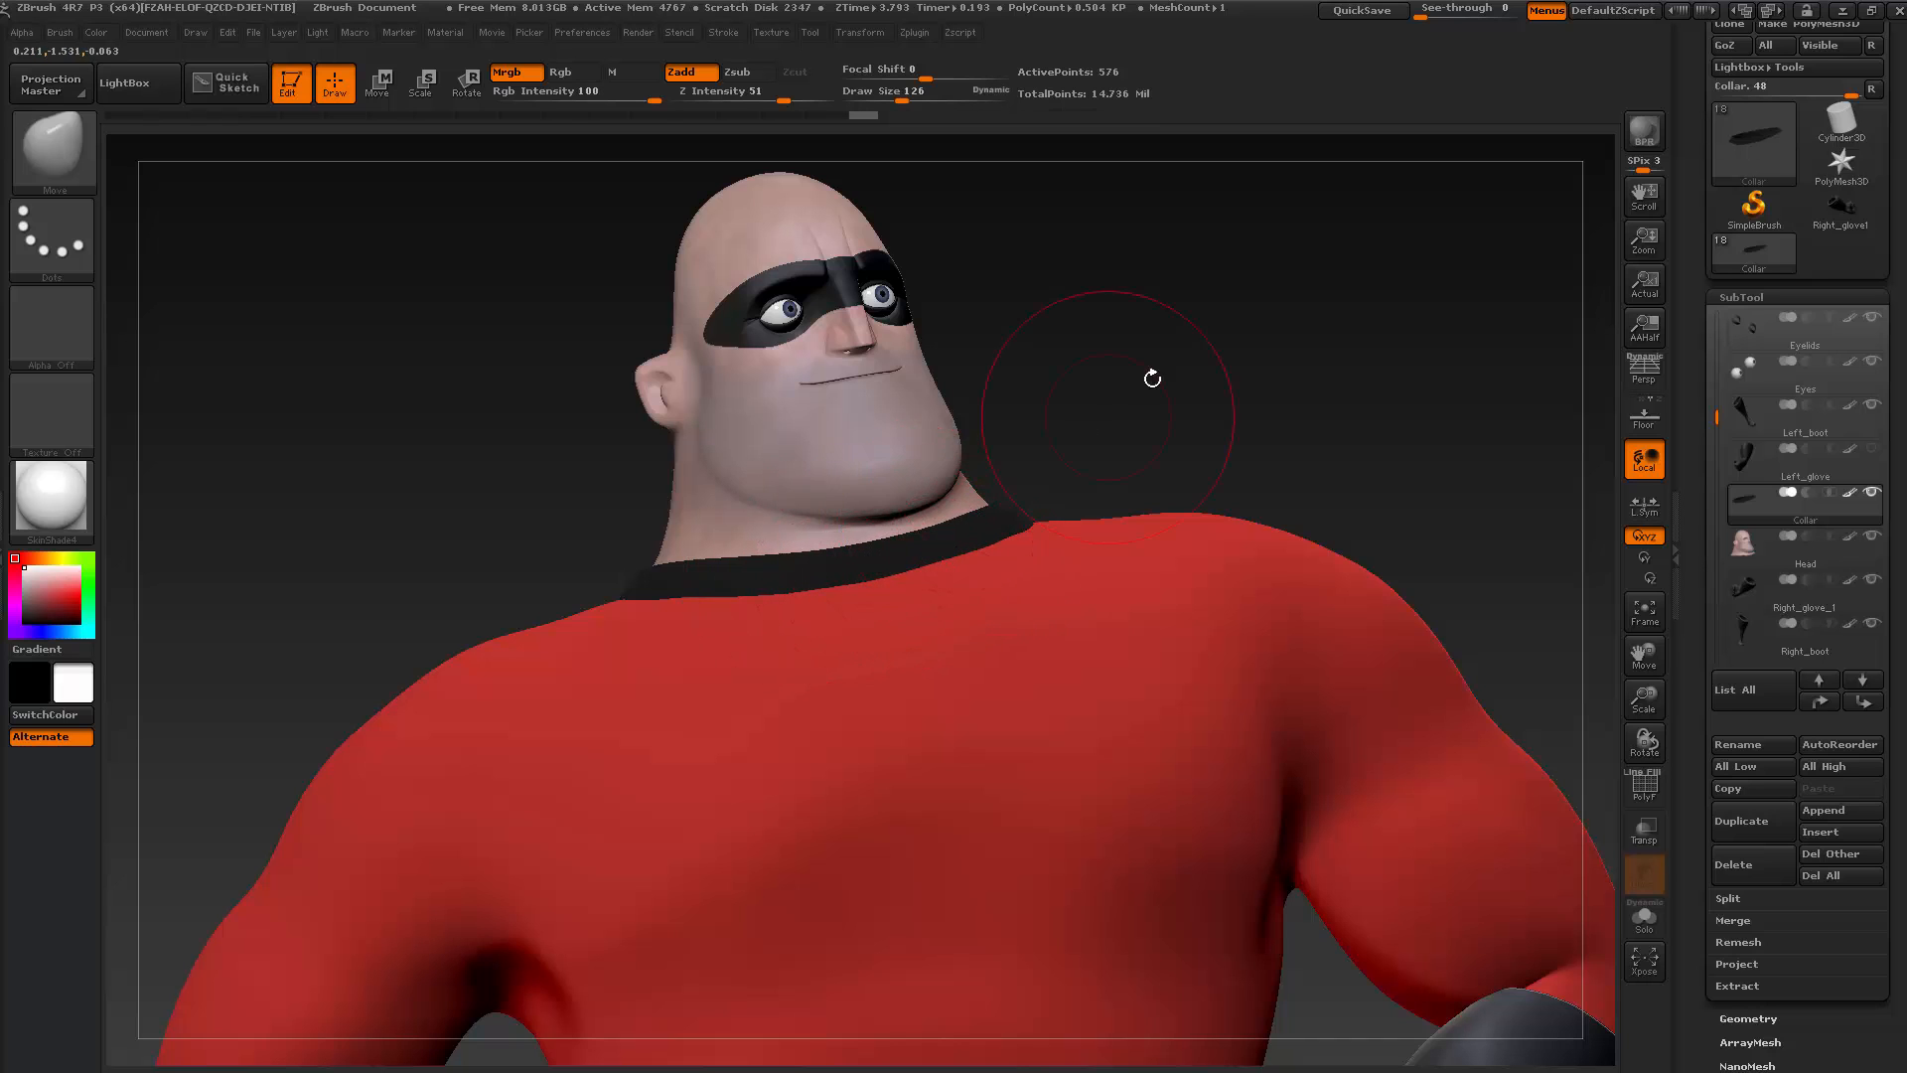
drag(1153, 378, 978, 447)
drag(1180, 319, 1132, 392)
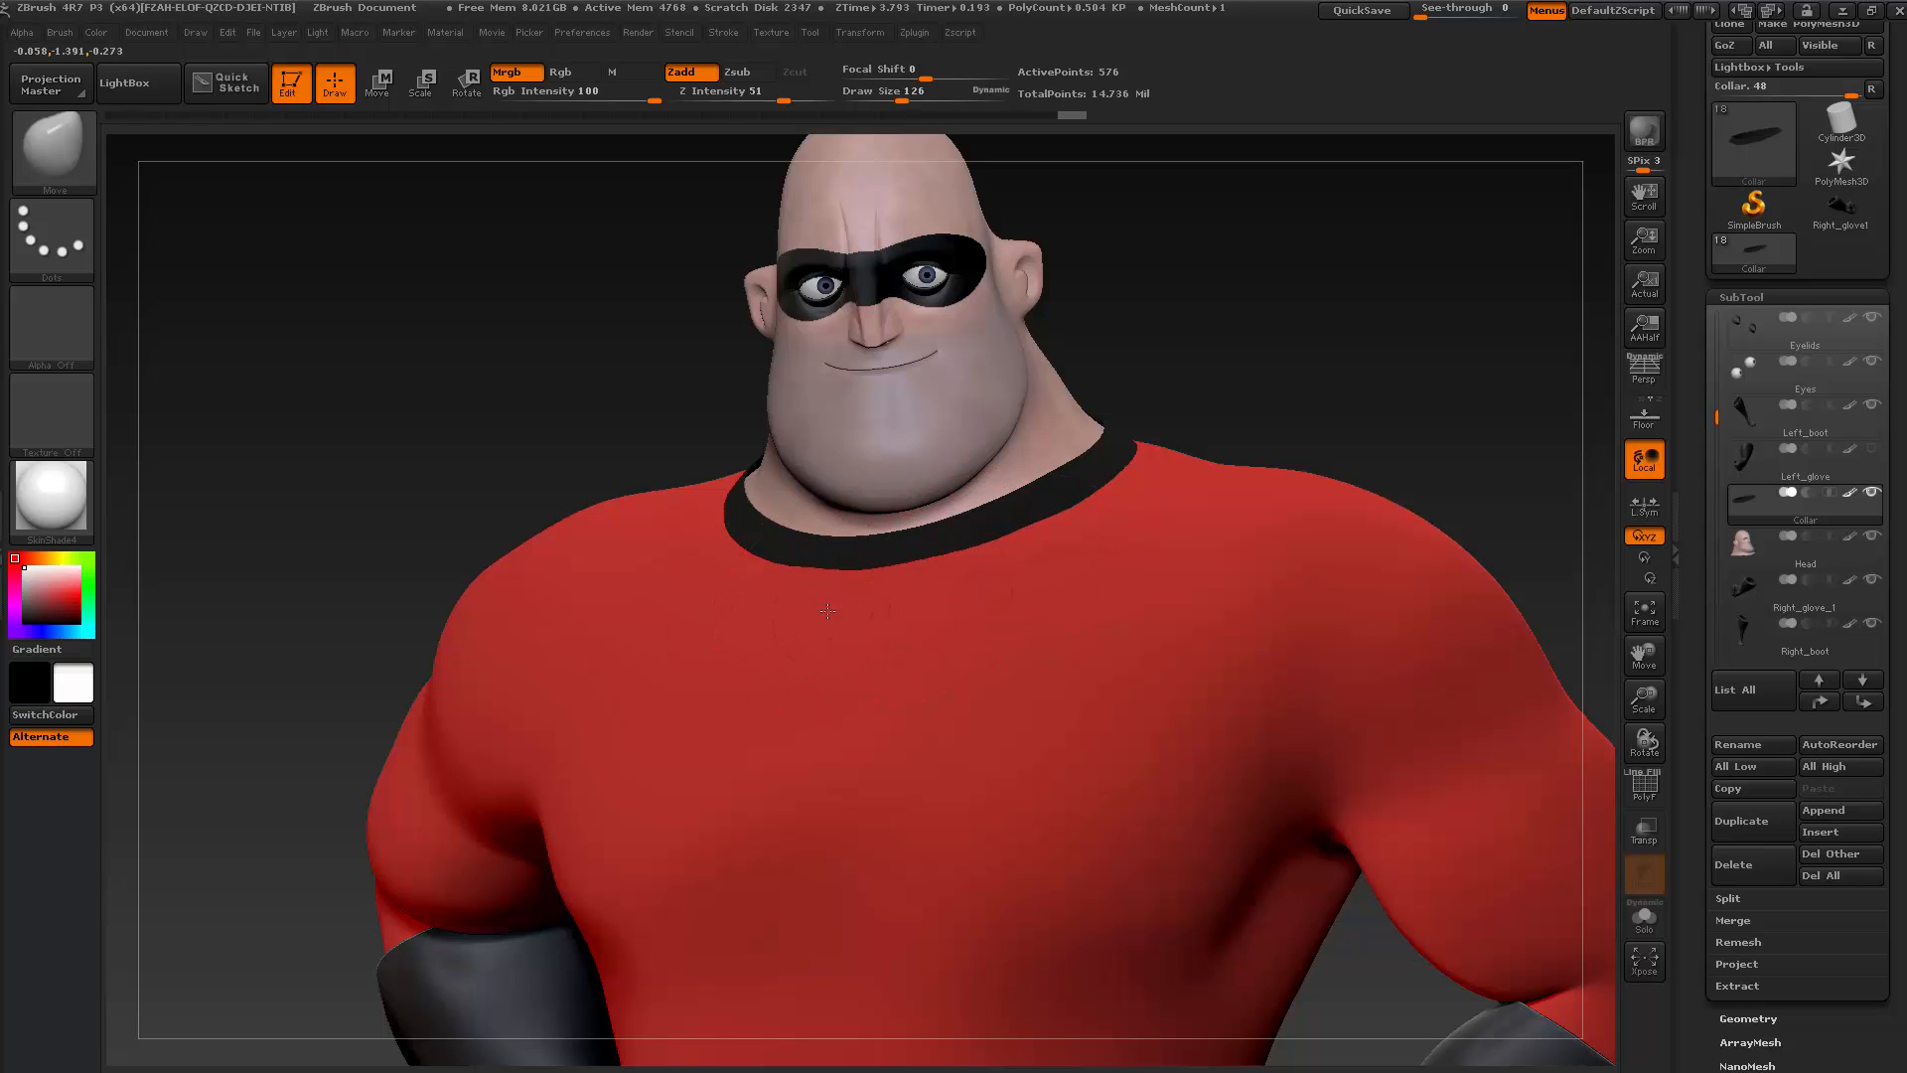
Select the Body subtool and fit the suit's neckline under the collar with the Move brush at draw size 126
alt+click(934, 608)
drag(1166, 387, 1258, 296)
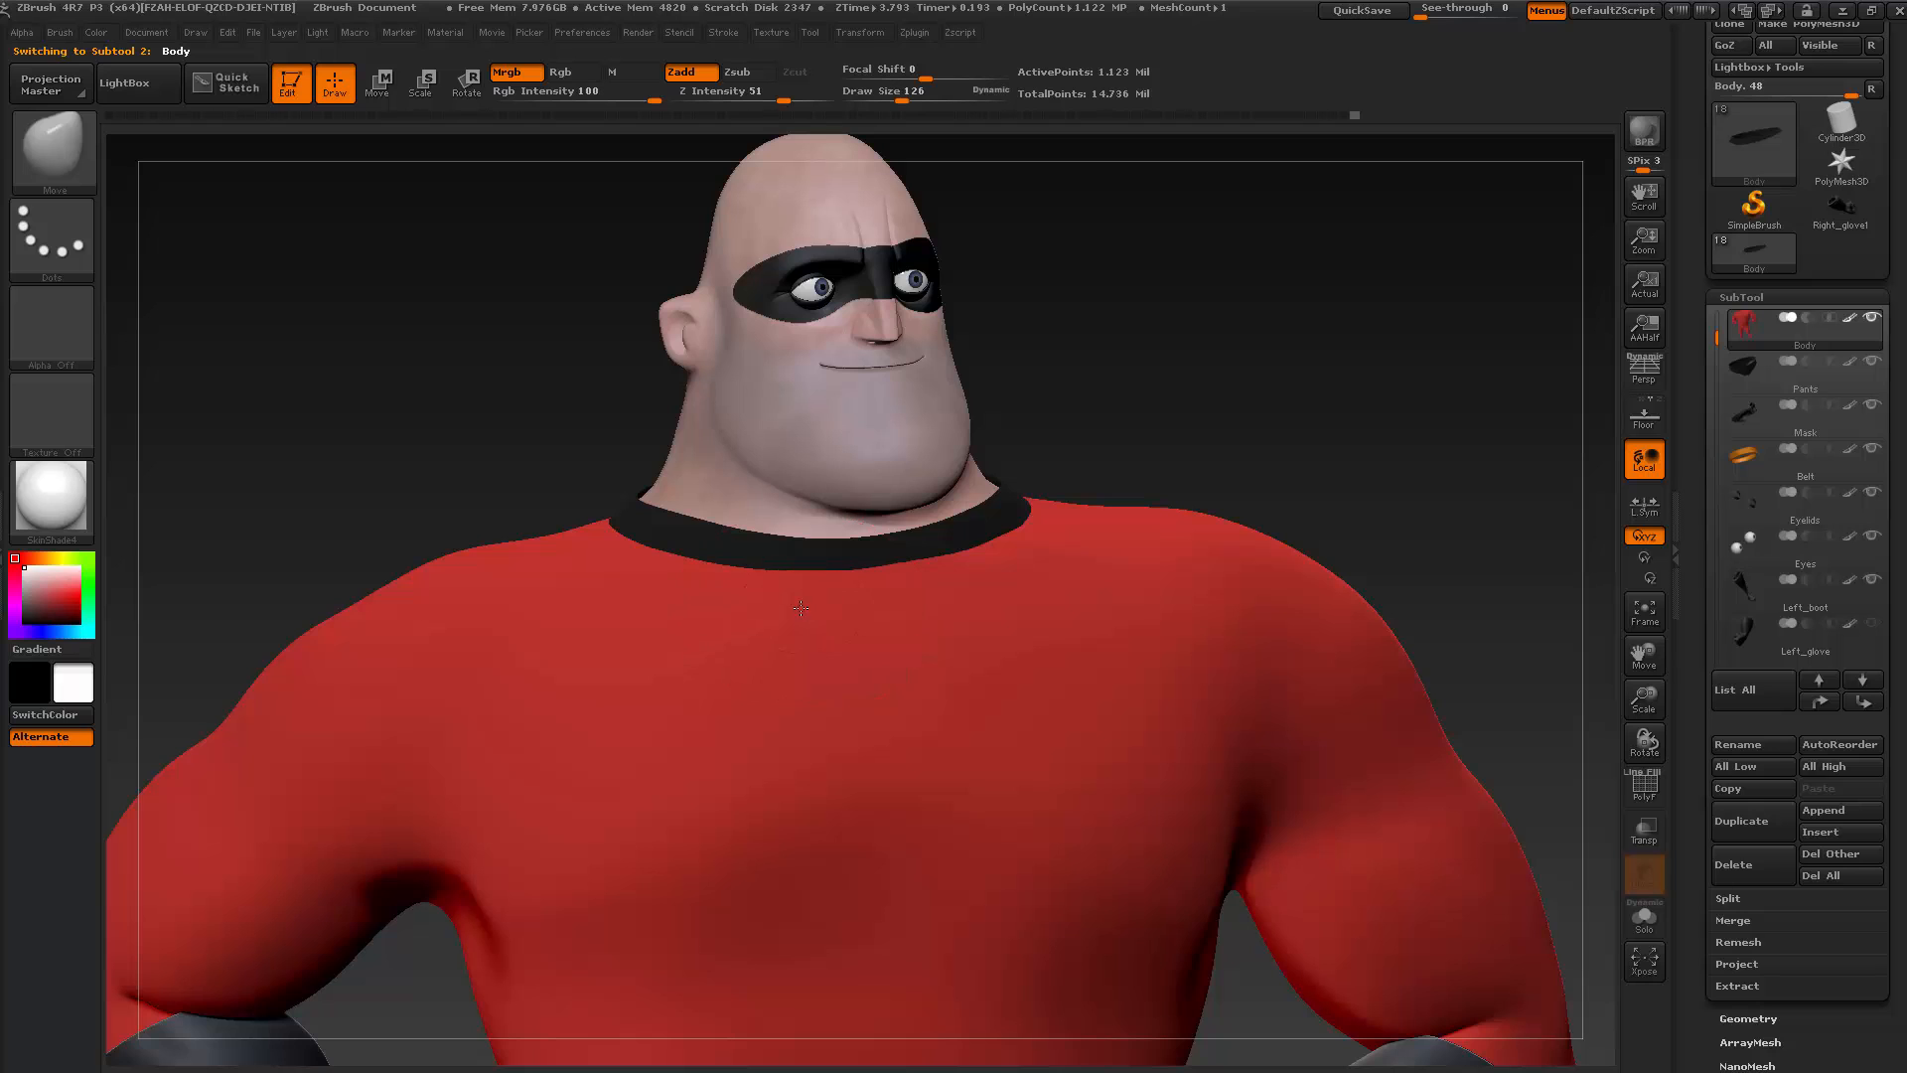
drag(1087, 348, 937, 567)
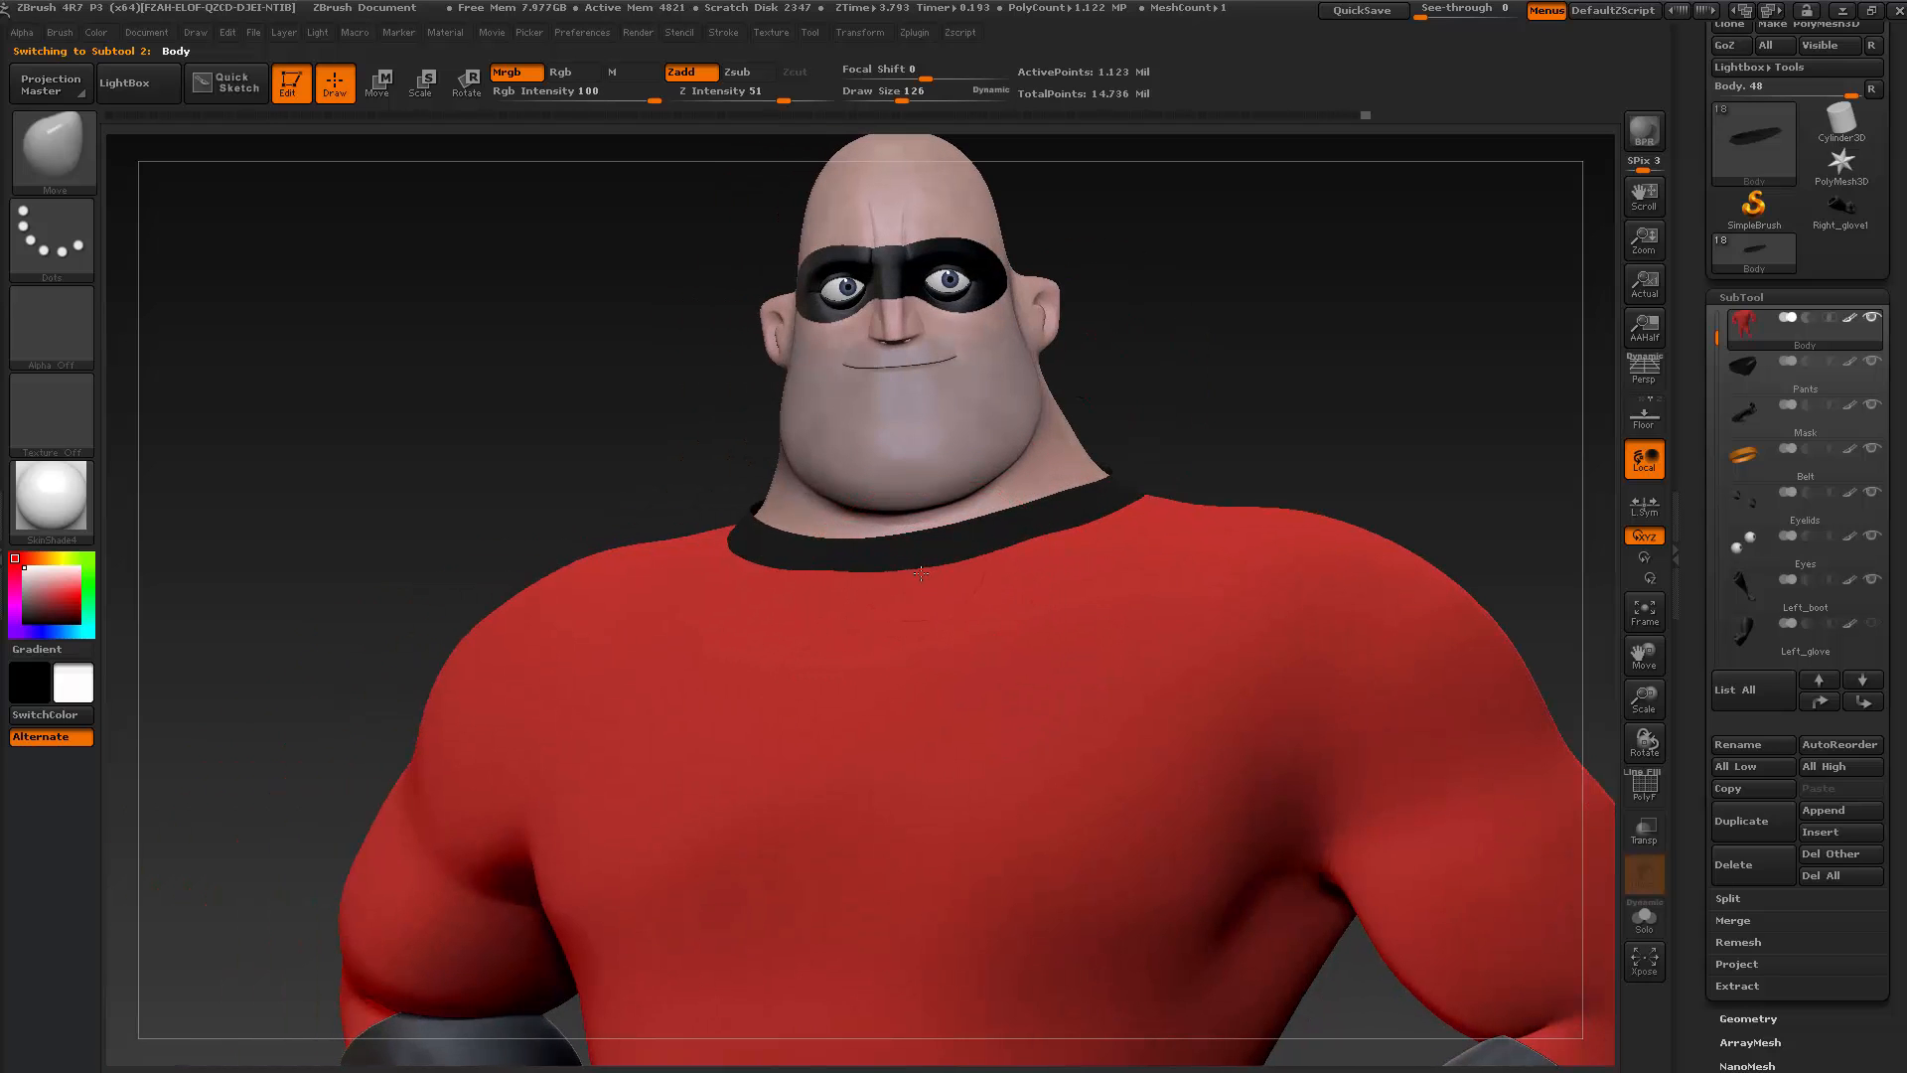
mouse_move(1235, 358)
mouse_down()
mouse_move(1221, 413)
mouse_move(978, 587)
mouse_up()
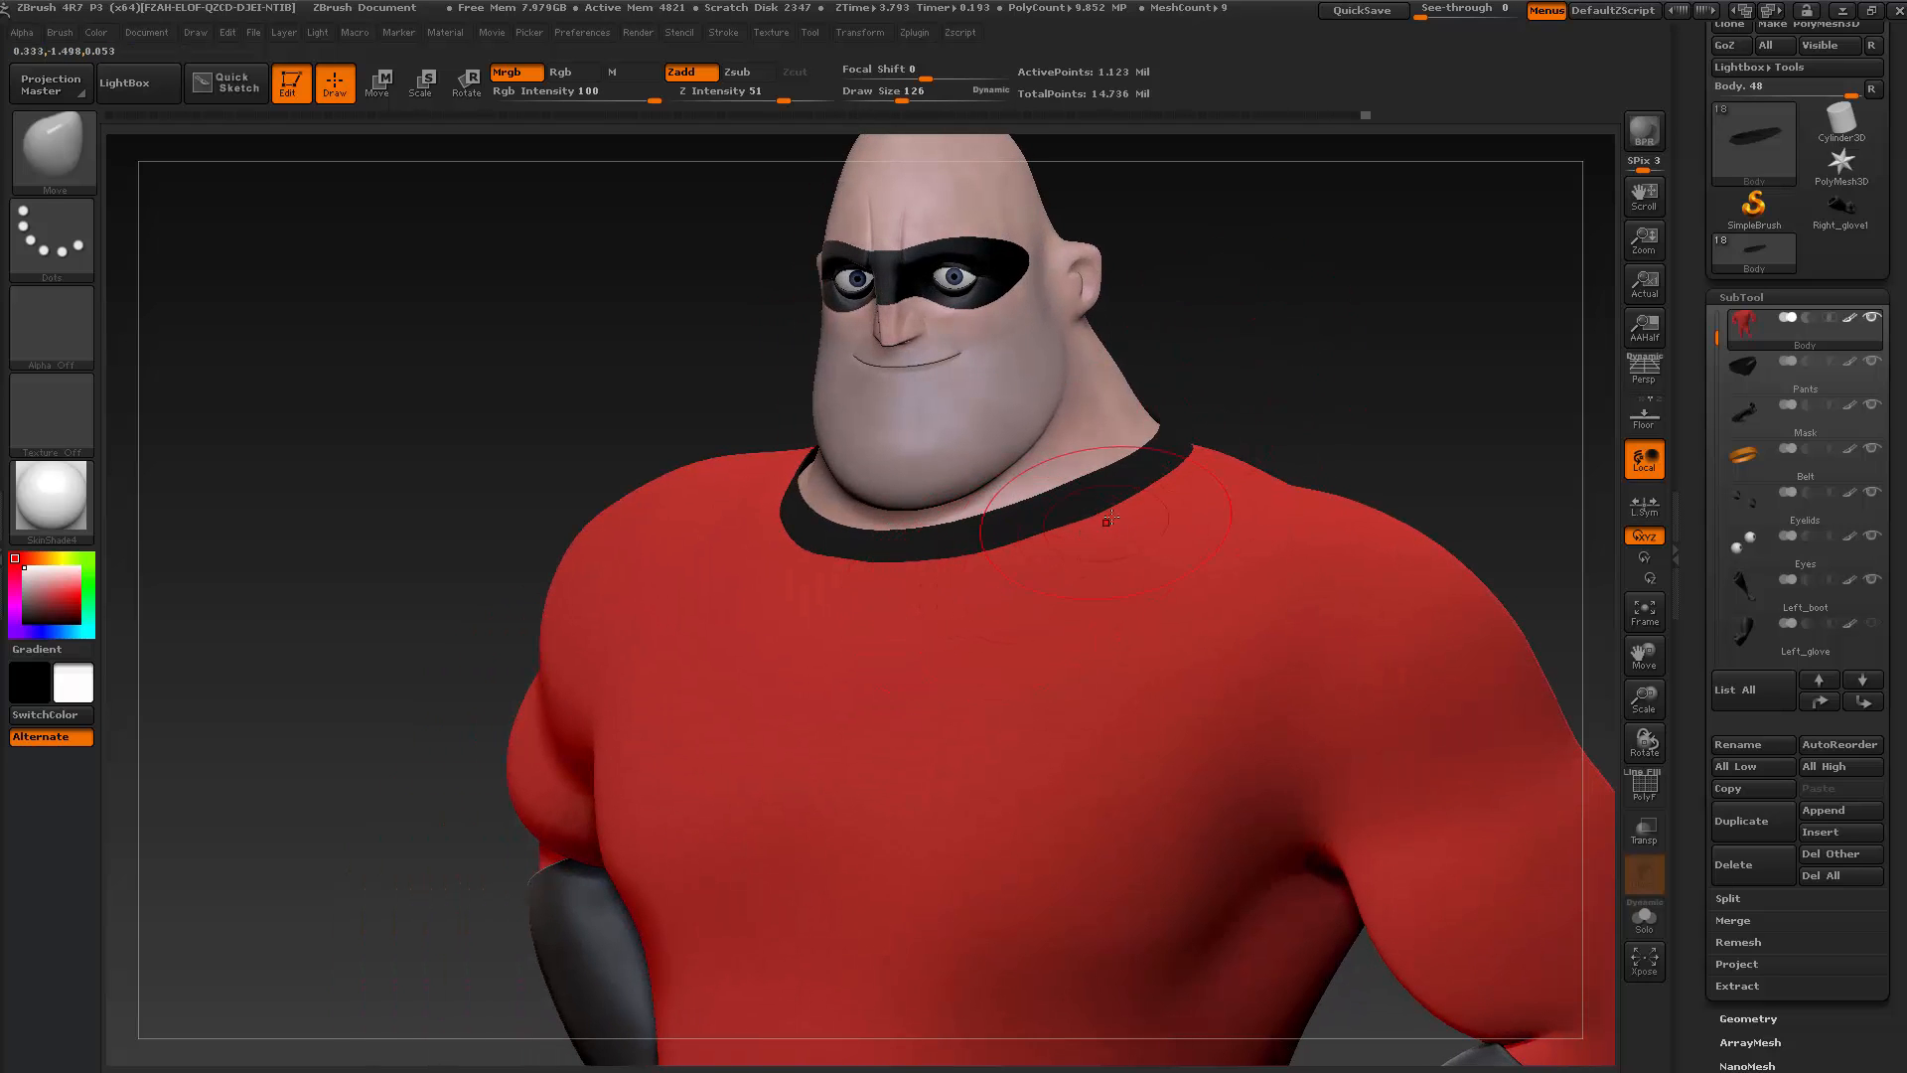
mouse_move(1213, 367)
mouse_down()
mouse_move(1295, 332)
mouse_move(1238, 348)
mouse_move(1292, 341)
mouse_move(1205, 328)
mouse_move(1128, 362)
mouse_up()
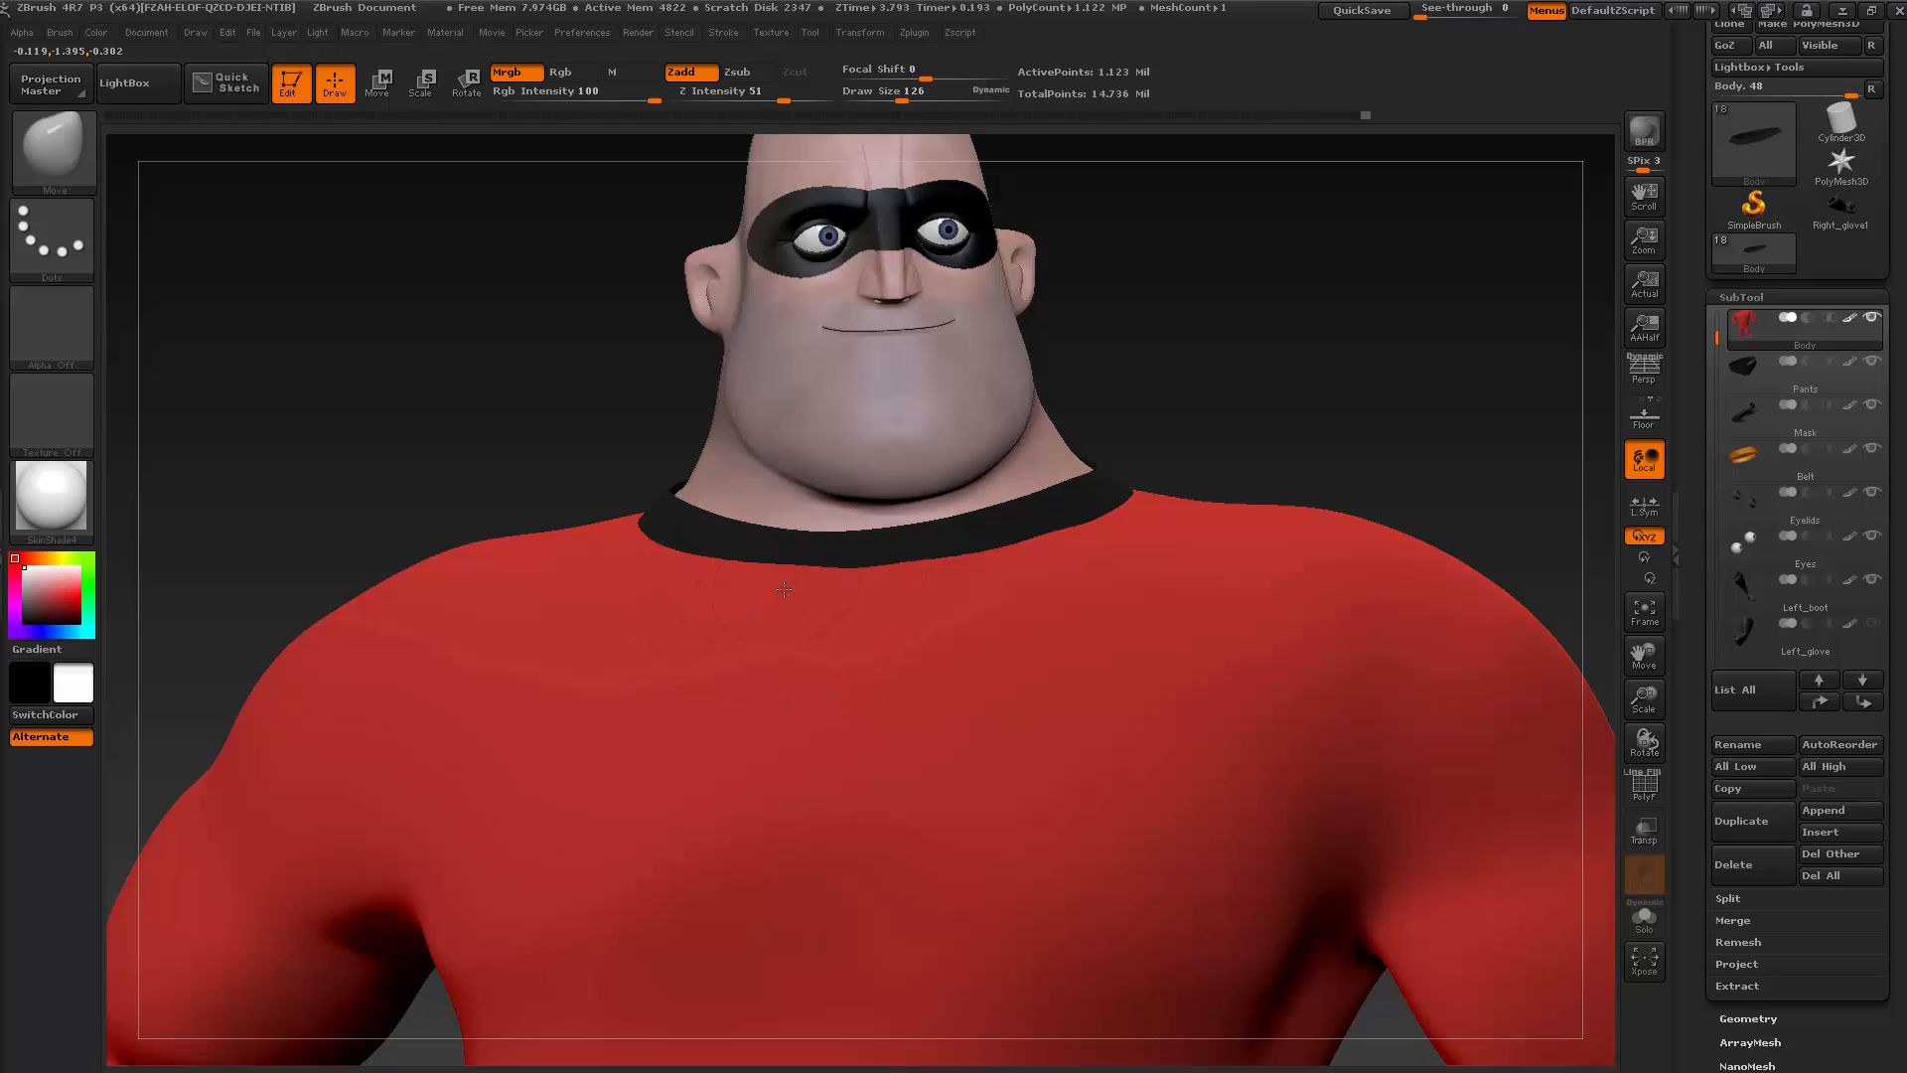
Fine-tune the body's neckline below the collar with the Move brush at draw size 59 and quick-save the project
key(s)
drag(803, 582, 785, 582)
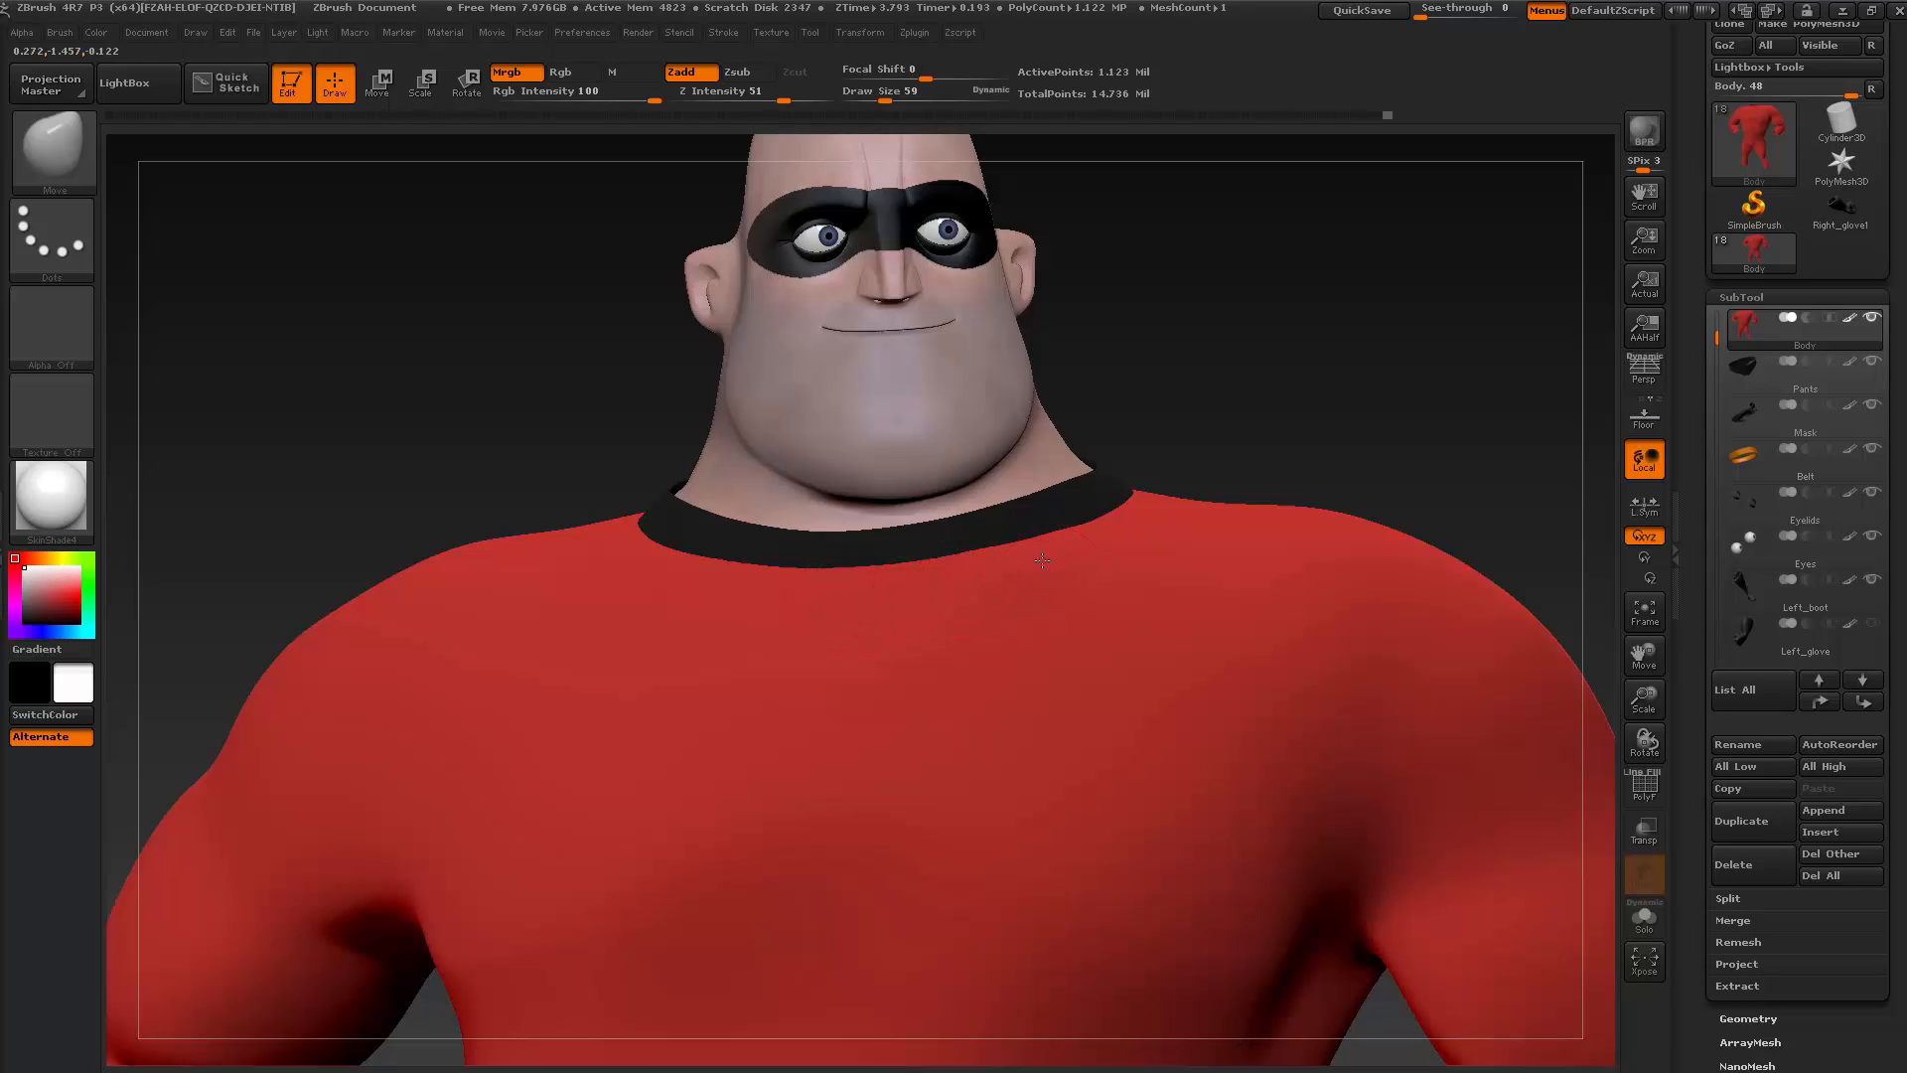
mouse_move(1265, 405)
mouse_down()
mouse_move(1341, 398)
mouse_move(1293, 397)
mouse_move(1331, 393)
mouse_move(1292, 408)
mouse_move(1320, 417)
mouse_move(1234, 405)
mouse_up()
click(1362, 10)
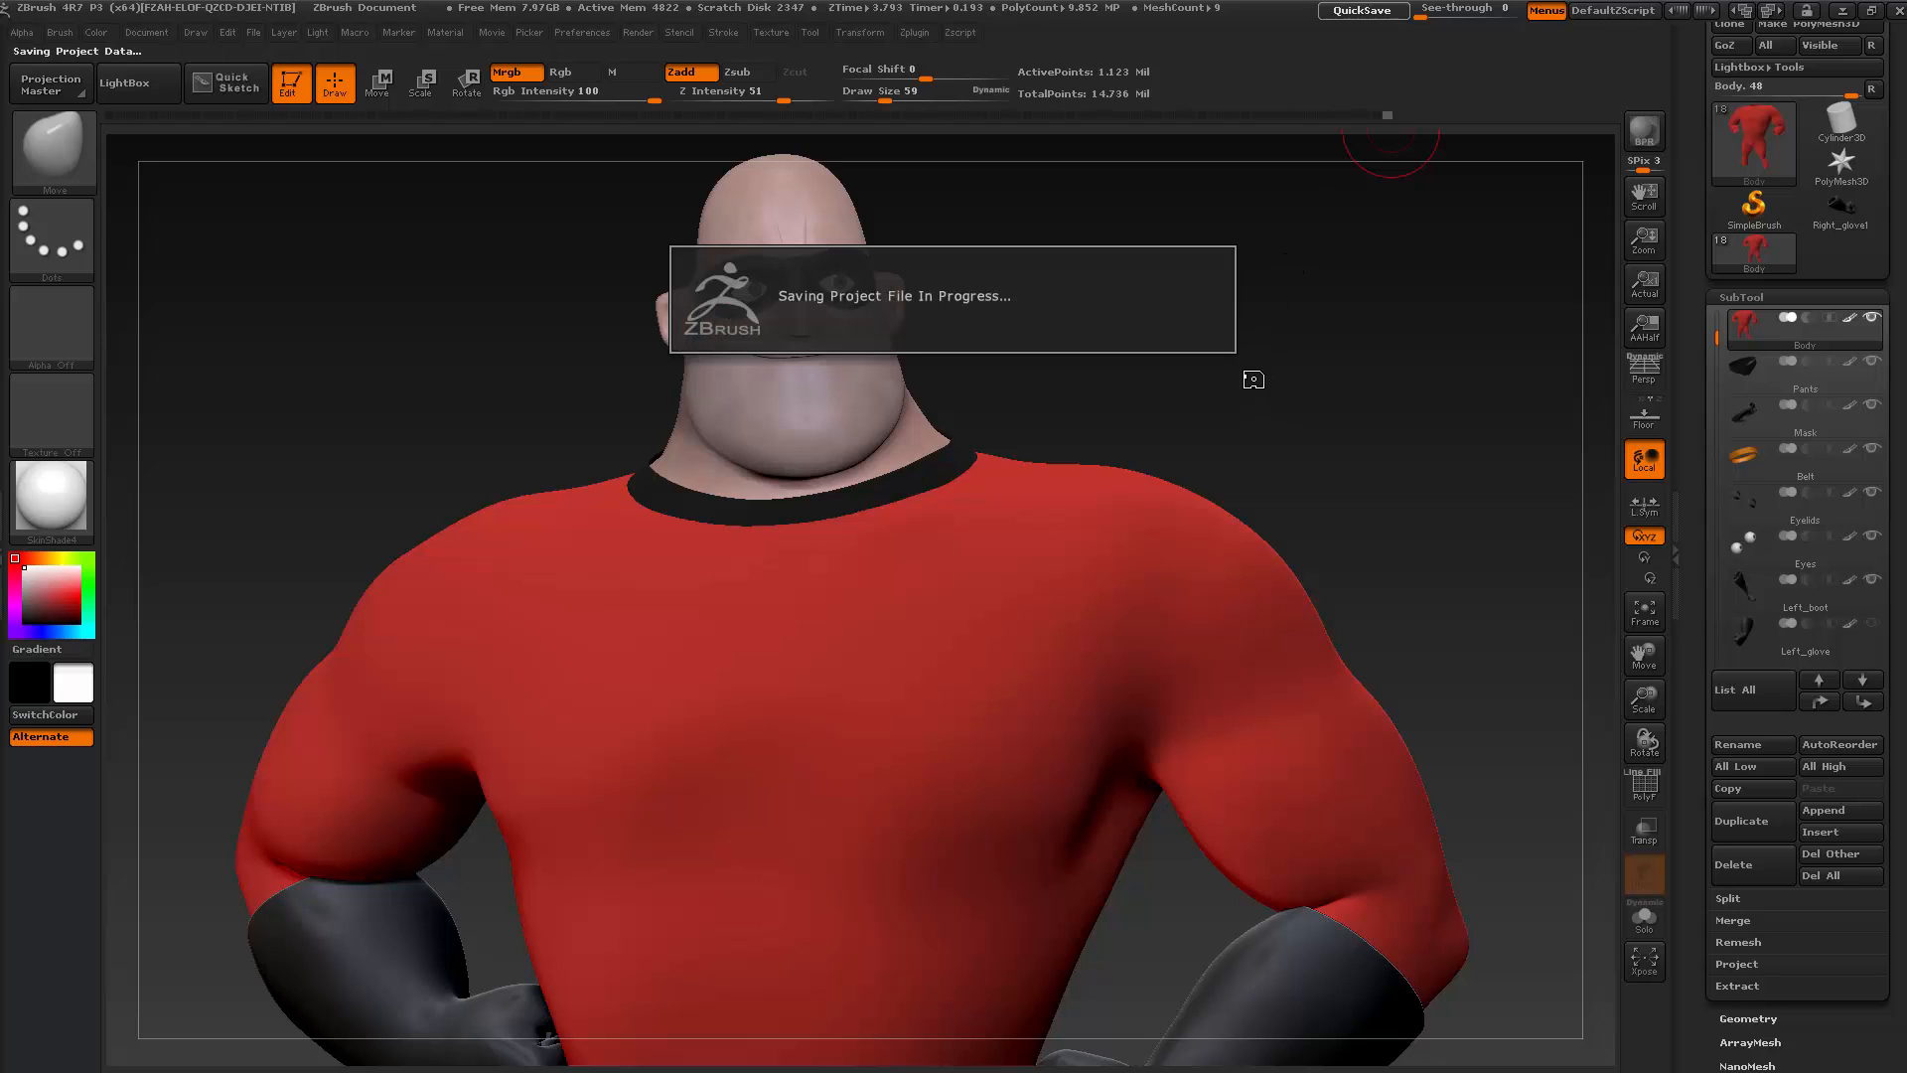
Select the Collar subtool and adjust its edge along the side of the neck with the Move brush at draw size 59
drag(1203, 380, 1213, 421)
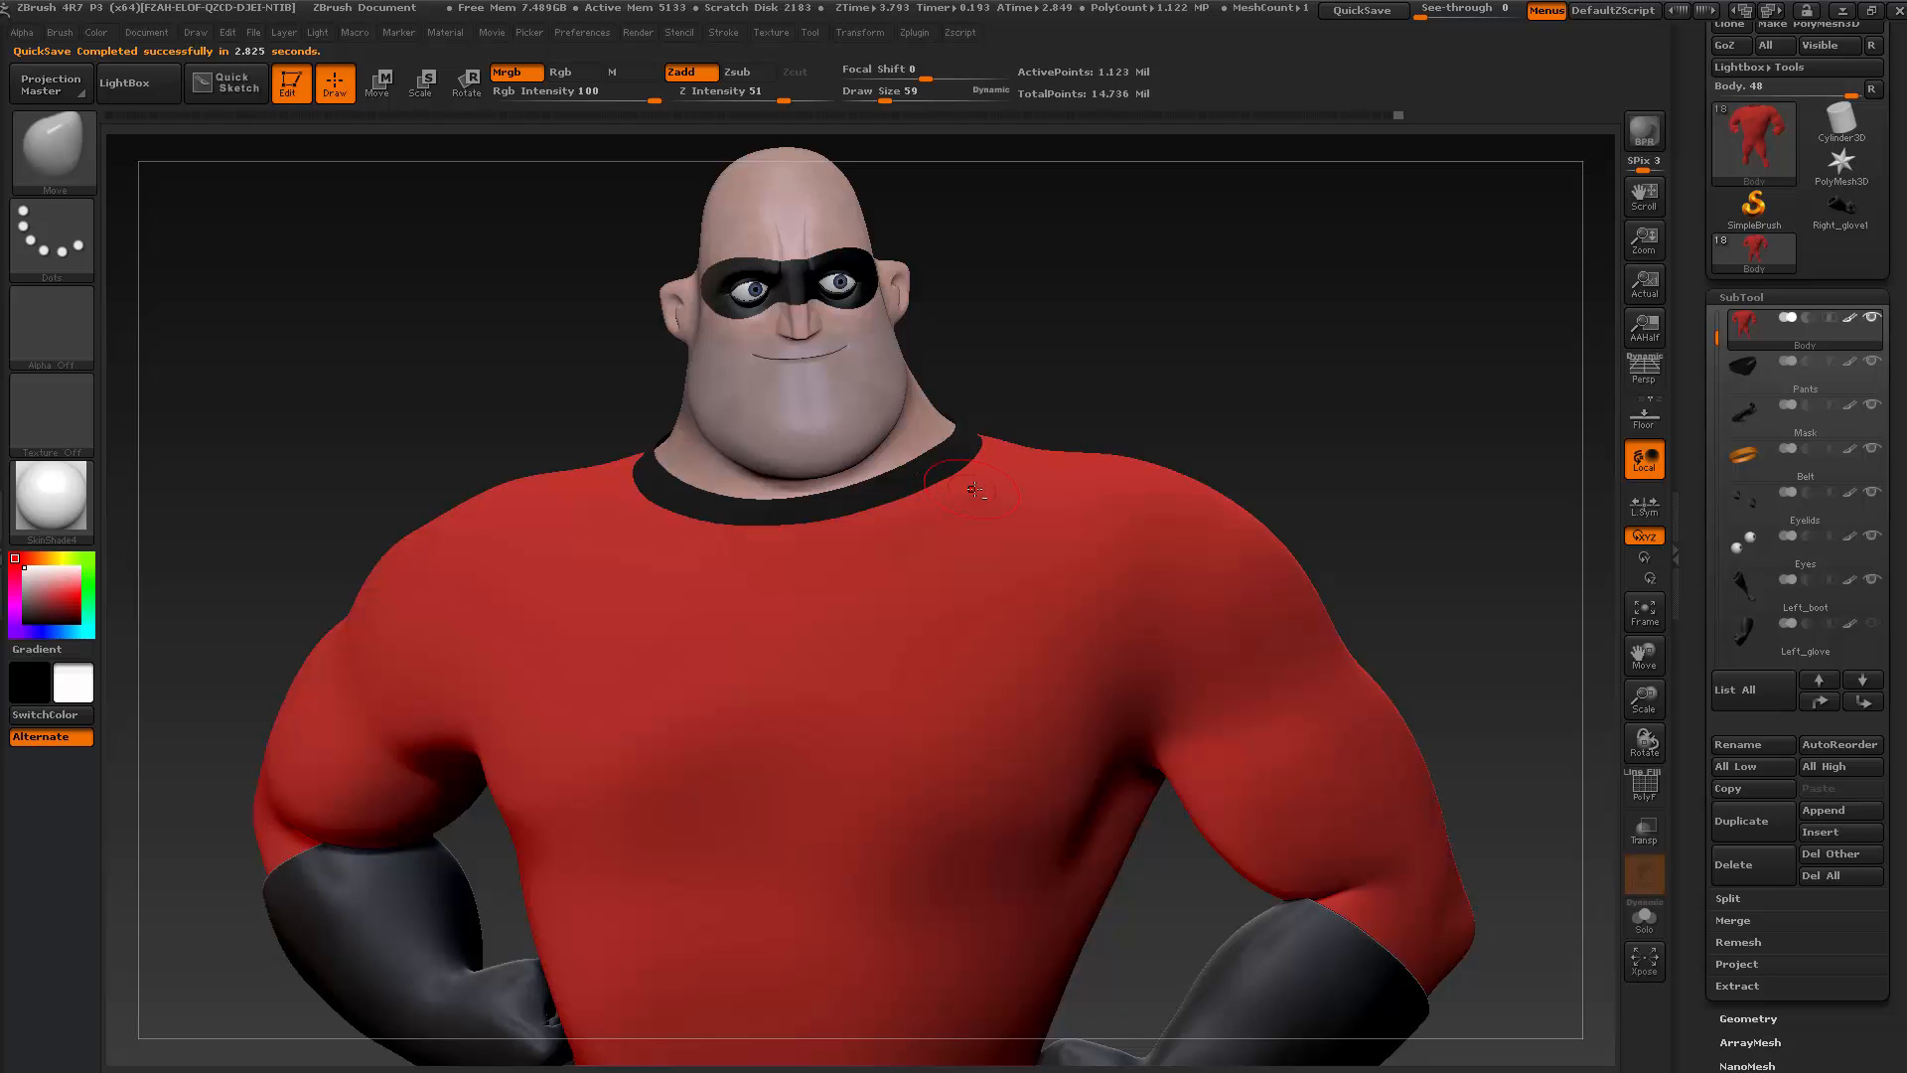
drag(1111, 332, 1231, 486)
alt+drag(1086, 516, 984, 593)
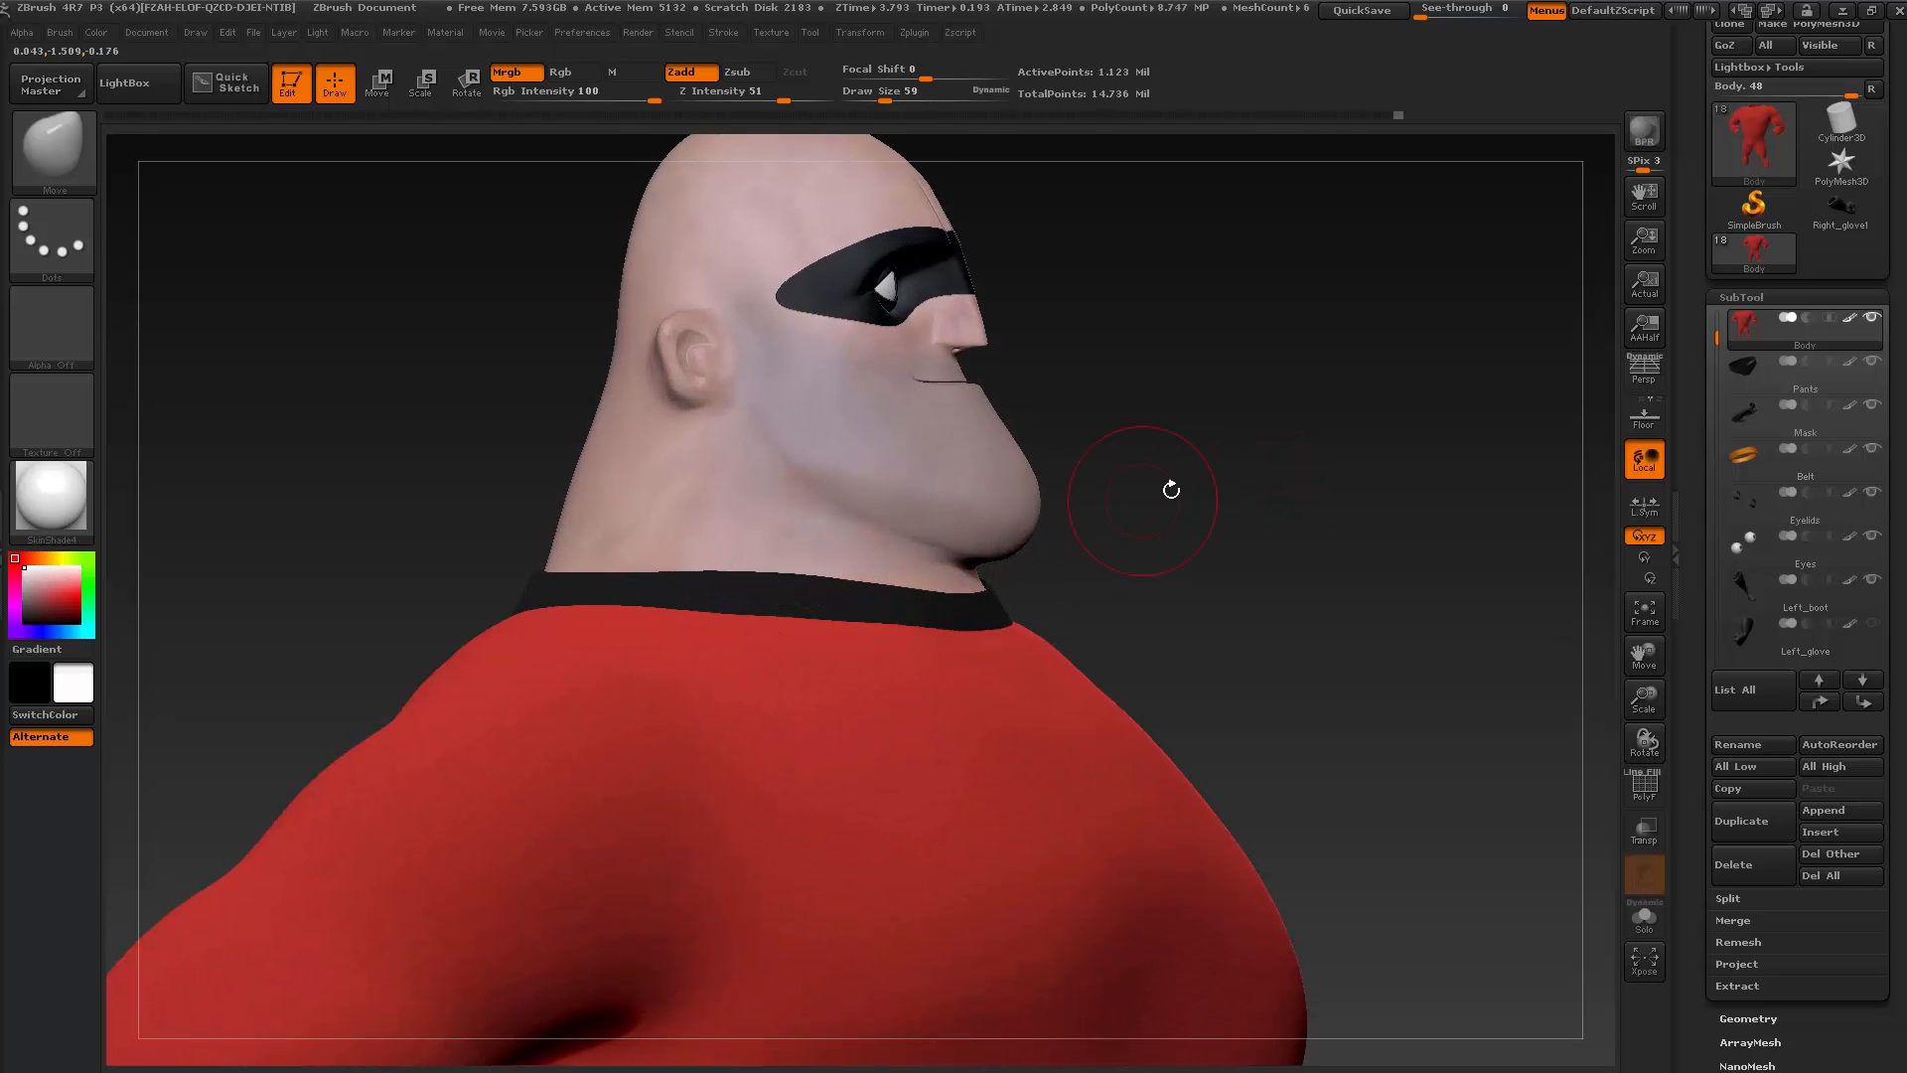
drag(1171, 487, 1097, 487)
drag(1717, 344, 1718, 397)
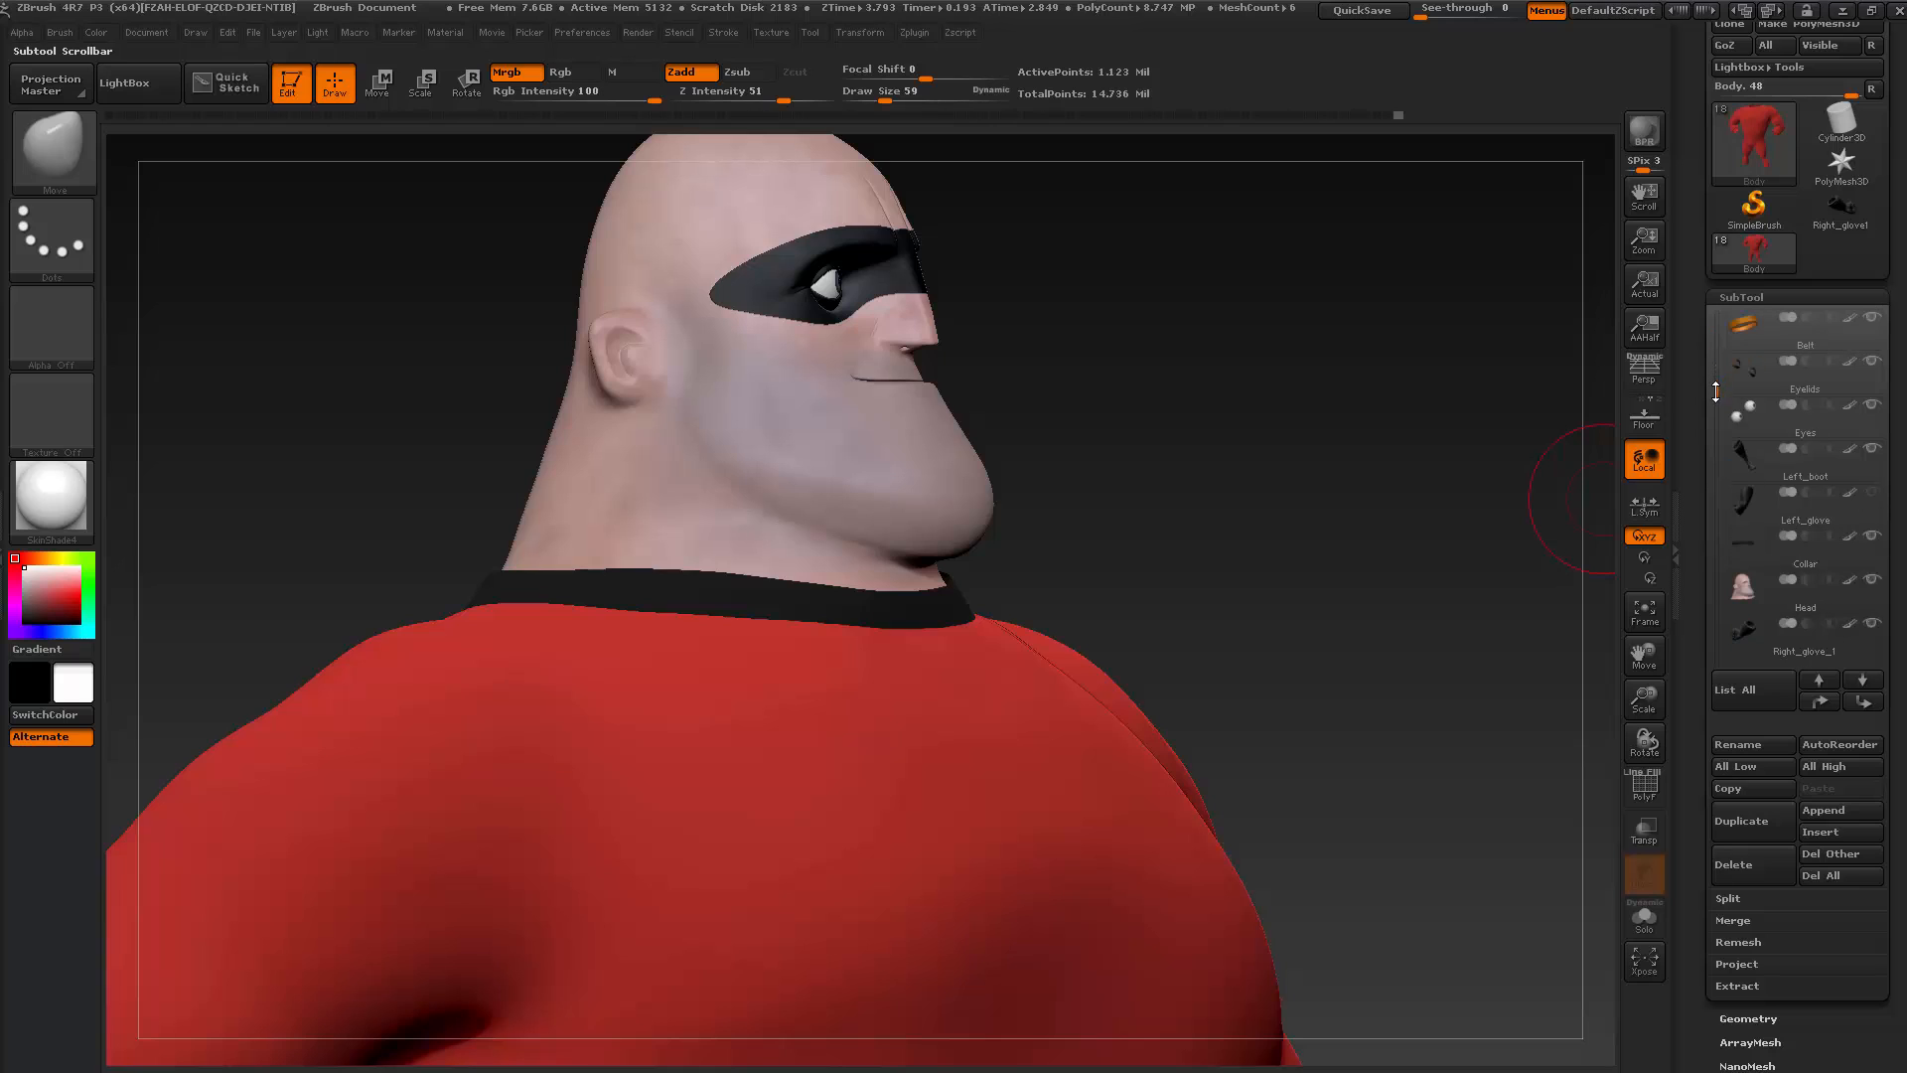
alt+click(714, 608)
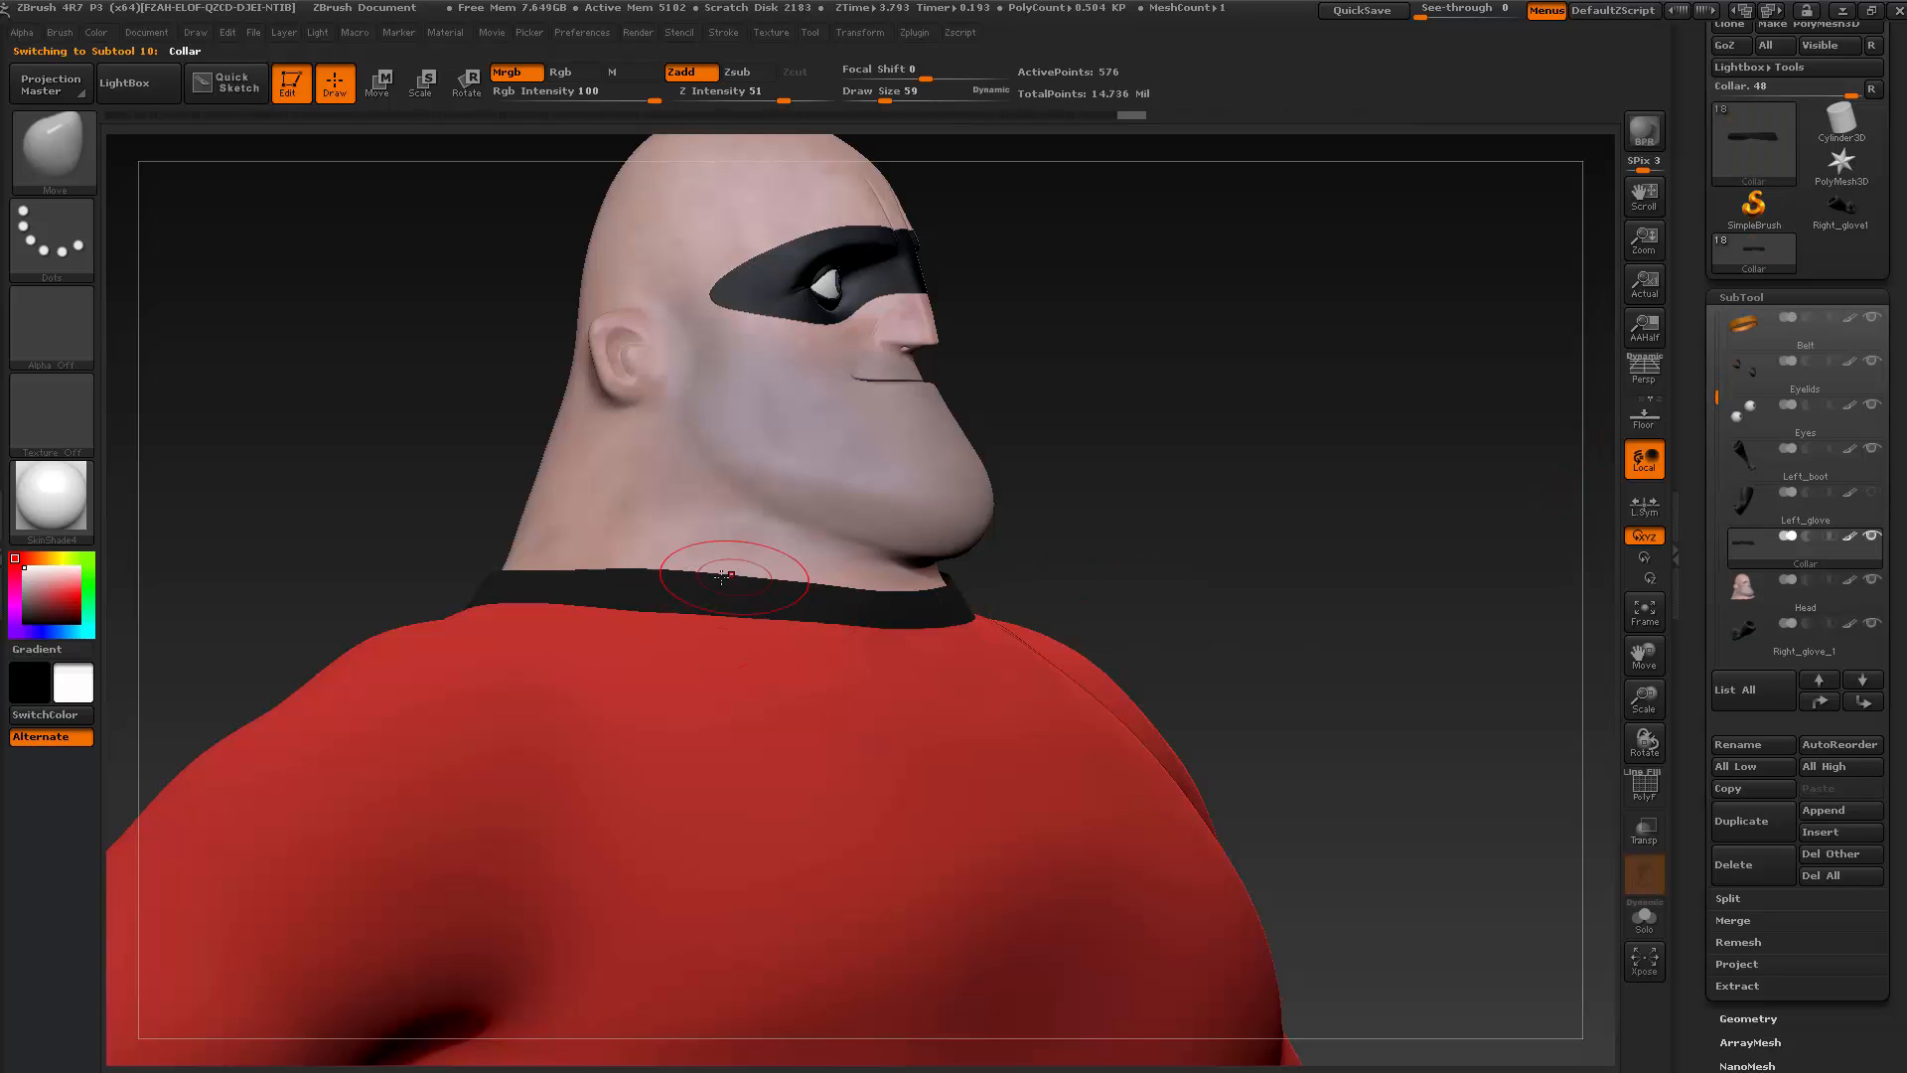
drag(1471, 418, 1145, 437)
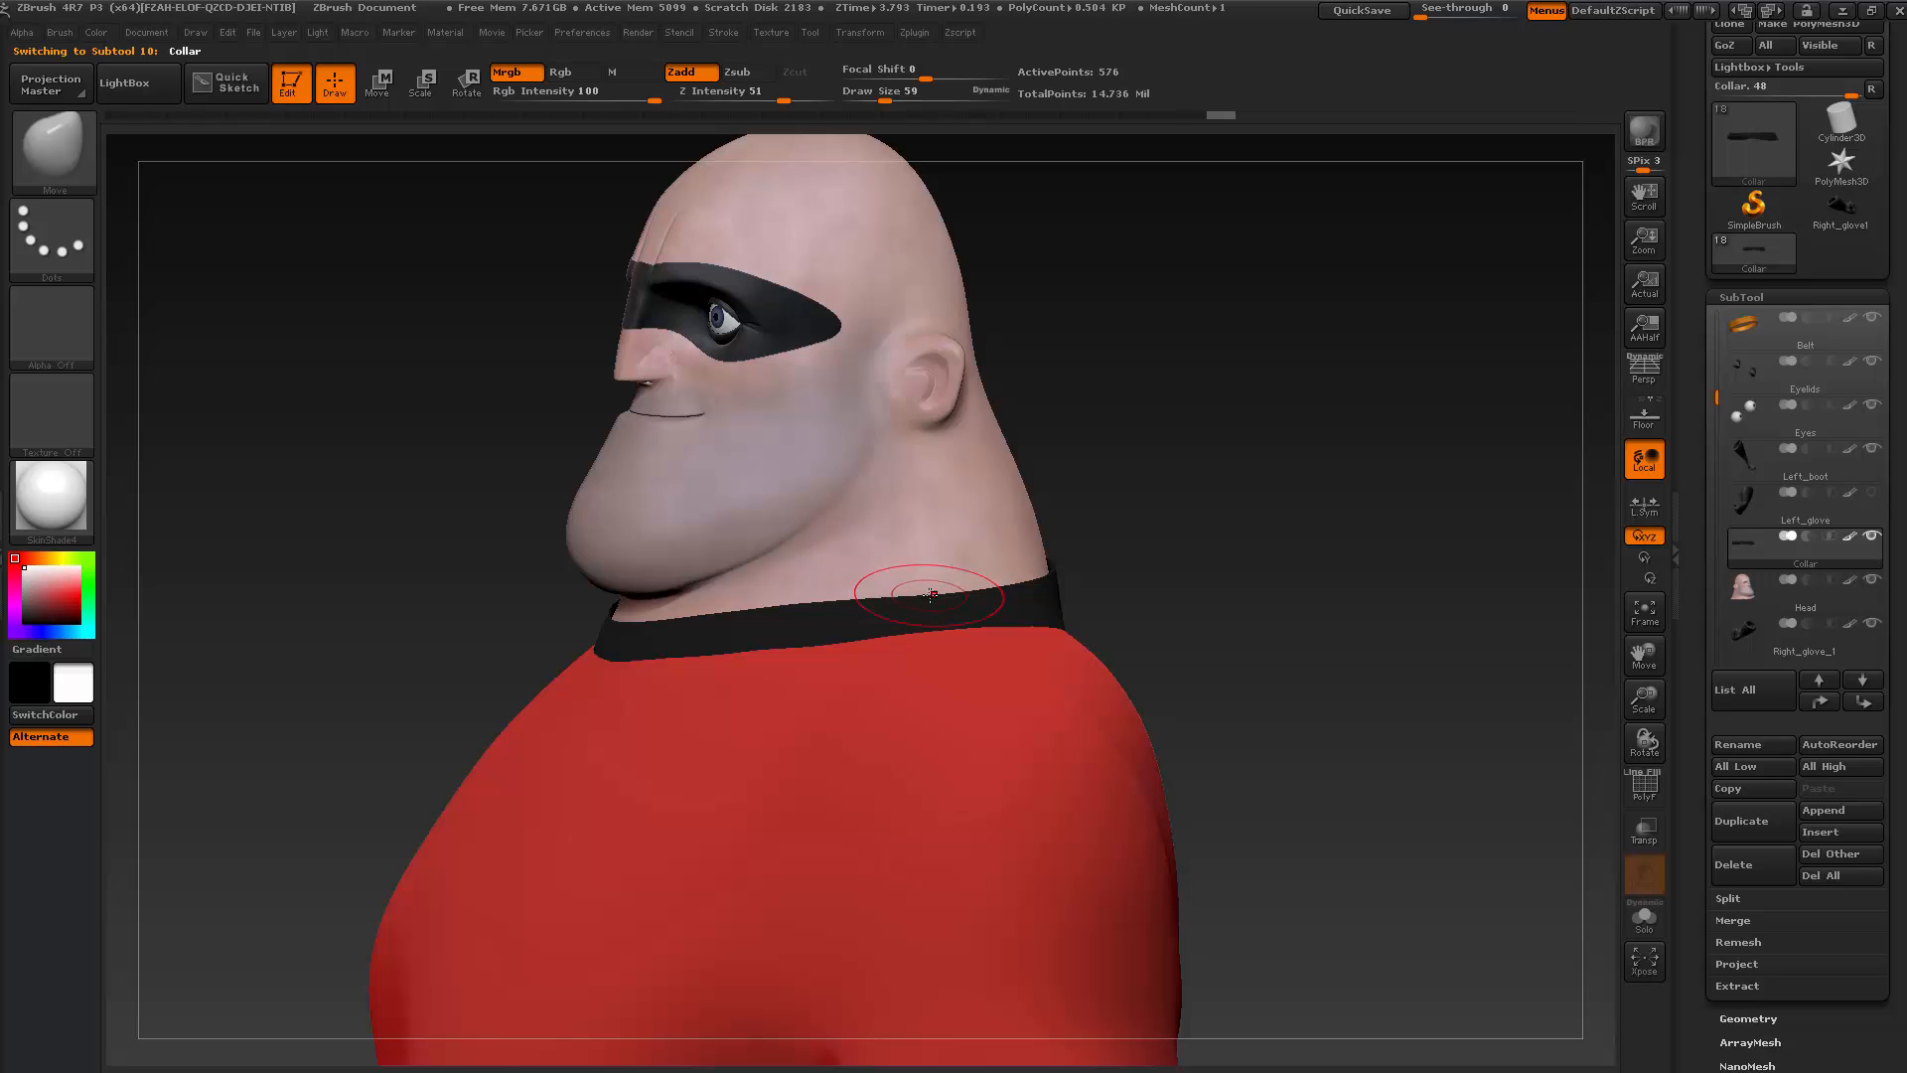
Even out the collar on the character's left side and front, and check the gloves and belt
drag(1103, 476, 1053, 516)
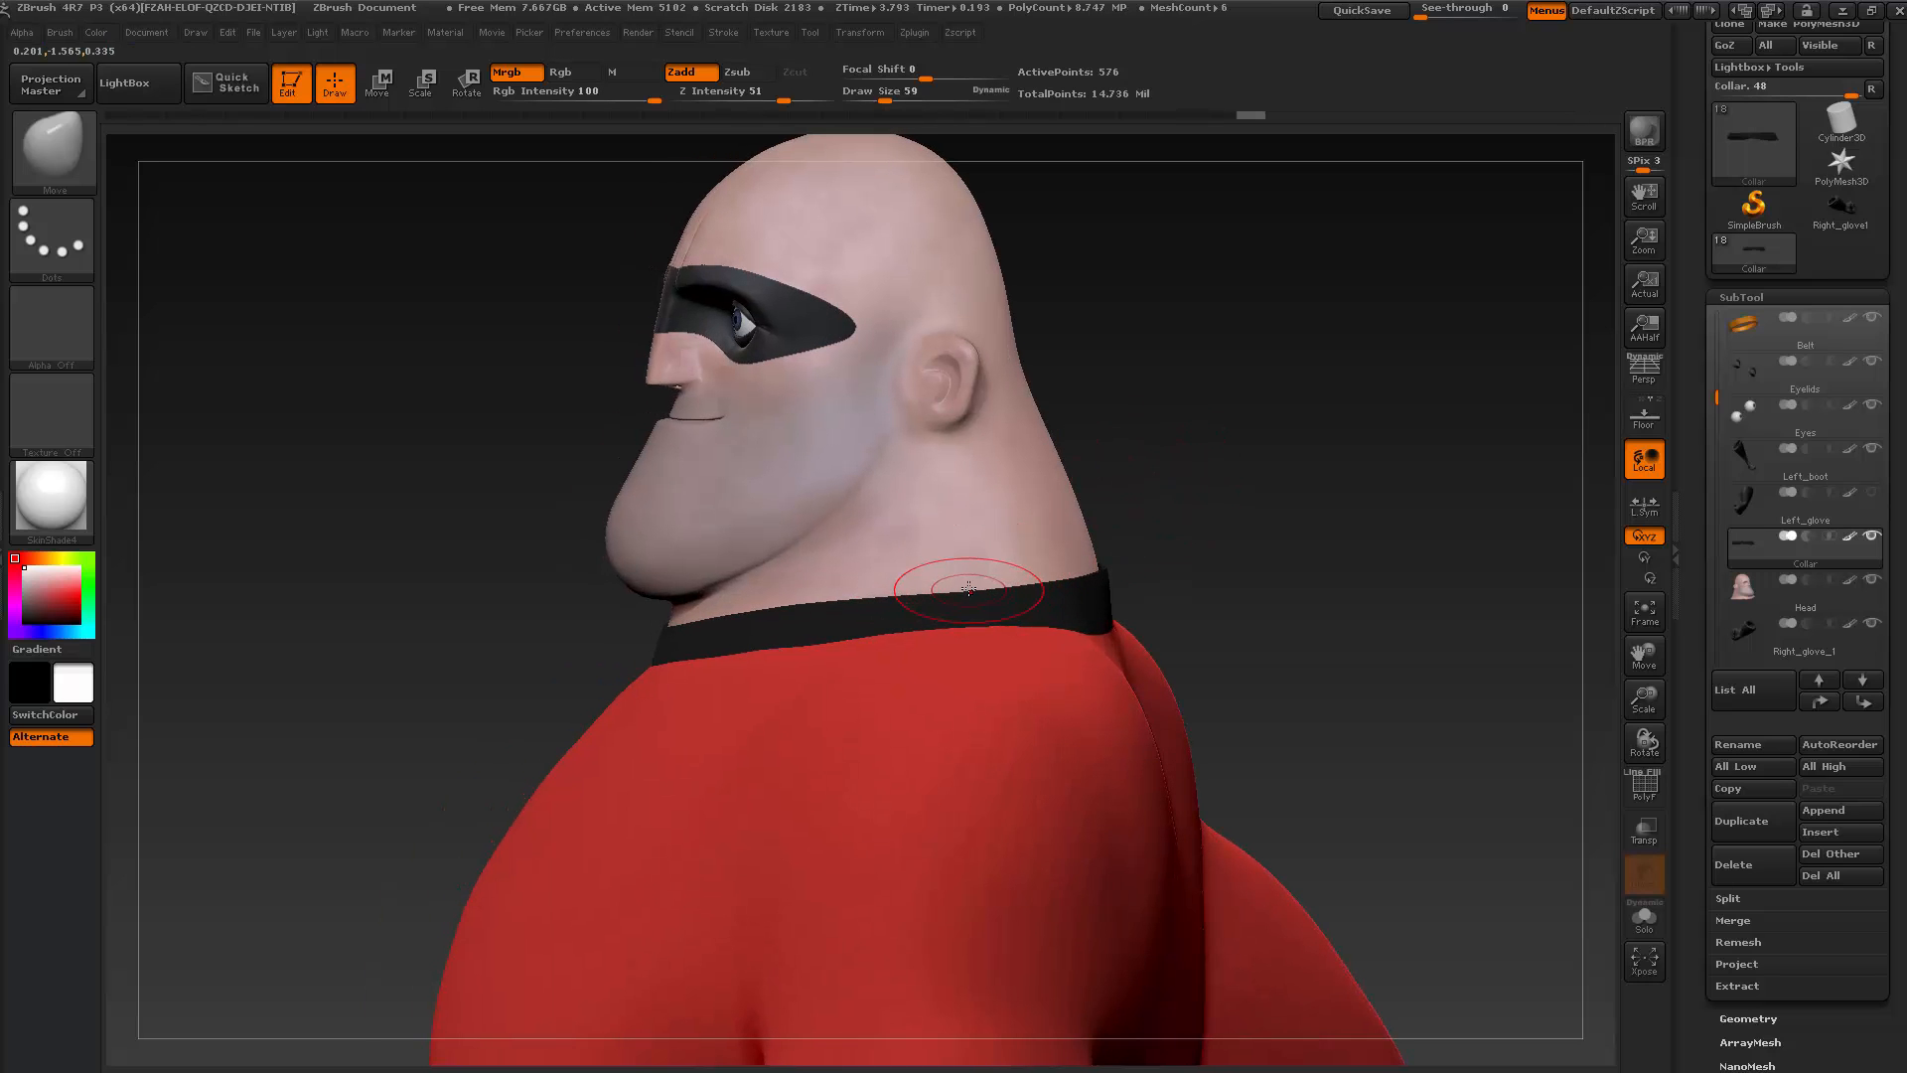
drag(1180, 430, 1082, 542)
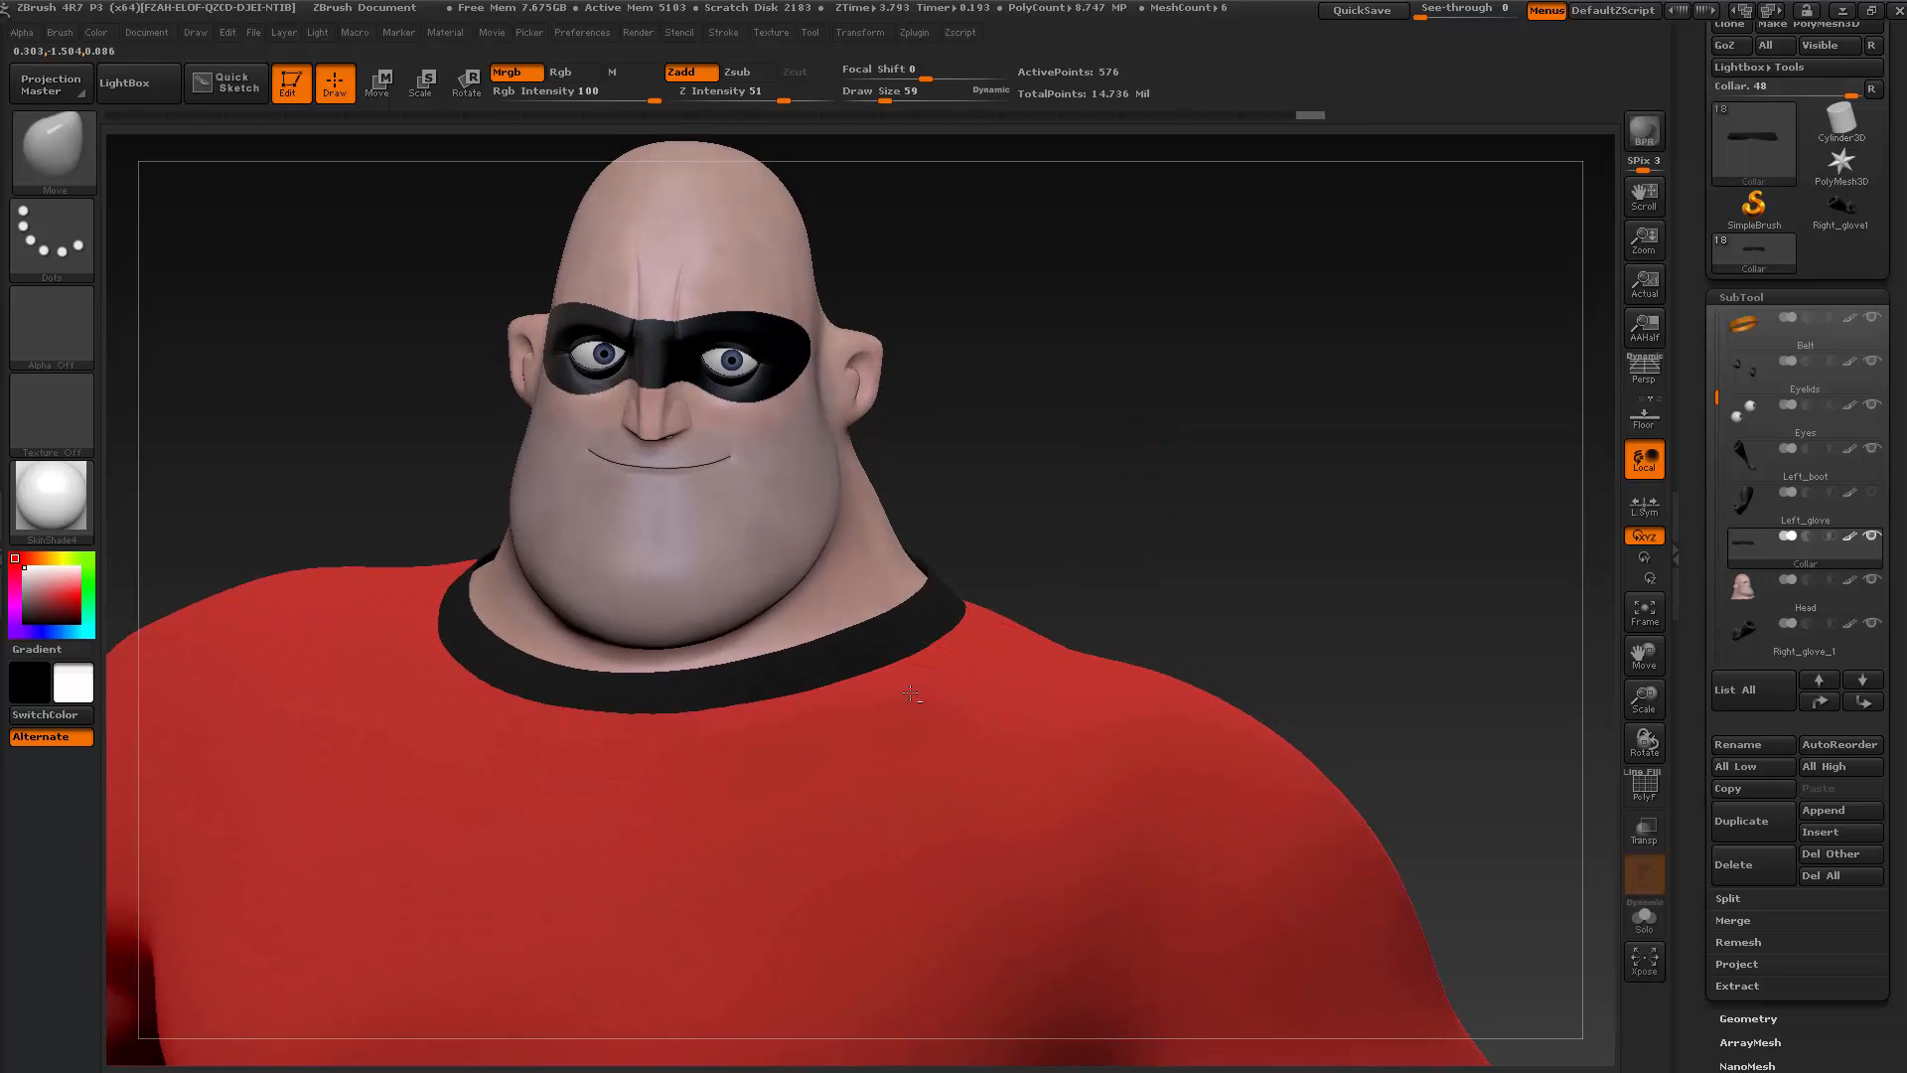
mouse_move(1081, 519)
mouse_down()
mouse_move(1064, 476)
mouse_move(1033, 516)
mouse_up()
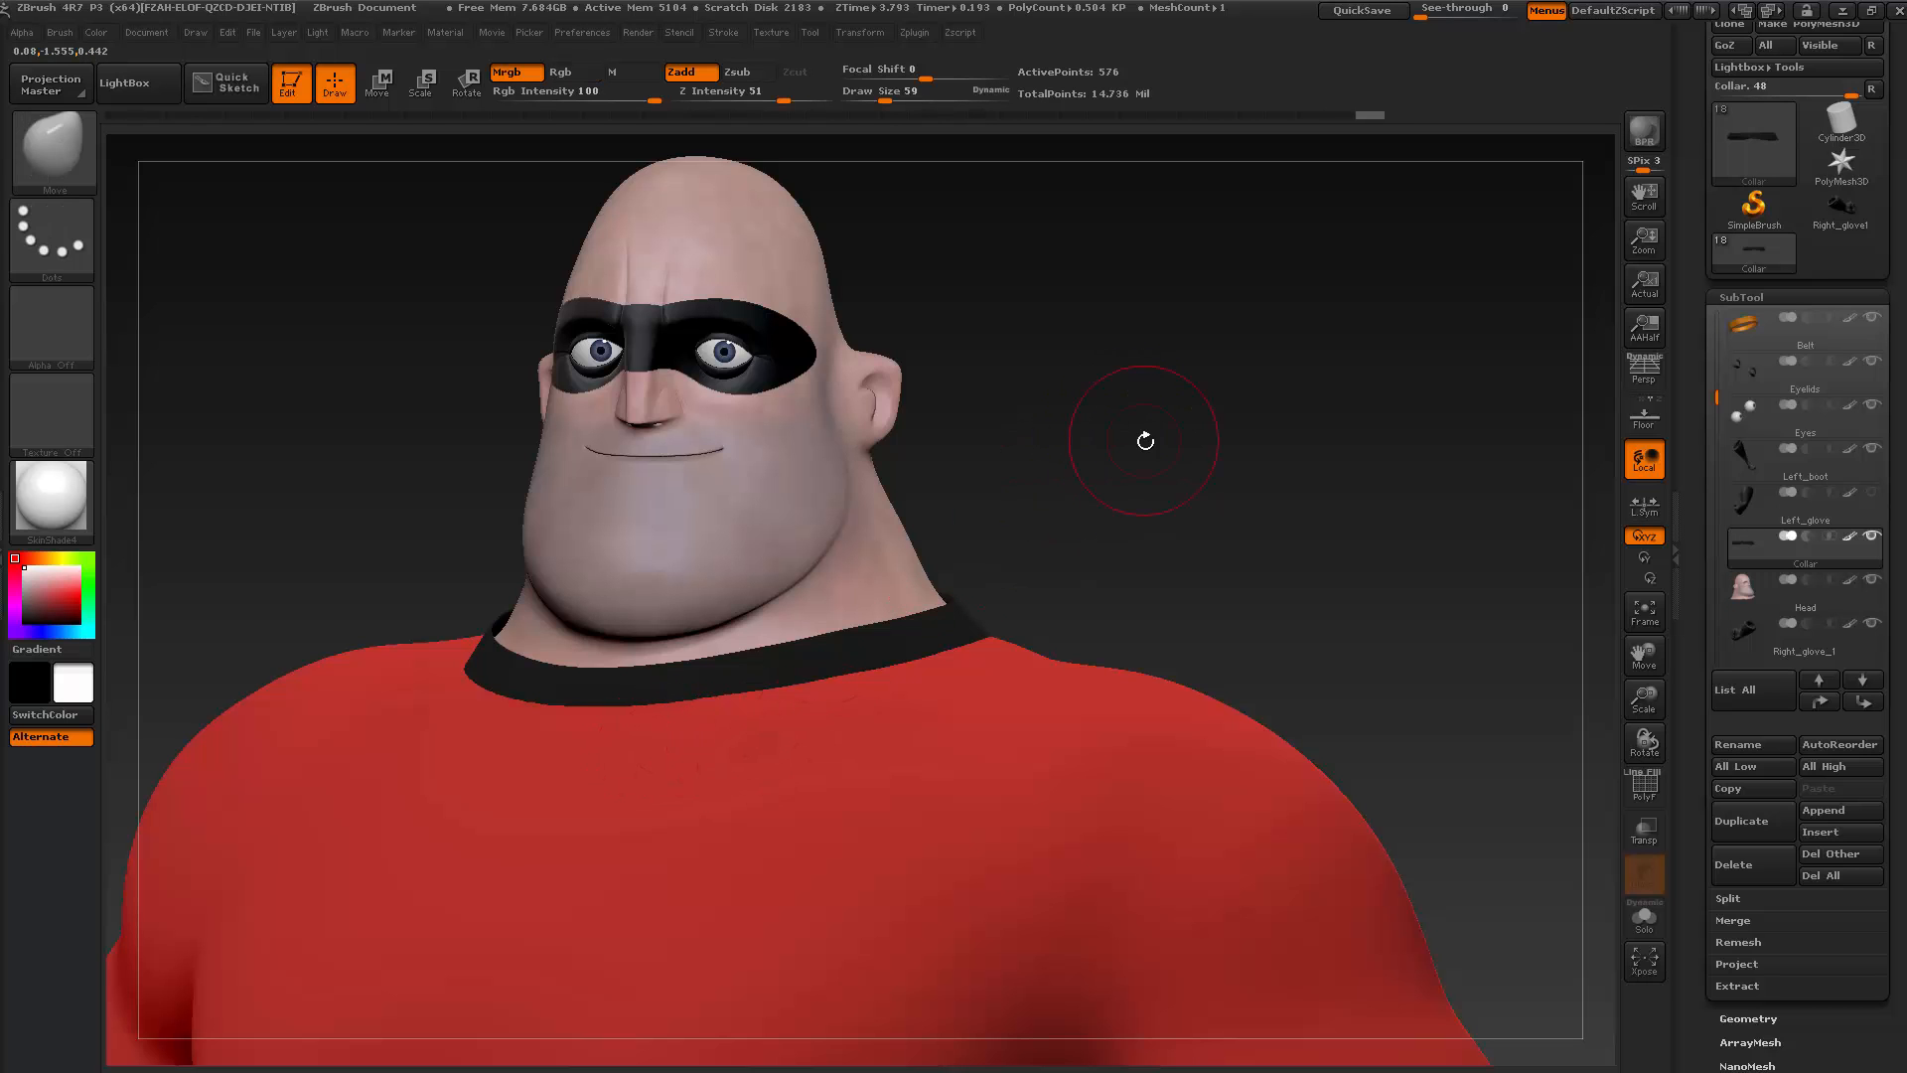
drag(1142, 434, 1291, 796)
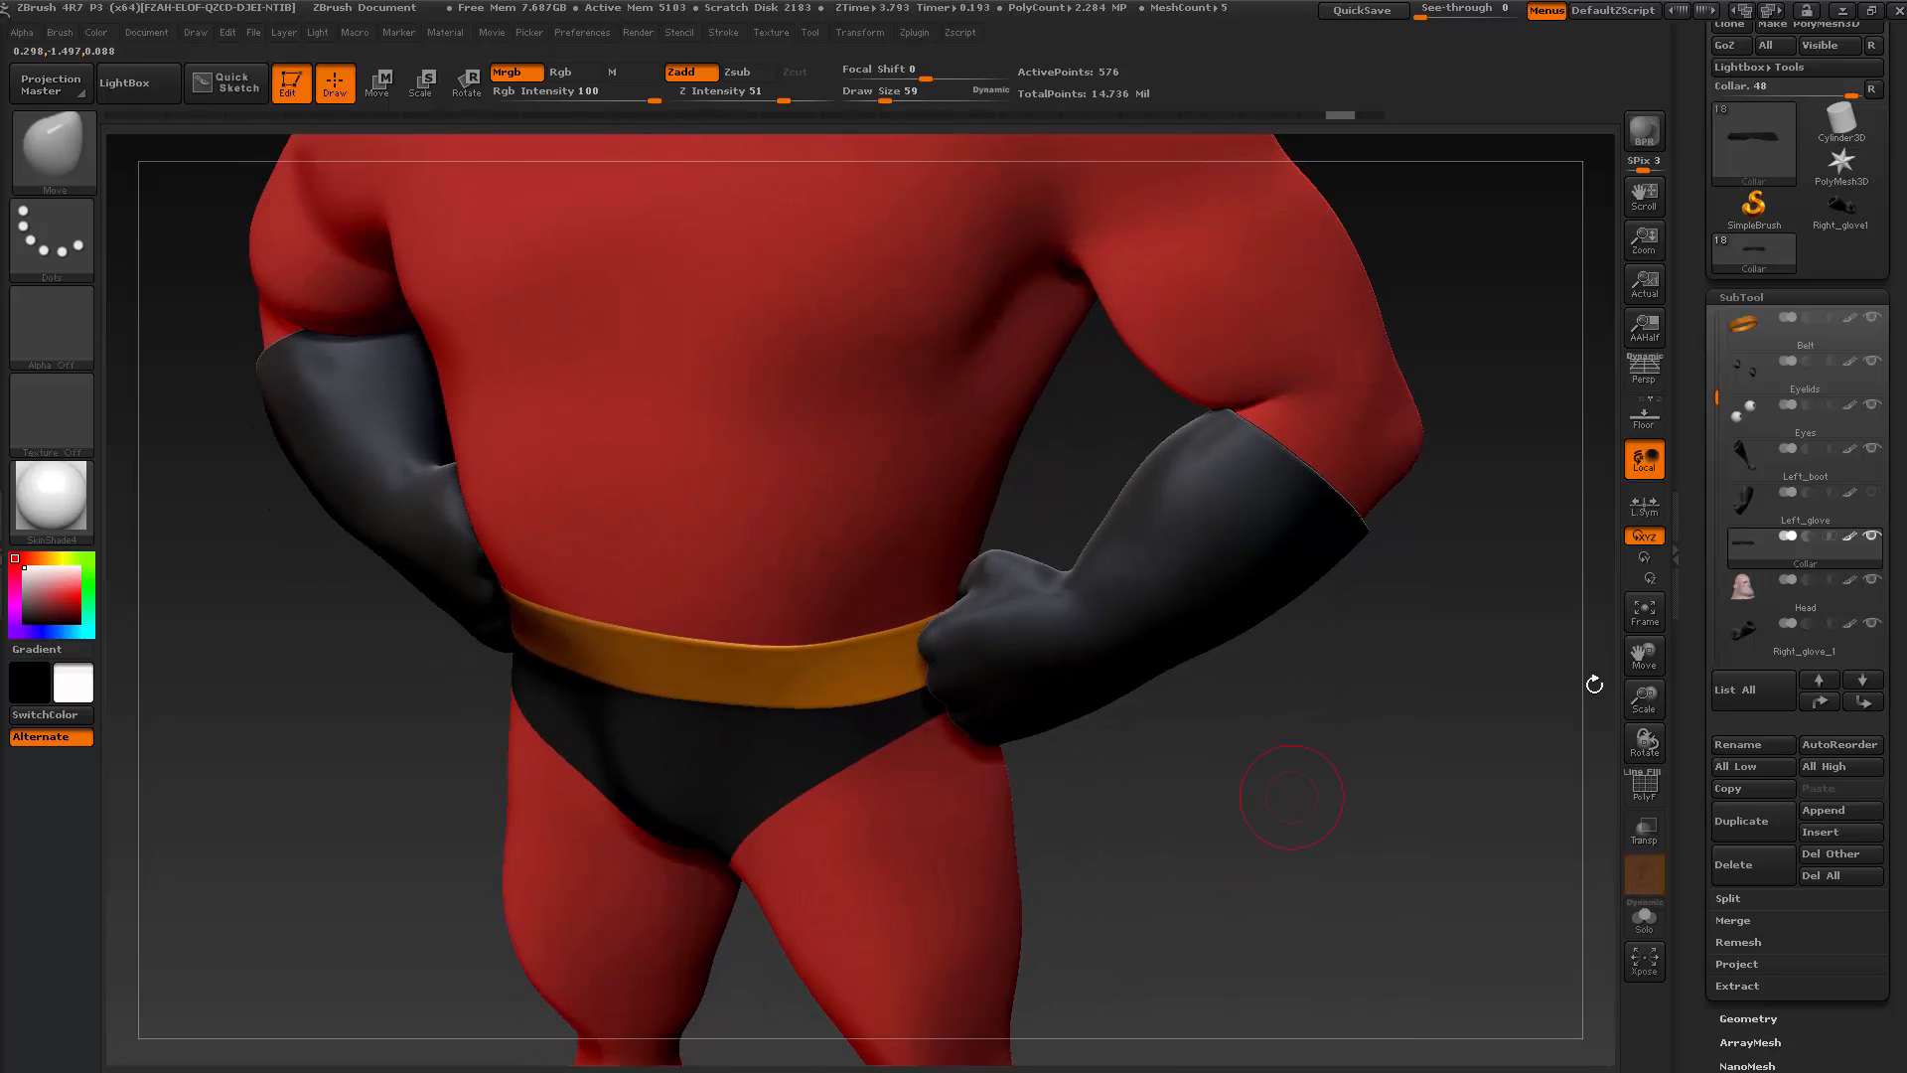
Select the Belt subtool and inflate it slightly with the Inflate deformation
click(1852, 343)
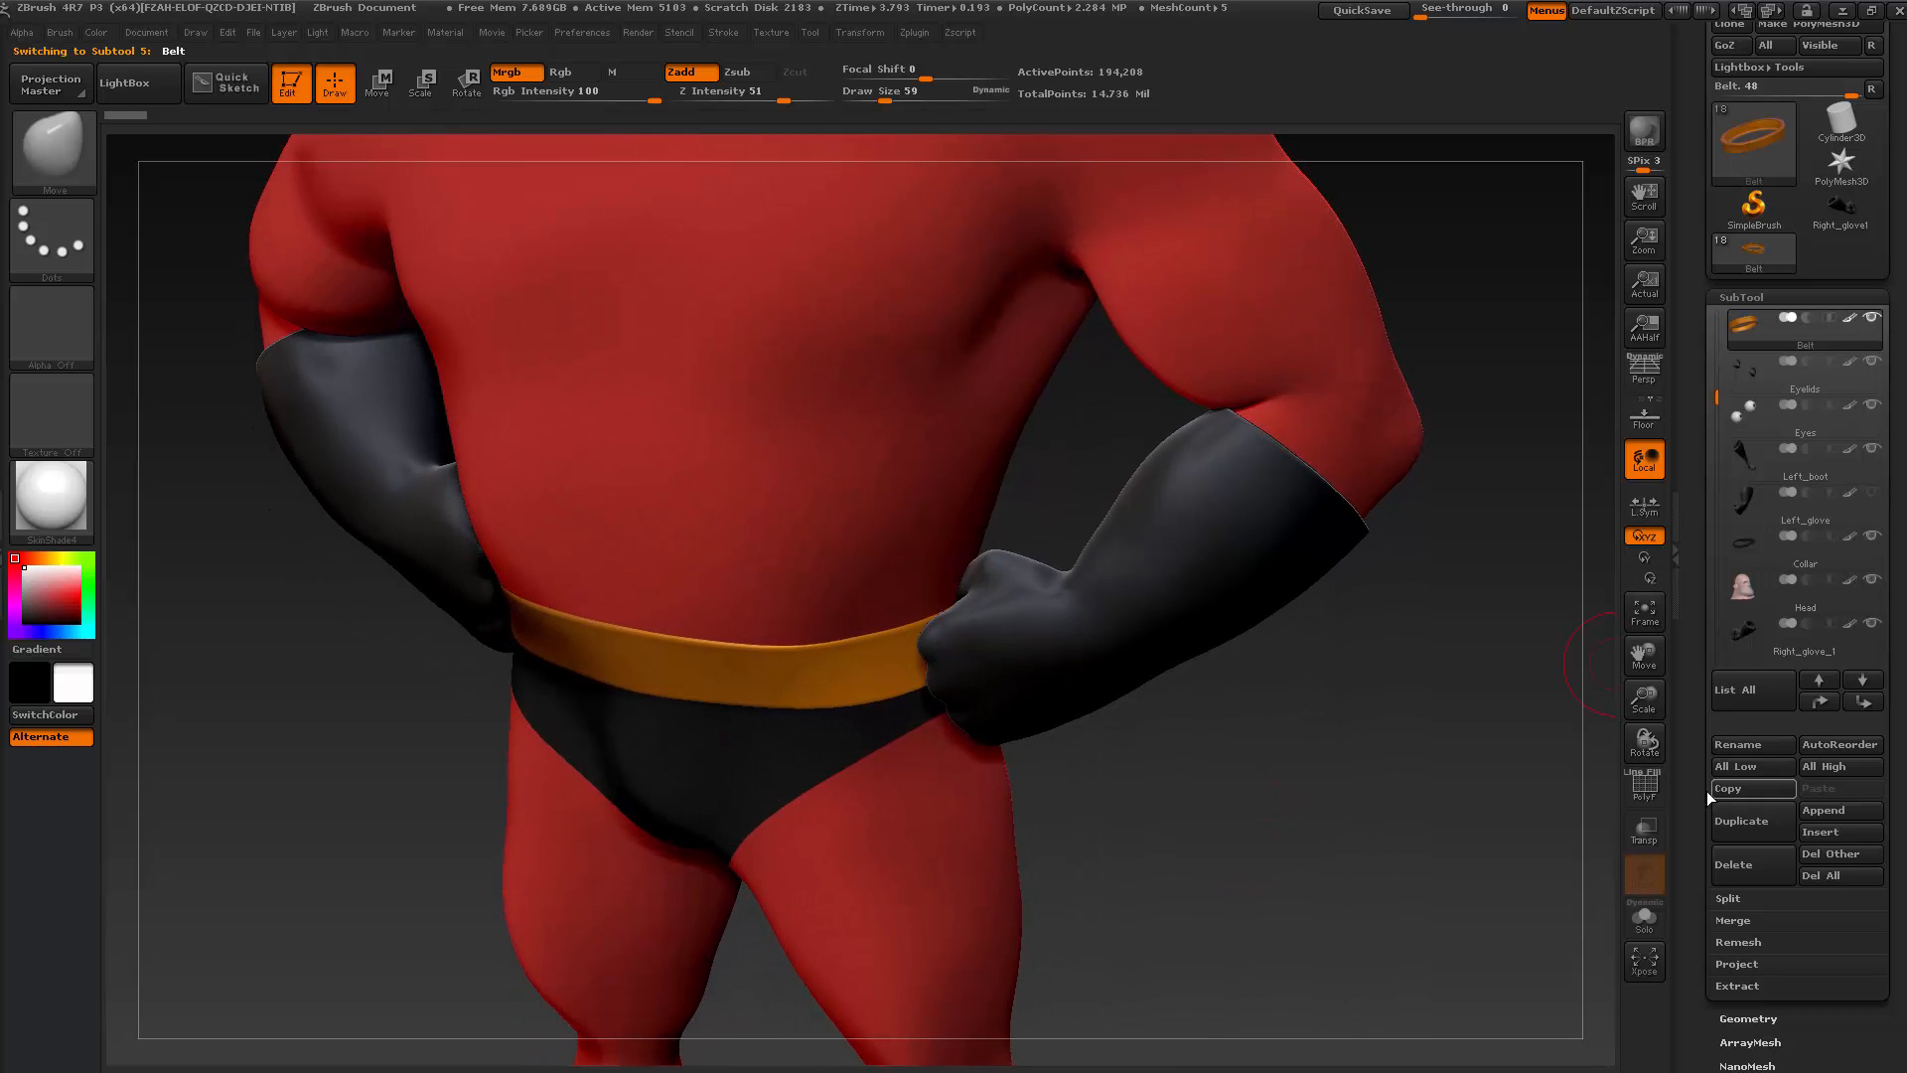
drag(1707, 791, 1698, 690)
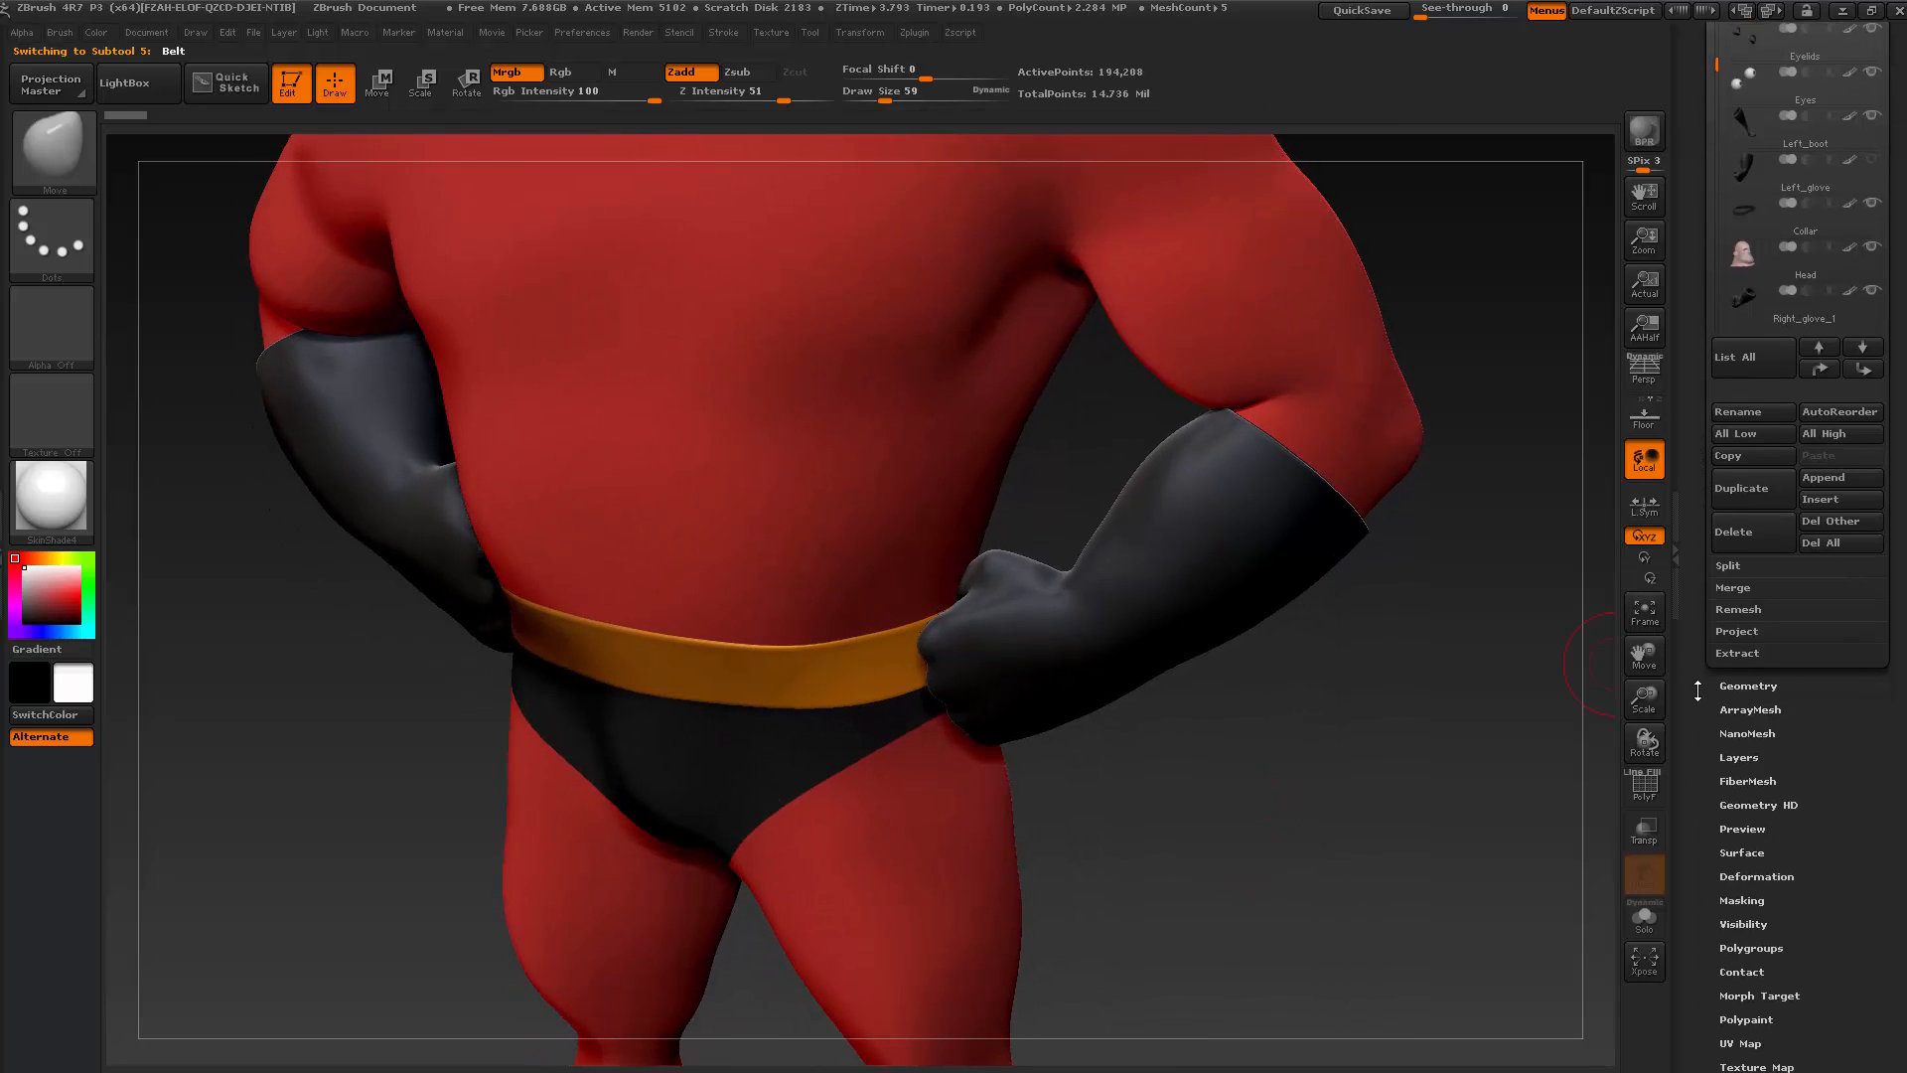
click(1756, 876)
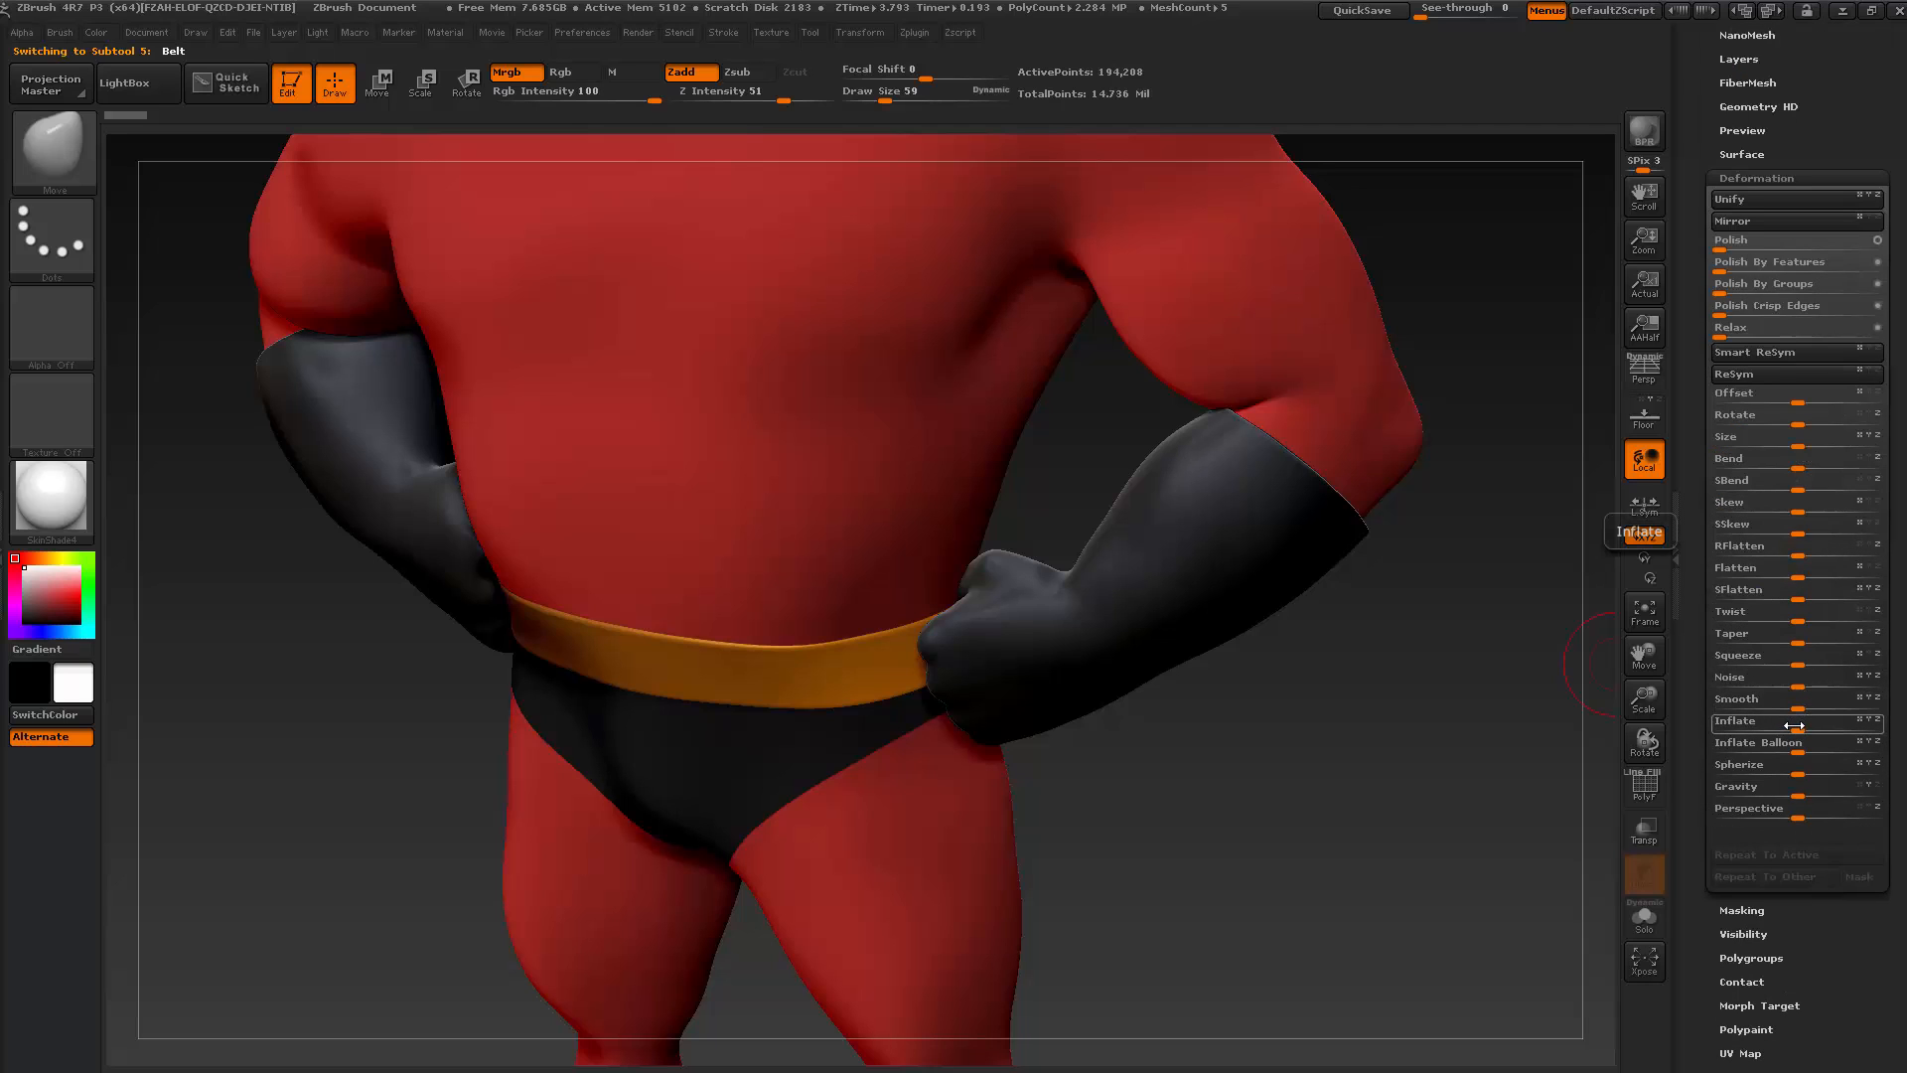
drag(1795, 729, 1805, 730)
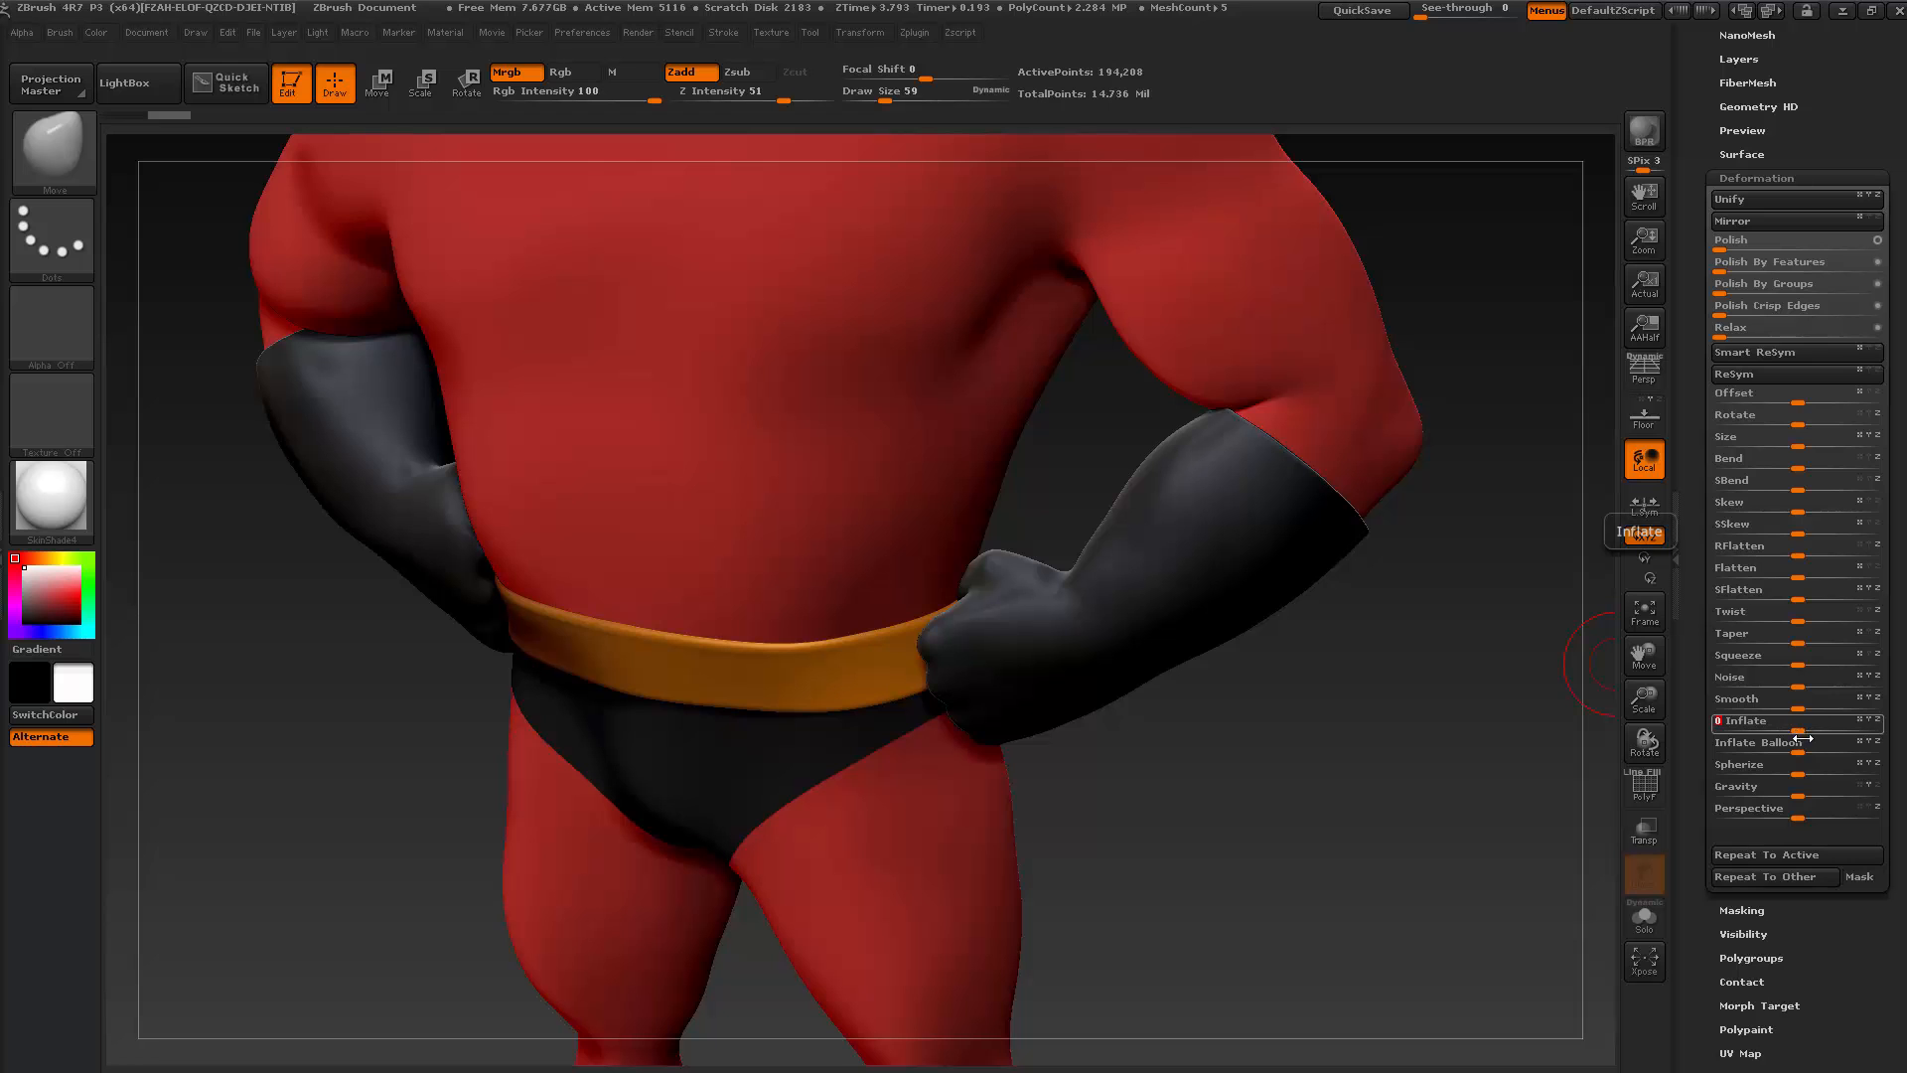
Select the Eyelids subtool, switch it to its lowest subdivision level and set the Move brush's draw size to 19
drag(1216, 790, 1269, 953)
alt+drag(1275, 790, 1309, 947)
mouse_move(1127, 407)
alt+mouse_down()
mouse_move(1183, 711)
mouse_move(1153, 647)
mouse_move(1252, 630)
mouse_move(1196, 647)
mouse_move(1279, 587)
mouse_move(1350, 468)
mouse_move(1291, 556)
mouse_move(1321, 526)
mouse_move(1321, 632)
mouse_move(1343, 576)
mouse_move(1328, 701)
mouse_move(1202, 686)
alt+mouse_up()
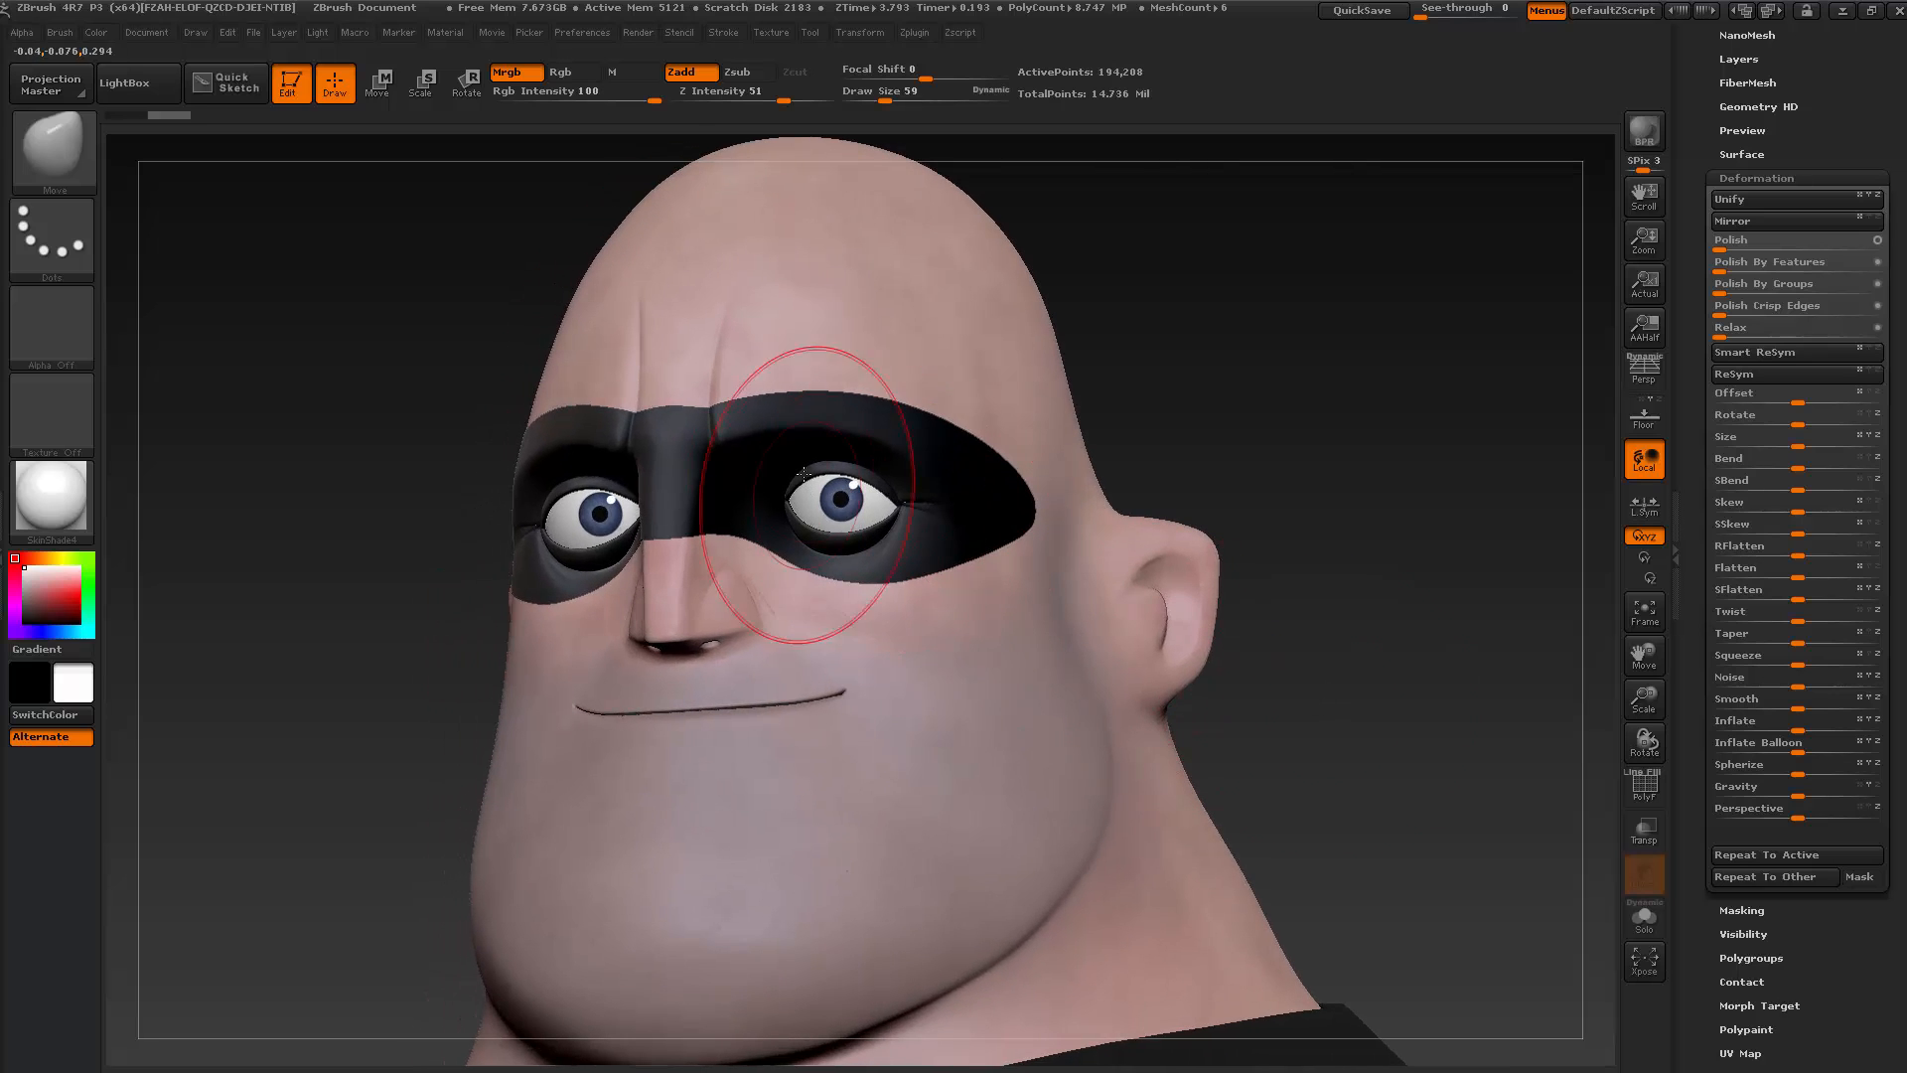
drag(1197, 420, 1271, 422)
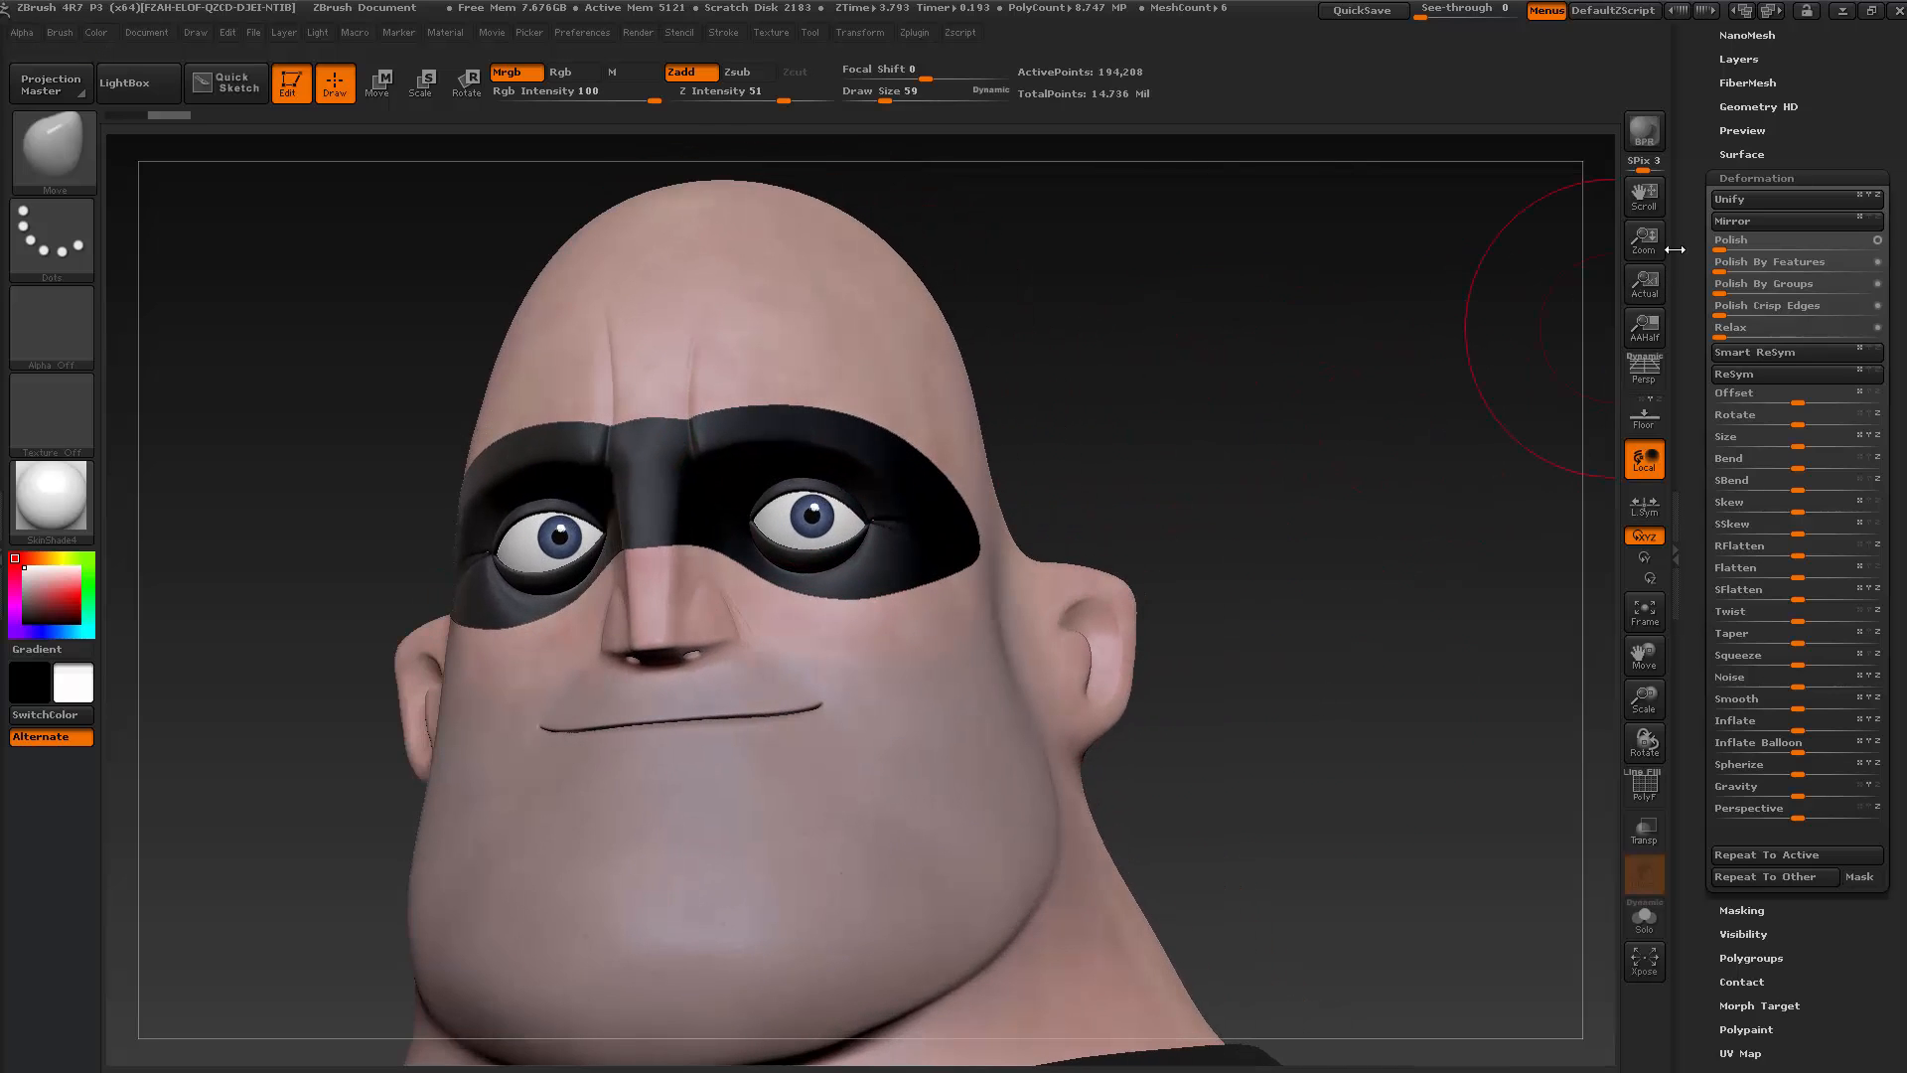
drag(1689, 201, 1695, 350)
click(1742, 262)
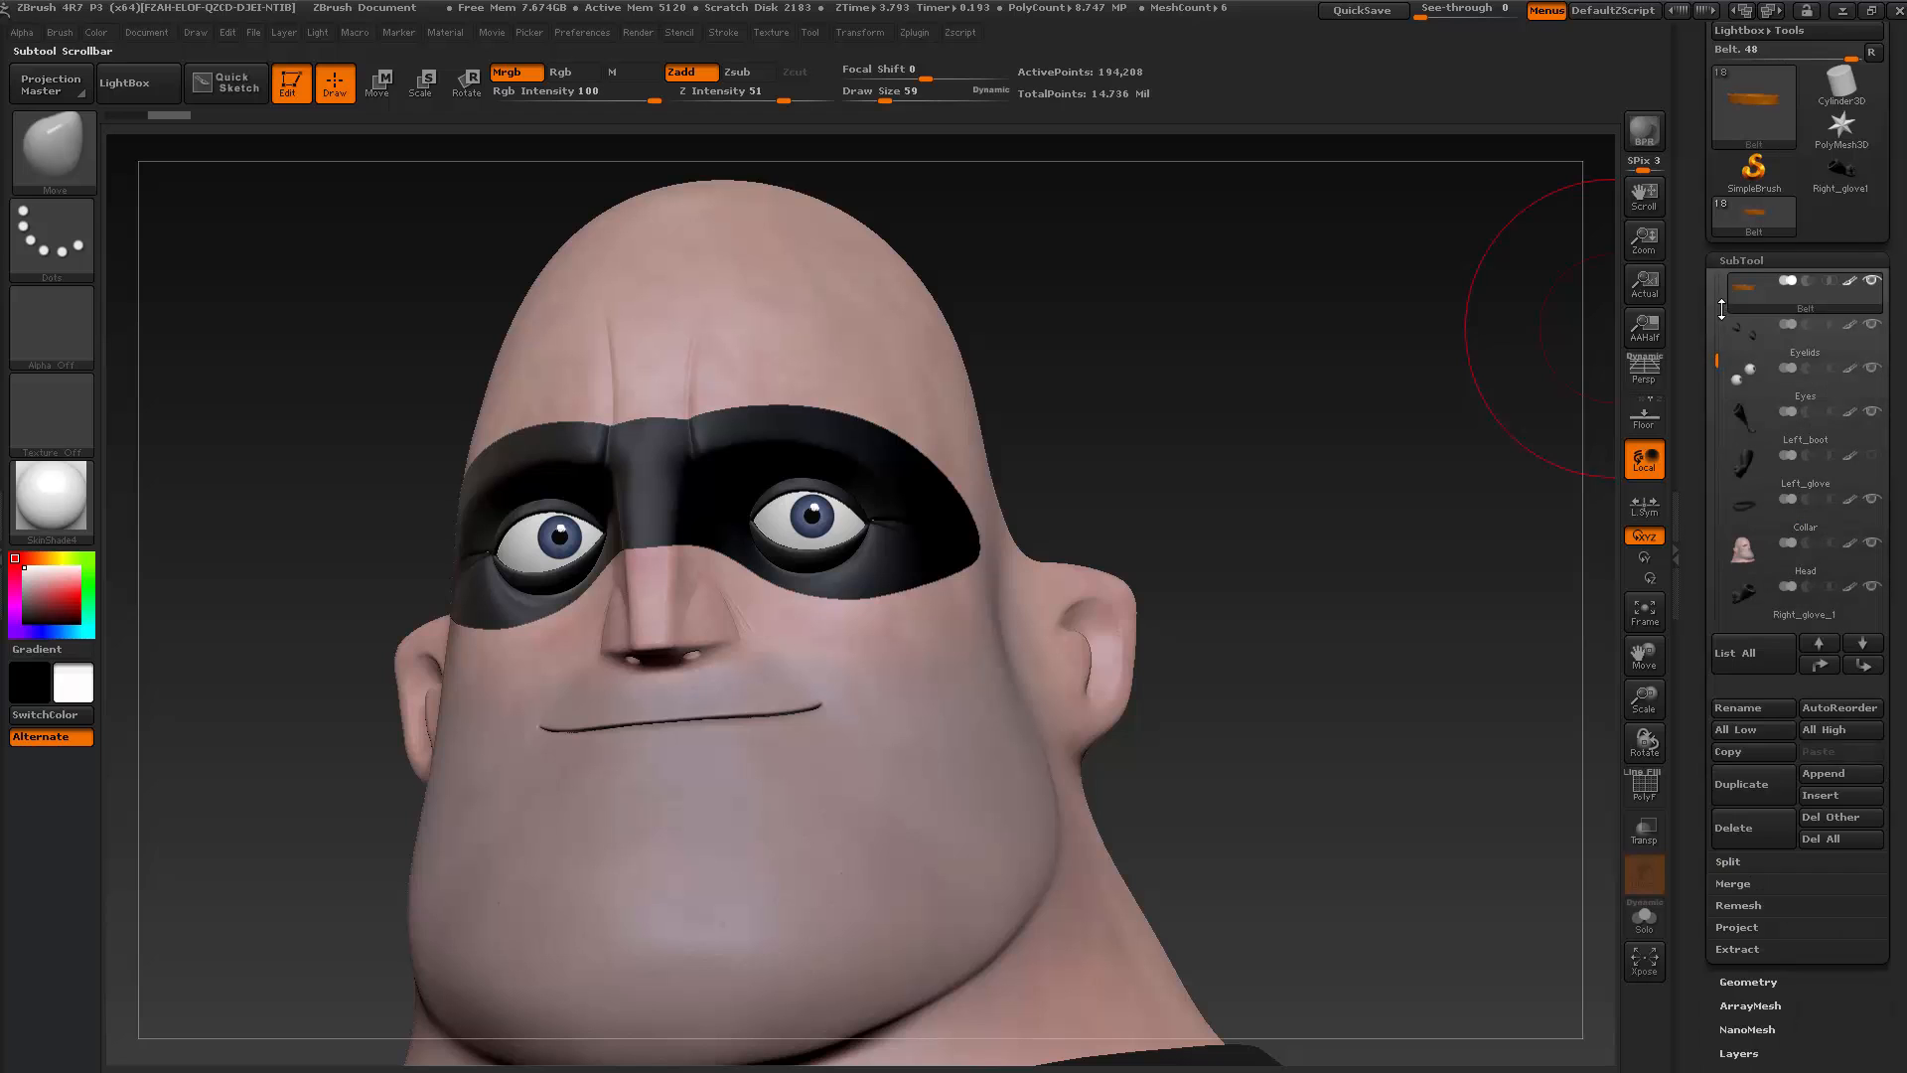
click(1848, 341)
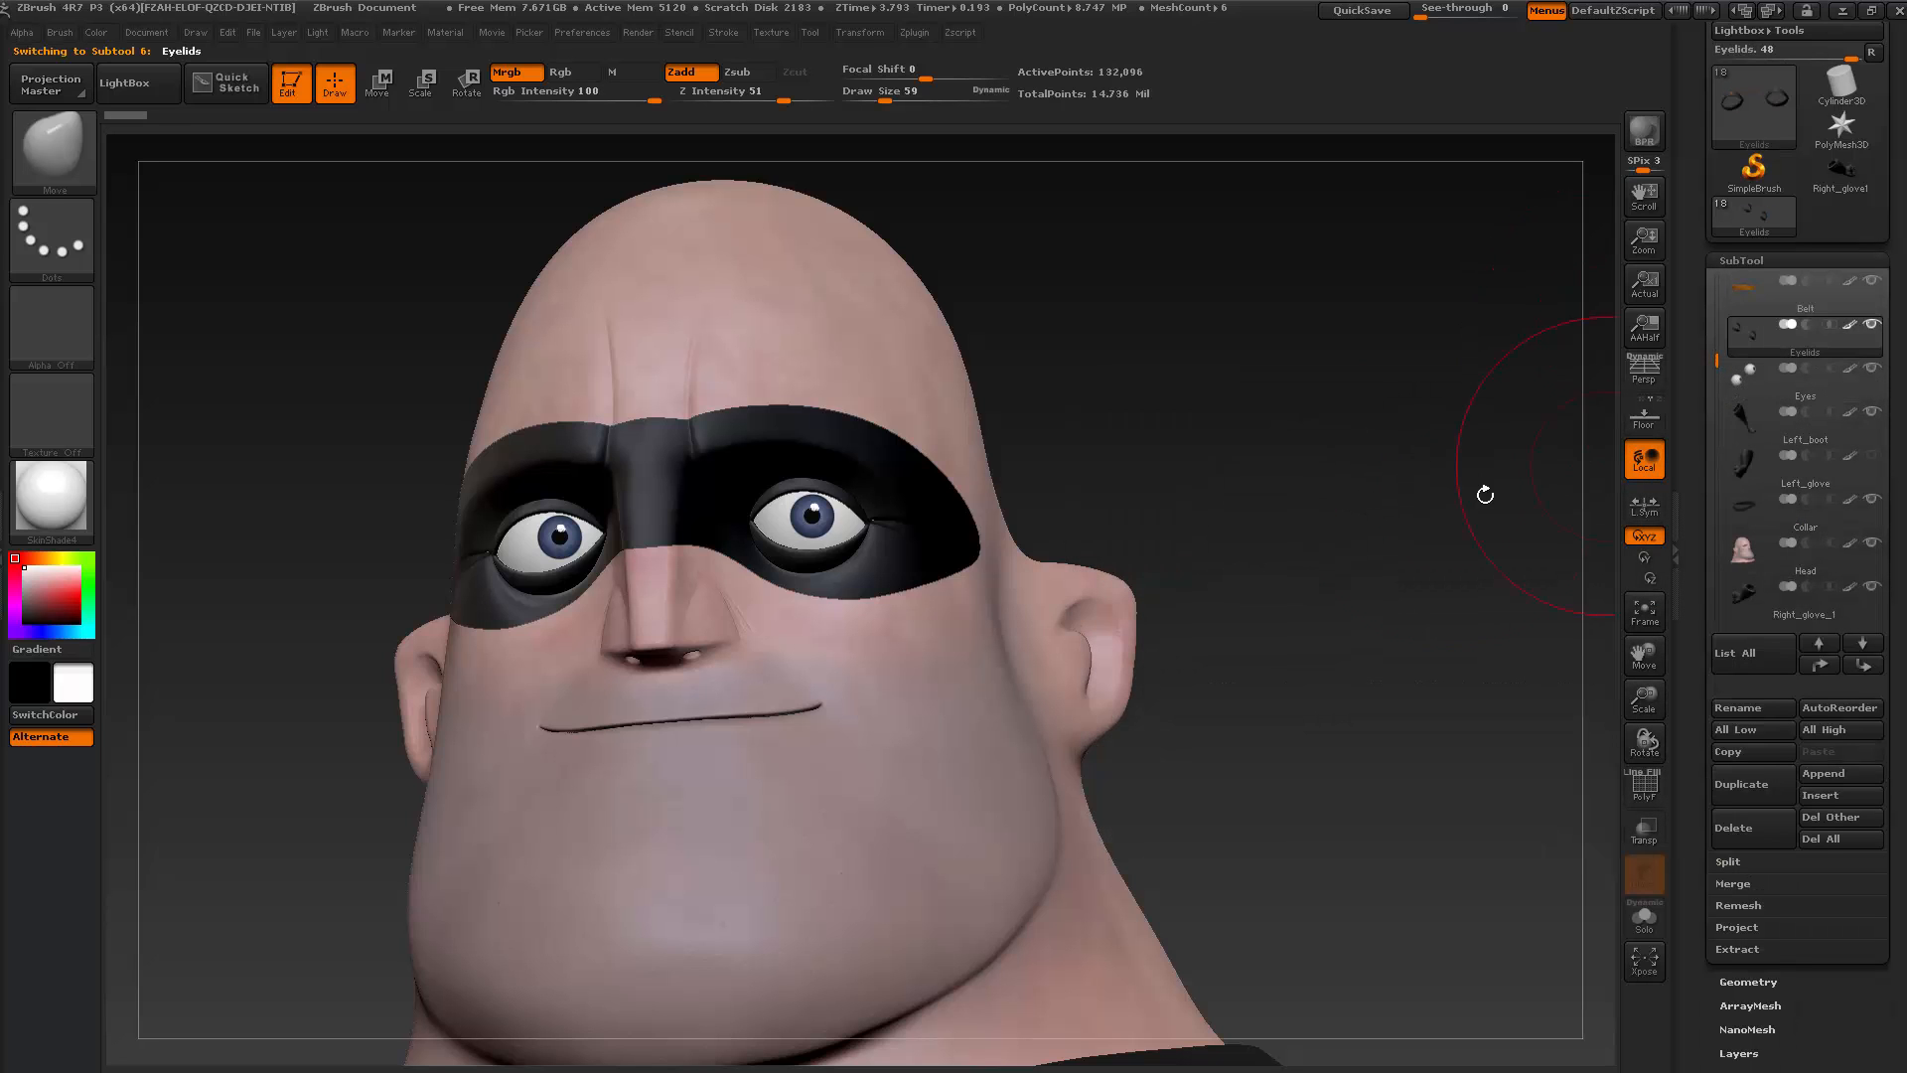
drag(1418, 531, 874, 503)
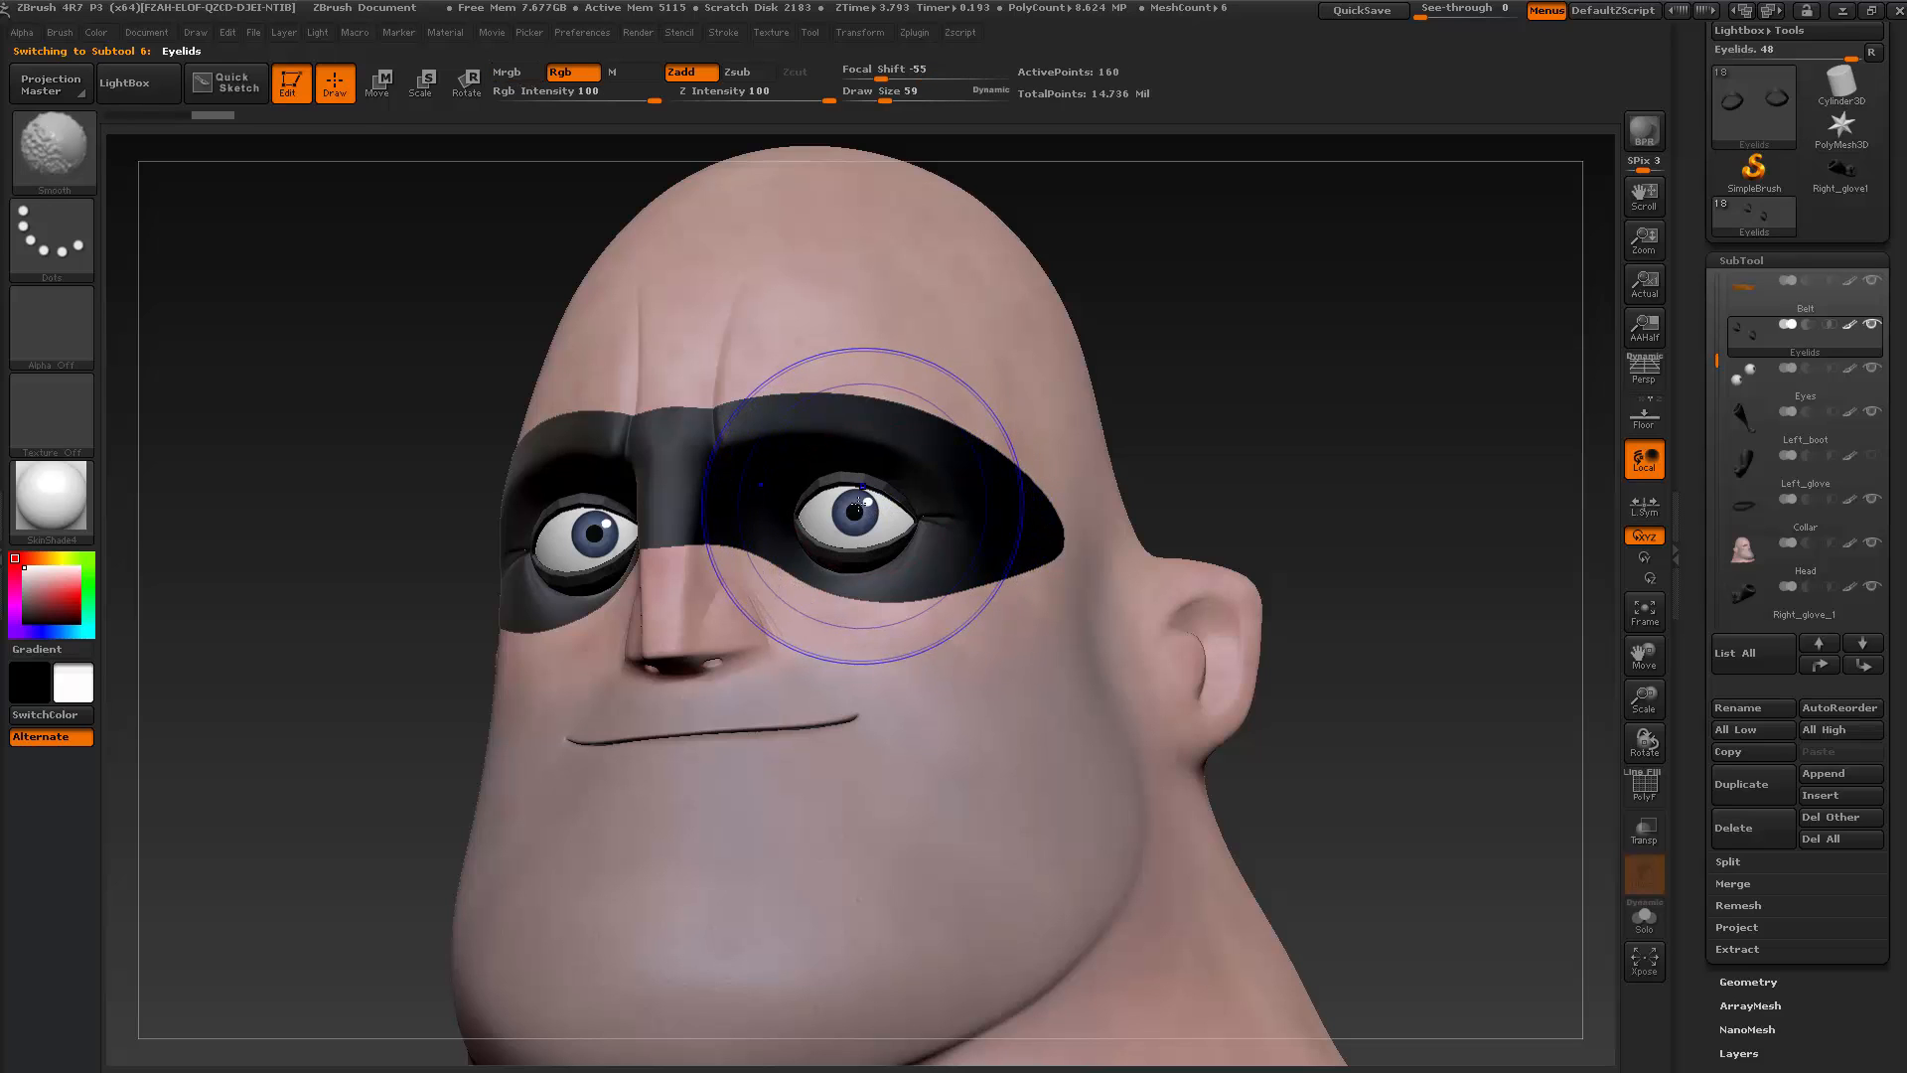
key(s)
drag(855, 502, 839, 486)
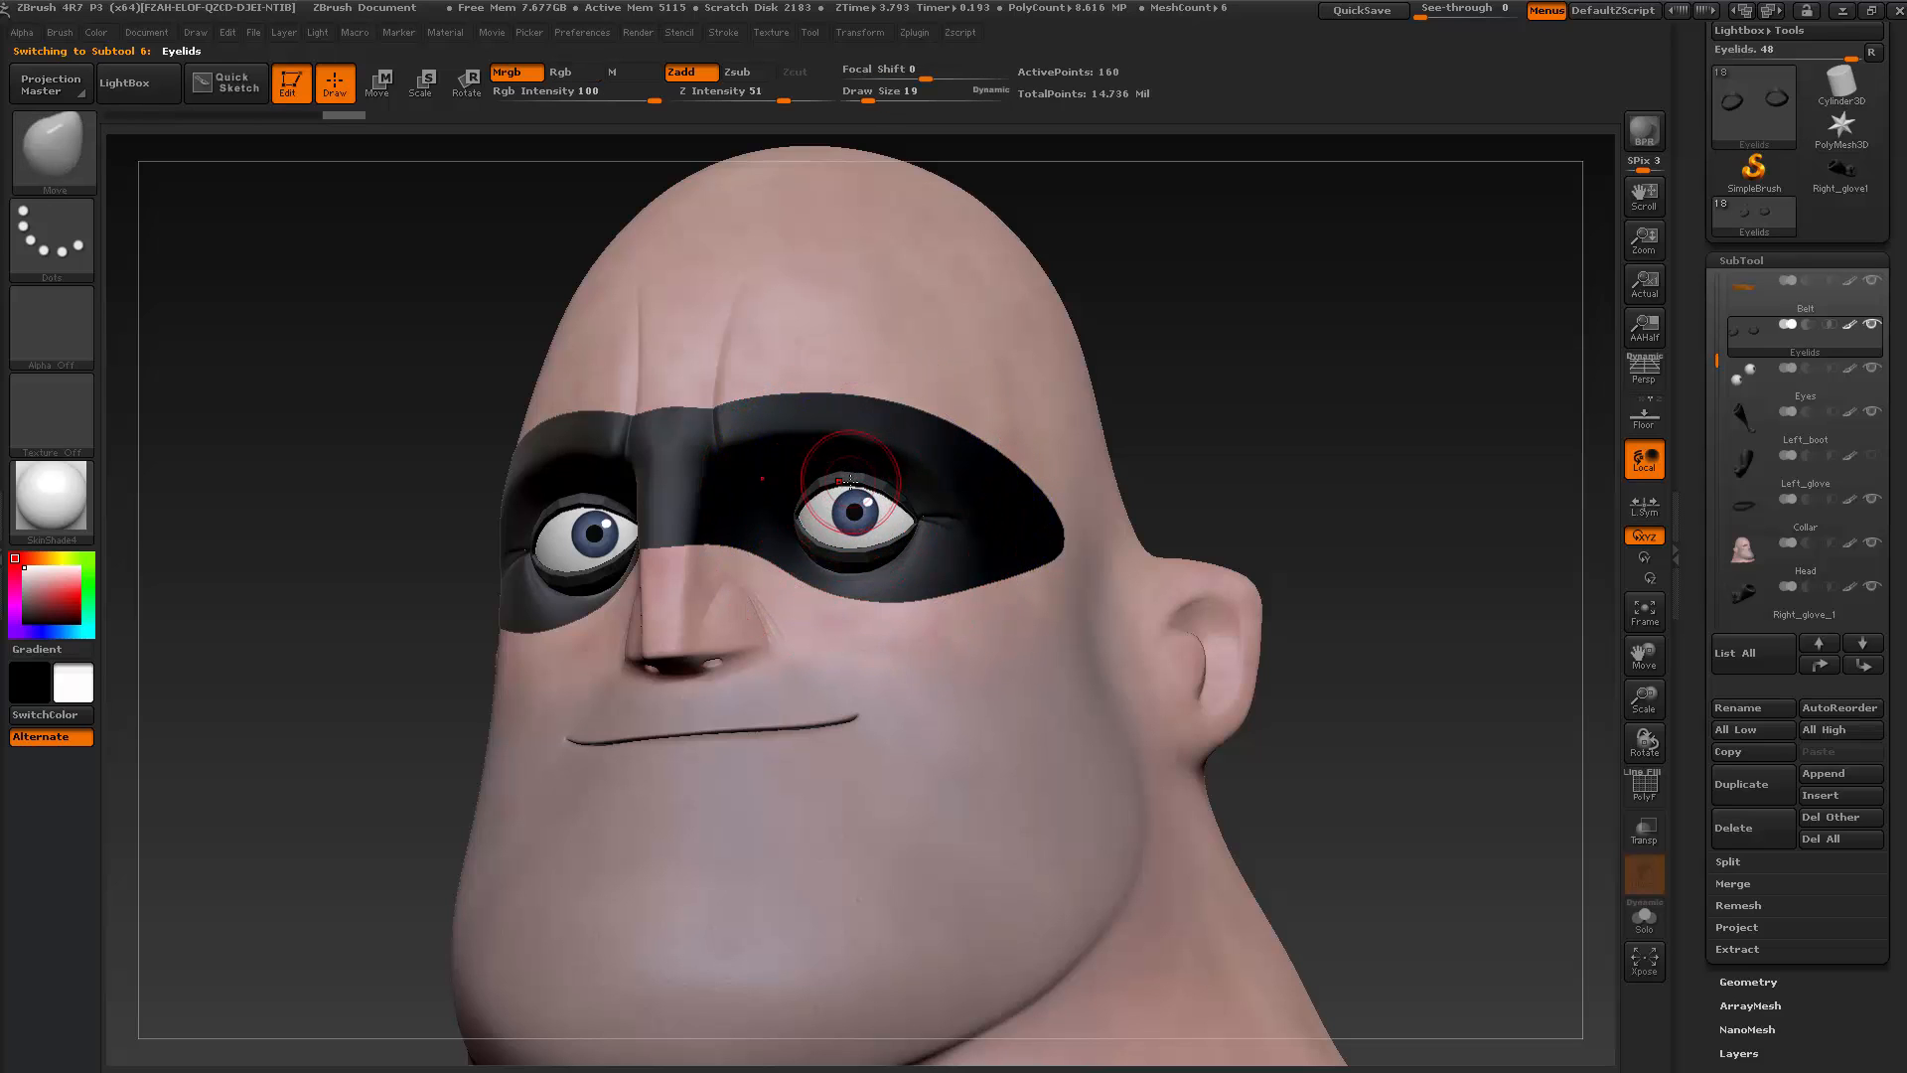
Reshape the eyelid edges around both eyes with the Move brush at draw size 19
drag(1182, 432, 1332, 466)
mouse_move(1361, 370)
mouse_down()
mouse_move(1320, 362)
mouse_move(1314, 330)
mouse_up()
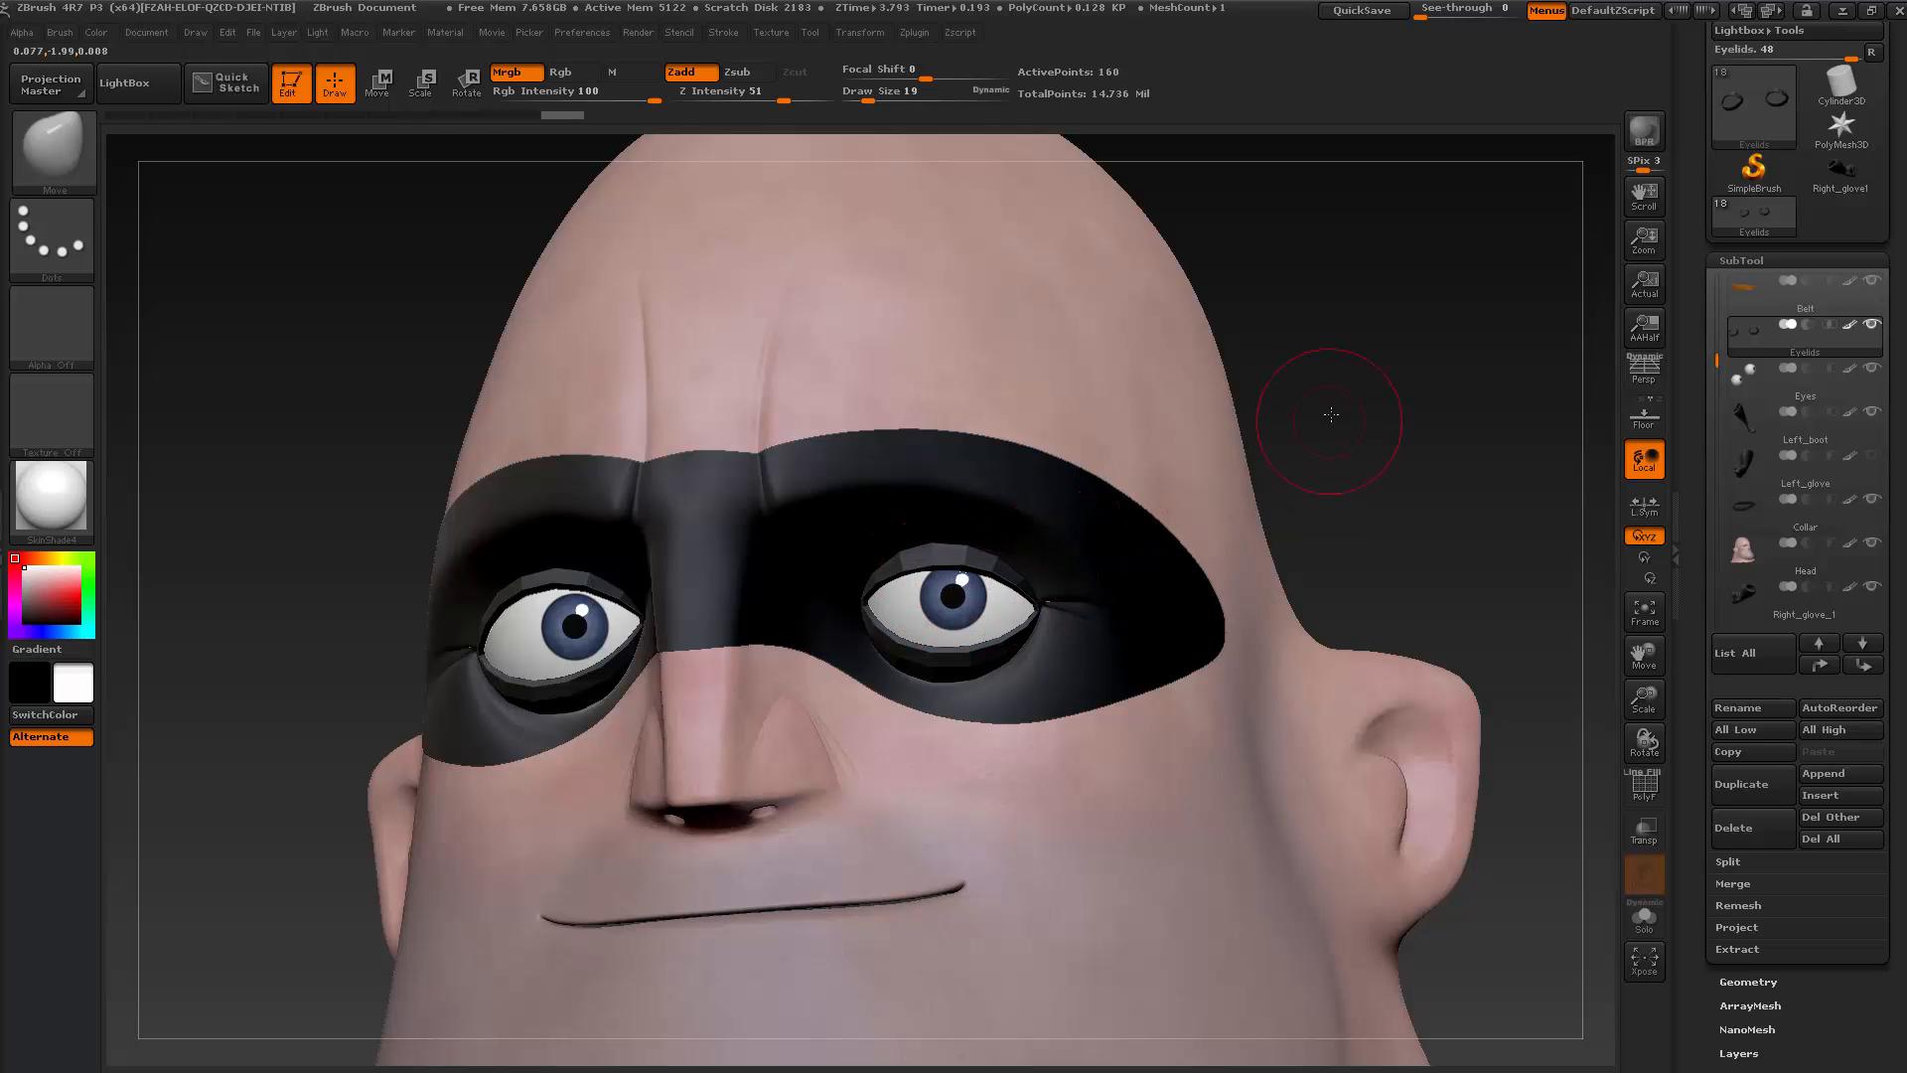
drag(1329, 414, 1251, 413)
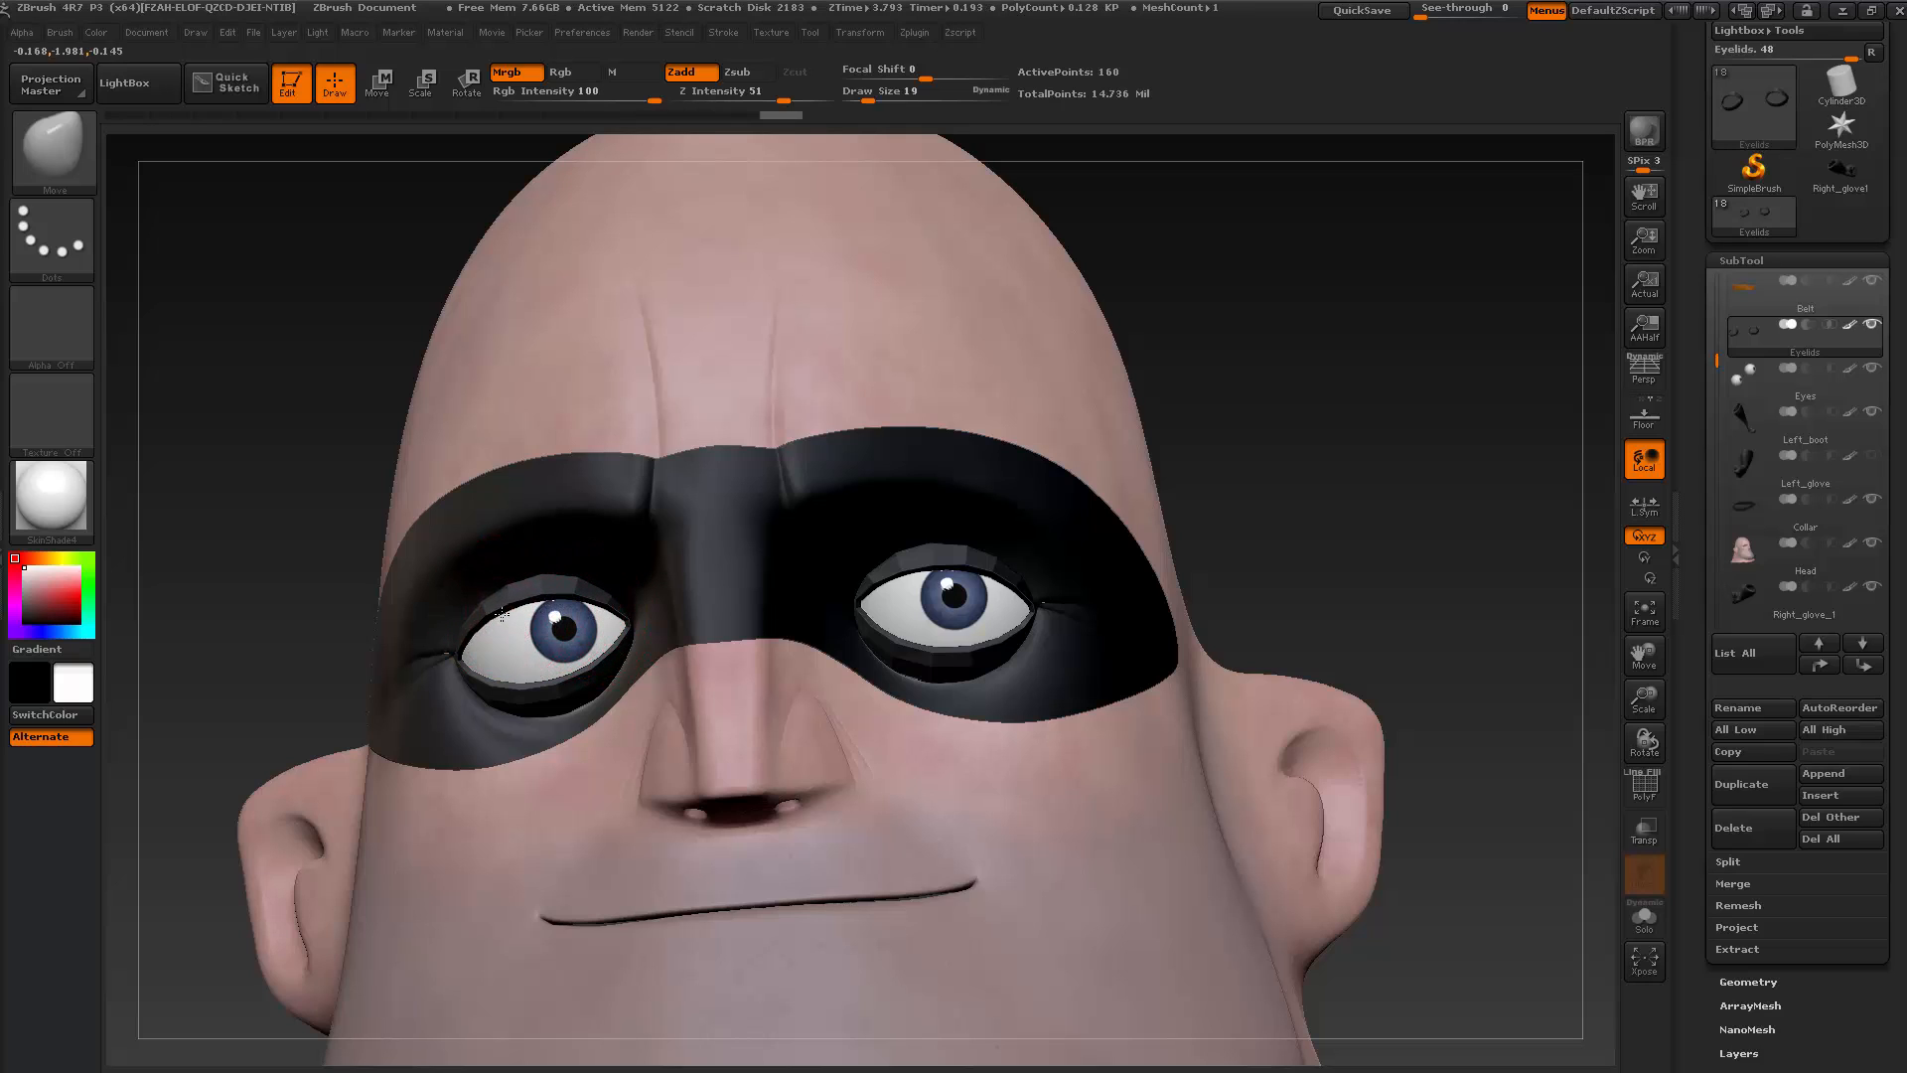
mouse_move(1321, 441)
mouse_down()
mouse_move(1348, 378)
mouse_move(1232, 437)
mouse_up()
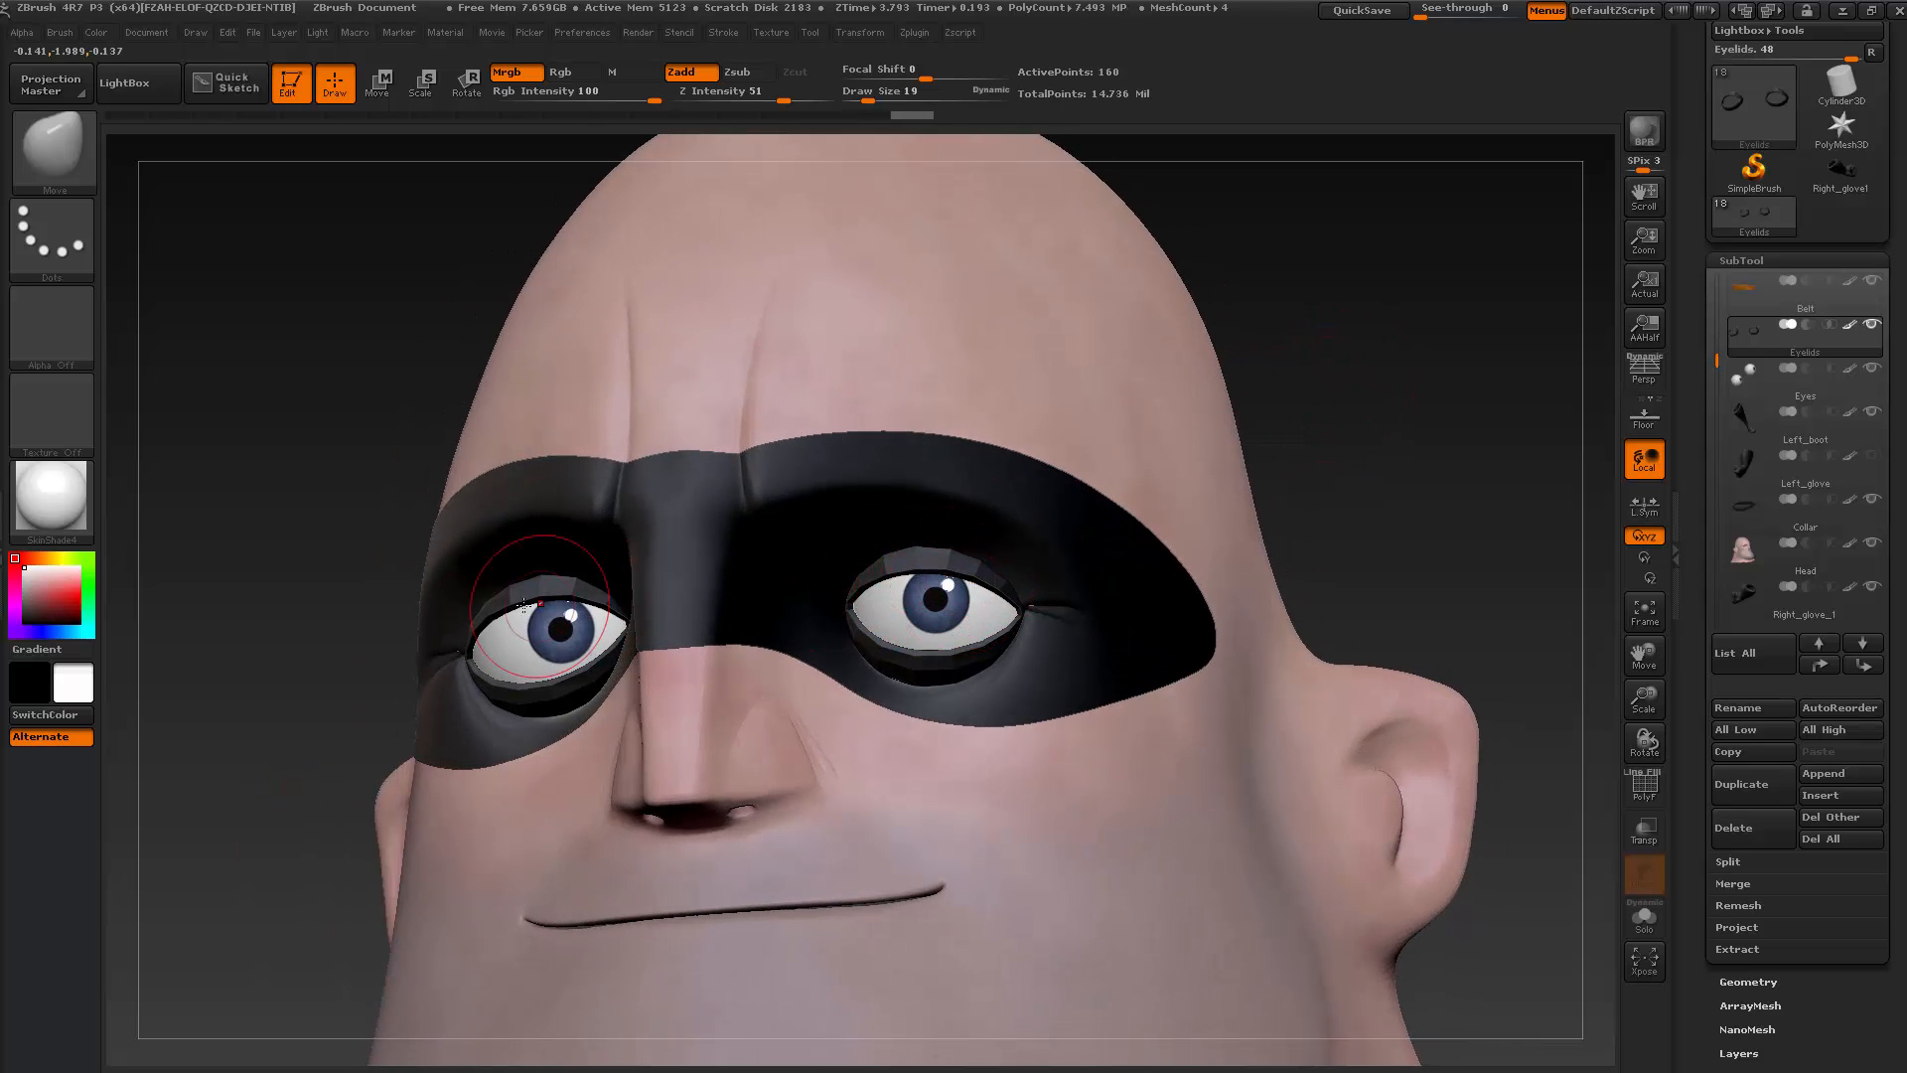
drag(494, 628, 486, 628)
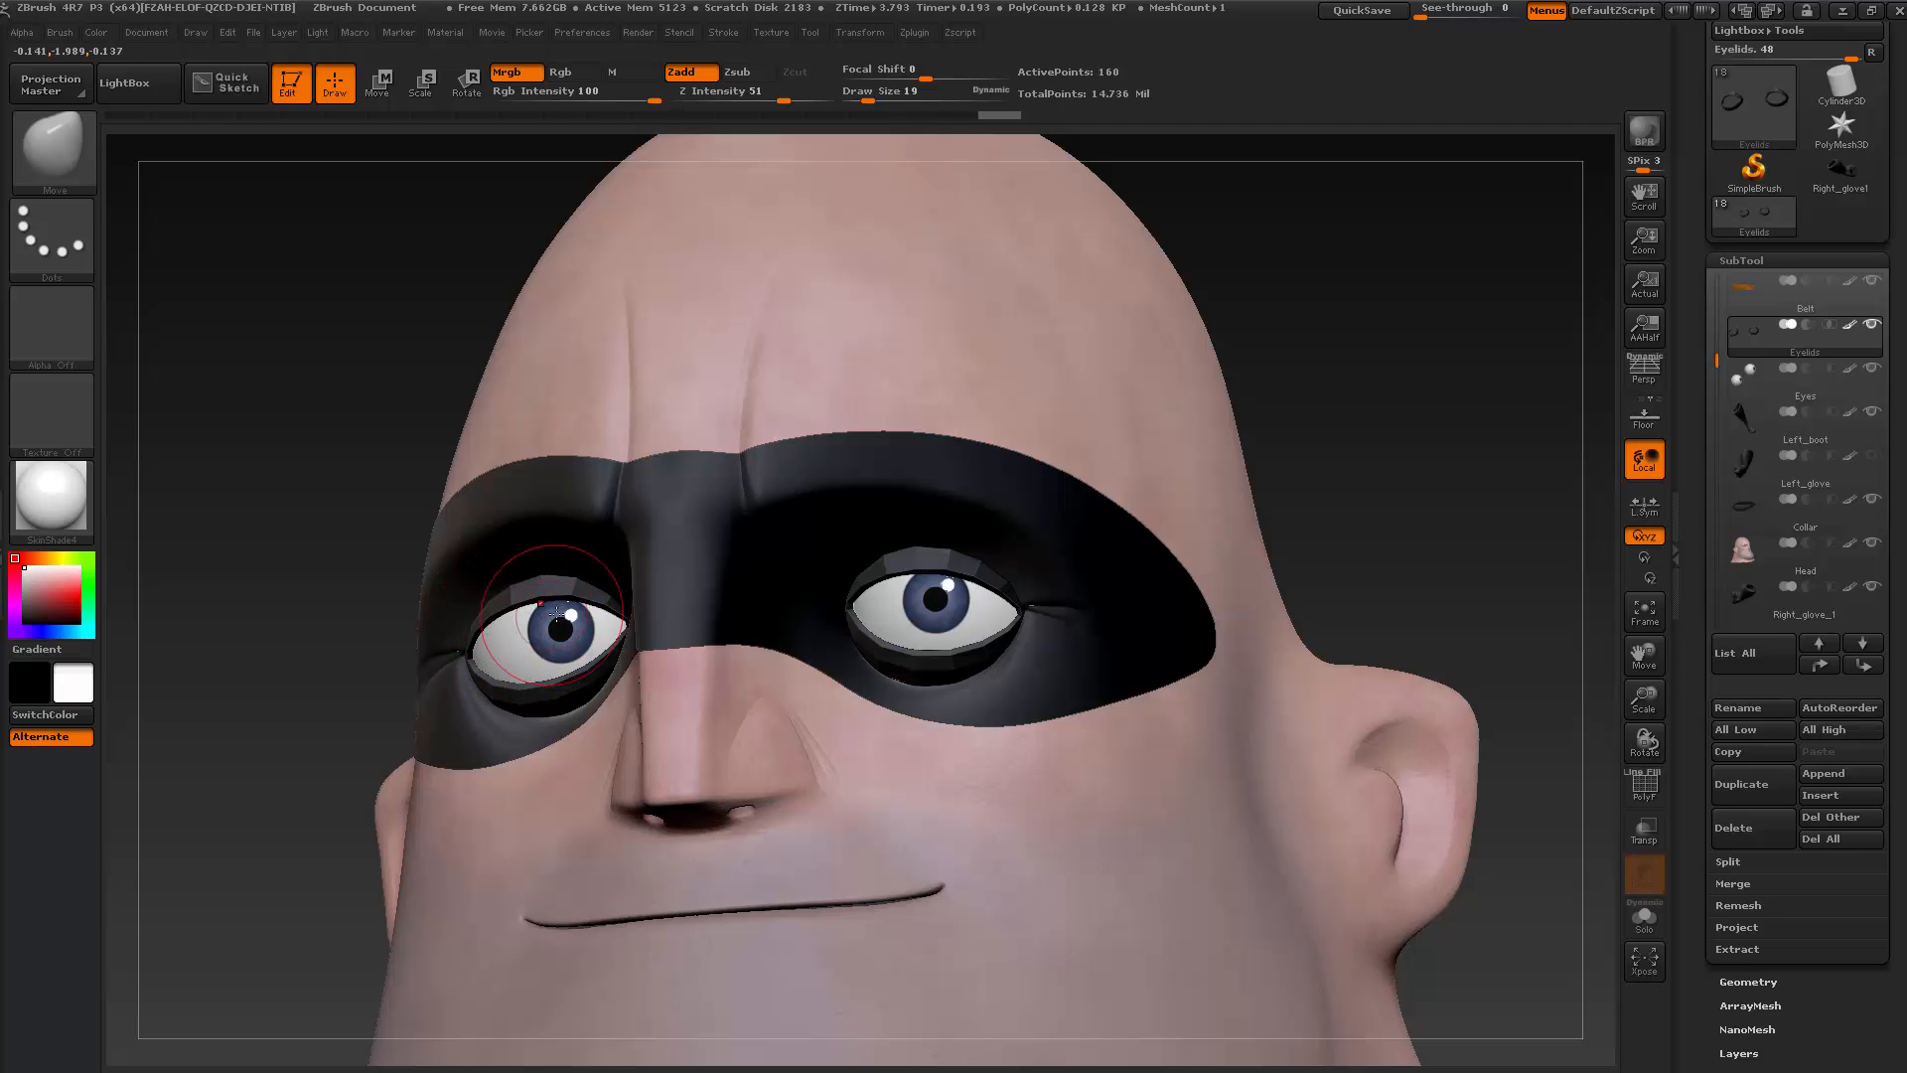
mouse_move(1396, 431)
mouse_down()
mouse_move(1354, 300)
mouse_move(1369, 288)
mouse_up()
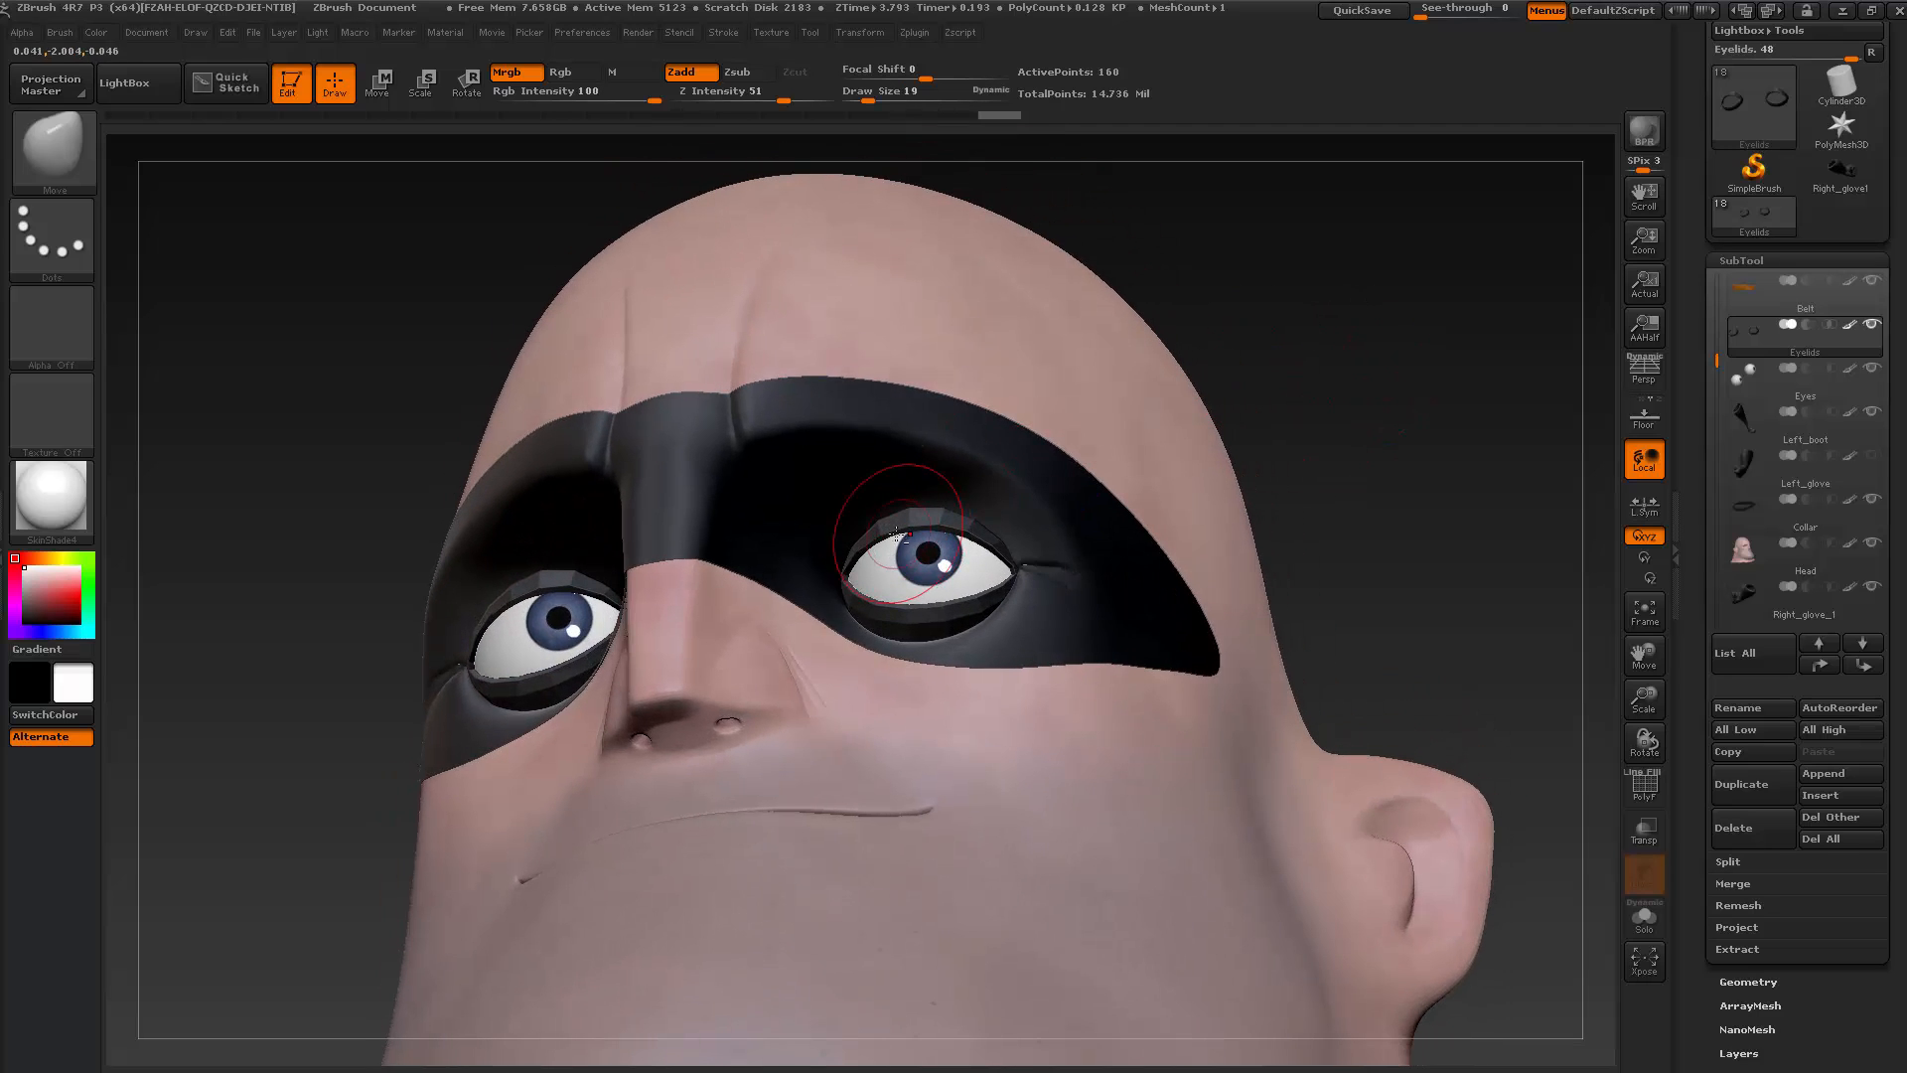
drag(893, 532, 892, 528)
mouse_move(1383, 303)
mouse_down()
mouse_move(1354, 358)
mouse_move(1421, 294)
mouse_move(1399, 302)
mouse_move(1436, 298)
mouse_up()
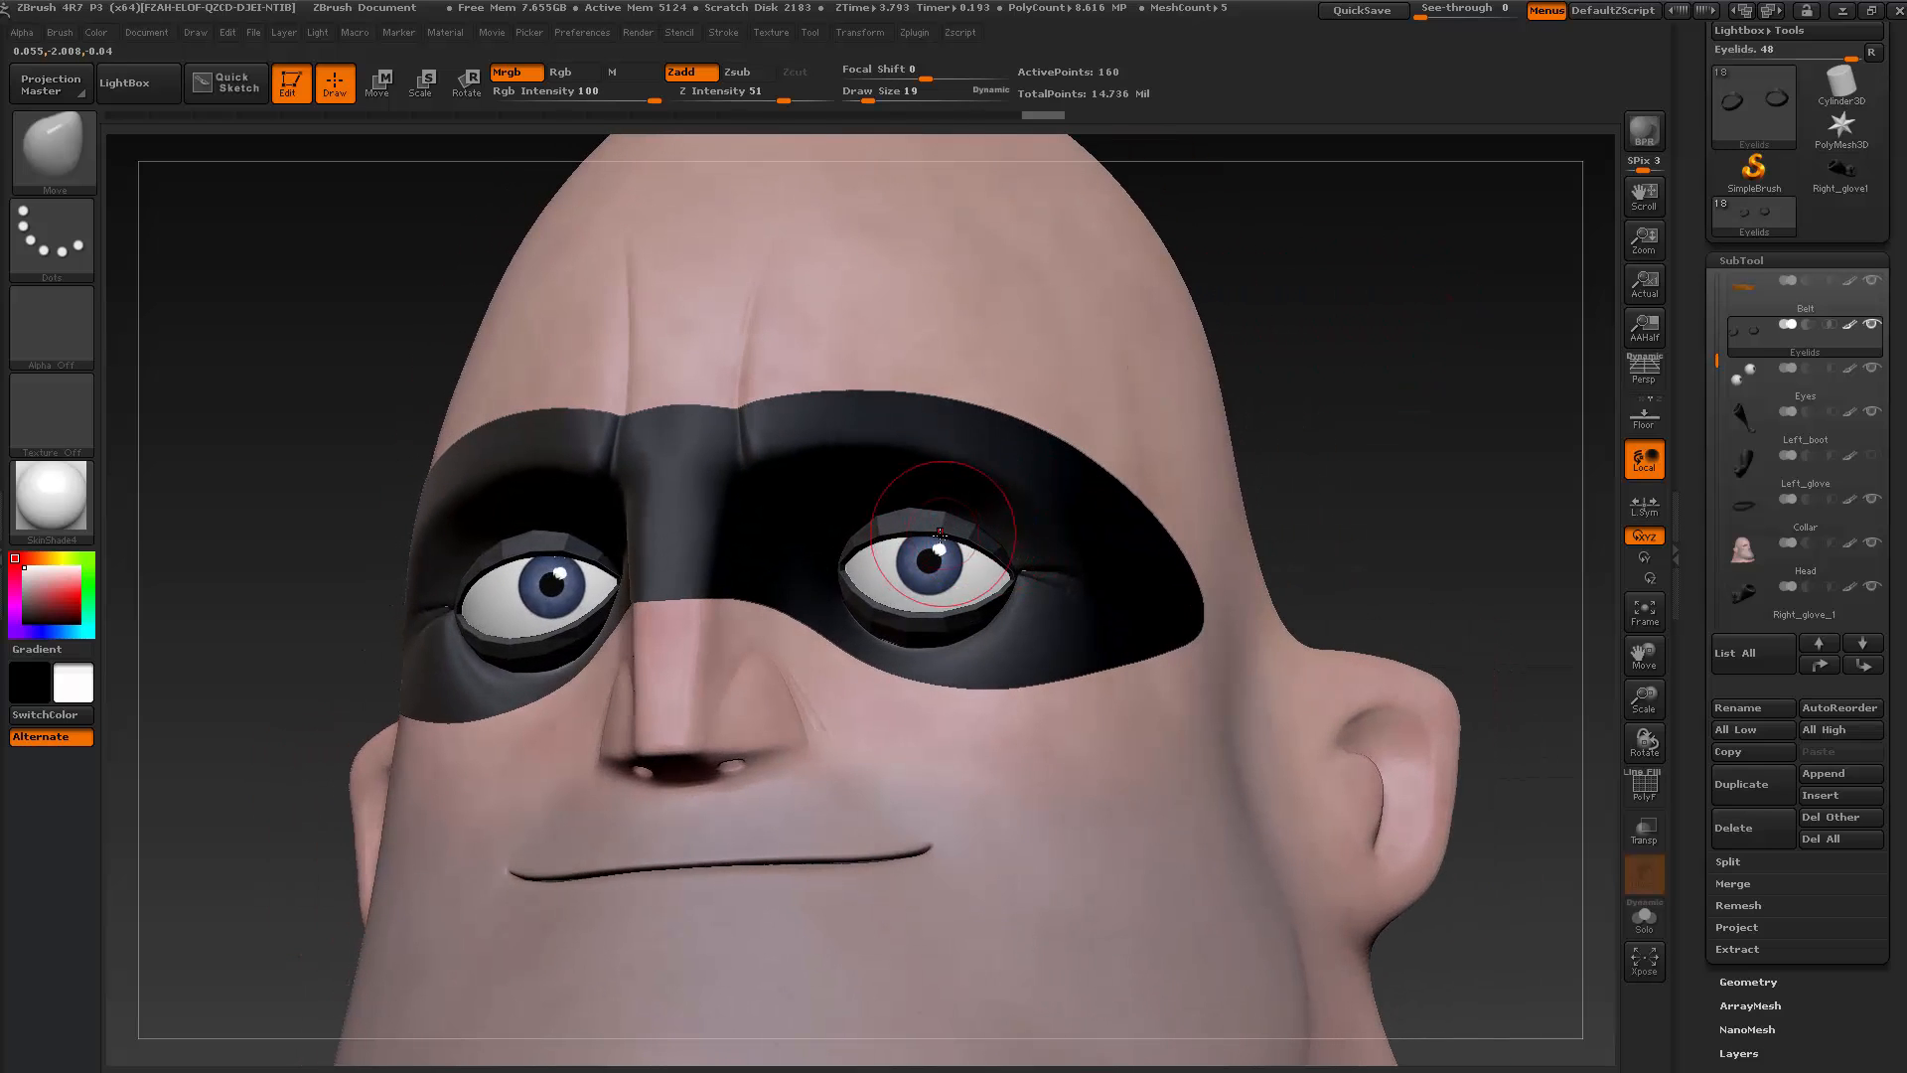
drag(939, 544, 938, 524)
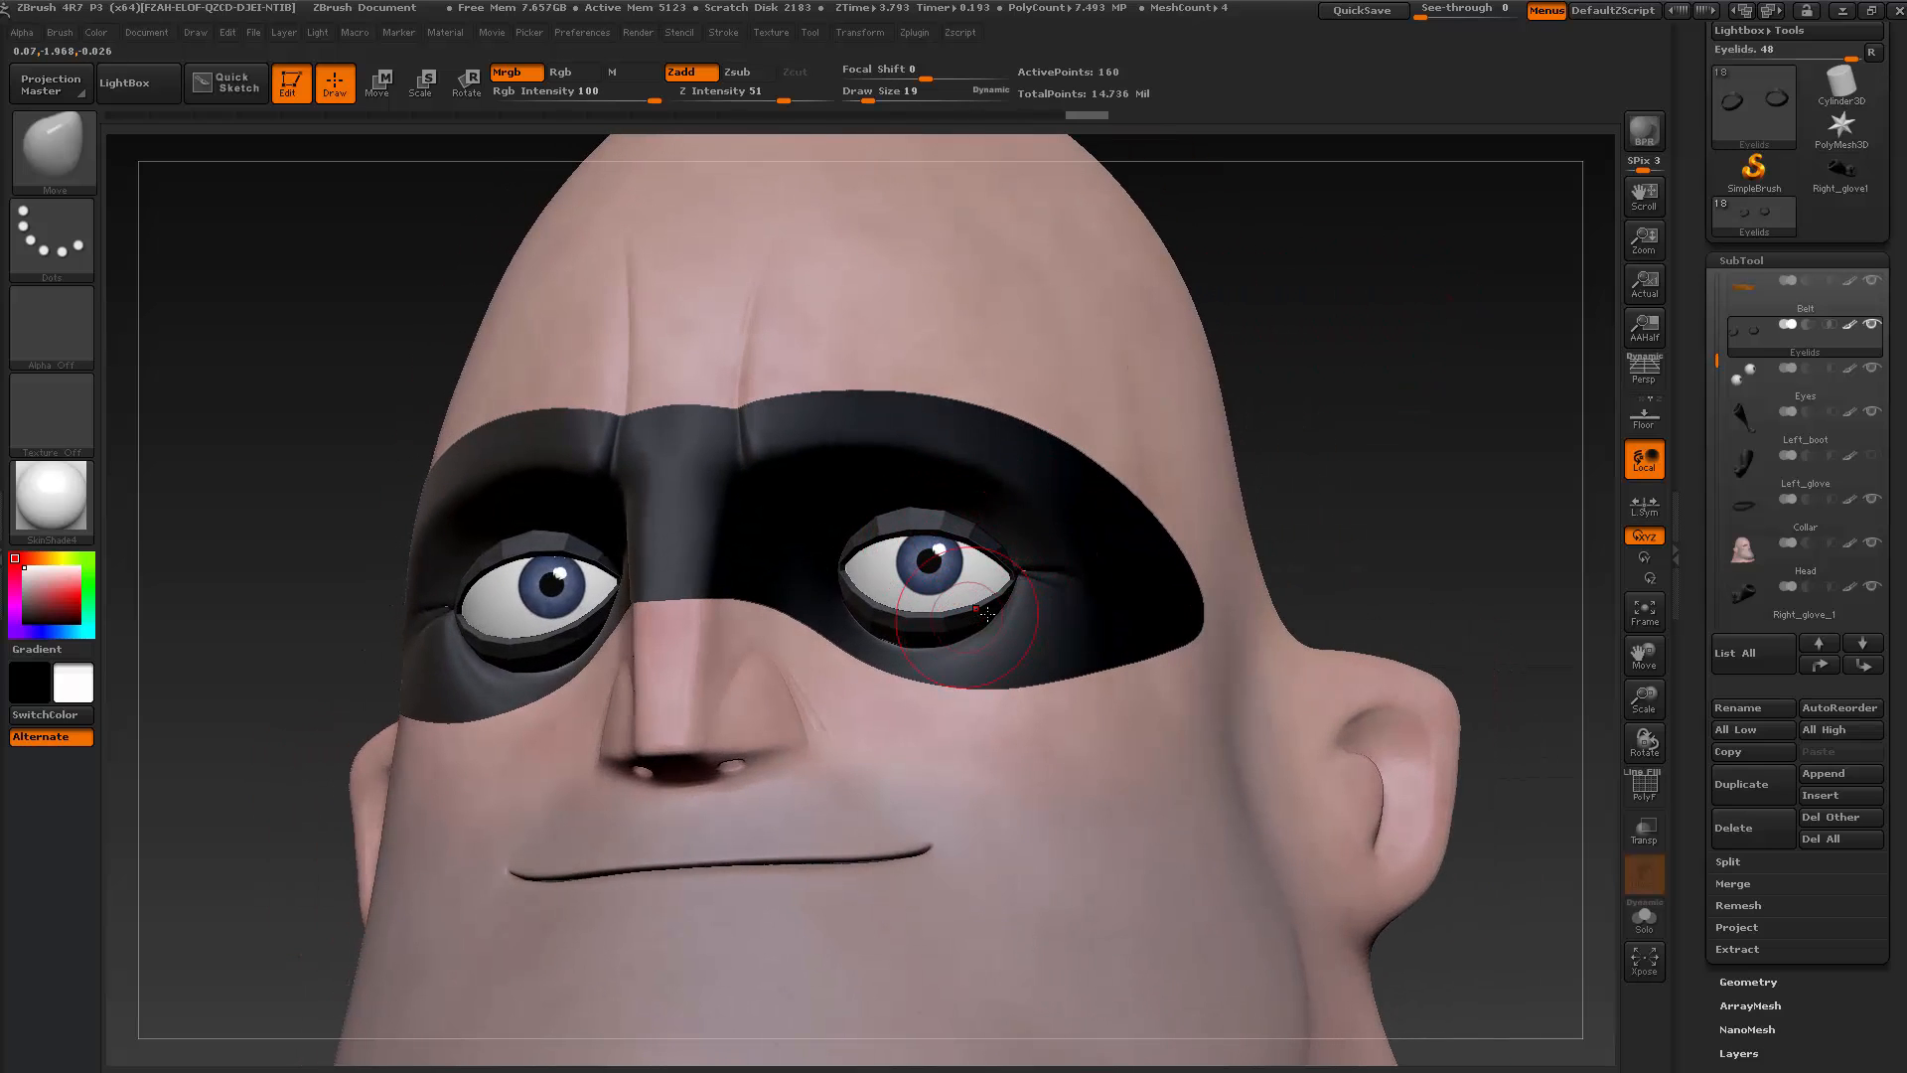
Raise the Eyelids subtool back to its high subdivision level and check the eyes from the front and side
key(d)
key(d)
key(d)
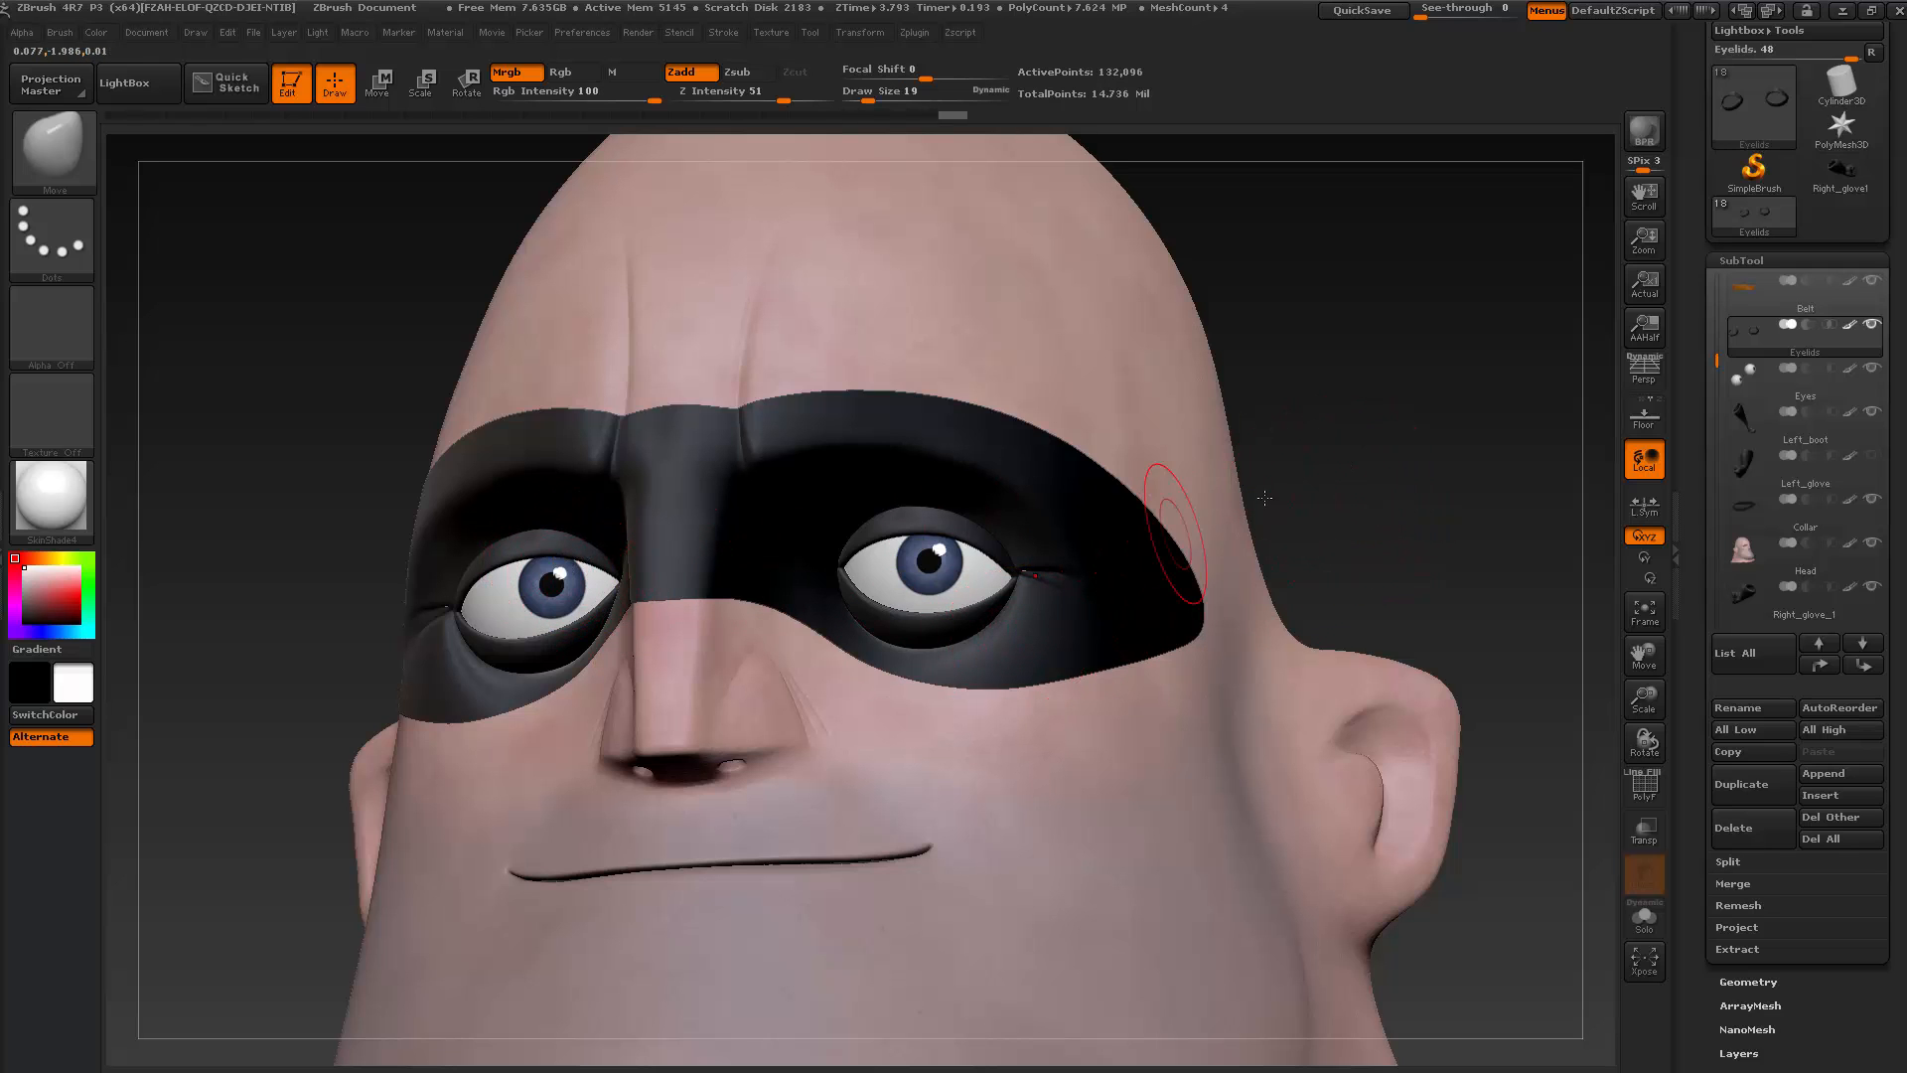
alt+drag(1307, 443, 1310, 489)
alt+drag(1337, 553, 1290, 454)
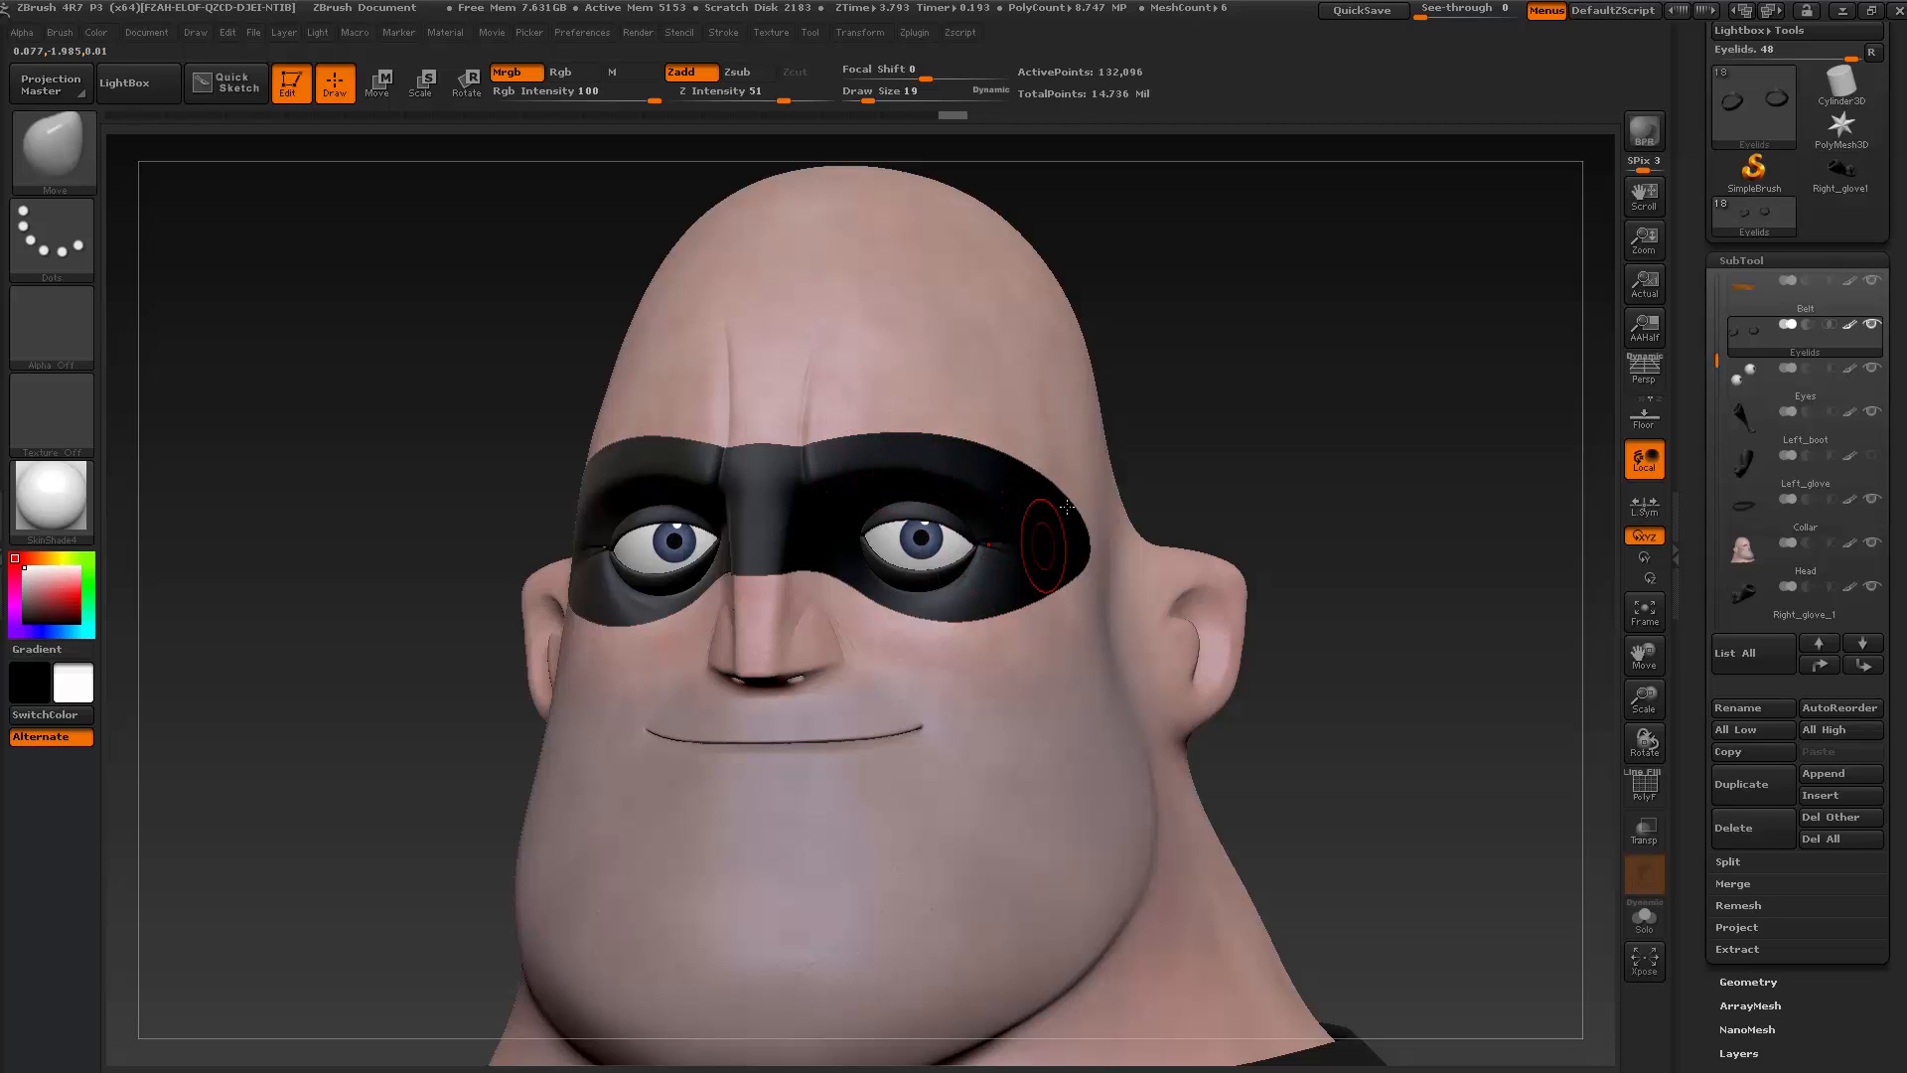
drag(1275, 427, 1276, 405)
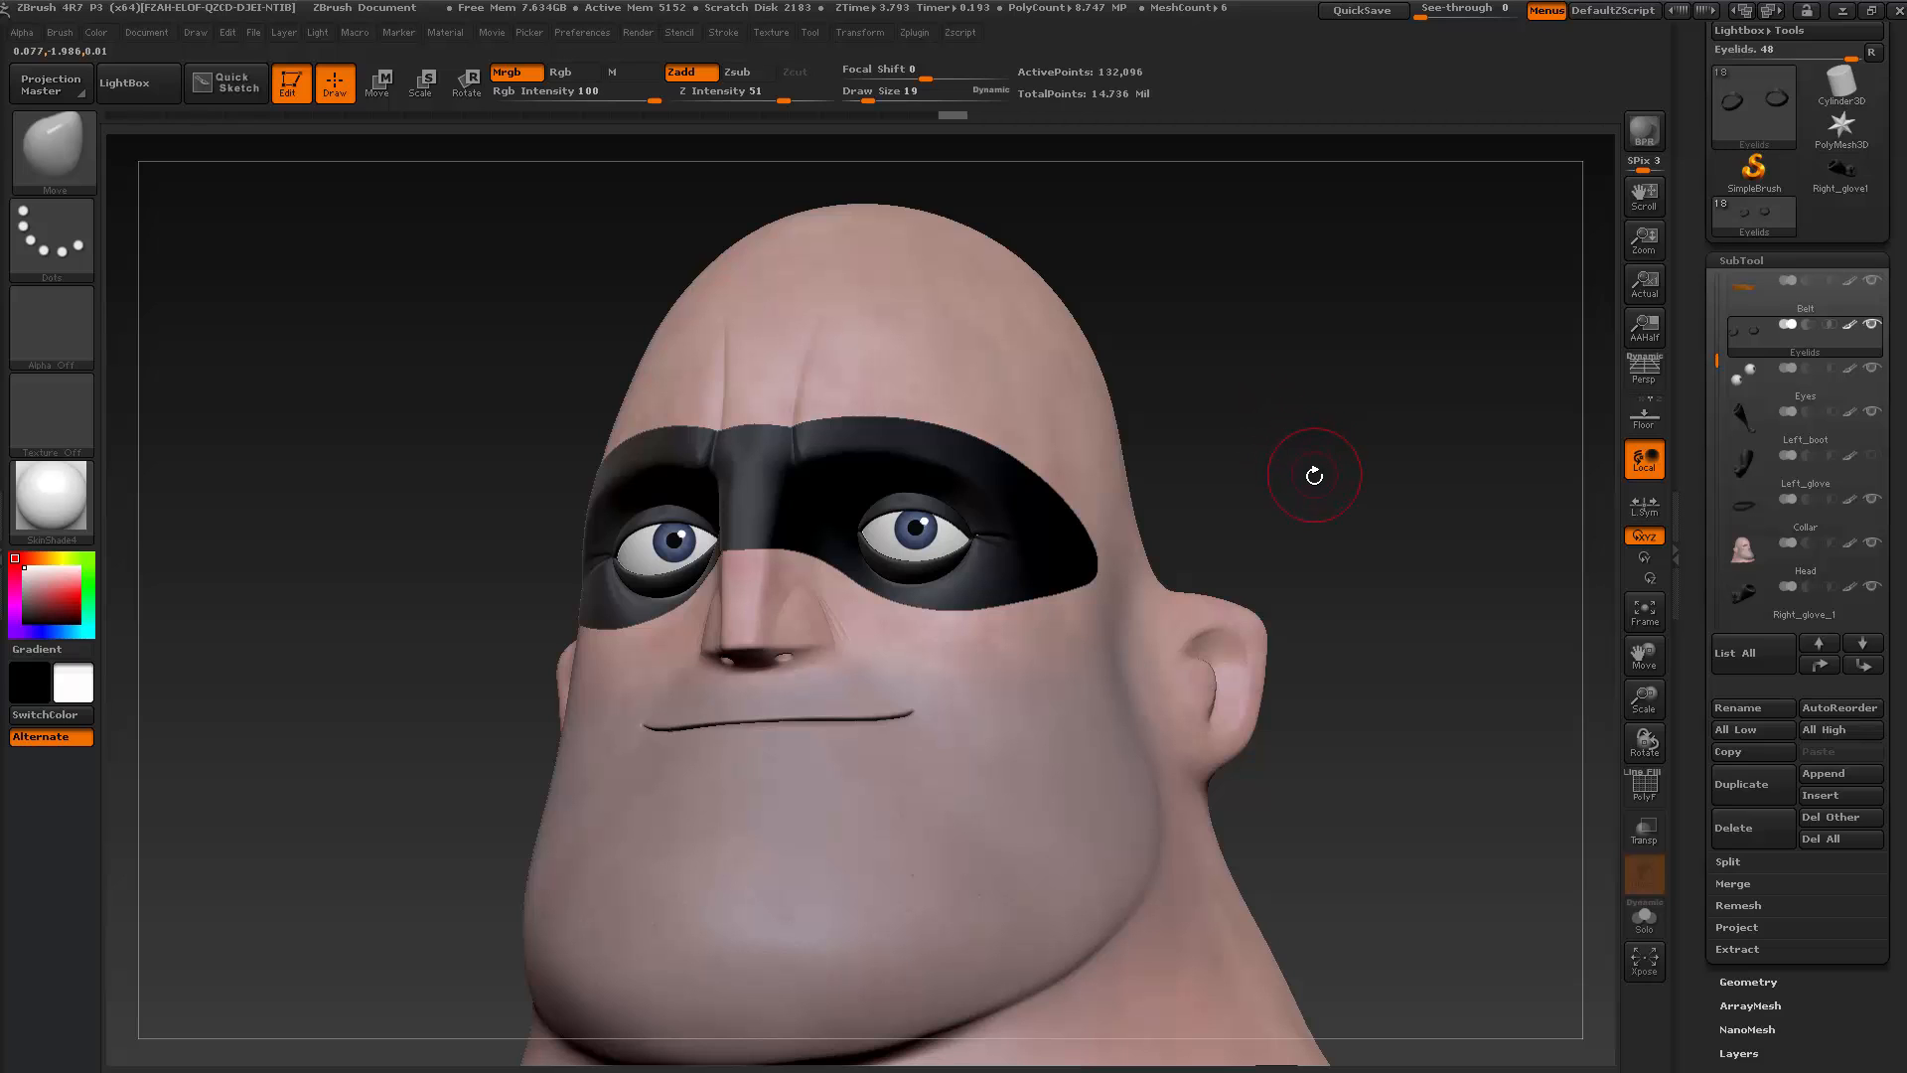
Switch to the reference image in XnView, examine the character's face at 100% zoom, and return to ZBrush
key(alt+Tab)
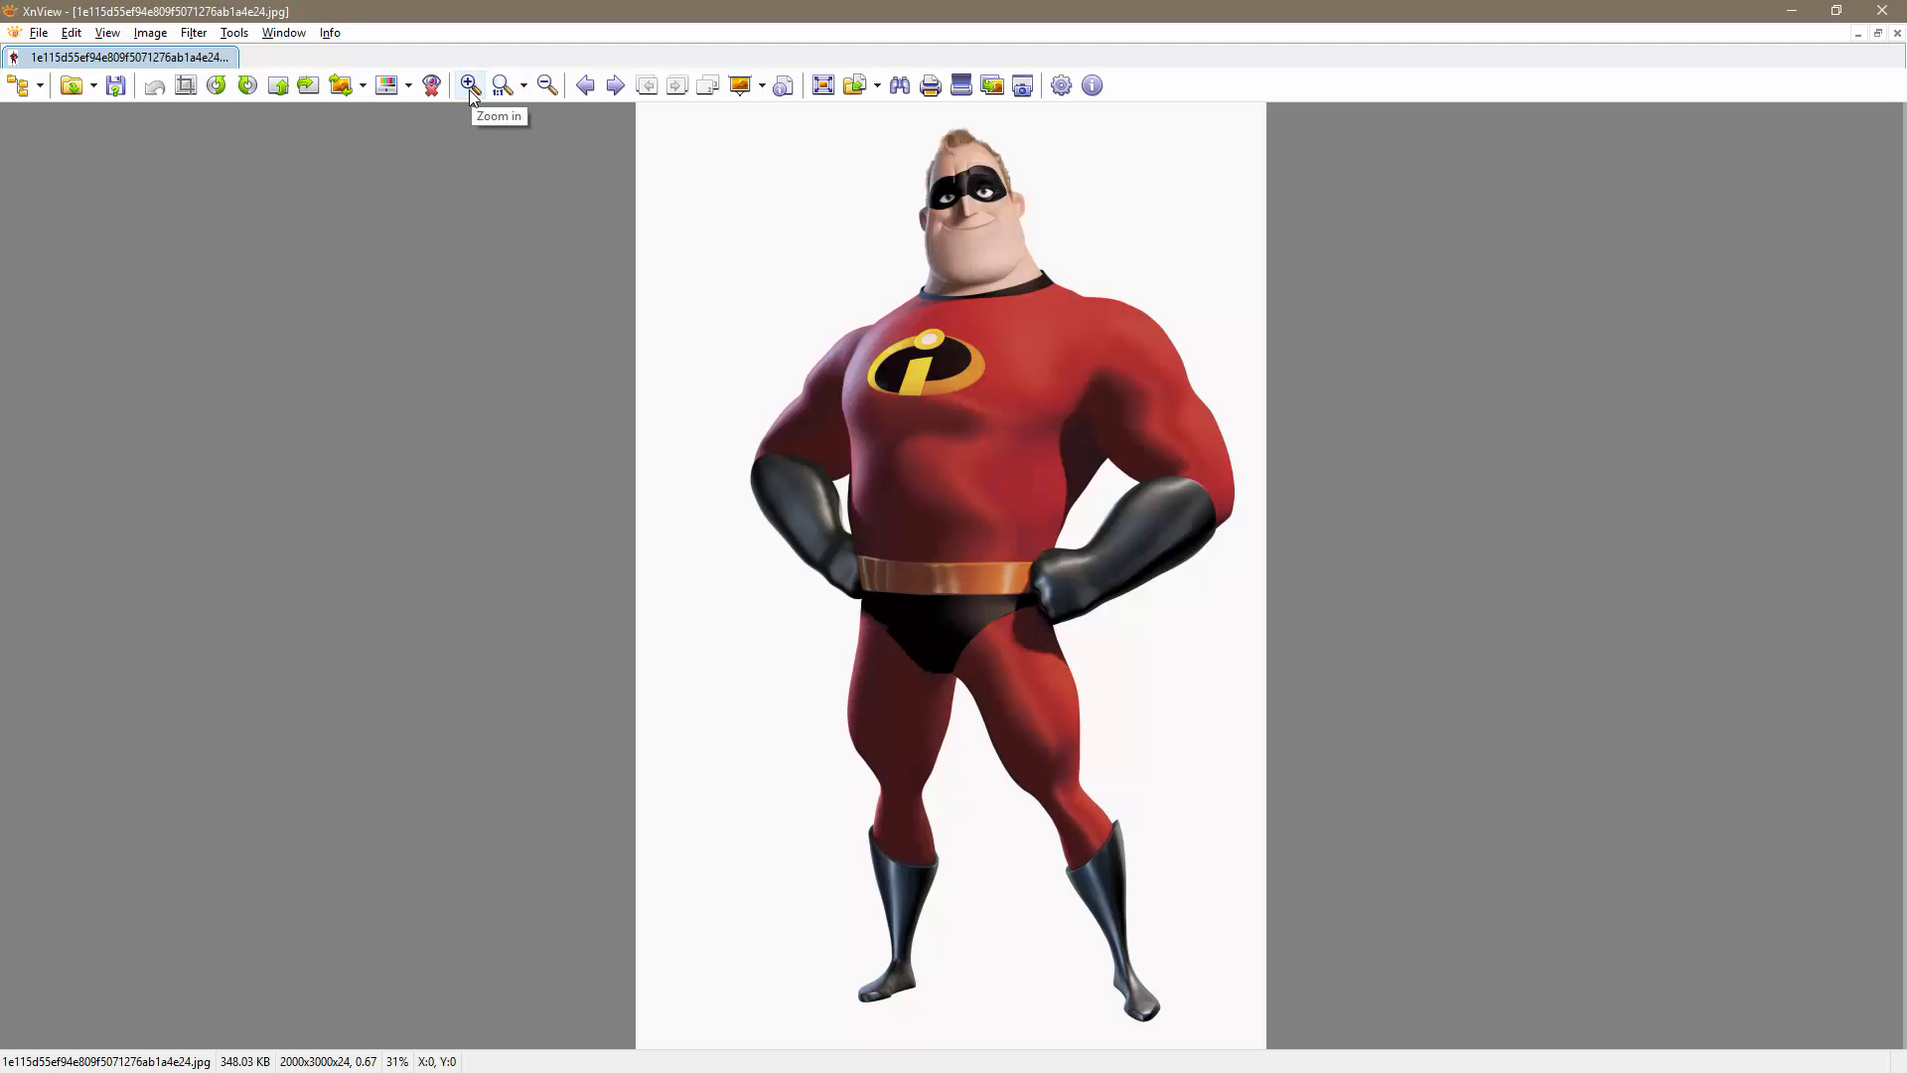
click(470, 85)
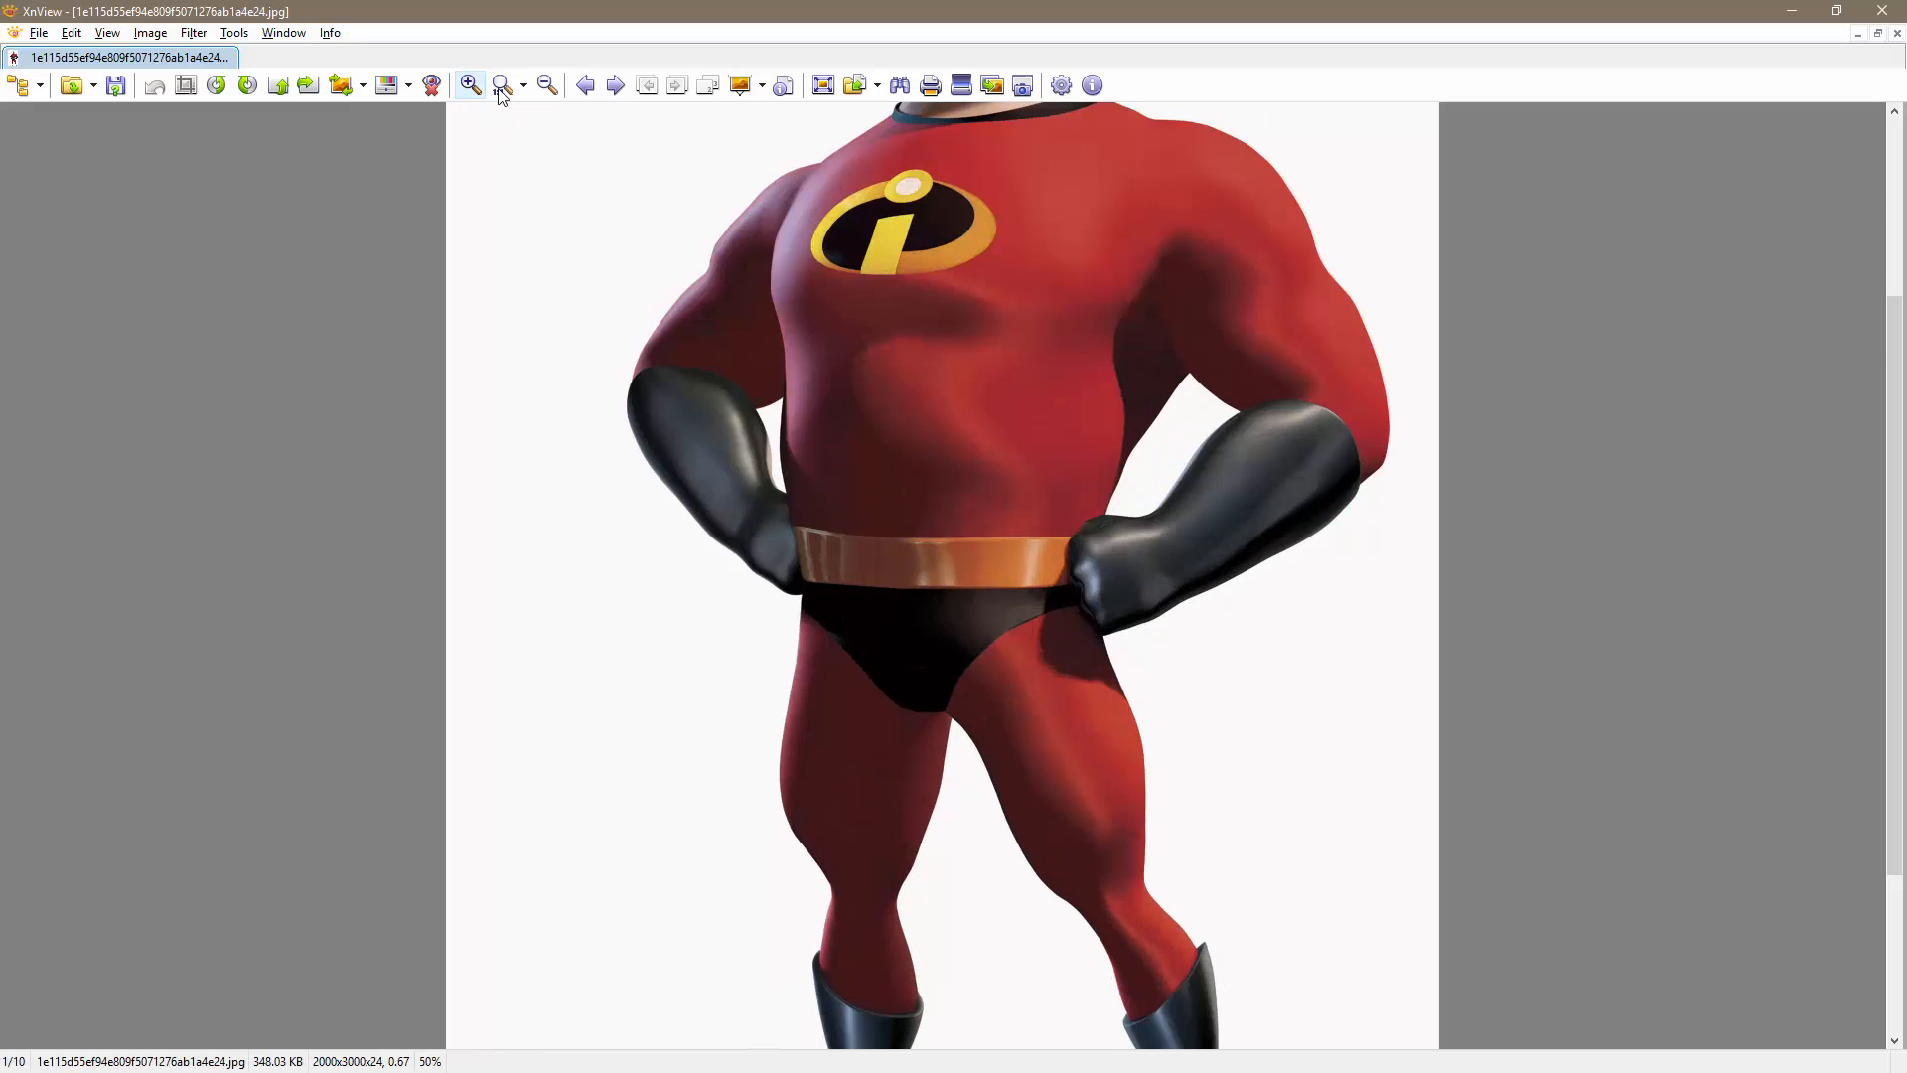
drag(908, 241, 946, 624)
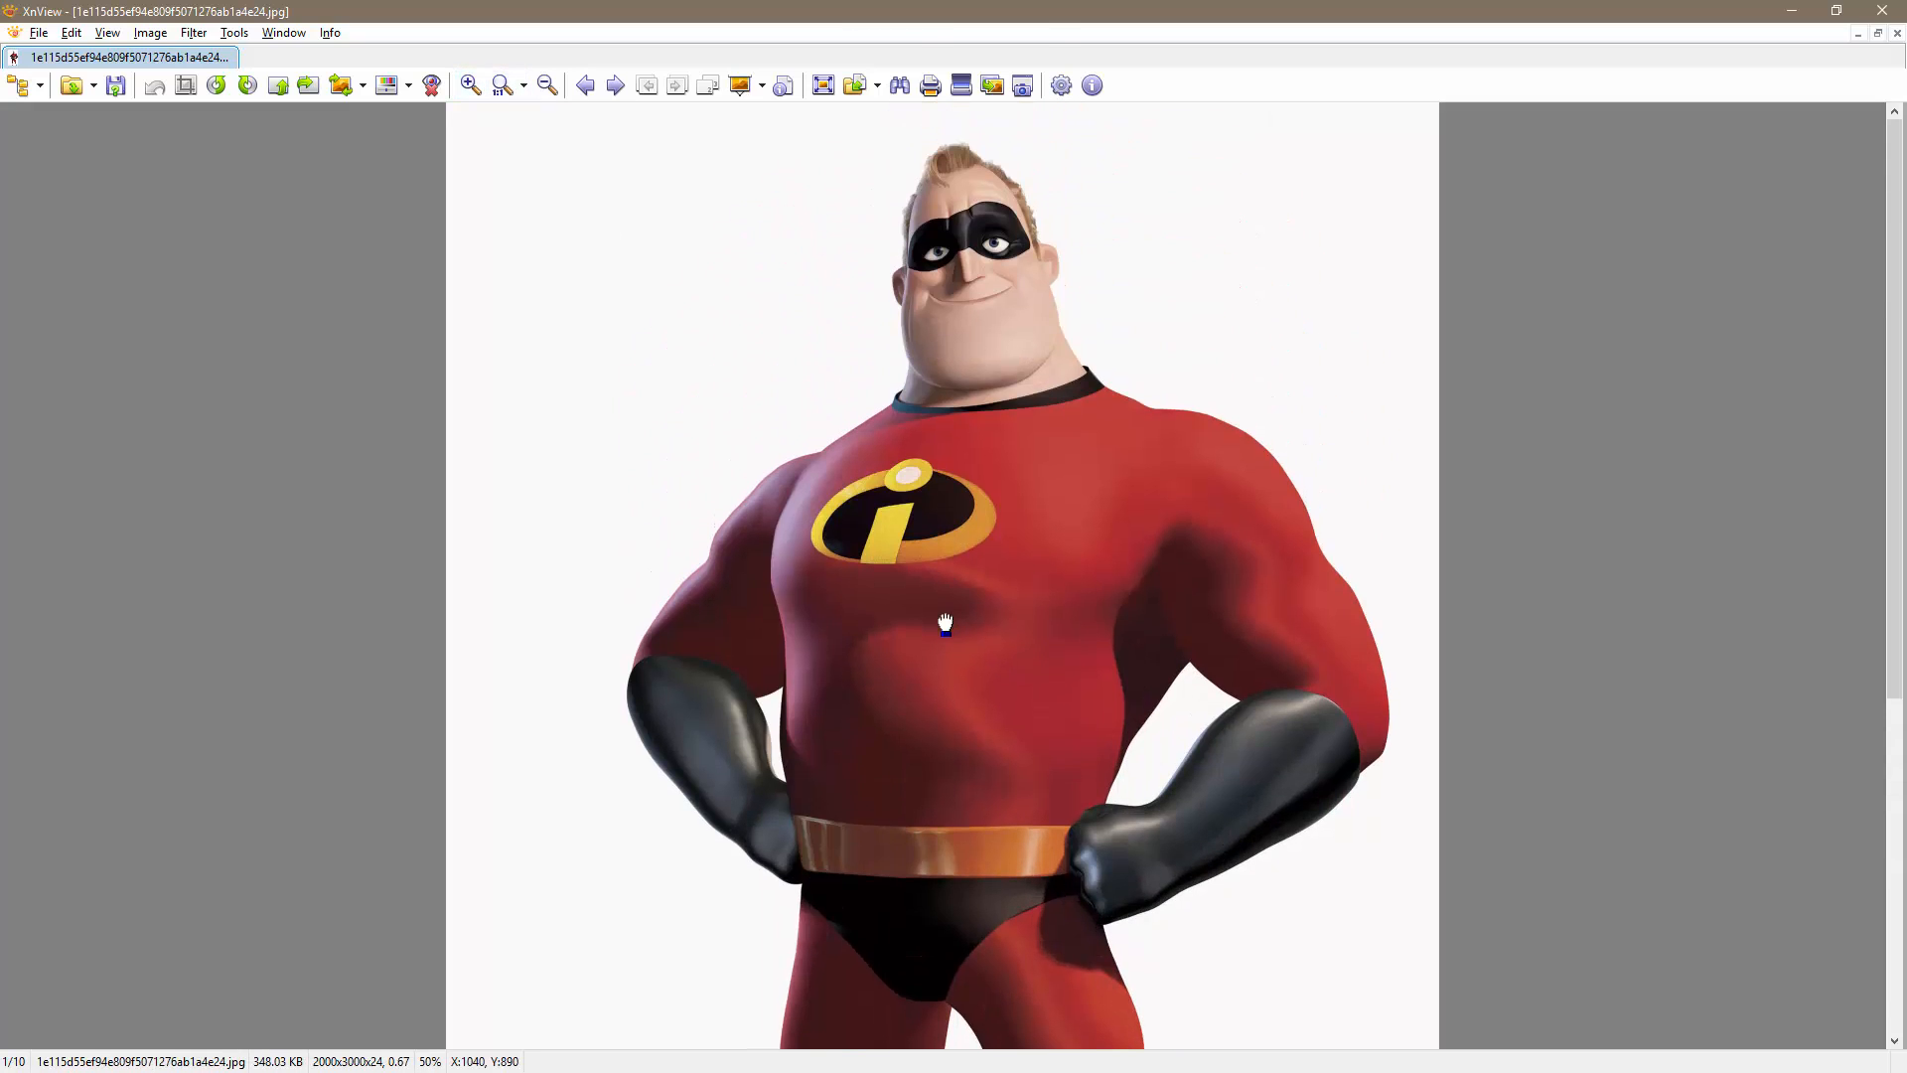
click(471, 85)
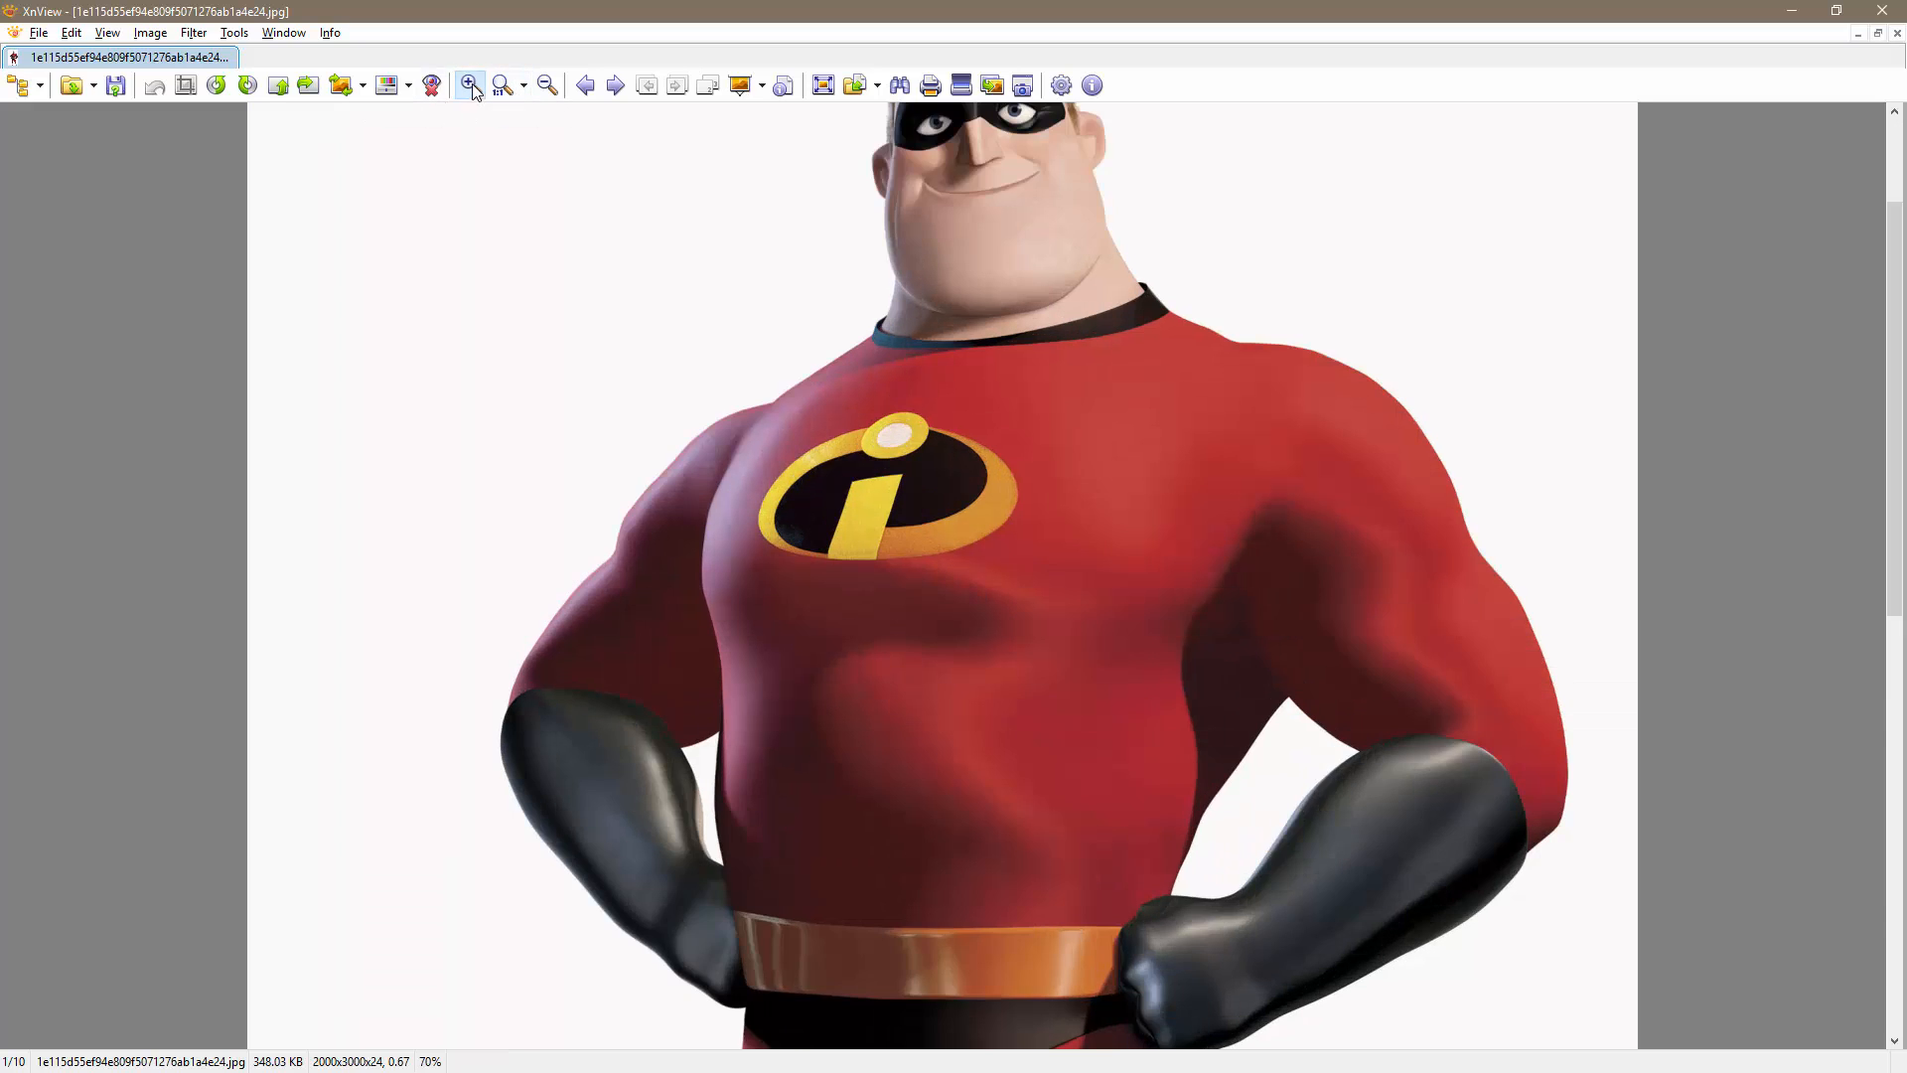
click(470, 85)
drag(639, 257, 532, 639)
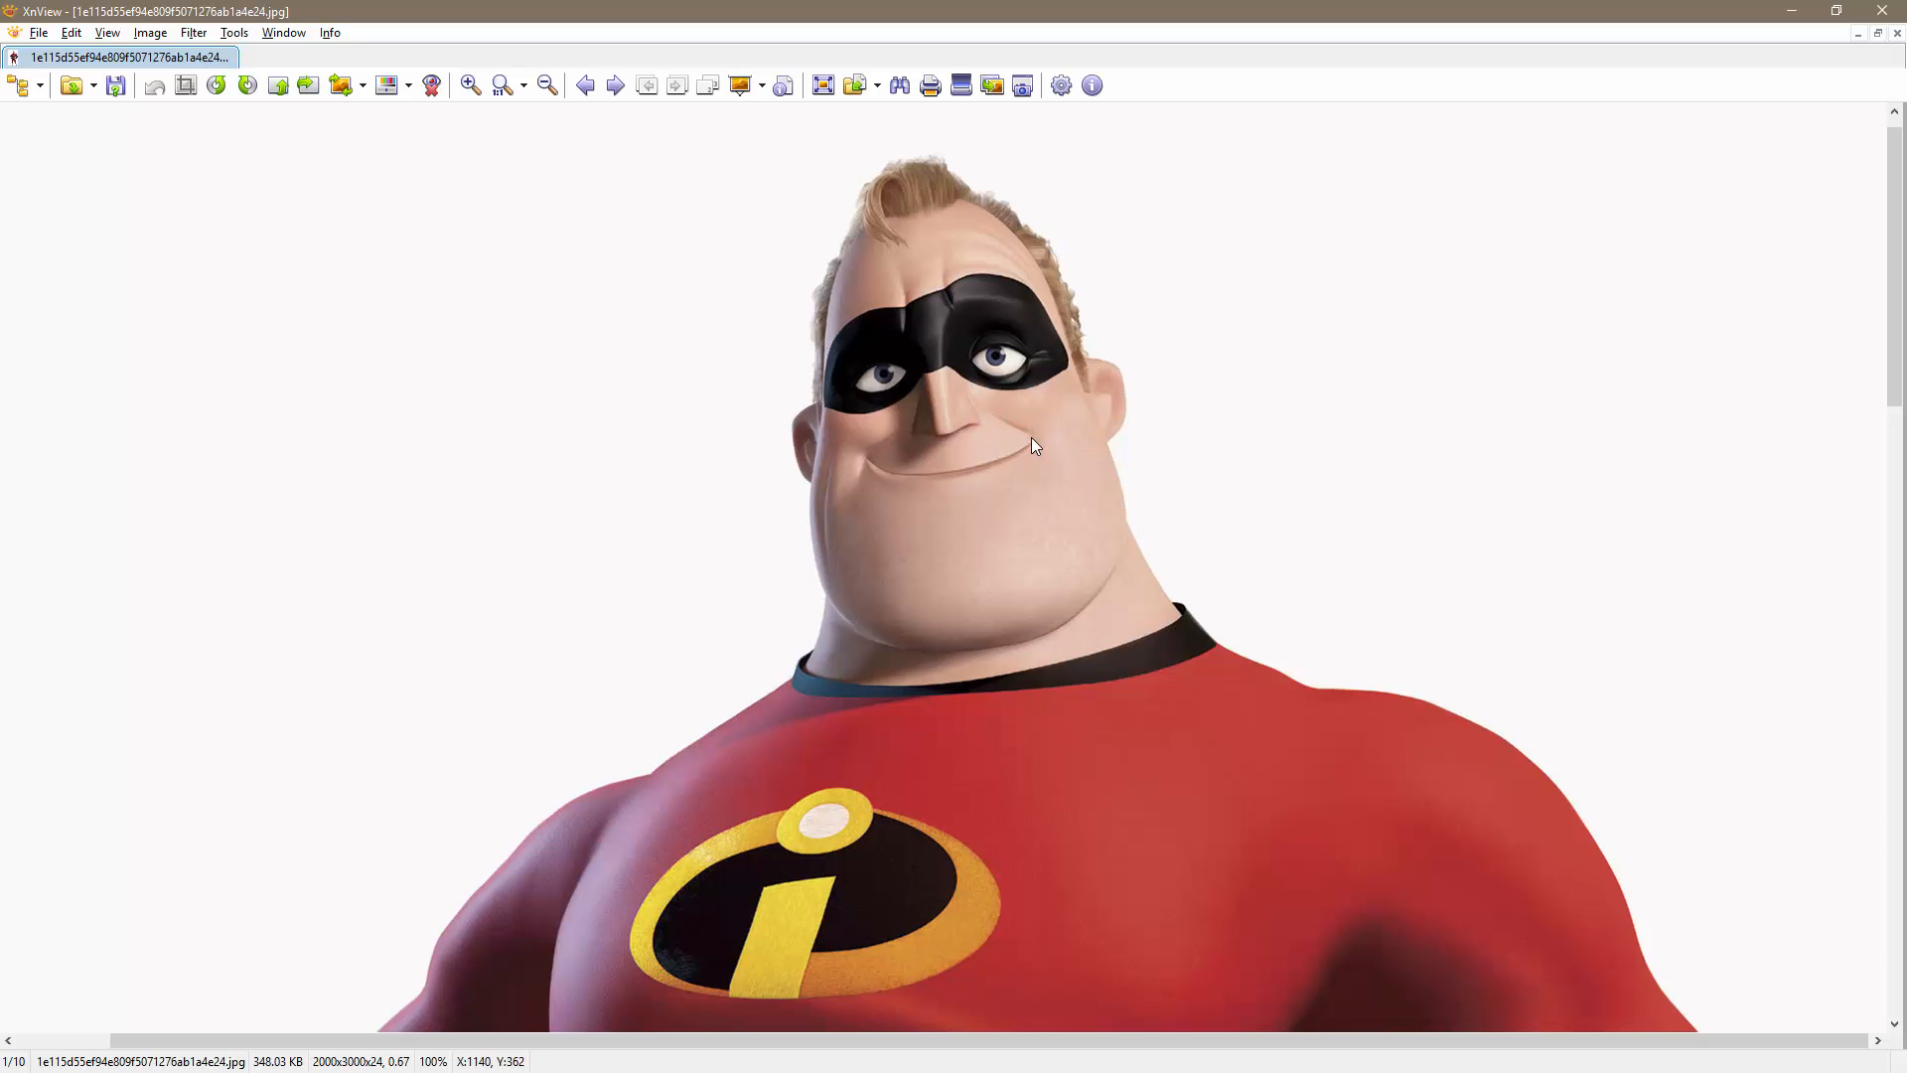
key(alt+Tab)
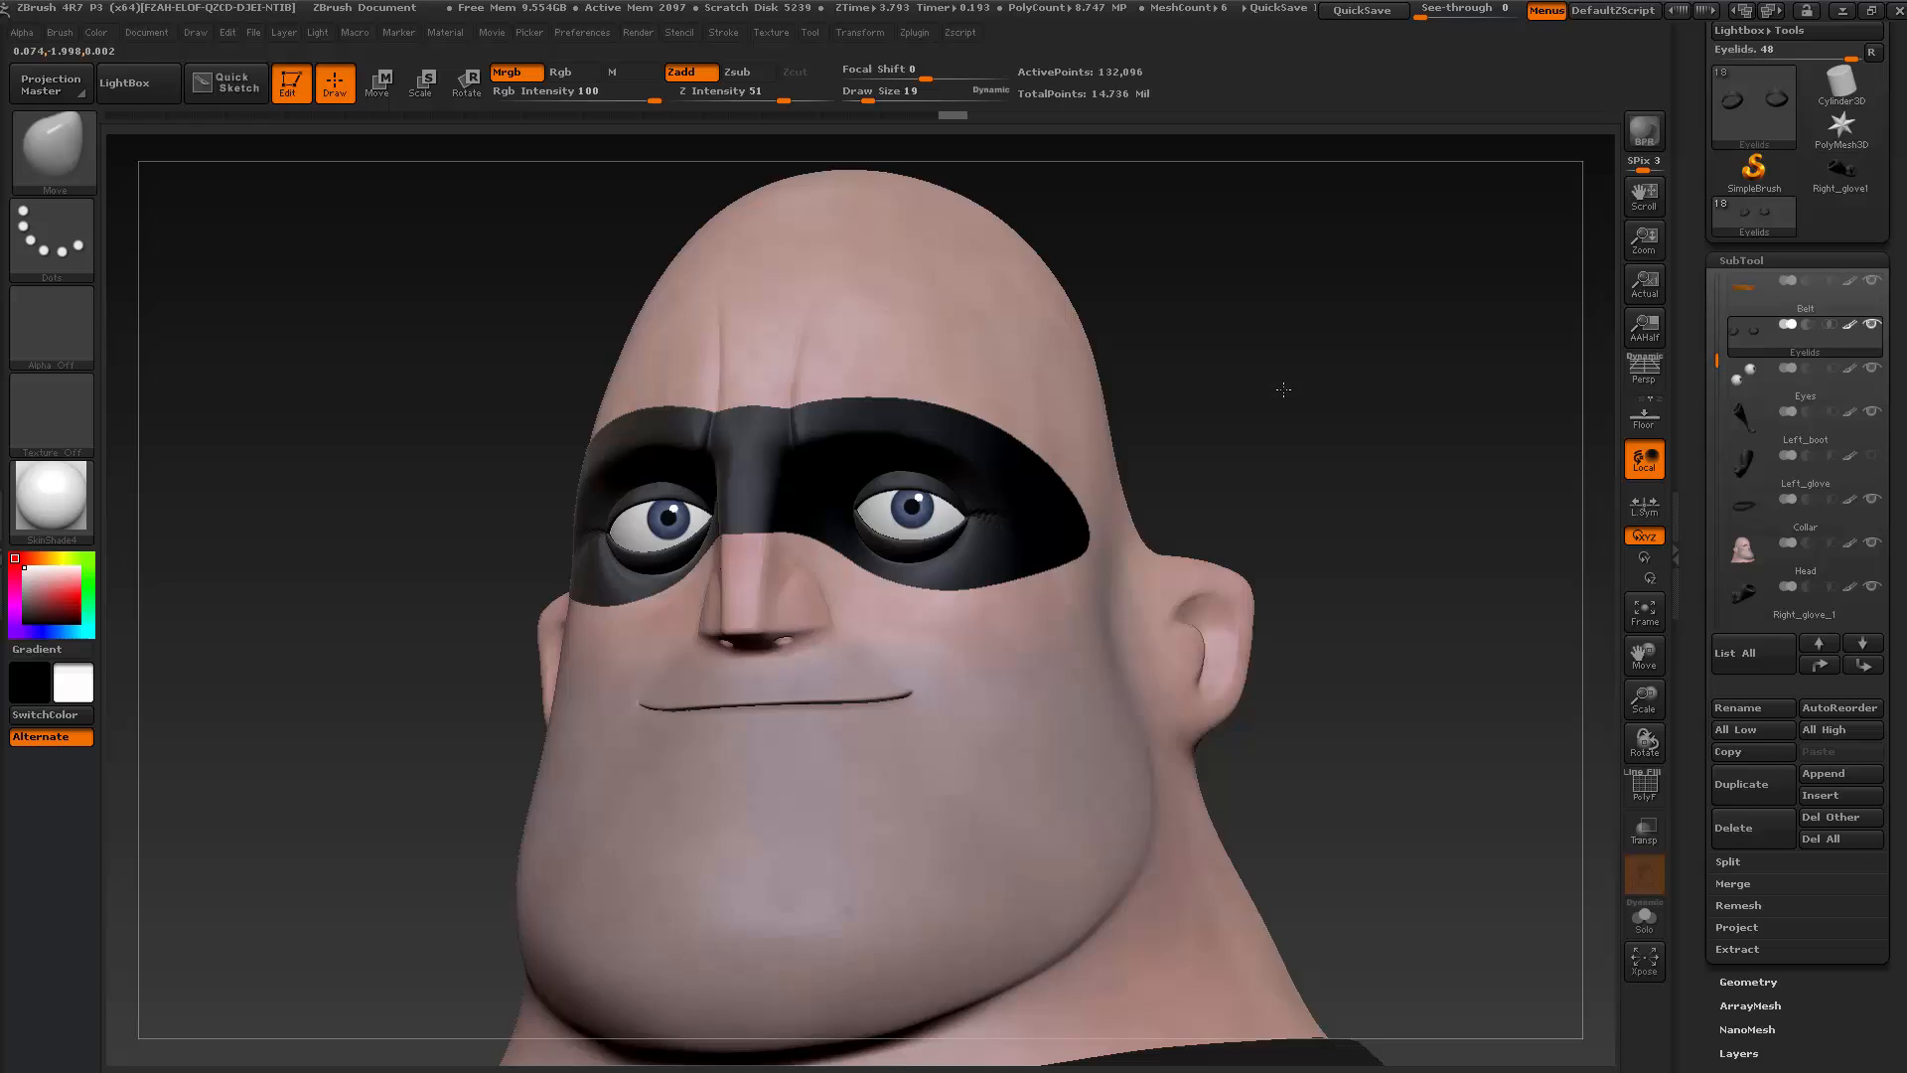
Select the Head subtool, isolate it with Solo, and inspect the eye sockets, nose and mouth up close
drag(1283, 389, 1315, 462)
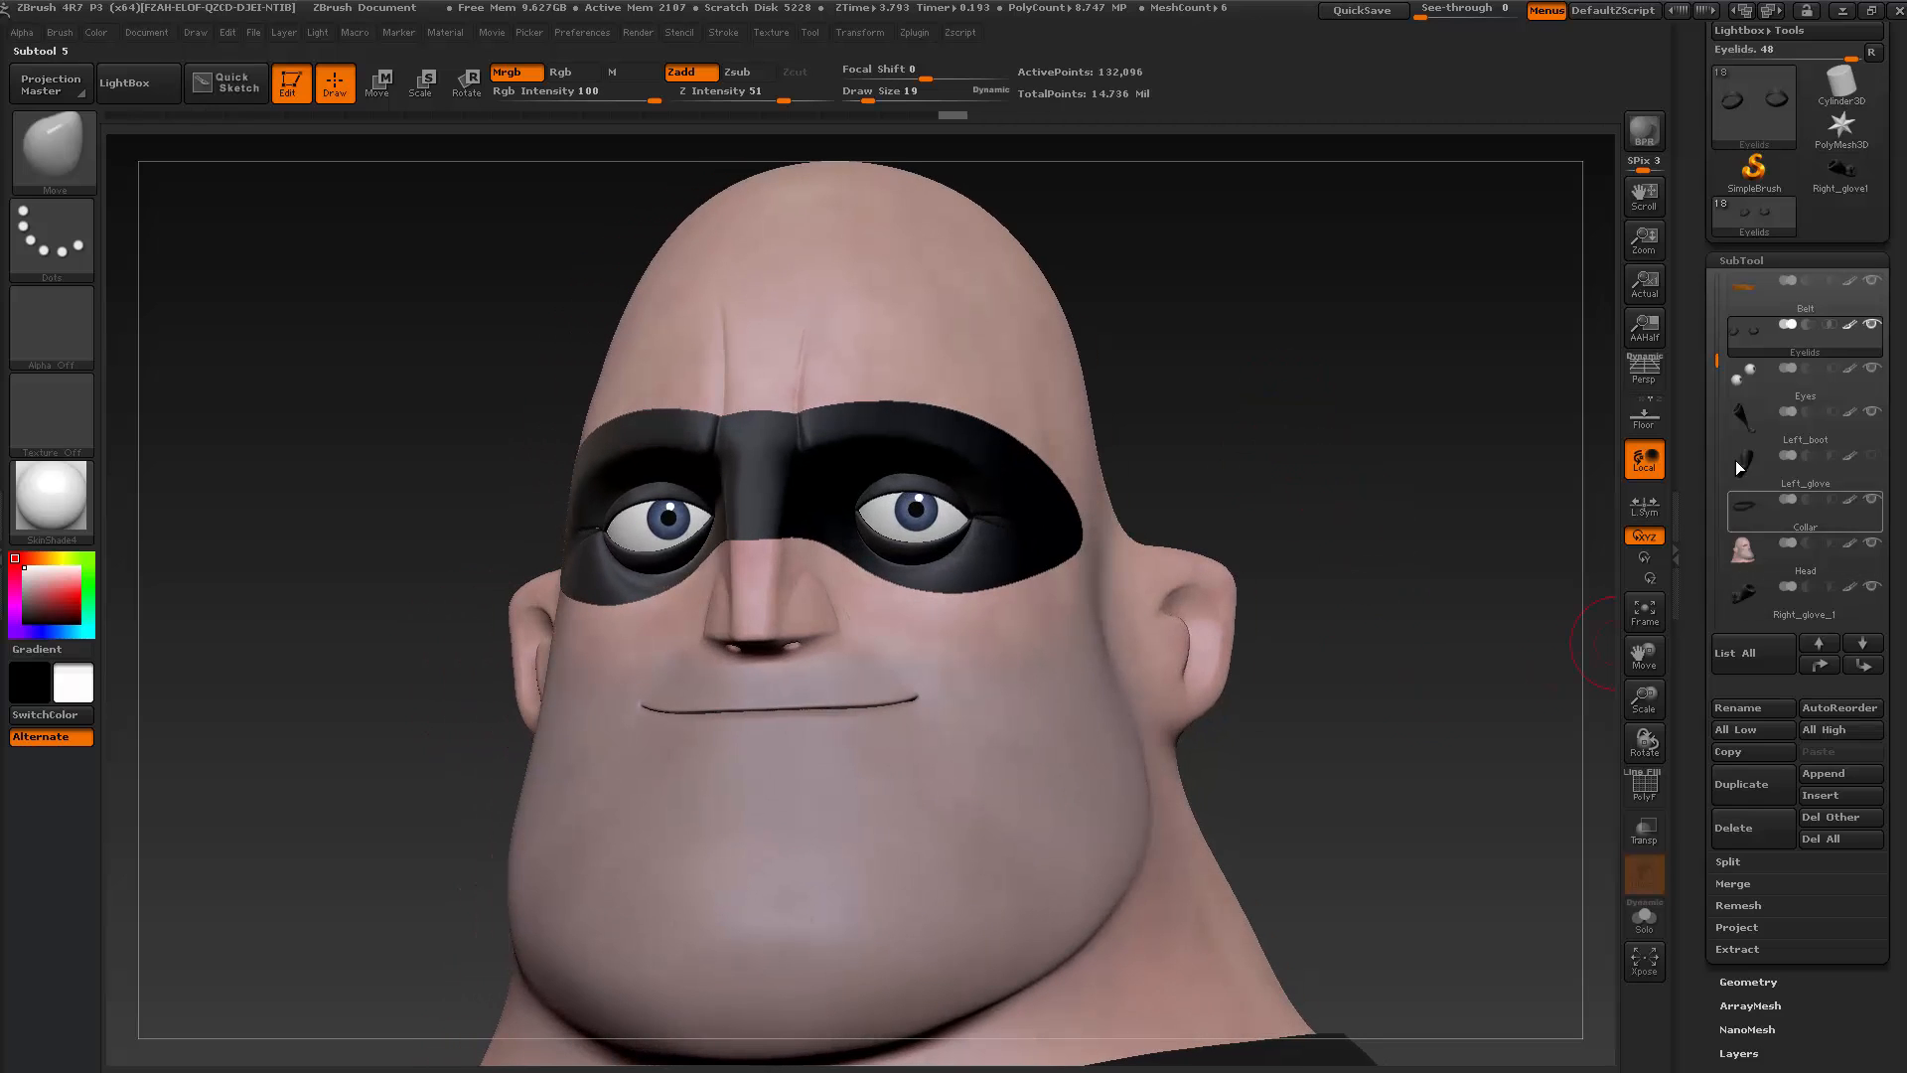
click(1778, 551)
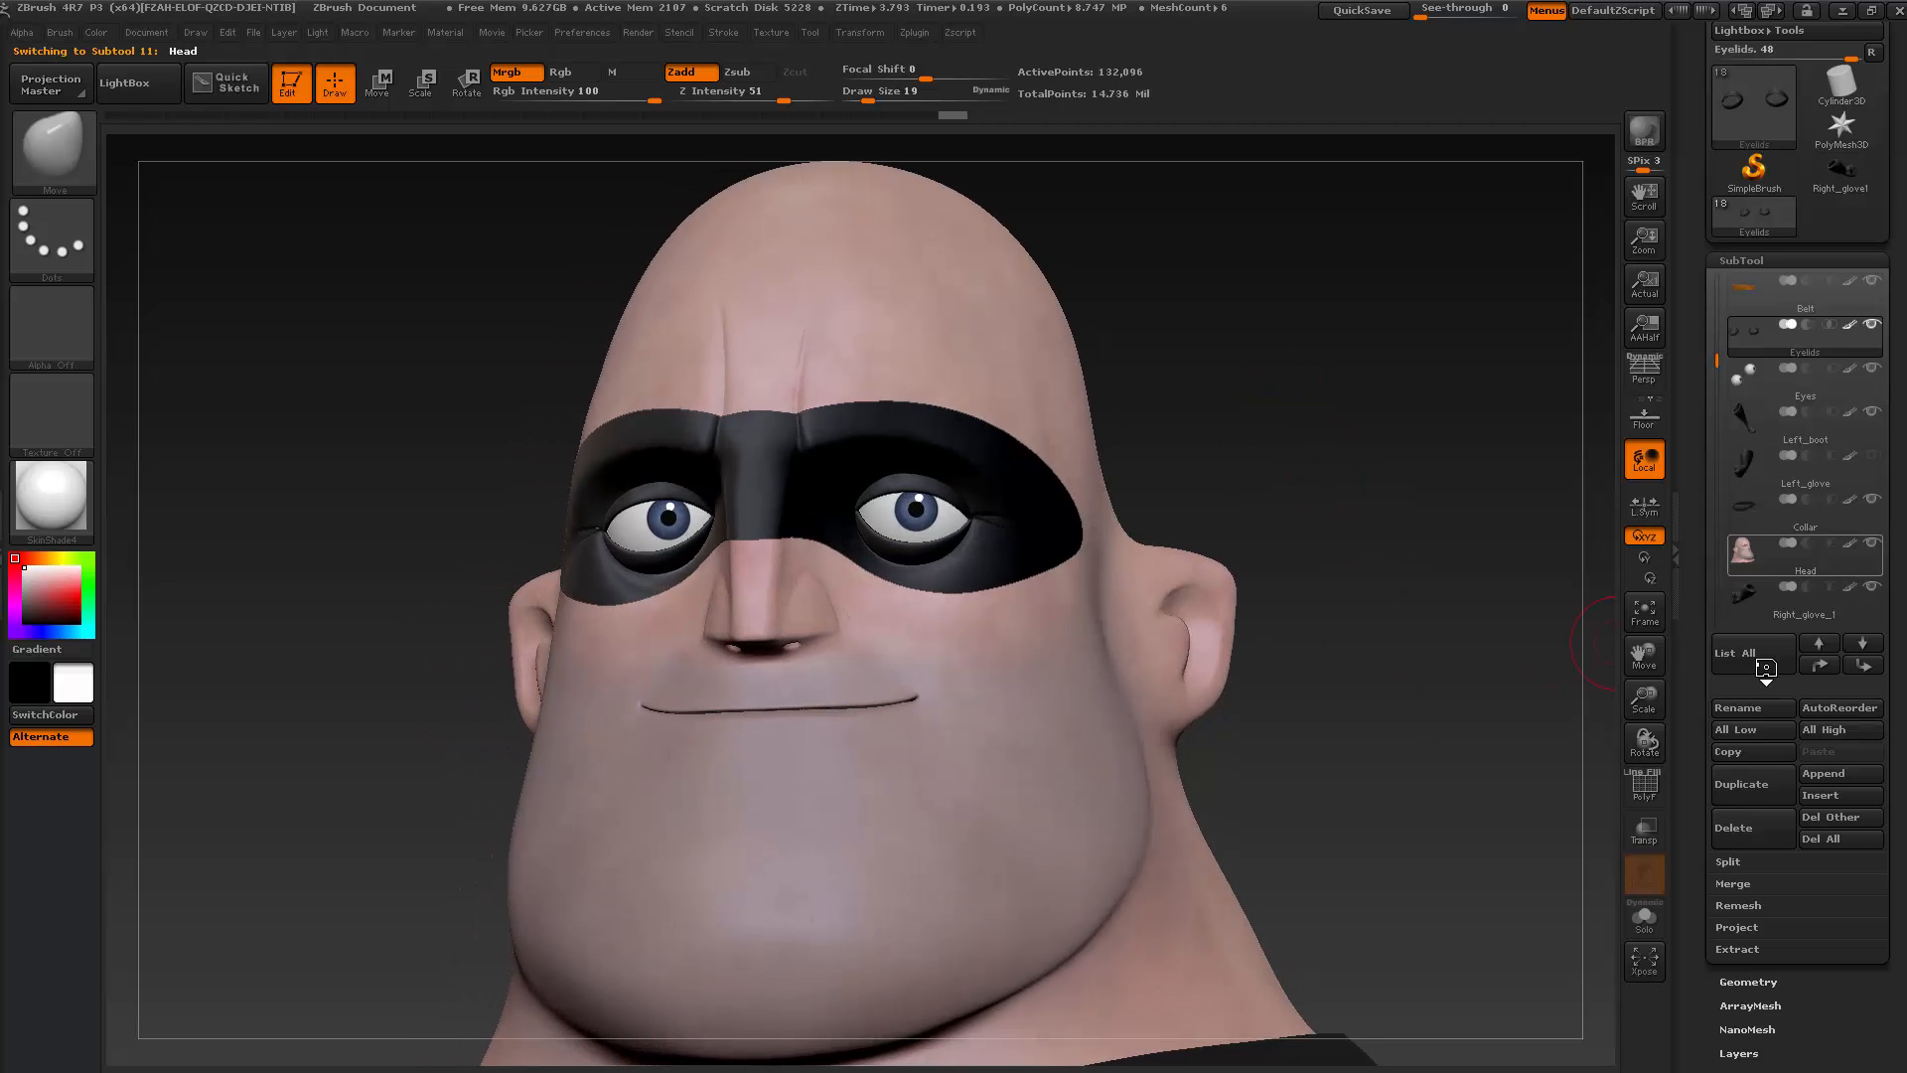
click(1646, 919)
mouse_move(1411, 825)
mouse_down()
mouse_move(1276, 727)
mouse_move(1391, 934)
mouse_up()
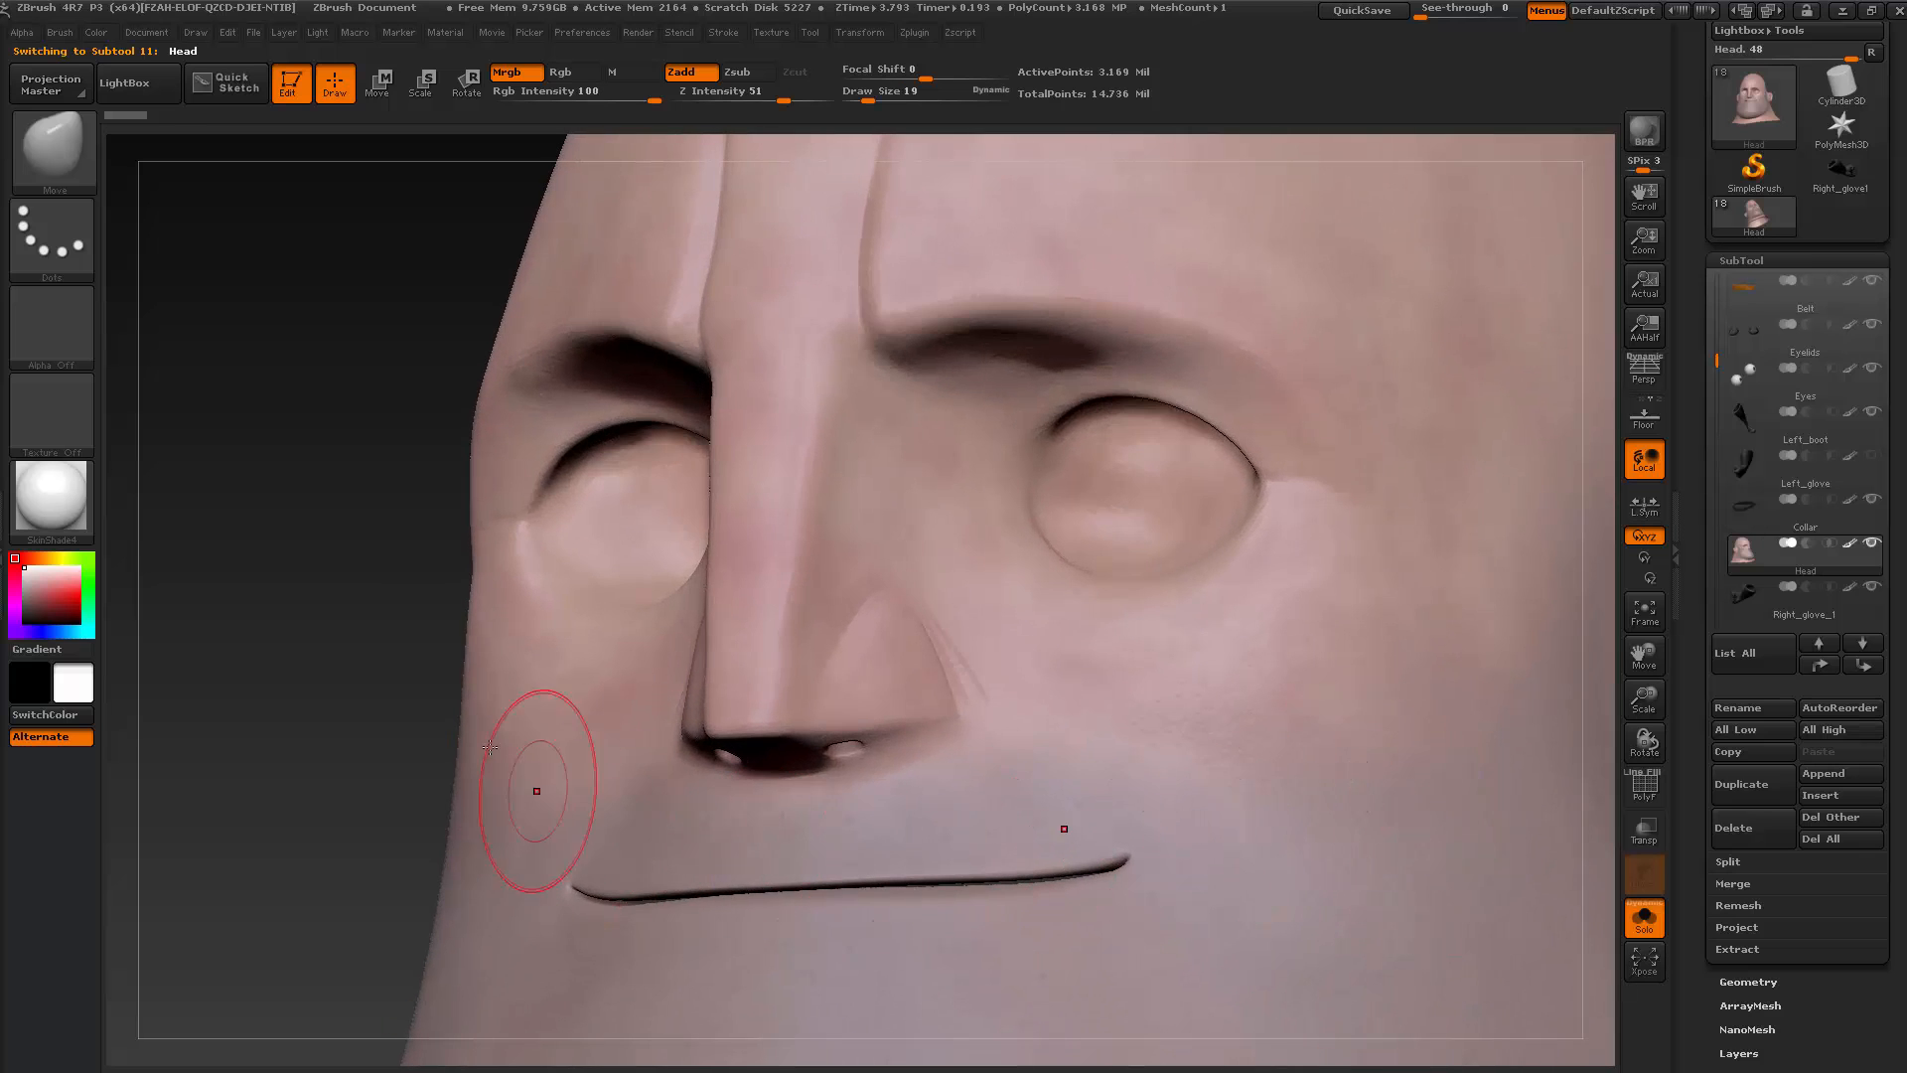
drag(476, 743, 362, 682)
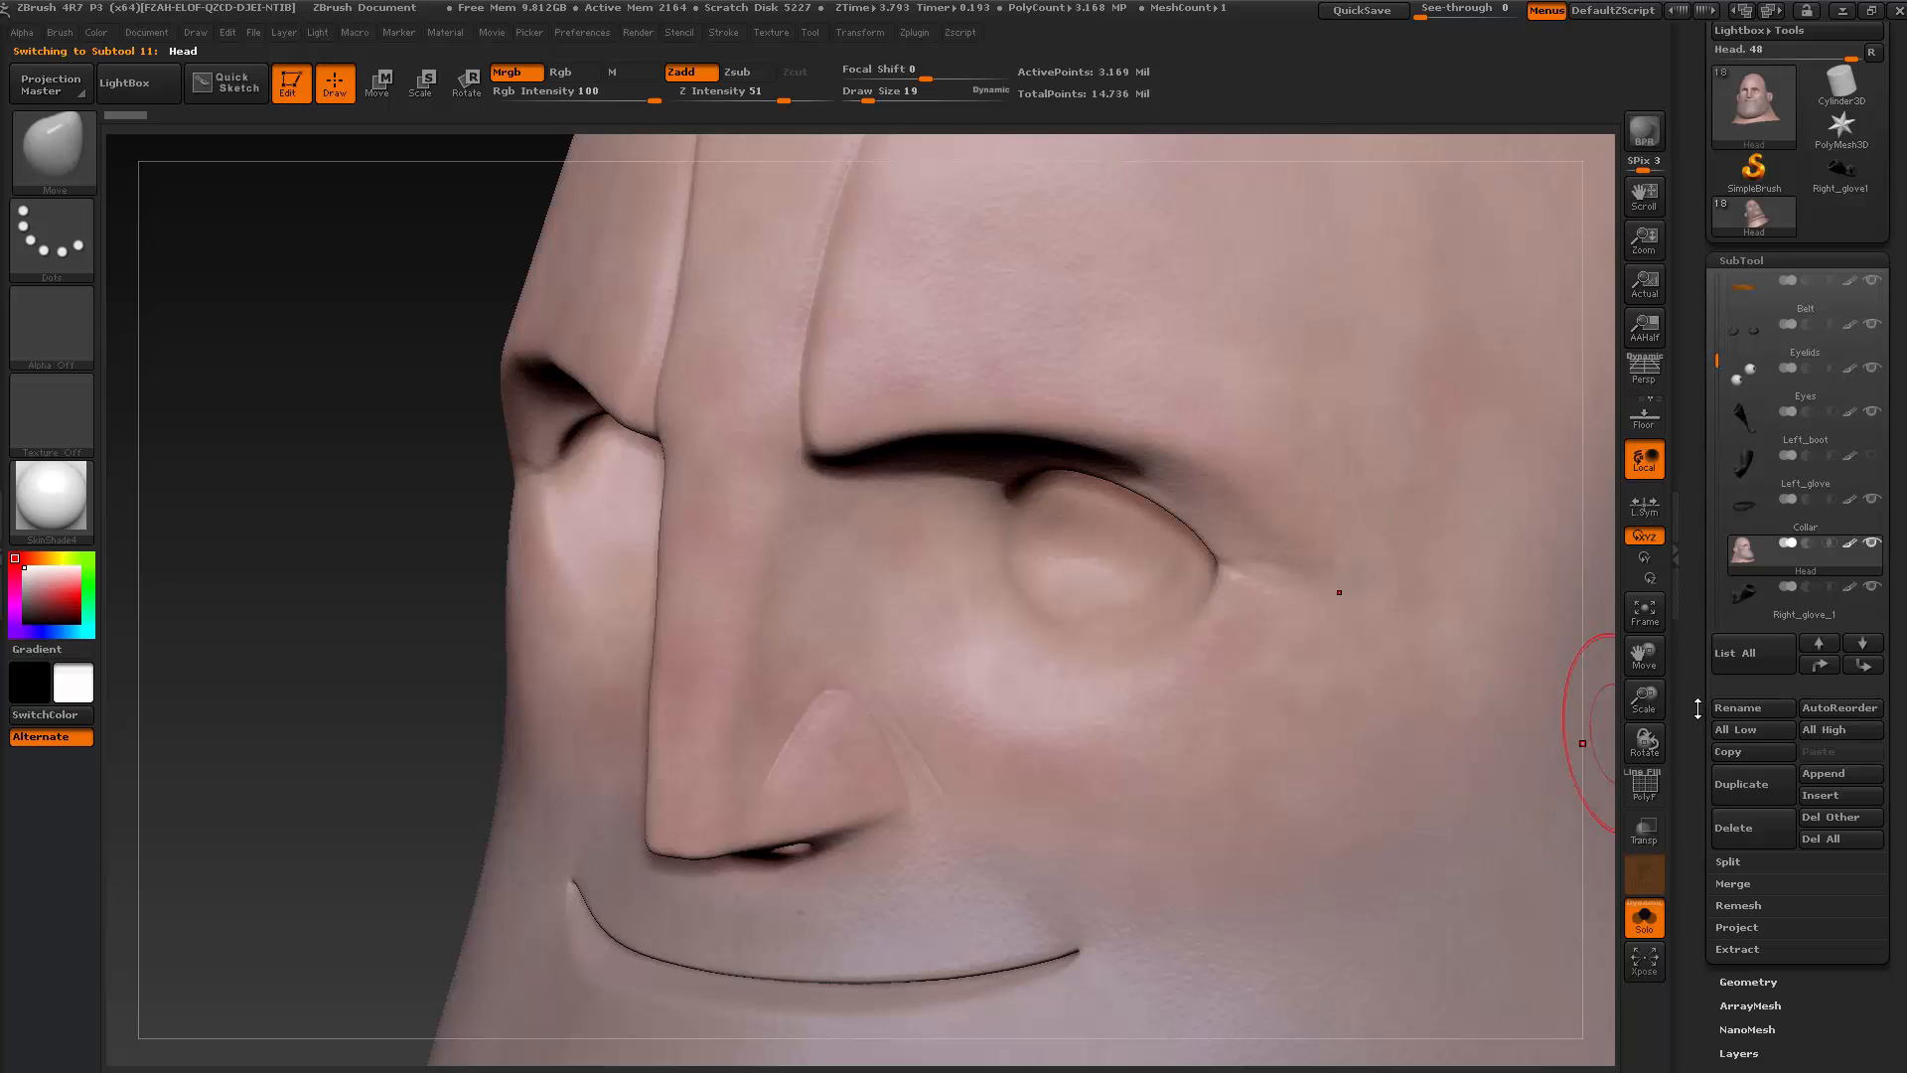
Turn off recording on the head's Untitled Layer, then select and hide the noise 1 layer
drag(1698, 708, 1757, 531)
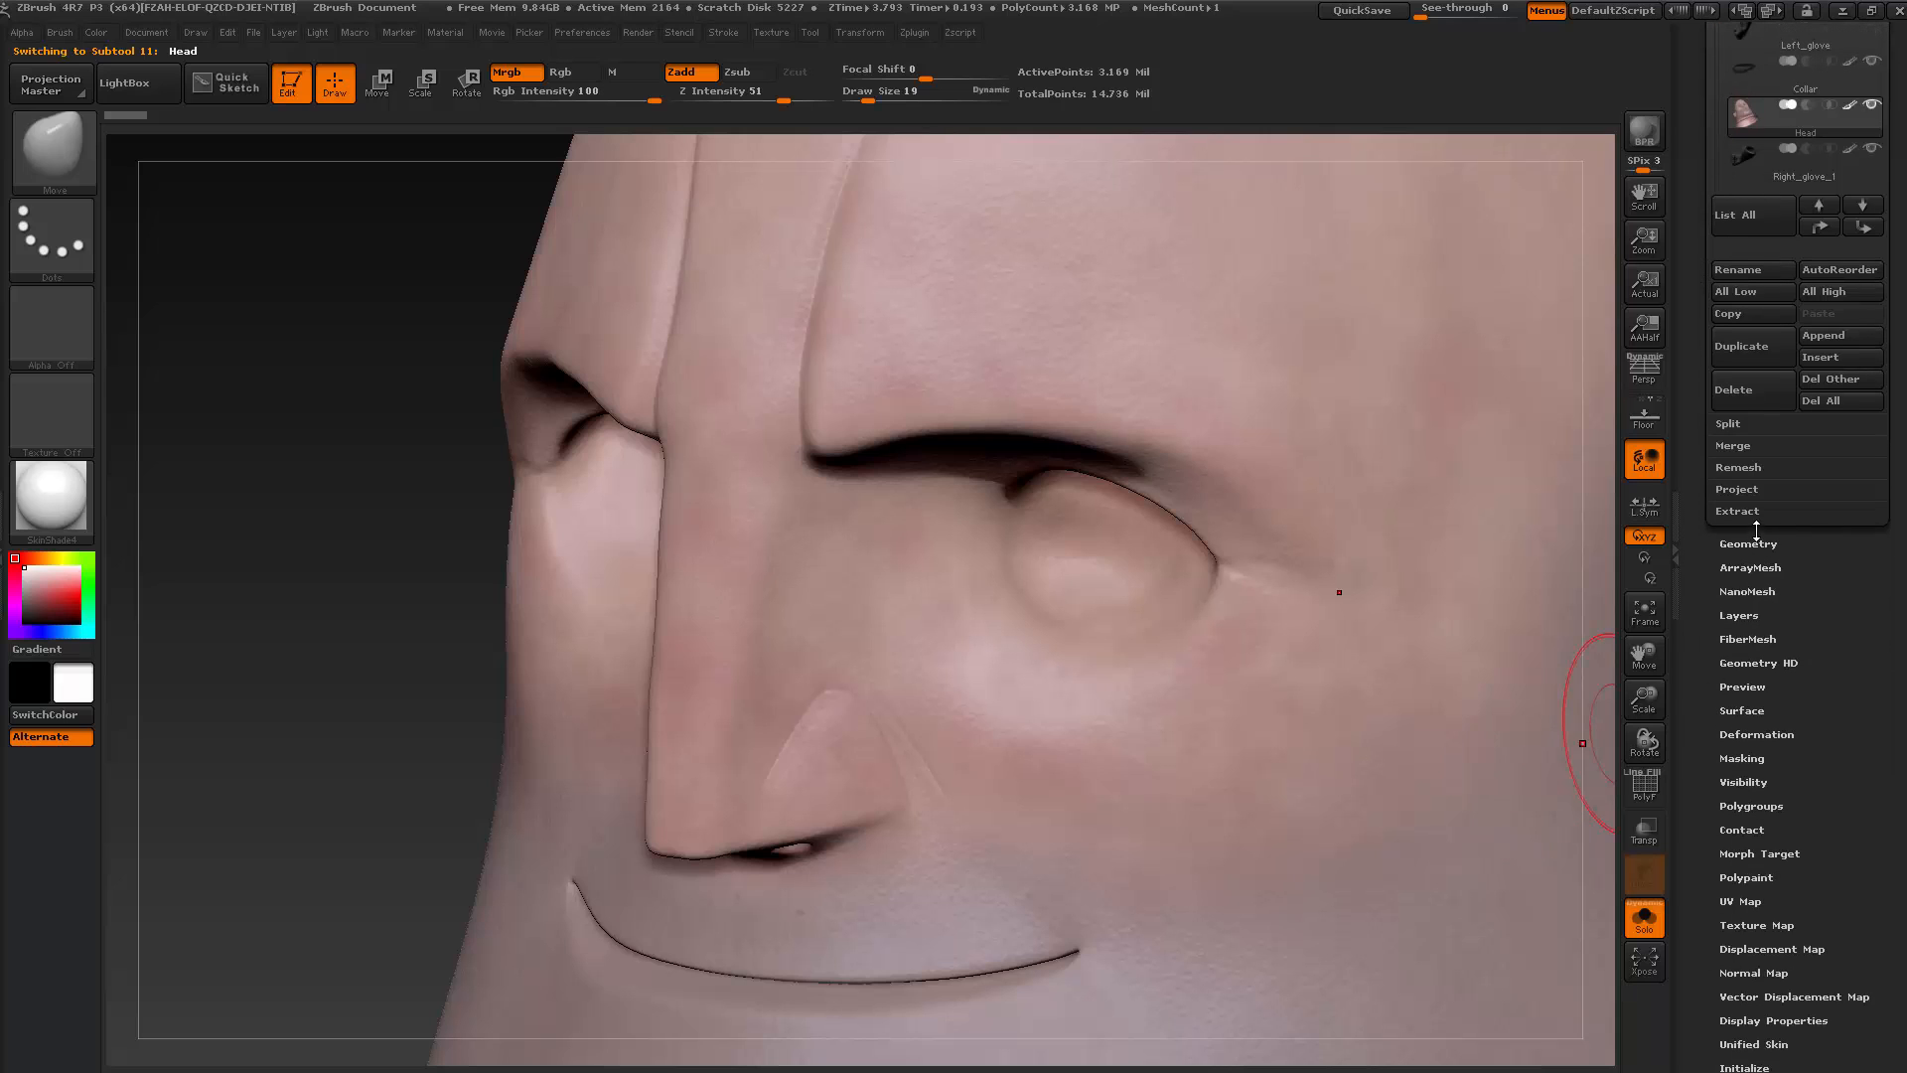
click(1741, 616)
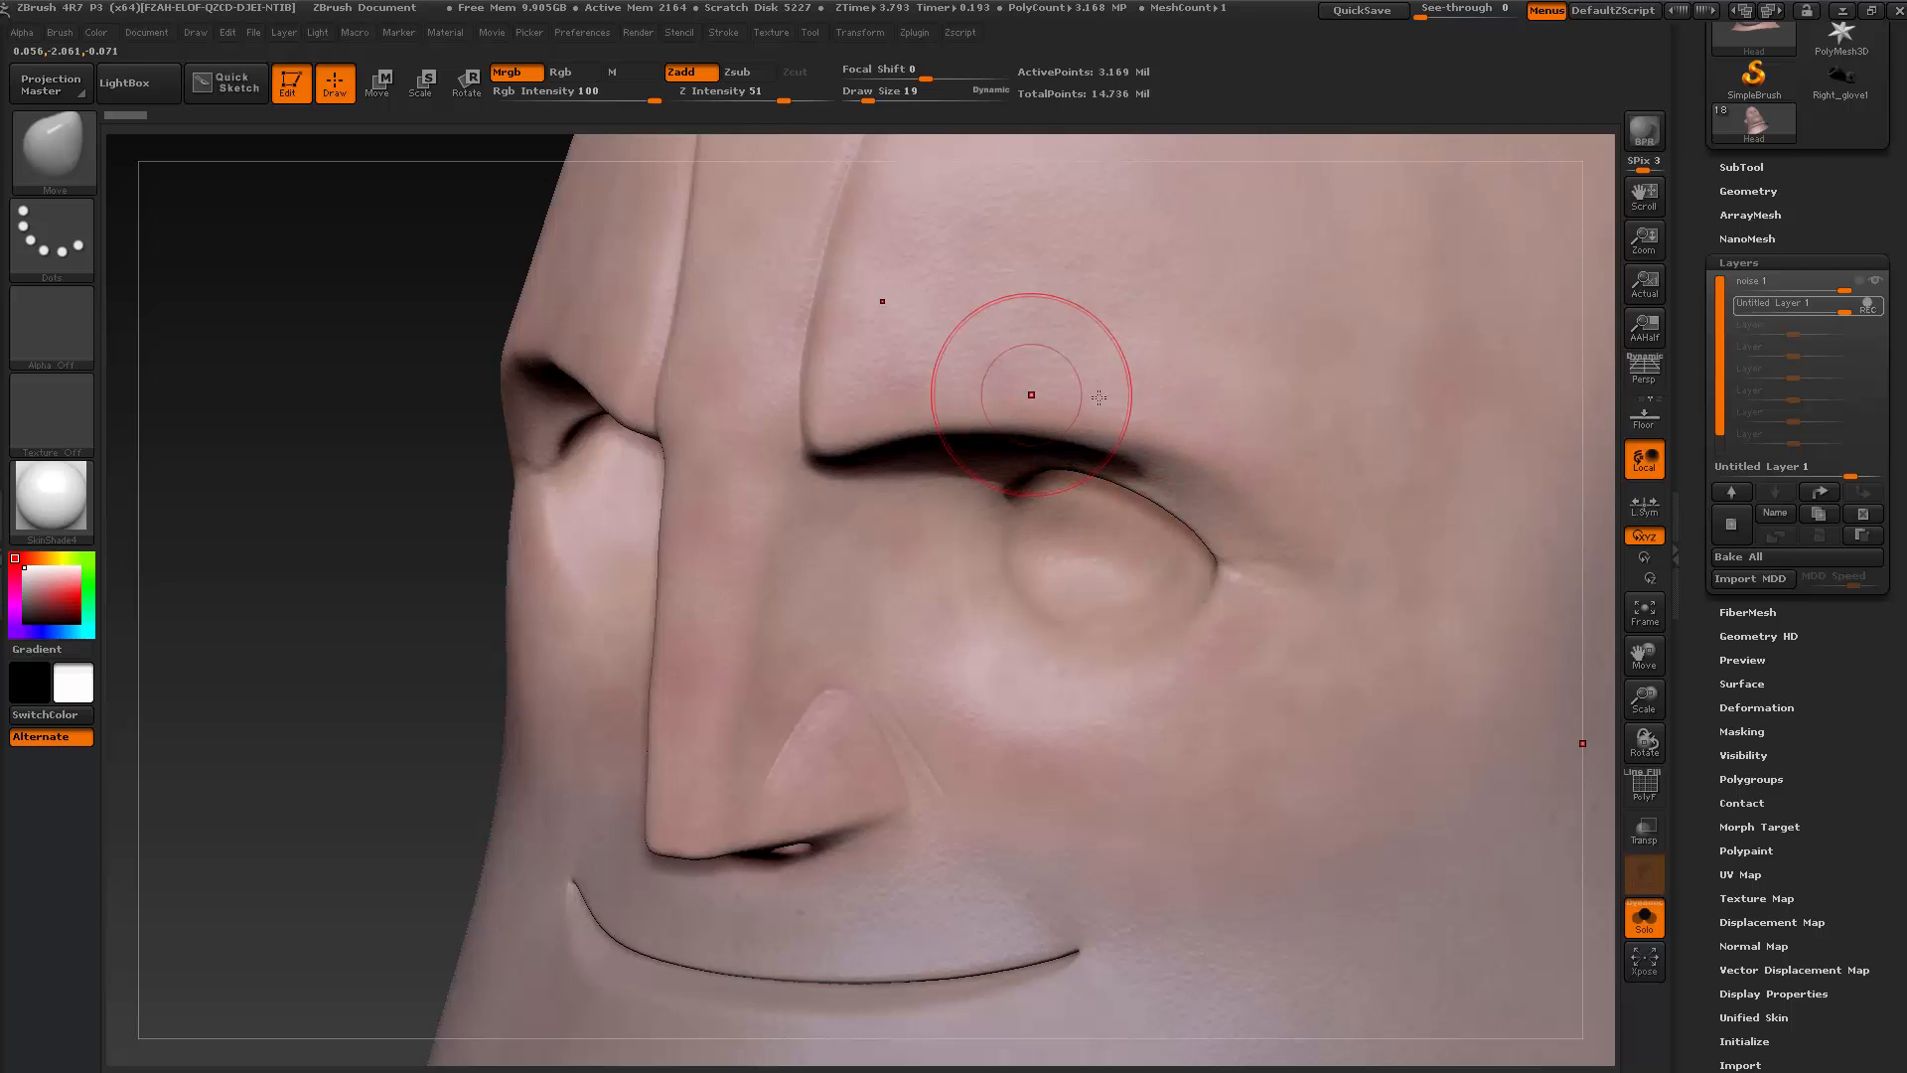
drag(1073, 402, 1160, 473)
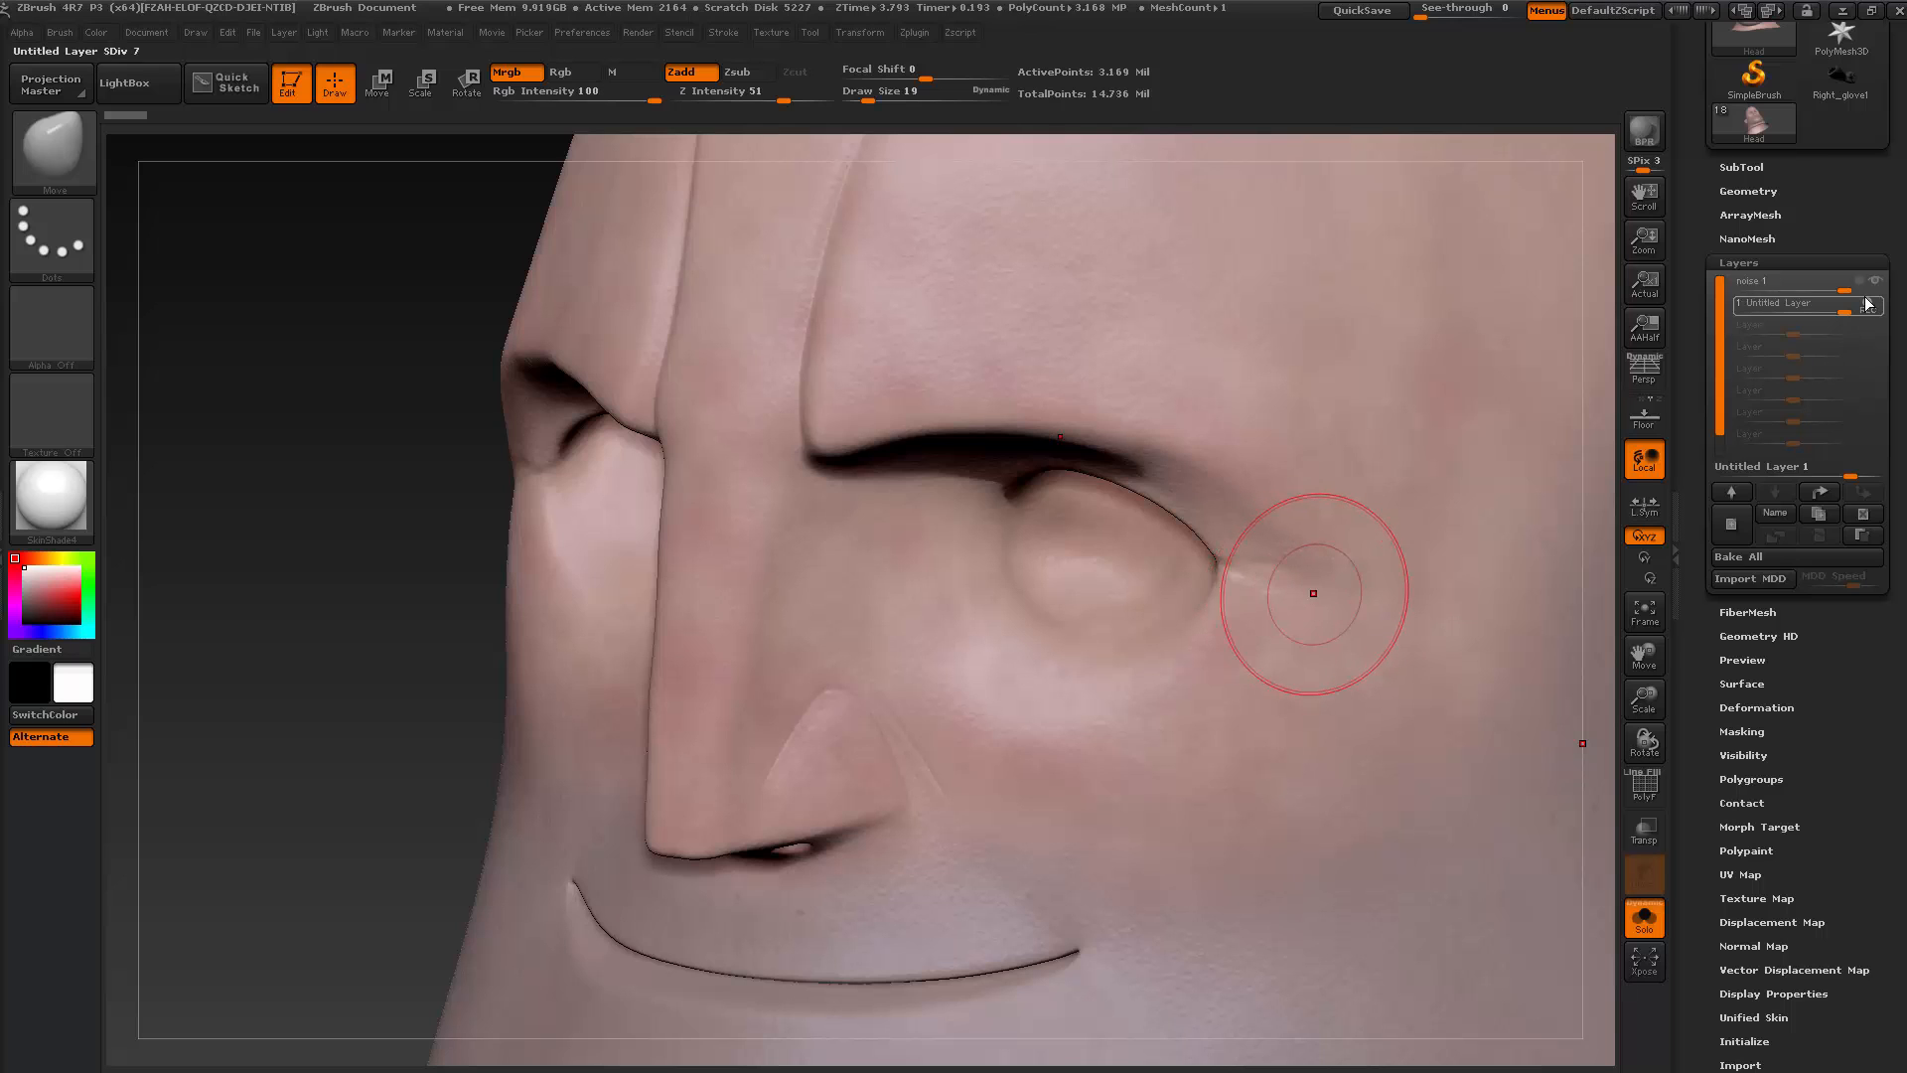
mouse_move(1879, 287)
click(1788, 283)
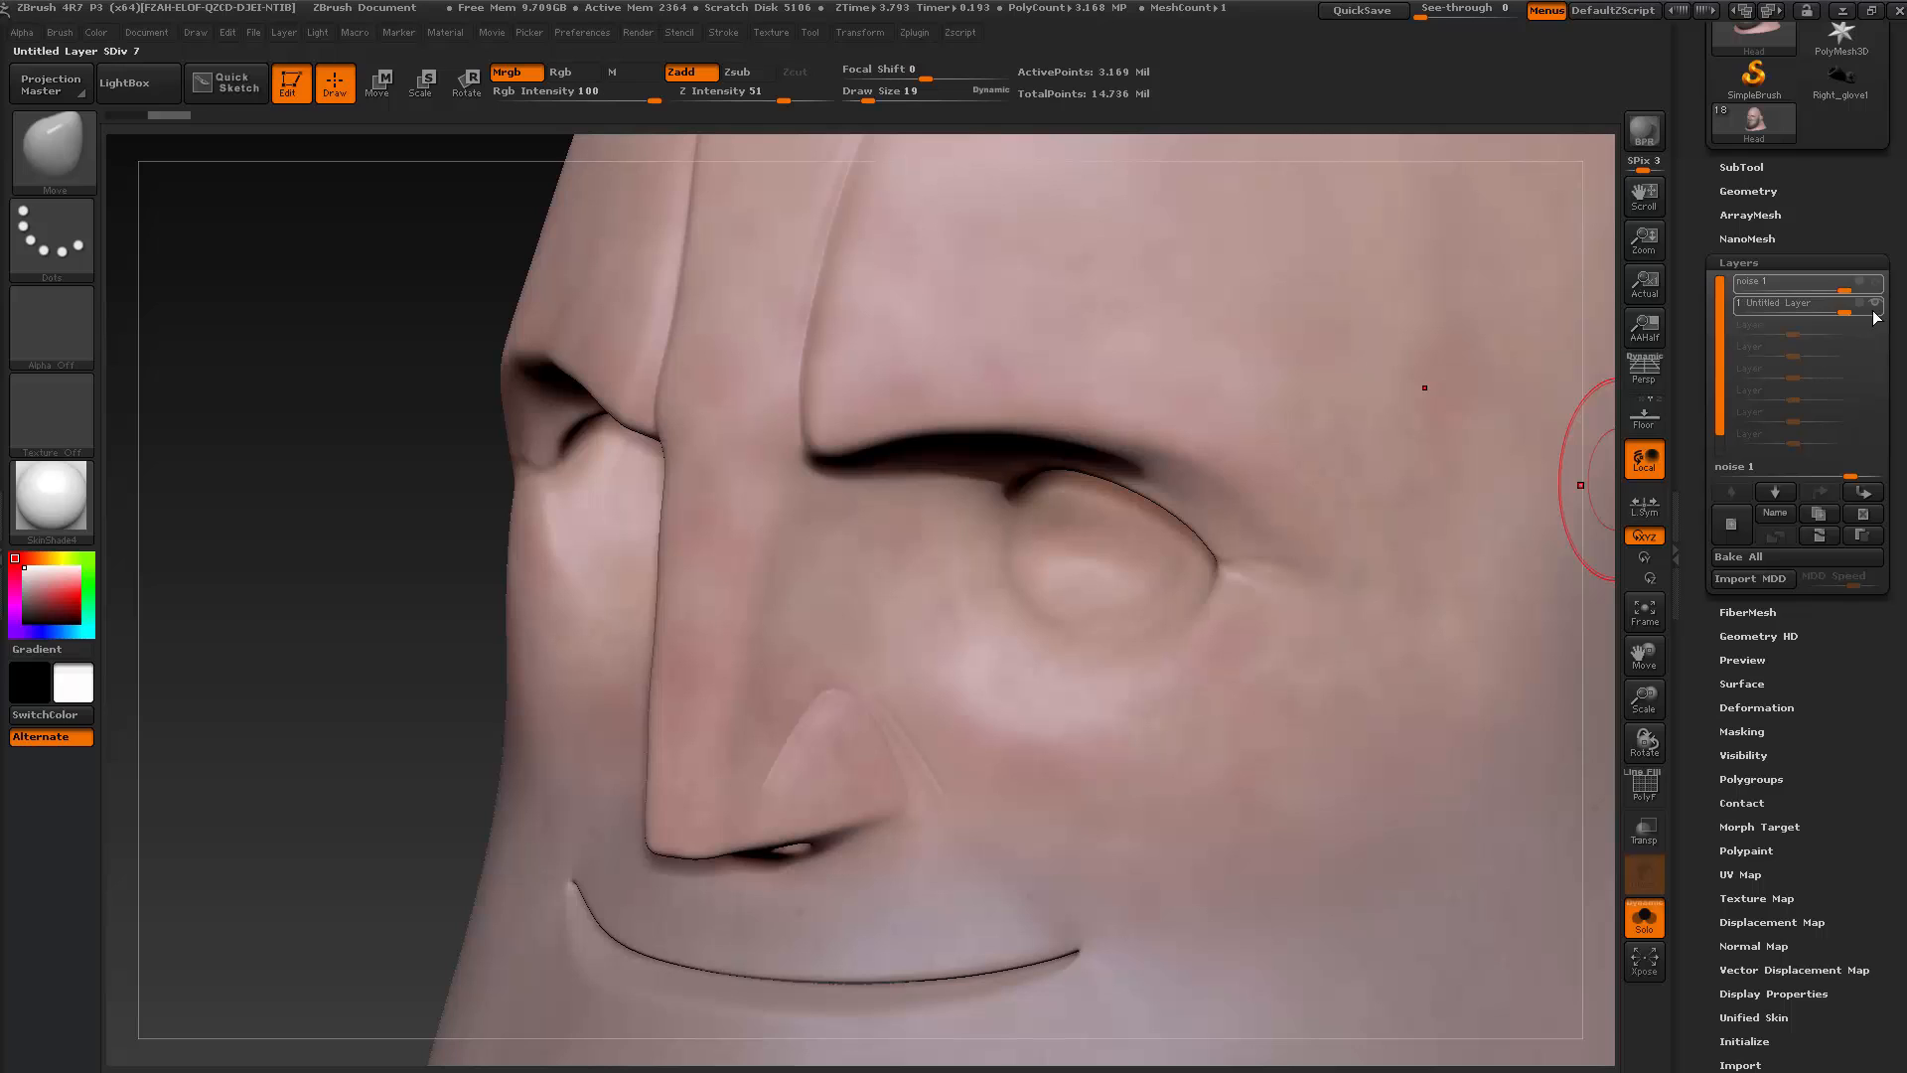
mouse_move(1797, 298)
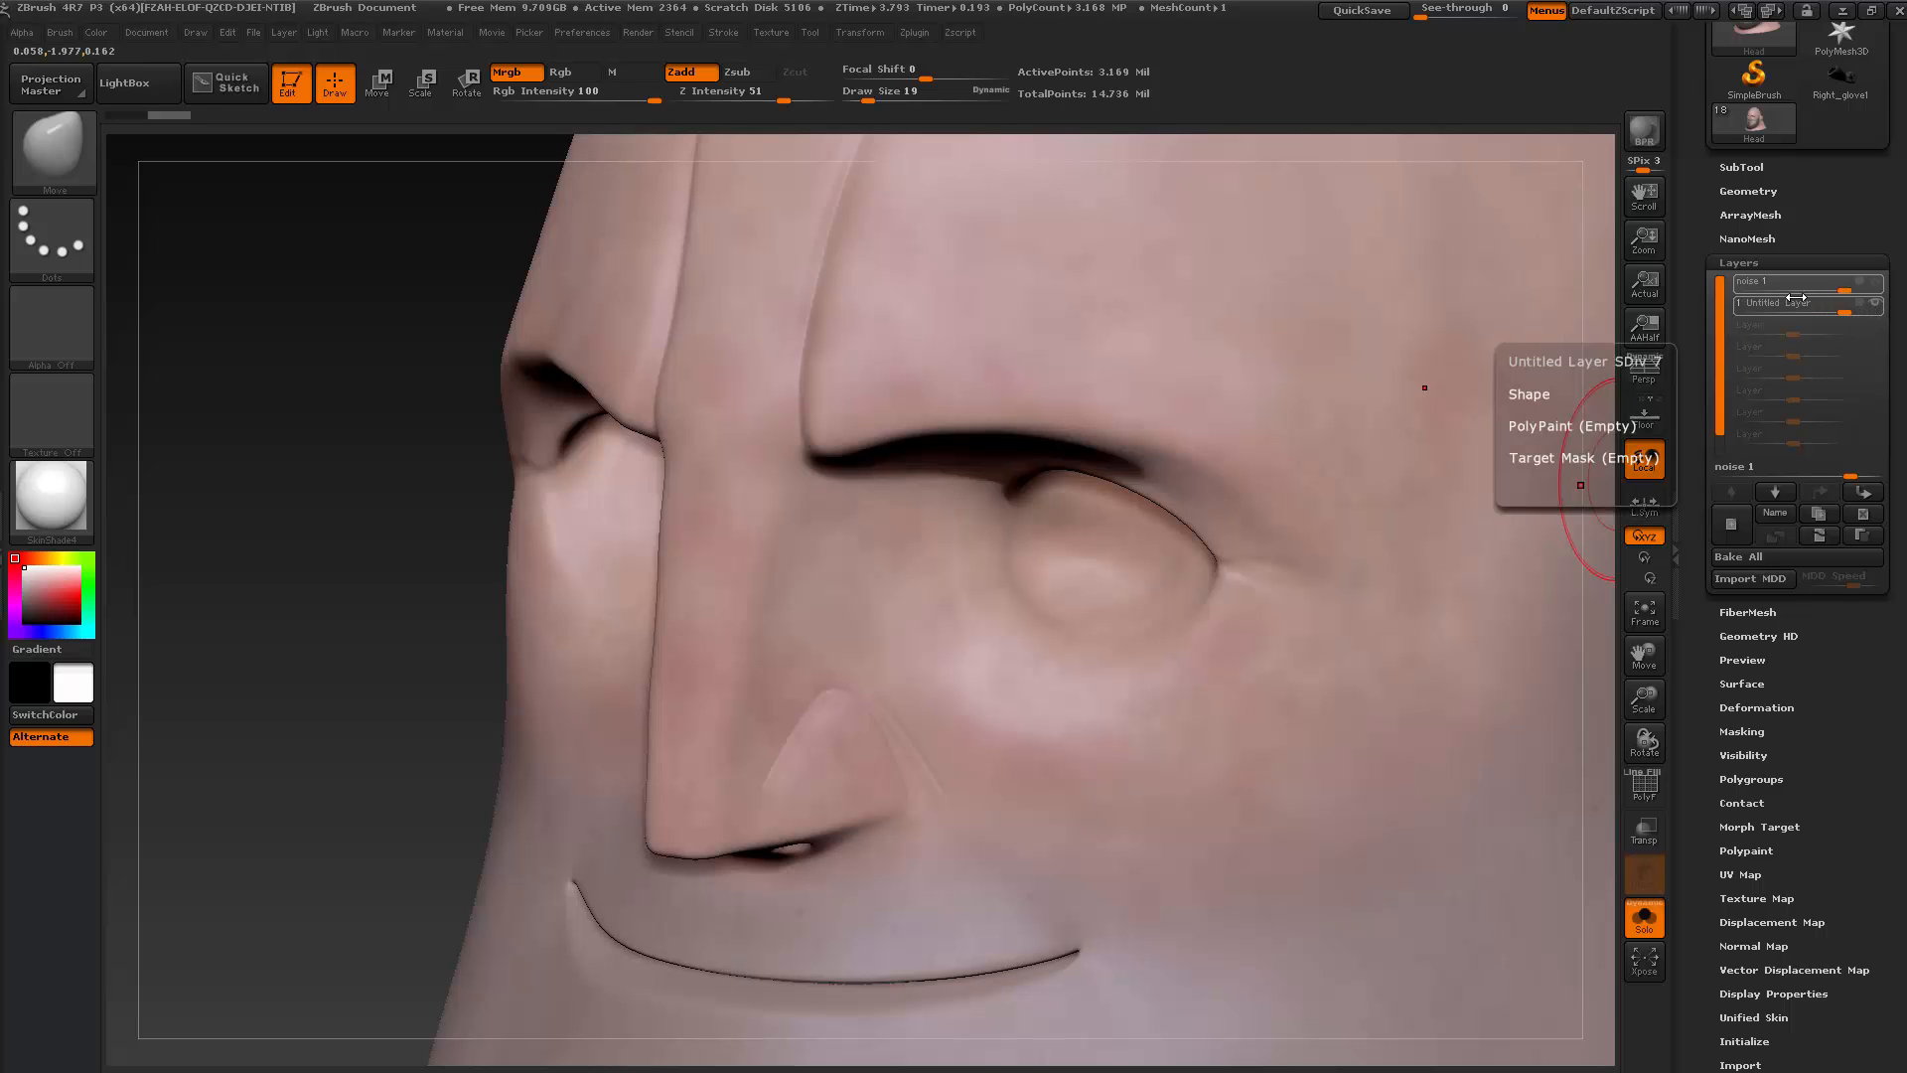
Turn on recording for Untitled Layer 1 and lower the head to a coarse subdivision level for reshaping the brows
click(1864, 308)
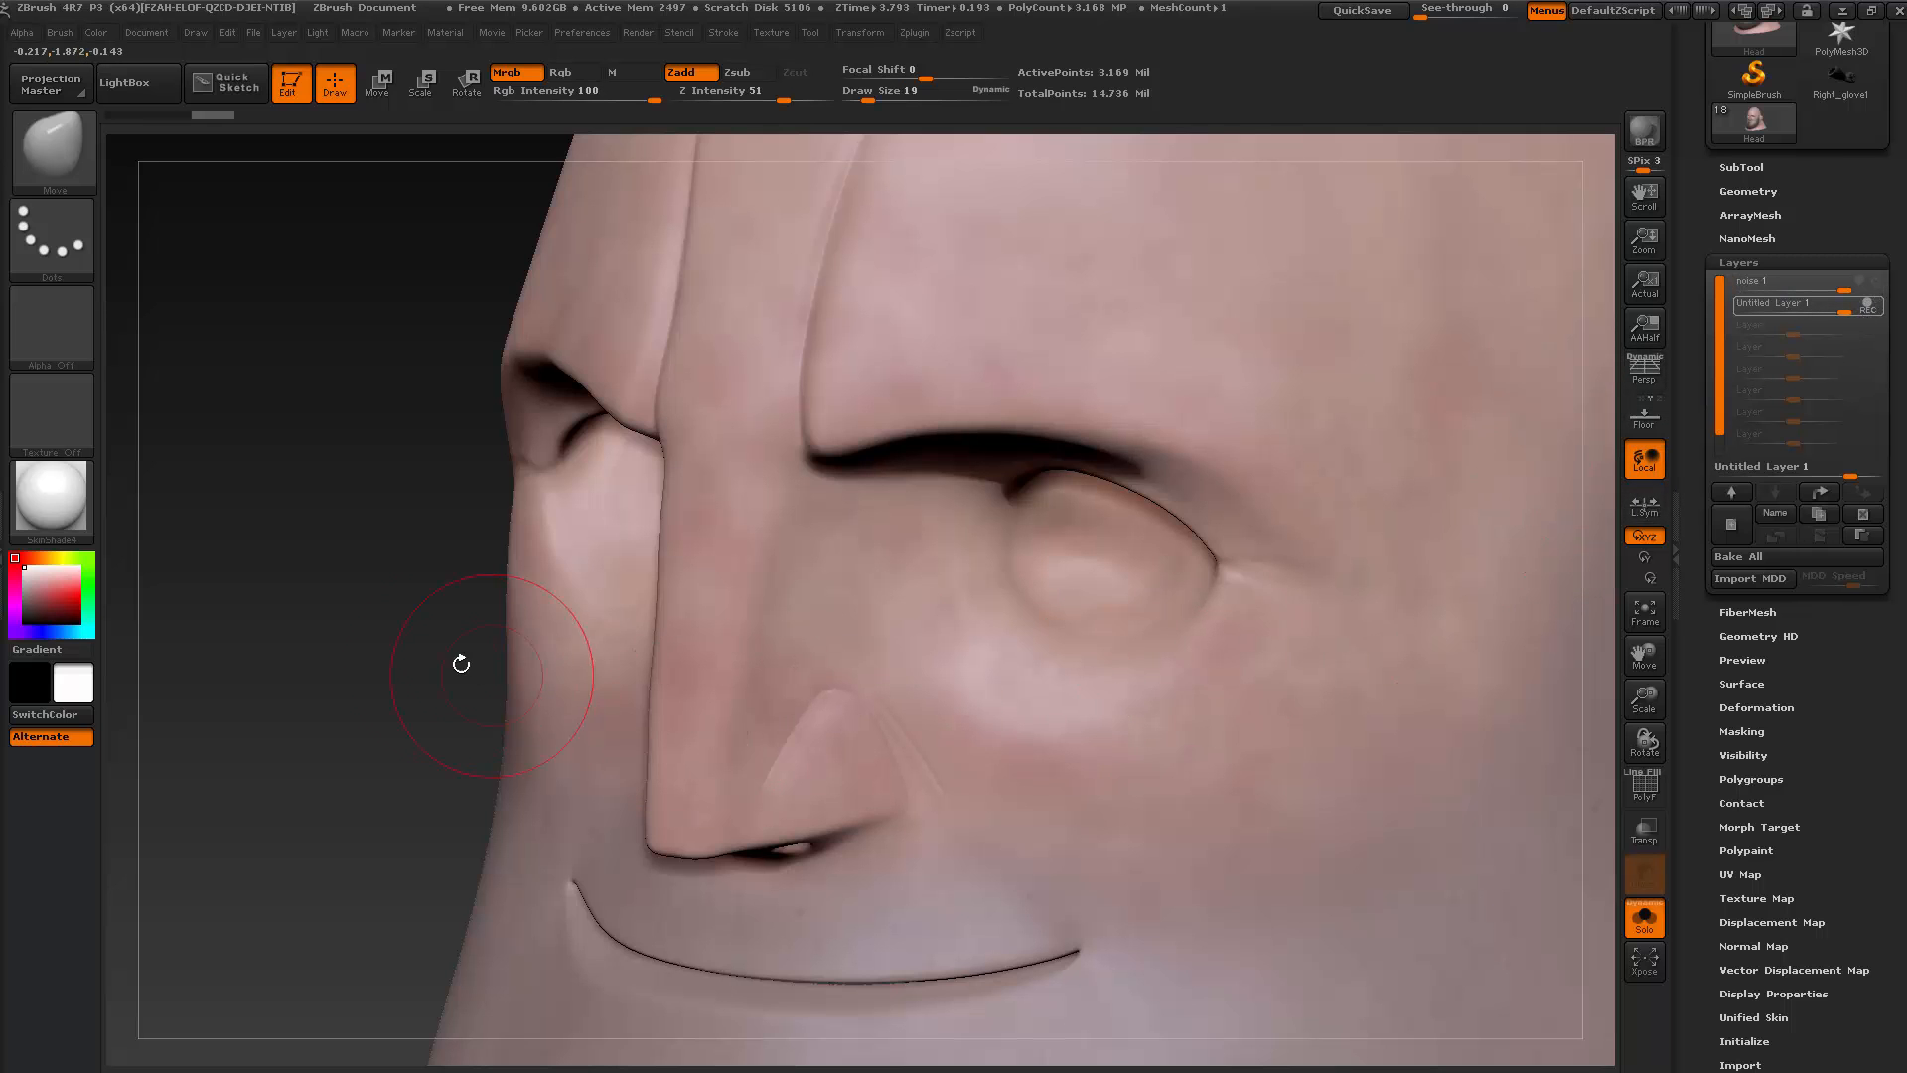
mouse_move(460, 659)
mouse_down()
mouse_move(370, 605)
mouse_move(350, 715)
mouse_move(460, 758)
mouse_up()
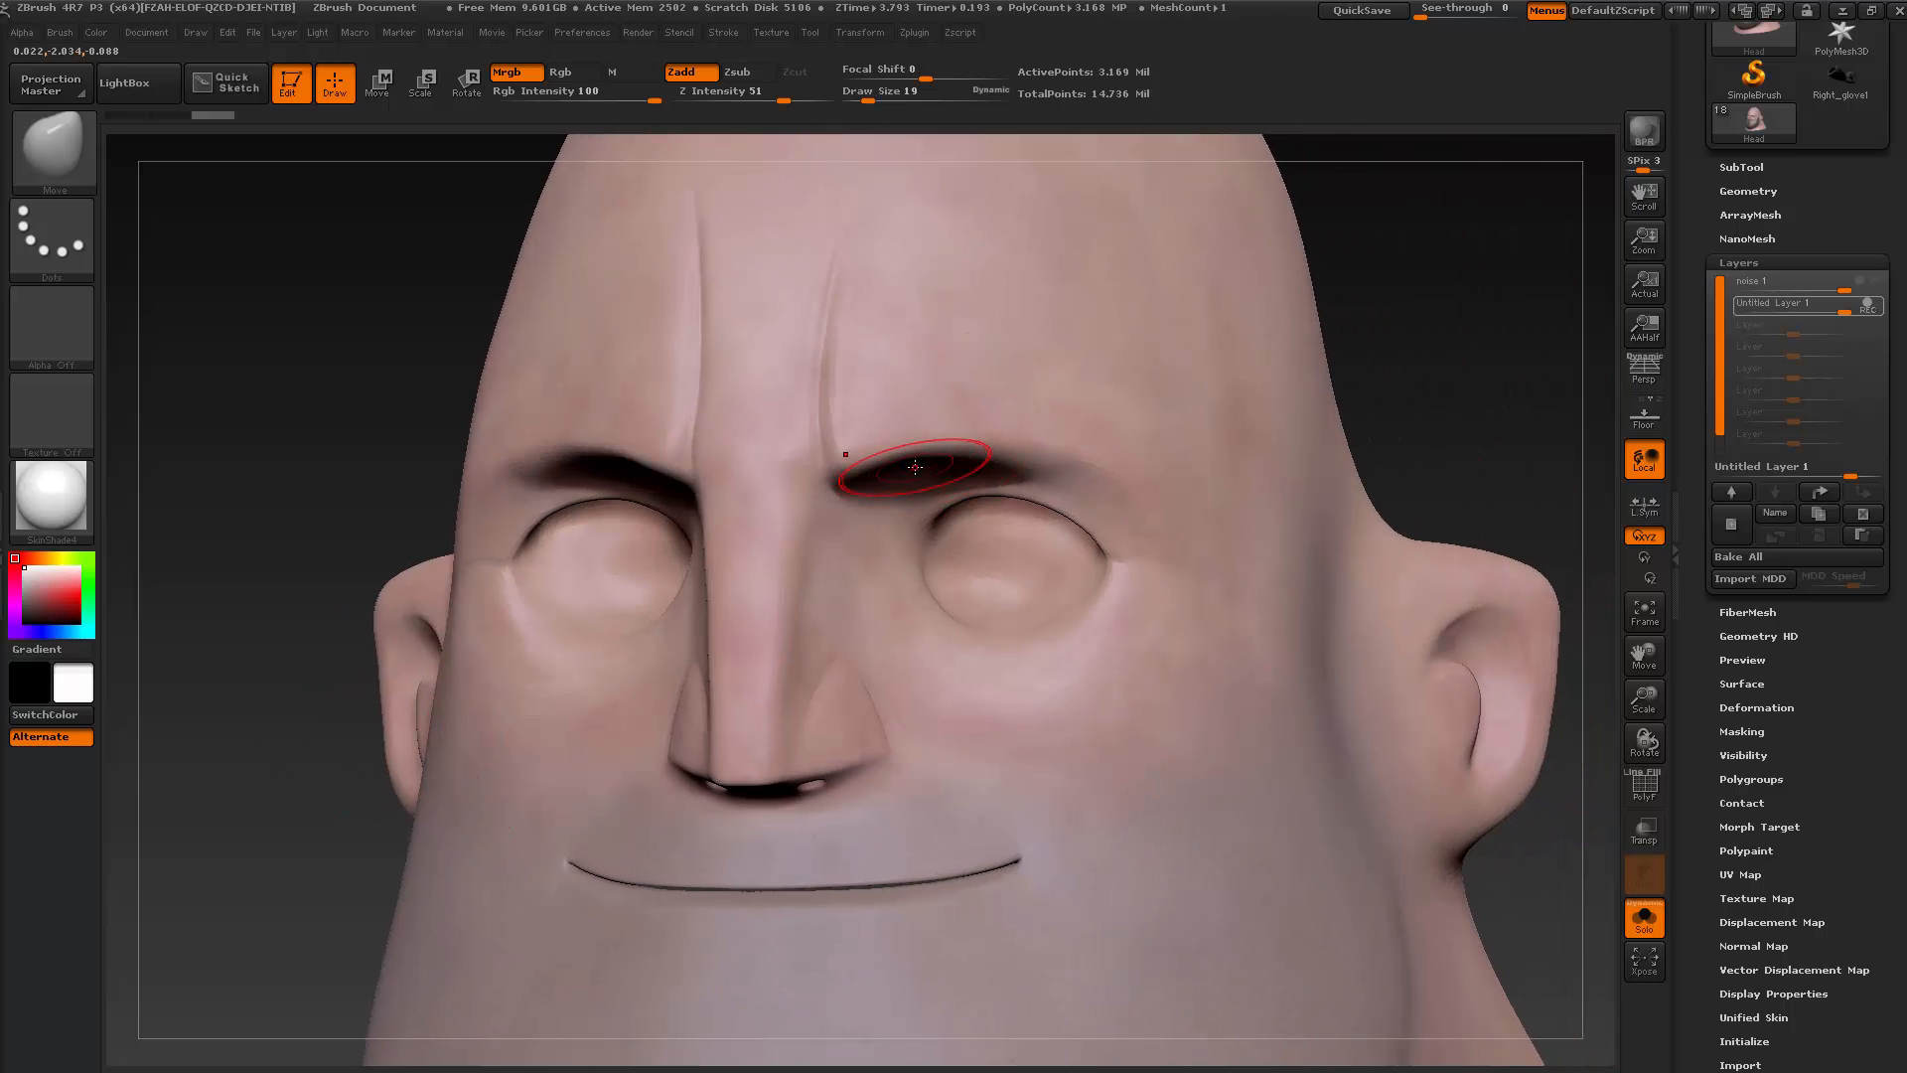
key(s)
drag(929, 421, 922, 421)
key(ctrl)
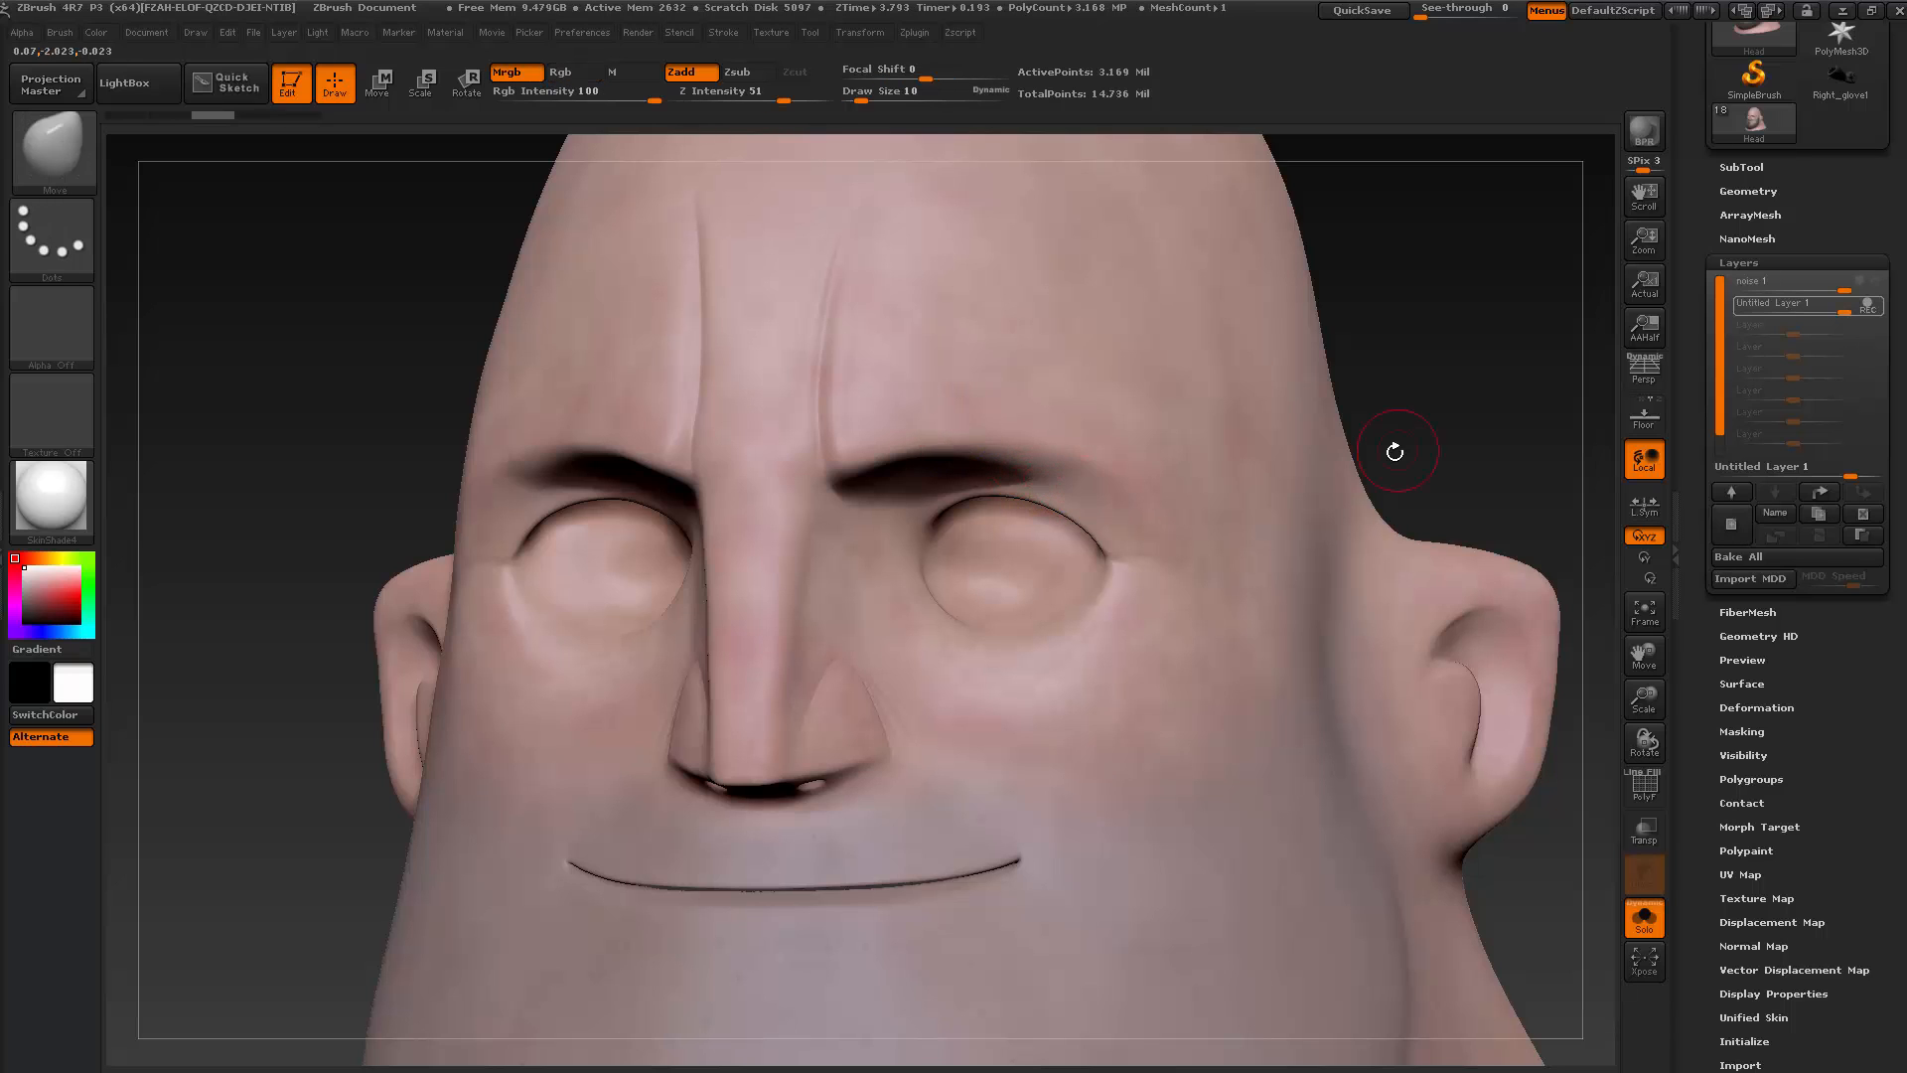
key(shift+d)
key(shift+d)
key(shift+d)
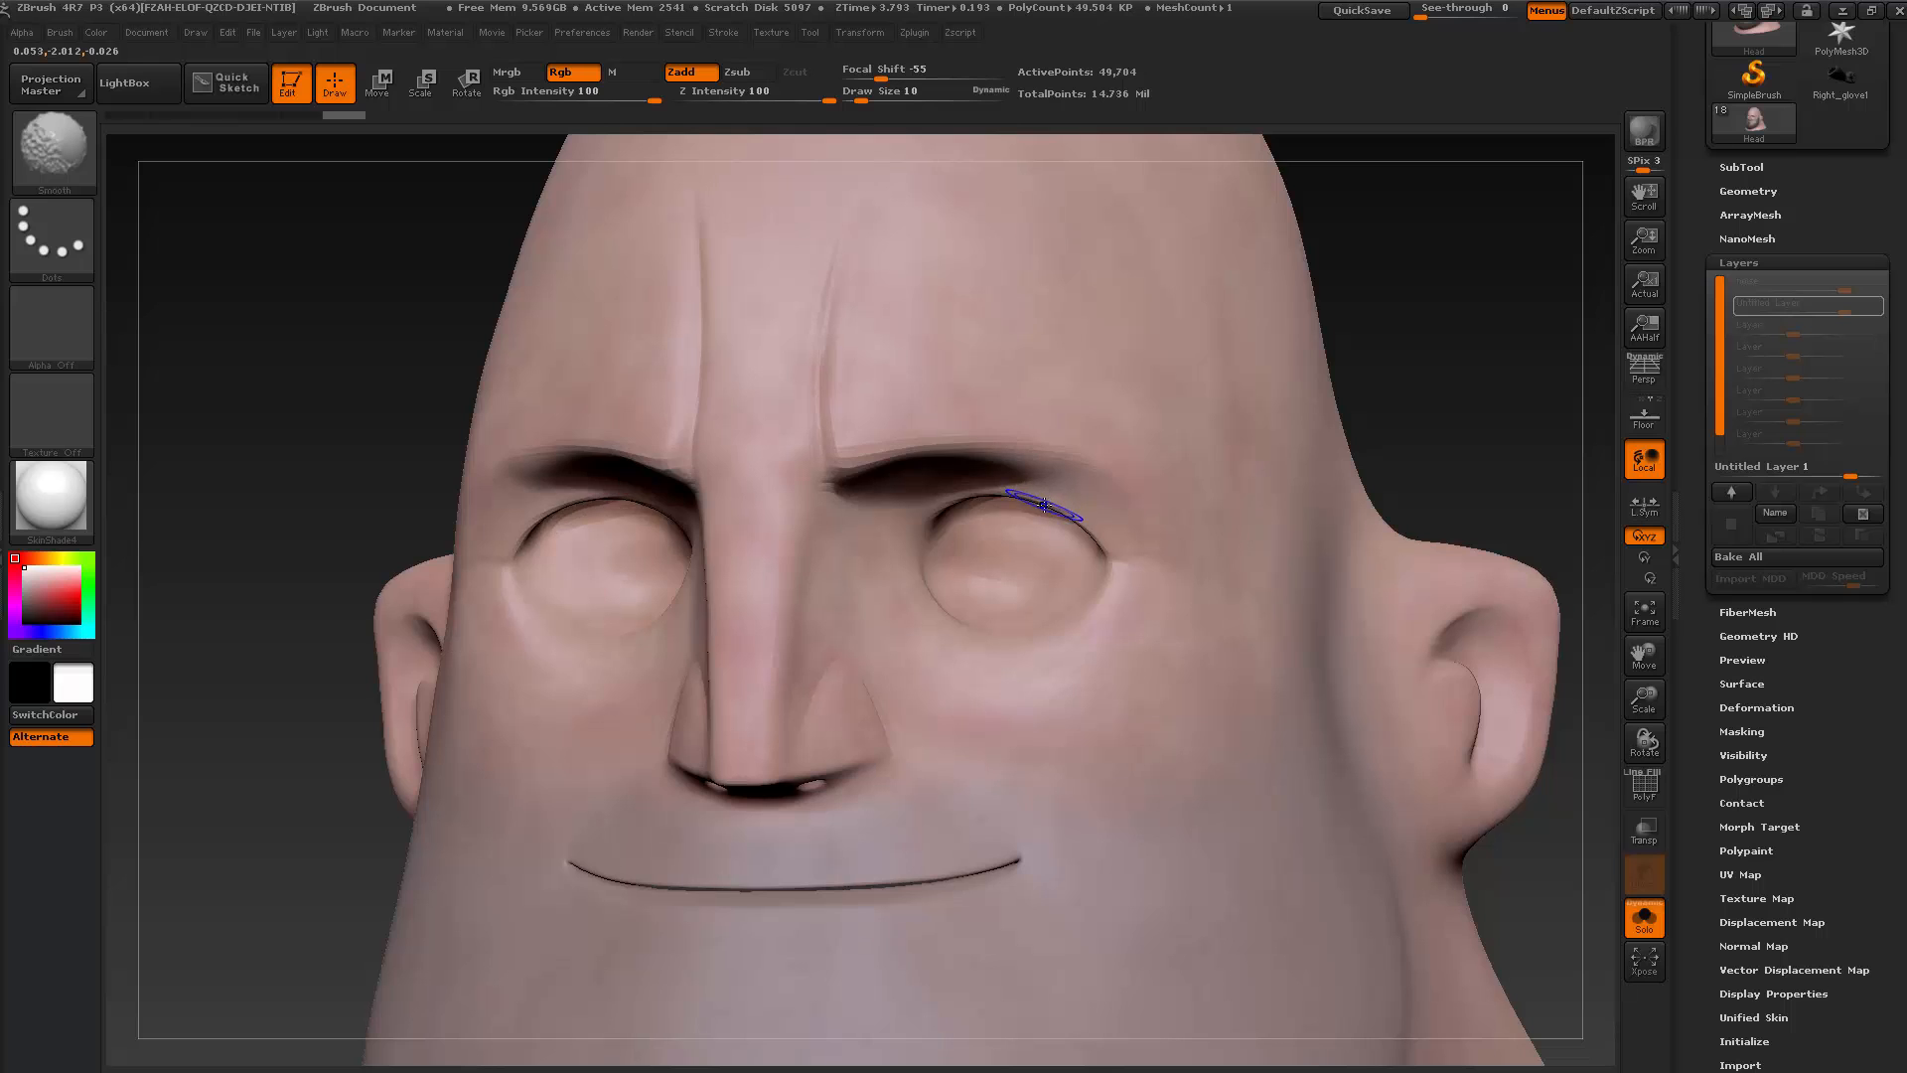
mouse_move(1465, 374)
mouse_down()
mouse_move(1409, 340)
mouse_move(1369, 411)
mouse_up()
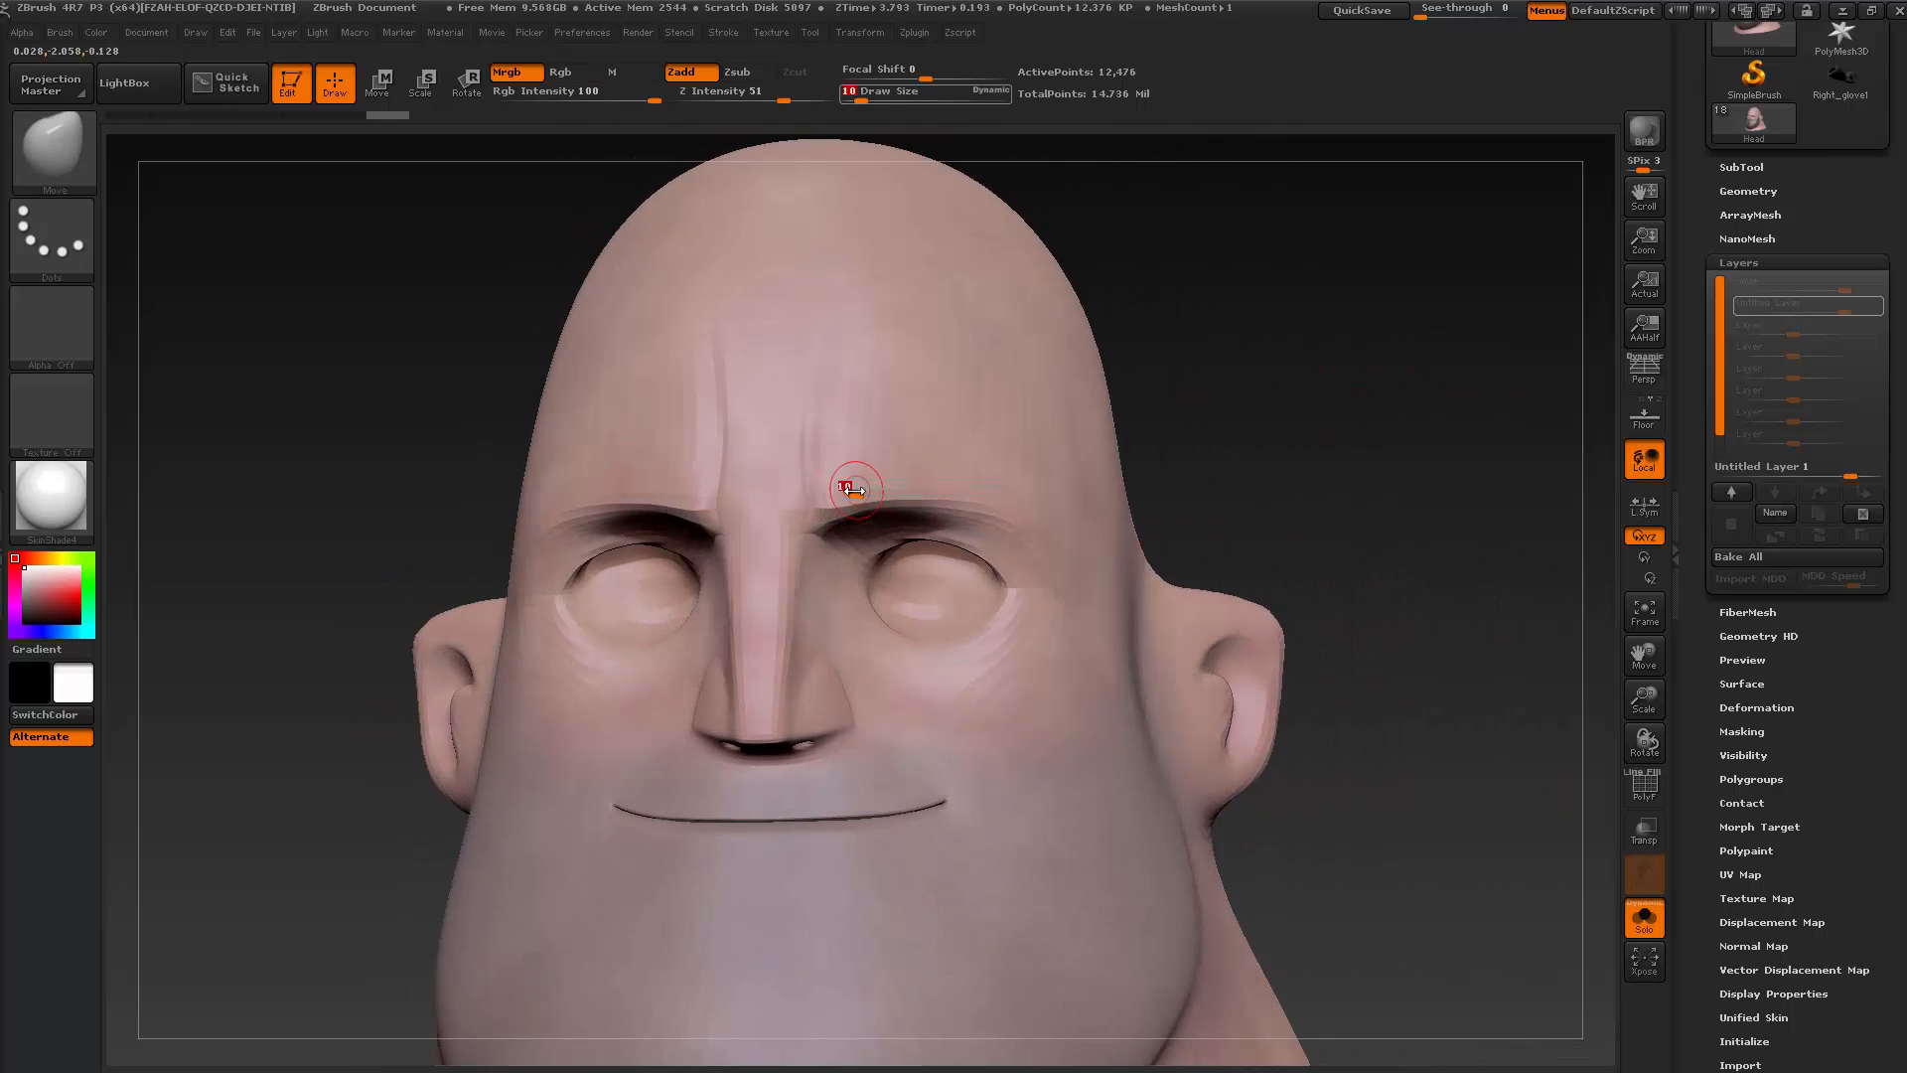
Set the draw size to 28 and, following the XnView reference, raise the character's left eyebrow into an arch with the Move brush
text(s28)
key(Return)
key(alt+Tab)
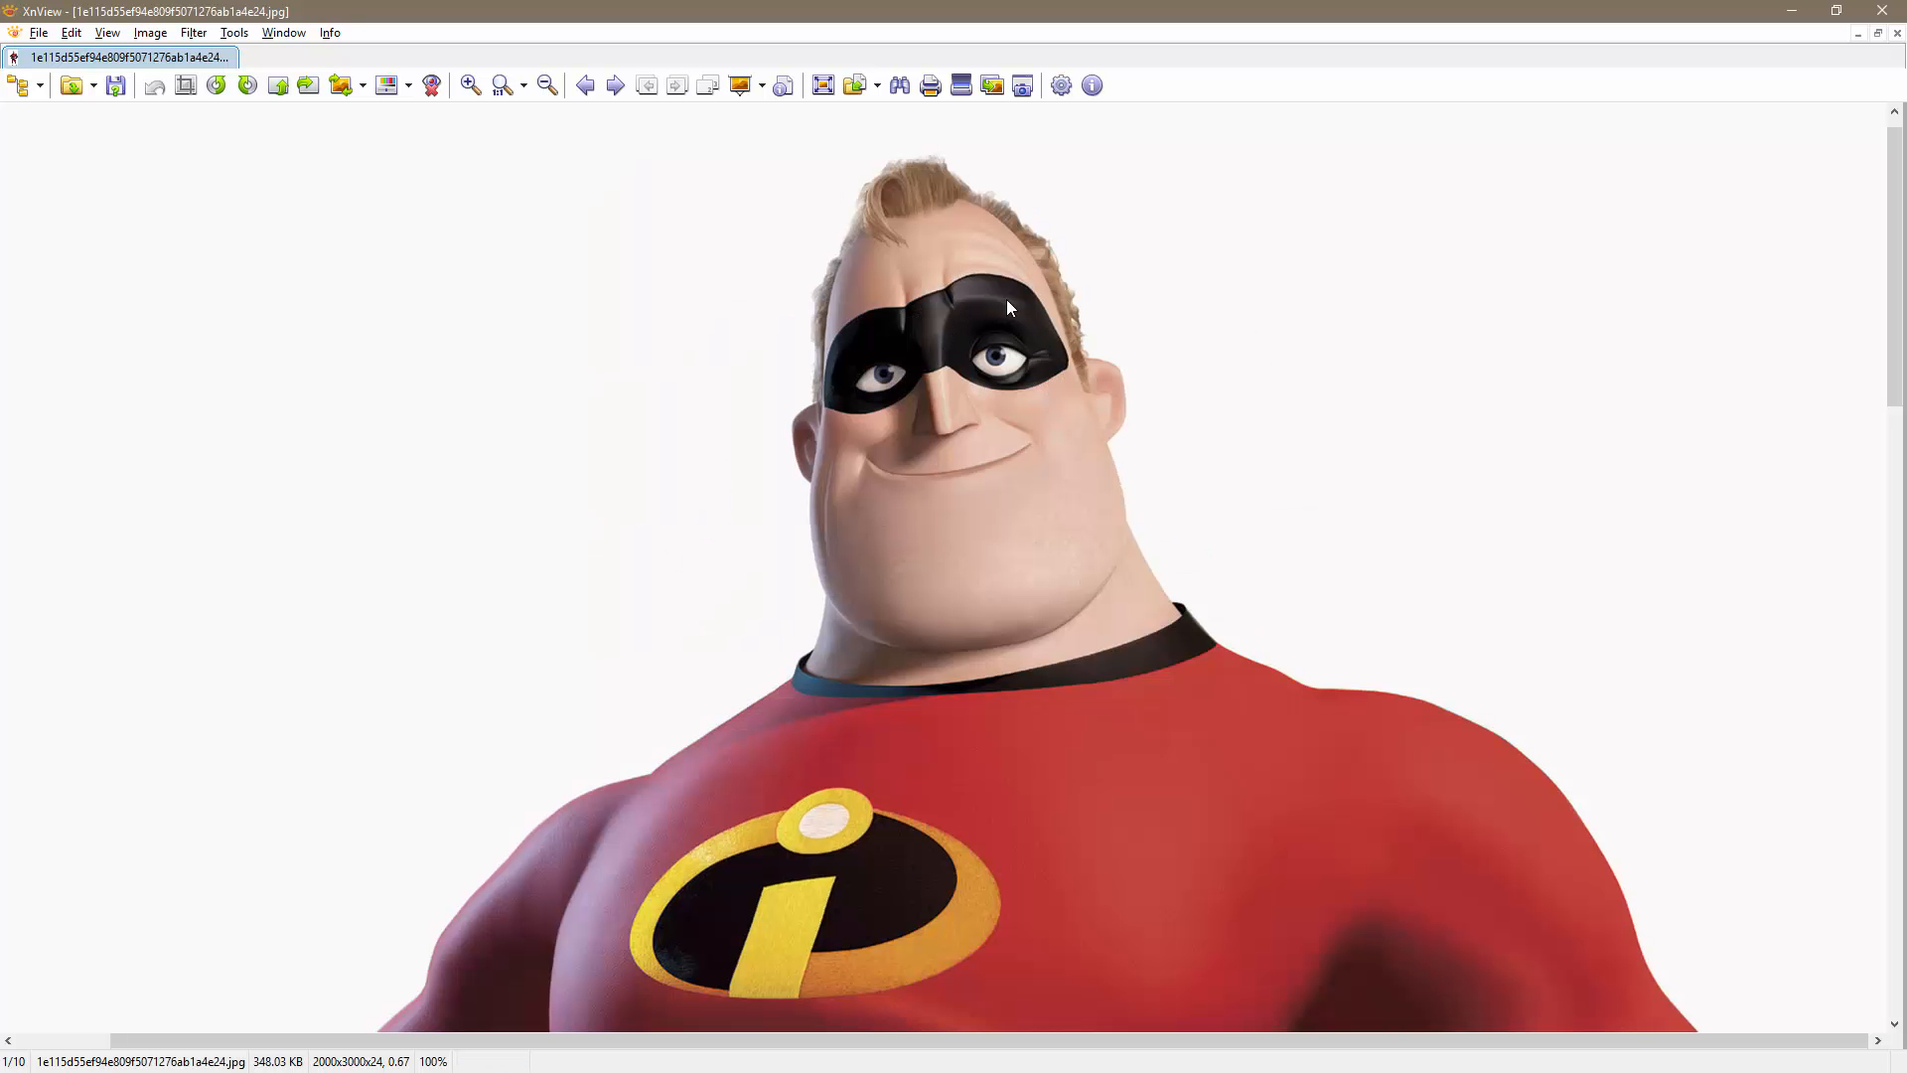
key(alt+Tab)
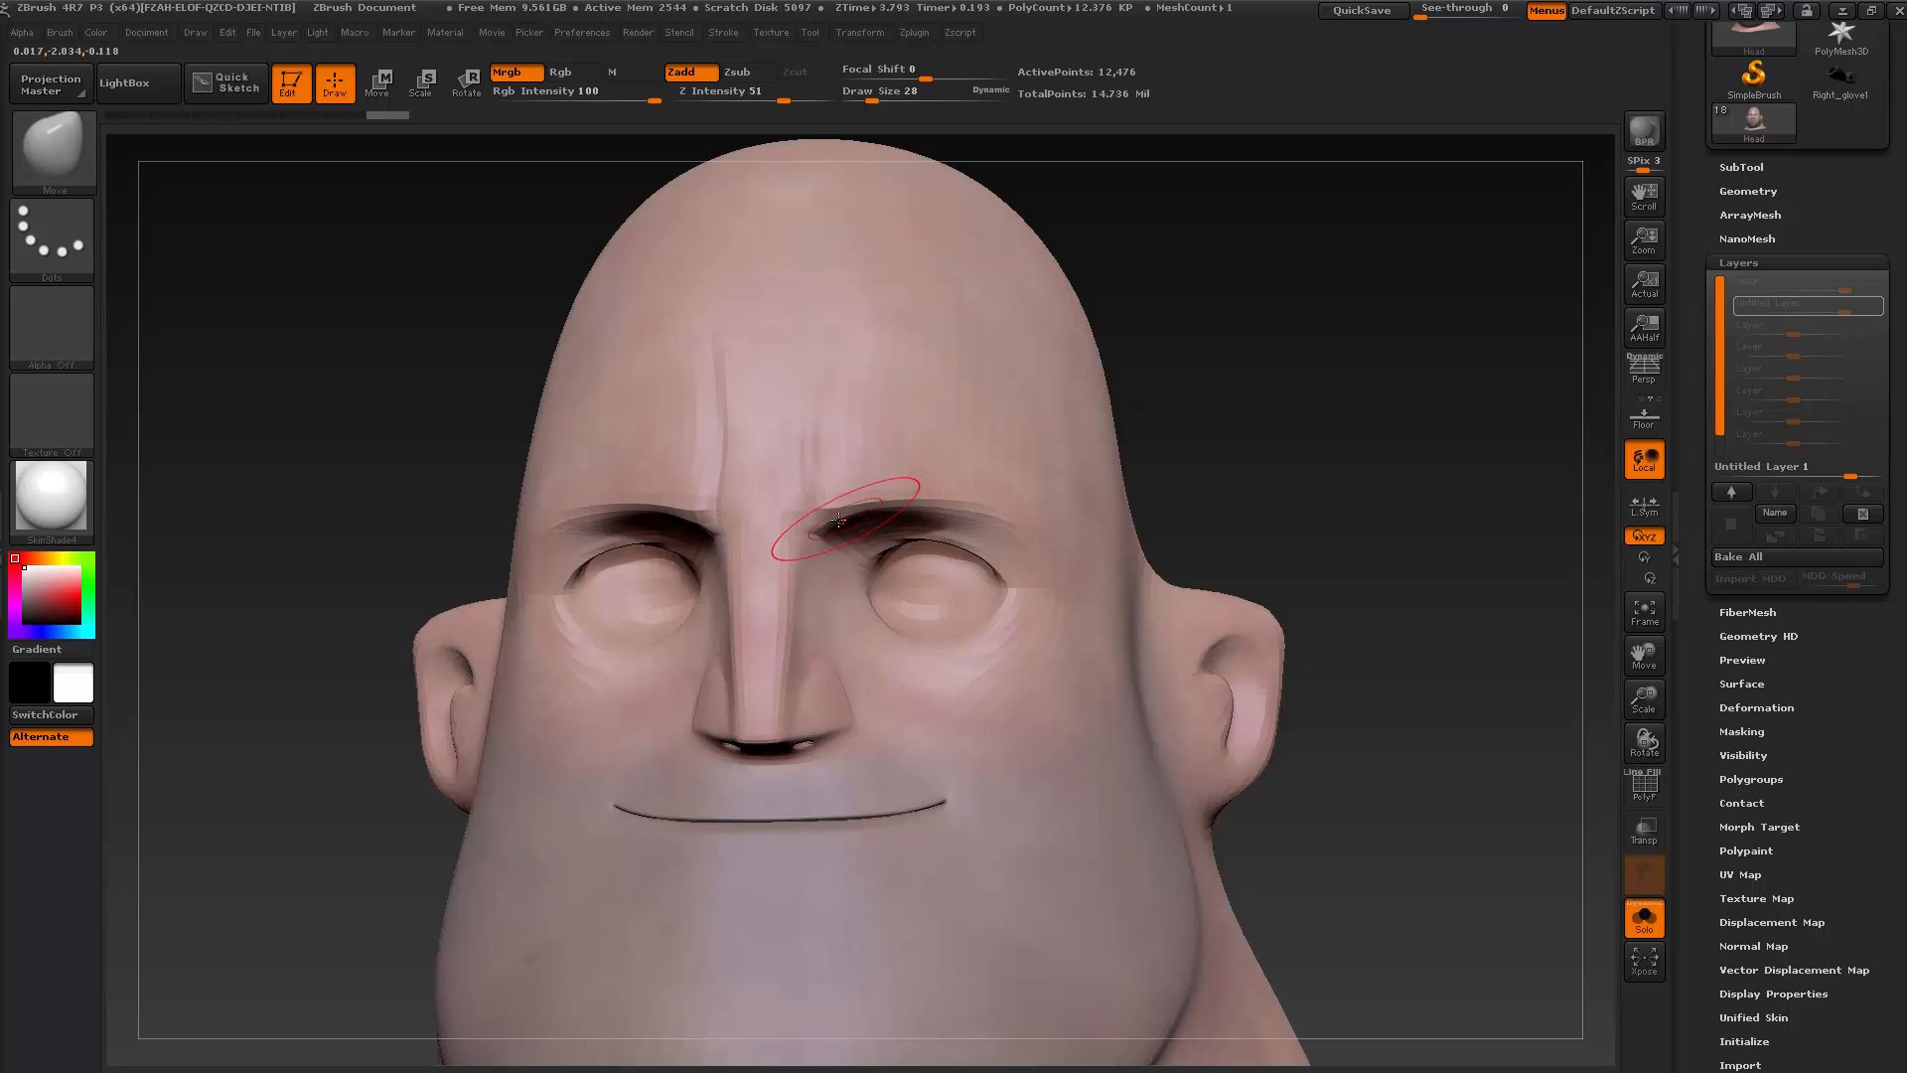
mouse_move(844, 504)
mouse_down()
mouse_move(954, 492)
mouse_move(834, 476)
mouse_up()
drag(842, 487, 838, 474)
mouse_move(853, 480)
mouse_down()
mouse_move(940, 478)
mouse_move(859, 518)
mouse_move(947, 508)
mouse_move(899, 457)
mouse_up()
mouse_move(887, 466)
mouse_down()
mouse_move(897, 451)
mouse_move(979, 483)
mouse_up()
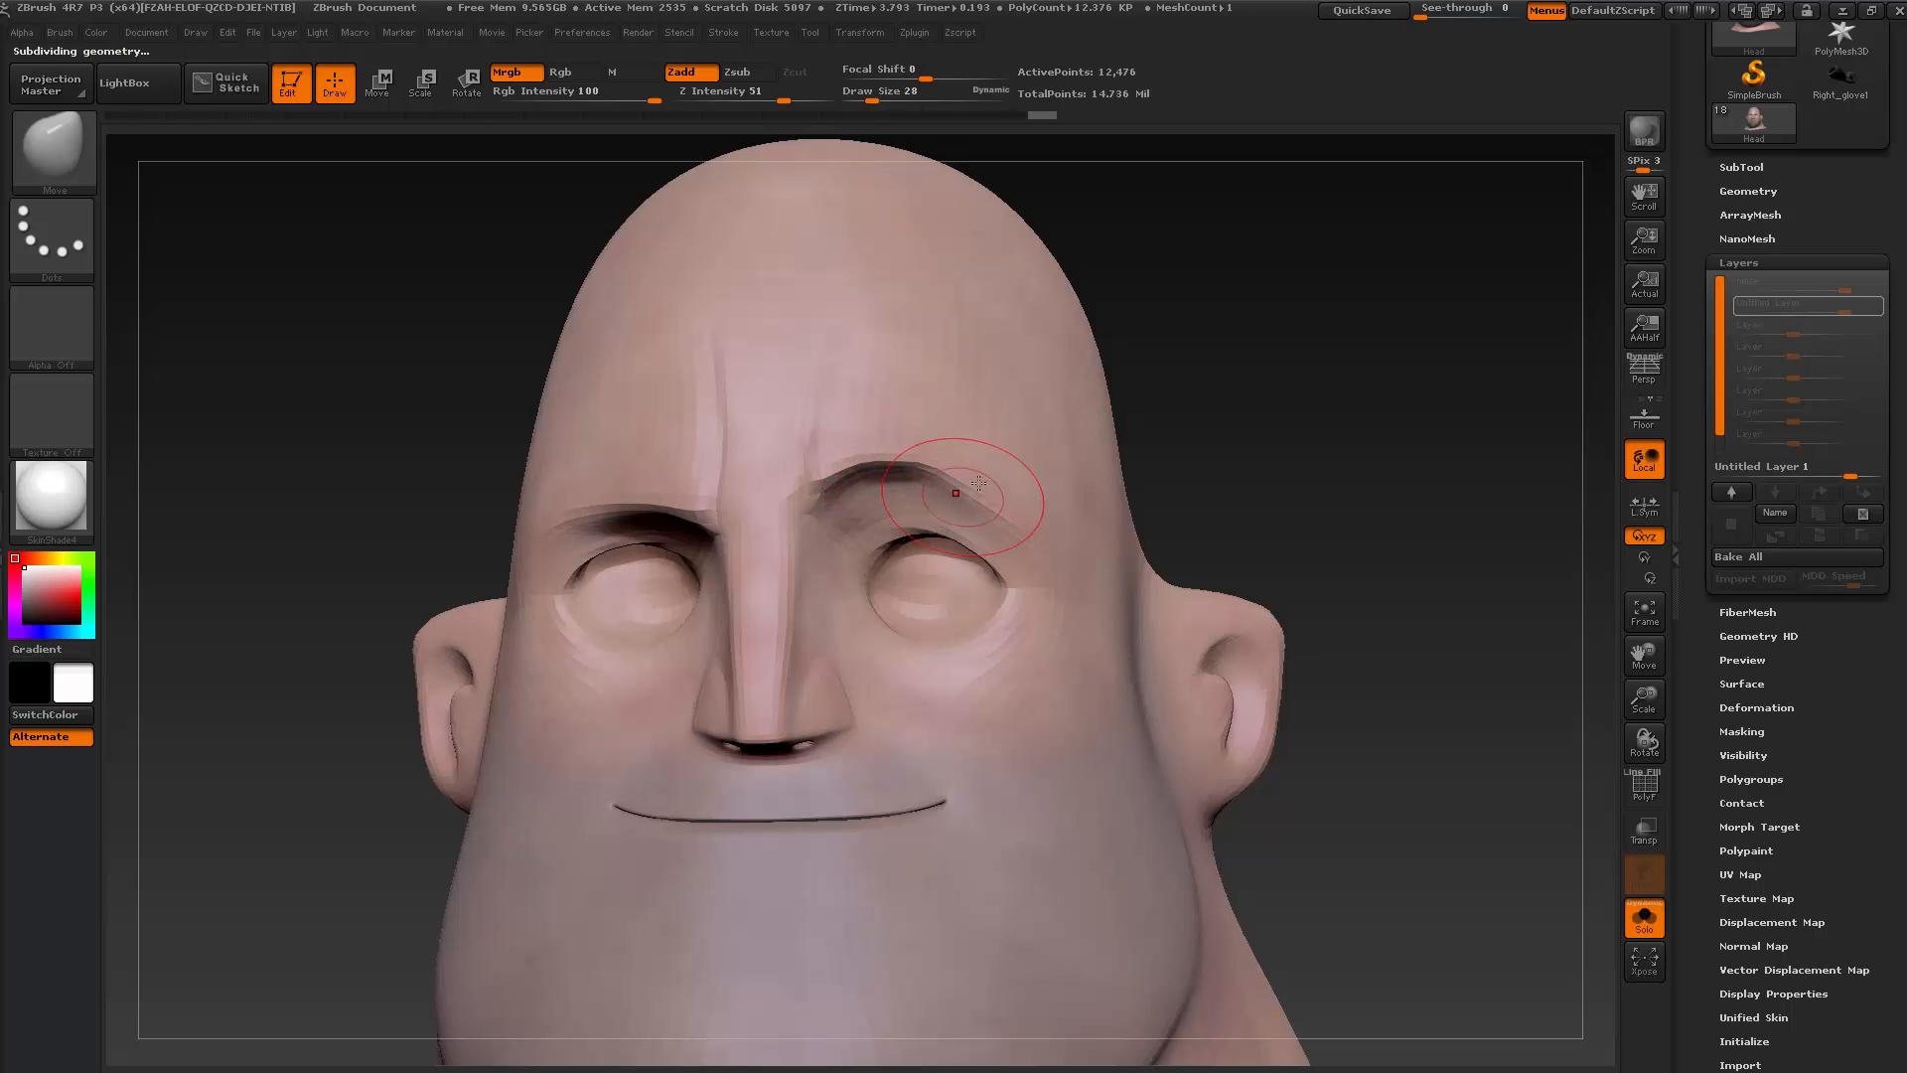
Check the XnView reference, then pull the forehead crease and inner end of the character's left eyebrow upward, reducing the draw size to 14
key(alt+Tab)
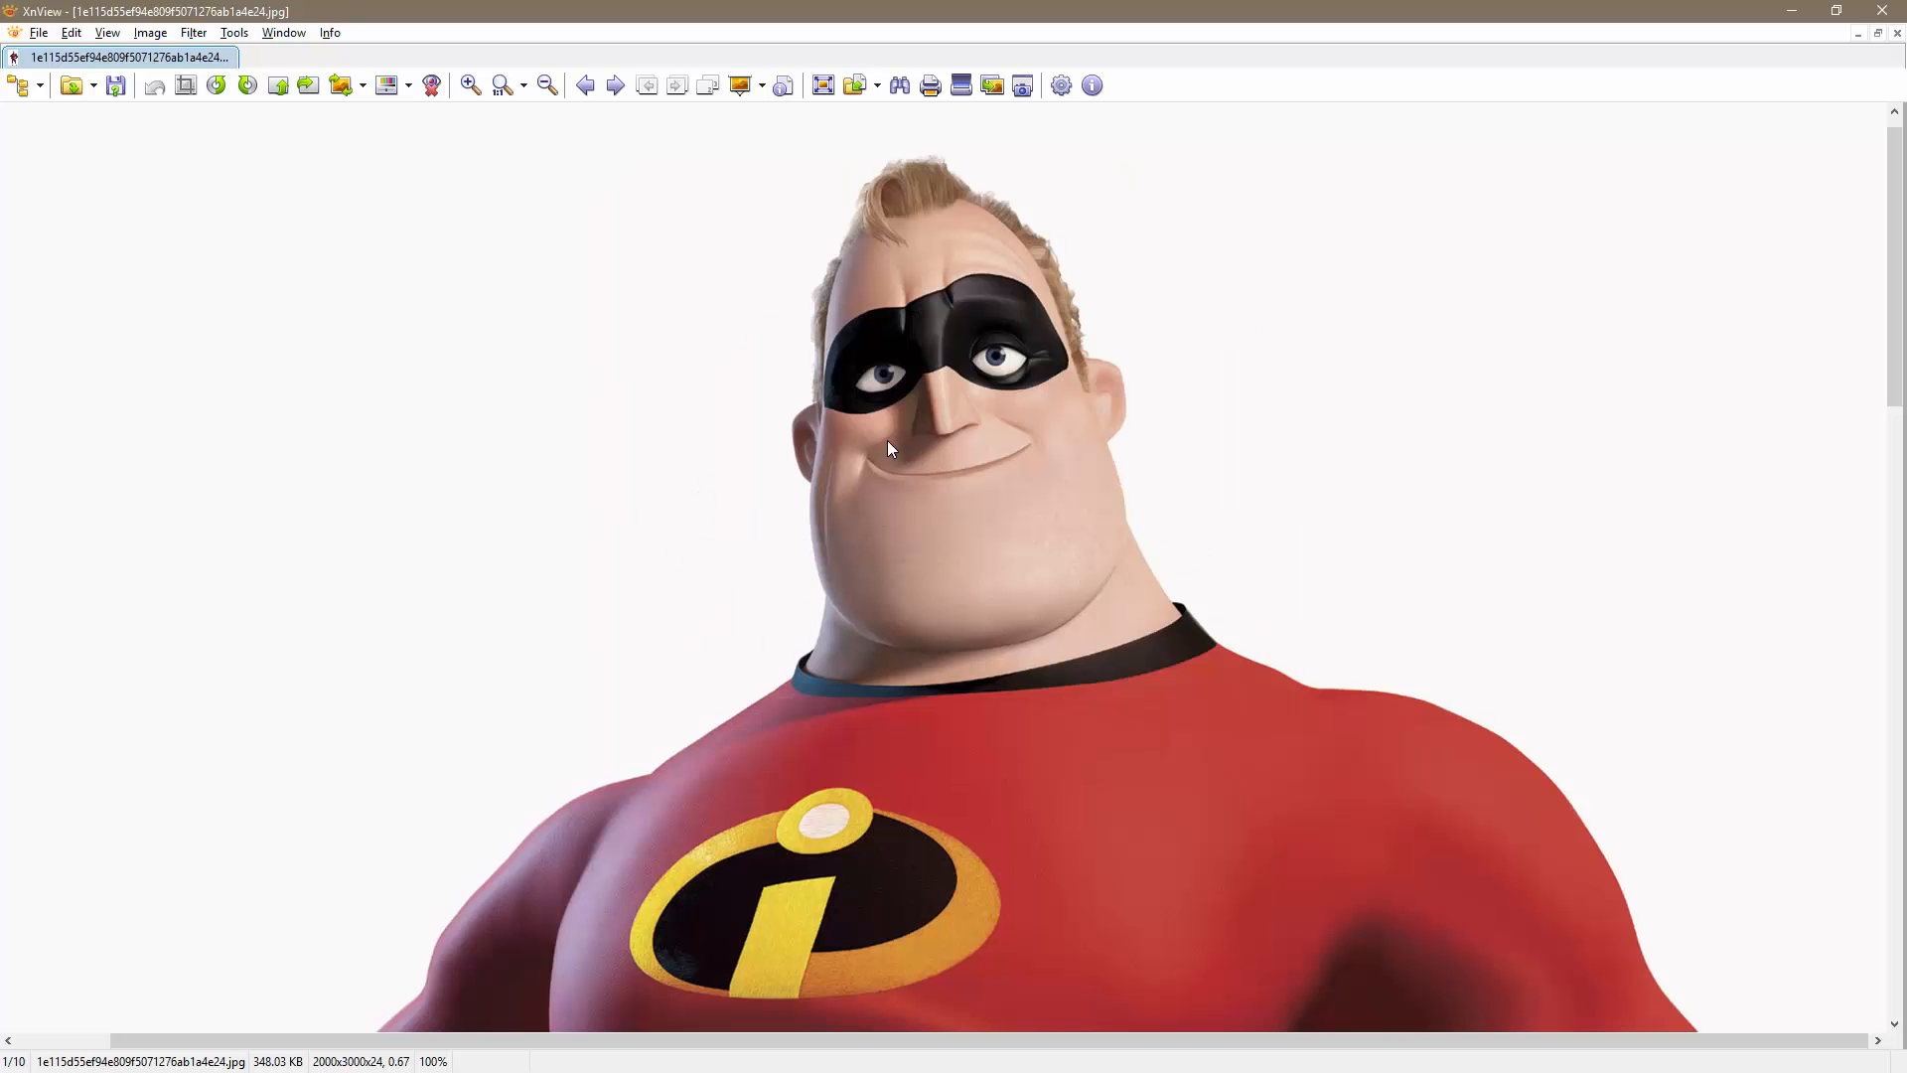
key(alt+Tab)
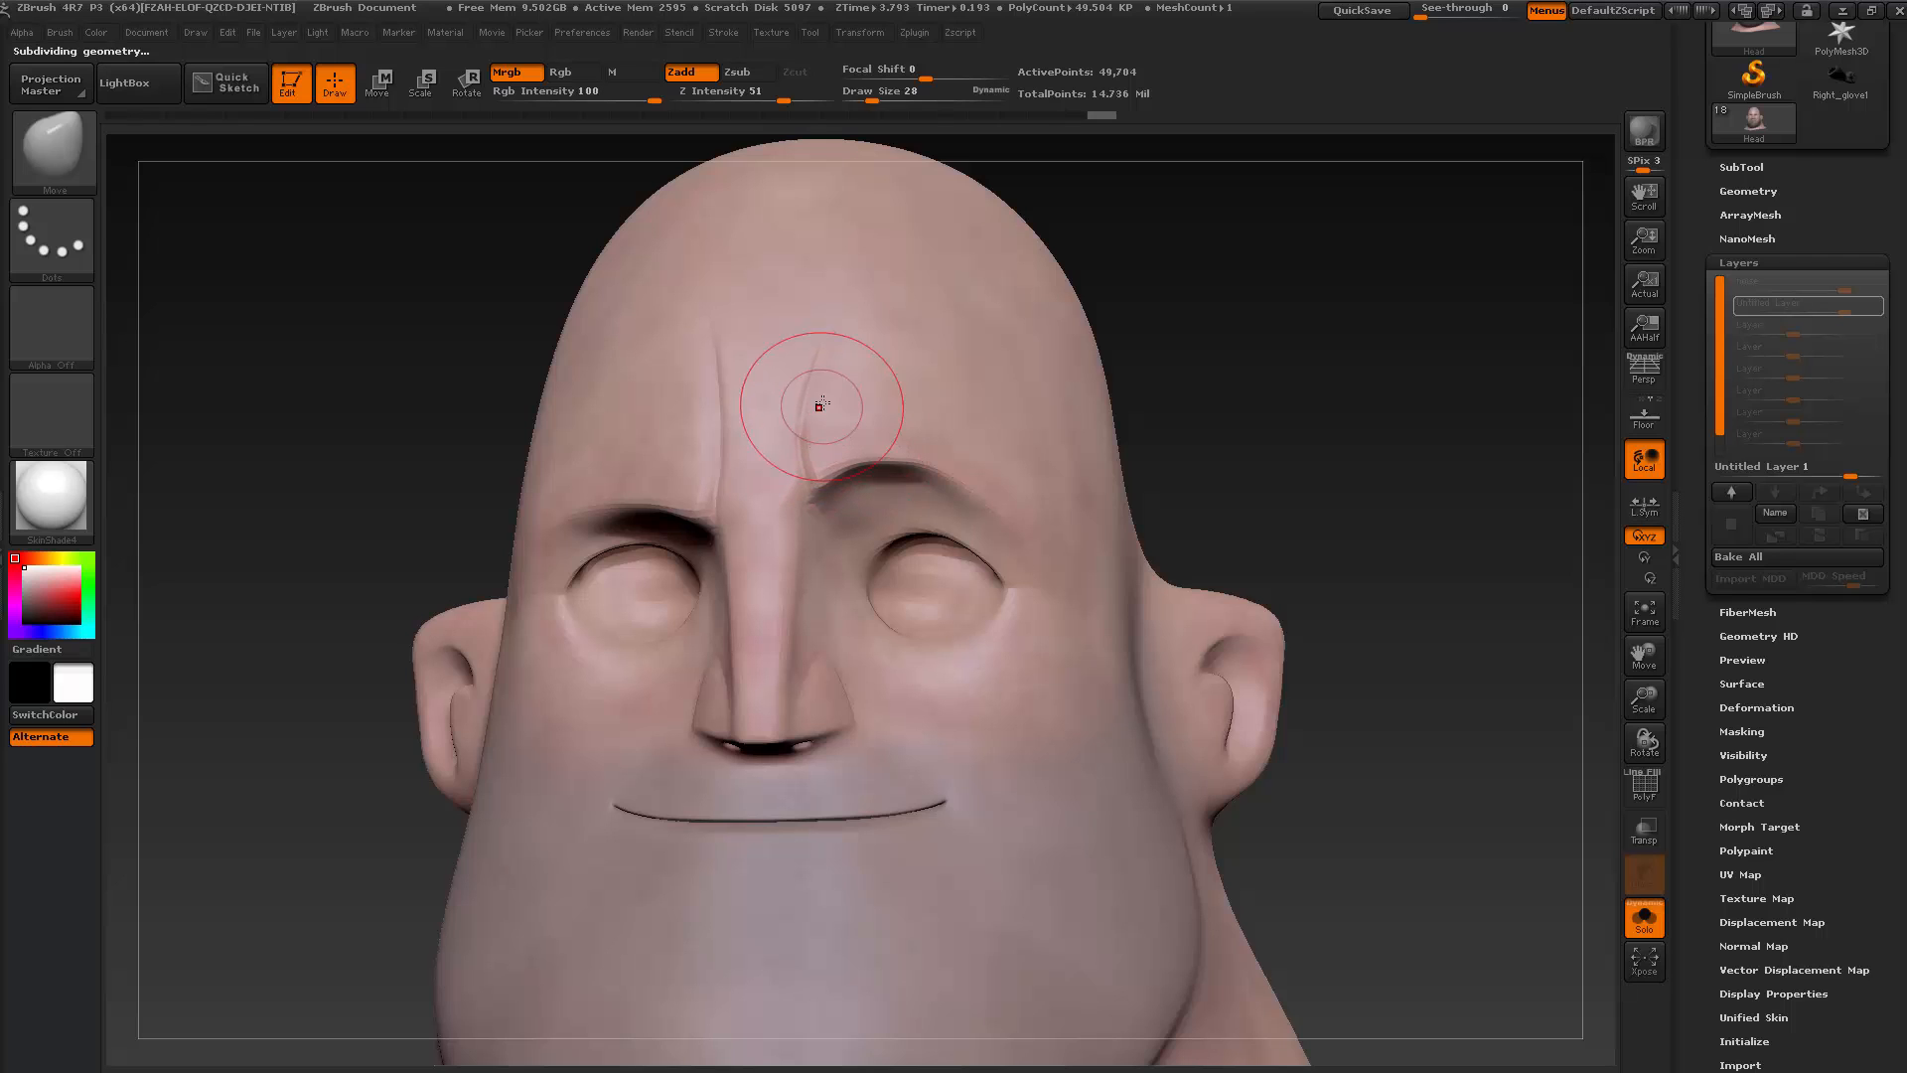
drag(823, 404, 831, 357)
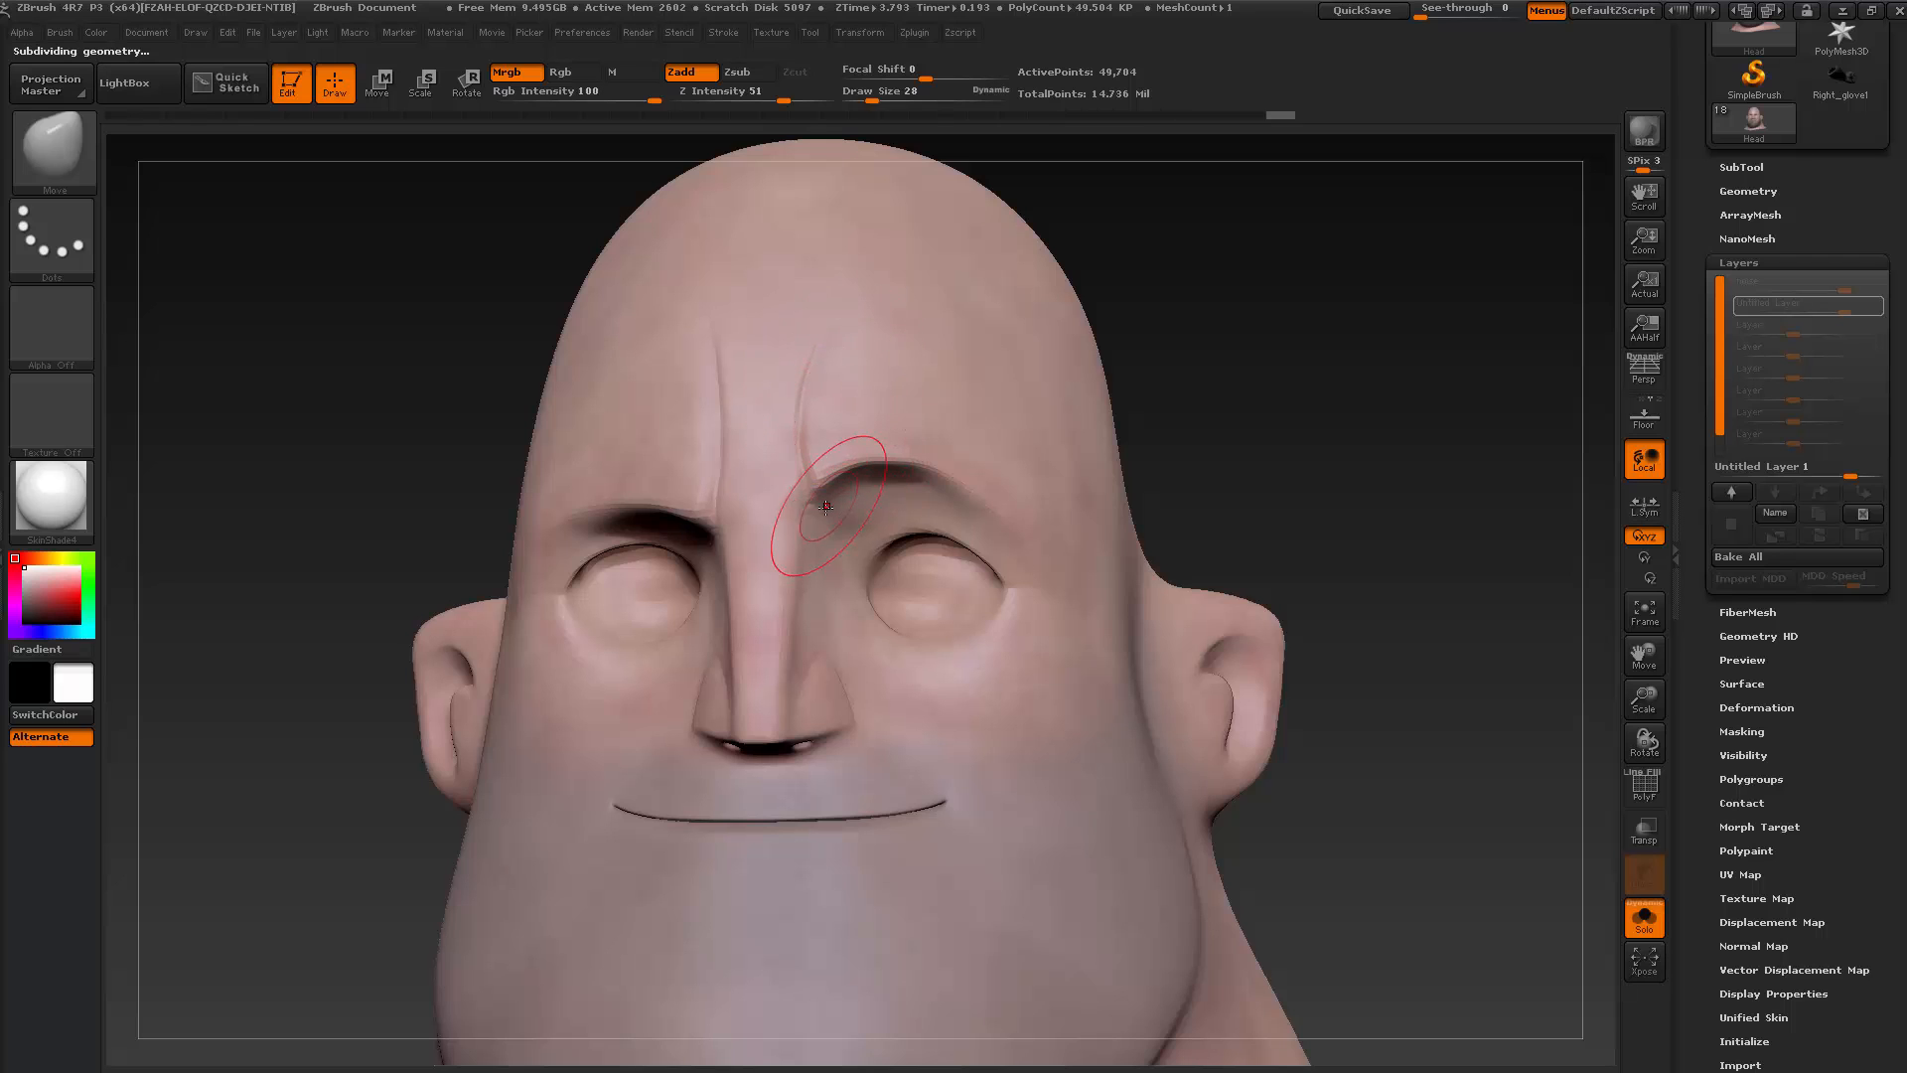
drag(826, 511, 810, 464)
key(s)
drag(814, 468, 809, 426)
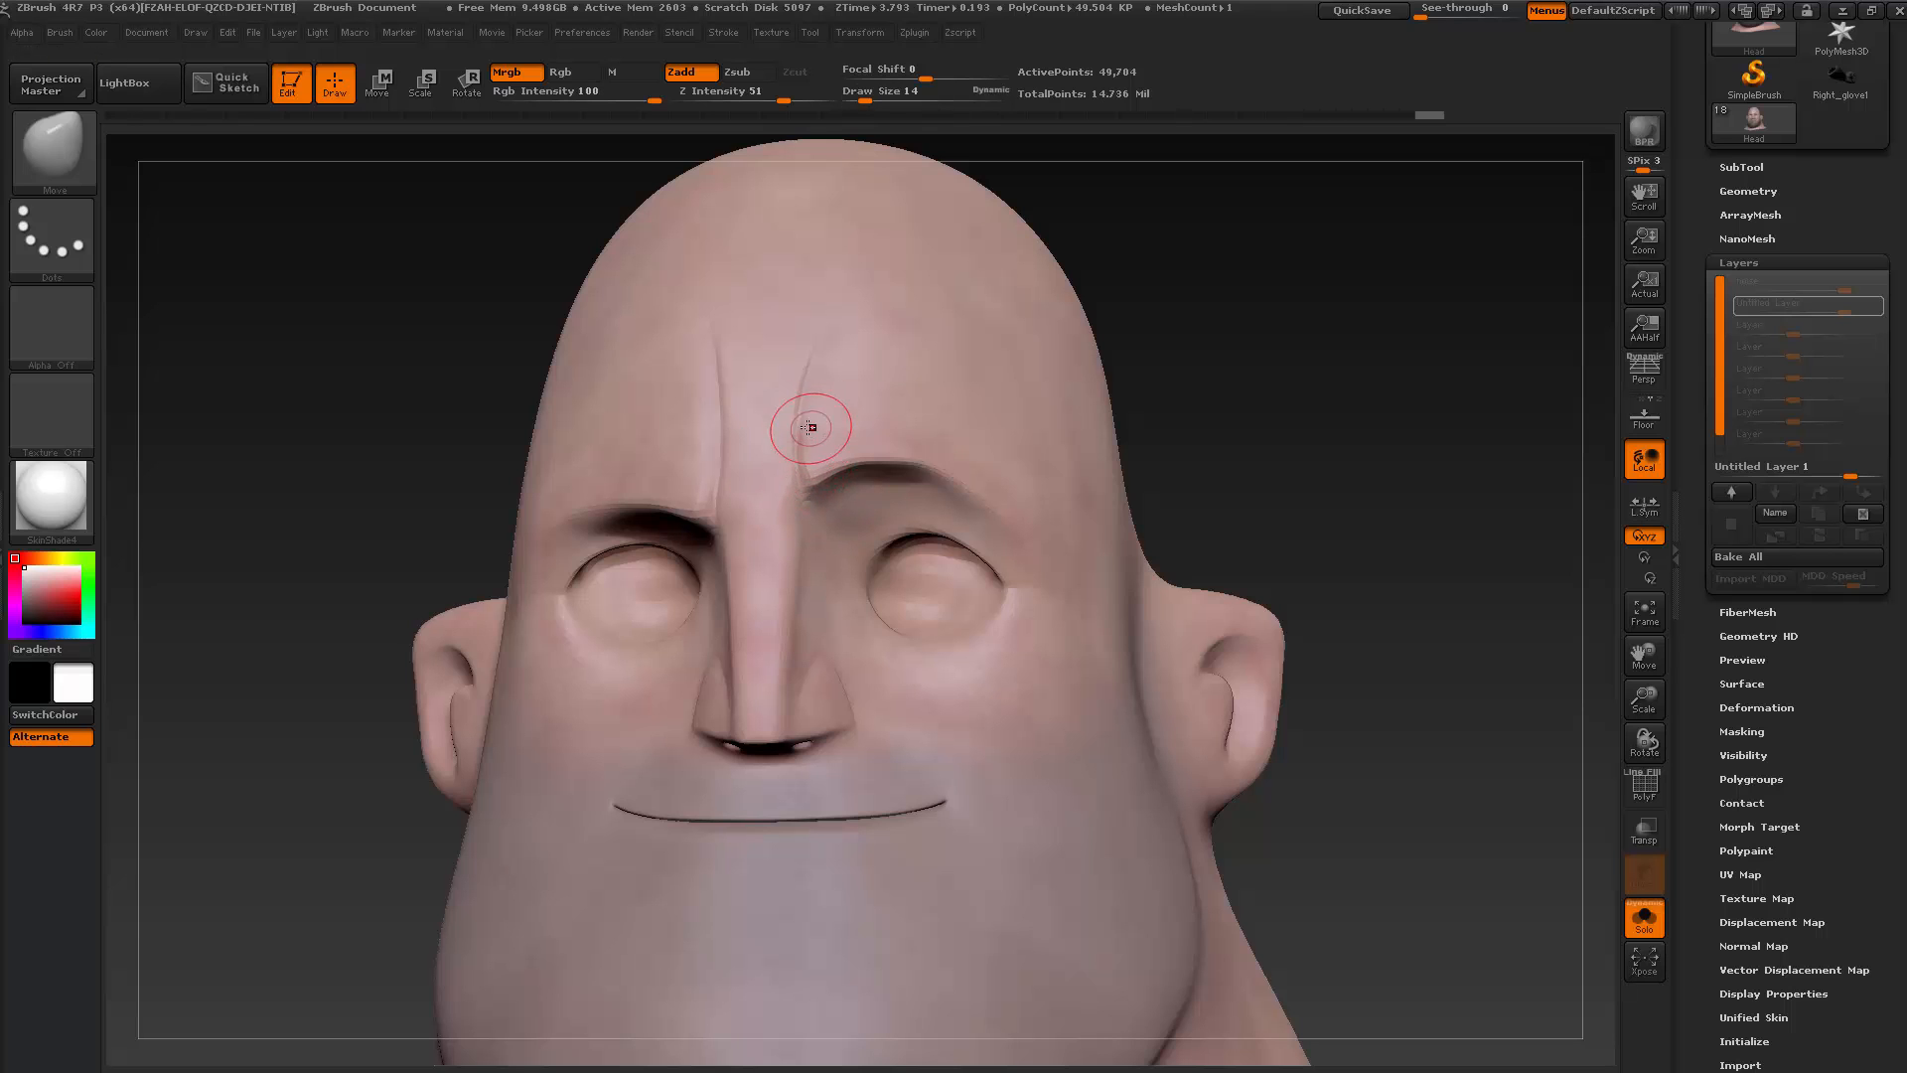
Enlarge the brush and shape the arch of the character's left eyebrow, comparing it with the reference image in XnView
mouse_move(1142, 353)
mouse_down()
mouse_move(1220, 340)
mouse_move(1113, 355)
mouse_up()
key(s)
drag(894, 444, 855, 446)
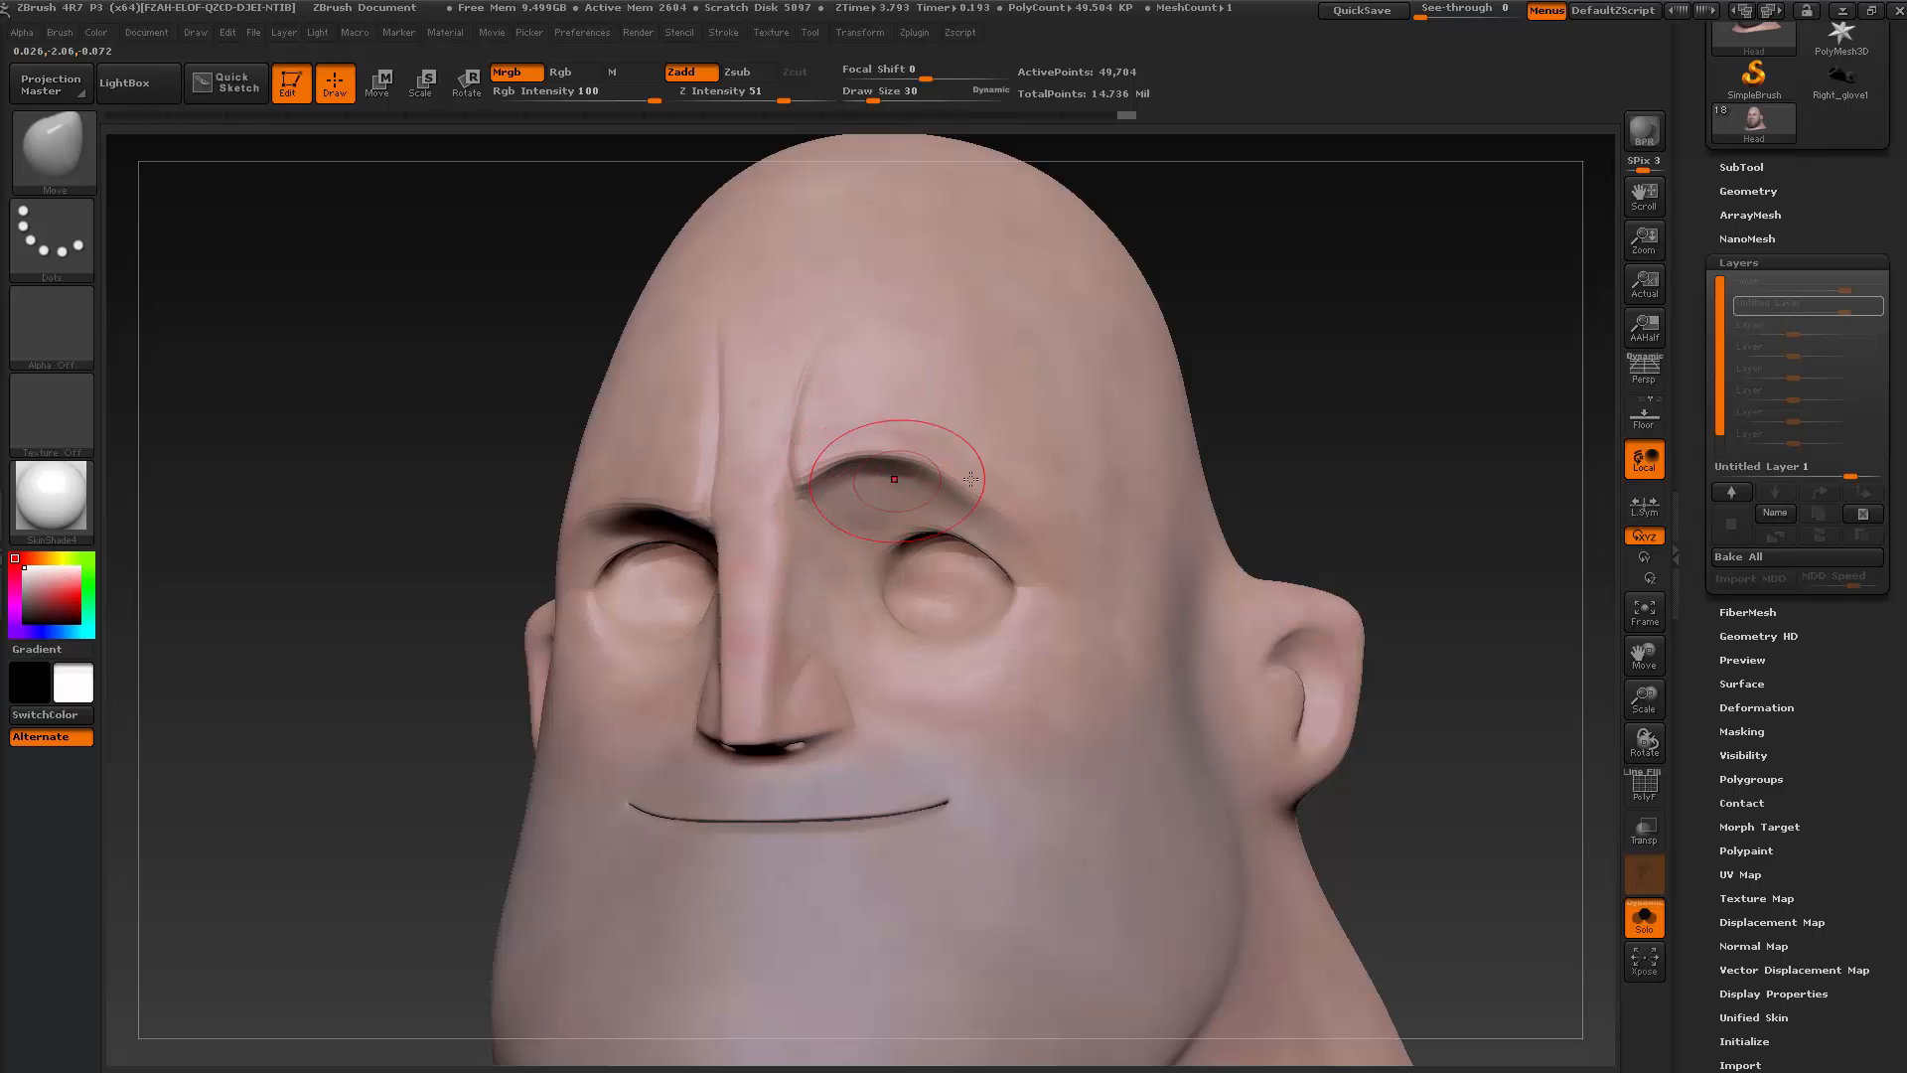
key(alt+Tab)
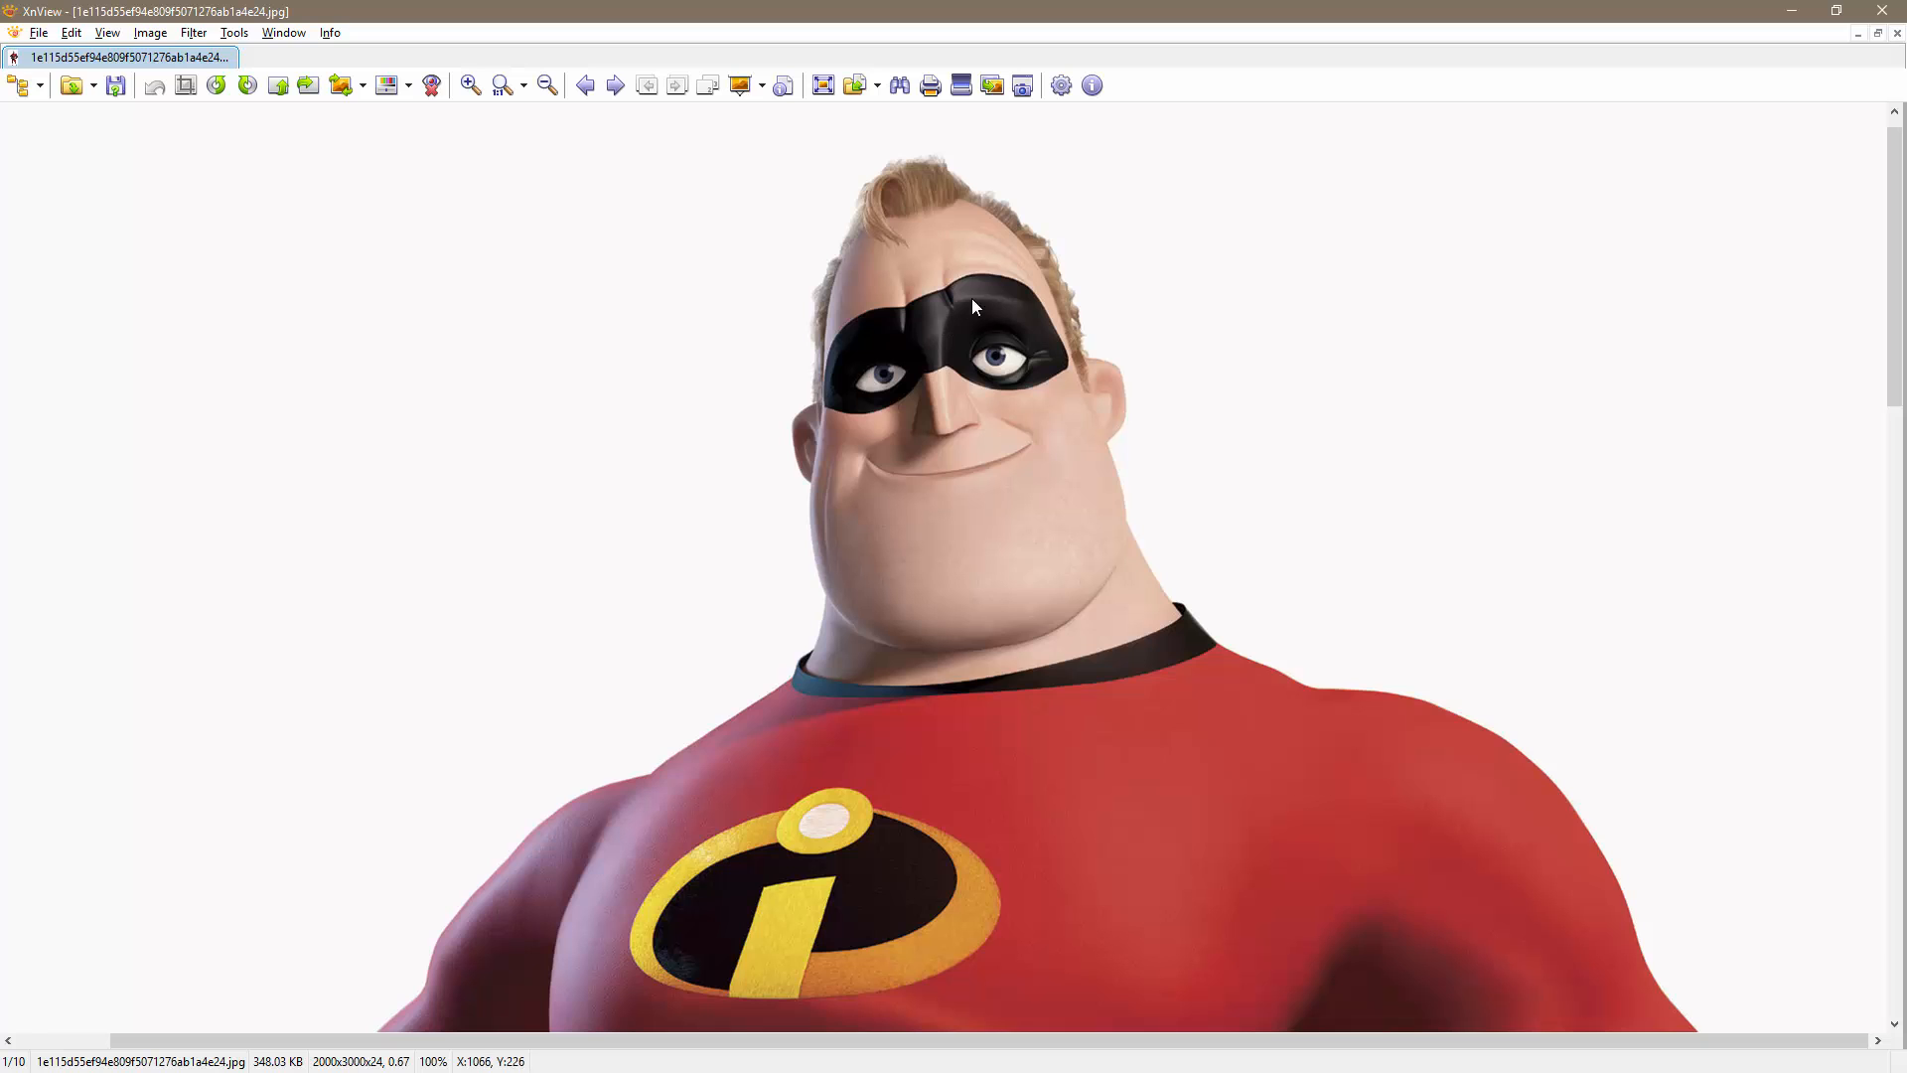
key(alt+Tab)
drag(1175, 391, 1216, 383)
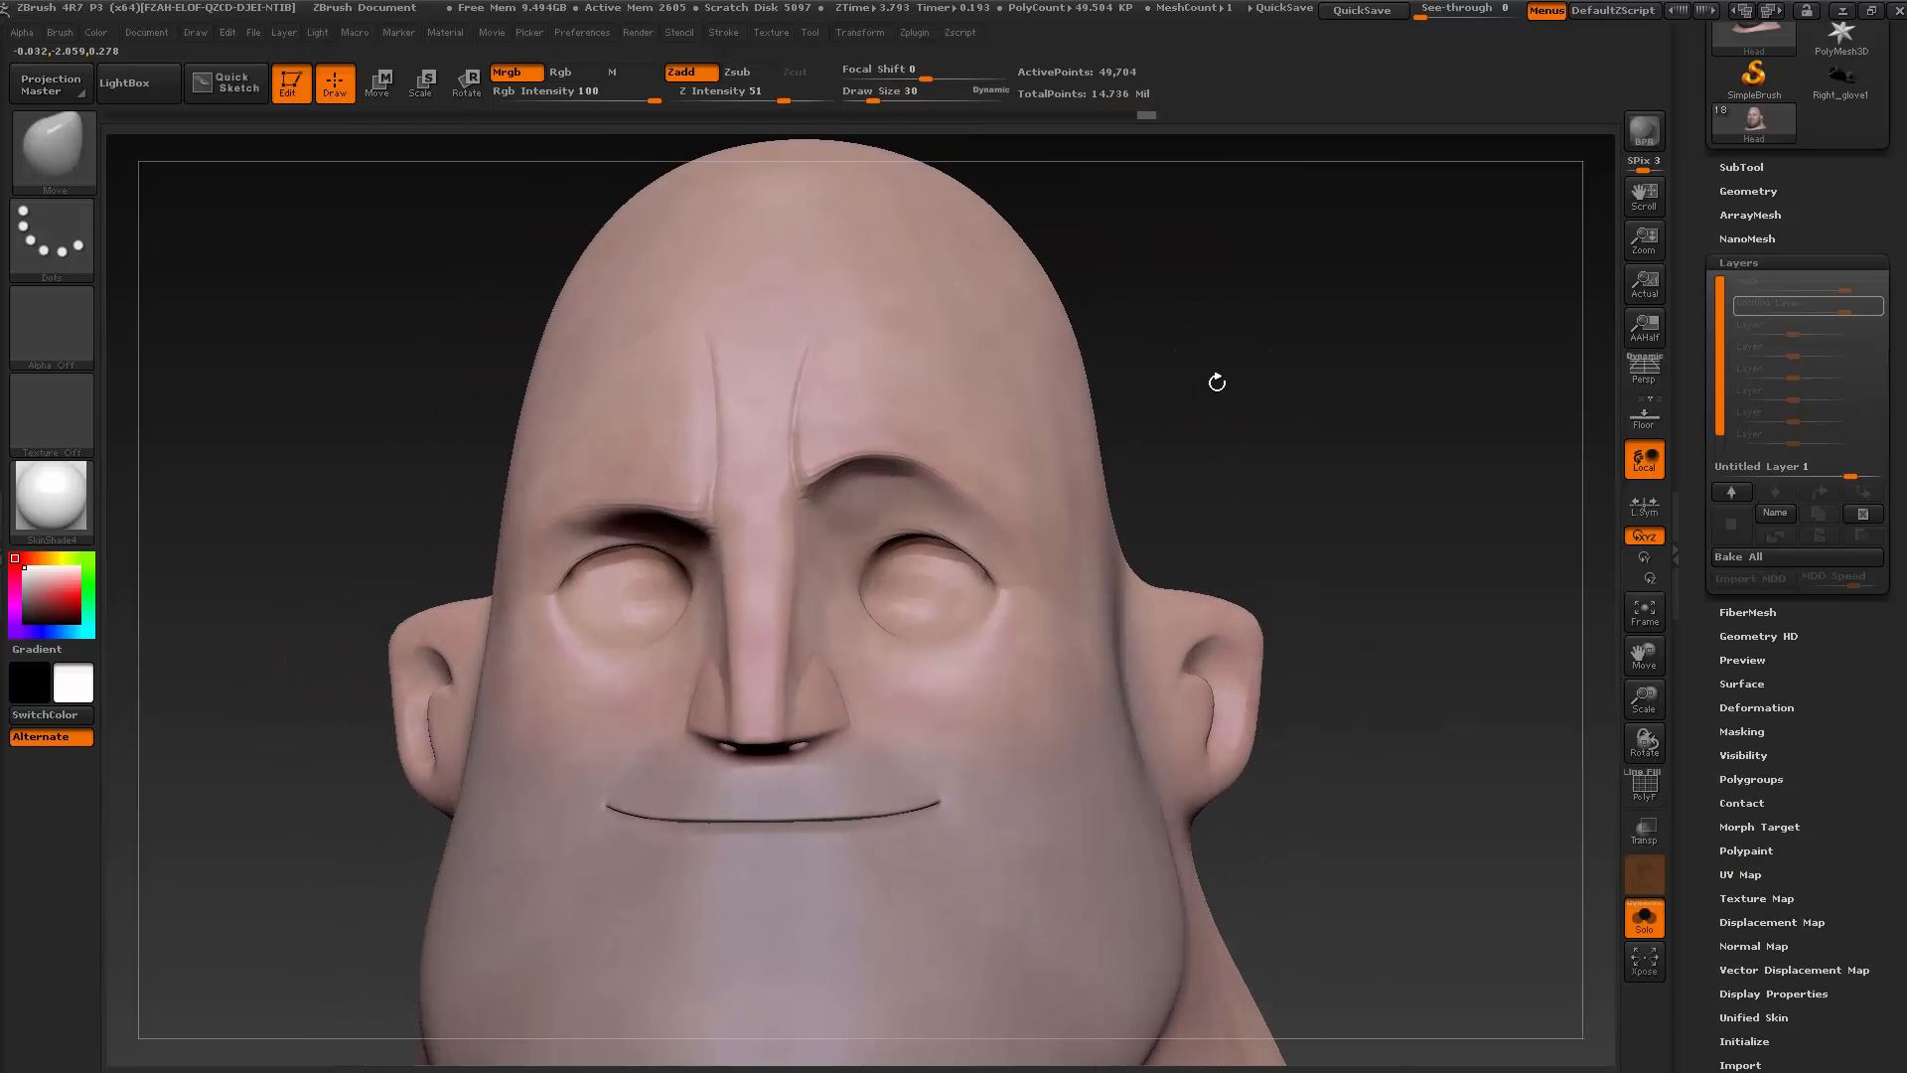
mouse_move(810, 489)
mouse_down()
mouse_move(811, 466)
mouse_move(877, 448)
mouse_up()
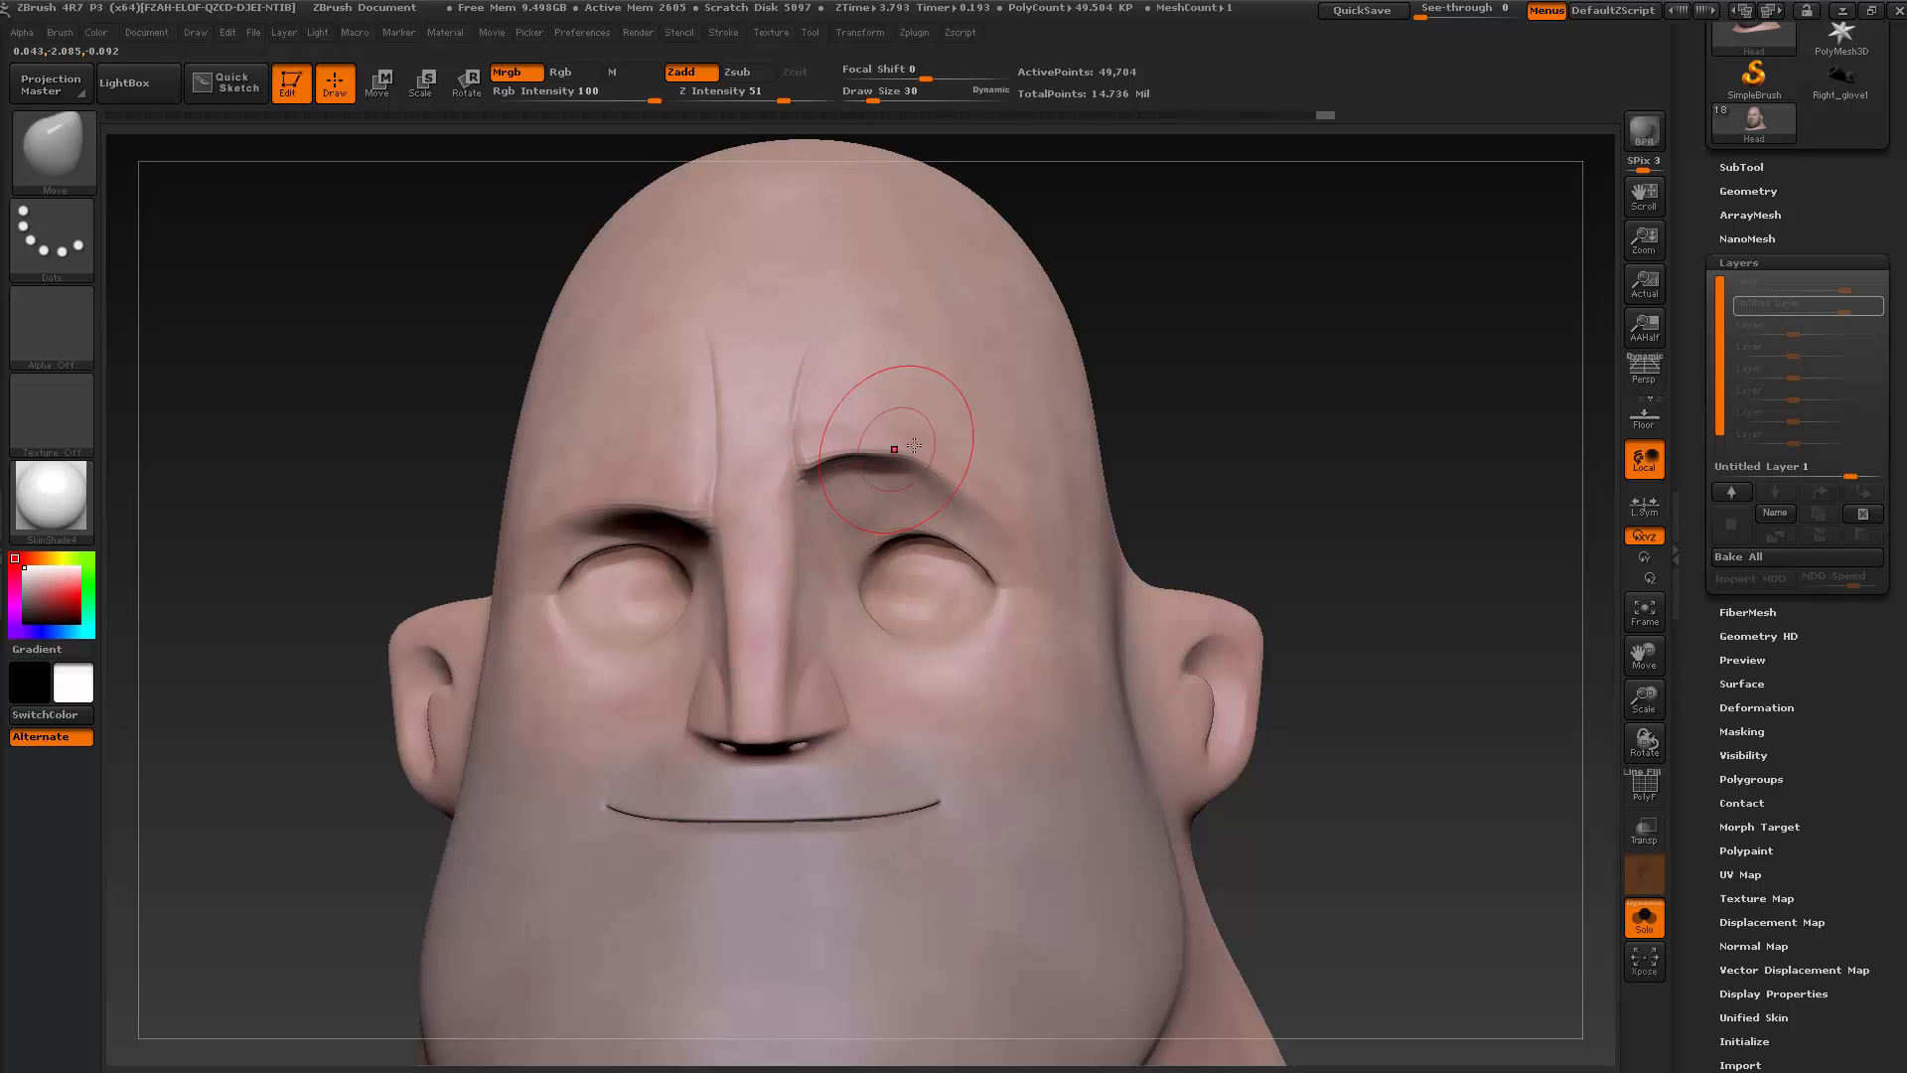
Recheck the reference in XnView and try adjusting the outer and inner parts of the raised eyebrow at draw size 26
key(alt+Tab)
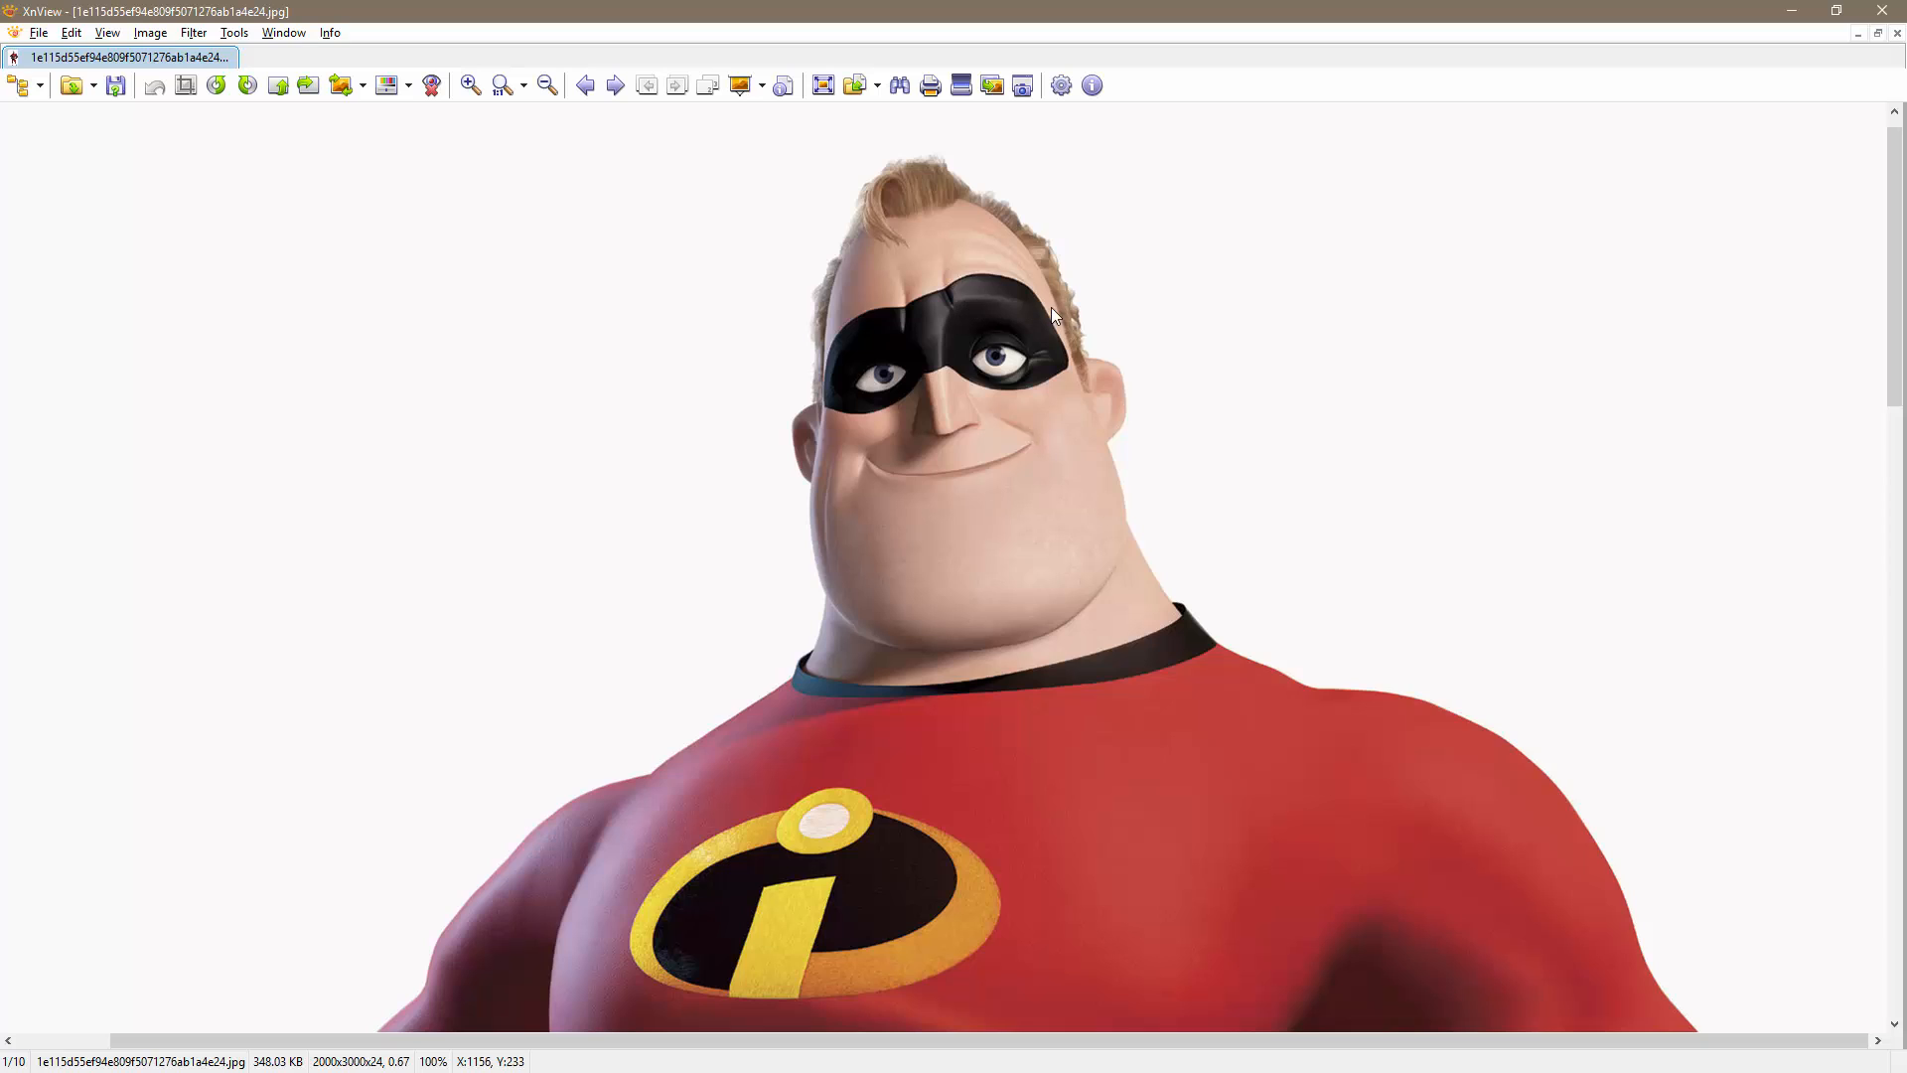
key(alt+Tab)
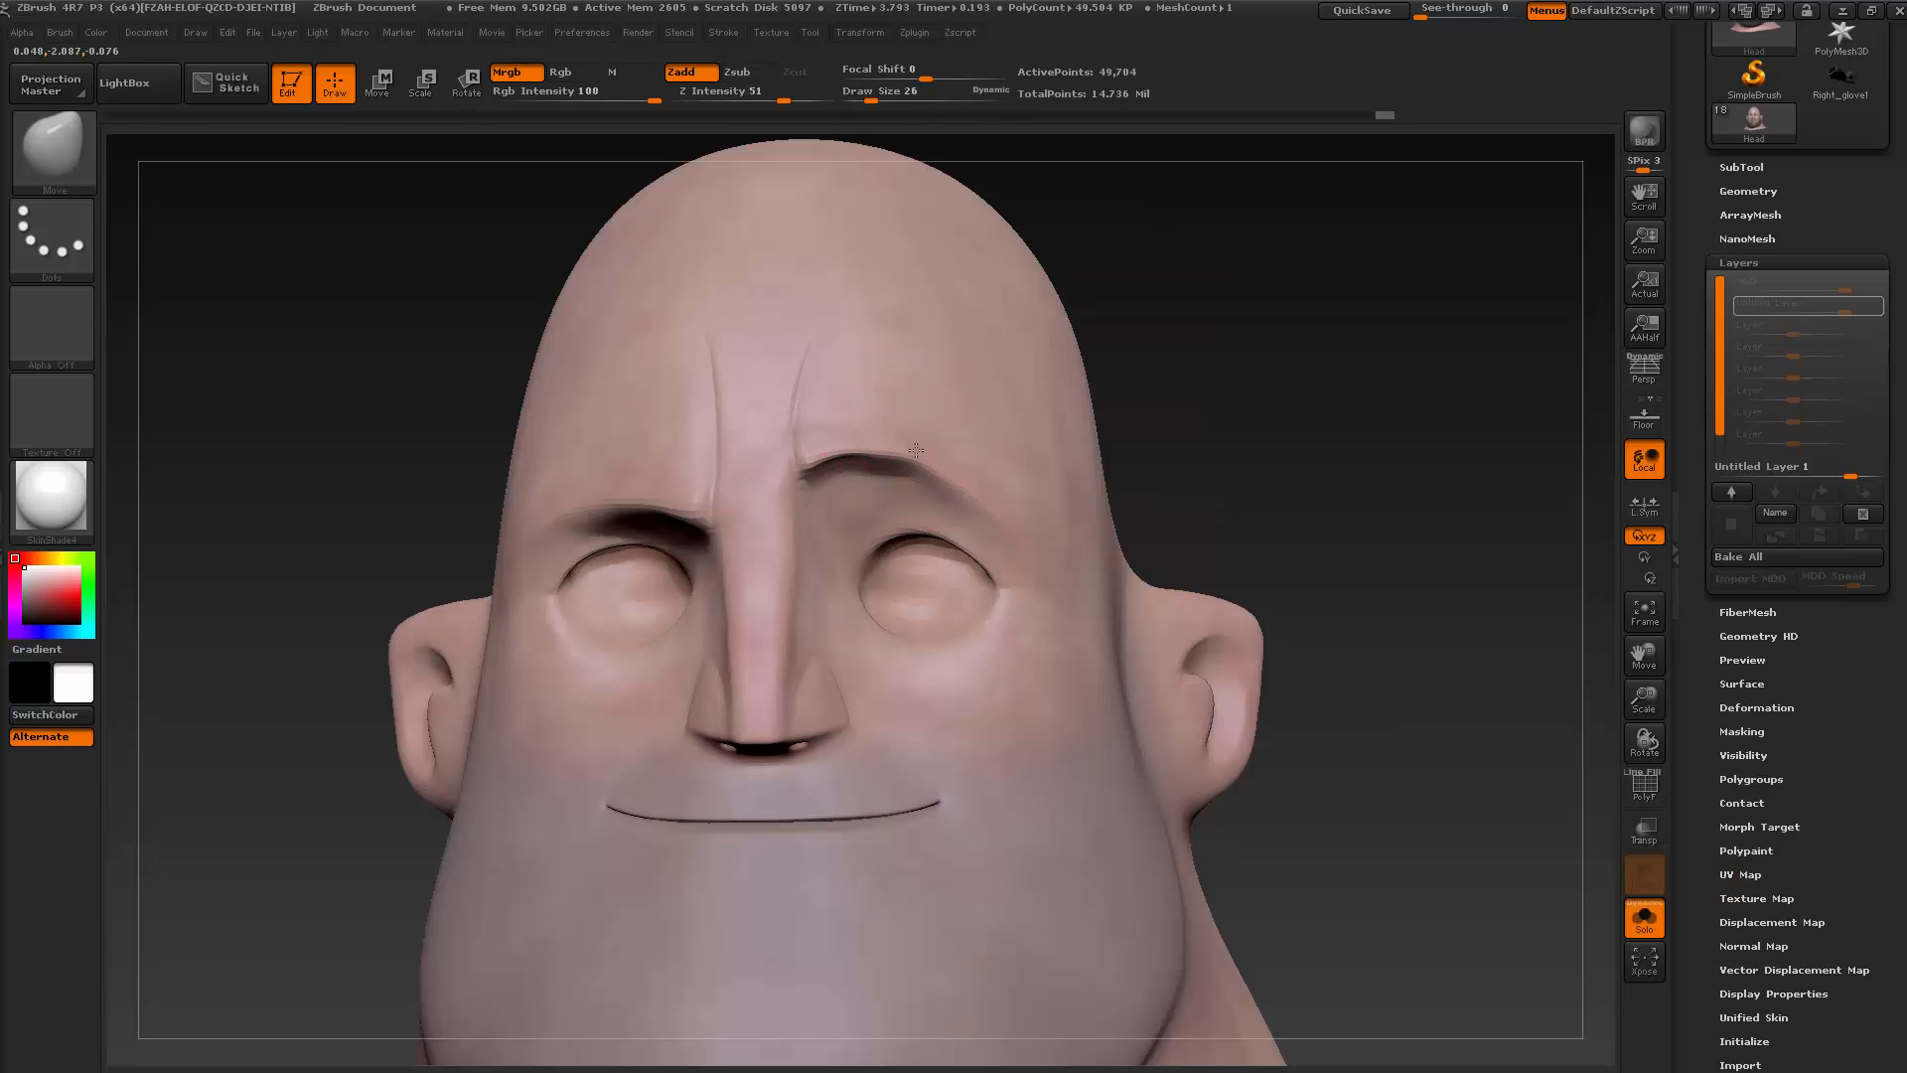
drag(916, 451, 916, 454)
mouse_move(916, 448)
mouse_down()
mouse_move(957, 503)
mouse_move(902, 464)
mouse_move(823, 517)
mouse_up()
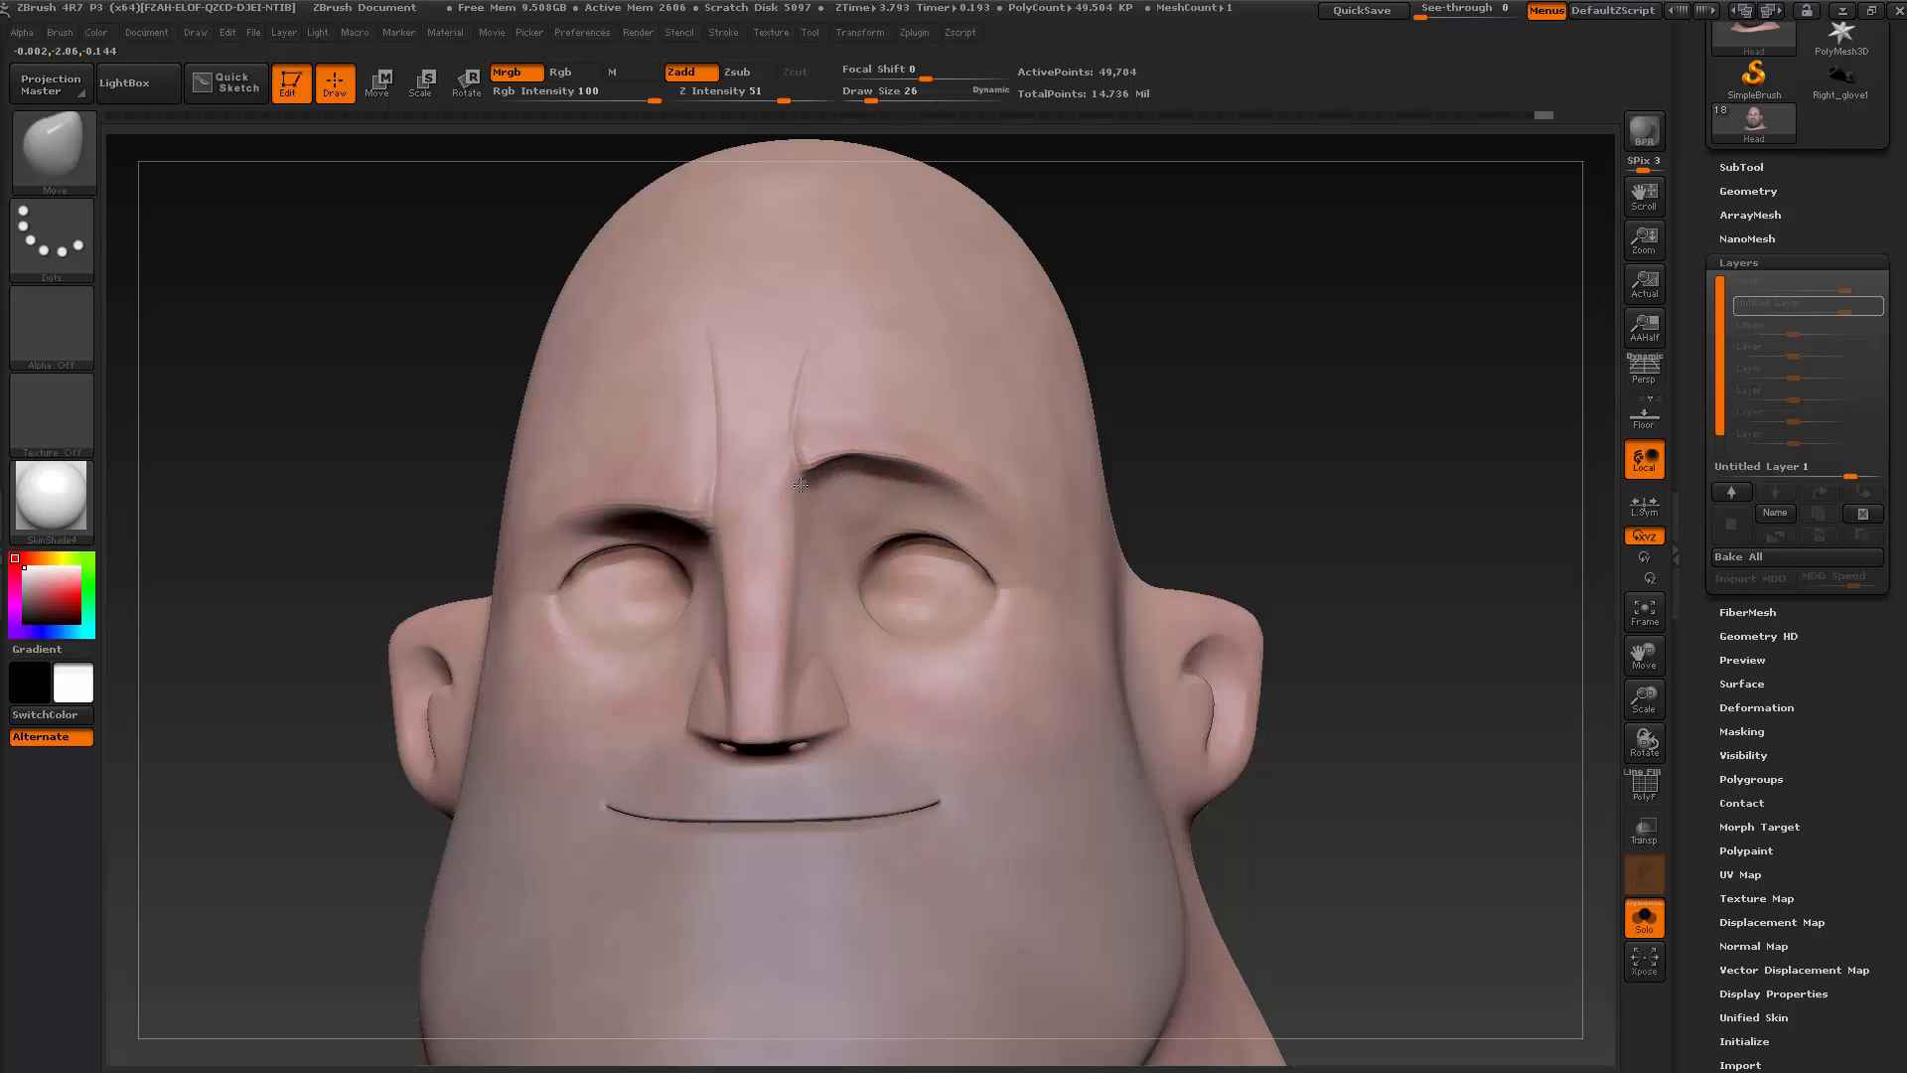
Undo the latest Move strokes on the raised eyebrow
key(ctrl+z)
key(ctrl+z)
key(ctrl+z)
key(ctrl+z)
key(ctrl+z)
key(ctrl+z)
key(ctrl+z)
key(ctrl+z)
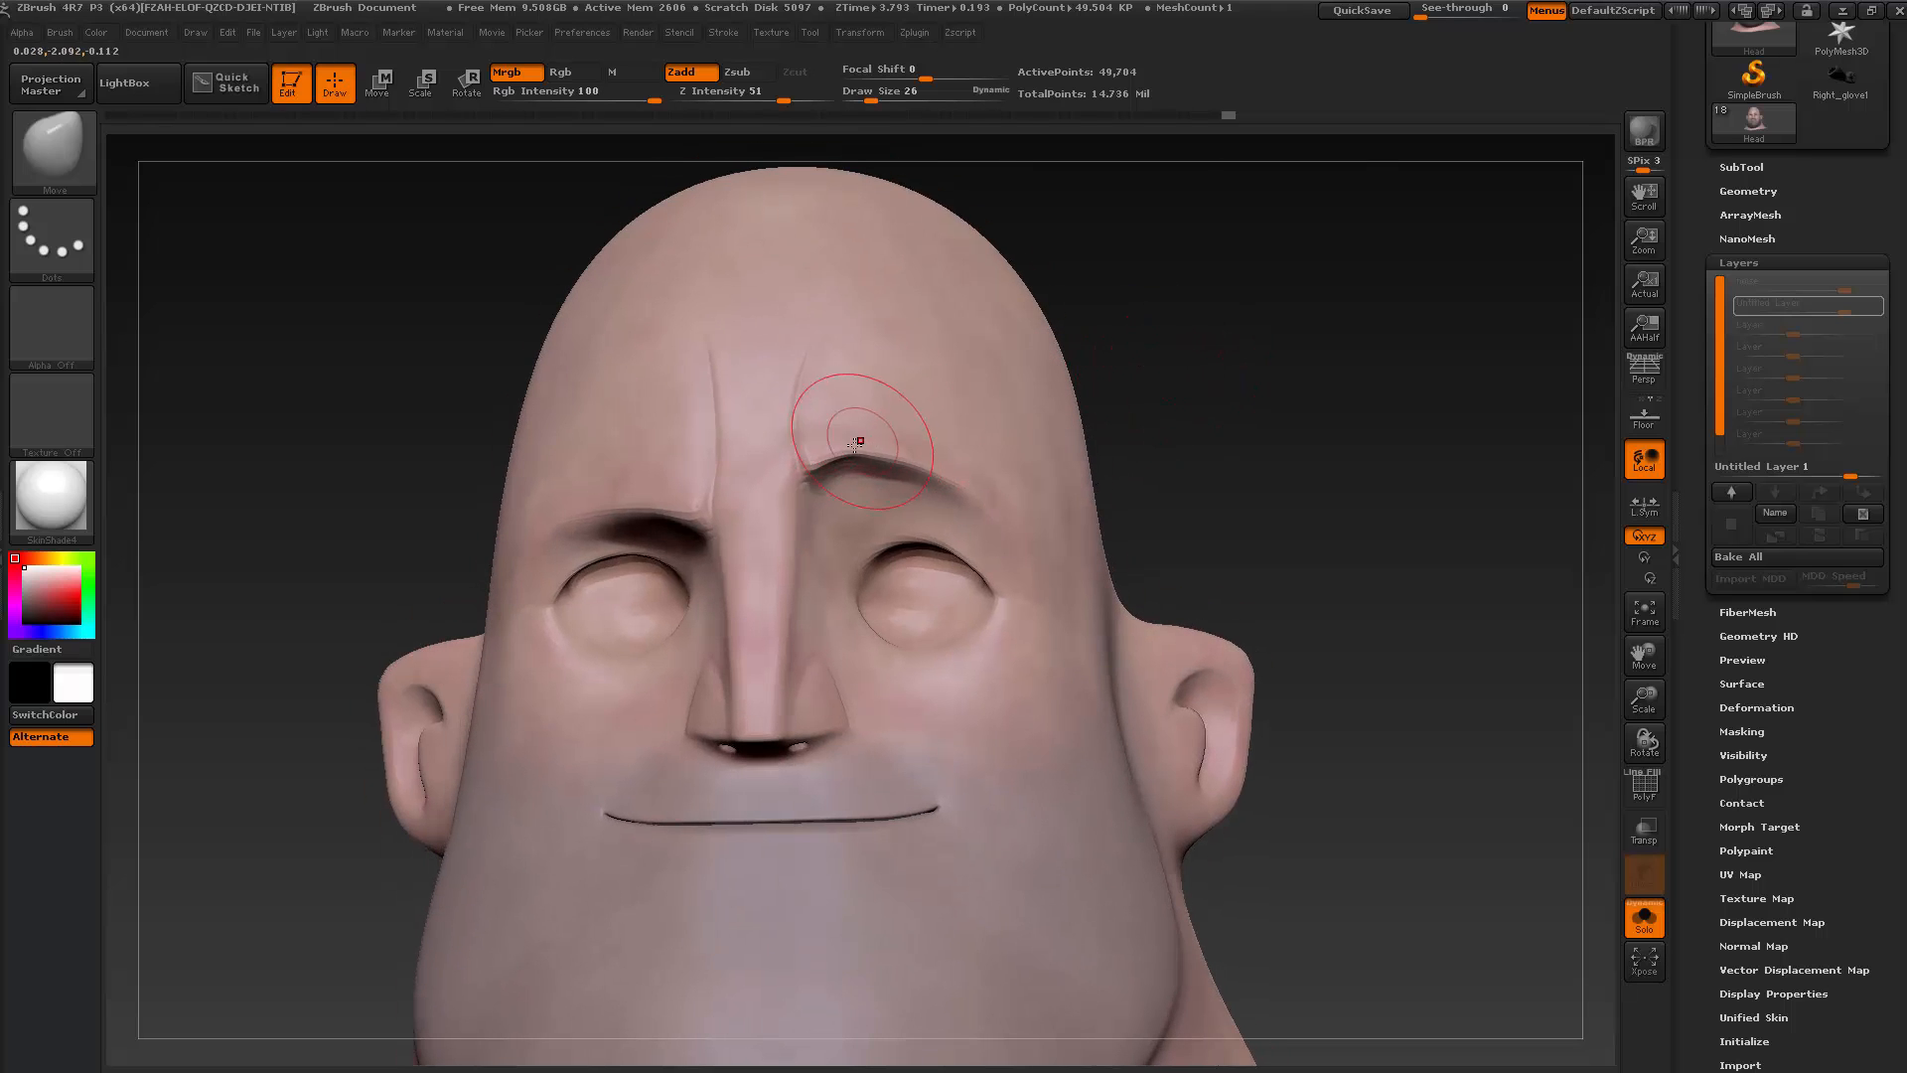
Smooth the area beneath the raised eyebrow, then refine its inner end and crease at draw size 19 against the XnView reference
key(shift)
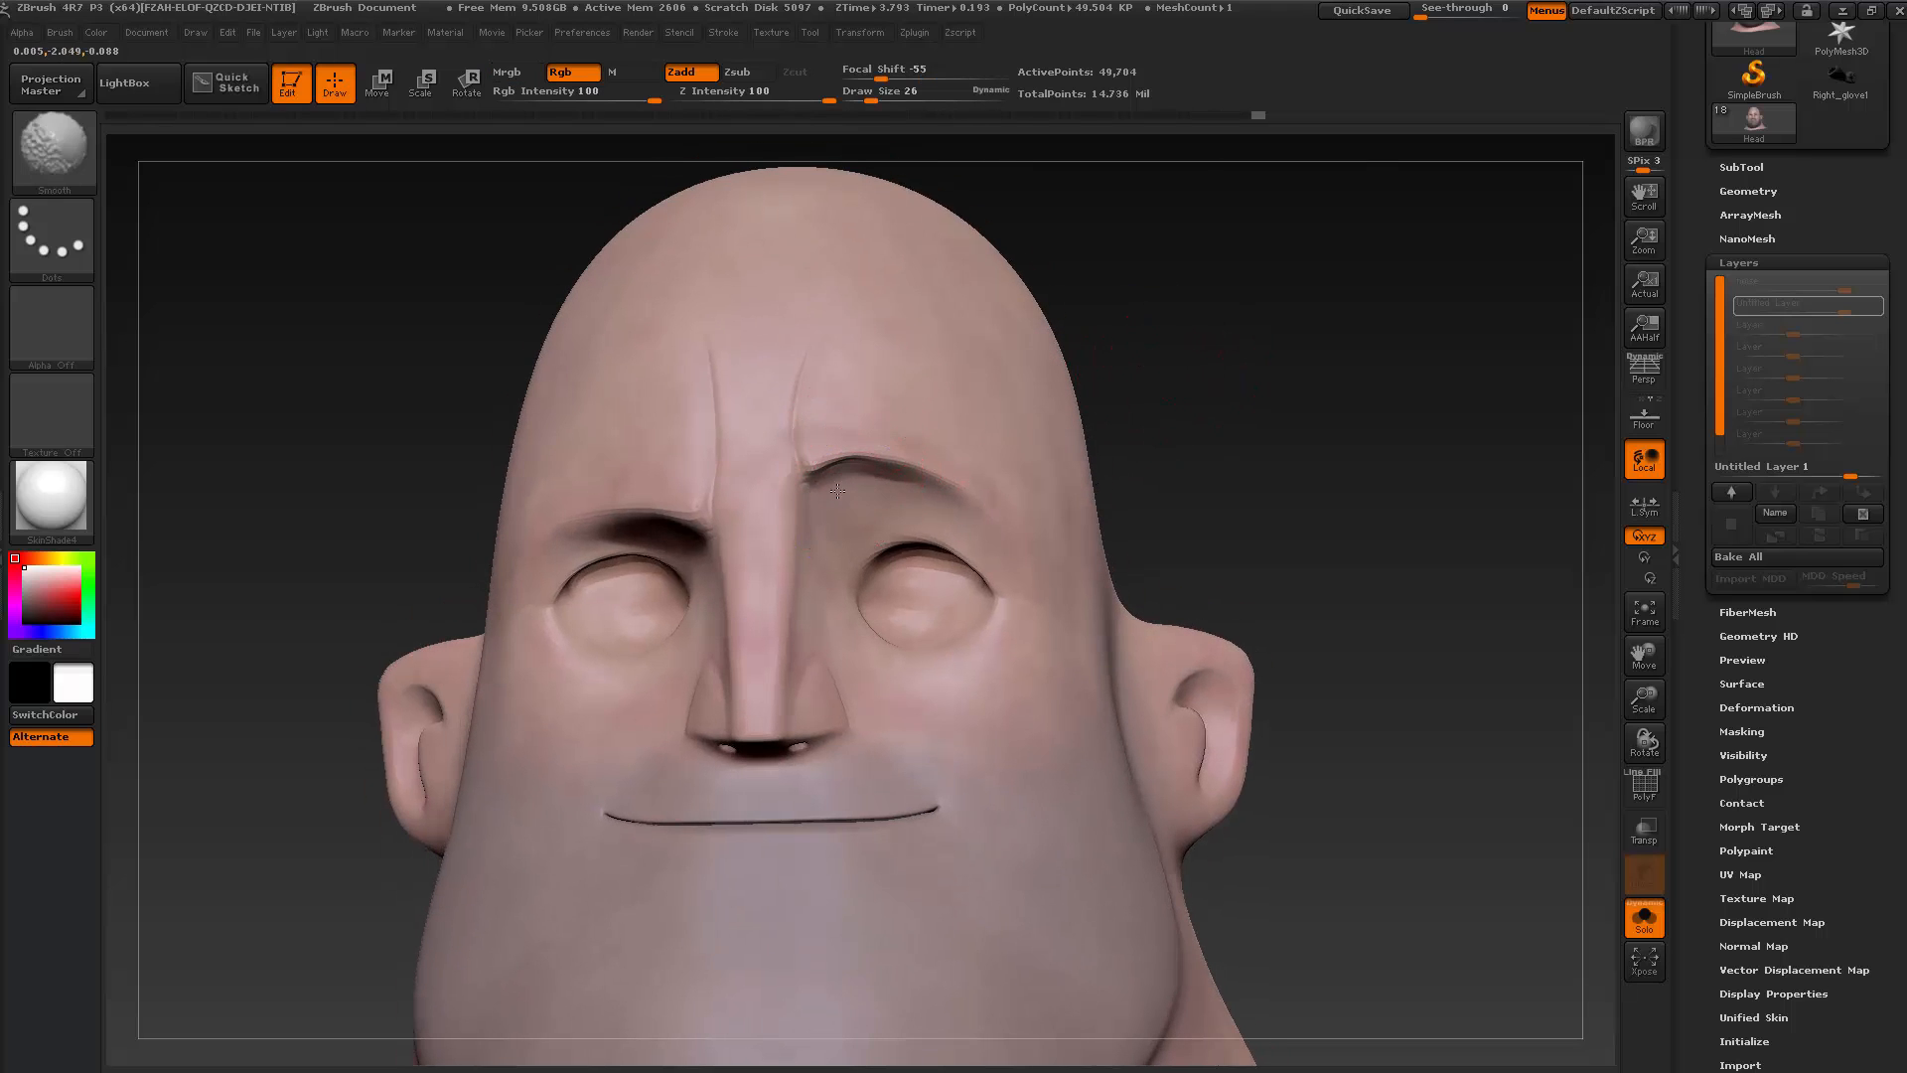
shift+drag(837, 491, 899, 495)
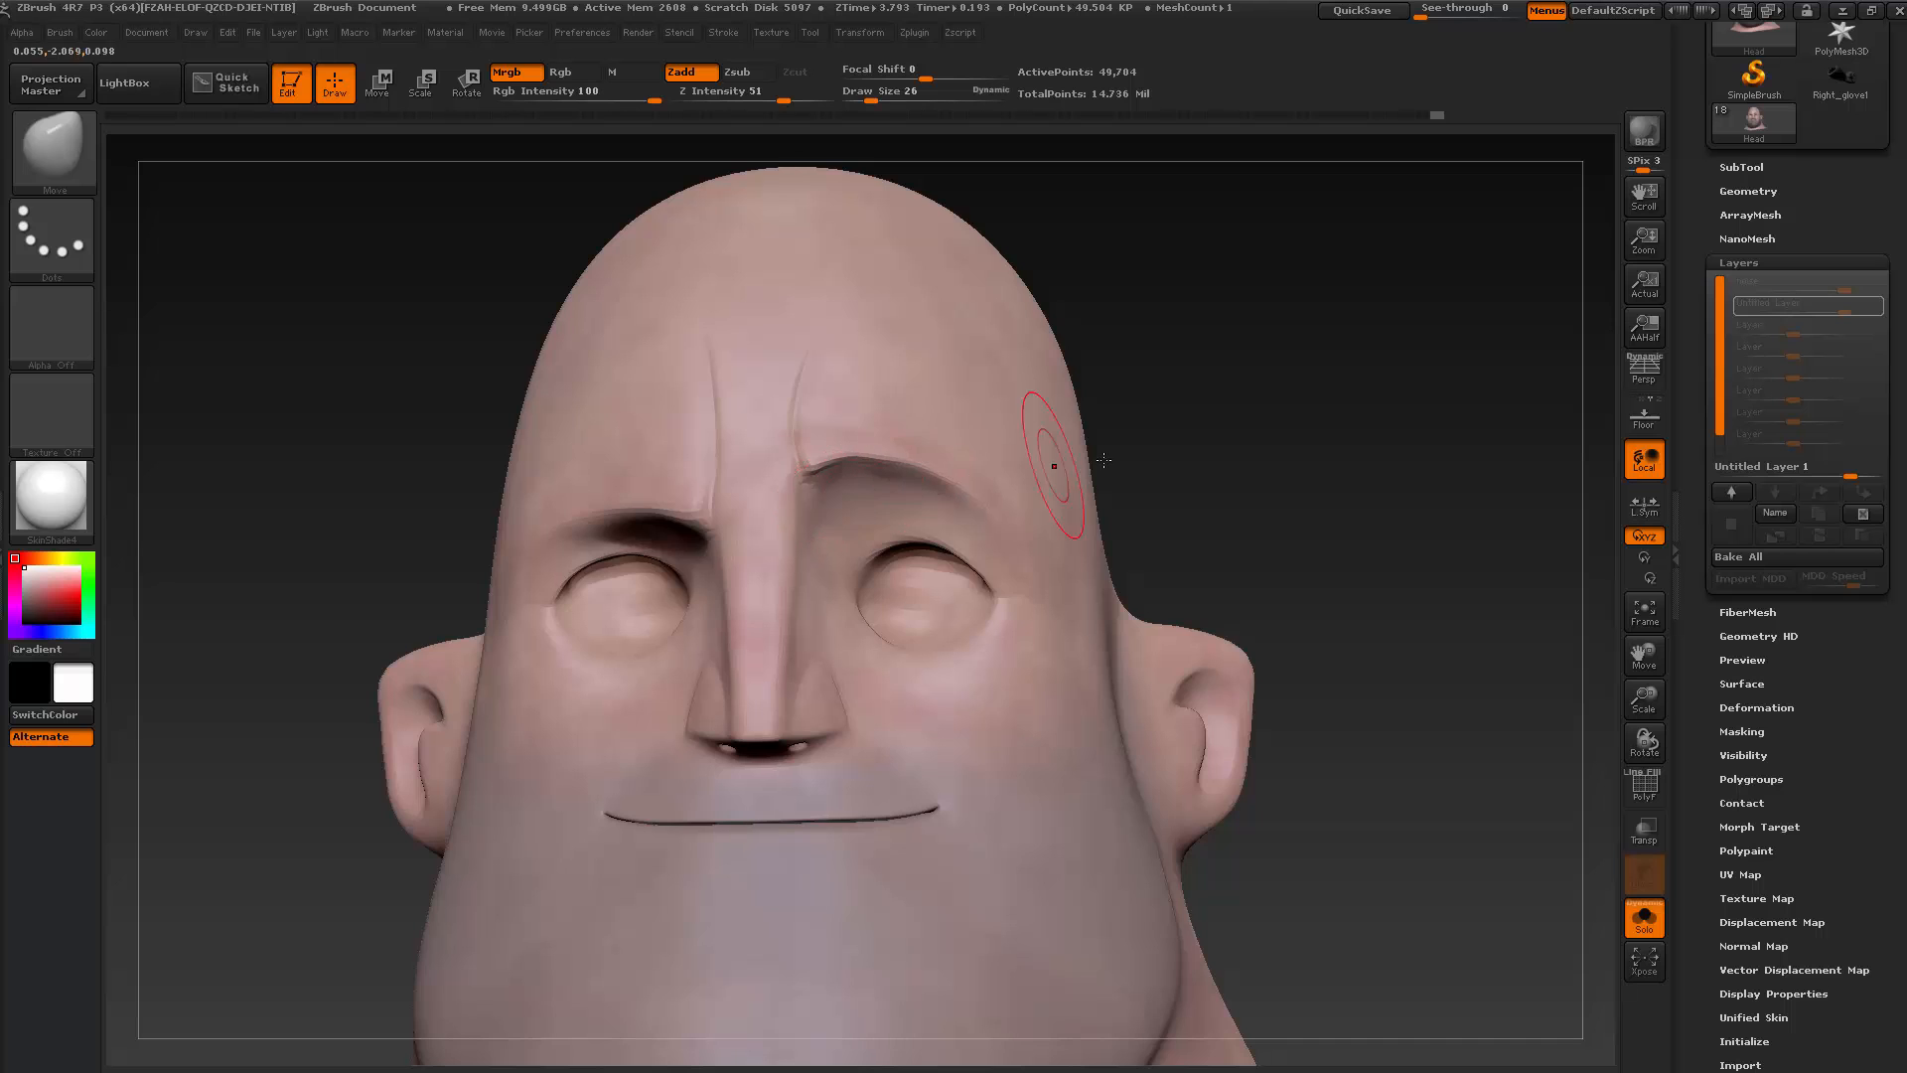
drag(1104, 460, 866, 430)
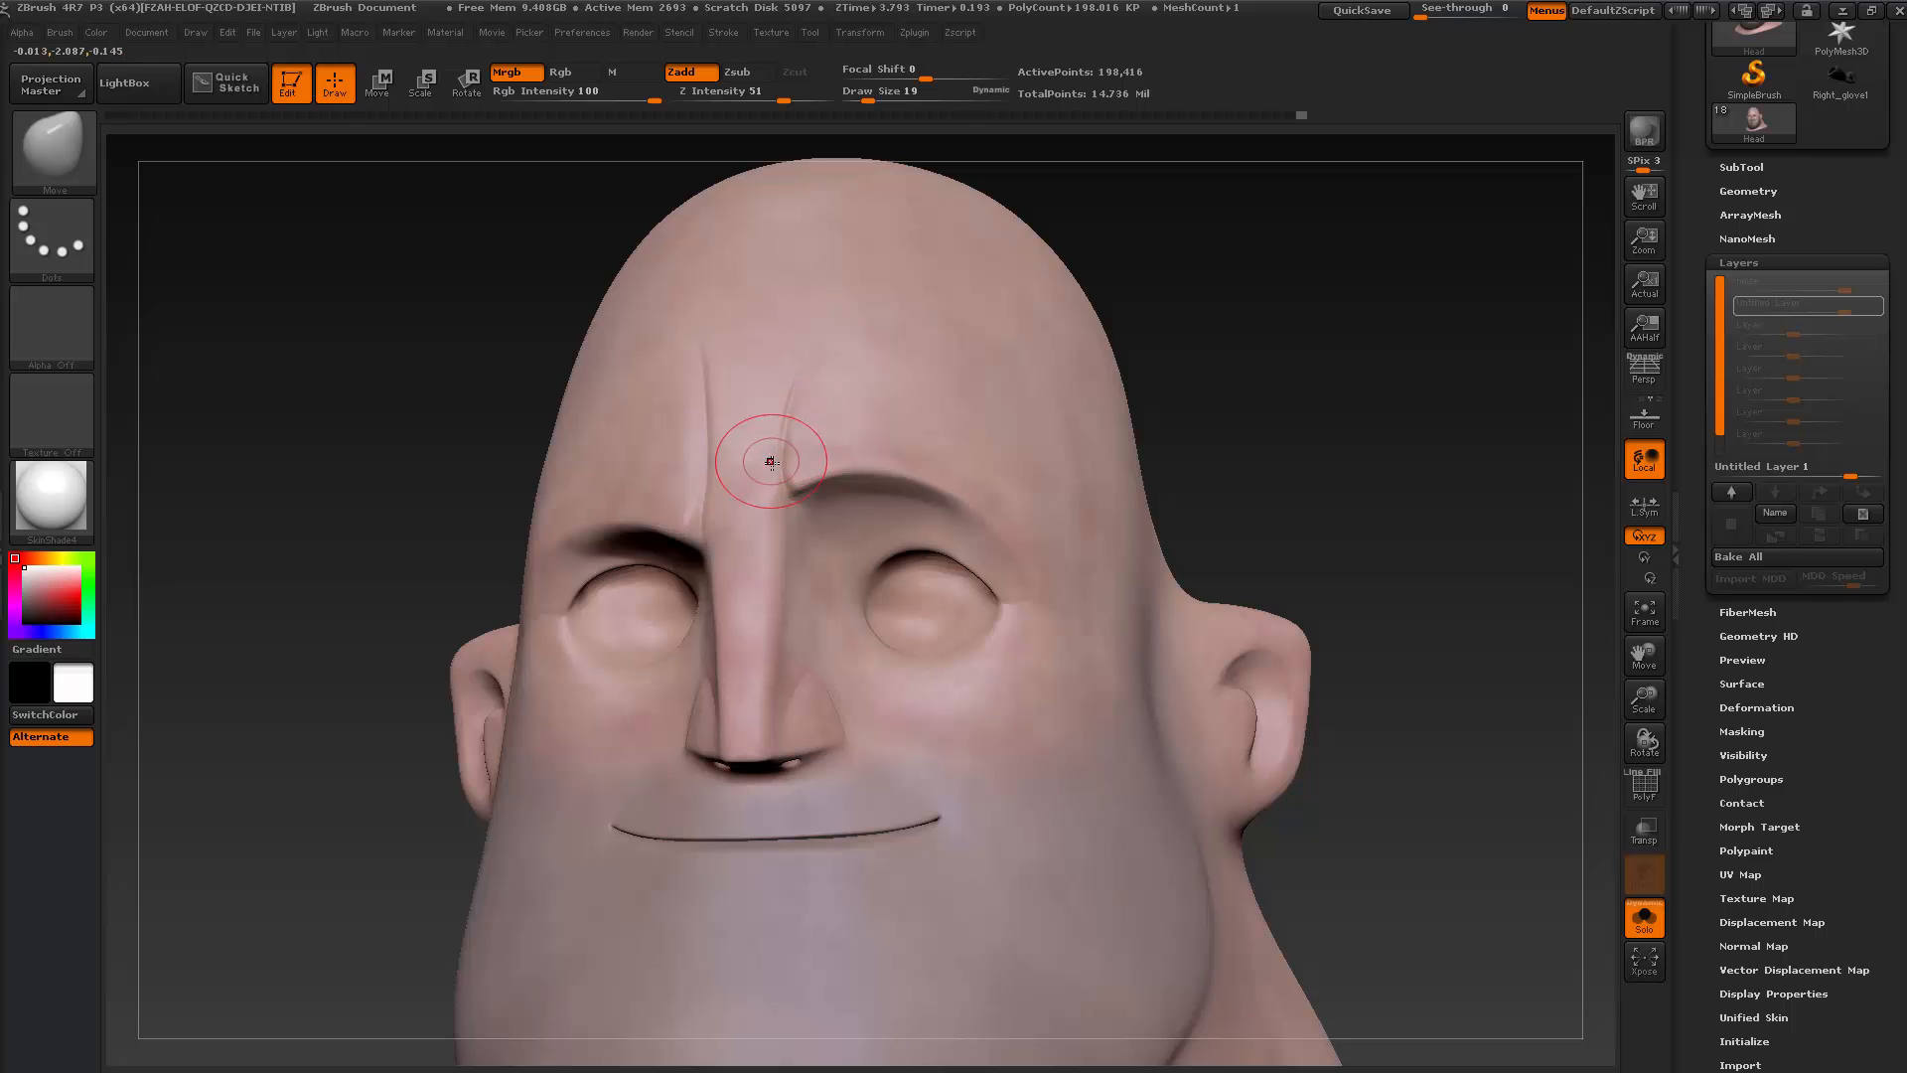
key(alt+Tab)
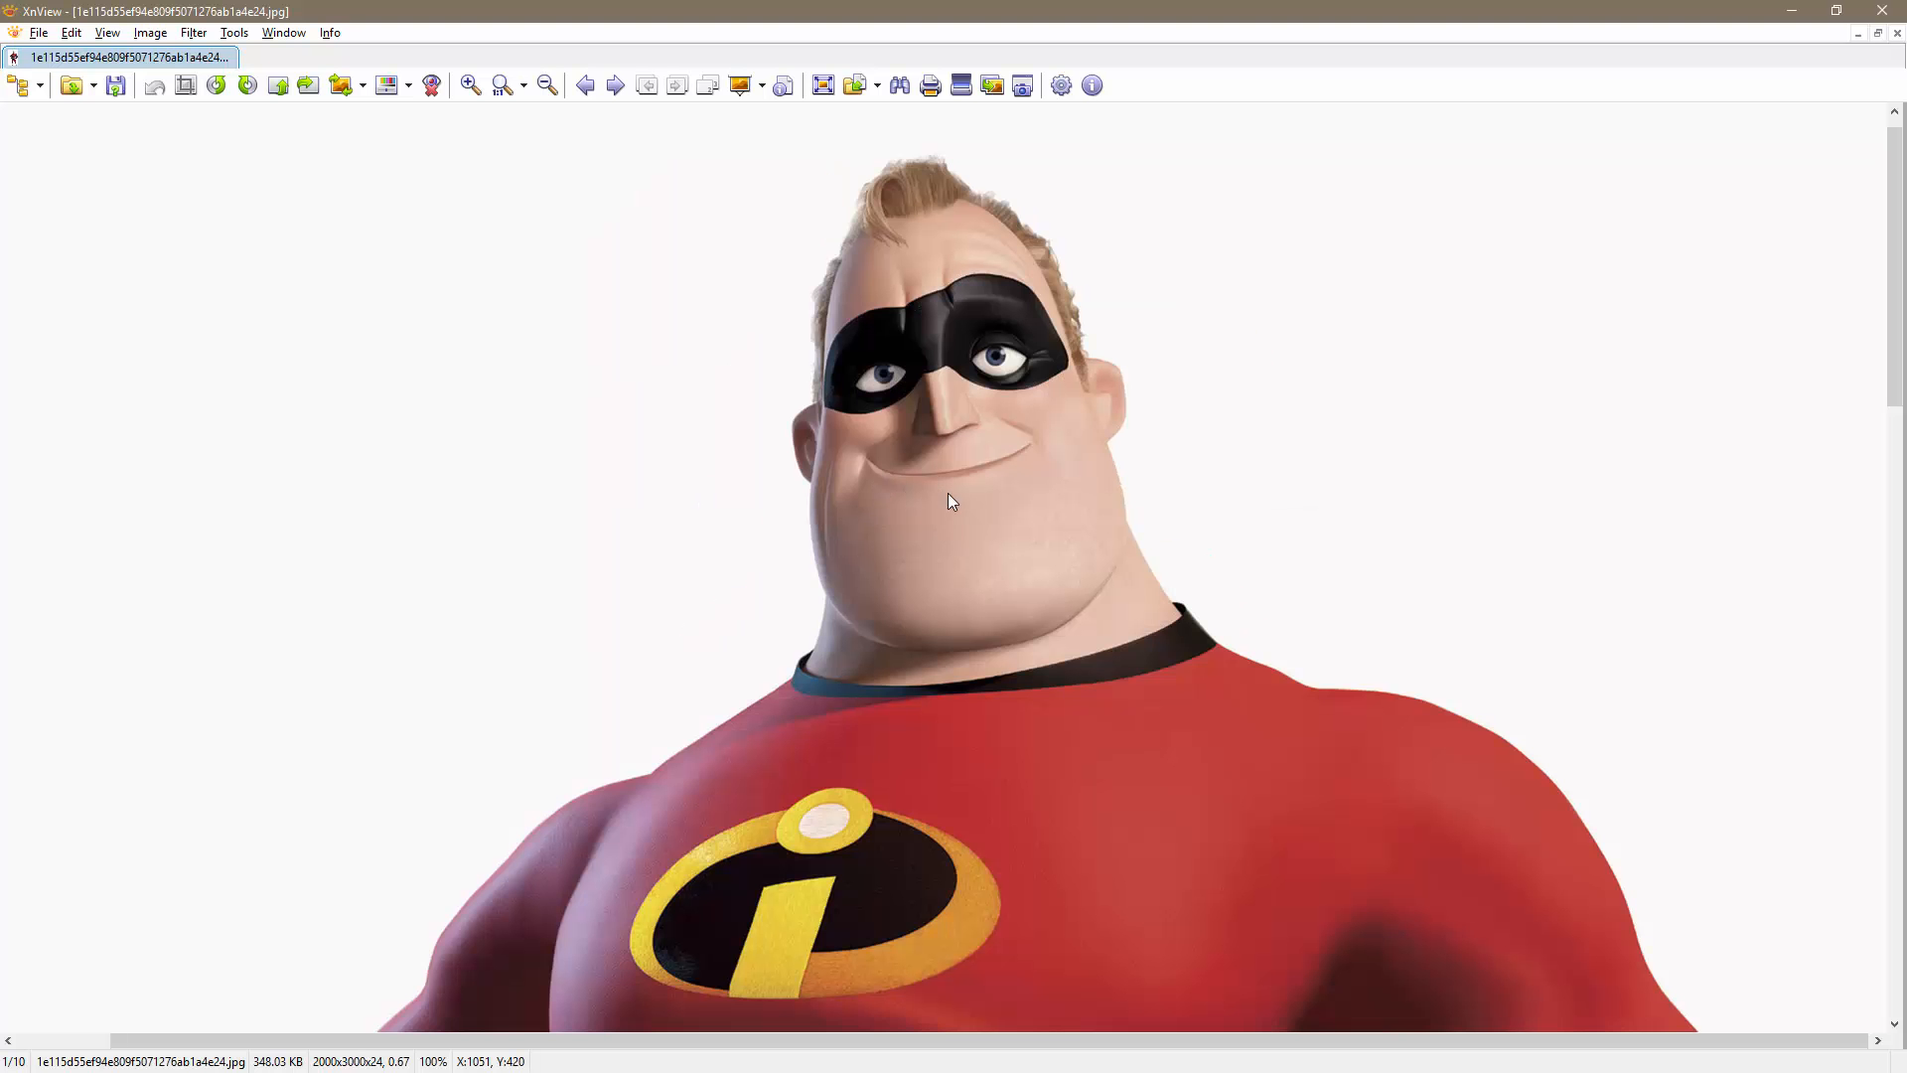
key(alt+Tab)
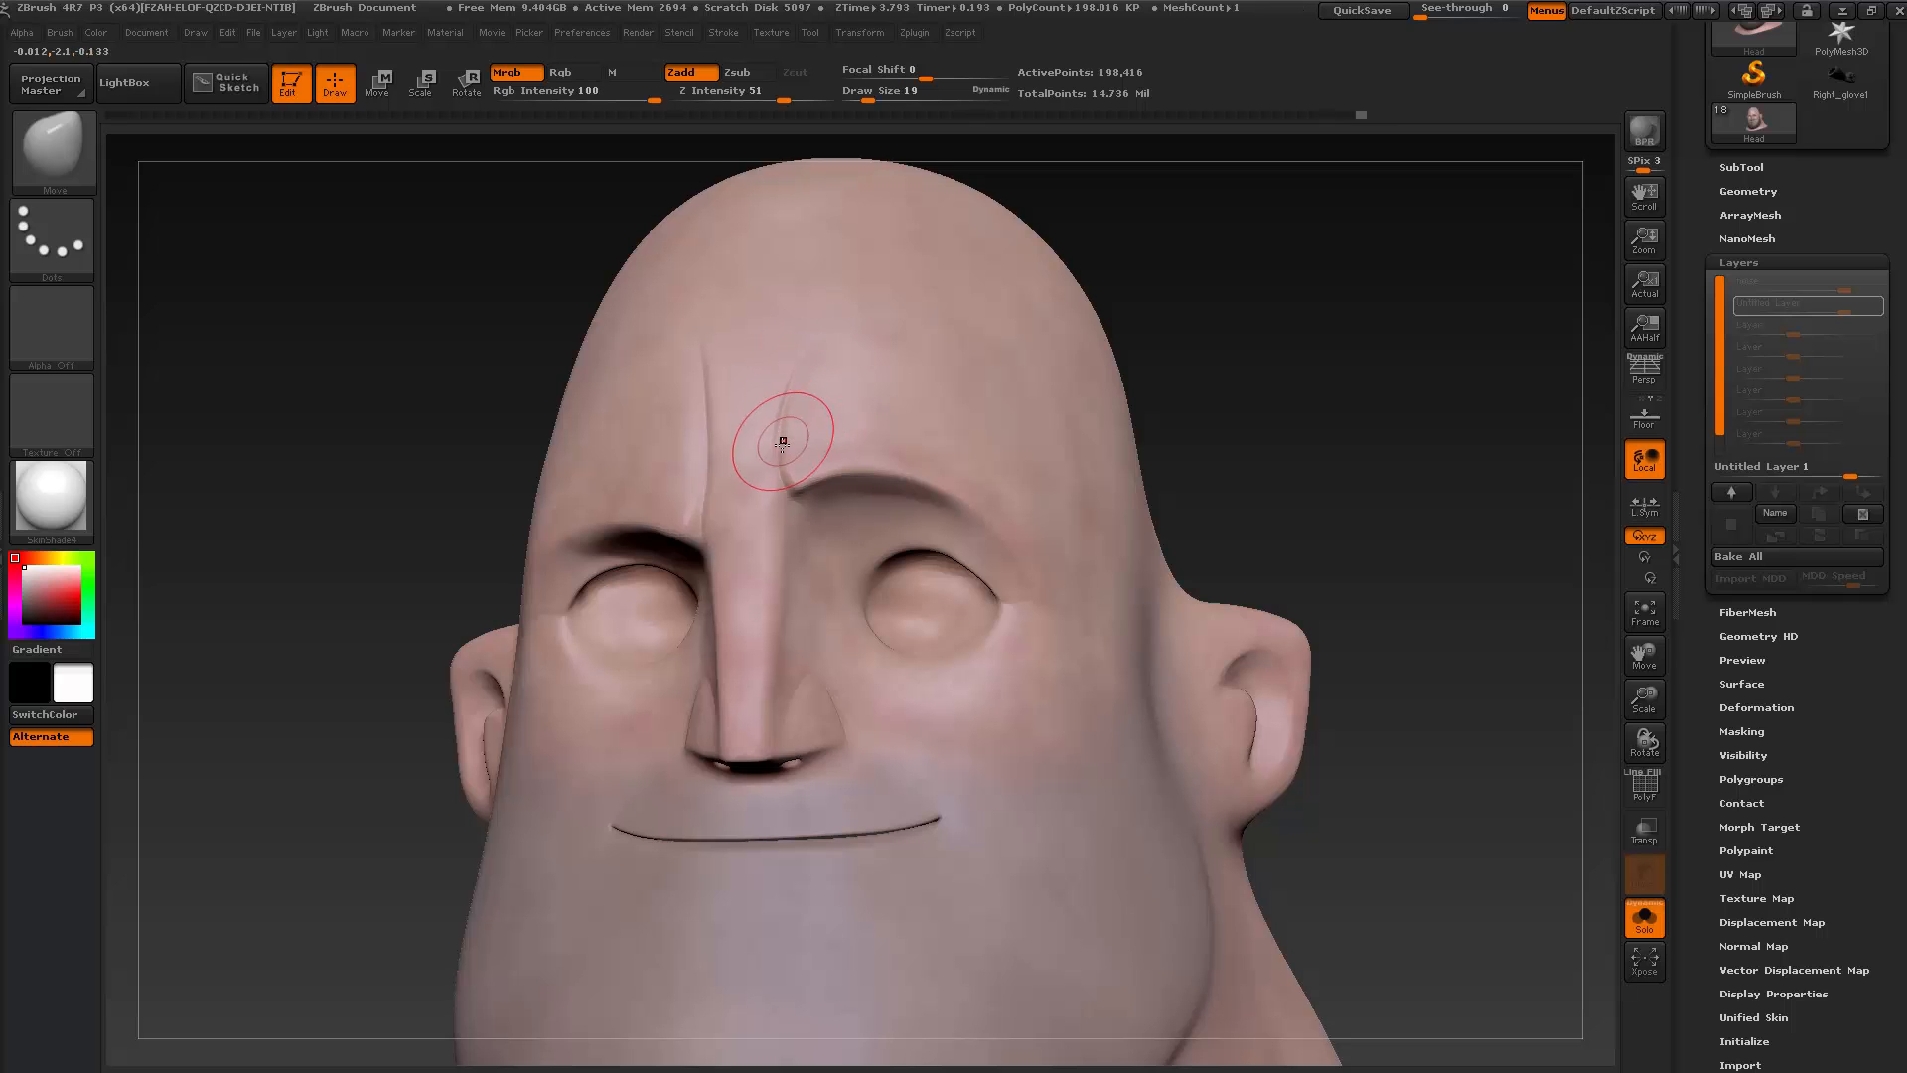
drag(808, 472, 814, 463)
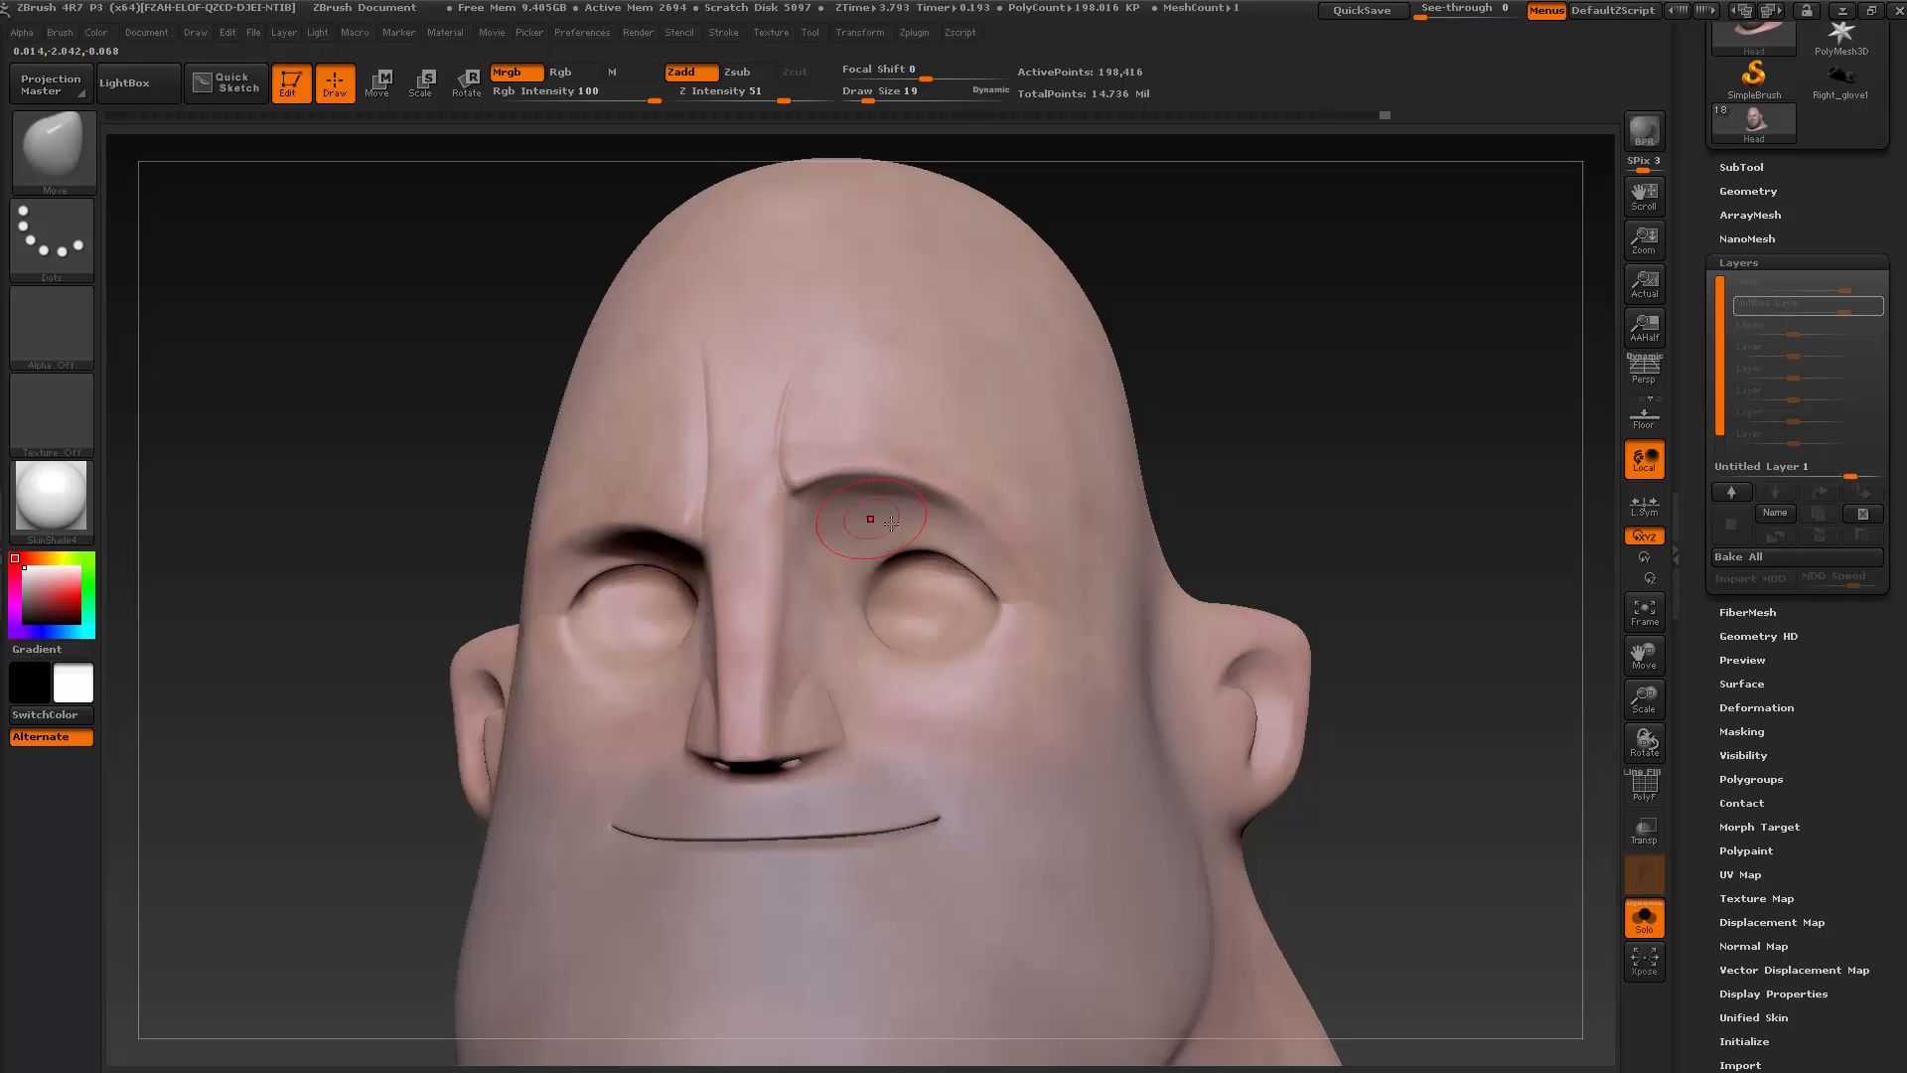
Check the raised eyebrow from several angles and at different Untitled Layer 1 intensities, then resume recording on that layer
drag(1280, 360, 1291, 367)
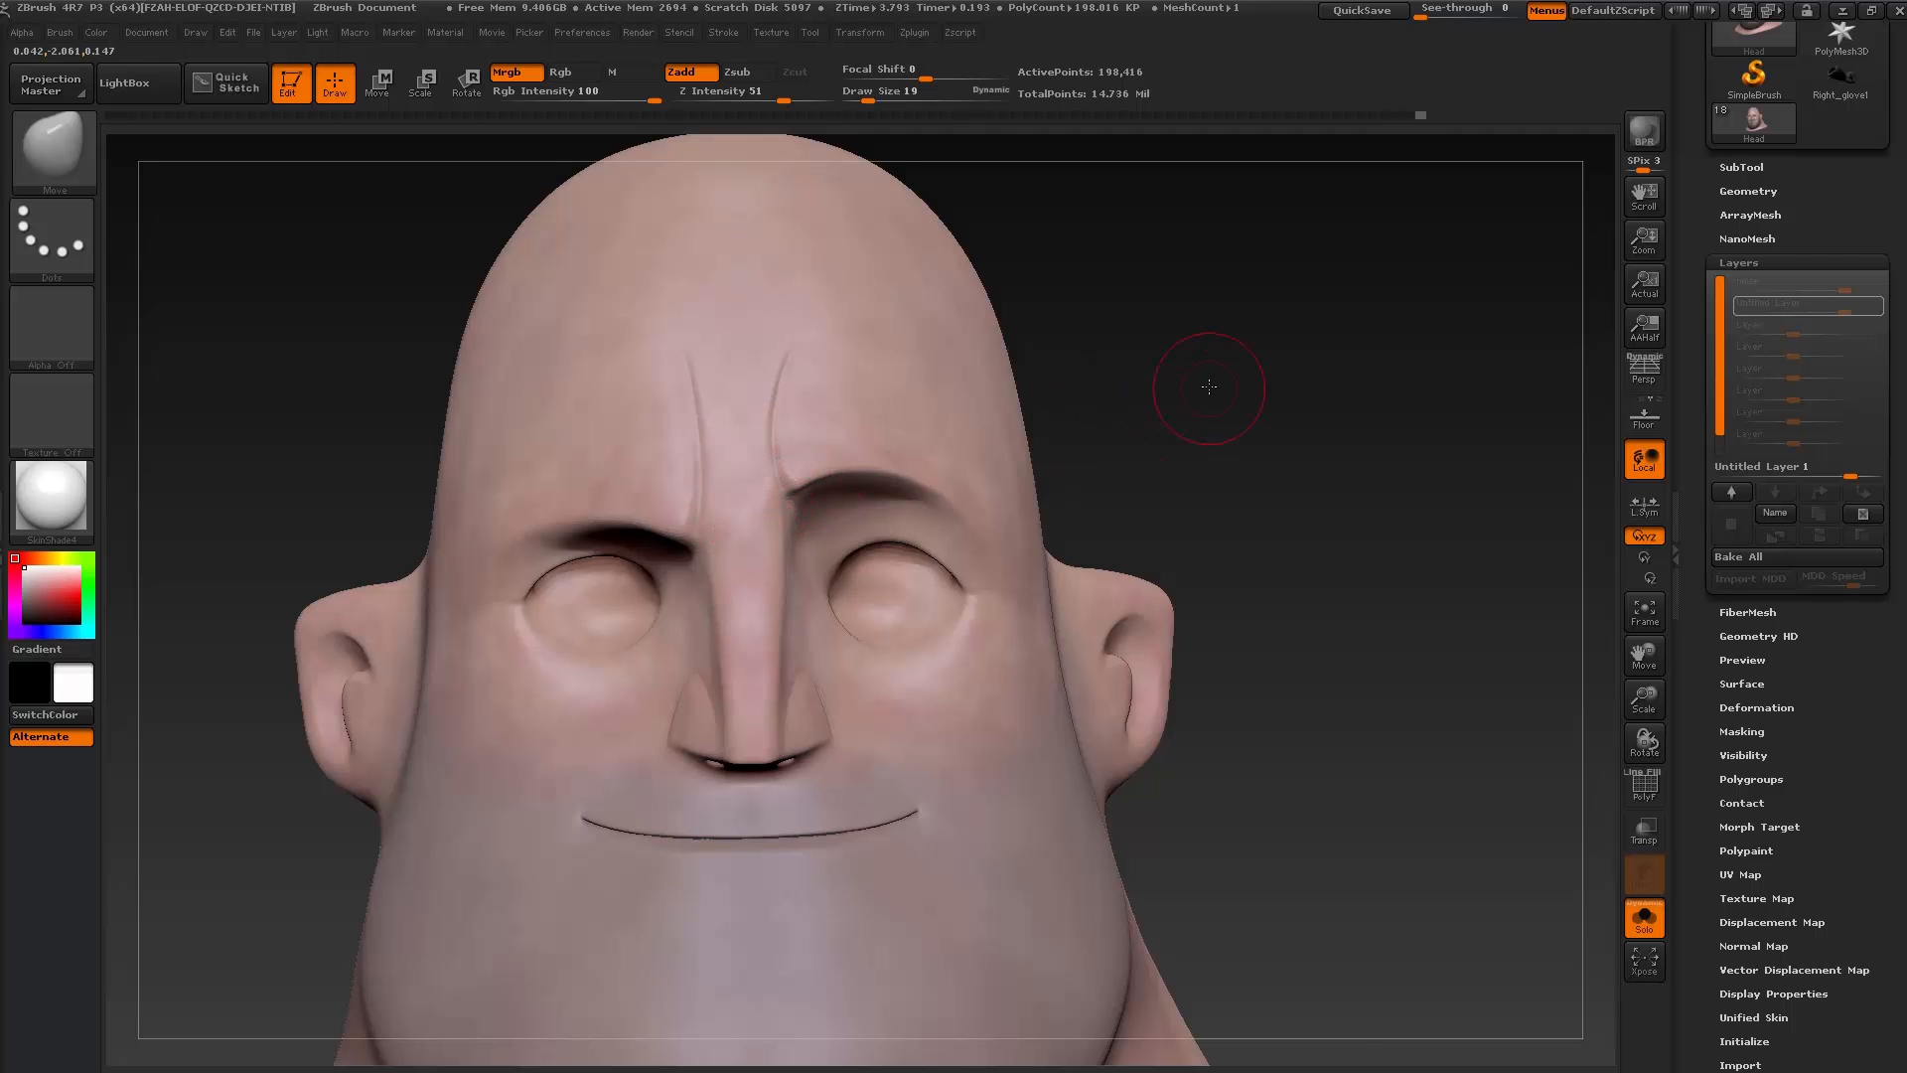
drag(1205, 383, 1201, 379)
mouse_move(1441, 438)
mouse_down()
mouse_move(1302, 442)
mouse_move(1239, 481)
mouse_up()
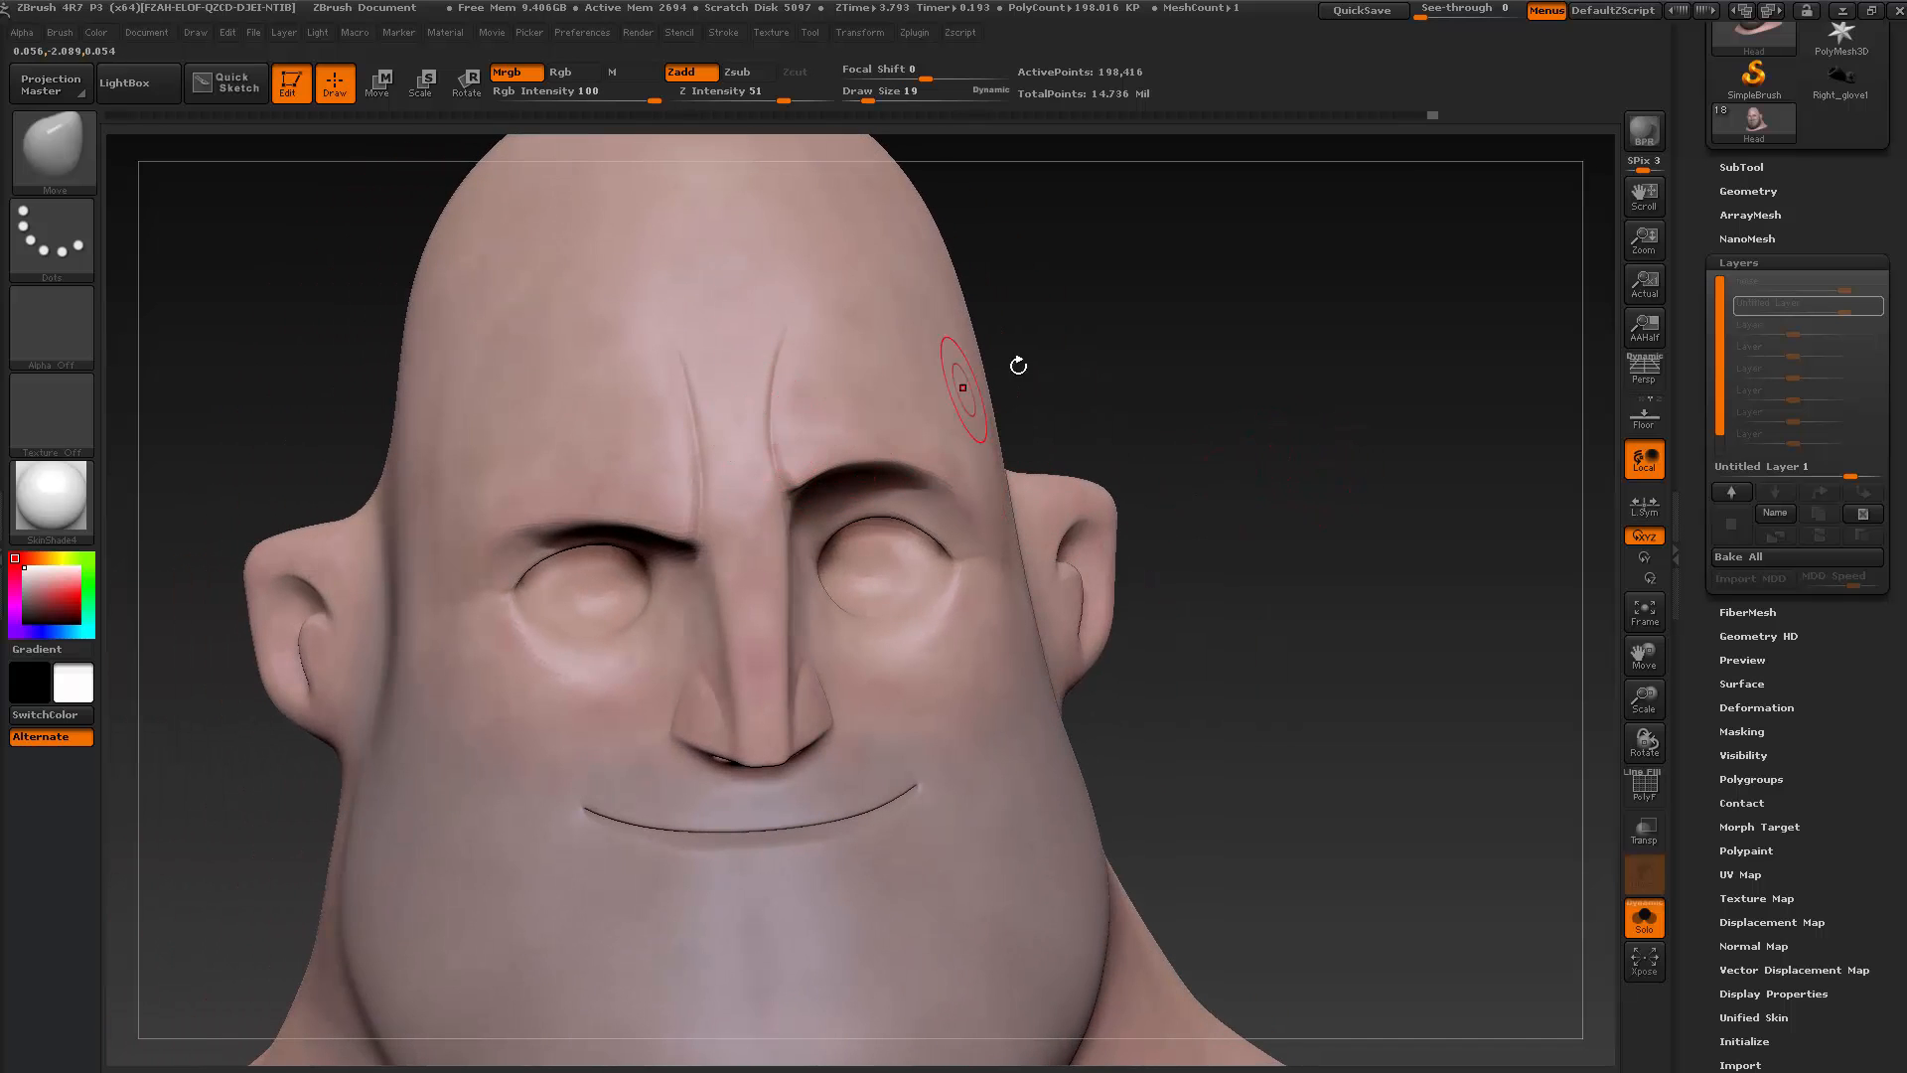
drag(1017, 365, 1106, 319)
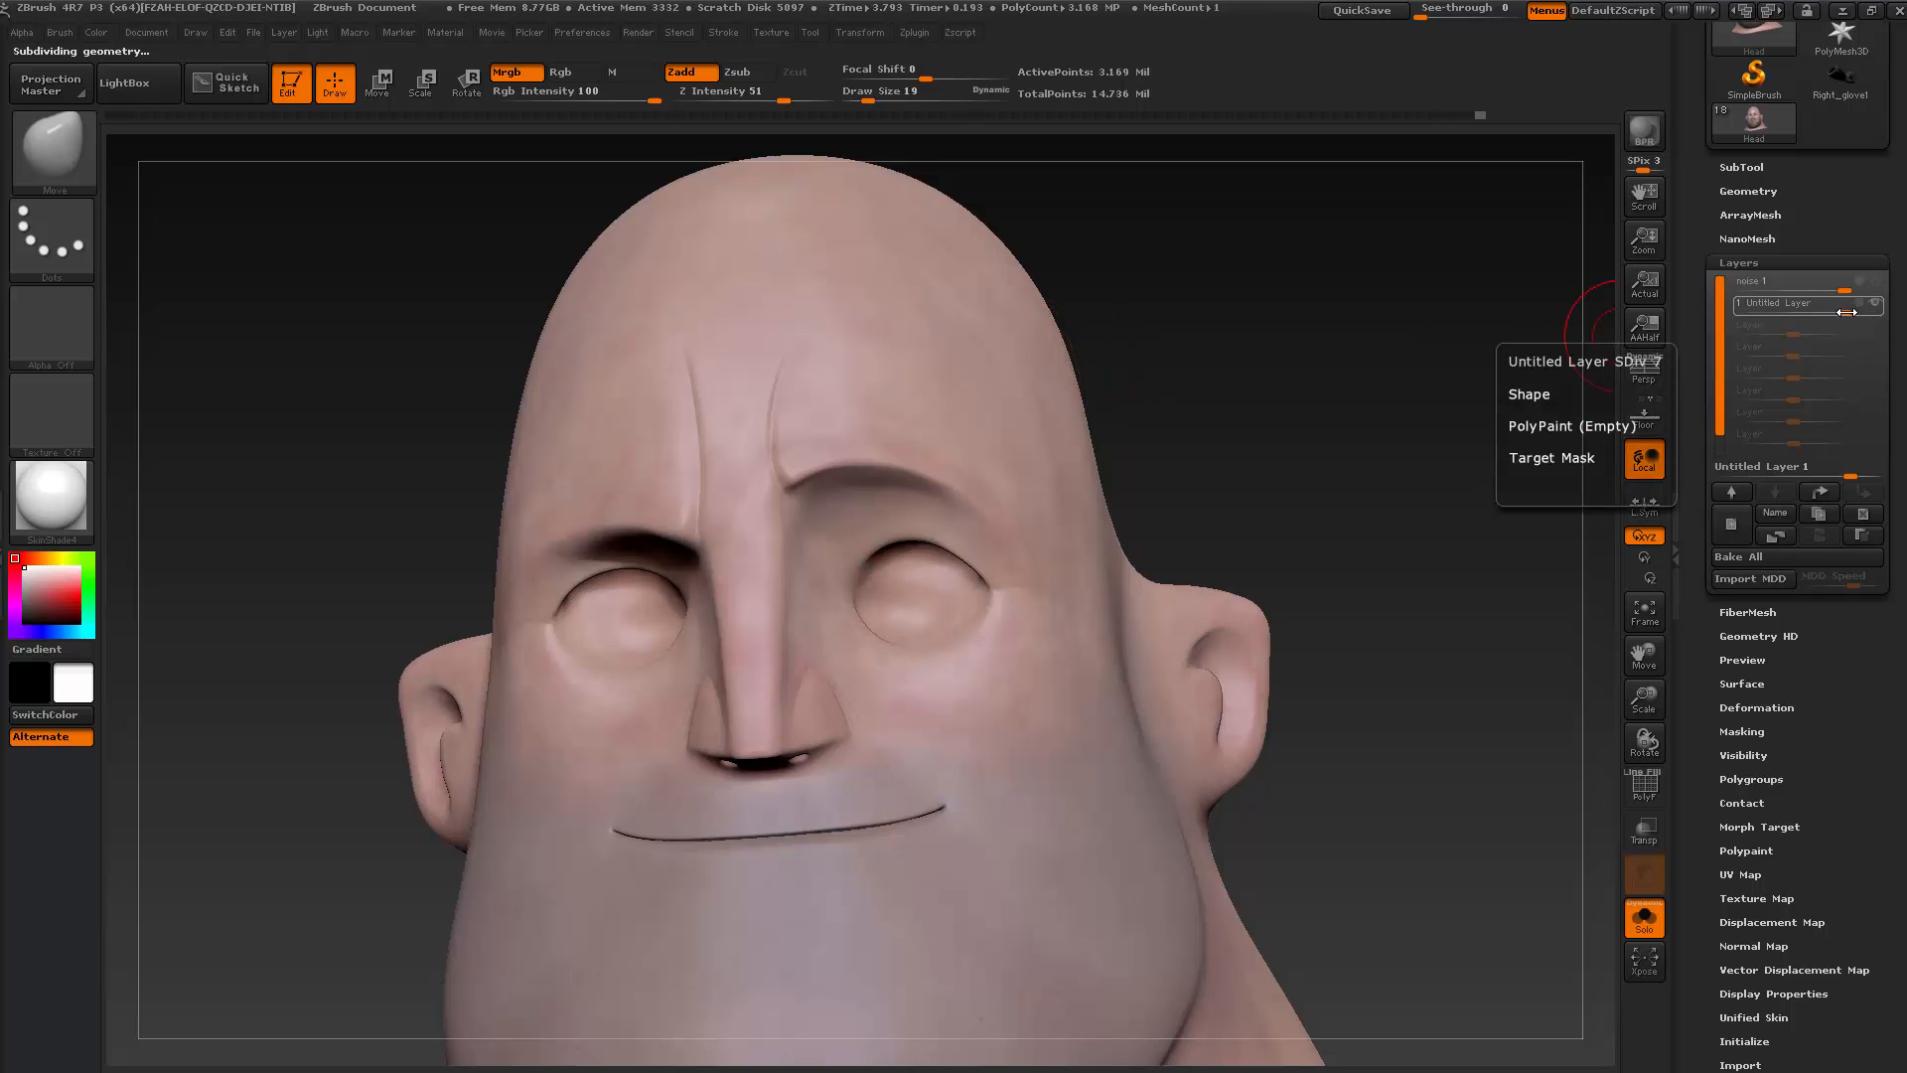
mouse_move(1846, 311)
mouse_down()
mouse_move(1804, 314)
mouse_move(1872, 320)
mouse_up()
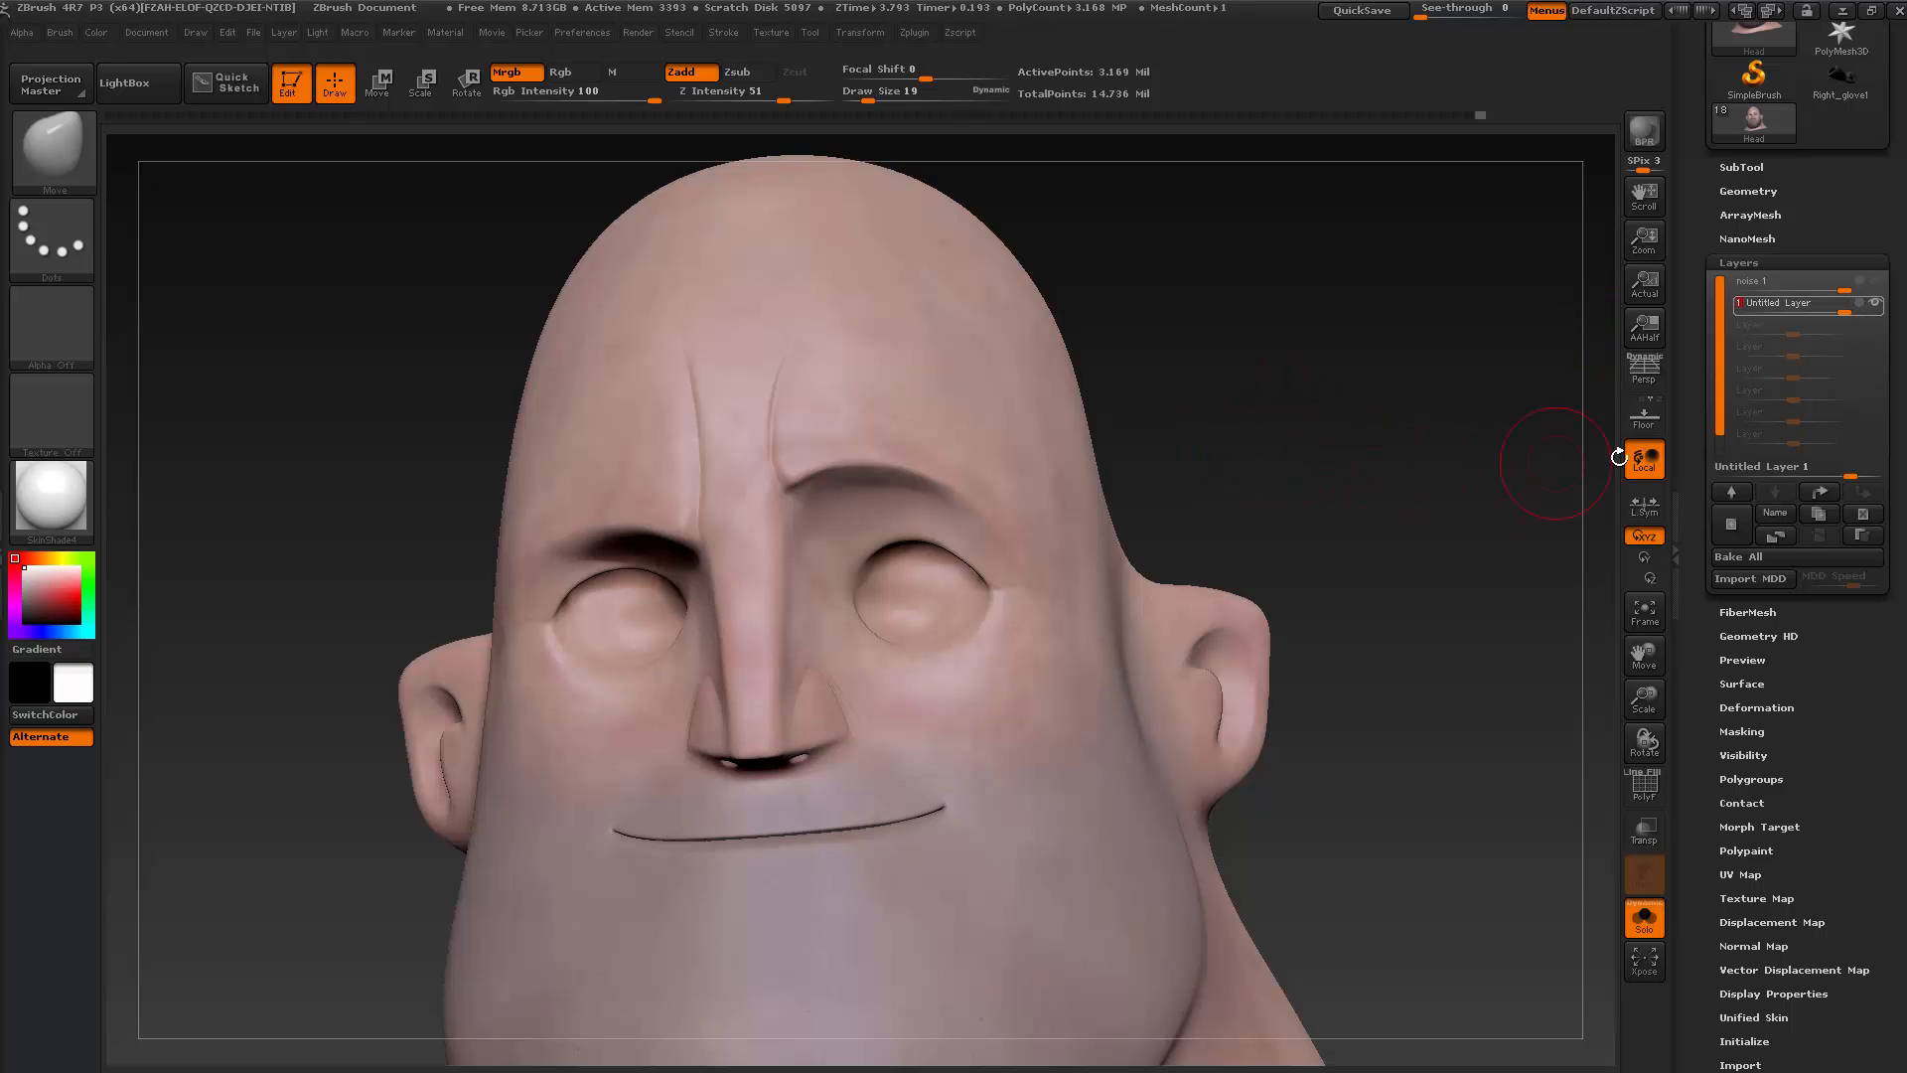
mouse_move(1840, 316)
mouse_down()
mouse_move(1793, 315)
mouse_move(1856, 326)
mouse_up()
click(1864, 309)
Adjust the forehead crease and the ridge between the brows with the Move brush while viewing the head from both sides
drag(1308, 419, 1368, 379)
drag(1490, 298, 1201, 430)
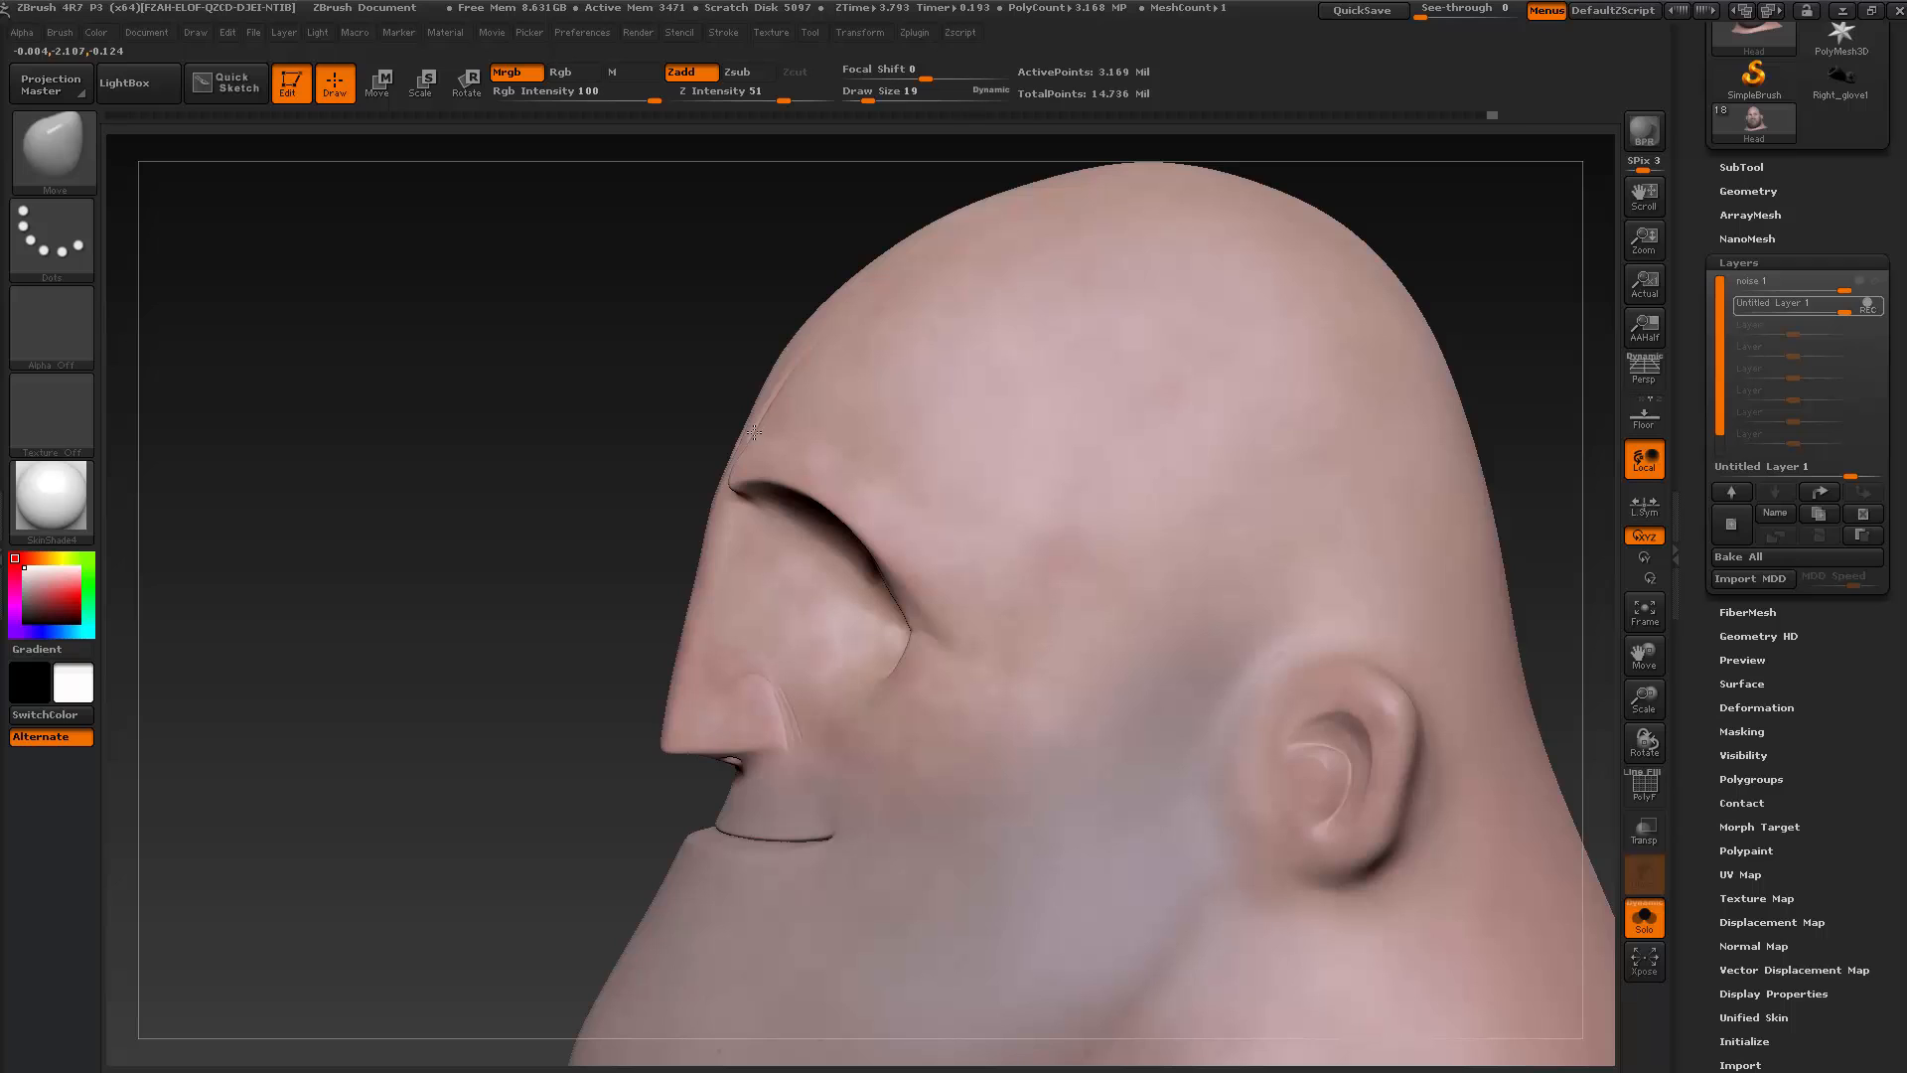
drag(757, 423, 765, 415)
mouse_move(634, 416)
mouse_down()
mouse_move(814, 414)
mouse_move(763, 440)
mouse_move(740, 420)
mouse_up()
drag(835, 424, 841, 461)
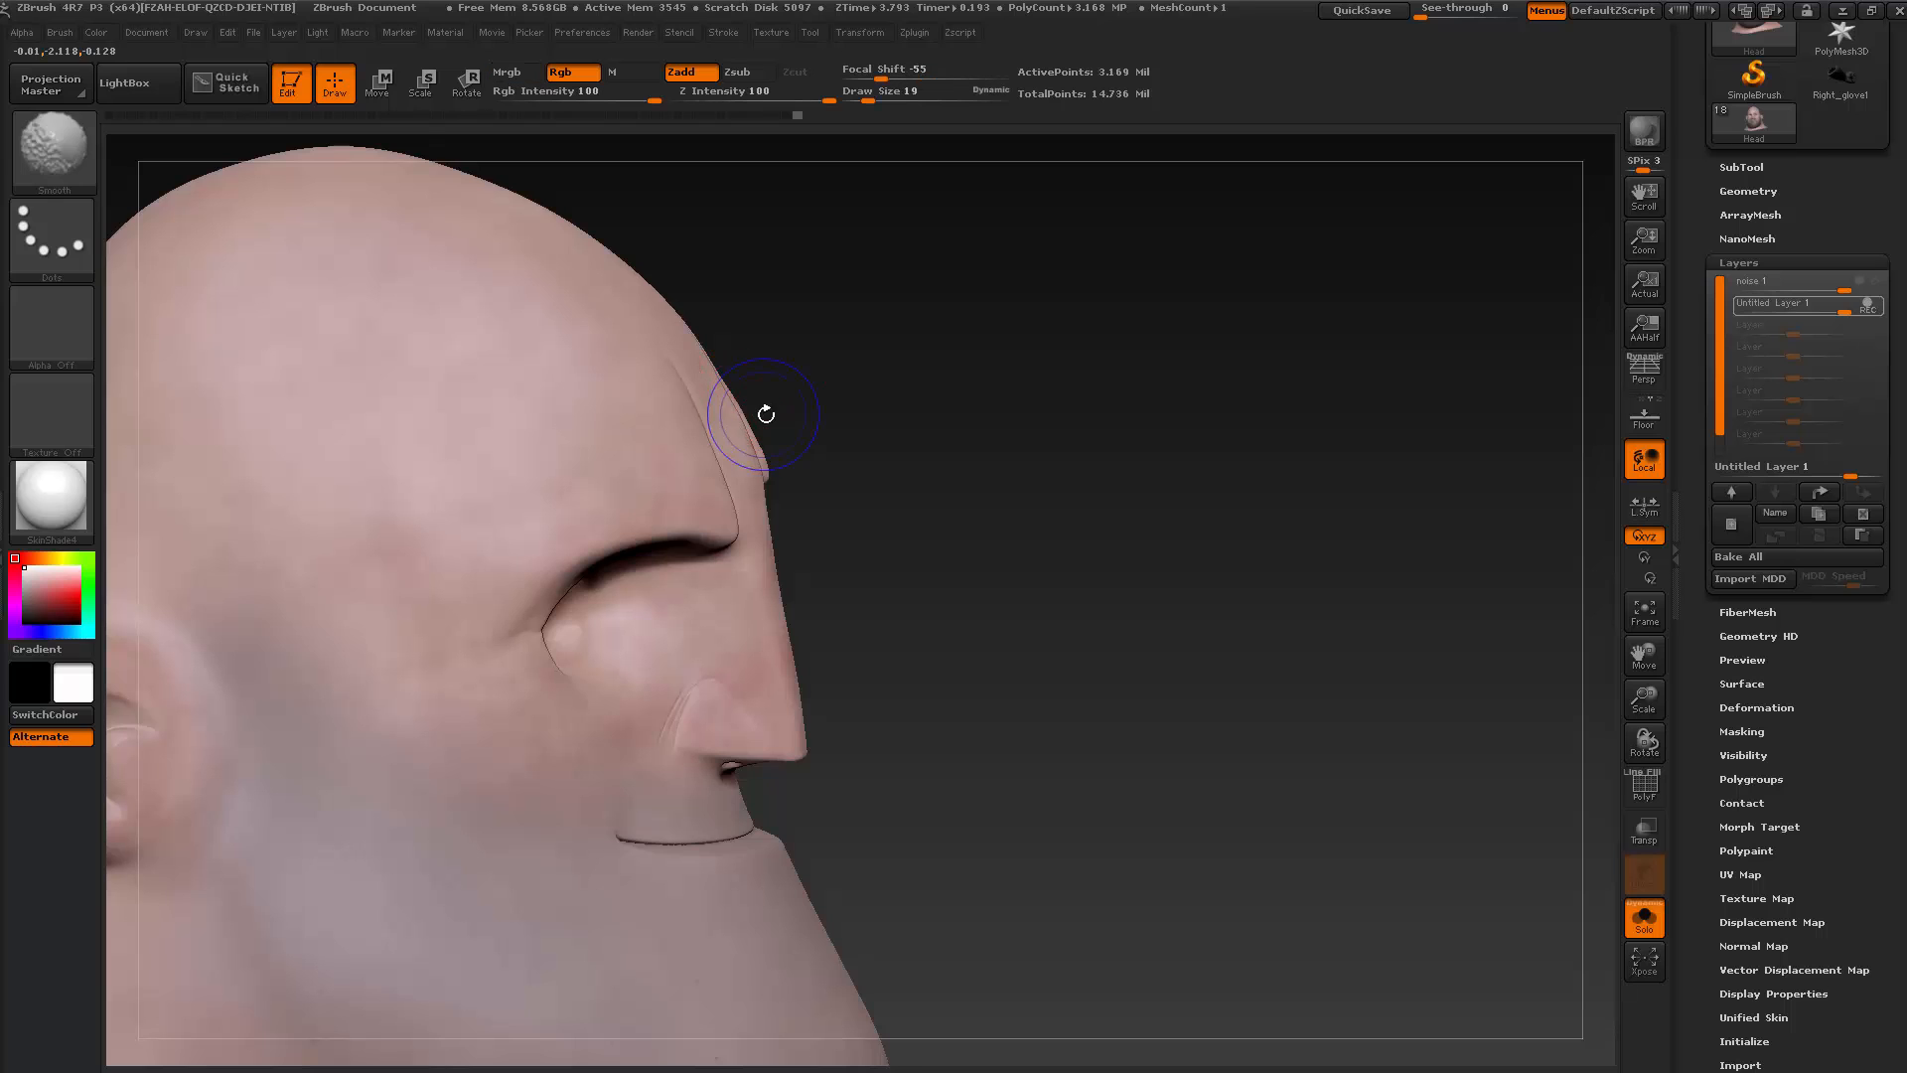
Lower the head two subdivision levels and adjust the ridge between the brows with the Move brush at draw size 13
key(shift+d)
key(shift+d)
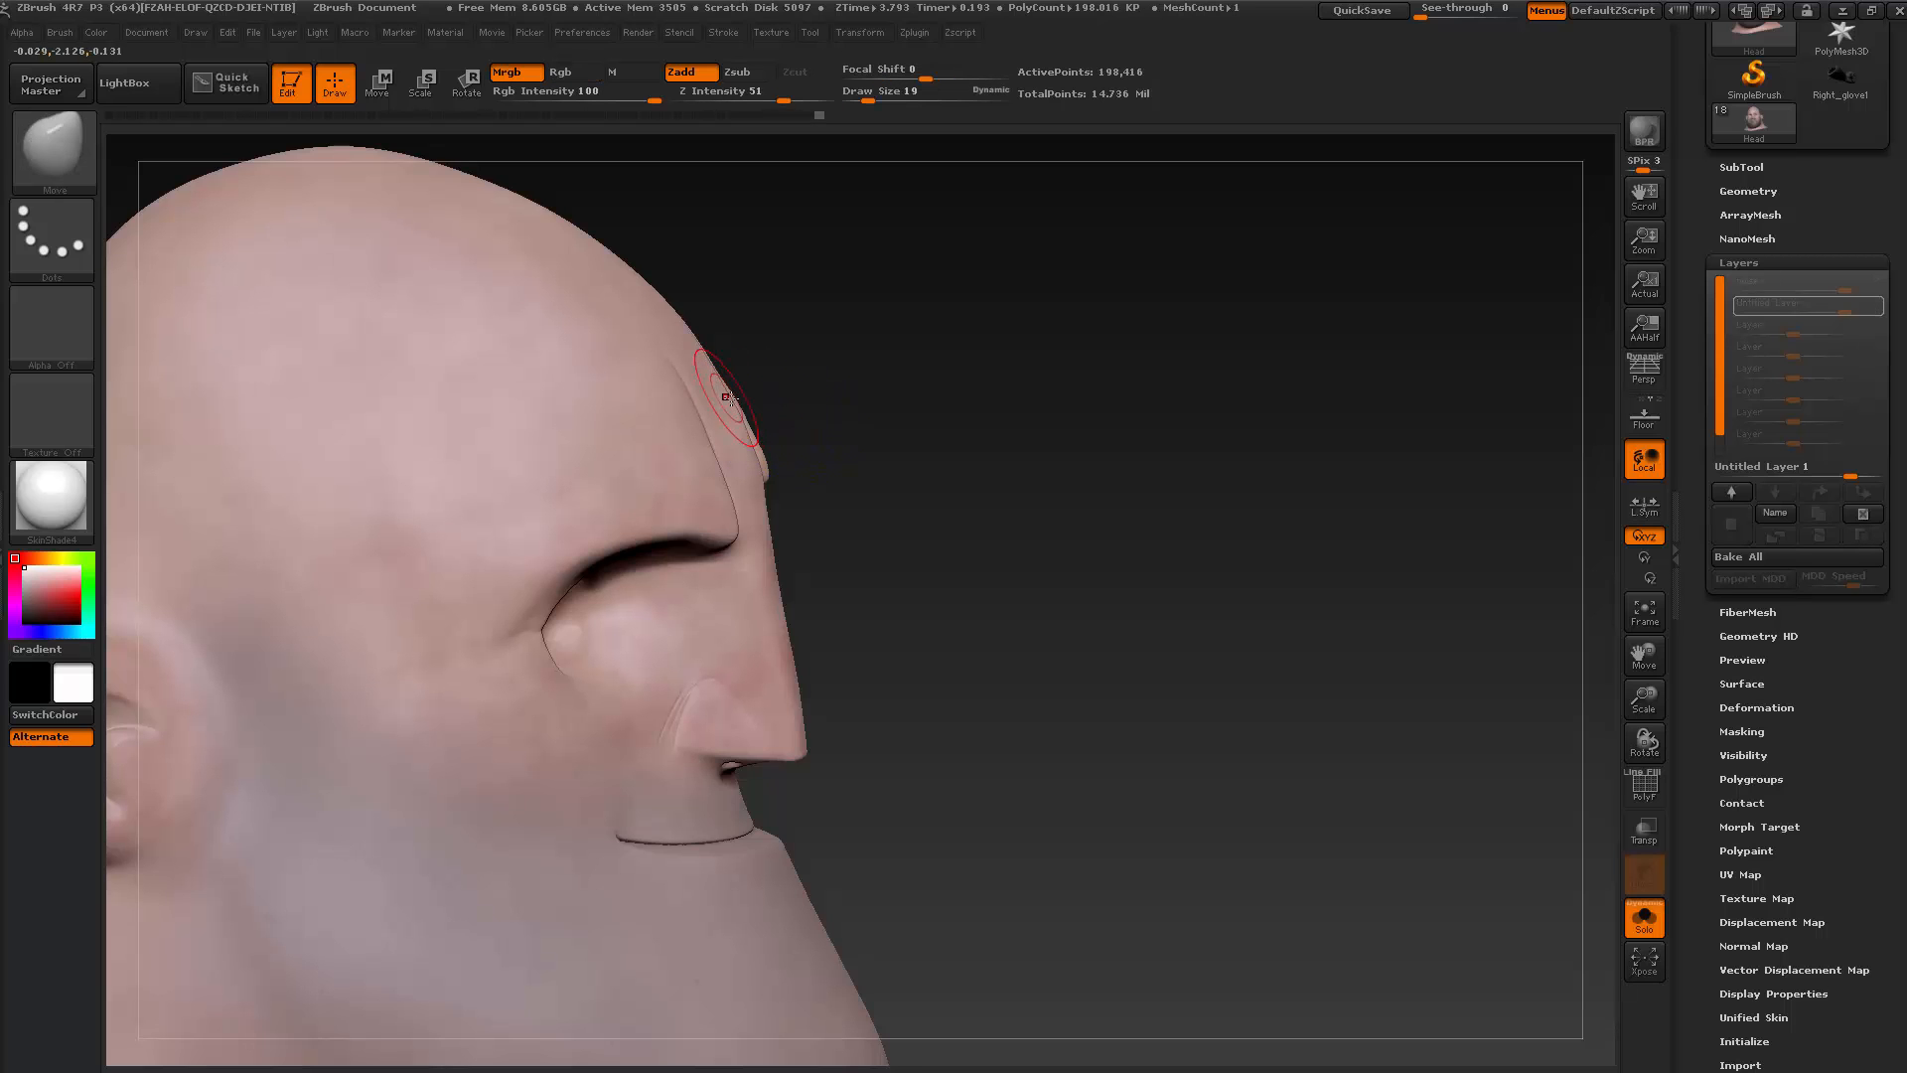
mouse_move(775, 412)
mouse_down()
mouse_move(851, 426)
mouse_move(763, 454)
mouse_up()
key(s)
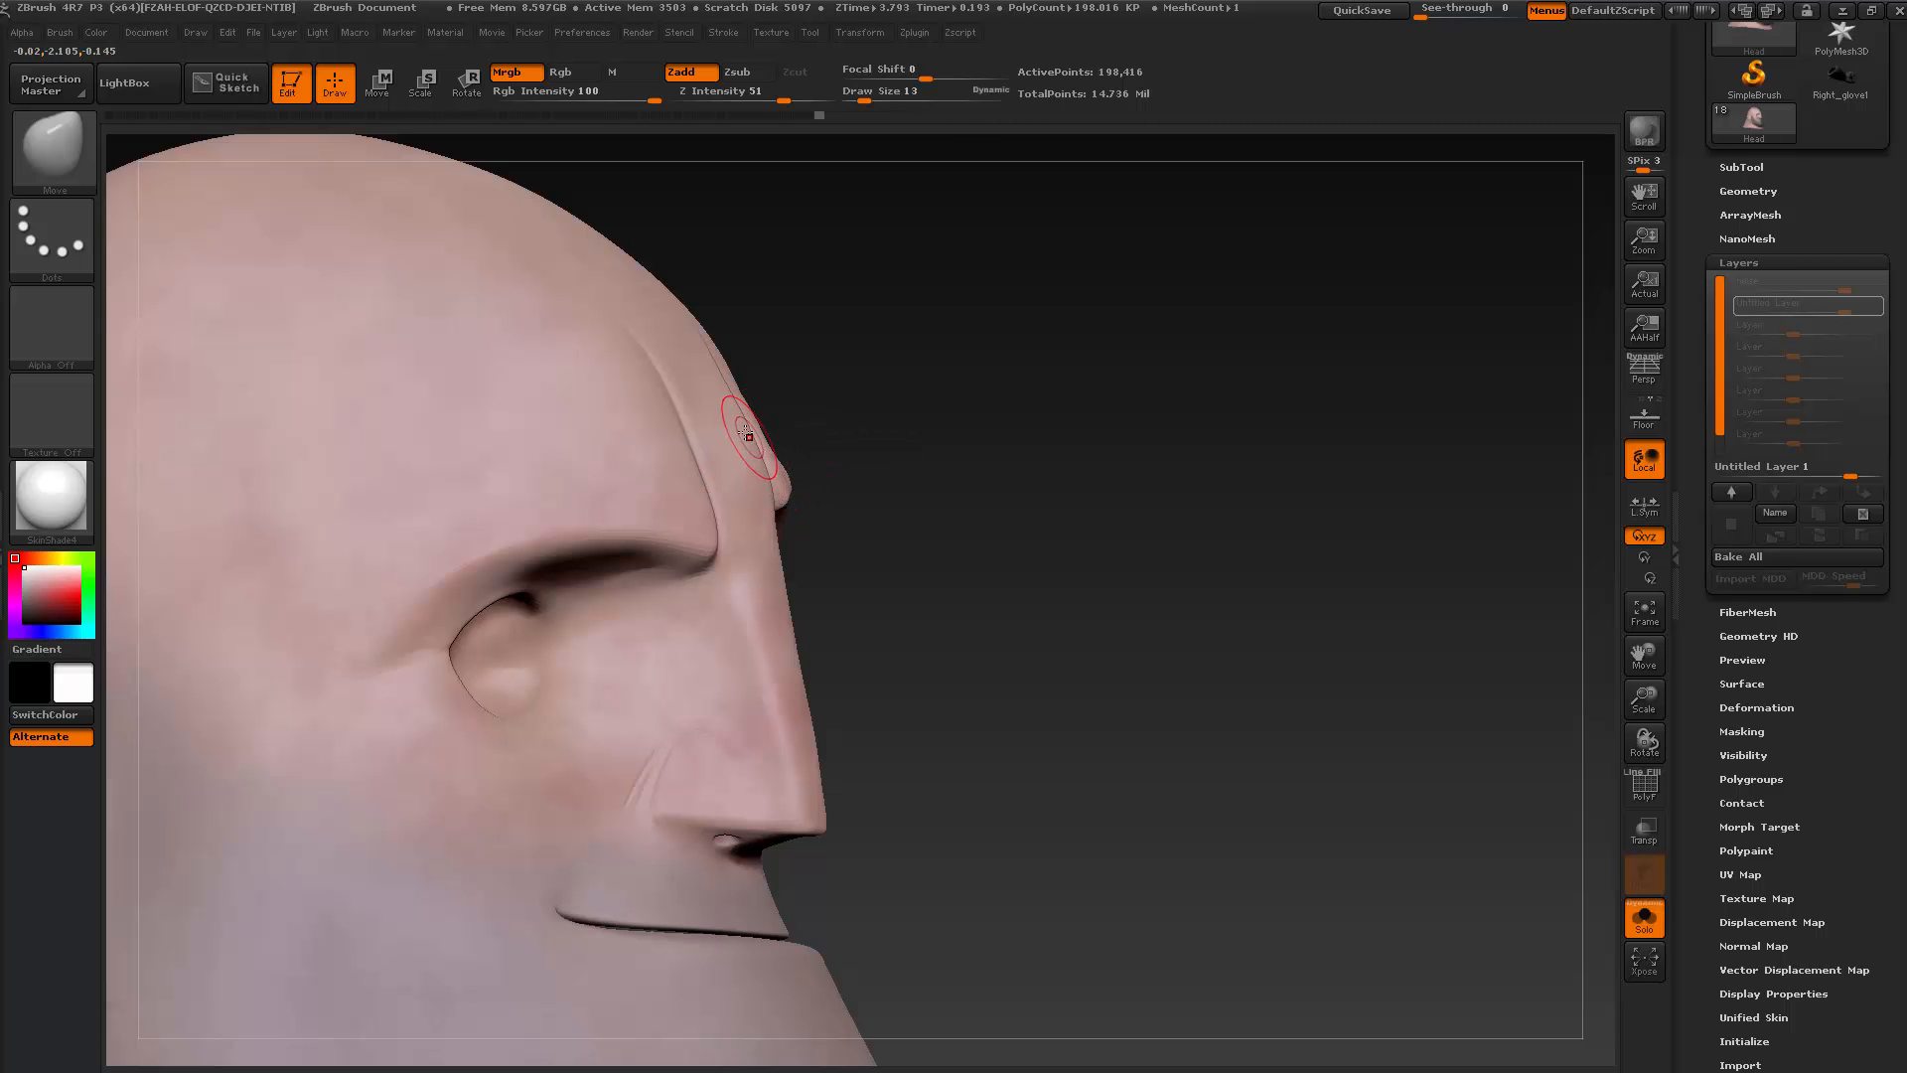
drag(877, 421, 707, 435)
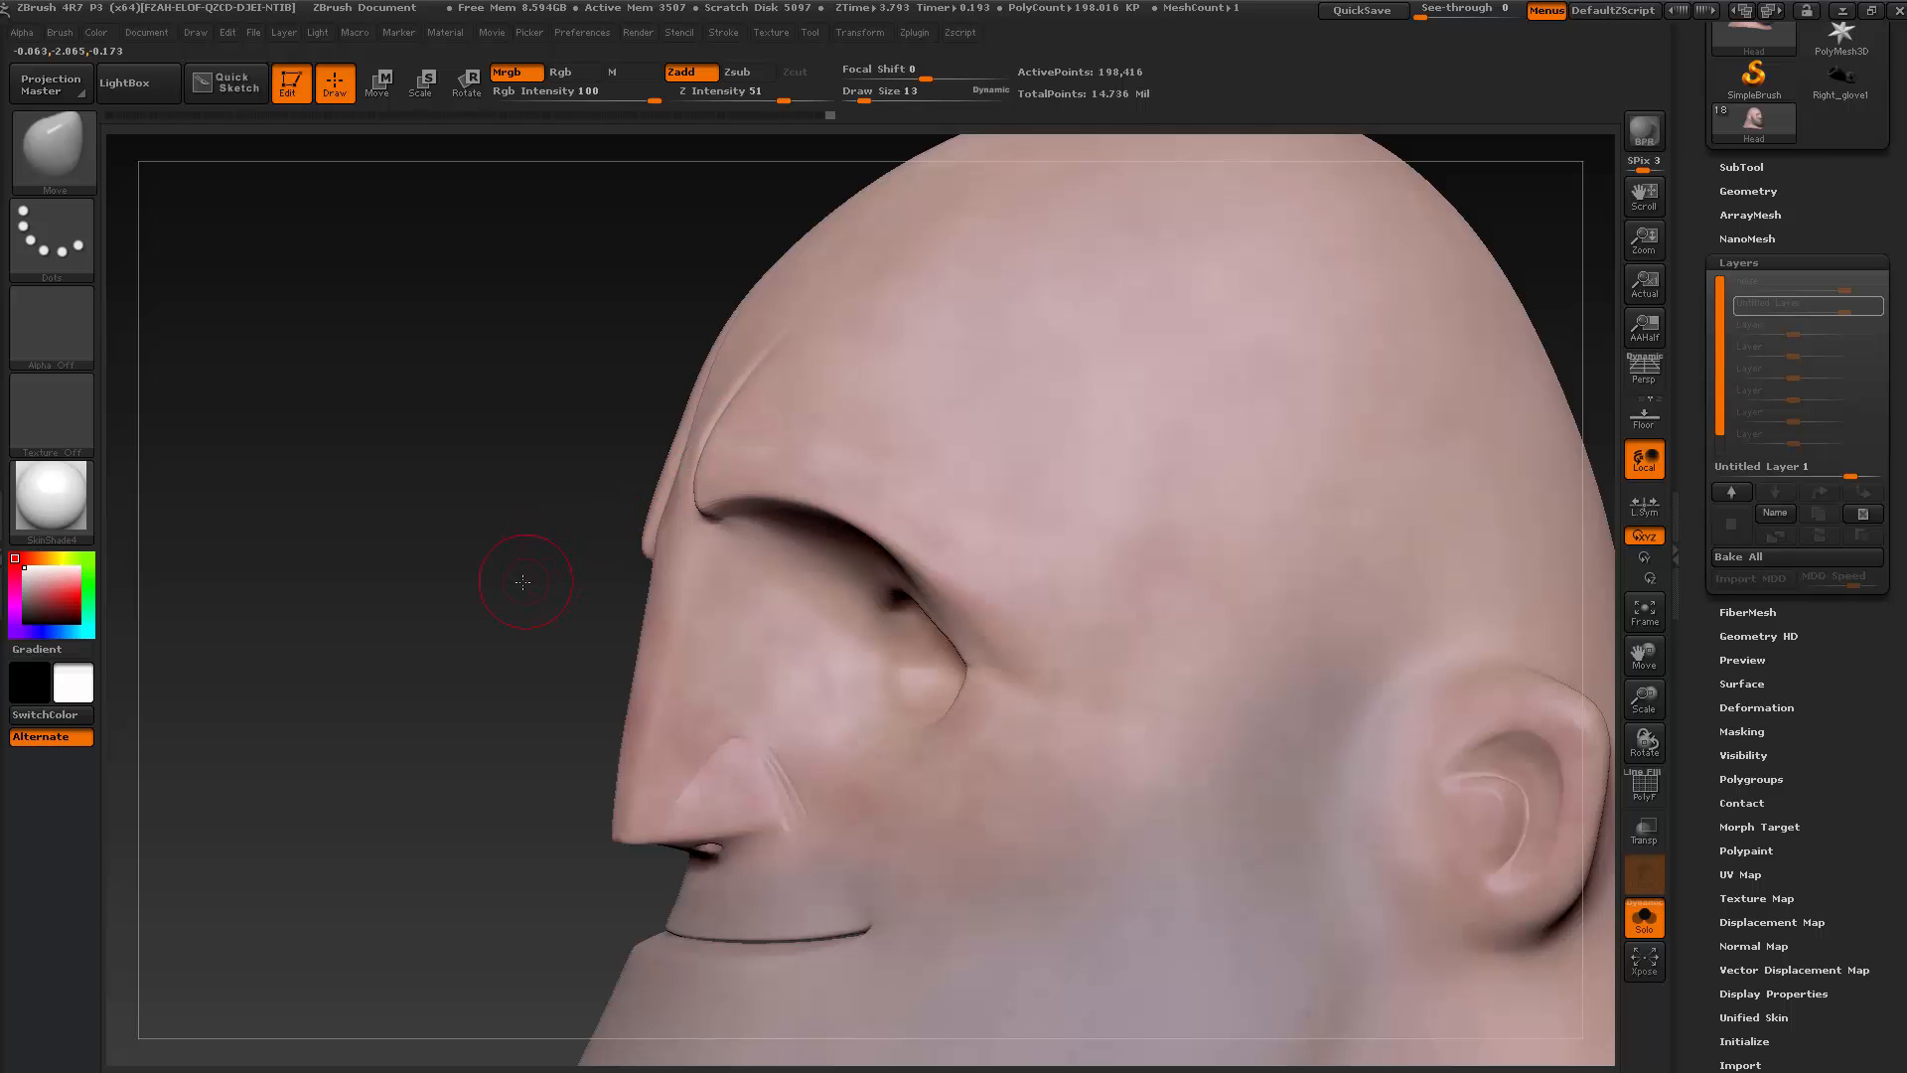
drag(520, 566, 630, 545)
drag(1302, 409, 1252, 431)
Compare the head with the XnView reference and inspect it together with the mask, eyes and suit before isolating it again
key(alt+Tab)
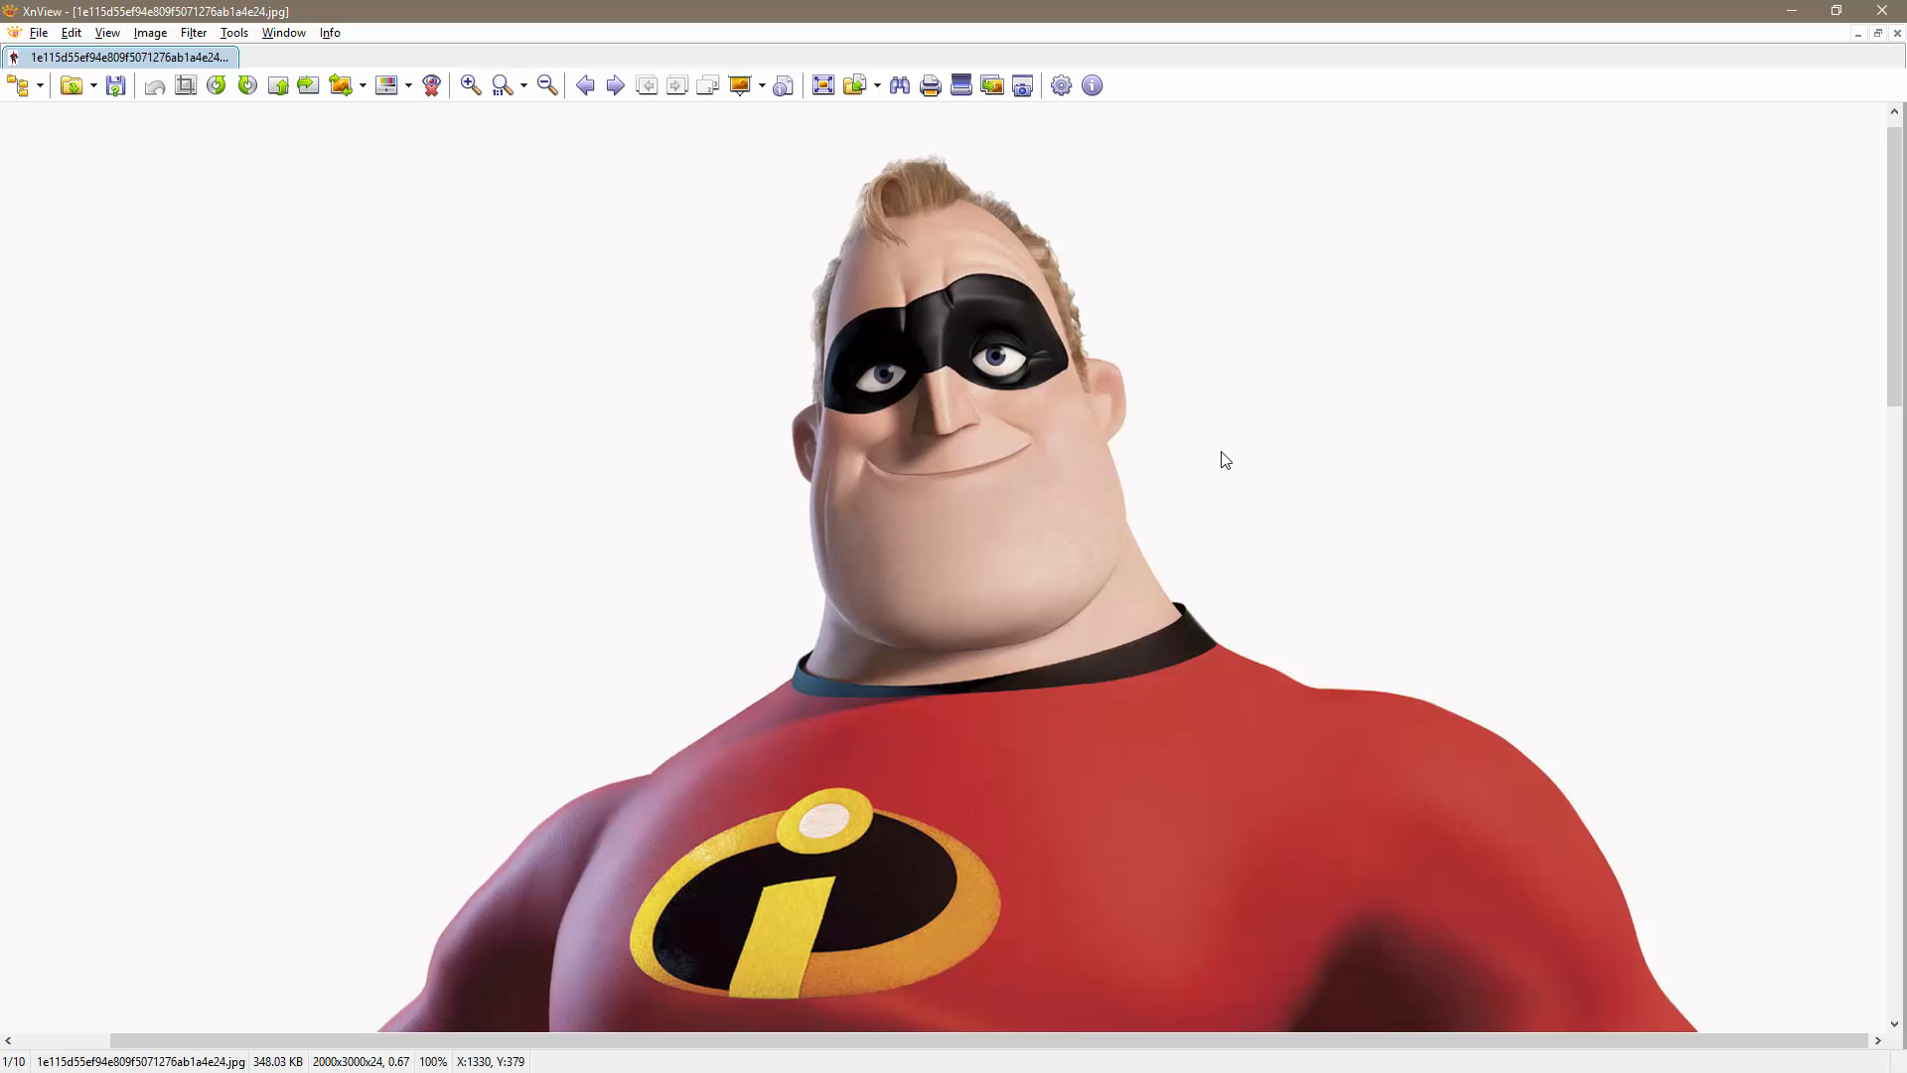
key(alt+Tab)
mouse_move(1214, 451)
mouse_down()
mouse_move(1196, 430)
mouse_move(1184, 443)
mouse_move(1226, 409)
mouse_move(1241, 427)
mouse_move(1237, 395)
mouse_up()
drag(1278, 534, 1278, 571)
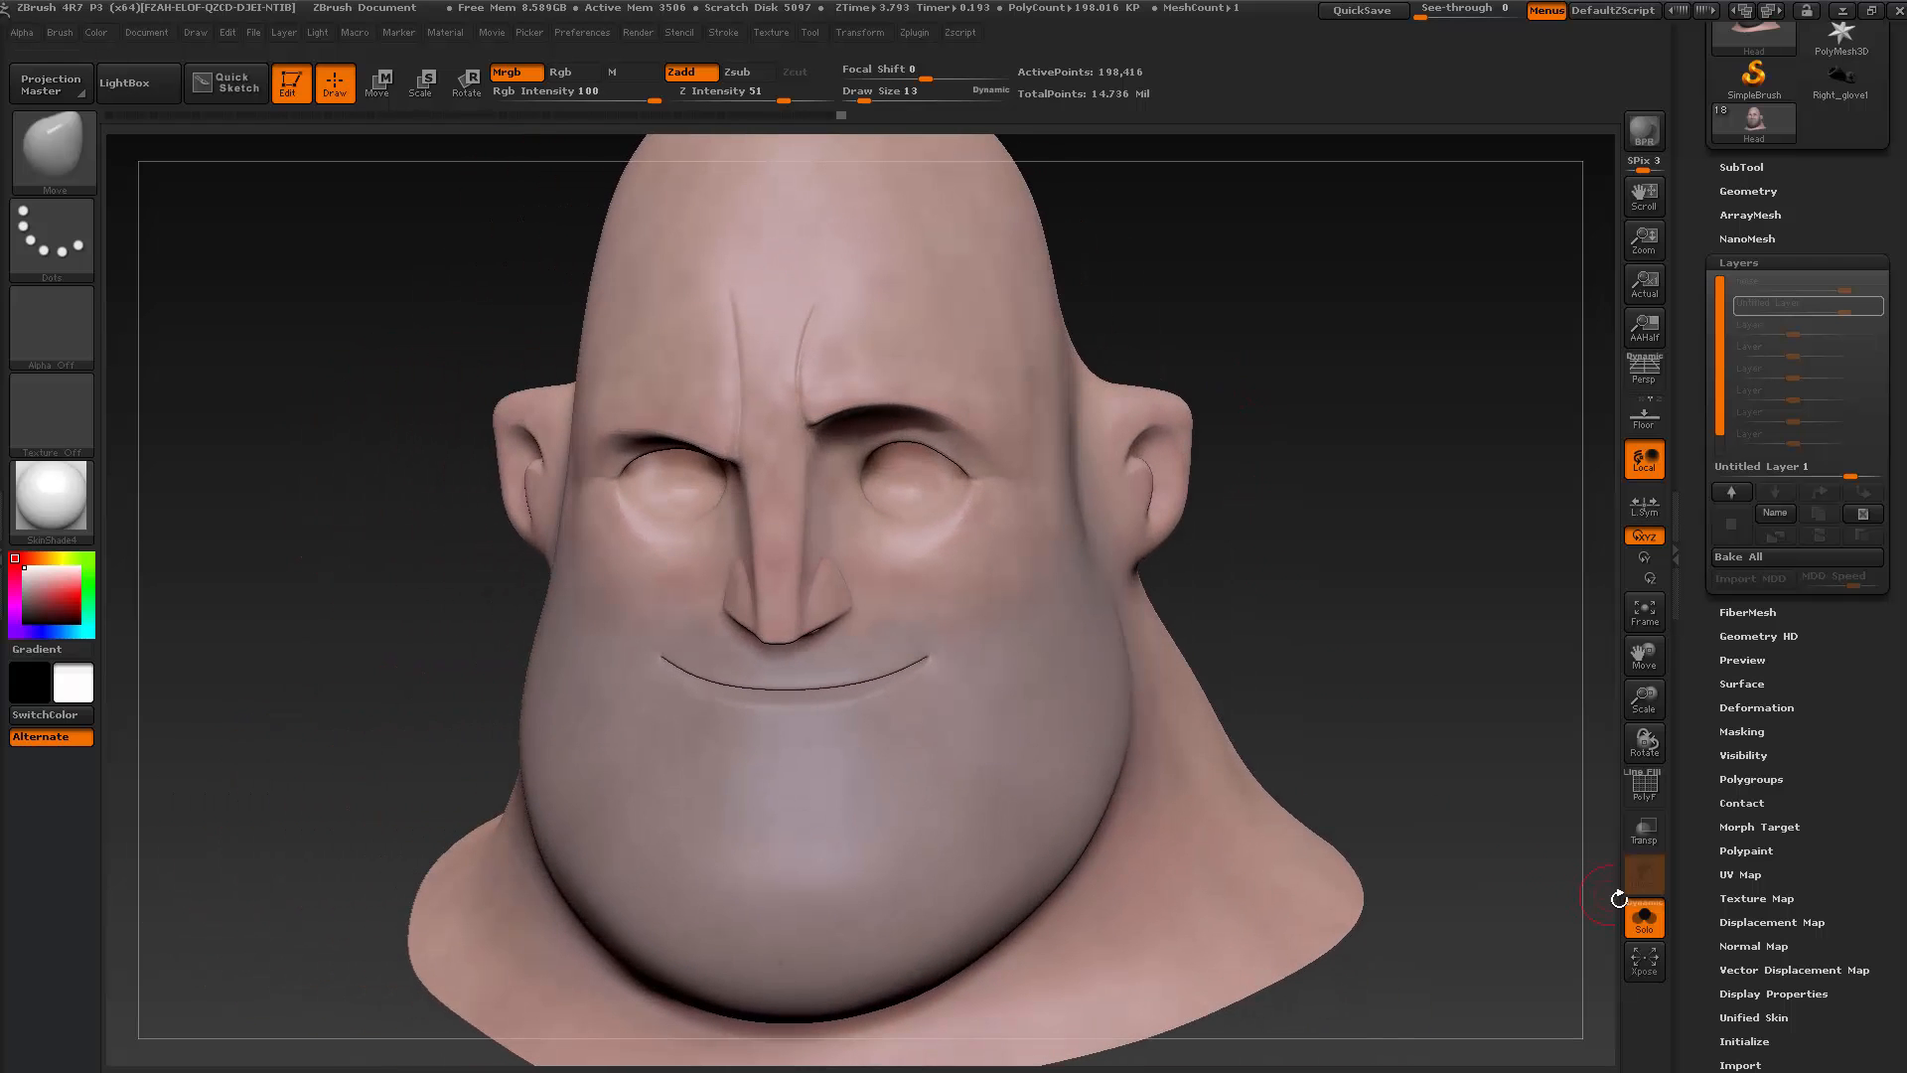
click(1644, 916)
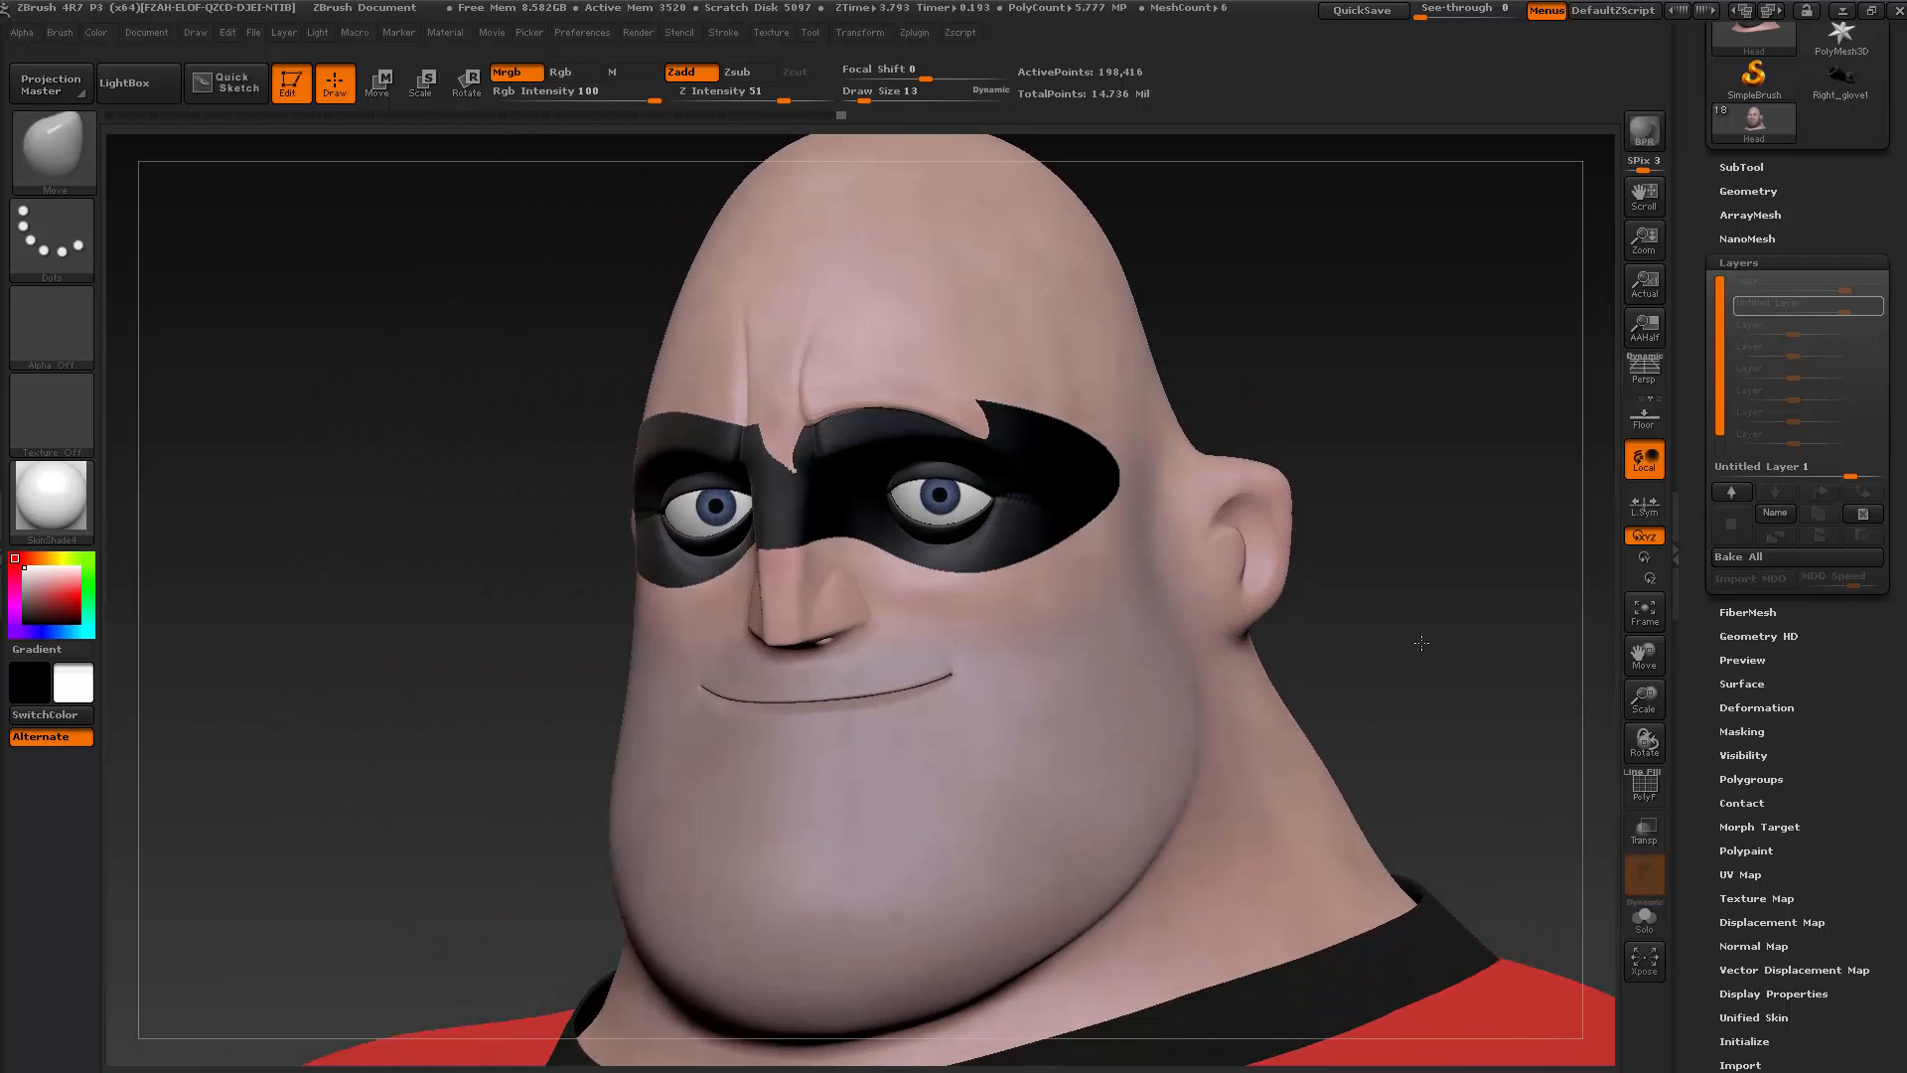
drag(1421, 643, 1583, 885)
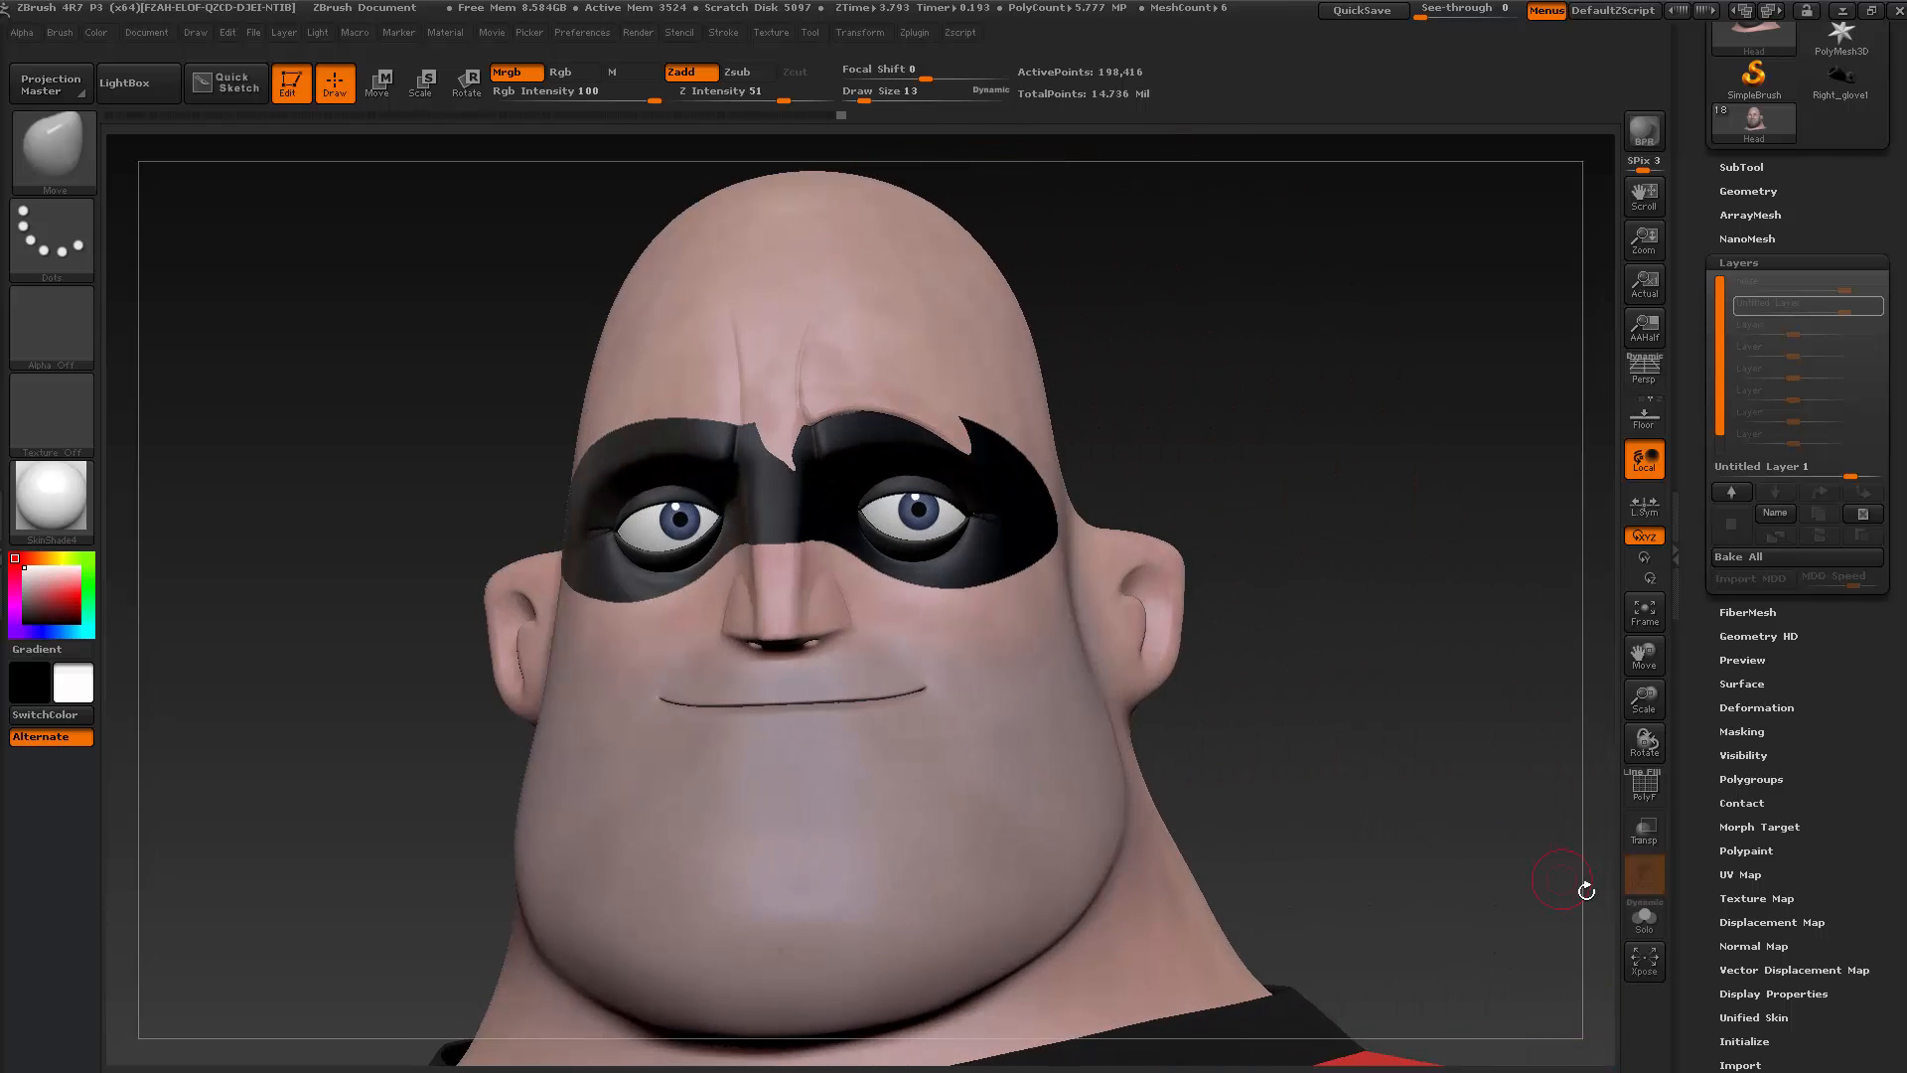
click(1644, 916)
Smooth the ridge between the brows beside the inner end of the raised eyebrow
mouse_move(1350, 725)
mouse_down()
mouse_move(1418, 766)
mouse_move(1291, 303)
mouse_move(1354, 234)
mouse_move(1302, 272)
mouse_up()
key(shift)
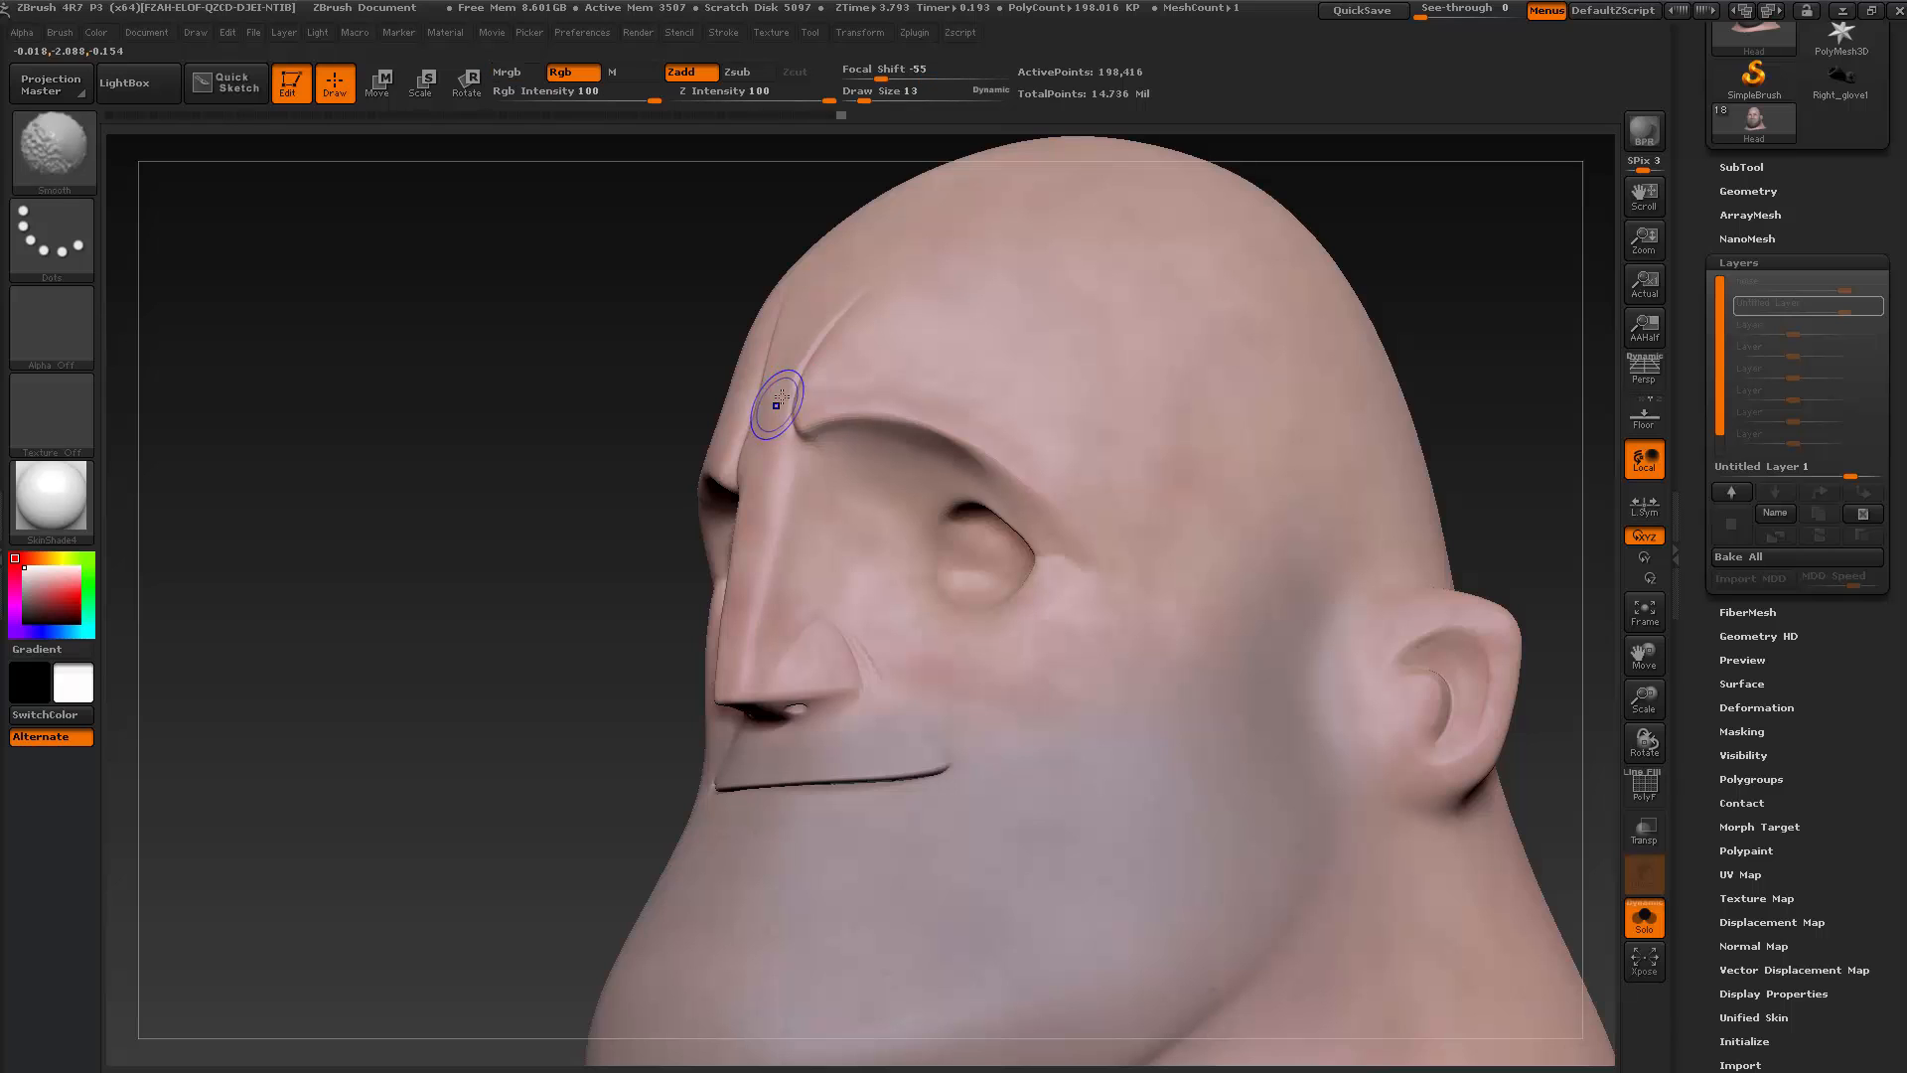
drag(613, 268, 661, 320)
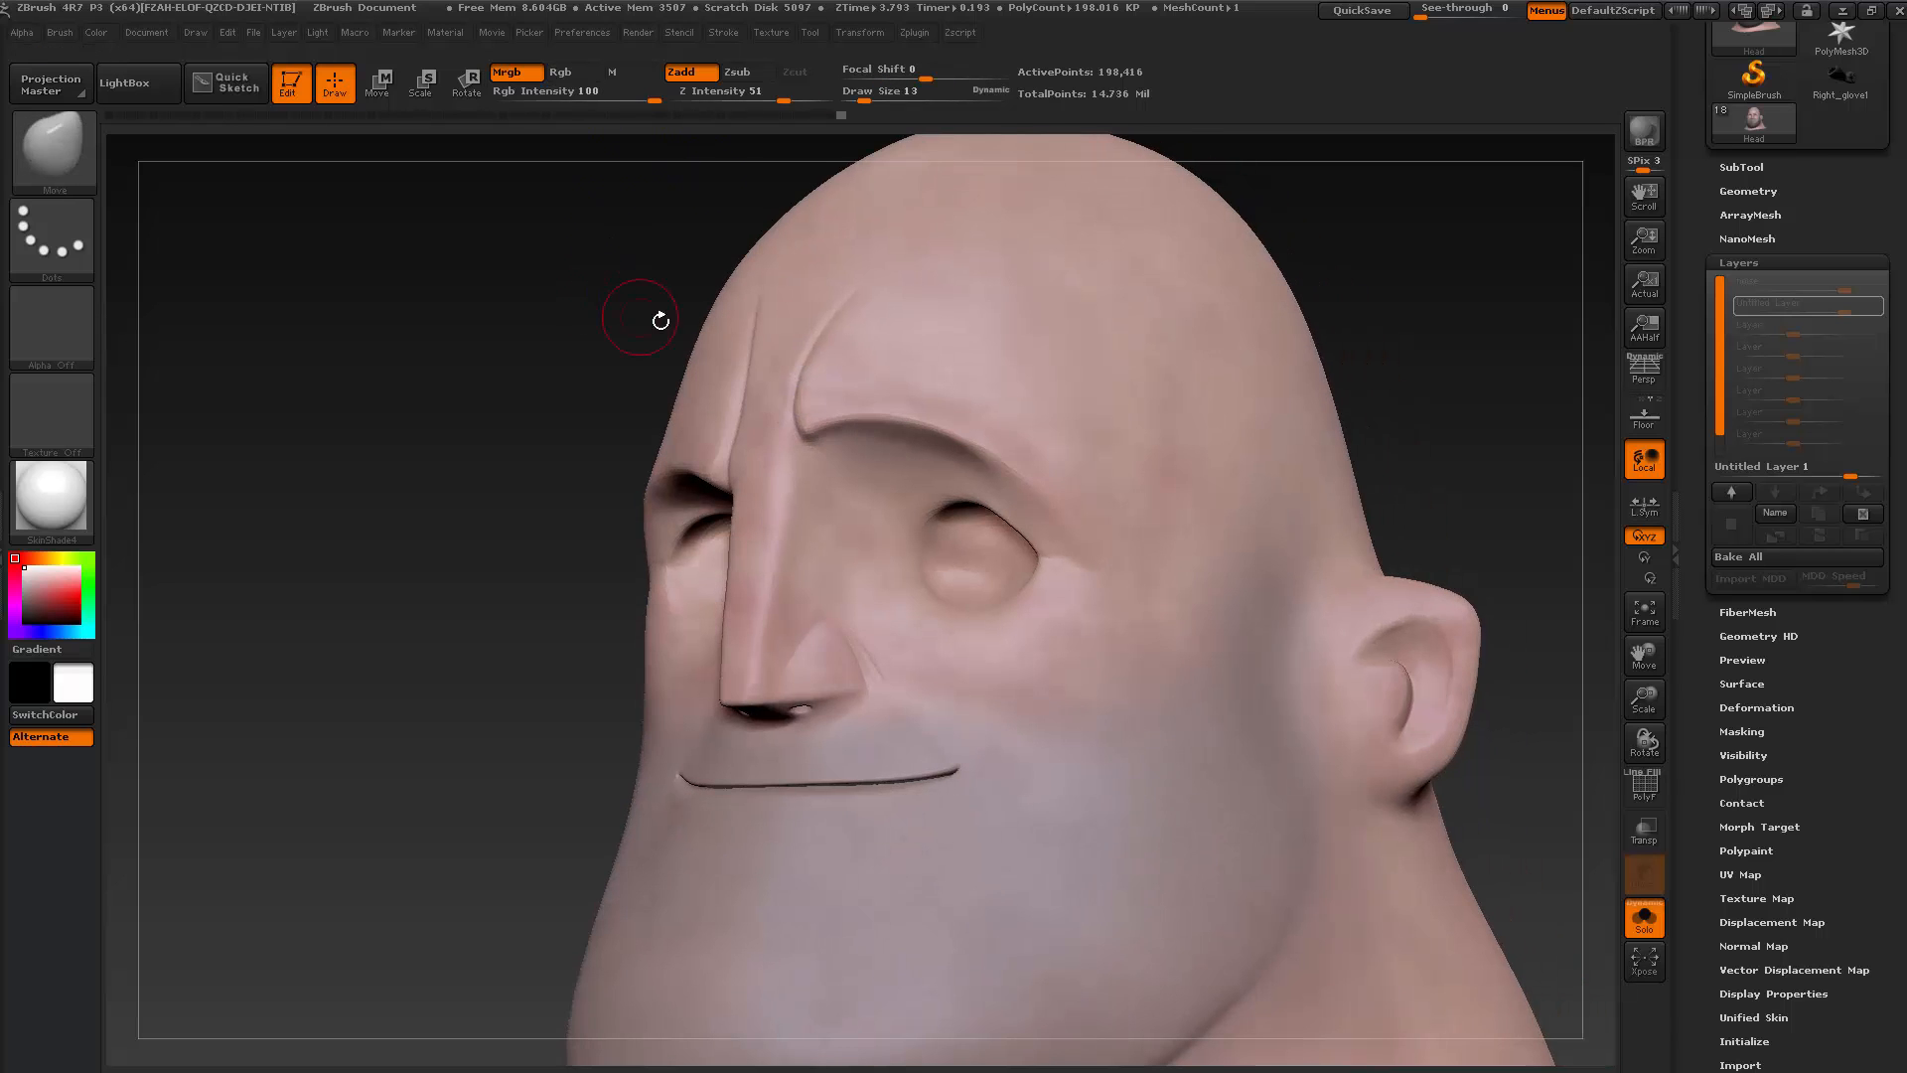
key(shift)
shift+drag(770, 393, 762, 407)
drag(530, 448, 696, 427)
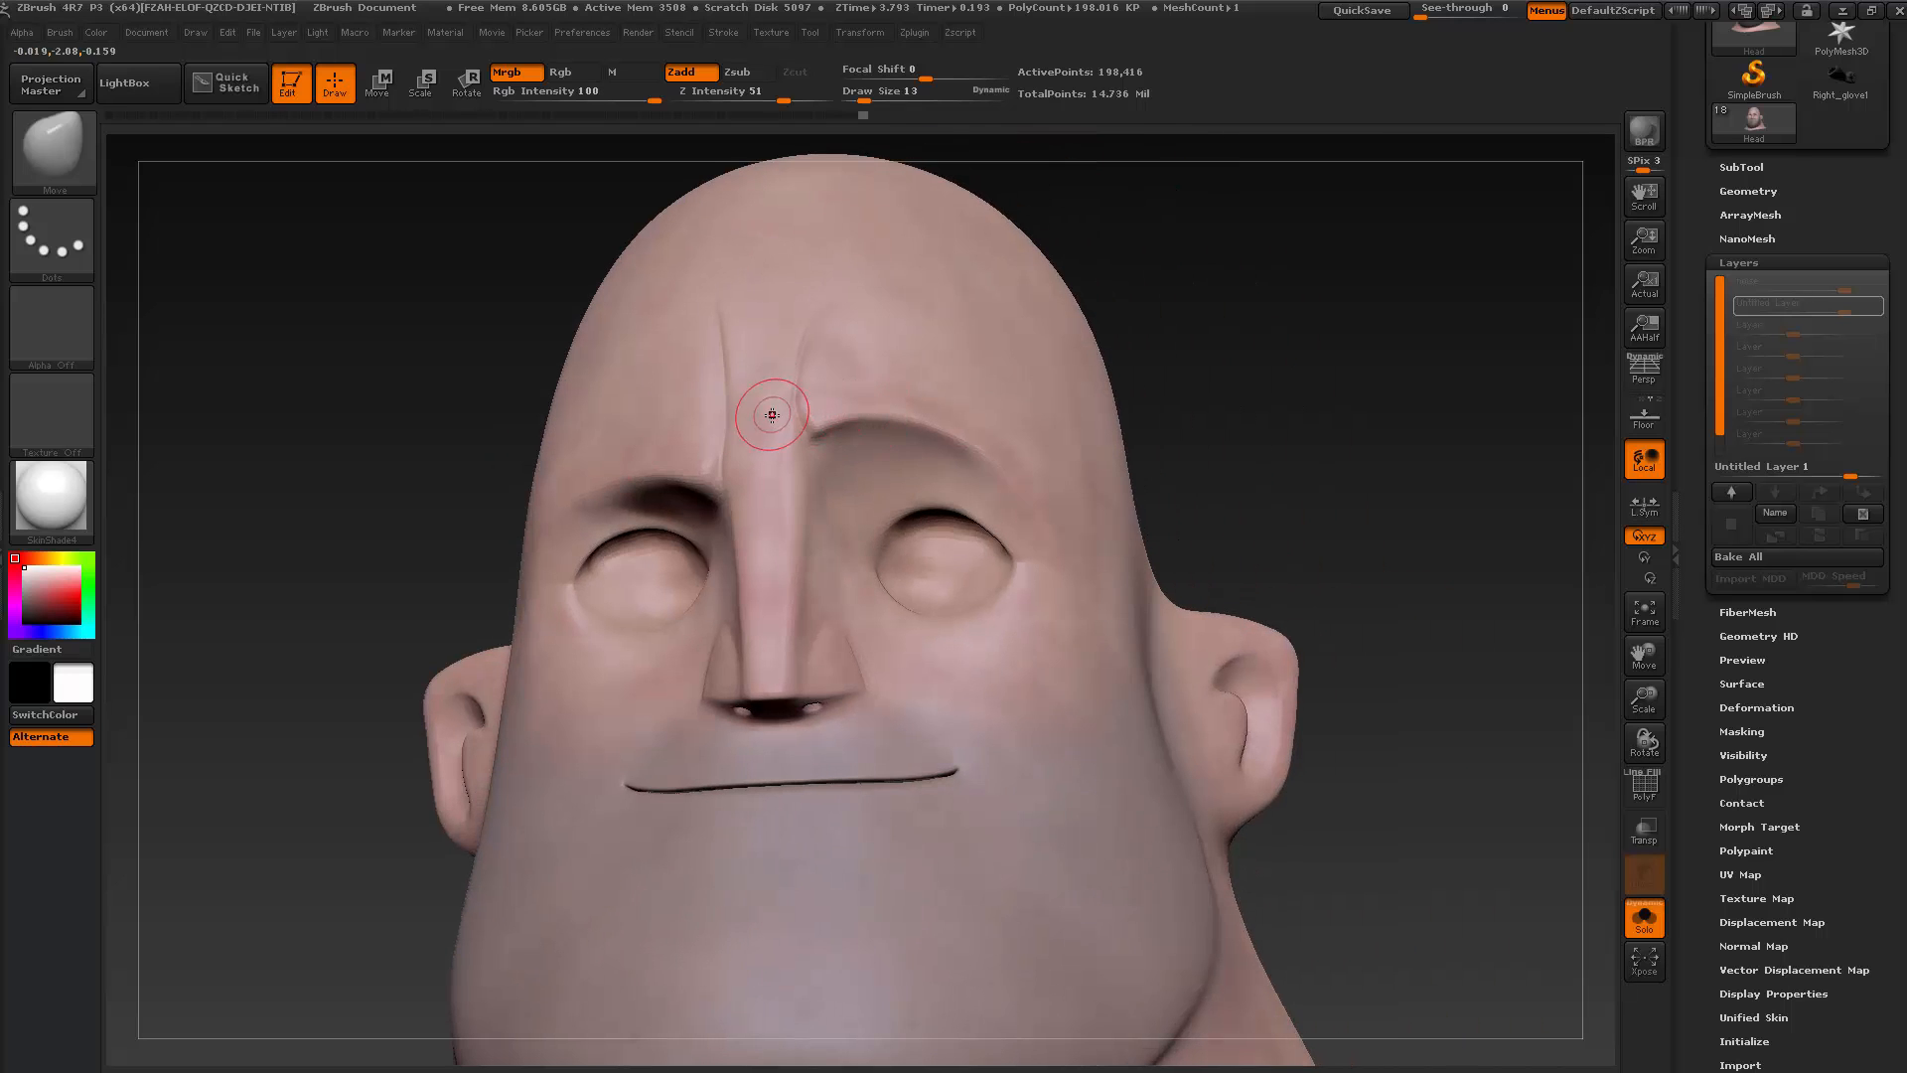
drag(1175, 310, 1024, 366)
drag(1141, 298, 1261, 405)
Check the forehead in the XnView reference and prepare the ClayBuildup brush with Mrgb turned off for sculpting on the head
key(alt+Tab)
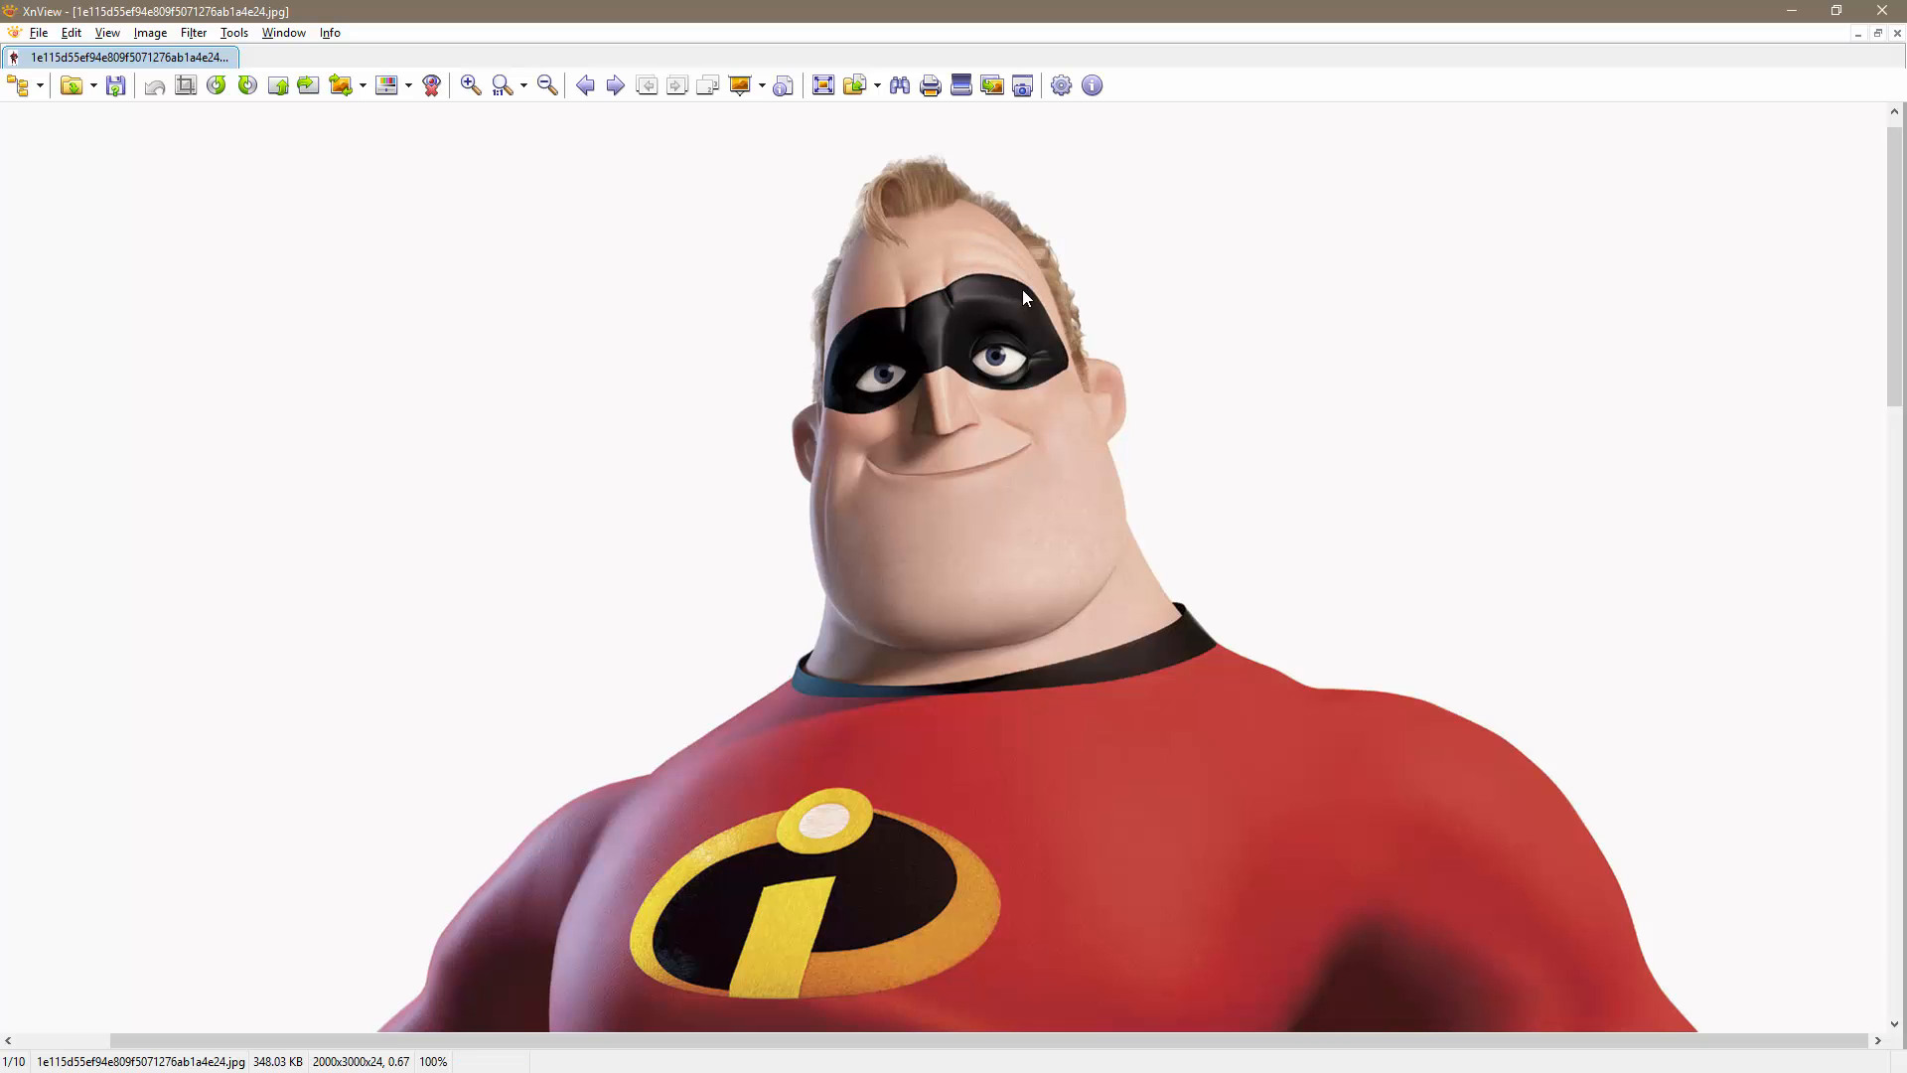
key(alt+Tab)
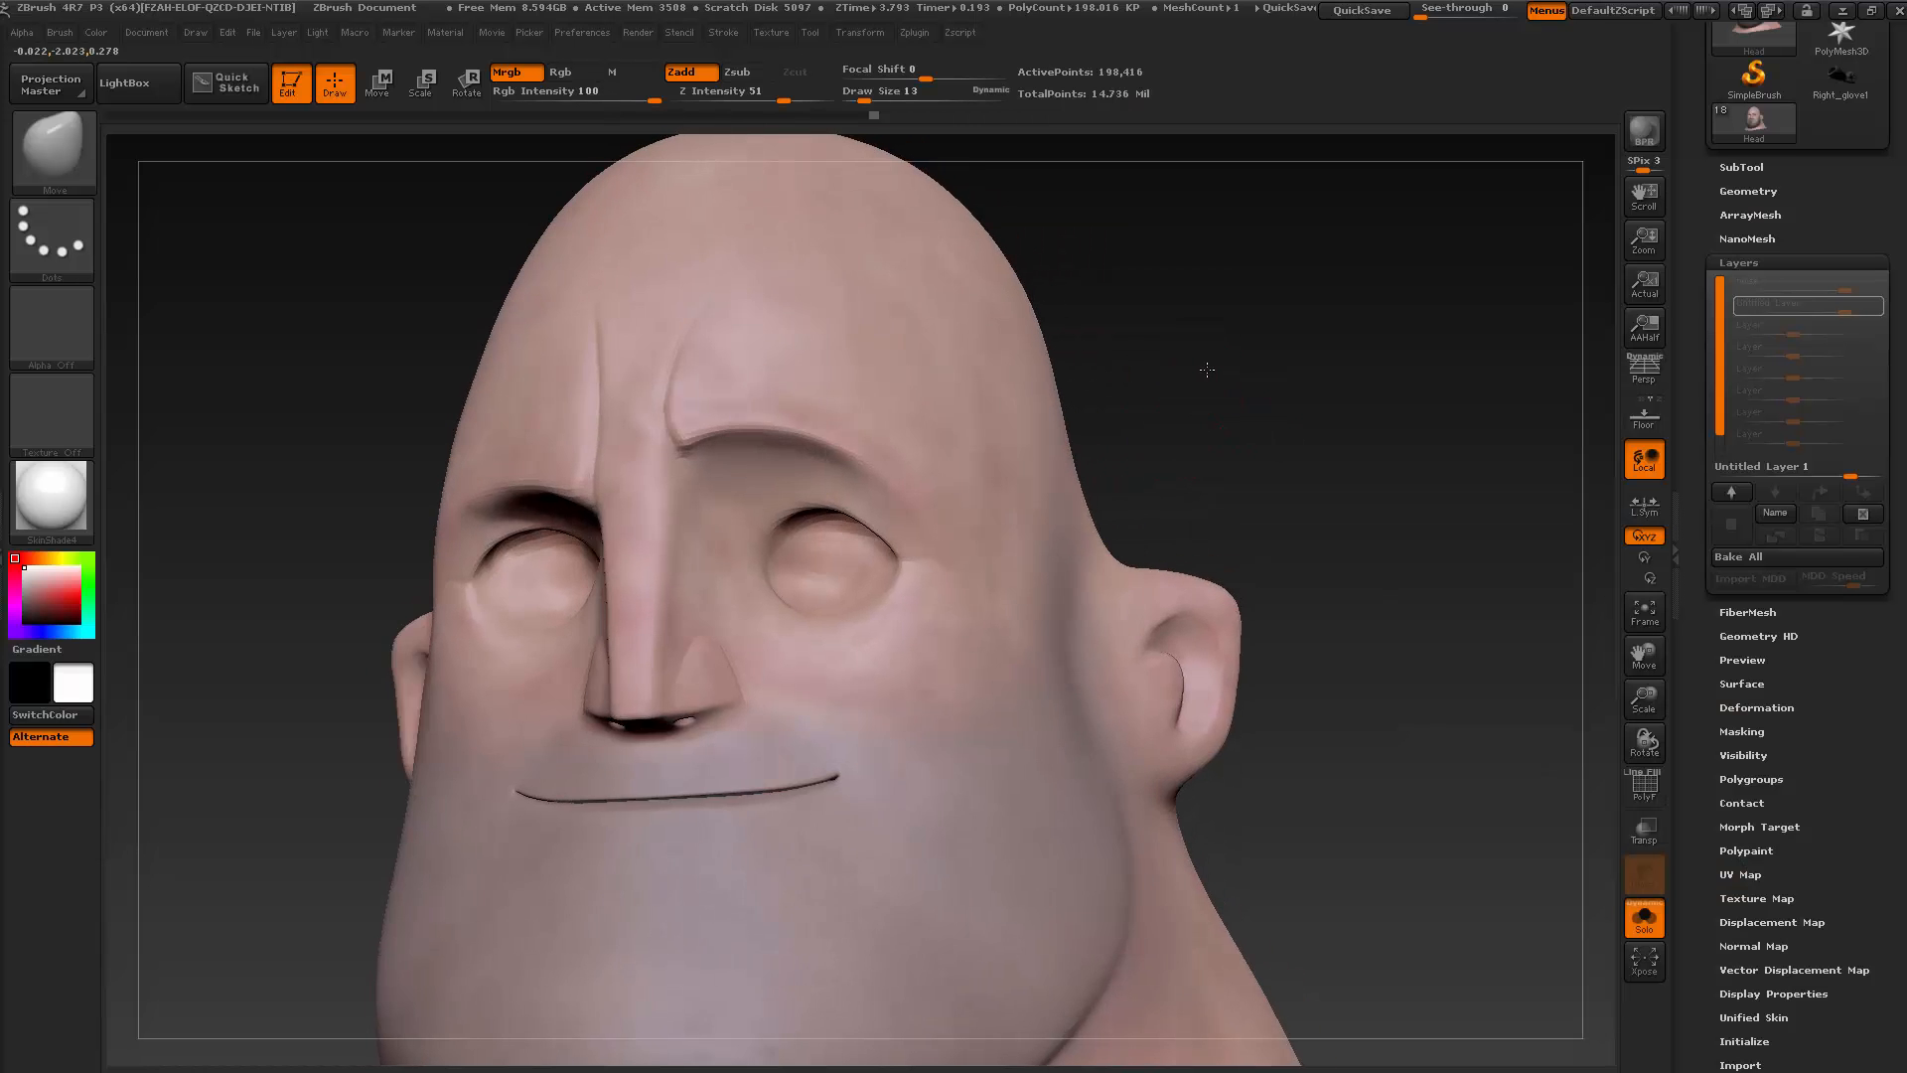
key(alt+Tab)
key(alt+Tab)
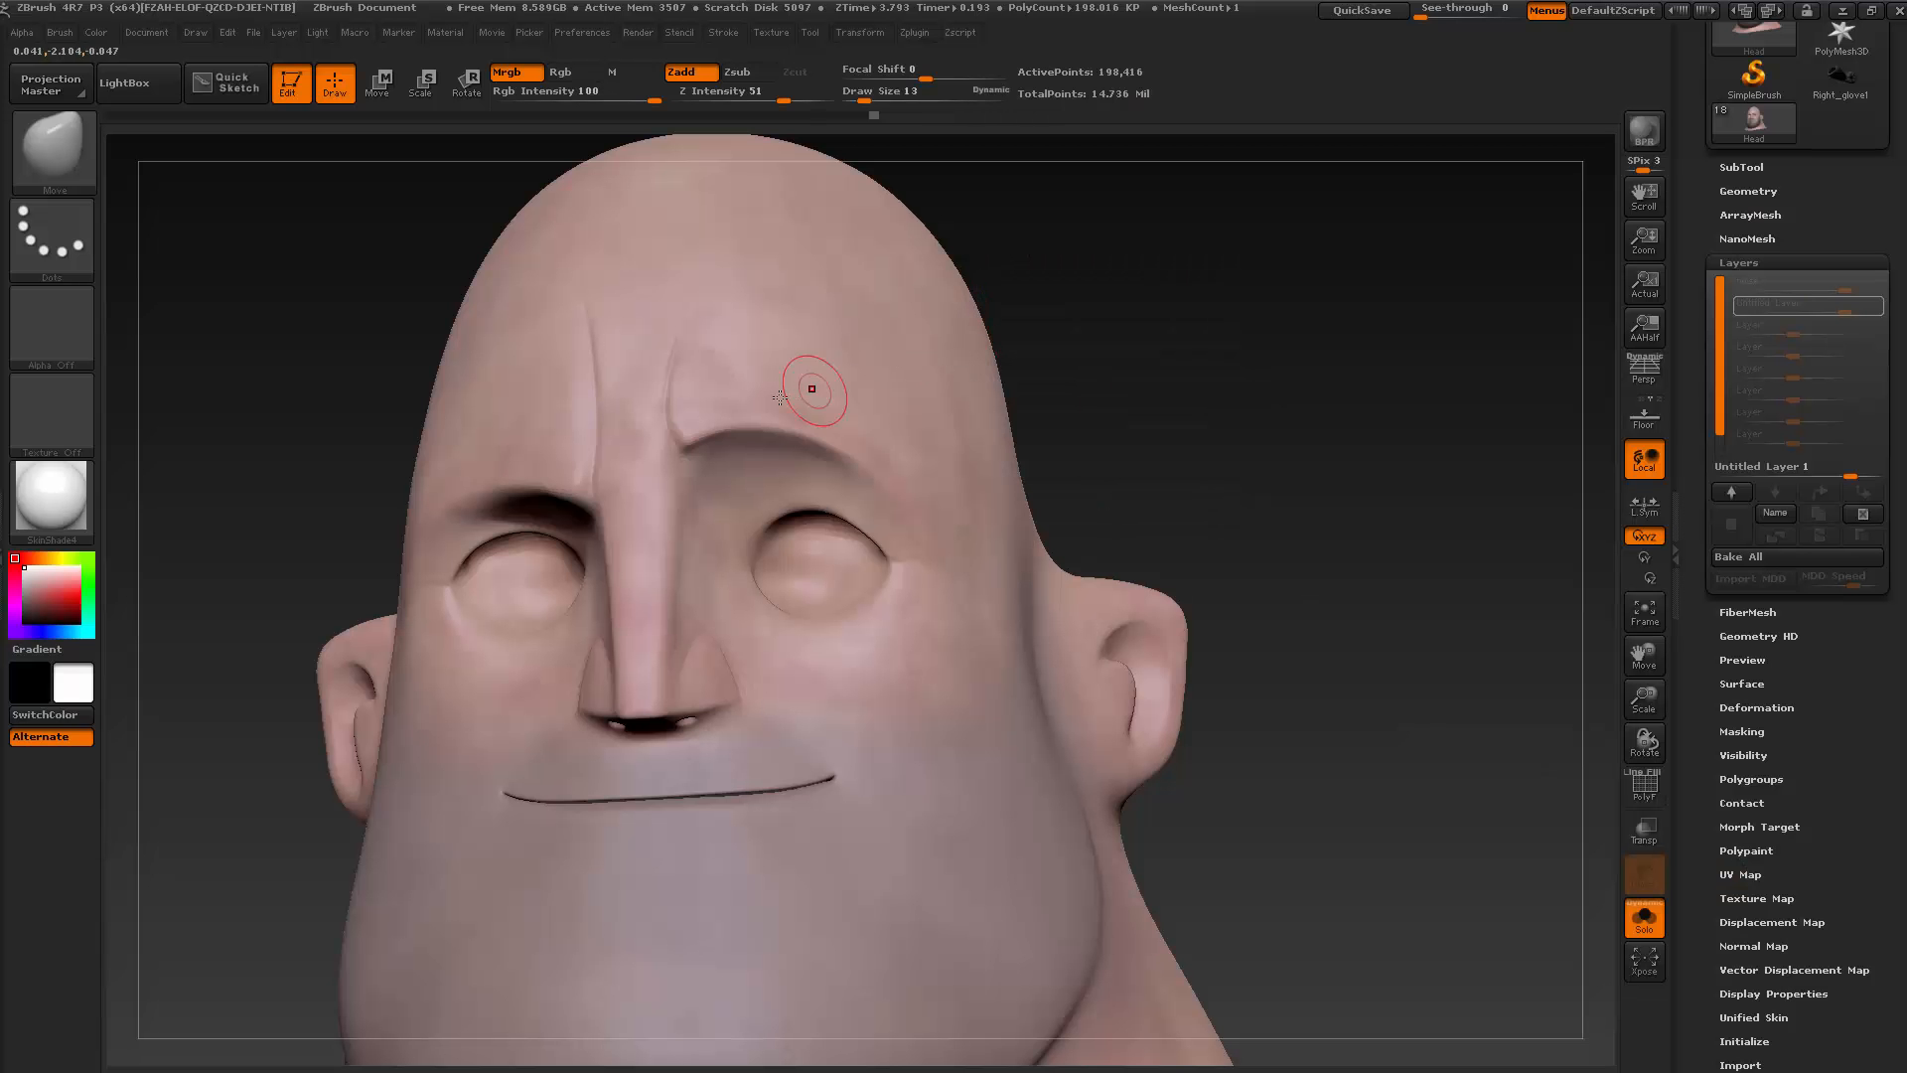
key(b)
click(257, 168)
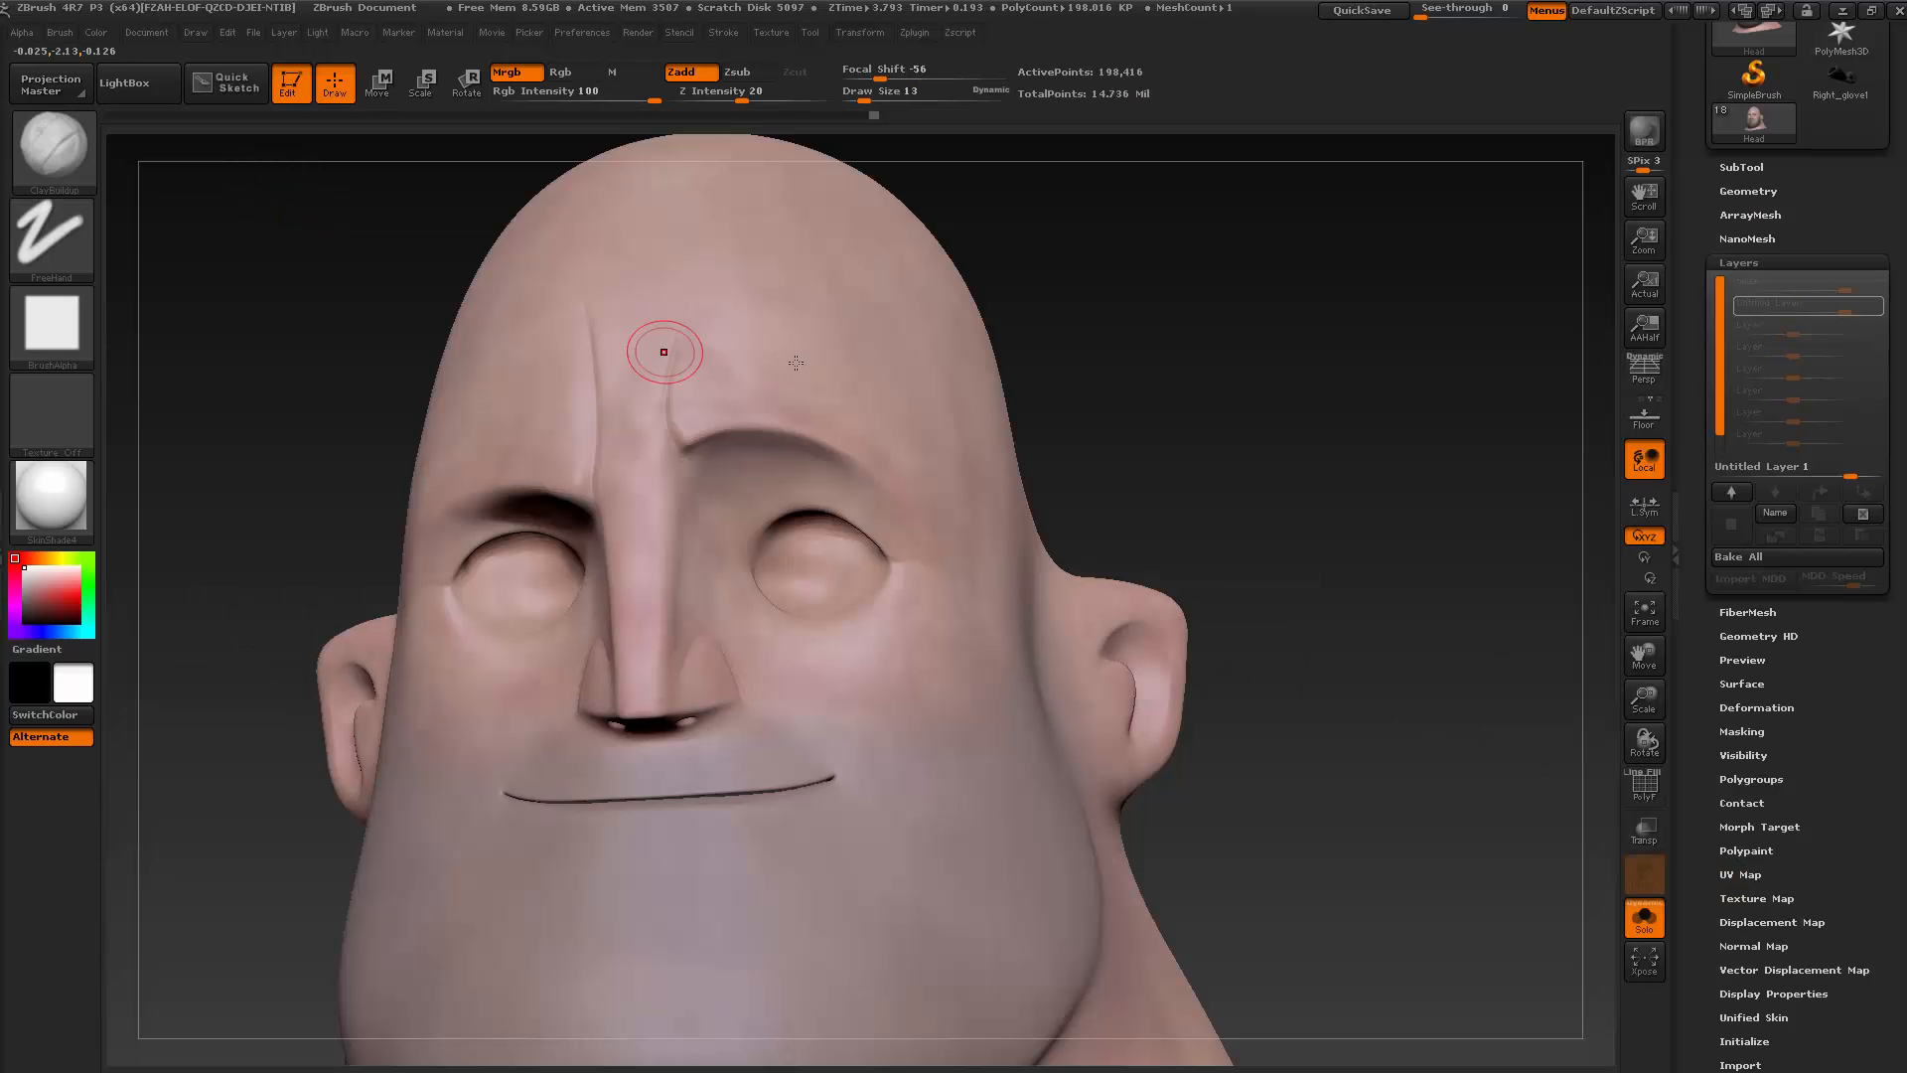
key(shift+d)
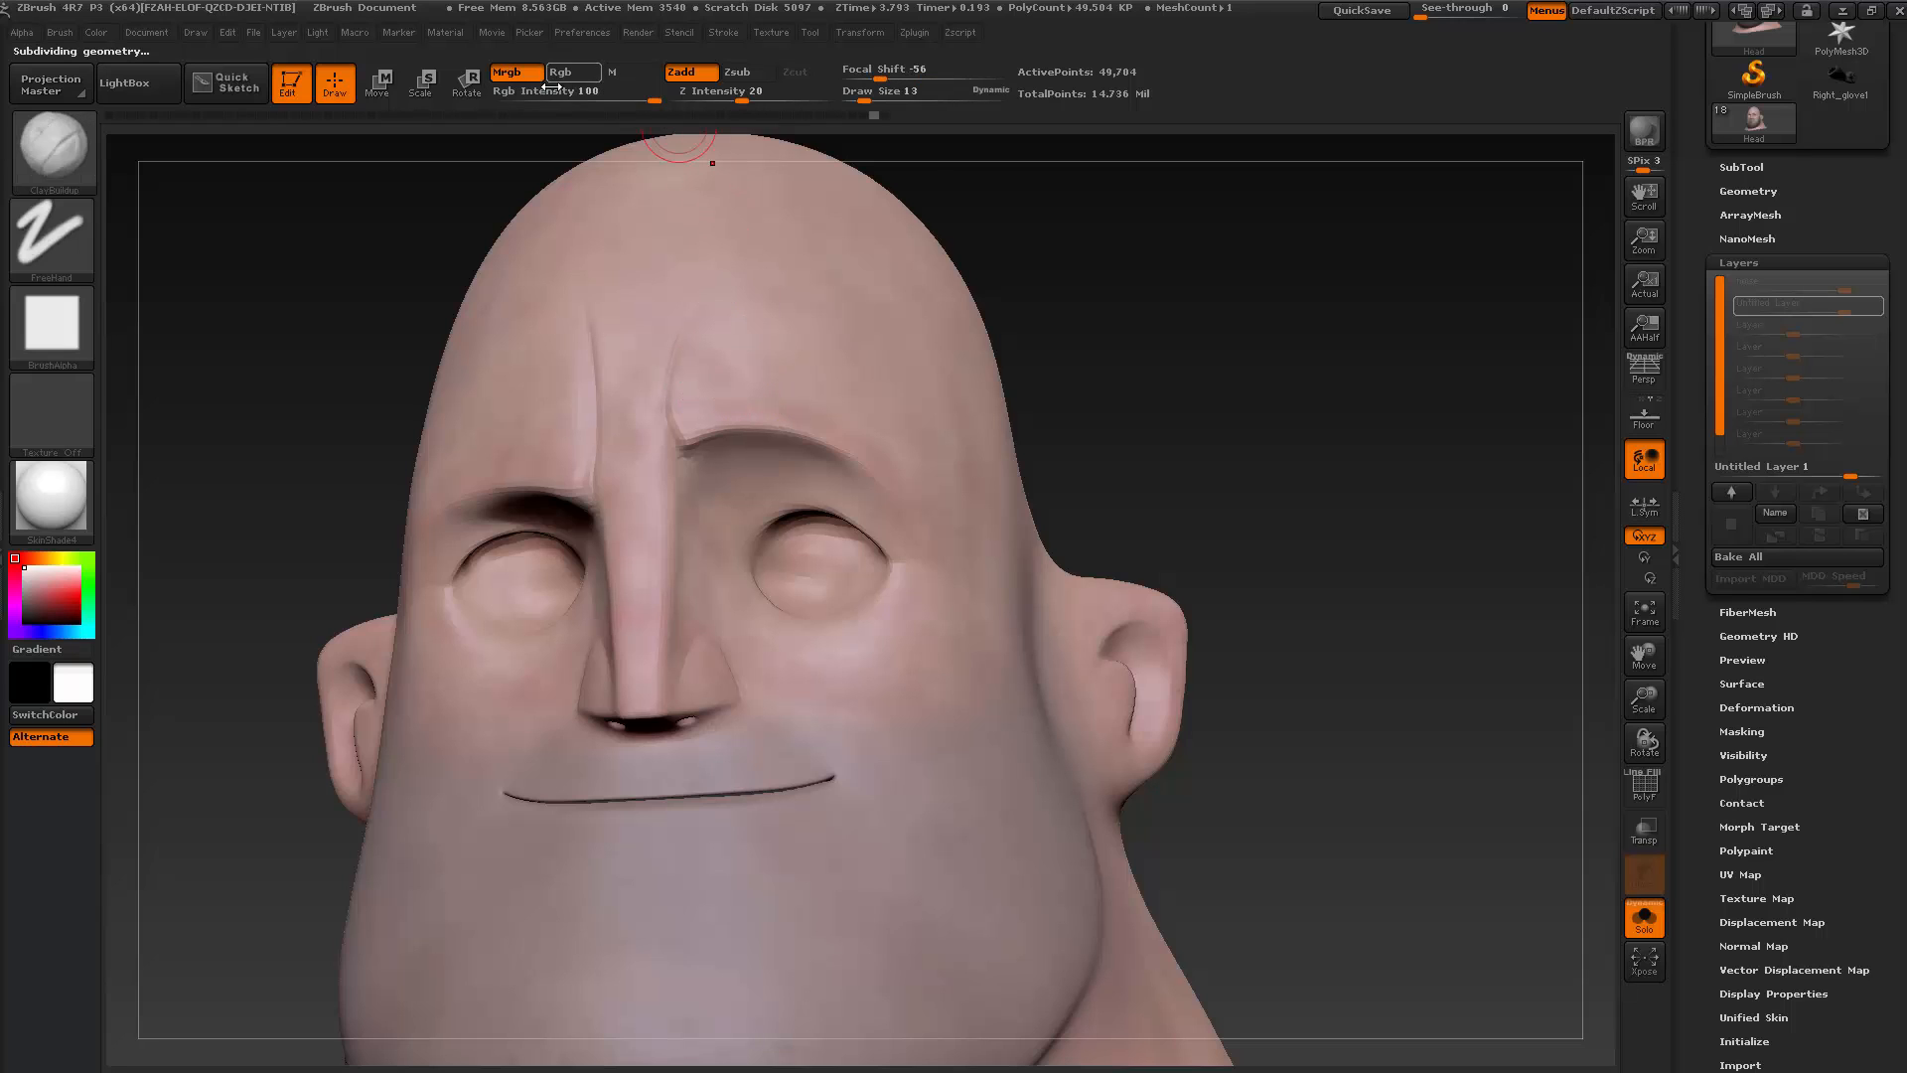
click(509, 72)
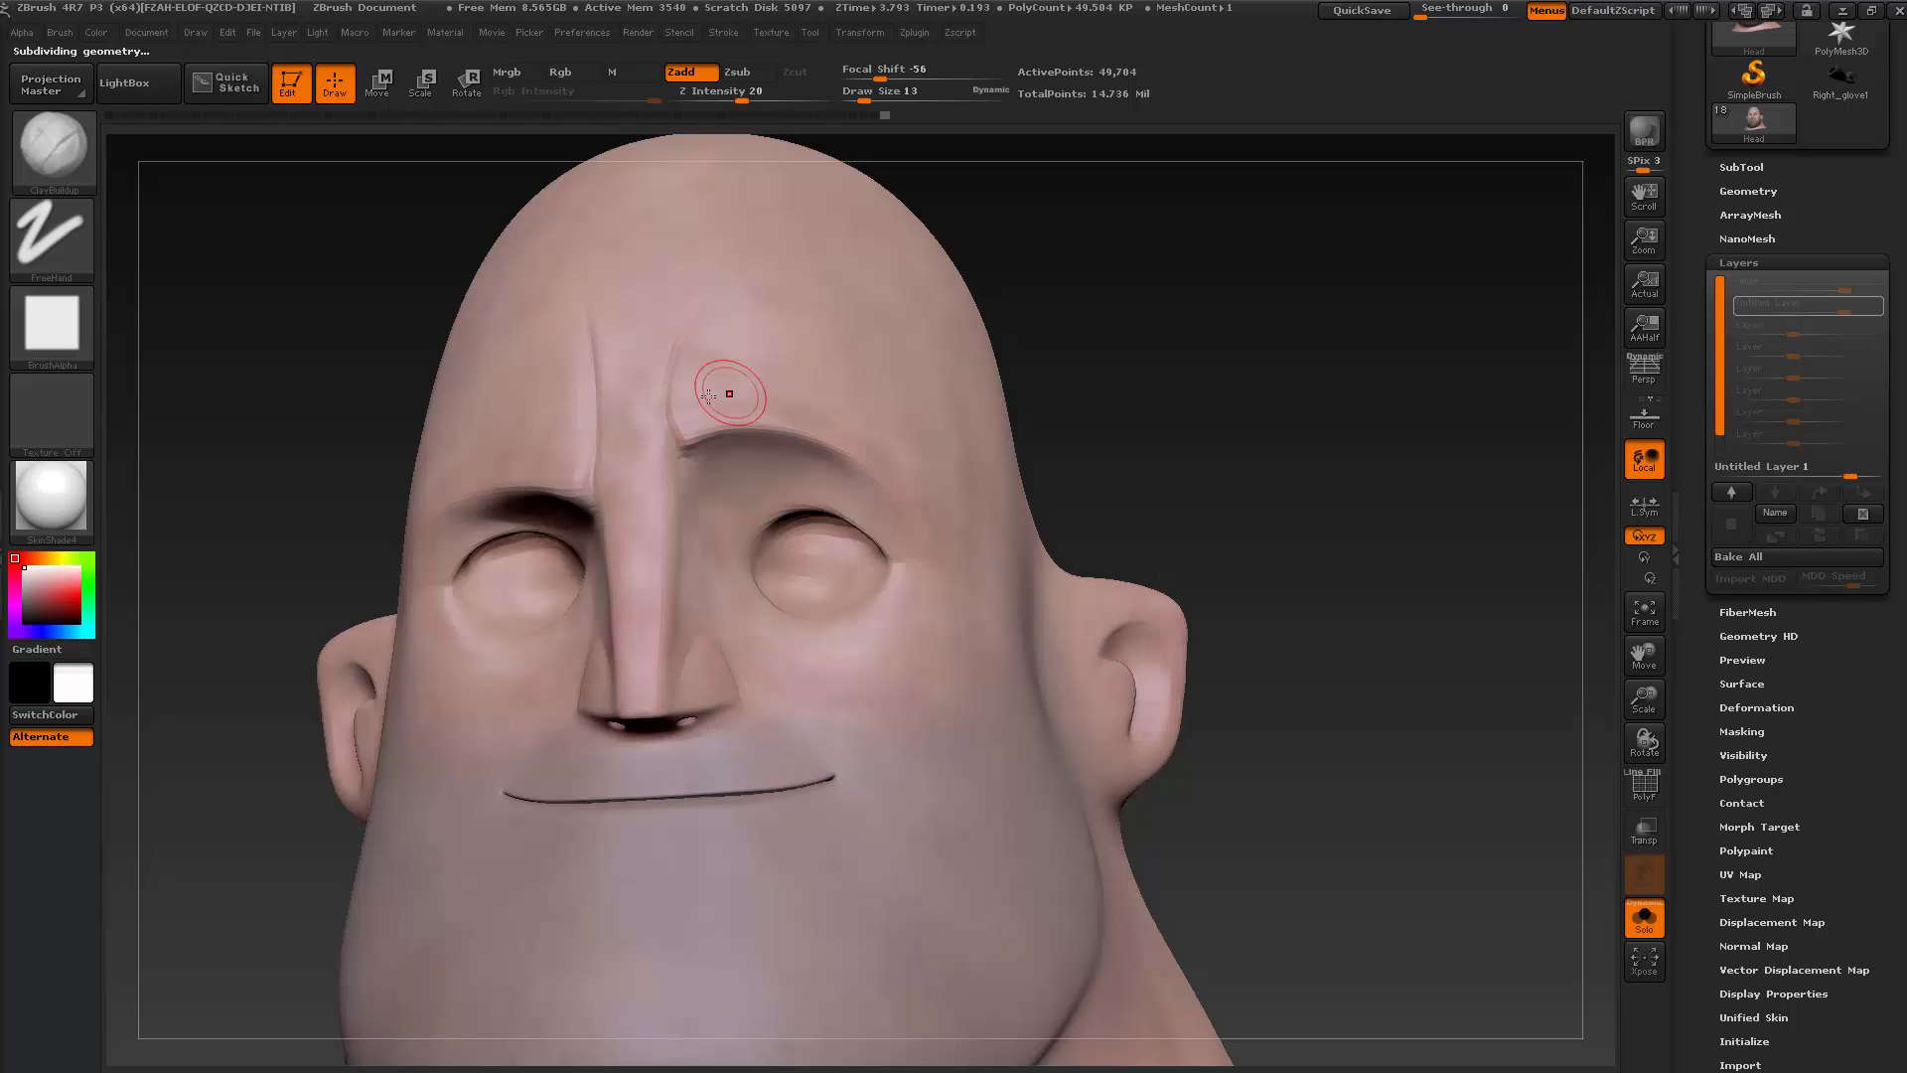
key(ctrl+d)
Build up clay above the inner part of the raised eyebrow at draw size 20, using the XnView reference
drag(781, 369, 688, 370)
key(s)
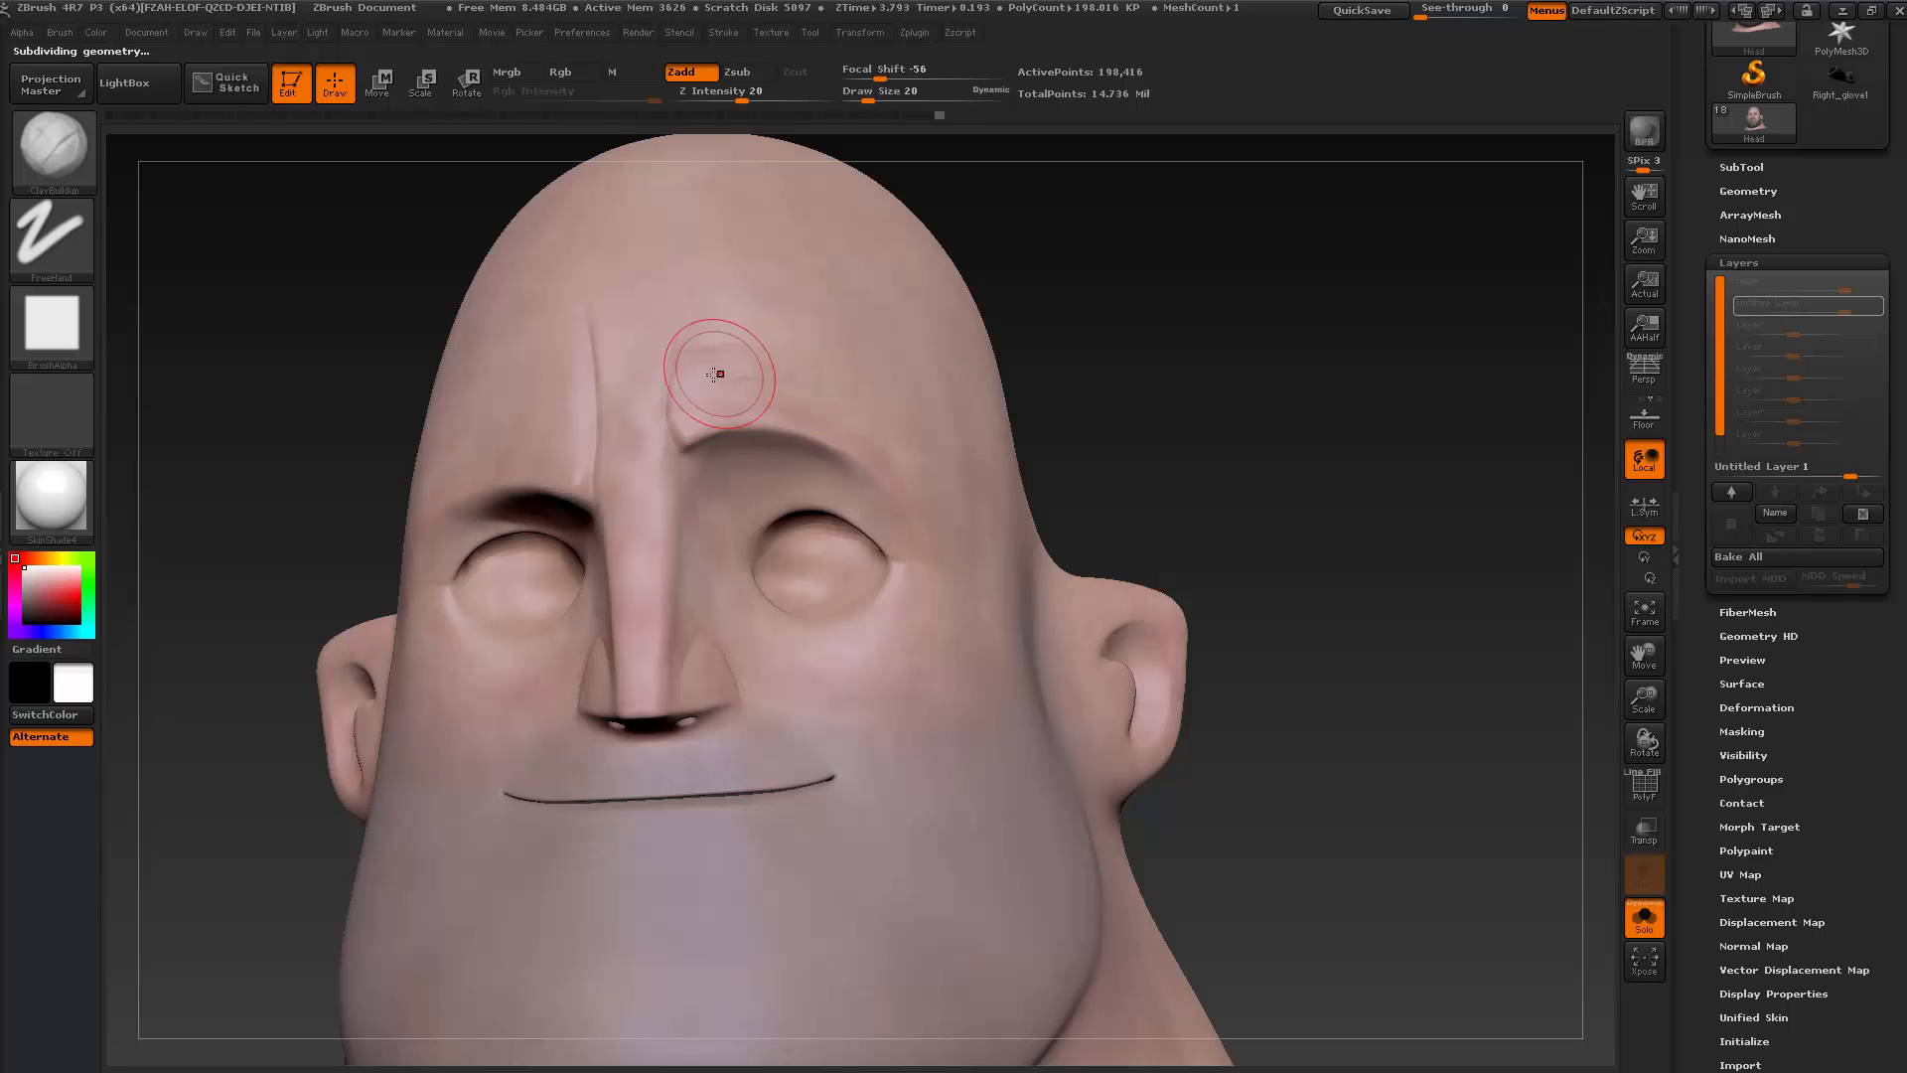
key(alt+Tab)
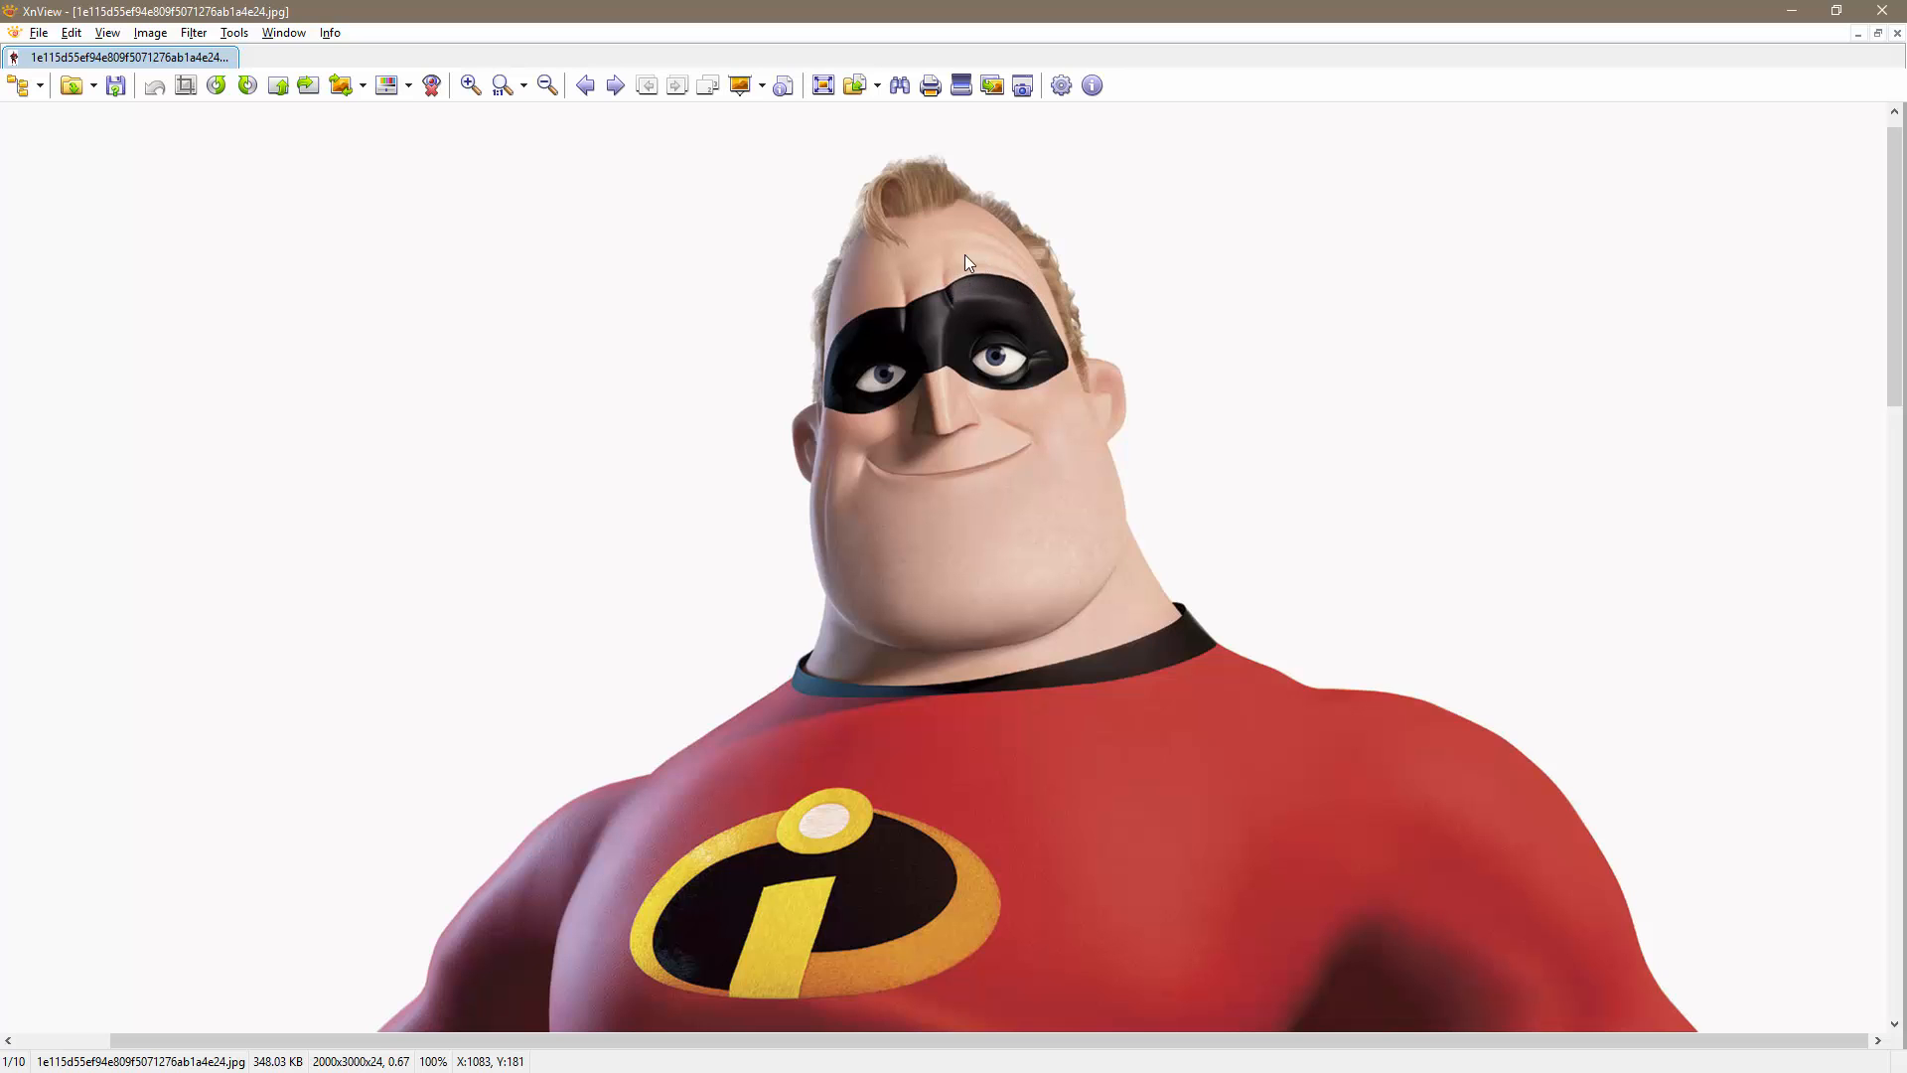
key(alt+Tab)
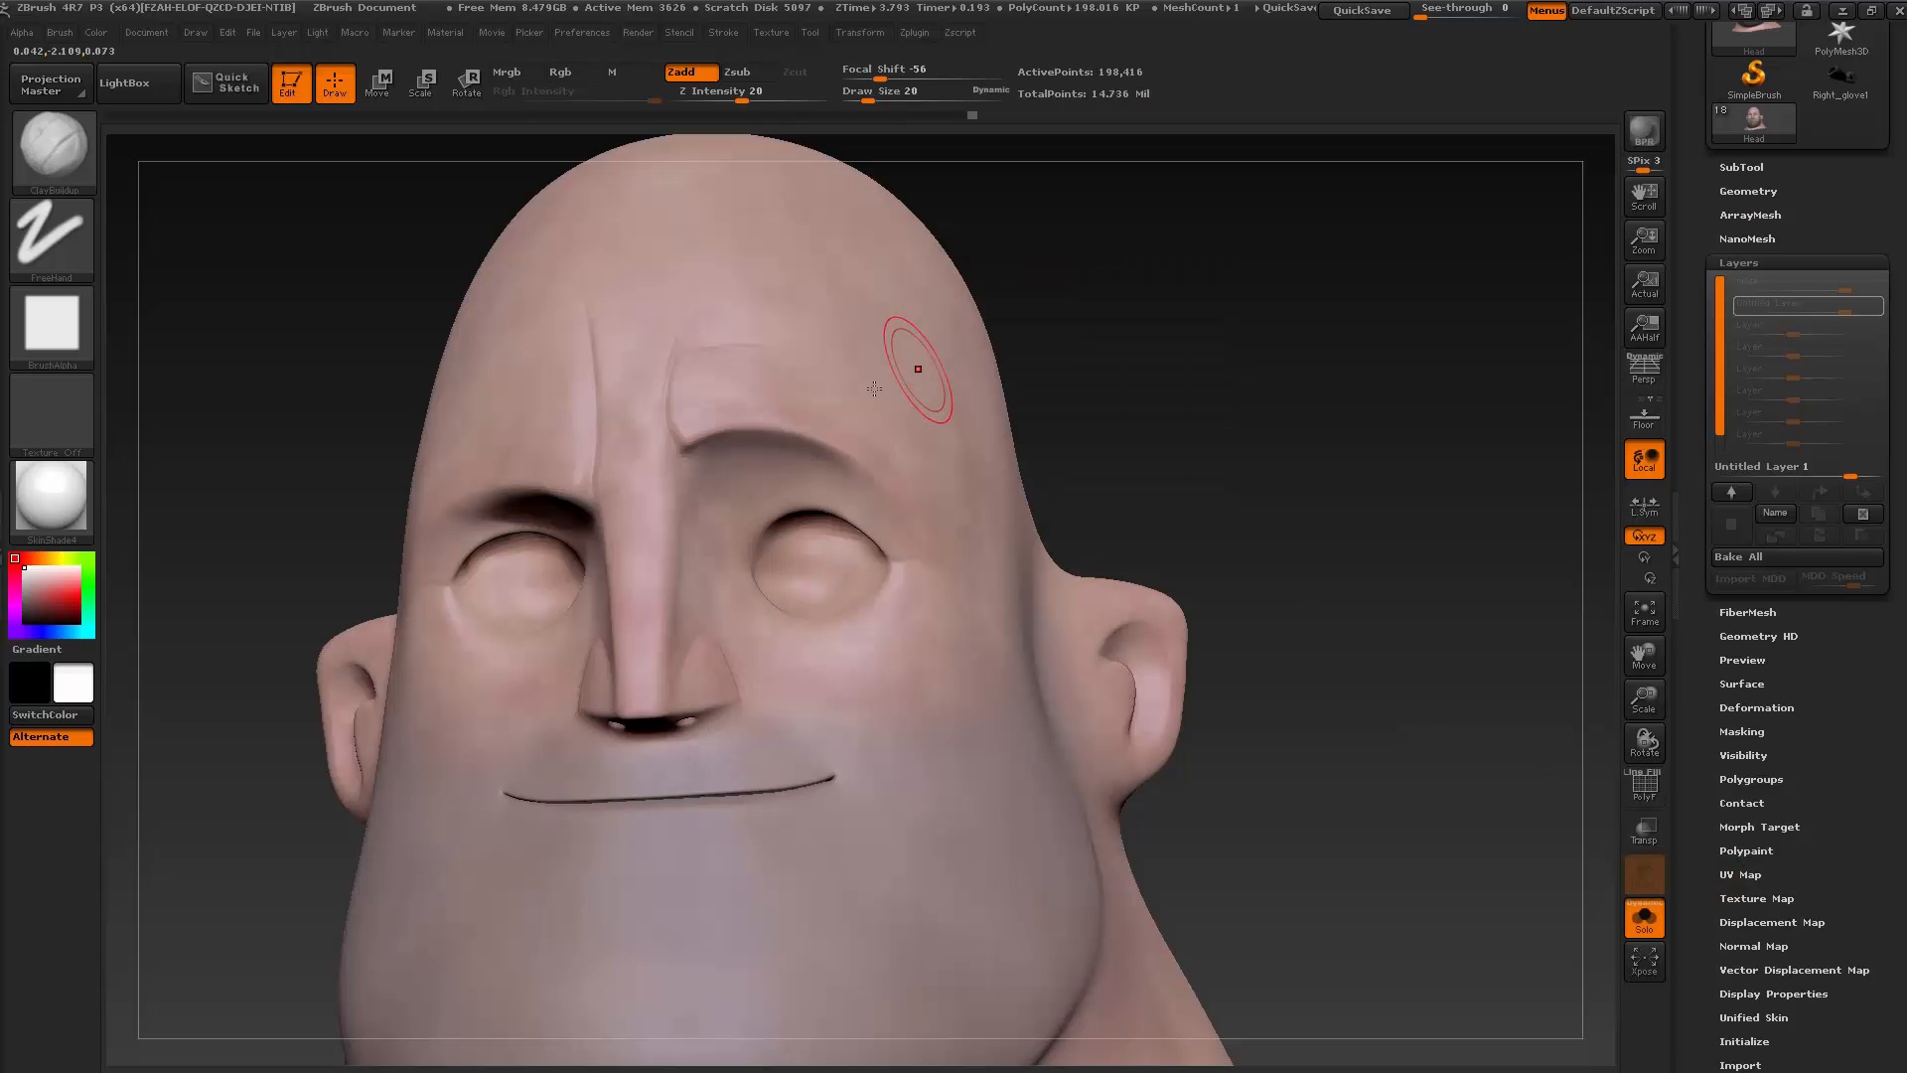
mouse_move(693, 393)
mouse_down()
mouse_move(679, 386)
mouse_move(740, 368)
mouse_up()
mouse_move(1119, 383)
mouse_down()
mouse_move(838, 426)
mouse_move(867, 438)
mouse_move(763, 400)
mouse_up()
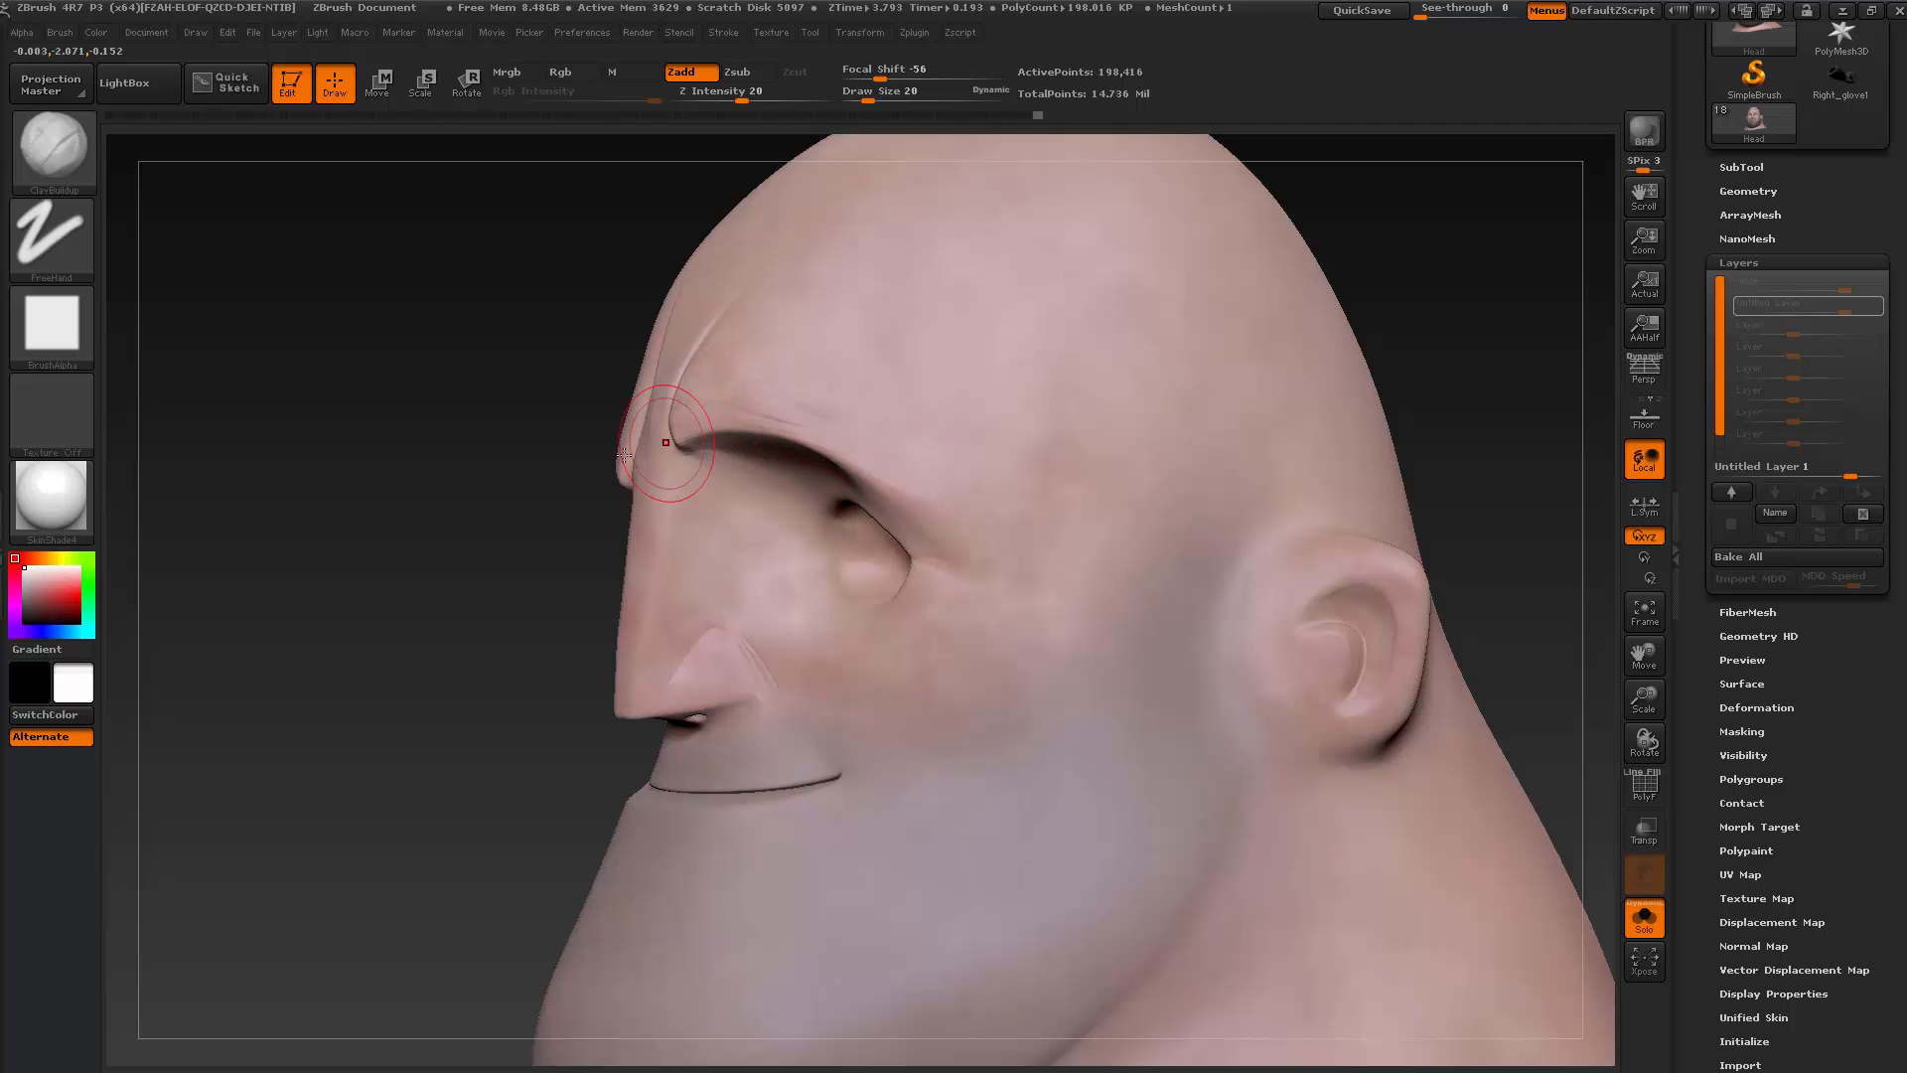
Apply the MatCap White Cavity material and thicken the raised eyebrow with ClayBuildup strokes along its arch
click(60, 497)
click(604, 521)
mouse_move(460, 477)
mouse_down()
mouse_move(431, 560)
mouse_move(749, 440)
mouse_up()
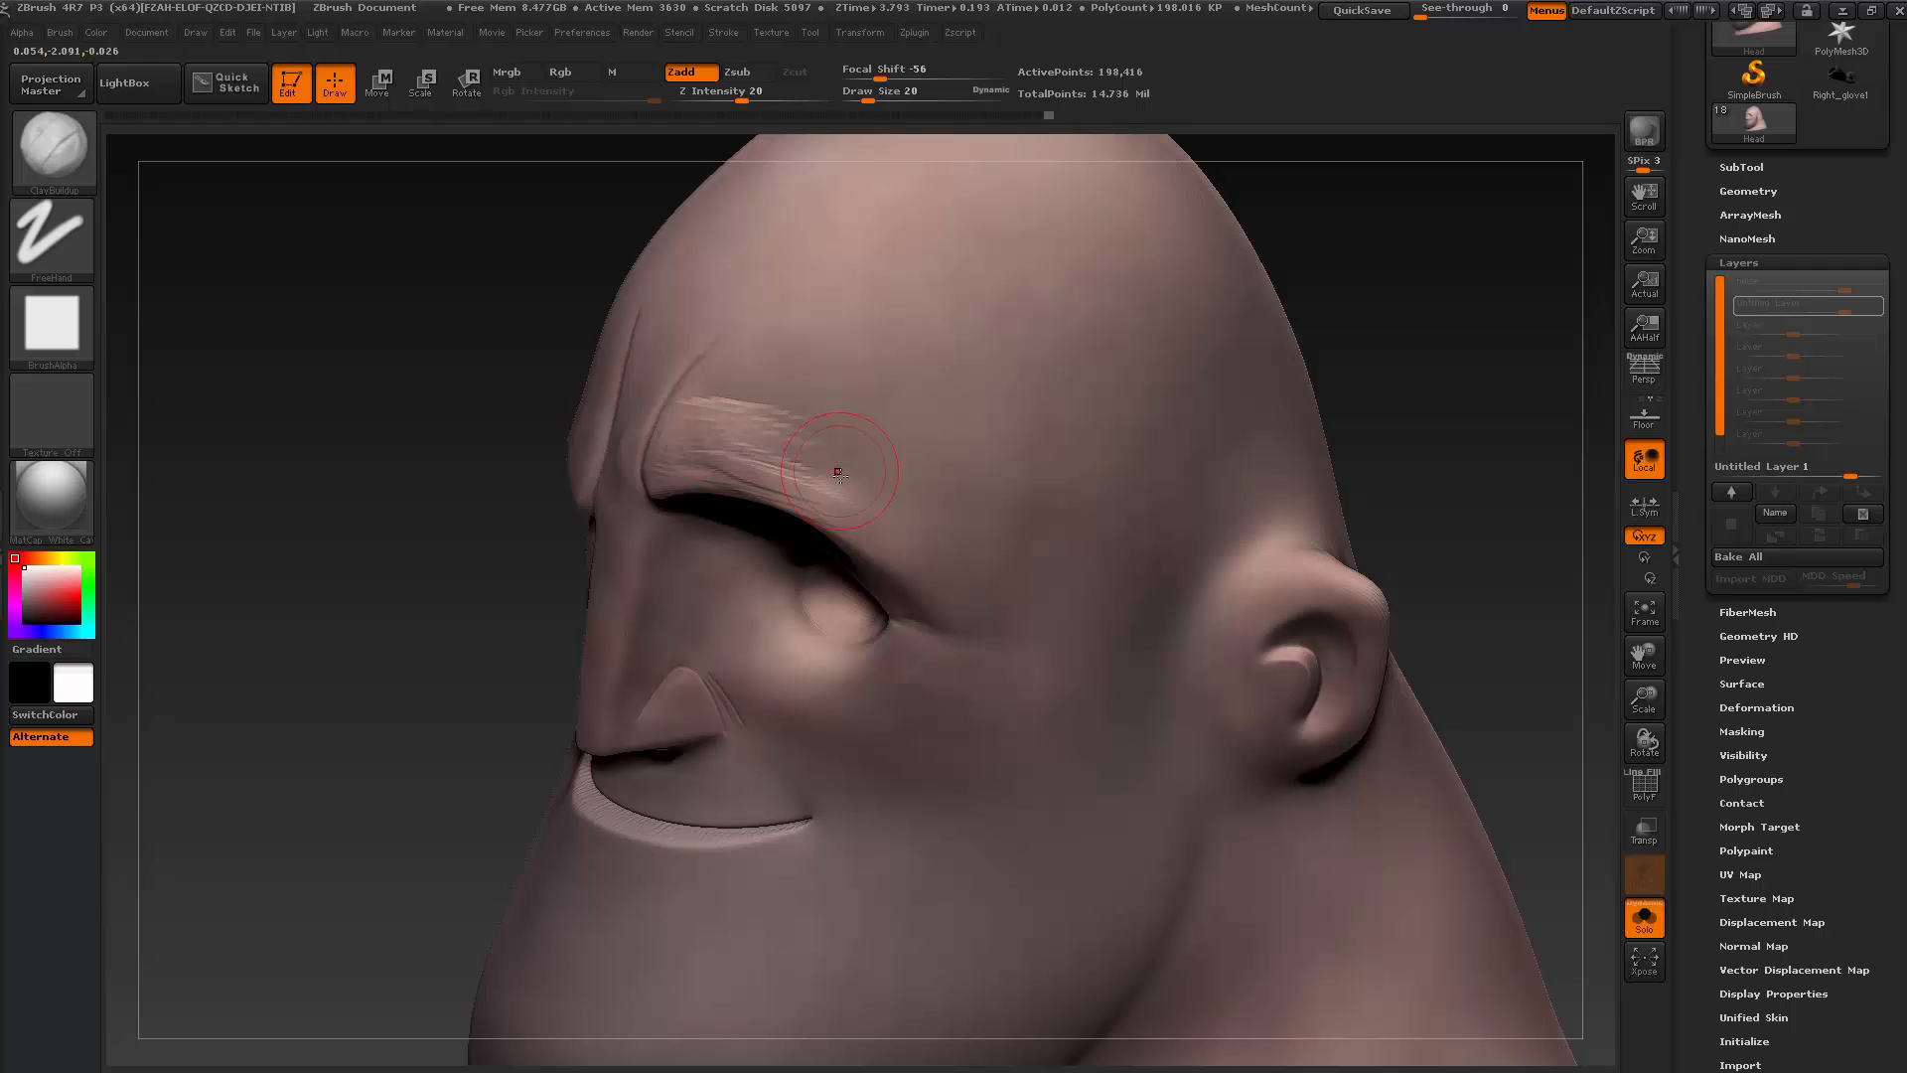
mouse_move(830, 468)
shift+mouse_down()
mouse_move(770, 473)
mouse_move(823, 461)
shift+mouse_up()
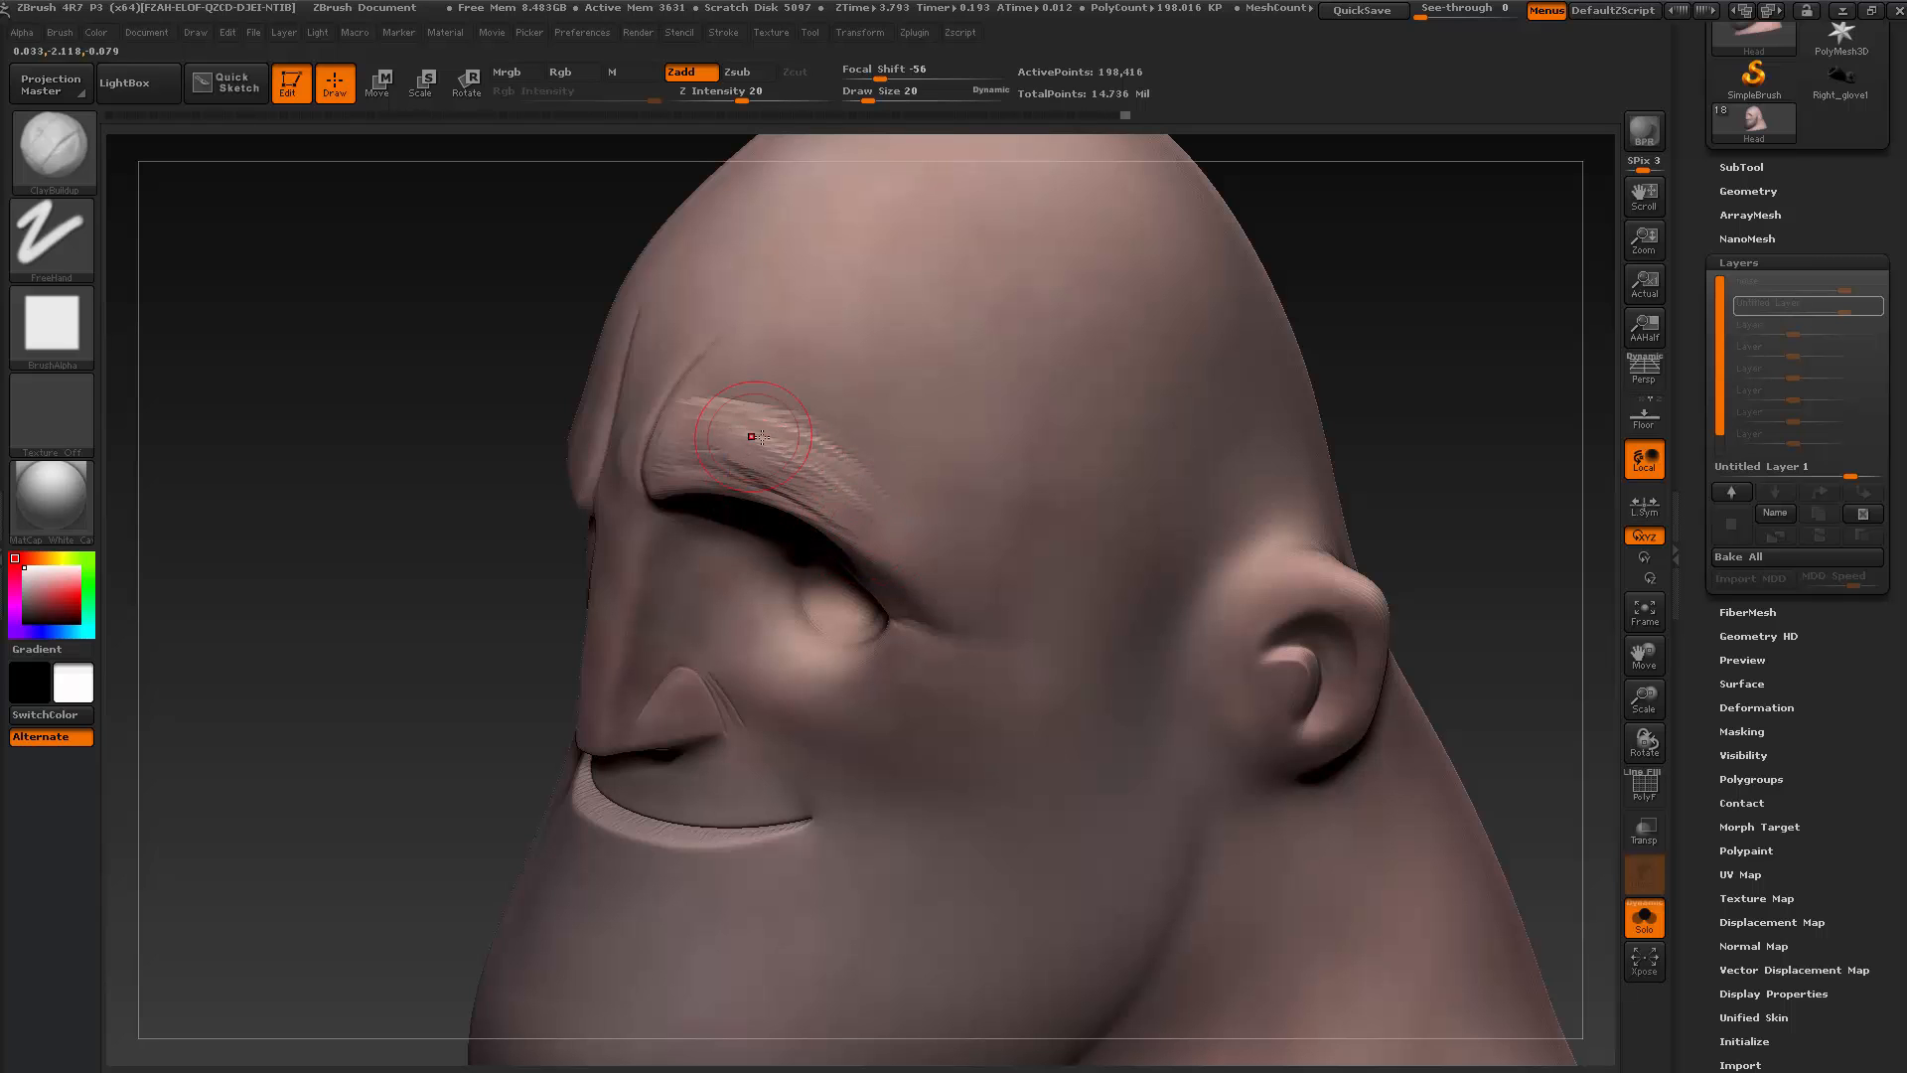
drag(448, 584, 736, 478)
Check the XnView reference and extend the clay build-up down to the outer end of the raised eyebrow
key(Tab)
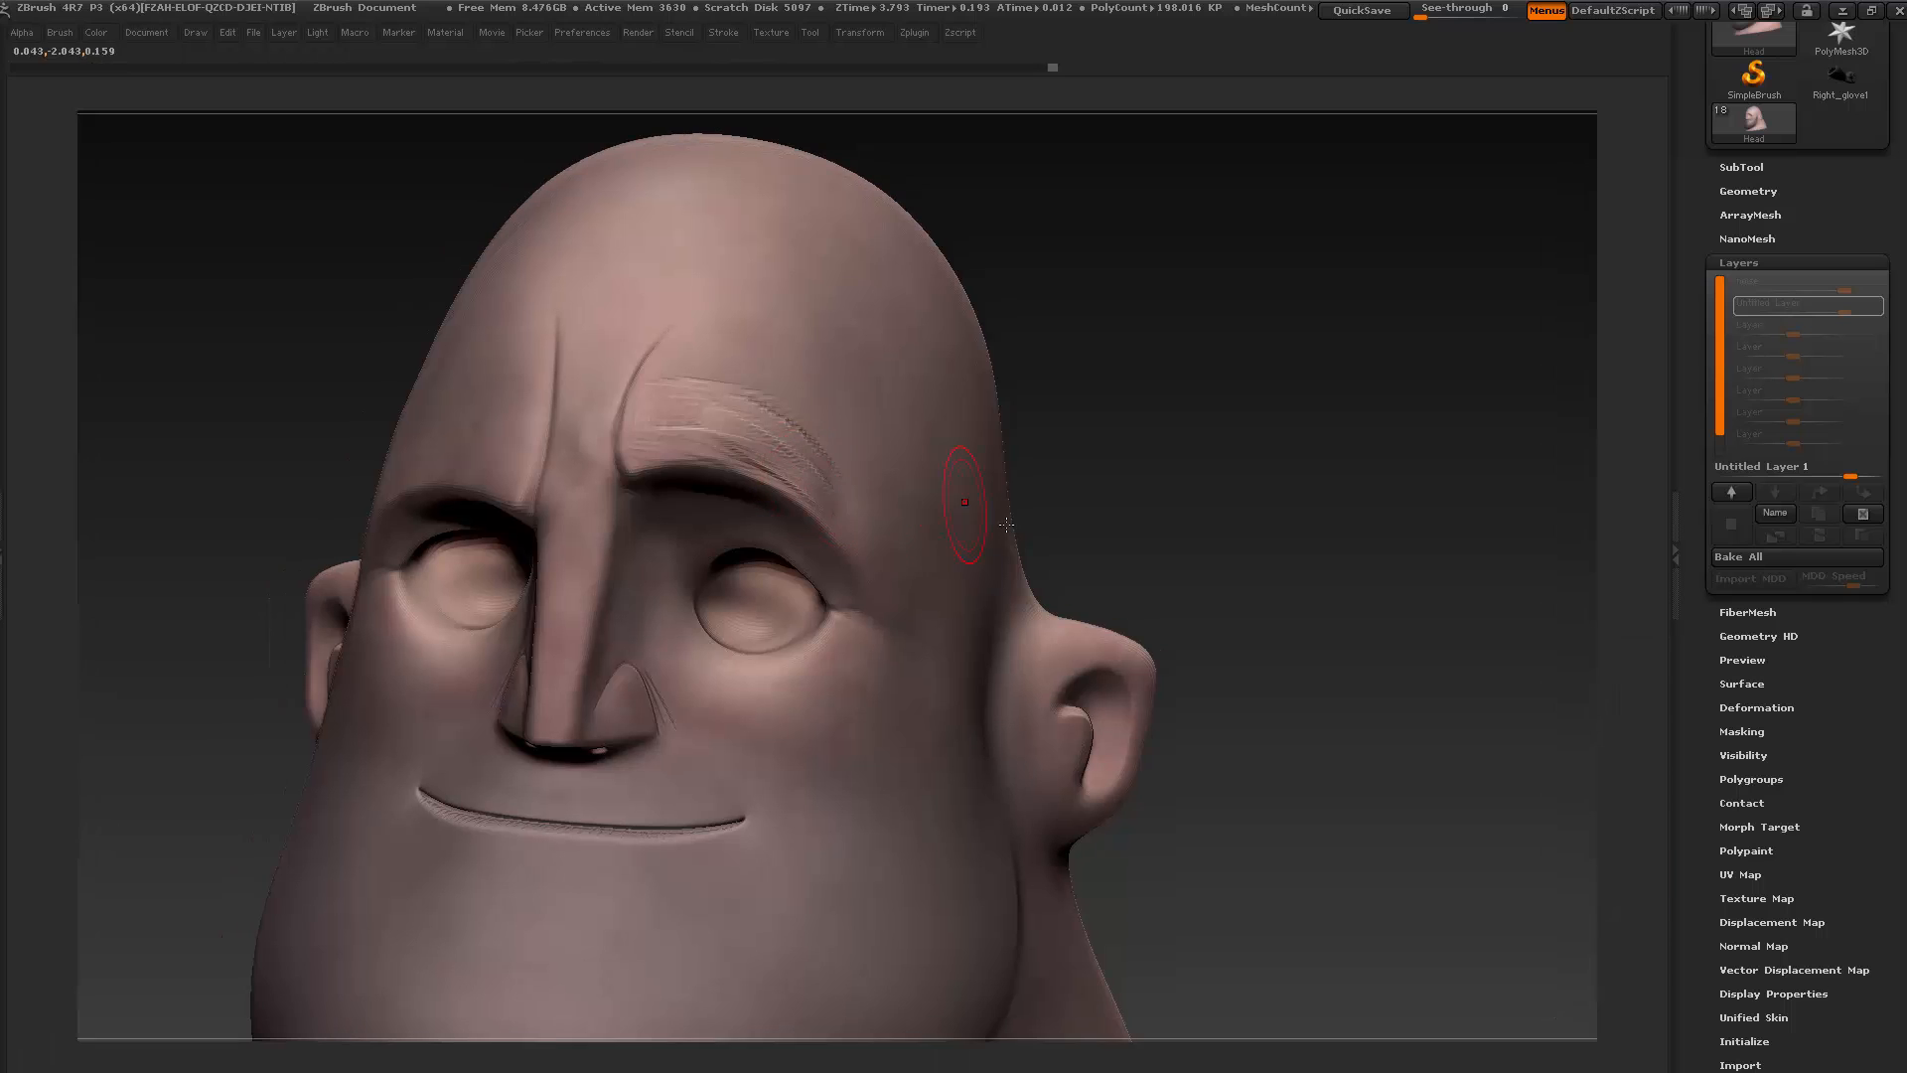
key(Tab)
key(alt+Tab)
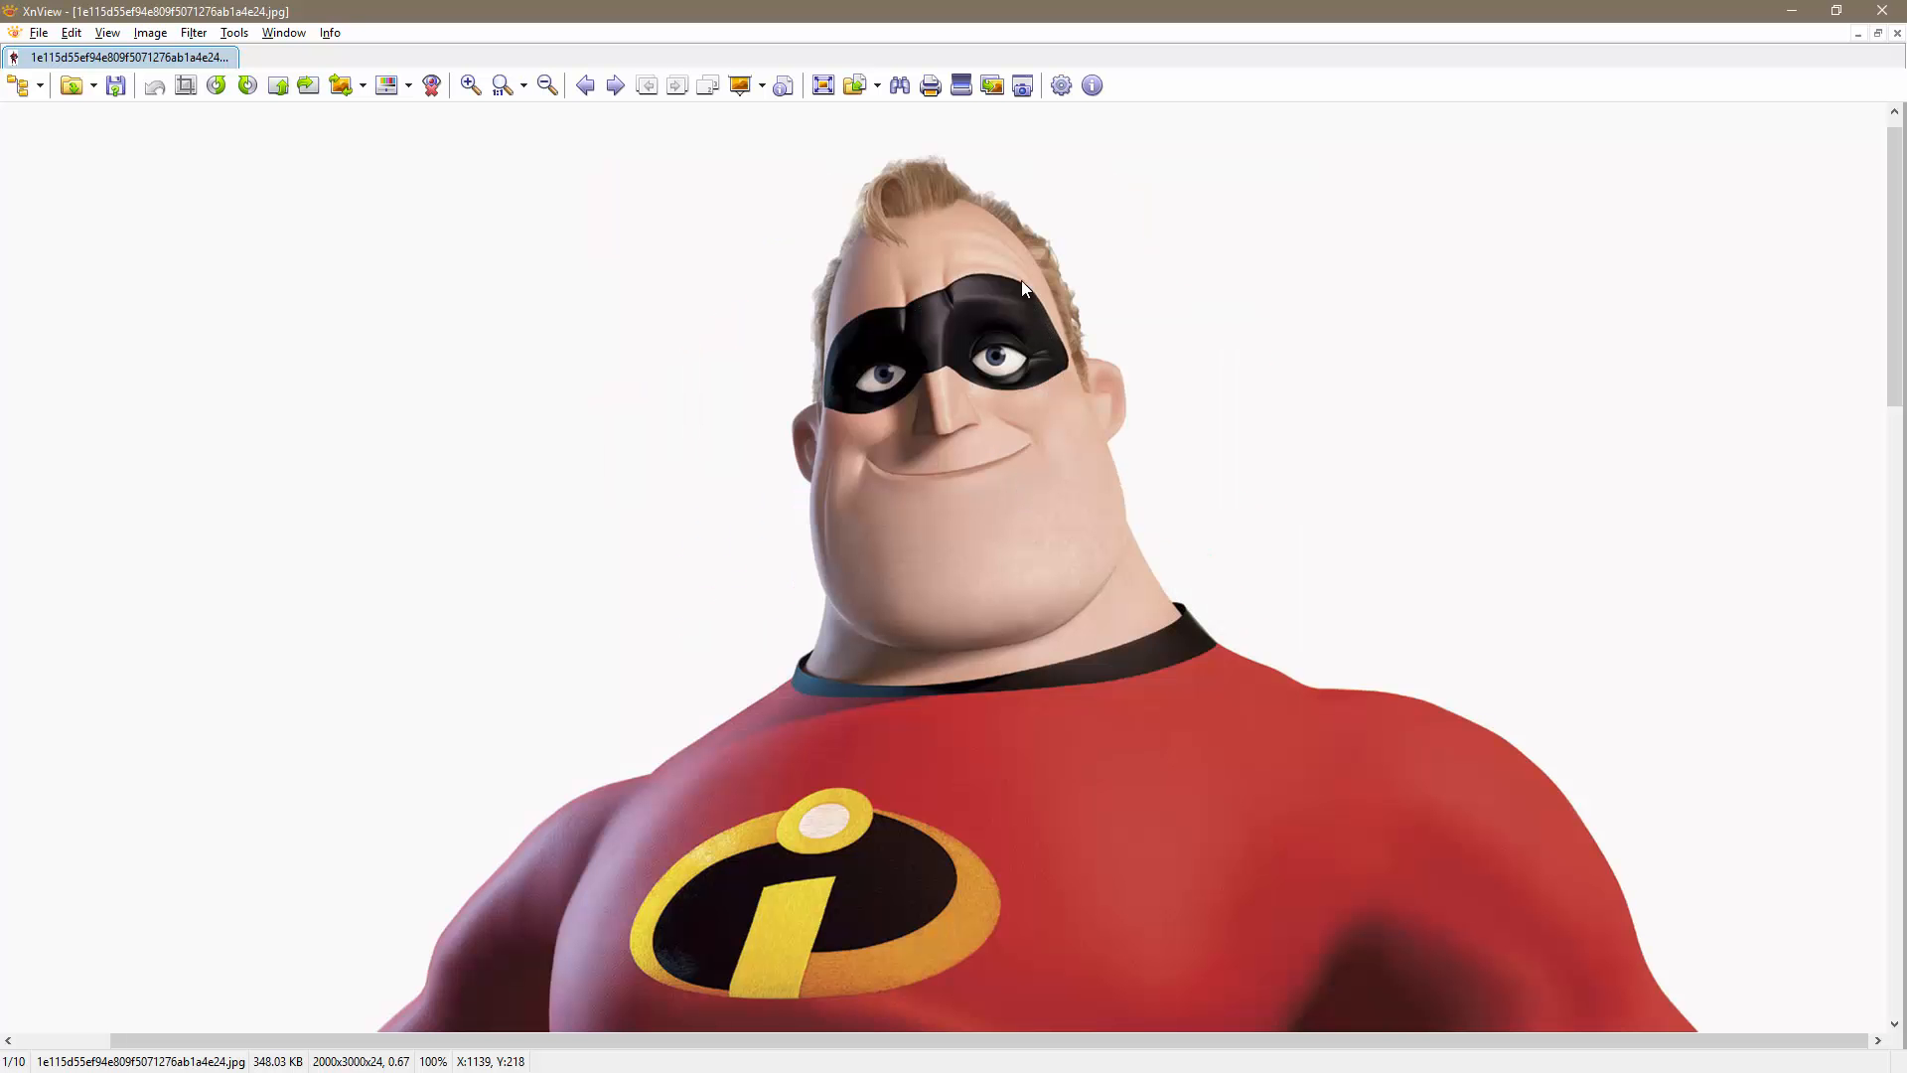
key(alt+Tab)
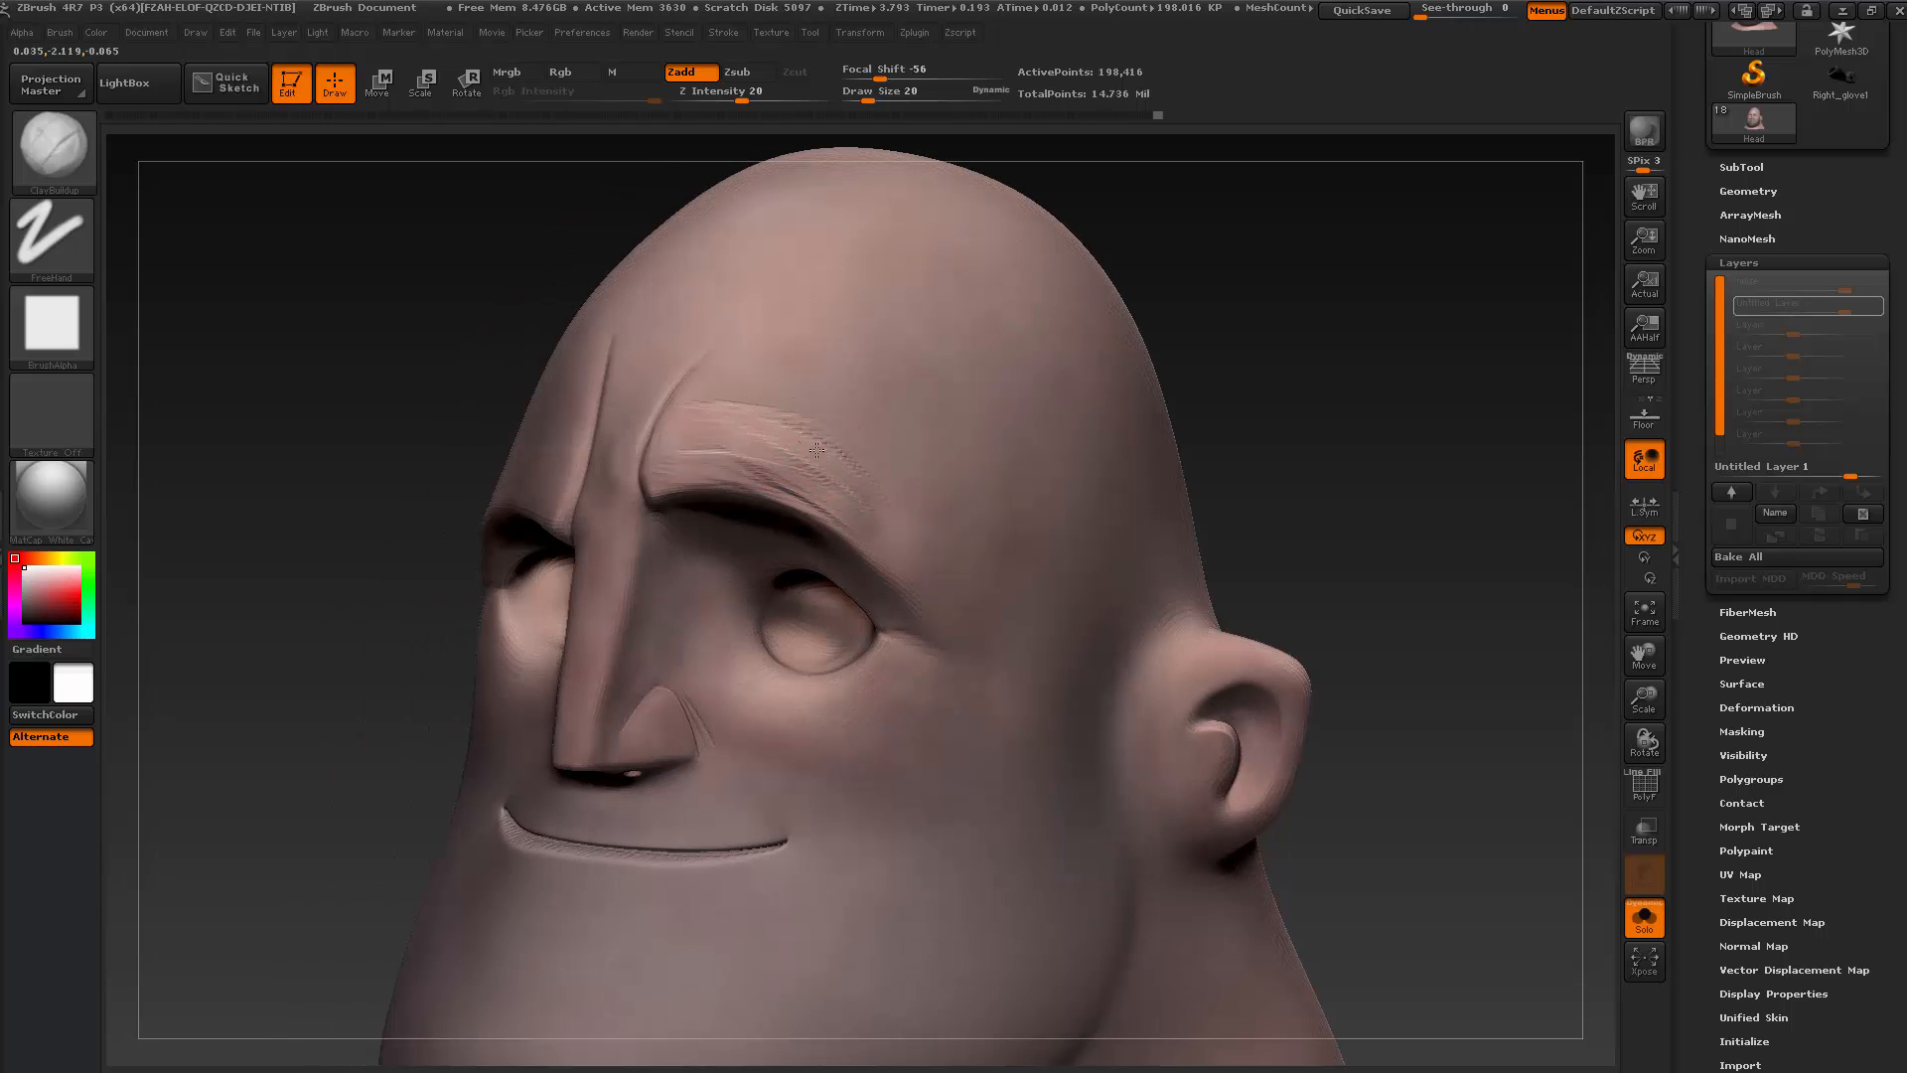
drag(817, 450, 825, 471)
drag(825, 503, 893, 562)
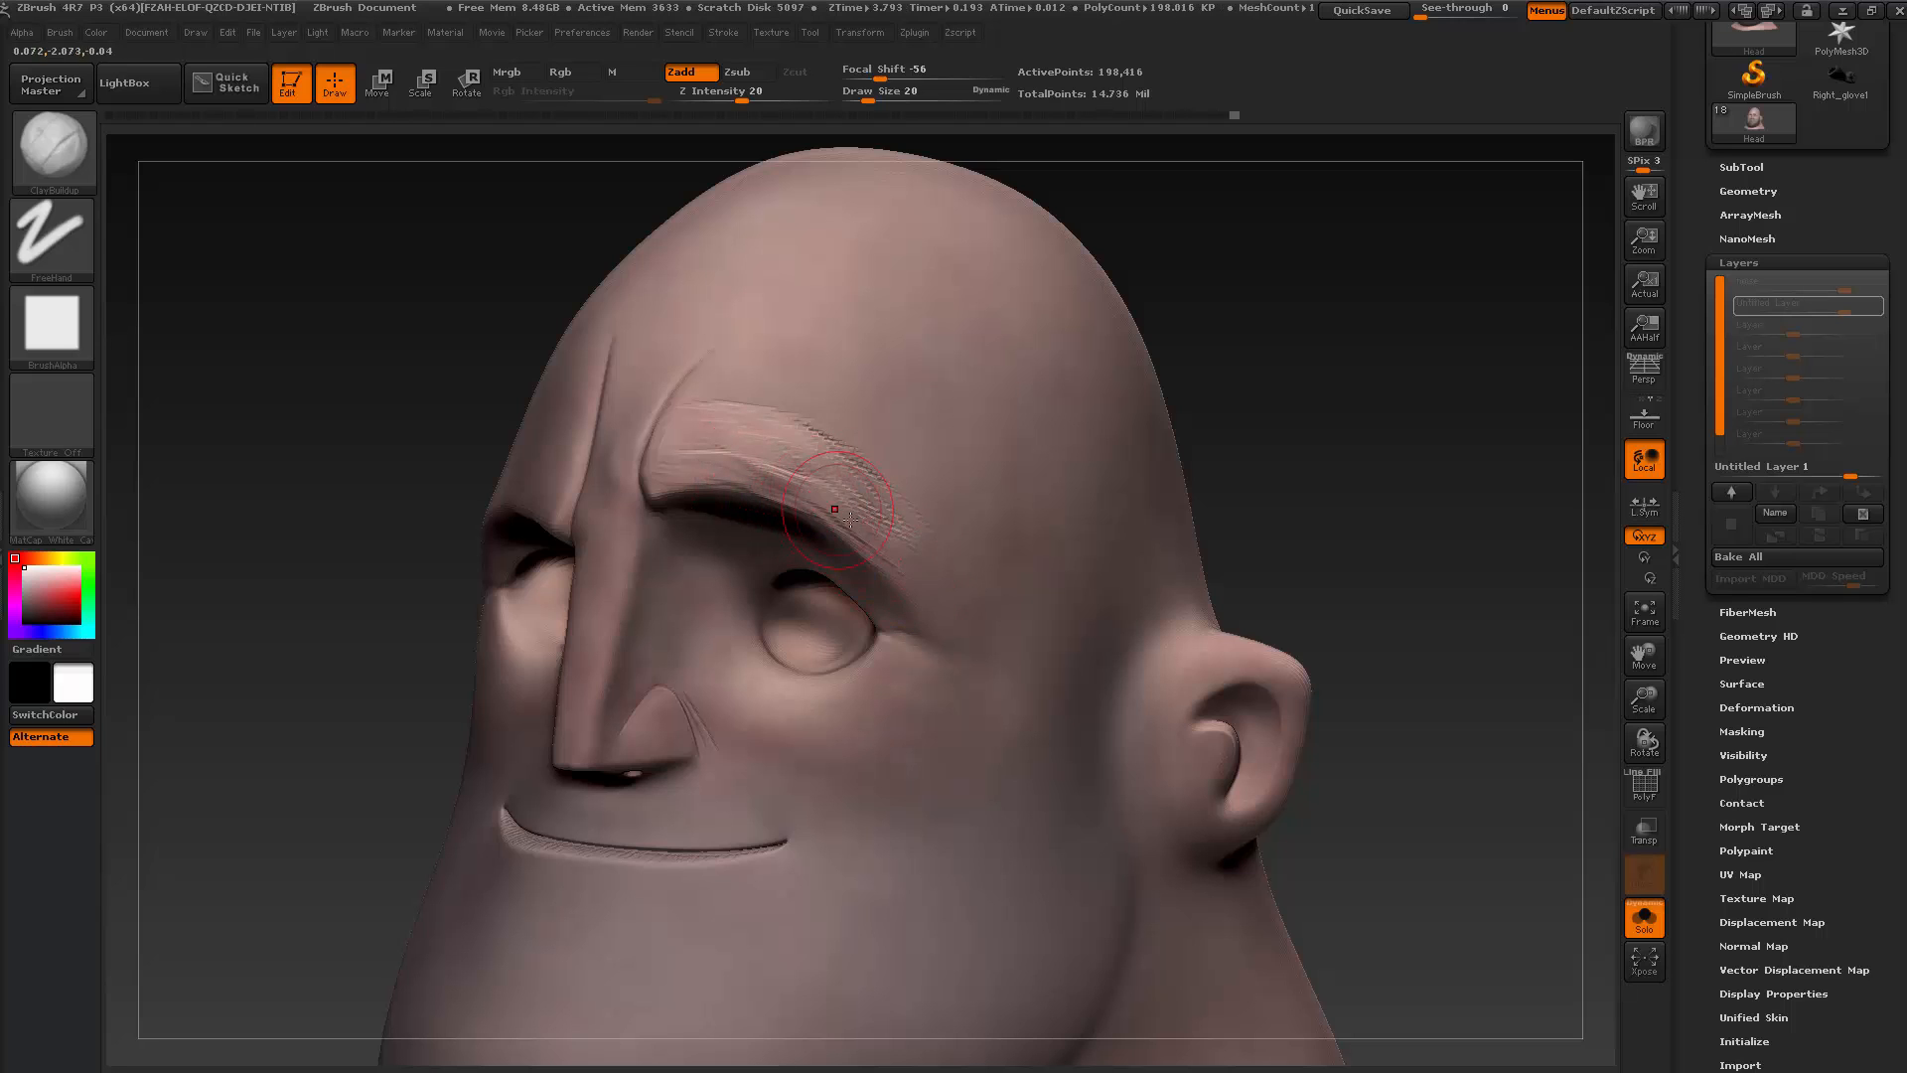
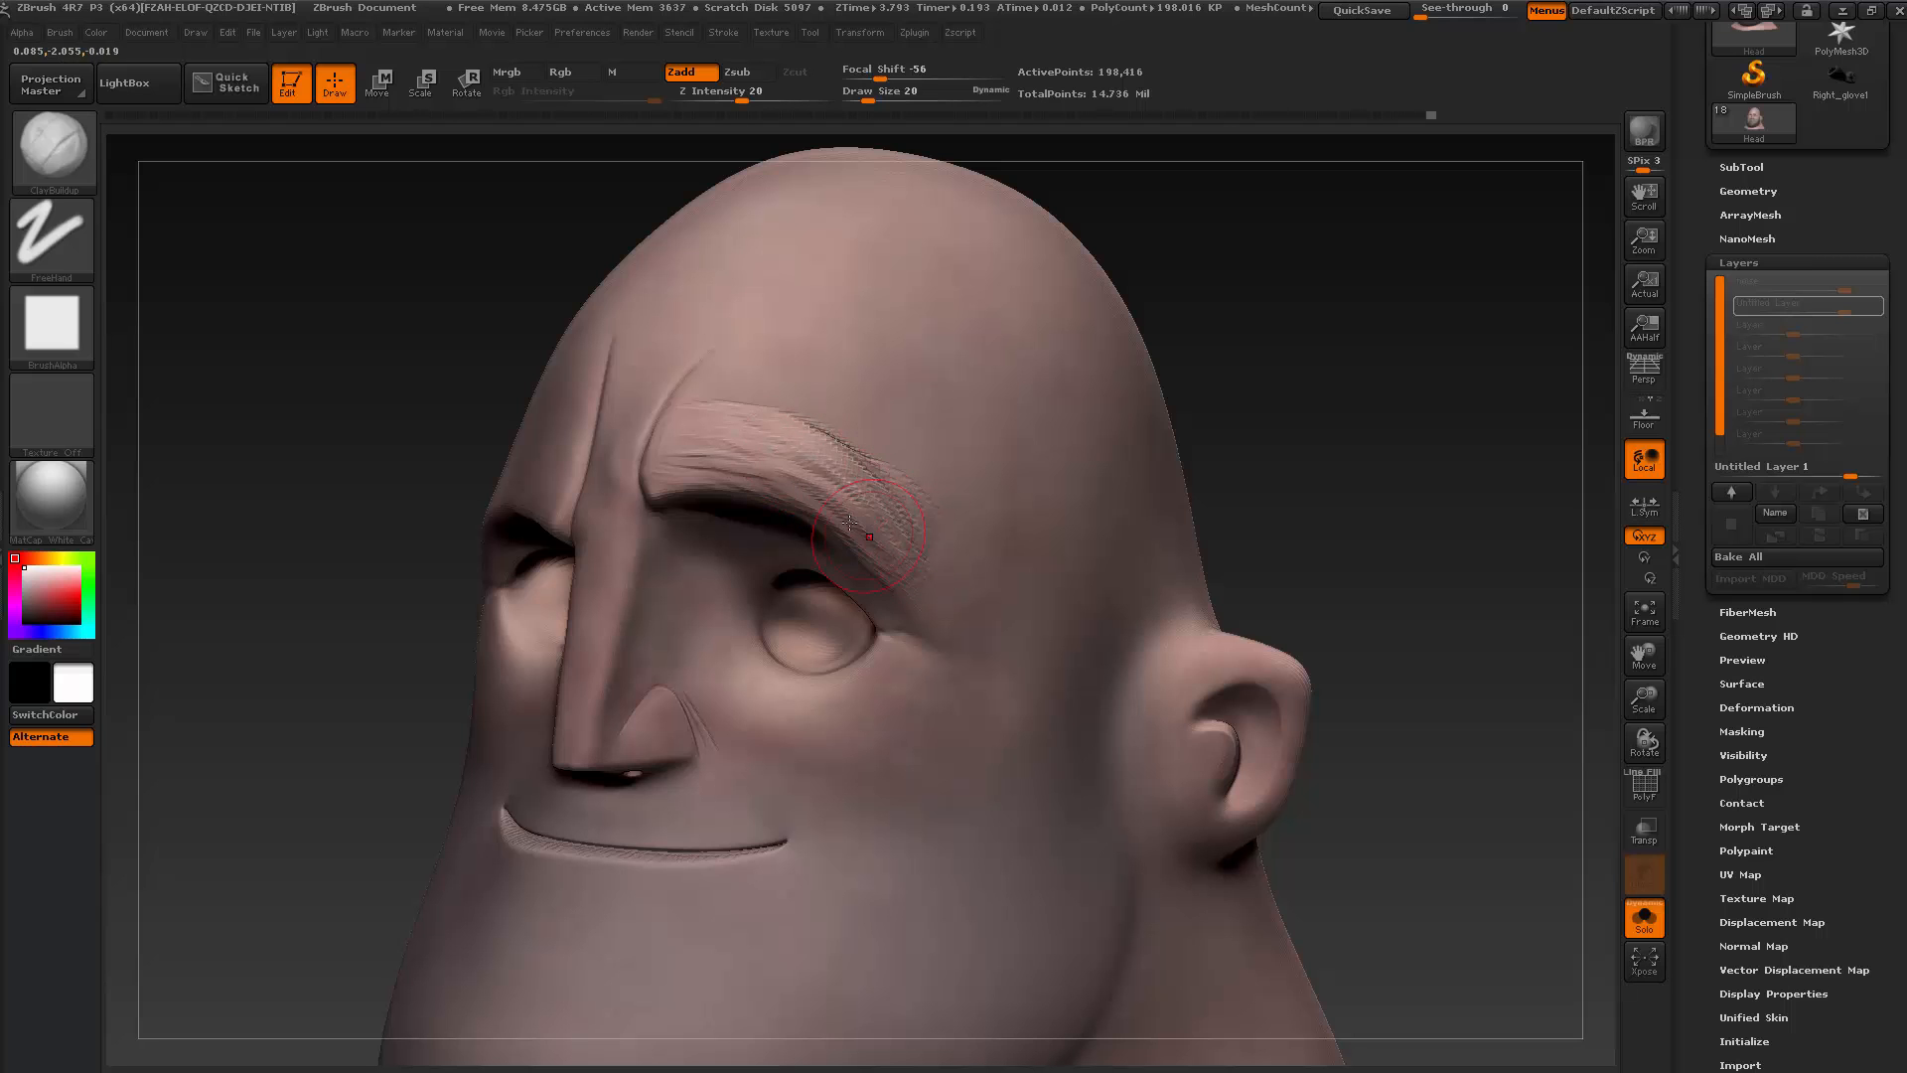
mouse_move(1272, 359)
mouse_down()
mouse_move(1341, 354)
mouse_move(1315, 289)
mouse_move(1231, 362)
mouse_up()
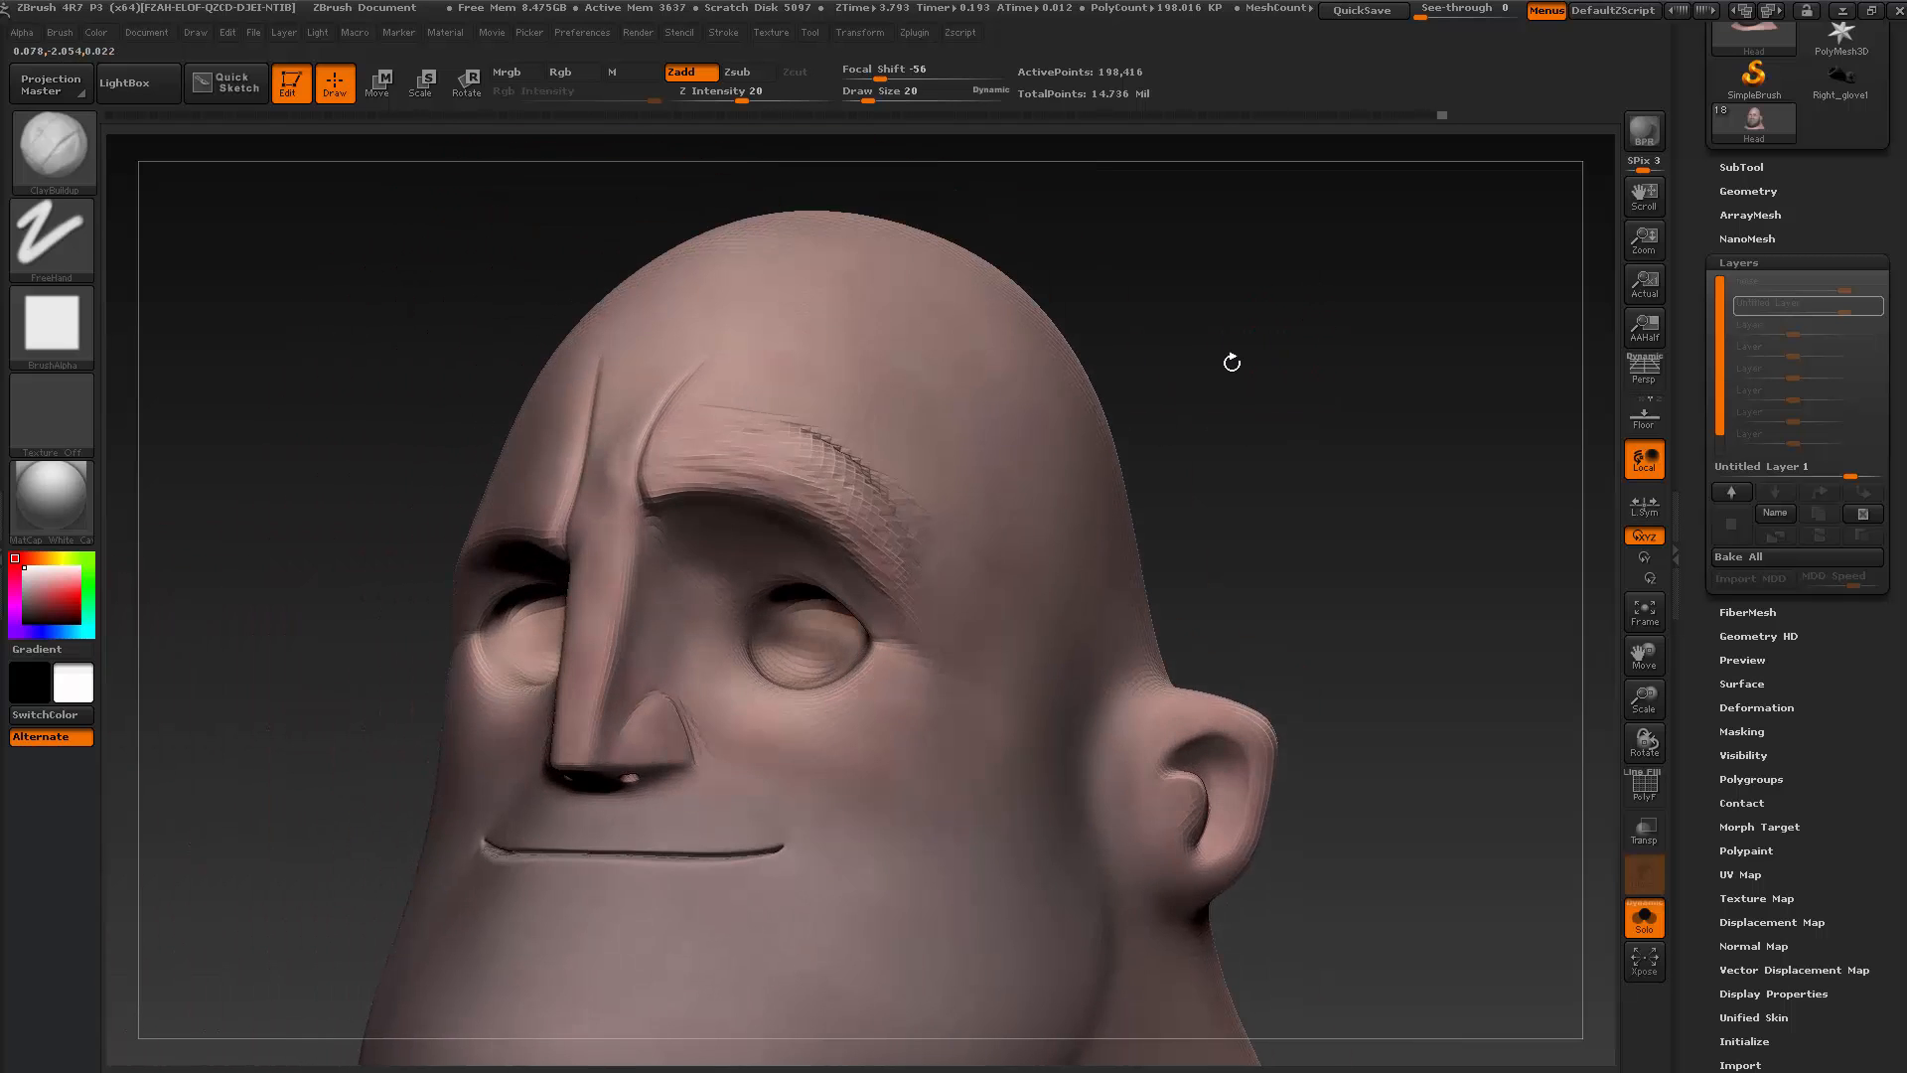
Smooth the clay strokes along the raised eyebrow and blend its outer end into the temple
key(shift)
mouse_move(807, 474)
shift+mouse_down()
mouse_move(755, 427)
mouse_move(694, 443)
mouse_move(679, 469)
shift+mouse_up()
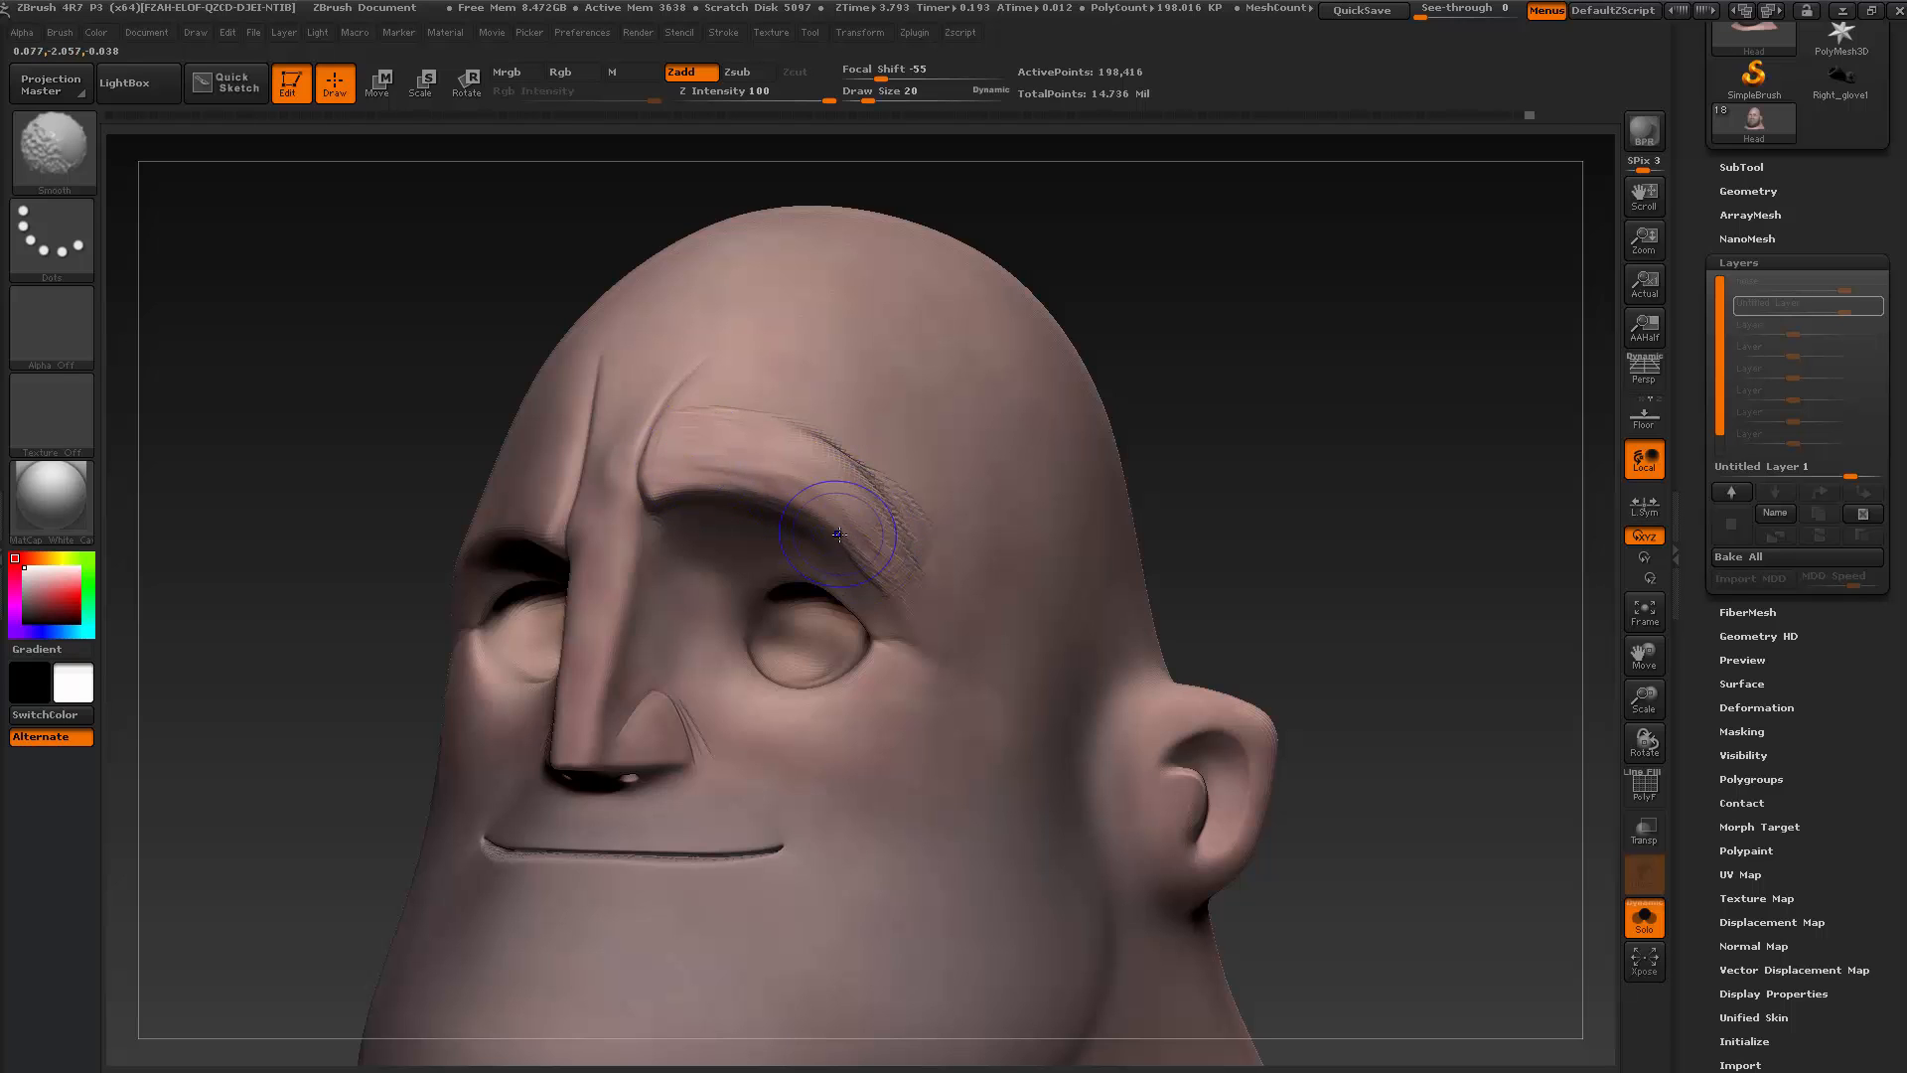
mouse_move(872, 561)
shift+mouse_down()
mouse_move(928, 545)
mouse_move(895, 478)
shift+mouse_up()
drag(1170, 430, 907, 430)
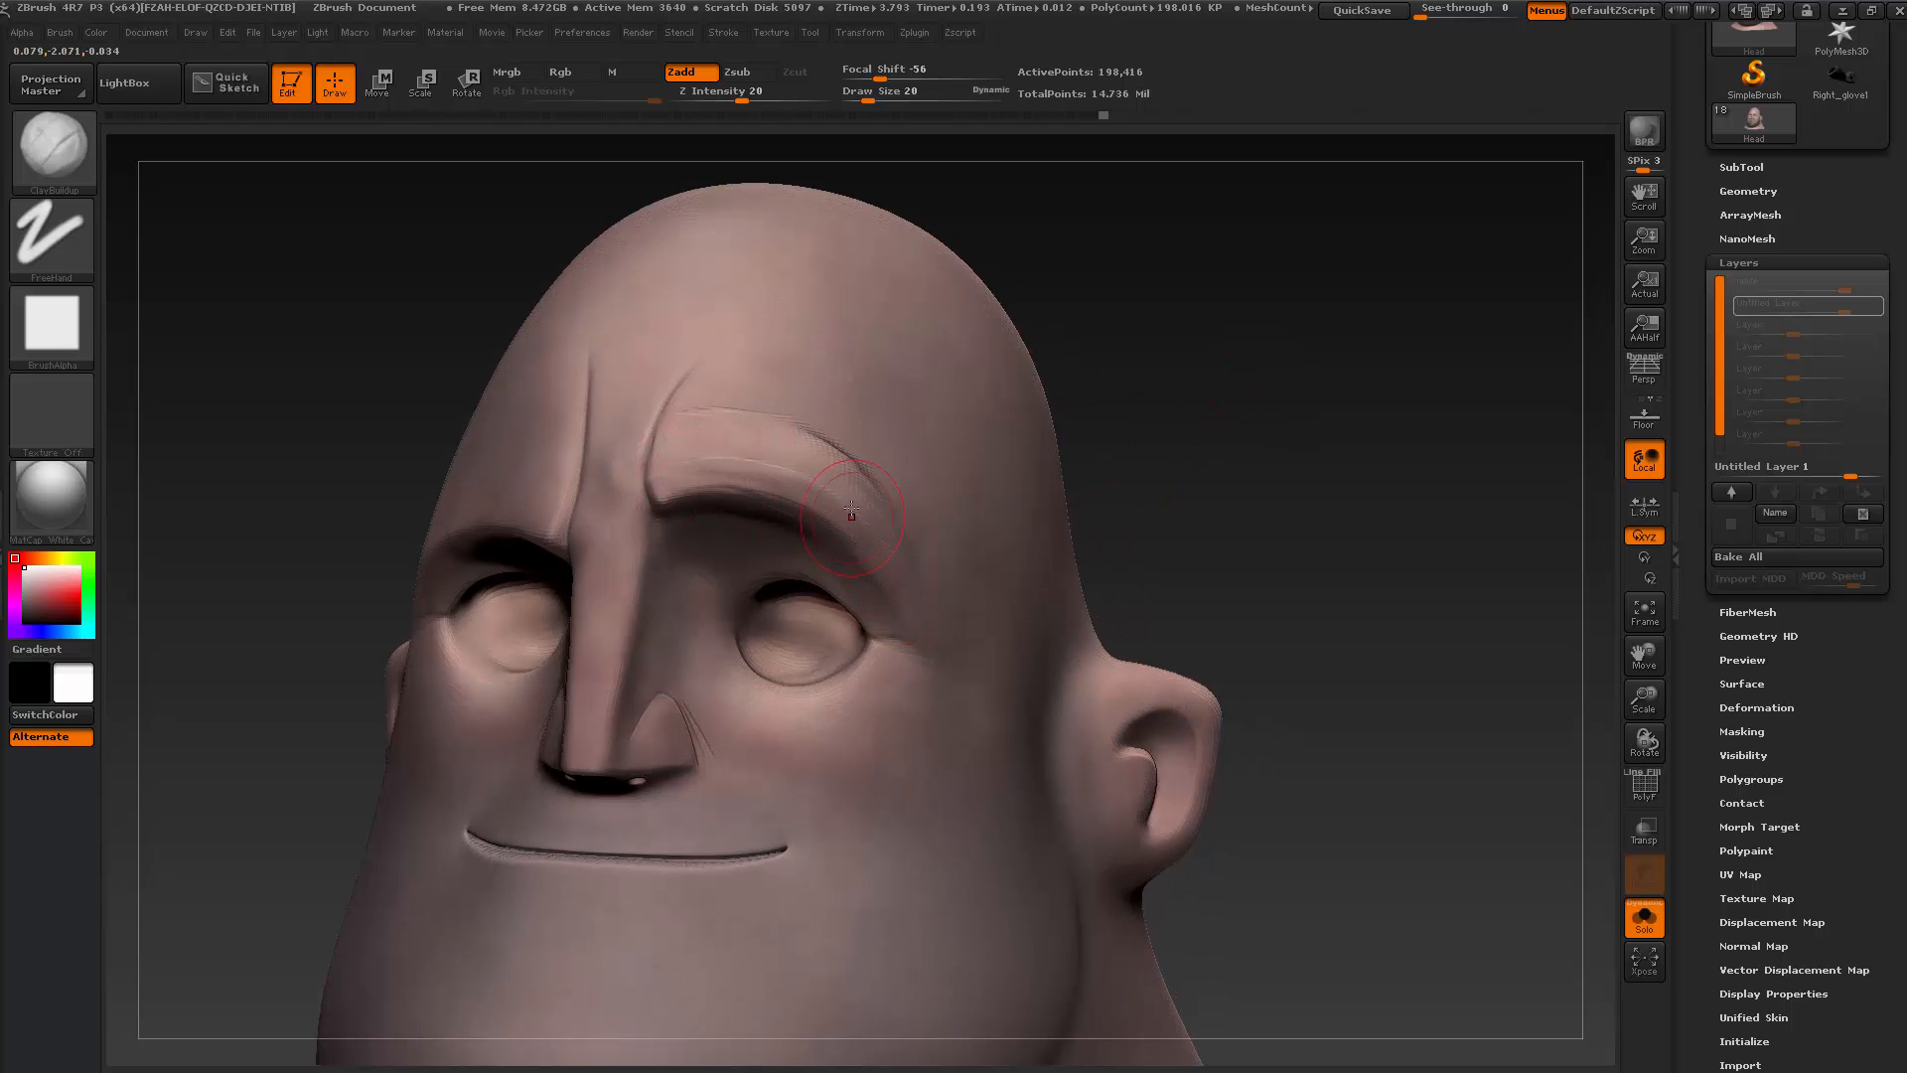
key(shift)
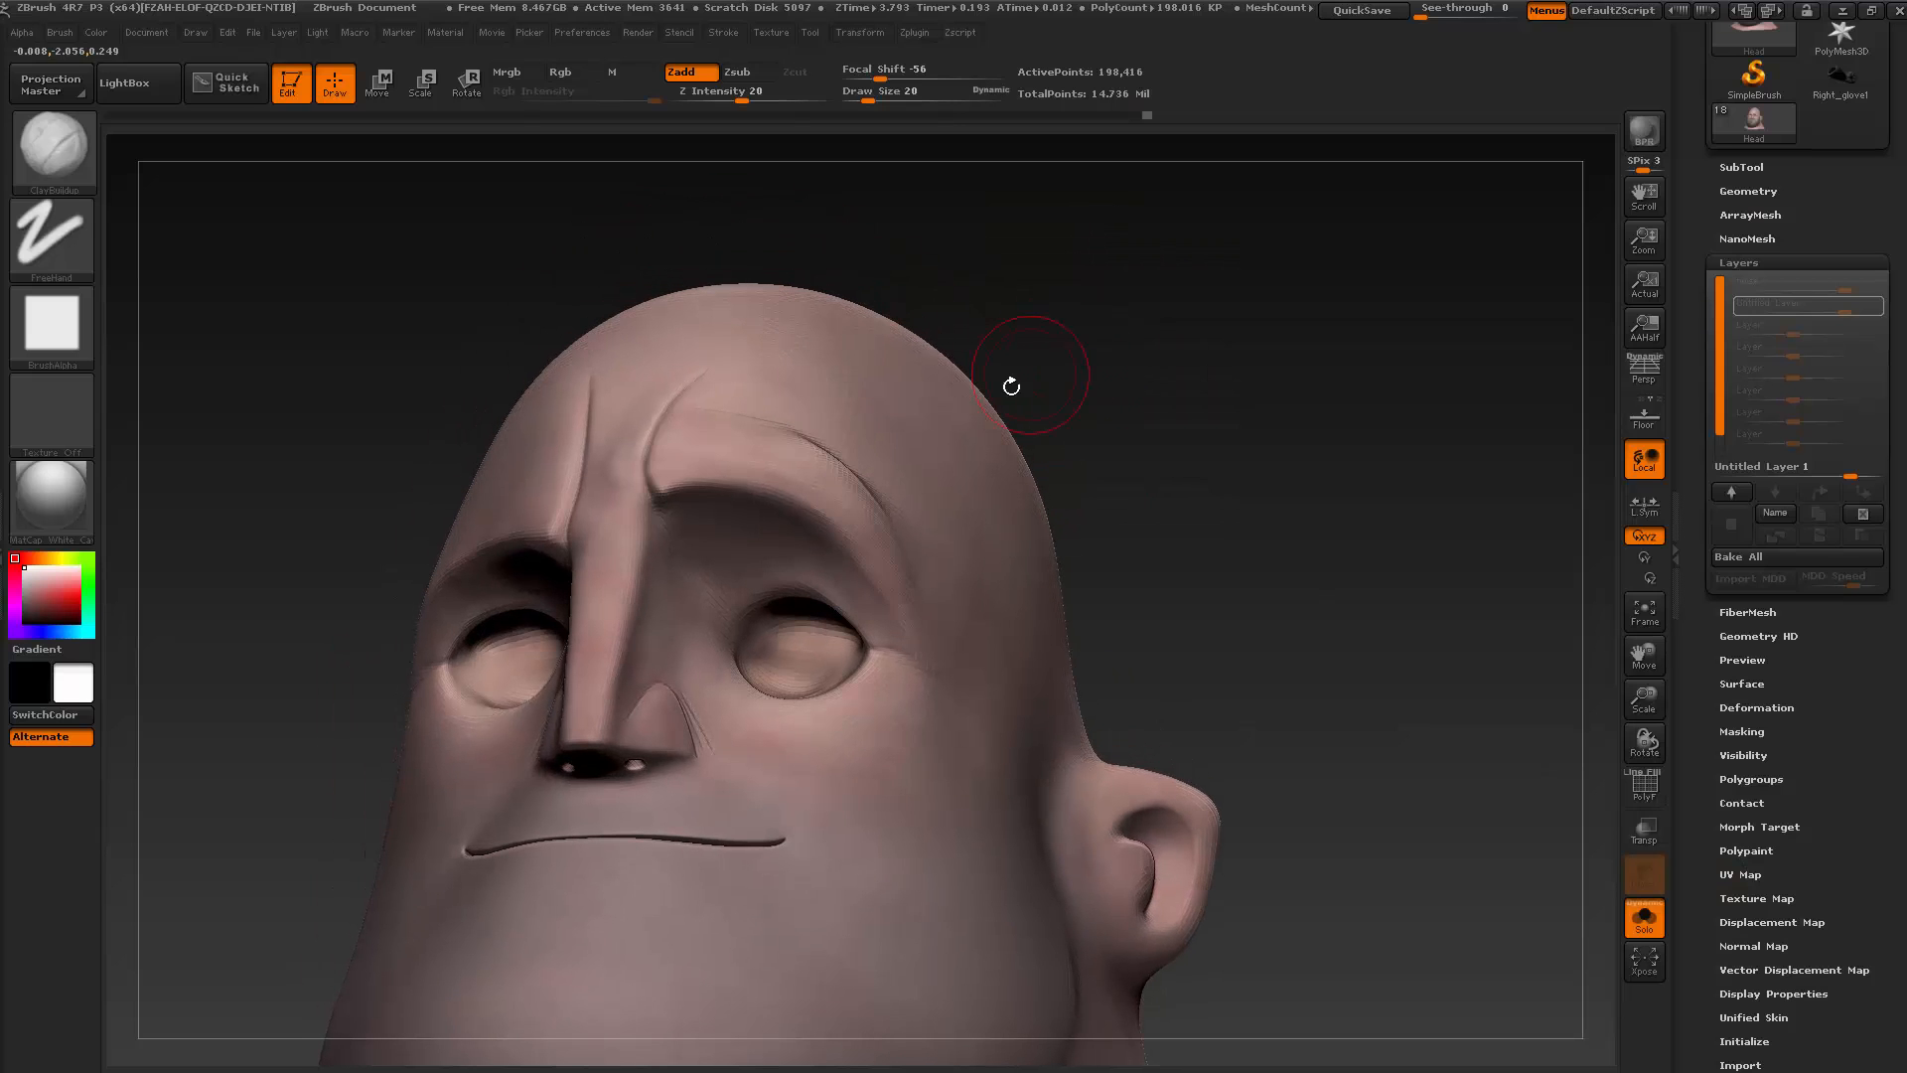
Choose the Pinch brush and smooth the remaining roughness on the outer half of the raised eyebrow
click(94, 188)
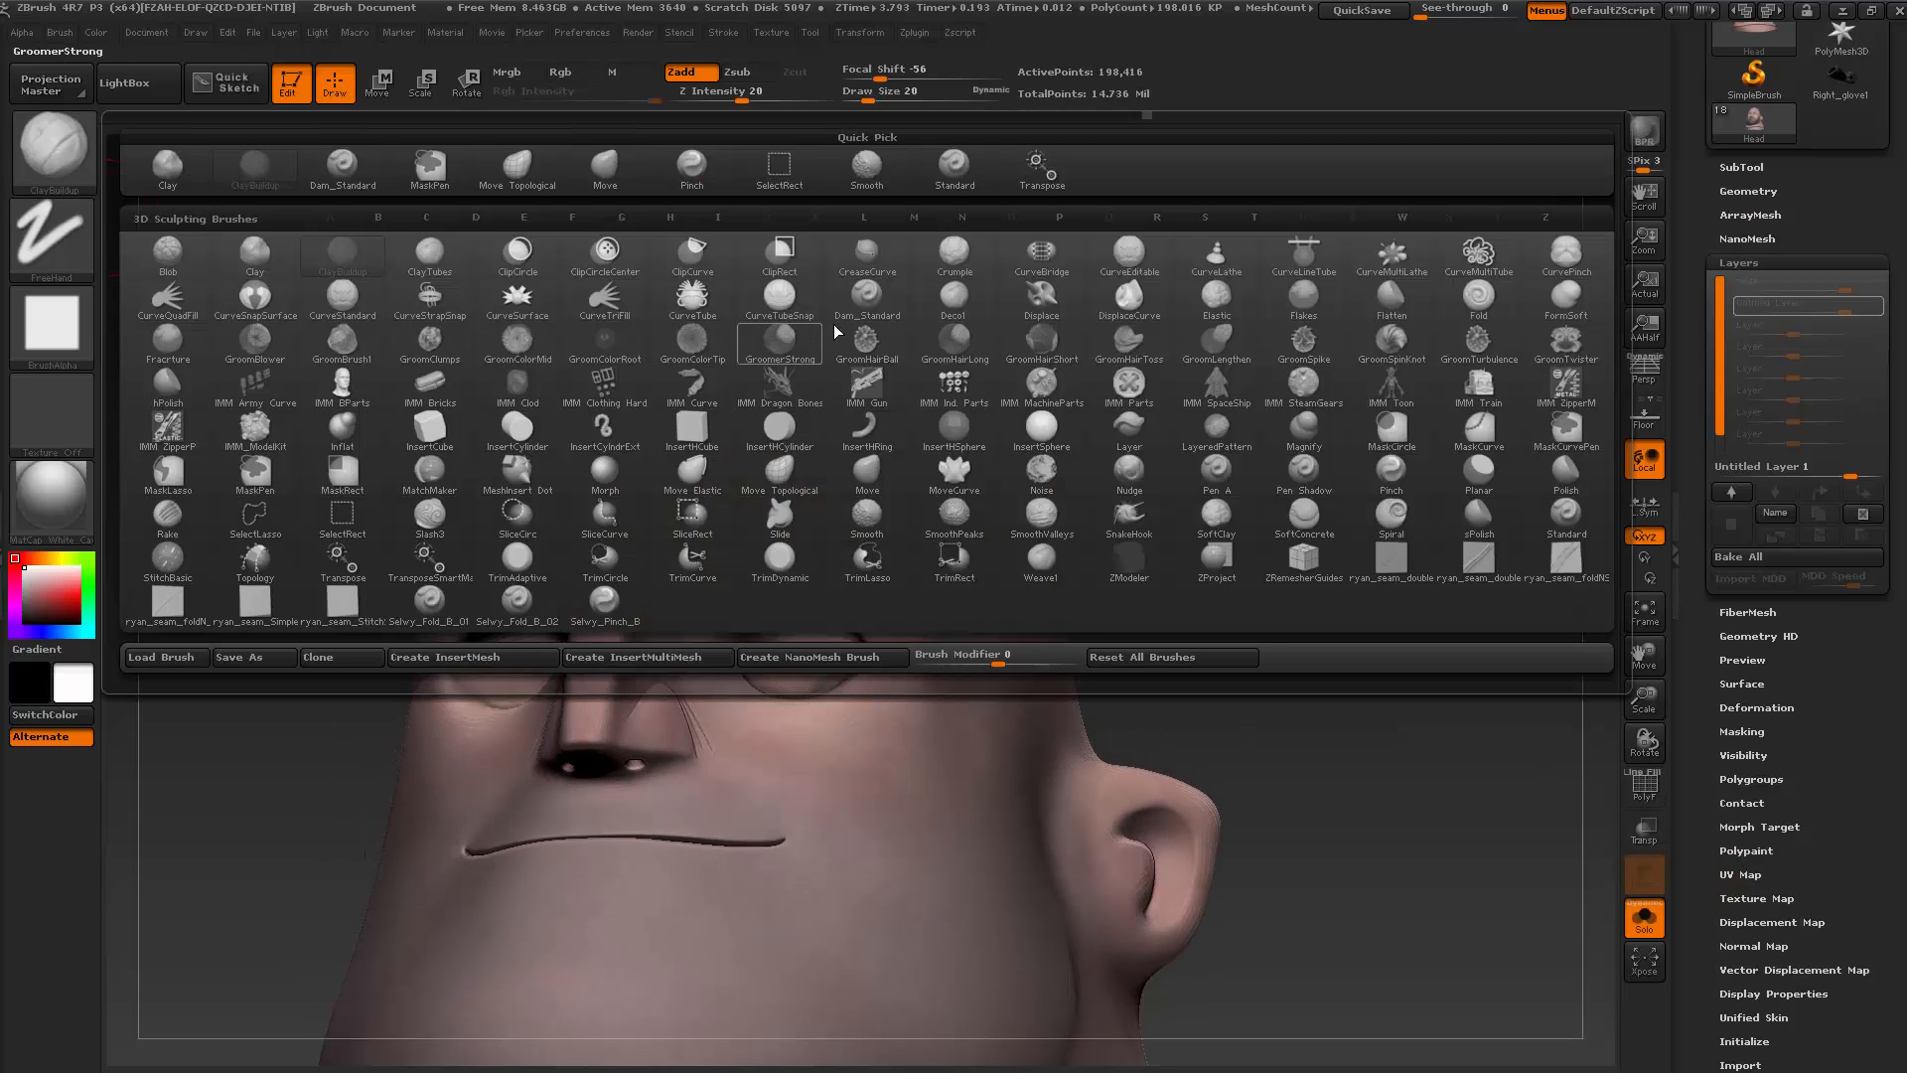
click(683, 179)
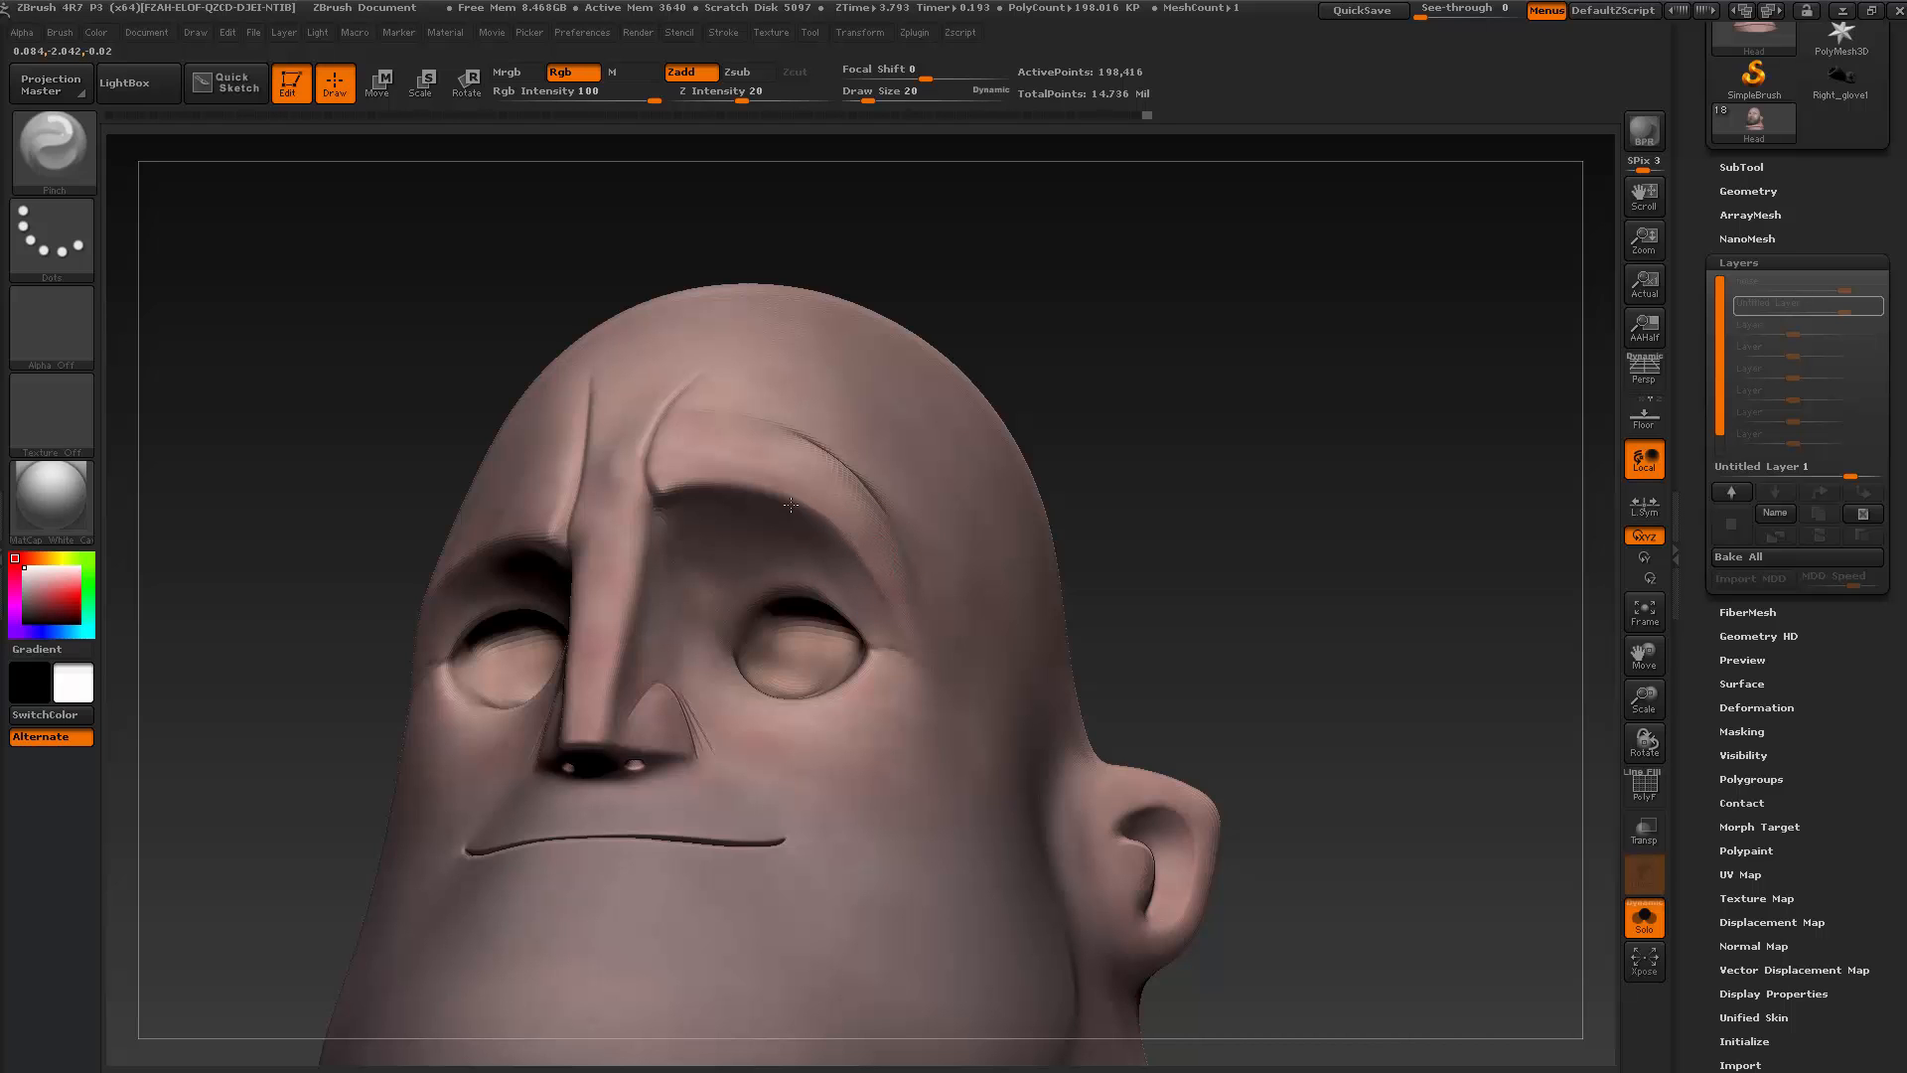
drag(1189, 392, 1129, 417)
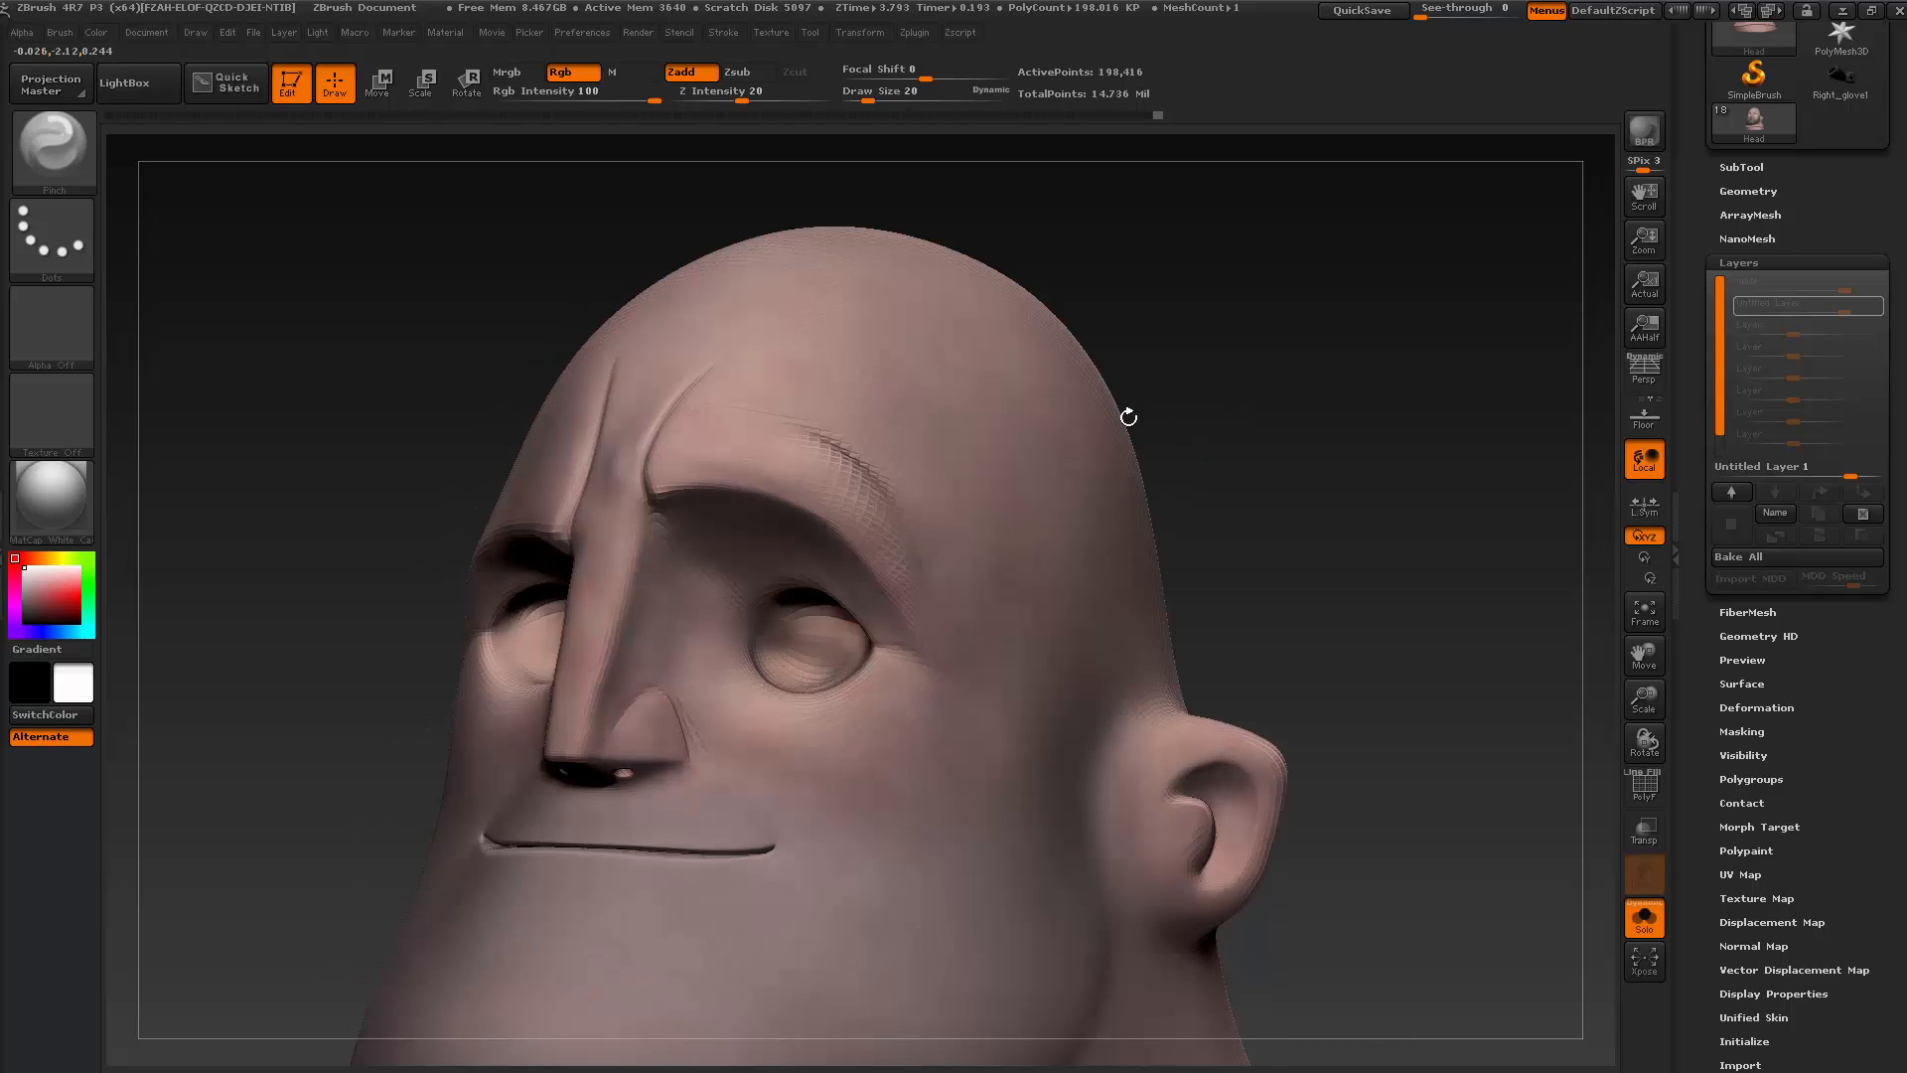
shift+drag(852, 512, 785, 464)
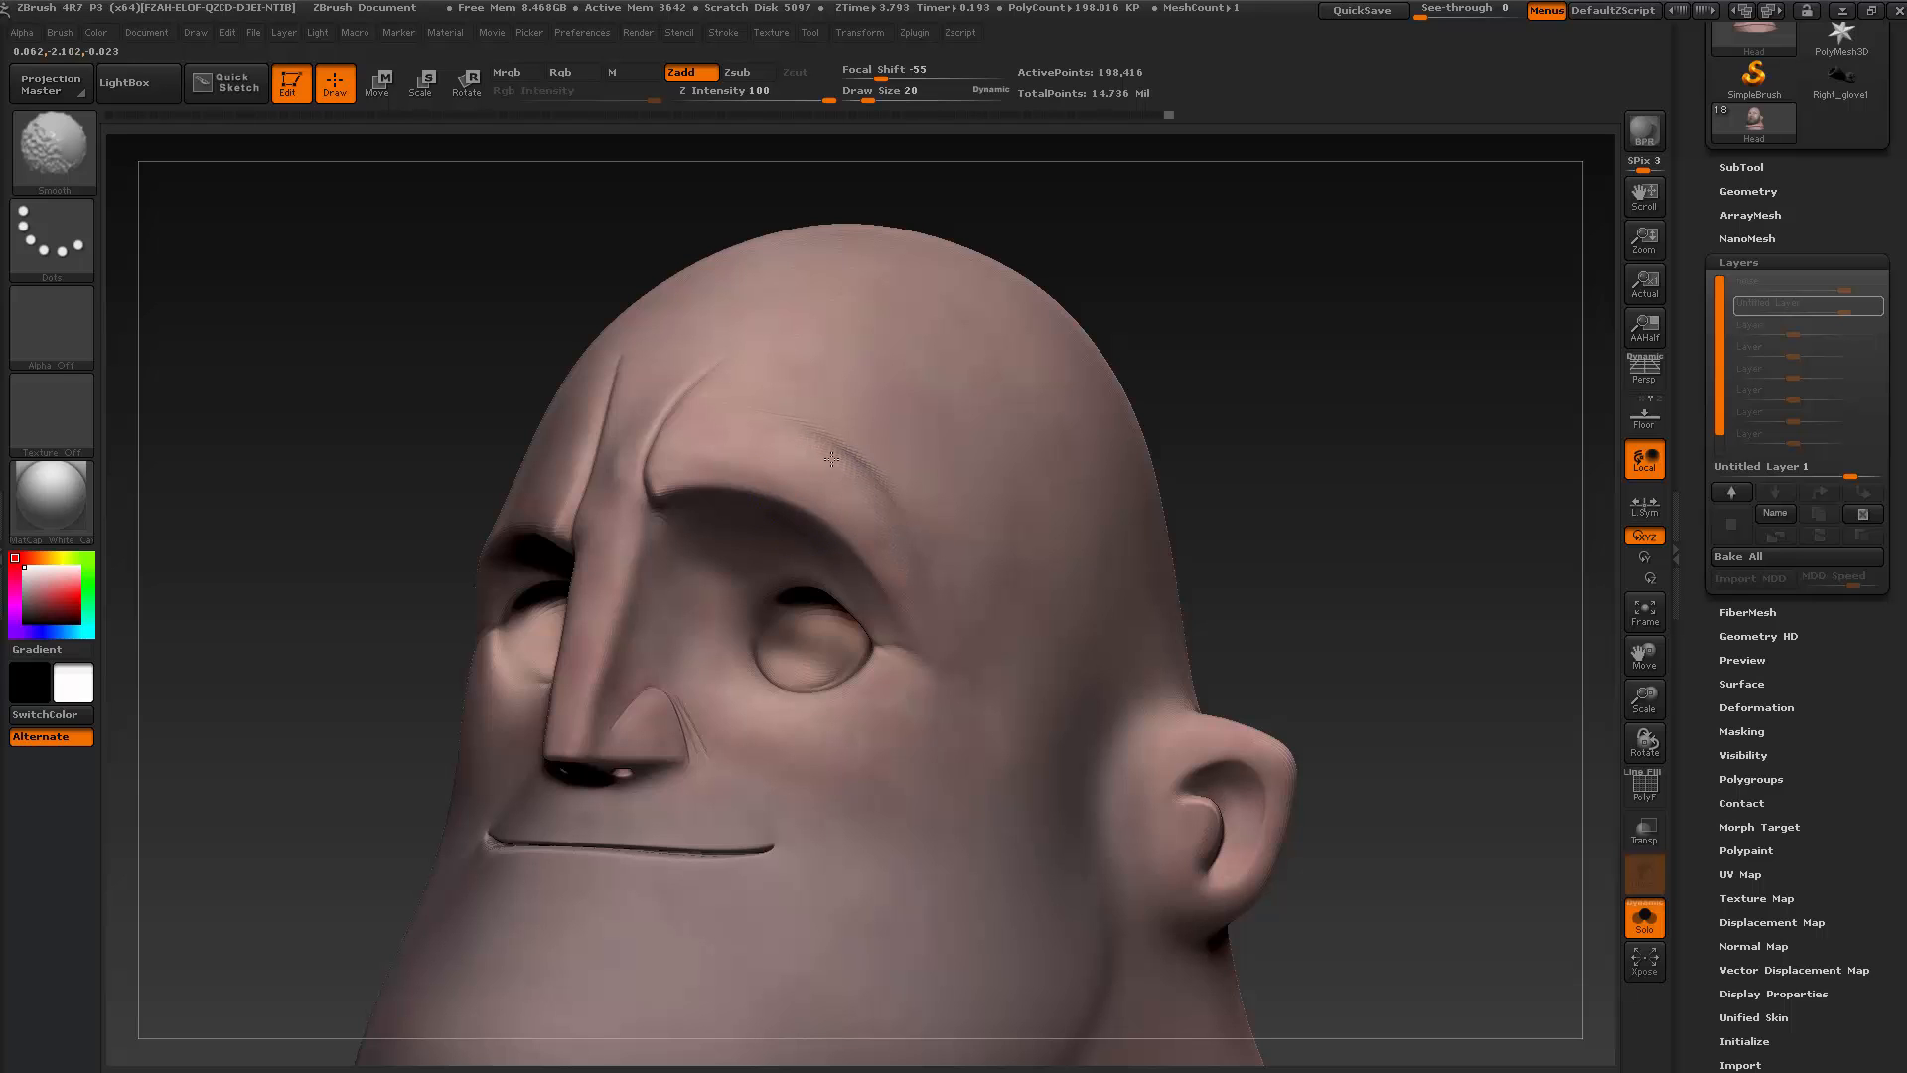
Smooth the upper edge of the raised eyebrow from its outer end towards the middle of the arch
shift+drag(907, 548, 813, 462)
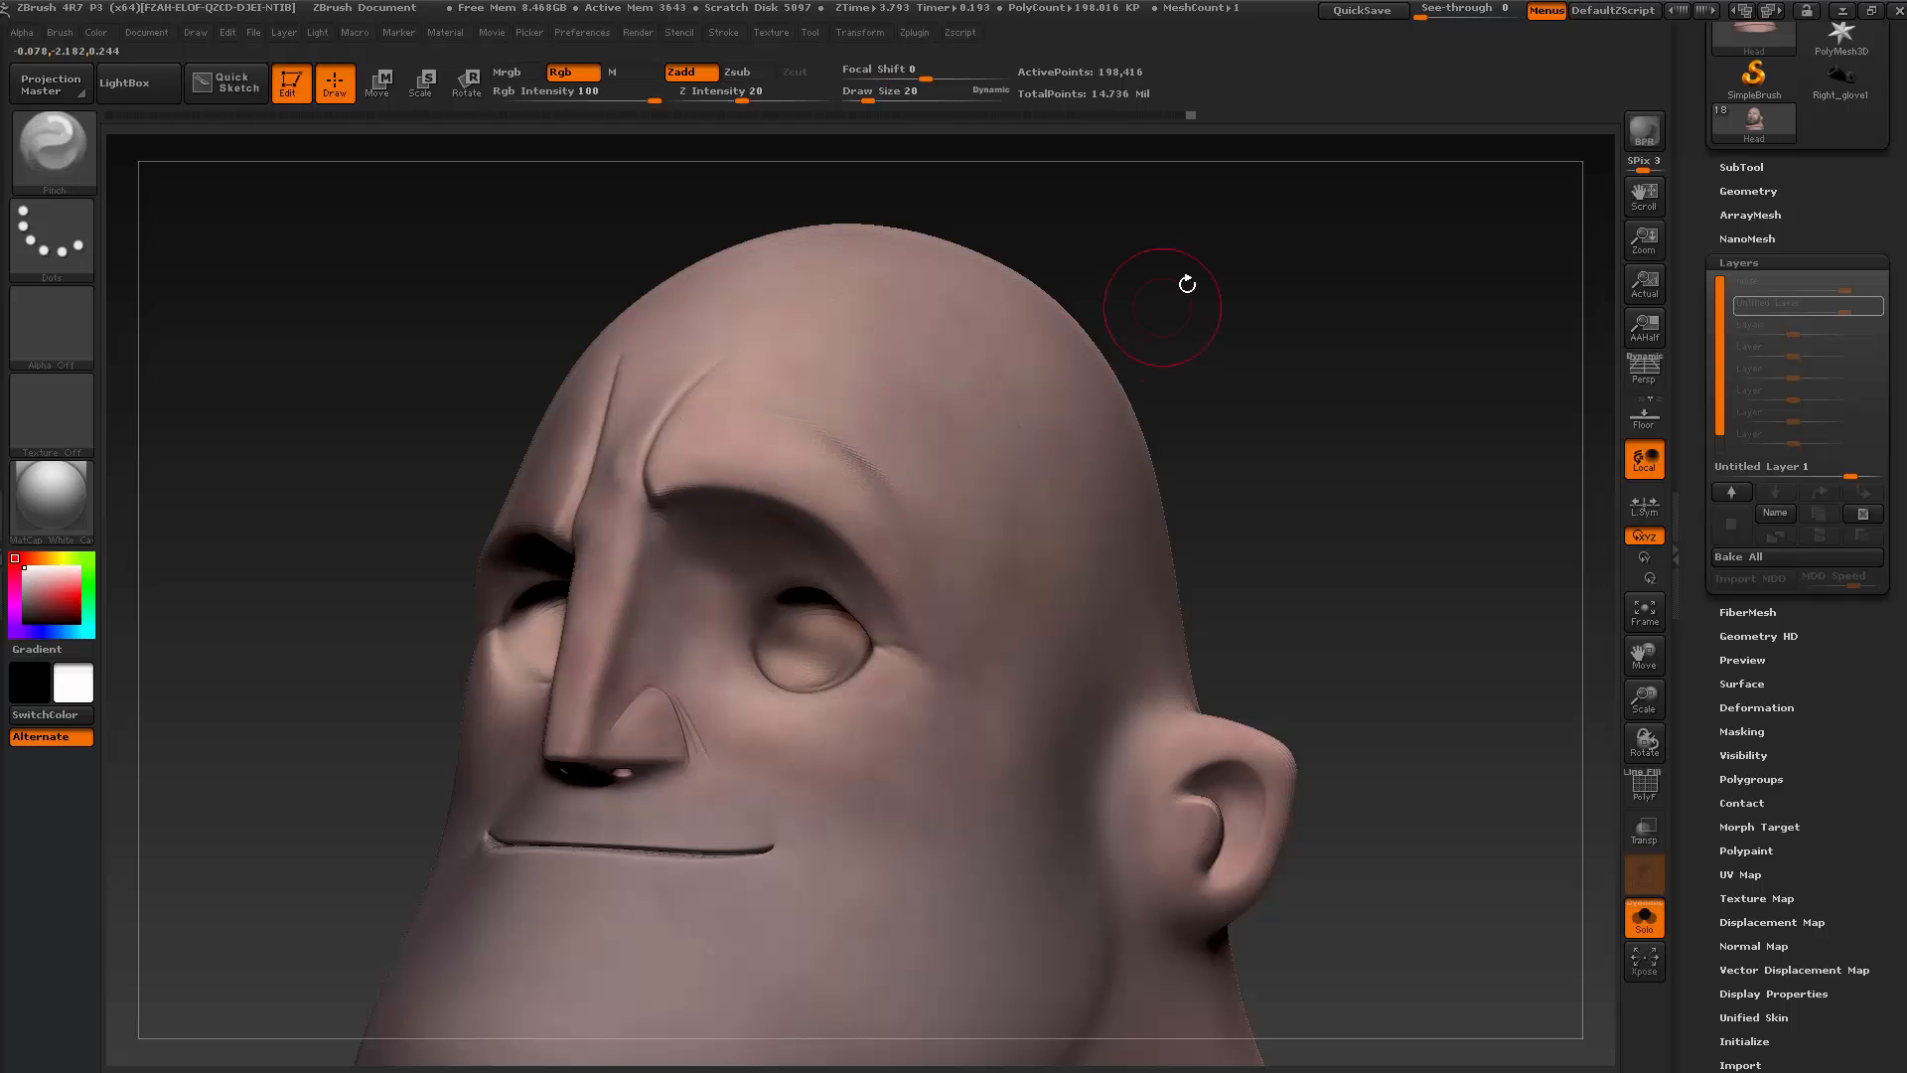
drag(1187, 284, 1198, 267)
shift+drag(779, 447, 724, 422)
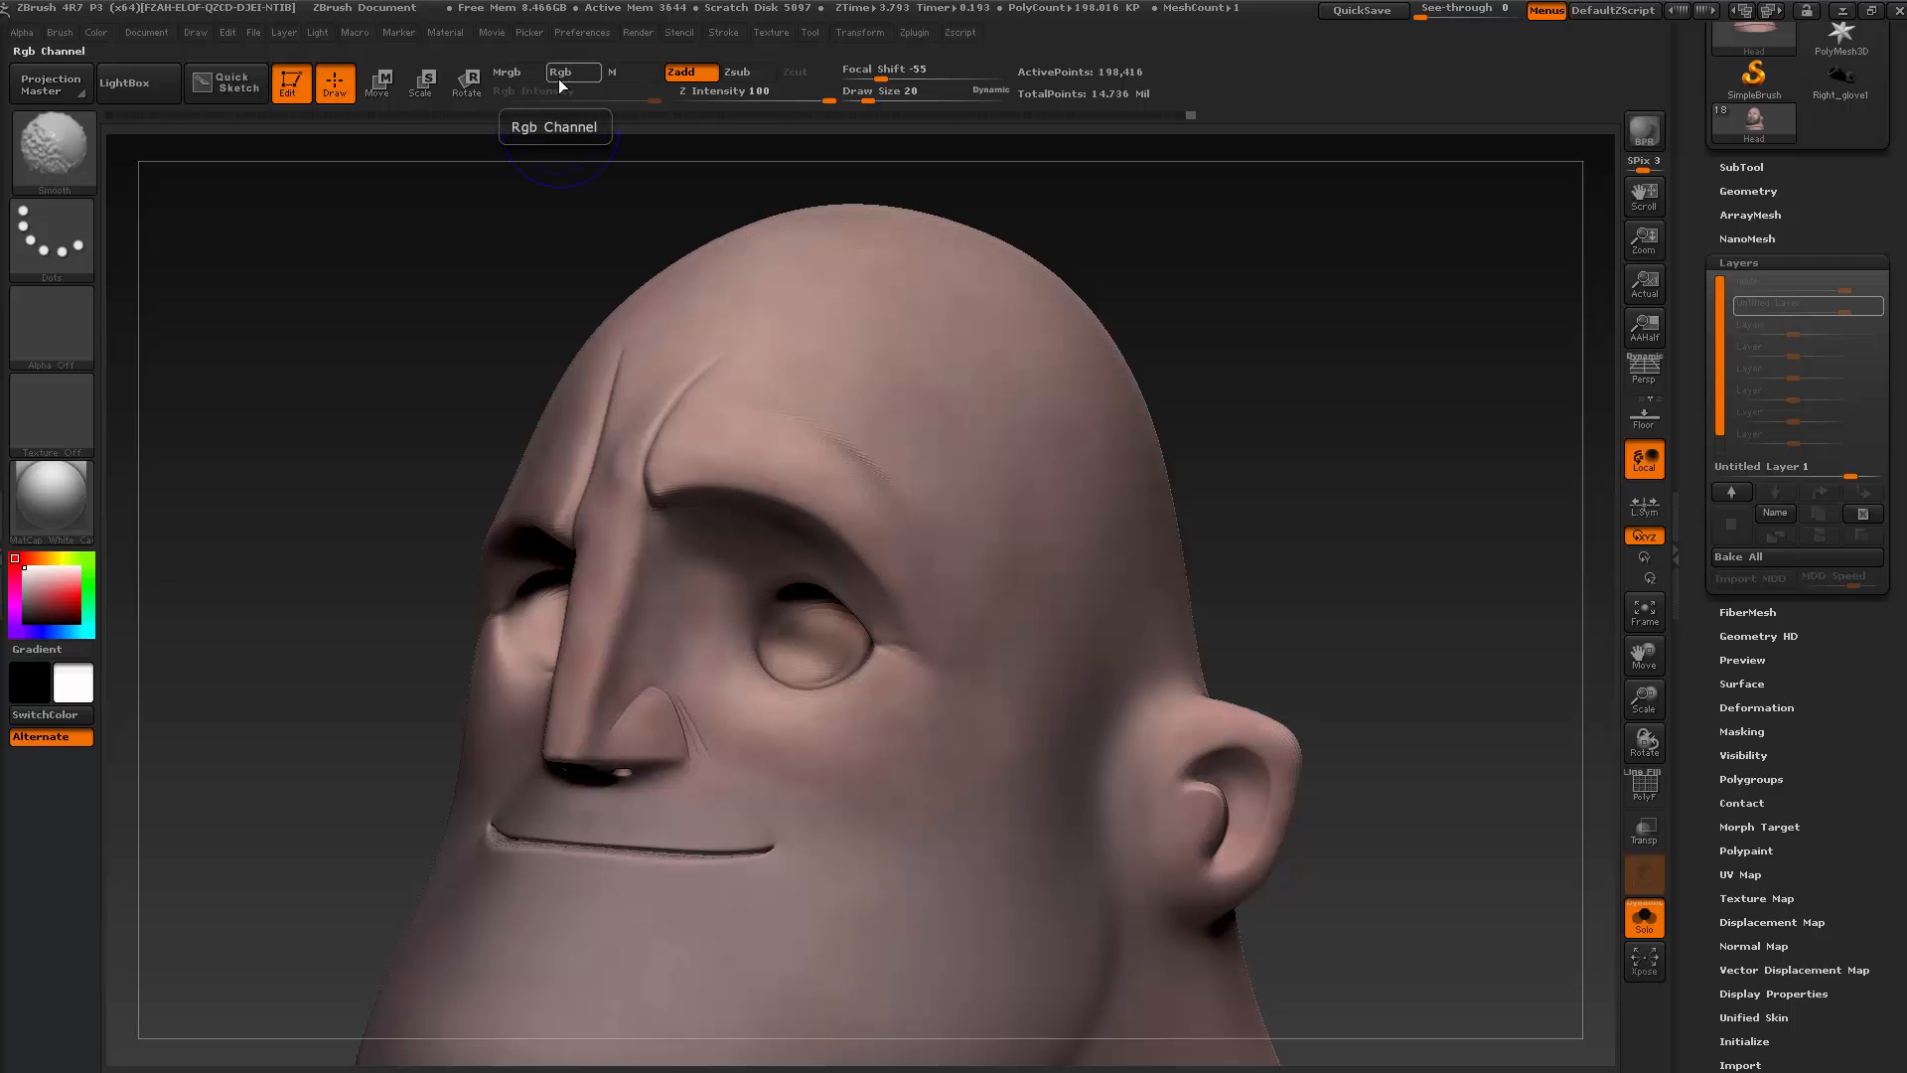
Reduce the draw size to 13 and smooth the skin between the two frown lines above the nose
drag(413, 339, 443, 341)
key(s)
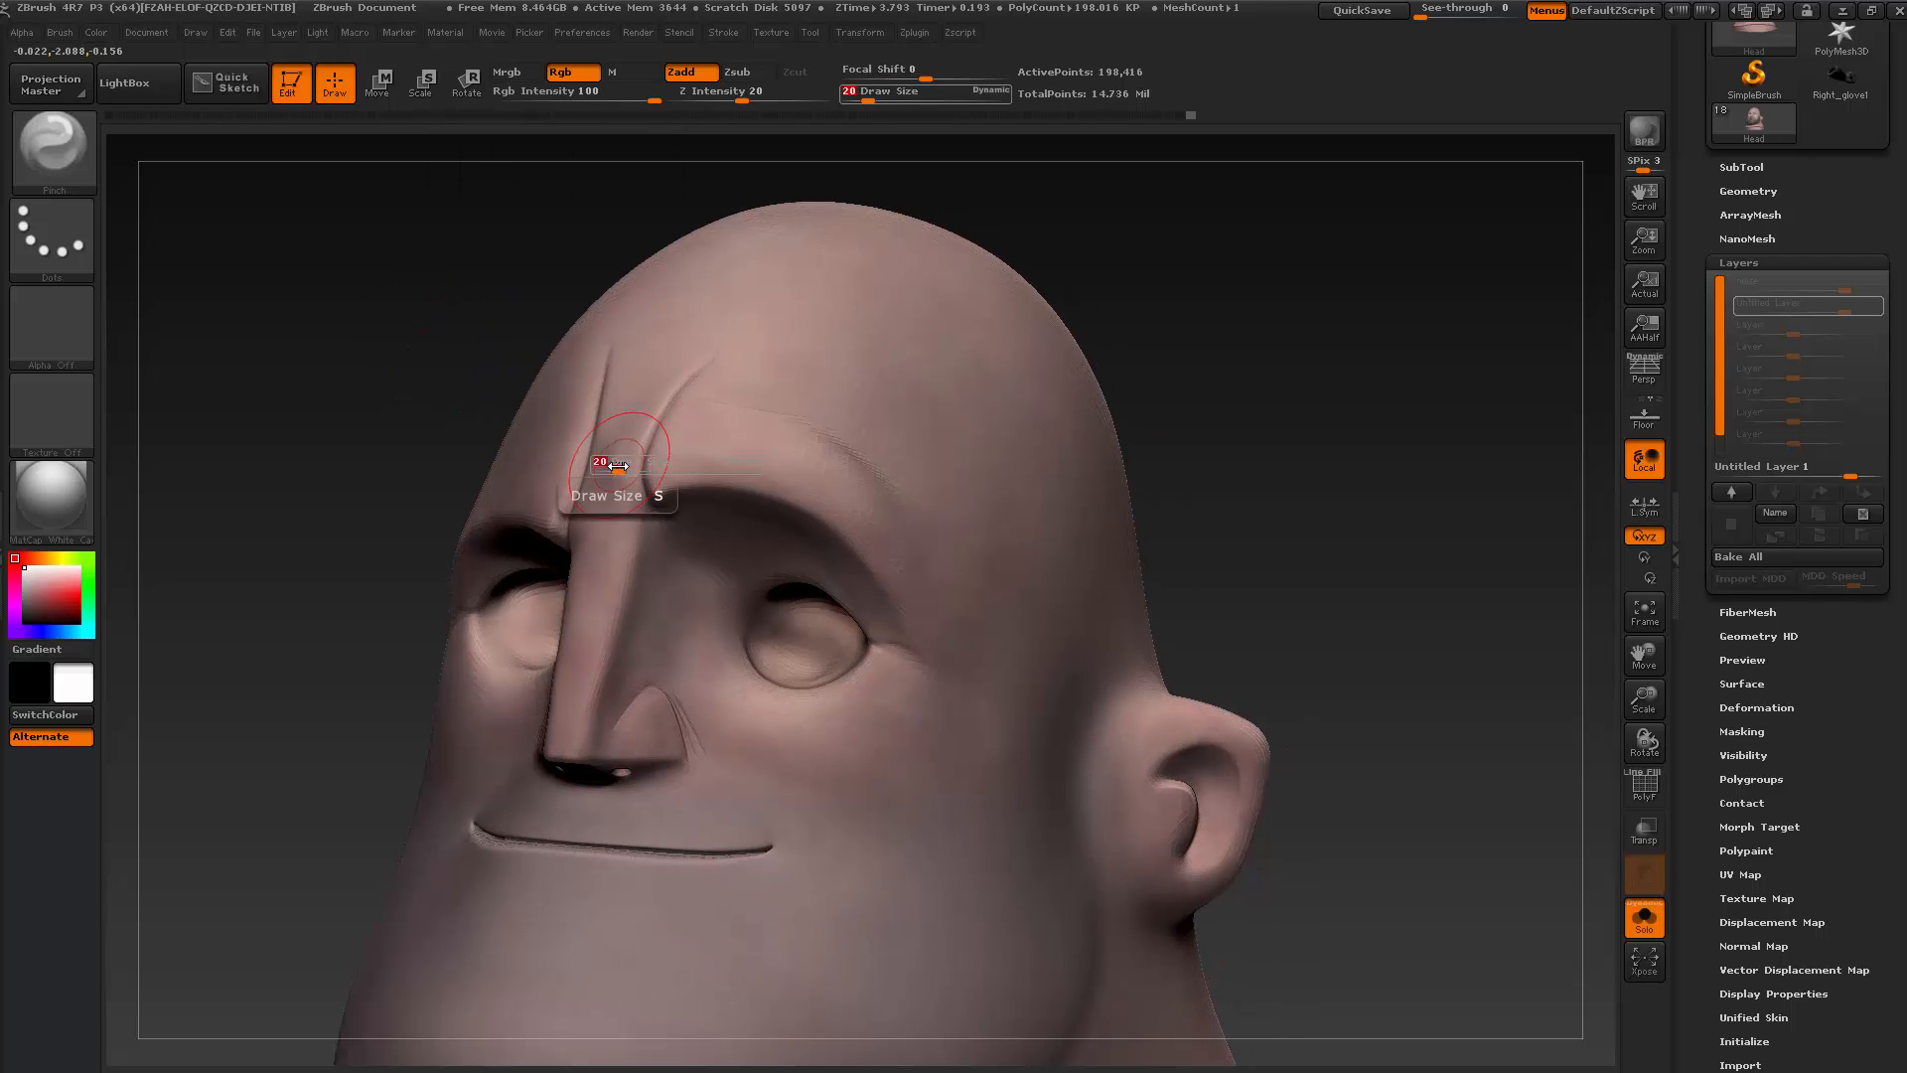
drag(618, 465, 608, 475)
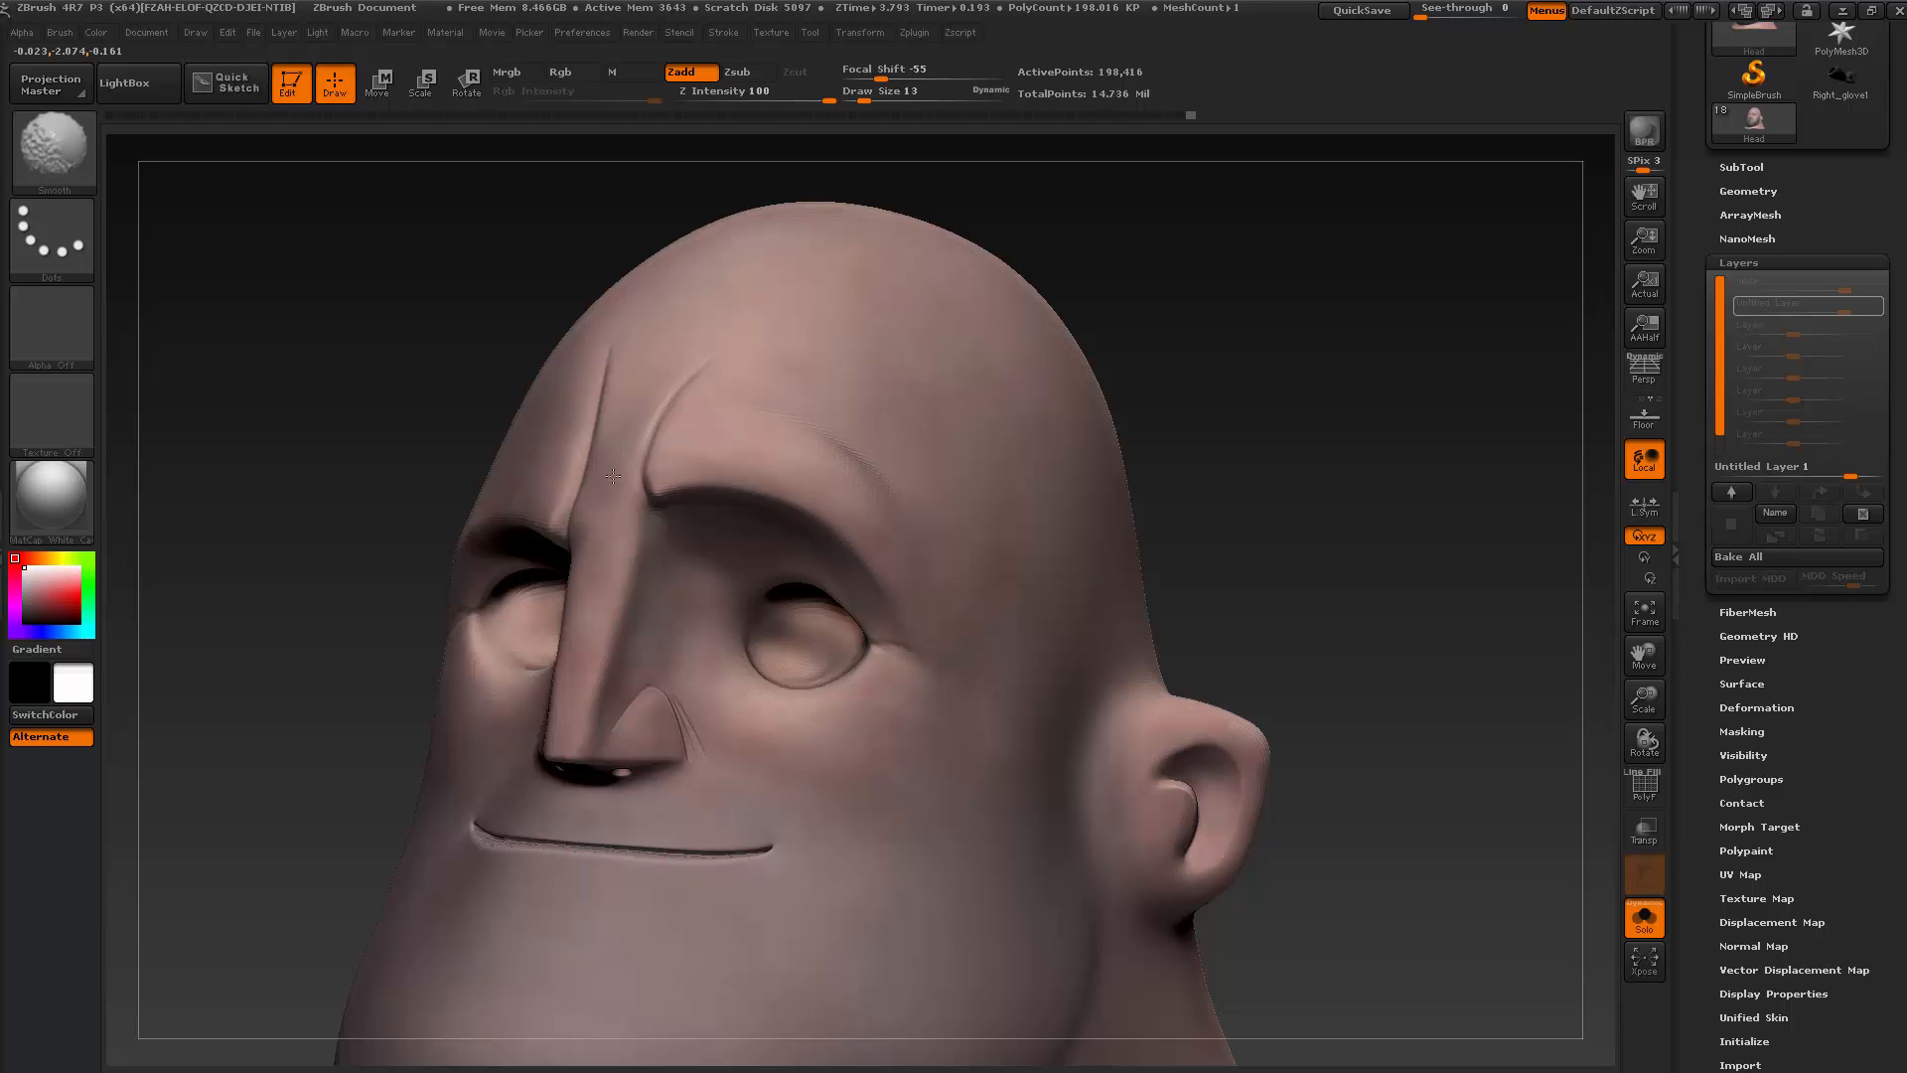
shift+drag(624, 447, 634, 435)
mouse_move(1117, 316)
mouse_down()
mouse_move(1179, 324)
mouse_move(1119, 315)
mouse_up()
shift+drag(621, 458, 607, 488)
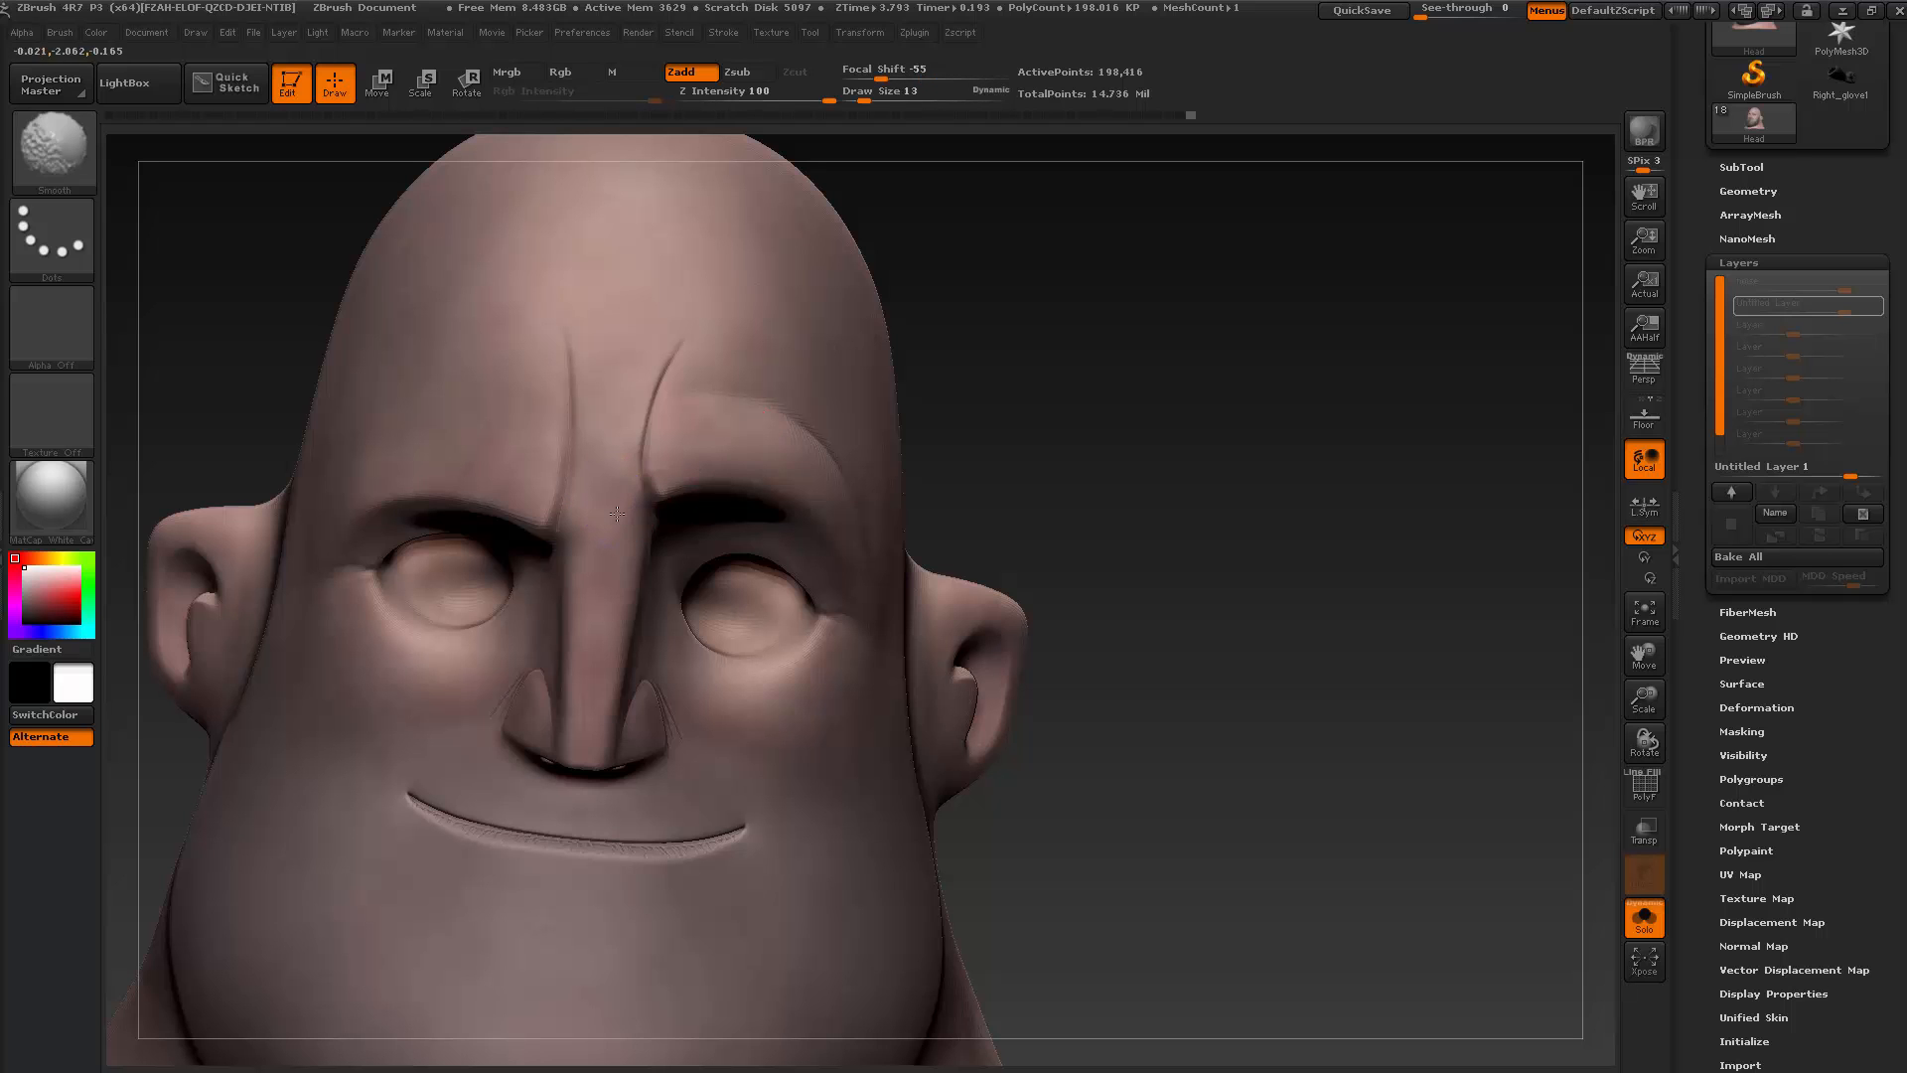
Choose the Move brush and compare the brow and forehead folds with the XnView reference image
drag(1026, 430, 936, 397)
drag(890, 209, 974, 224)
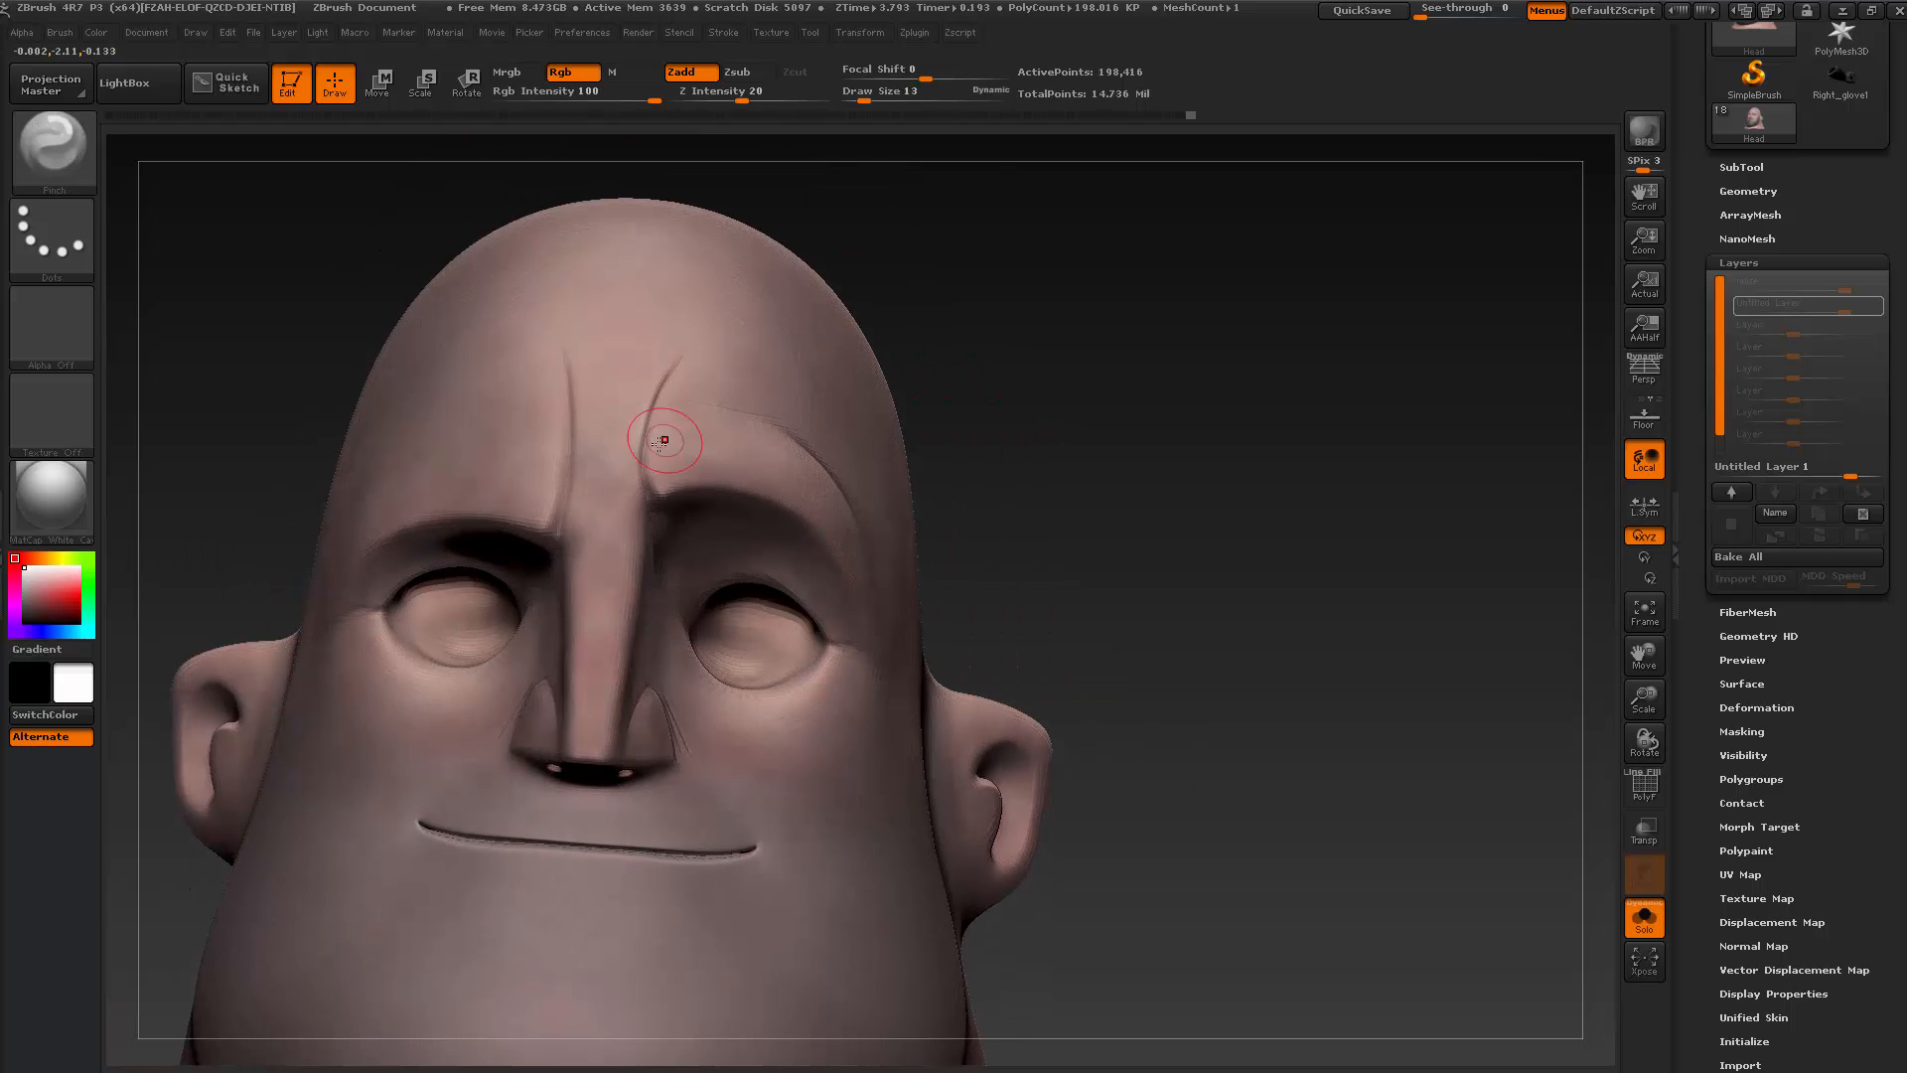
key(b)
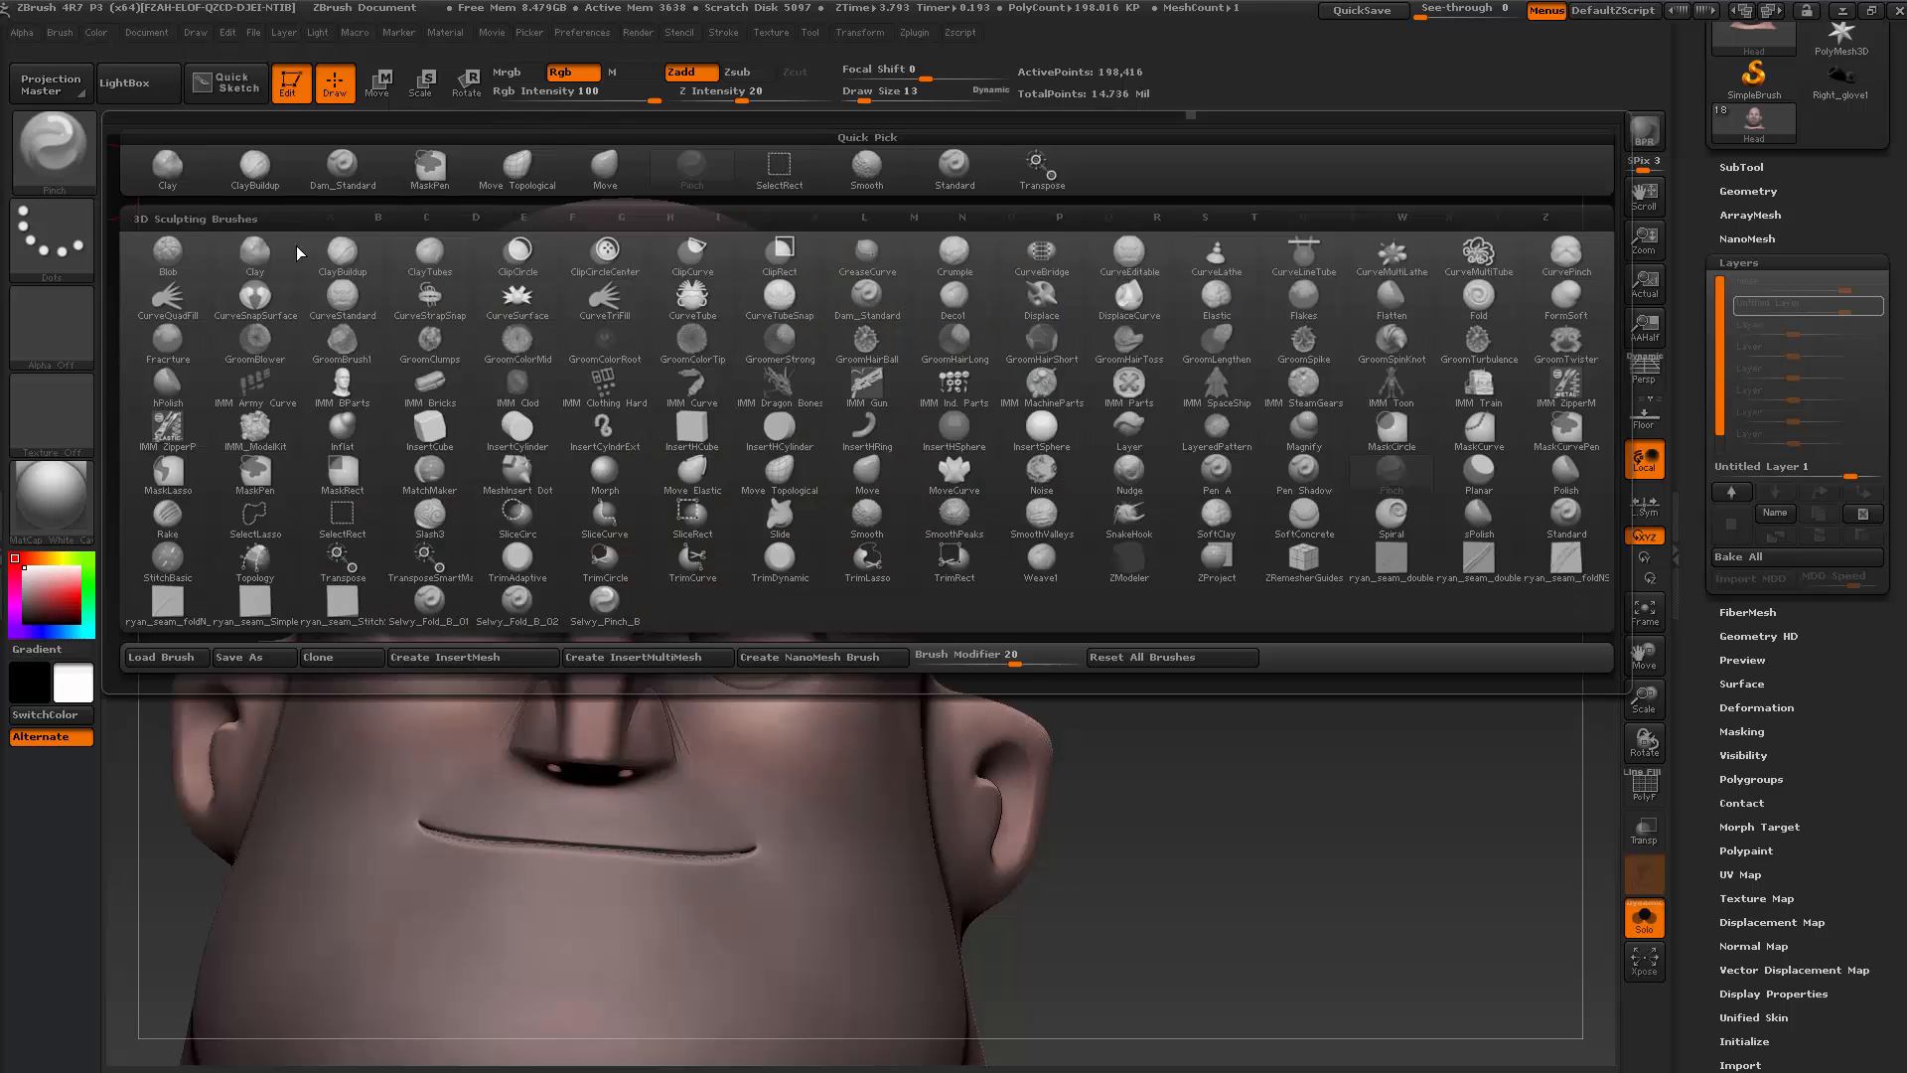
click(606, 169)
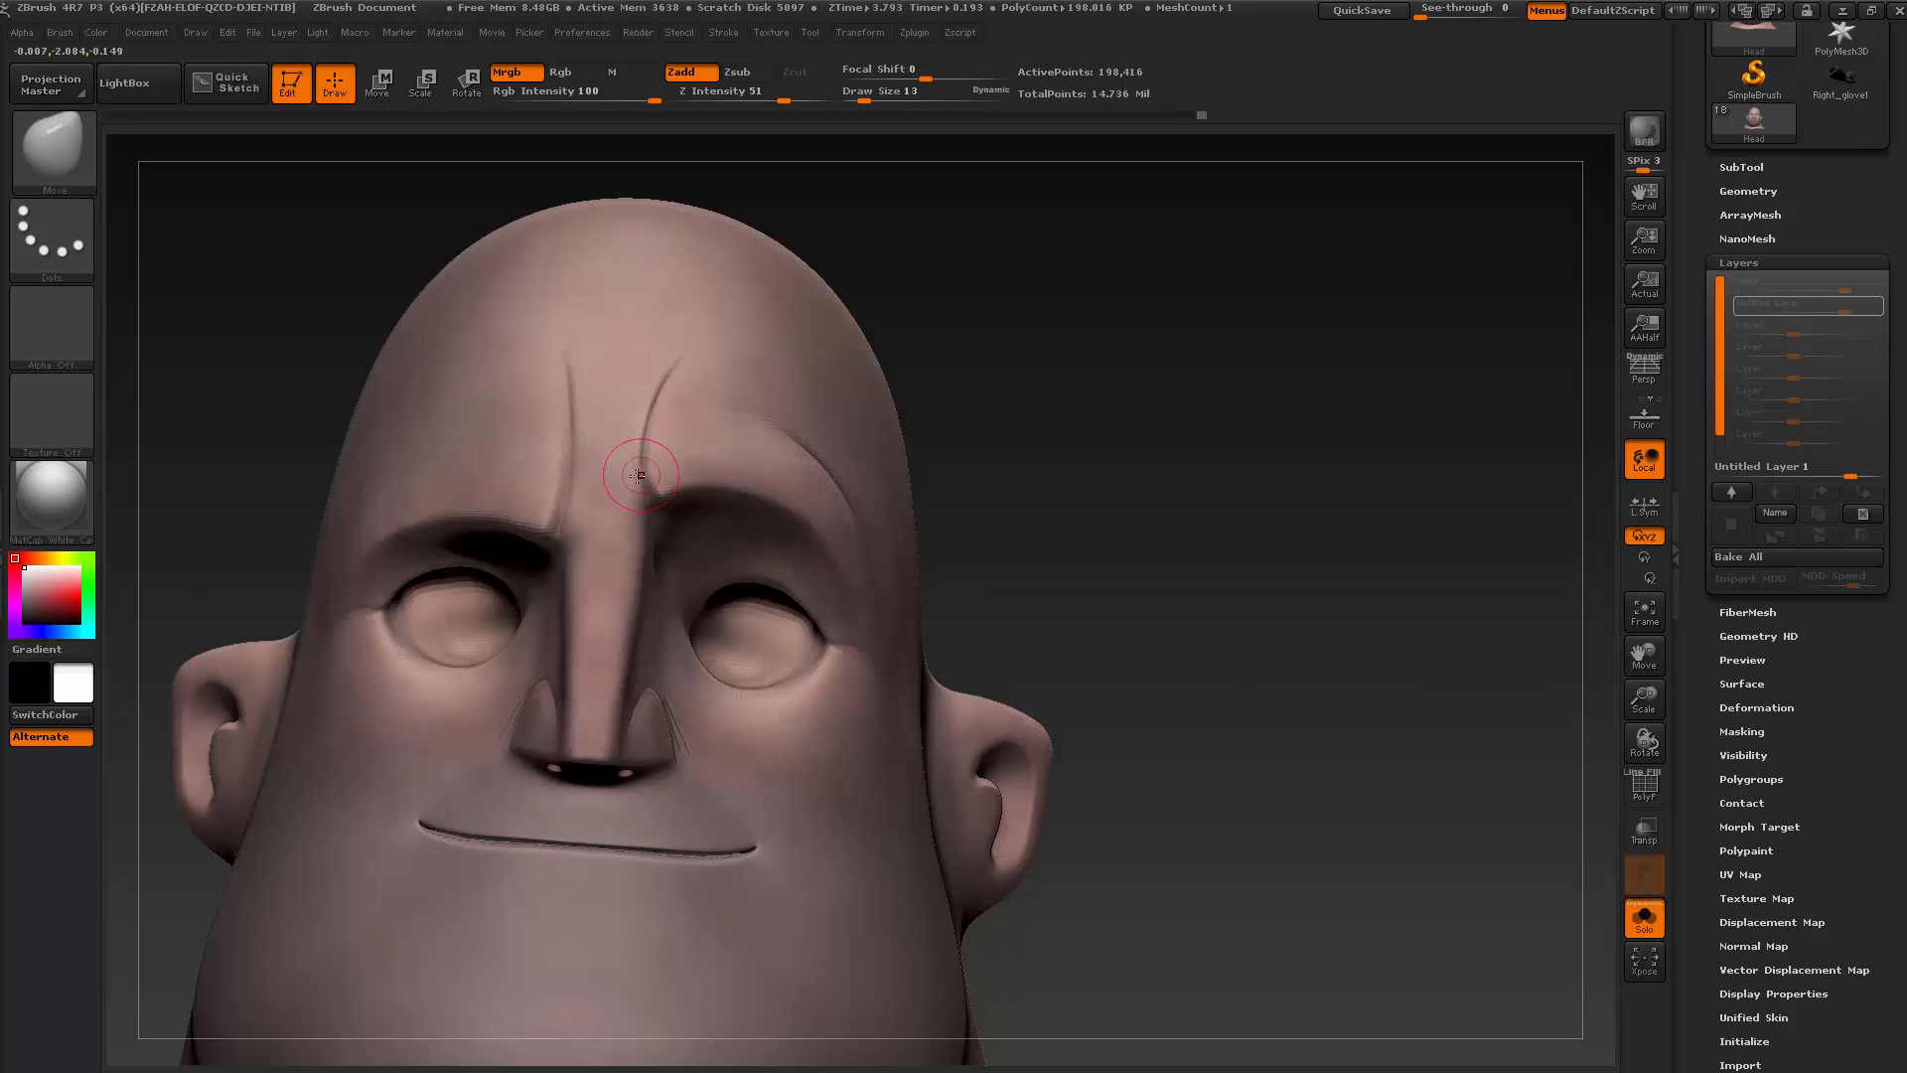
drag(1120, 438, 958, 367)
mouse_move(426, 567)
mouse_down()
mouse_move(1248, 515)
mouse_move(1093, 459)
mouse_up()
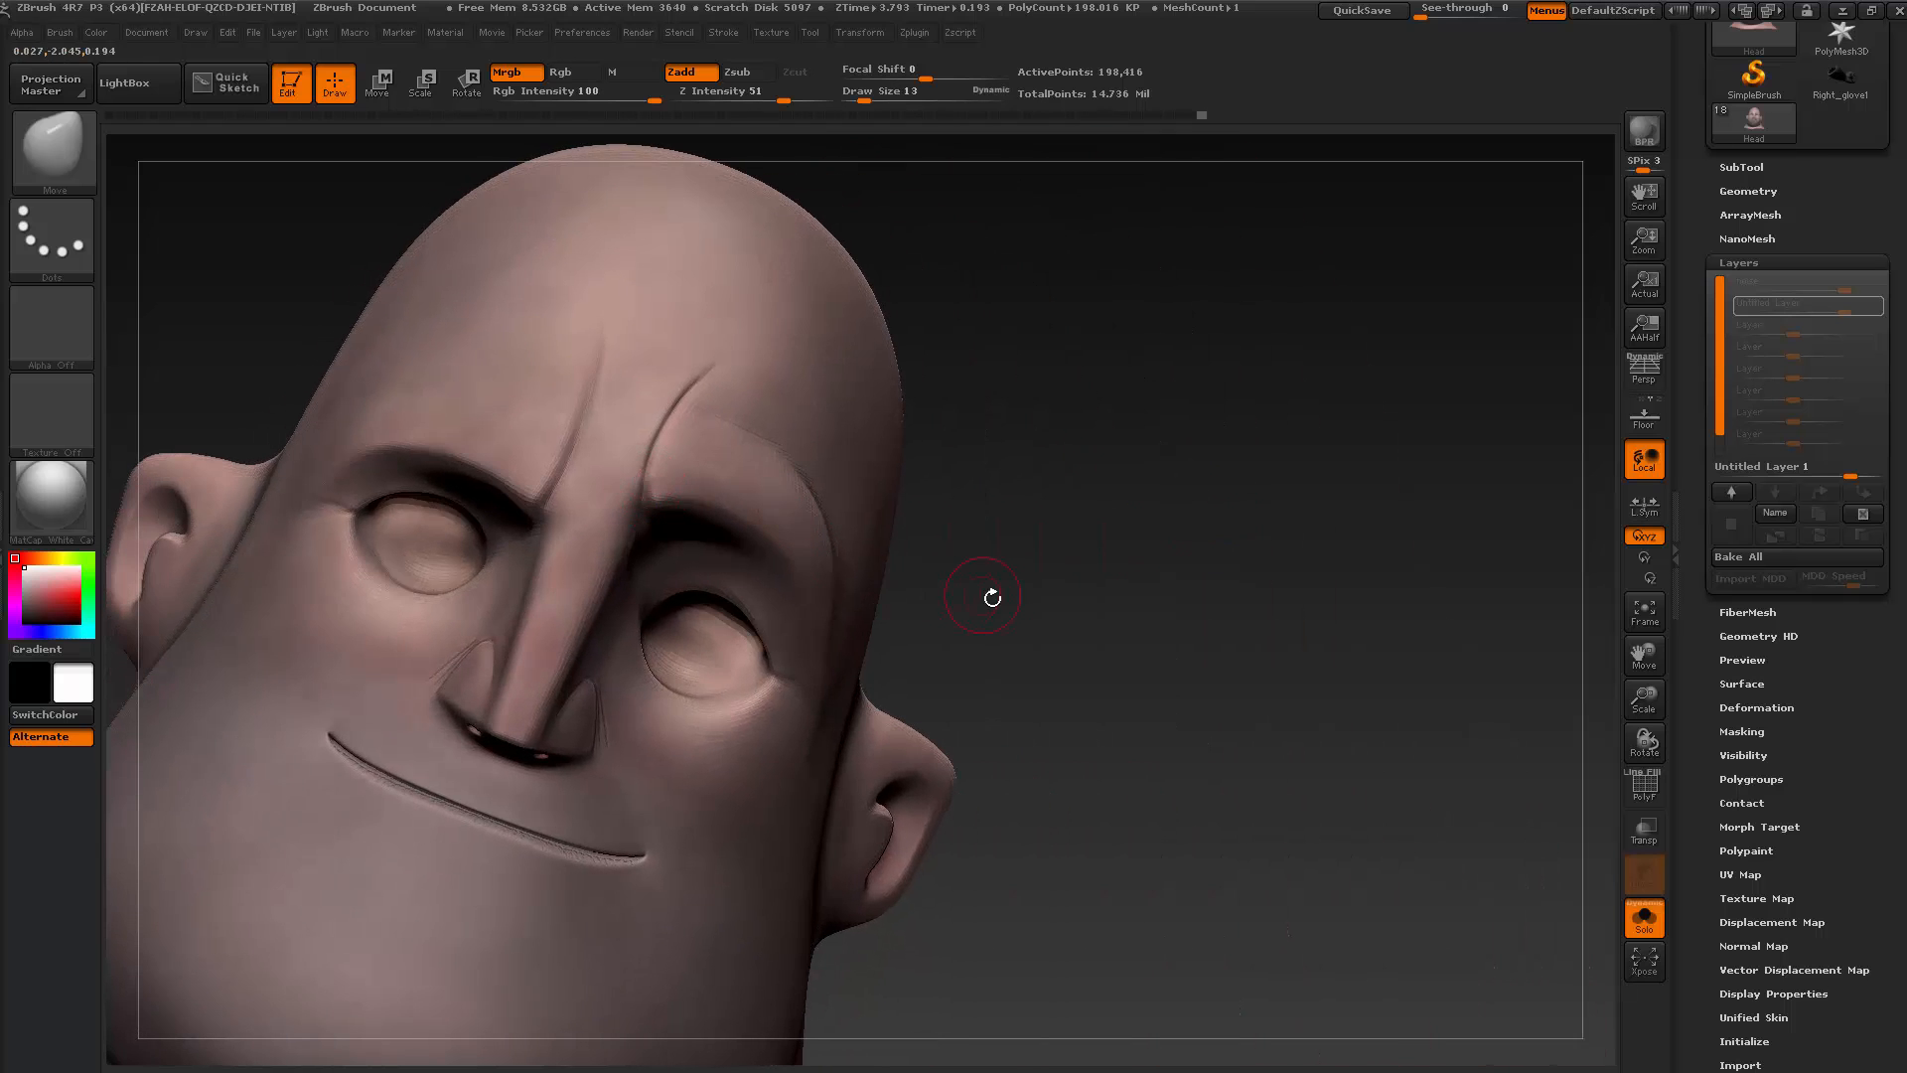
drag(992, 596, 919, 584)
drag(1191, 490, 1176, 456)
key(alt+Tab)
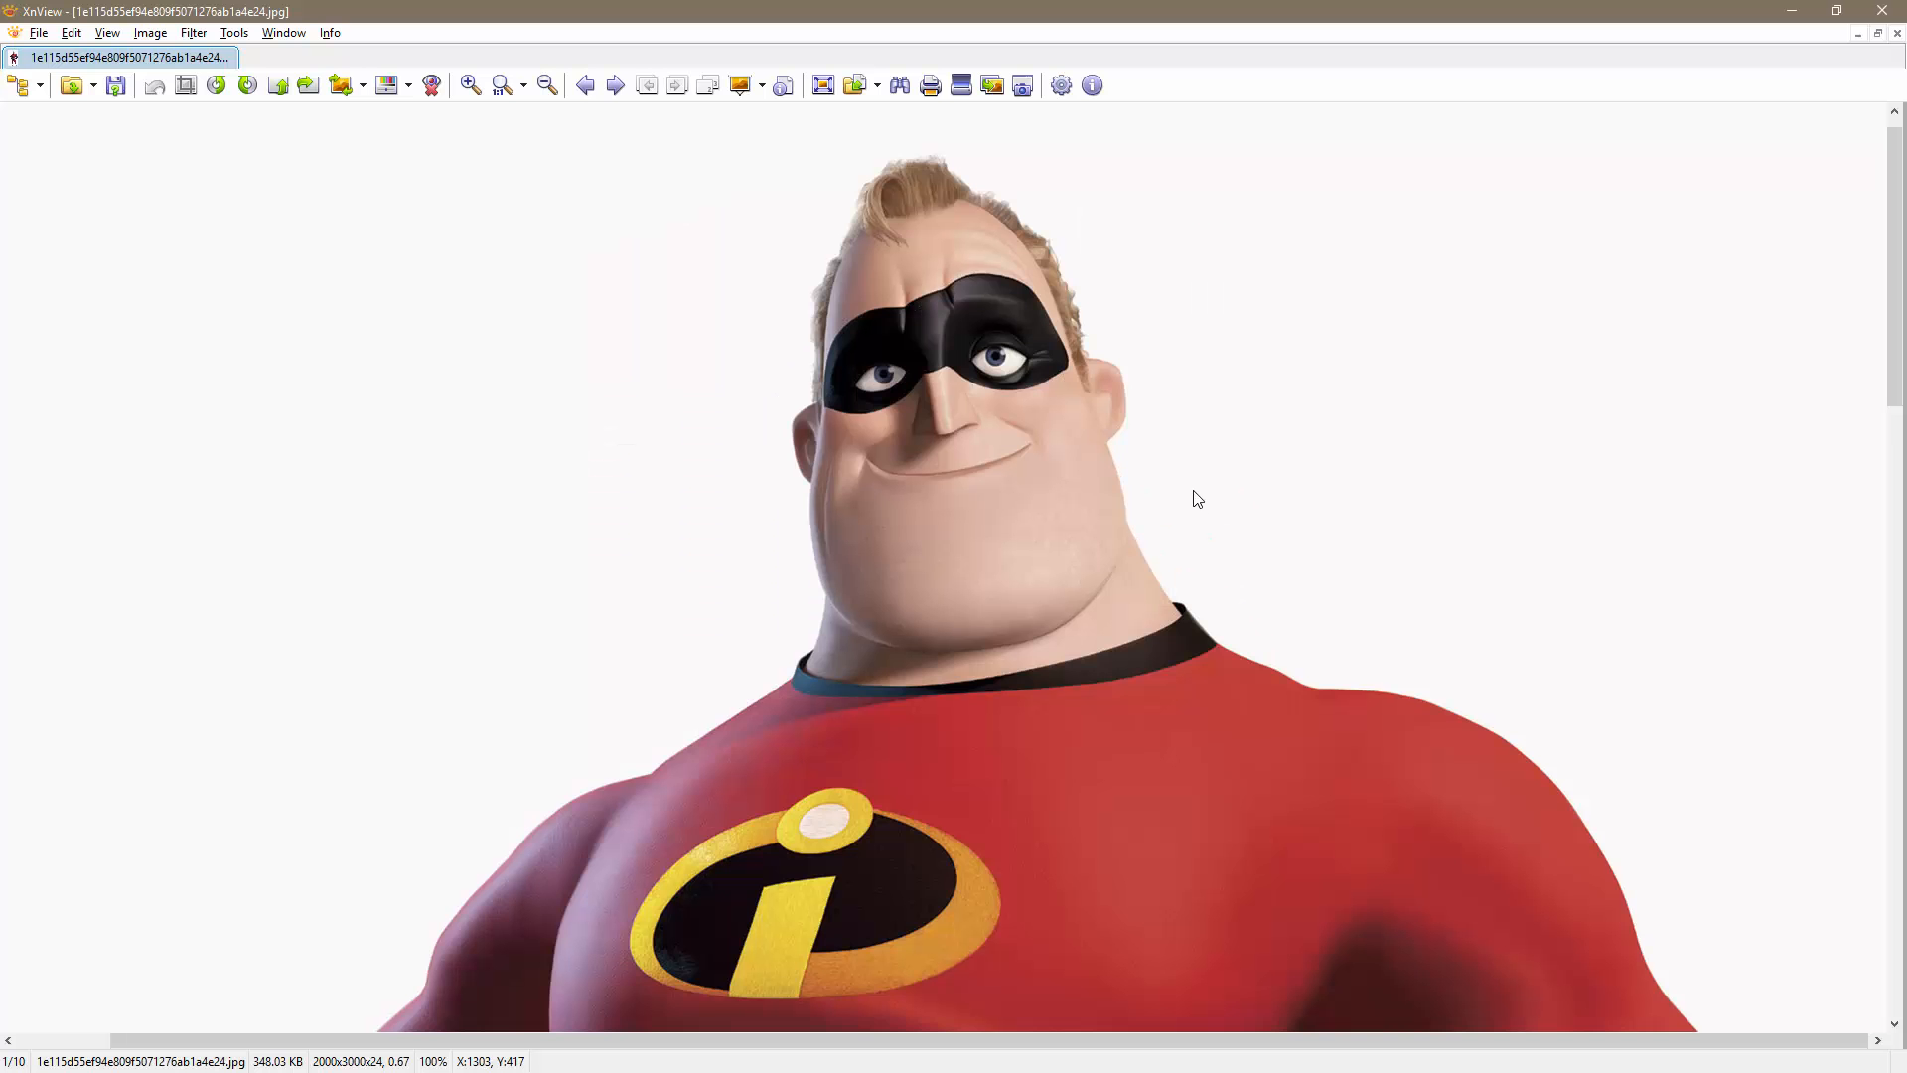
key(alt+Tab)
key(shift)
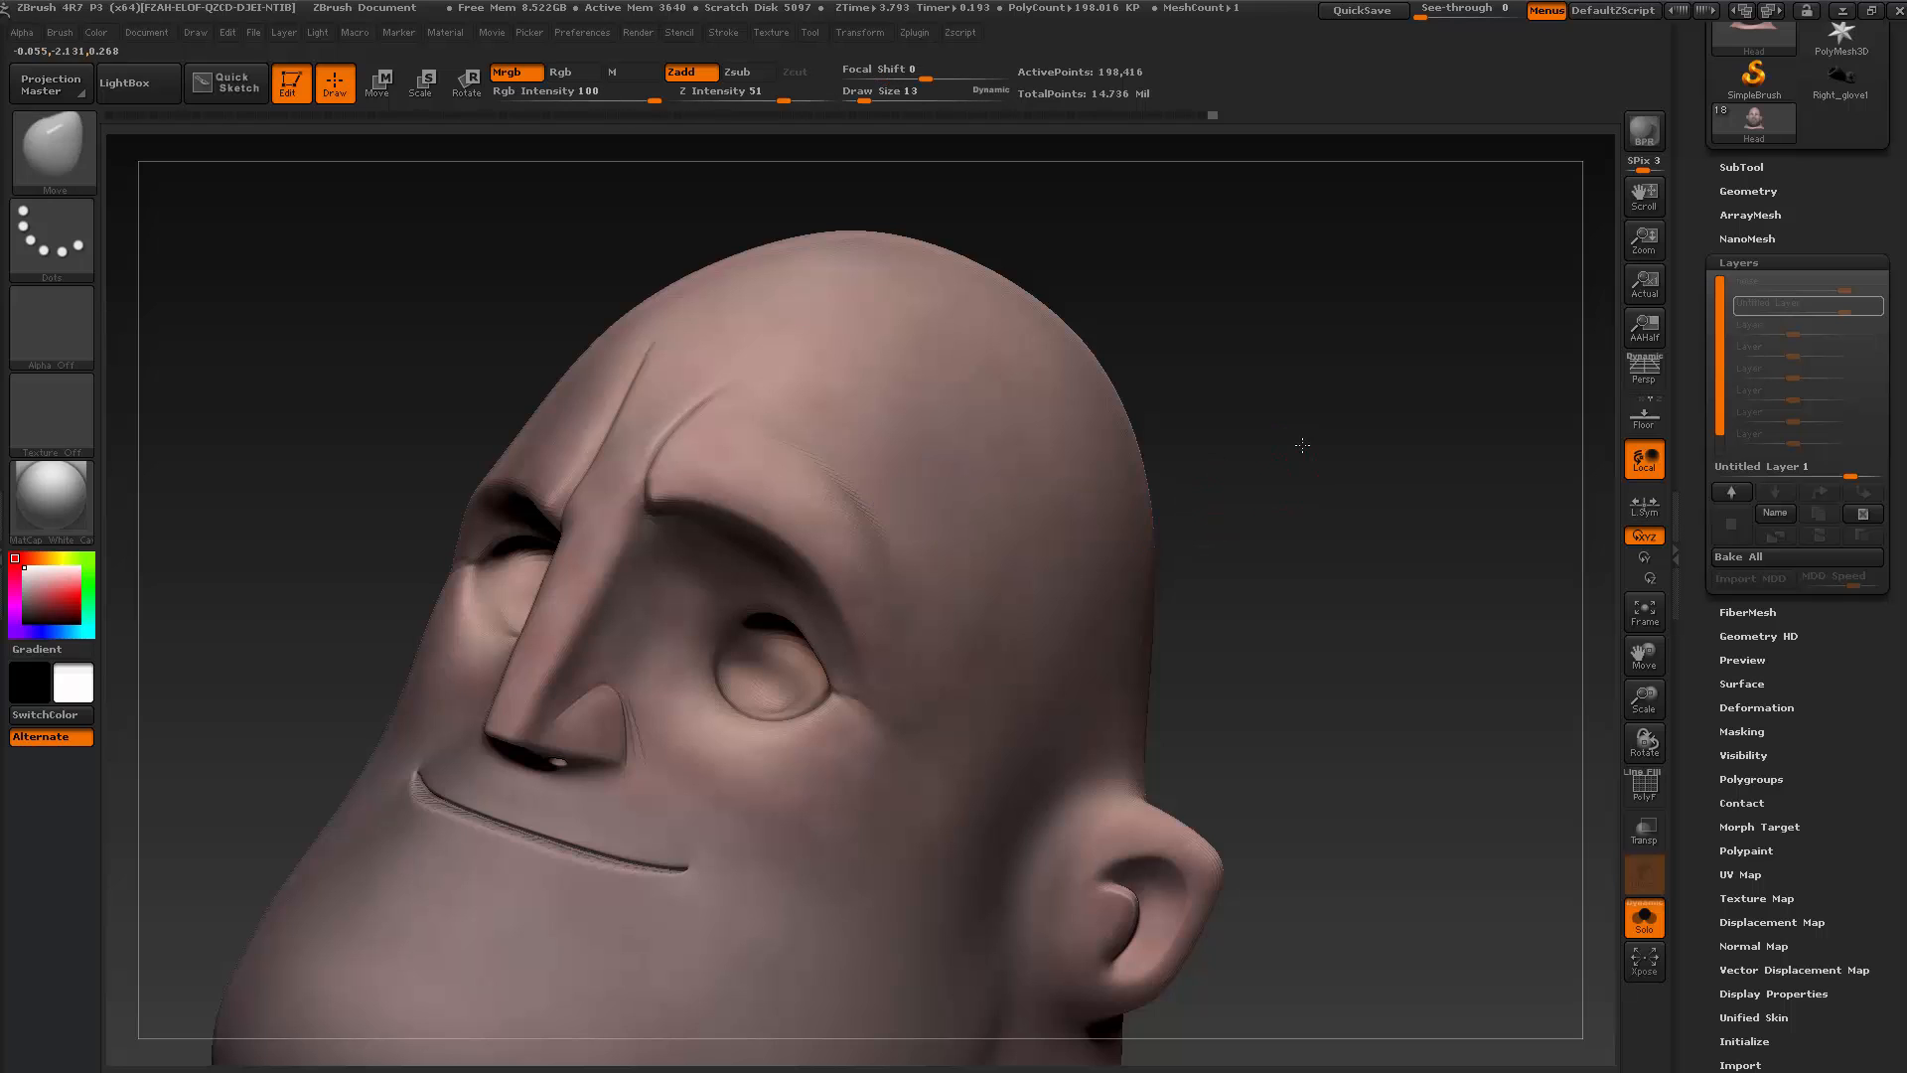
Subdivide the head mesh once, choose the Dam_Standard brush and recheck the reference image
mouse_move(1201, 499)
mouse_down()
mouse_move(1282, 487)
mouse_move(1124, 516)
mouse_up()
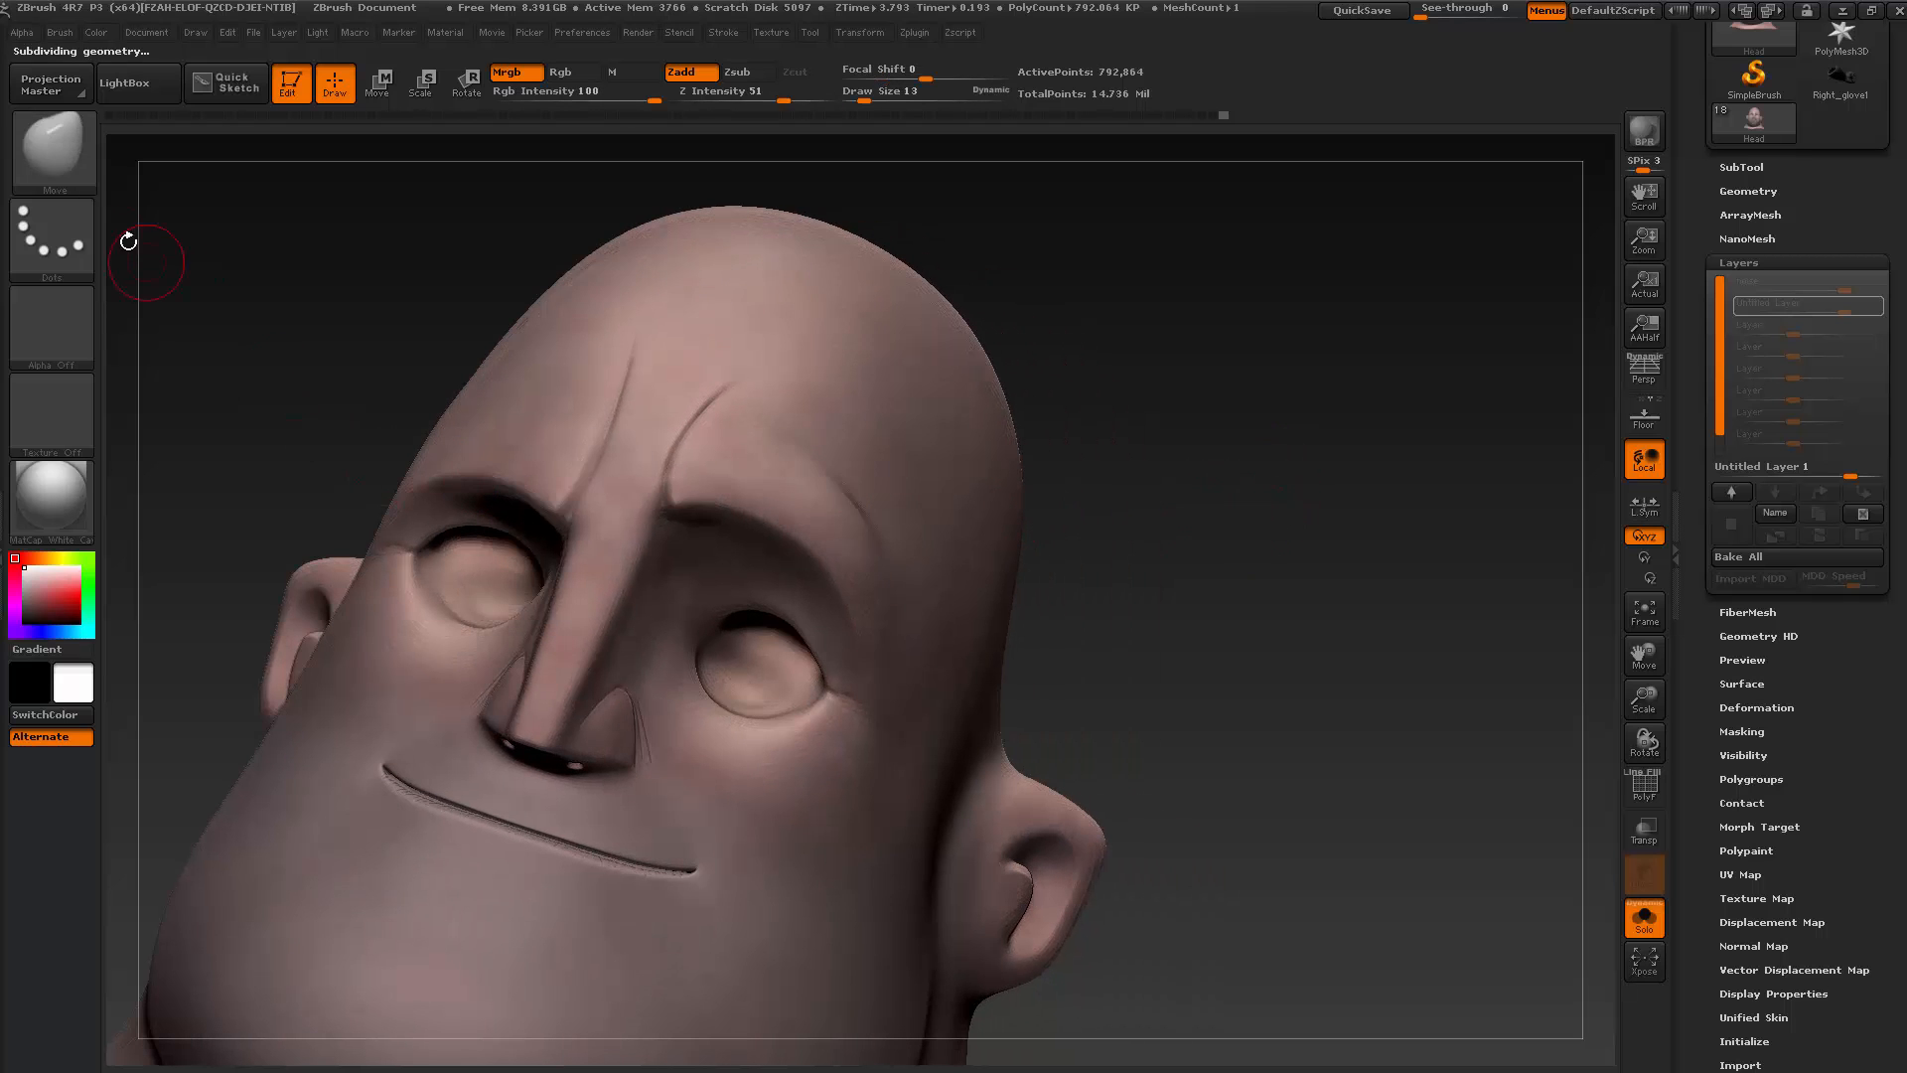
key(b)
click(438, 180)
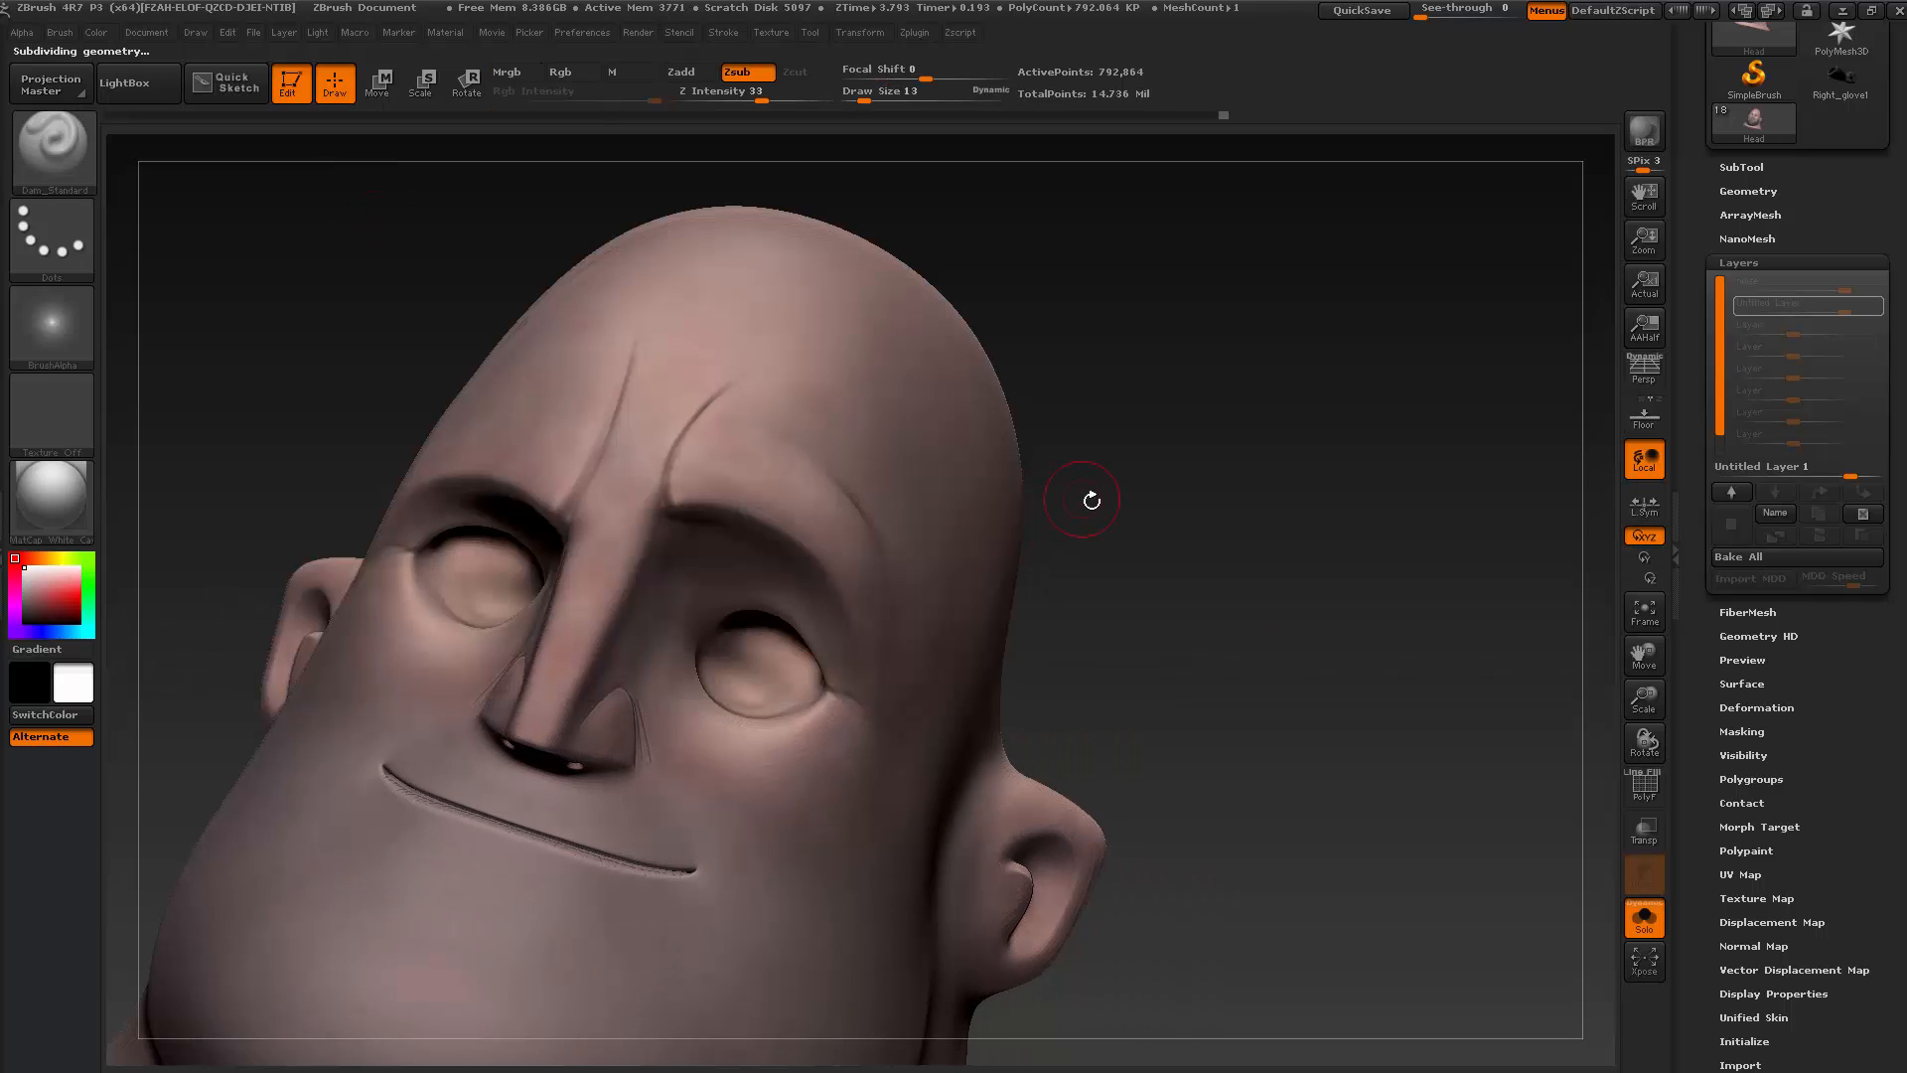
drag(1083, 500, 1111, 547)
key(alt+Tab)
key(alt+Tab)
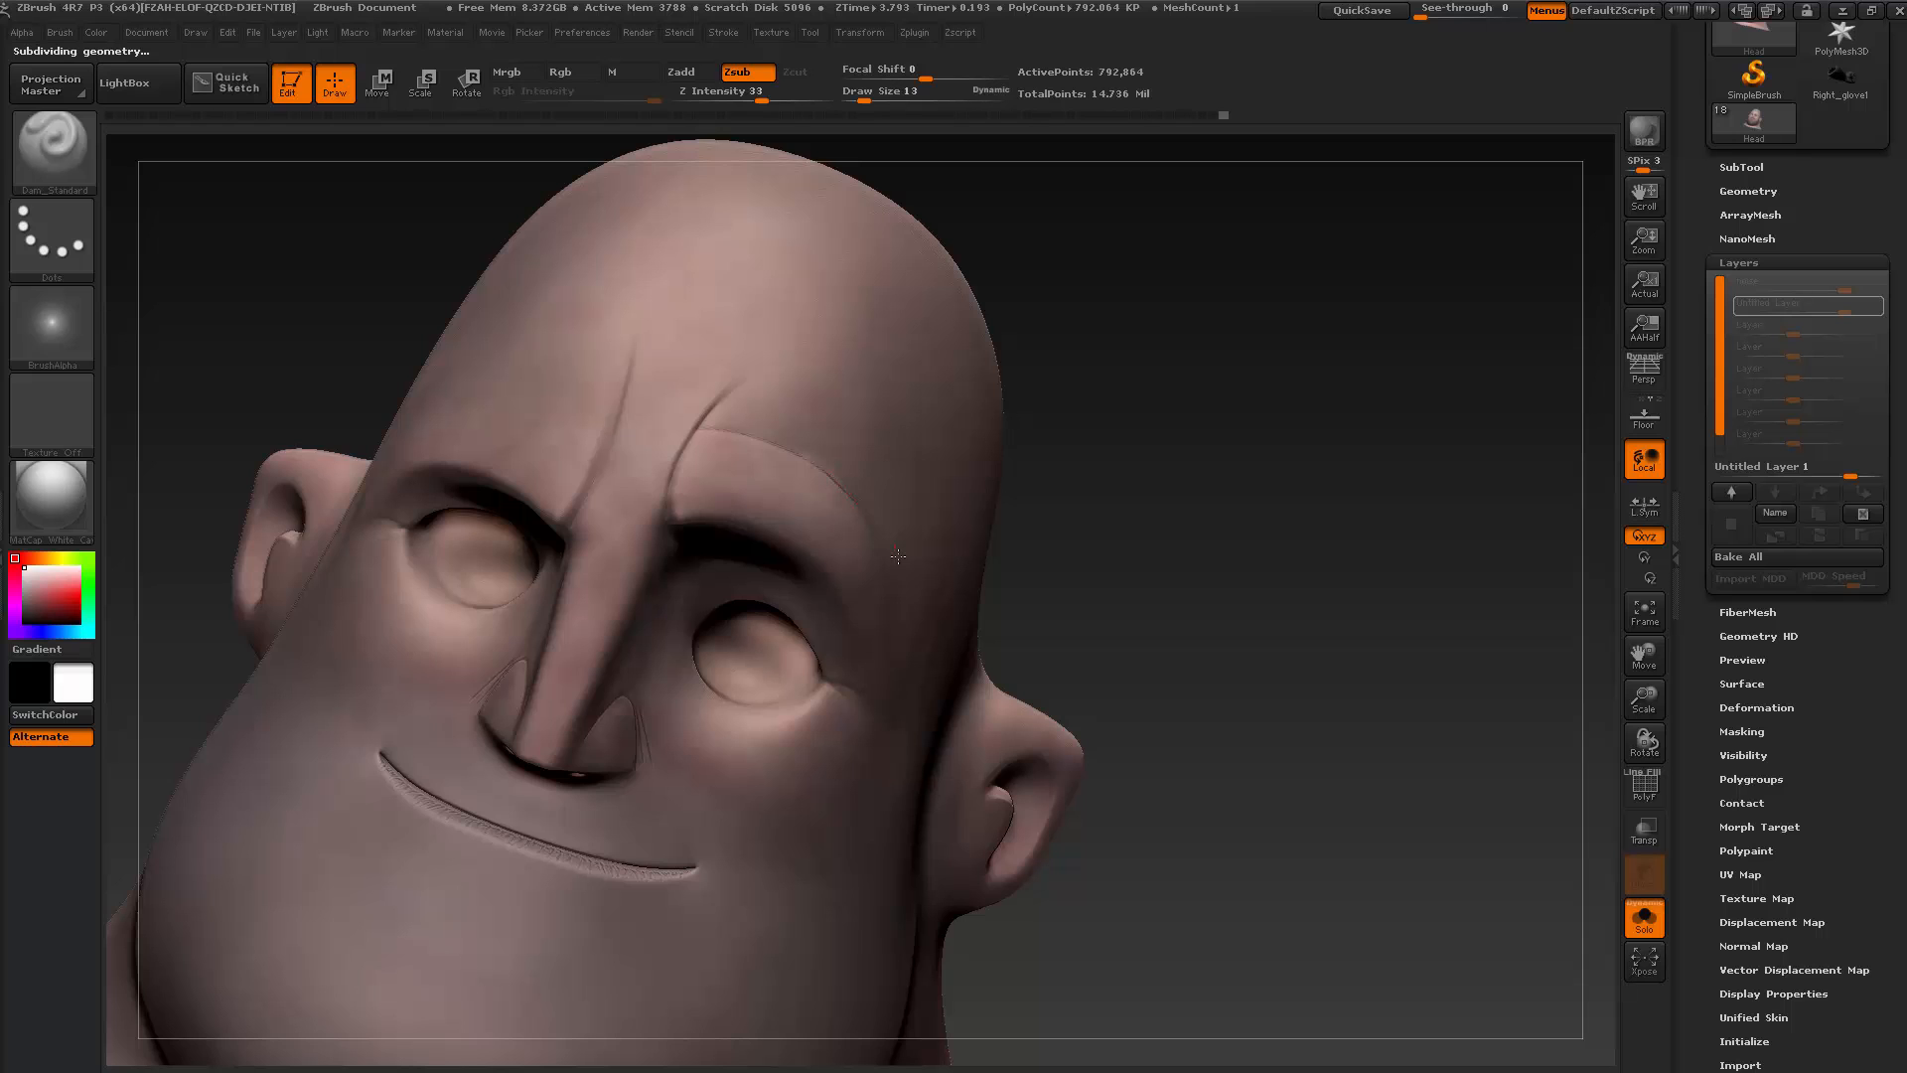
Carve a crease along the upper edge of the raised eyebrow, from the frown line towards the temple
drag(1128, 553, 1158, 540)
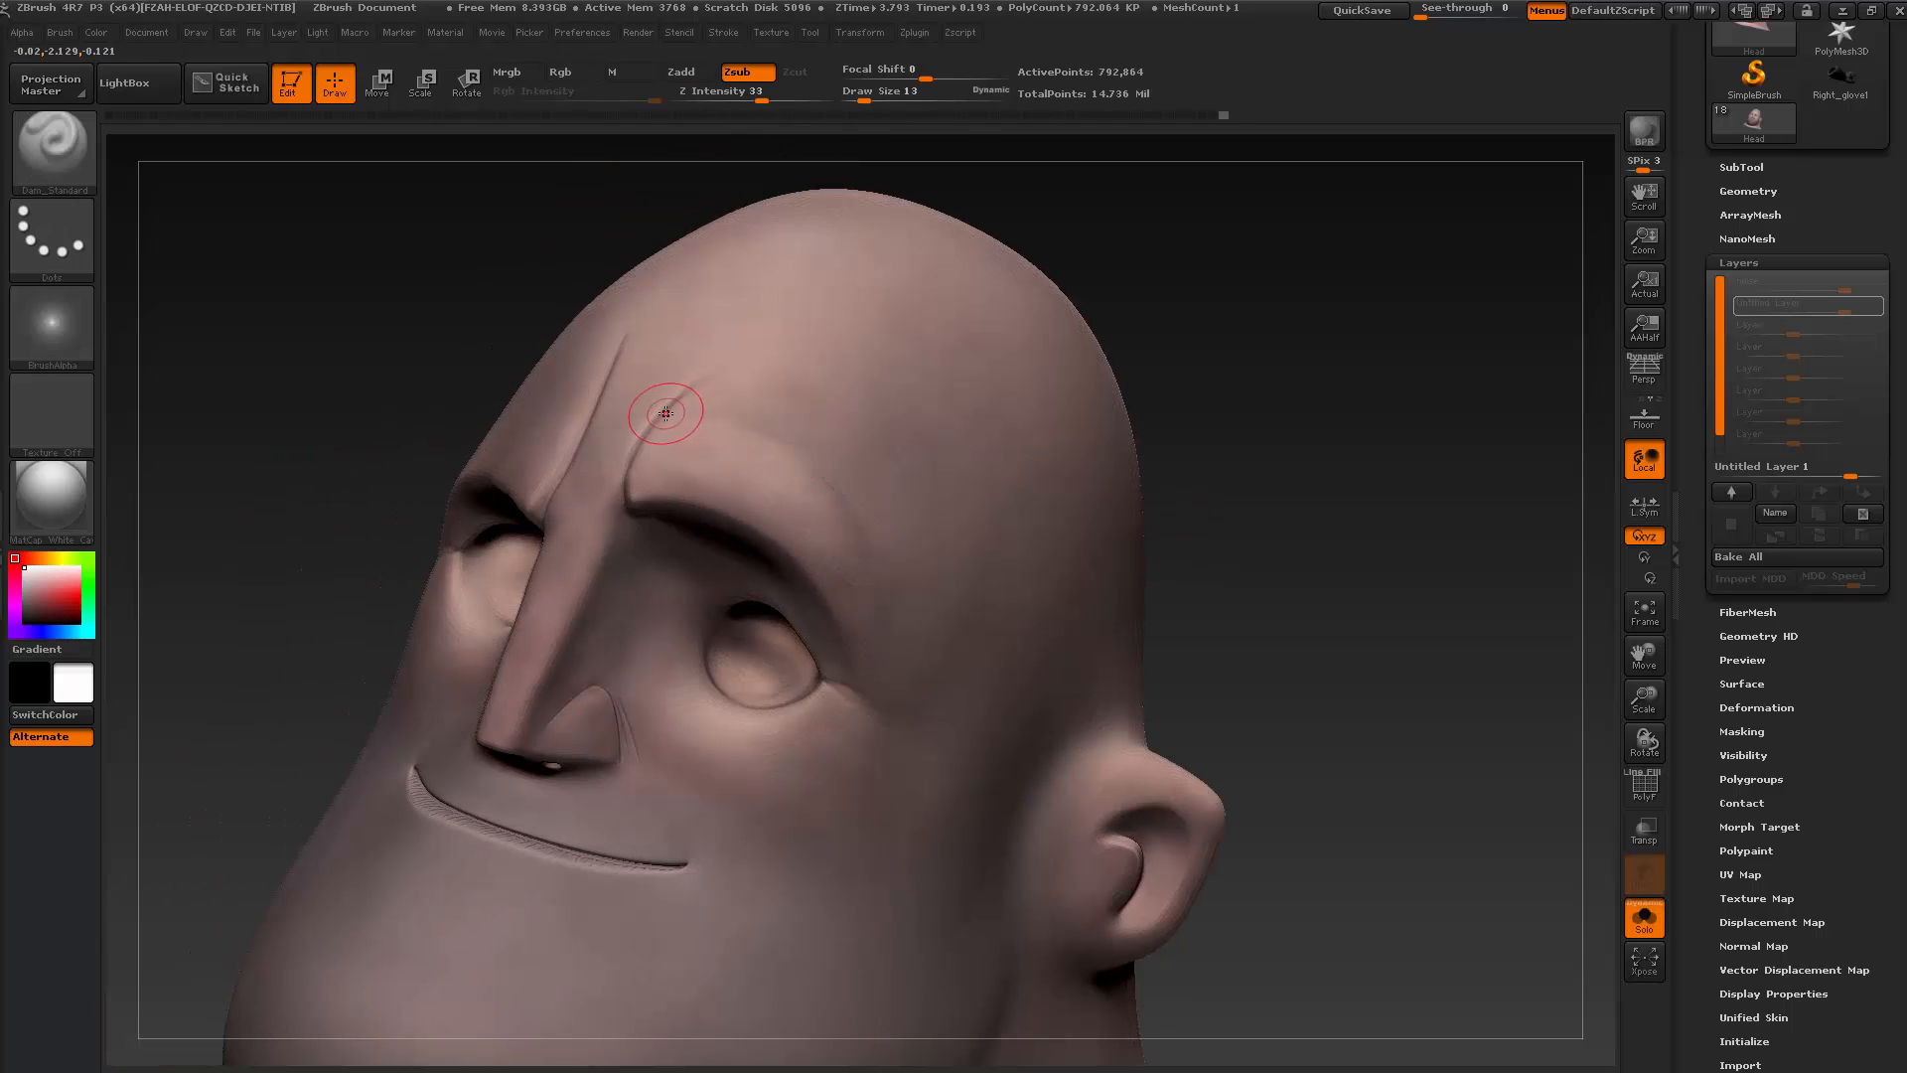
drag(666, 413, 728, 420)
drag(910, 636, 912, 638)
key(shift)
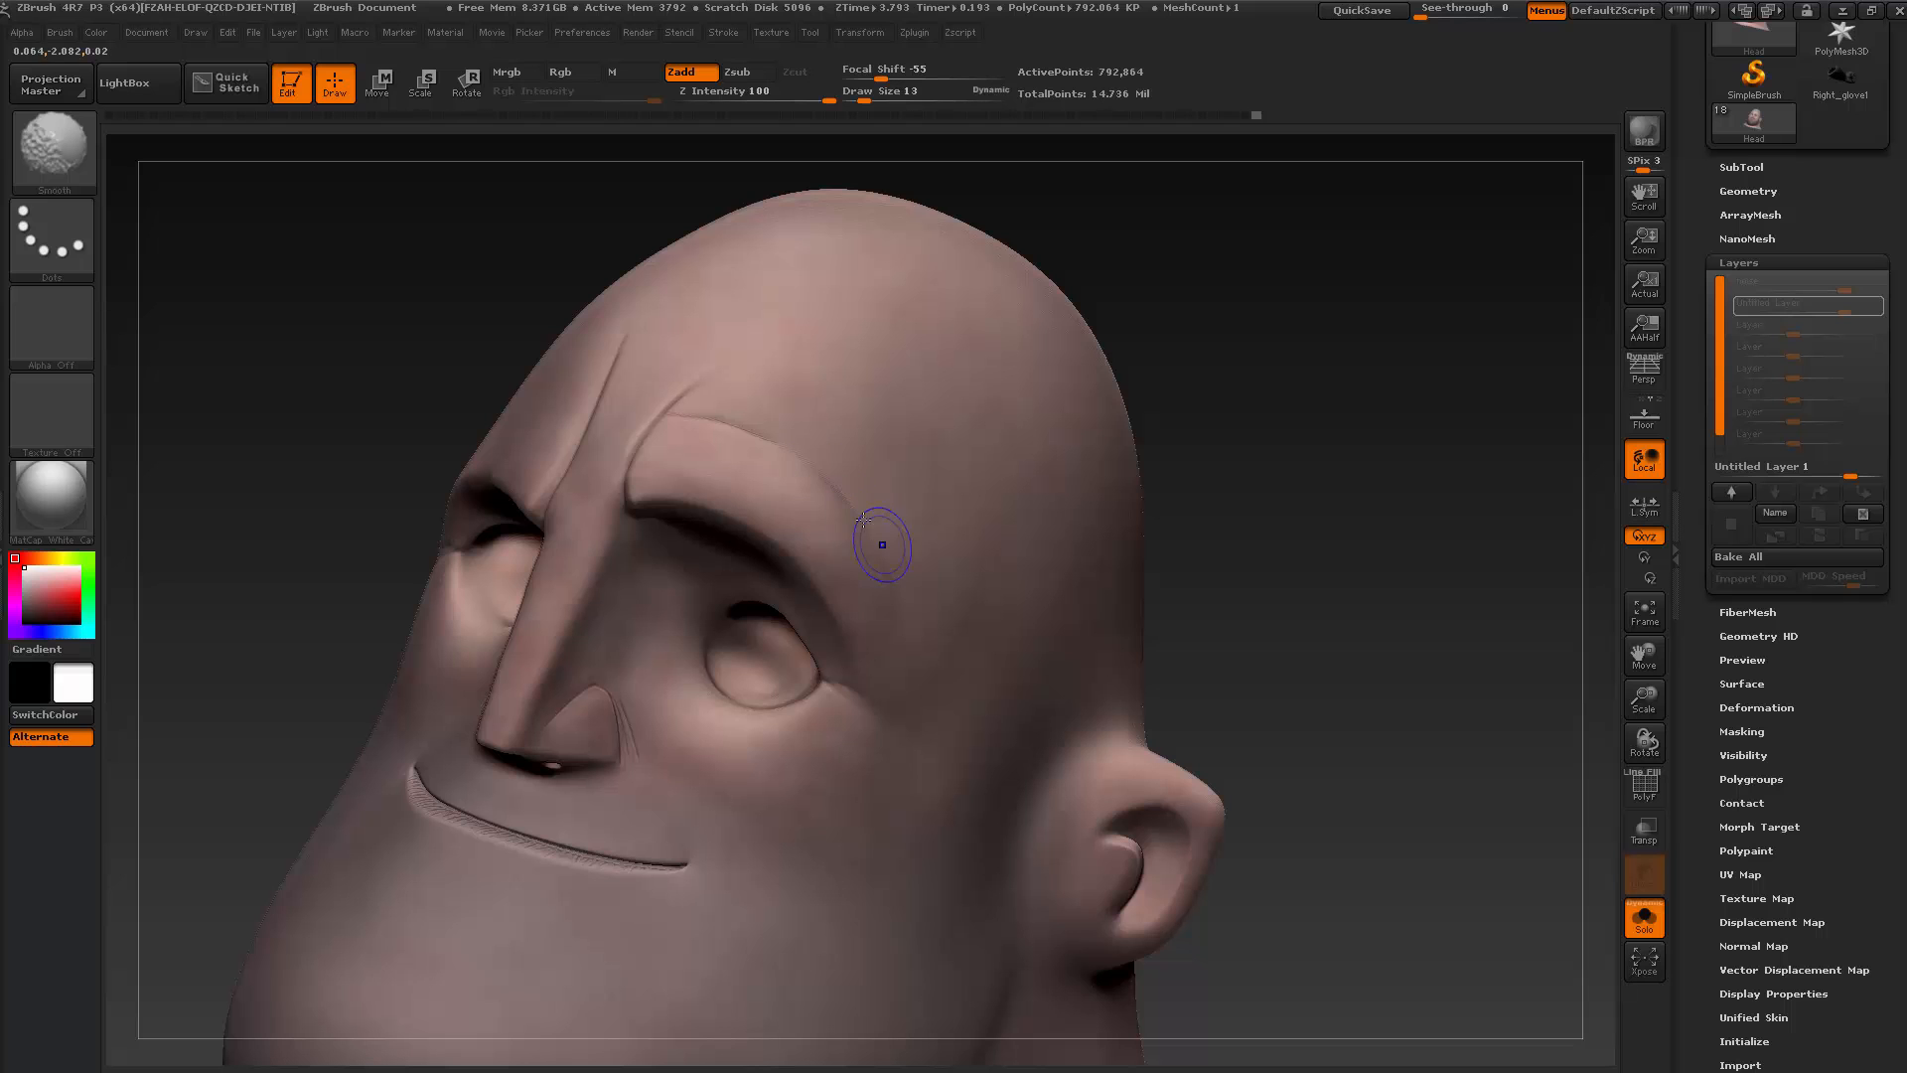
mouse_move(1166, 471)
mouse_down()
mouse_move(1249, 456)
mouse_move(725, 427)
mouse_move(781, 440)
mouse_up()
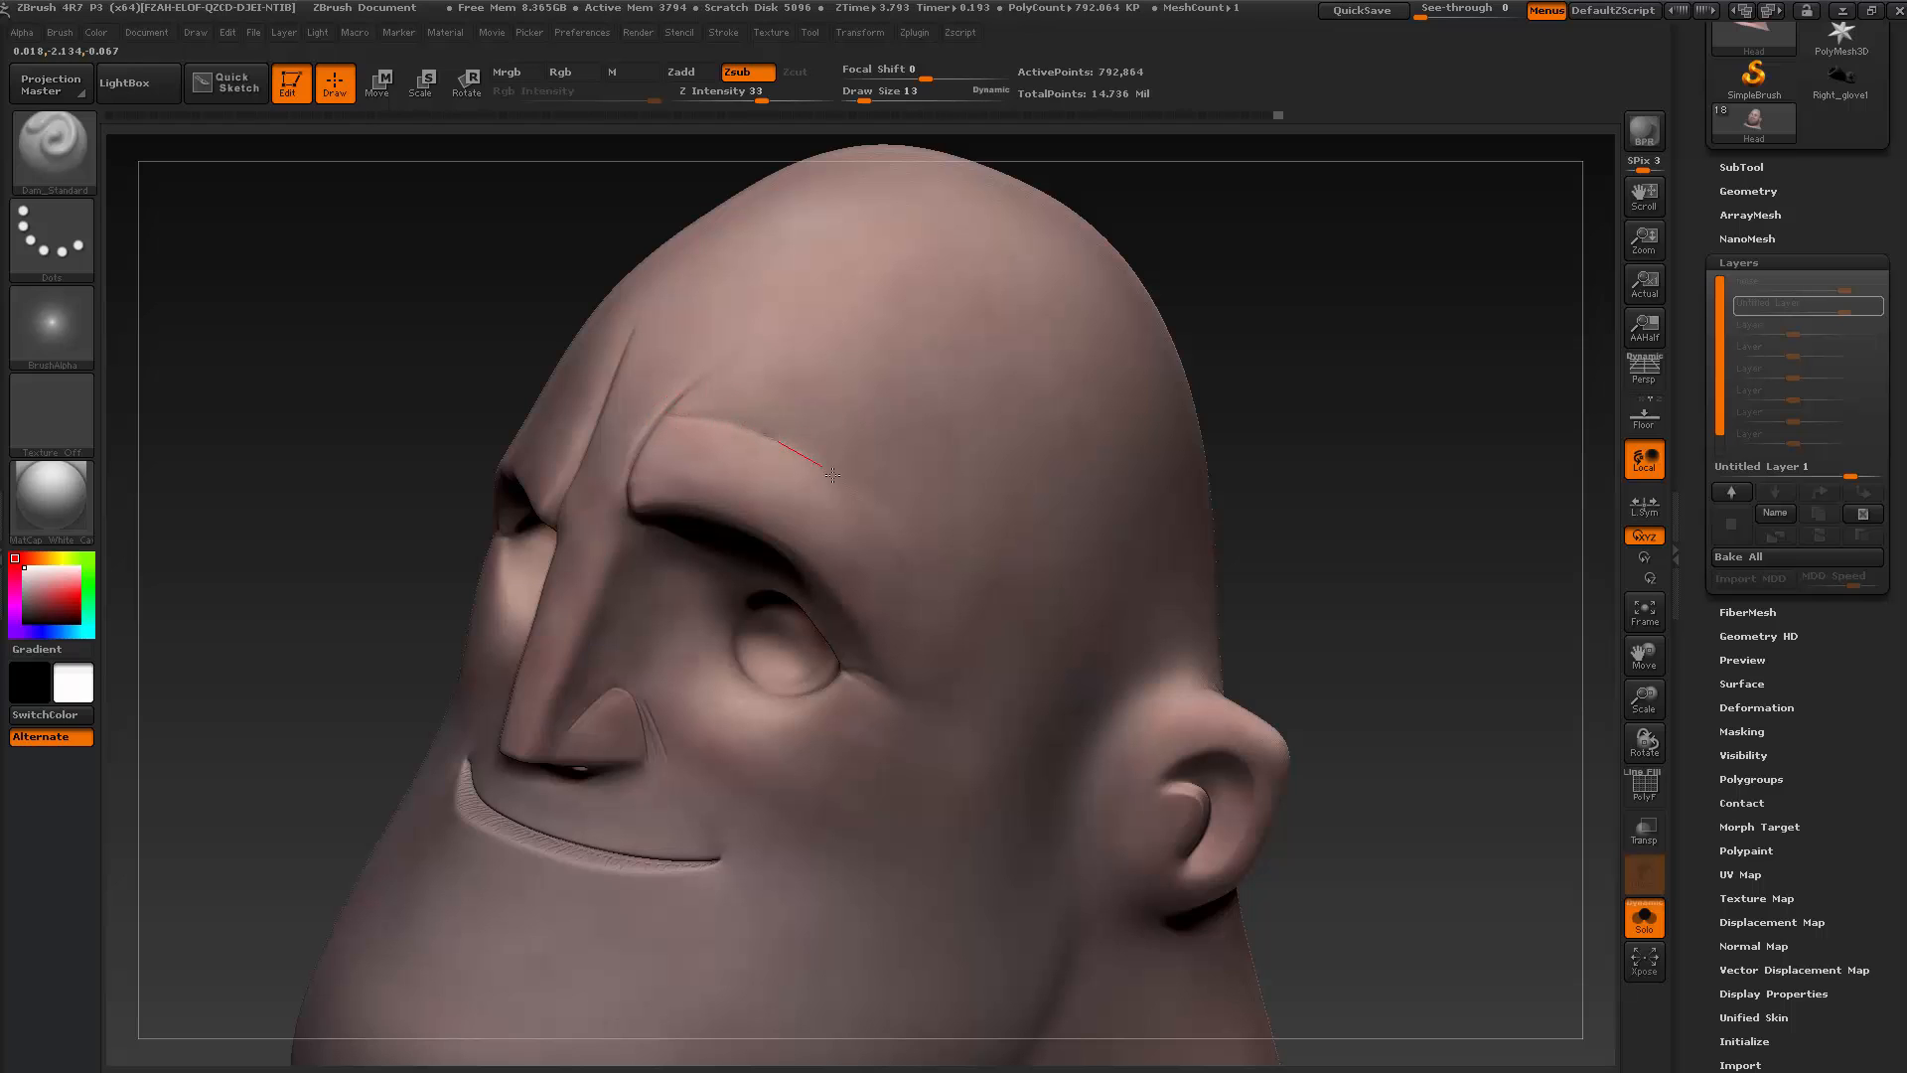
Deepen the inner part of the crease above the raised eyebrow and smooth its outer end into the temple
shift+drag(885, 523, 787, 468)
drag(678, 416, 746, 425)
drag(924, 567, 919, 562)
shift+drag(867, 485, 793, 434)
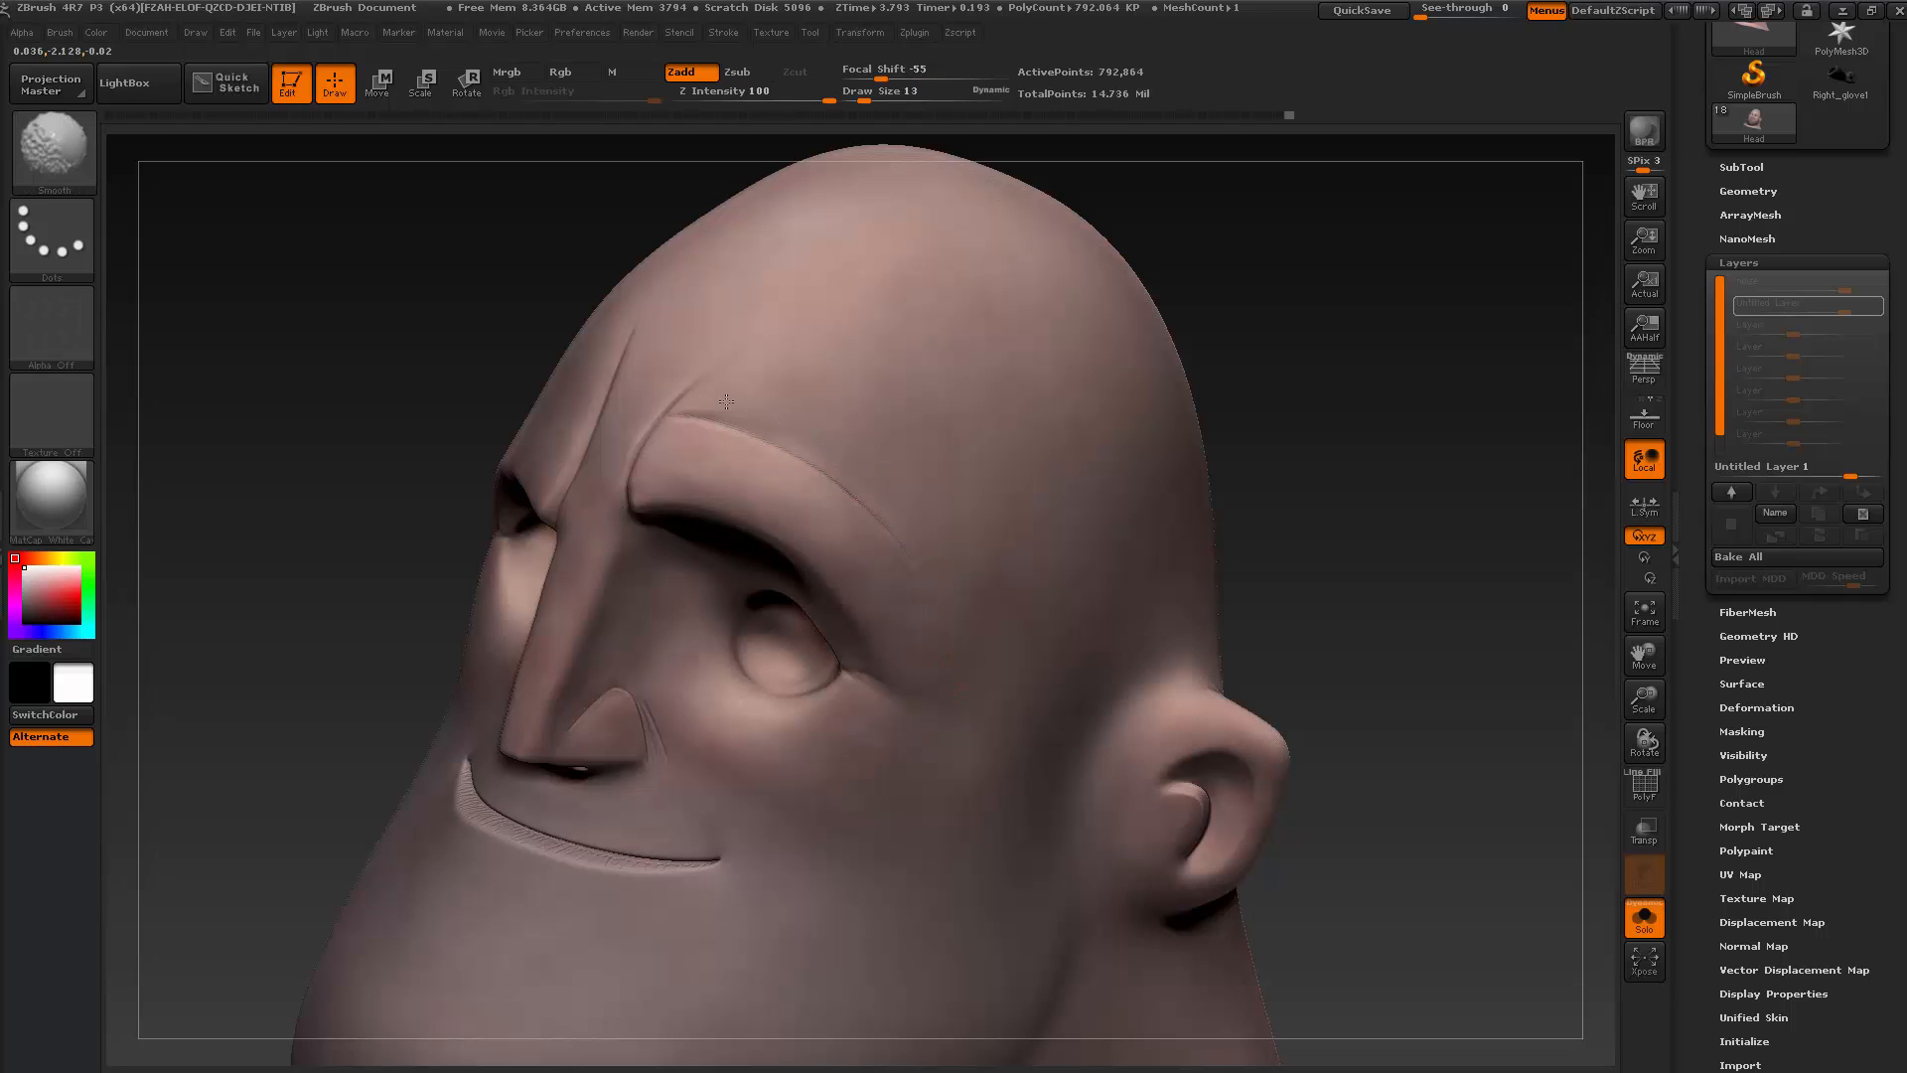
mouse_move(933, 573)
shift+mouse_down()
mouse_move(895, 513)
mouse_move(836, 501)
shift+mouse_up()
key(s)
shift+drag(739, 421, 685, 408)
Check the XnView reference and carve a thin crease across the forehead between the two frown lines
mouse_move(1237, 397)
mouse_down()
mouse_move(1341, 344)
mouse_move(1249, 465)
mouse_move(1222, 452)
mouse_move(1278, 404)
mouse_move(1106, 371)
mouse_move(1231, 447)
mouse_move(1302, 397)
mouse_move(1136, 438)
mouse_up()
key([)
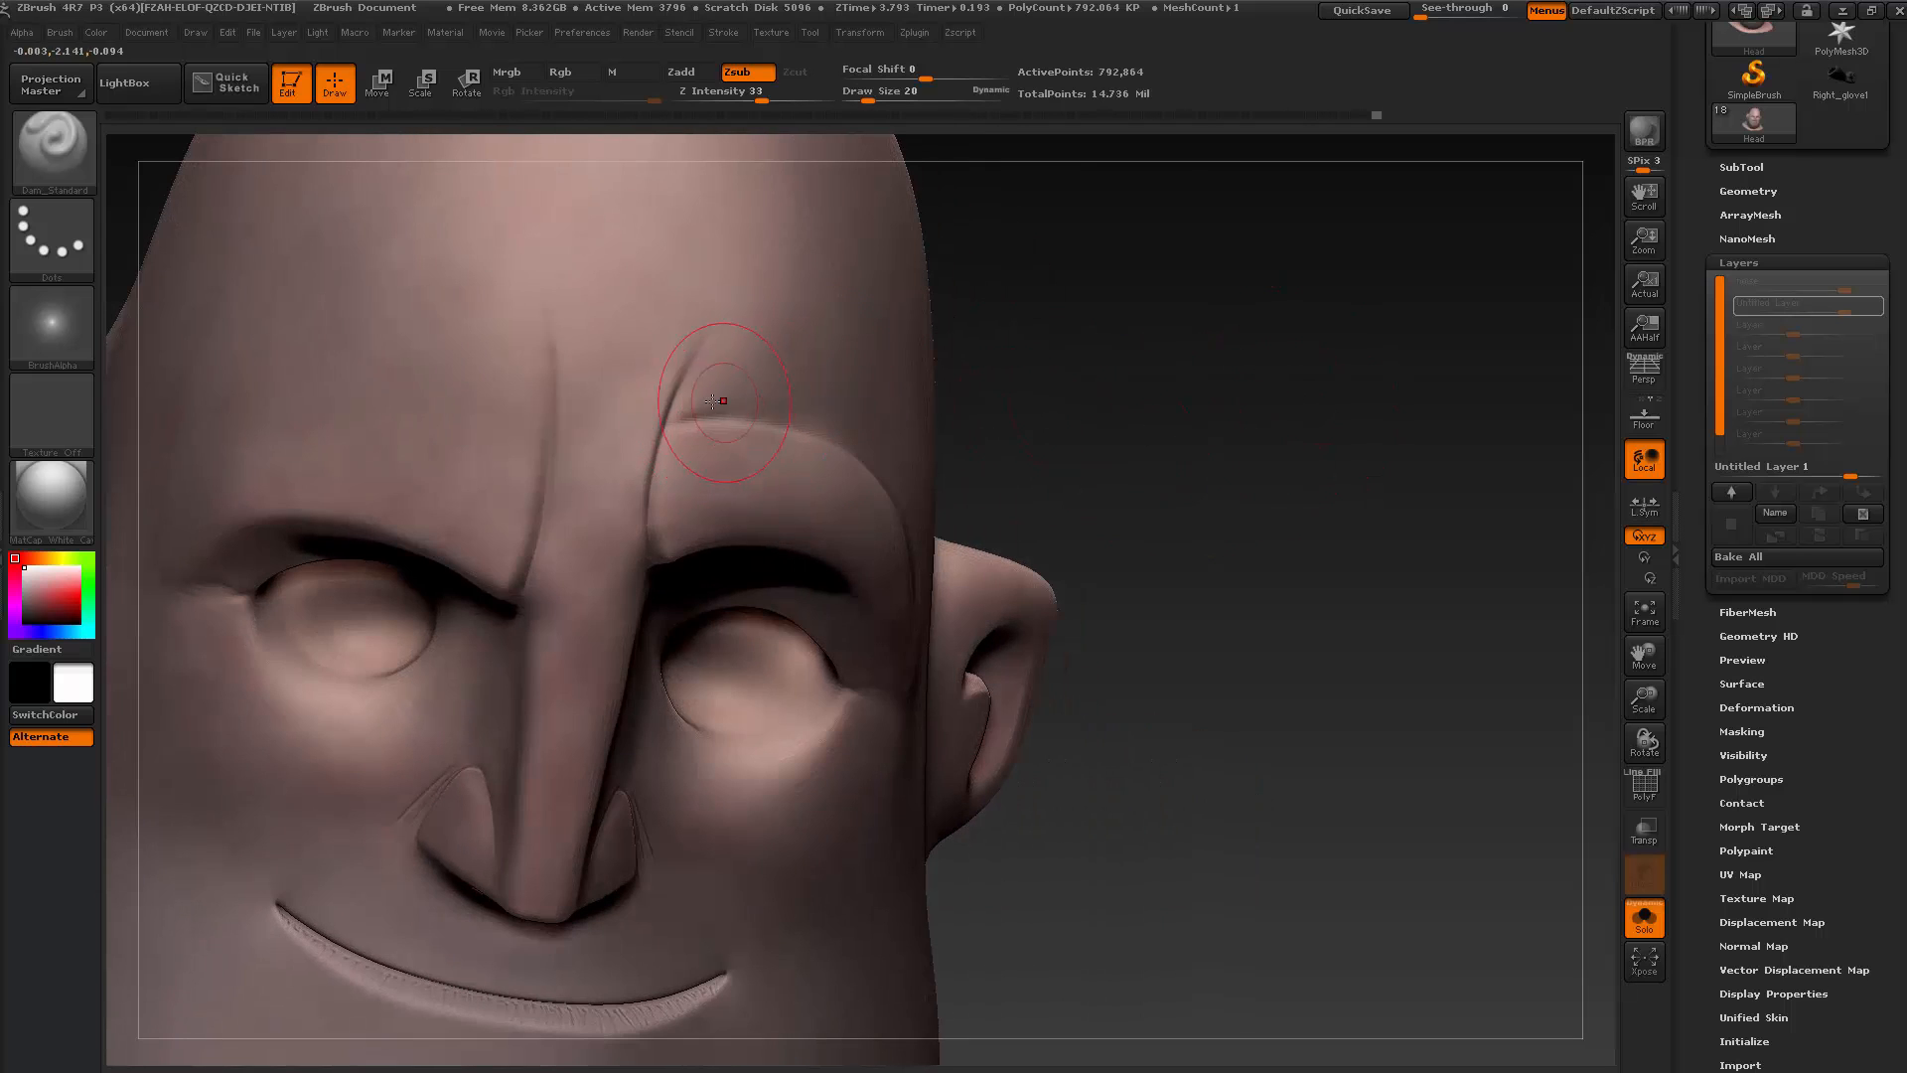
mouse_move(1103, 362)
mouse_down()
mouse_move(1111, 324)
mouse_move(1128, 328)
mouse_up()
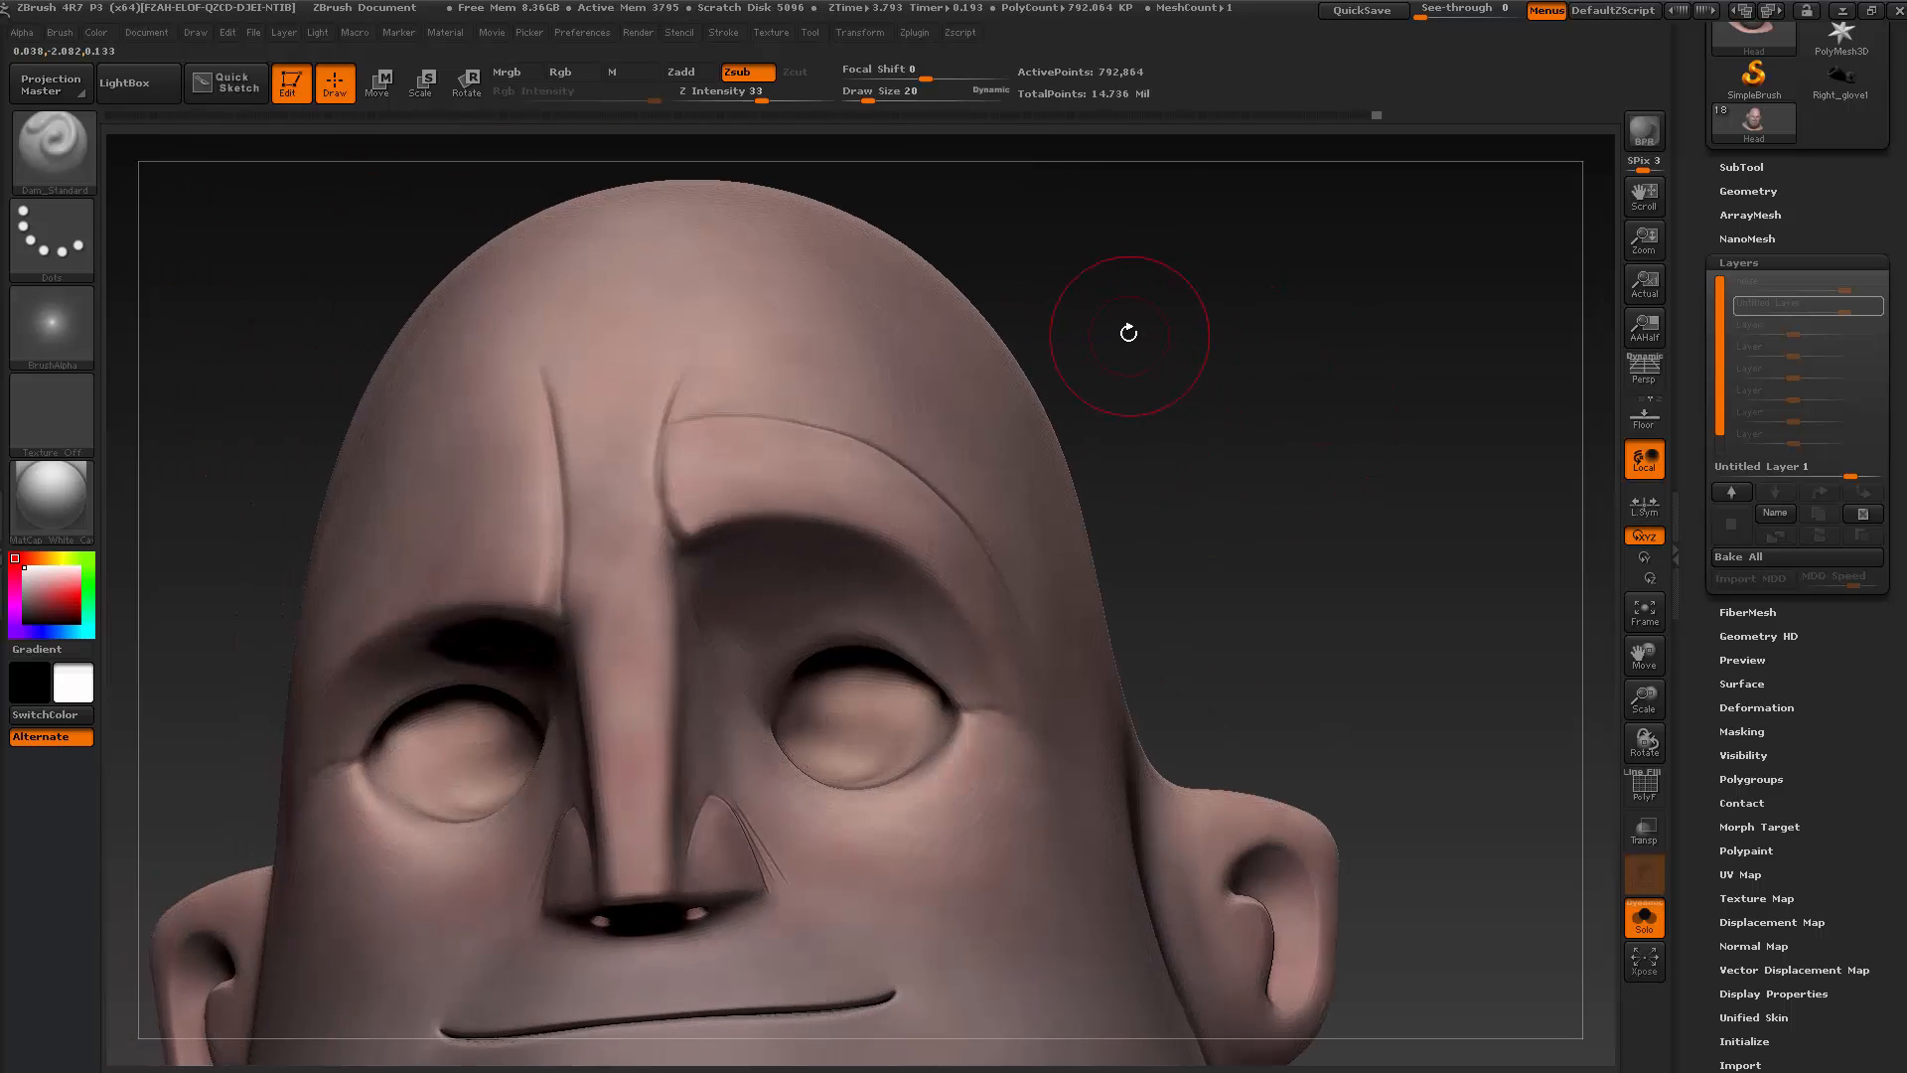
key(alt+Tab)
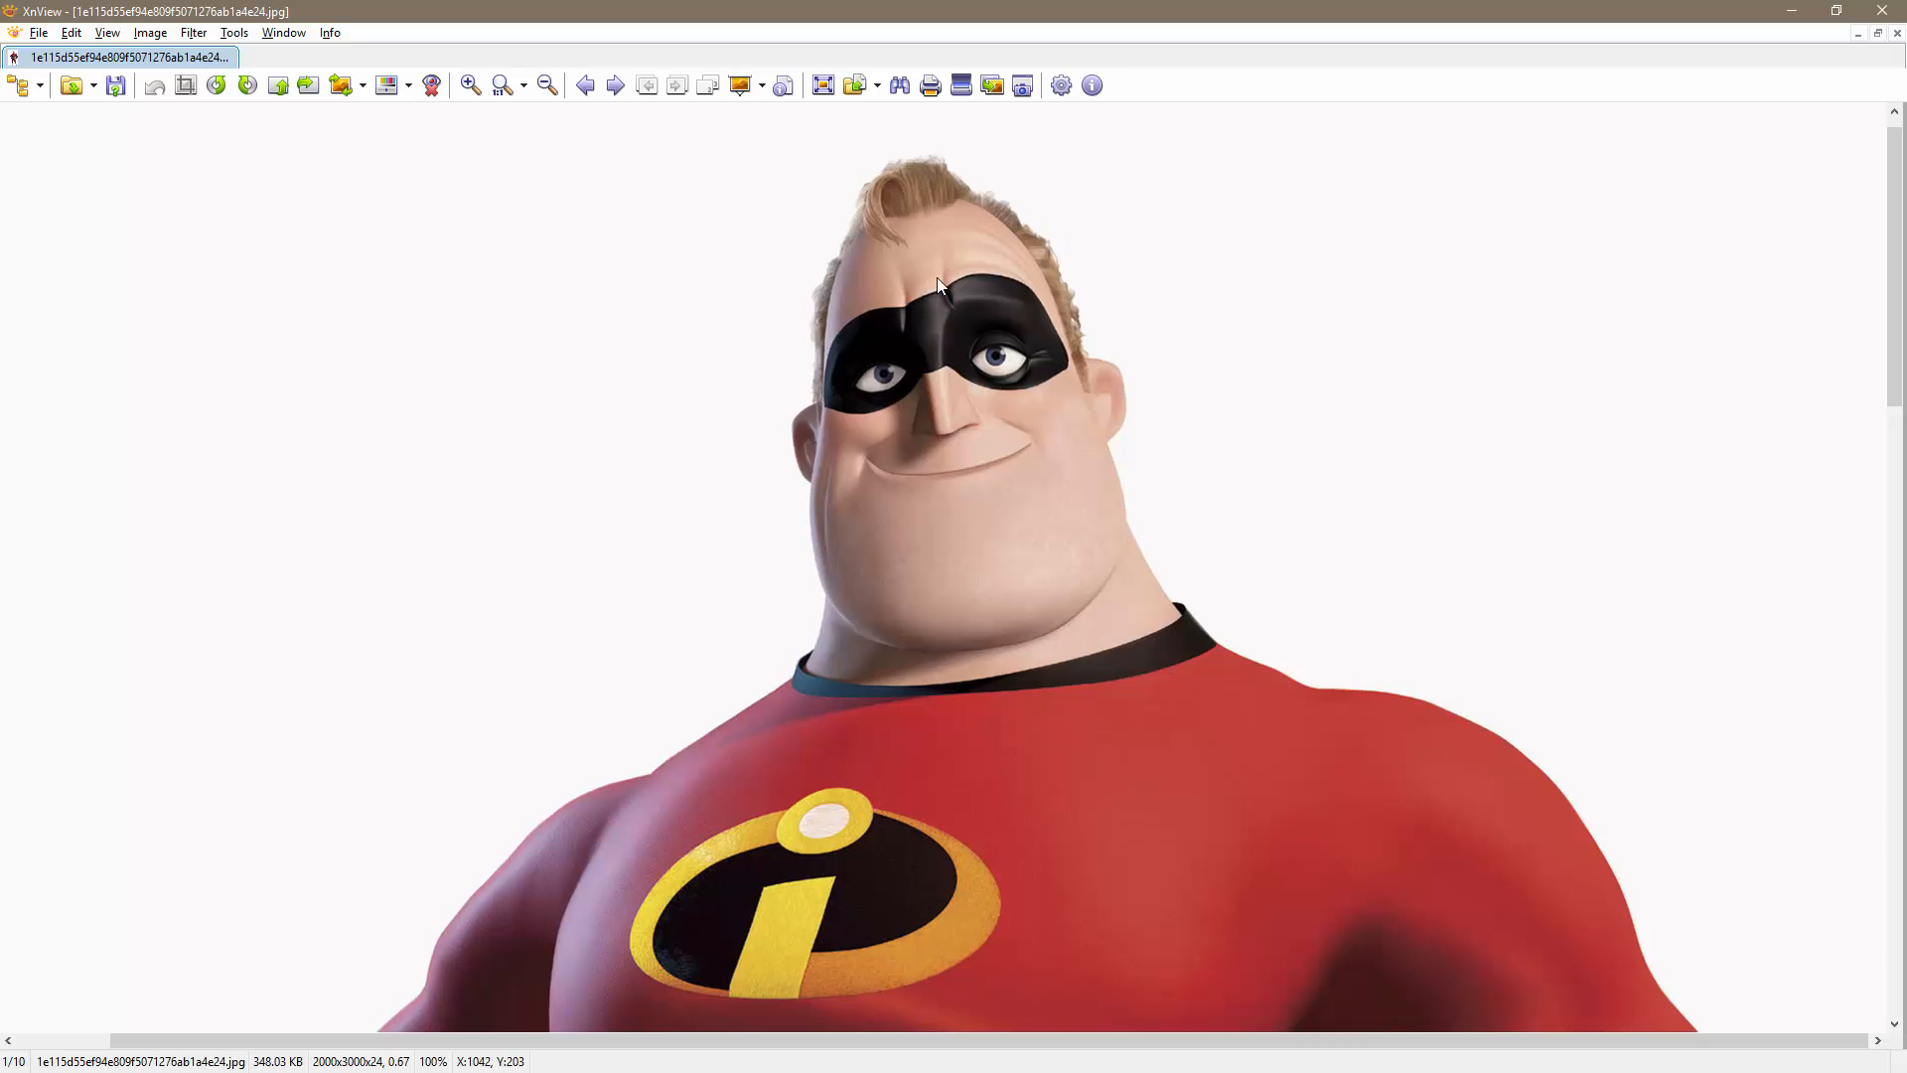
key(alt+Tab)
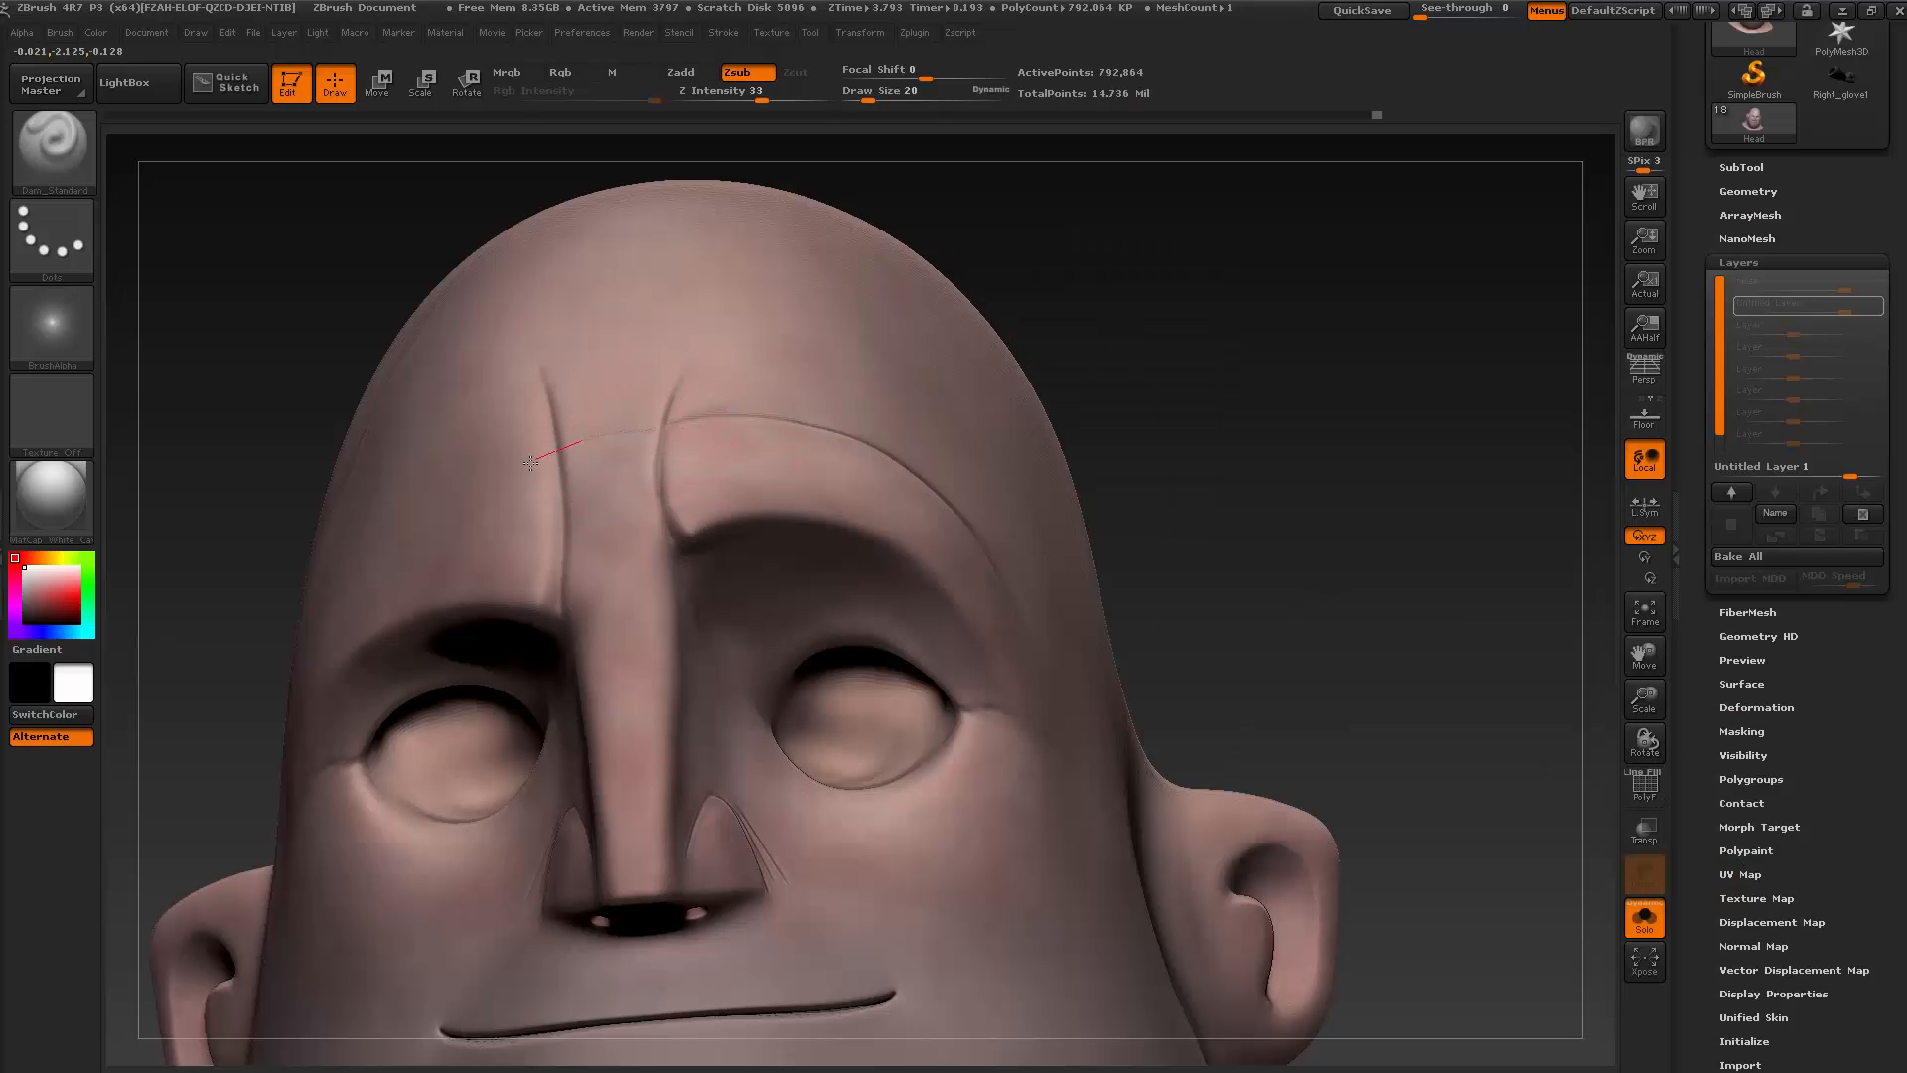
mouse_move(531, 463)
mouse_down()
mouse_move(595, 422)
mouse_move(609, 434)
mouse_up()
Set the draw size to 10 and build up a small fold between the frown lines with ClayBuildup
key(s)
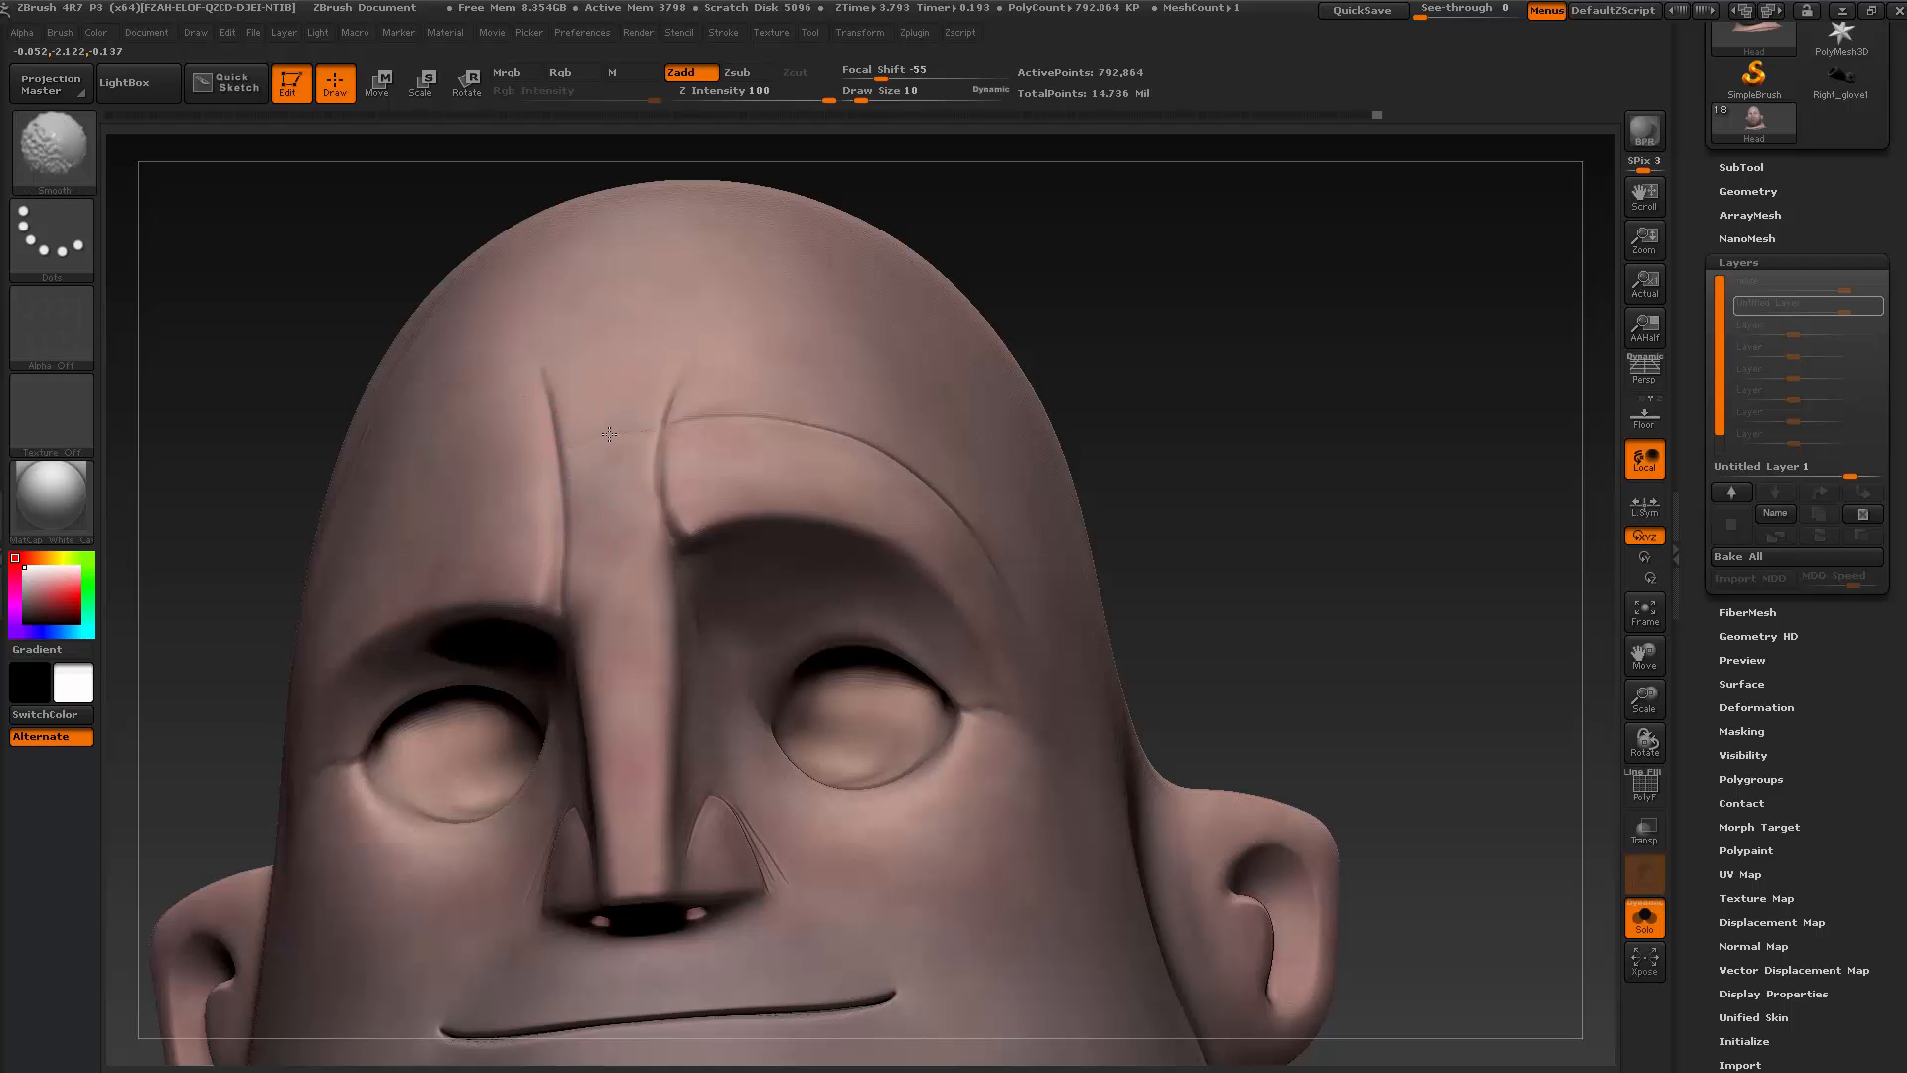
key(b)
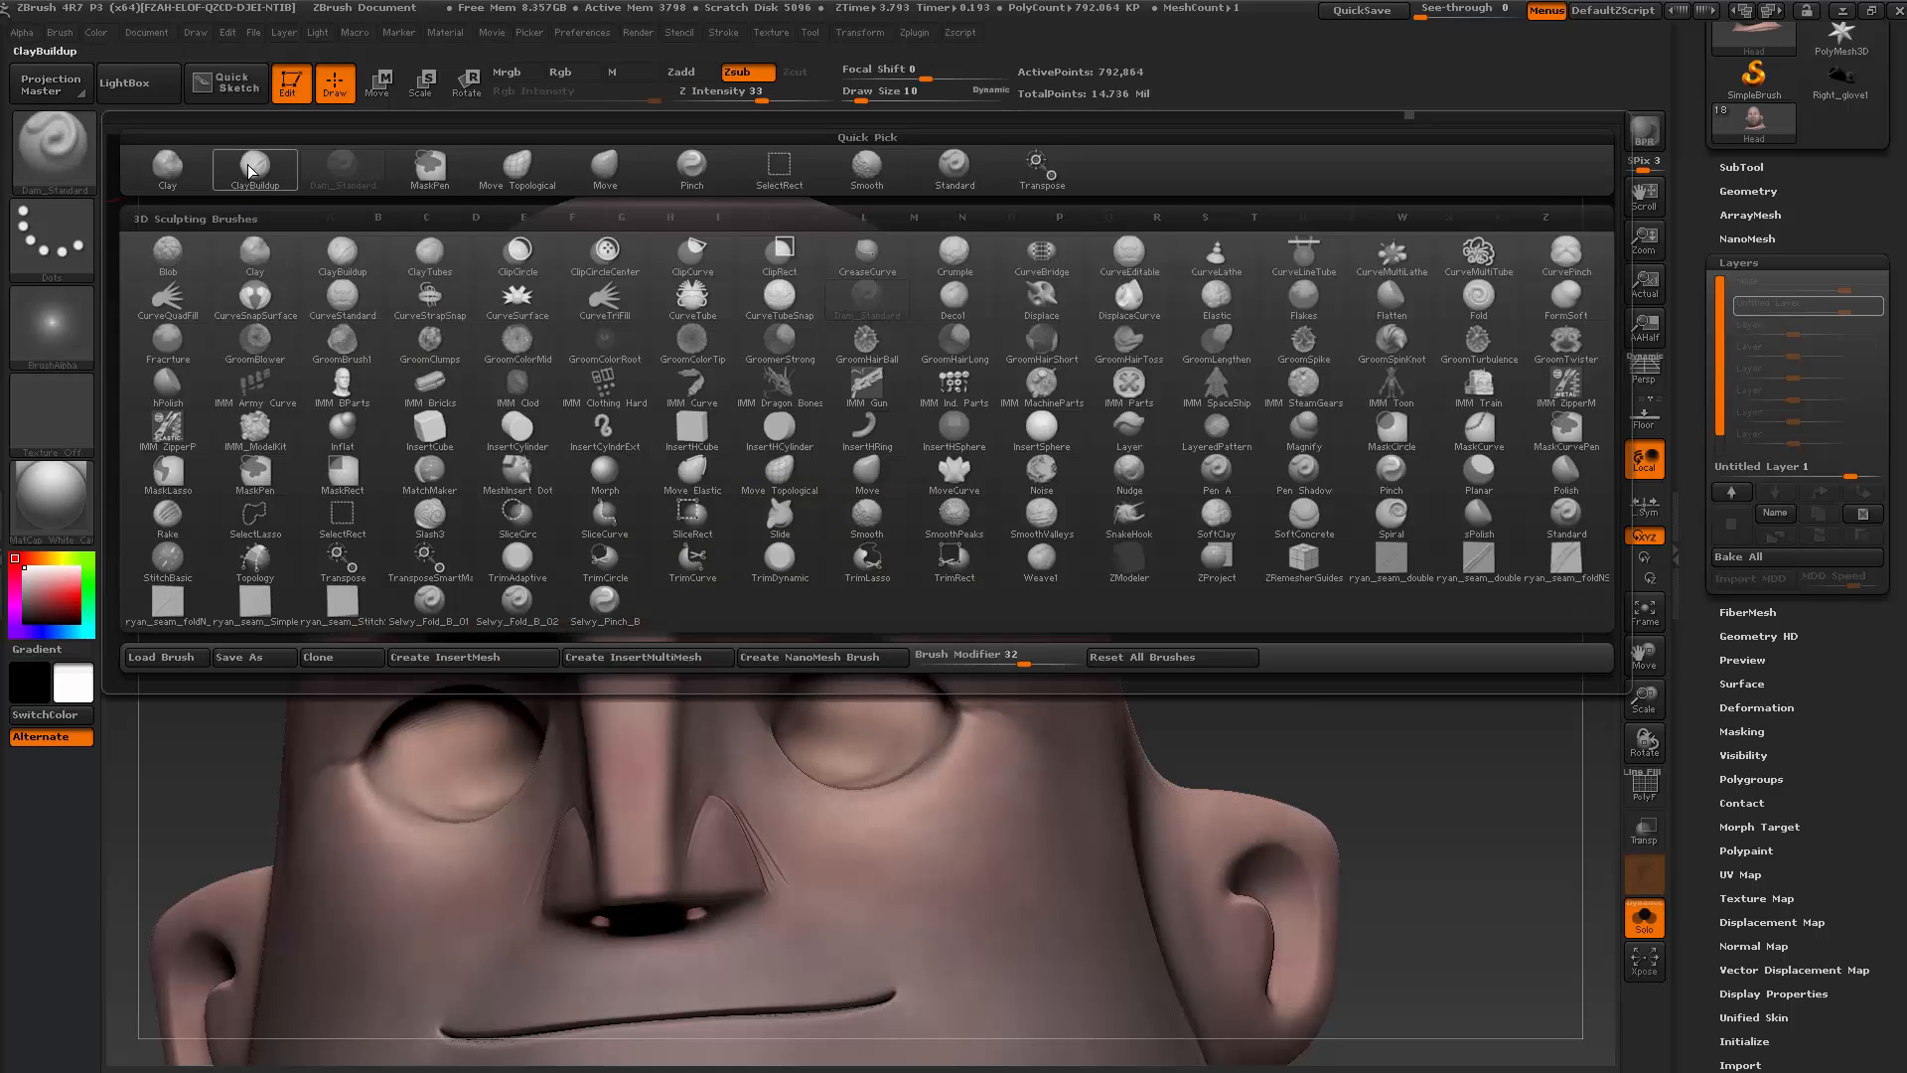
click(250, 171)
mouse_move(618, 450)
mouse_down()
mouse_move(596, 450)
mouse_move(656, 440)
mouse_up()
drag(589, 463, 641, 455)
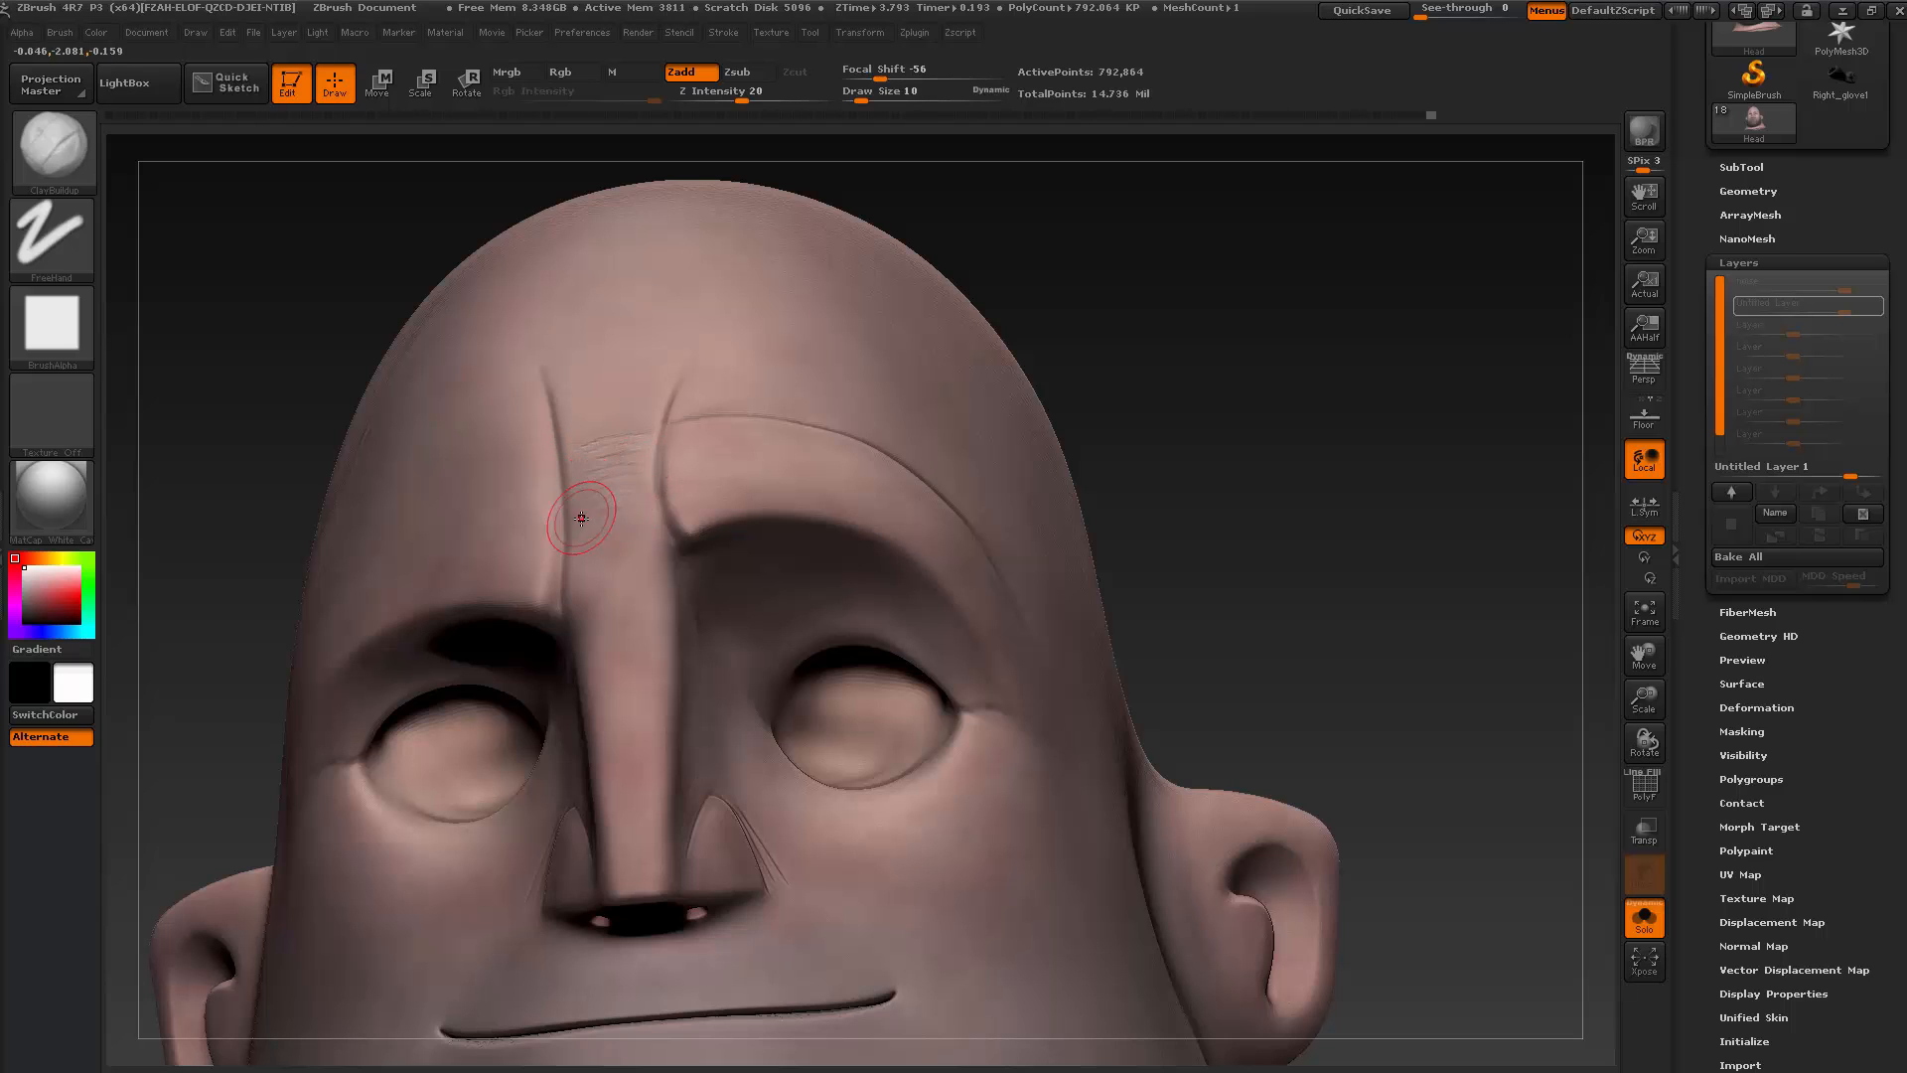
Smooth the clay strokes between the frown lines so the small fold blends into the forehead
key(shift)
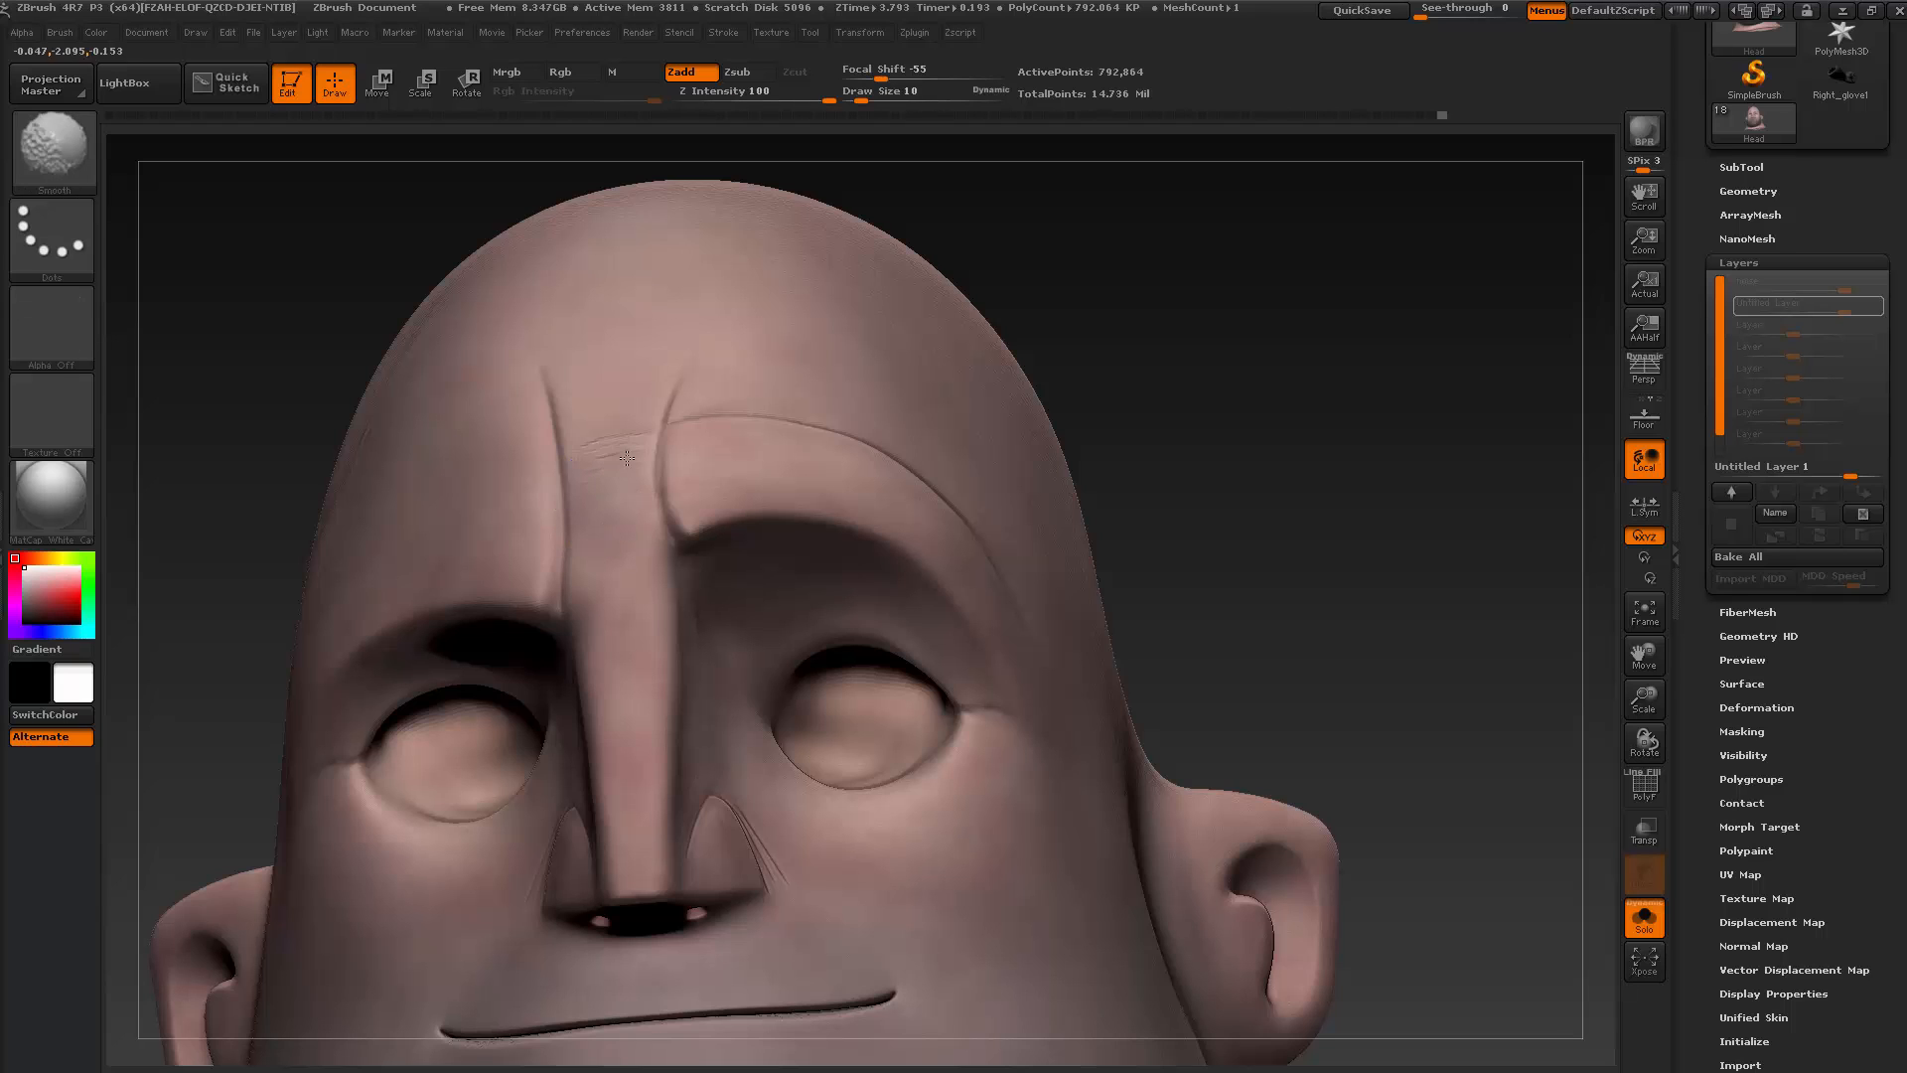
mouse_move(624, 464)
shift+mouse_down()
mouse_move(594, 442)
mouse_move(663, 417)
shift+mouse_up()
mouse_move(1085, 310)
mouse_down()
mouse_move(1151, 359)
mouse_move(1129, 289)
mouse_move(694, 391)
mouse_move(621, 521)
mouse_up()
key(shift)
drag(1098, 311, 888, 330)
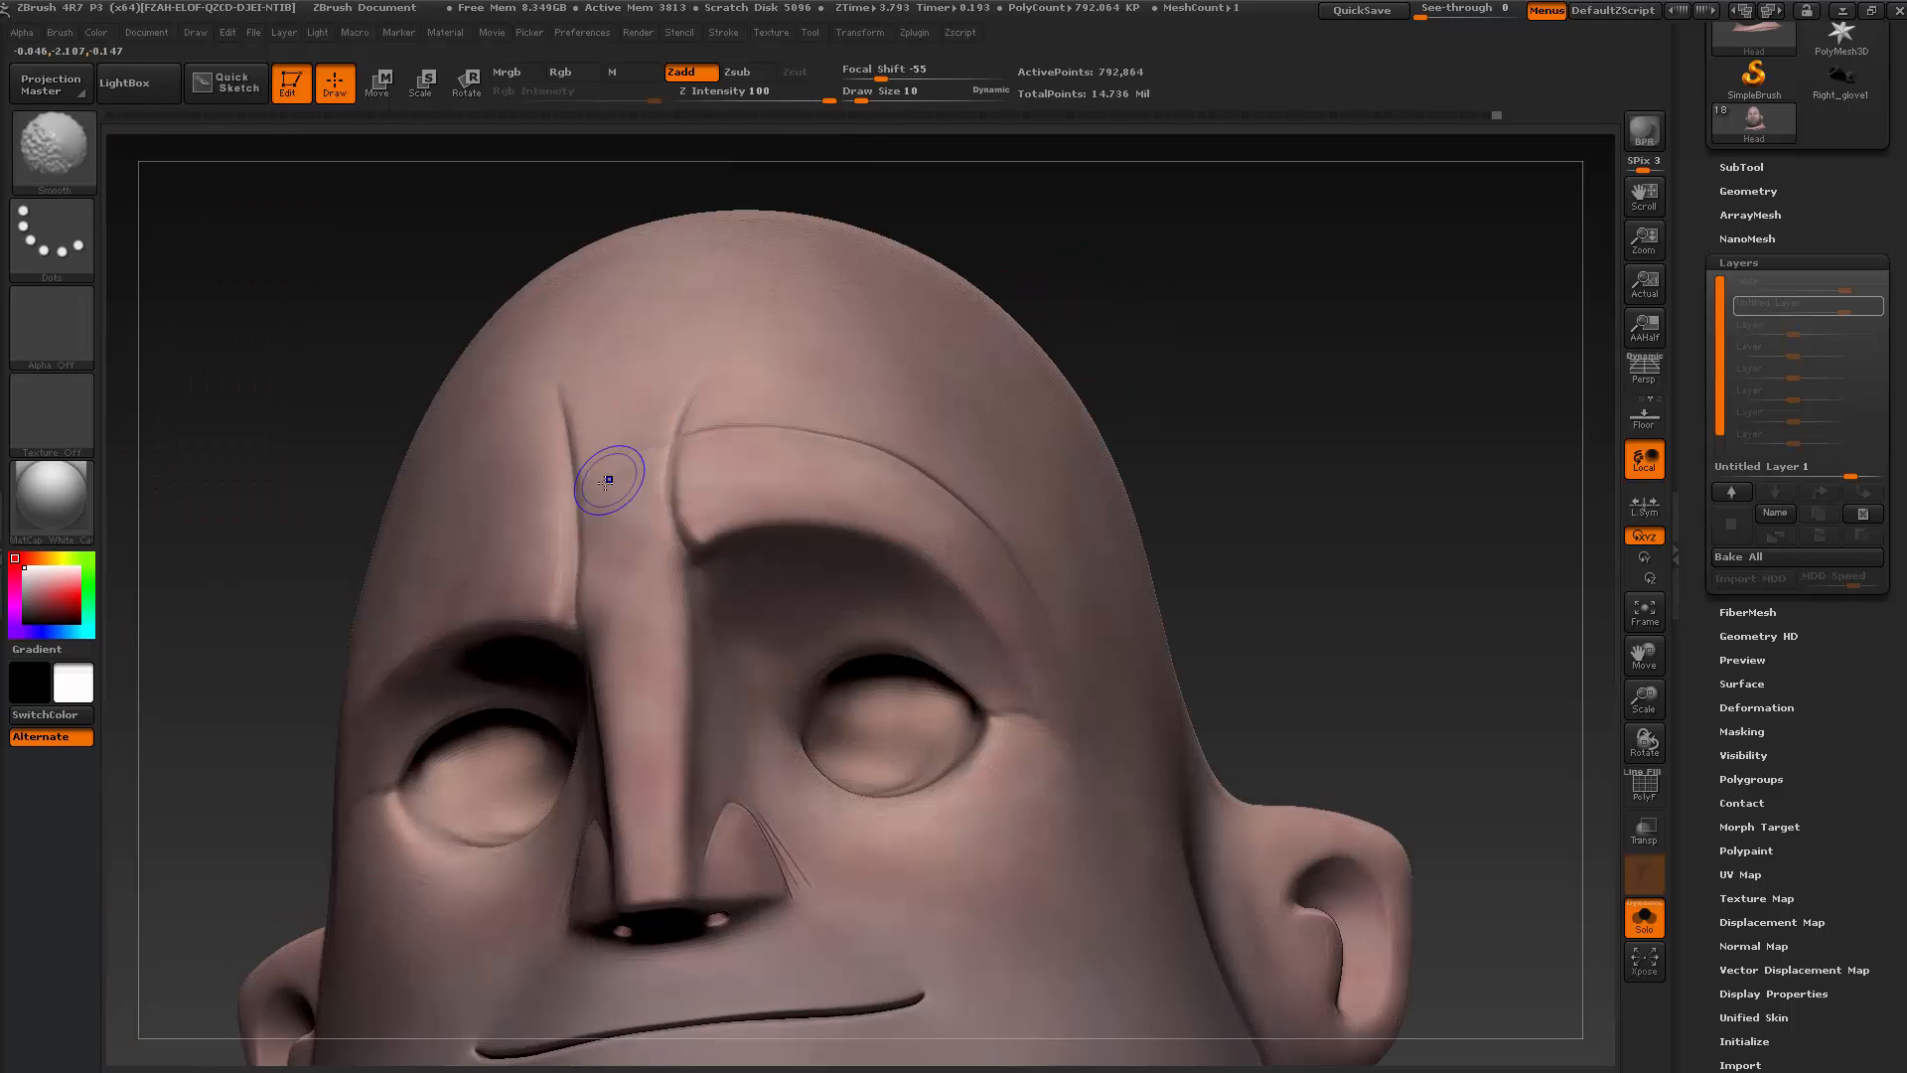
mouse_move(612, 481)
shift+mouse_down()
mouse_move(598, 471)
mouse_move(628, 438)
shift+mouse_up()
Check the XnView reference and build up a forehead fold above the raised eyebrow with ClayBuildup at draw size 17
mouse_move(1285, 403)
mouse_down()
mouse_move(1238, 396)
mouse_move(1281, 366)
mouse_up()
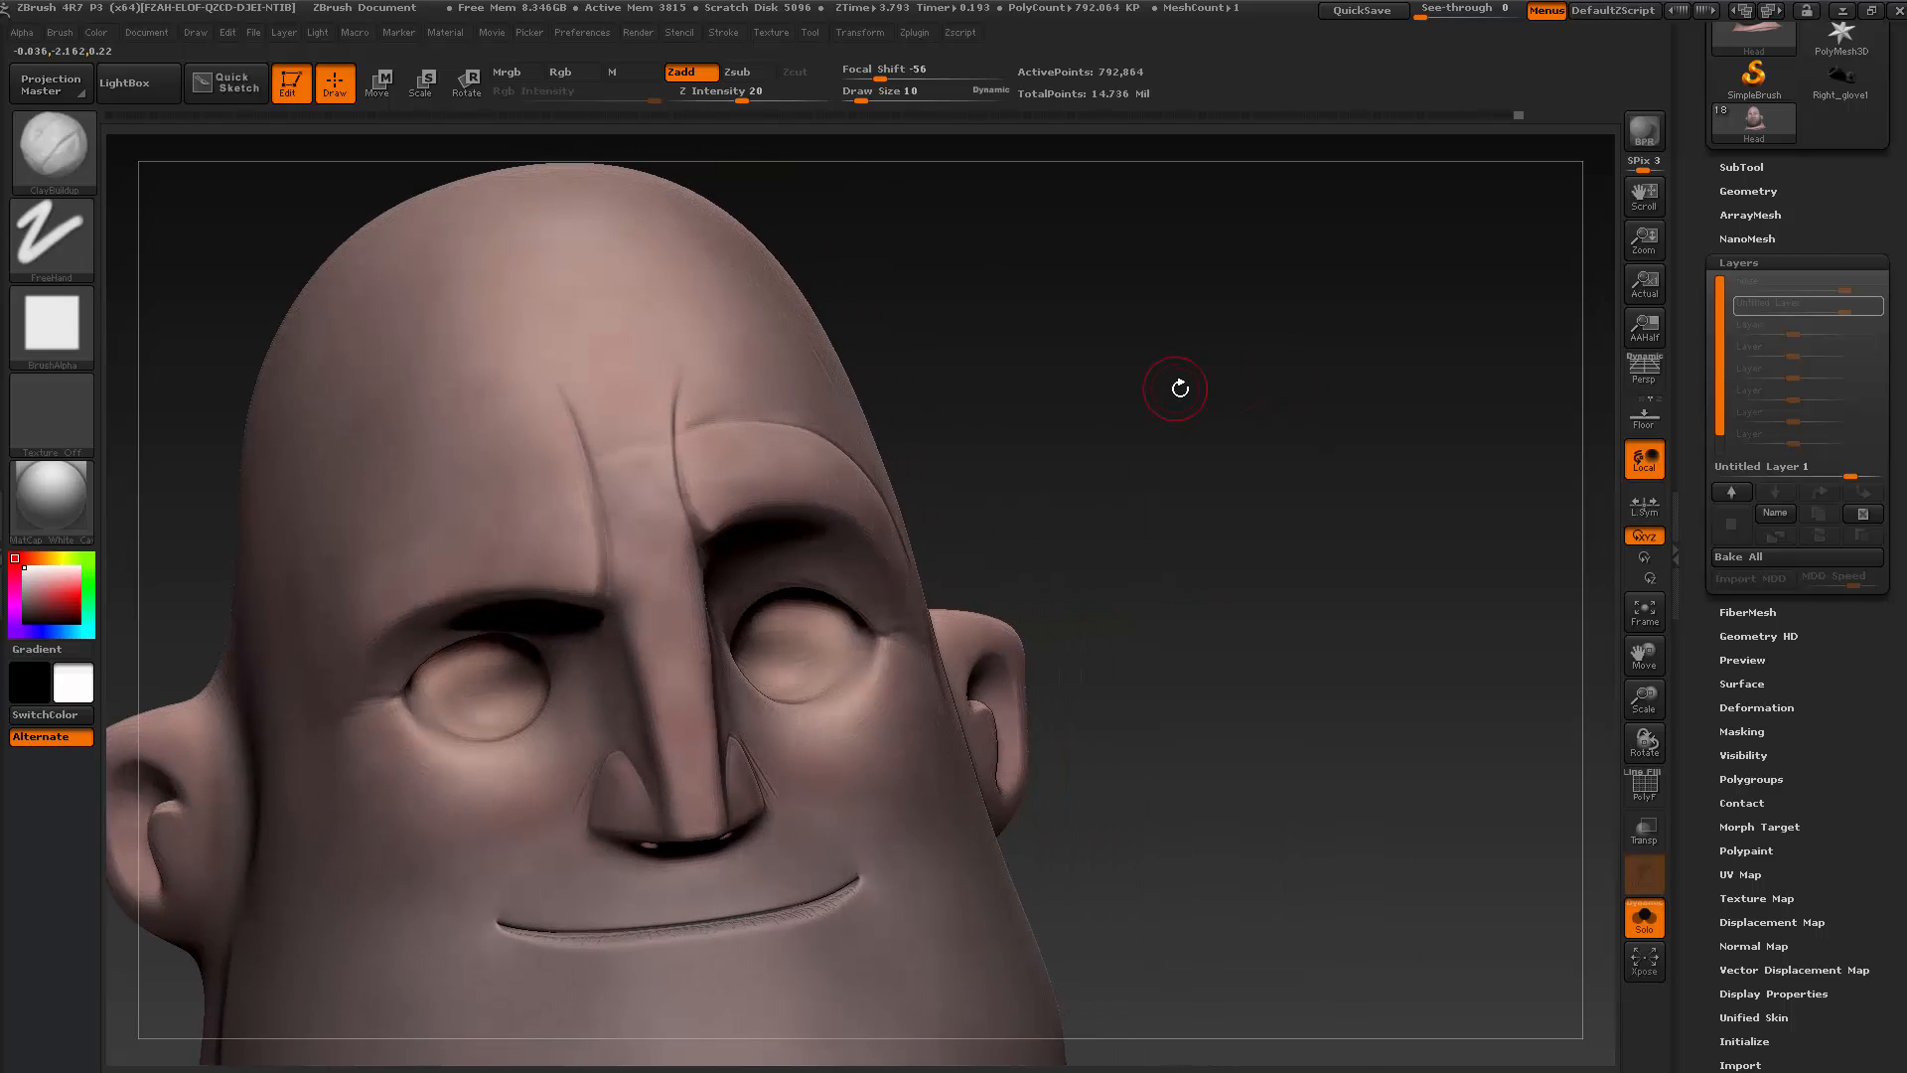
key(alt+Tab)
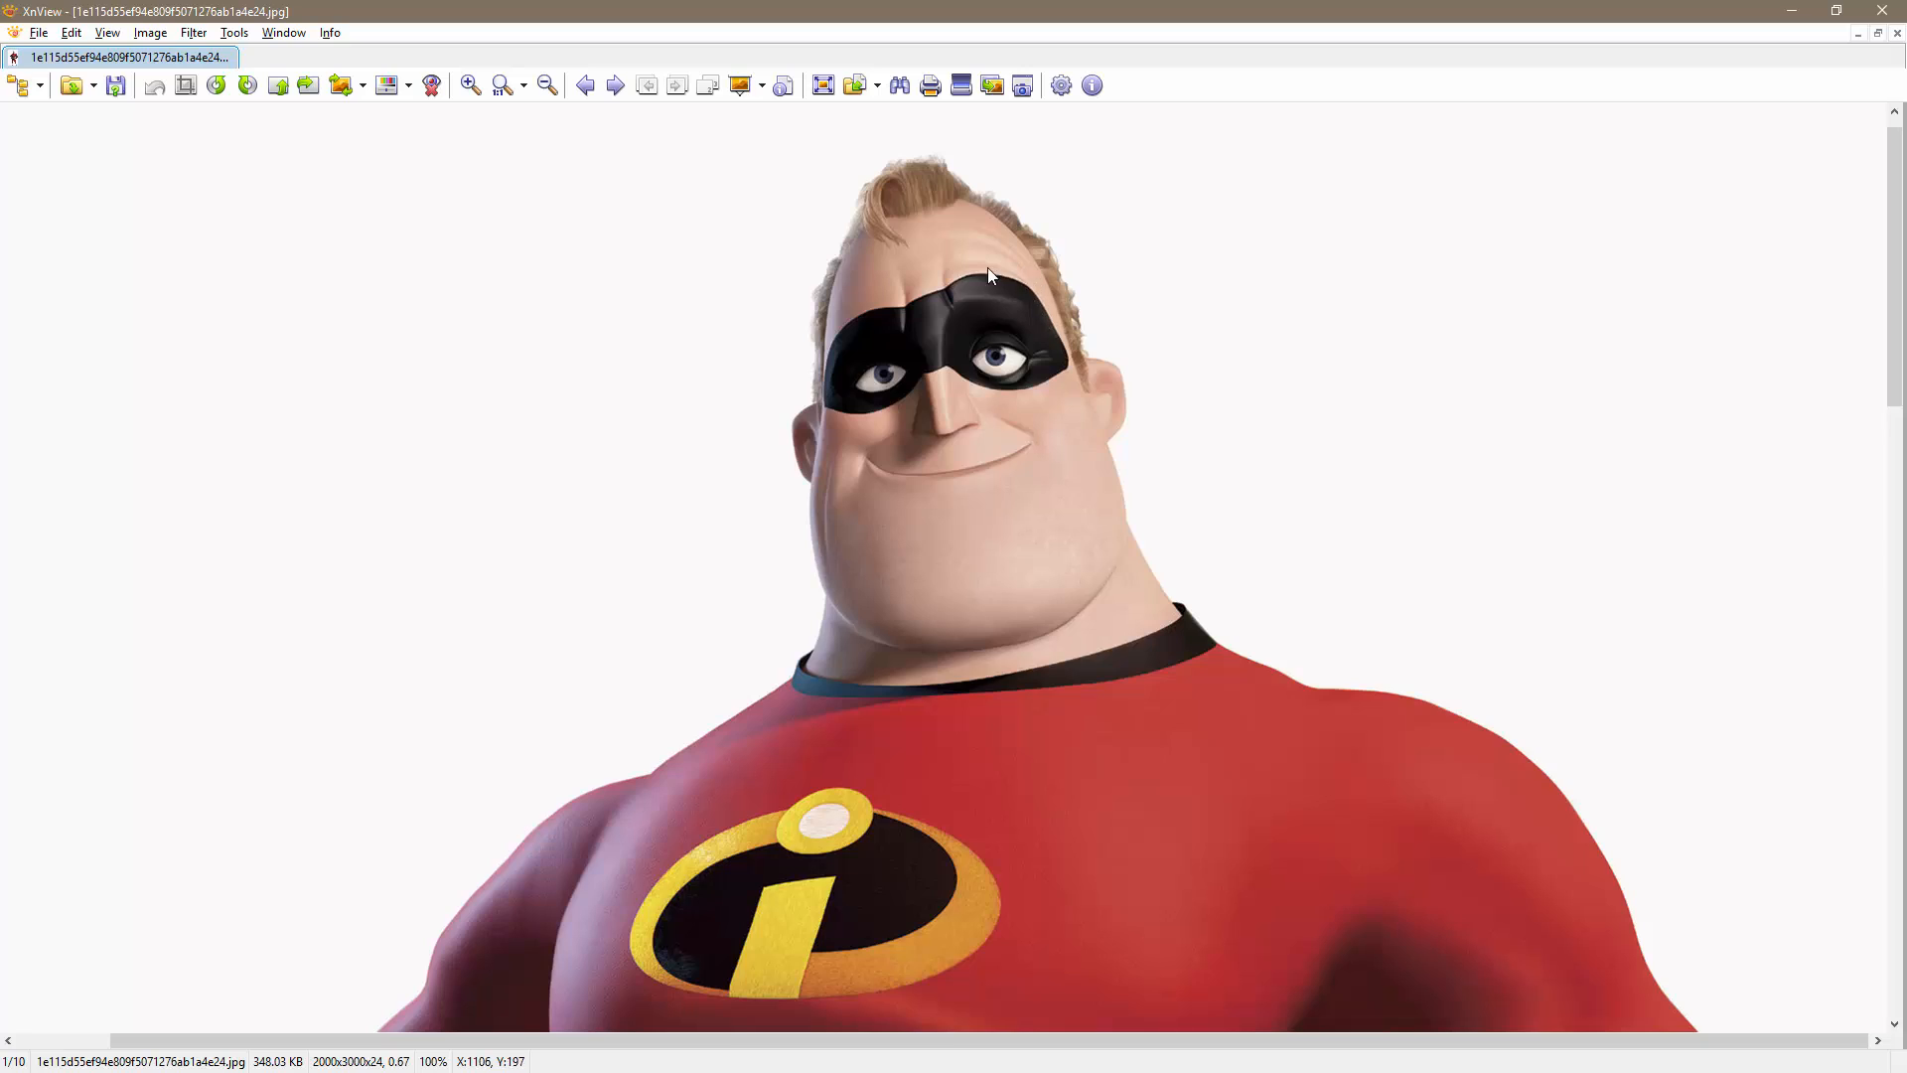
key(alt+Tab)
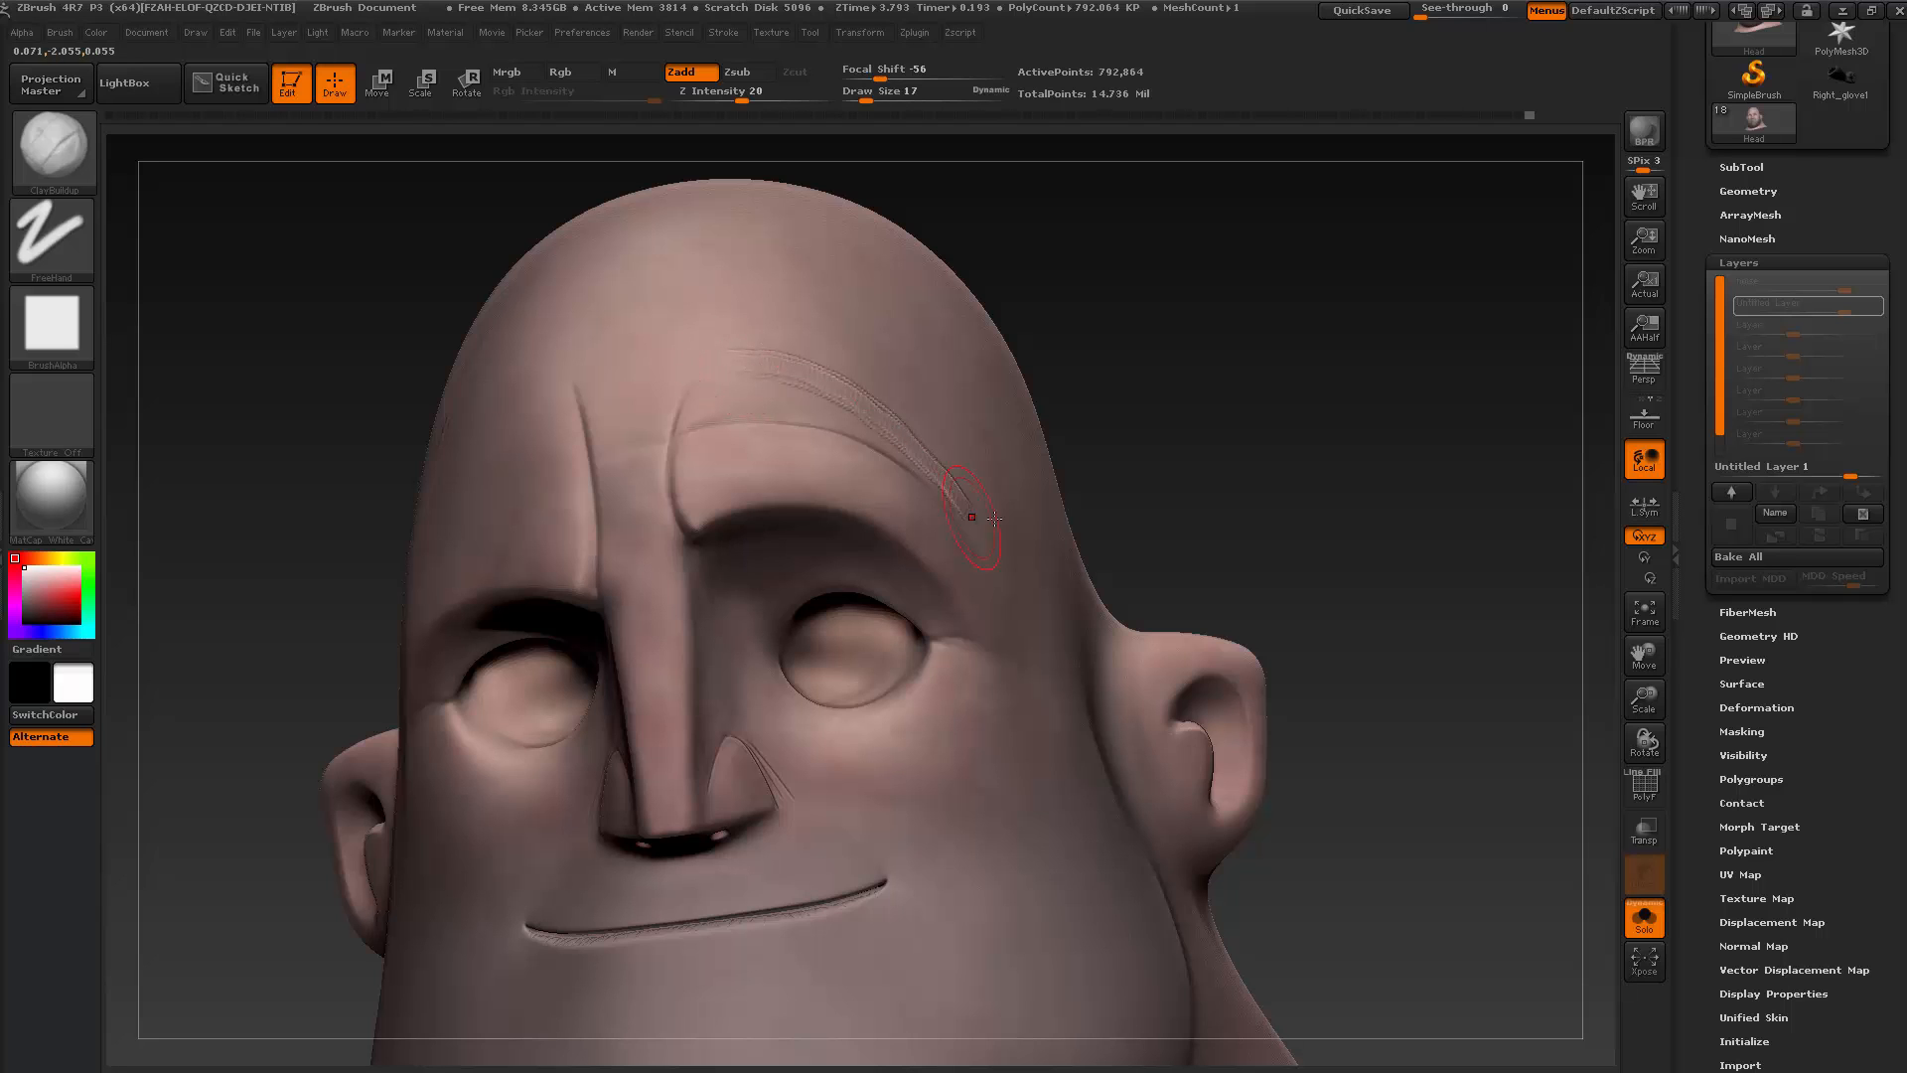
drag(1264, 350, 1063, 355)
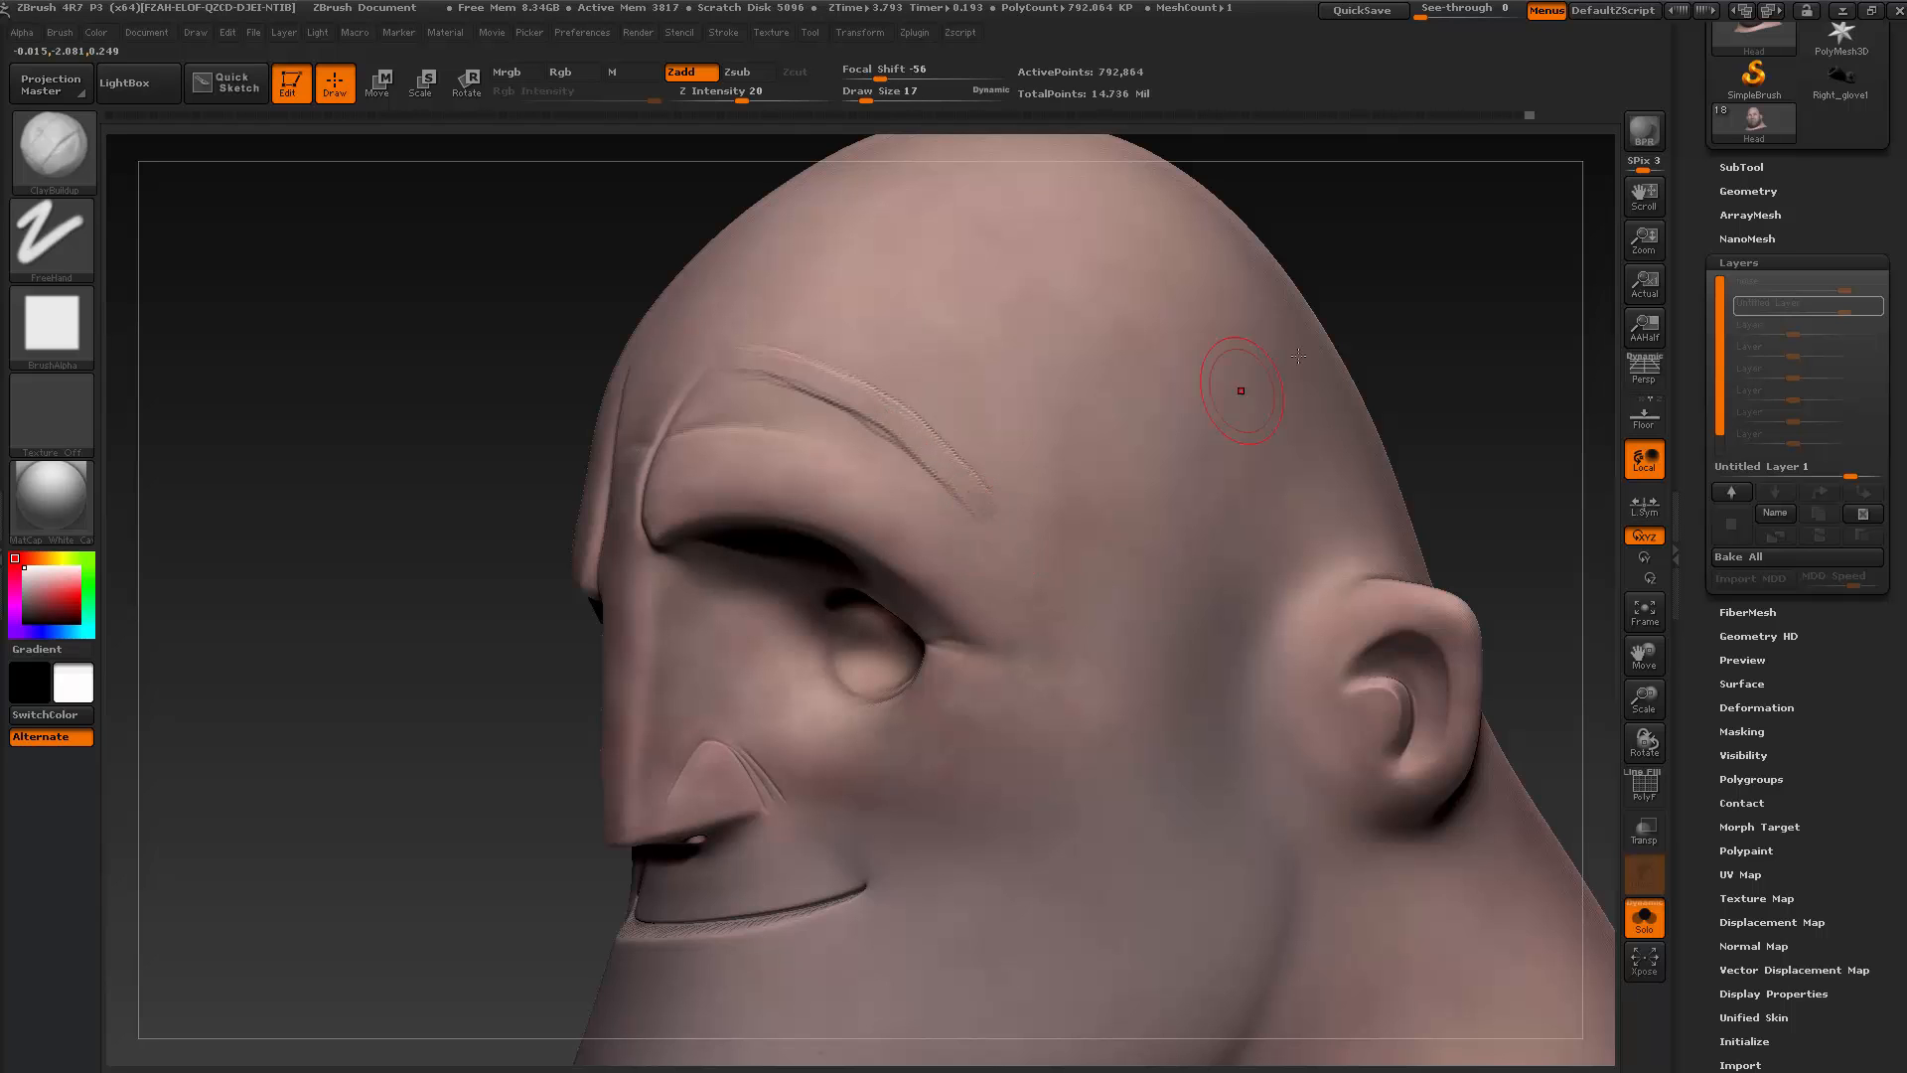
drag(1182, 308, 1302, 300)
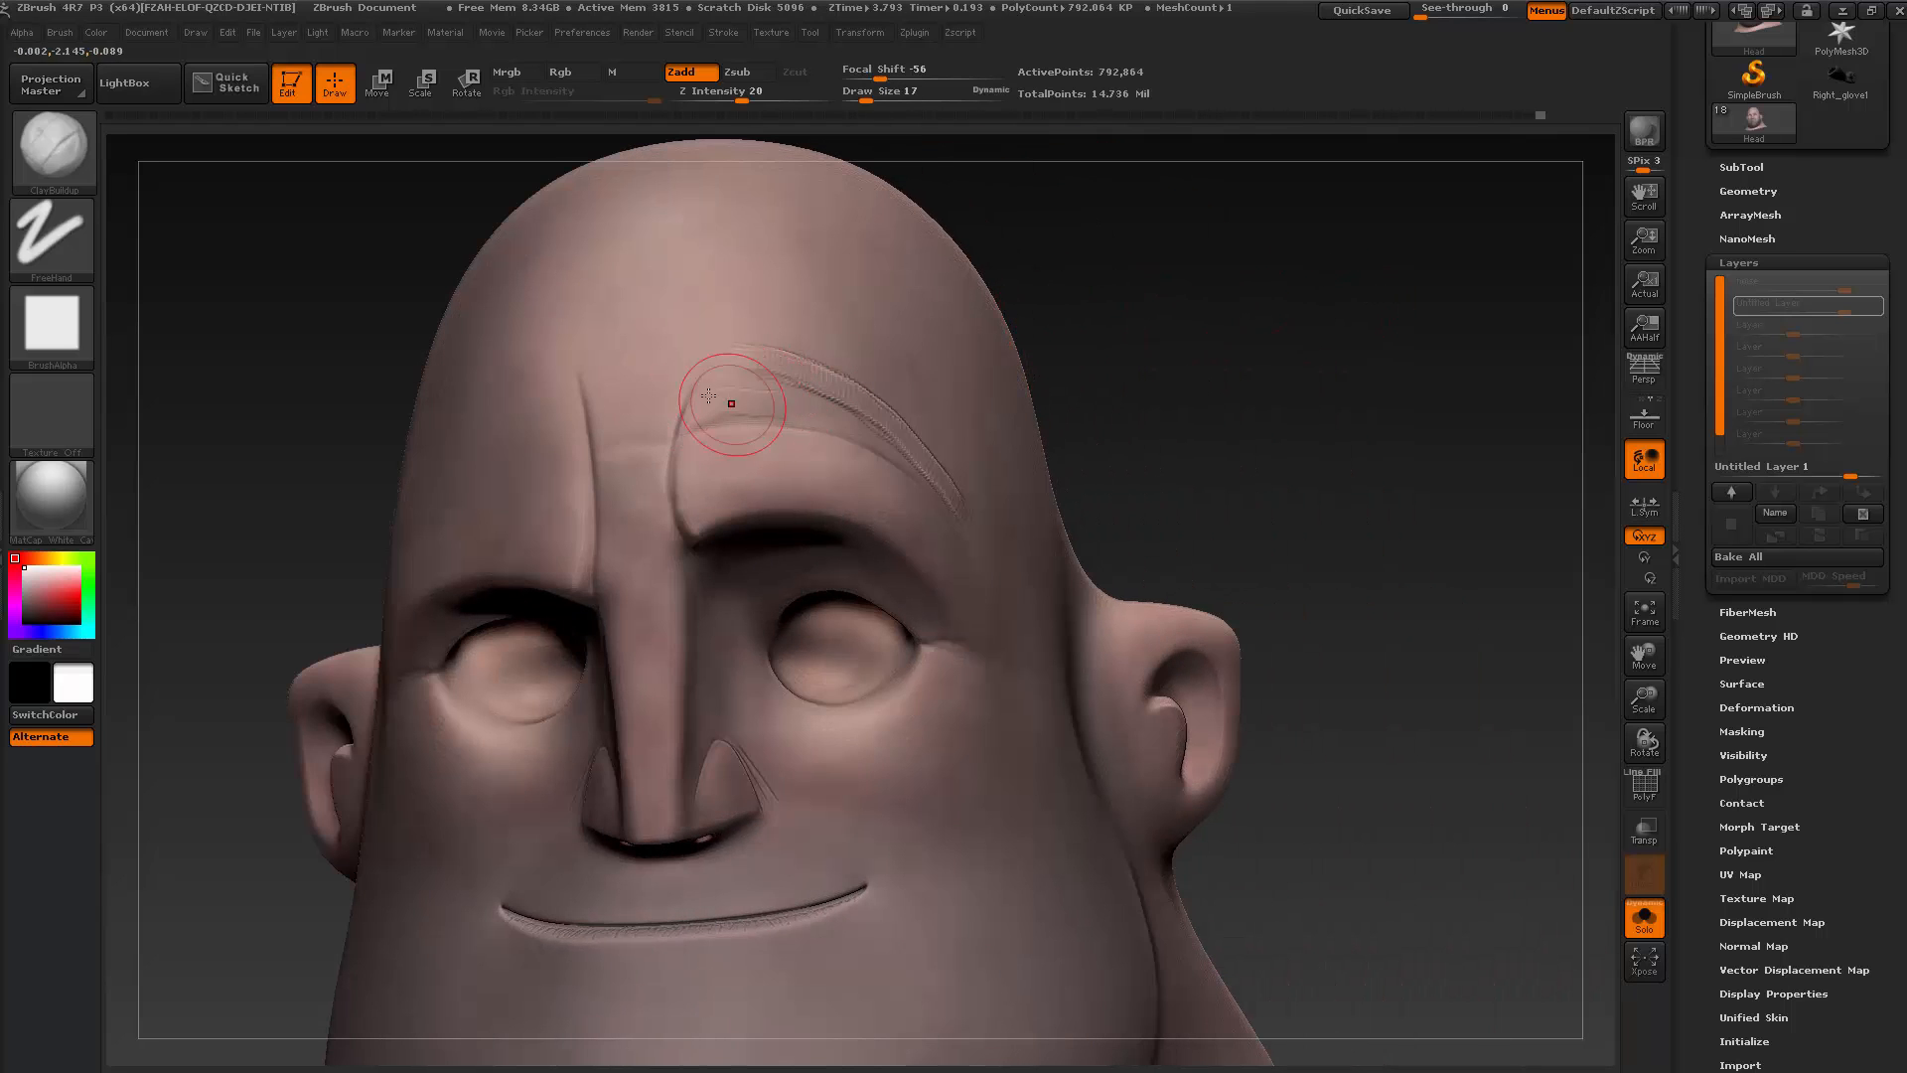
mouse_move(743, 397)
mouse_down()
mouse_move(862, 430)
mouse_move(846, 420)
mouse_up()
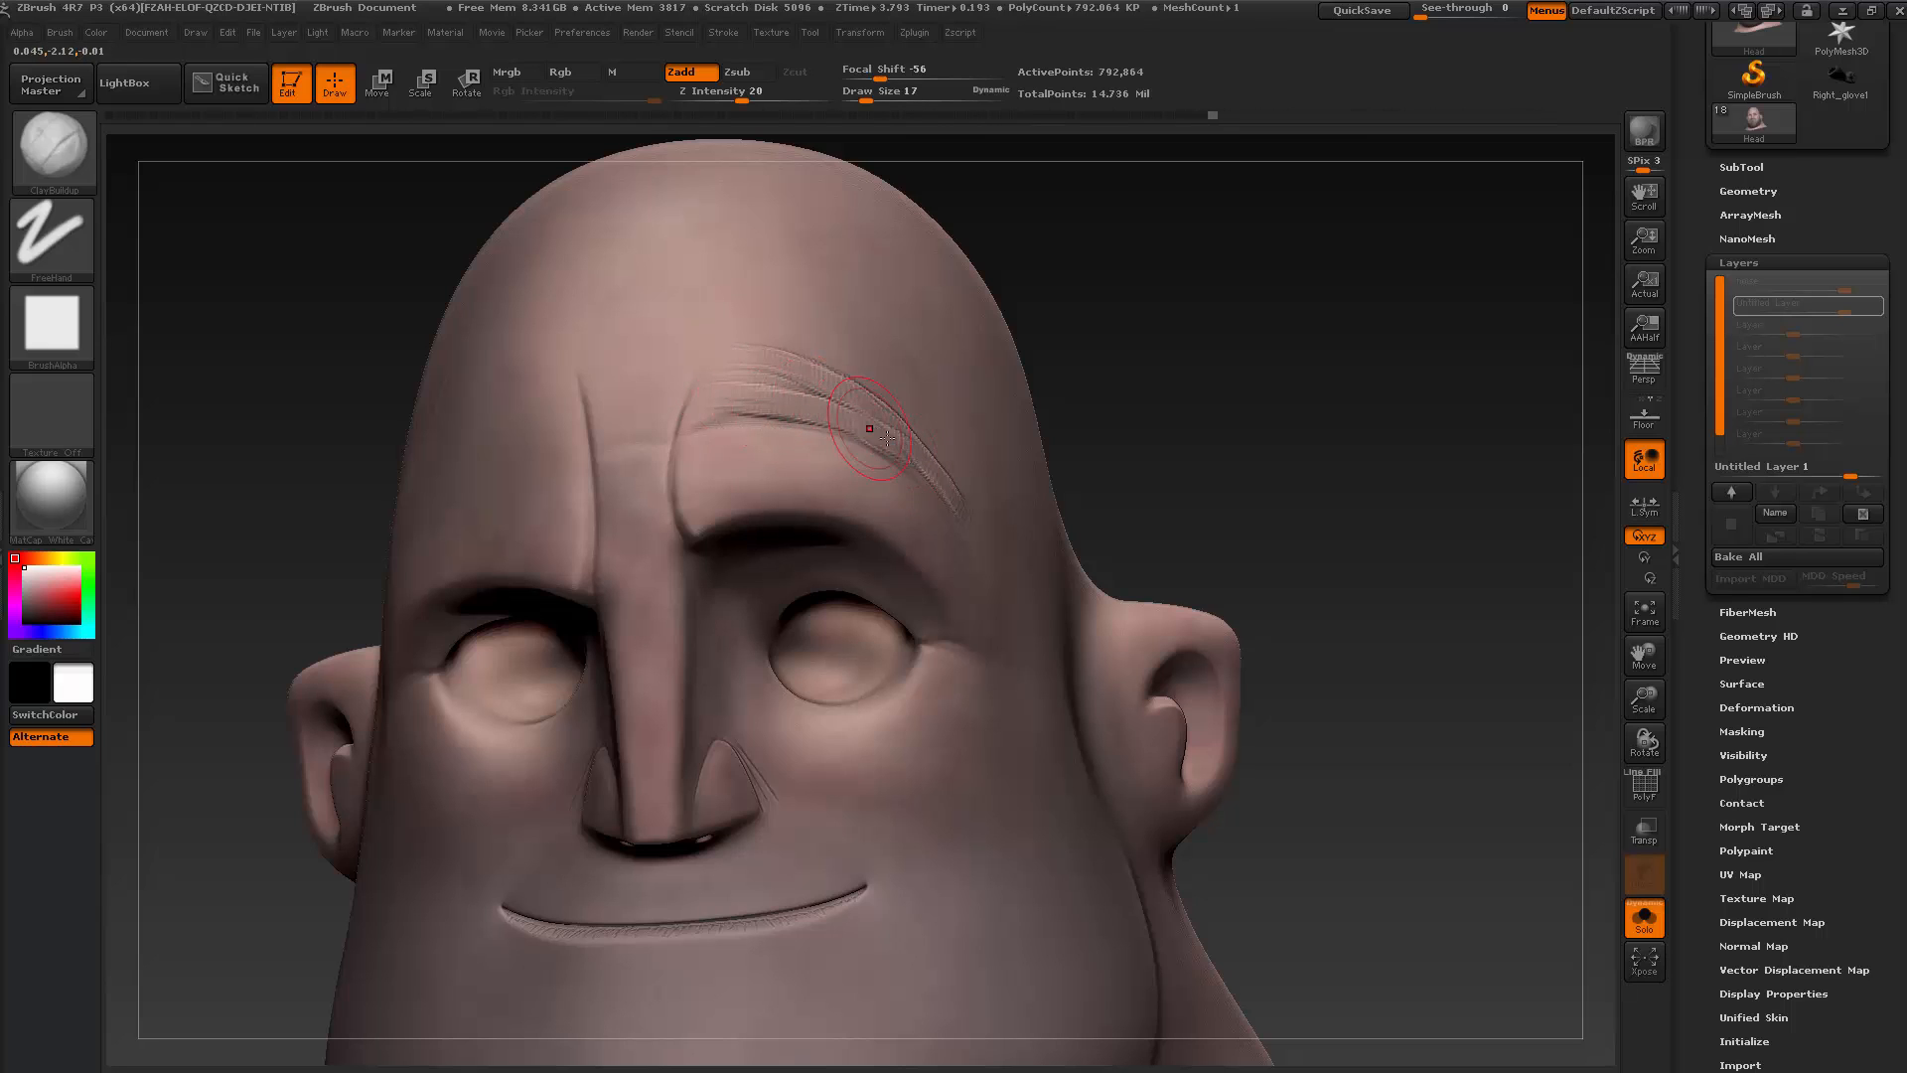
drag(887, 438, 749, 391)
Smooth the new forehead fold above the raised eyebrow and blend it towards the temple
mouse_move(747, 391)
shift+mouse_down()
mouse_move(727, 395)
mouse_move(844, 393)
mouse_move(822, 391)
shift+mouse_up()
shift+drag(922, 447, 975, 504)
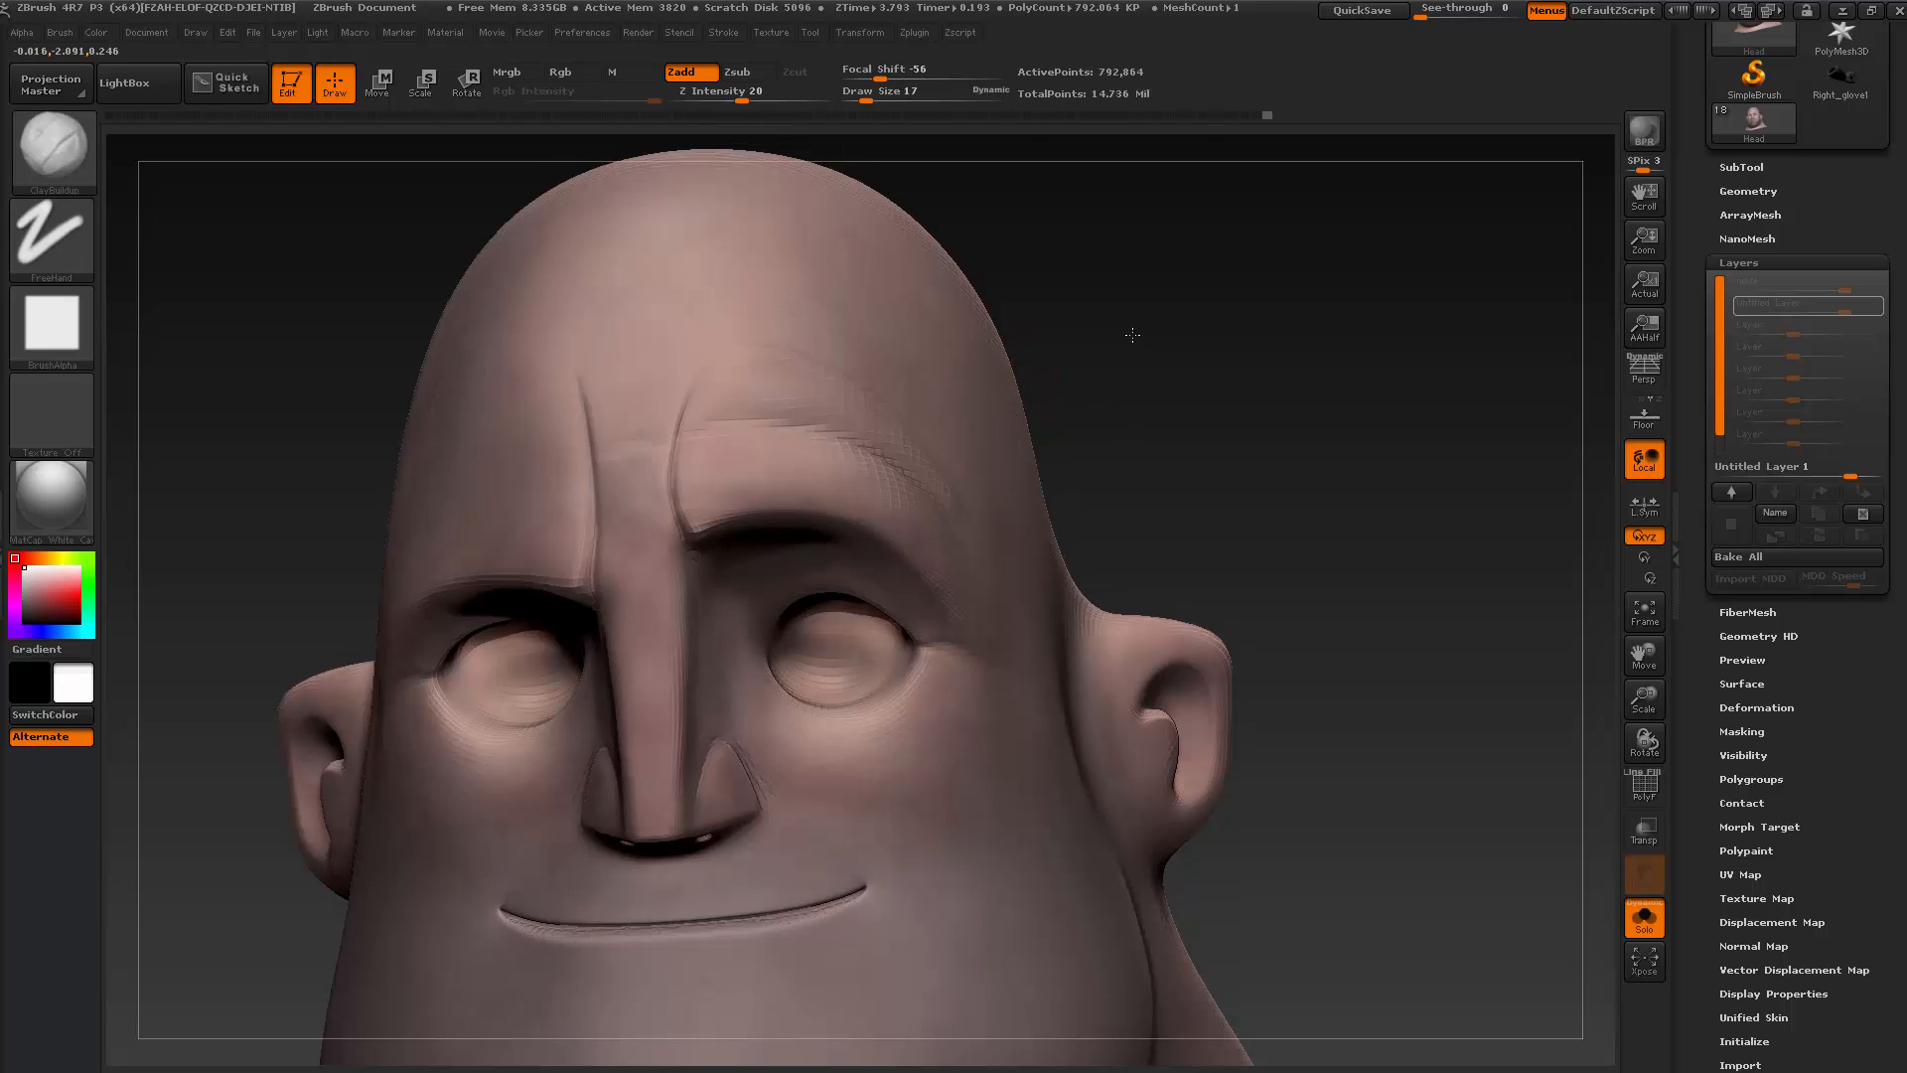
mouse_move(1128, 328)
mouse_down()
mouse_move(1128, 307)
mouse_move(1094, 375)
mouse_up()
key(shift)
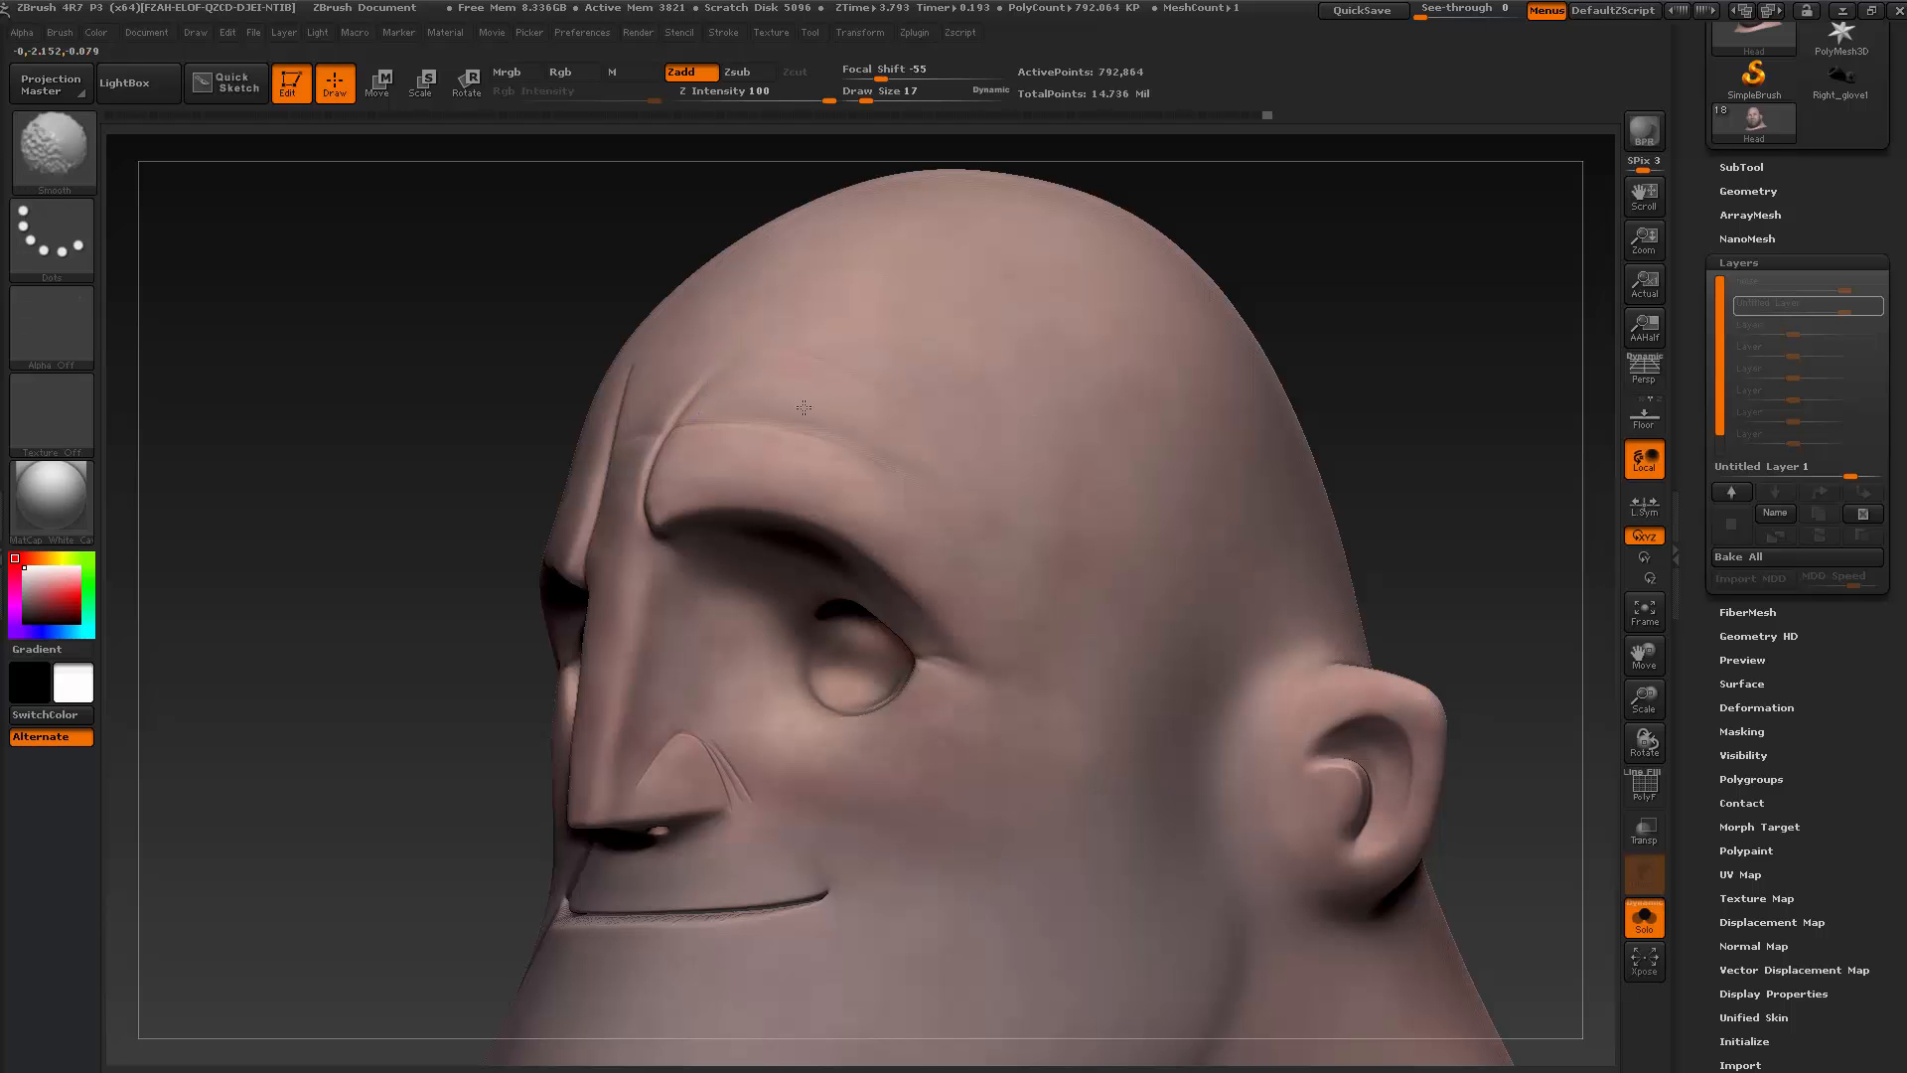
Check the XnView reference and build up a second, higher forehead fold above the raised eyebrow with ClayBuildup at draw size 17
shift+drag(803, 408, 939, 481)
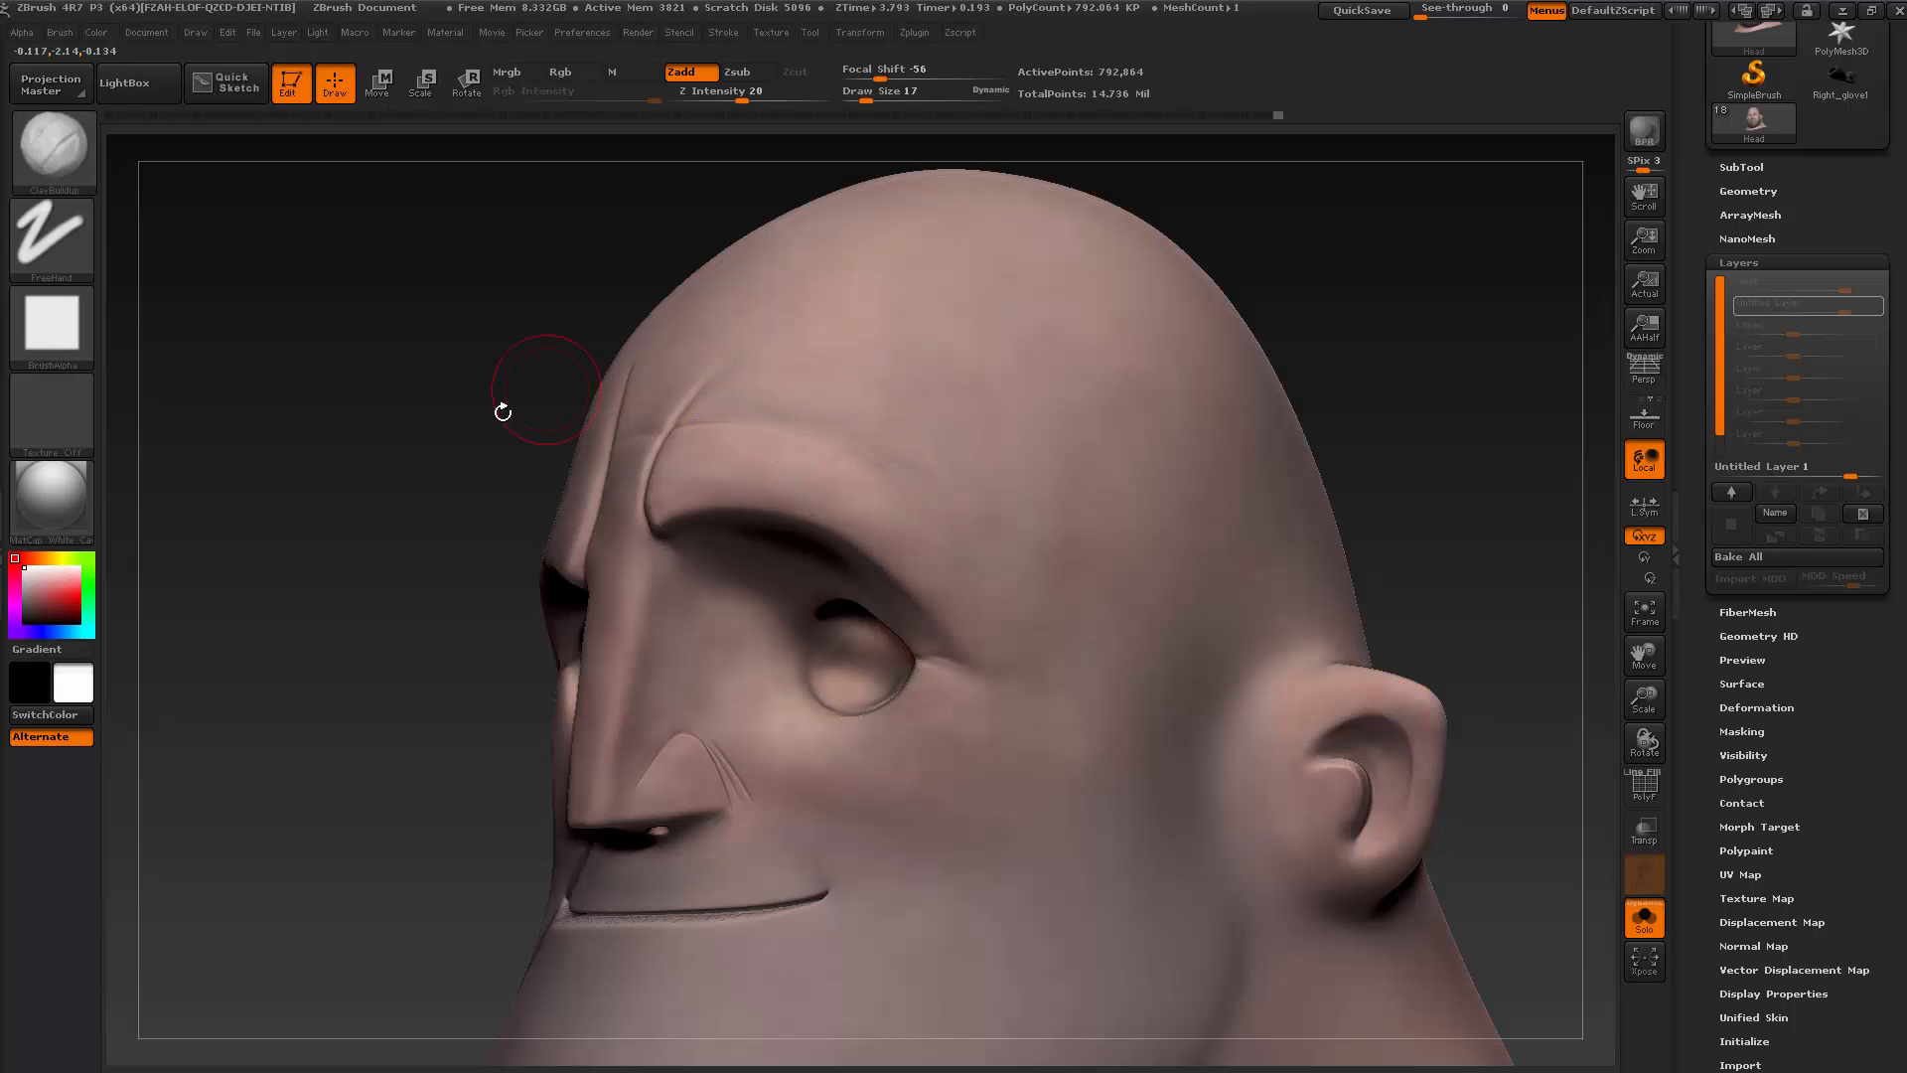
mouse_move(503, 408)
mouse_down()
mouse_move(1171, 512)
mouse_move(1268, 503)
mouse_move(1198, 310)
mouse_move(1222, 336)
mouse_move(1203, 360)
mouse_up()
key(alt+Tab)
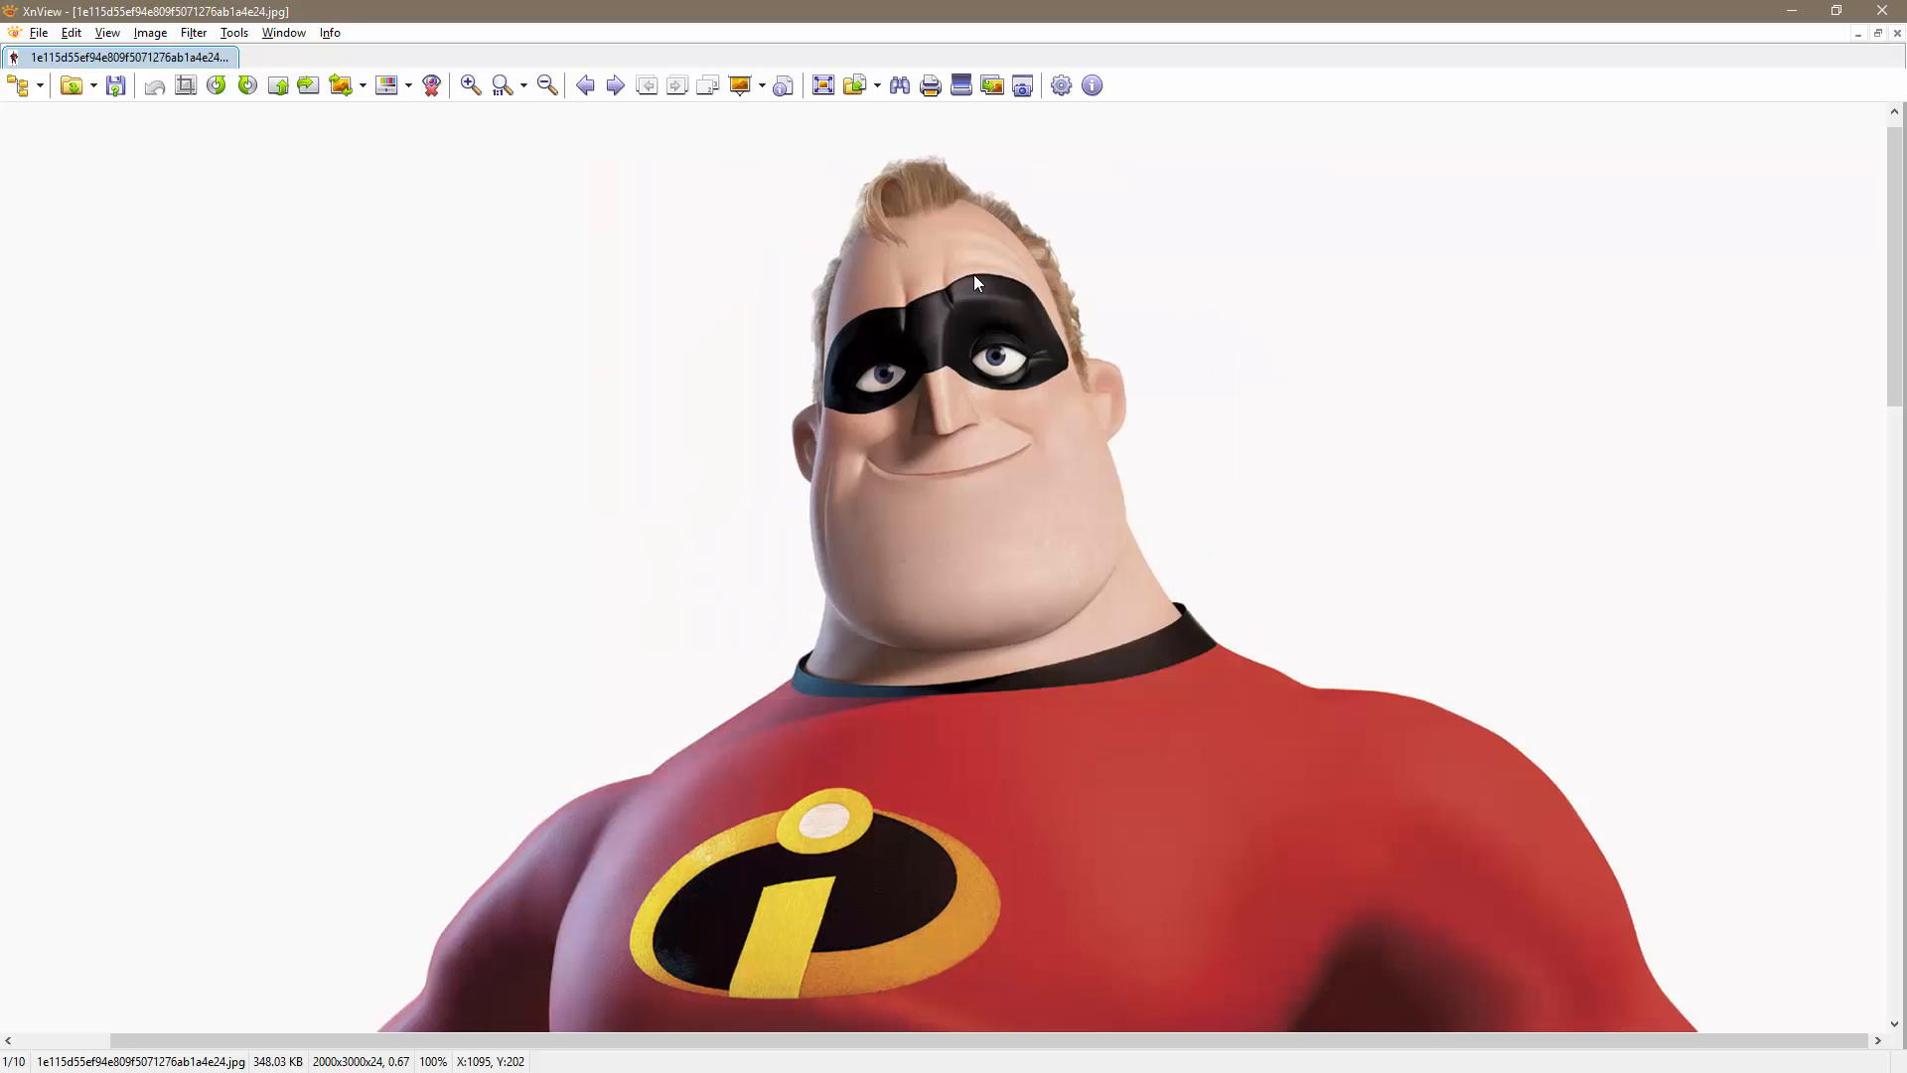
key(alt+Tab)
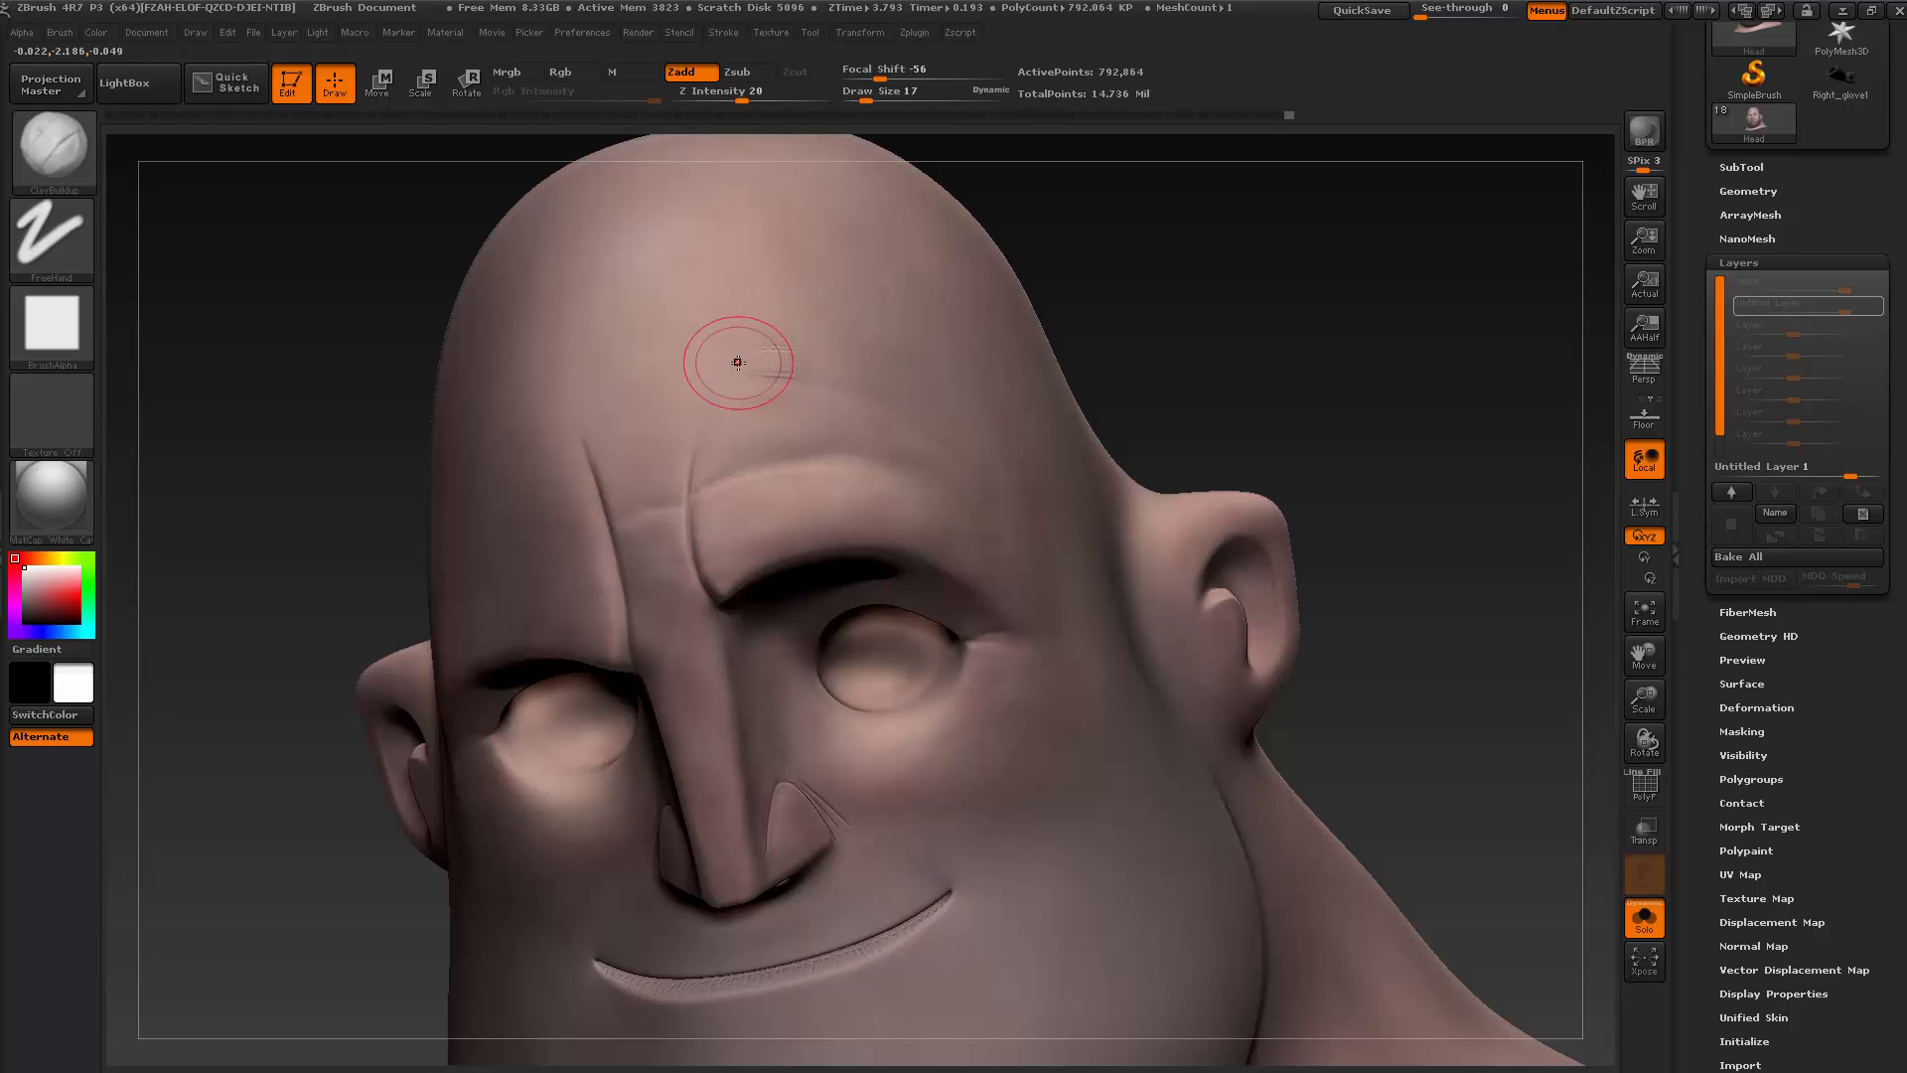
drag(740, 361, 813, 363)
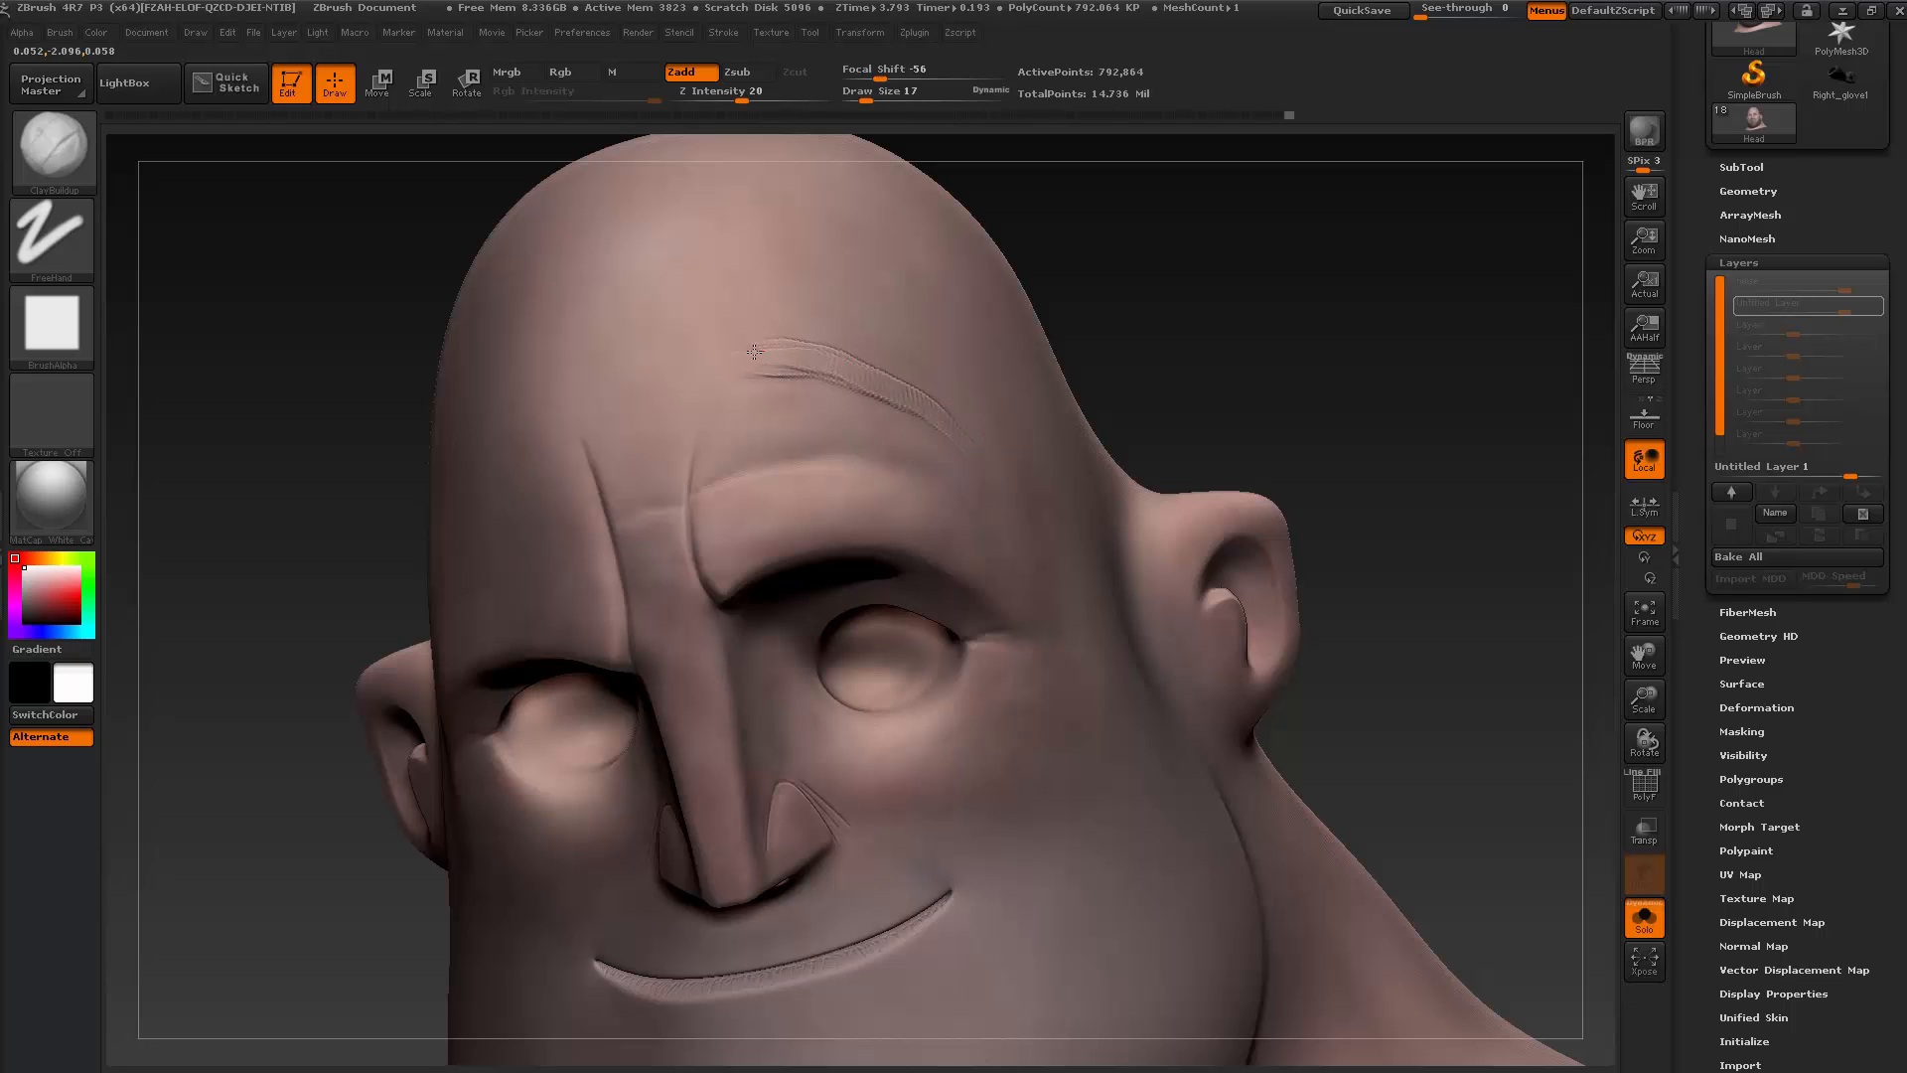
mouse_move(732, 349)
mouse_down()
mouse_move(788, 362)
mouse_move(779, 332)
mouse_move(835, 351)
mouse_up()
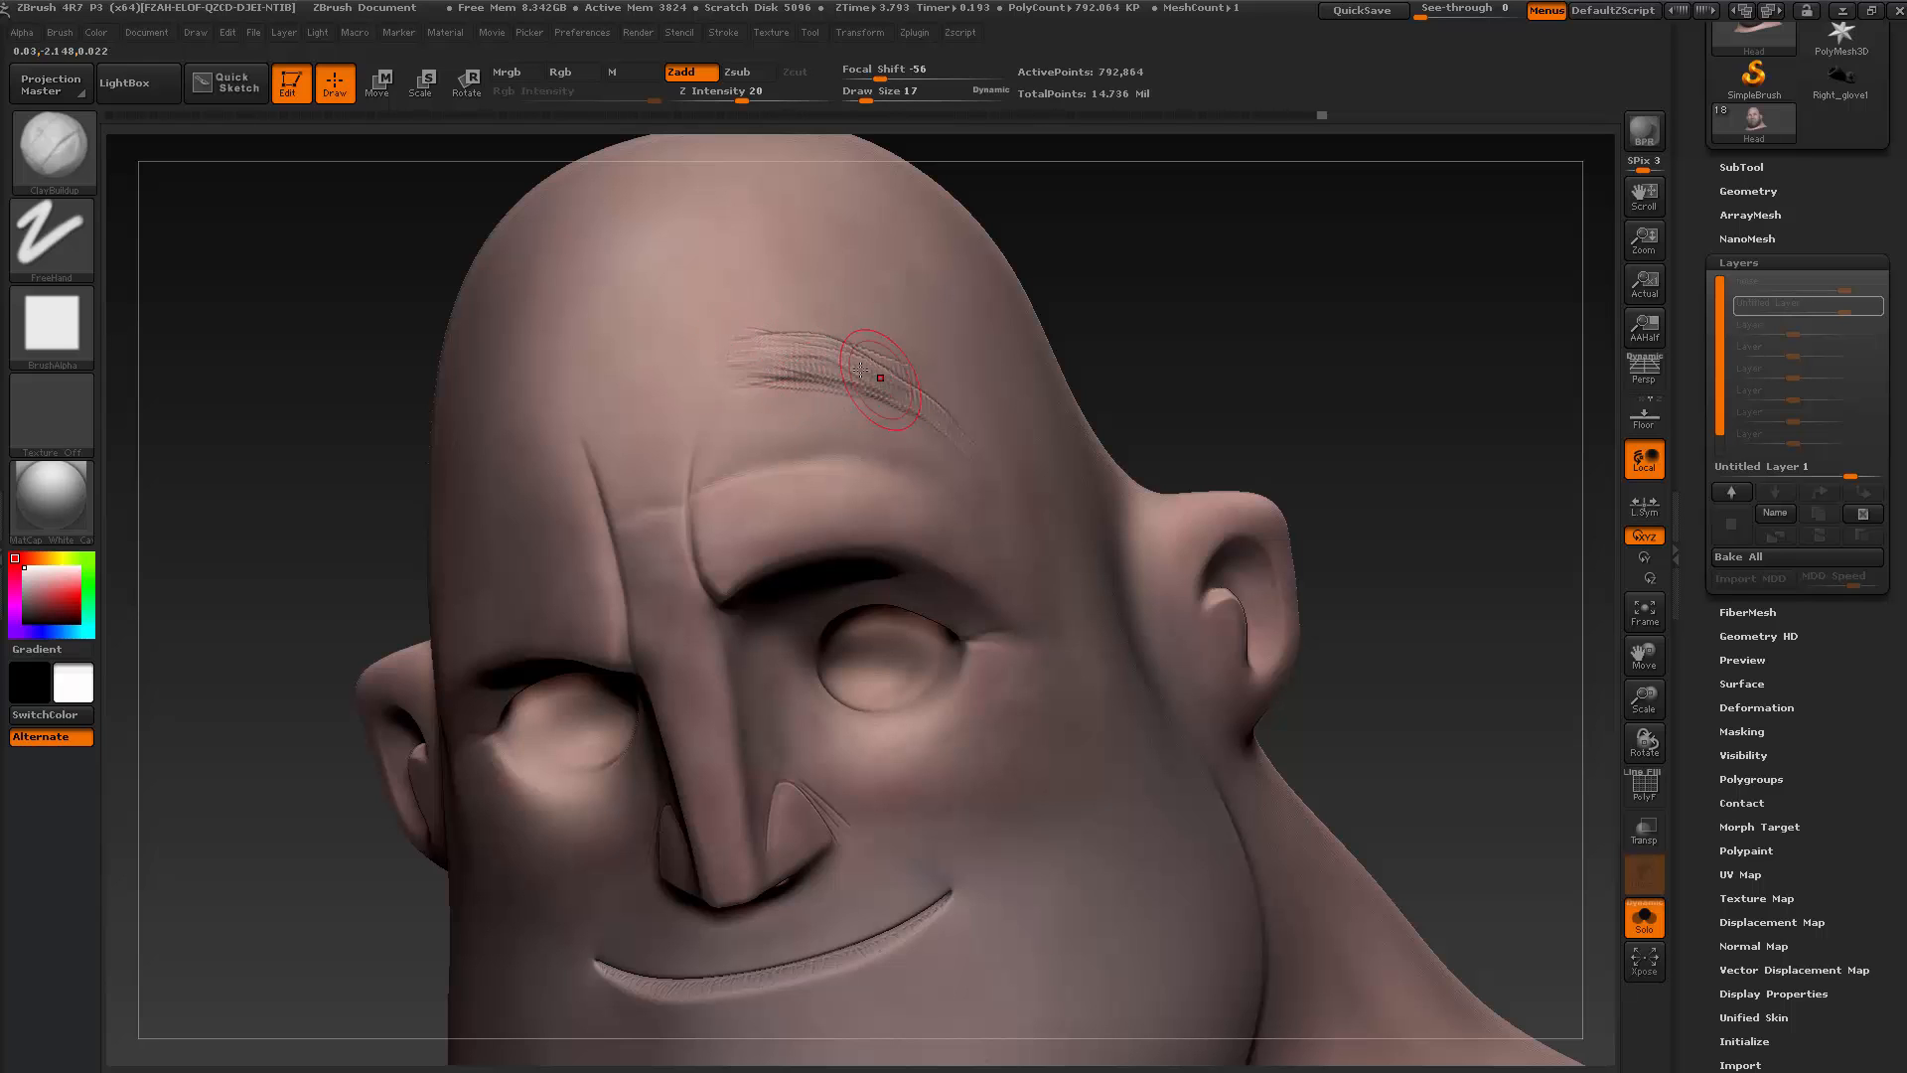
Smooth the clay strokes of the second forehead fold so it tapers softly towards the temple
key(shift)
shift+drag(871, 361, 809, 351)
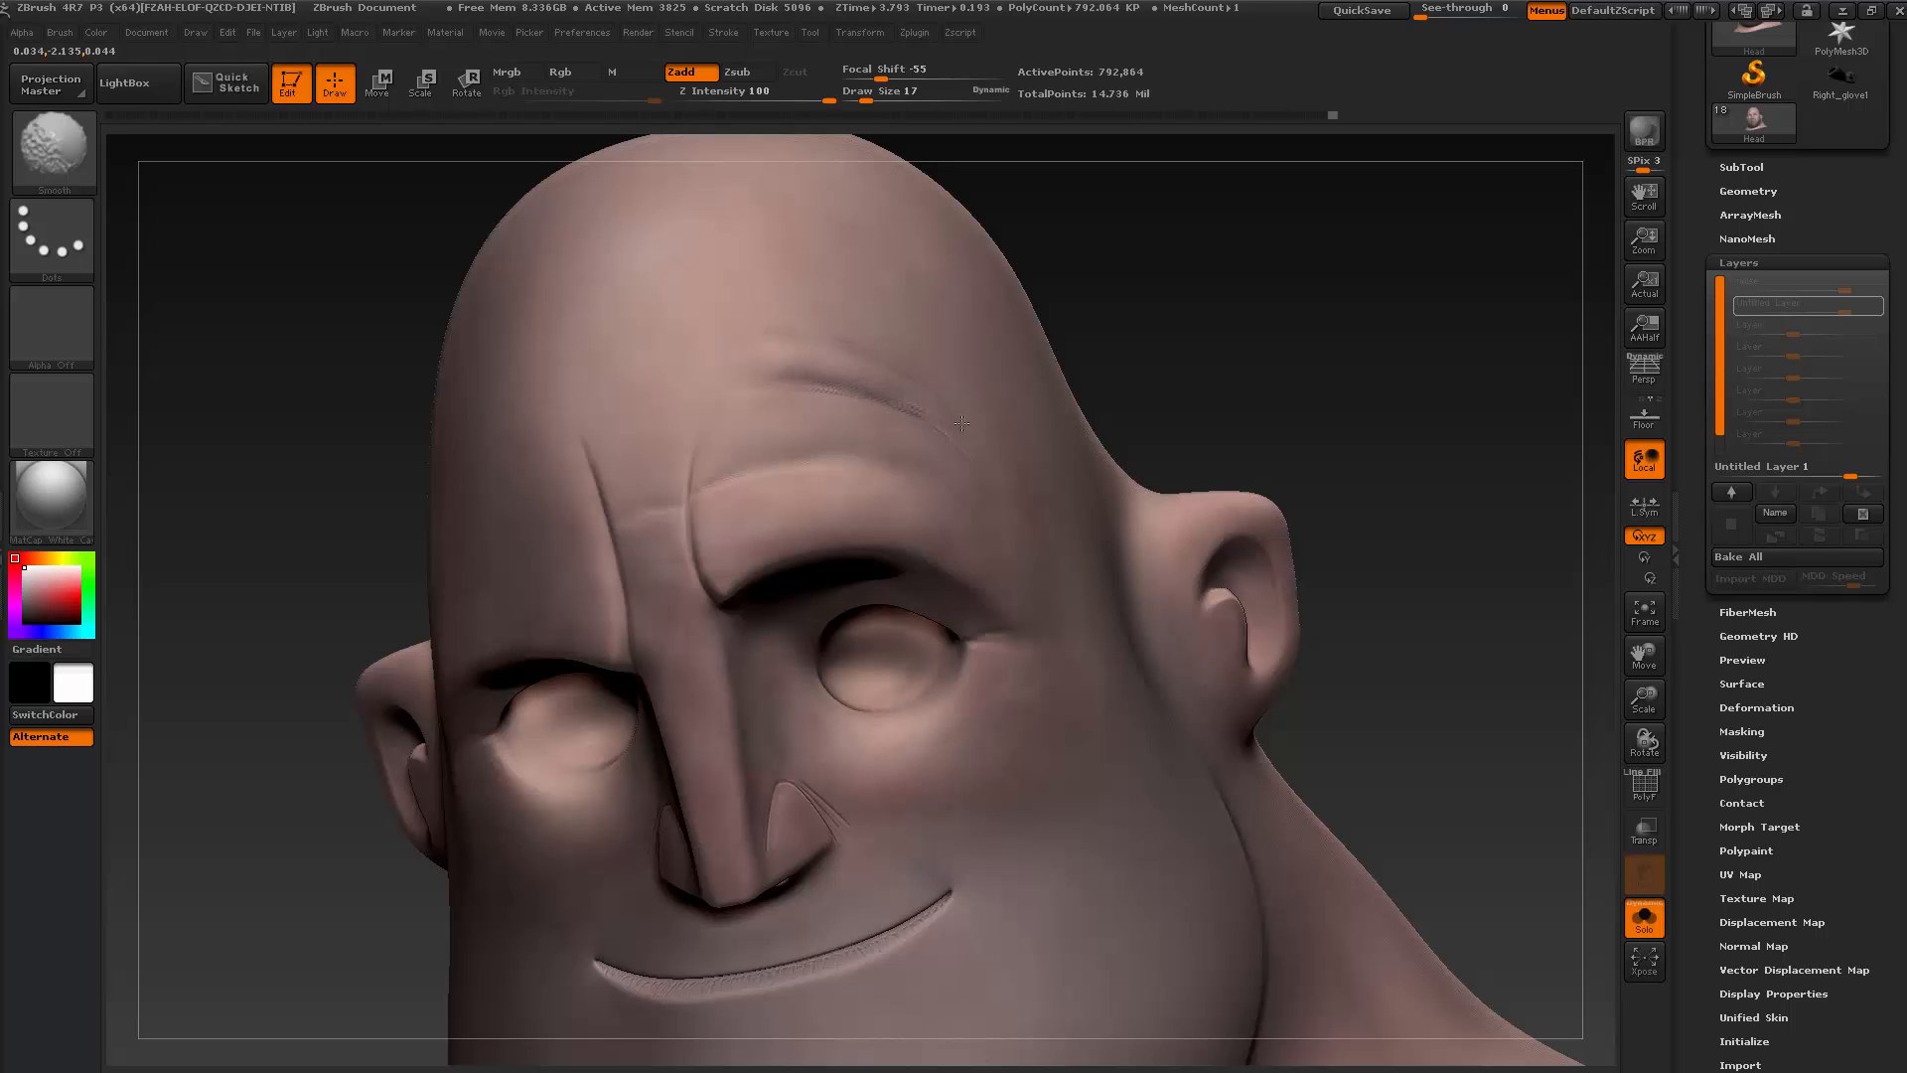
mouse_move(894, 381)
shift+mouse_down()
mouse_move(779, 358)
mouse_move(817, 358)
shift+mouse_up()
mouse_move(1065, 316)
mouse_down()
mouse_move(1179, 242)
mouse_move(1055, 317)
mouse_up()
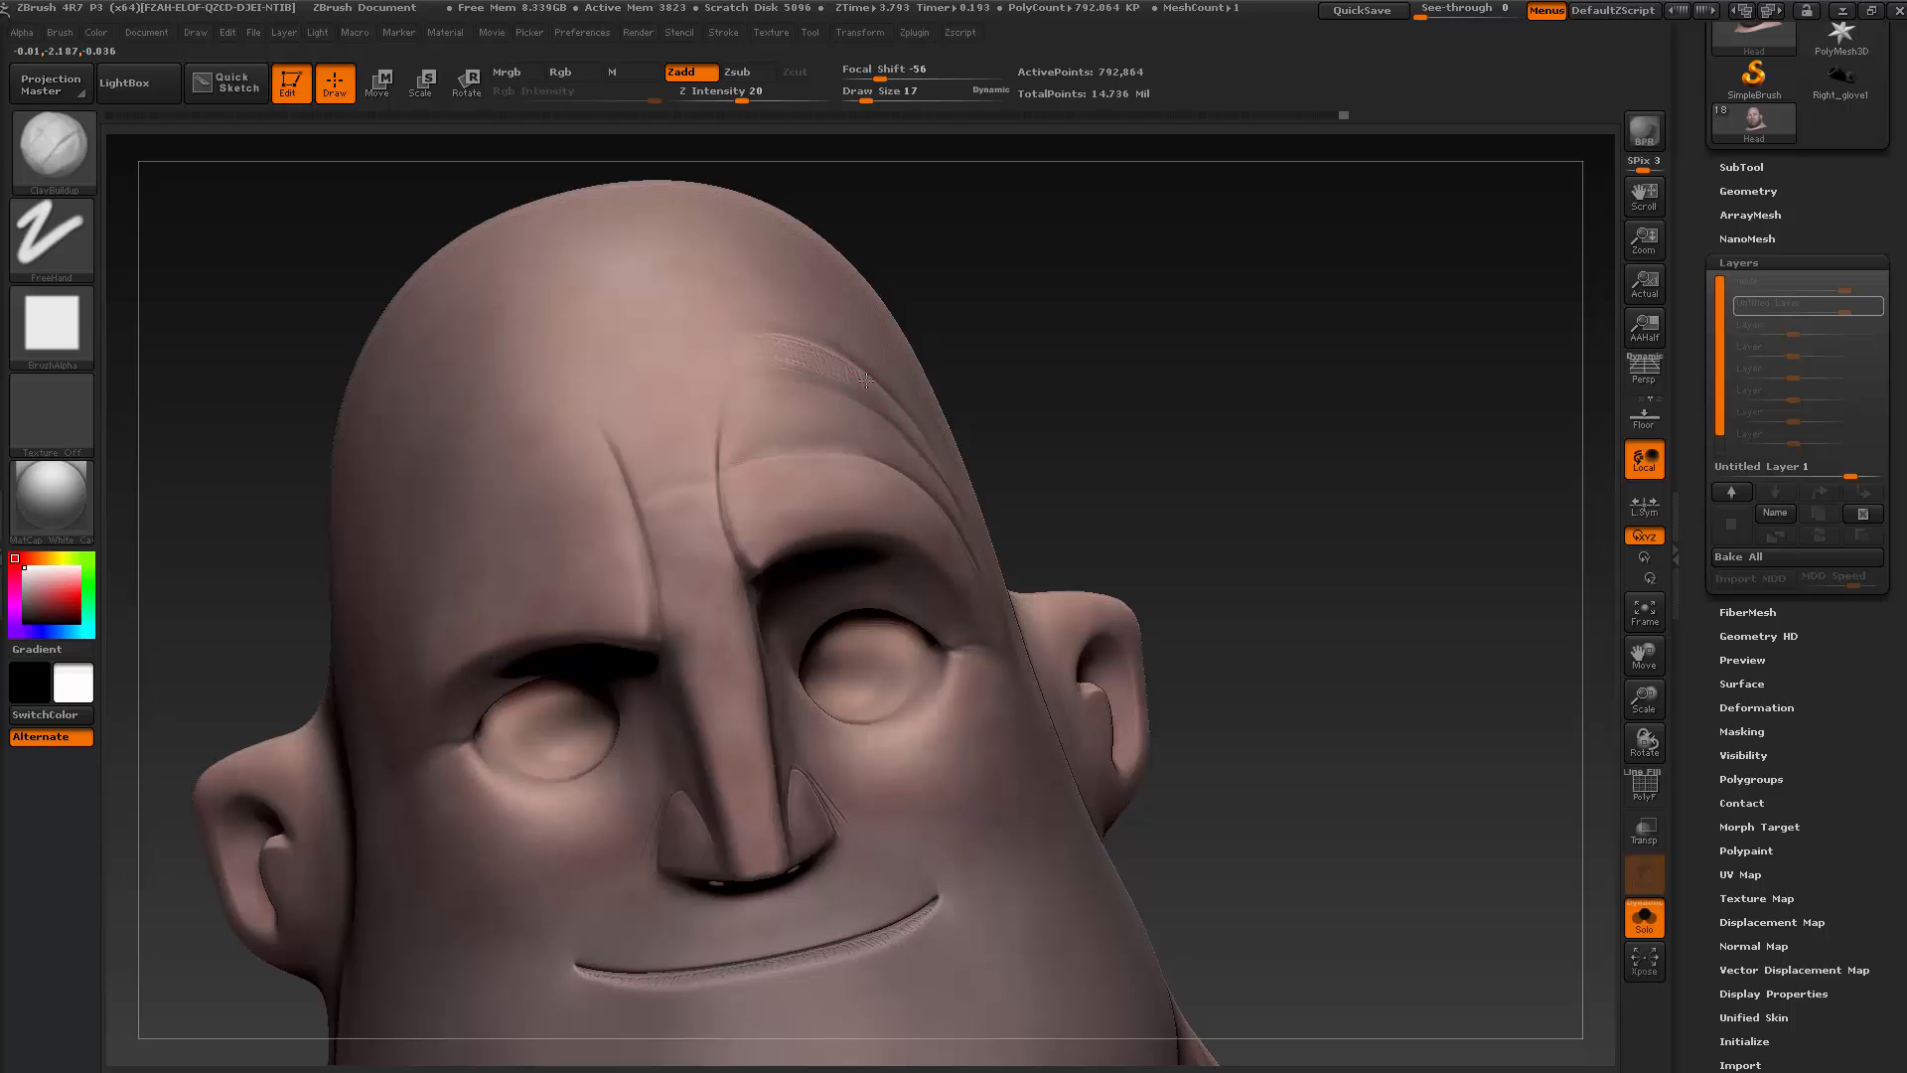
key(shift)
shift+drag(780, 344, 792, 364)
alt+drag(1112, 427, 1069, 404)
mouse_move(1291, 397)
mouse_down()
mouse_move(1154, 345)
mouse_move(1247, 392)
mouse_up()
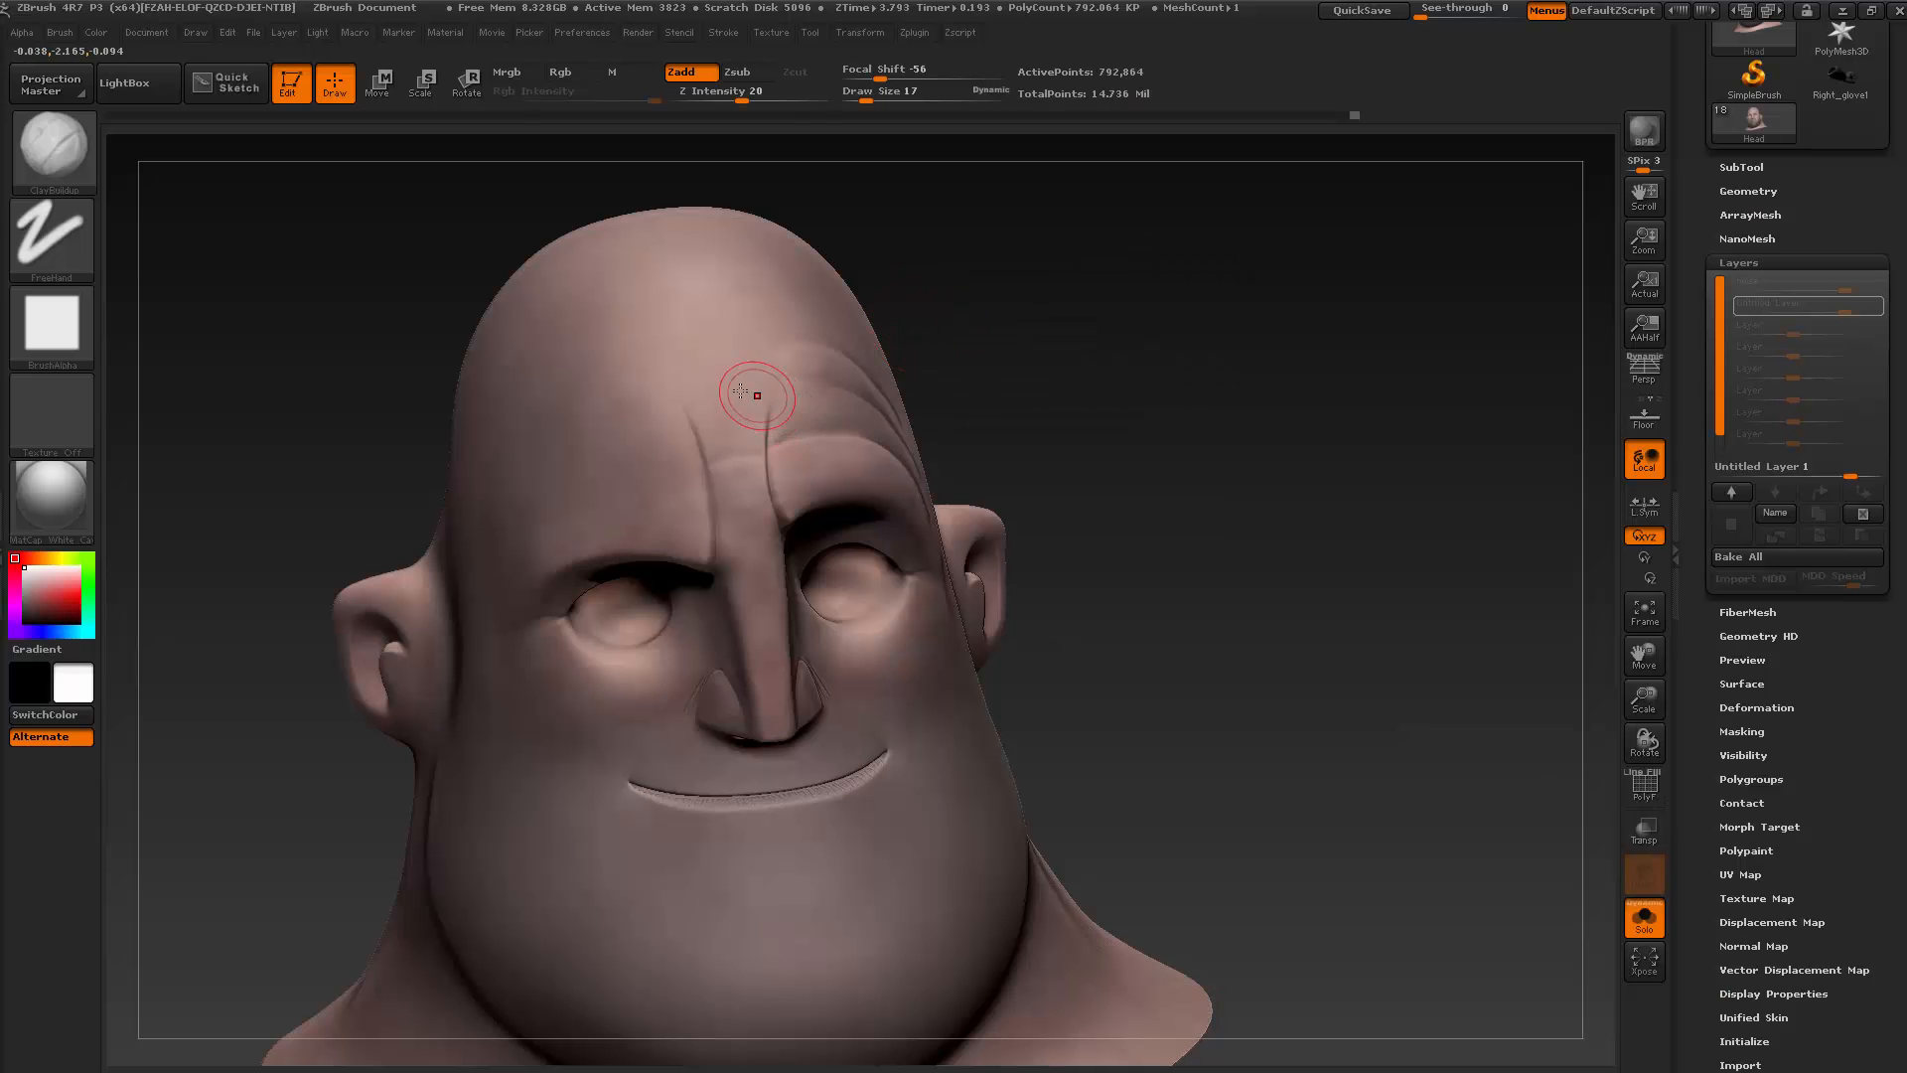
Extend the folds towards the middle of the forehead above the frown lines with ClayBuildup and smooth the strokes
drag(723, 357, 782, 349)
mouse_move(717, 354)
mouse_down()
mouse_move(782, 350)
mouse_move(736, 395)
mouse_move(775, 390)
mouse_move(757, 405)
mouse_up()
mouse_move(725, 418)
mouse_down()
mouse_move(765, 407)
mouse_move(740, 444)
mouse_move(758, 439)
mouse_up()
key(shift)
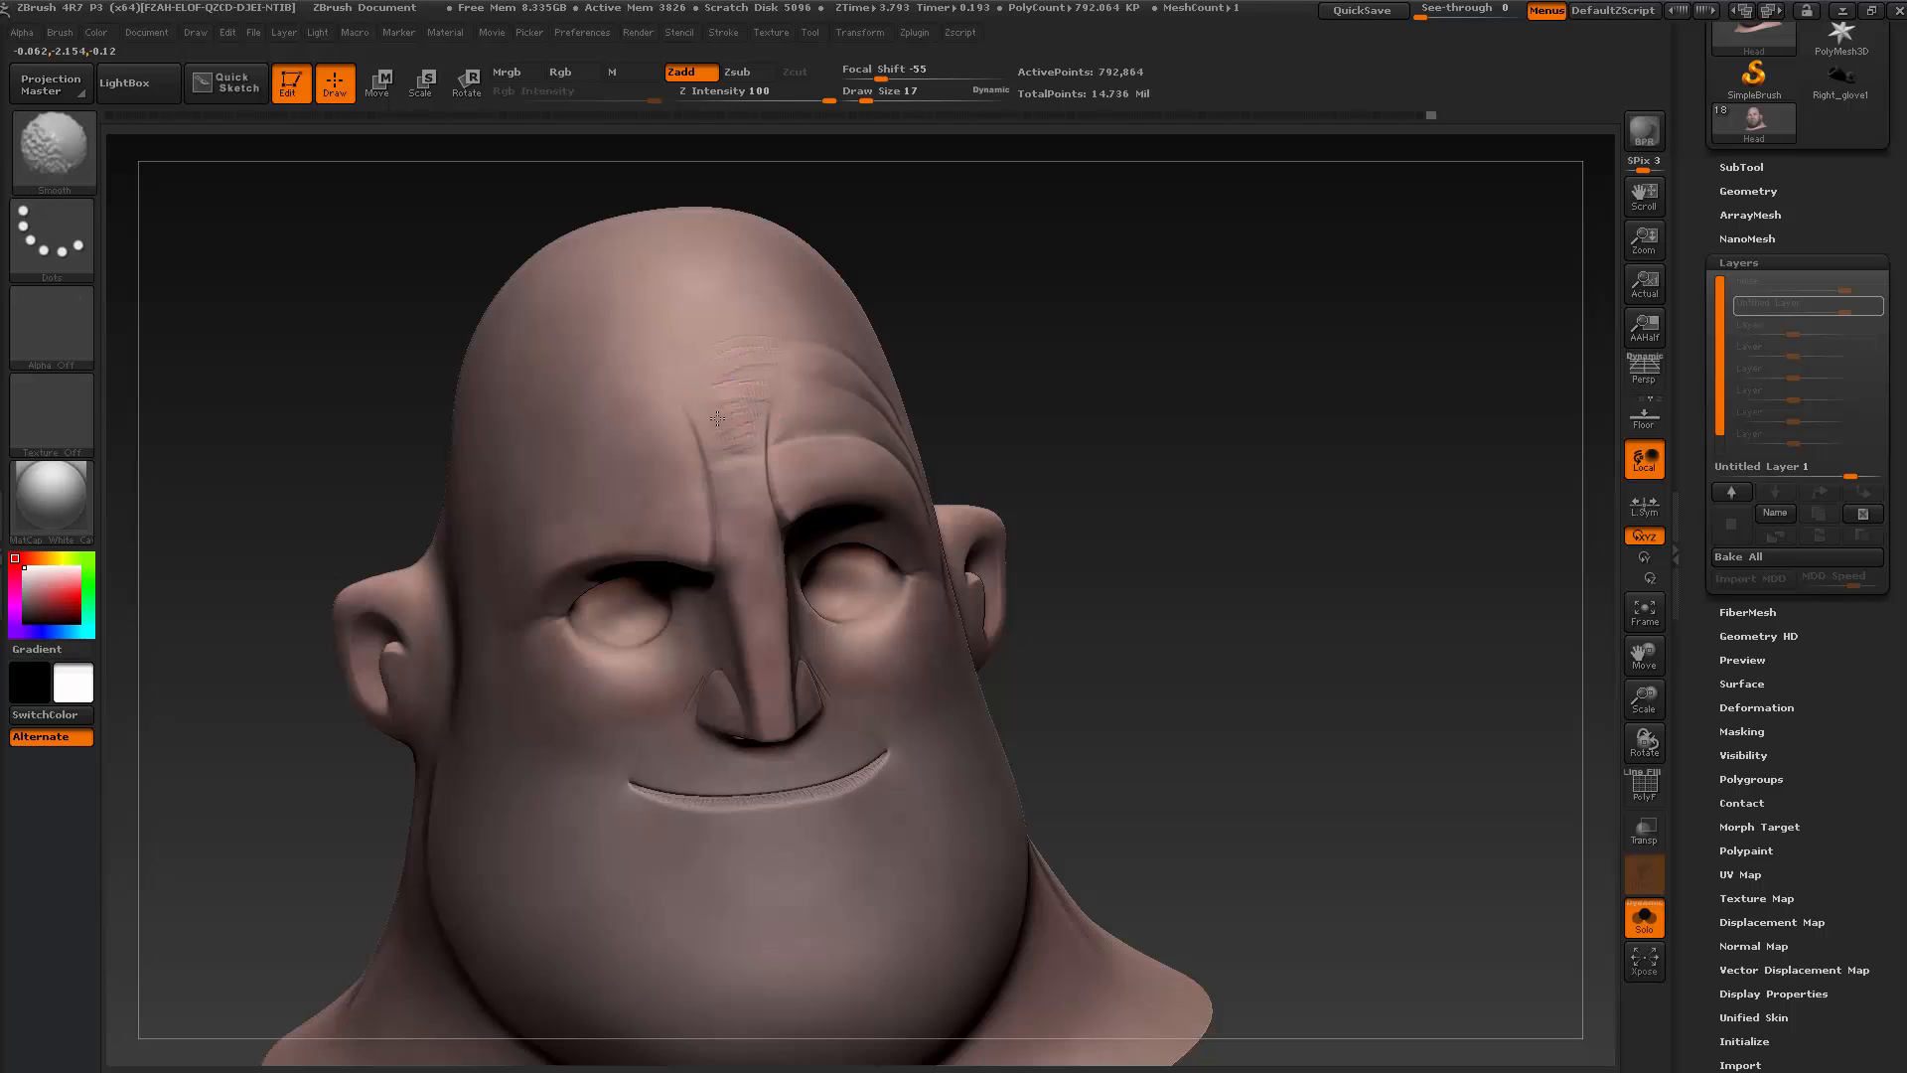
shift+drag(724, 425, 727, 369)
key(shift)
mouse_move(975, 306)
mouse_down()
mouse_move(1085, 374)
mouse_move(1012, 408)
mouse_up()
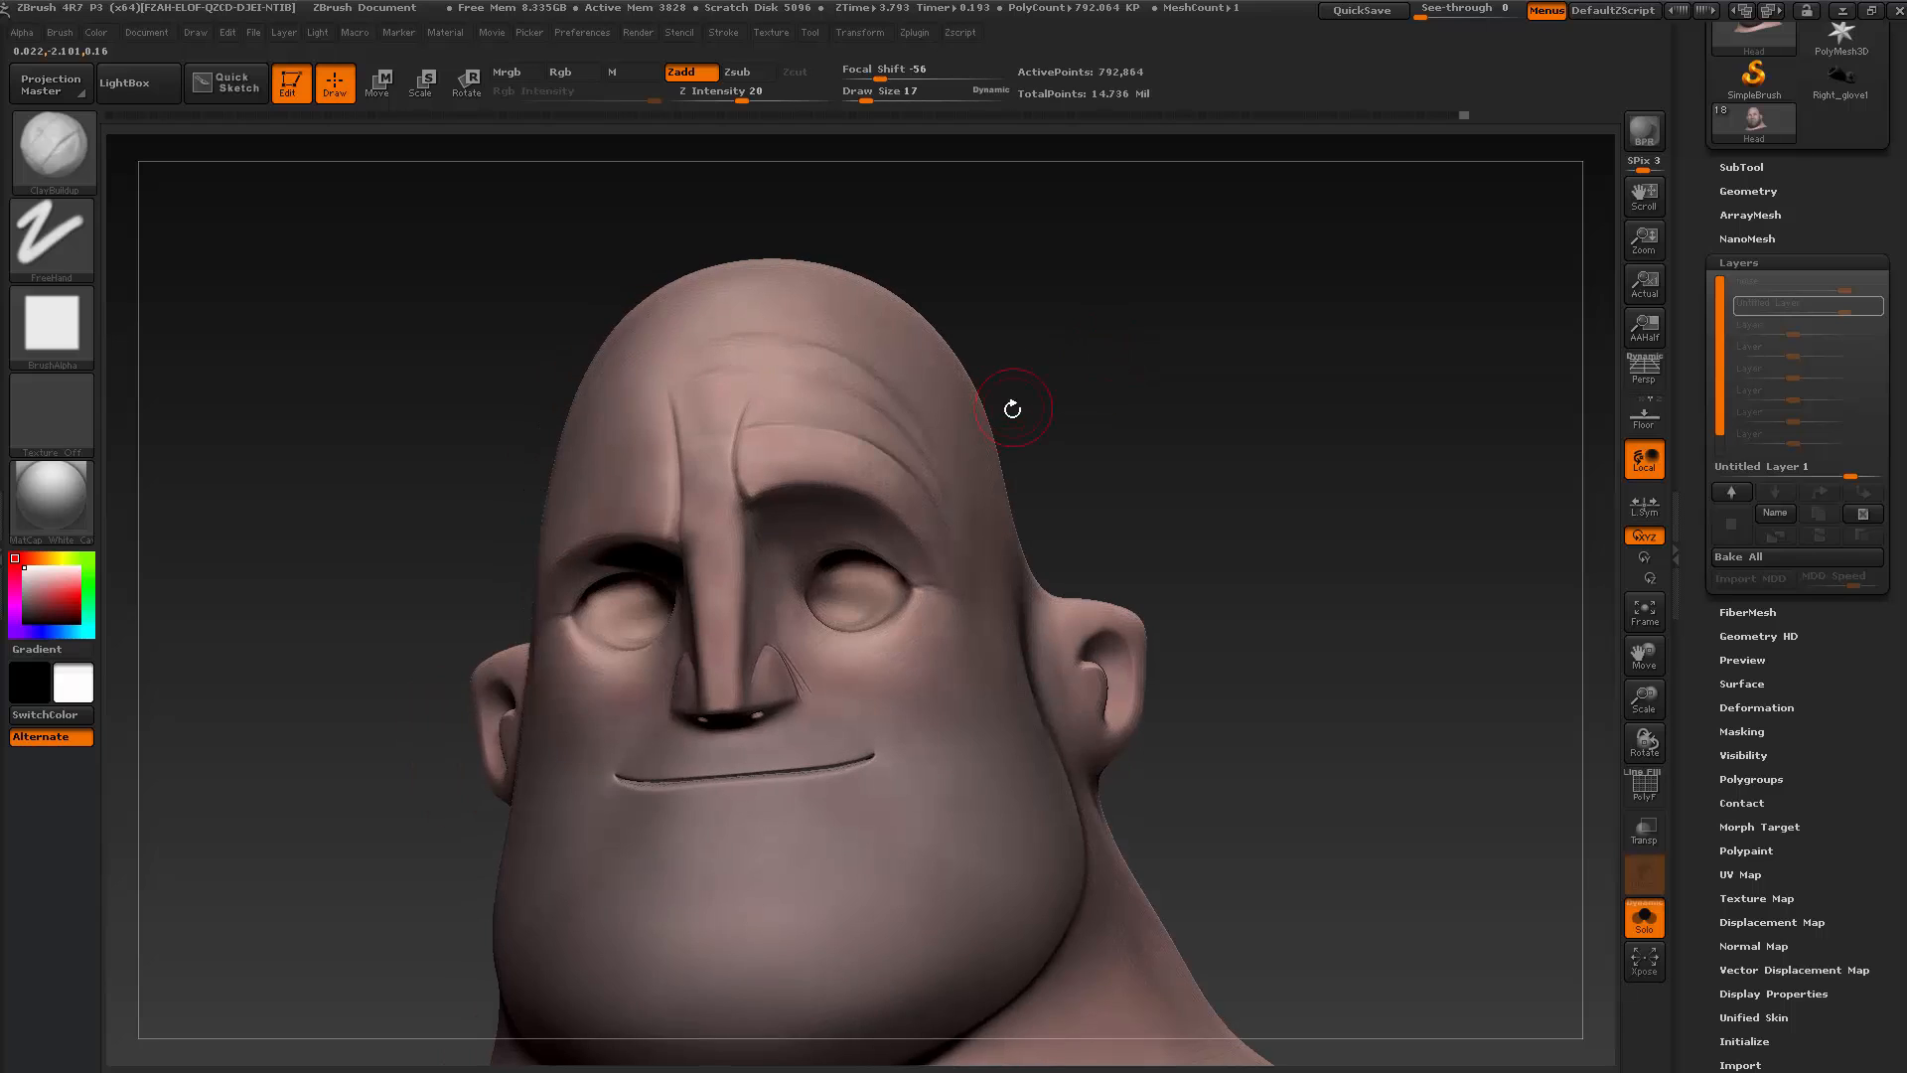
Increase the draw size to 30 for broader work on the upper forehead fold
key(s)
mouse_move(771, 356)
mouse_down()
mouse_move(737, 349)
mouse_move(872, 371)
mouse_move(772, 352)
mouse_move(902, 415)
mouse_move(779, 349)
mouse_move(710, 356)
mouse_move(926, 419)
mouse_up()
key(s)
key(s)
drag(830, 348, 822, 349)
Smooth the upper forehead folds from the centre of the forehead out towards the raised eyebrow's side
mouse_move(701, 358)
shift+mouse_down()
mouse_move(820, 383)
mouse_move(785, 370)
mouse_move(813, 364)
shift+mouse_up()
mouse_move(813, 365)
shift+mouse_down()
mouse_move(780, 355)
mouse_move(814, 359)
shift+mouse_up()
shift+drag(813, 359, 724, 348)
shift+drag(725, 348, 758, 324)
mouse_move(758, 324)
shift+mouse_down()
mouse_move(785, 333)
mouse_move(773, 321)
shift+mouse_up()
shift+drag(772, 321, 863, 350)
mouse_move(1047, 343)
mouse_down()
mouse_move(1116, 358)
mouse_move(1055, 357)
mouse_up()
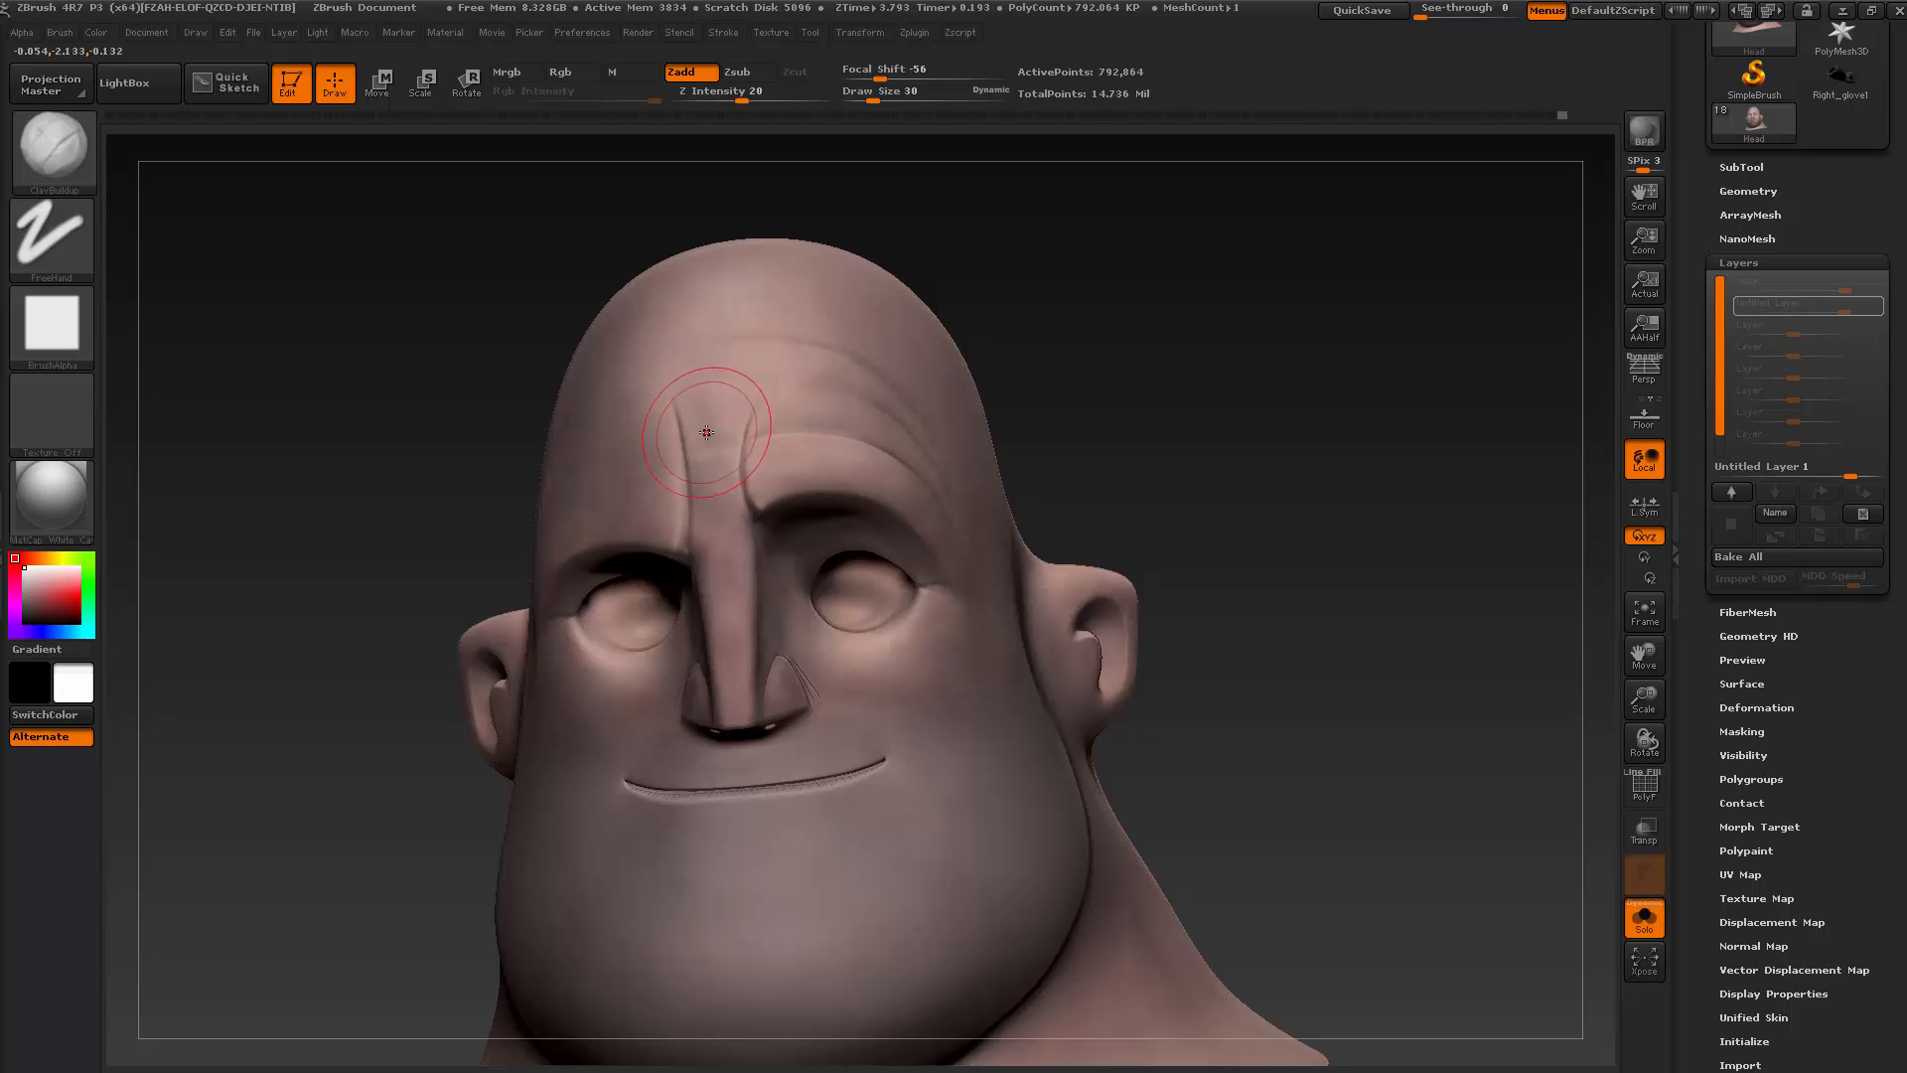
Undo the trial clay stroke between the frown lines and smooth that area and the top edge of the upper forehead fold
drag(698, 438, 707, 412)
key(ctrl+z)
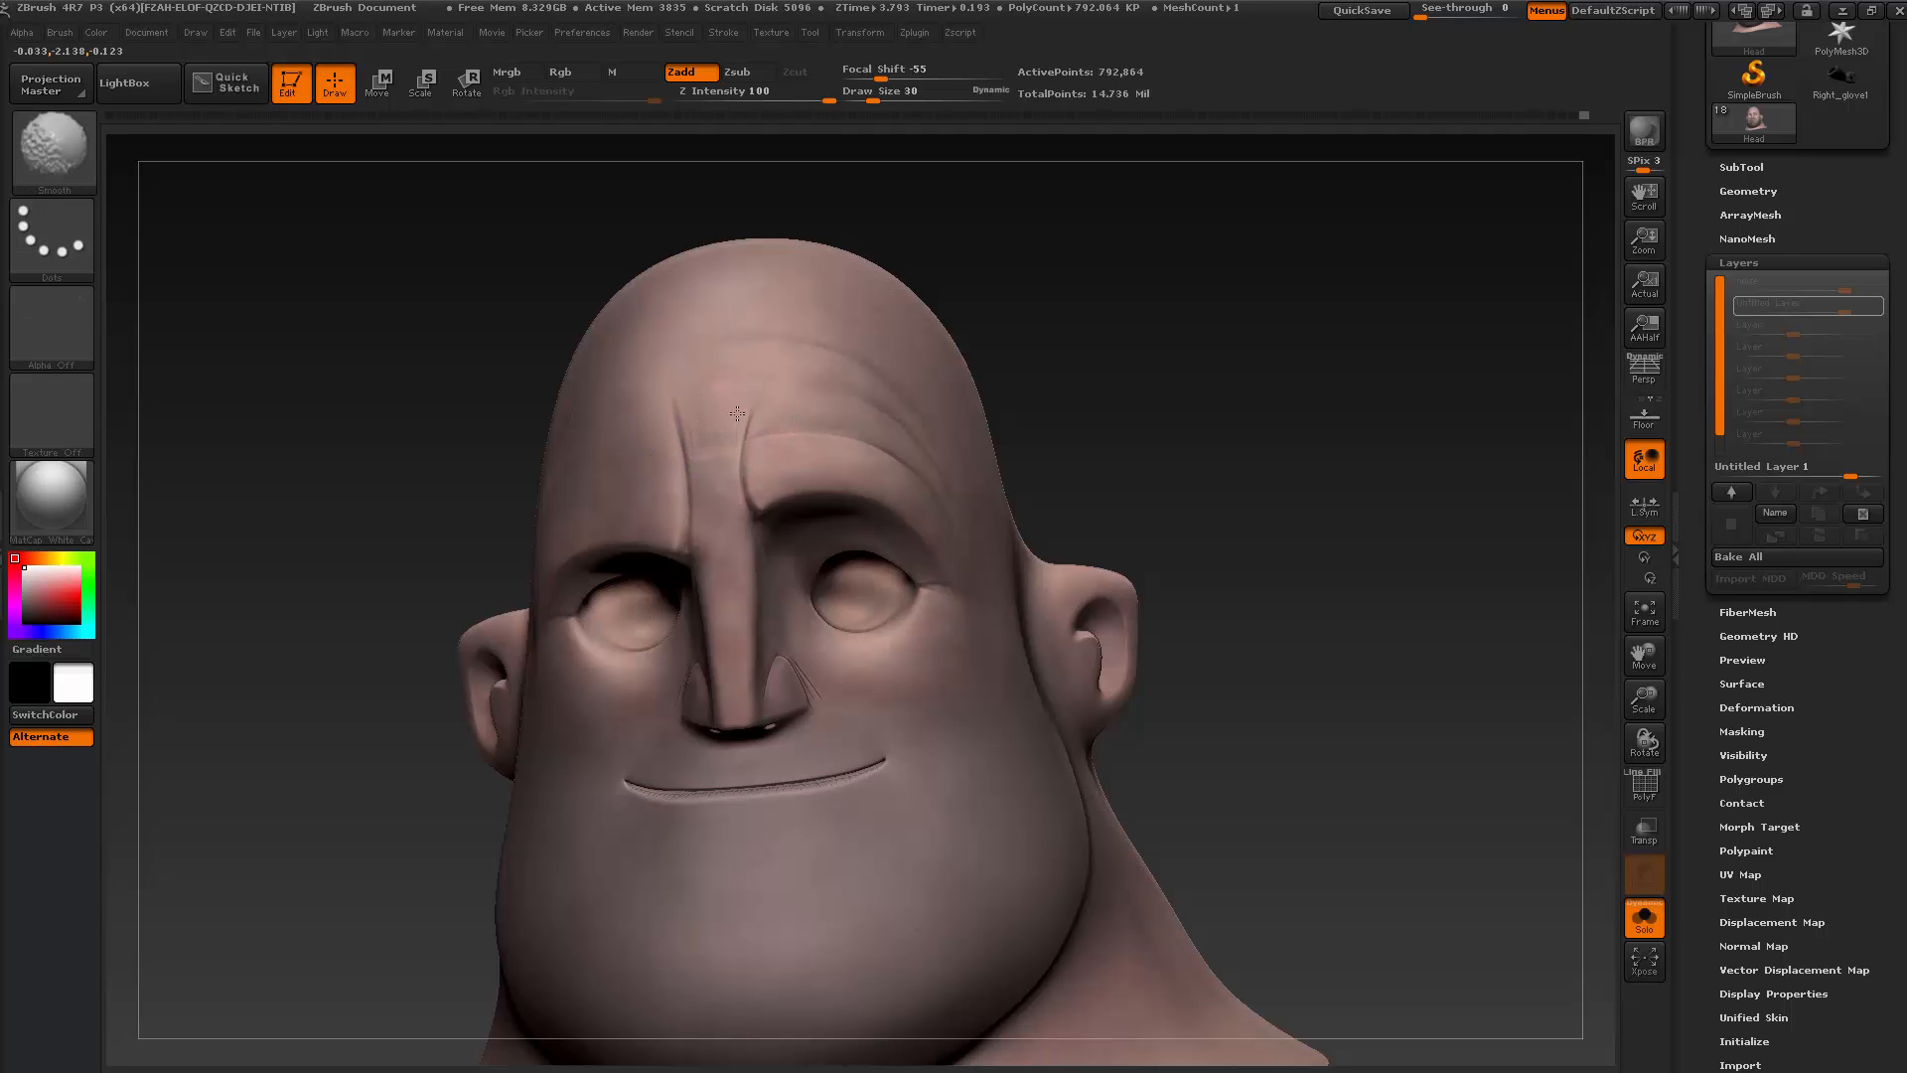
shift+drag(699, 438, 707, 418)
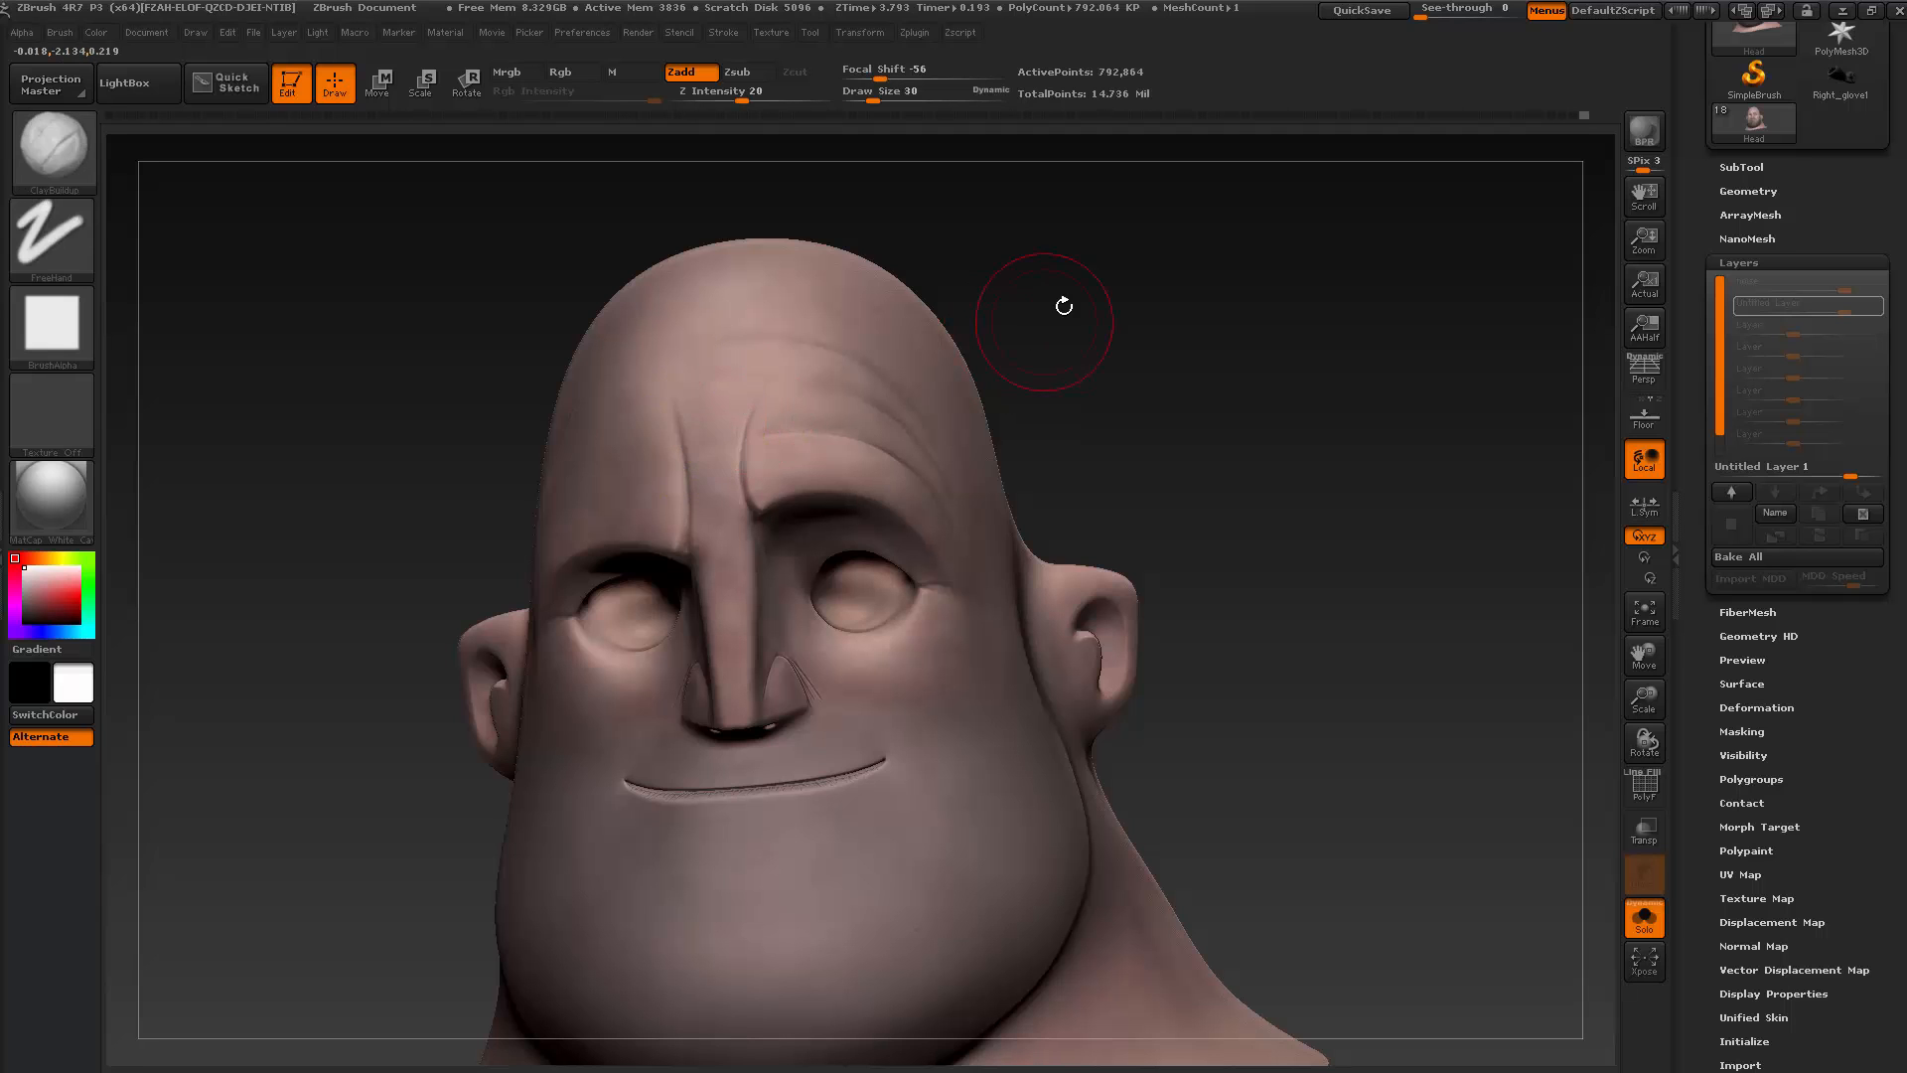
mouse_move(1064, 304)
mouse_down()
mouse_move(1076, 261)
mouse_move(1057, 331)
mouse_up()
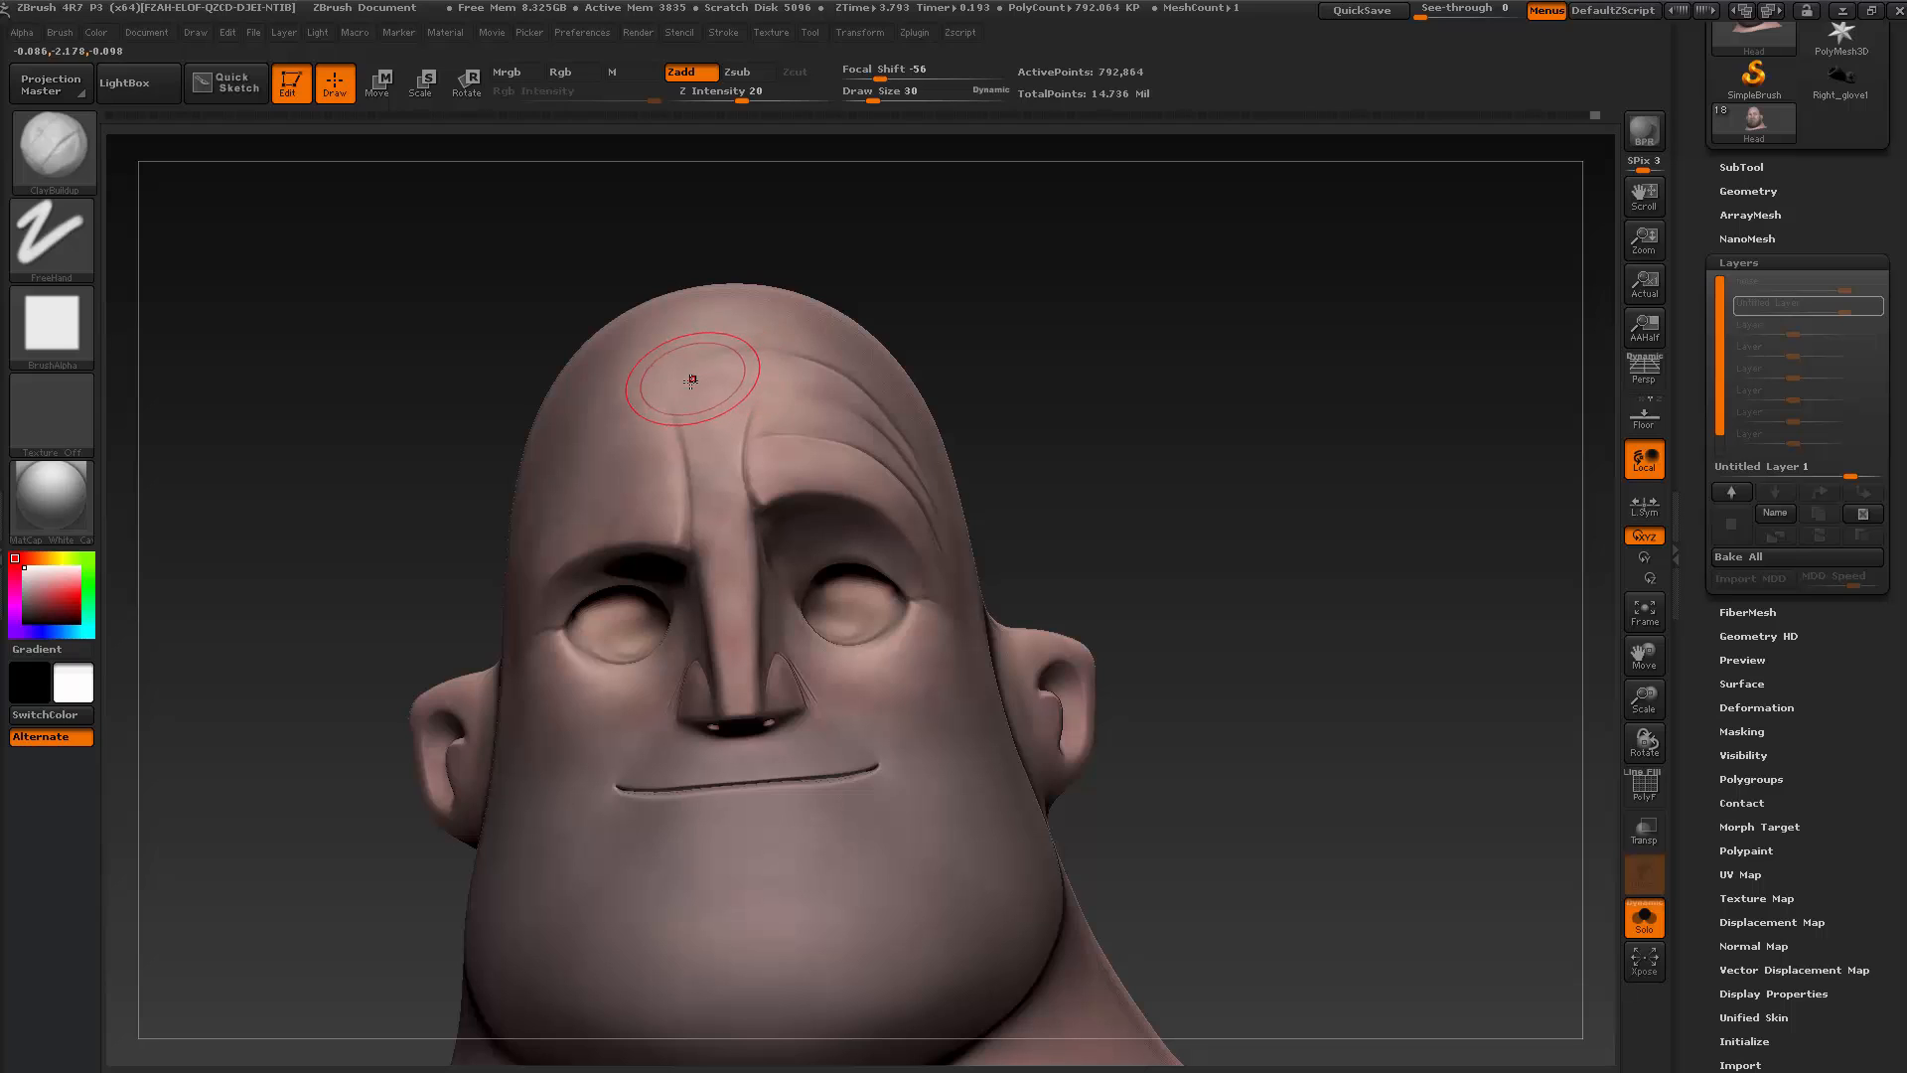
mouse_move(718, 378)
mouse_down()
mouse_move(762, 380)
mouse_move(711, 370)
mouse_move(733, 403)
mouse_move(732, 374)
mouse_up()
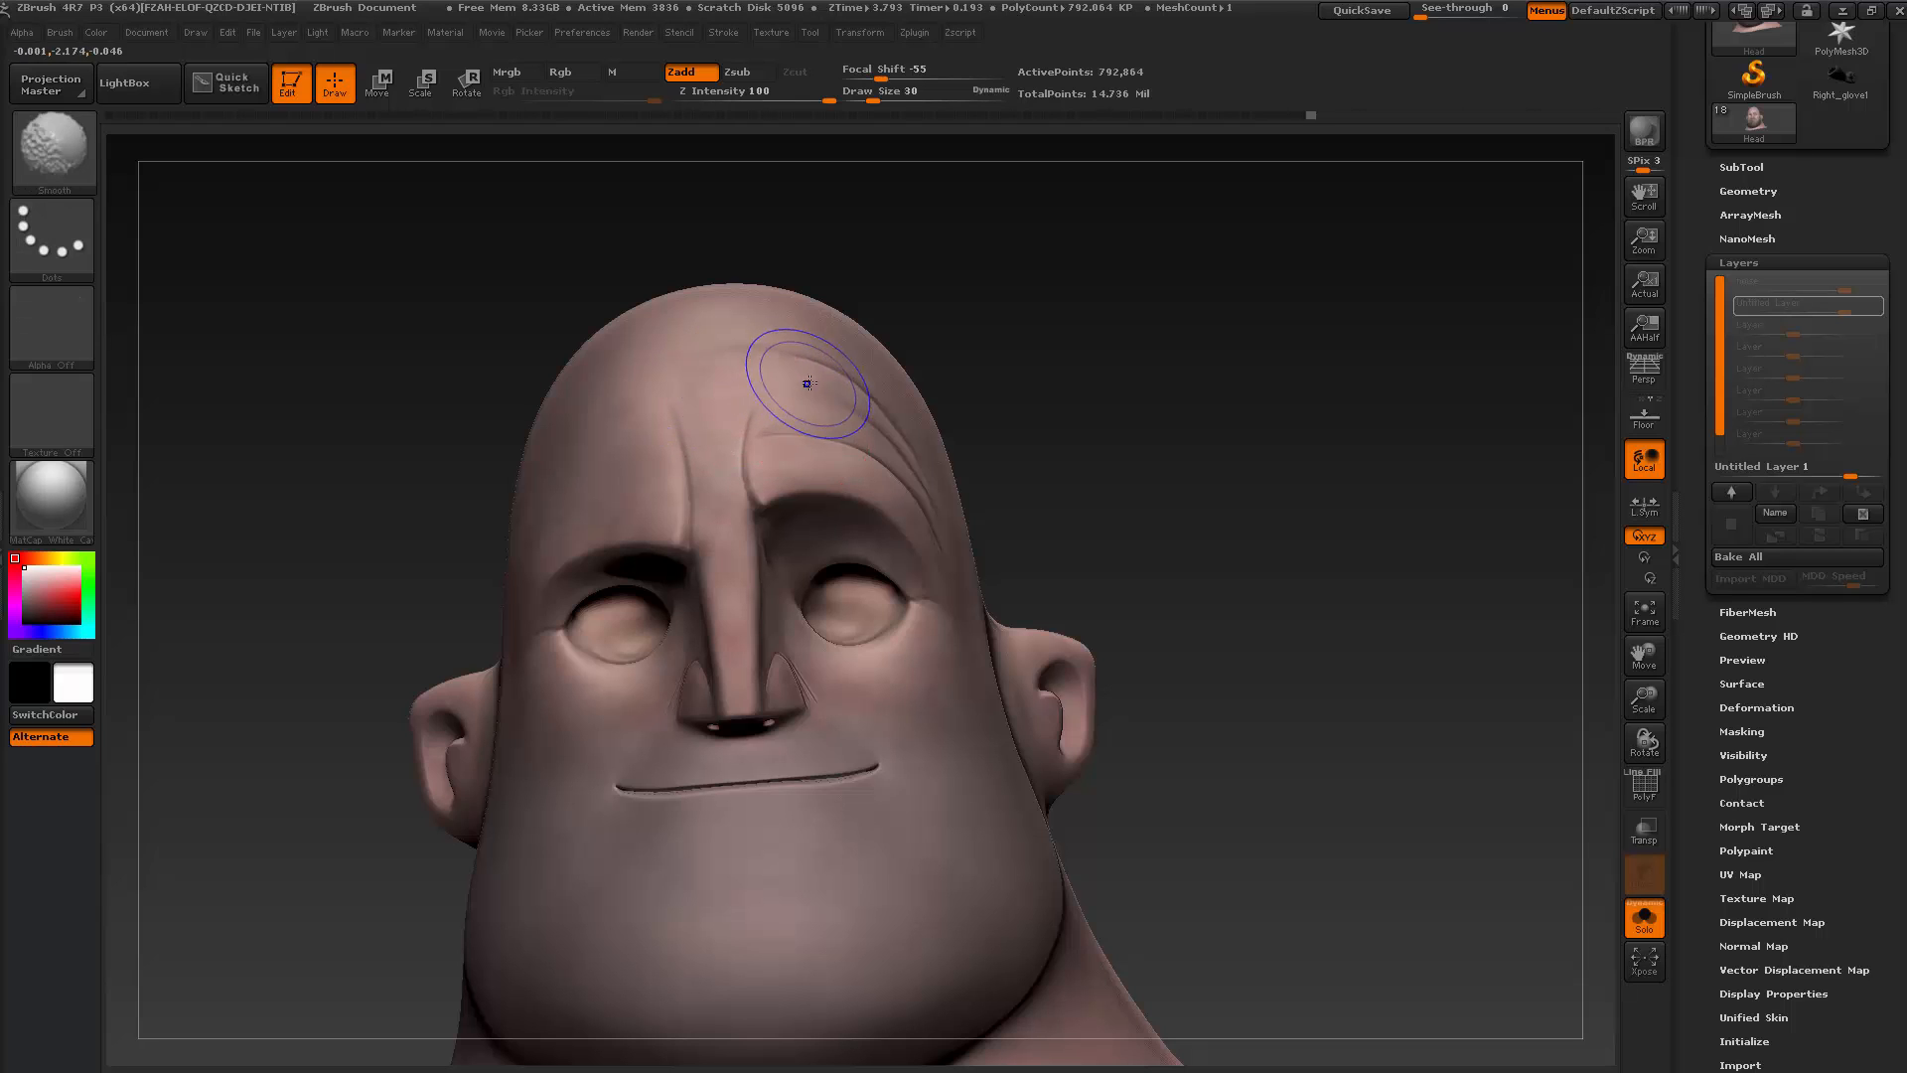
mouse_move(1001, 315)
mouse_down()
mouse_move(1120, 311)
mouse_move(1130, 268)
mouse_move(1162, 286)
mouse_move(1077, 286)
mouse_up()
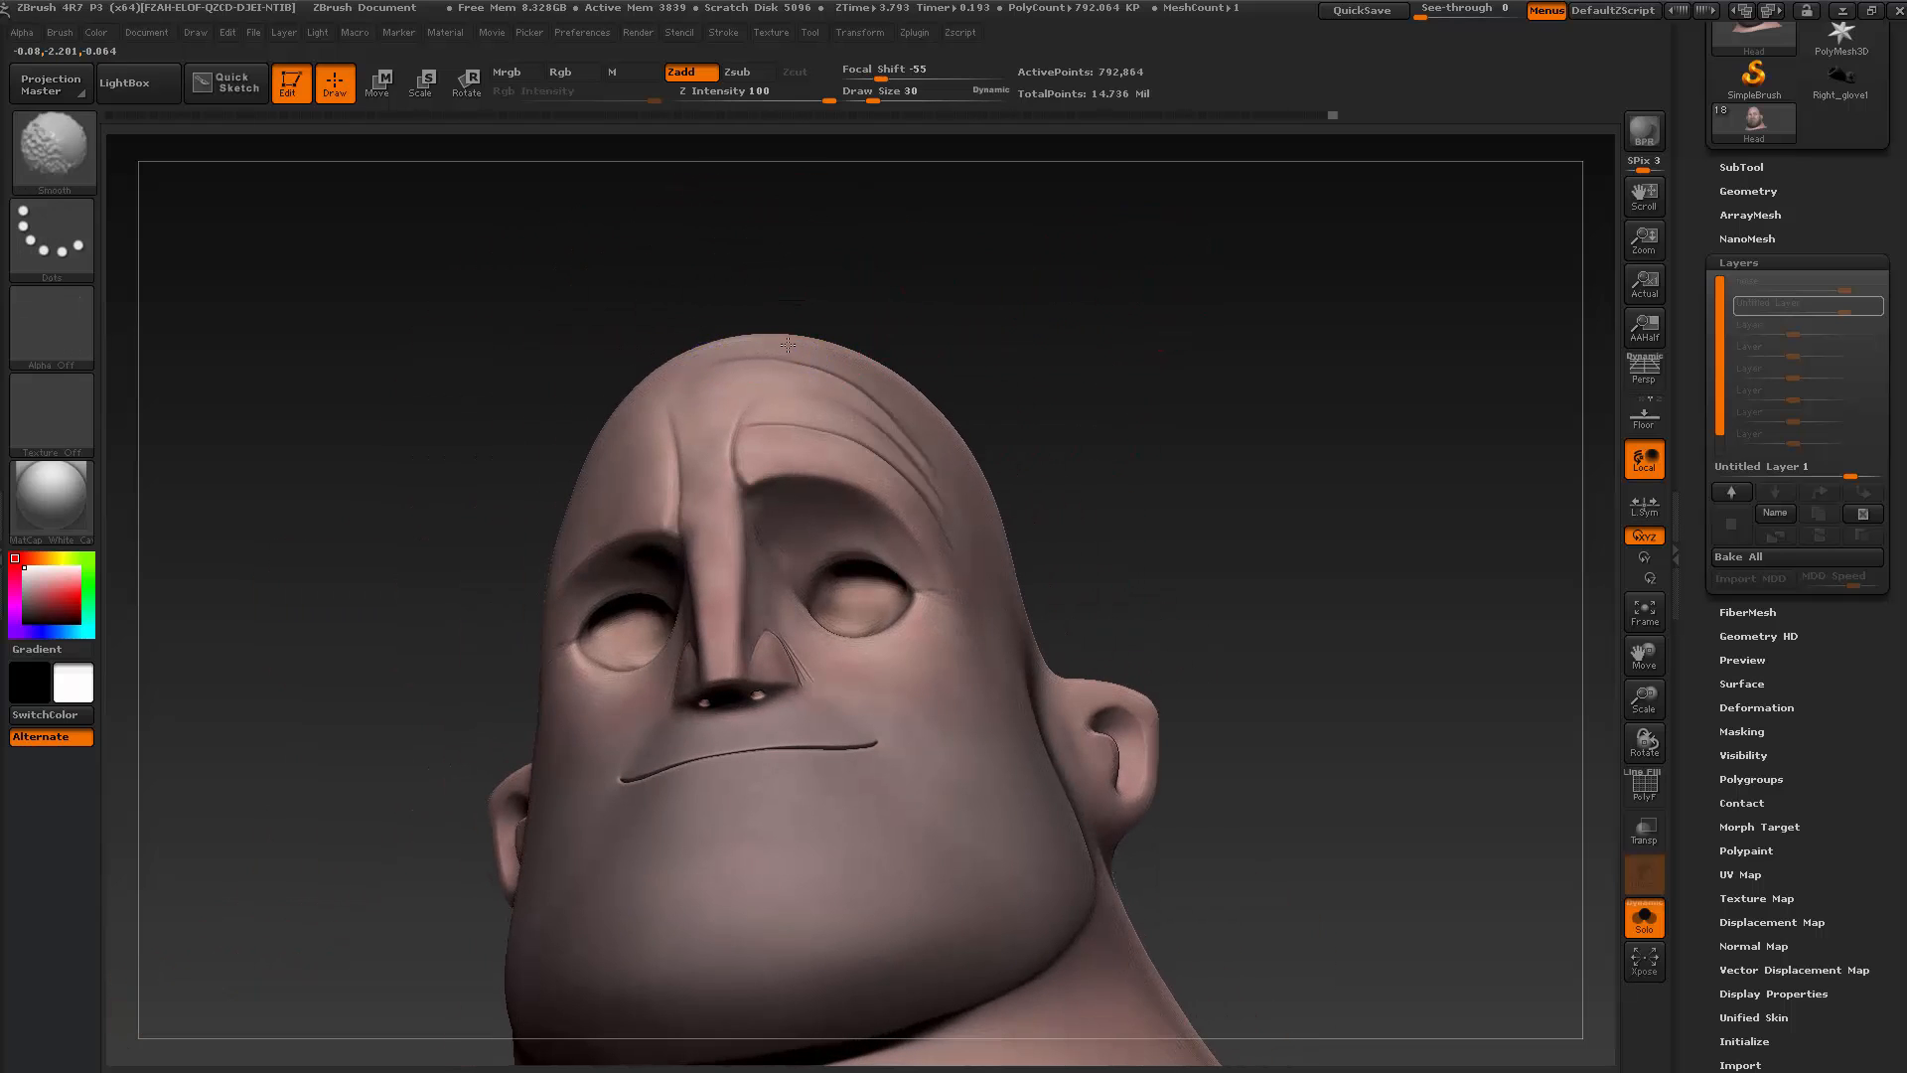
shift+drag(787, 344, 721, 353)
drag(636, 288, 348, 361)
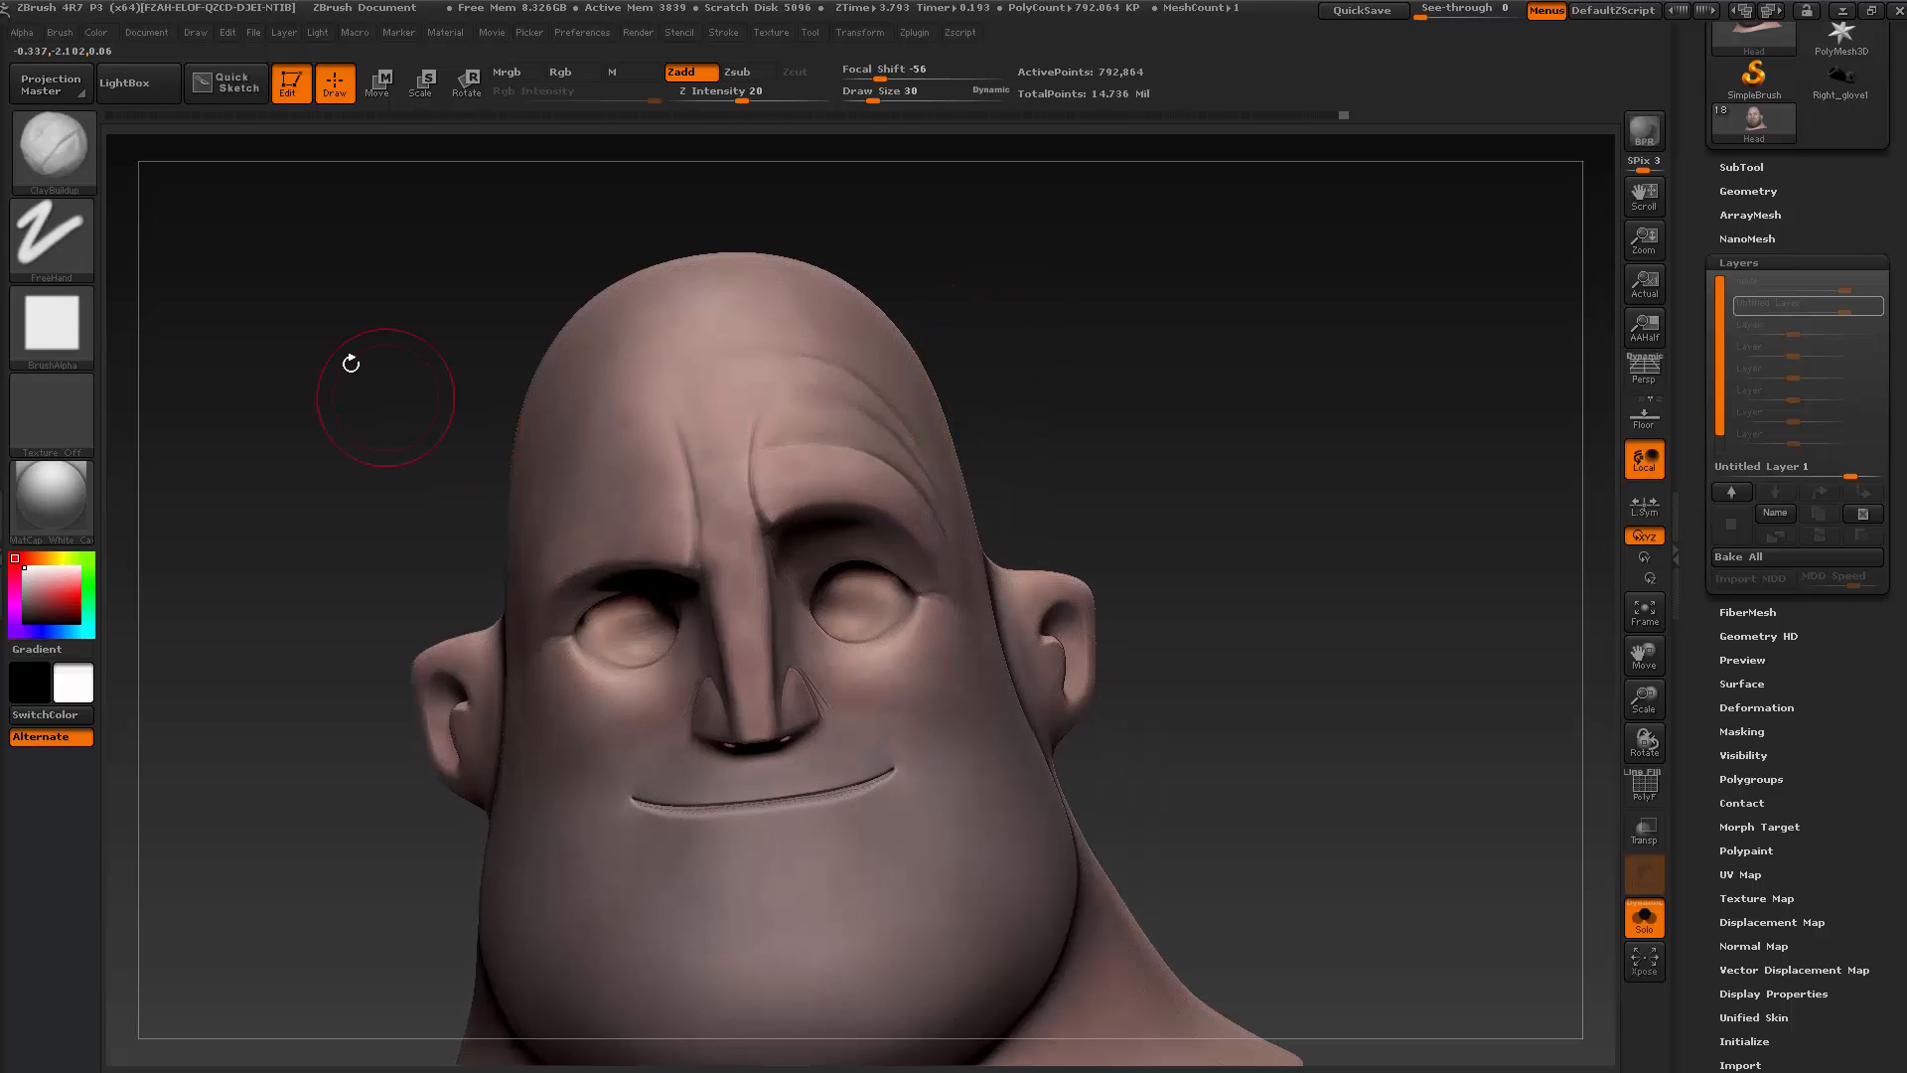
Select the Dam_Standard brush at draw size 14 and carve a crease between the forehead folds from the frown lines towards the temple
click(51, 159)
click(332, 178)
drag(753, 429, 765, 502)
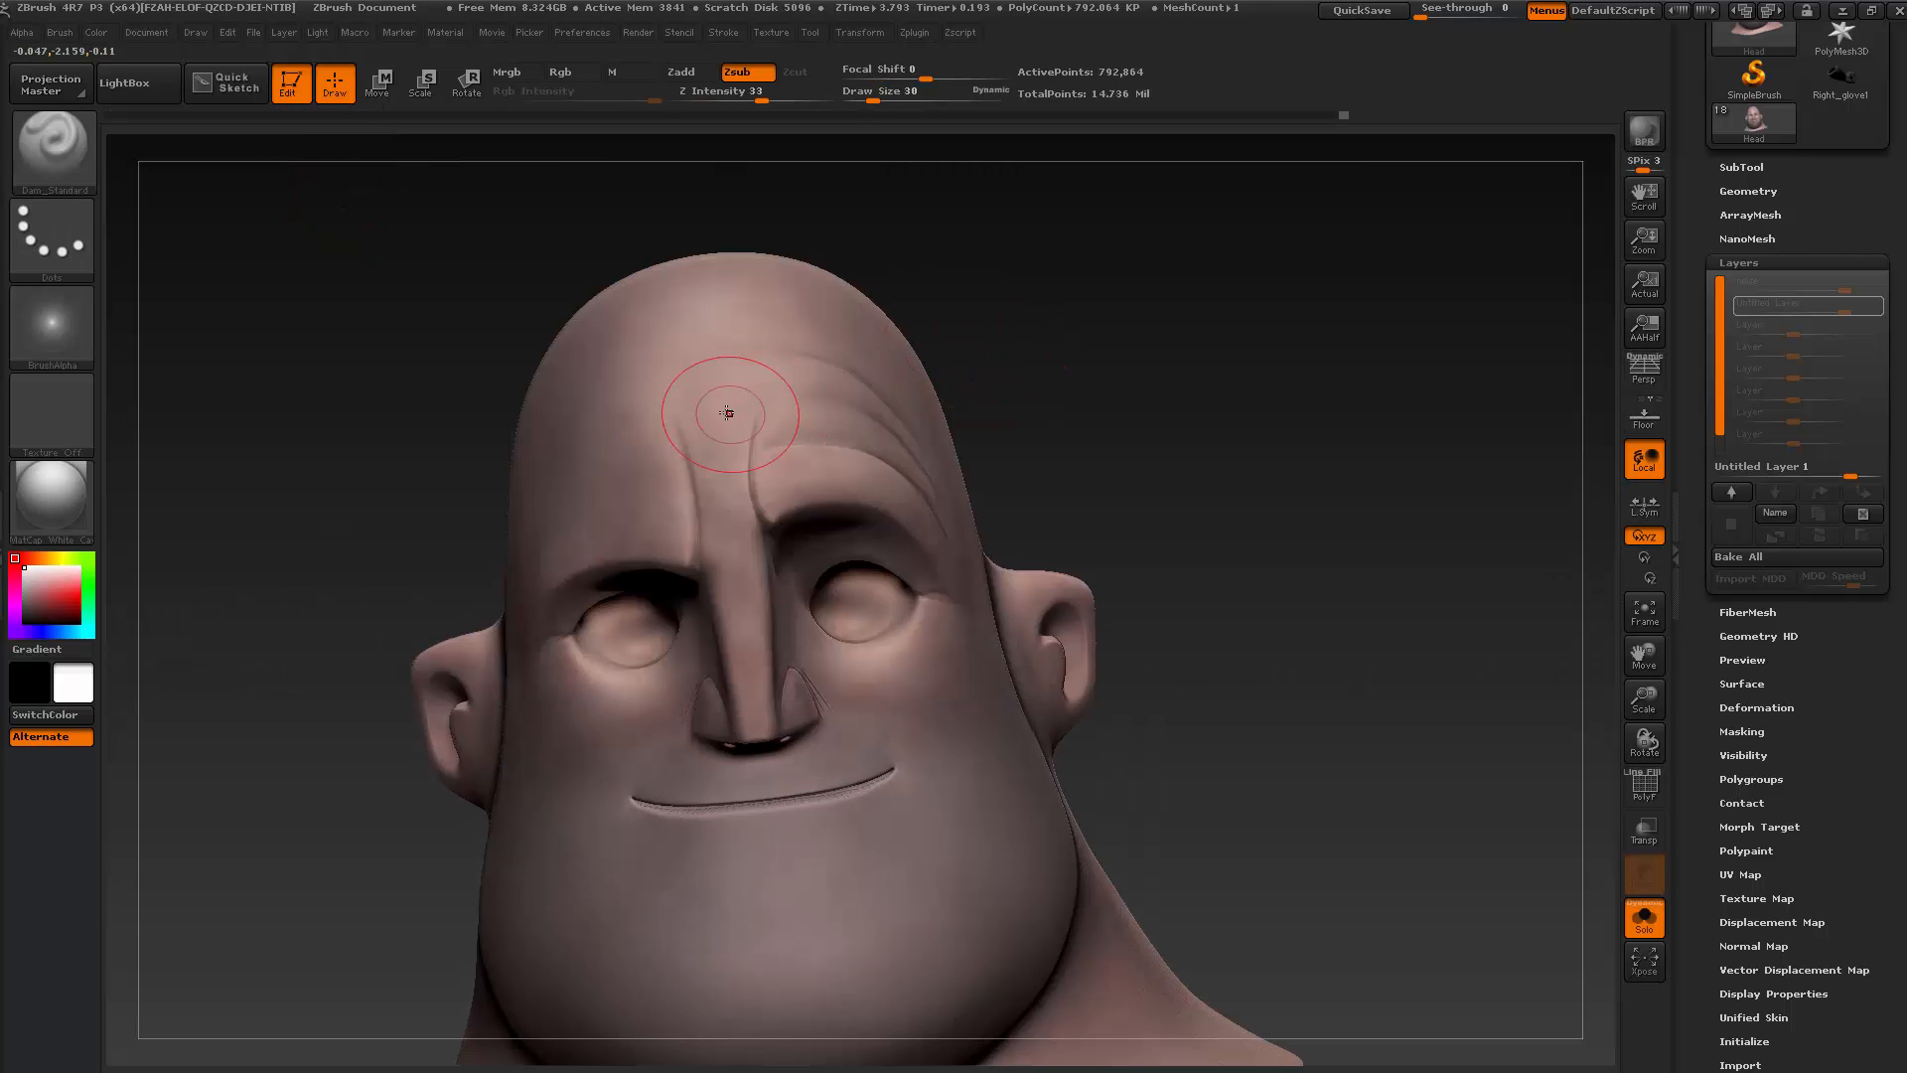
key(s)
drag(784, 390, 743, 398)
drag(937, 352, 860, 298)
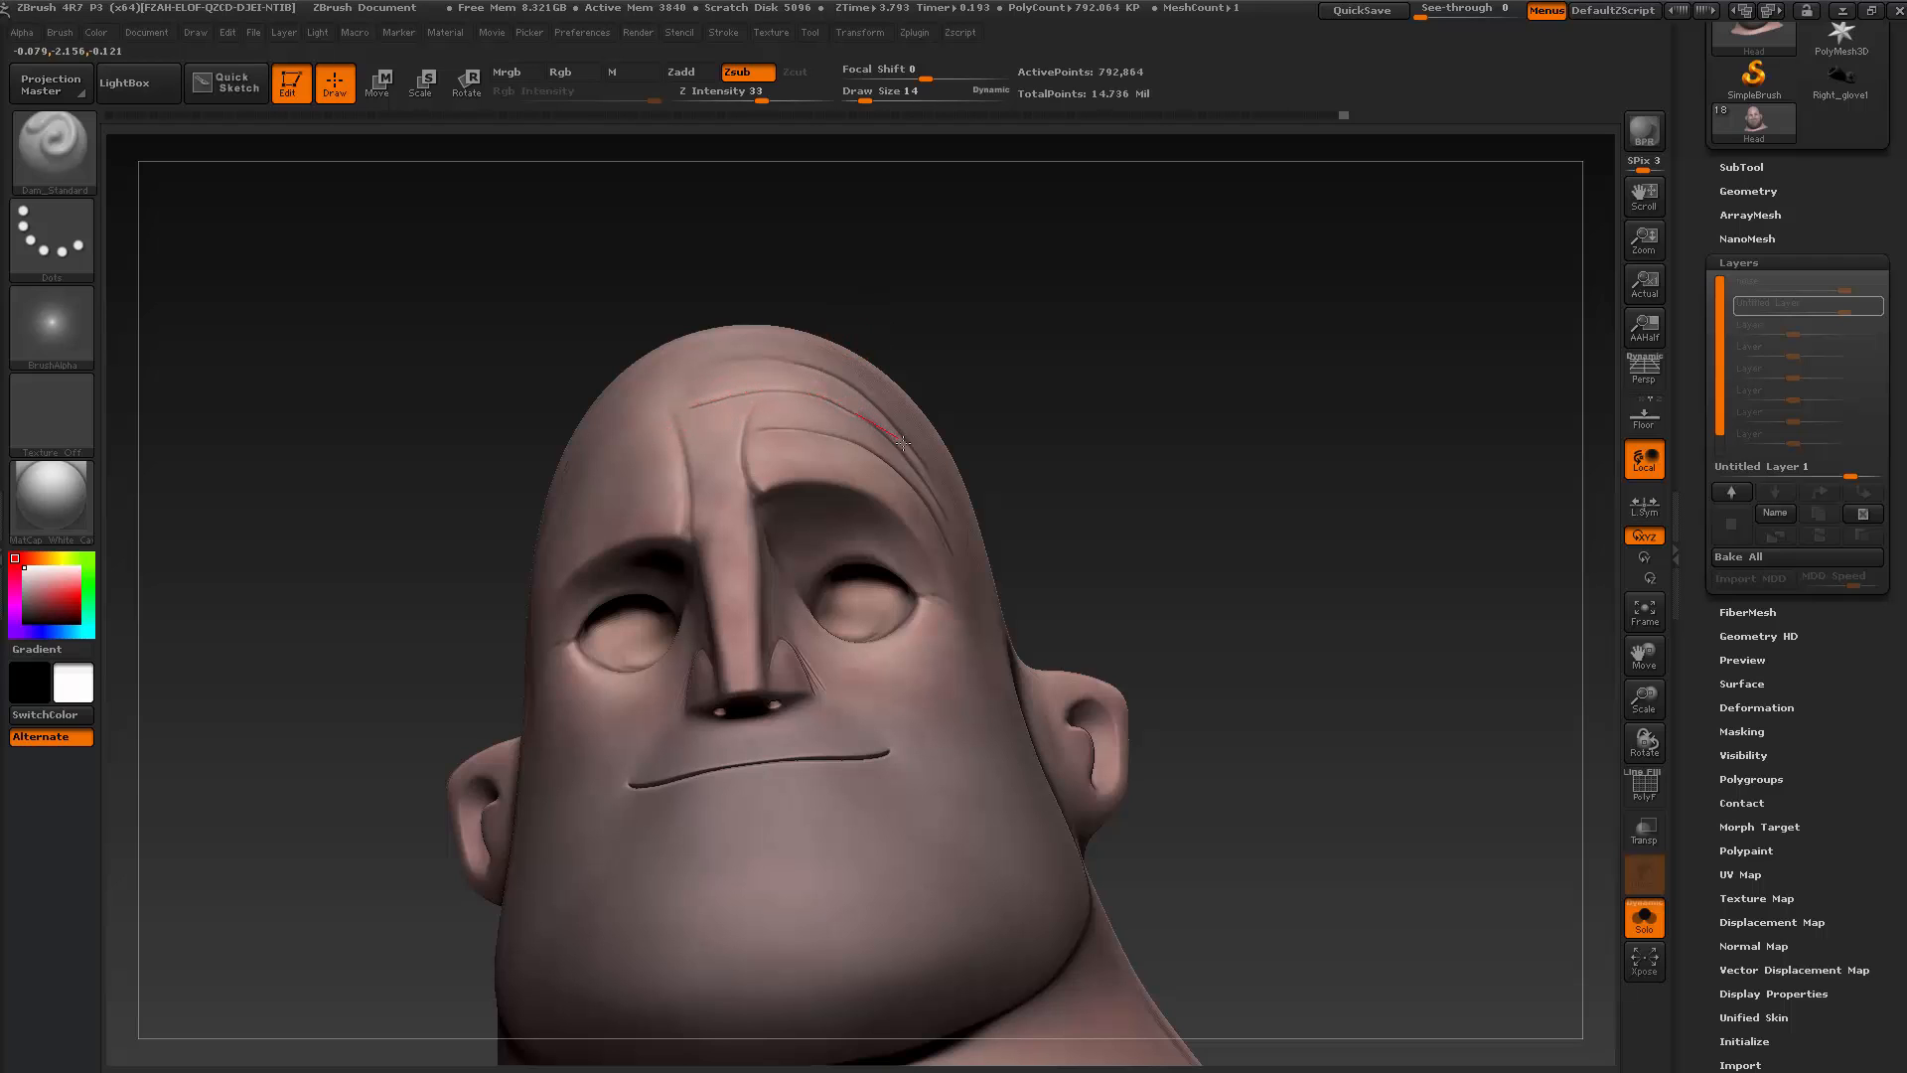
mouse_move(1120, 413)
mouse_down()
mouse_move(1022, 447)
mouse_move(710, 403)
mouse_up()
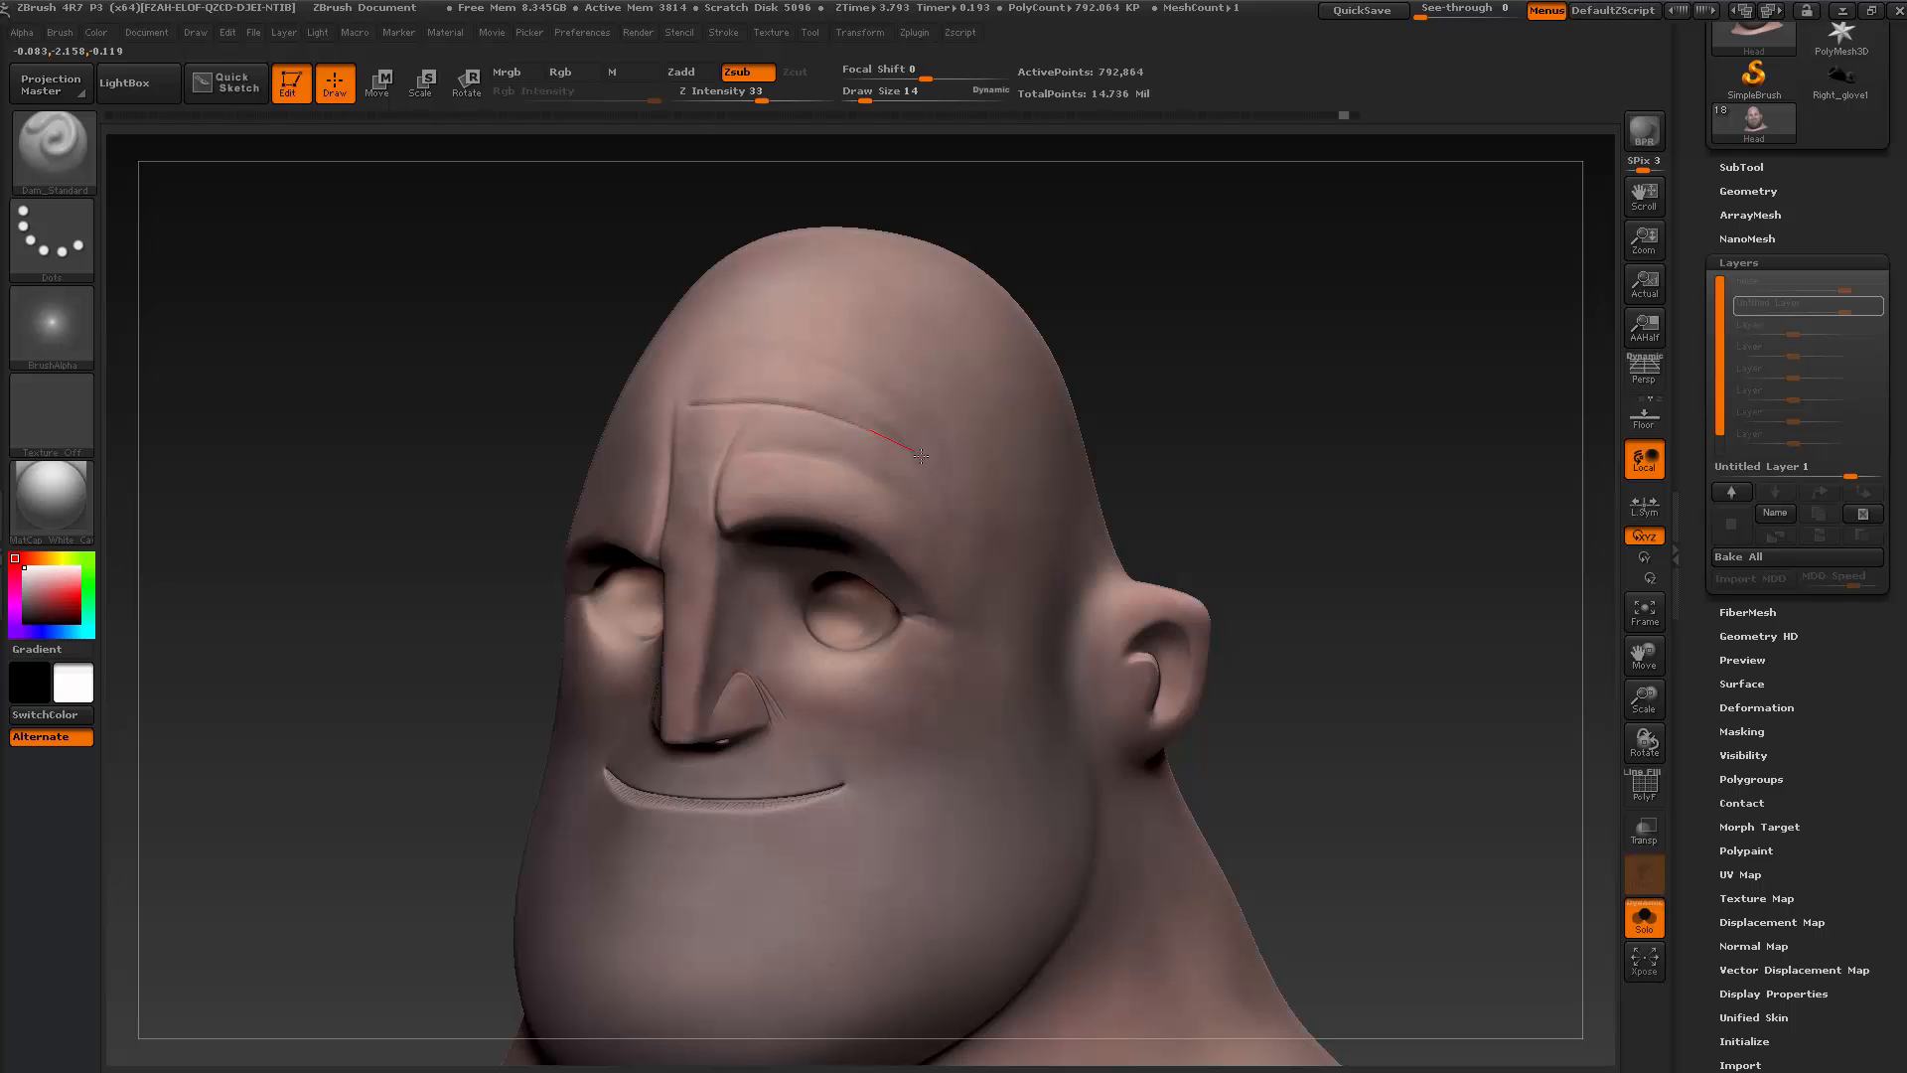
drag(948, 481, 954, 487)
Smooth the crease between the forehead folds and carve a lower crease just above the raised eyebrow out to the temple
drag(1205, 316, 1316, 314)
shift+drag(717, 418, 725, 424)
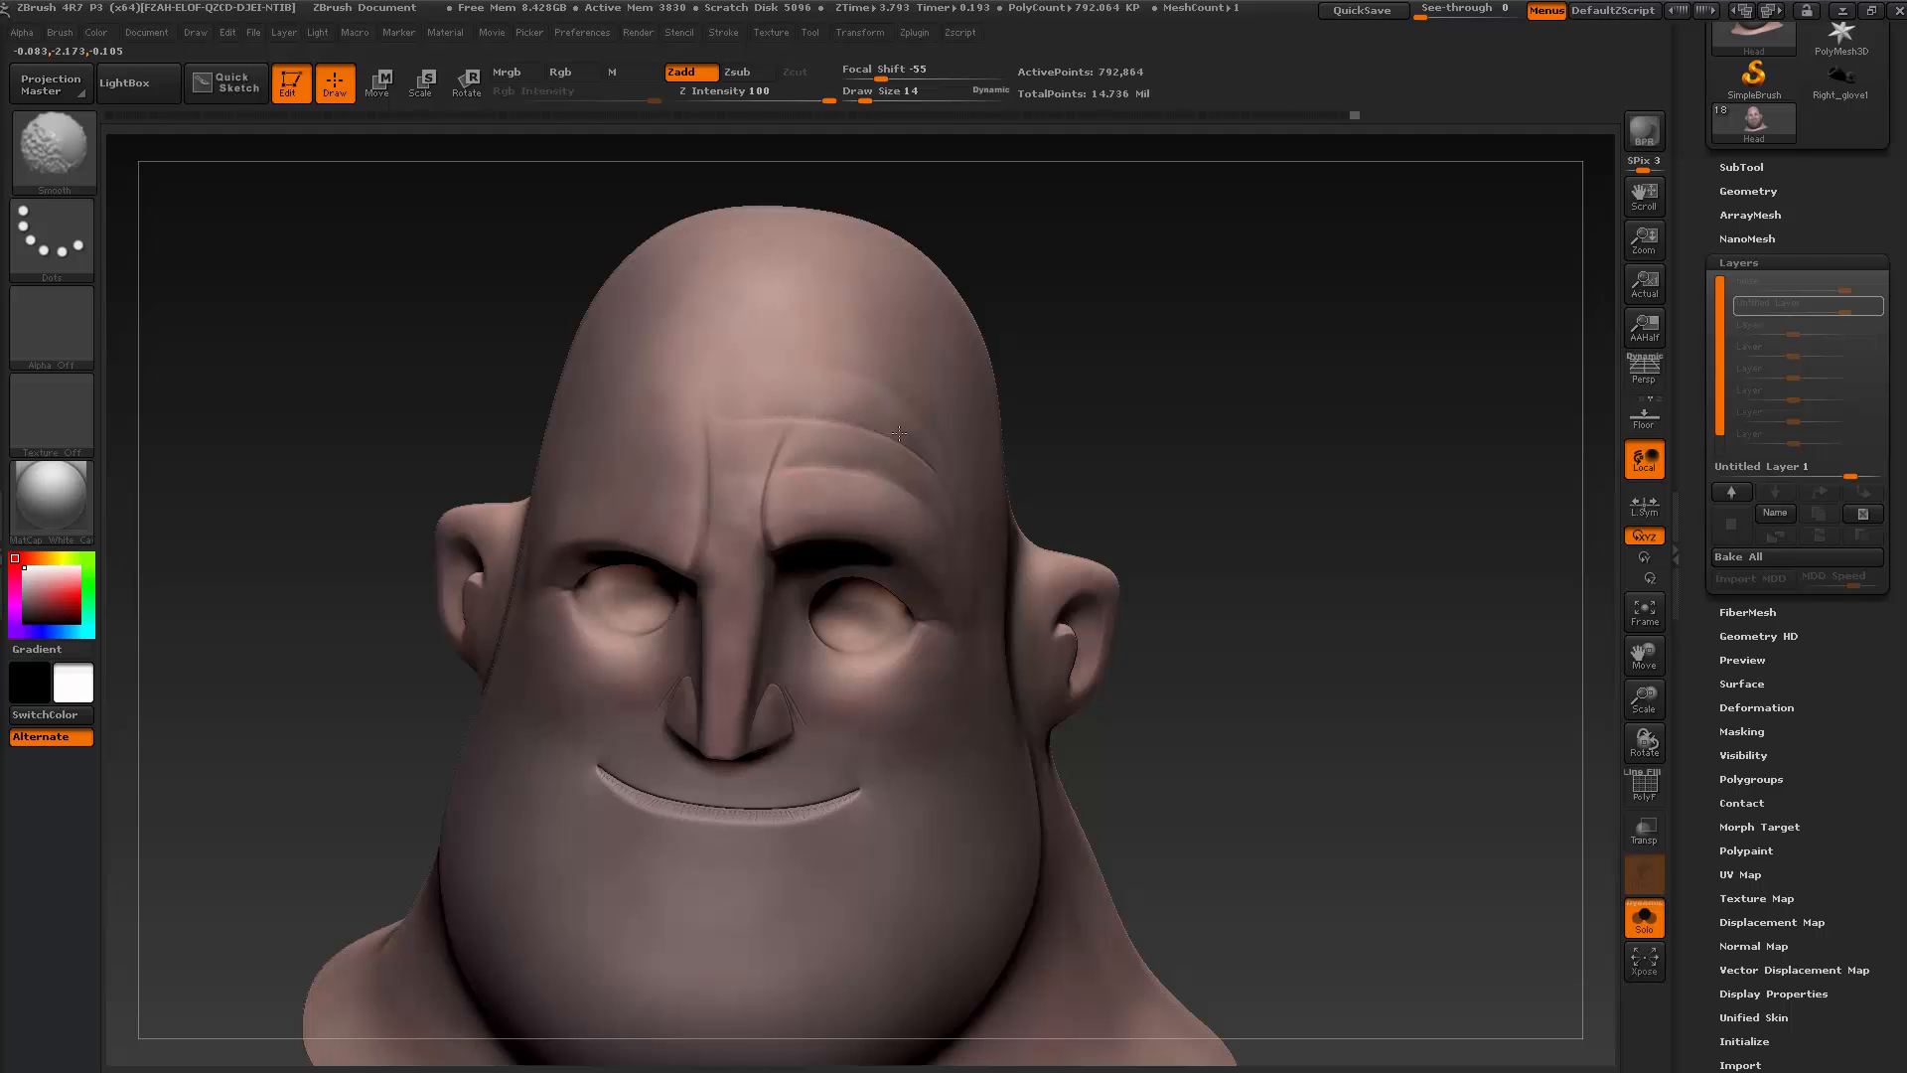
mouse_move(899, 434)
shift+mouse_down()
mouse_move(958, 487)
mouse_move(941, 505)
shift+mouse_up()
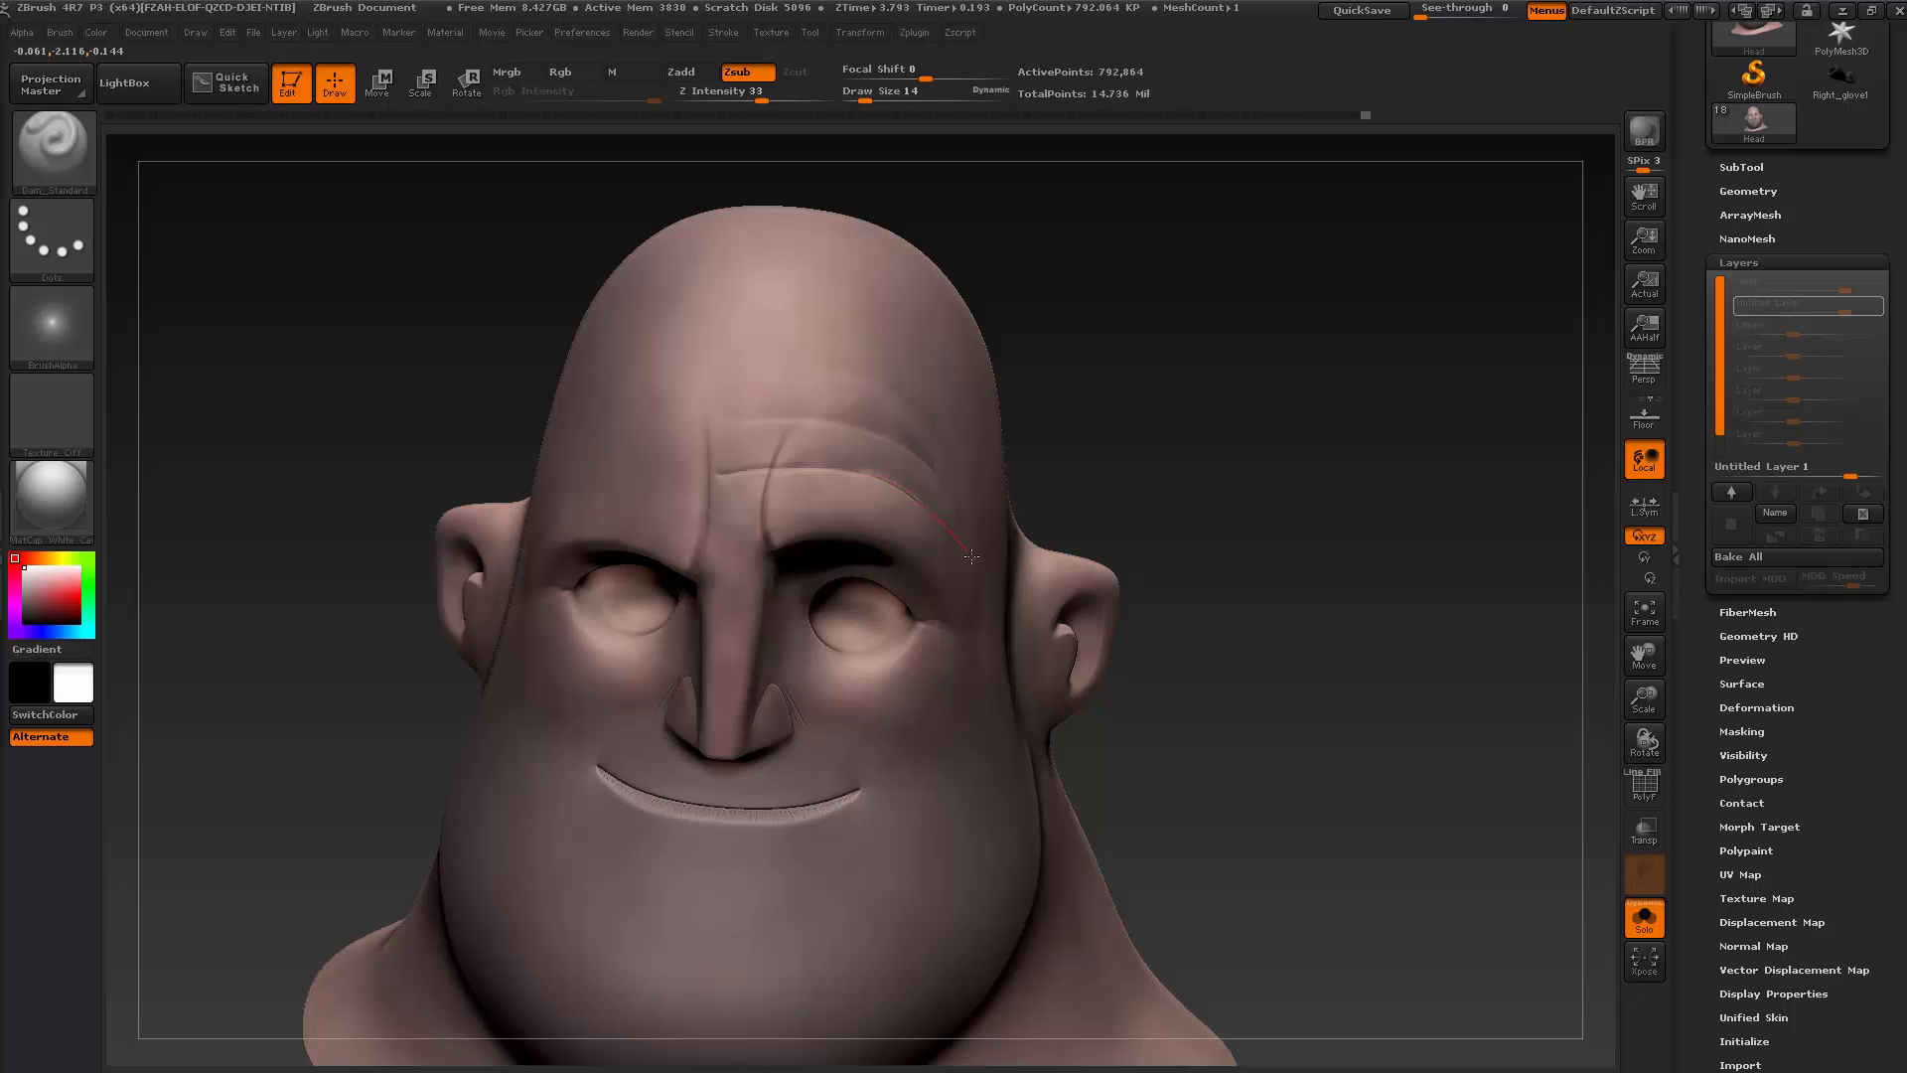
mouse_move(982, 594)
mouse_down()
mouse_move(1107, 494)
mouse_move(954, 460)
mouse_up()
key(shift)
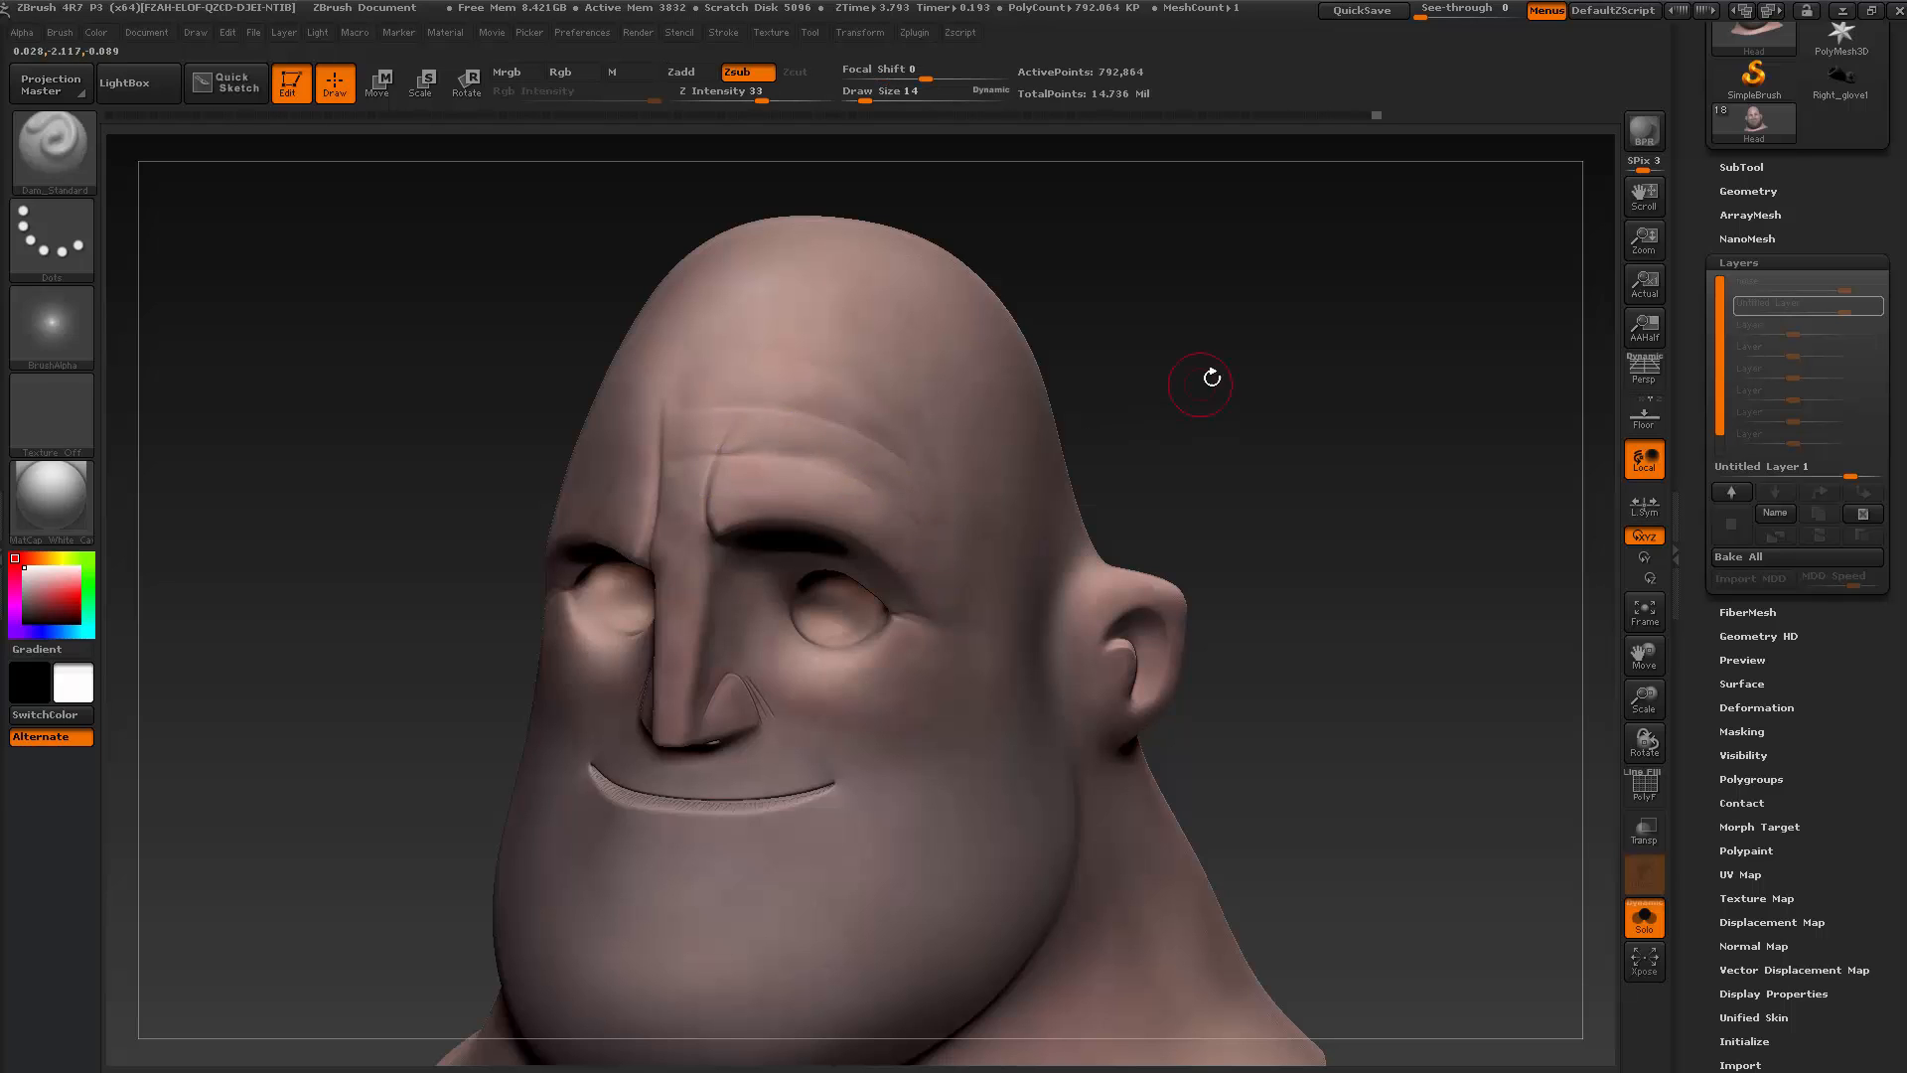
Carve a third crease along the top of the uppermost forehead fold and soften it with smoothing
mouse_move(1213, 375)
mouse_down()
mouse_move(1209, 340)
mouse_move(1209, 374)
mouse_move(715, 358)
mouse_up()
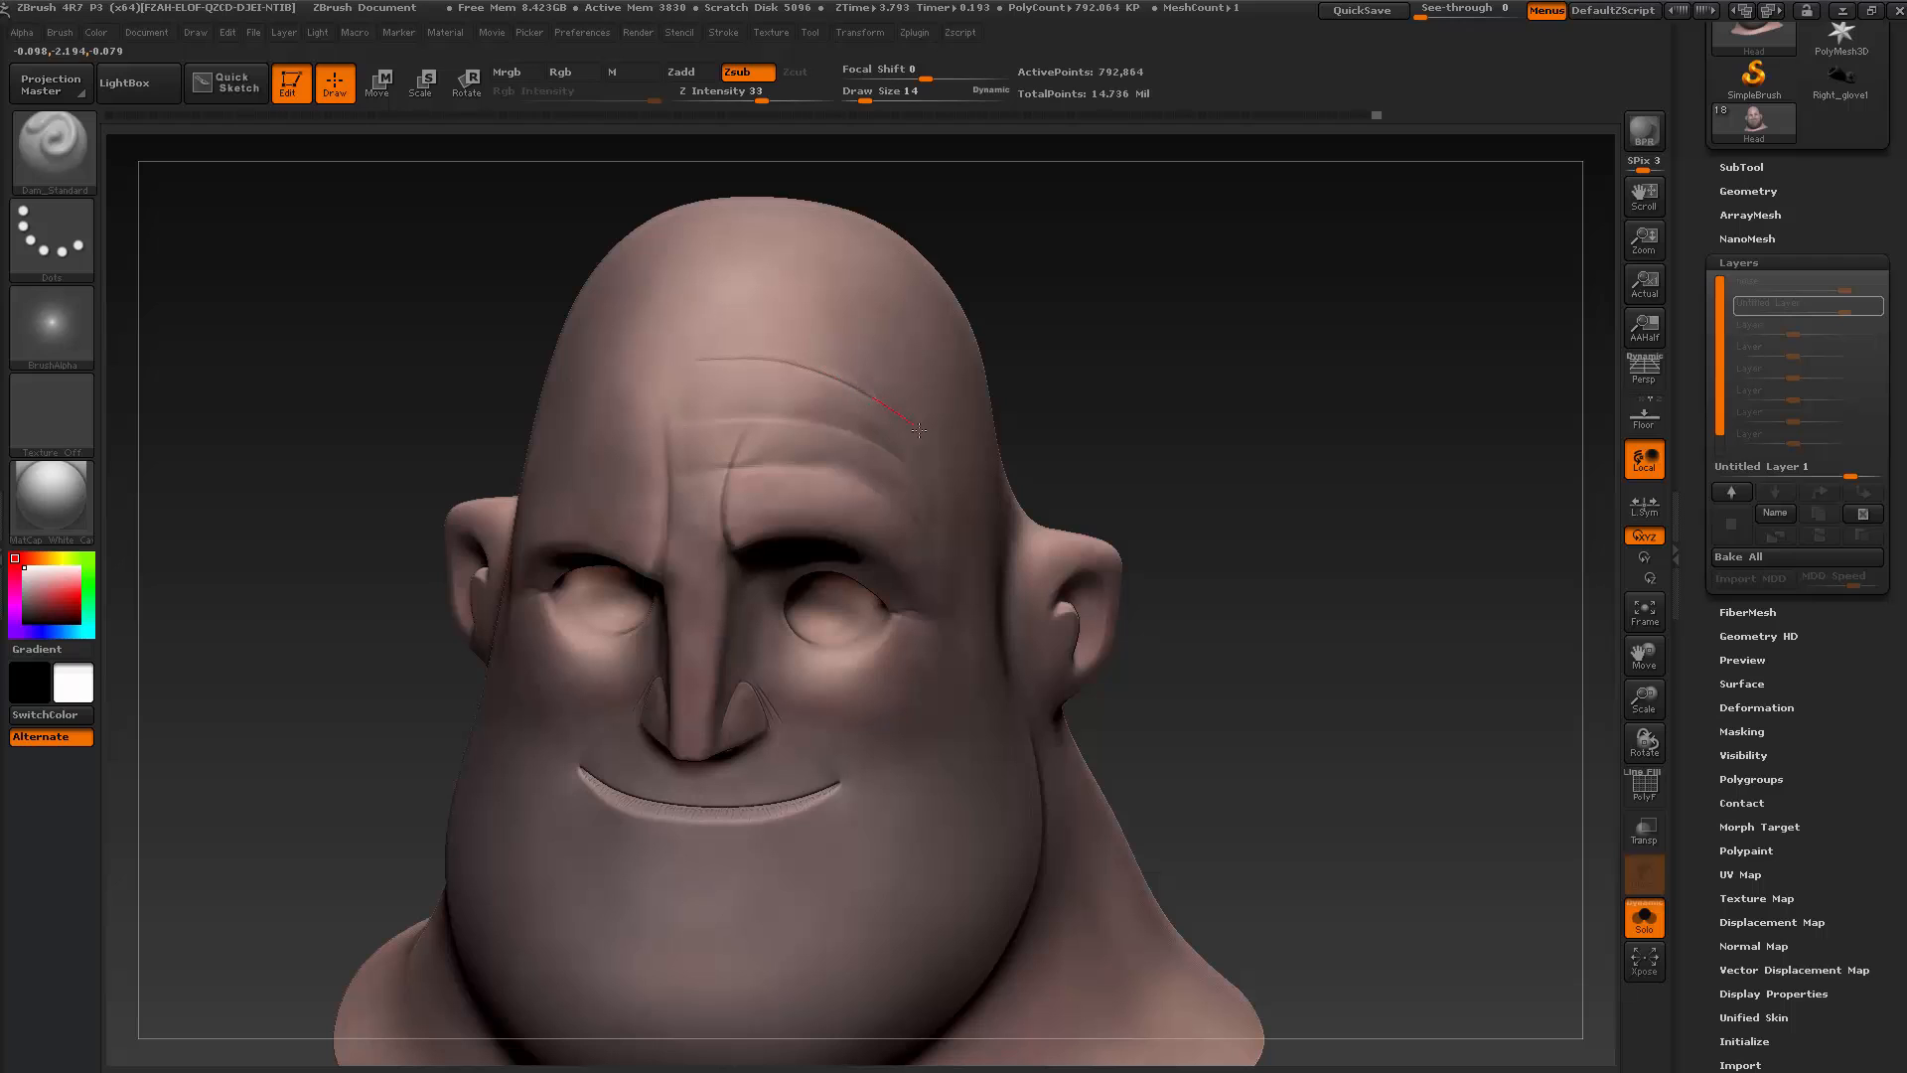
drag(968, 530, 966, 527)
key(shift)
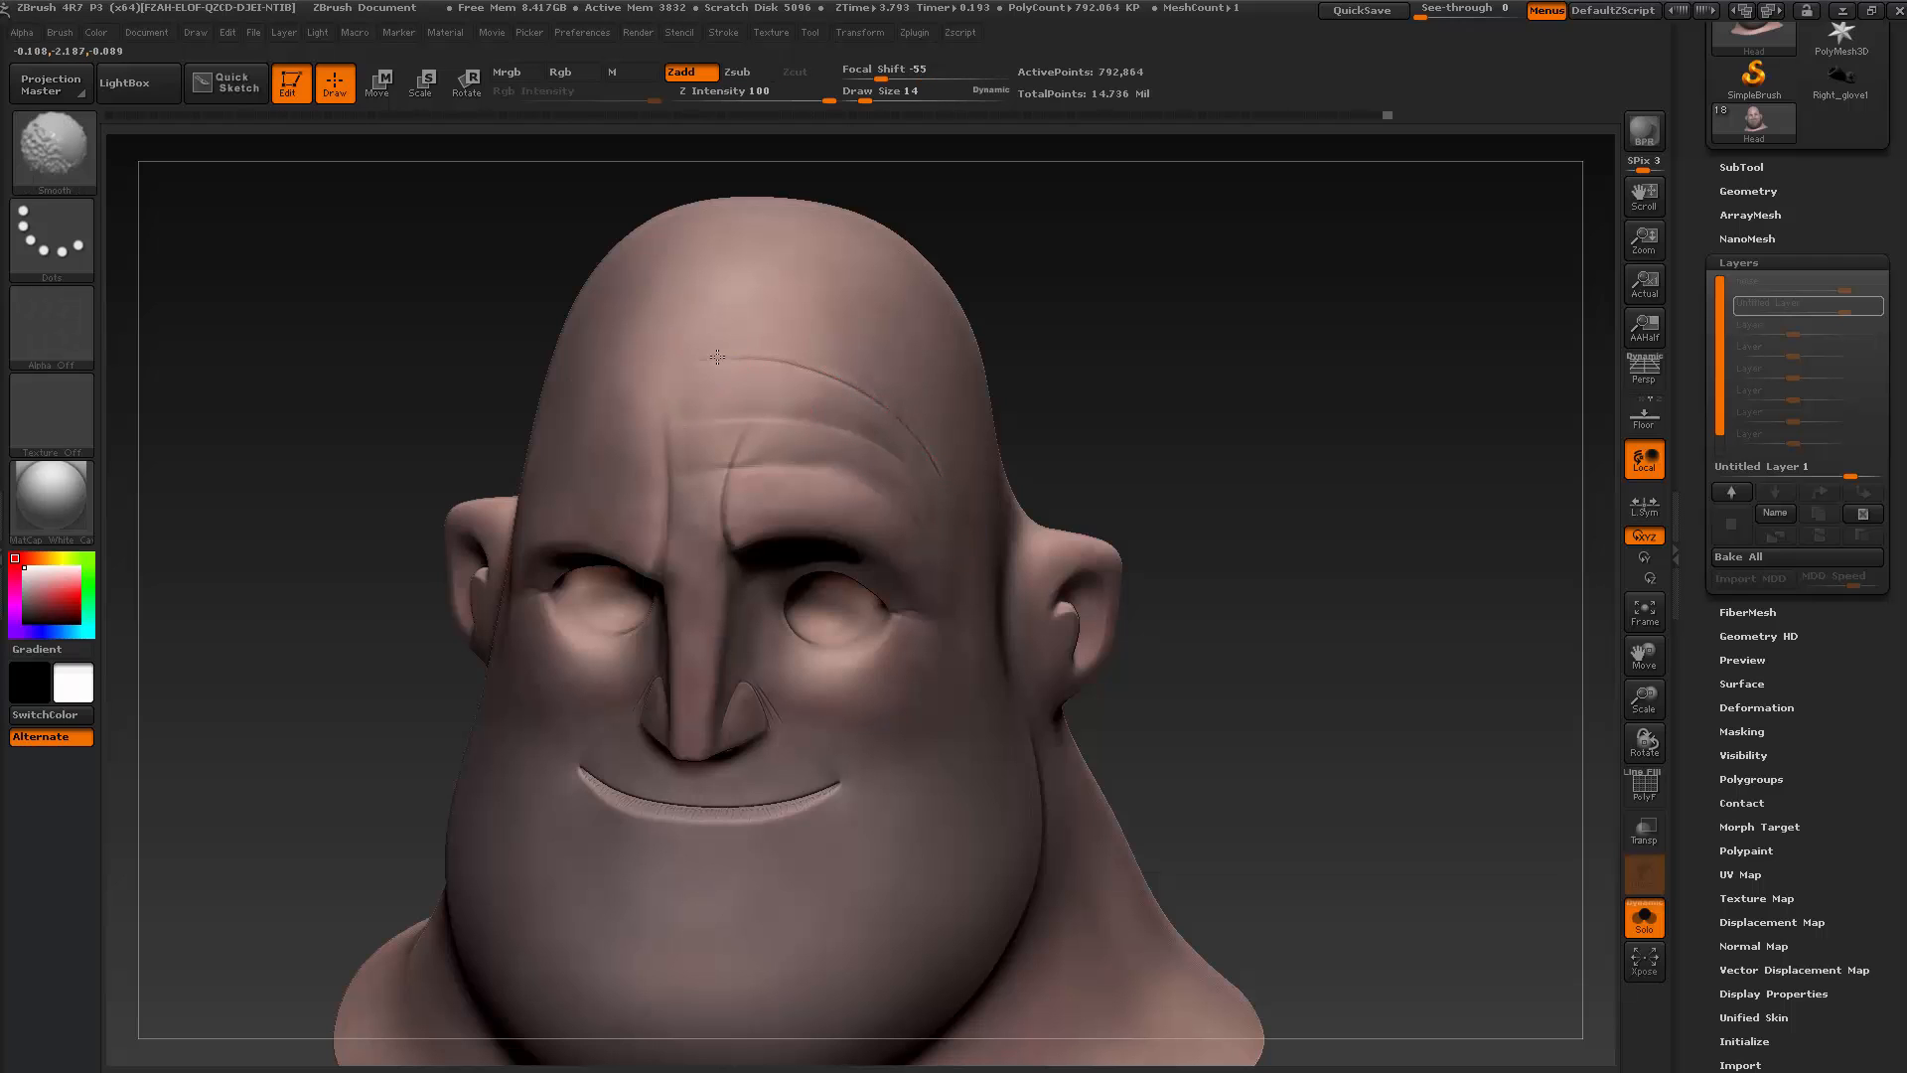
mouse_move(763, 358)
shift+mouse_down()
mouse_move(862, 389)
mouse_move(949, 474)
shift+mouse_up()
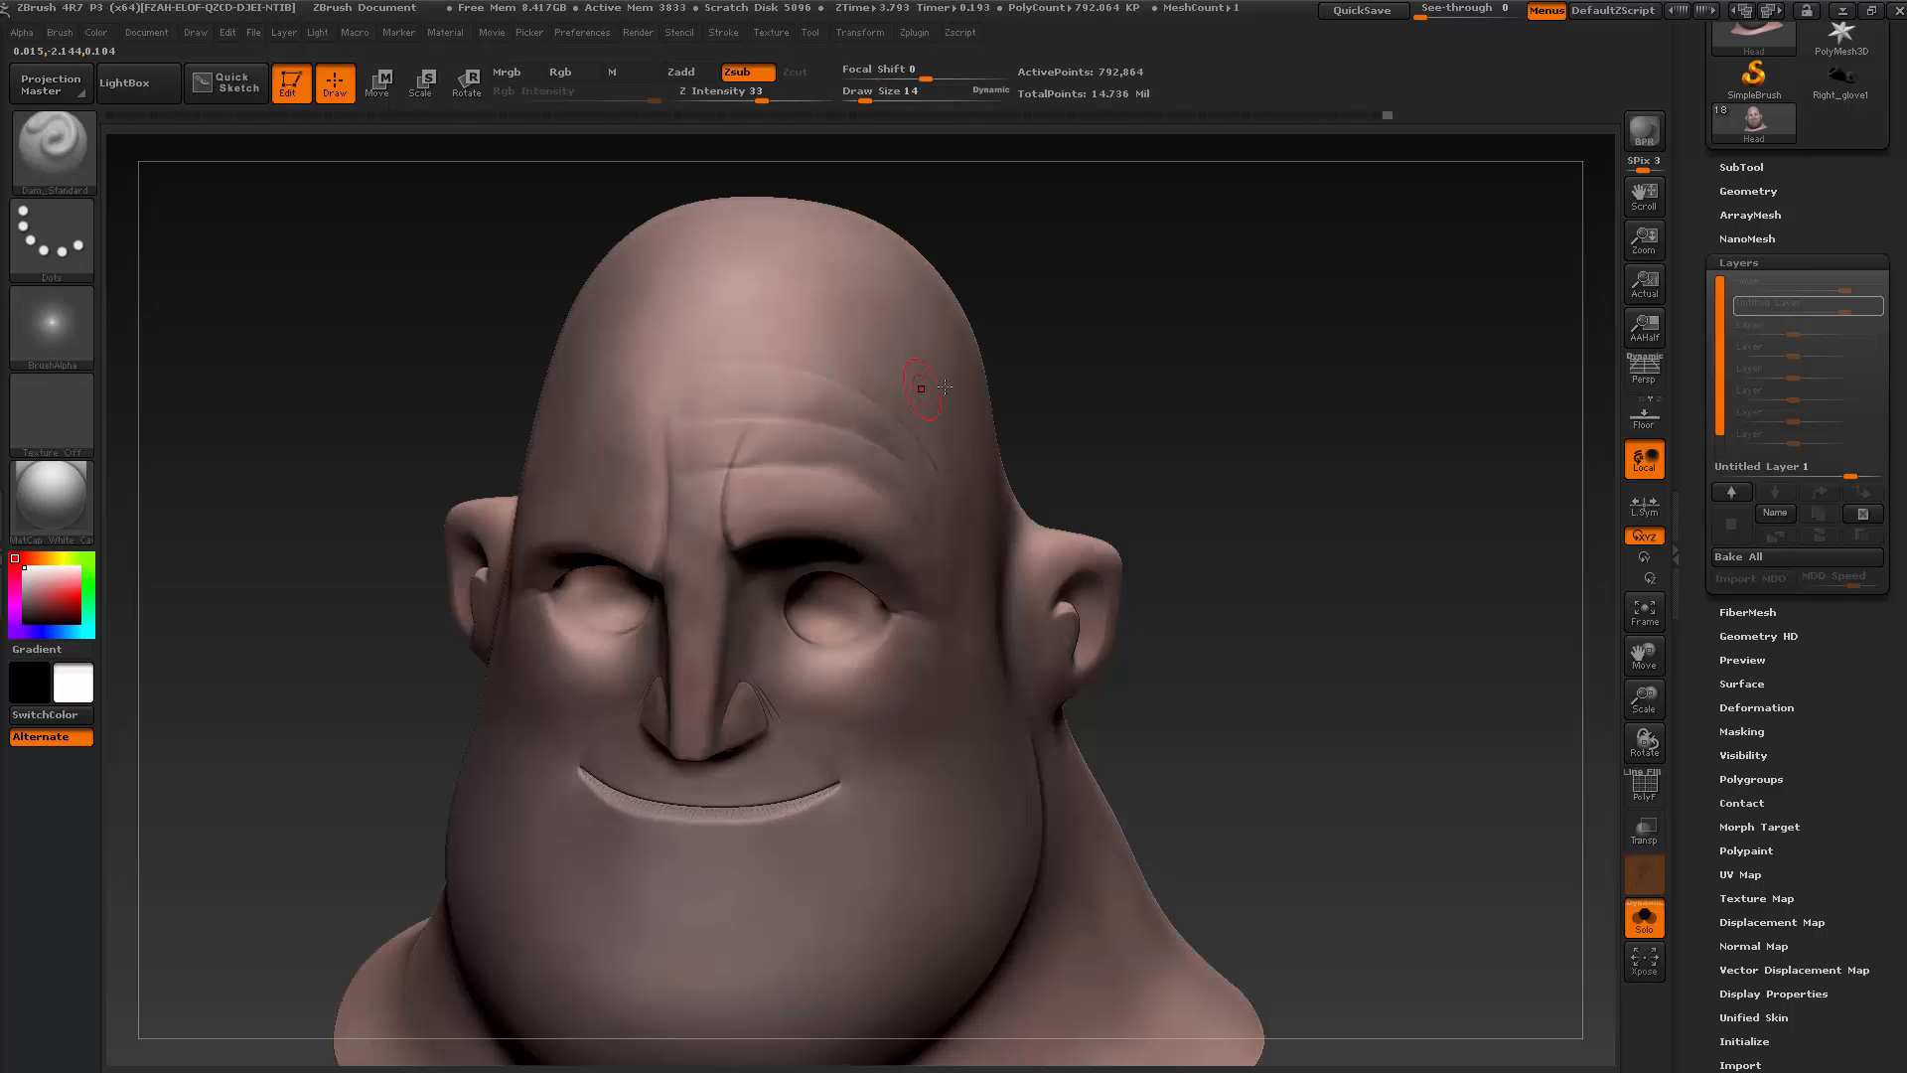
mouse_move(1128, 334)
mouse_down()
mouse_move(1140, 366)
mouse_move(1172, 319)
mouse_move(1136, 259)
mouse_move(1090, 332)
mouse_up()
mouse_move(700, 295)
mouse_down()
mouse_move(1149, 307)
mouse_move(1175, 341)
mouse_move(947, 433)
mouse_move(932, 482)
mouse_up()
key(shift)
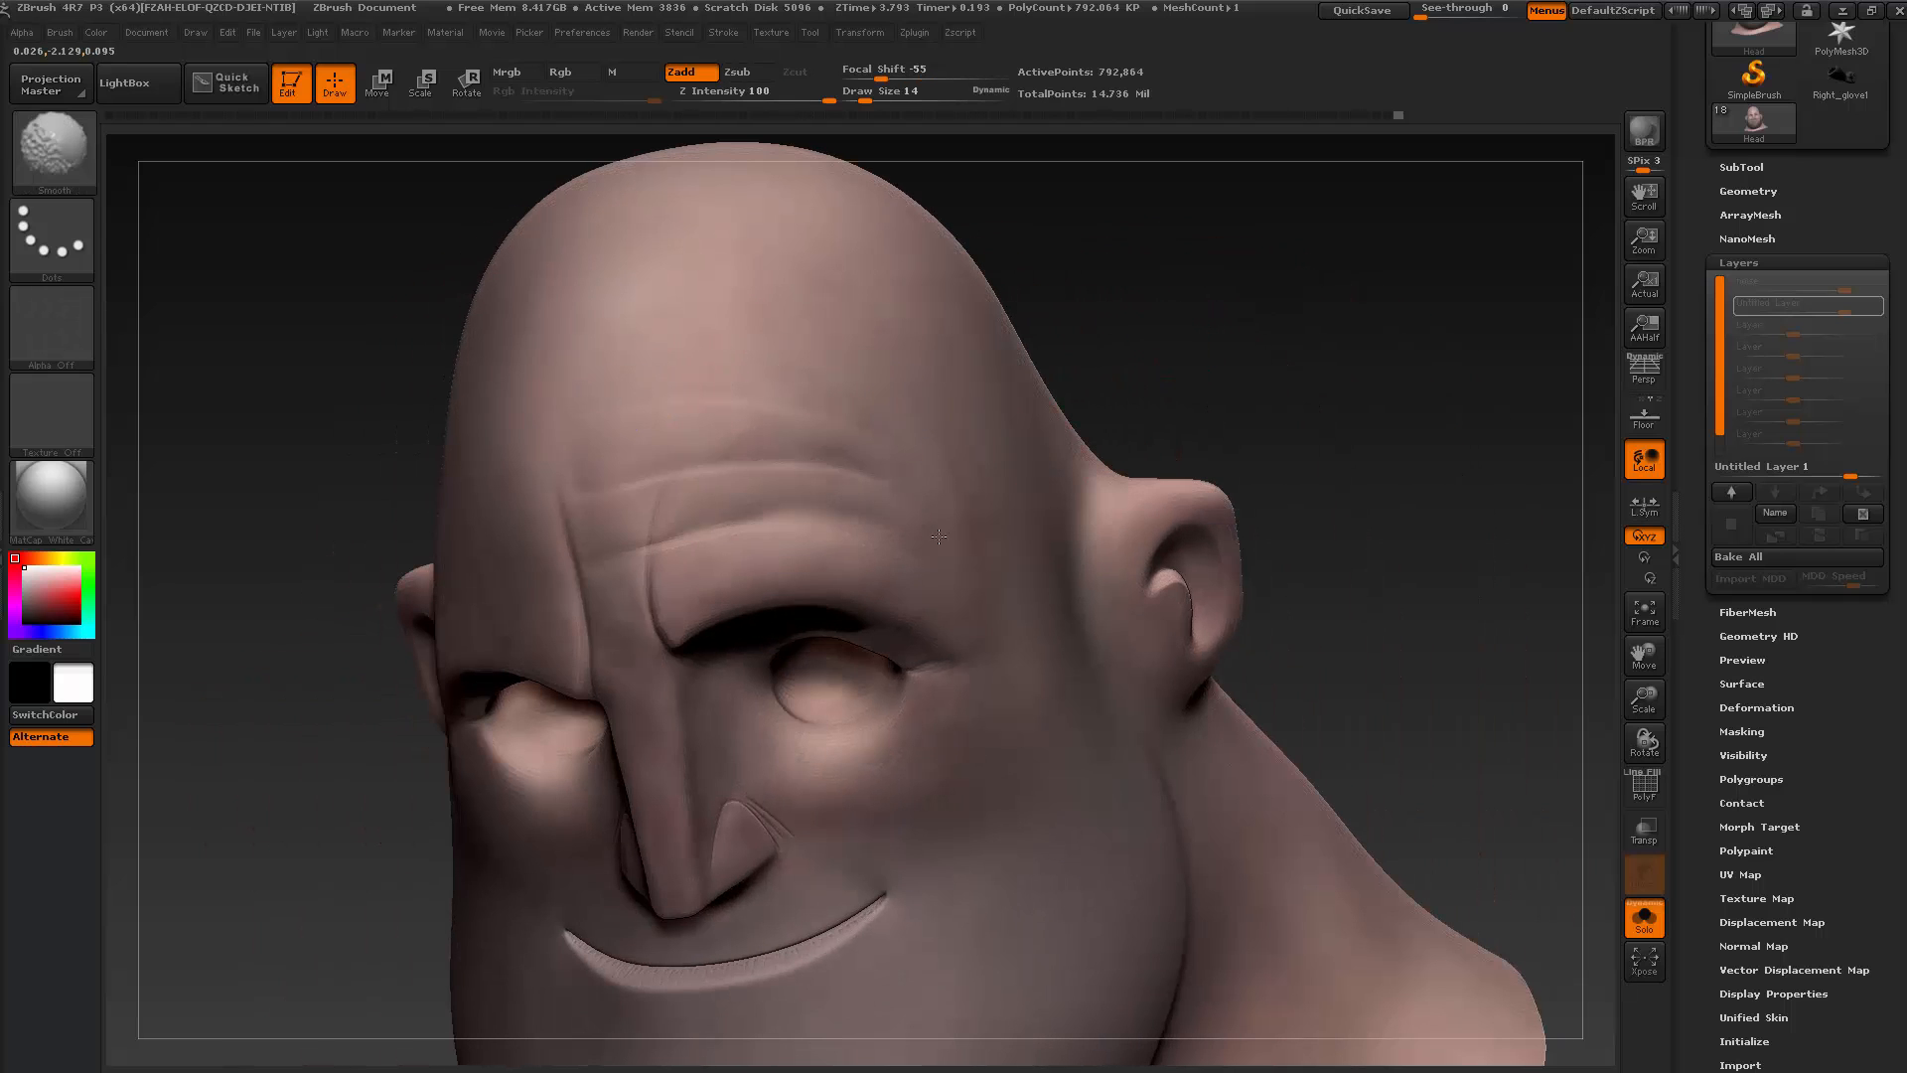
Recut the outer part of the forehead creases near the temple with Dam_Standard, undoing the misplaced stroke
drag(1260, 319, 1083, 333)
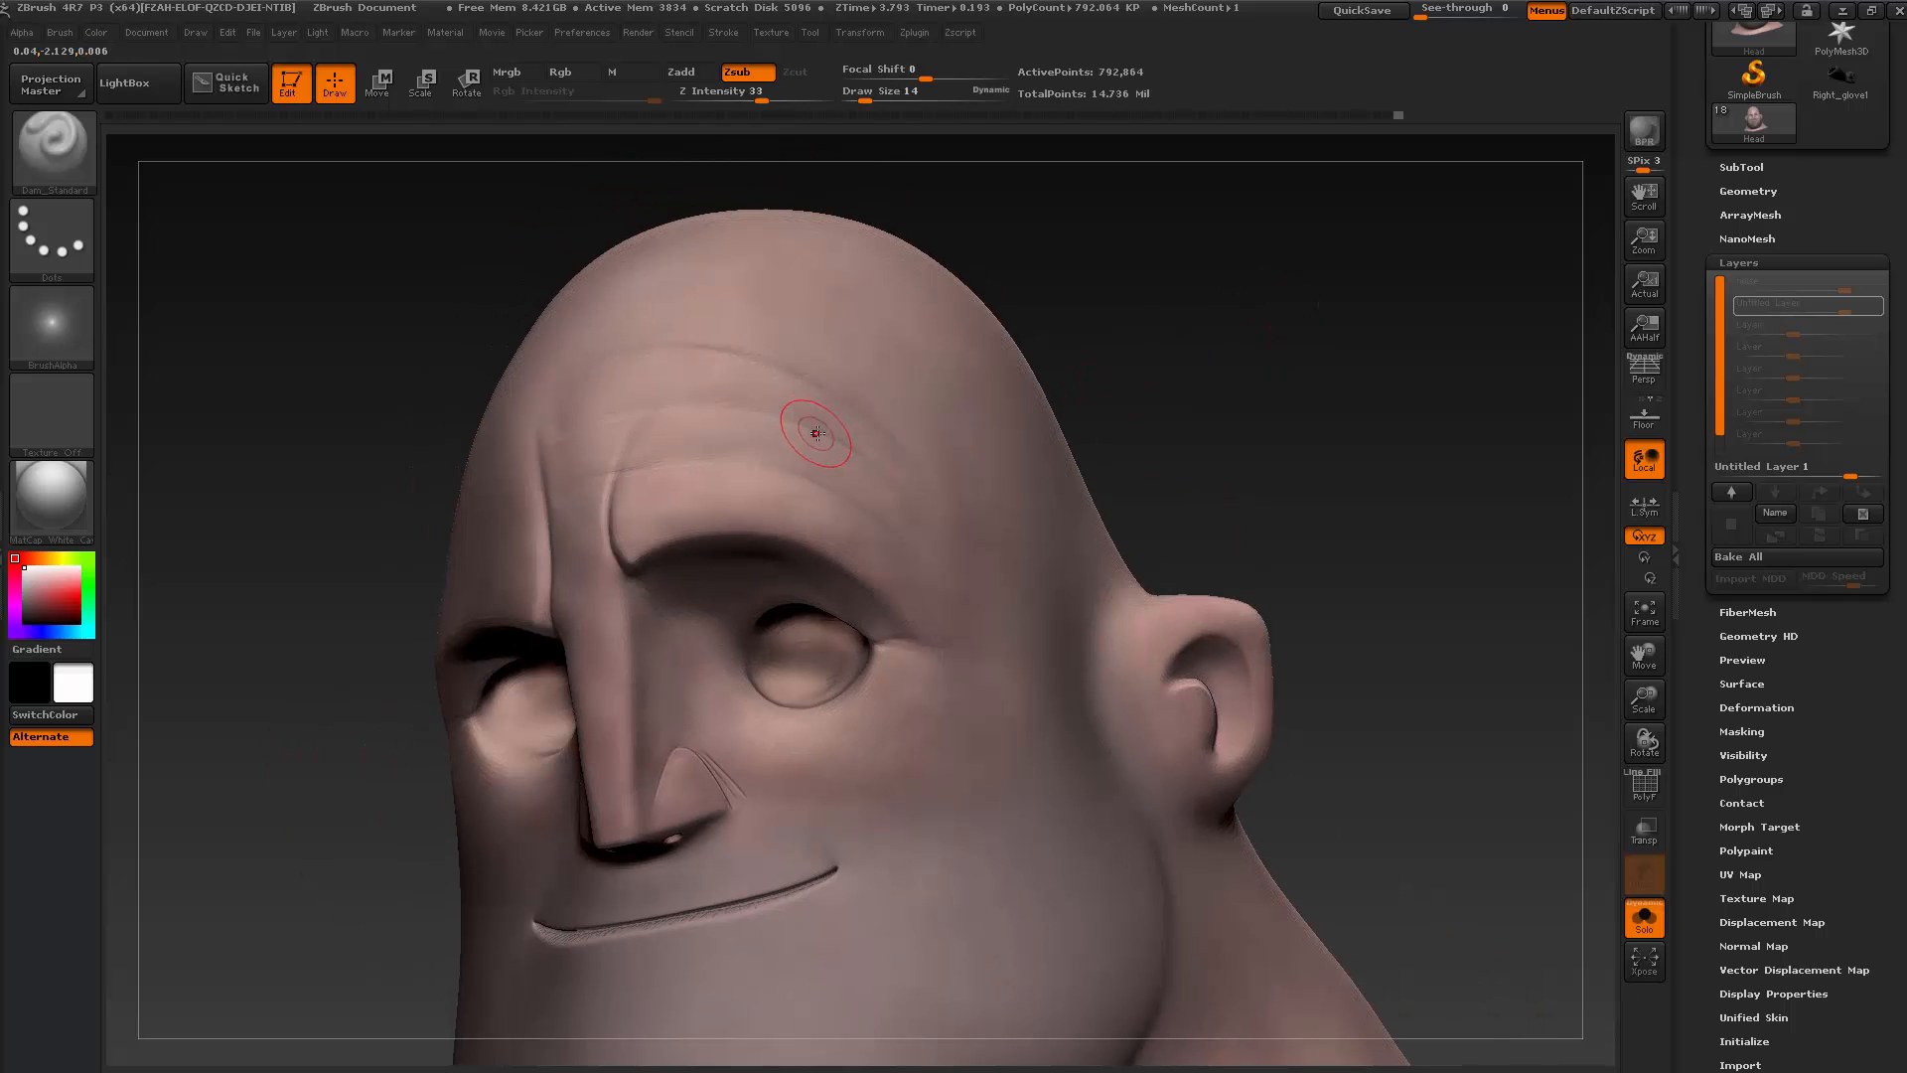
drag(896, 471, 906, 479)
key(shift)
mouse_move(820, 431)
mouse_down()
mouse_move(894, 463)
mouse_move(837, 438)
mouse_up()
key(ctrl+z)
drag(914, 488, 917, 491)
Deepen the outer end of the middle forehead crease from the side and smooth the crease ends into the temple
drag(1167, 358, 988, 408)
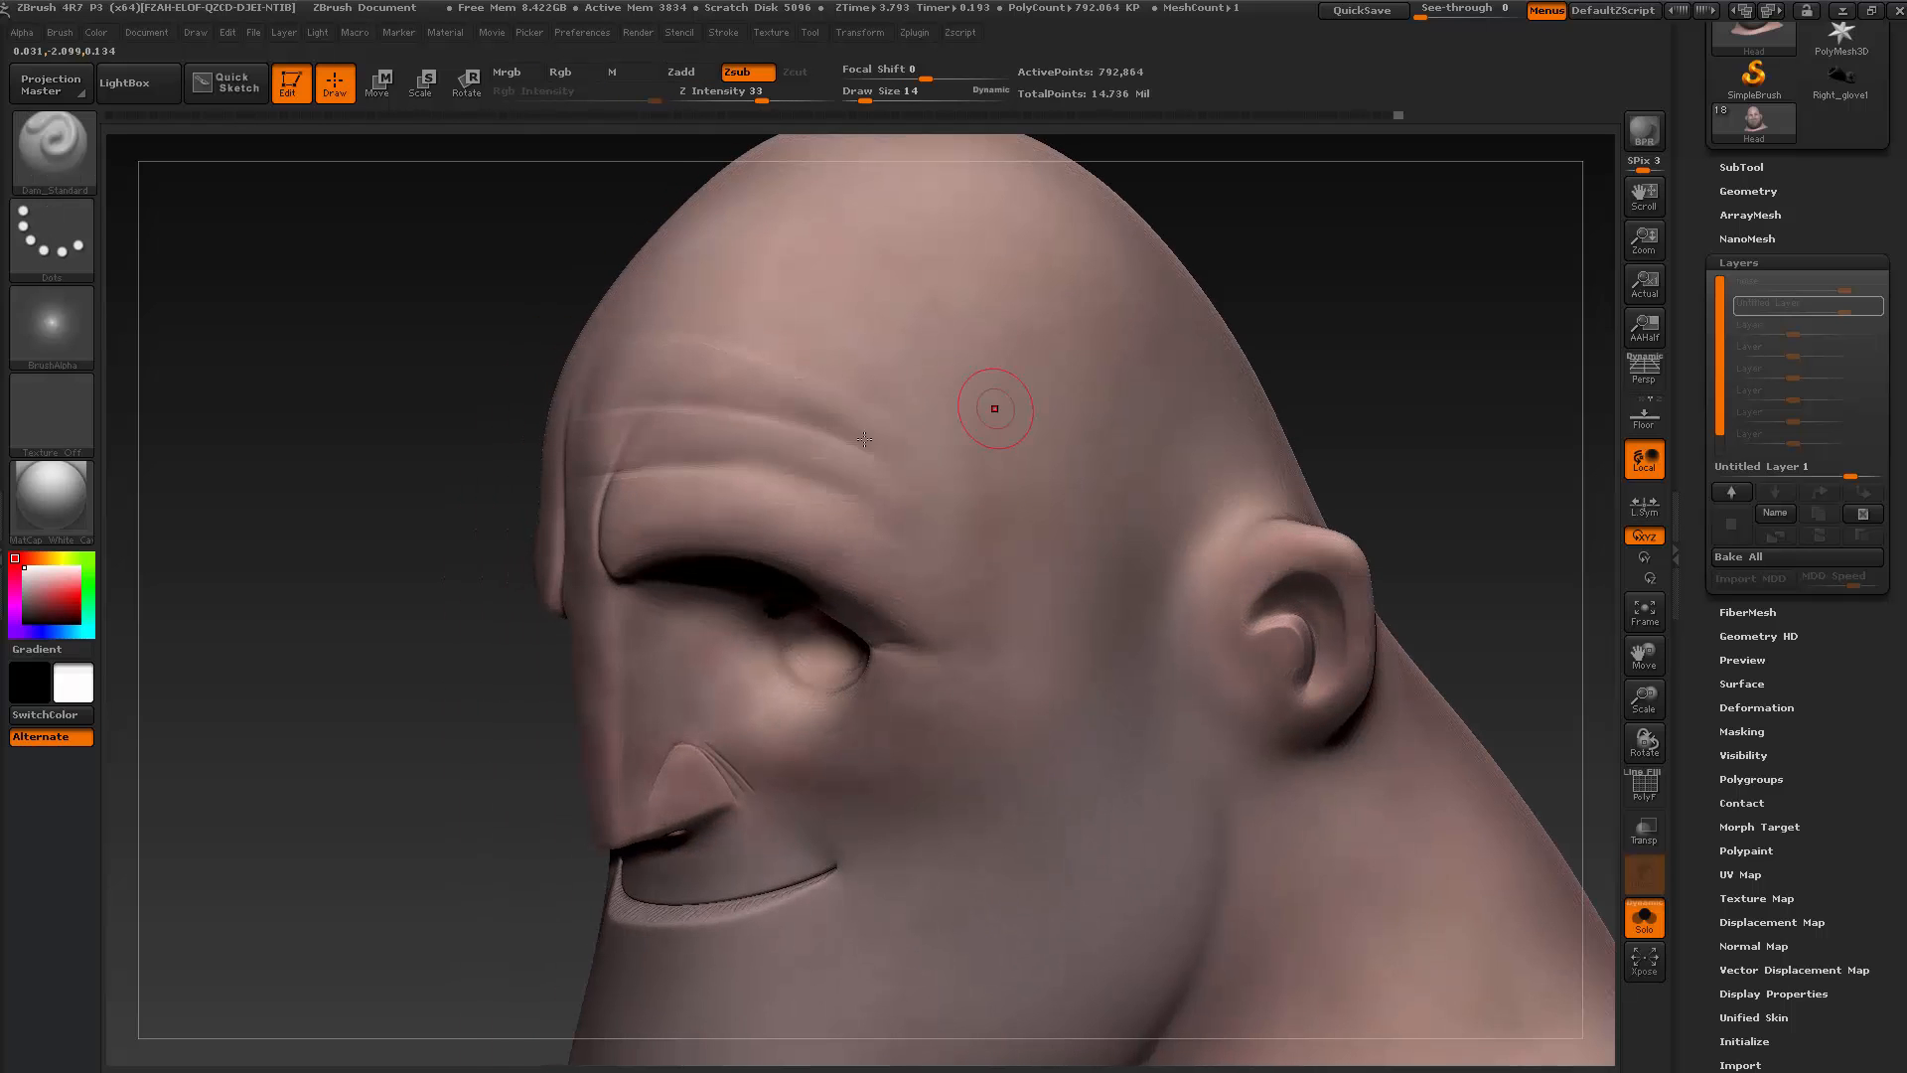
drag(795, 422, 835, 435)
drag(952, 519, 956, 521)
shift+drag(817, 436, 870, 463)
mouse_move(1232, 328)
mouse_down()
mouse_move(1370, 340)
mouse_move(1260, 383)
mouse_up()
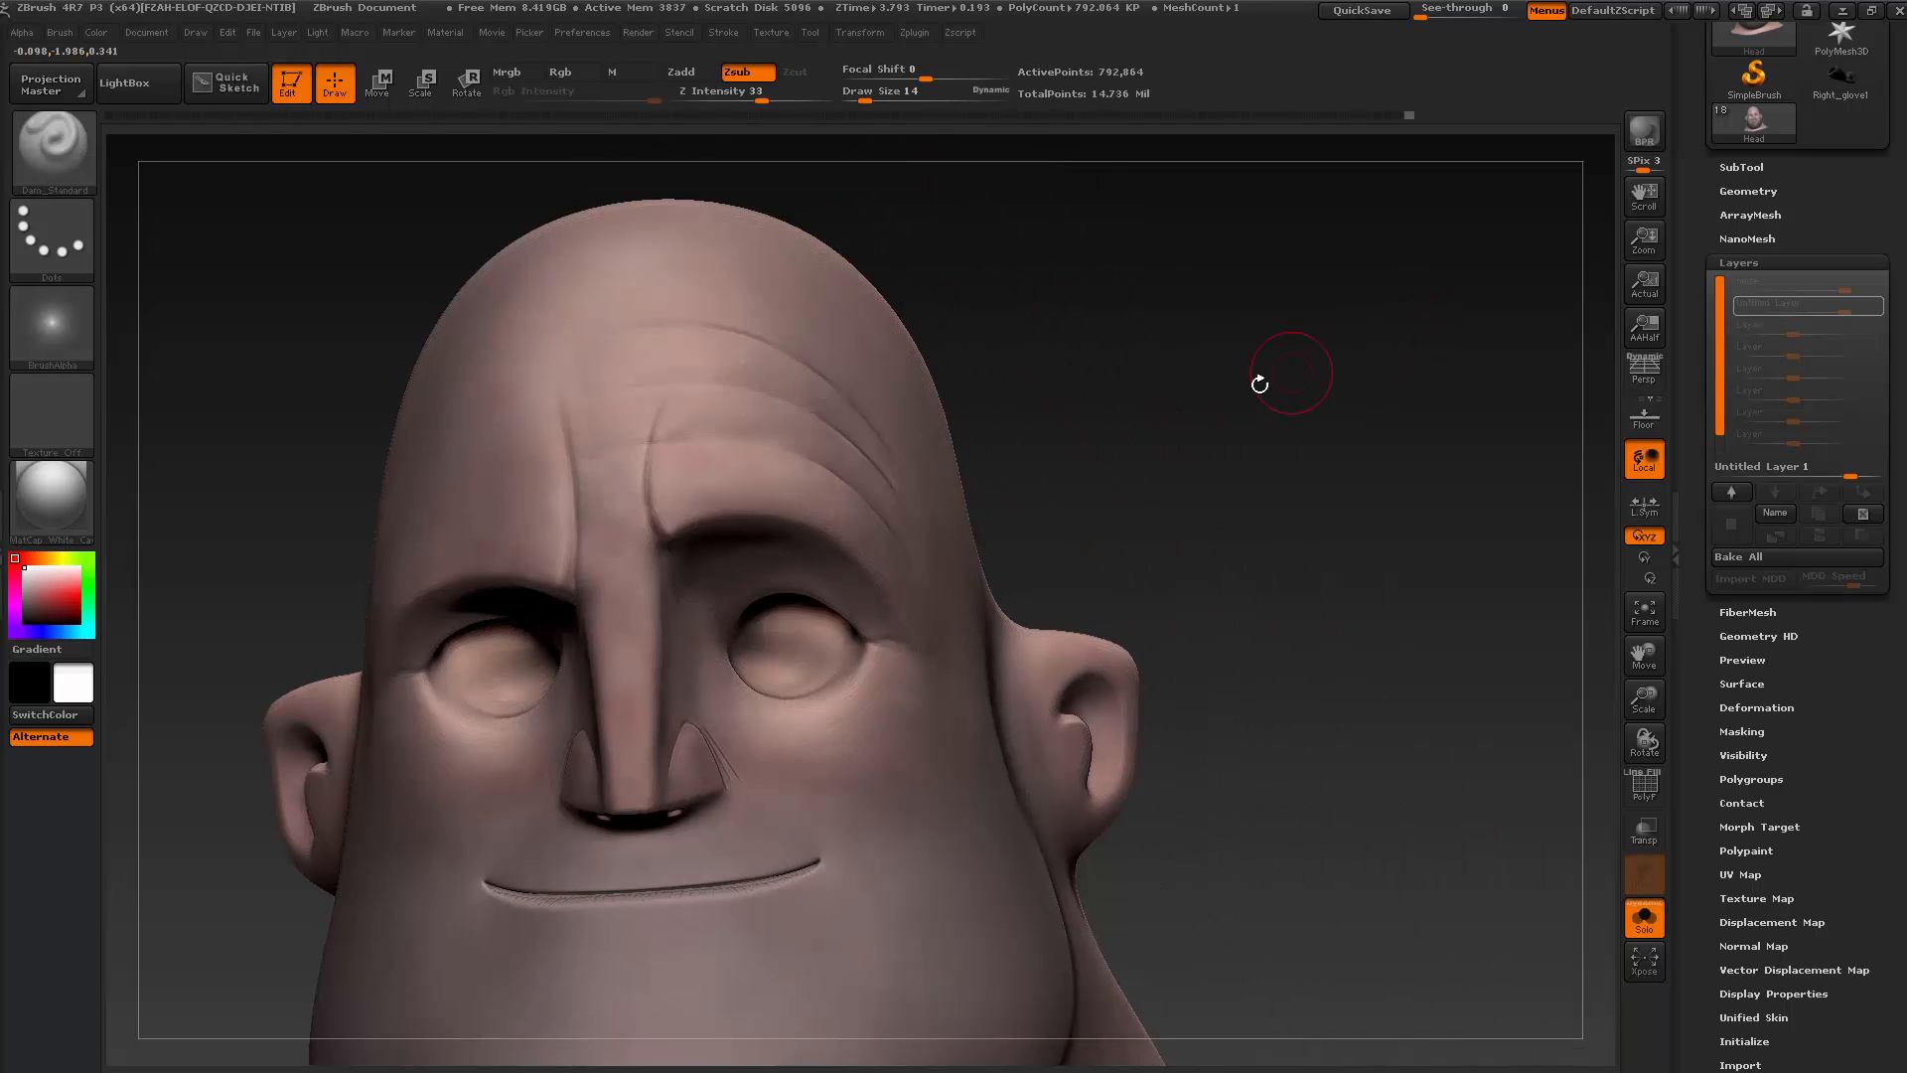
shift+drag(818, 398, 916, 524)
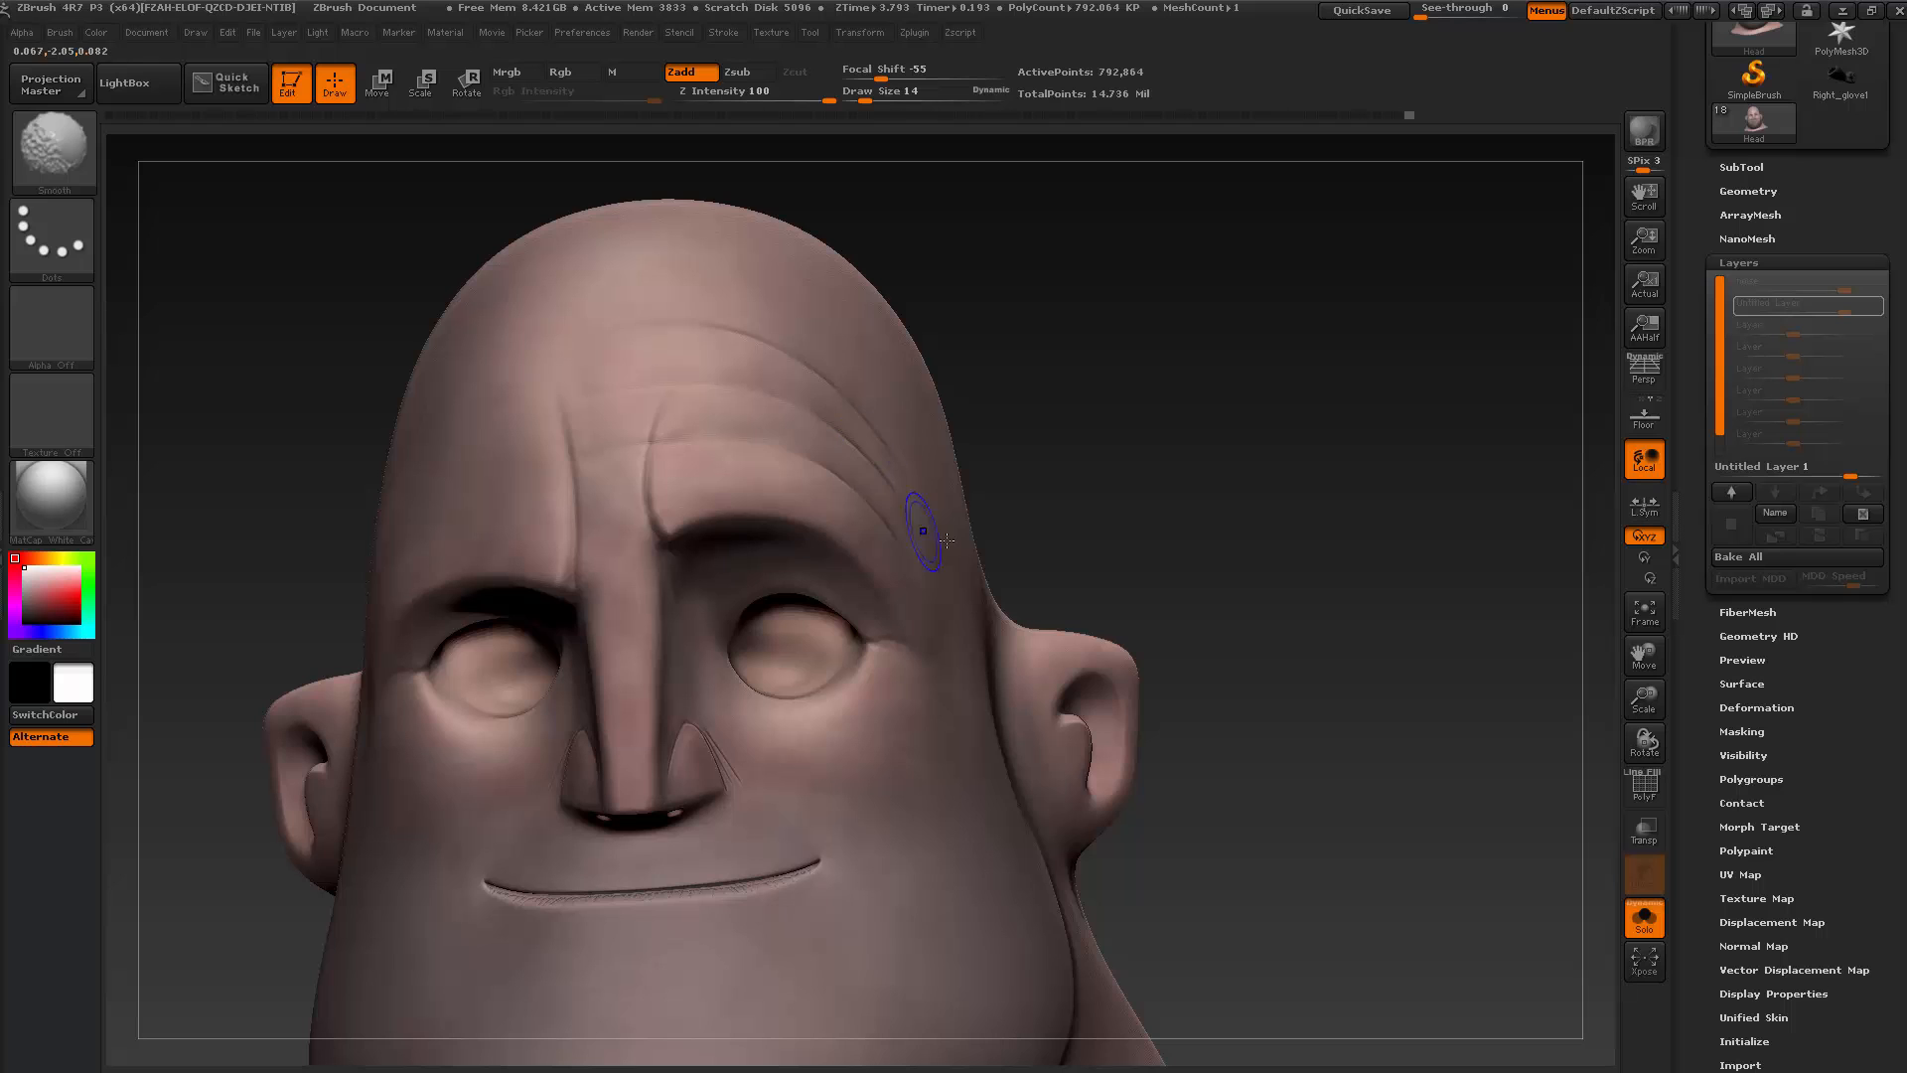
Compare the forehead folds with the XnView reference and examine them from the side of the head
mouse_move(1013, 484)
mouse_down()
mouse_move(1156, 468)
mouse_move(1107, 460)
mouse_move(1094, 430)
mouse_up()
key(alt+Tab)
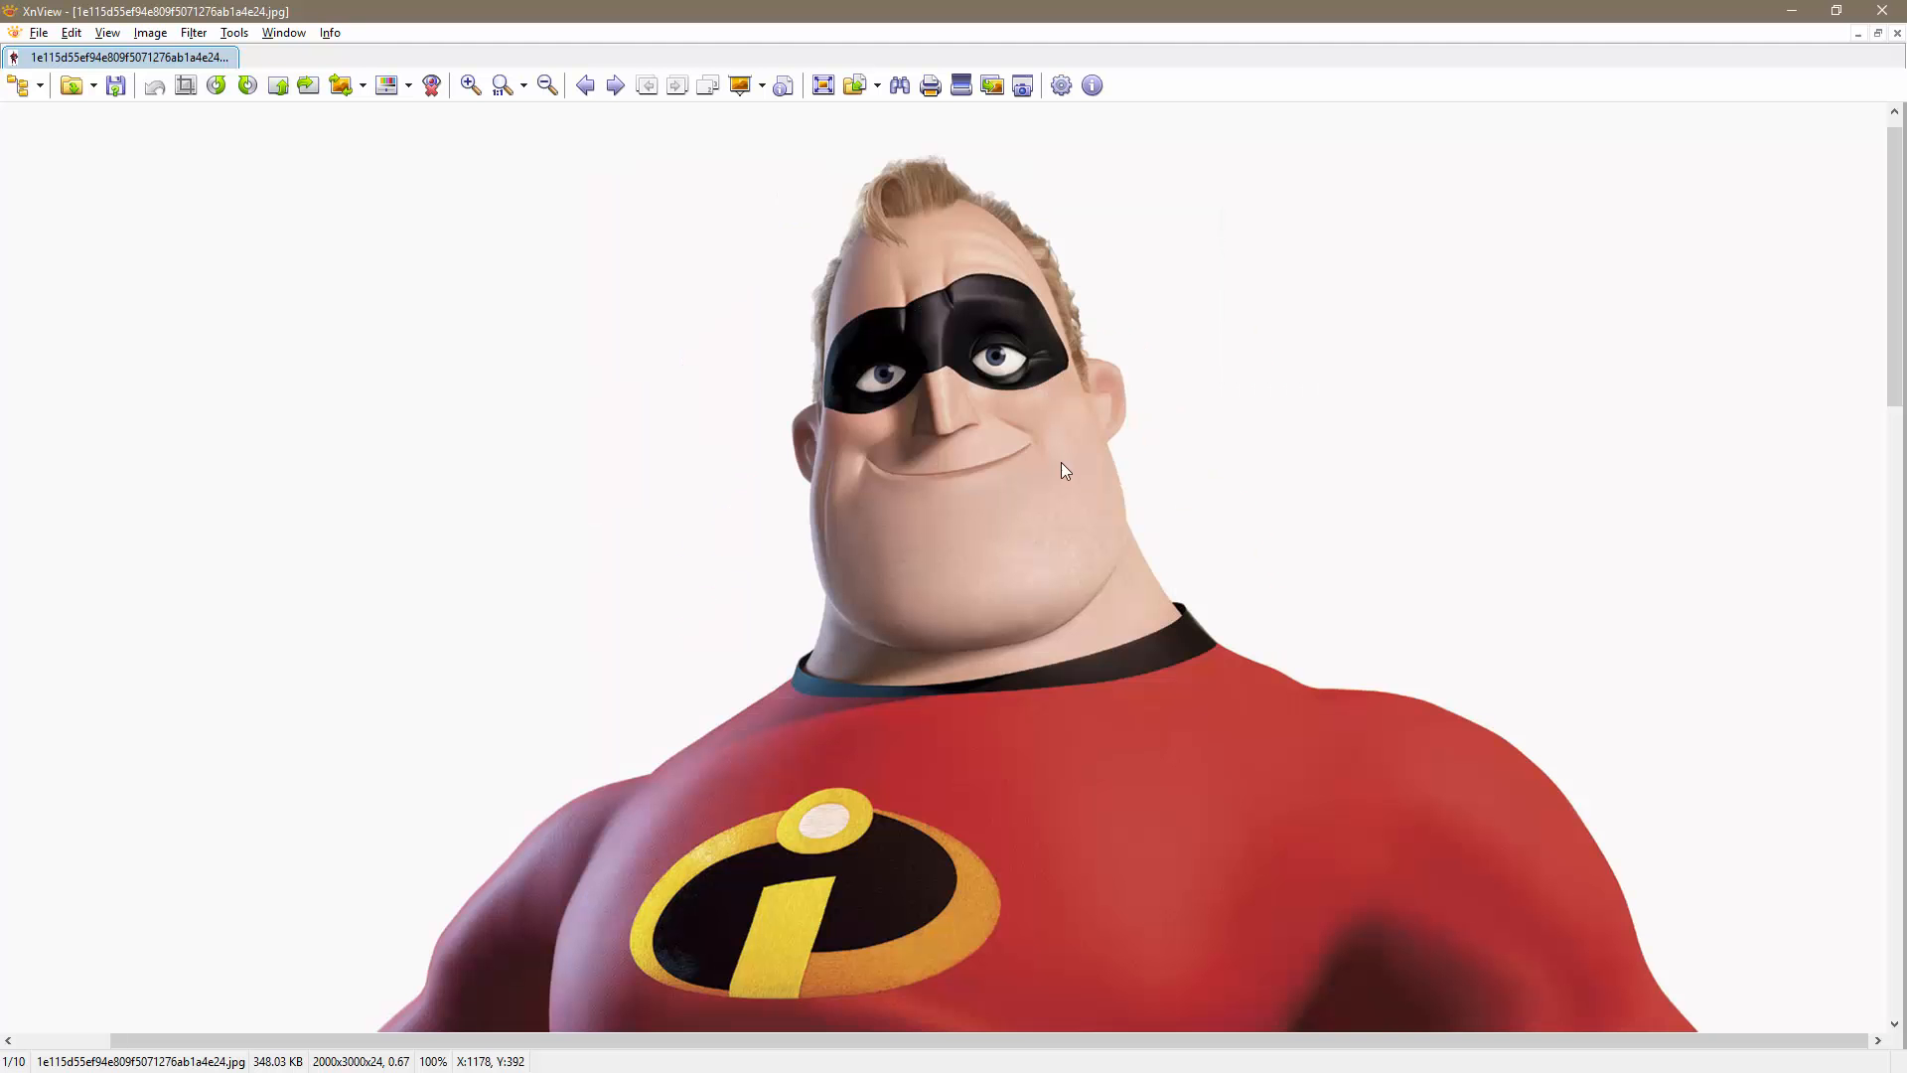
key(alt+Tab)
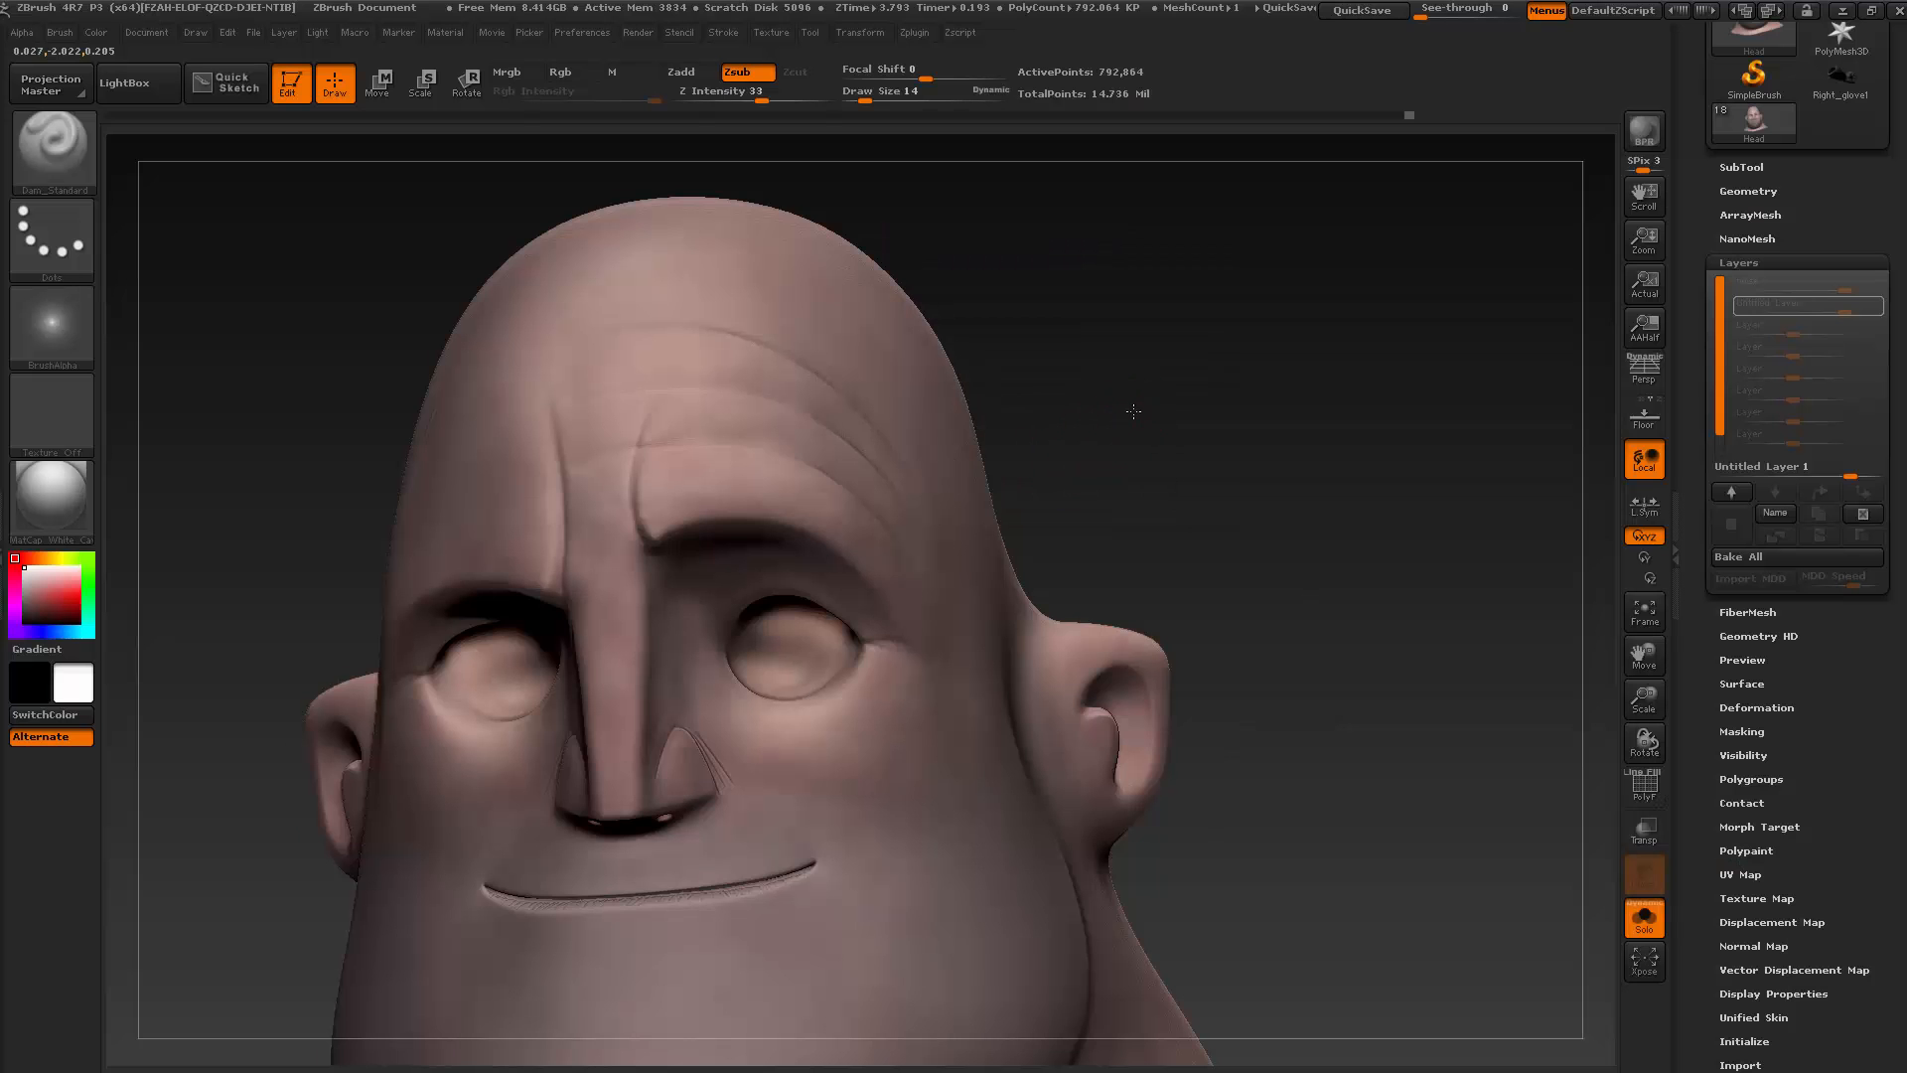
drag(1133, 411, 1207, 273)
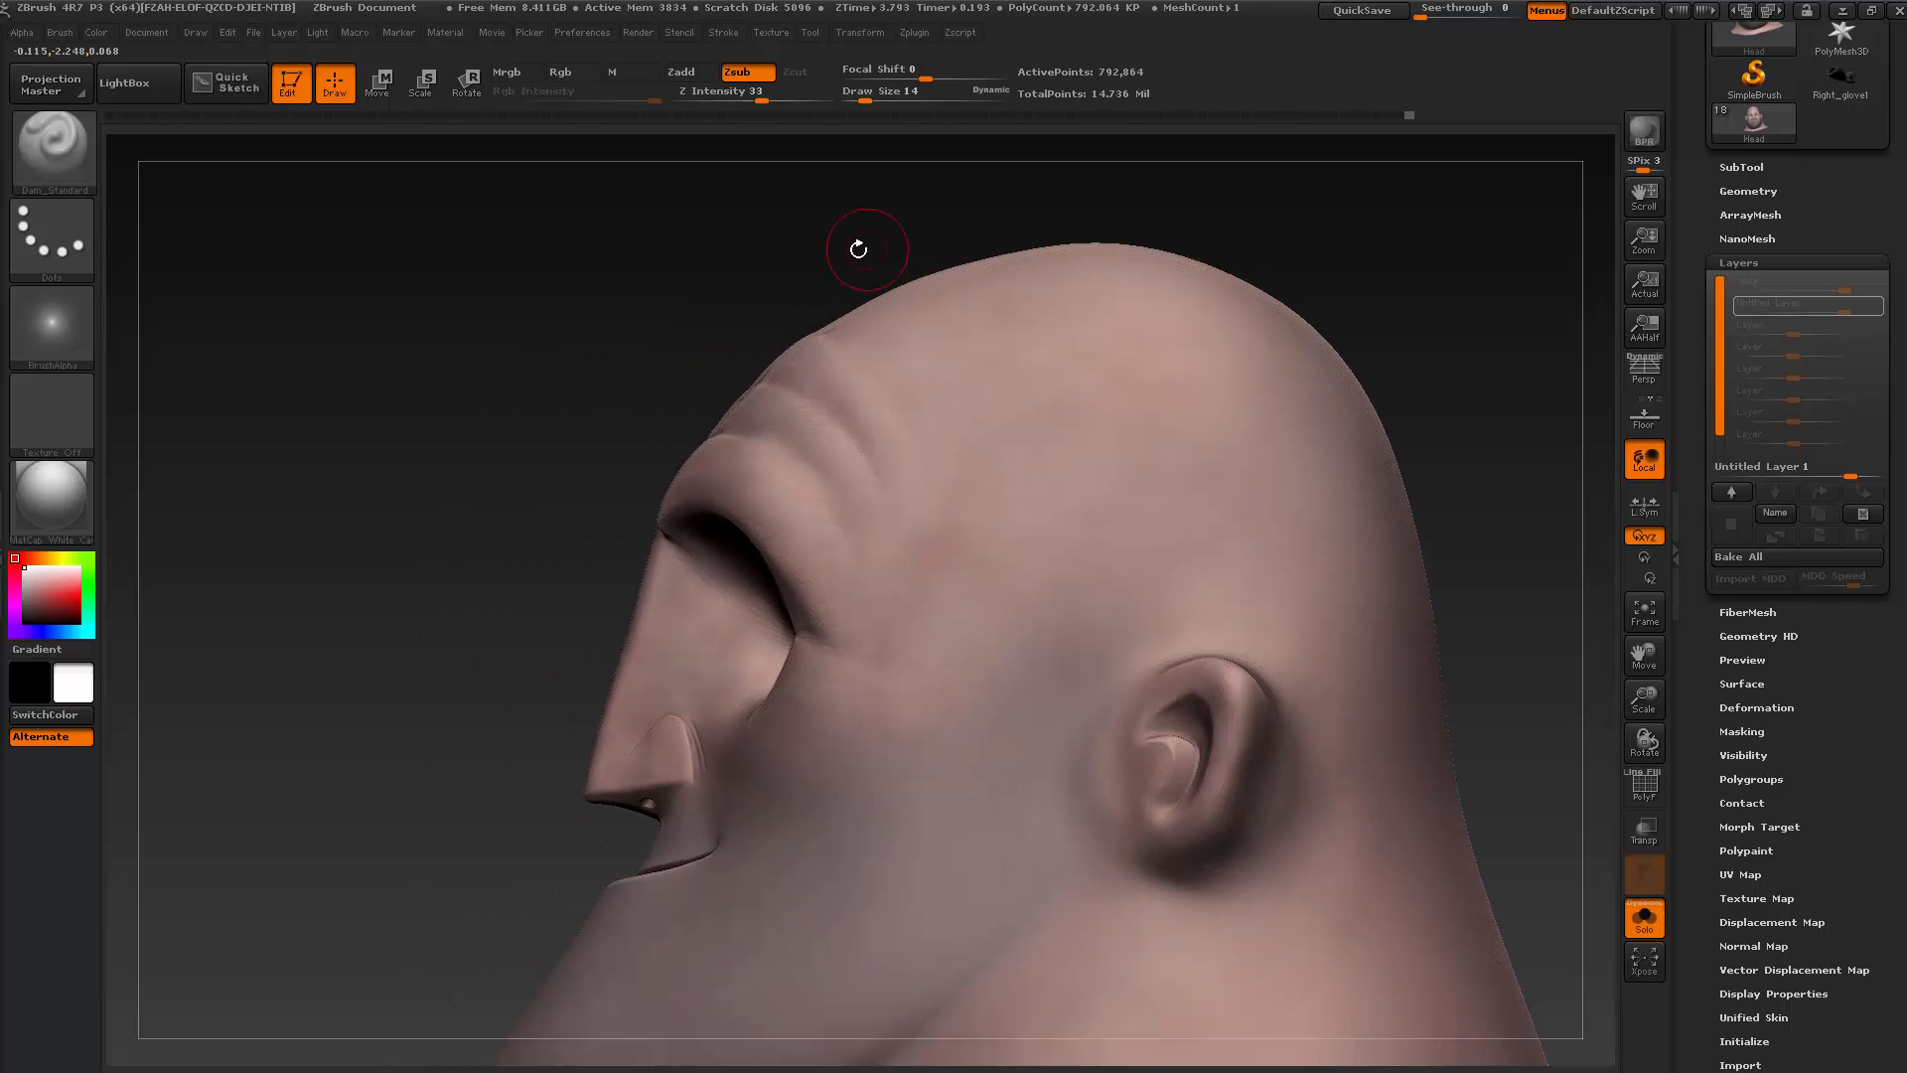
drag(858, 250, 847, 349)
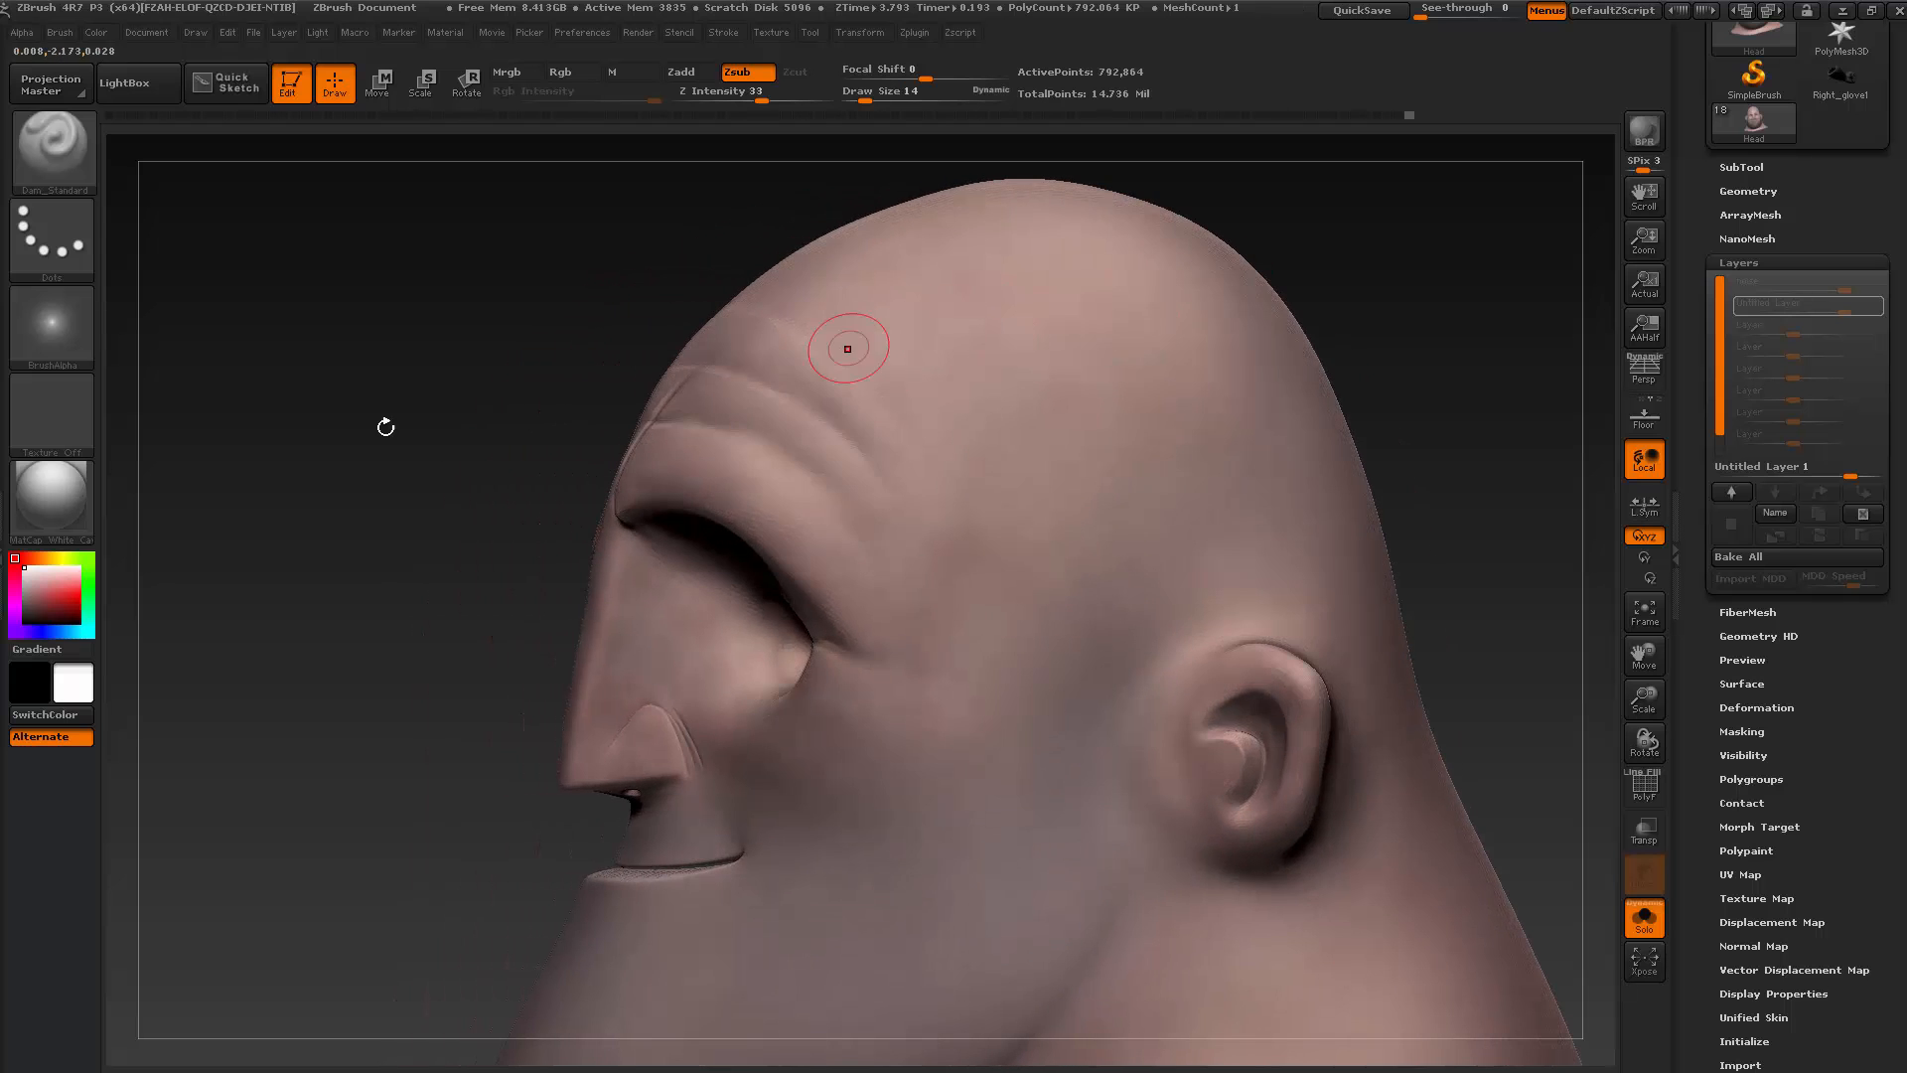
Switch to ClayBuildup at draw size 22 and try a stroke along the forehead fold above the raised left eyebrow
click(58, 151)
click(255, 171)
mouse_move(616, 381)
mouse_down()
mouse_move(577, 341)
mouse_move(745, 383)
mouse_up()
key(s)
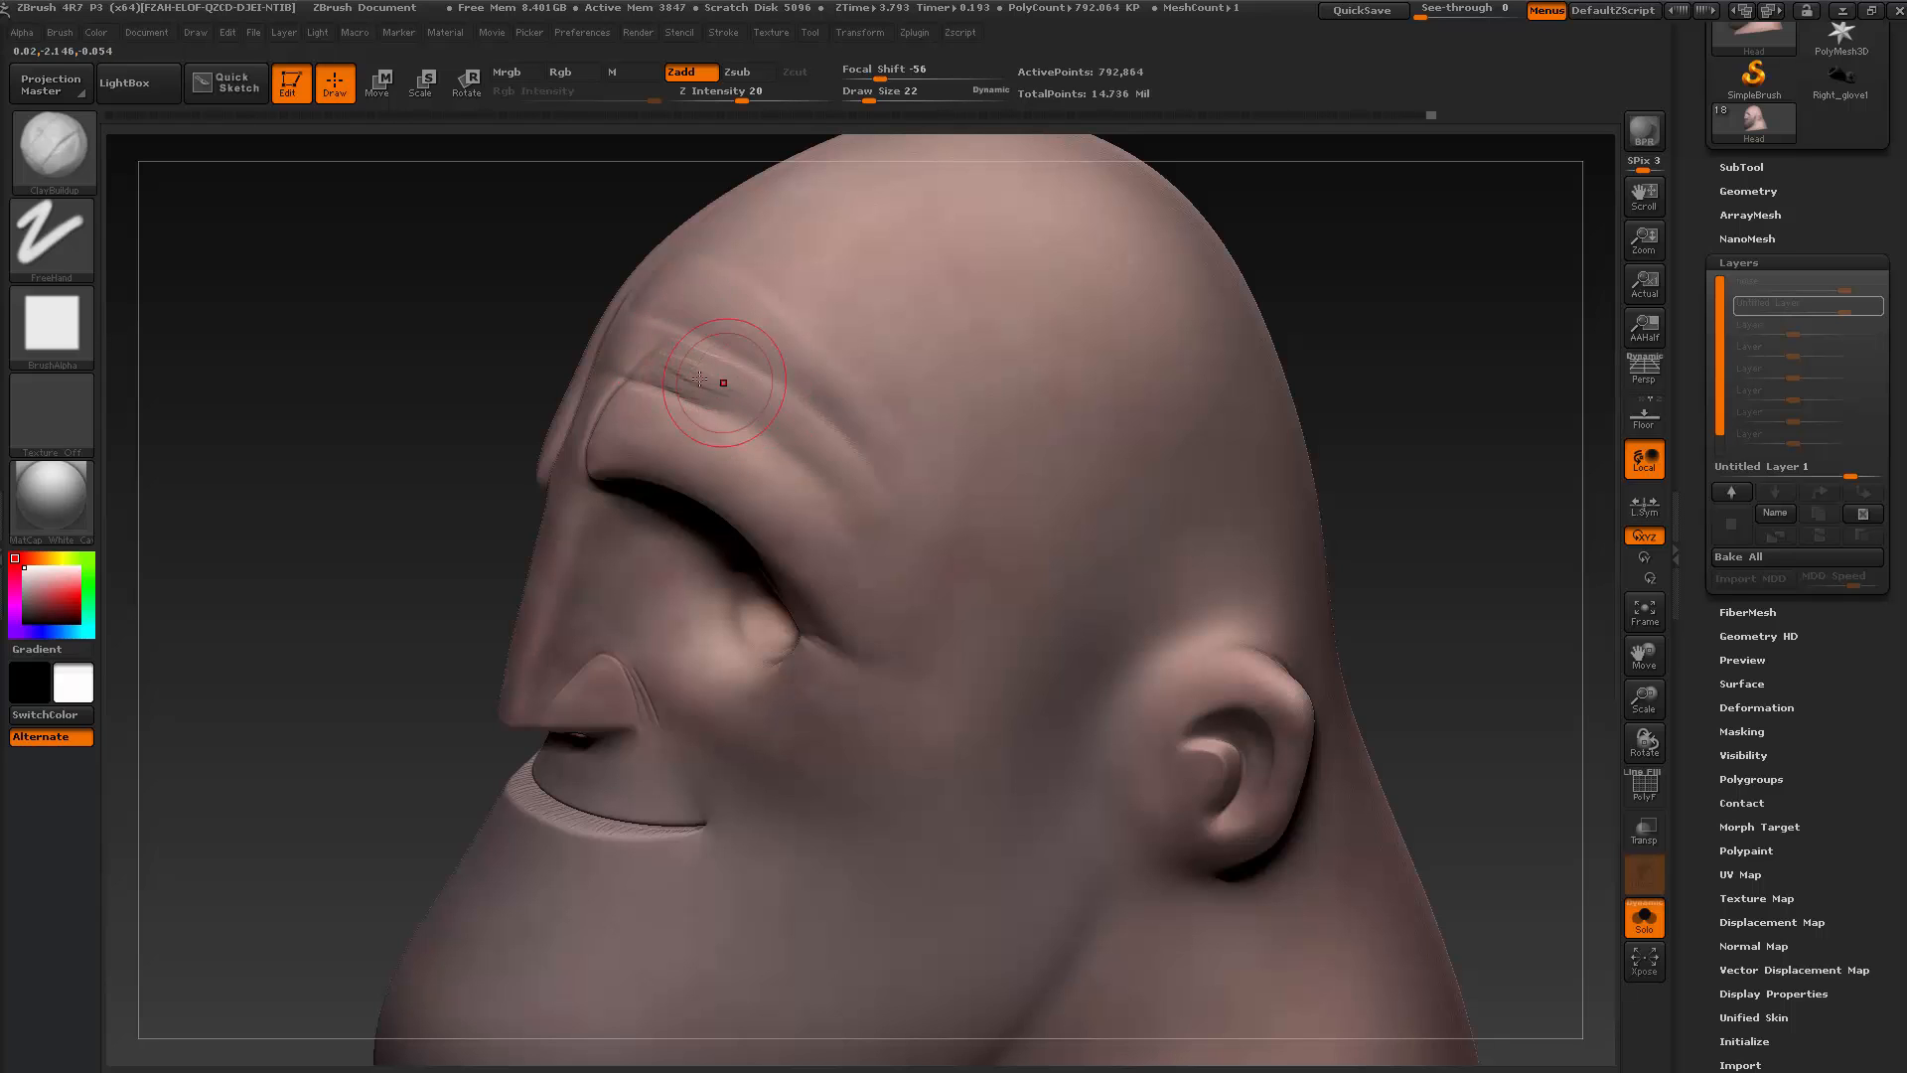
drag(635, 328, 749, 402)
key(ctrl)
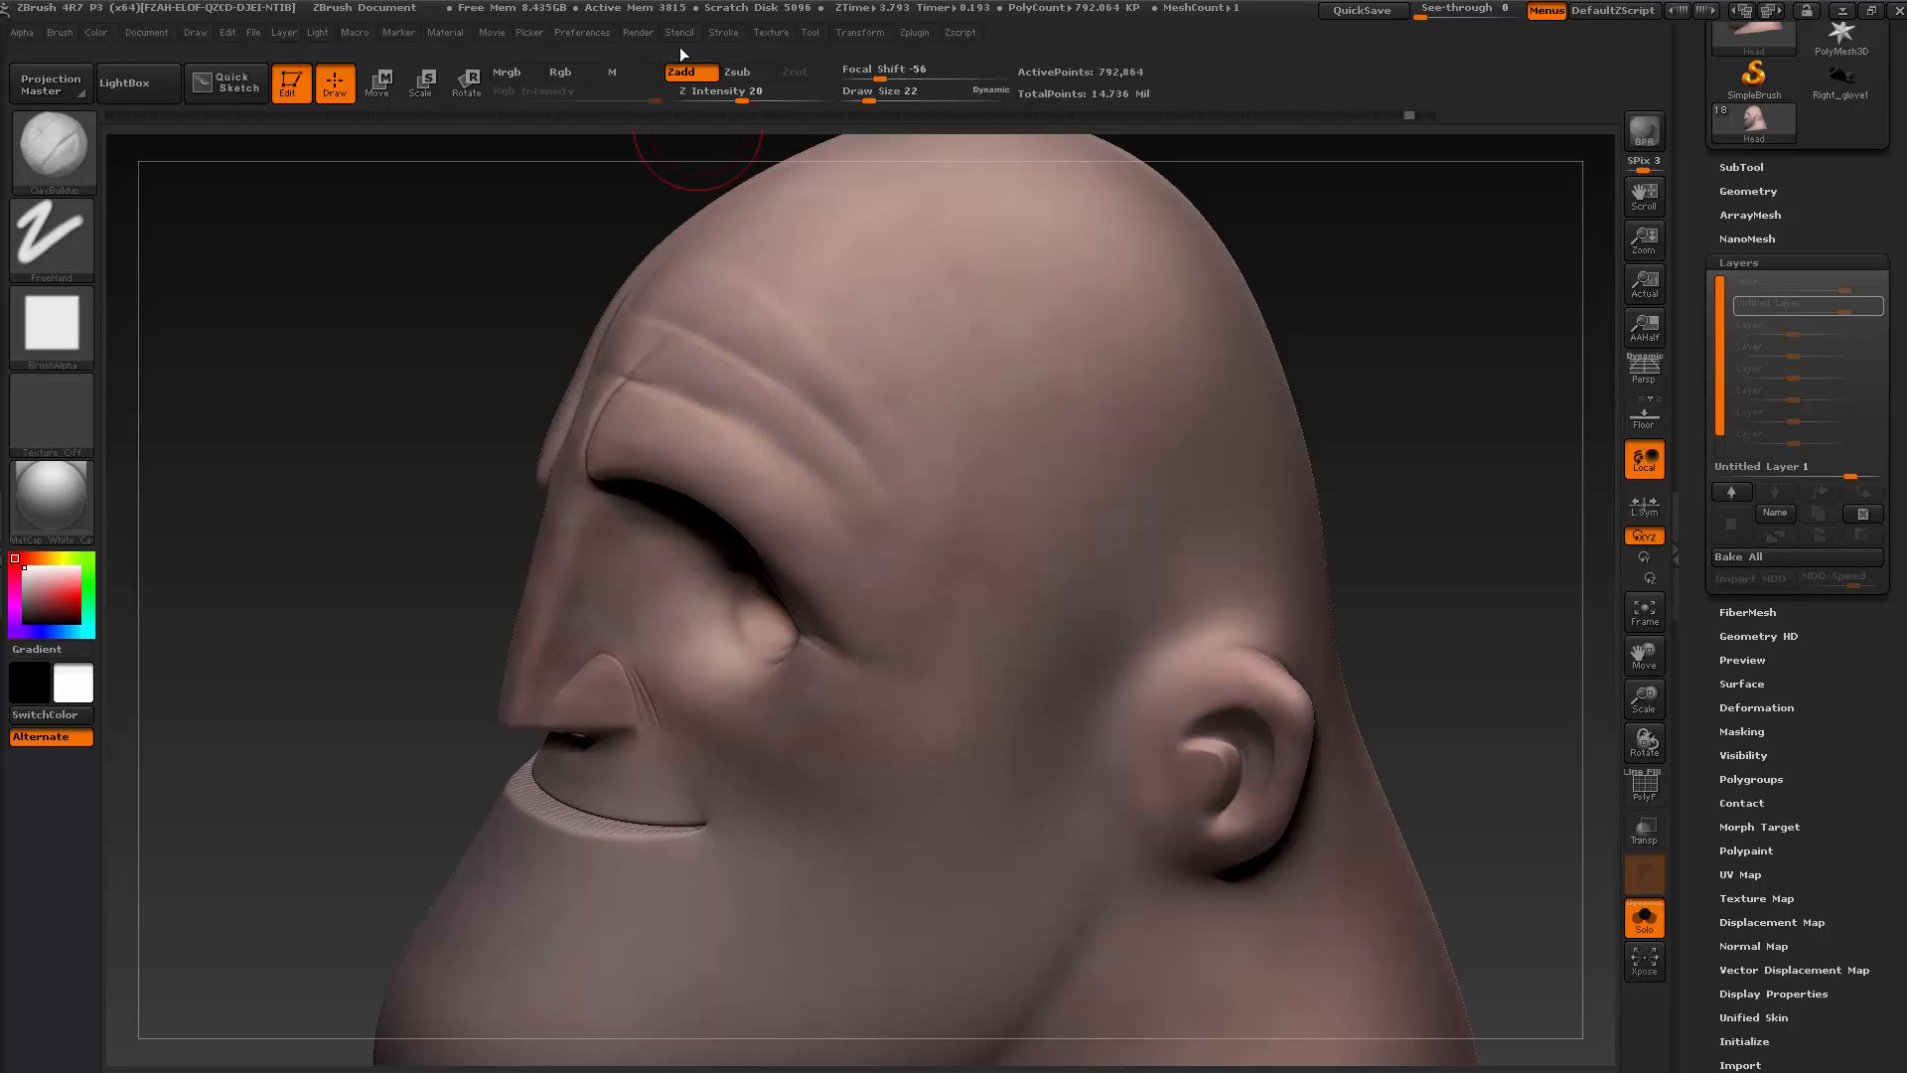
Set the brush's lazy mouse LazyStep to 0.05 and raise its LazyRadius
click(775, 35)
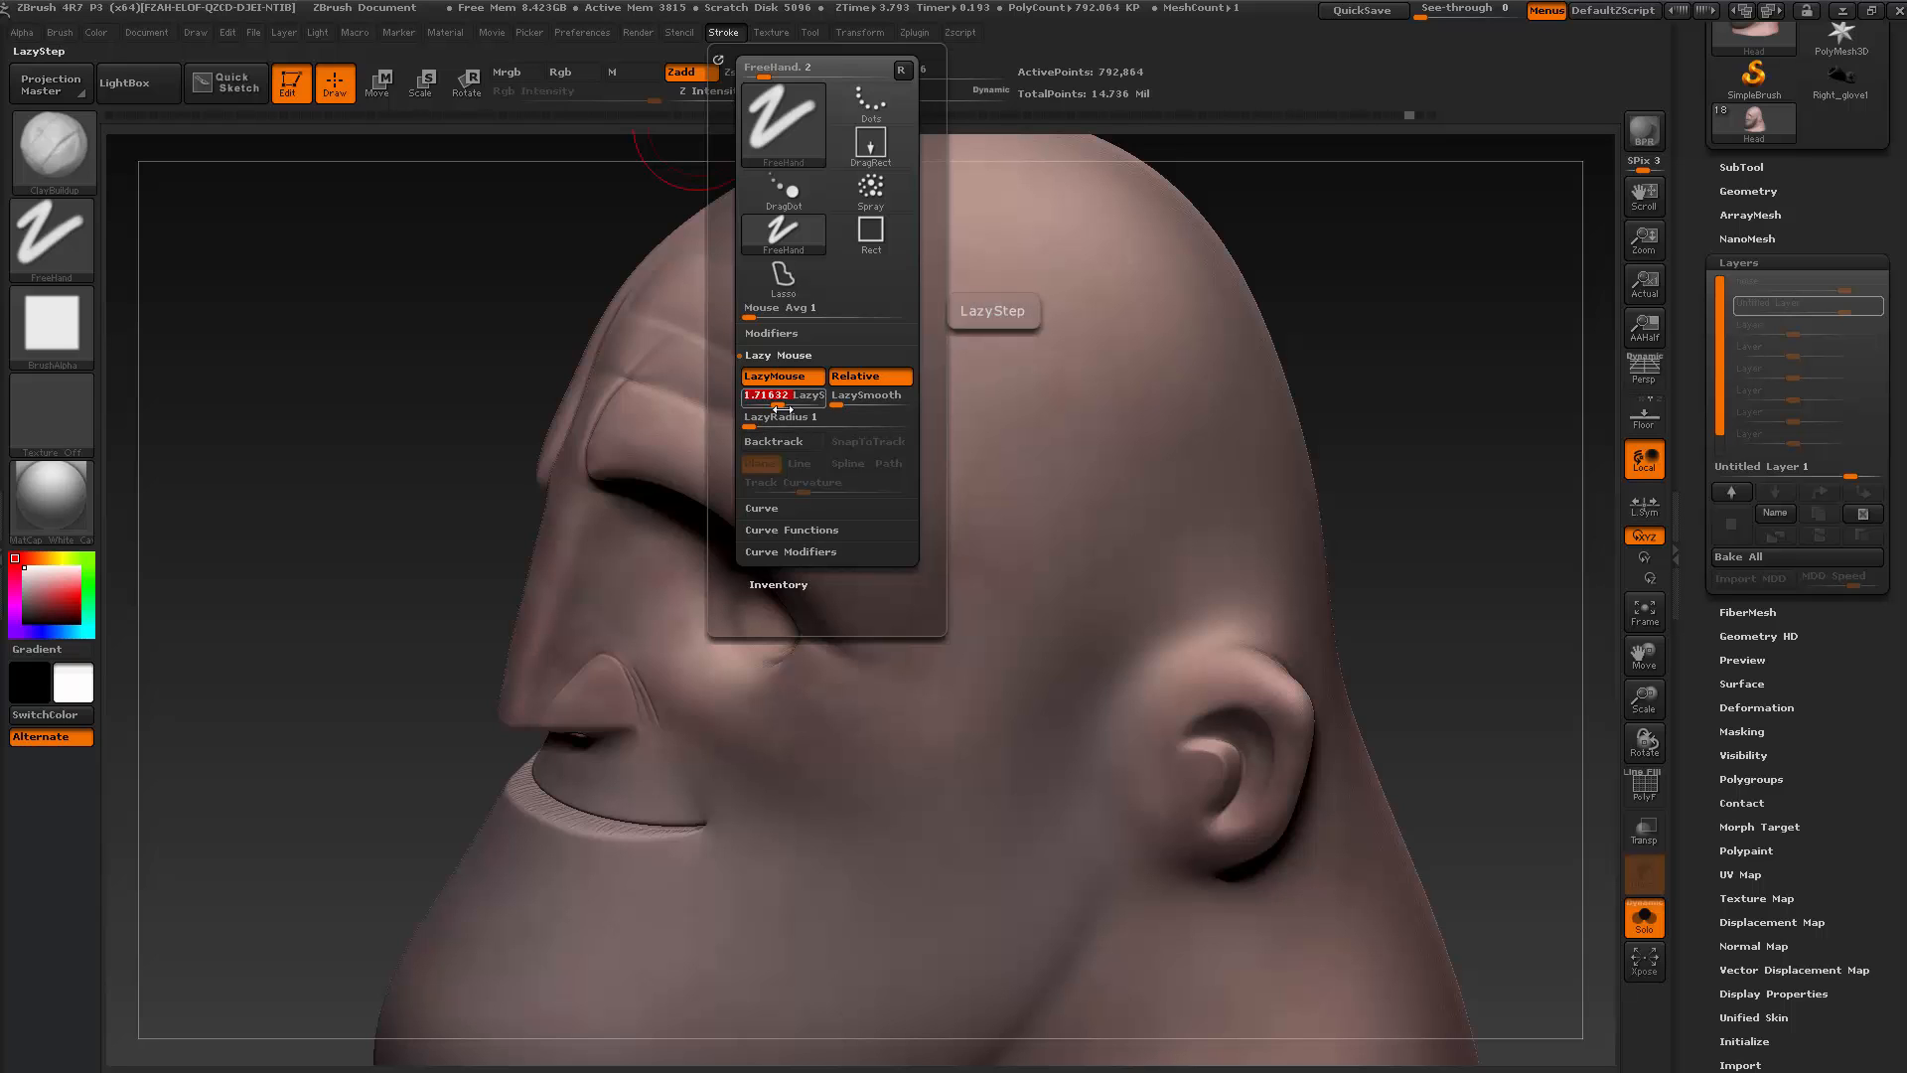
drag(818, 396, 844, 399)
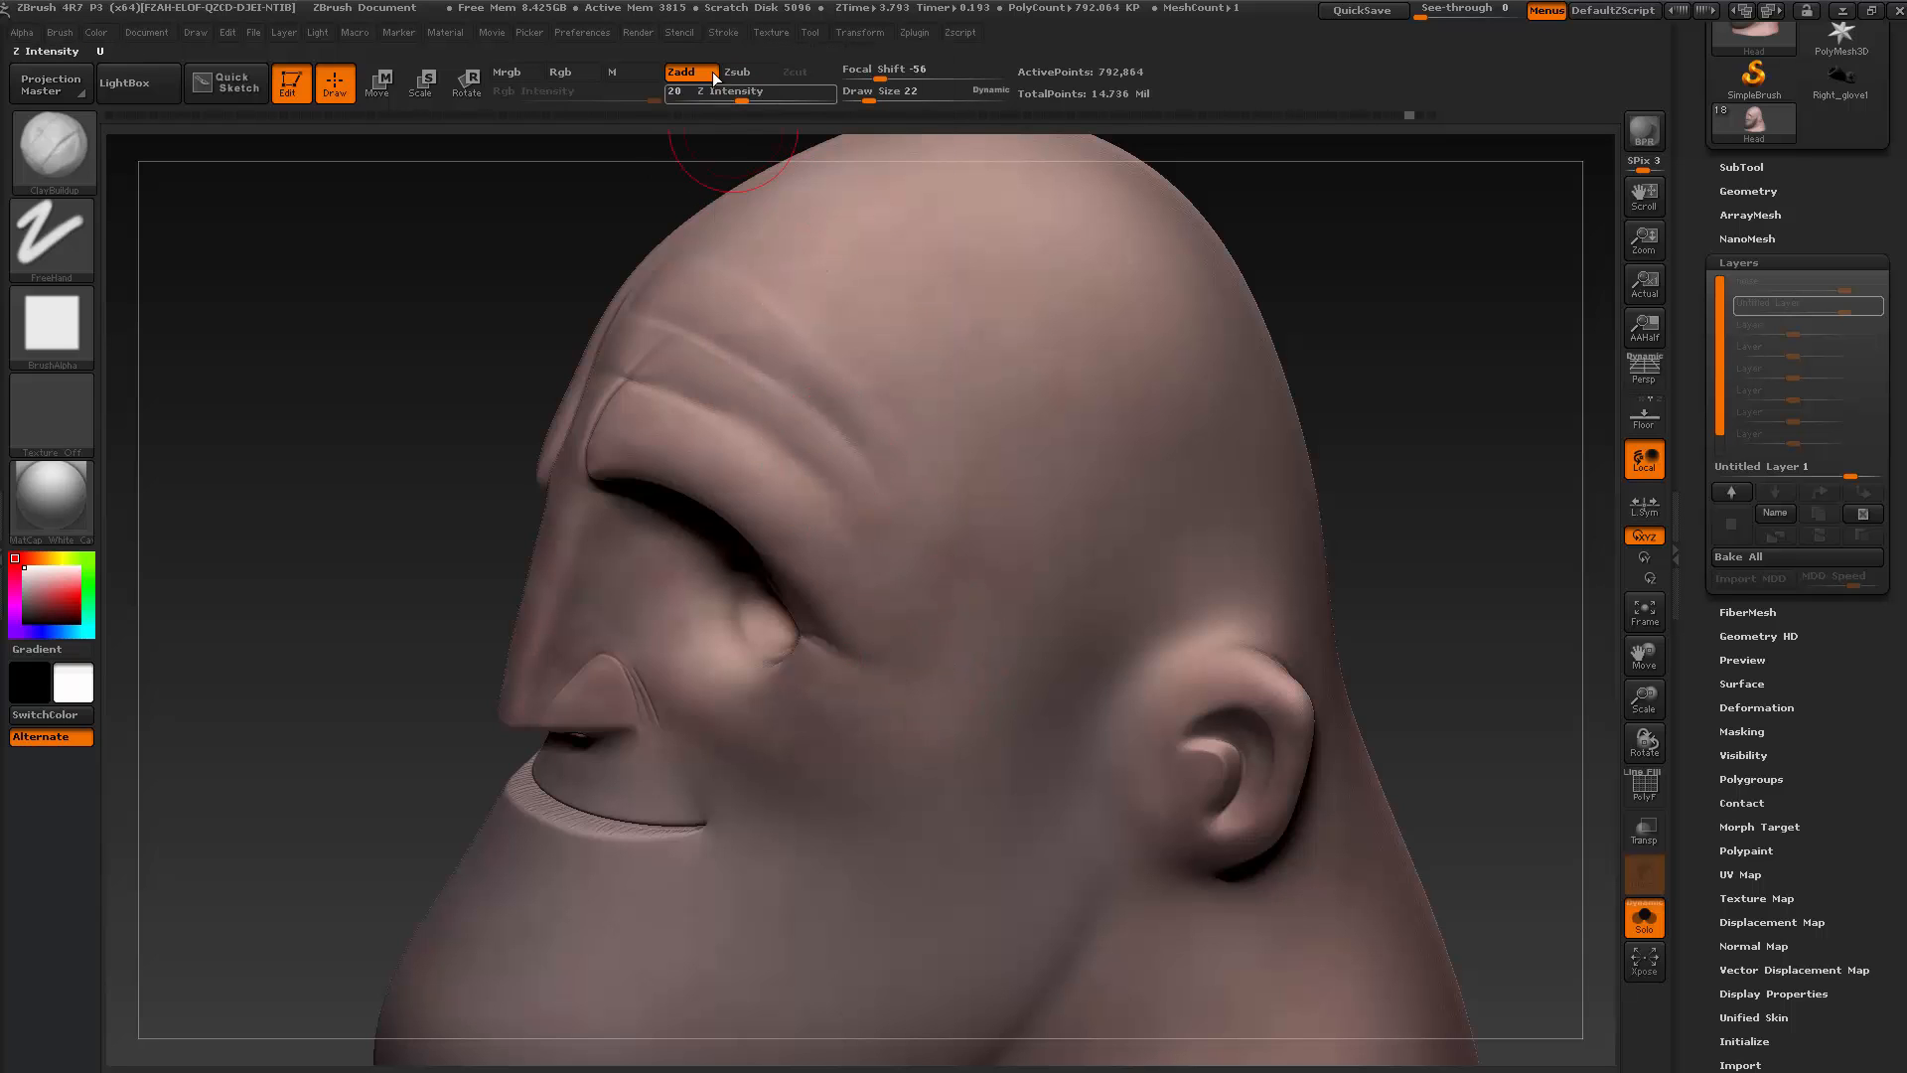
click(723, 32)
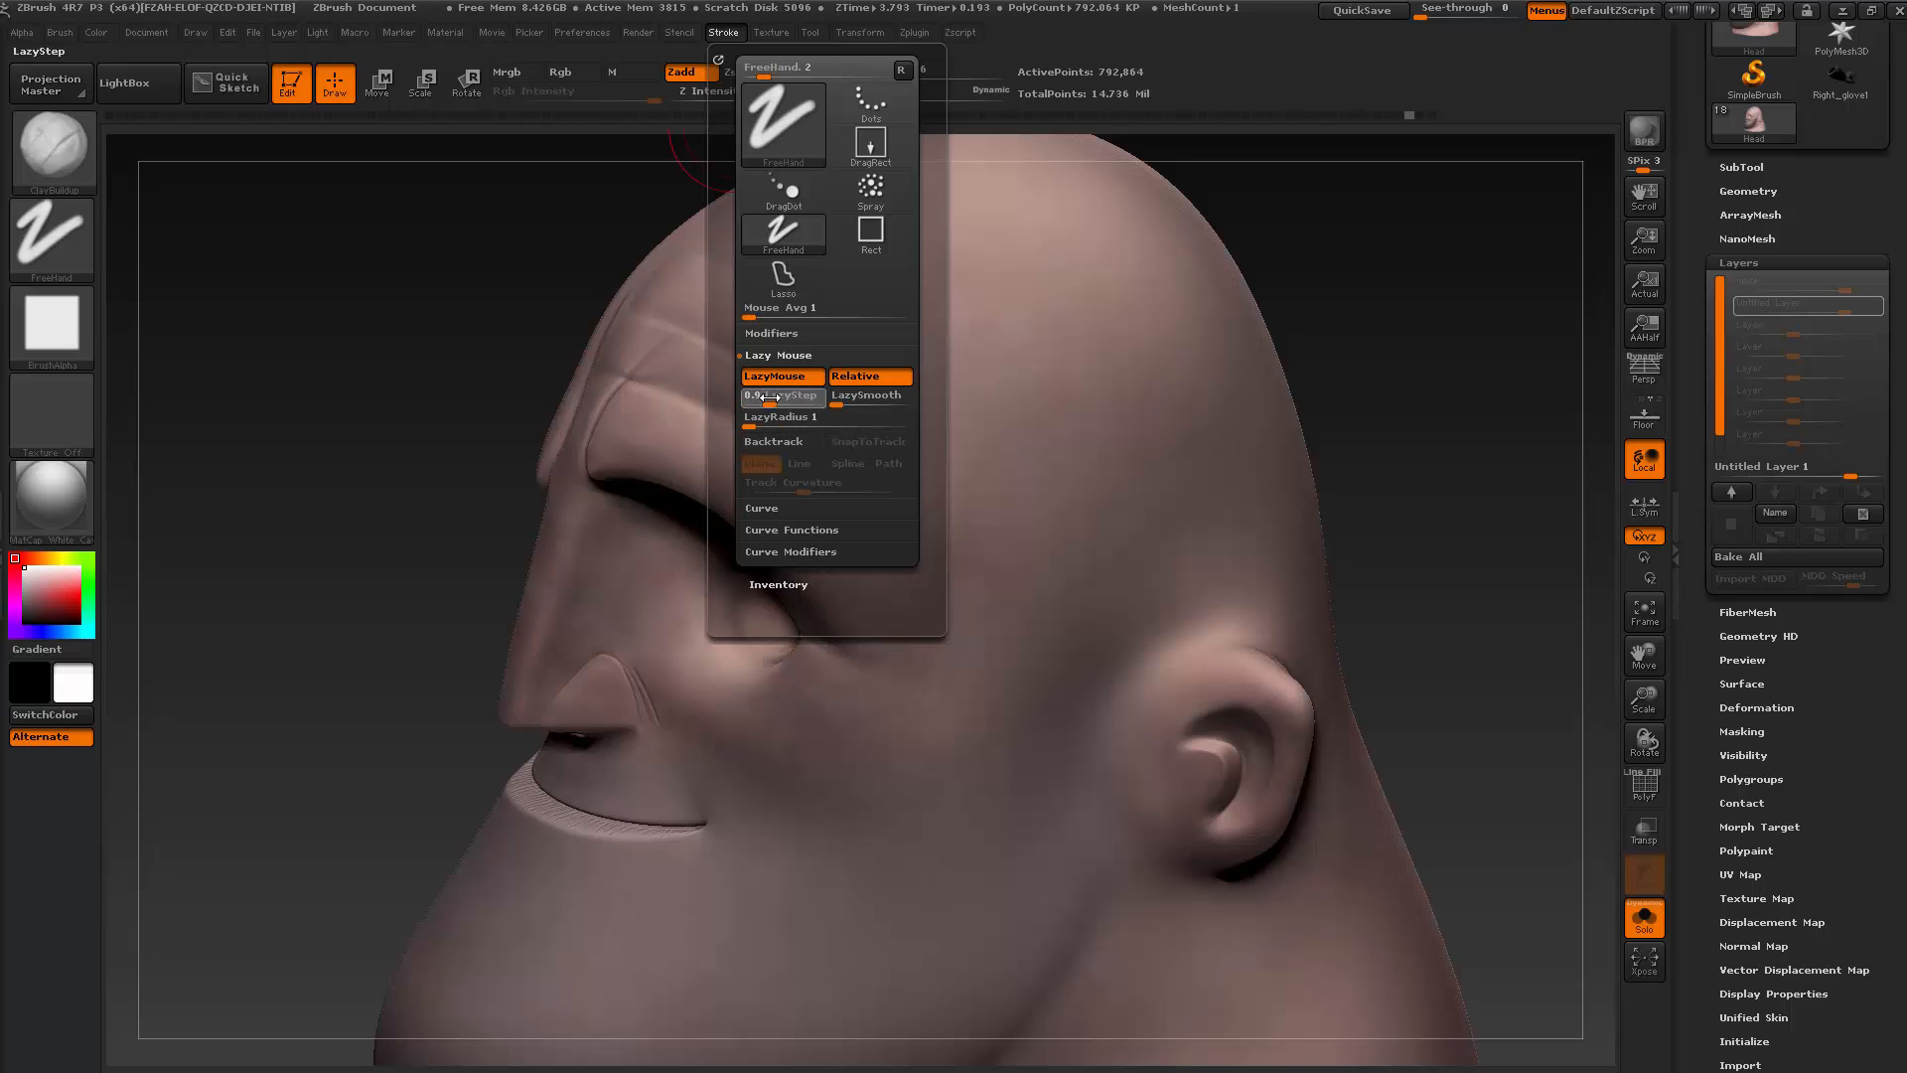
text(5)
key(Return)
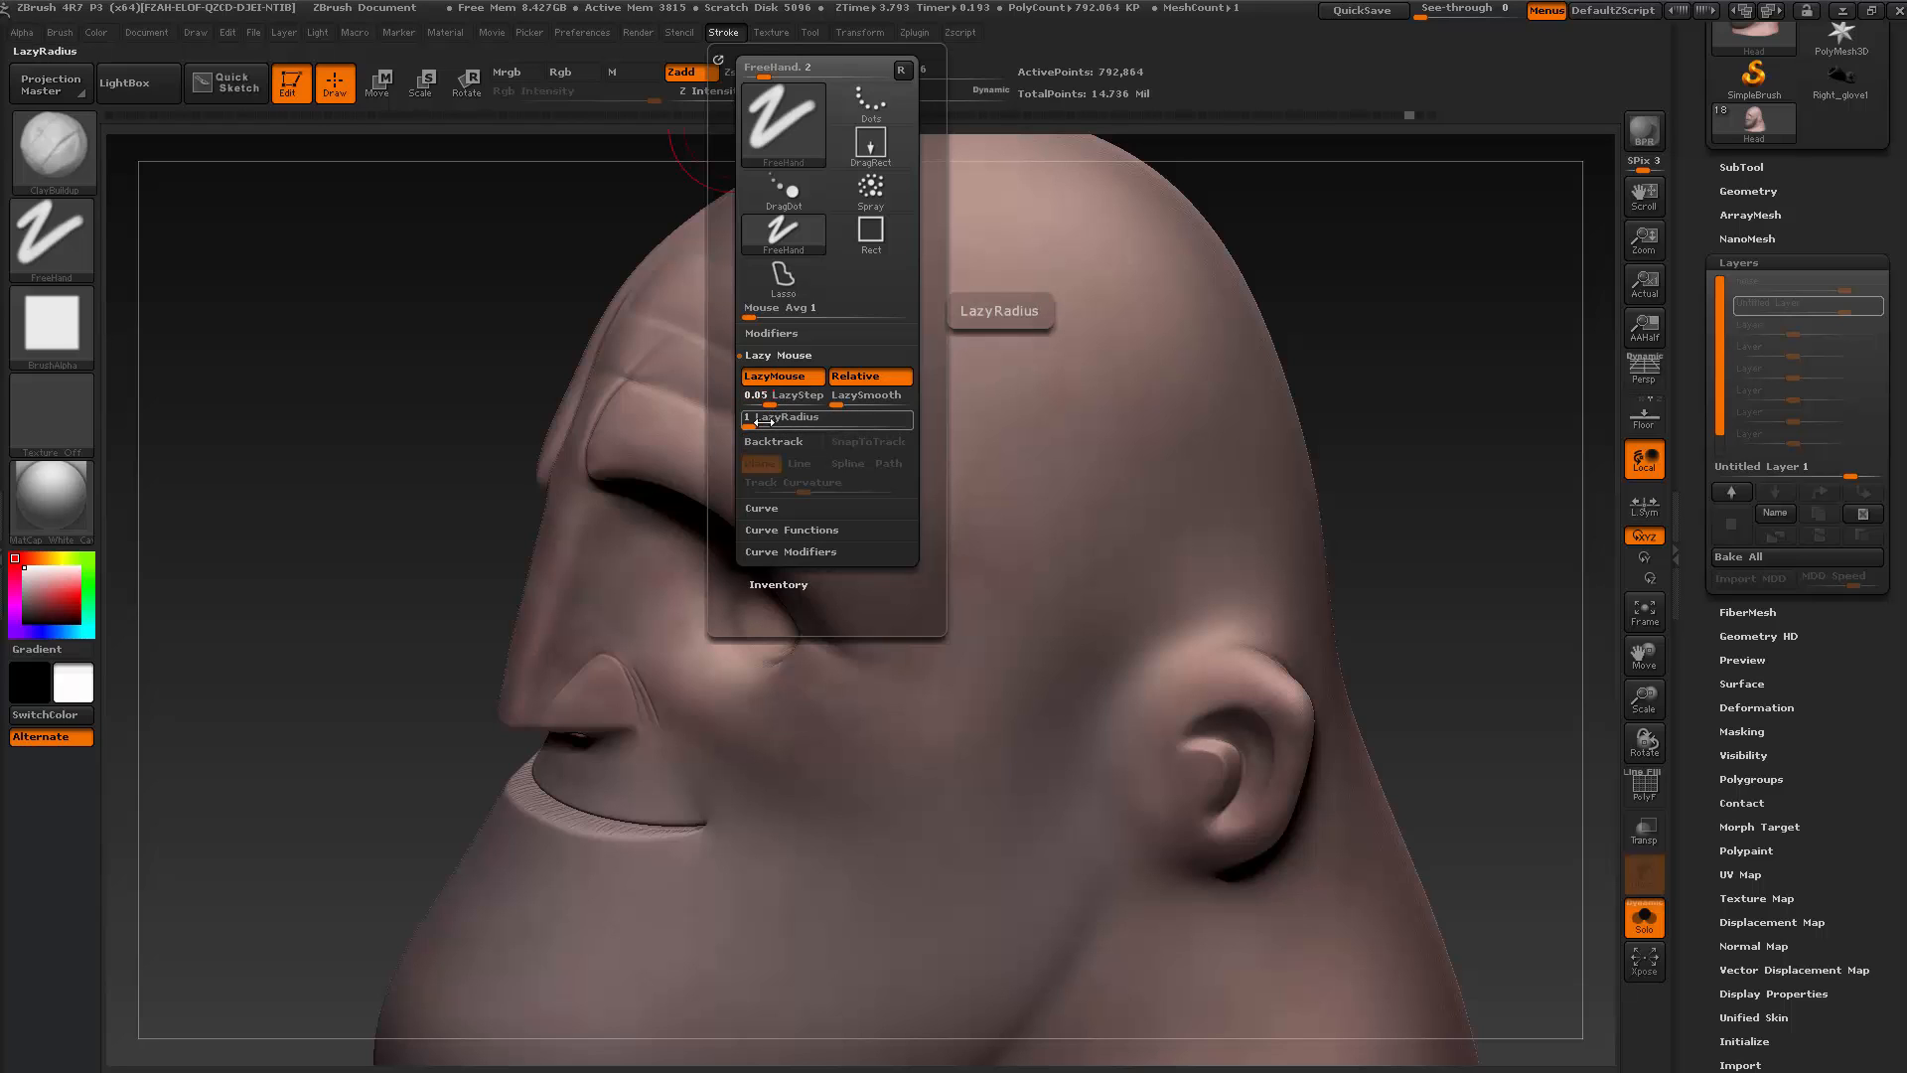
drag(765, 422, 776, 422)
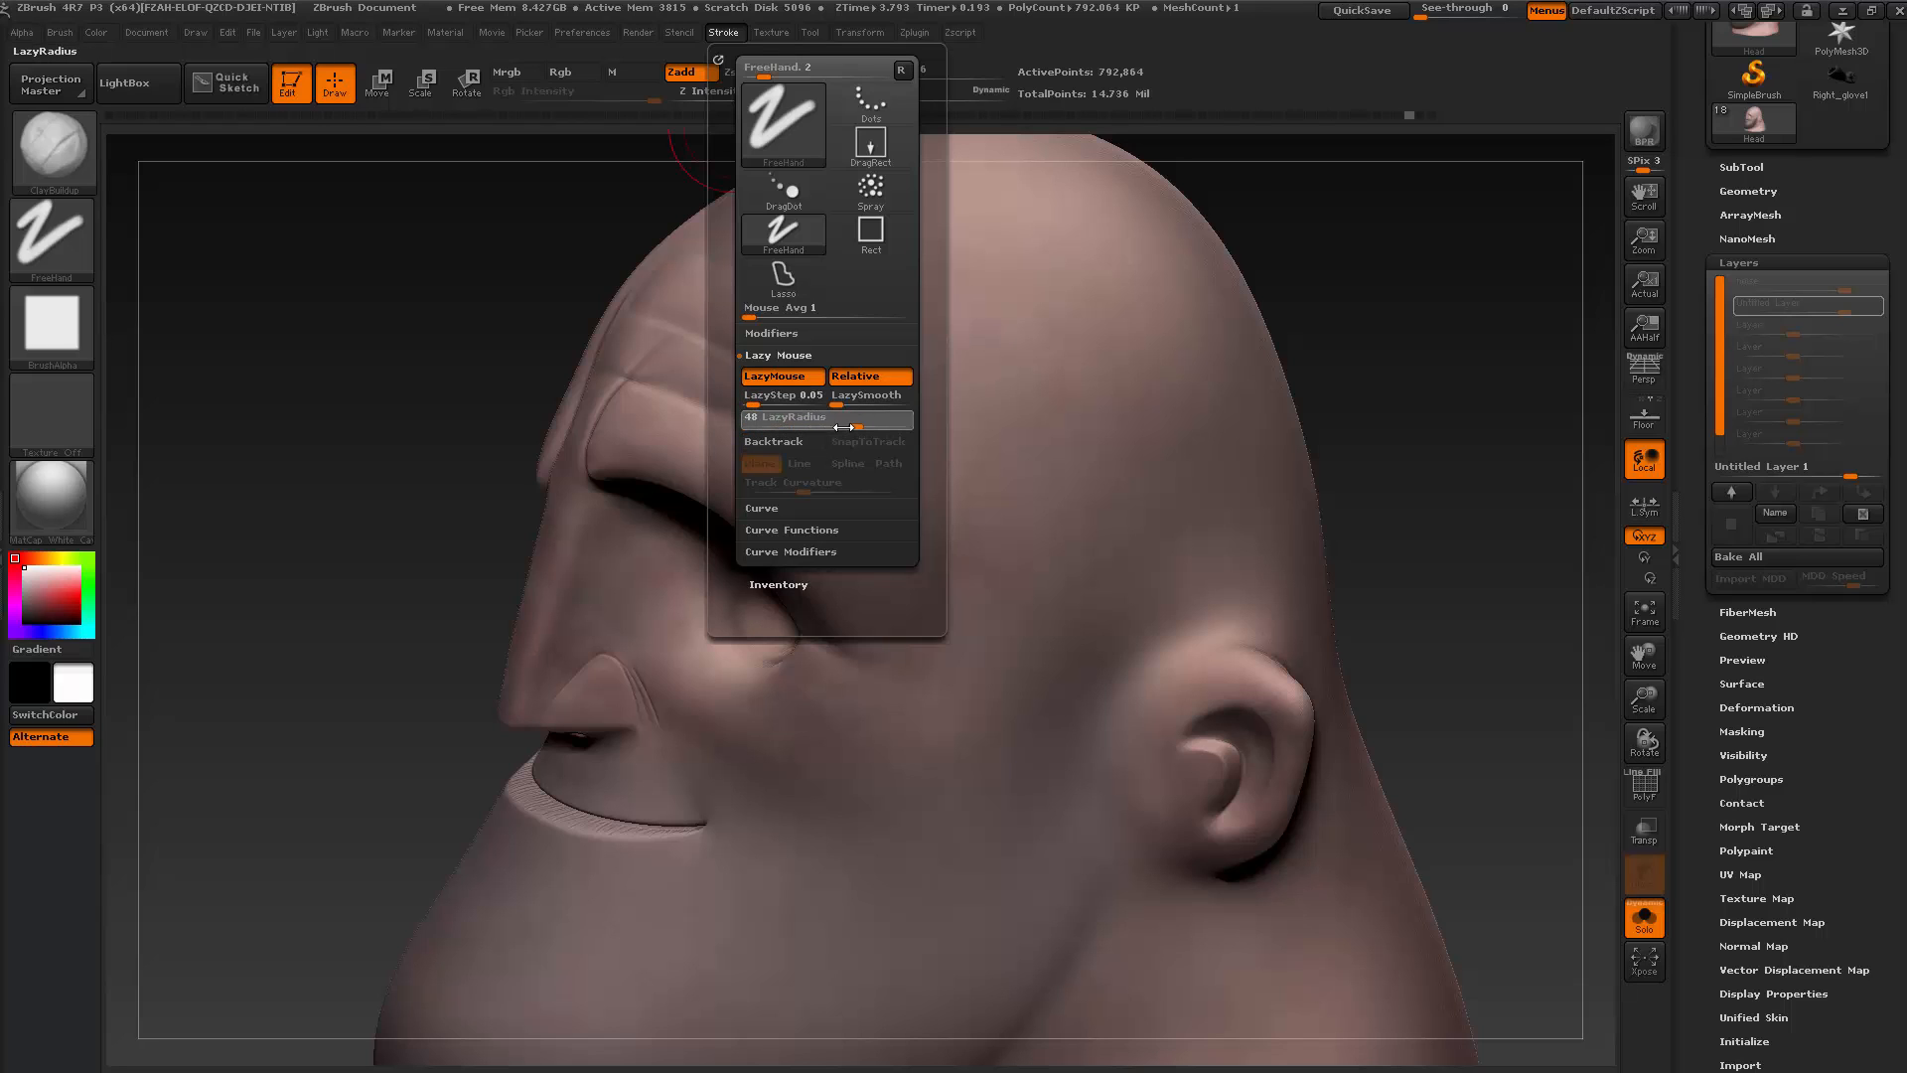
Build up the lower forehead folds above the left eyebrow with ClayBuildup at draw size 30, undoing misplaced strokes
drag(397, 566, 656, 378)
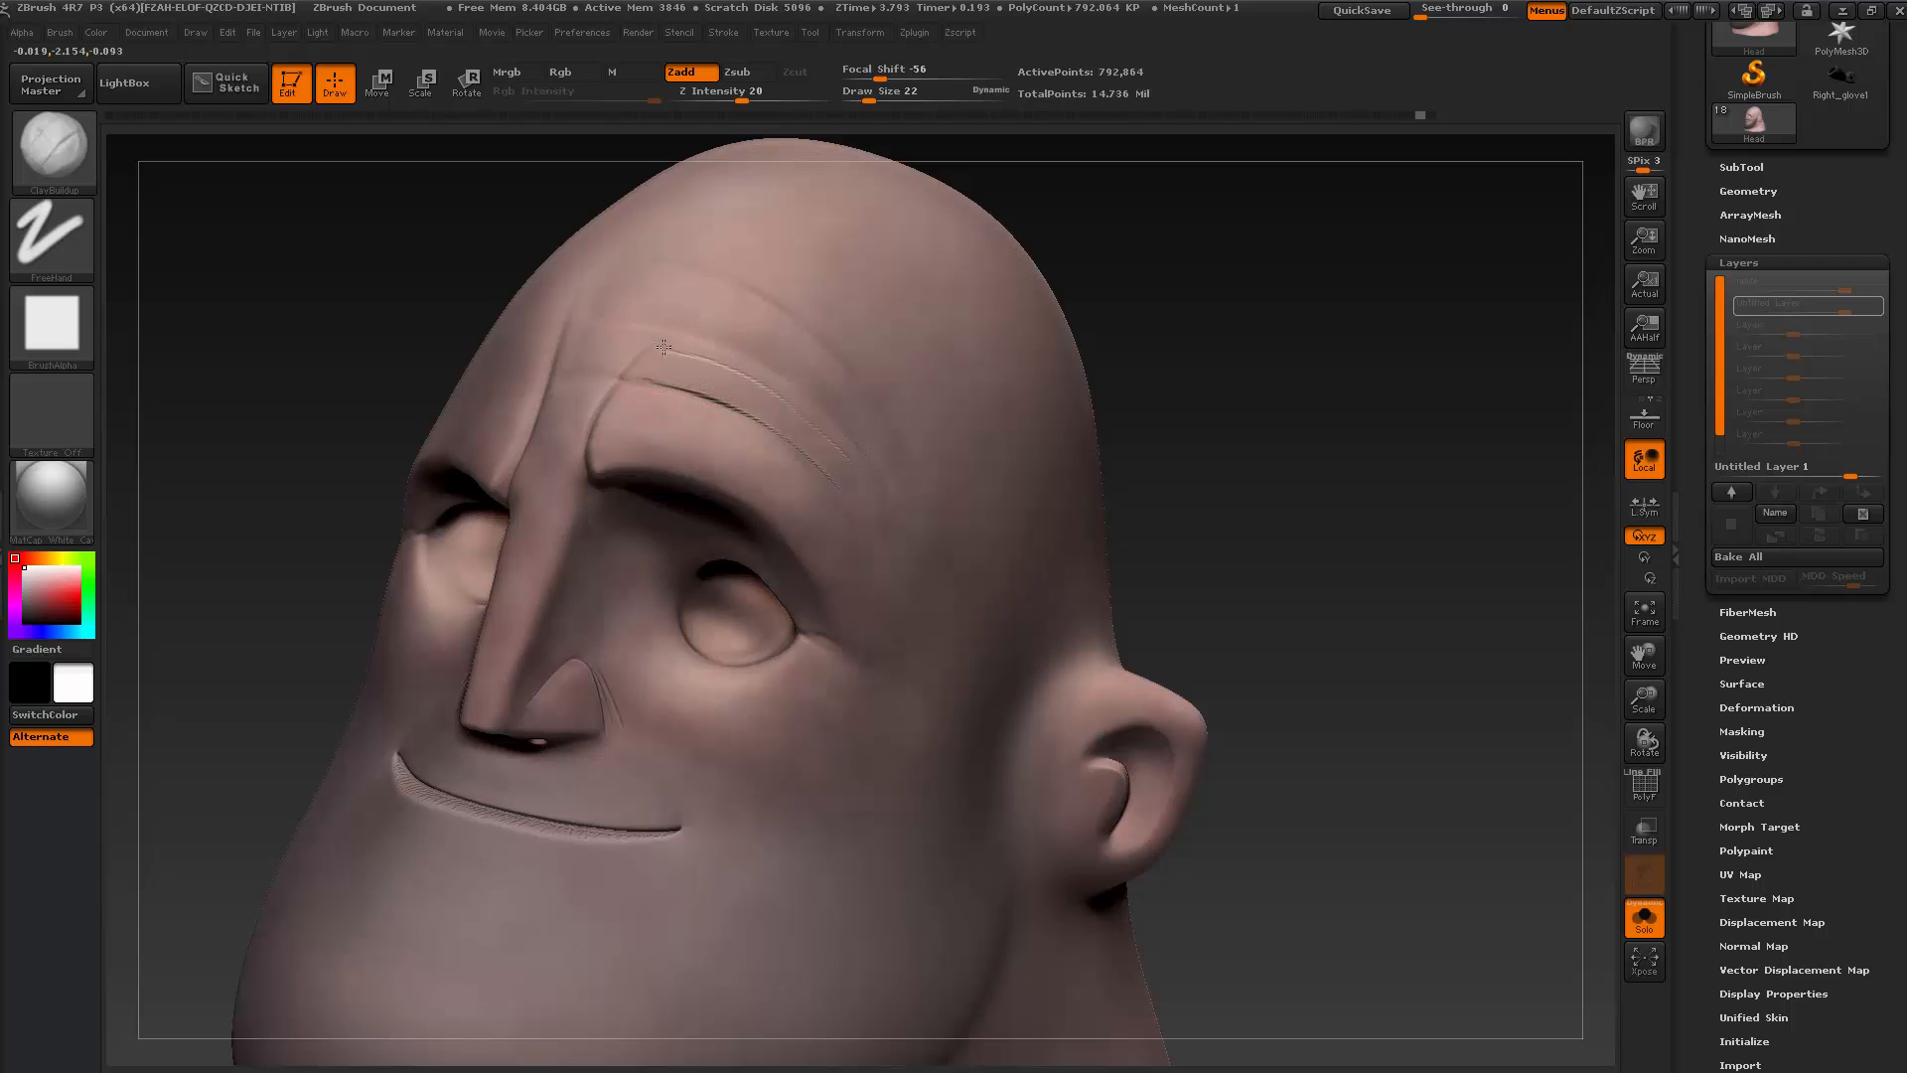
key(ctrl+z)
key(s)
drag(681, 368, 686, 372)
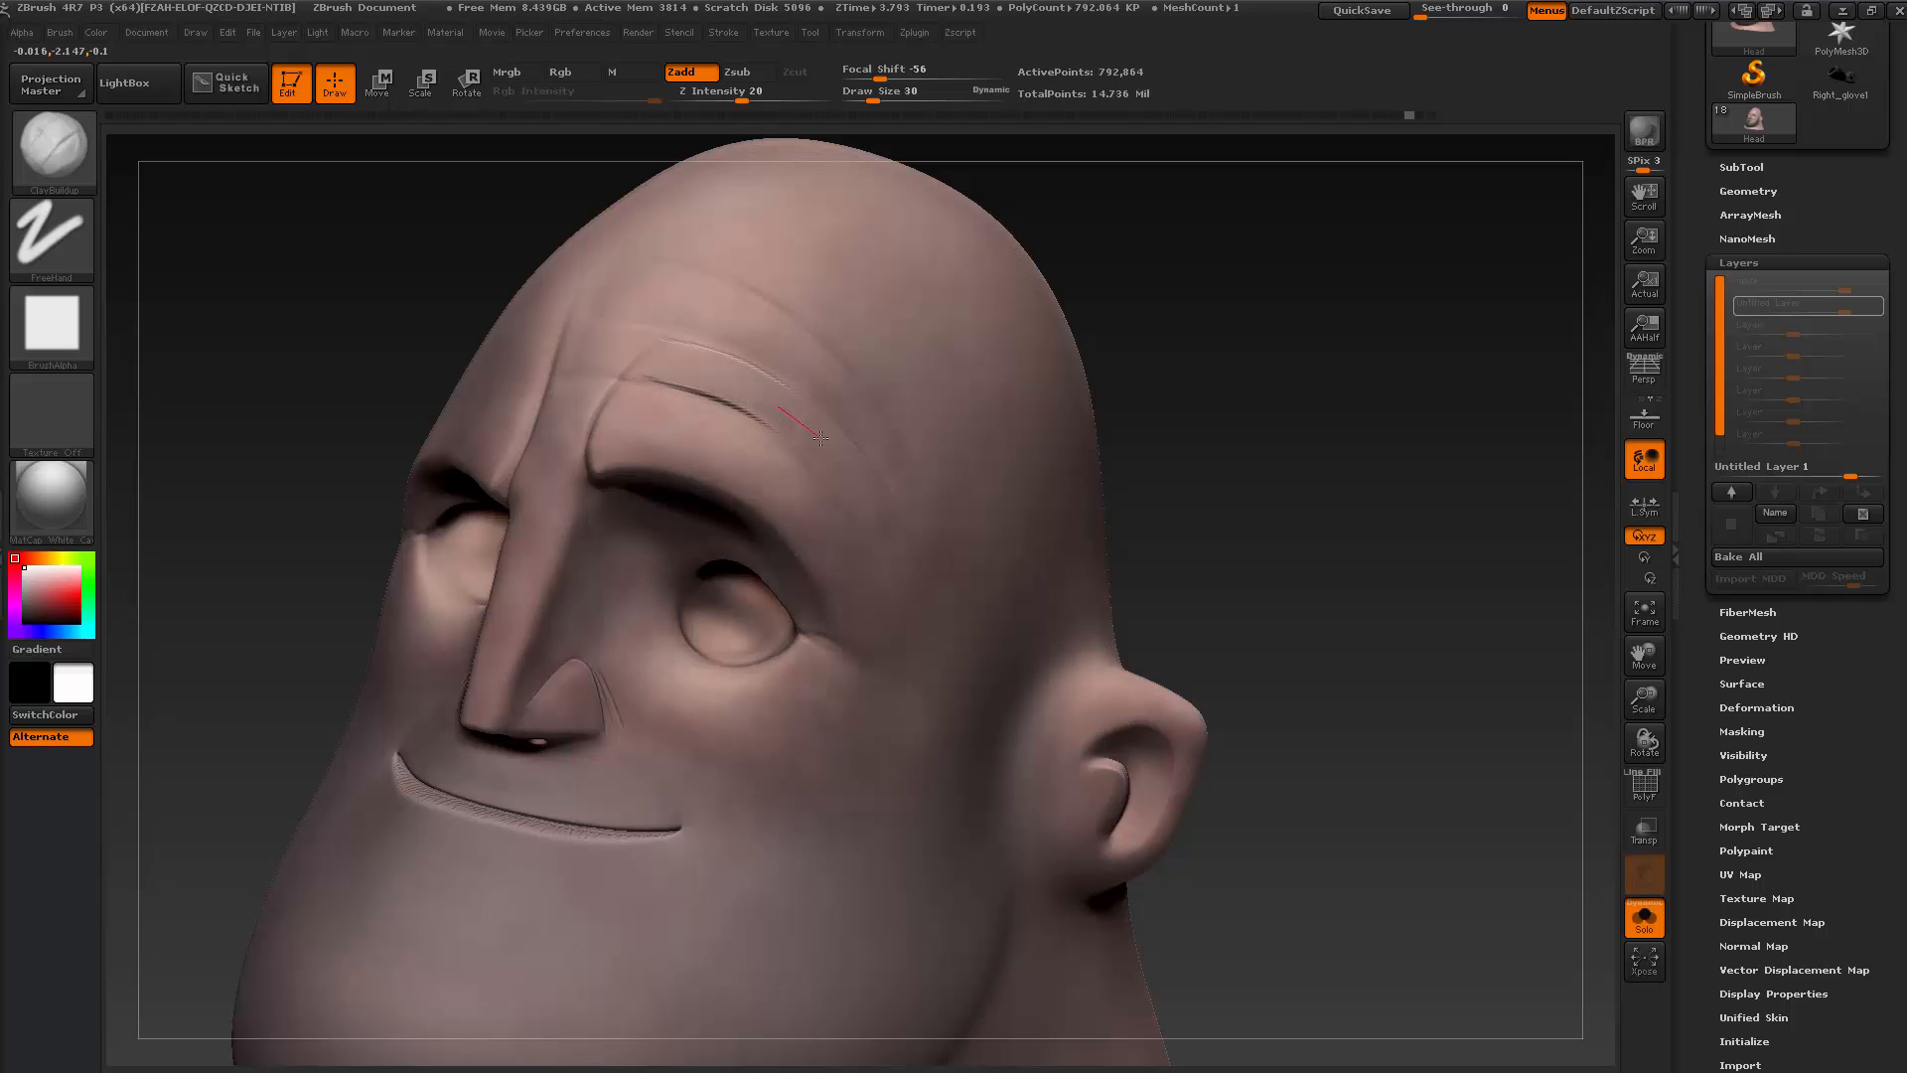
drag(877, 505, 878, 507)
drag(842, 399, 844, 401)
key(ctrl+z)
Build up the upper forehead fold toward the temple, smooth the folds and compare them with the XnView reference
drag(678, 304, 790, 351)
drag(914, 505, 916, 509)
shift+drag(801, 346, 755, 297)
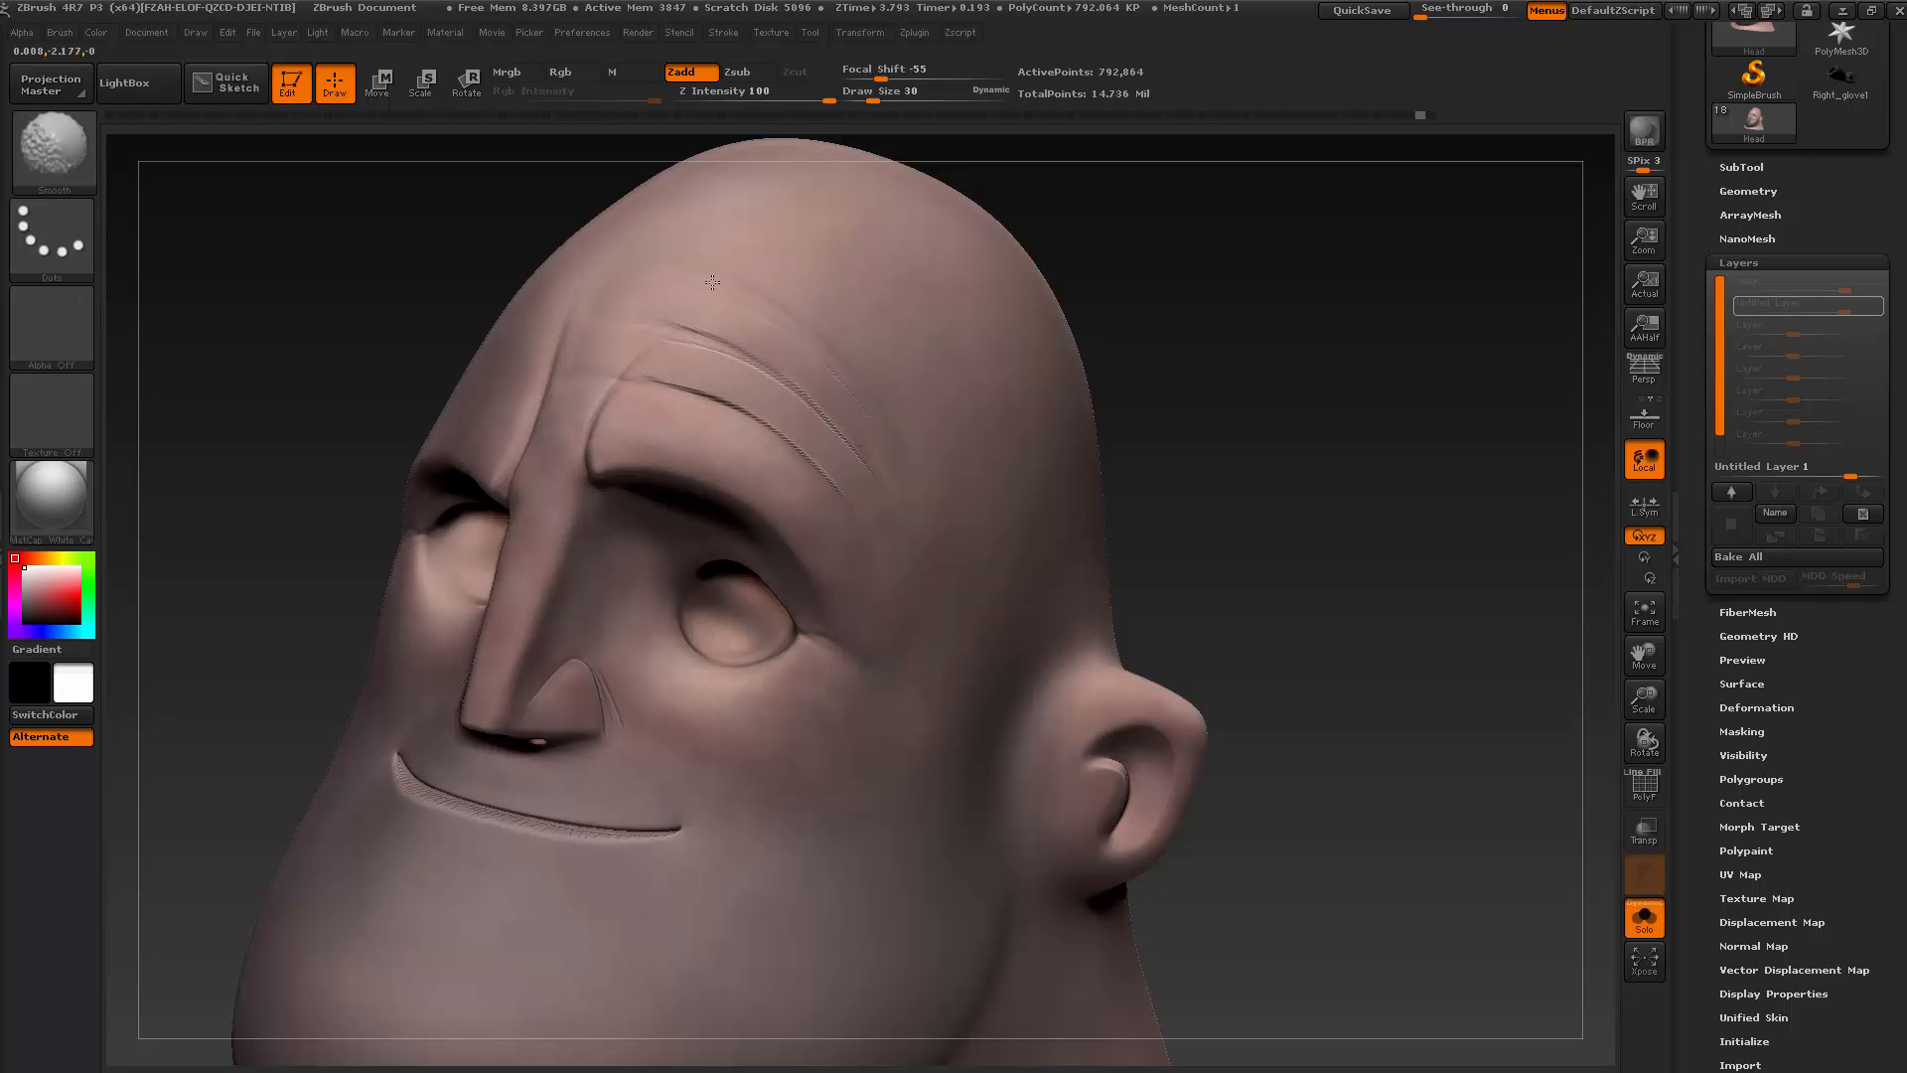
shift+drag(872, 400, 851, 426)
mouse_move(733, 394)
shift+mouse_down()
mouse_move(695, 374)
mouse_move(743, 308)
shift+mouse_up()
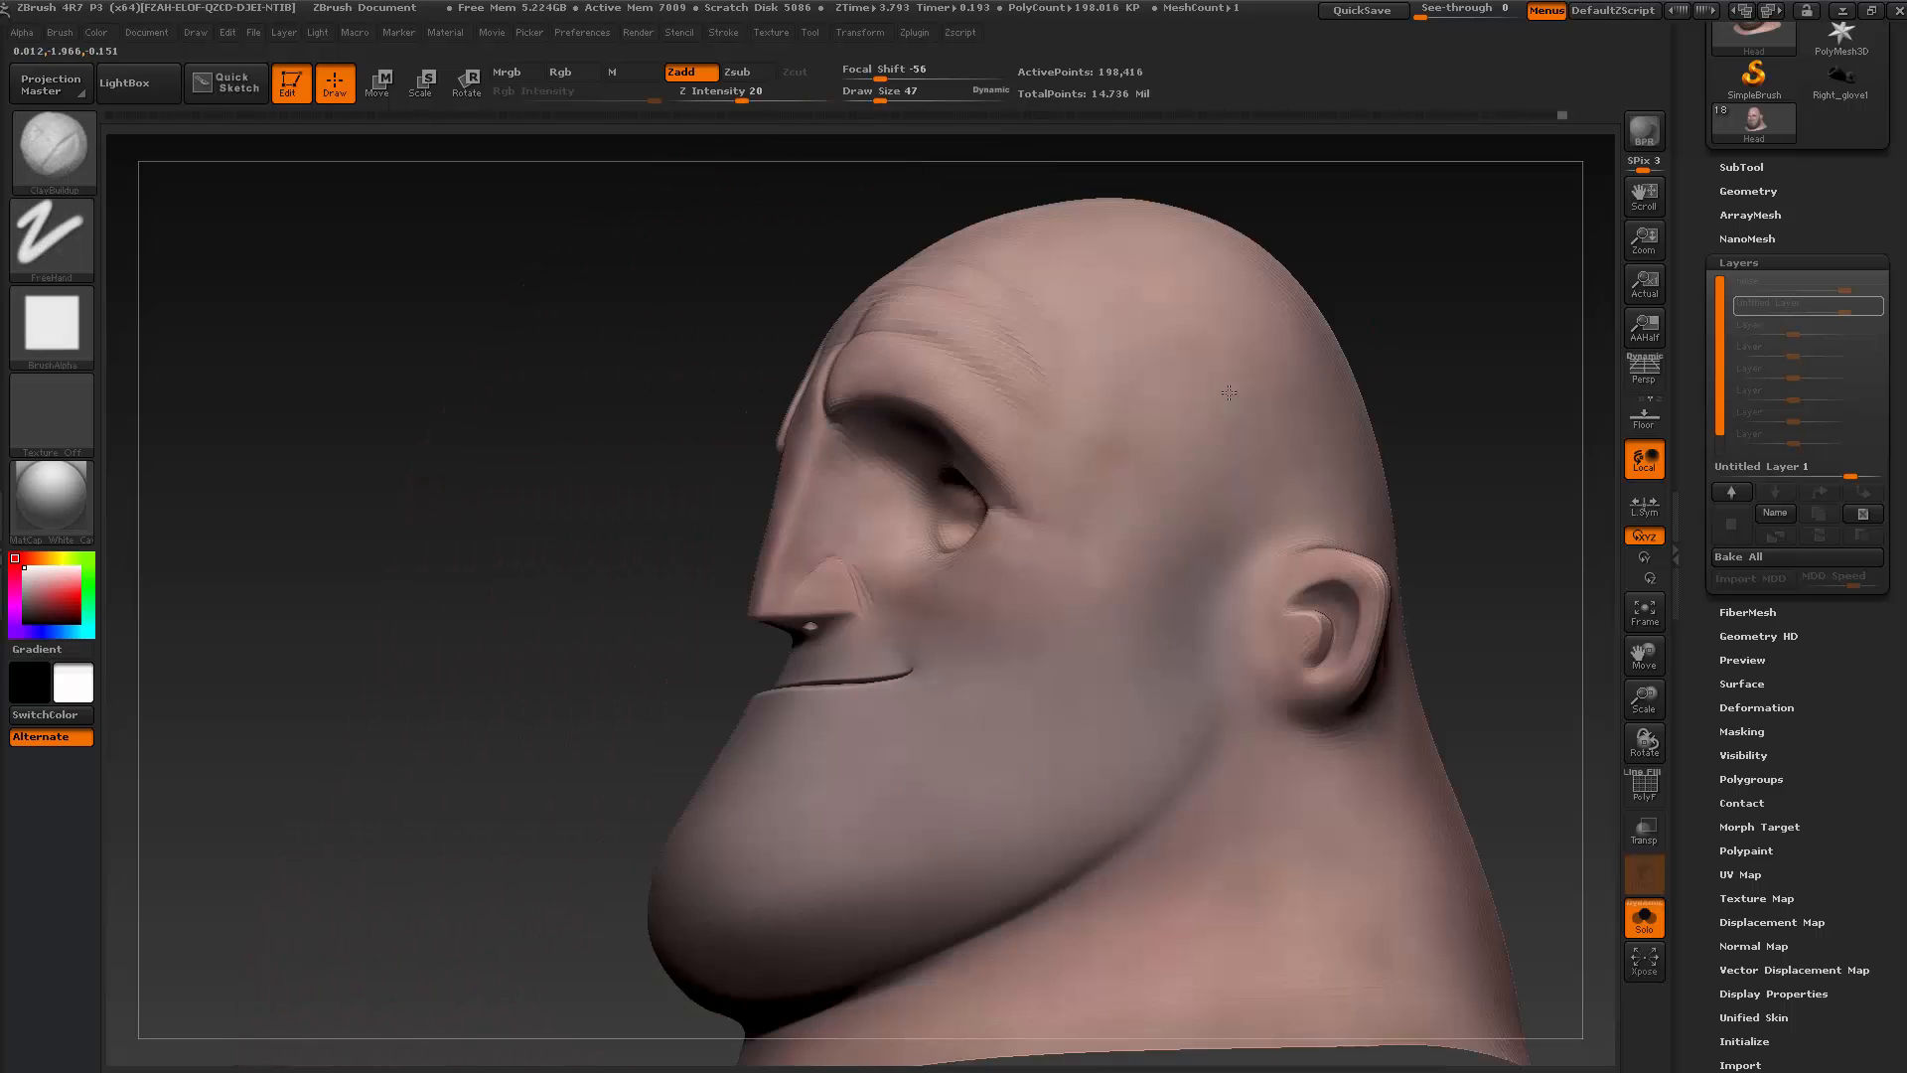
drag(1373, 261, 1317, 396)
key(alt+Tab)
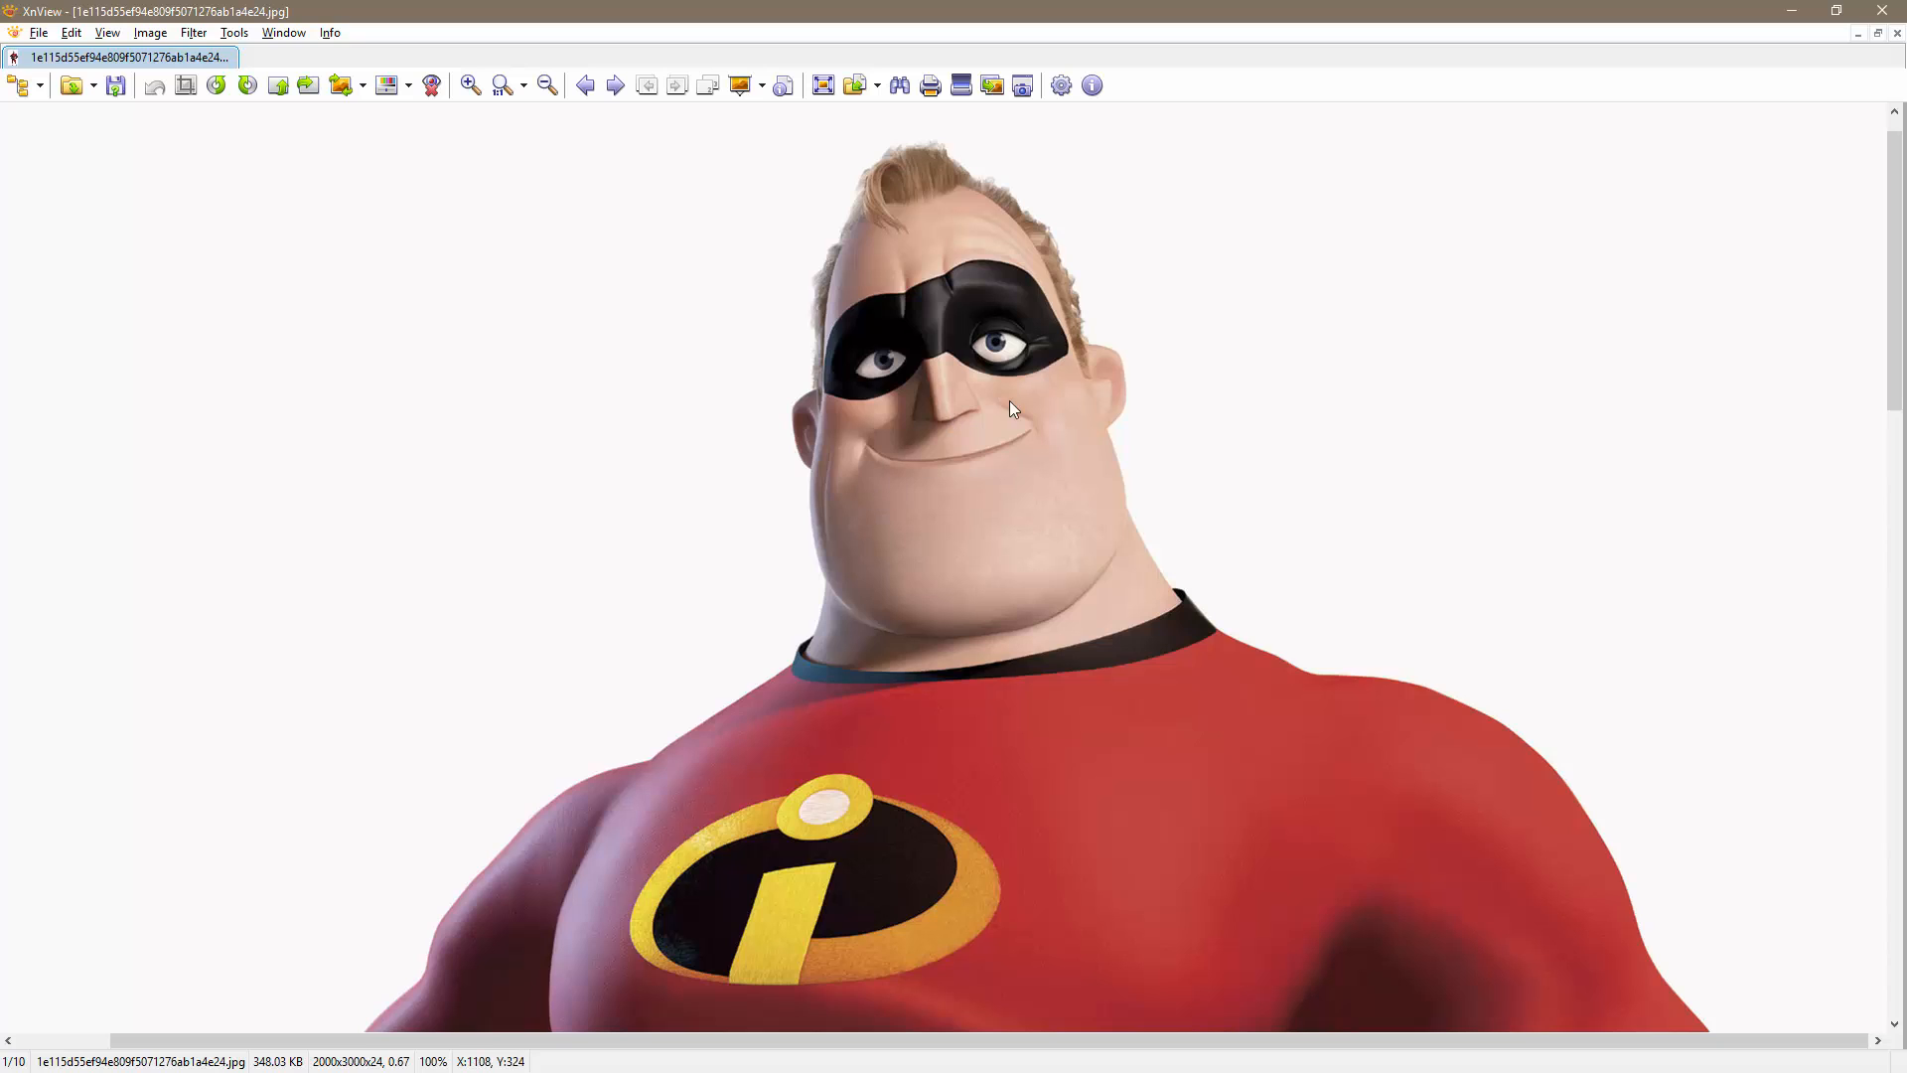
key(alt+Tab)
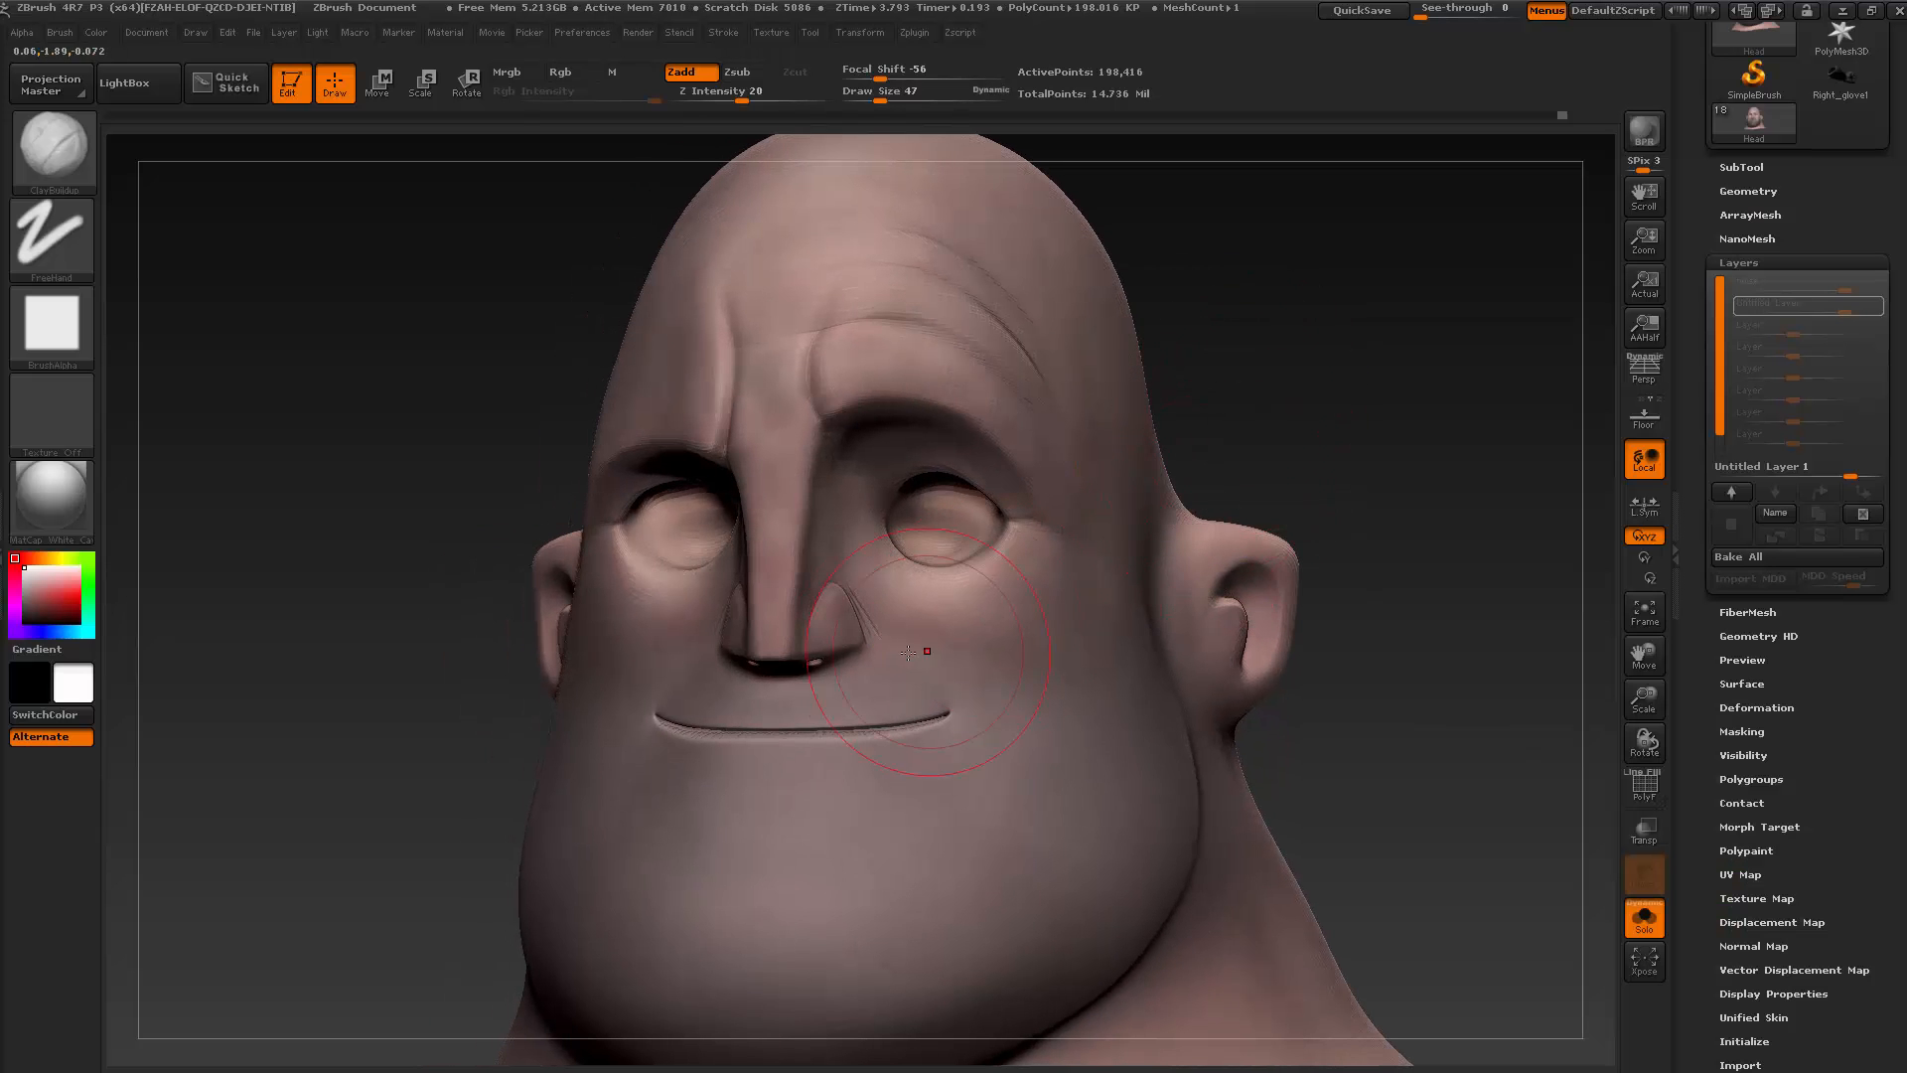
Sculpt a smile fold from the left nostril wing down past the mouth corner with ClayBuildup at draw size 13
click(52, 147)
click(325, 177)
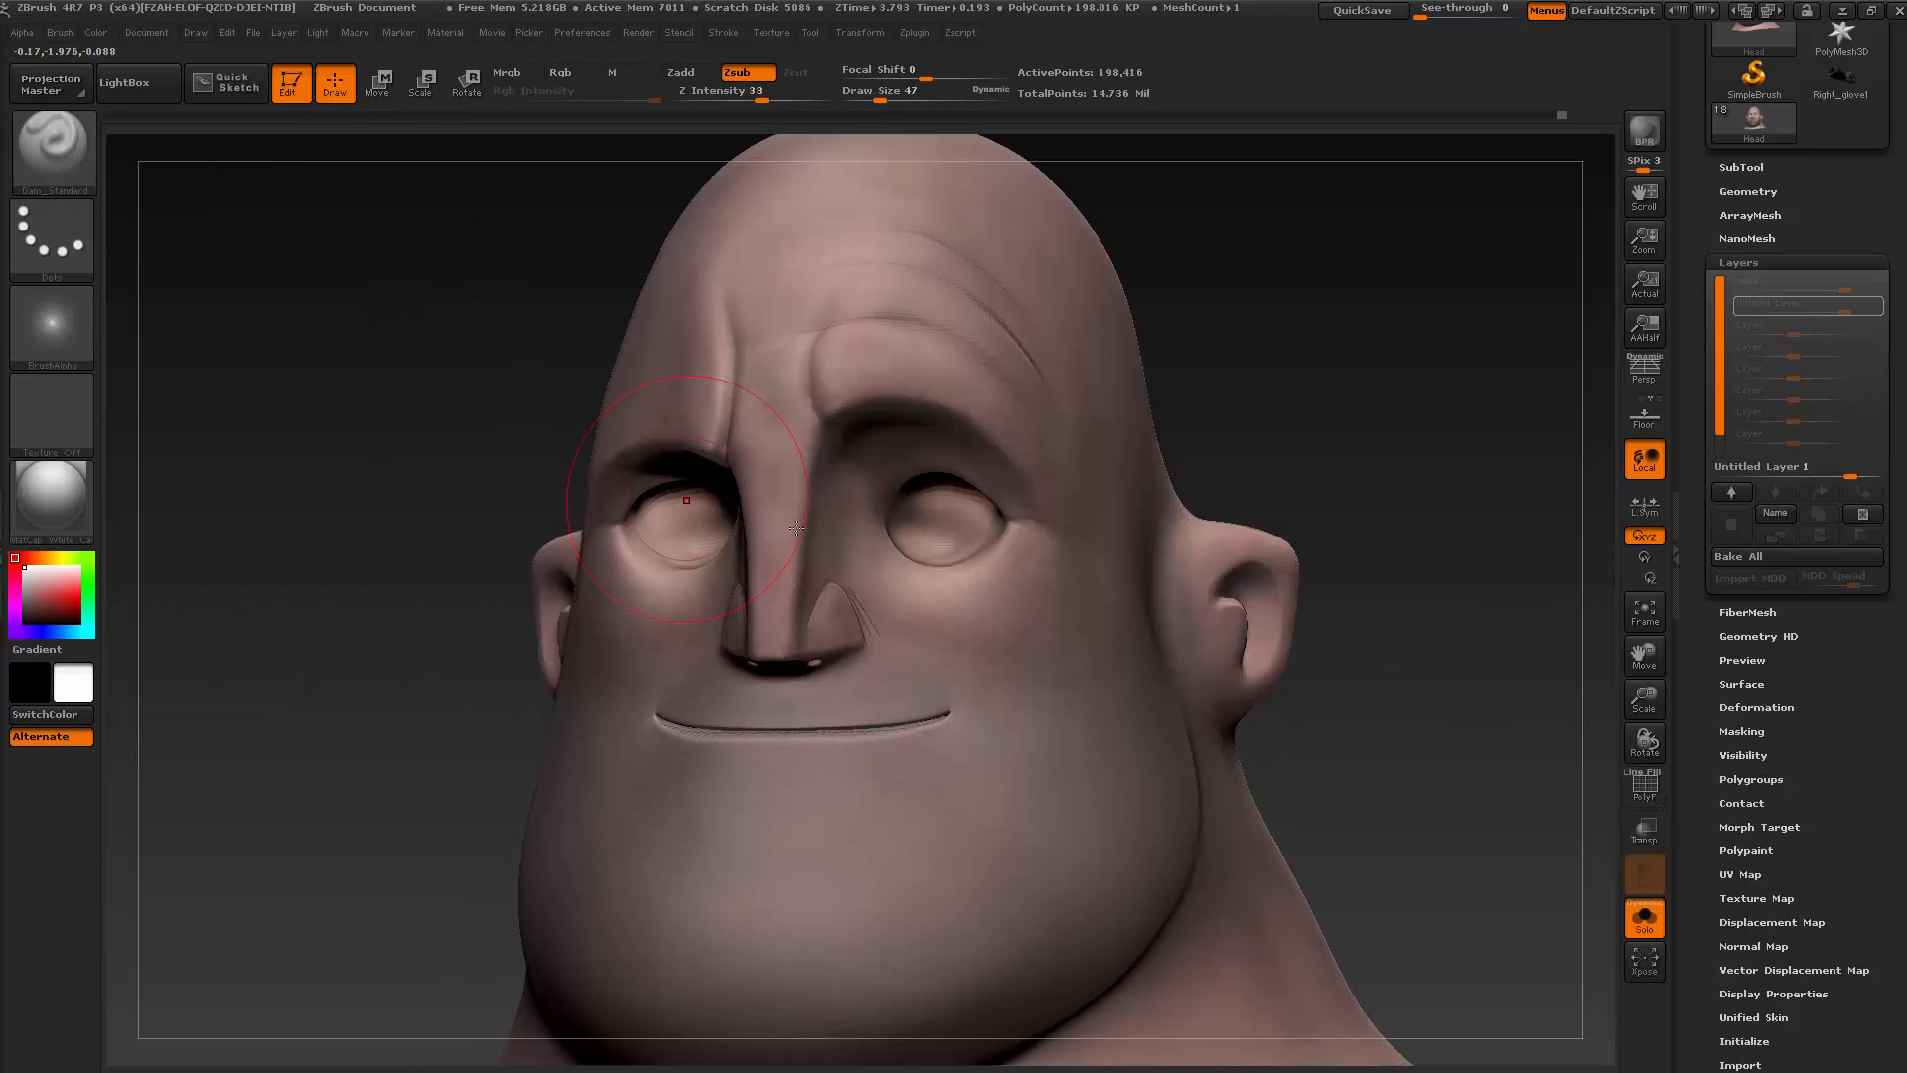
key(s)
mouse_move(910, 648)
mouse_down()
mouse_move(897, 621)
mouse_move(927, 653)
mouse_up()
key(alt+Tab)
key(alt+Tab)
click(39, 147)
click(255, 171)
drag(874, 594, 897, 634)
drag(969, 689, 998, 703)
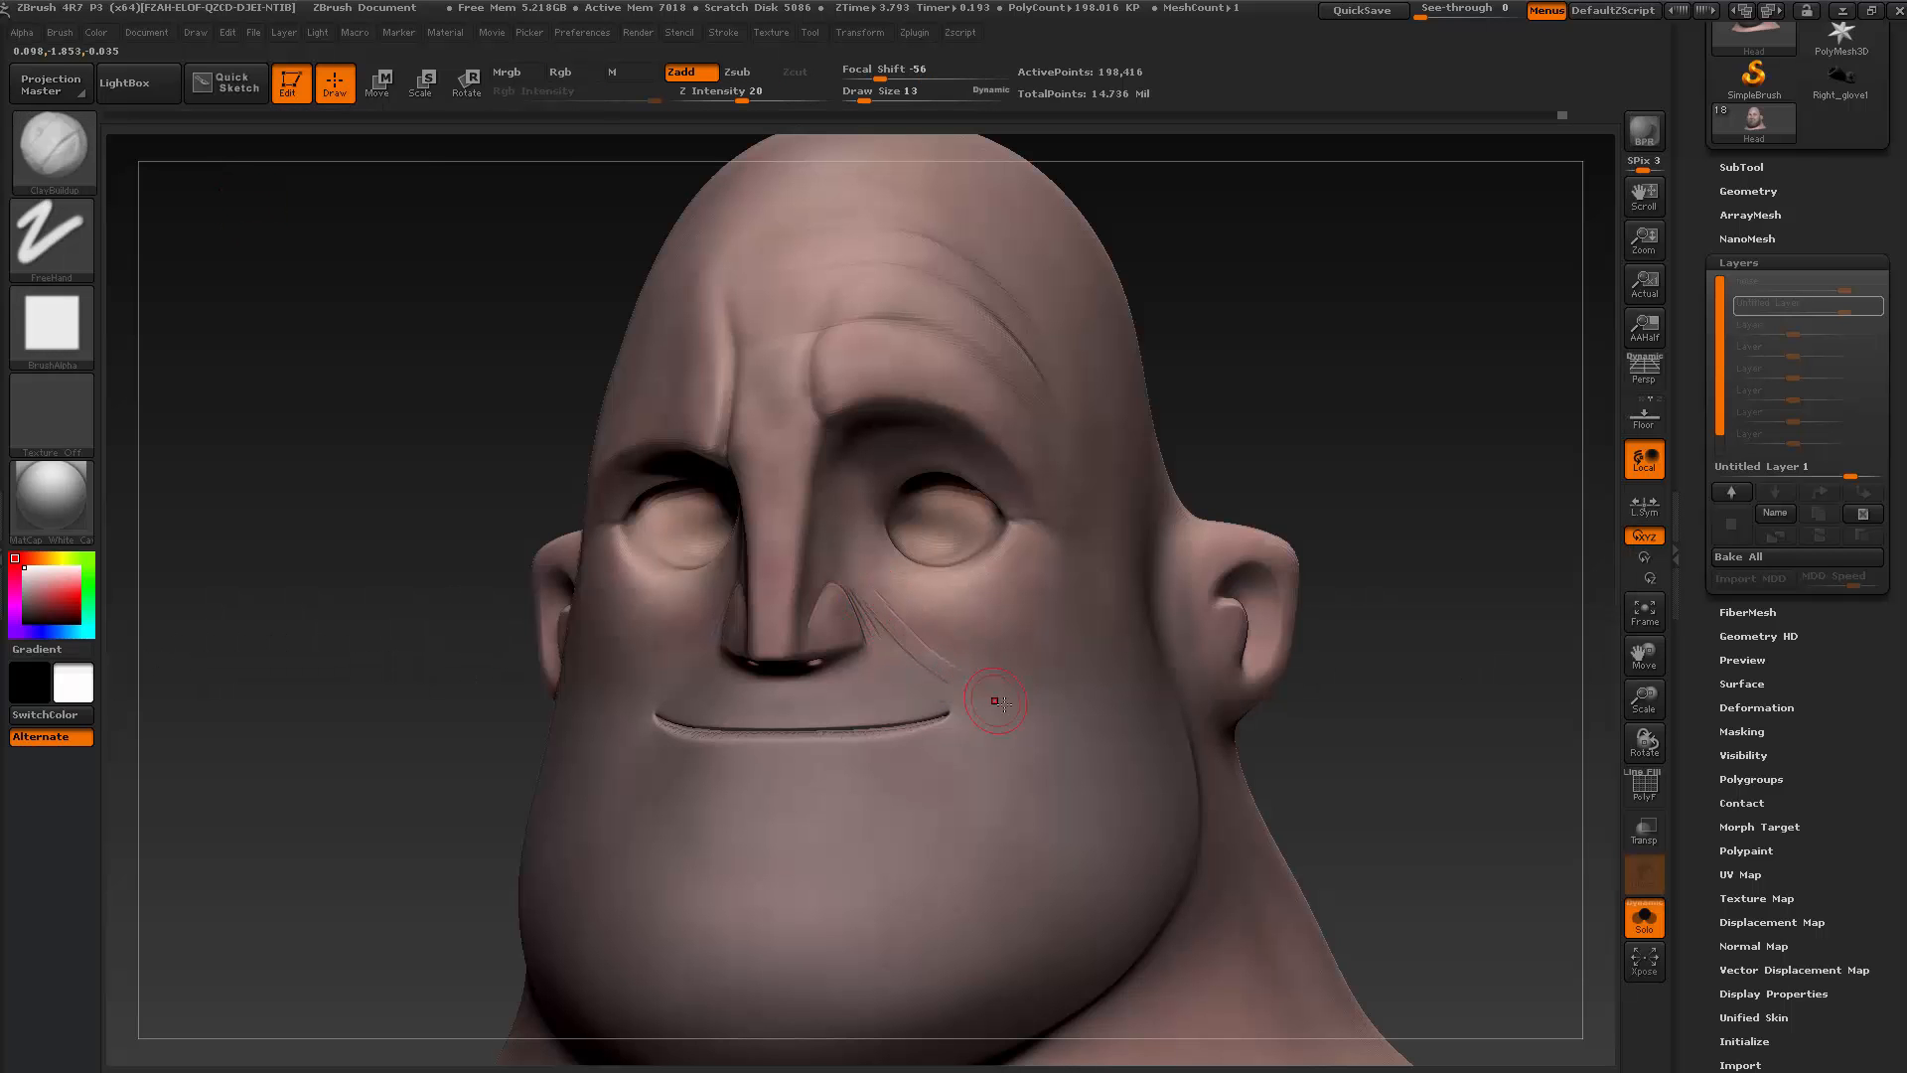
Build up the left cheek above the smile fold at draw size 30 and smooth it under the eye
drag(1247, 378, 1253, 351)
key(alt+Tab)
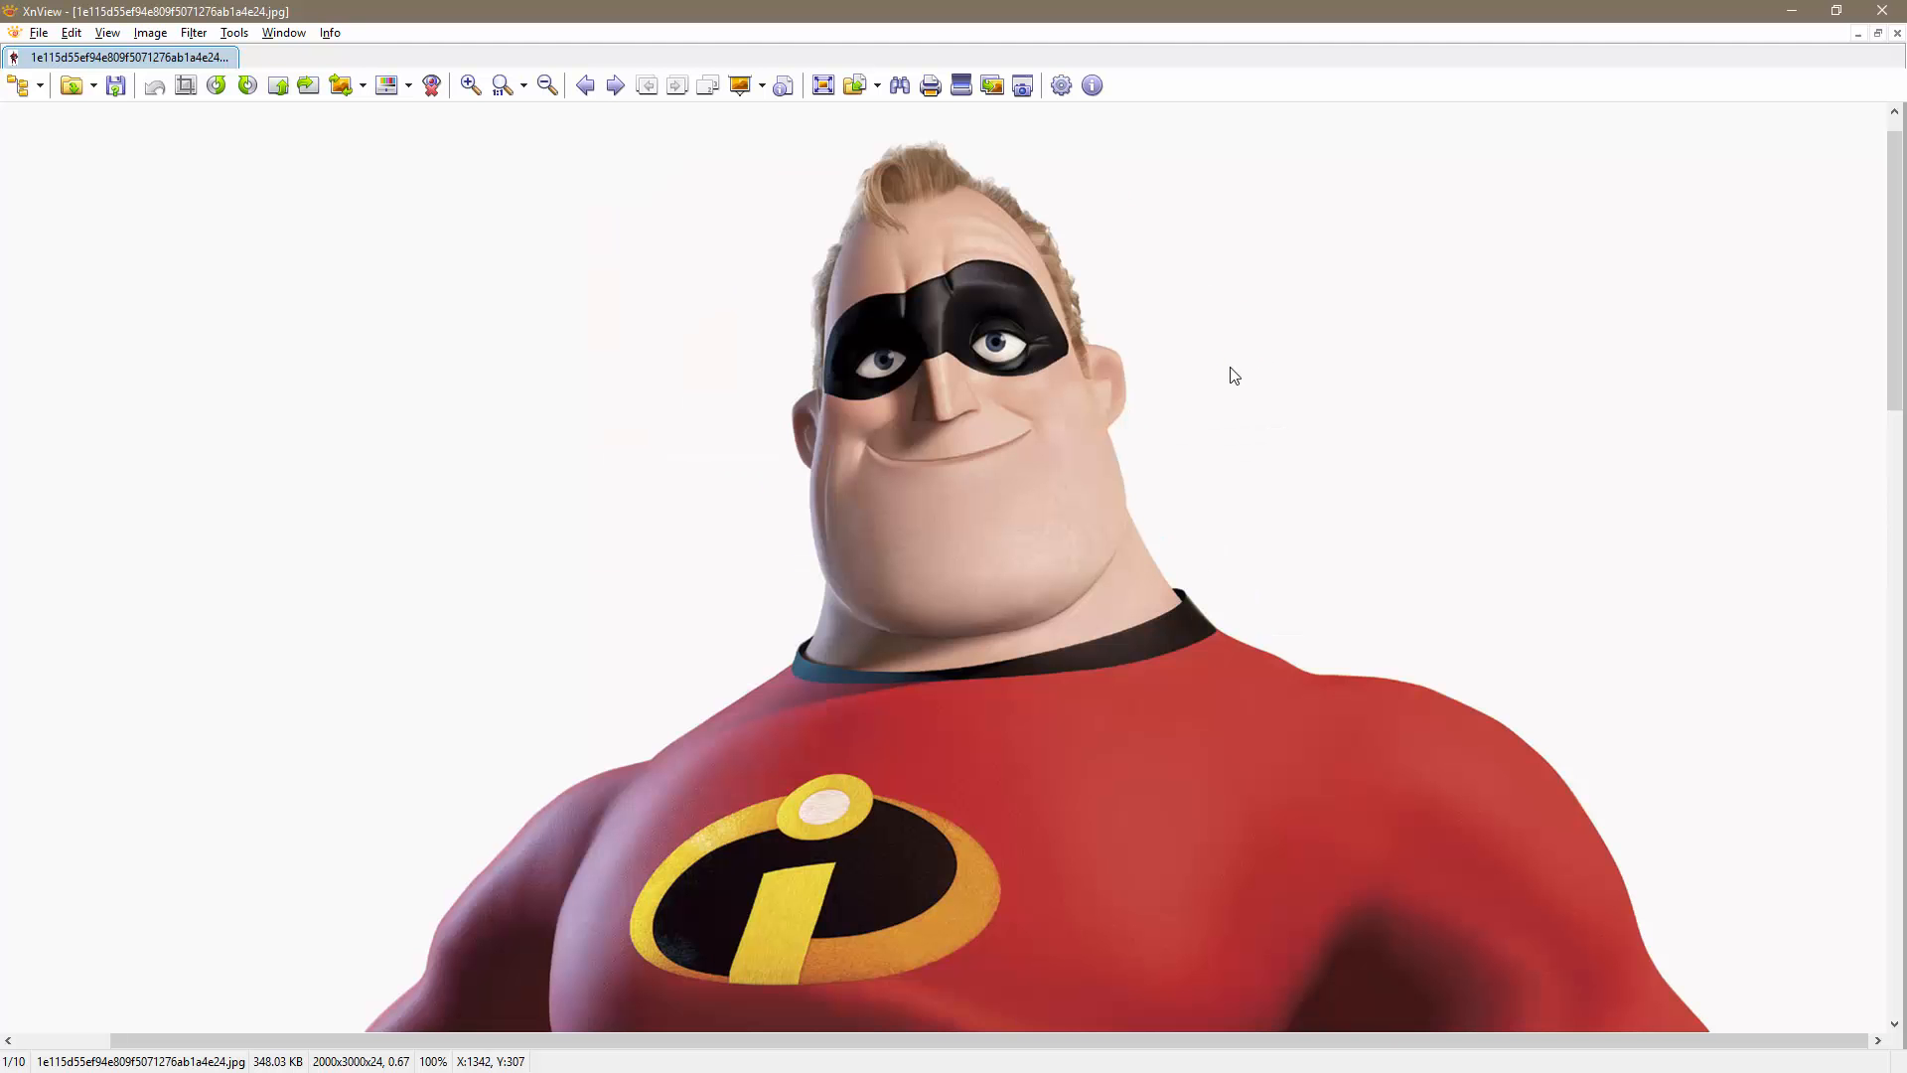
key(alt+Tab)
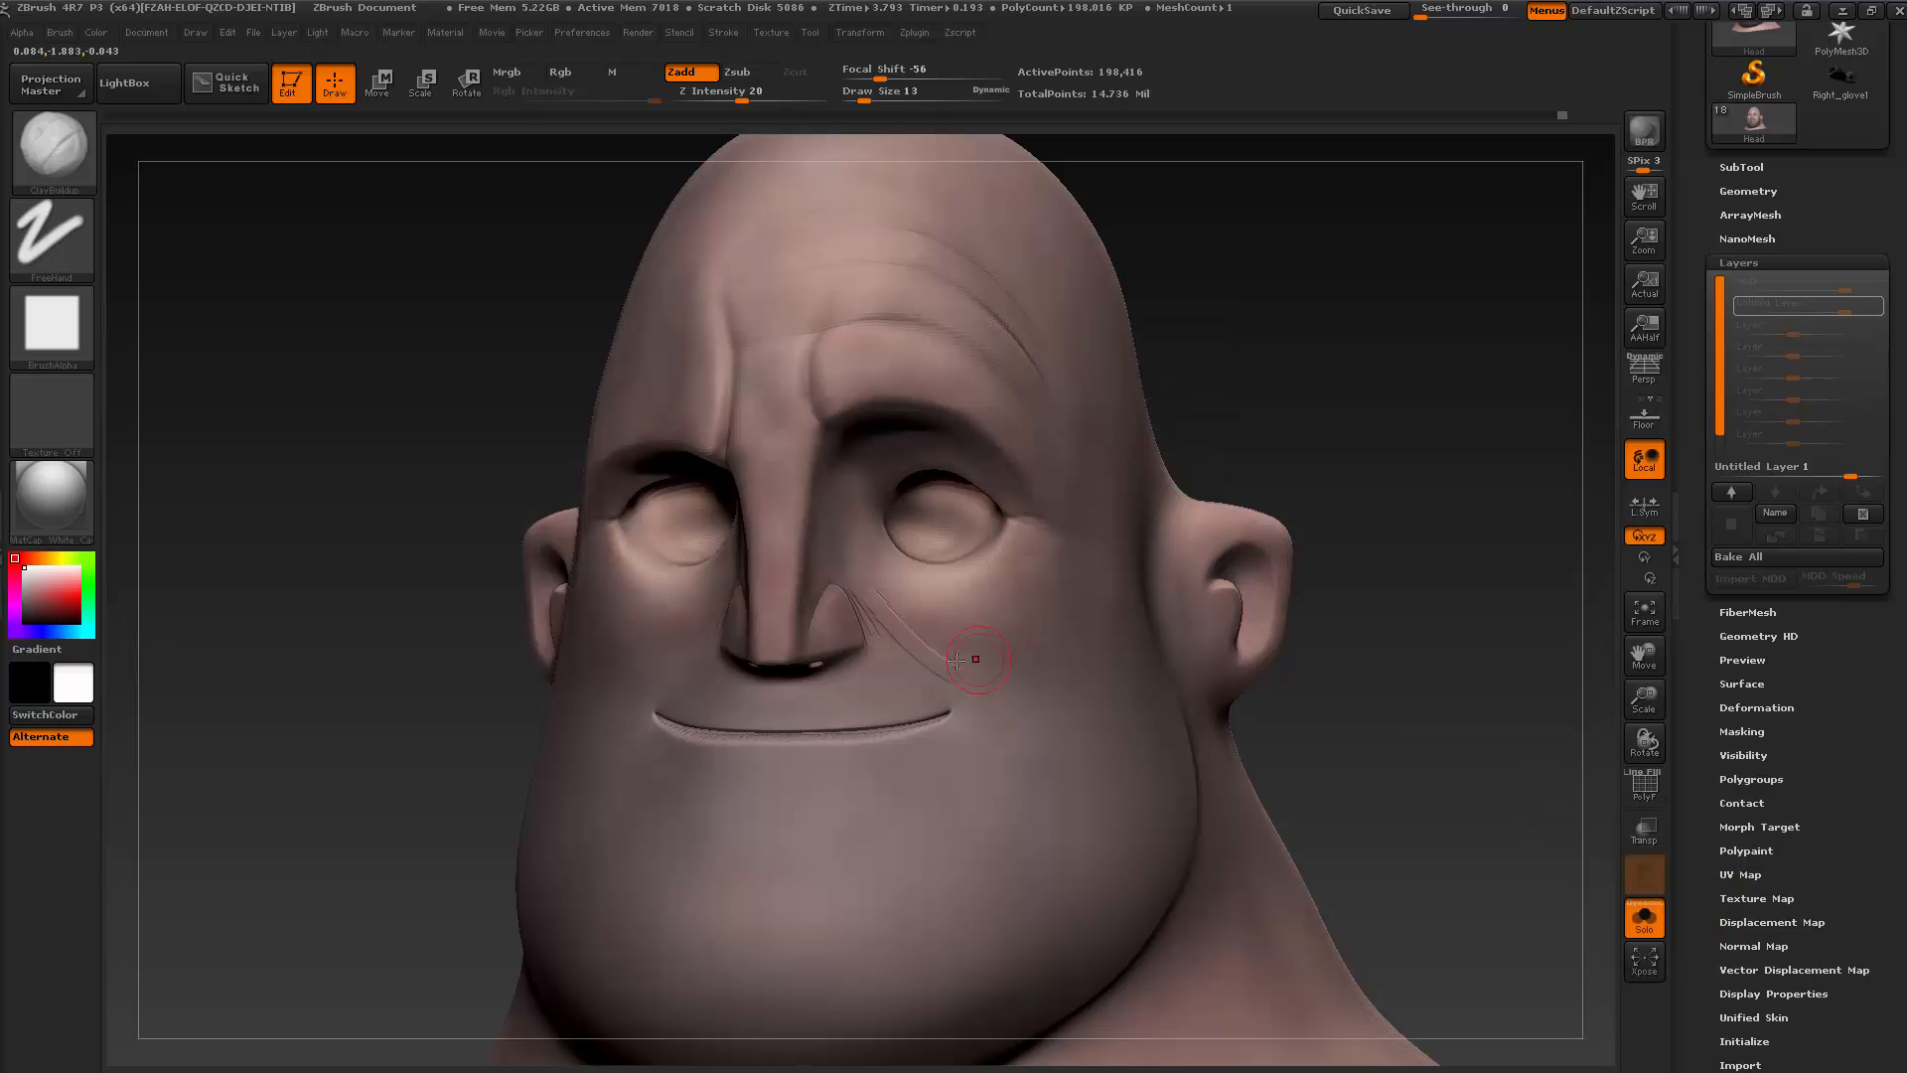
mouse_move(880, 597)
mouse_down()
mouse_move(995, 683)
mouse_move(991, 666)
mouse_move(1012, 680)
mouse_move(974, 626)
mouse_move(1008, 613)
mouse_up()
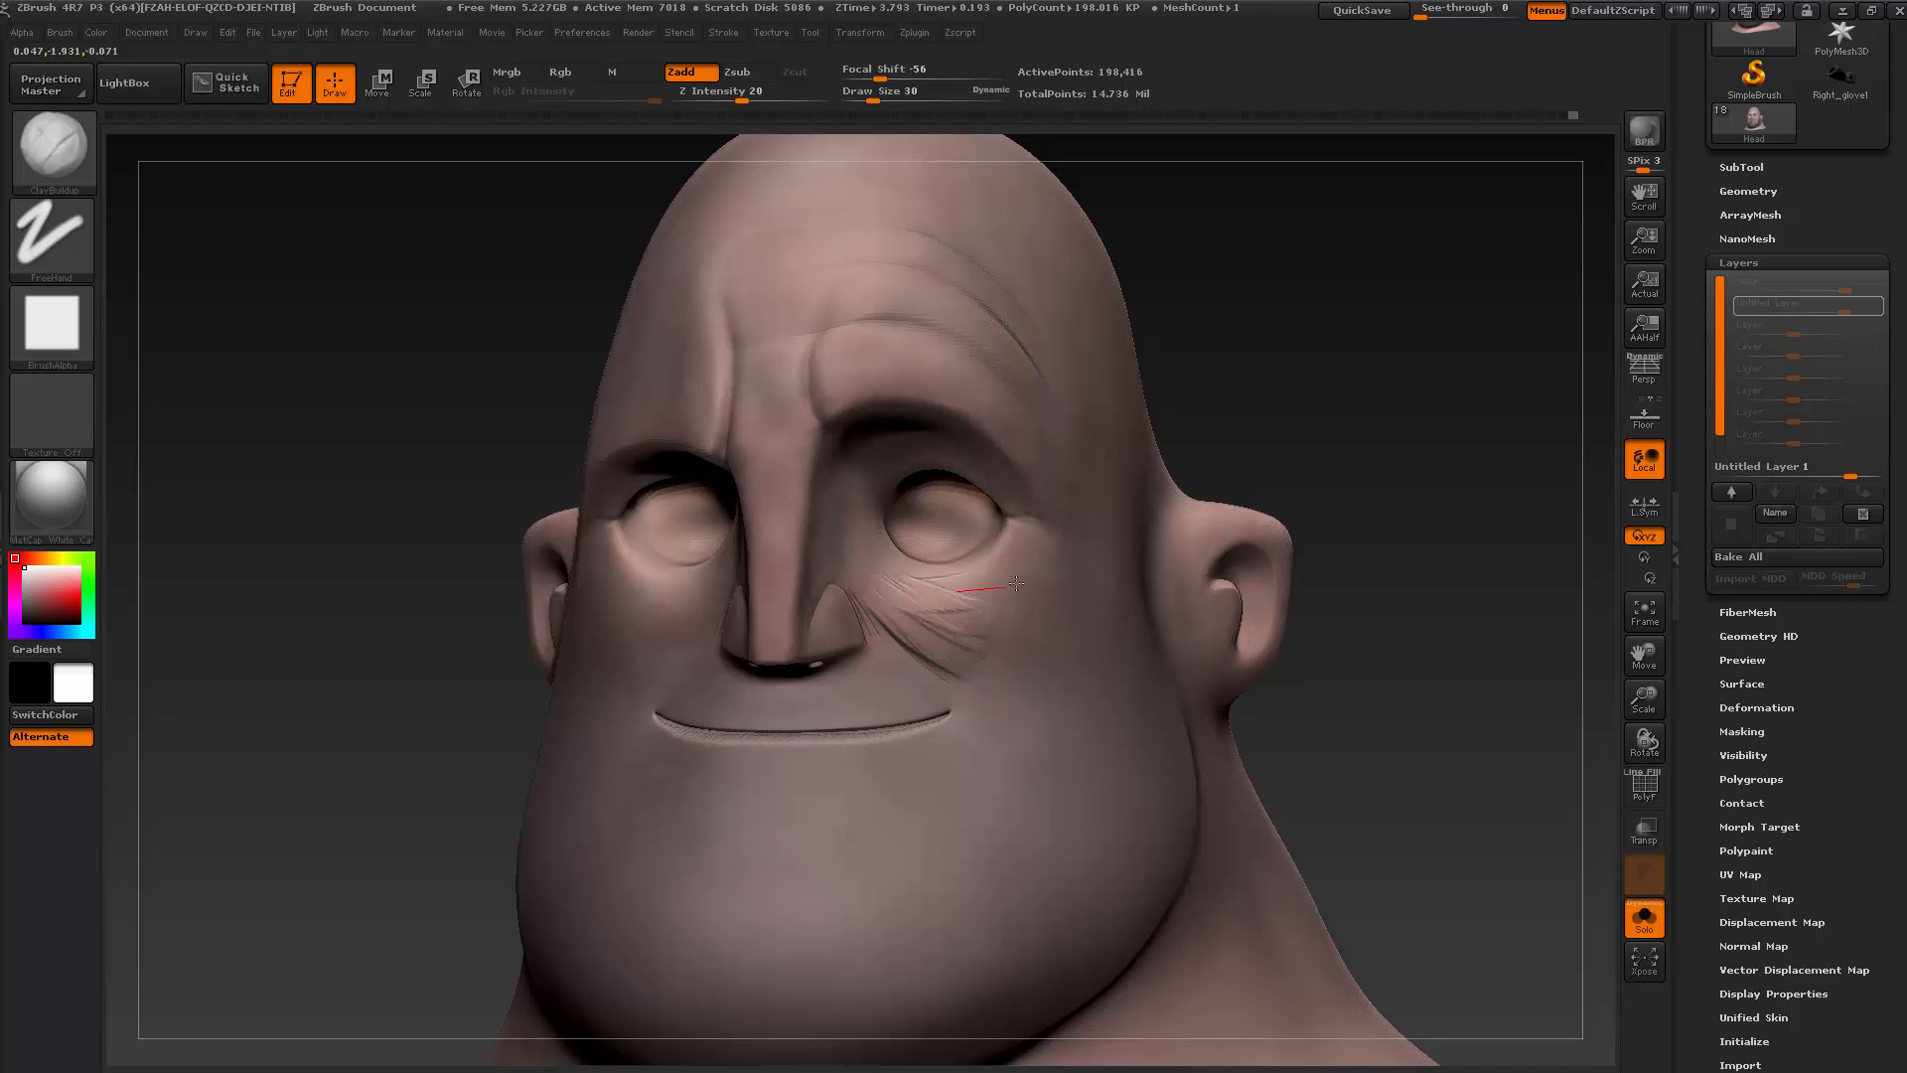
key(shift)
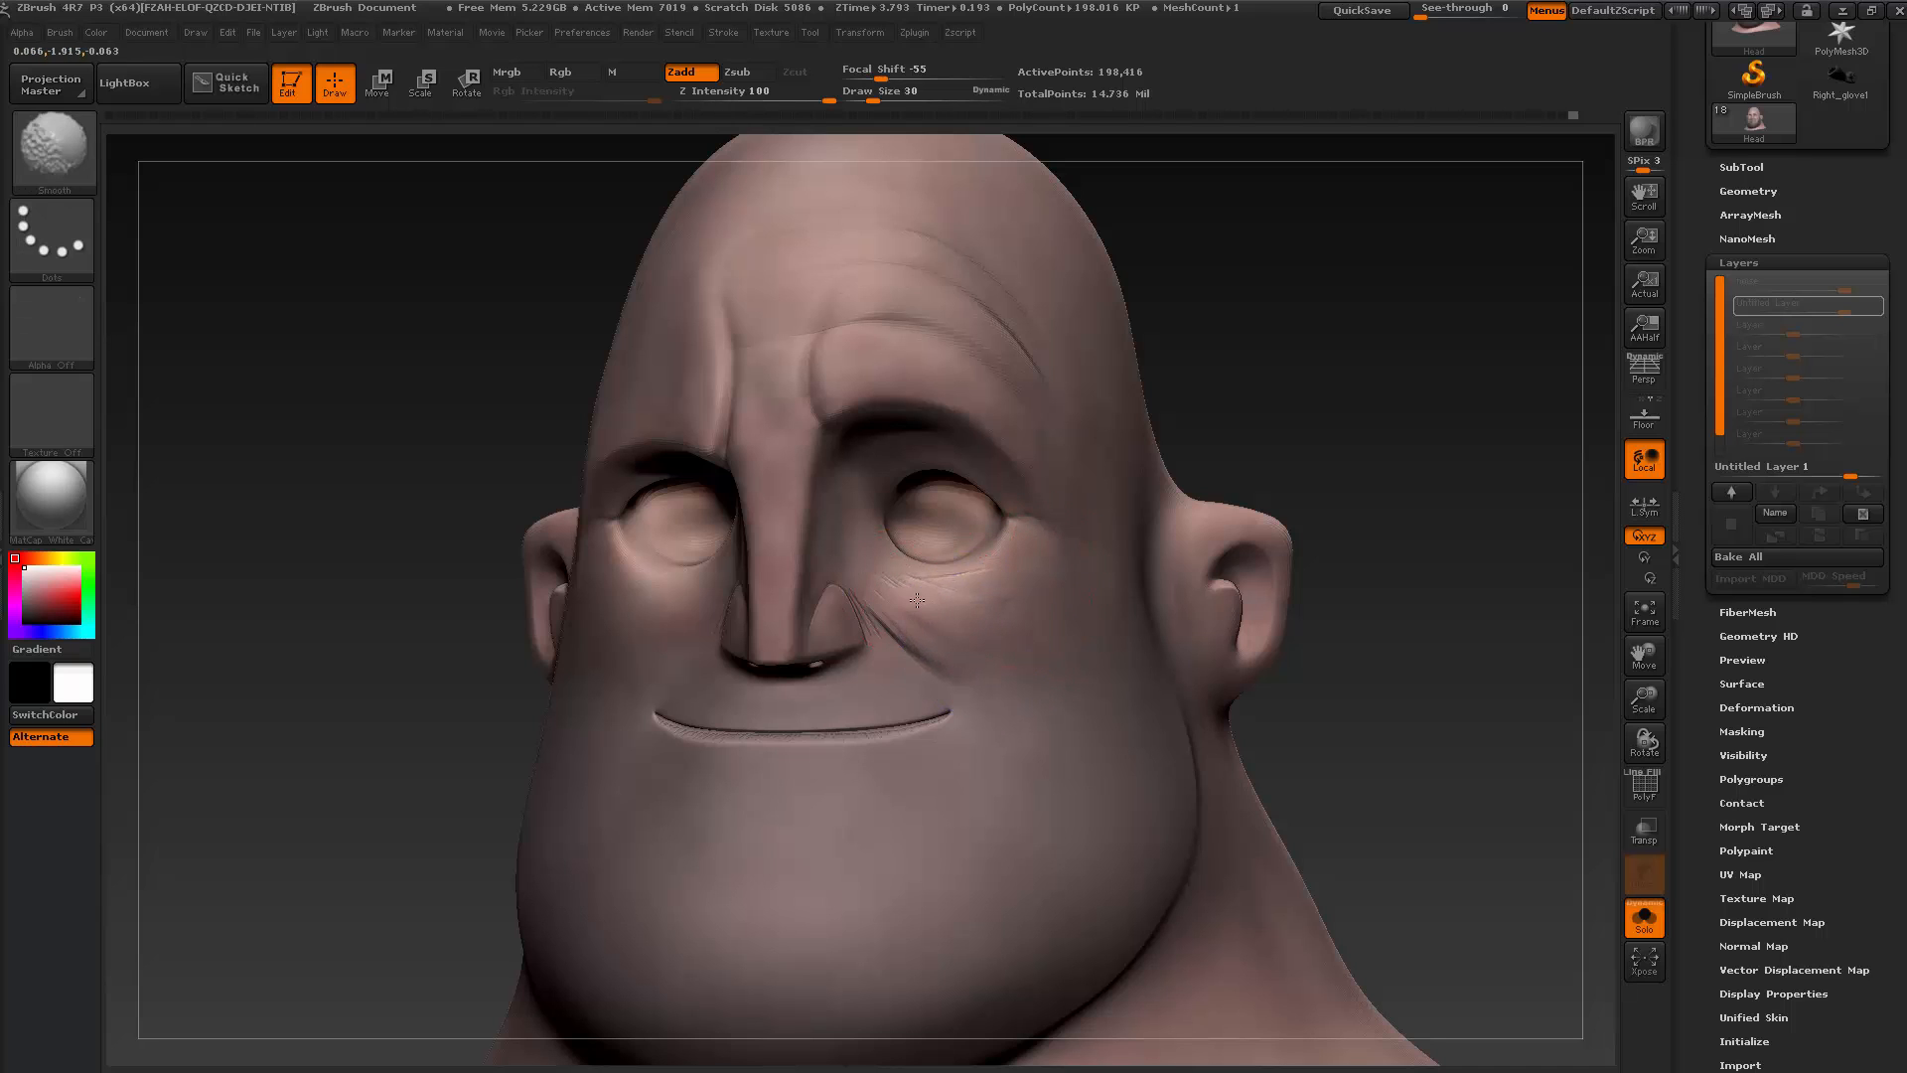
shift+drag(972, 602, 954, 600)
mouse_move(954, 600)
shift+mouse_down()
mouse_move(934, 591)
mouse_move(980, 620)
shift+mouse_up()
Sculpt the smile fold and cheek beside the right nostril with ClayBuildup at draw size 17, undoing the misplaced stroke
key(s)
drag(1234, 392, 1264, 384)
key(alt+Tab)
key(alt+Tab)
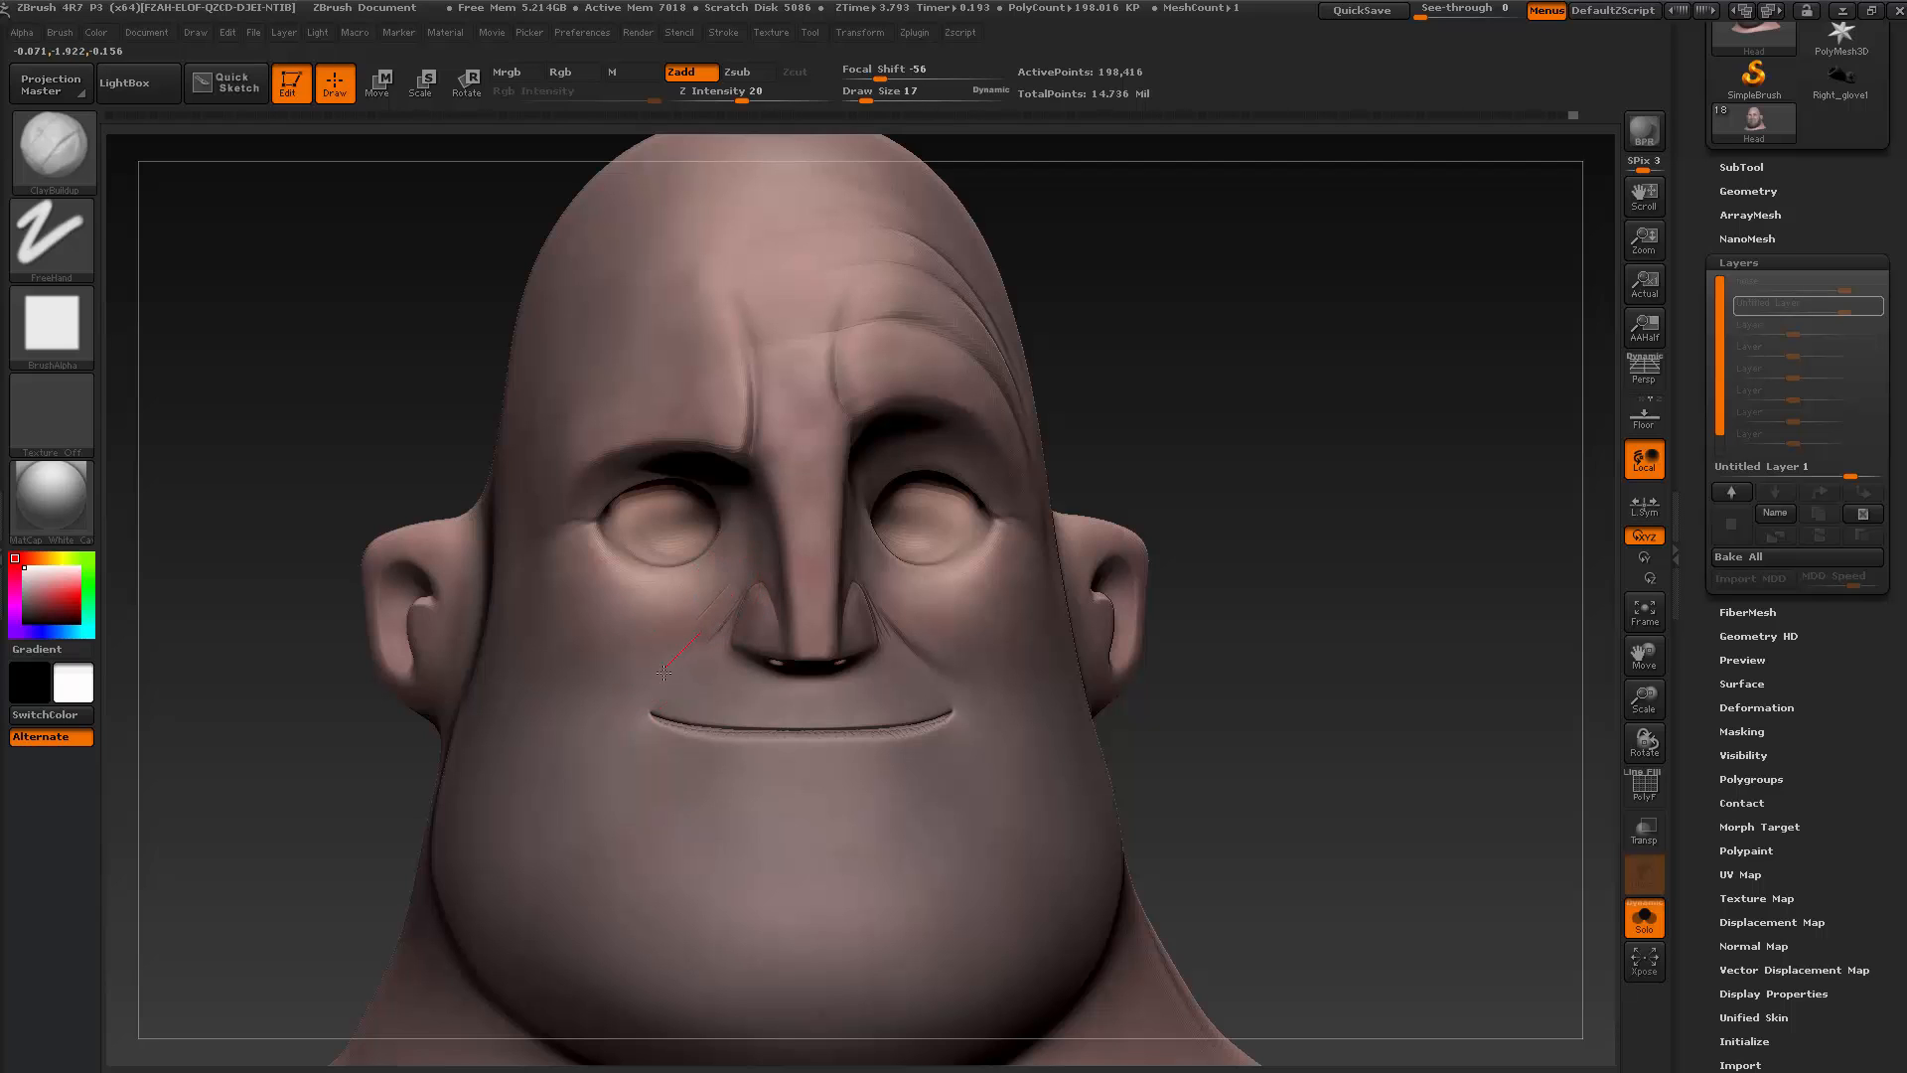
drag(621, 693, 592, 673)
key(ctrl+z)
mouse_move(731, 589)
mouse_down()
mouse_move(586, 630)
mouse_move(702, 582)
mouse_move(573, 611)
mouse_up()
drag(706, 581, 651, 610)
mouse_move(713, 580)
mouse_down()
mouse_move(592, 644)
mouse_move(703, 624)
mouse_up()
Build up and smooth the cheek below the right eye, and compare the face with the XnView reference
drag(584, 607, 704, 611)
mouse_move(594, 590)
mouse_down()
mouse_move(723, 595)
mouse_move(725, 572)
mouse_up()
shift+drag(584, 623, 582, 625)
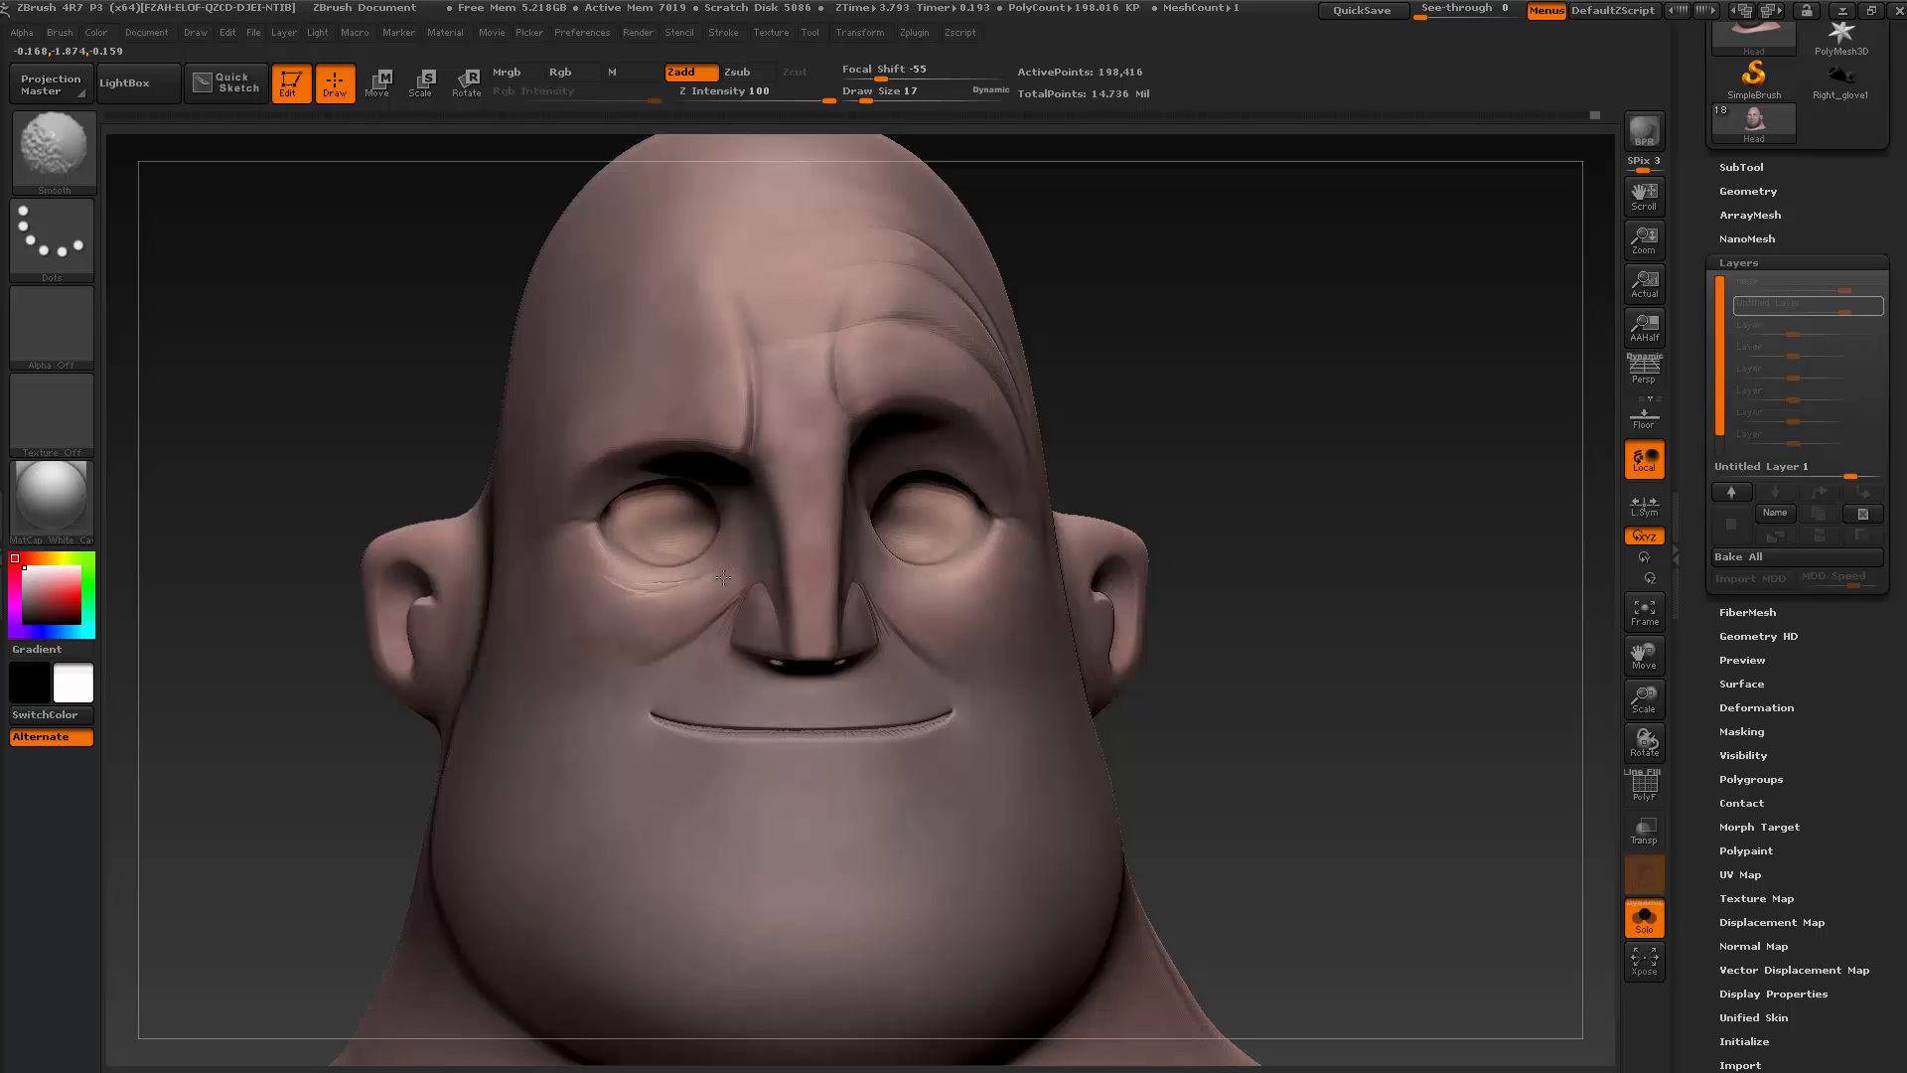
mouse_move(638, 594)
shift+mouse_down()
mouse_move(596, 583)
mouse_move(694, 592)
shift+mouse_up()
mouse_move(1299, 361)
mouse_down()
mouse_move(1172, 368)
mouse_move(1271, 366)
mouse_up()
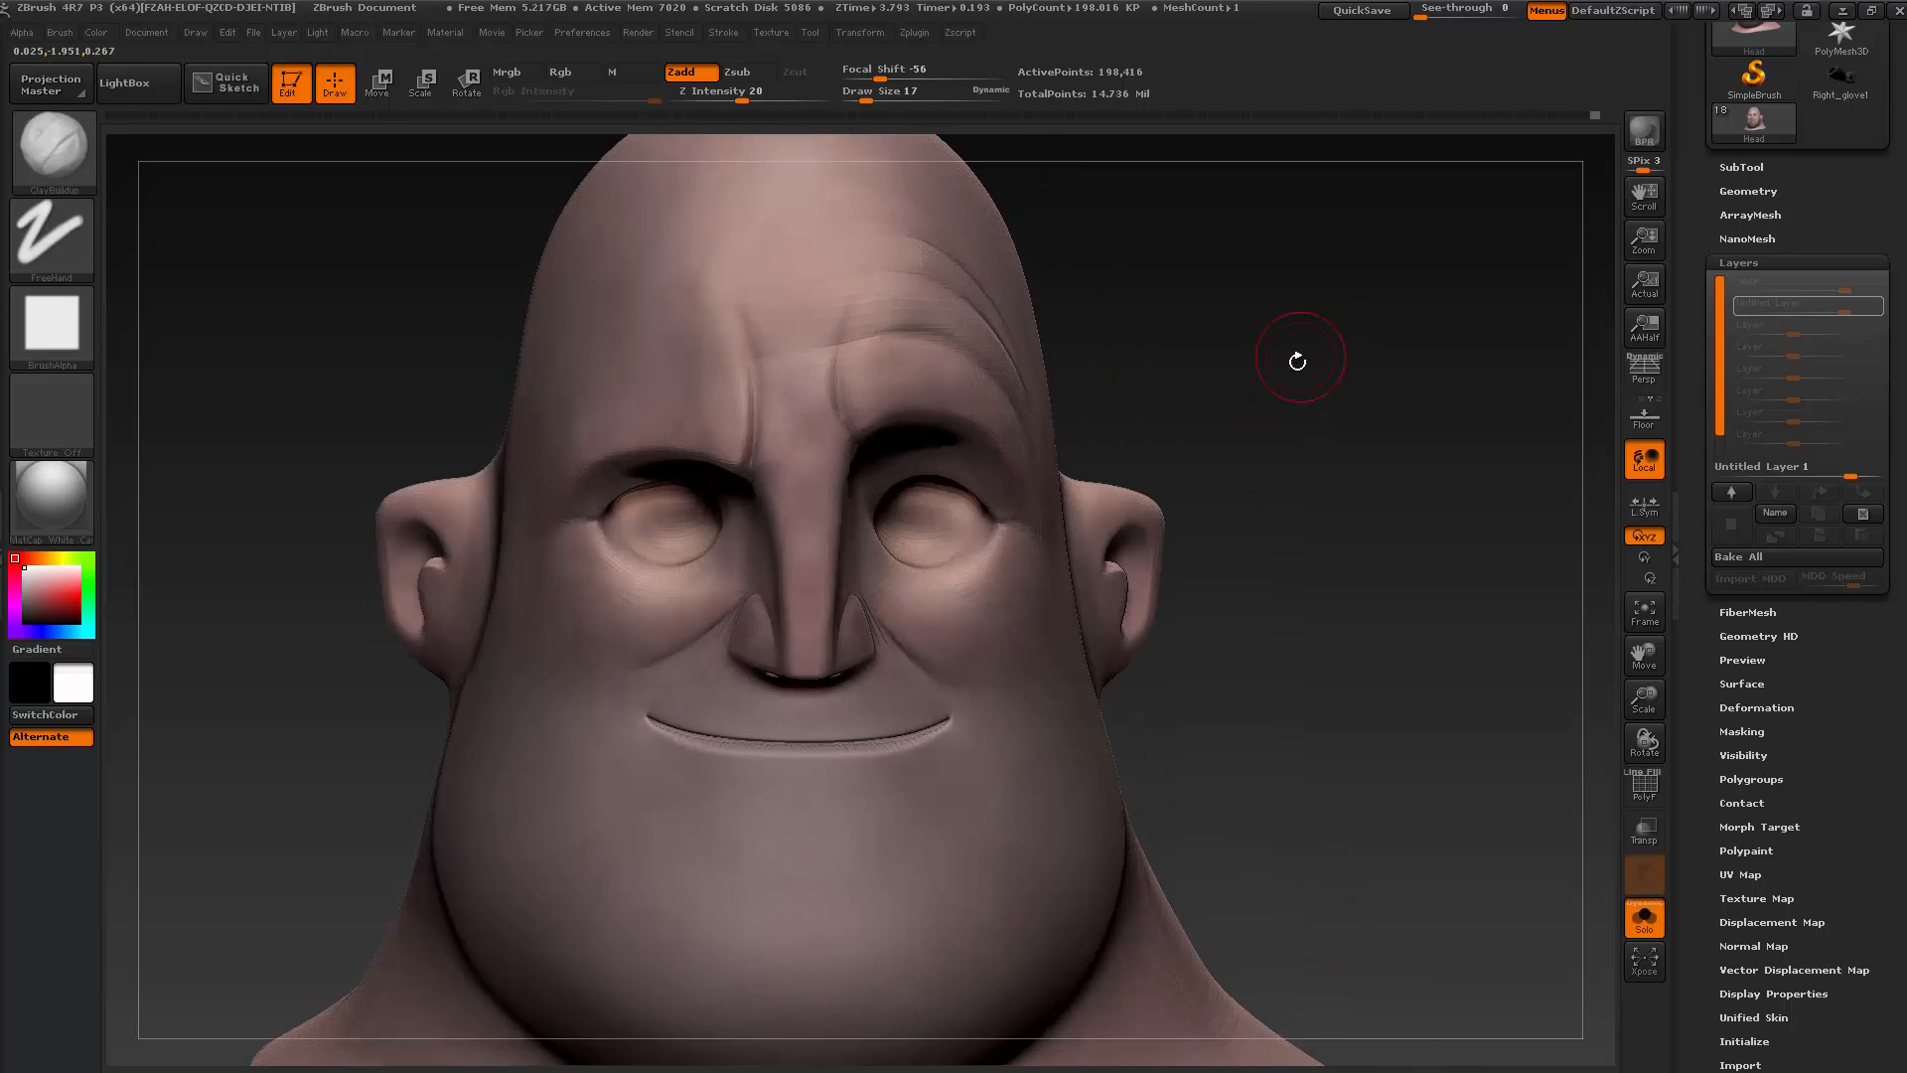
key(alt+Tab)
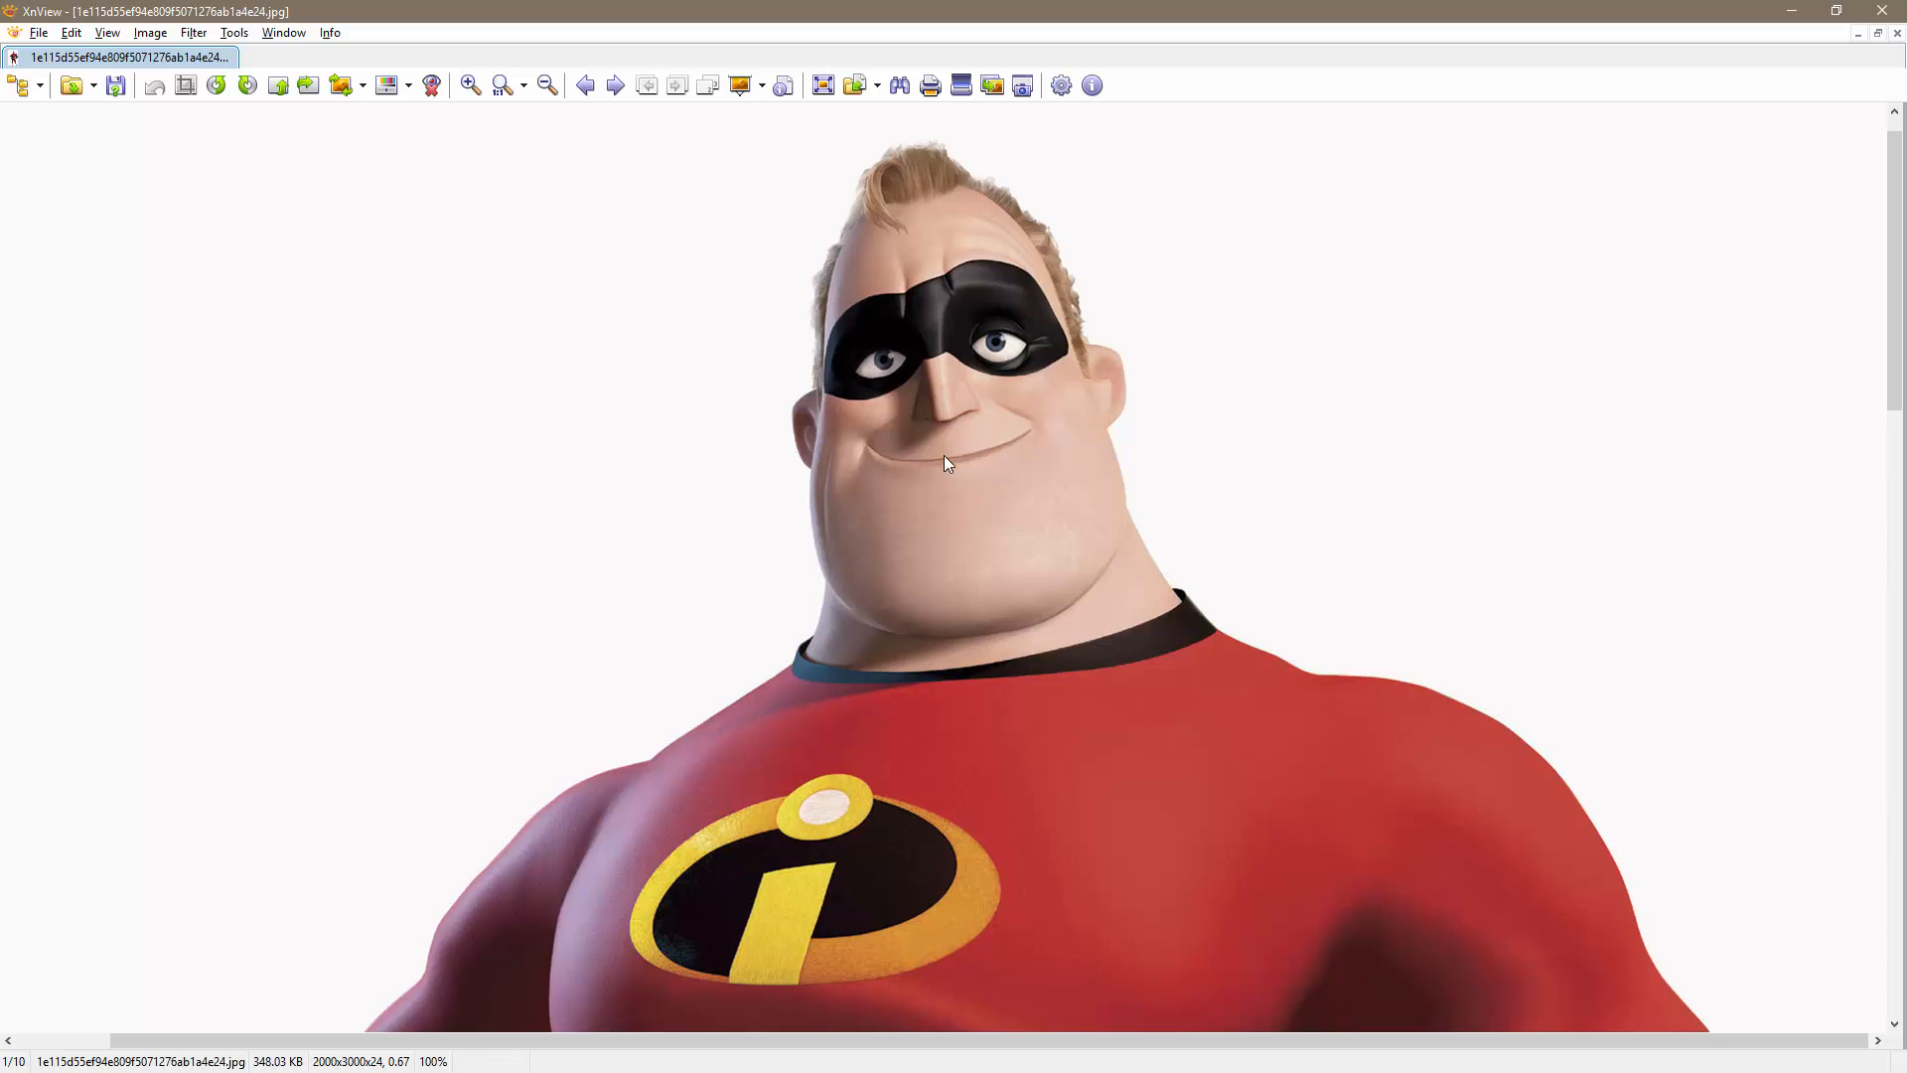
key(alt+Tab)
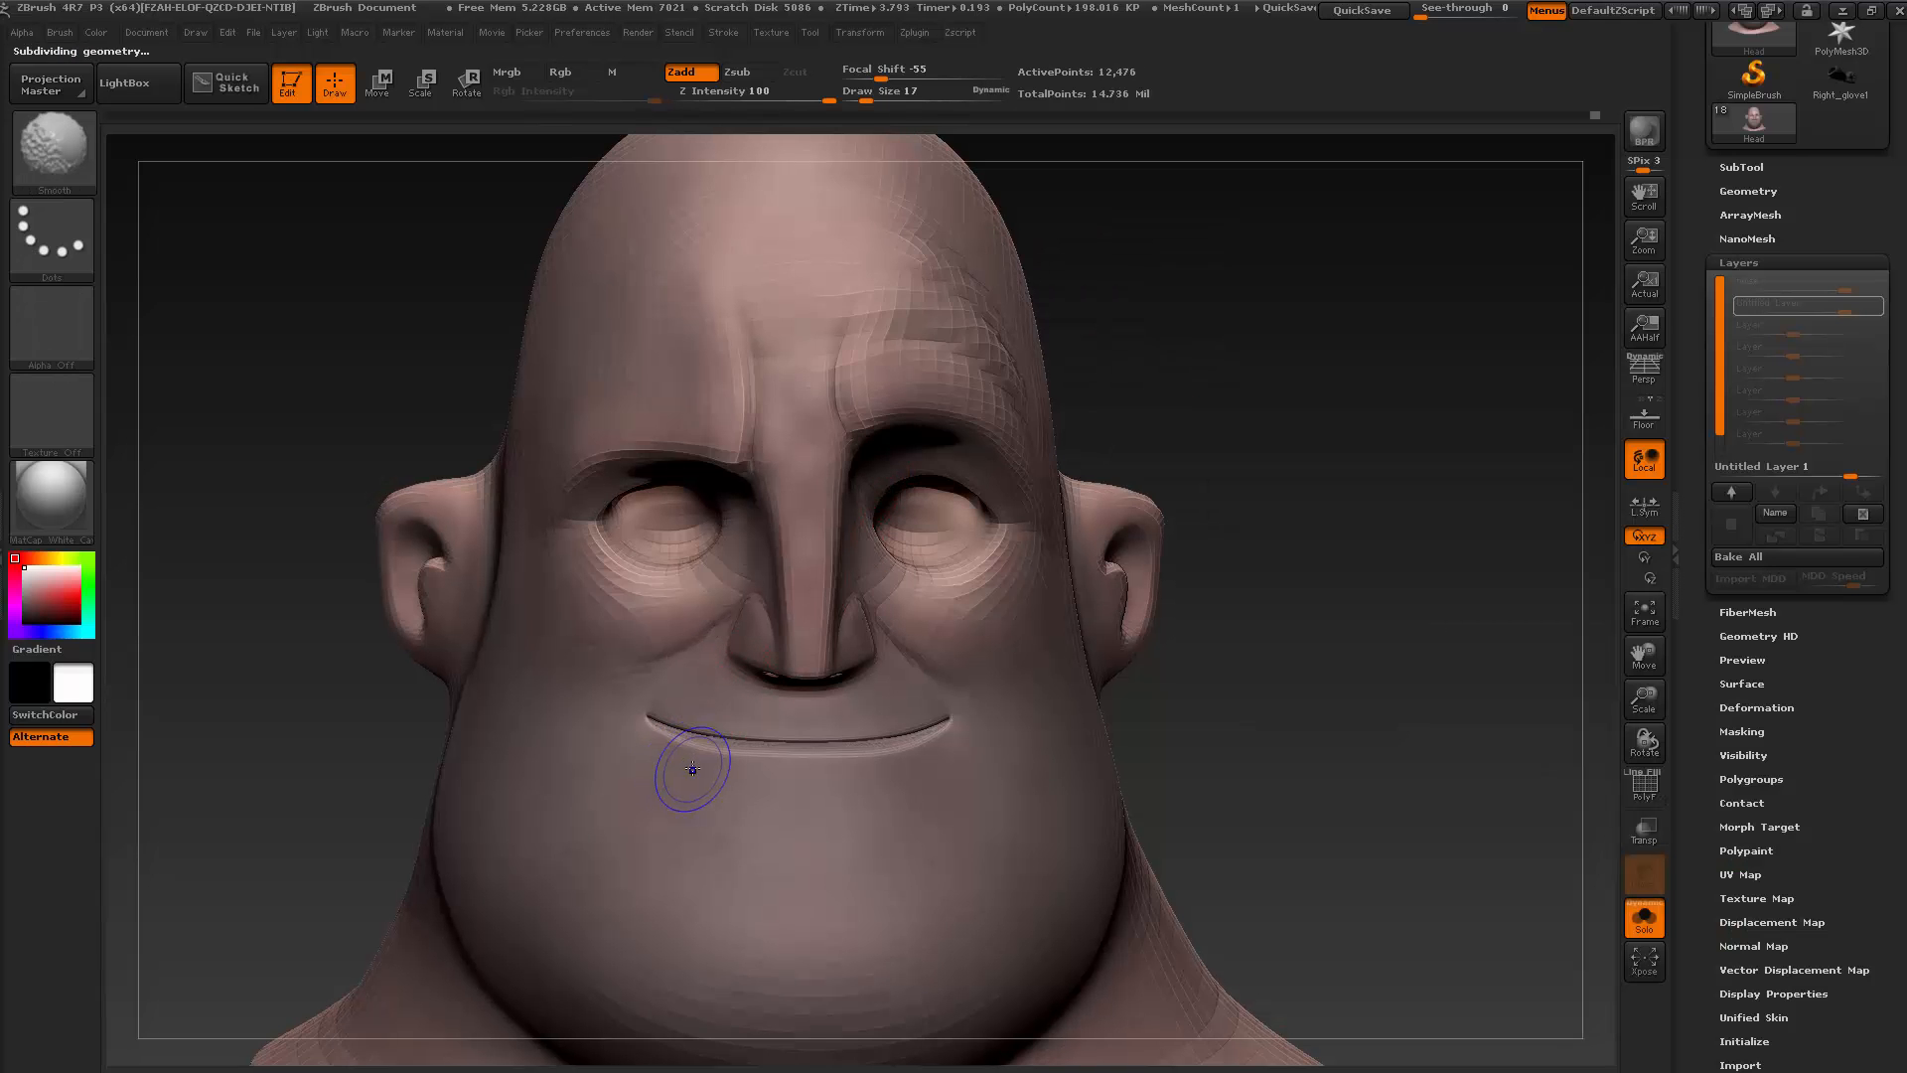
Lower the head's subdivision level and pull the right mouth corner upward with Move Topological at draw size 37
key(shift+d)
key(shift+d)
key(shift+d)
key(b)
key(c)
key(b)
key(s)
drag(652, 721, 659, 722)
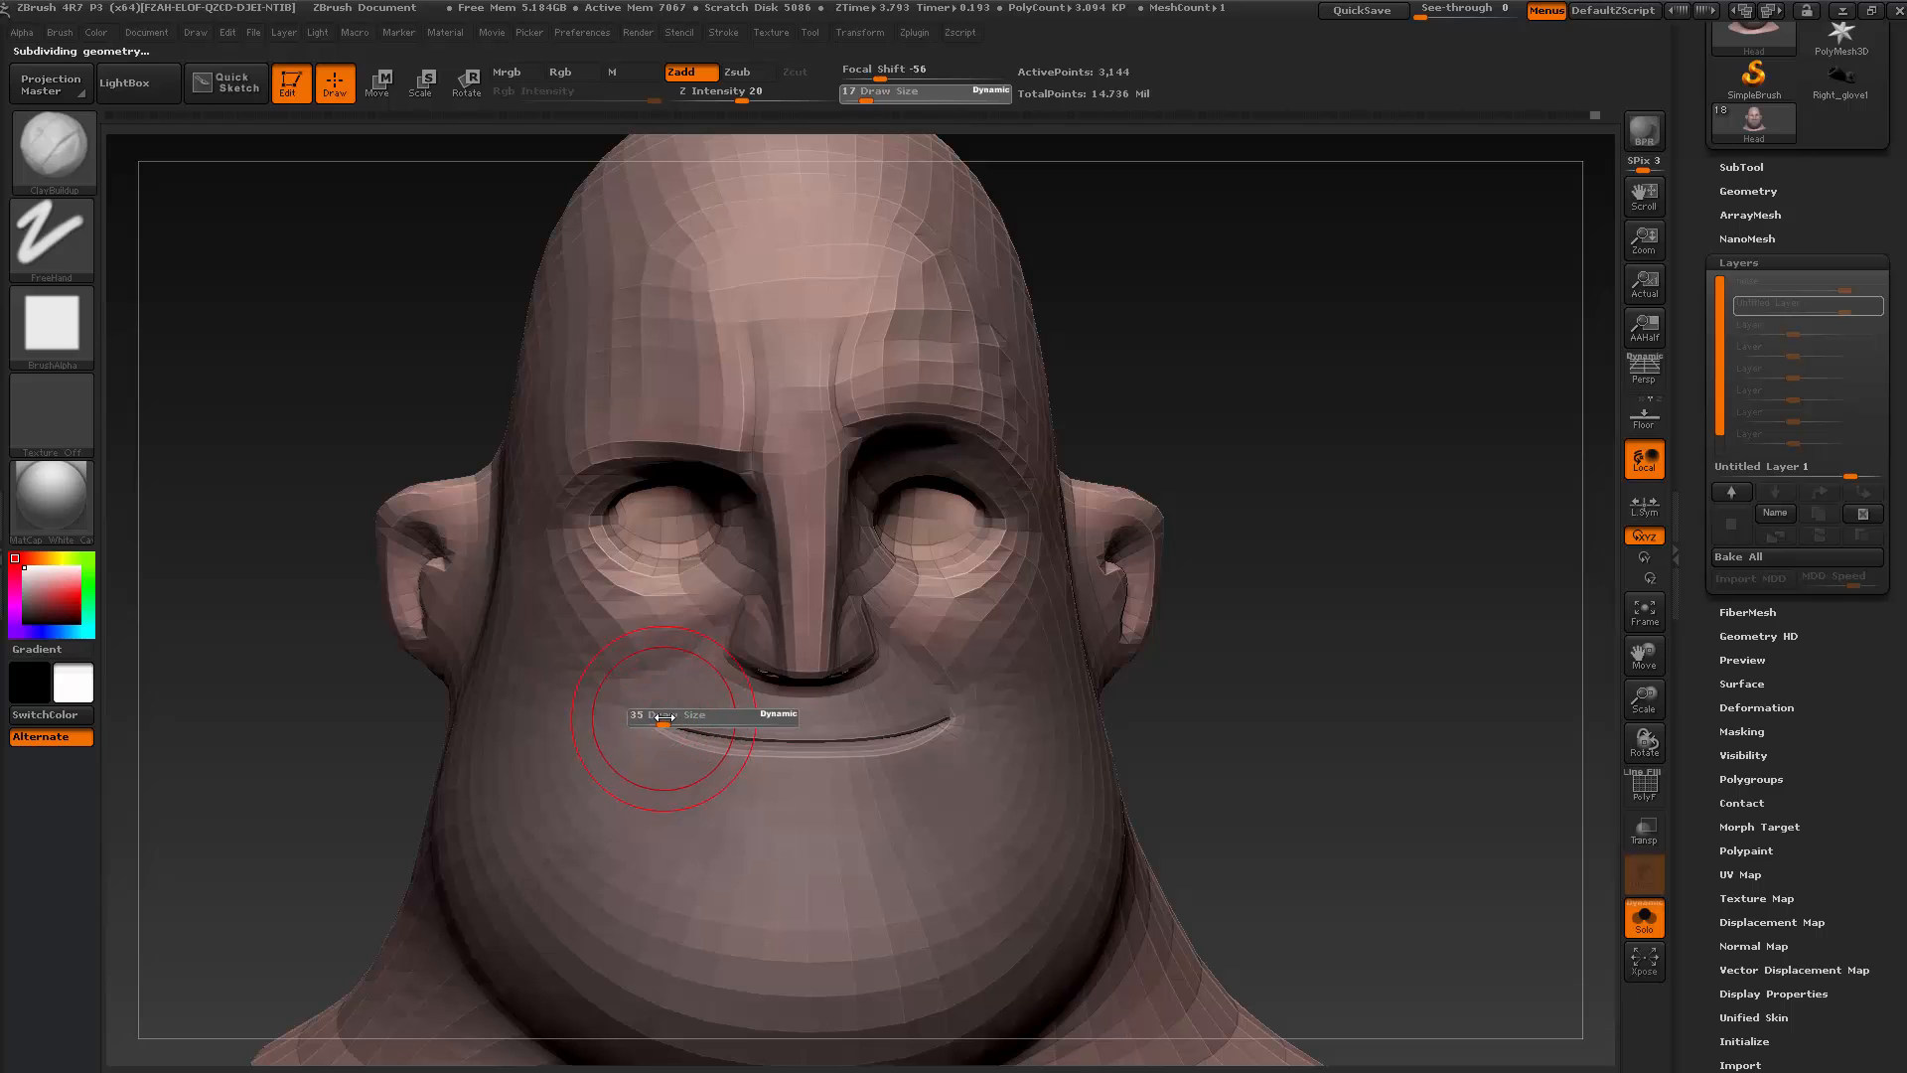
key(b)
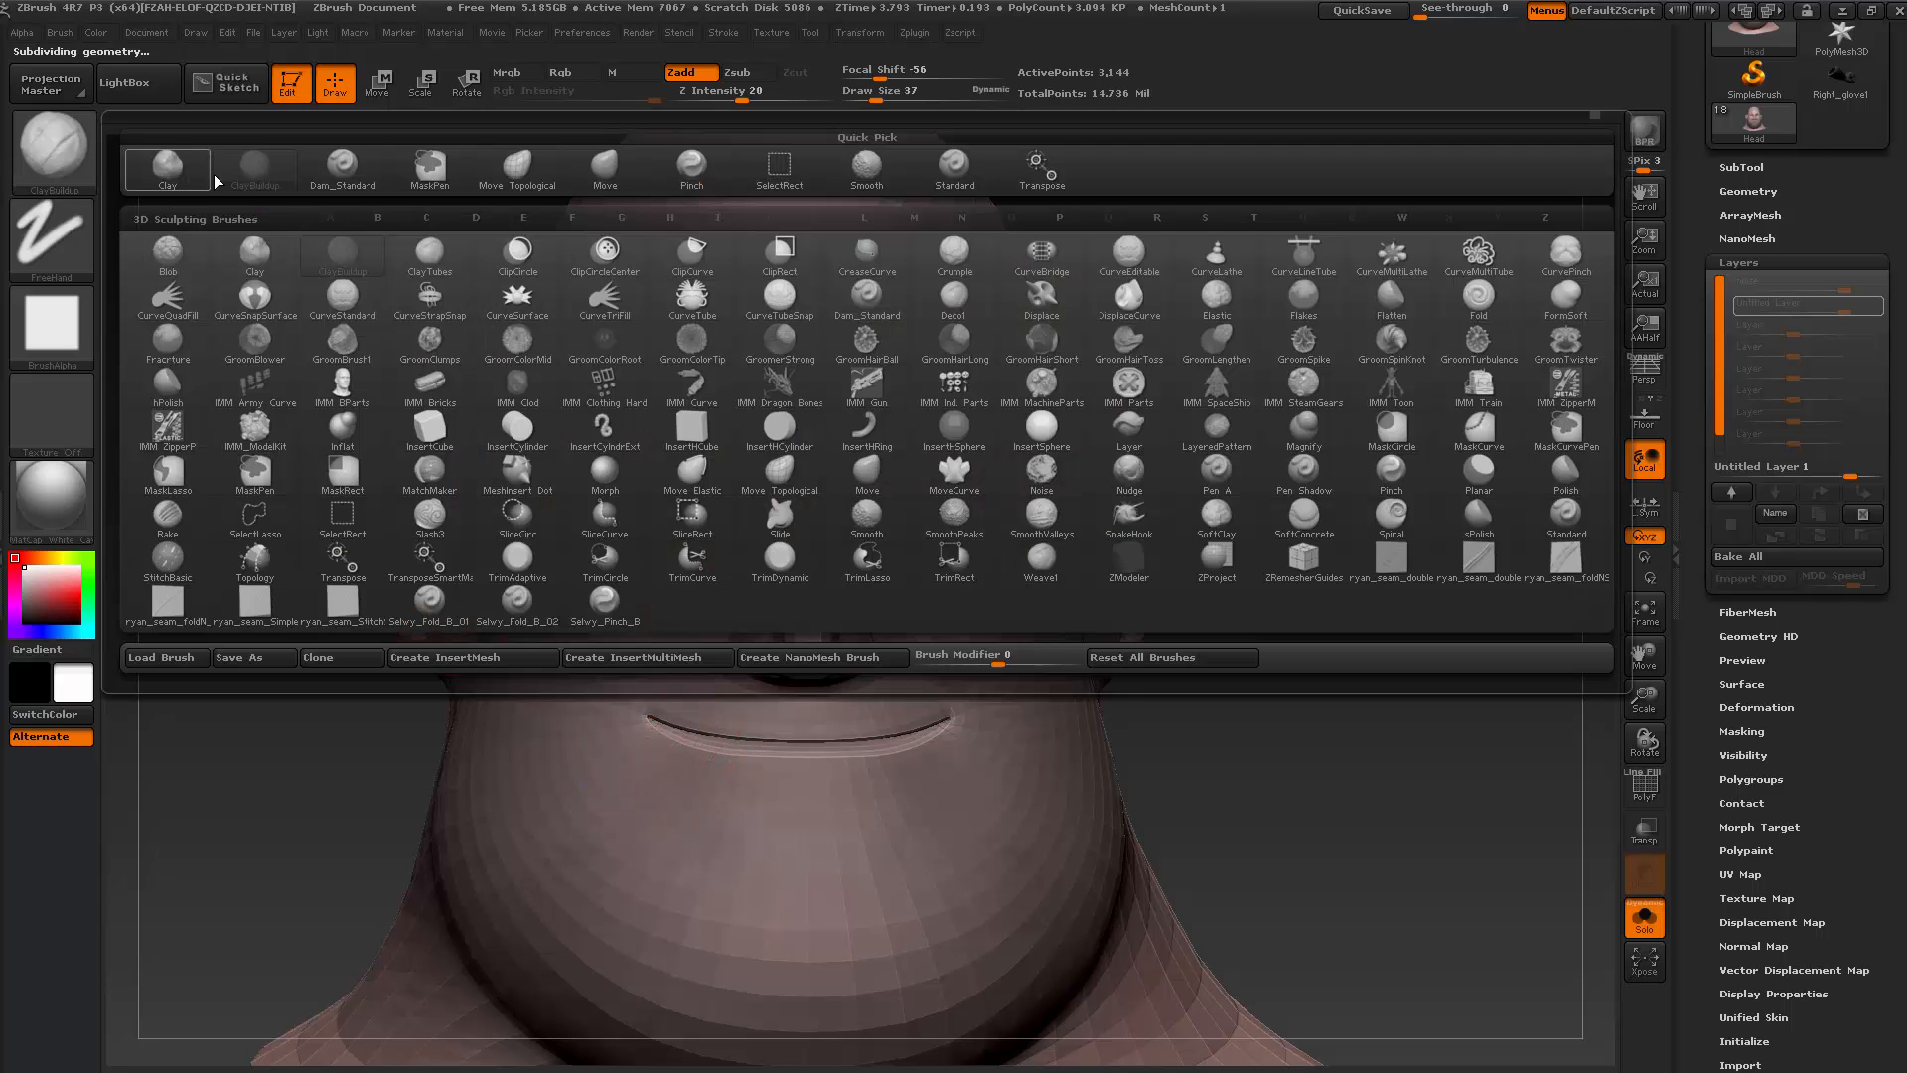
click(557, 171)
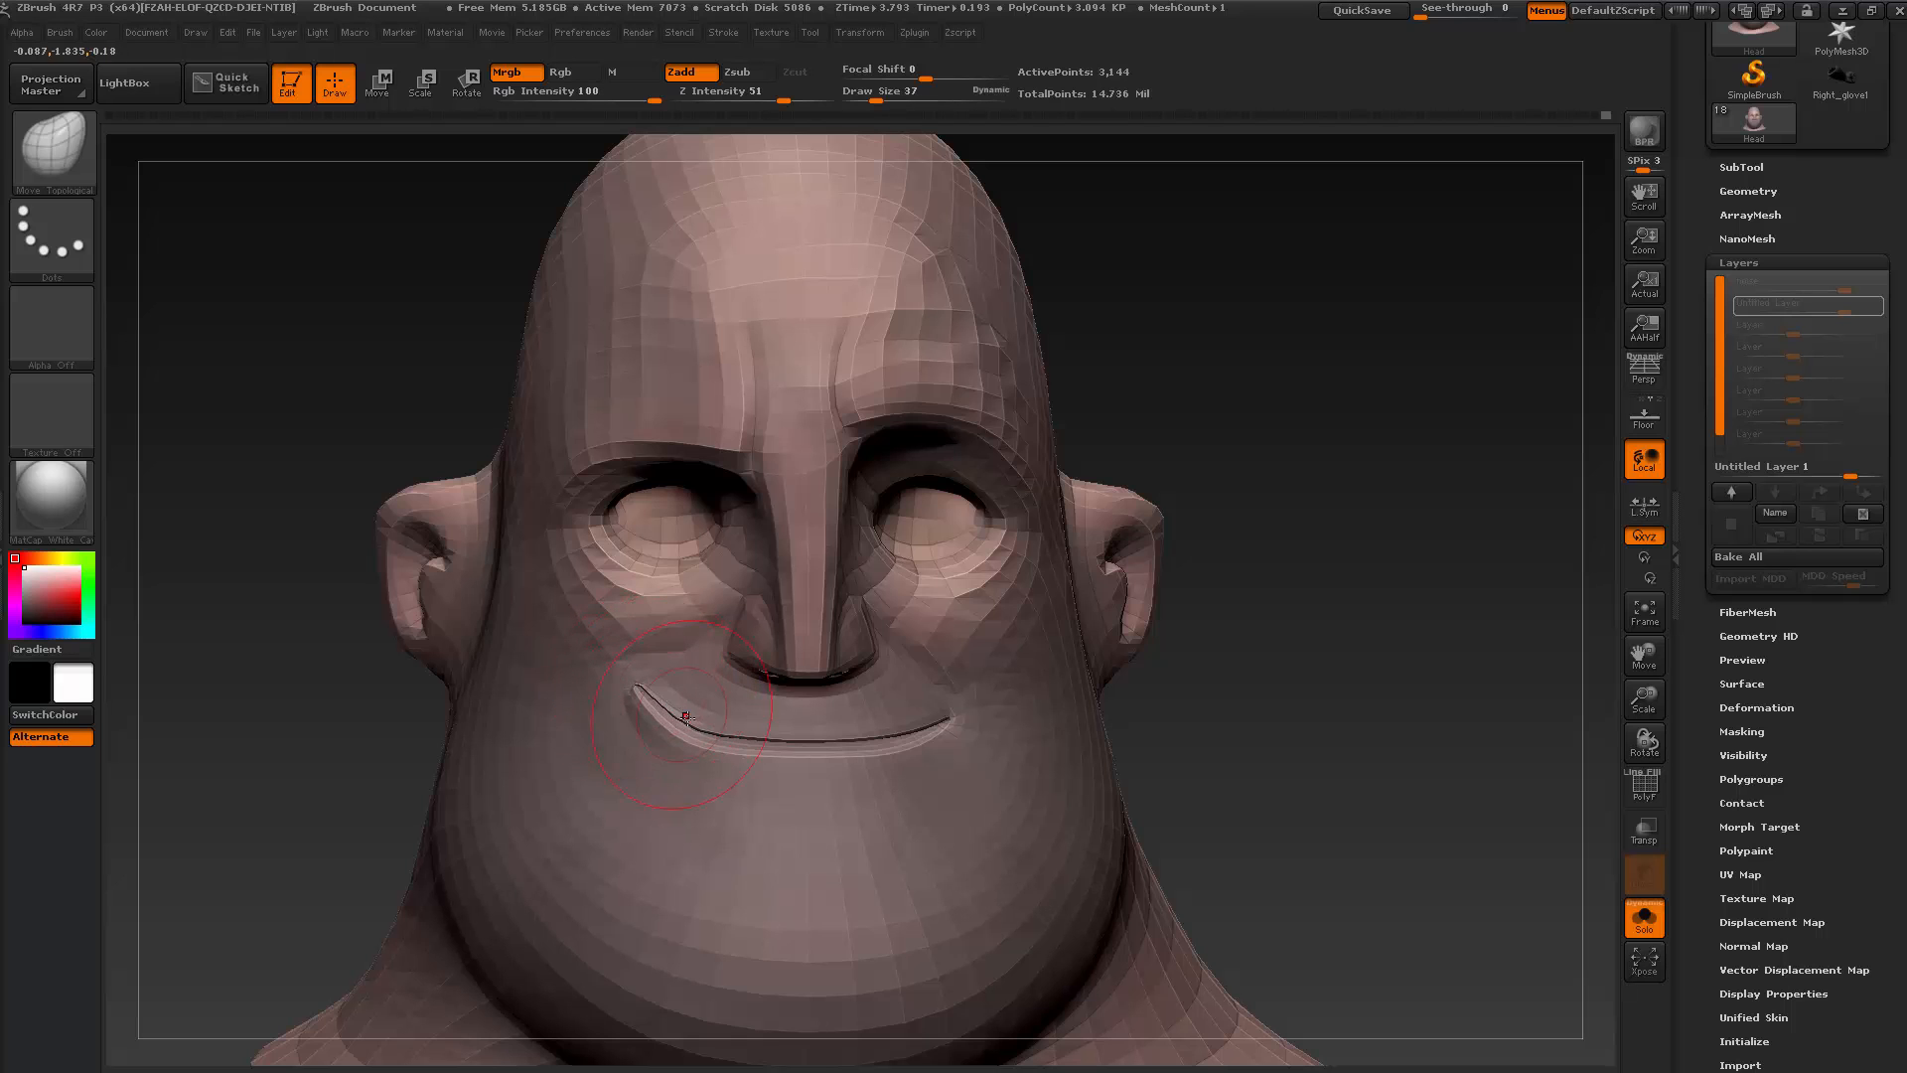
Refine the right mouth corner from several angles with Move Topological at draw size 17 and compare the smile with the reference
mouse_move(1294, 706)
mouse_down()
mouse_move(413, 672)
mouse_move(500, 718)
mouse_move(682, 705)
mouse_up()
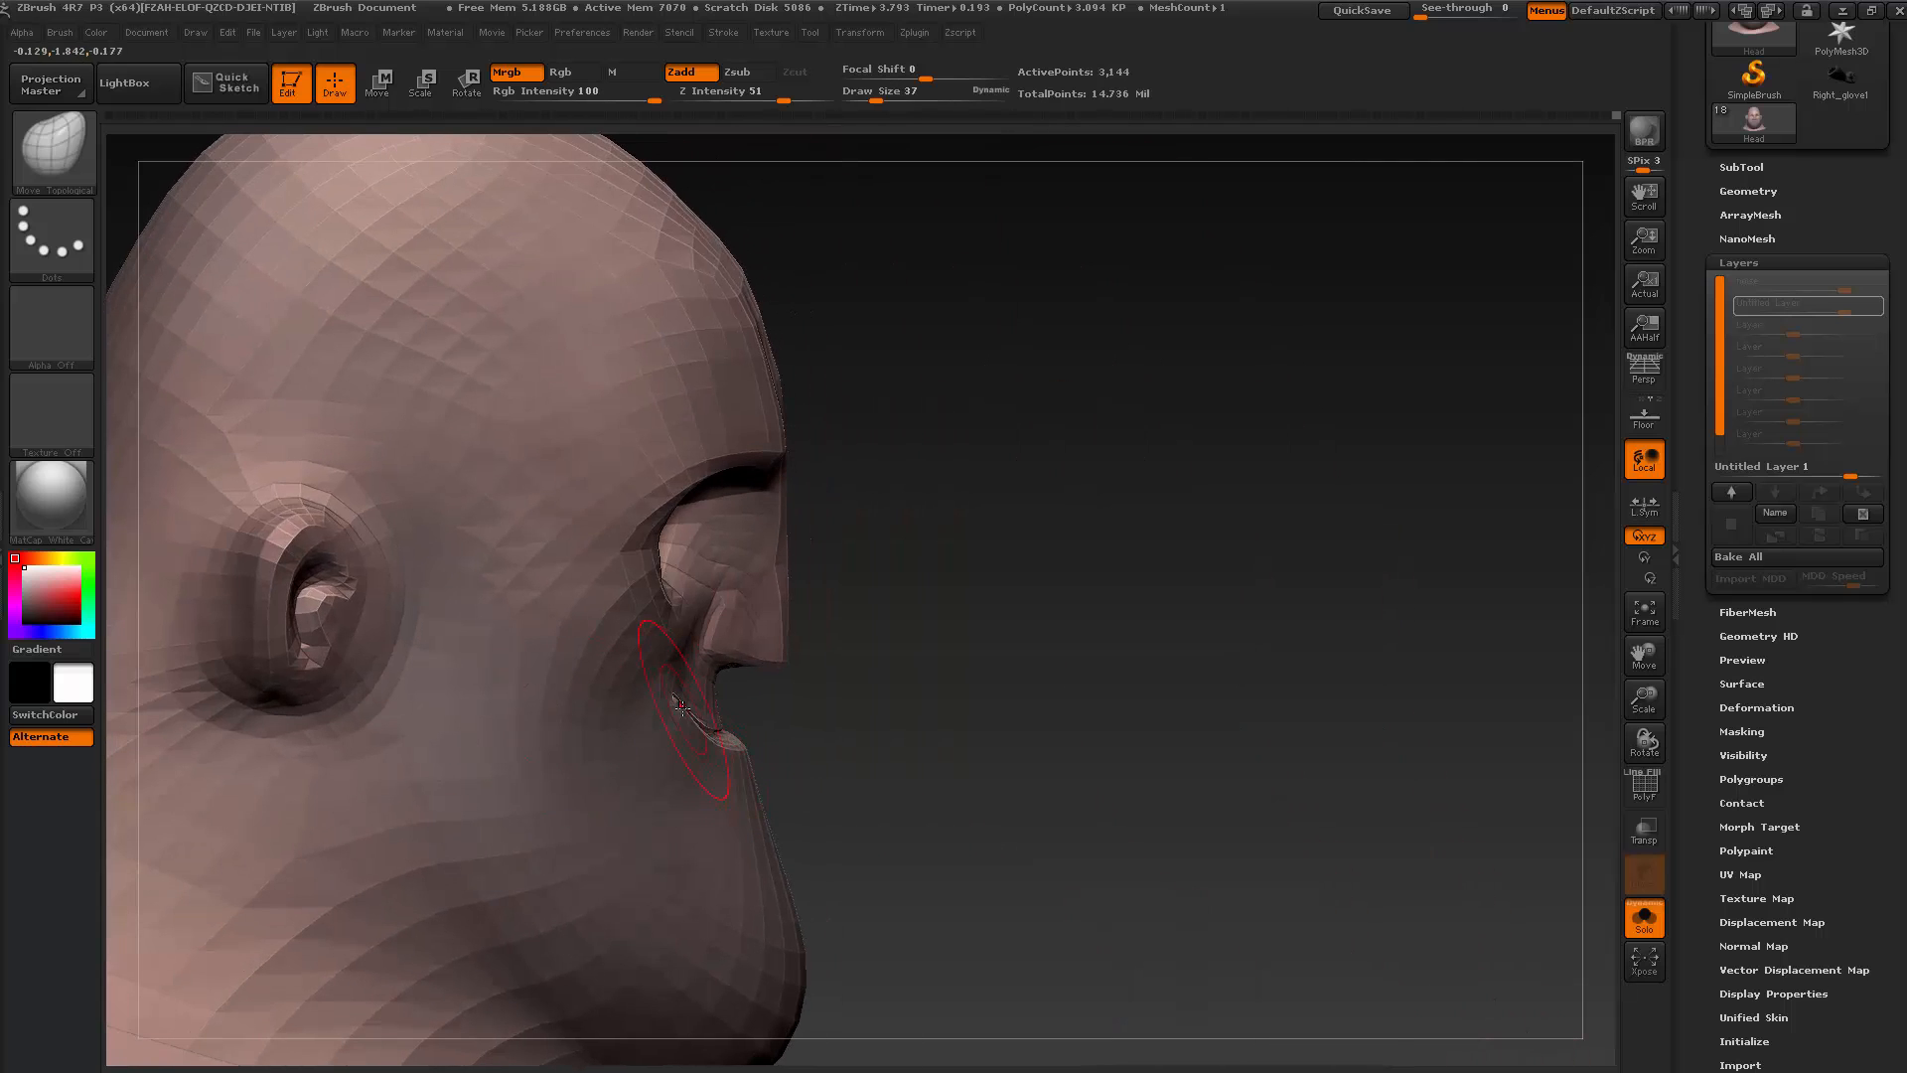
drag(873, 736, 1033, 710)
key(s)
drag(696, 667, 669, 671)
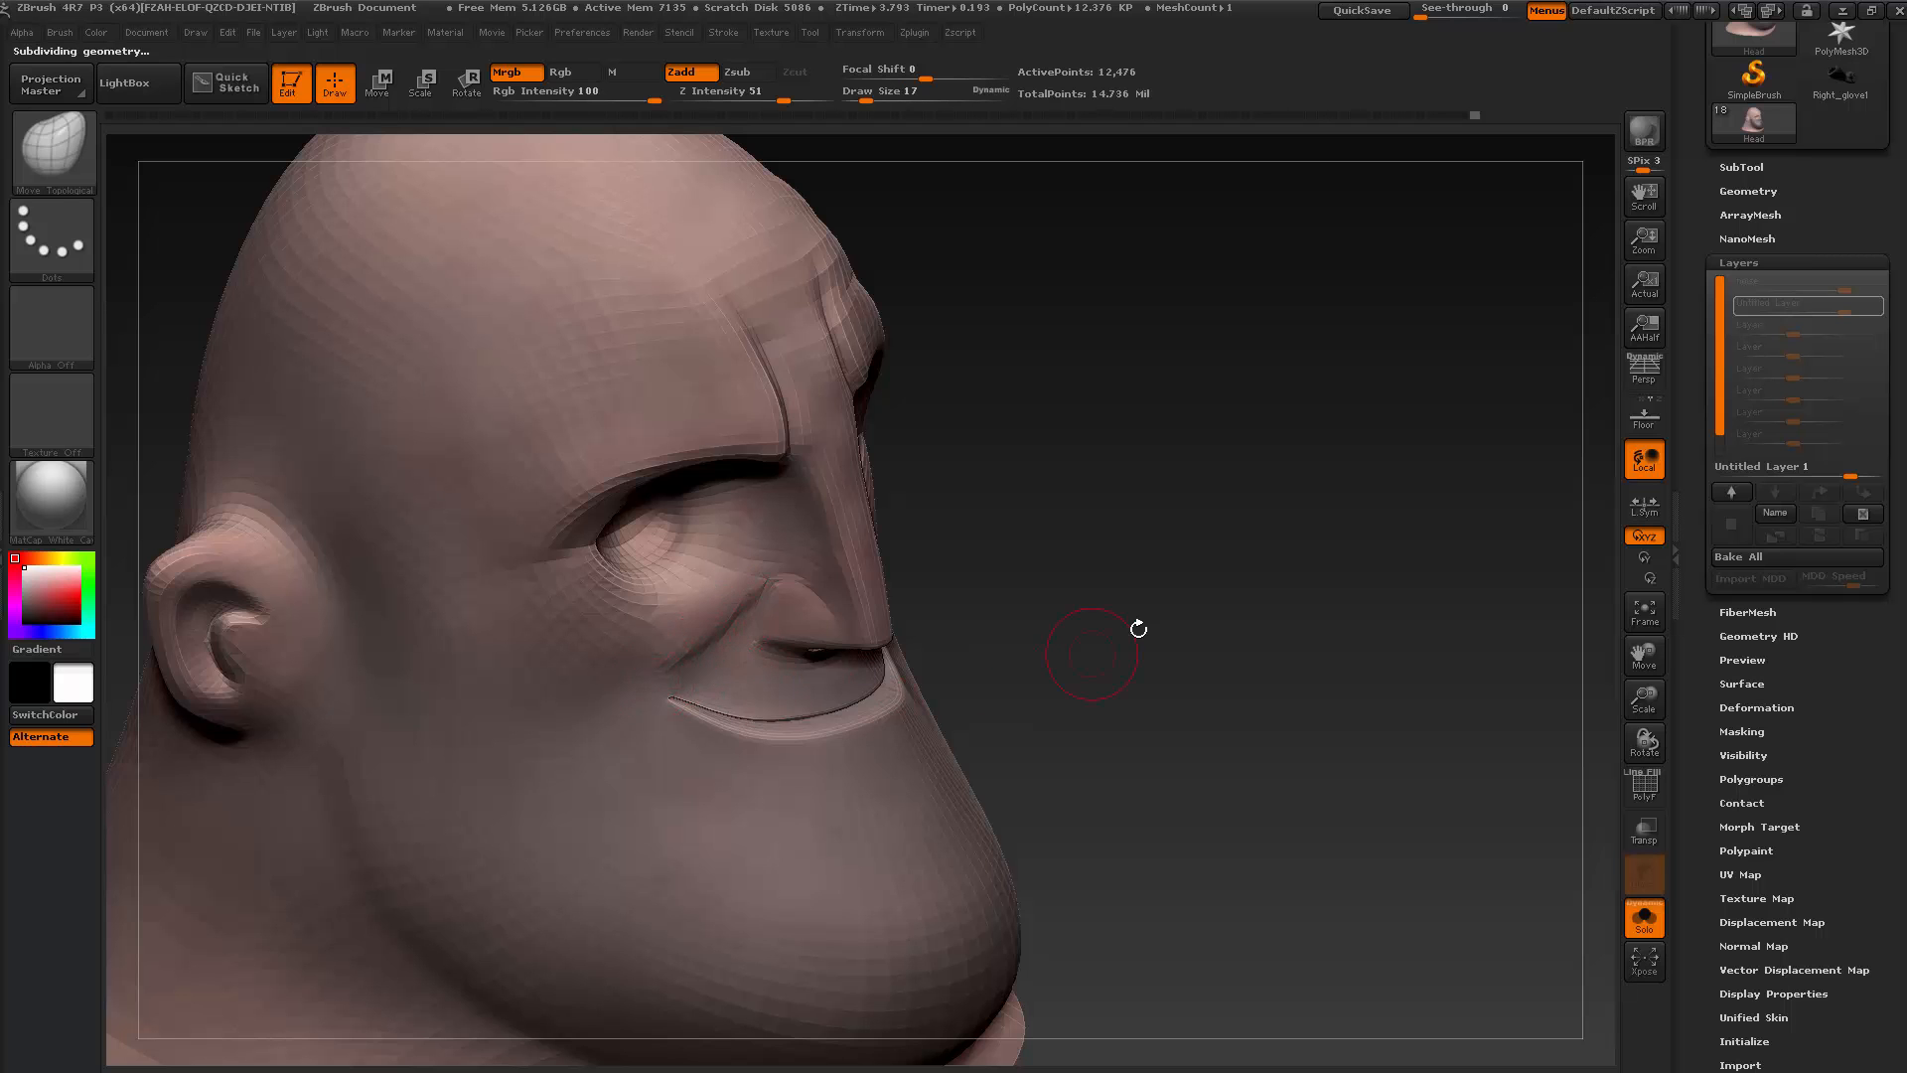
drag(1138, 629, 720, 683)
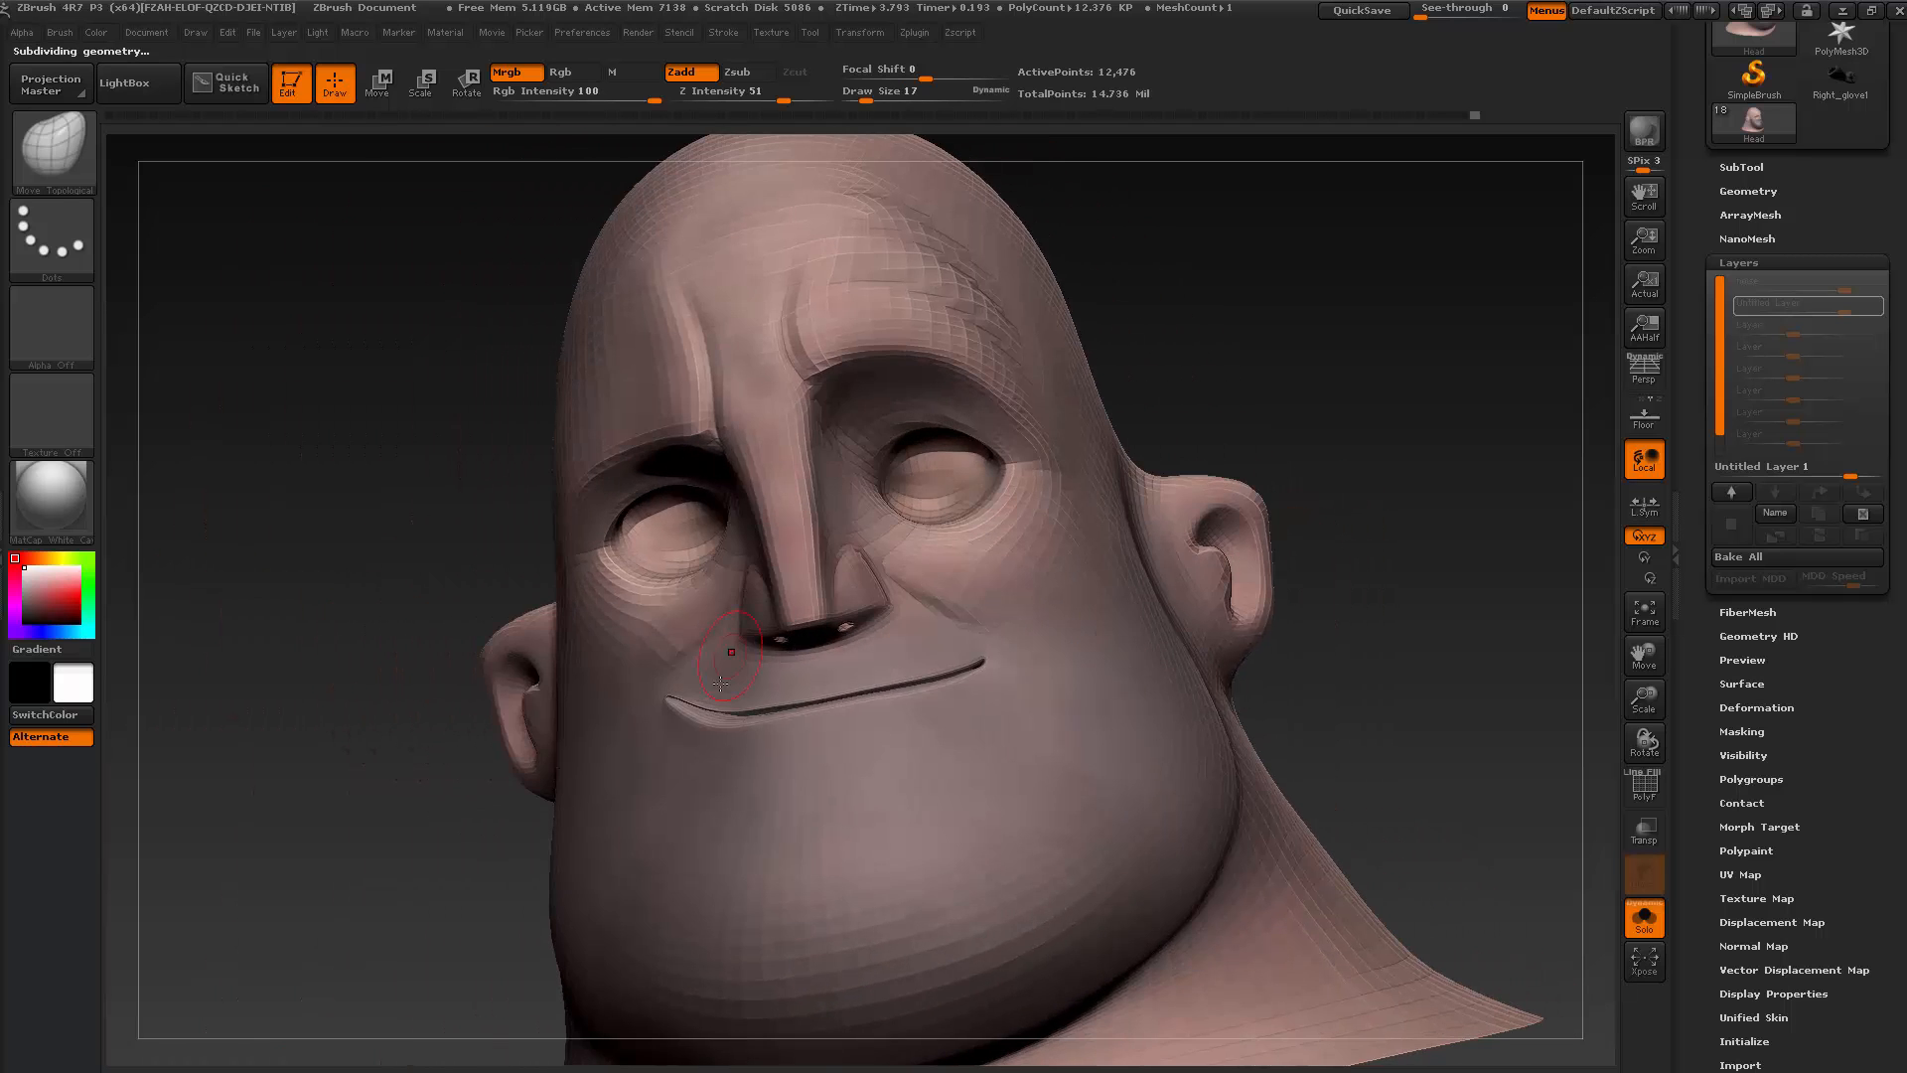
drag(581, 712, 538, 774)
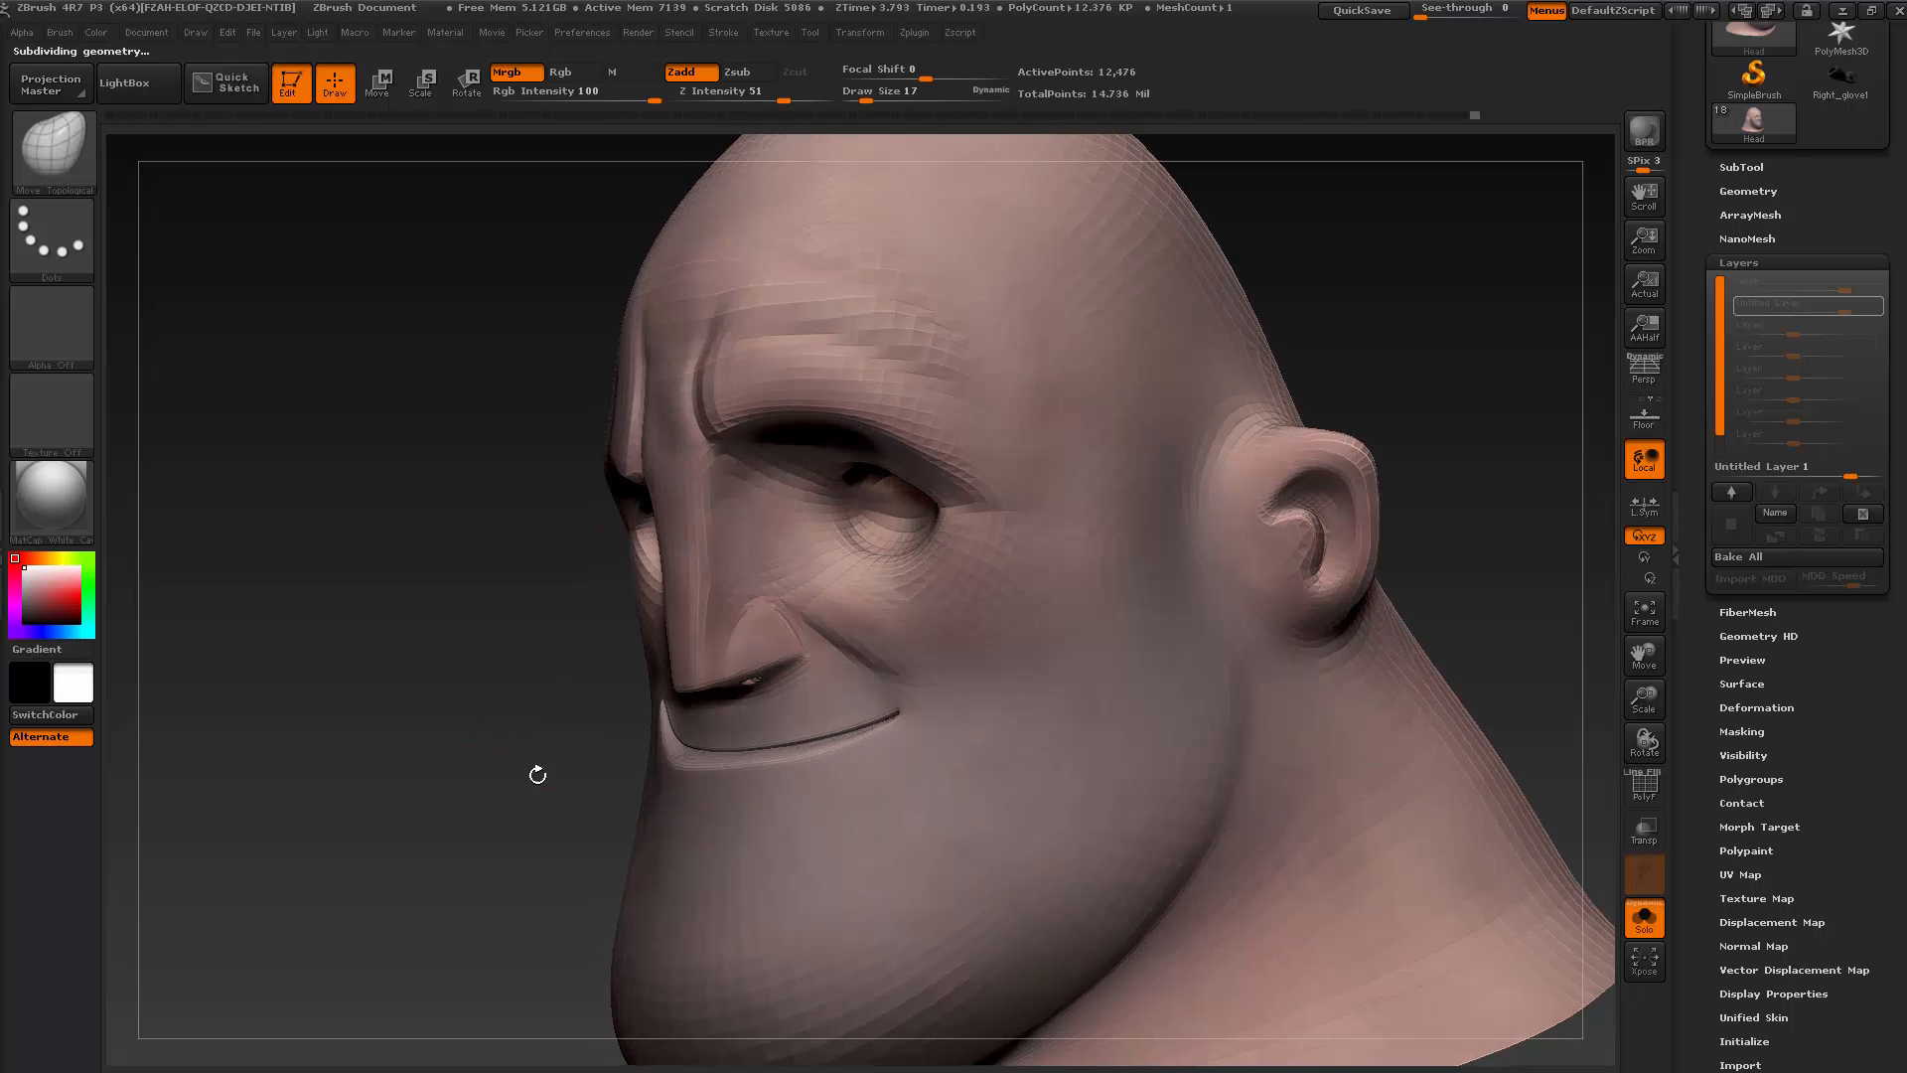
key(shift)
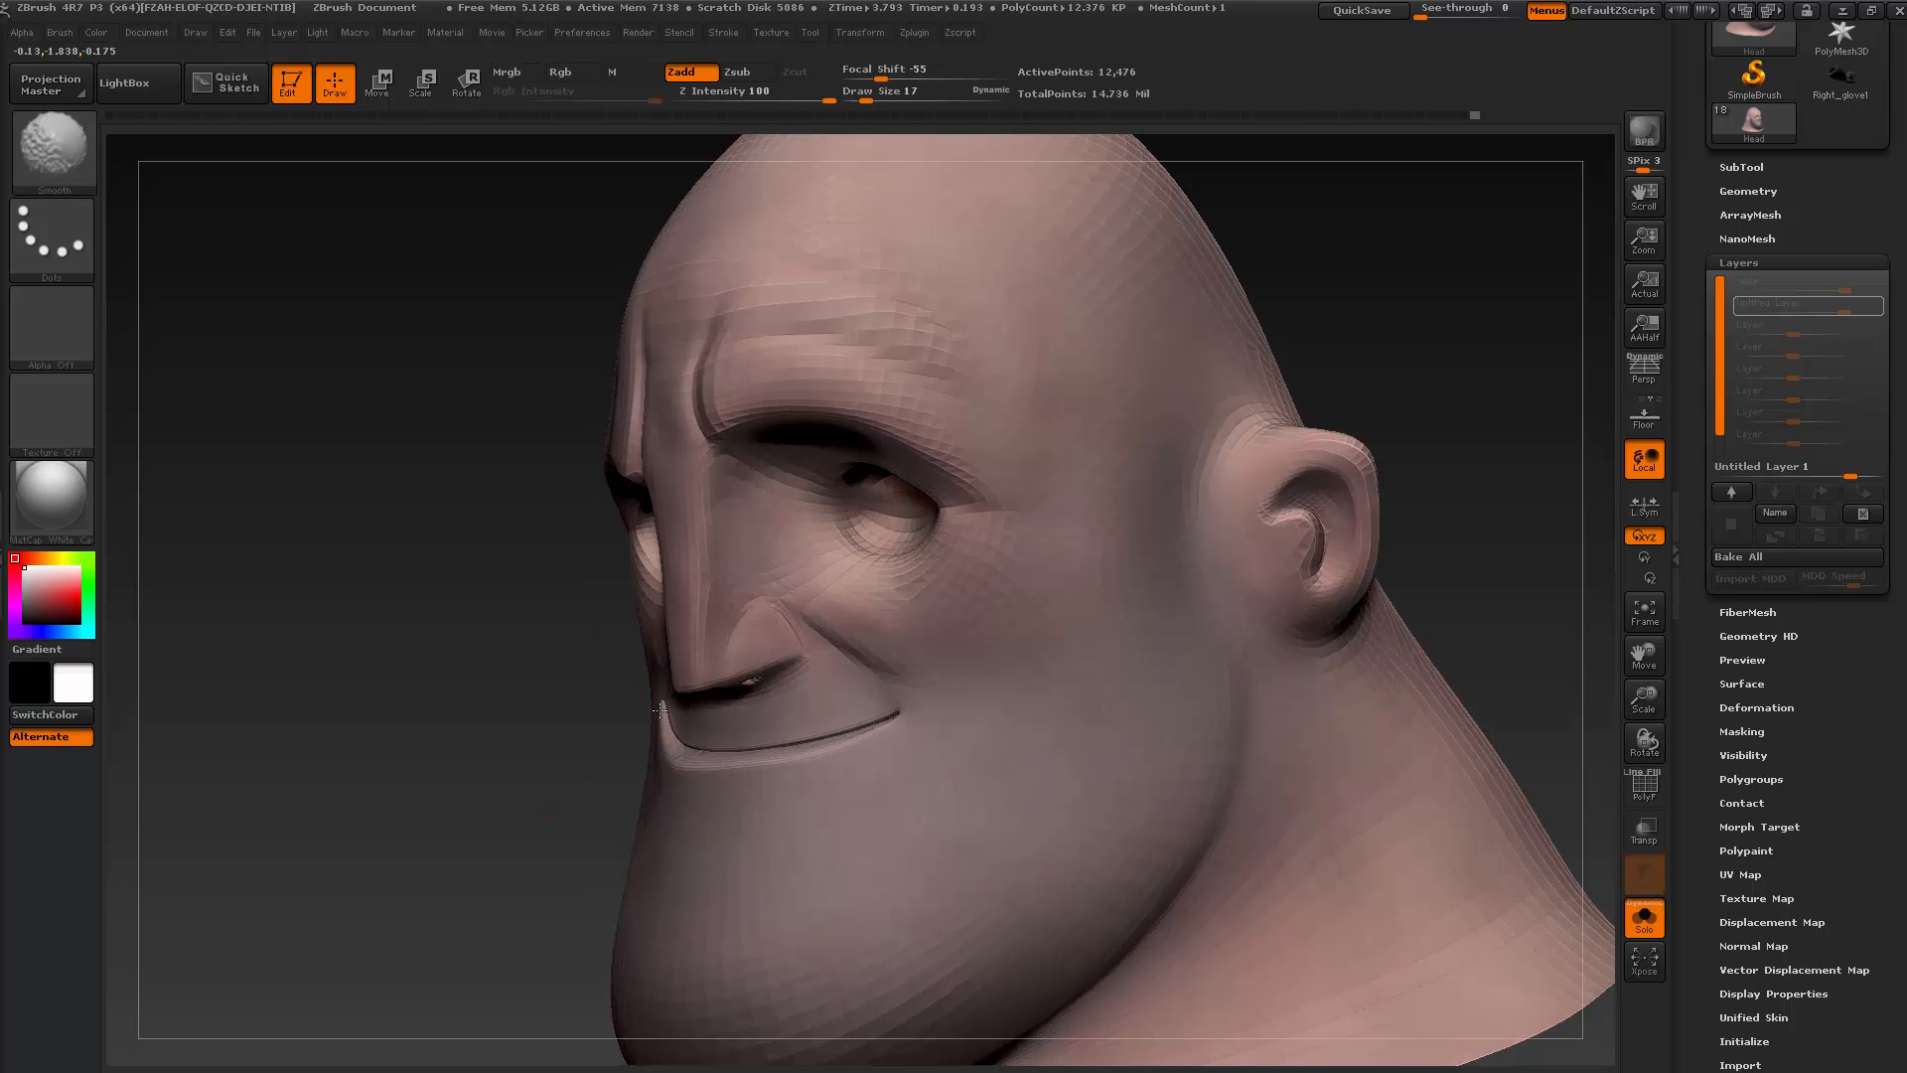
mouse_move(541, 791)
mouse_down()
mouse_move(646, 795)
mouse_move(510, 807)
mouse_move(596, 799)
mouse_up()
key(alt+Tab)
key(alt+Tab)
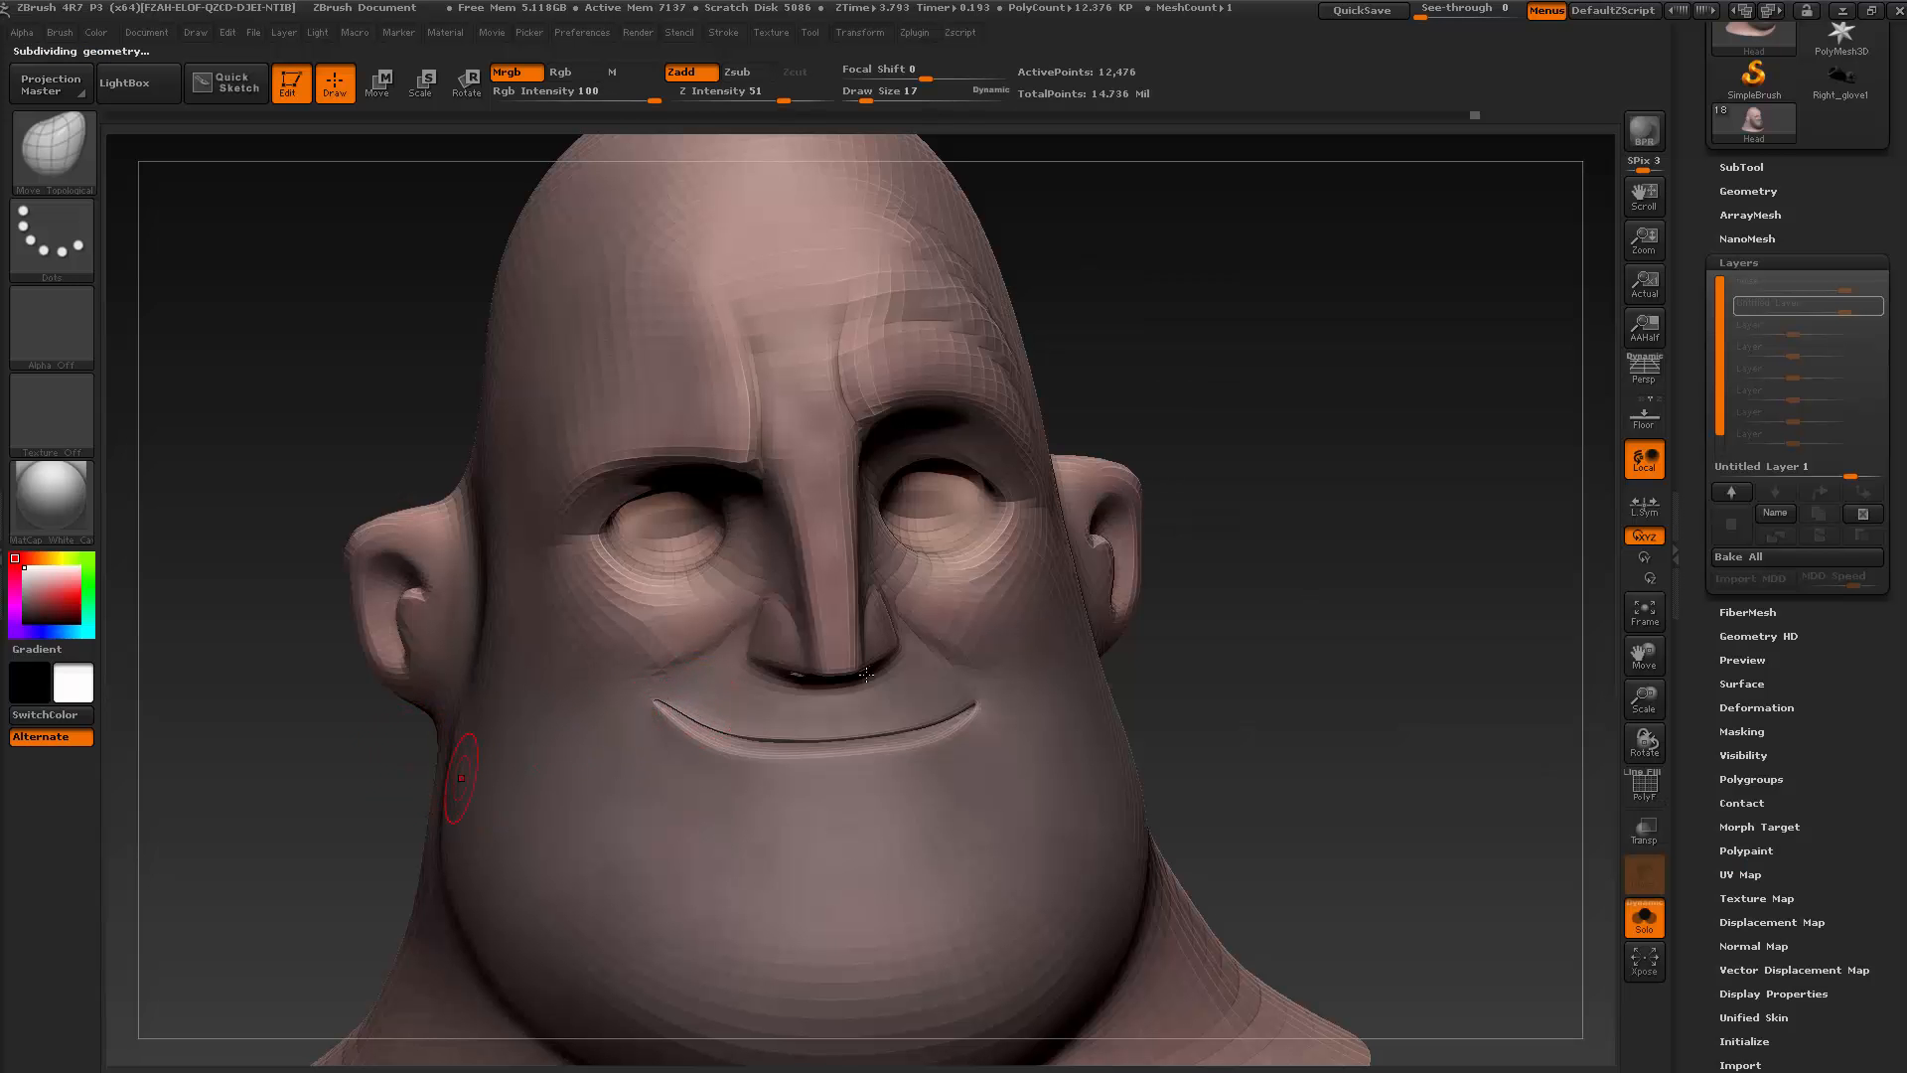
Raise the head's subdivision level and test ClayBuildup strokes beside the character's right mouth corner against the XnView reference
key(ctrl+d)
drag(1306, 599, 1235, 594)
click(58, 139)
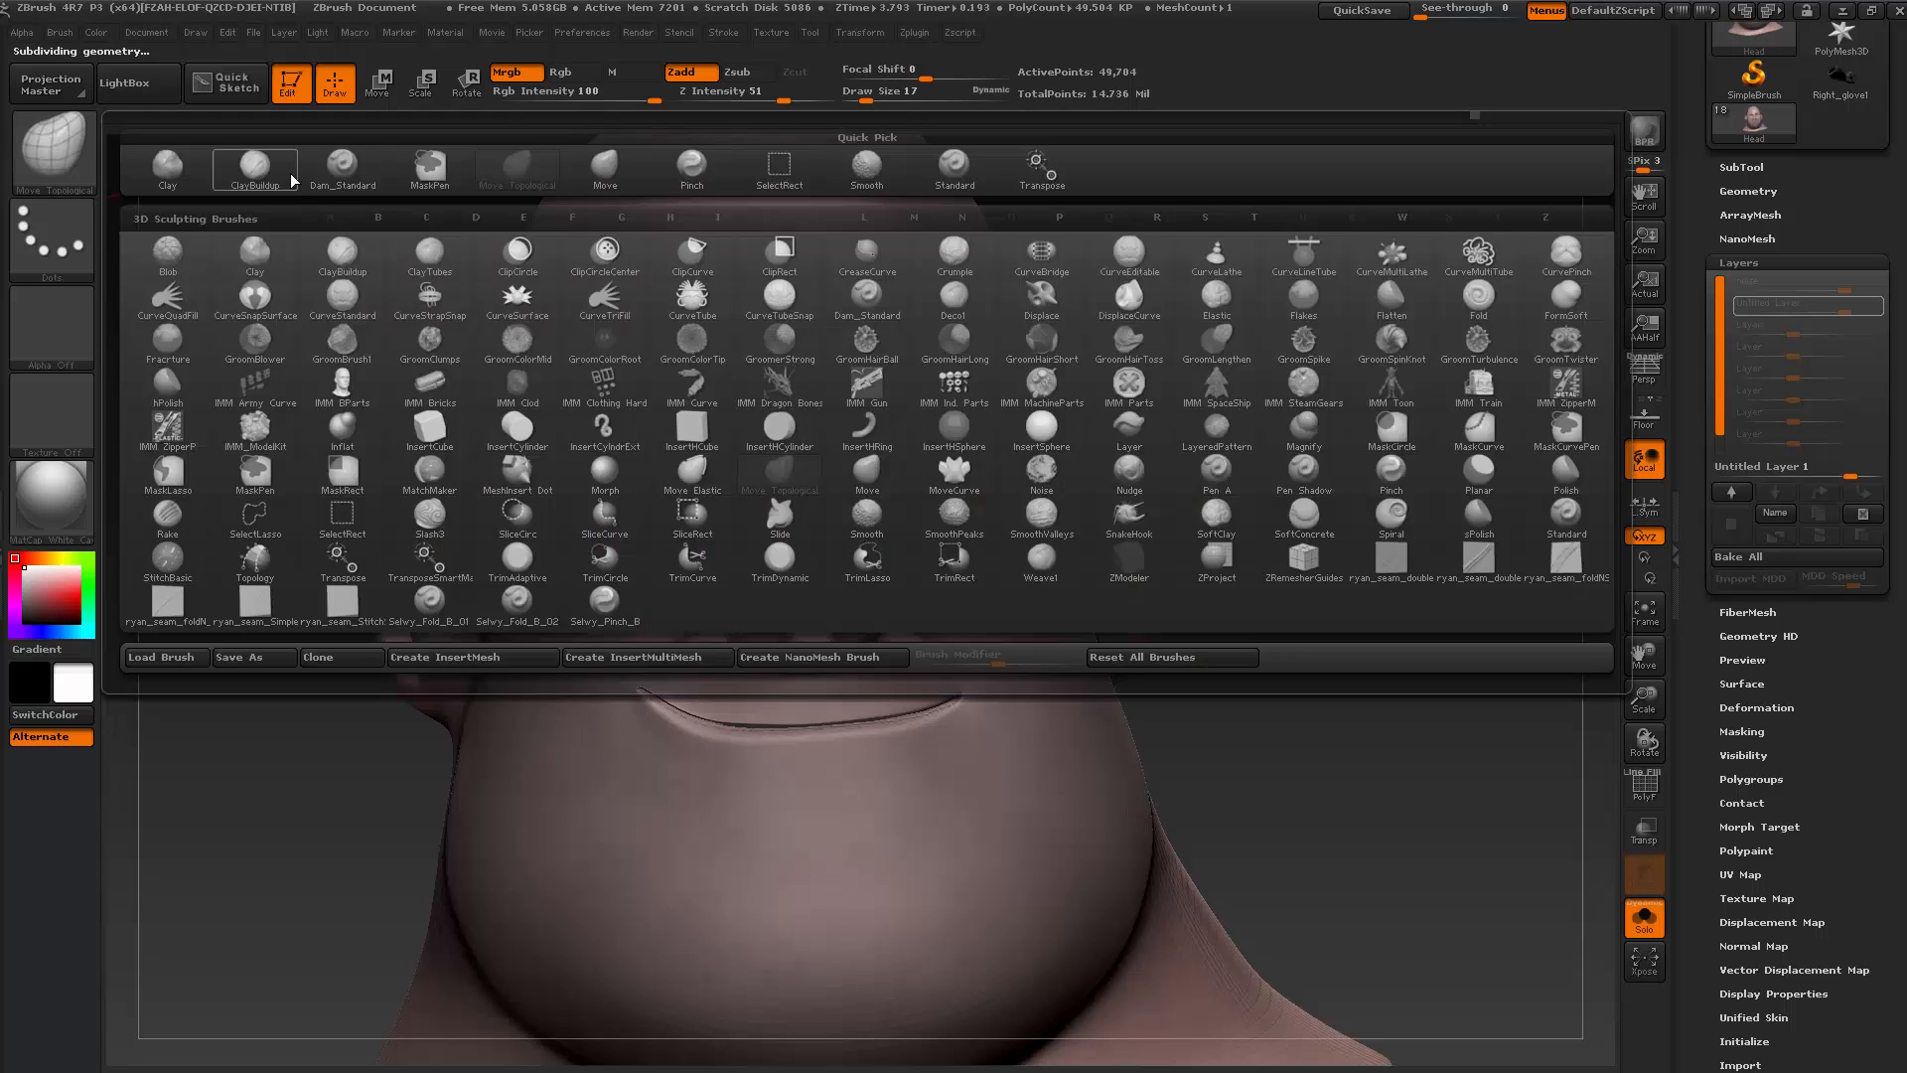
click(272, 164)
key(alt+Tab)
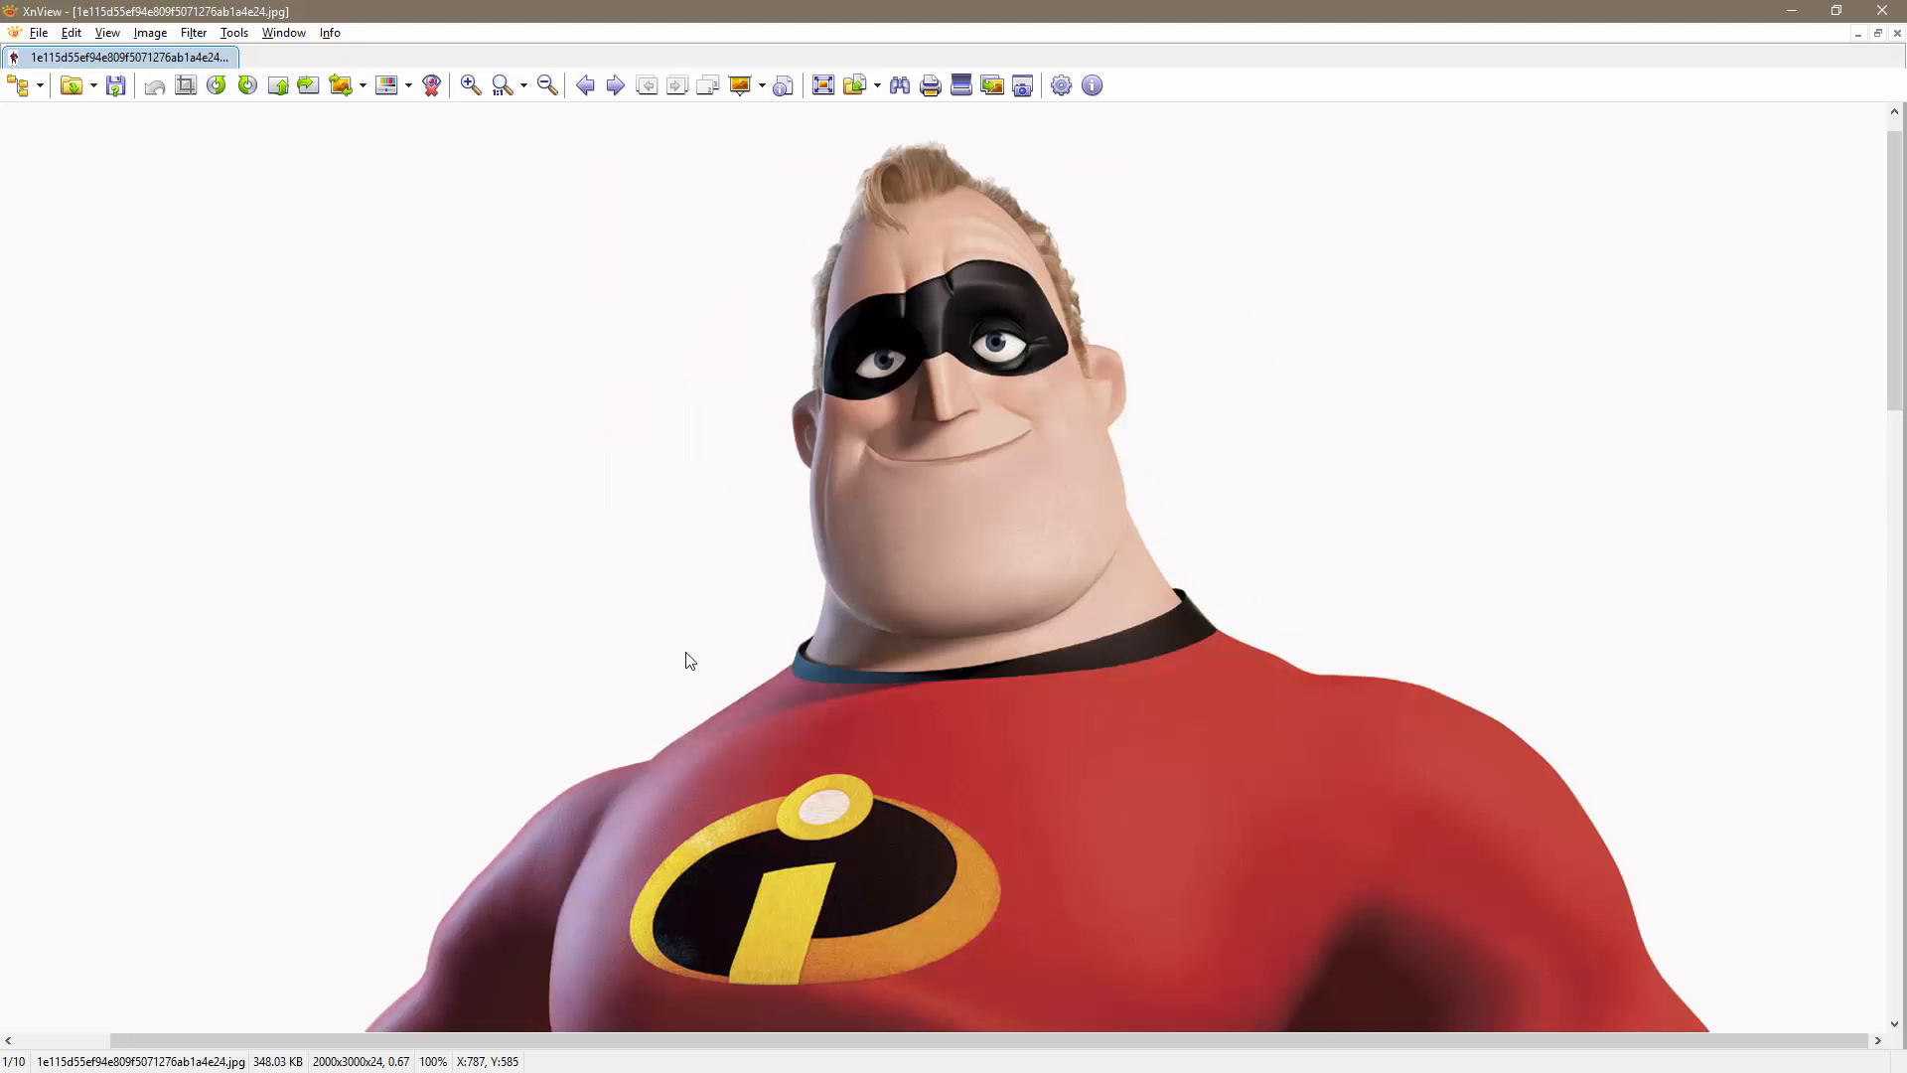
key(alt+Tab)
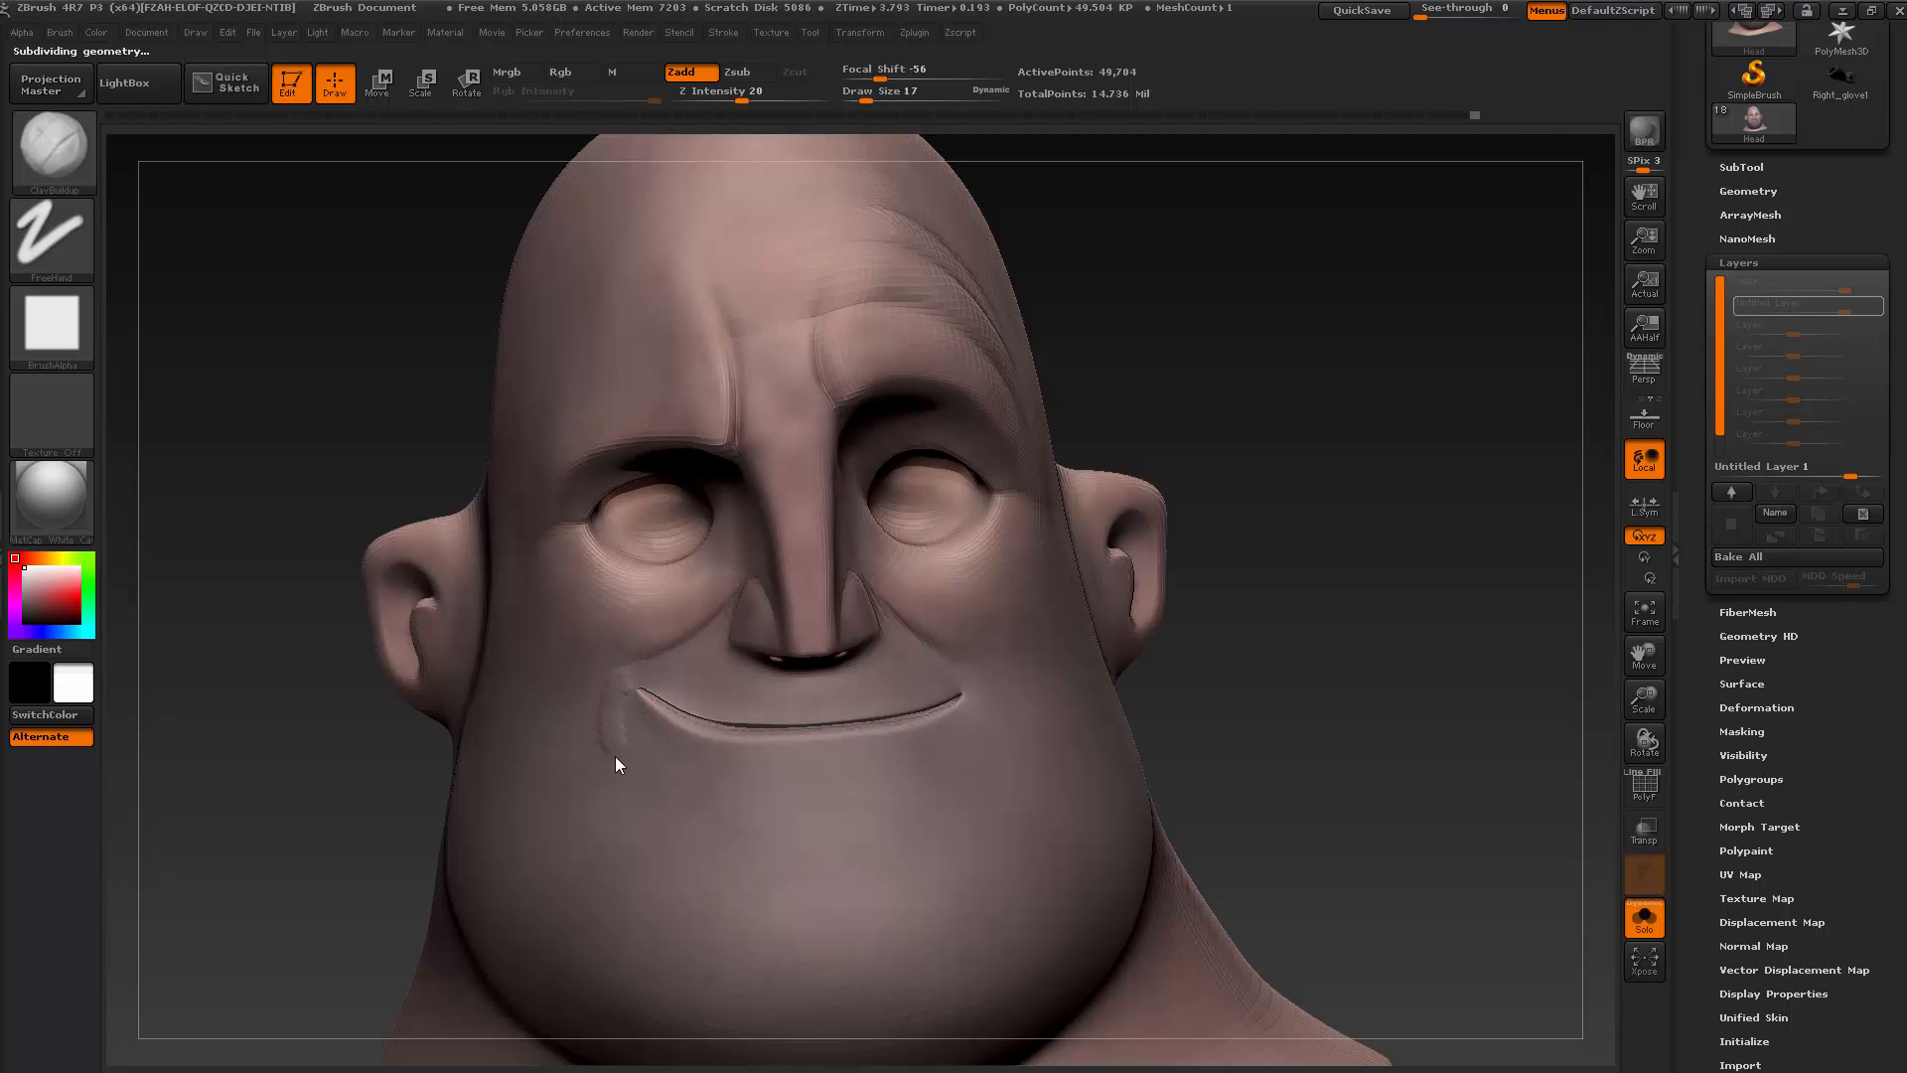
key(ctrl+z)
drag(621, 674, 611, 686)
key(alt+Tab)
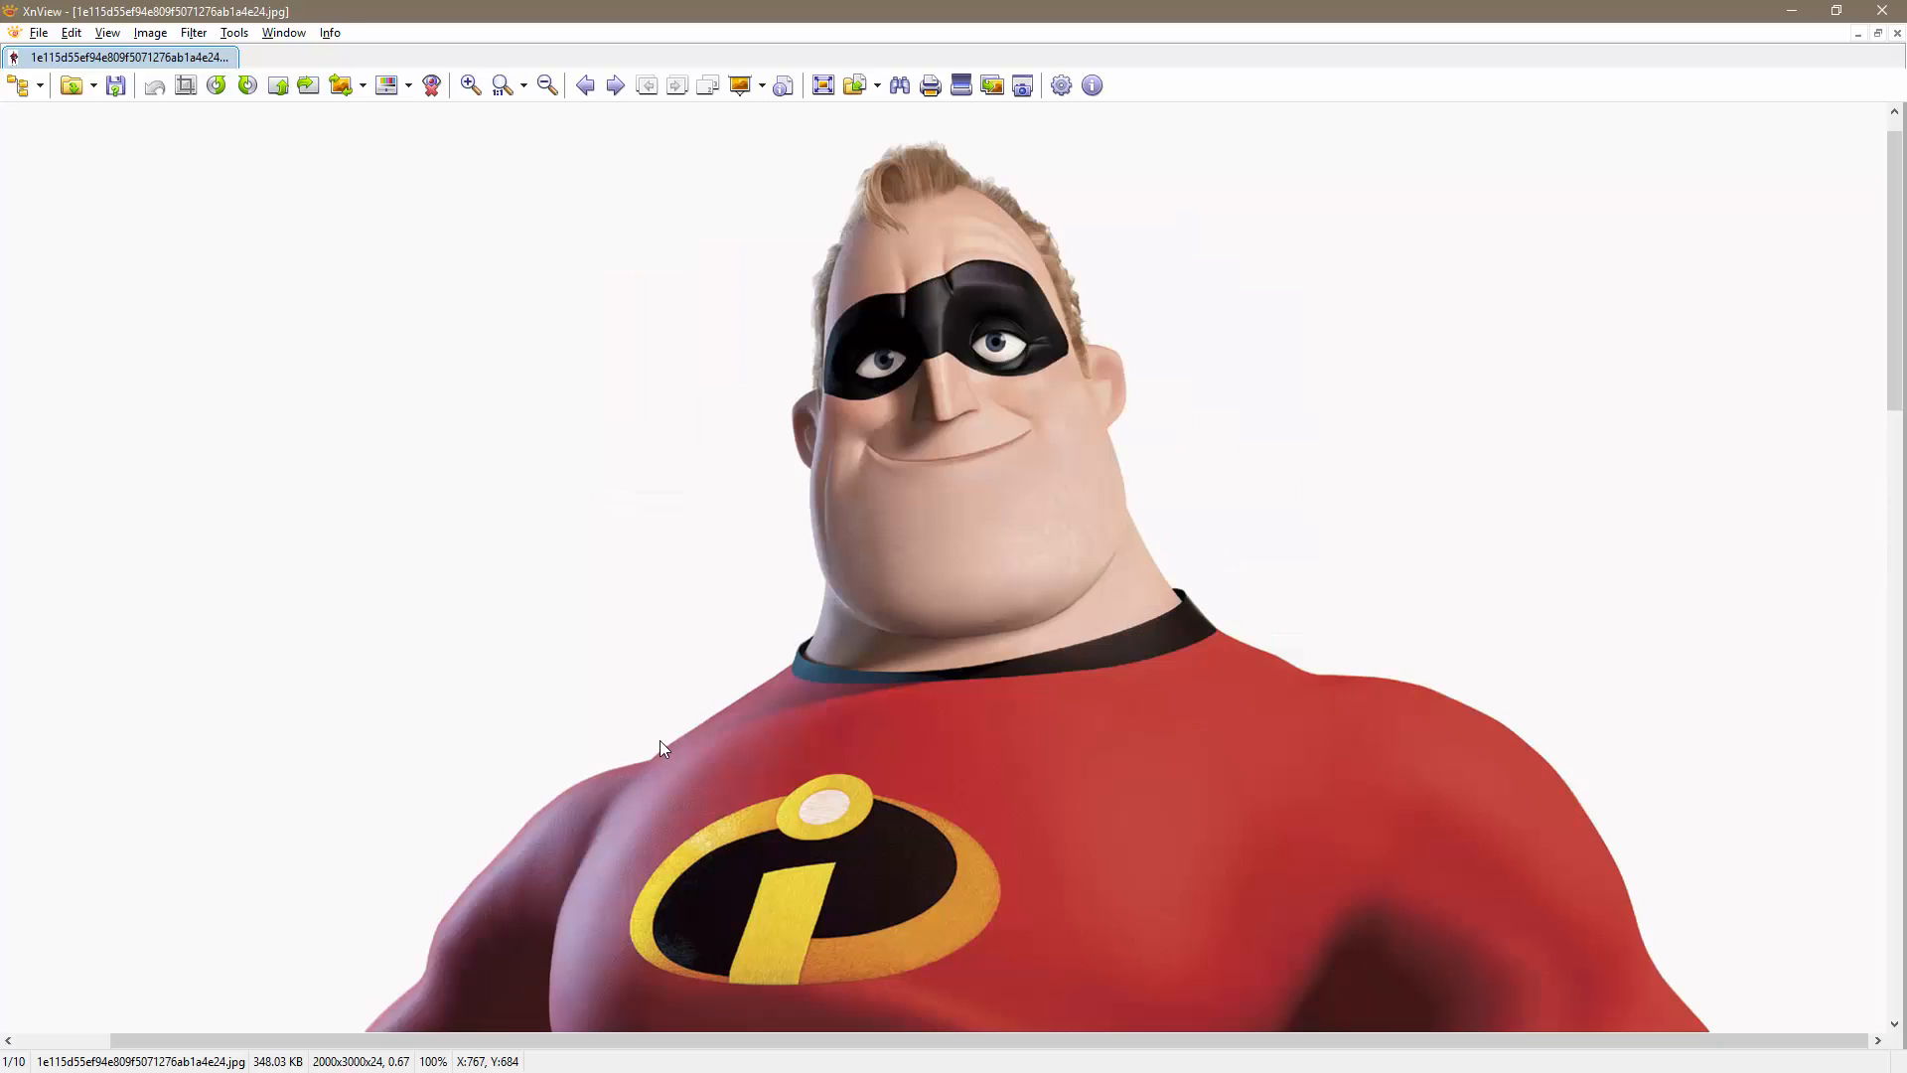
key(alt+Tab)
Build up the cheek fold beside the character's right mouth corner with ClayBuildup at draw size 28, checking it against the reference
key(s)
mouse_move(614, 723)
mouse_down()
mouse_move(596, 724)
mouse_move(593, 674)
mouse_move(586, 763)
mouse_up()
drag(594, 656, 560, 771)
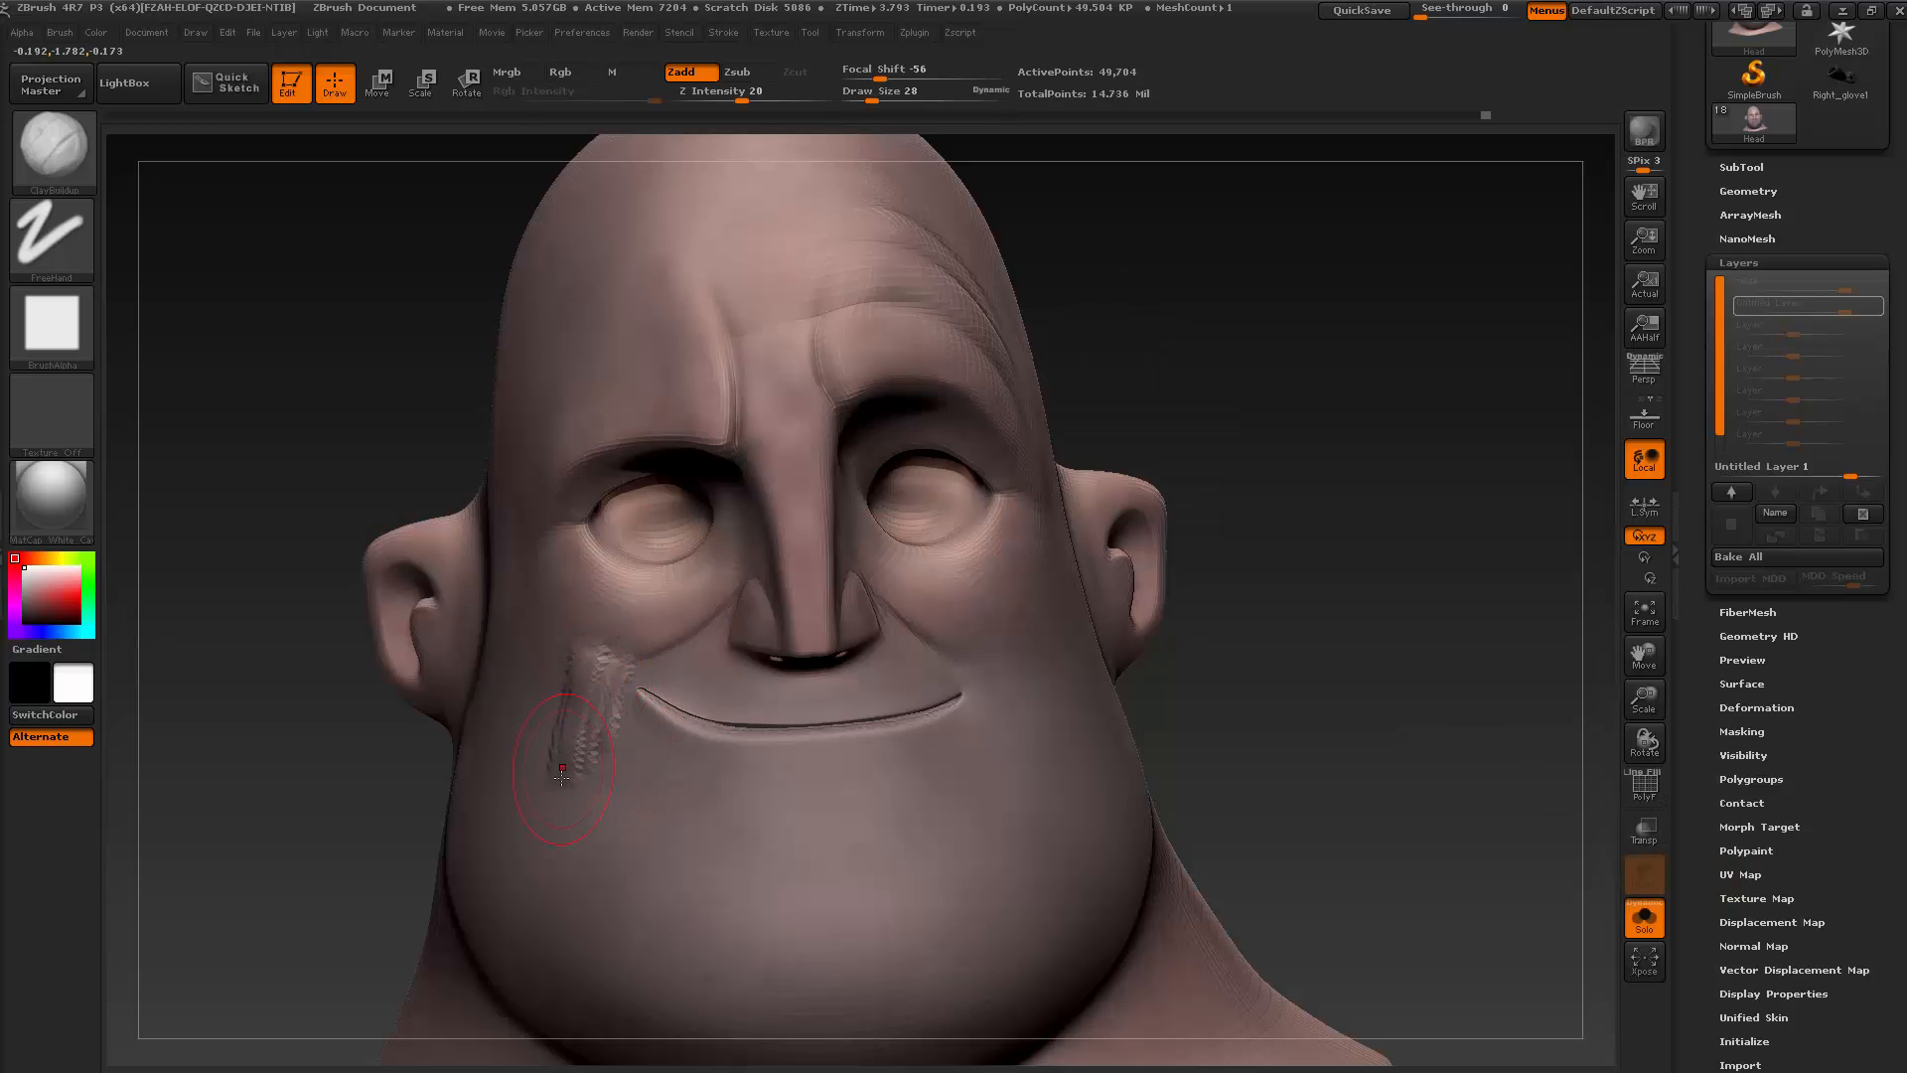
drag(578, 675, 552, 785)
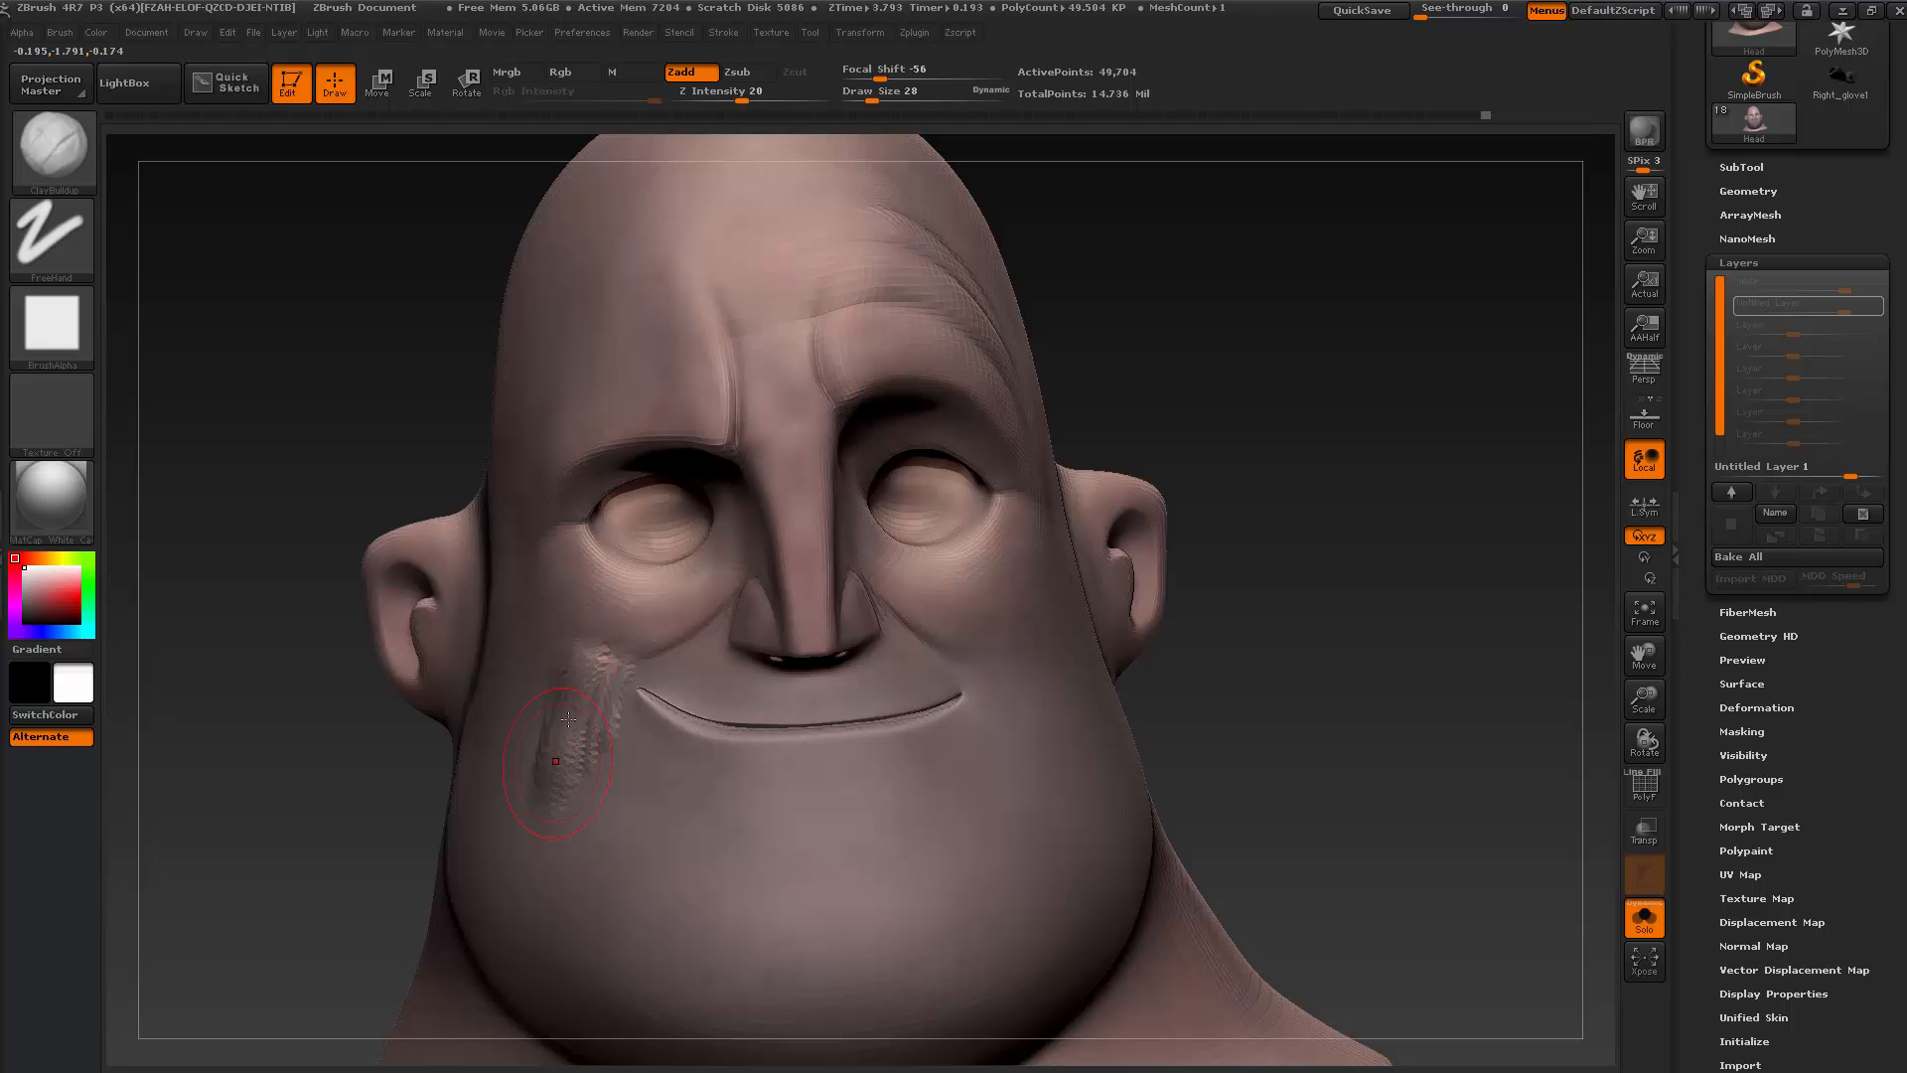
drag(591, 684, 584, 775)
drag(578, 672, 566, 770)
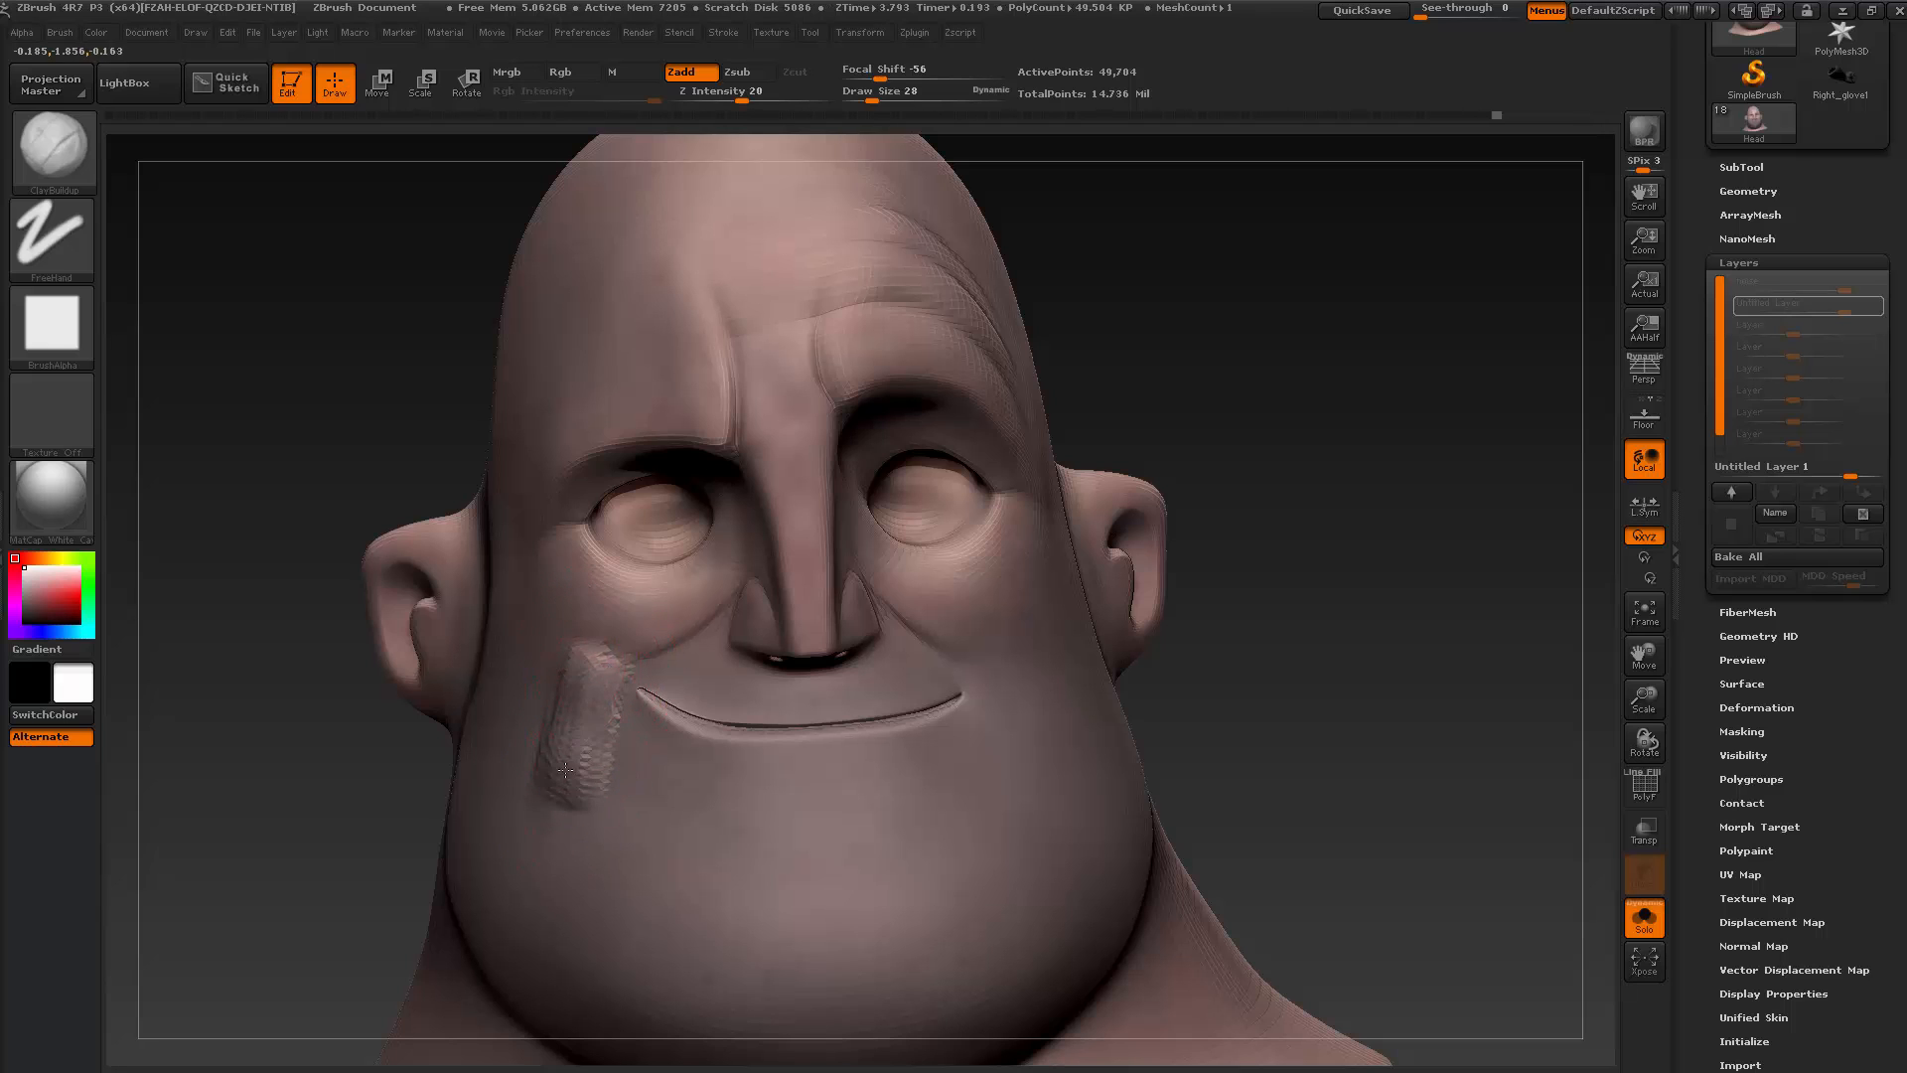
drag(559, 694, 551, 791)
key(alt+Tab)
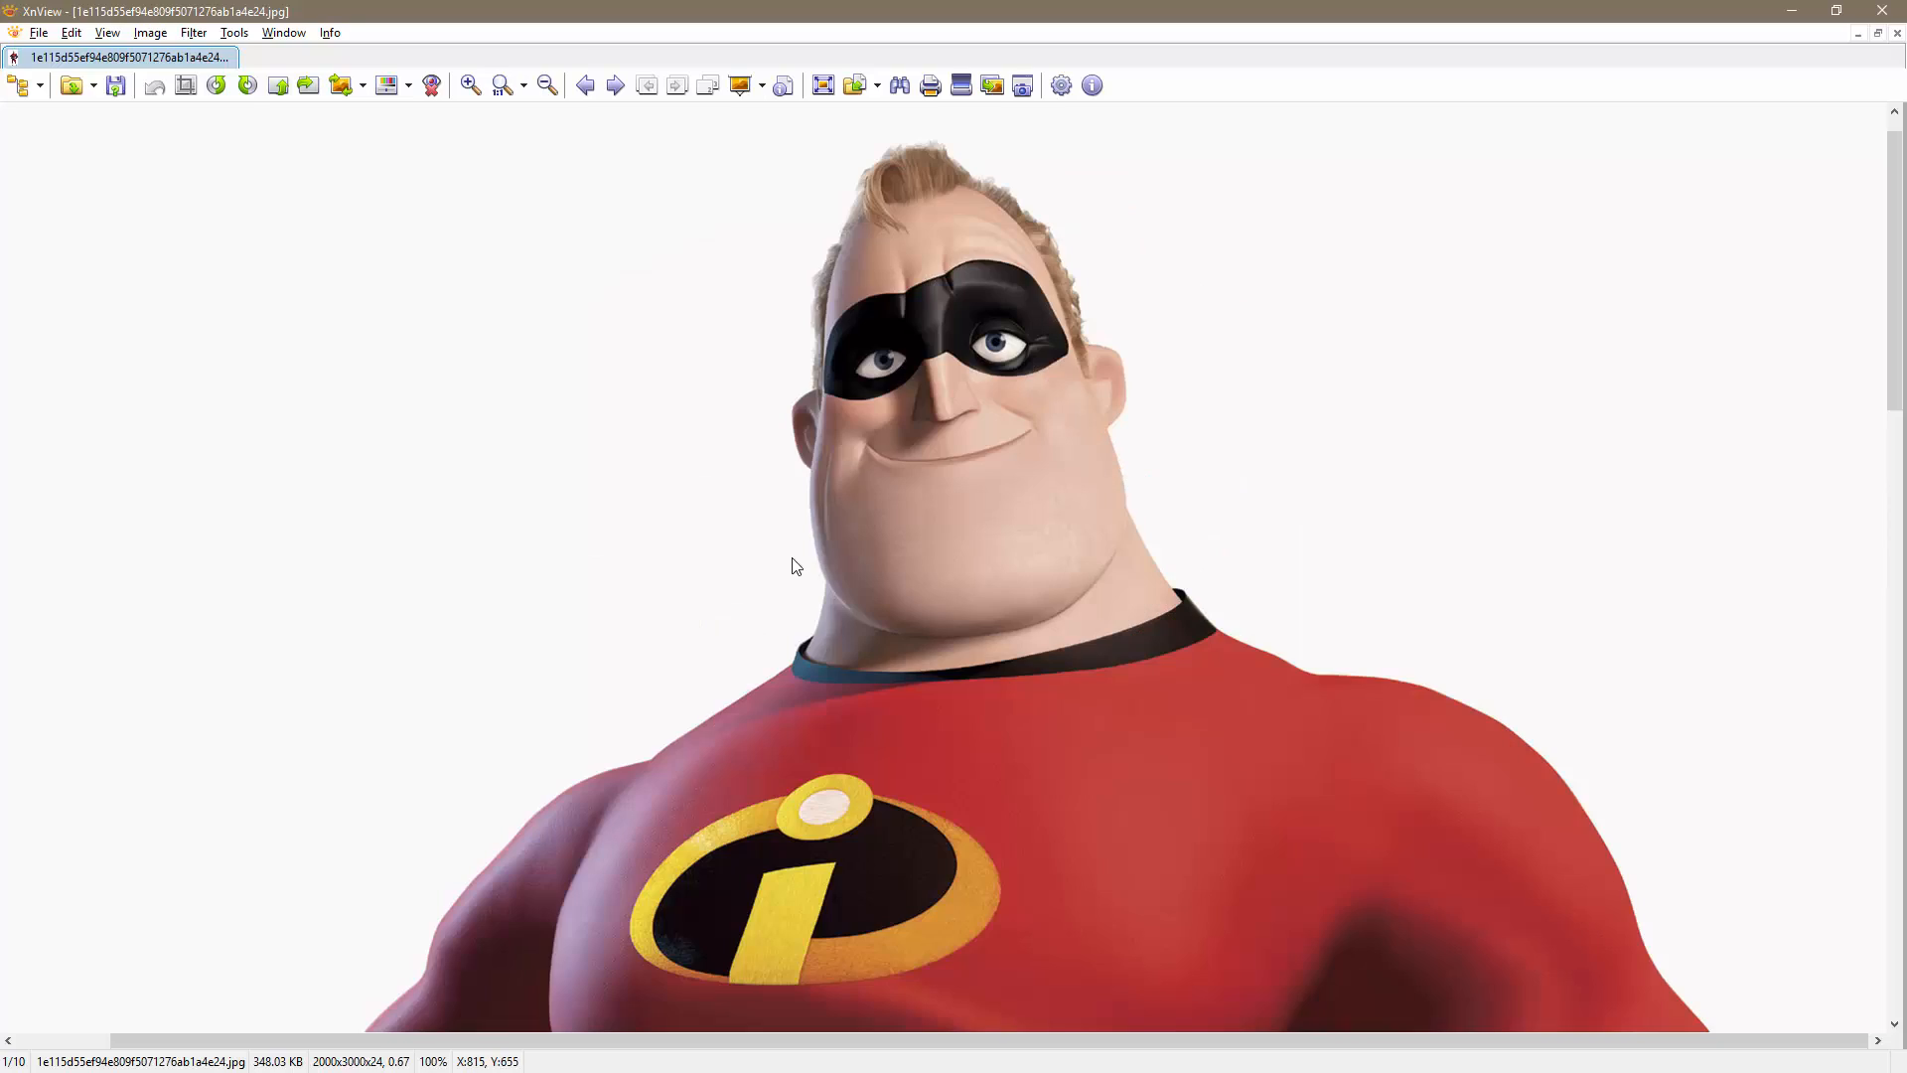
key(alt+Tab)
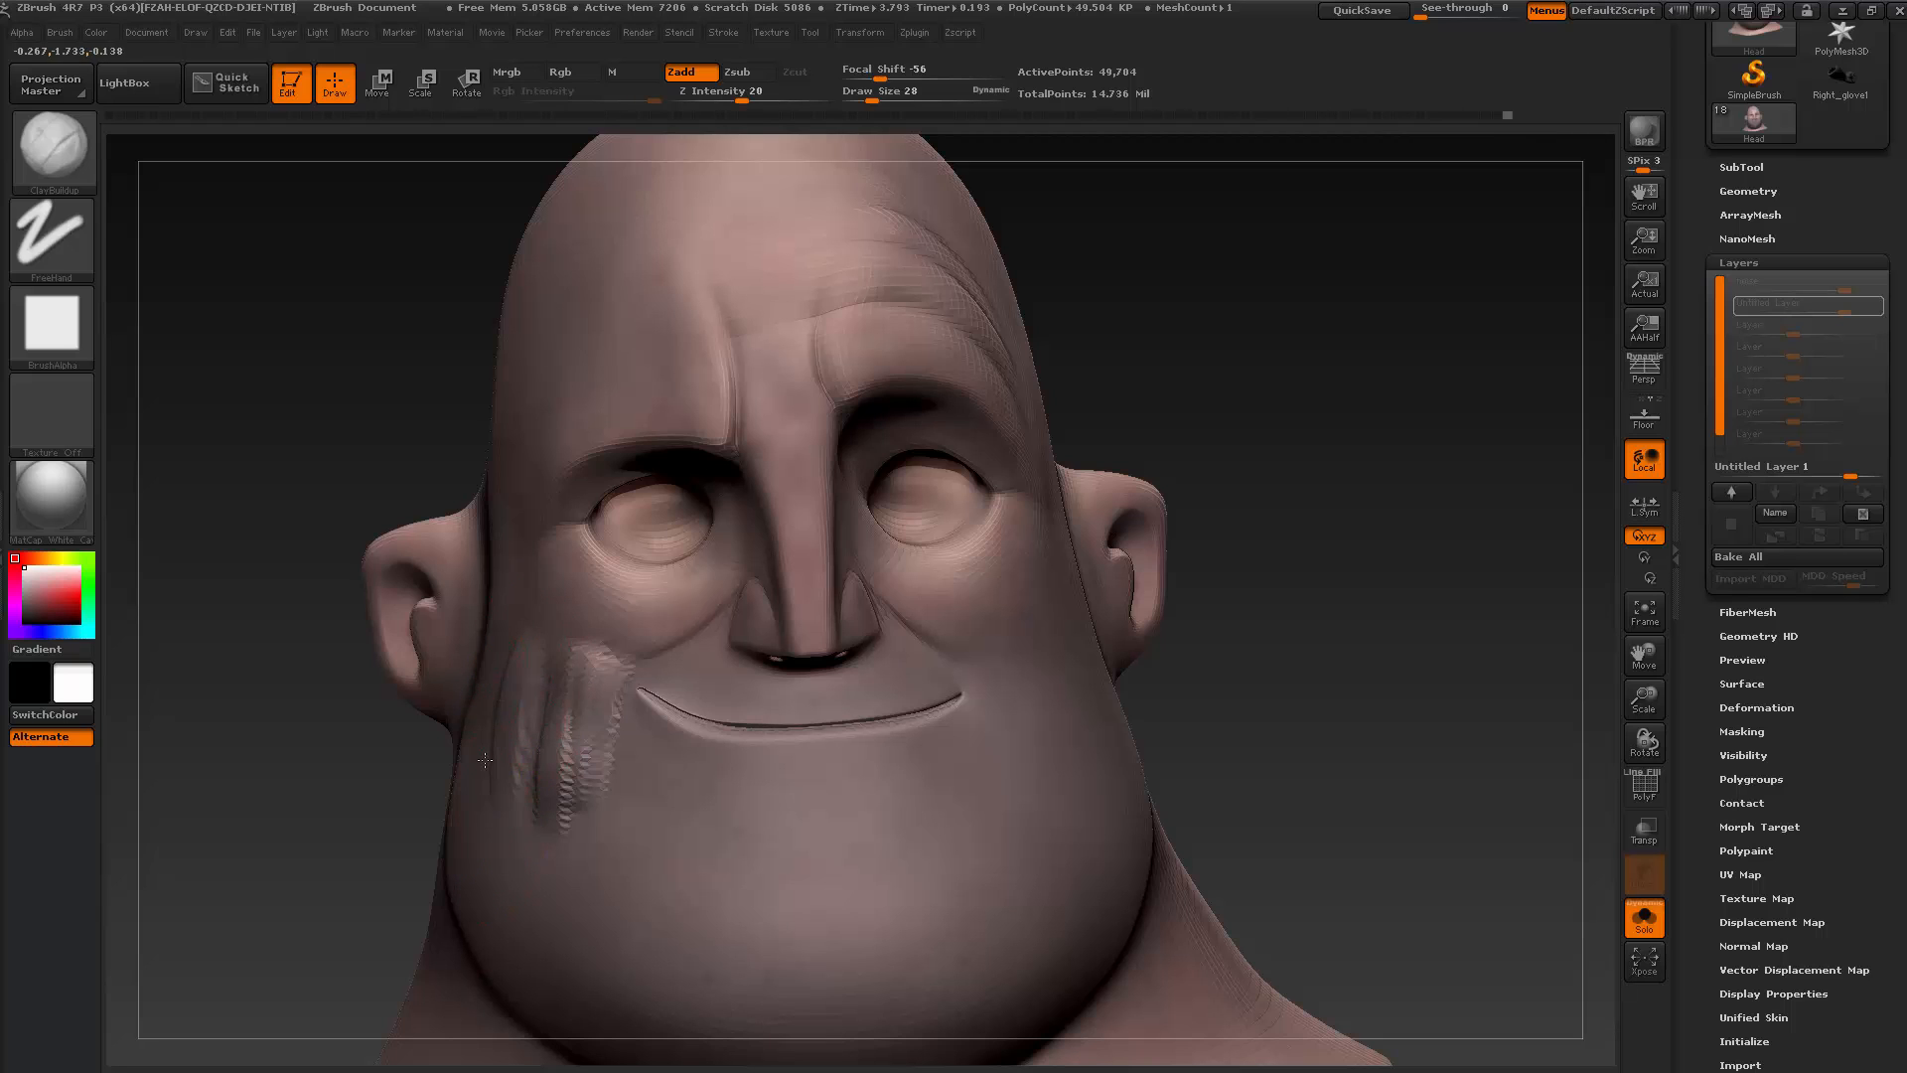
Smooth and refine the fold on the character's right cheek, comparing it with the reference from several angles
mouse_move(567, 788)
shift+mouse_down()
mouse_move(562, 745)
mouse_move(559, 780)
mouse_move(496, 743)
shift+mouse_up()
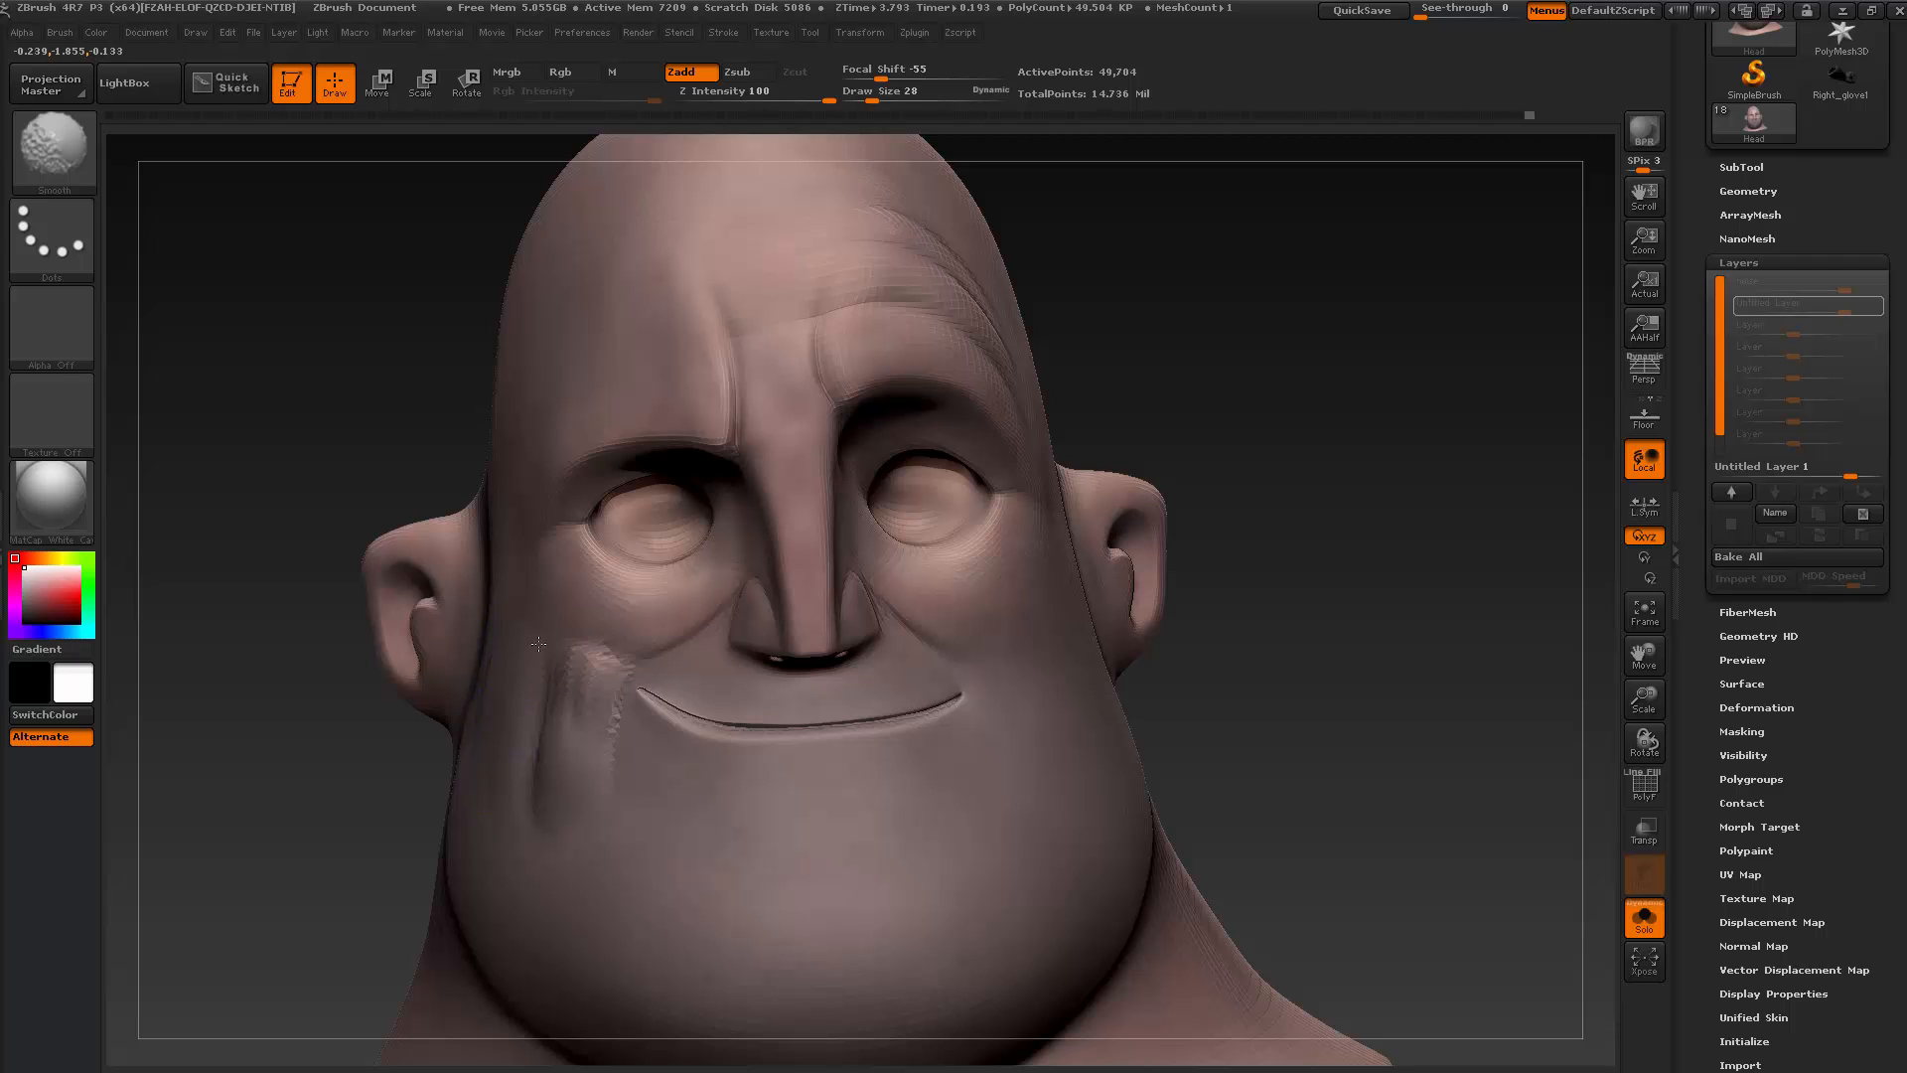
shift+drag(596, 636, 605, 745)
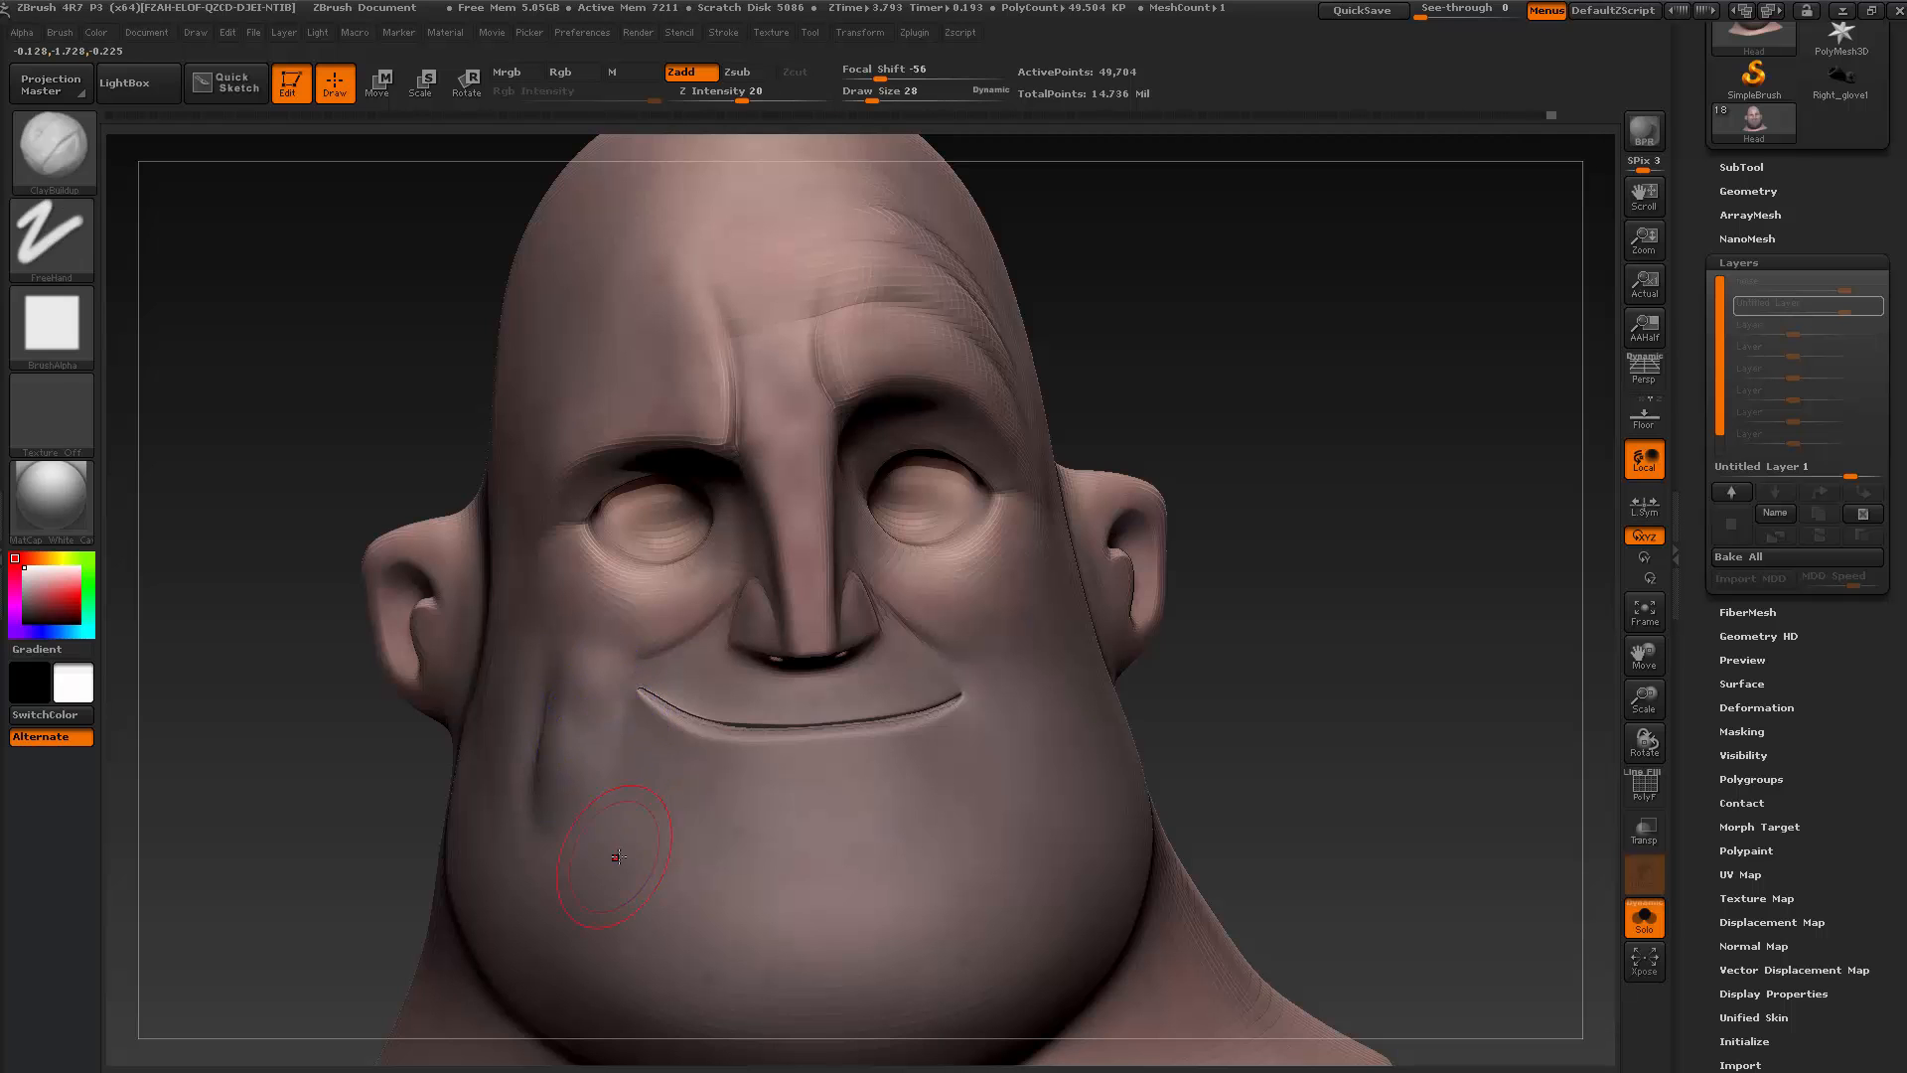
key(alt+Tab)
key(alt+Tab)
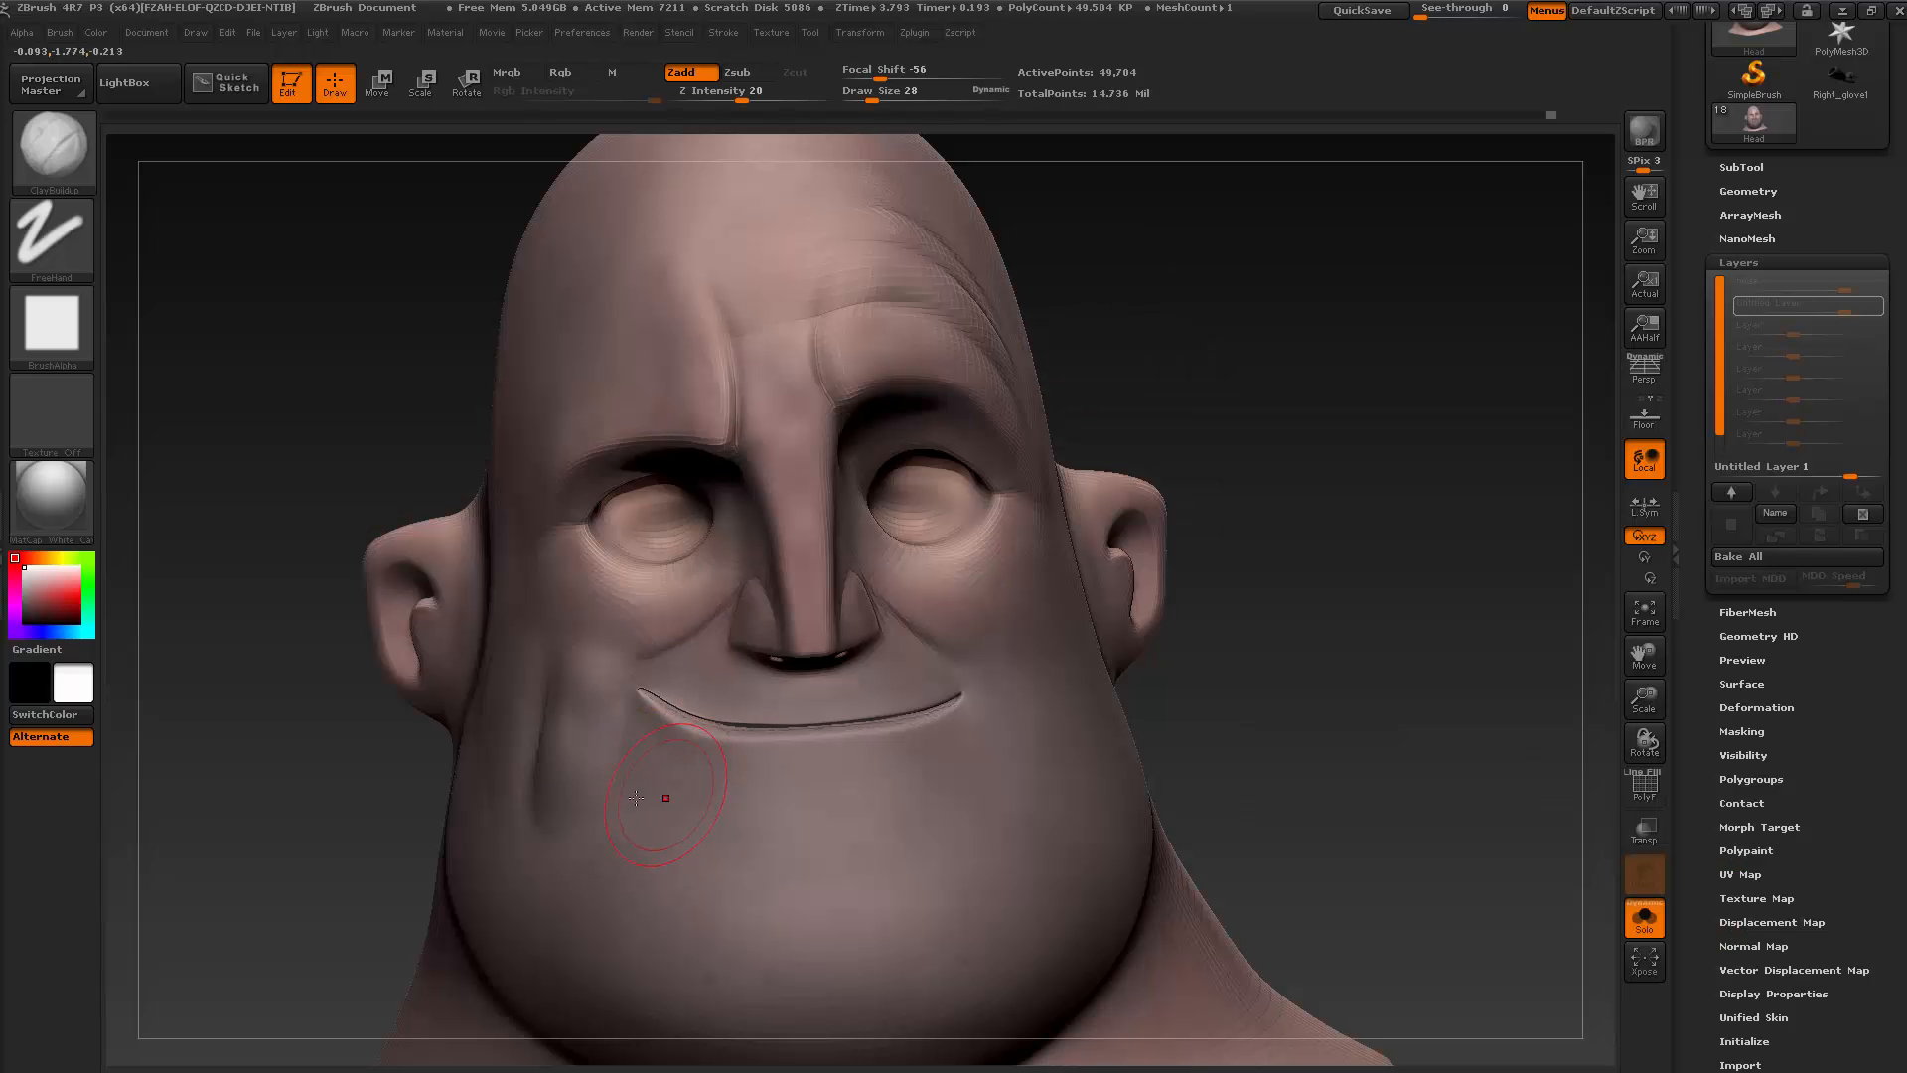
mouse_move(639, 702)
mouse_down()
mouse_move(617, 814)
mouse_move(610, 765)
mouse_up()
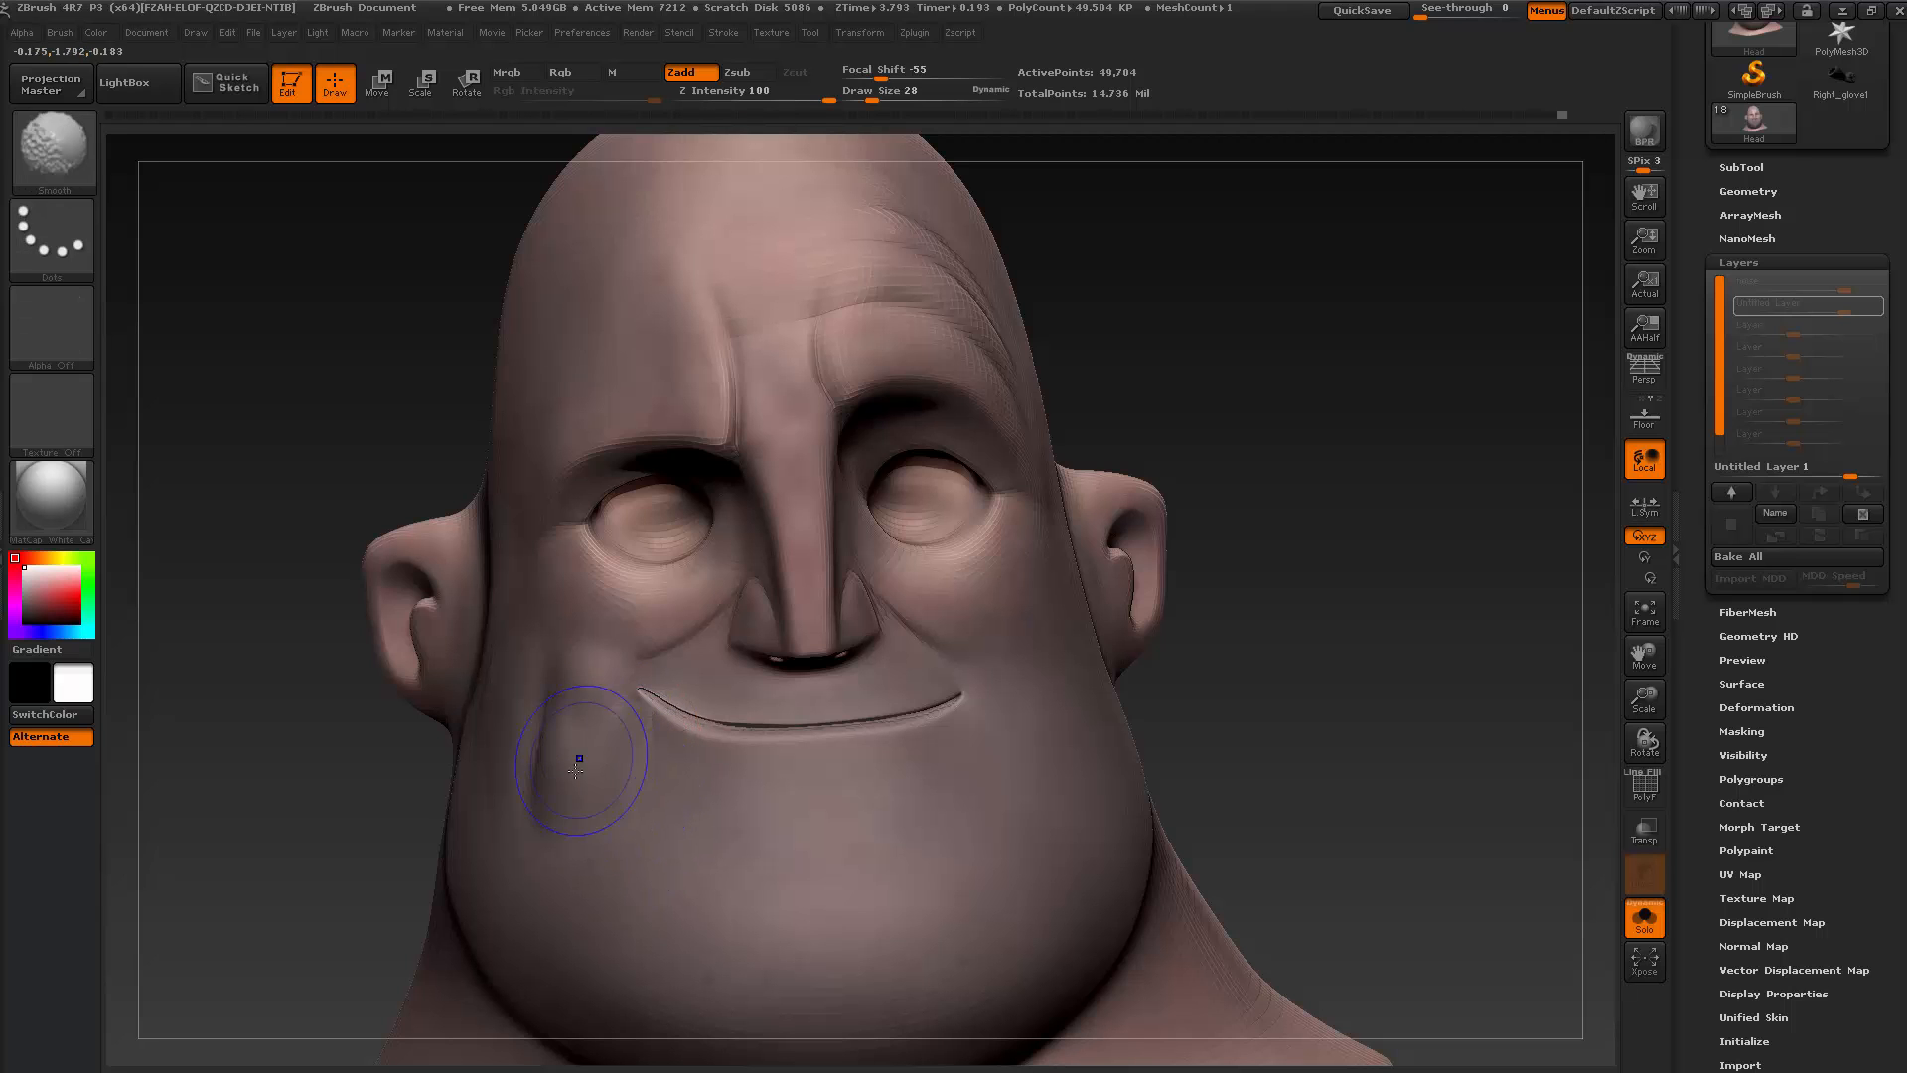
drag(244, 842, 283, 855)
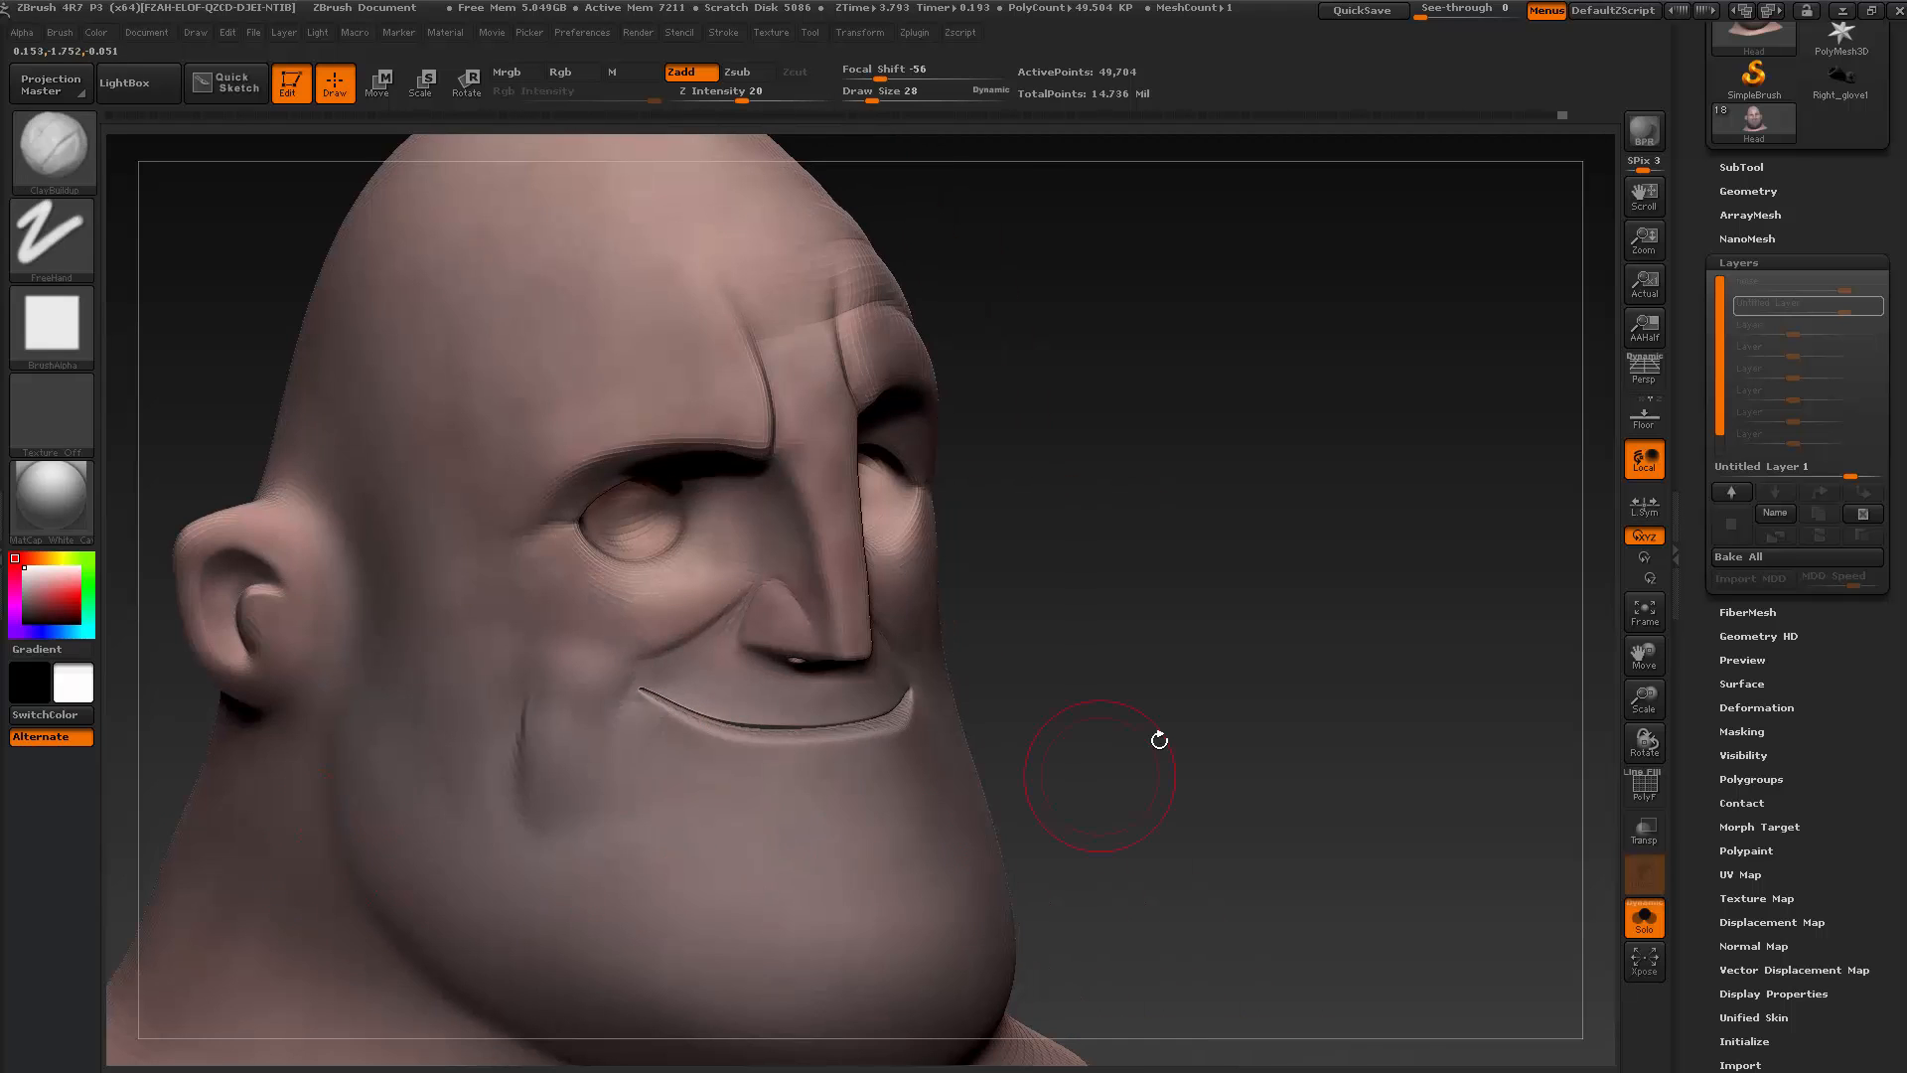
drag(1160, 740, 1071, 730)
key(alt+Tab)
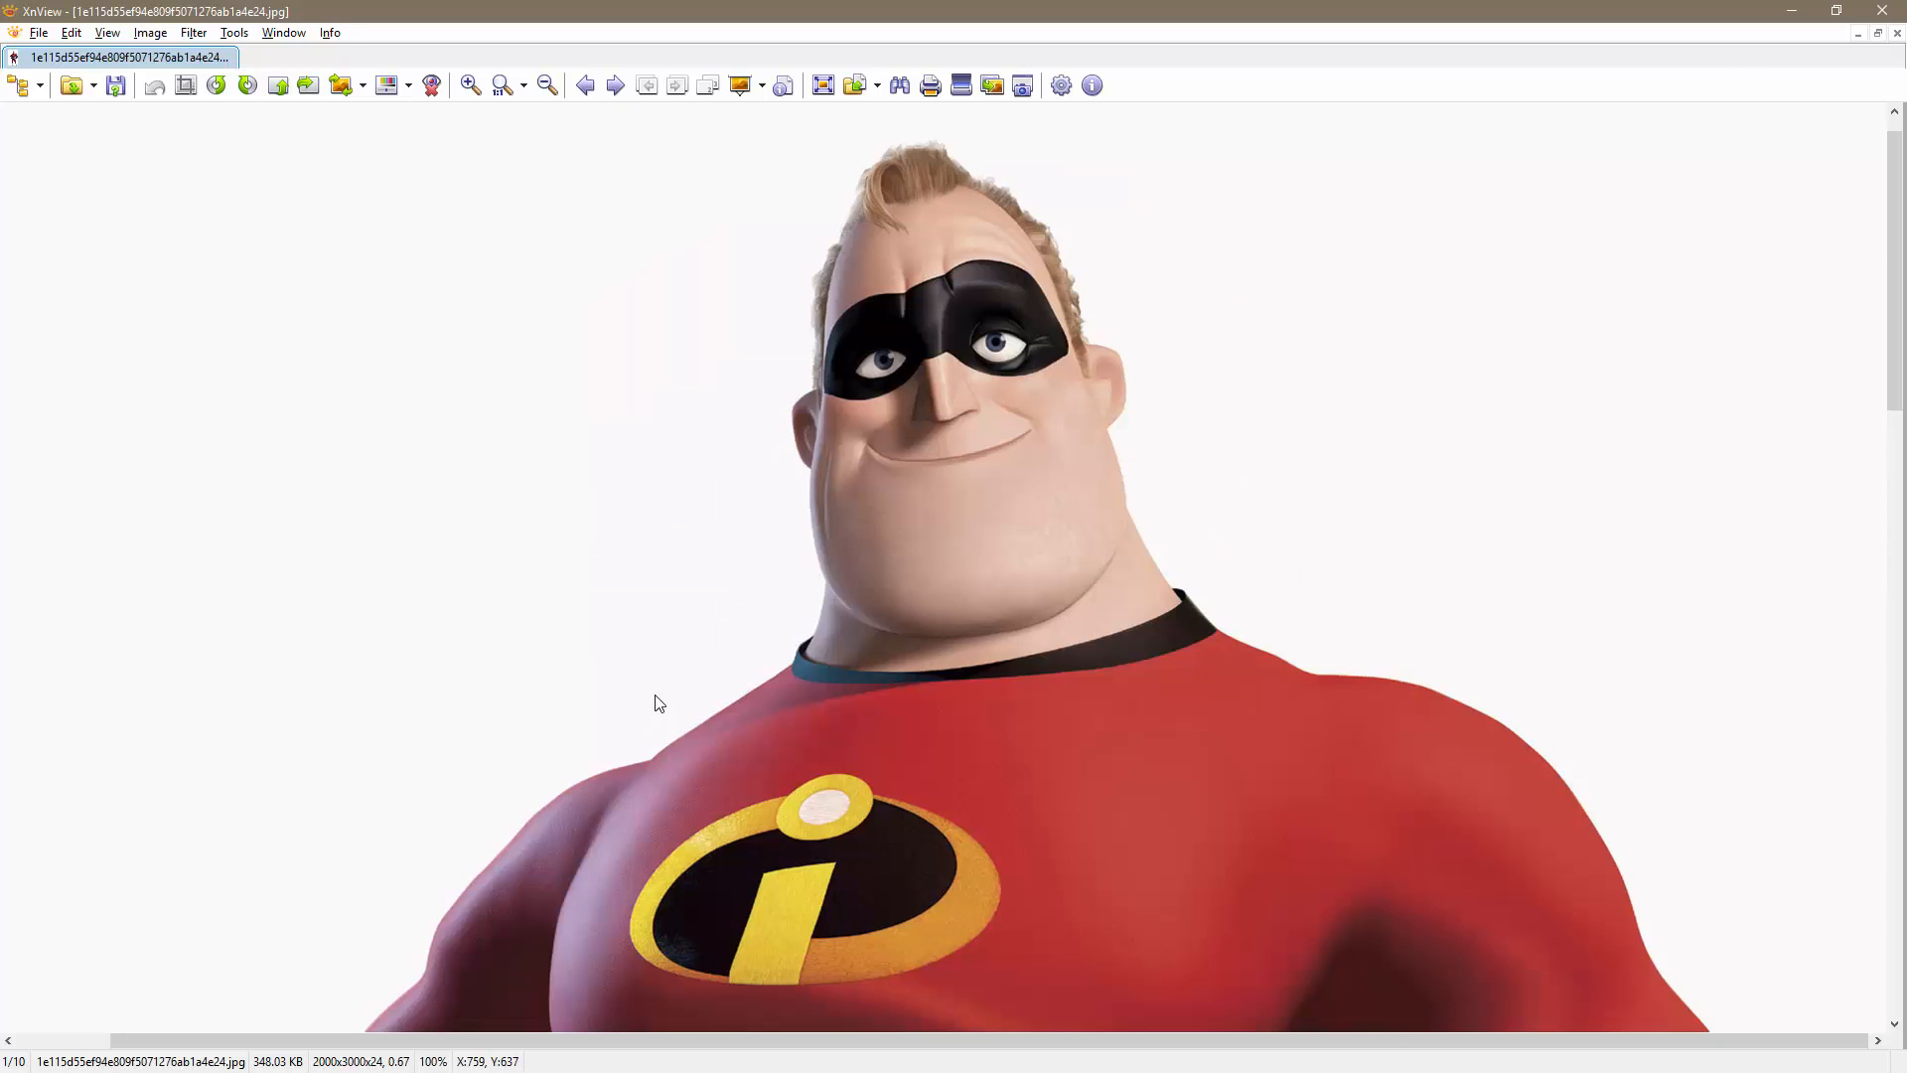
key(alt+Tab)
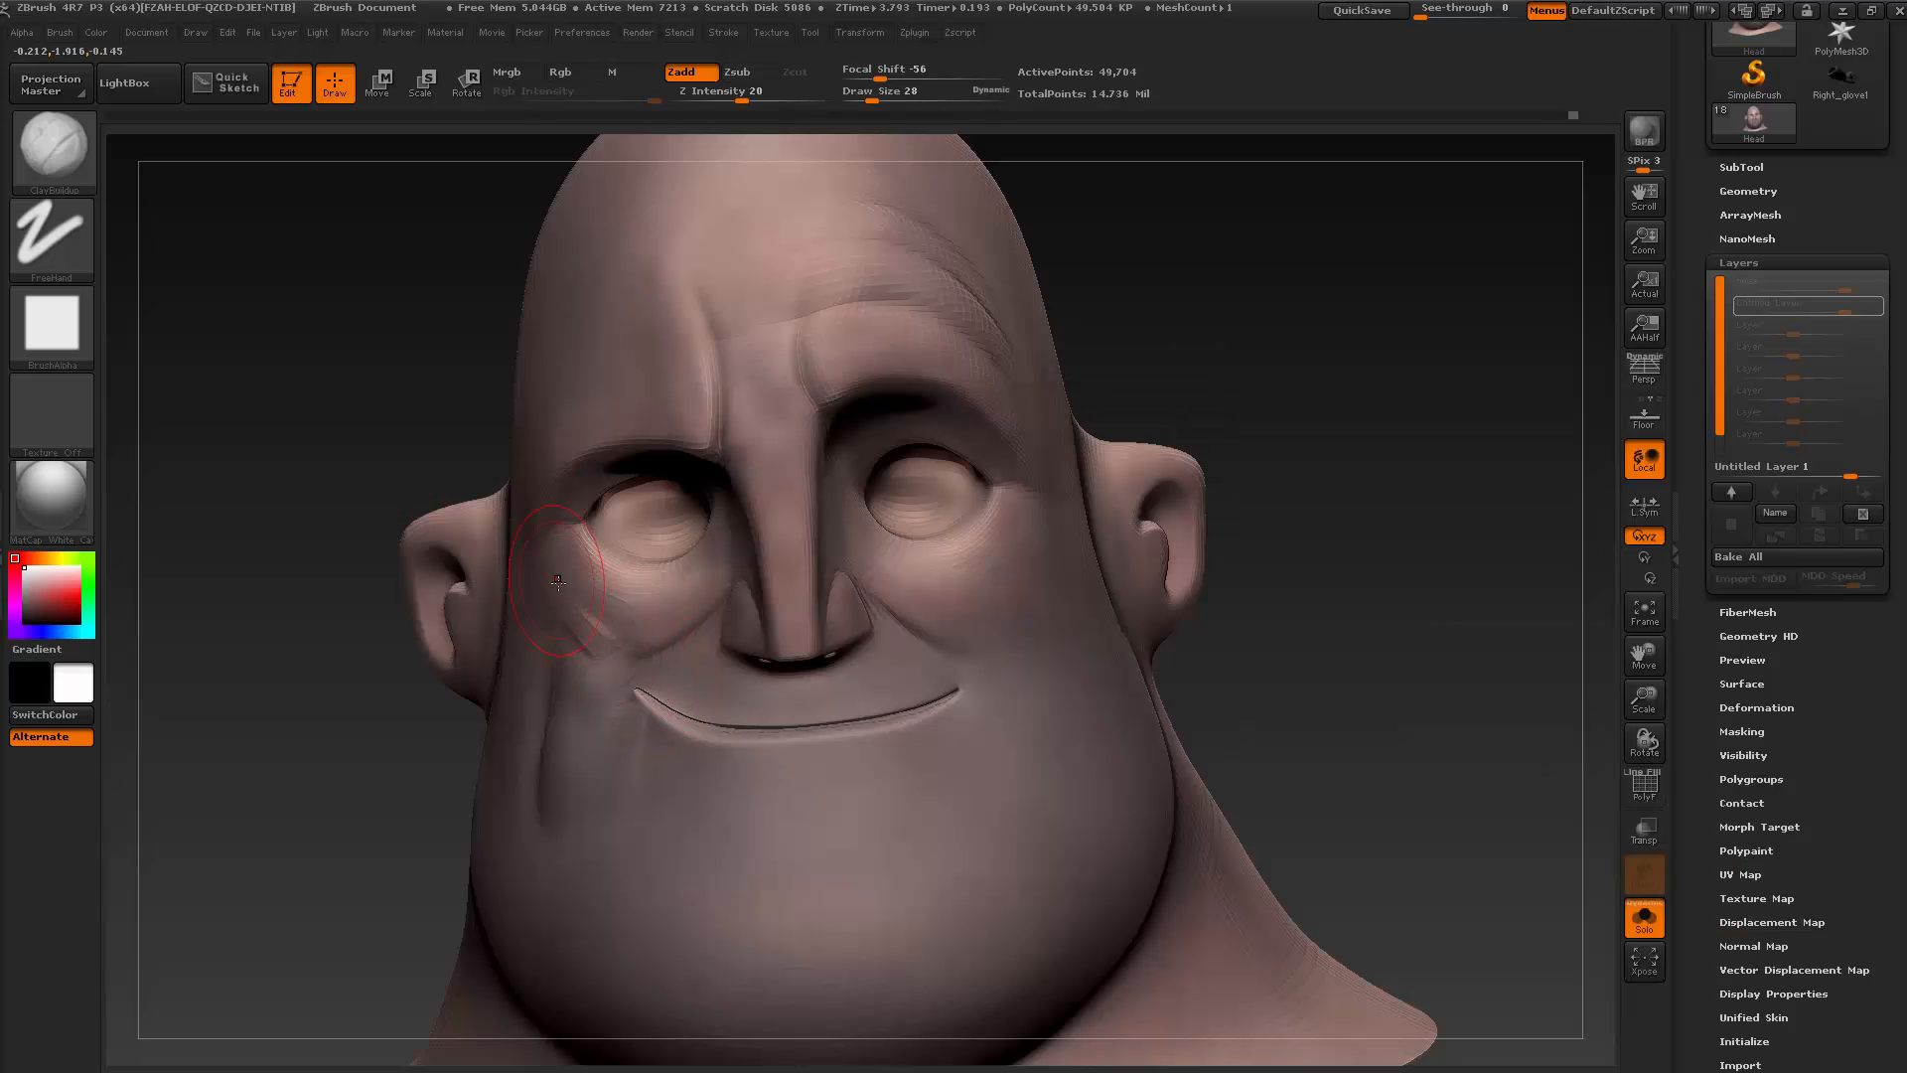
Build up and smooth the cheek below the character's right eye, and compare the face with the reference
mouse_move(559, 583)
mouse_down()
mouse_move(618, 636)
mouse_move(636, 618)
mouse_move(586, 637)
mouse_move(590, 677)
mouse_up()
key(shift)
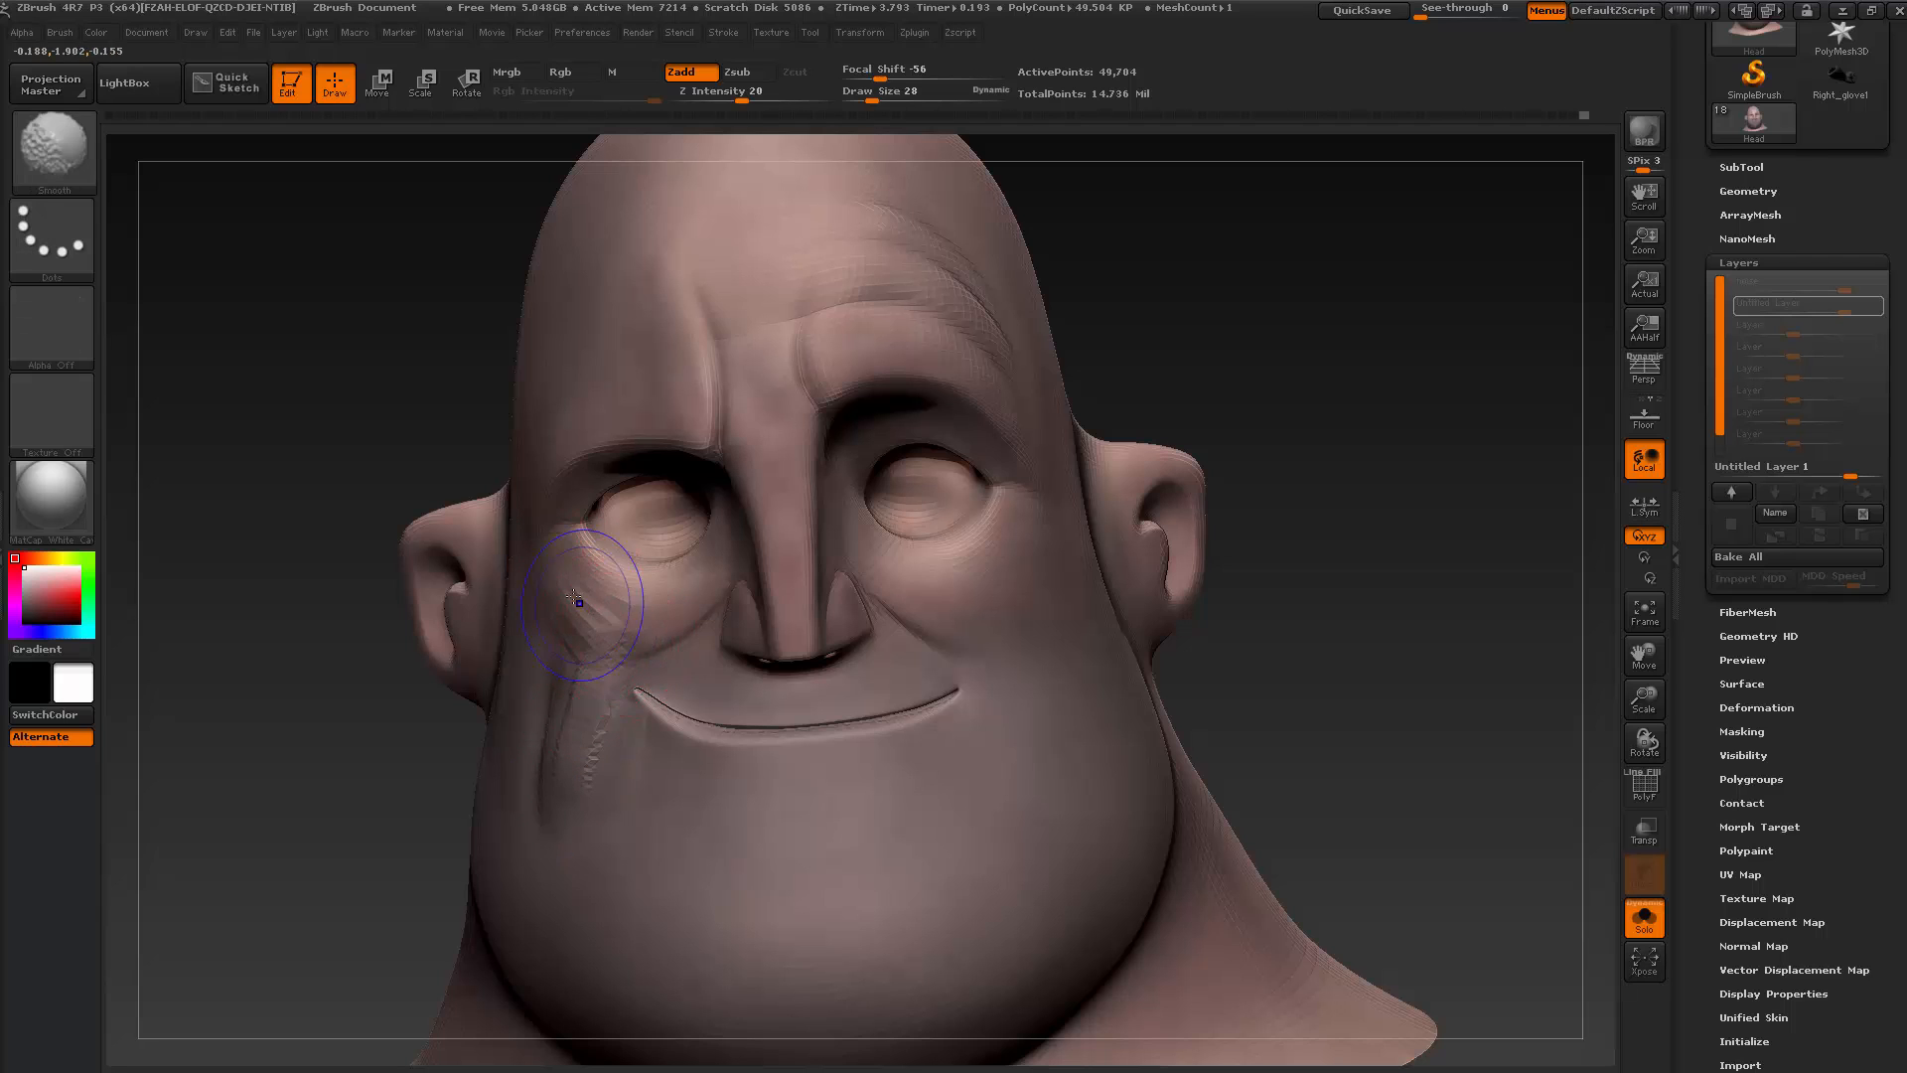
mouse_move(574, 596)
shift+mouse_down()
mouse_move(608, 660)
mouse_move(584, 711)
shift+mouse_up()
drag(372, 775, 504, 757)
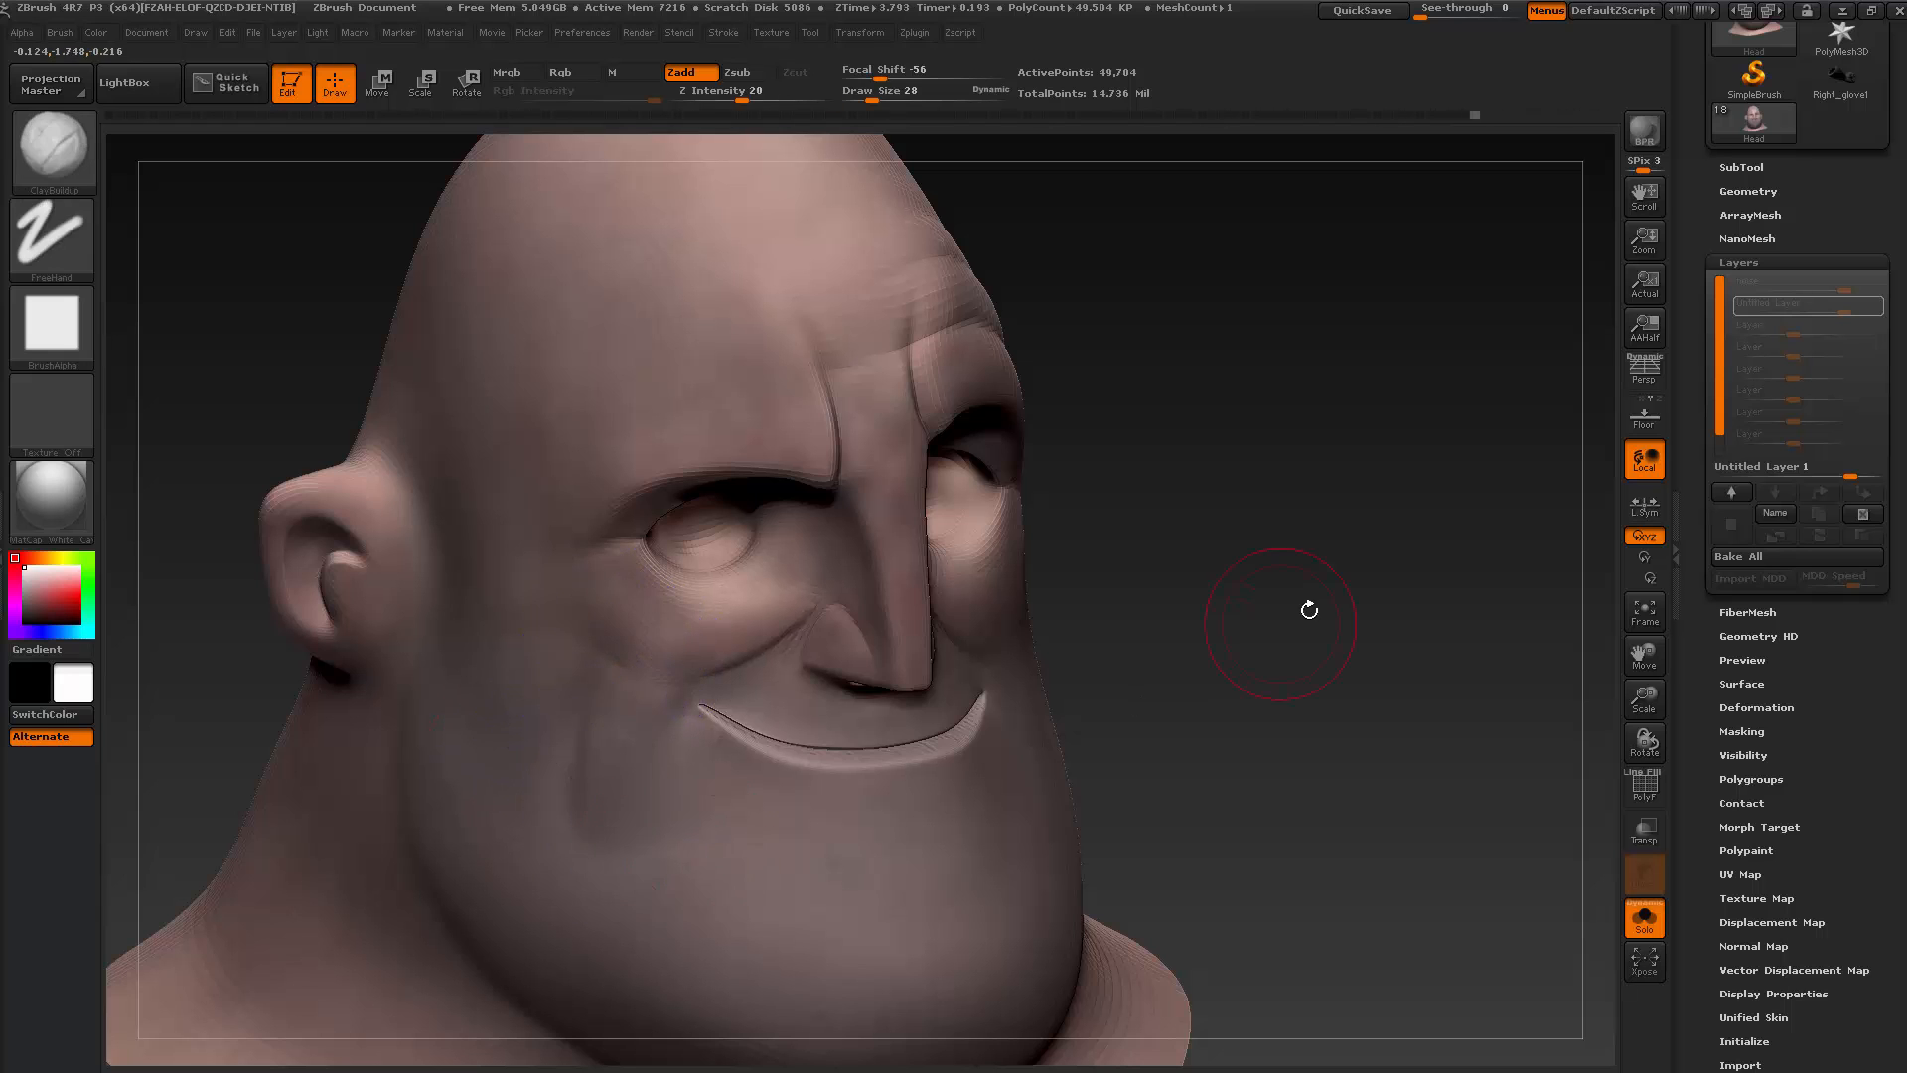
drag(1307, 609, 1291, 547)
drag(1359, 429, 1290, 449)
key(alt+Tab)
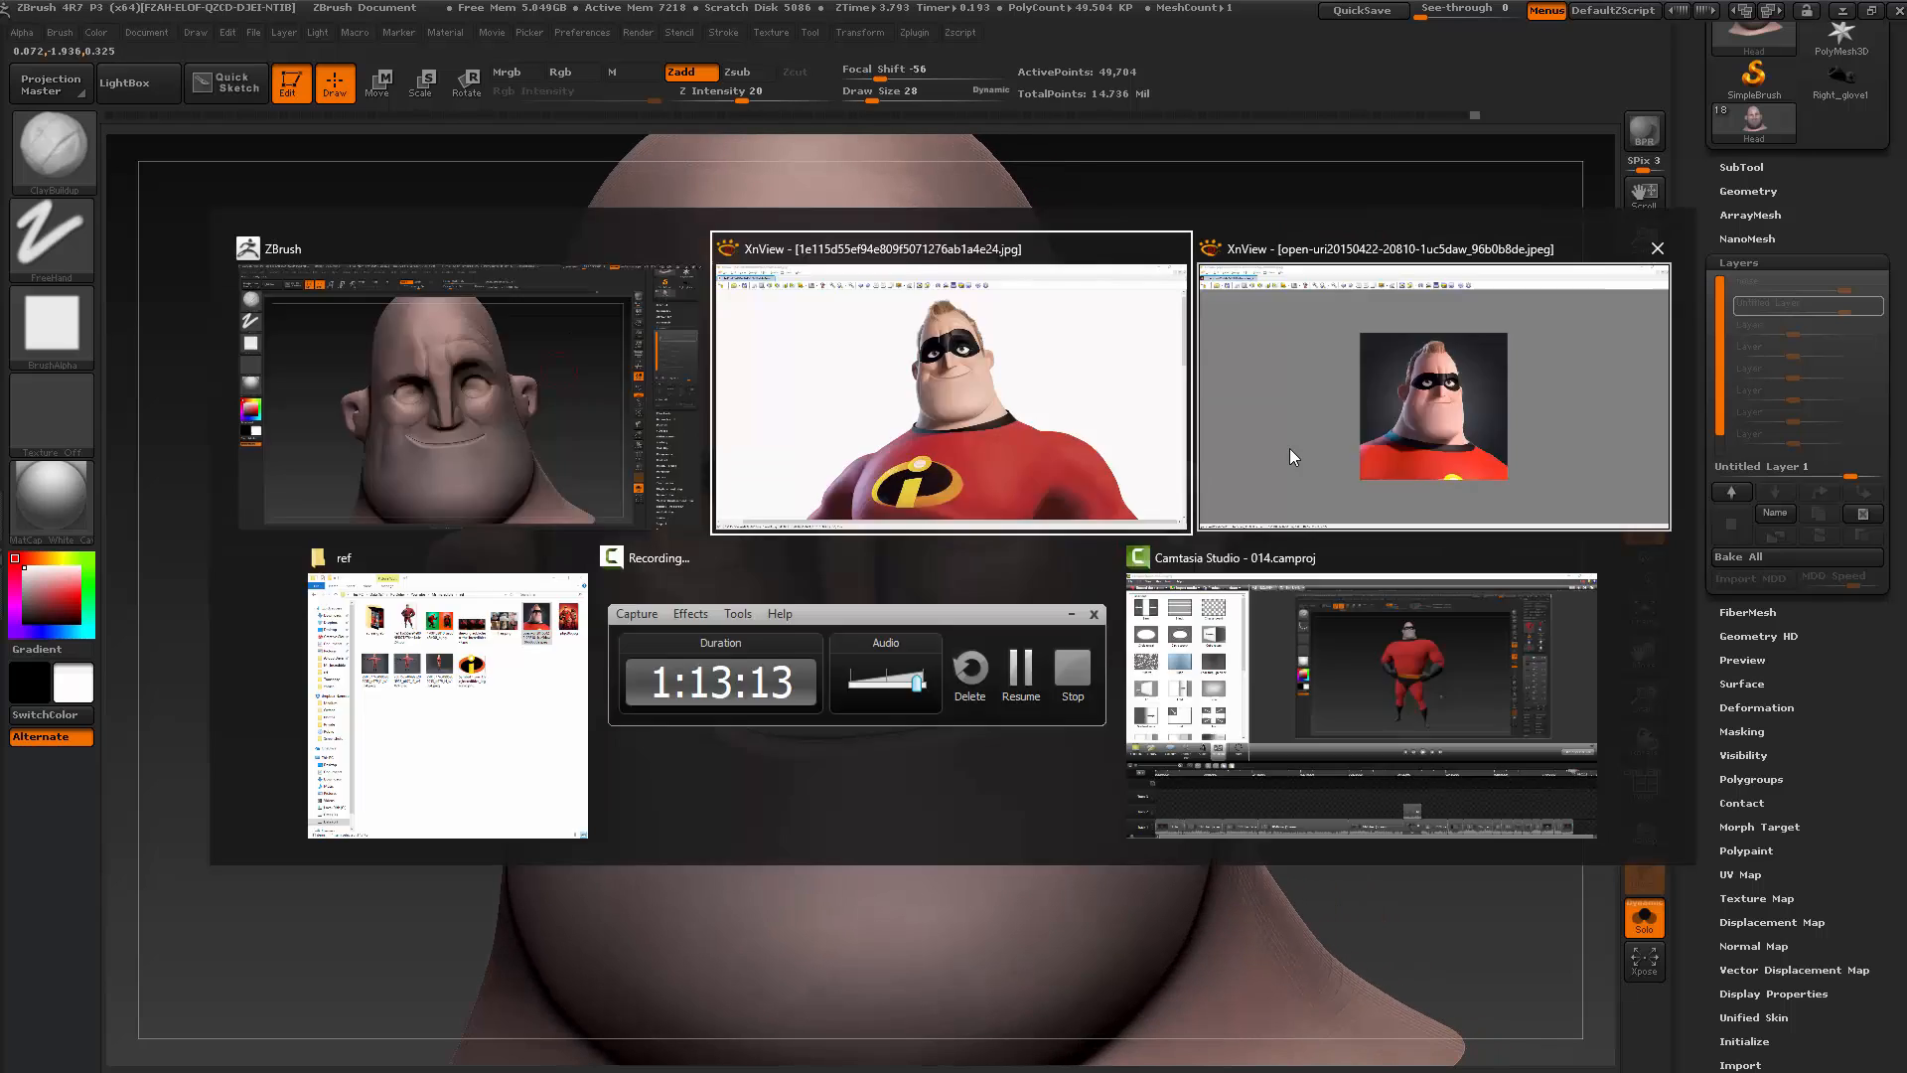
key(alt+Tab)
Raise the head's subdivision level and carve a crease down from the character's right mouth corner with Dam_Standard at draw size 28
drag(499, 893, 383, 837)
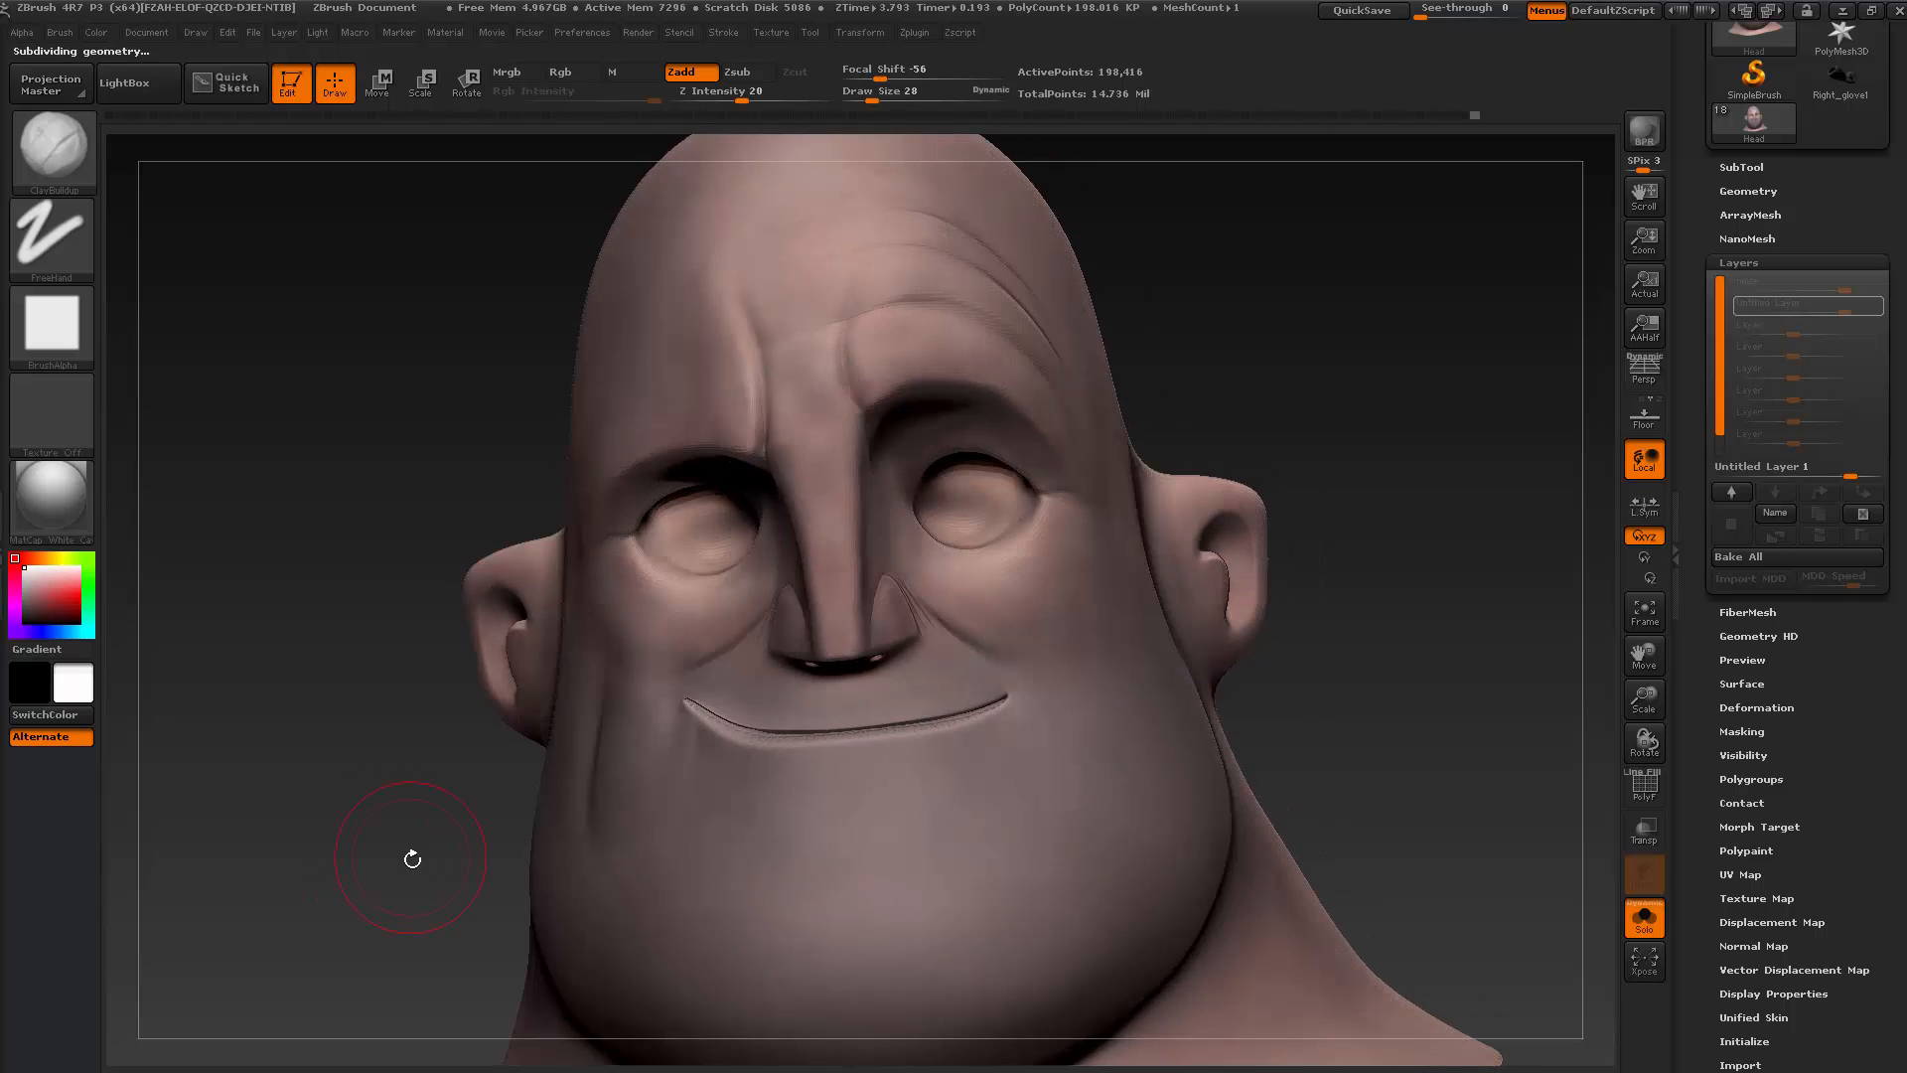
key(alt+Tab)
key(alt+Tab)
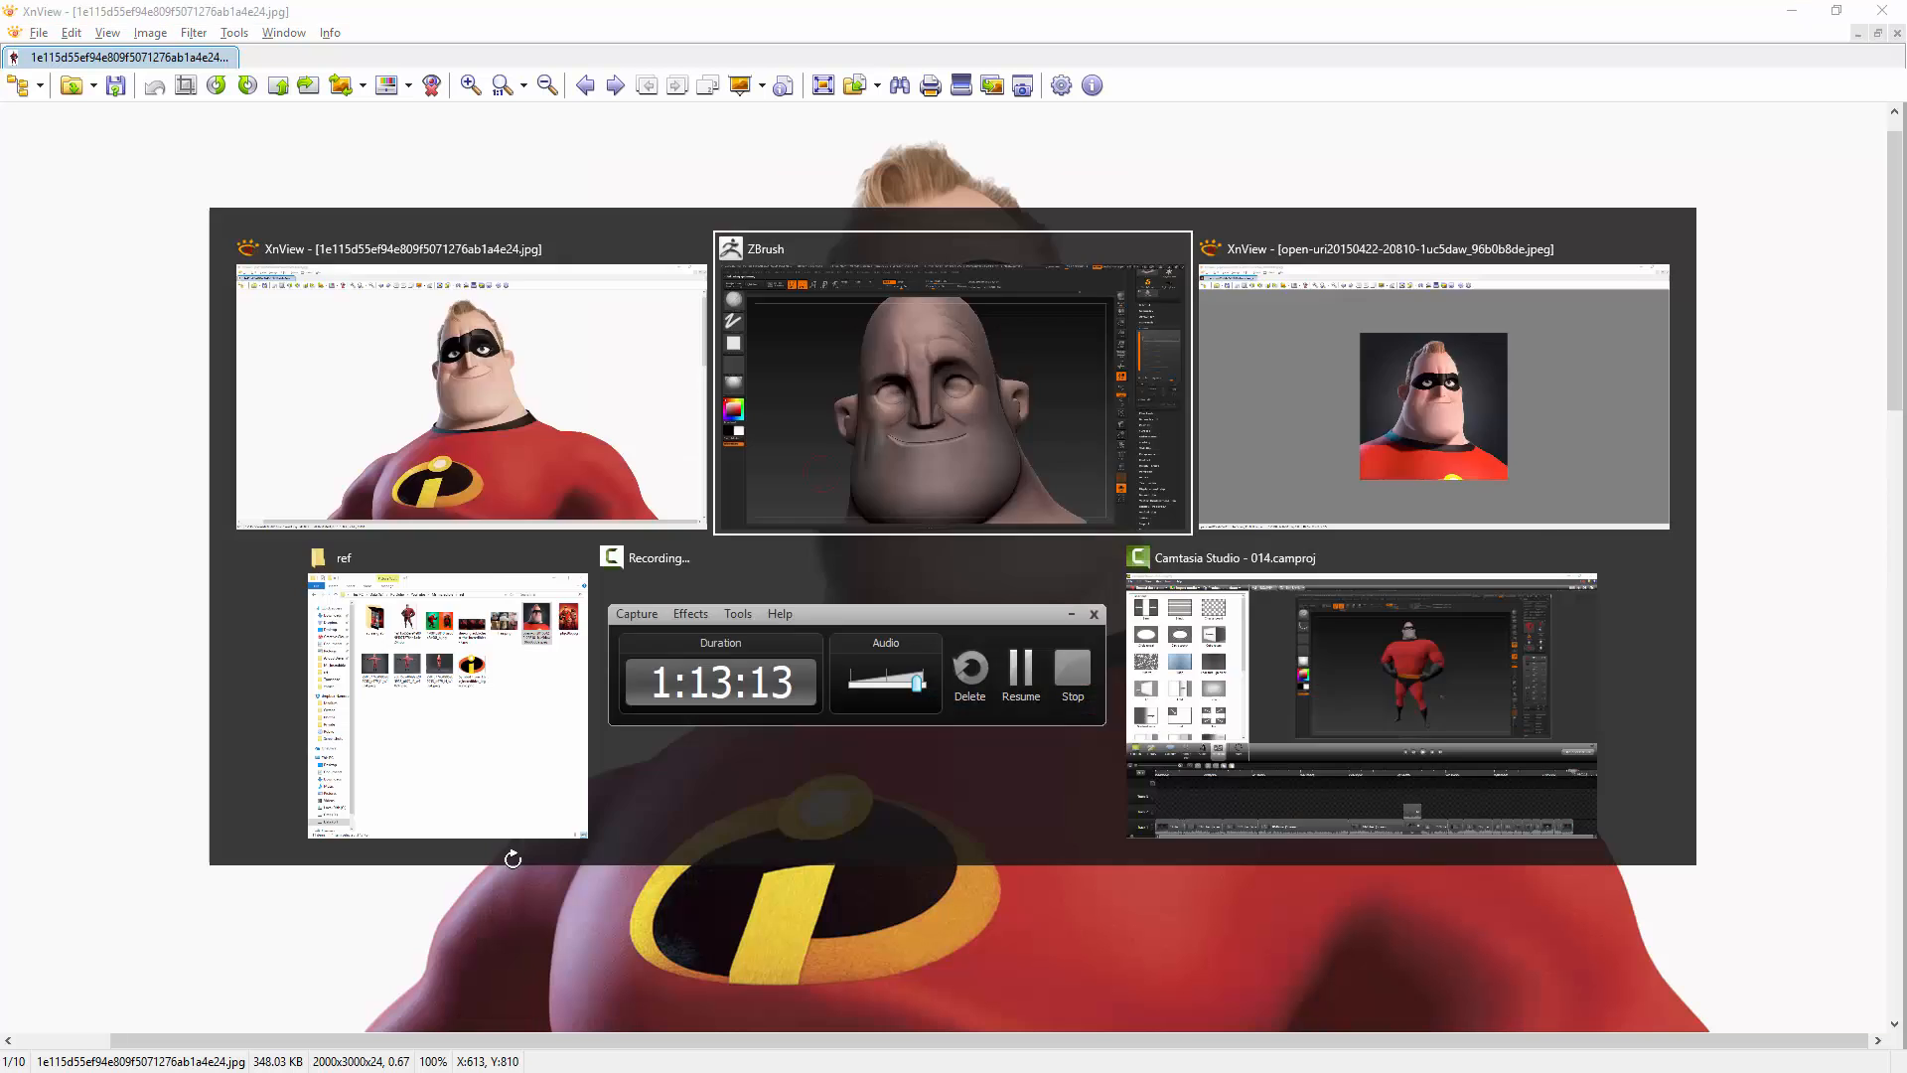
click(65, 164)
click(342, 181)
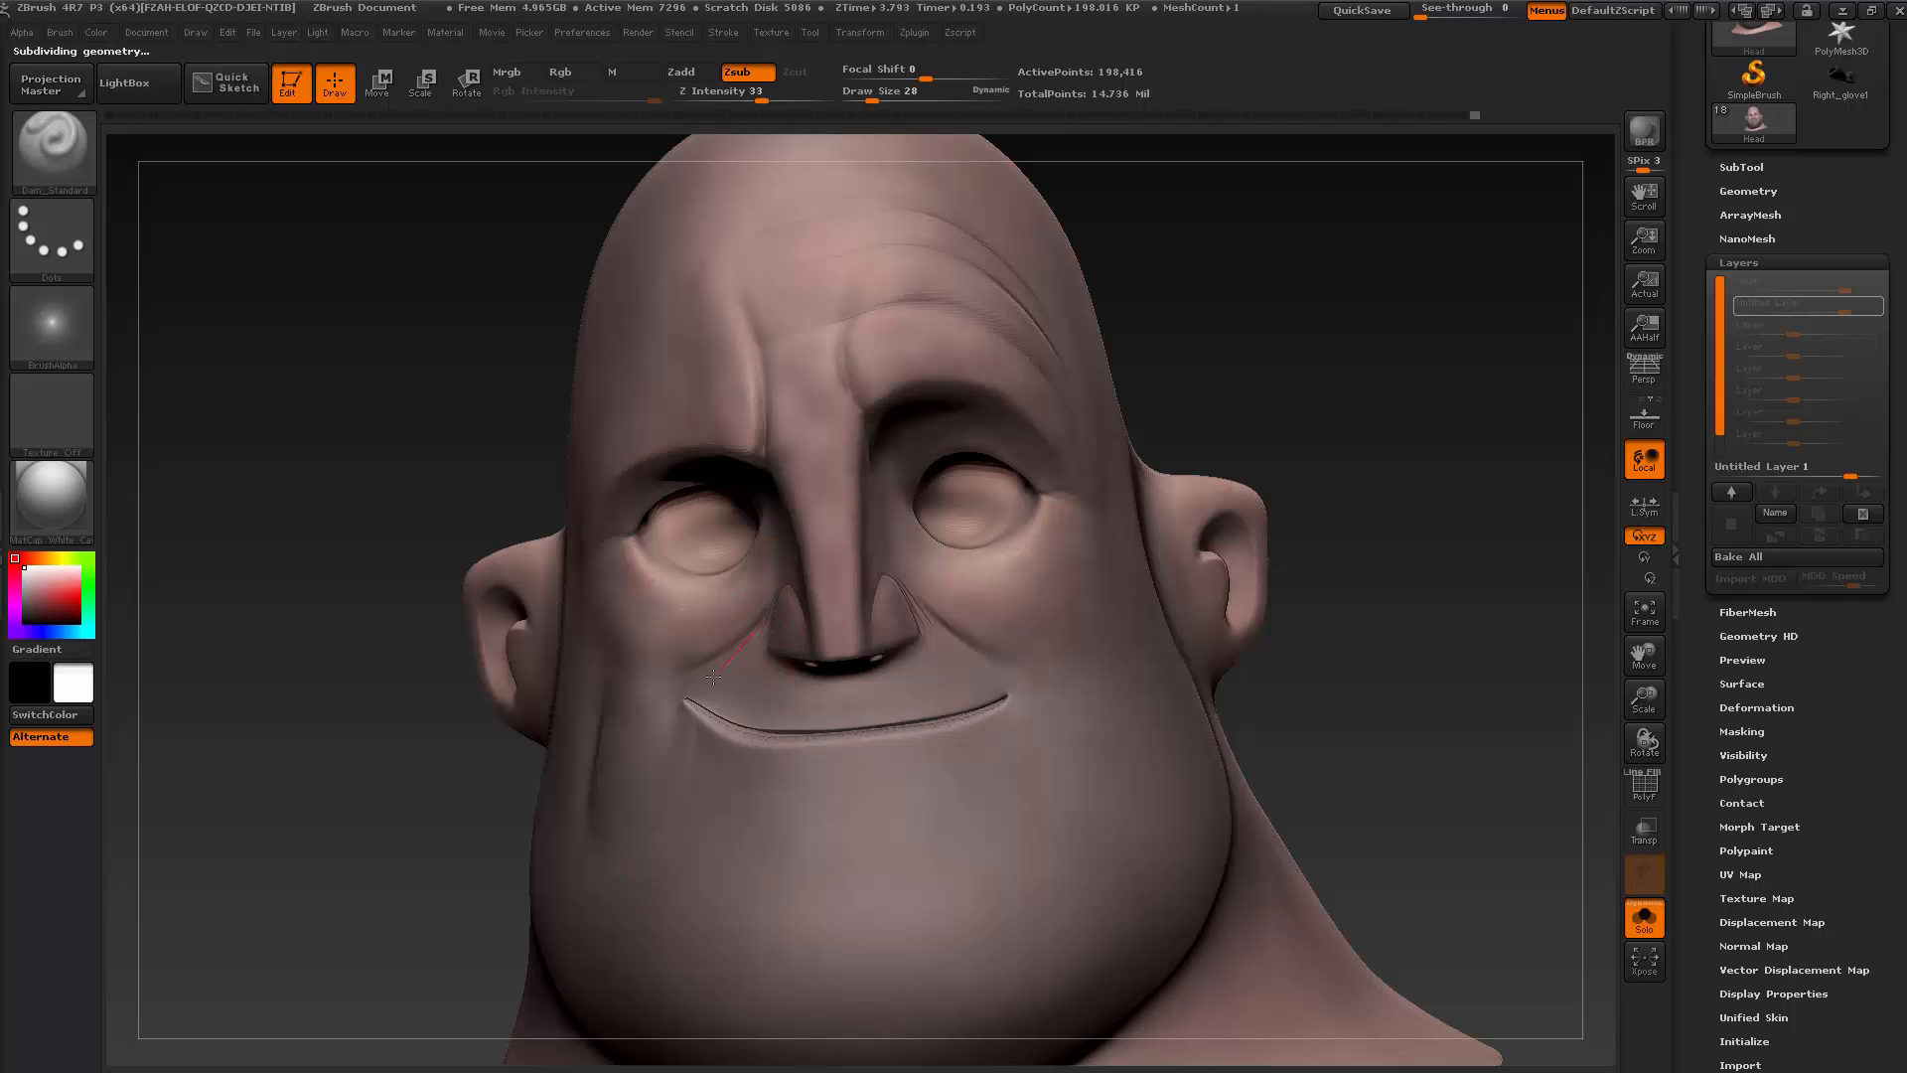
drag(670, 695, 671, 693)
drag(774, 605, 640, 700)
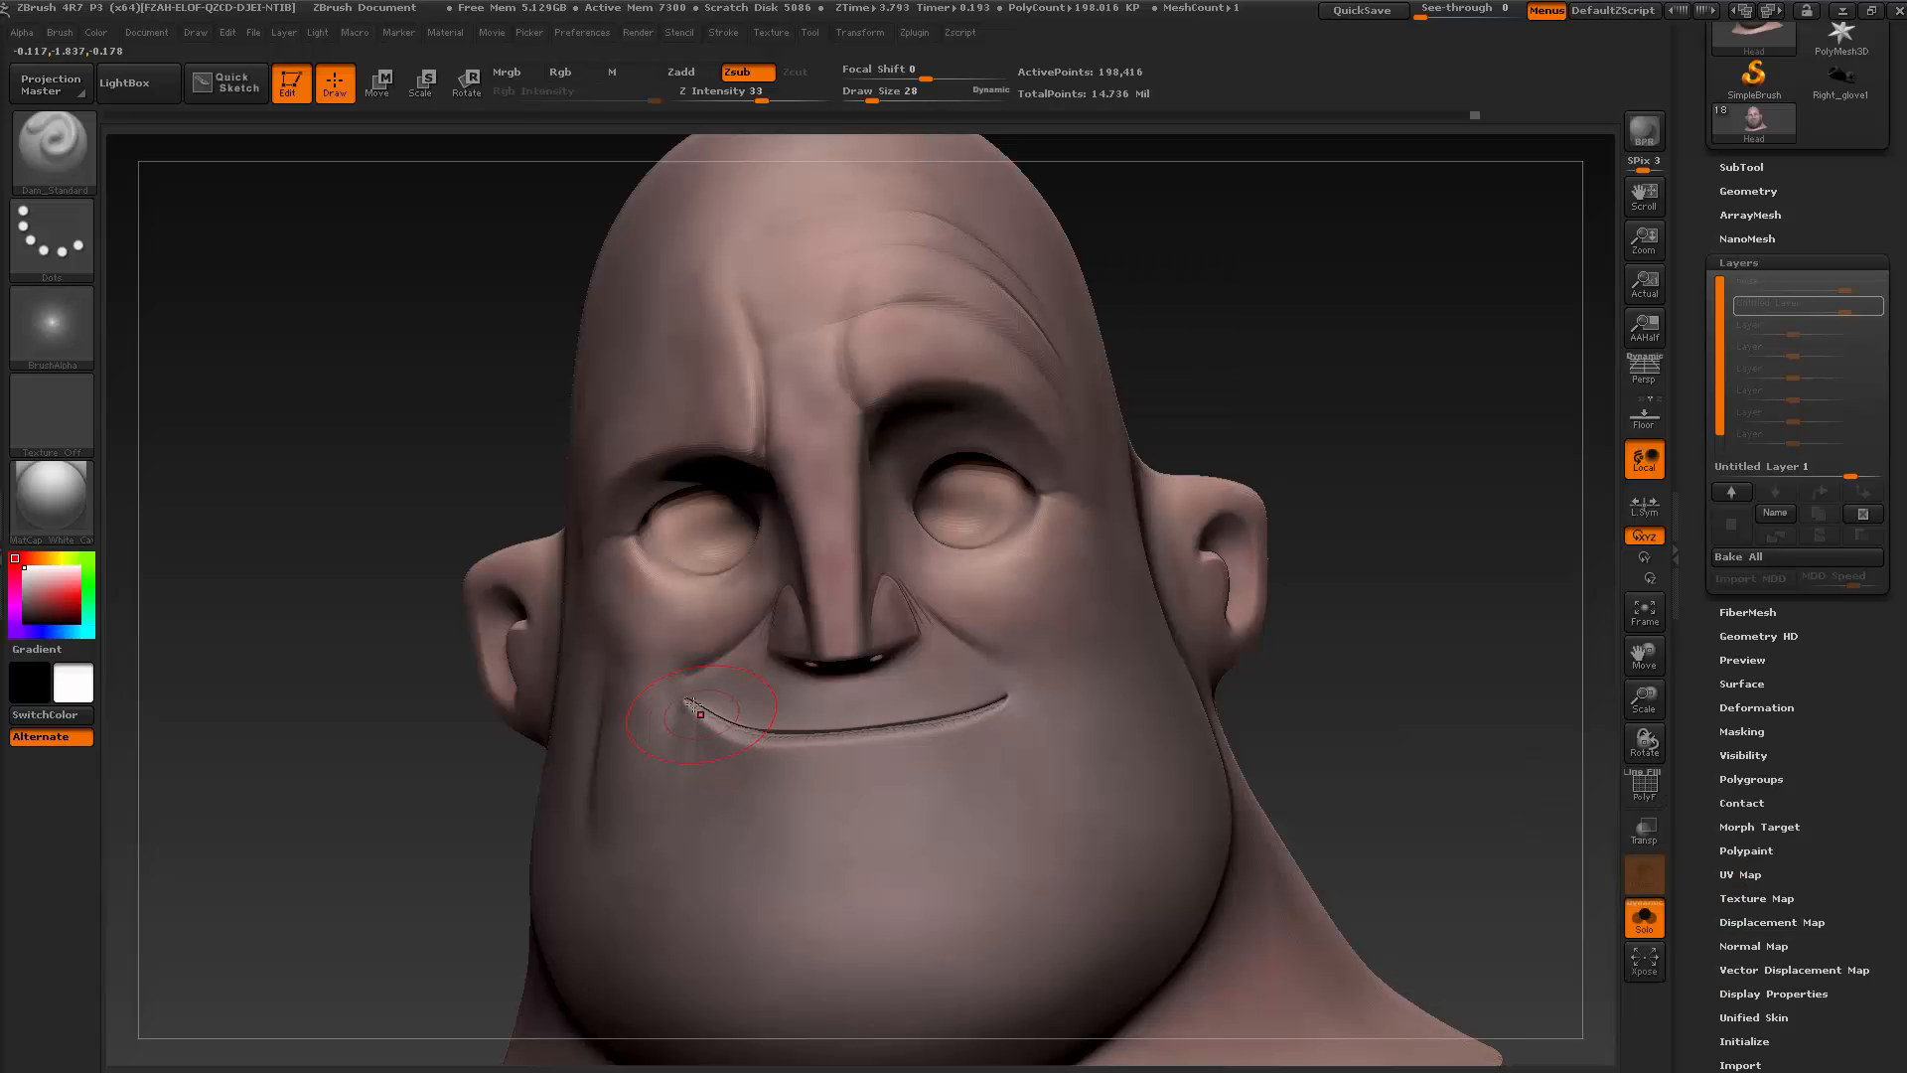
mouse_move(695, 708)
mouse_down()
mouse_move(669, 710)
mouse_move(662, 795)
mouse_up()
key(shift)
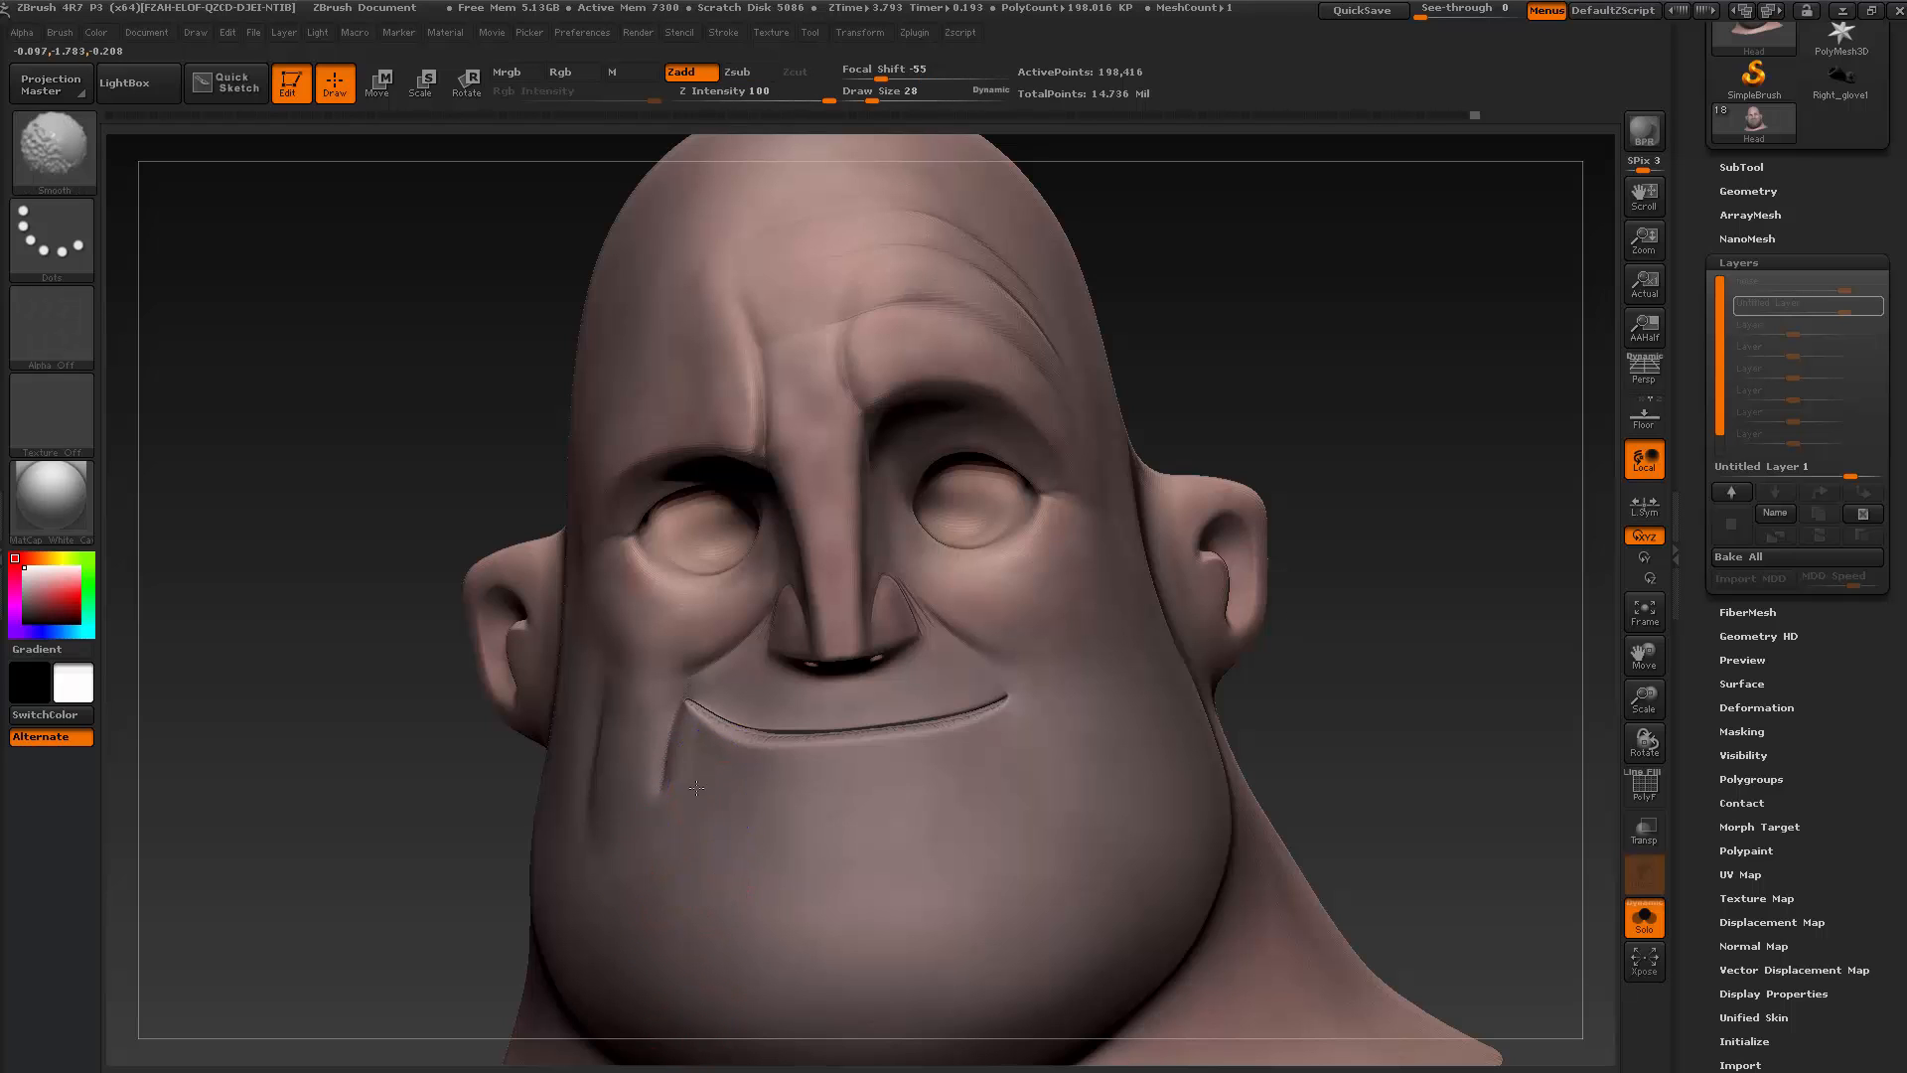
key(ctrl+z)
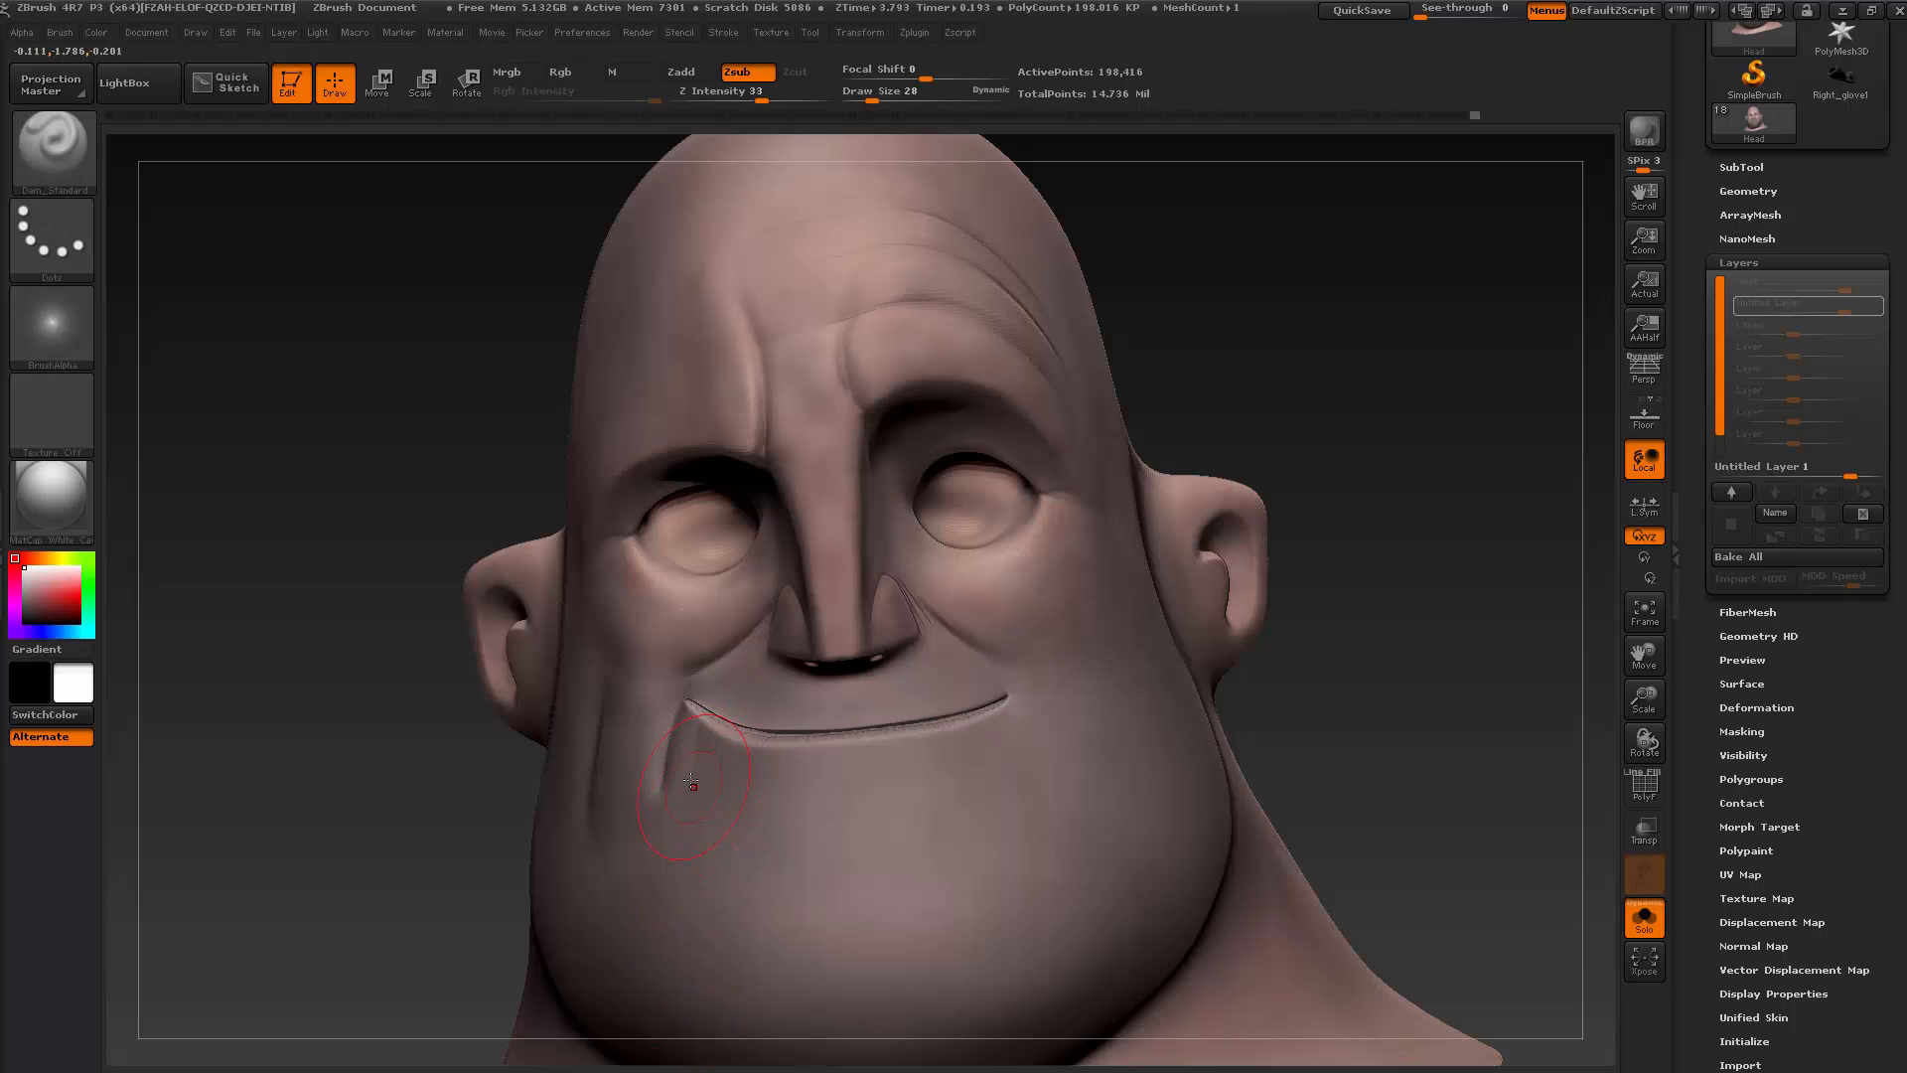
Refine and smooth the crease around the character's right mouth corner at draw size 17
key(s)
drag(693, 781, 686, 782)
key(shift)
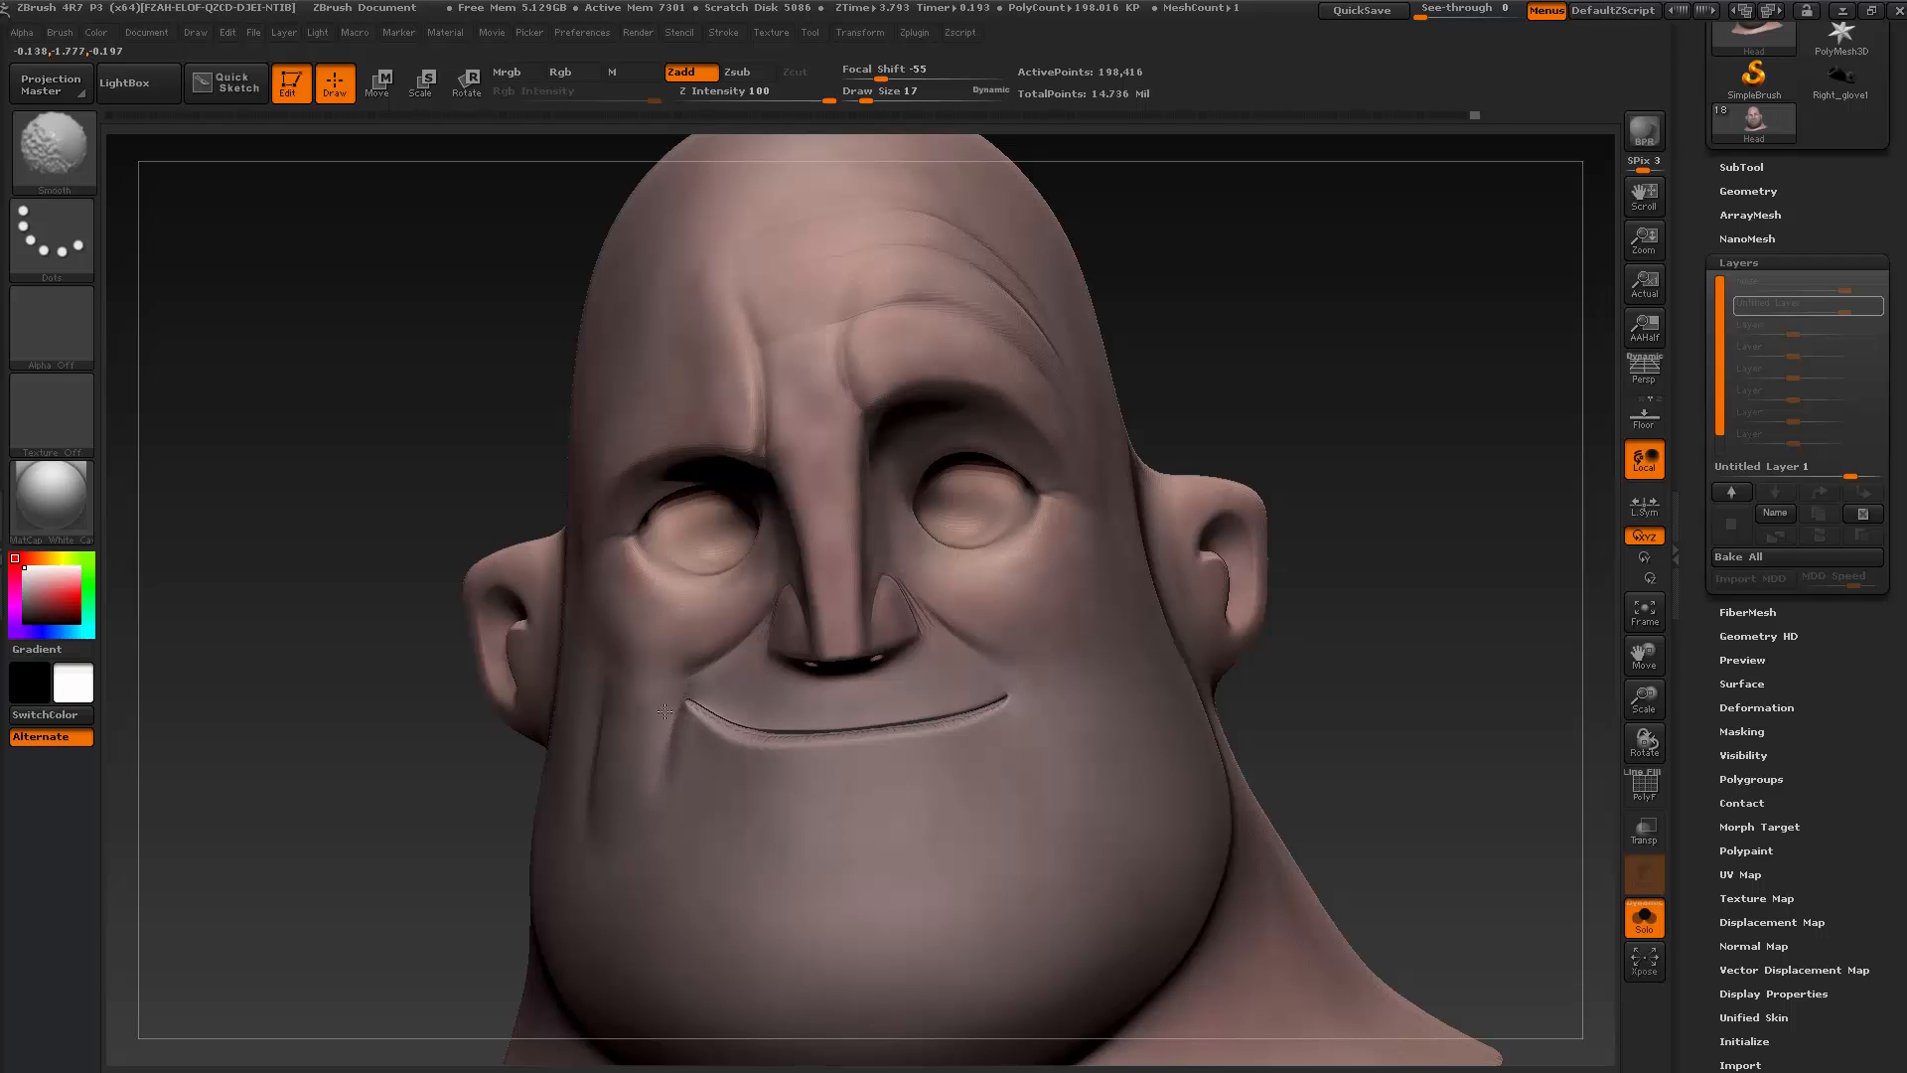
shift+drag(665, 711, 692, 680)
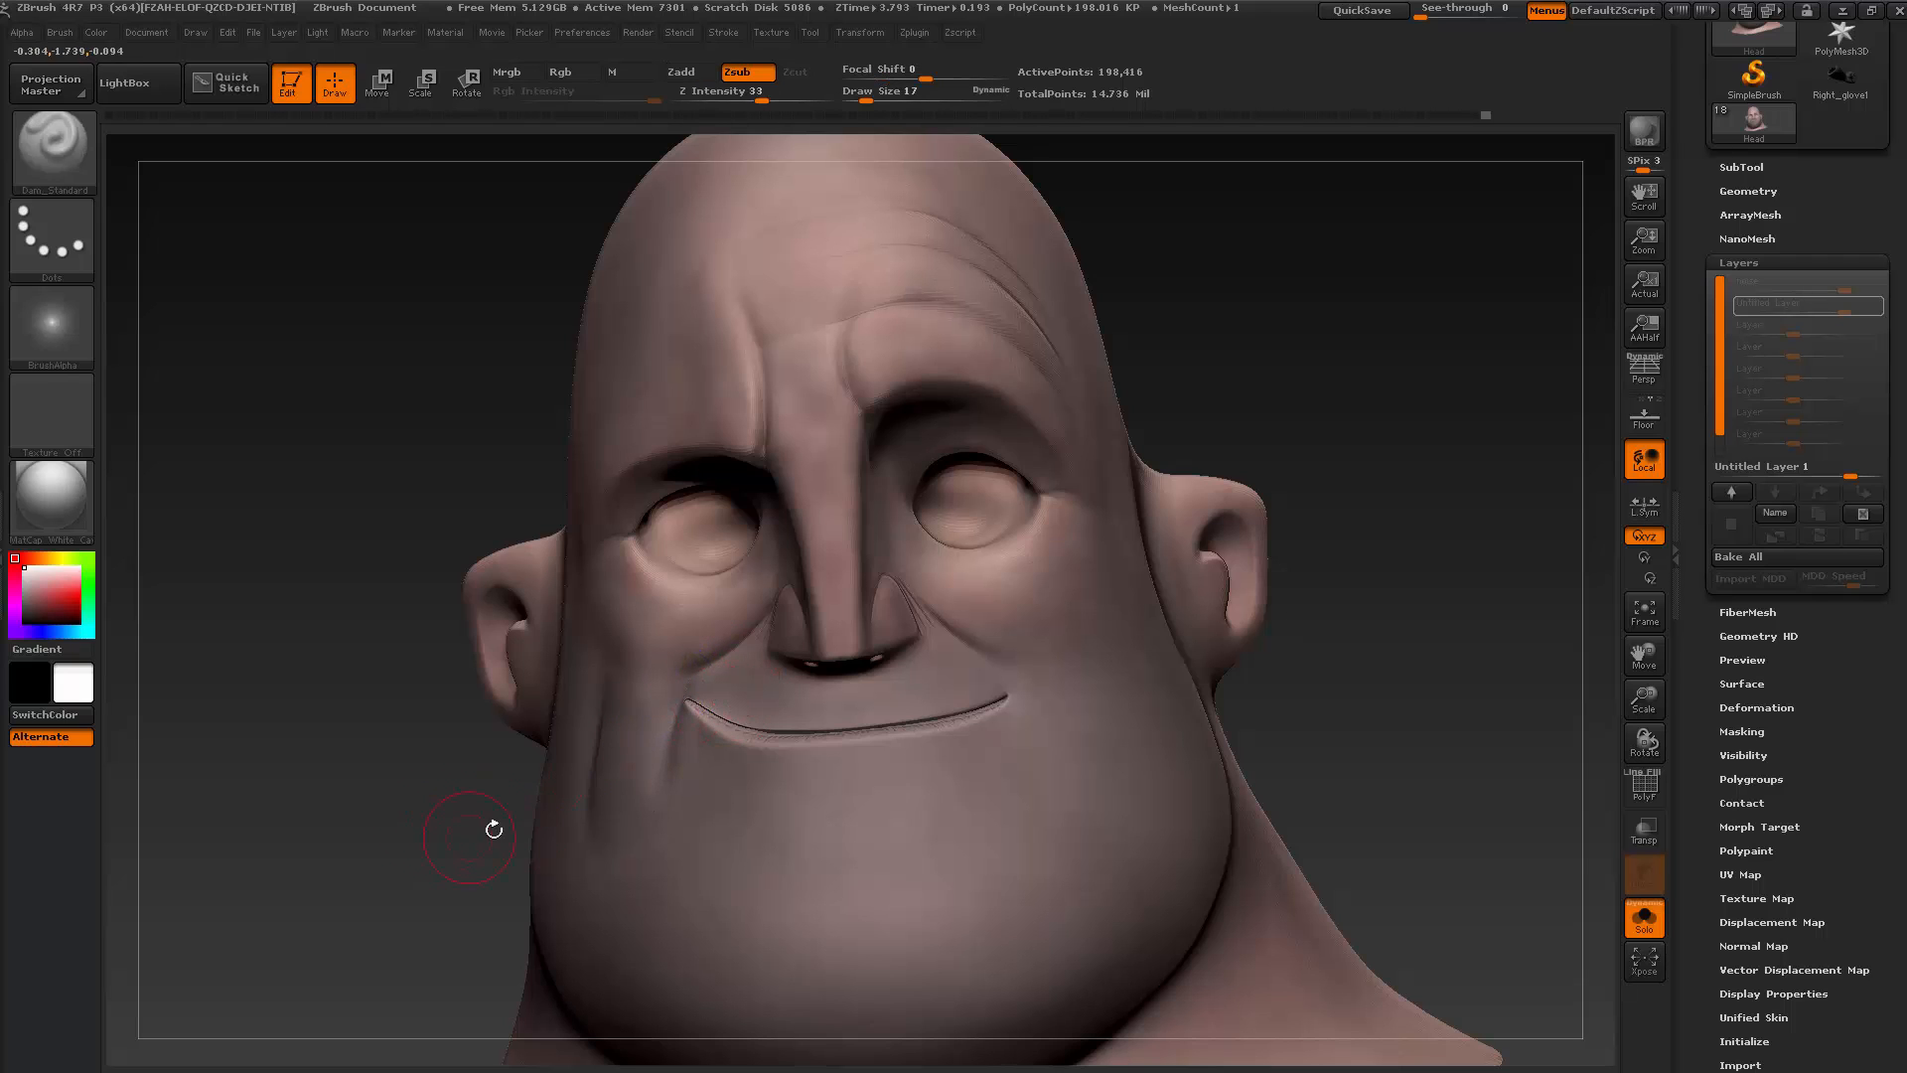
alt+drag(399, 851, 452, 802)
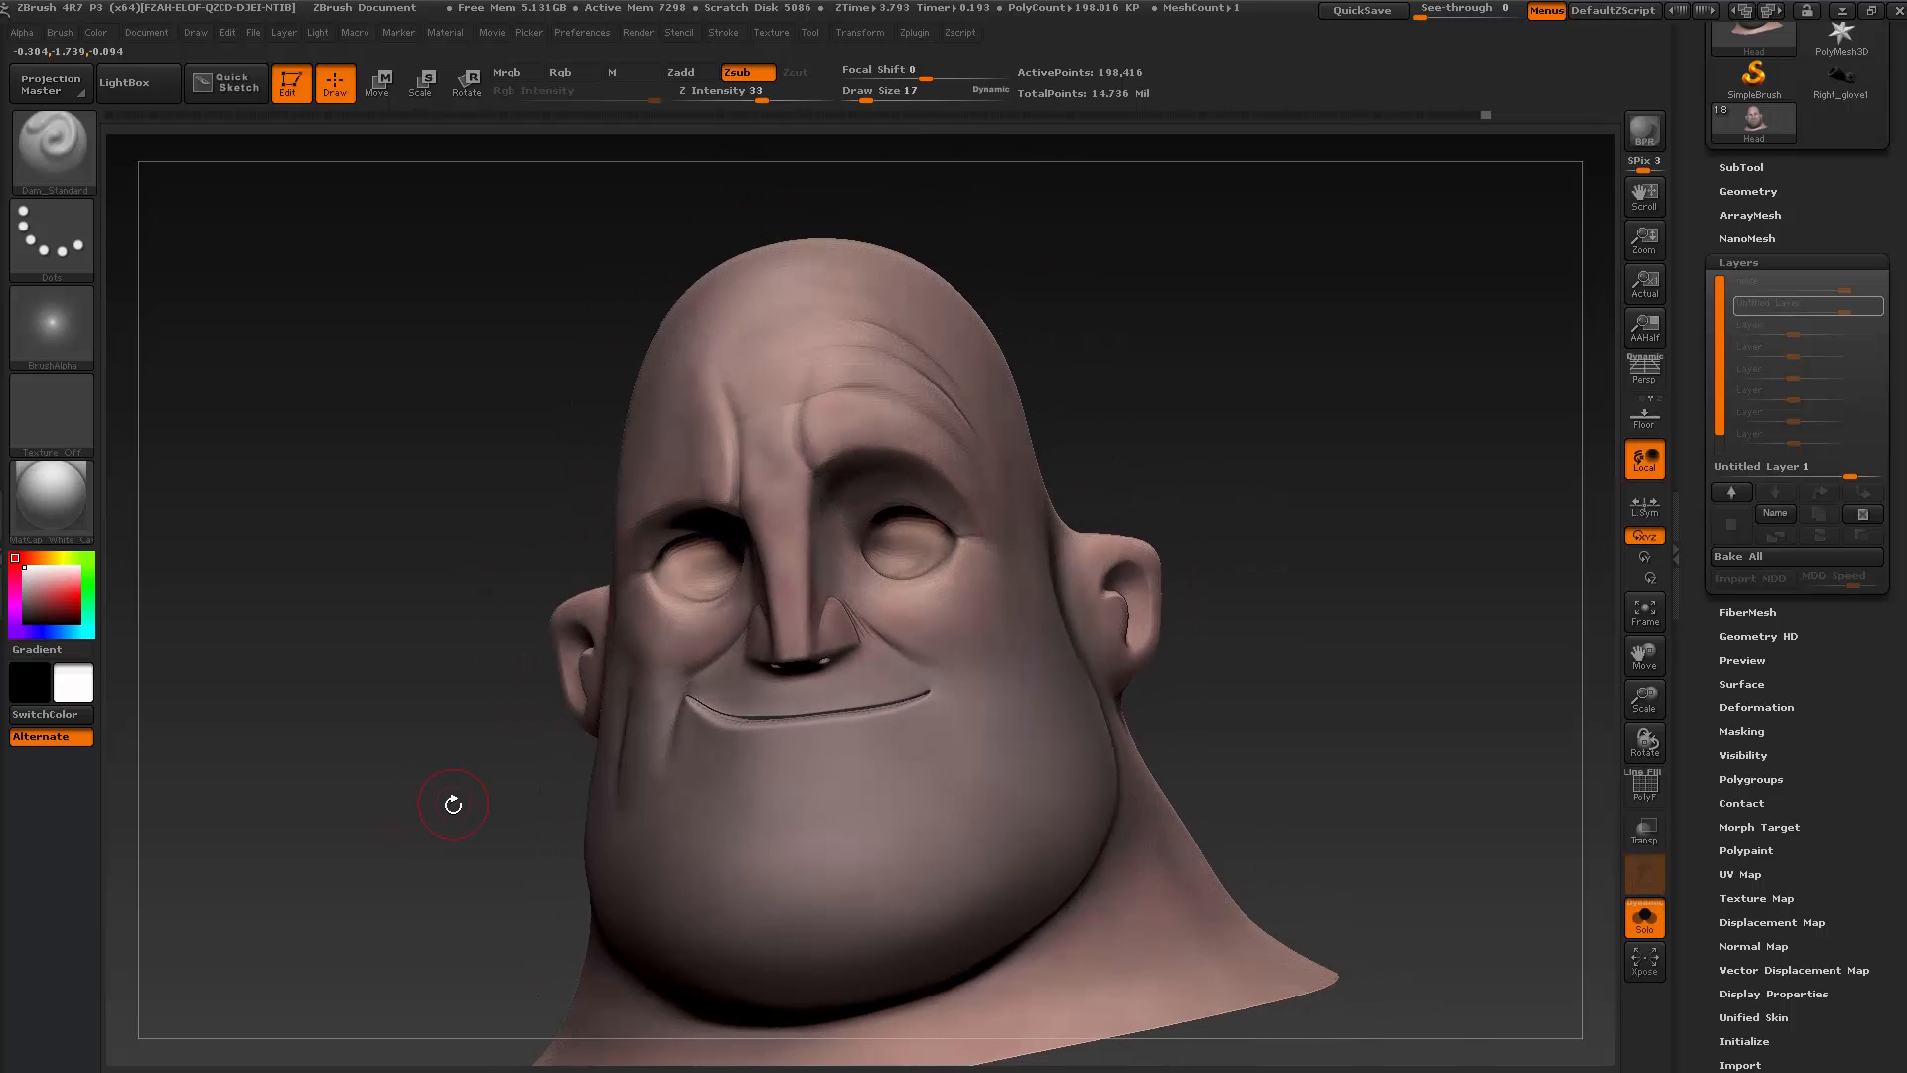
Try to sculpt a crease beside the character's left mouth corner with Dam_Standard at draw size 17, based on the reference
key(alt+Tab)
key(alt+Tab)
drag(950, 685, 950, 693)
key(ctrl+z)
key(alt+Tab)
key(alt+Tab)
drag(959, 763, 962, 771)
mouse_move(961, 688)
shift+mouse_down()
mouse_move(953, 666)
mouse_move(953, 732)
mouse_move(943, 674)
mouse_move(950, 740)
mouse_move(953, 684)
shift+mouse_up()
key(ctrl+z)
key(ctrl+z)
key(ctrl+z)
Build up and smooth the character's left cheek beside the smile fold with ClayBuildup at draw size 30
mouse_move(1160, 463)
mouse_down()
mouse_move(1201, 421)
mouse_move(1196, 460)
mouse_up()
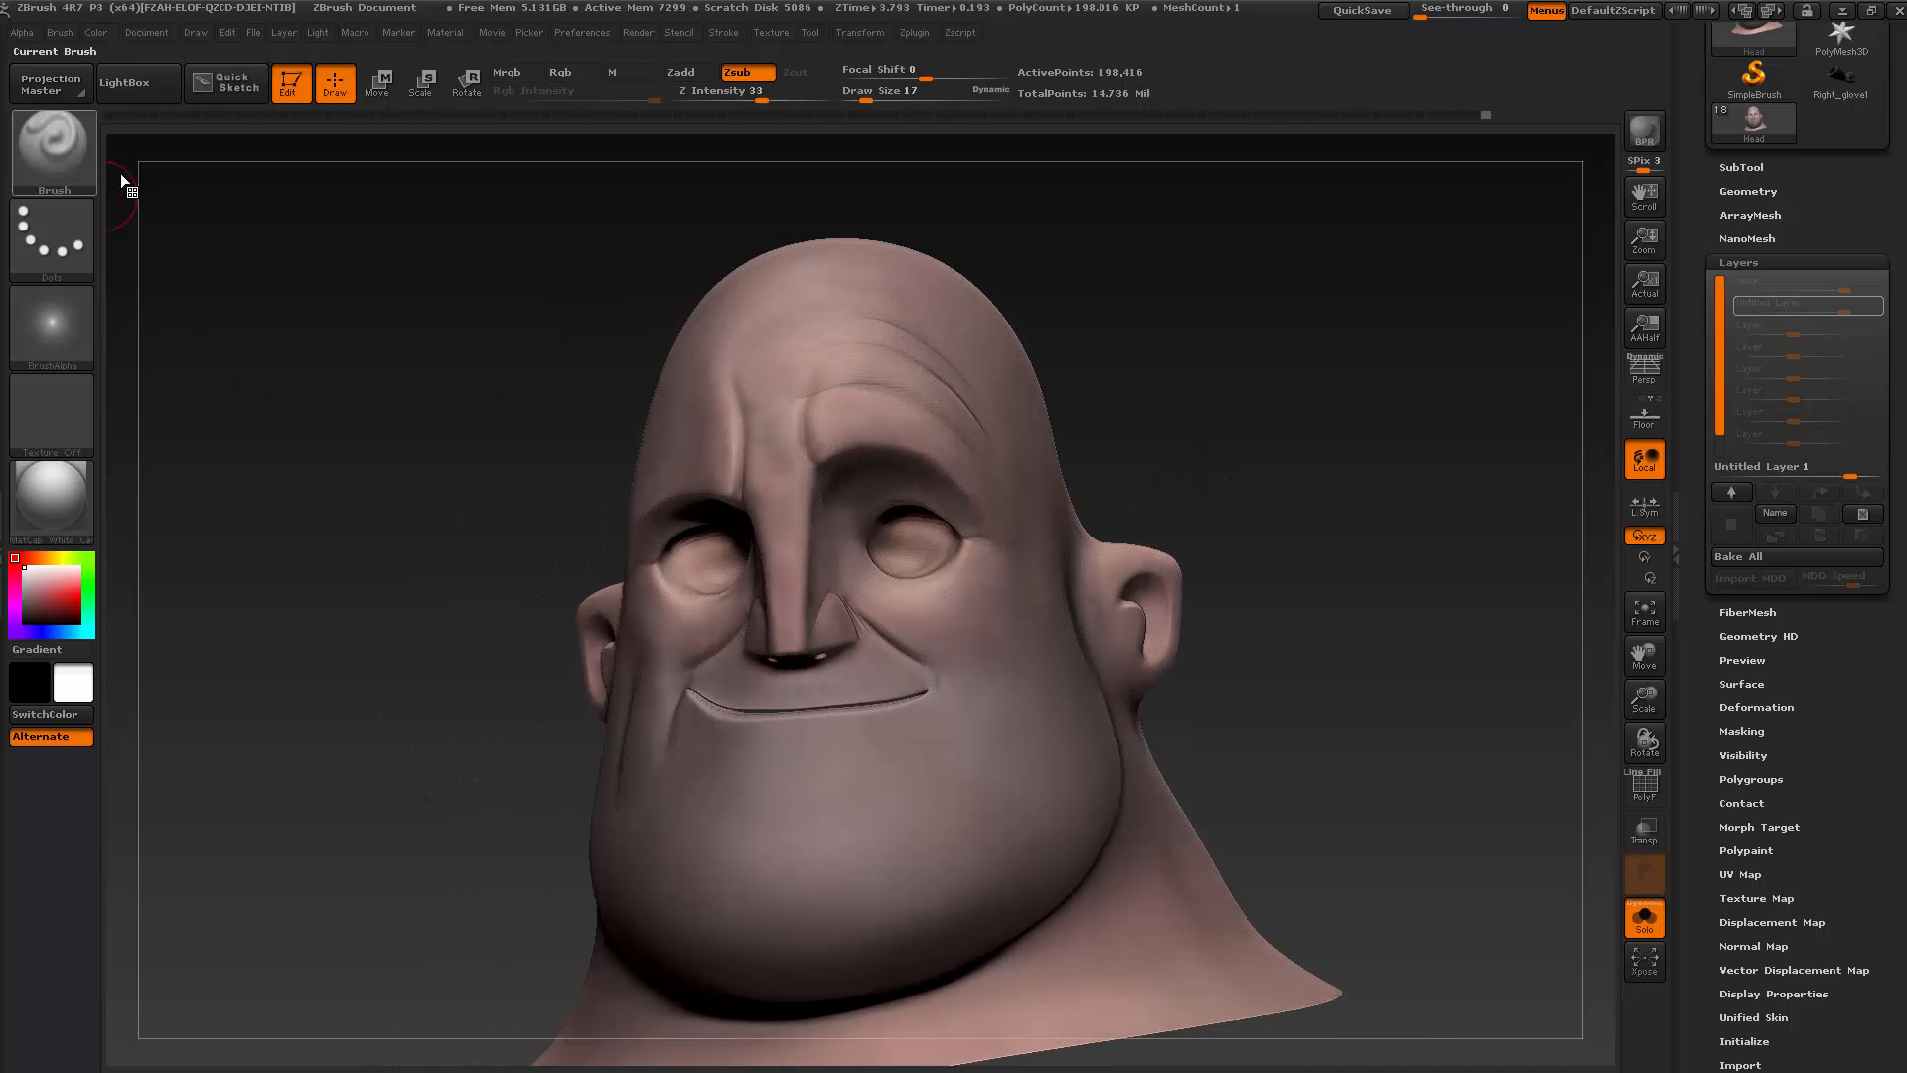
click(55, 149)
click(242, 167)
key(s)
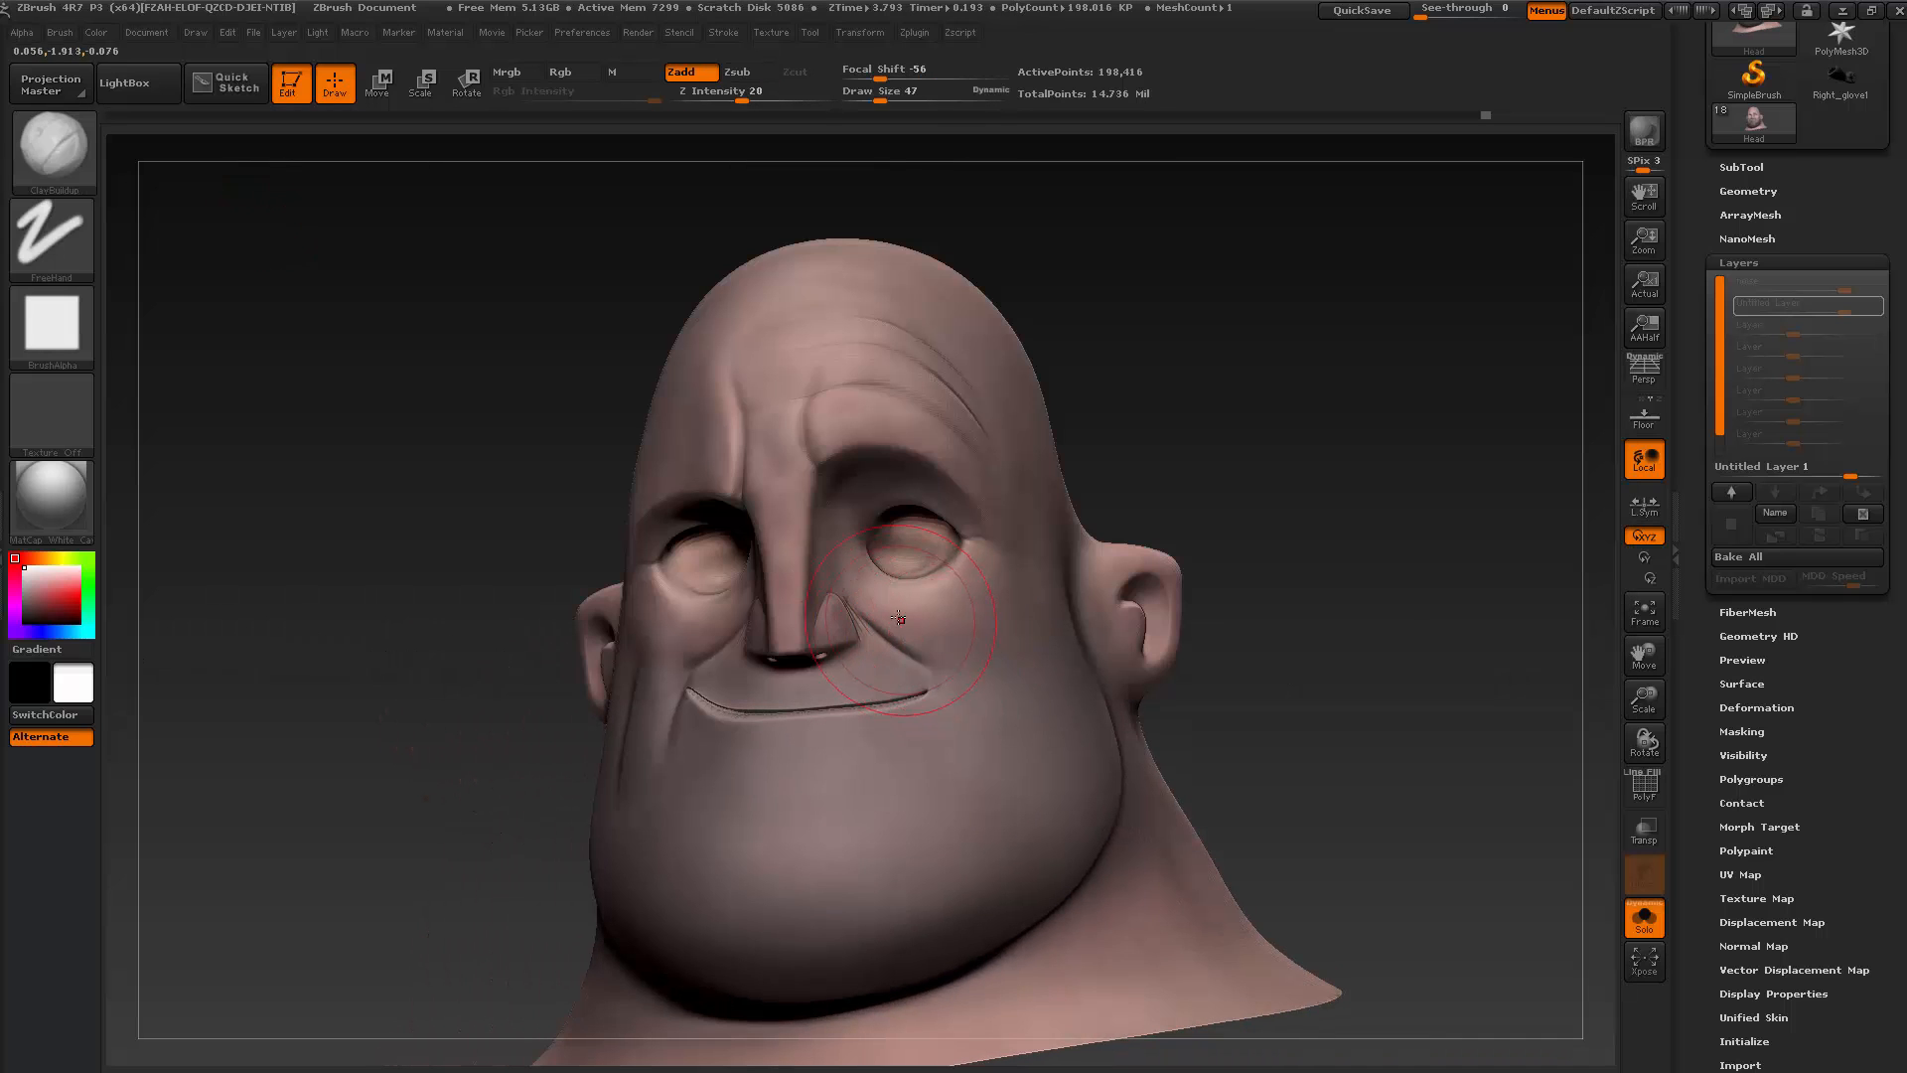
key(s)
mouse_move(954, 636)
mouse_down()
mouse_move(914, 630)
mouse_move(953, 660)
mouse_move(964, 646)
mouse_move(930, 604)
mouse_move(924, 639)
mouse_move(912, 627)
mouse_move(968, 626)
mouse_move(967, 646)
mouse_up()
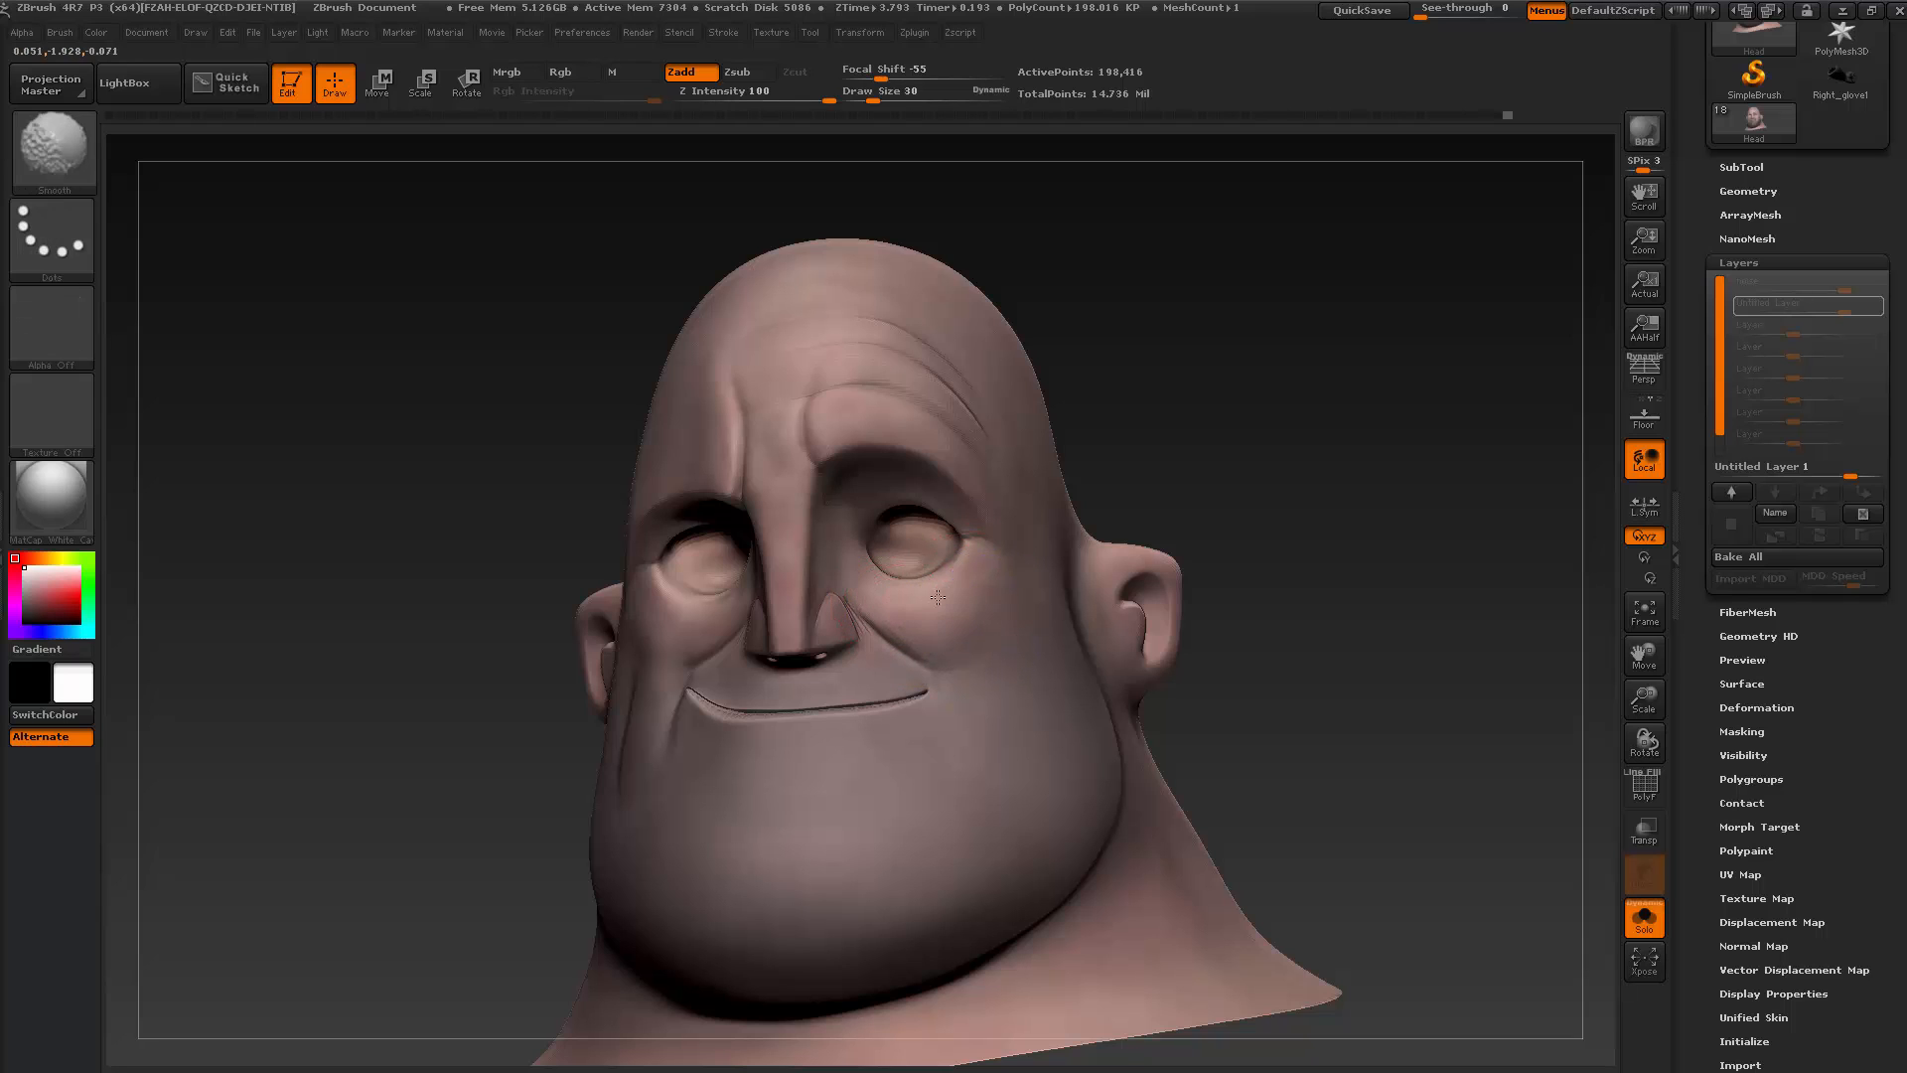
Smooth the outer side of the character's right cheek fold and compare the smile with the reference
mouse_move(1235, 383)
mouse_down()
mouse_move(1410, 366)
mouse_move(1328, 388)
mouse_move(1332, 447)
mouse_up()
shift+drag(747, 701, 706, 687)
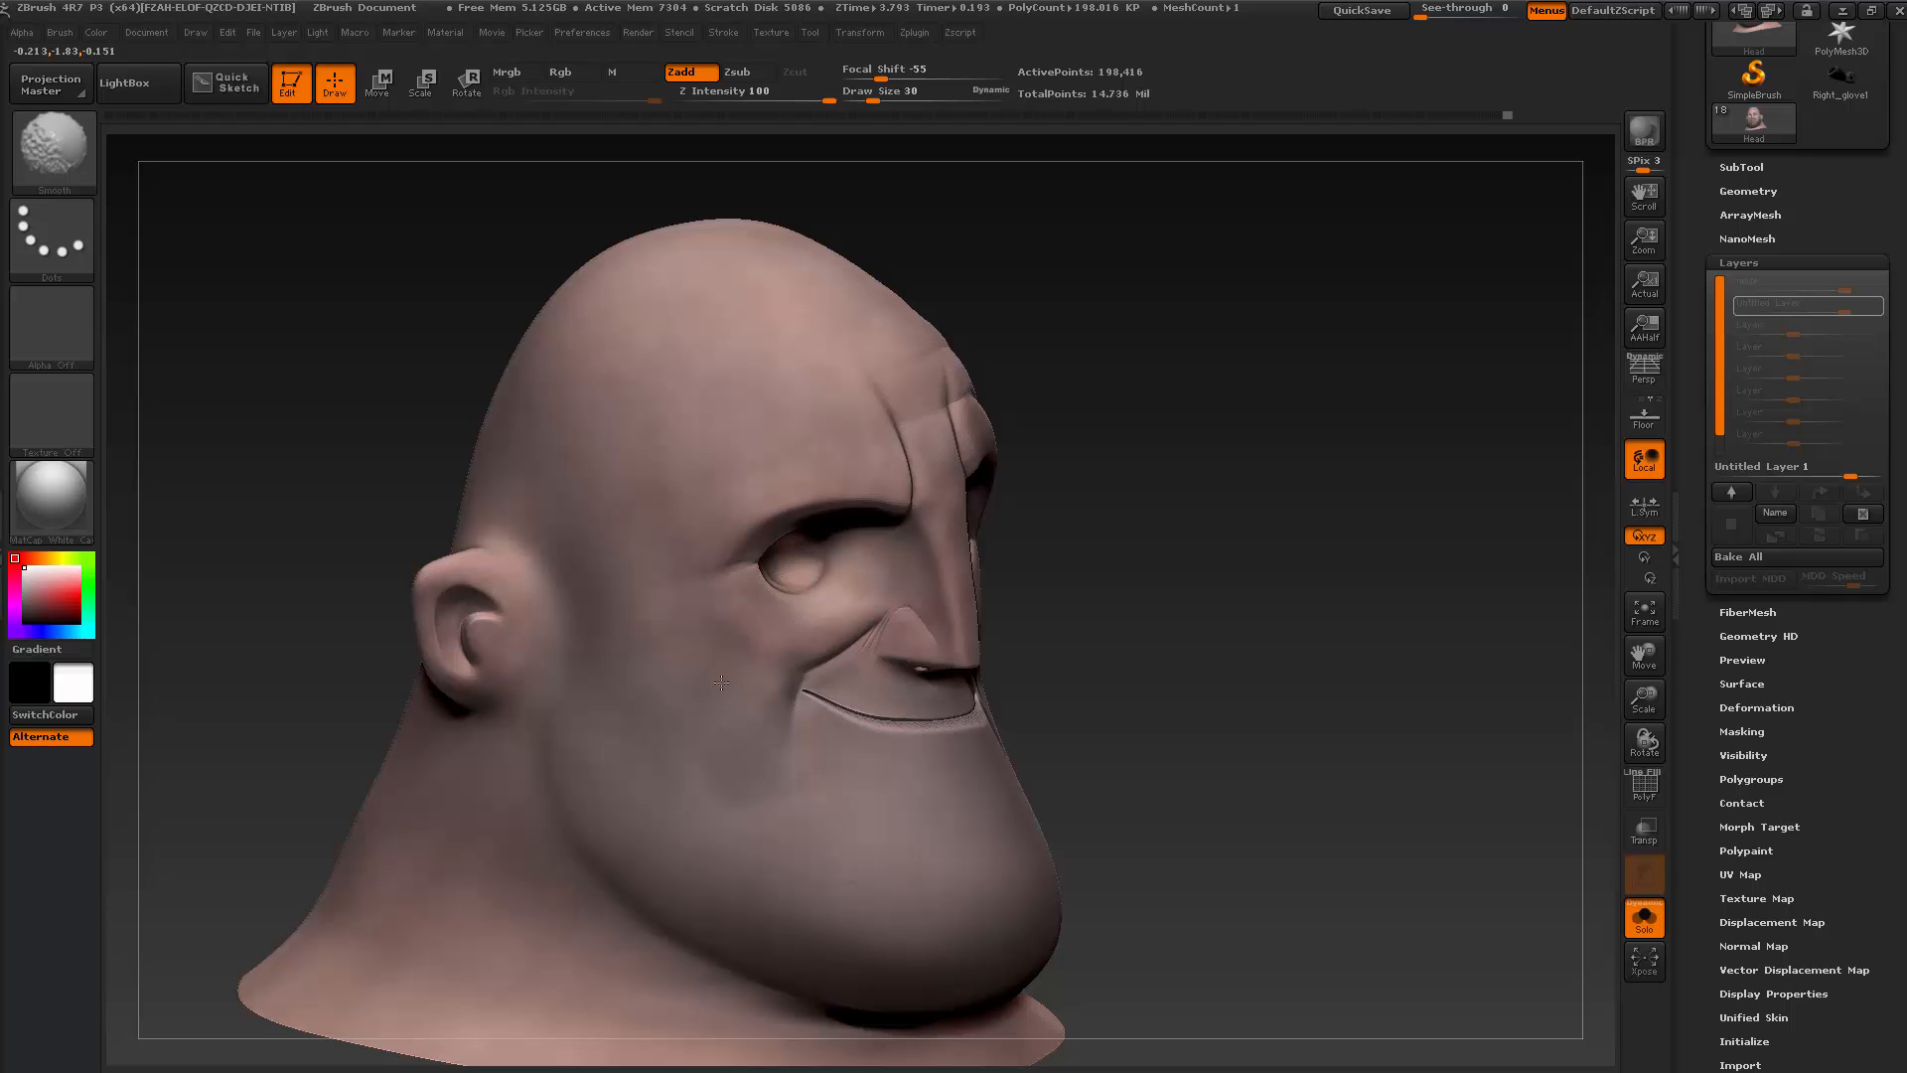
shift+drag(714, 740, 708, 772)
mouse_move(1178, 714)
mouse_down()
mouse_move(1158, 659)
mouse_move(1303, 587)
mouse_move(1367, 642)
mouse_move(1367, 664)
mouse_move(1248, 660)
mouse_up()
key(alt+Tab)
key(alt+Tab)
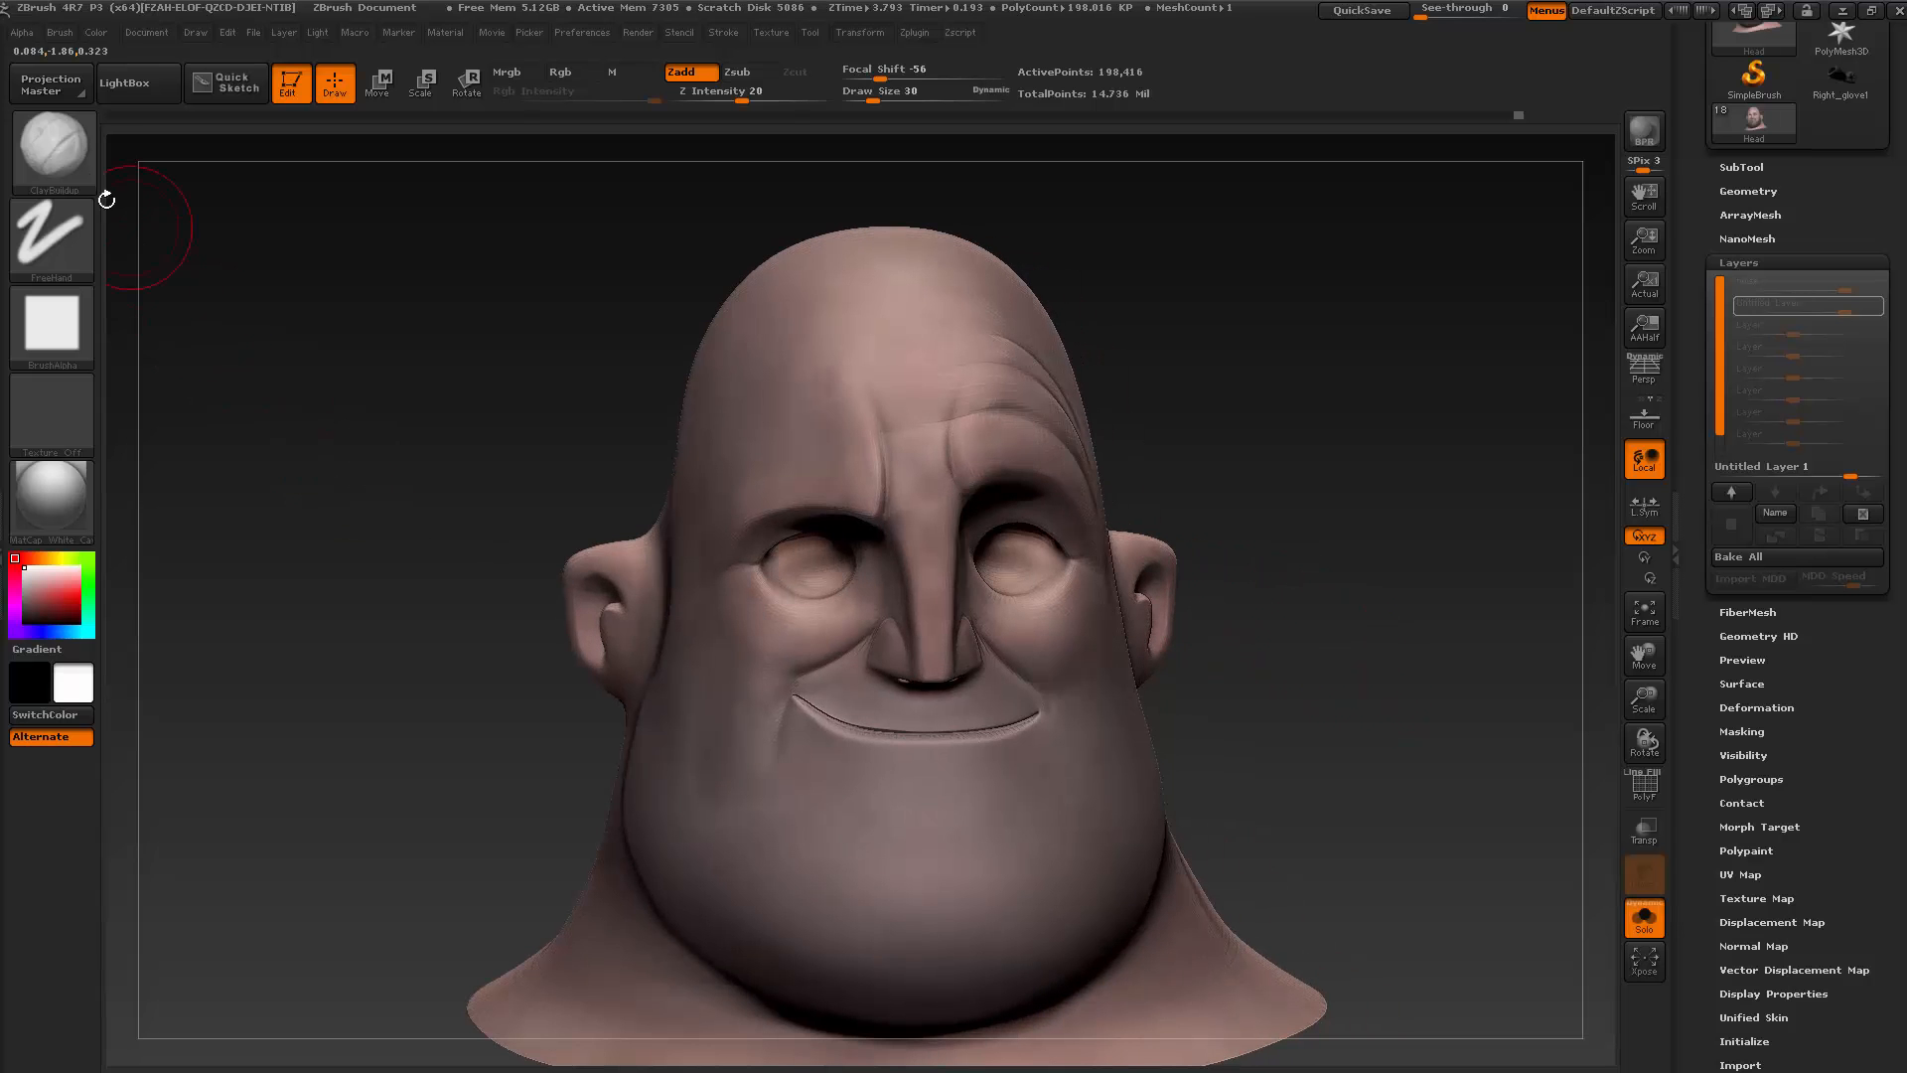
Switch to the Dam_Standard brush and open its draw size for adjustment near the character's right mouth corner
key(b)
key(d)
key(s)
key(s)
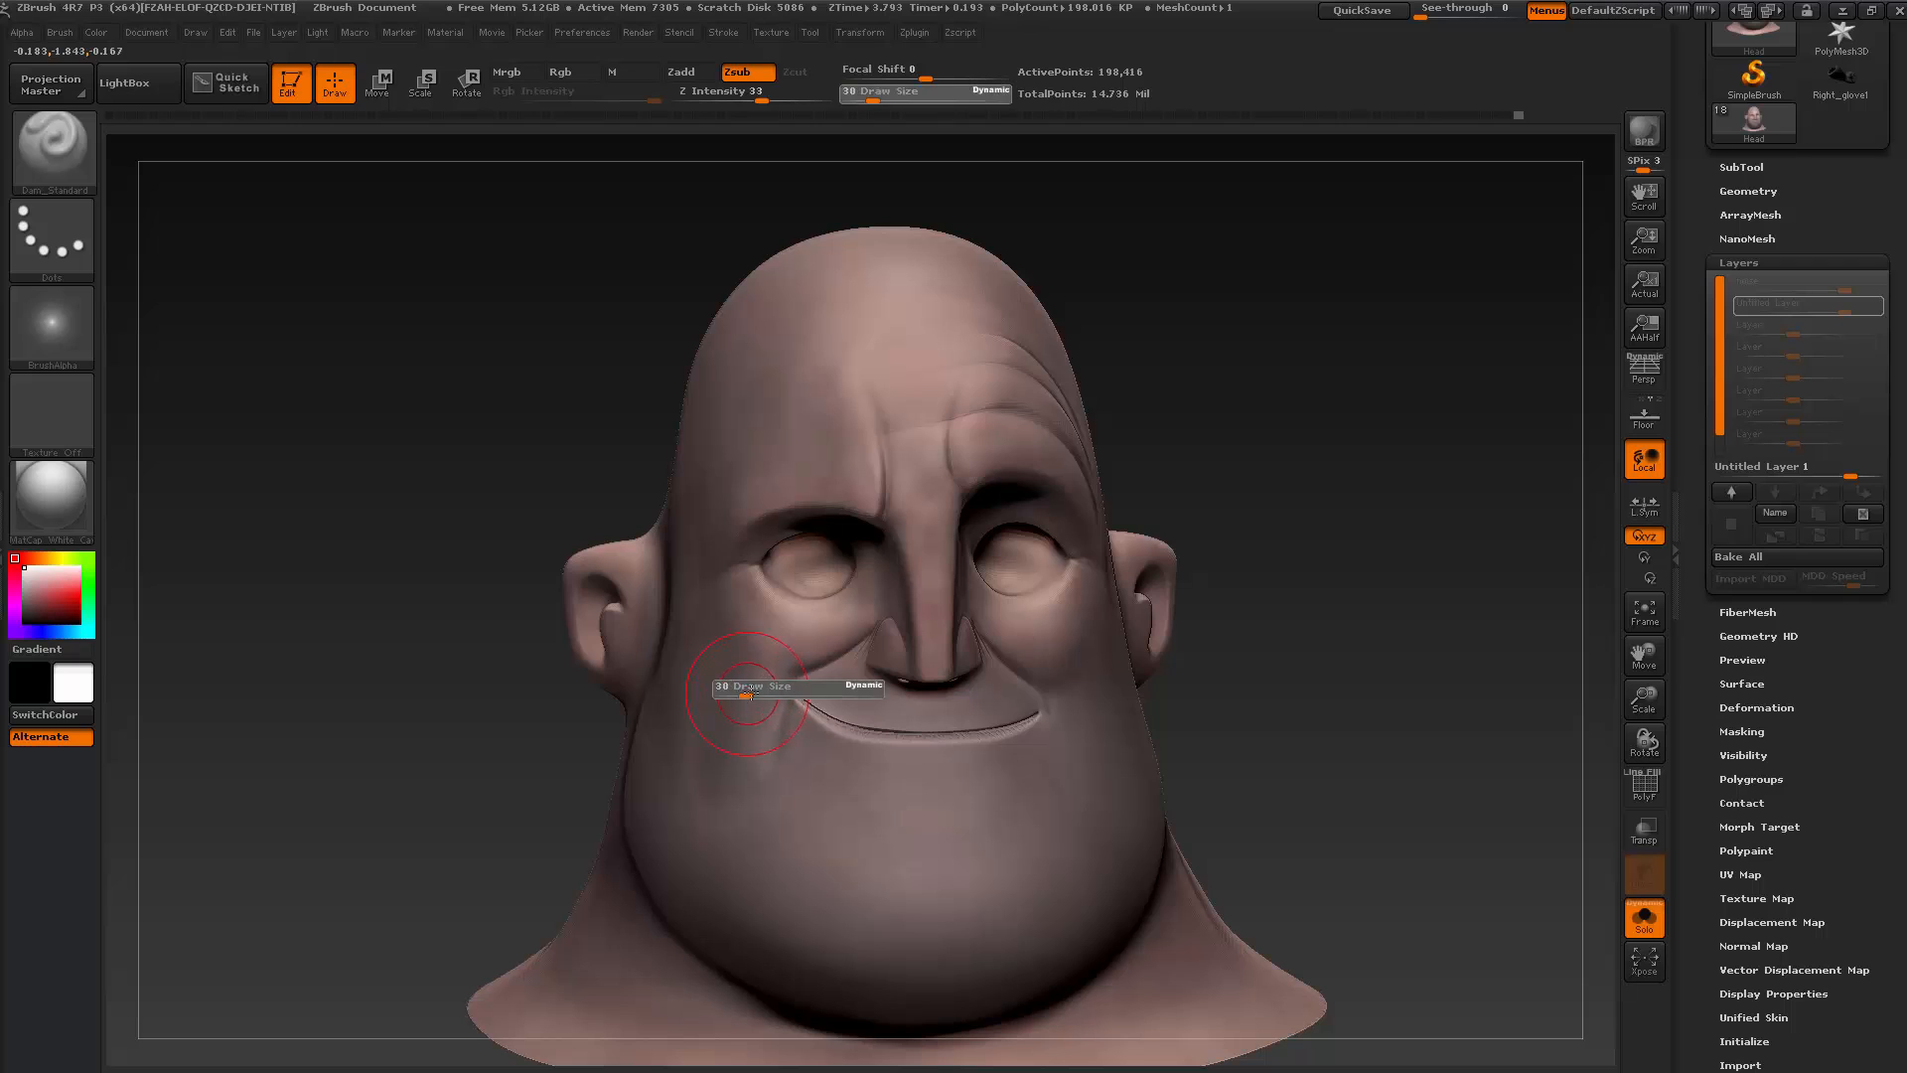
Carve the vertical smile crease on the cheek with the Dam_Standard brush at draw size 39, and soften it
drag(749, 695, 755, 696)
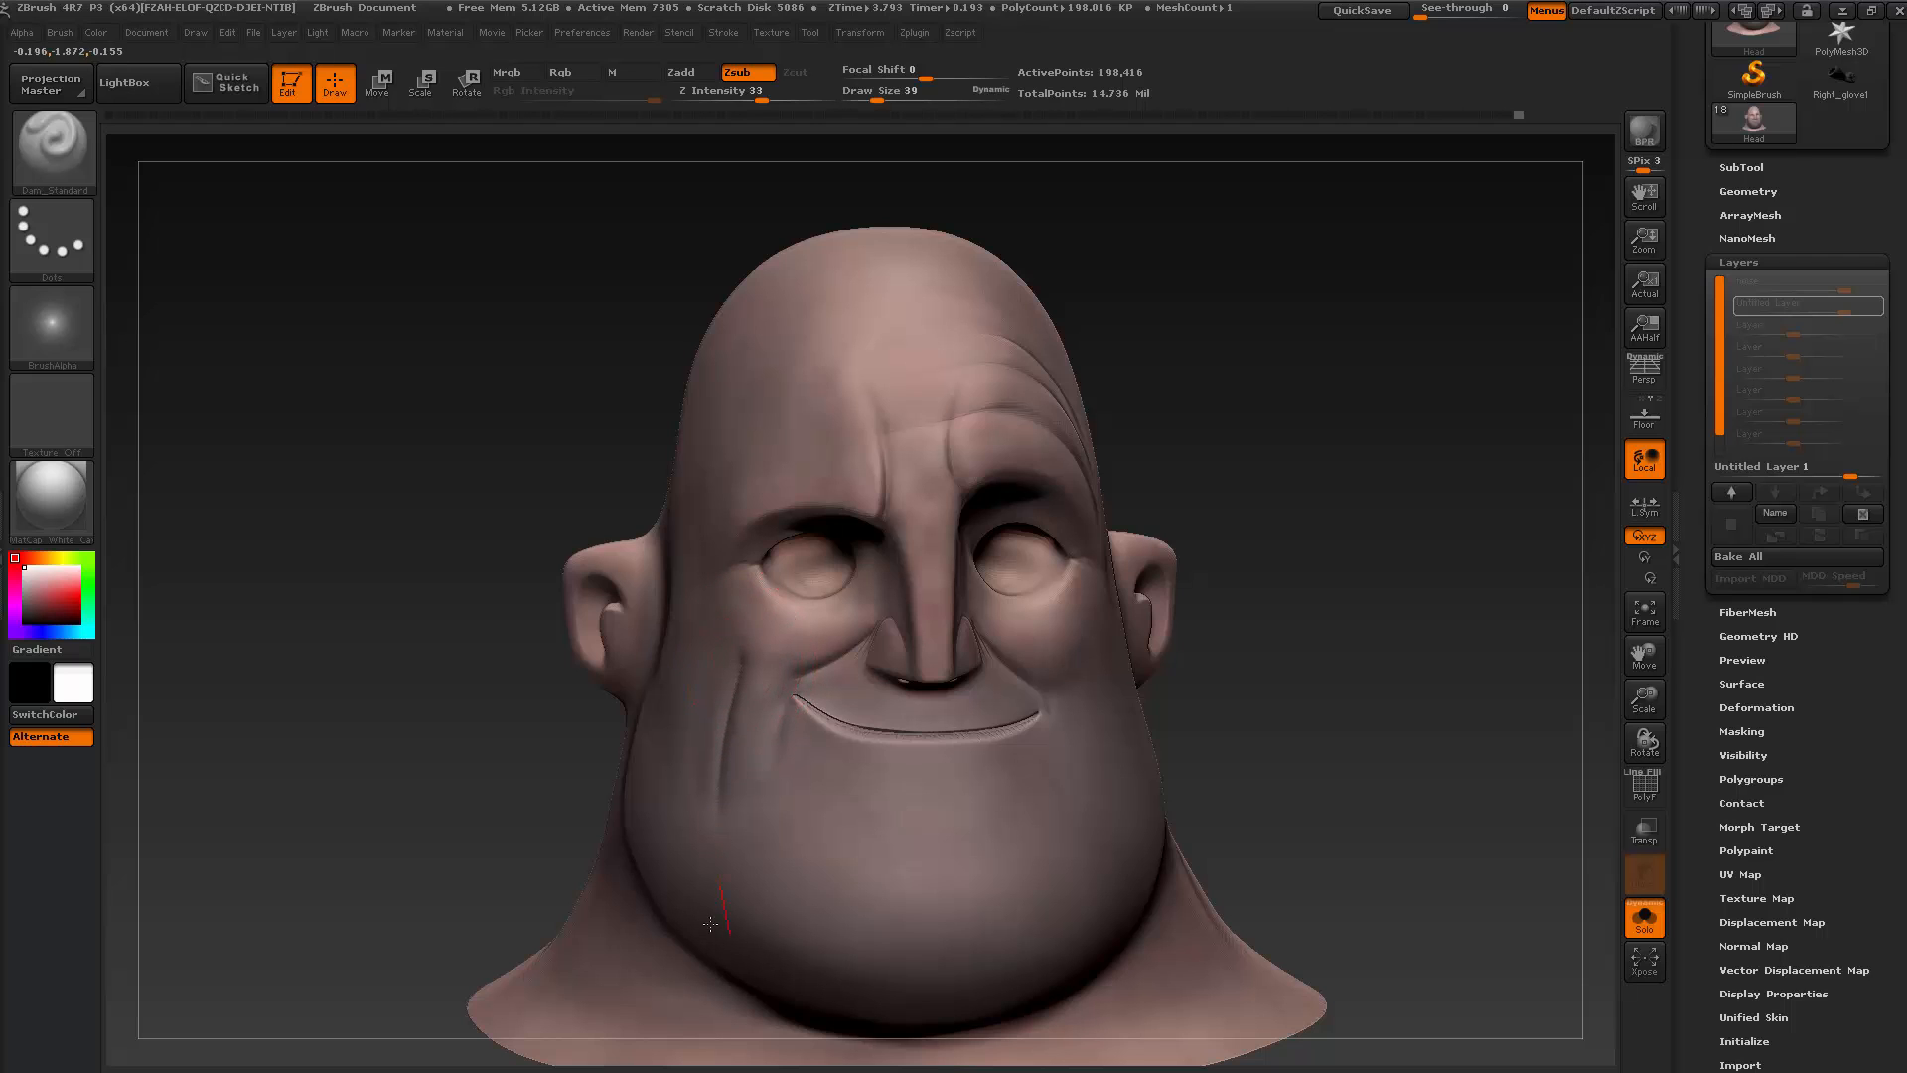
mouse_move(711, 924)
mouse_down()
mouse_move(795, 794)
mouse_move(733, 673)
mouse_up()
key(shift)
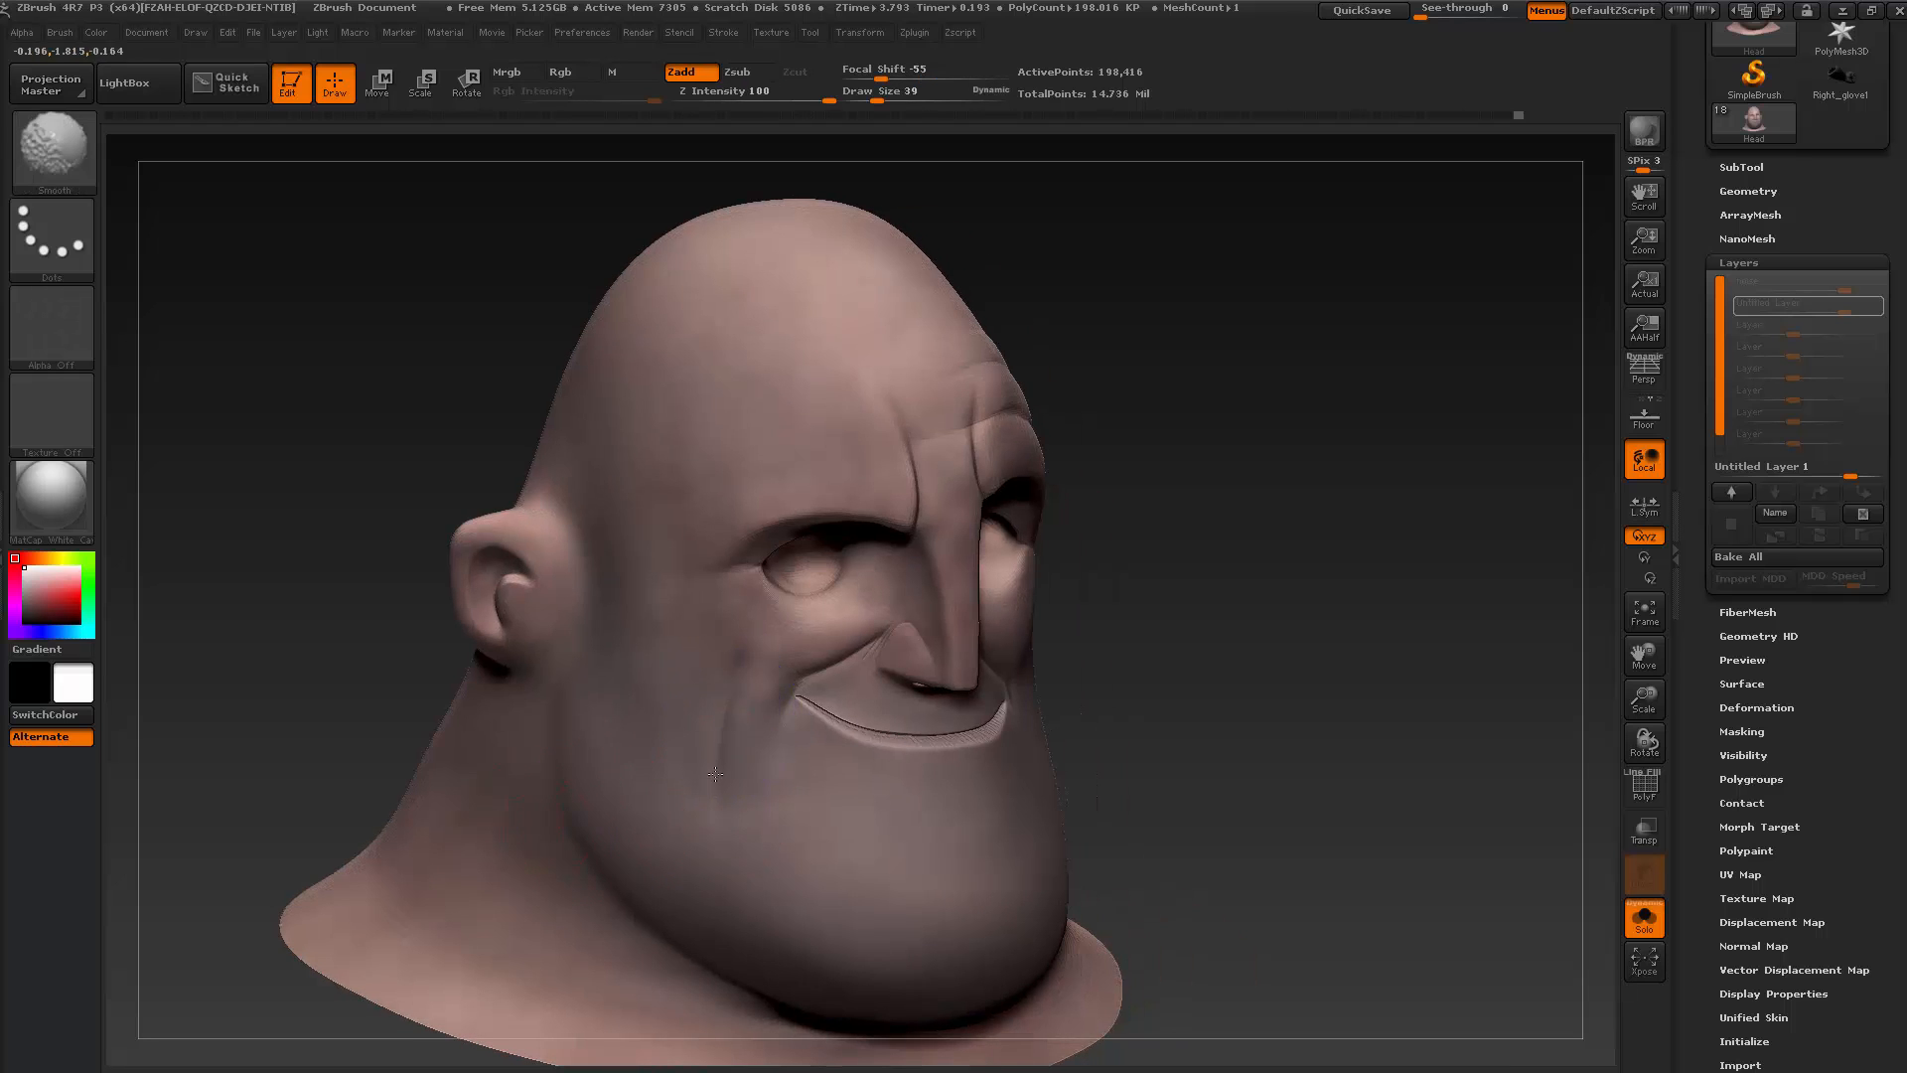
Choose the ClayBuildup brush, try strokes on the cheek beside the mouth corner and undo them
key(b)
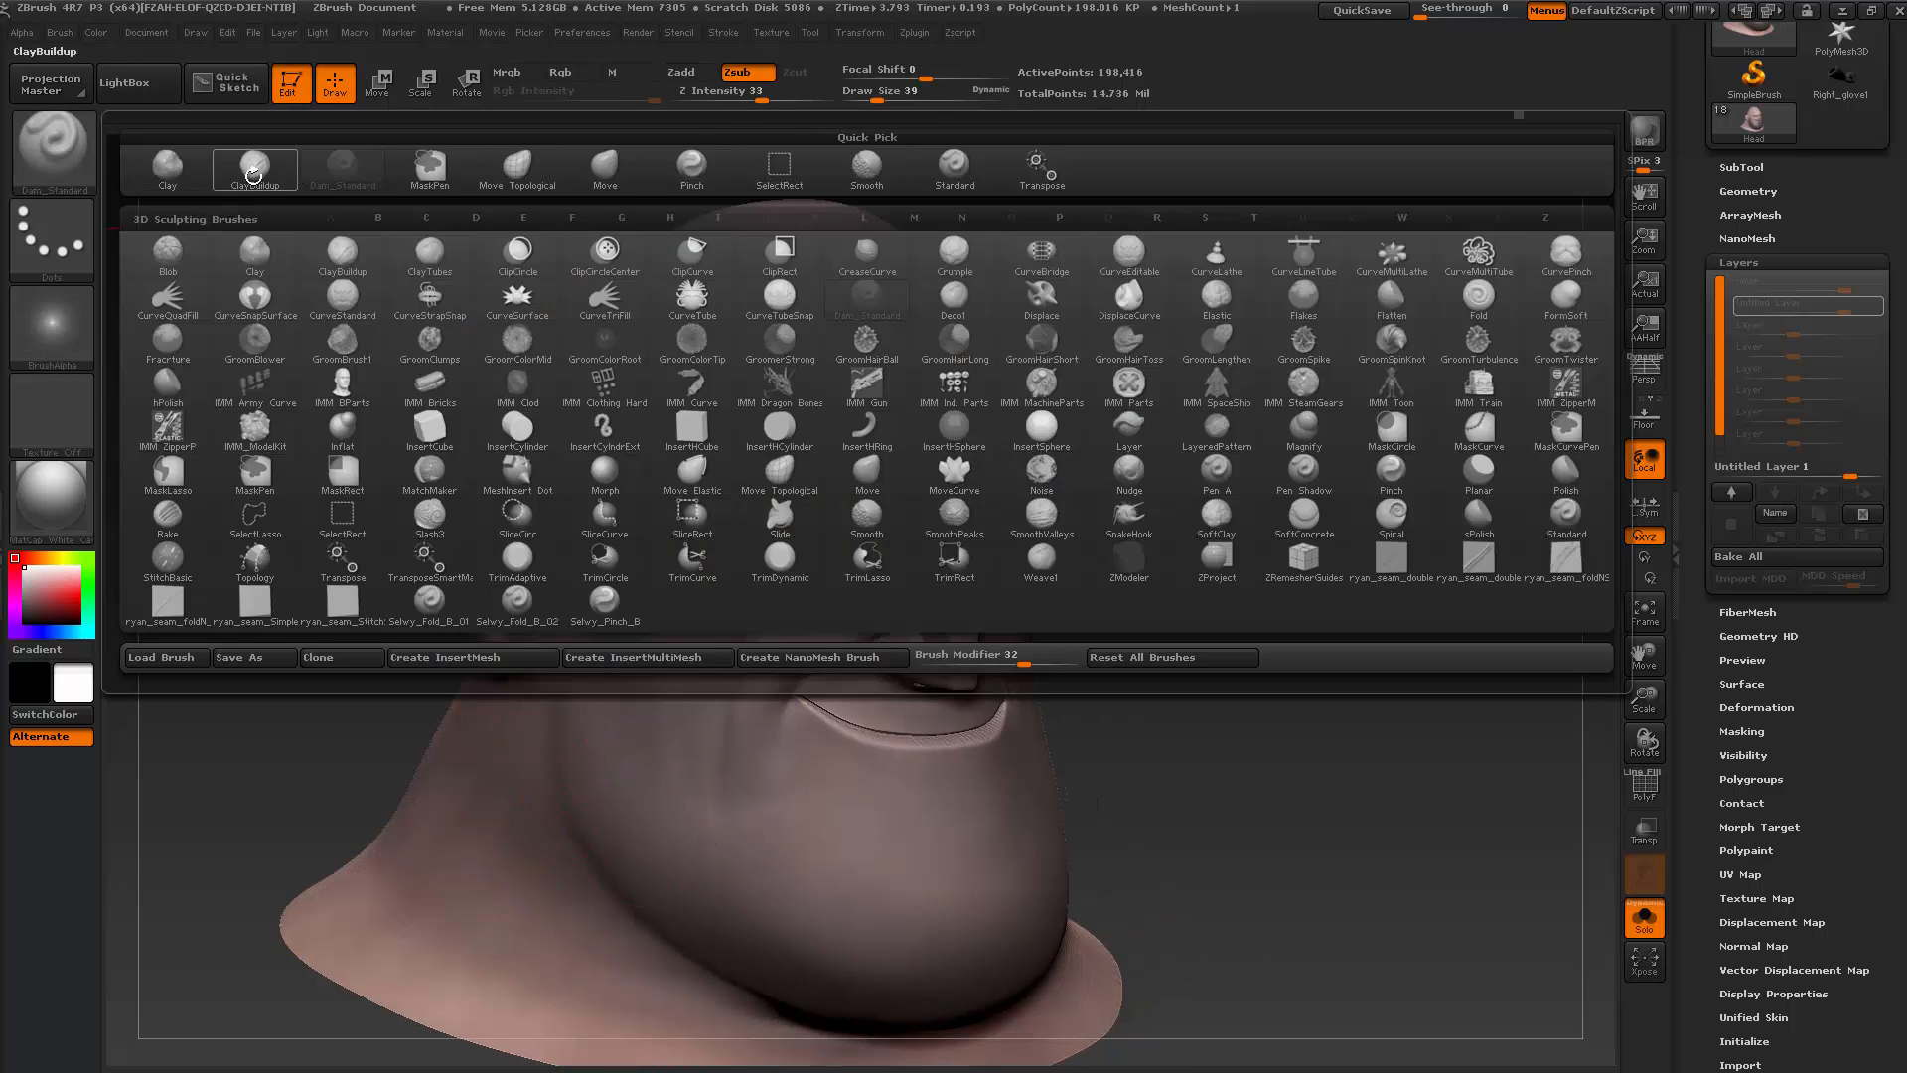
key(c)
key(b)
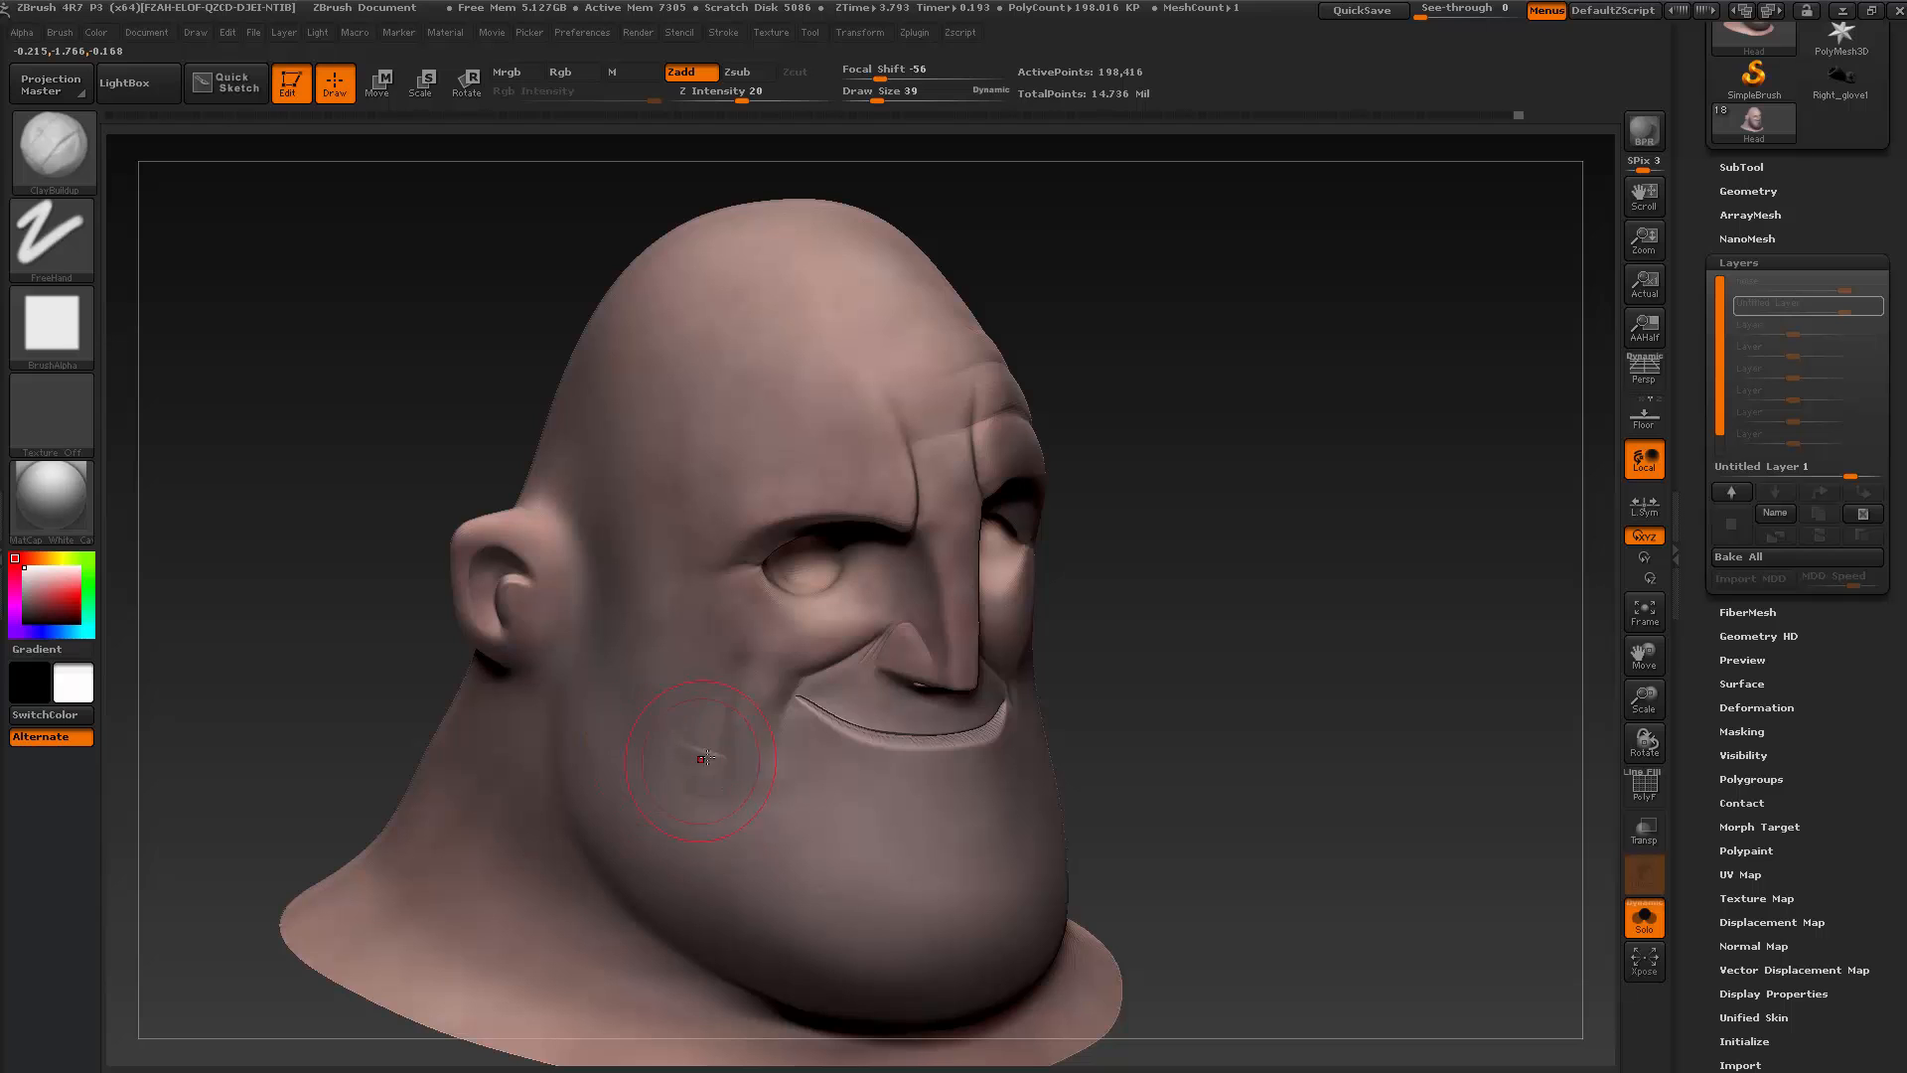
mouse_move(715, 731)
mouse_down()
mouse_move(695, 704)
mouse_move(722, 678)
mouse_up()
key(ctrl)
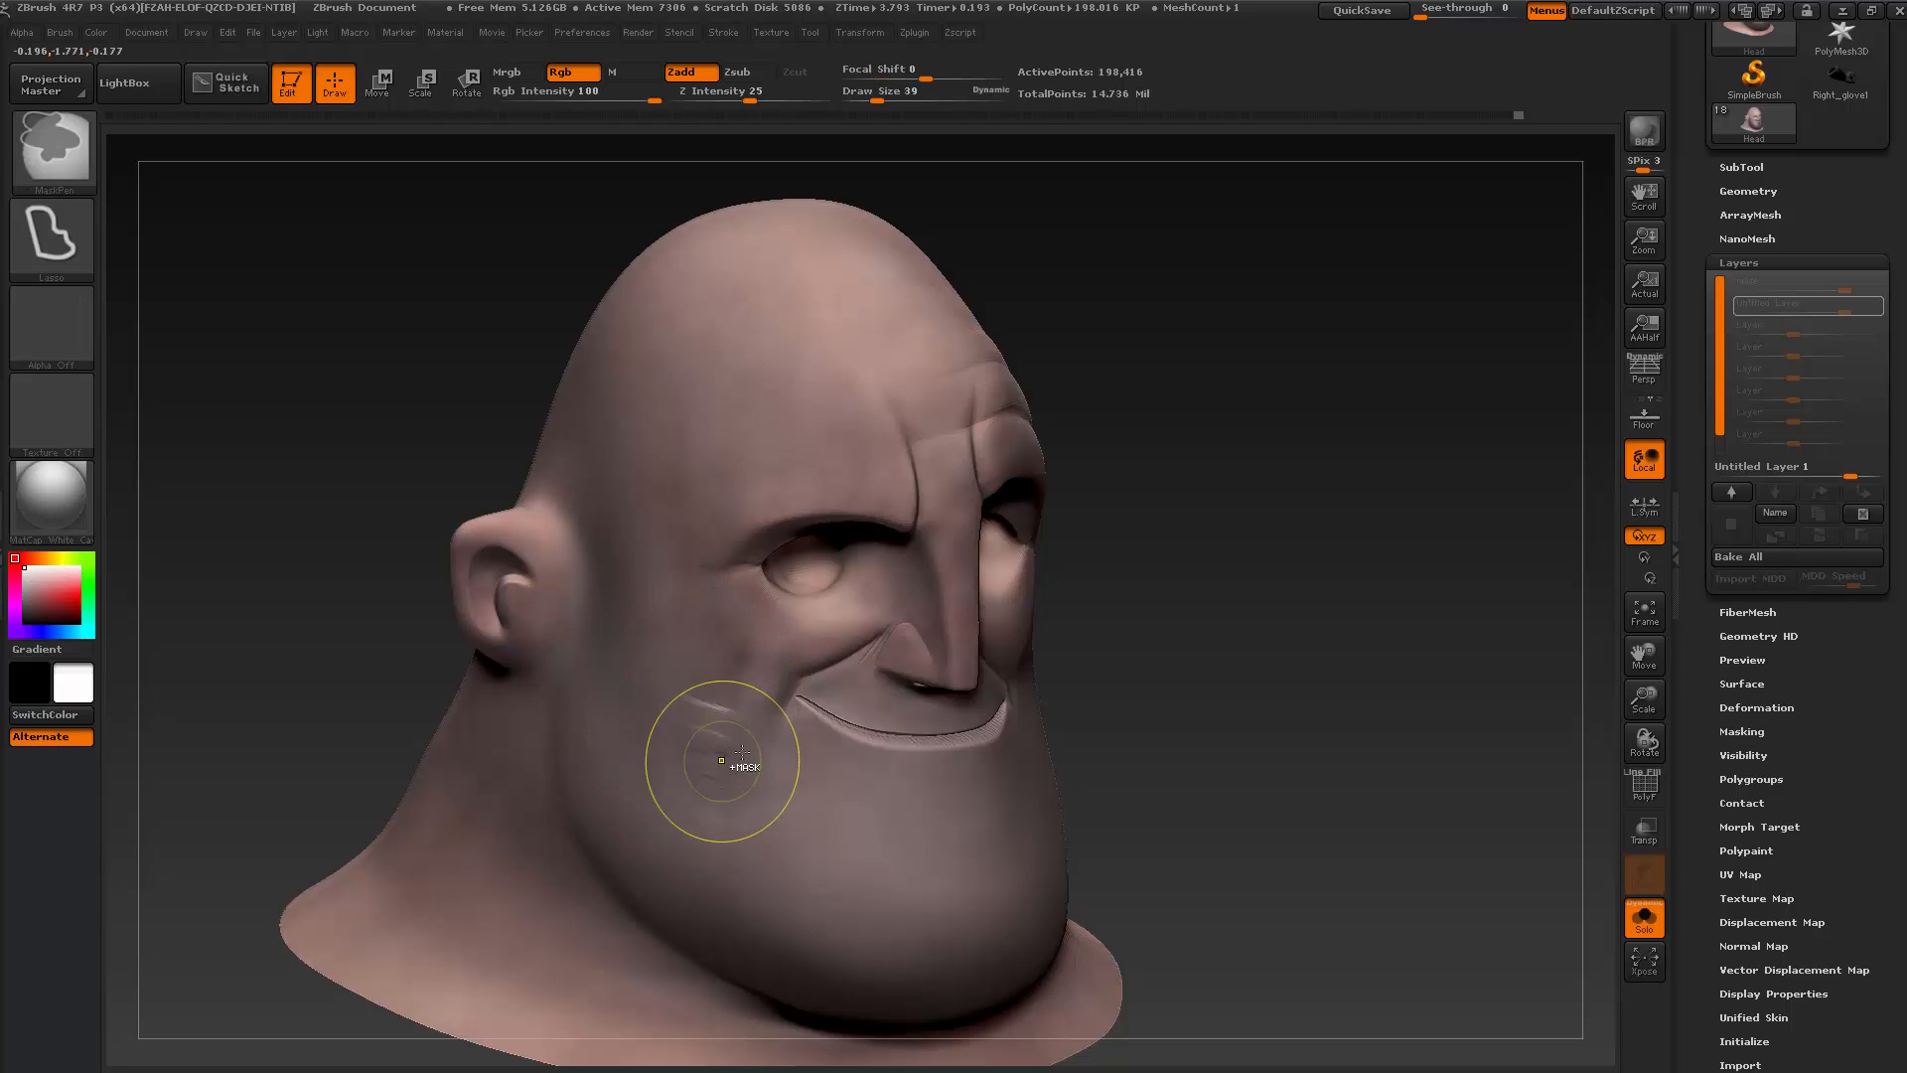
key(ctrl+z)
key(ctrl+z)
key(ctrl+z)
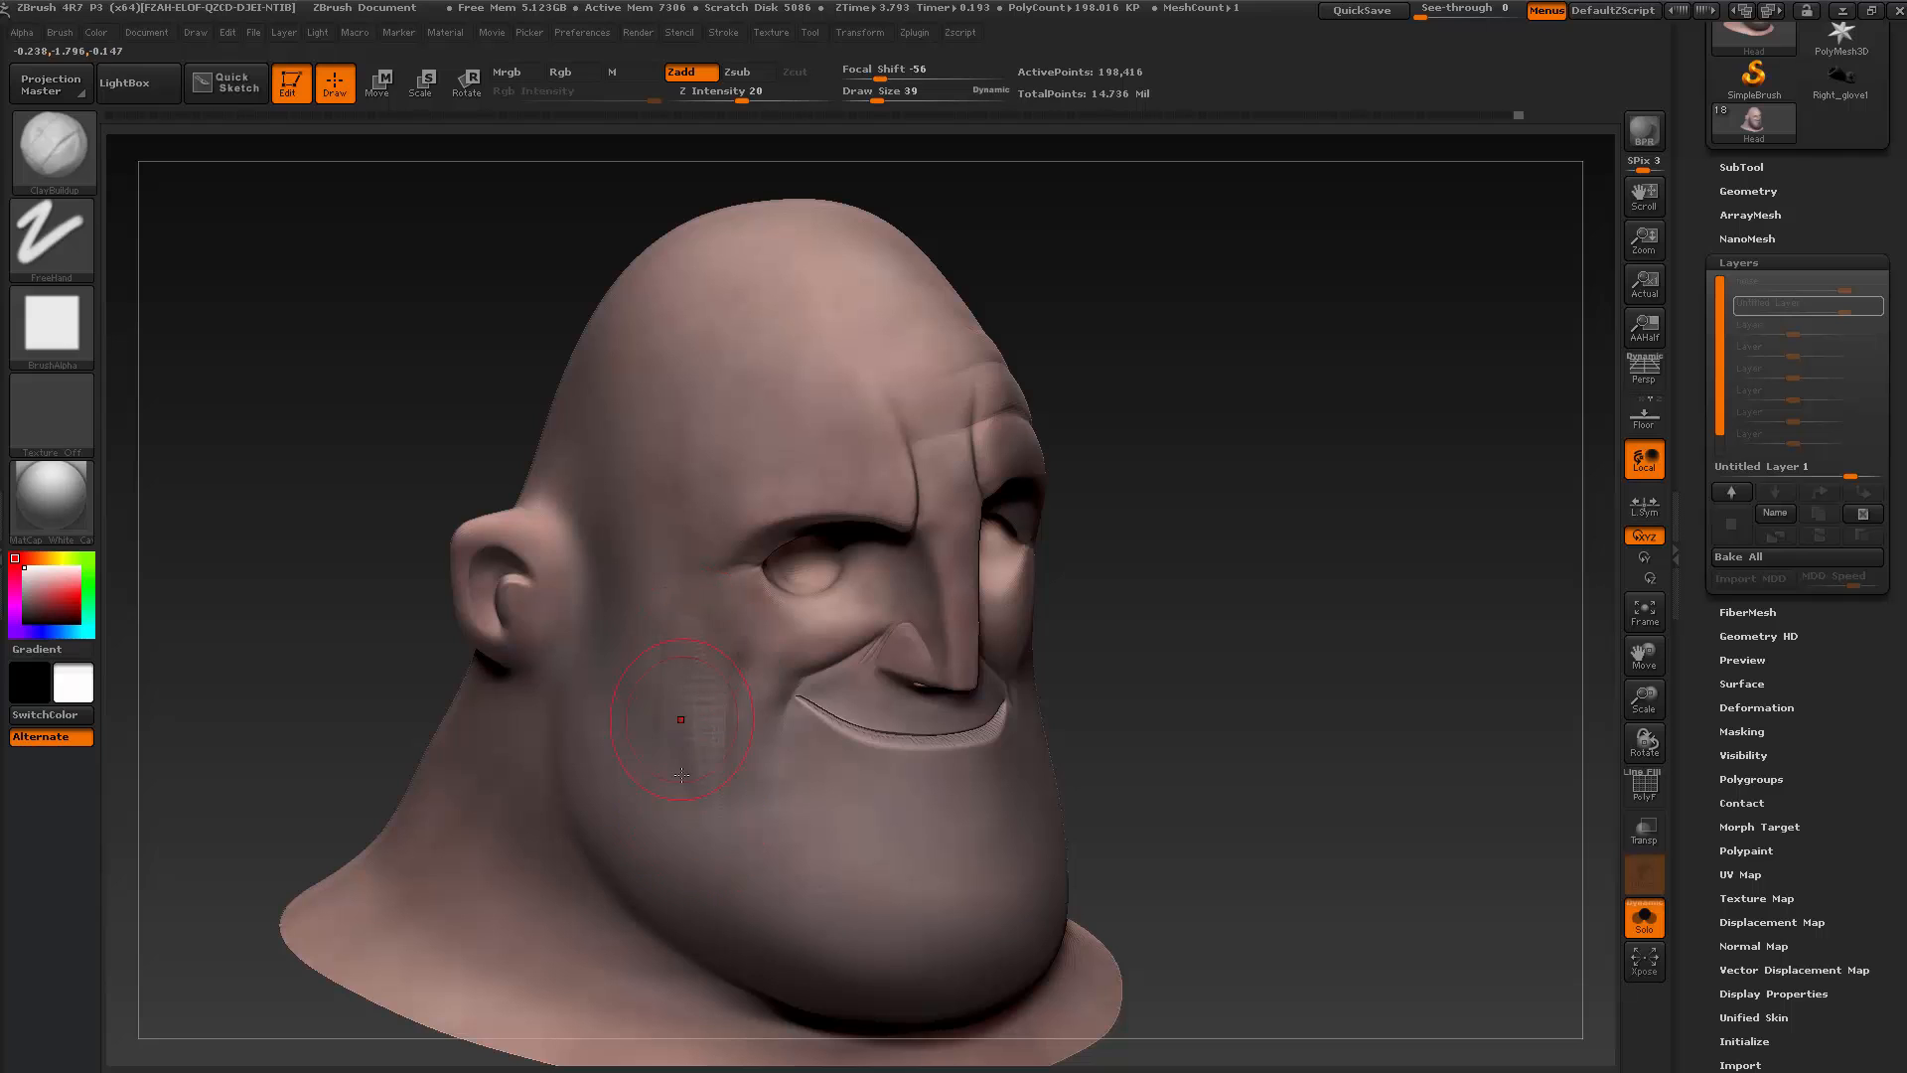
Build up clay in vertical strokes along the cheek folds beside the mouth corner
key(shift)
shift+drag(1213, 681, 1179, 690)
drag(535, 805, 639, 820)
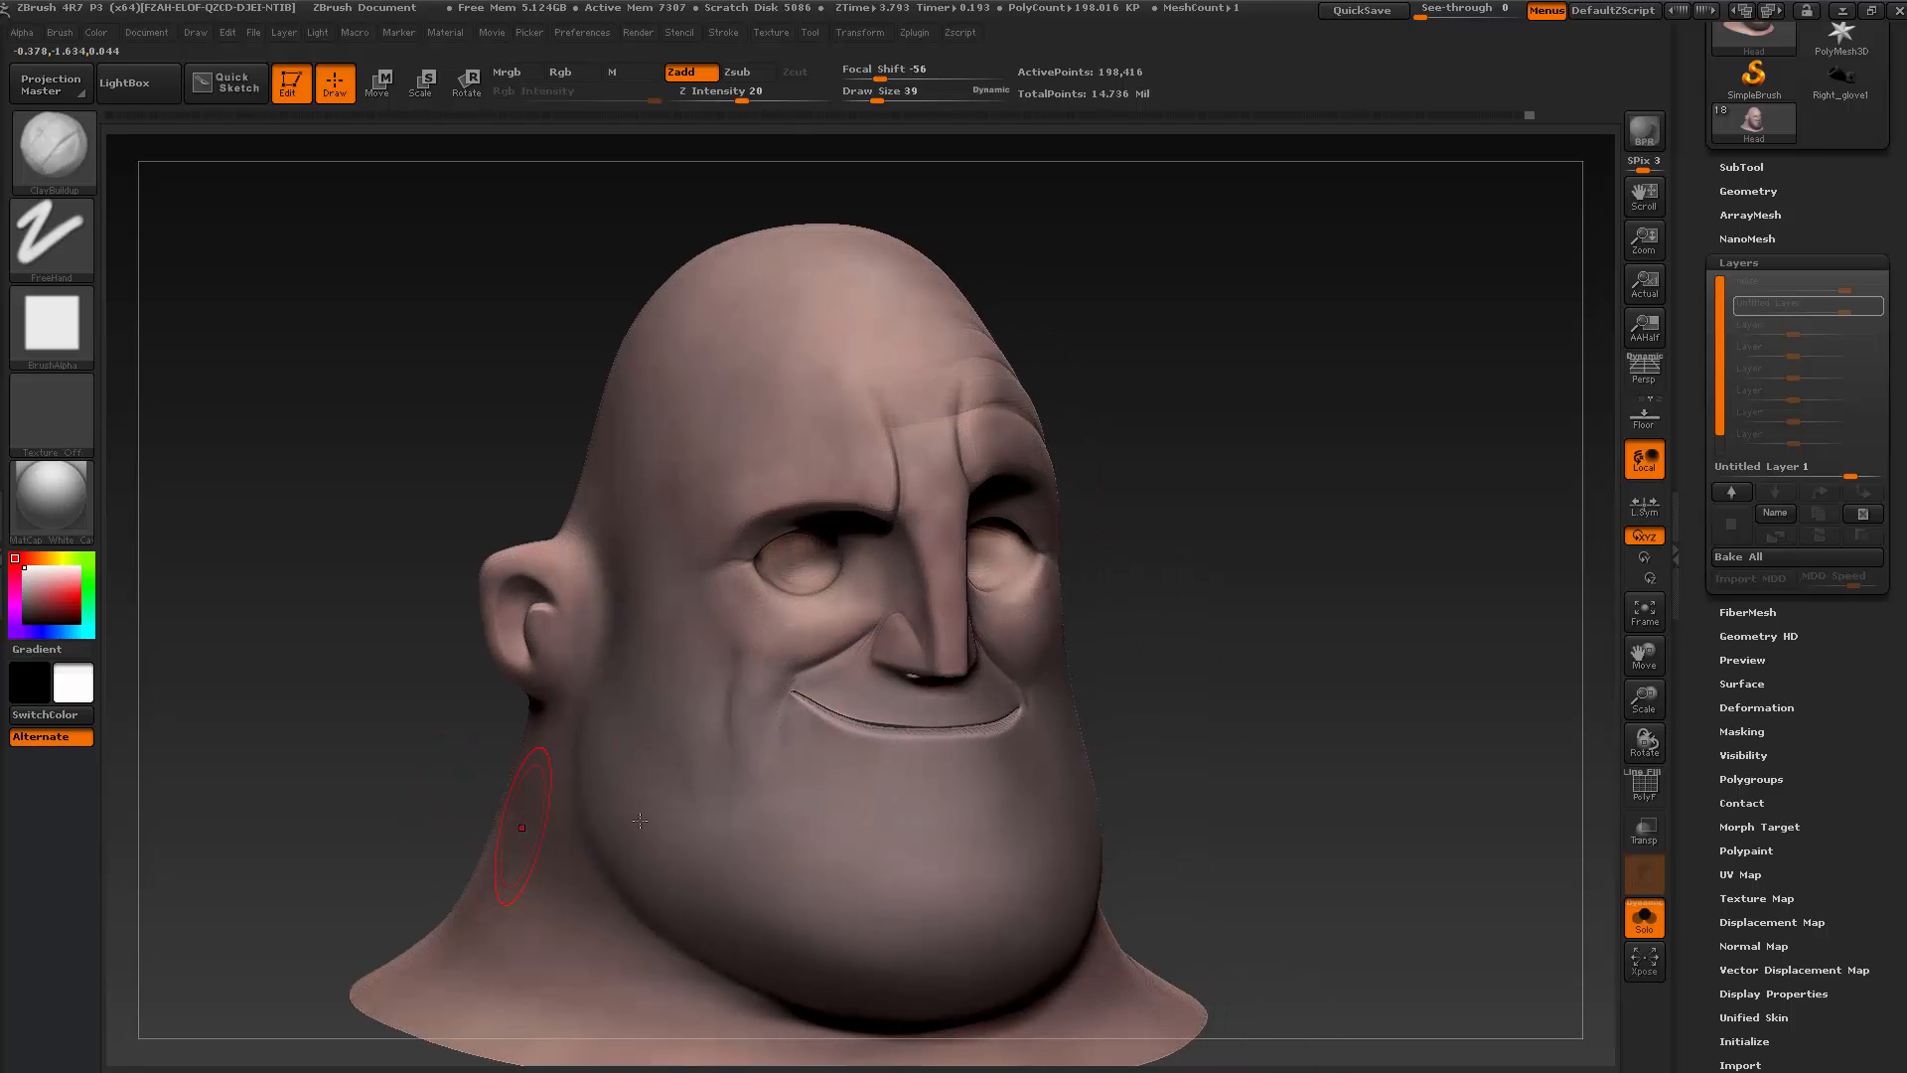
mouse_move(746, 774)
shift+mouse_down()
mouse_move(738, 795)
mouse_move(758, 724)
shift+mouse_up()
key(ctrl)
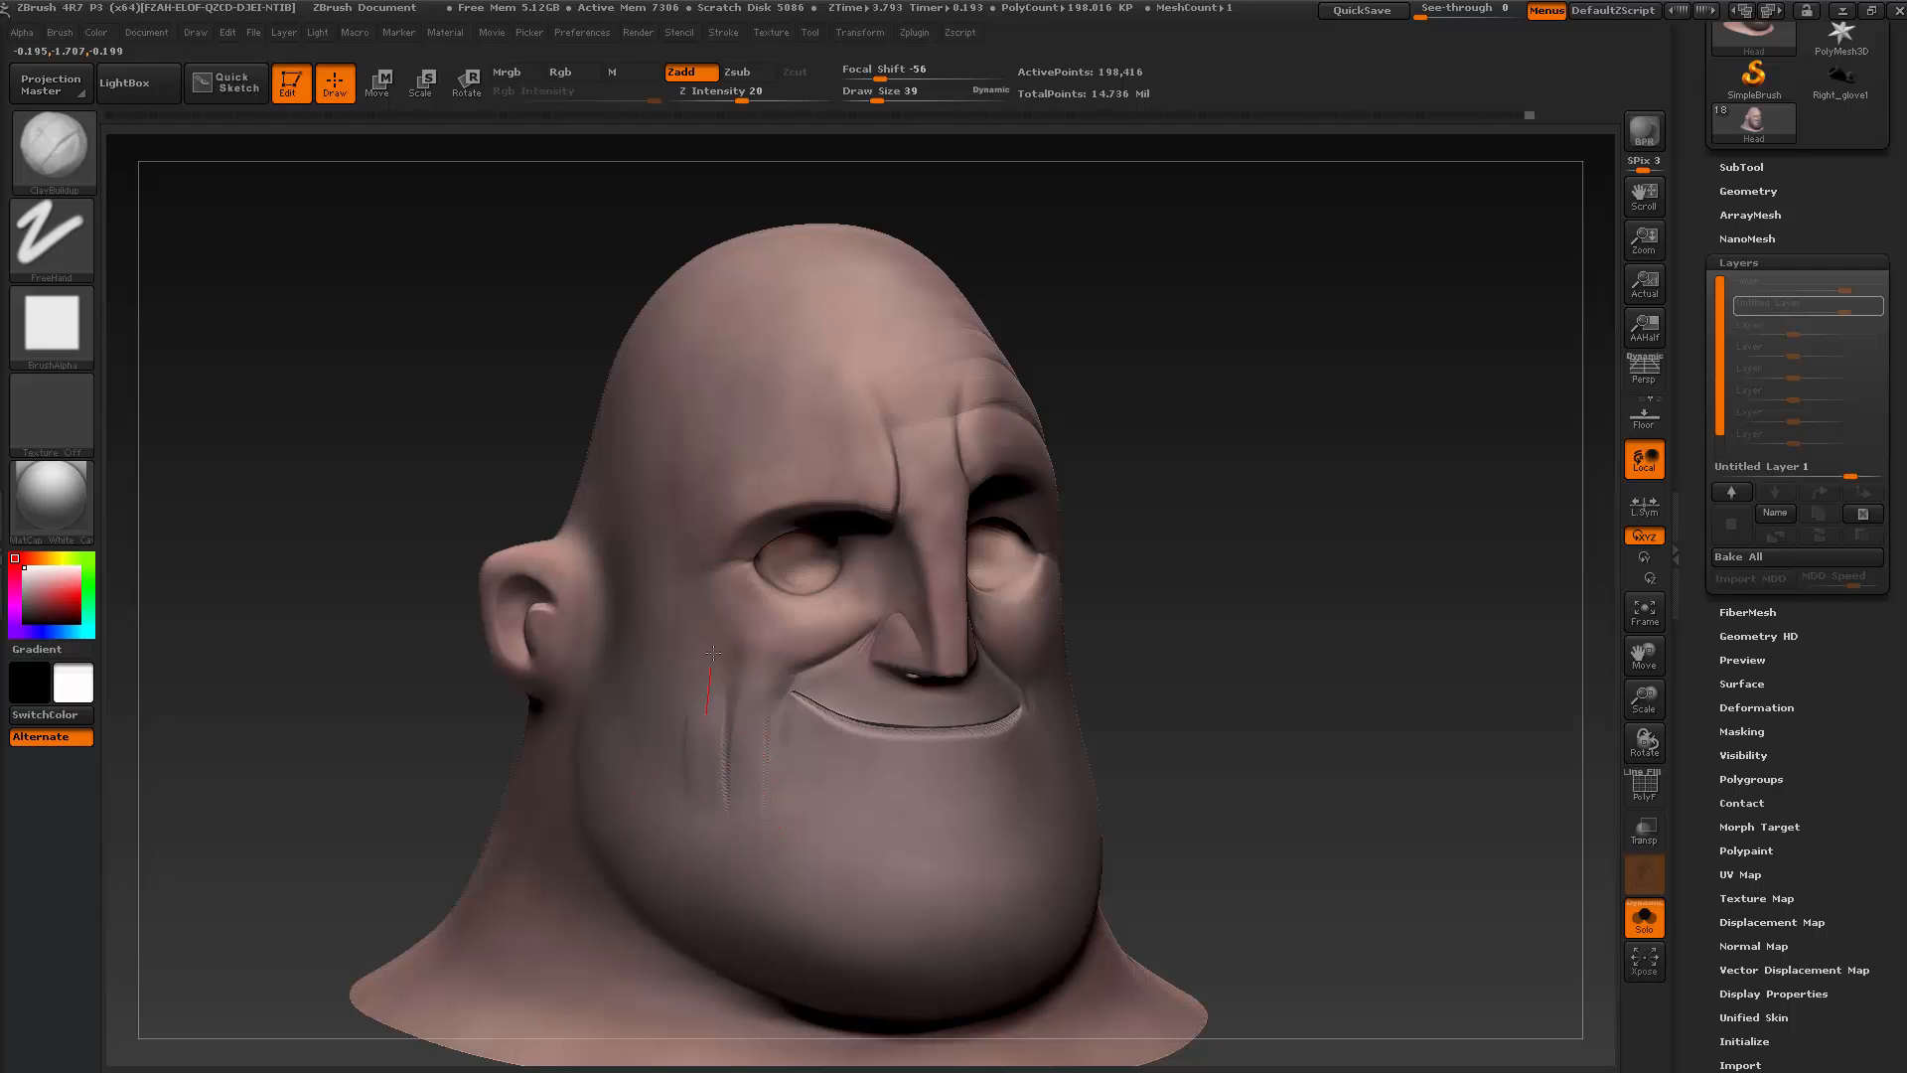
Smooth the clay strokes around the cheek creases so they blend into the jaw
key(shift)
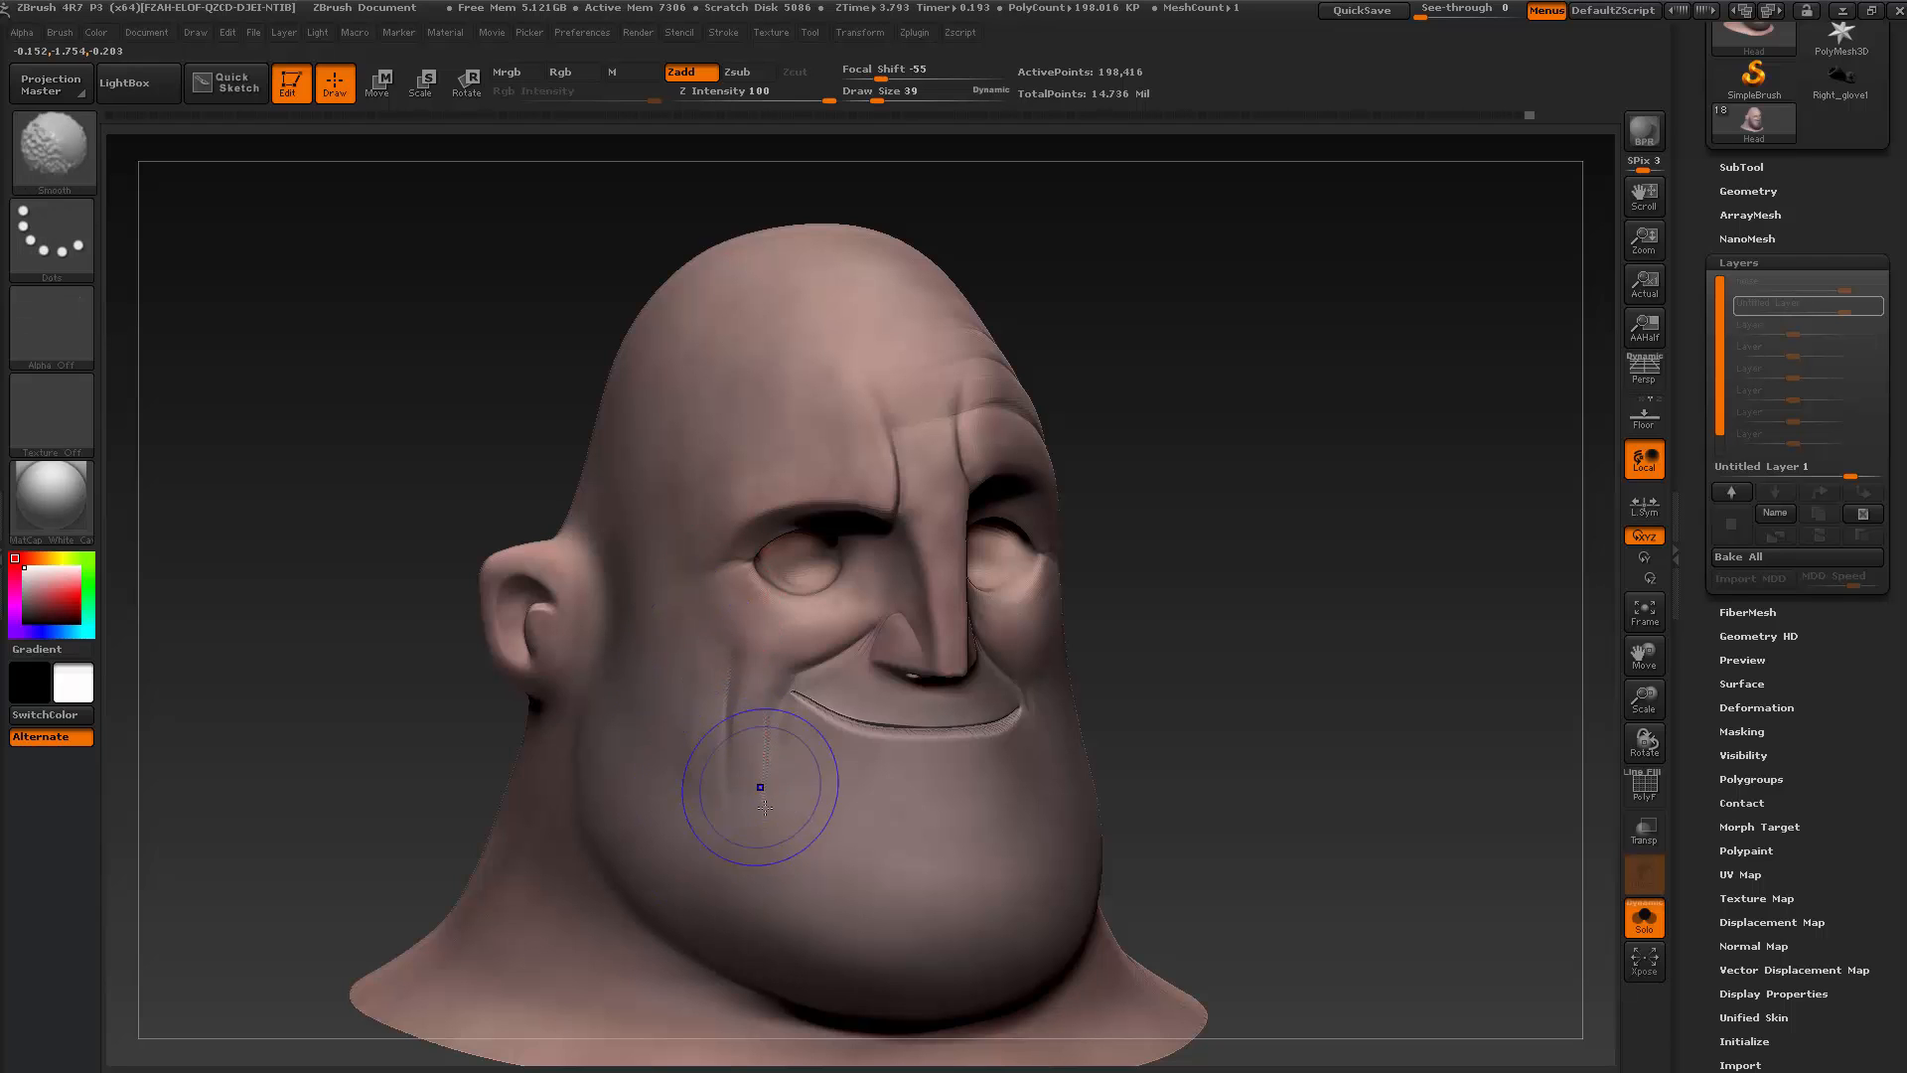
mouse_move(765, 806)
shift+mouse_down()
mouse_move(778, 796)
mouse_move(720, 650)
shift+mouse_up()
mouse_move(1269, 663)
mouse_down()
mouse_move(1314, 658)
mouse_move(1265, 681)
mouse_move(1230, 771)
mouse_up()
key(shift)
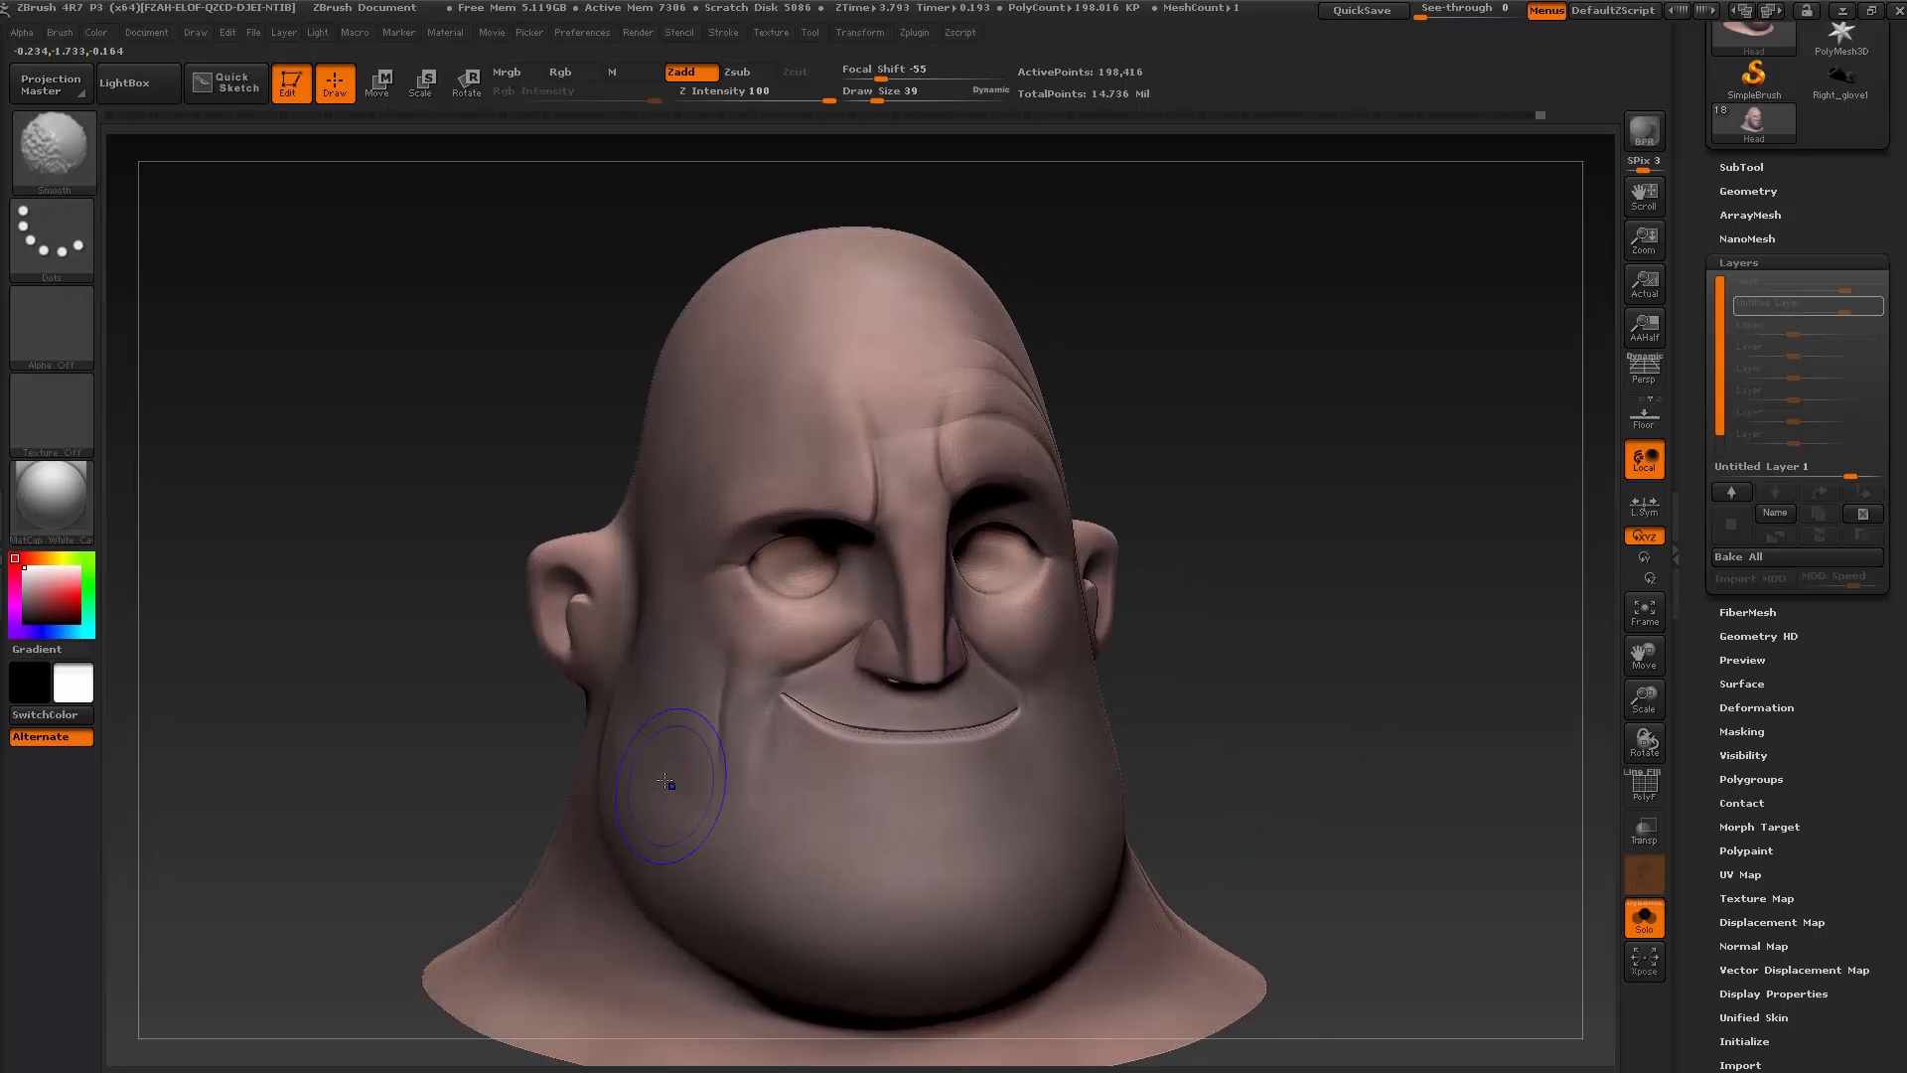
key(shift)
mouse_move(1205, 626)
mouse_down()
mouse_move(1341, 705)
mouse_move(1333, 677)
mouse_move(1356, 723)
mouse_up()
Show the head with the SkinShade4 material and compare its cheek folds with the reference image in XnView
key(alt+Tab)
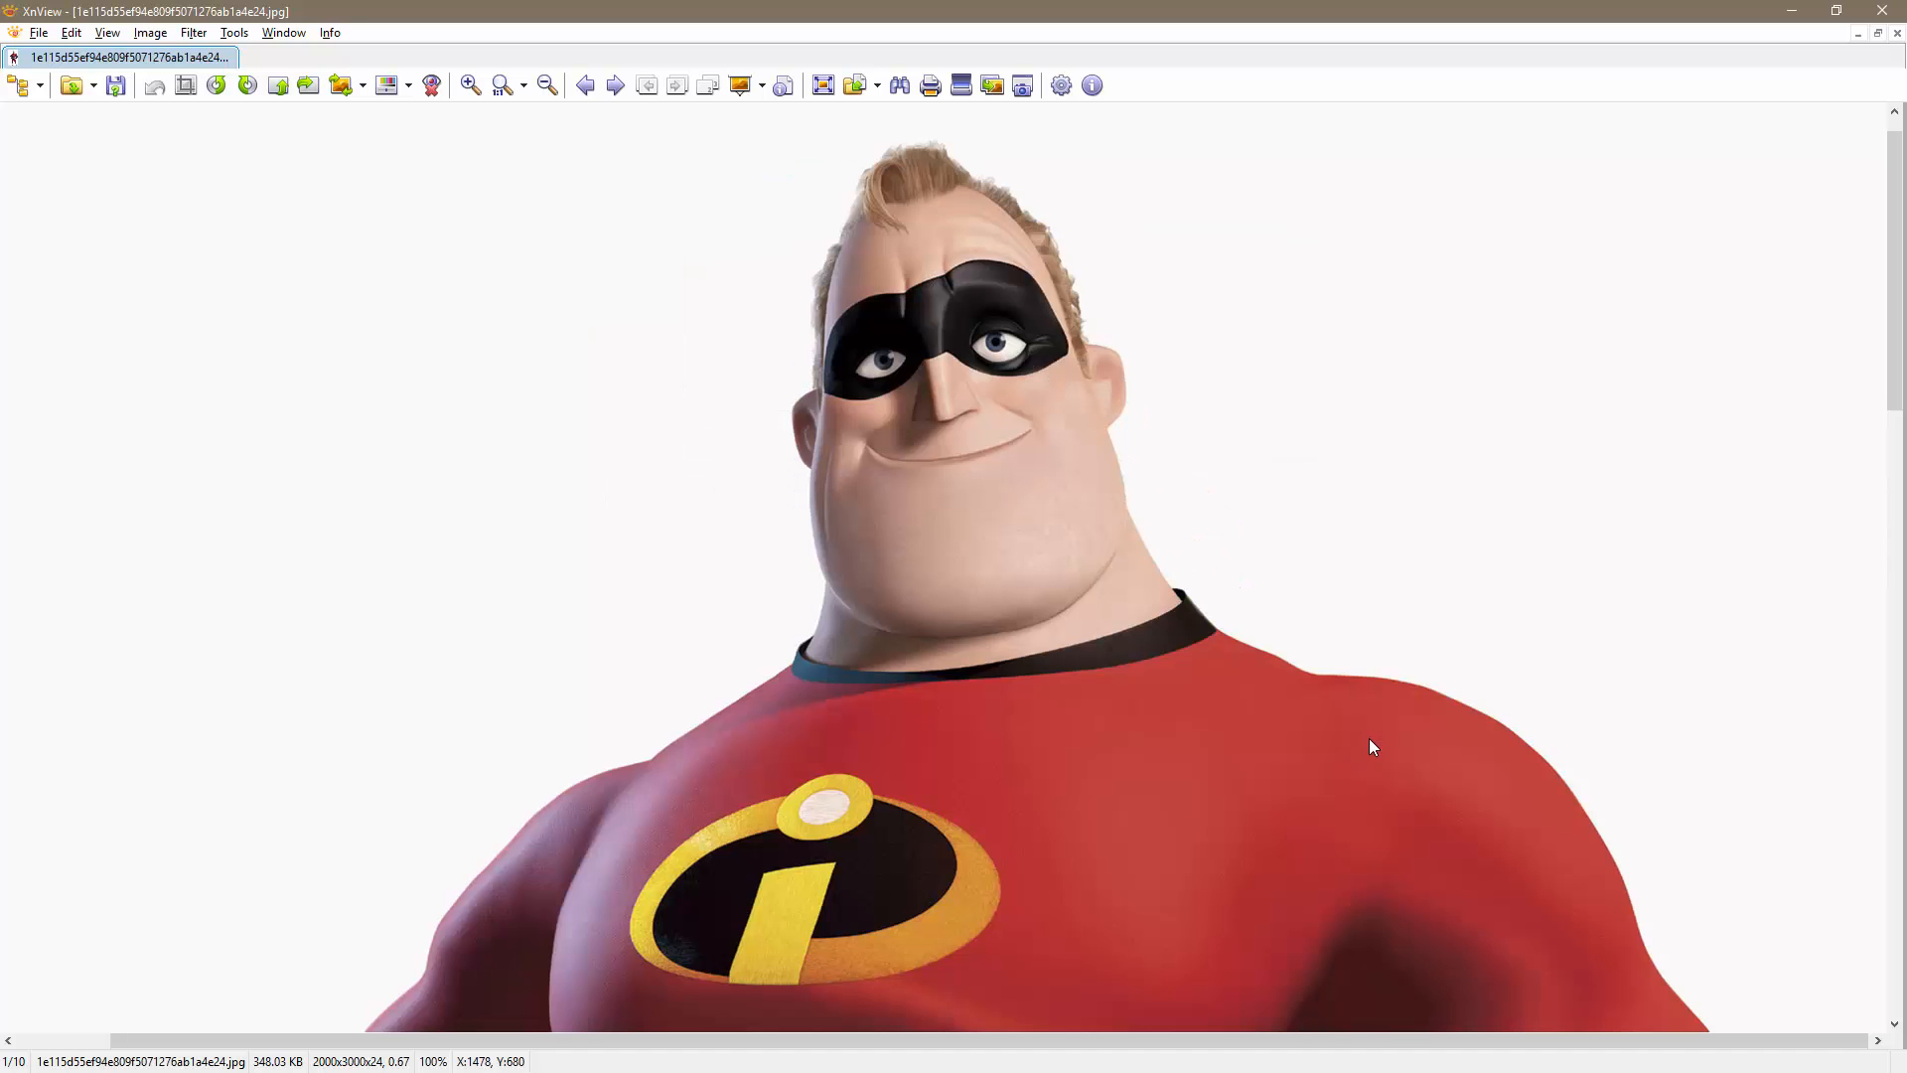
key(alt+Tab)
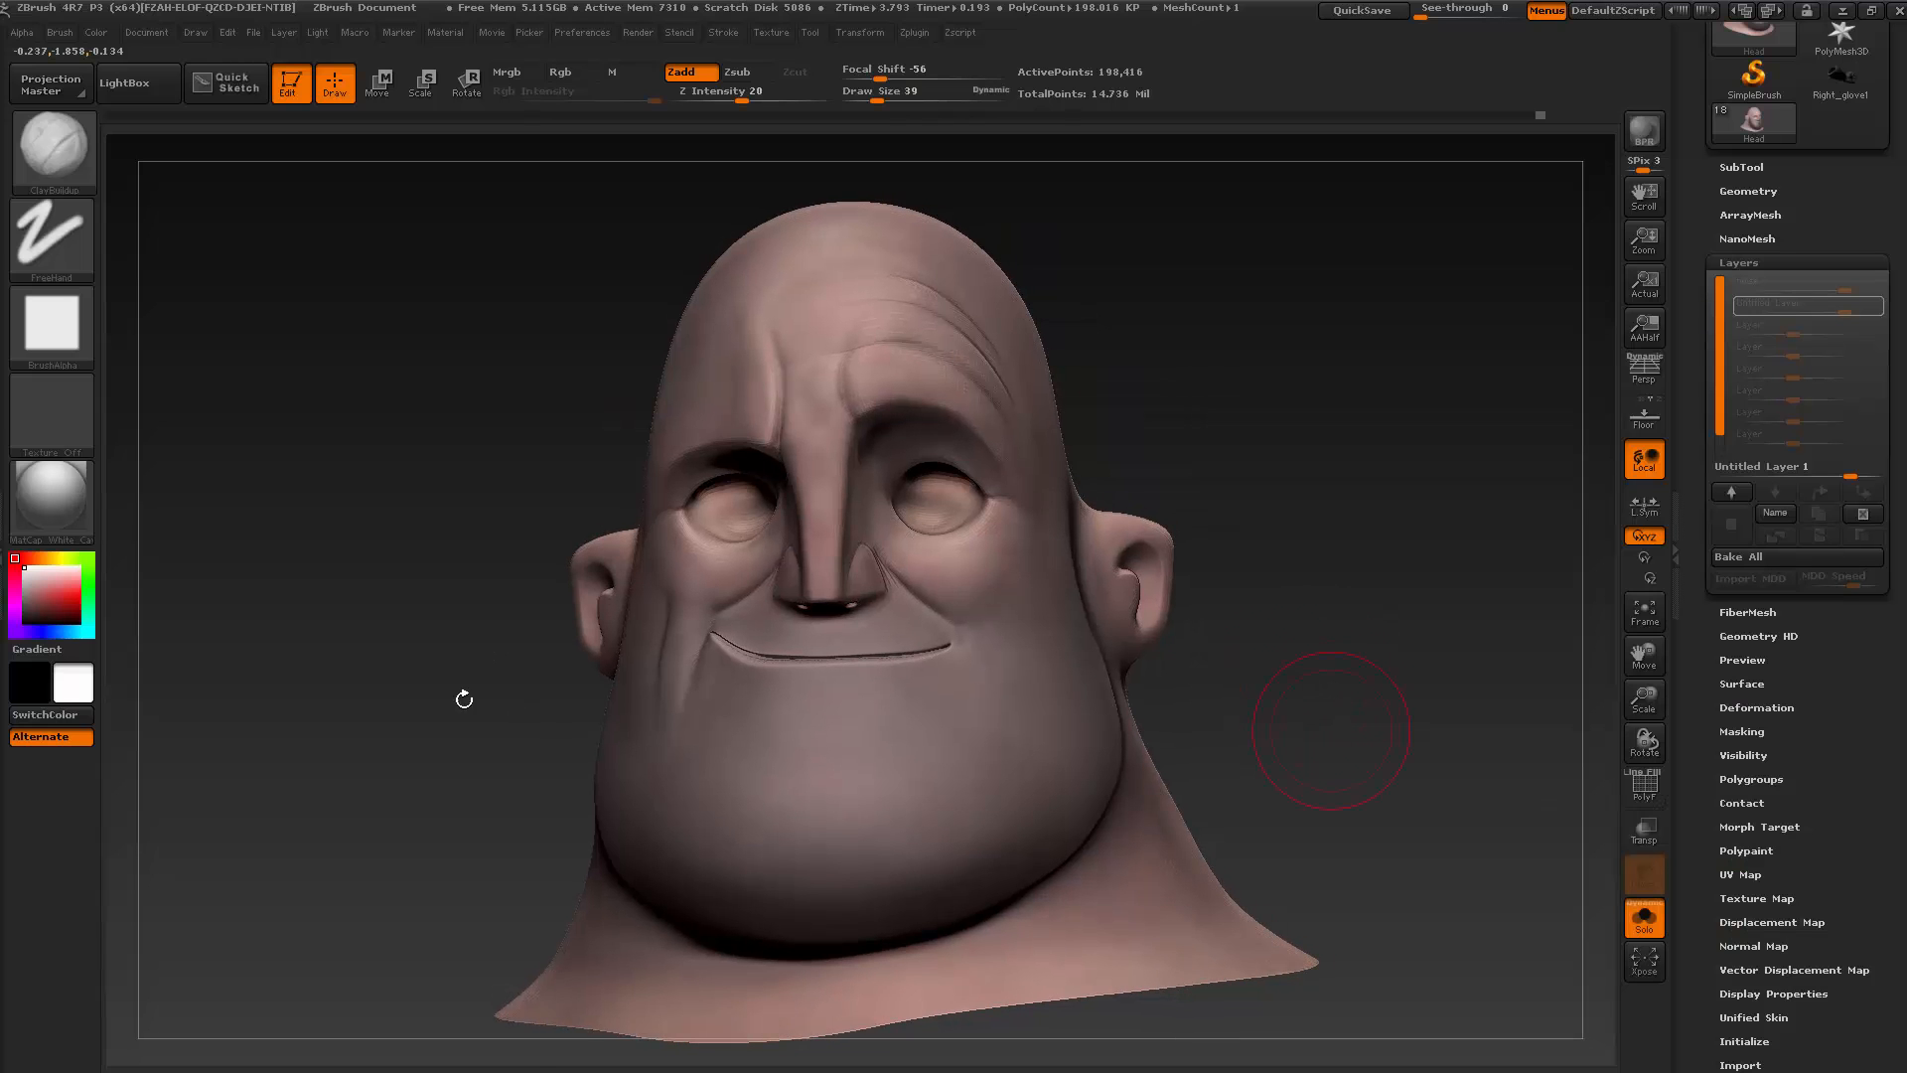
click(54, 501)
click(715, 555)
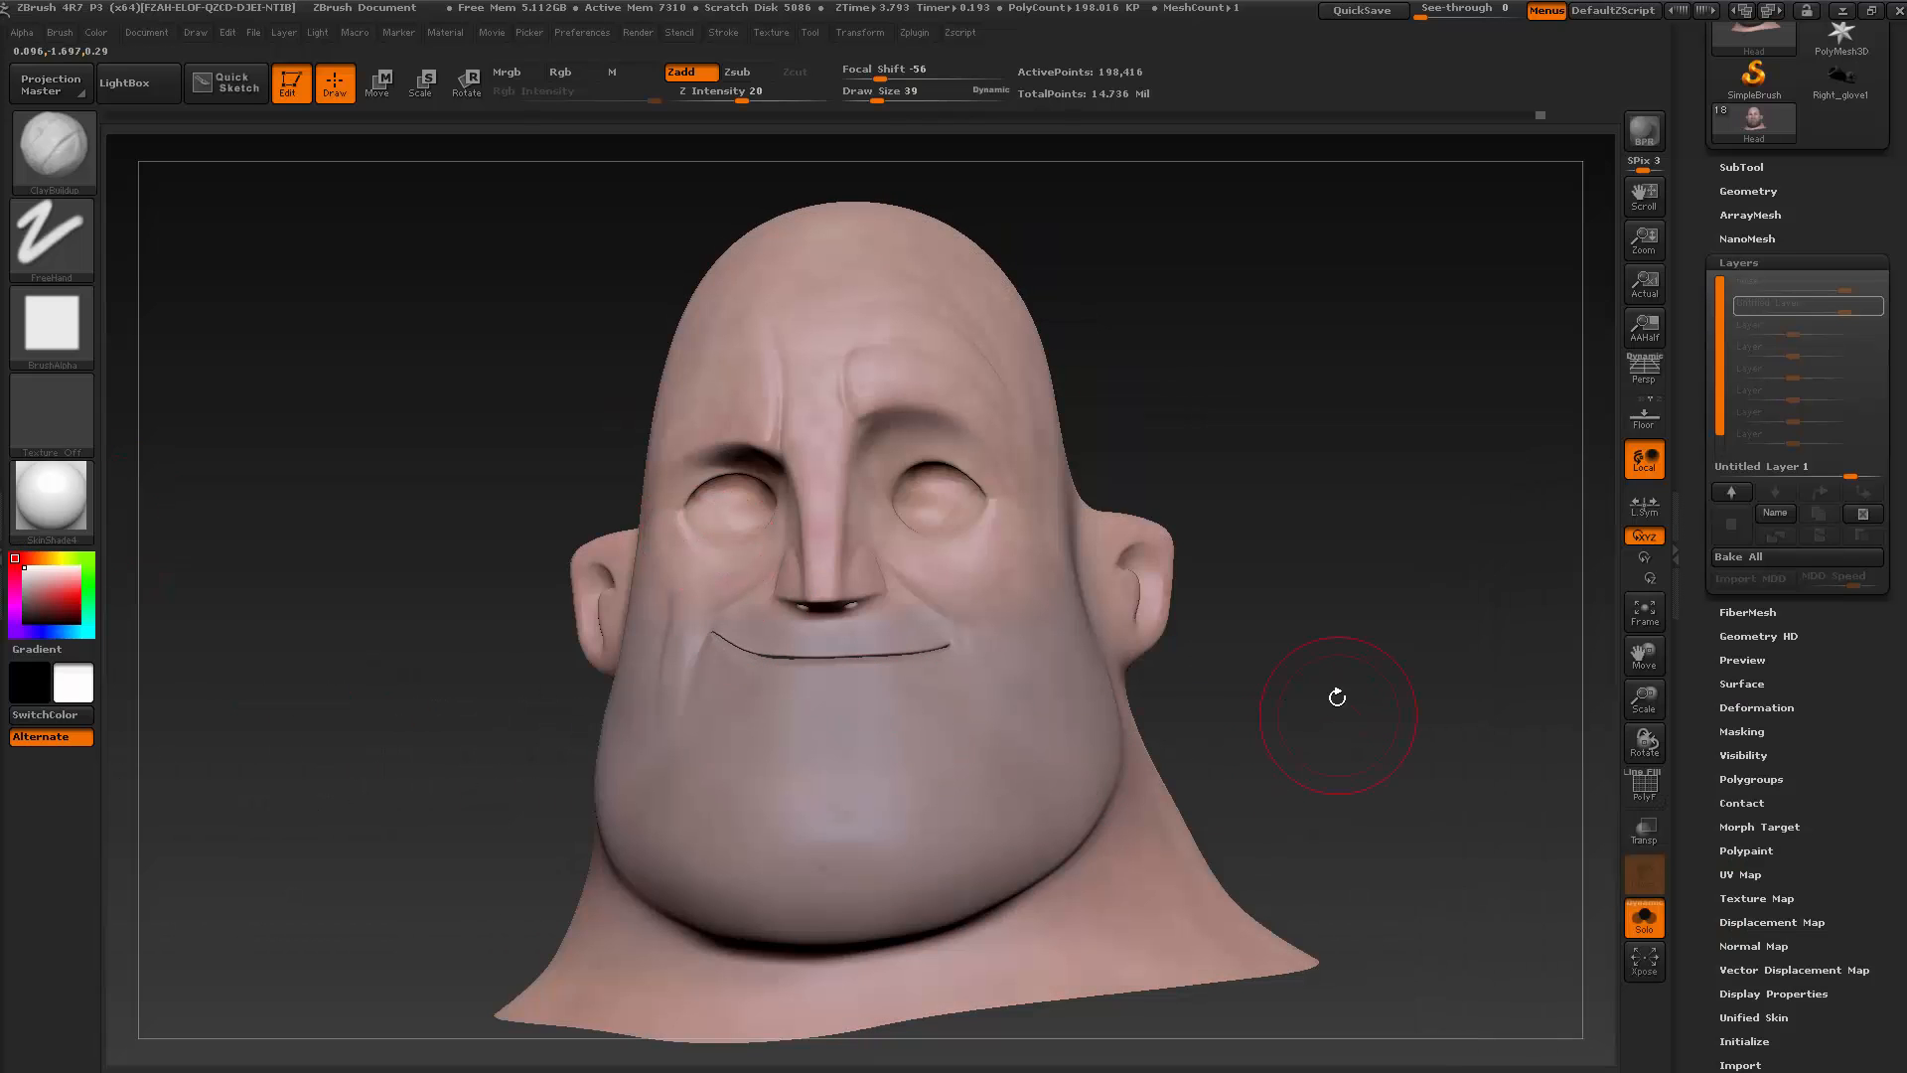
drag(1337, 695, 1332, 736)
key(alt+Tab)
key(alt+Tab)
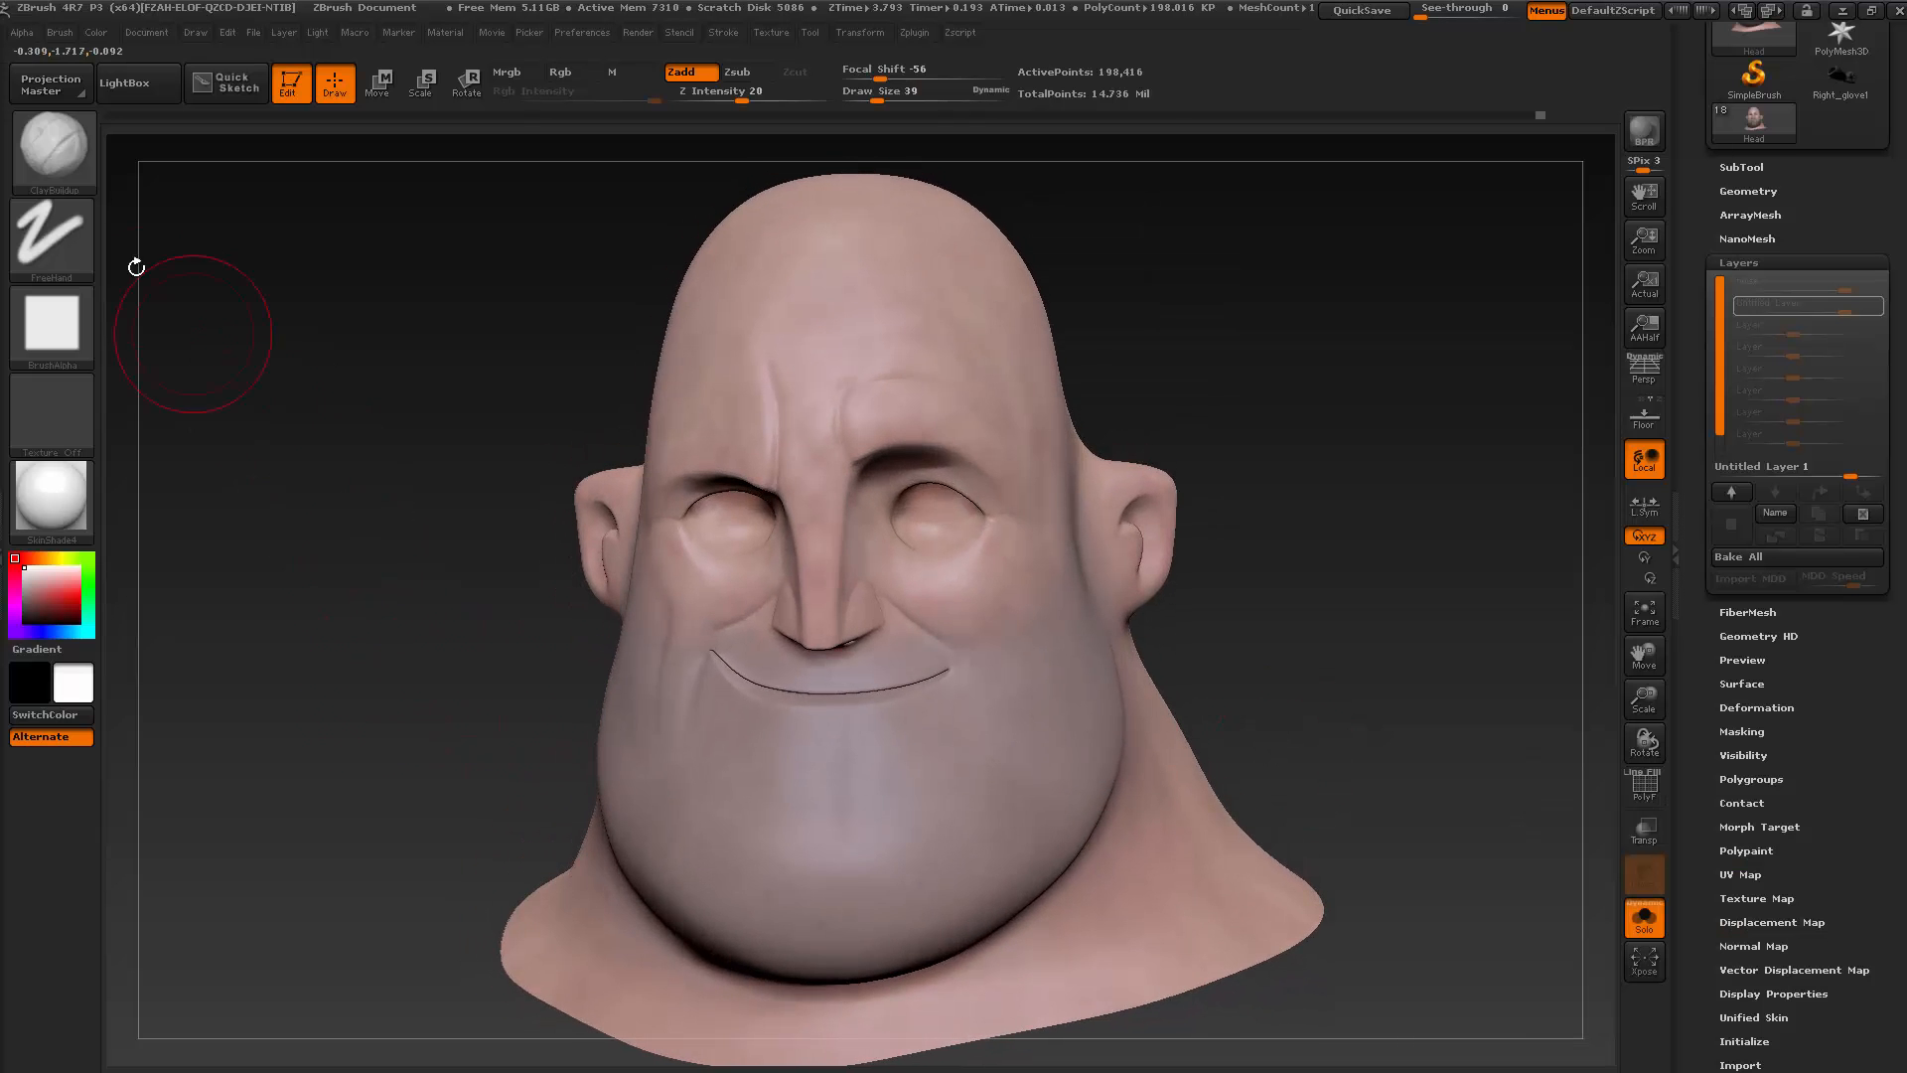
key(alt+Tab)
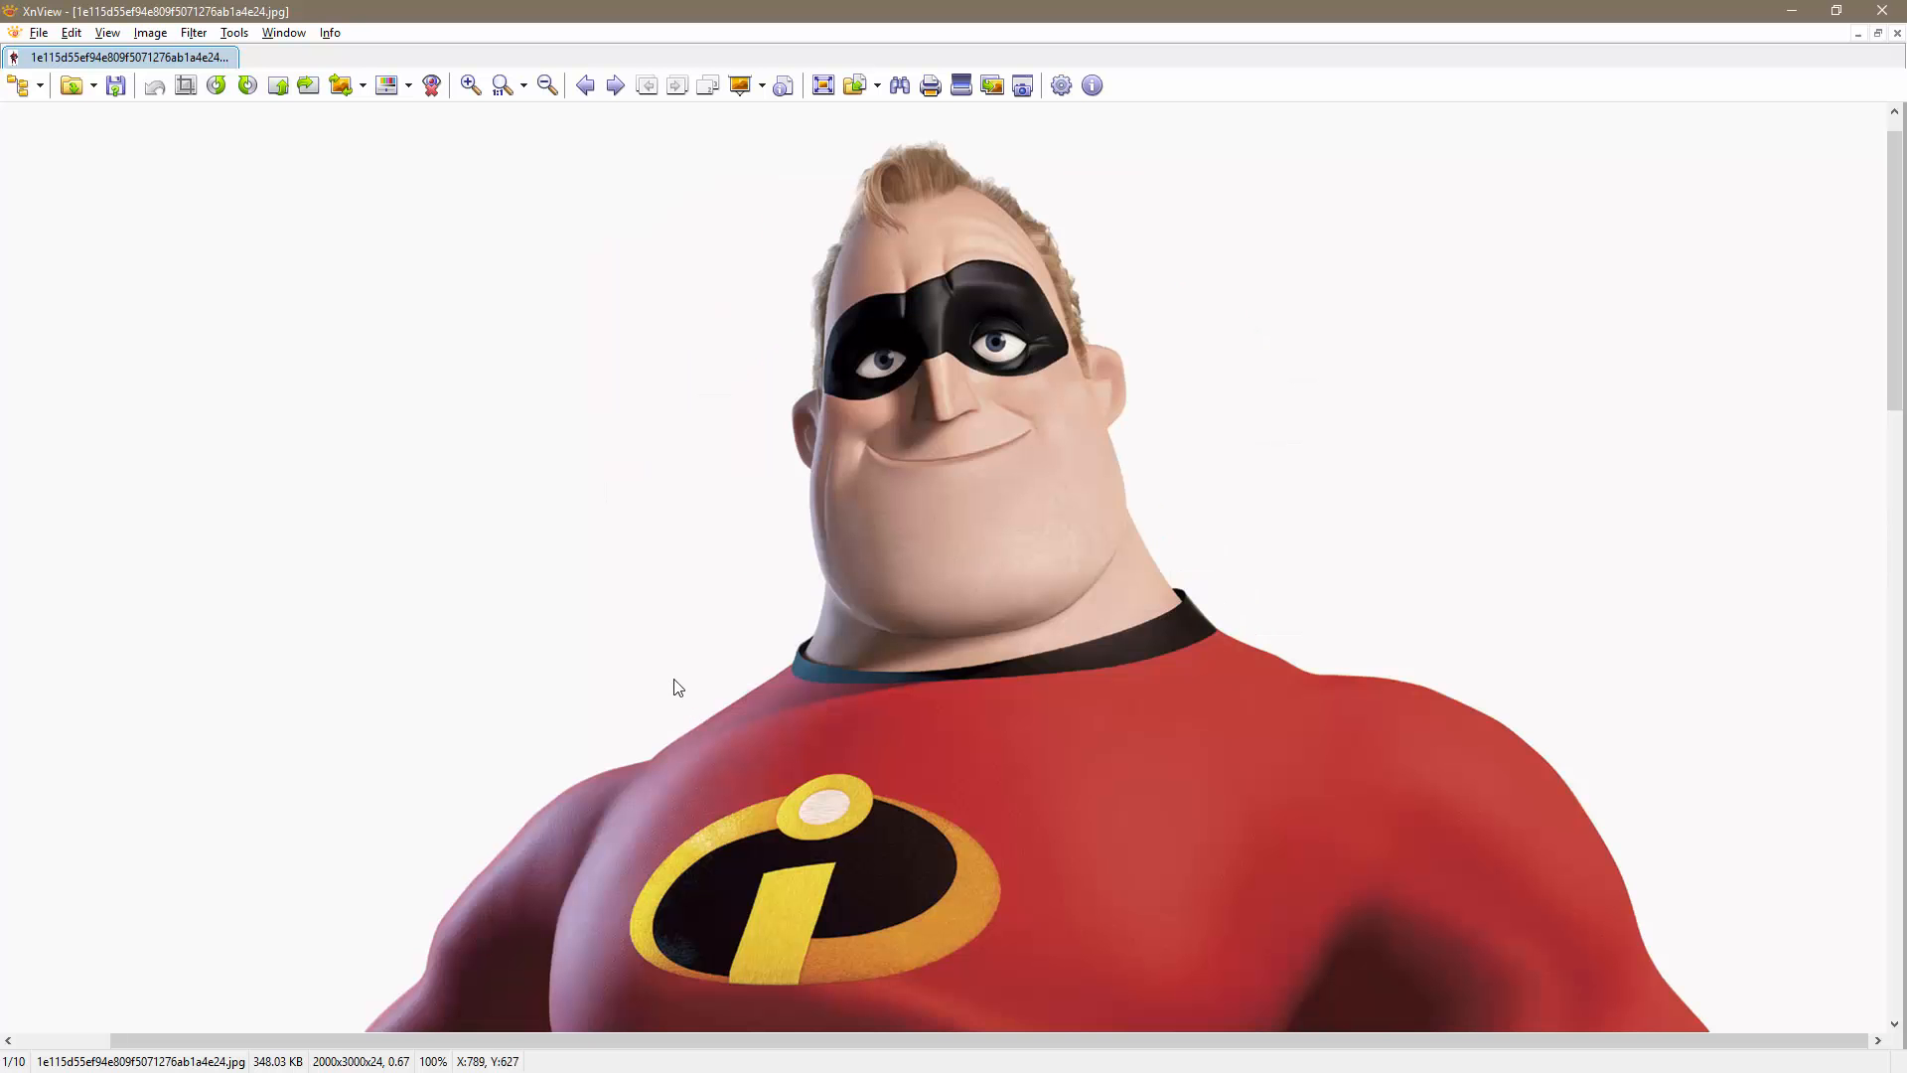
key(alt+Tab)
Build up the ridge between the two cheek creases with long ClayBuildup strokes running down towards the jaw
drag(677, 641, 668, 664)
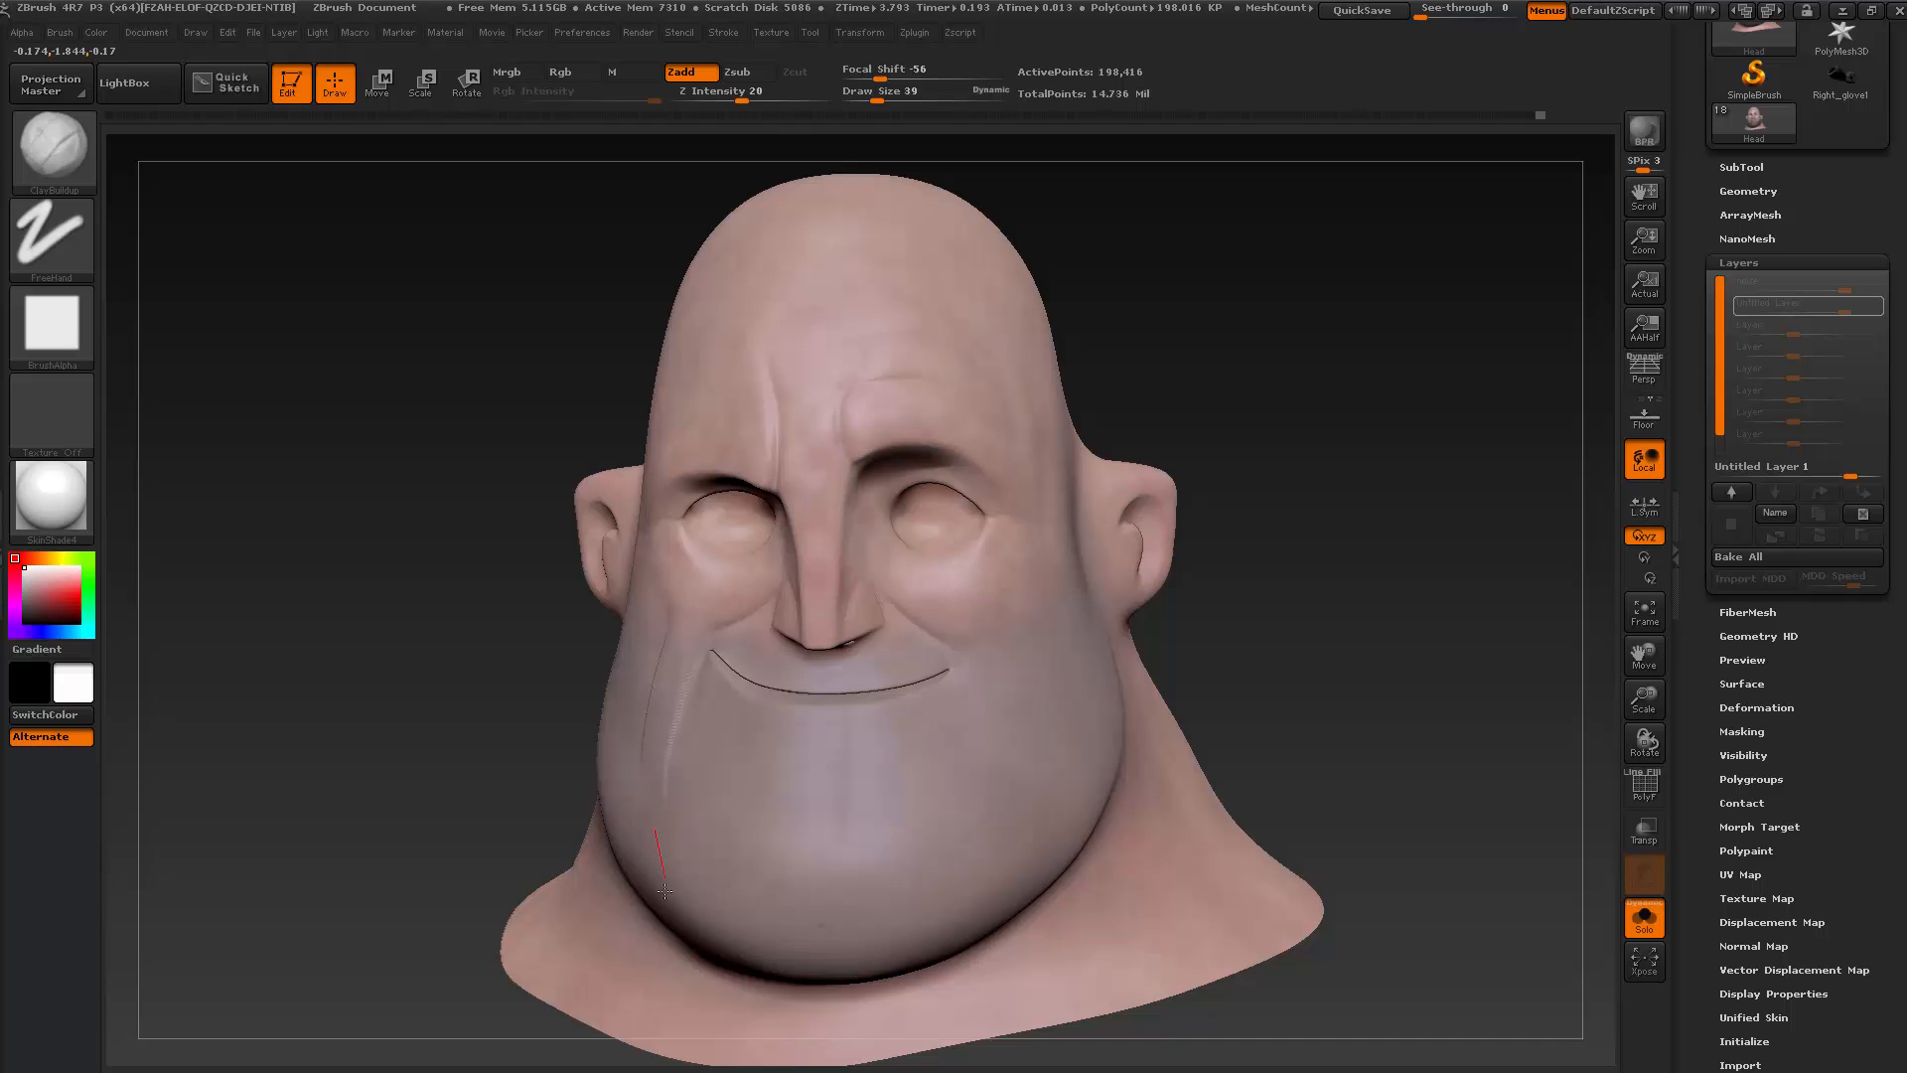
drag(664, 892, 672, 908)
drag(681, 637, 662, 696)
drag(688, 941, 686, 950)
mouse_move(441, 808)
mouse_down()
mouse_move(556, 806)
mouse_move(472, 810)
mouse_up()
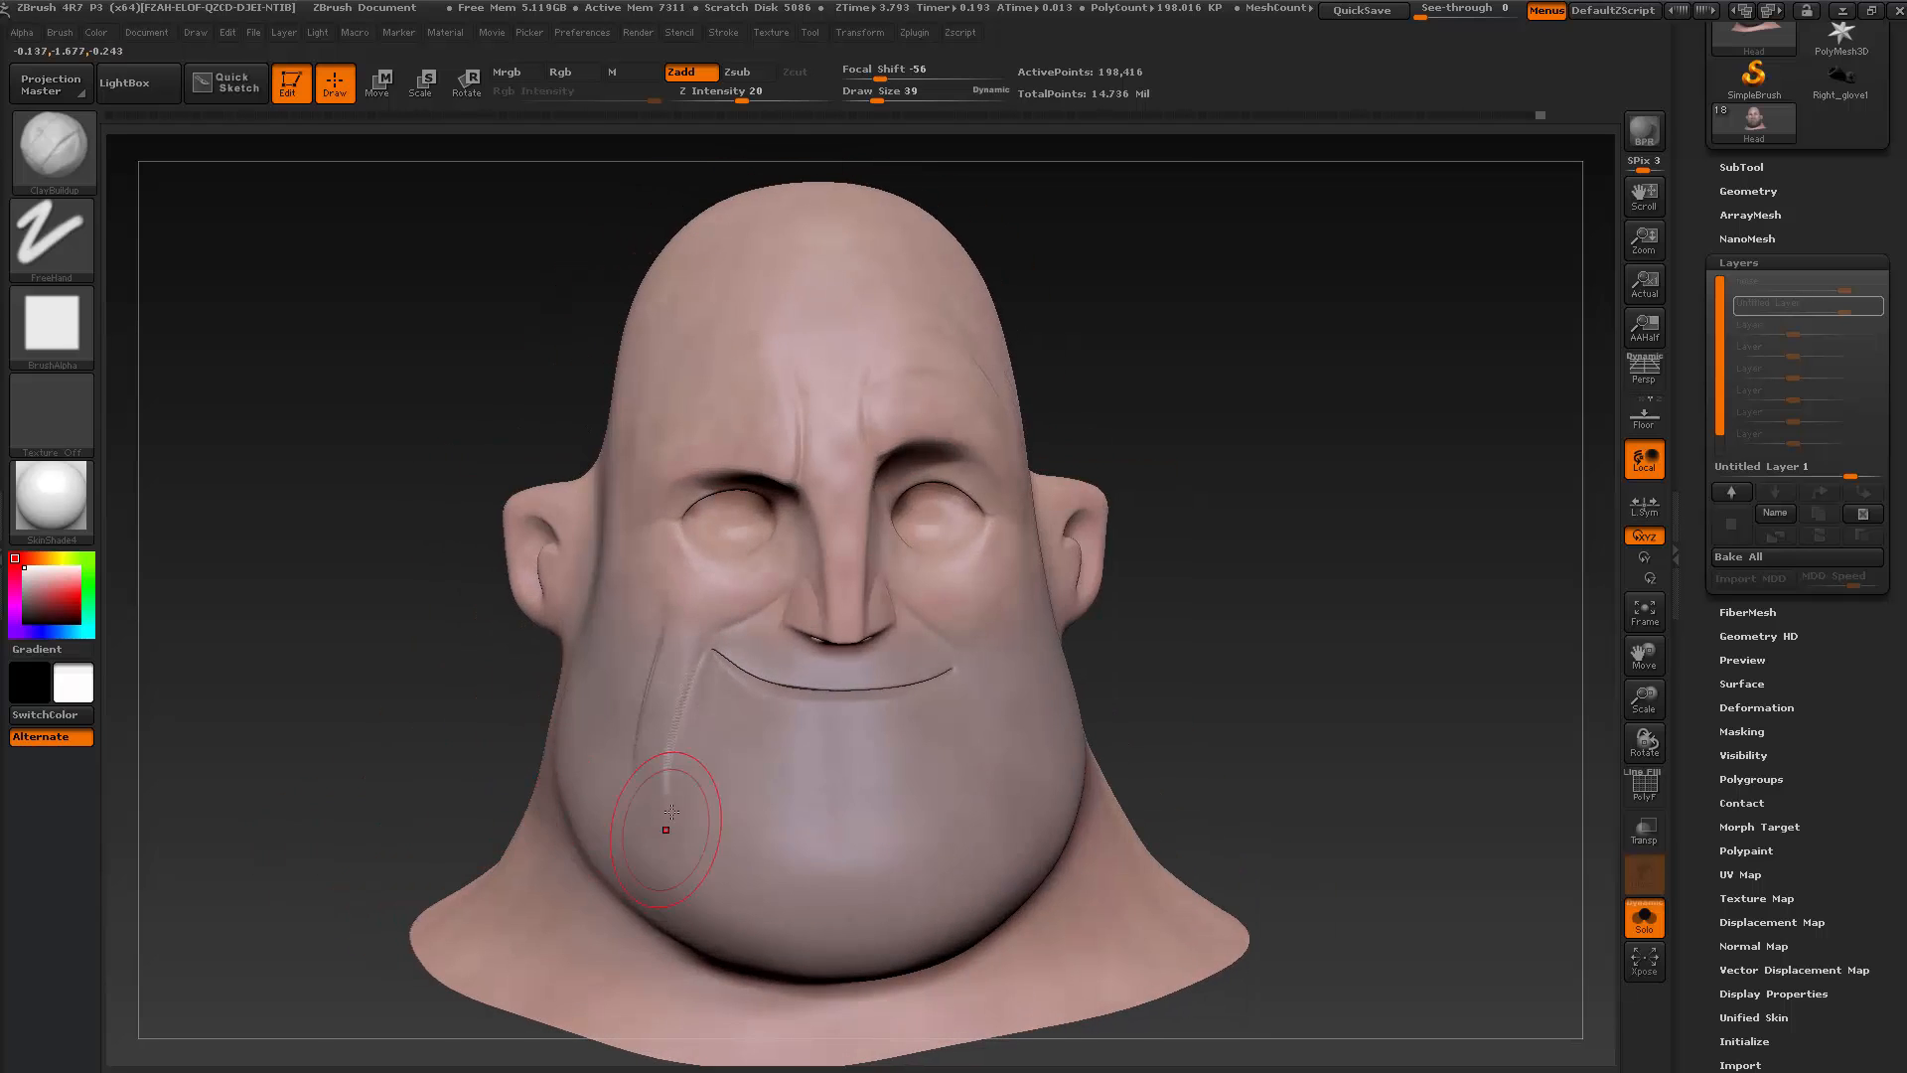
Check the reference image again and add vertical clay strokes on the outer cheek at draw size 53
key(alt+Tab)
key(alt+Tab)
key(s)
drag(630, 626, 619, 635)
drag(601, 765, 630, 649)
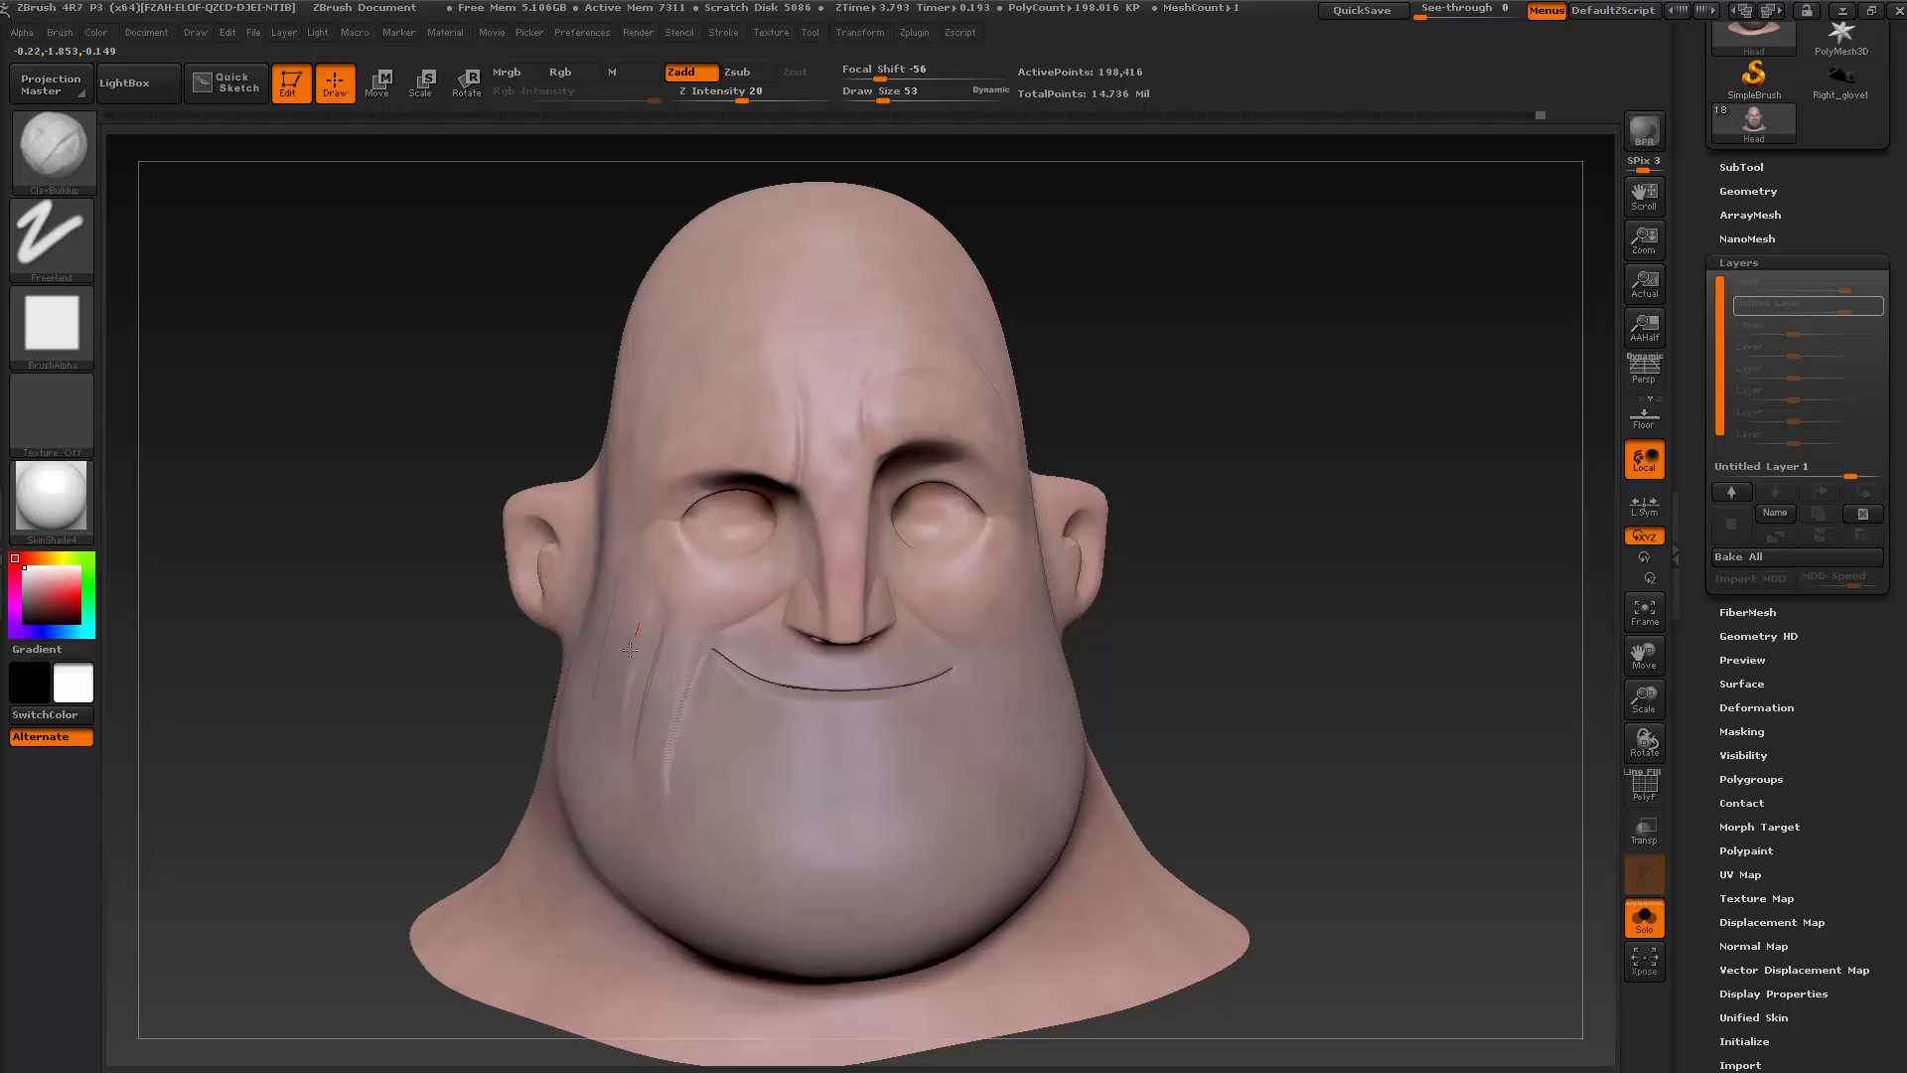
drag(595, 783, 628, 626)
drag(603, 847, 600, 852)
Smooth the clay added to the outer cheek and around the lower ends of the creases
shift+drag(600, 663, 604, 645)
shift+drag(593, 725, 638, 763)
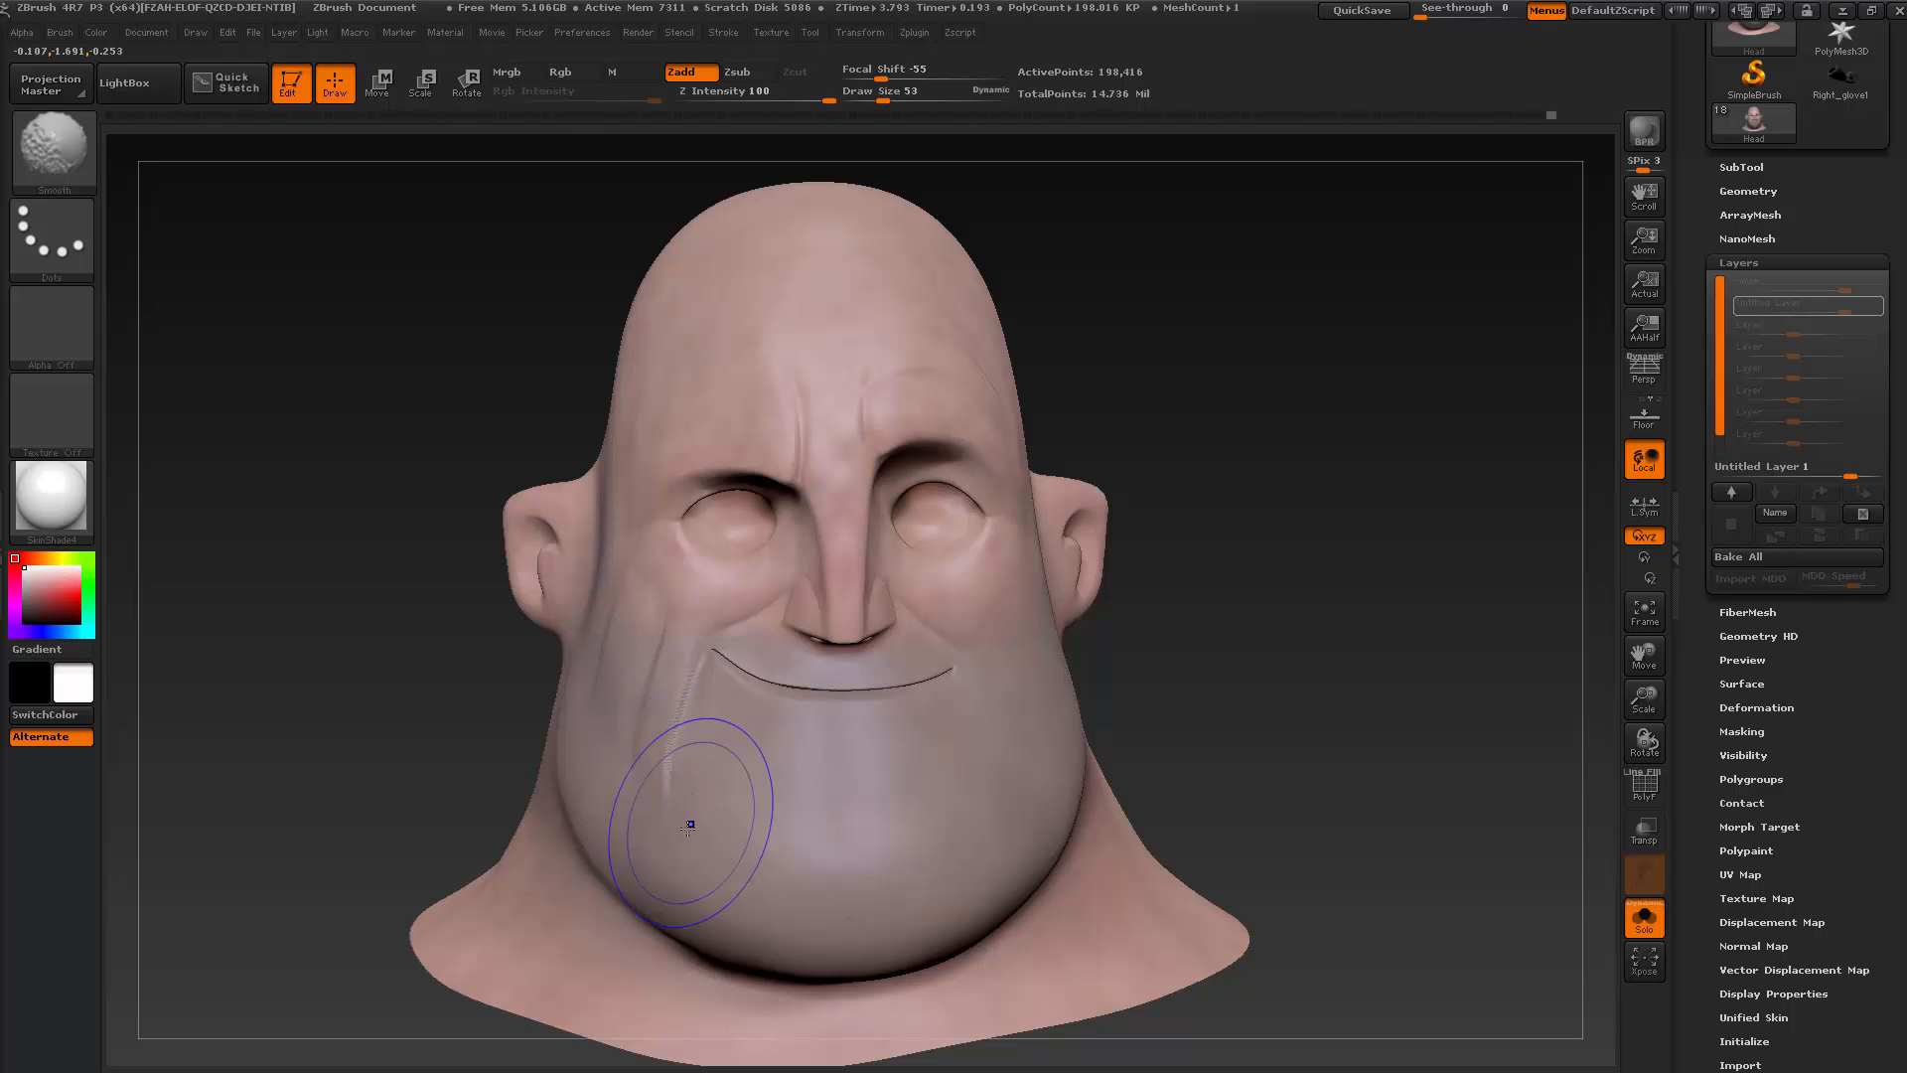
shift+drag(689, 824, 685, 804)
mouse_move(1298, 481)
mouse_down()
mouse_move(1336, 434)
mouse_move(1332, 449)
mouse_move(1308, 430)
mouse_move(1332, 392)
mouse_move(1213, 481)
mouse_move(1004, 553)
mouse_up()
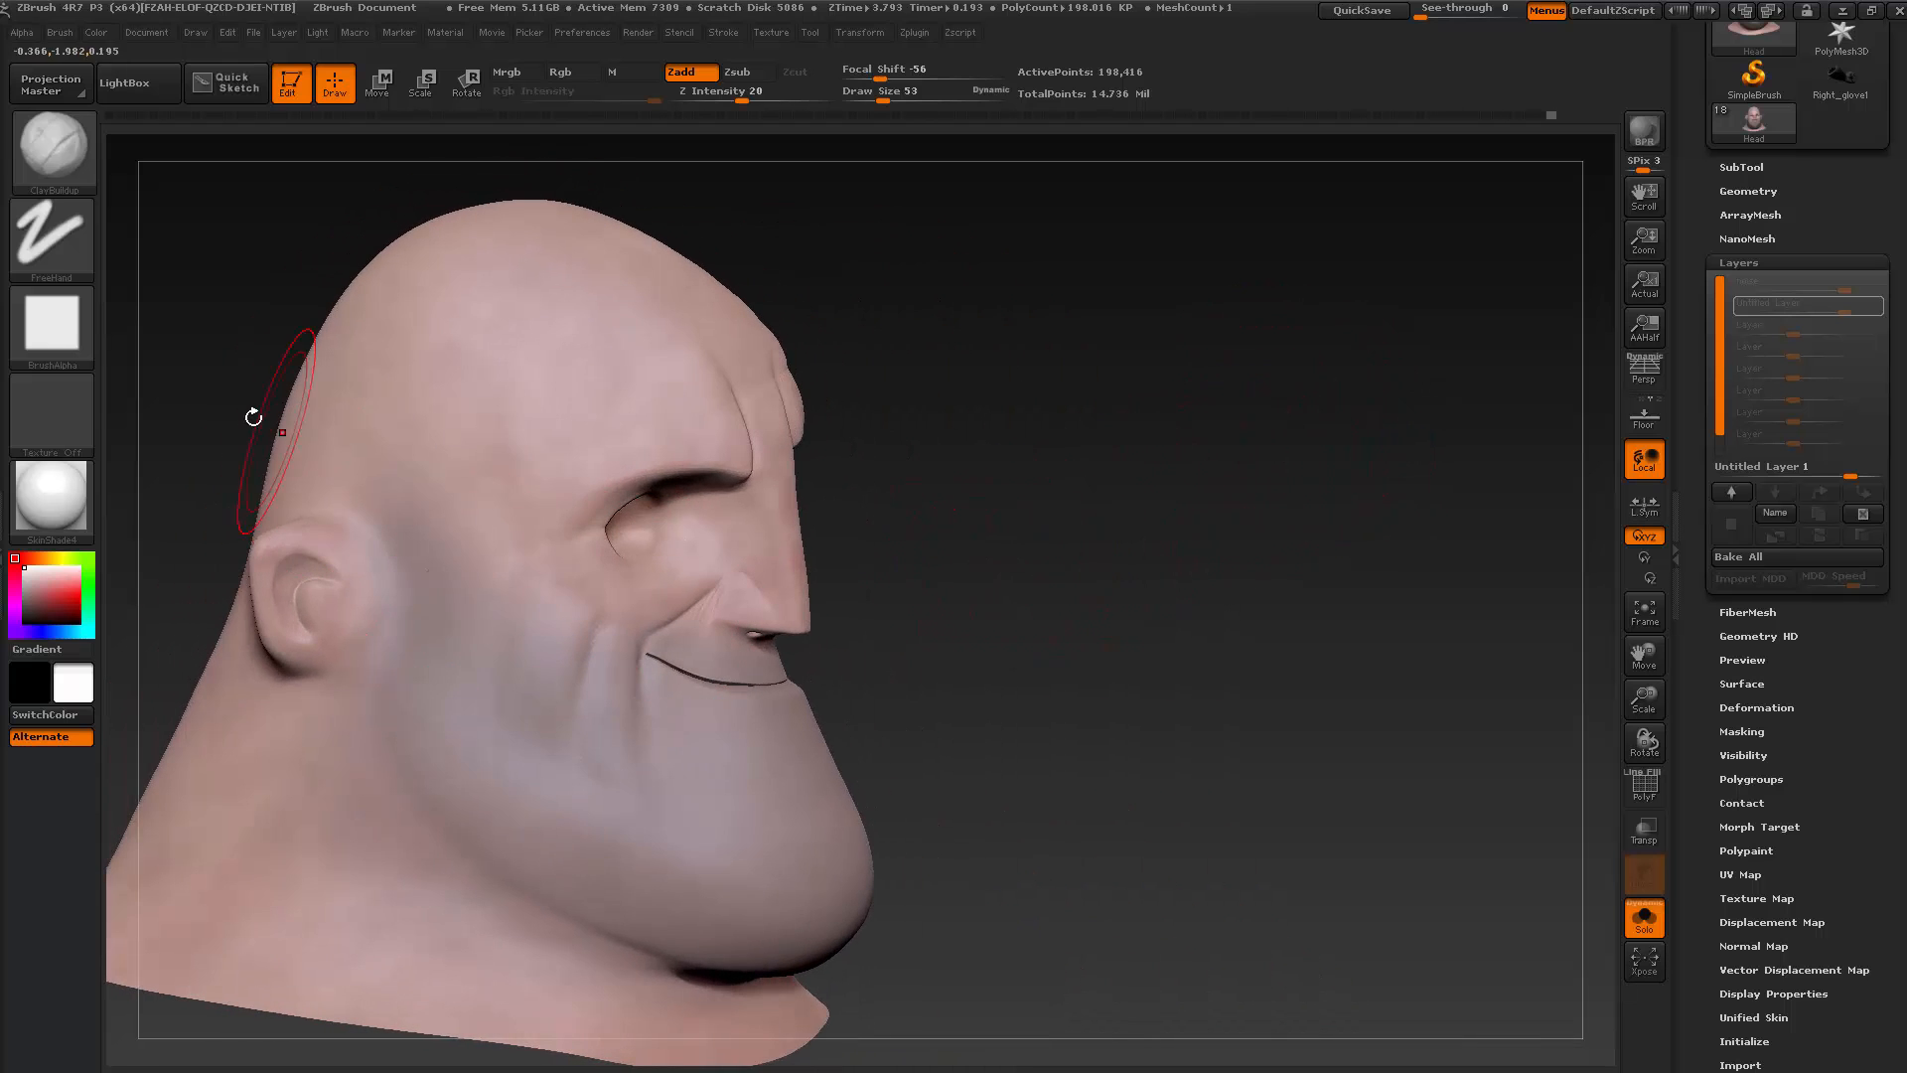
Apply the MatCap White Cavity material, and carve and smooth the outer cheek crease with the Dam_Standard brush
click(70, 498)
click(587, 512)
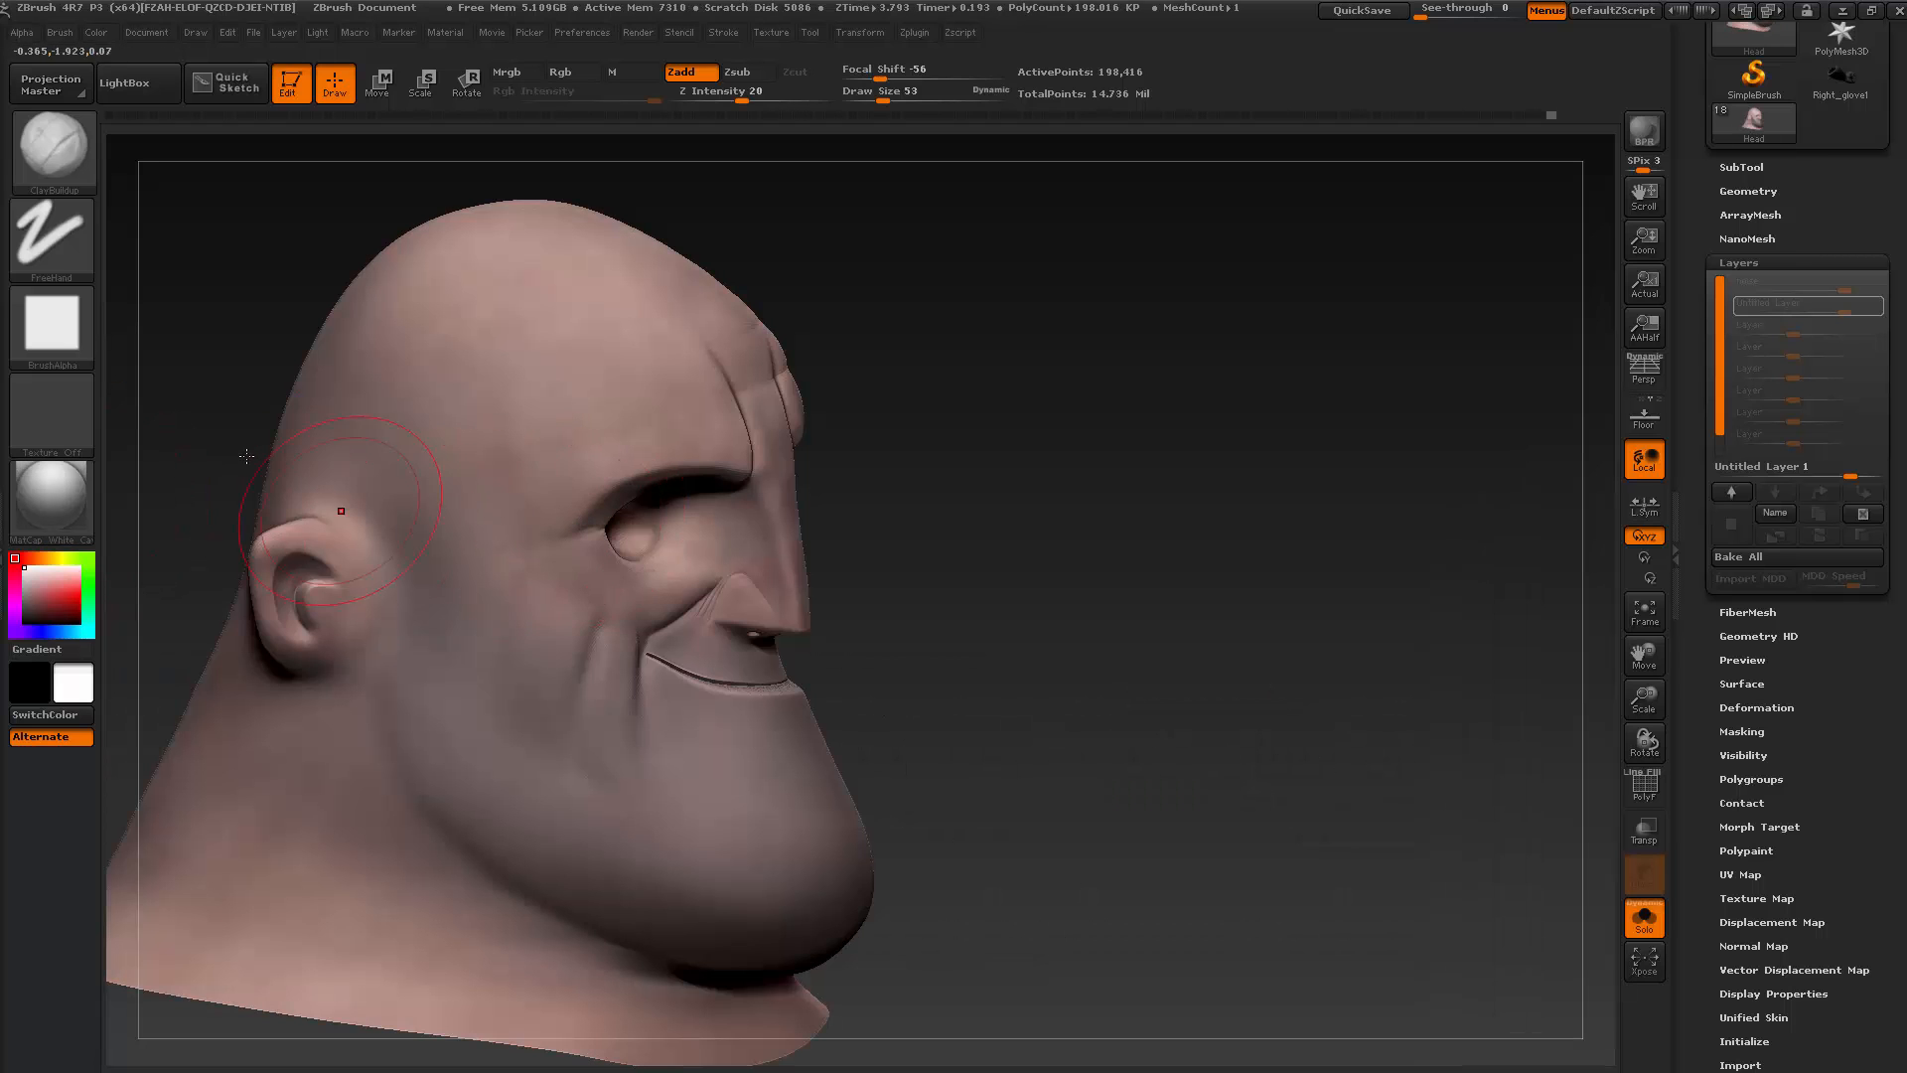
click(52, 164)
click(343, 165)
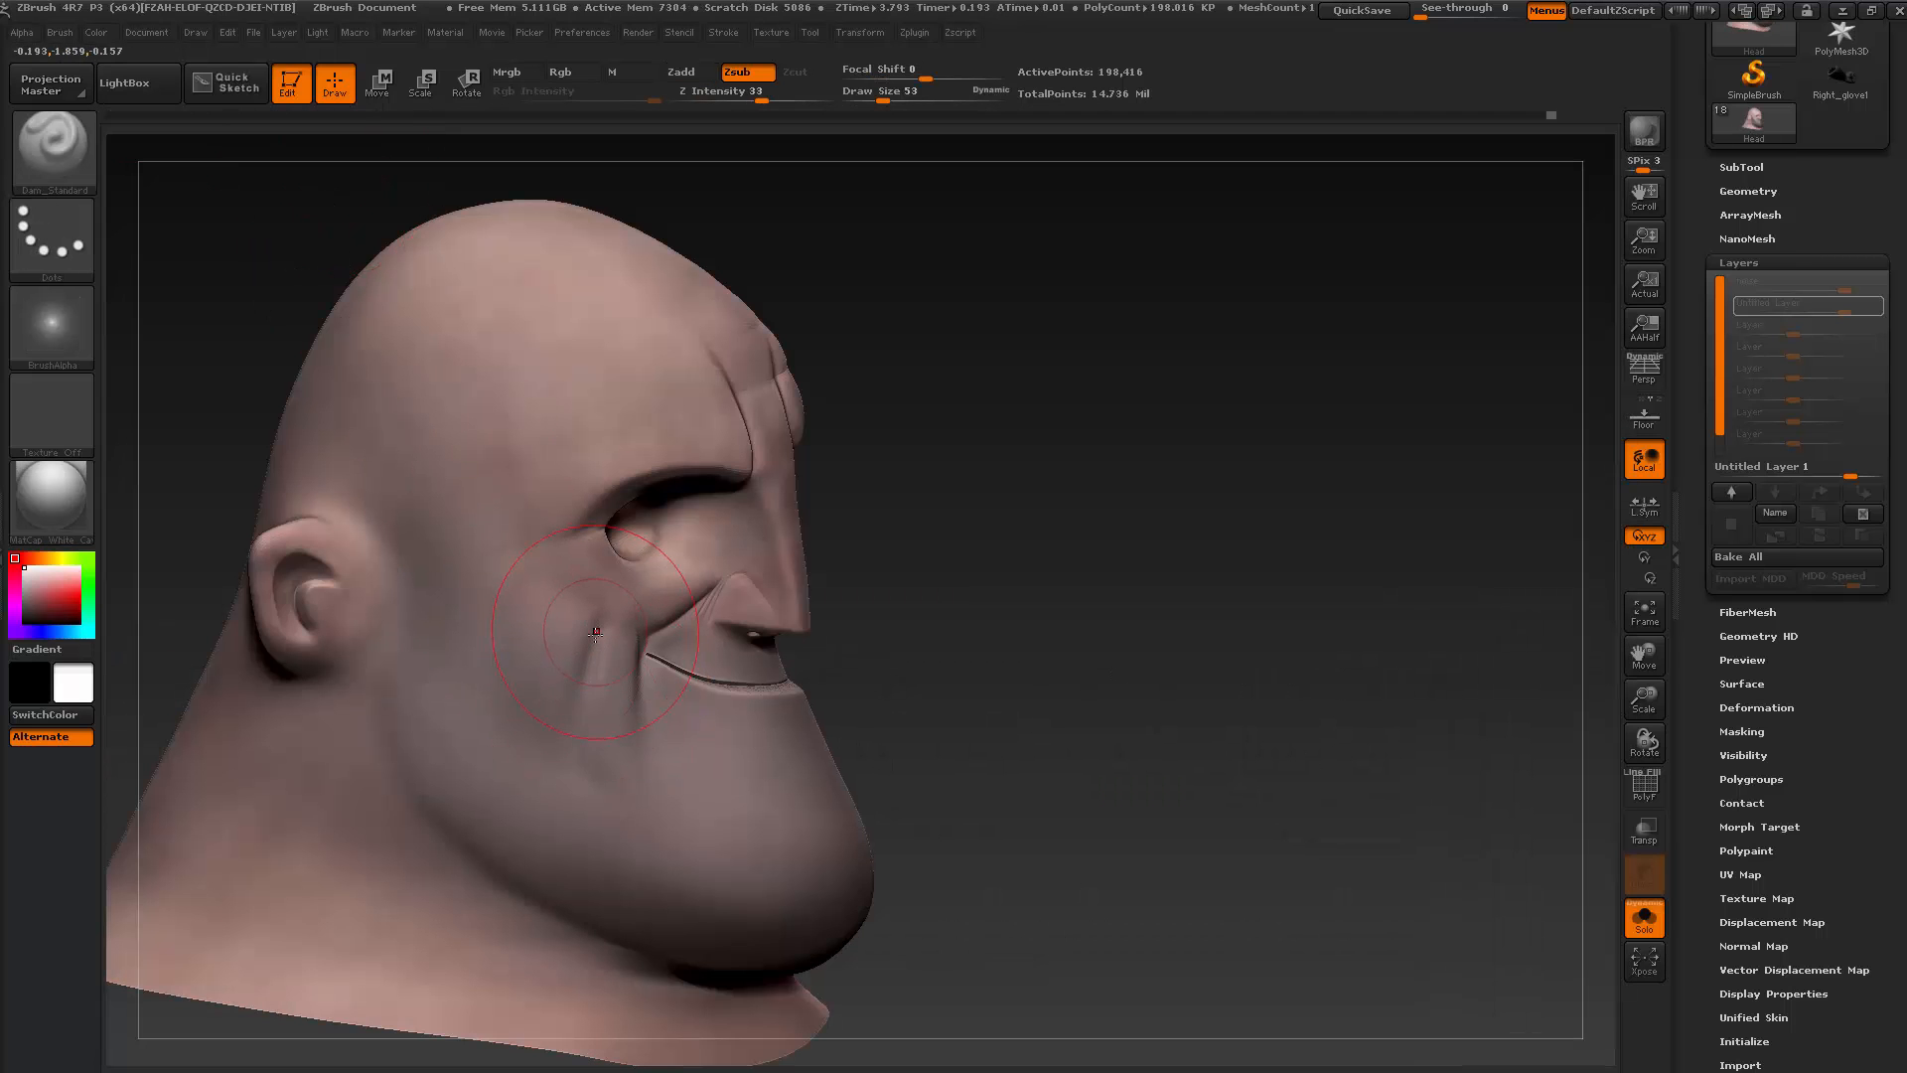
mouse_move(595, 633)
mouse_down()
mouse_move(592, 769)
mouse_move(635, 887)
mouse_up()
shift+drag(584, 752, 582, 643)
drag(1007, 681, 745, 707)
Check the cheek folds against the reference image in XnView, and carve and undo a trial crease on the cheek
key(alt+Tab)
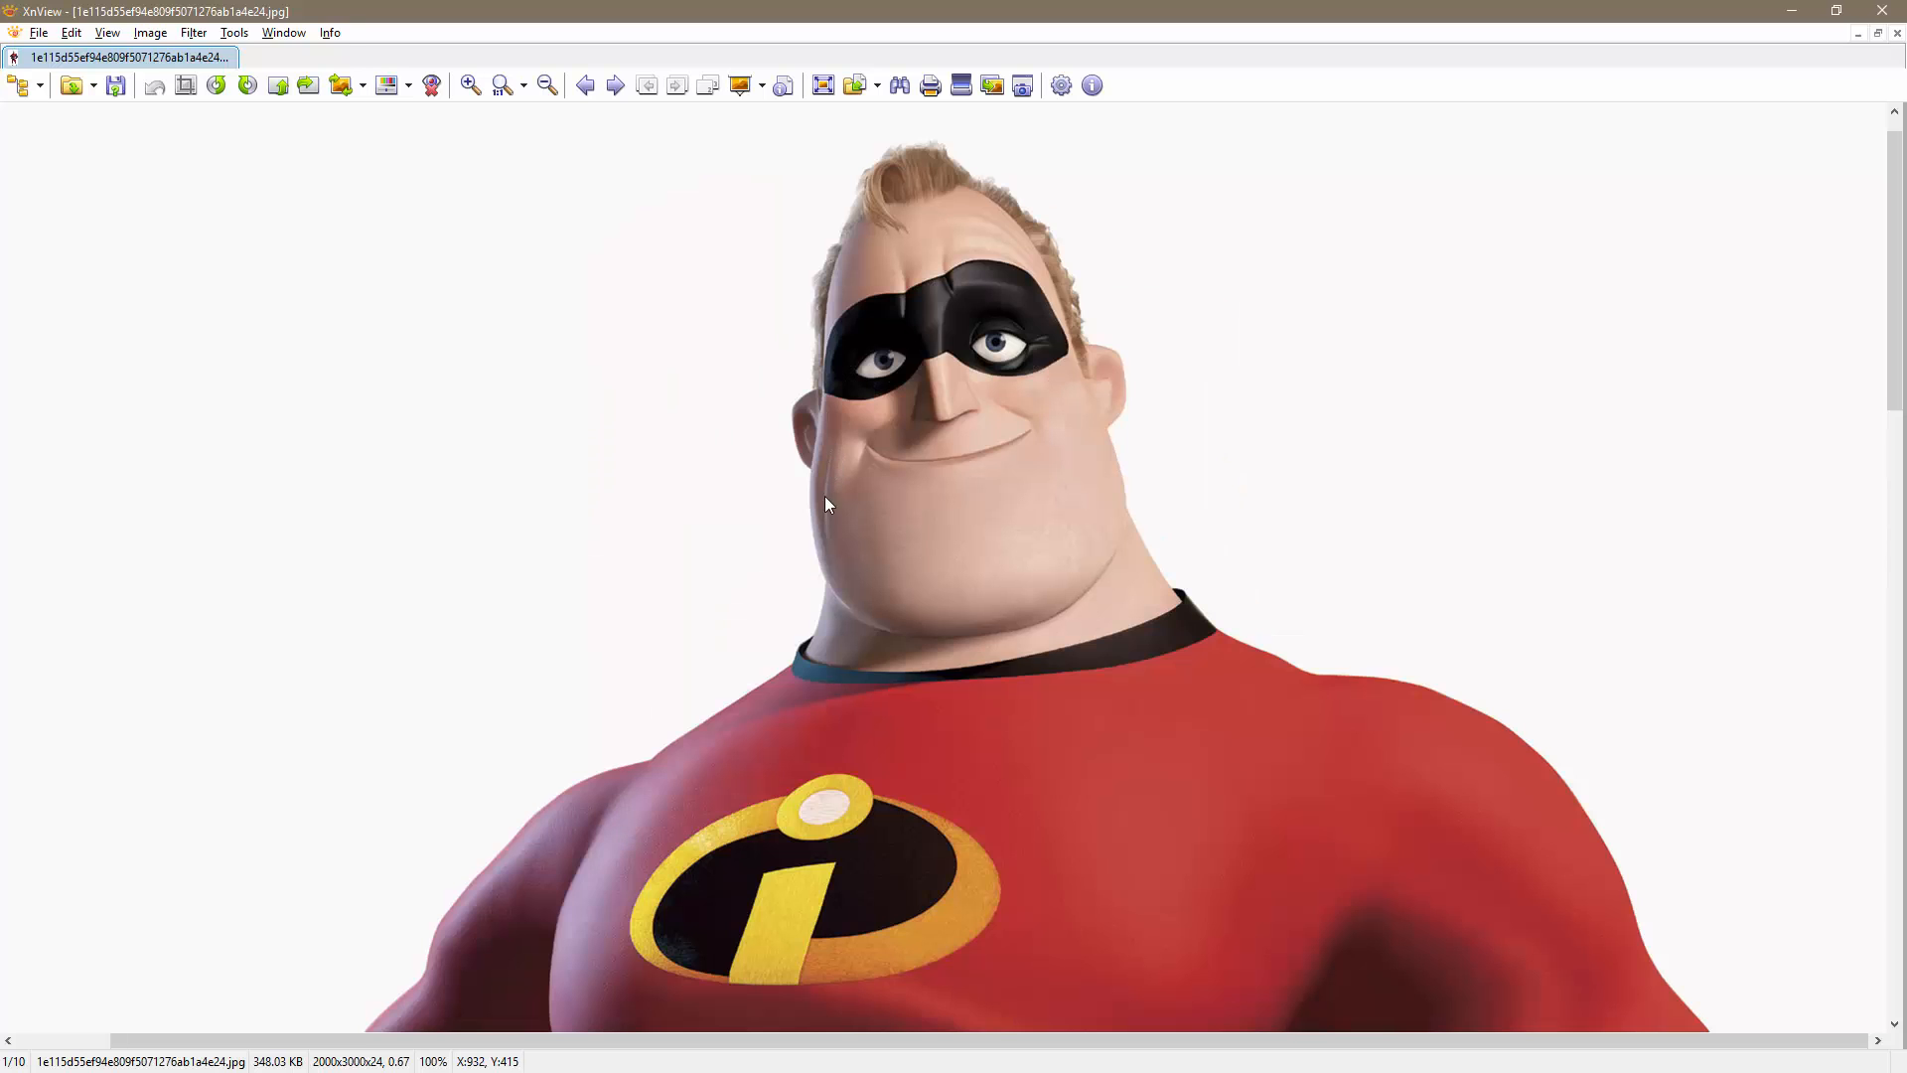
key(alt+Tab)
right_drag(892, 777, 1022, 683)
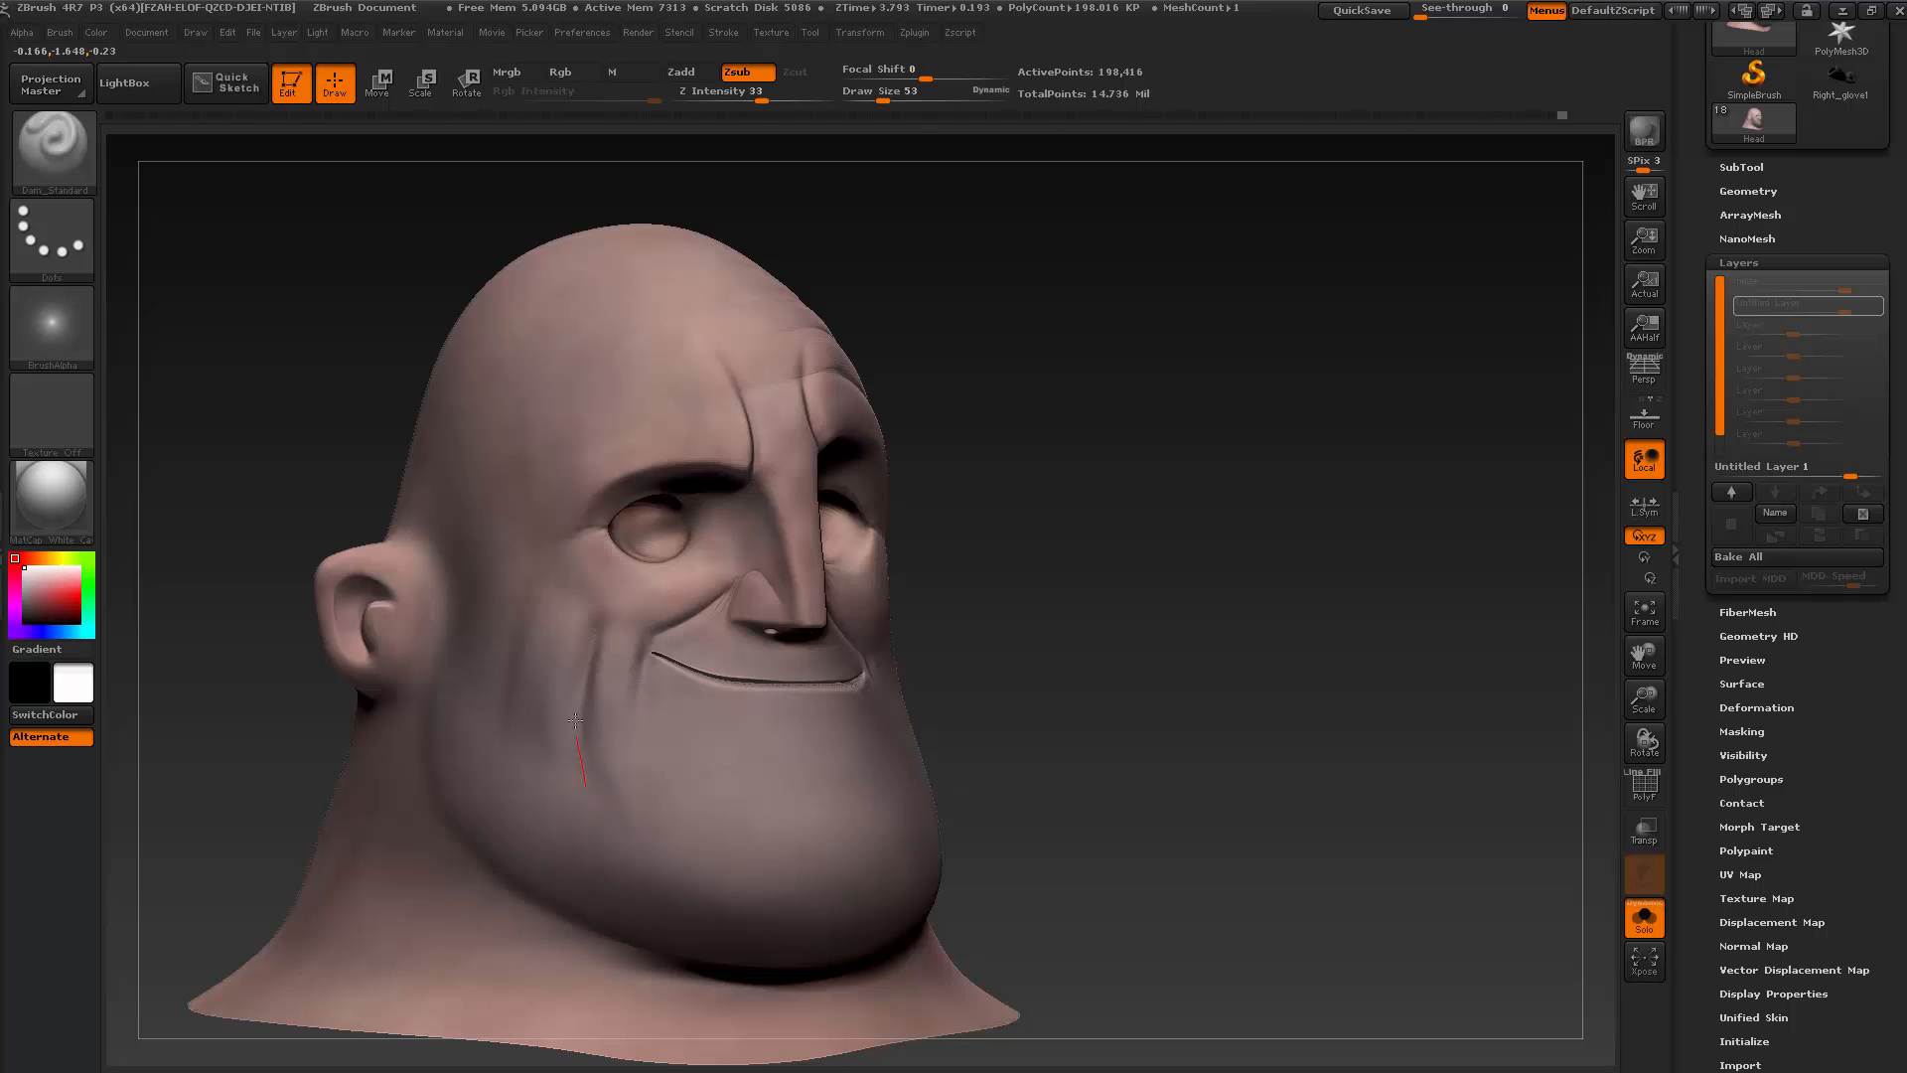
mouse_move(575, 720)
mouse_down()
mouse_move(587, 677)
mouse_move(606, 855)
mouse_move(580, 753)
mouse_move(618, 576)
mouse_move(596, 696)
mouse_move(520, 745)
mouse_up()
key(ctrl+z)
key(ctrl+z)
Reduce the draw size to 28, go down one subdivision level and smooth the top of the cheek crease
key(s)
key(shift+d)
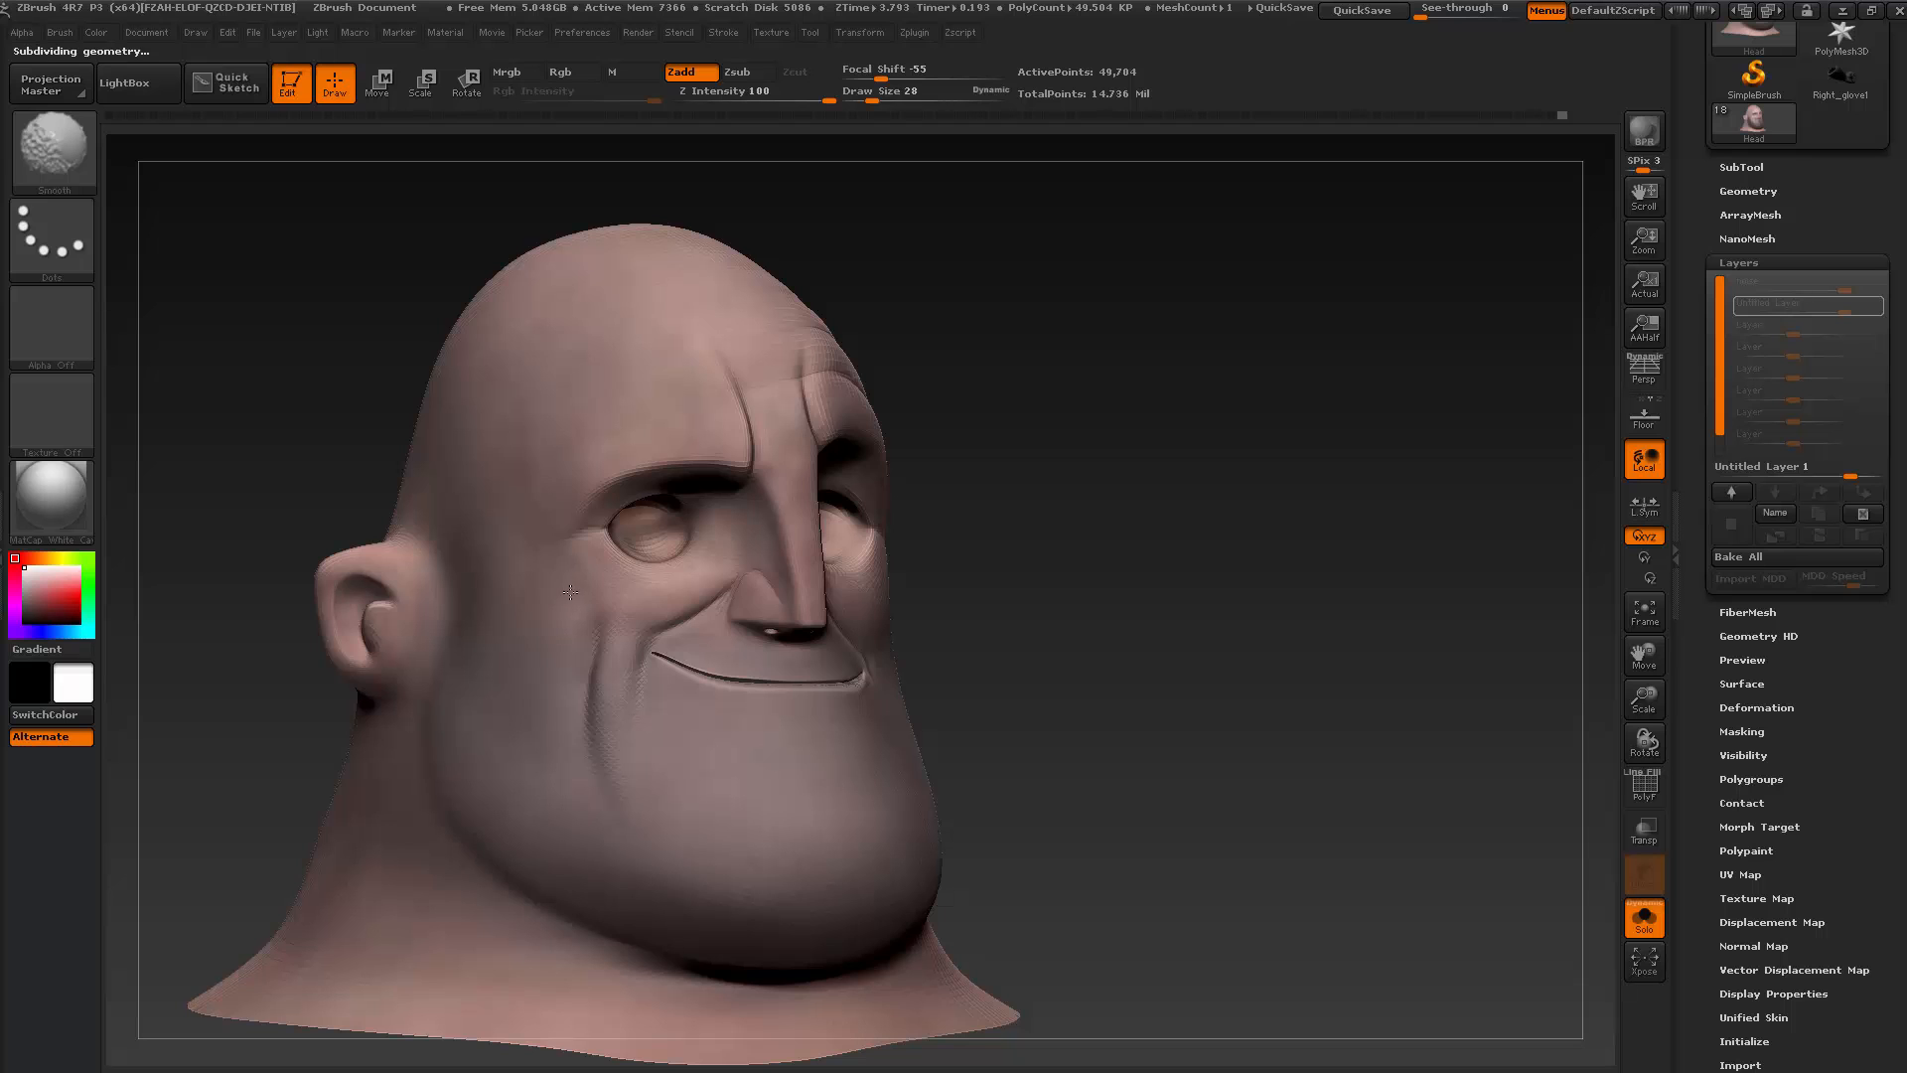
shift+drag(570, 592, 582, 591)
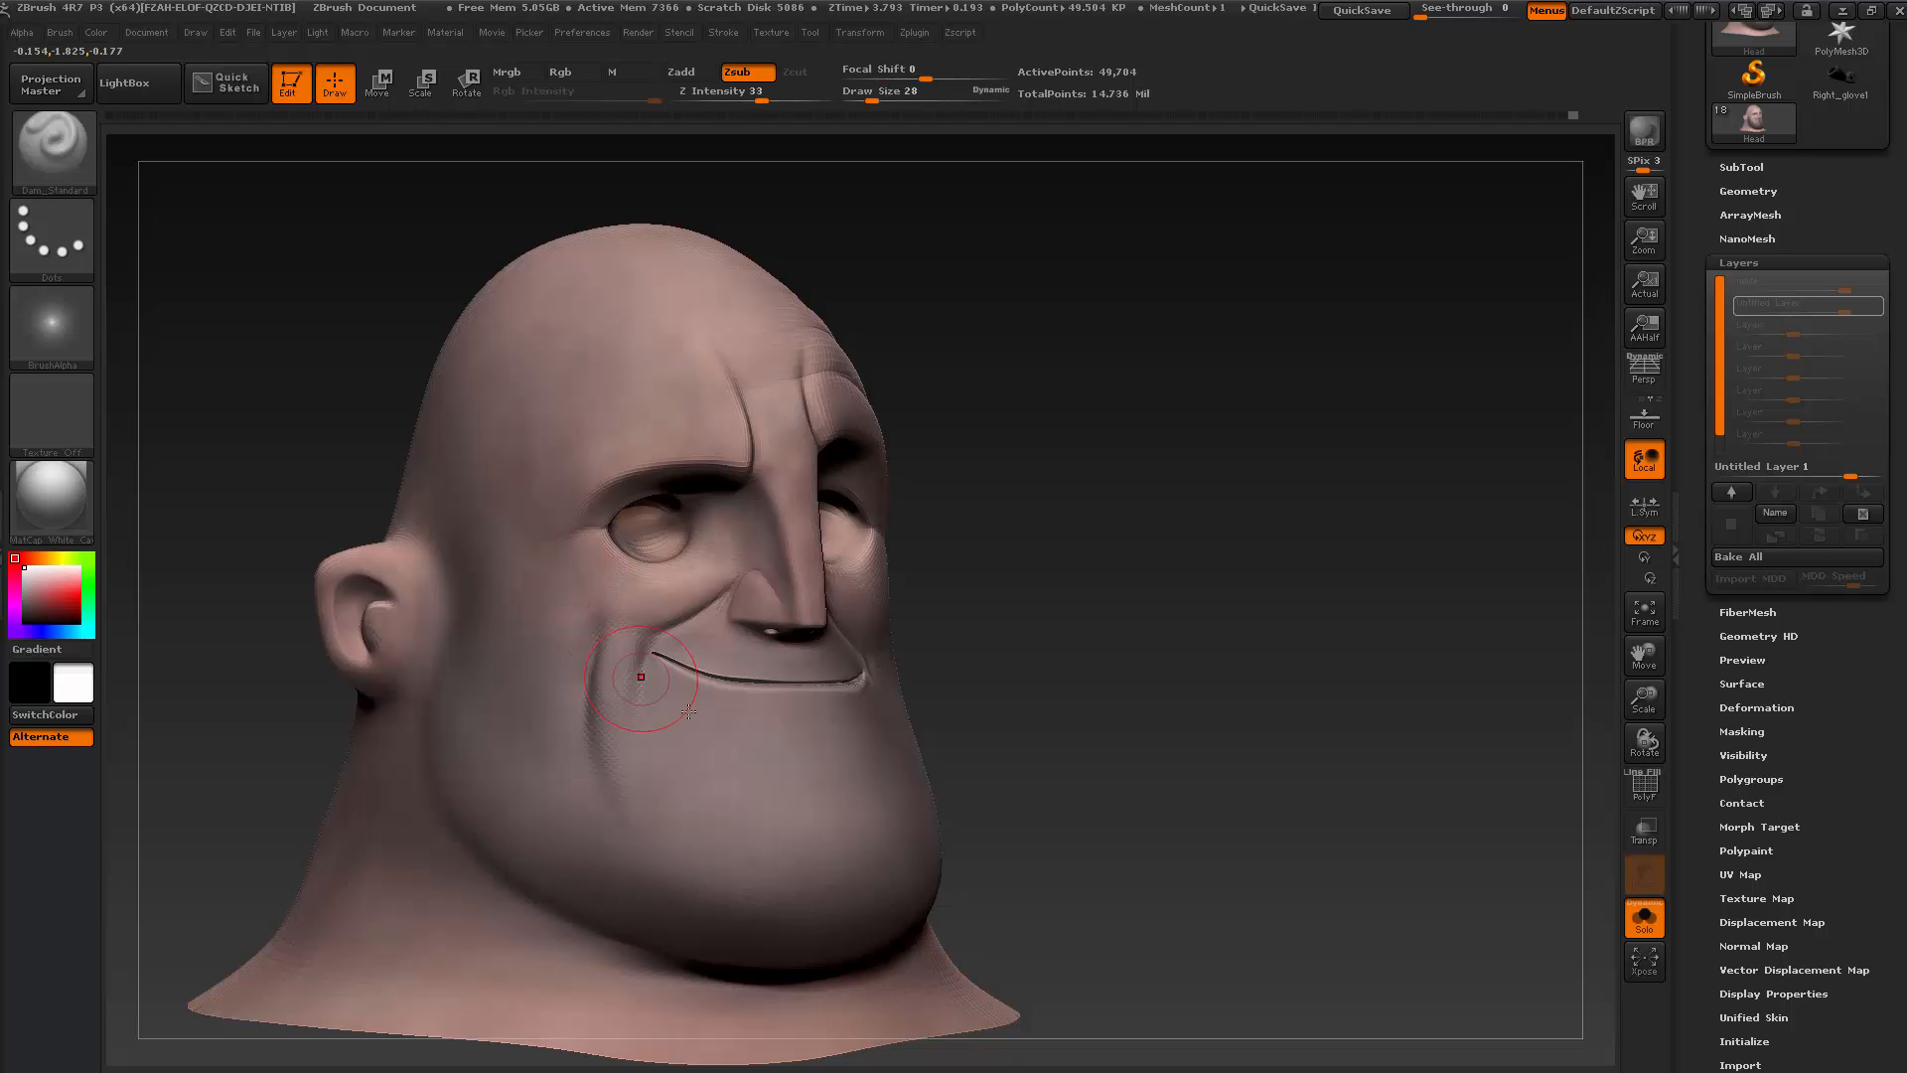
drag(1172, 594, 1115, 598)
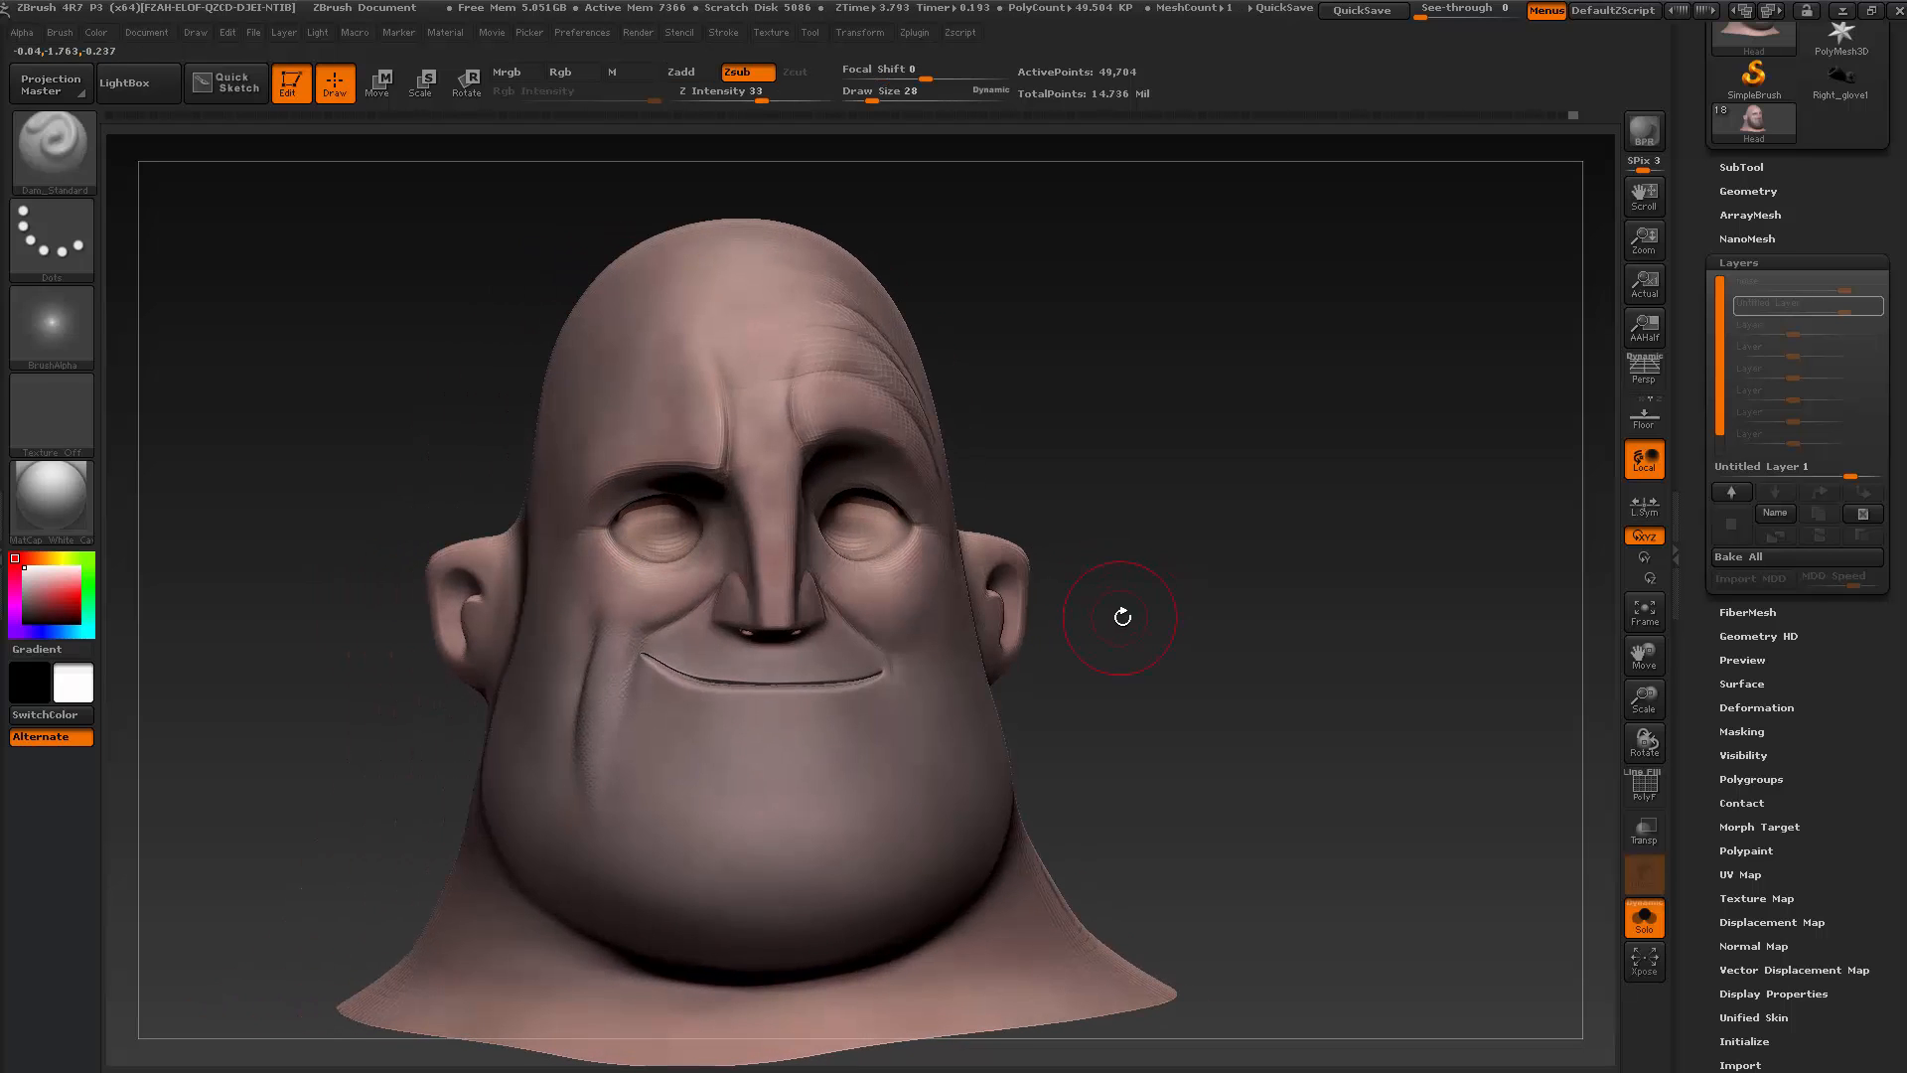
Raise the head to its highest subdivision level and examine the cheek folds from the front and side
key(ctrl+d)
drag(1150, 528, 1180, 493)
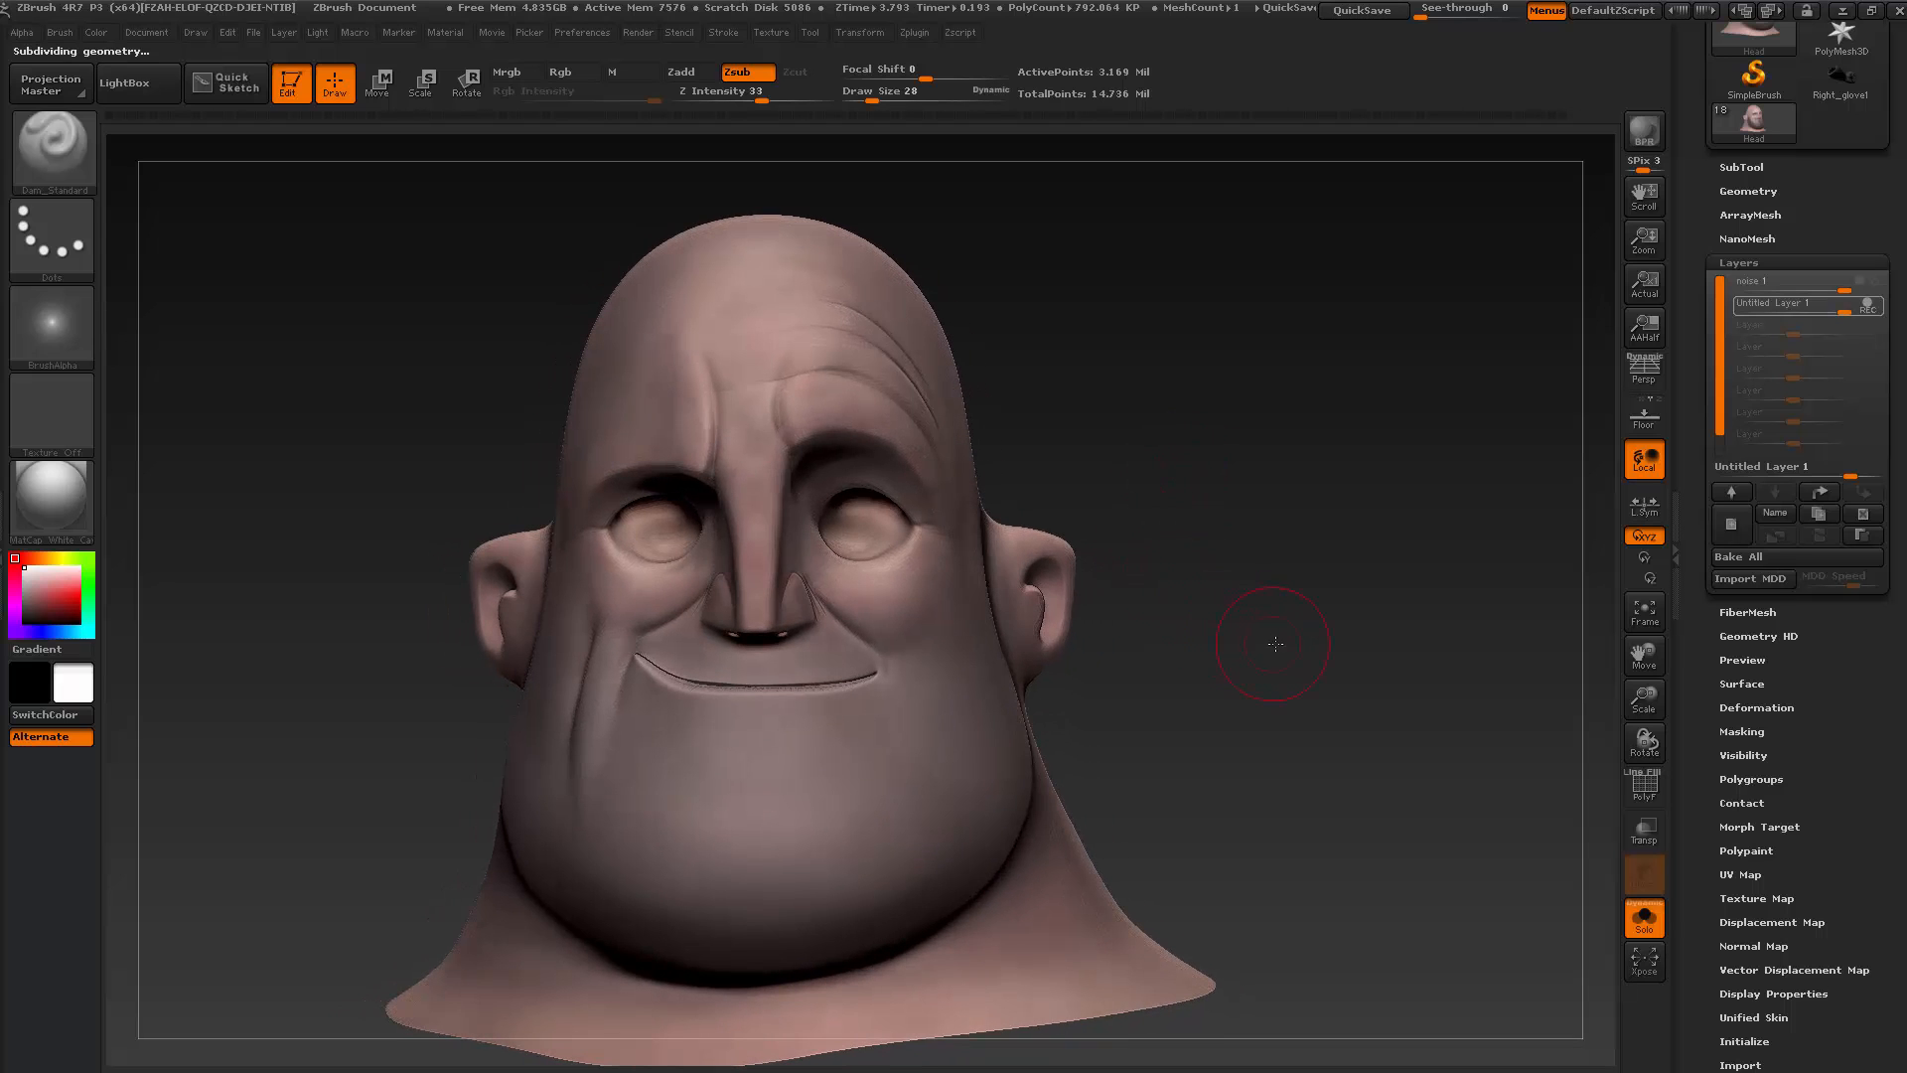
mouse_move(1275, 644)
mouse_down()
mouse_move(1171, 647)
mouse_move(1311, 681)
mouse_move(1234, 722)
mouse_move(1090, 702)
mouse_up()
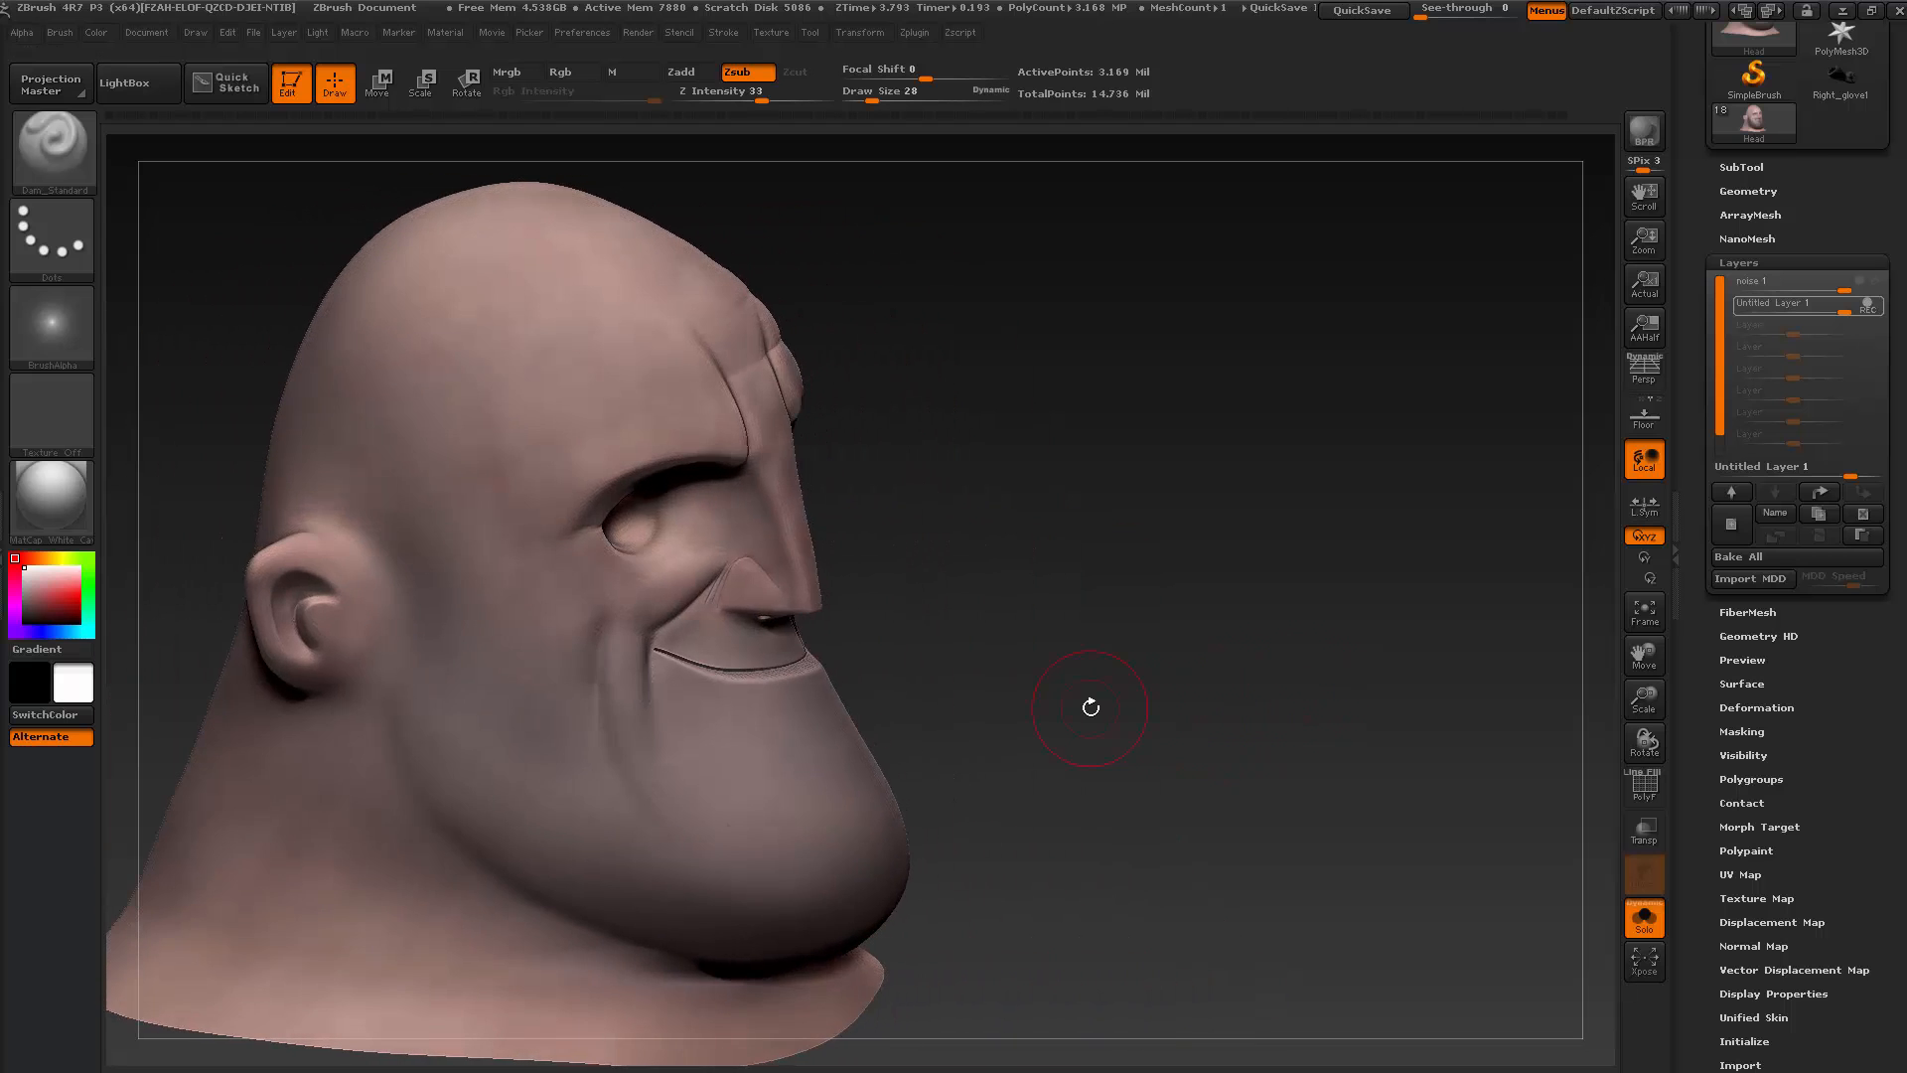
Go down three subdivision levels and tighten the cheek creases beside the mouth corner with the Pinch brush
click(54, 159)
click(691, 167)
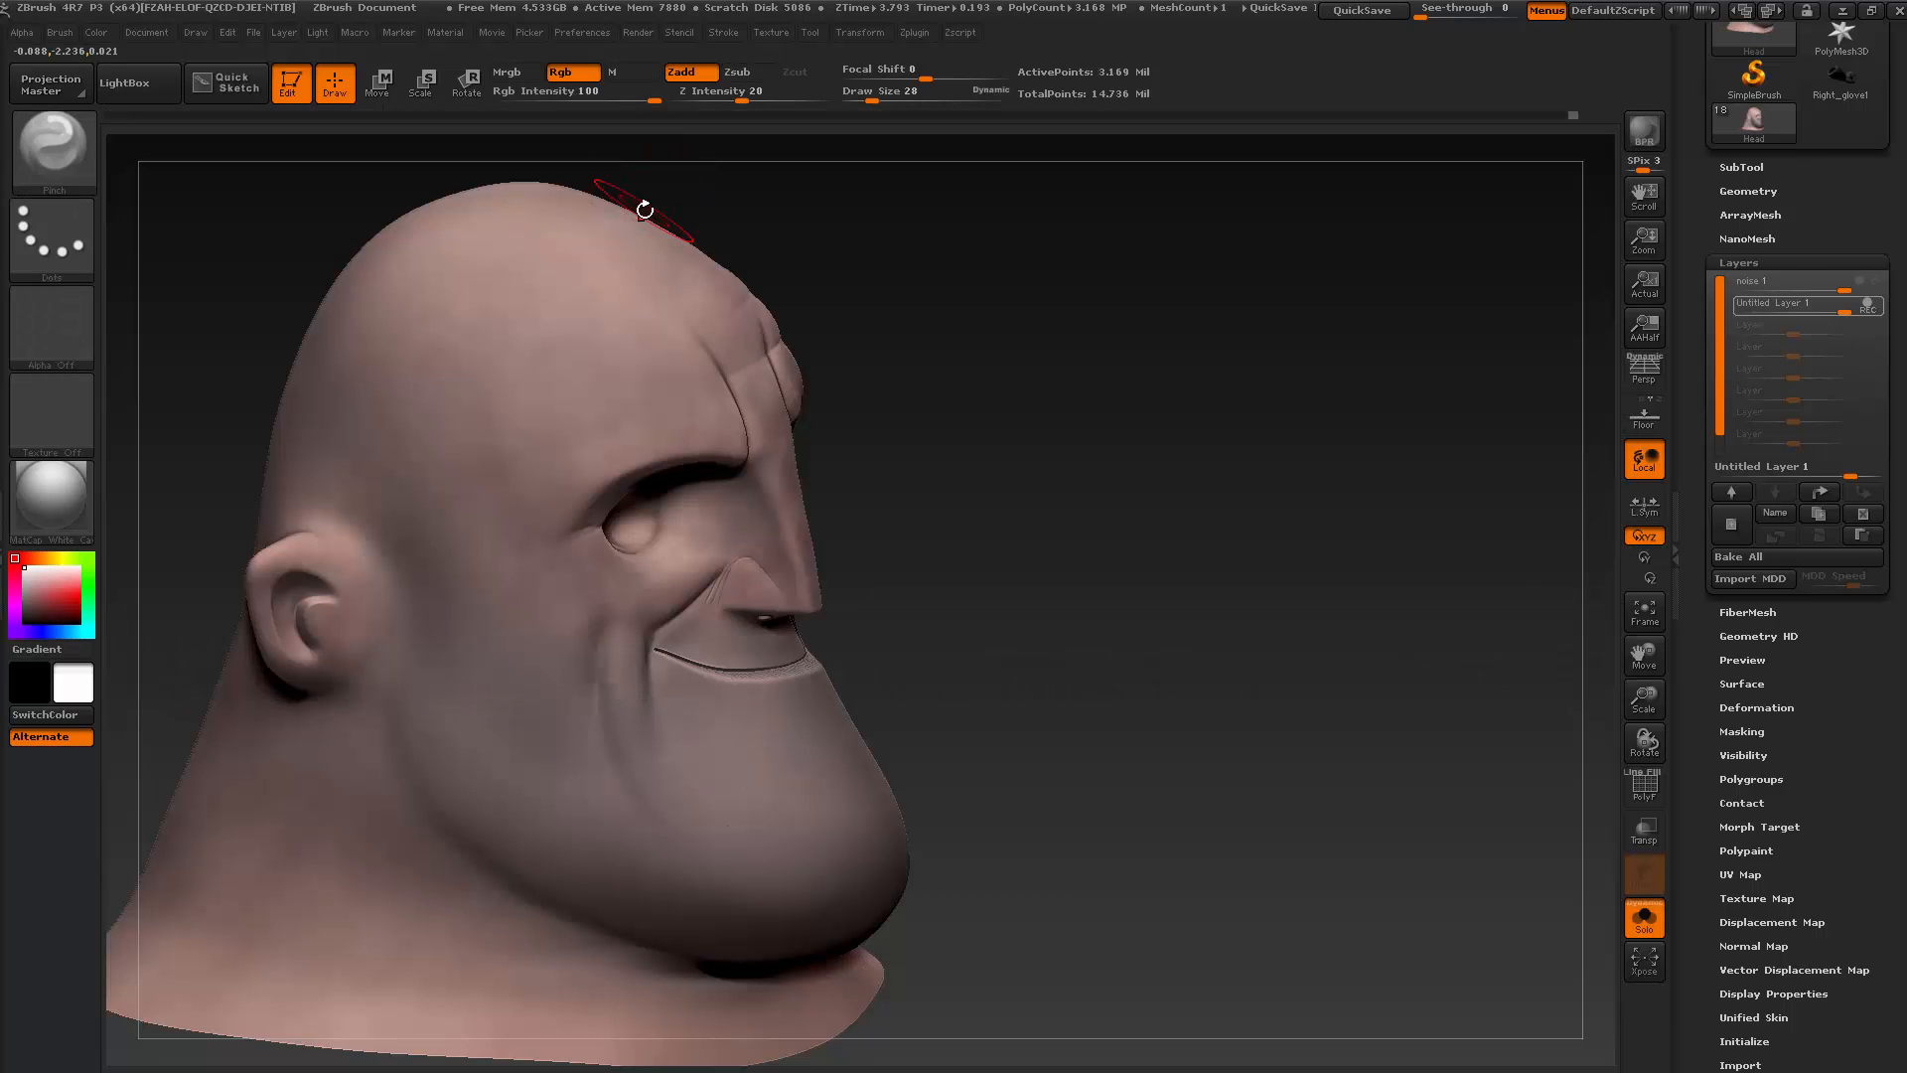
key(shift+d)
key(shift+d)
key(shift+d)
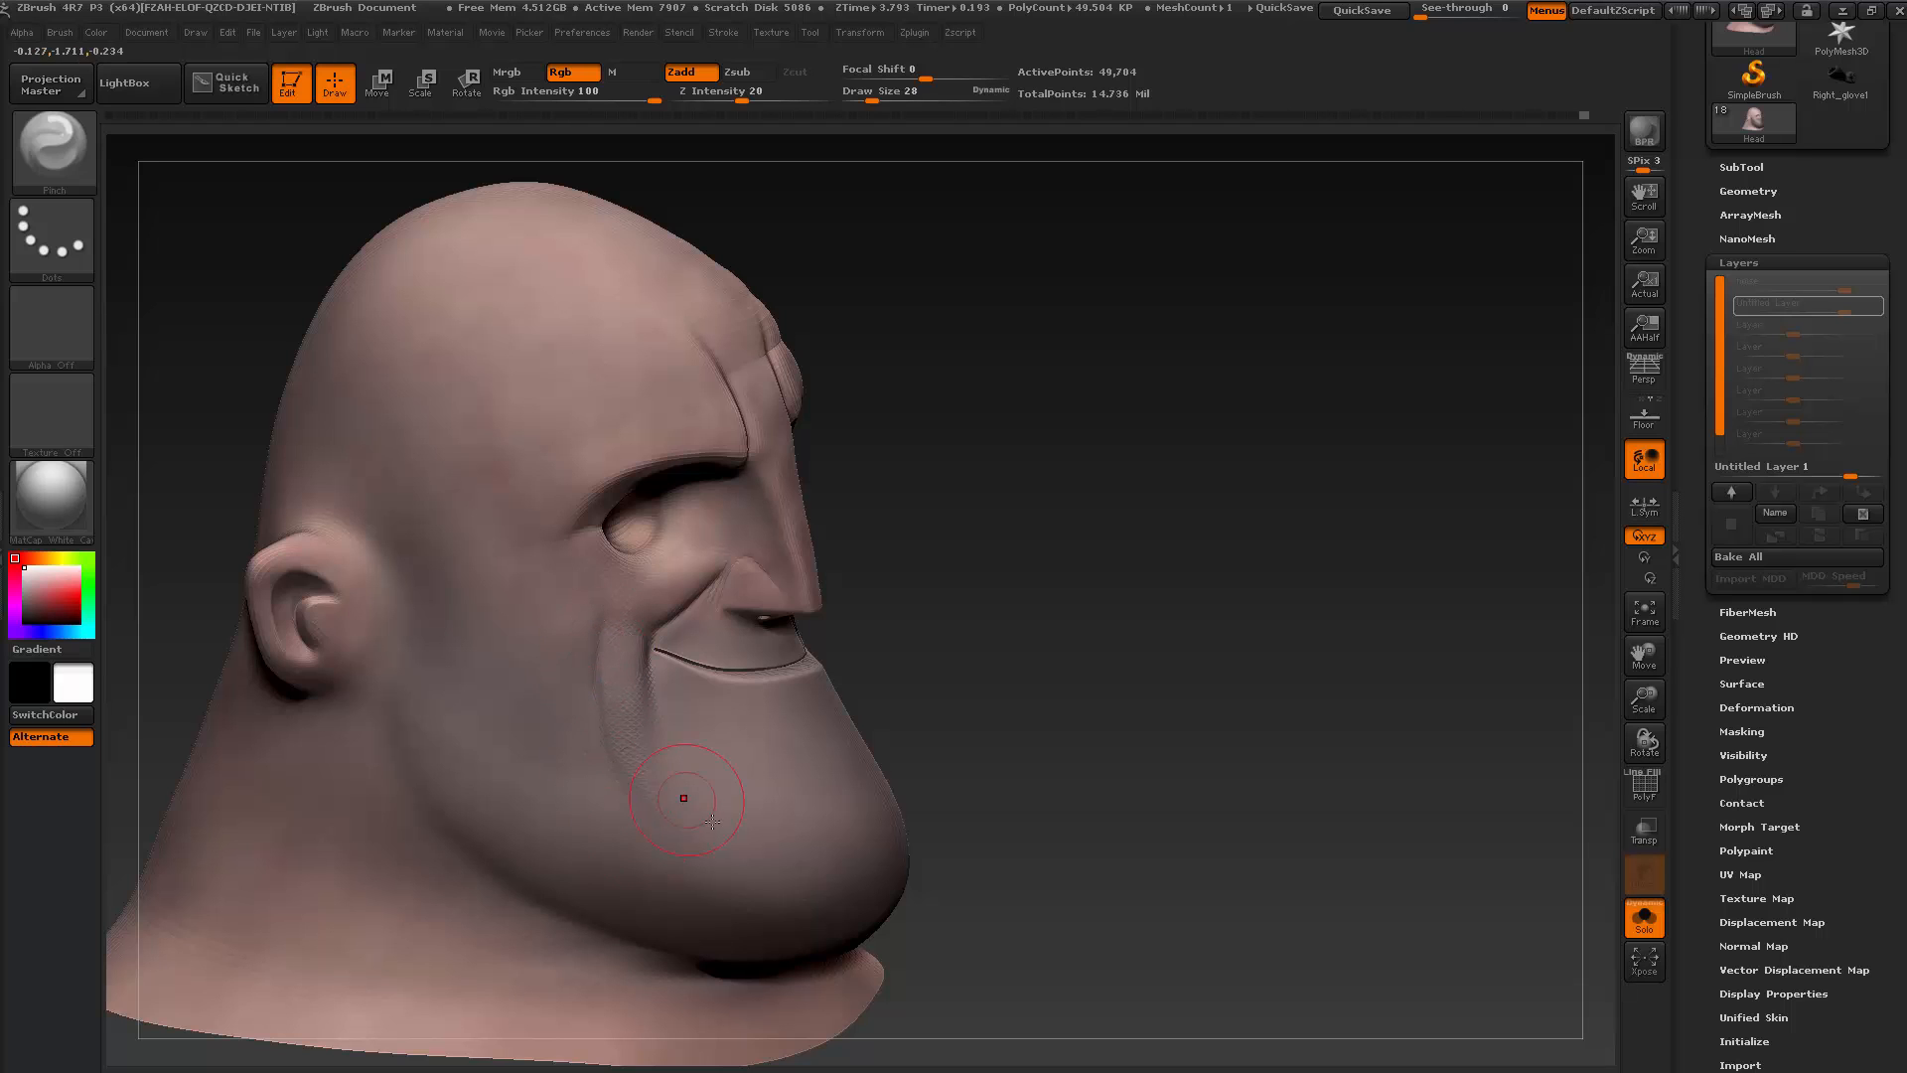
drag(1107, 566, 1026, 546)
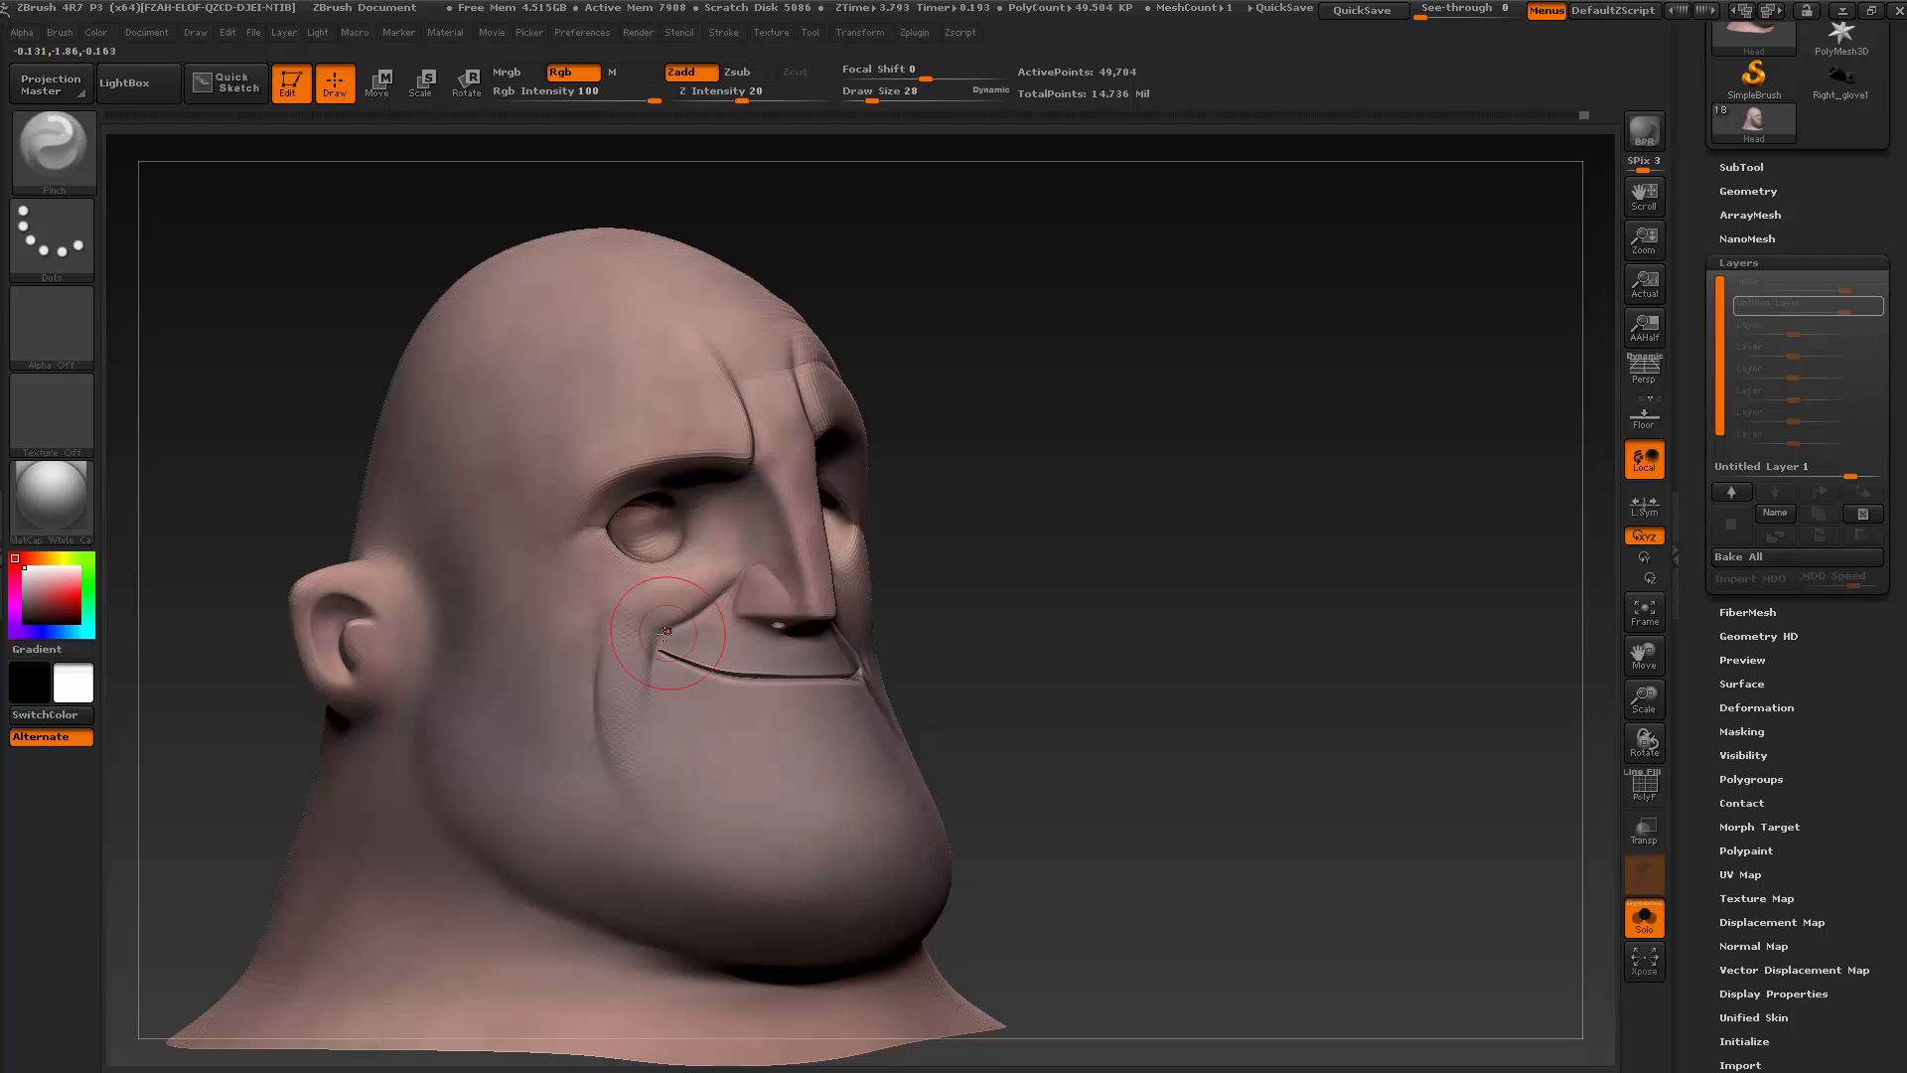
drag(658, 641, 645, 827)
Compare the pinched folds with the reference image in XnView, and smooth the outer cheek crease along its length
drag(924, 682, 1244, 658)
key(alt+Tab)
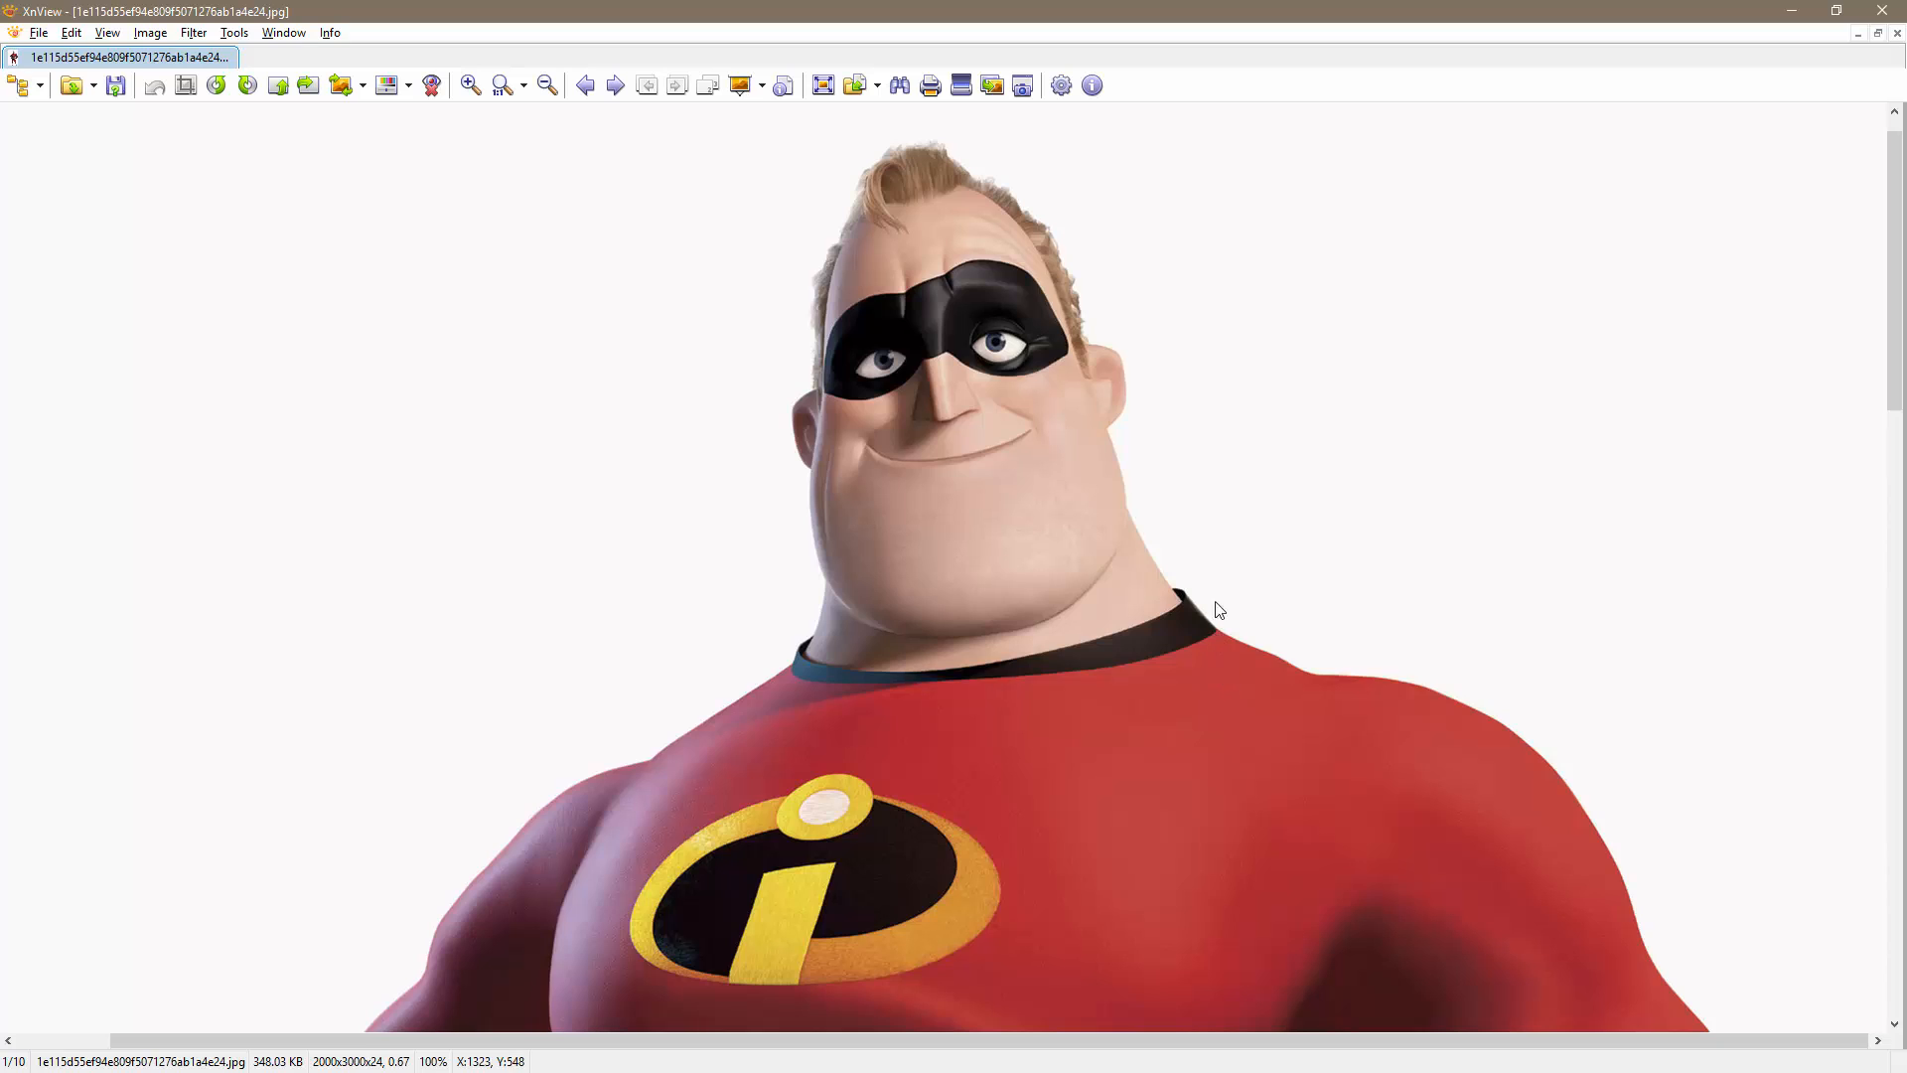
key(alt+Tab)
drag(1210, 592, 1179, 622)
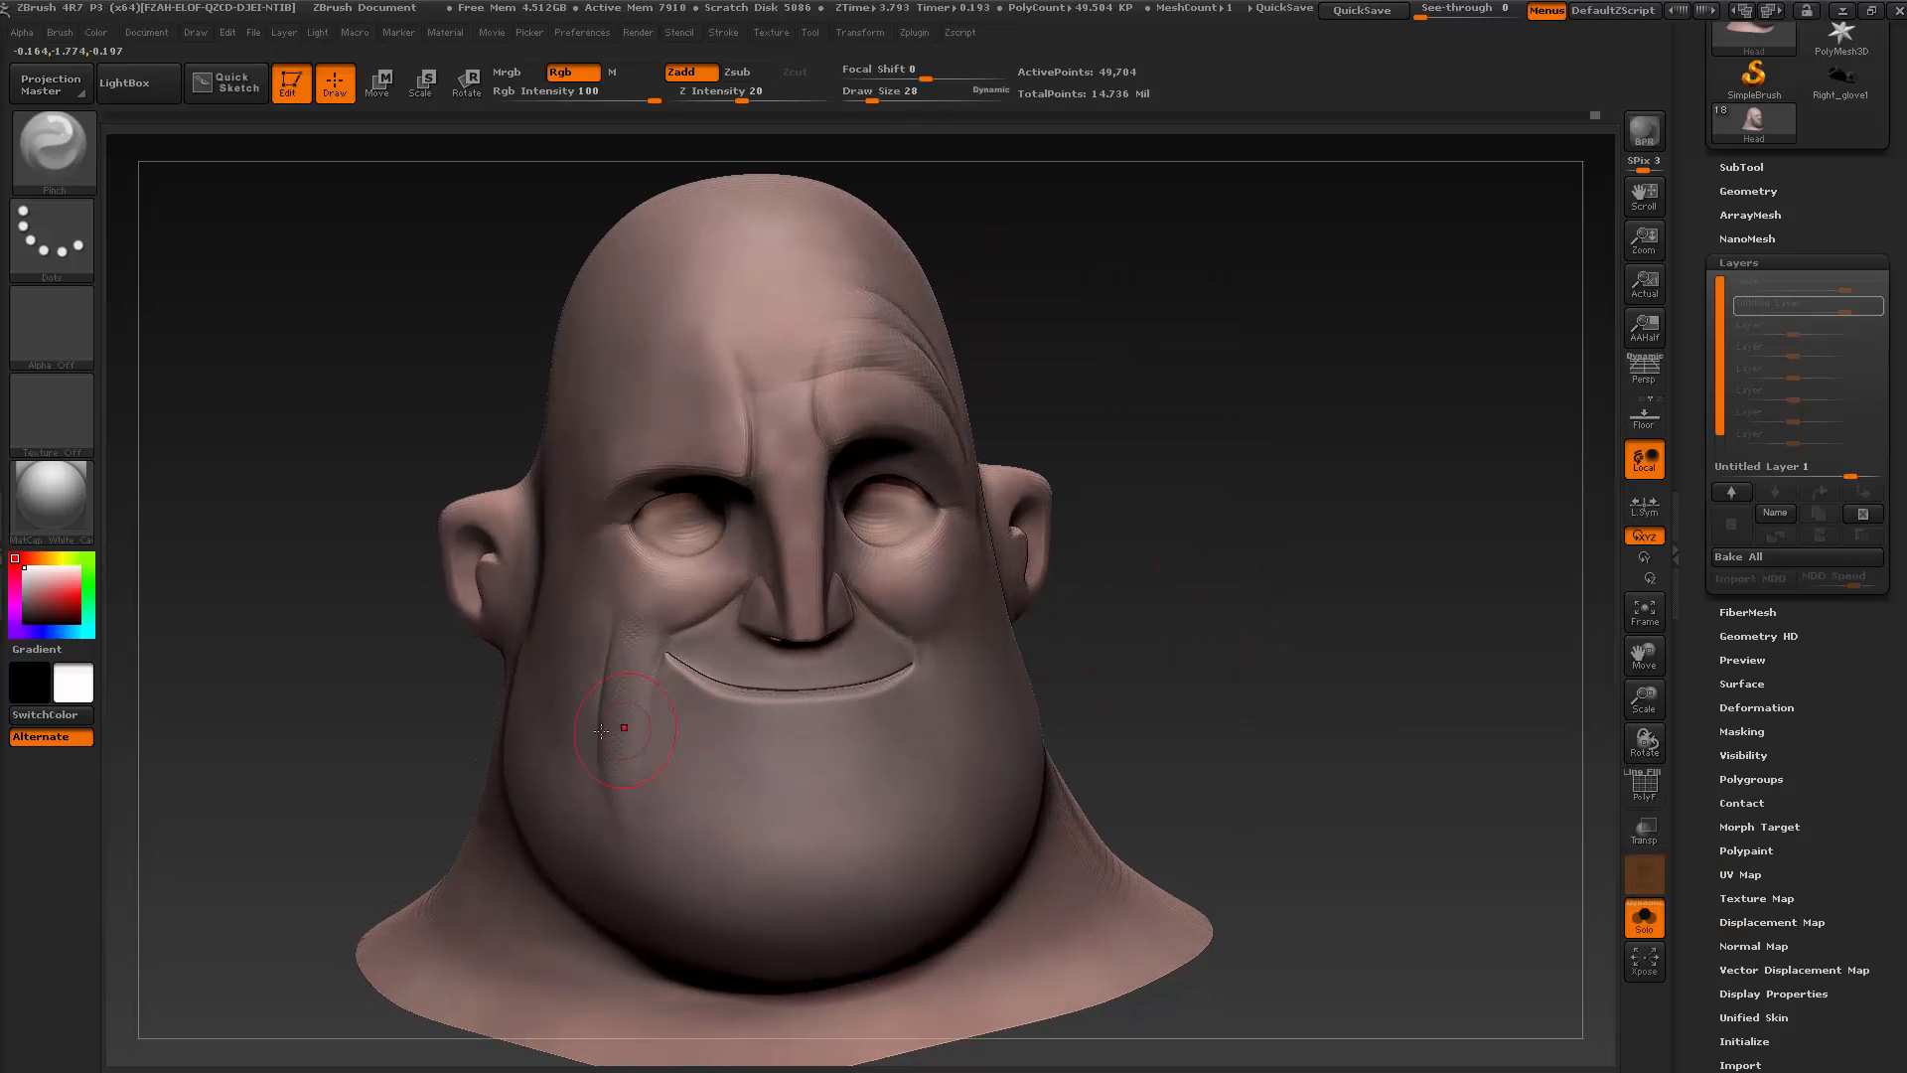
mouse_move(409, 695)
mouse_down()
mouse_move(545, 696)
mouse_move(601, 670)
mouse_move(606, 641)
mouse_up()
shift+drag(602, 683, 606, 626)
shift+drag(602, 664, 606, 617)
shift+drag(599, 747, 626, 813)
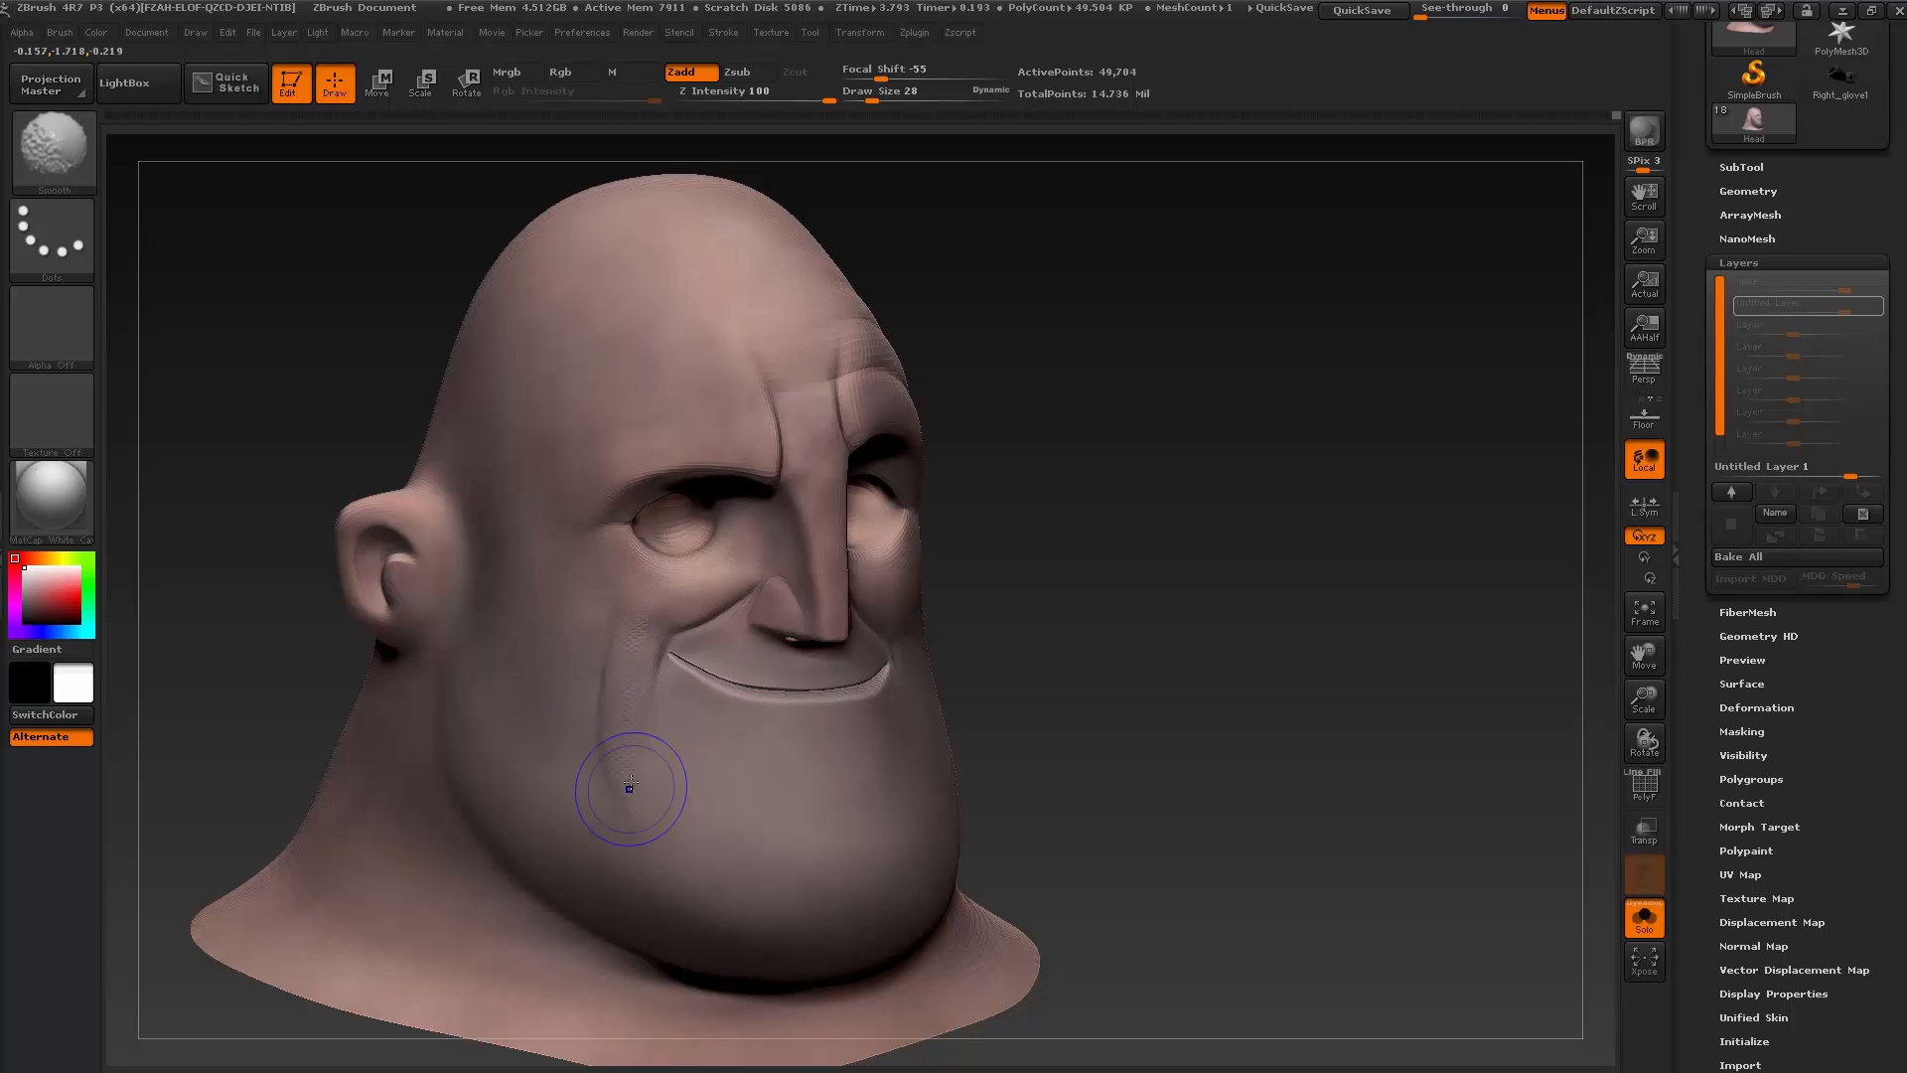
Raise the head to its highest subdivision level, smooth the outer cheek crease from the side, and save the project
key(d)
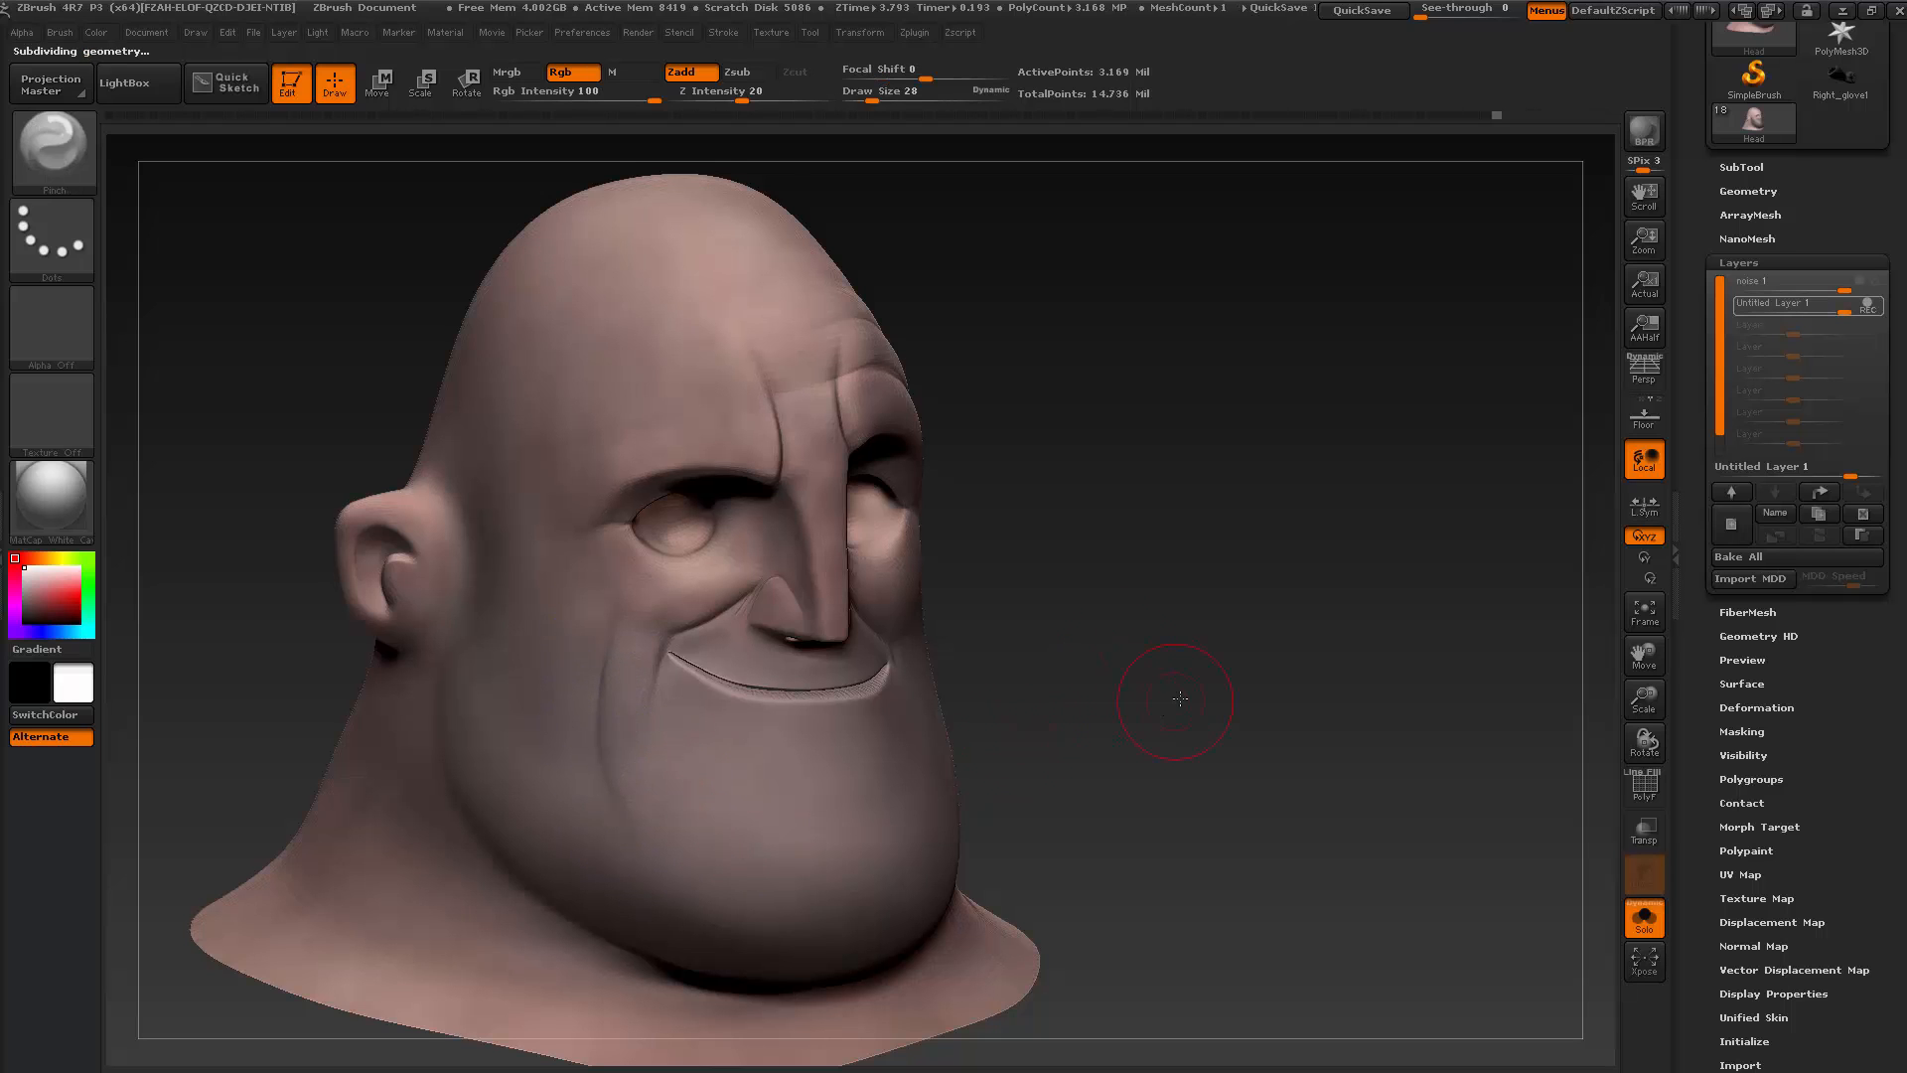
drag(1159, 694, 800, 703)
shift+drag(598, 697, 588, 651)
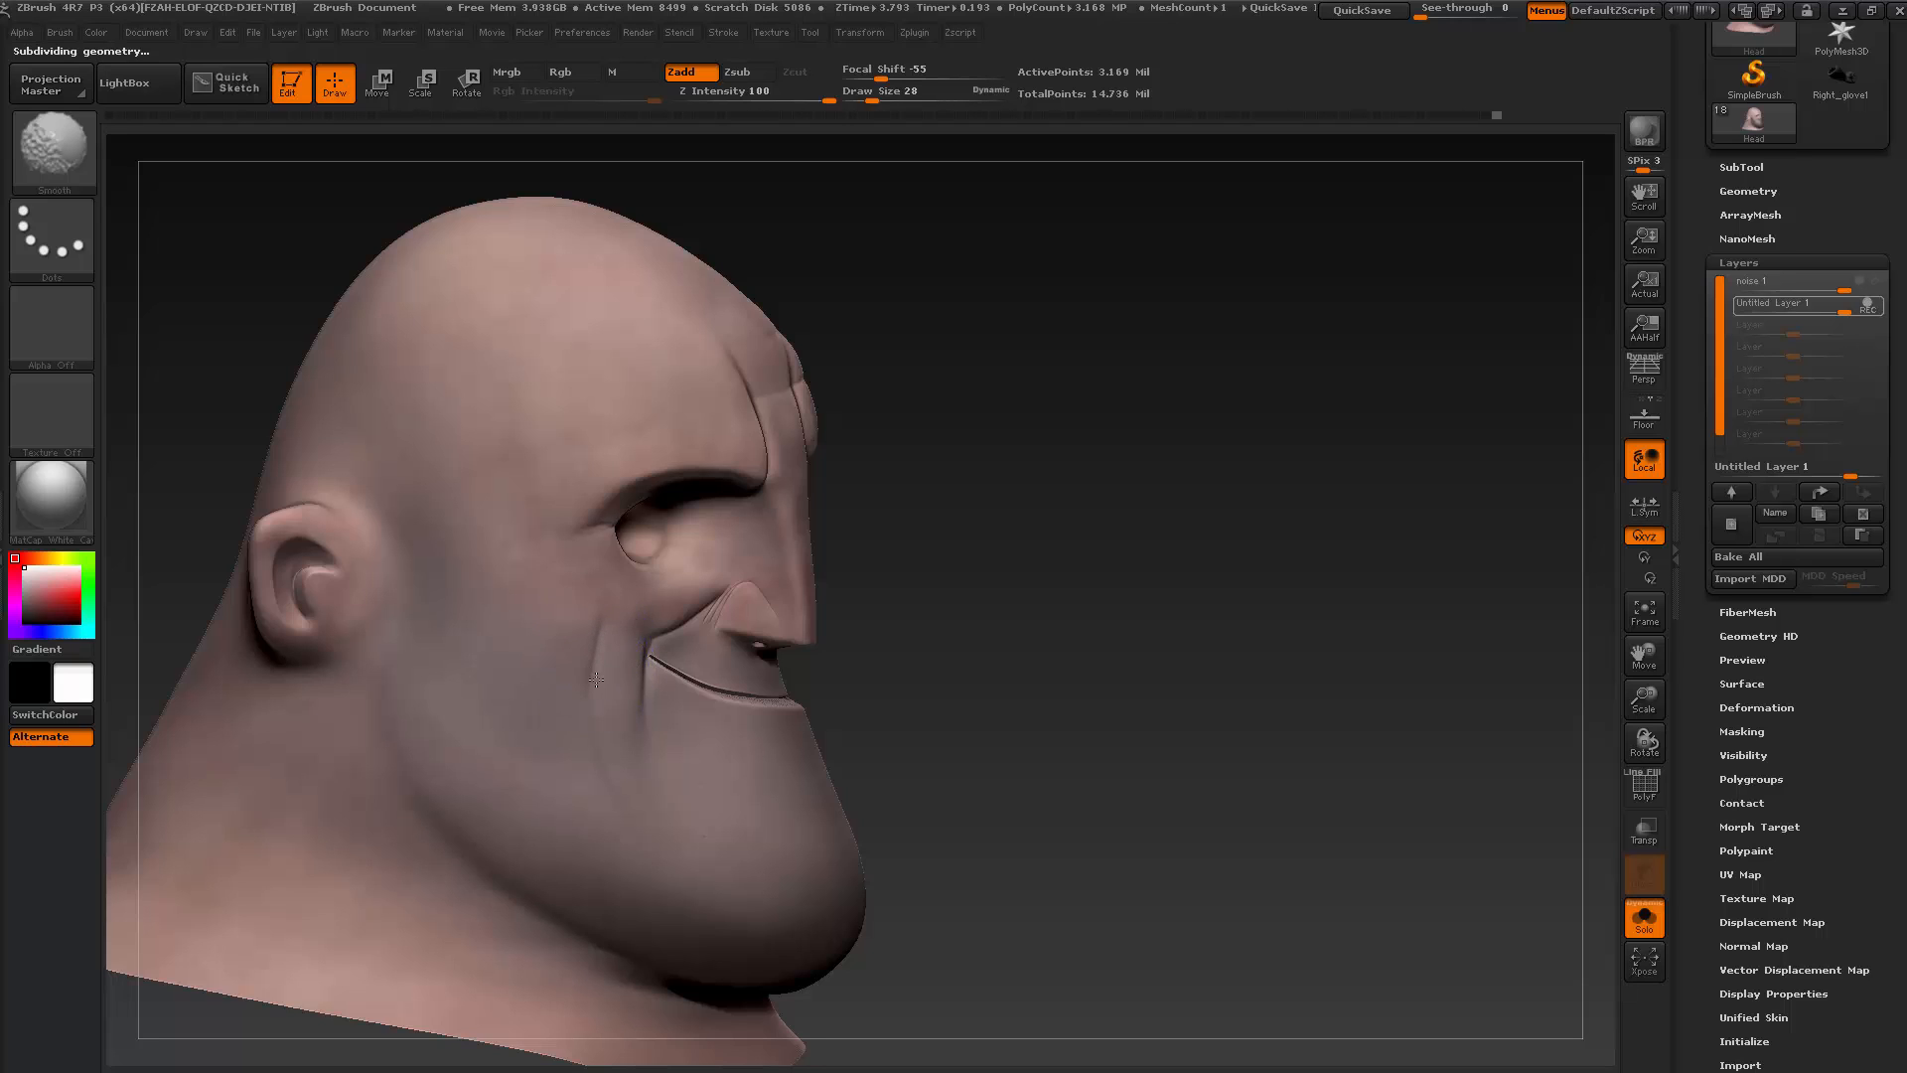
key(ctrl+s)
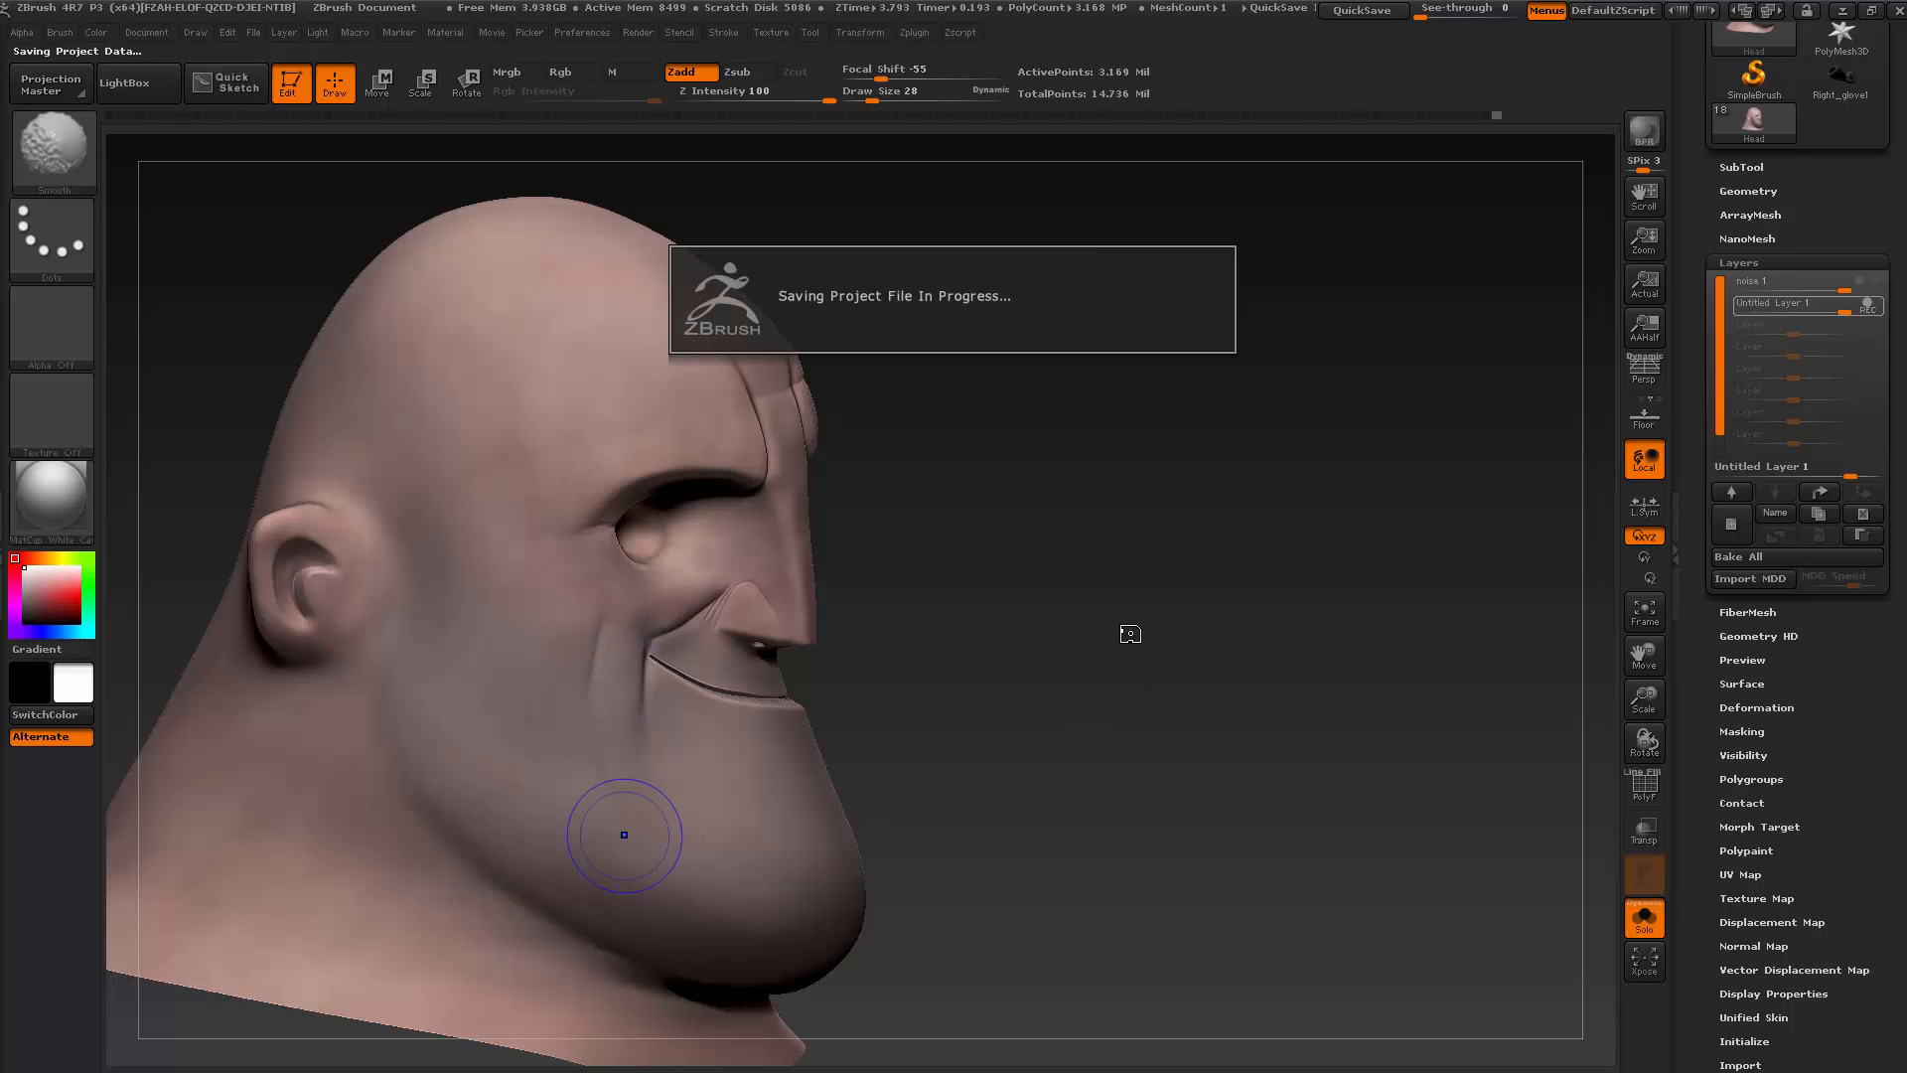
Preview the head with a skin shader material and compare it with the reference image in XnView
drag(1179, 660, 1218, 690)
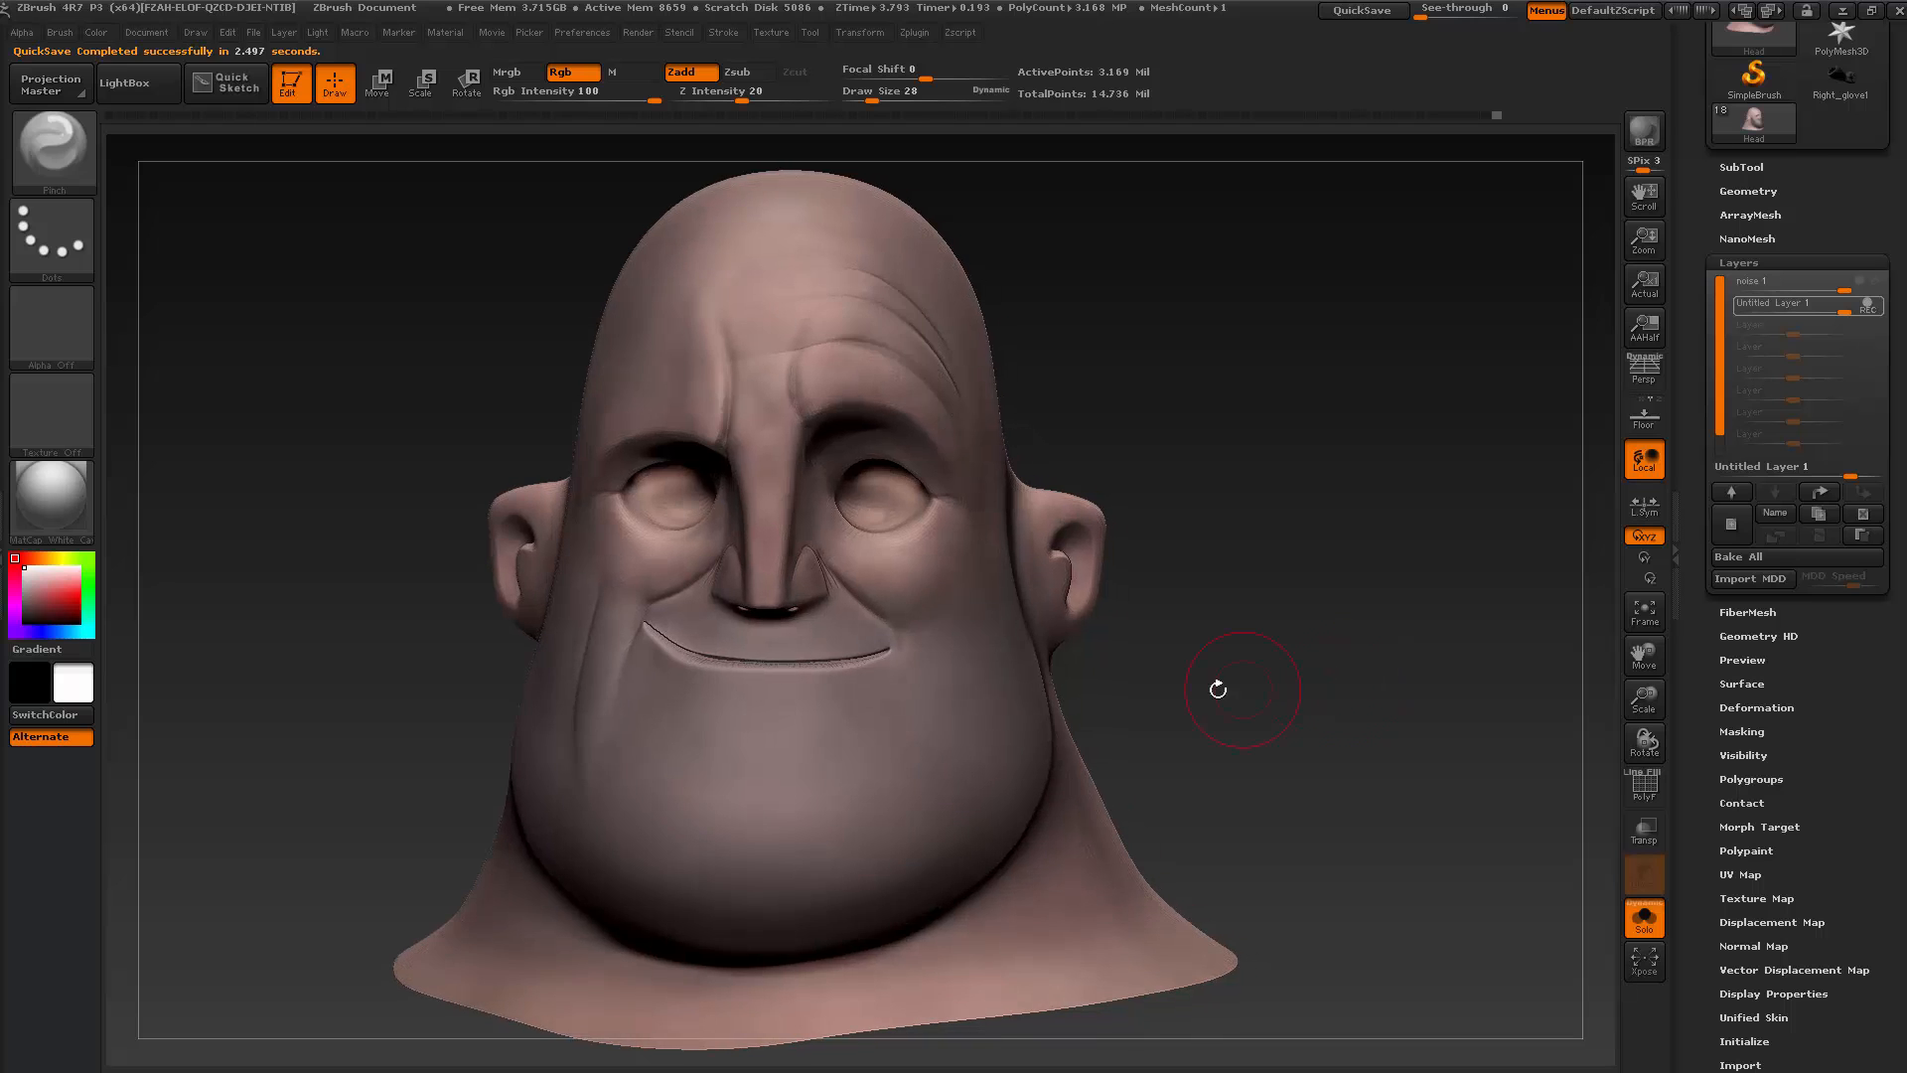
click(51, 496)
click(686, 527)
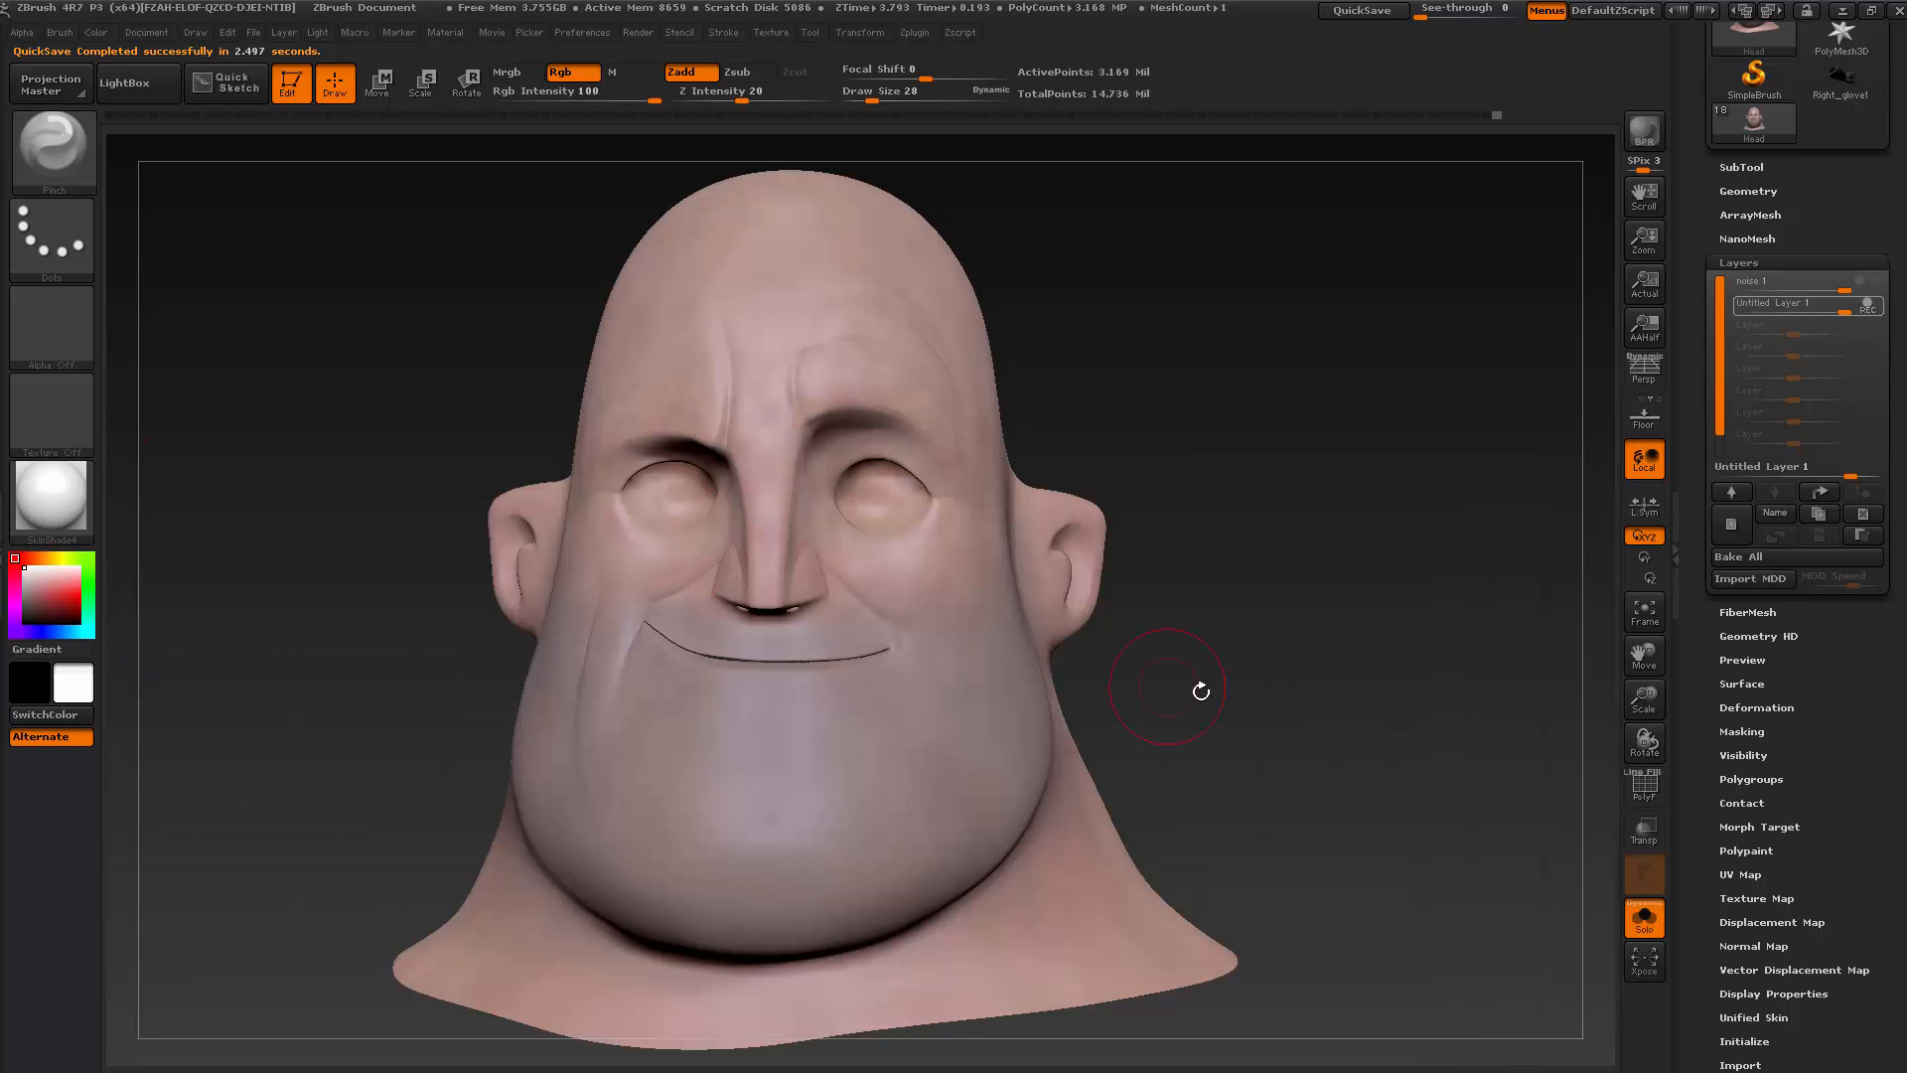
mouse_move(1205, 690)
mouse_down()
mouse_move(1310, 622)
mouse_move(1291, 646)
mouse_move(1331, 660)
mouse_move(1277, 669)
mouse_move(1281, 651)
mouse_move(1293, 687)
mouse_move(1290, 644)
mouse_move(1172, 686)
mouse_up()
key(alt+Tab)
key(alt+Tab)
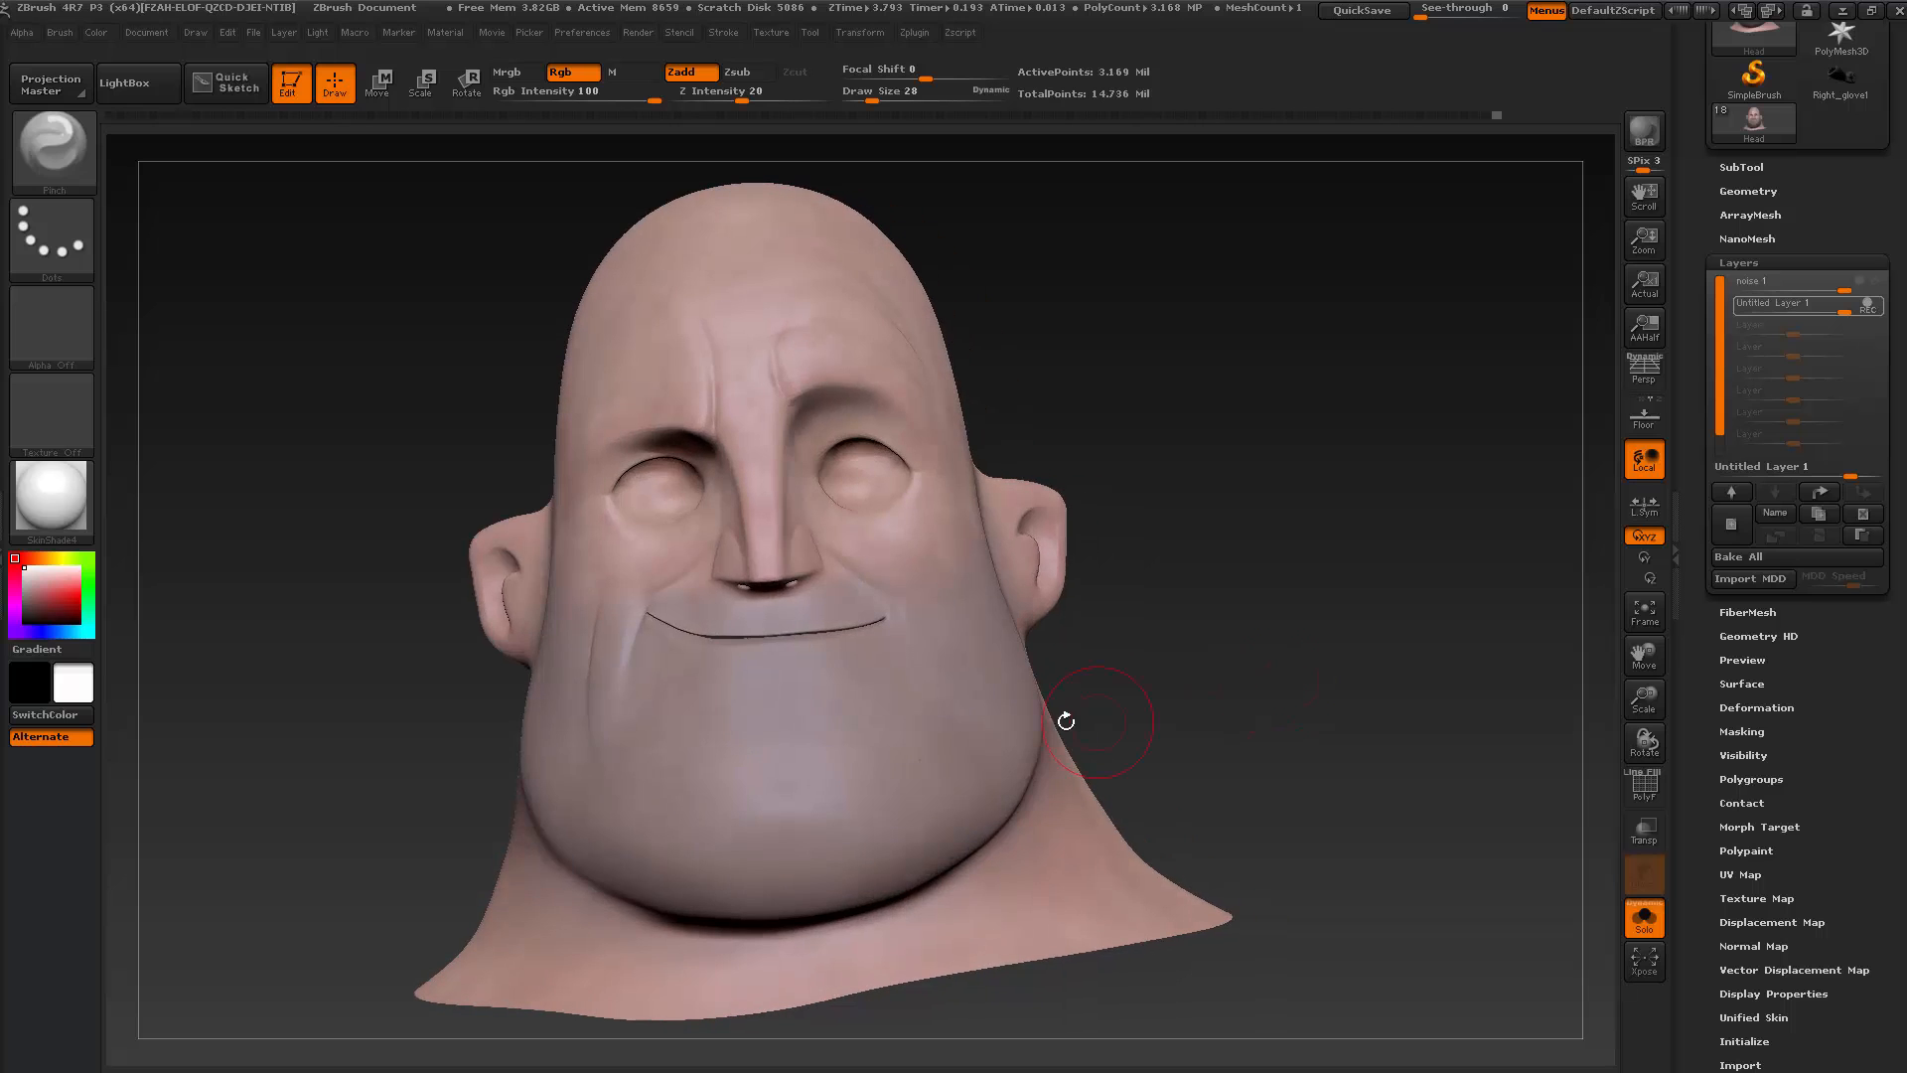
Set the material to MatCap White Cavity and compare the head with the reference image in XnView
click(52, 497)
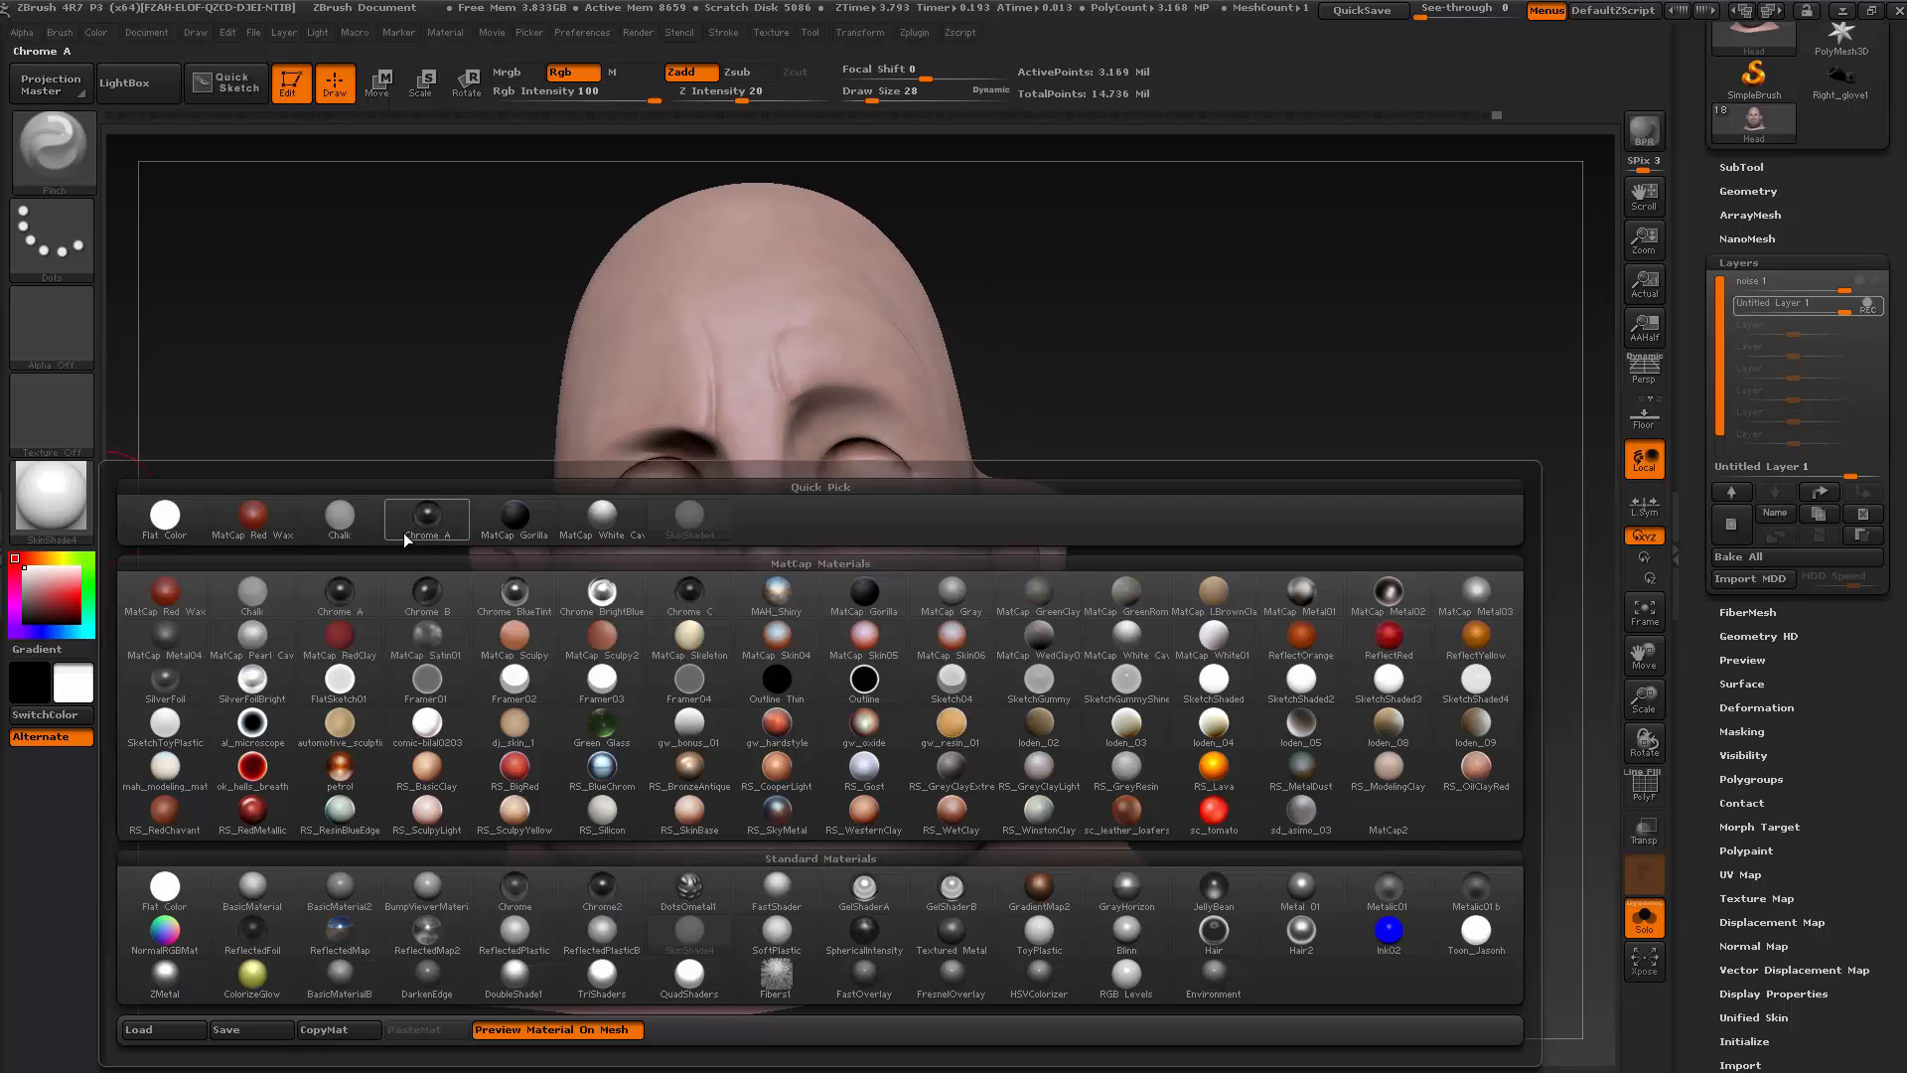
click(616, 513)
key(alt+Tab)
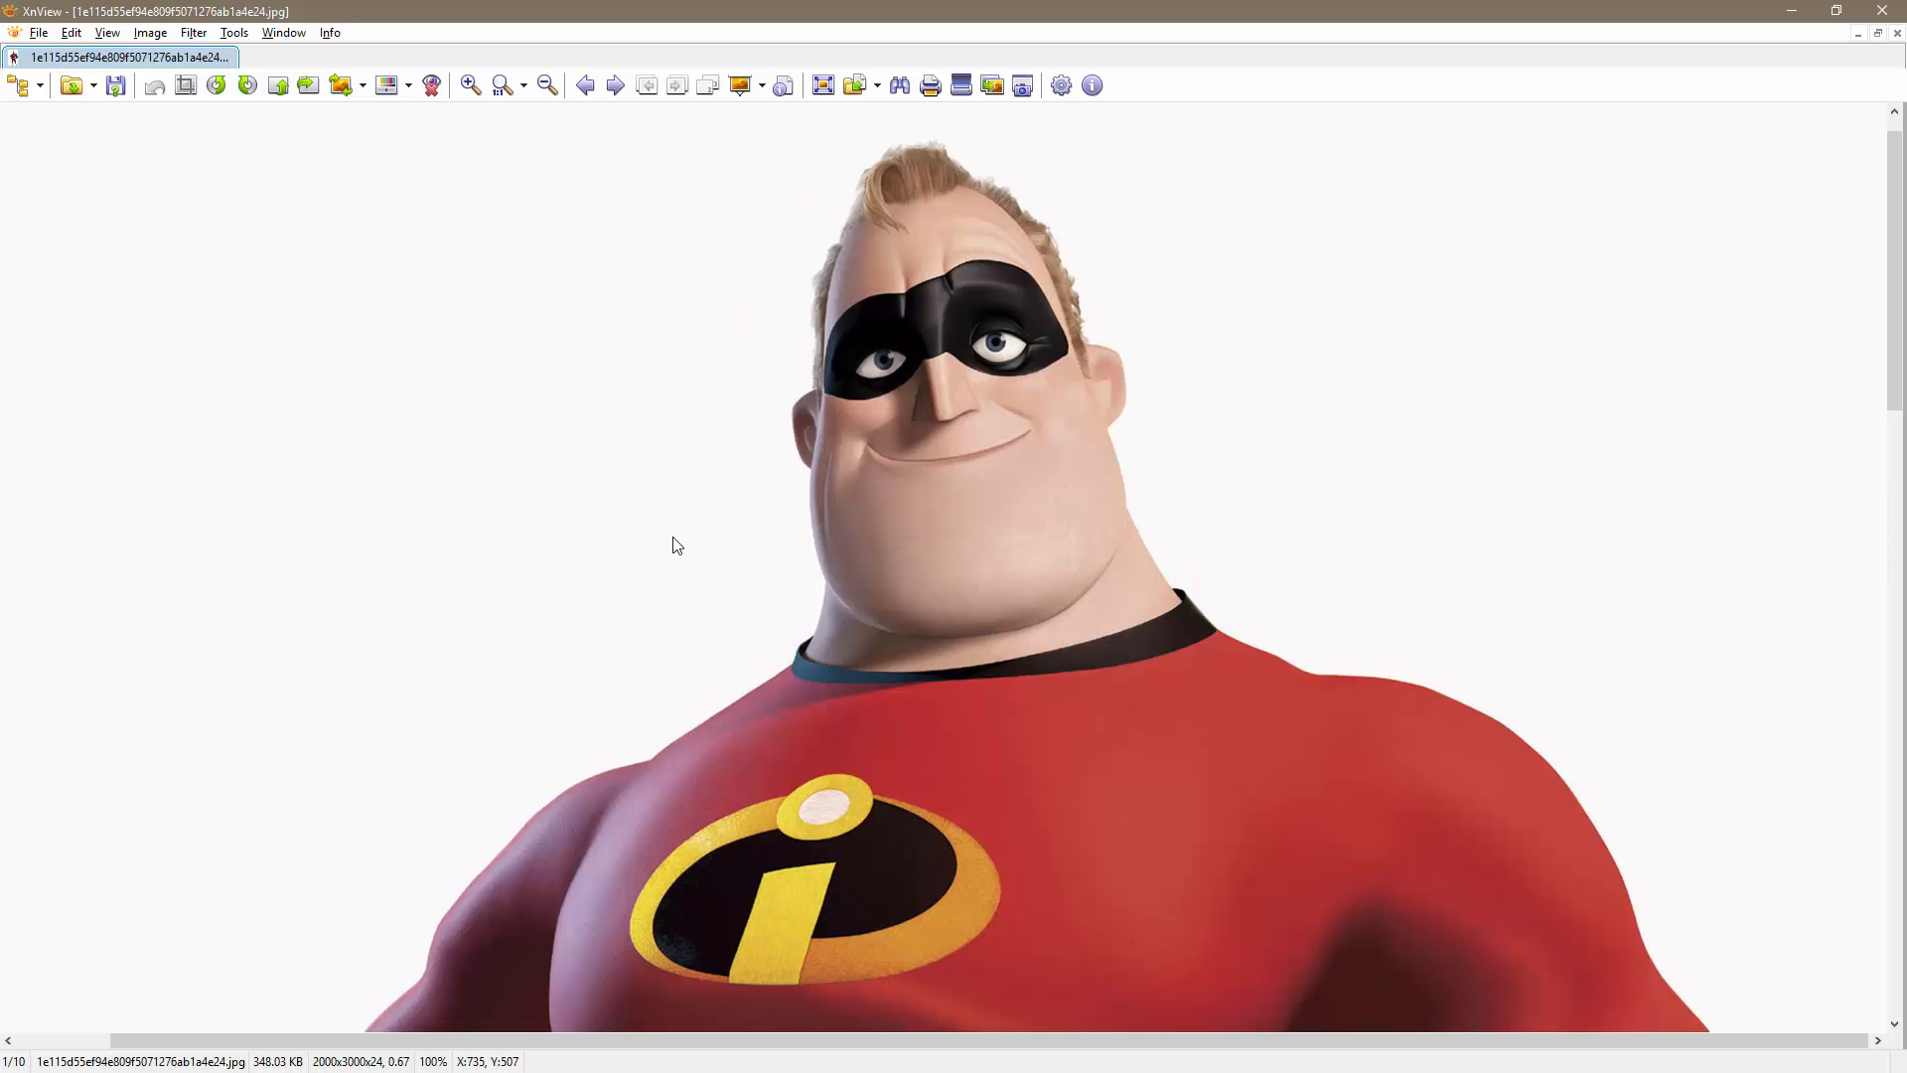
key(alt+Tab)
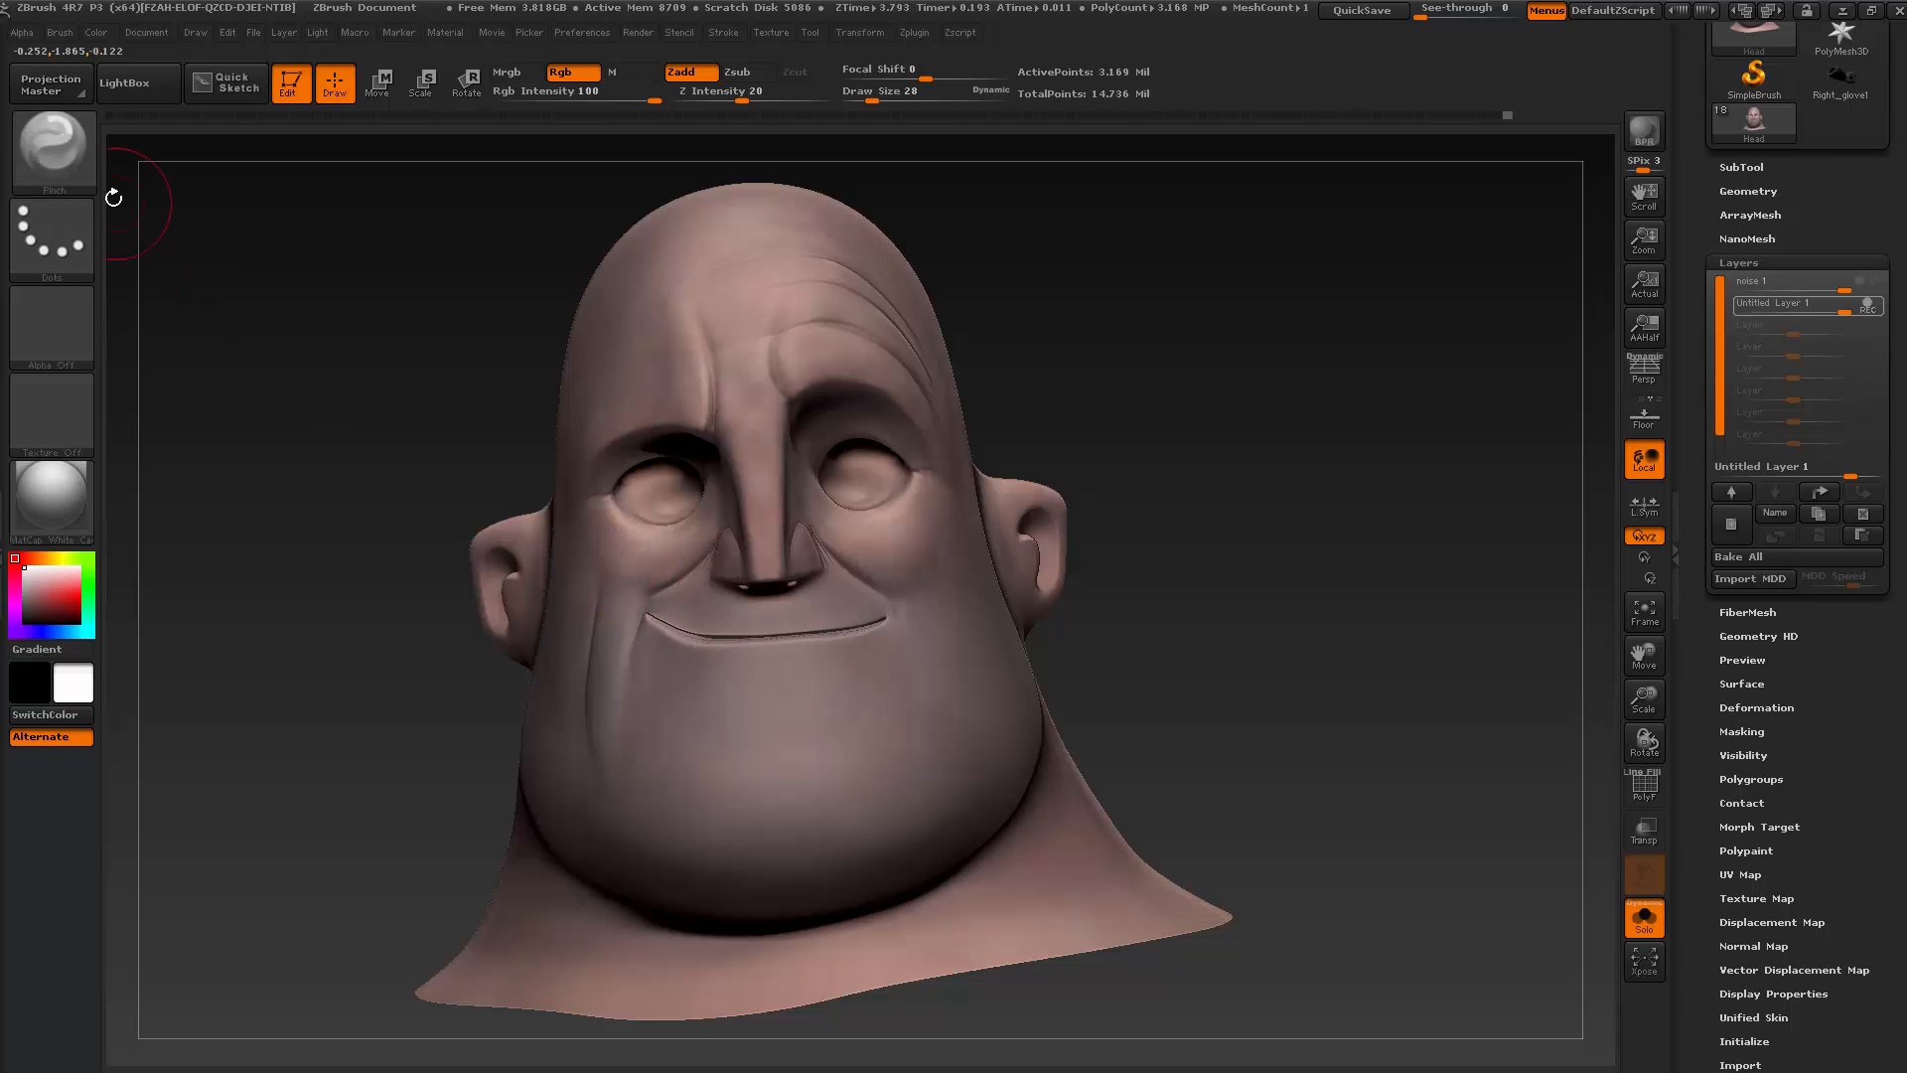
Build up the cheek below the eye, above the smile creases, with the ClayBuildup brush
key(b)
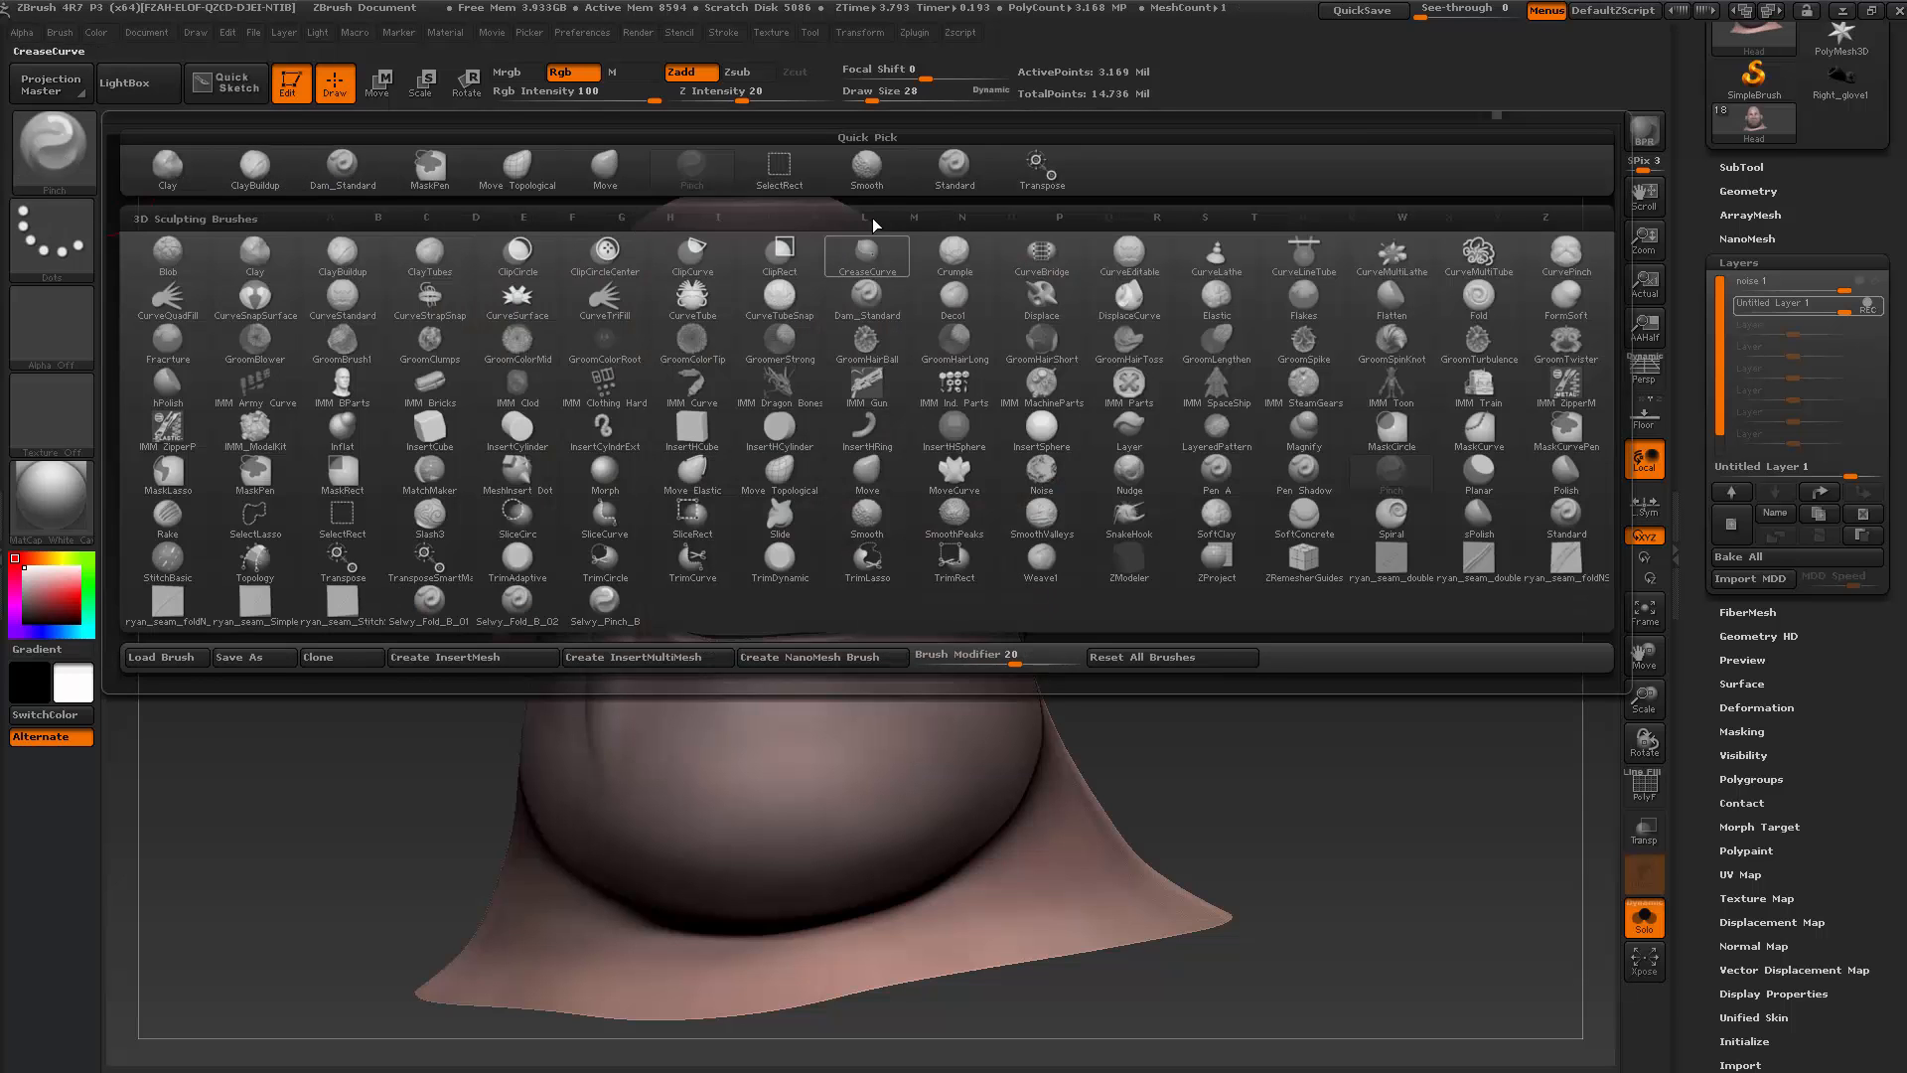
click(342, 165)
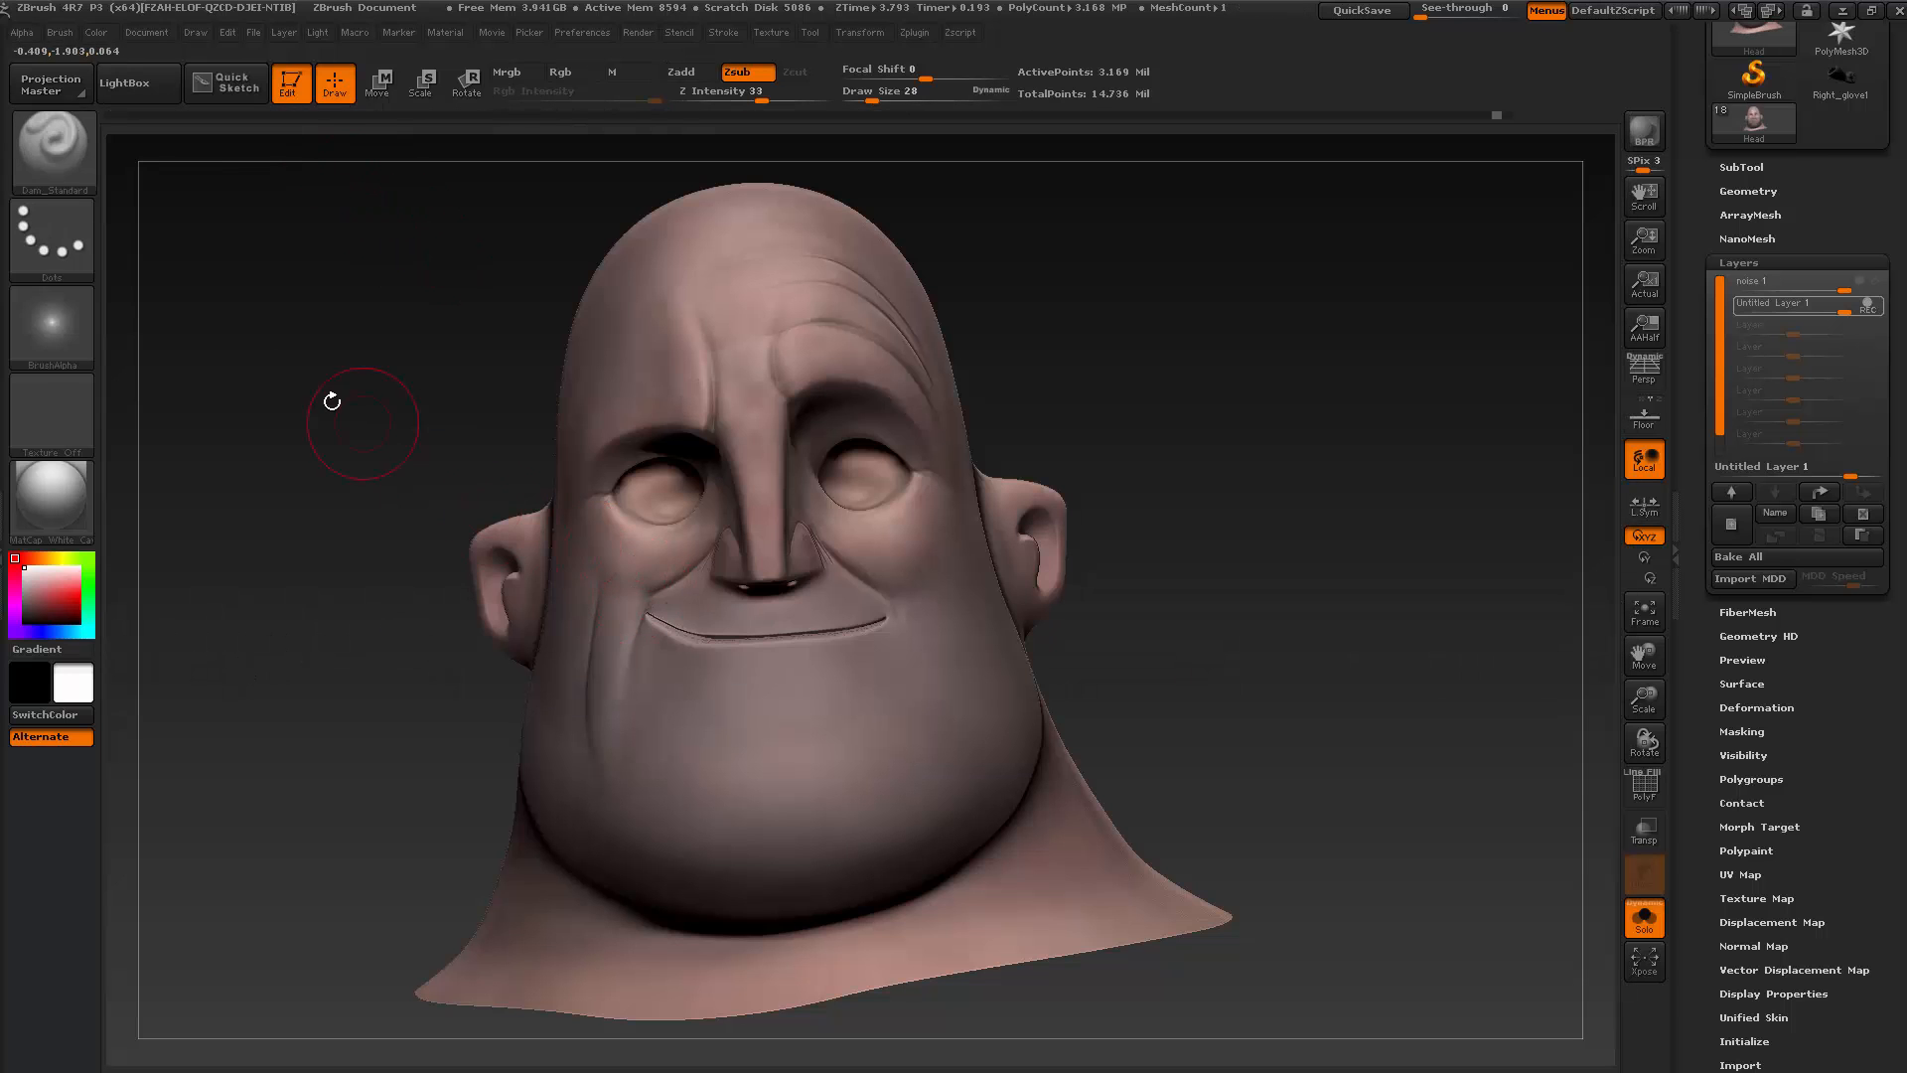
key(b)
key(c)
key(b)
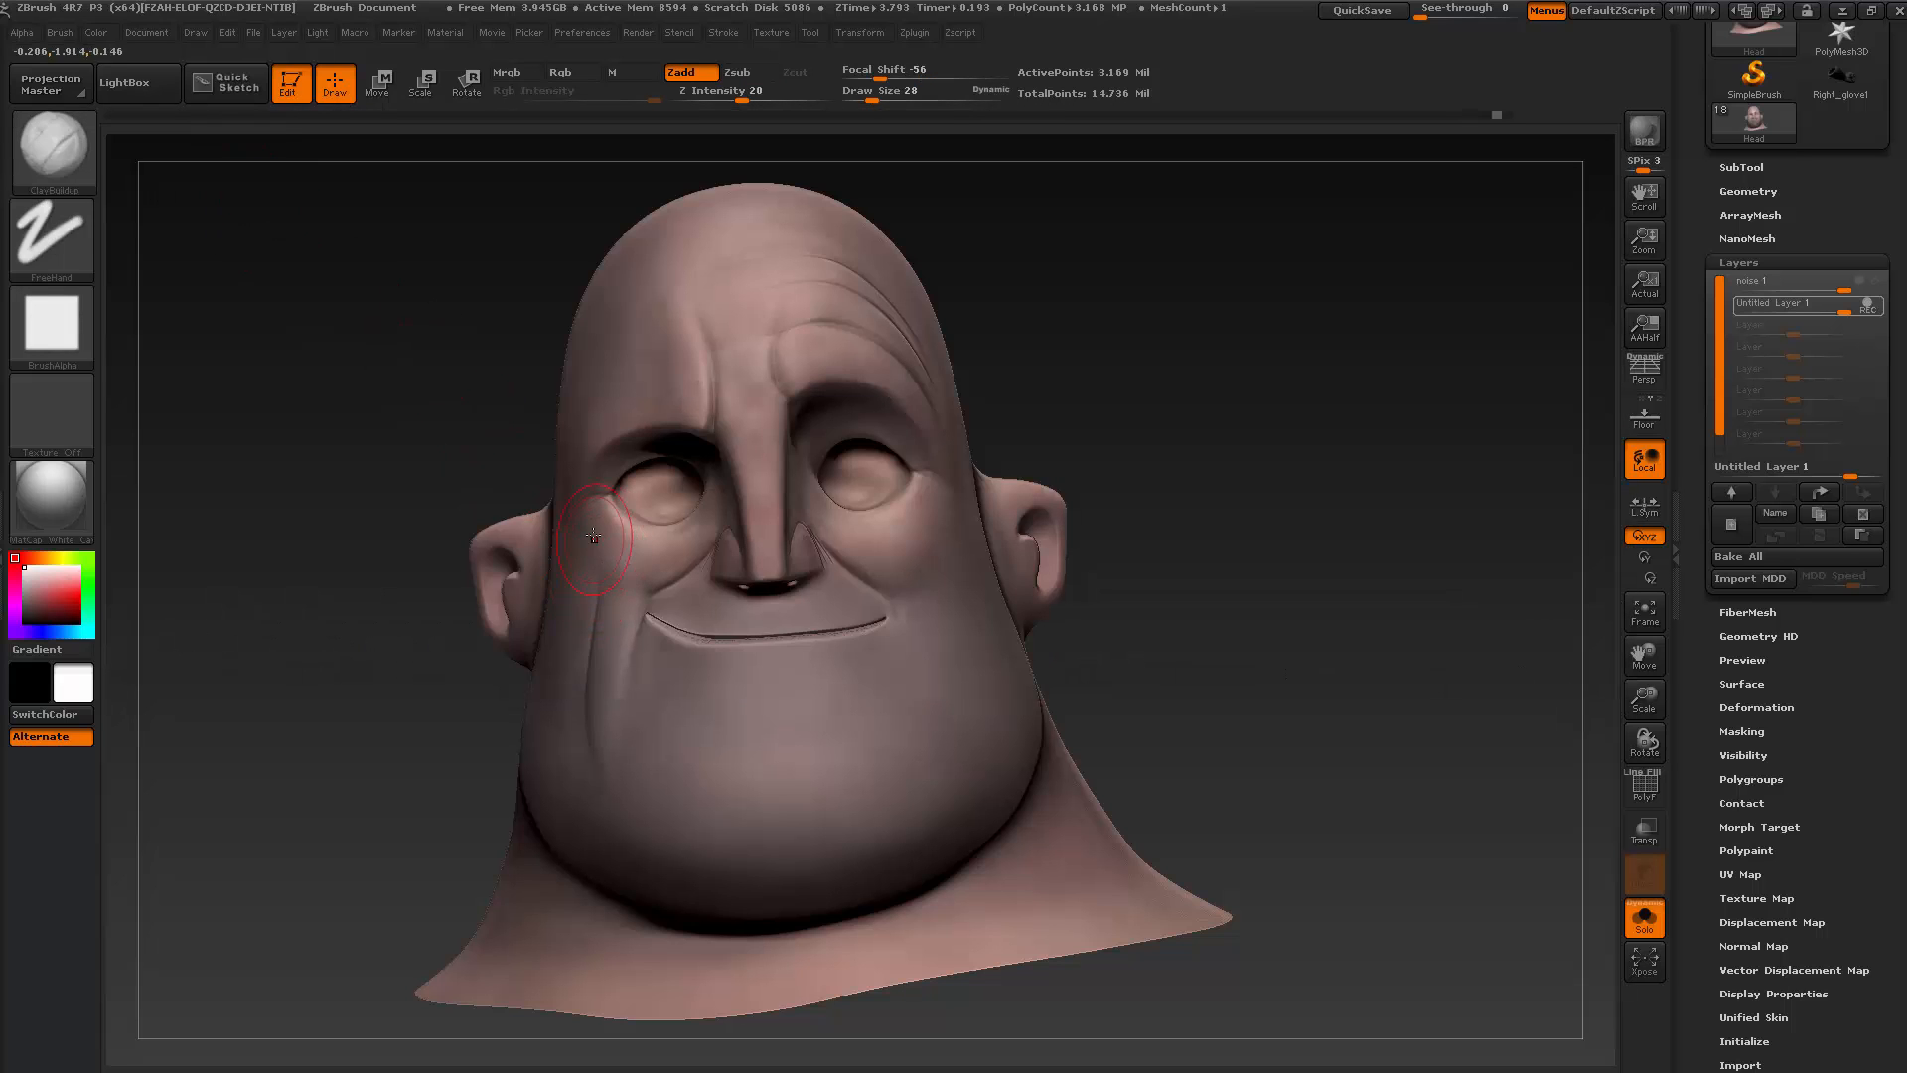
shift+drag(614, 562, 592, 535)
mouse_move(618, 553)
shift+mouse_down()
mouse_move(631, 574)
mouse_move(645, 497)
mouse_move(616, 549)
shift+mouse_up()
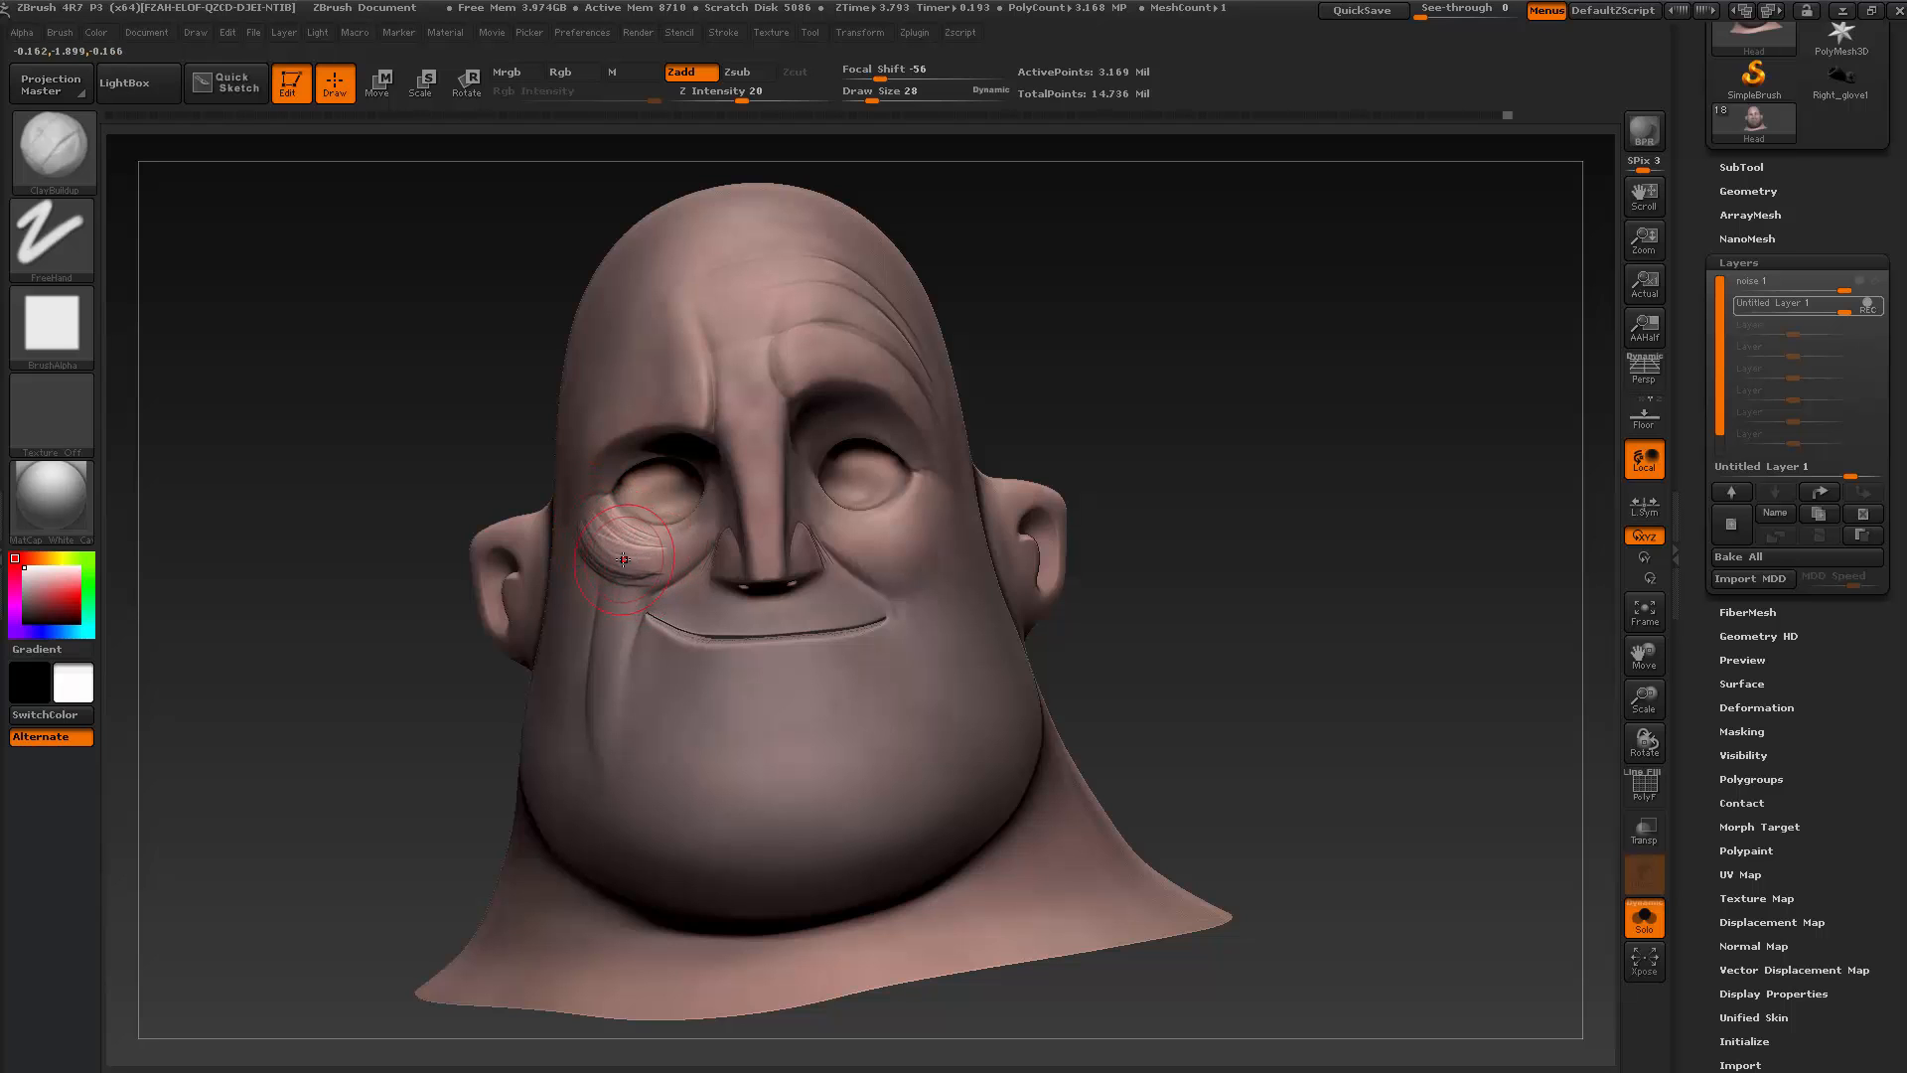
Go down two subdivision levels and smooth the clay strokes on the cheek below the eye
drag(430, 707, 625, 653)
key(shift+d)
key(shift+d)
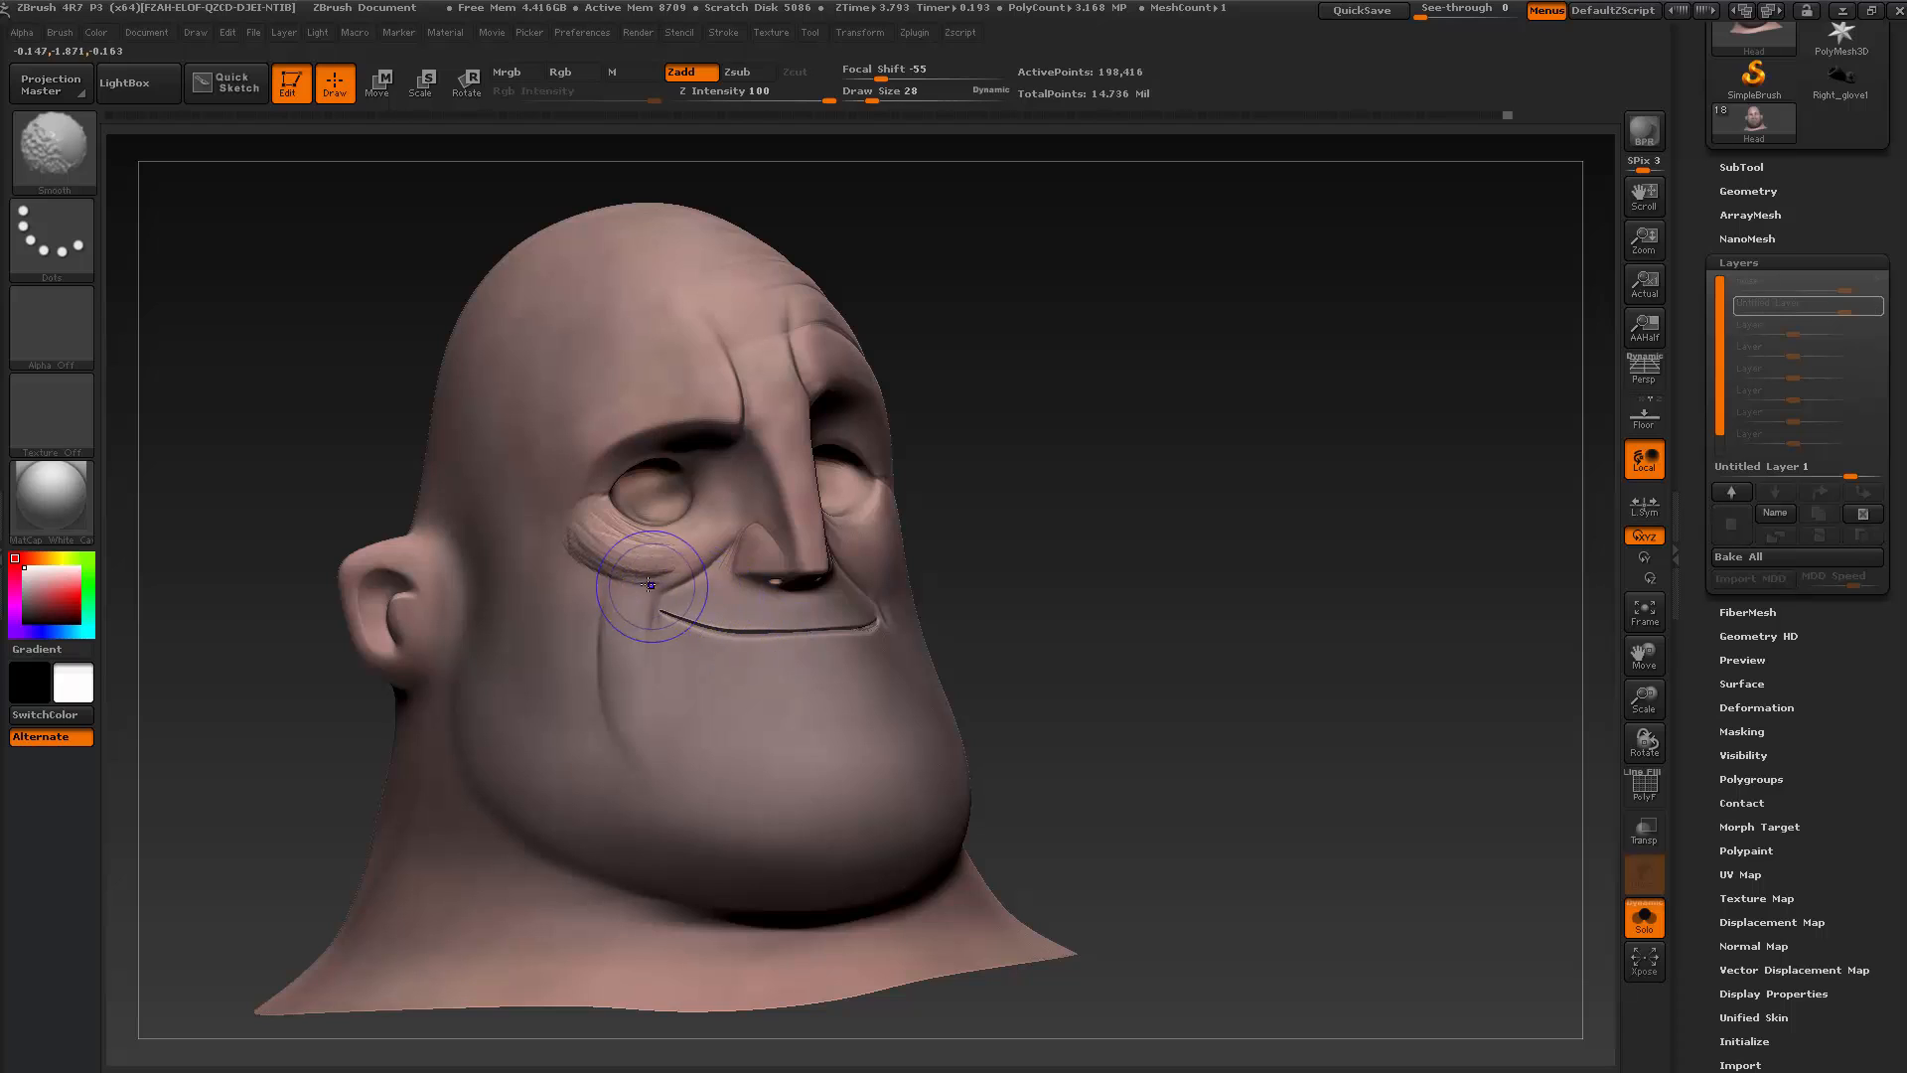
mouse_move(646, 584)
shift+mouse_down()
mouse_move(579, 549)
mouse_move(634, 545)
shift+mouse_up()
mouse_move(633, 546)
shift+mouse_down()
mouse_move(614, 548)
mouse_move(661, 555)
mouse_move(636, 542)
shift+mouse_up()
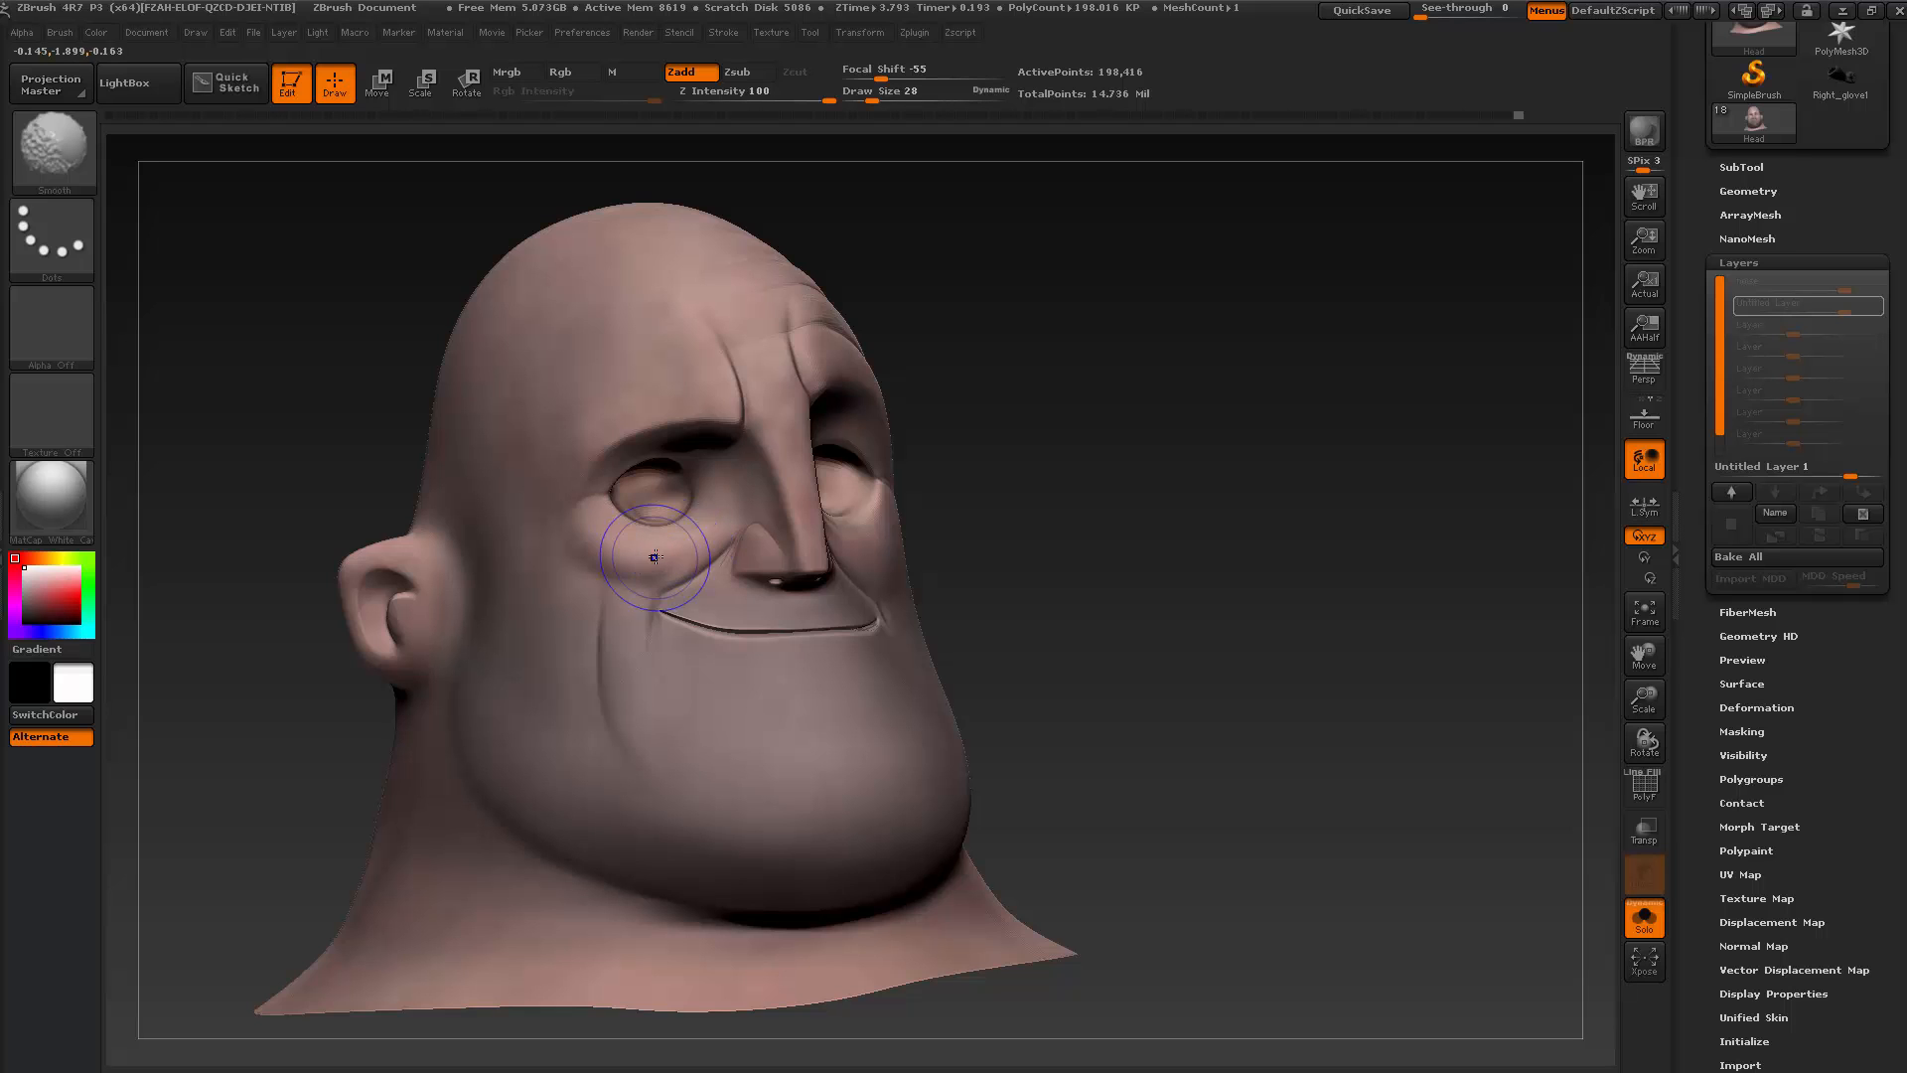
Build up the opposite cheek below the eye with the ClayBuildup brush and smooth the added volume
drag(1093, 439, 884, 455)
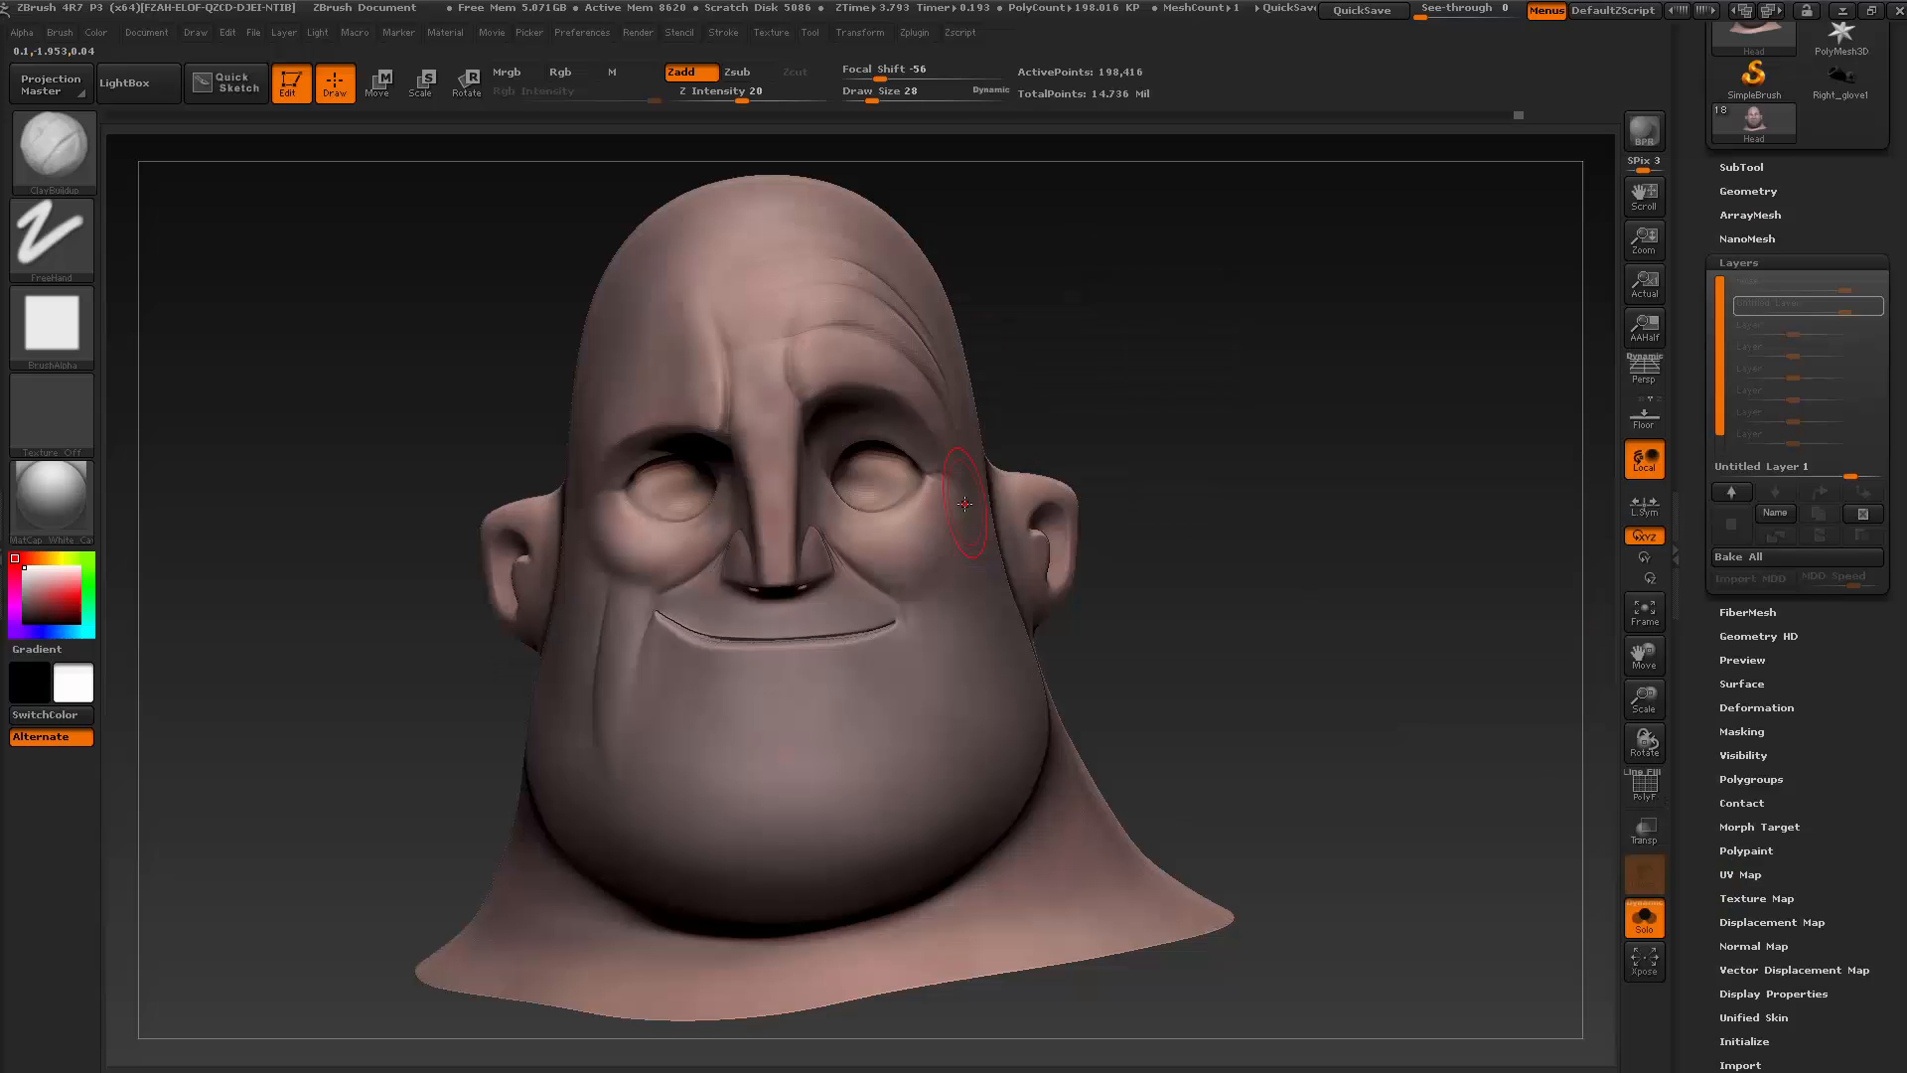
mouse_move(1093, 447)
mouse_down()
mouse_move(1119, 391)
mouse_move(1162, 568)
mouse_move(1098, 565)
mouse_up()
mouse_move(951, 506)
mouse_down()
mouse_move(928, 560)
mouse_move(851, 537)
mouse_move(912, 559)
mouse_up()
key(shift)
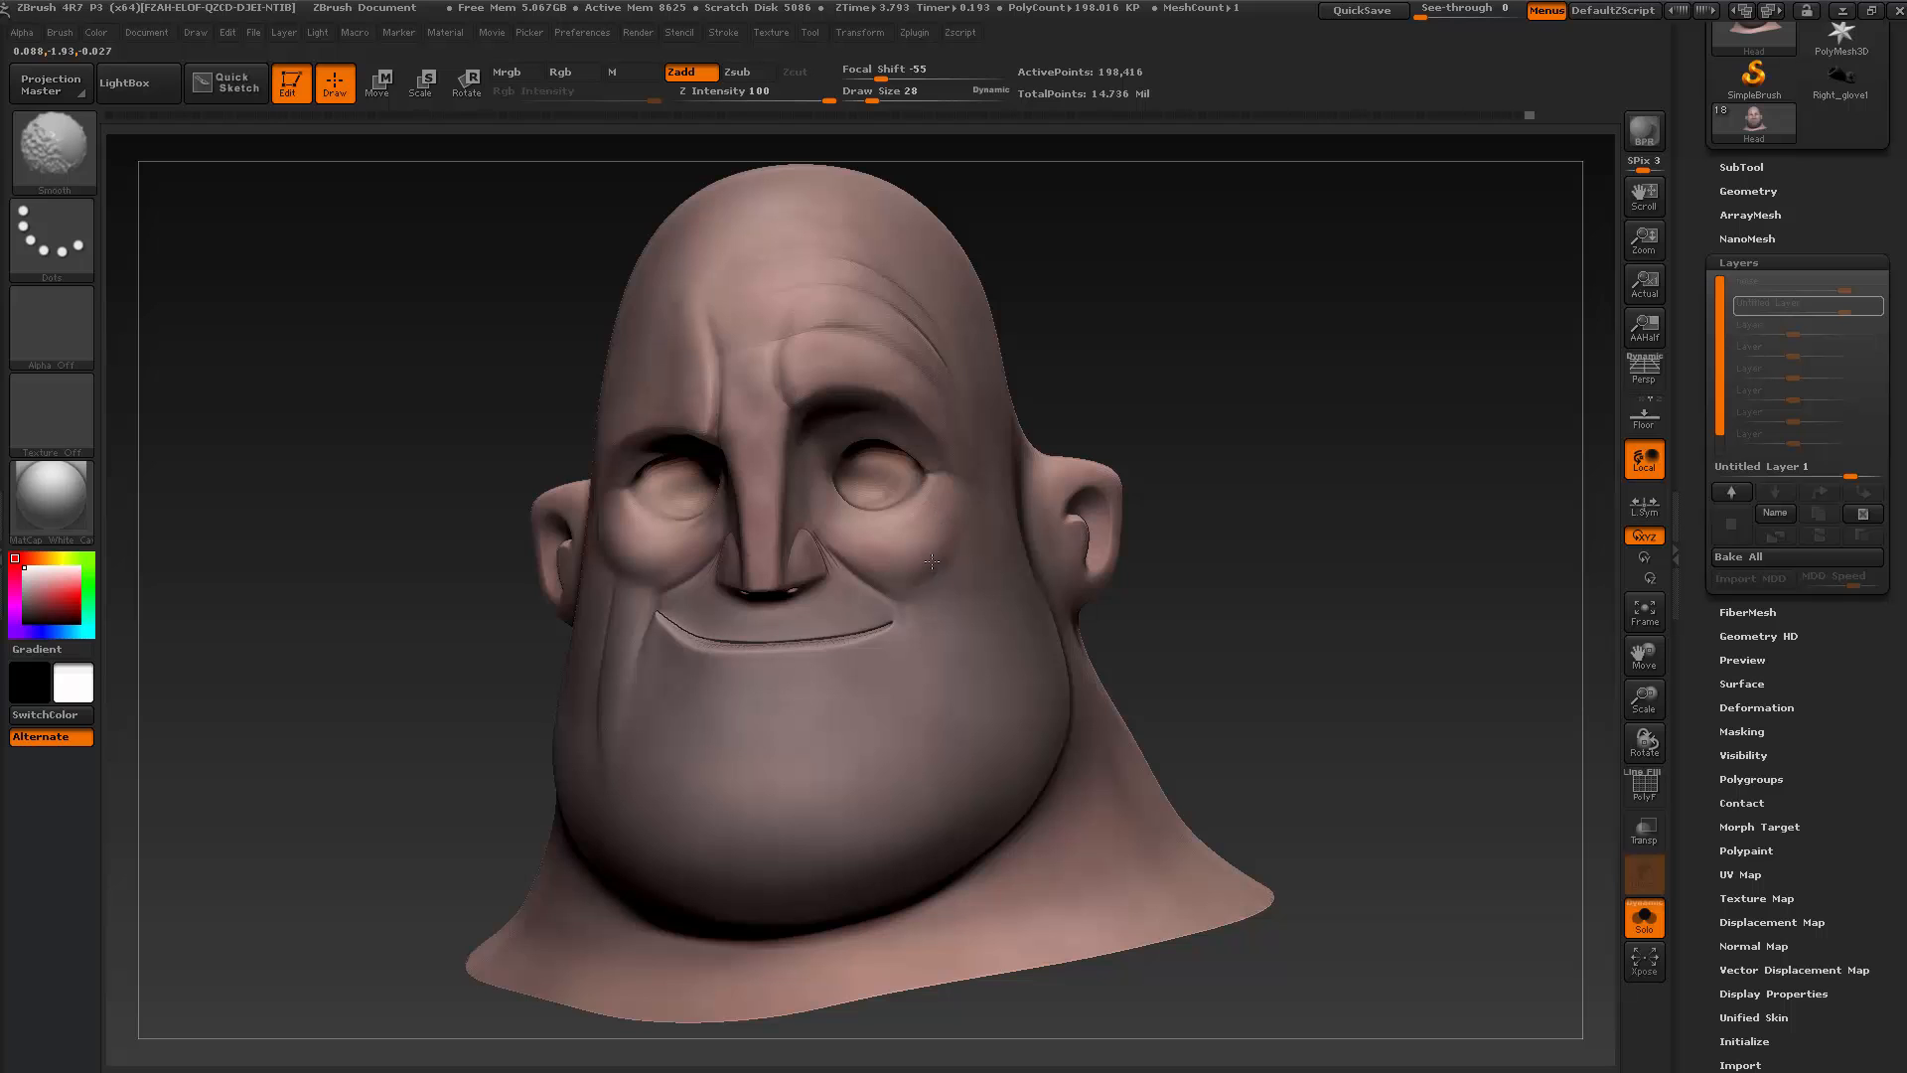
shift+drag(927, 527, 919, 527)
drag(1136, 417, 1184, 417)
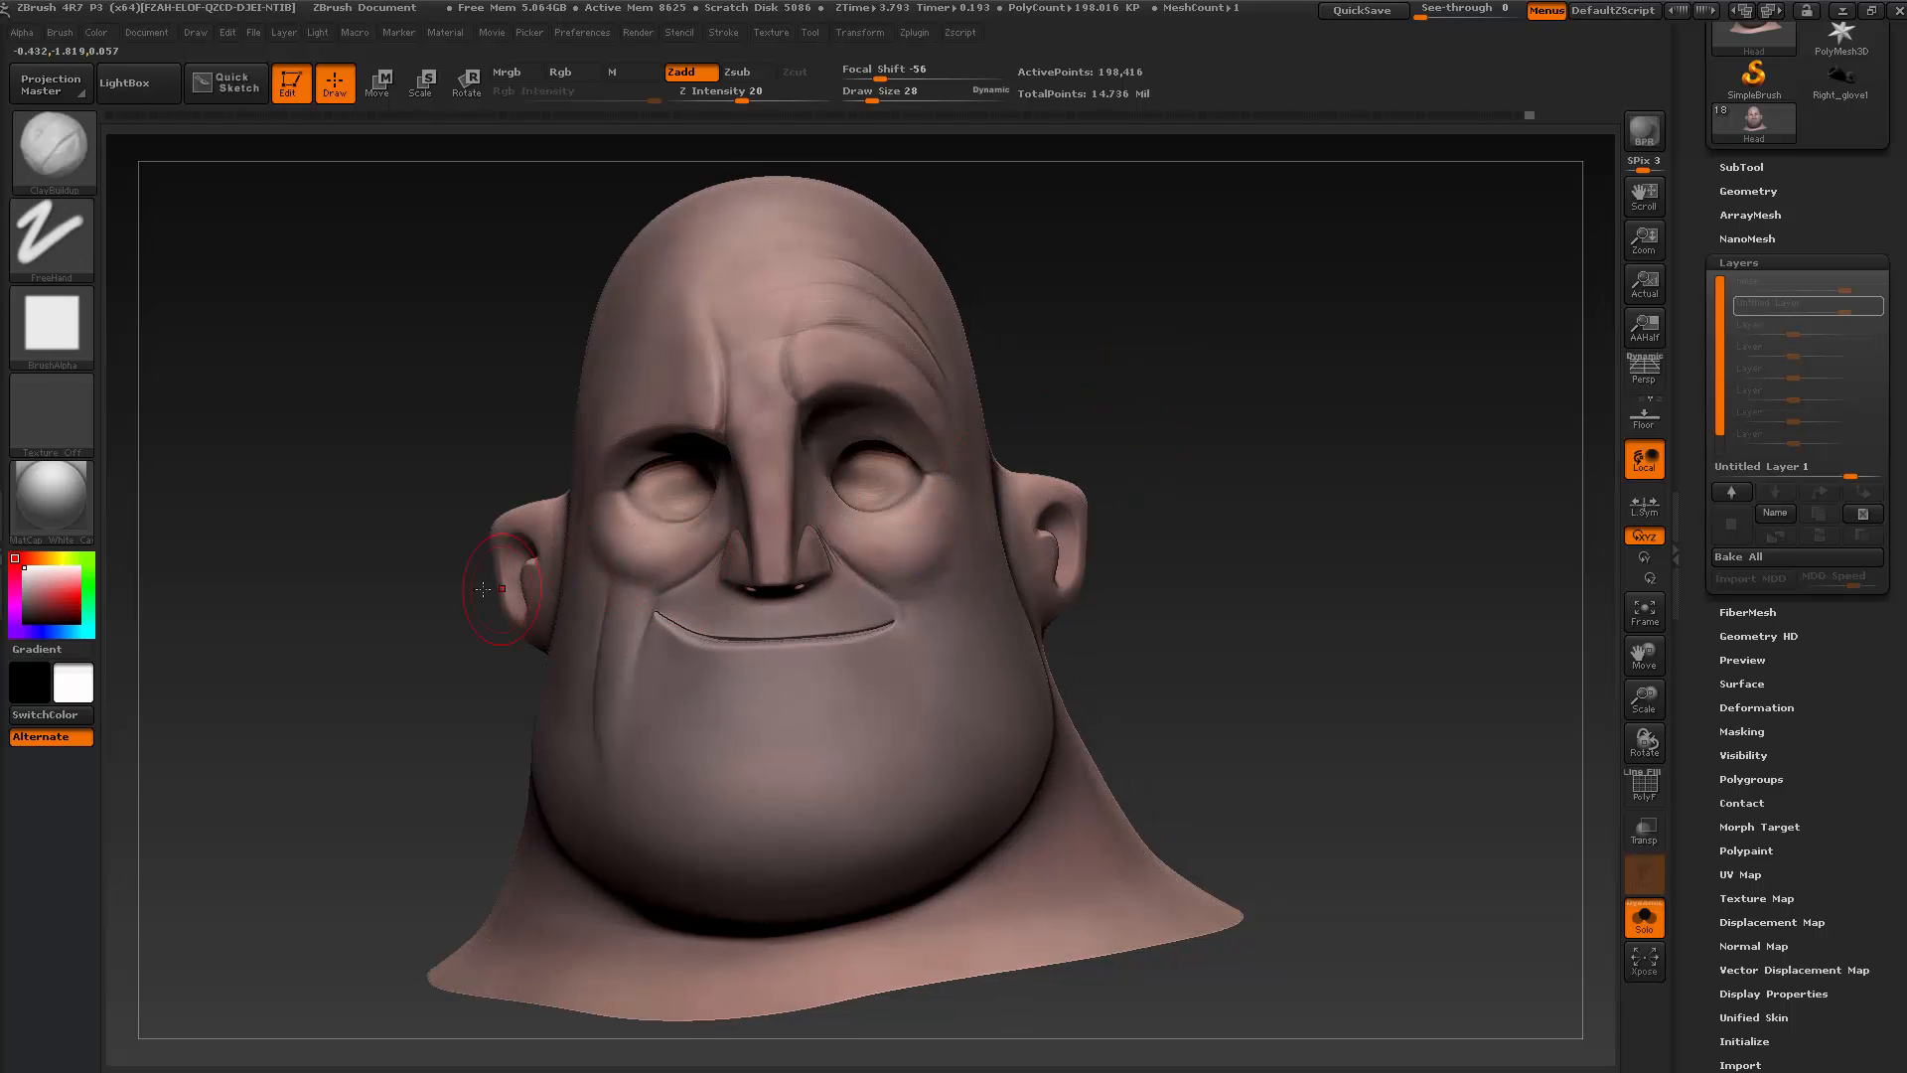
Compare the raised cheek above the creases with the reference image in XnView and smooth its outer side
mouse_move(323, 630)
mouse_down()
mouse_move(420, 642)
mouse_move(608, 564)
mouse_up()
key(alt+Tab)
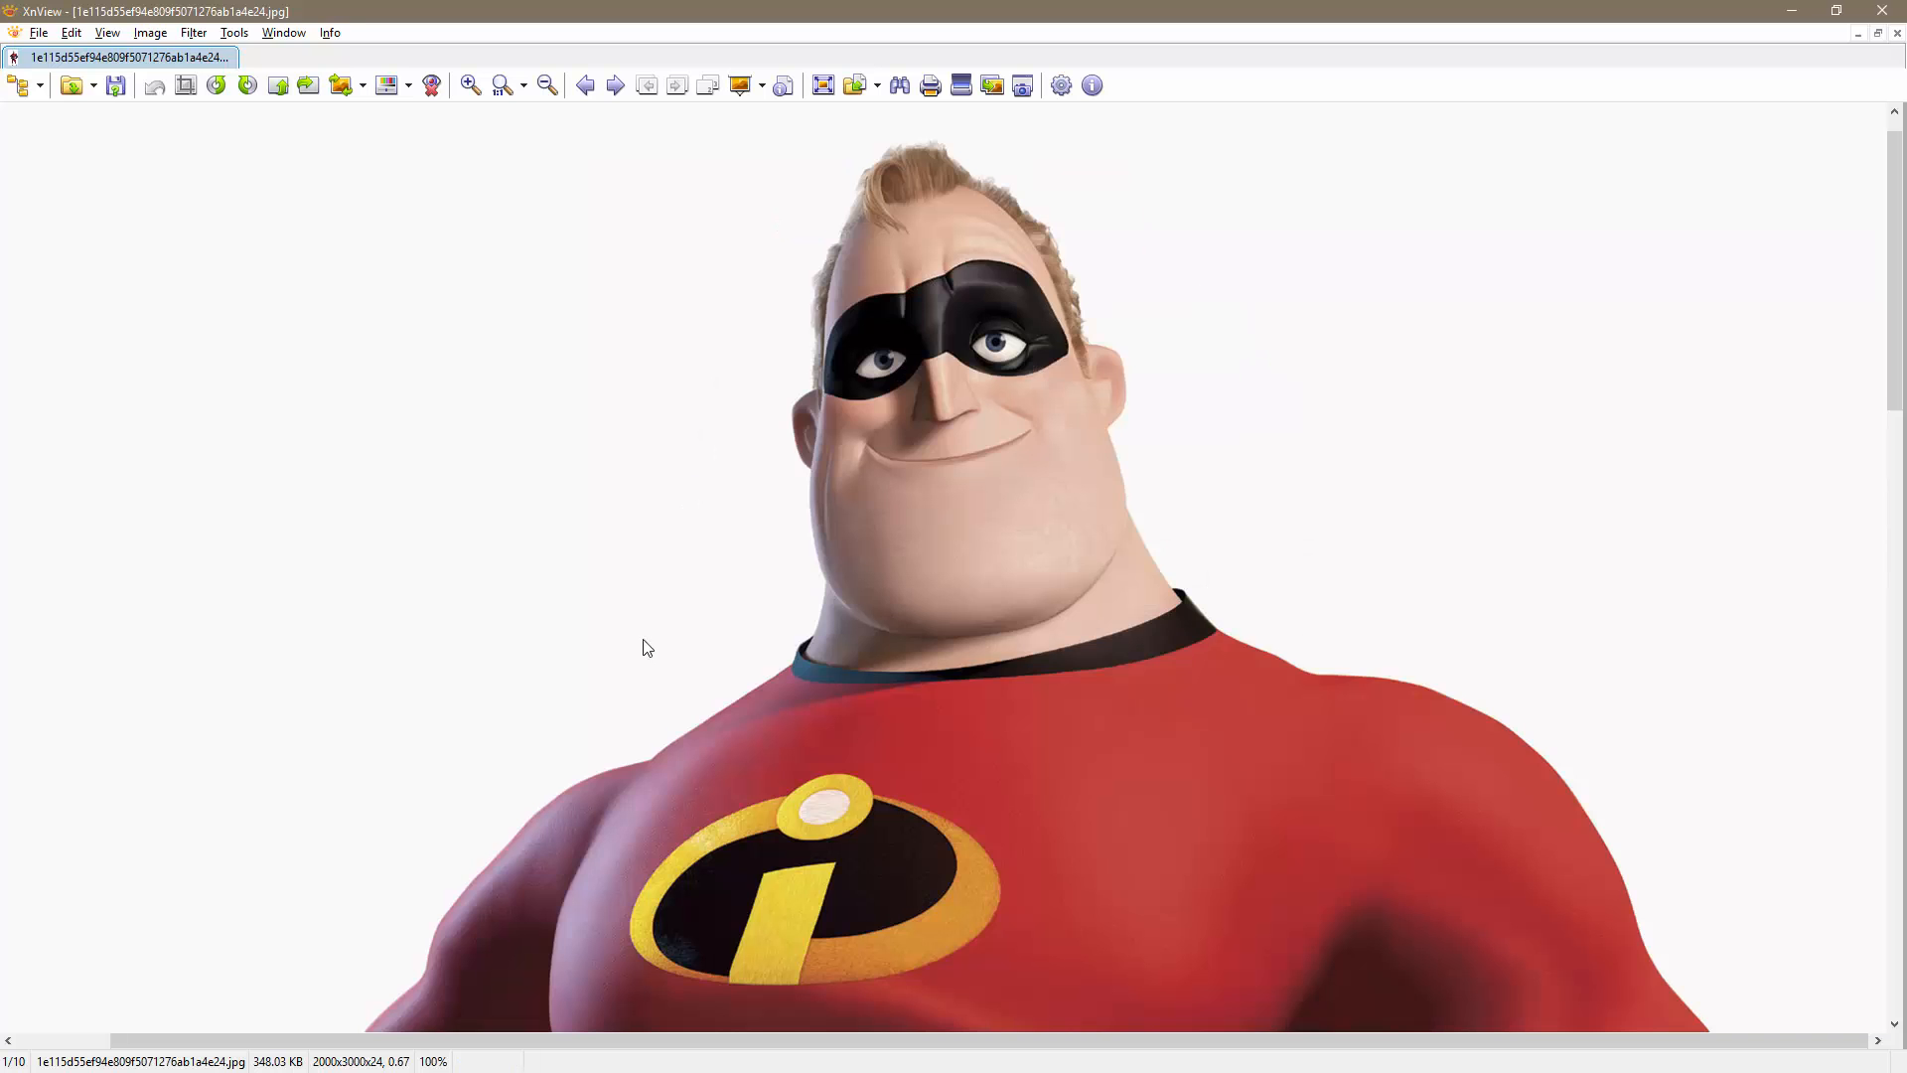
key(alt+Tab)
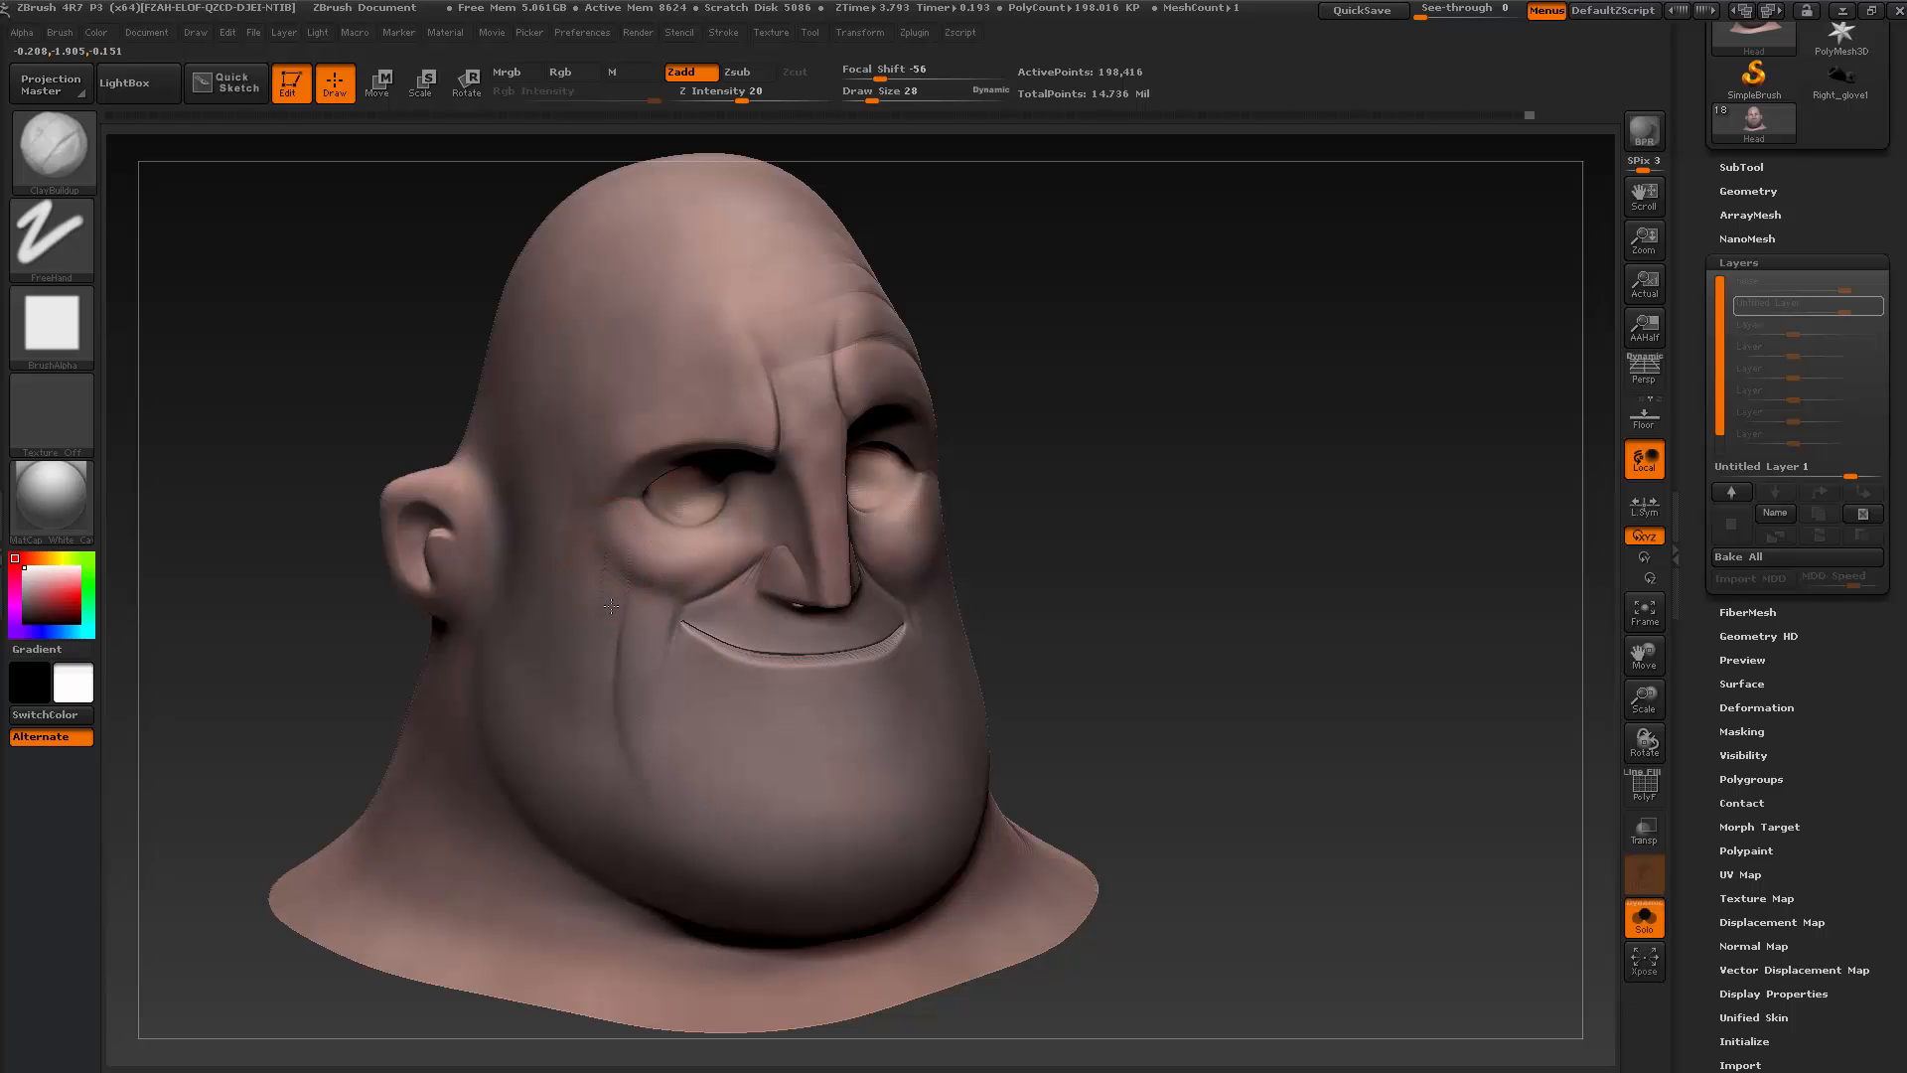
key(shift)
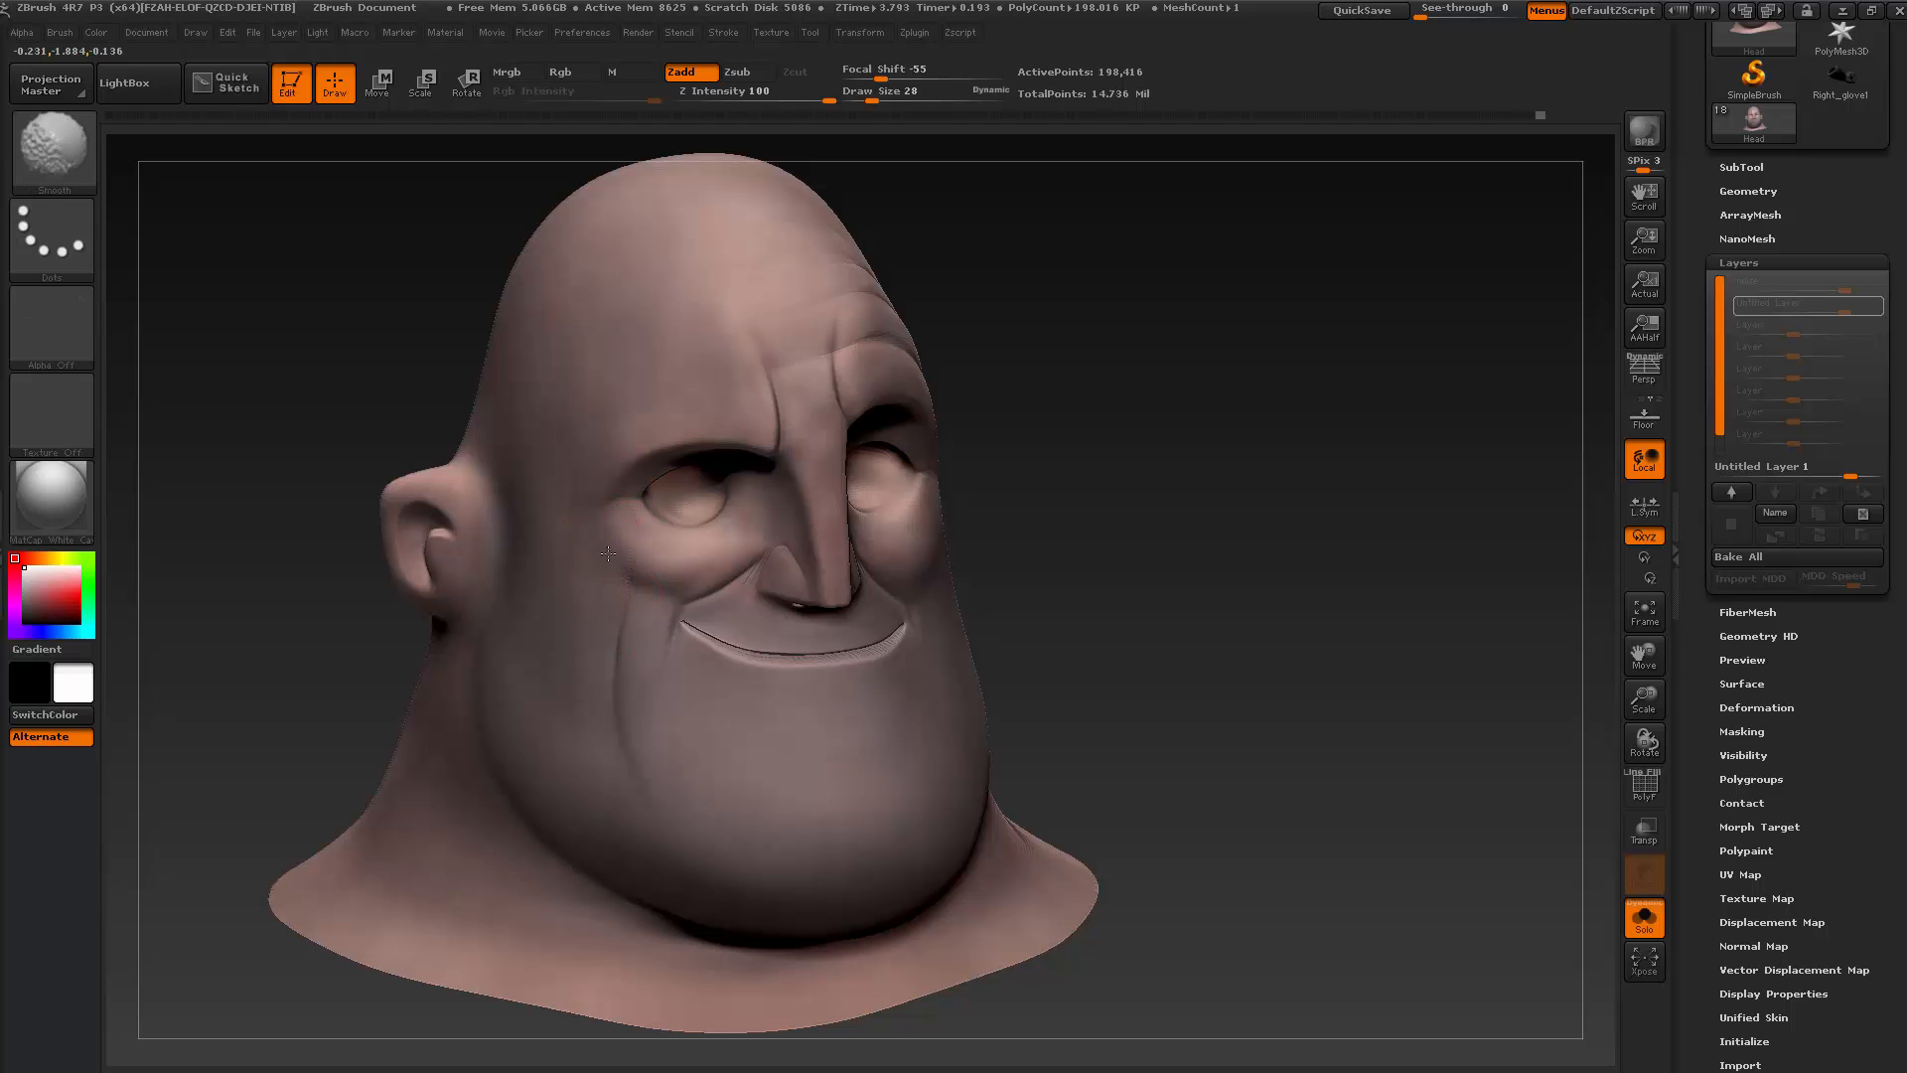
shift+drag(605, 565, 636, 517)
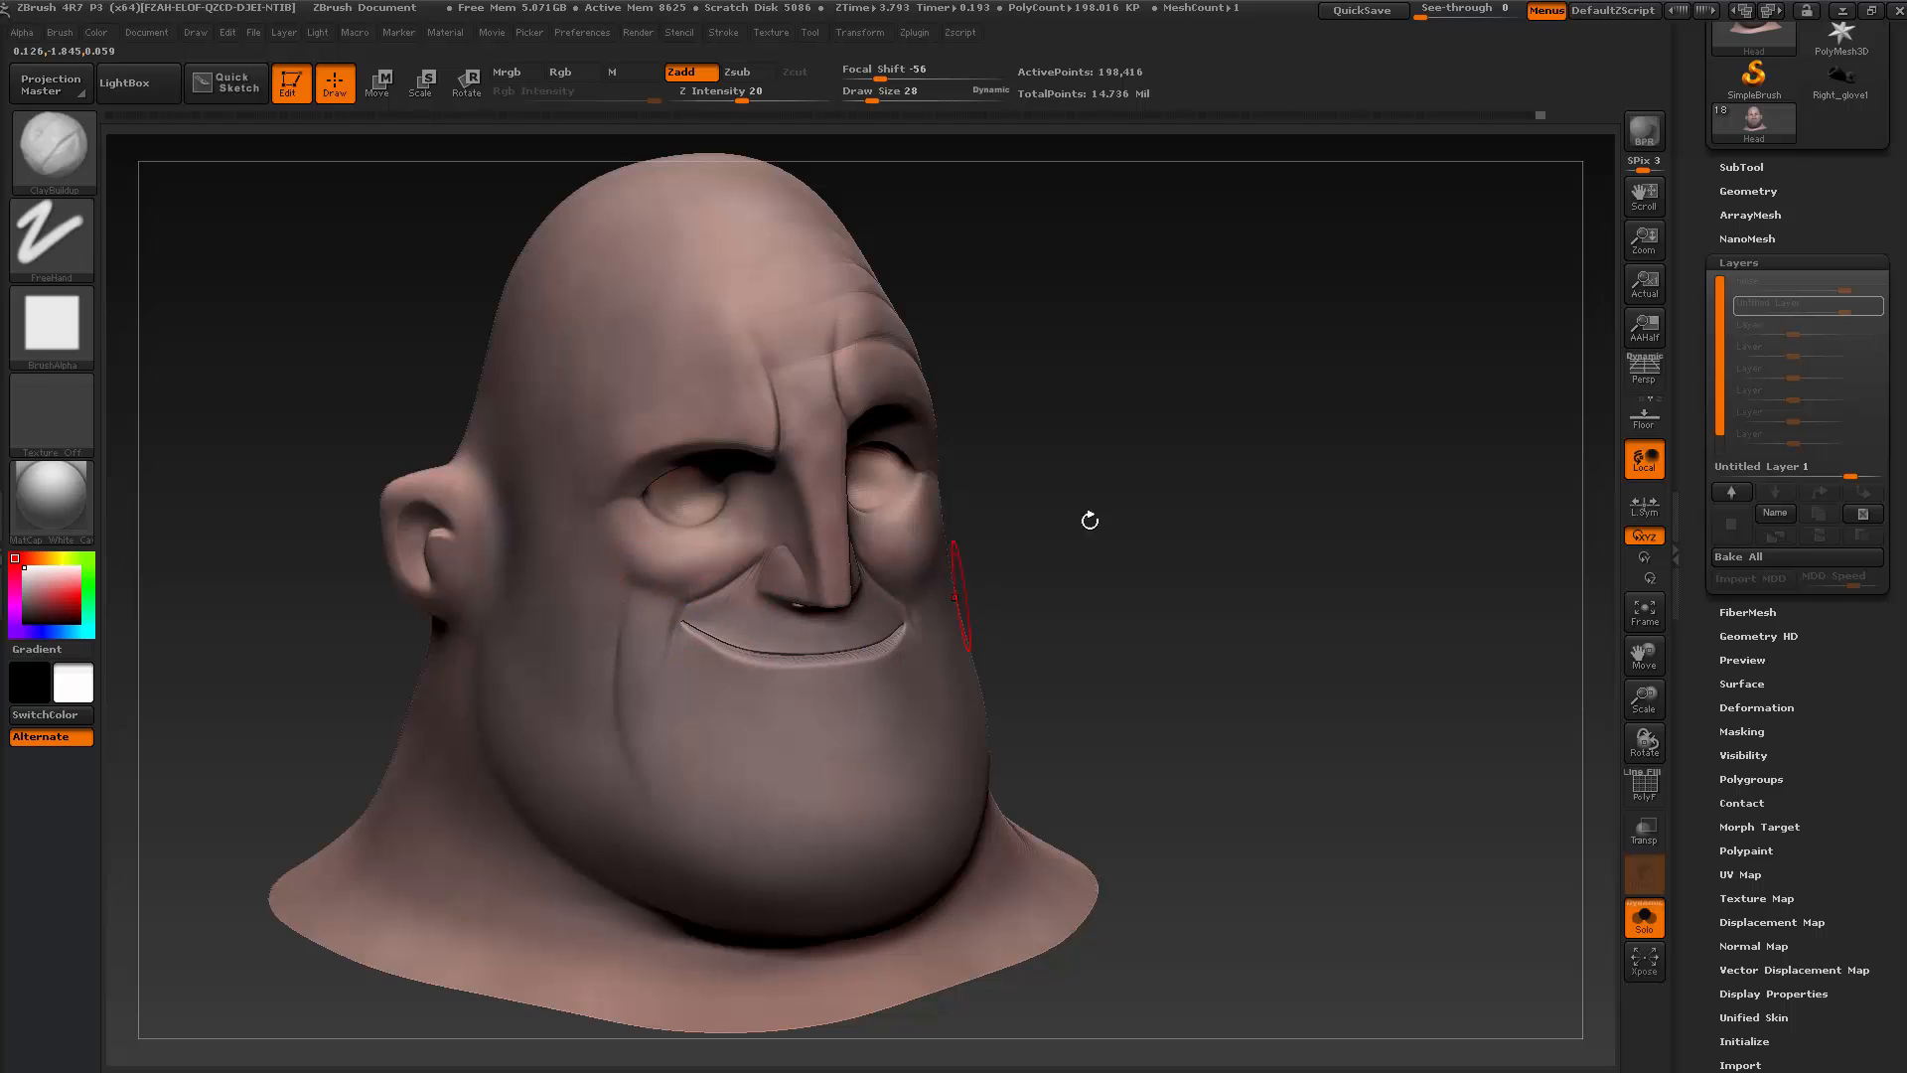
Check the front of the face against the reference image in XnView and smooth the cheek where it meets the creases
mouse_move(1090, 519)
mouse_down()
mouse_move(1179, 396)
mouse_move(1223, 397)
mouse_up()
key(alt+Tab)
key(alt+Tab)
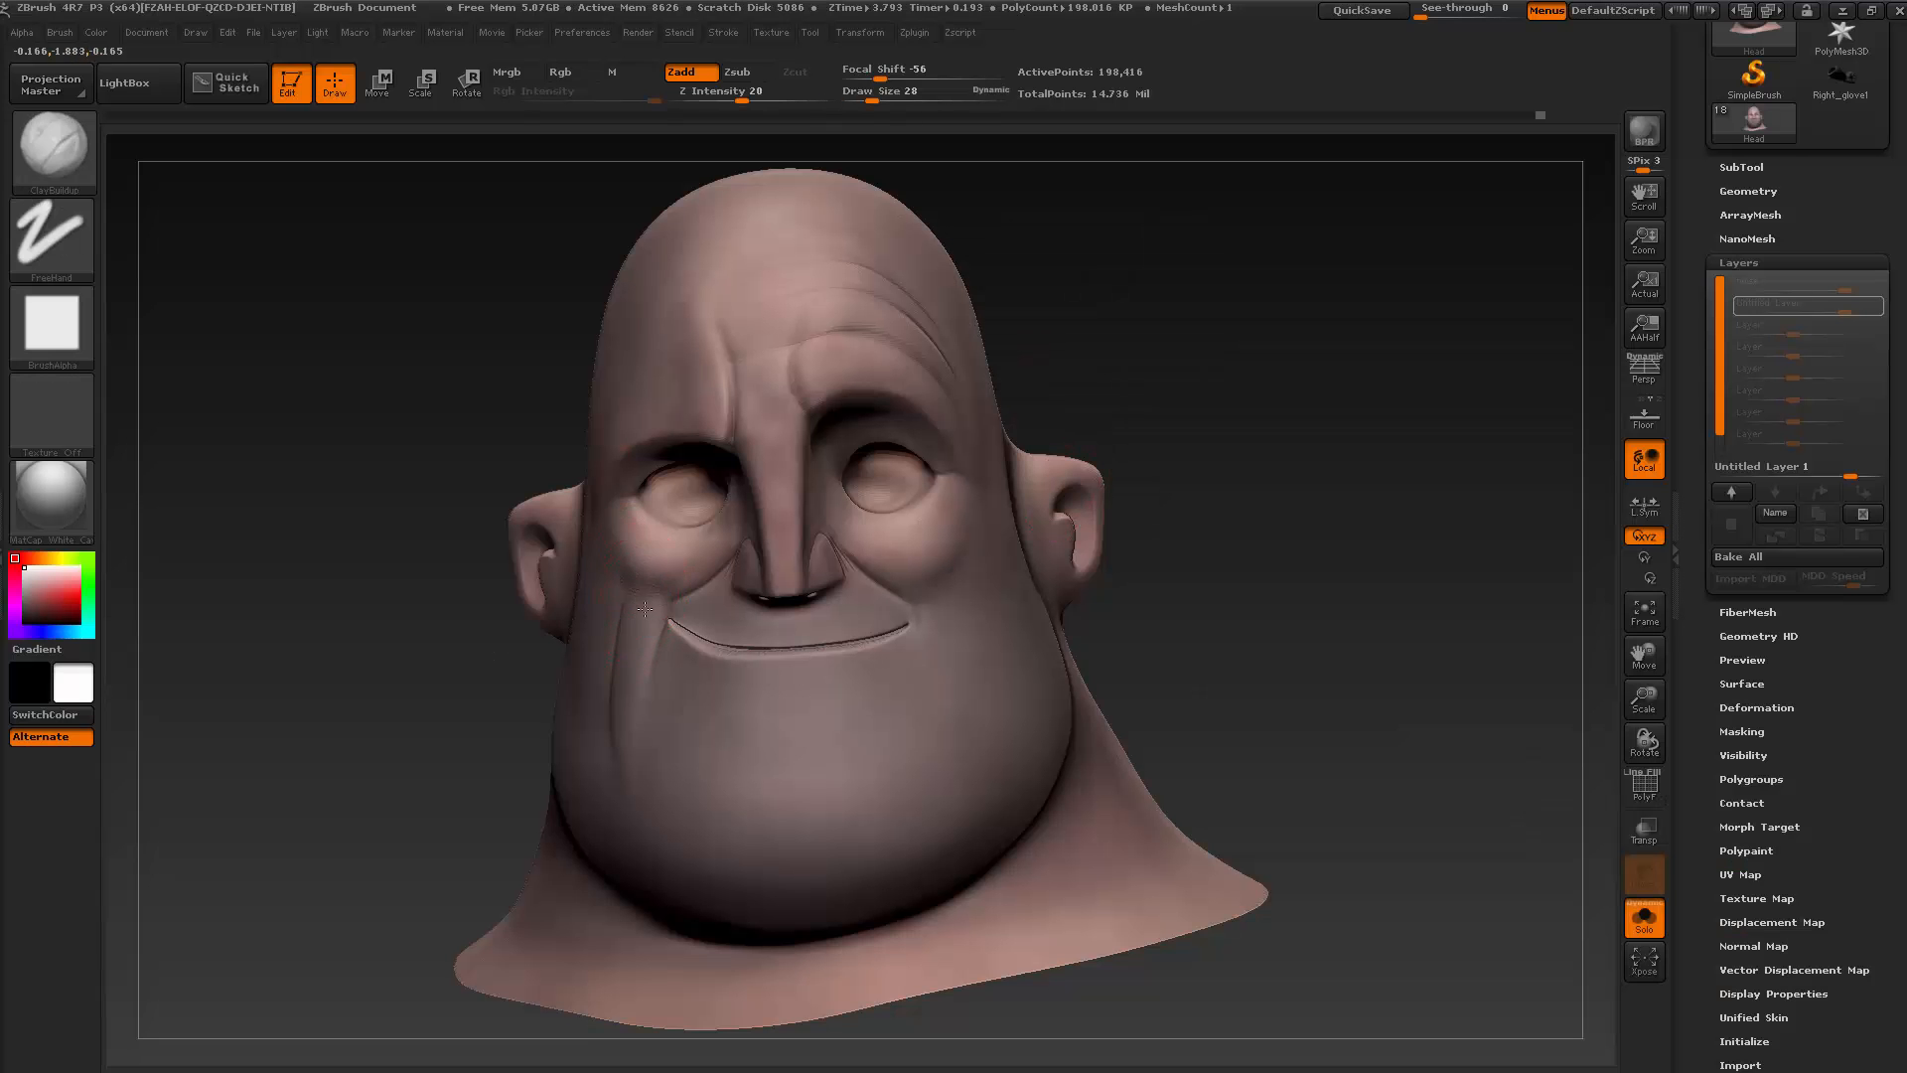
key(shift)
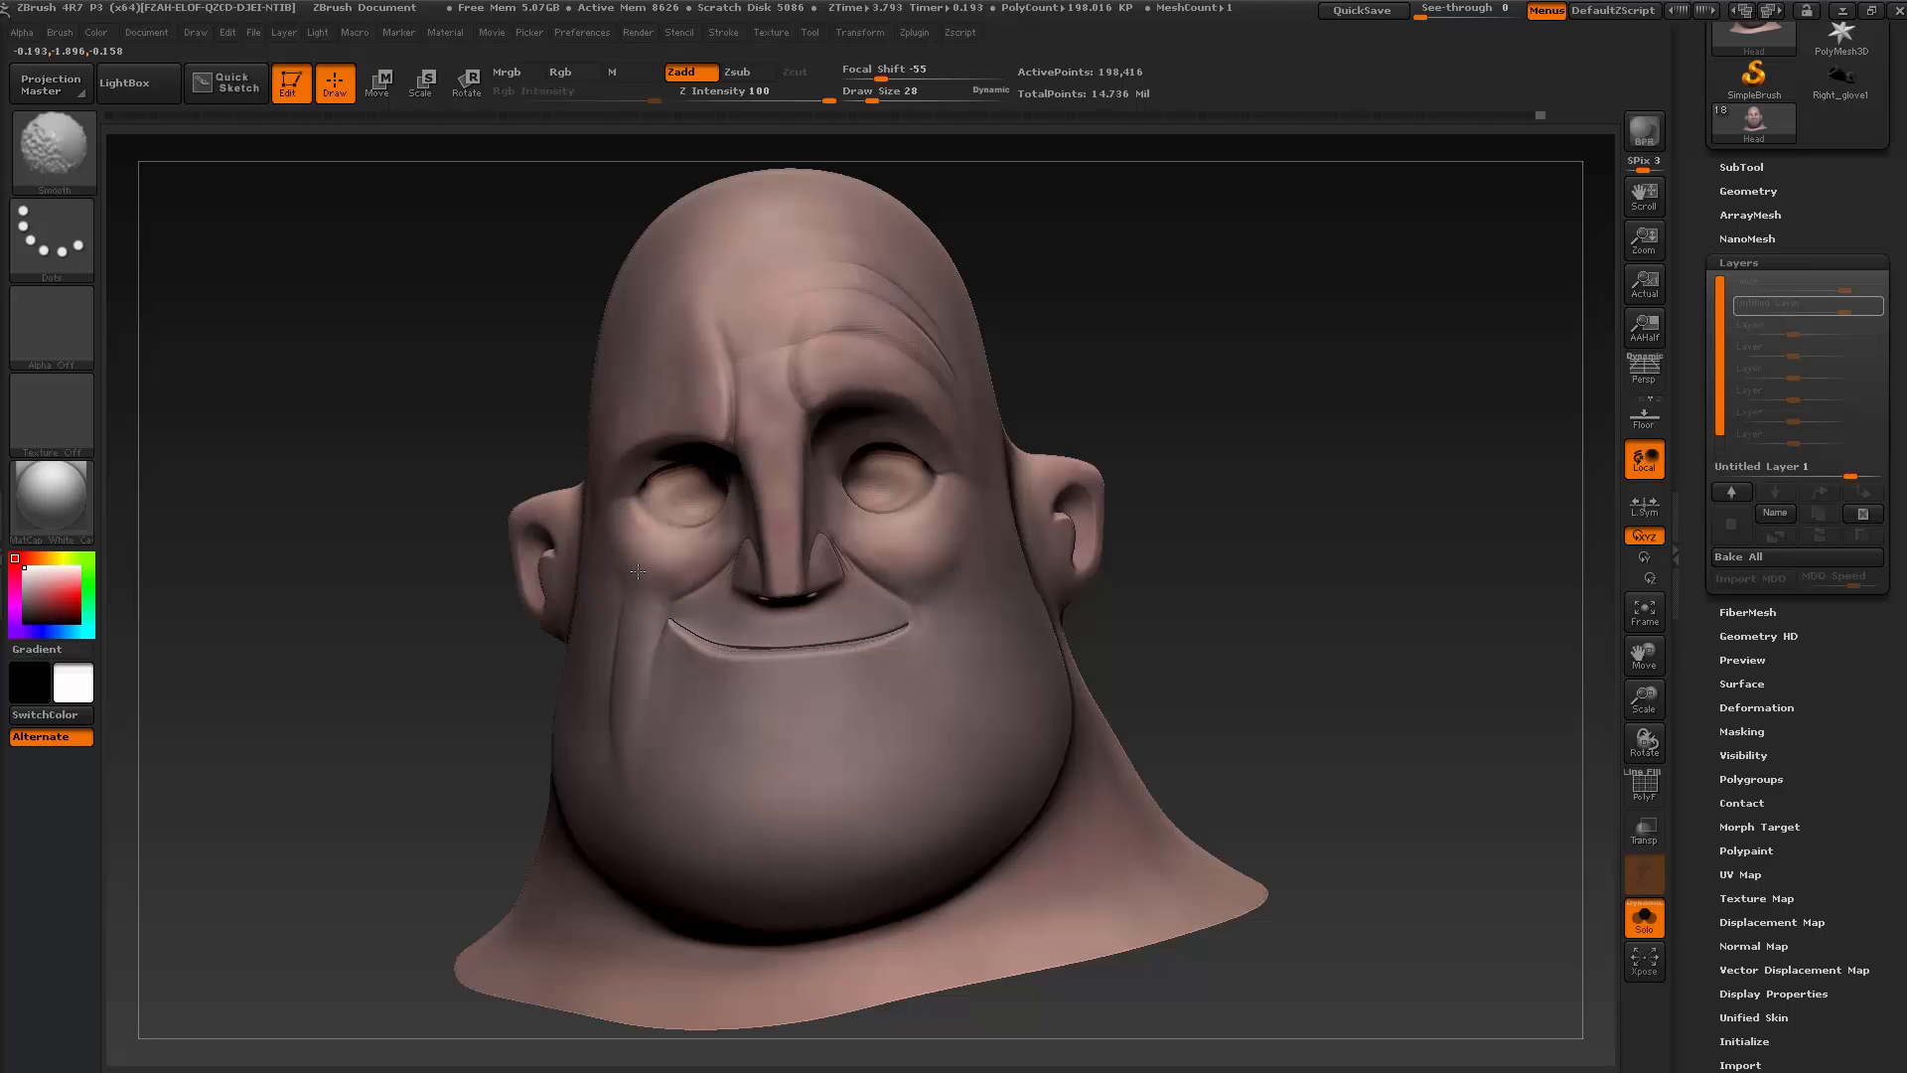
drag(437, 680, 478, 684)
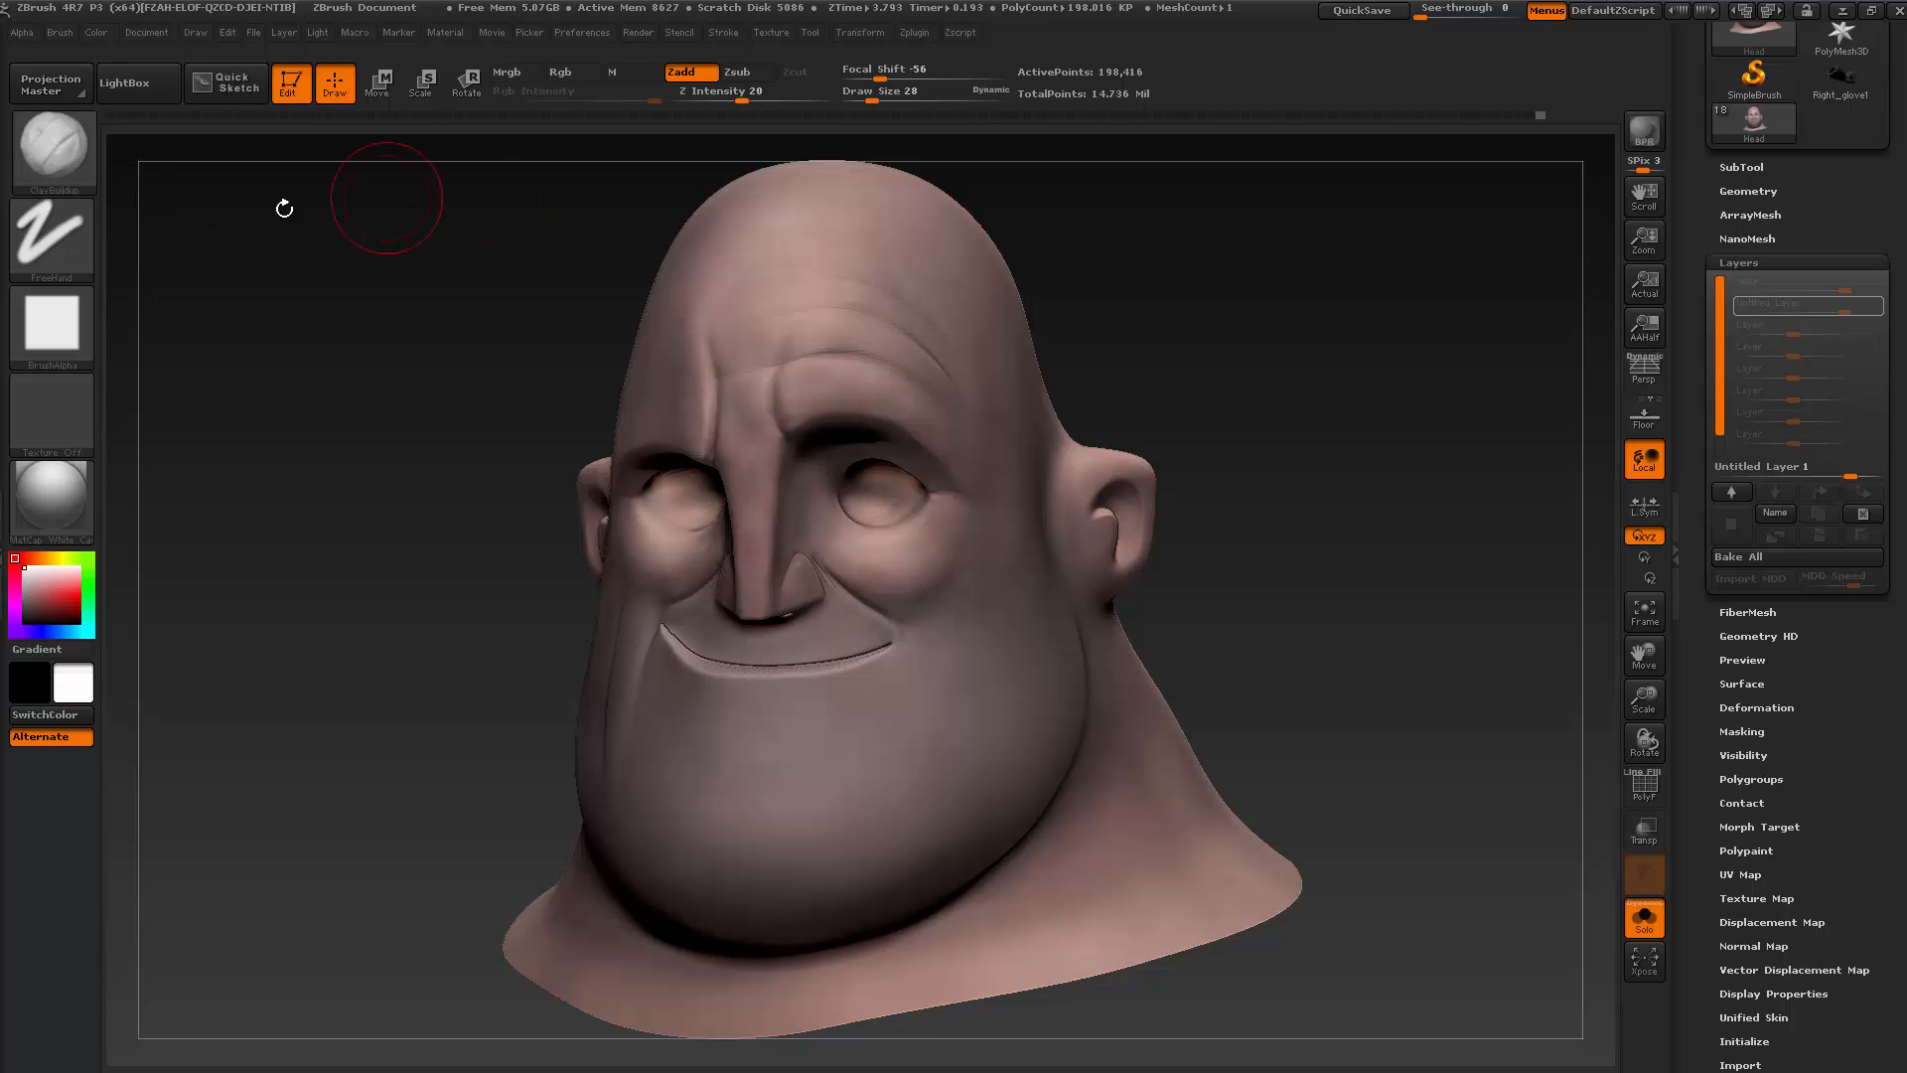
Go down one subdivision level and reshape the raised cheek above the creases with the Move Topological brush at draw size 45
click(88, 167)
click(518, 165)
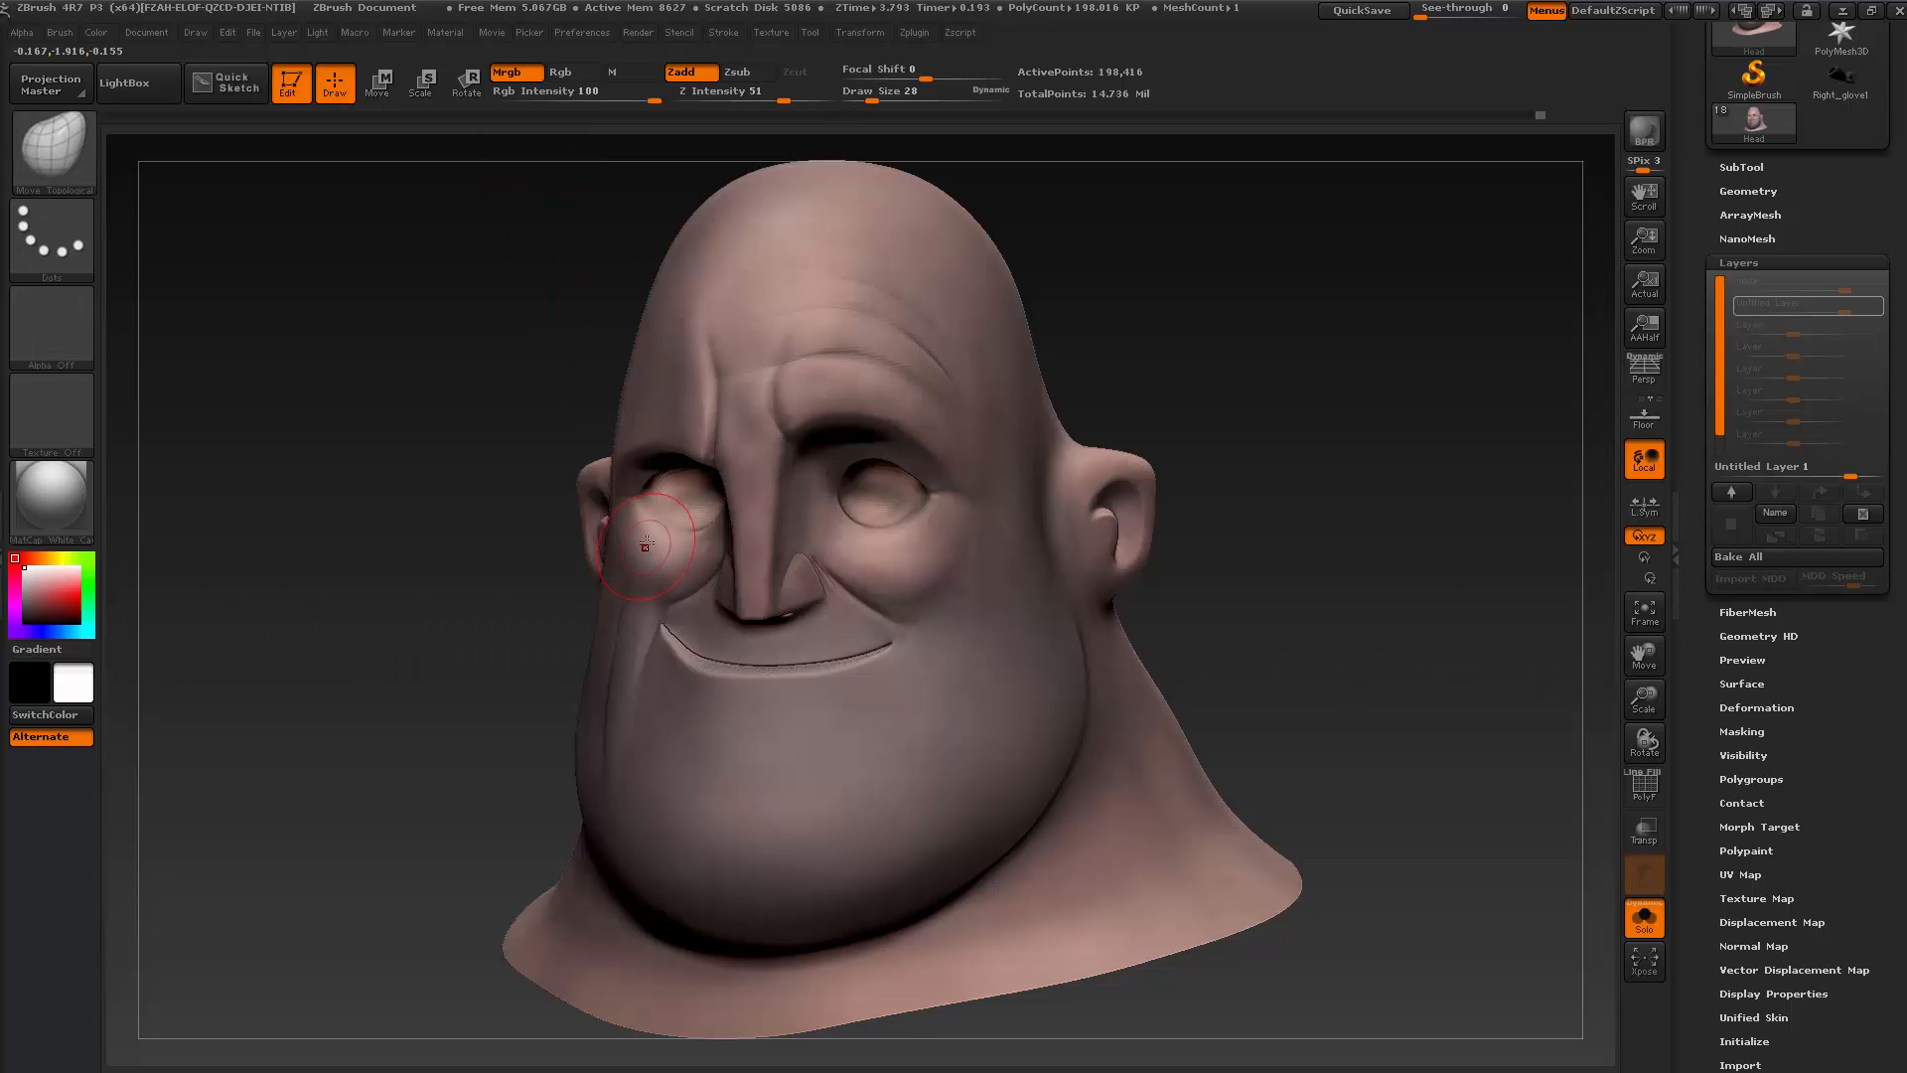
key(shift)
key(shift+d)
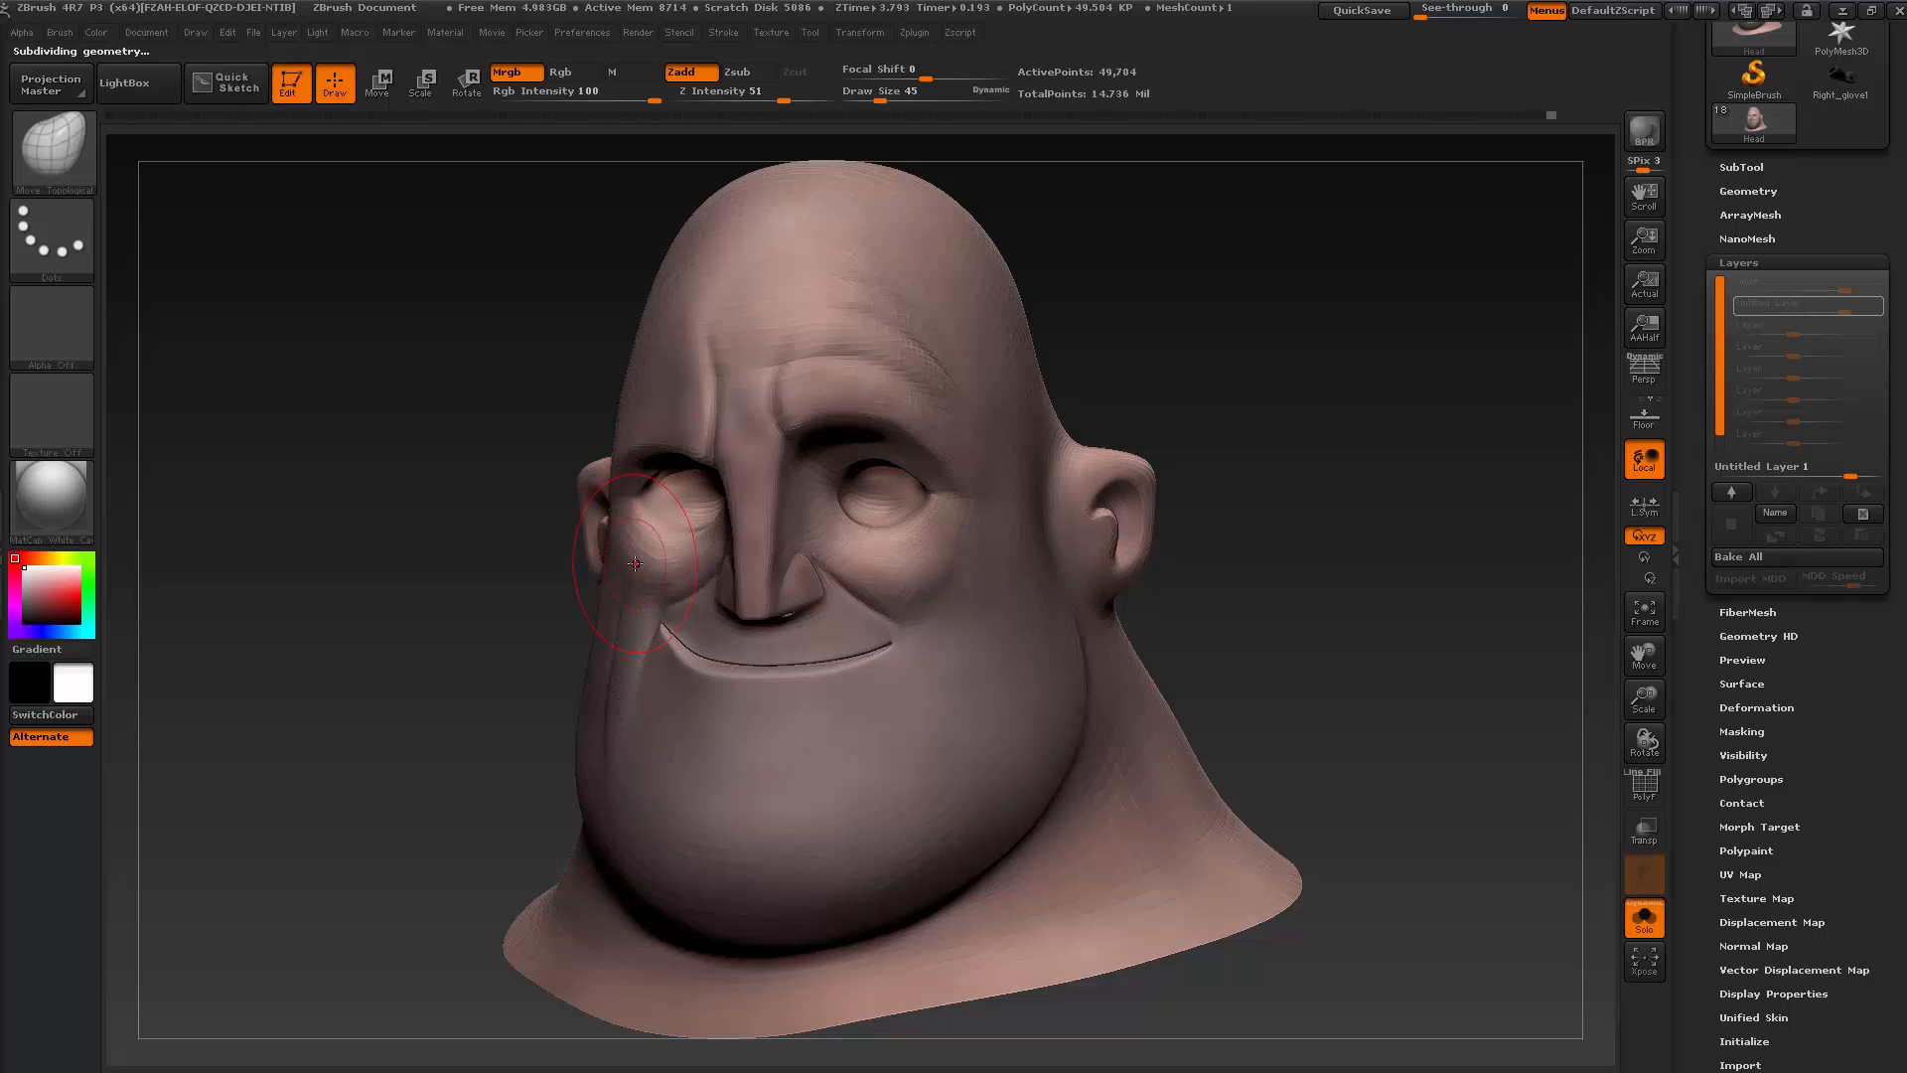
key(shift)
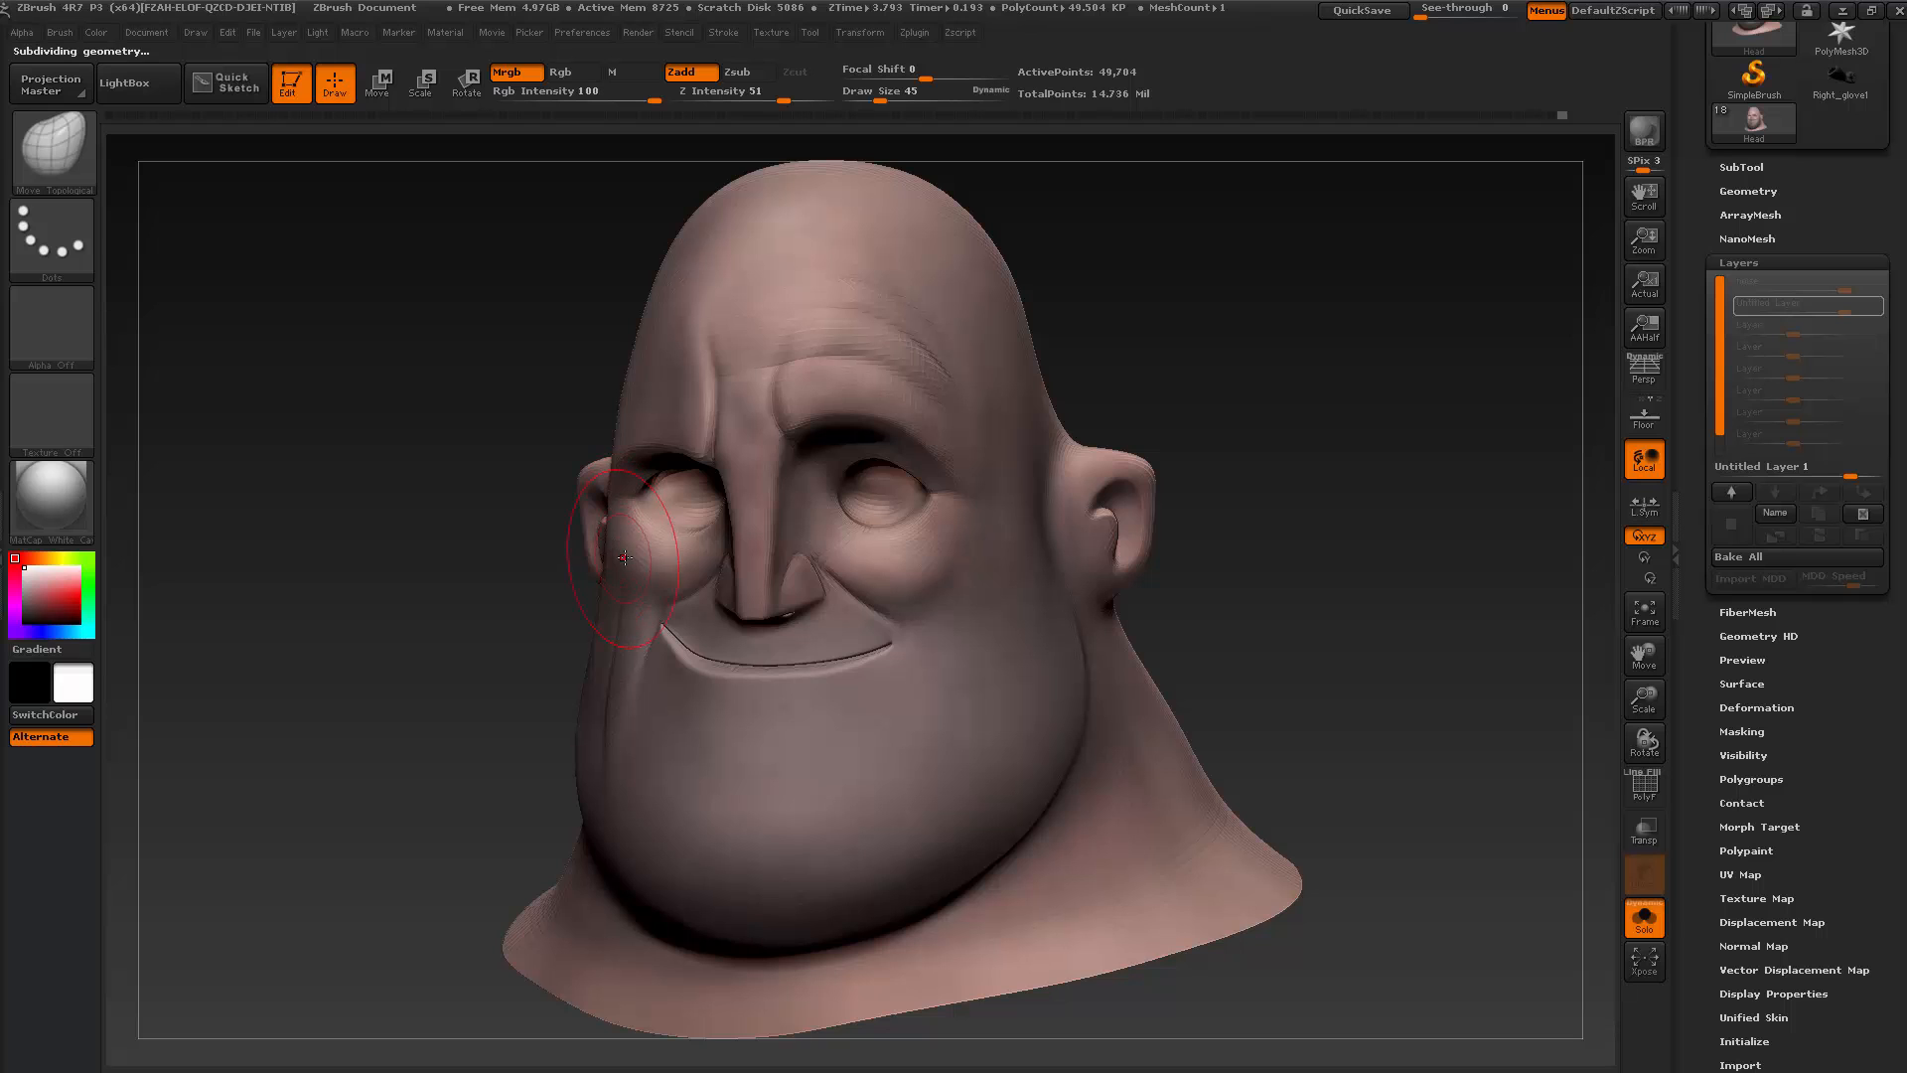
drag(453, 646, 532, 696)
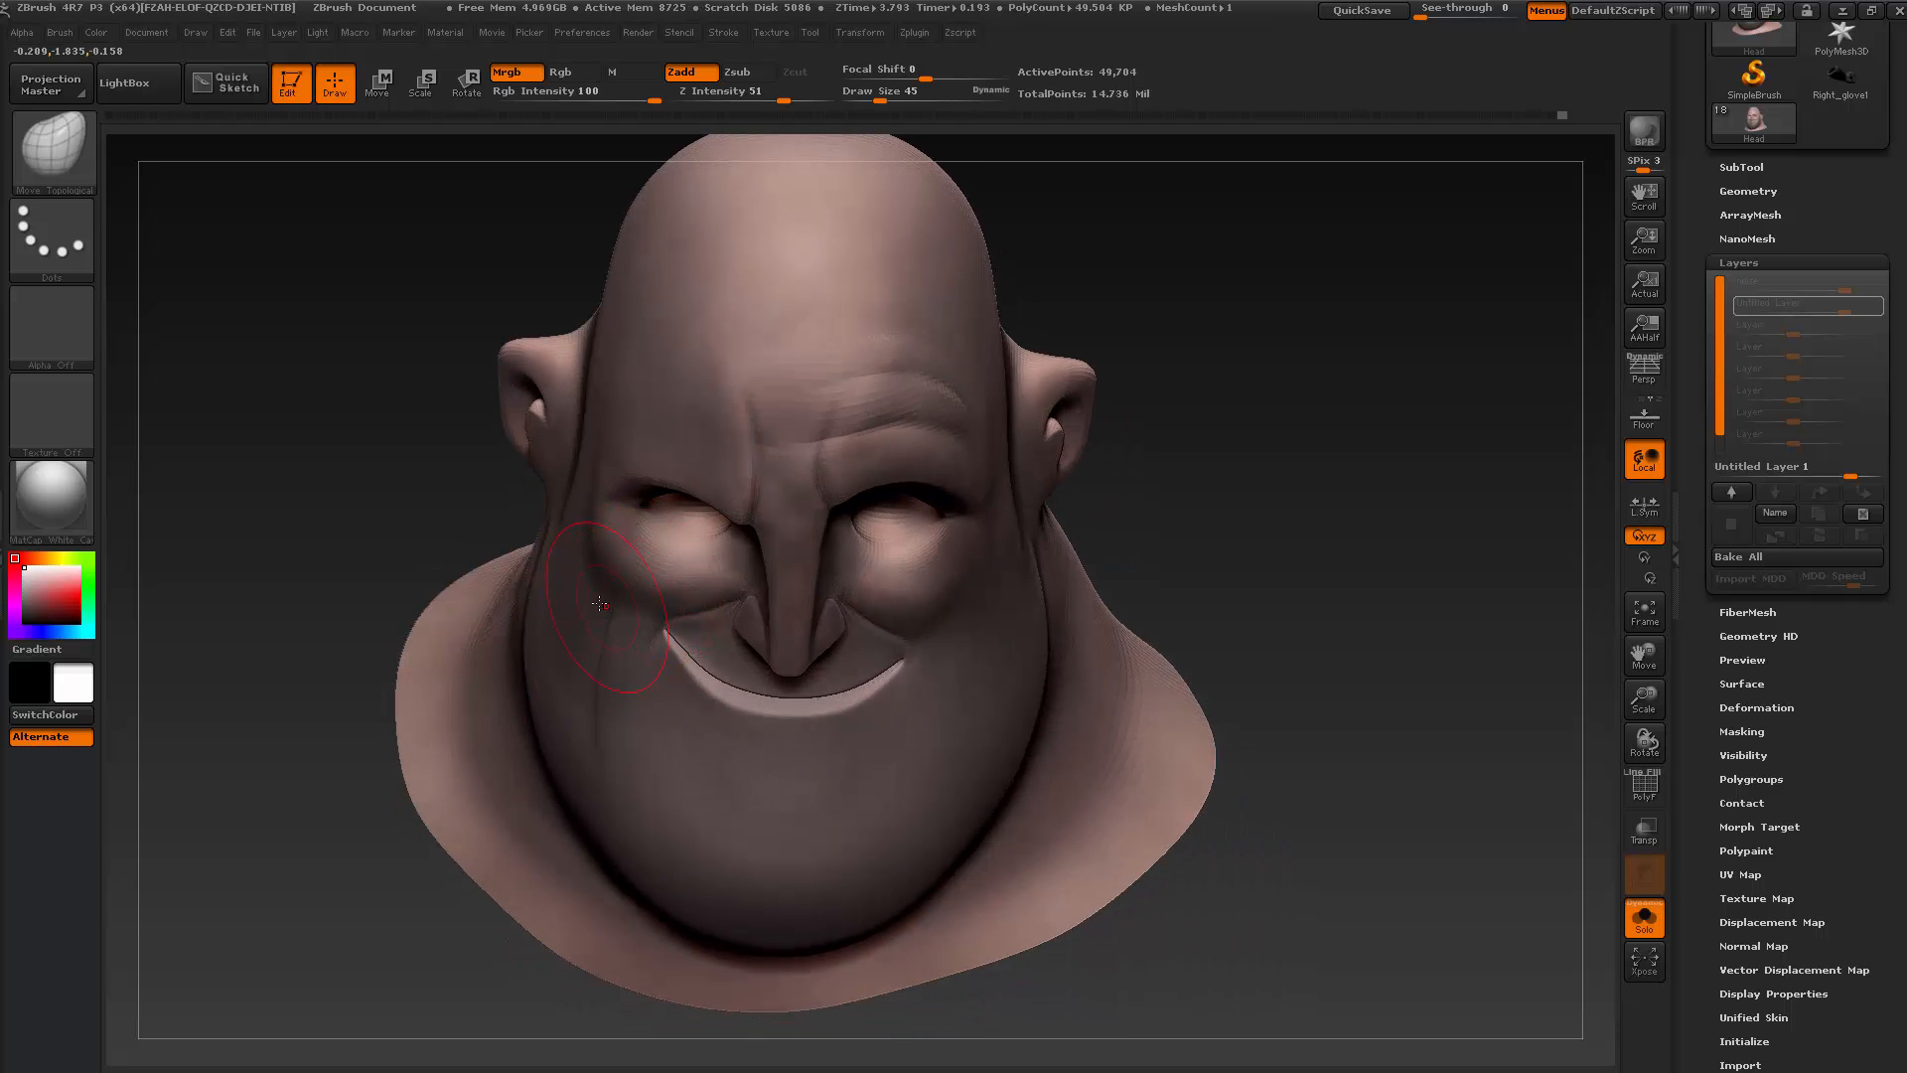
mouse_move(496, 536)
mouse_down()
mouse_move(374, 498)
mouse_move(417, 541)
mouse_move(490, 519)
mouse_up()
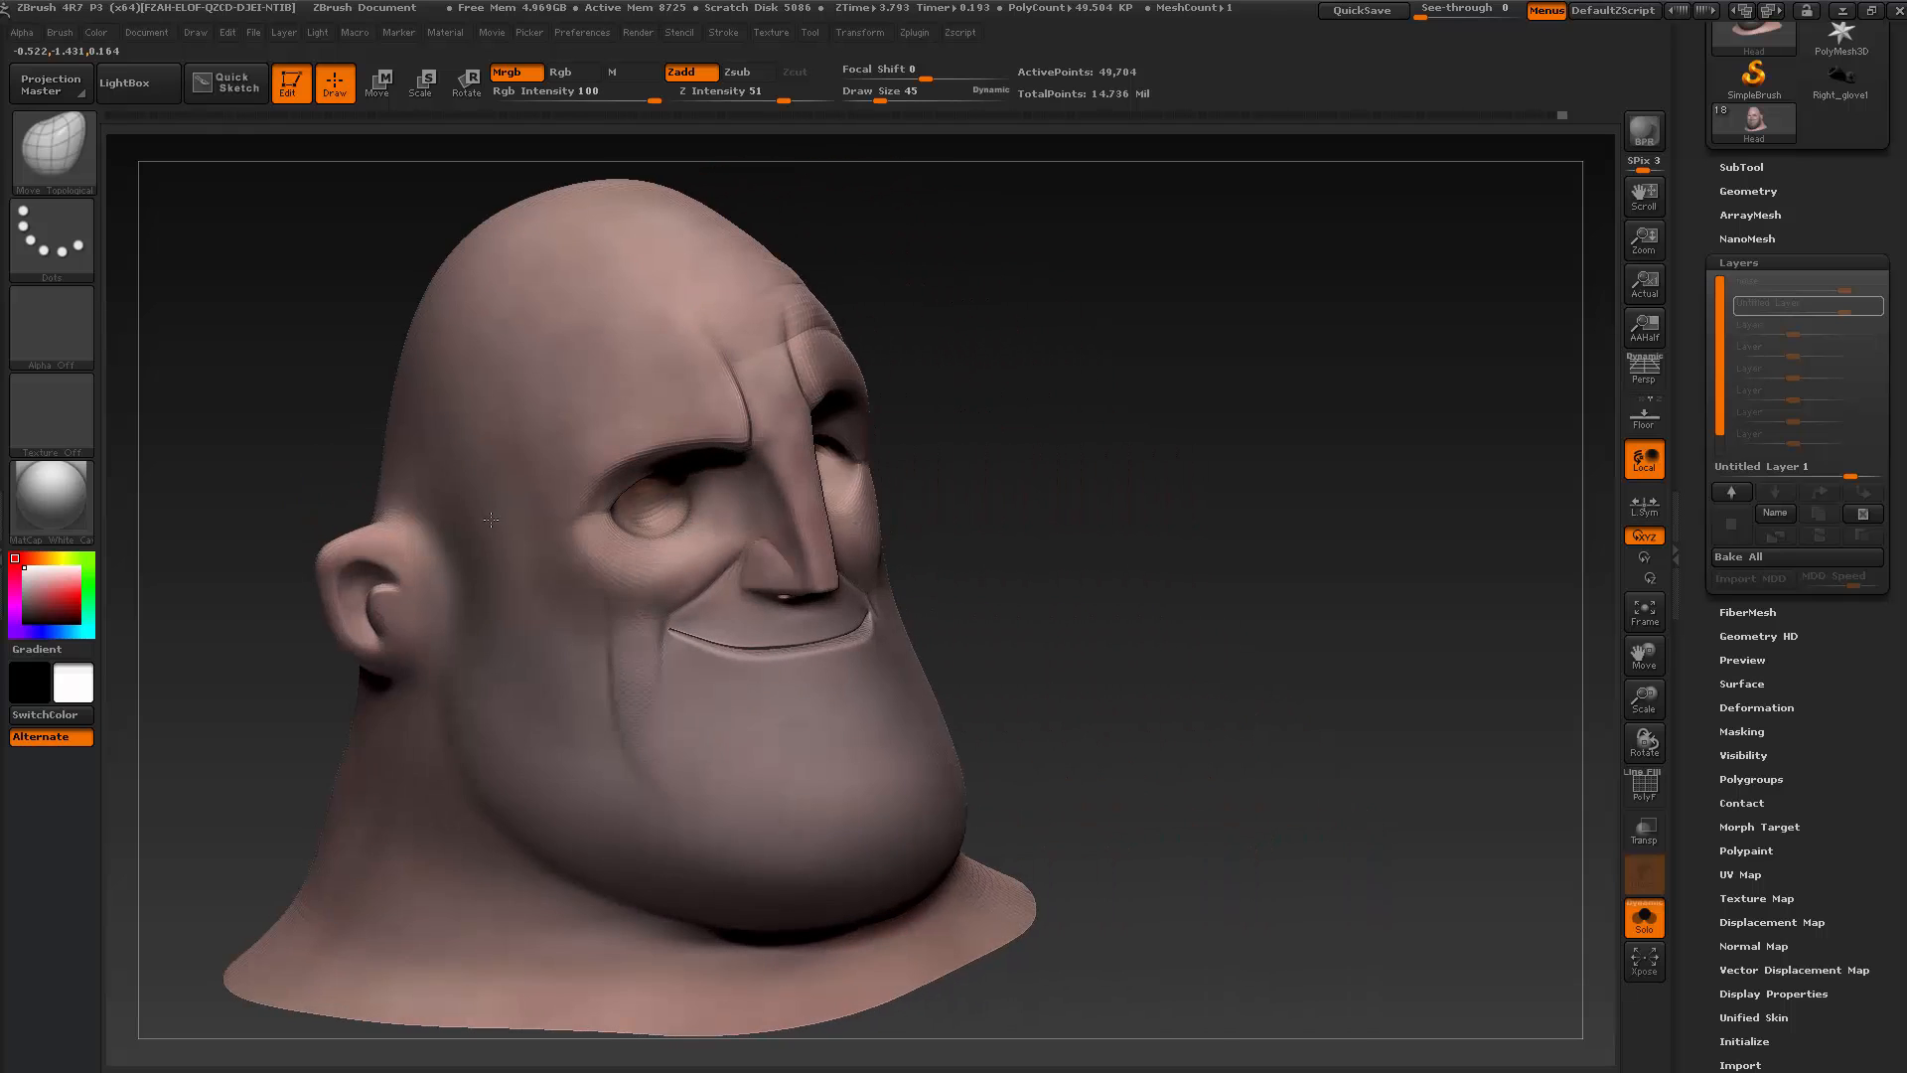
drag(1043, 511, 907, 527)
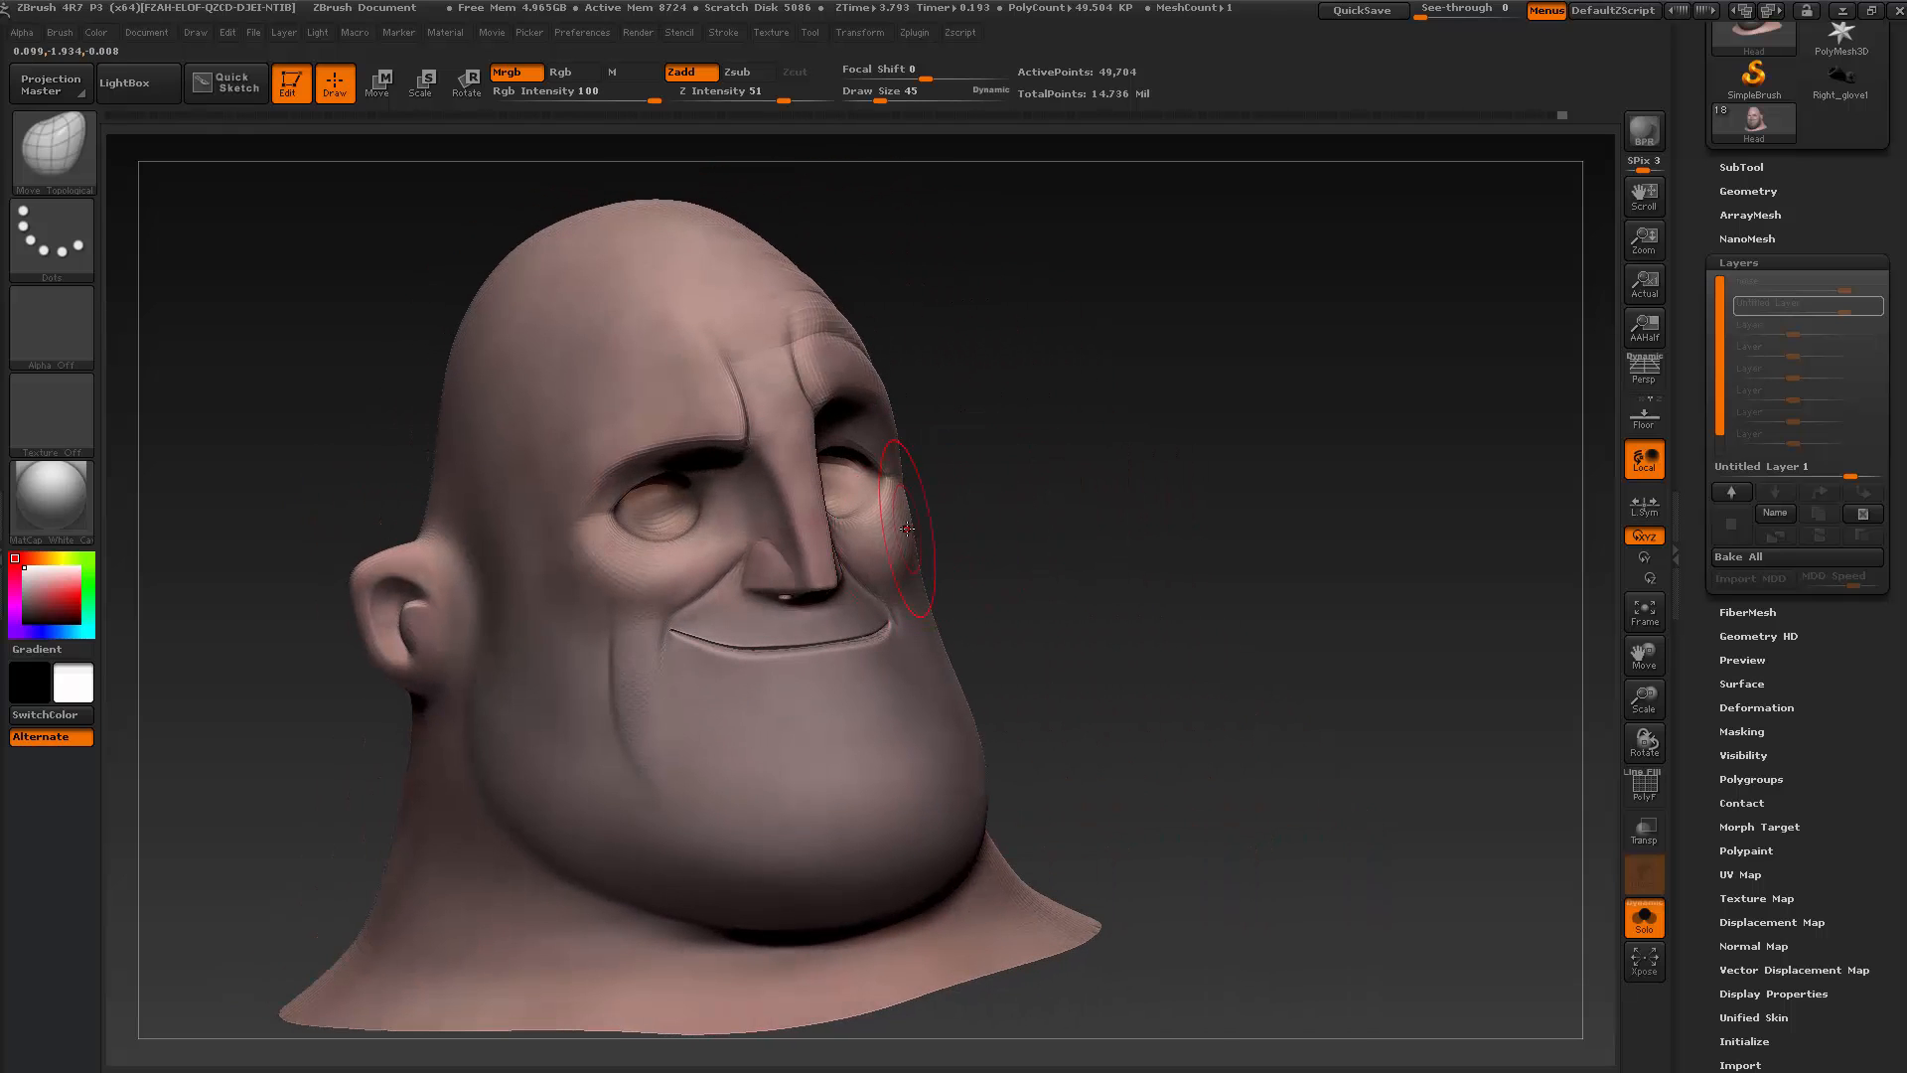
mouse_move(1017, 554)
mouse_down()
mouse_move(392, 725)
mouse_move(520, 703)
mouse_up()
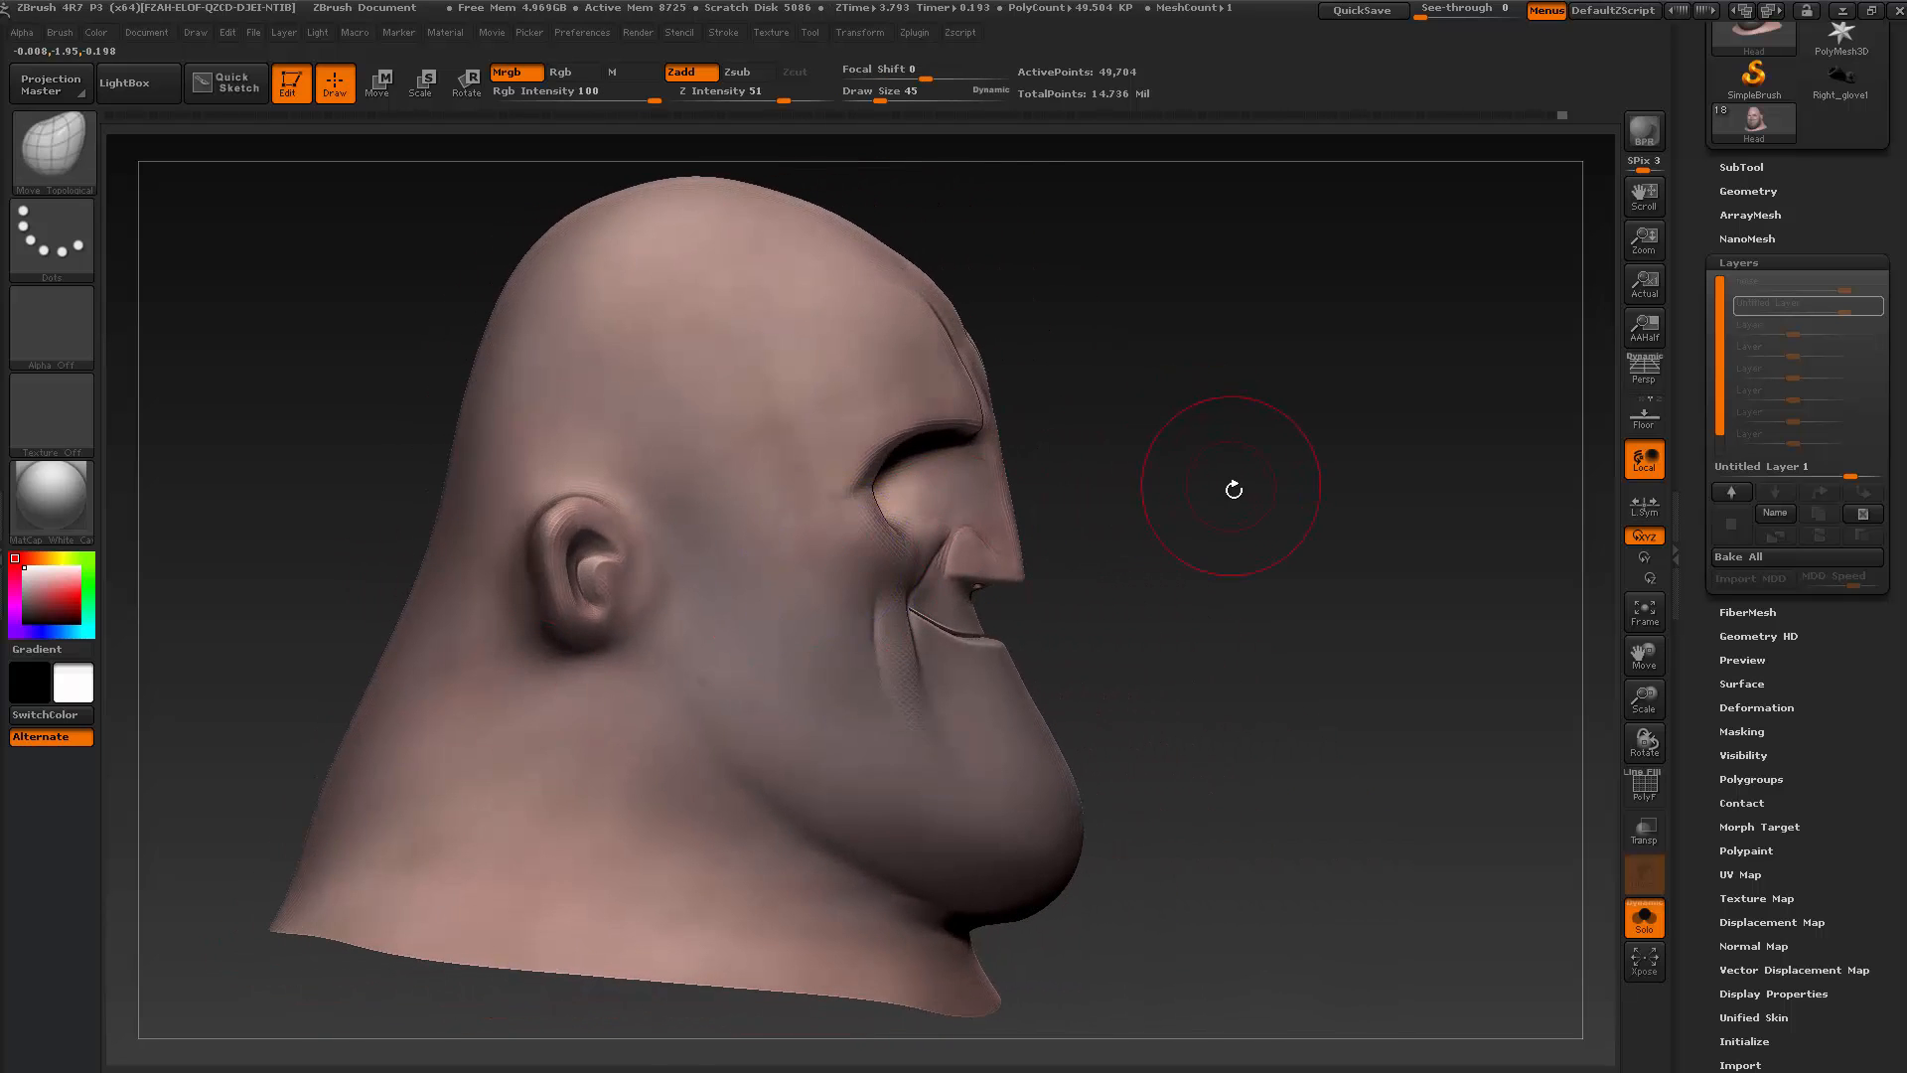
Return the head to its highest subdivision level, set the draw size to 24 and smooth the cheek below the eye
key(ctrl+d)
mouse_move(1229, 498)
mouse_down()
mouse_move(1196, 515)
mouse_move(1391, 556)
mouse_up()
key(s)
drag(955, 553, 882, 550)
key(shift)
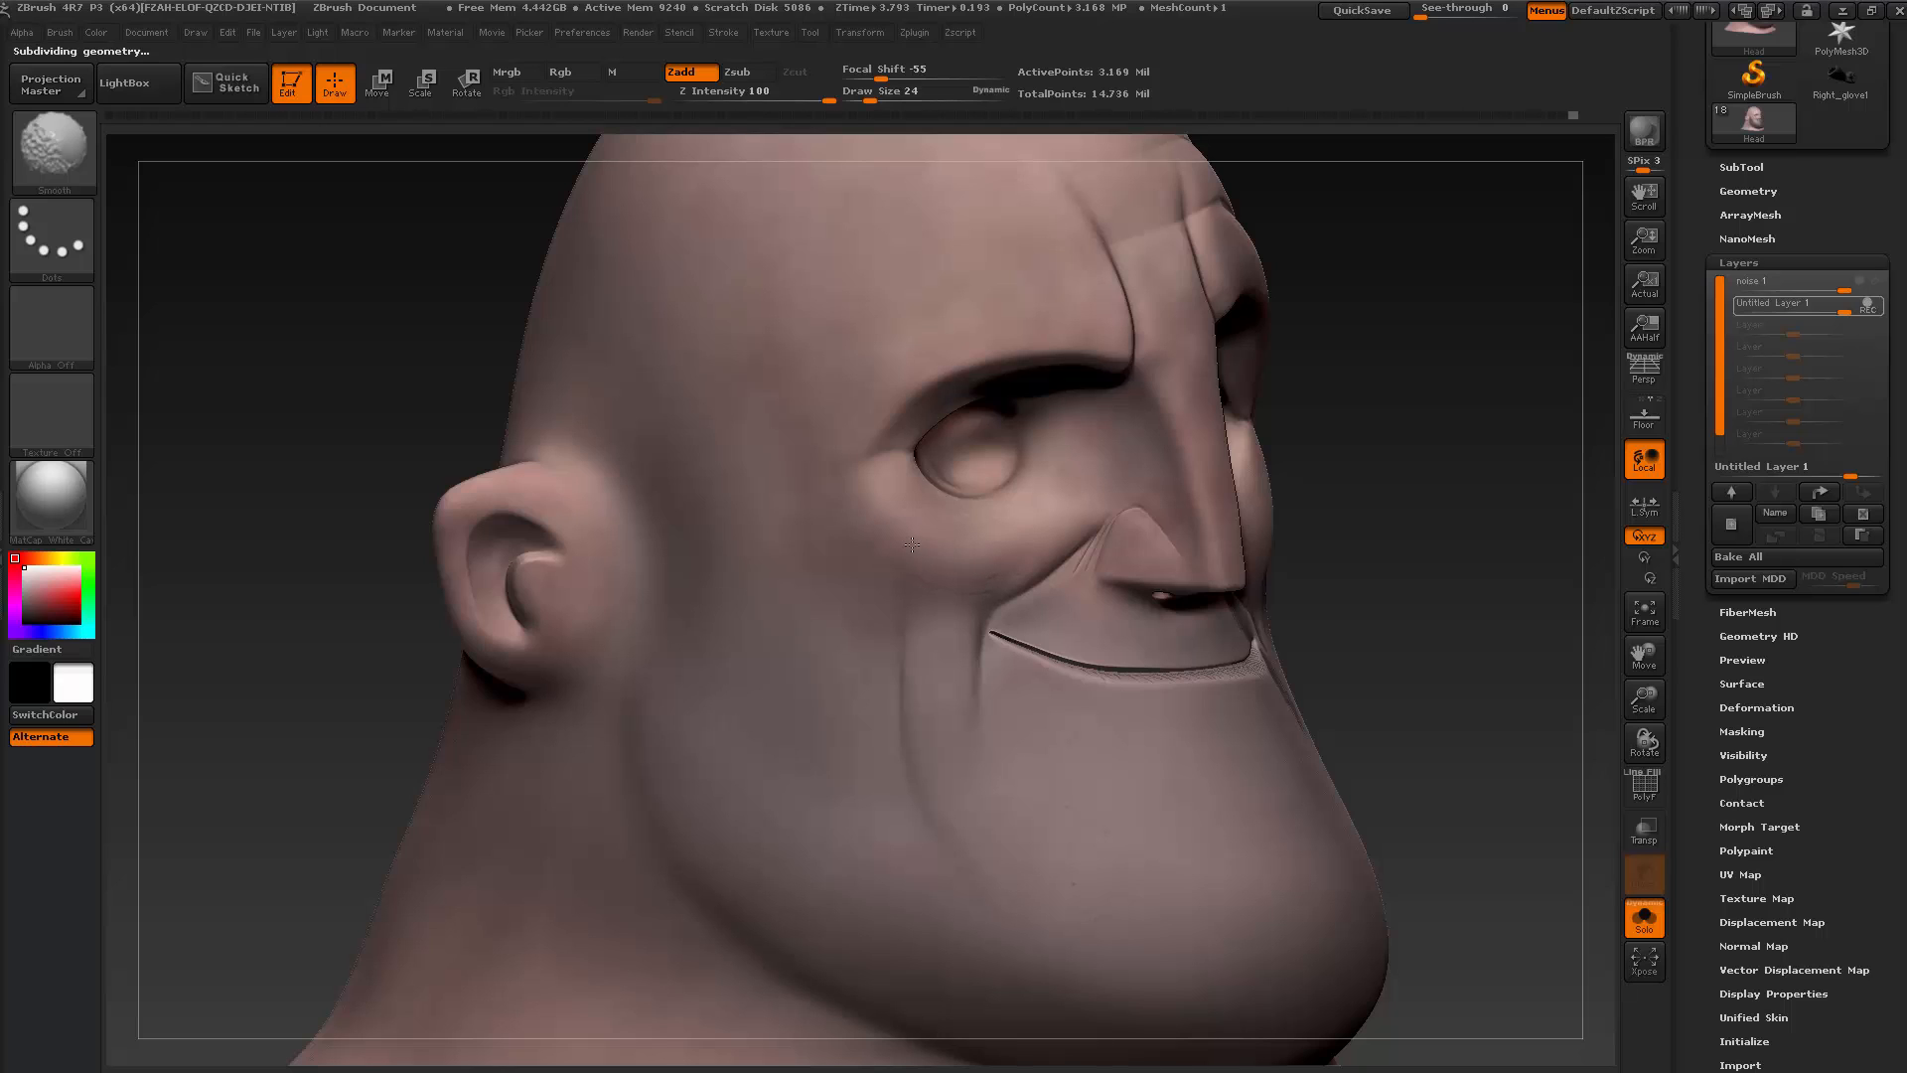
Compare the whole face from the front with the reference image in XnView
mouse_move(1386, 487)
mouse_down()
mouse_move(963, 611)
mouse_move(609, 681)
mouse_move(521, 656)
mouse_move(540, 669)
mouse_move(532, 639)
mouse_move(541, 682)
mouse_up()
key(alt+Tab)
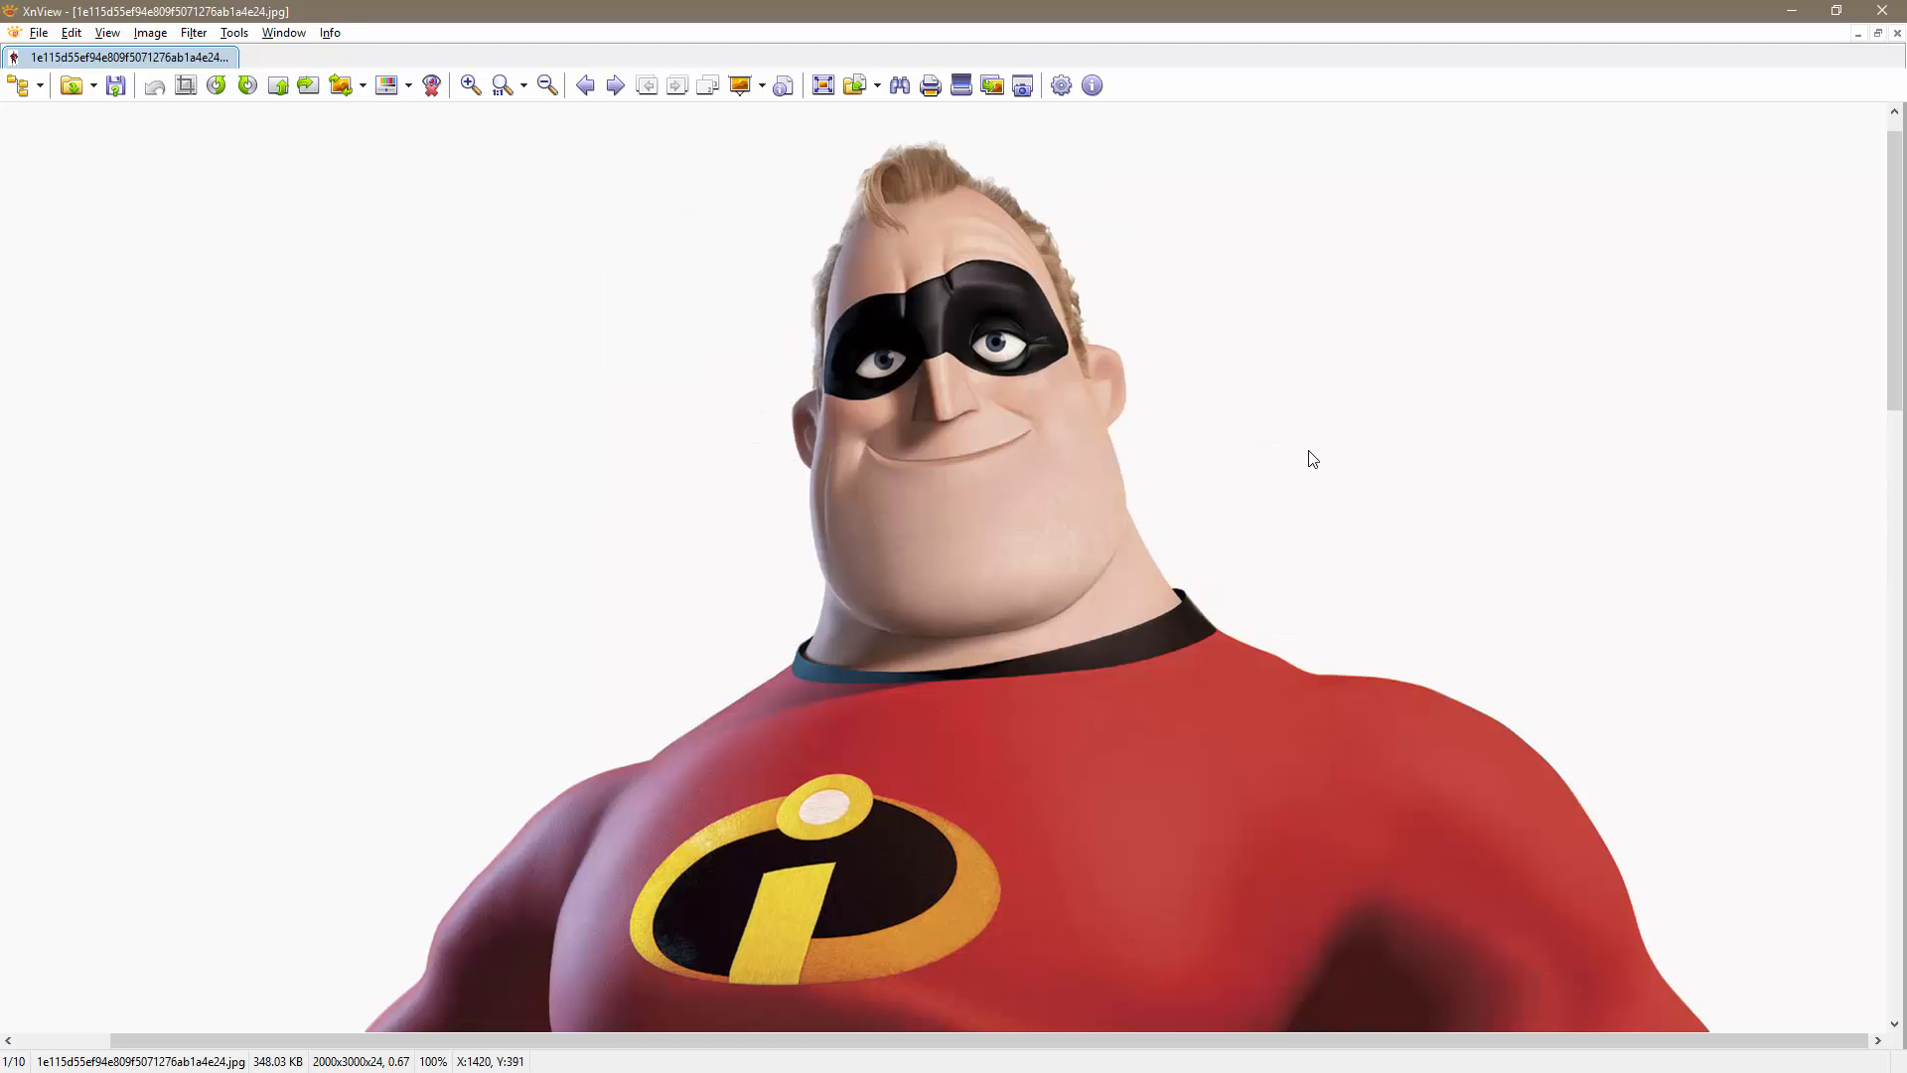
key(alt+Tab)
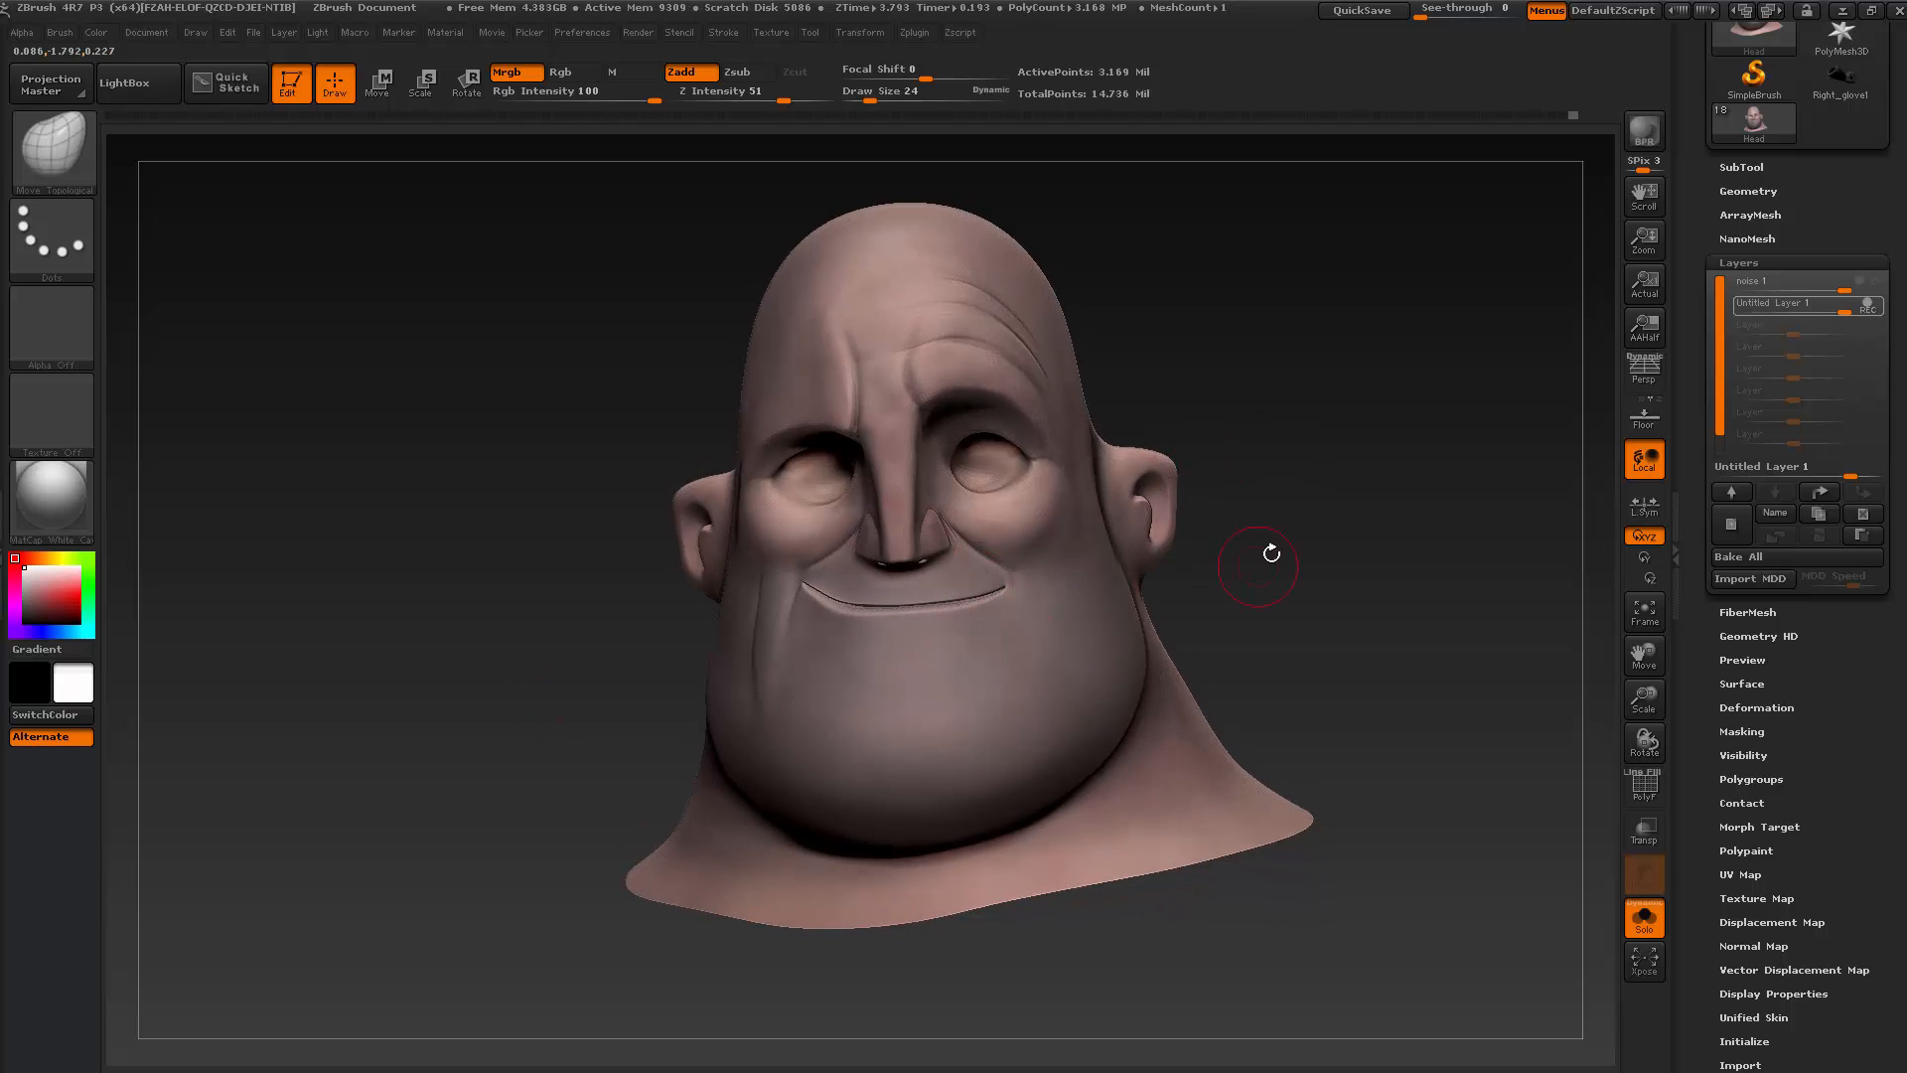
Go down four subdivision levels, set the draw size to 39 and rework the lower cheek crease, checking it against the reference image
drag(1271, 554, 1232, 556)
key(shift+d)
key(shift+d)
key(shift+d)
key(shift+d)
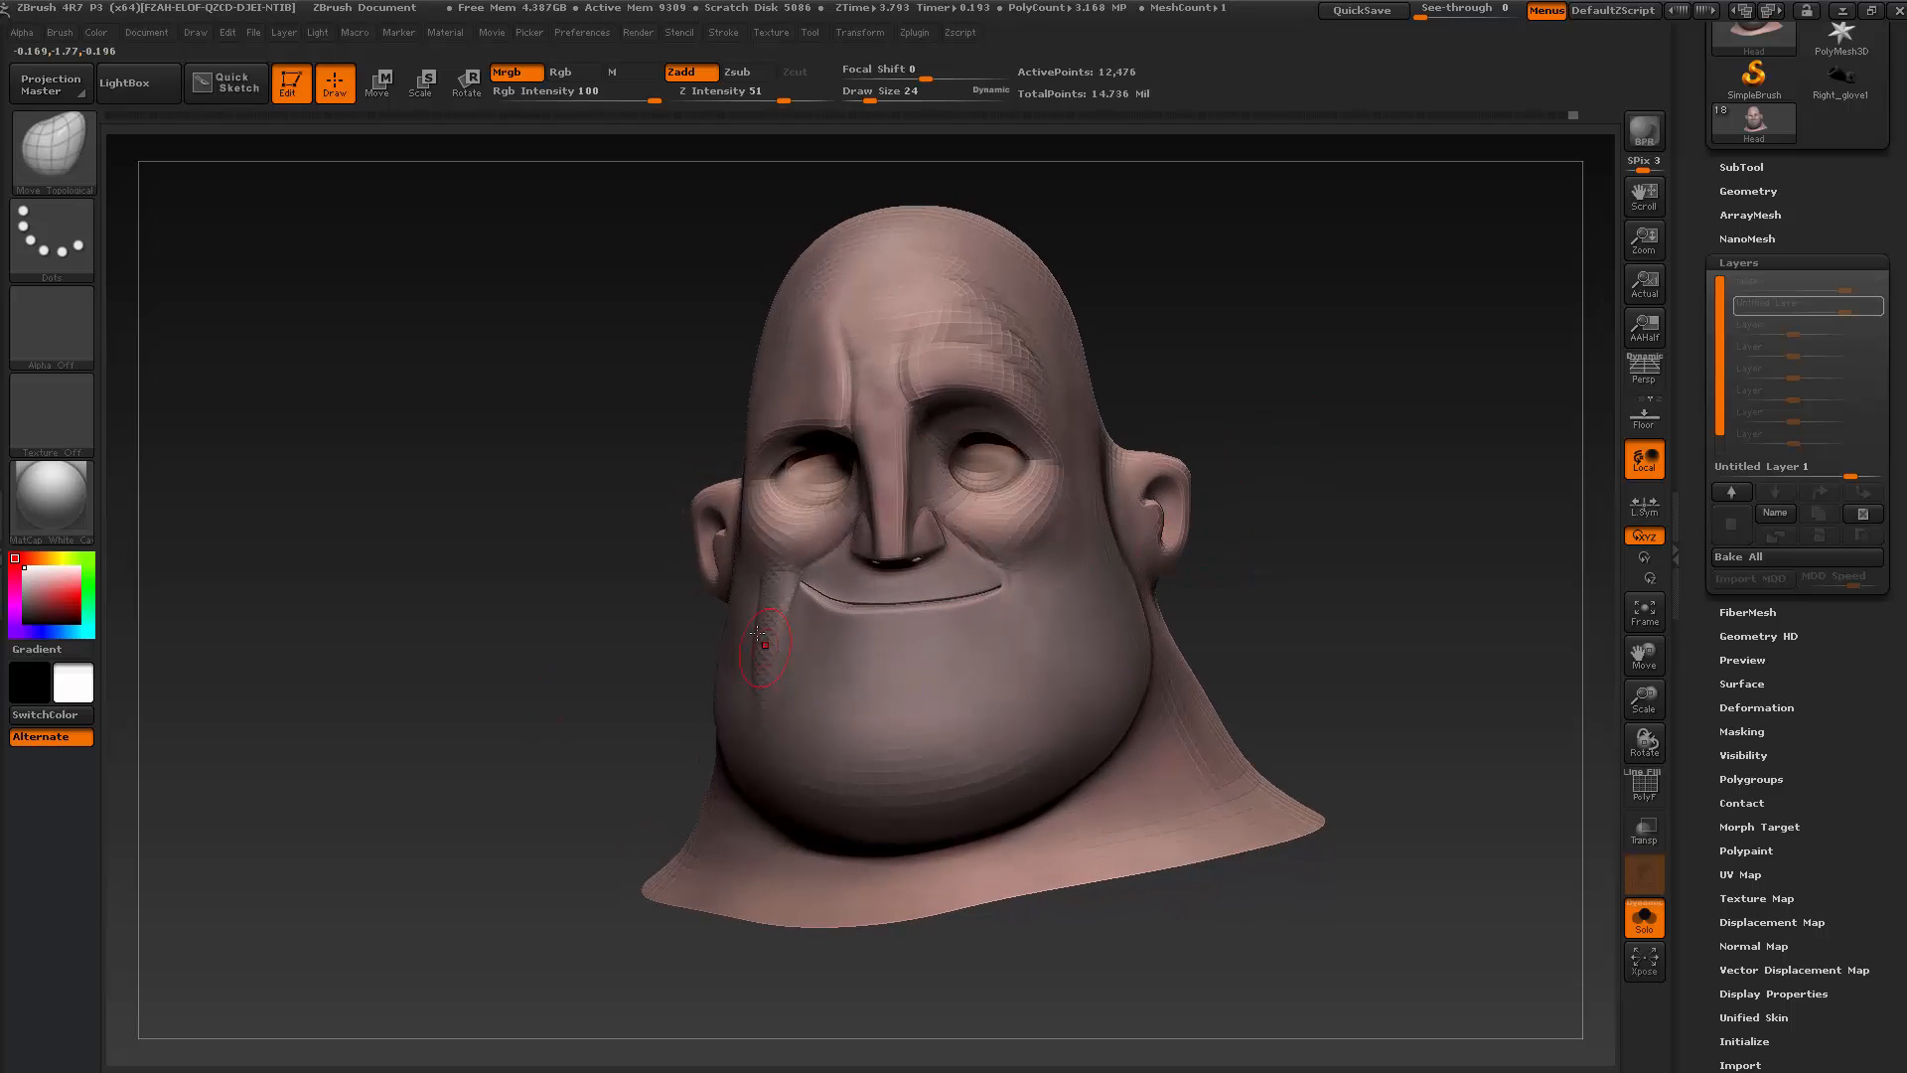
key(s)
drag(751, 632, 758, 632)
key(alt+Tab)
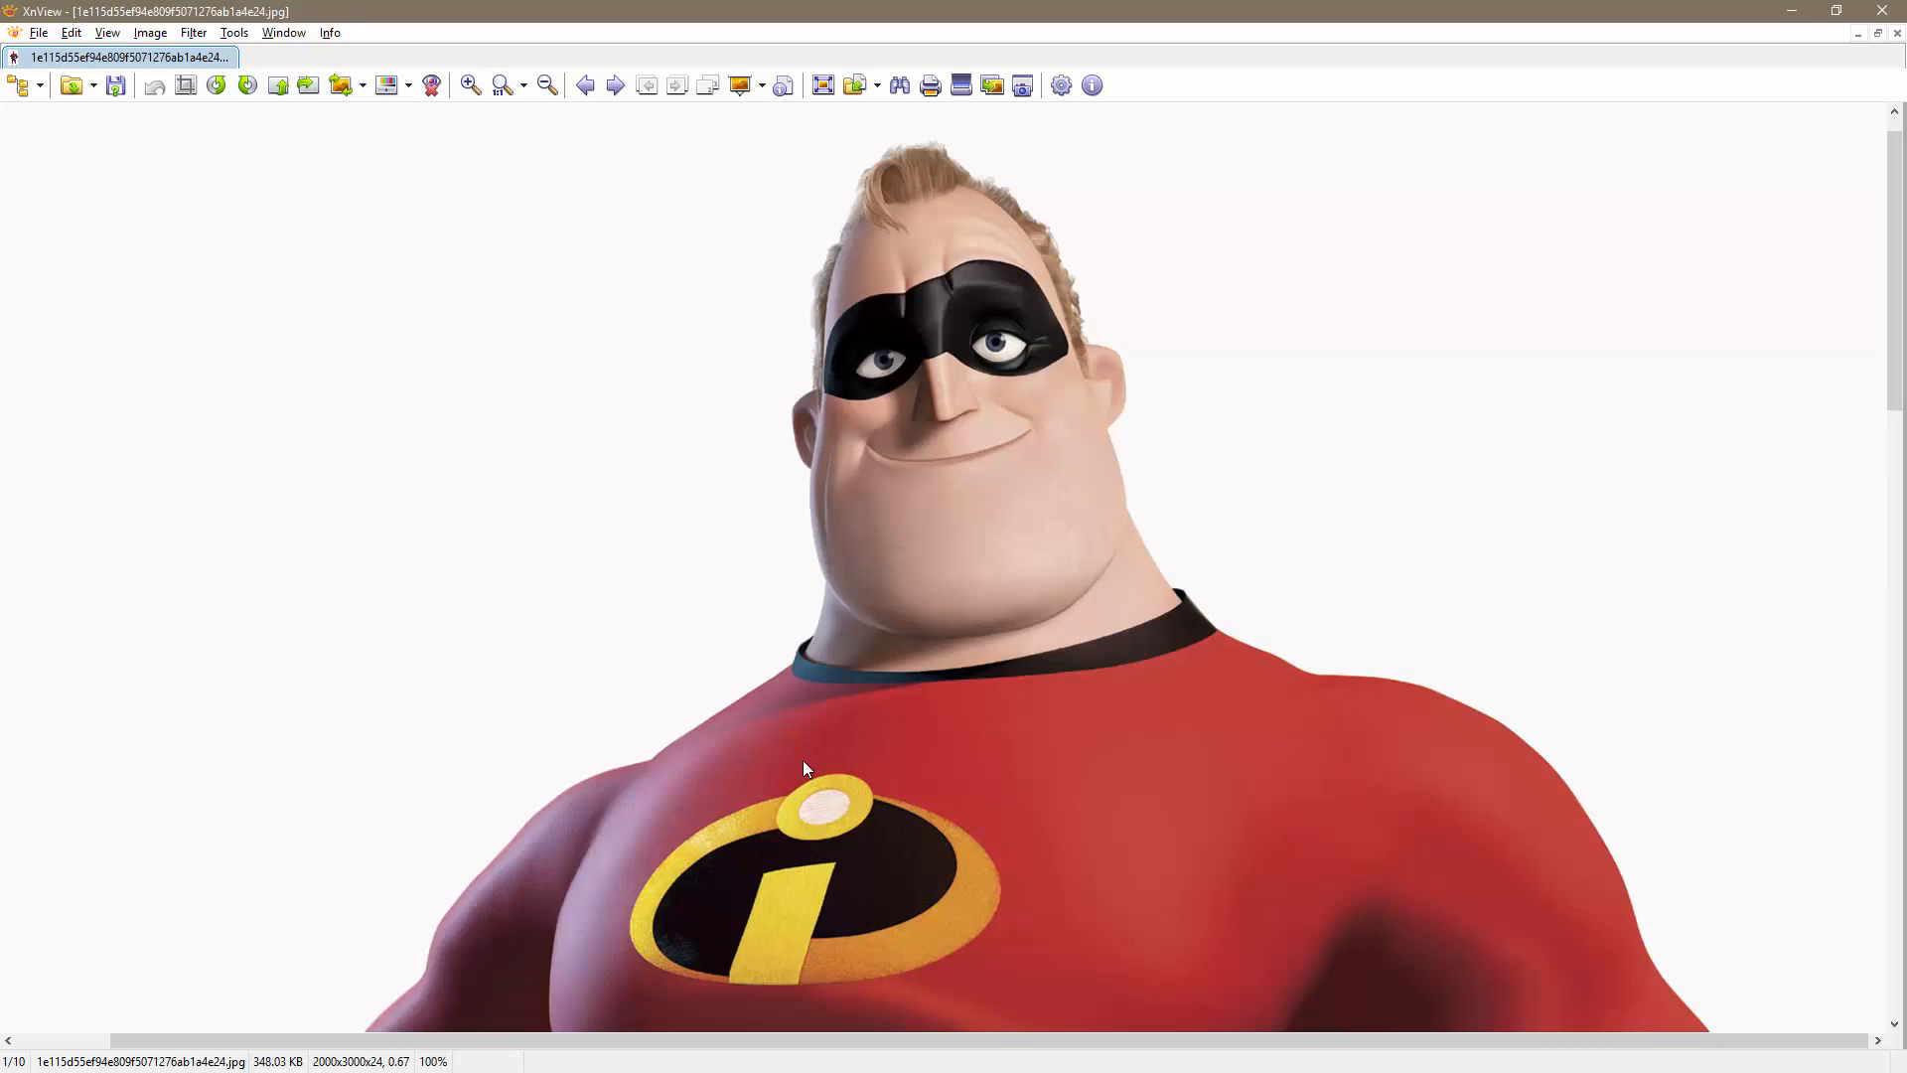
key(alt+Tab)
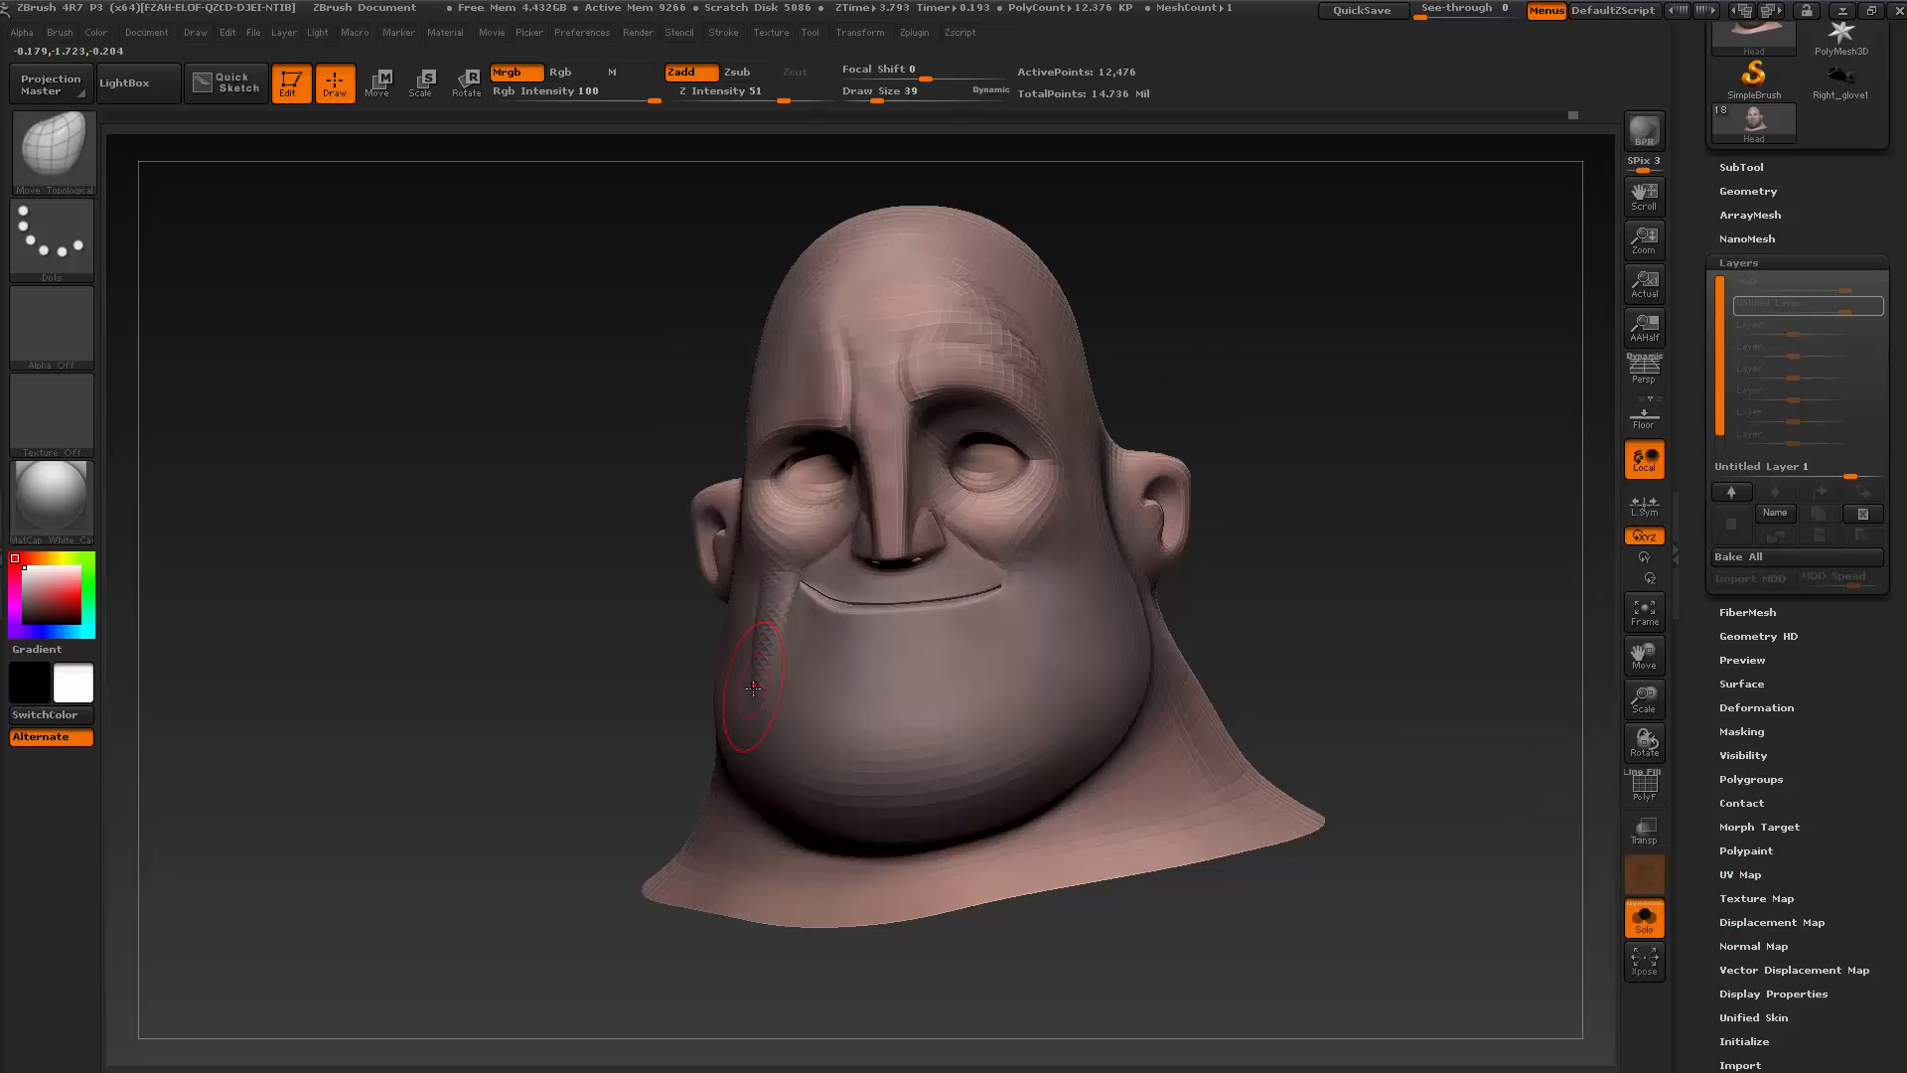
mouse_move(763, 685)
shift+mouse_down()
mouse_move(755, 637)
mouse_move(807, 766)
shift+mouse_up()
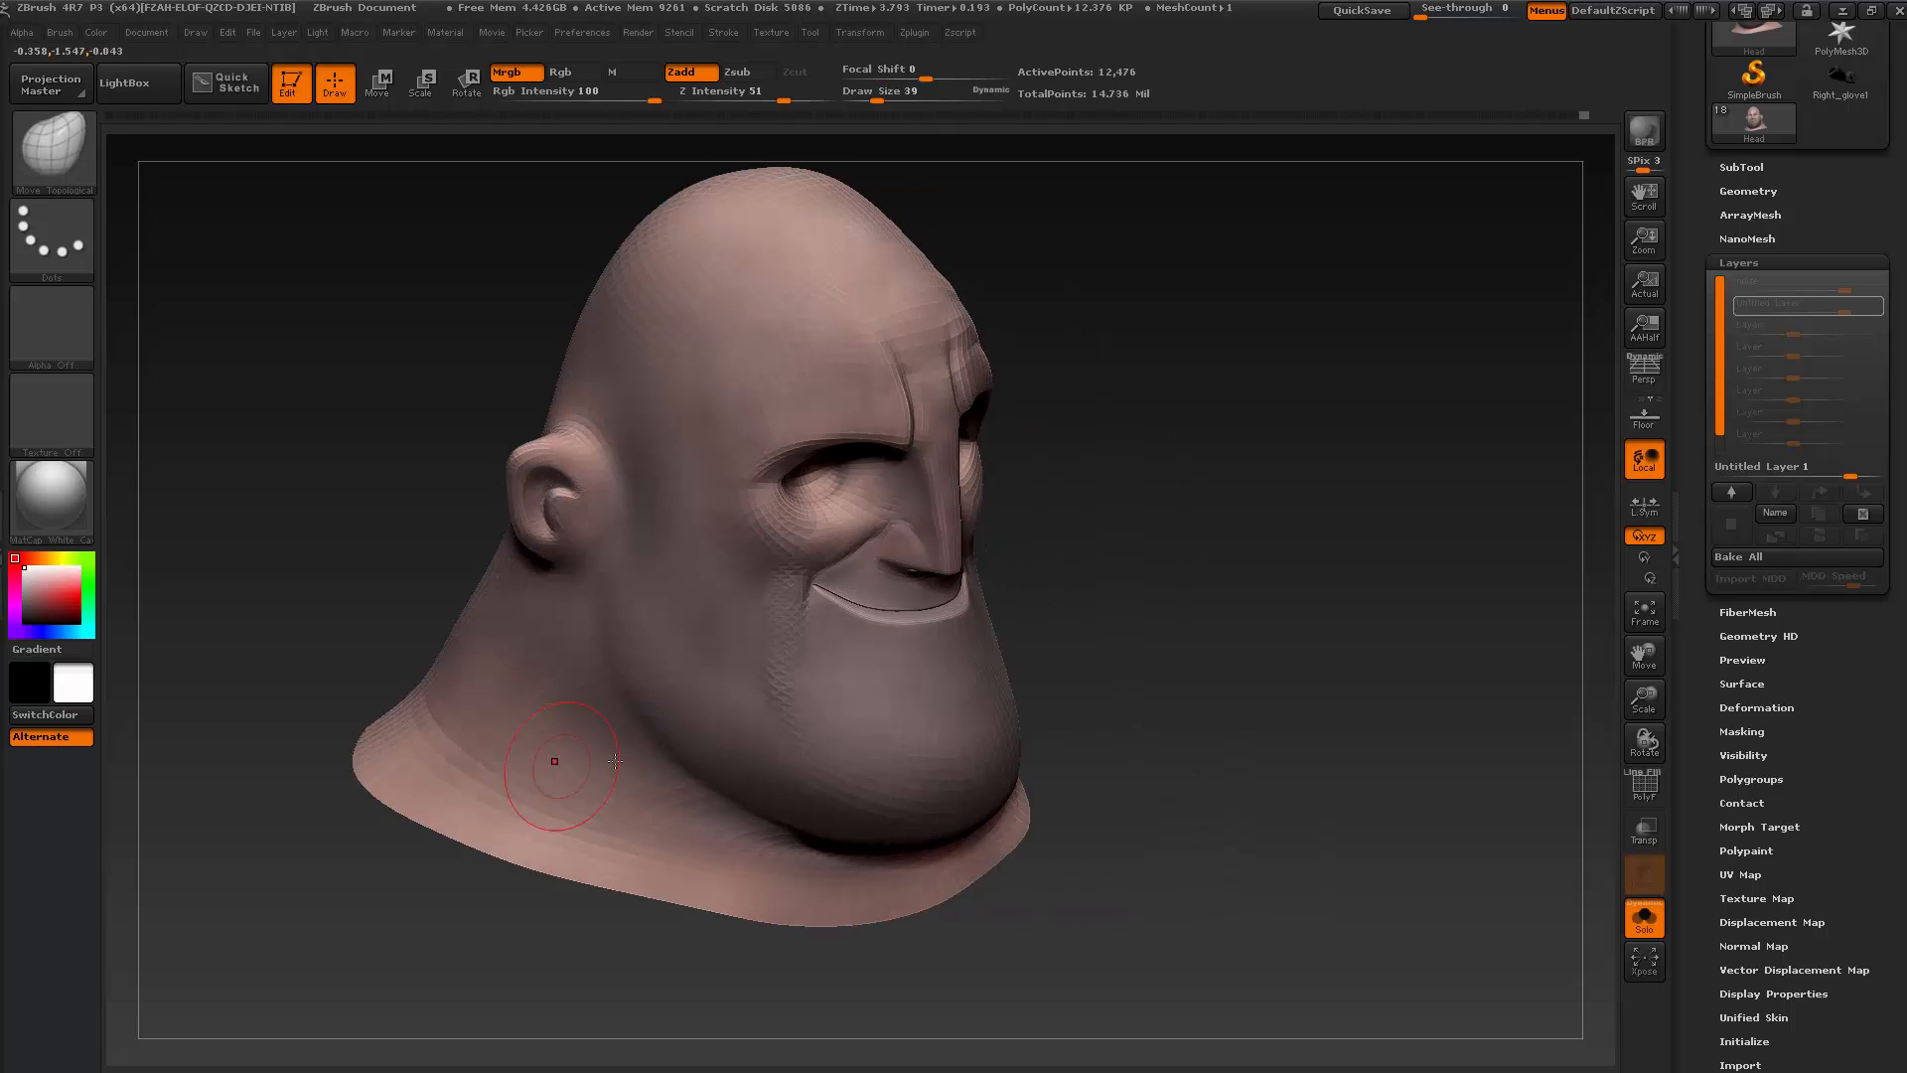
Raise the head three subdivision levels and smooth the cheek crease running down beside the mouth corner
key(d)
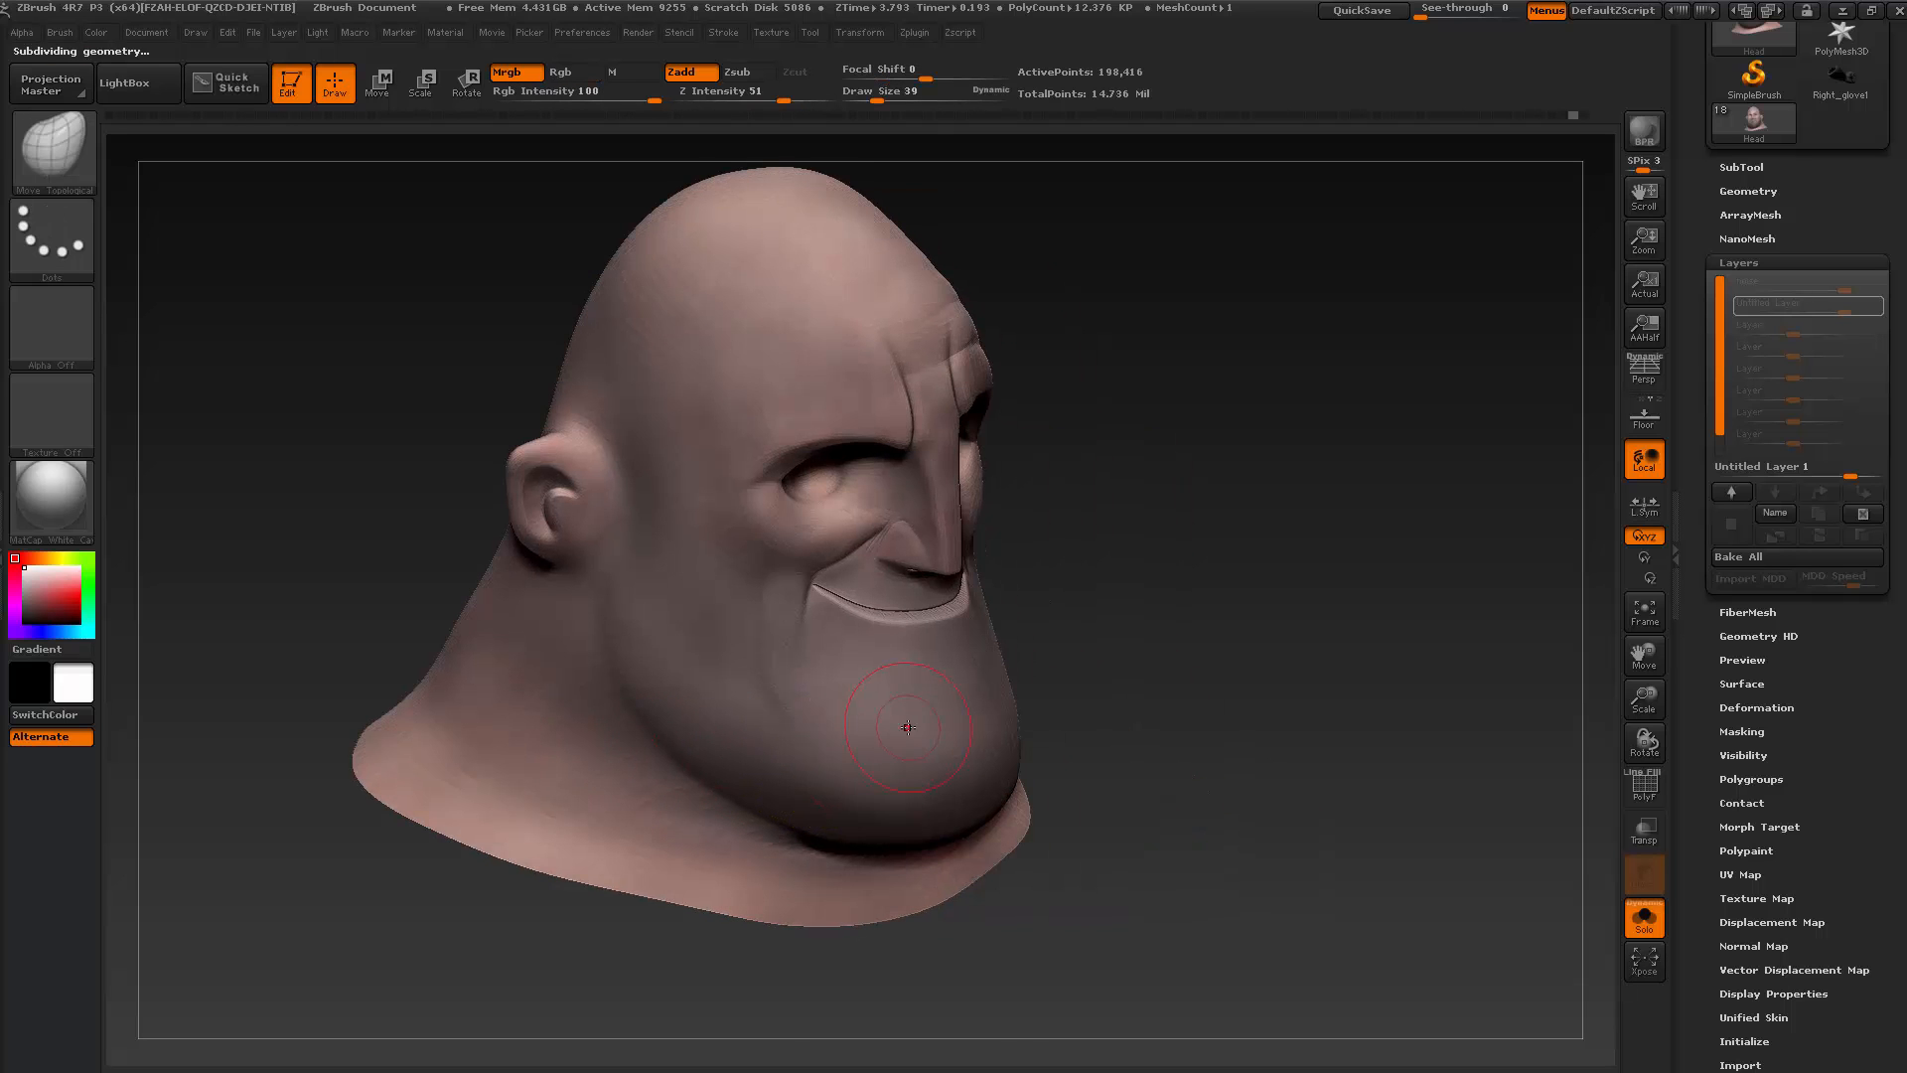
drag(1173, 580, 1155, 558)
key(d)
shift+drag(782, 686, 770, 701)
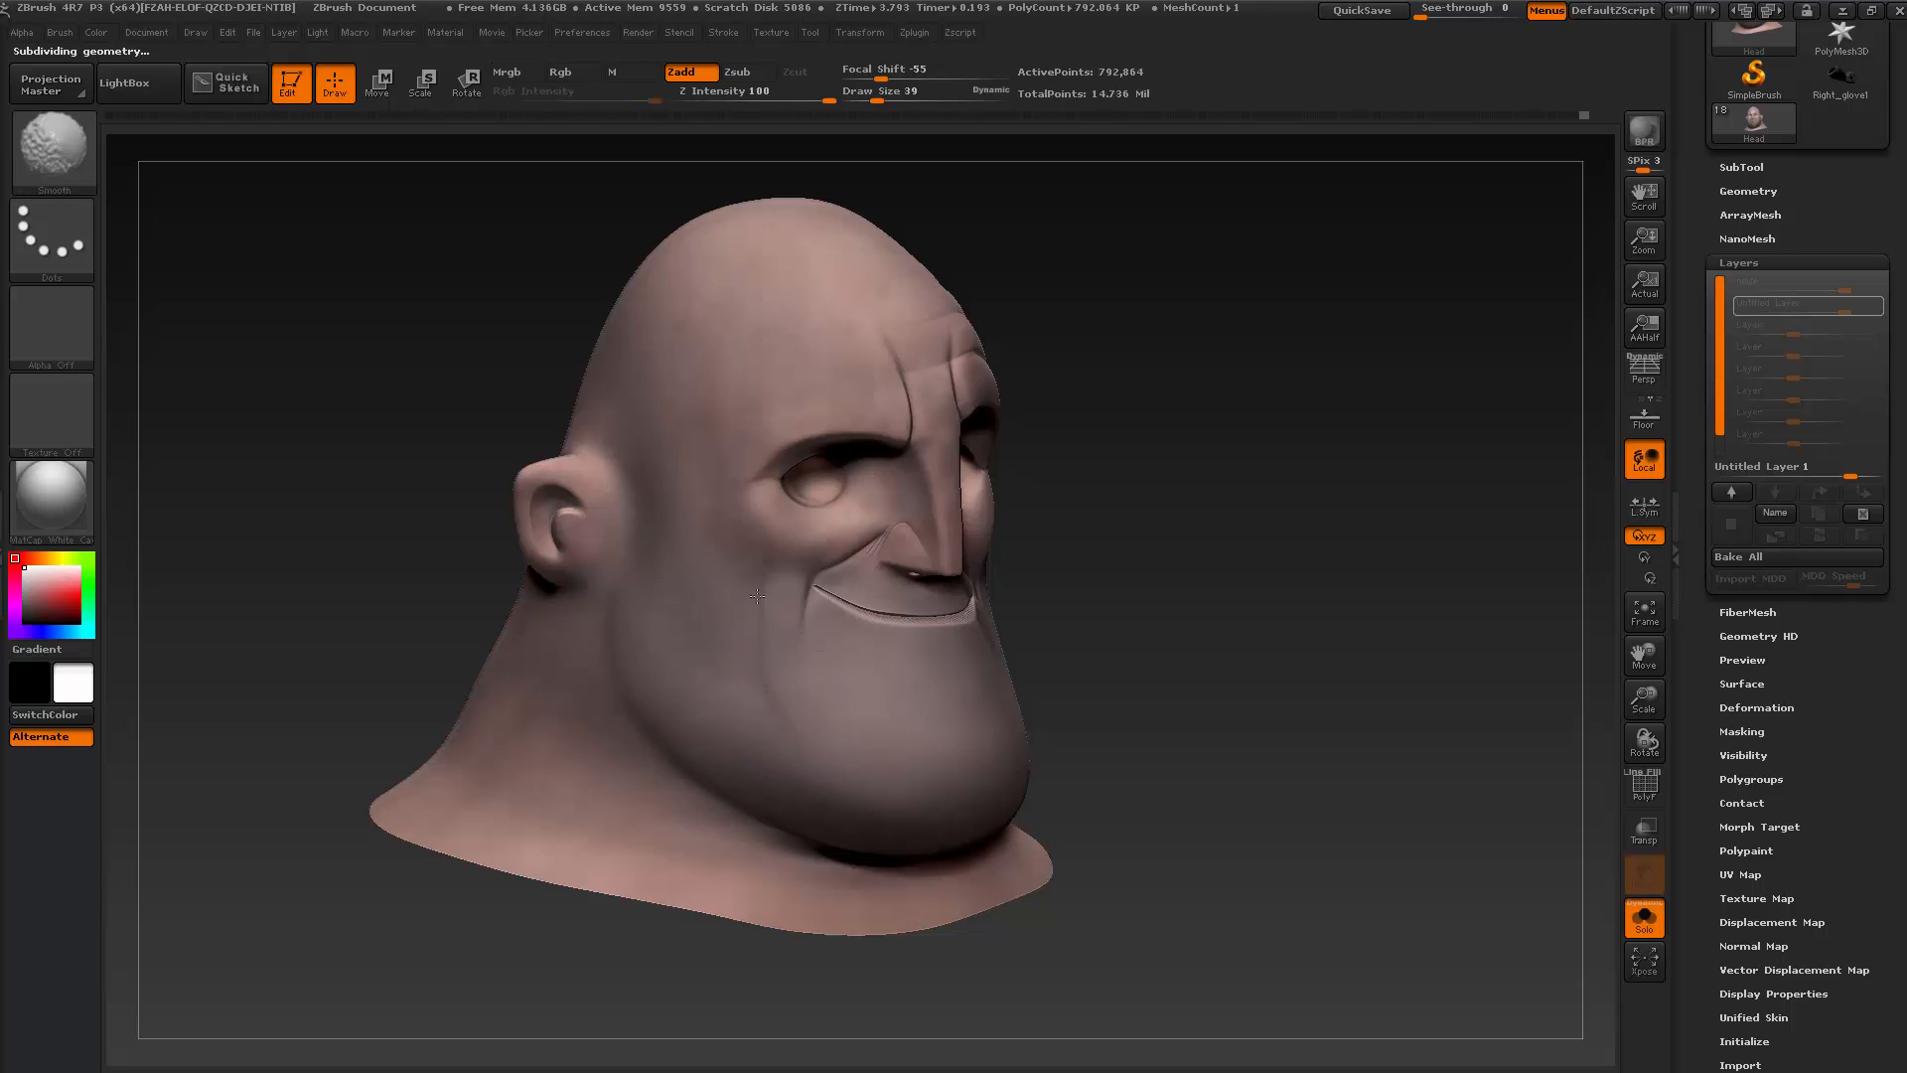
shift+drag(785, 623, 772, 708)
drag(1170, 681, 1142, 656)
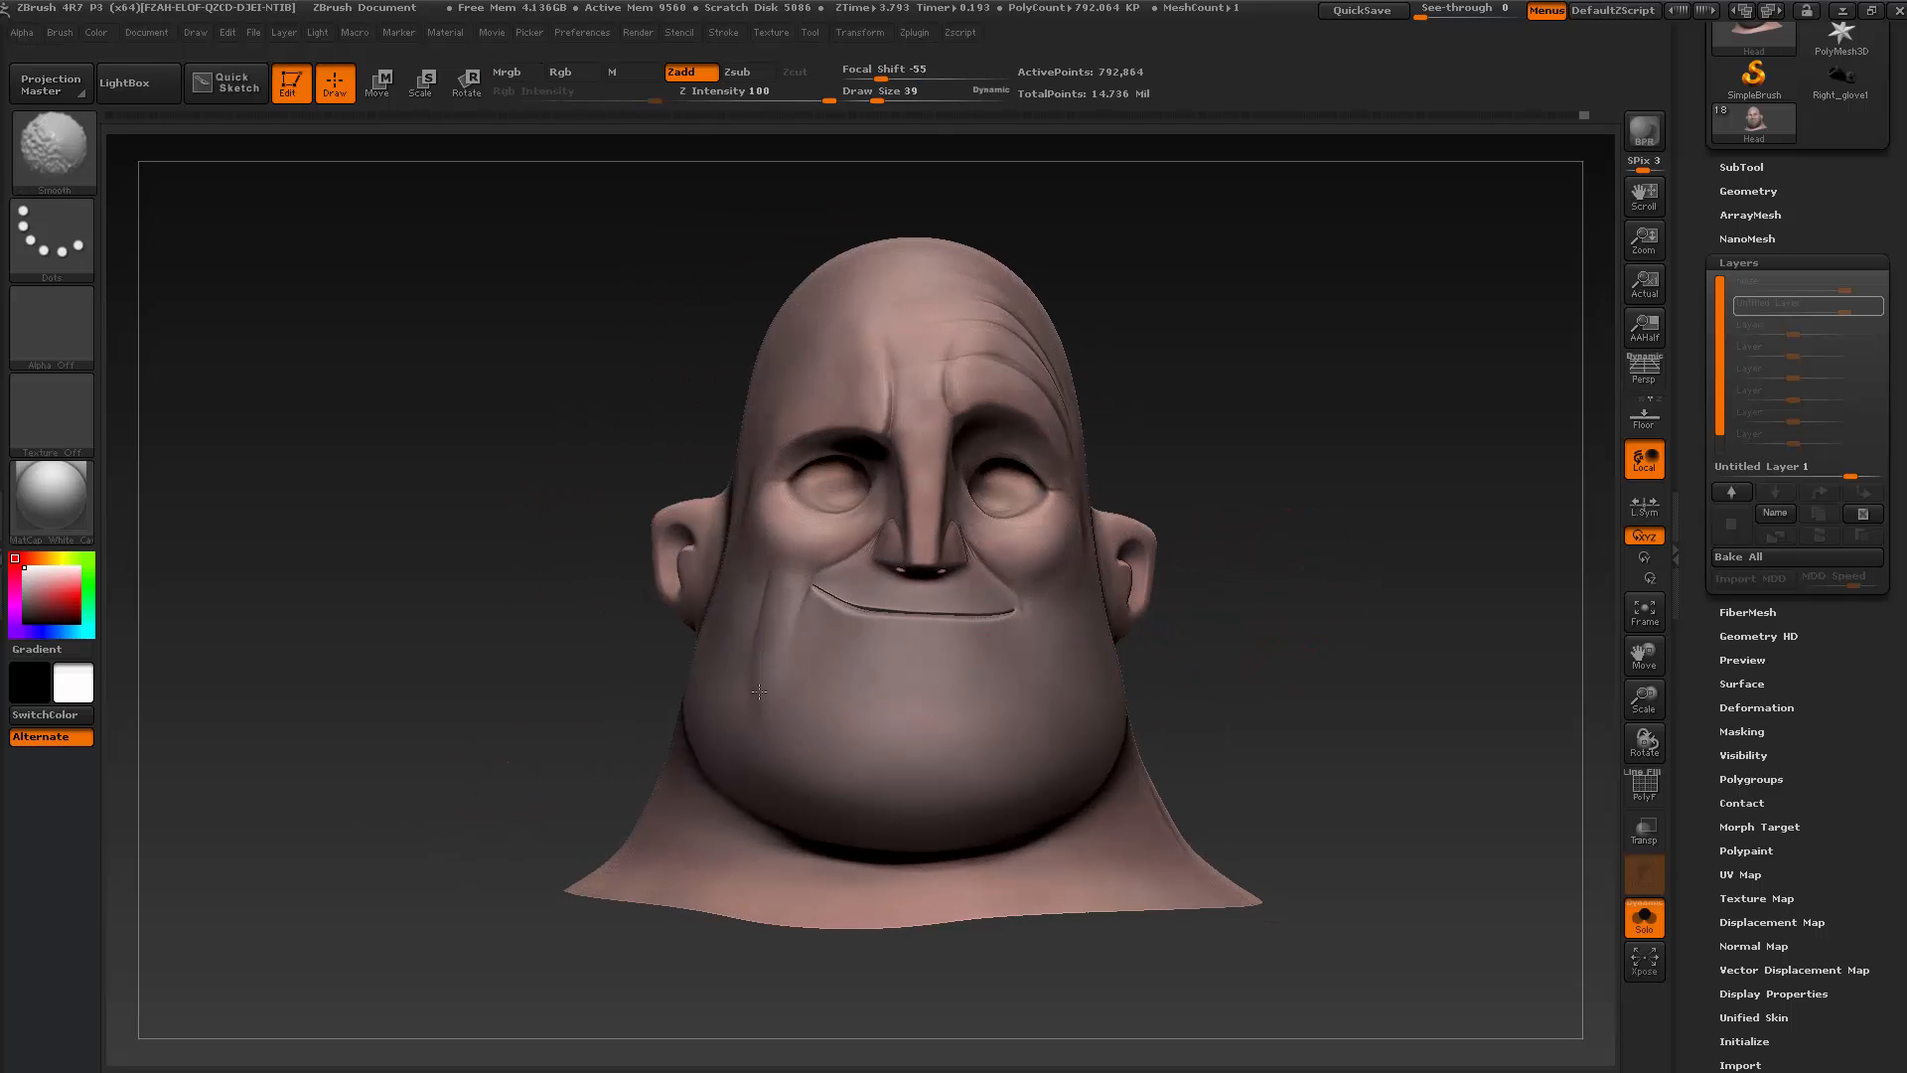
Go down two subdivision levels and reshape the vertical cheek fold with the Move Topological brush
key(shift+d)
mouse_move(1276, 402)
mouse_down()
mouse_move(1345, 415)
mouse_move(1290, 337)
mouse_move(1277, 264)
mouse_up()
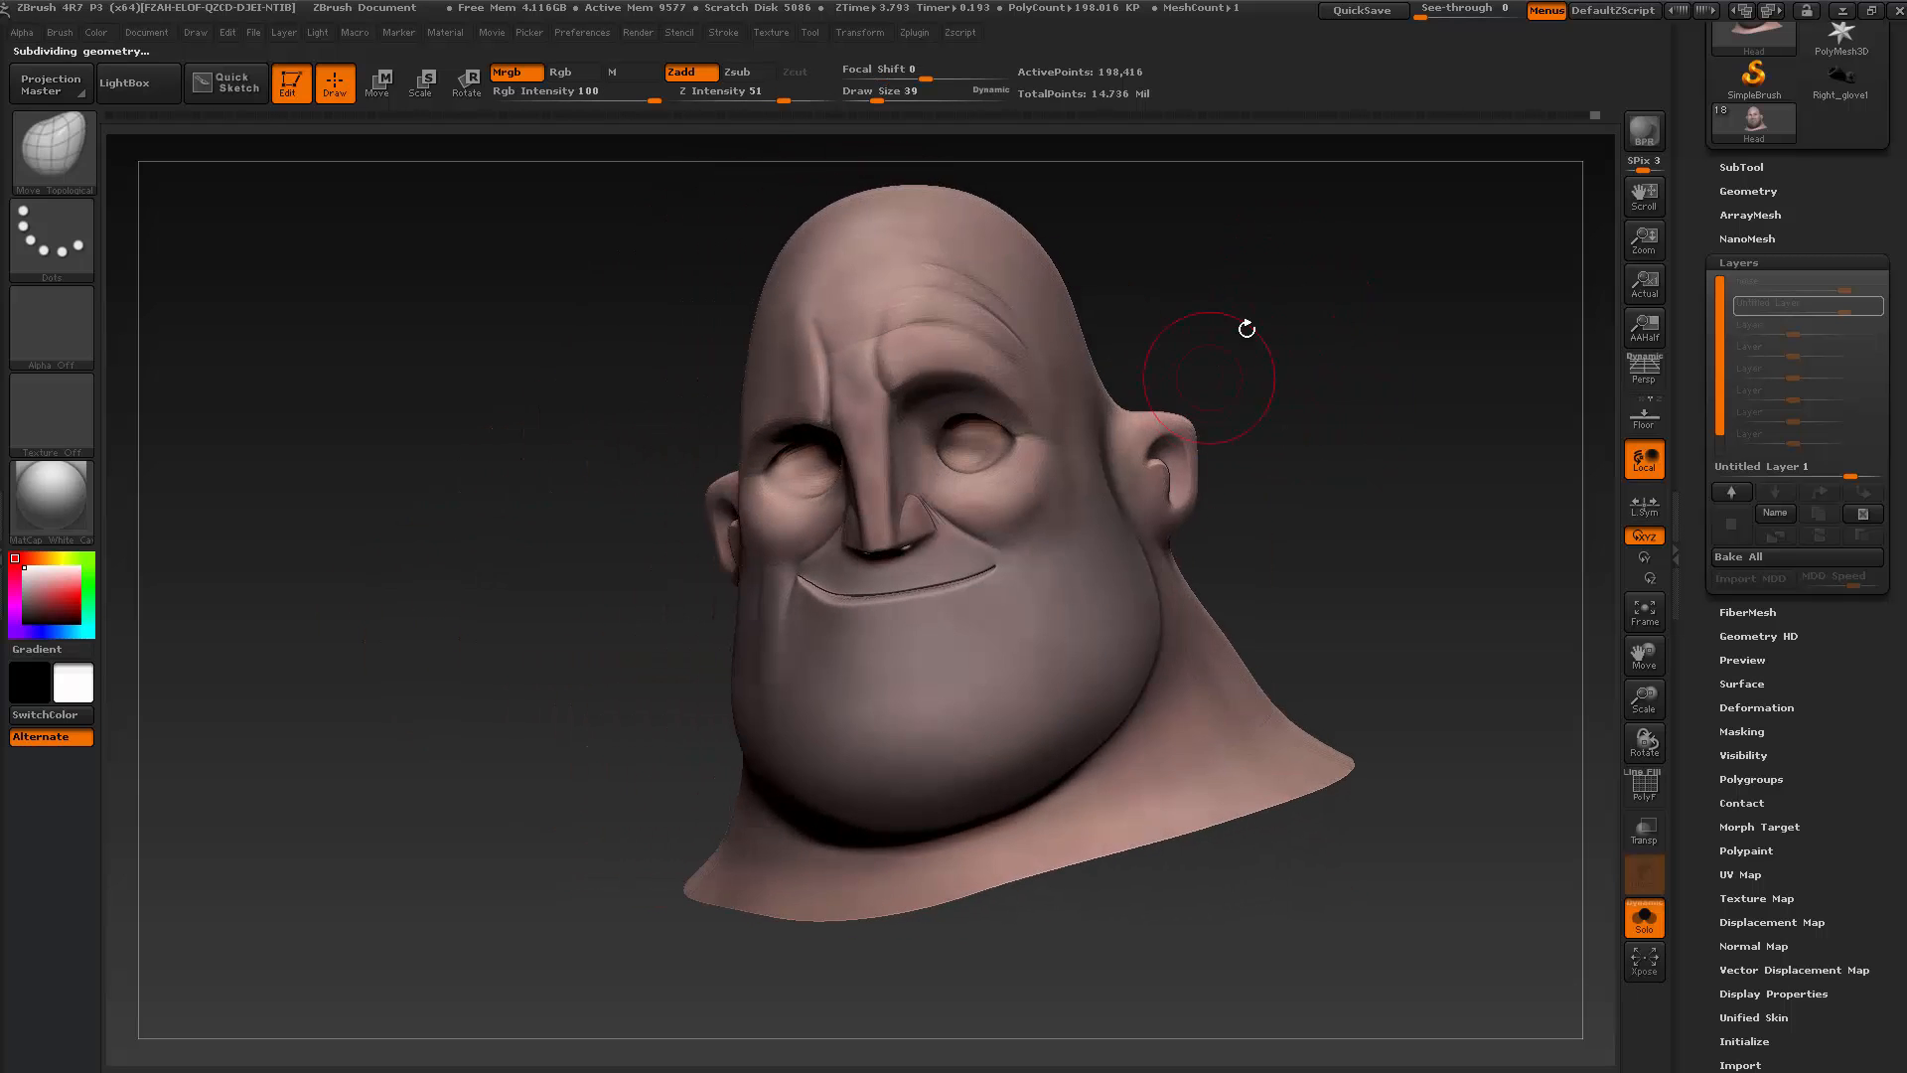
click(52, 151)
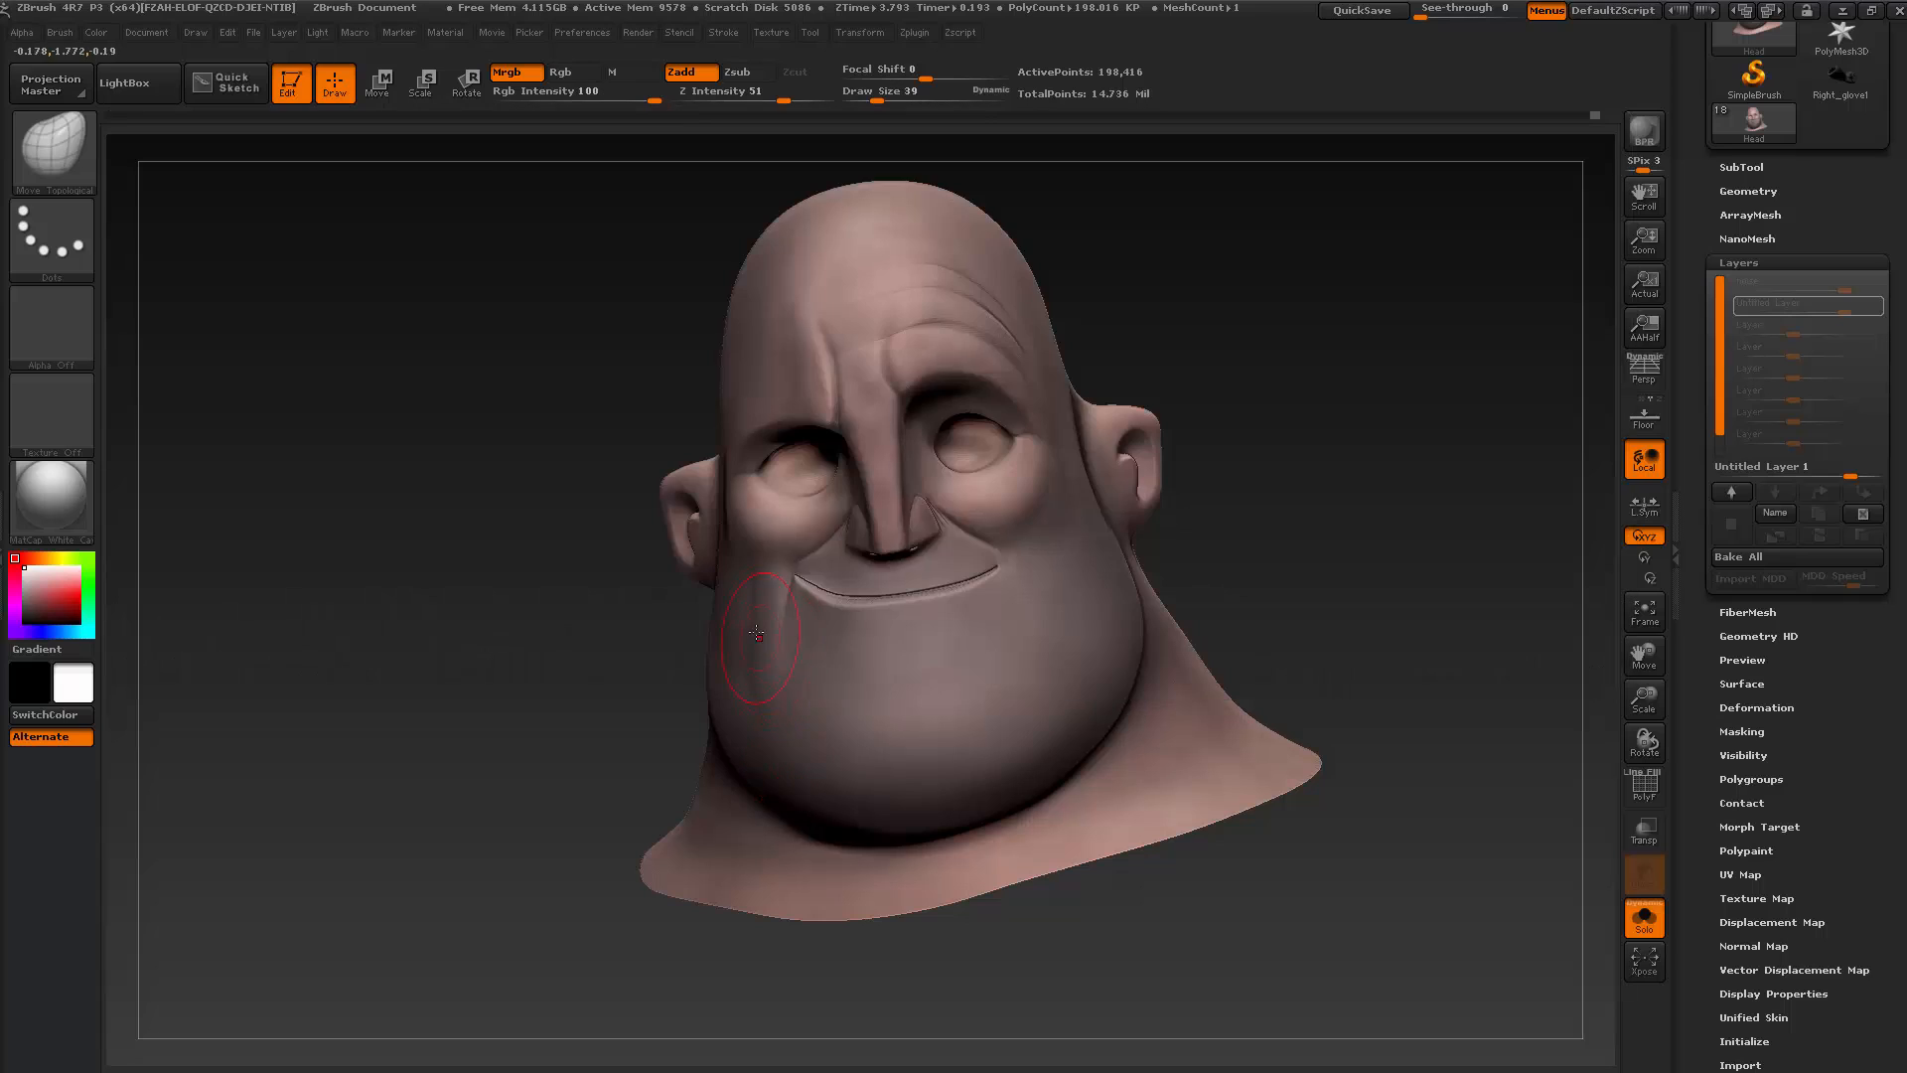
key(shift+d)
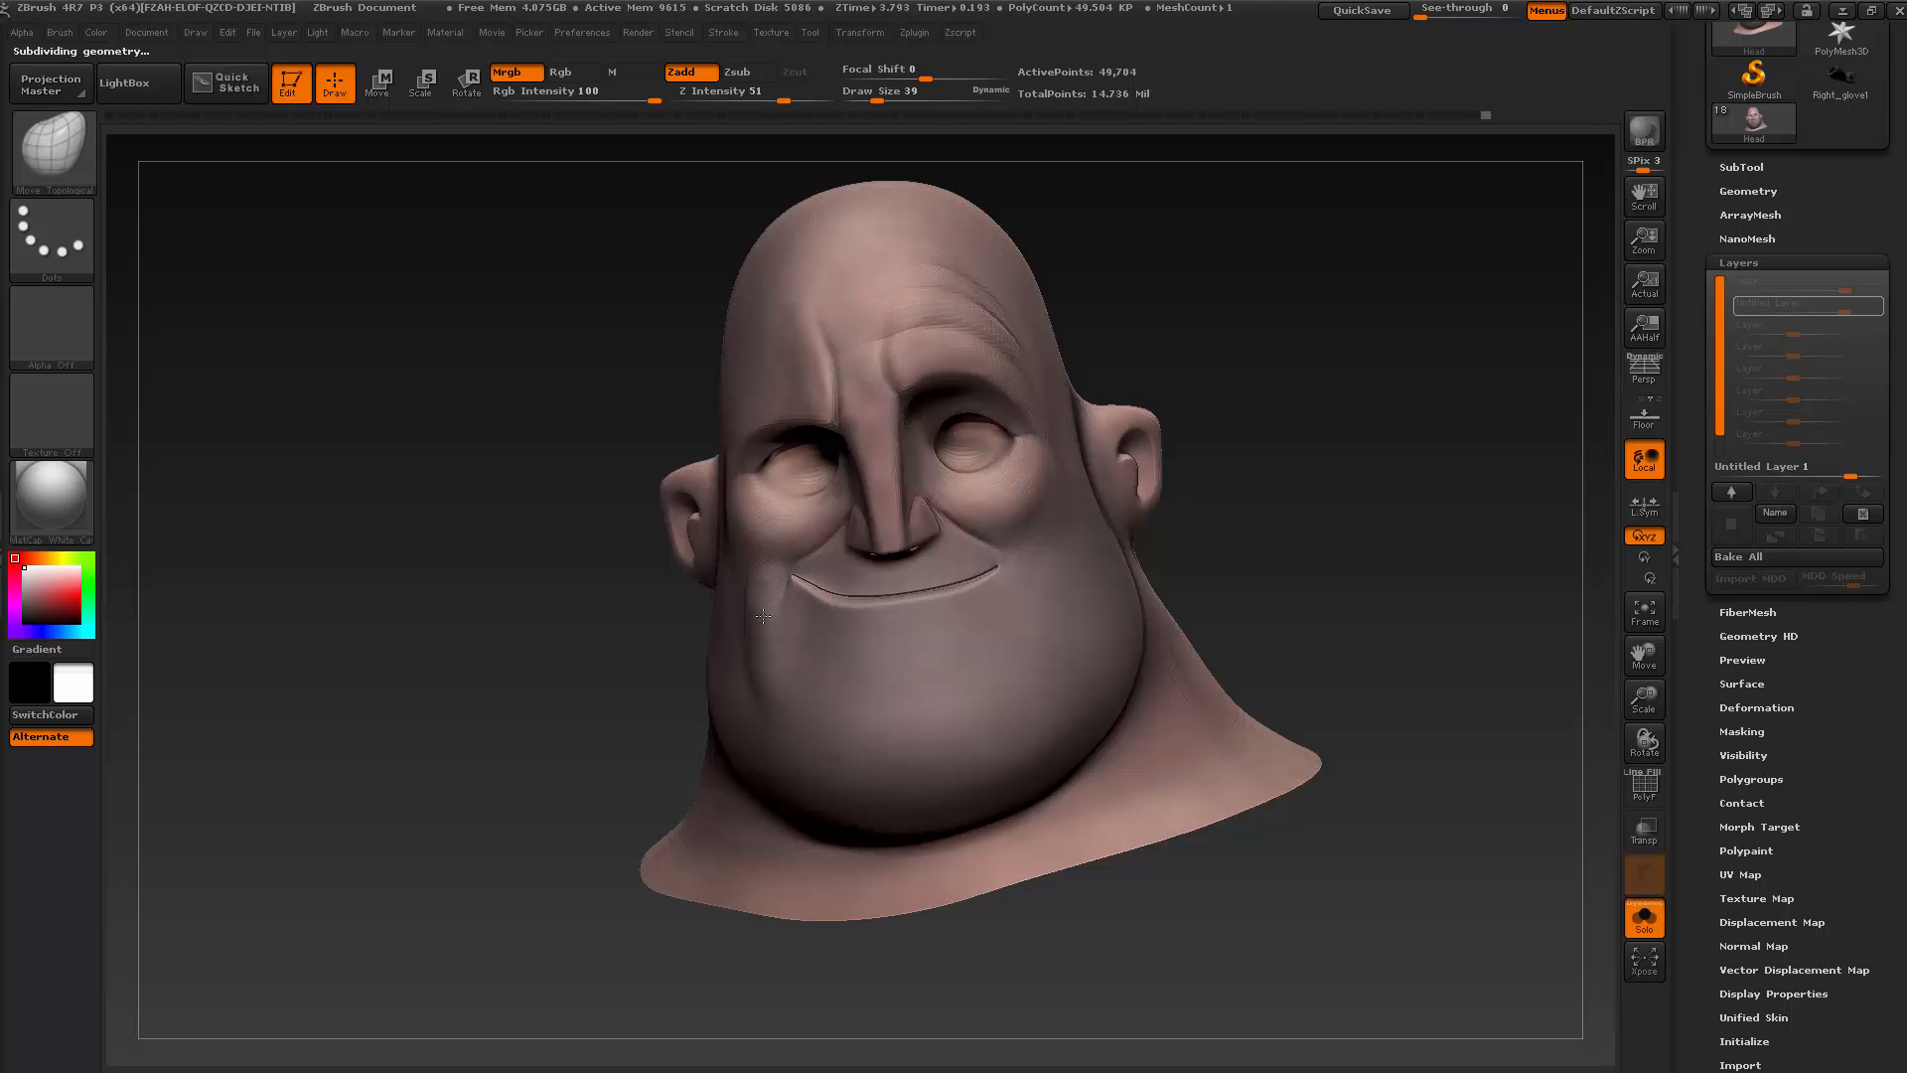
Smooth the cheek between the eye and the mouth corner from the side
drag(517, 720, 854, 713)
key(shift)
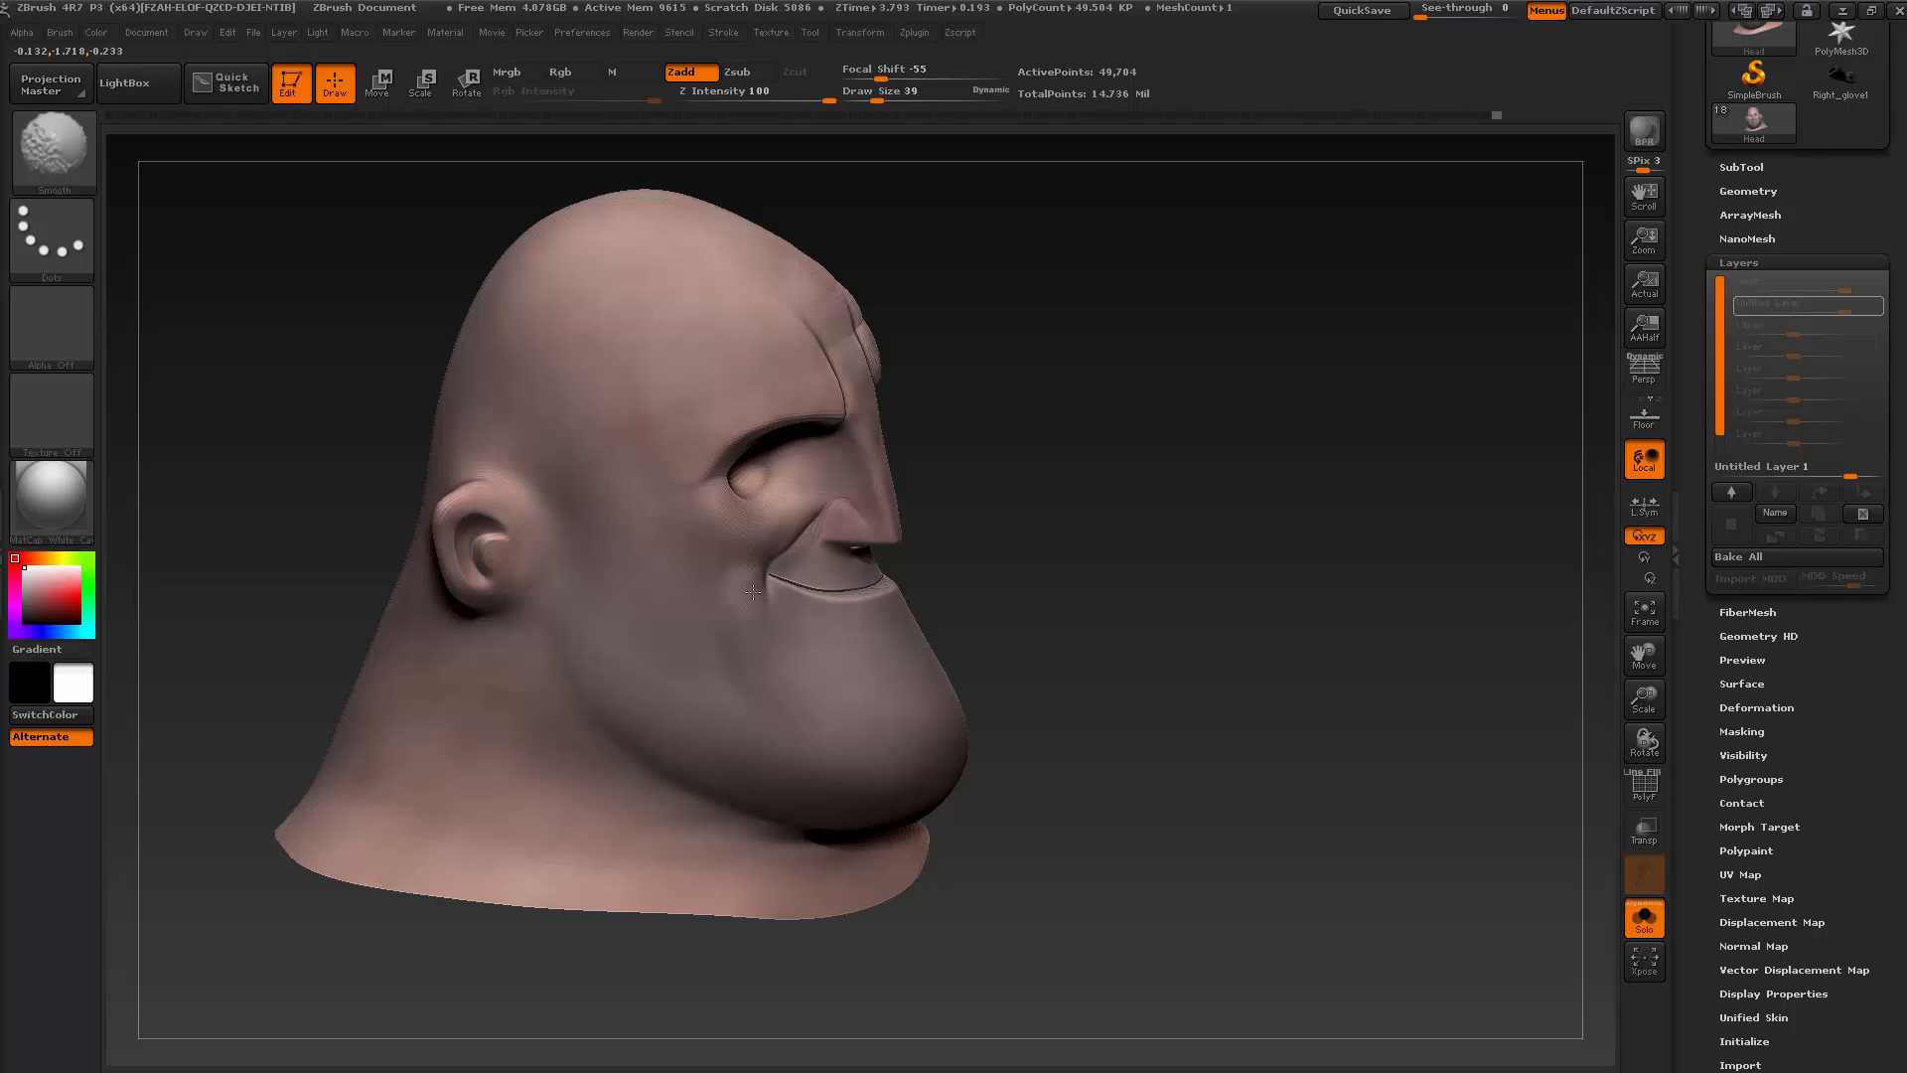
mouse_move(753, 590)
shift+mouse_down()
mouse_move(741, 631)
mouse_move(749, 575)
shift+mouse_up()
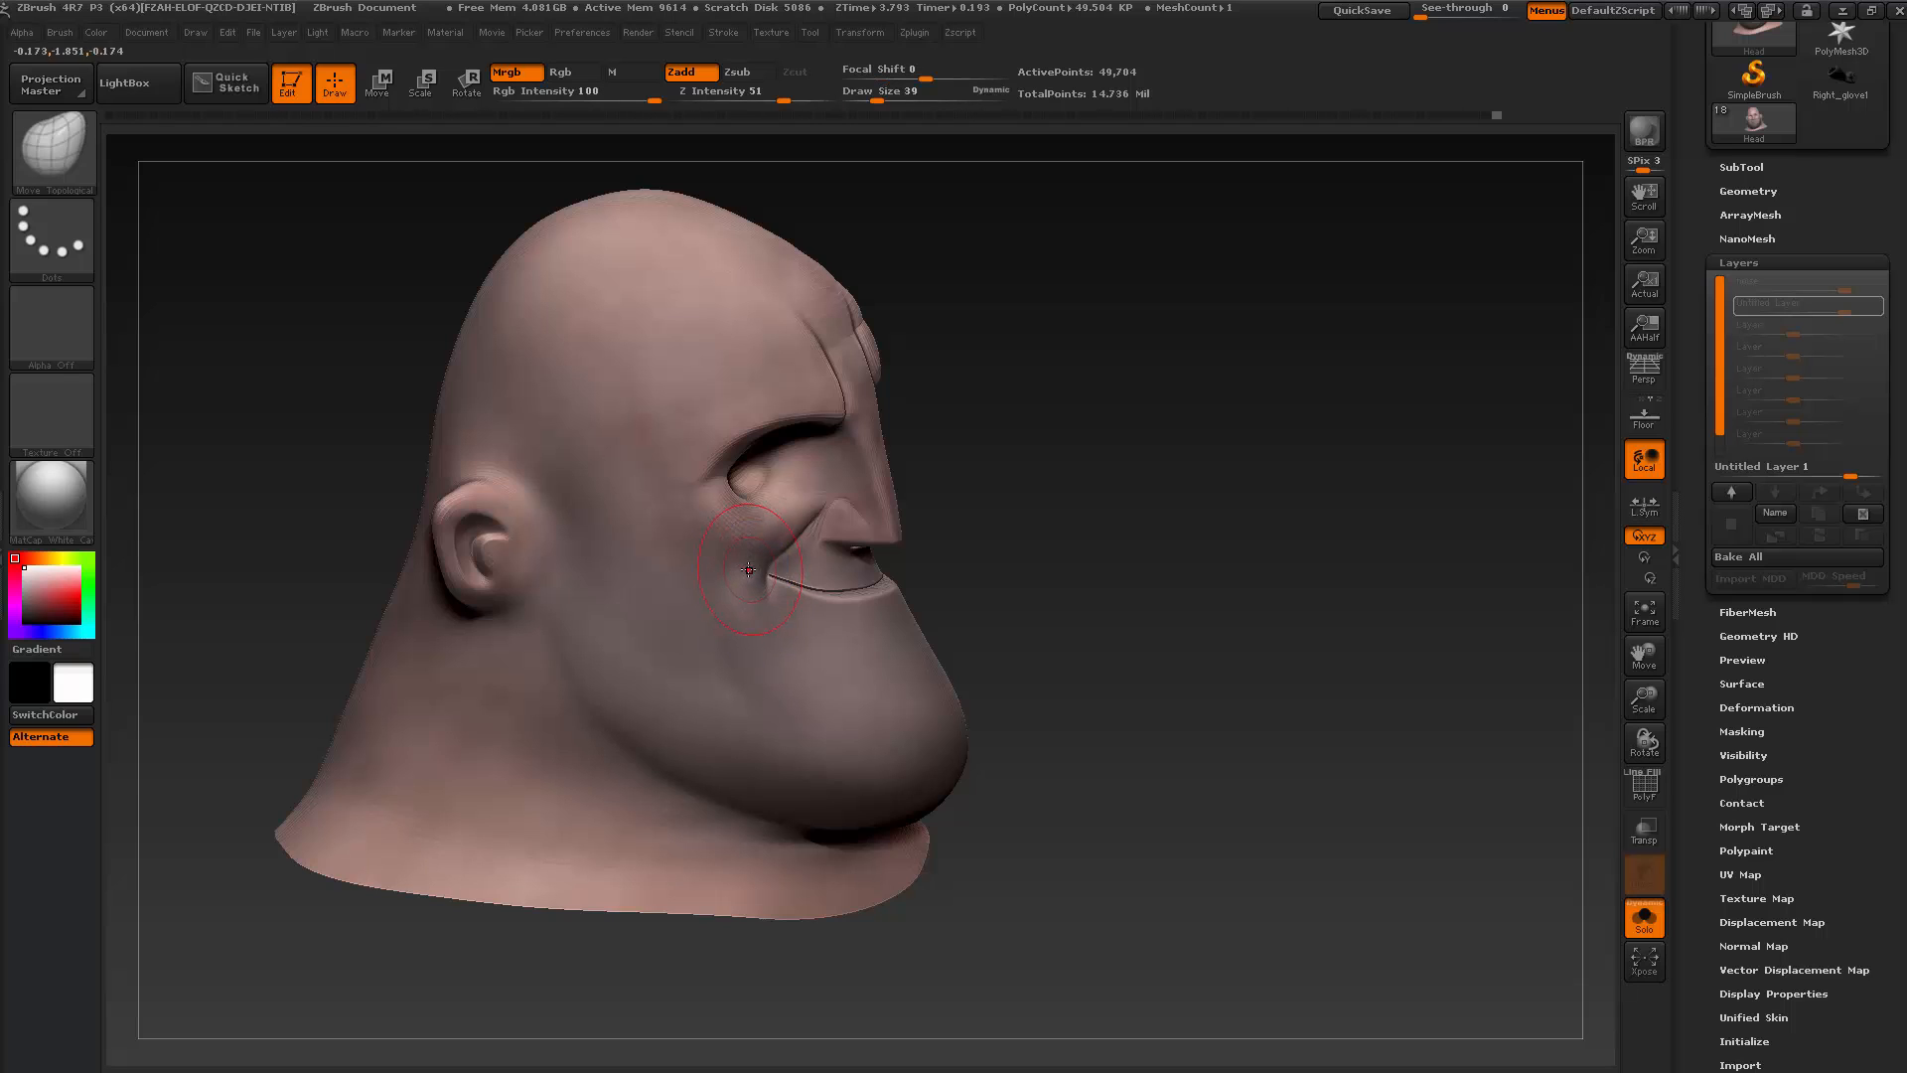
shift+drag(751, 572, 752, 547)
drag(1430, 427, 1129, 443)
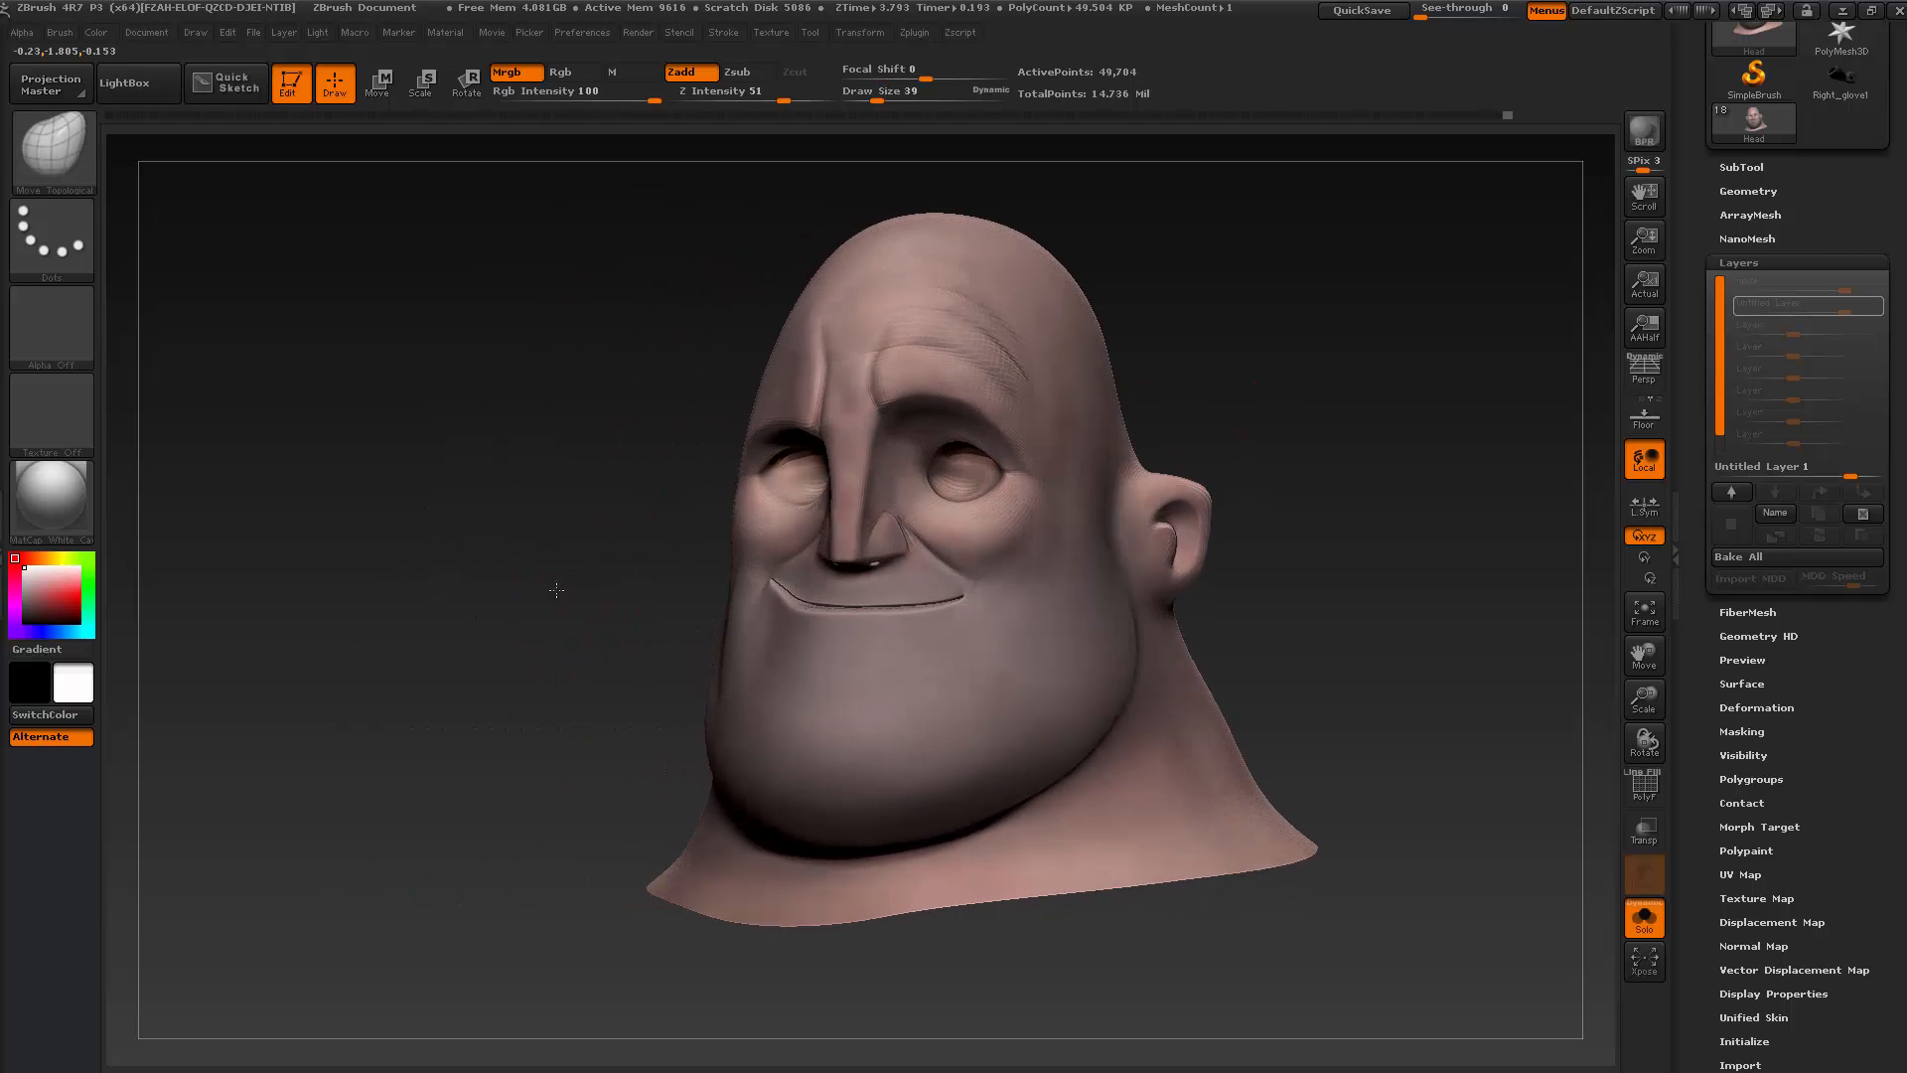
Set the draw size to 26 and lift the mouth corner beside the cheek fold, comparing the smile with the reference image
mouse_move(553, 587)
mouse_down()
mouse_move(626, 587)
mouse_move(668, 743)
mouse_up()
key(s)
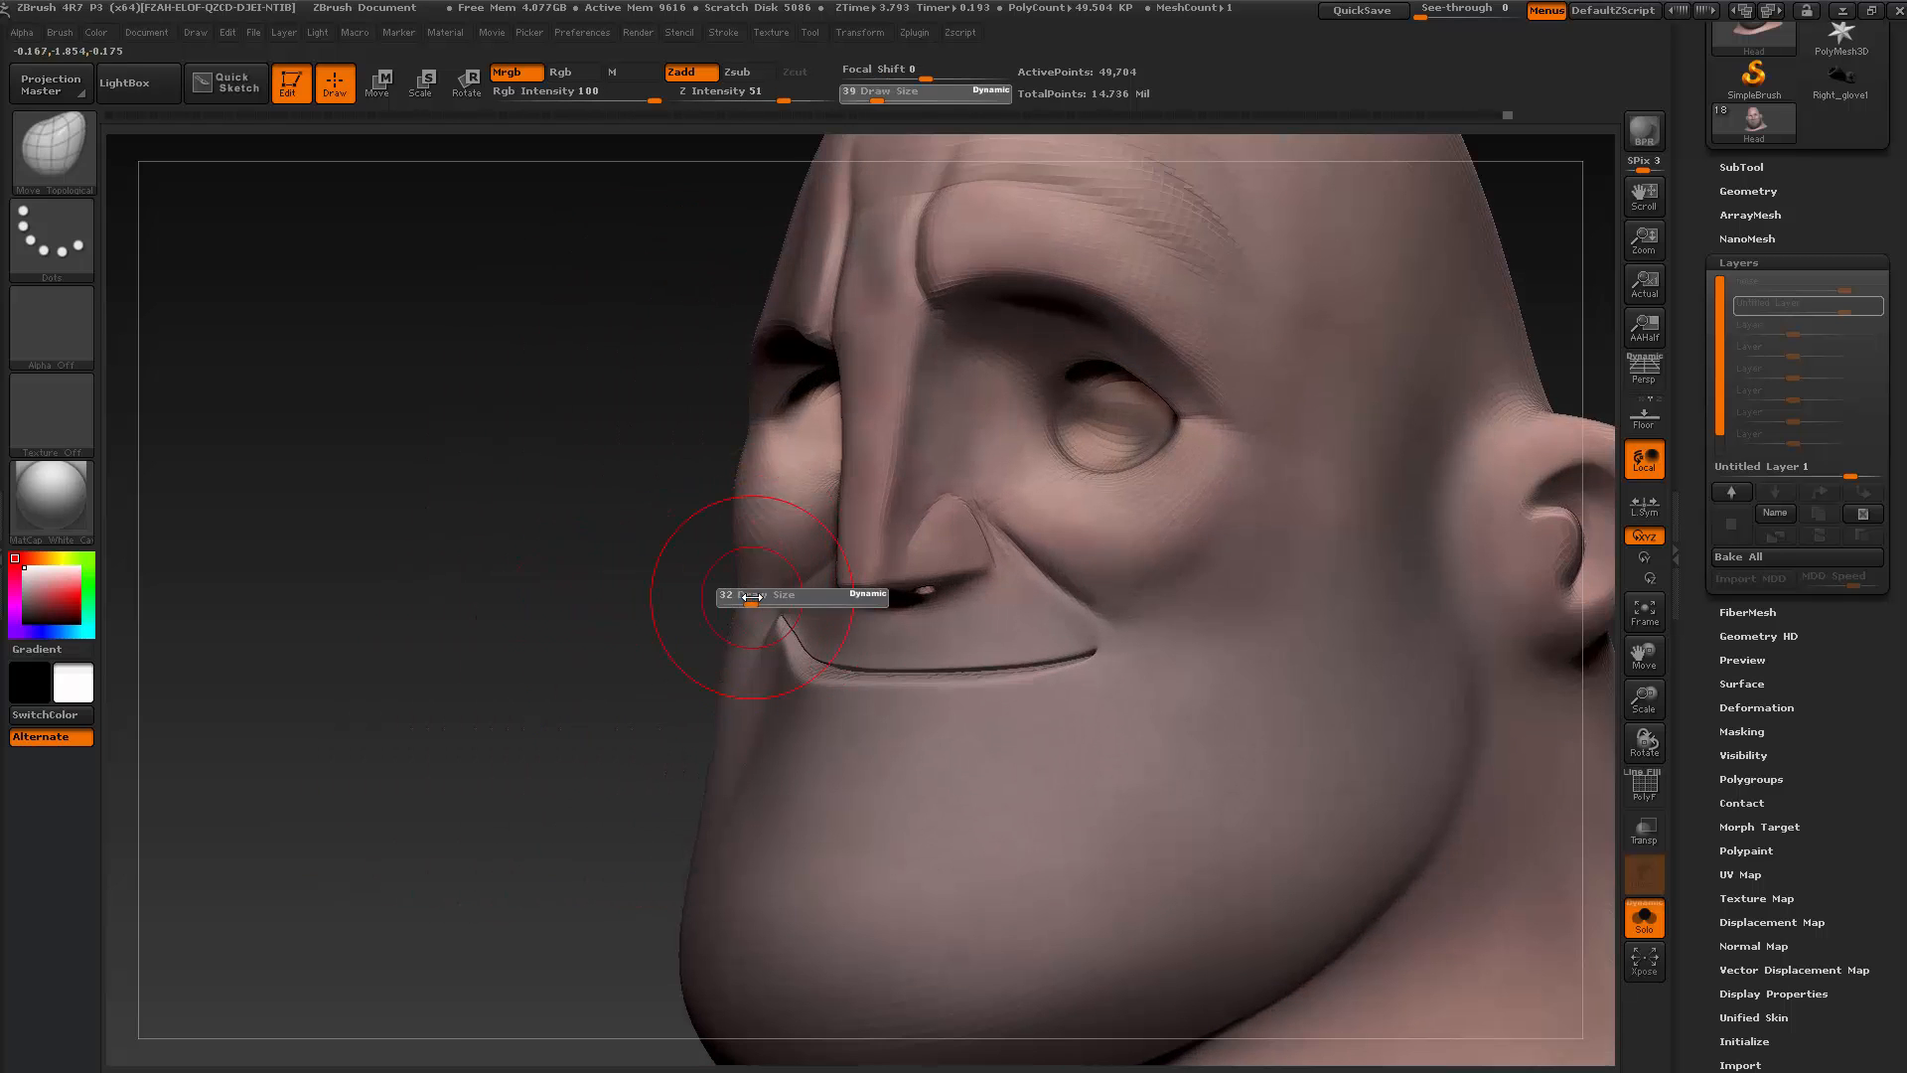
drag(754, 598, 748, 598)
key(shift)
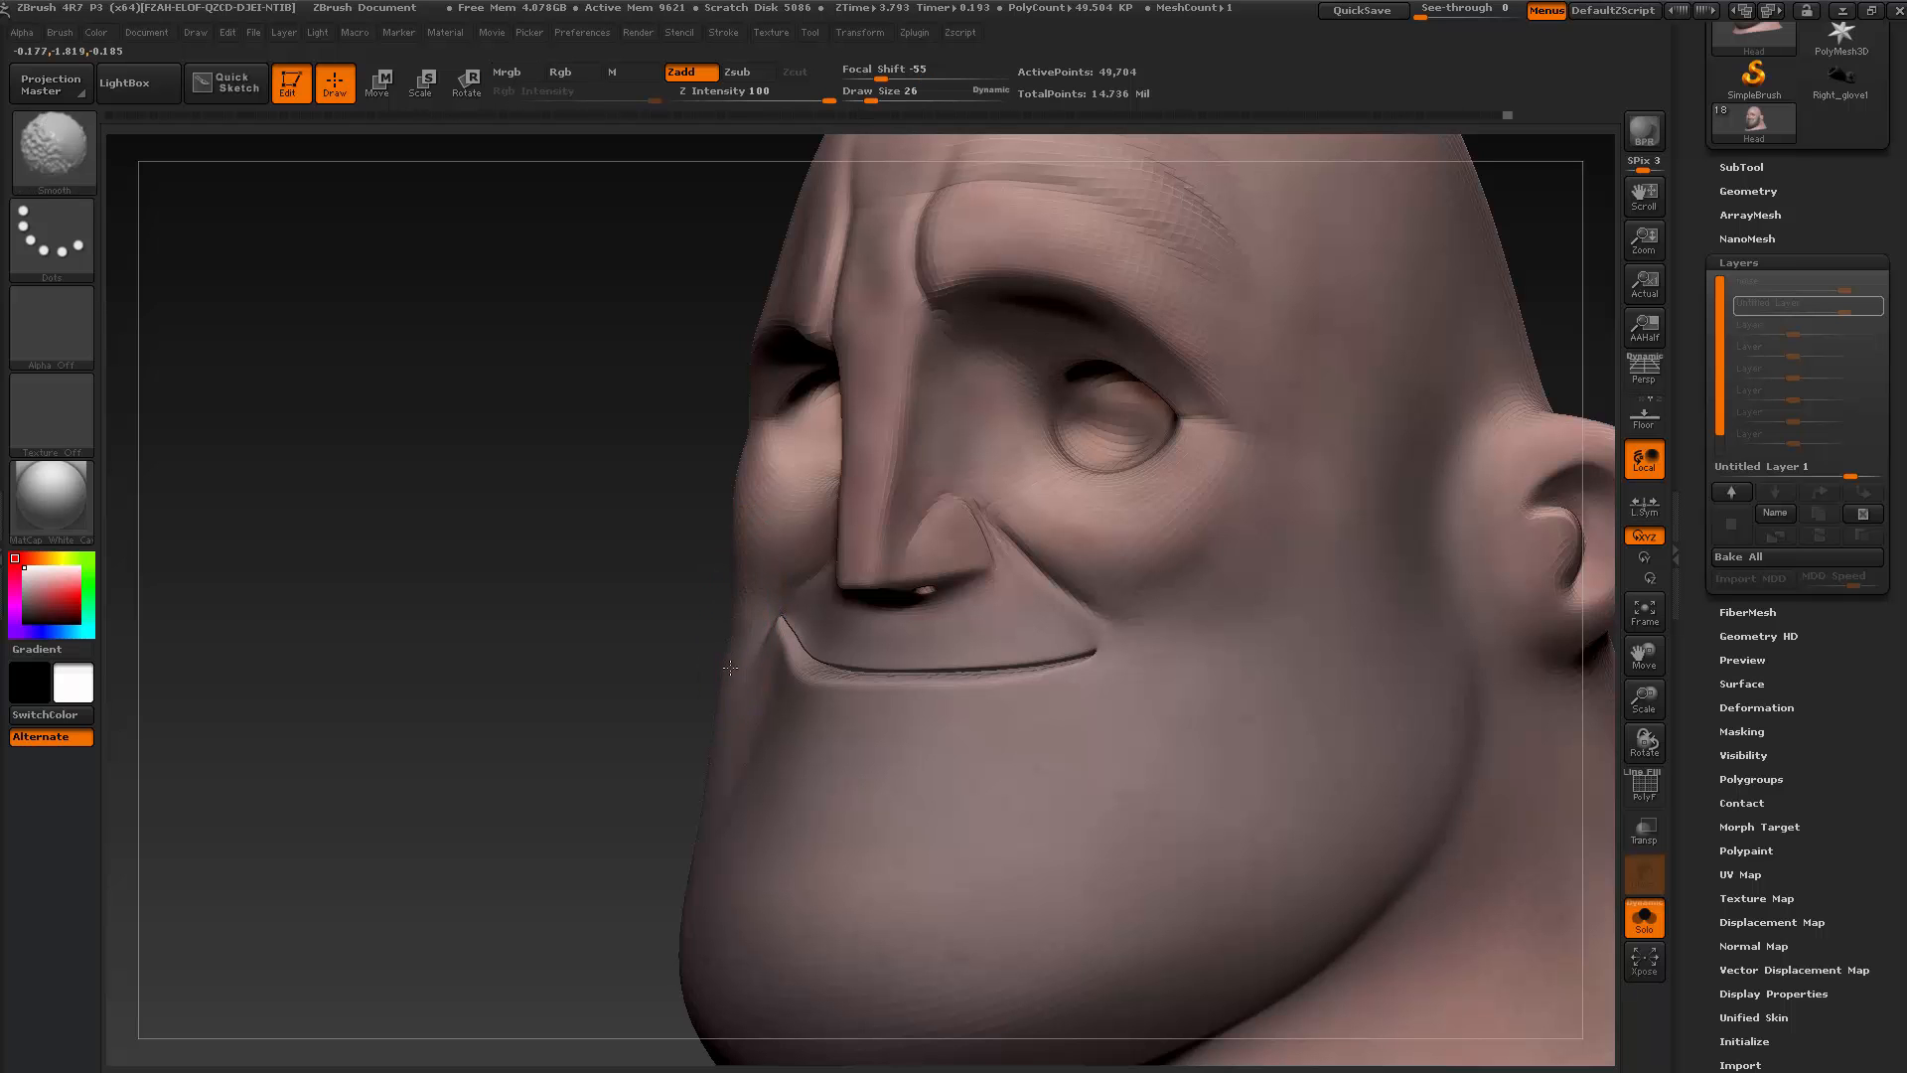
mouse_move(695, 664)
mouse_down()
mouse_move(1064, 659)
mouse_move(1000, 662)
mouse_up()
right_drag(1000, 663, 1024, 666)
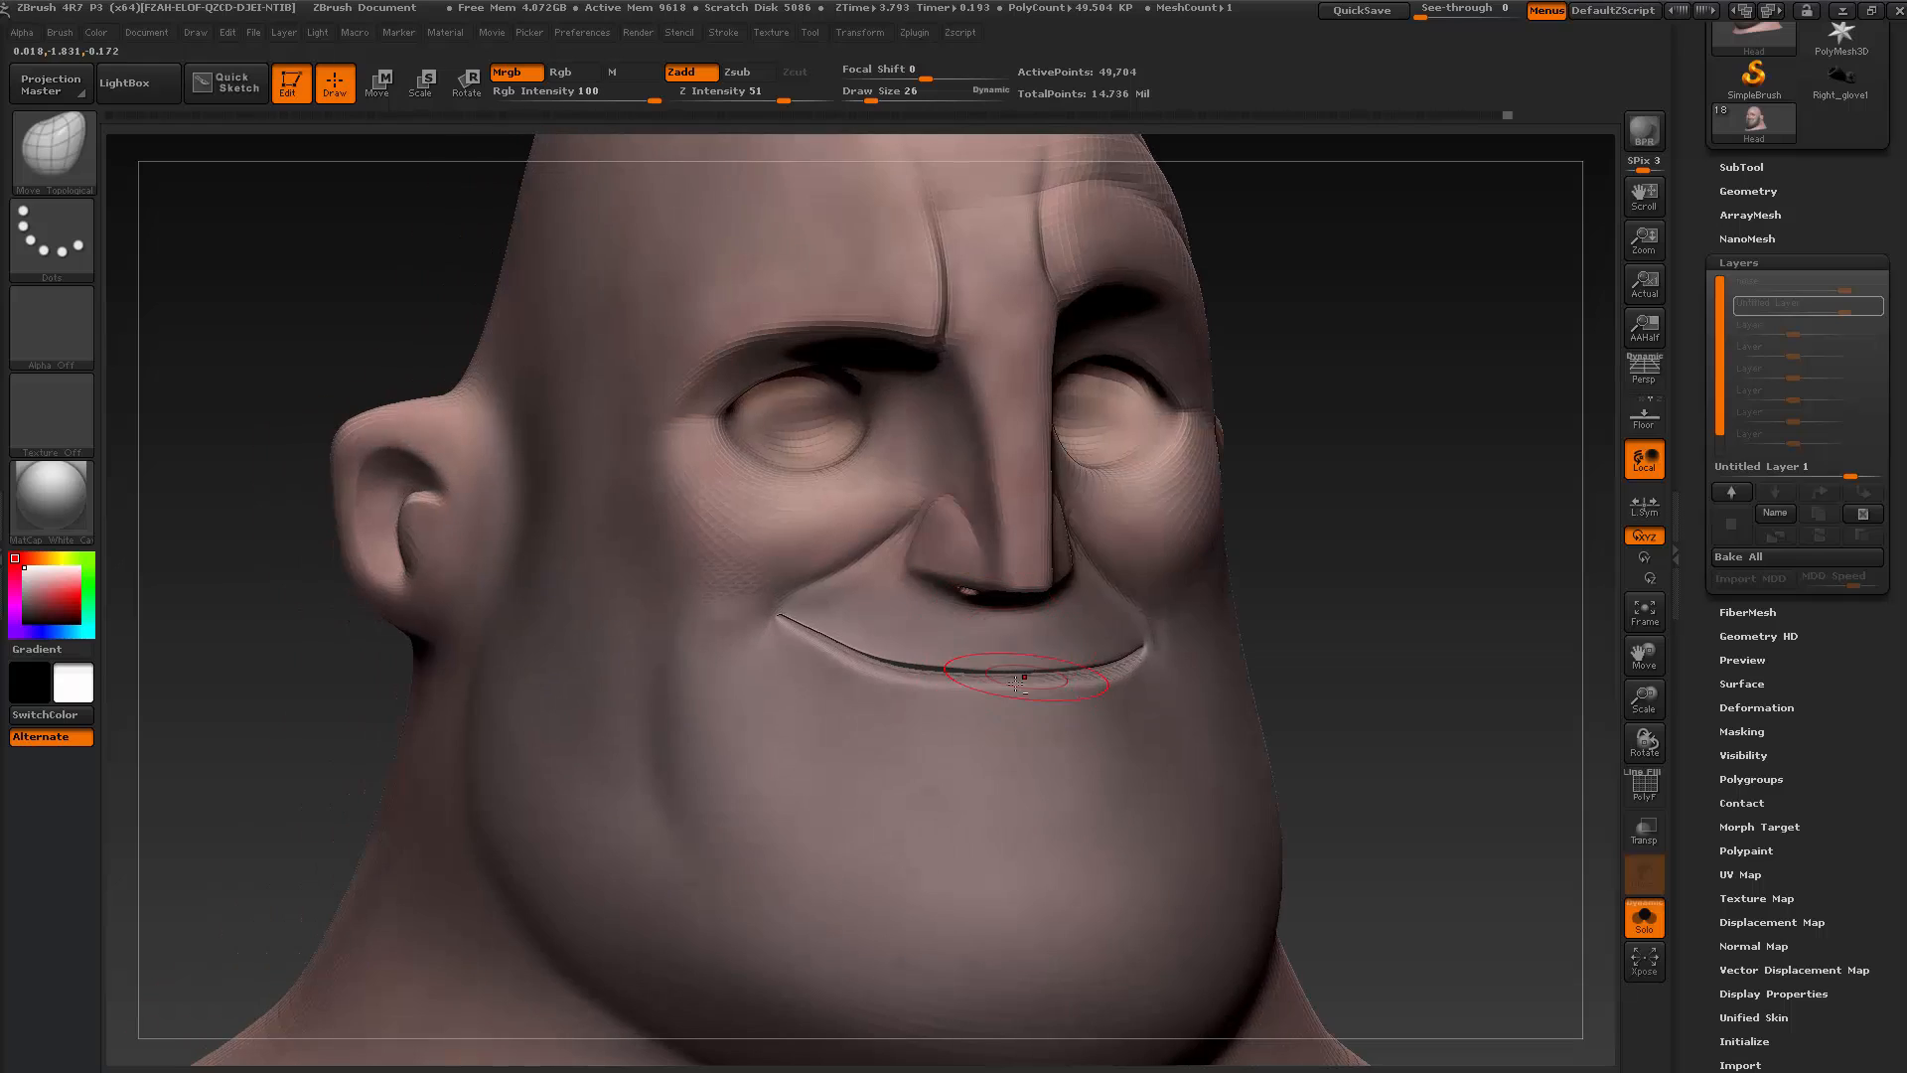
key(alt+Tab)
key(alt+Tab)
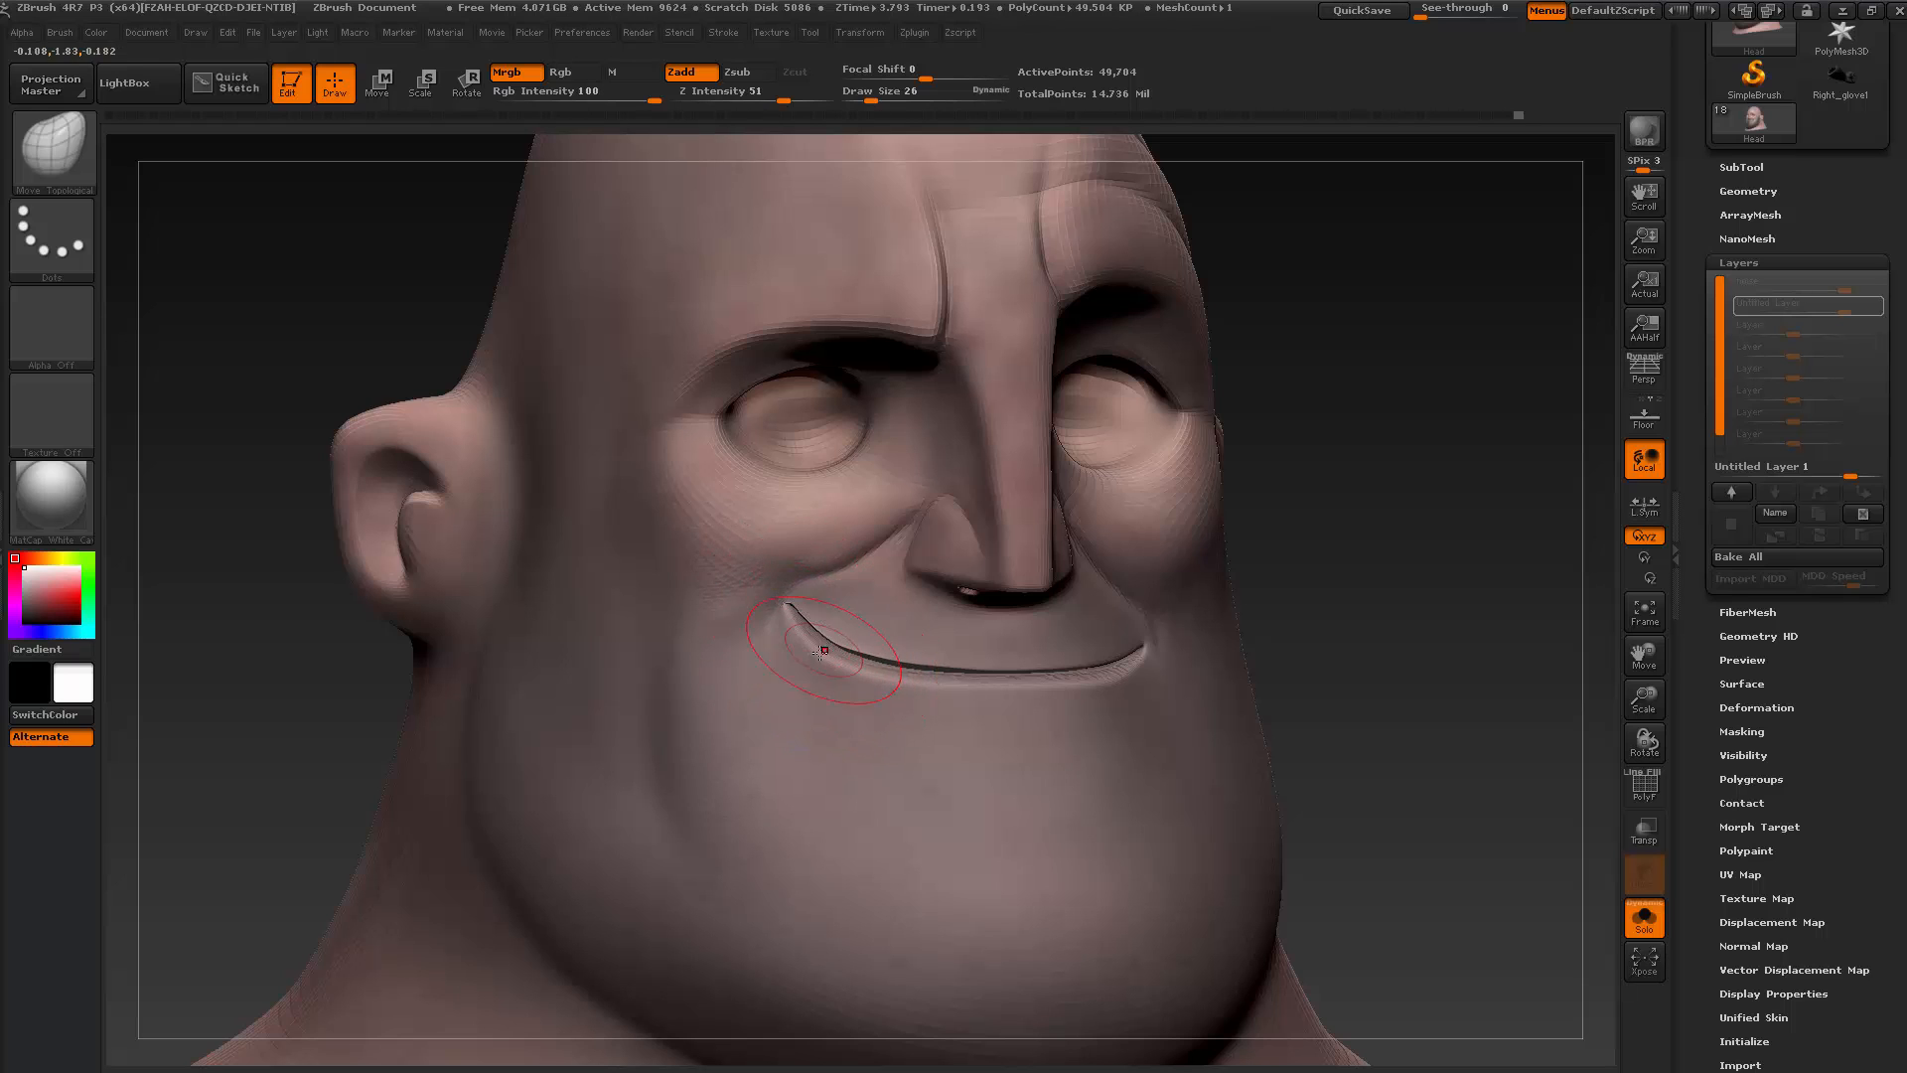
Check the mouth corner against the reference image, set the draw size to 22 and go down two subdivision levels
mouse_move(1368, 594)
mouse_down()
mouse_move(562, 667)
mouse_move(564, 643)
mouse_up()
key(alt+Tab)
key(alt+Tab)
key(s)
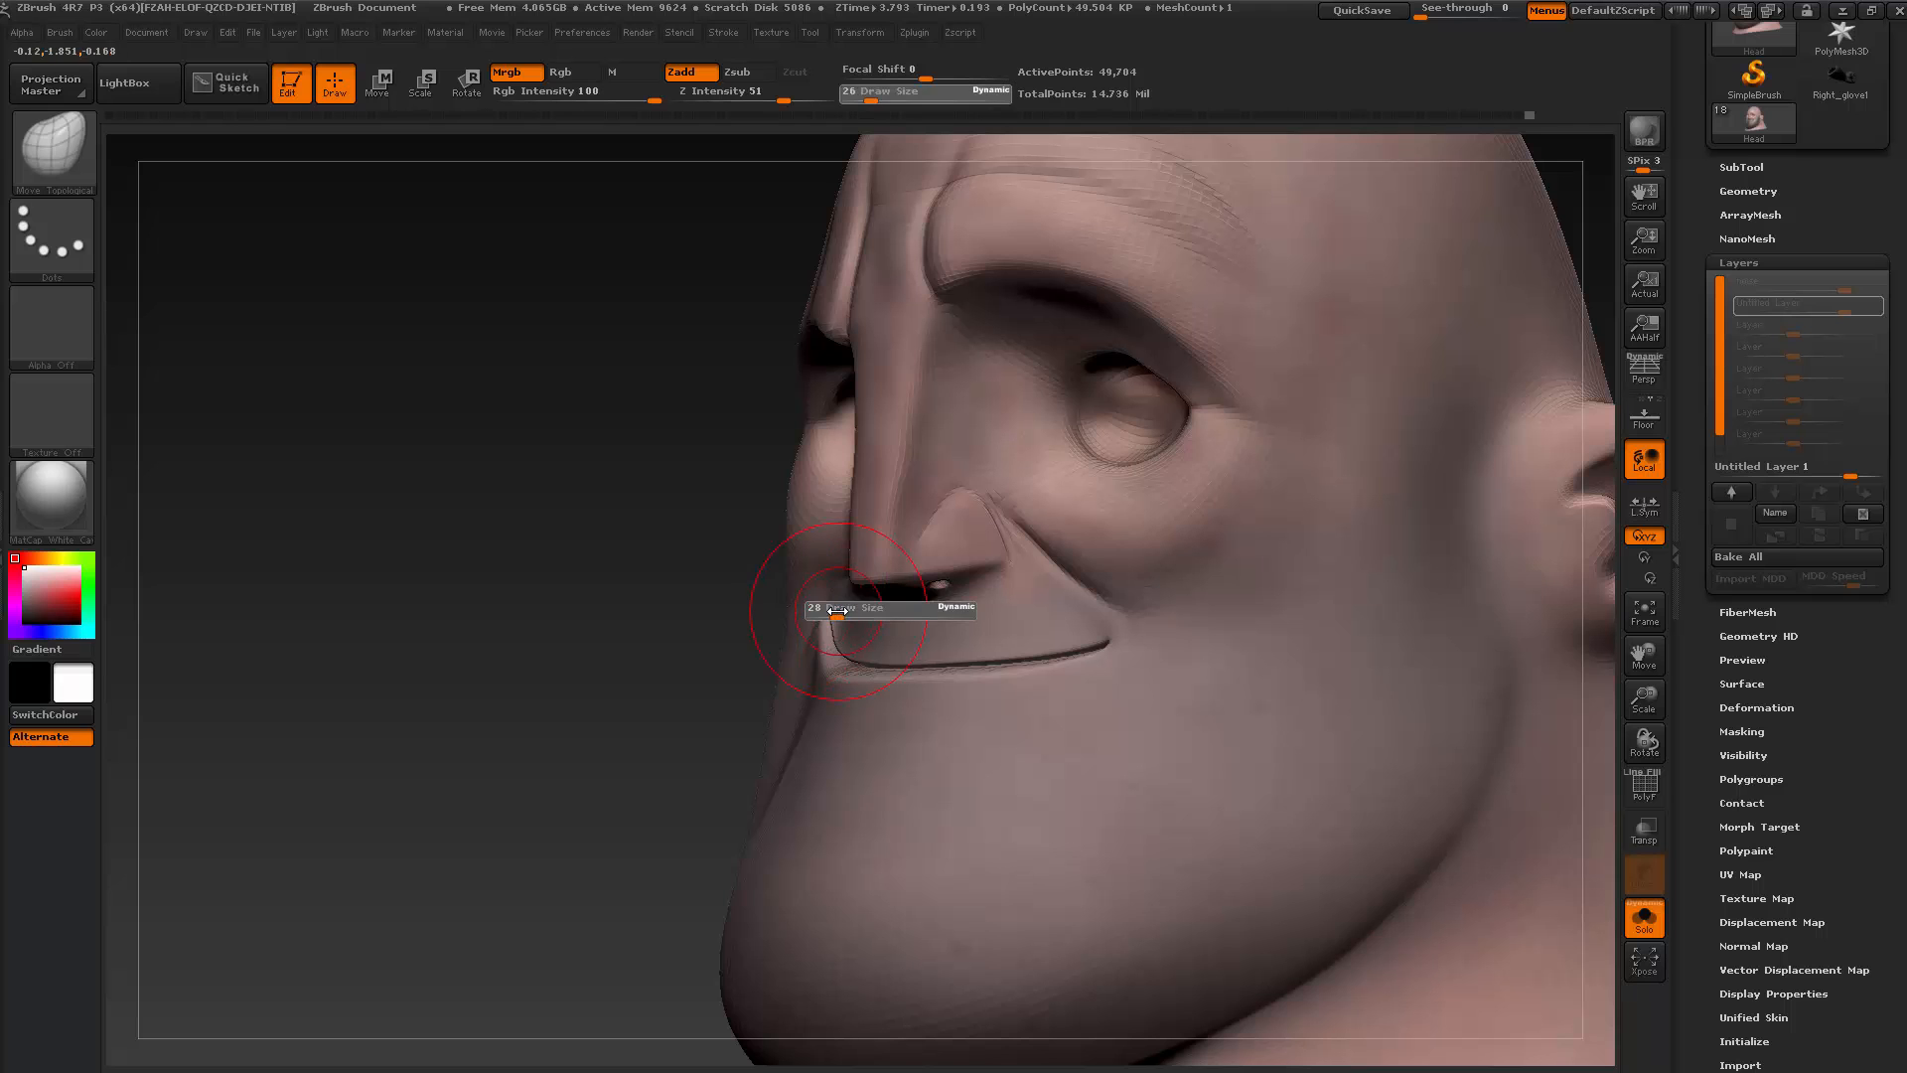
key(shift+d)
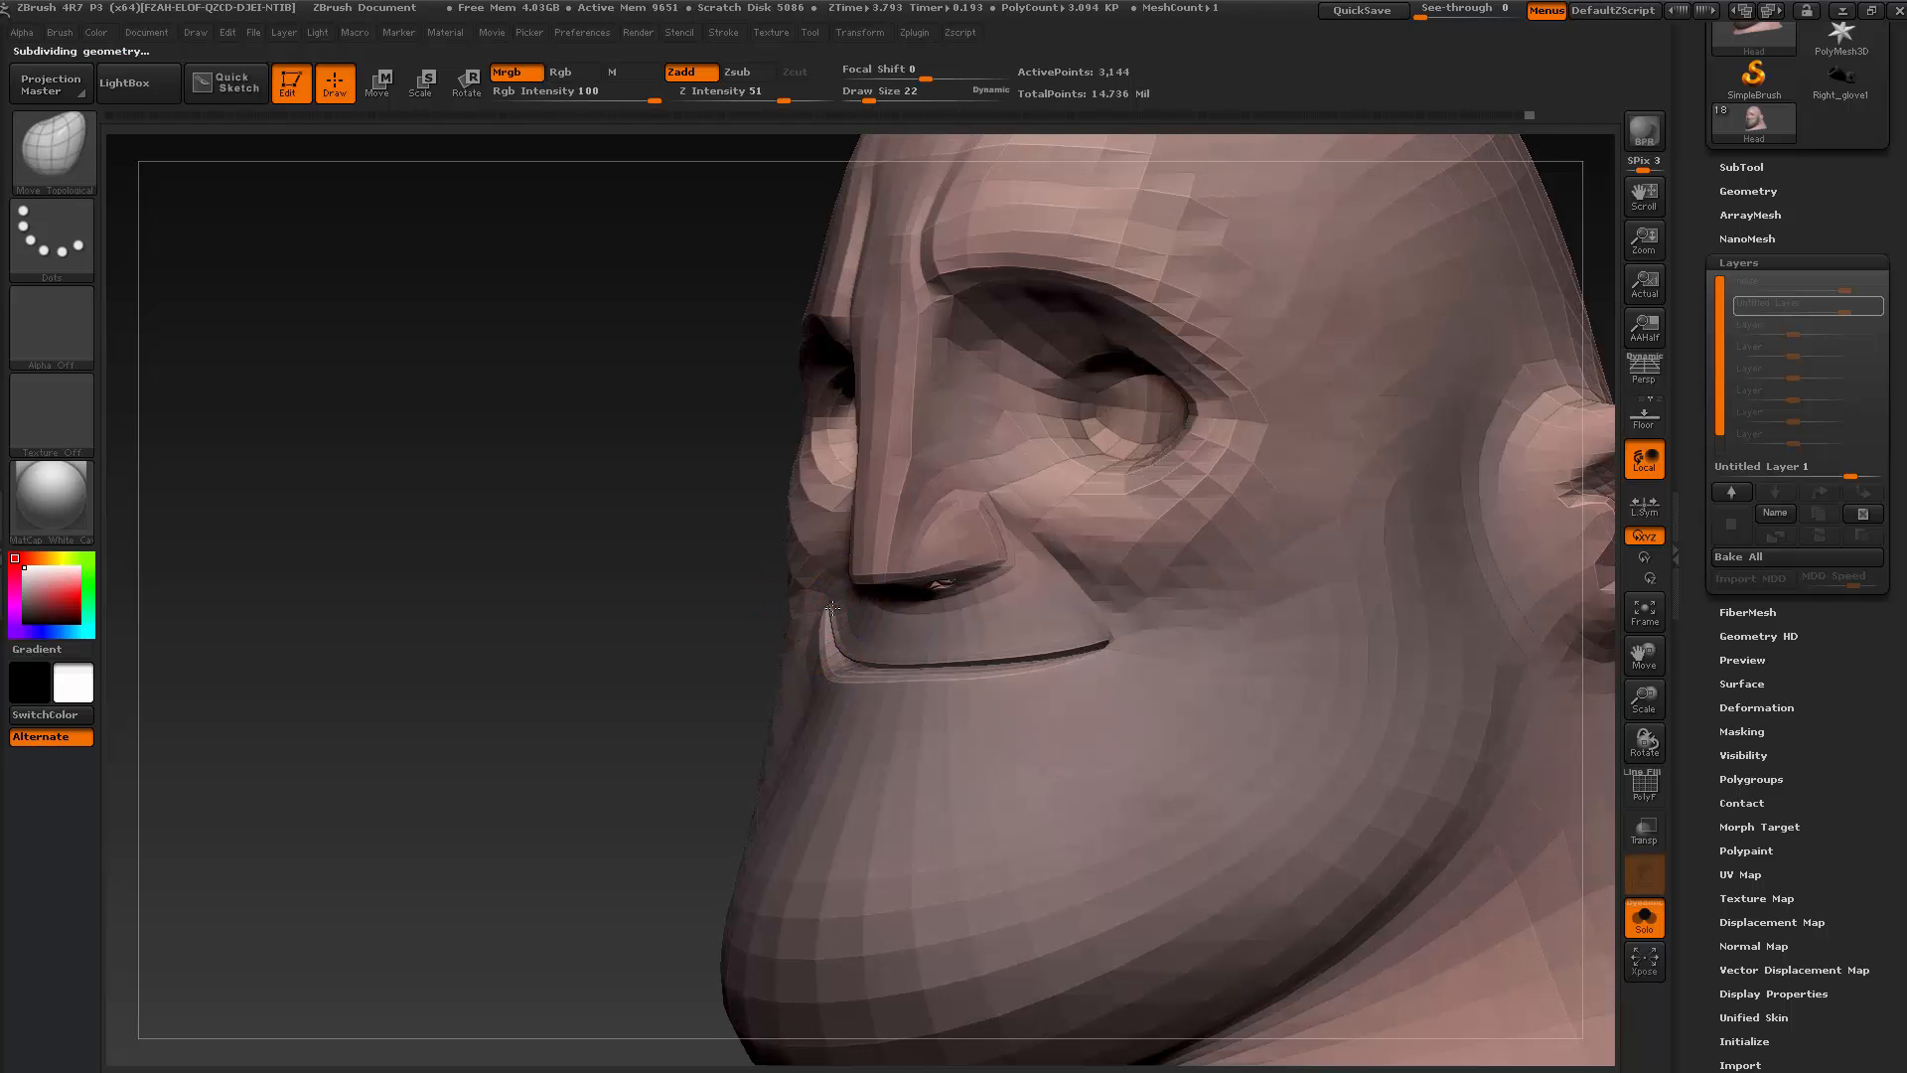
drag(575, 682, 668, 629)
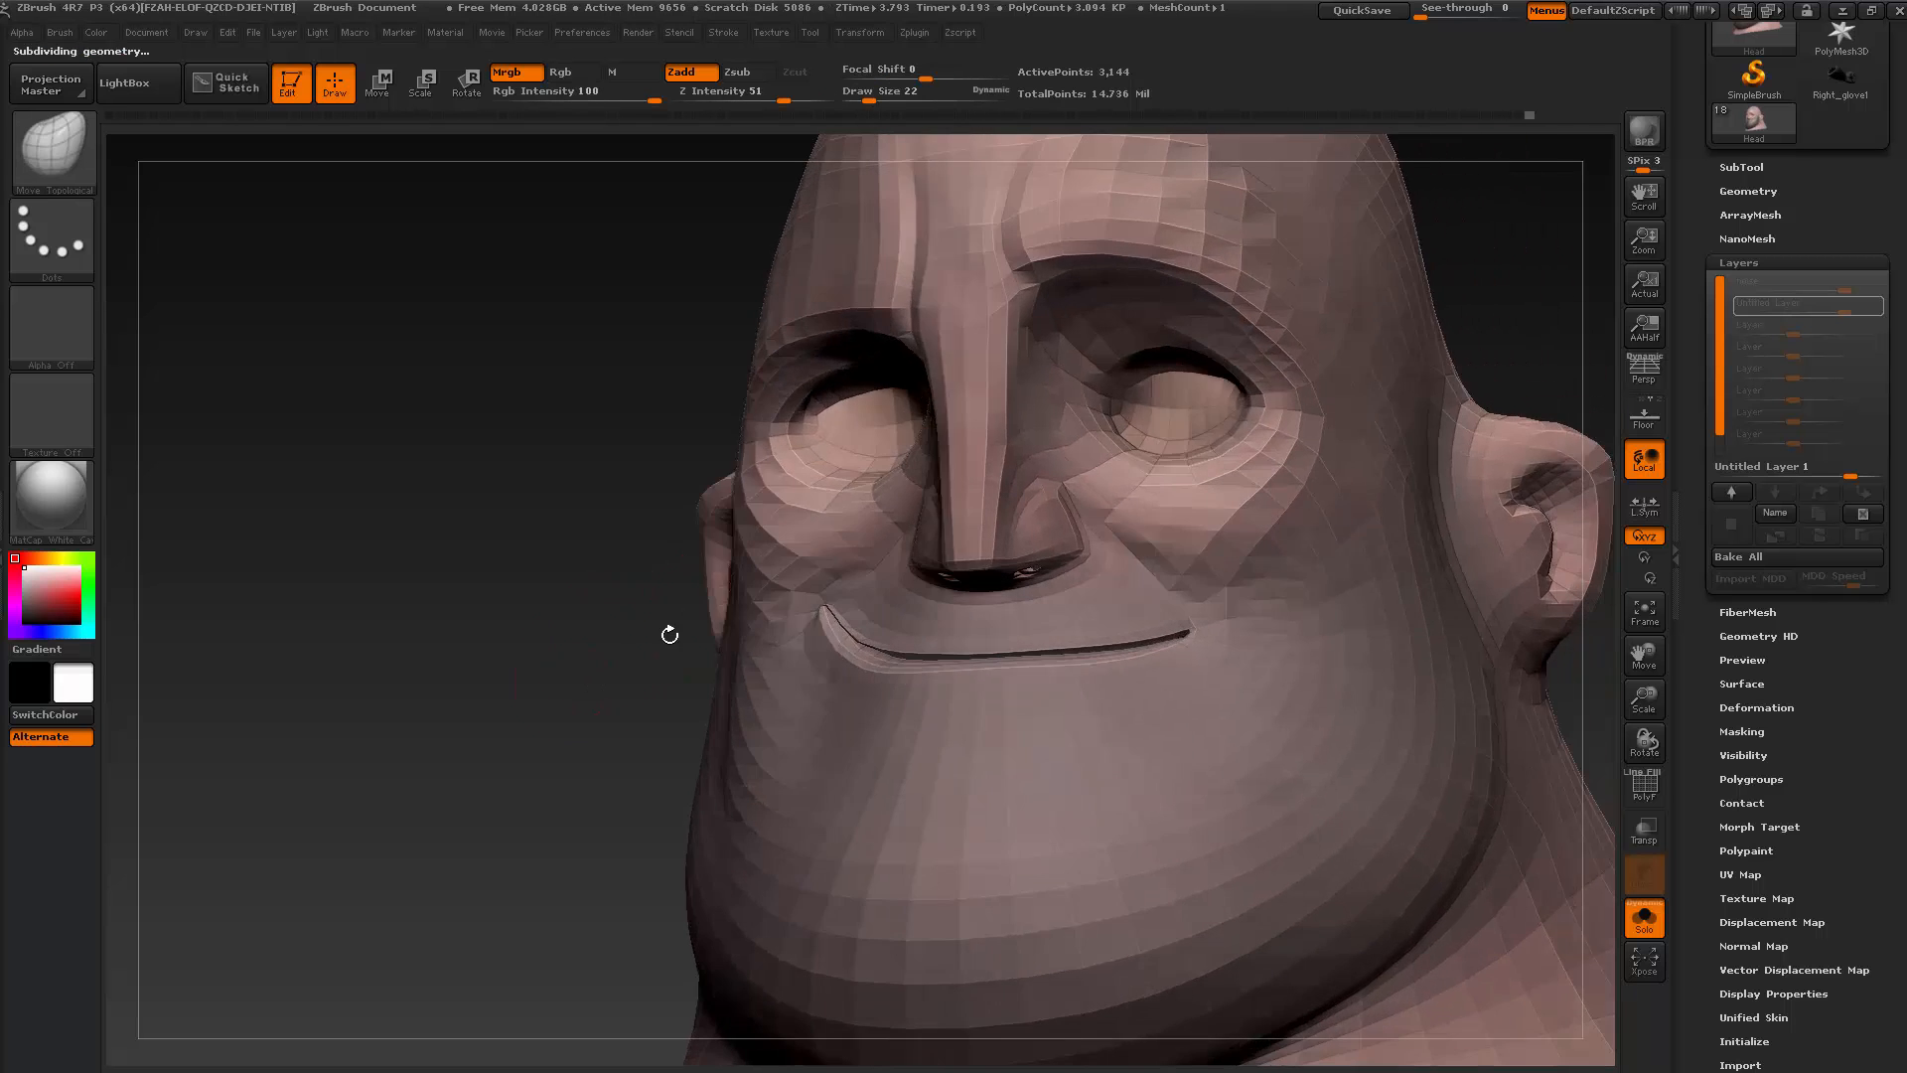
Build up and smooth the area at the raised mouth corner with the ClayBuildup brush, and bring the head back to a higher subdivision level
key(b)
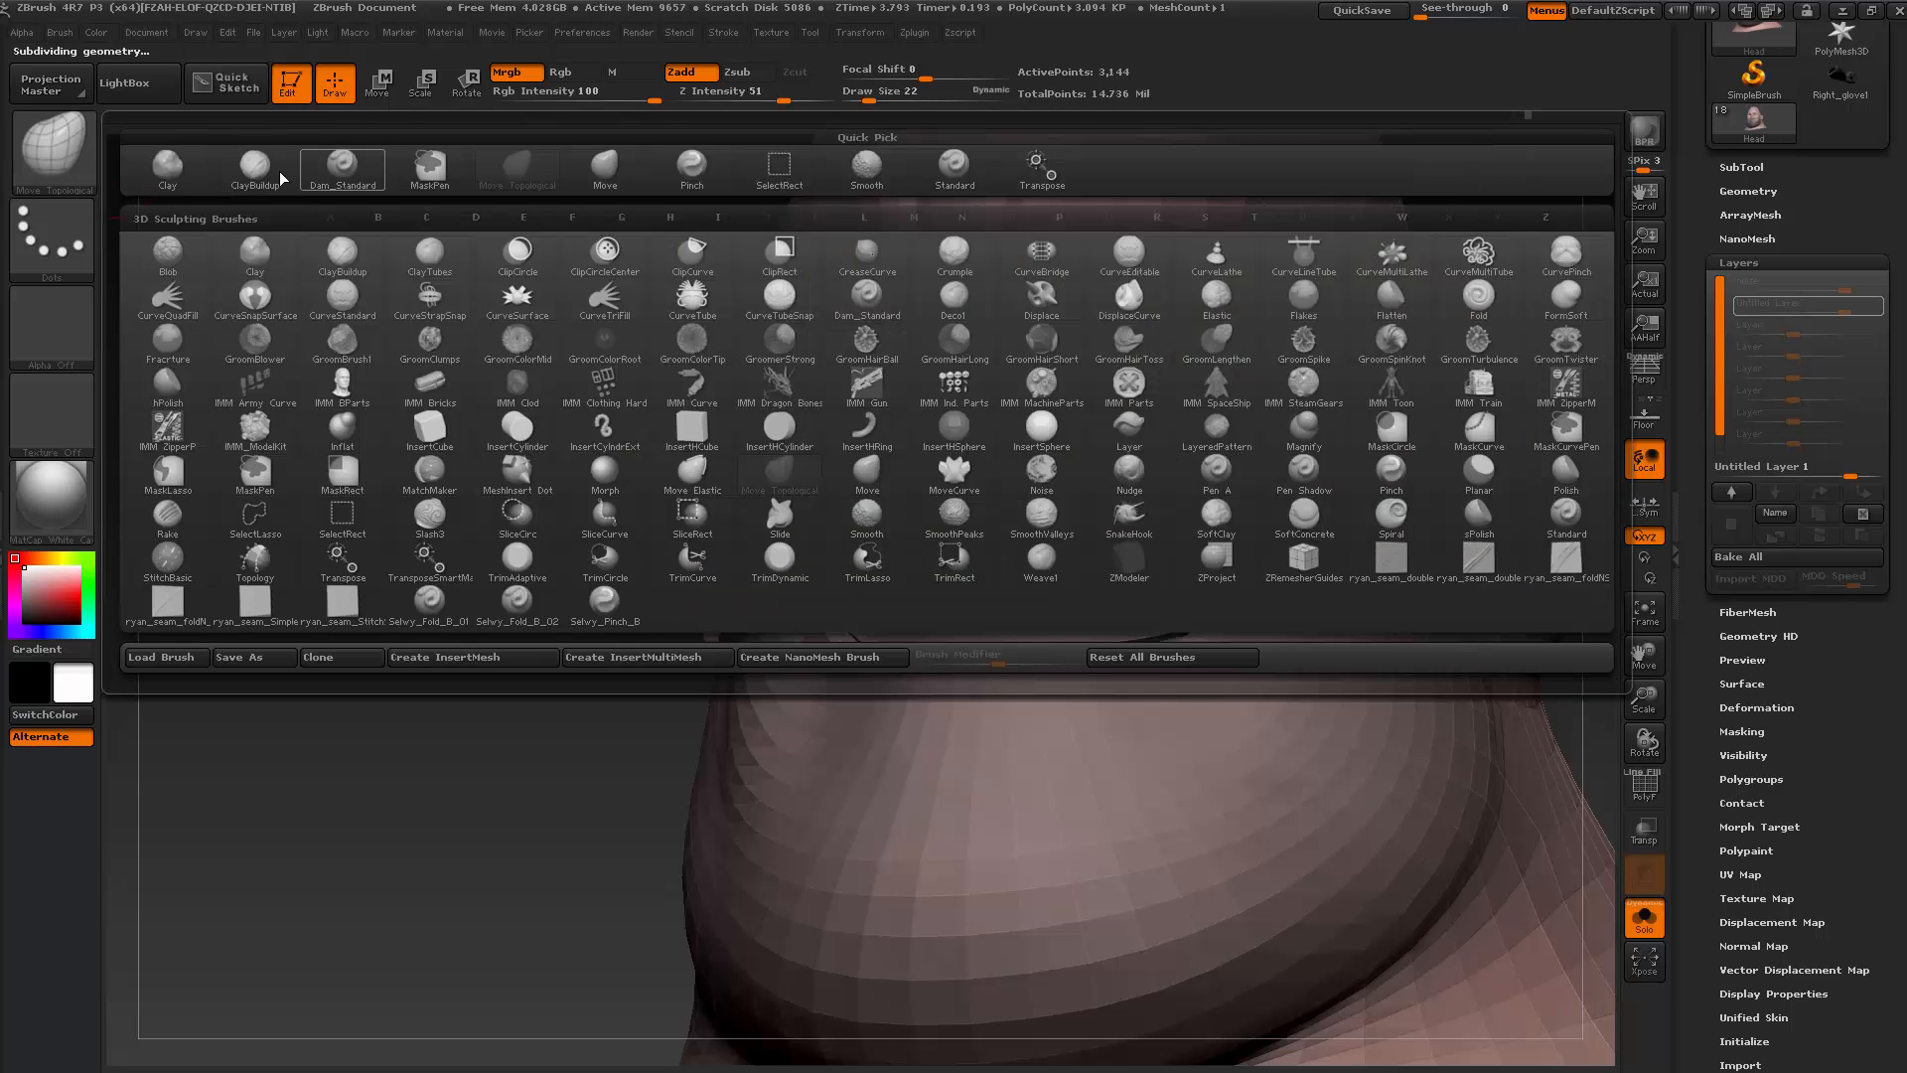
key(c)
key(b)
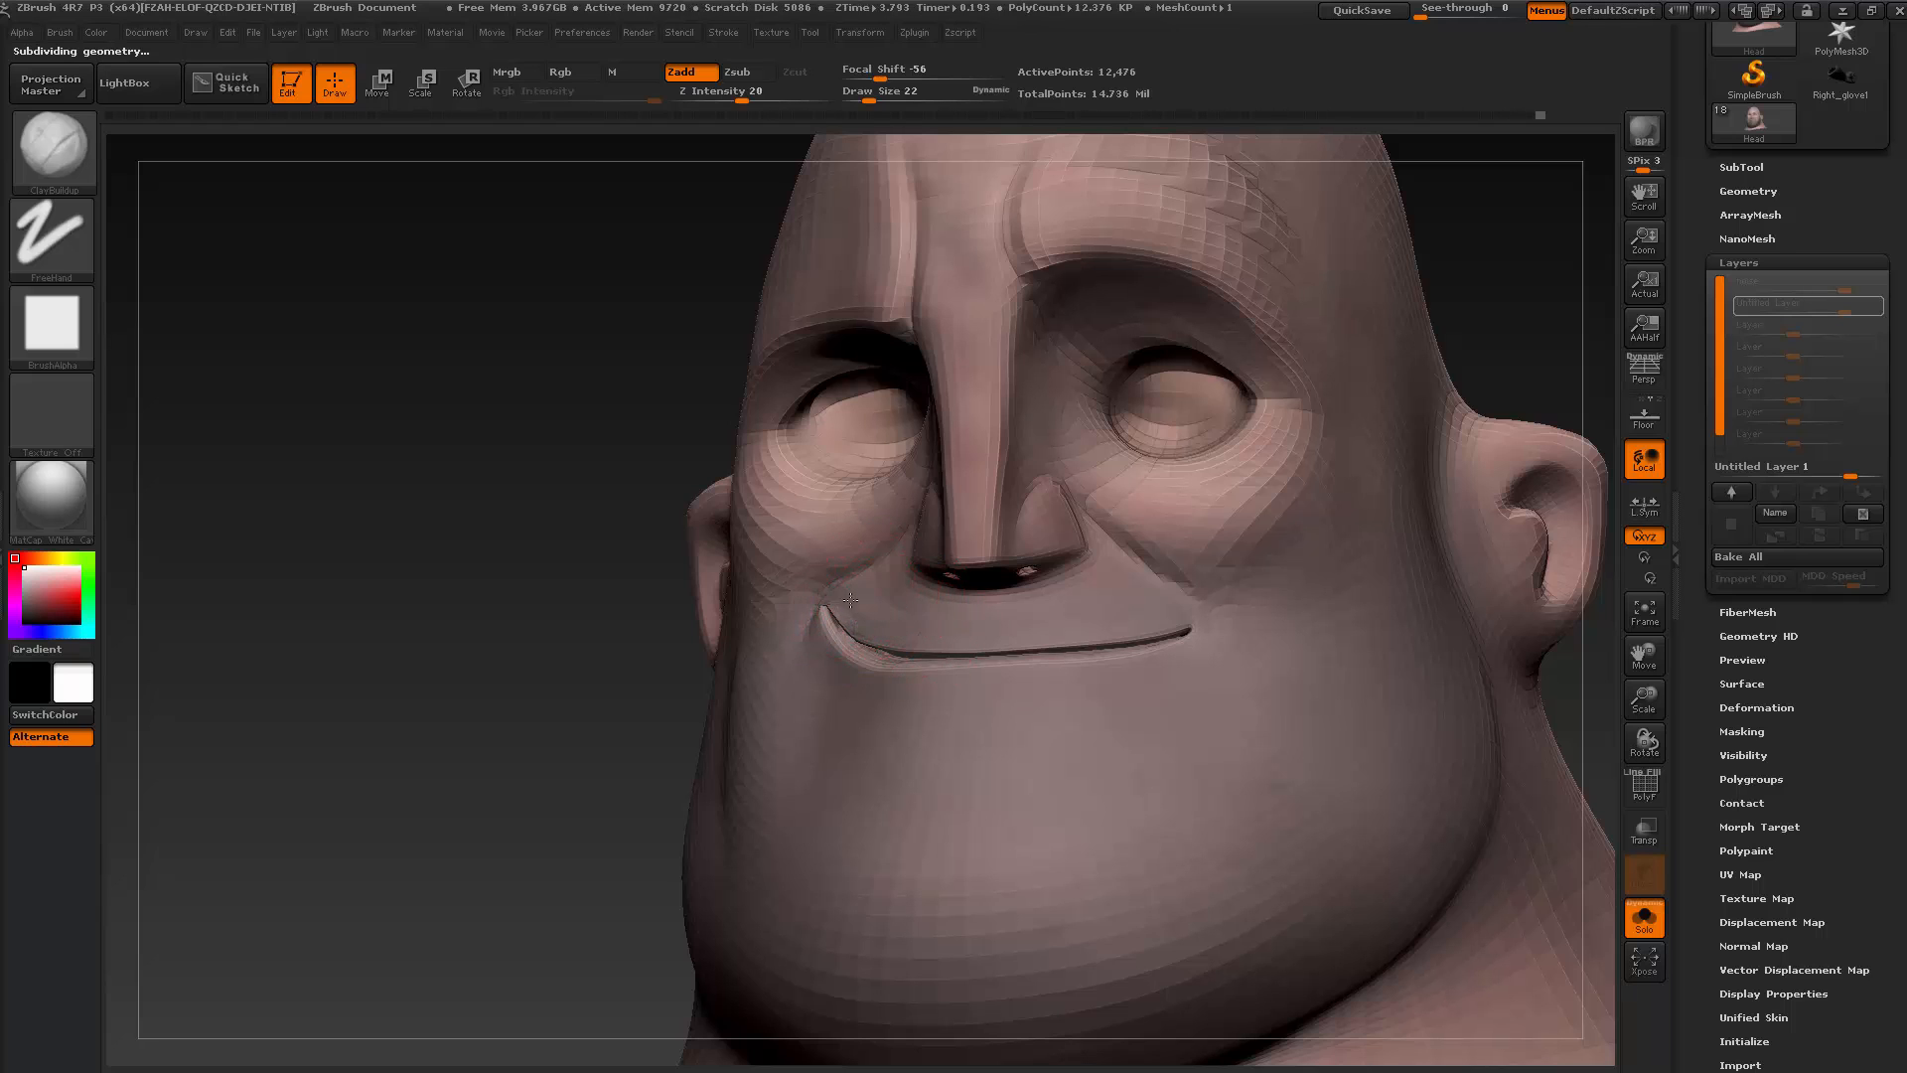
key(shift)
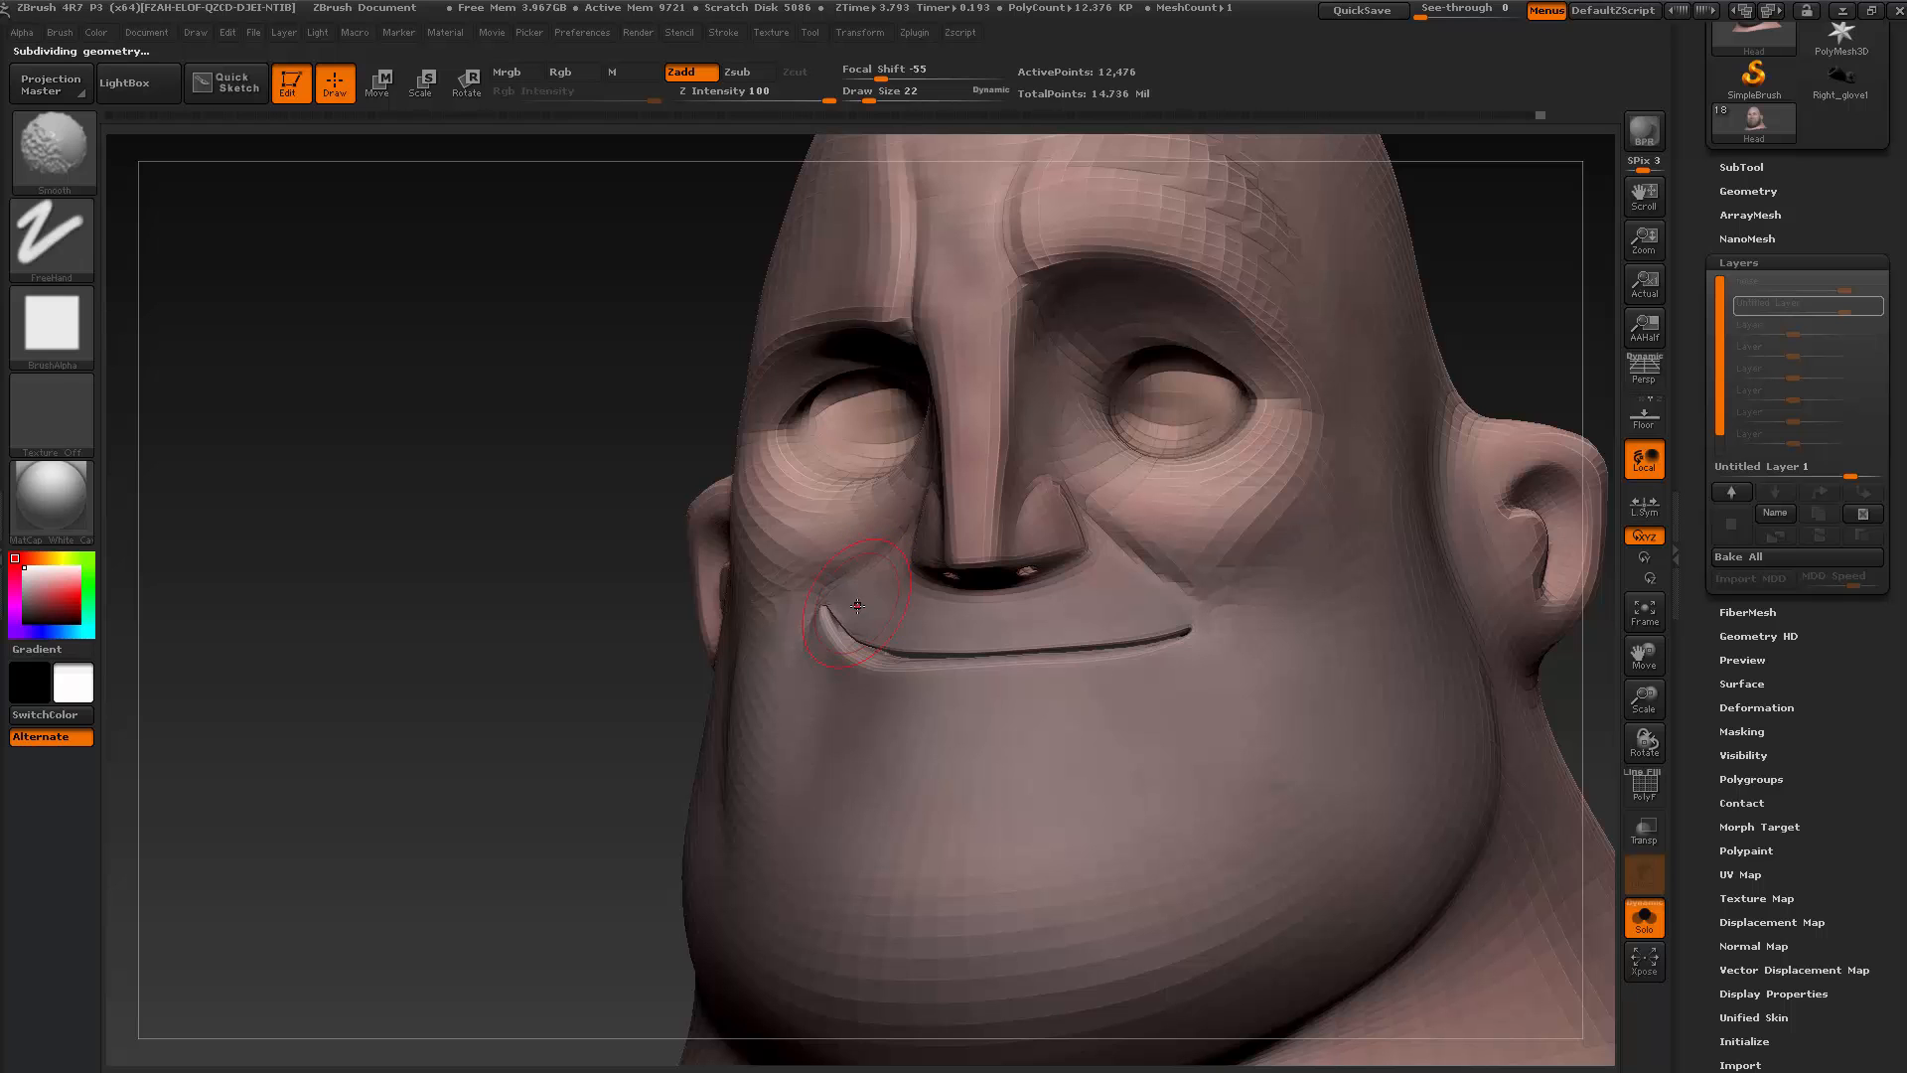
key(ctrl+d)
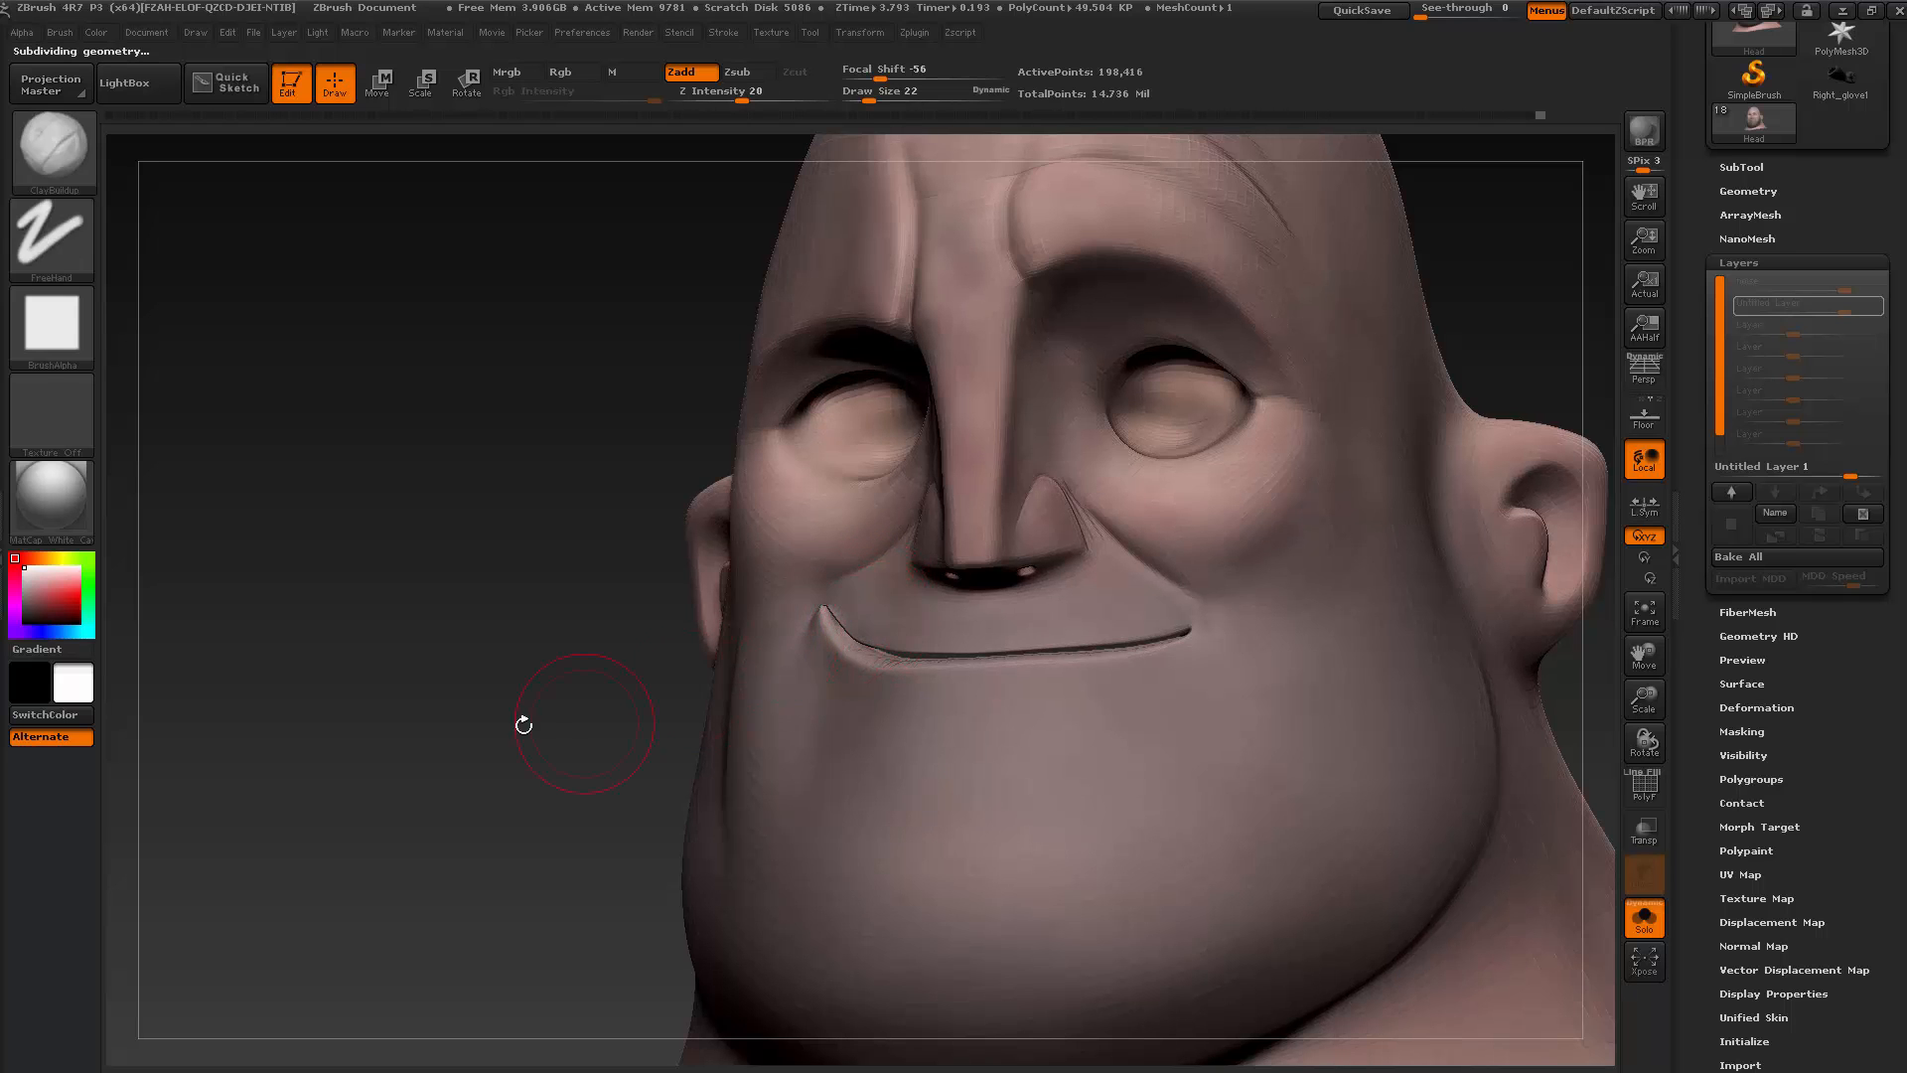
drag(520, 724, 556, 716)
key(ctrl+d)
Switch to the Move Topological brush and smooth the lip line at the raised mouth corner
click(57, 134)
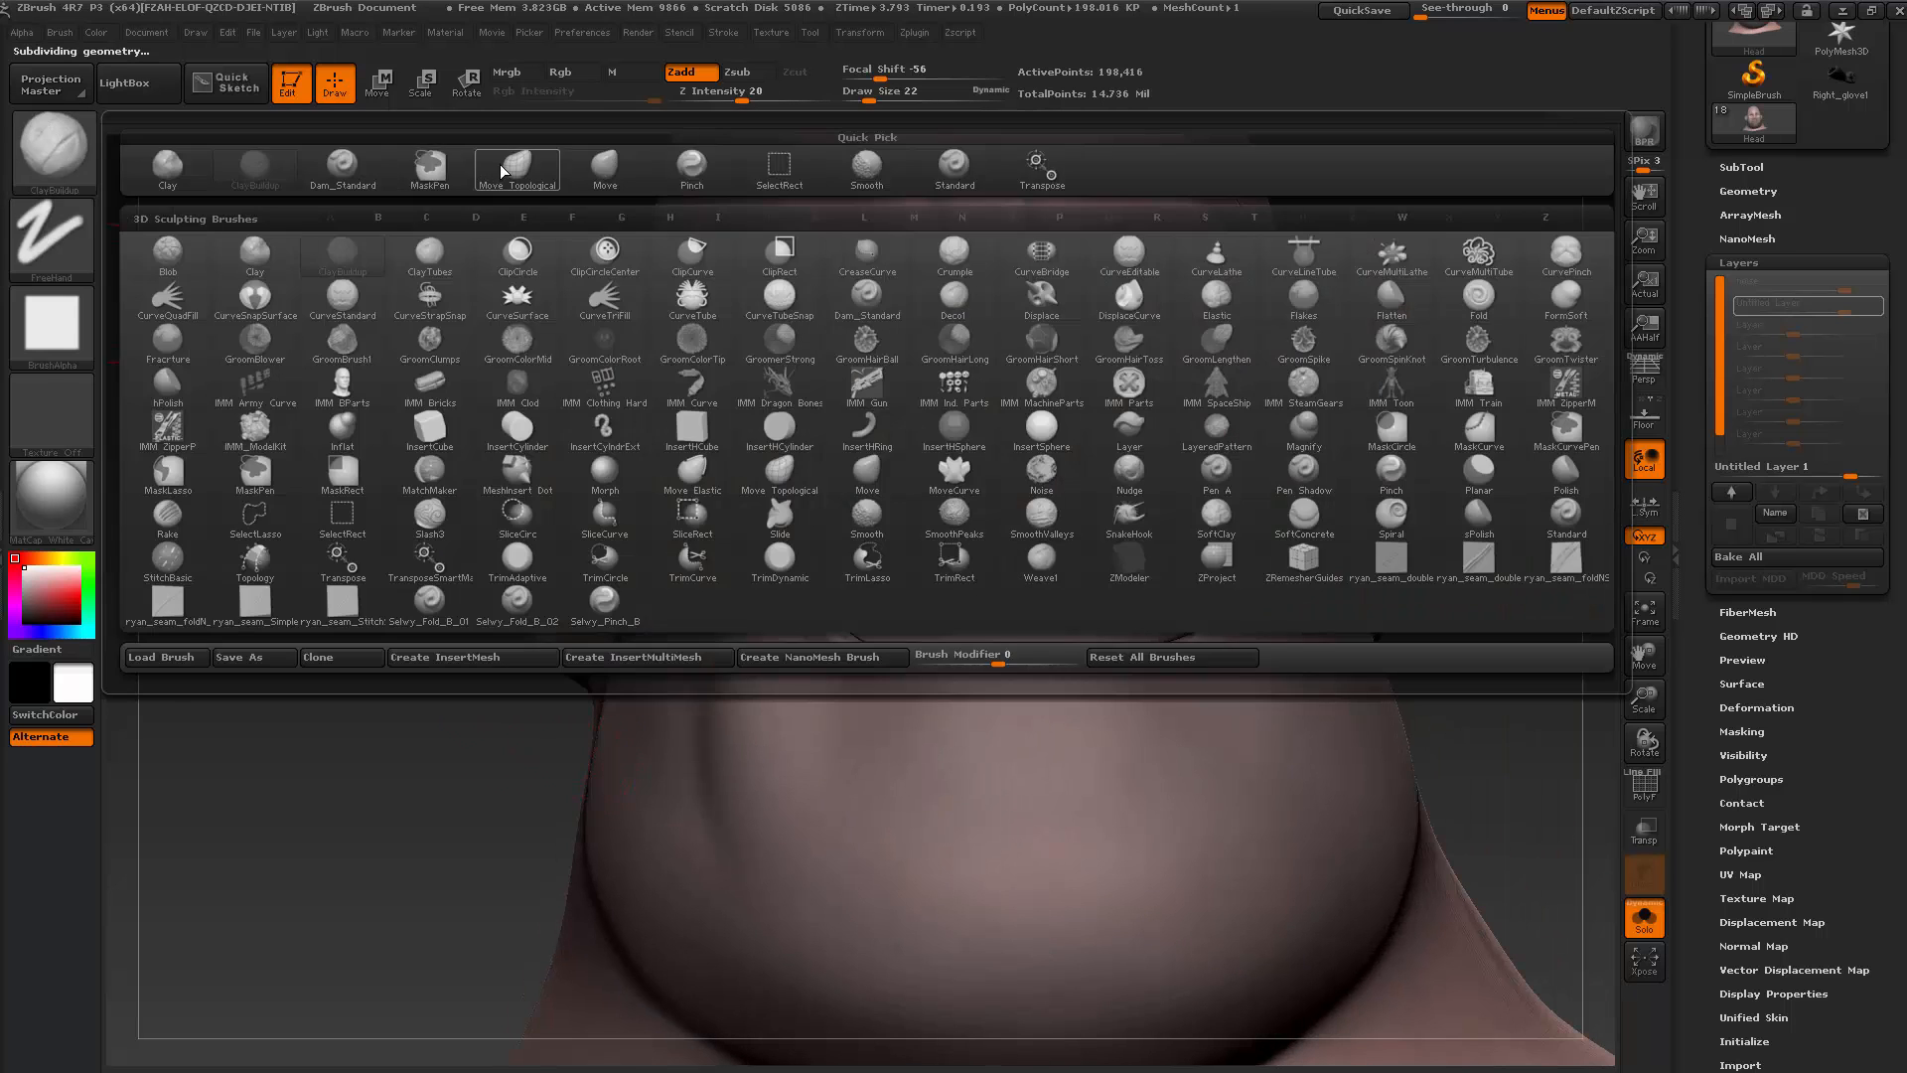
click(499, 164)
key(shift)
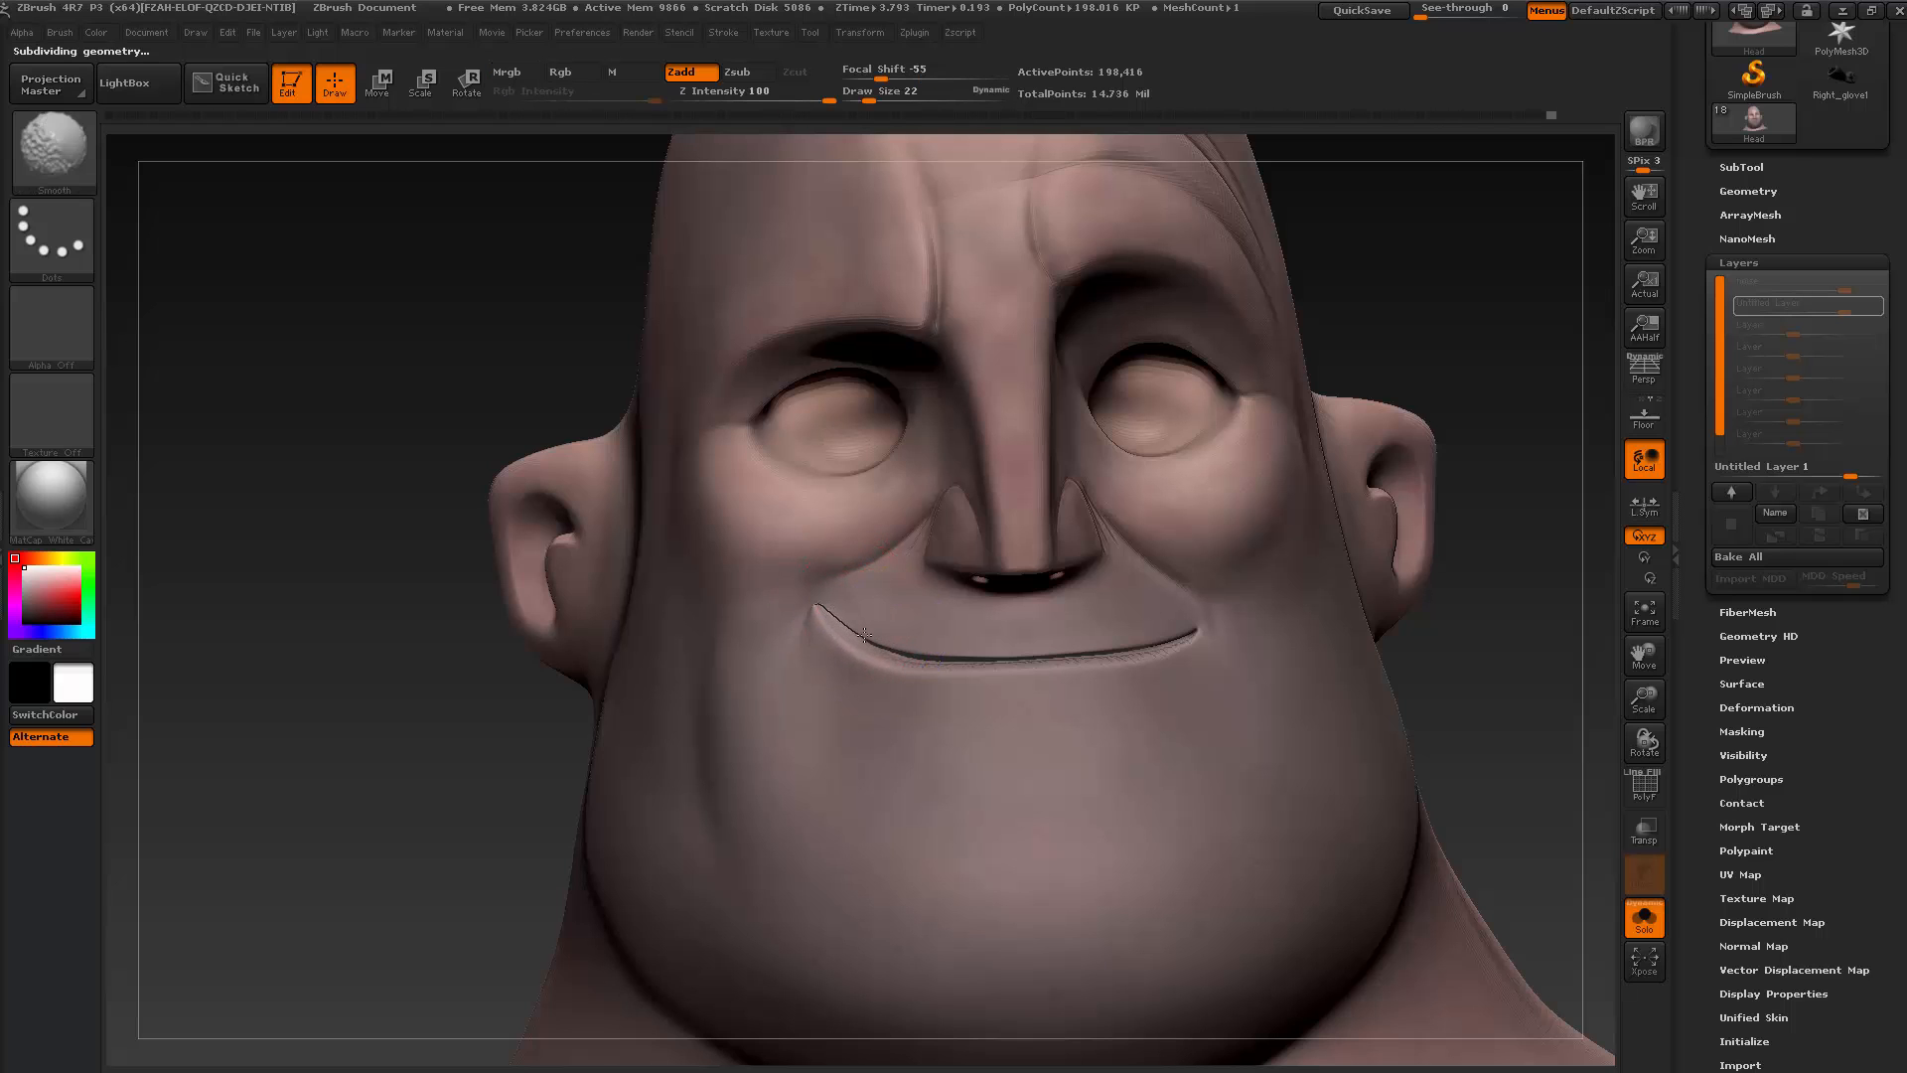
shift+drag(843, 625, 828, 614)
Go down three subdivision levels and reshape the lip edges at the raised mouth corner, viewed from slightly below
drag(383, 826, 428, 763)
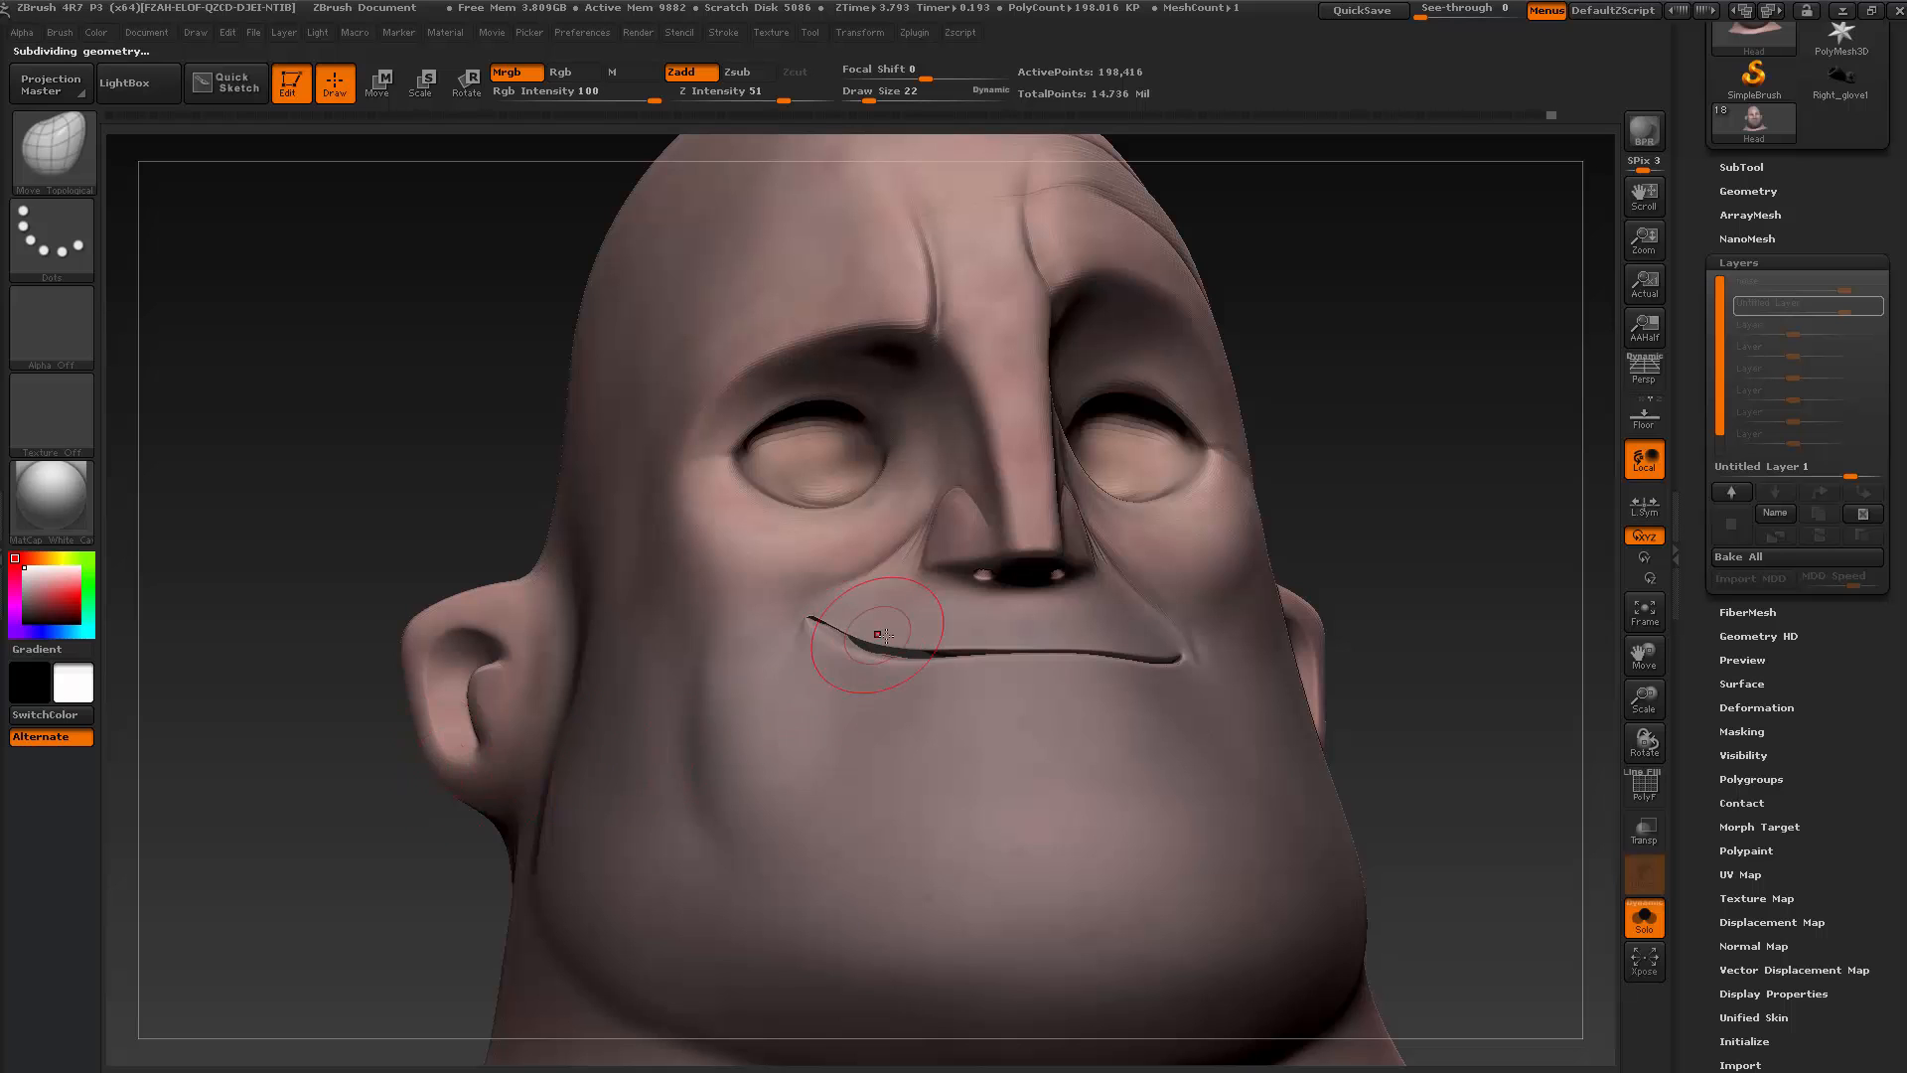
alt+drag(1422, 429, 1430, 547)
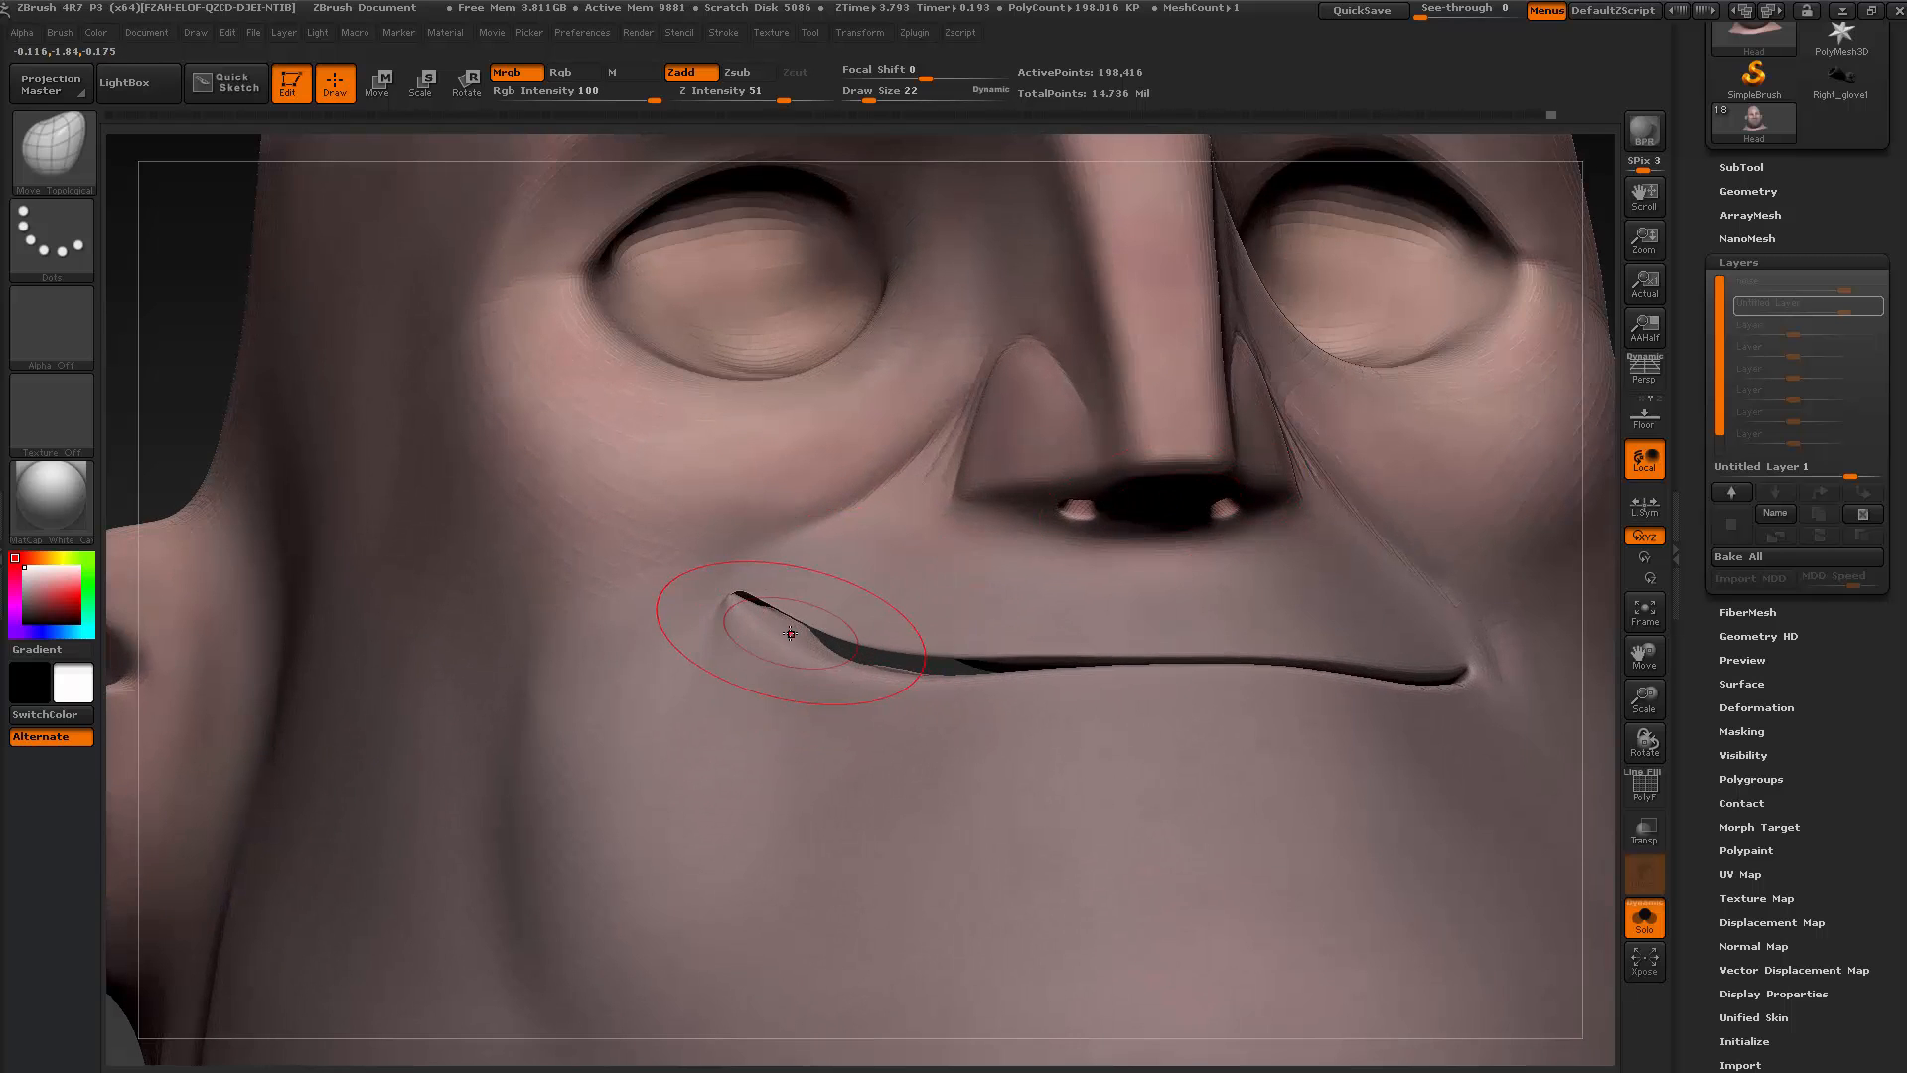
key(shift+d)
key(shift+d)
key(shift+d)
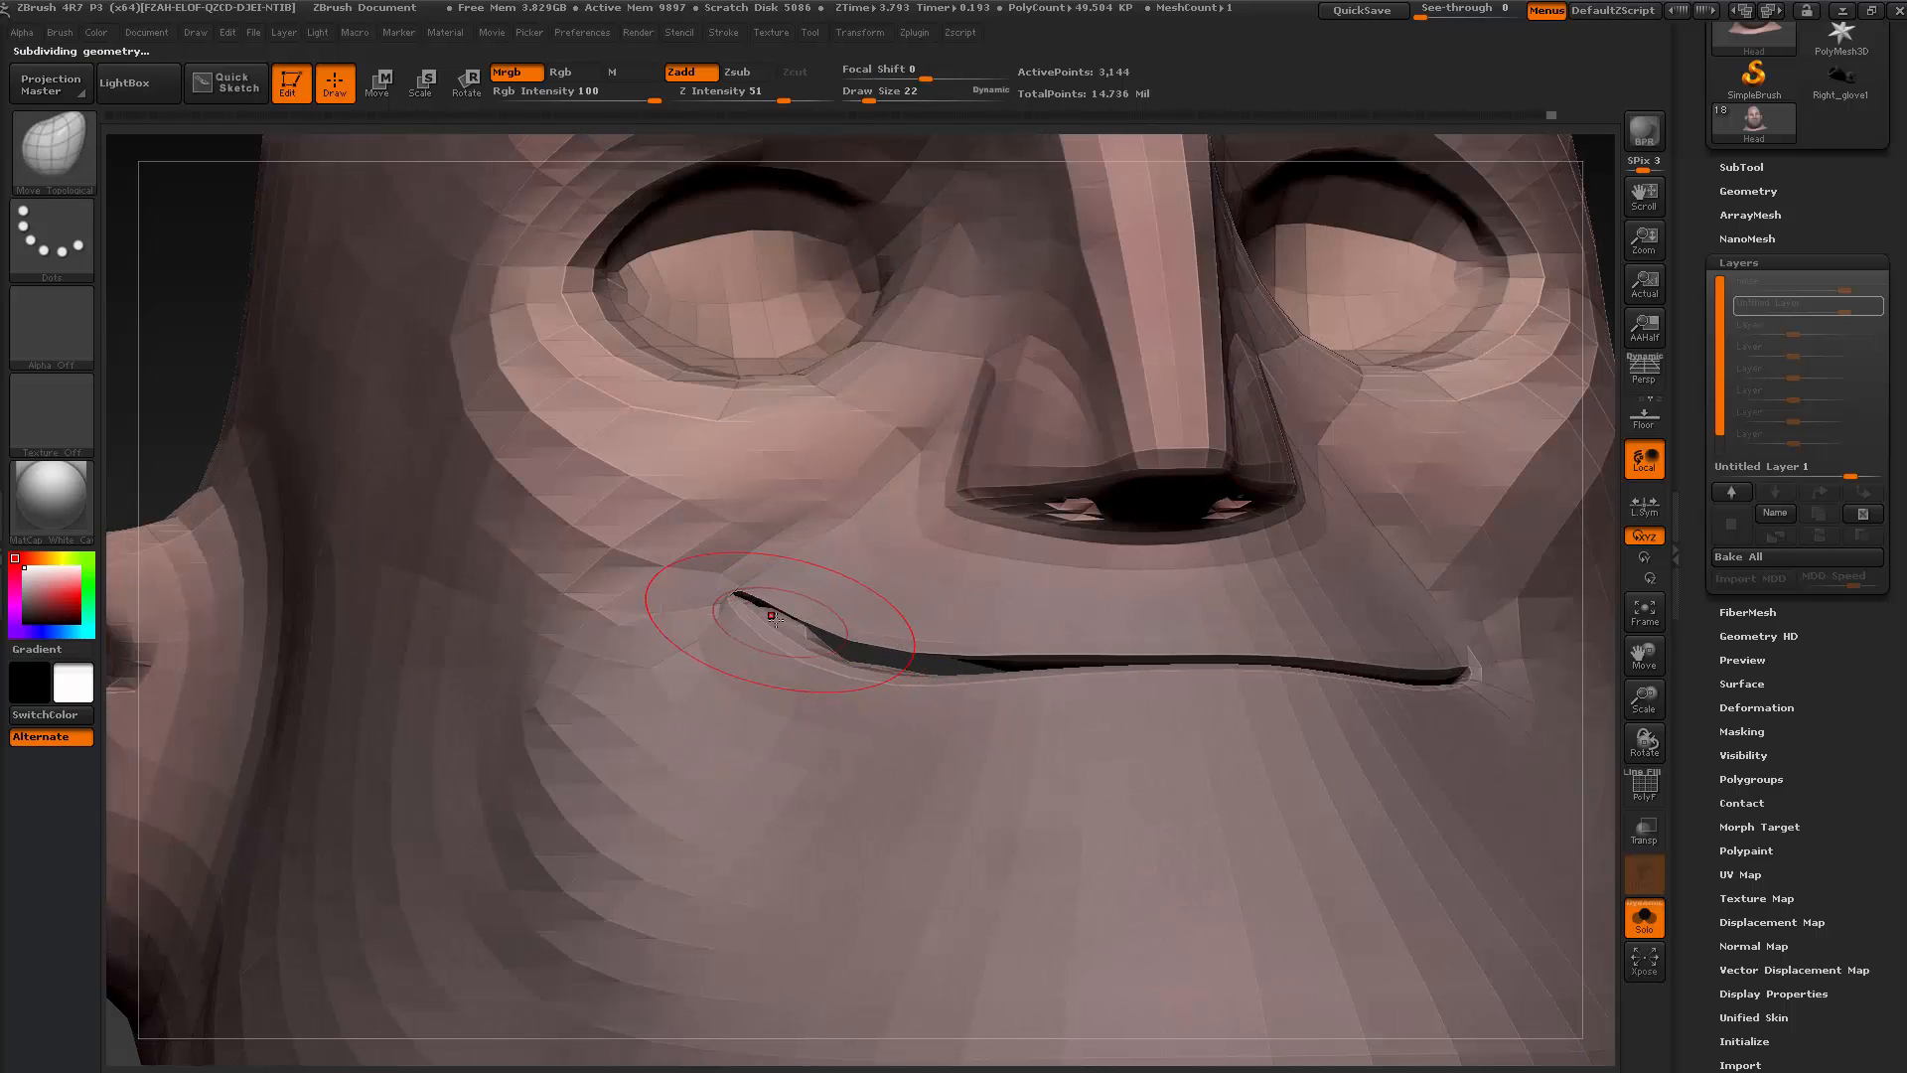
key(ctrl)
key(shift)
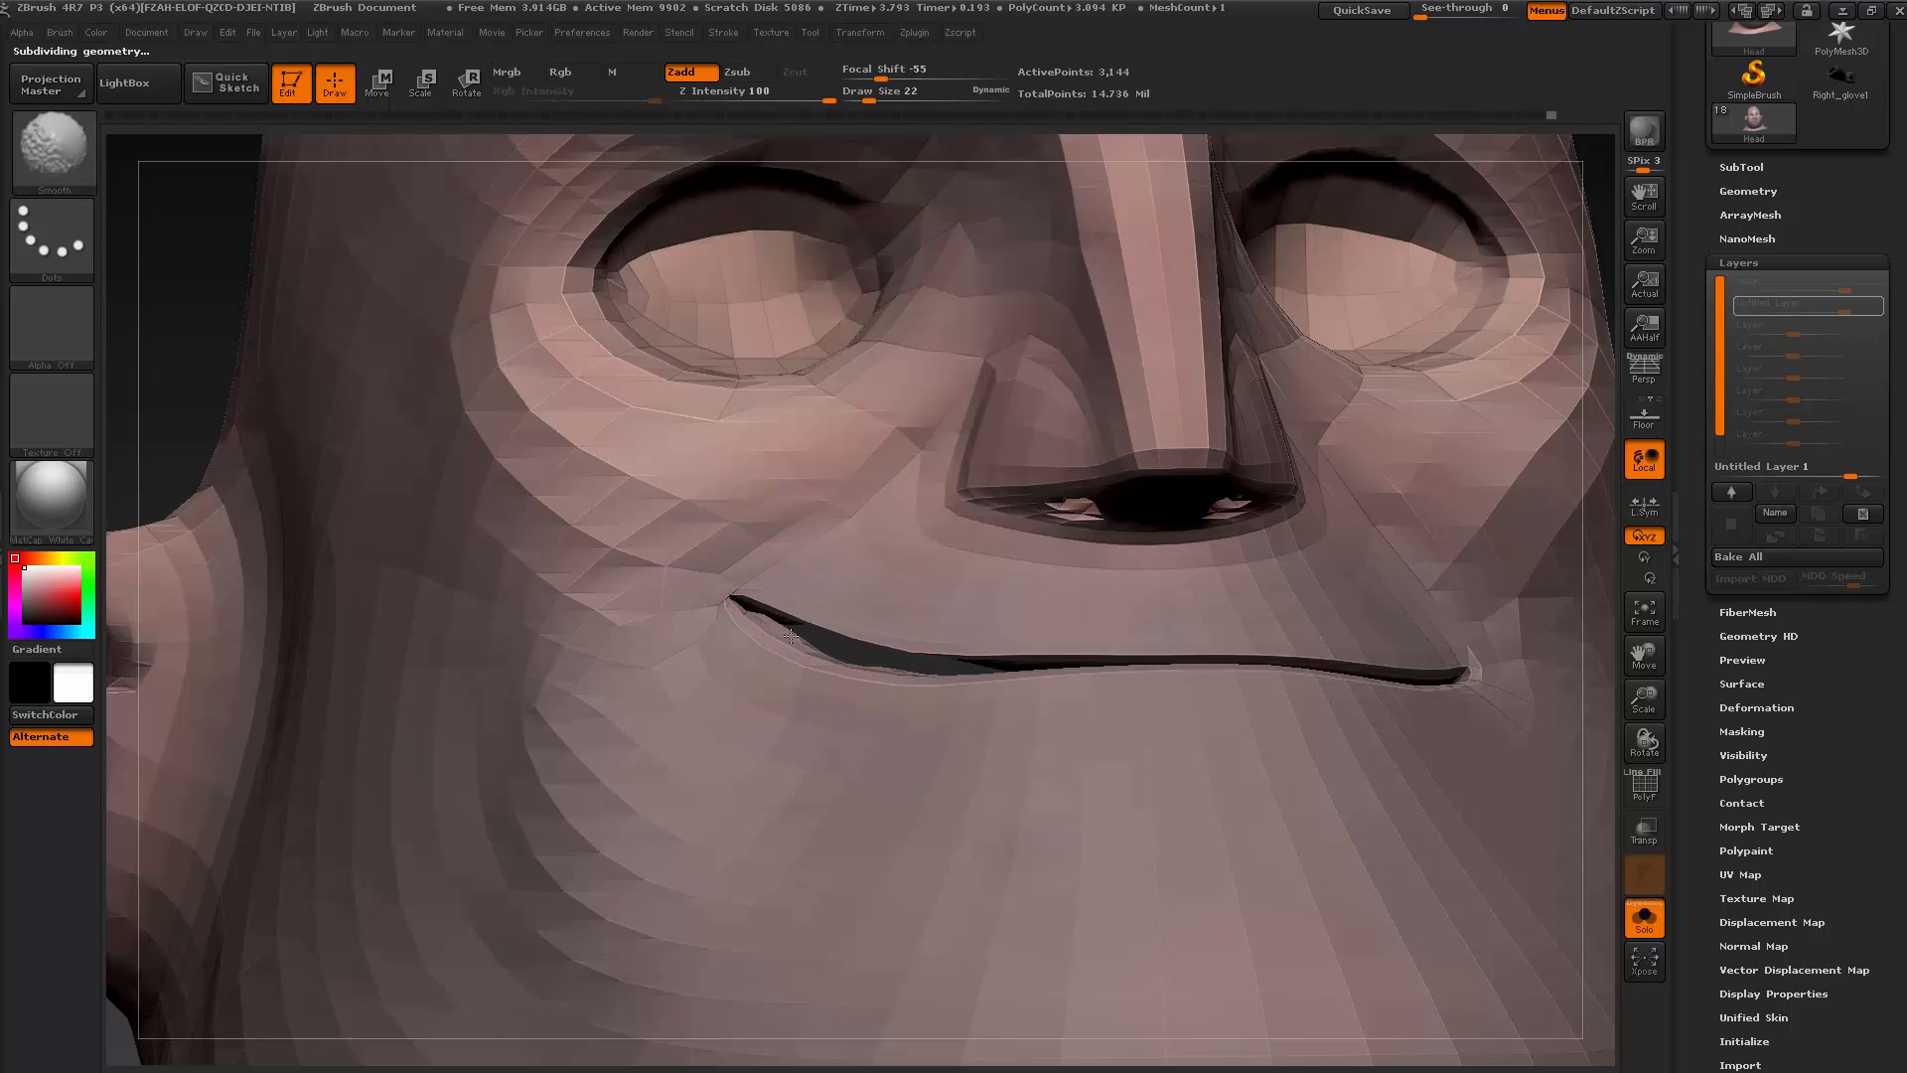
Set the draw size to 8 and refine the lower lip edge near the raised mouth corner, undoing one stroke
key(s)
mouse_move(785, 633)
mouse_down()
mouse_move(773, 620)
mouse_move(838, 671)
mouse_up()
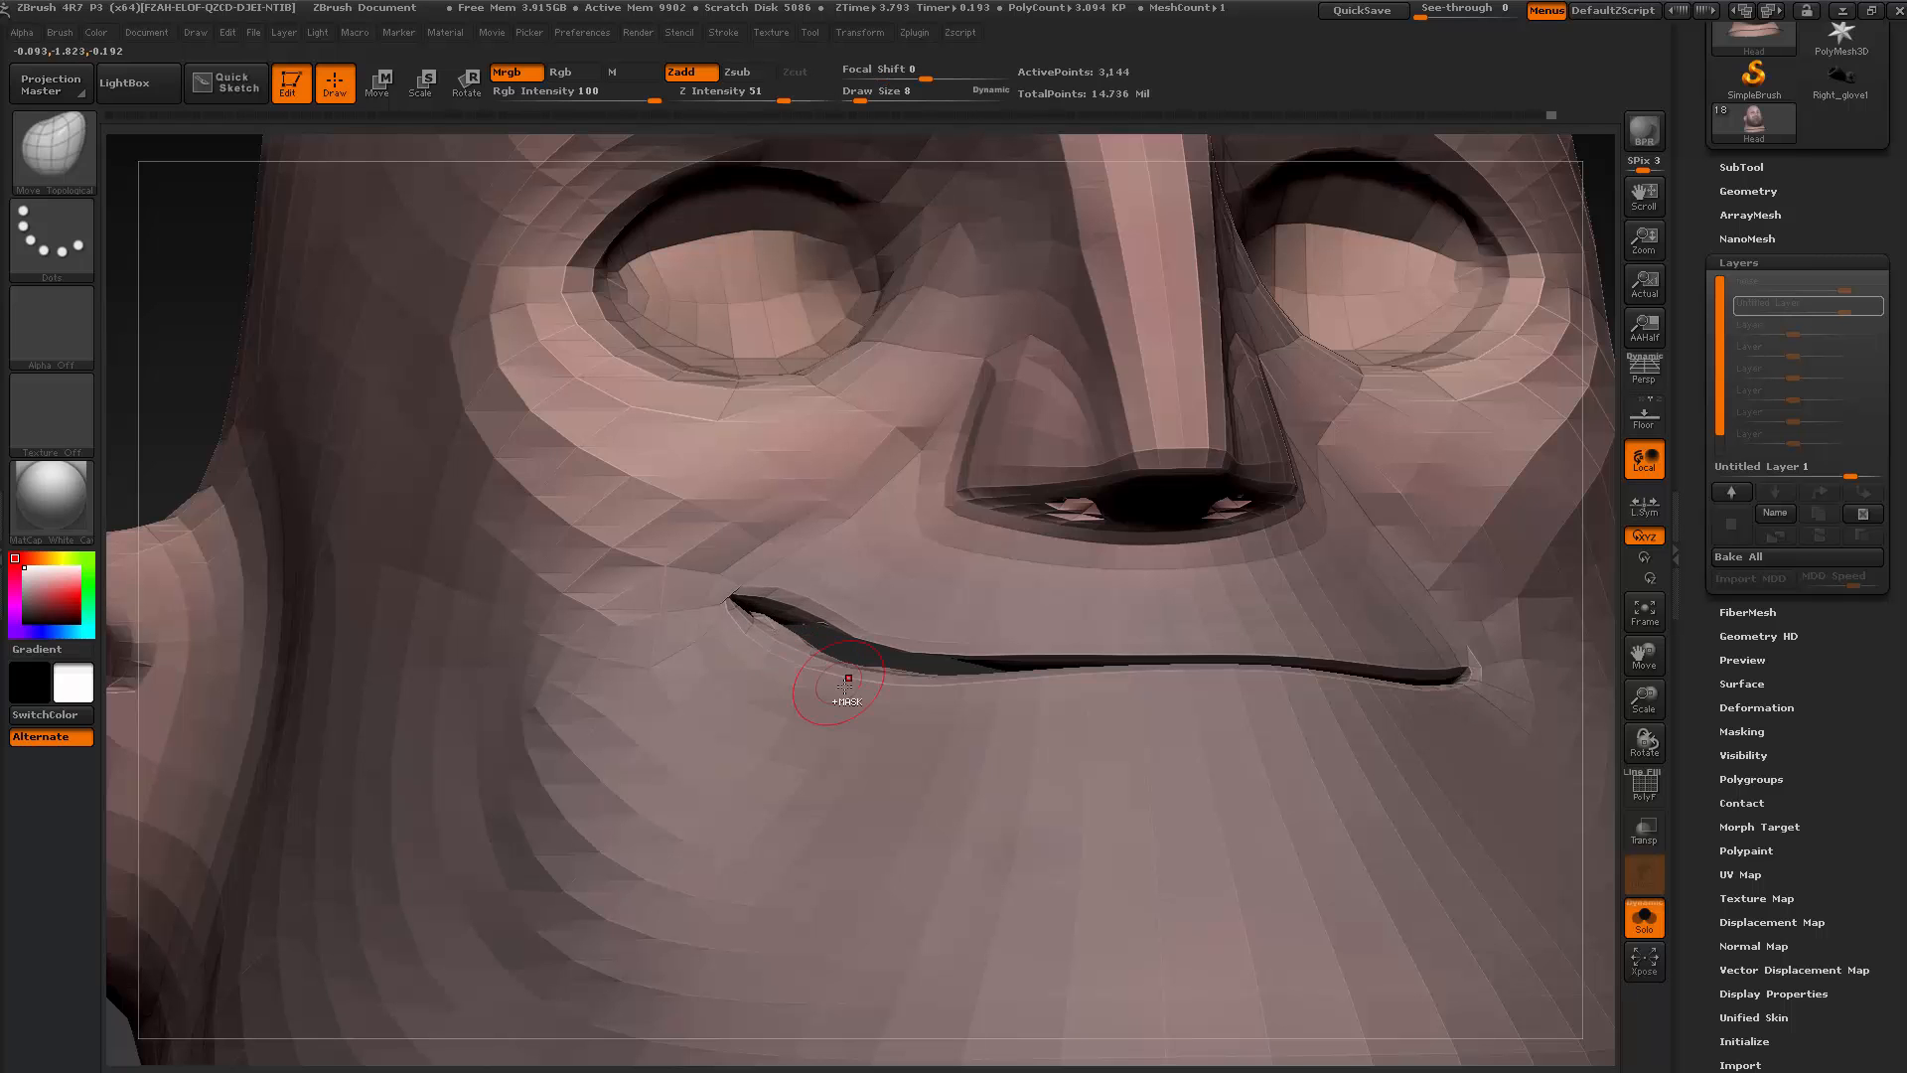
key(ctrl+z)
mouse_move(189, 332)
mouse_down()
mouse_move(182, 351)
mouse_move(317, 506)
mouse_up()
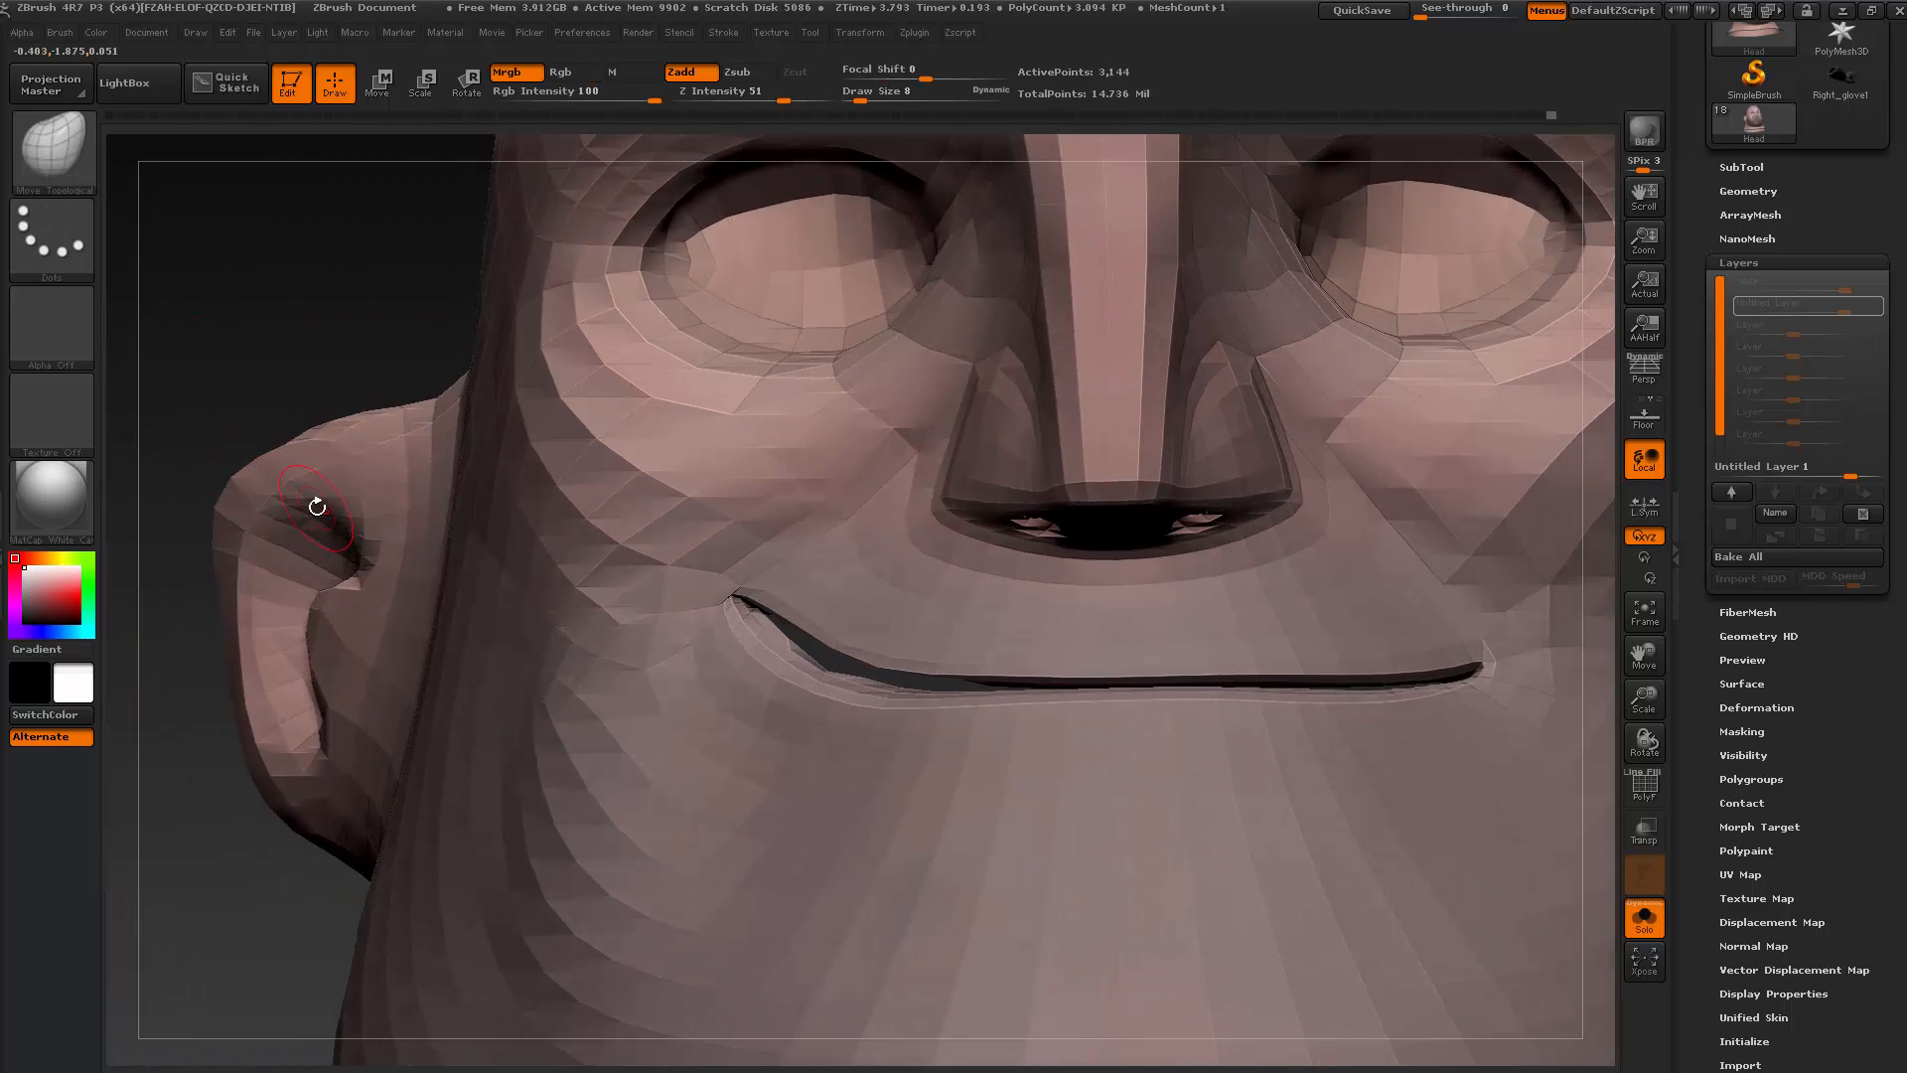
mouse_move(766, 621)
shift+mouse_down()
mouse_move(766, 669)
mouse_move(829, 686)
shift+mouse_up()
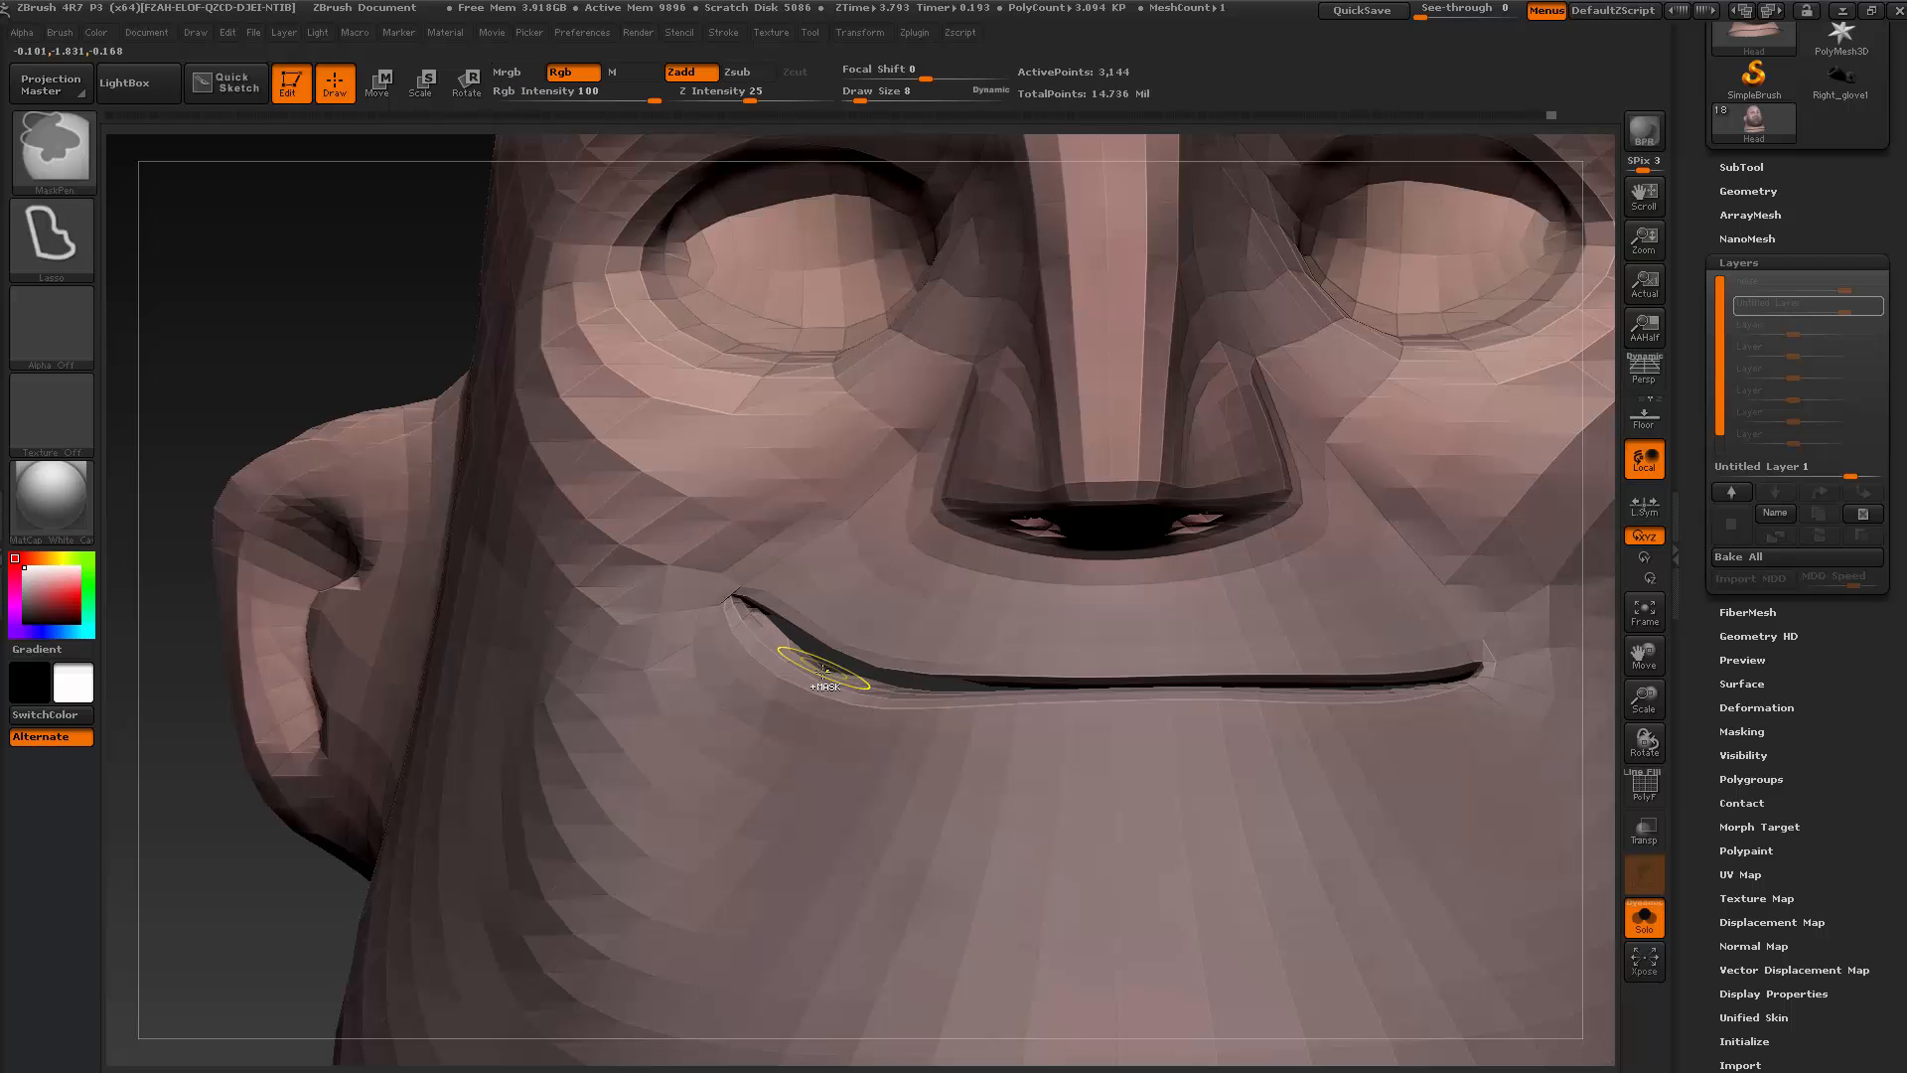
Check the lip line two subdivision levels higher, return to the low level, and narrow the lip gap near the raised mouth corner
mouse_move(334, 880)
mouse_down()
mouse_move(363, 842)
mouse_move(410, 875)
mouse_up()
key(d)
key(d)
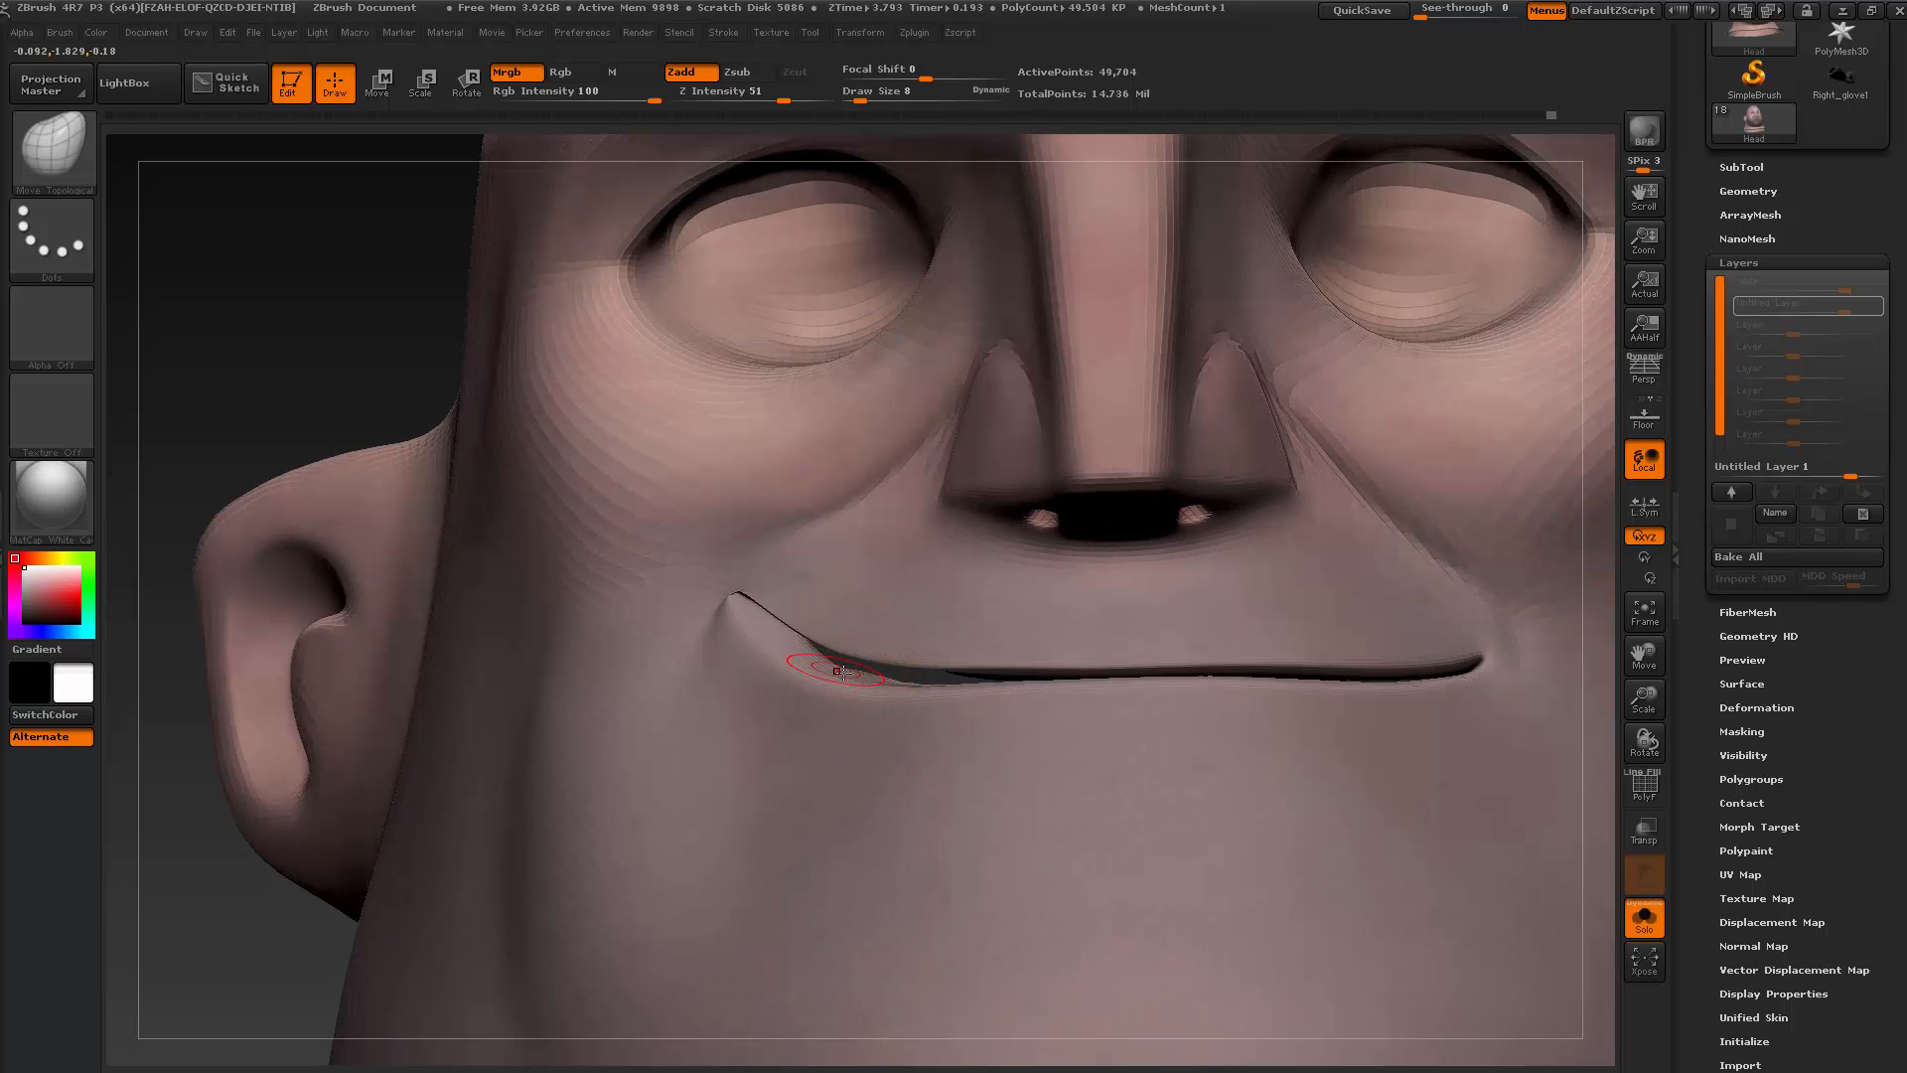
key(shift+d)
key(shift+d)
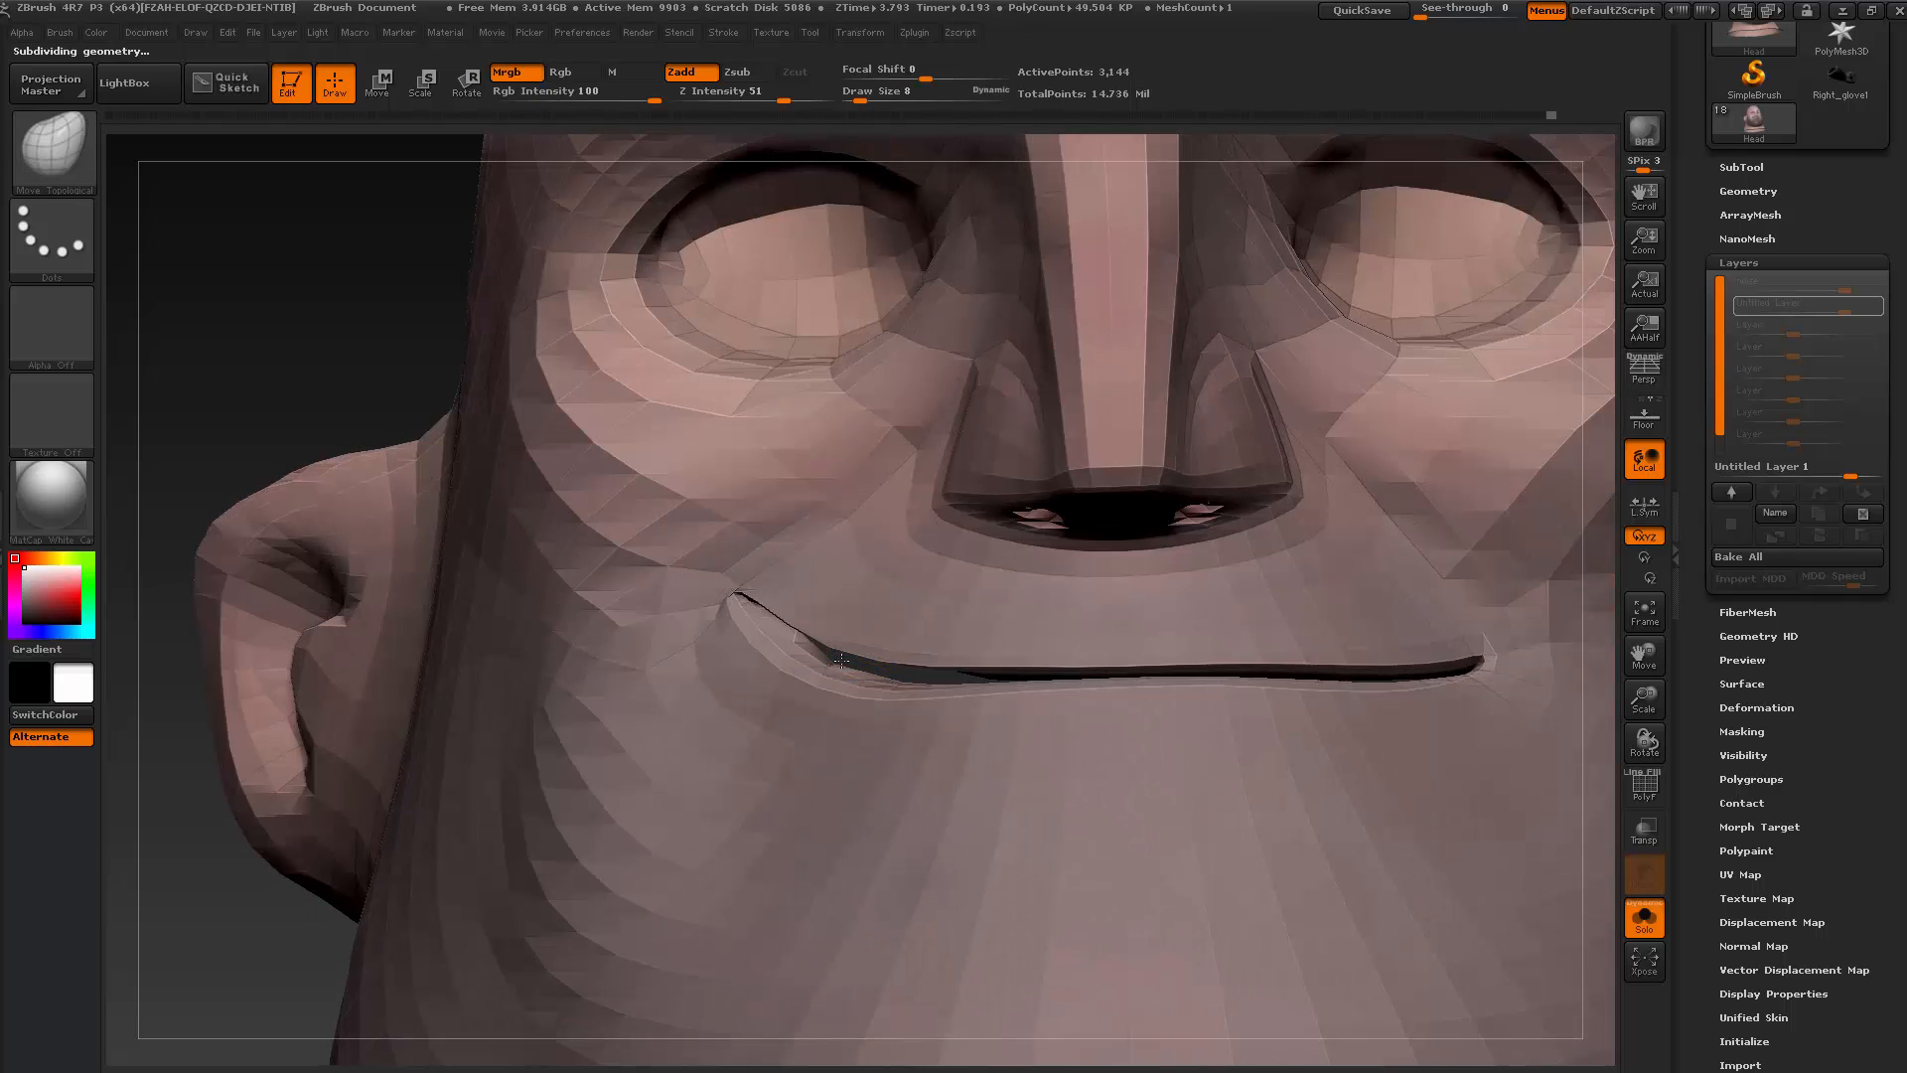
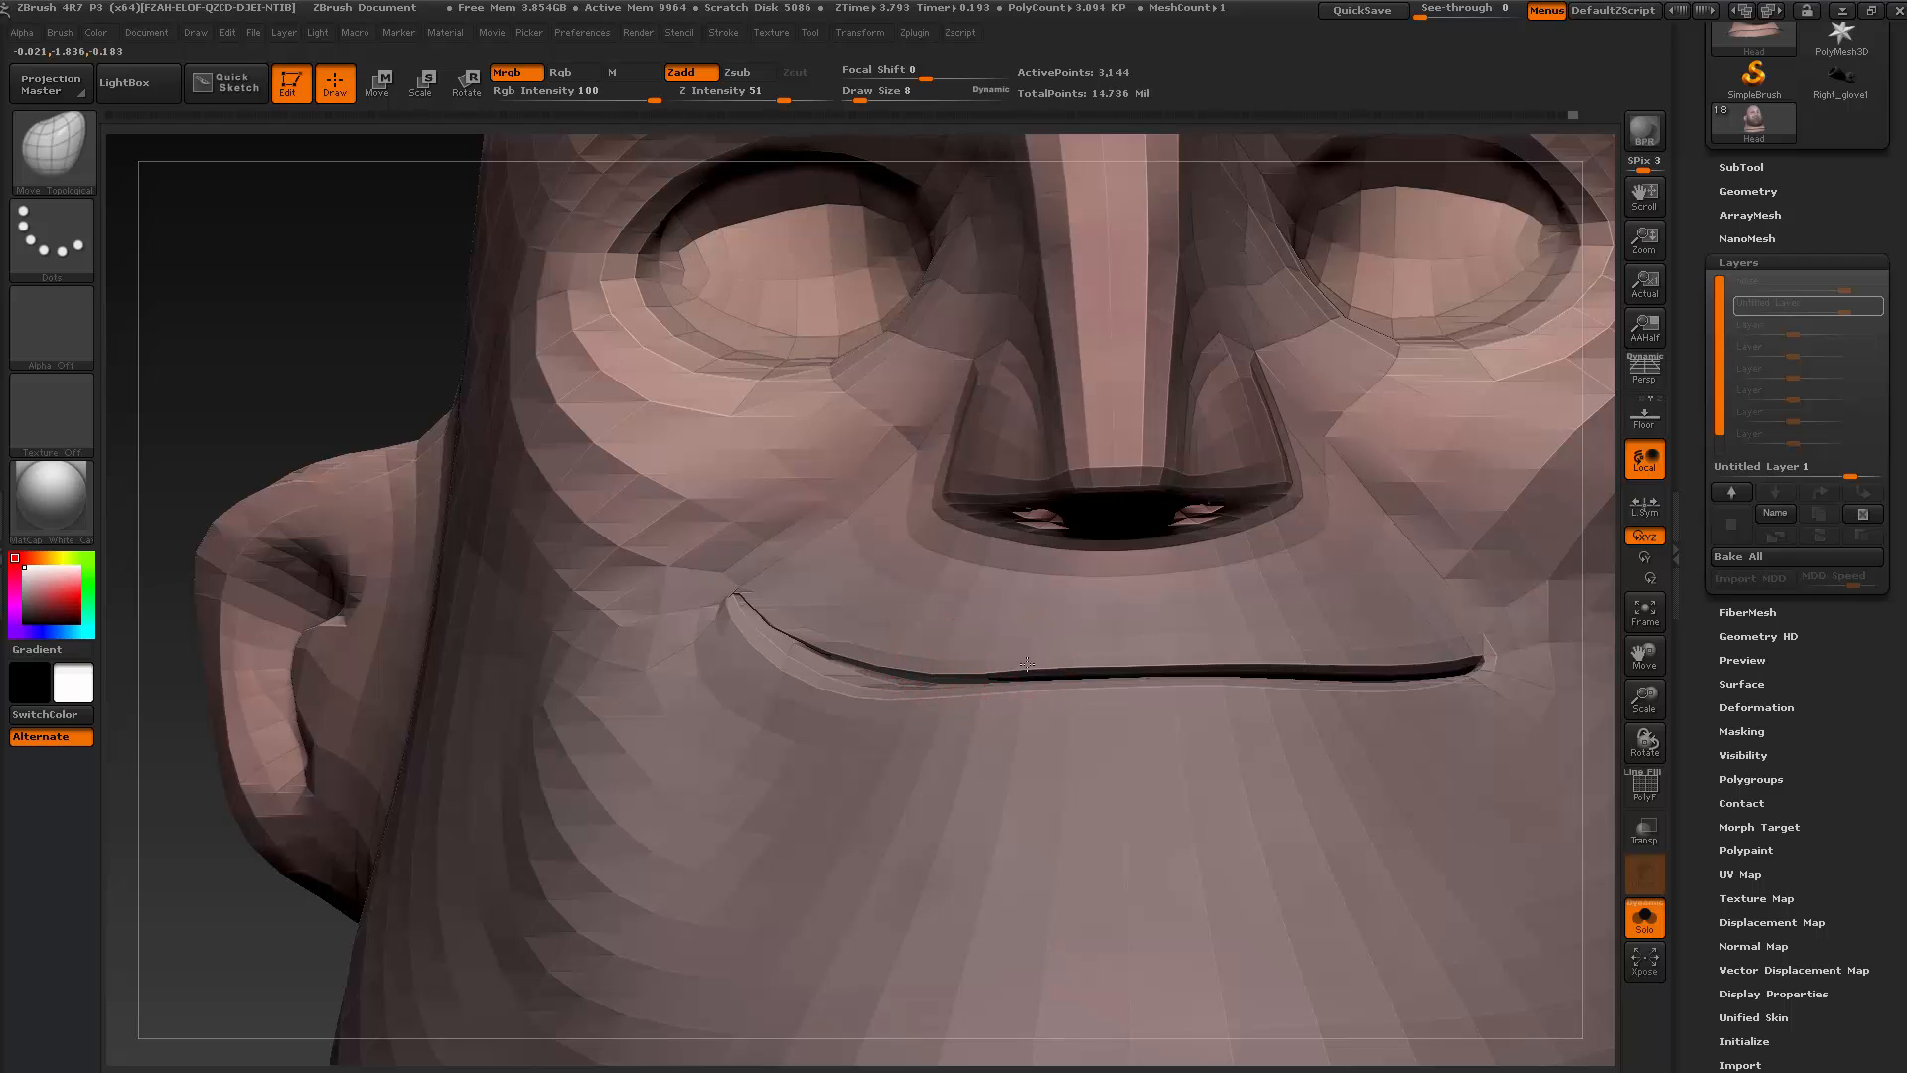
Refine the lip edges at the raised mouth corner from several angles and compare the smile with the reference image
drag(303, 910, 159, 902)
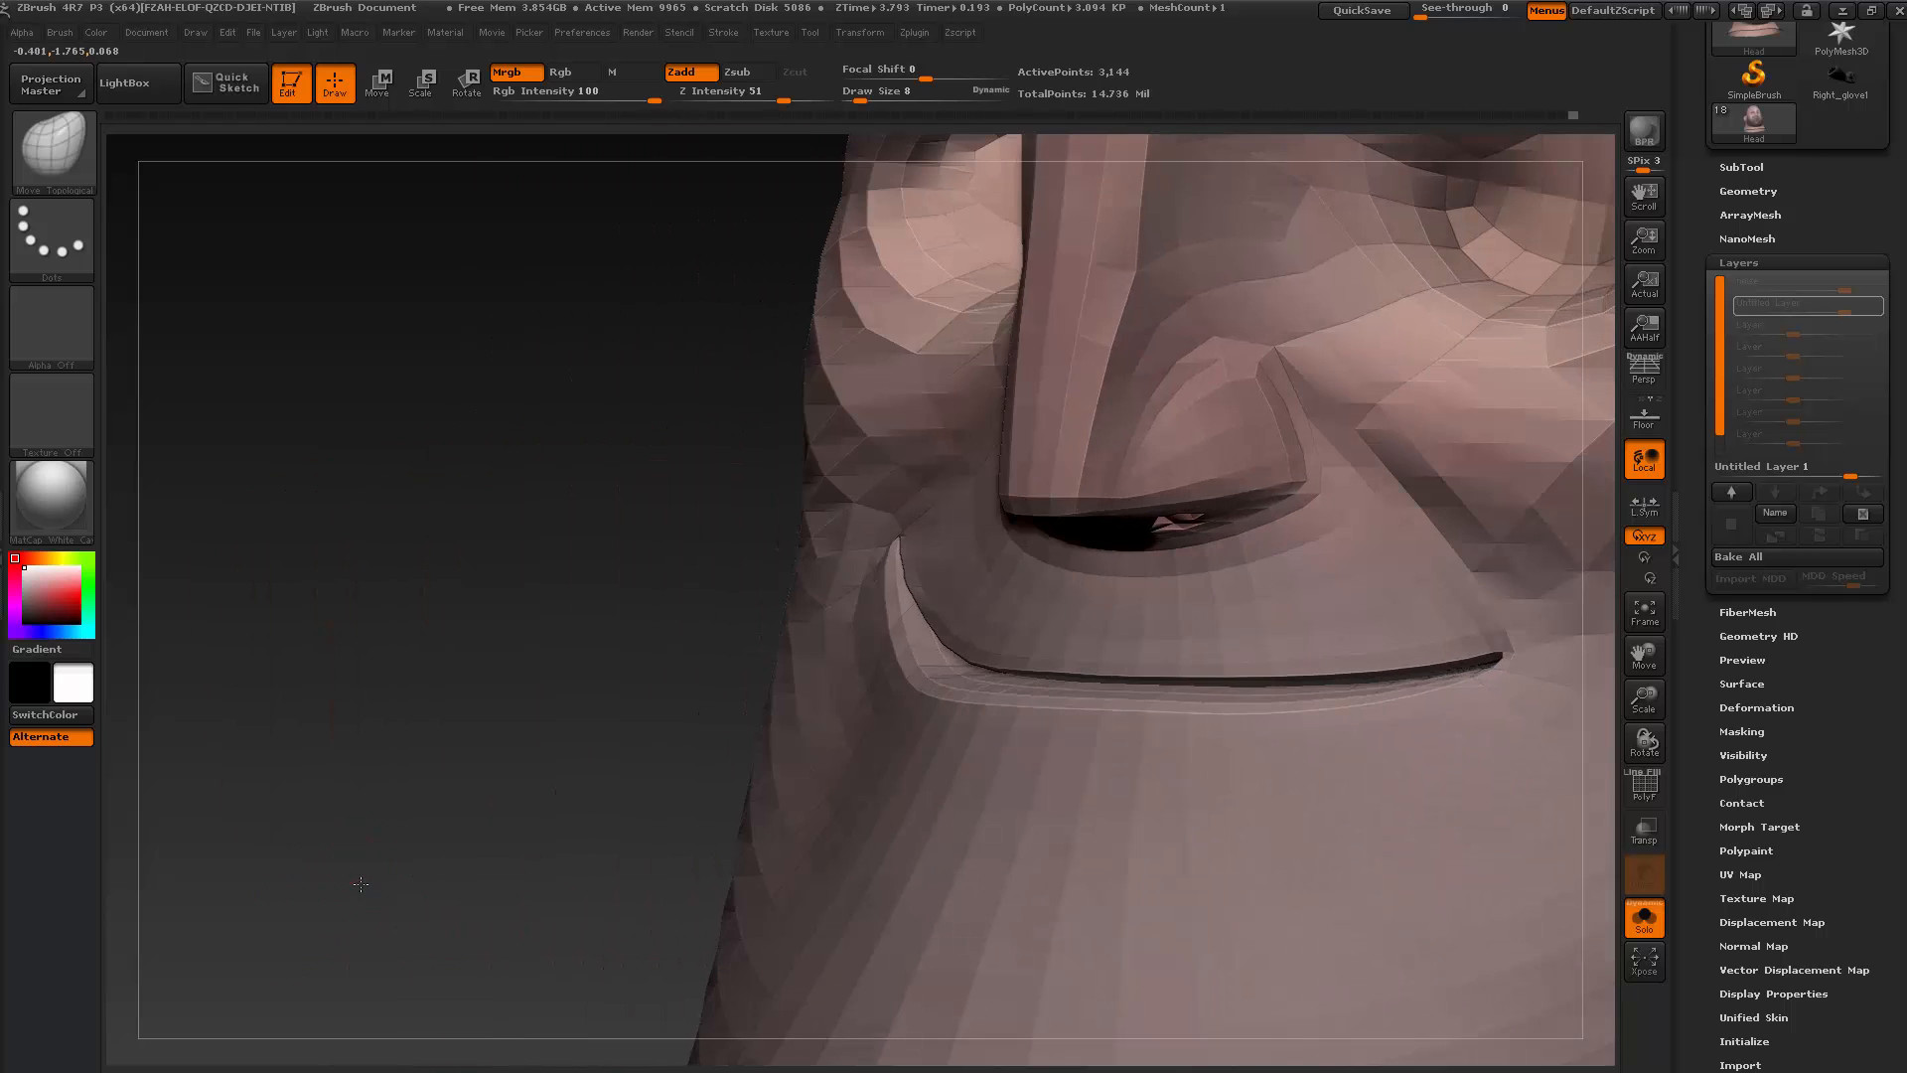
drag(360, 885, 432, 908)
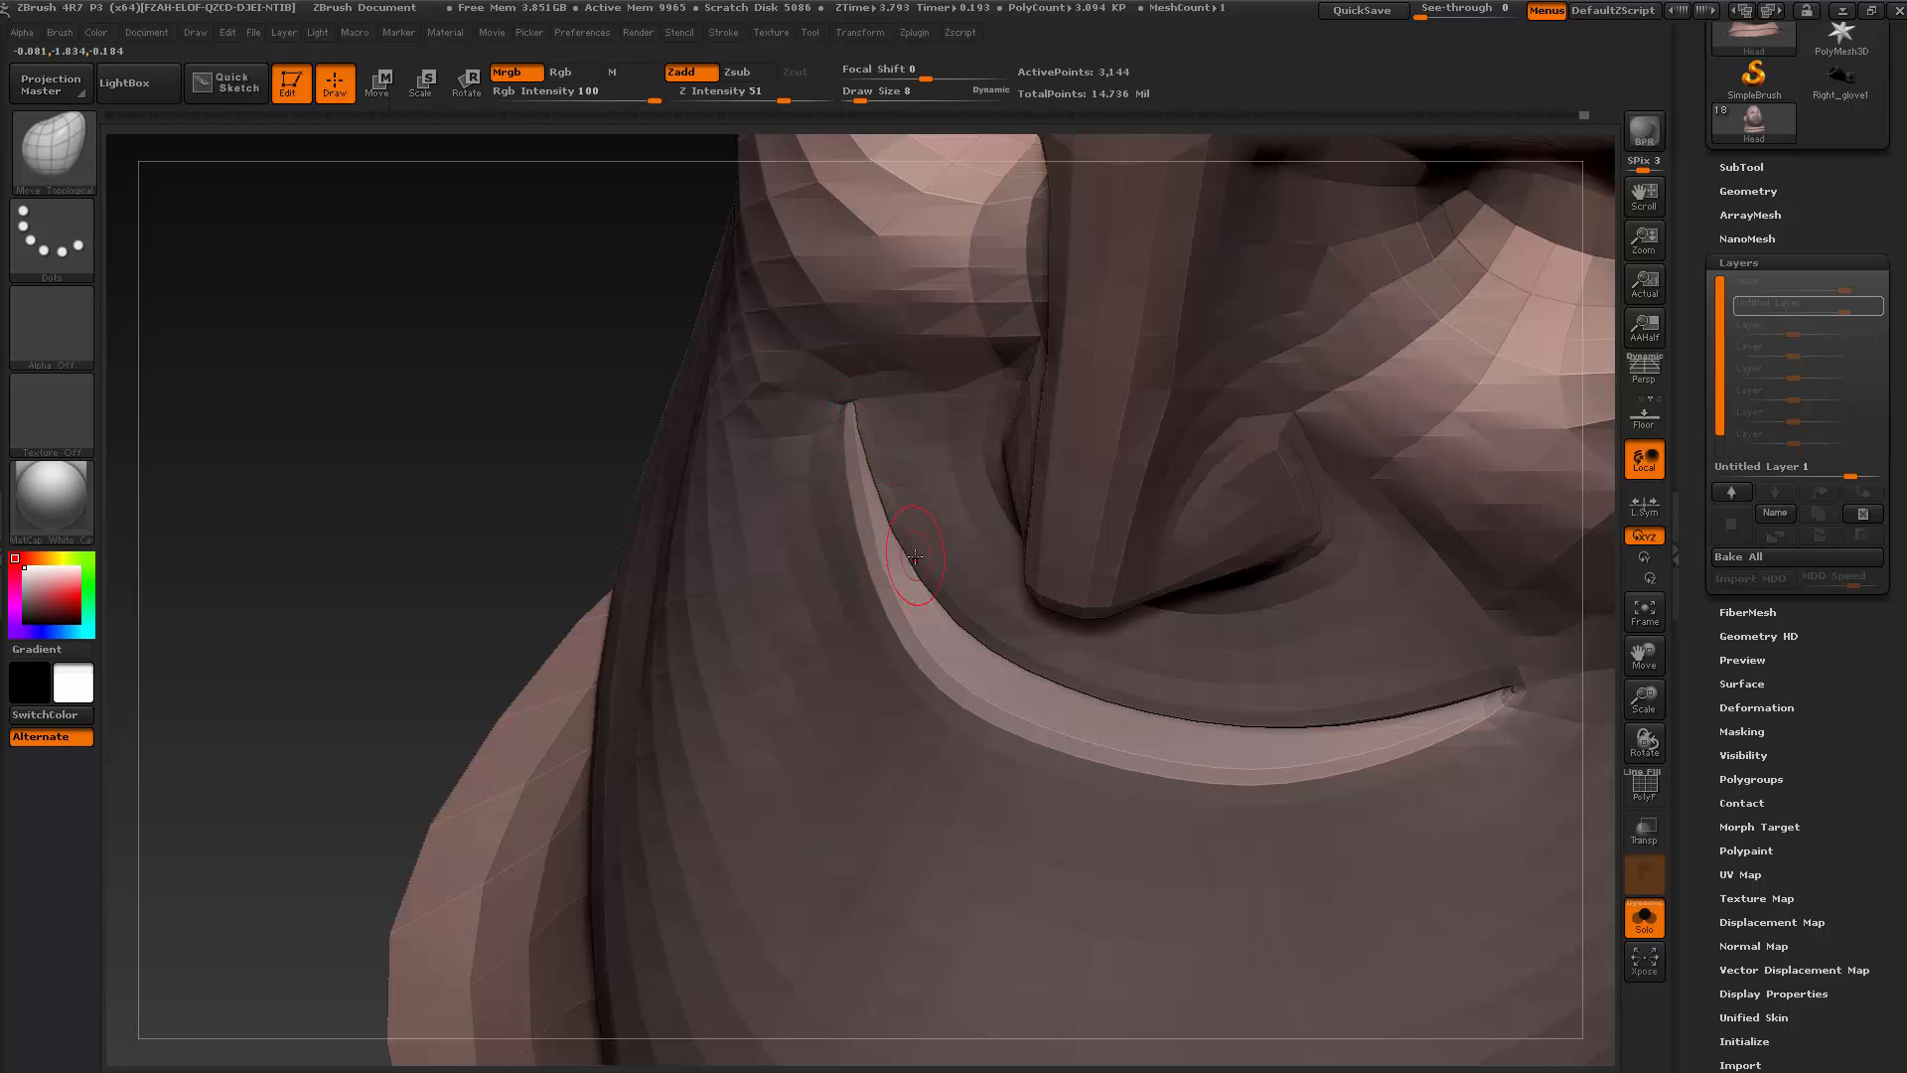
key(ctrl+d)
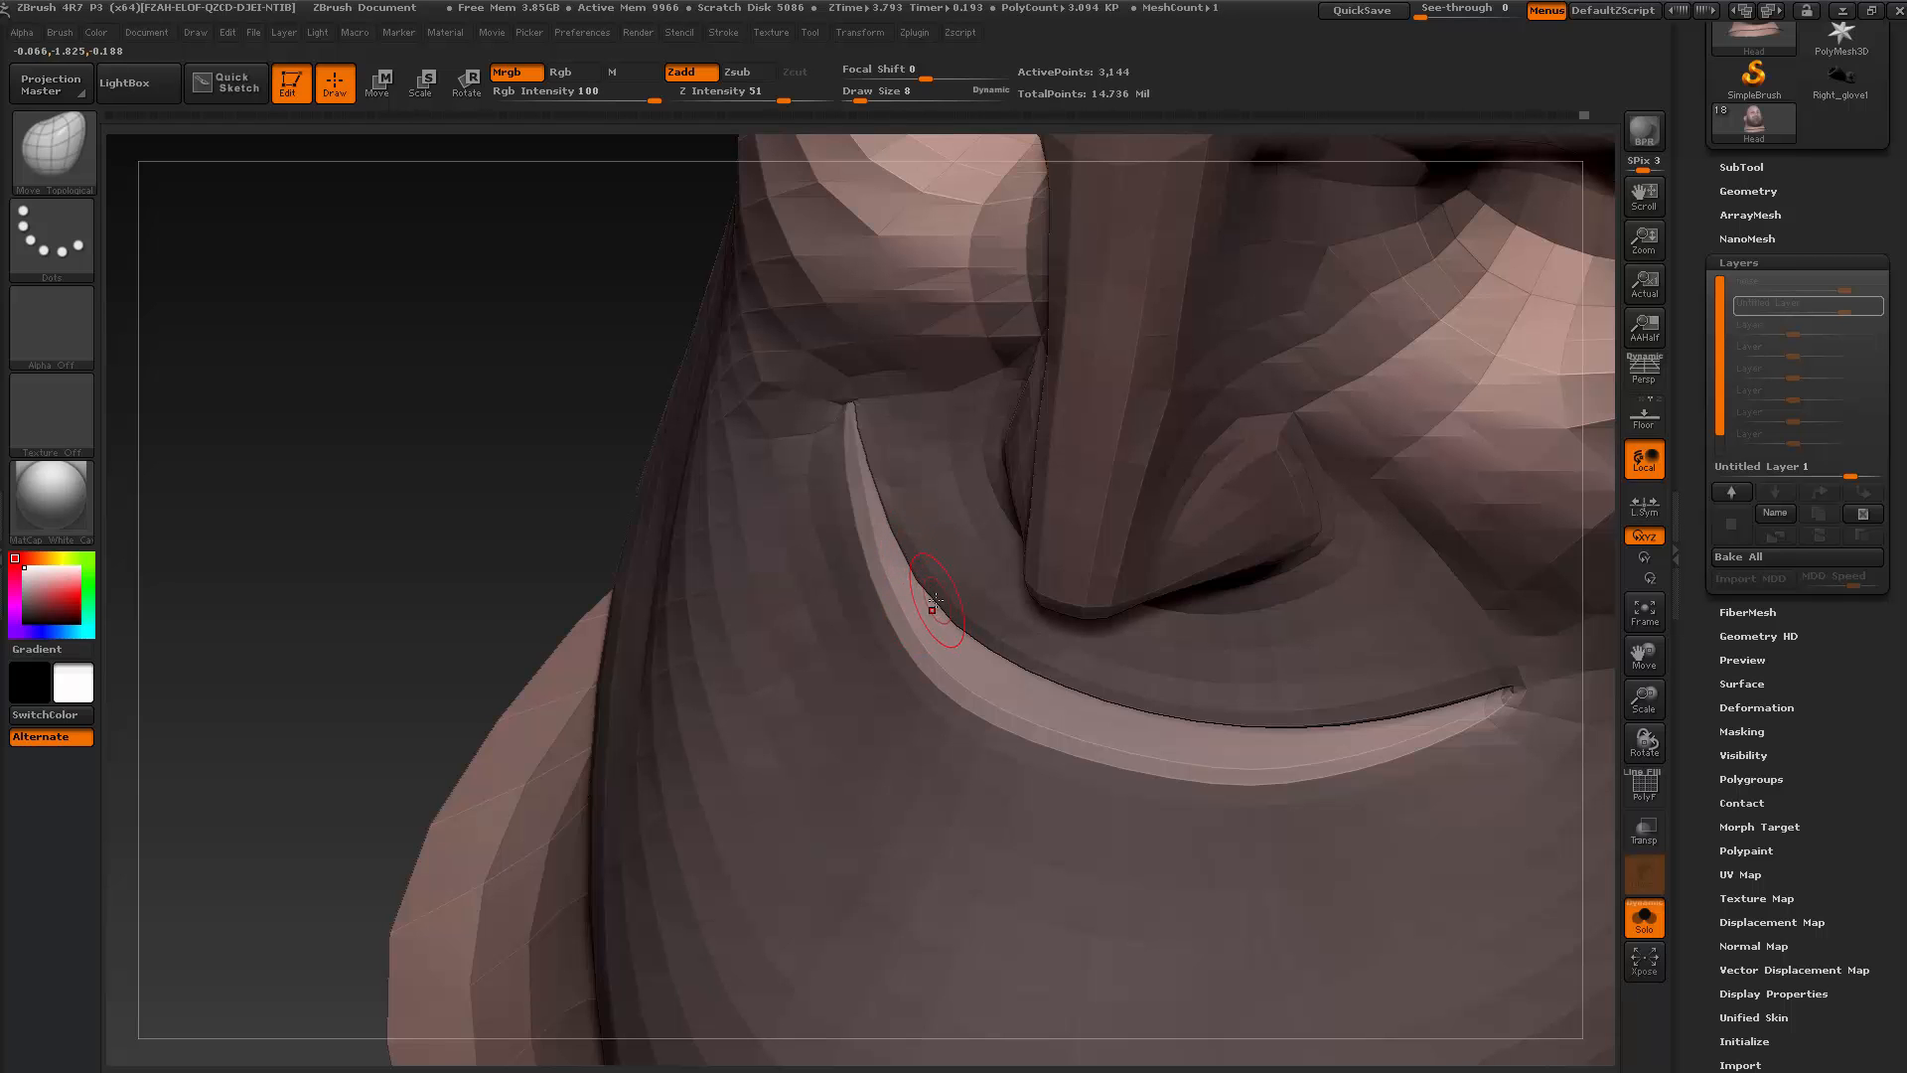
drag(495, 588, 785, 636)
drag(1358, 626, 1271, 687)
key(alt+Tab)
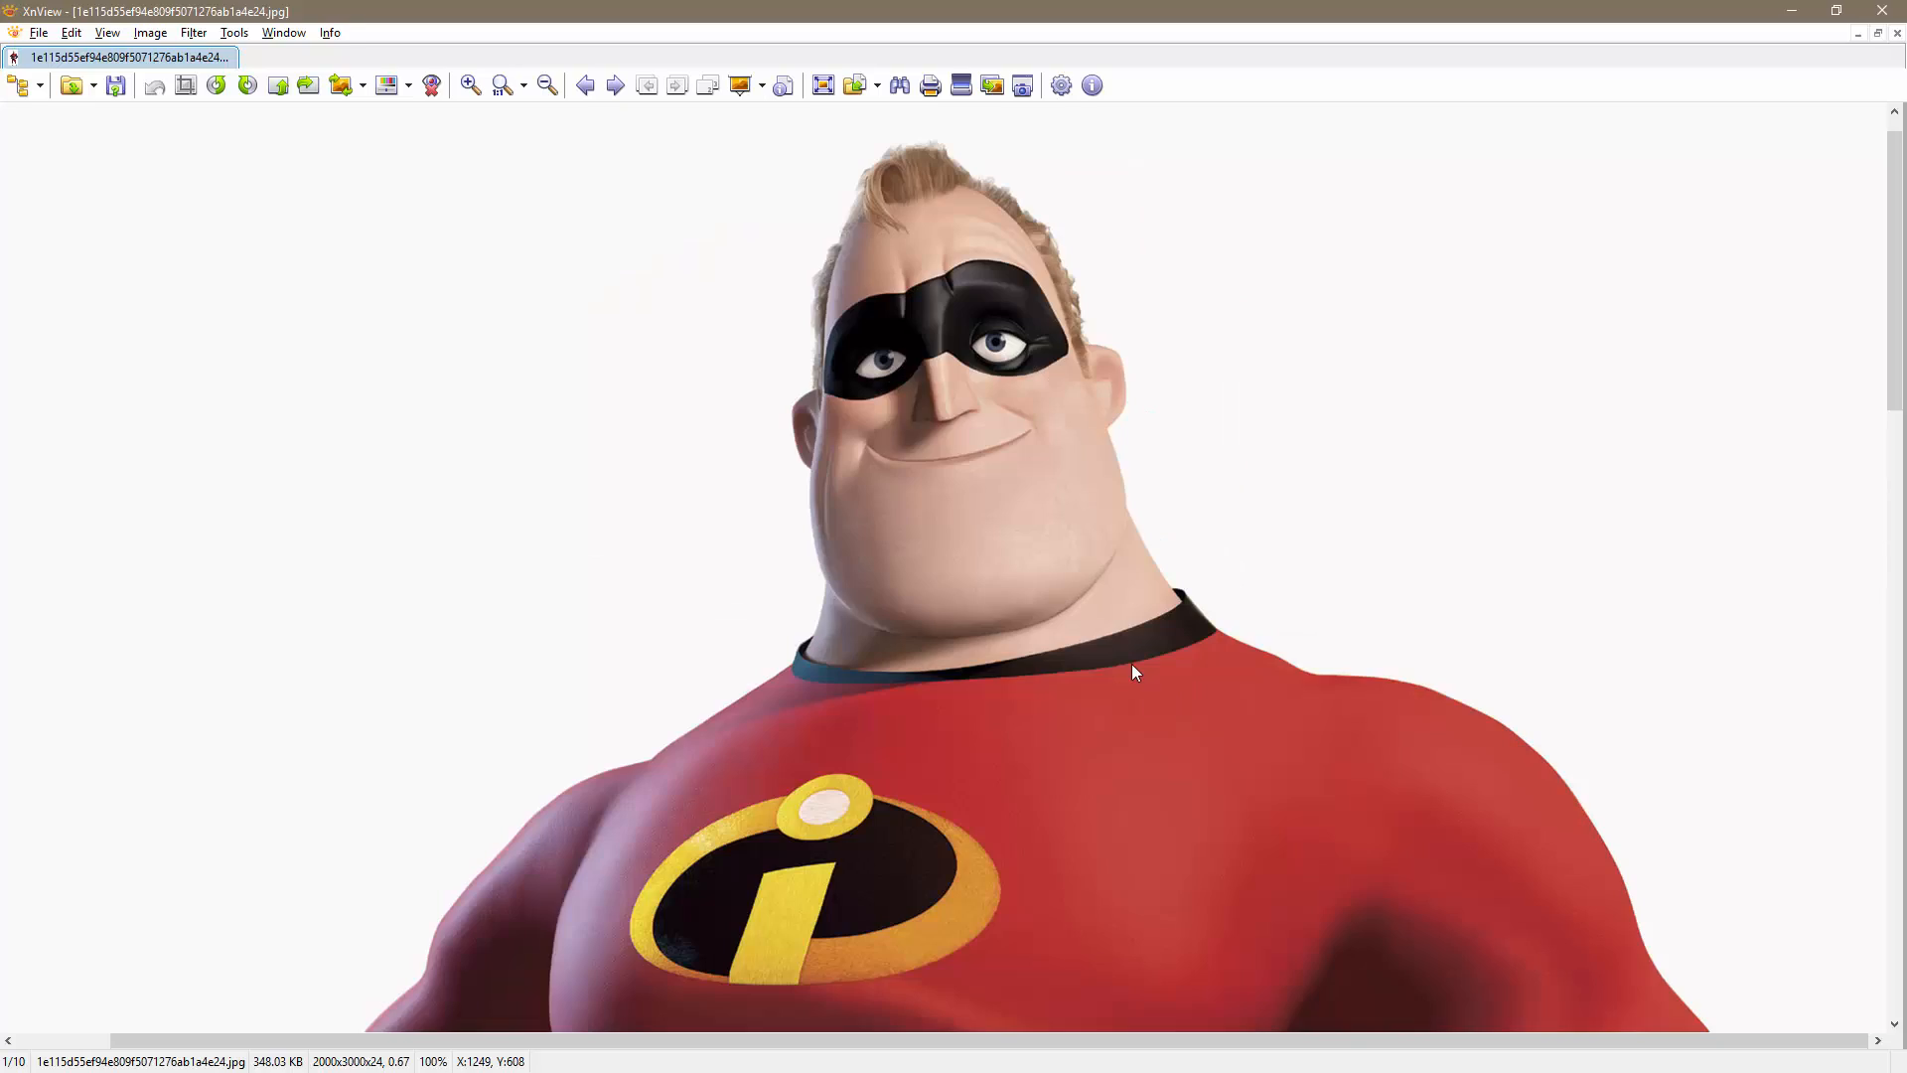
key(alt+Tab)
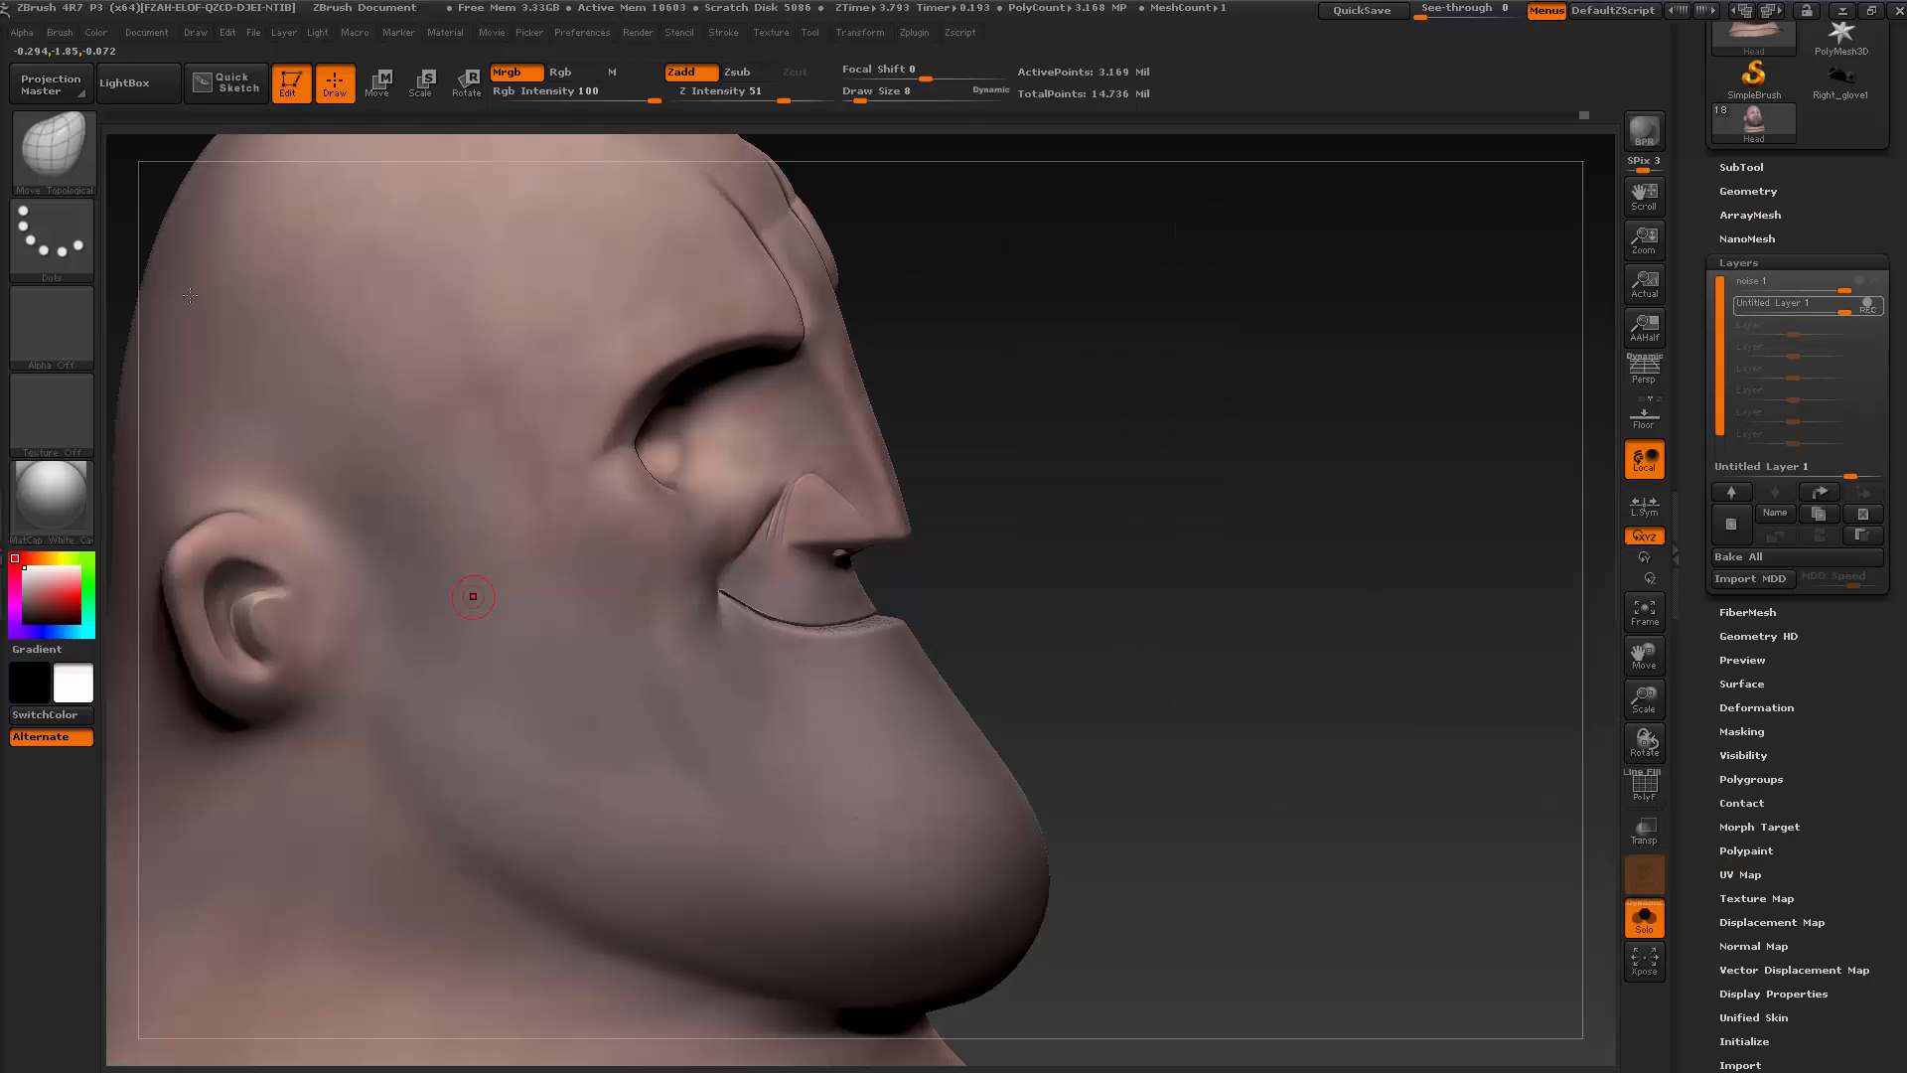
With ClayBuildup at draw size 17 and one subdivision level lower, build up and smooth beside the mouth corner, undoing one stroke
key(b)
key(c)
key(b)
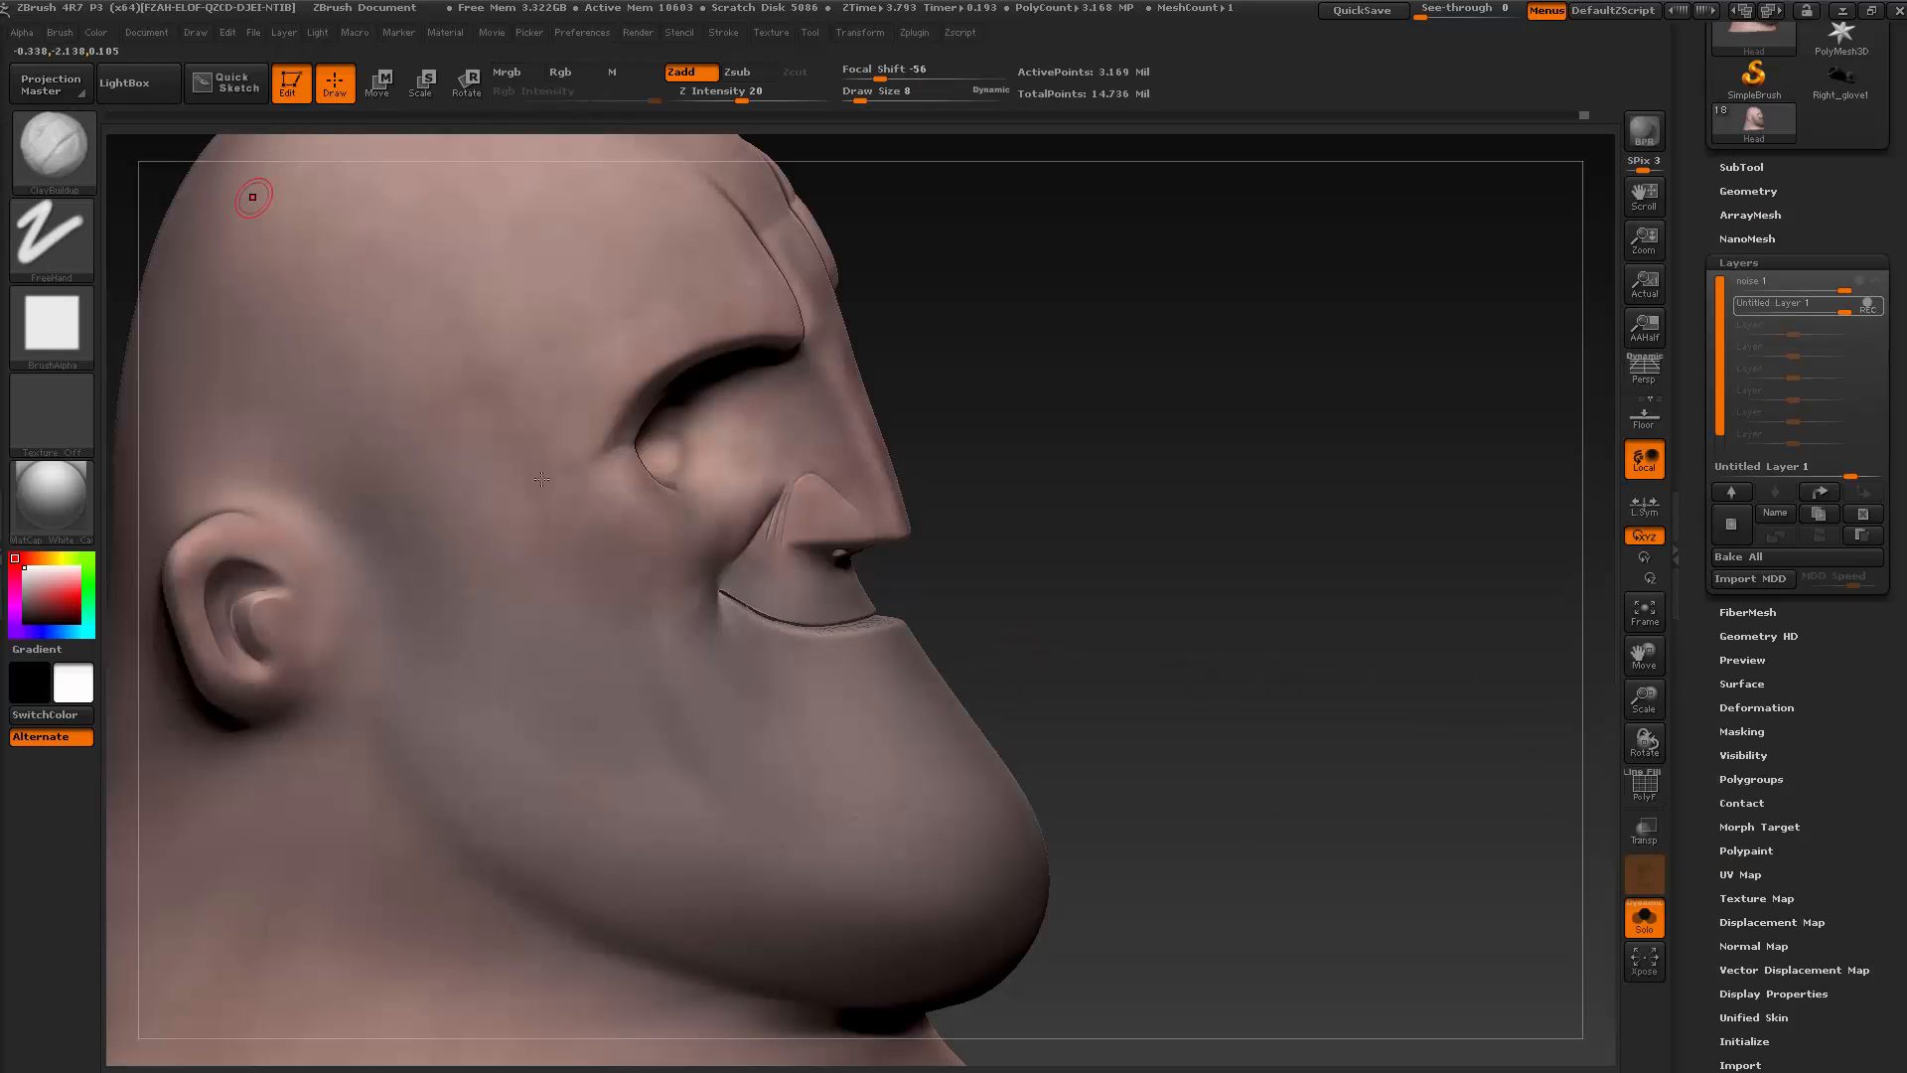
key(s)
drag(694, 649, 701, 649)
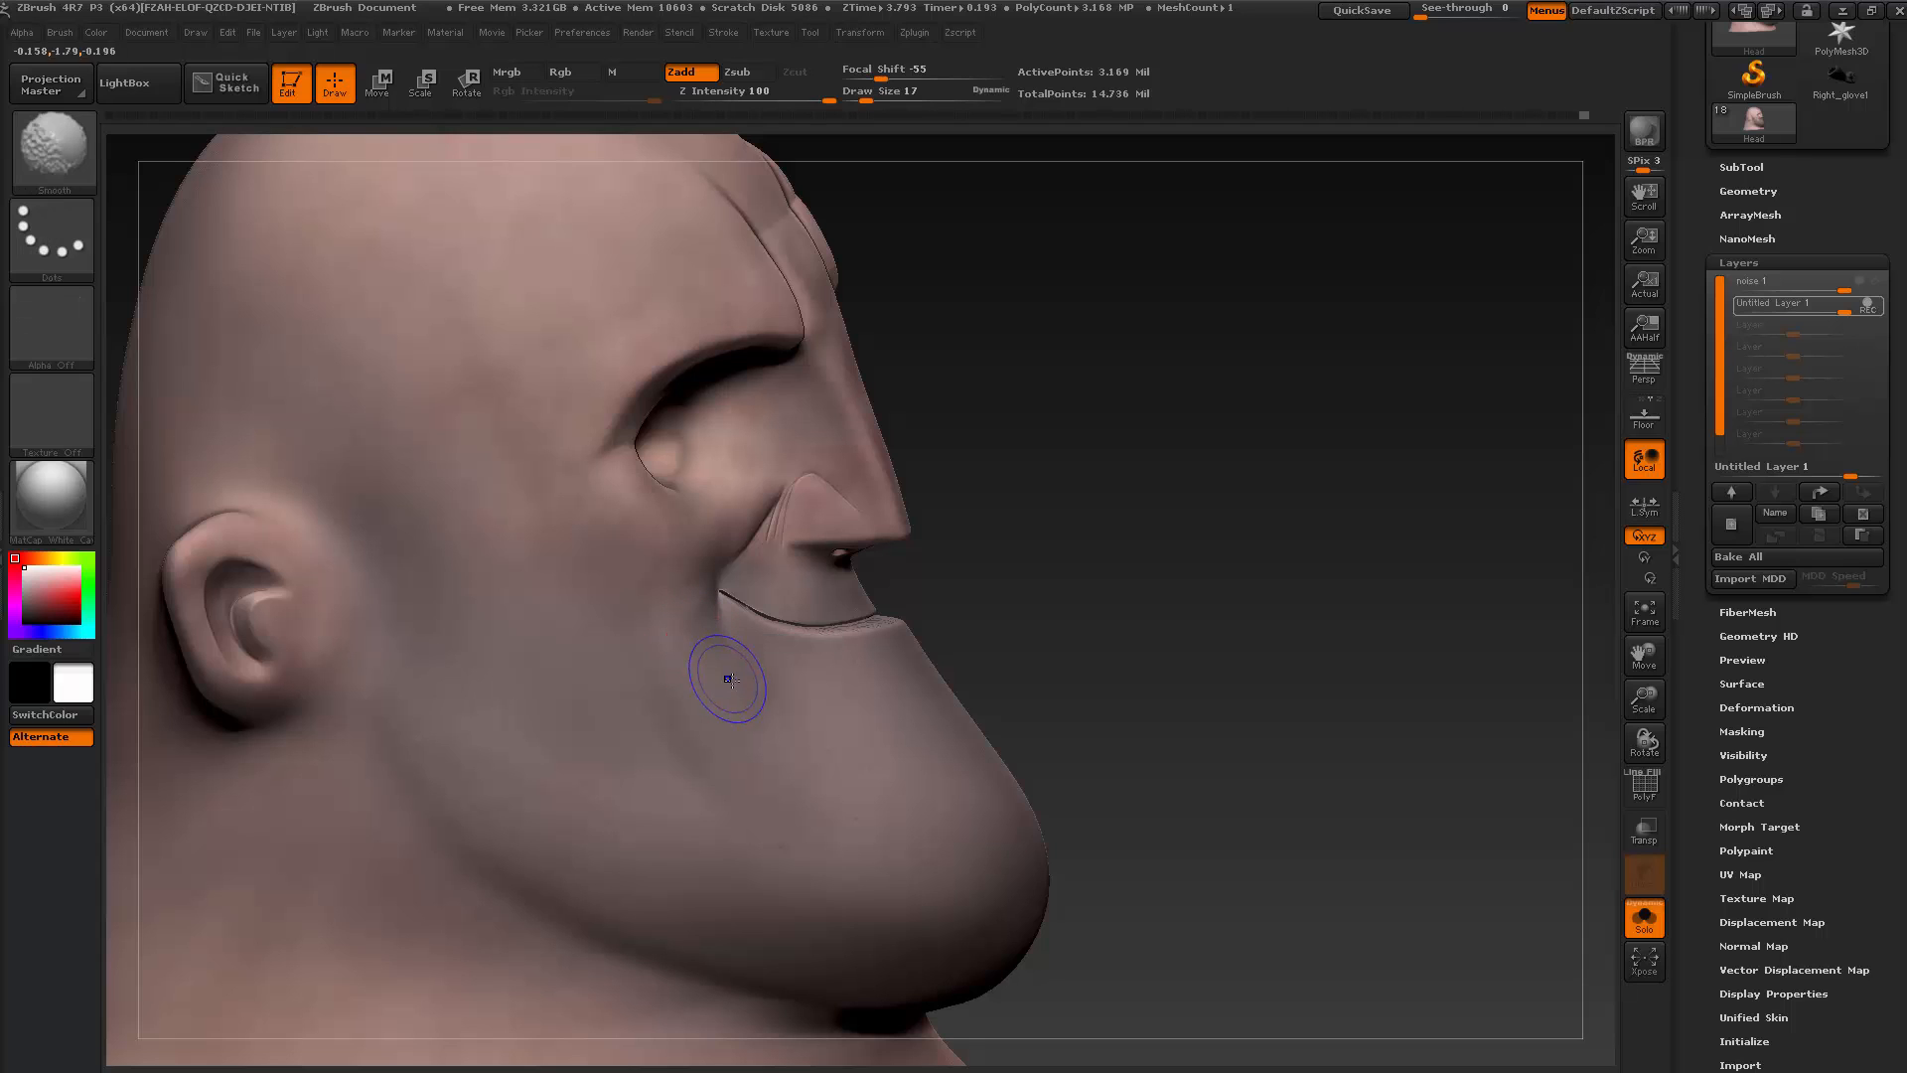
key(shift+d)
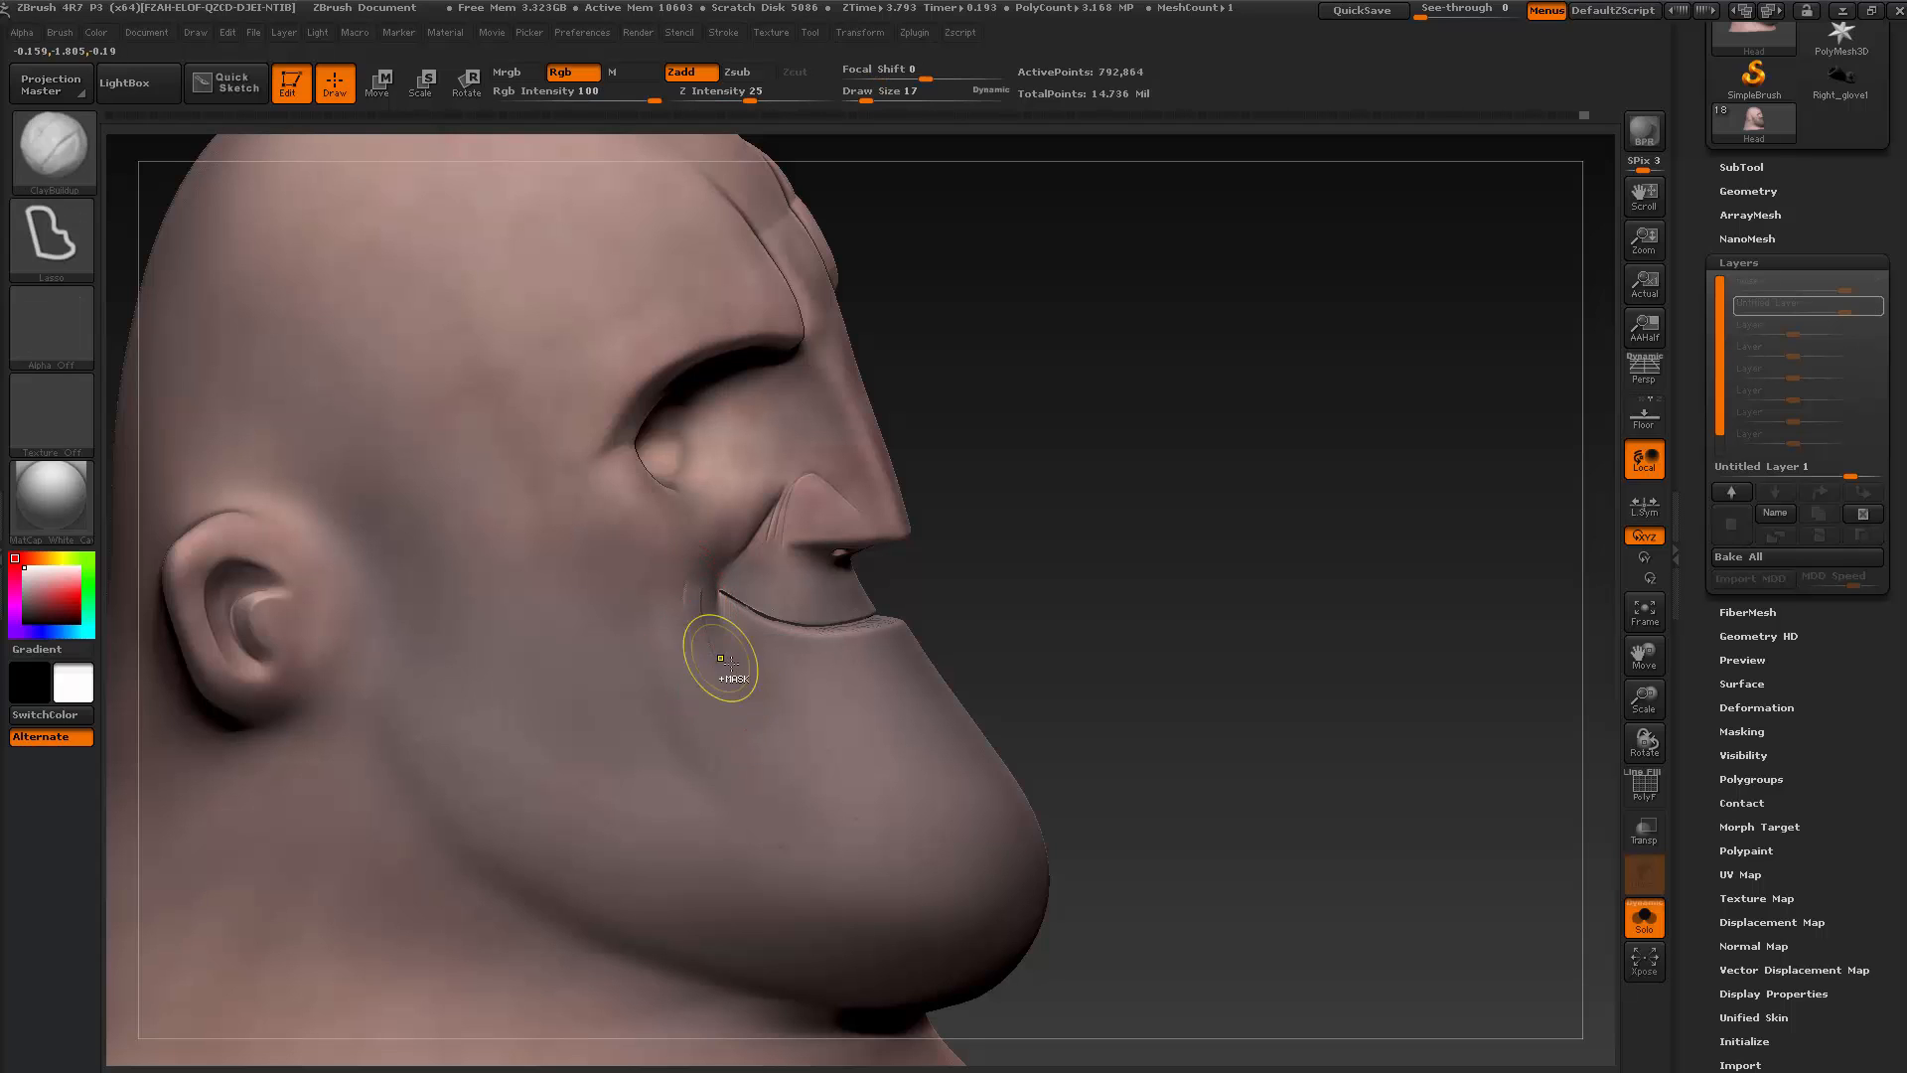
key(ctrl+z)
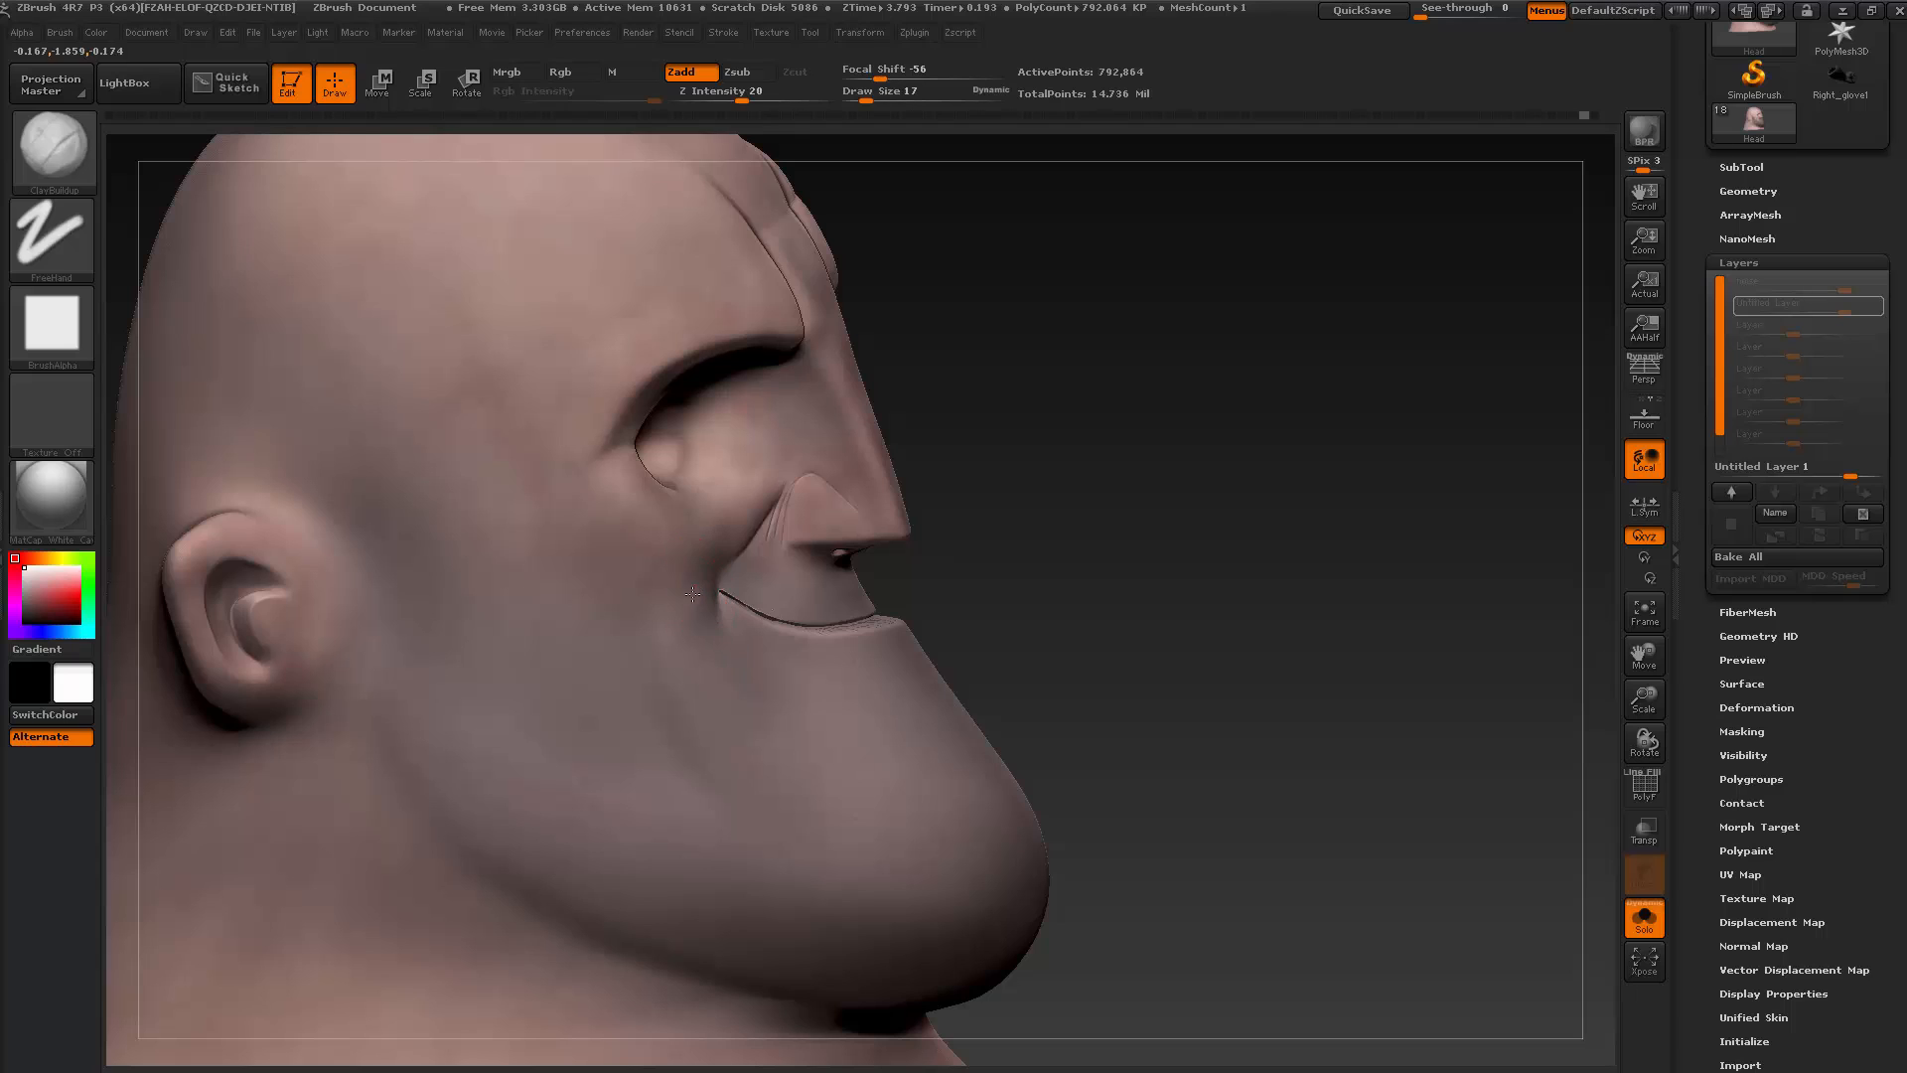
key(shift)
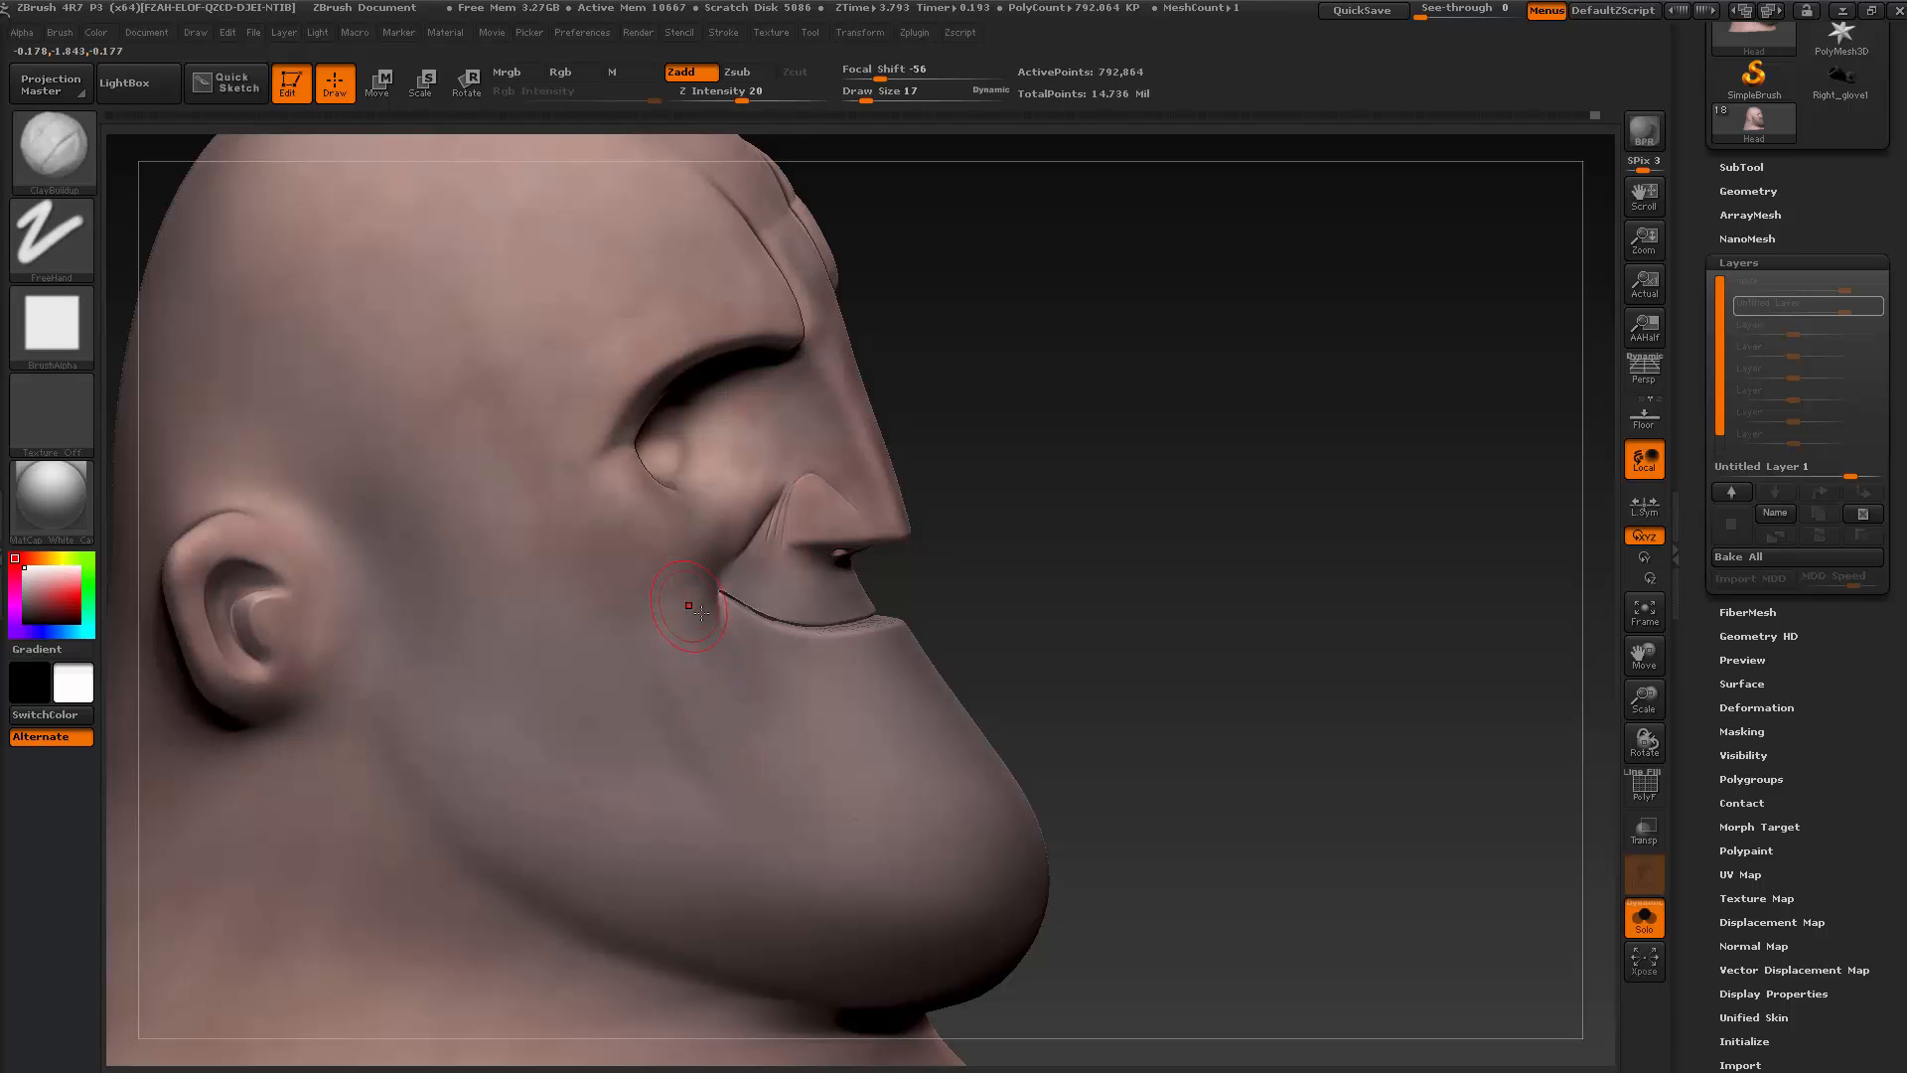
Check the head's topology in the polyframe display, and build up and smooth the cheek beside the raised mouth corner
click(1648, 790)
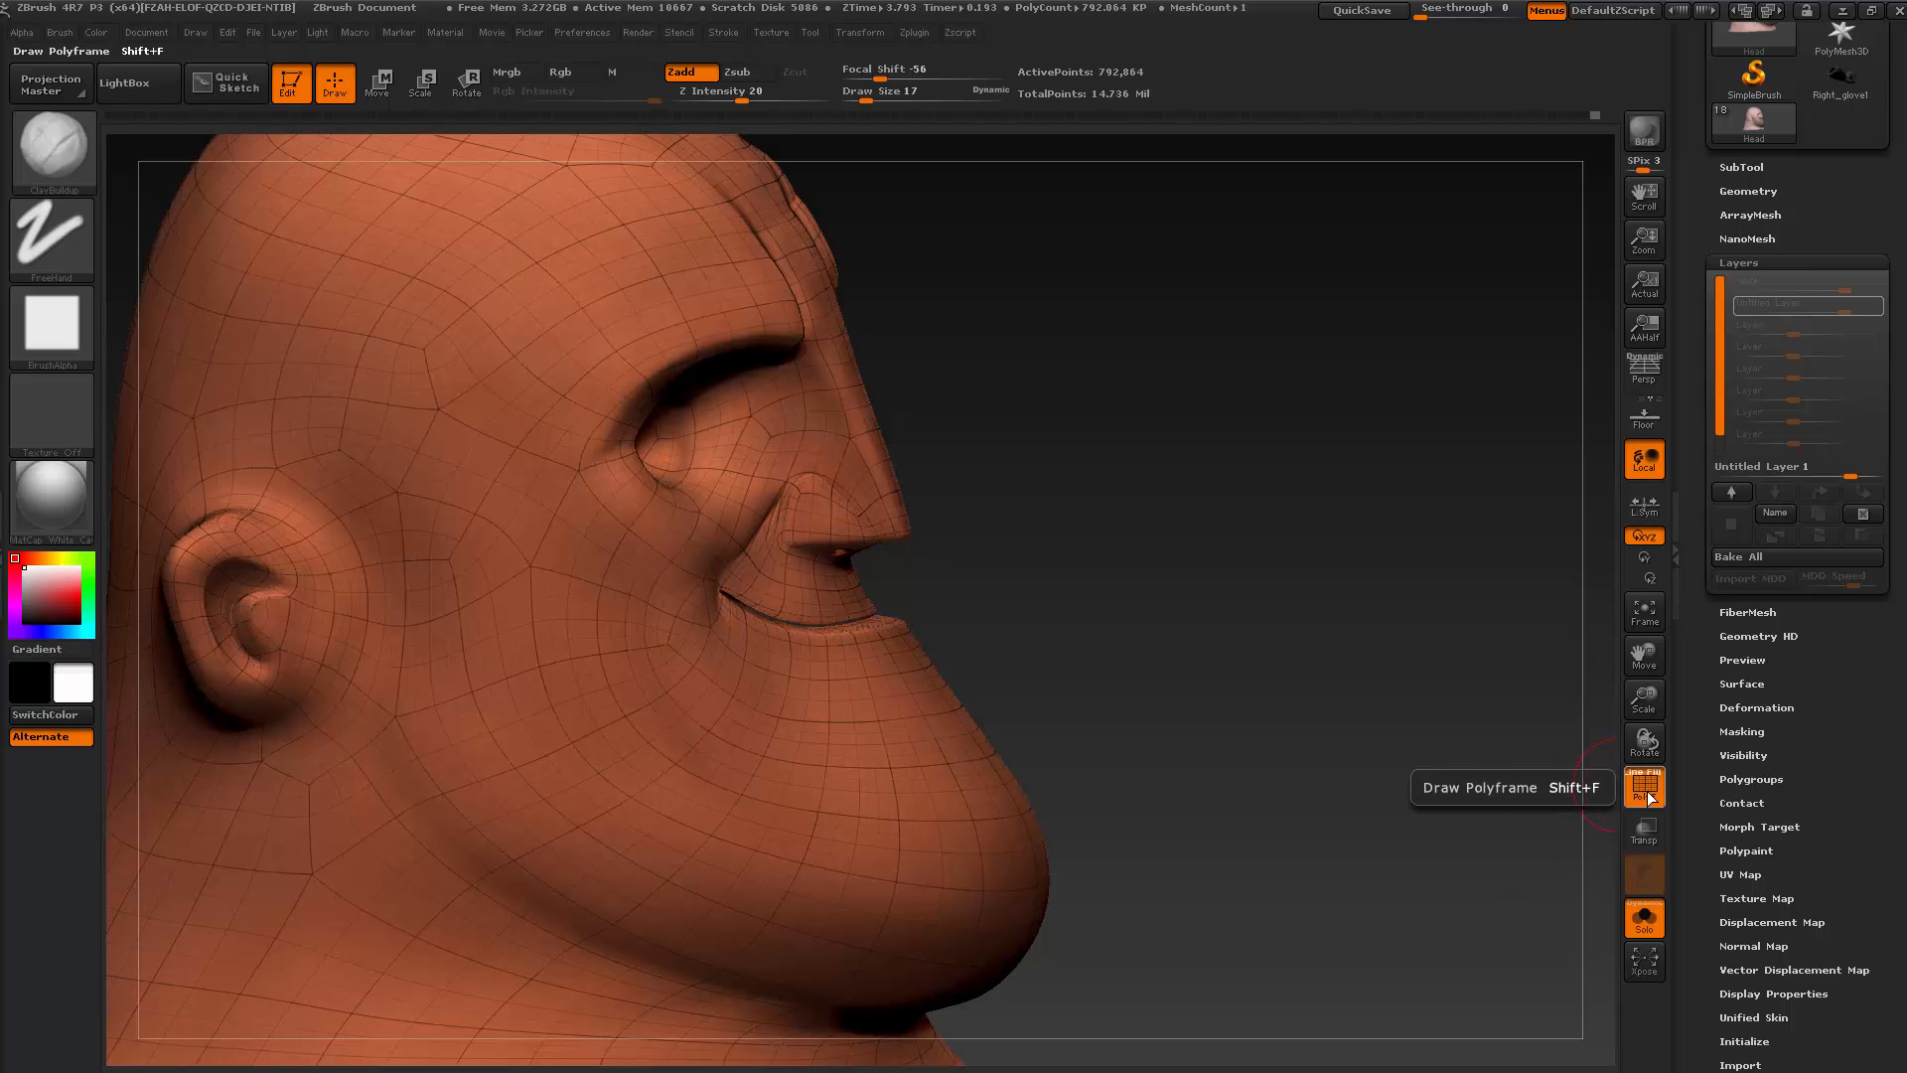
click(1645, 790)
alt+drag(1242, 616, 1267, 735)
click(1650, 797)
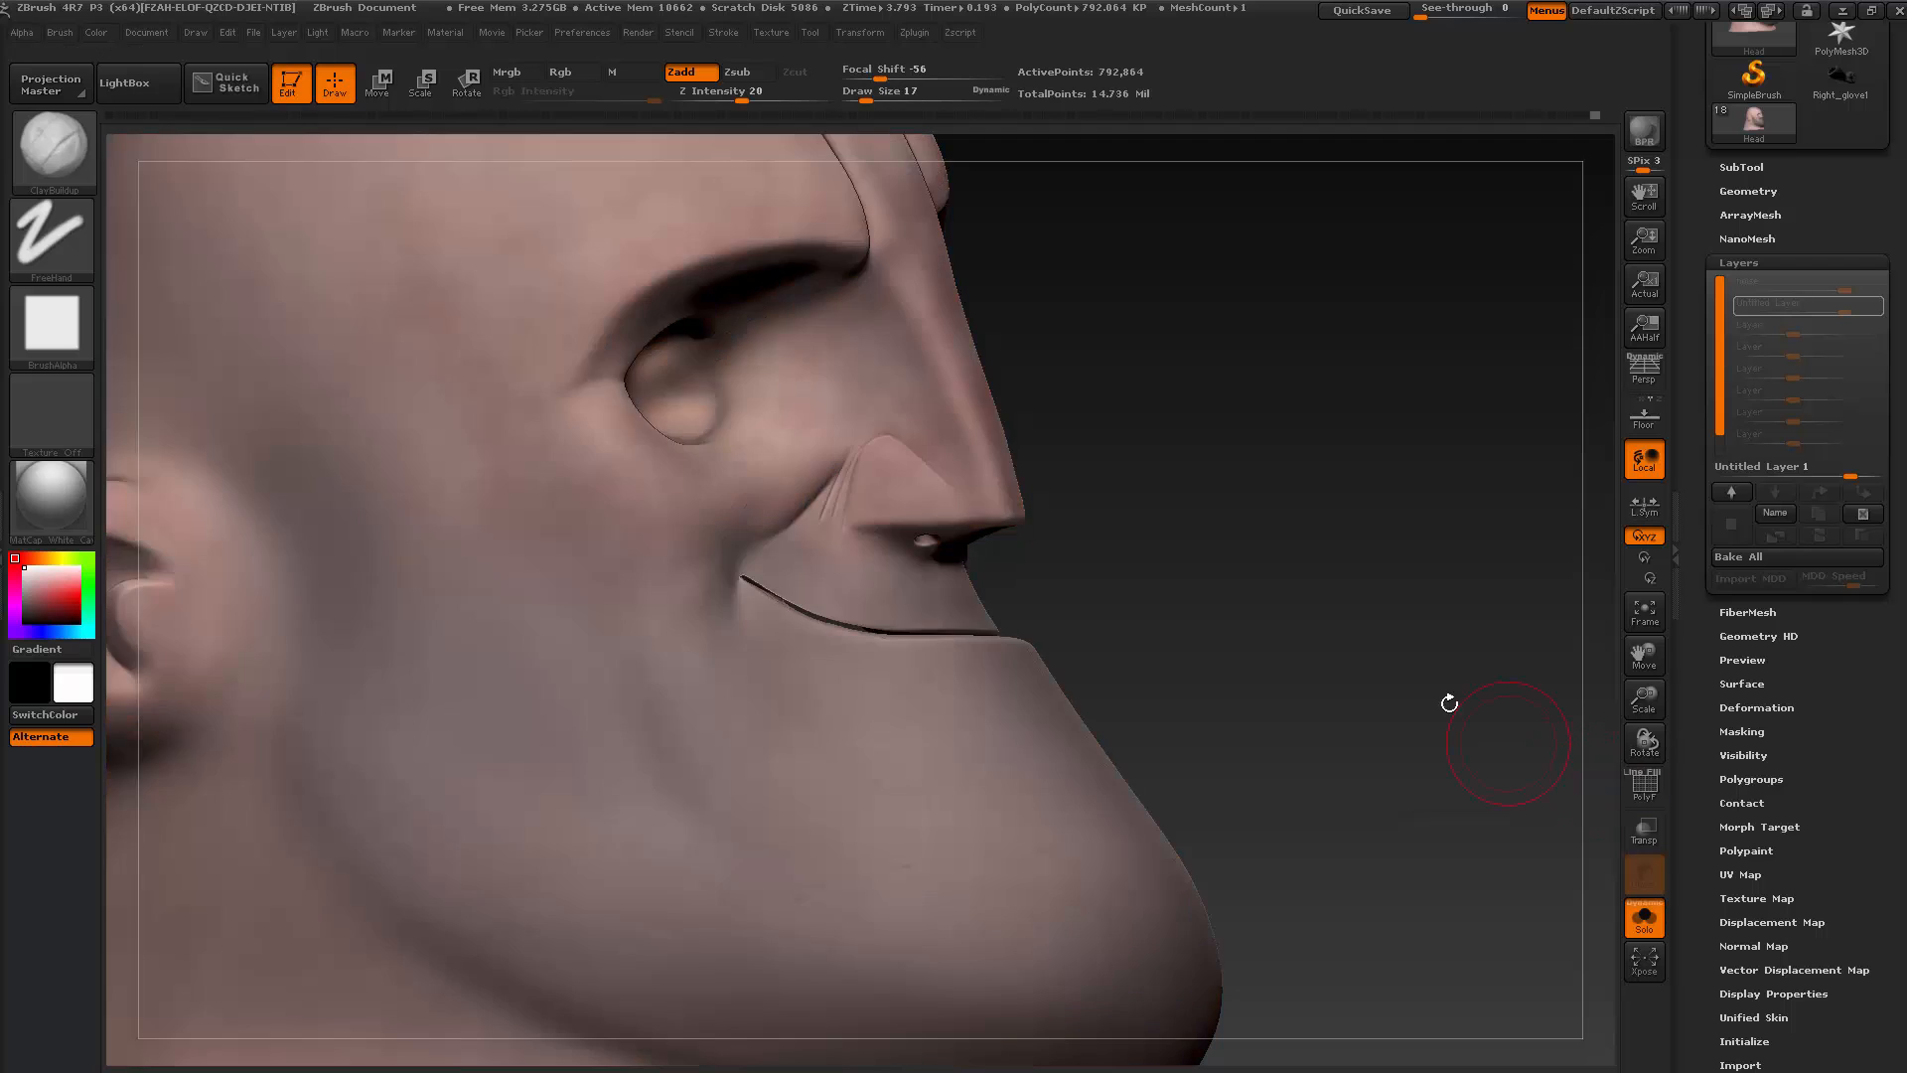
drag(1447, 702, 1262, 686)
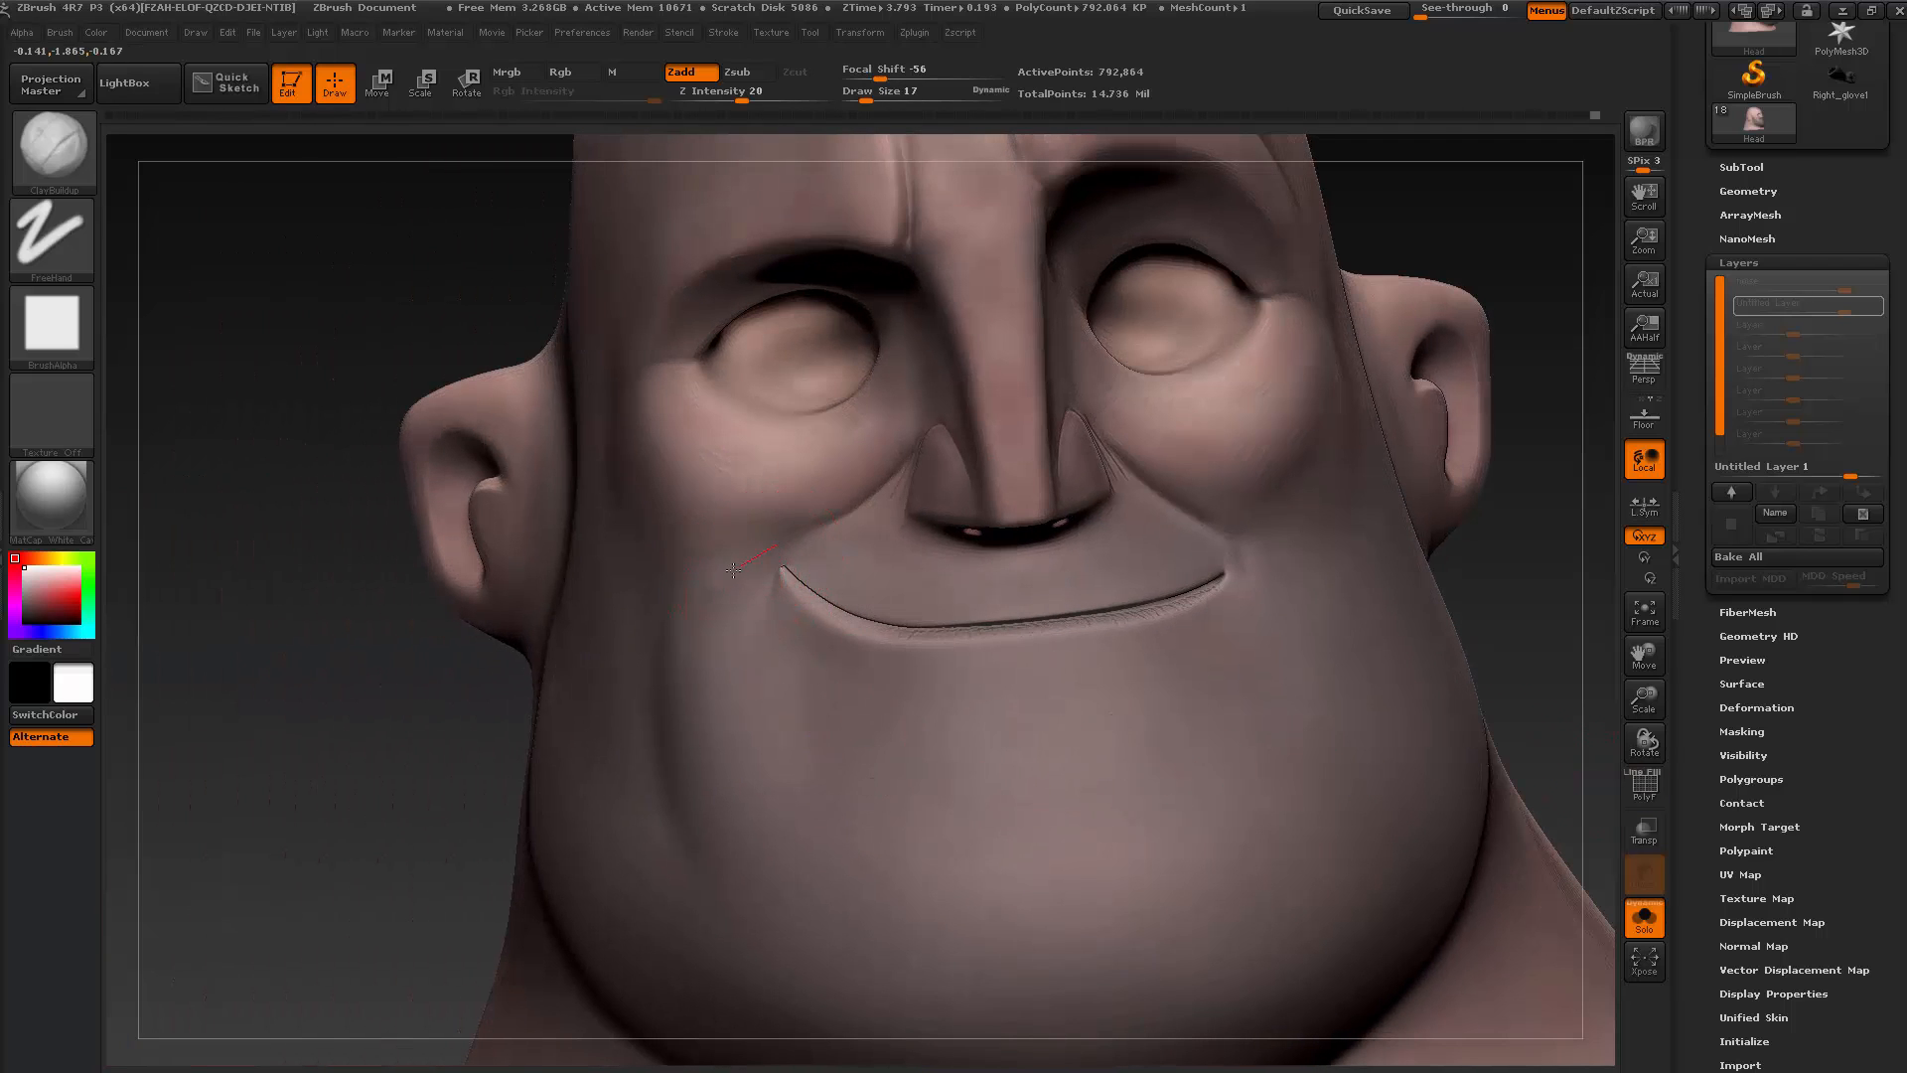
key(shift)
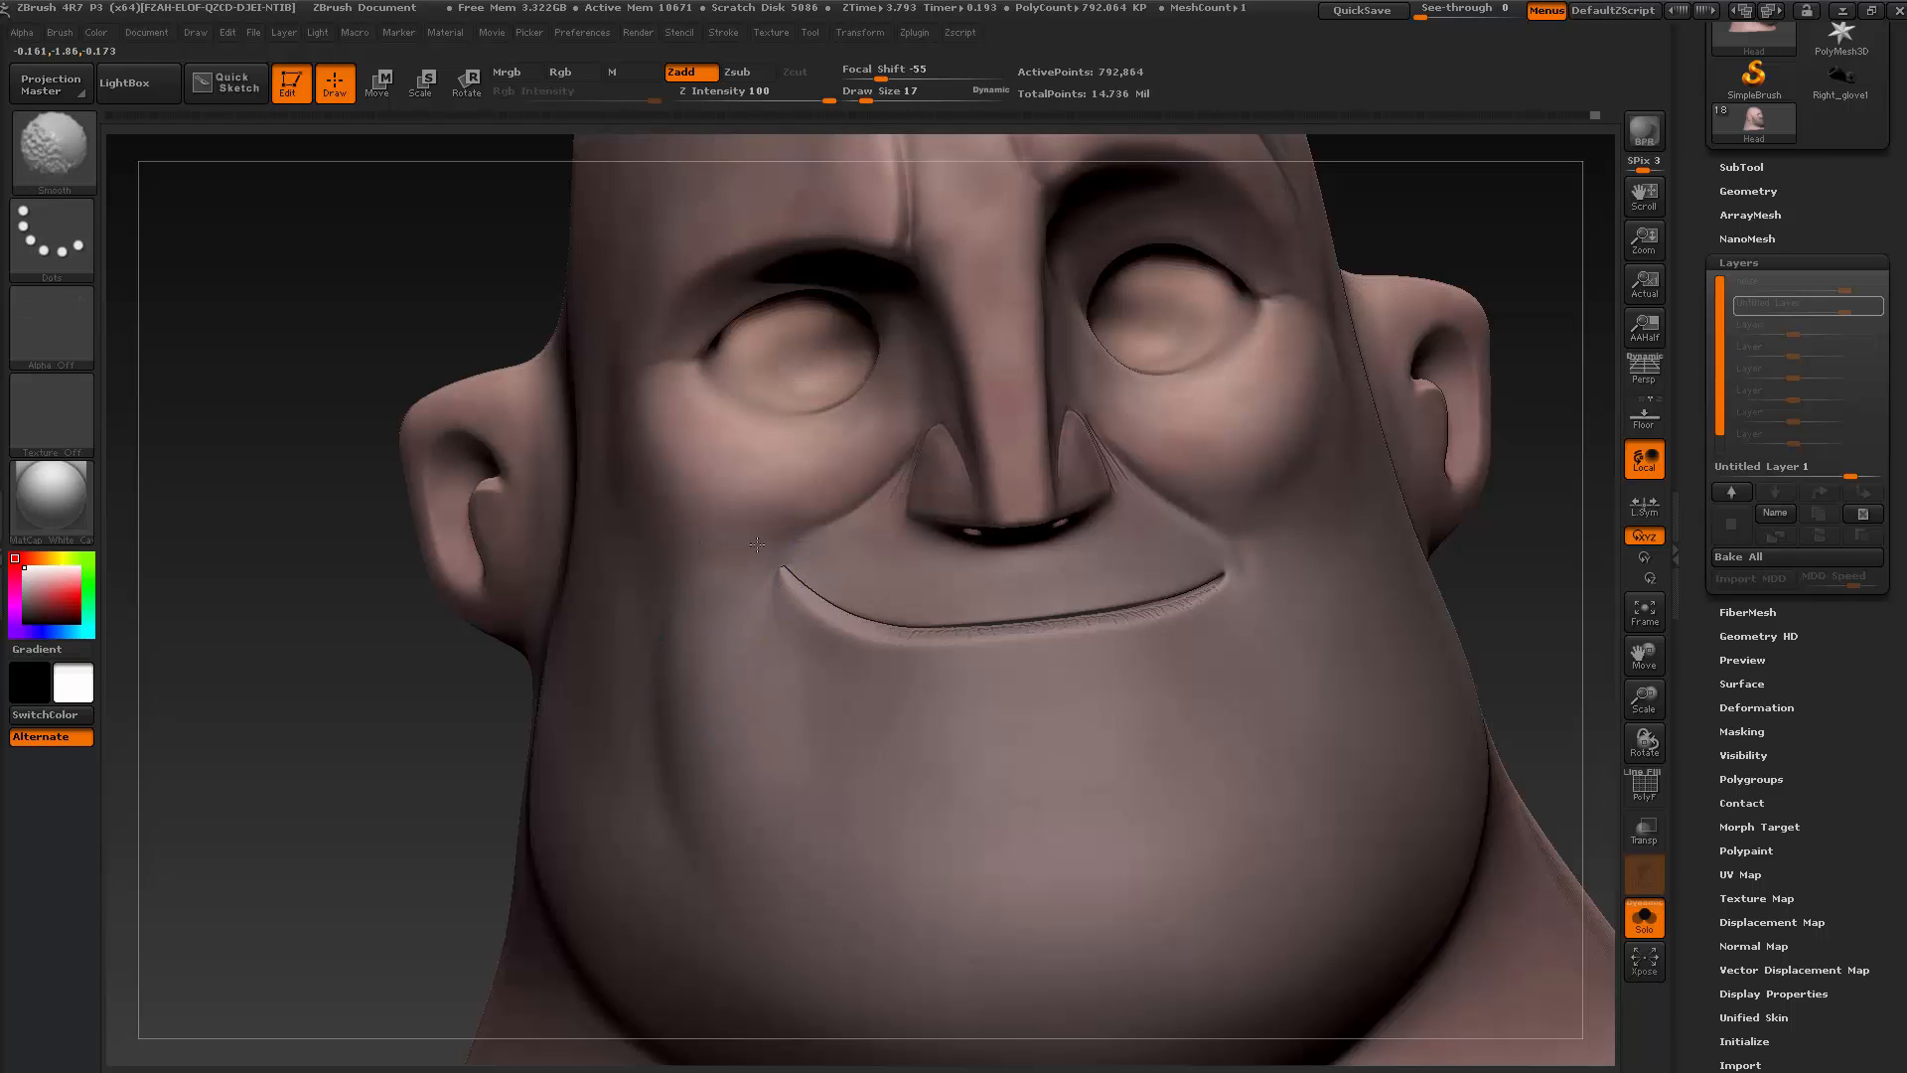
Build up and smooth the cheek fold beside and below the mouth corner, working from side and three-quarter views
mouse_move(526, 733)
mouse_down()
mouse_move(451, 749)
mouse_move(546, 752)
mouse_up()
mouse_move(349, 732)
mouse_down()
mouse_move(522, 741)
mouse_move(686, 675)
mouse_move(732, 611)
mouse_up()
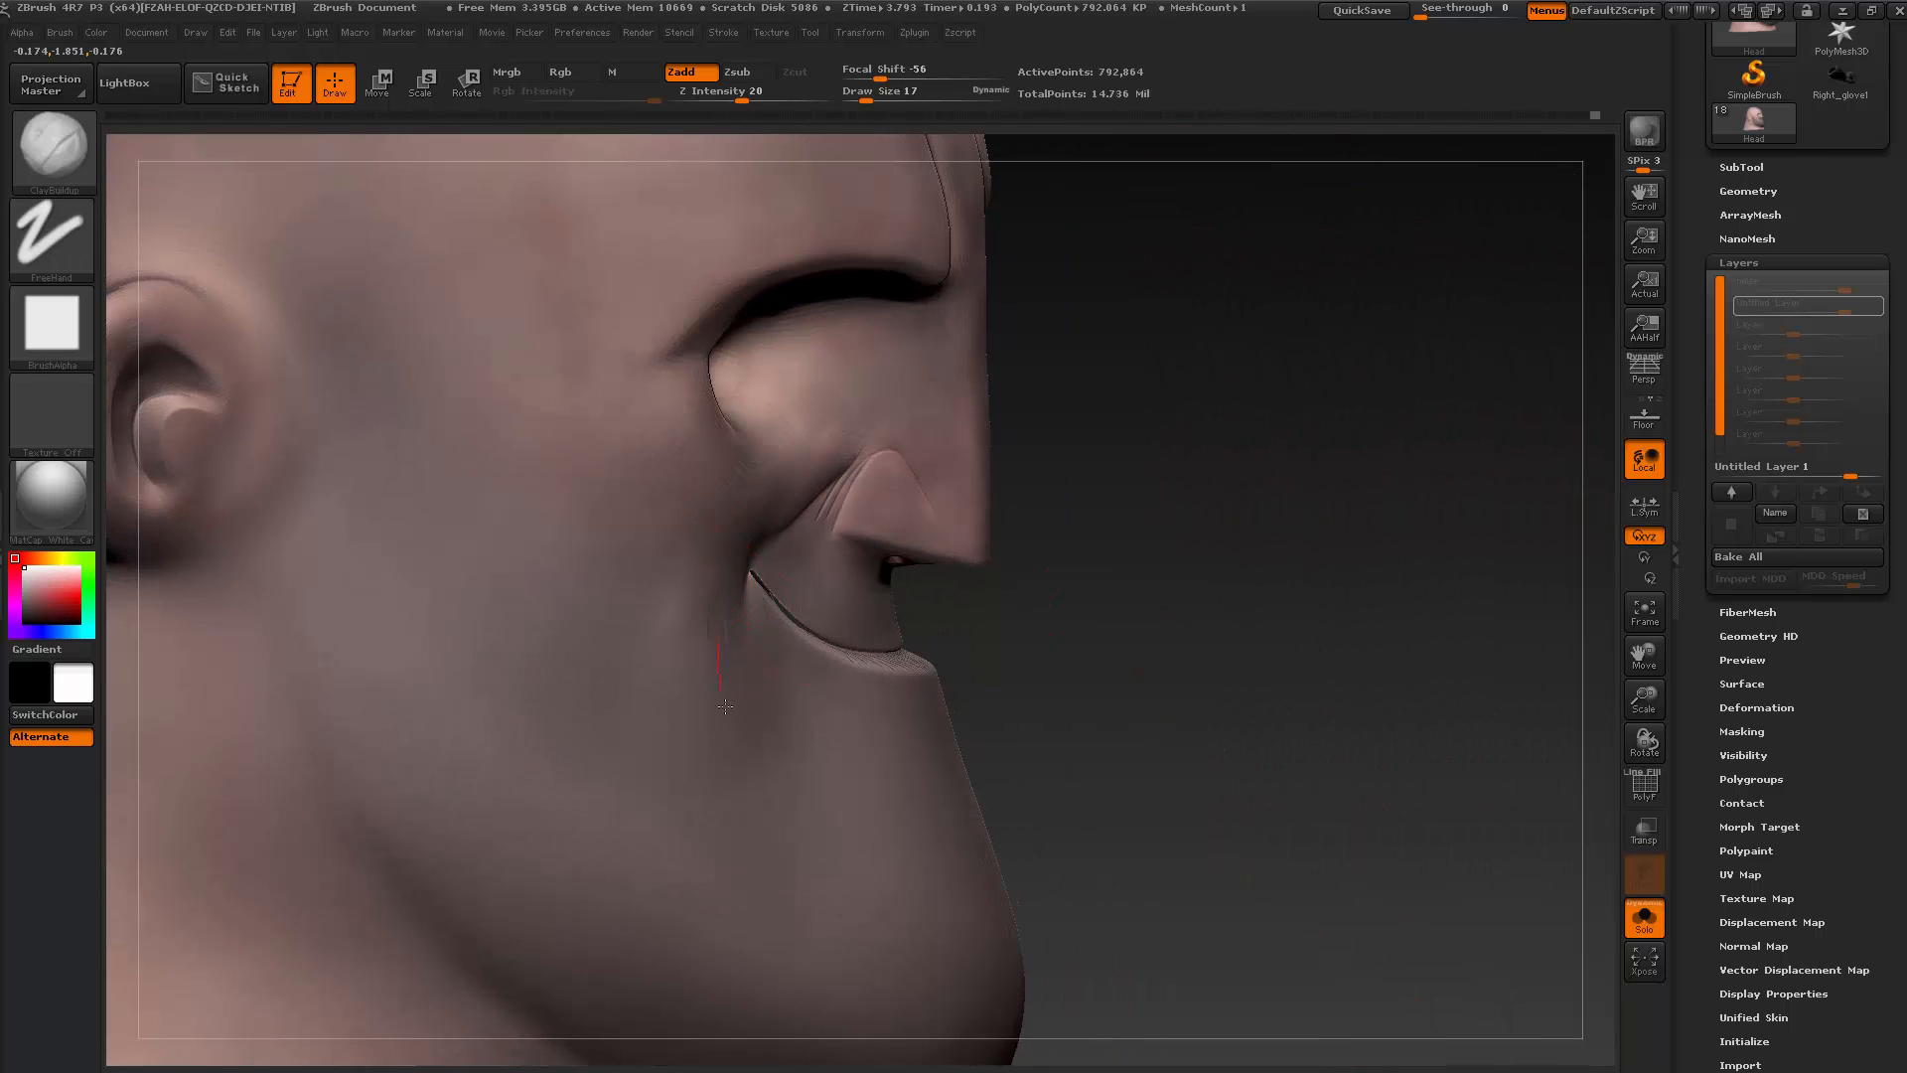
key(shift)
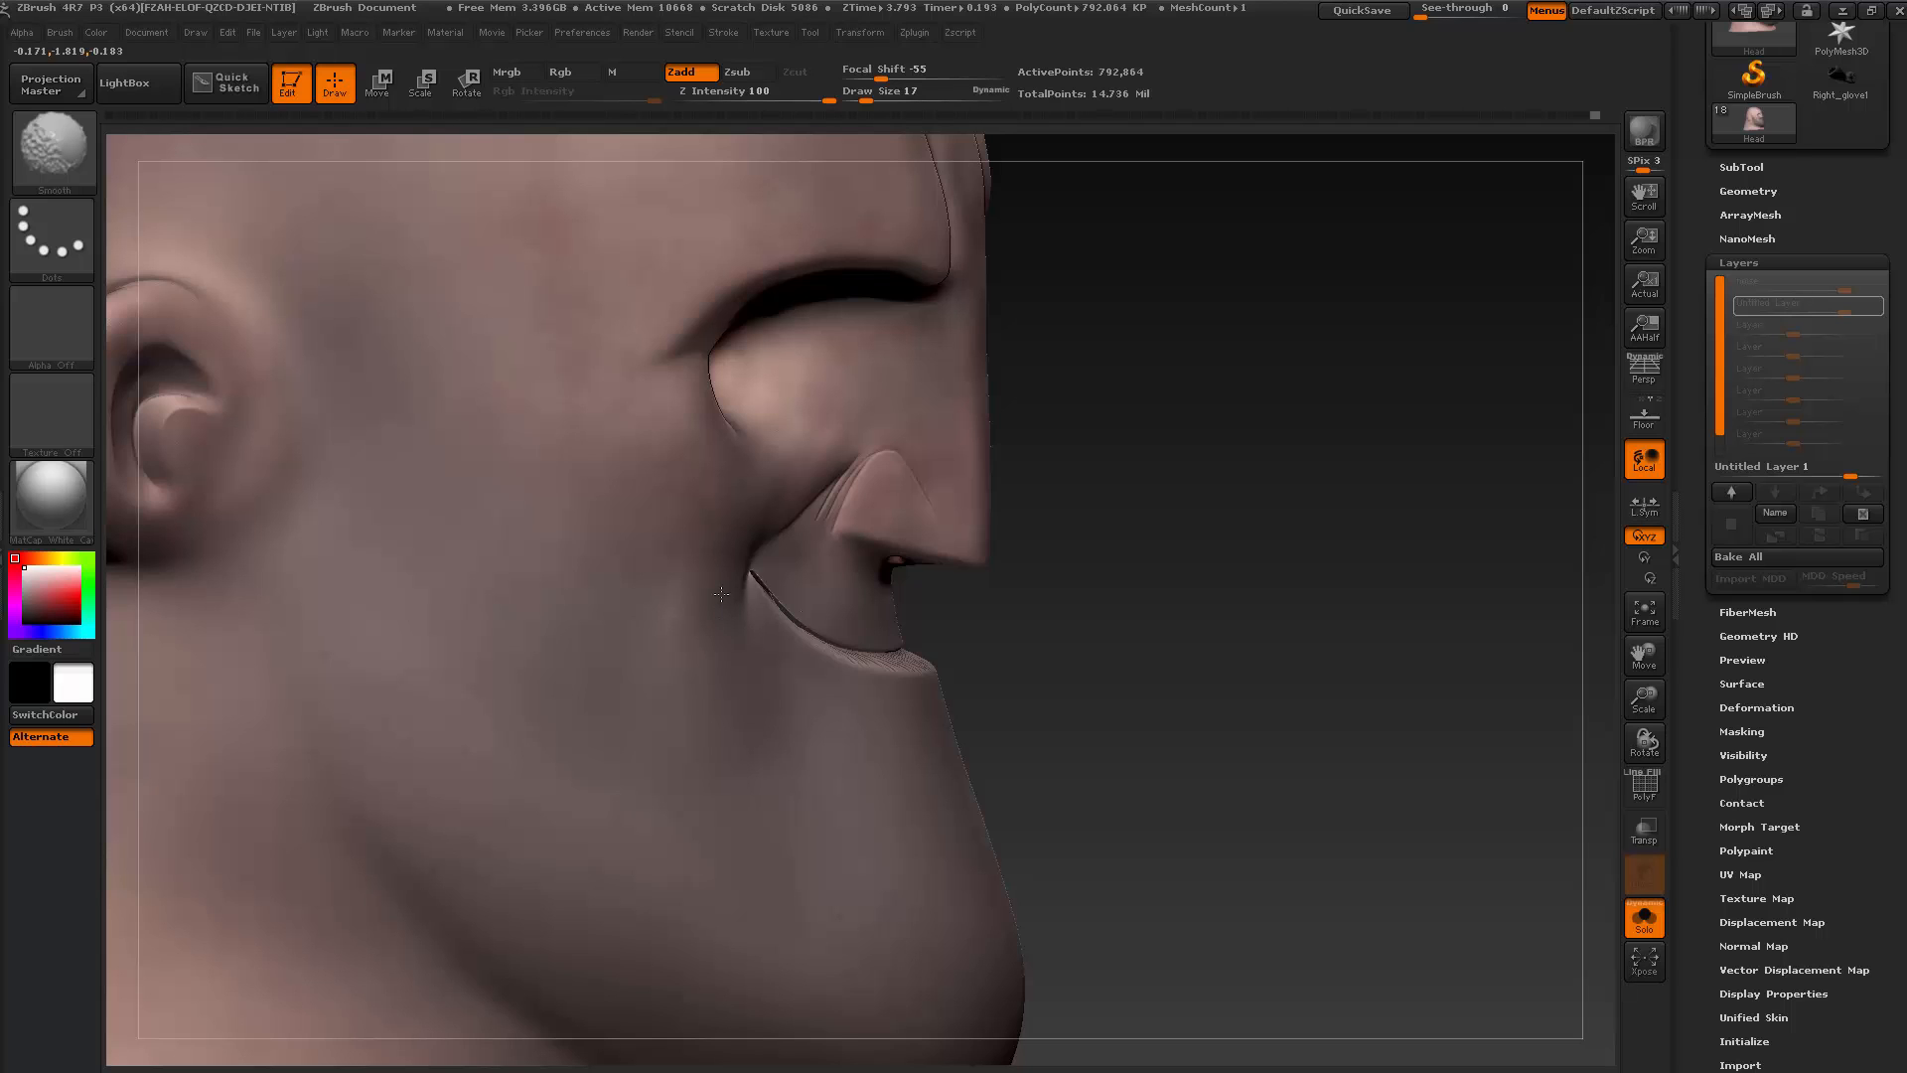
mouse_move(1056, 732)
mouse_down()
mouse_move(1213, 669)
mouse_move(859, 636)
mouse_up()
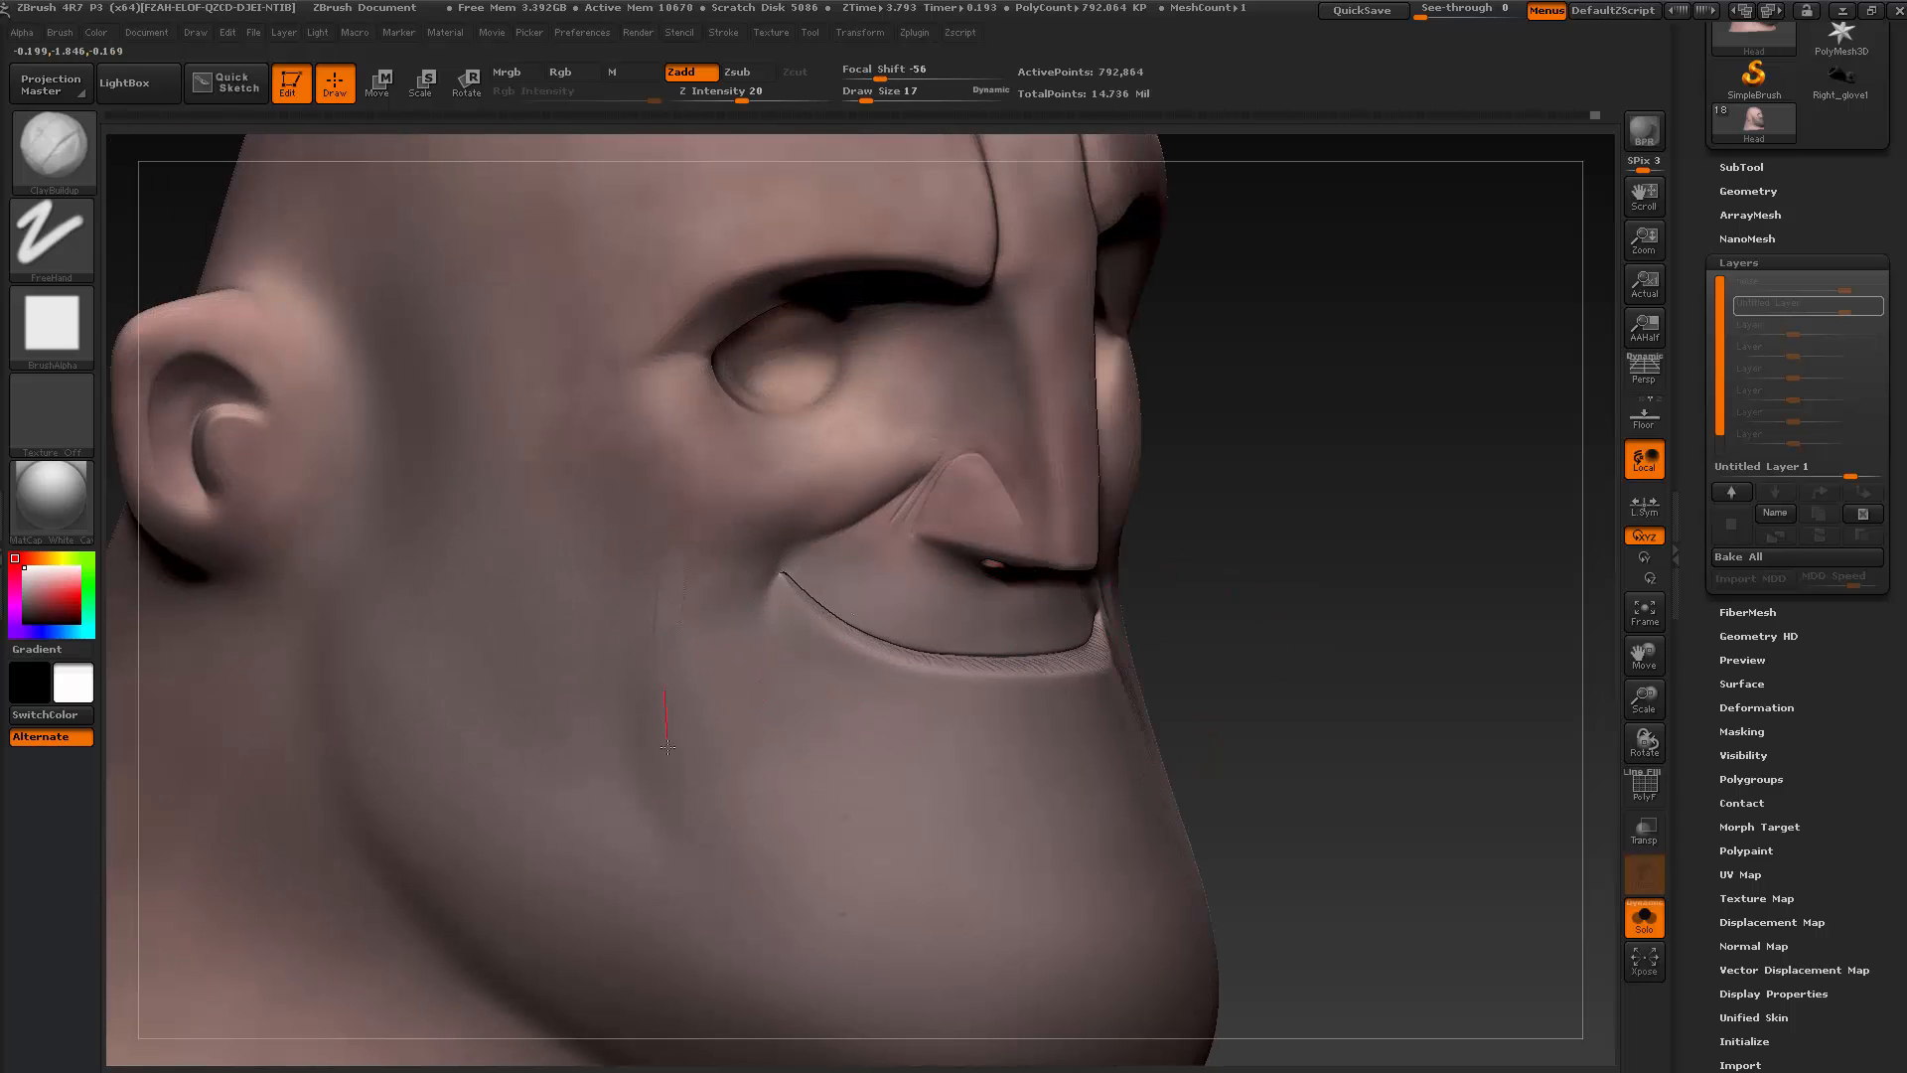
key(shift)
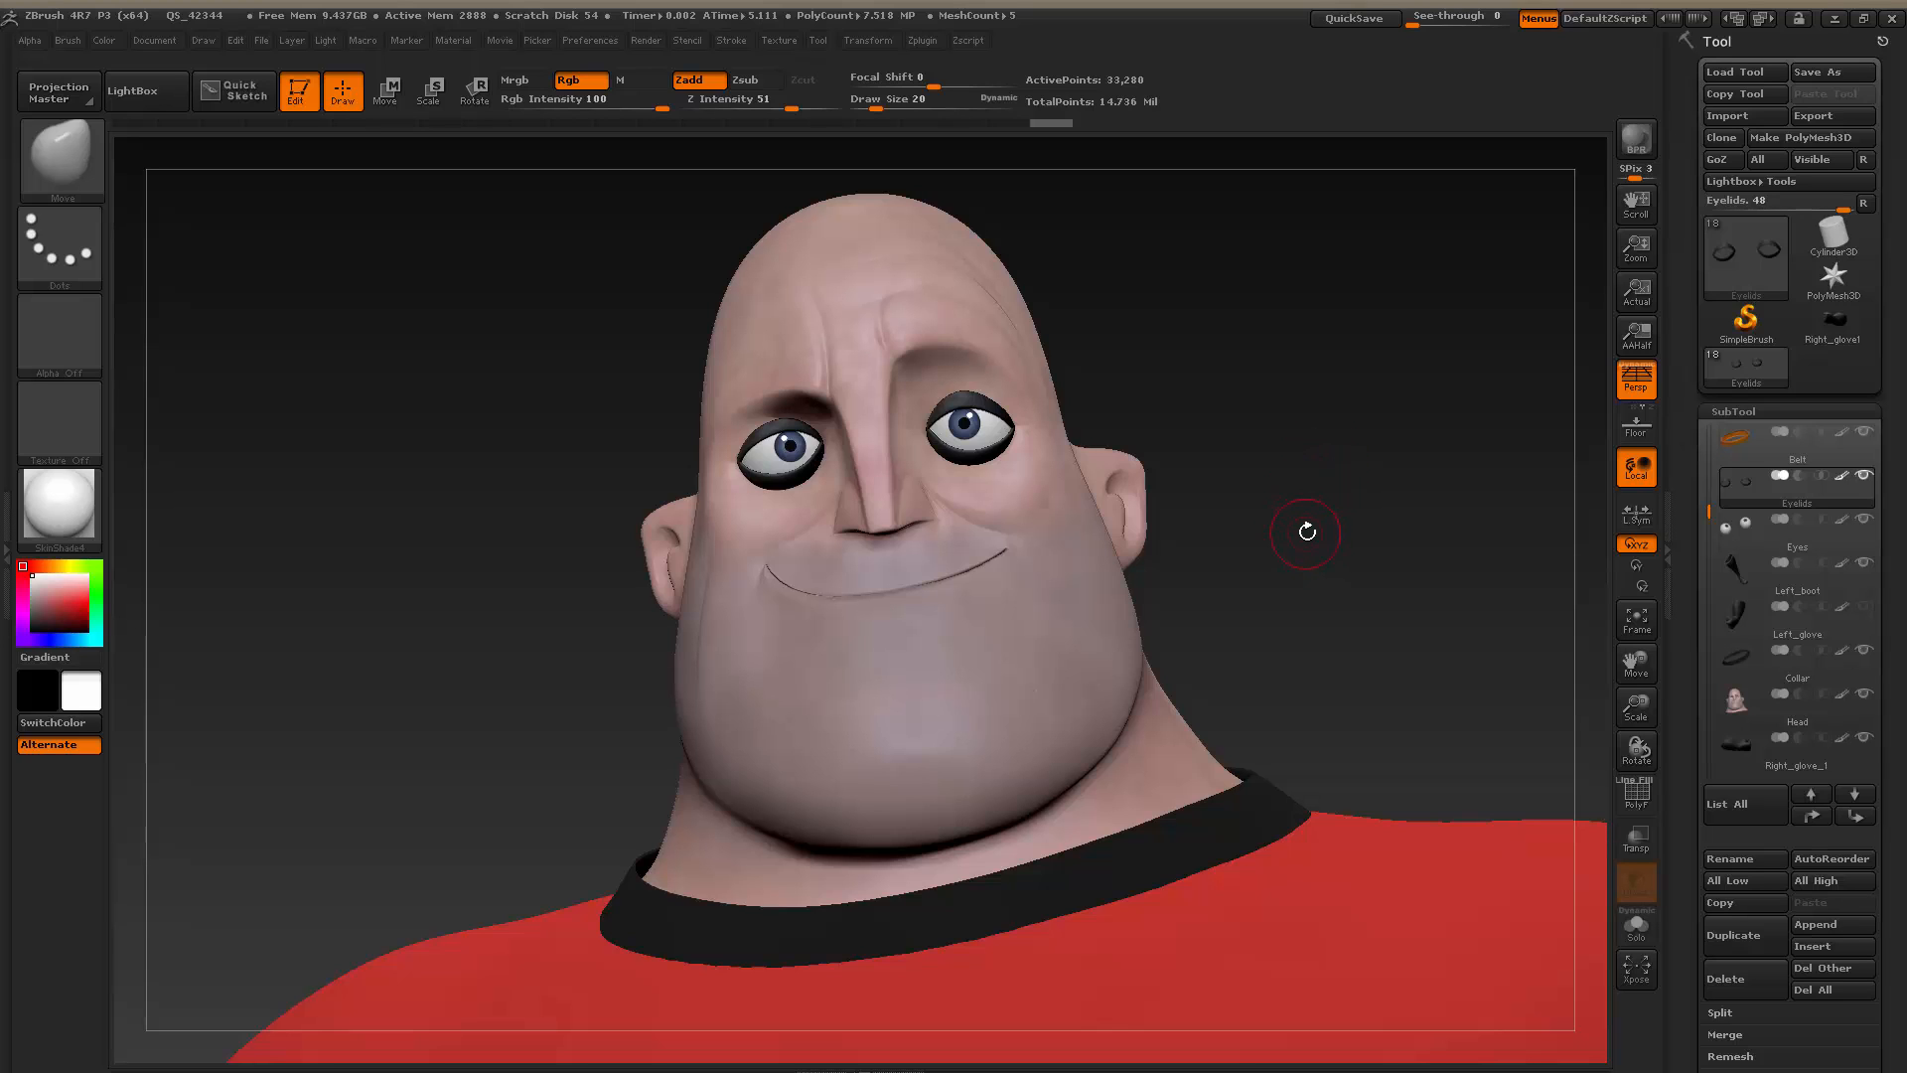
Select the Mask subtool and drop it to a low subdivision level for reshaping around the eyes
drag(1333, 571, 1243, 587)
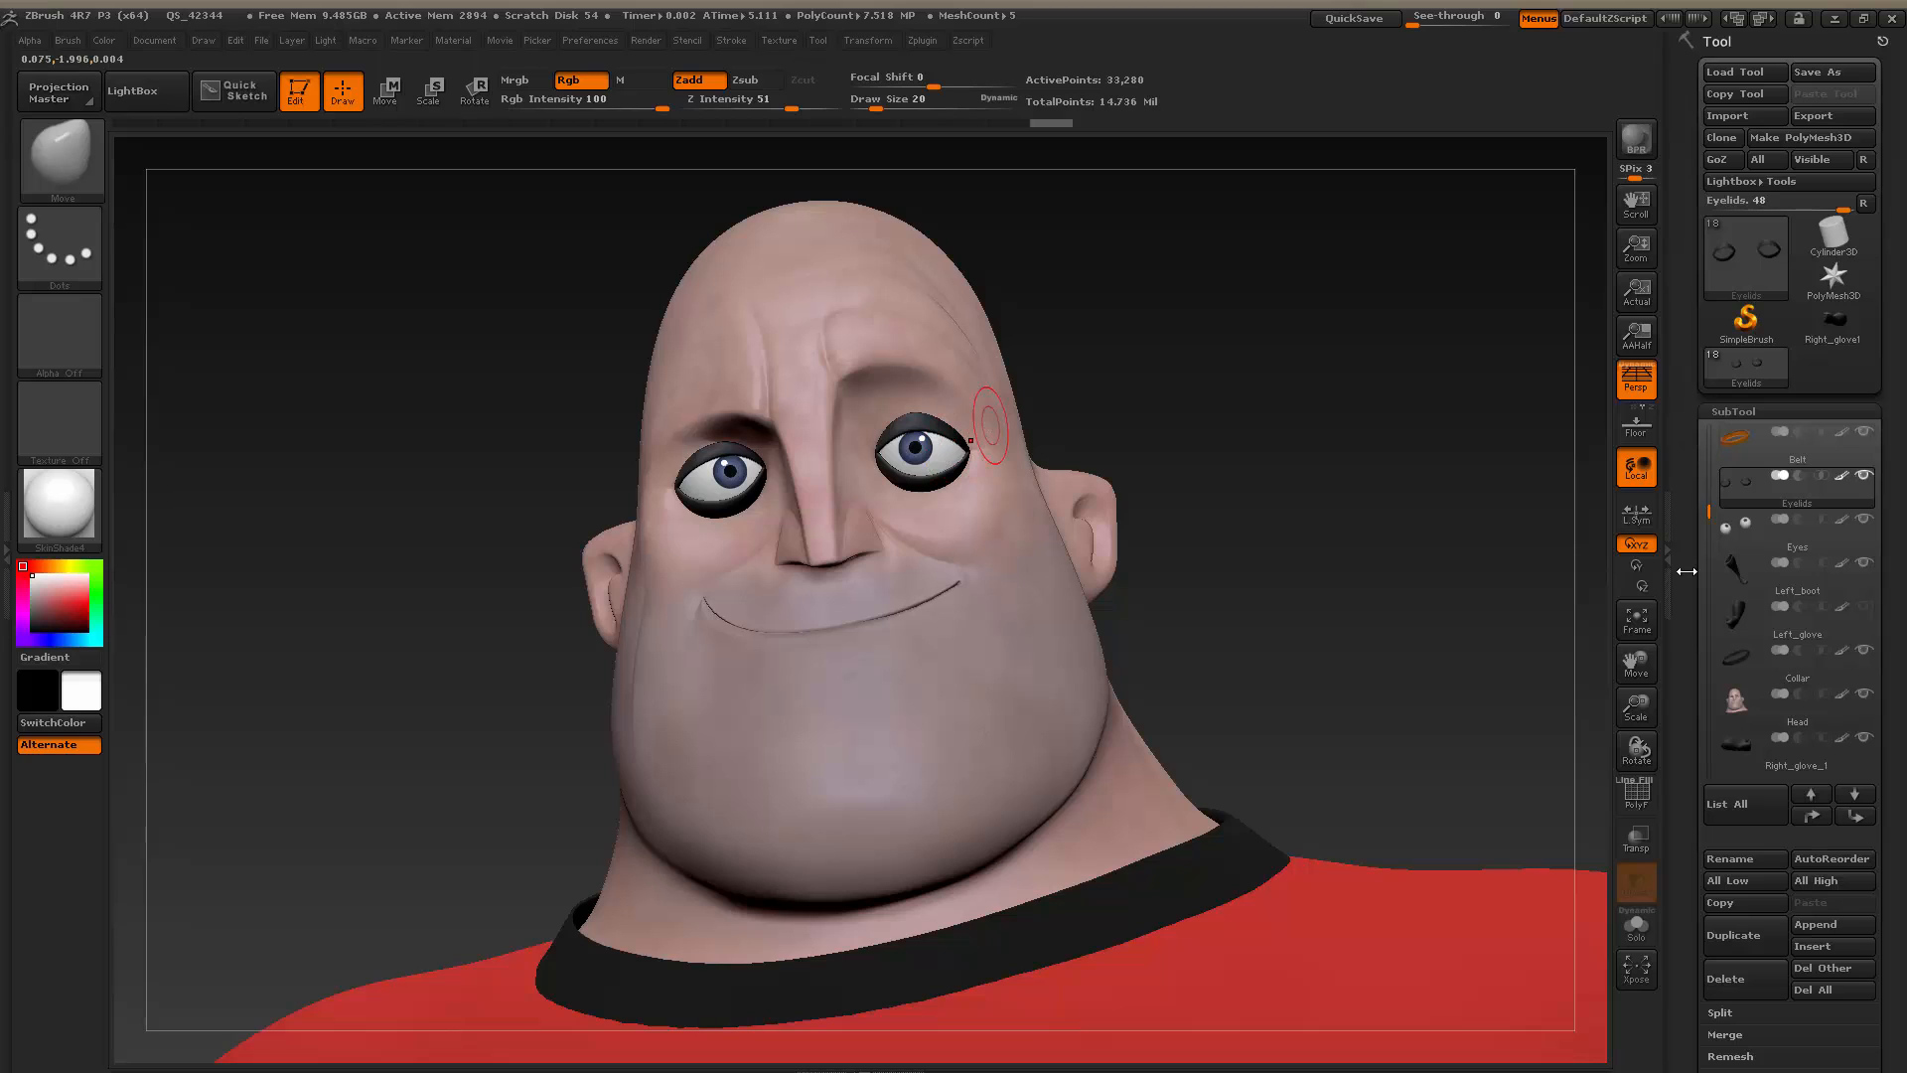
drag(1708, 479, 1703, 420)
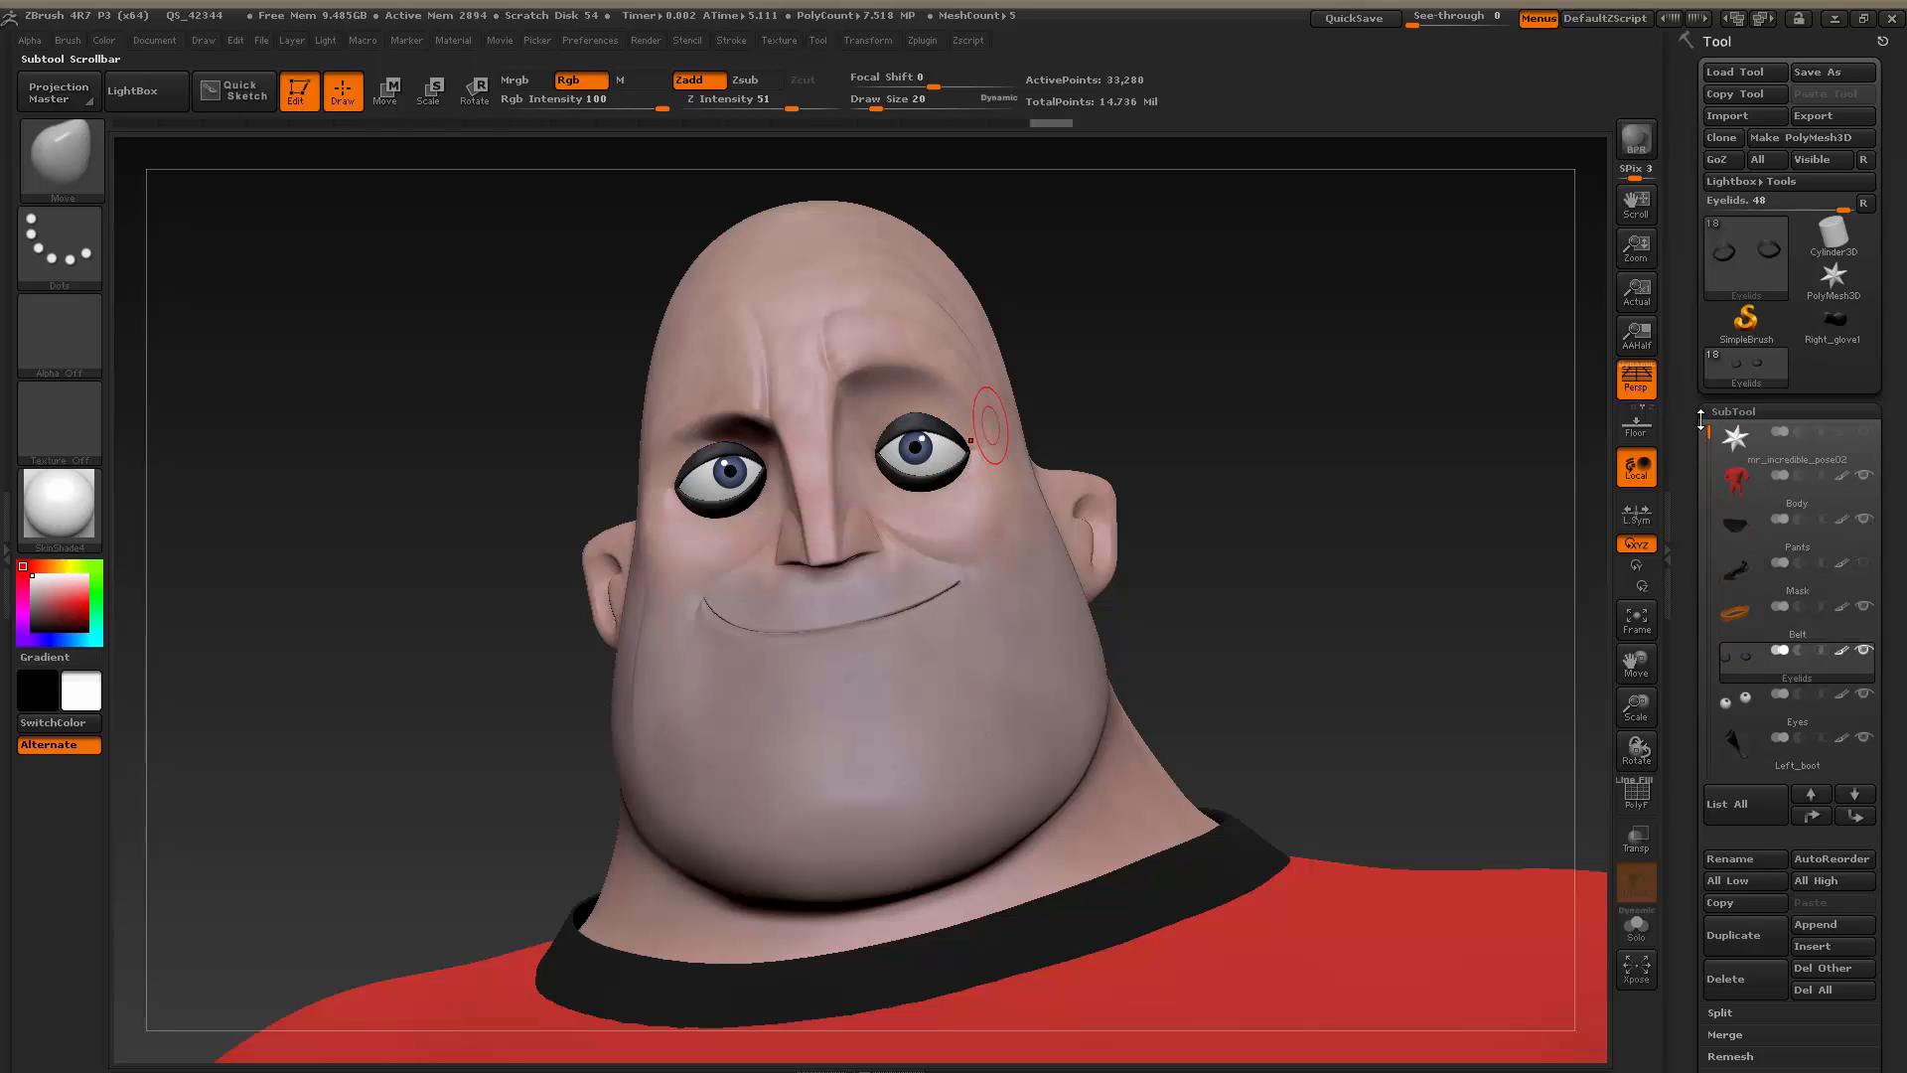
click(1844, 588)
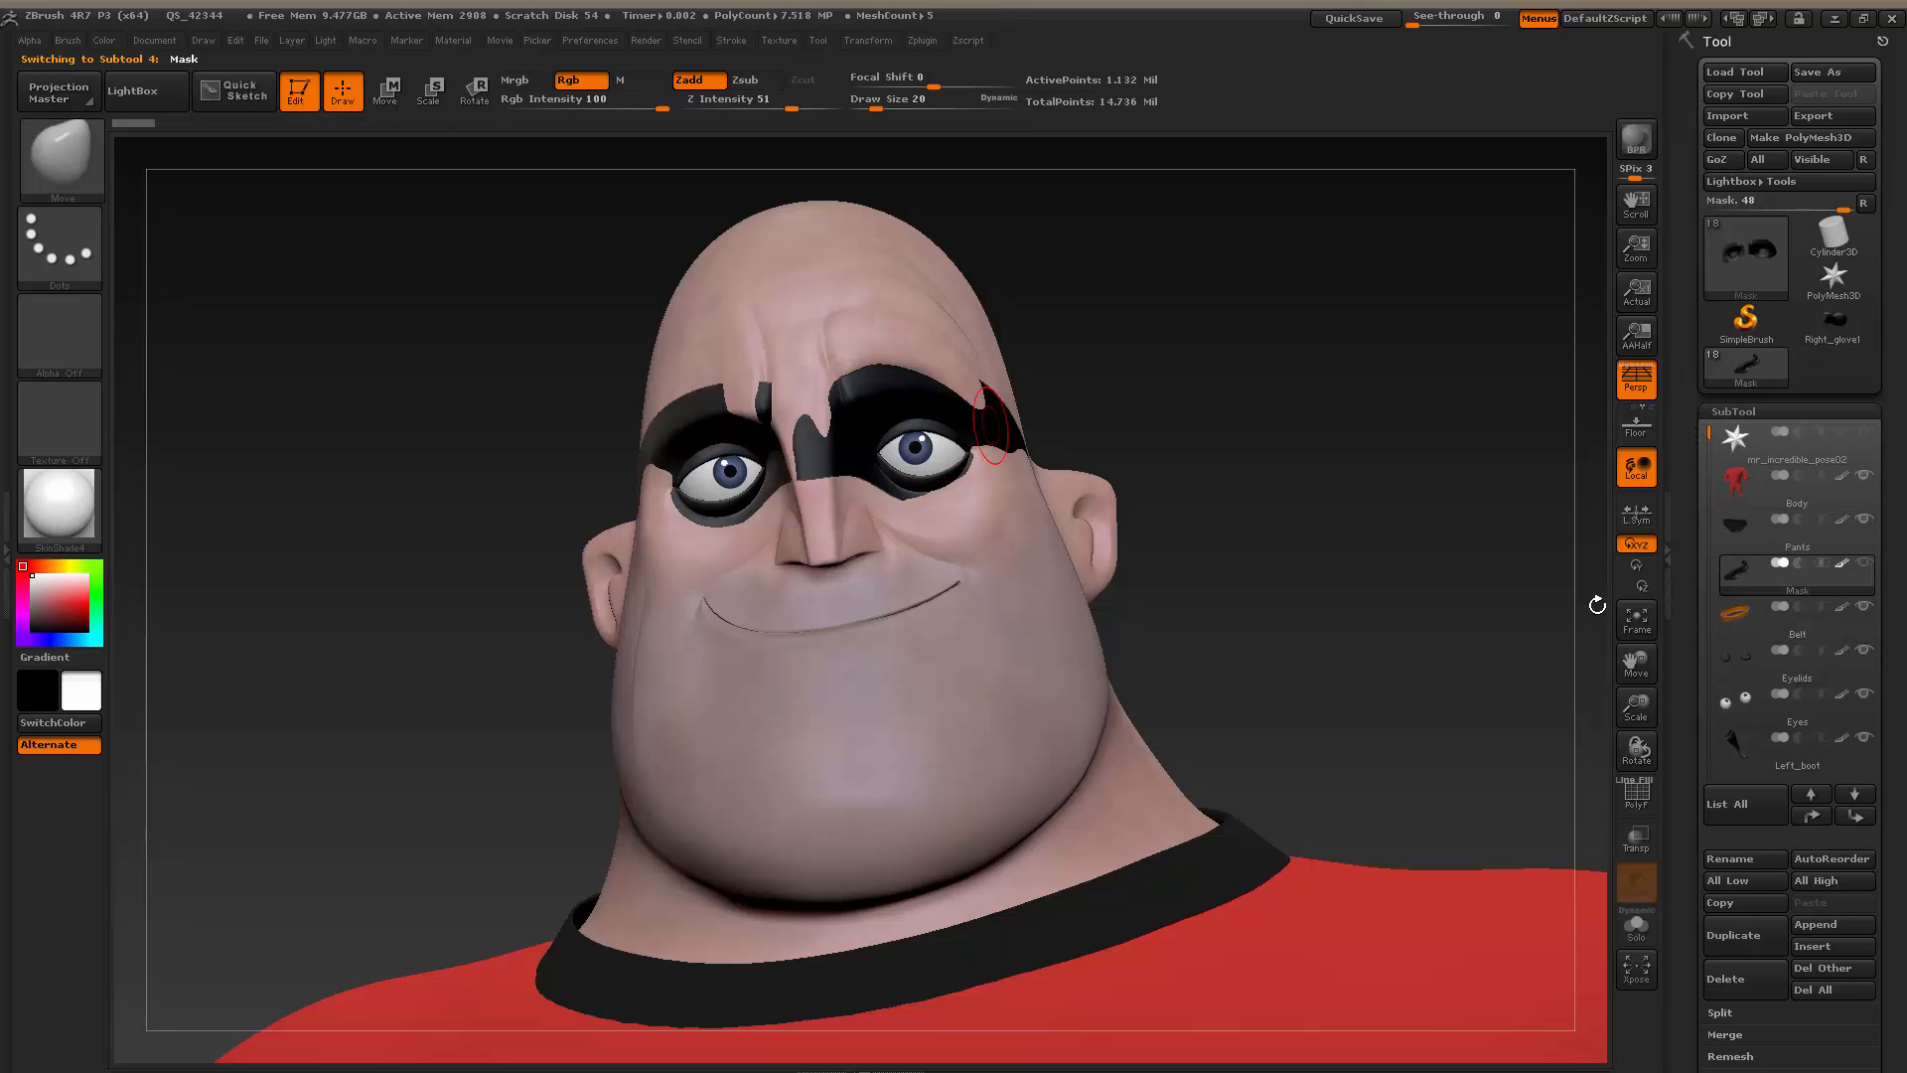
drag(1321, 574, 1353, 674)
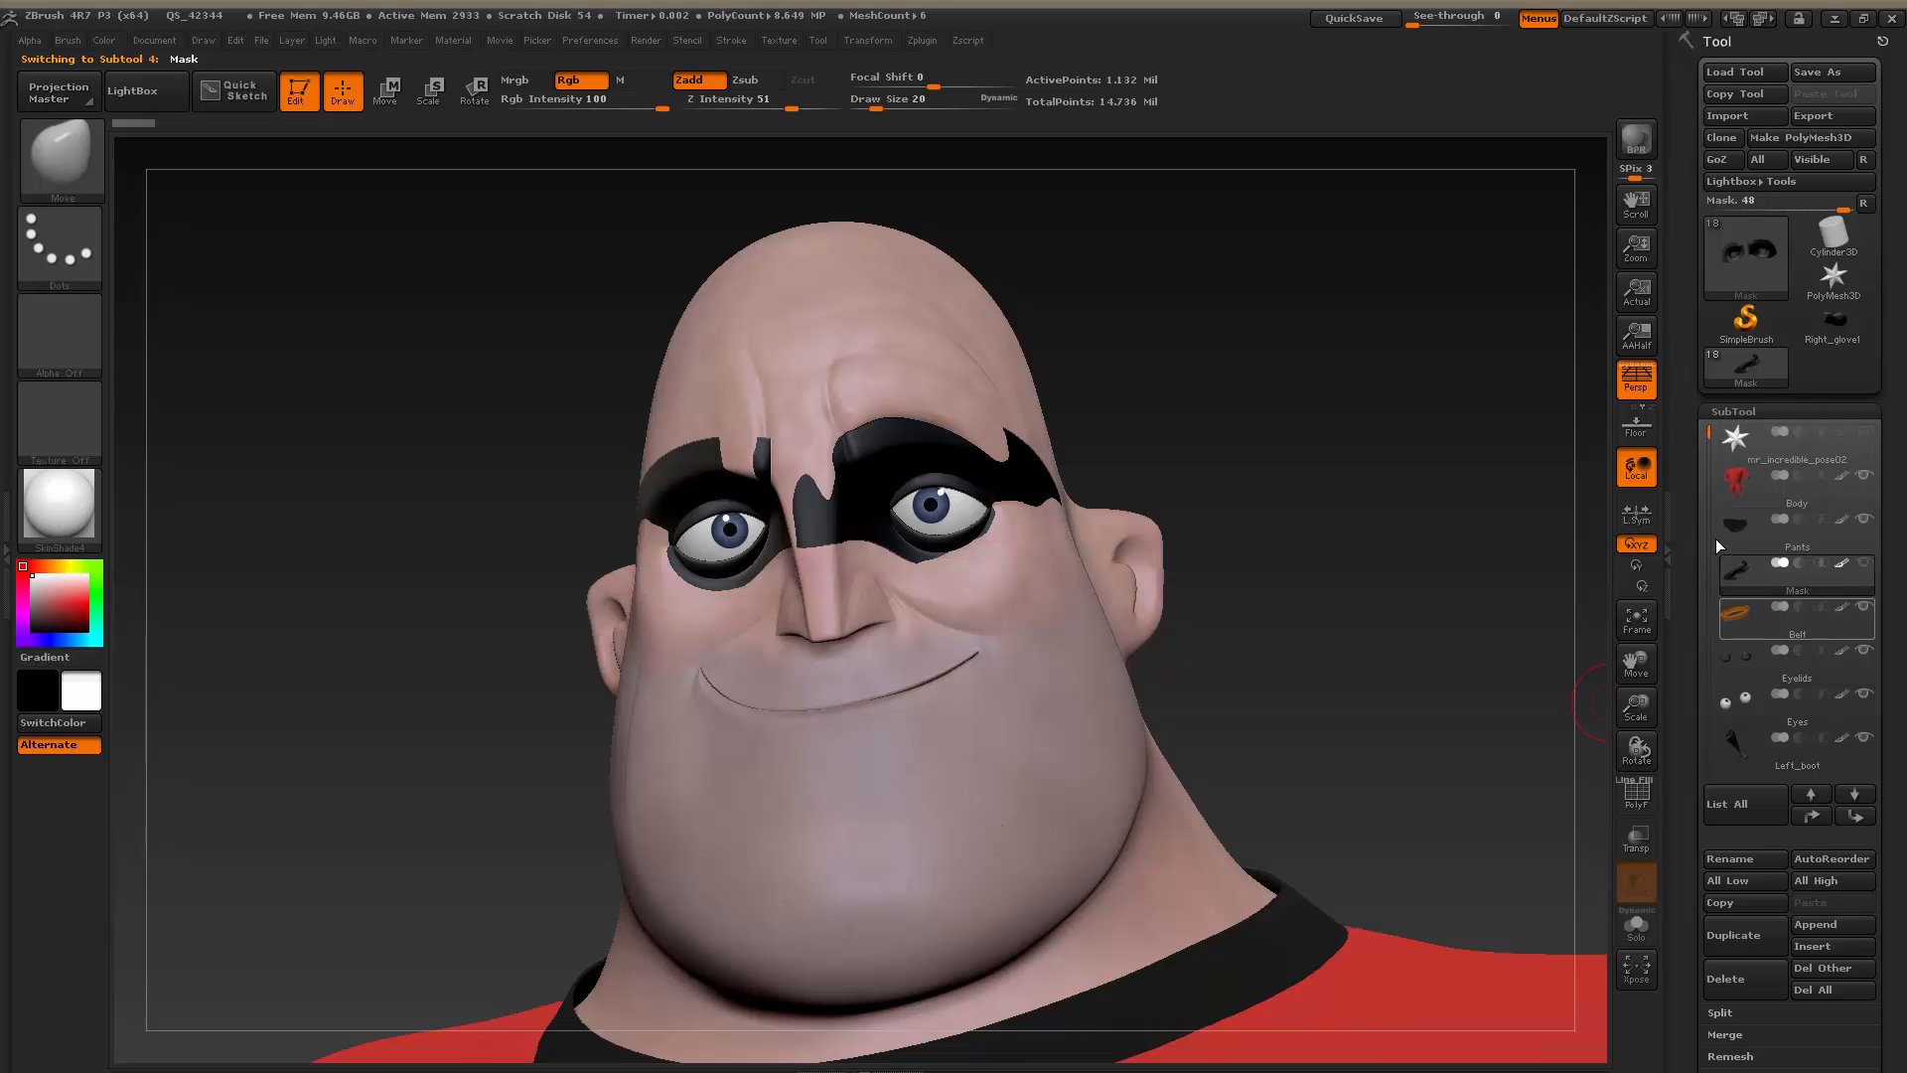
drag(1511, 543, 1303, 594)
key(shift)
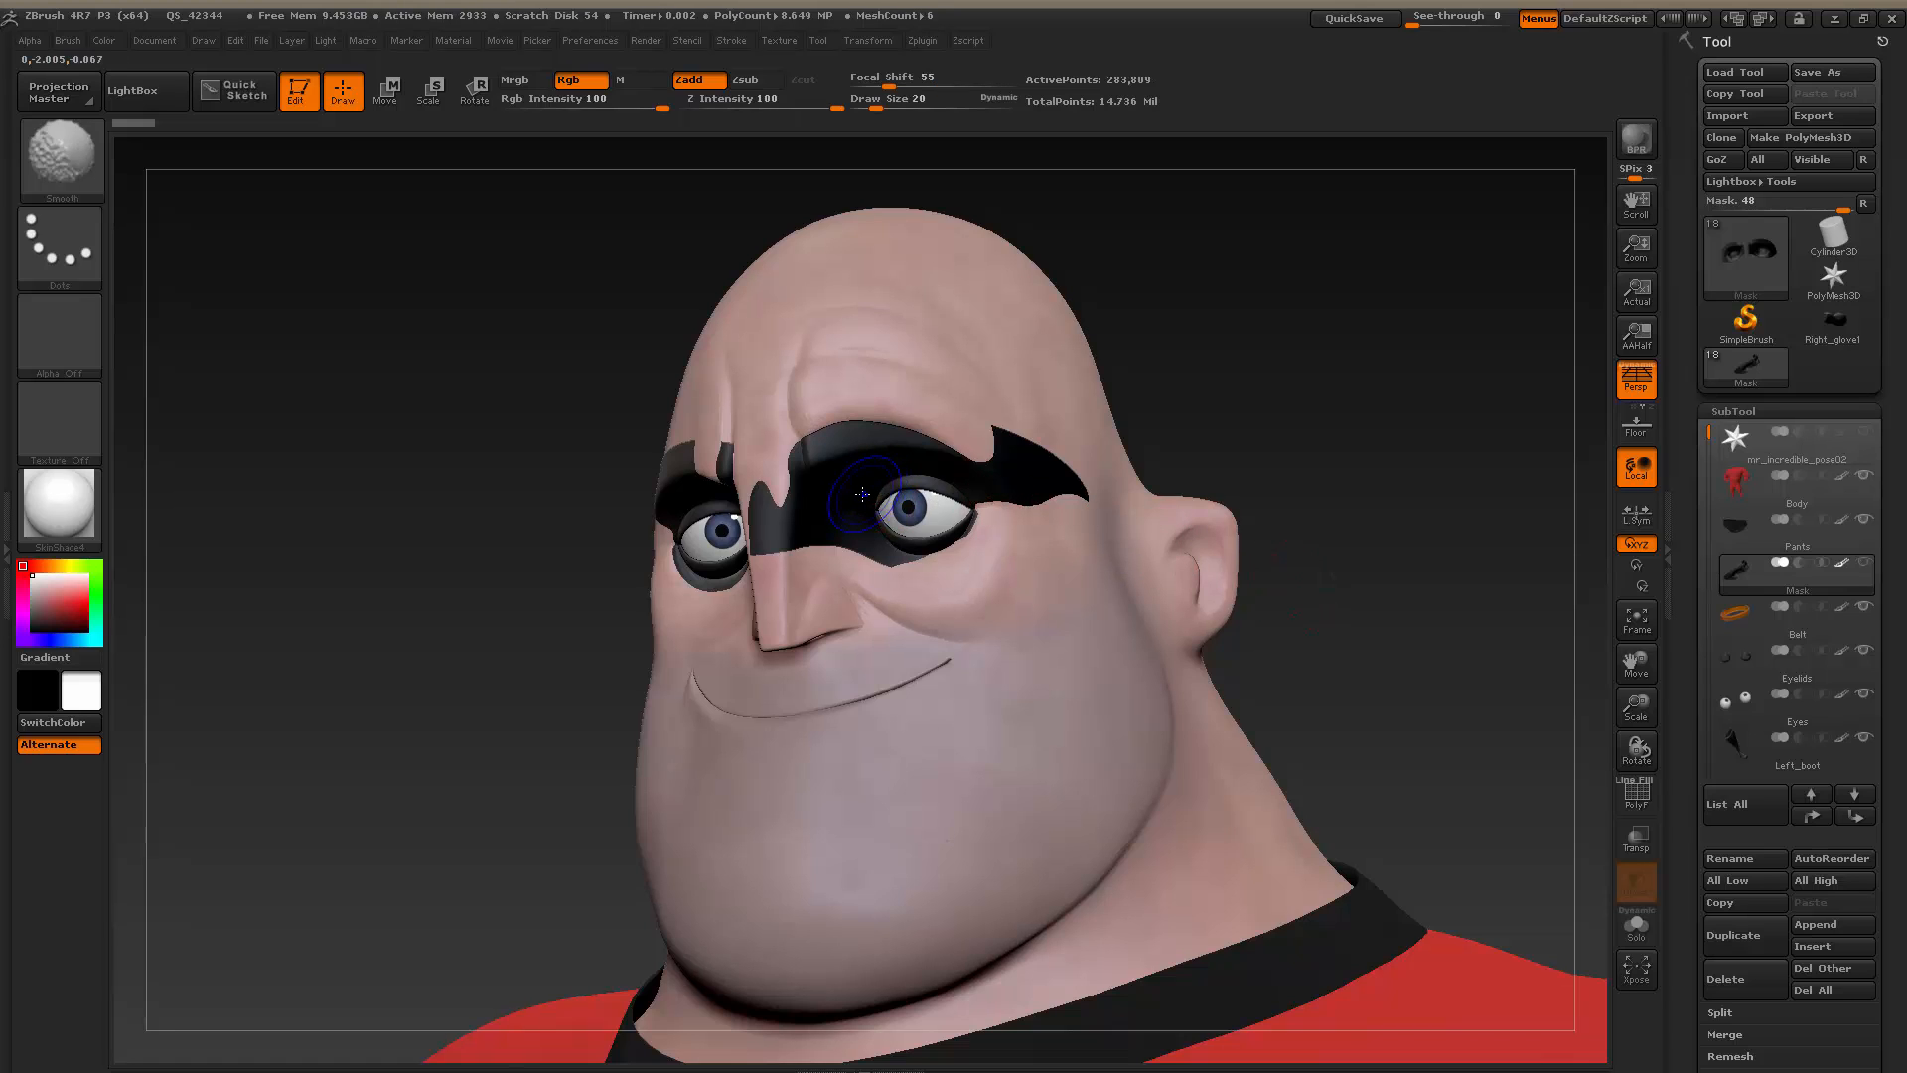
key(shift+d)
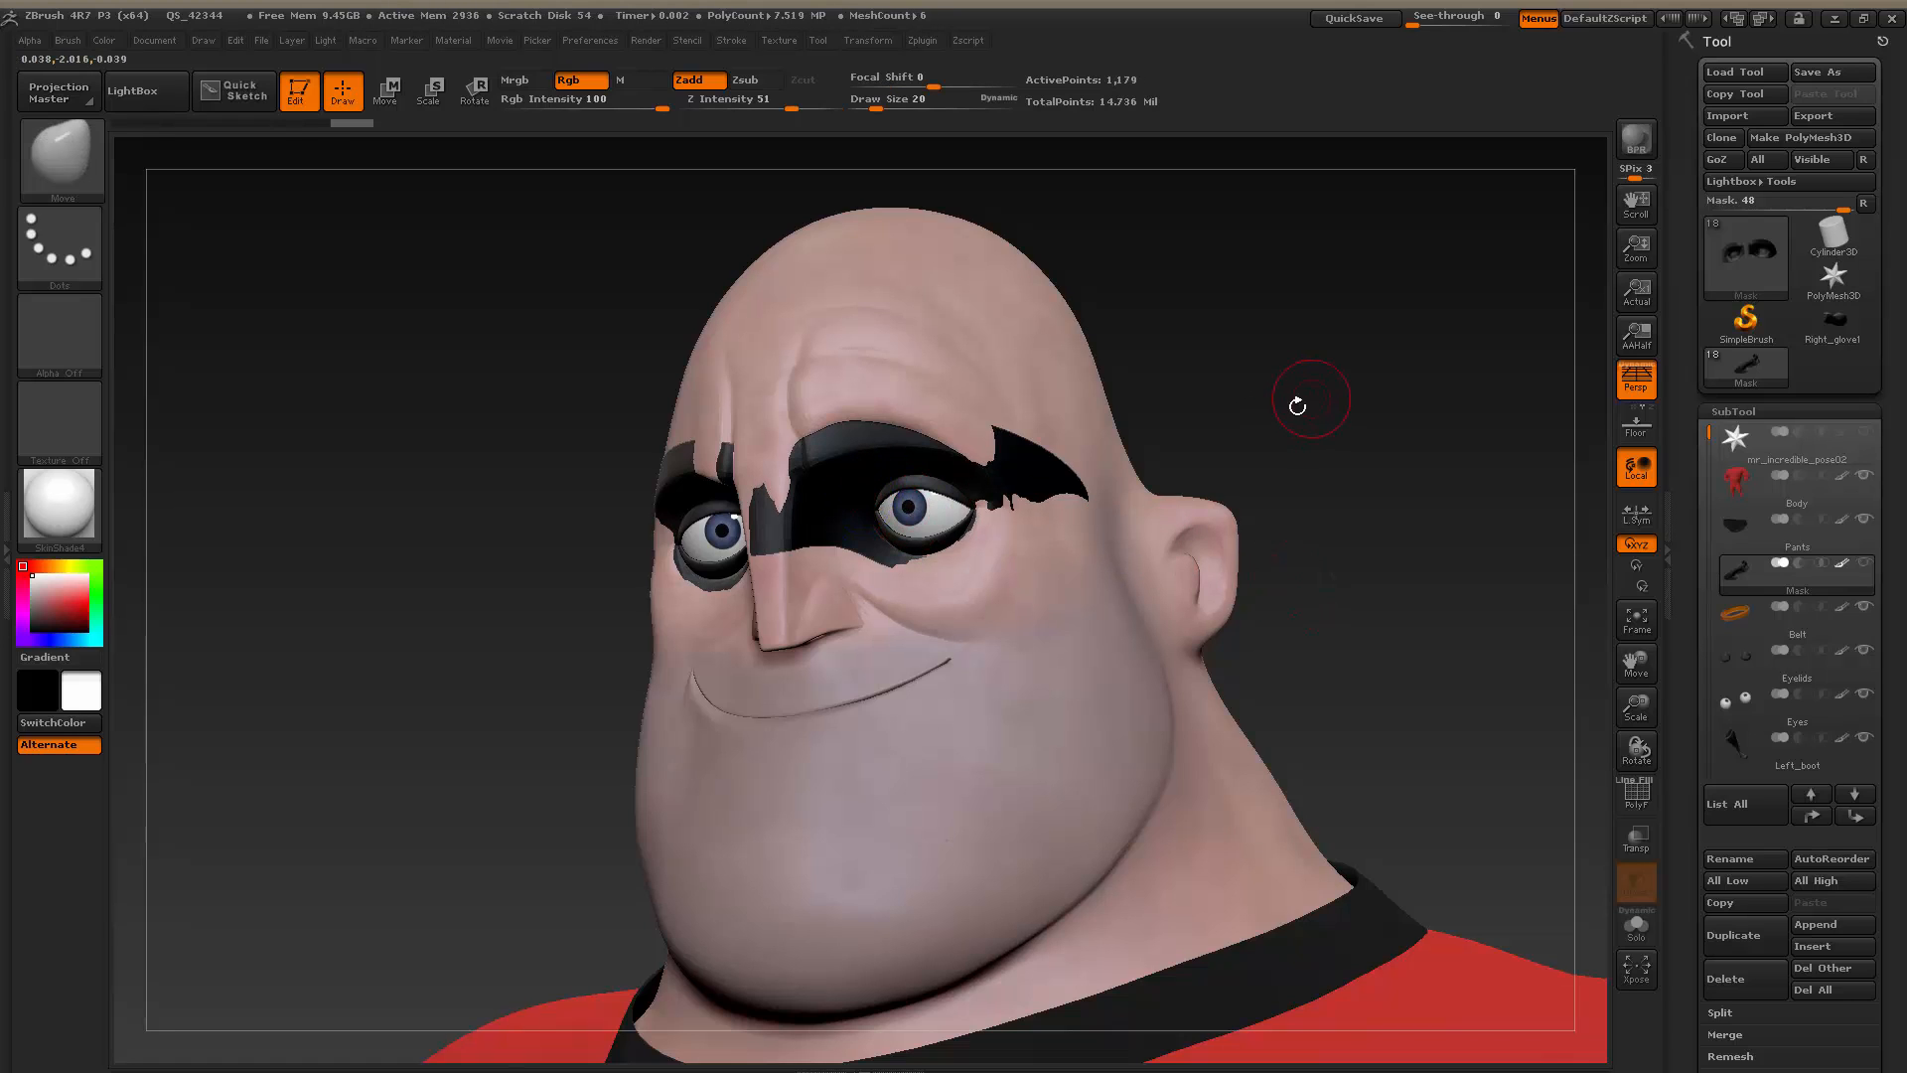
Select the Head subtool and turn on the visibility of the Mask subtool
drag(1710, 434, 1710, 514)
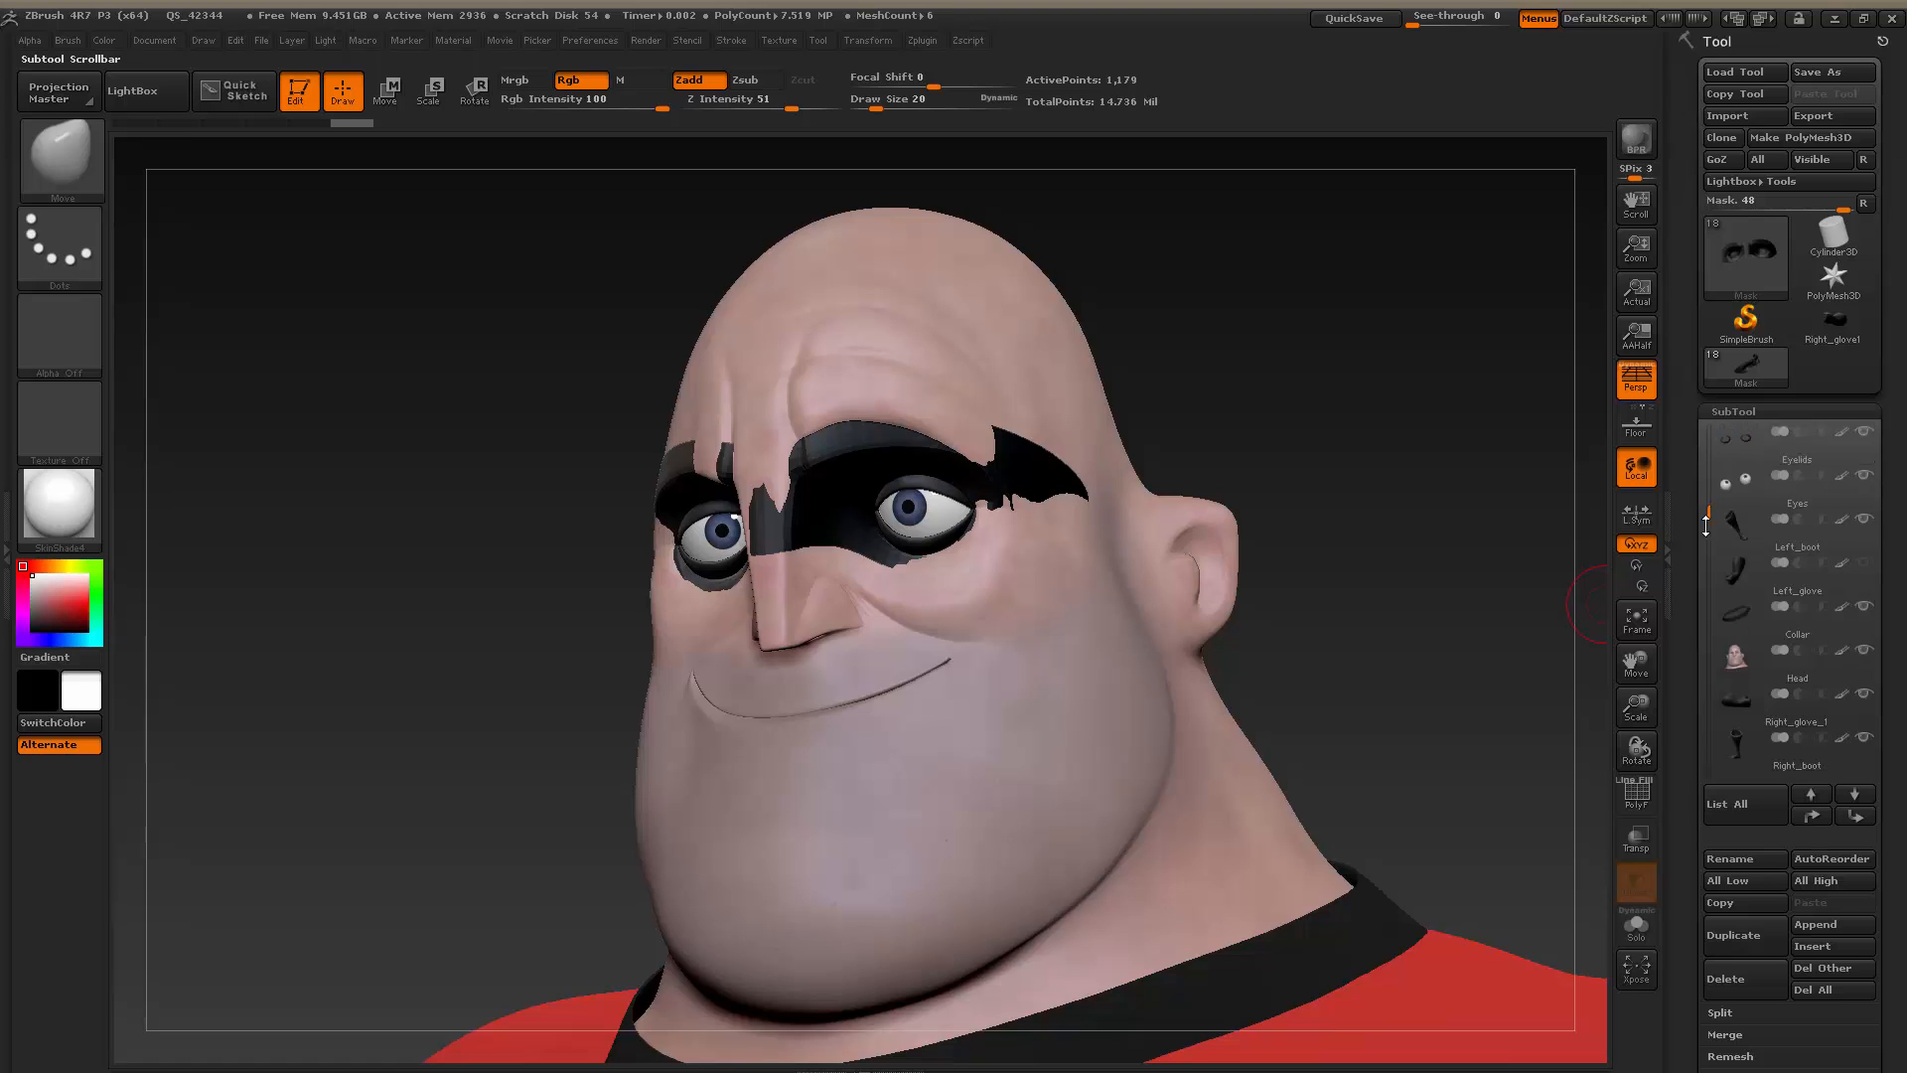
click(1853, 676)
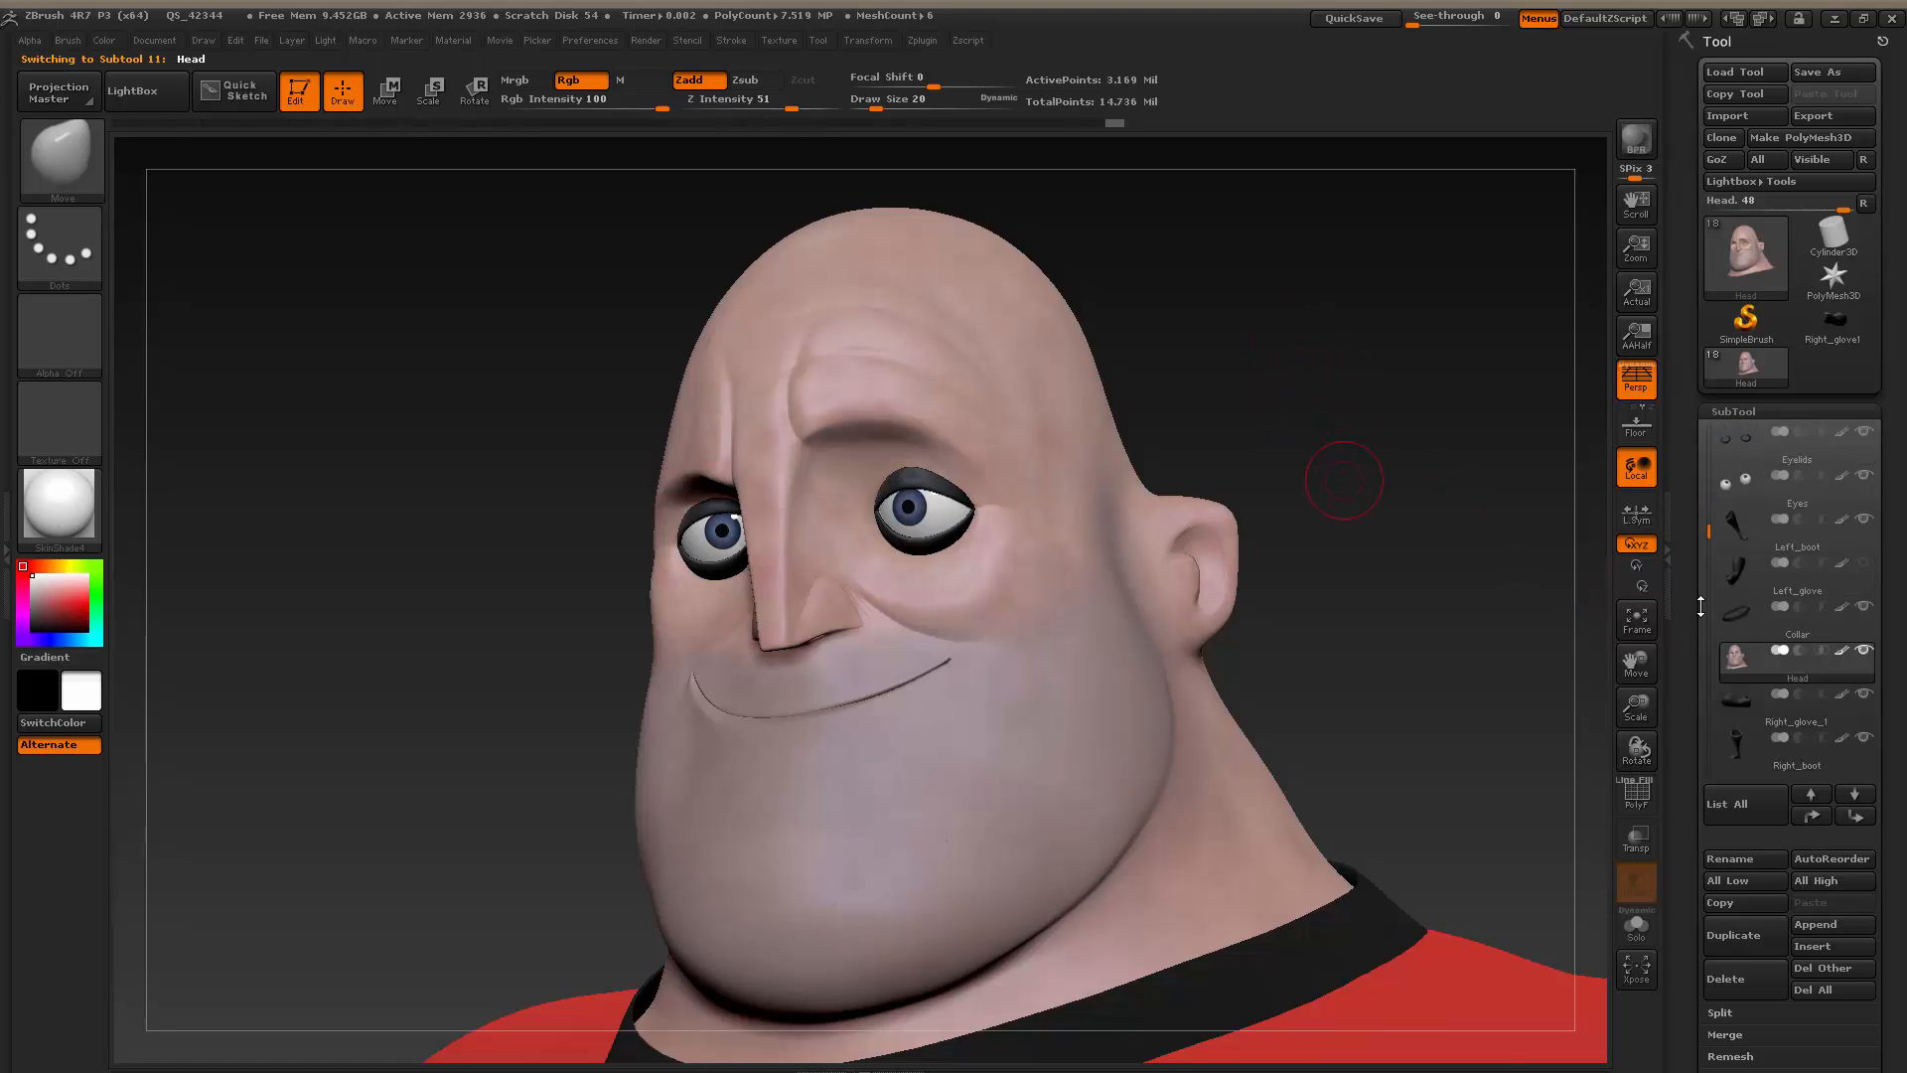
drag(1709, 534, 1705, 461)
click(1865, 476)
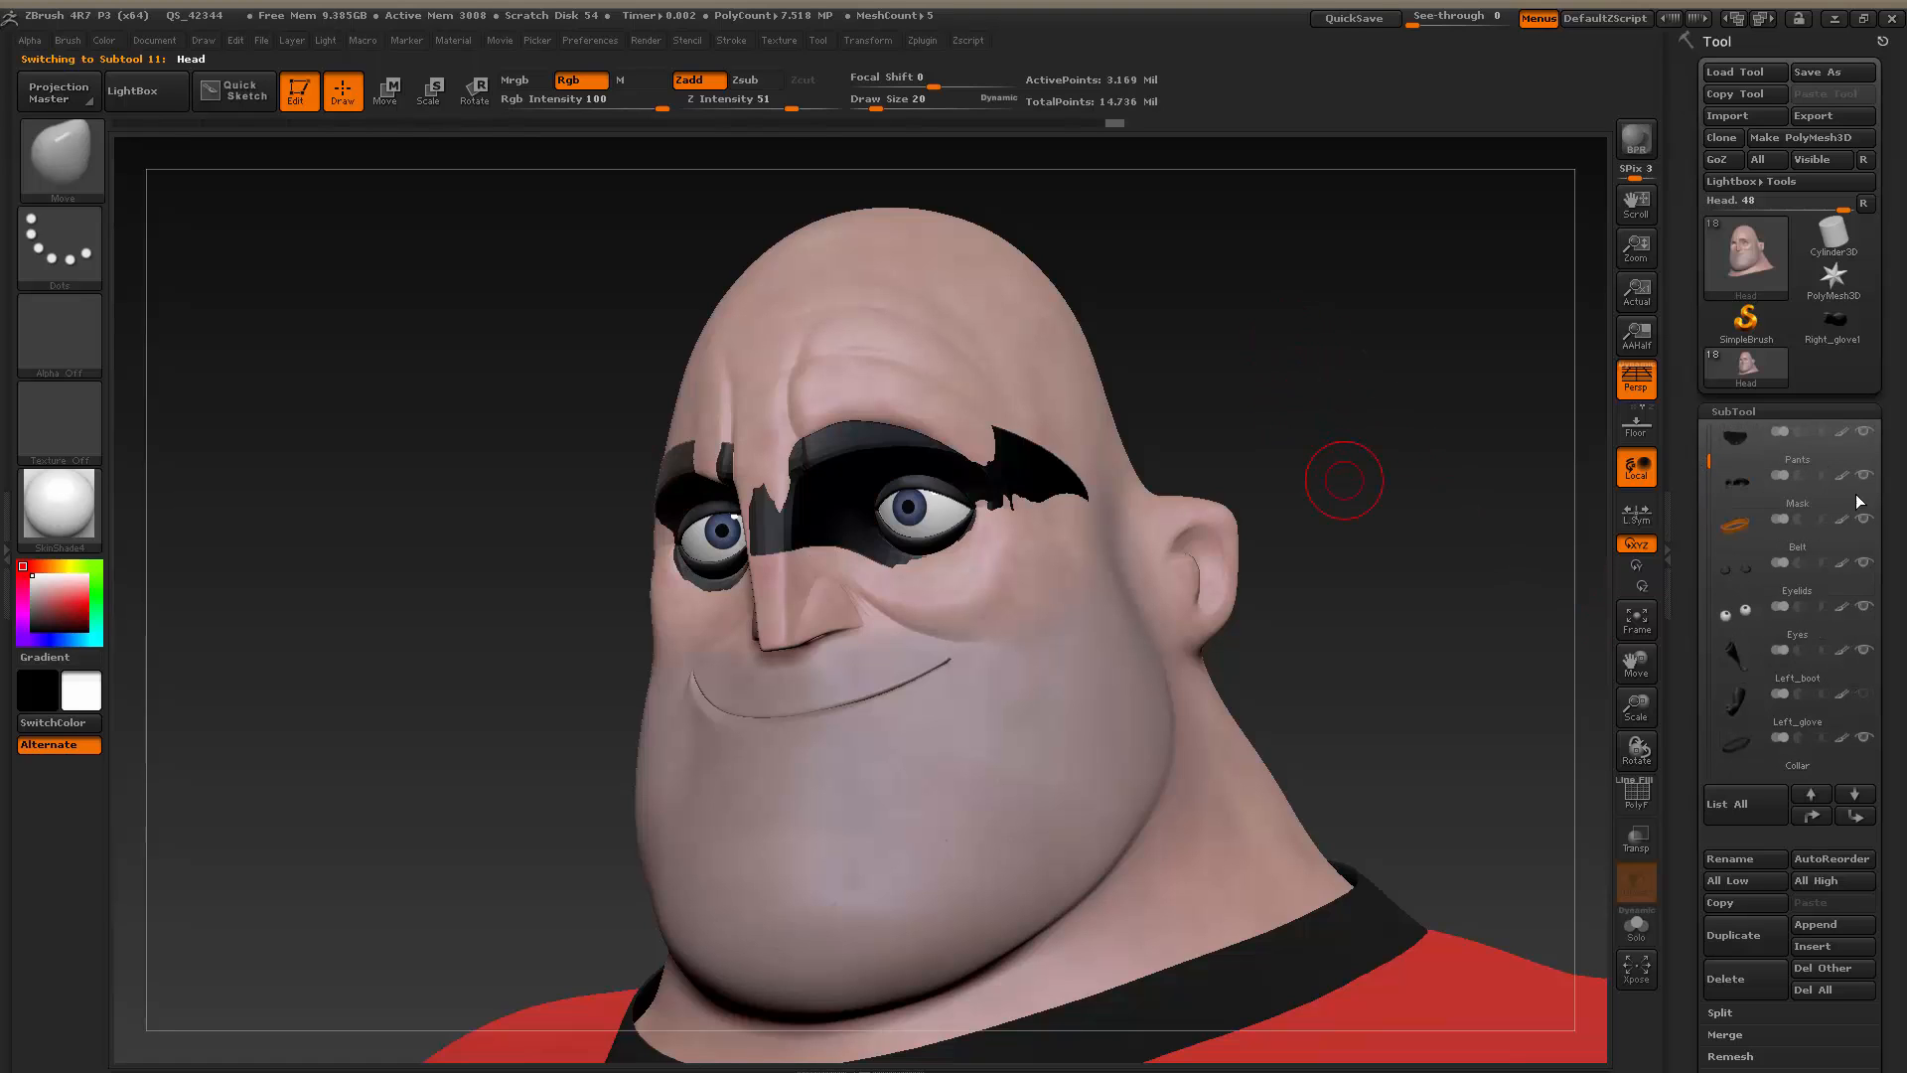
Lower the head by four subdivision levels
key(shift)
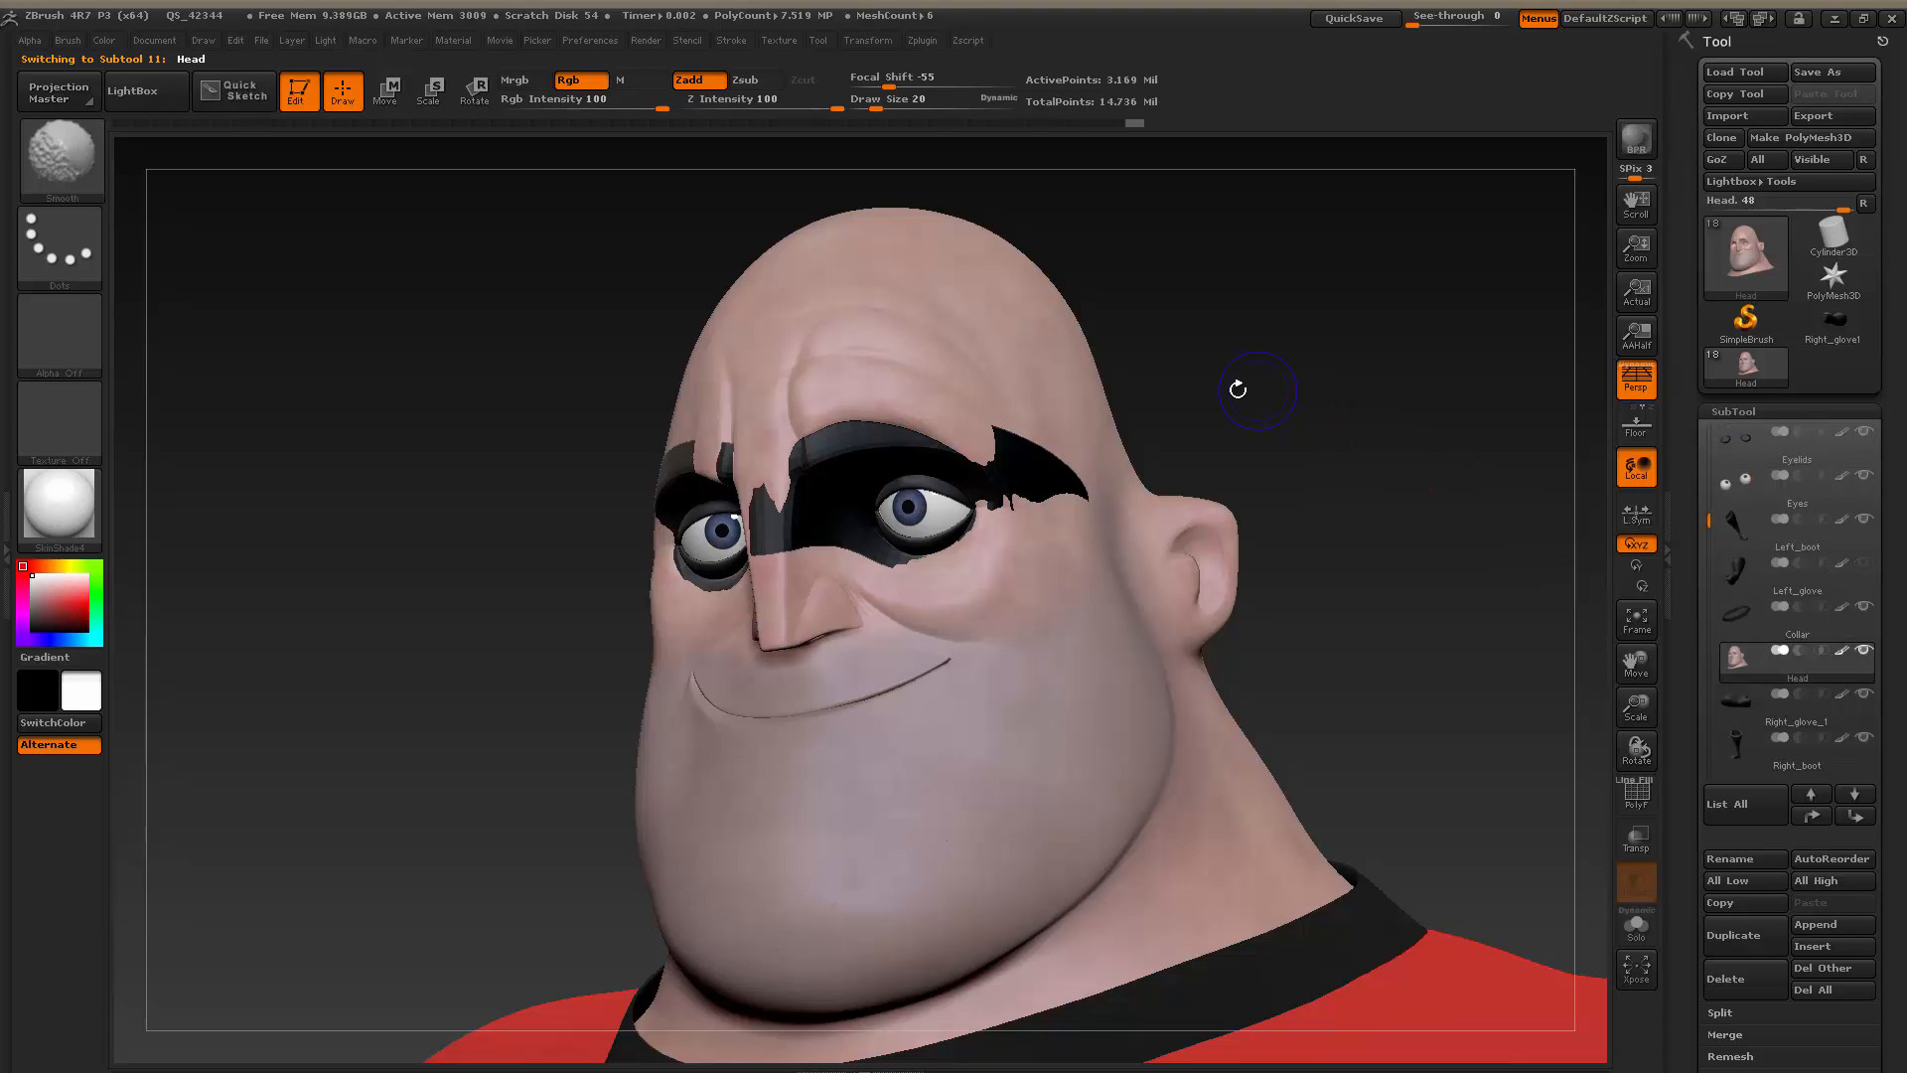
key(shift+d)
key(shift+d)
key(shift+d)
key(shift+d)
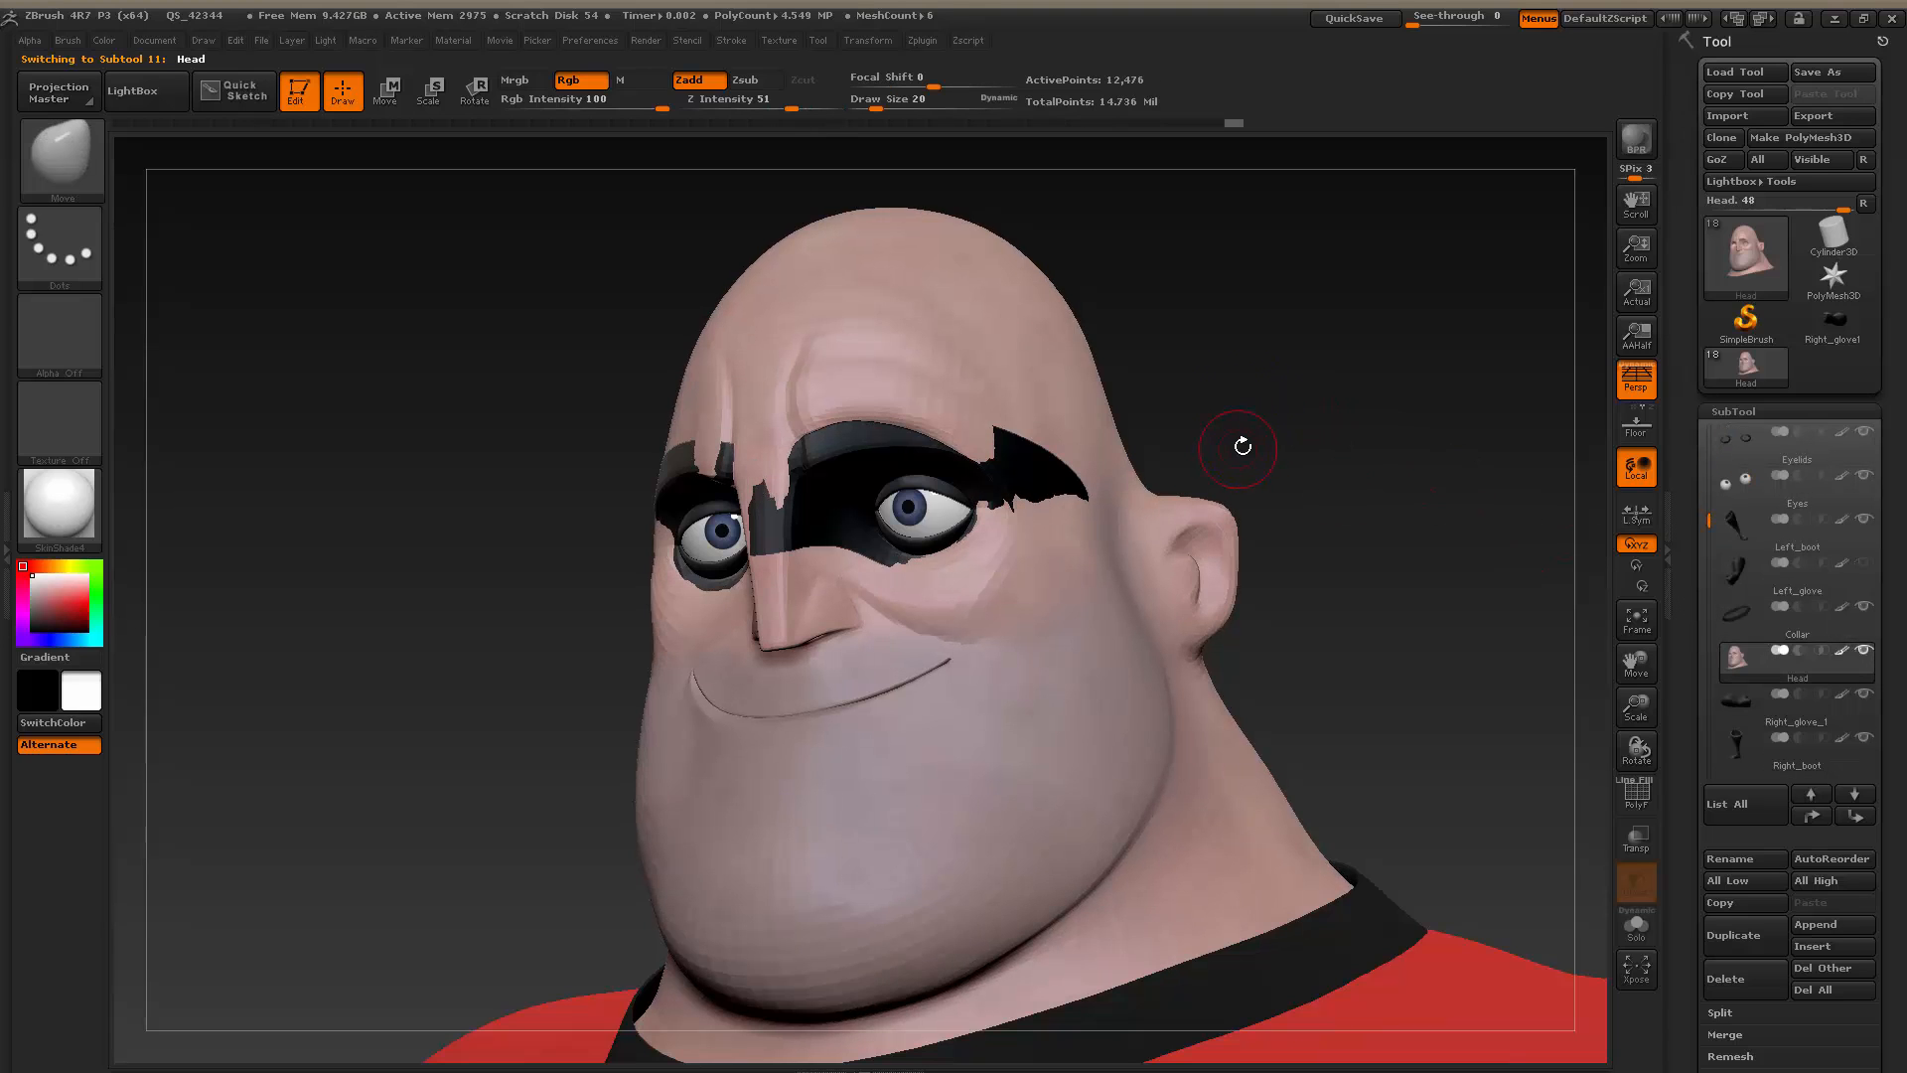
Select the Mask subtool and set the brush size to 35
drag(1259, 413, 1310, 390)
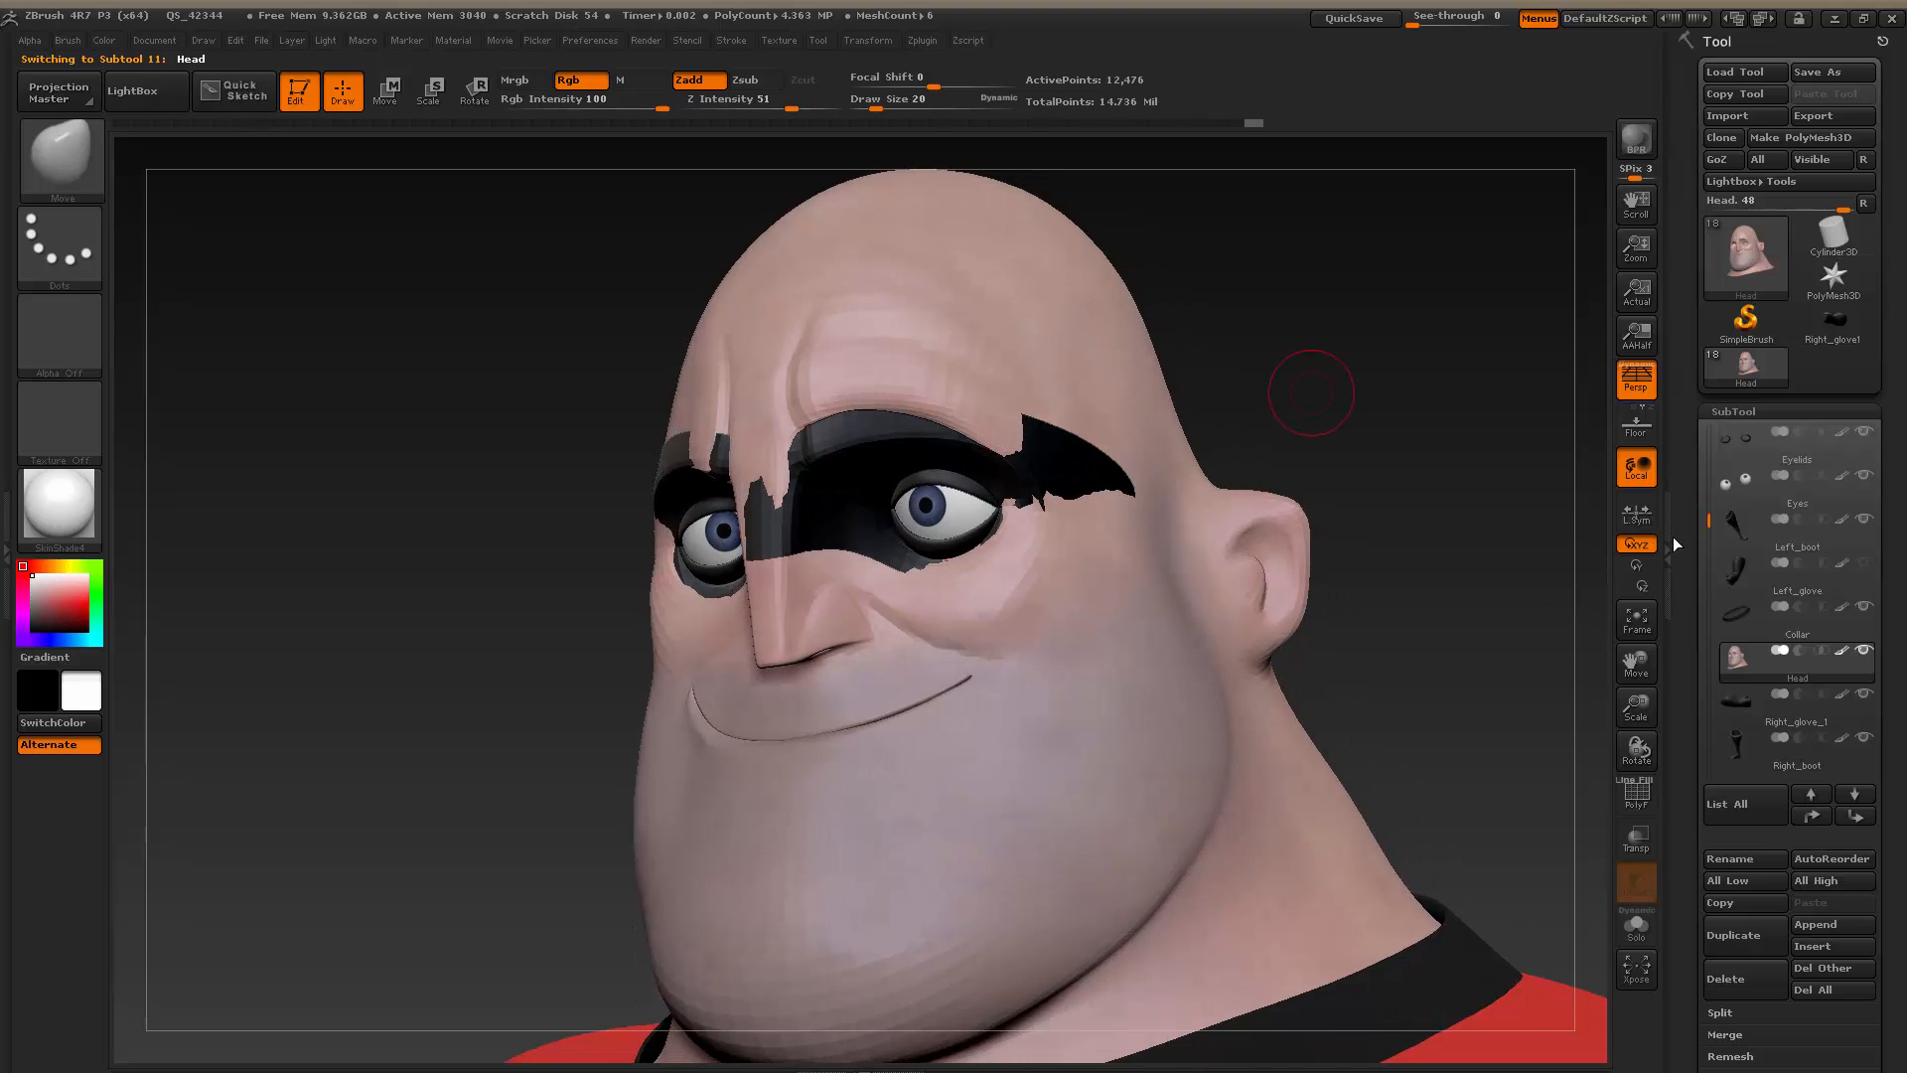
scroll(1721, 533, up, 5)
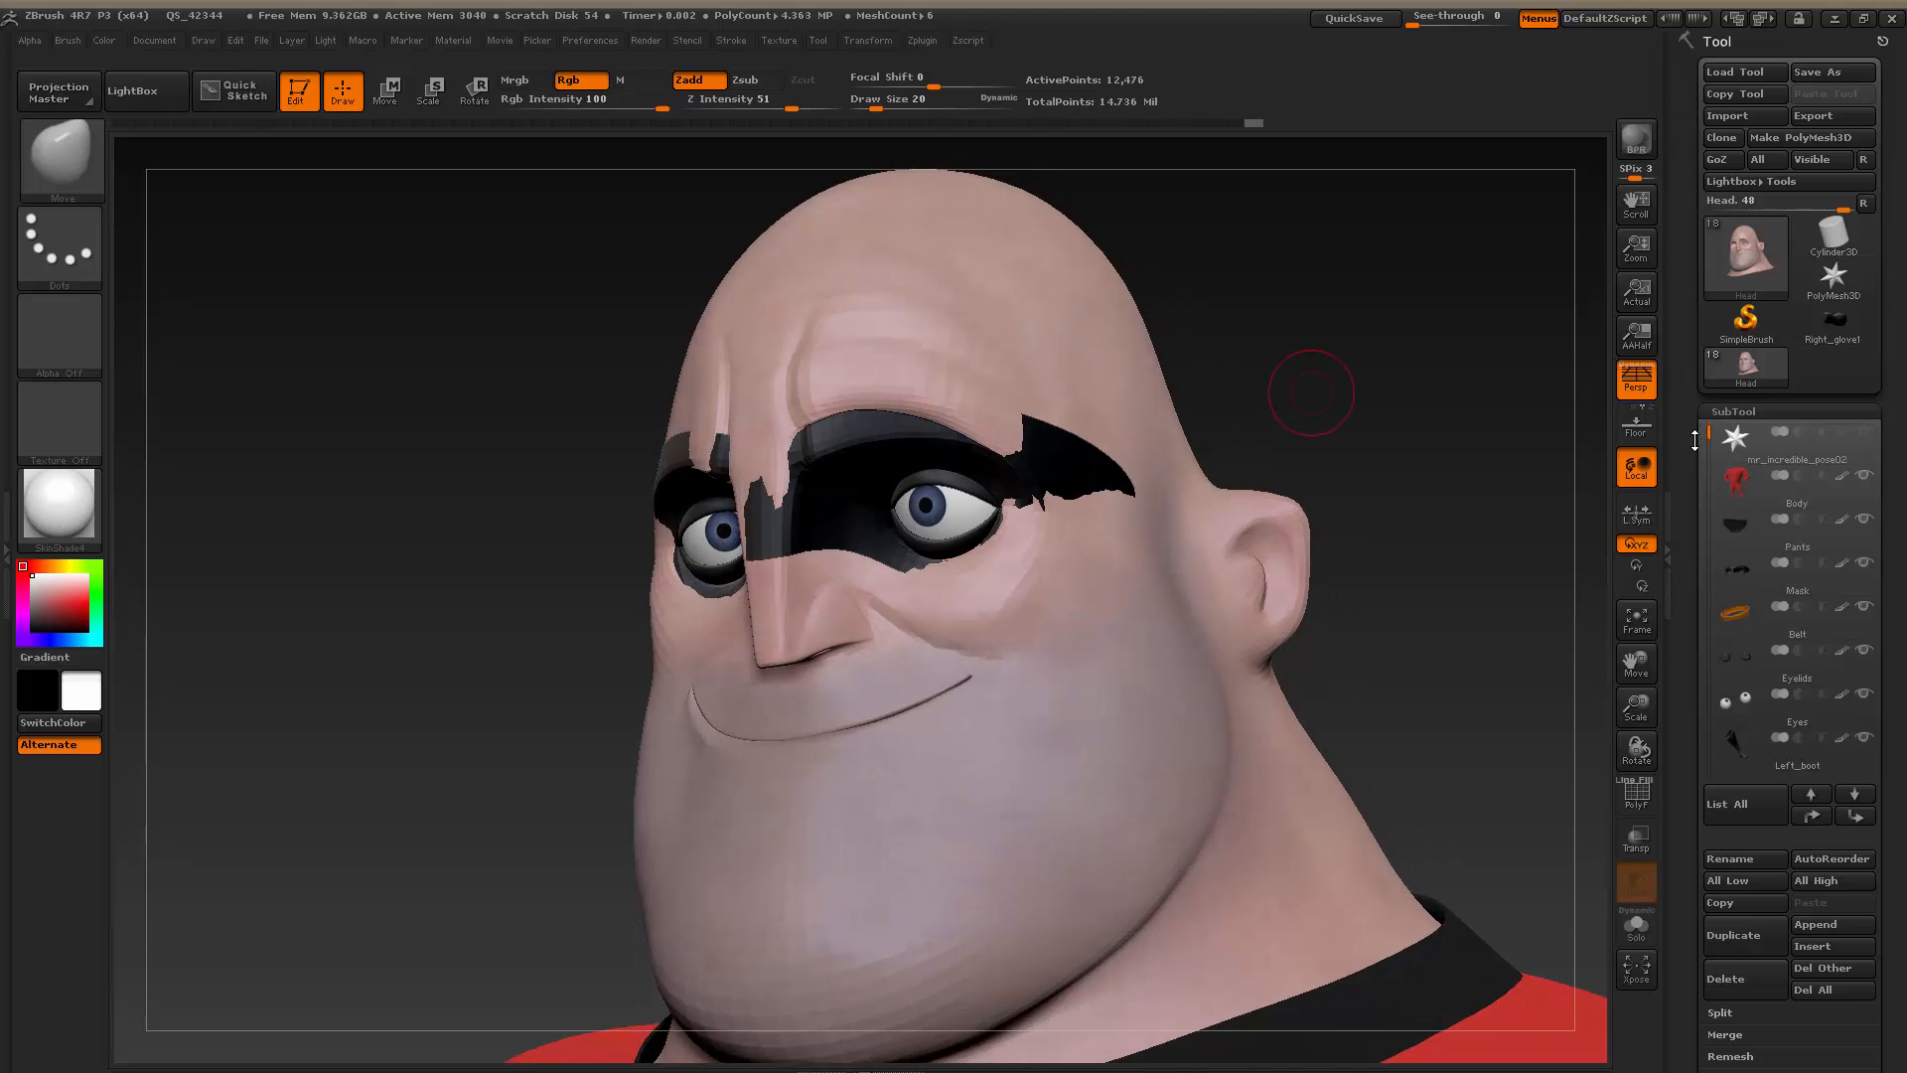
click(1849, 594)
key(s)
drag(762, 450, 771, 450)
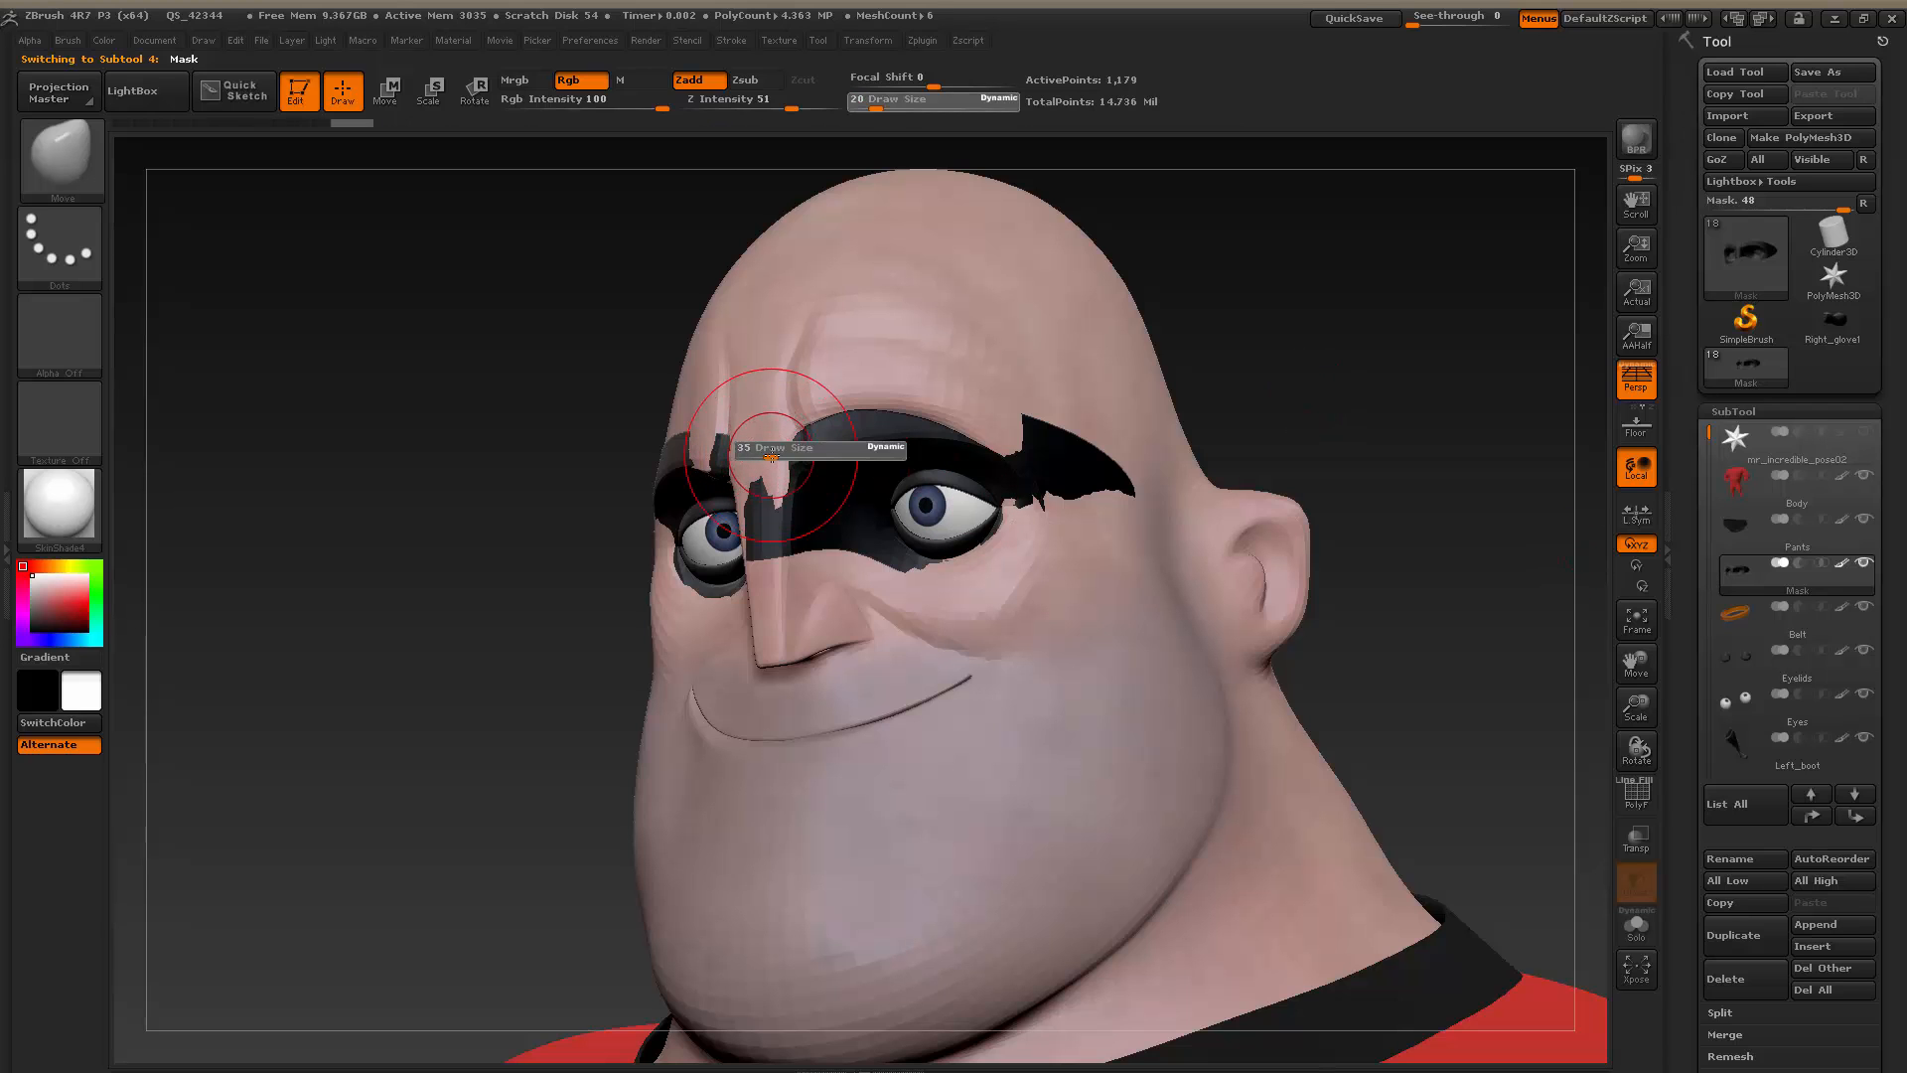
Raise the Mask to a high subdivision level and store its current shape as a morph target
mouse_move(1298, 352)
mouse_down()
mouse_move(1337, 340)
mouse_move(1302, 337)
mouse_up()
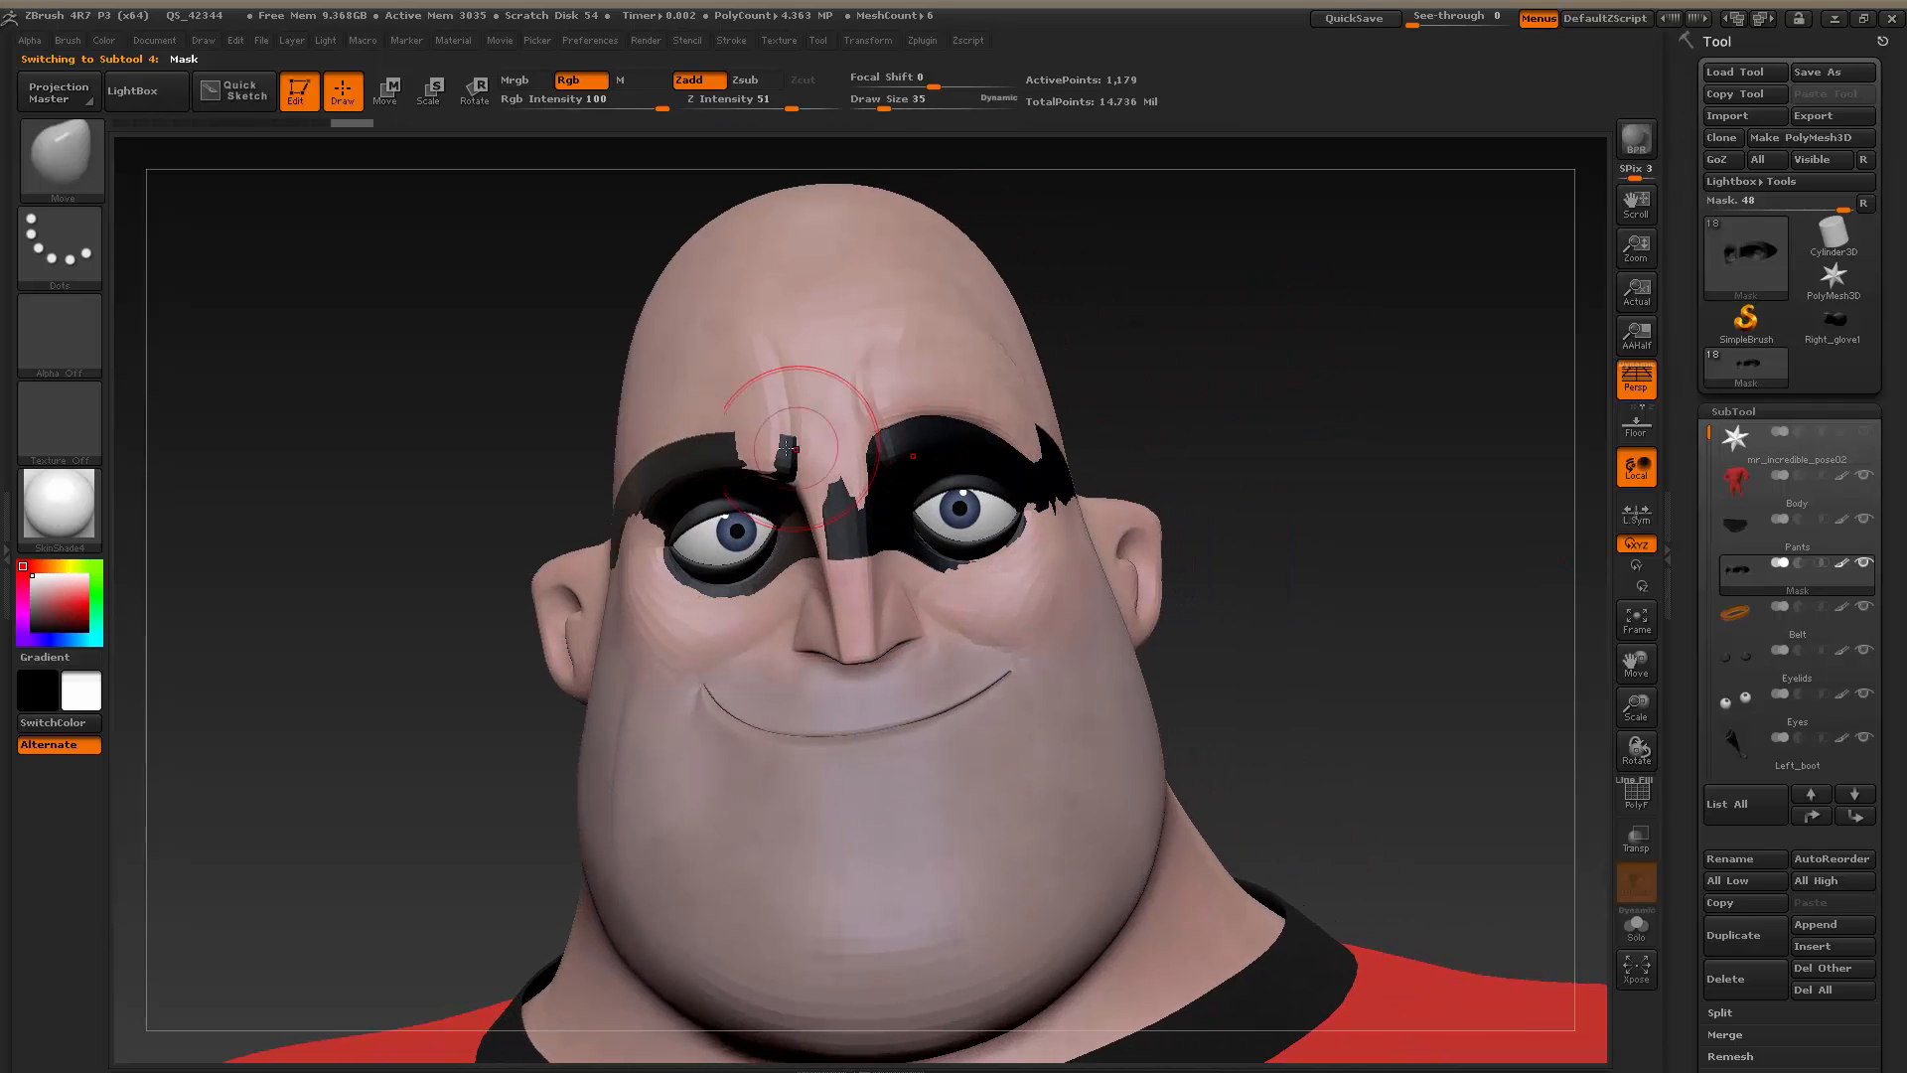
drag(1272, 417, 1394, 593)
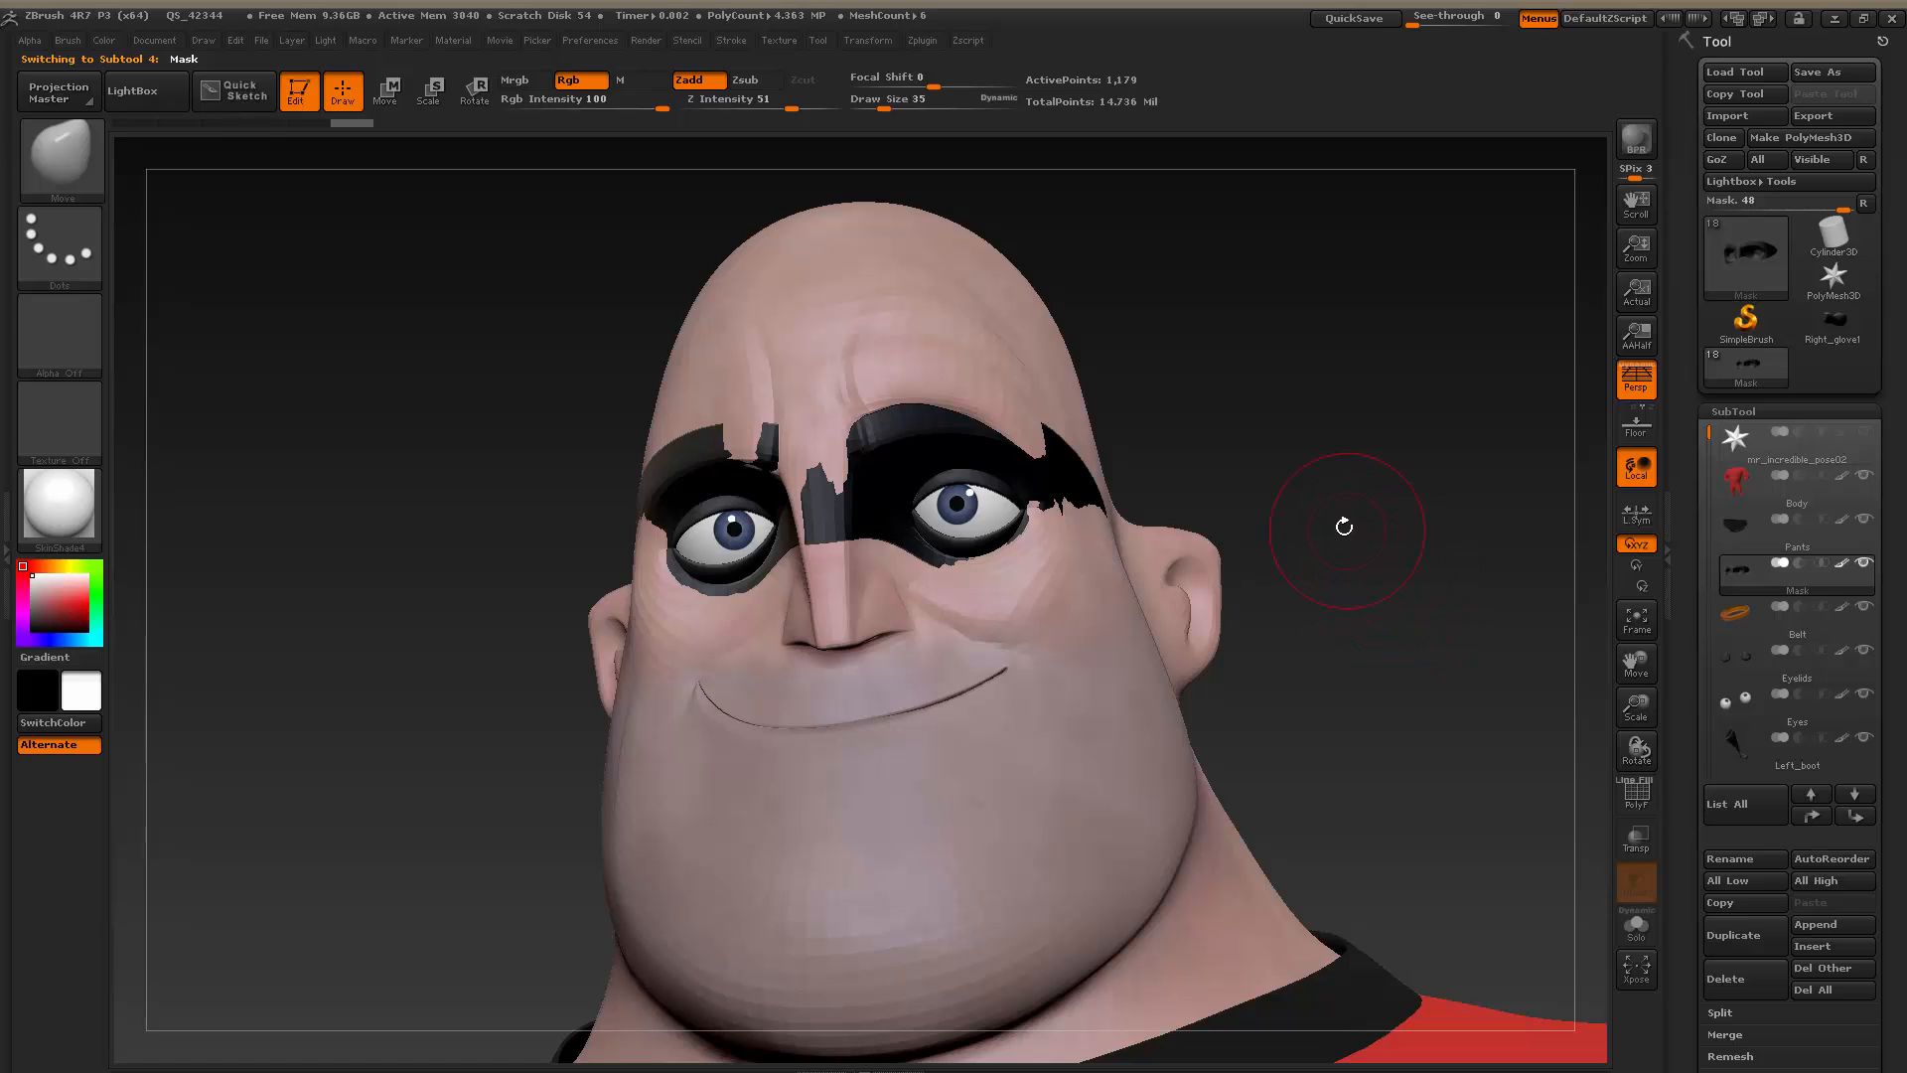
drag(1344, 527, 1344, 535)
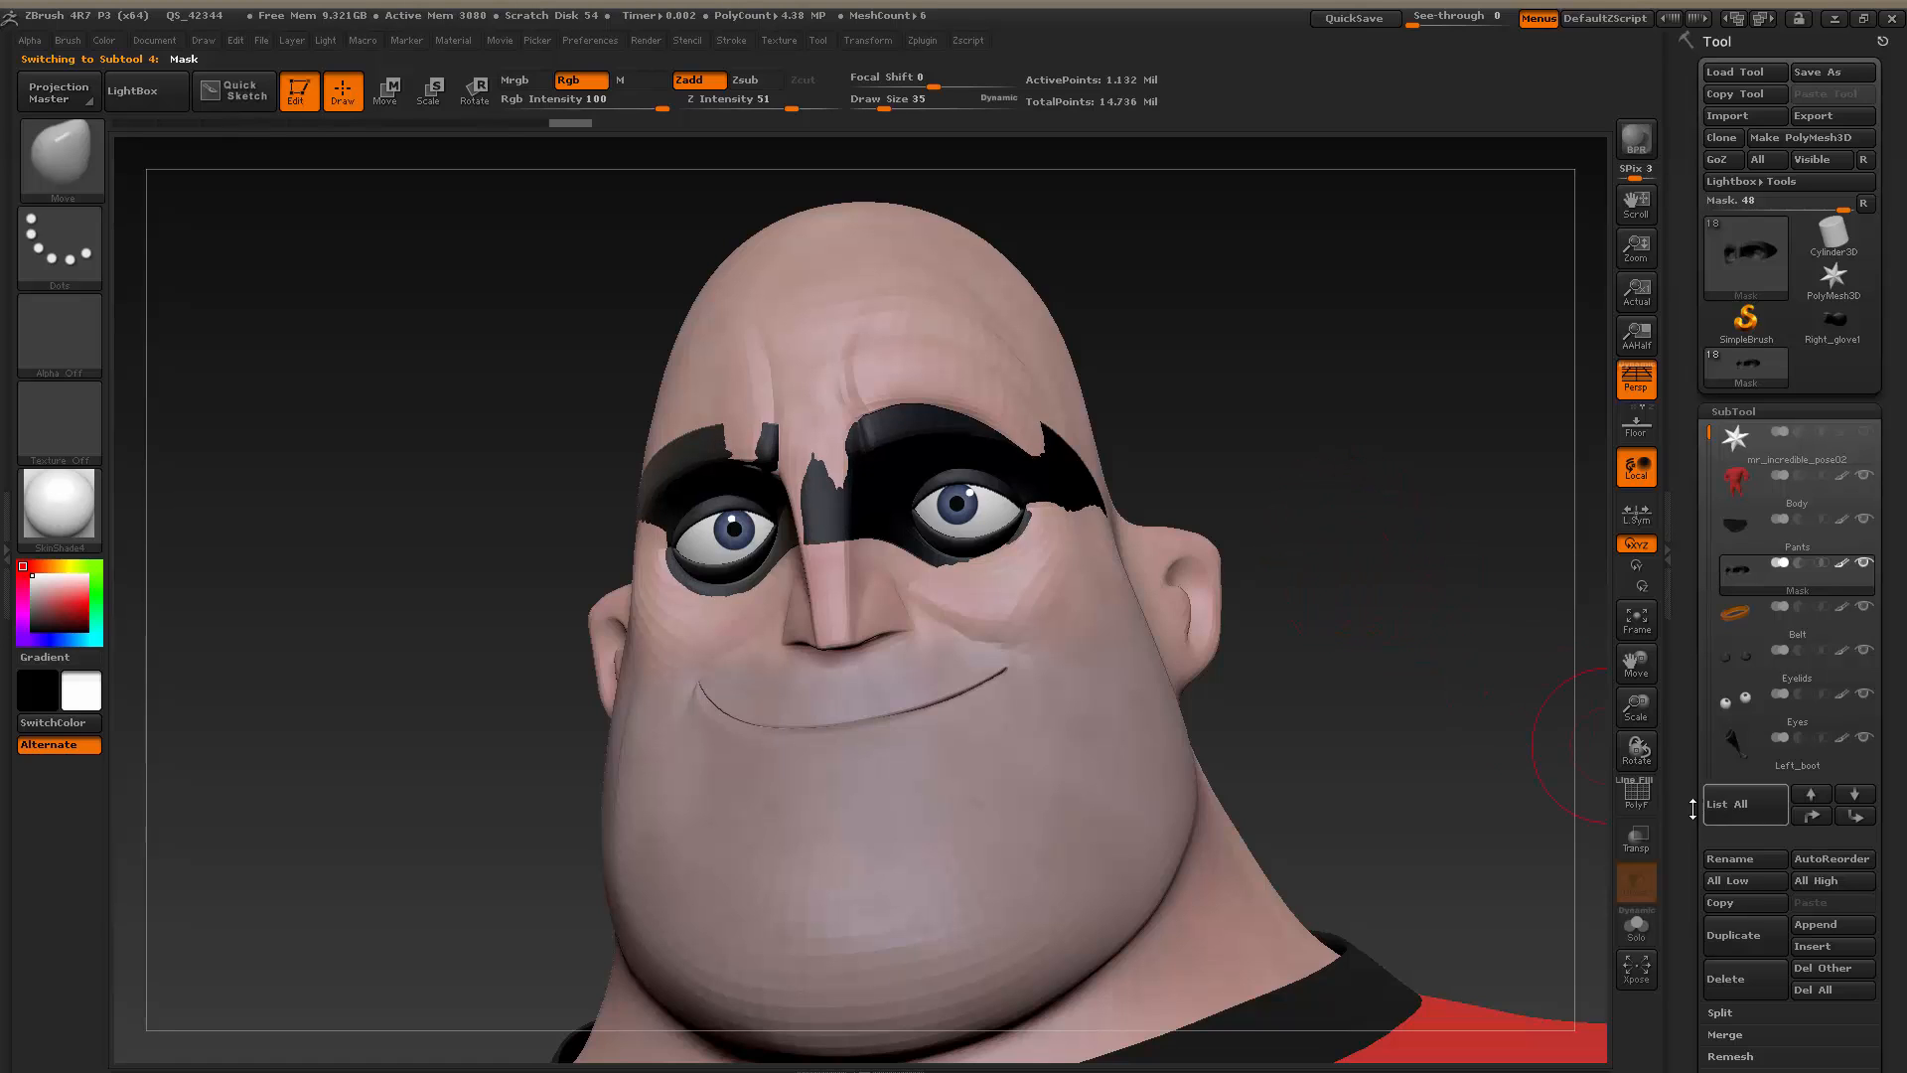
drag(1693, 810, 1781, 657)
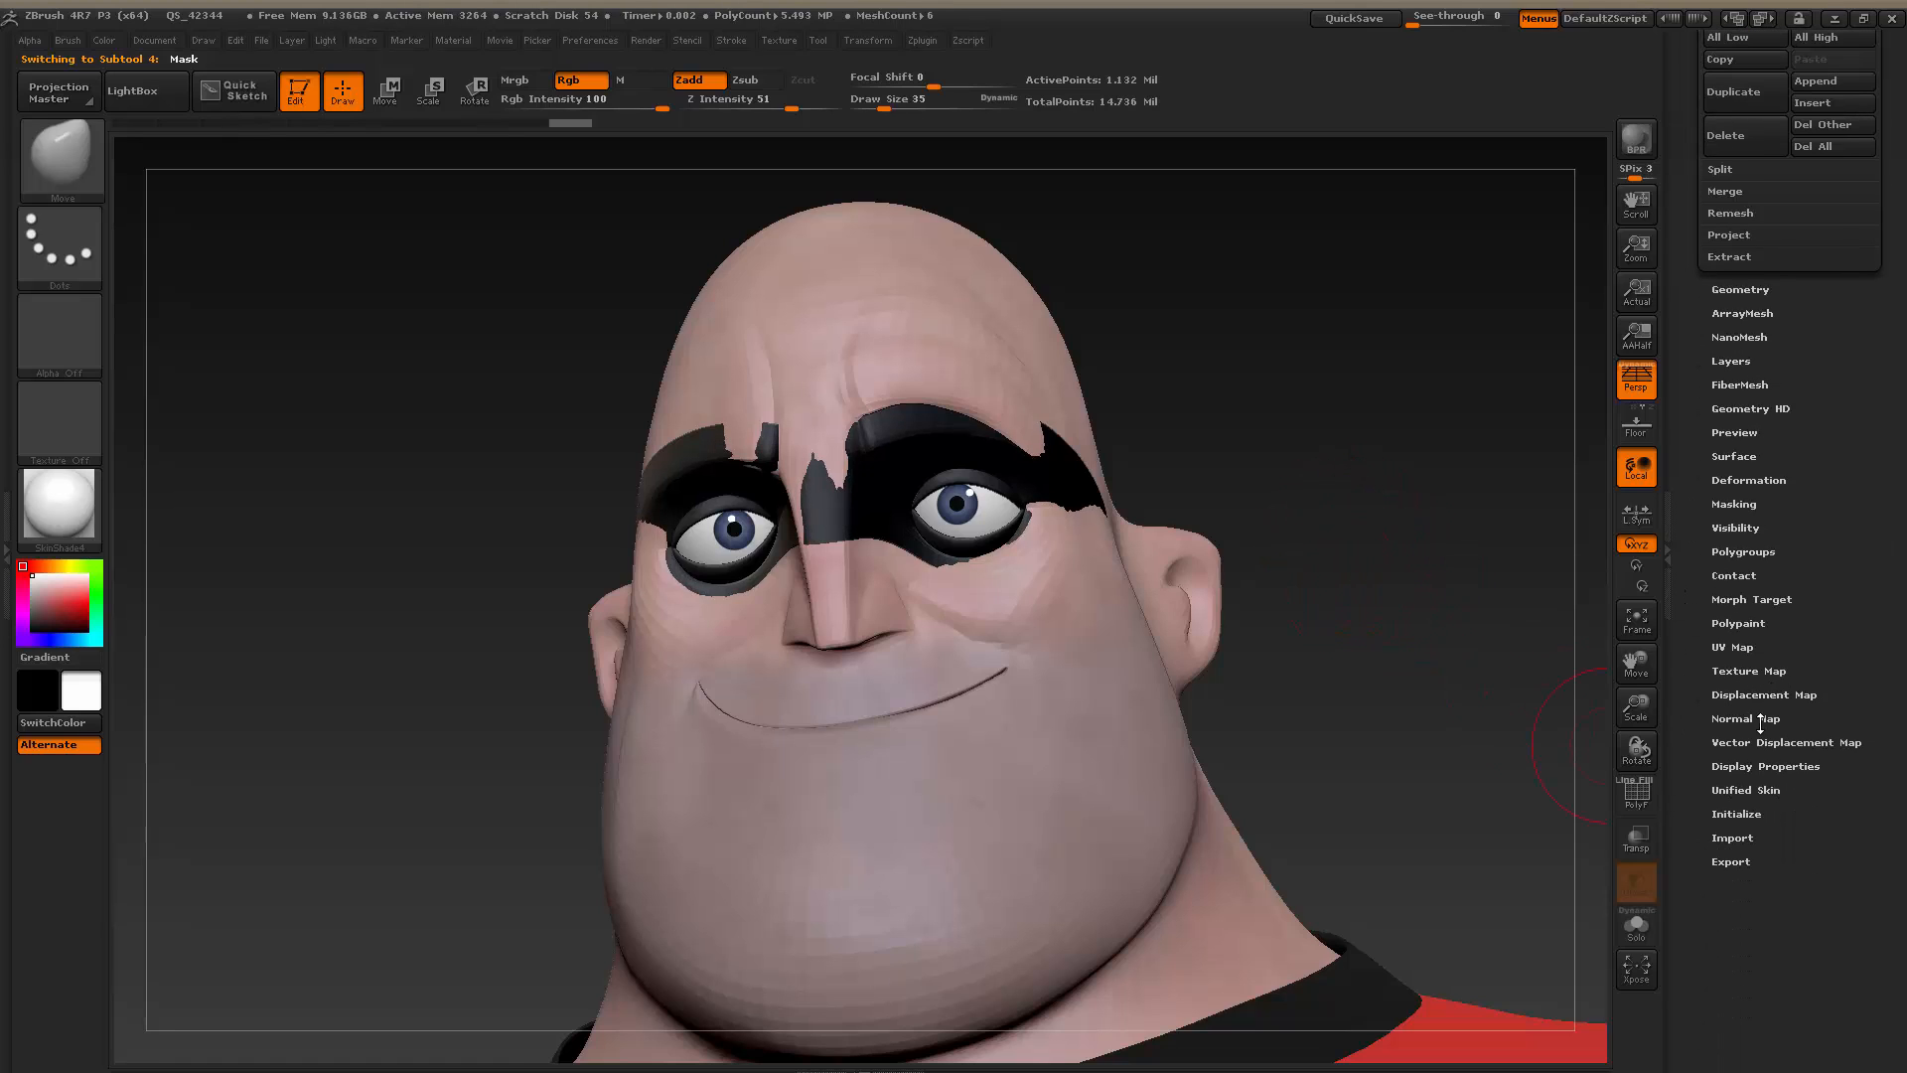
click(1748, 599)
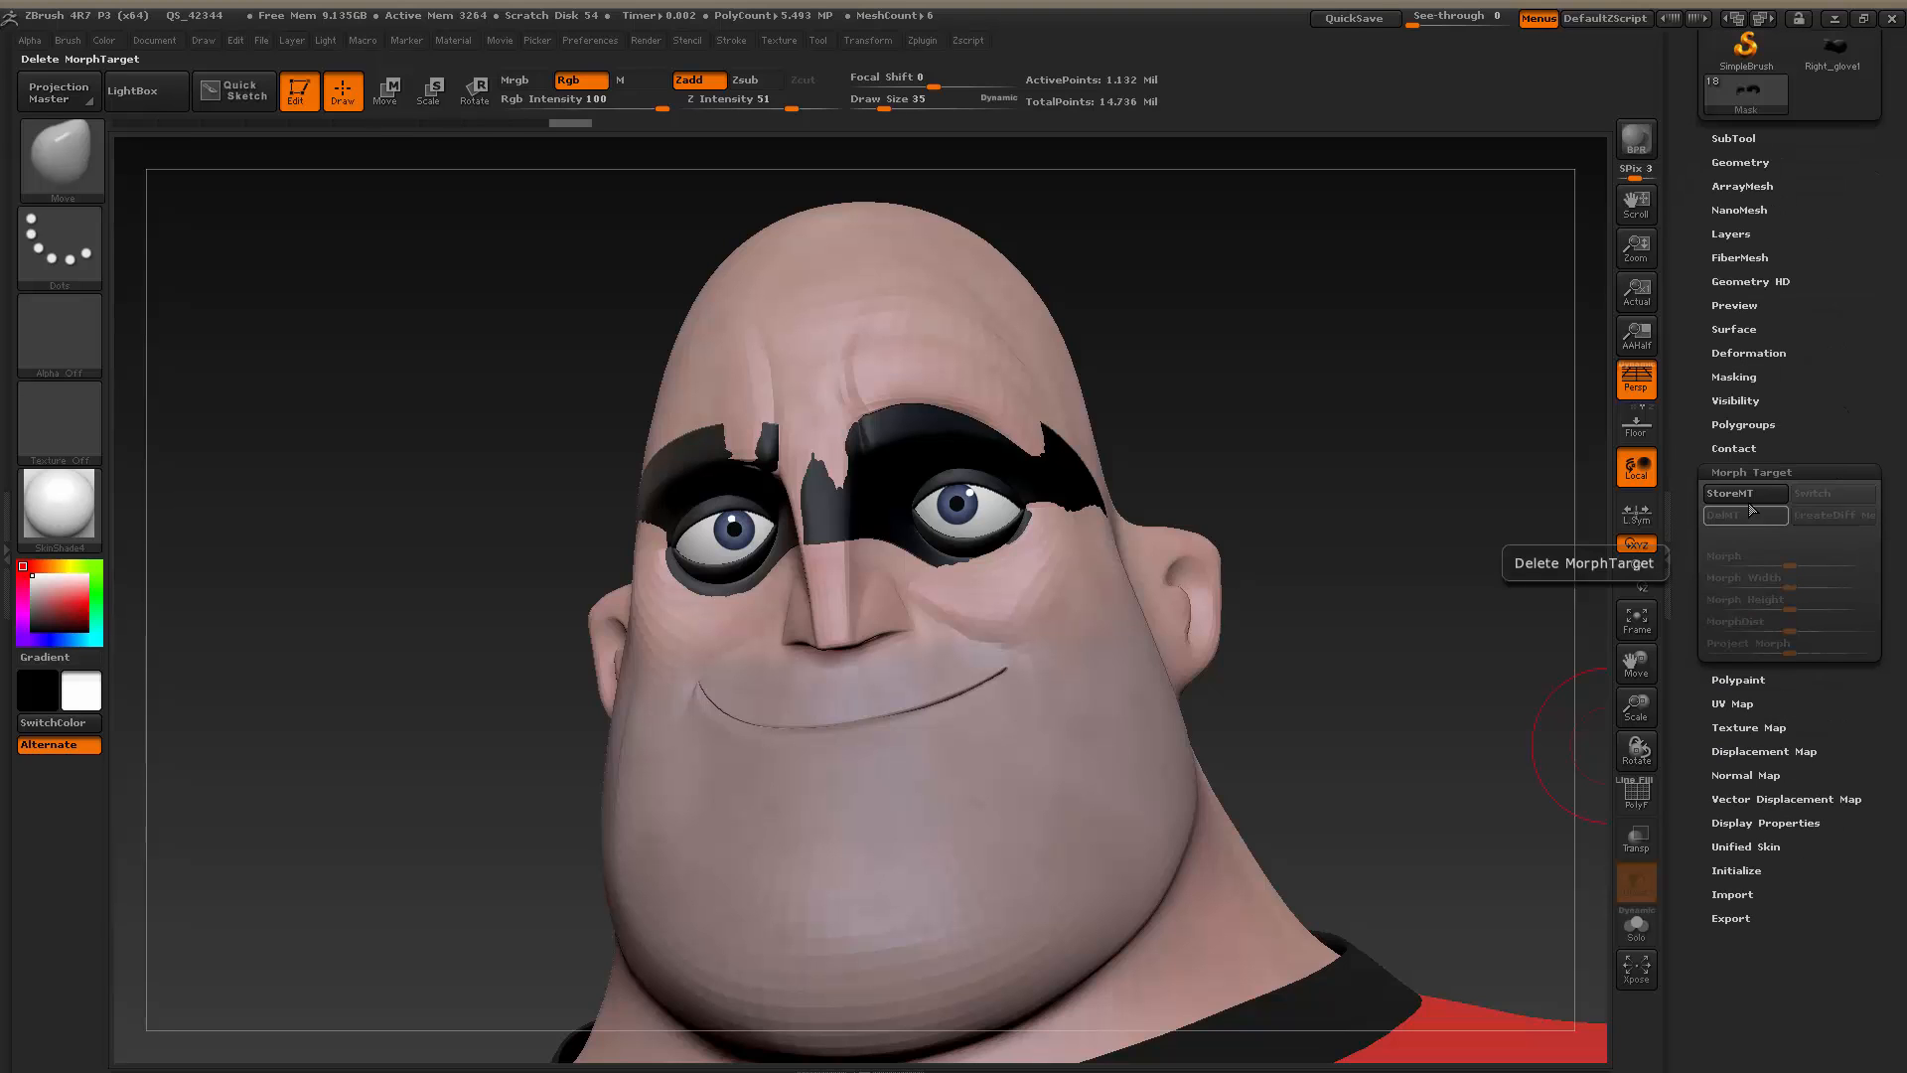
click(1740, 497)
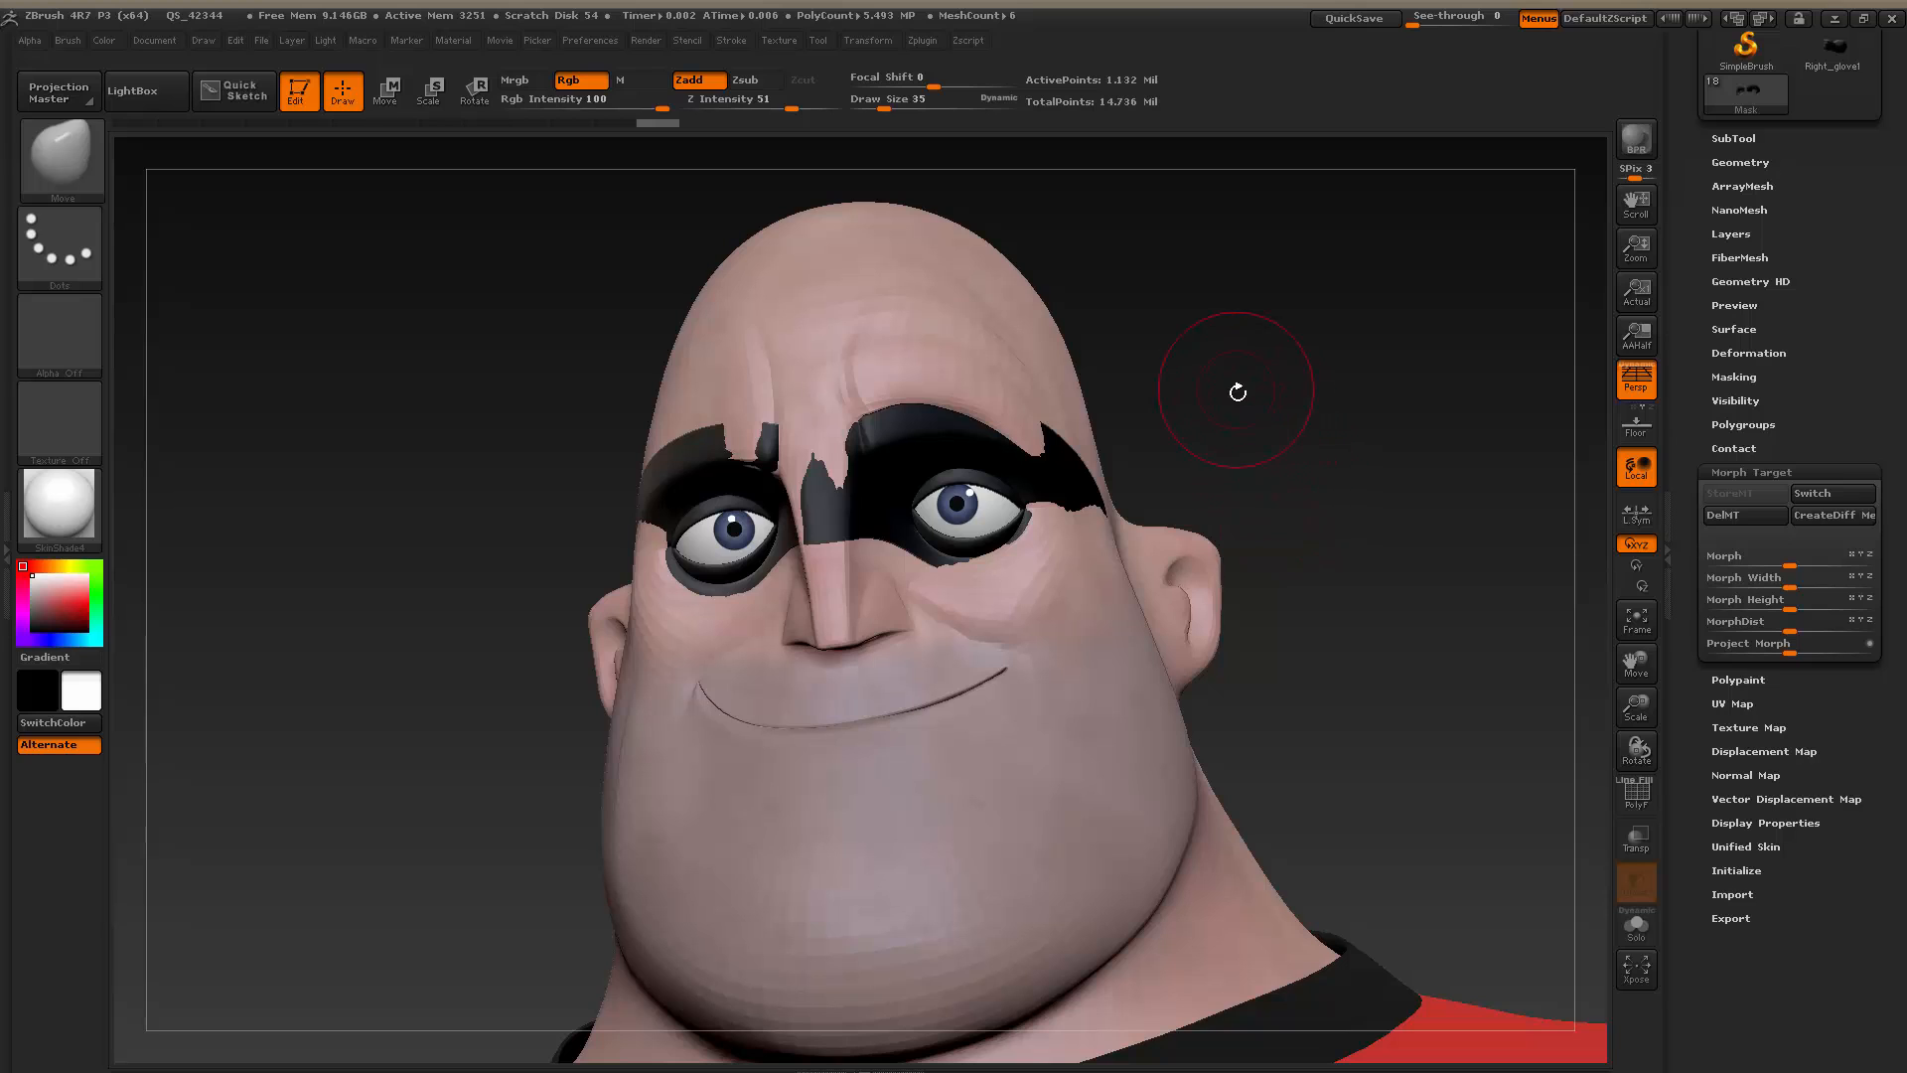
Return to the subtool list and drop the Mask back to a low subdivision level
drag(1684, 237, 1691, 298)
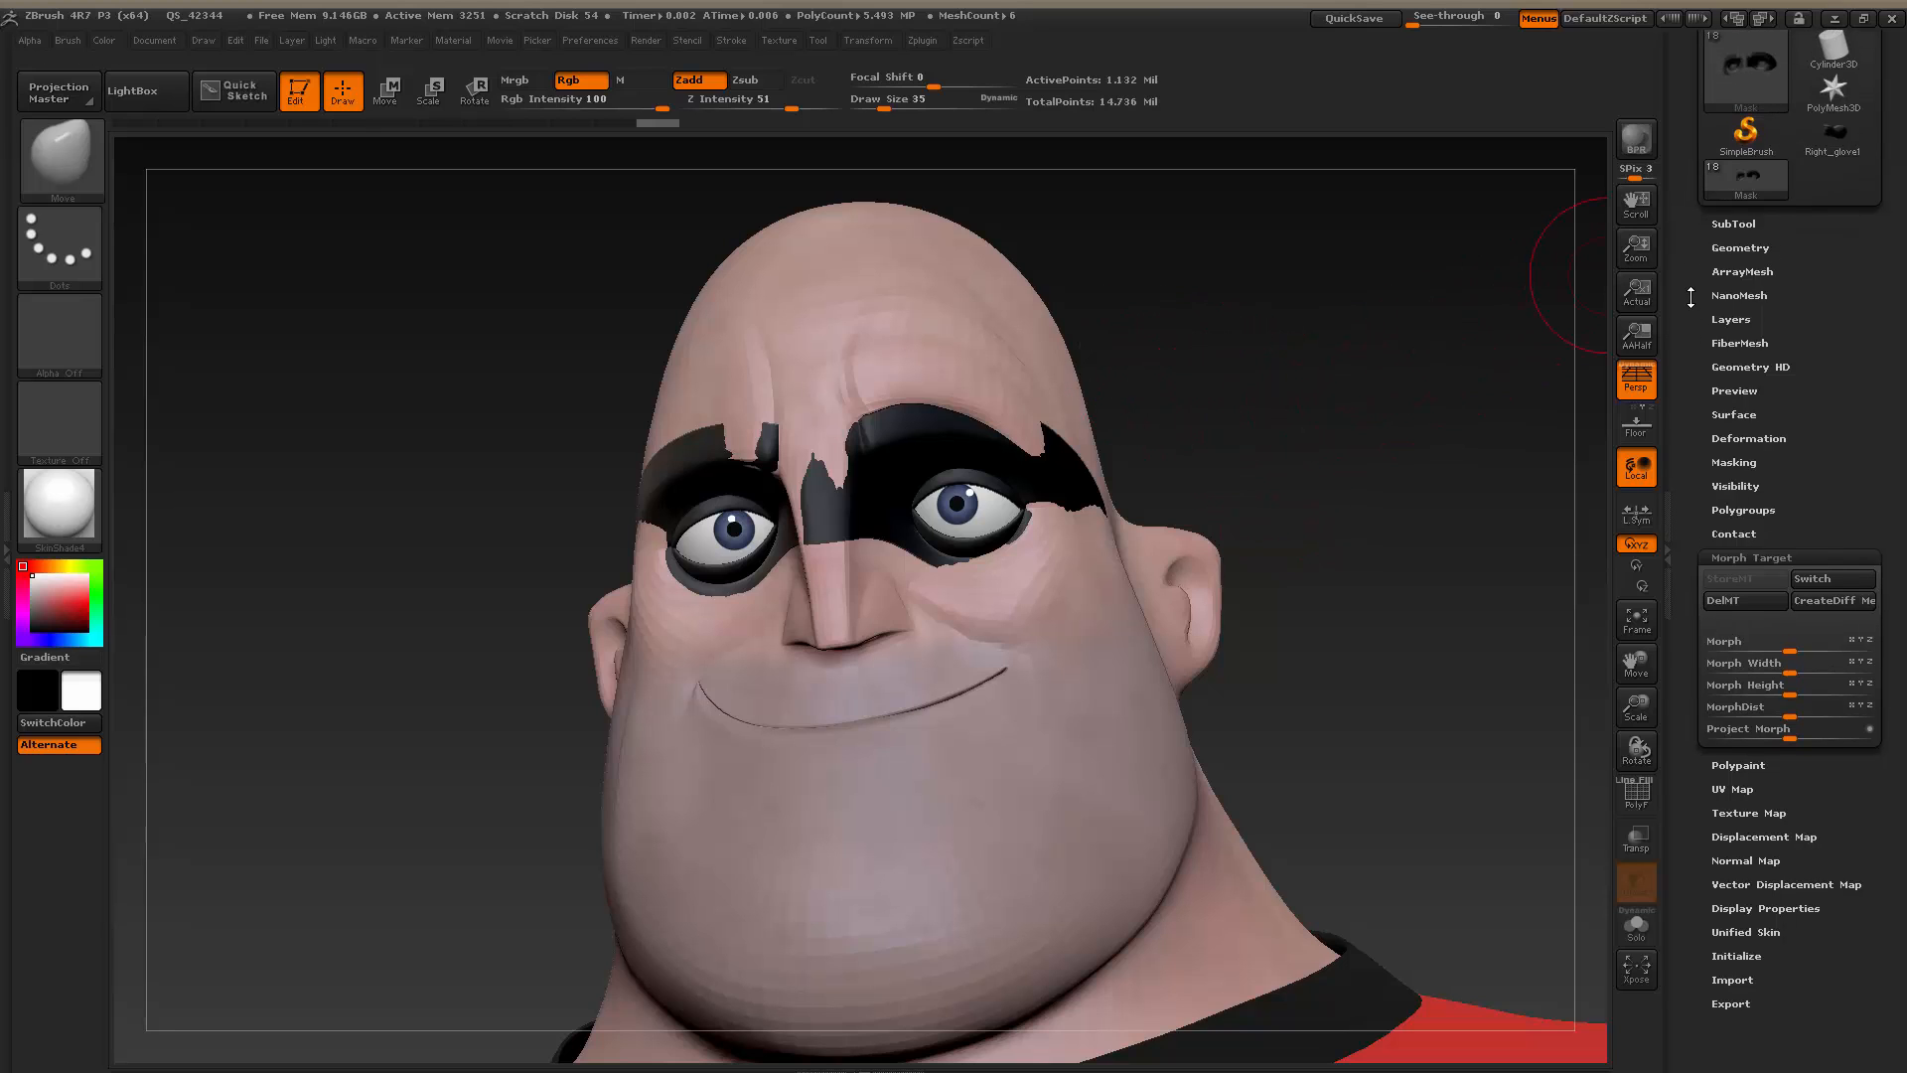
click(1727, 223)
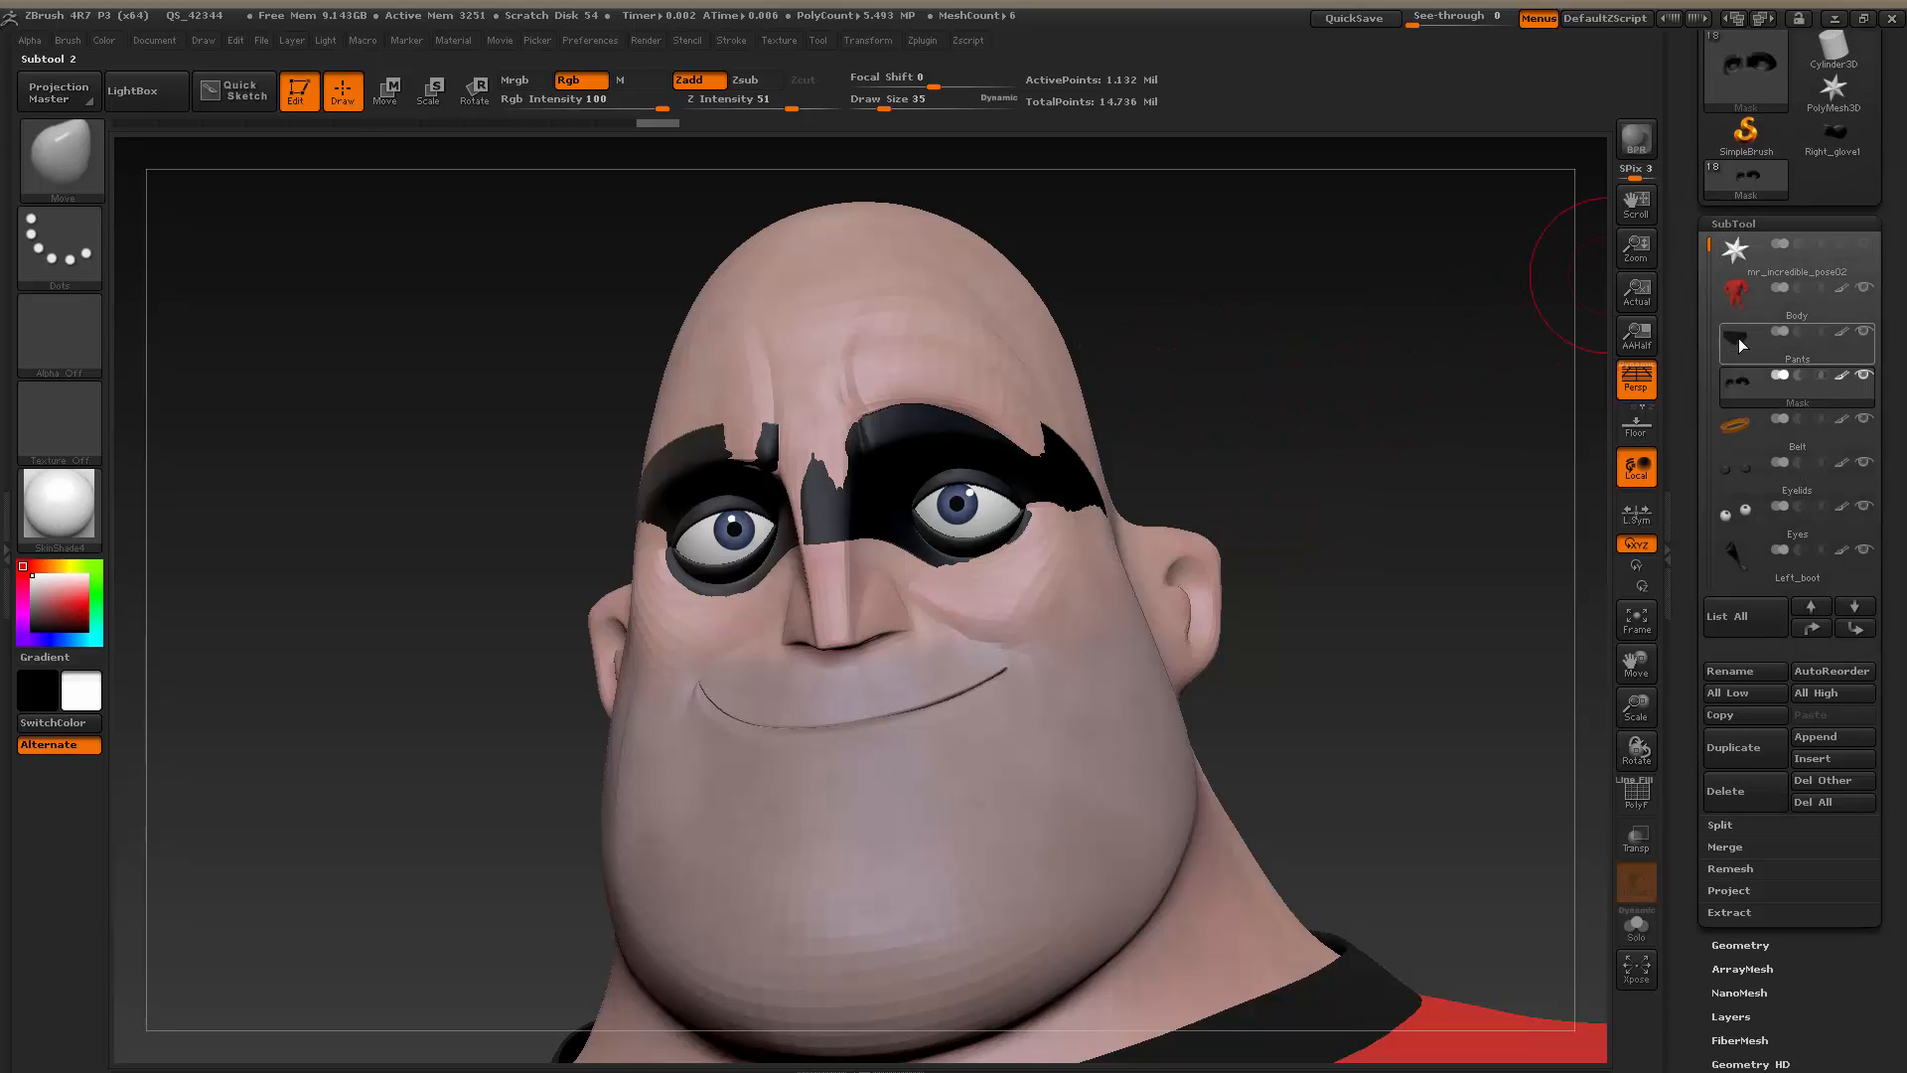
click(1760, 382)
key(shift)
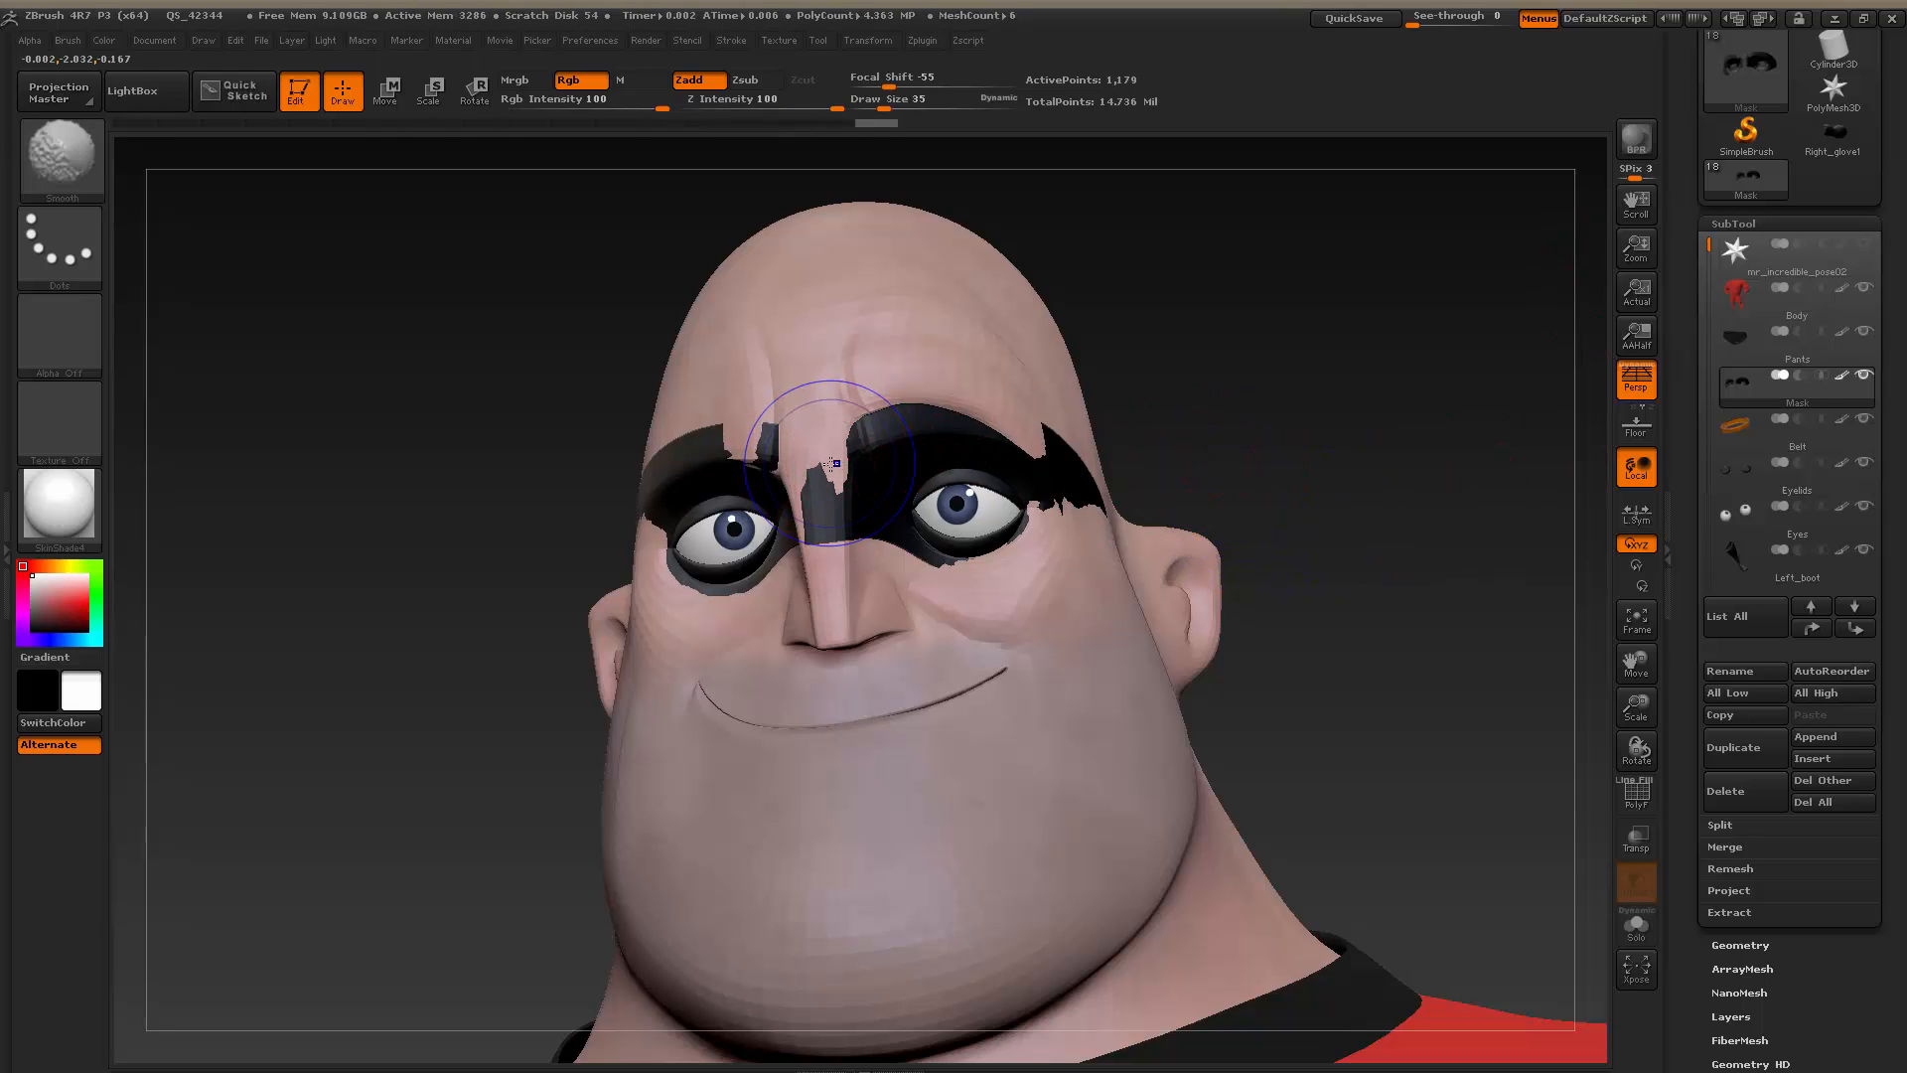
Pull the mask out over the nose bridge and inner brow with a Move brush of size 56
key(s)
drag(833, 460, 841, 461)
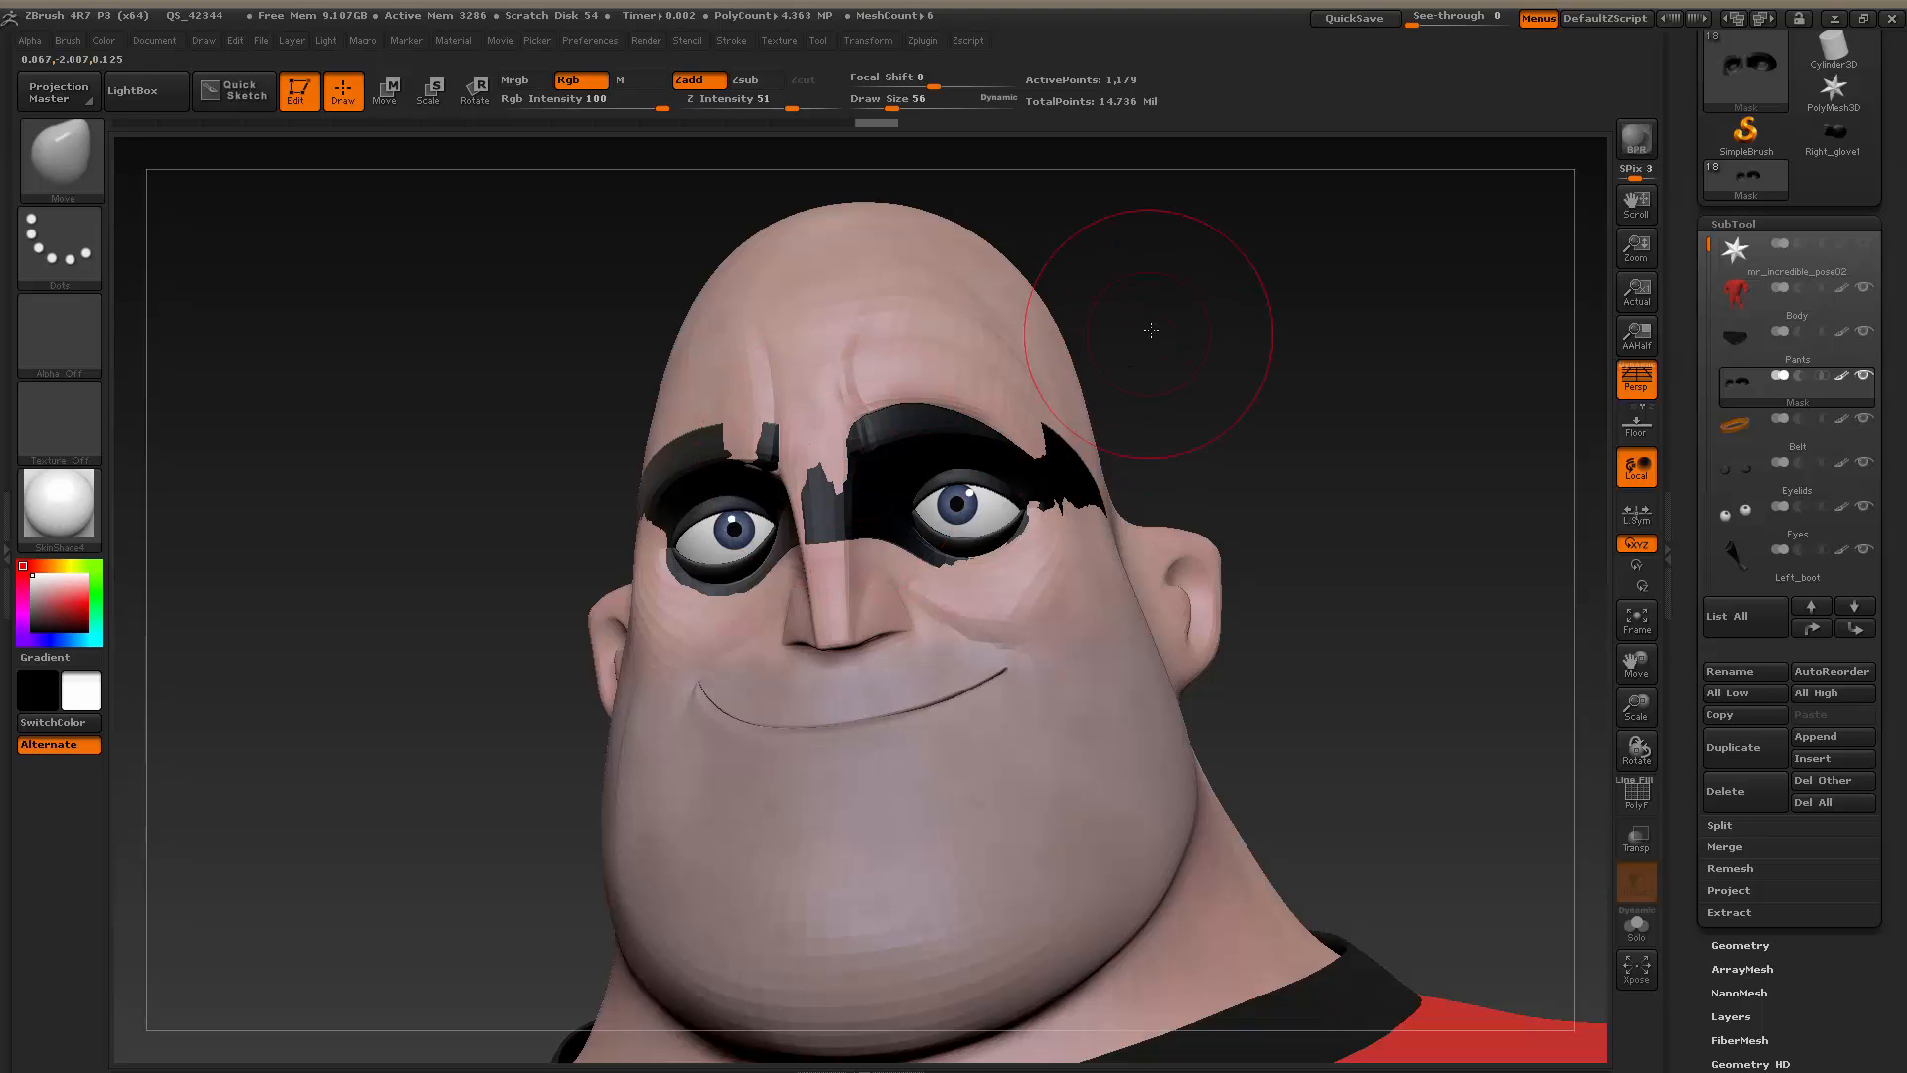
drag(1152, 330, 834, 457)
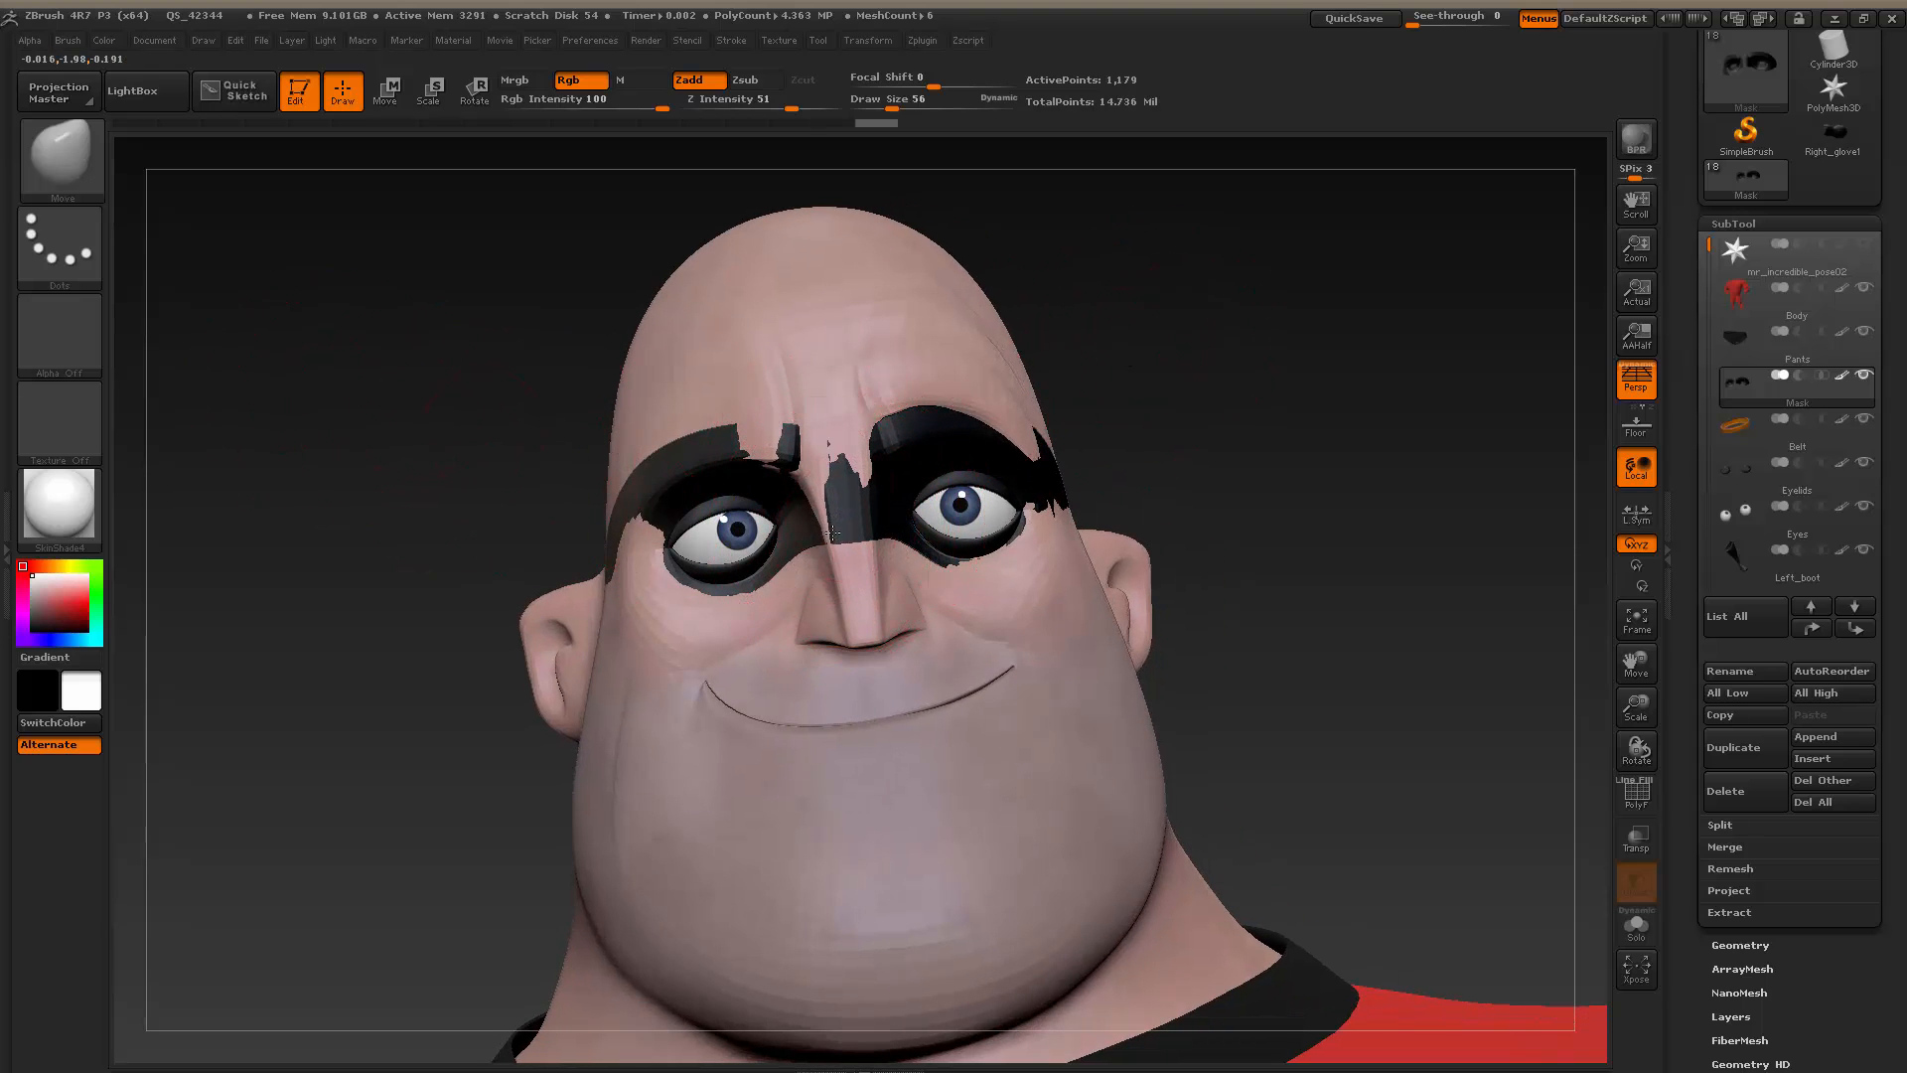
drag(832, 533, 826, 516)
mouse_move(752, 437)
mouse_down()
mouse_move(783, 427)
mouse_move(813, 484)
mouse_up()
key(s)
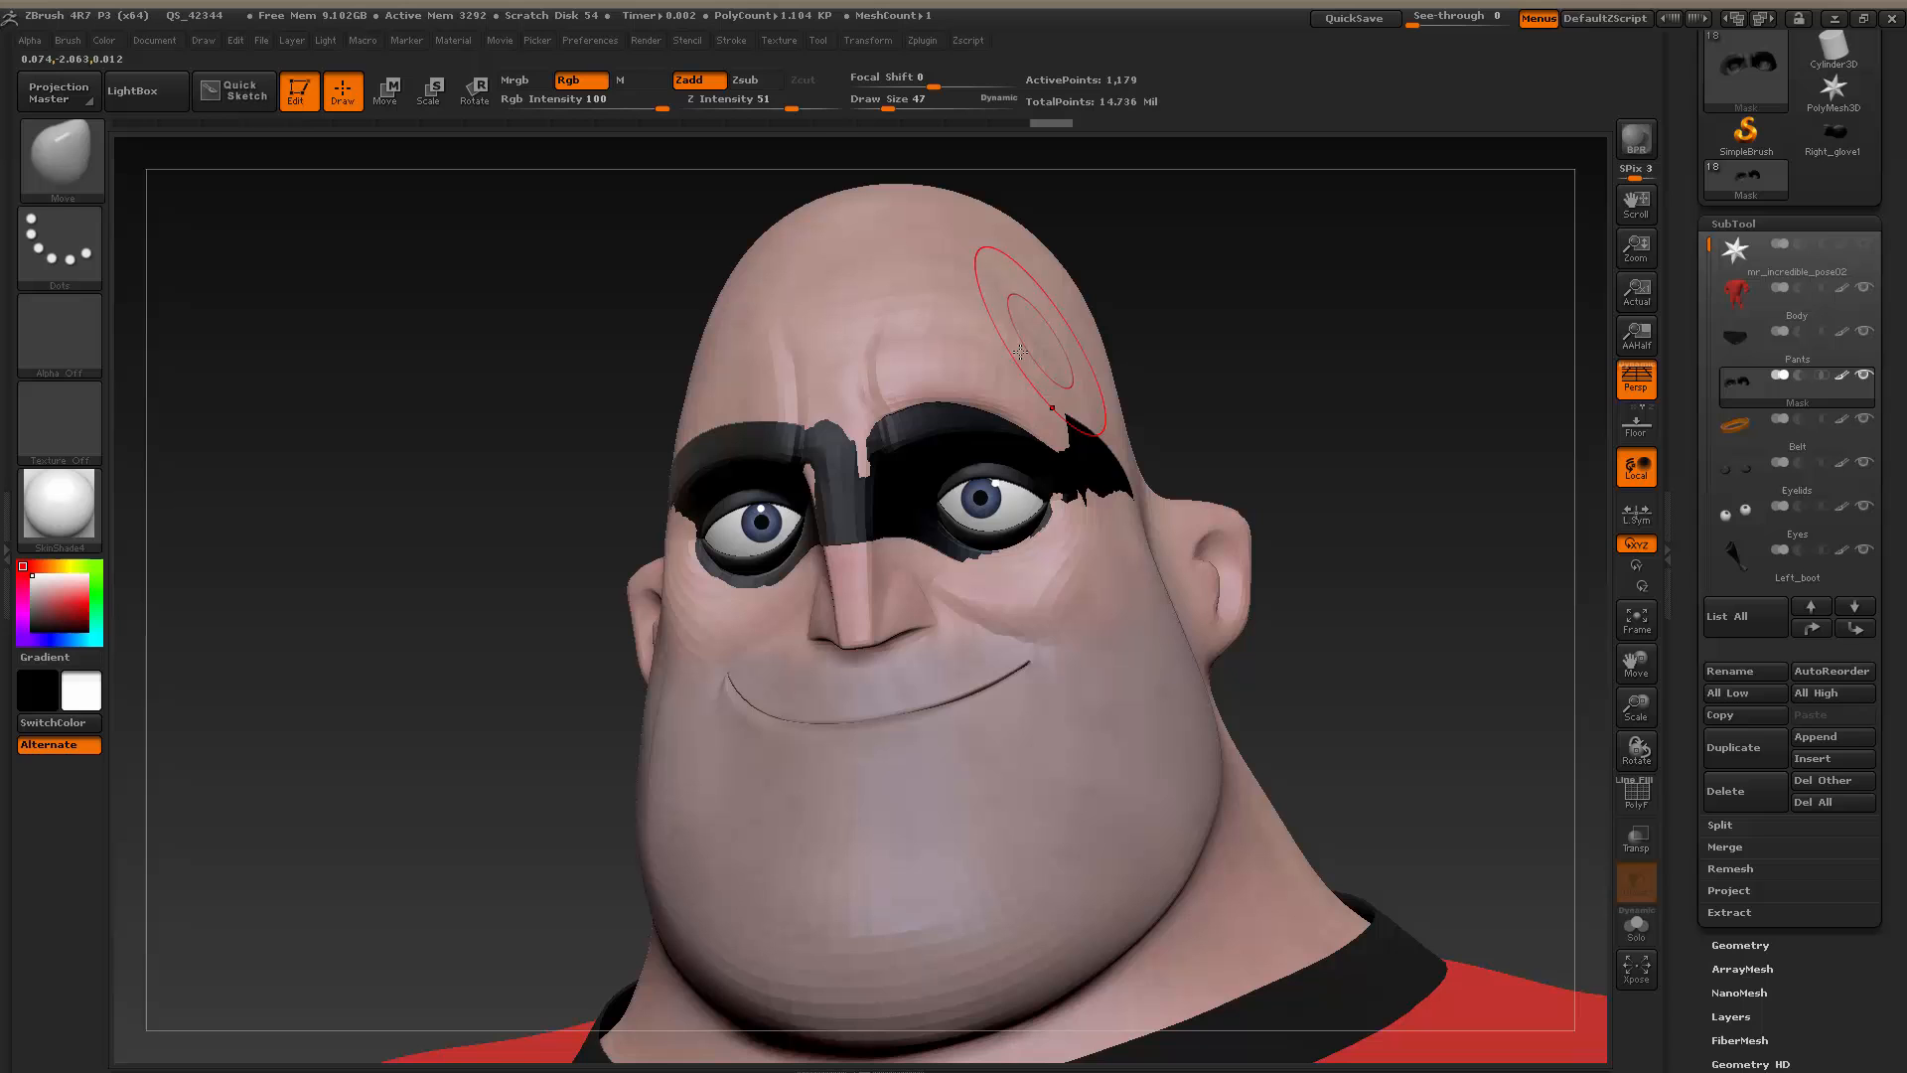
Set the brush size to 72 and pull the mask's lower outer corner out of the cheek beside the eye
key(s)
drag(892, 430, 903, 430)
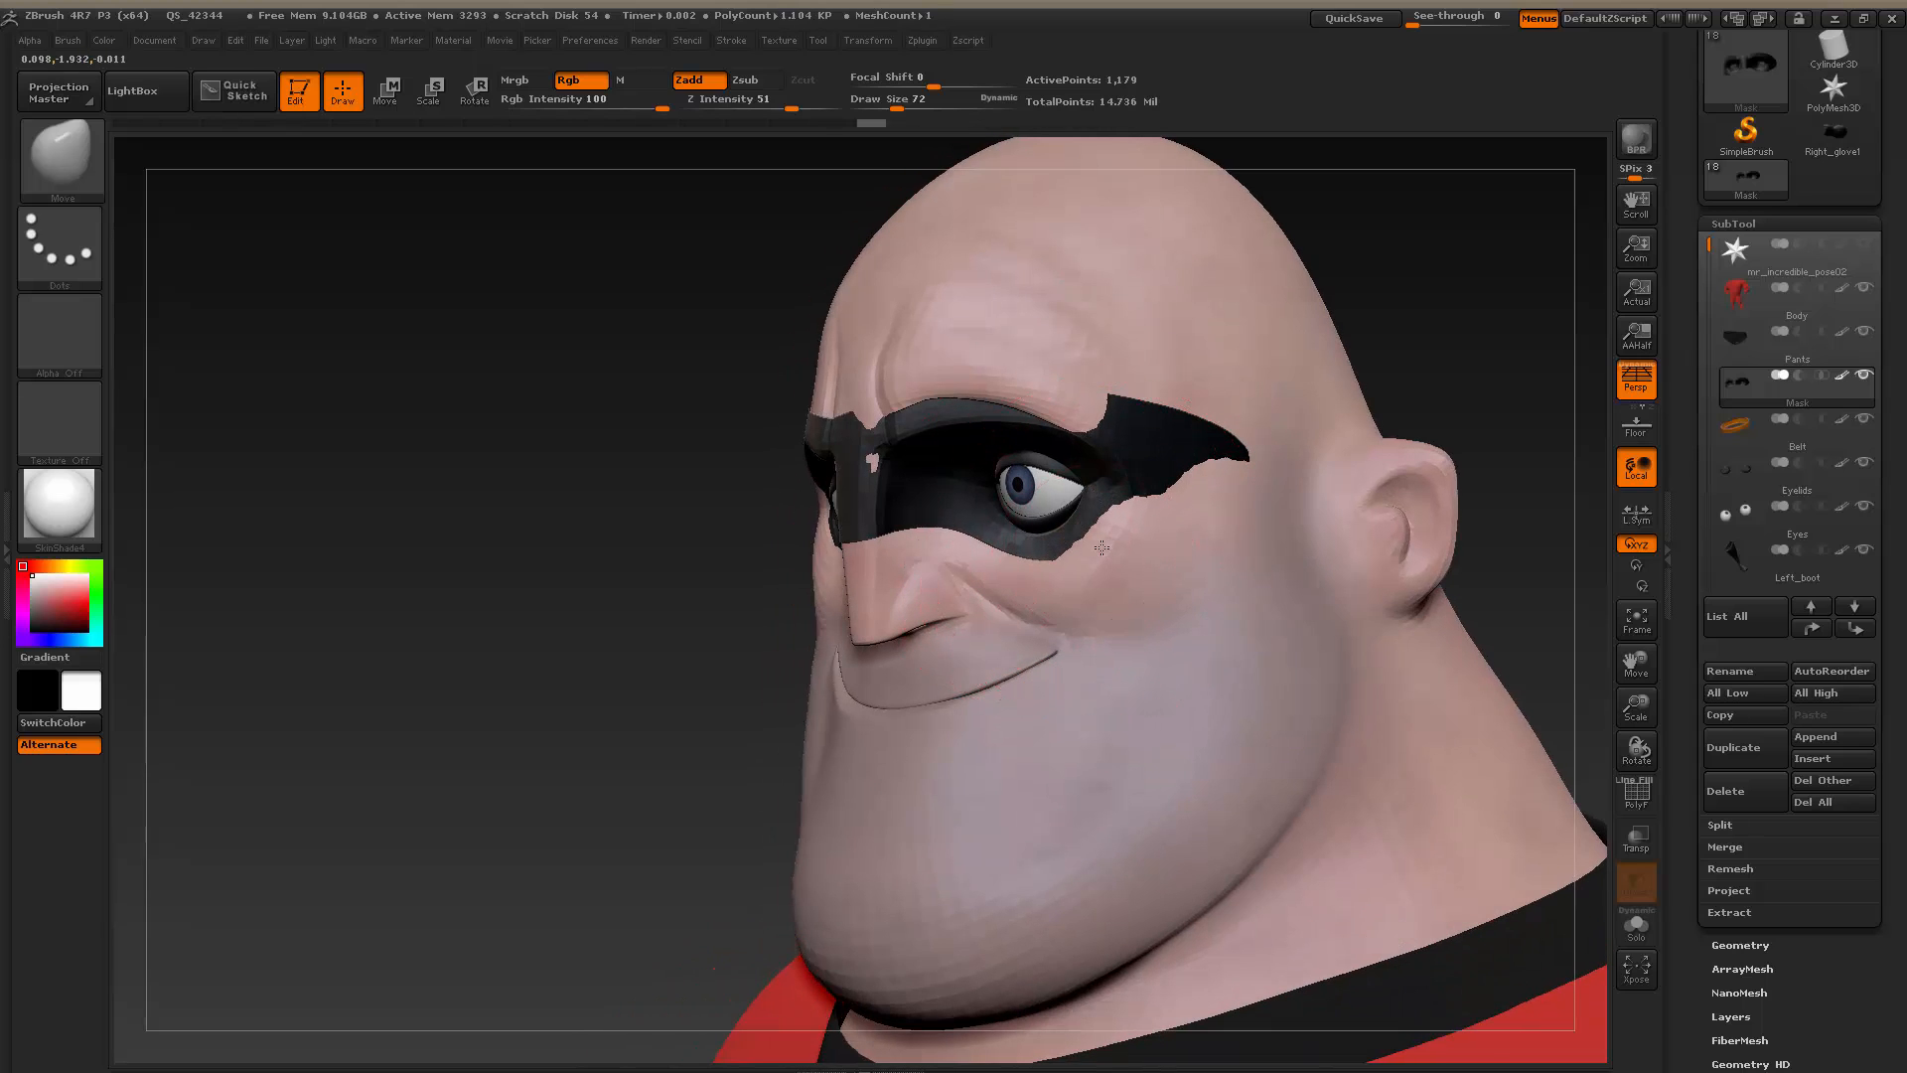
alt+drag(1101, 547, 1107, 559)
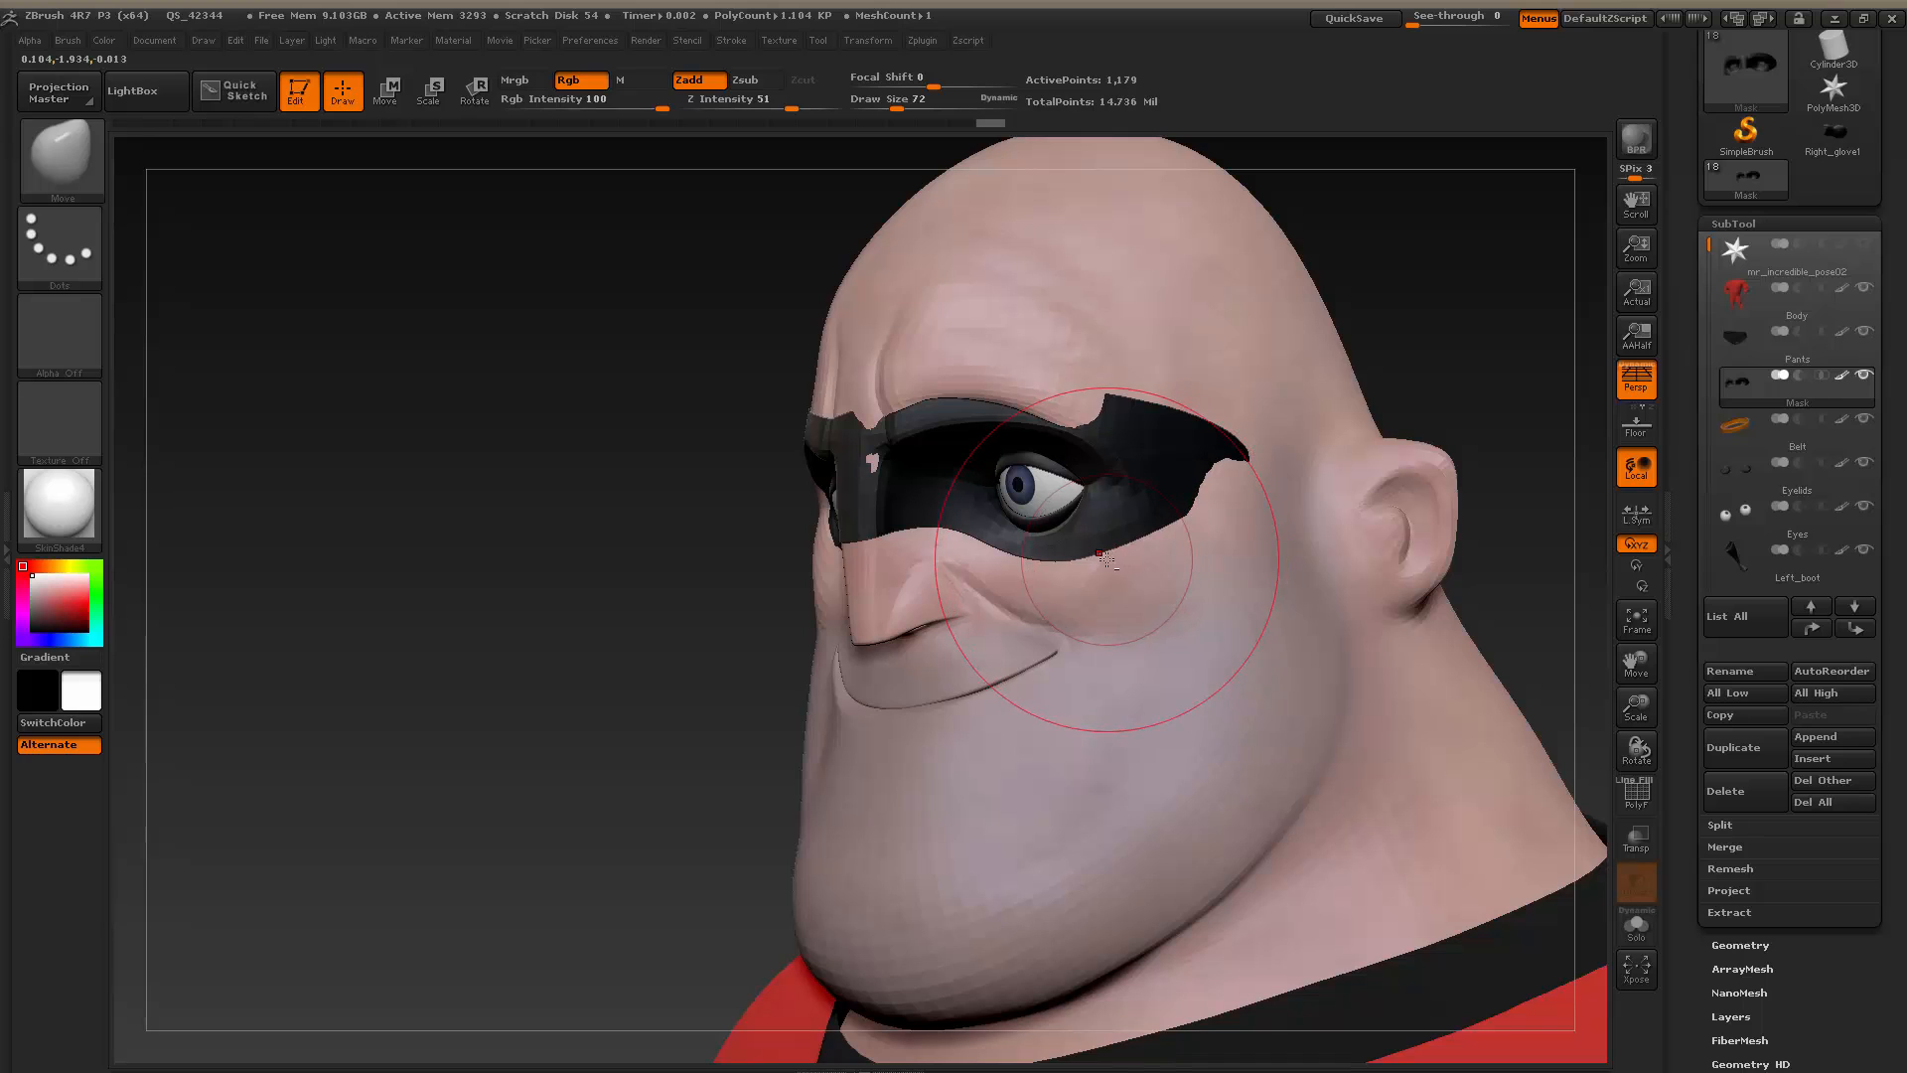
alt+drag(1197, 505, 1232, 492)
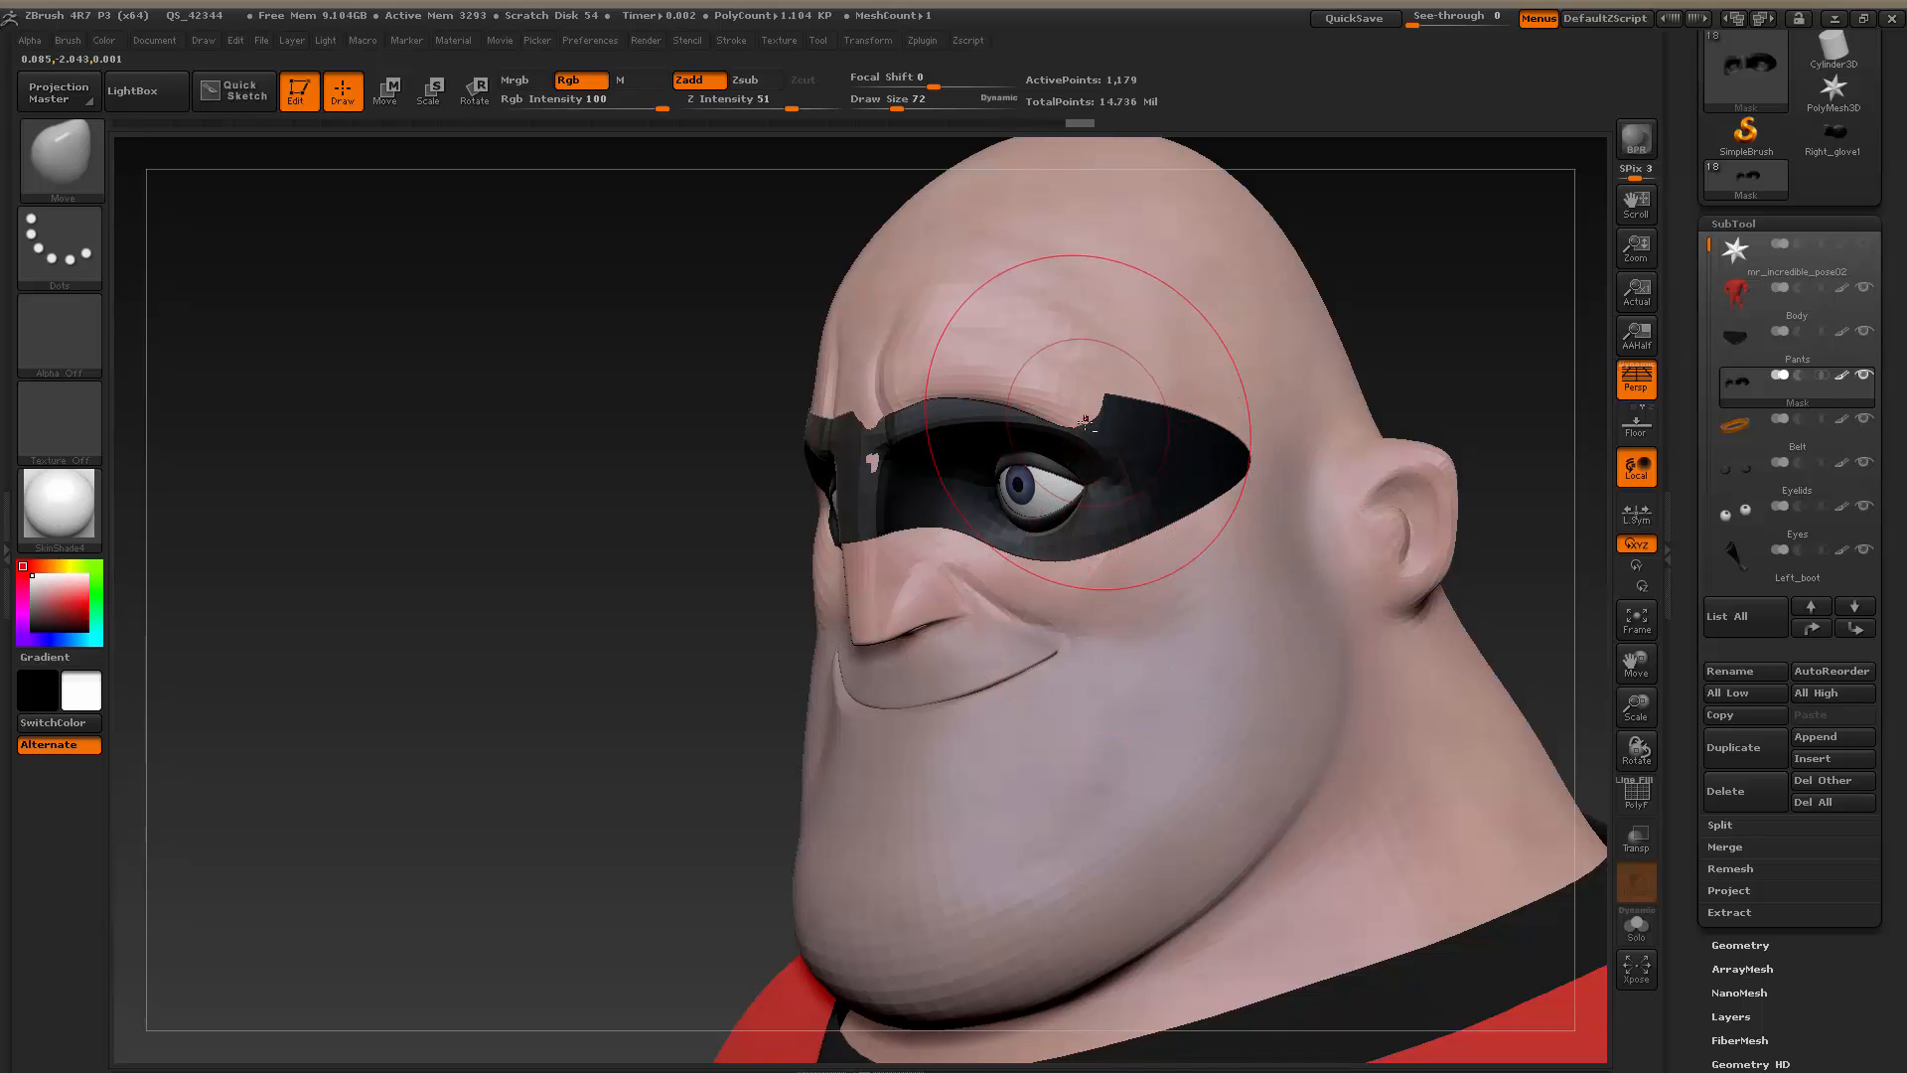
Pull the mask's upper edge above the raised brow clear of the forehead, from the outer corner to the nose bridge
alt+drag(1084, 422, 1021, 389)
alt+drag(1028, 395, 944, 394)
alt+drag(906, 406, 875, 401)
drag(860, 412, 854, 406)
drag(663, 566, 717, 517)
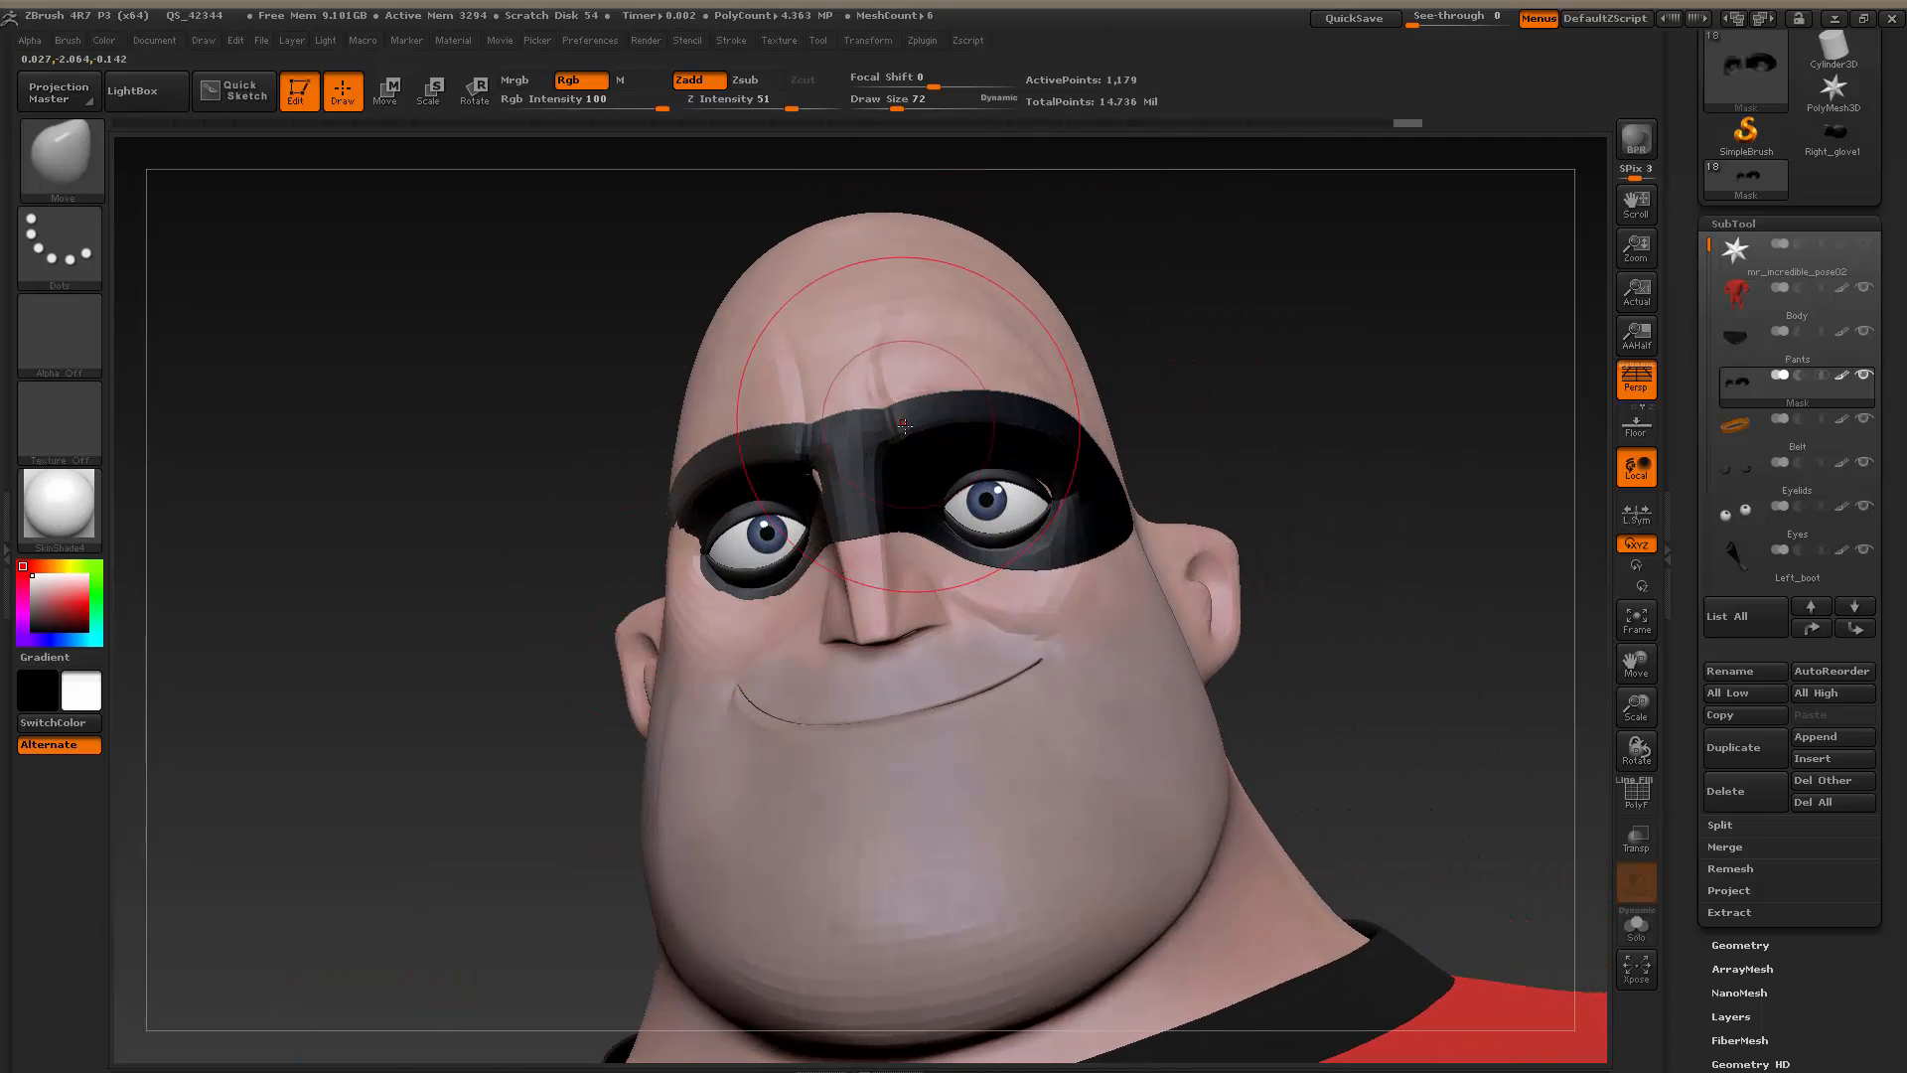
Undo the last mask stroke, then reshape the raised brow edge and nose bridge with the brush size reduced to 37
key(ctrl)
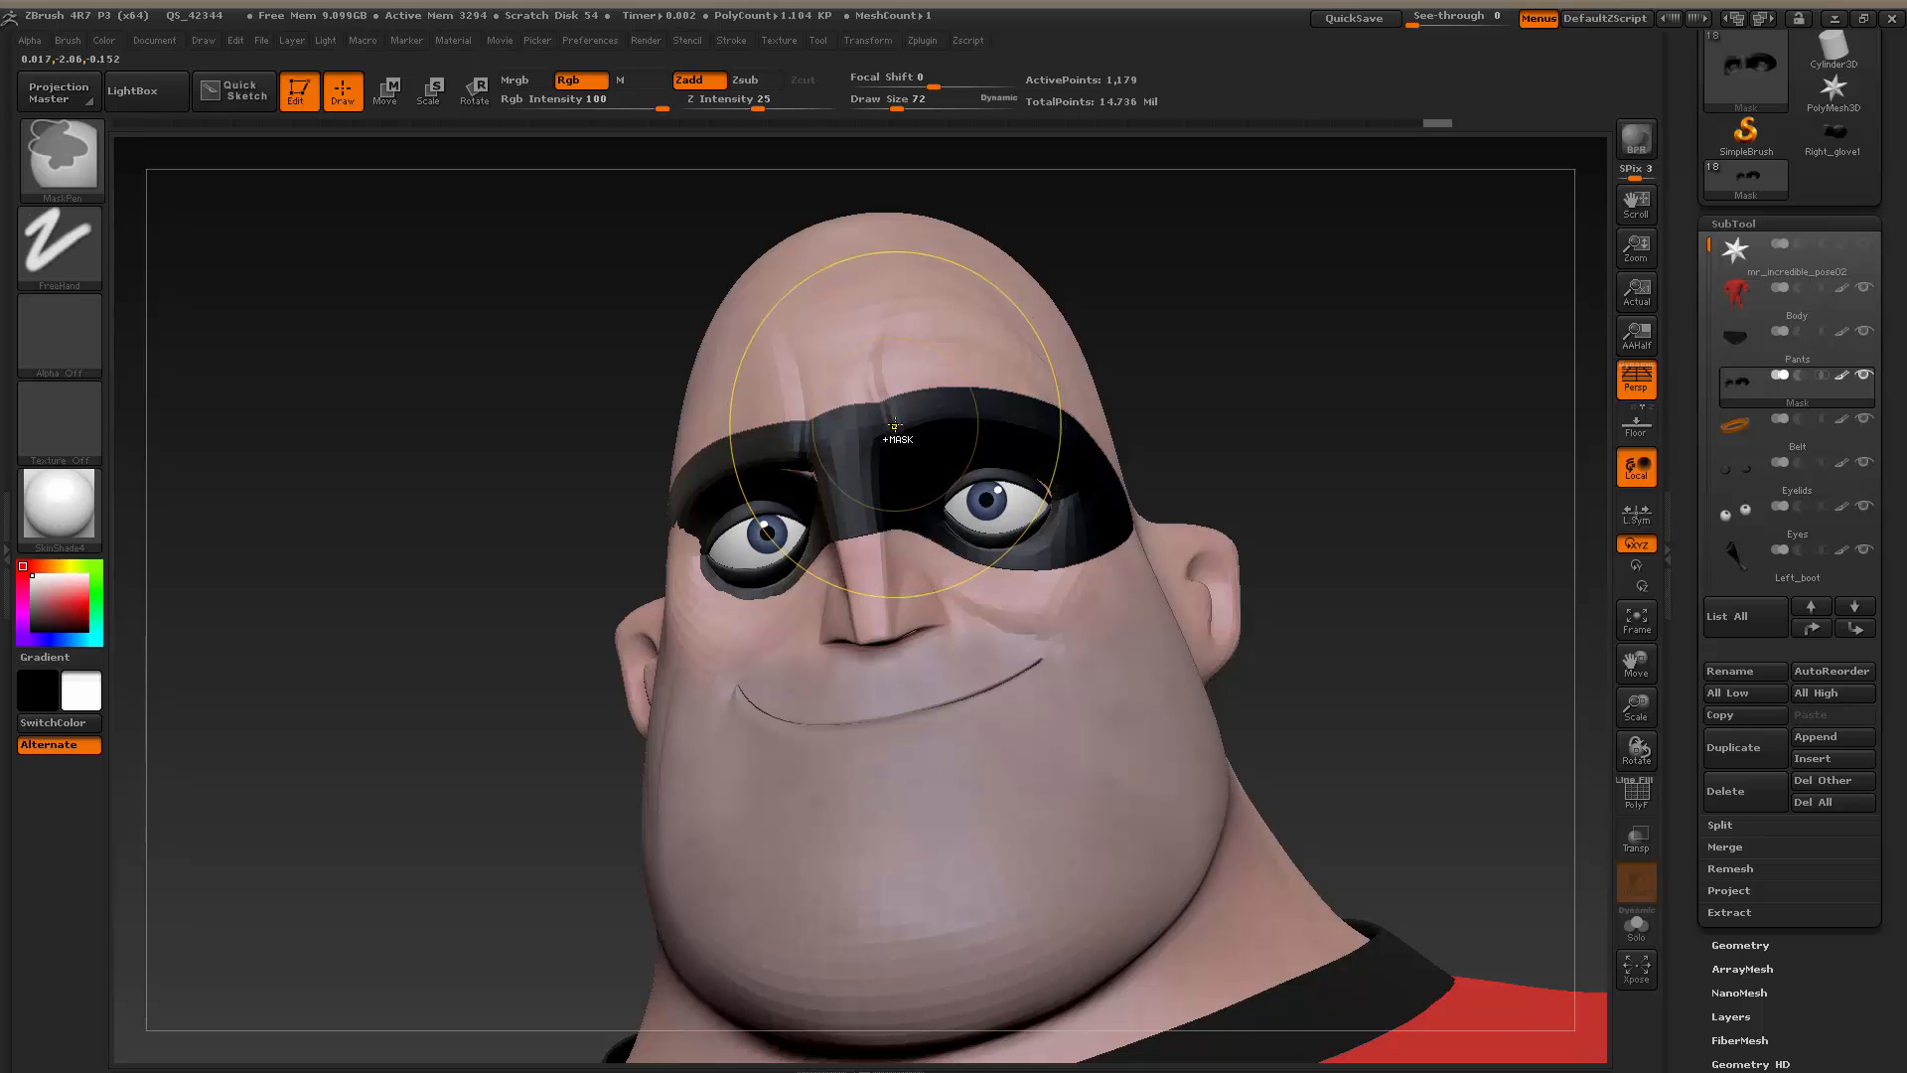
key(ctrl+z)
key(s)
mouse_move(896, 427)
mouse_down()
mouse_move(937, 384)
mouse_move(998, 385)
mouse_move(947, 377)
mouse_up()
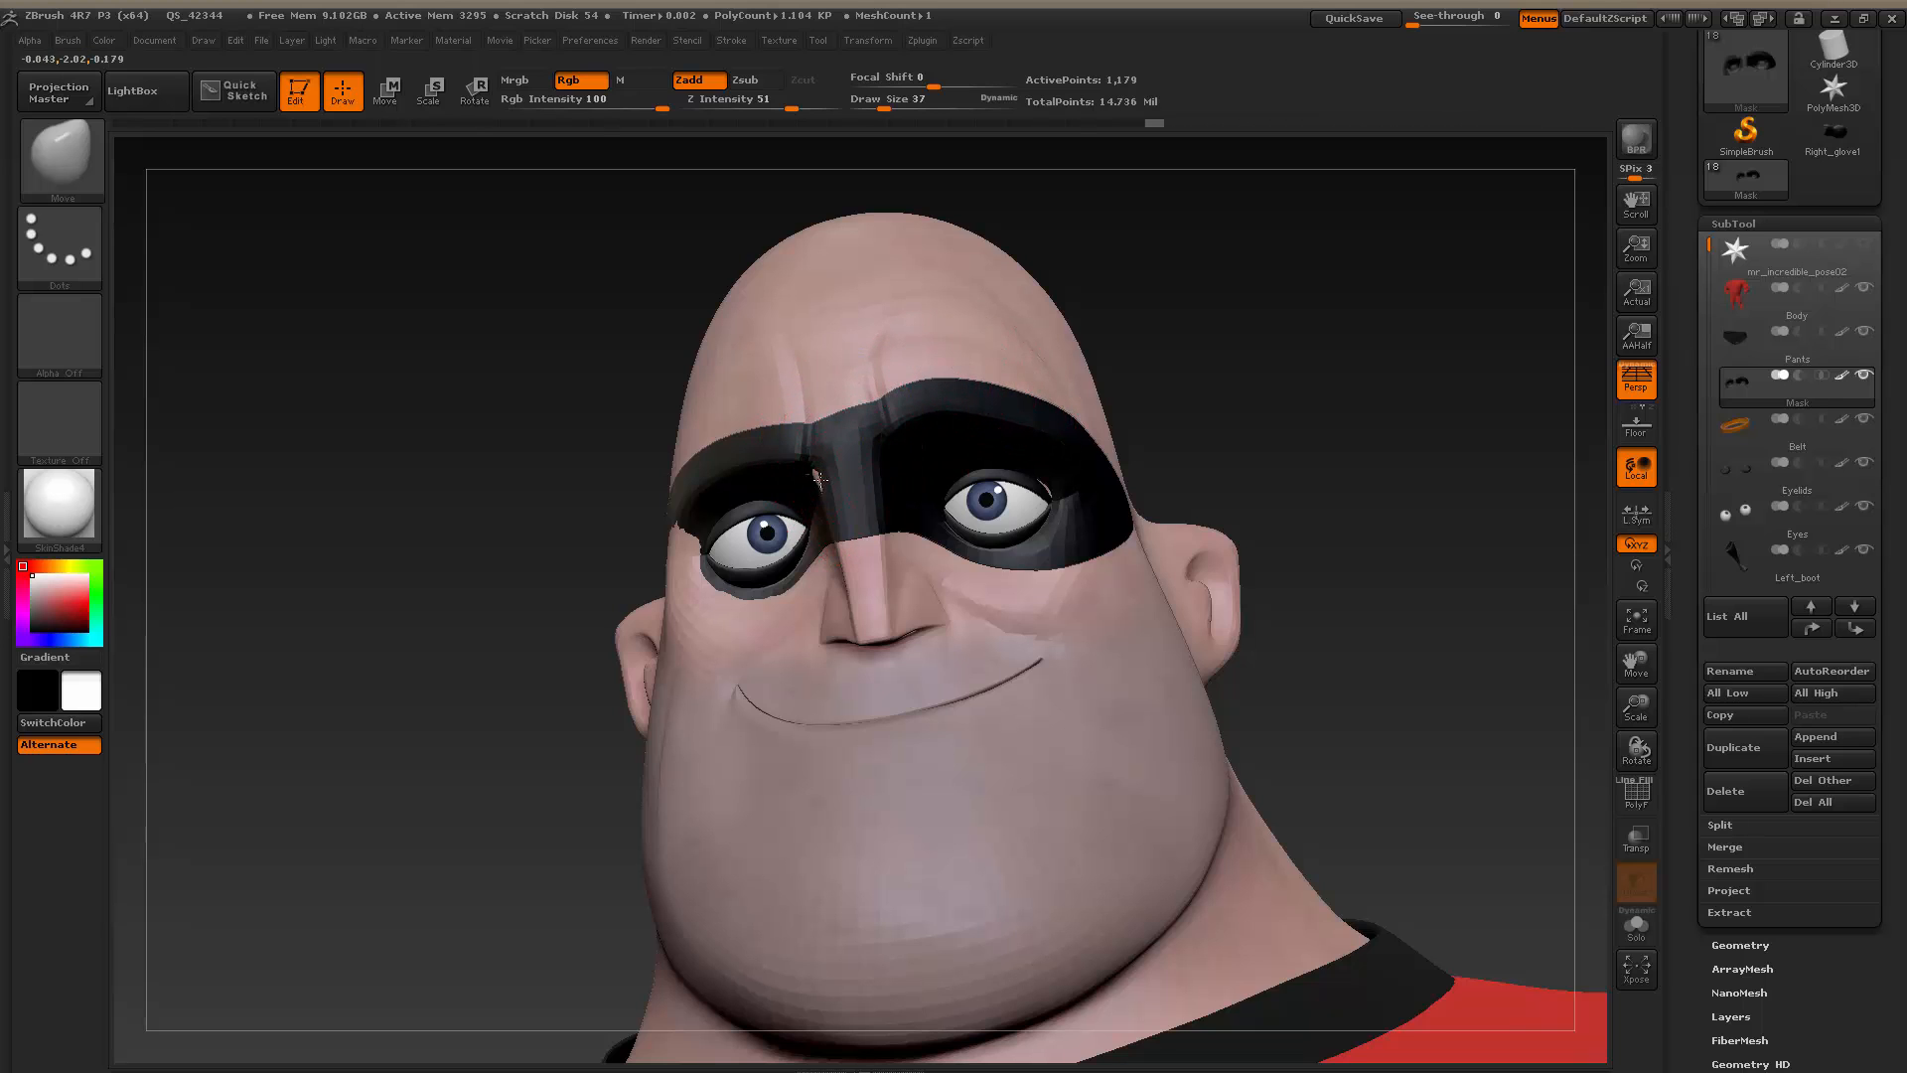
drag(836, 487, 837, 484)
Pull the mask's outer lower corner out over the cheek on the opposite side, using a brush size of 47
drag(1264, 307, 1395, 311)
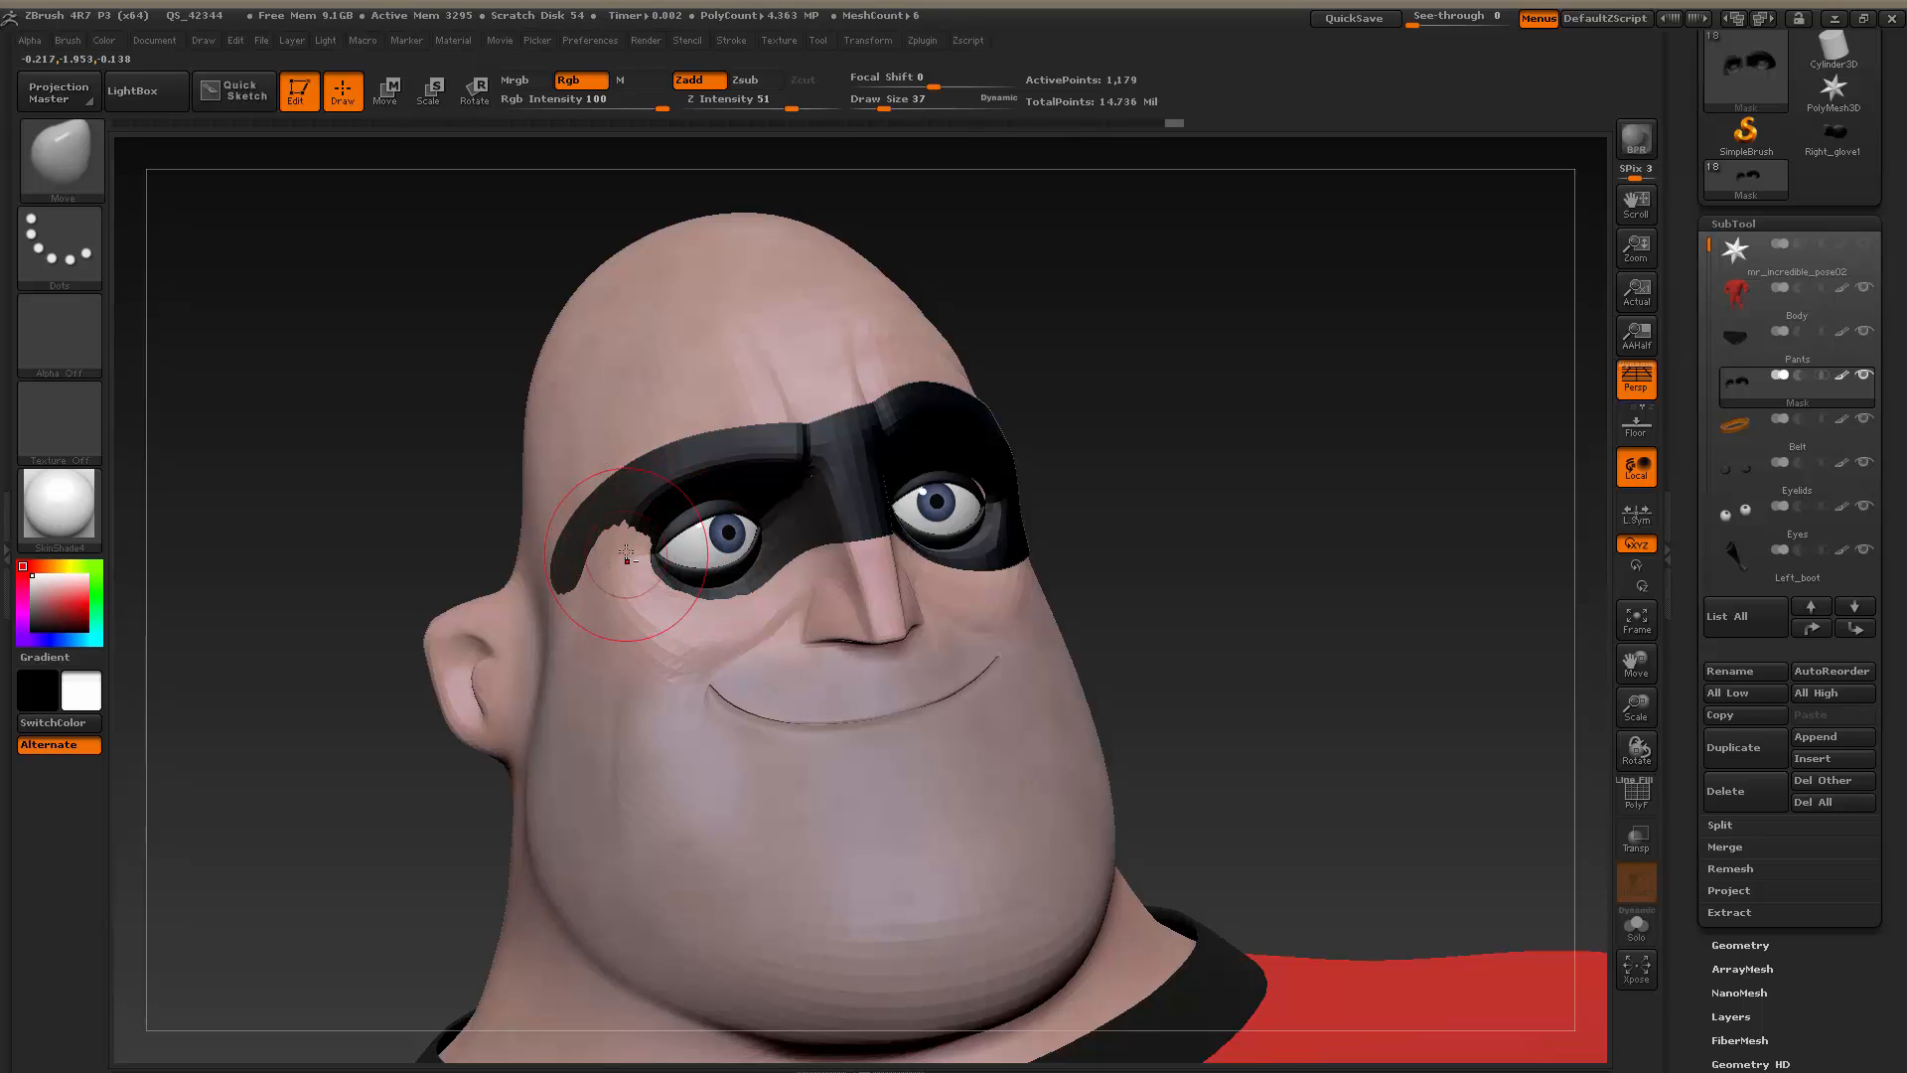
key(s)
drag(612, 593, 617, 593)
mouse_move(617, 588)
mouse_down()
mouse_move(659, 627)
mouse_move(633, 631)
mouse_up()
alt+click(656, 628)
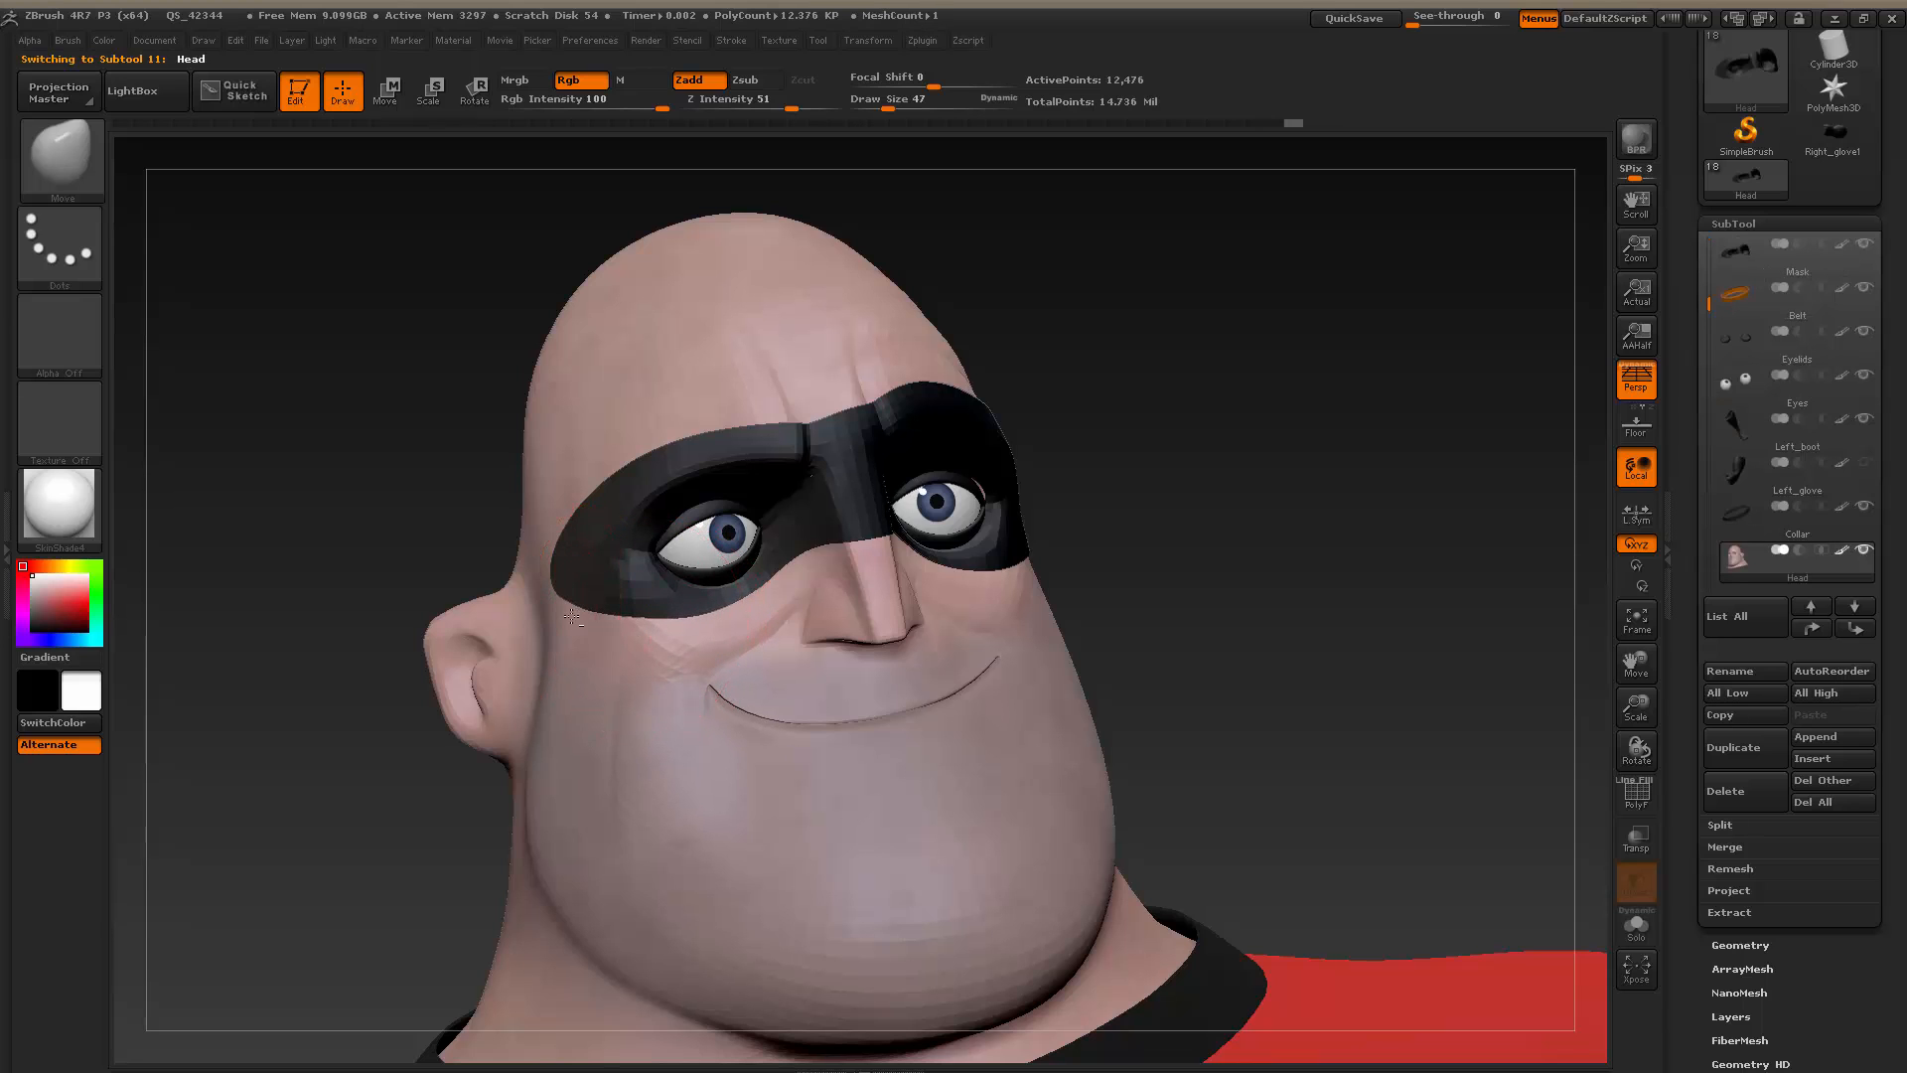
Reselect the Mask subtool and refine its raised brow edge and the outer corner of the eye opening
drag(1097, 385, 1106, 384)
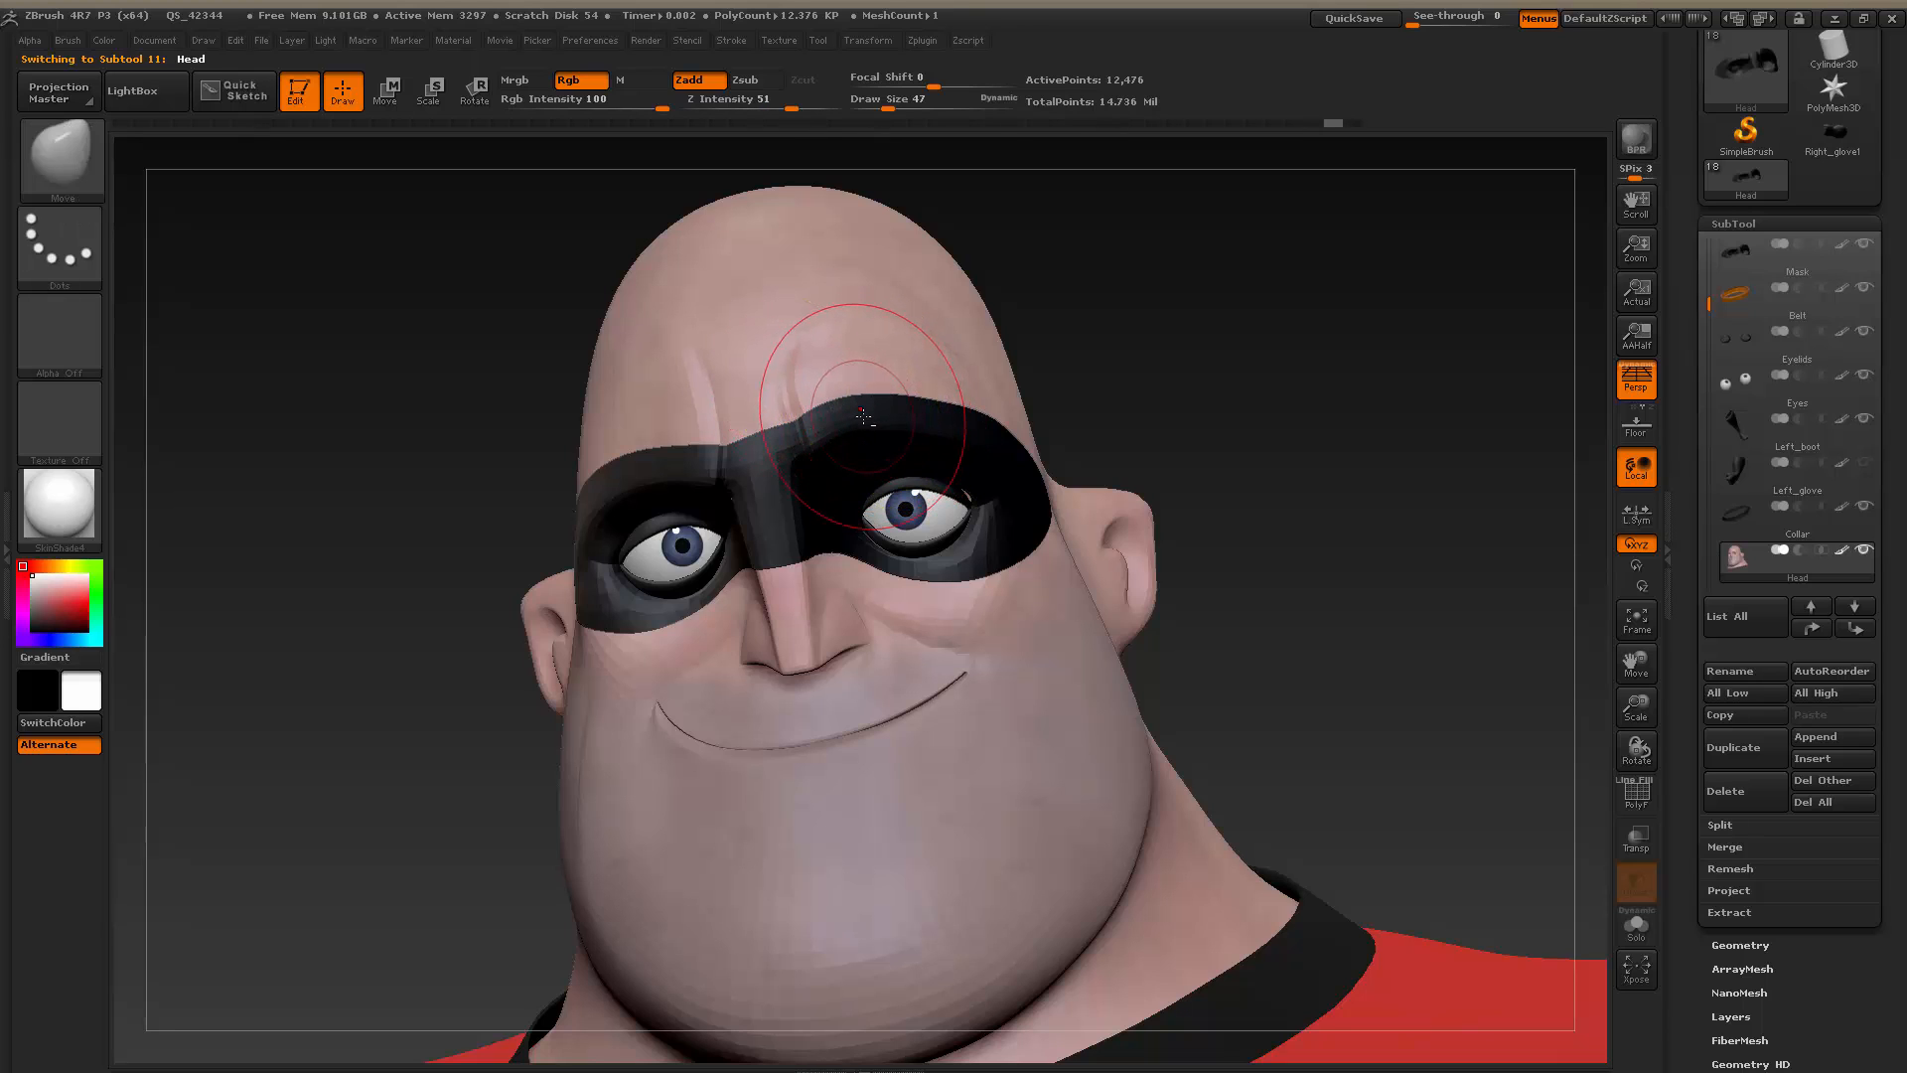
alt+click(852, 418)
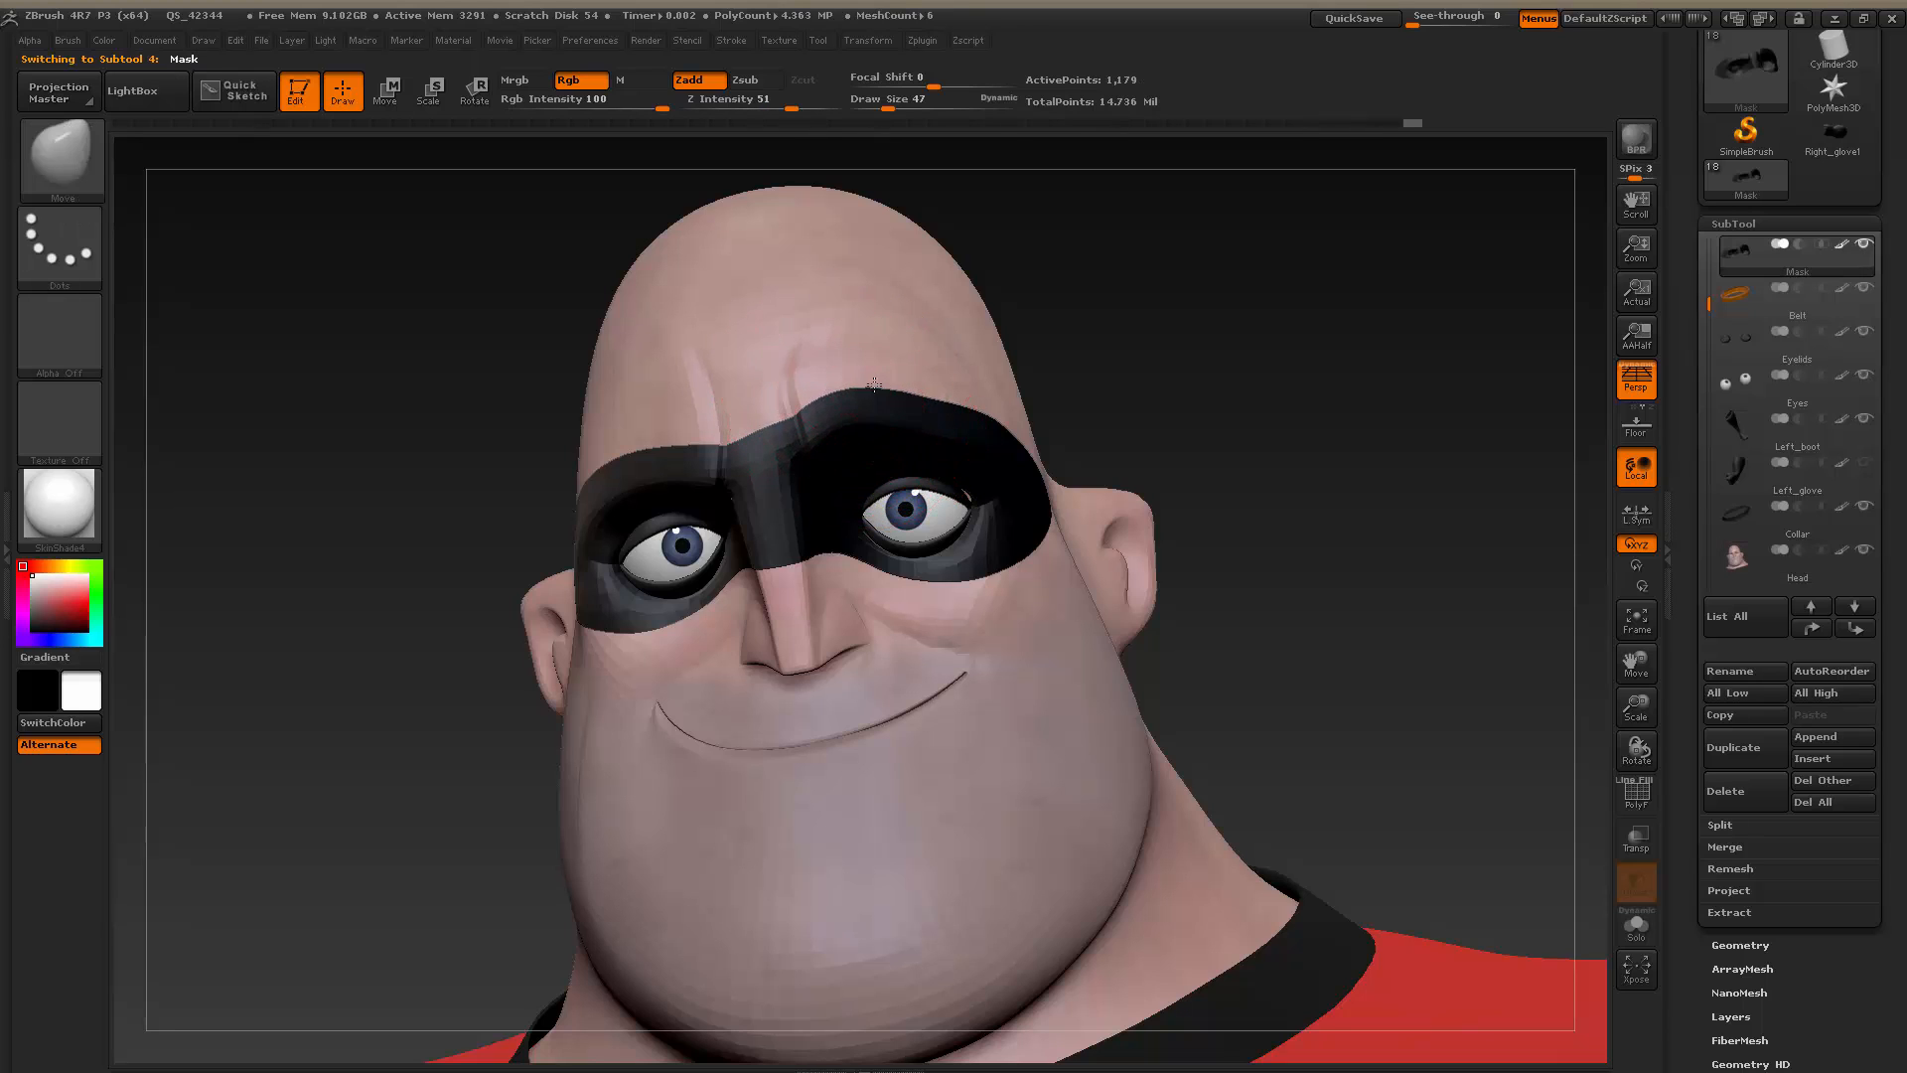
mouse_move(903, 387)
mouse_down()
mouse_move(948, 392)
mouse_move(900, 387)
mouse_up()
drag(1114, 316, 1098, 267)
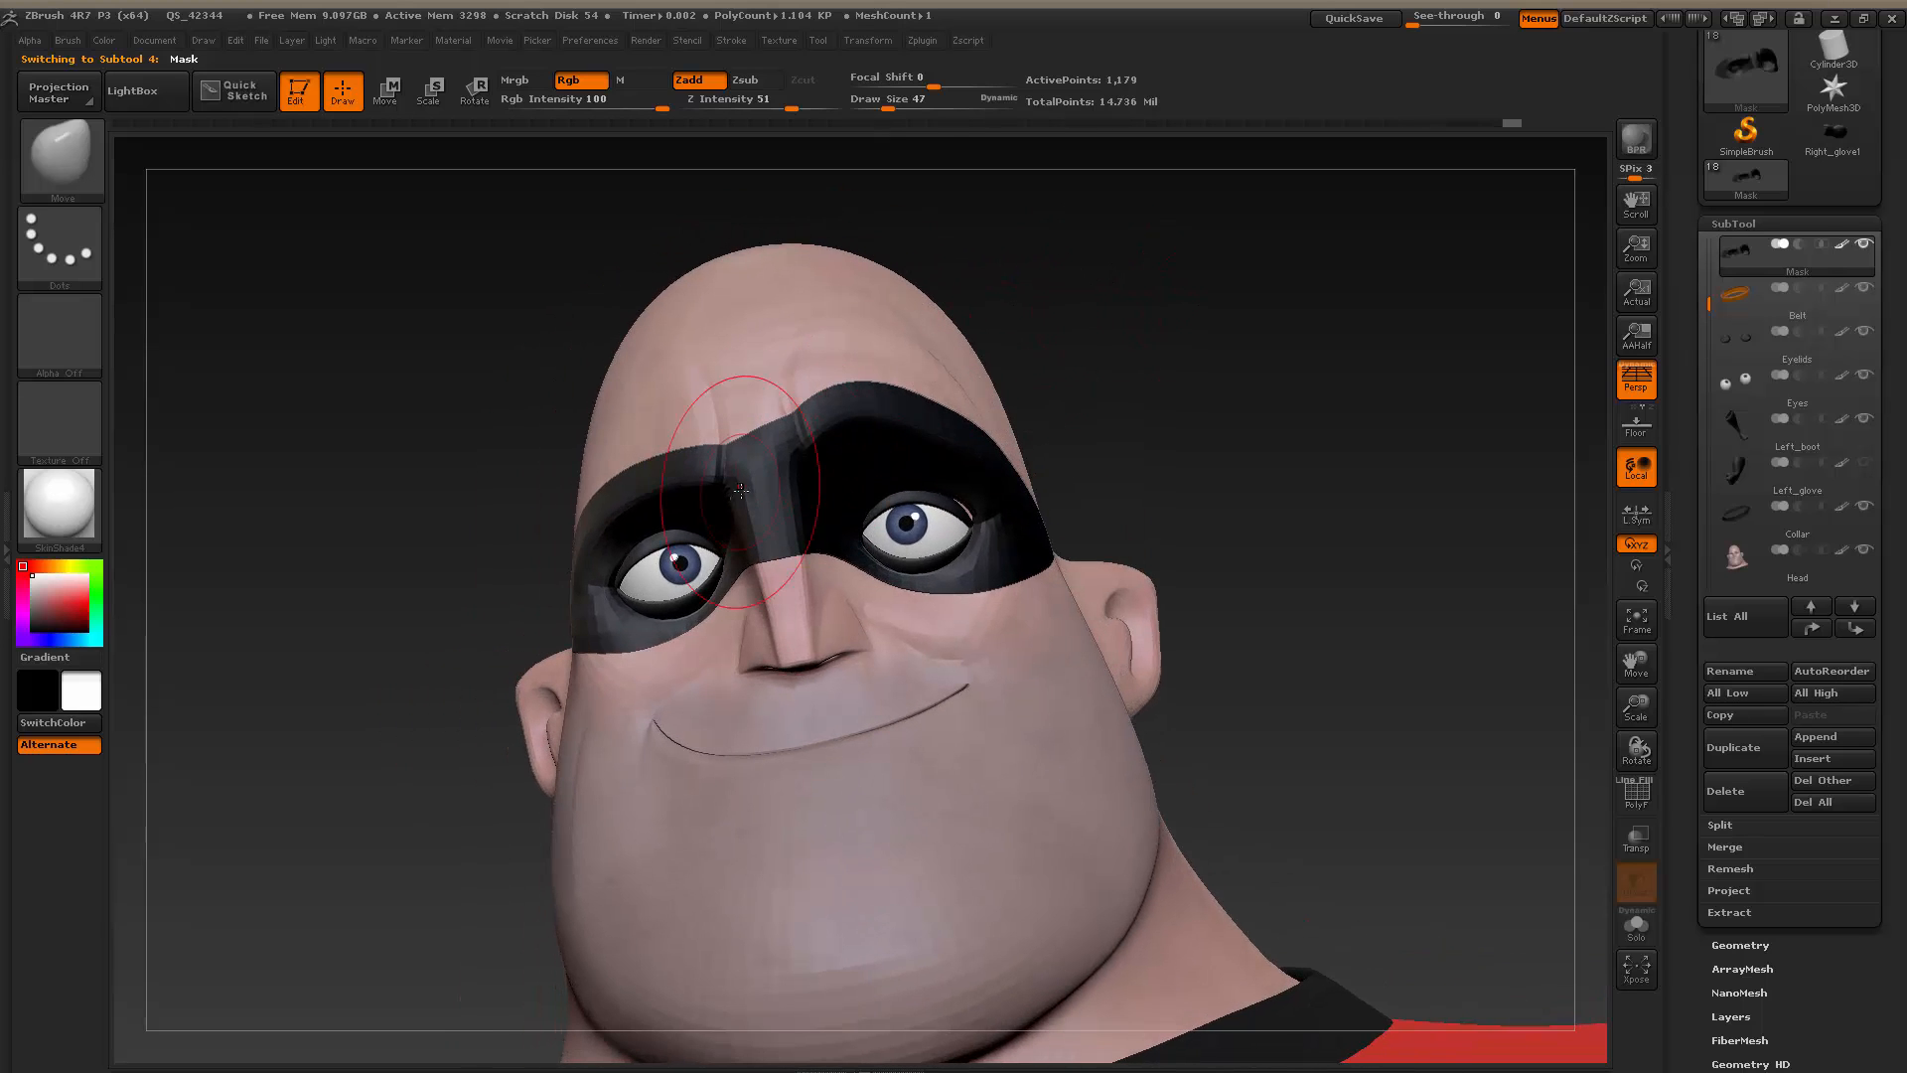
drag(975, 514, 967, 513)
Fill the mask with white and the Flat Color material in Mrgb mode, then choose the MatCap White Cavity material
click(508, 84)
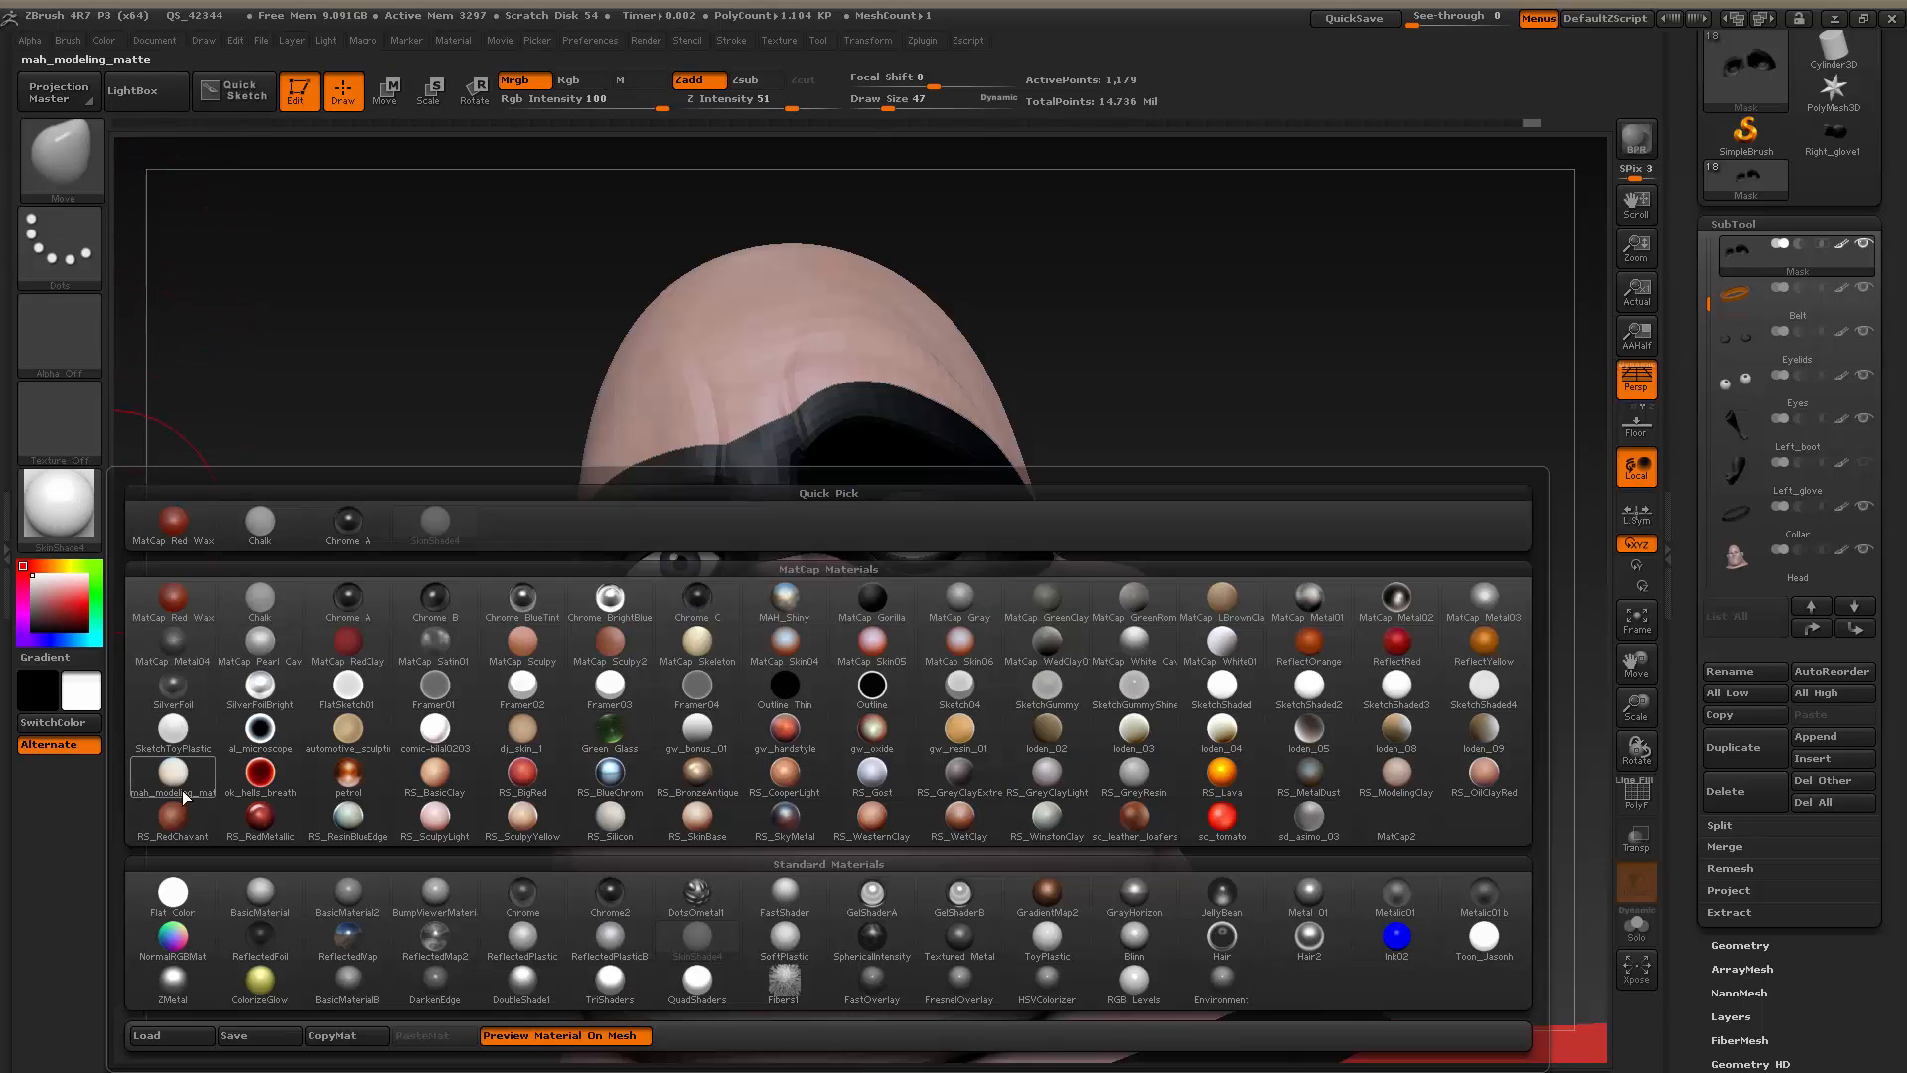
click(174, 897)
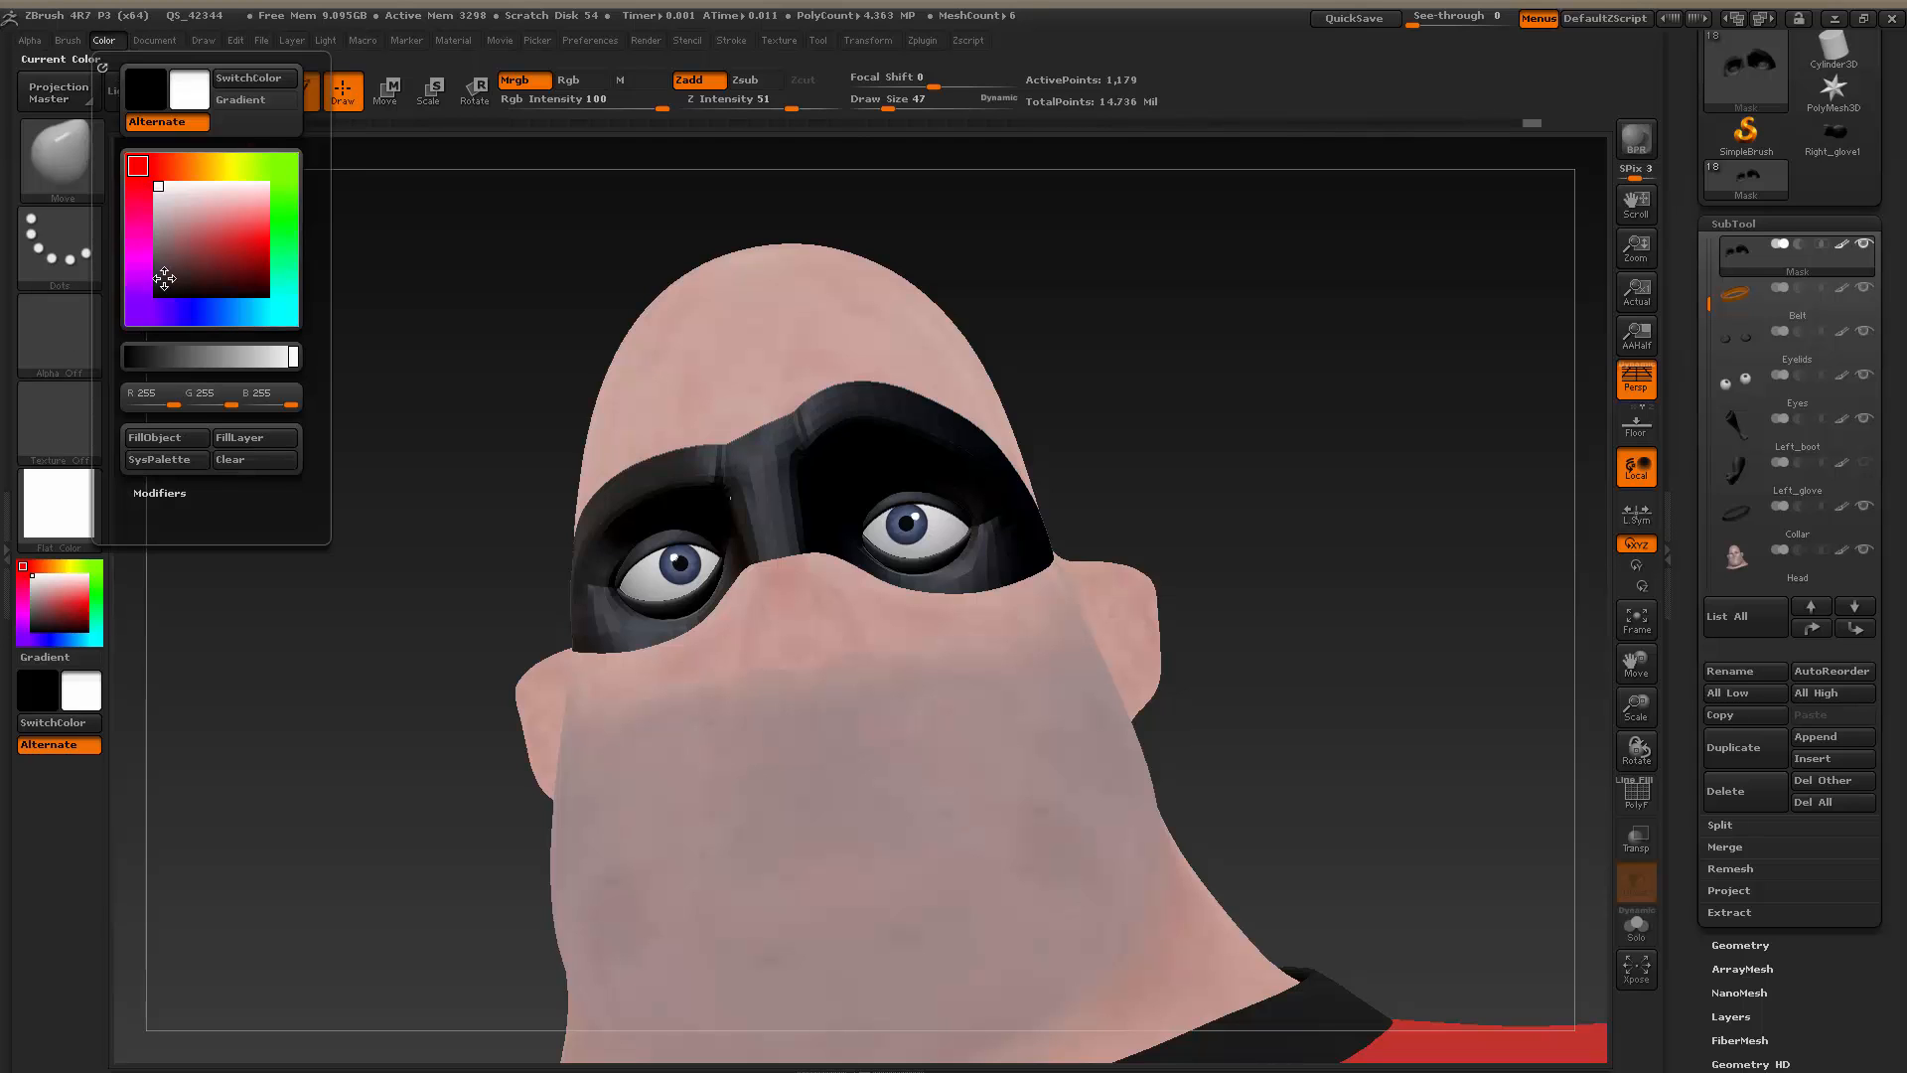
click(104, 40)
click(156, 438)
click(59, 504)
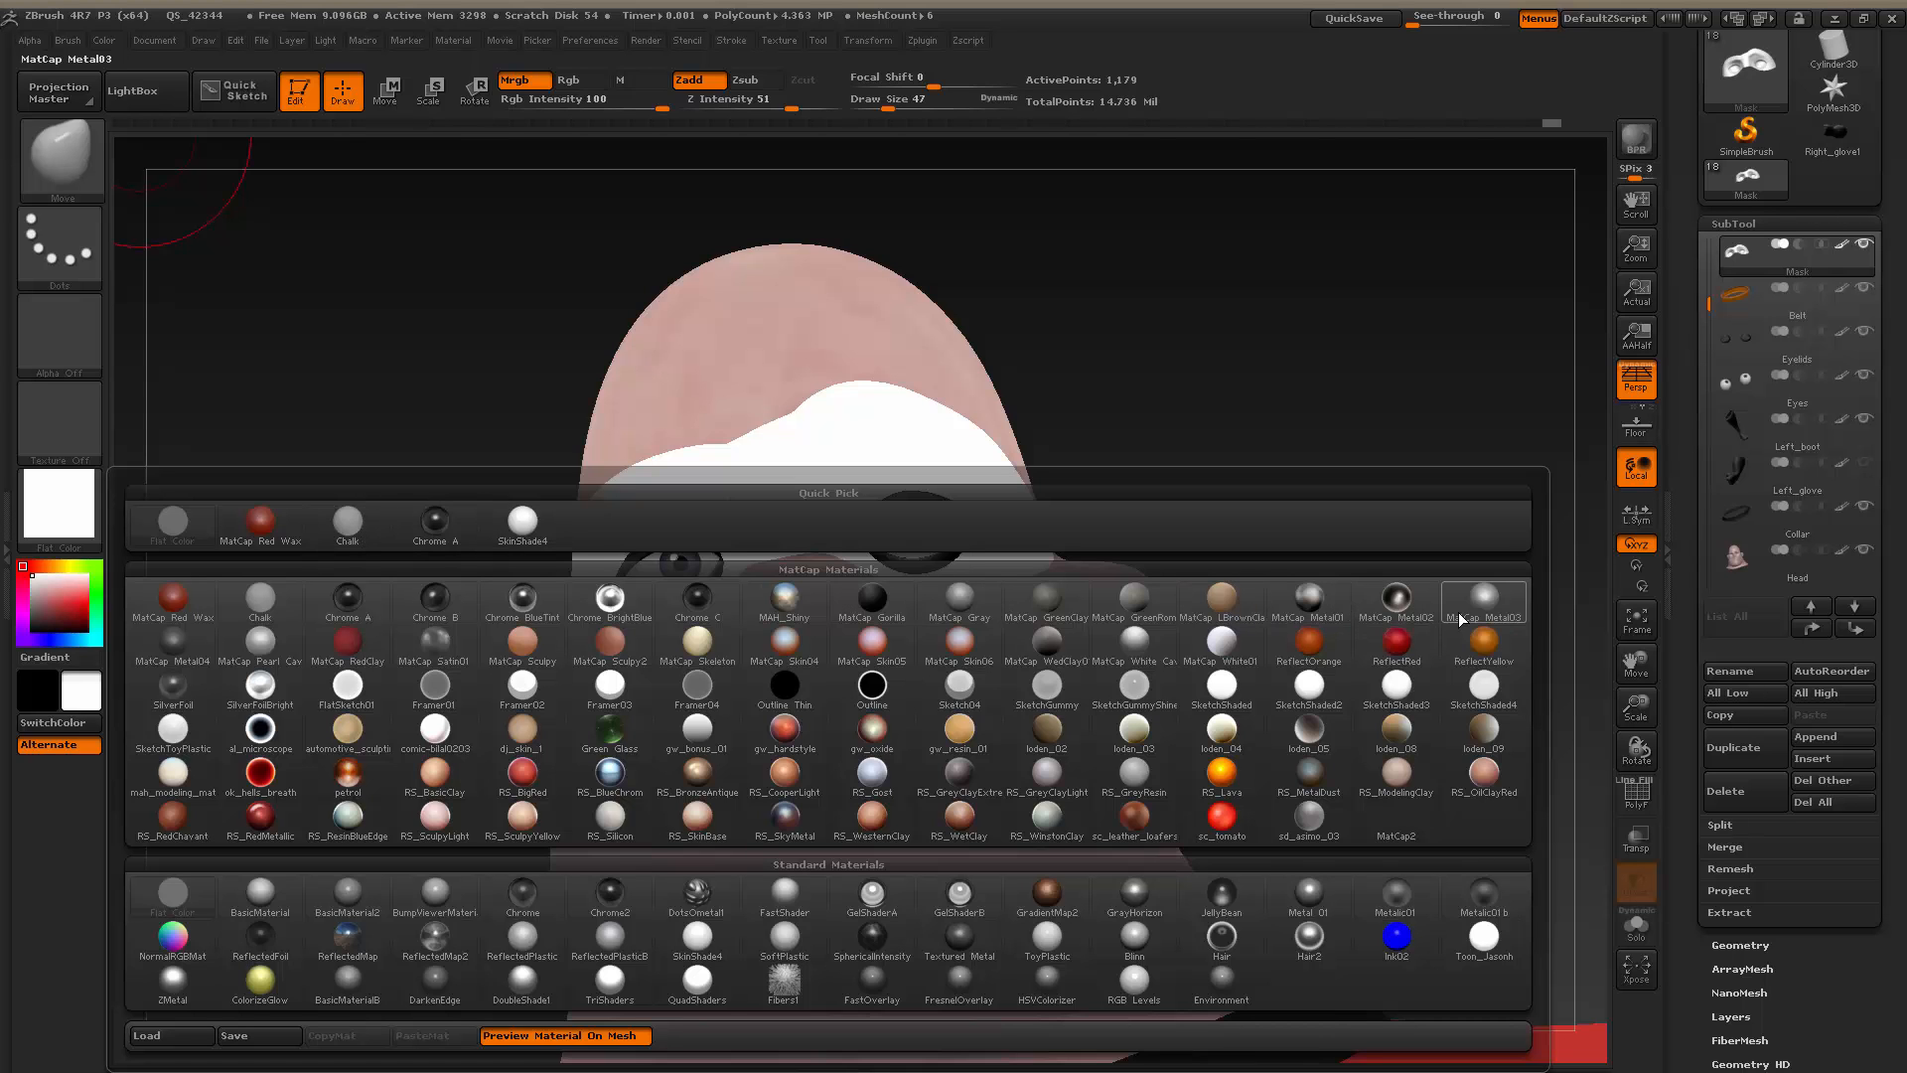
click(1135, 643)
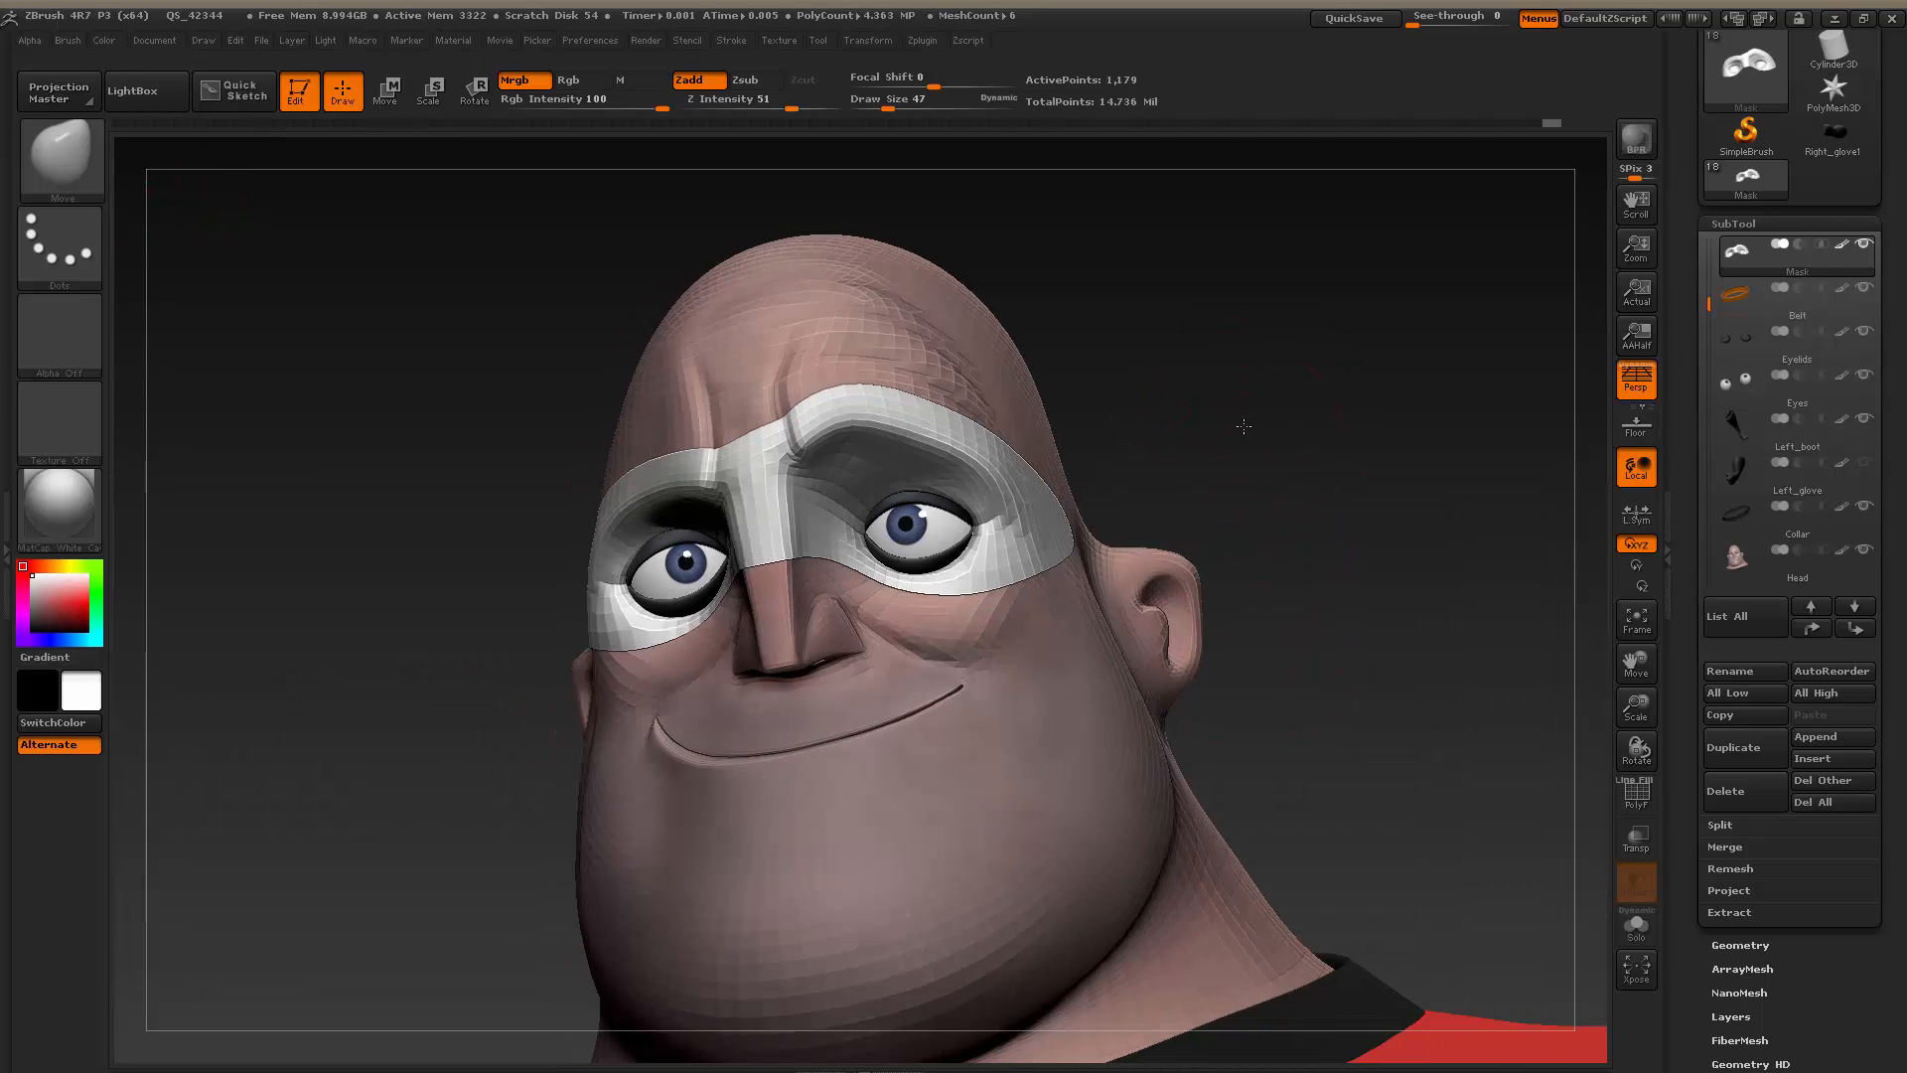
Adjust the mask's raised brow edge and the side of its nose bridge, then set the brush size to 37
drag(1244, 426, 995, 415)
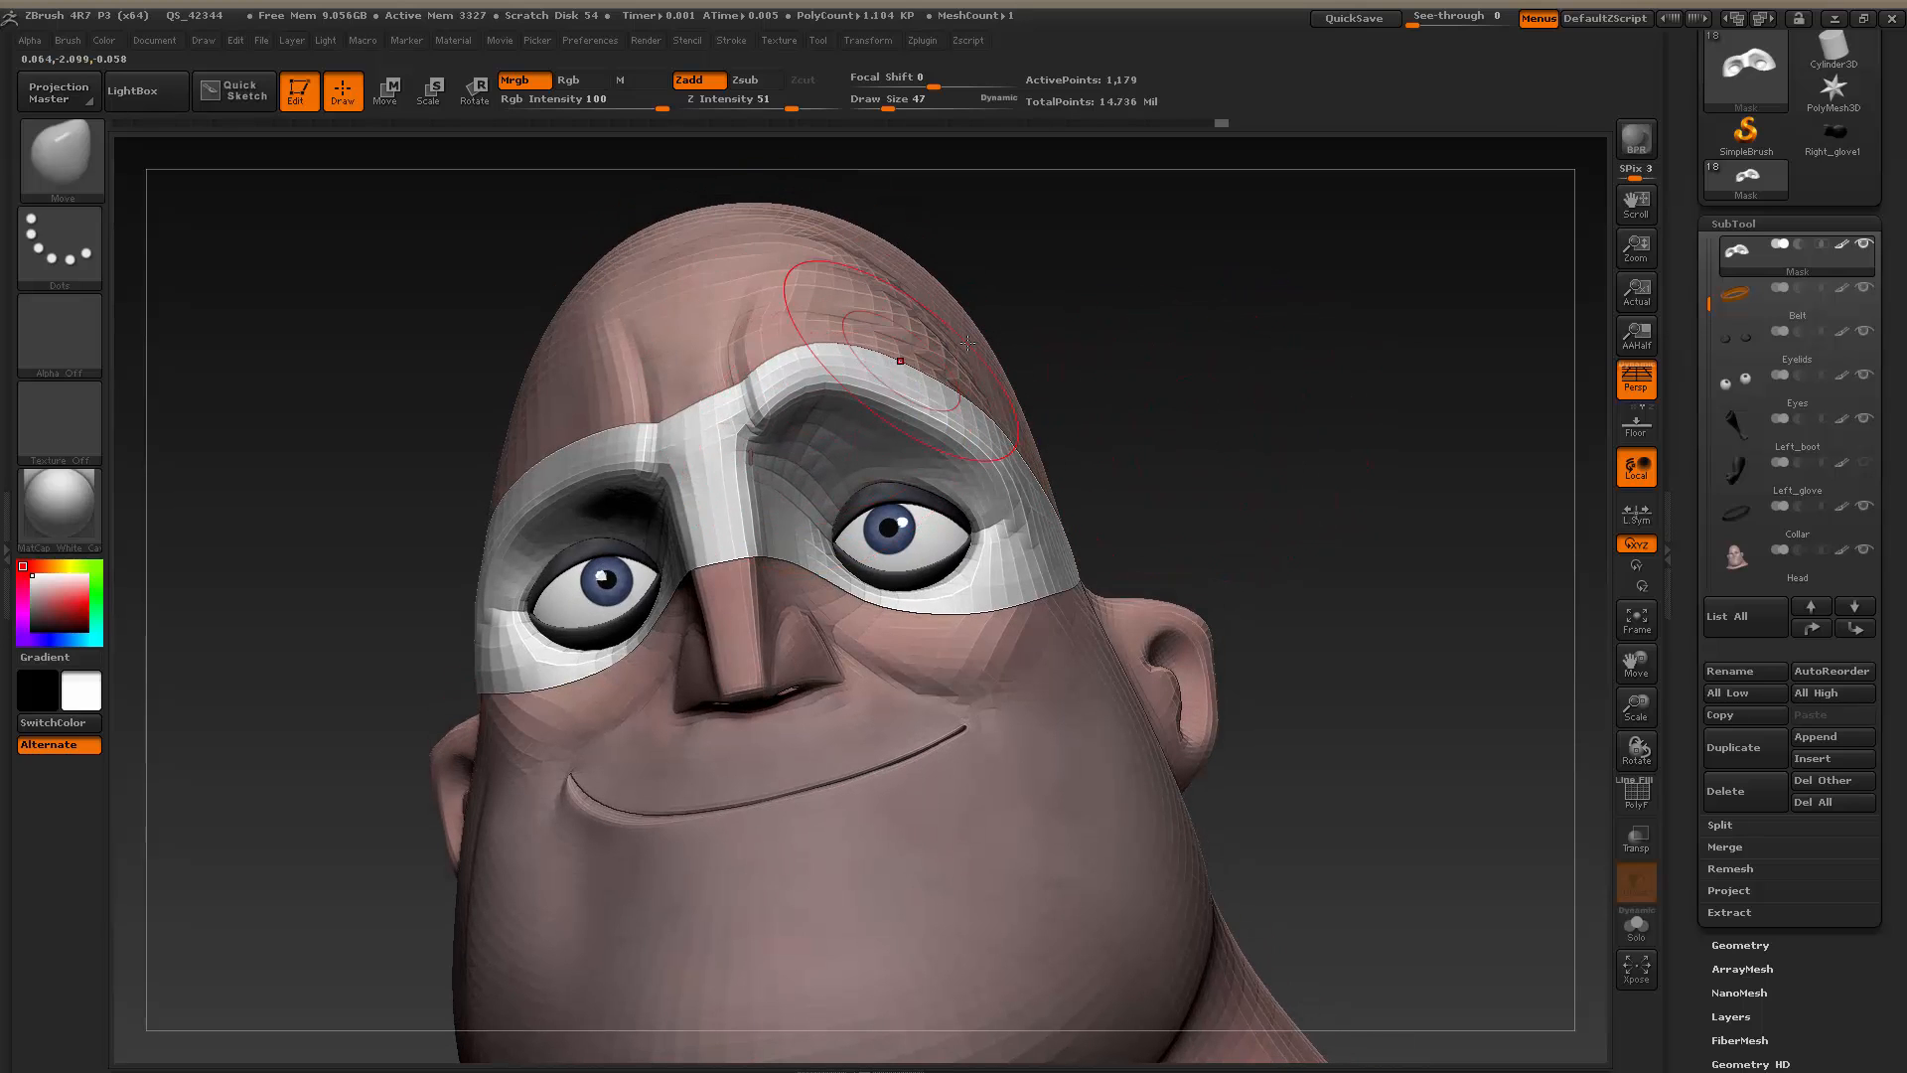
drag(1172, 333, 1197, 369)
drag(775, 385, 786, 366)
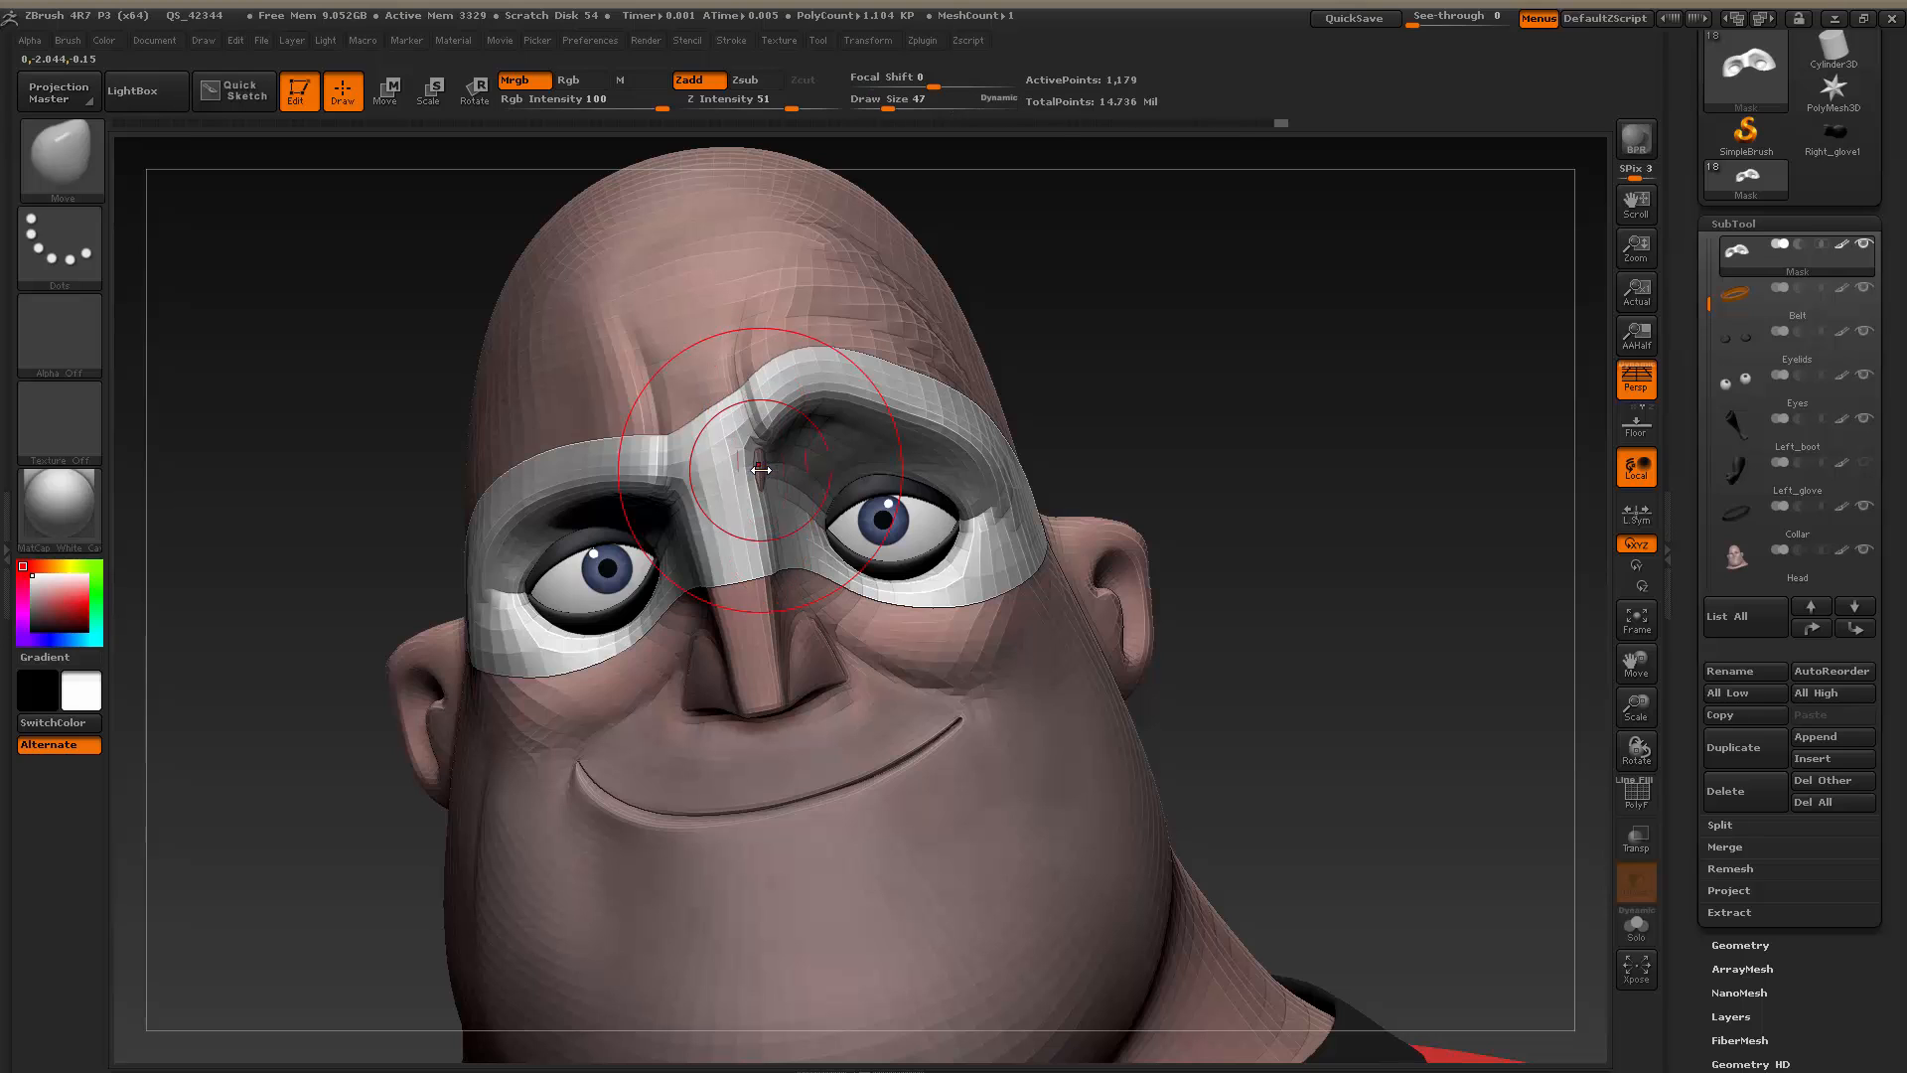
drag(761, 465, 770, 470)
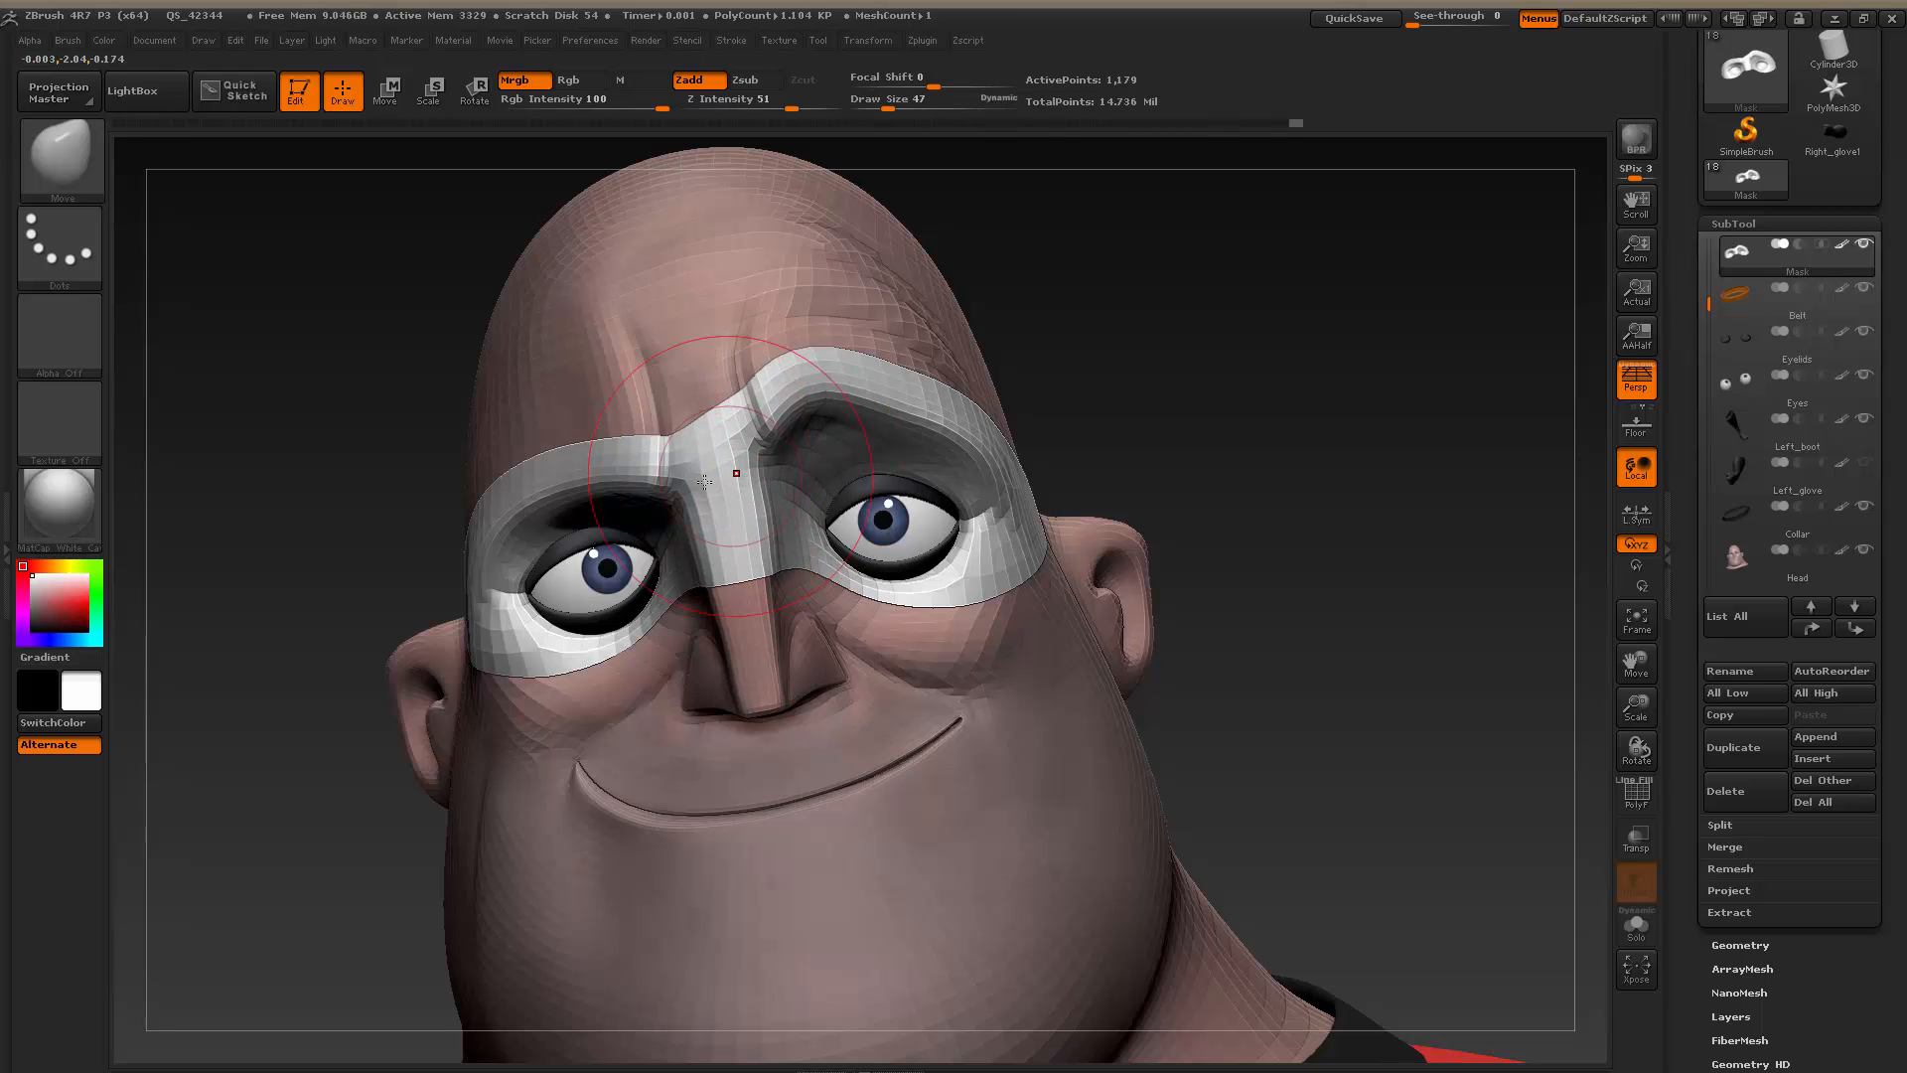
key(bracketleft)
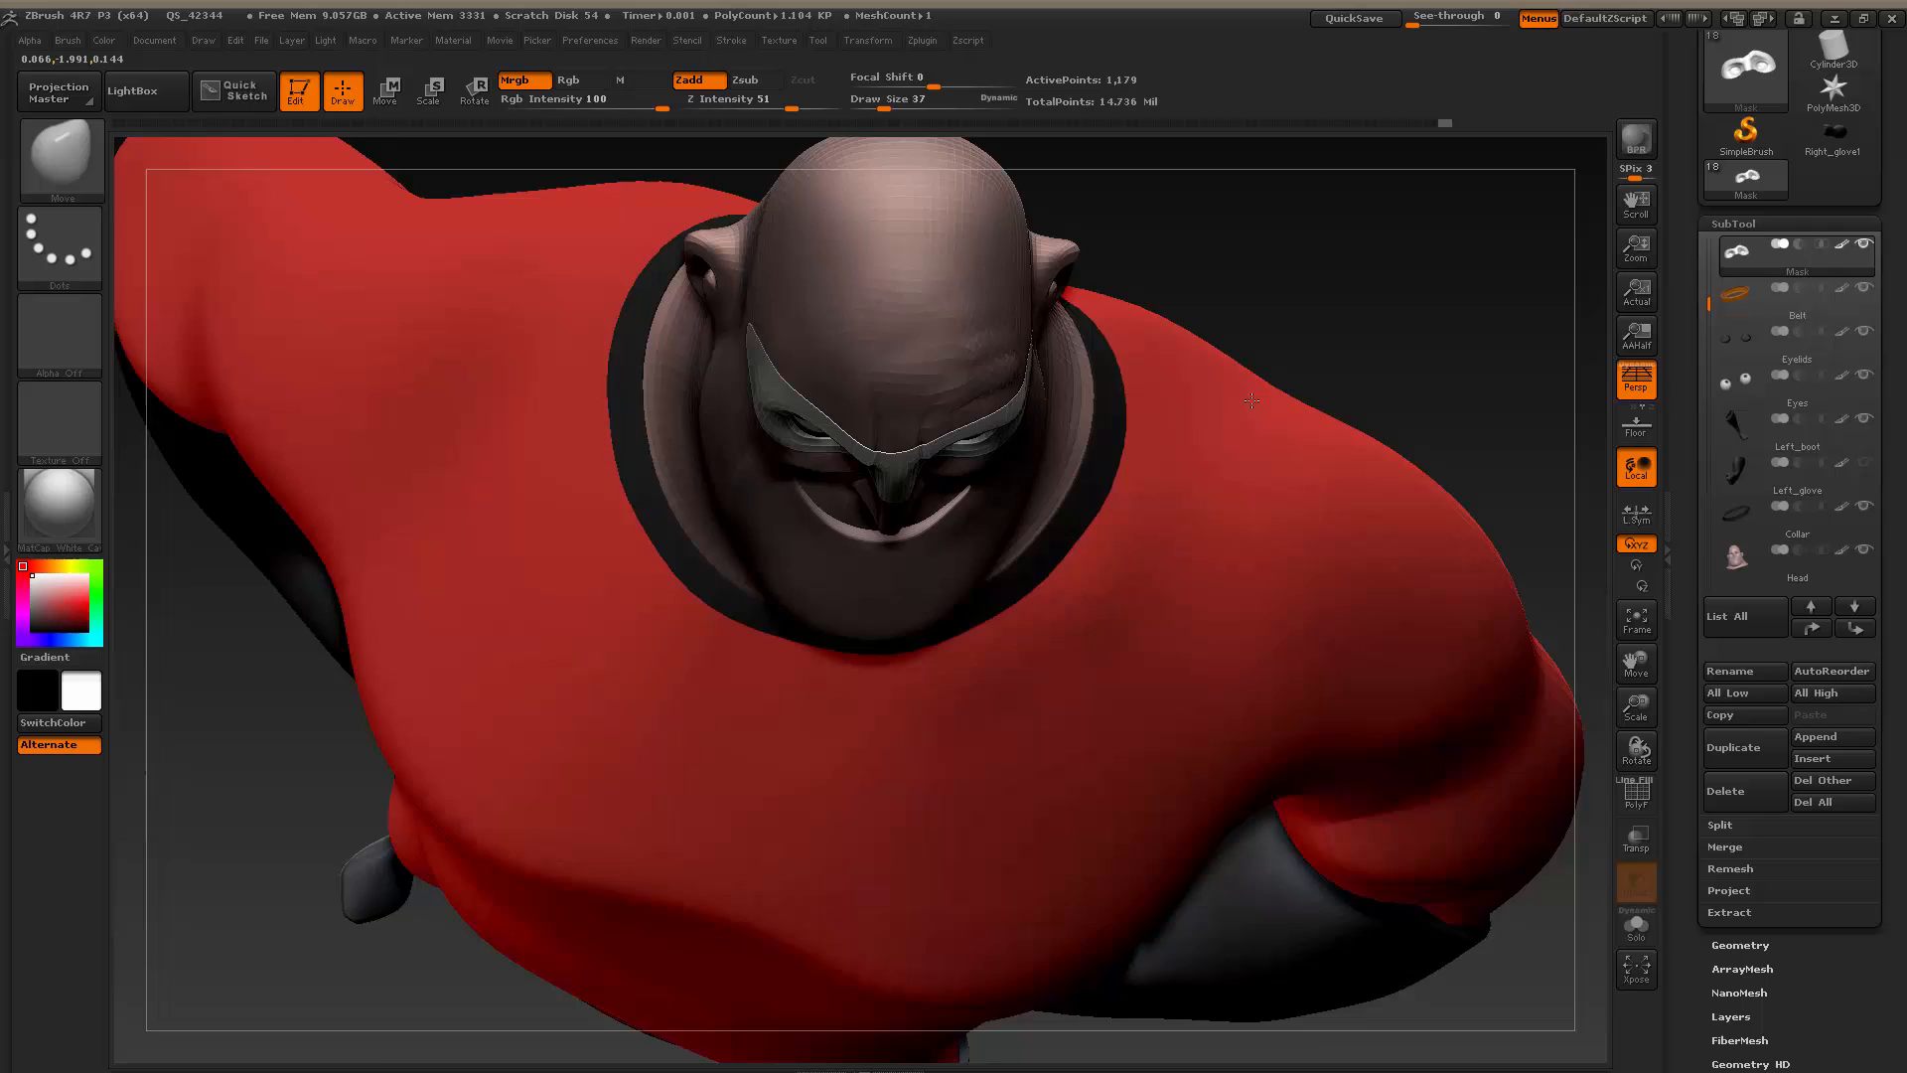
Restore the stored Front reference view and set See-through to 26 to overlay the reference image on the head
mouse_move(1252, 401)
mouse_down()
mouse_move(1244, 270)
mouse_move(1196, 302)
mouse_move(1232, 398)
mouse_up()
click(779, 40)
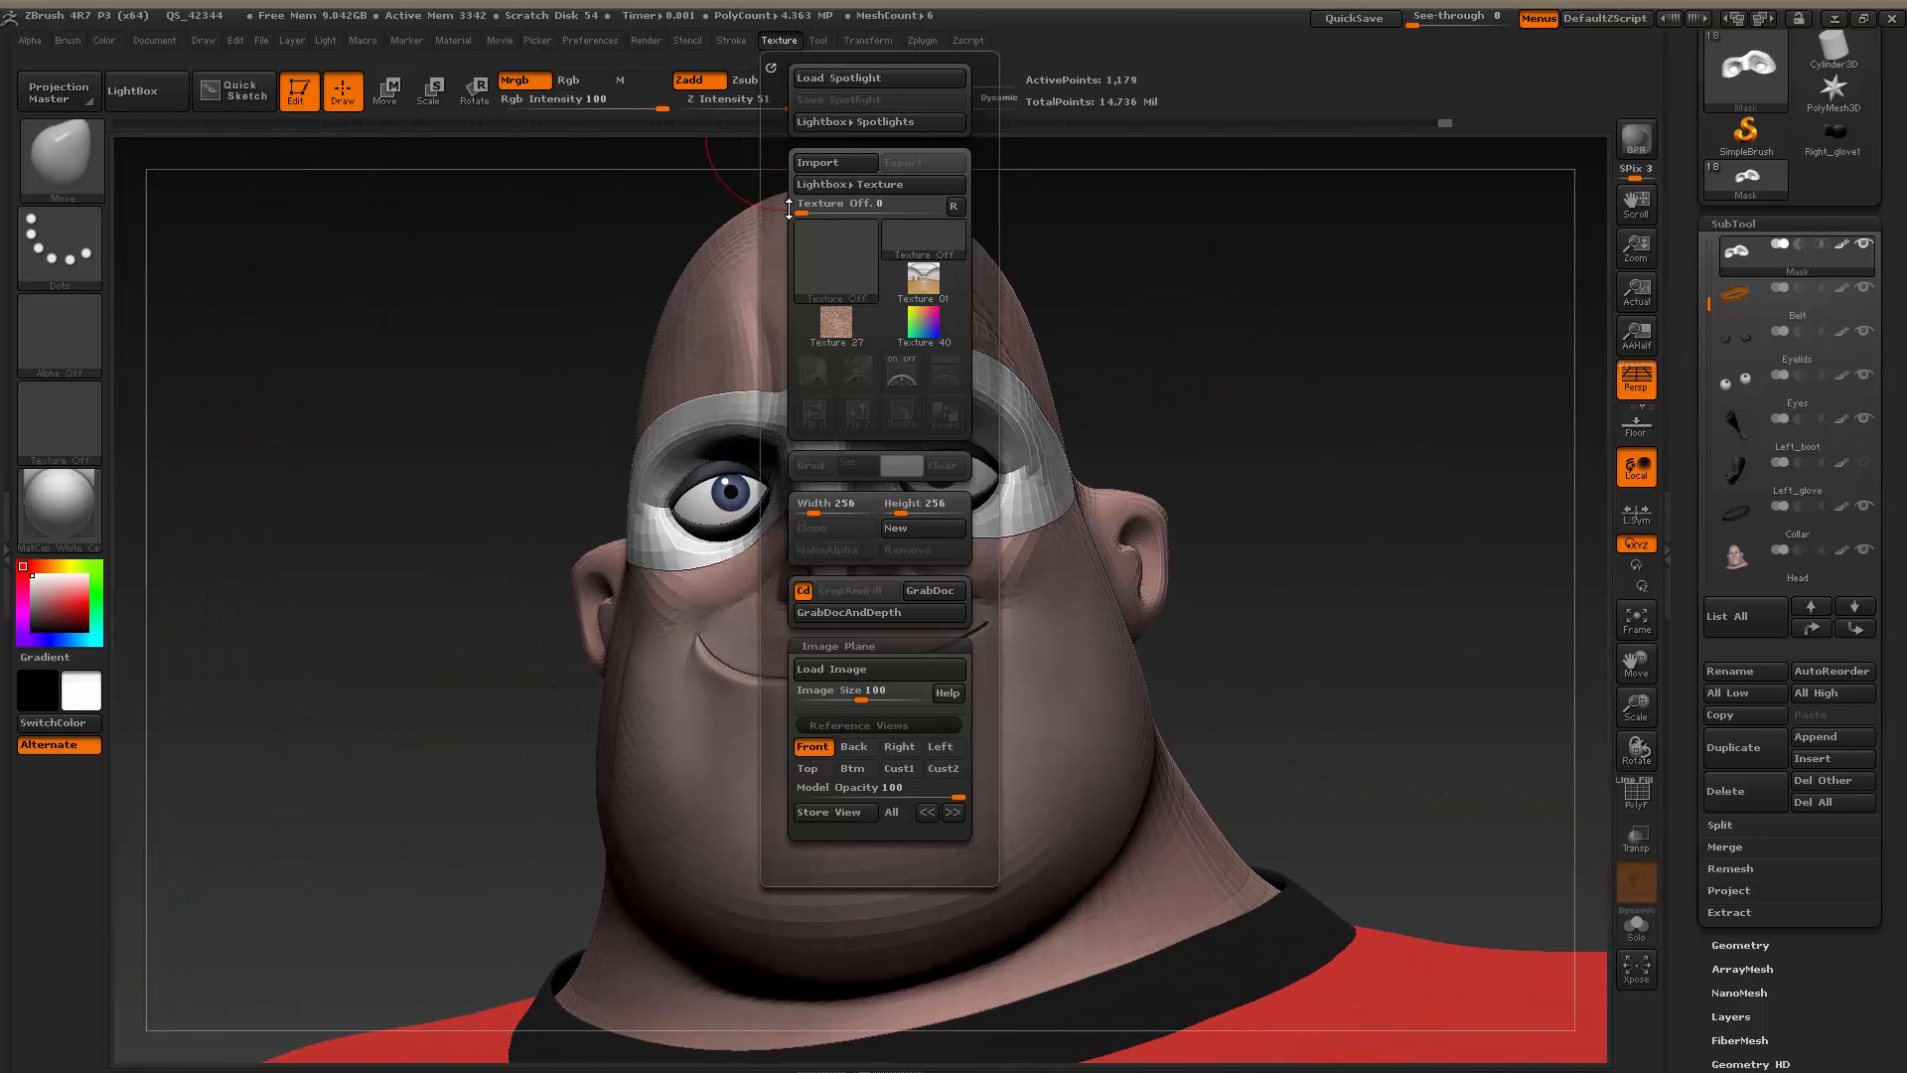
click(824, 748)
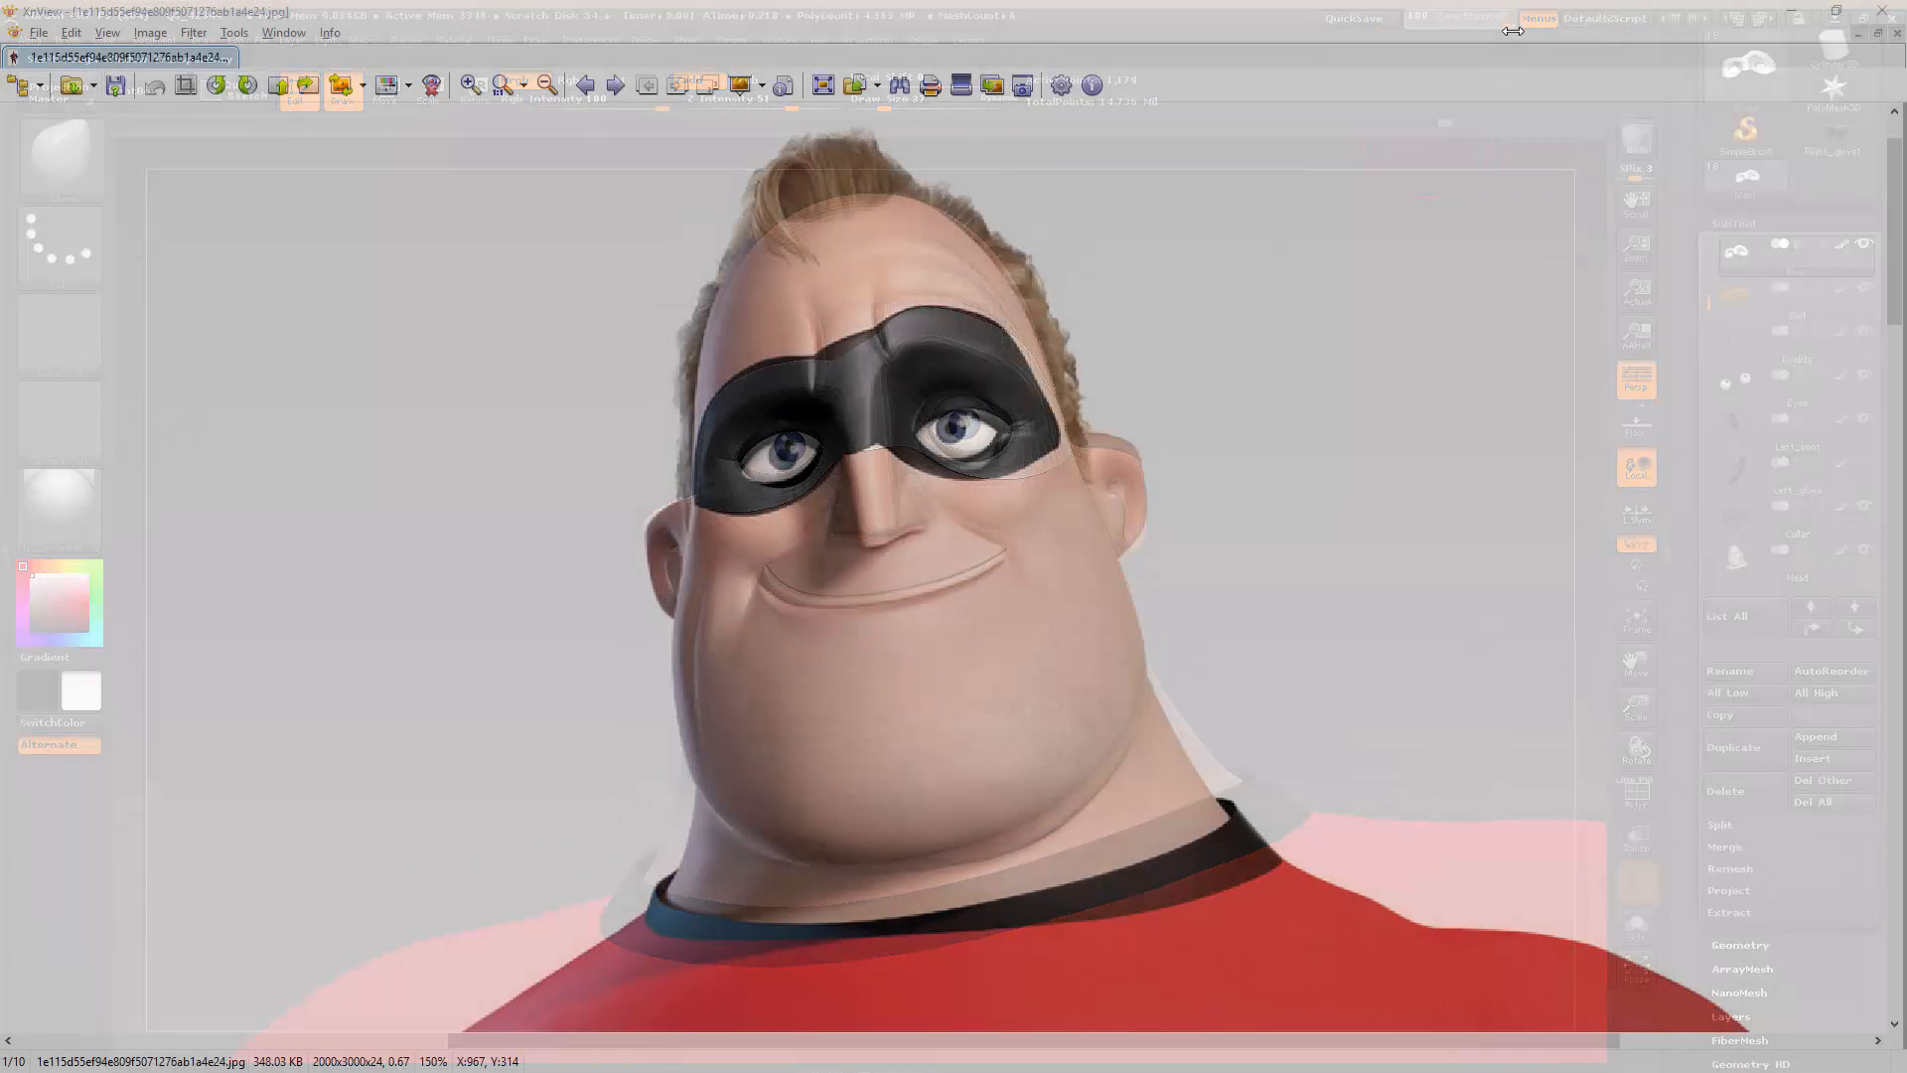
drag(1527, 33, 1380, 50)
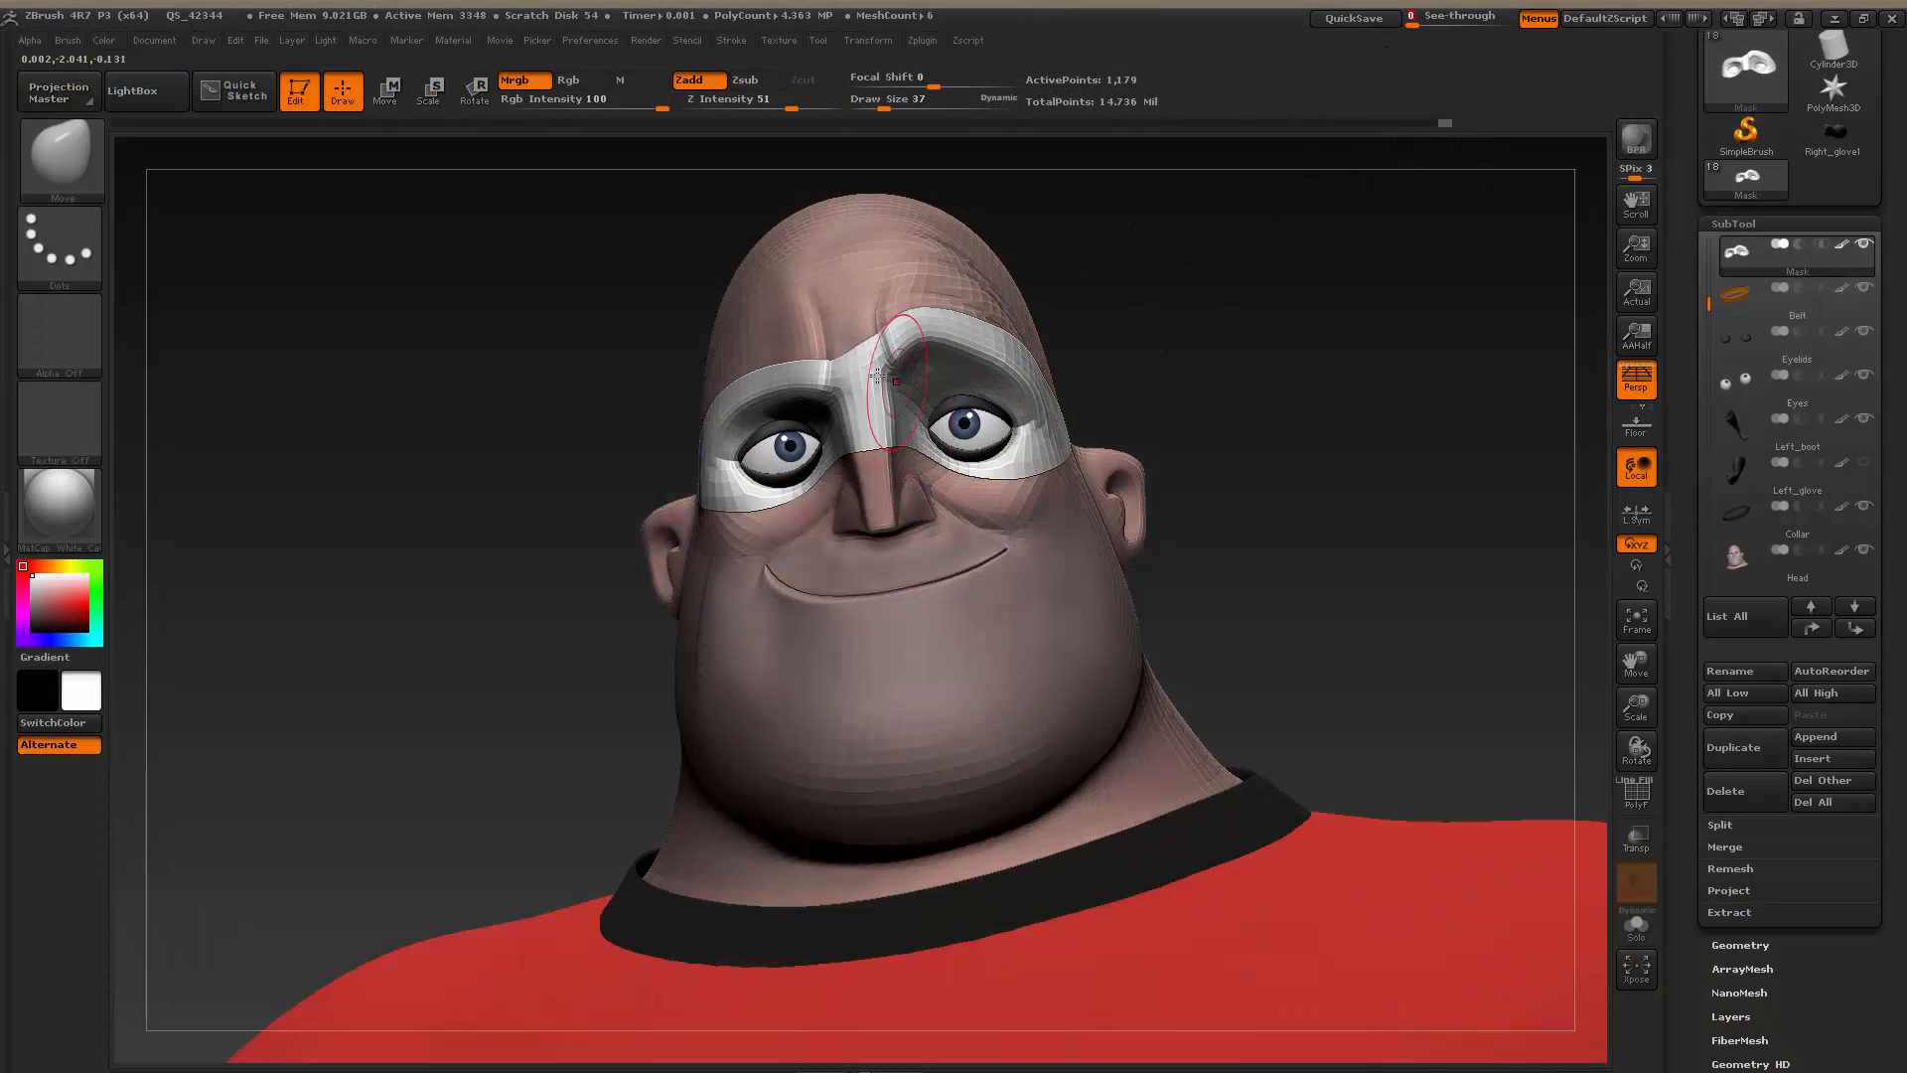
drag(1410, 22, 1389, 67)
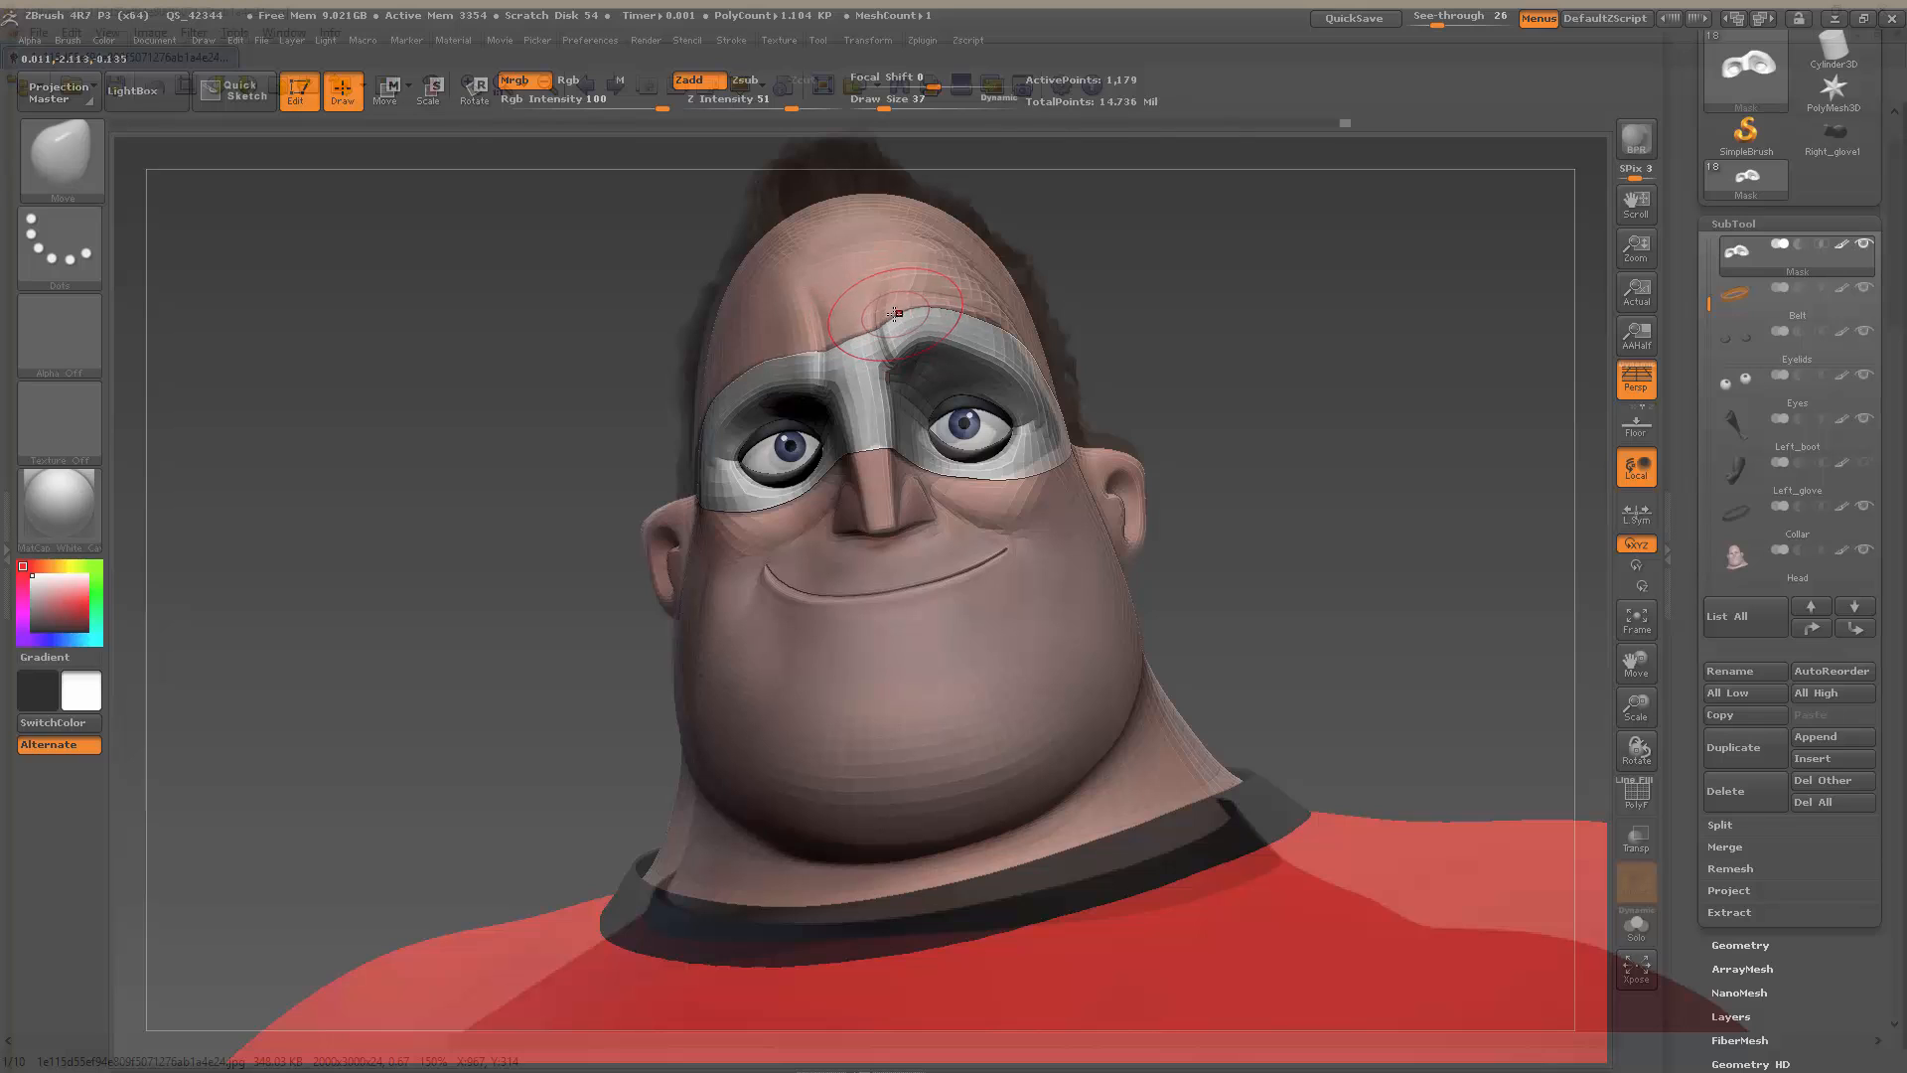
Adjust the mask's upper edge along the raised brow and nose bridge, set the brush size to 20, and set See-through to 0
mouse_move(950, 310)
mouse_down()
mouse_move(988, 312)
mouse_move(953, 305)
mouse_up()
drag(836, 344, 839, 335)
key(s)
drag(841, 339, 856, 326)
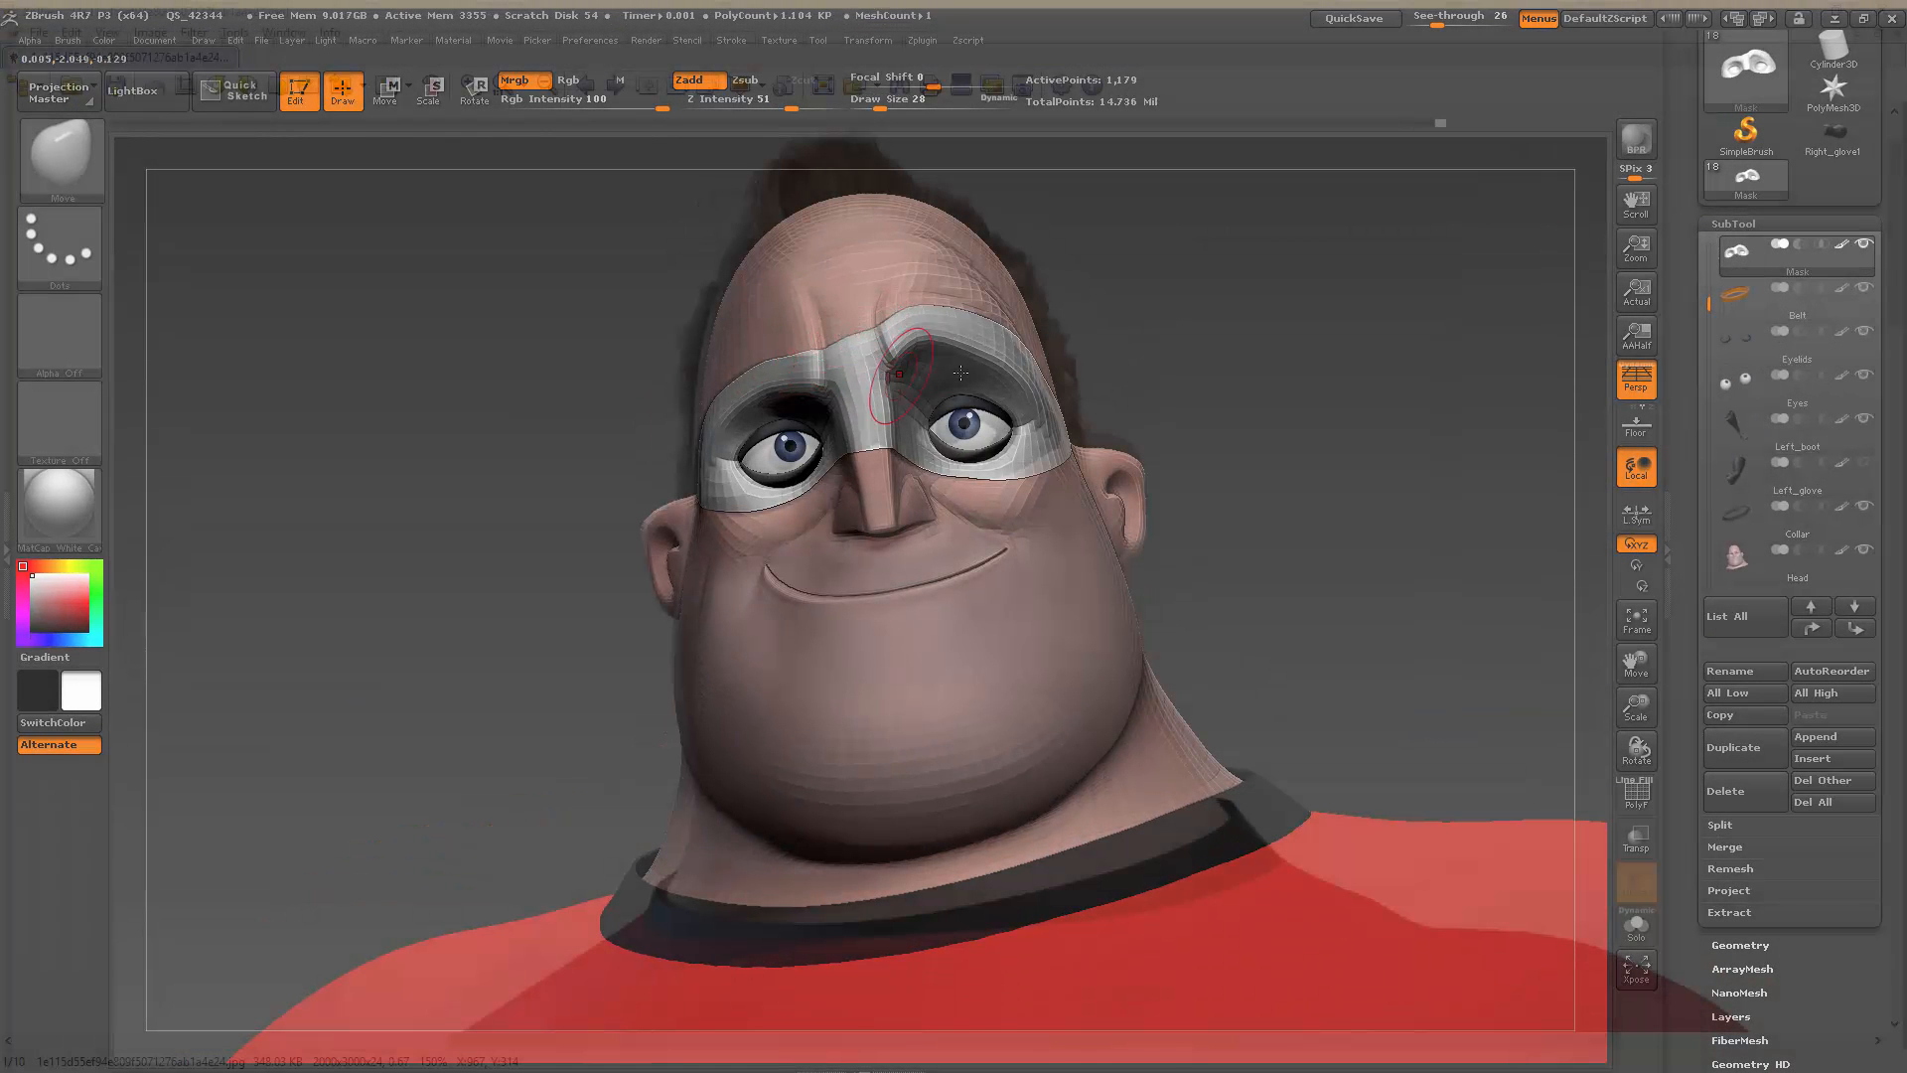
drag(1437, 22, 1412, 22)
drag(1339, 215, 1164, 477)
drag(1277, 298, 1331, 345)
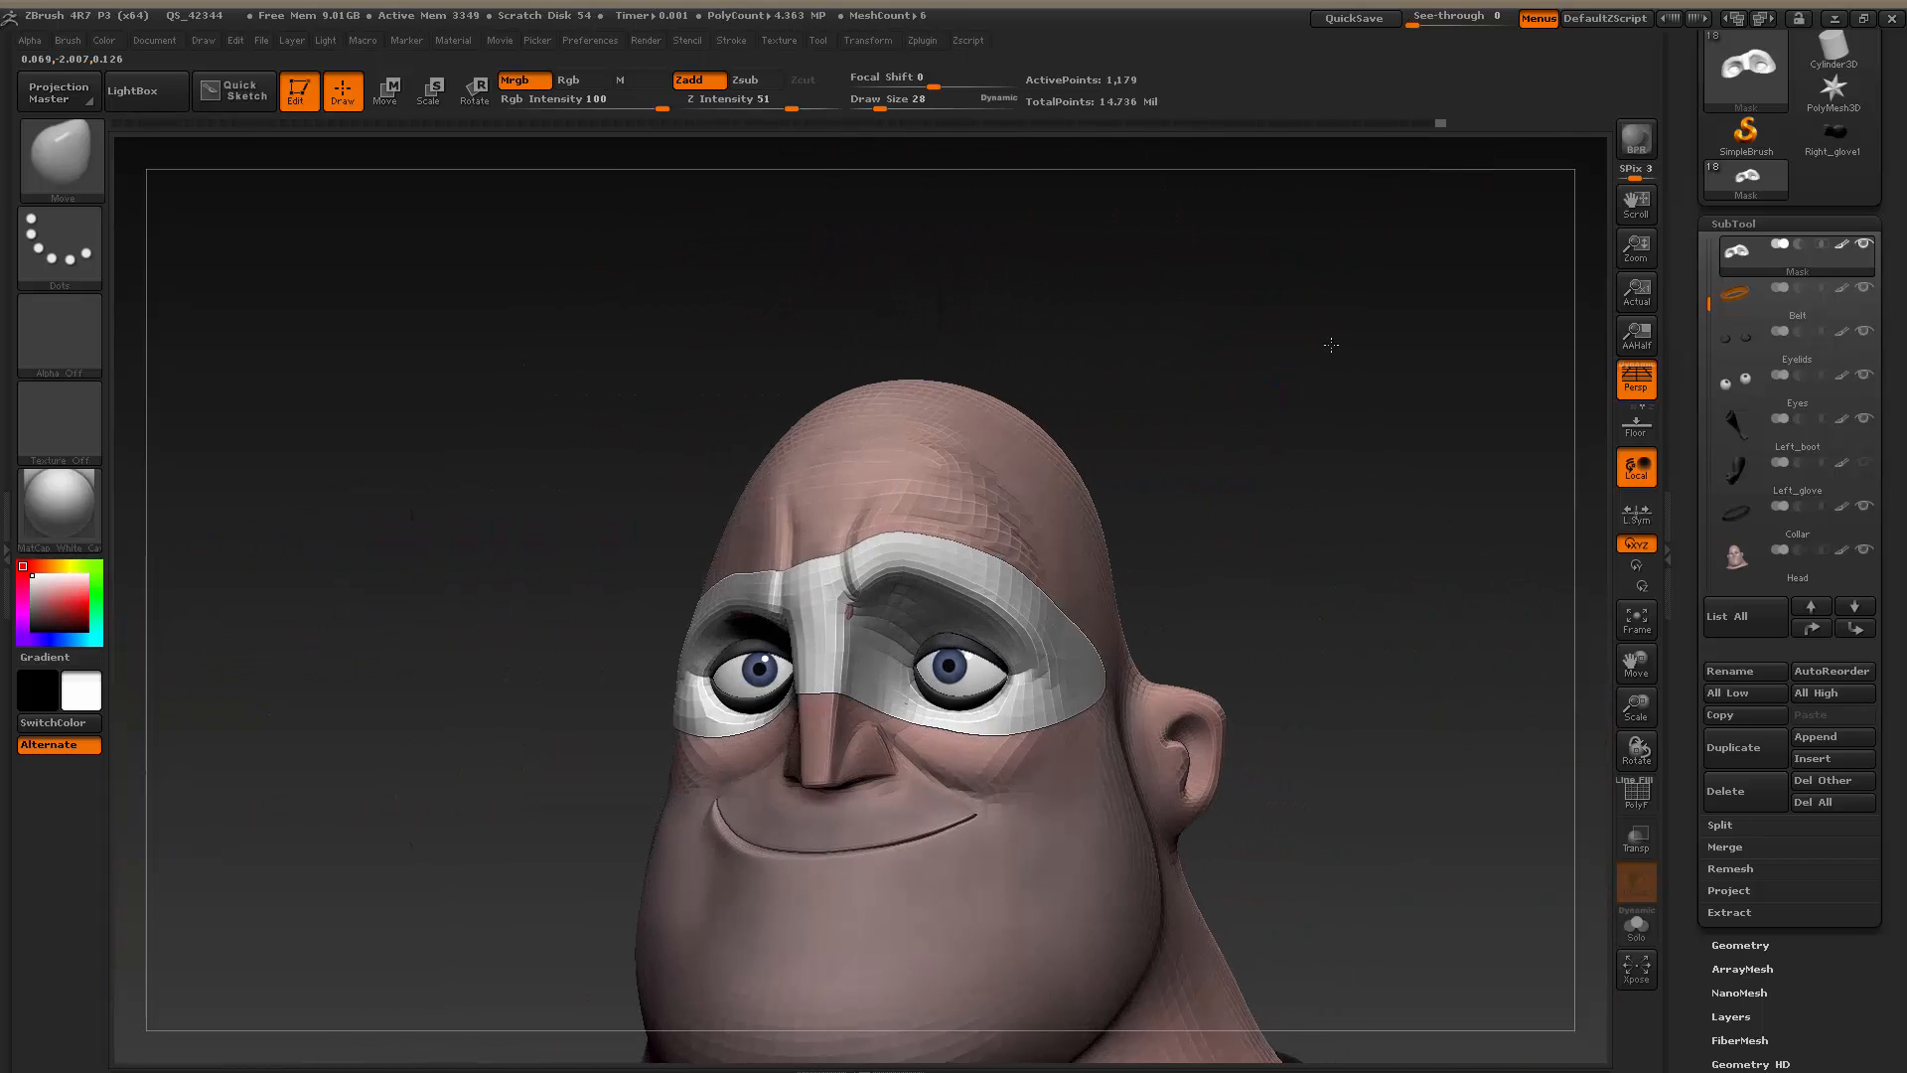
Subdivide the mask to a smooth high-resolution level, fill it with white Flat Color, and choose the MatCap White Cavity material
key(ctrl+d)
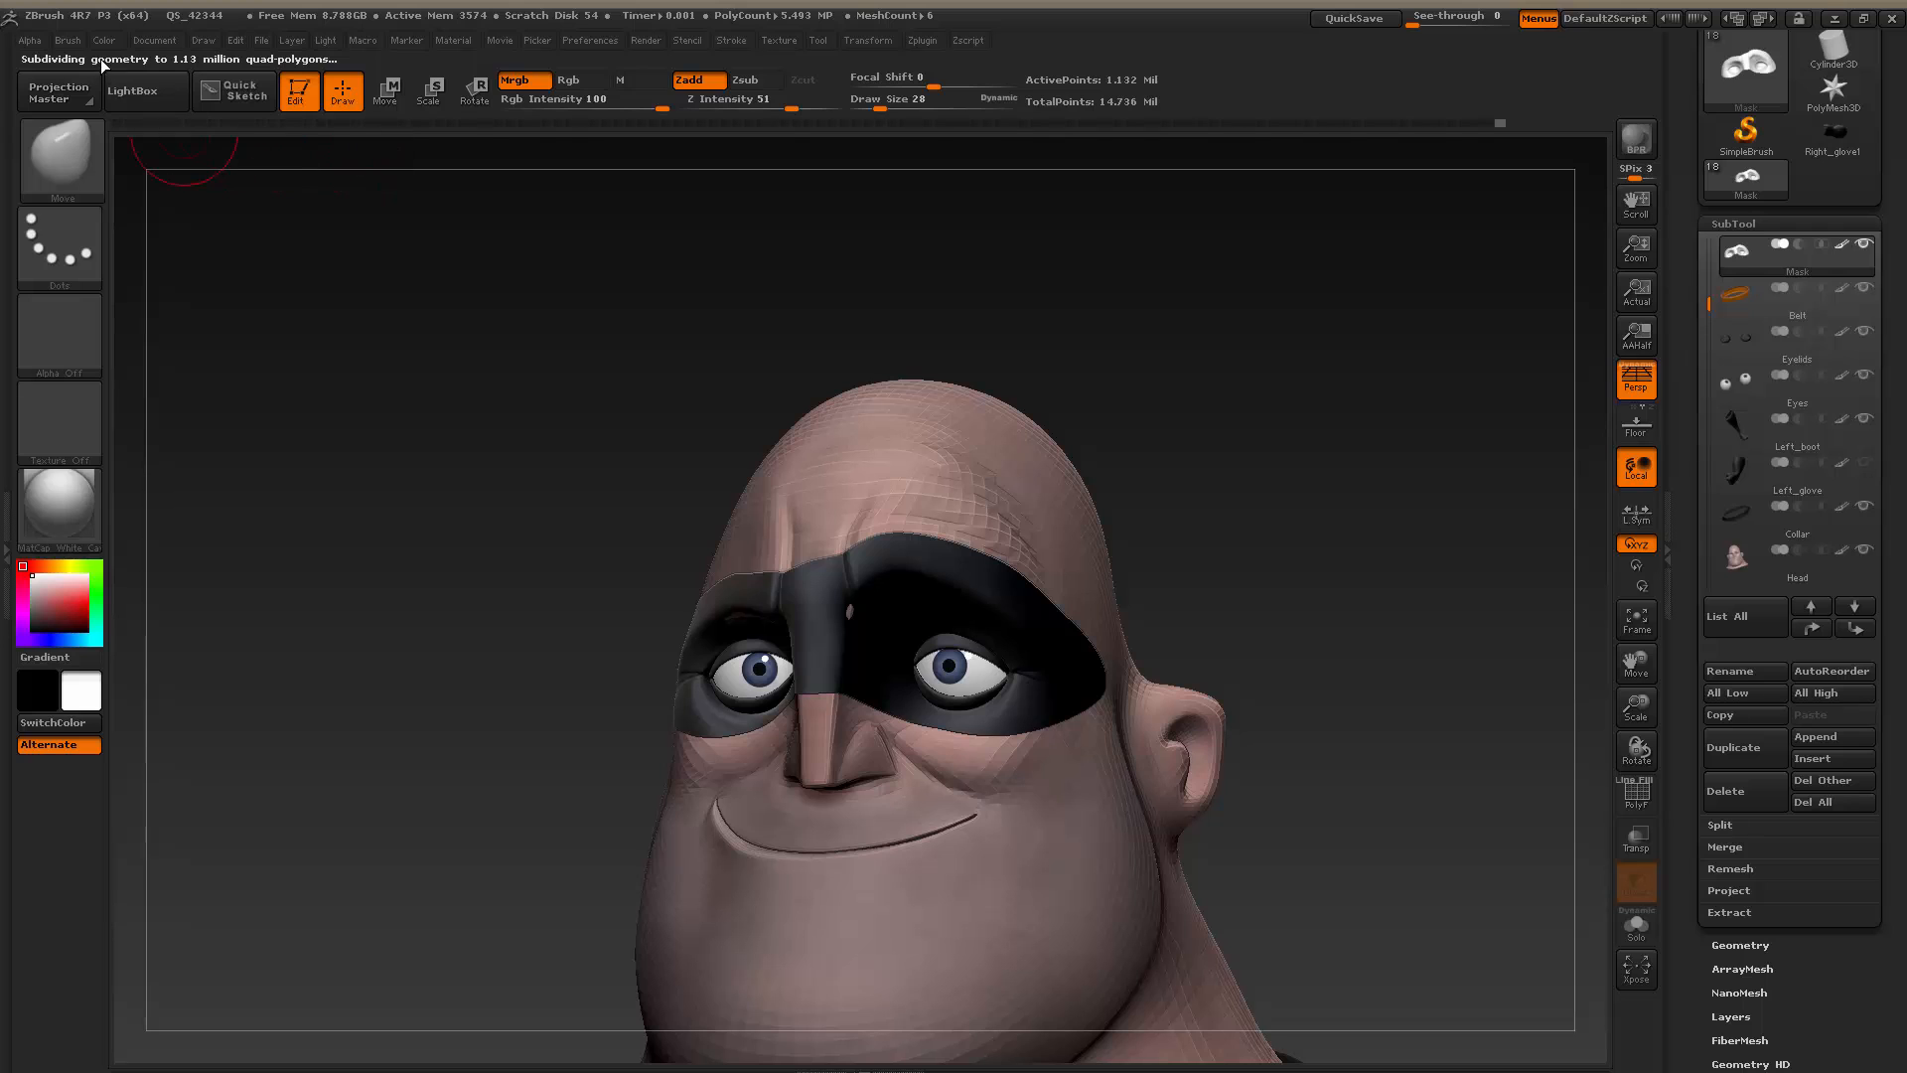
click(88, 491)
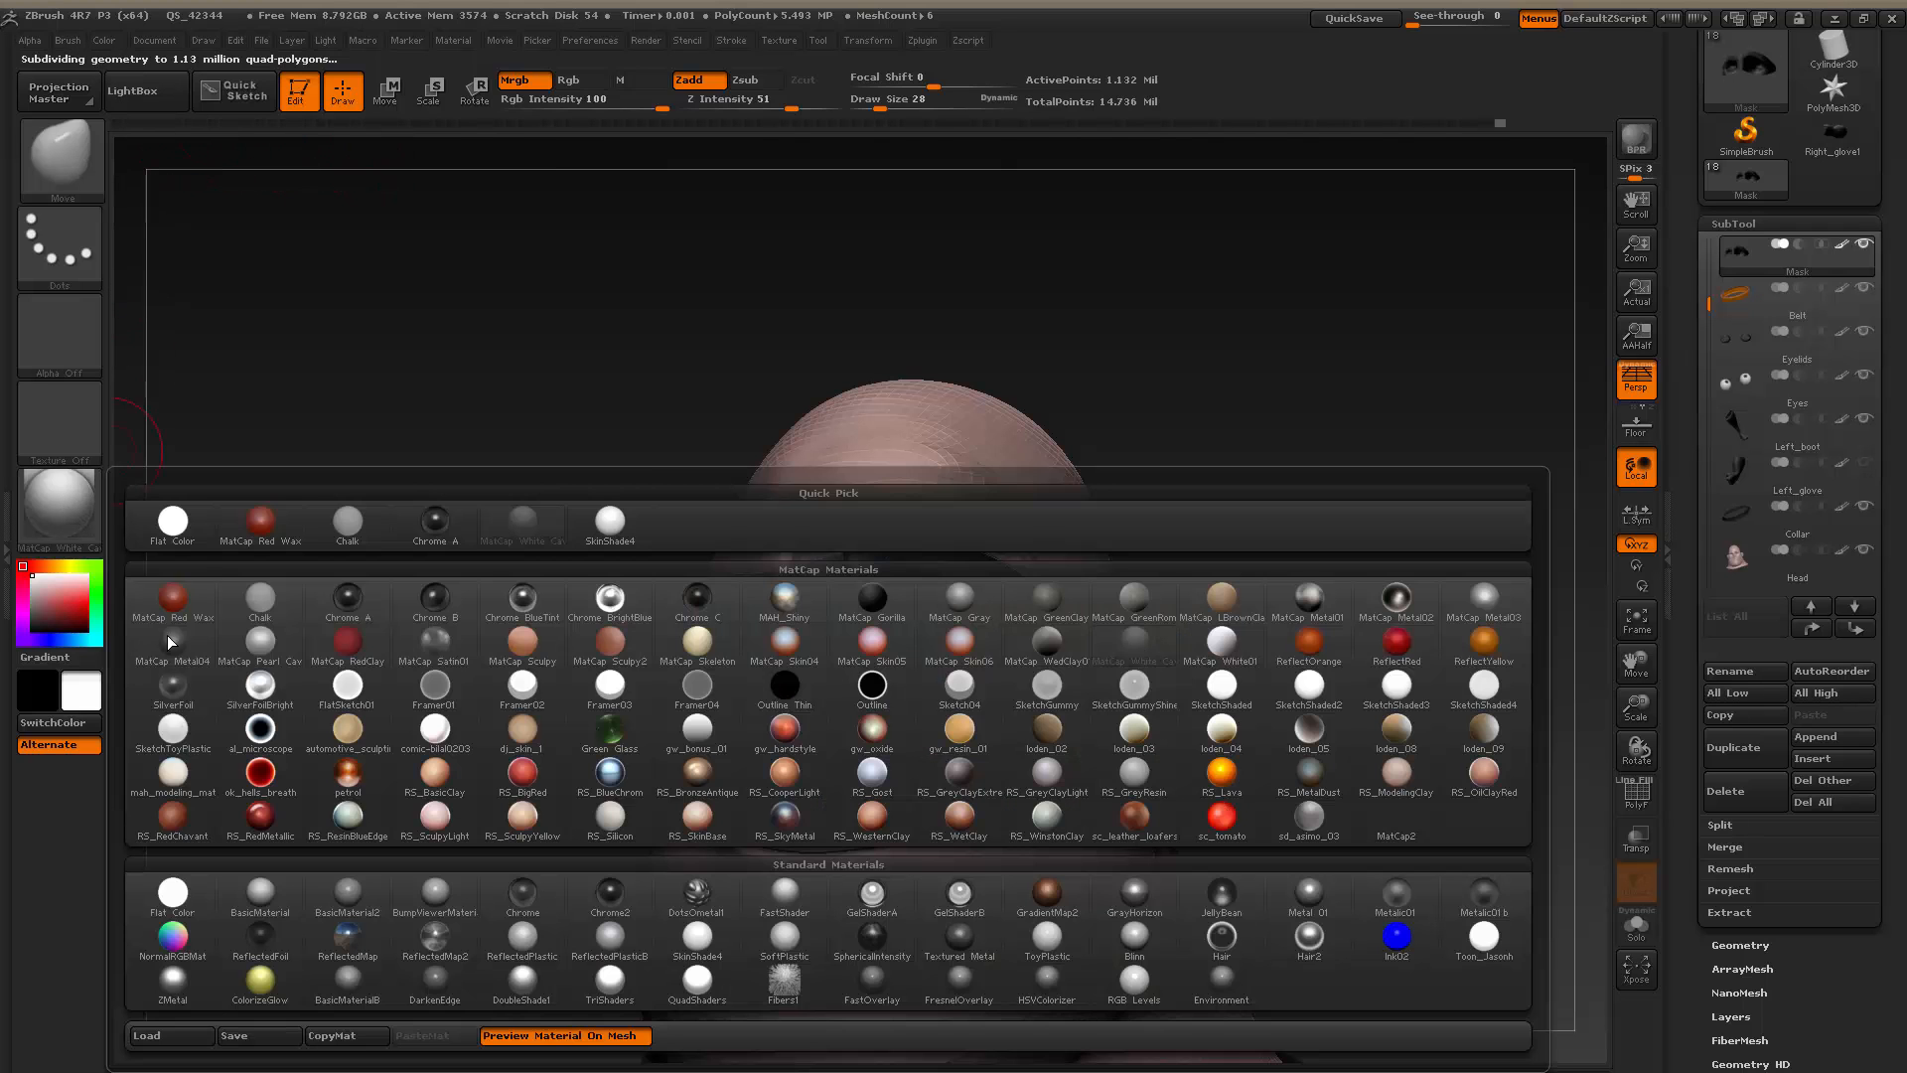
click(177, 902)
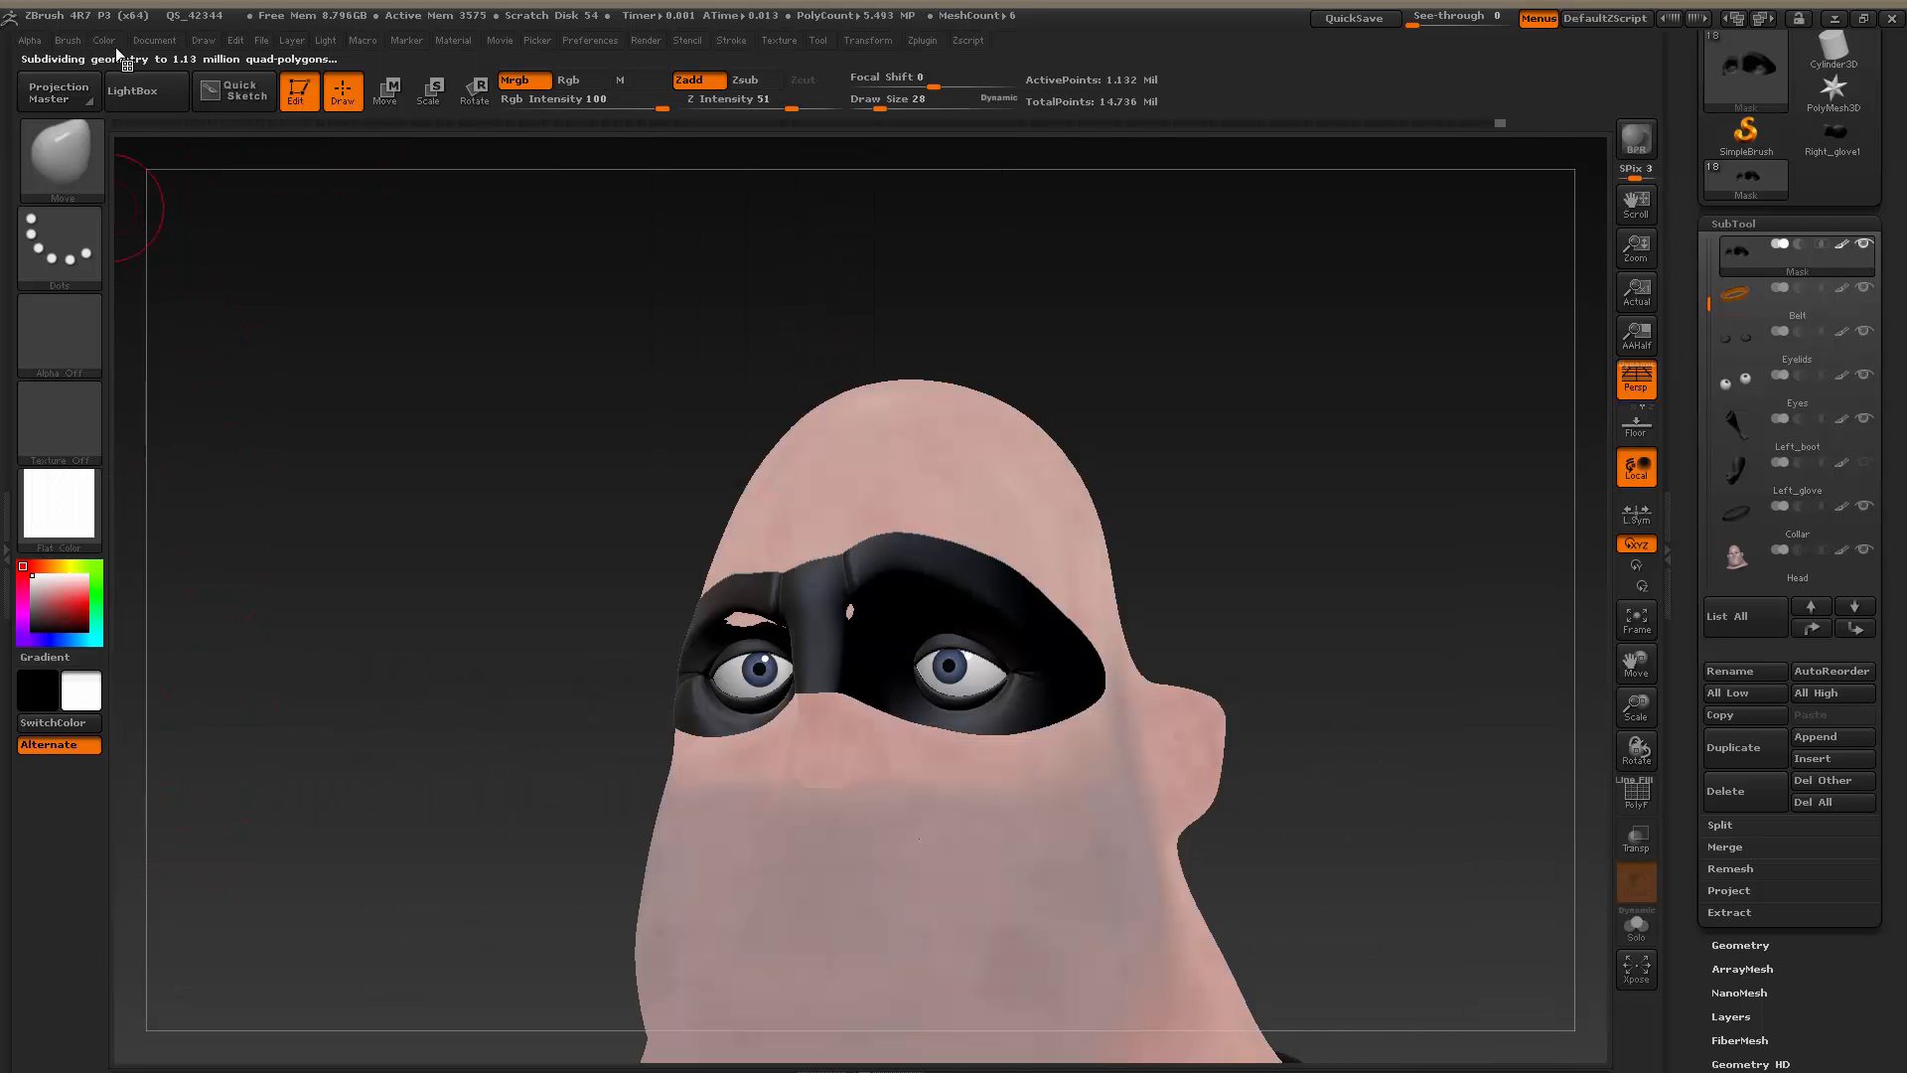
click(105, 41)
click(163, 440)
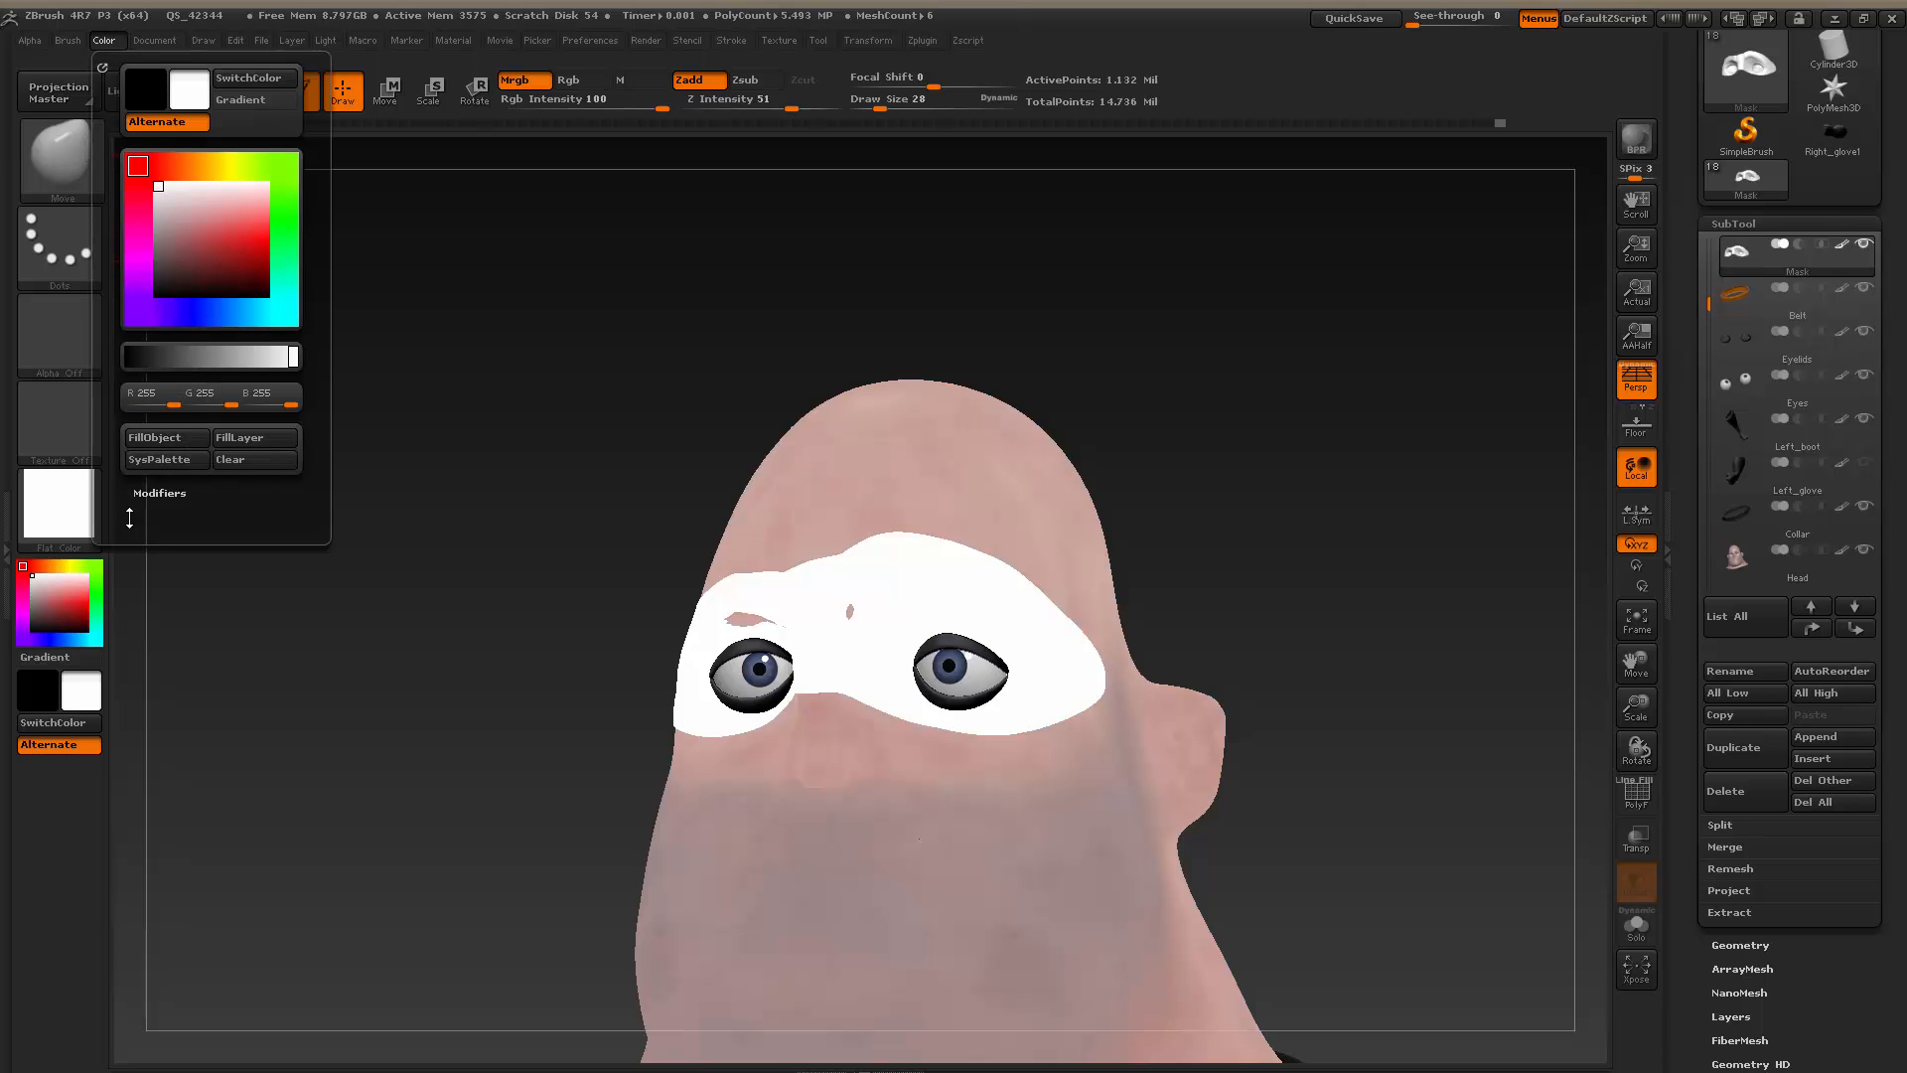
click(66, 524)
click(526, 529)
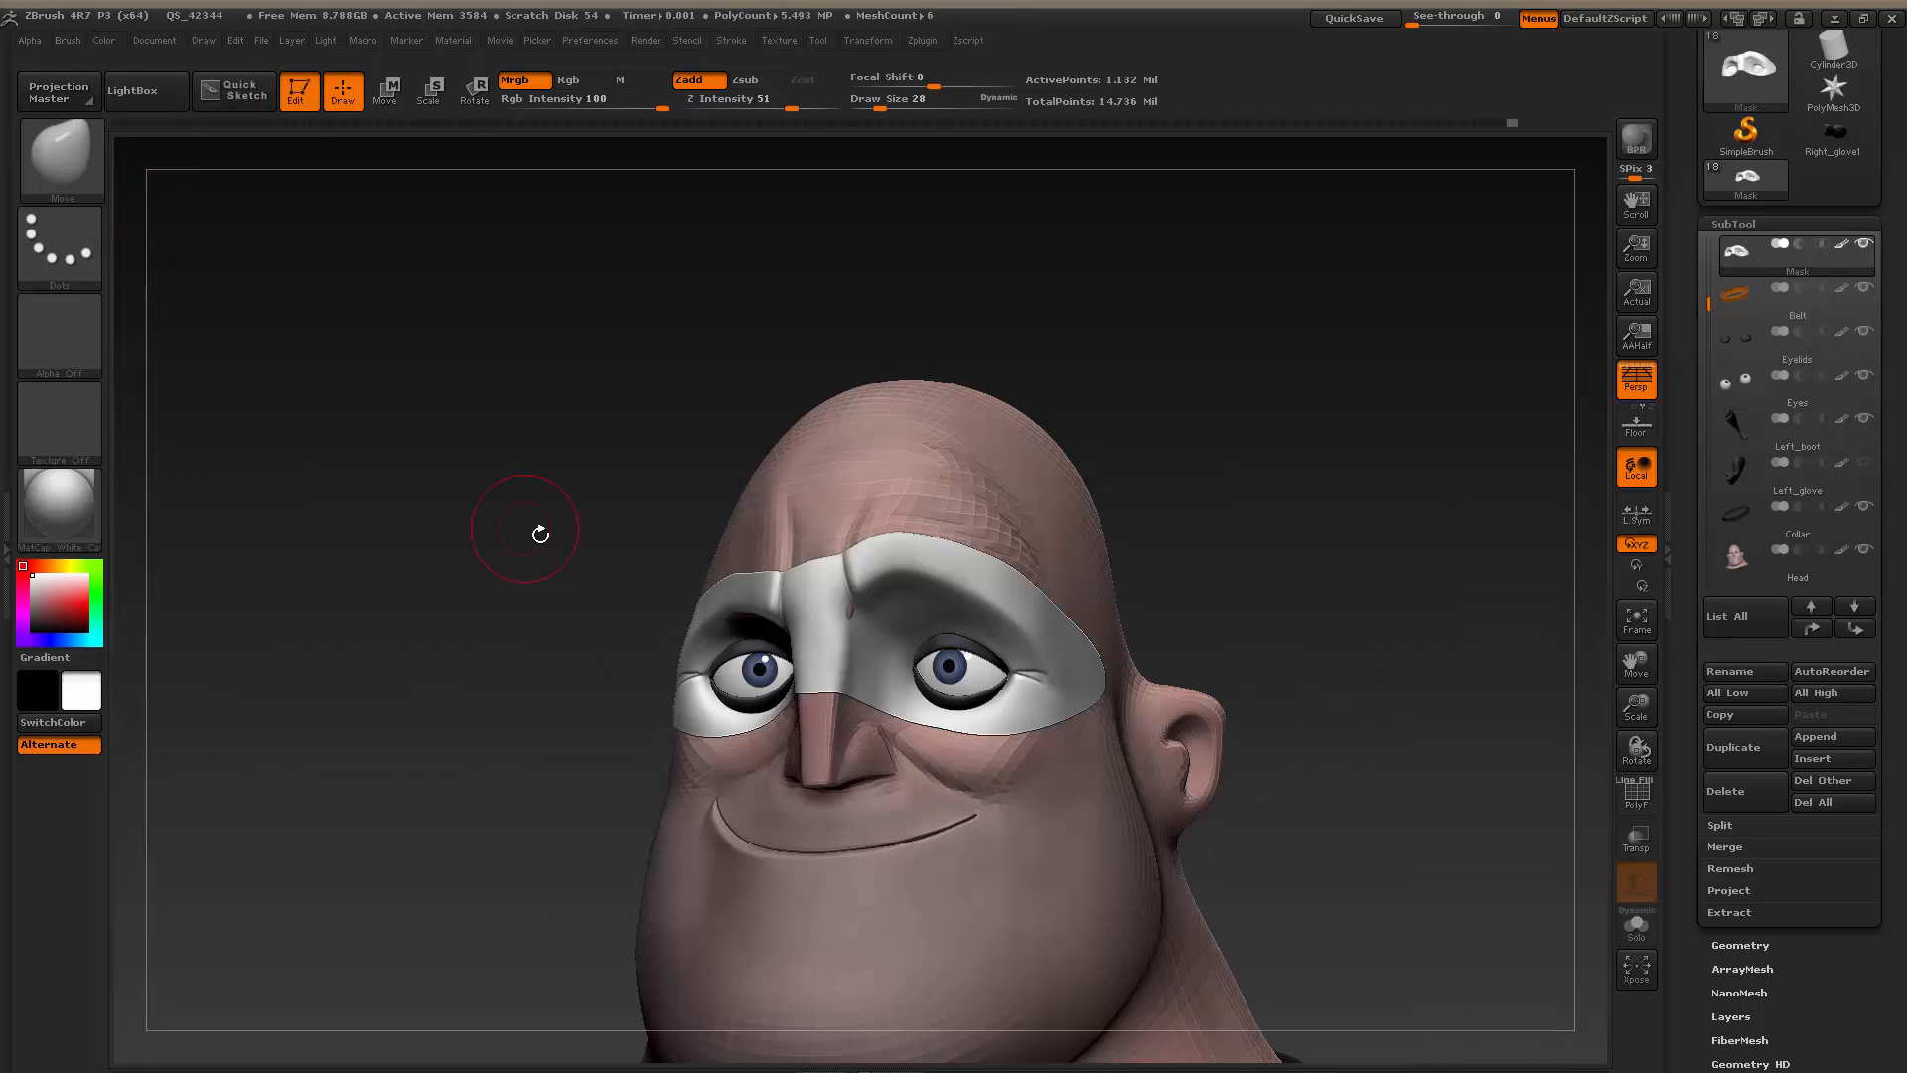
Hide every subtool except the Mask and the Head
drag(1207, 399, 1252, 549)
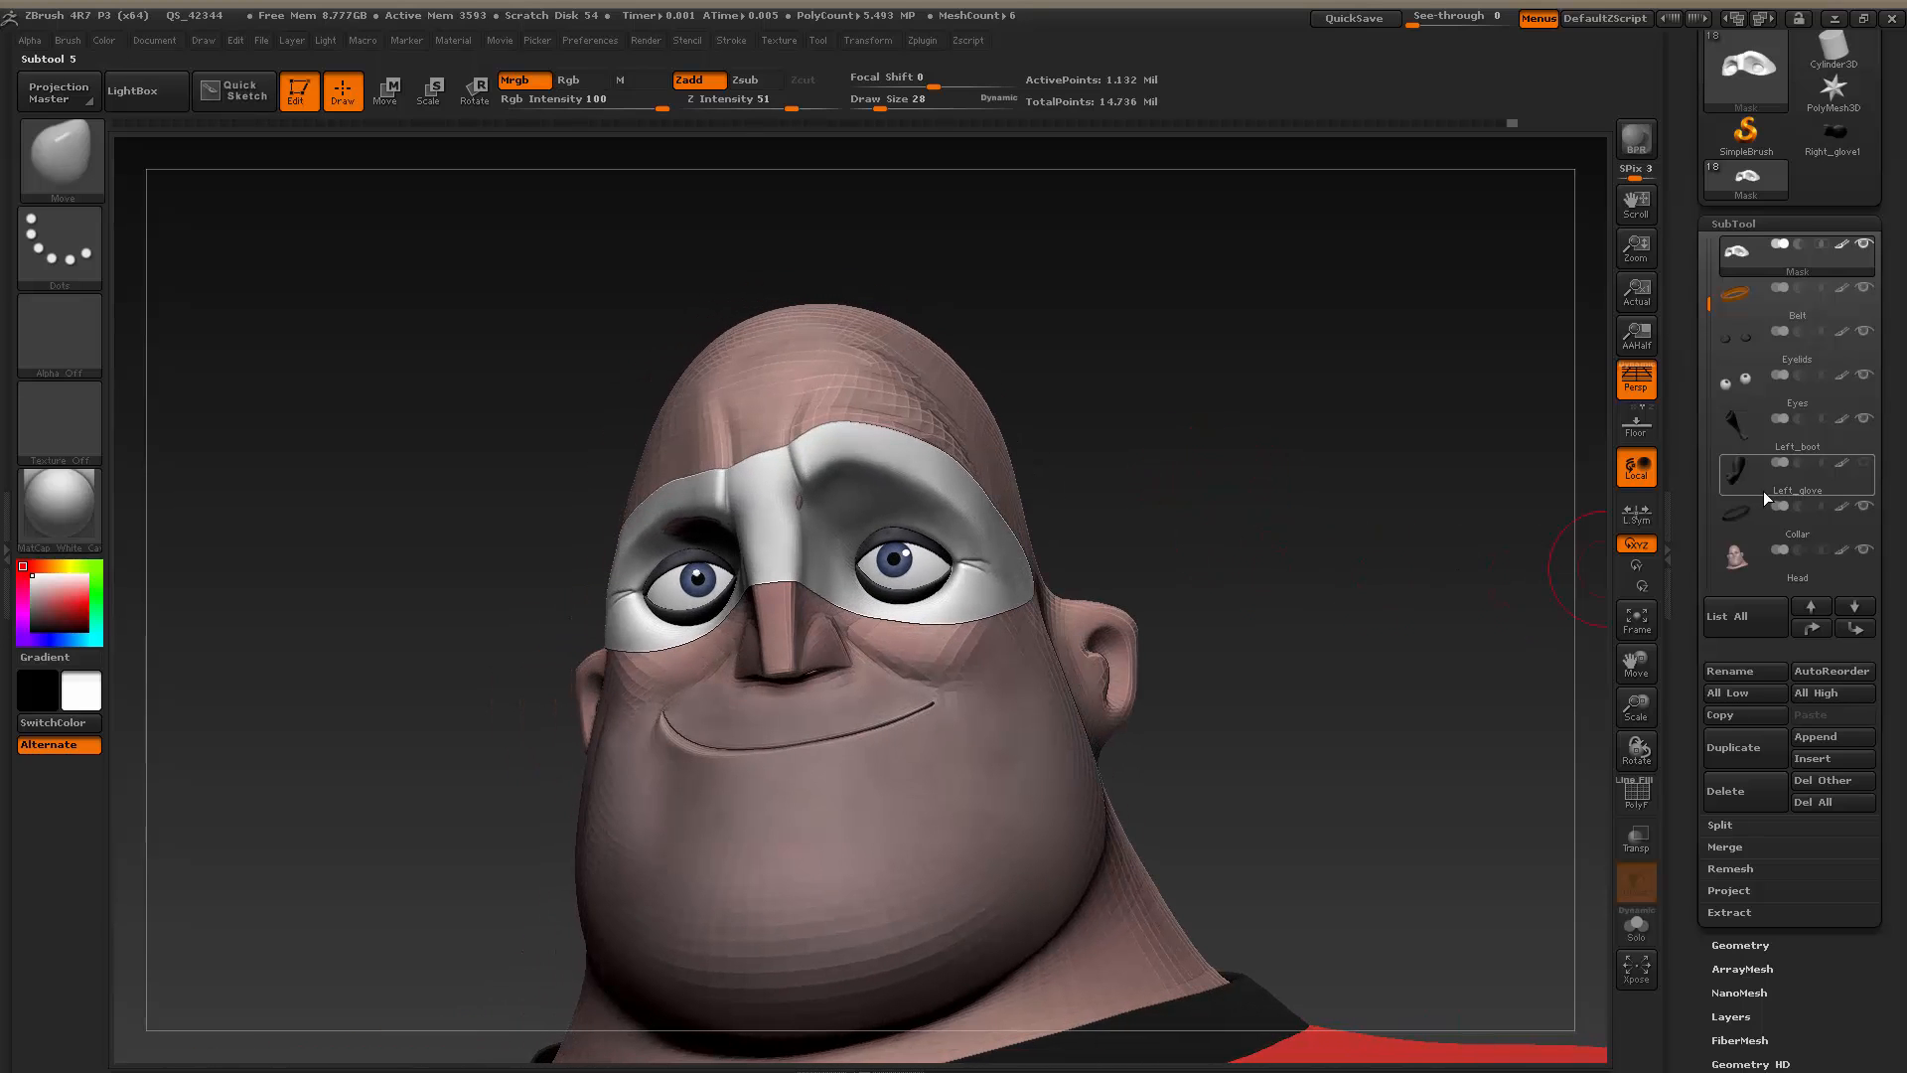
mouse_move(1791, 577)
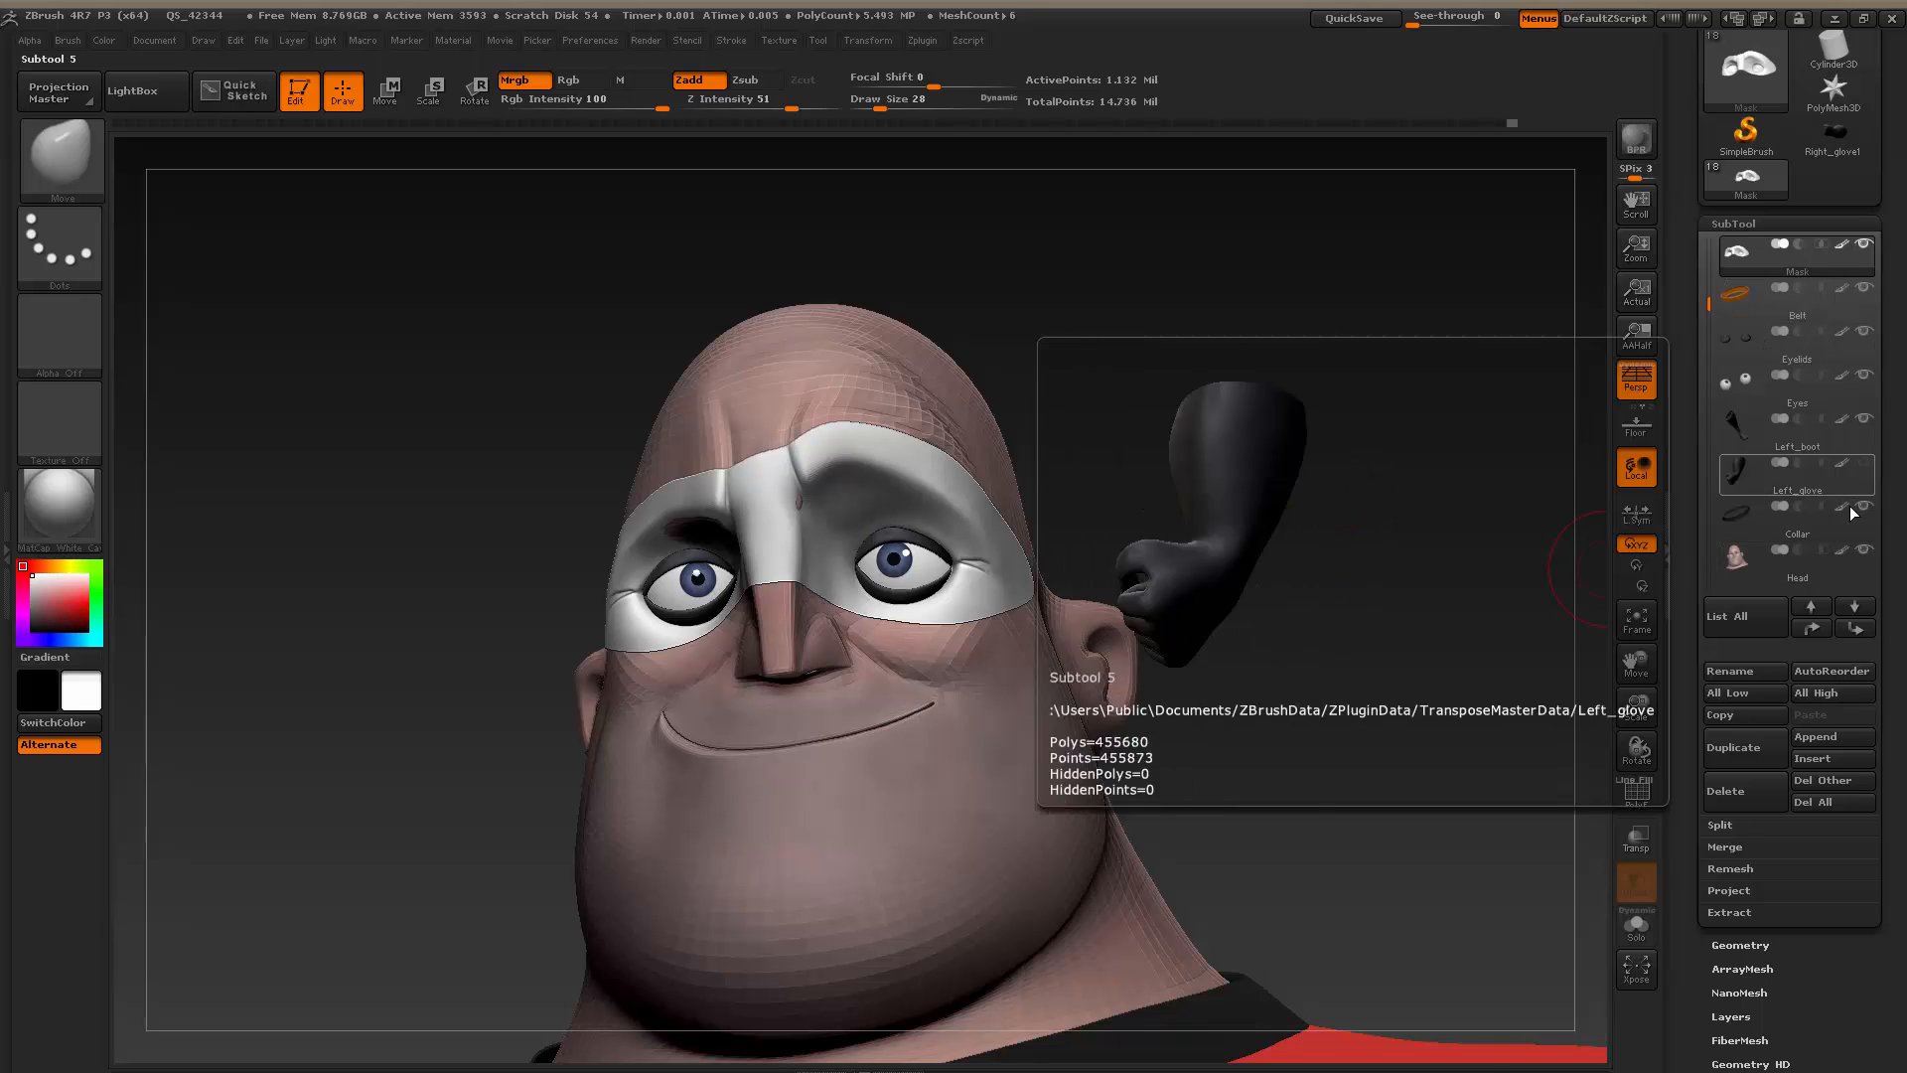
shift+click(1864, 243)
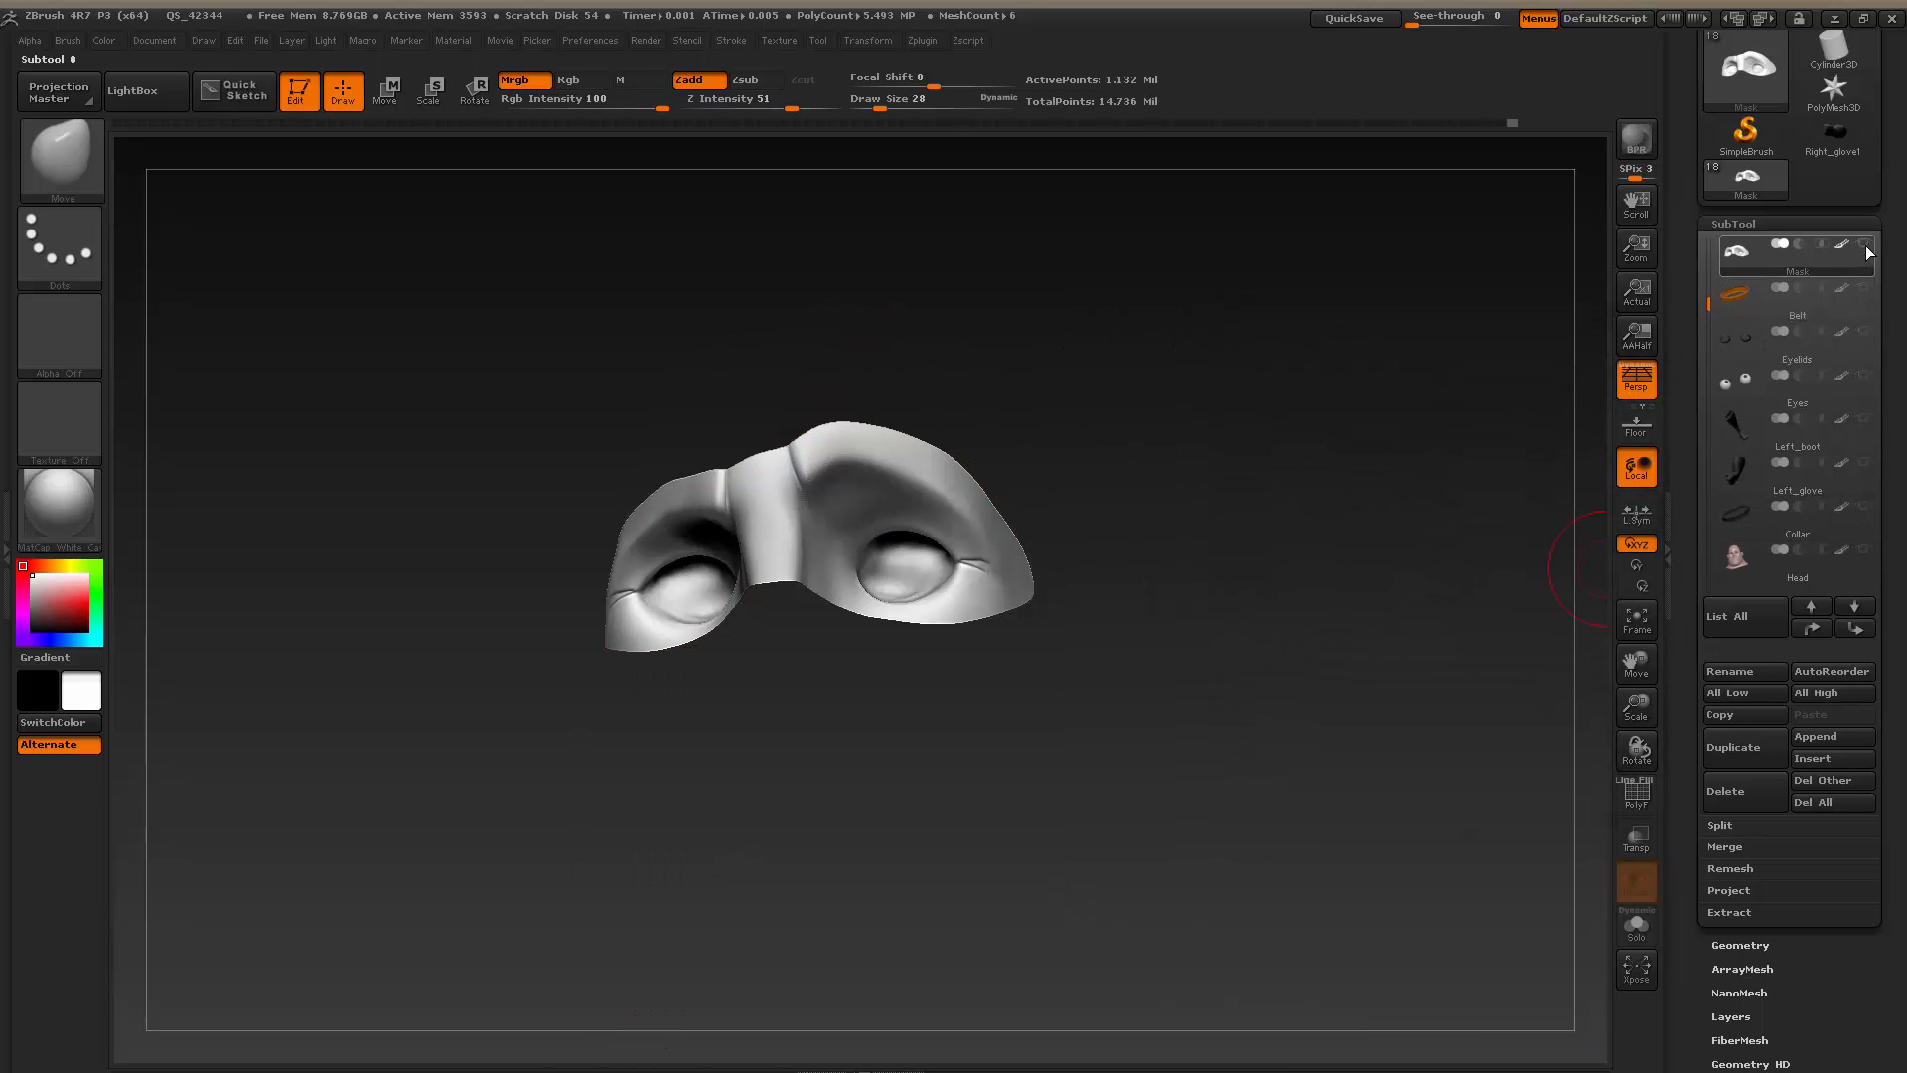
click(1863, 549)
drag(1315, 498, 1328, 560)
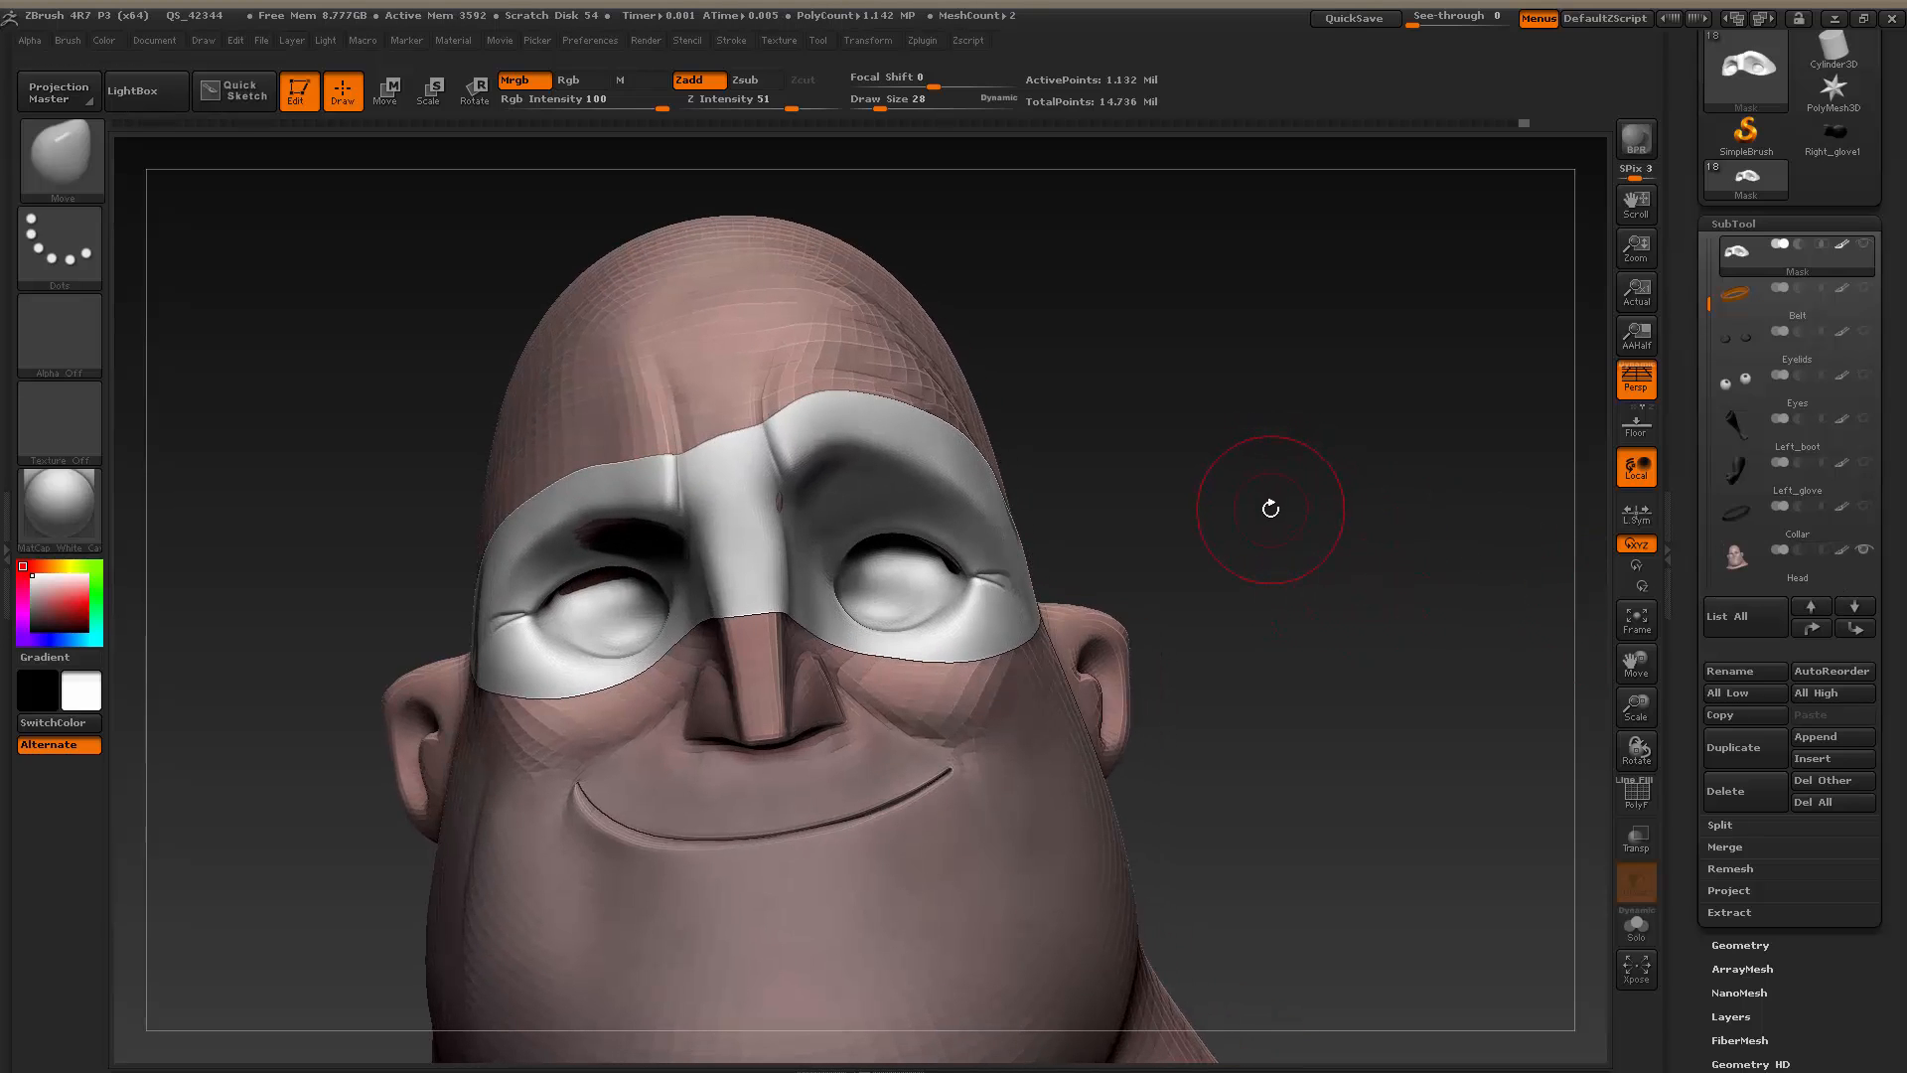
drag(1276, 526, 1308, 543)
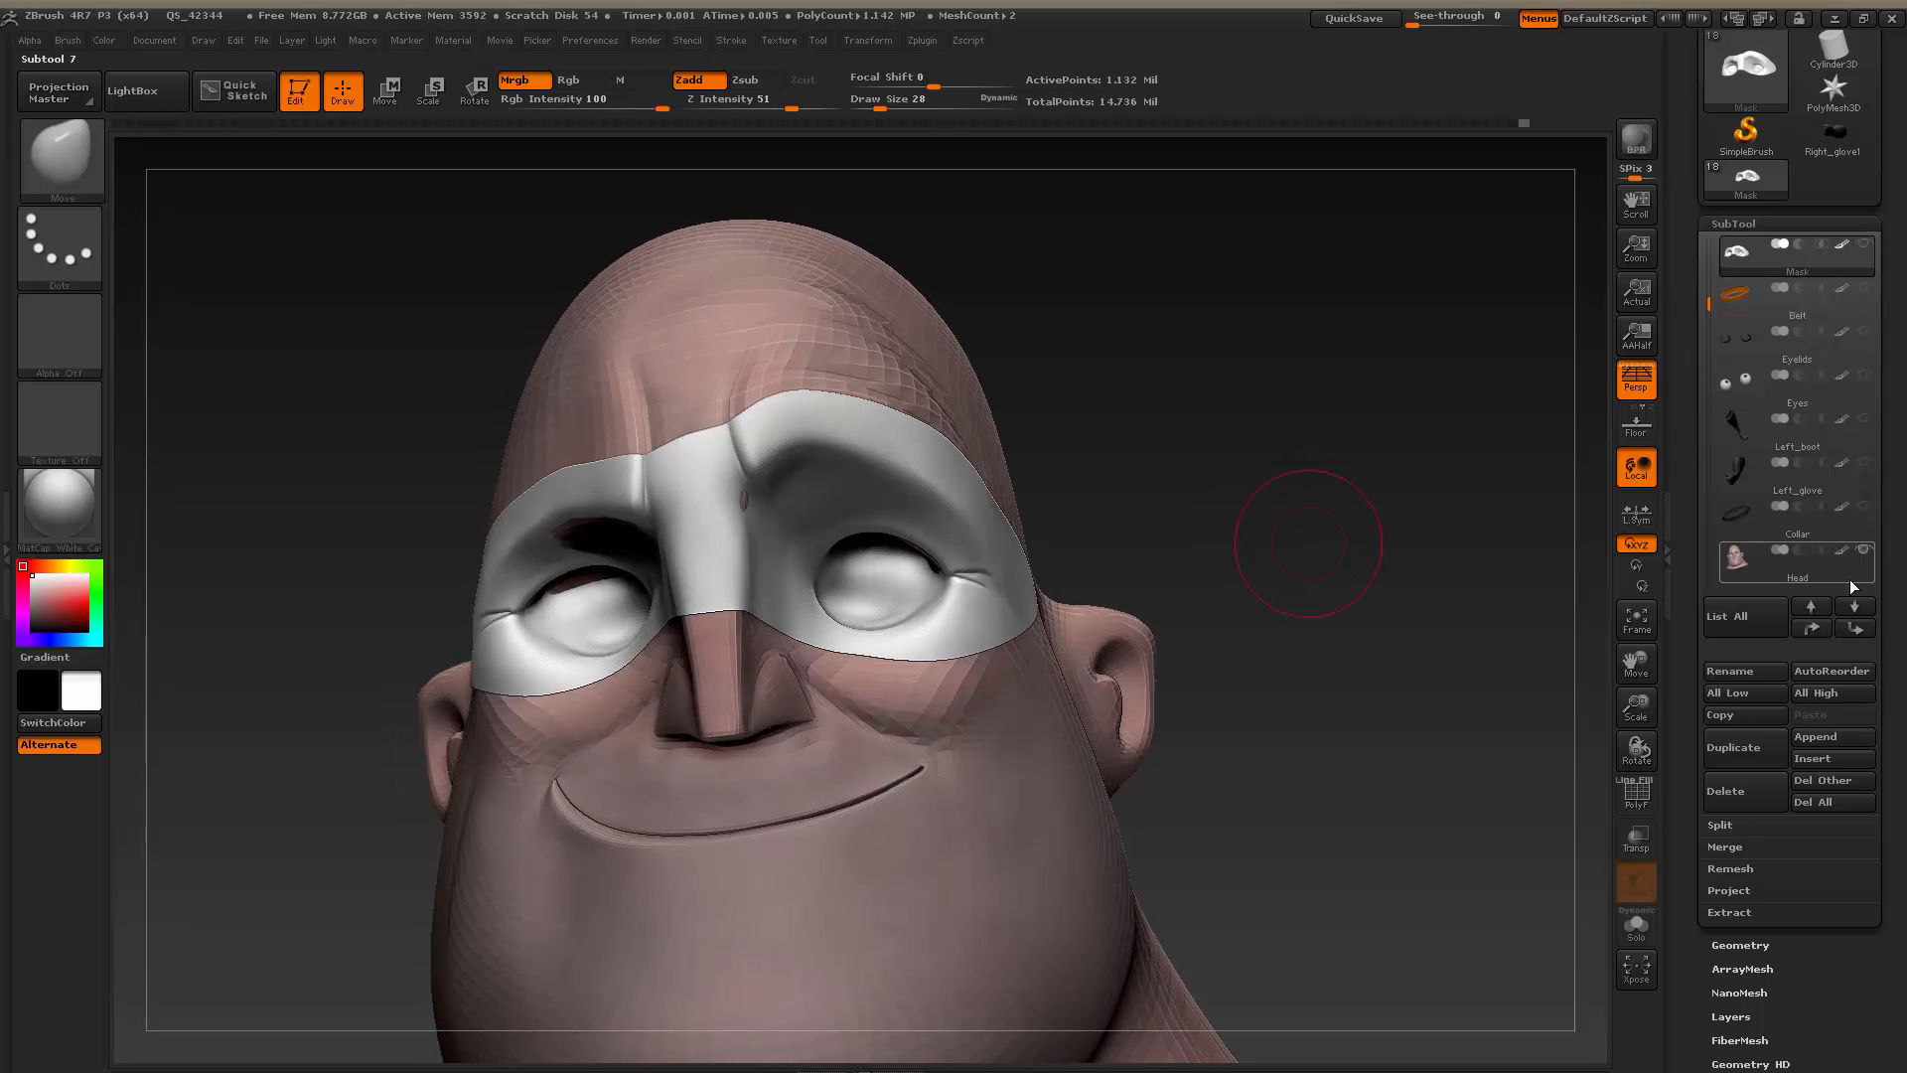
Raise the Head subtool to a higher subdivision level and reselect the Mask subtool
click(1849, 580)
key(d)
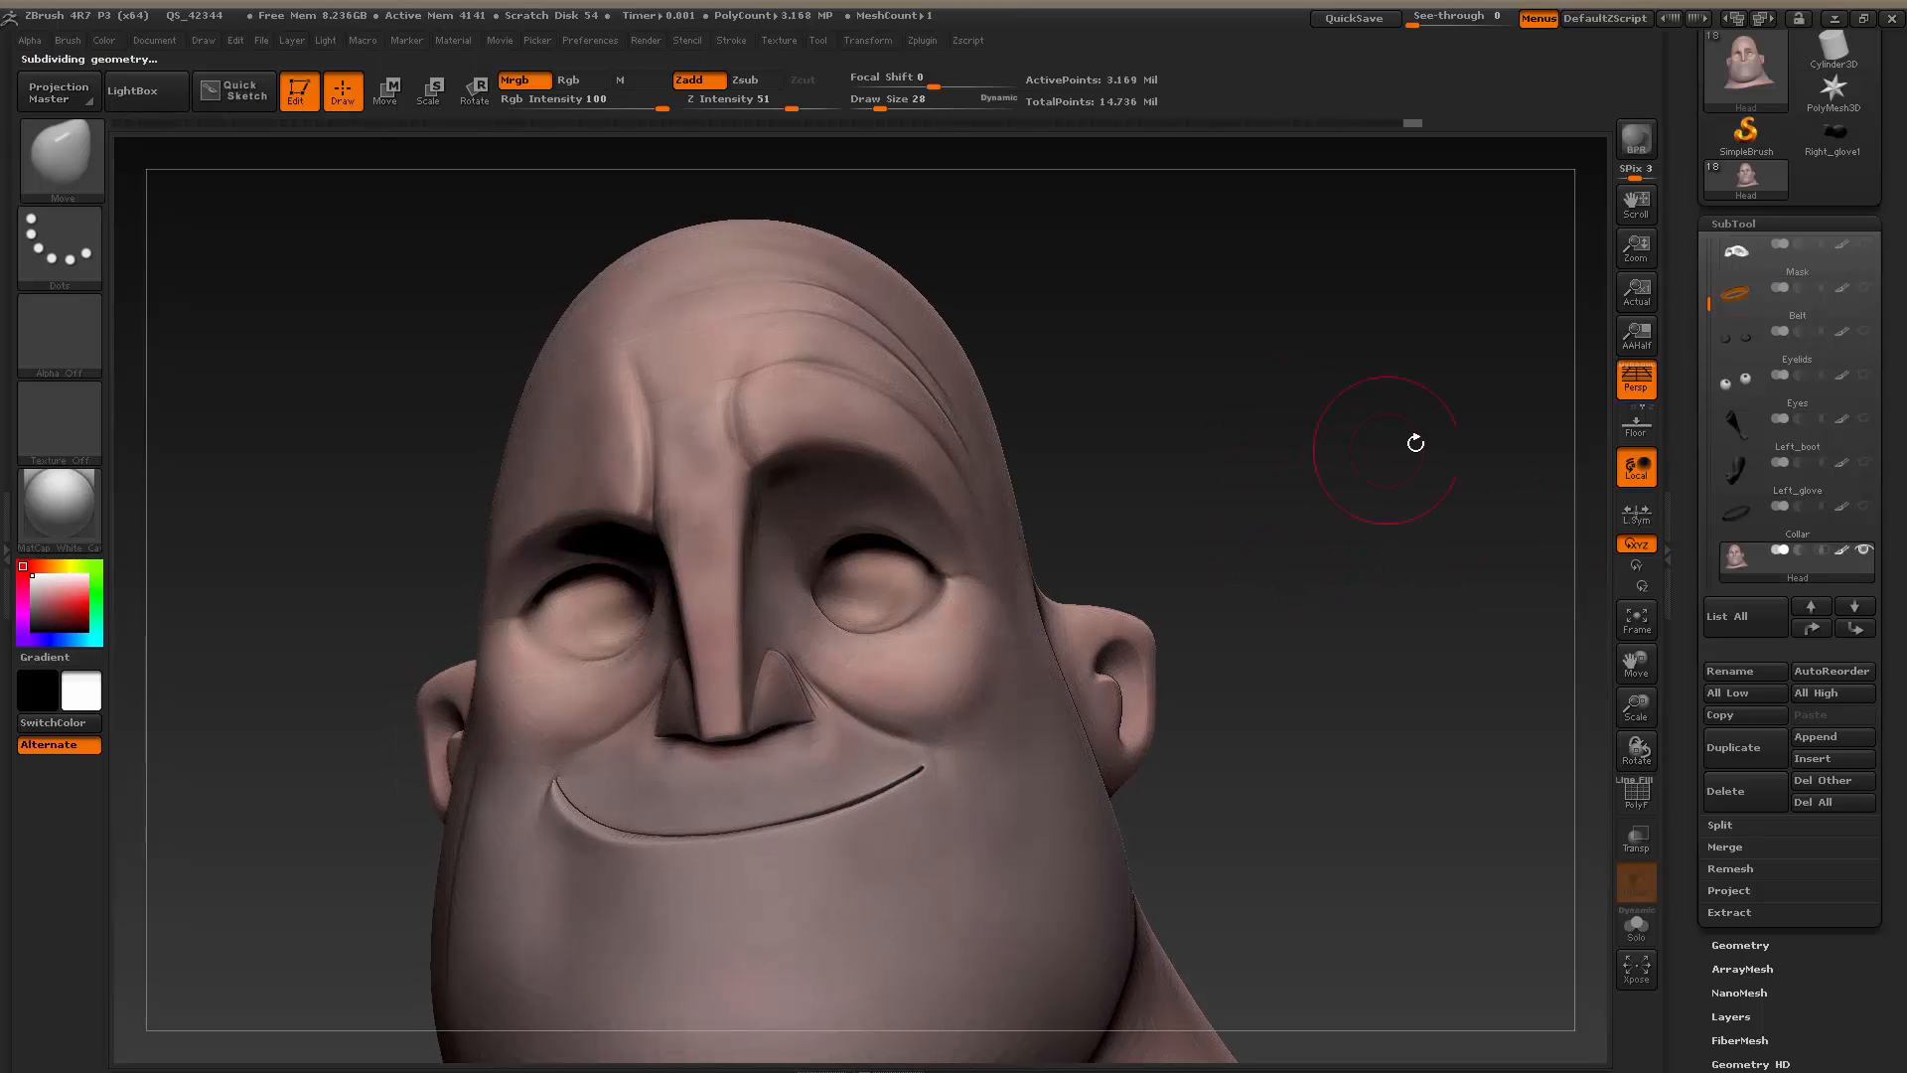
click(1856, 264)
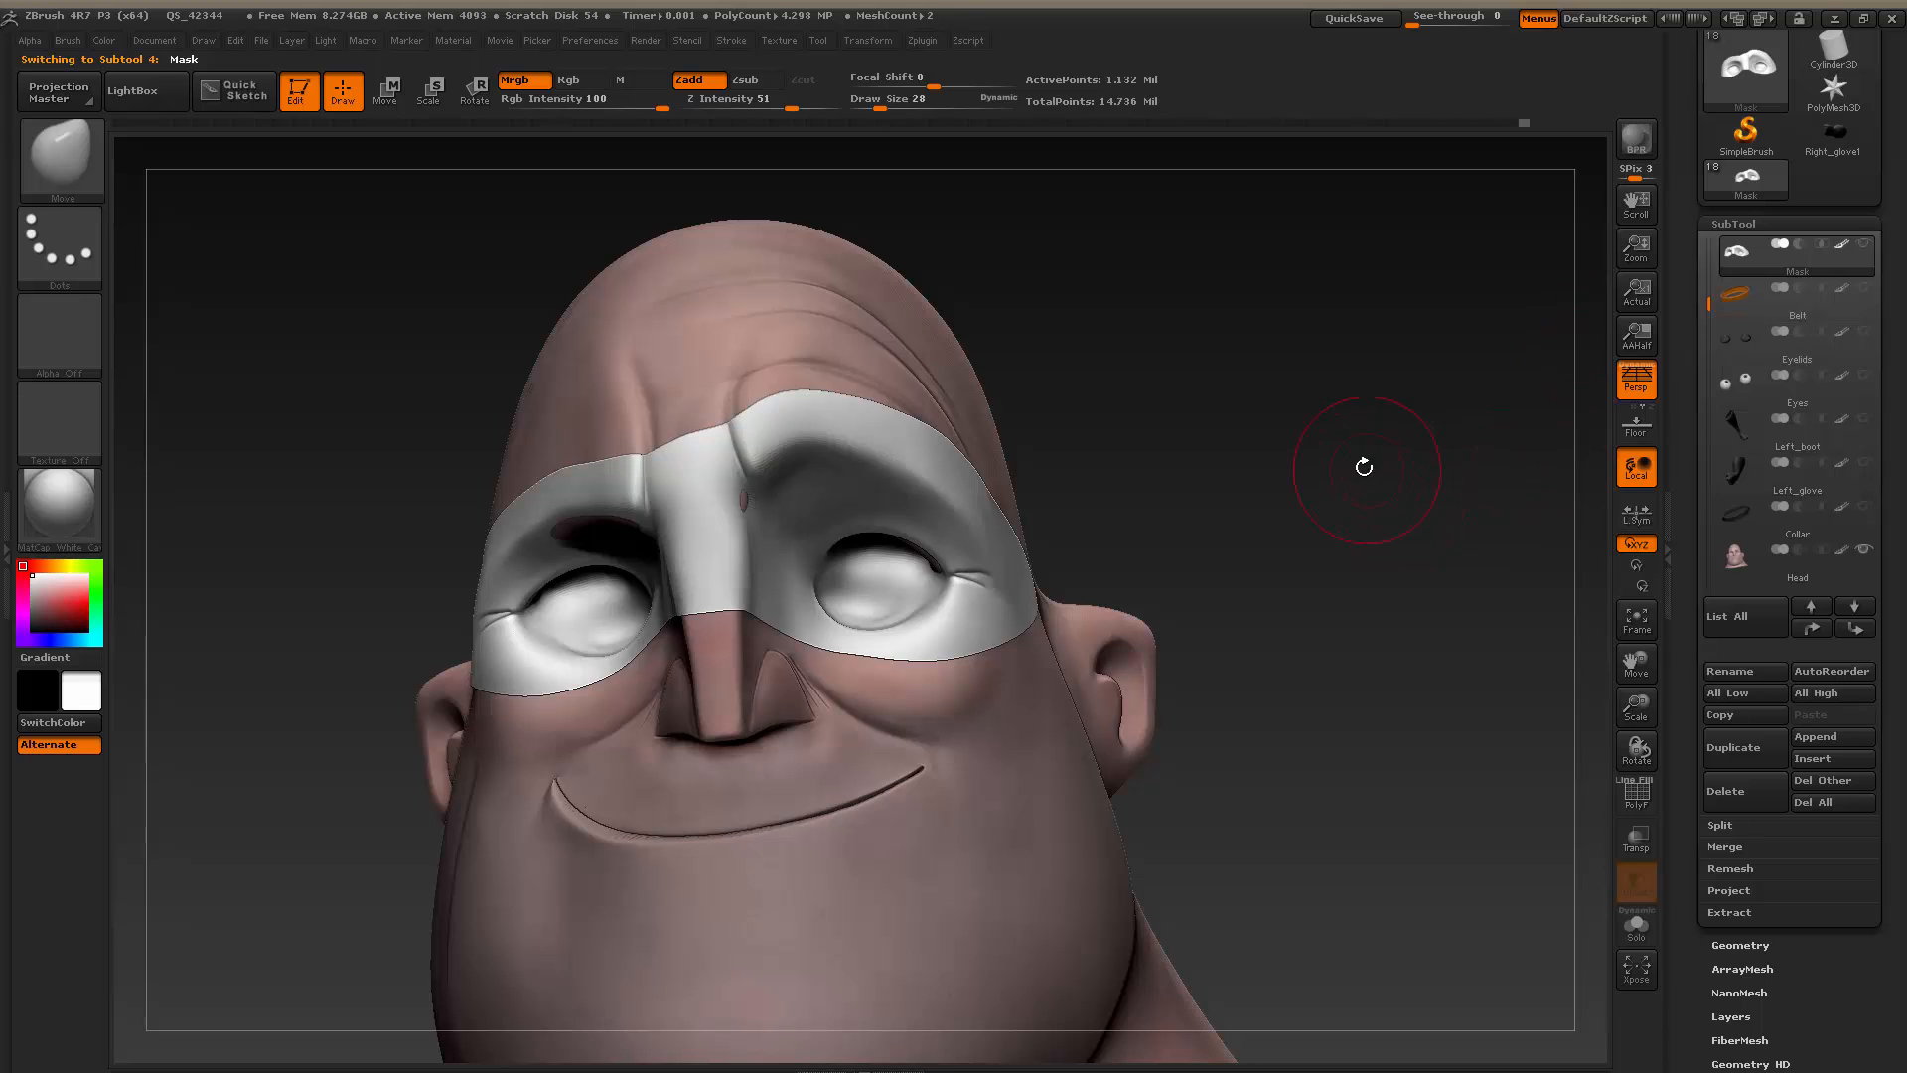
drag(1356, 462, 1278, 523)
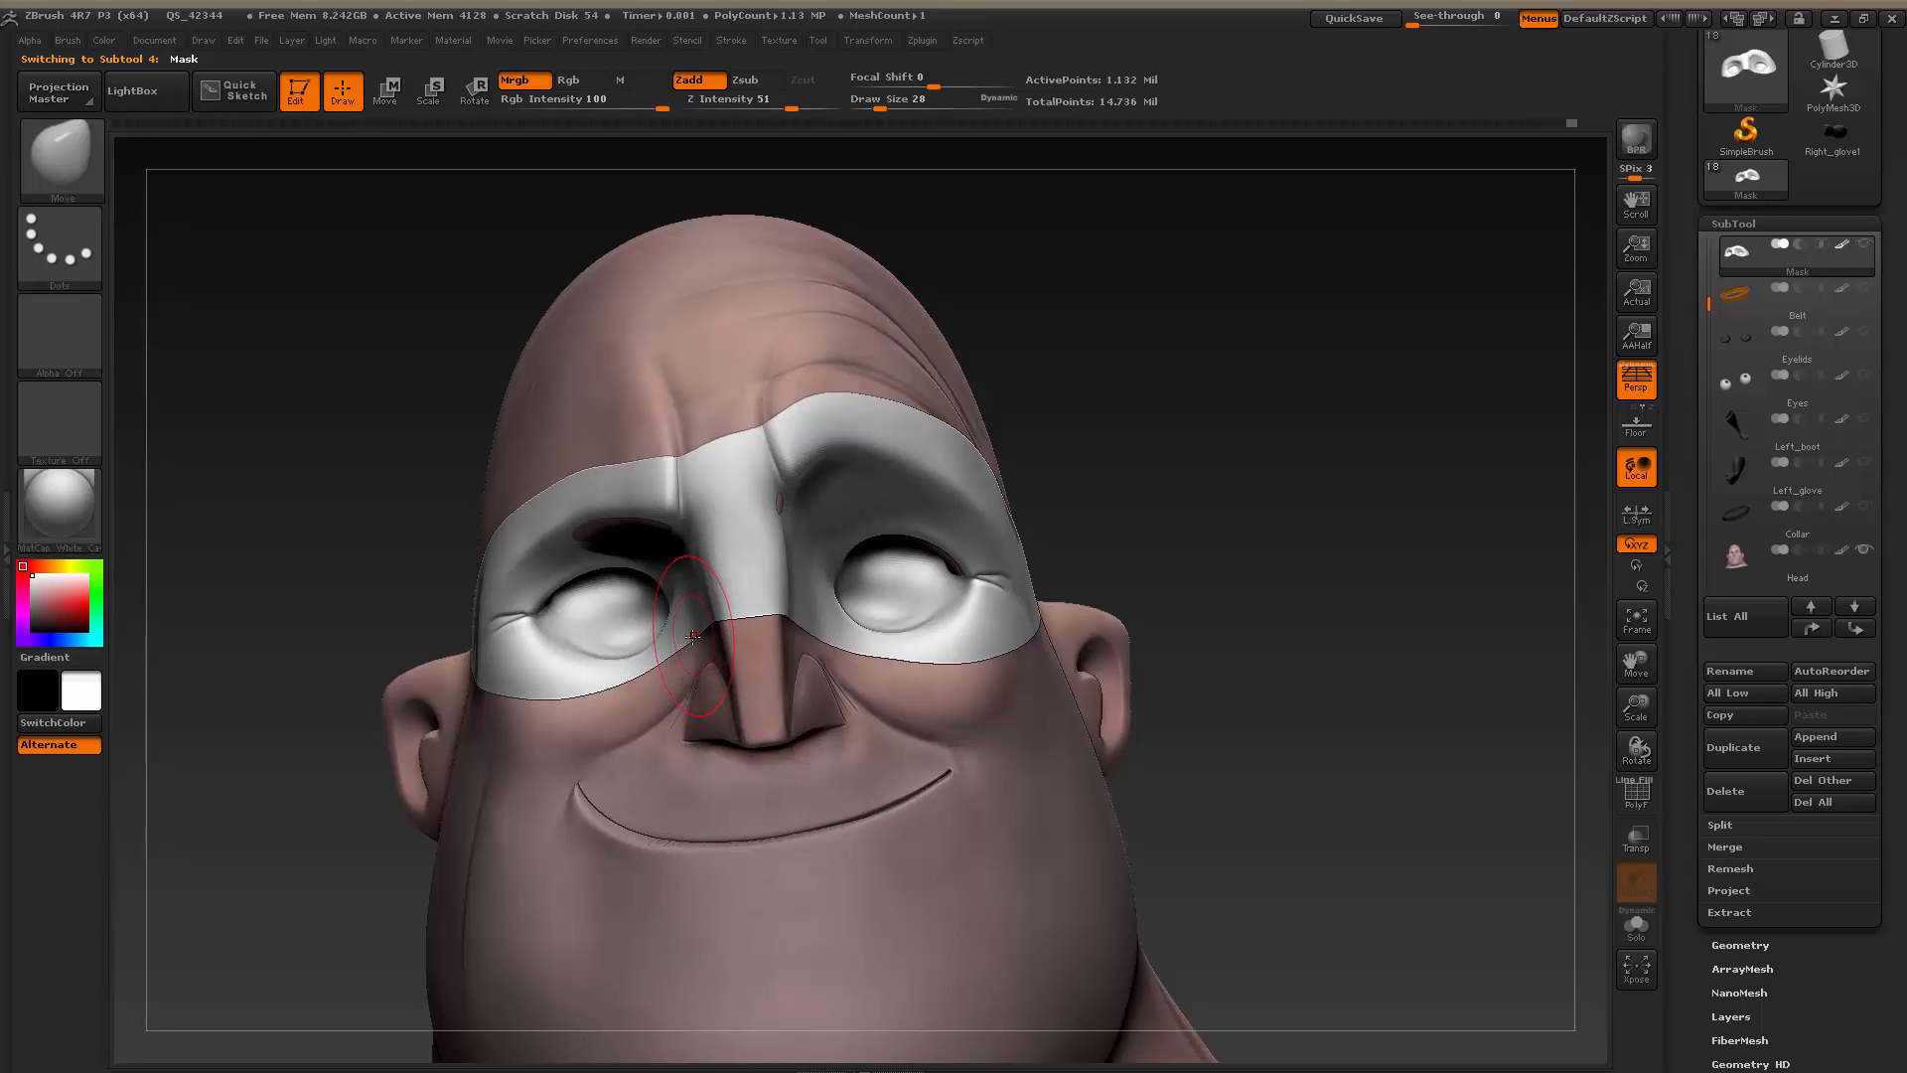
Lower the mask's subdivision three levels, nudge its surface between the eye and nose, and return it to the highest level
key(shift)
key(shift+d)
key(shift+d)
key(shift+d)
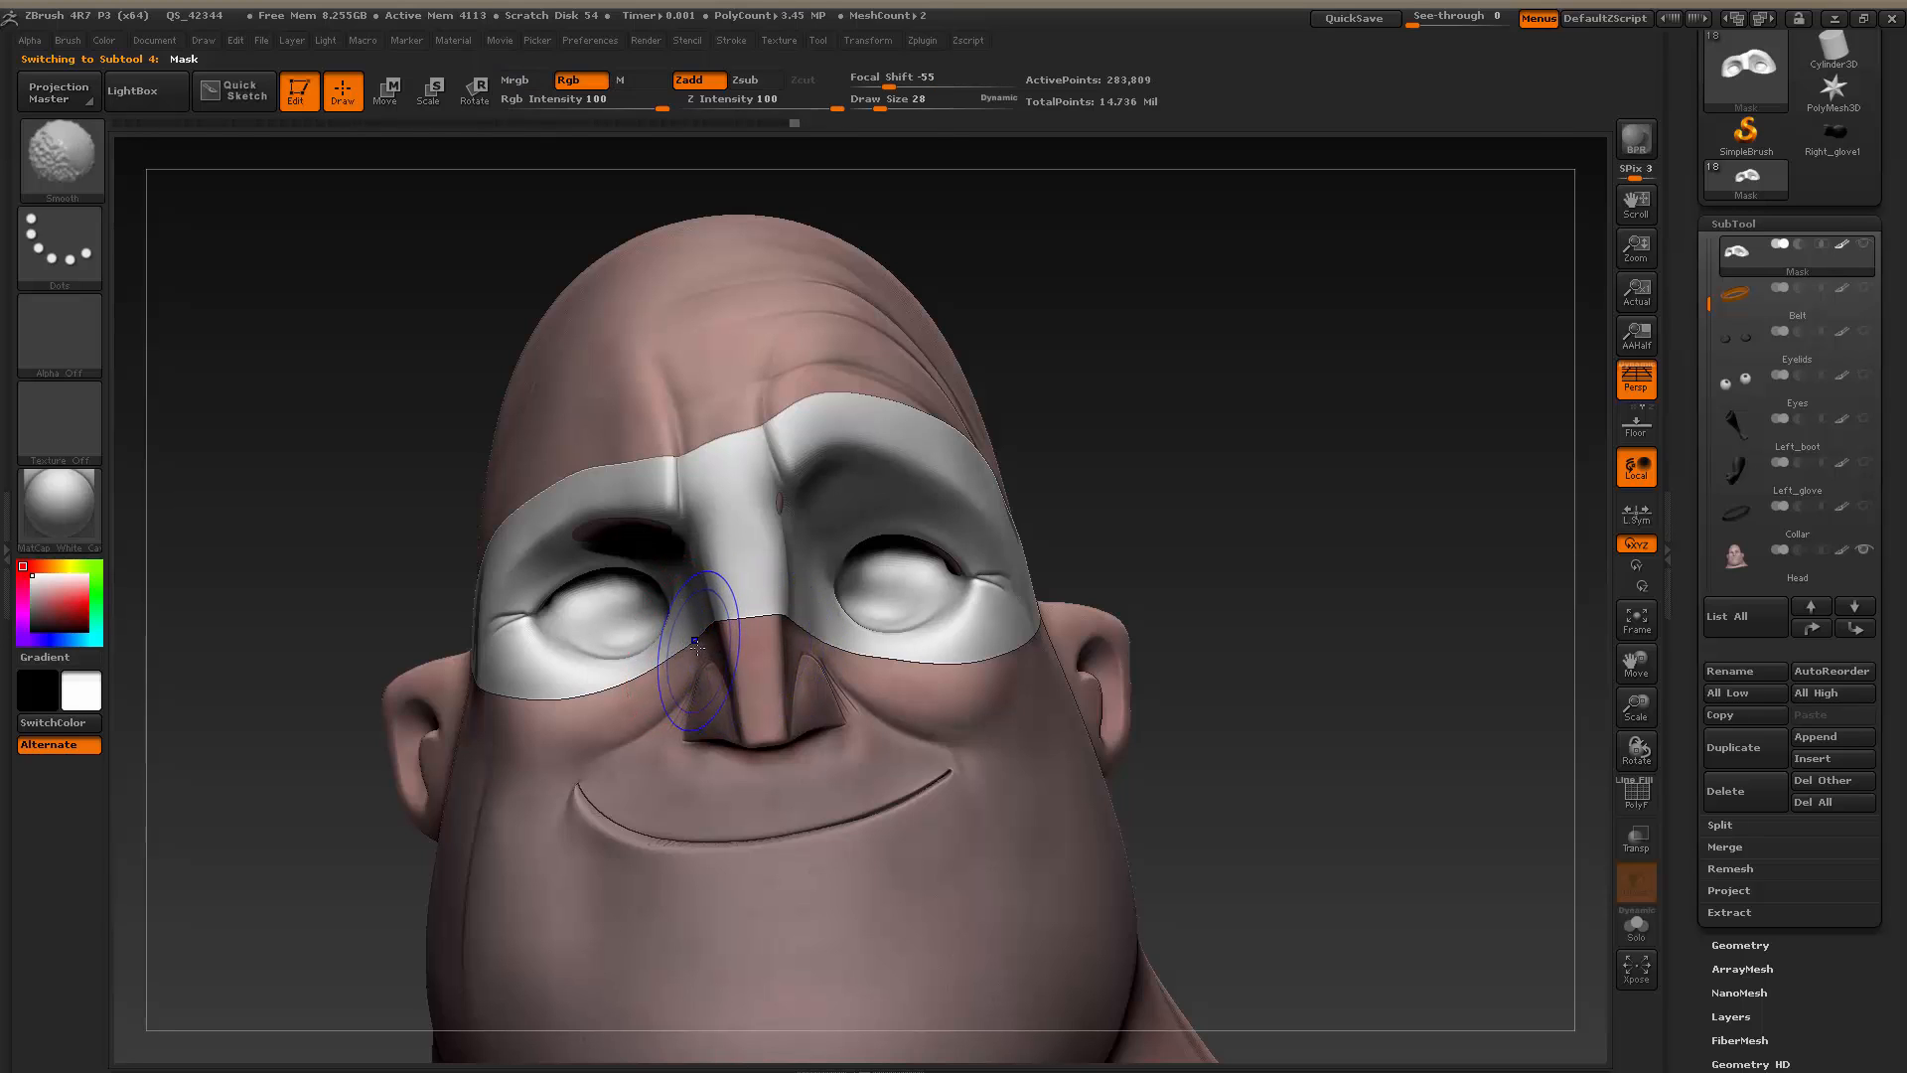
drag(690, 639, 696, 632)
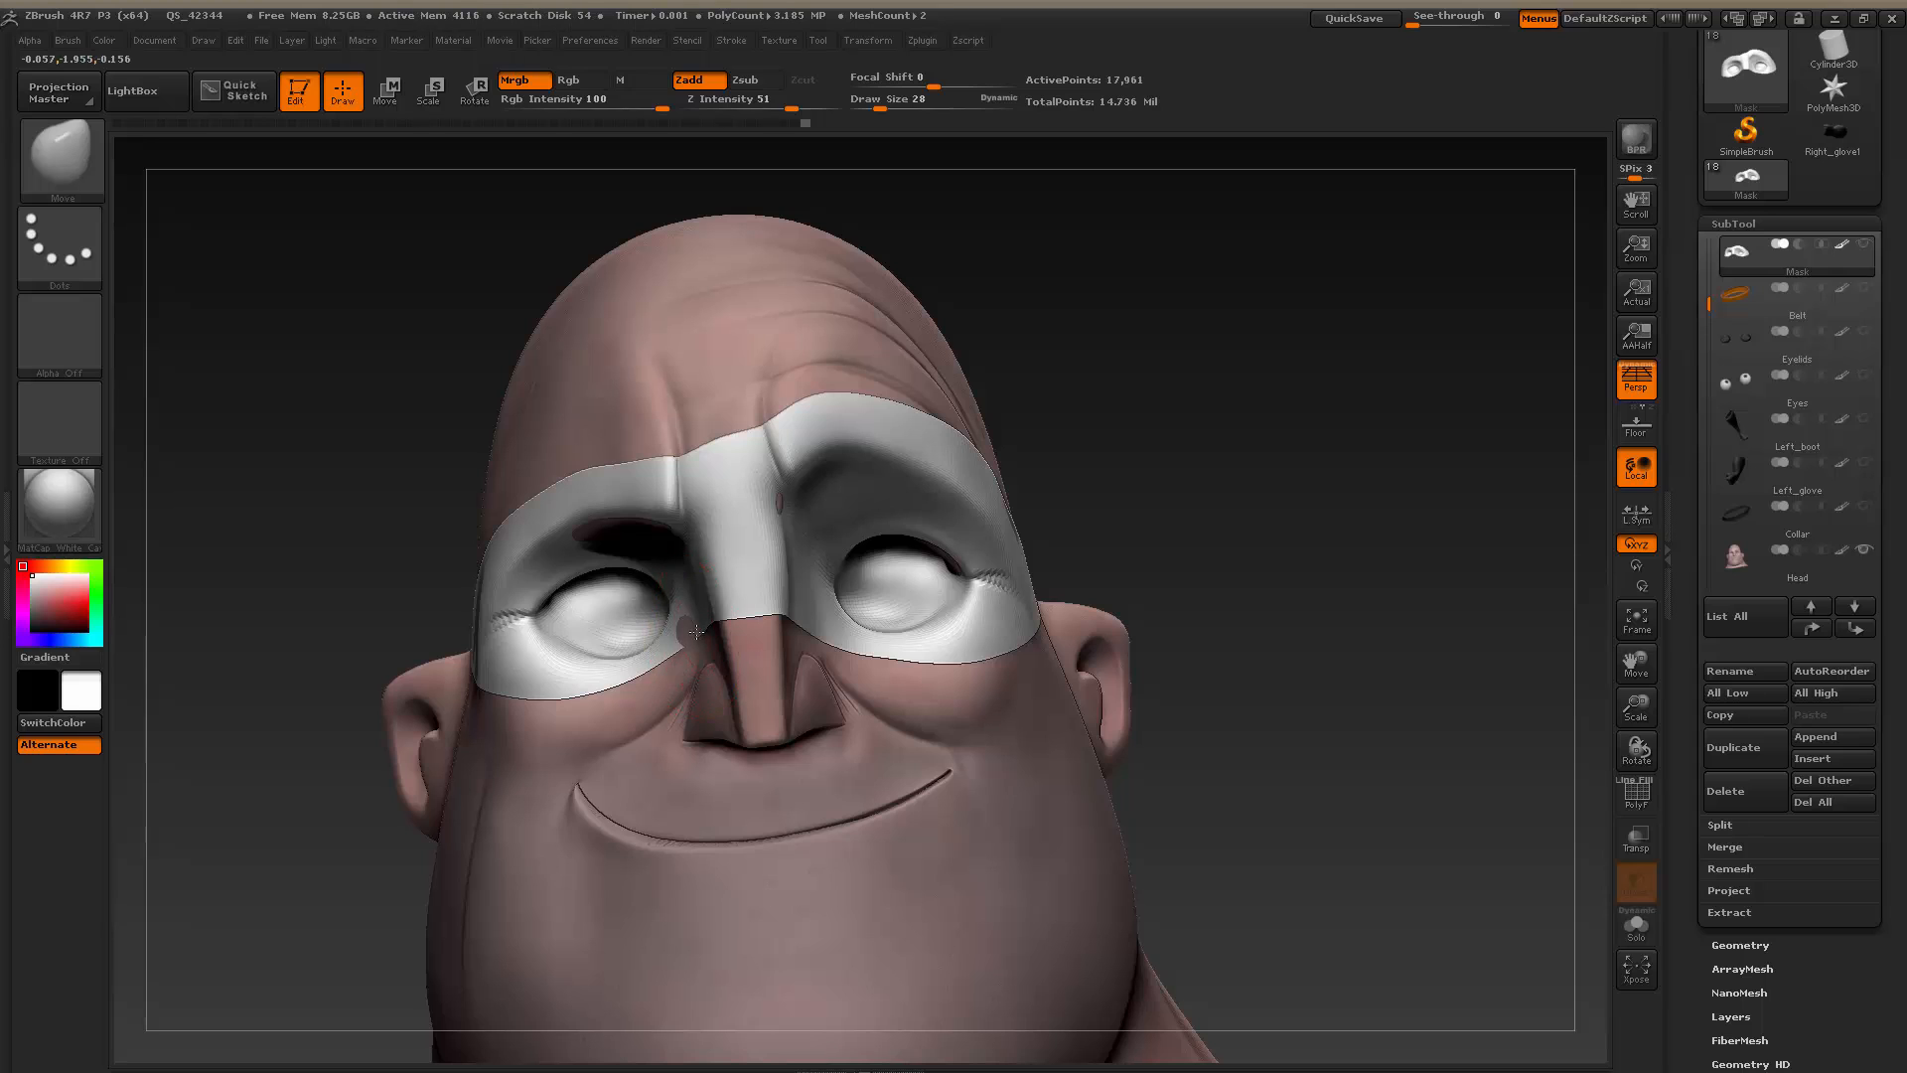
key(d)
key(d)
key(d)
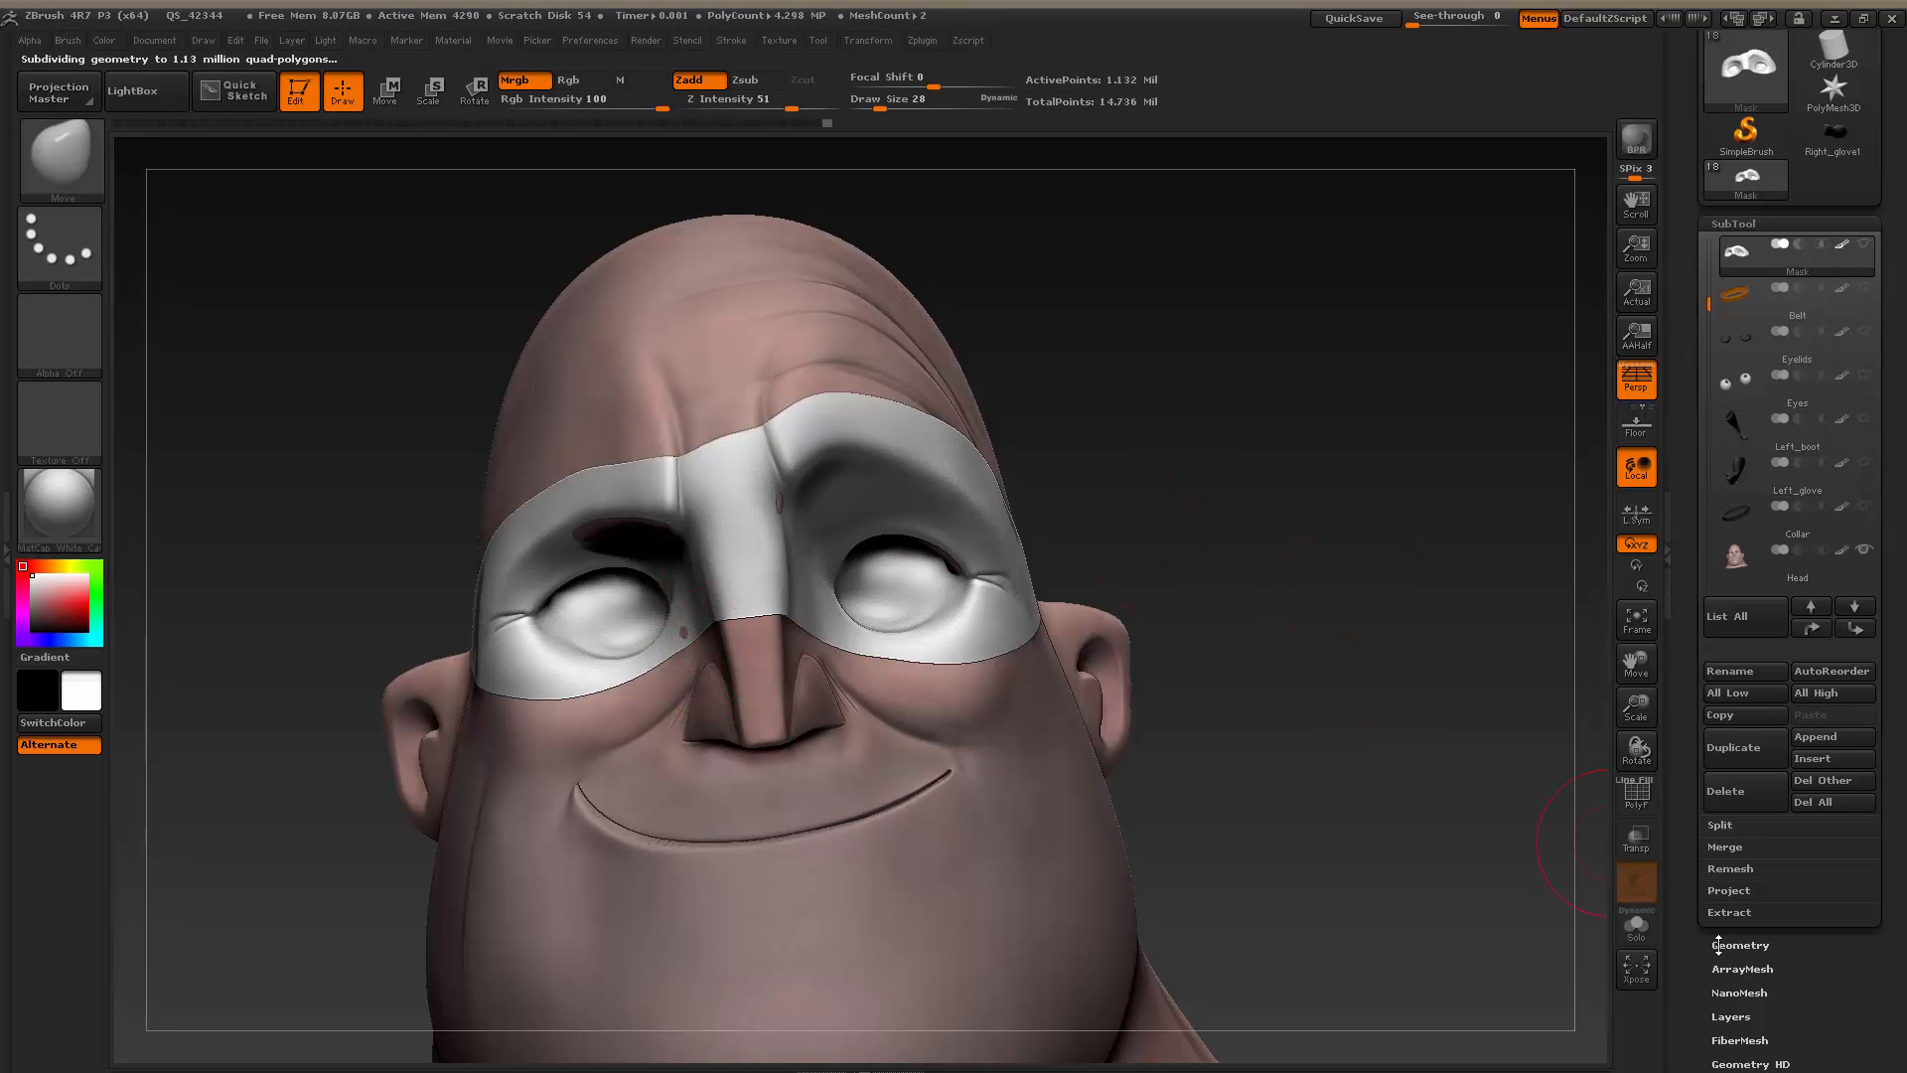
Project the mask onto the head surface with ProjectAll and isolate the mask in Solo mode
click(1733, 890)
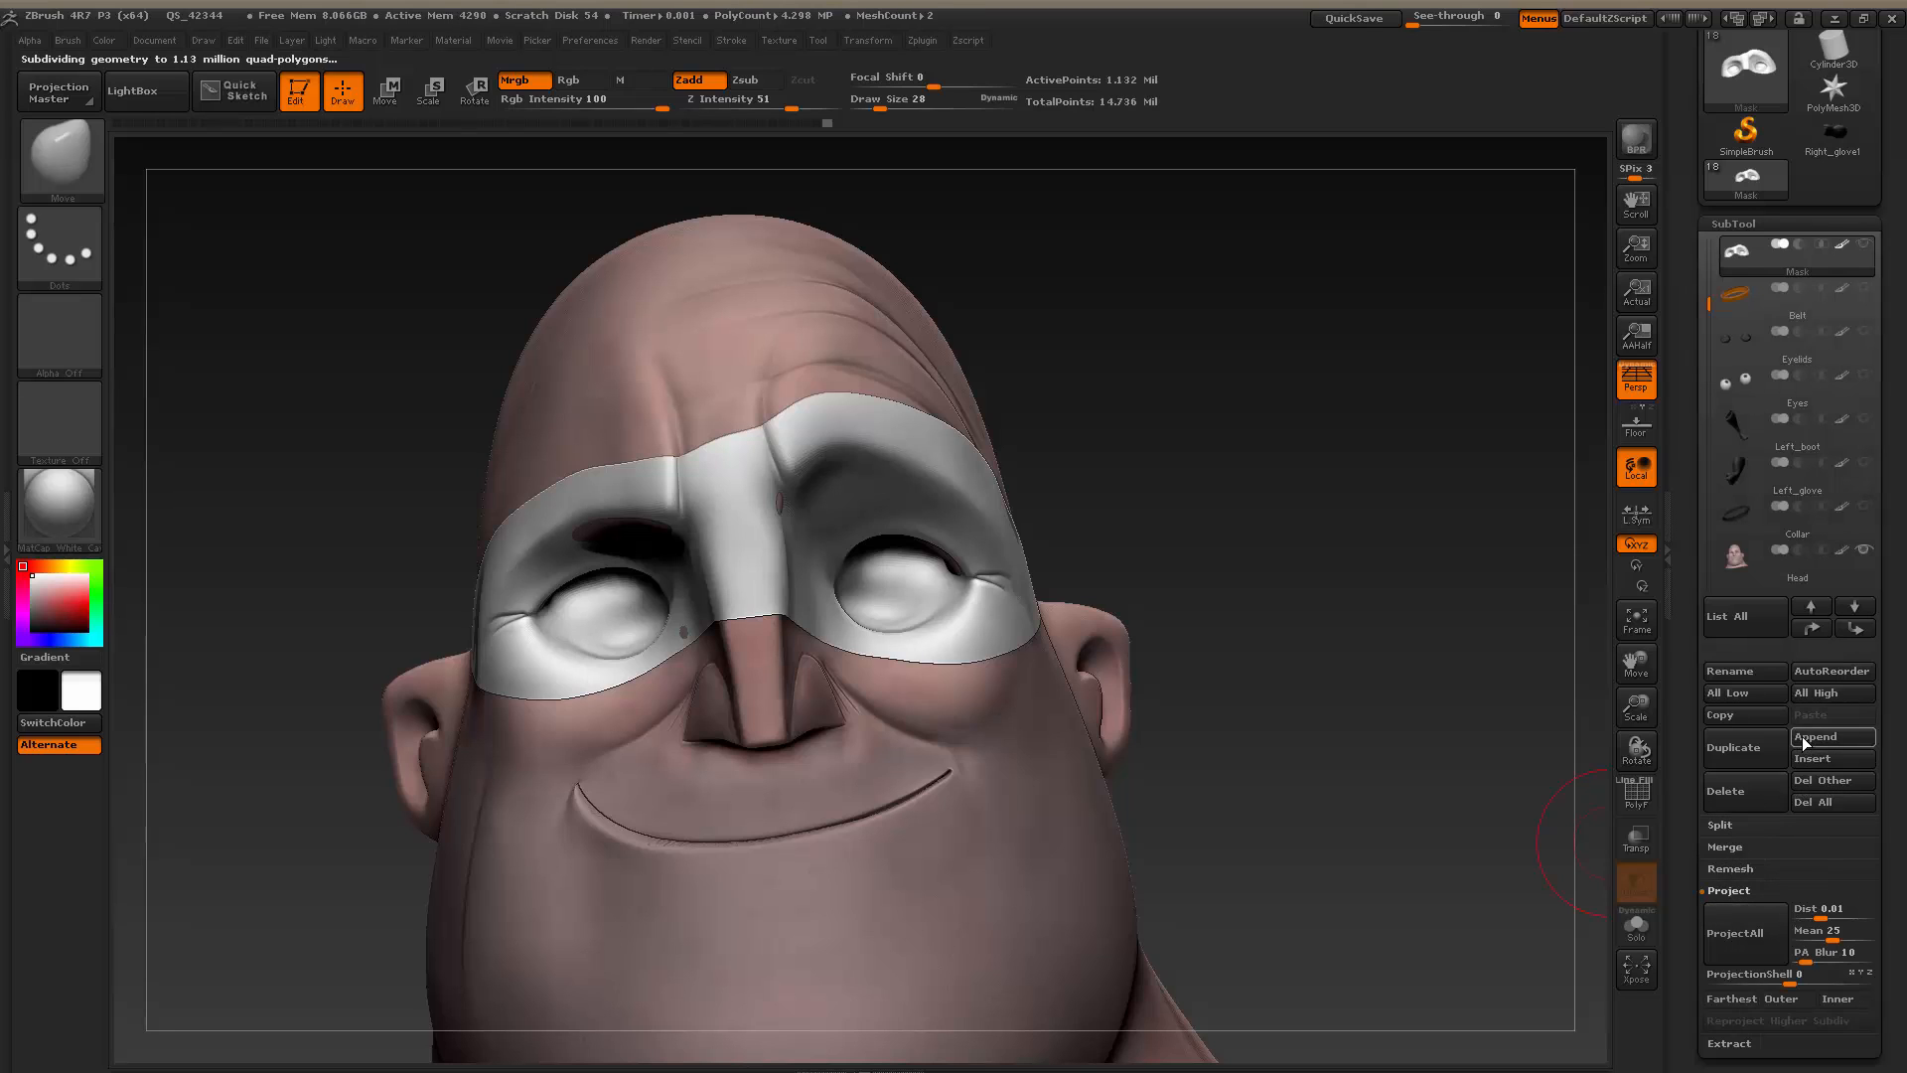
click(1757, 934)
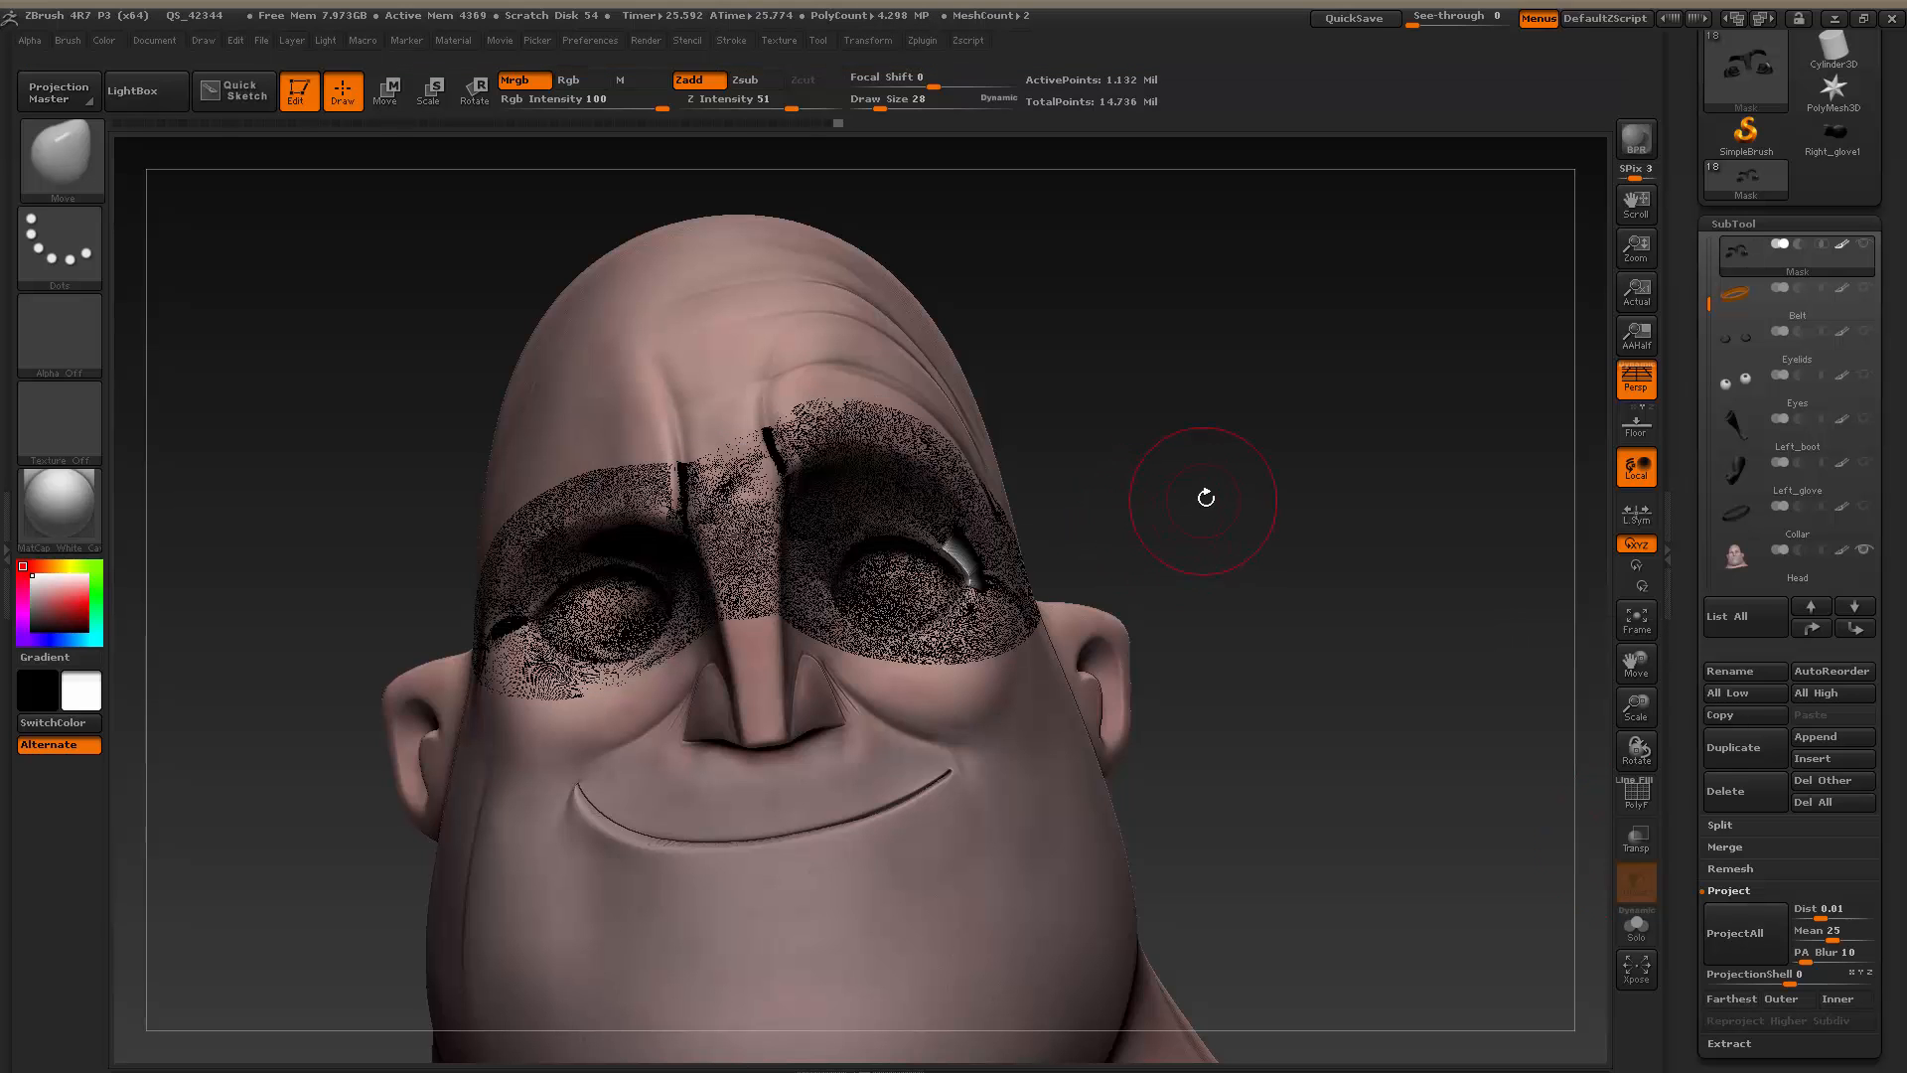
drag(1206, 497, 1258, 534)
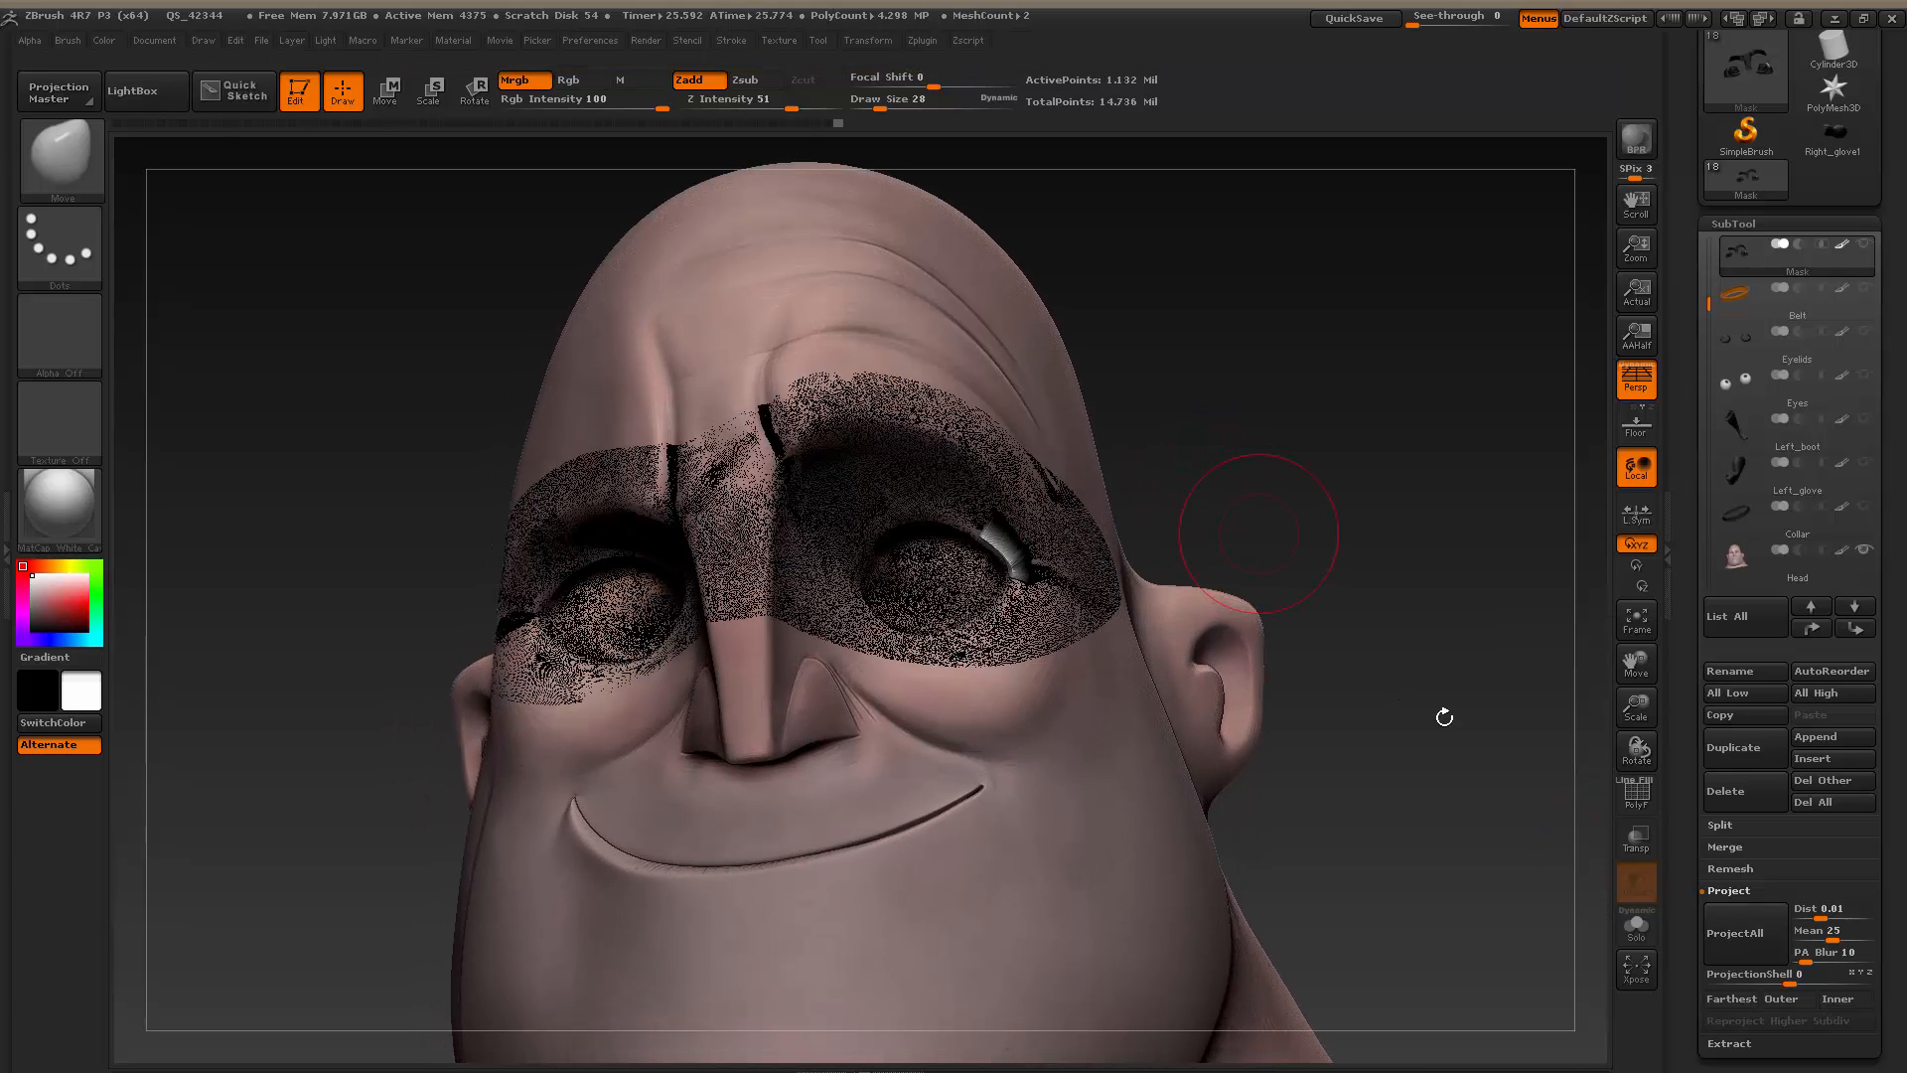
click(1637, 926)
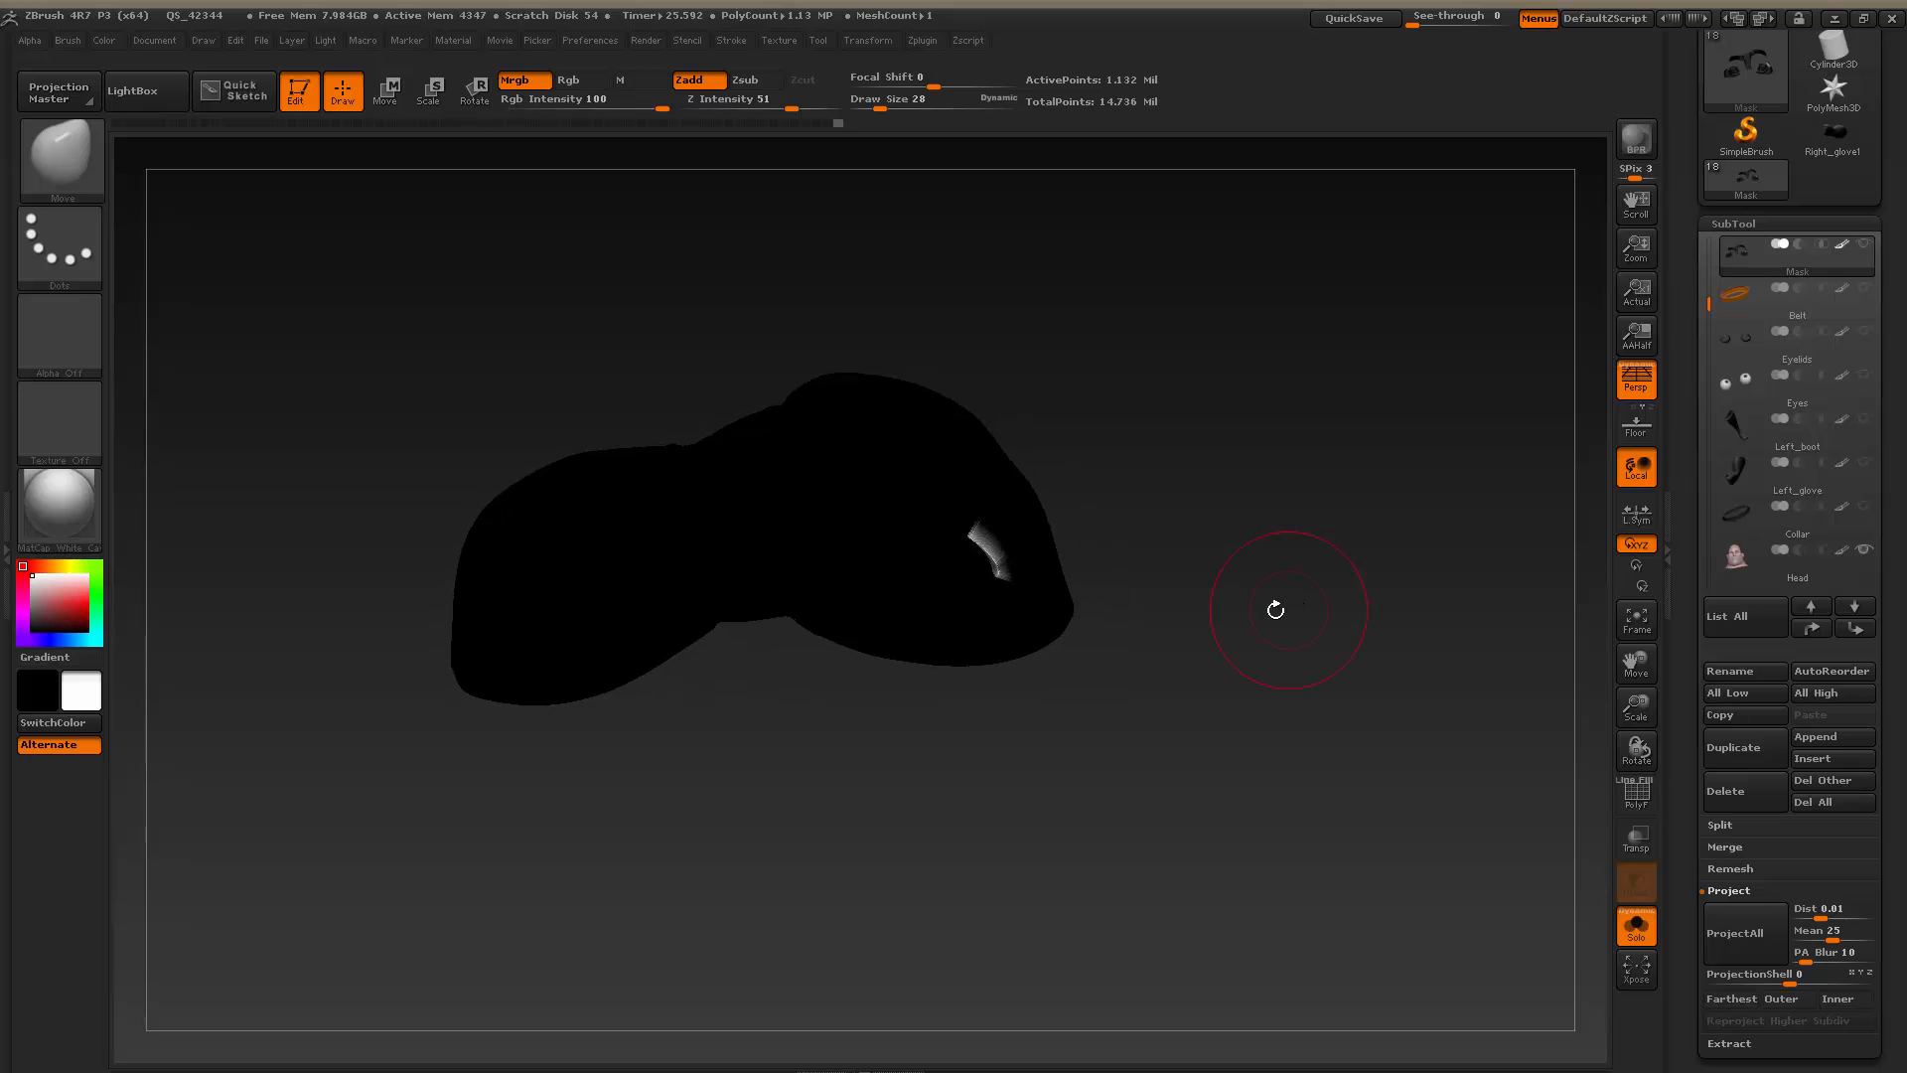
drag(1276, 610, 788, 571)
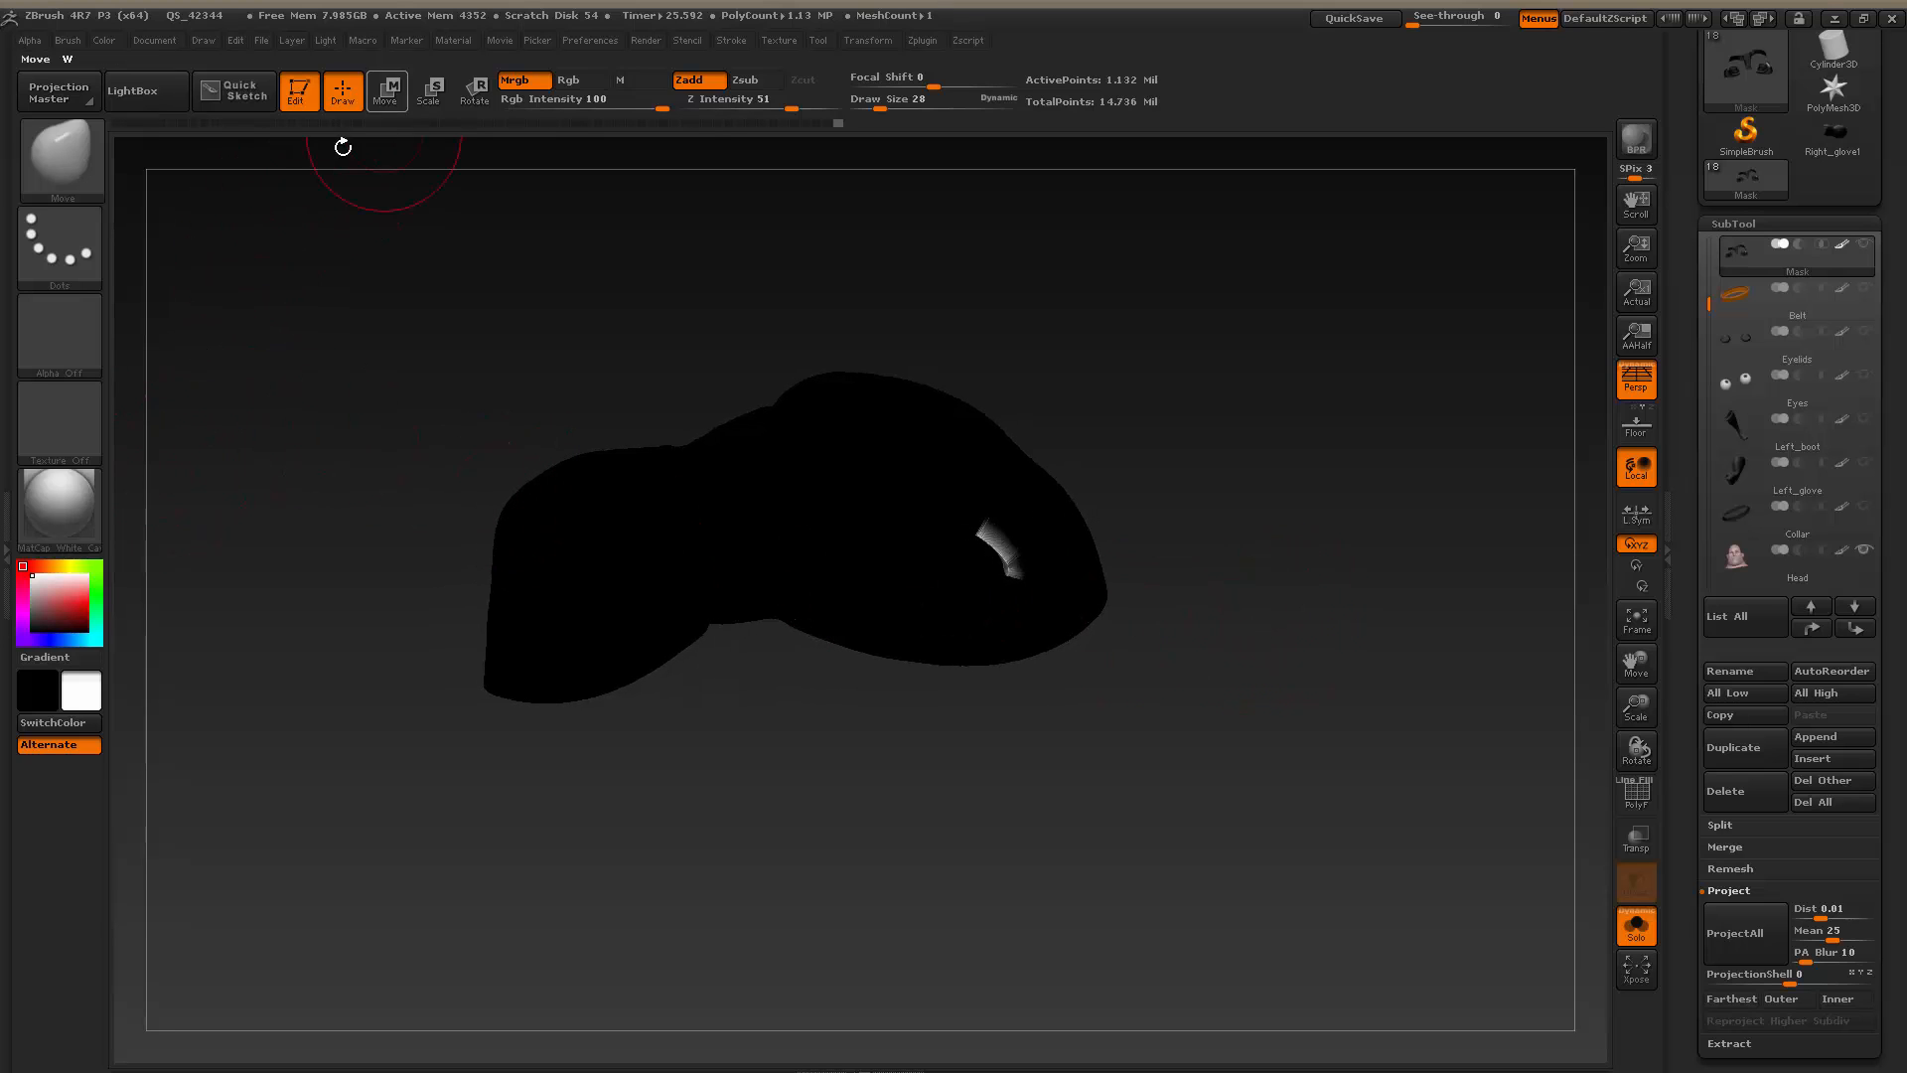
Refill the projected mask with white and the Flat Color material, and switch back to MatCap White Cavity
click(74, 496)
click(249, 507)
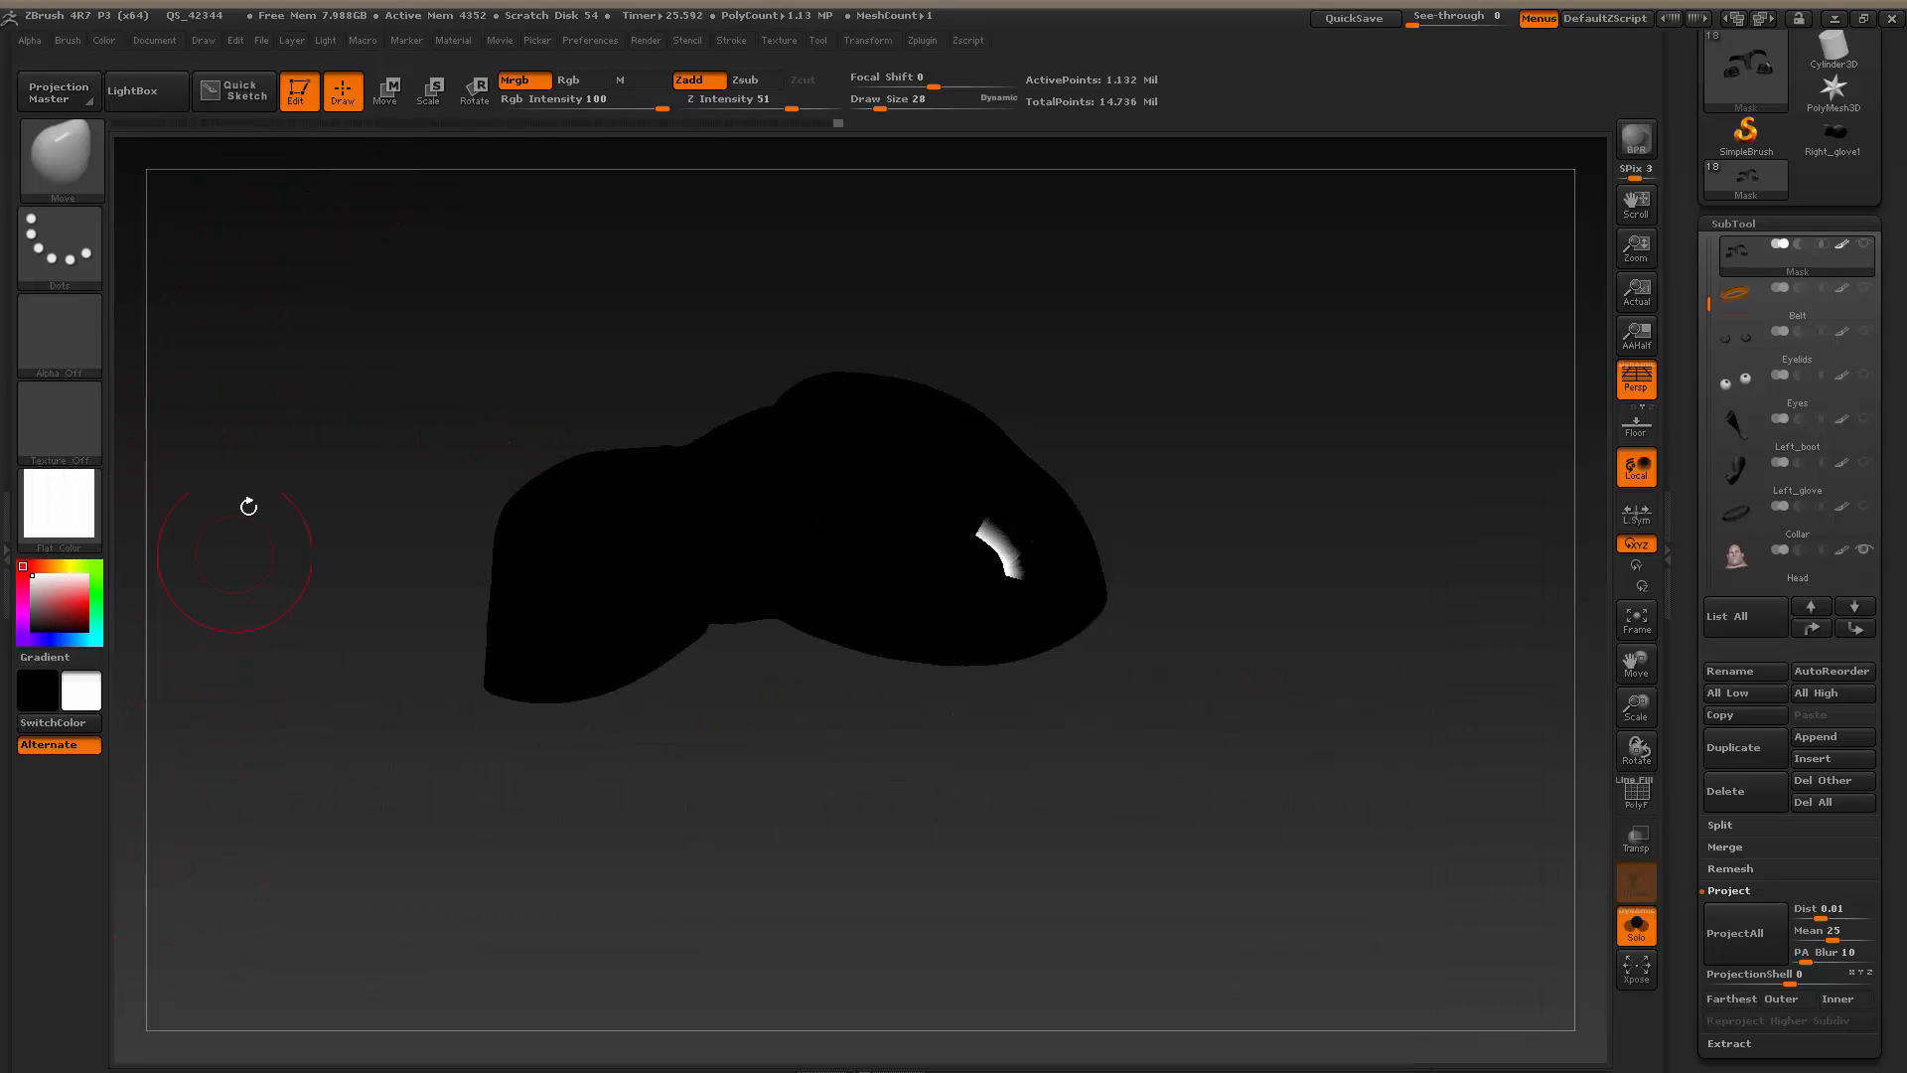
click(103, 40)
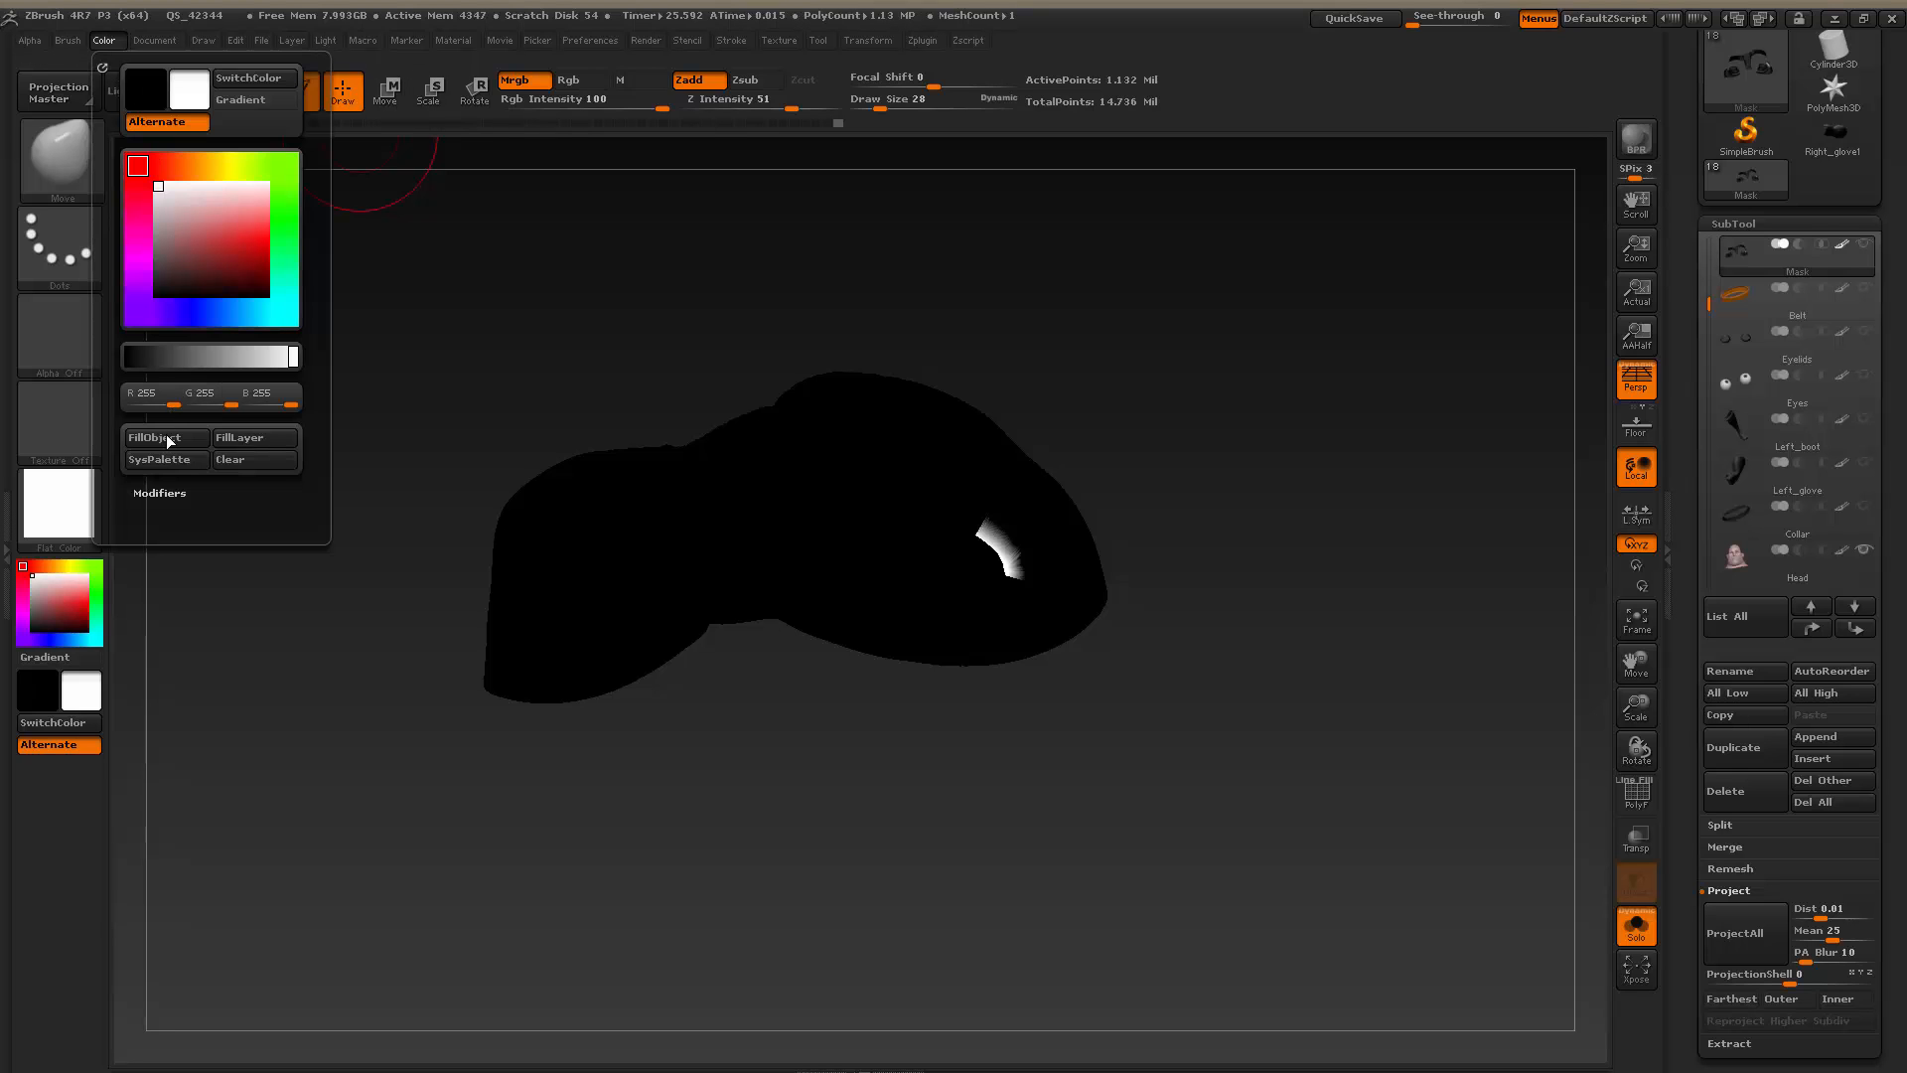
click(167, 439)
click(60, 504)
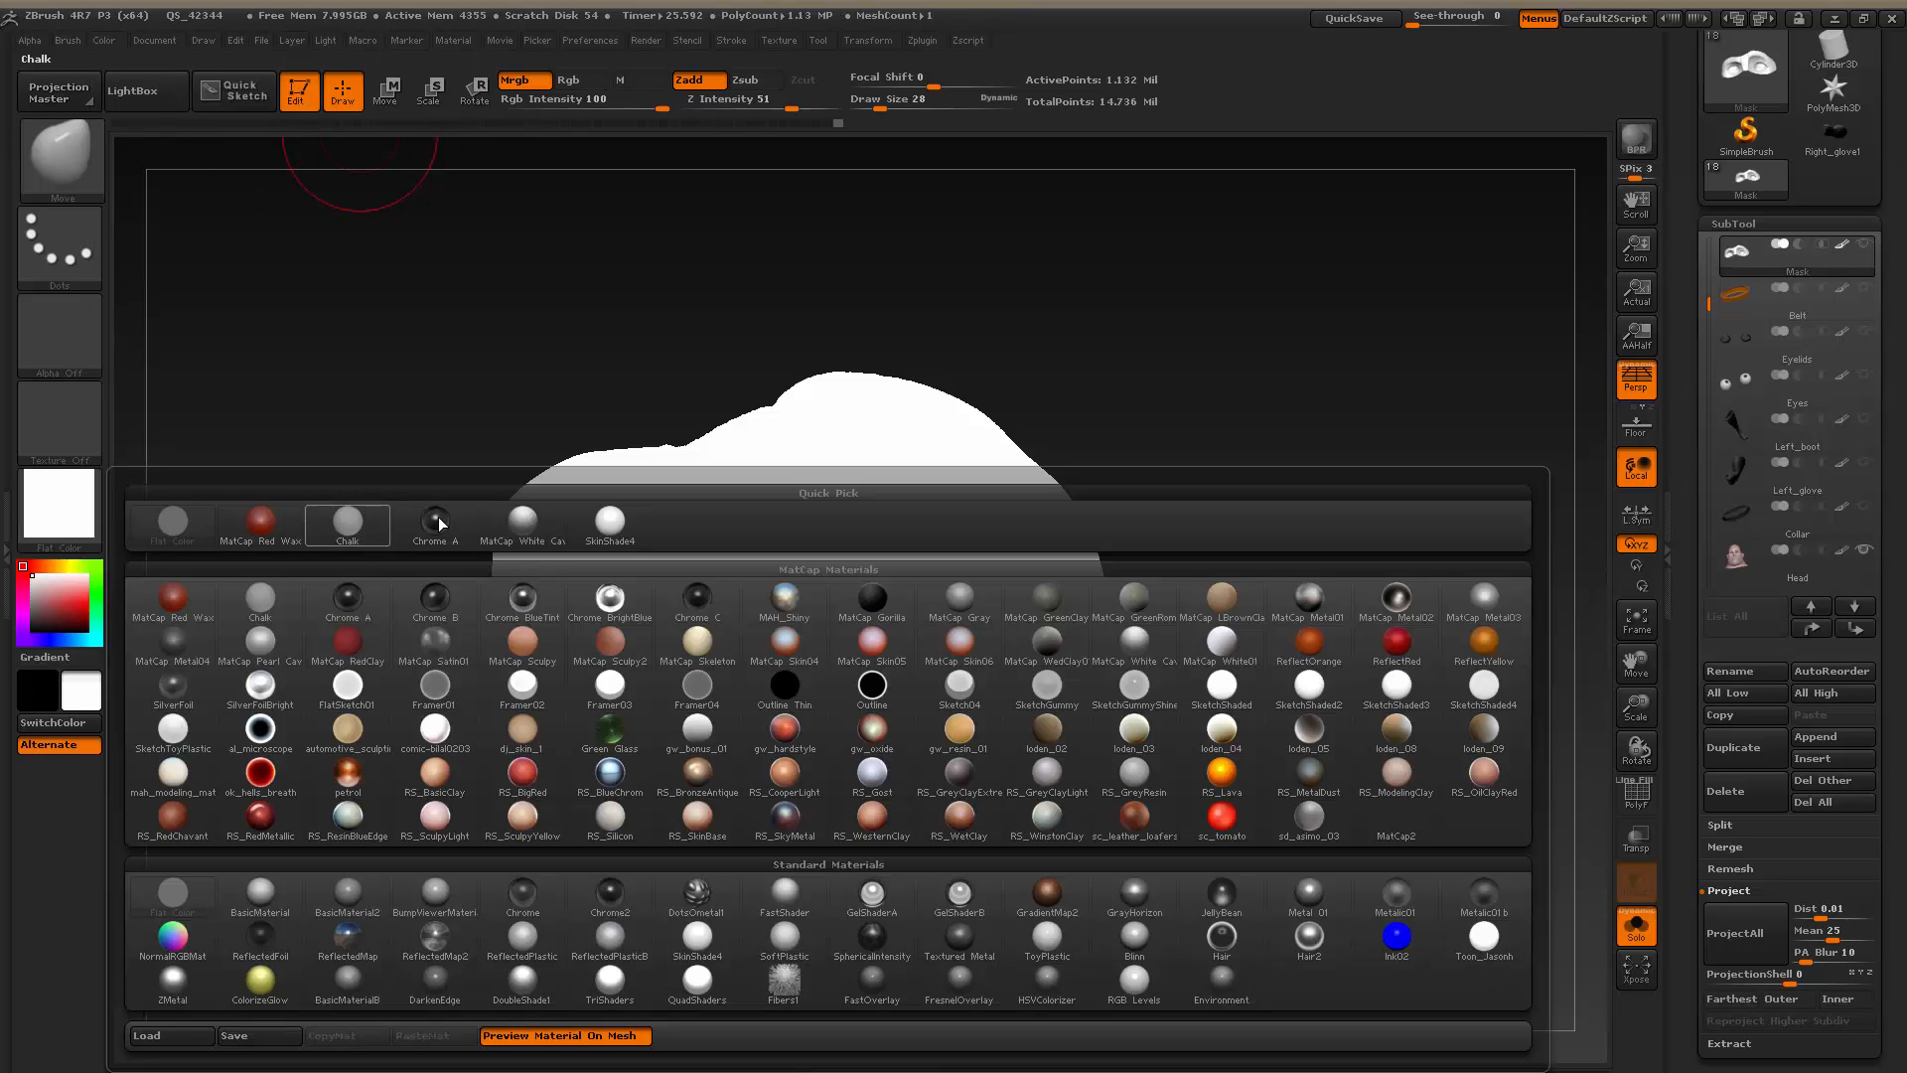
click(525, 522)
Show the mask's wireframe and smooth the distorted brow crease and the stretched polygons at the outer eye corner
mouse_move(1301, 486)
mouse_down()
mouse_move(1312, 429)
mouse_move(1282, 469)
mouse_up()
key(shift)
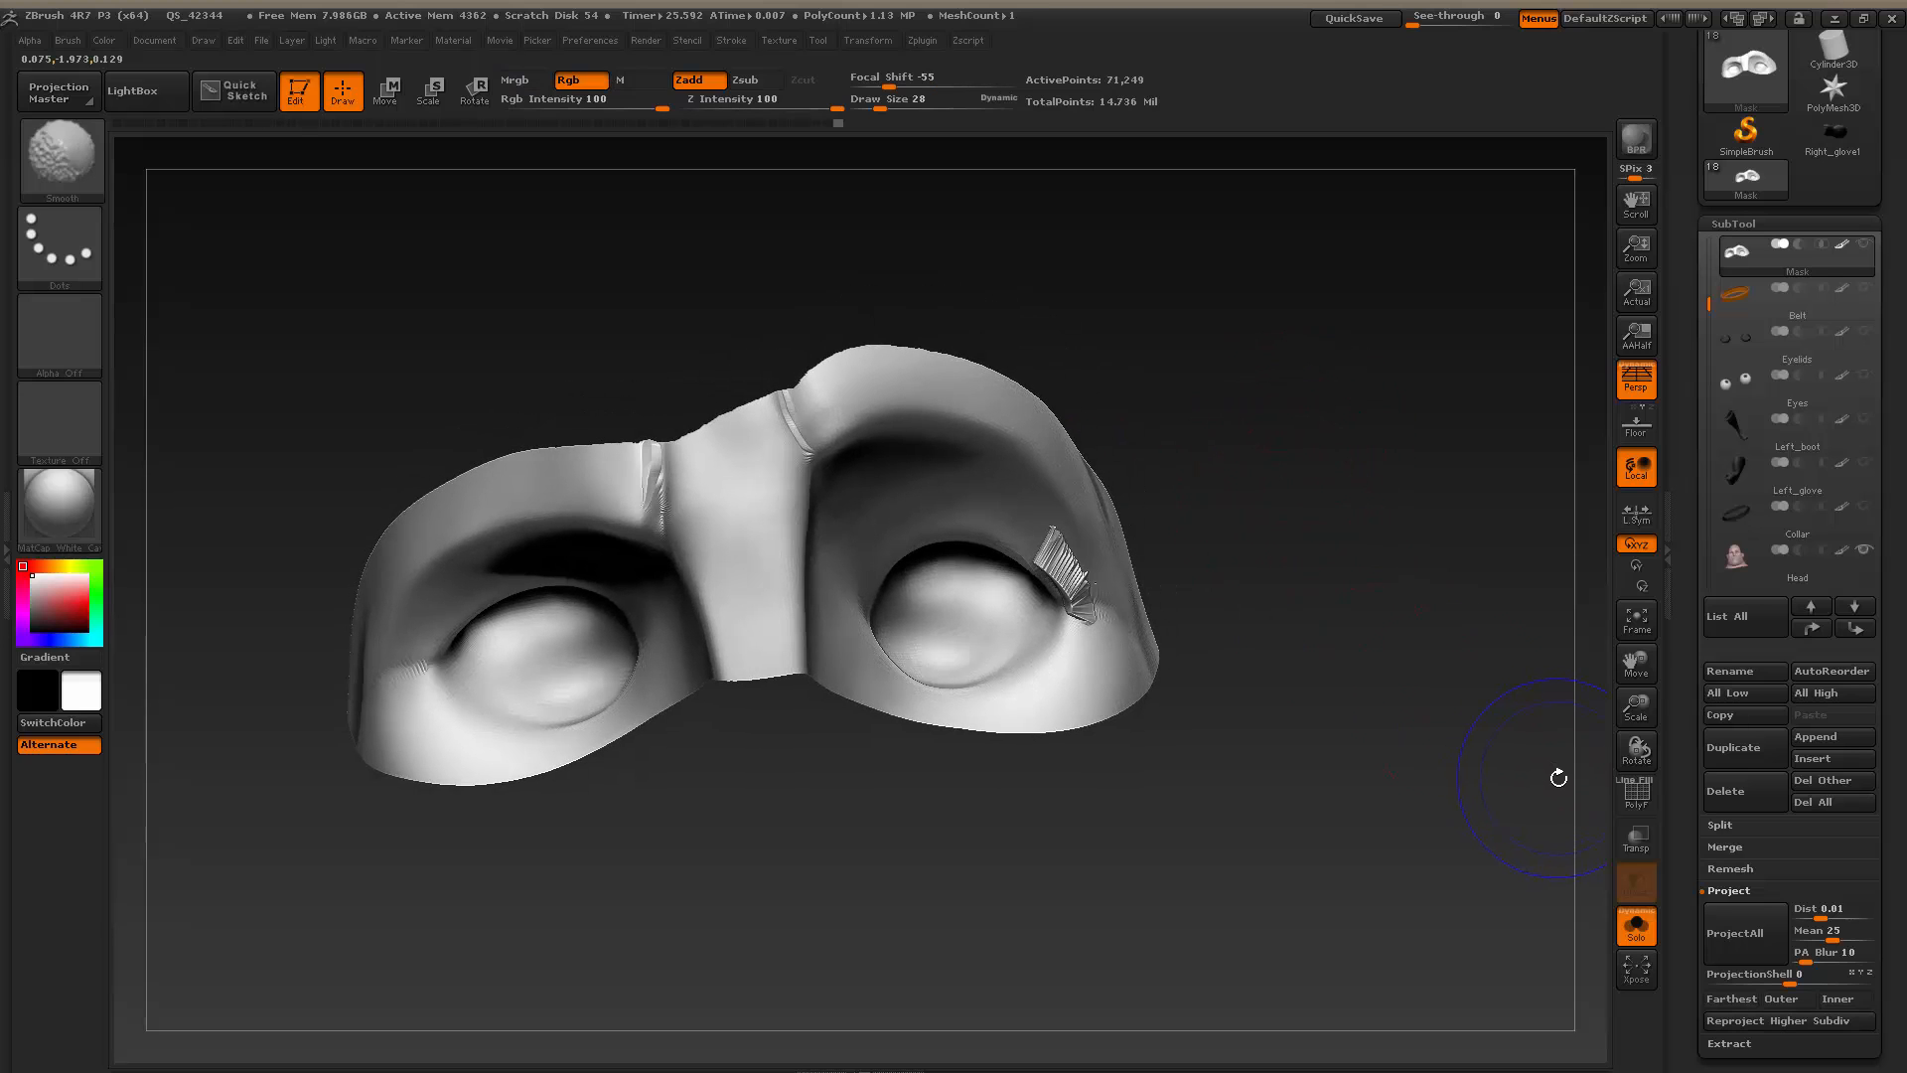
click(1636, 794)
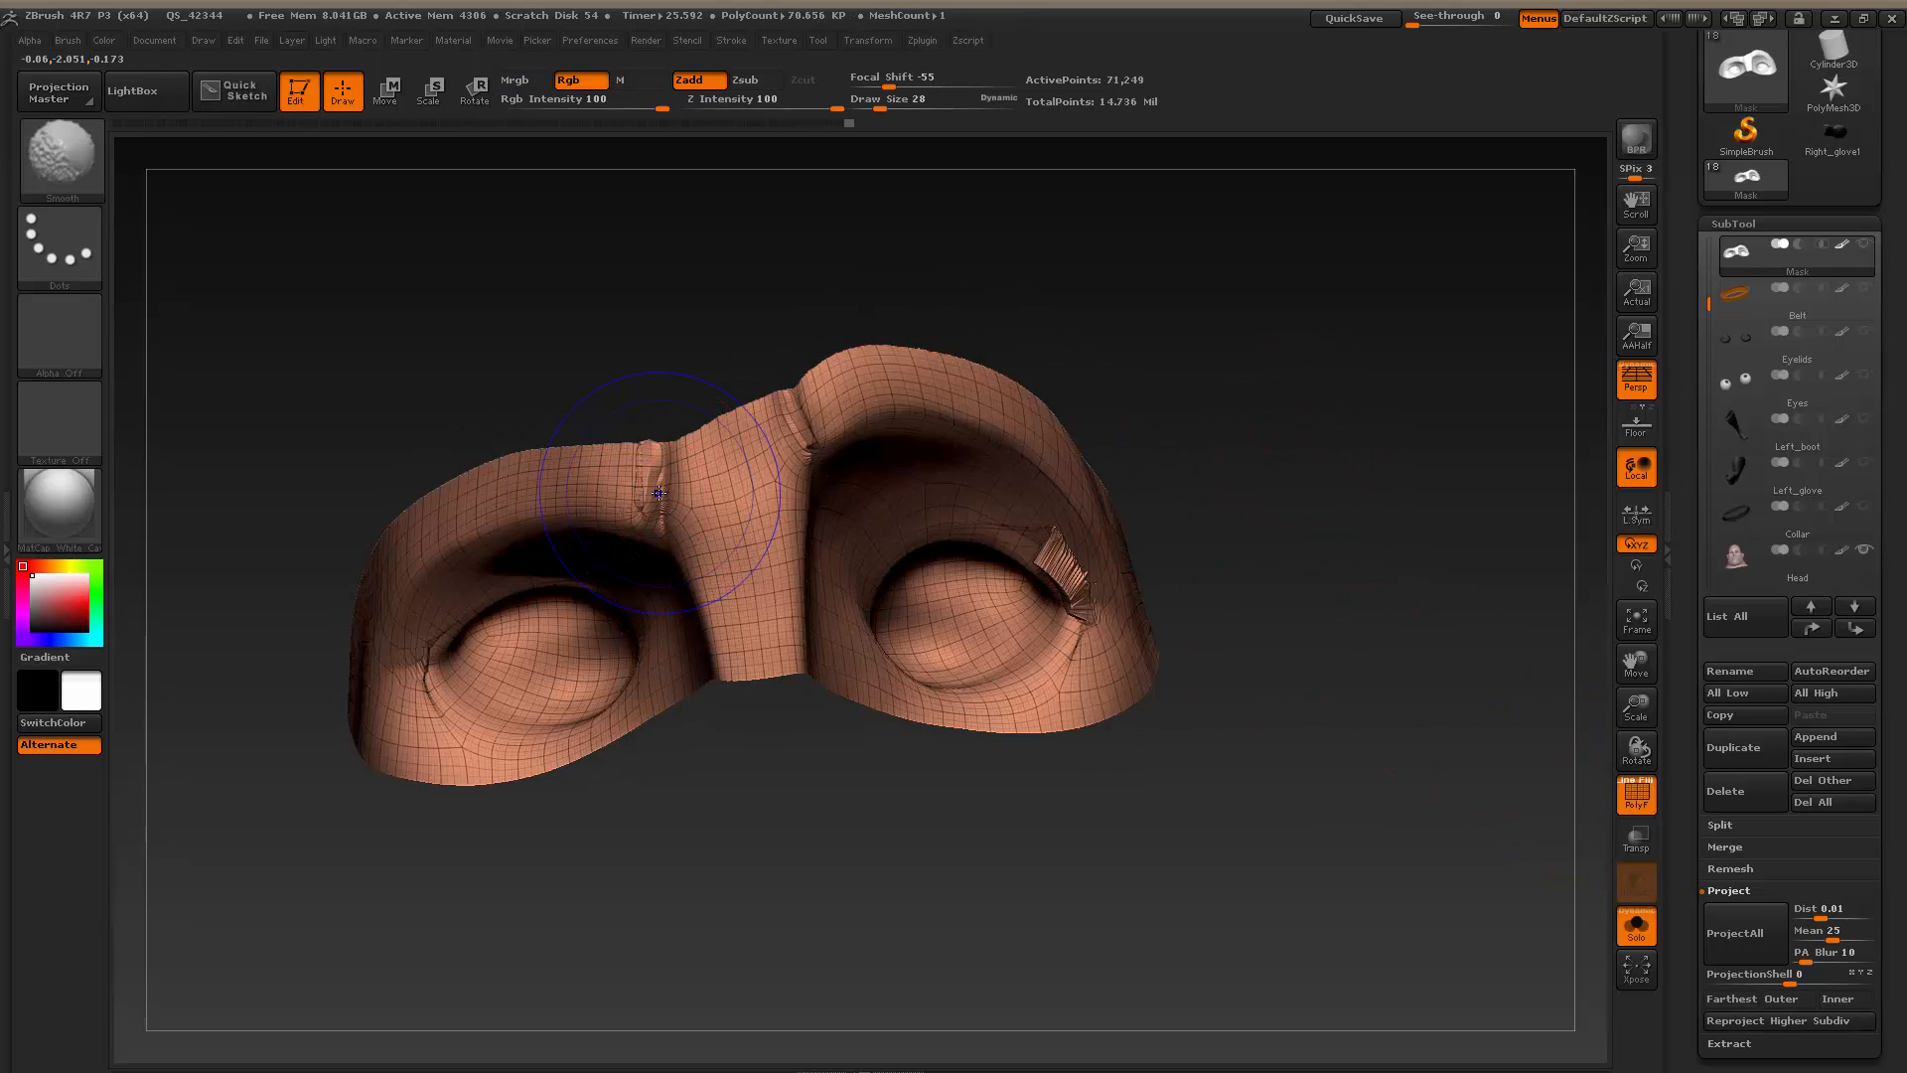
mouse_move(658, 493)
shift+mouse_down()
mouse_move(652, 509)
mouse_move(646, 475)
shift+mouse_up()
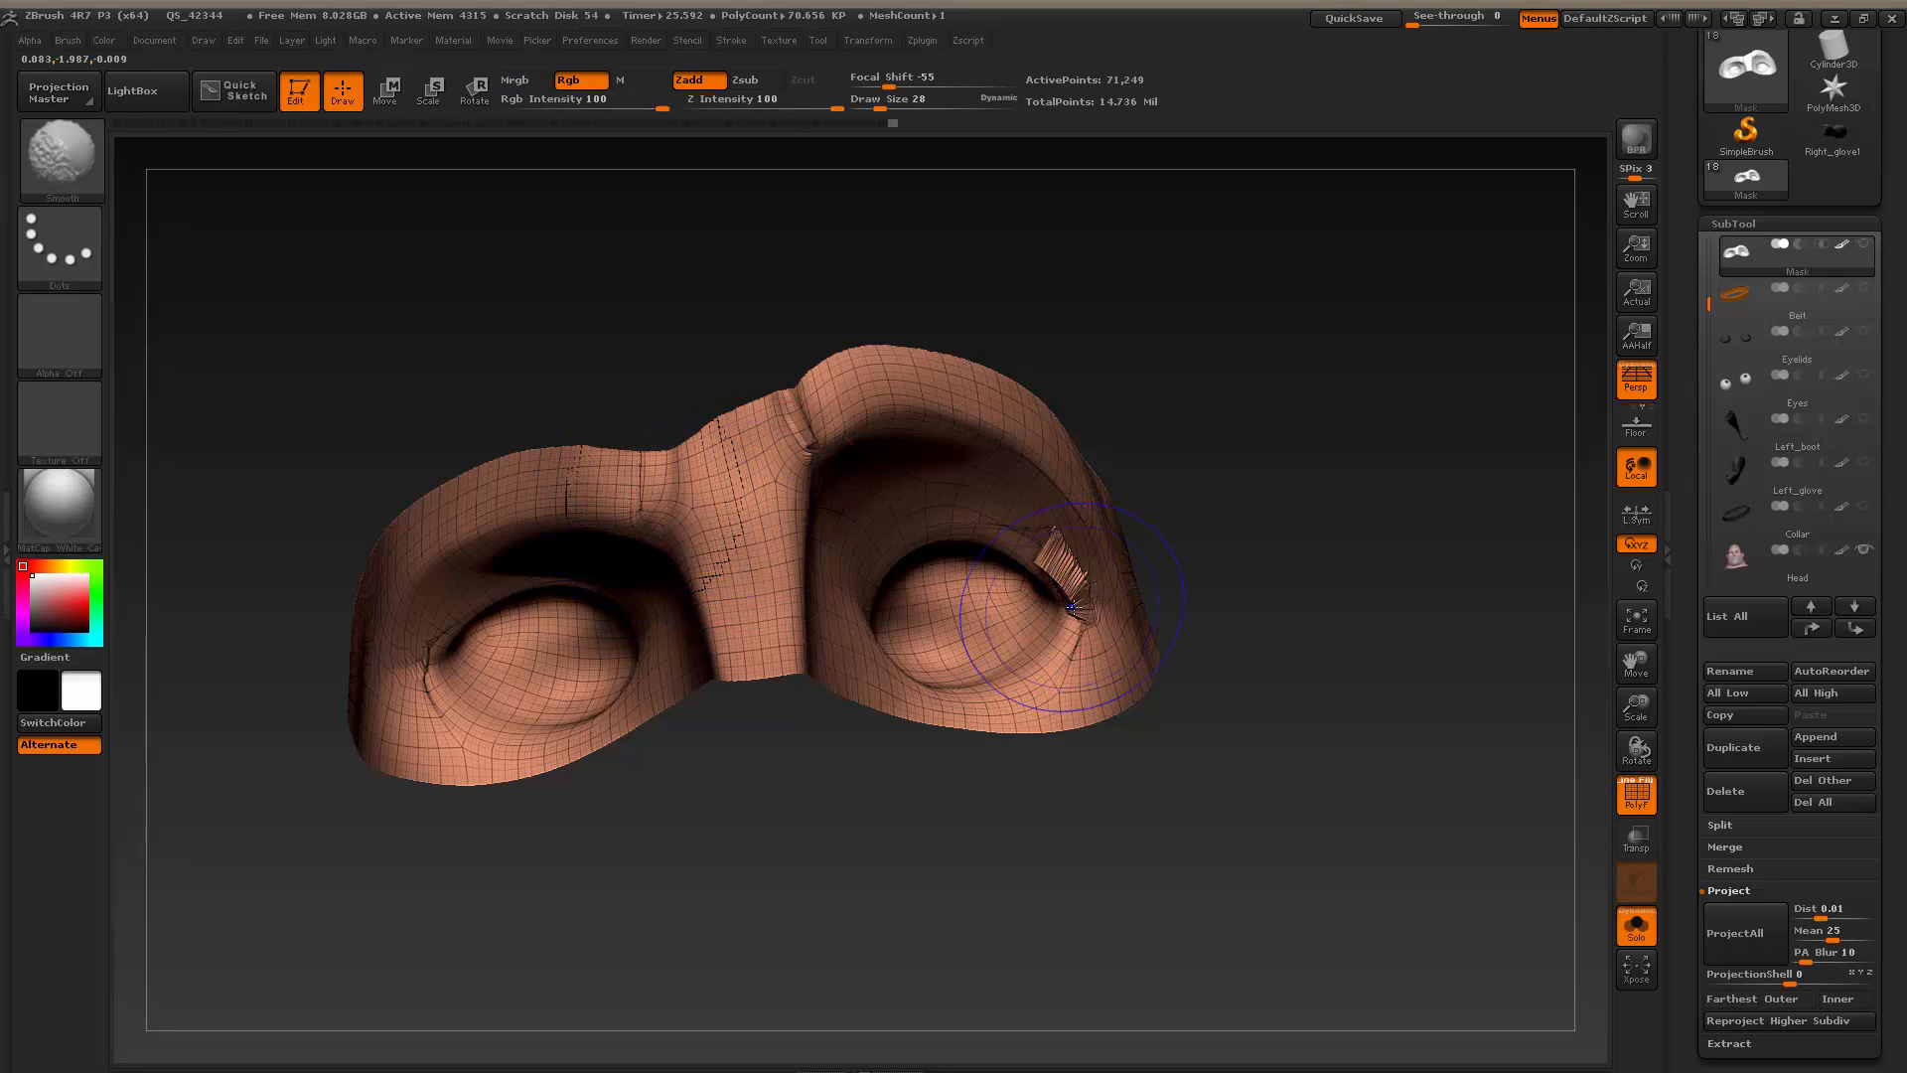
shift+drag(1058, 584, 1072, 586)
Lower the mask to its lowest subdivision level and smooth the crease between the nose bridge and the raised brow
key(shift+d)
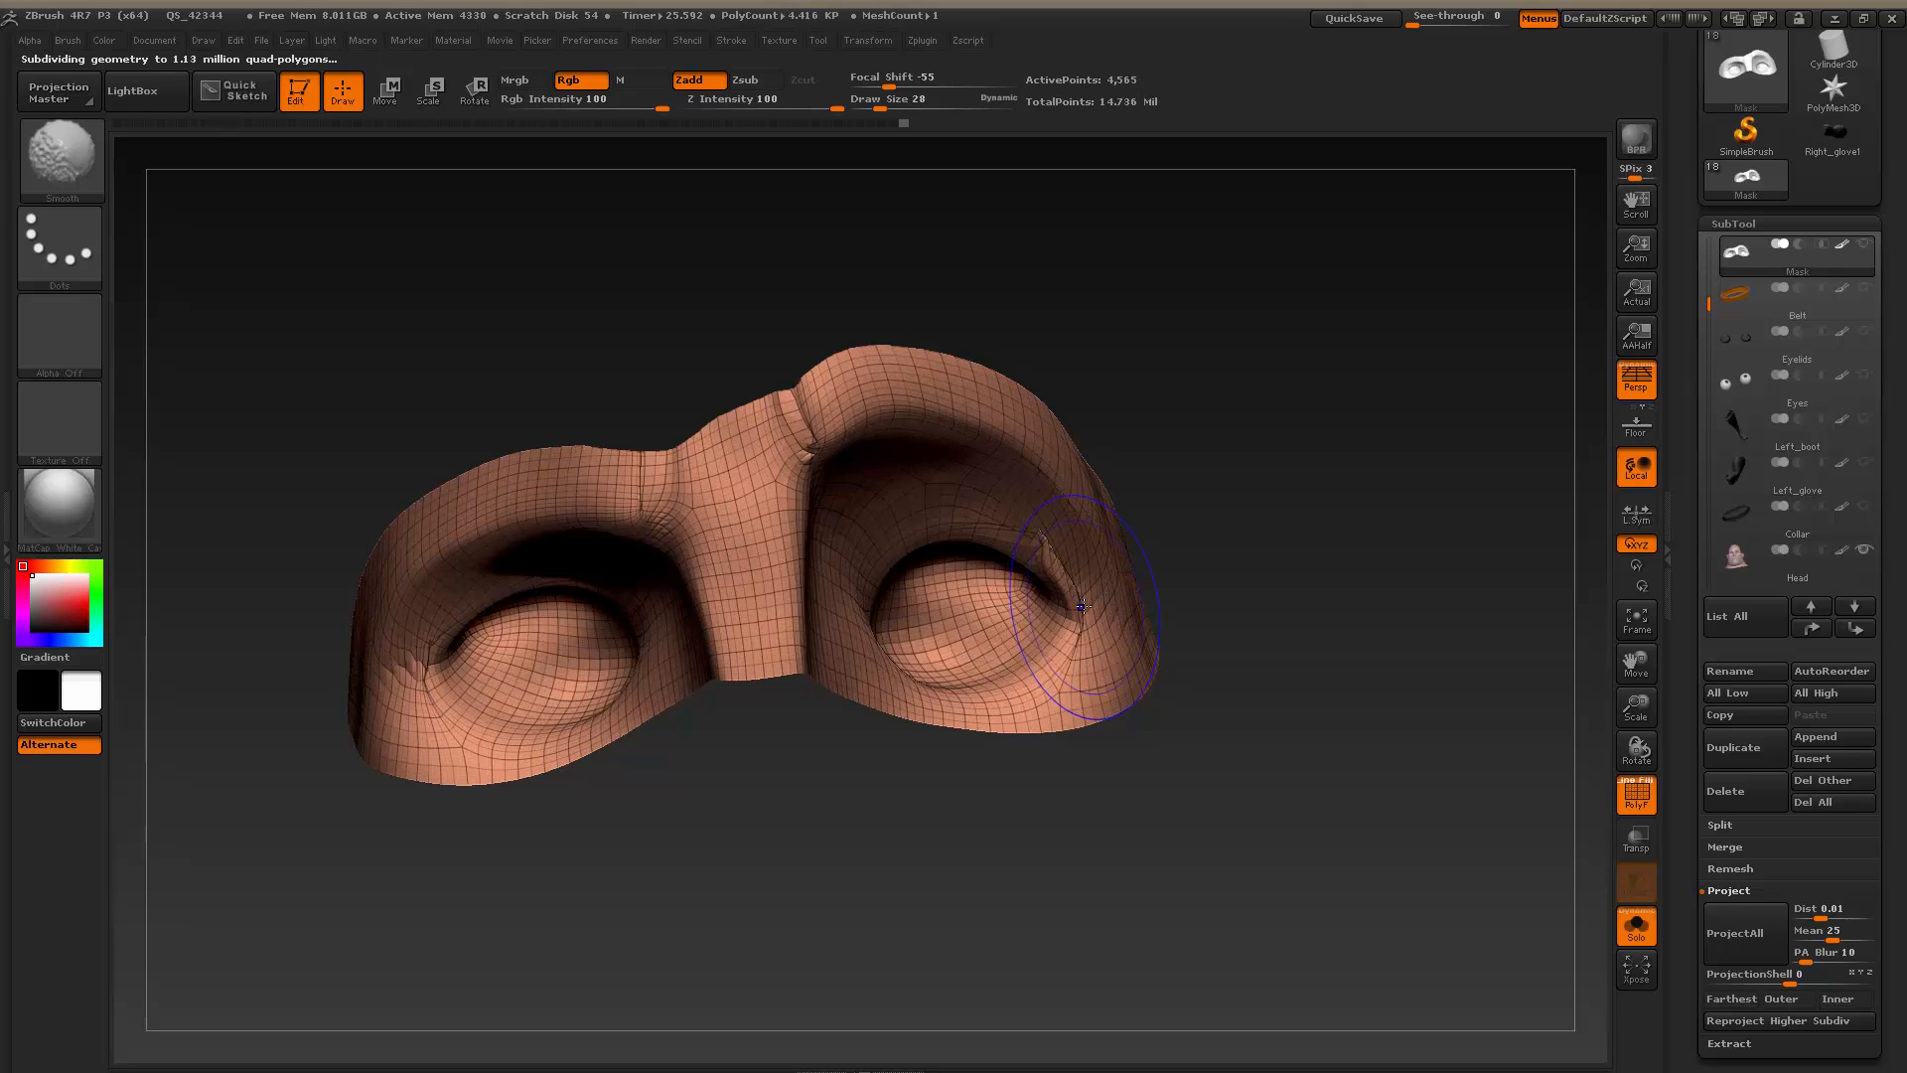
key(shift+d)
shift+drag(807, 409, 765, 396)
key(s)
click(763, 437)
key(shift)
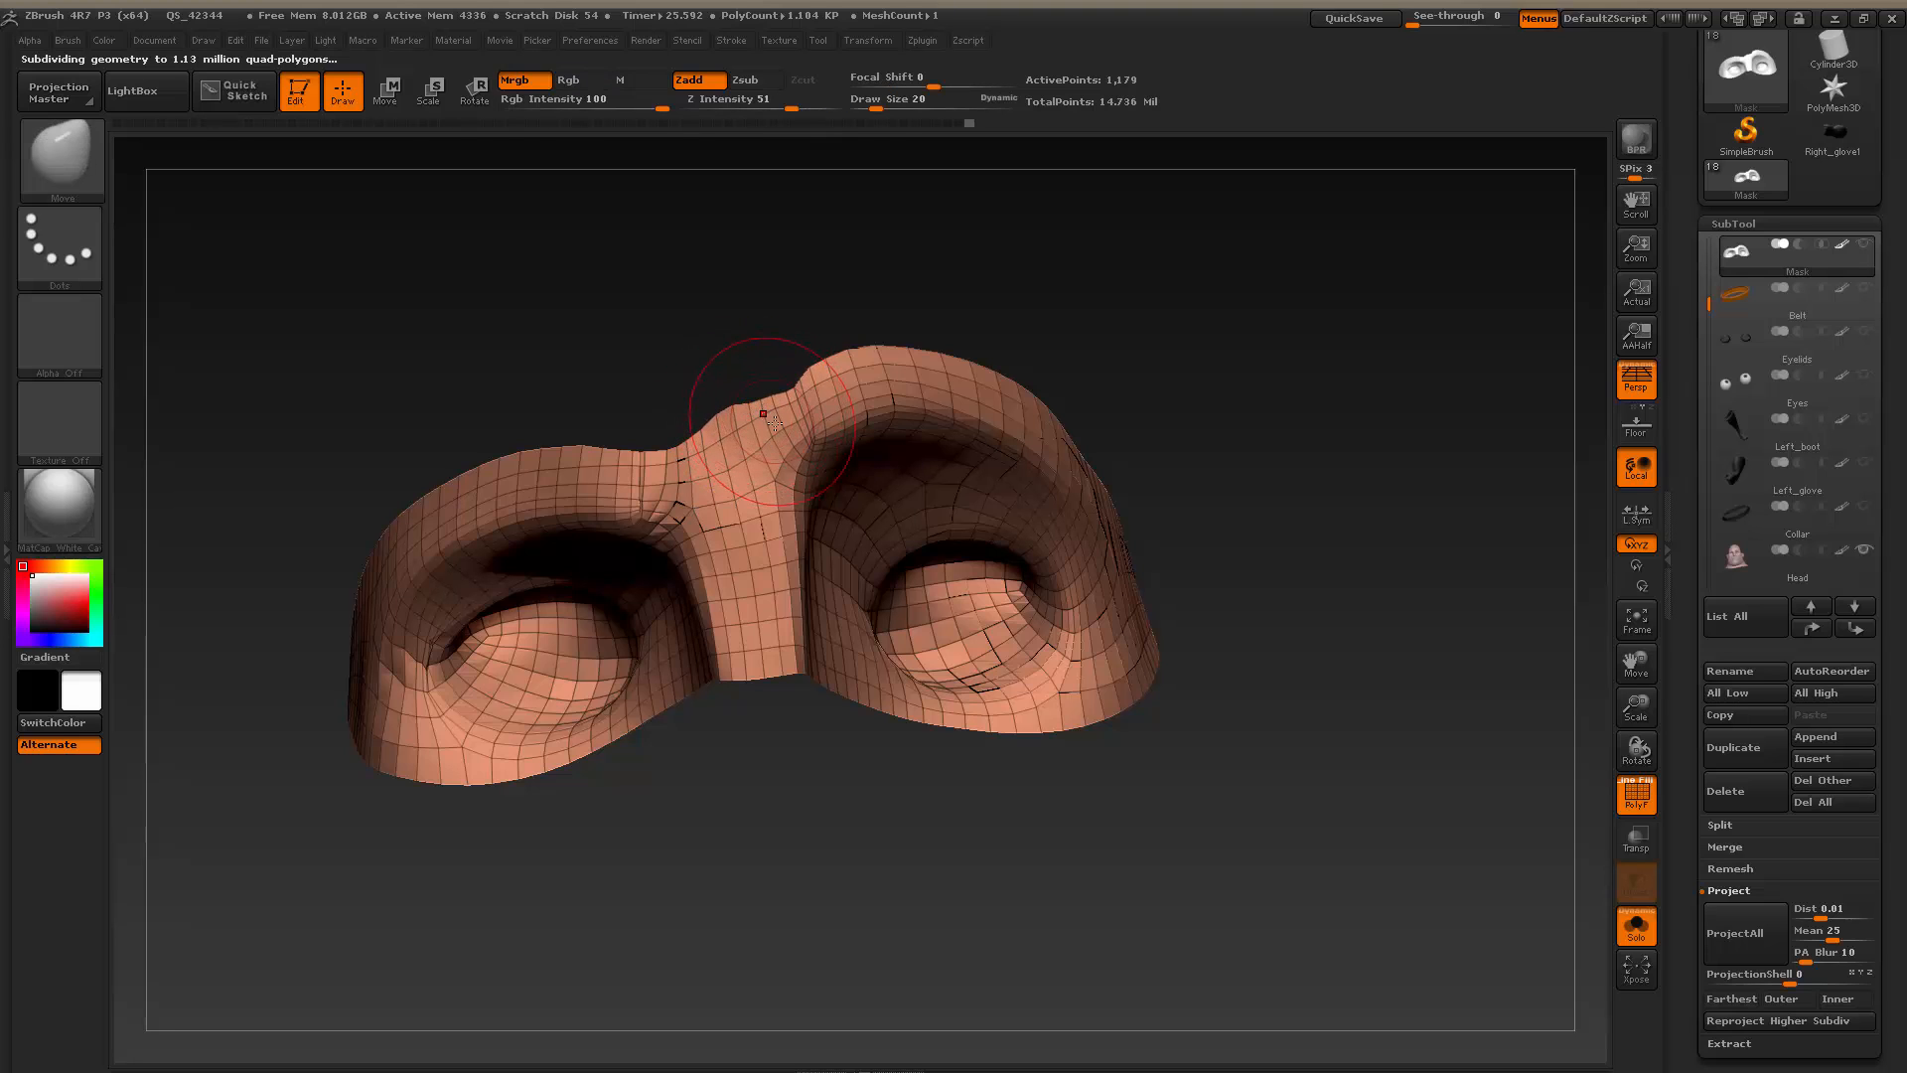
Try to smooth the creases on both sides of the nose bridge at draw size 9, and undo the strokes
key(ctrl)
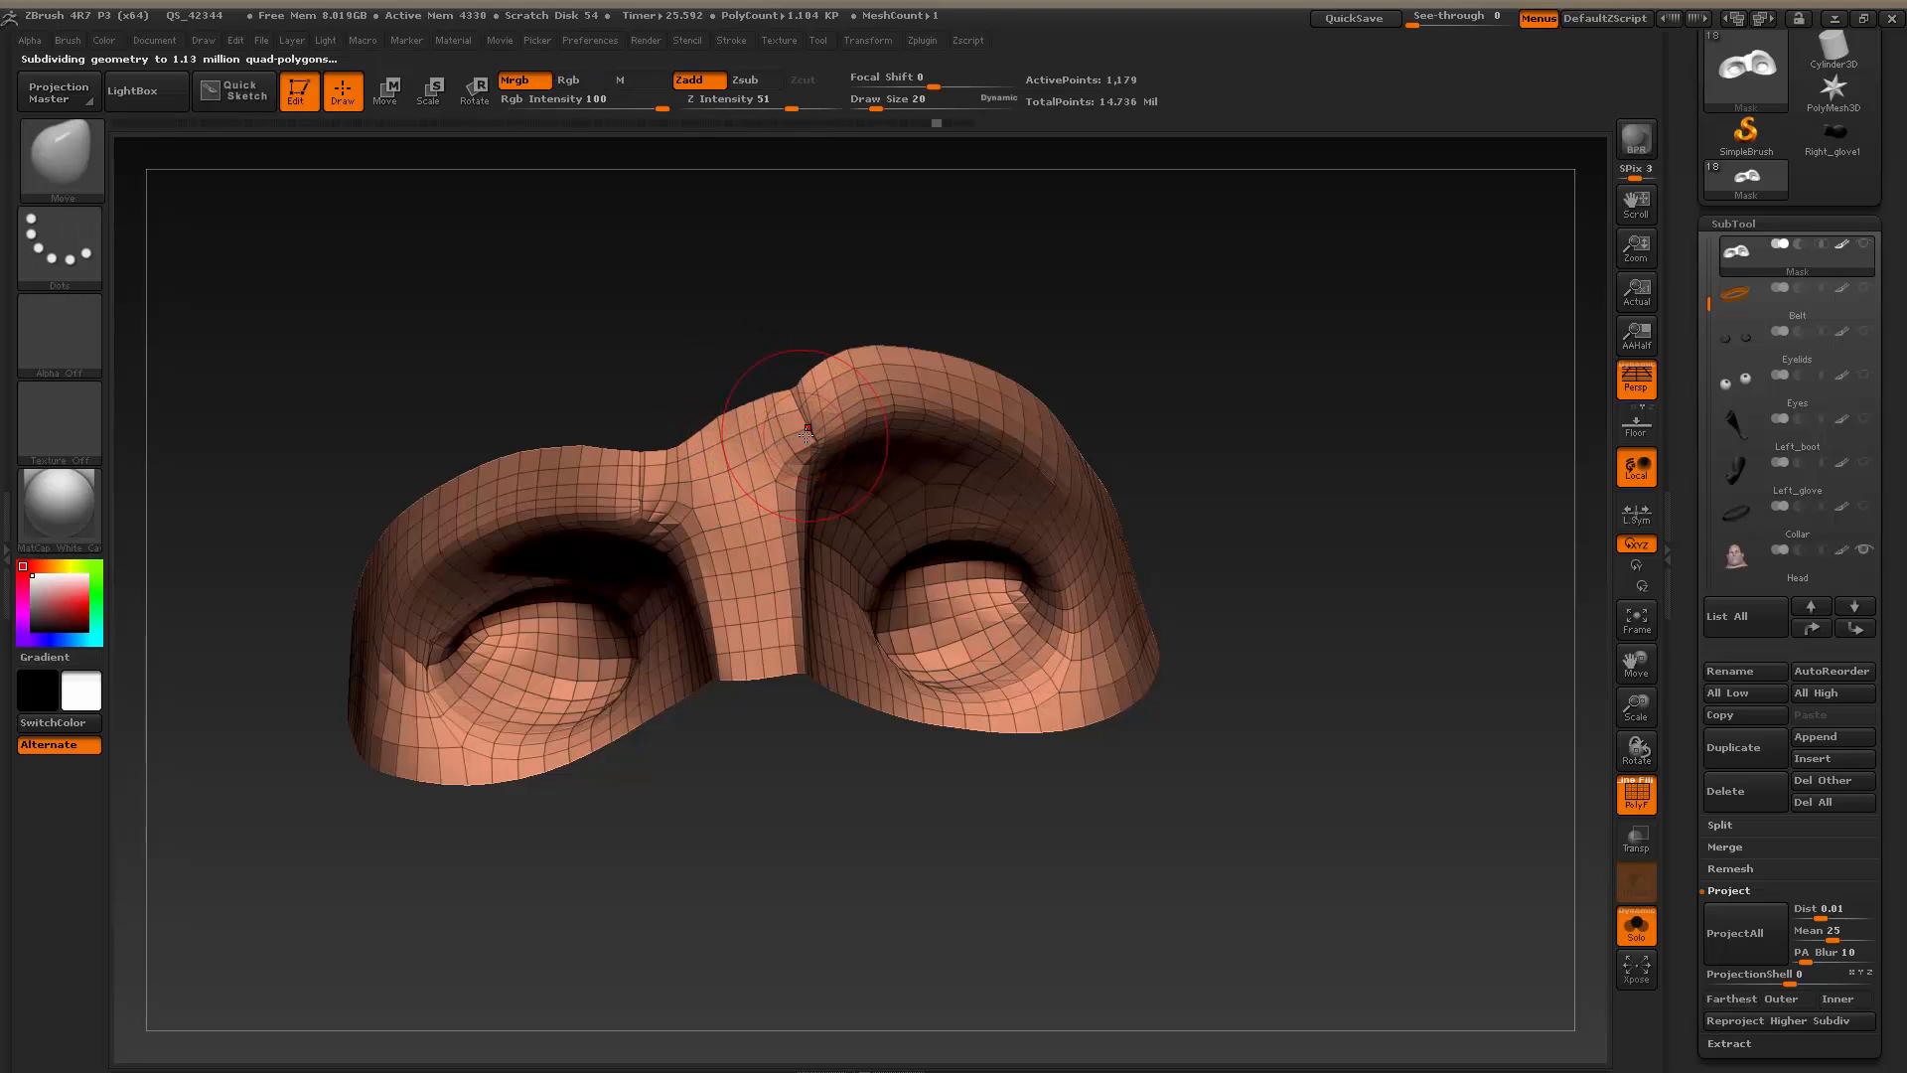
key(s)
click(797, 430)
shift+drag(803, 435, 808, 448)
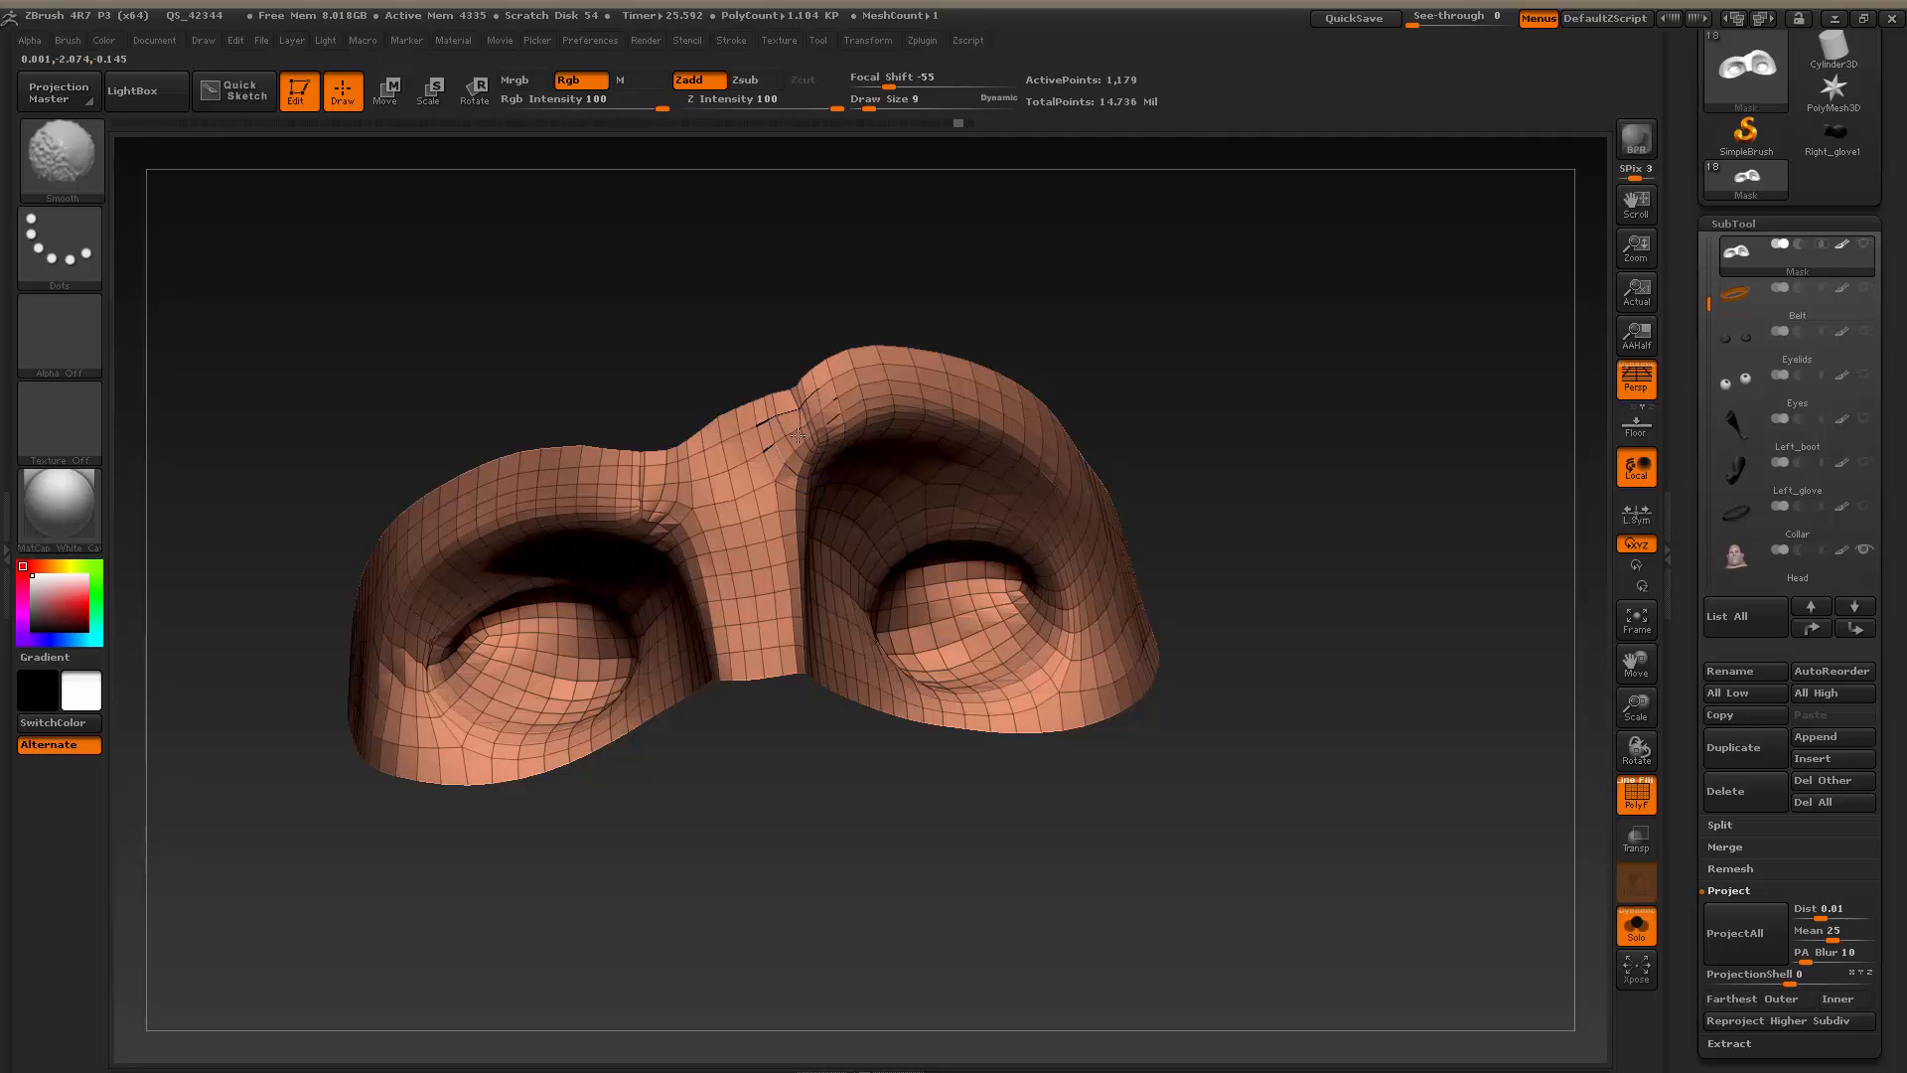
mouse_move(649, 514)
shift+mouse_down()
mouse_move(654, 453)
mouse_move(614, 448)
shift+mouse_up()
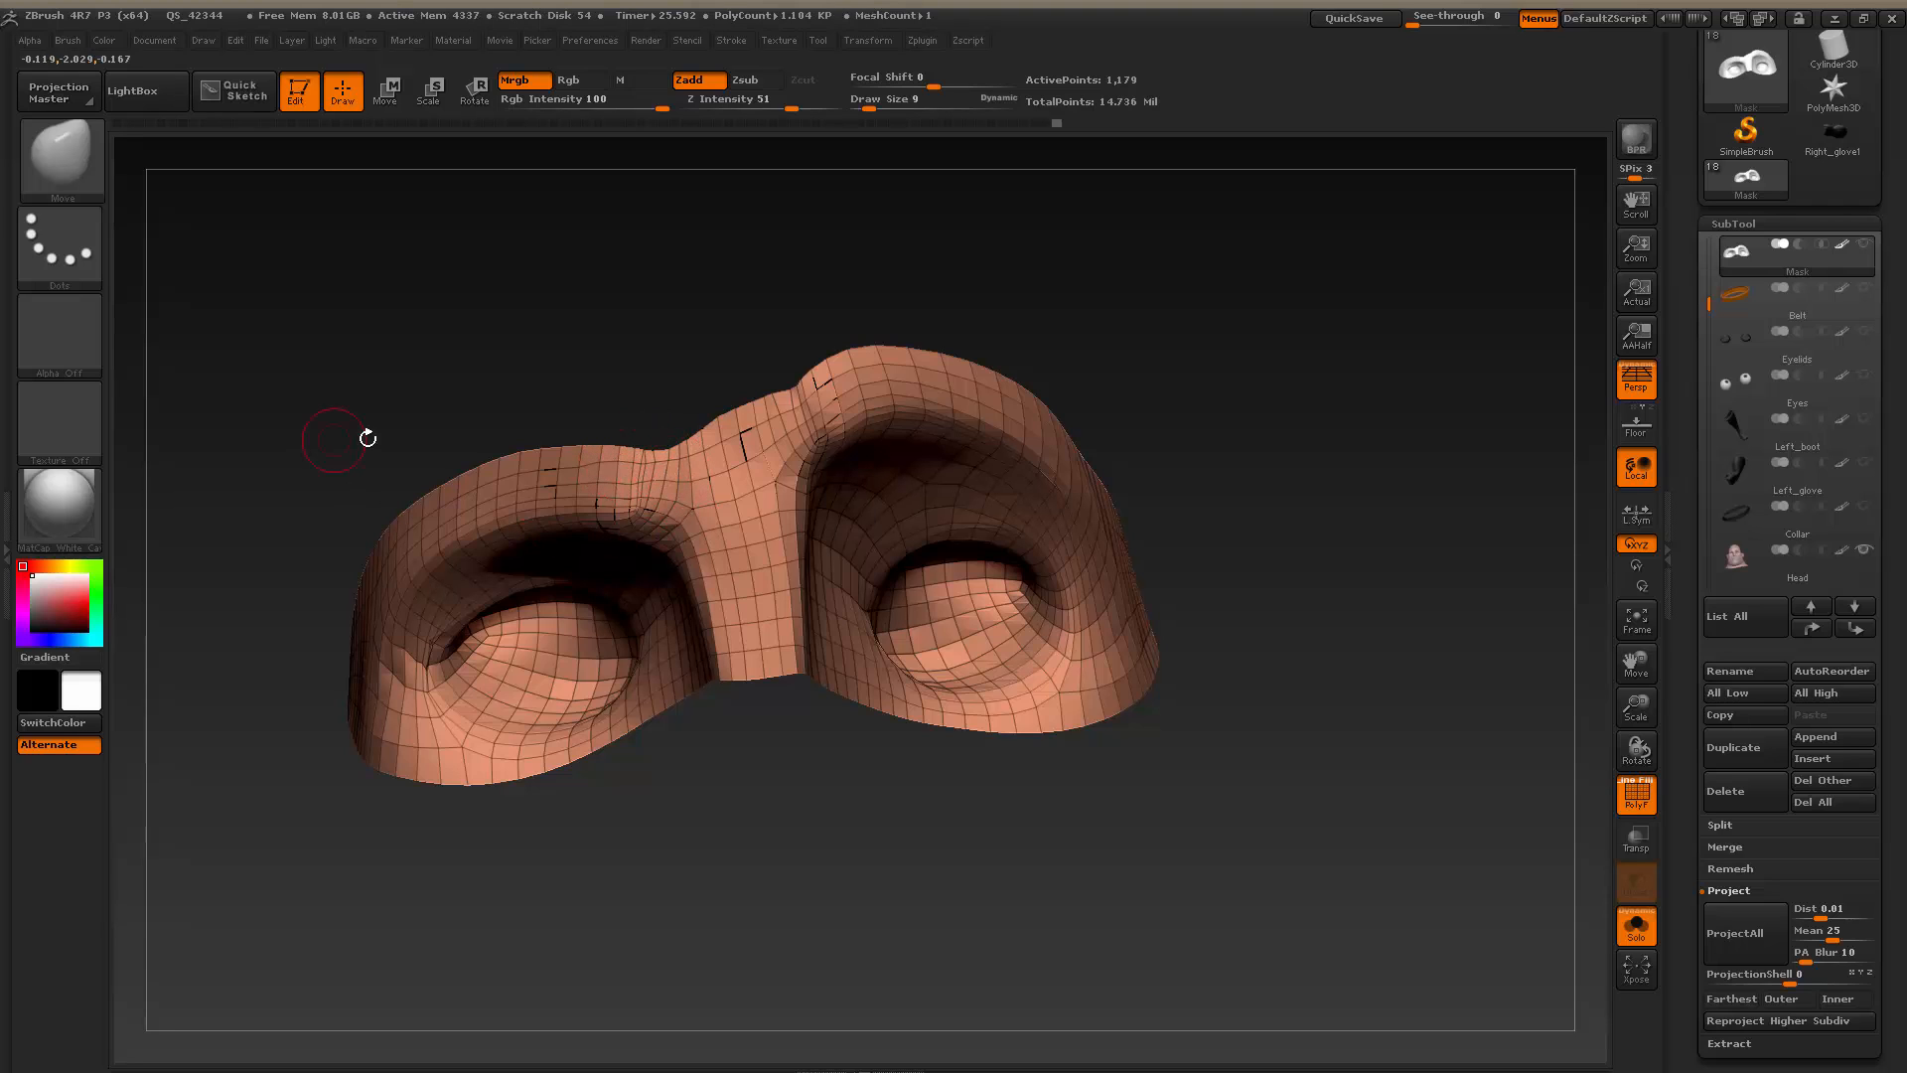
key(ctrl+z)
key(ctrl+z)
key(ctrl+z)
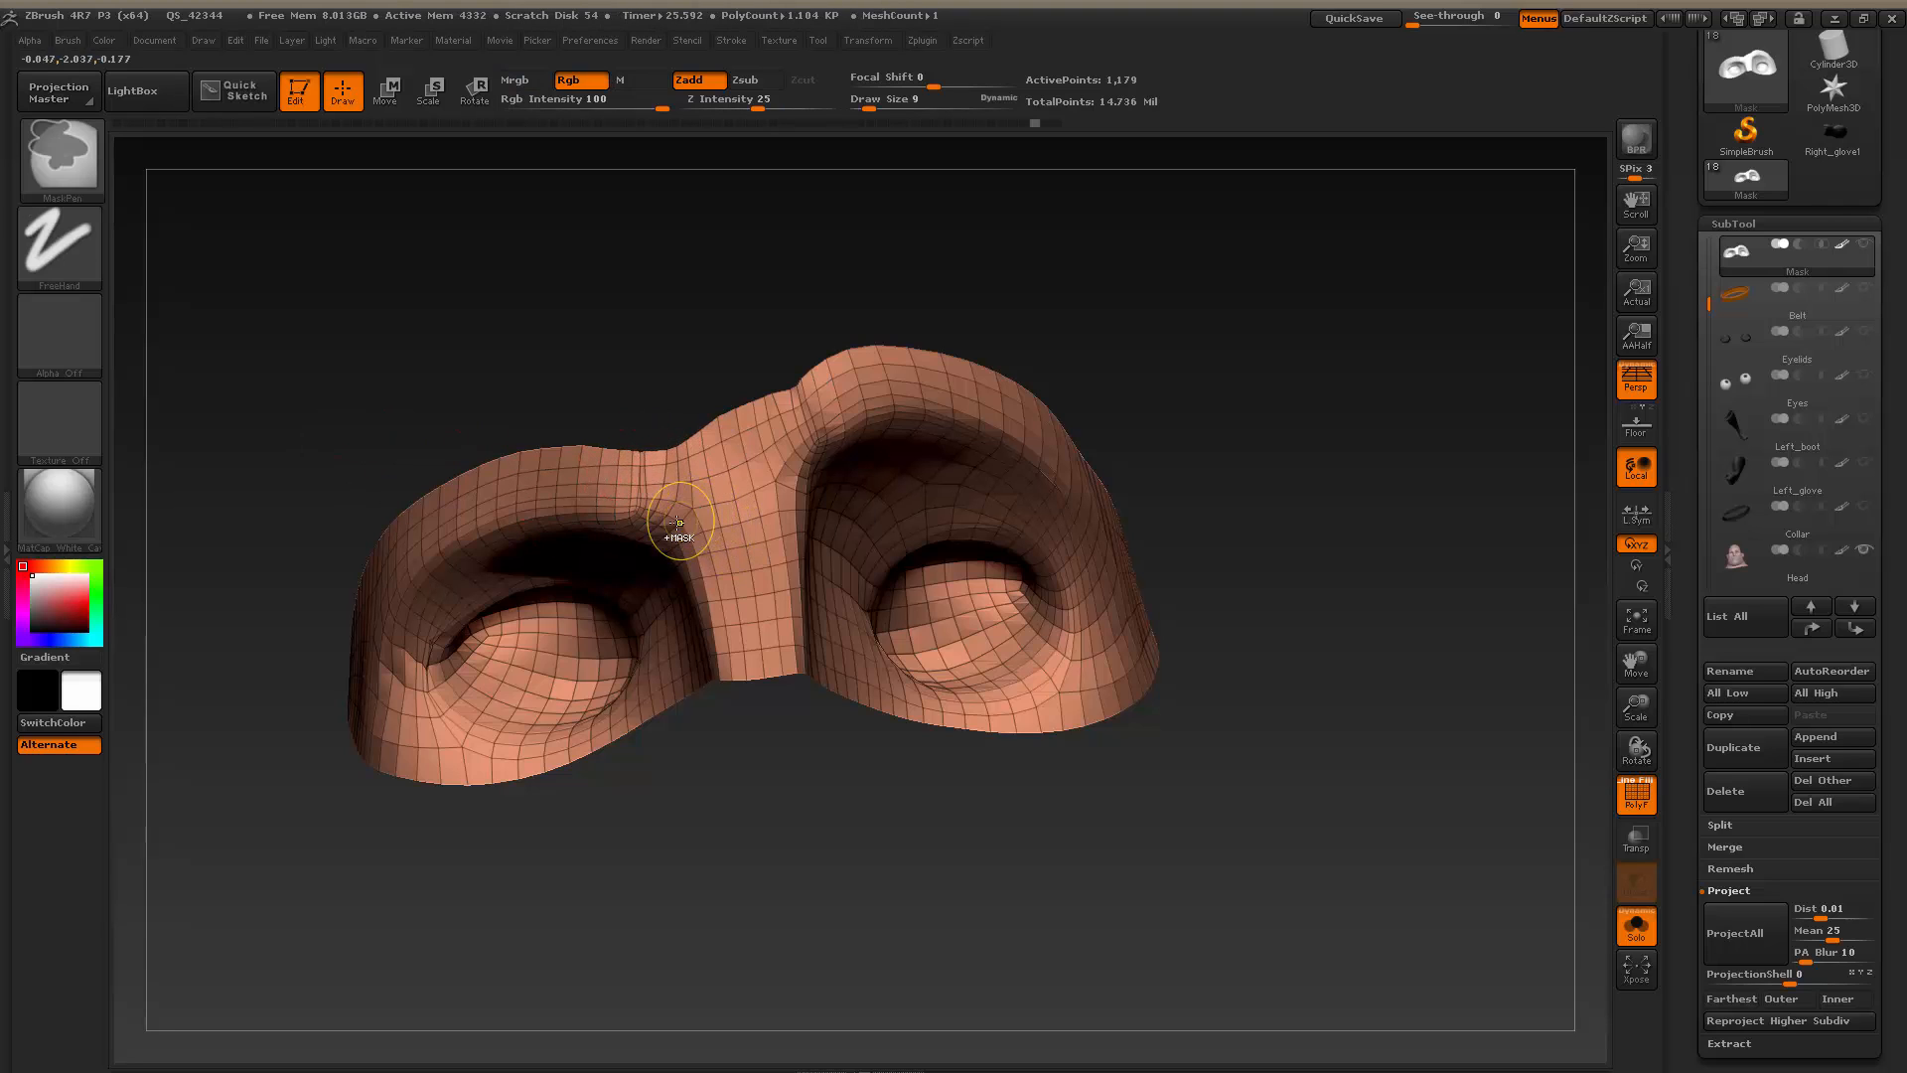
Open the Smooth brush's Modifiers and Smooth Brush Modifiers settings to examine them
shift+click(67, 40)
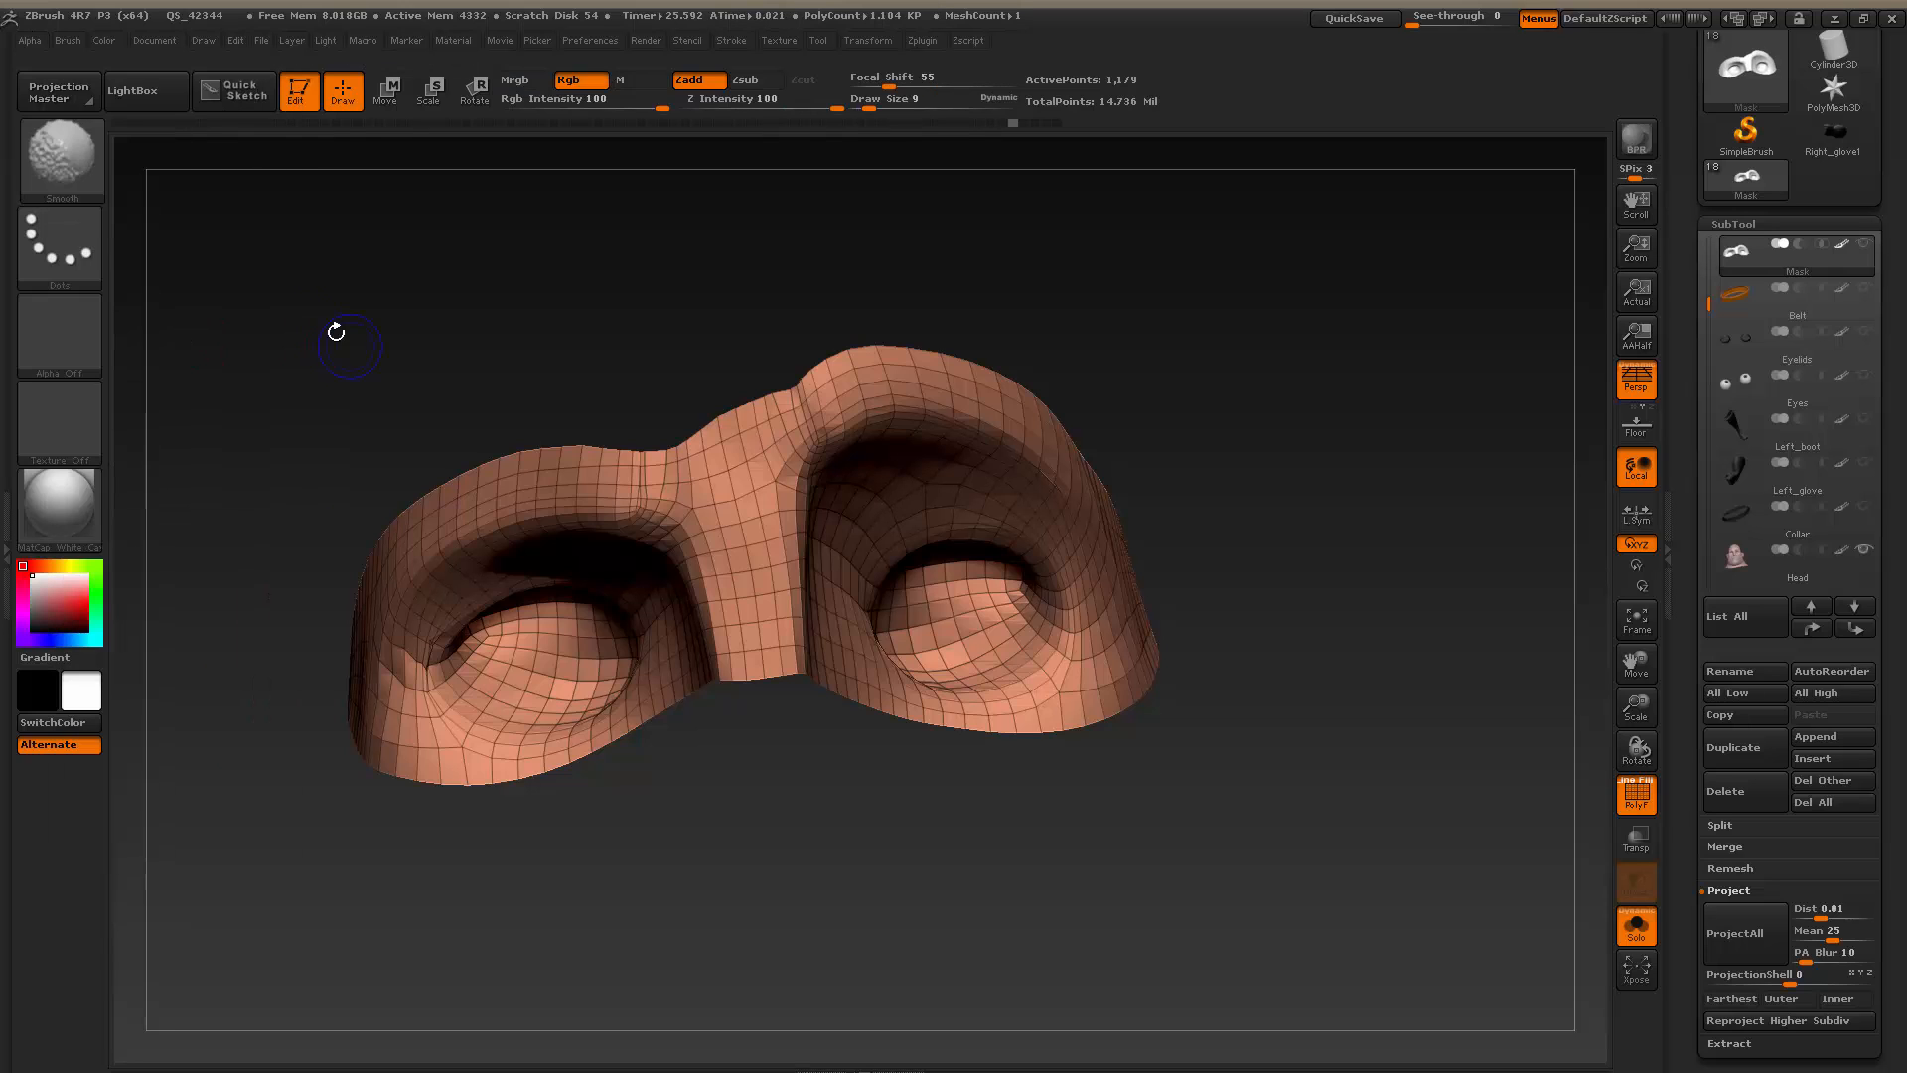
click(68, 40)
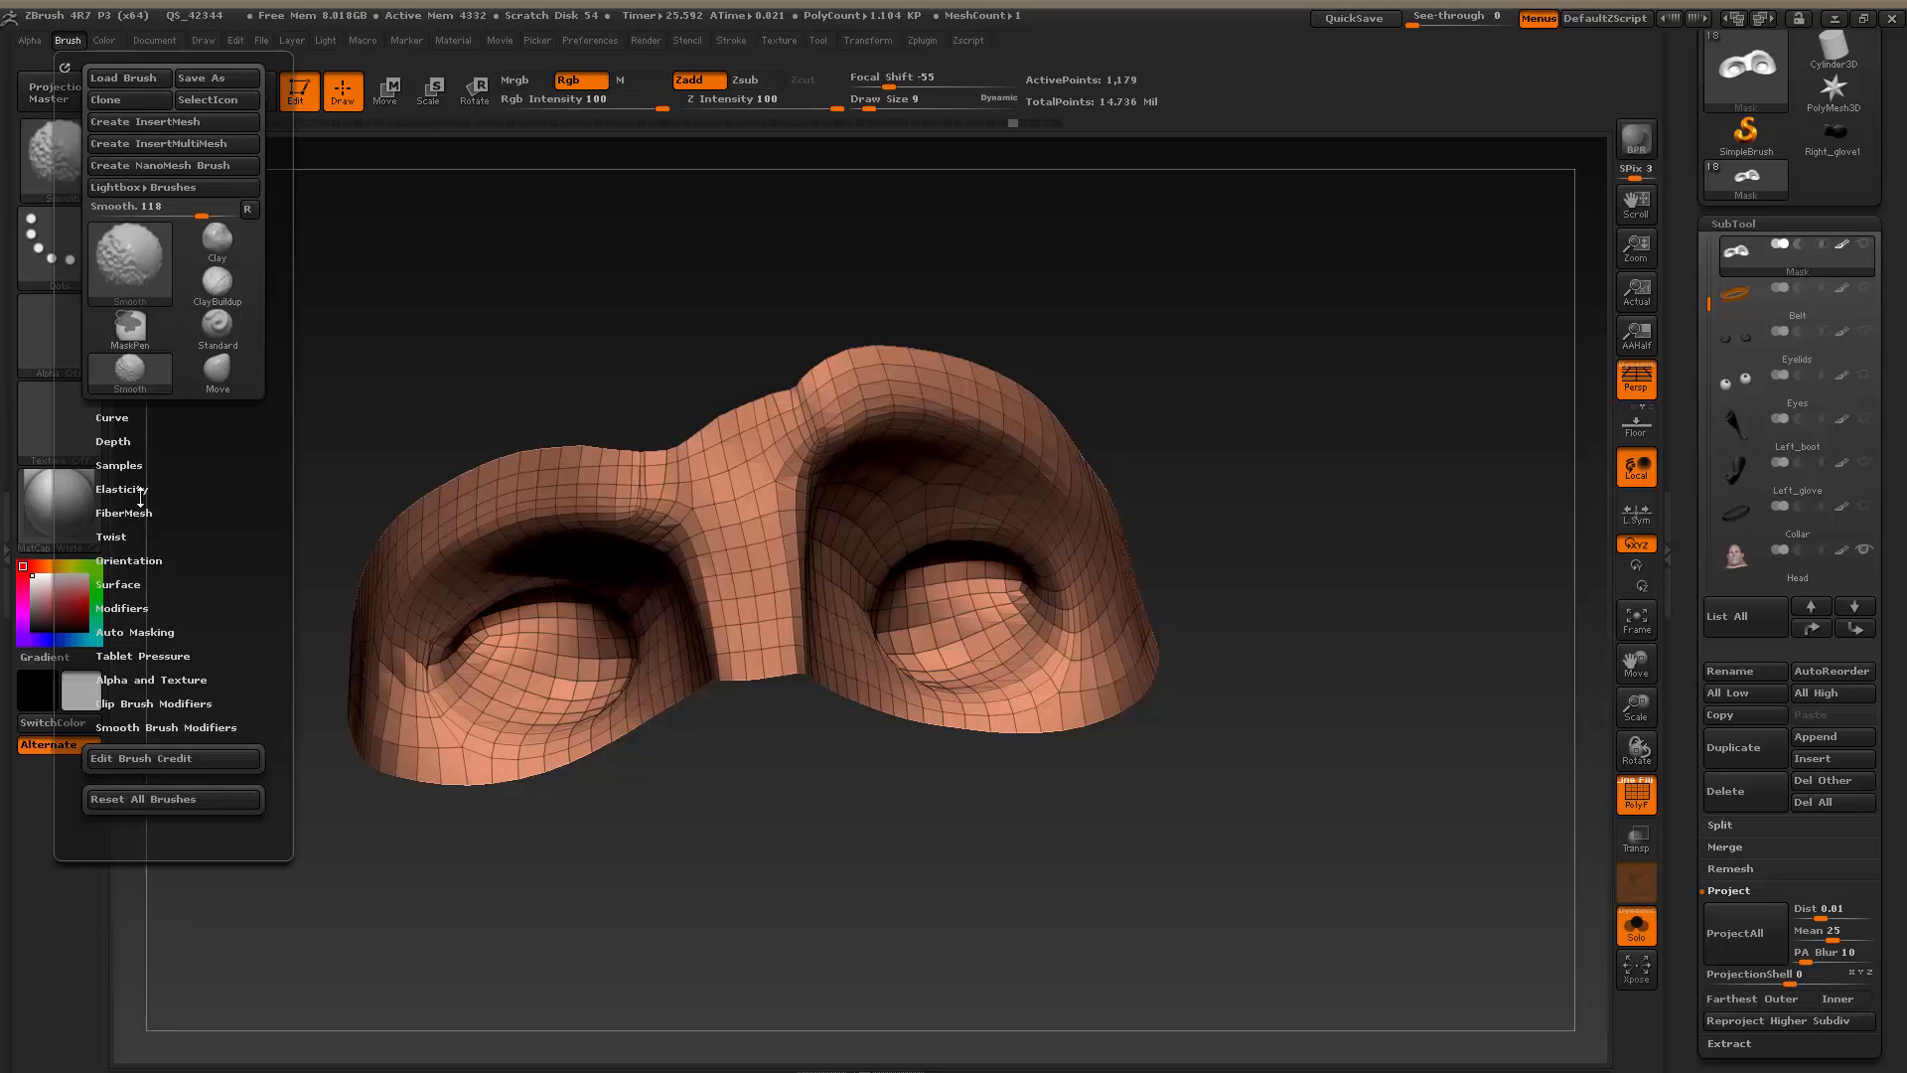
click(137, 610)
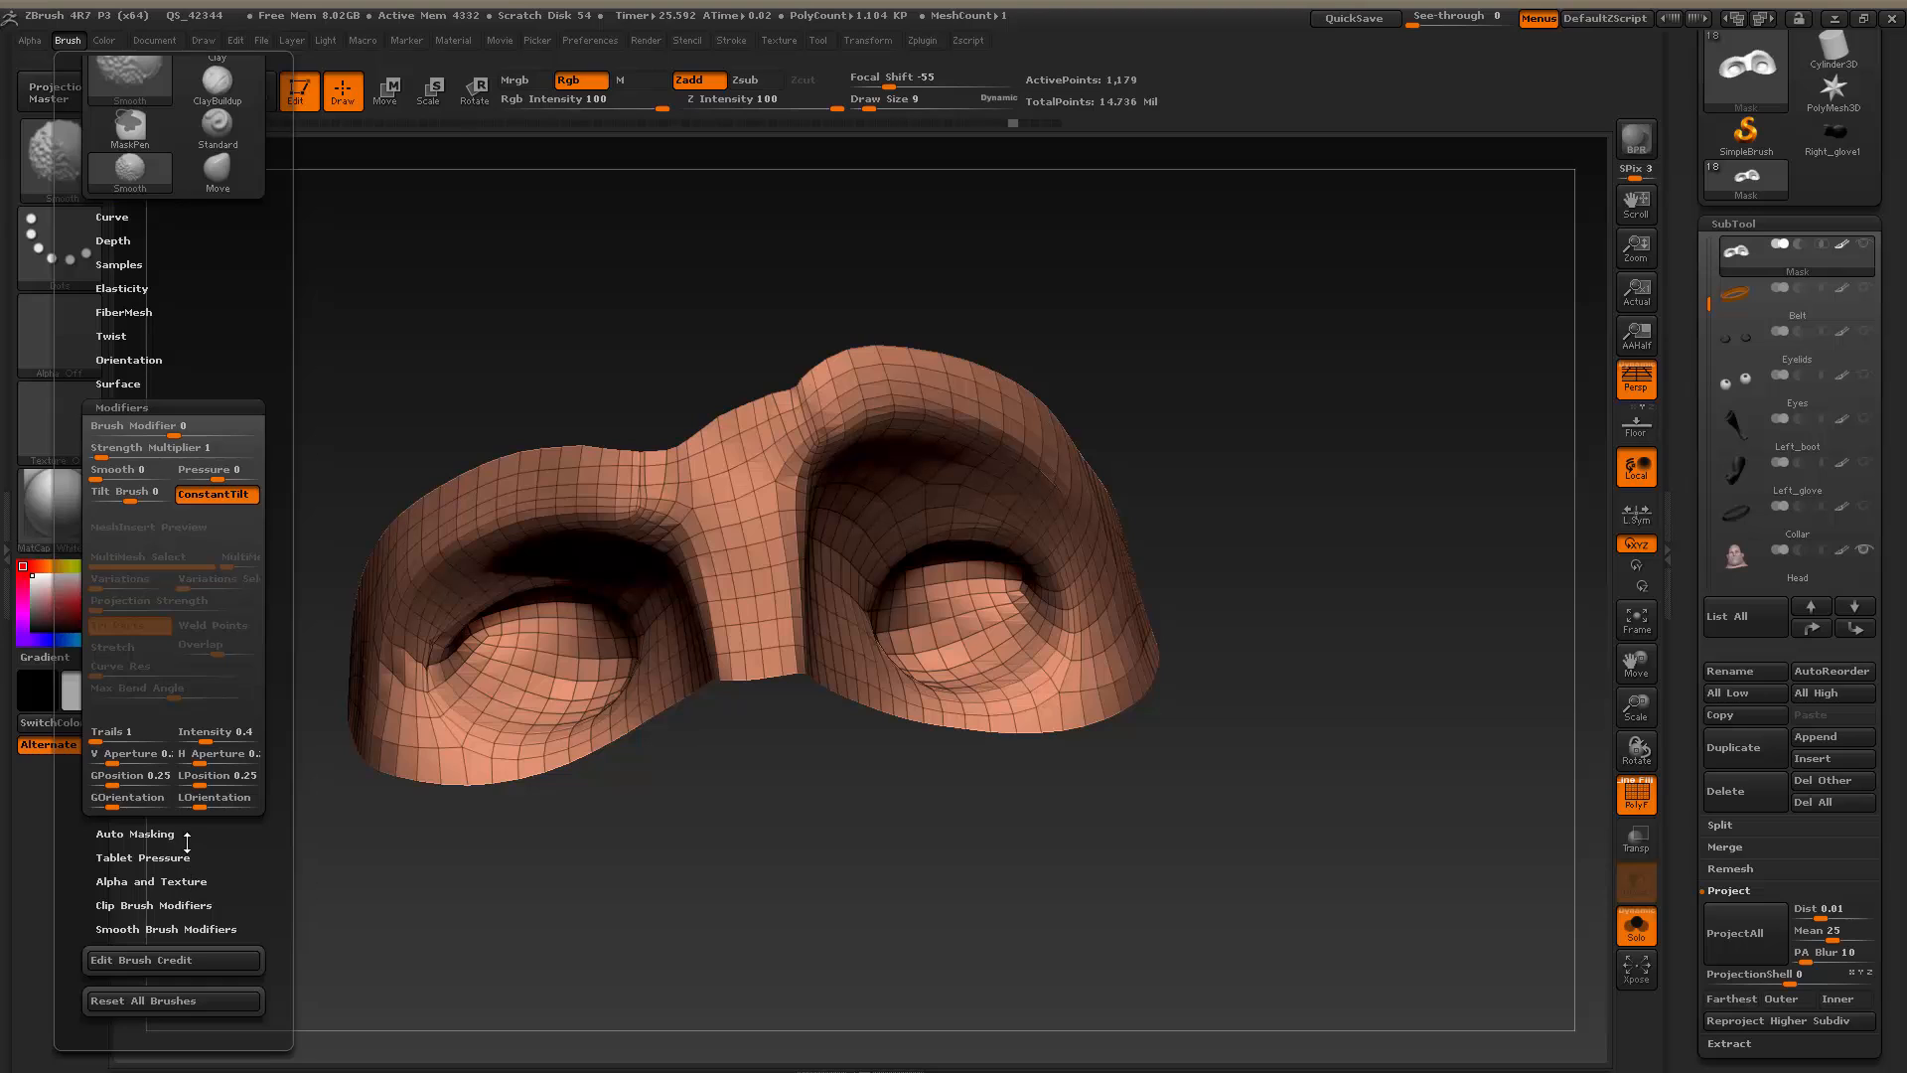
click(180, 927)
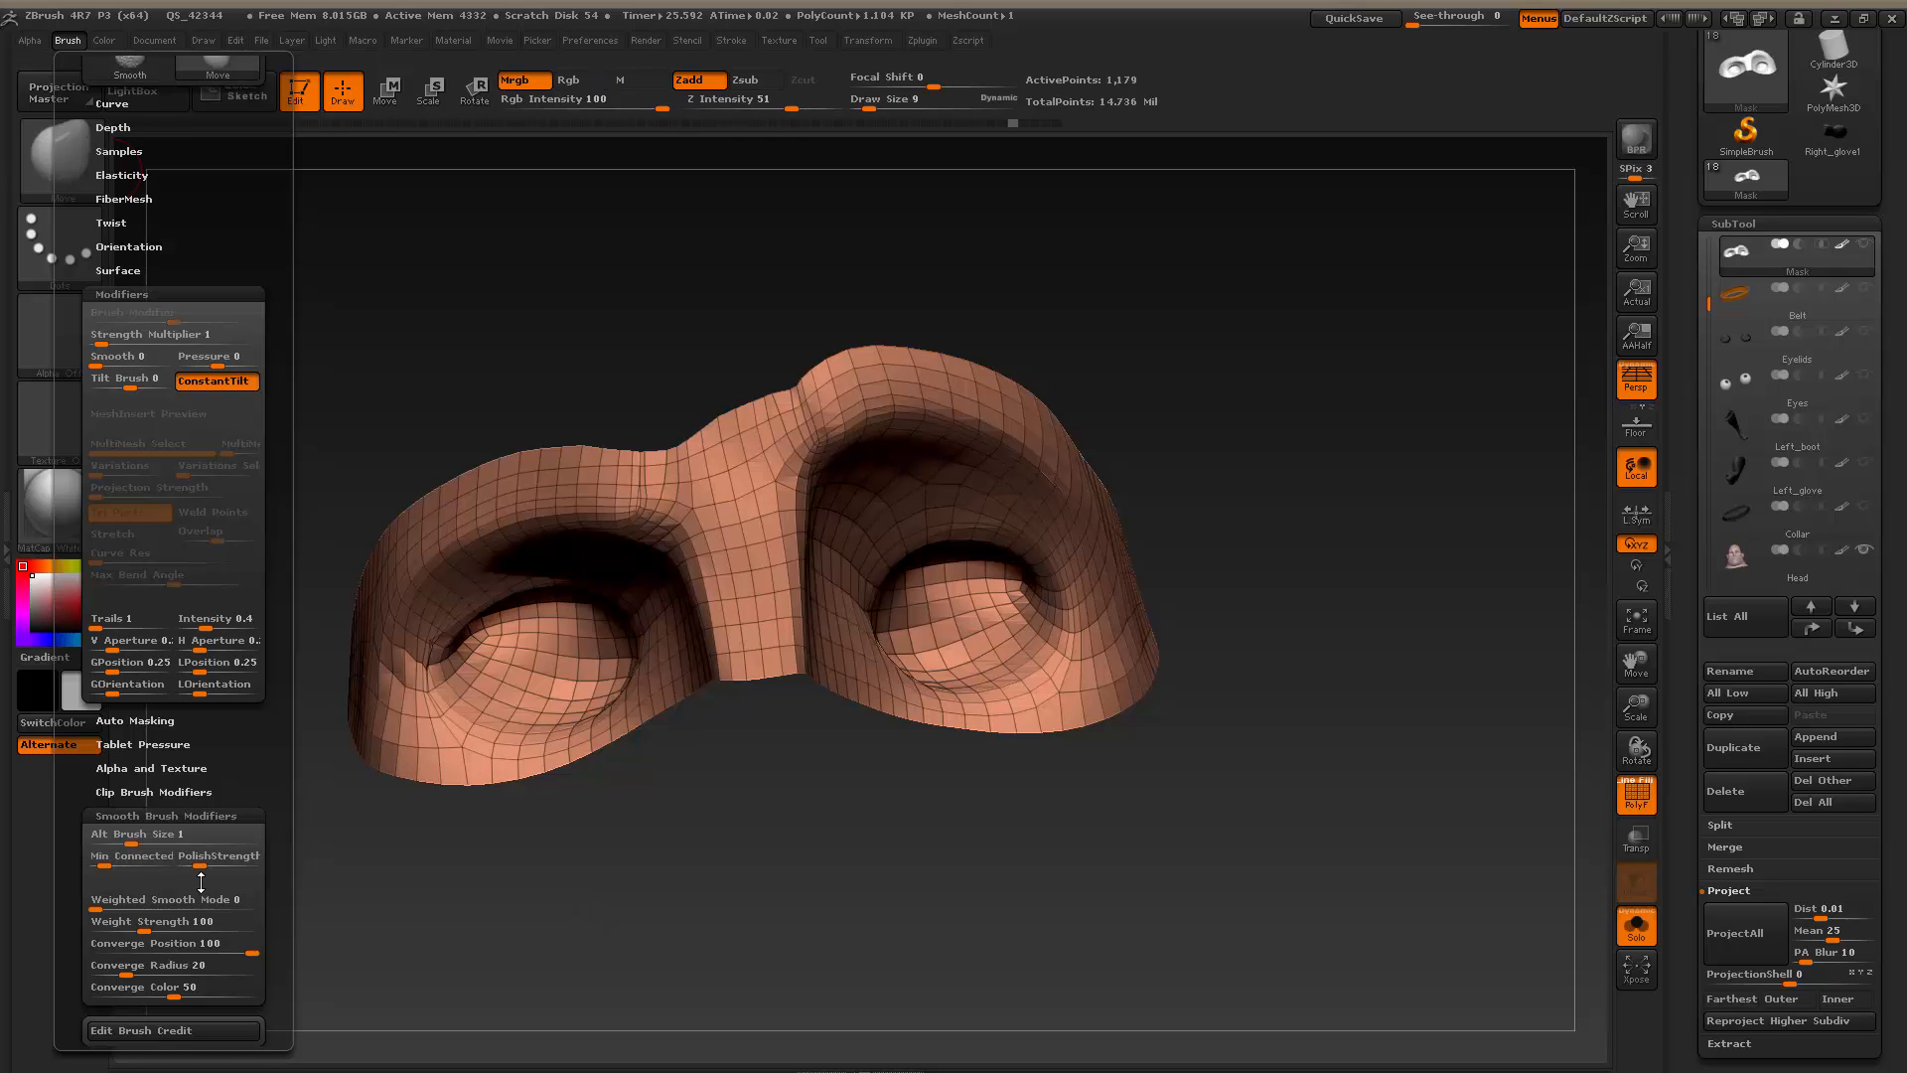
Try to smooth the mask's upper edge from the nose bridge across the lower brow, and undo the stroke
mouse_move(944, 256)
mouse_down()
mouse_move(958, 286)
mouse_move(947, 270)
mouse_up()
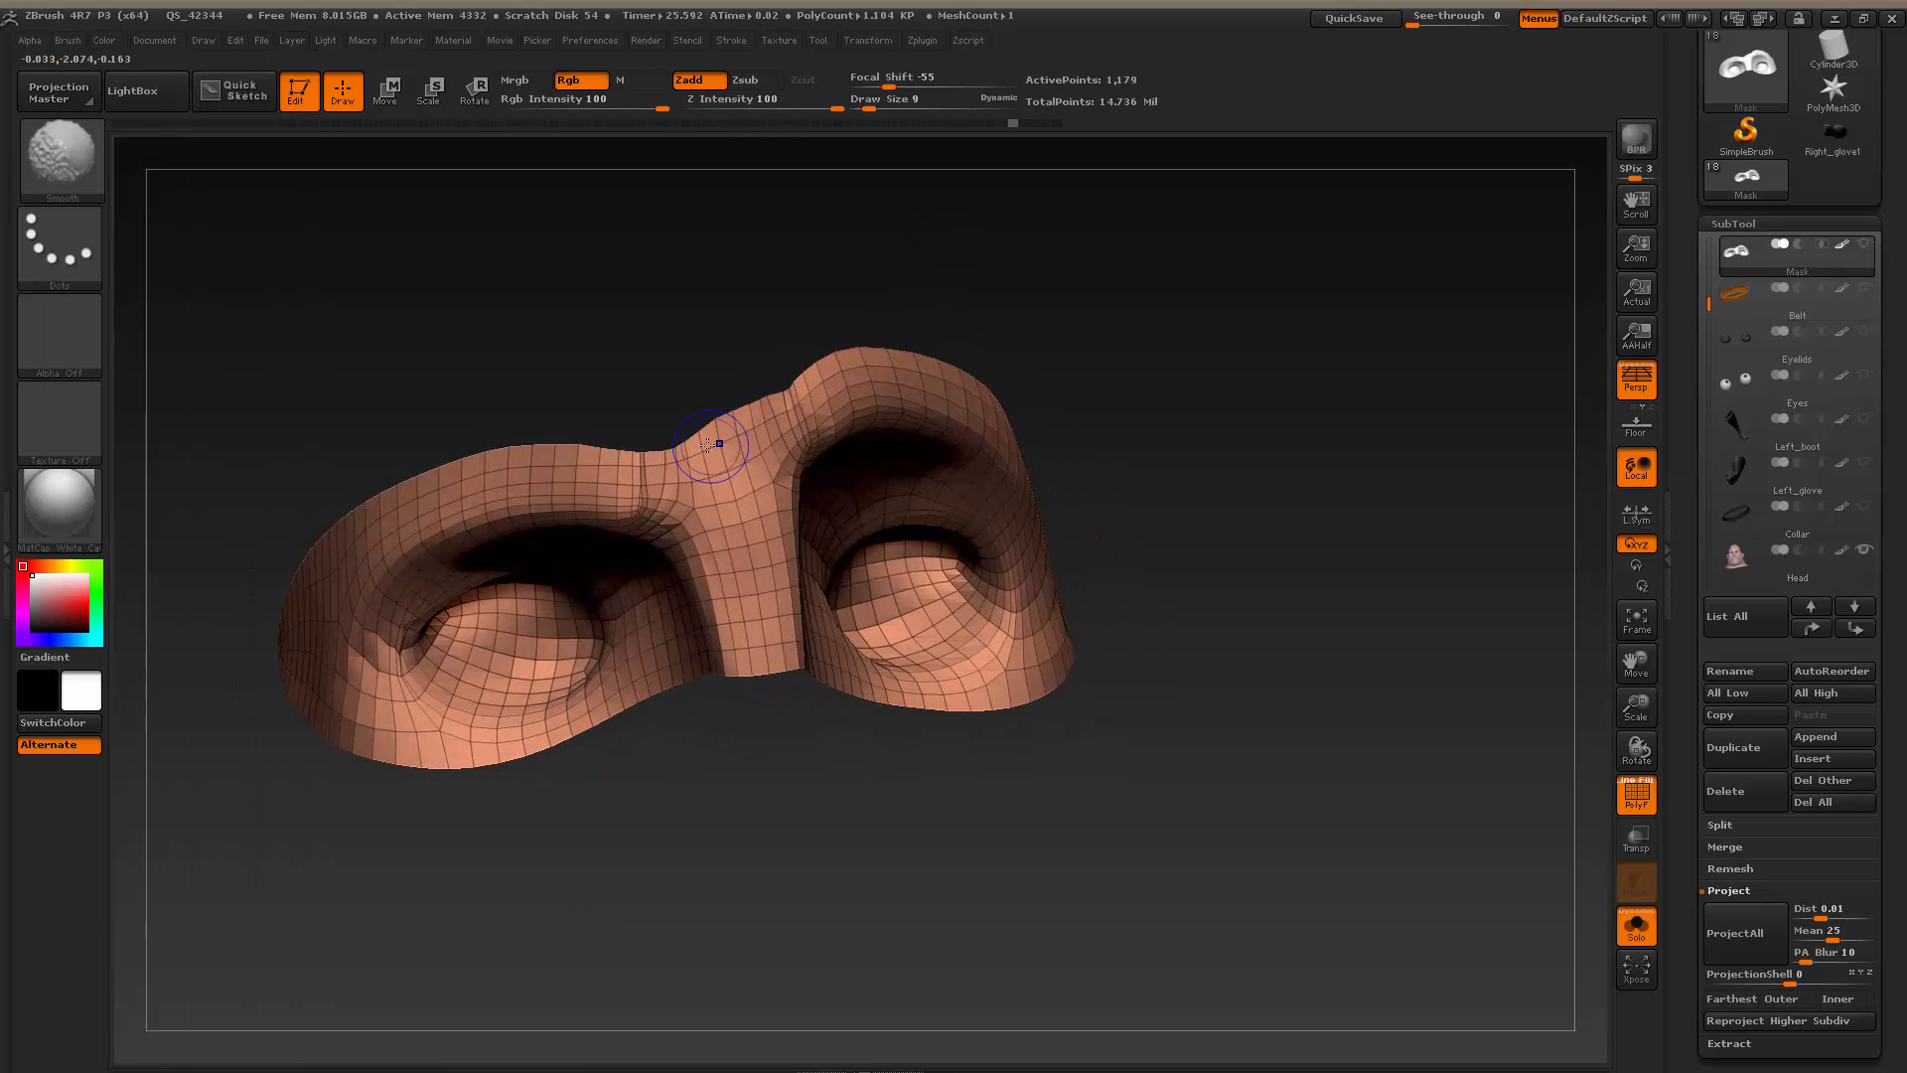
mouse_move(710, 444)
shift+mouse_down()
mouse_move(765, 408)
mouse_move(635, 466)
mouse_move(531, 448)
shift+mouse_up()
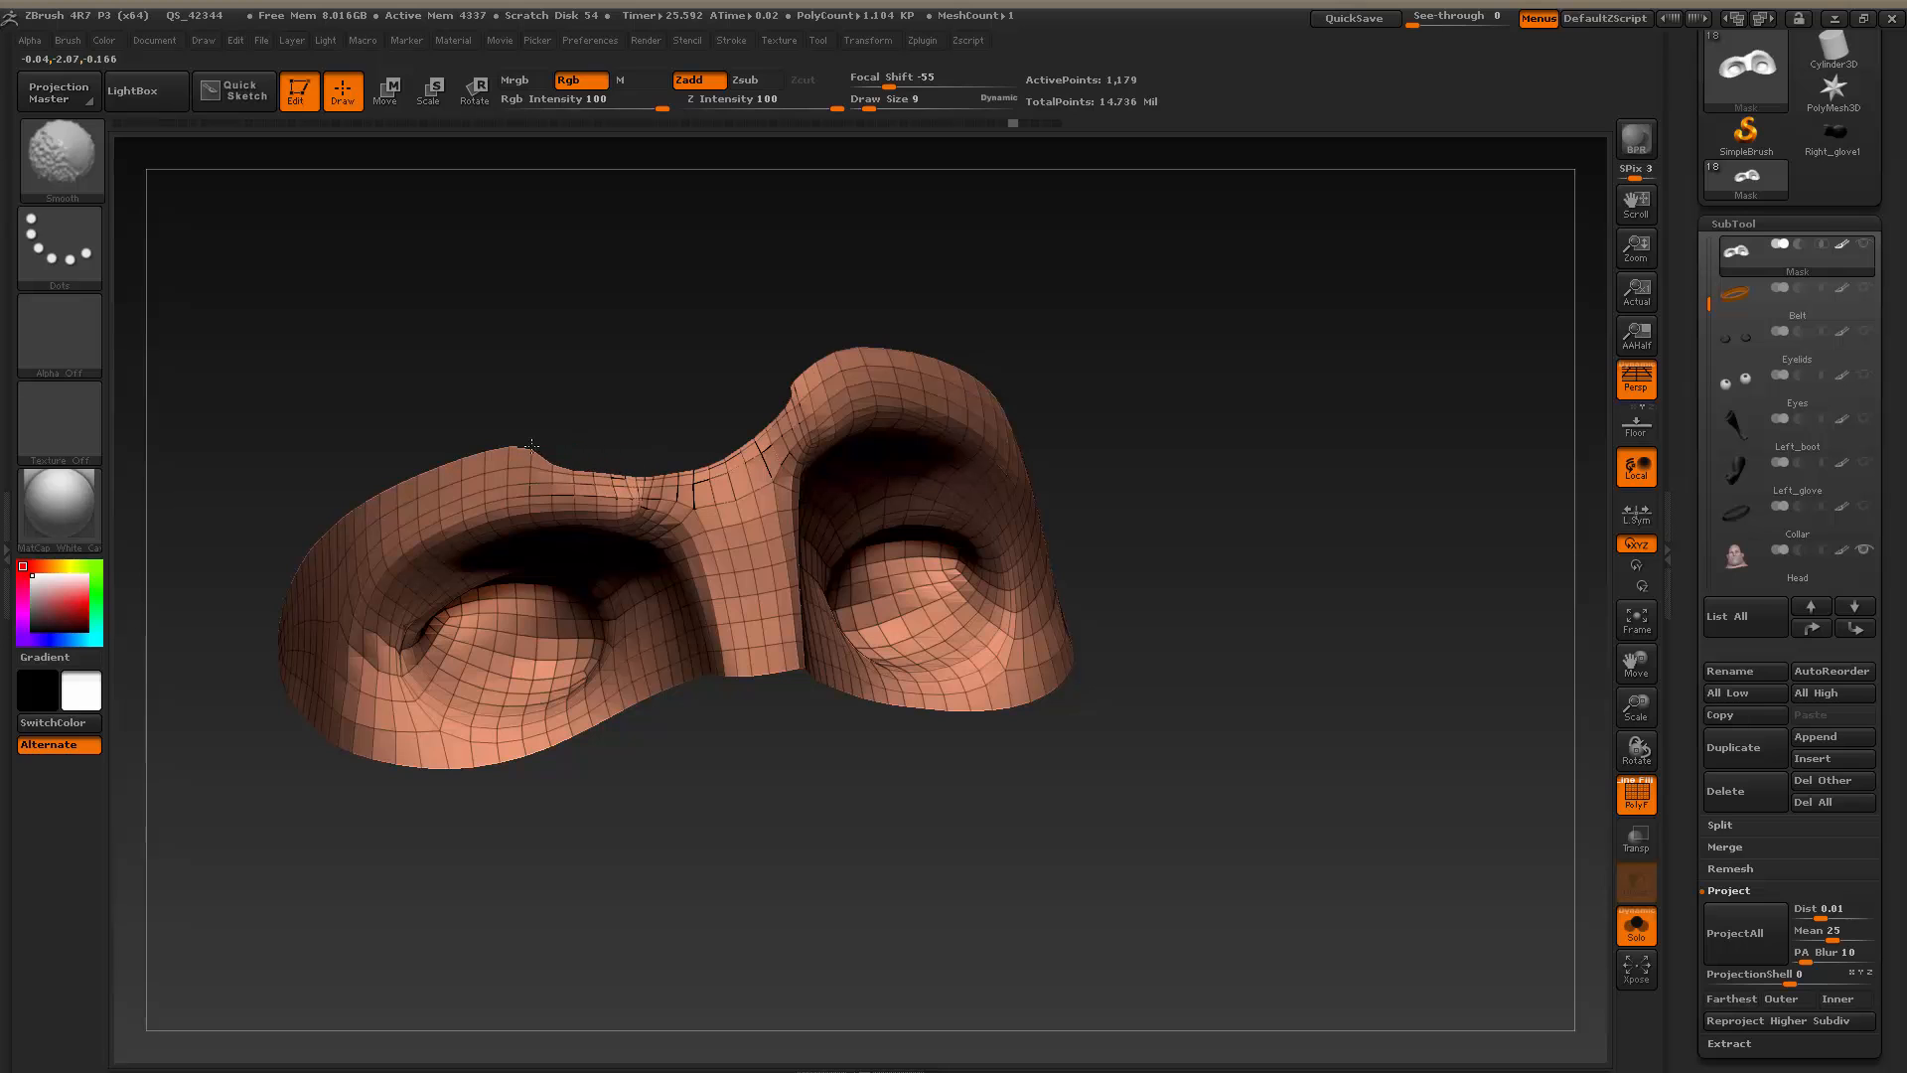
key(ctrl+z)
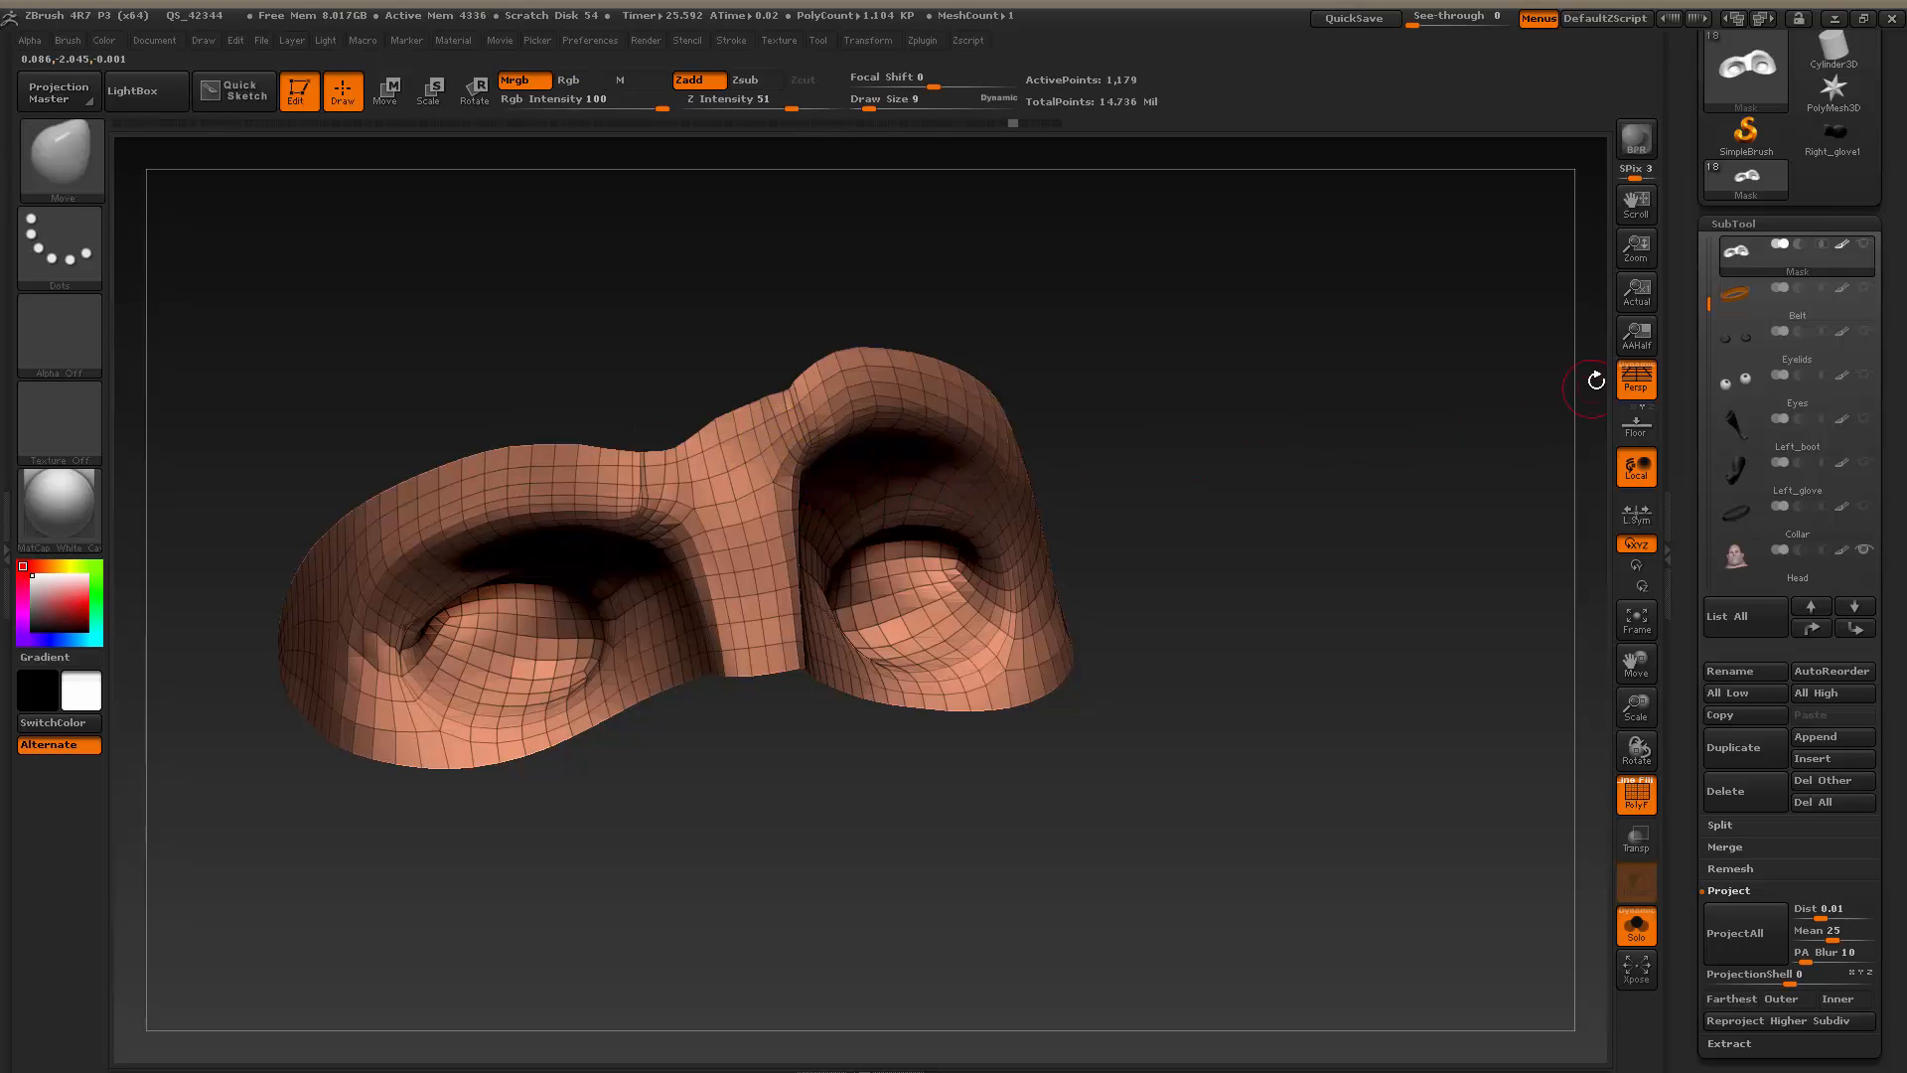
Turn off perspective and nudge the polygons along the nose bridge's upper edge and brow crease with the Move brush at draw size 3
click(1634, 380)
drag(1282, 426, 1315, 490)
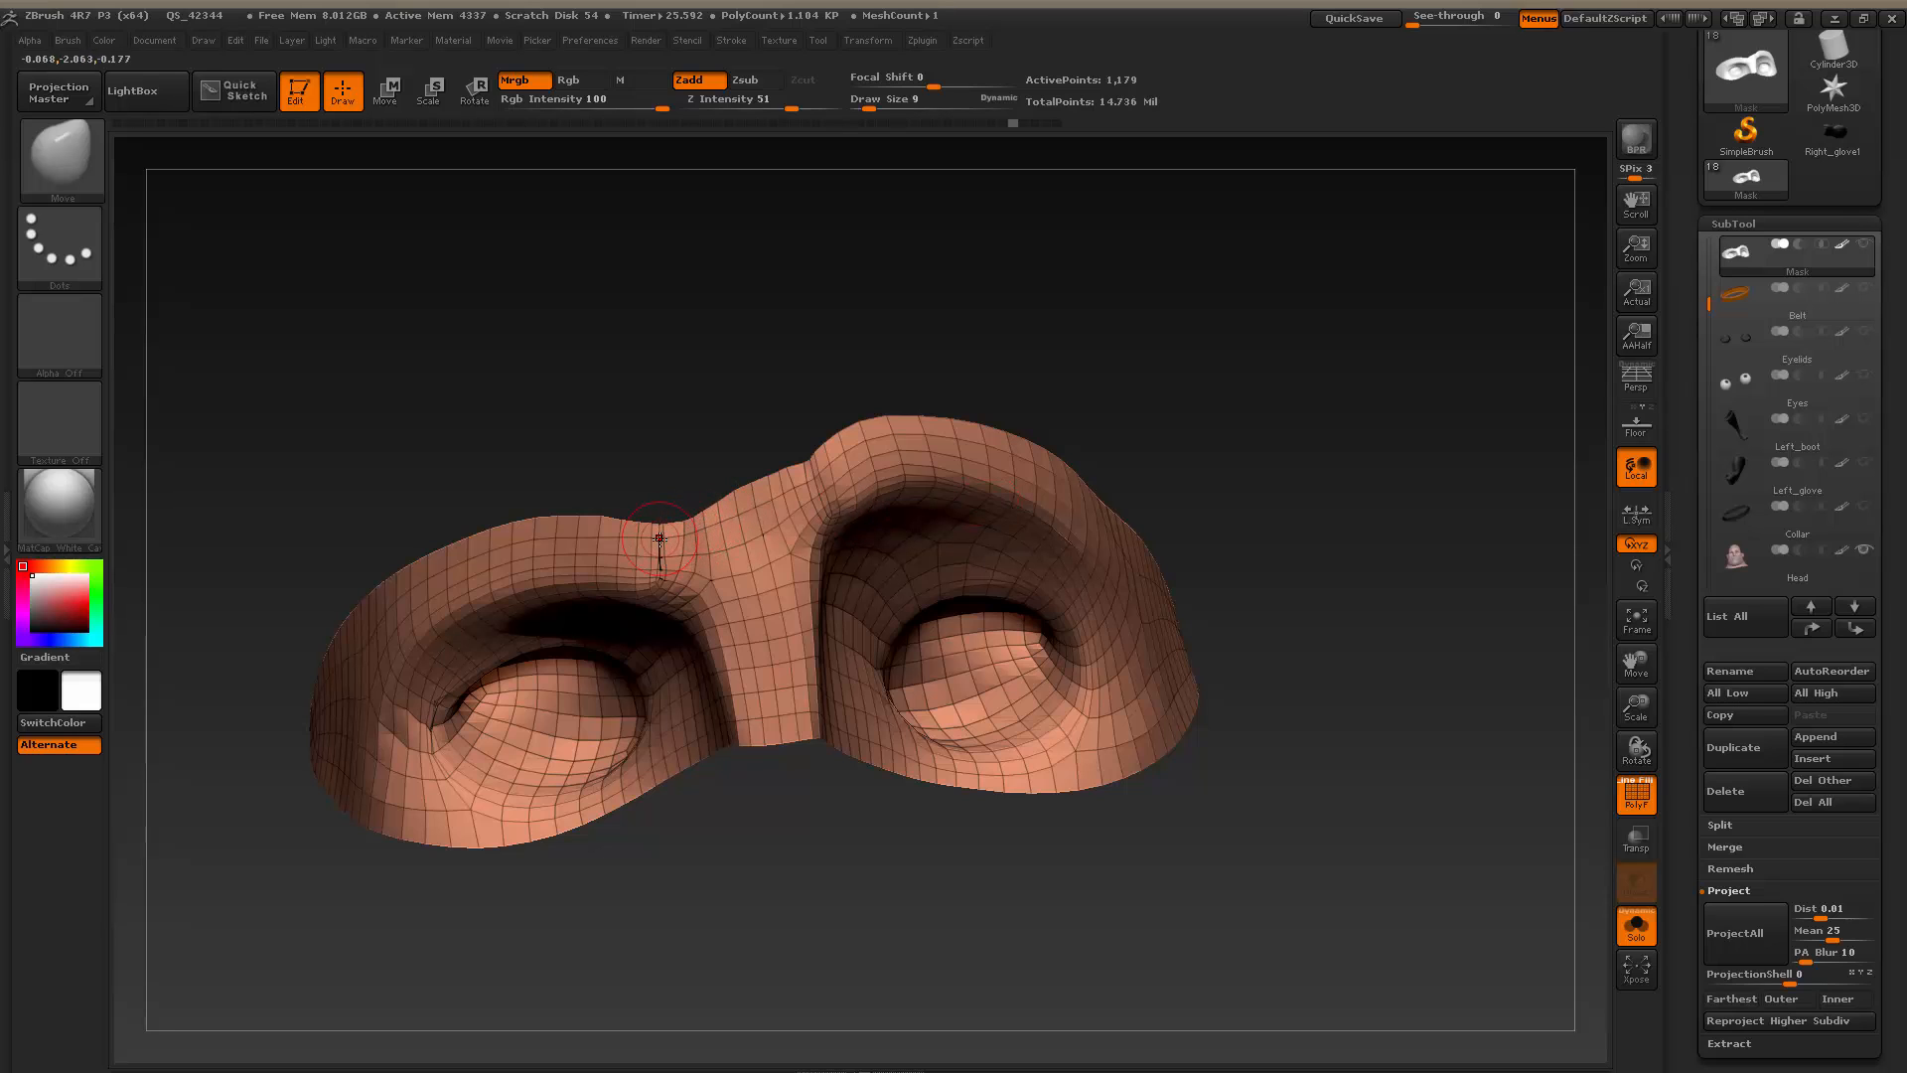
key(shift)
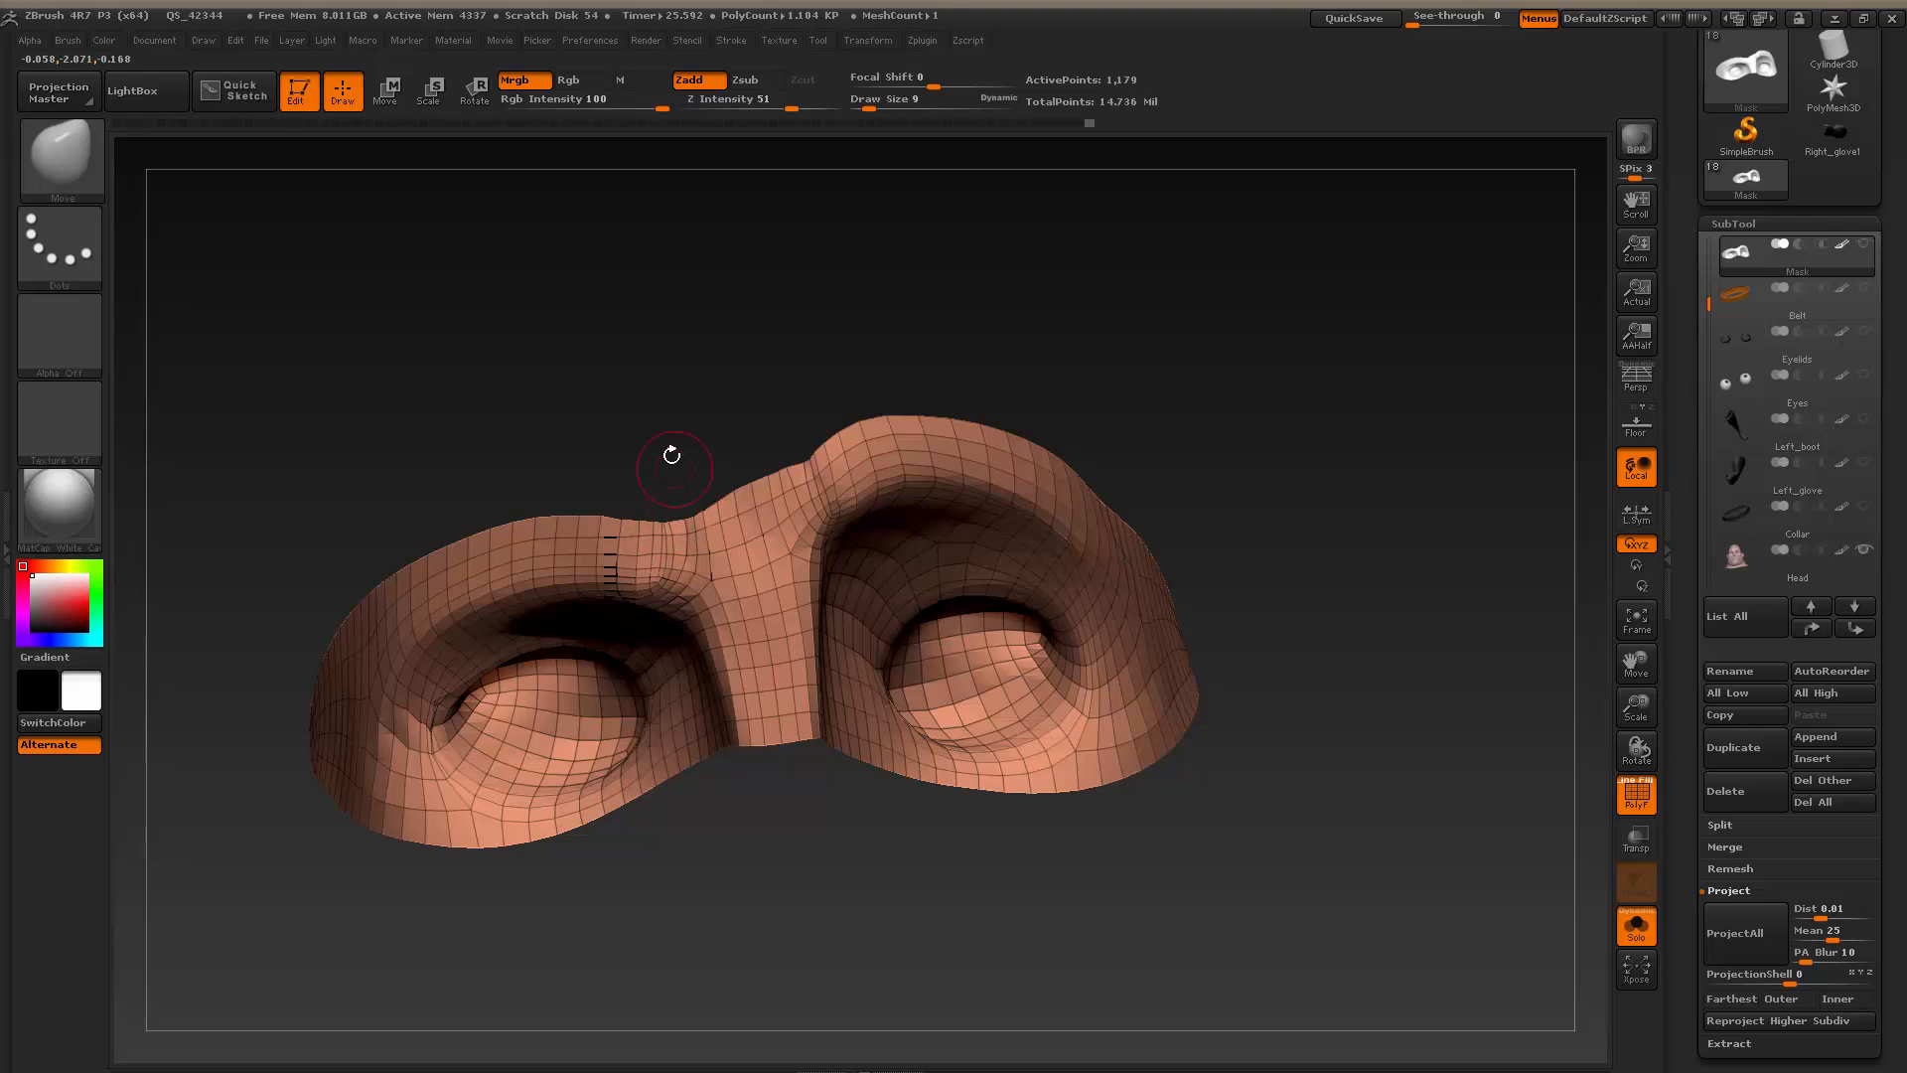
mouse_move(672, 455)
alt+mouse_down()
mouse_move(665, 532)
mouse_move(690, 522)
mouse_move(604, 517)
mouse_move(663, 514)
alt+mouse_up()
key(bracketright)
key(s)
key(s)
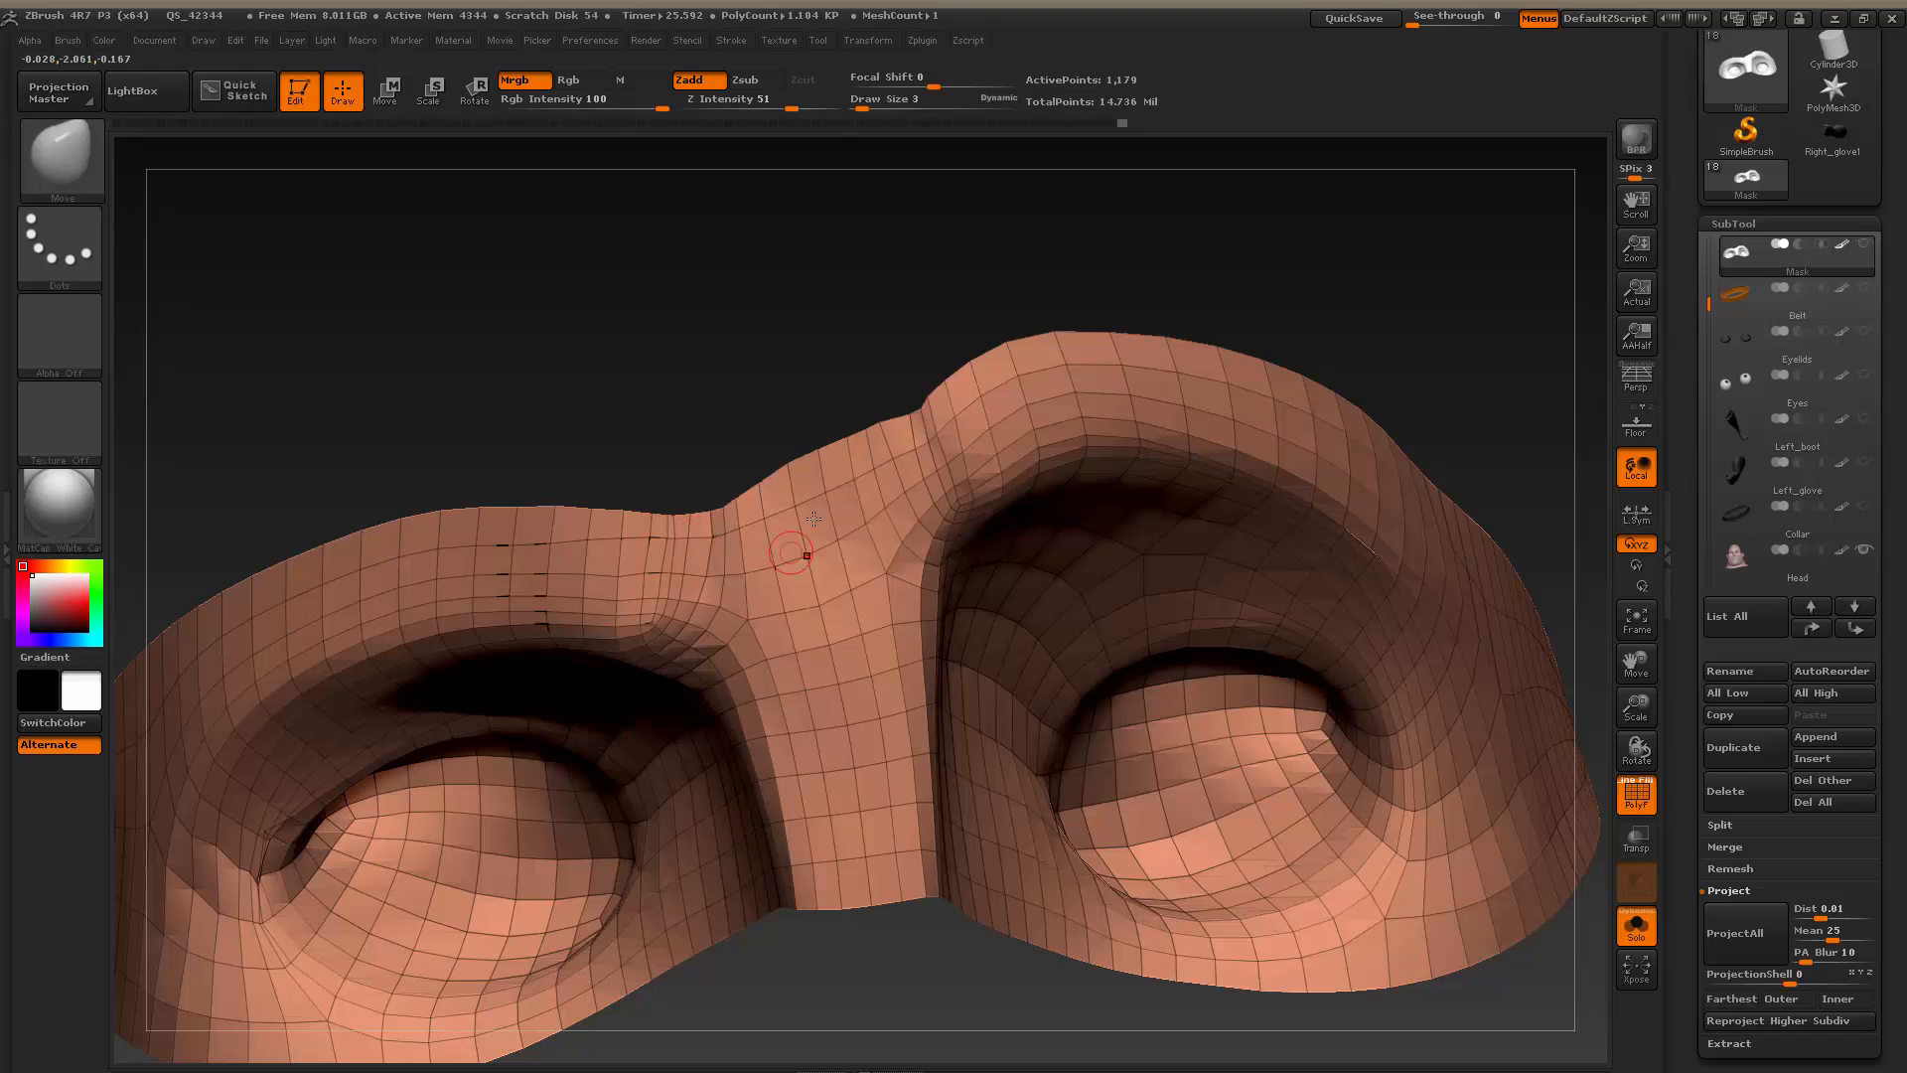
mouse_move(908, 431)
mouse_down()
mouse_move(877, 429)
mouse_move(868, 372)
mouse_move(895, 431)
mouse_up()
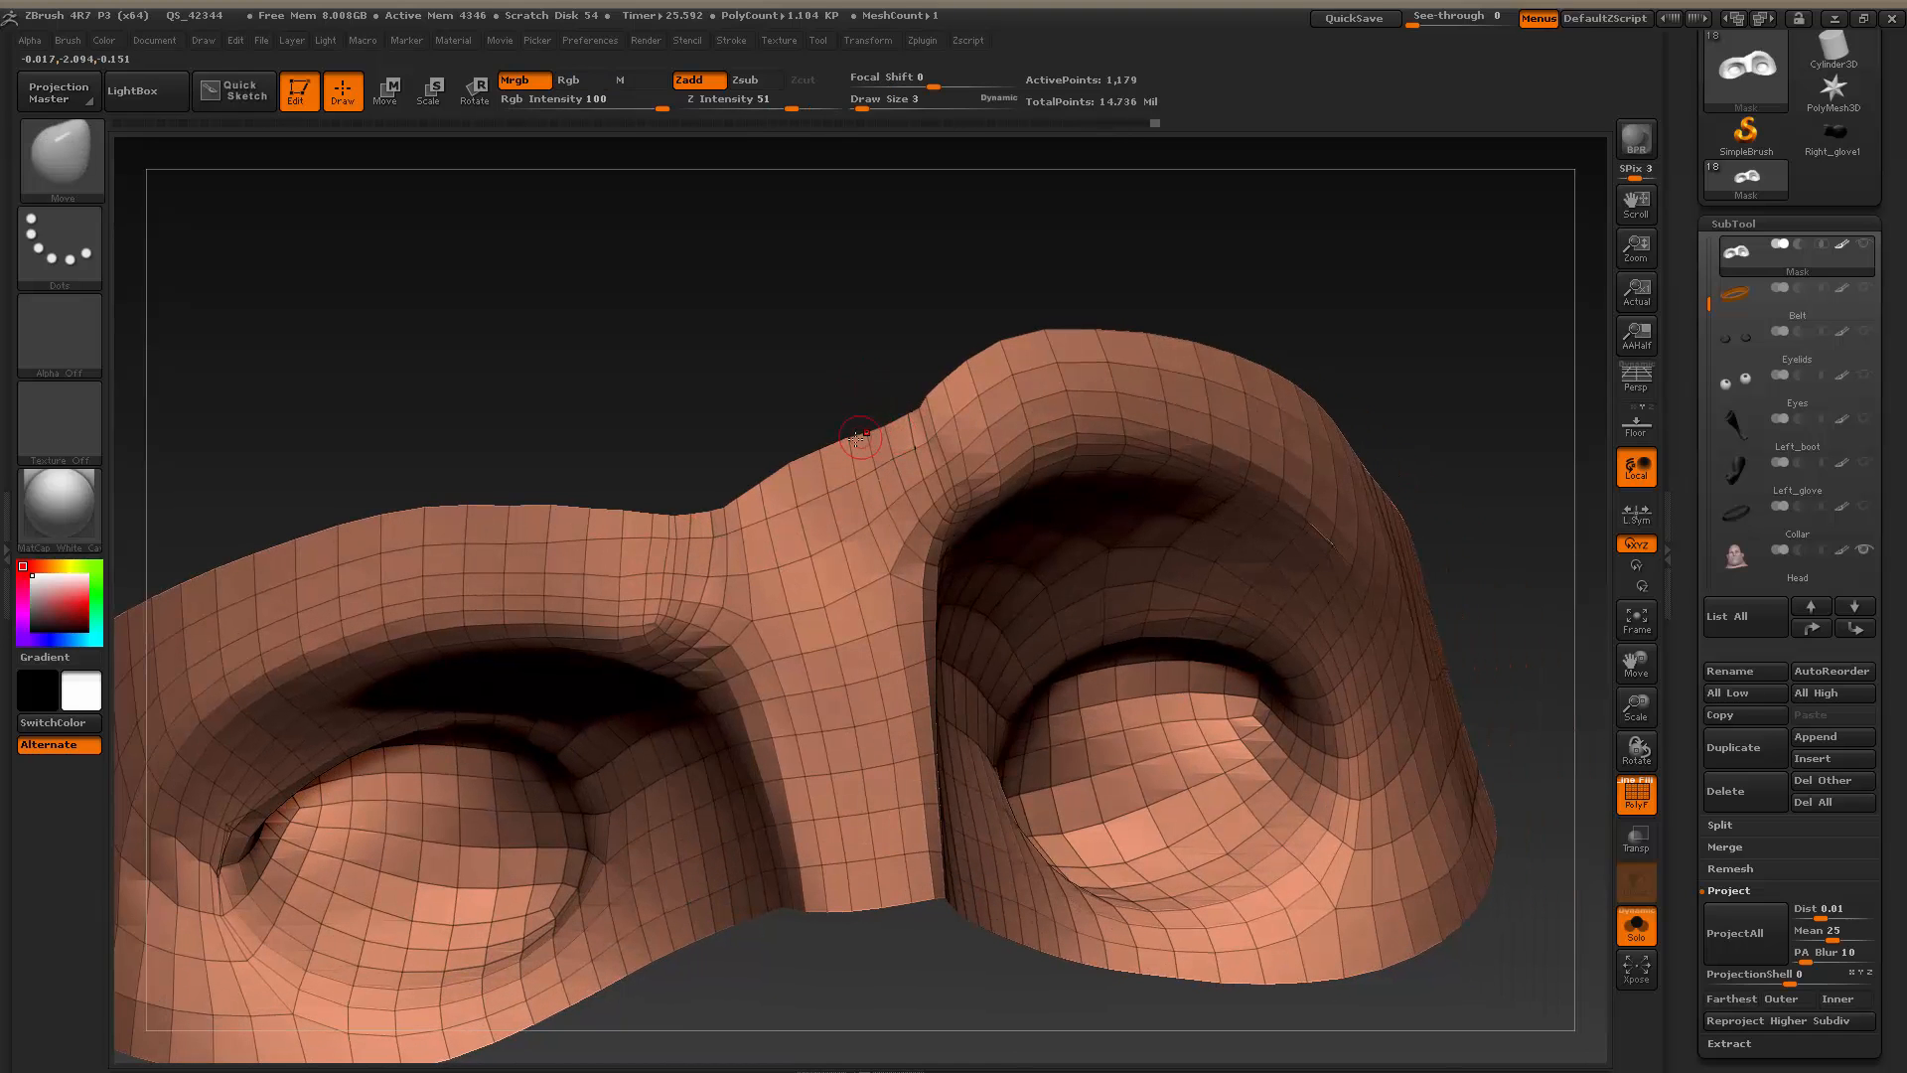
drag(831, 452, 819, 458)
drag(680, 539, 712, 537)
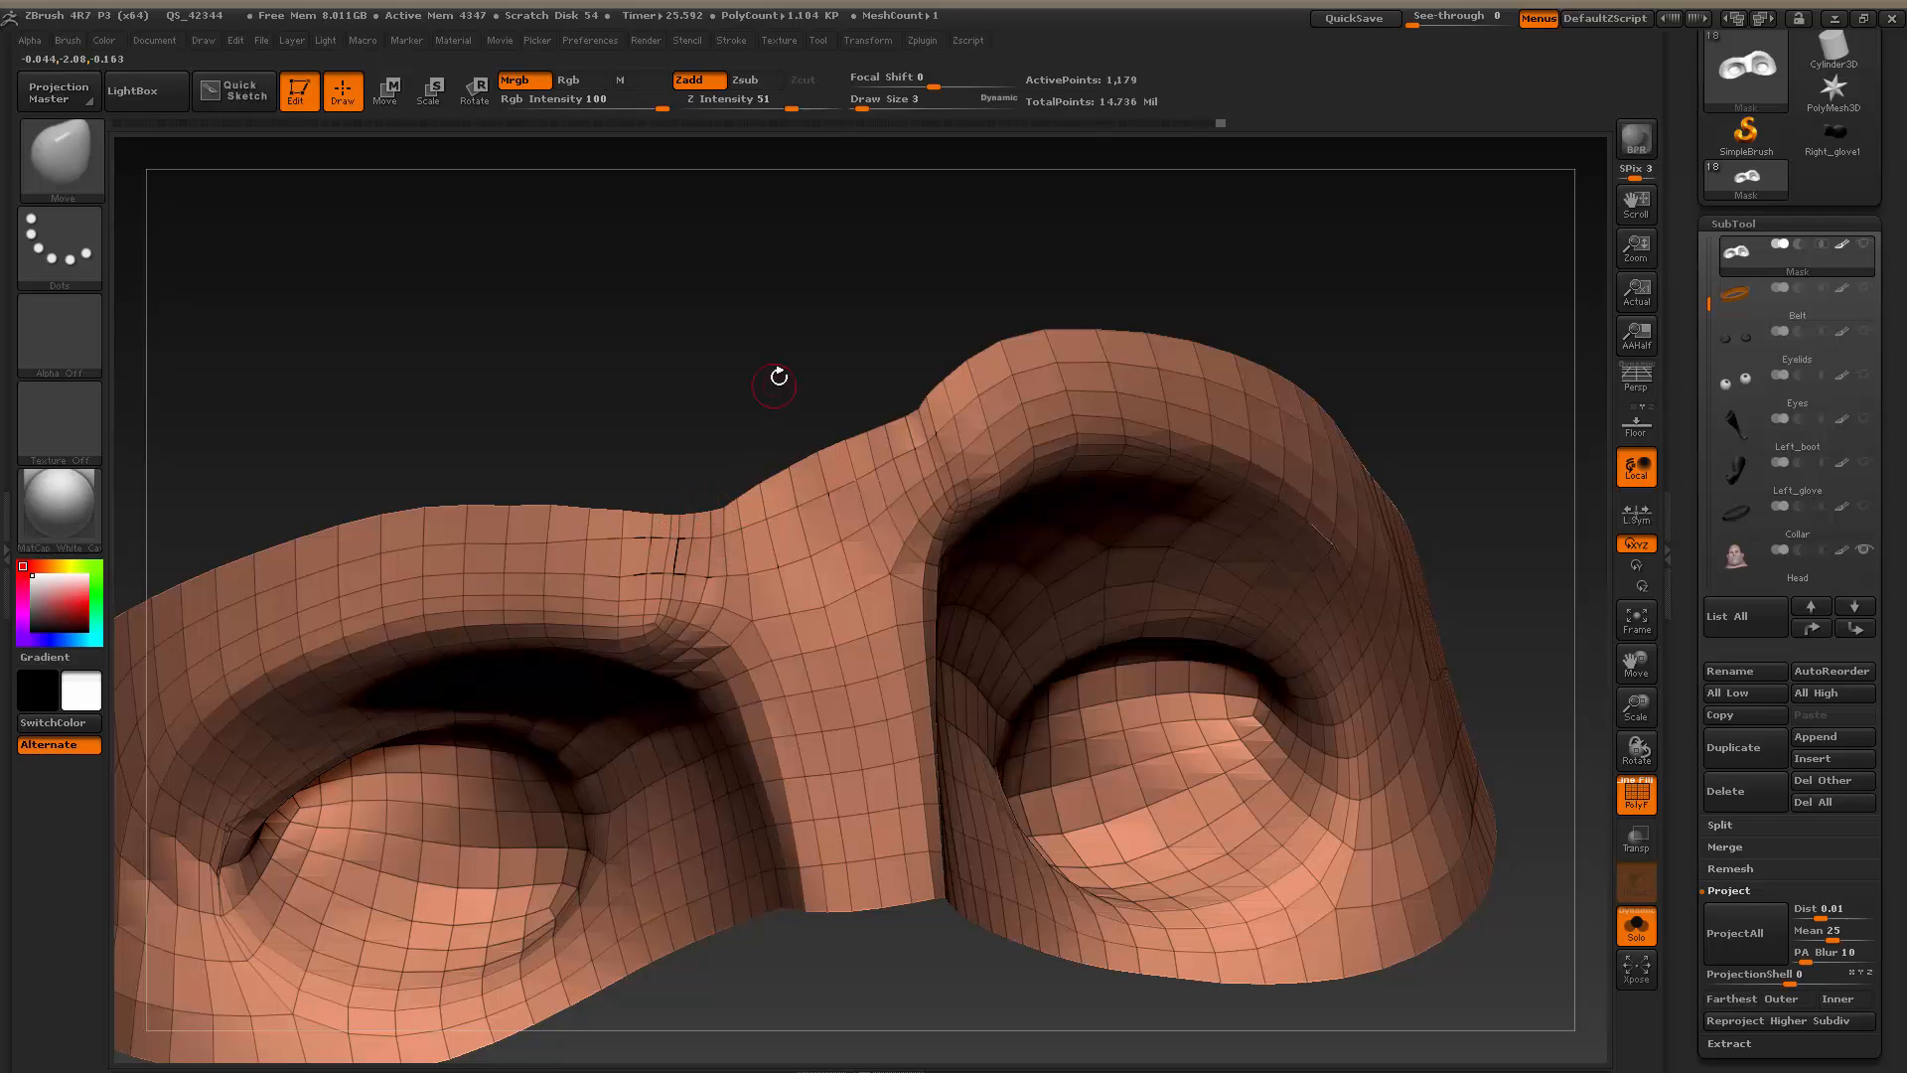
drag(779, 376, 770, 426)
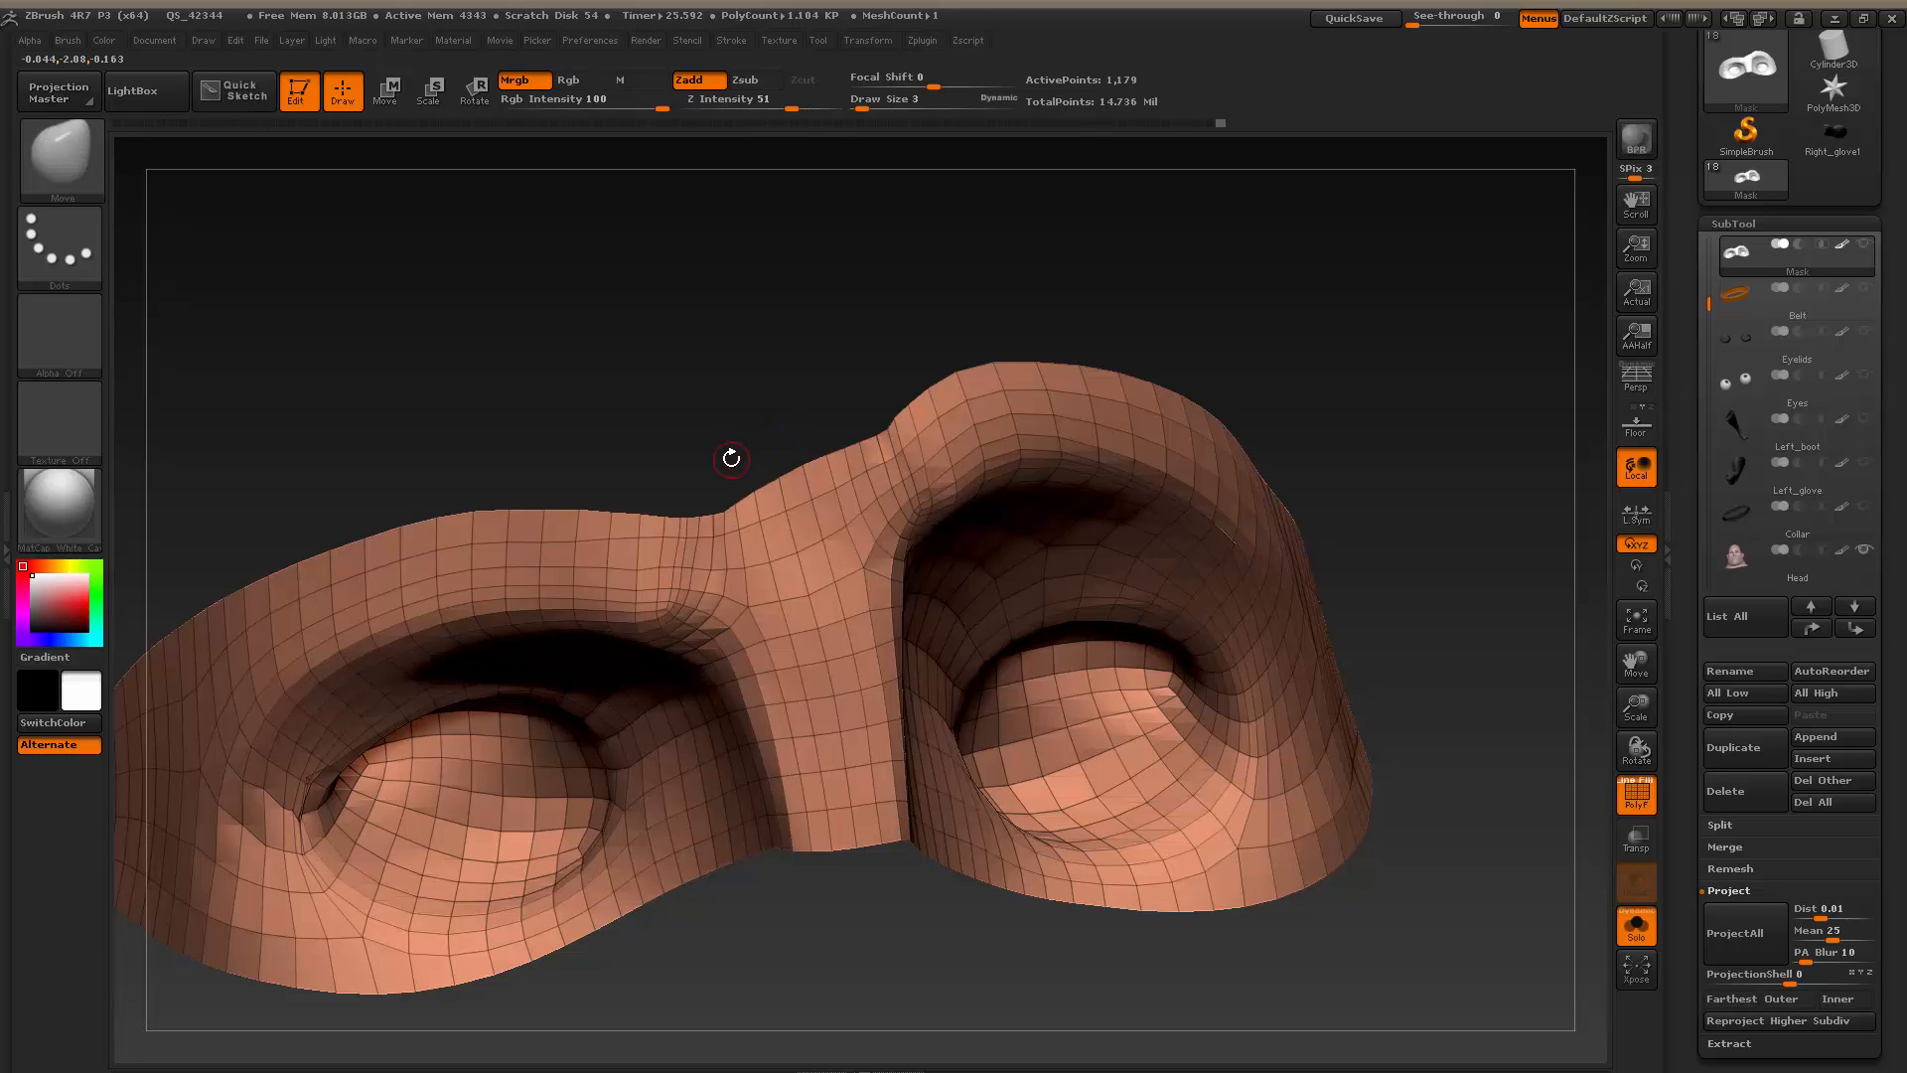
Check the mask at the next subdivision level, return to the lowest level, and delete its higher subdivision levels
key(ctrl+d)
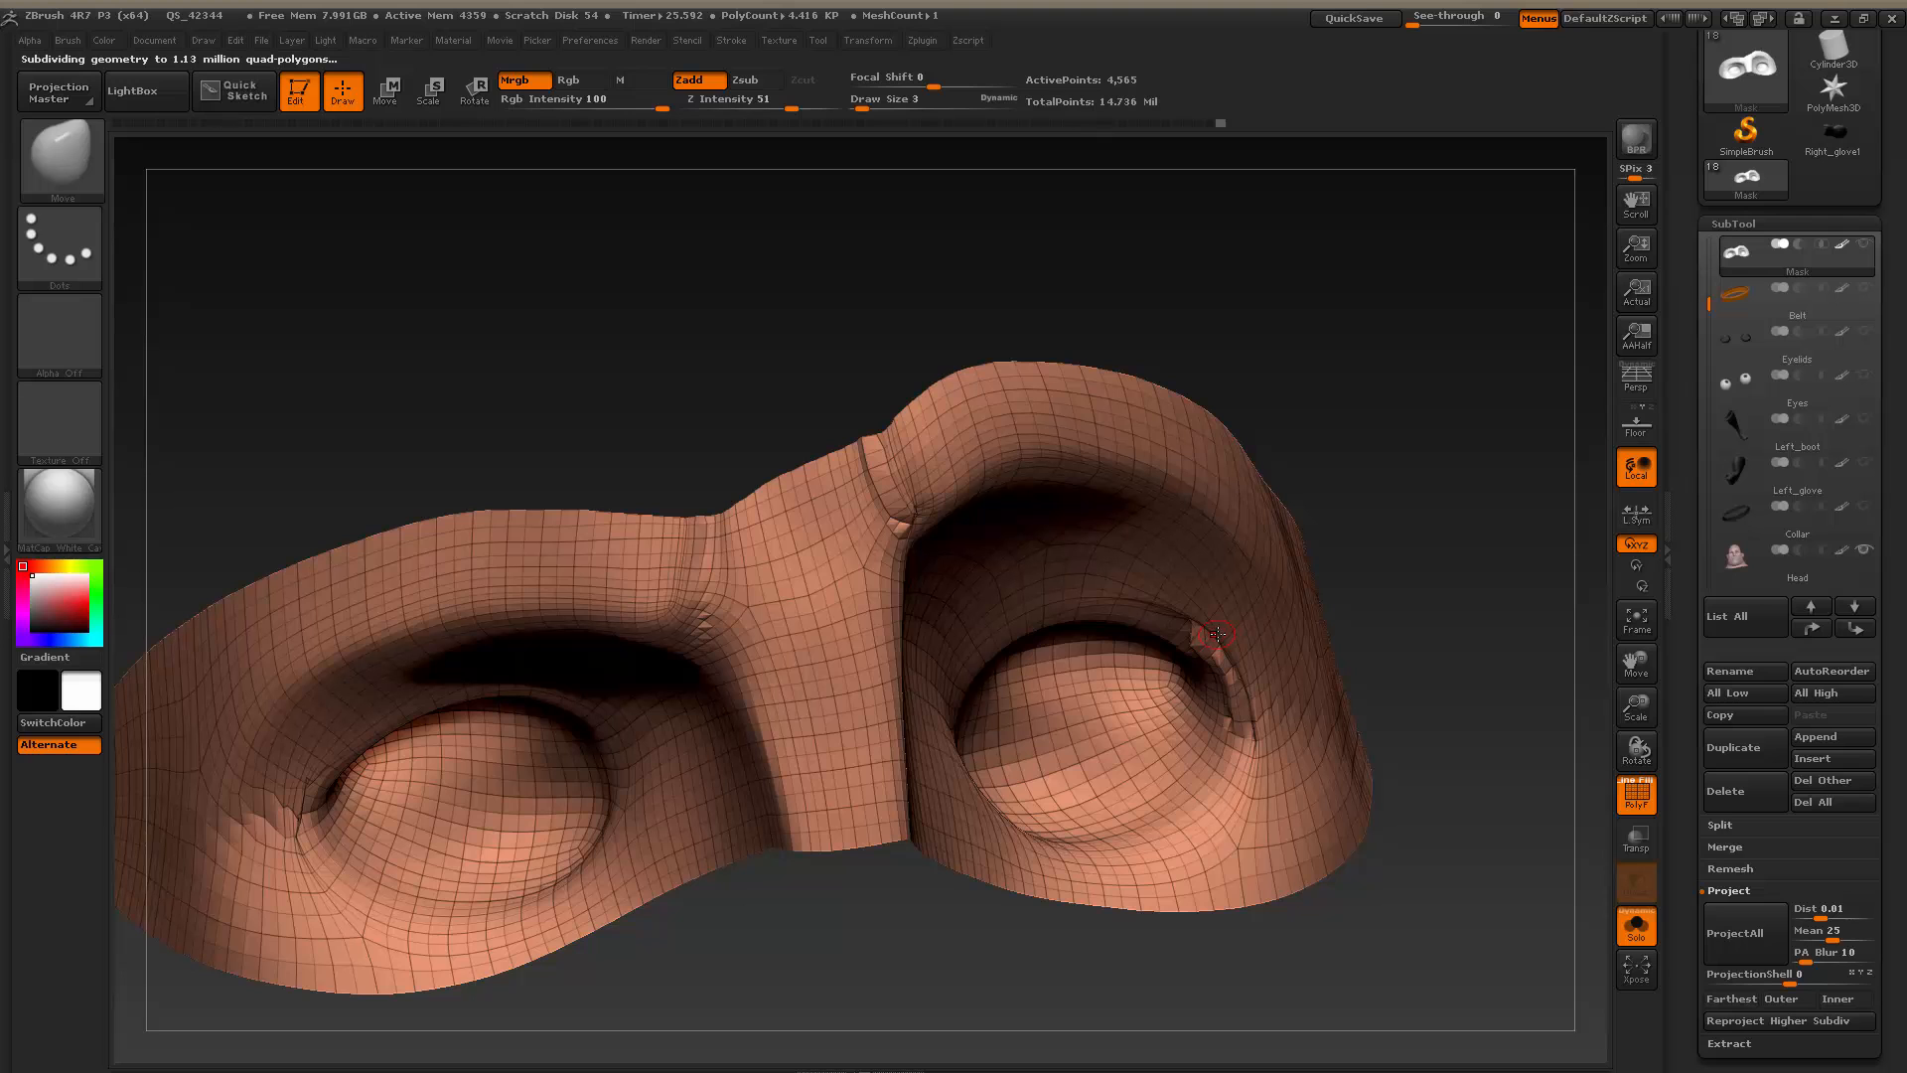
key(shift+d)
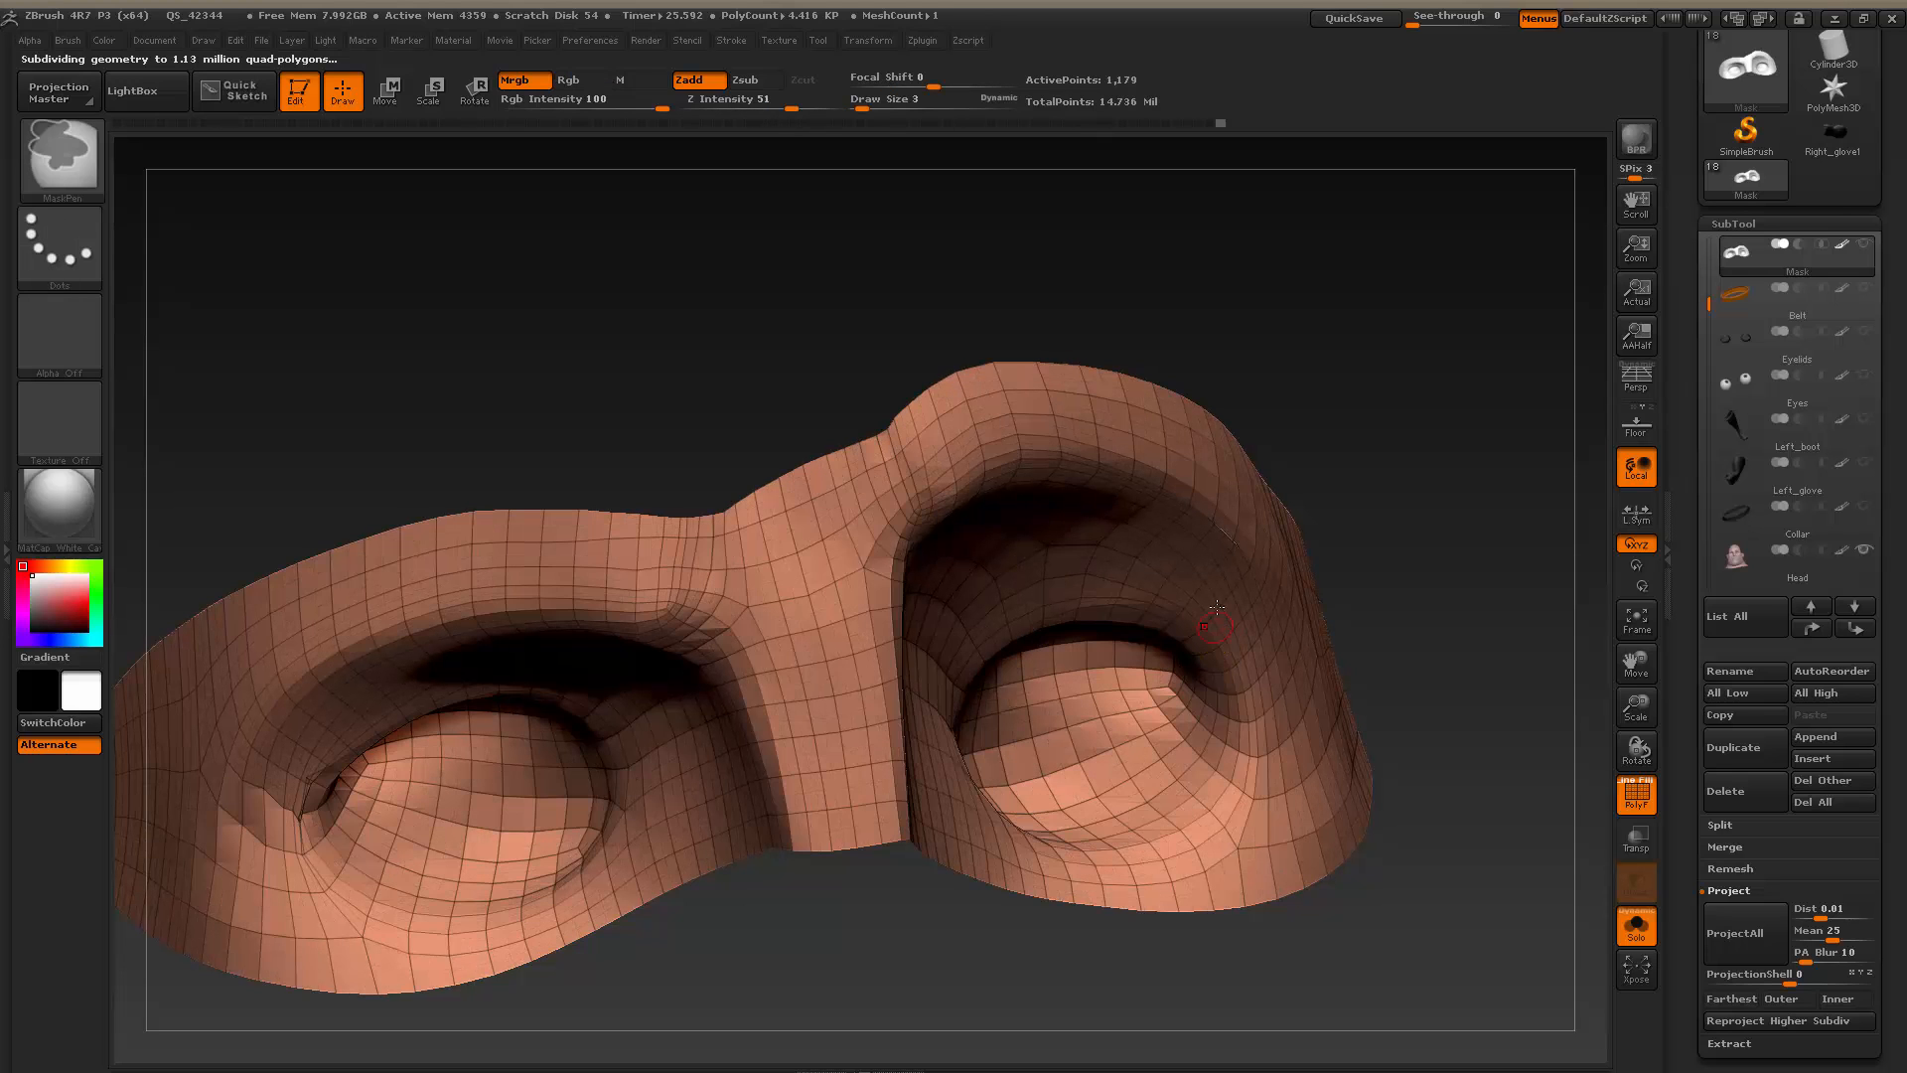
mouse_move(1356, 425)
mouse_down()
mouse_move(1363, 392)
mouse_move(1381, 439)
mouse_move(1393, 362)
mouse_move(1416, 378)
mouse_up()
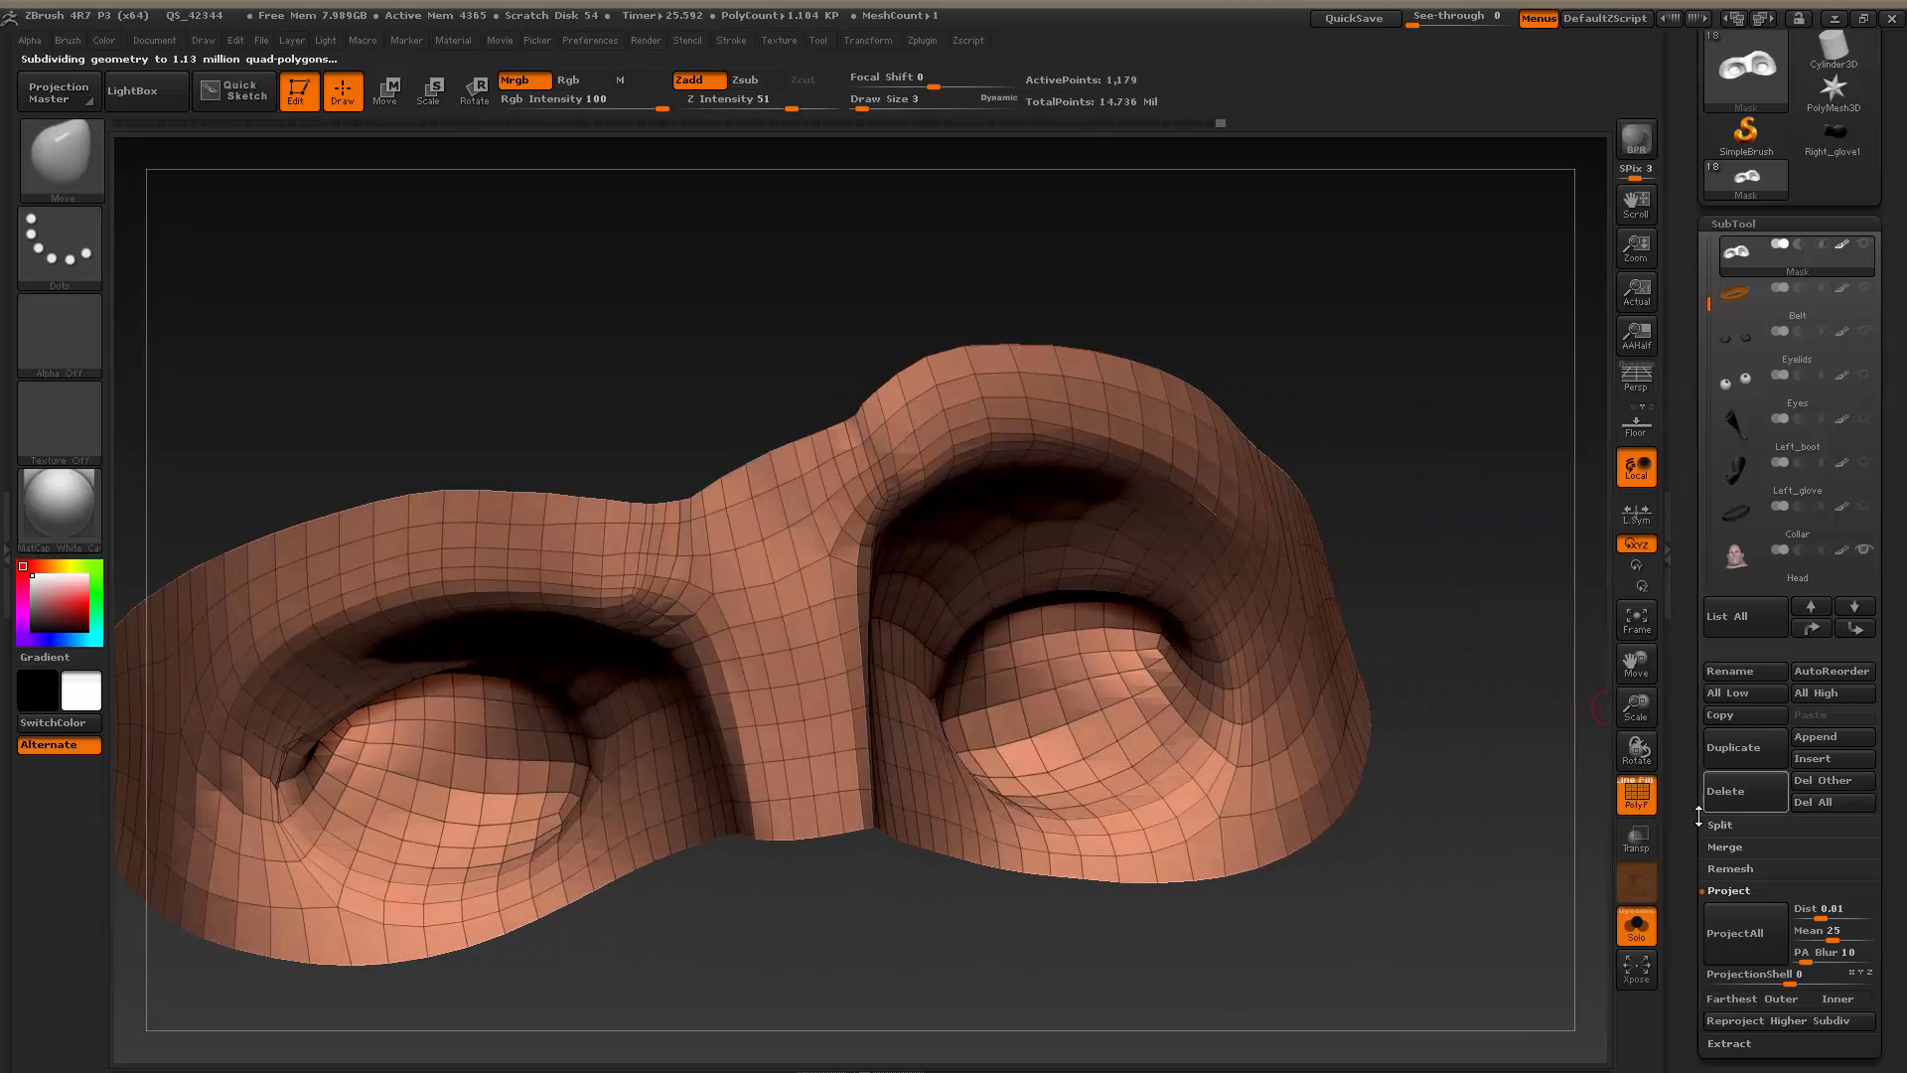
drag(1691, 767, 1688, 684)
click(1741, 753)
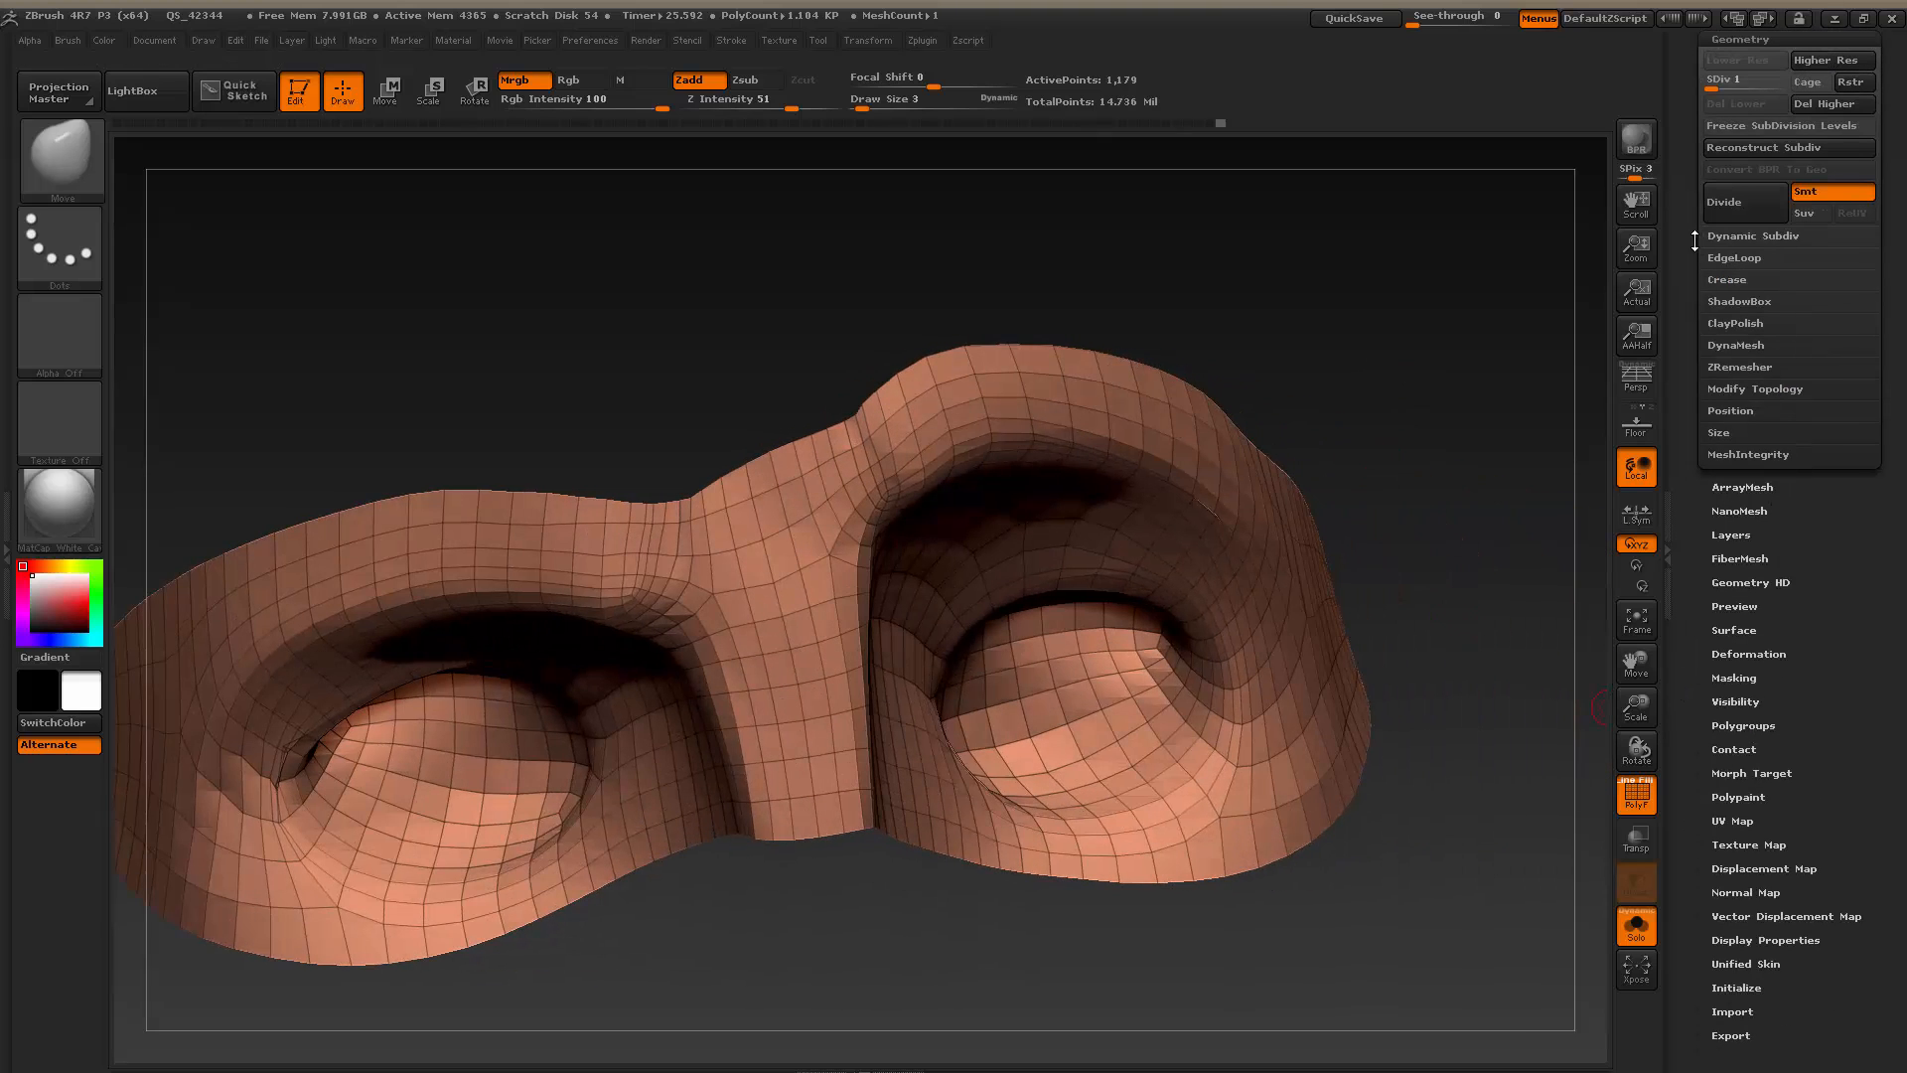
click(1835, 214)
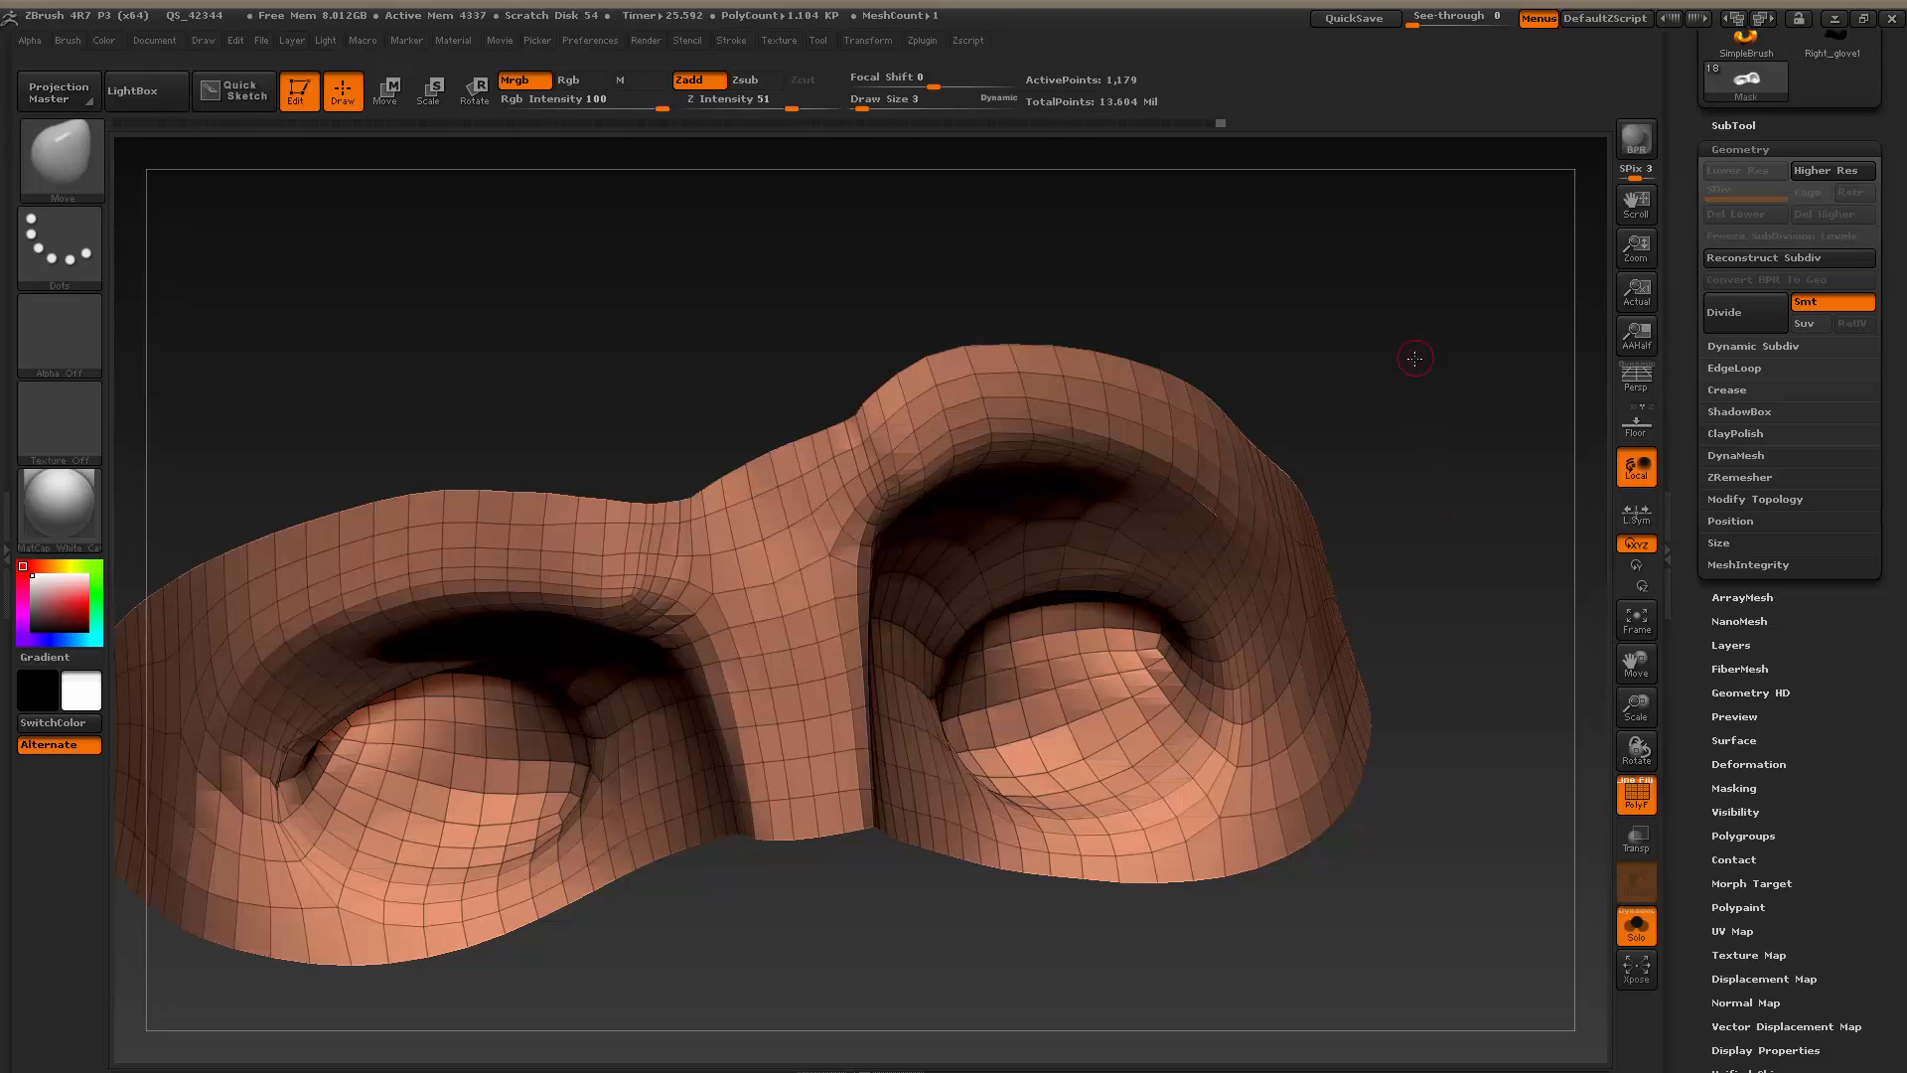
drag(1414, 359, 1416, 352)
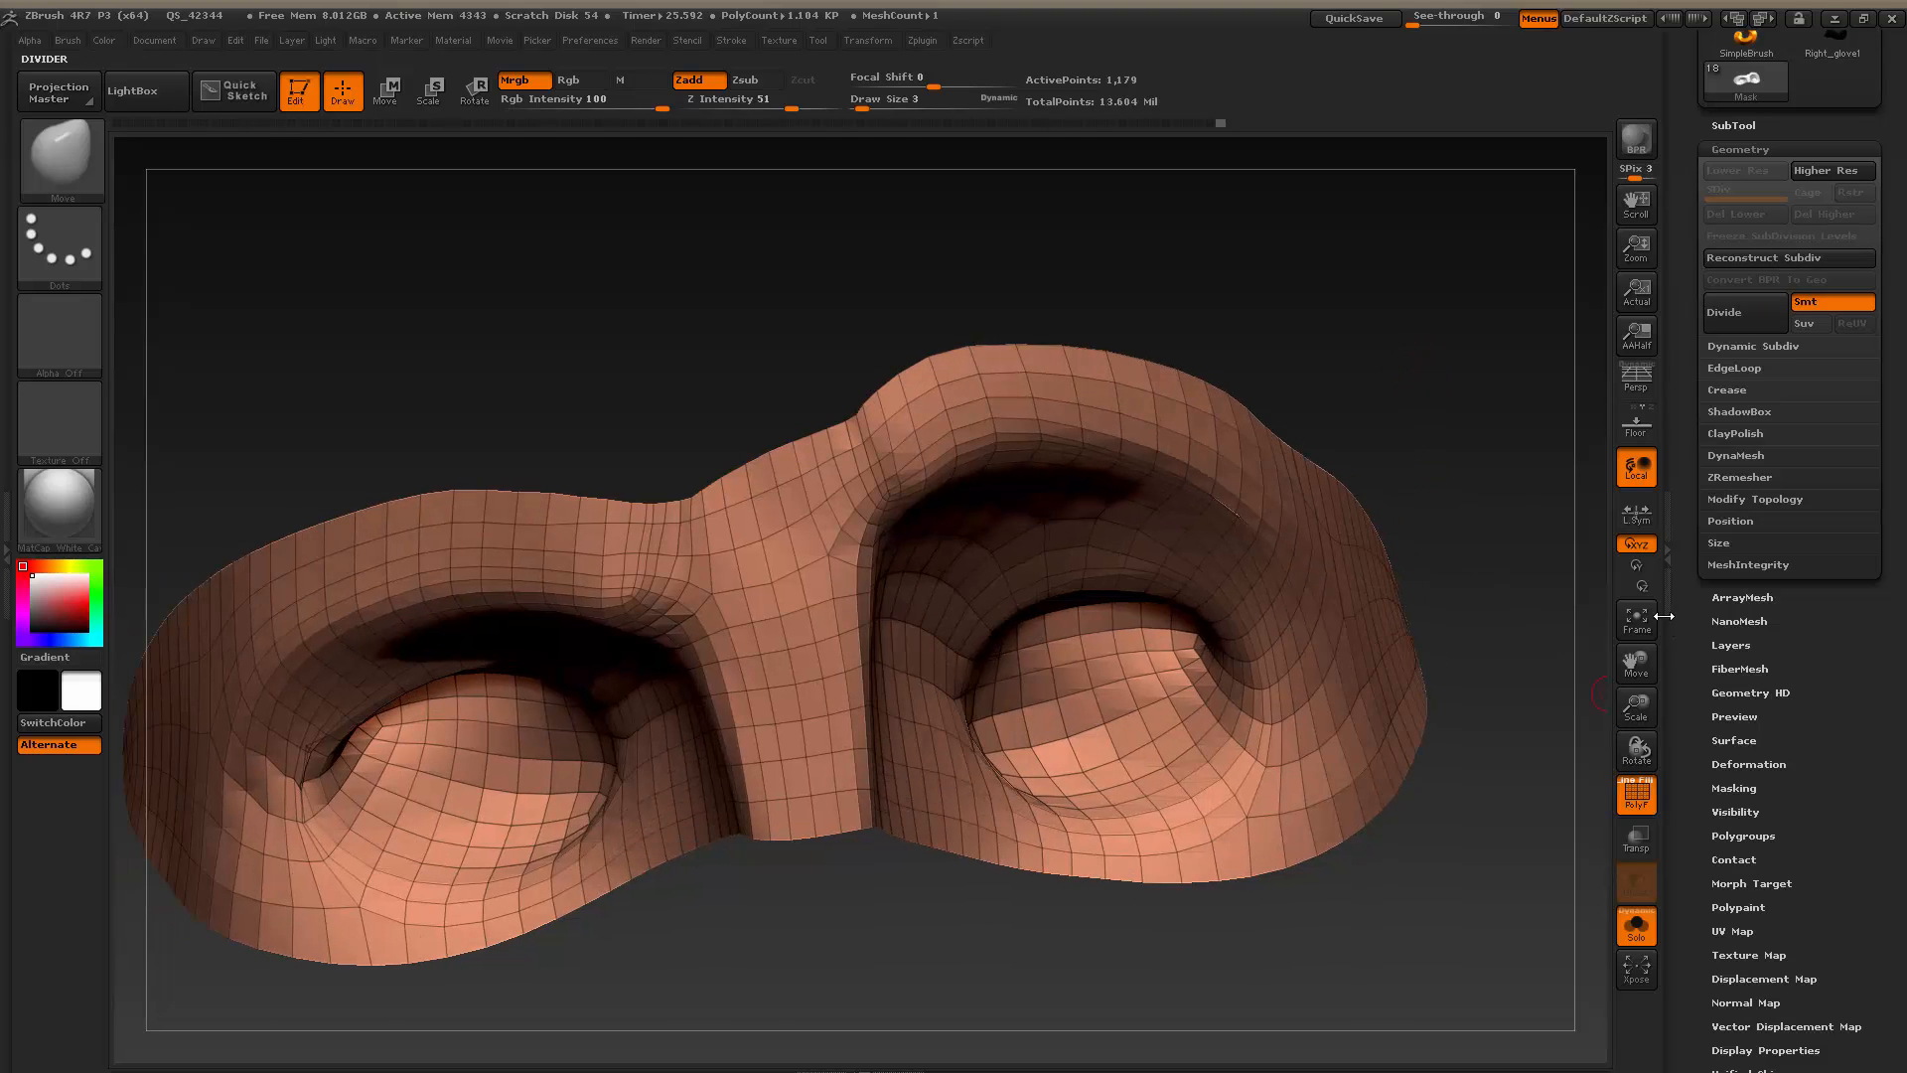
Project the lowest-level mask onto the head again with ProjectAll at a distance of 0.01
drag(1681, 277, 1684, 331)
click(1732, 181)
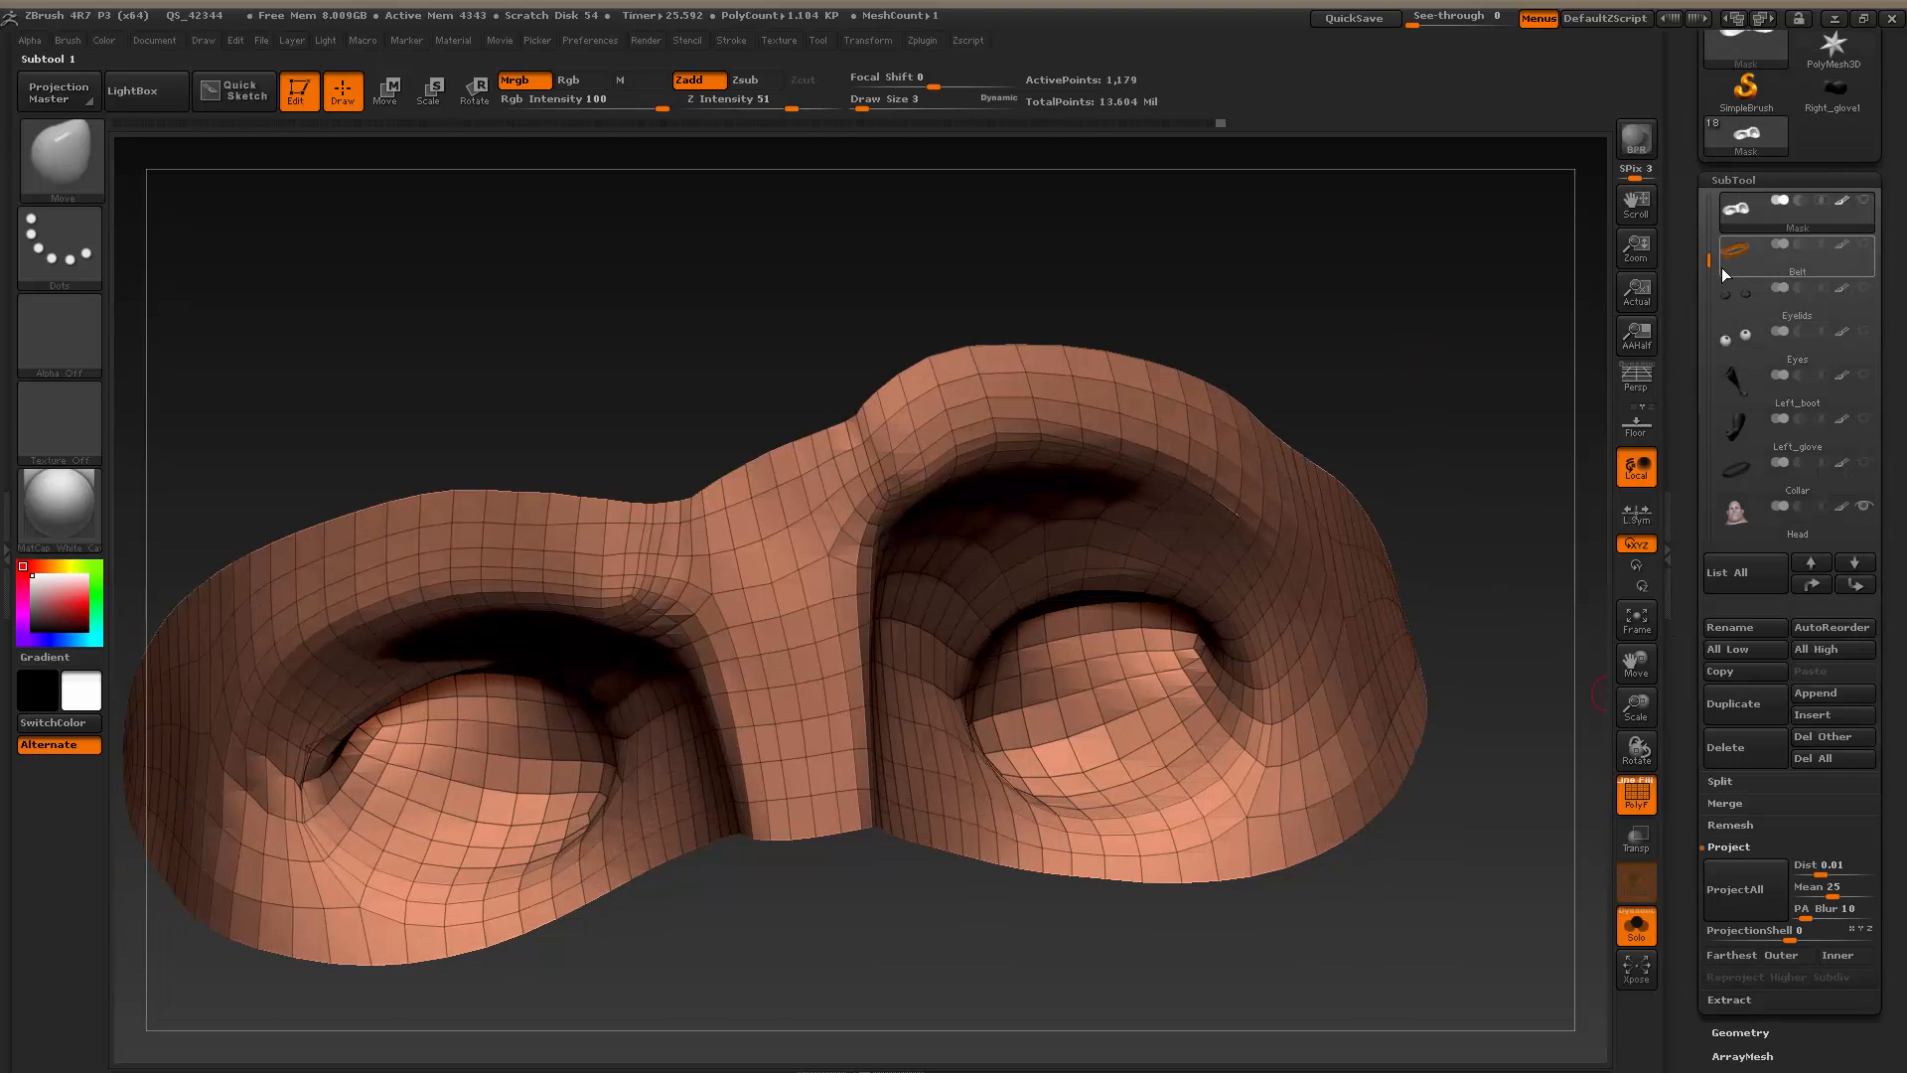
mouse_move(1710, 264)
mouse_down()
mouse_move(1712, 296)
mouse_move(1702, 228)
mouse_up()
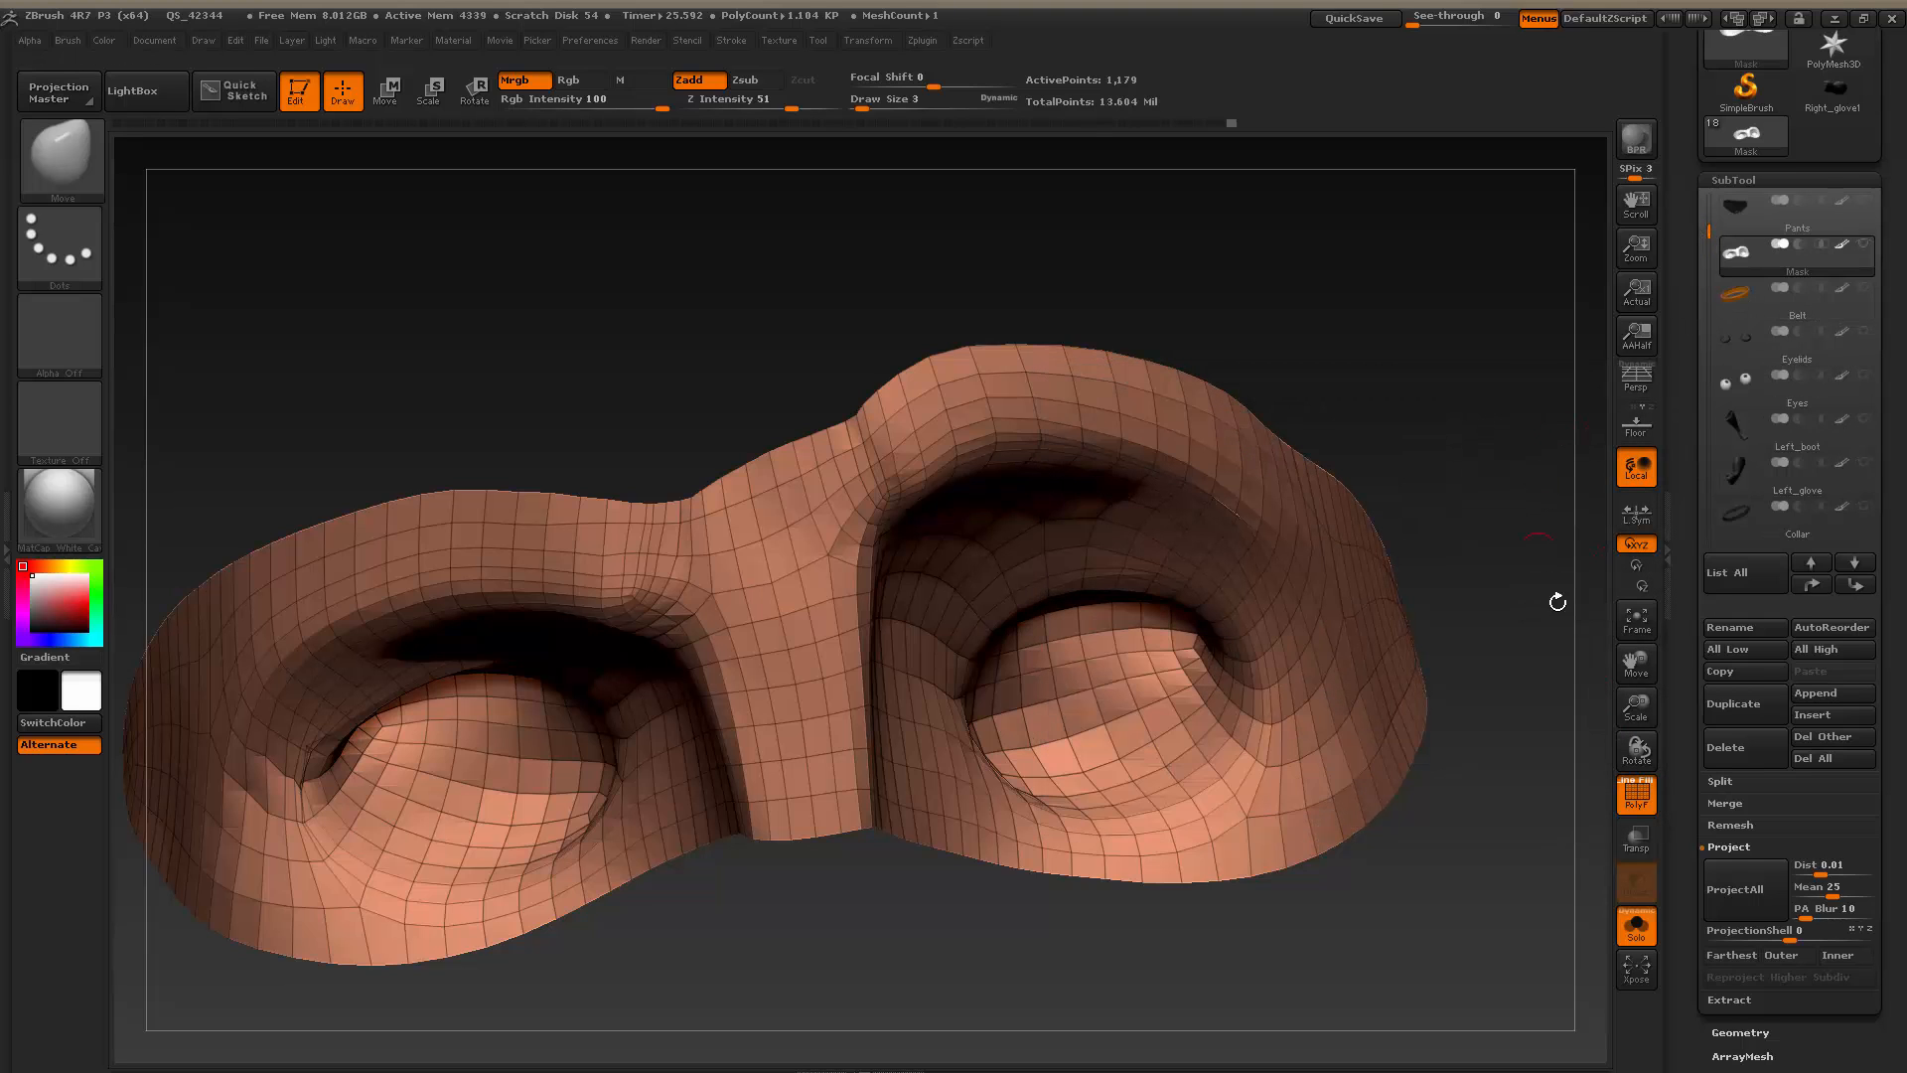
click(1745, 890)
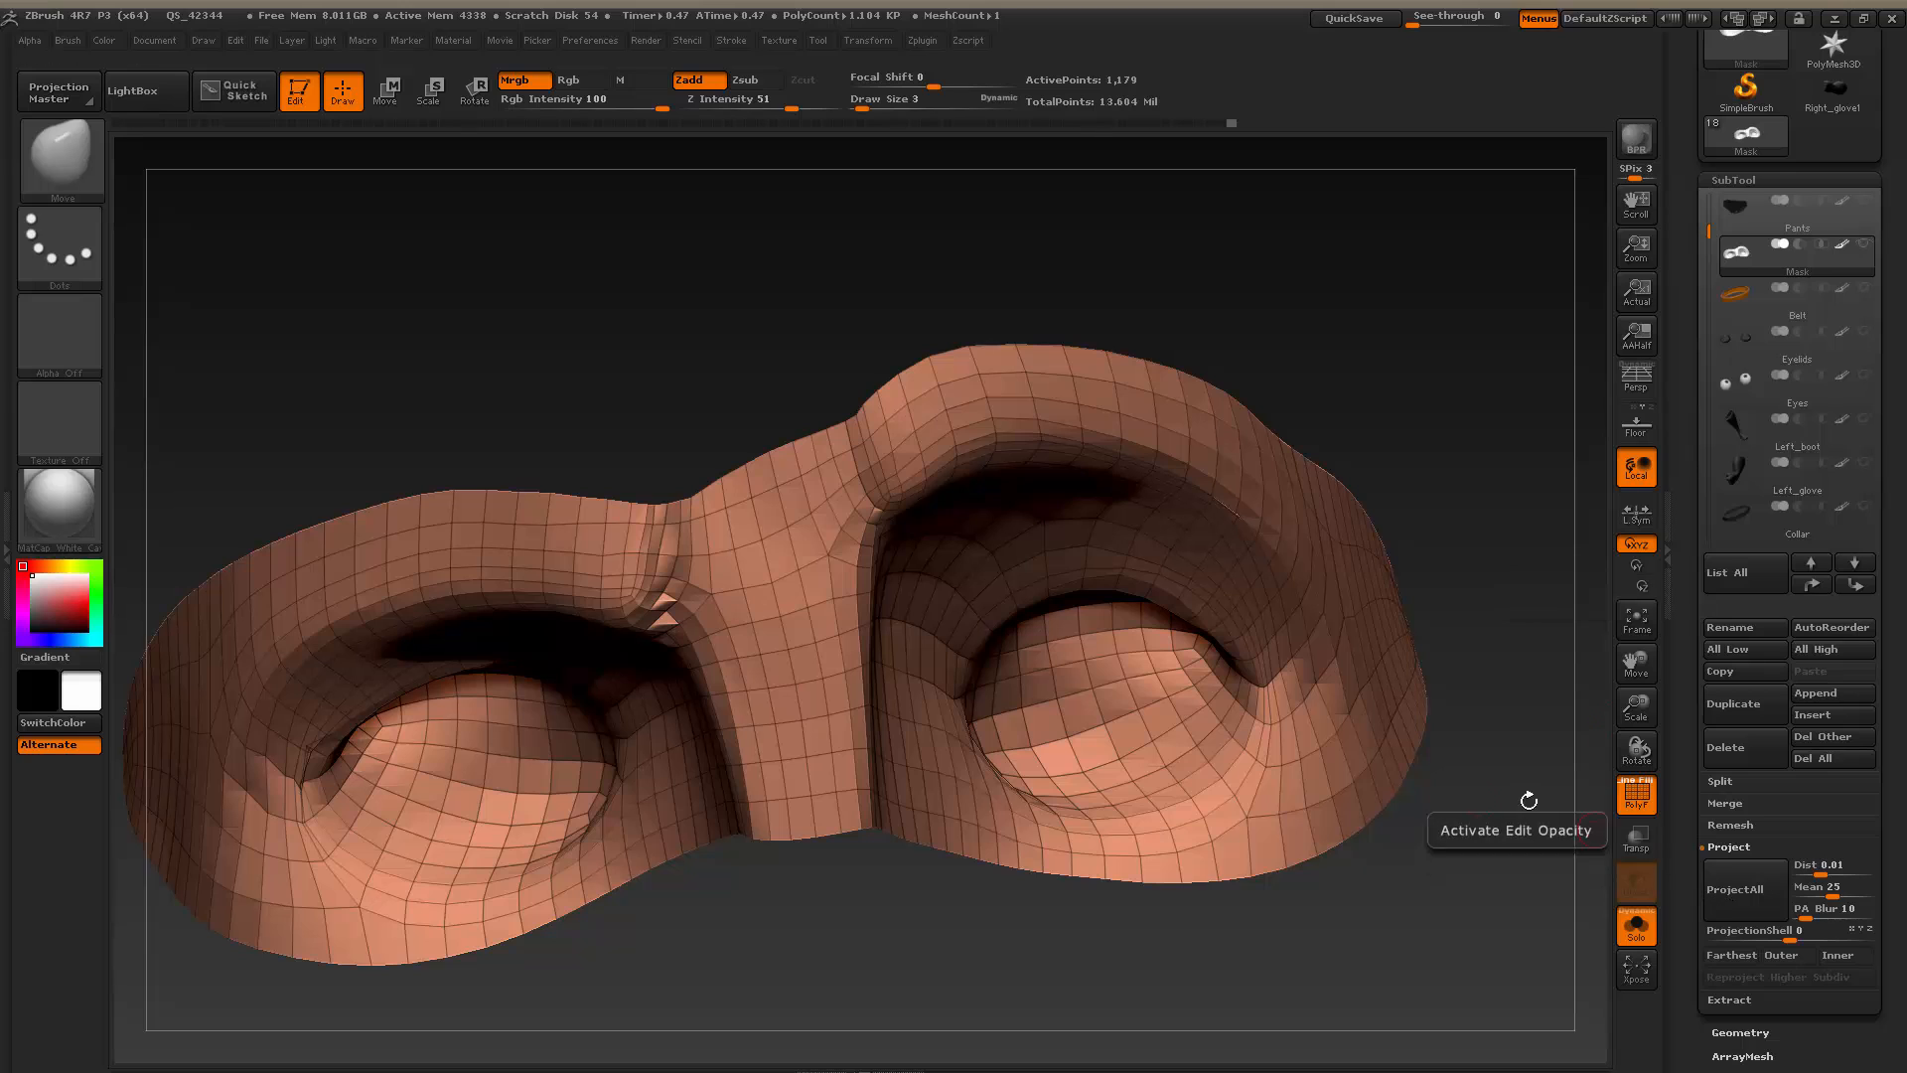
Reproject the mask with ProjectAll and smooth the folded polygons at the lower brow's inner corner with draw size 14
key(s)
mouse_move(681, 565)
mouse_down()
mouse_move(685, 544)
mouse_move(692, 612)
mouse_up()
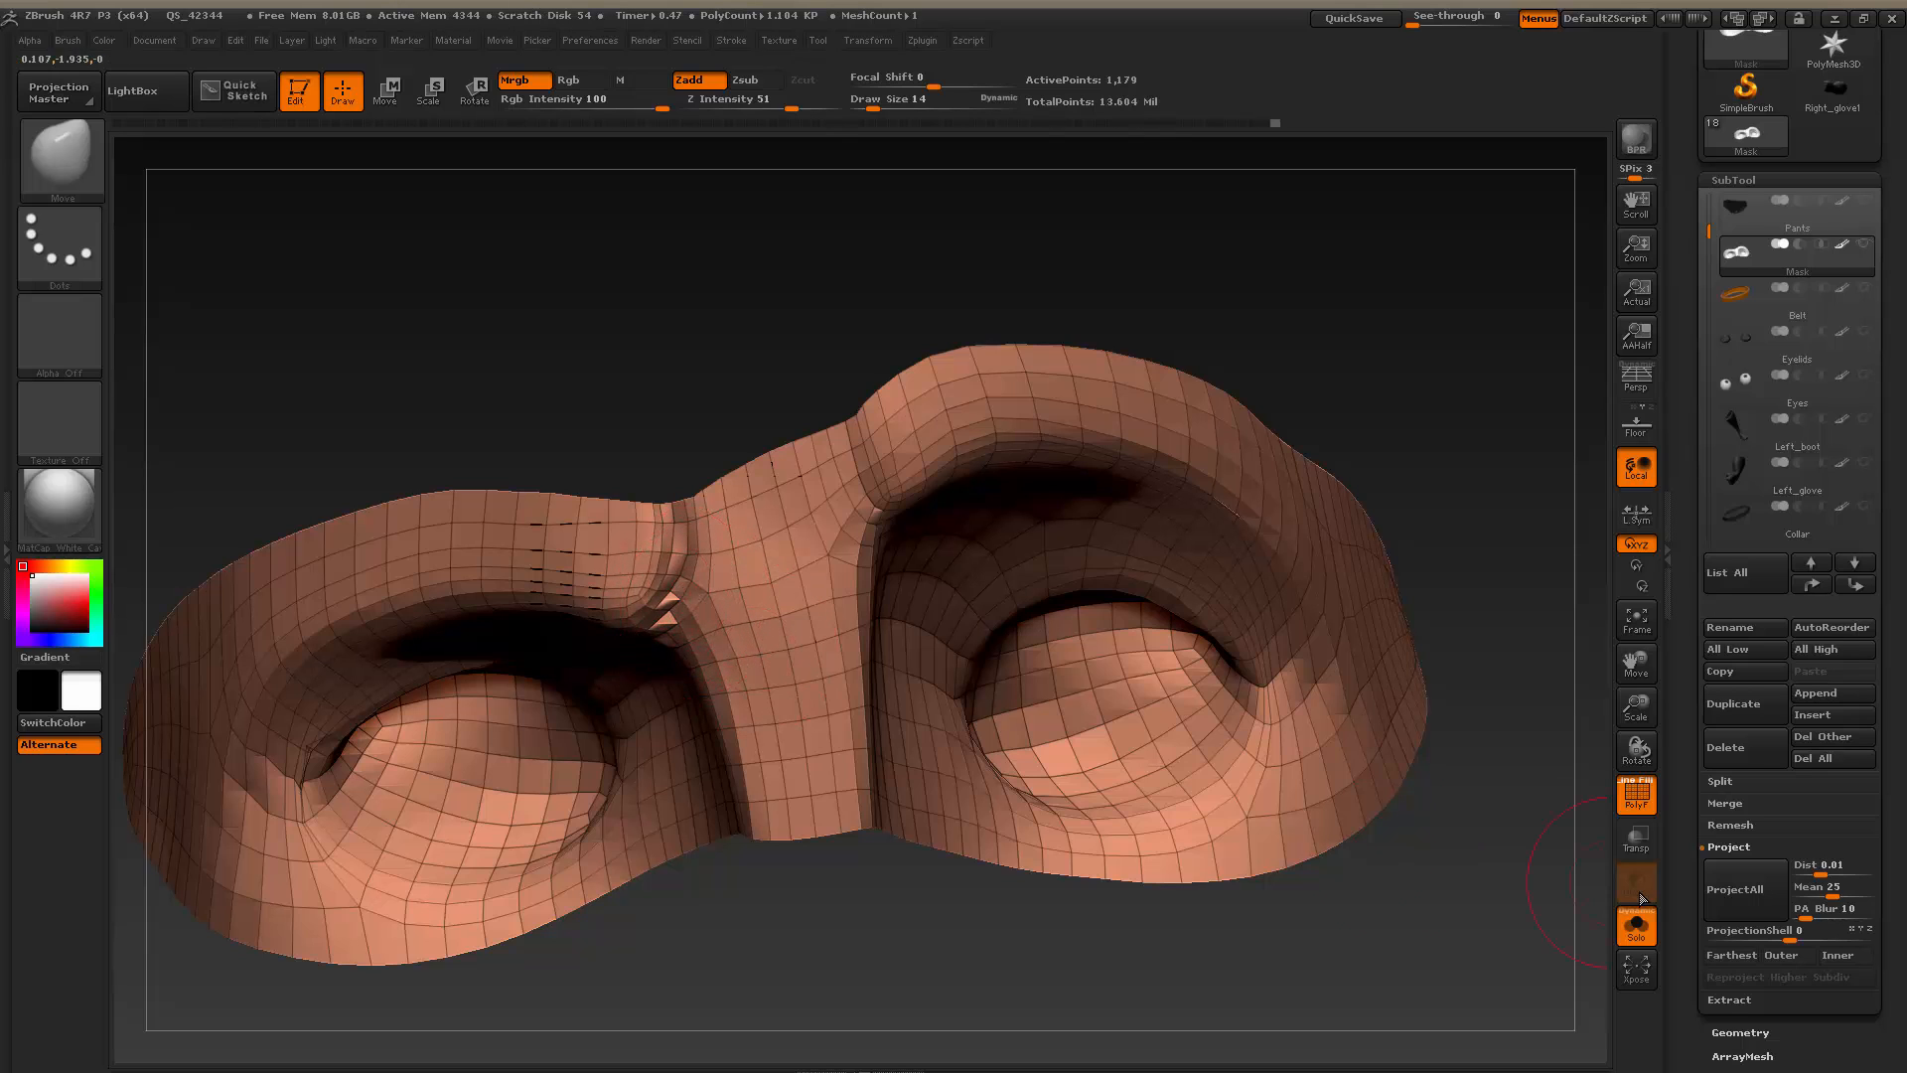
click(1728, 899)
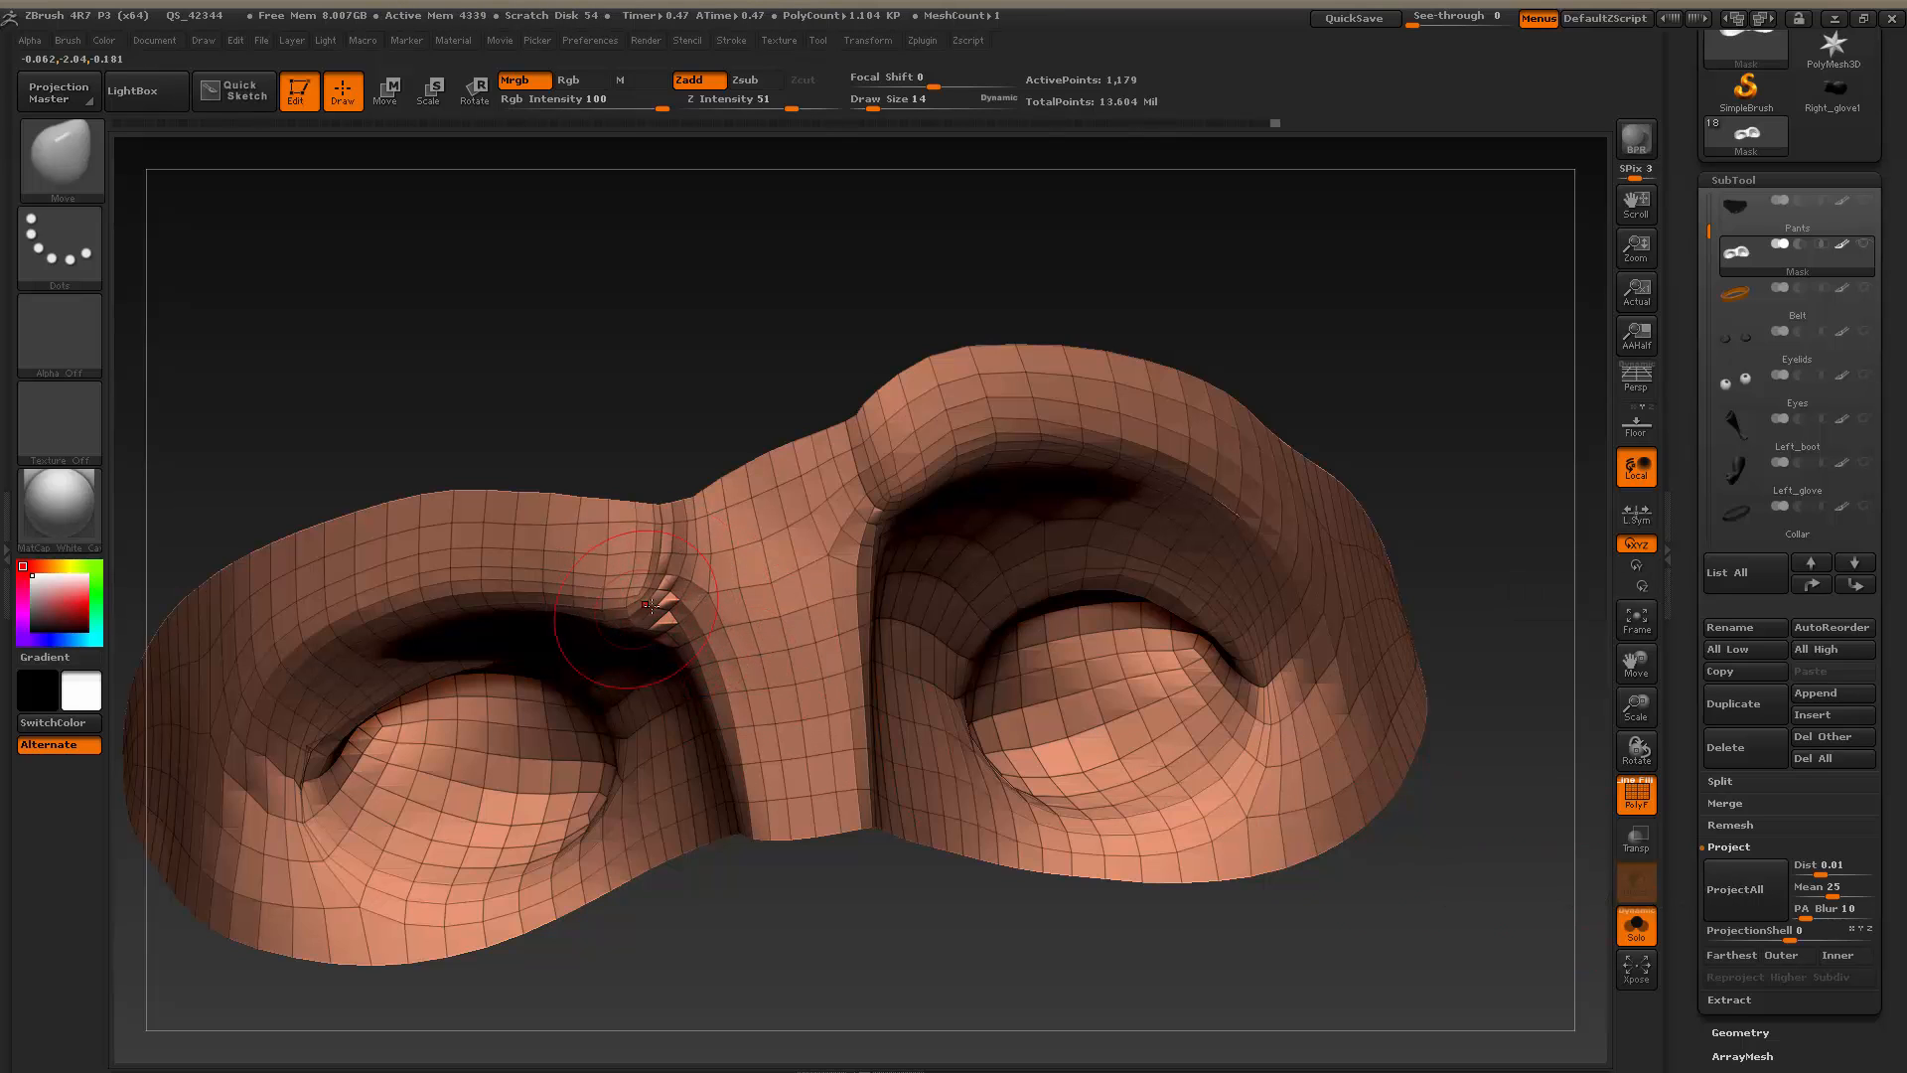
shift+drag(678, 628, 688, 602)
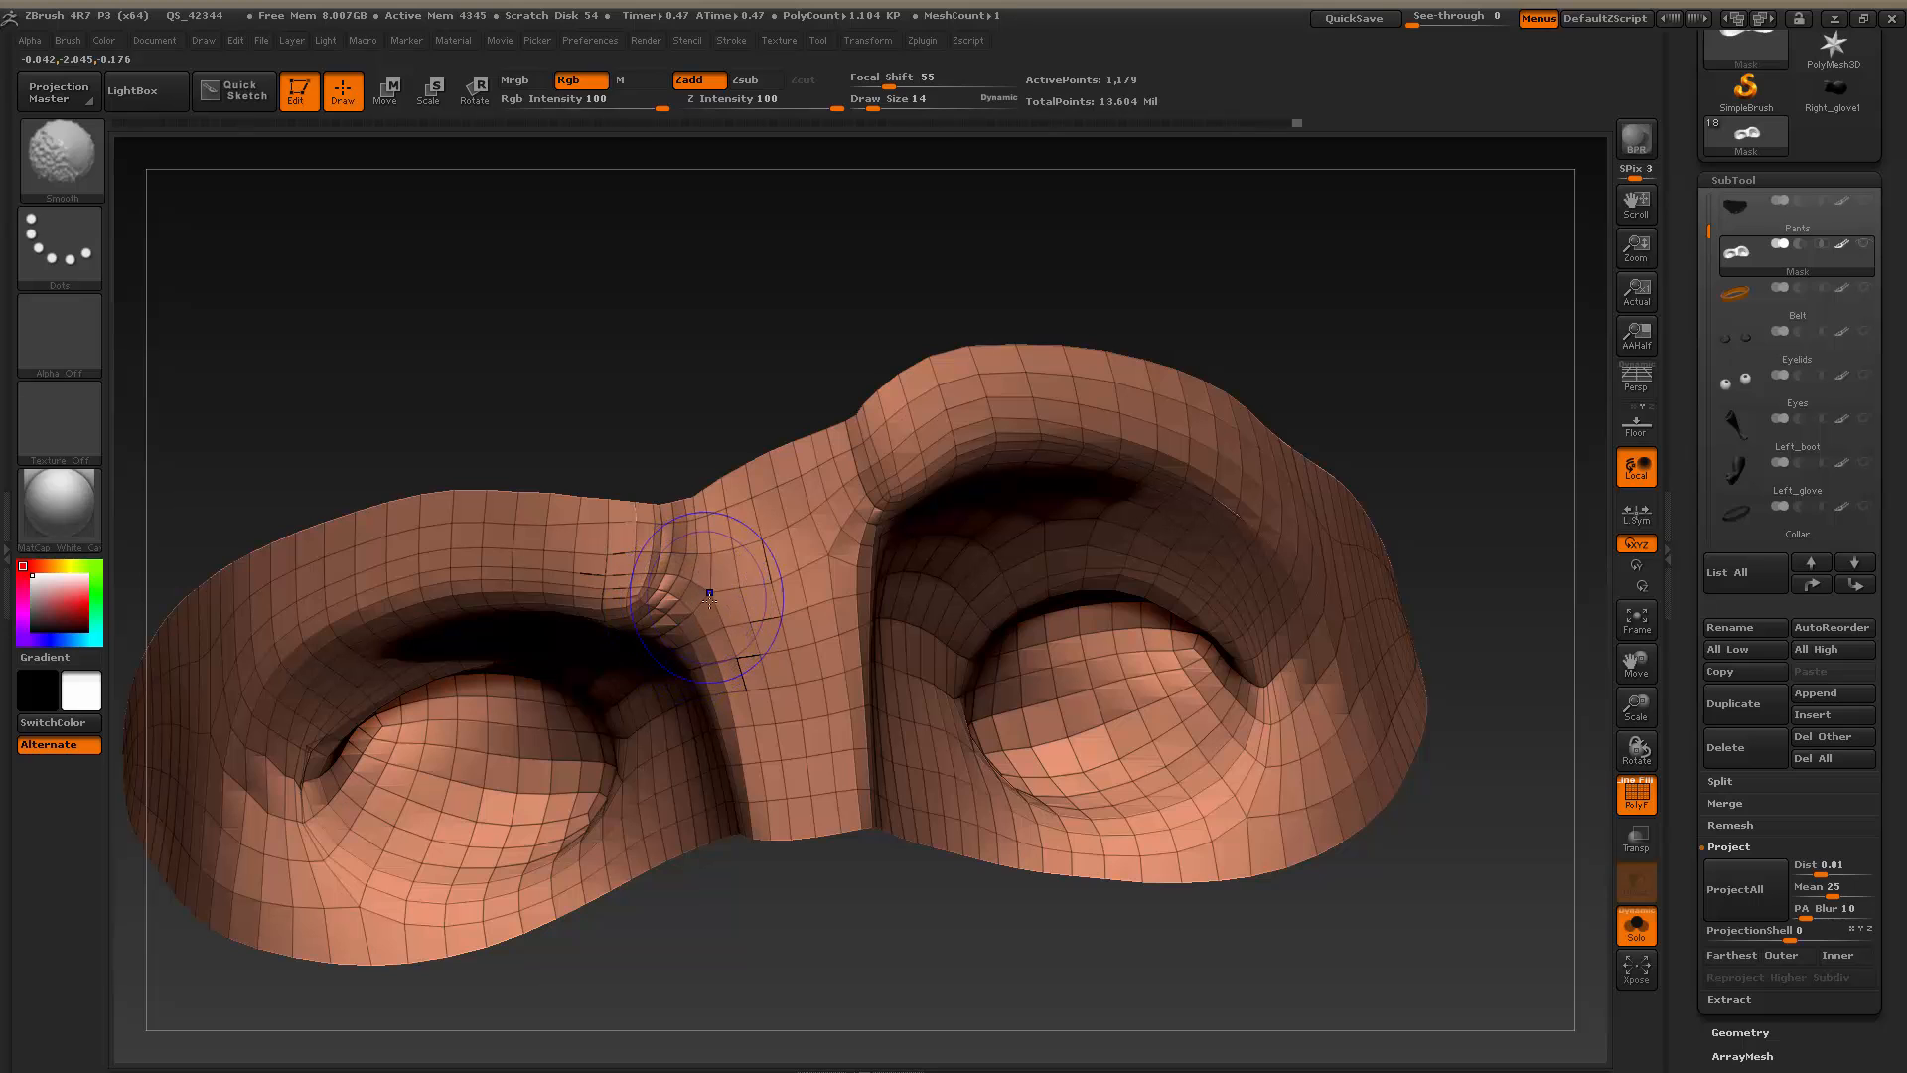
Preview the mask with one more subdivision, return to the base mesh, and open the Crease settings of its Geometry
key(ctrl+d)
key(shift+d)
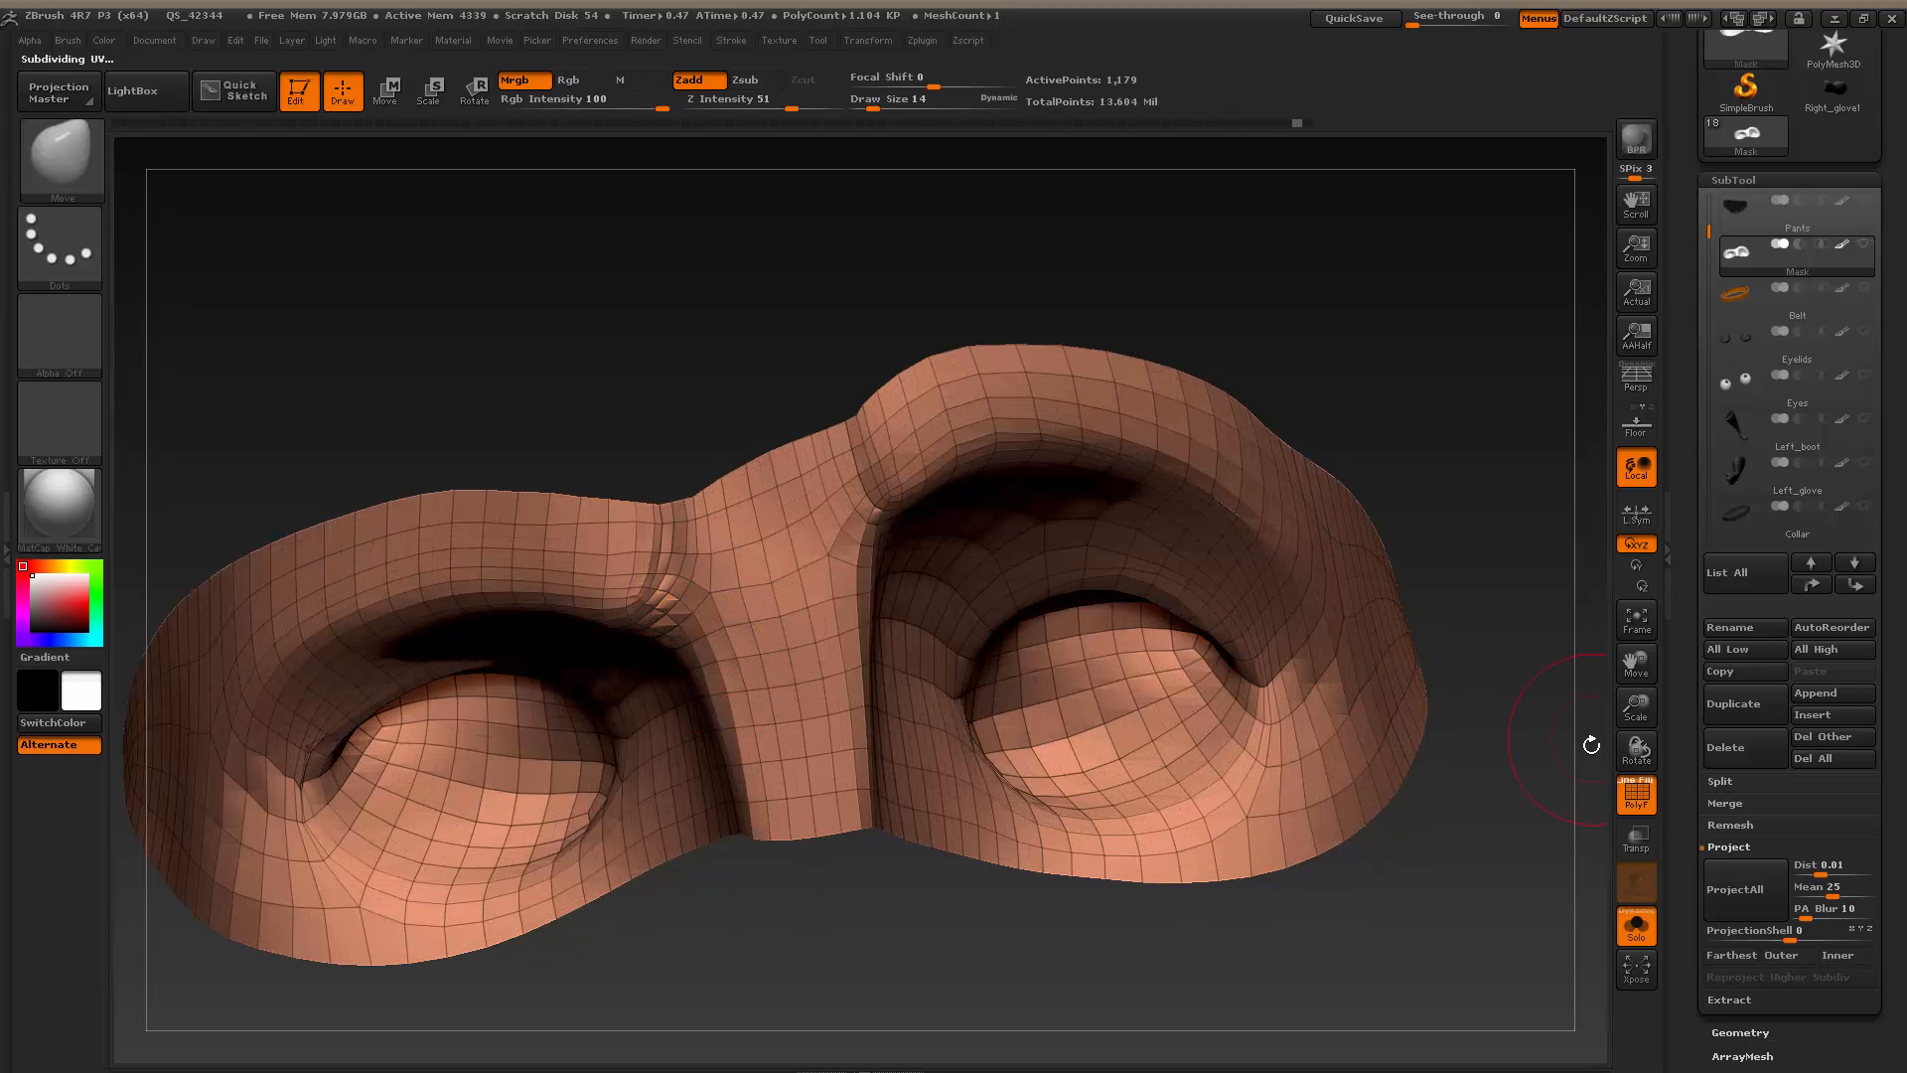
drag(1687, 770, 1716, 400)
click(1751, 696)
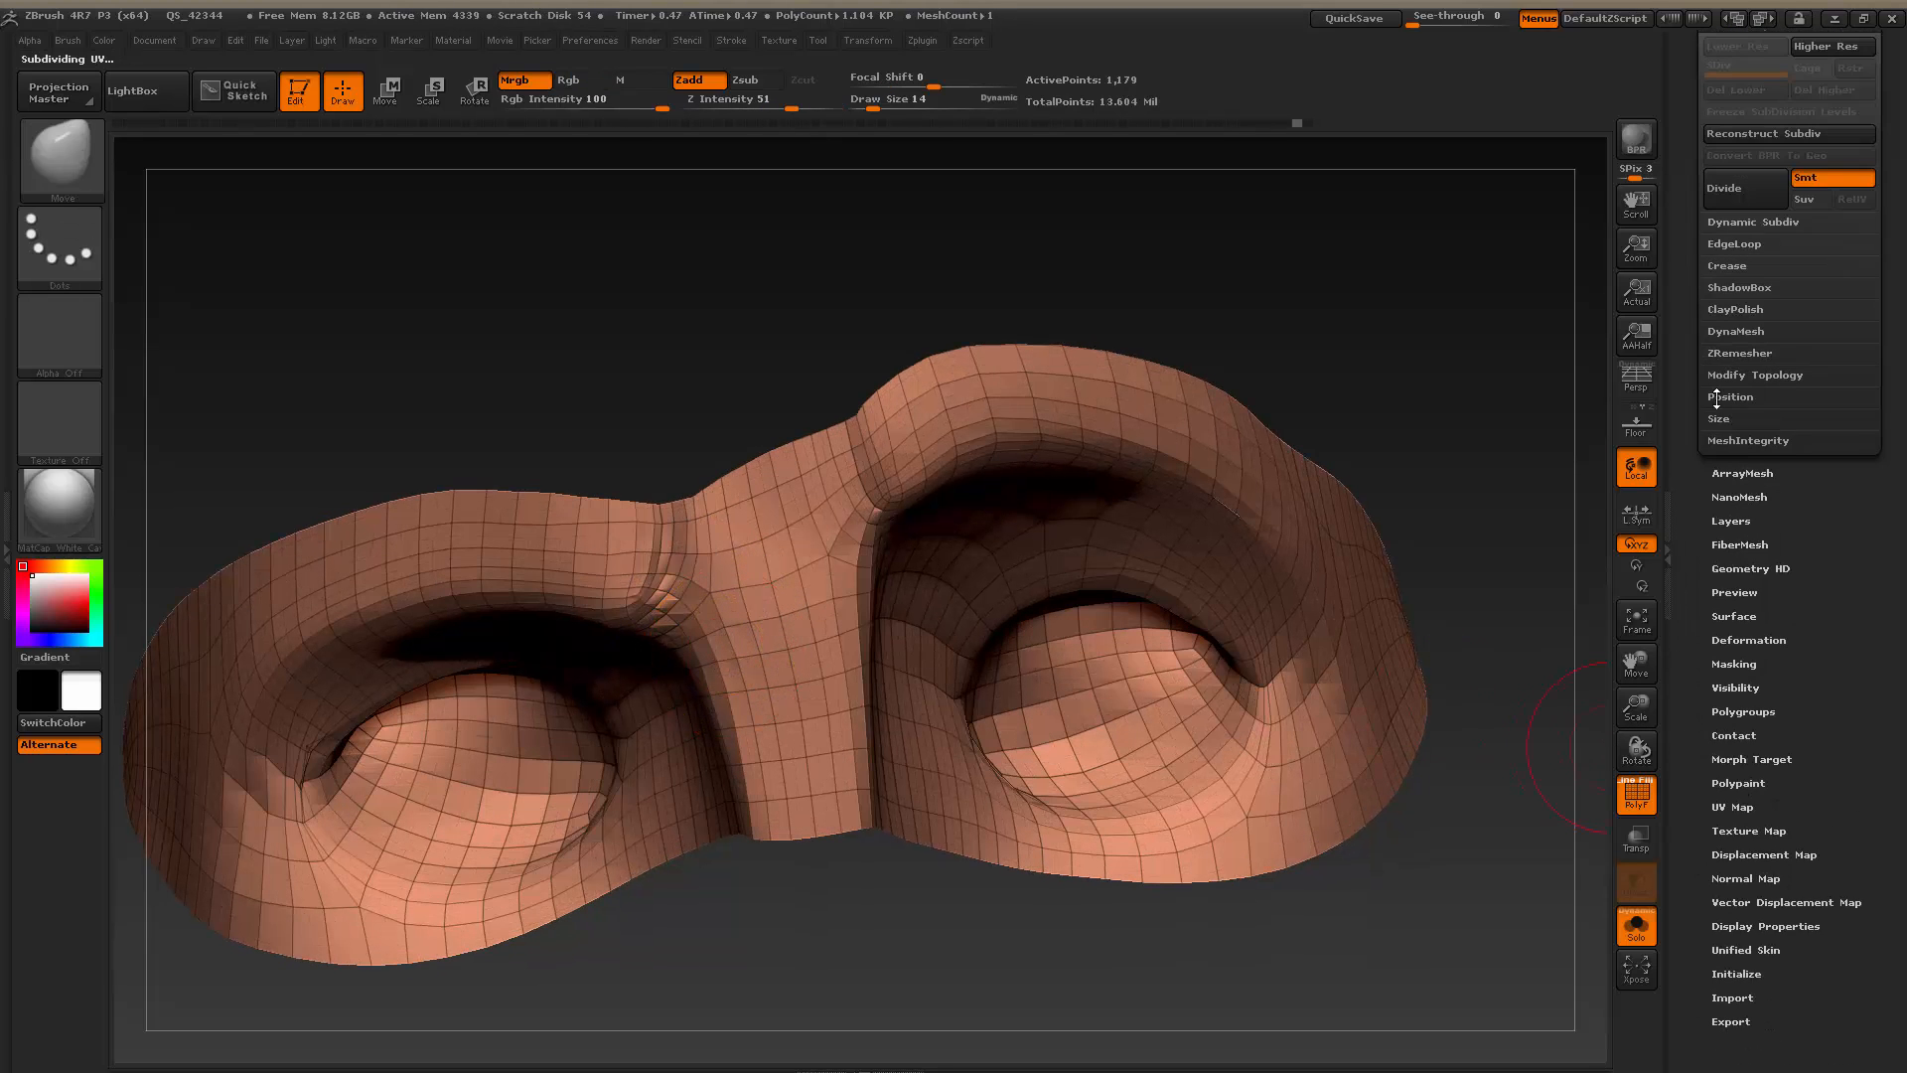
click(1739, 265)
Adjust the crease edges at the lower brow's inner corner with the Move brush, reducing the draw size to 3
key(ctrl)
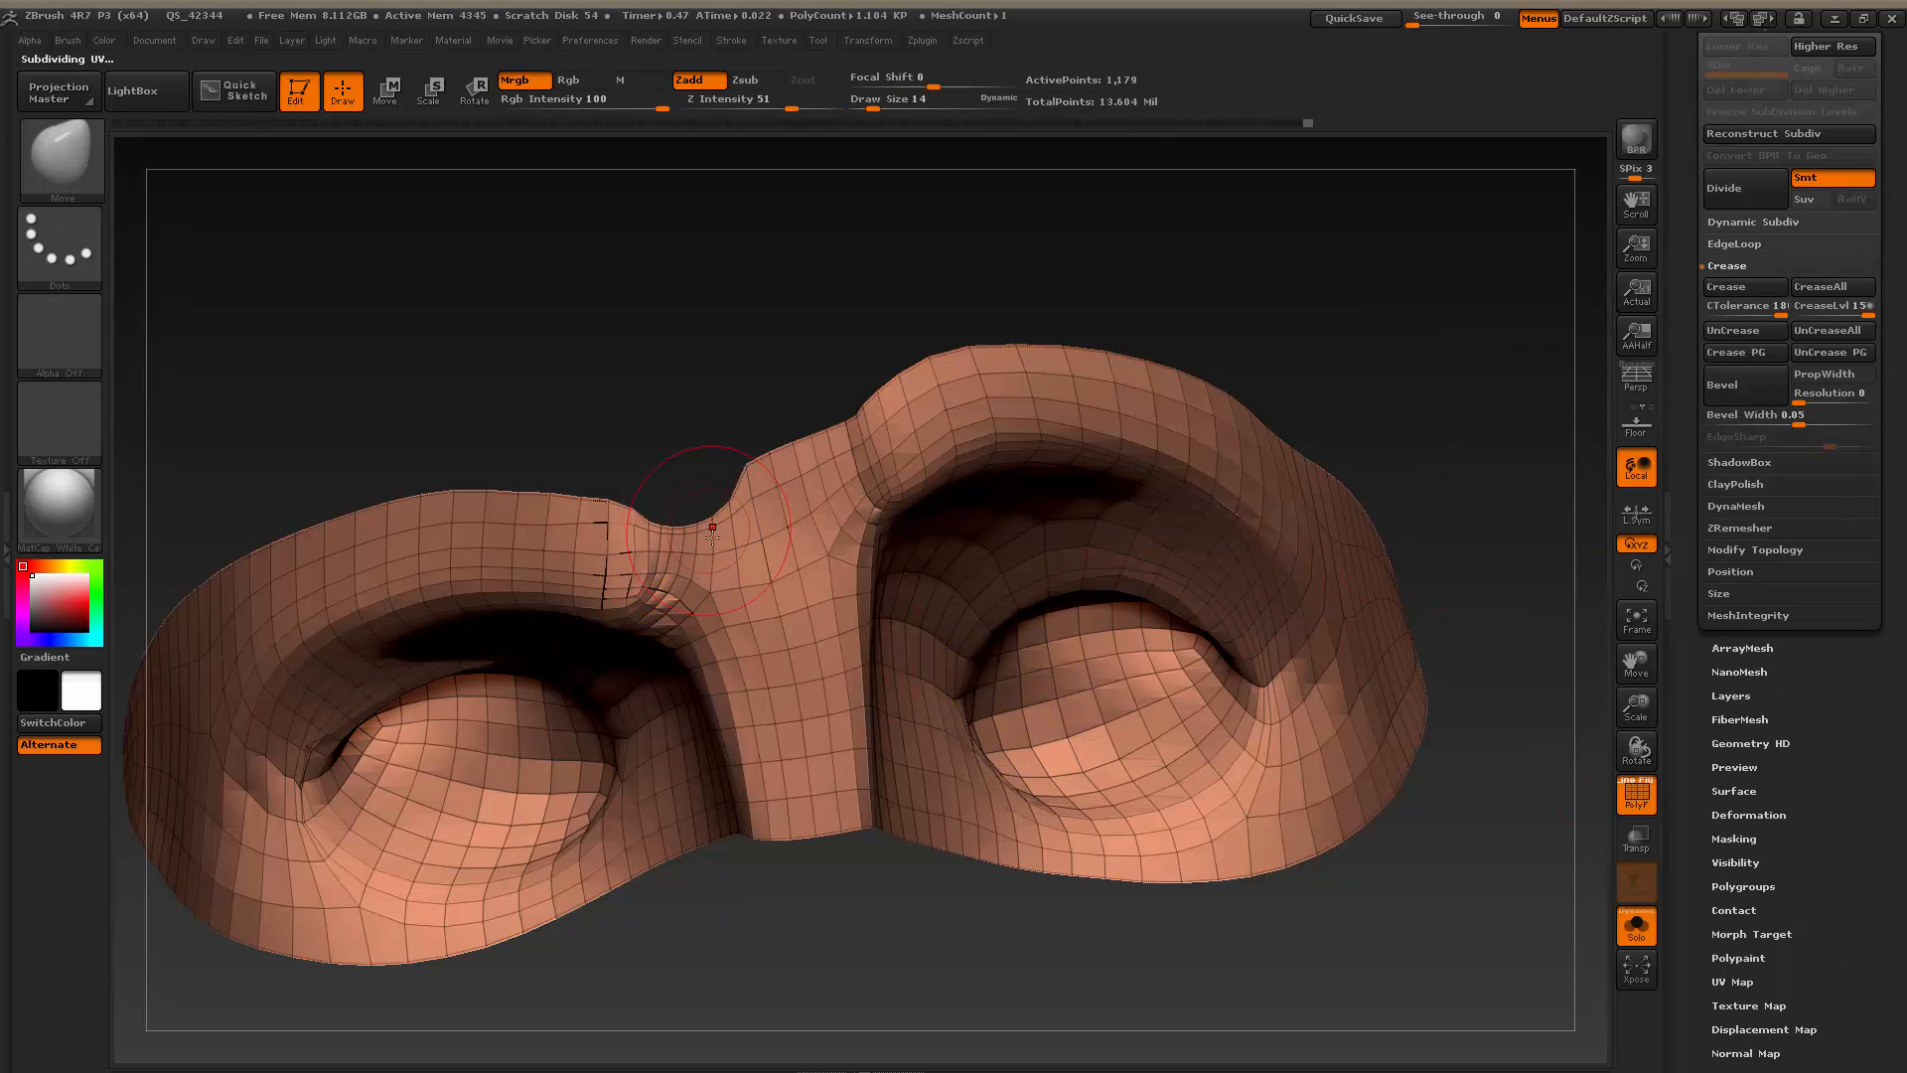
right_drag(740, 555, 713, 534)
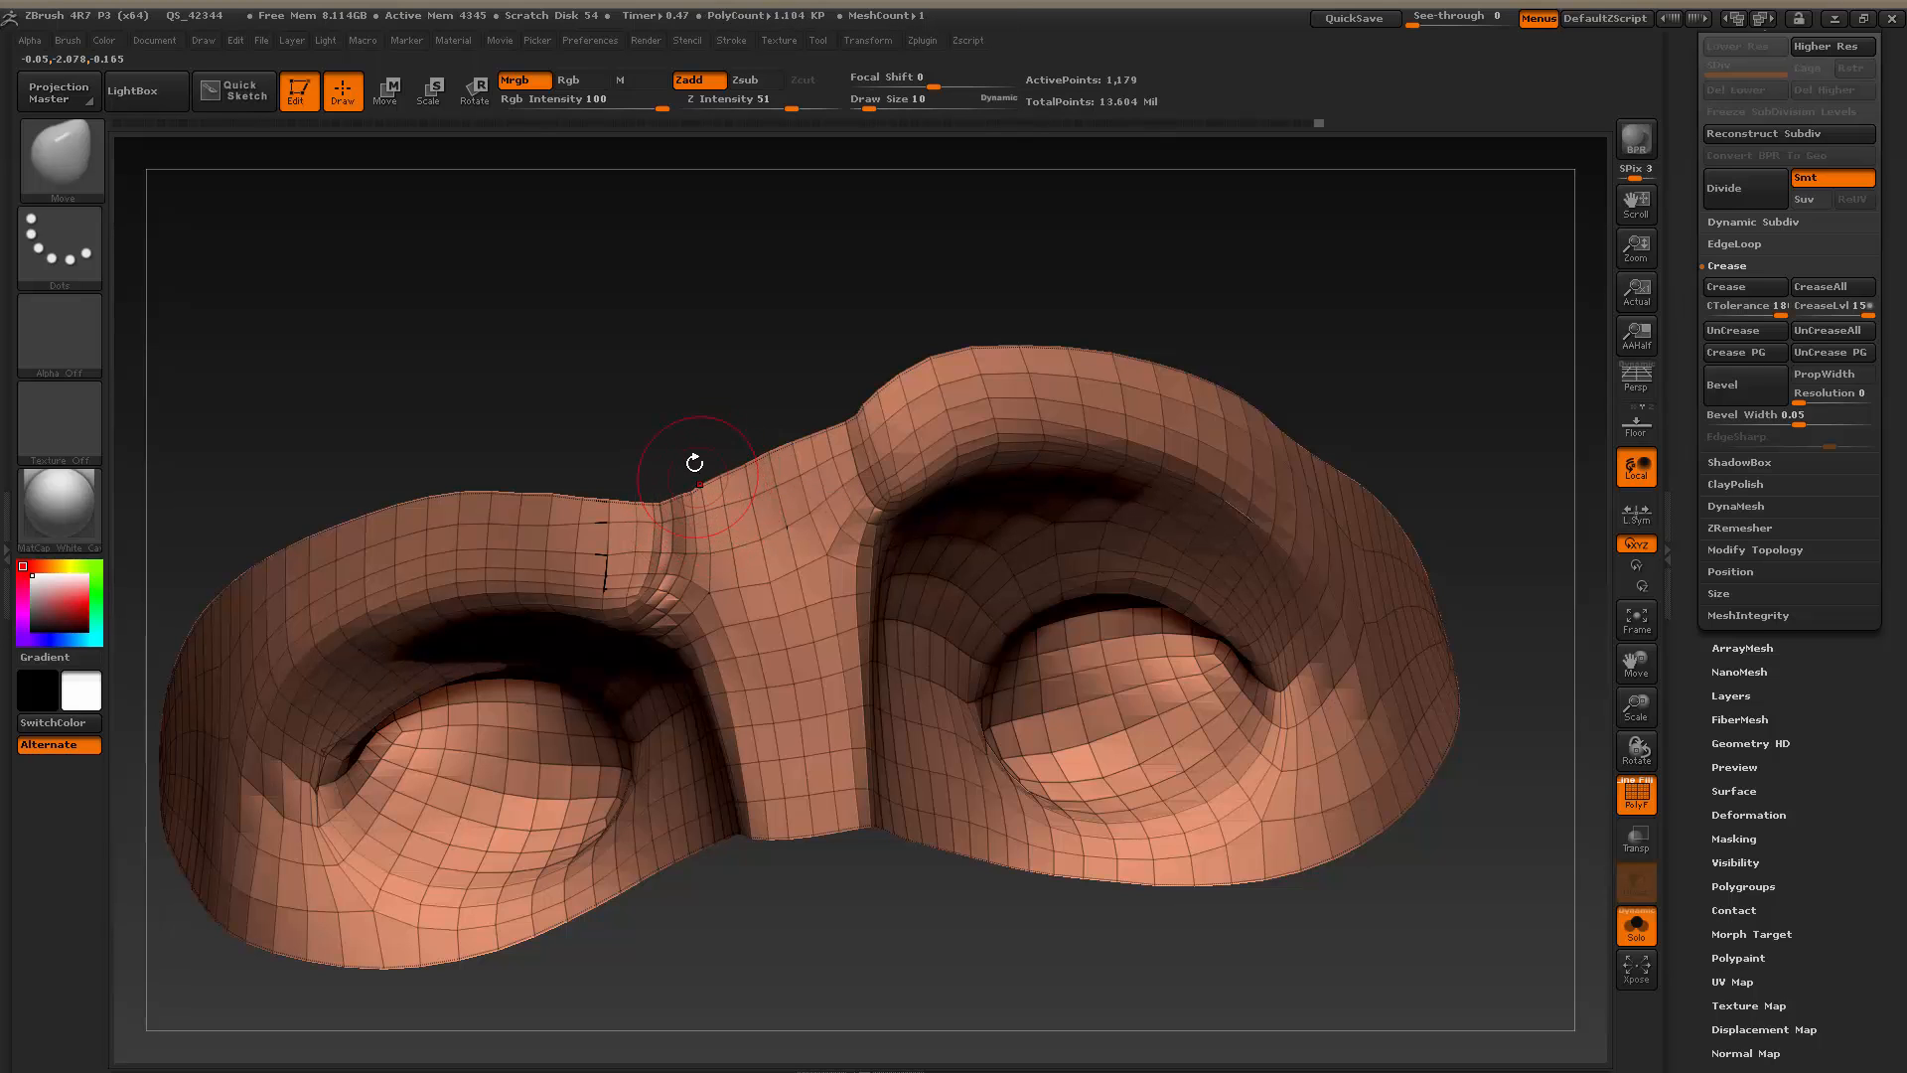
ctrl+right_drag(693, 438, 693, 492)
key(s)
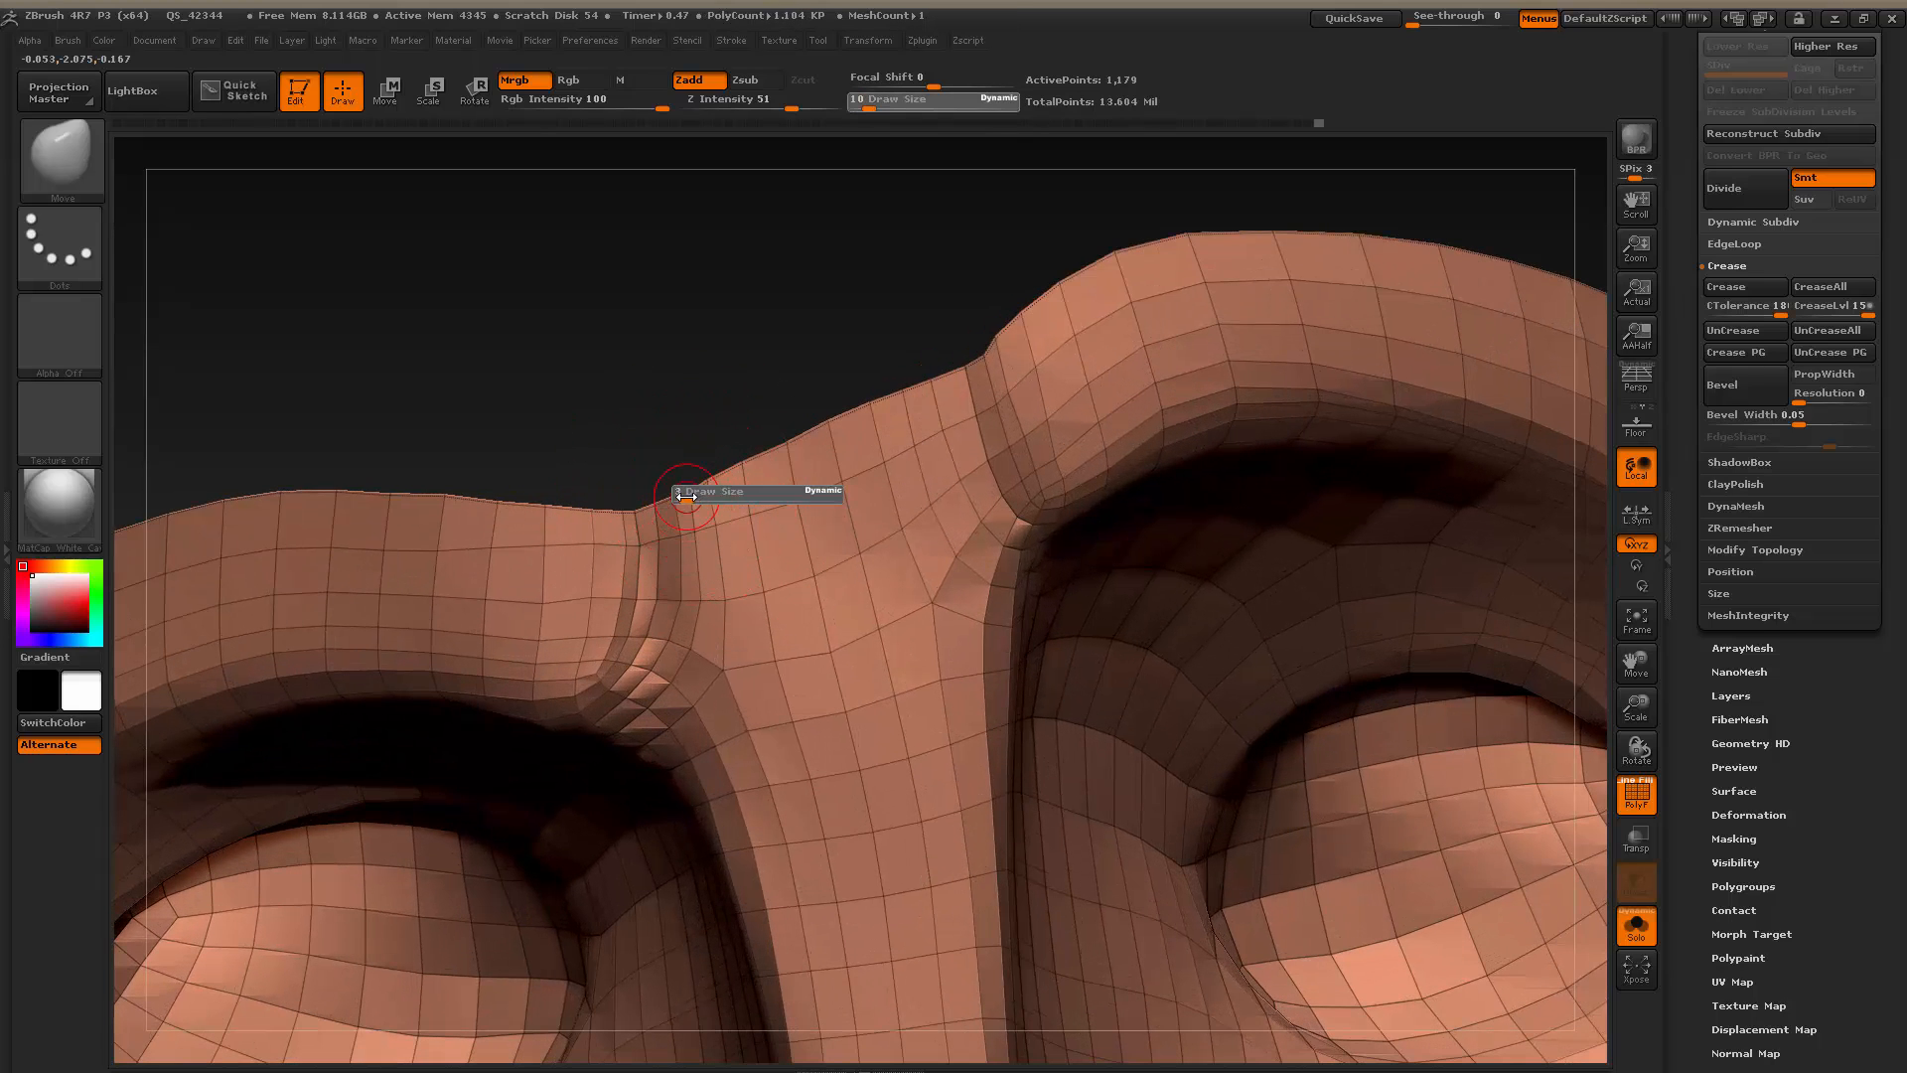
drag(693, 493, 686, 493)
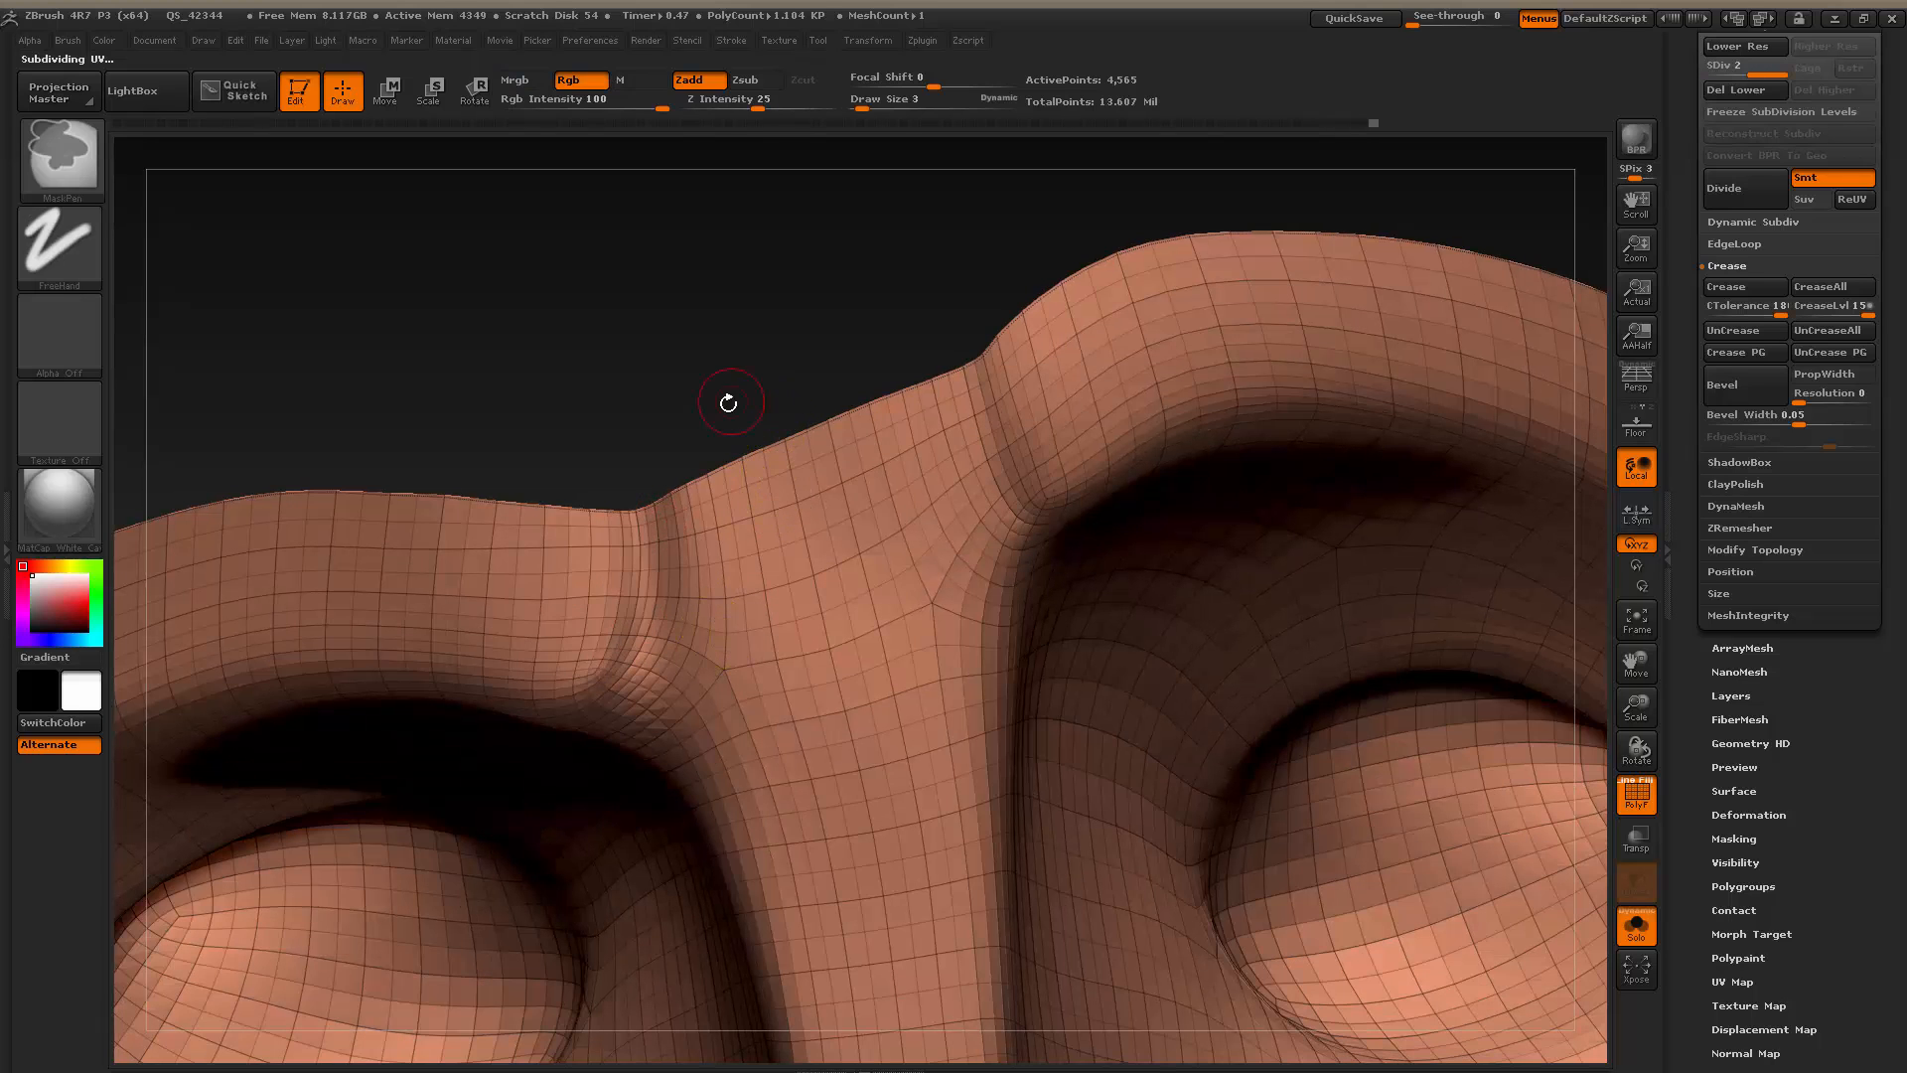
Divide the mask once, check the crease from the side, and return to the lowest subdivision level
key(ctrl+d)
key(f)
mouse_move(742, 358)
mouse_down()
mouse_move(749, 340)
mouse_move(760, 354)
mouse_up()
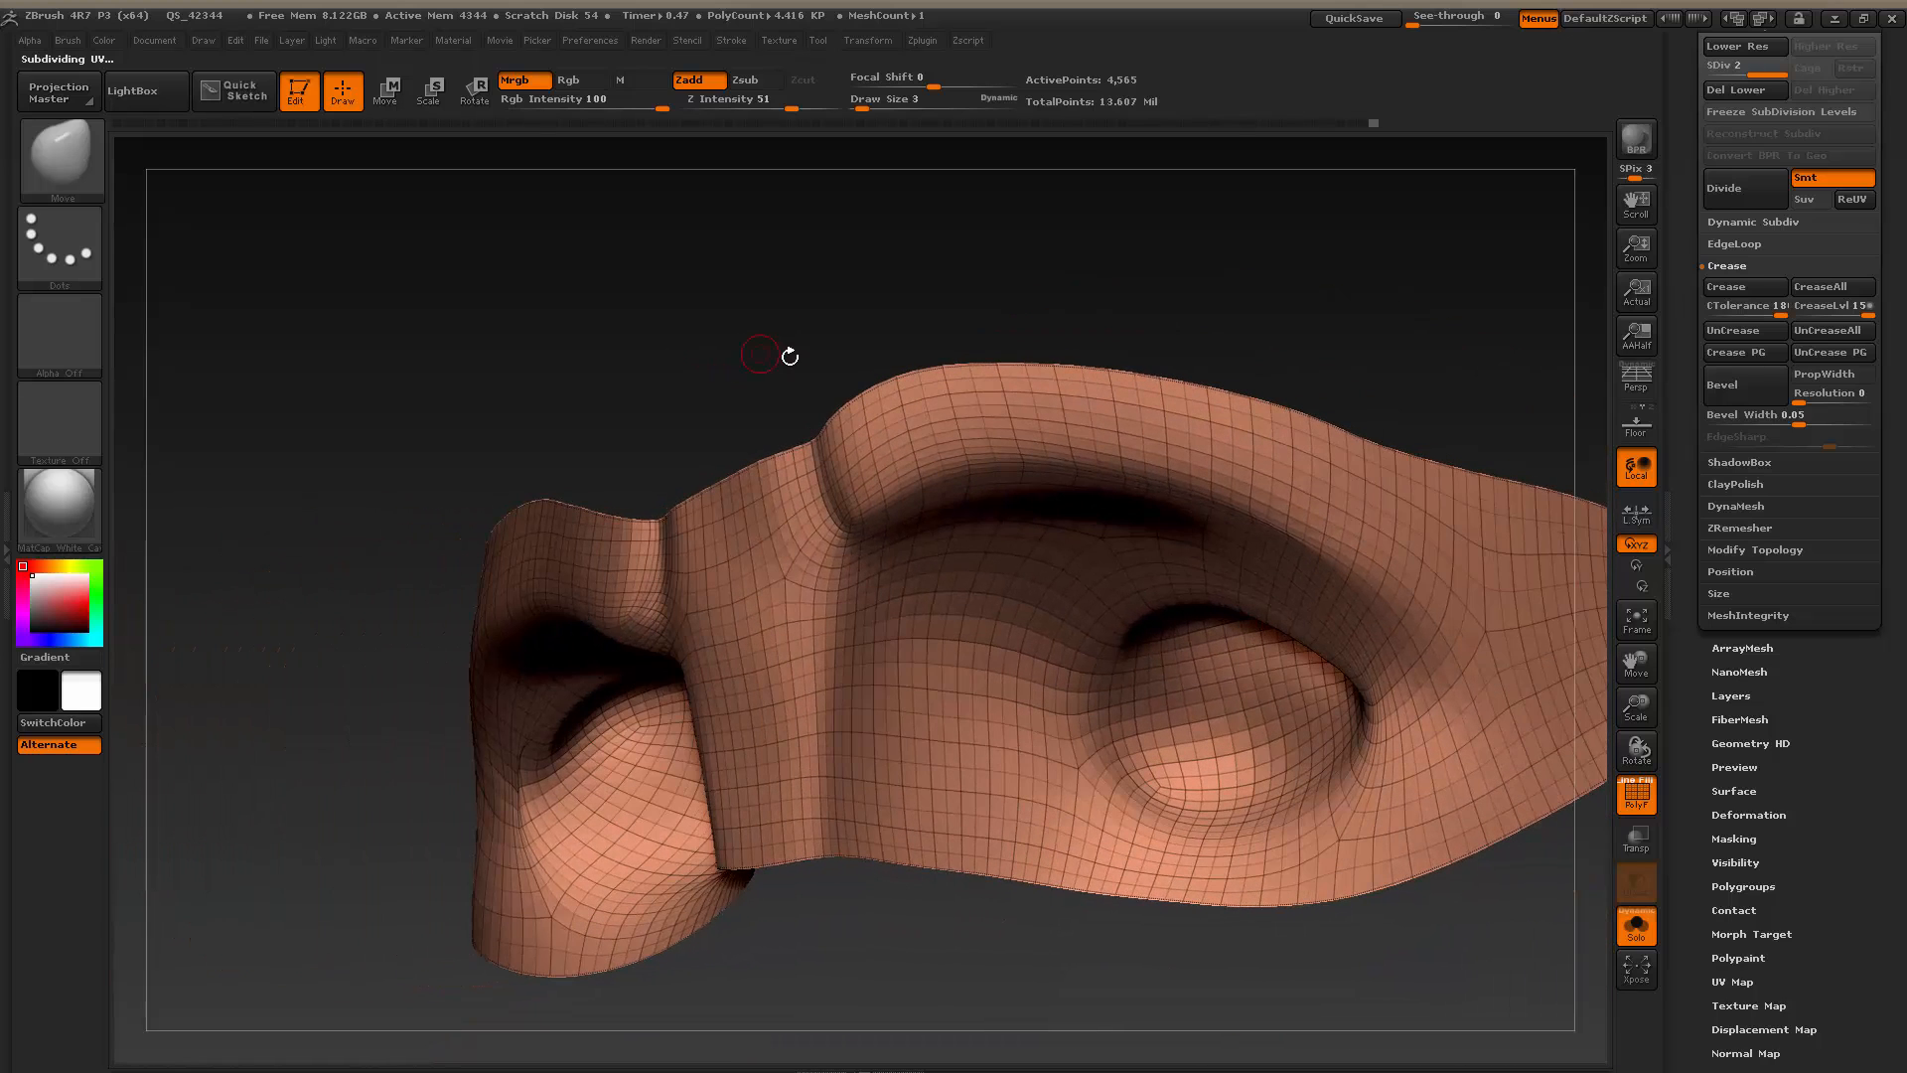
key(shift+d)
Reshape the mask's upper border along the outer brow with the Move brush at draw size 20
text(s20)
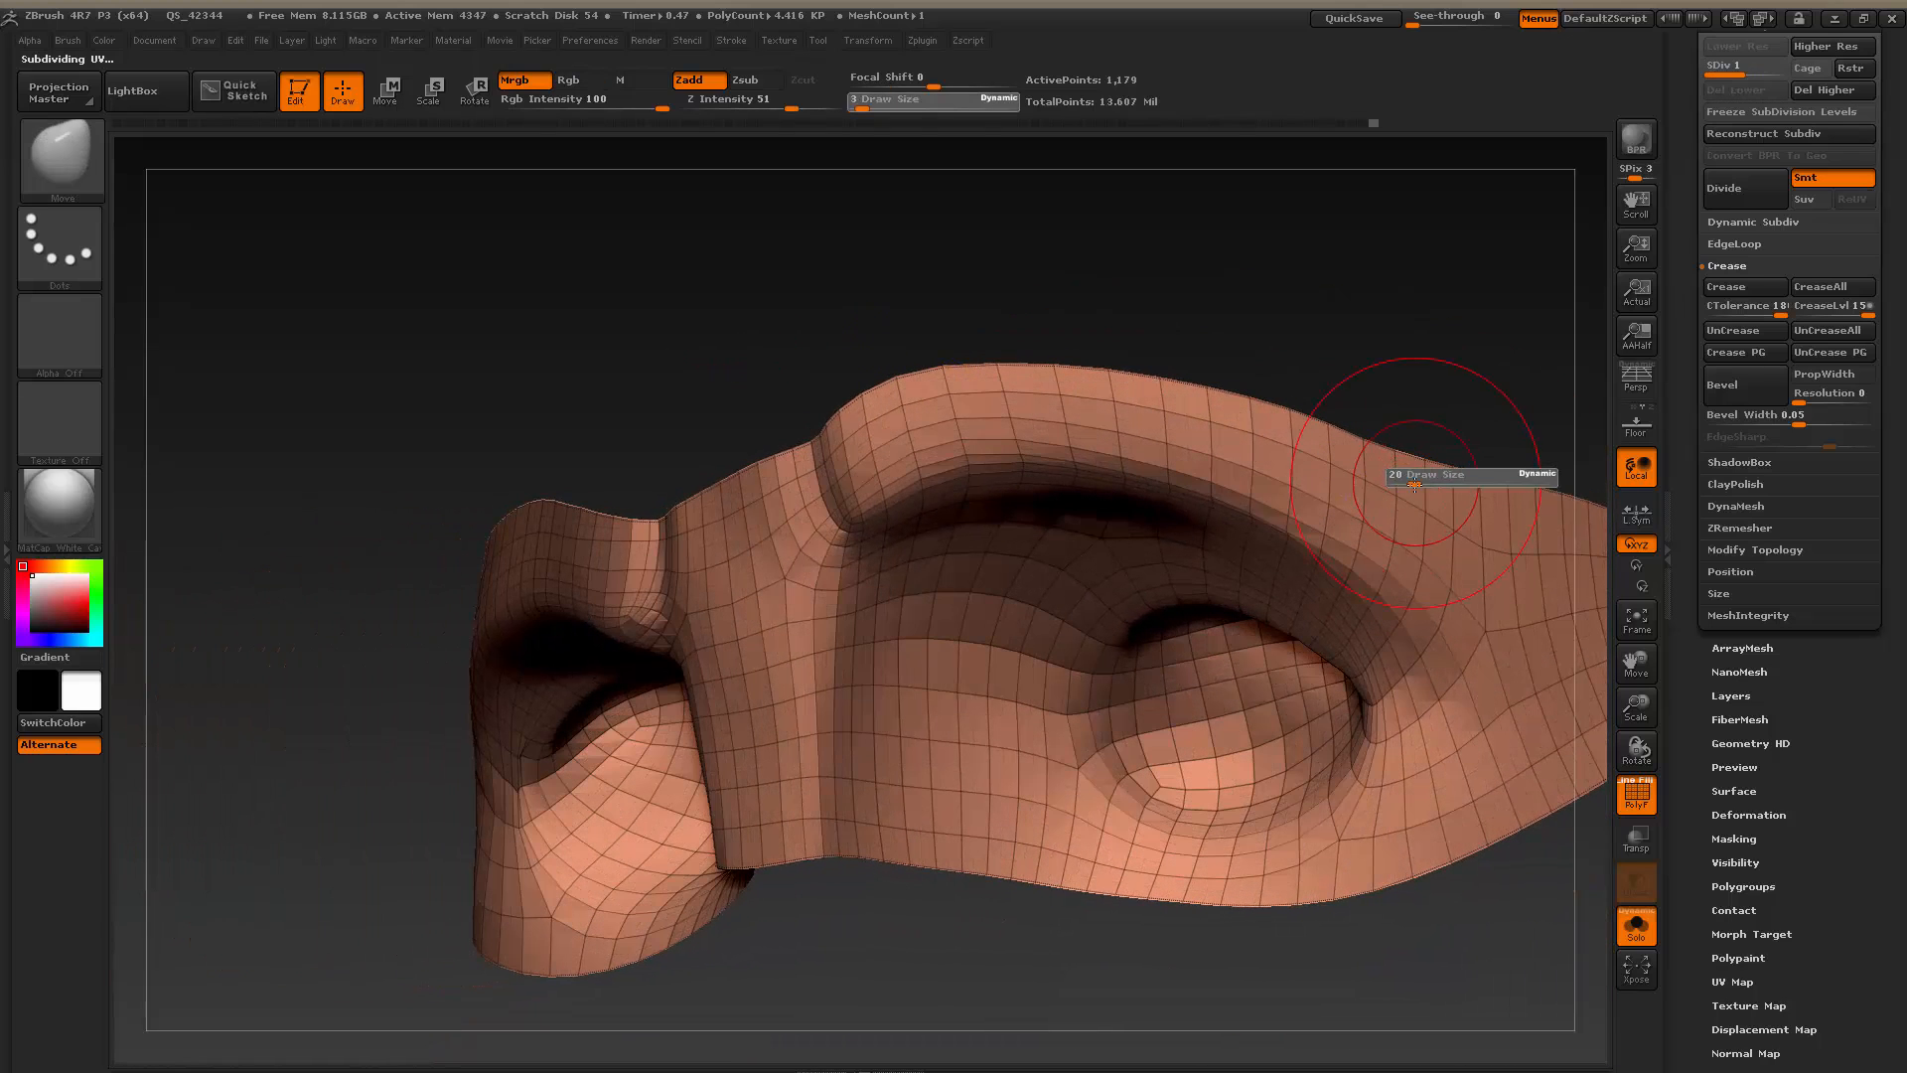
key(Return)
drag(1417, 426, 1235, 405)
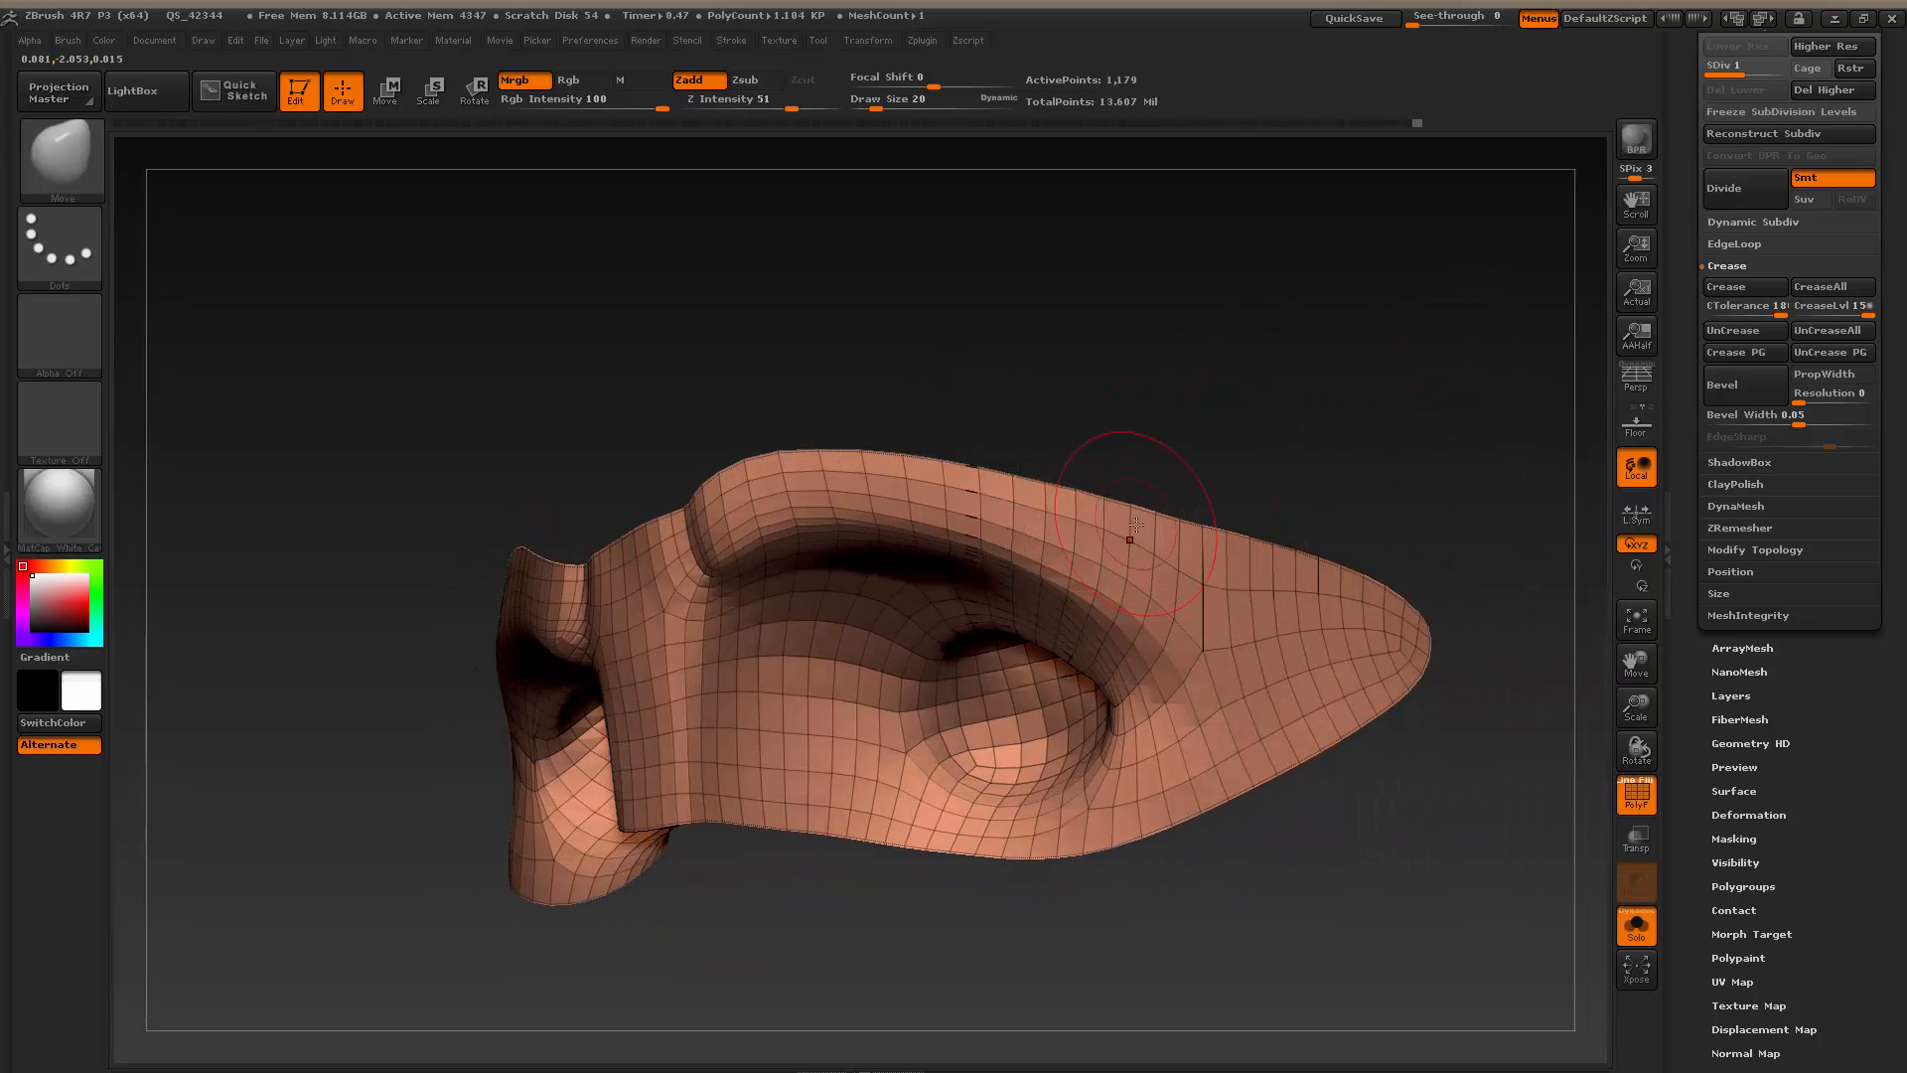
drag(1212, 418, 1243, 396)
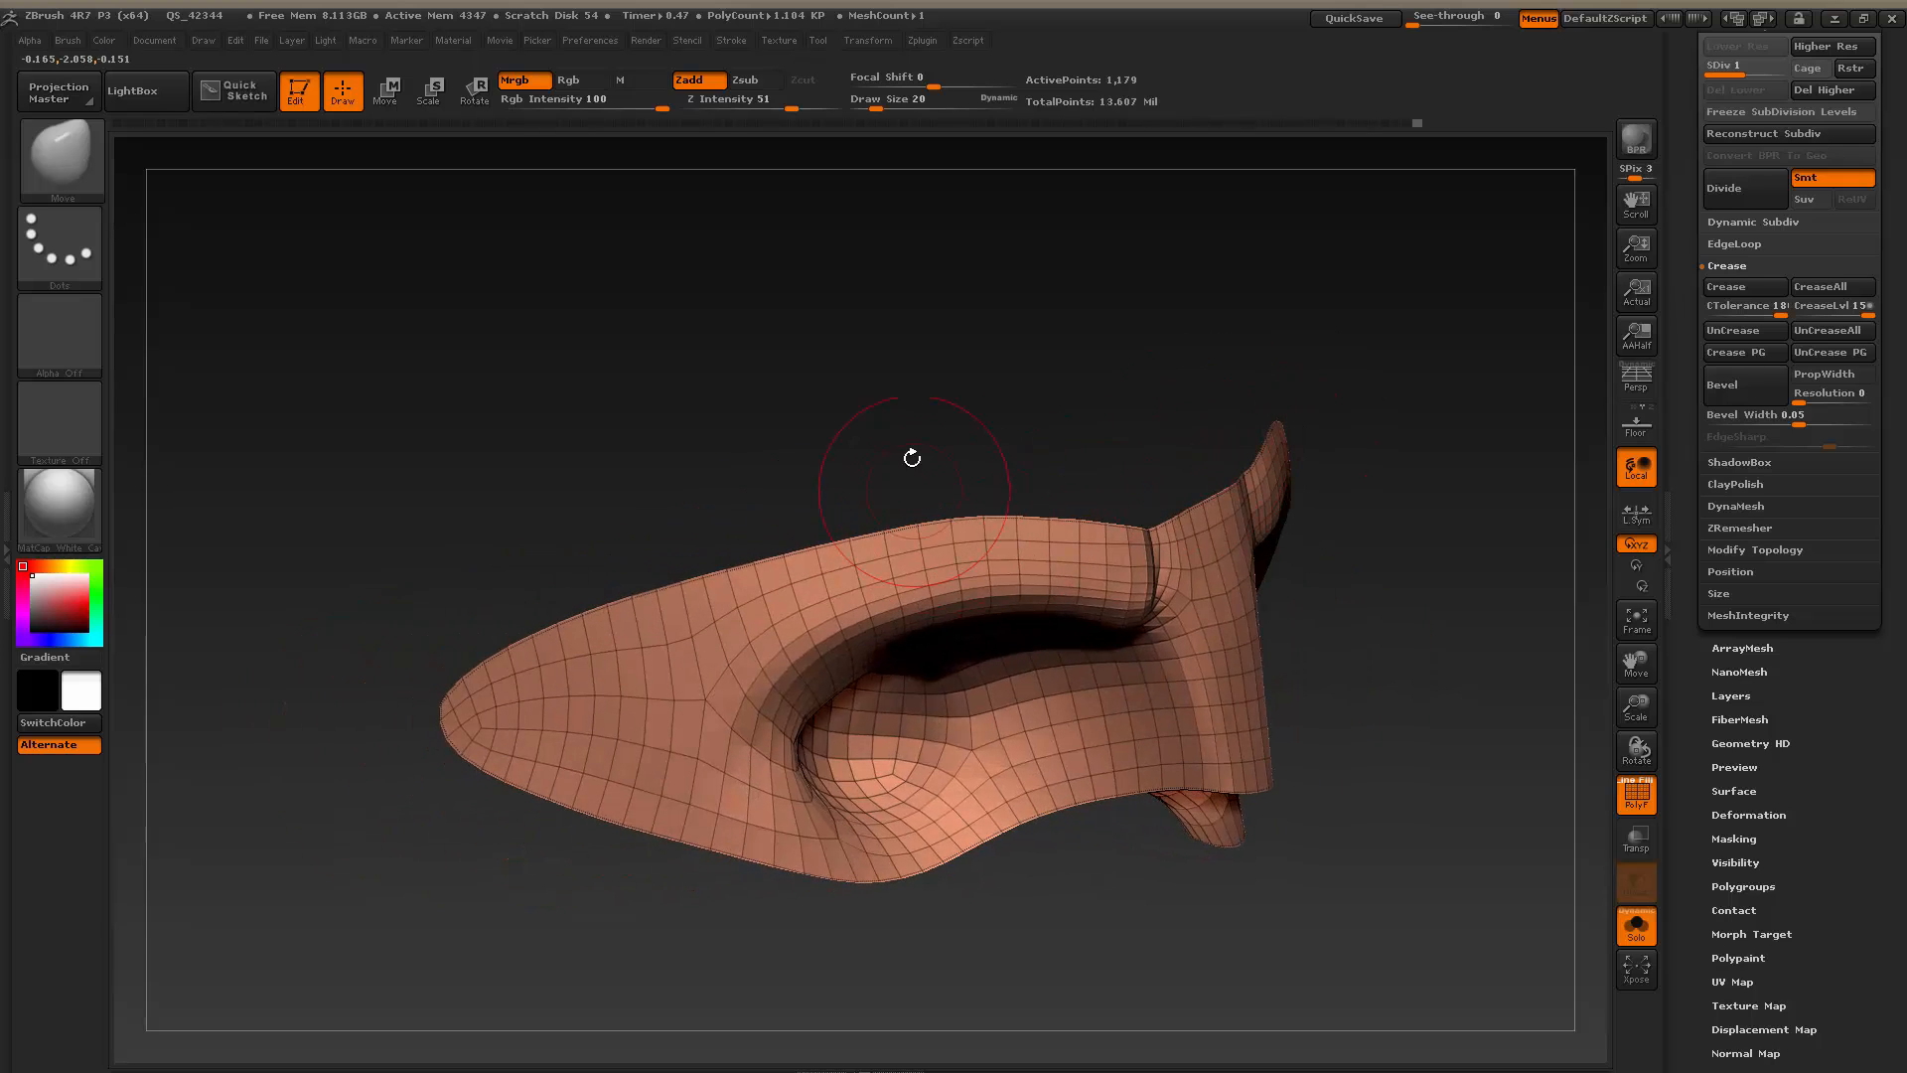
mouse_move(911, 456)
mouse_down()
mouse_move(874, 387)
mouse_move(915, 367)
mouse_up()
drag(1362, 460, 1367, 476)
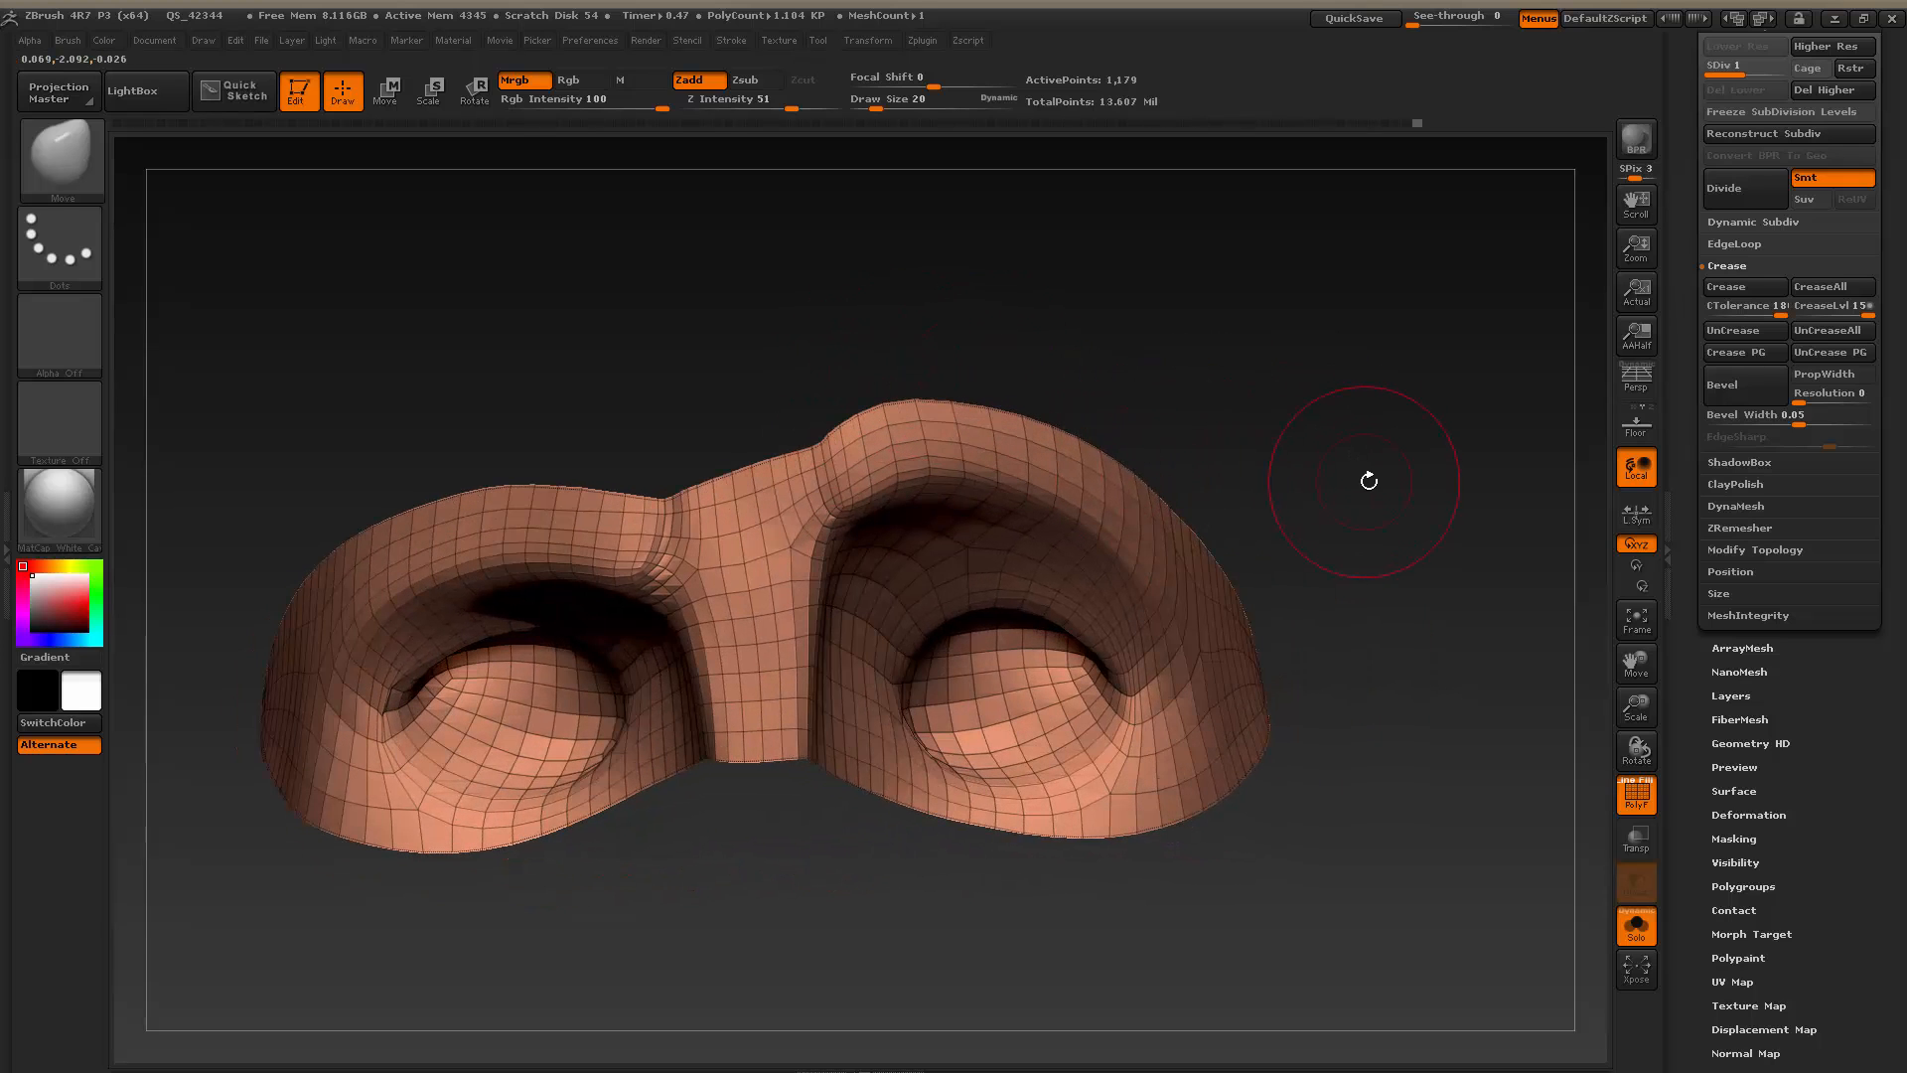
Raise the mask to subdivision level 2 and project it onto the head with ProjectAll at a distance of 0.01
key(ctrl)
key(ctrl+d)
key(d)
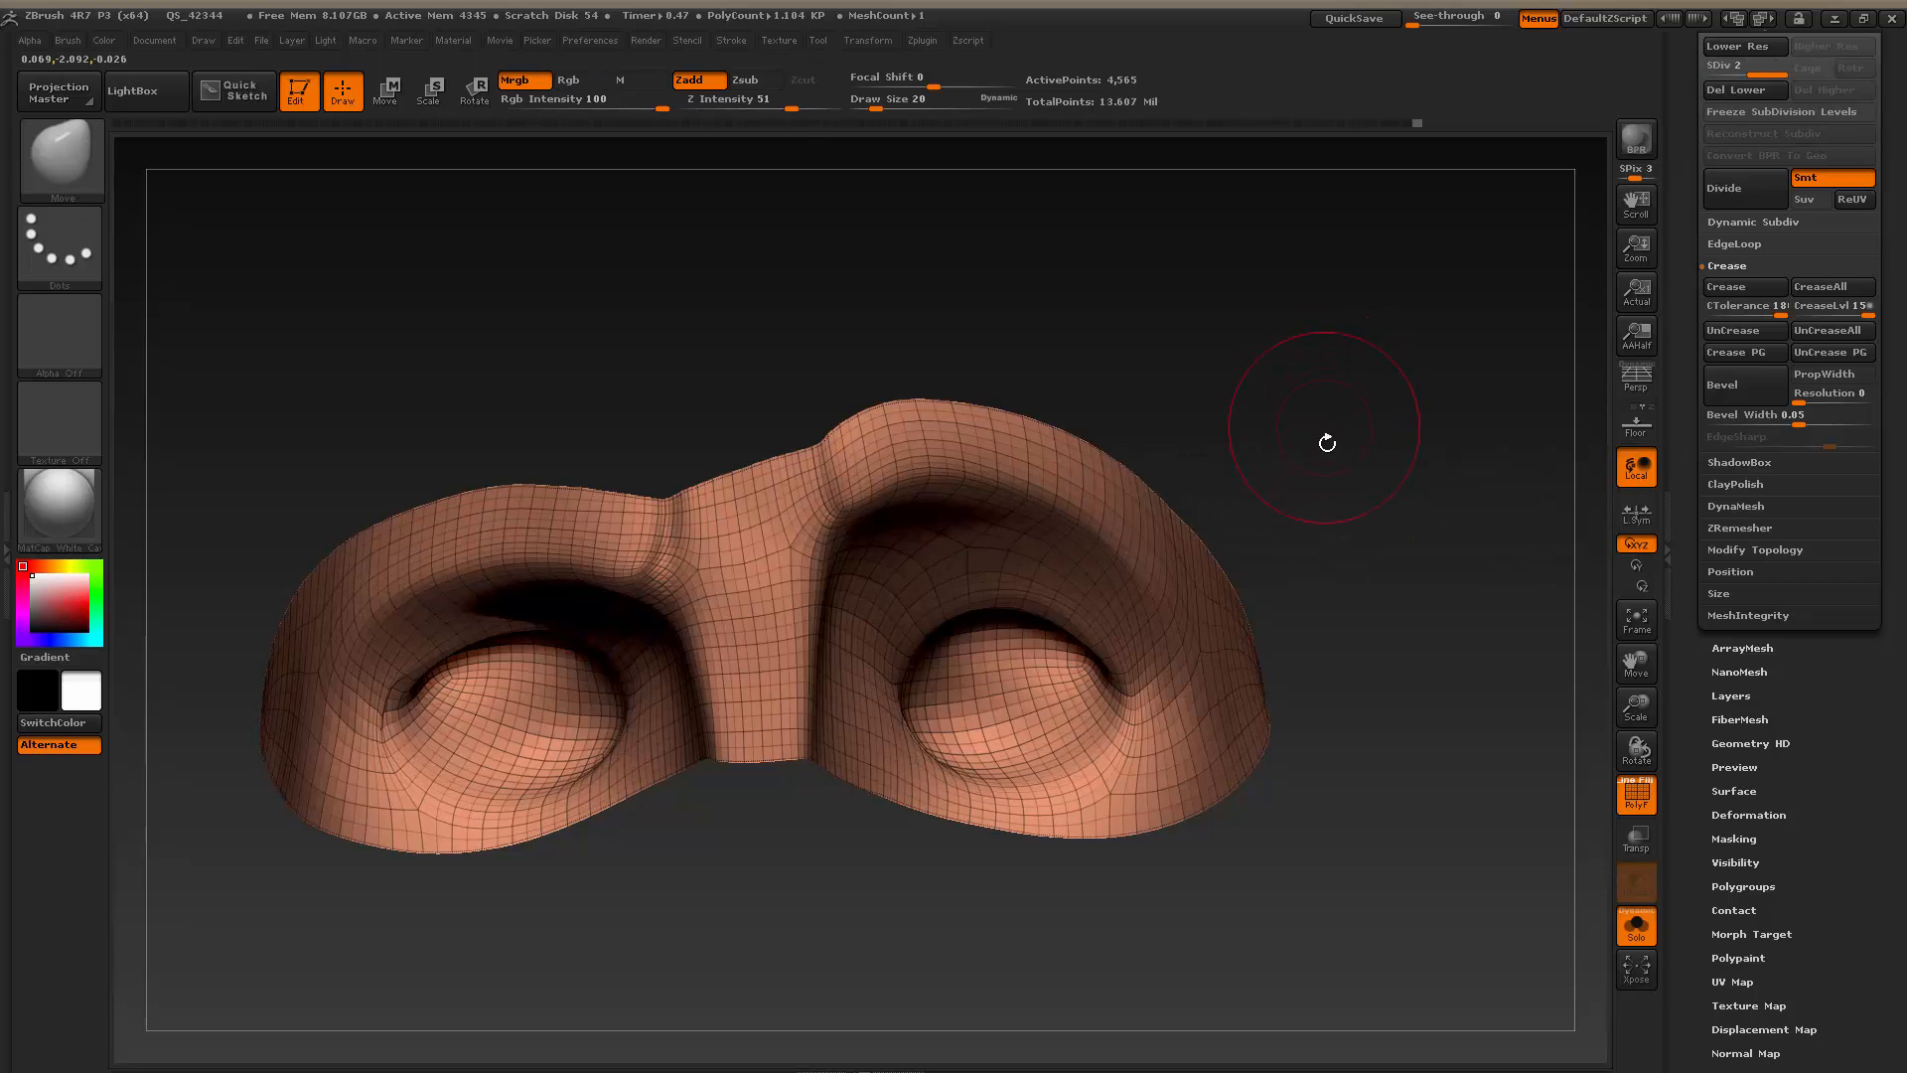
drag(1685, 564, 1689, 791)
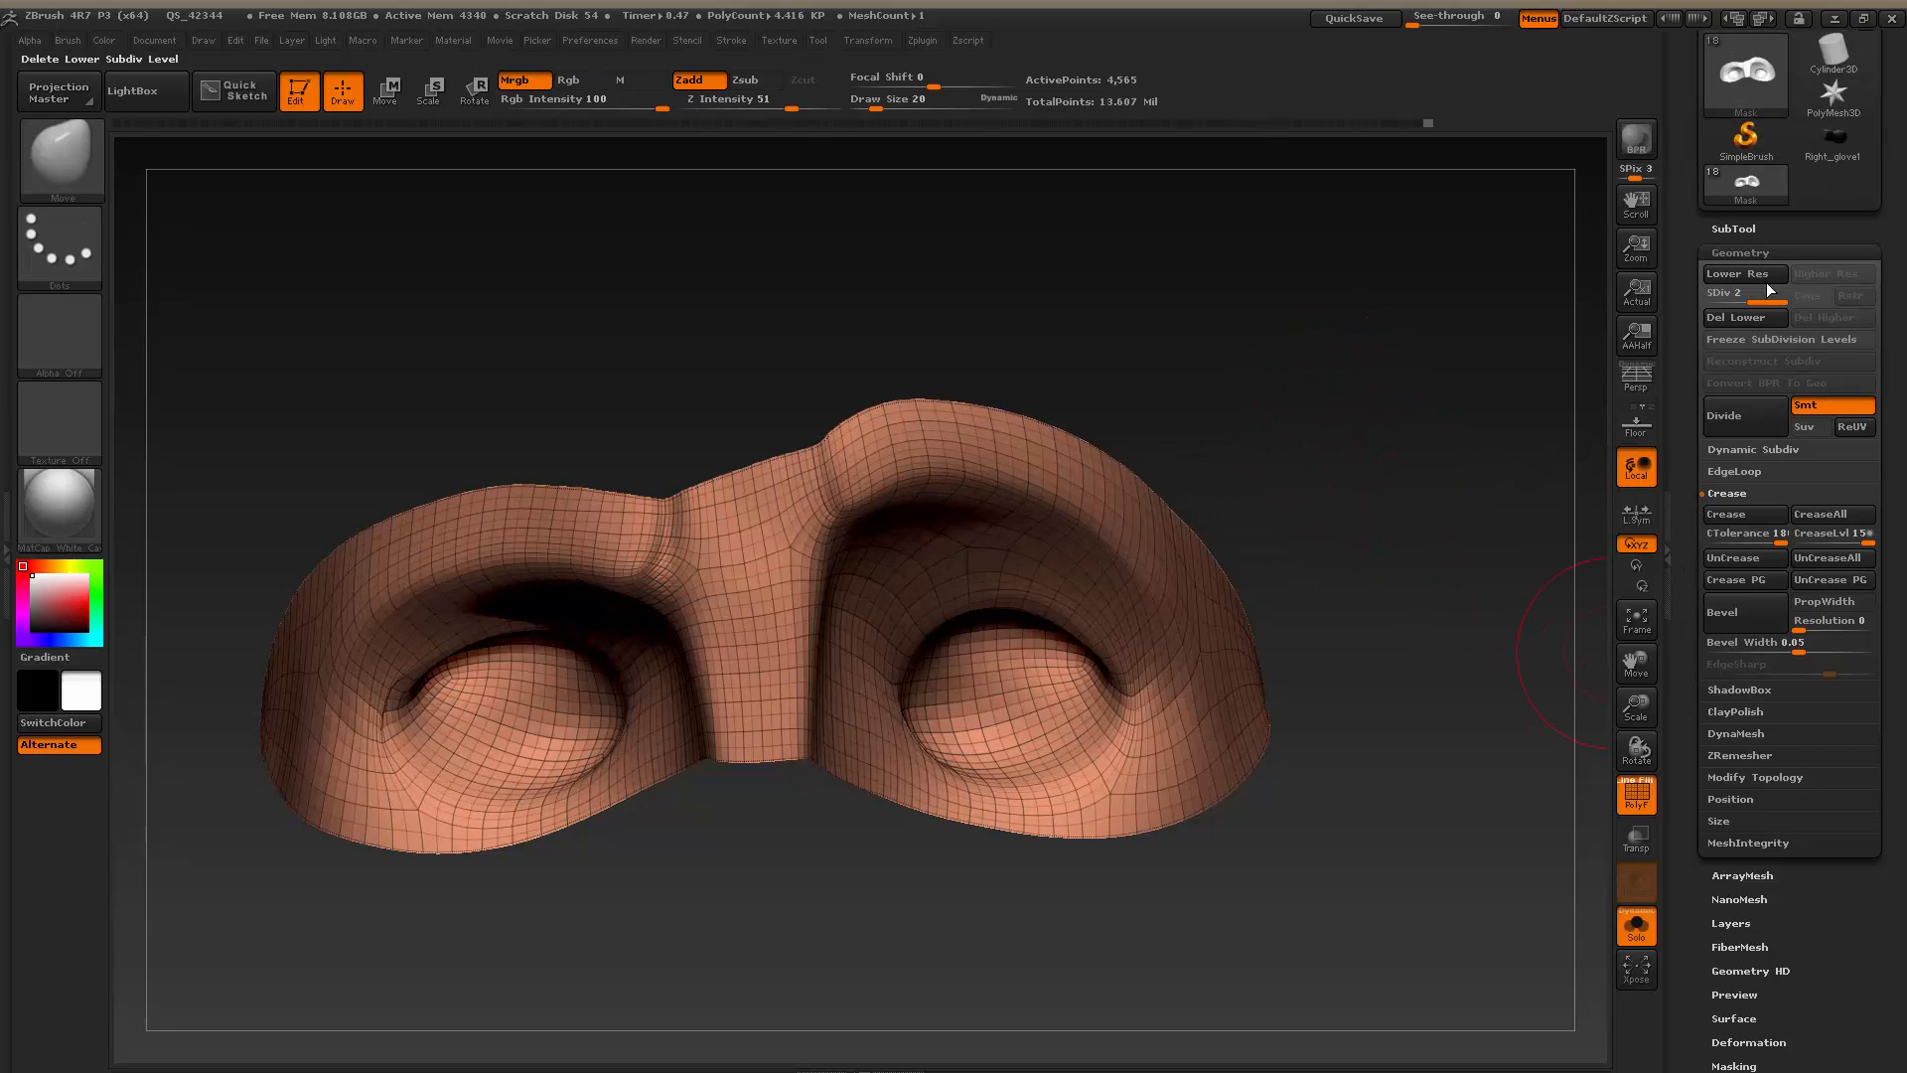
click(1734, 231)
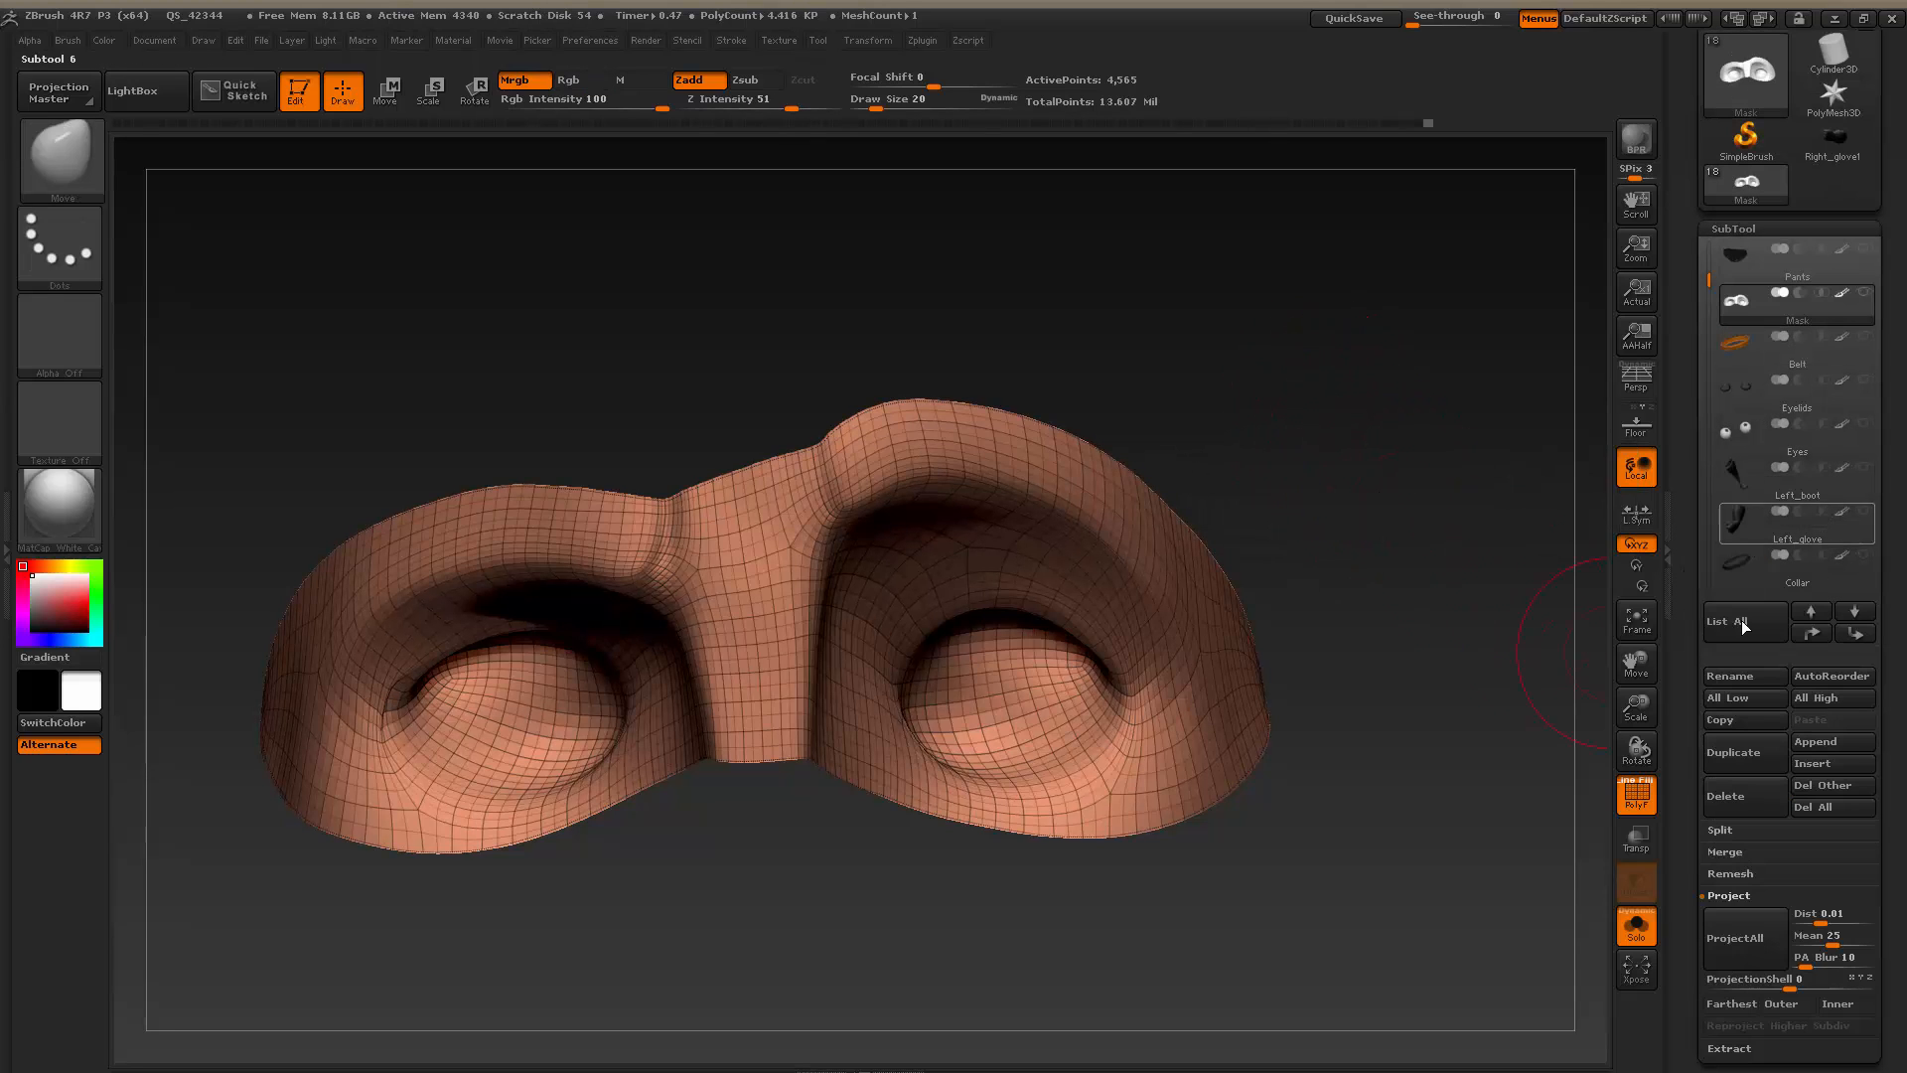
click(1735, 938)
mouse_move(1085, 328)
mouse_down()
mouse_move(1142, 307)
mouse_move(1150, 281)
mouse_move(1222, 417)
mouse_move(1173, 447)
mouse_up()
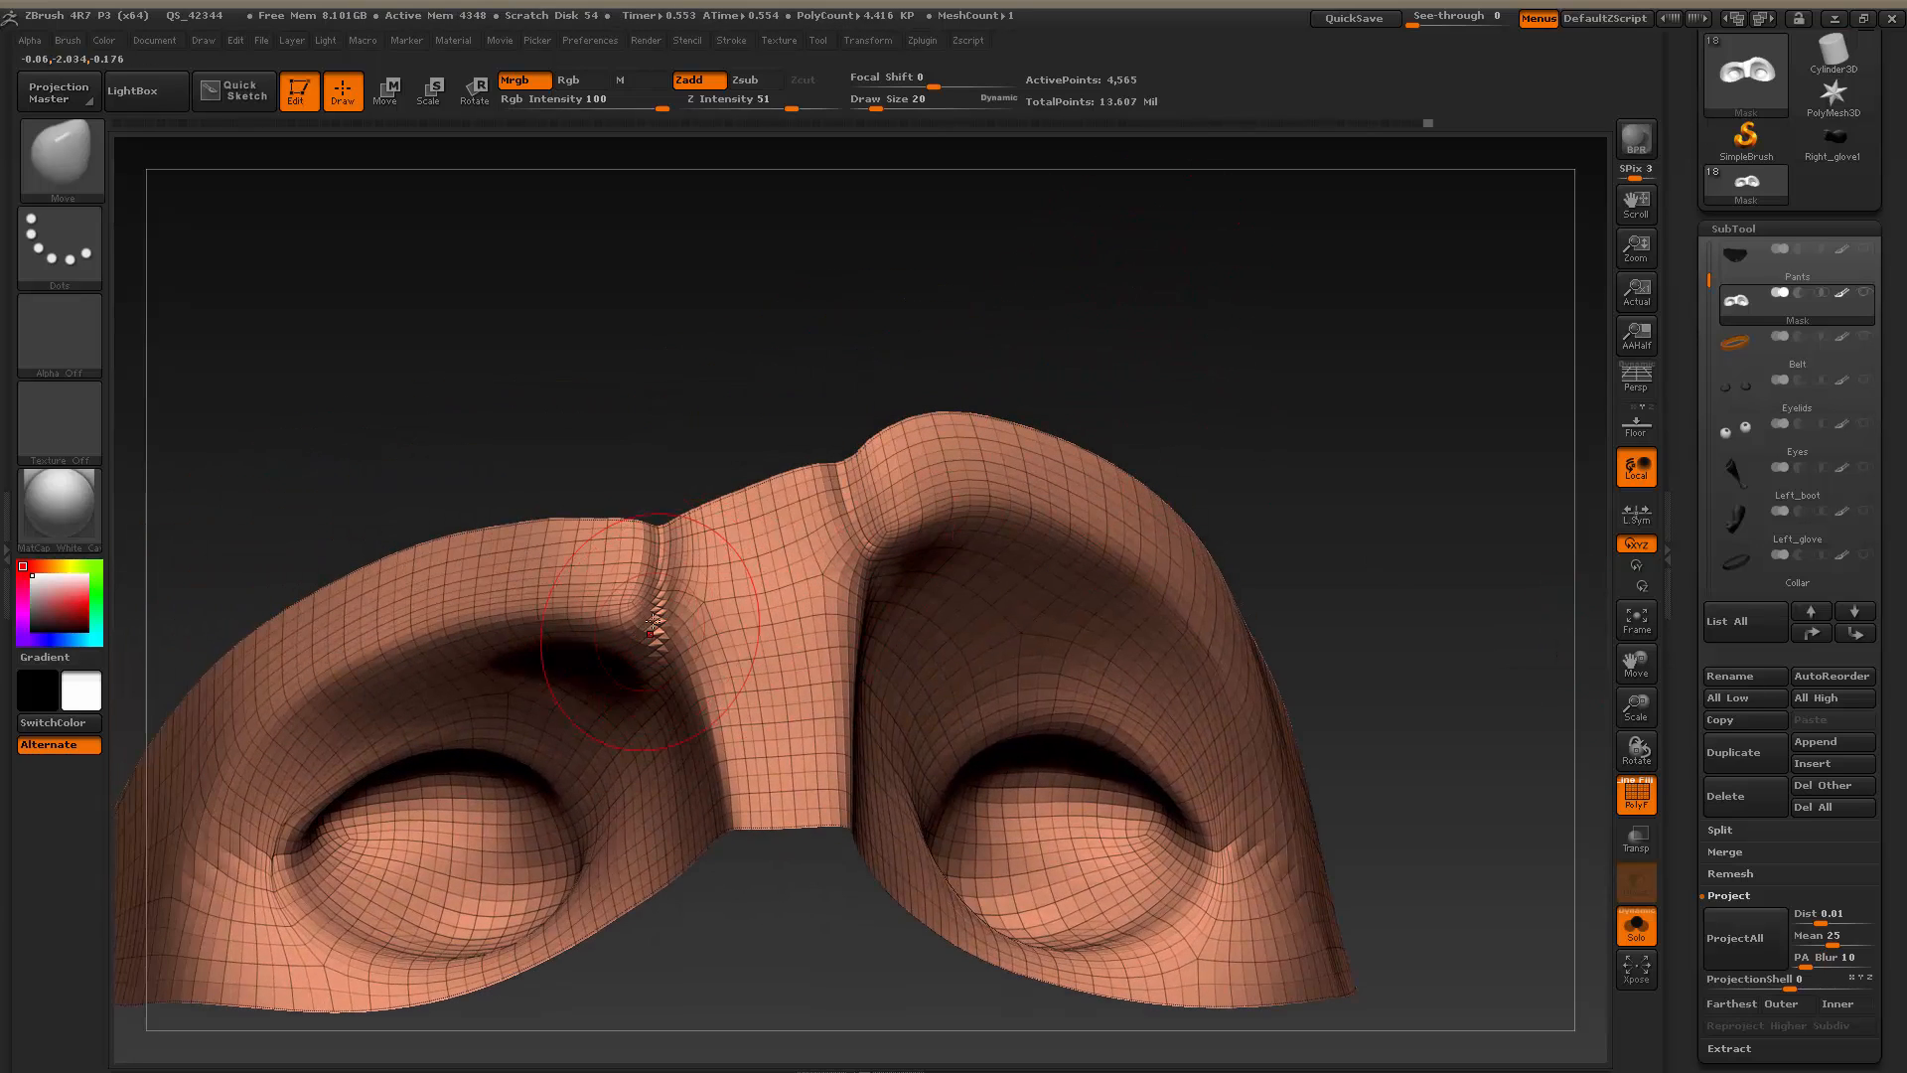
Smooth the jagged polygons at the lower brow's inner corner with draw size 9, working from front and below
right_drag(668, 586, 652, 537)
key(bracketleft)
key(bracketleft)
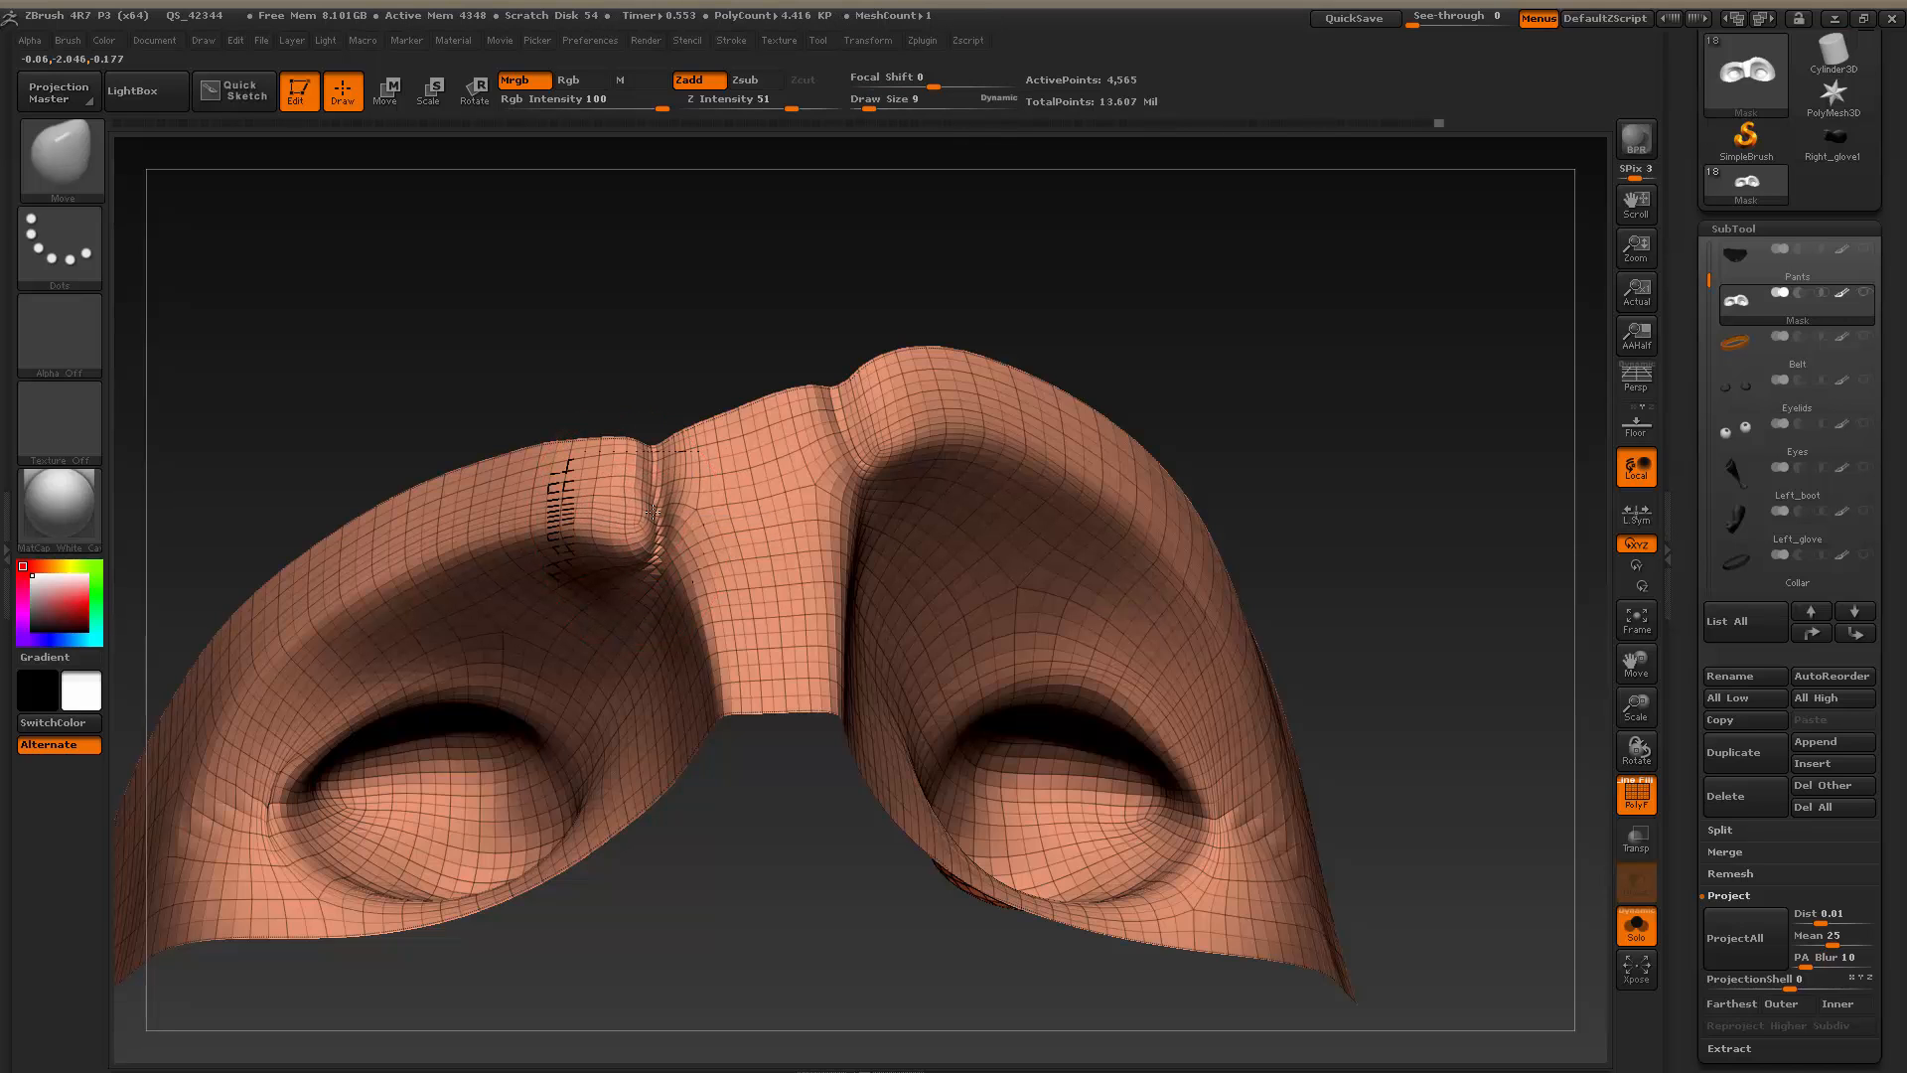
key(shift)
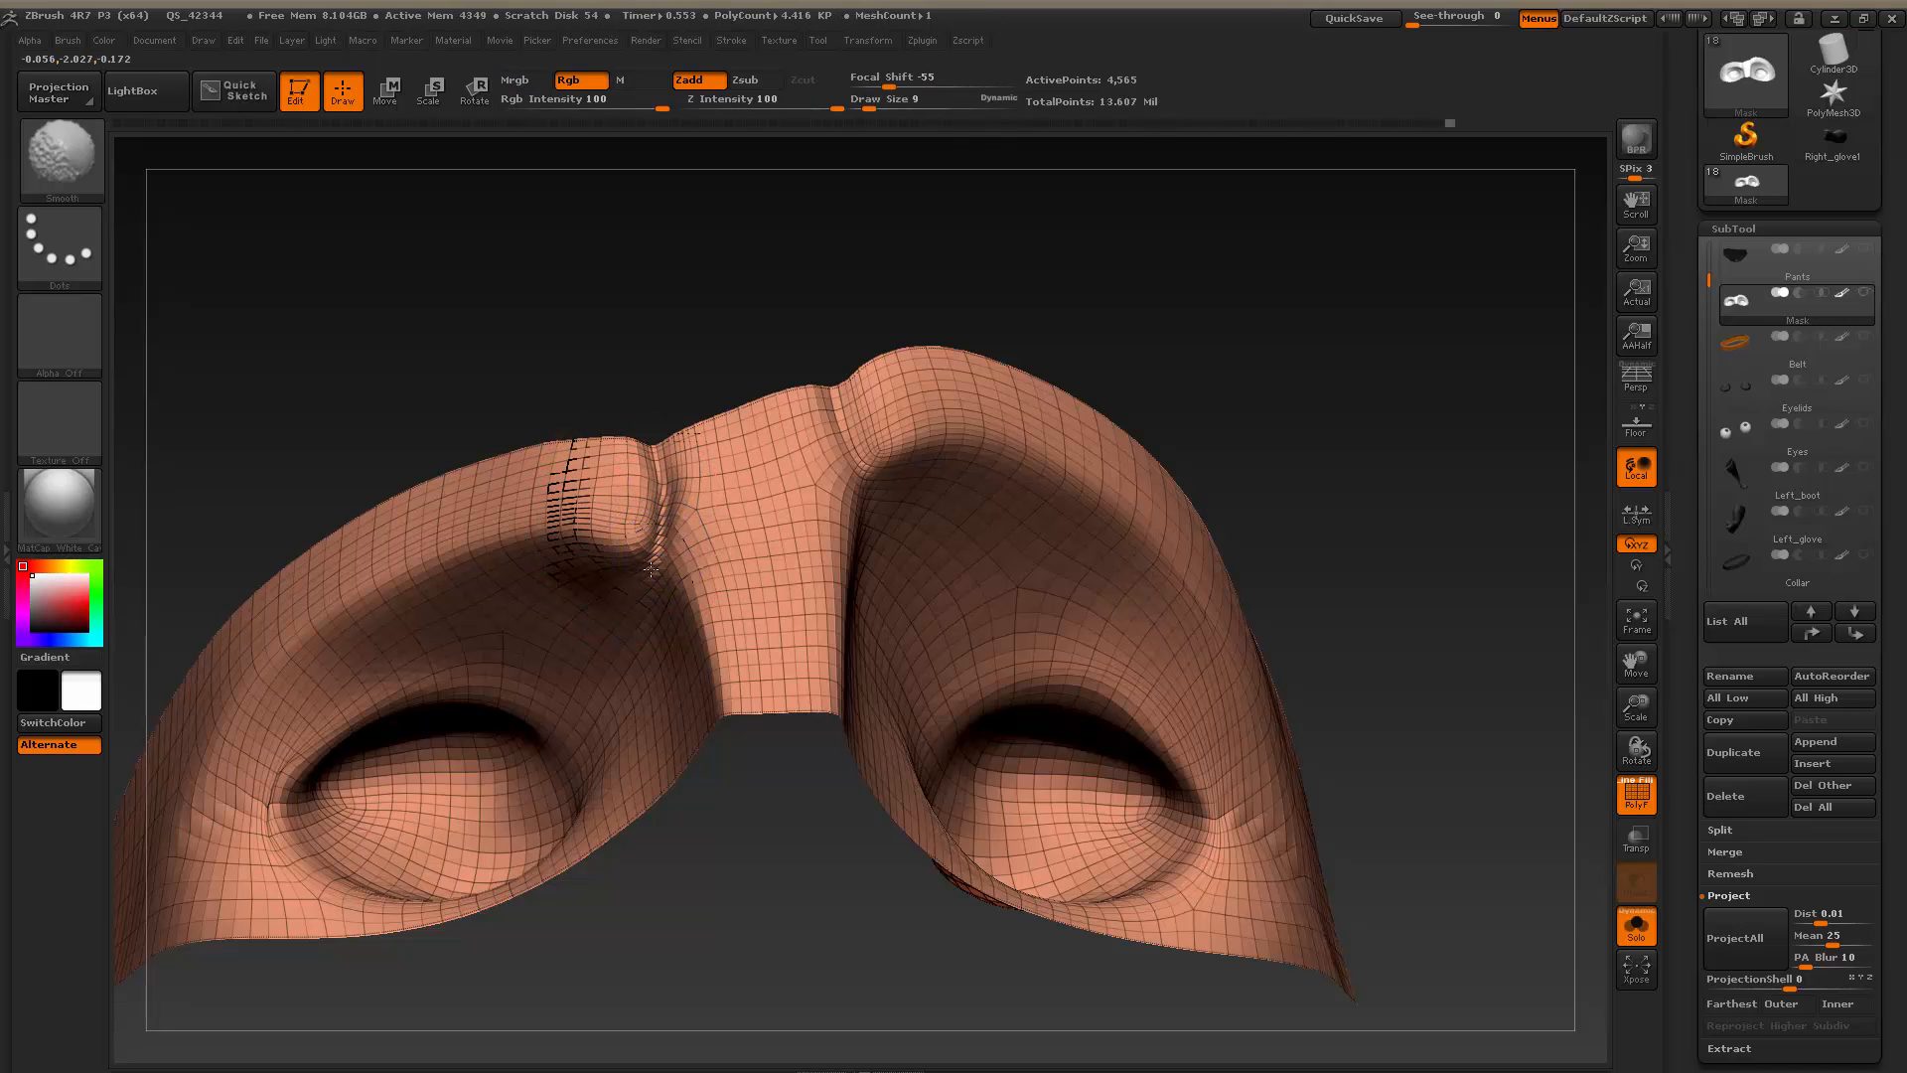
shift+drag(662, 501, 652, 545)
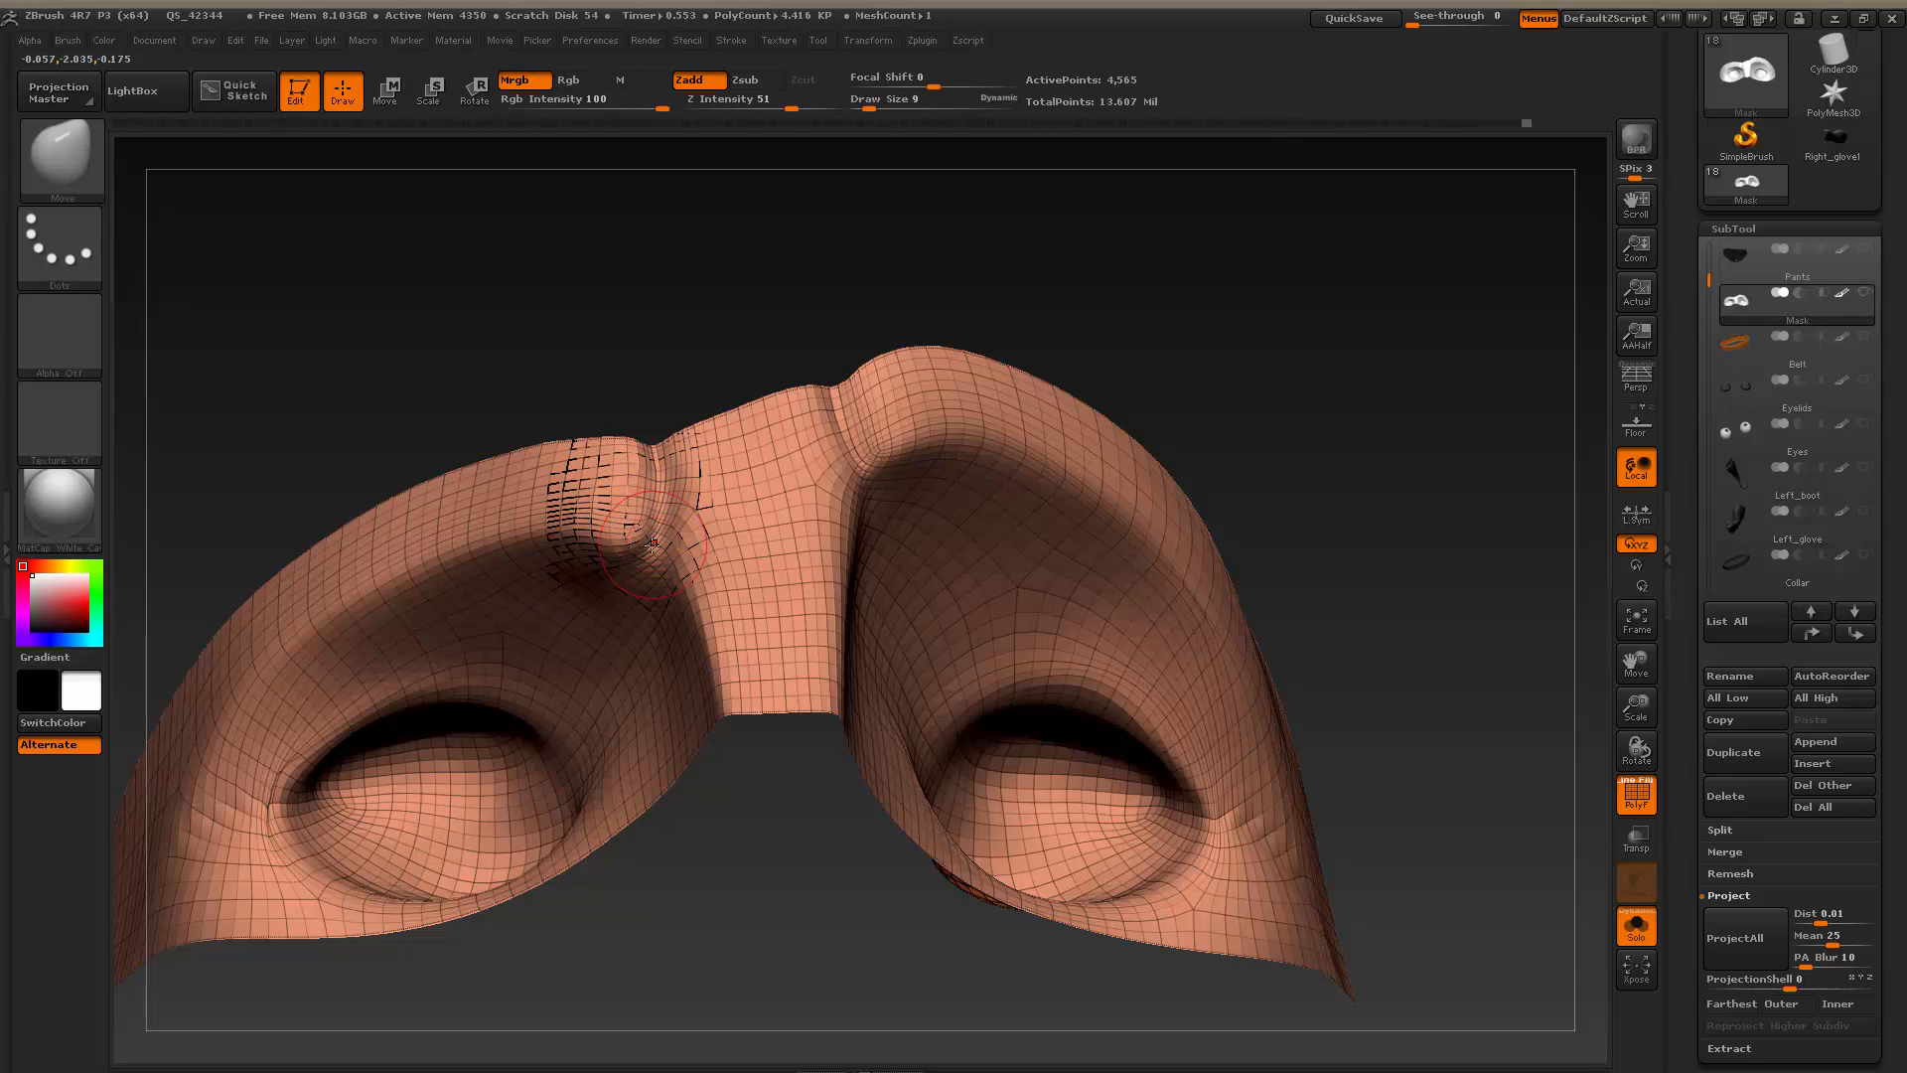
drag(662, 350, 658, 509)
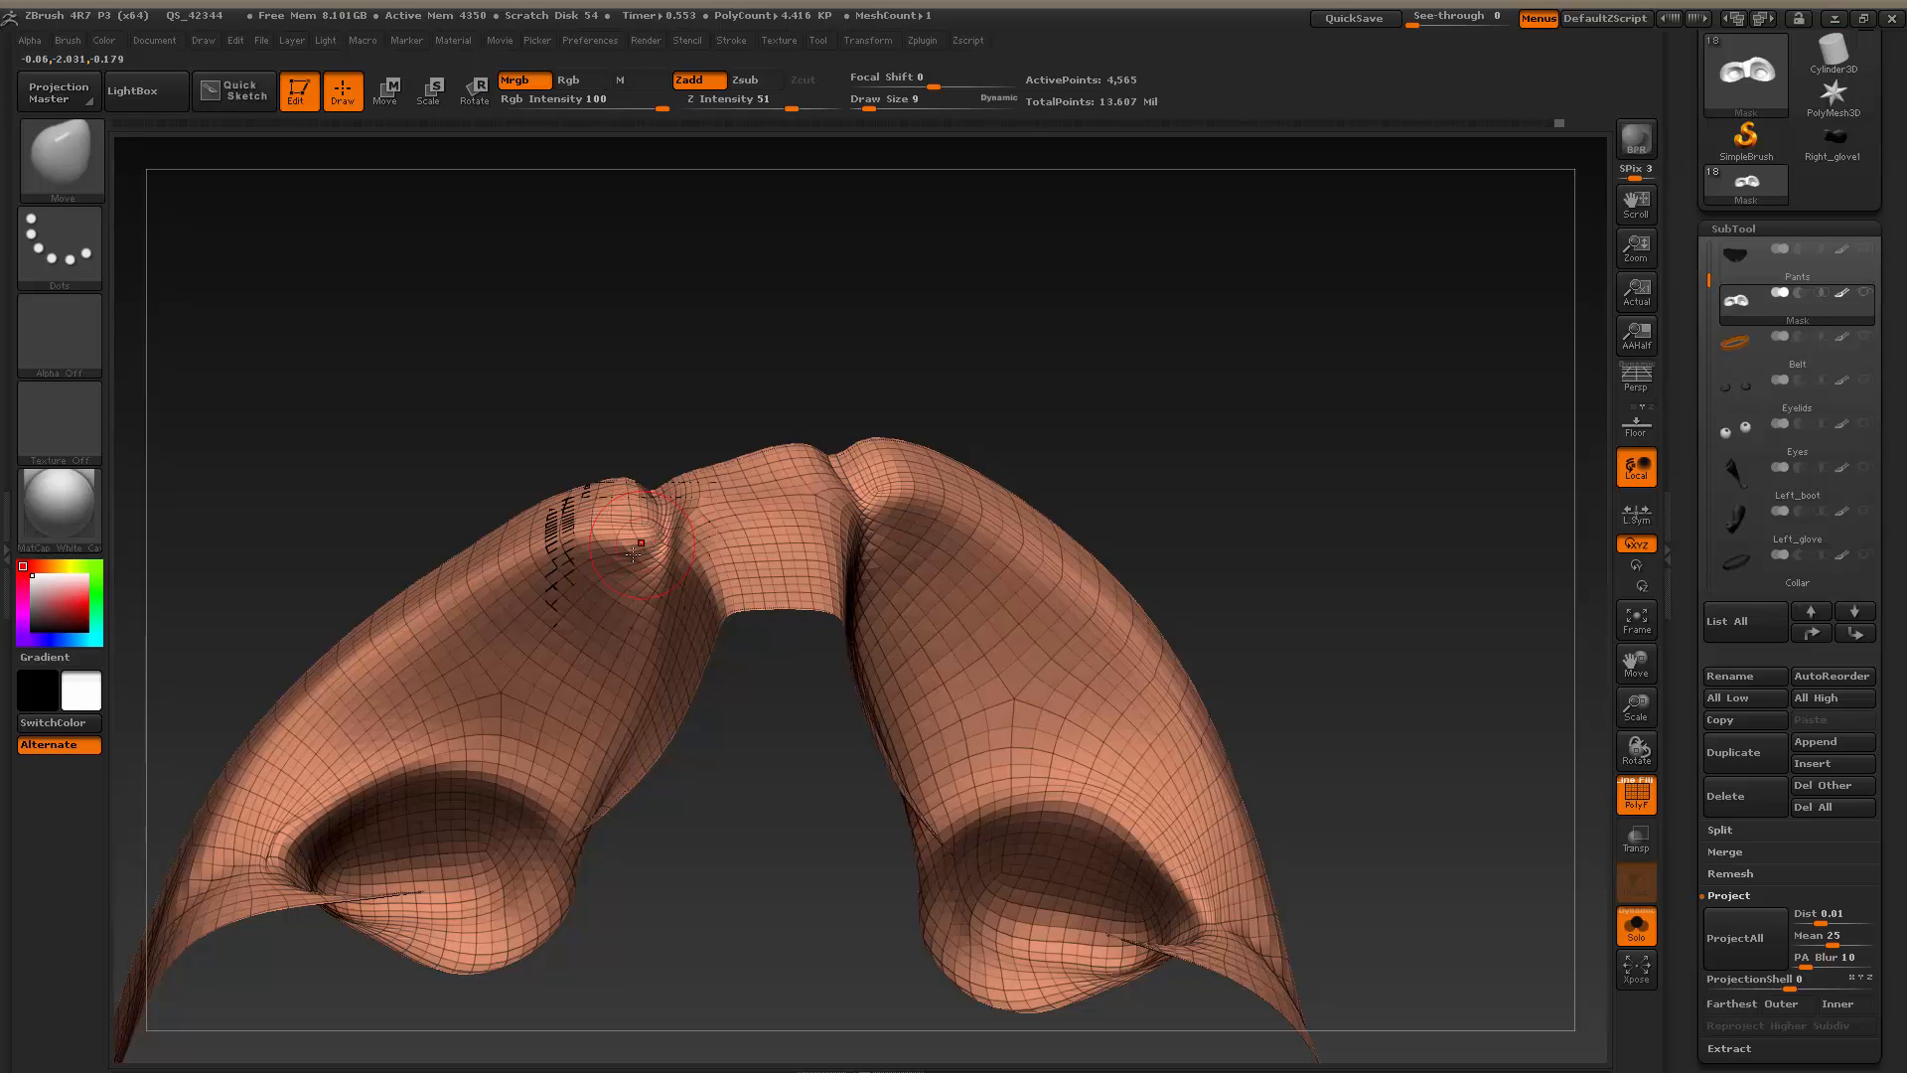
shift+drag(585, 542, 628, 519)
drag(894, 339, 920, 444)
Reproject the mask with ProjectAll and smooth the crease beside the nose bridge again
click(1740, 938)
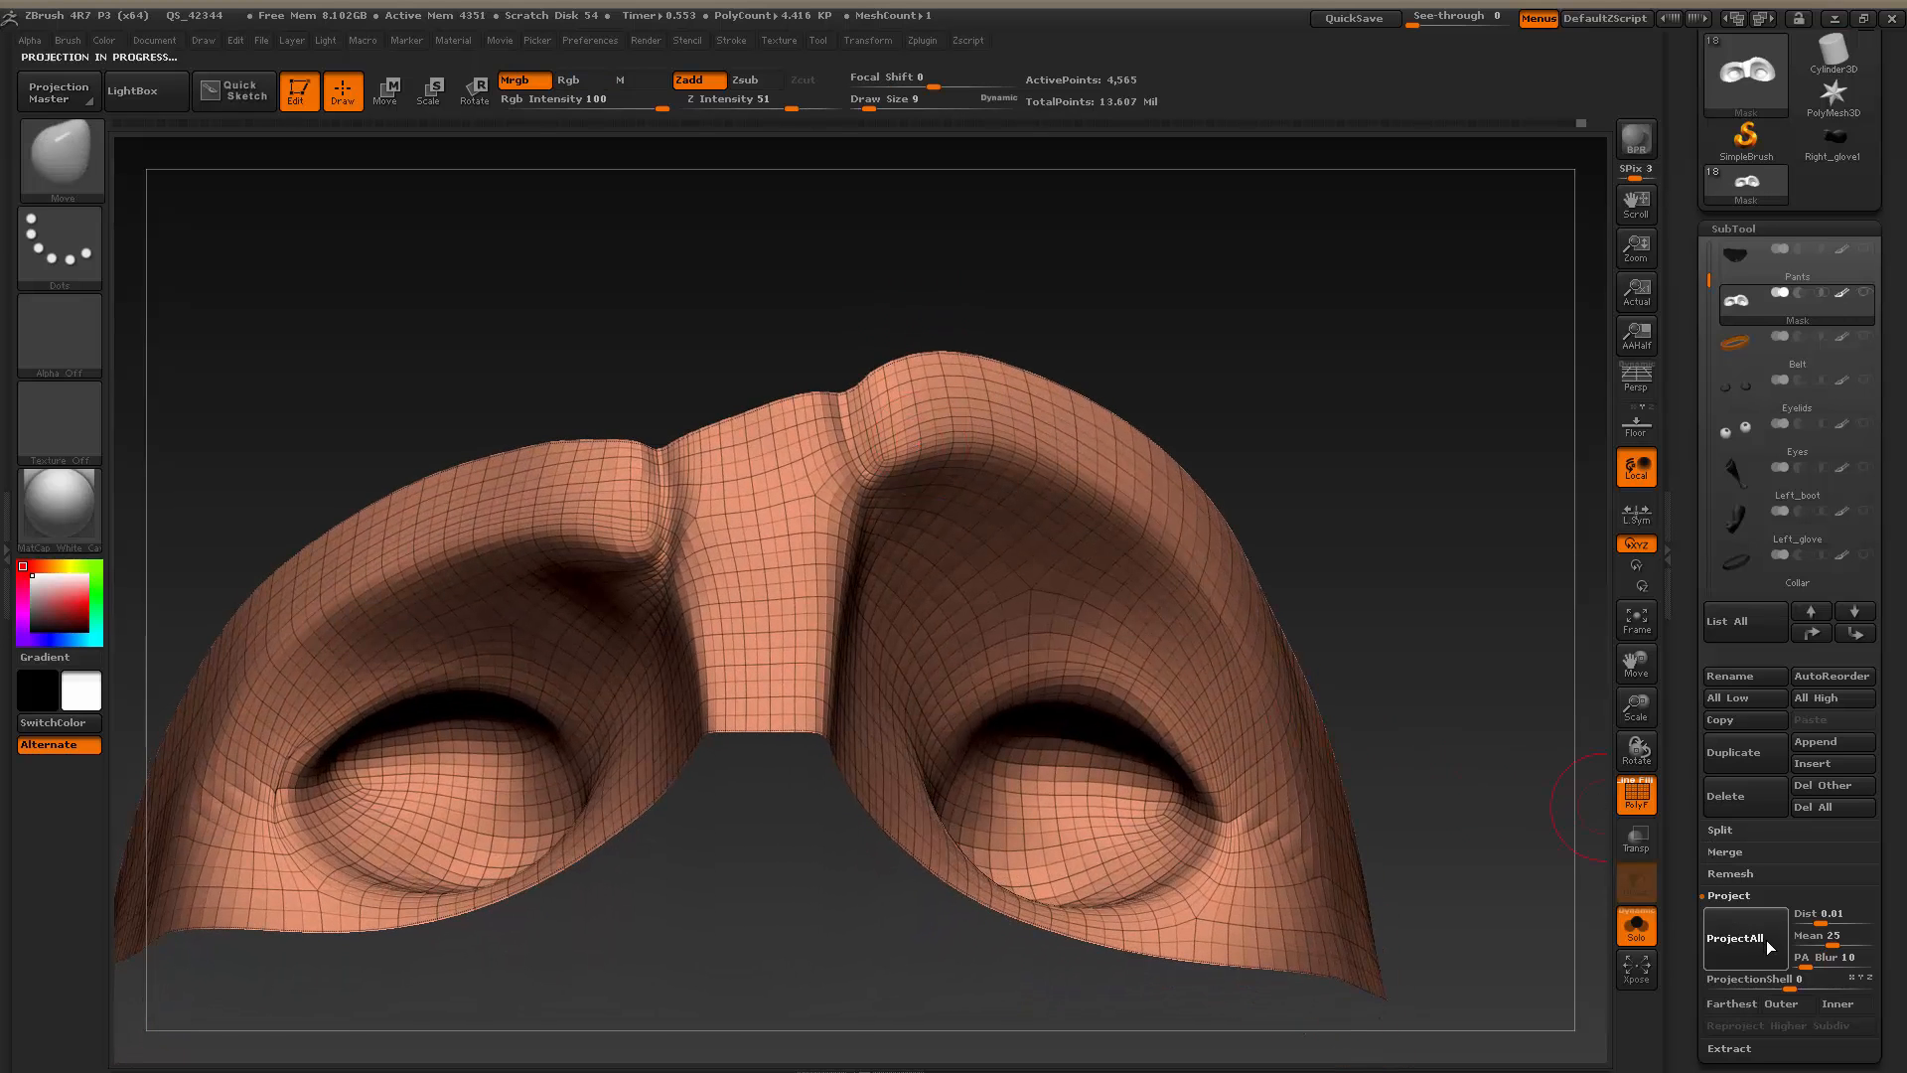
drag(777, 307, 766, 378)
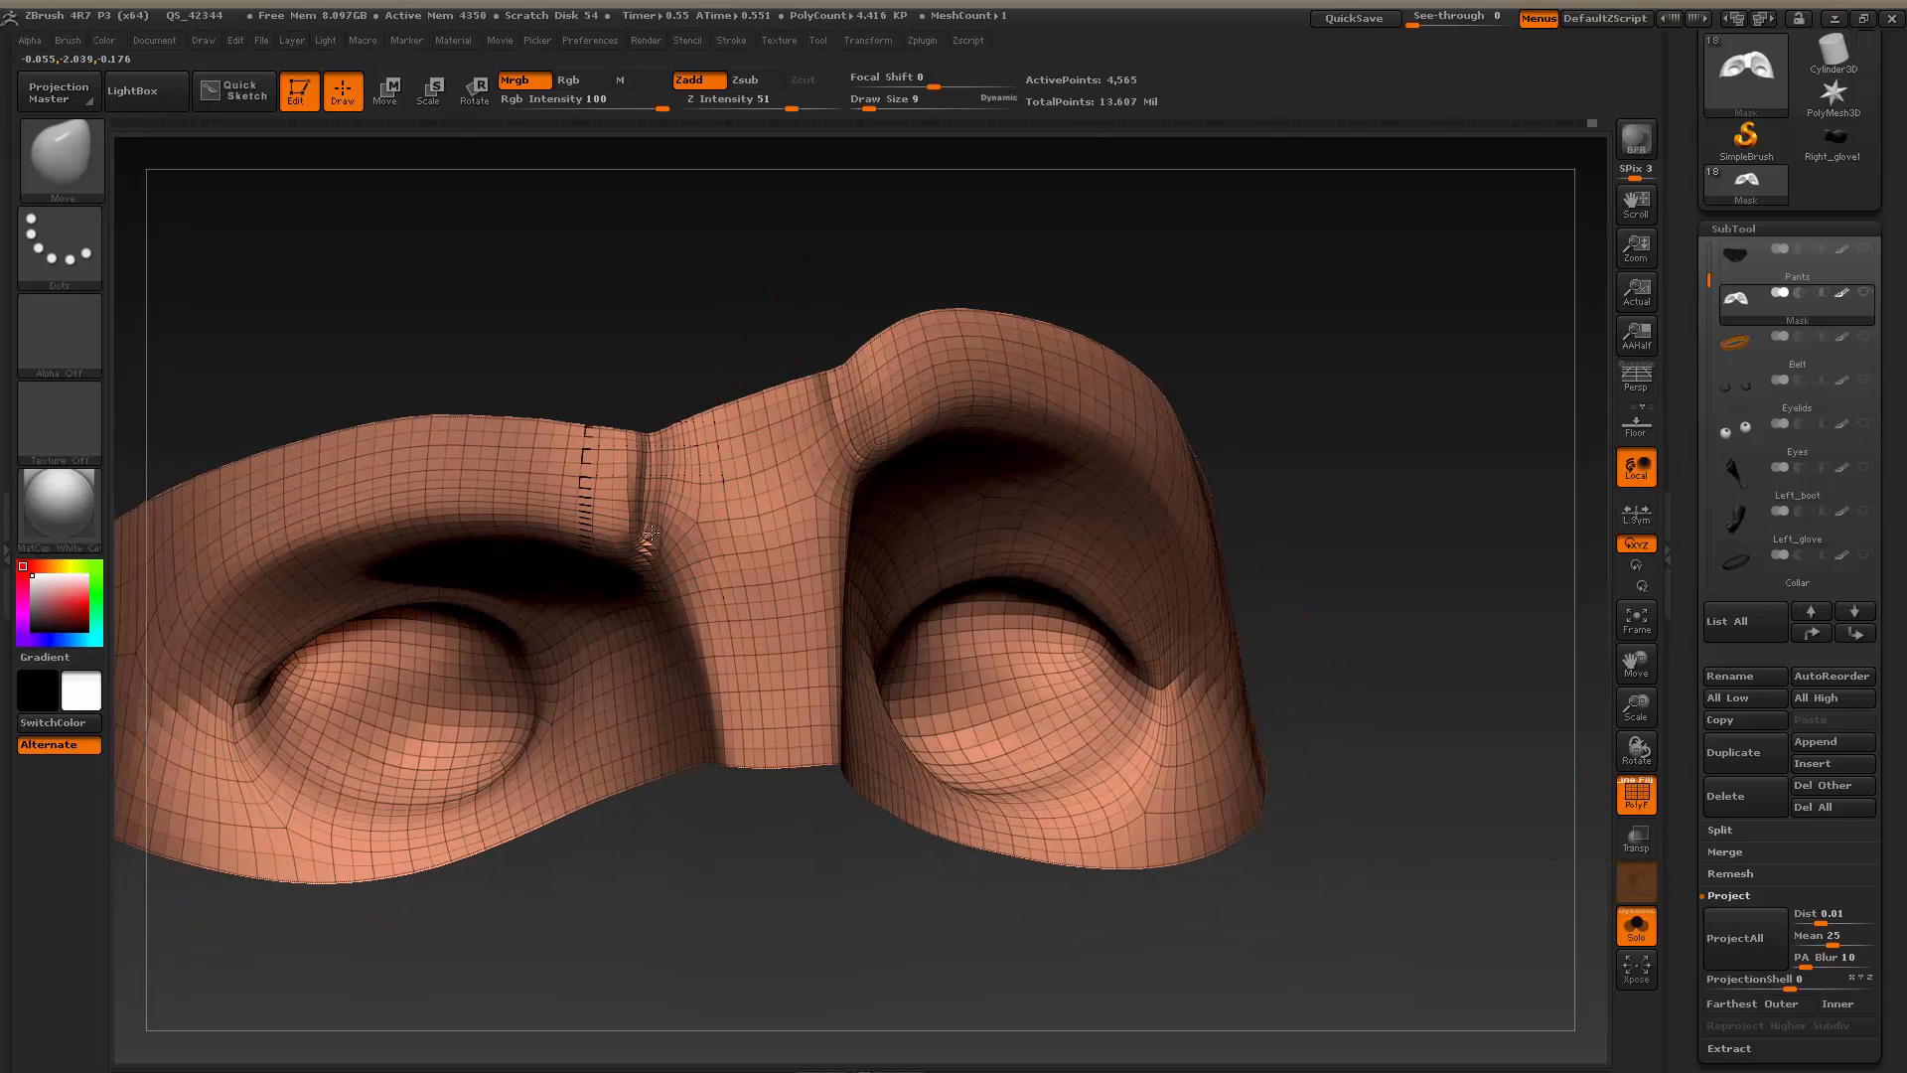
key(shift)
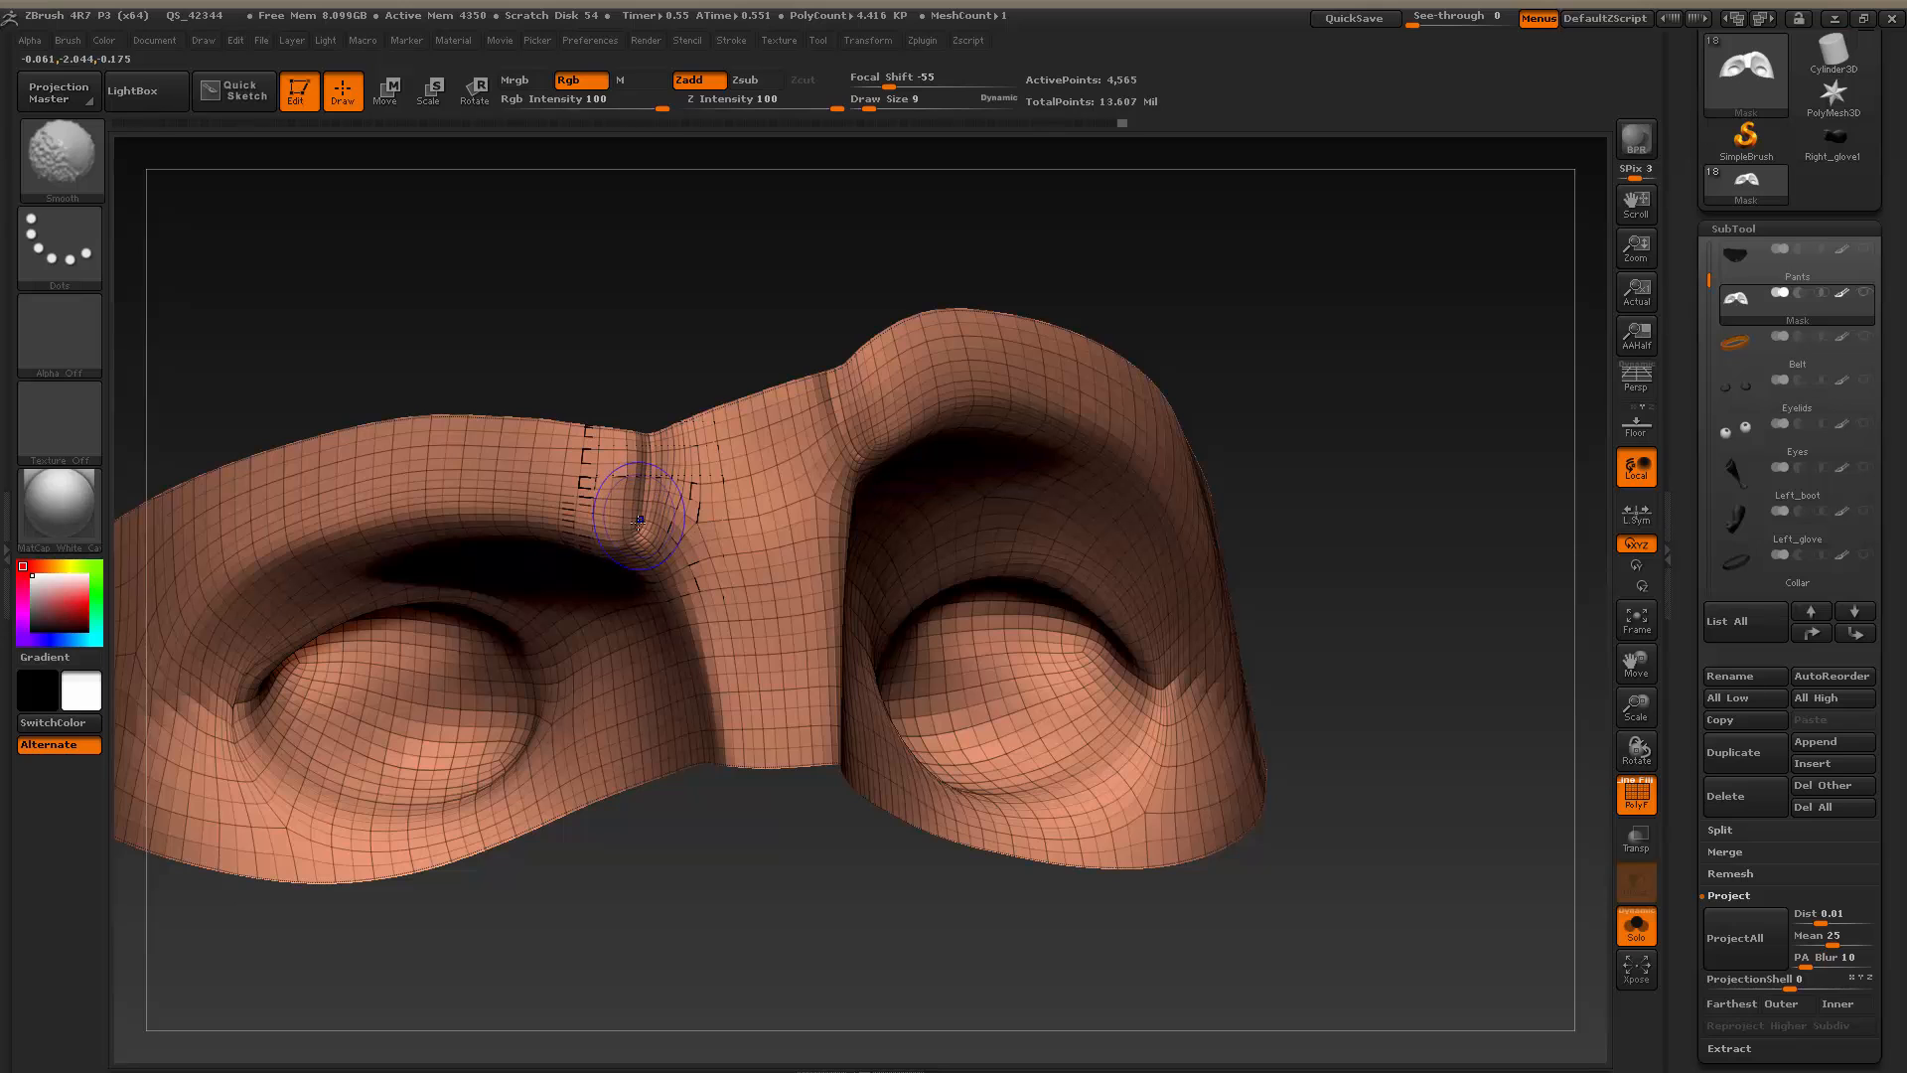
shift+drag(633, 477, 634, 497)
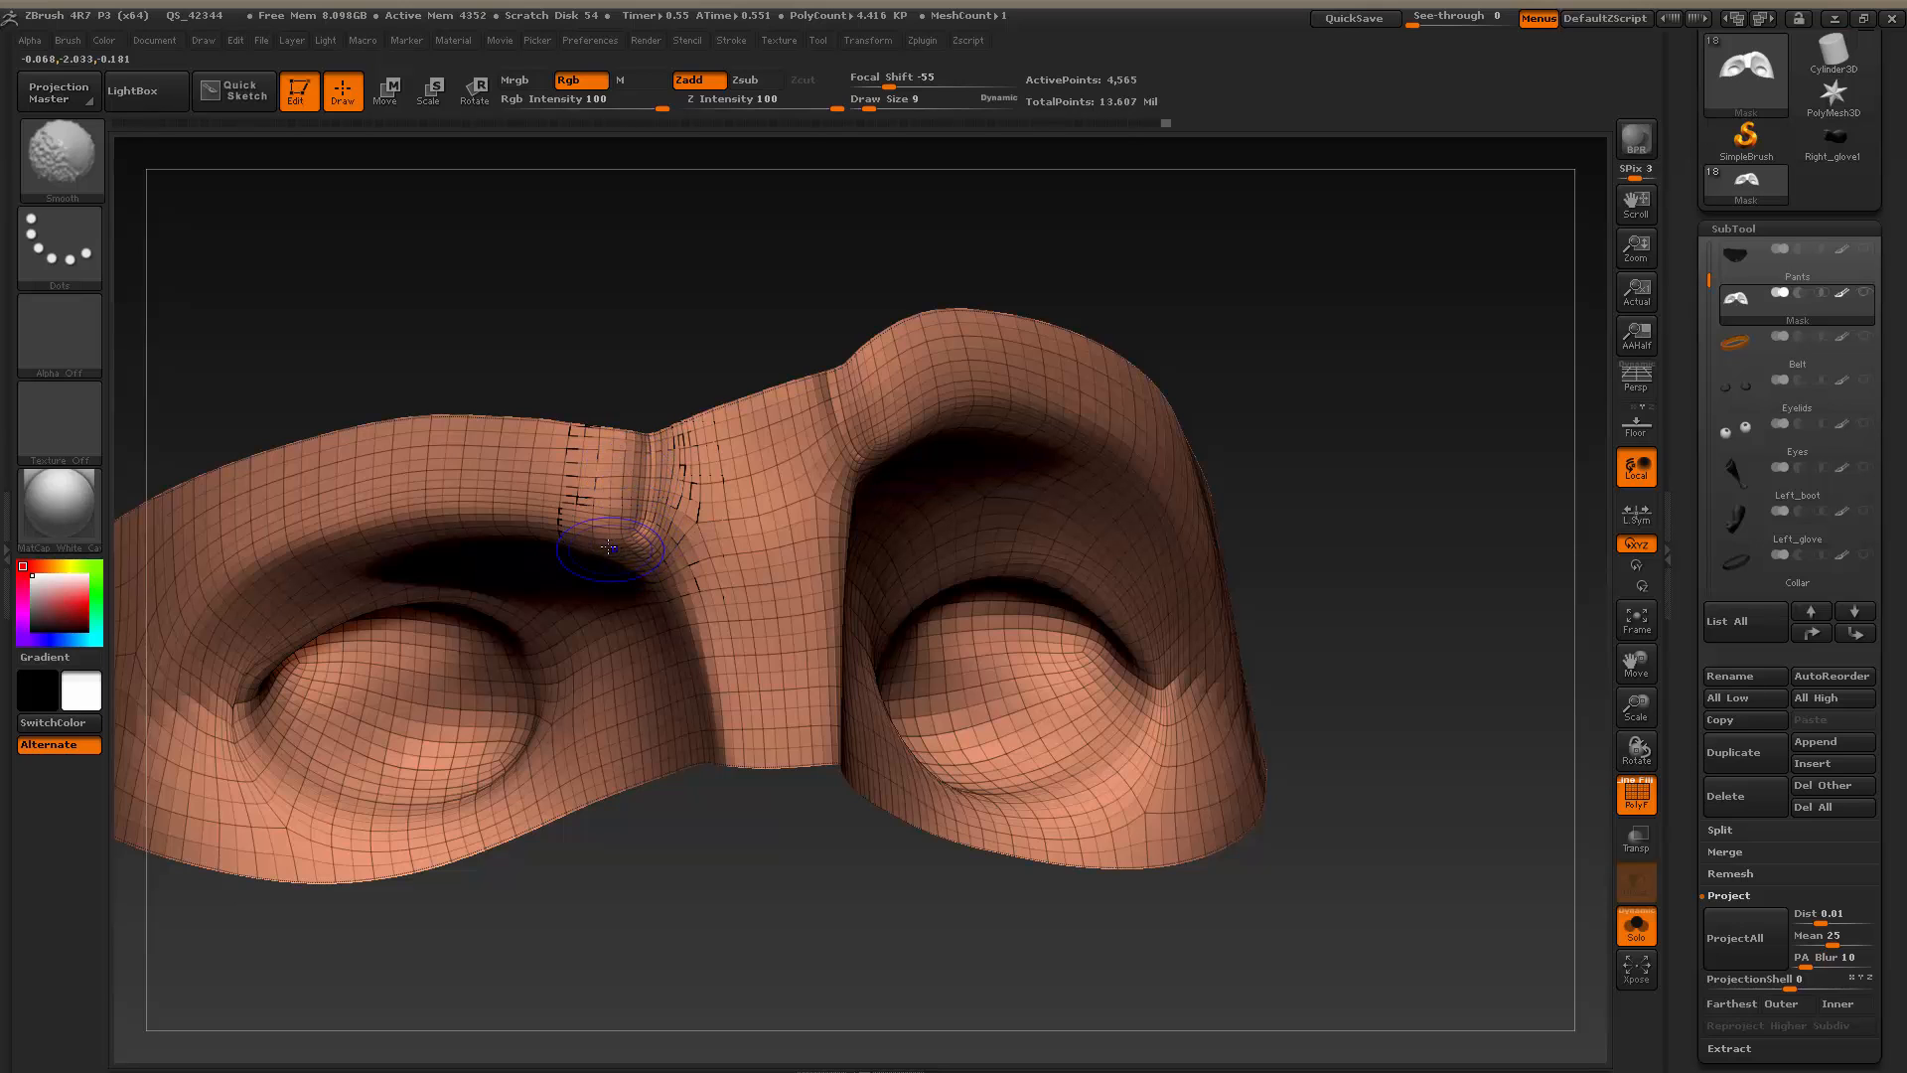
Run ProjectAll once more on the smoothed mask, inspect it, and drop to the lowest subdivision level
click(1734, 938)
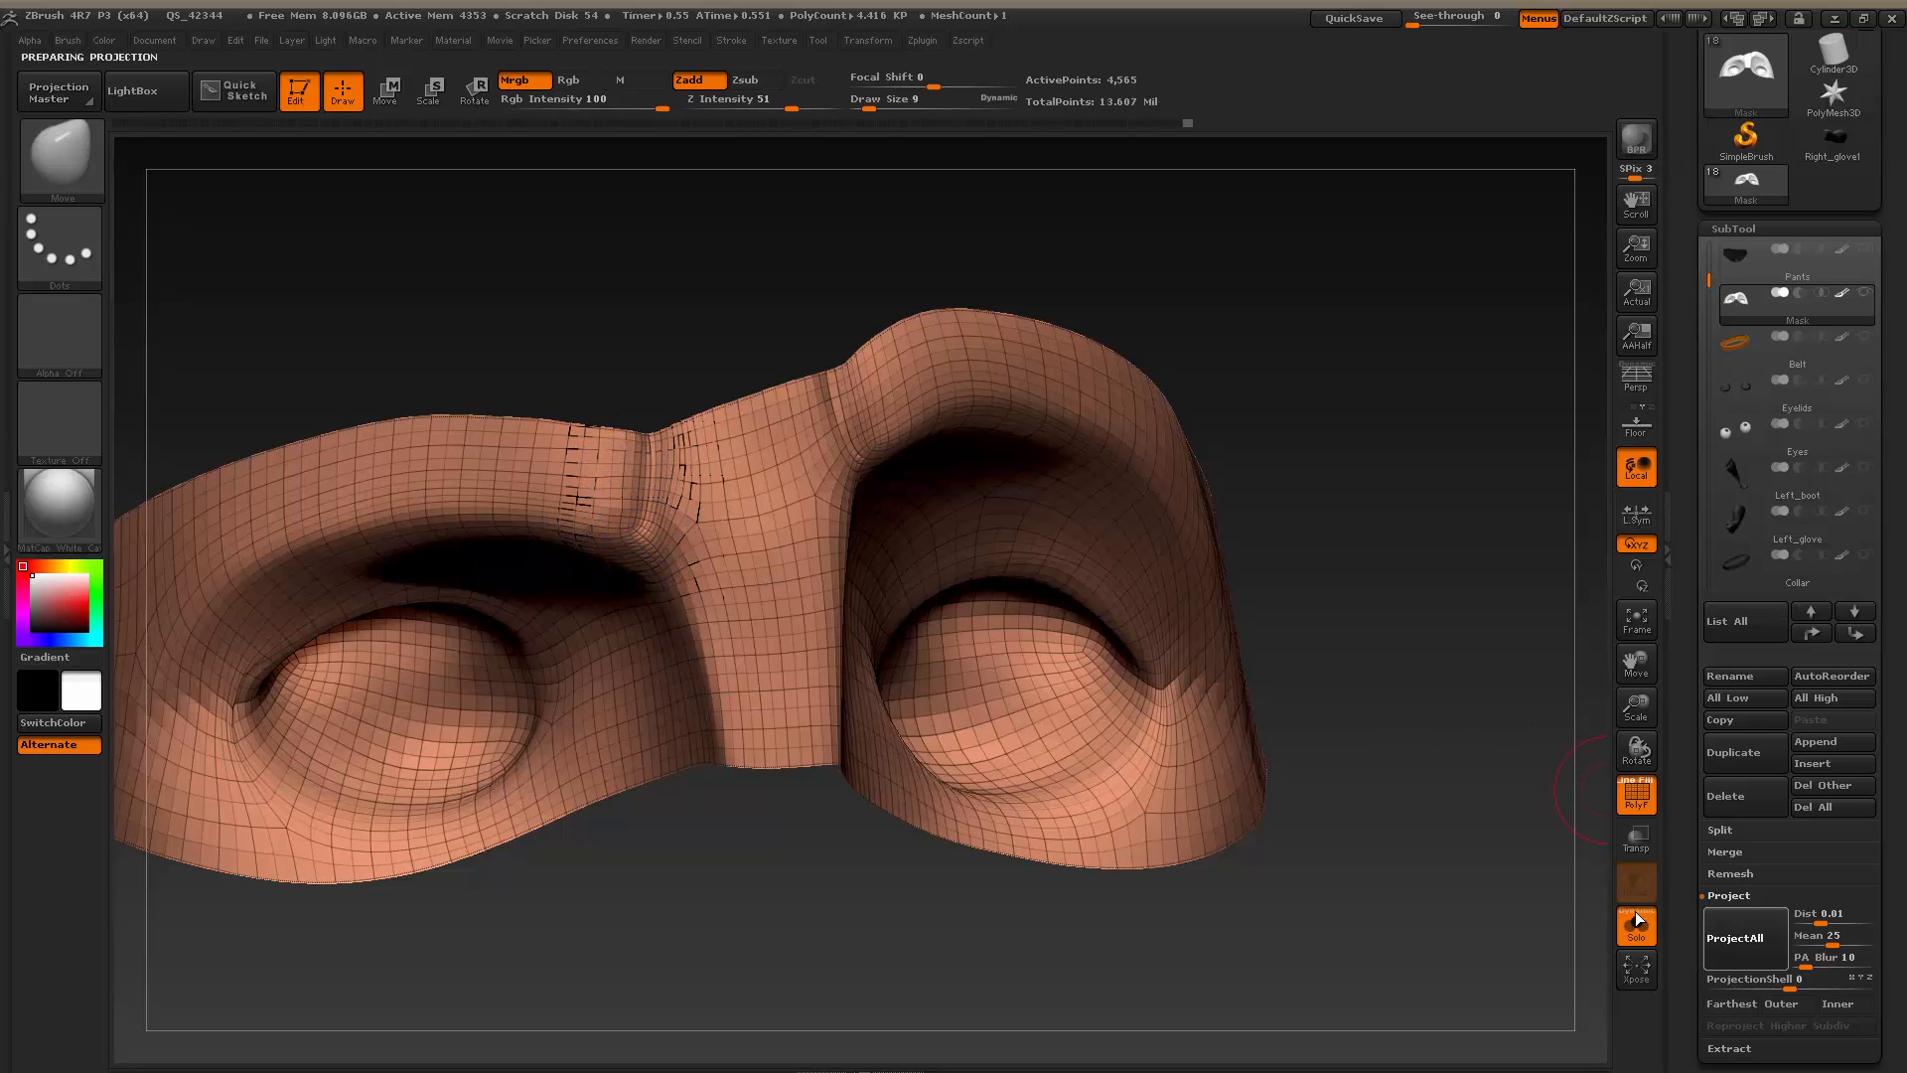
drag(1340, 527, 1262, 531)
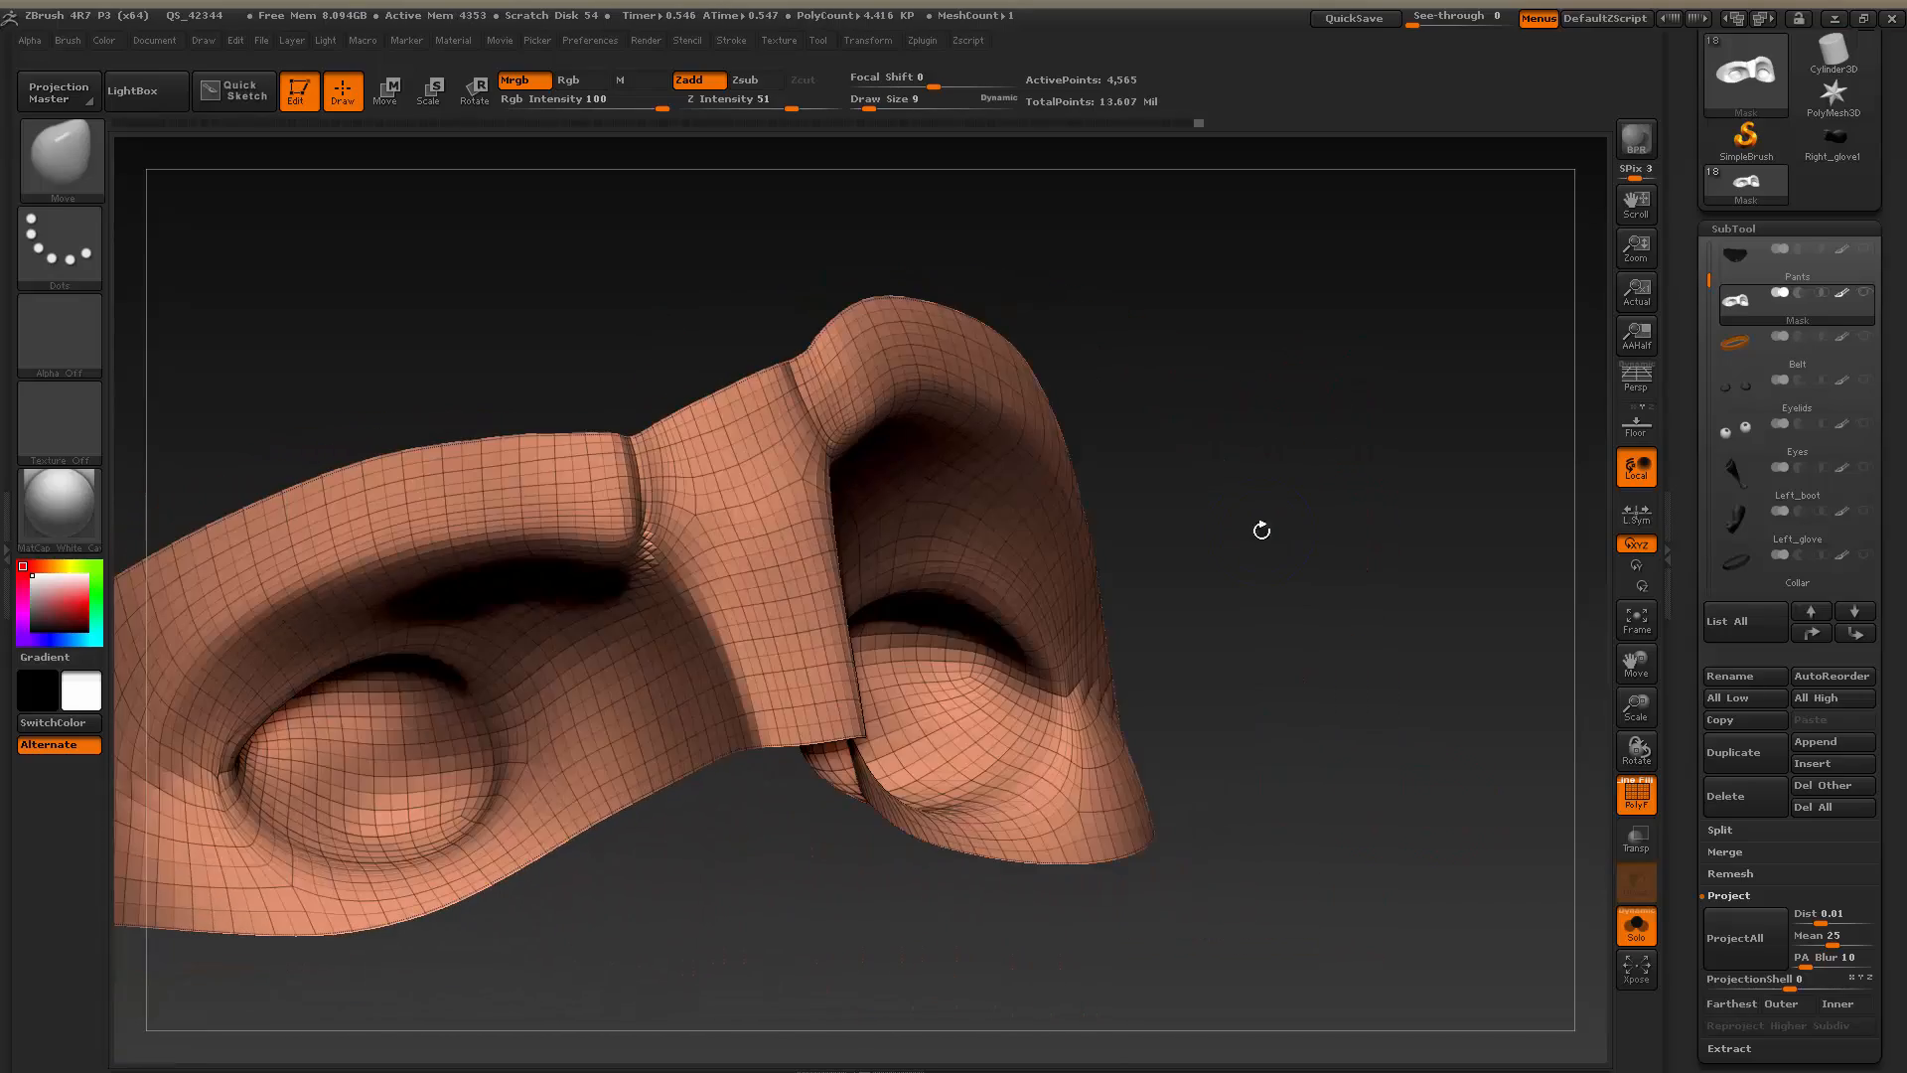
mouse_move(1386, 528)
mouse_down()
mouse_move(1345, 520)
mouse_move(1256, 553)
mouse_up()
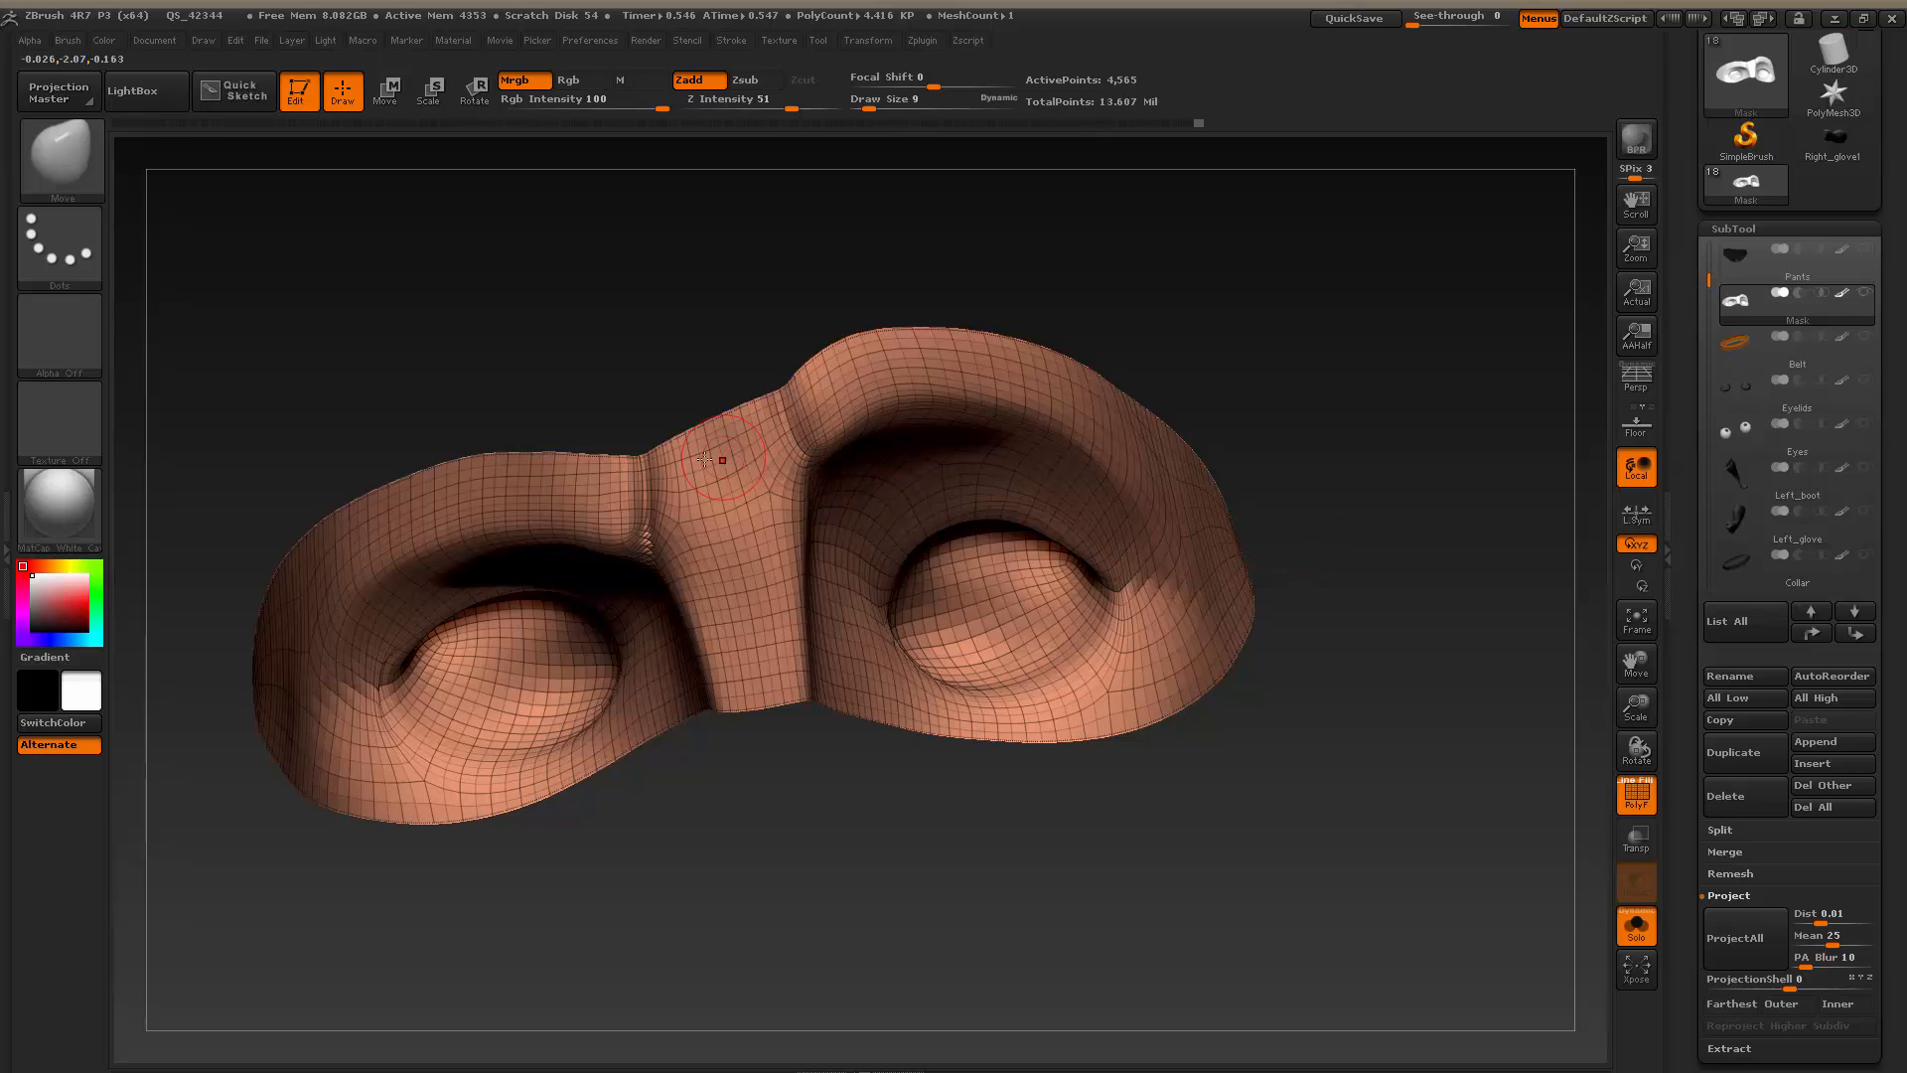
key(shift)
key(shift+d)
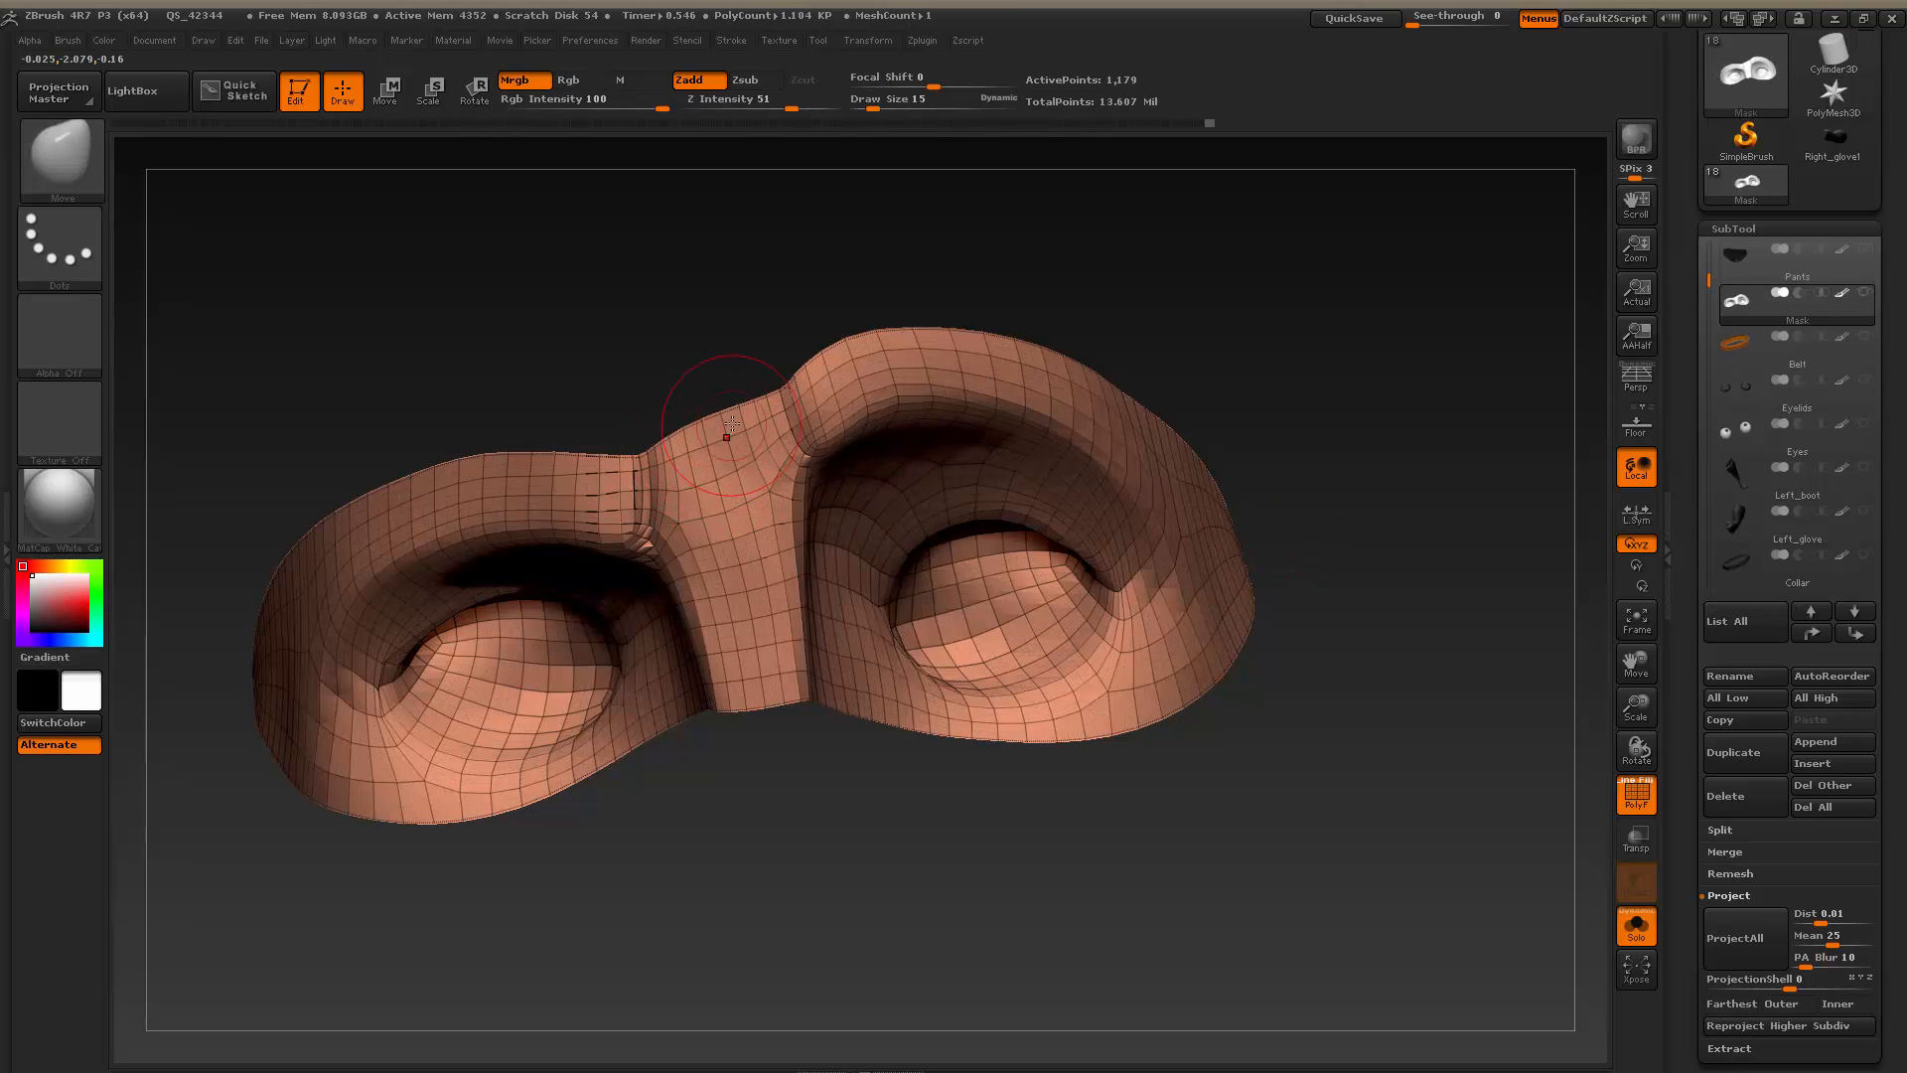
Check the reference picture in XnView, restore the matching camera view in ZBrush, and overlay the reference at See-through 40
key(alt+Tab)
key(alt+Tab)
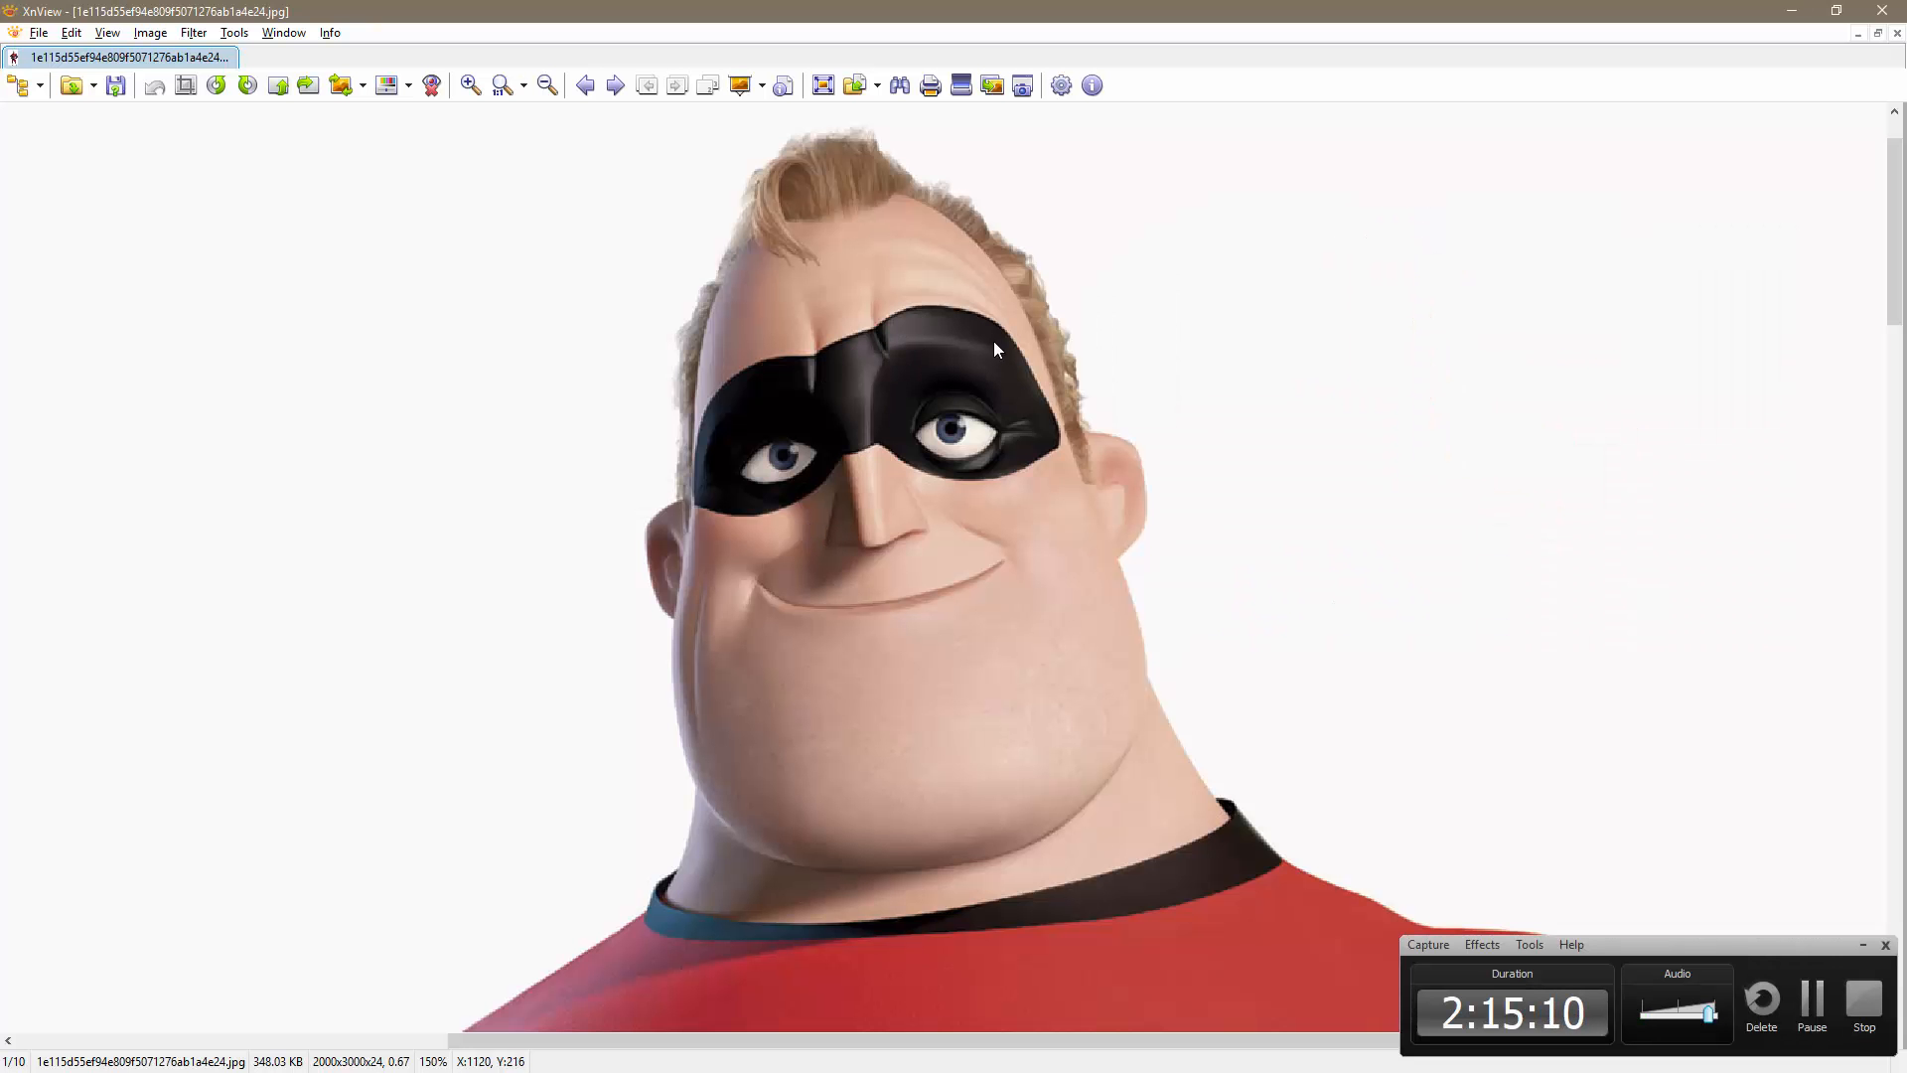
key(alt+Tab)
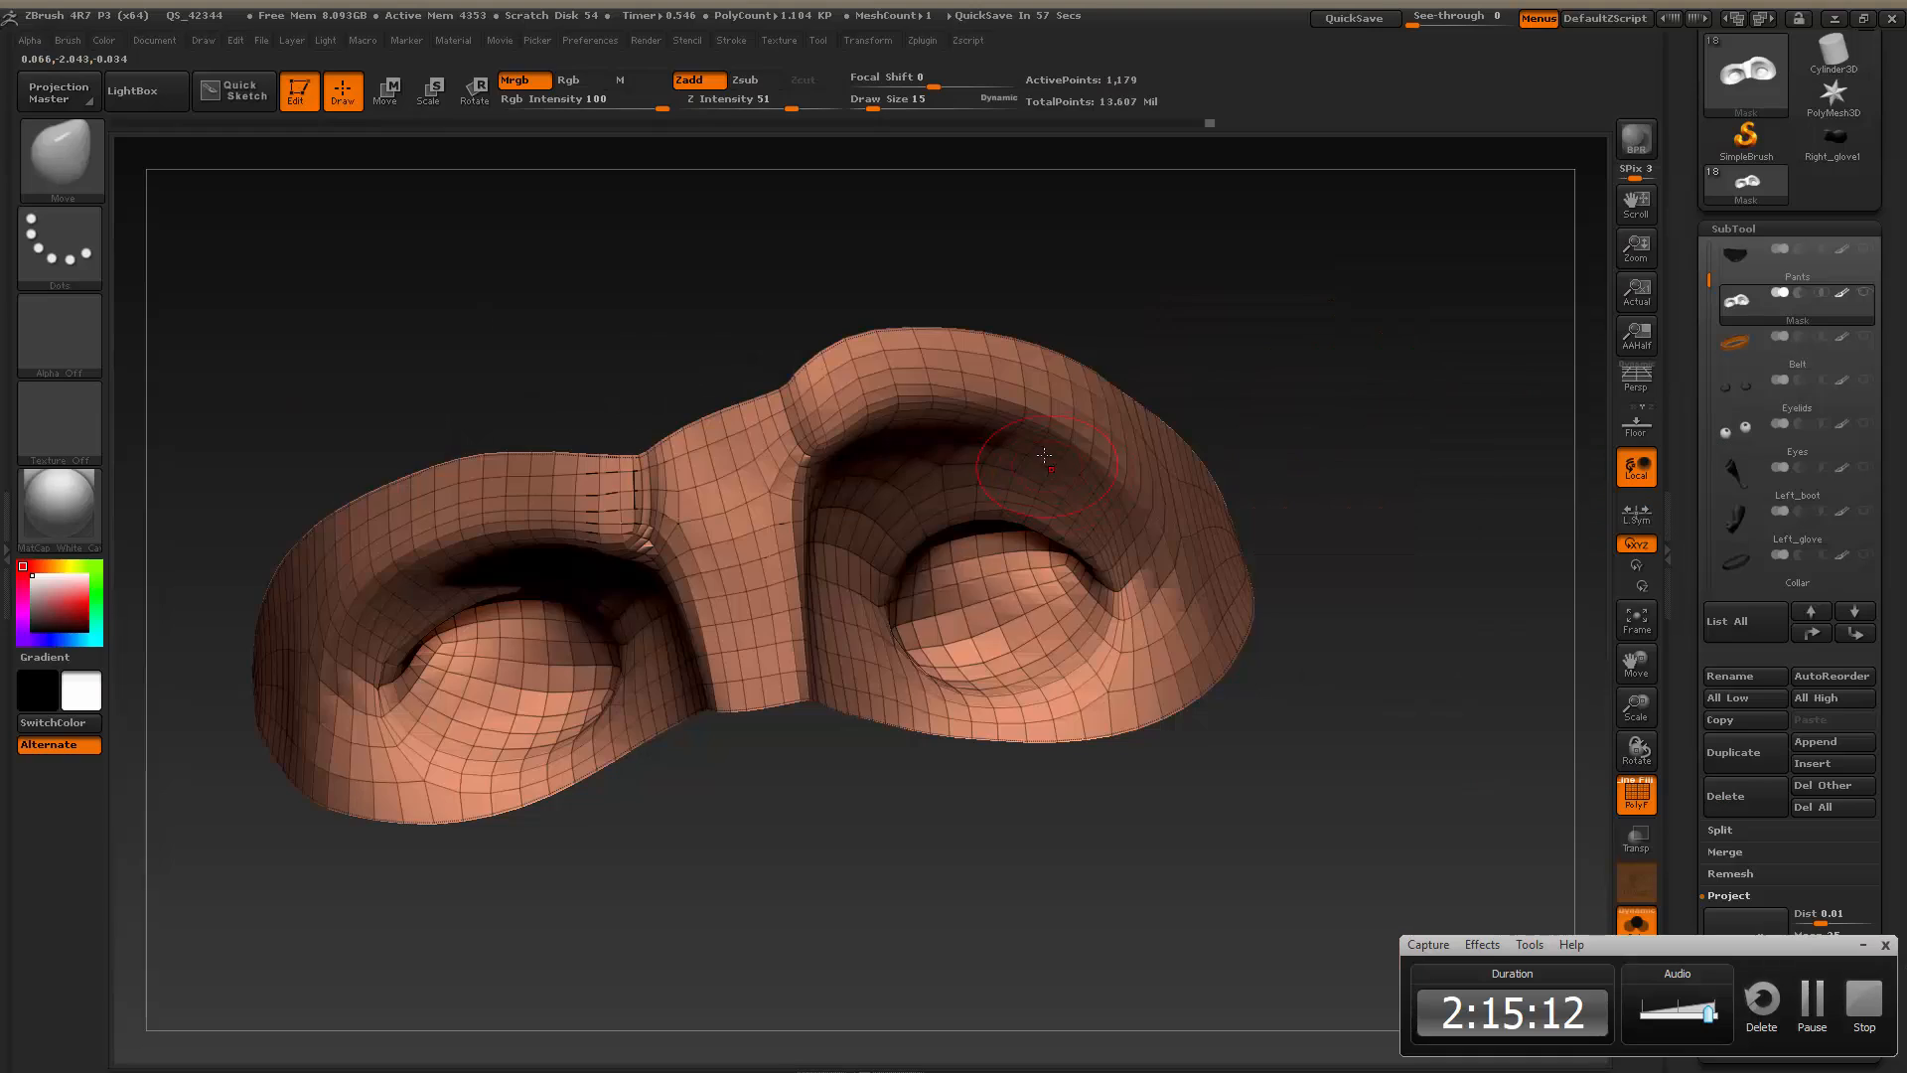
mouse_move(1149, 285)
mouse_down()
mouse_move(1073, 298)
mouse_move(1121, 275)
mouse_up()
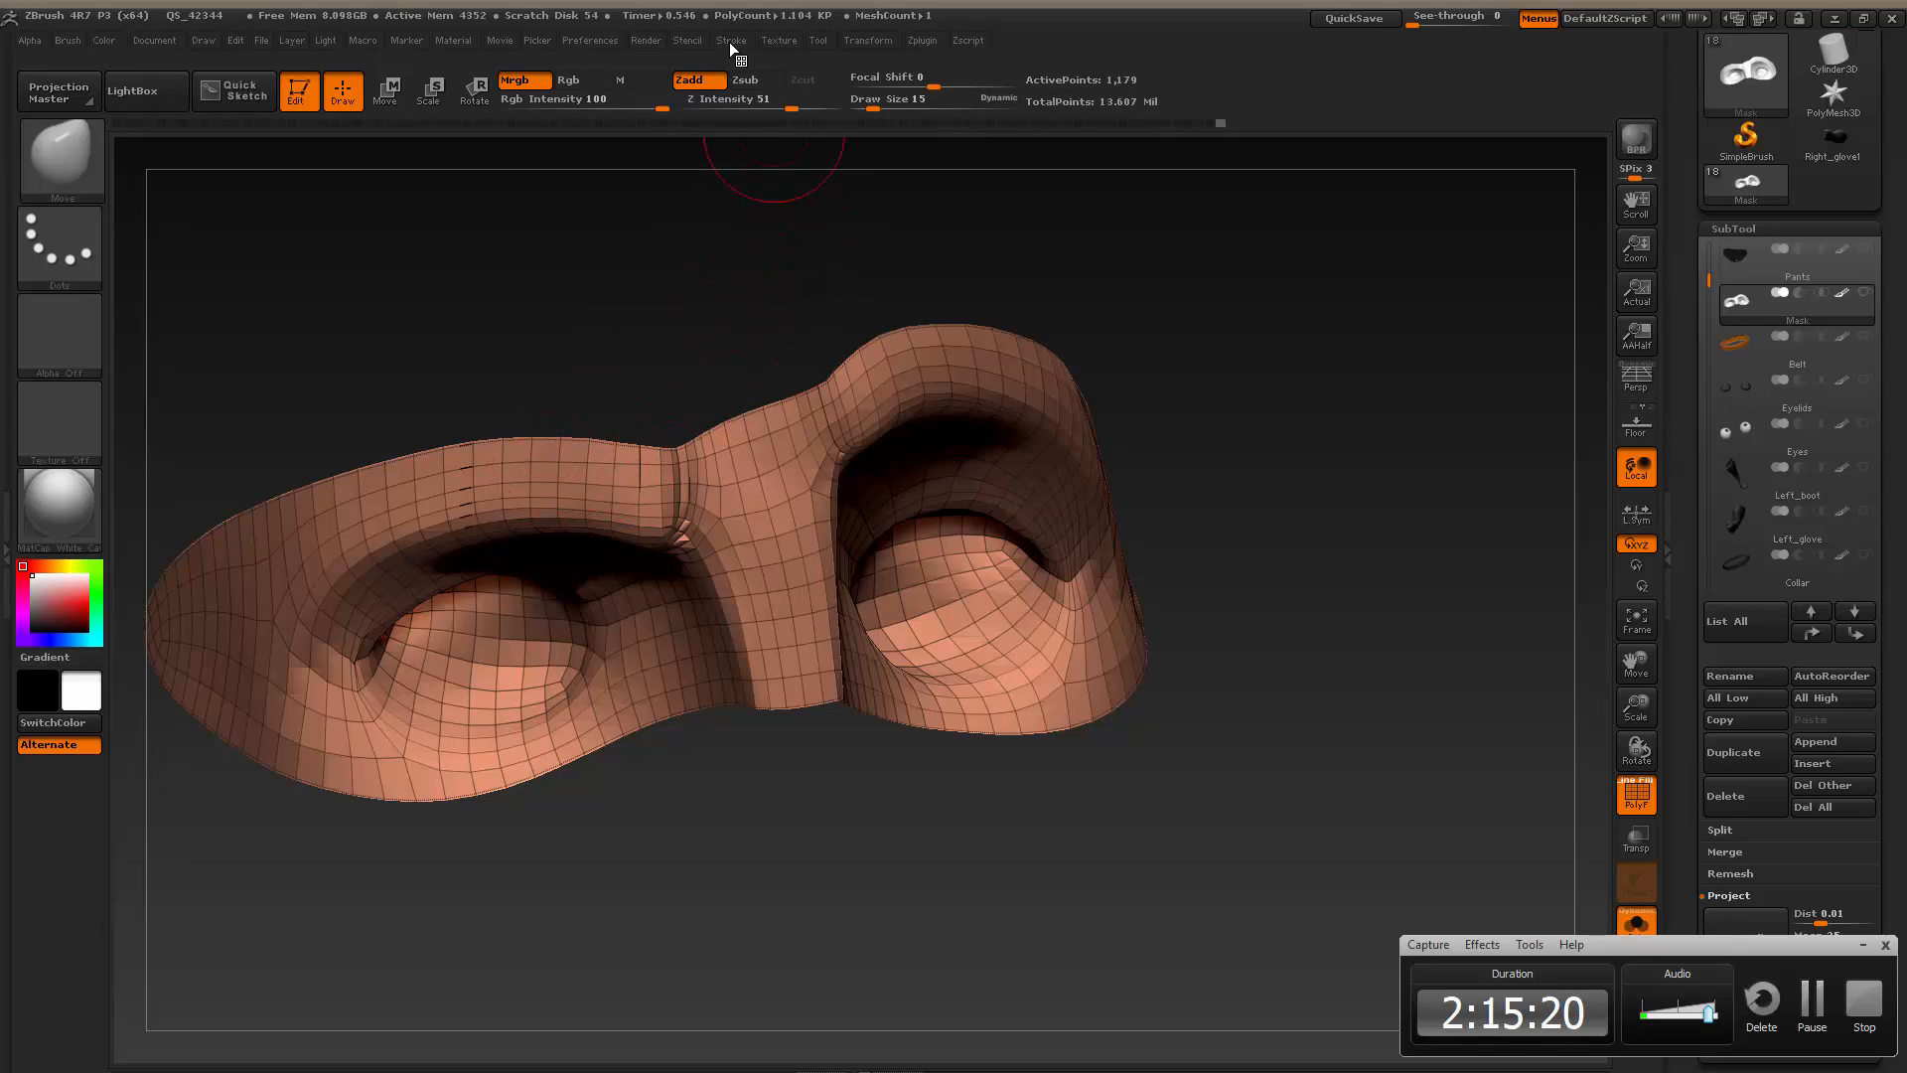
click(779, 39)
click(824, 752)
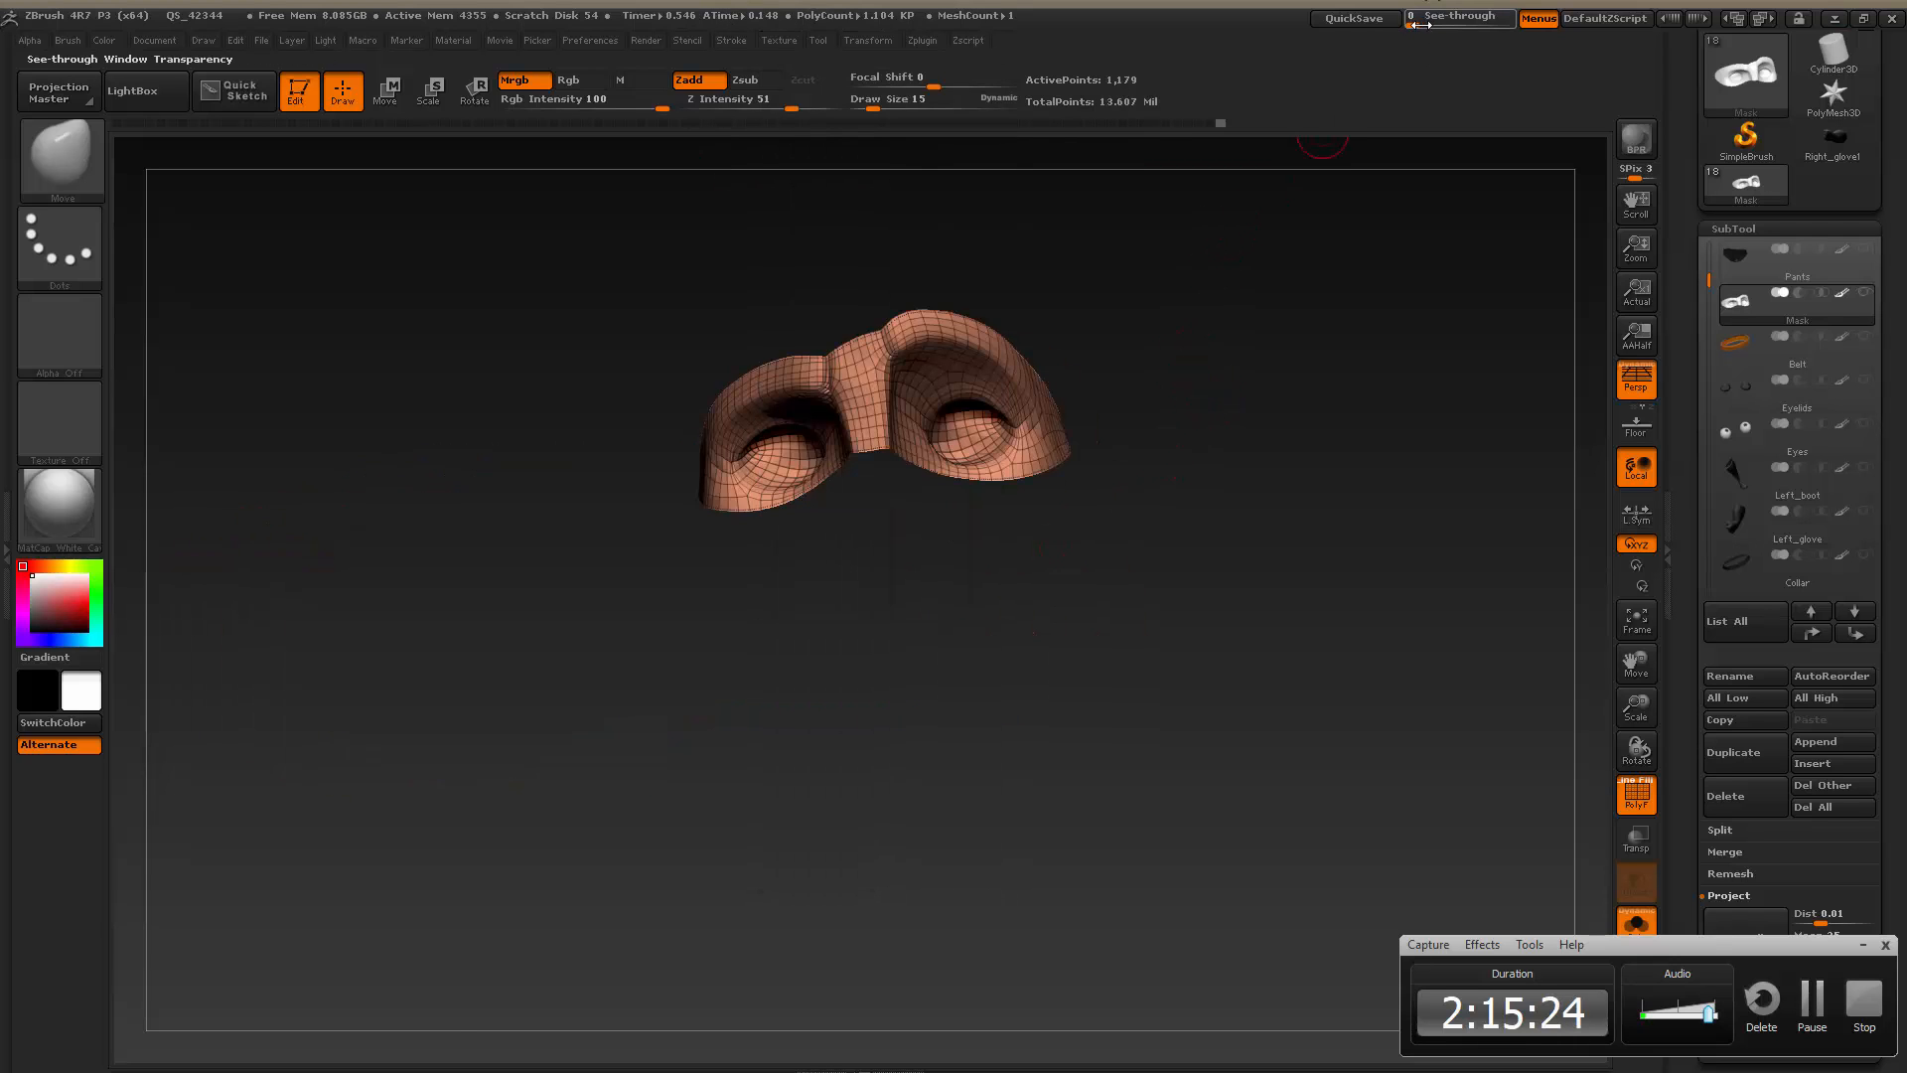
drag(1422, 25, 1389, 78)
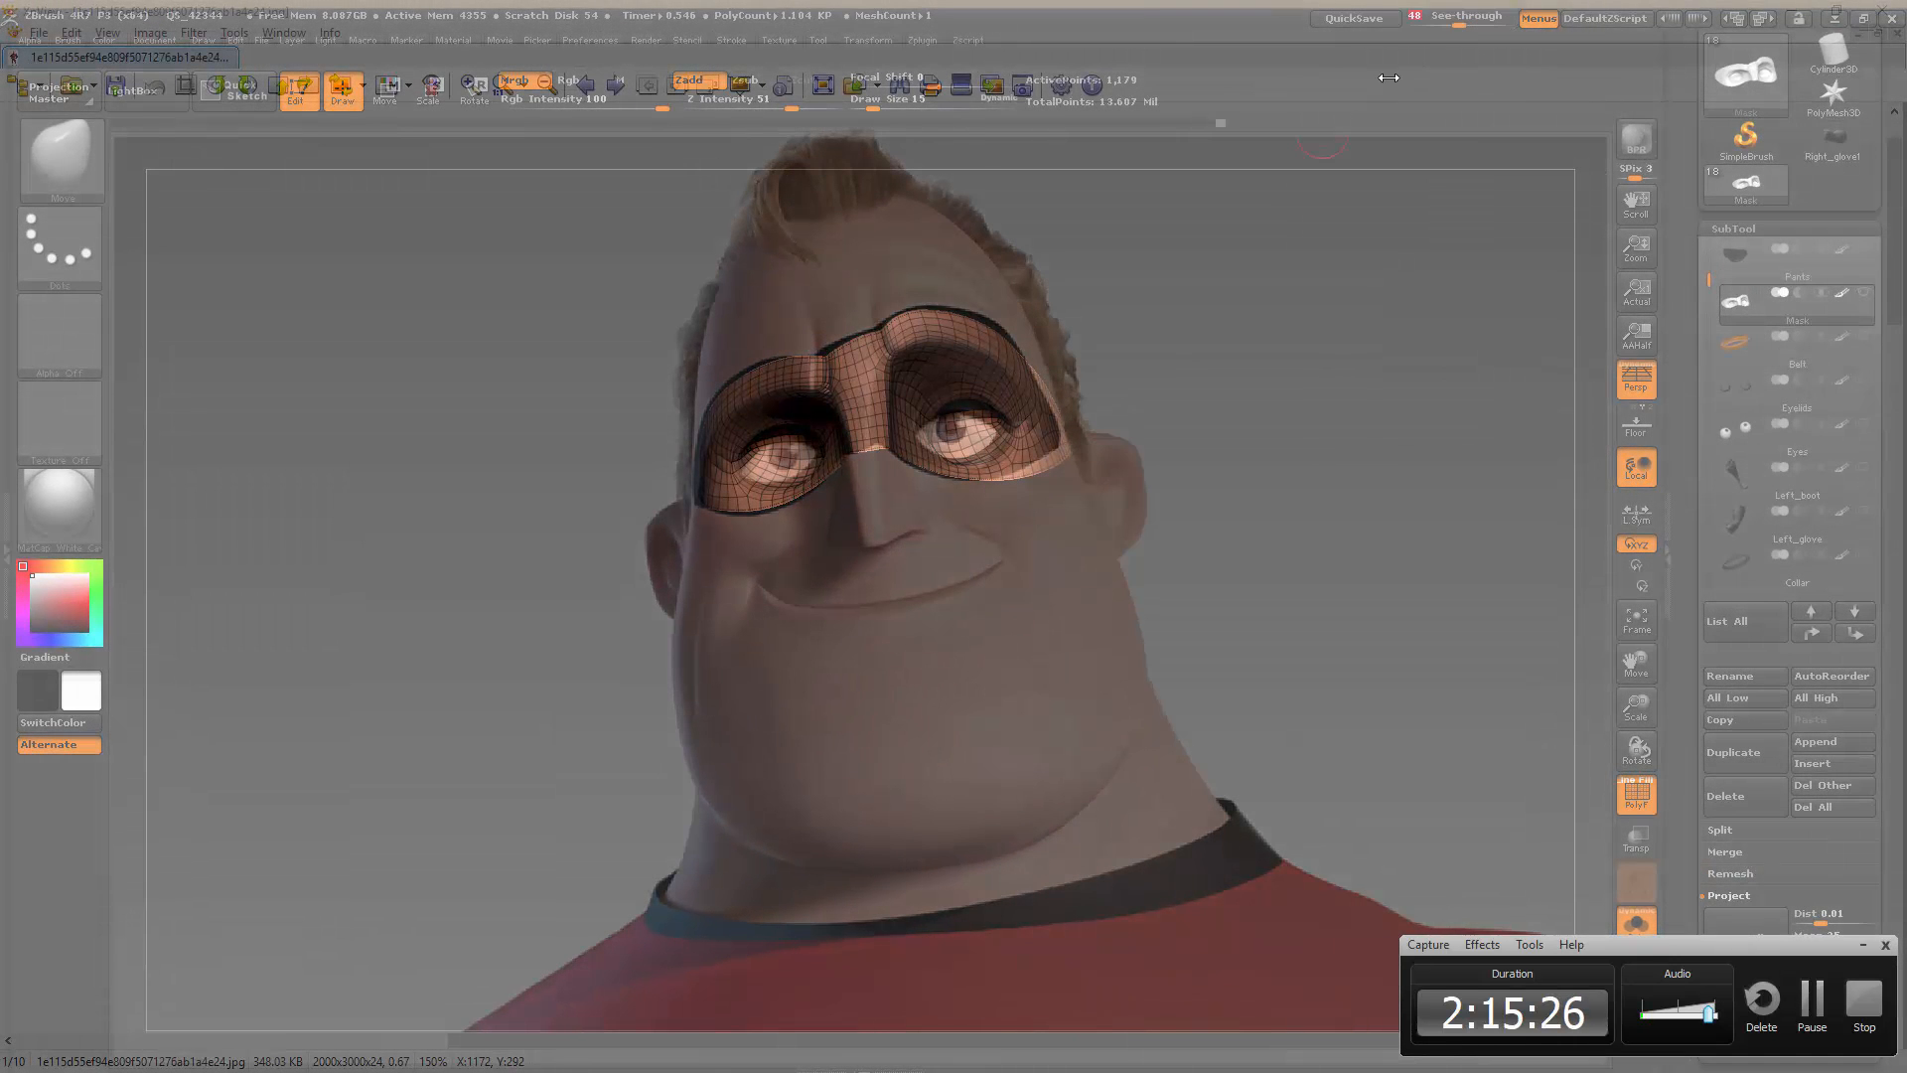
Match the mask's upper border and nose bridge to the reference with the Move brush, then remove the see-through overlay
key(s)
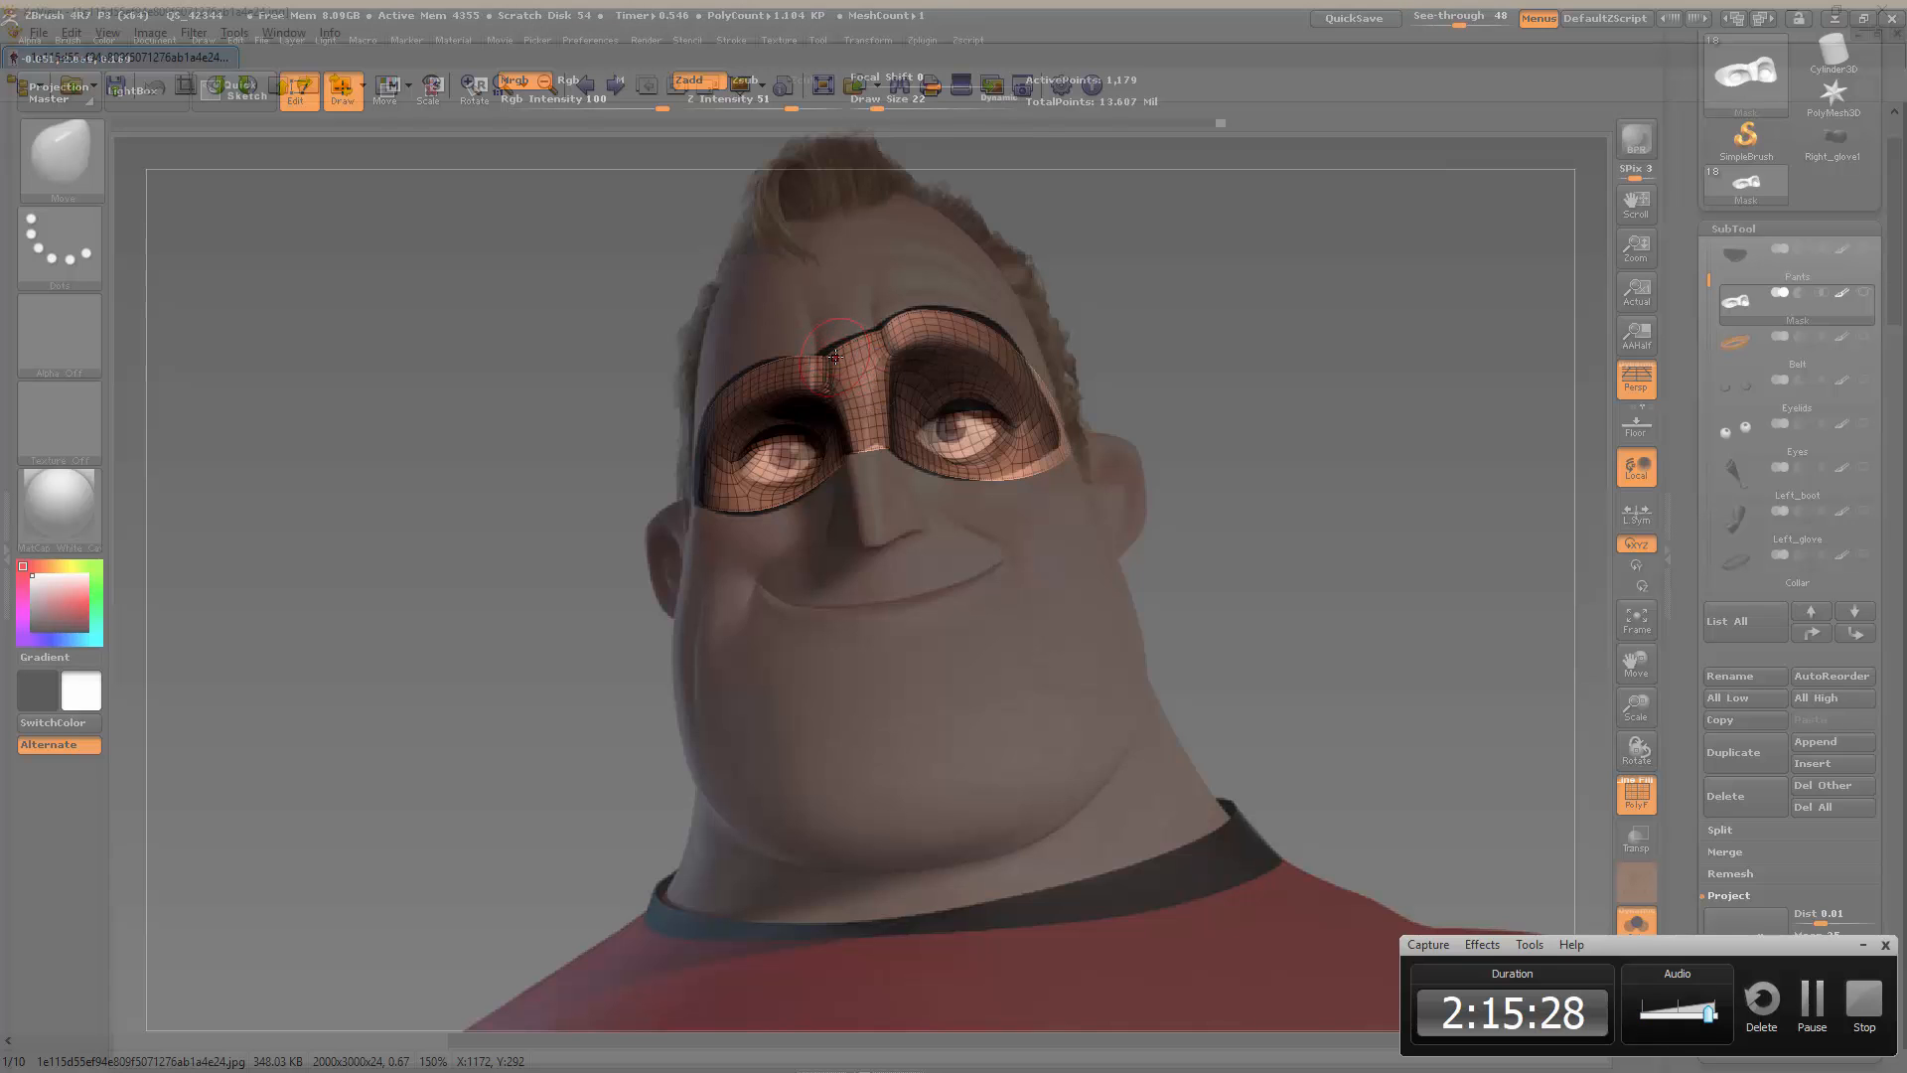
key(s)
drag(835, 358, 840, 357)
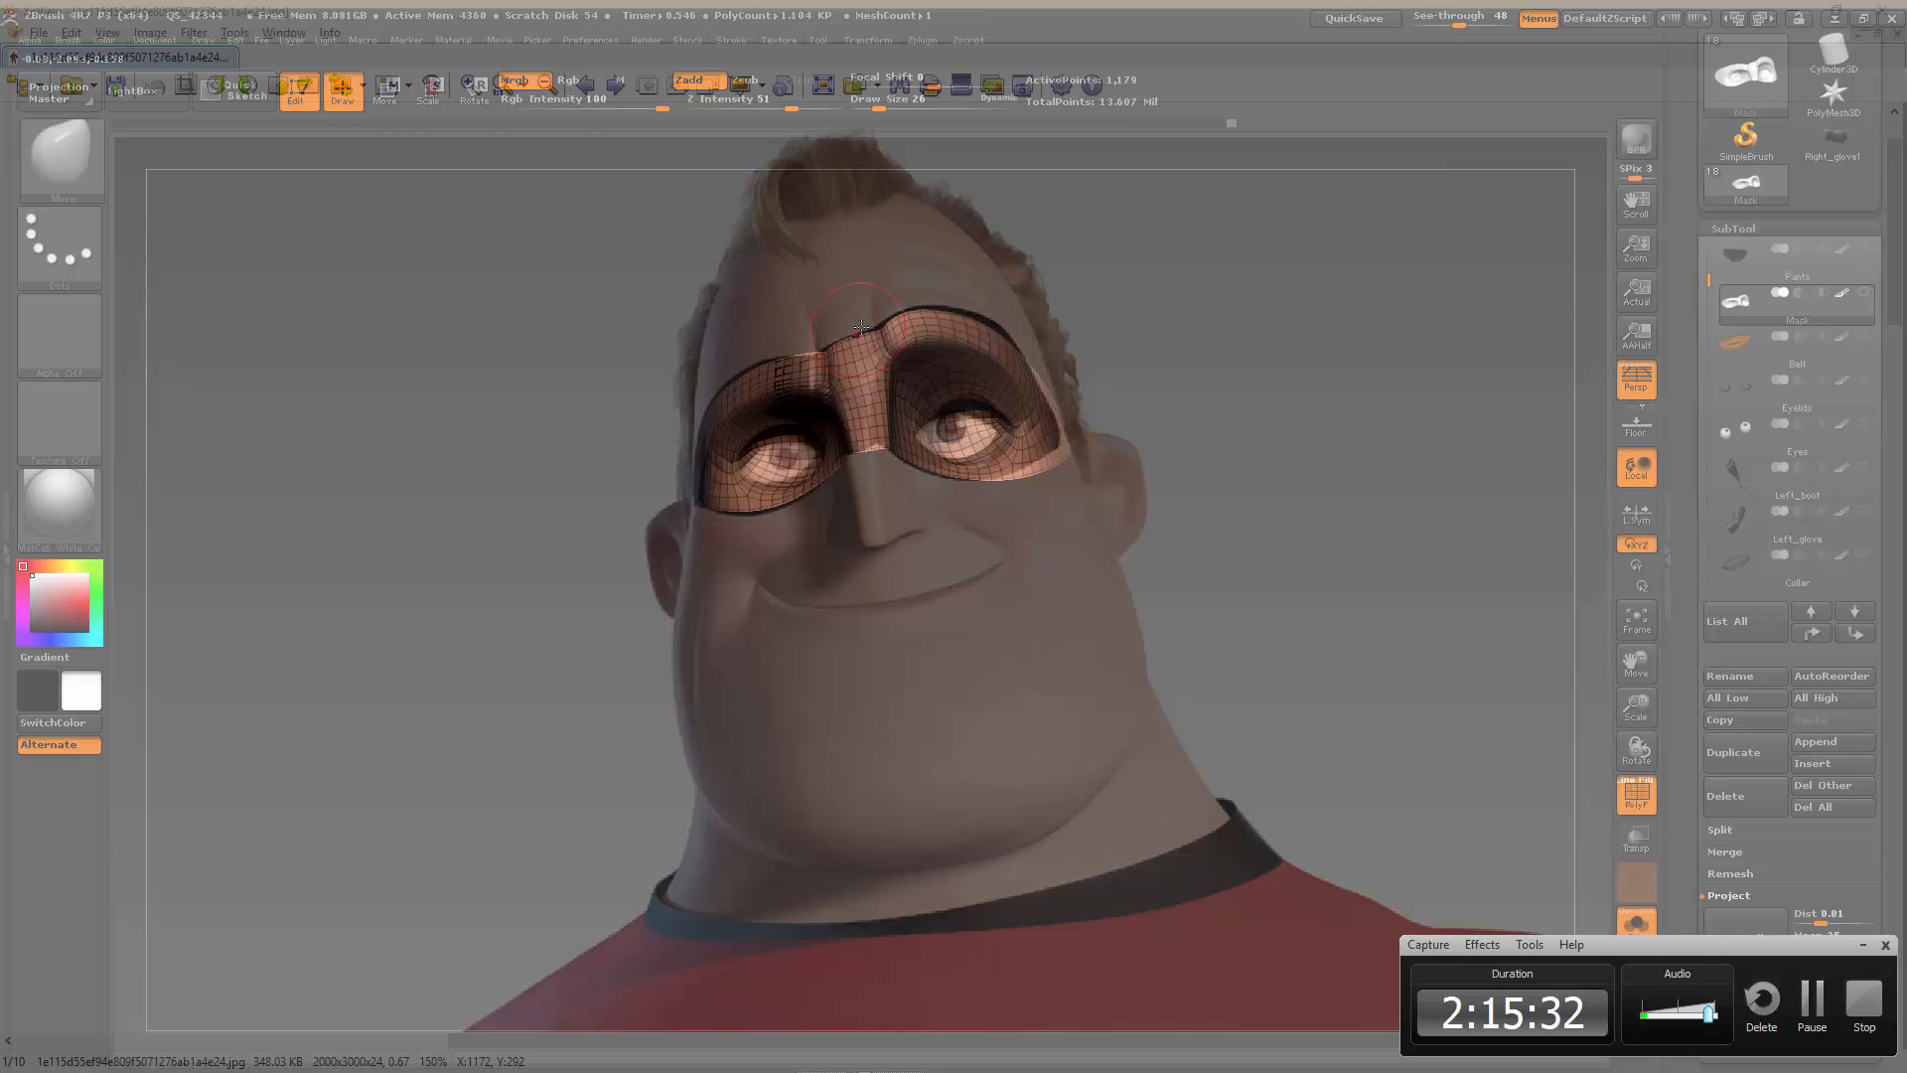
key(s)
drag(860, 326, 883, 318)
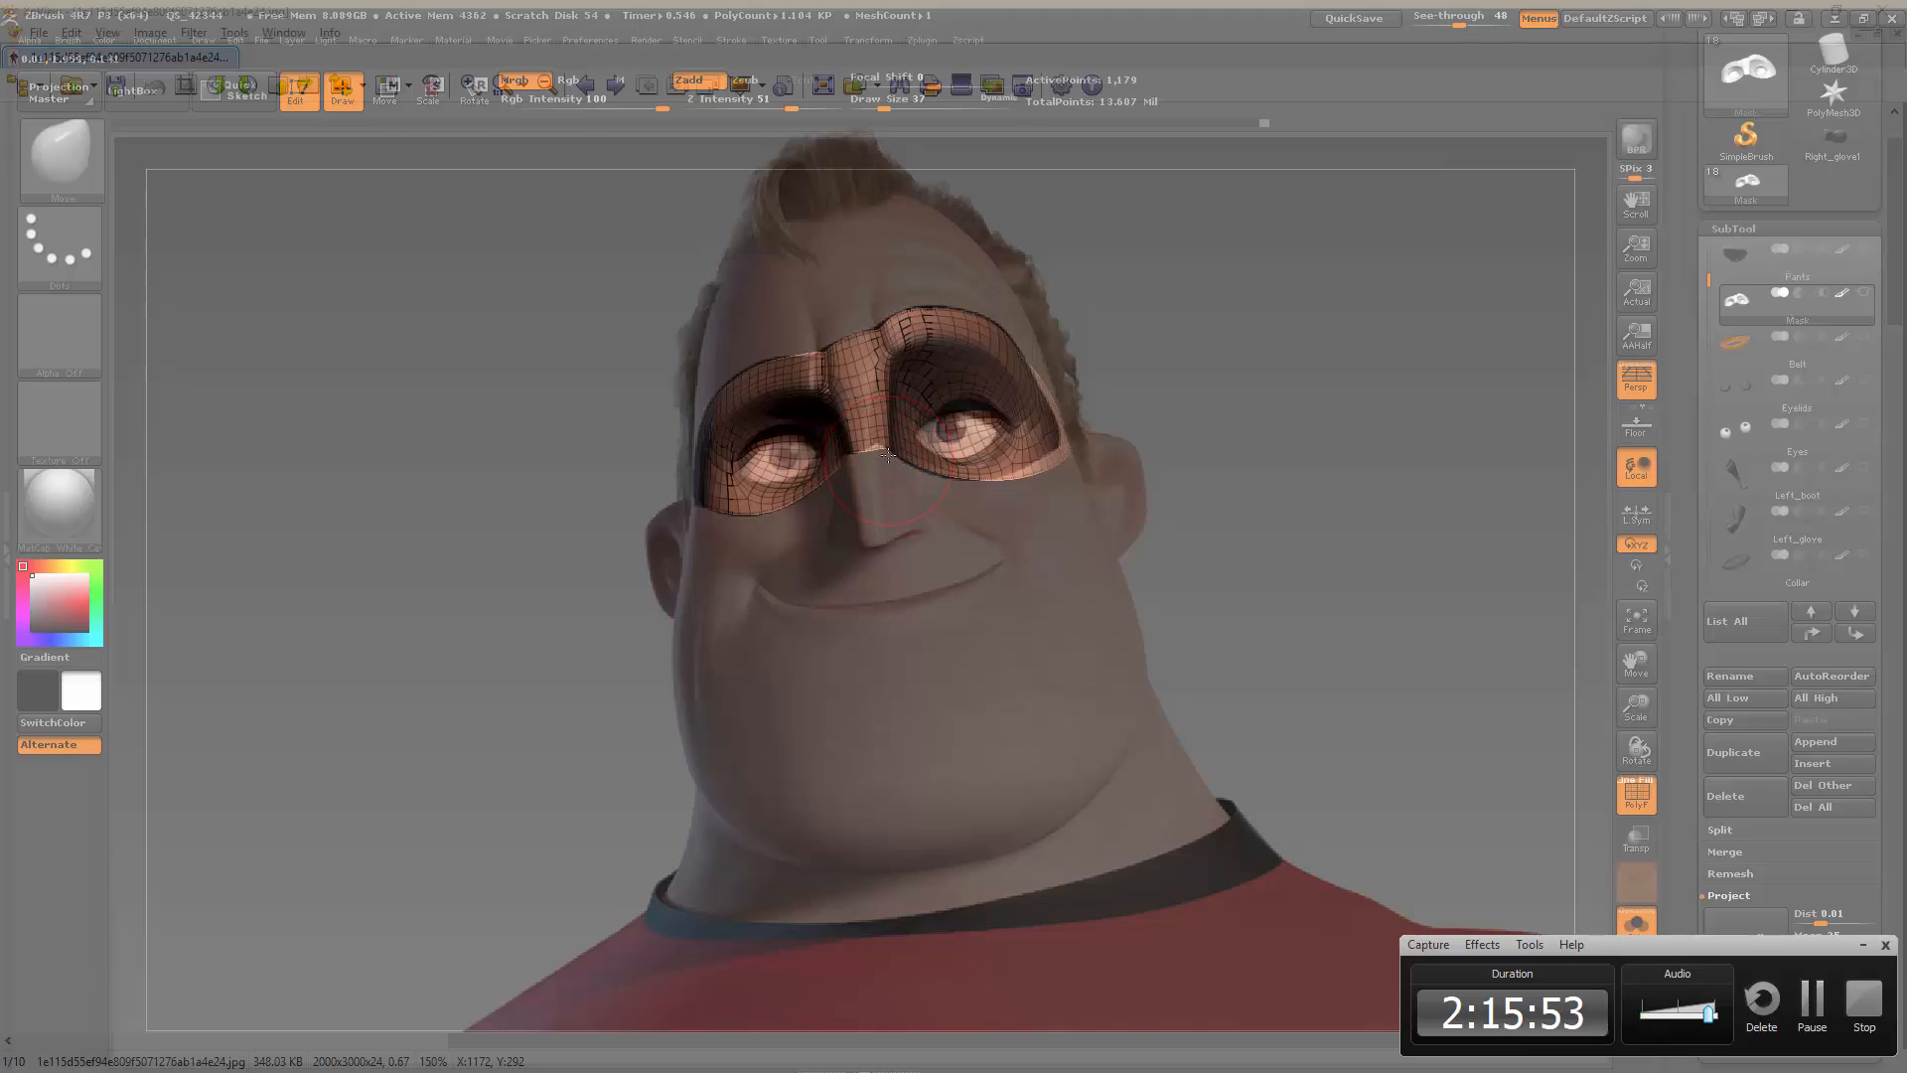
key(s)
drag(888, 454, 882, 453)
drag(1459, 21, 1389, 36)
Adjust the outer brow and side of the mask in side view with the Move brush at draw size 35
drag(1196, 307, 1227, 373)
key(s)
drag(1030, 398, 1035, 404)
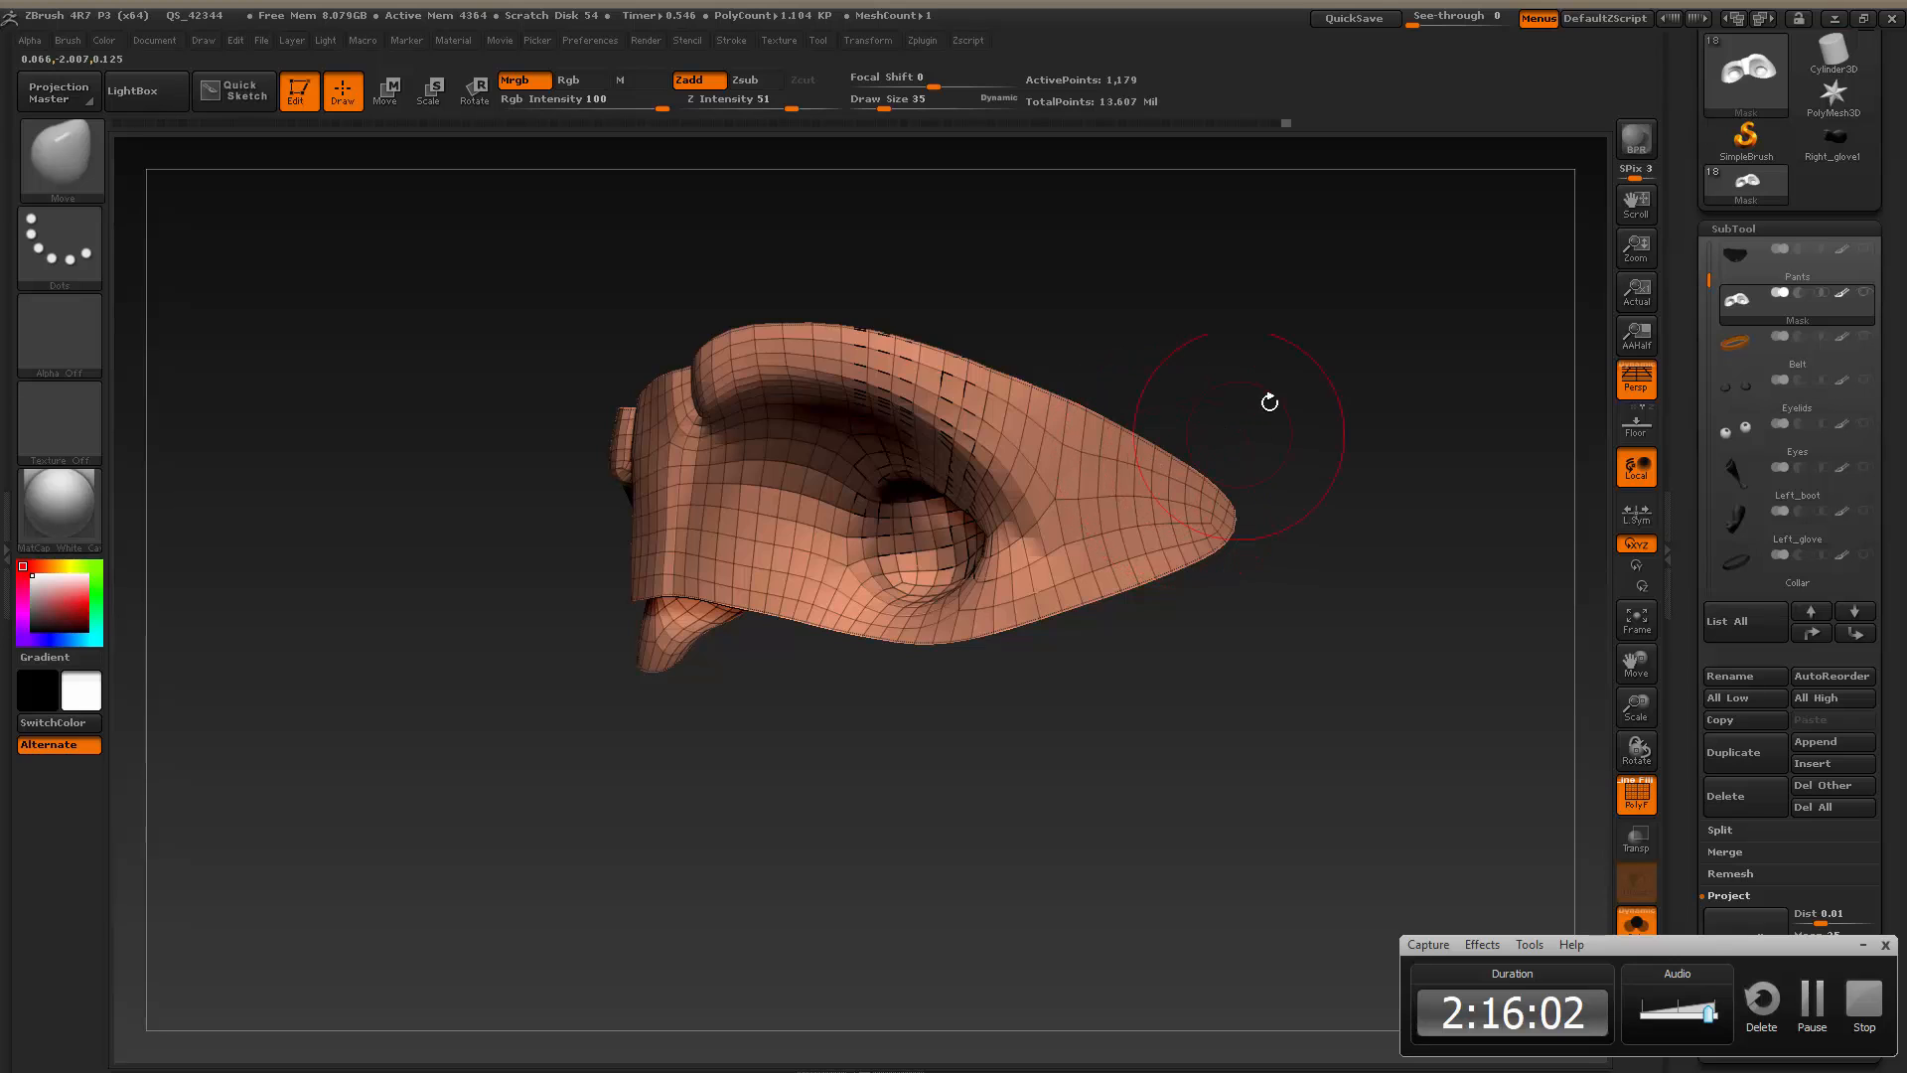
mouse_move(1270, 401)
mouse_down()
mouse_move(1234, 374)
mouse_move(1102, 552)
mouse_move(1057, 577)
mouse_move(1111, 558)
mouse_up()
drag(1097, 417, 1138, 452)
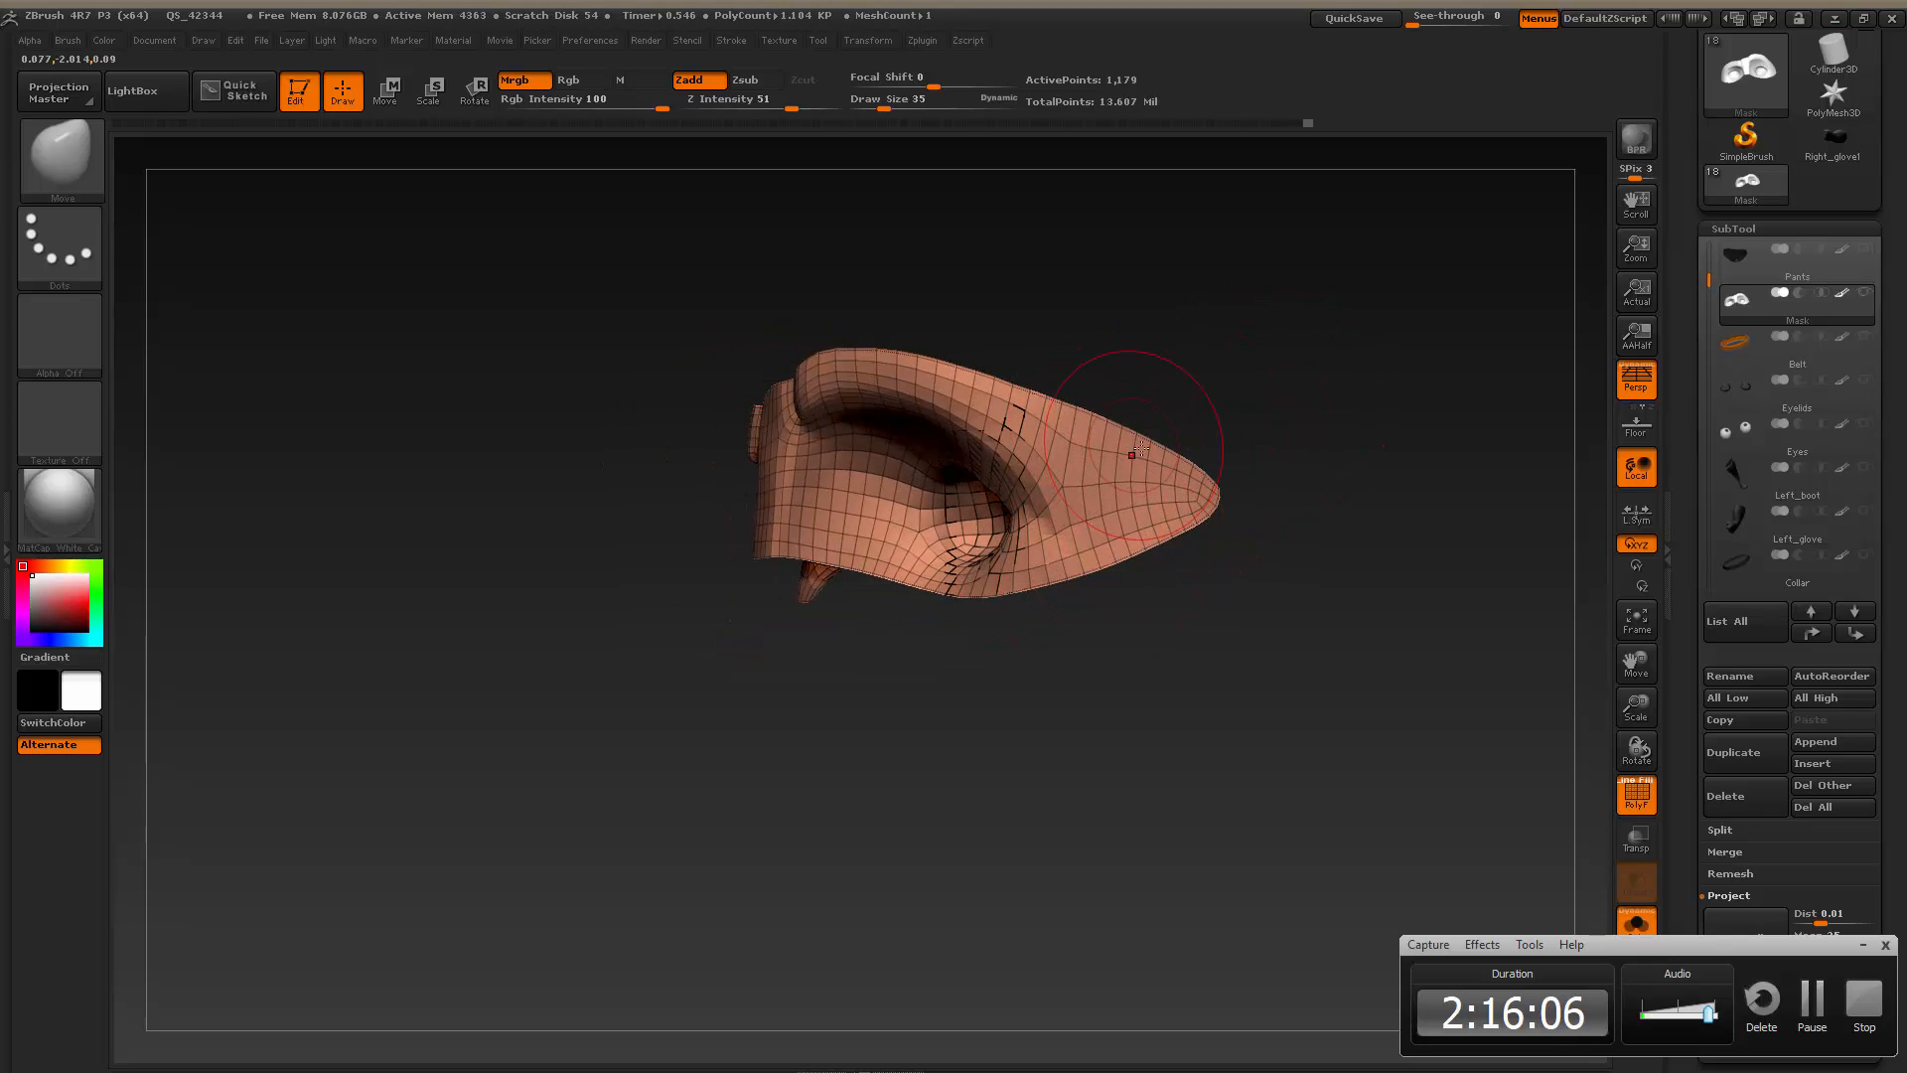
Refine the upper and lower edges on both sides of the mask in side view with the Move brush
drag(1032, 393, 958, 372)
drag(1023, 304, 1254, 318)
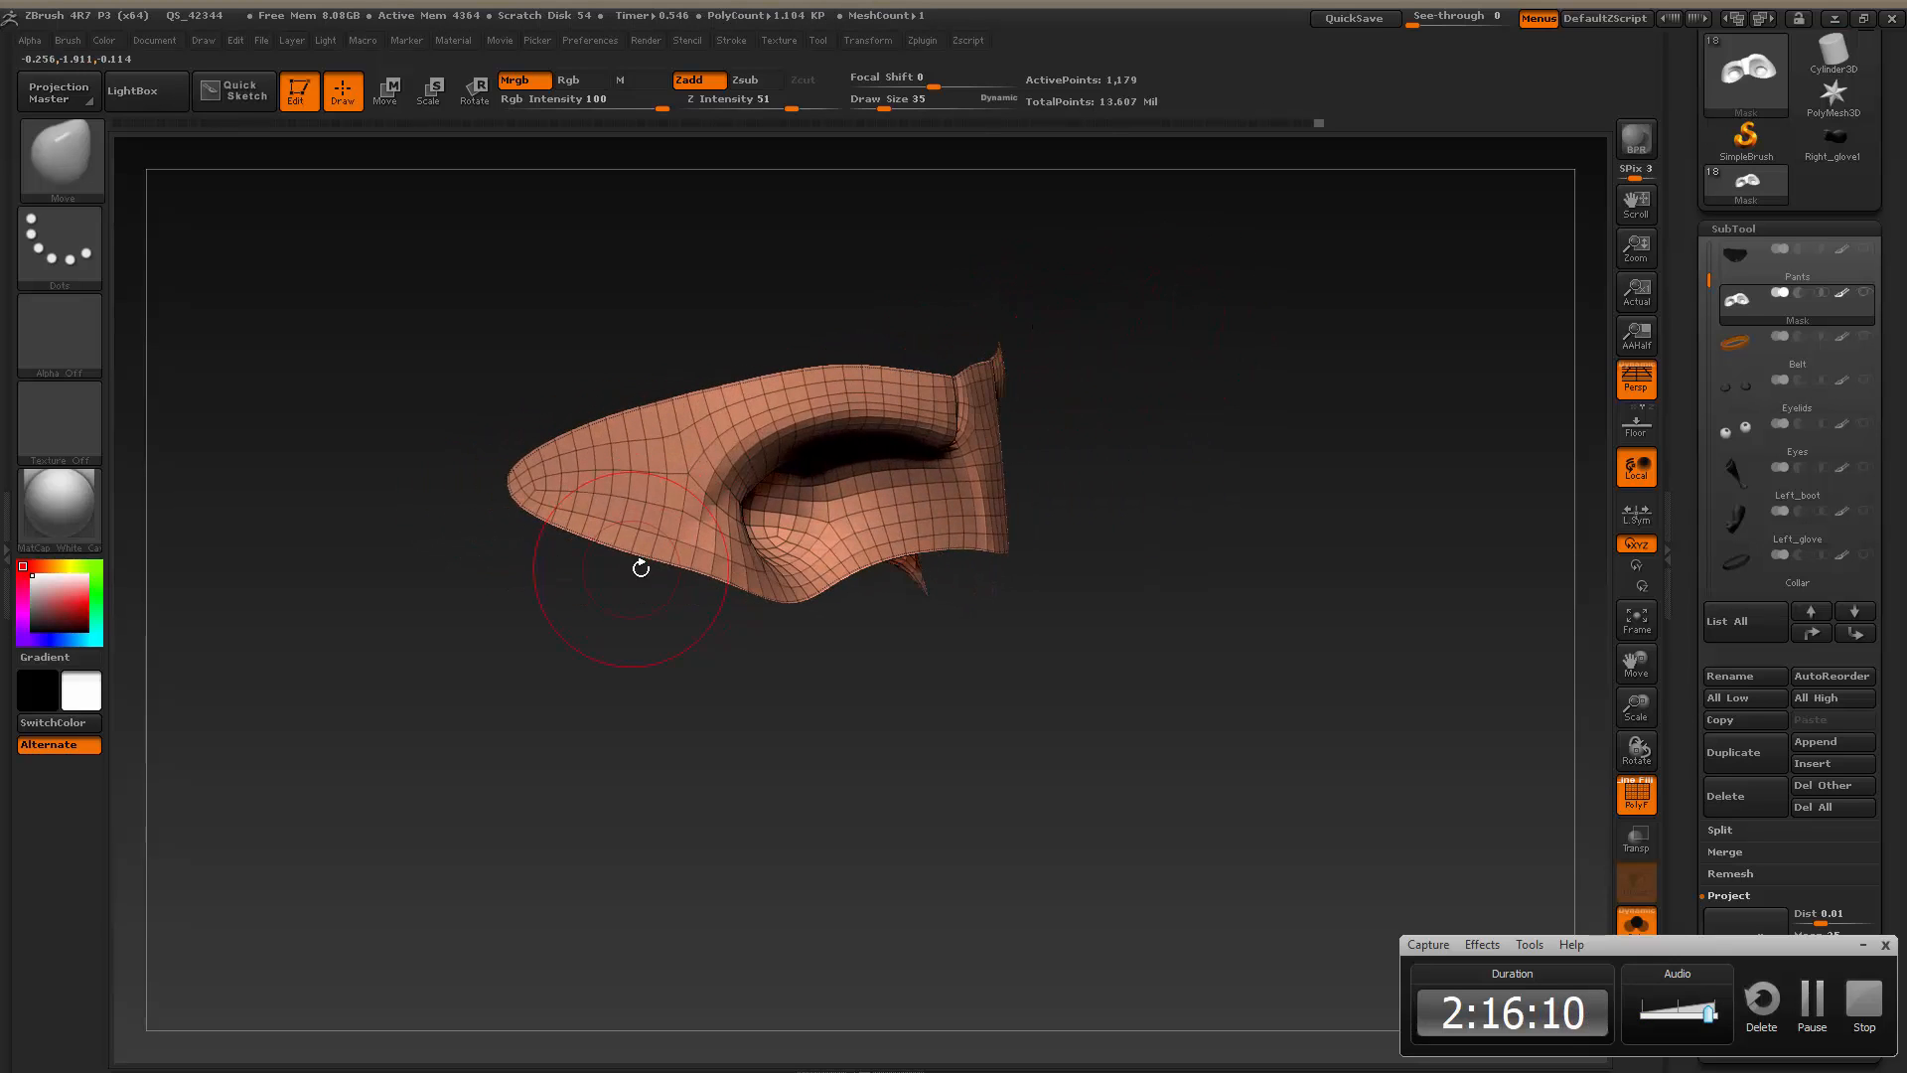
drag(679, 558, 683, 568)
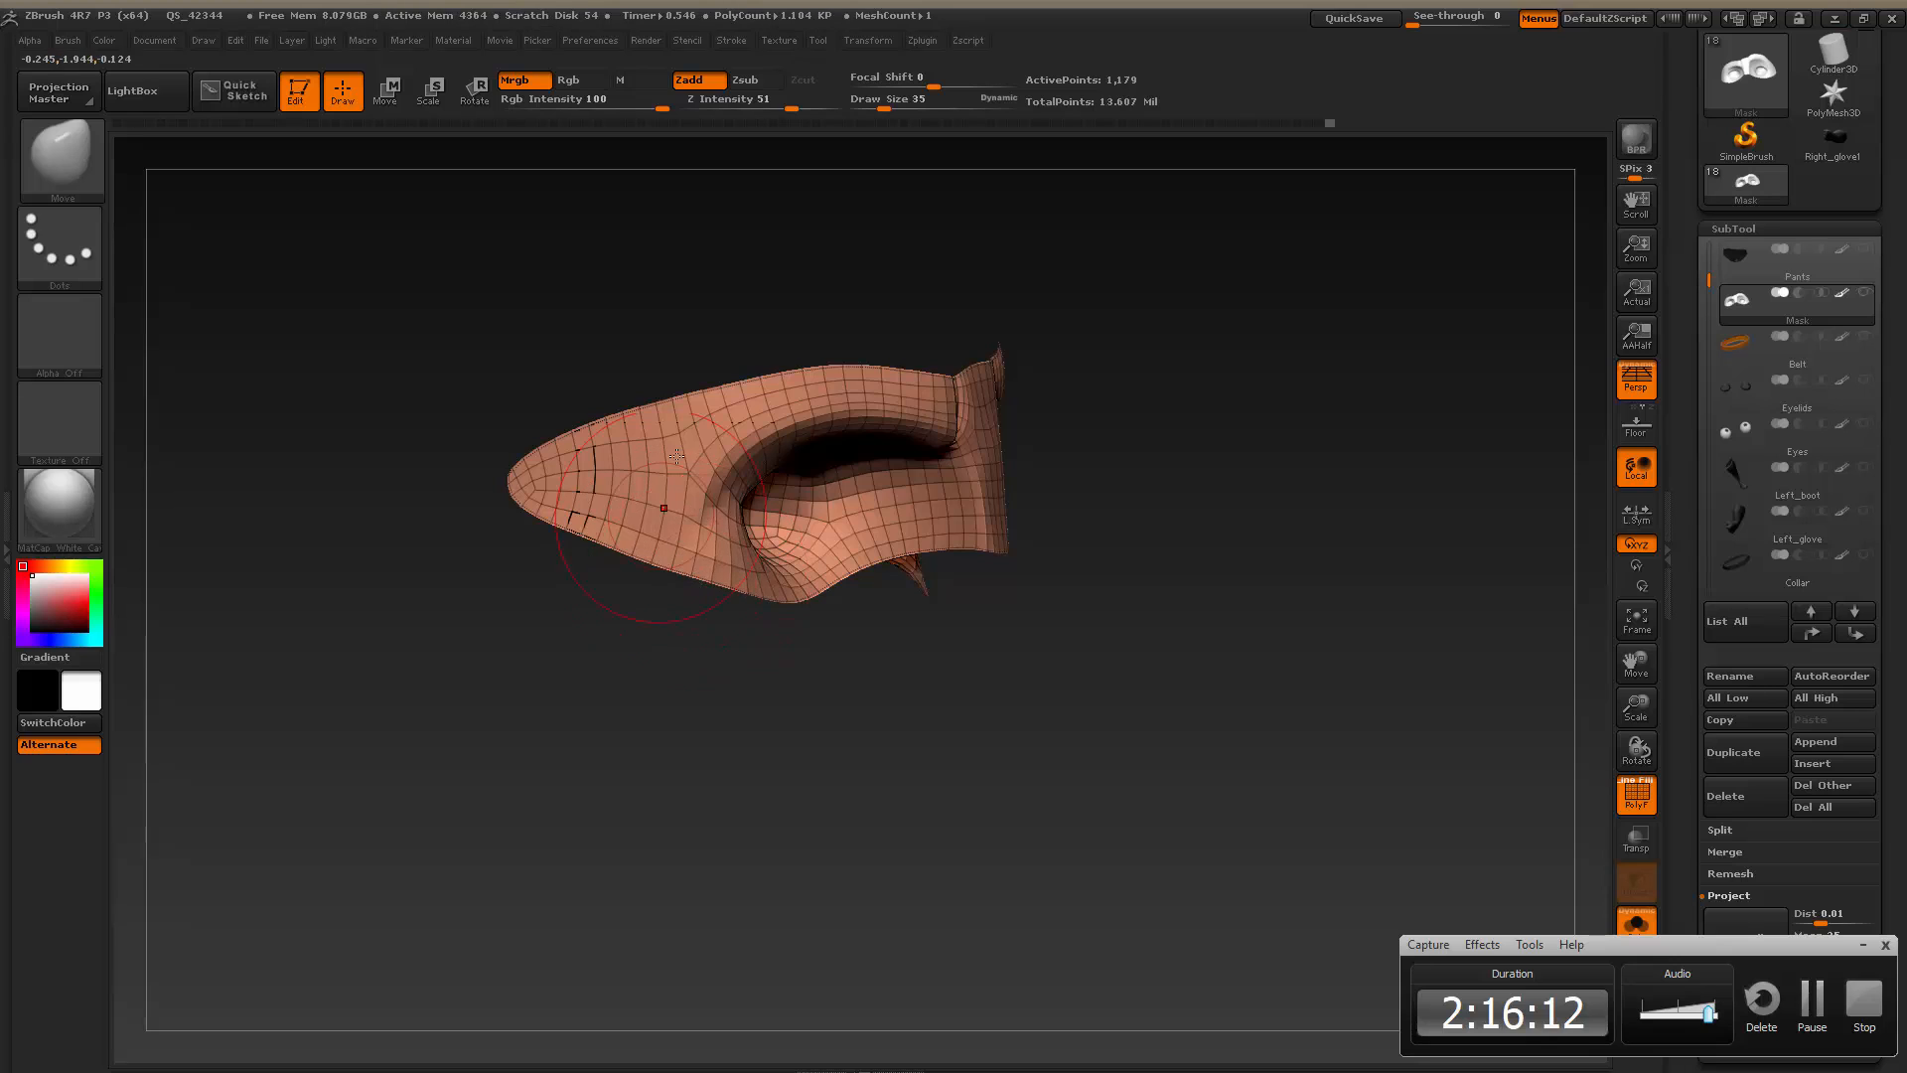
drag(1251, 482, 1158, 496)
drag(1358, 358, 1338, 363)
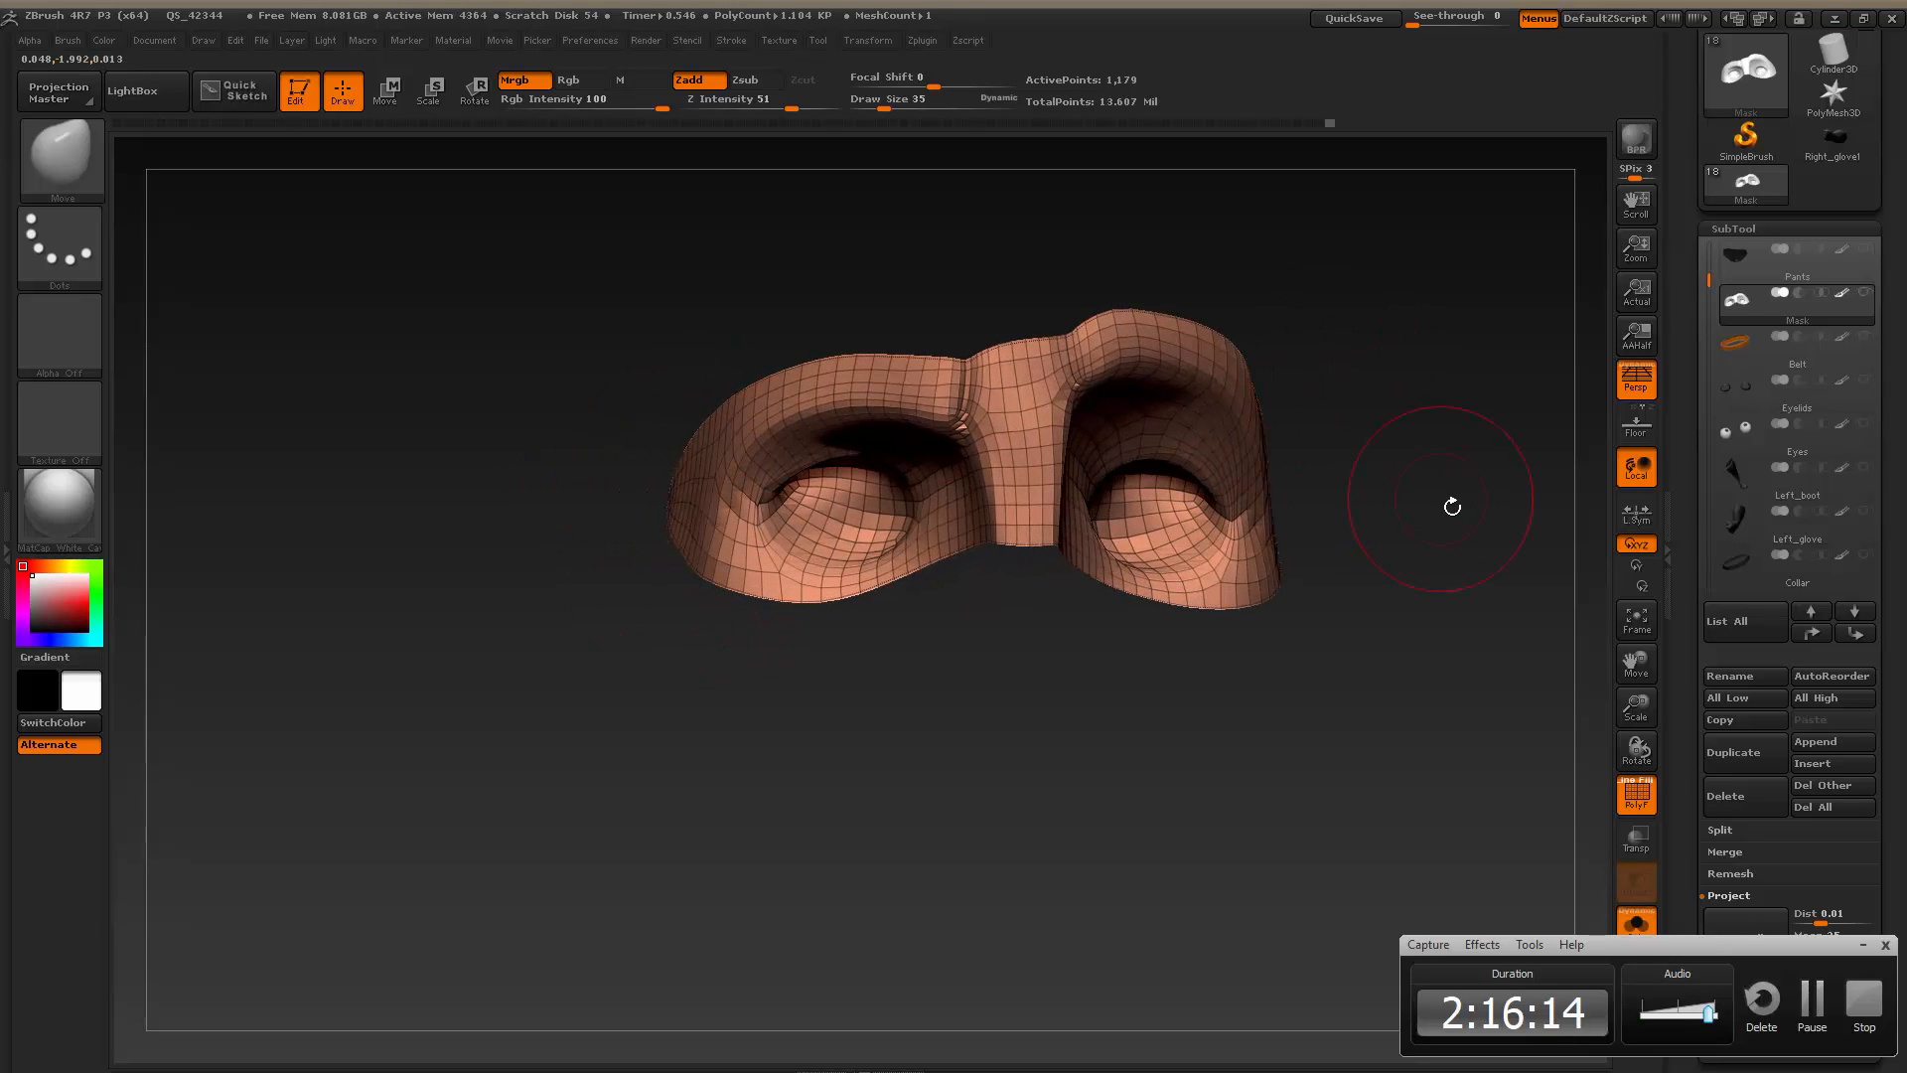
Raise the mask one subdivision level, minimize the screen recorder, and run ProjectAll
key(ctrl+d)
drag(1439, 513, 1552, 645)
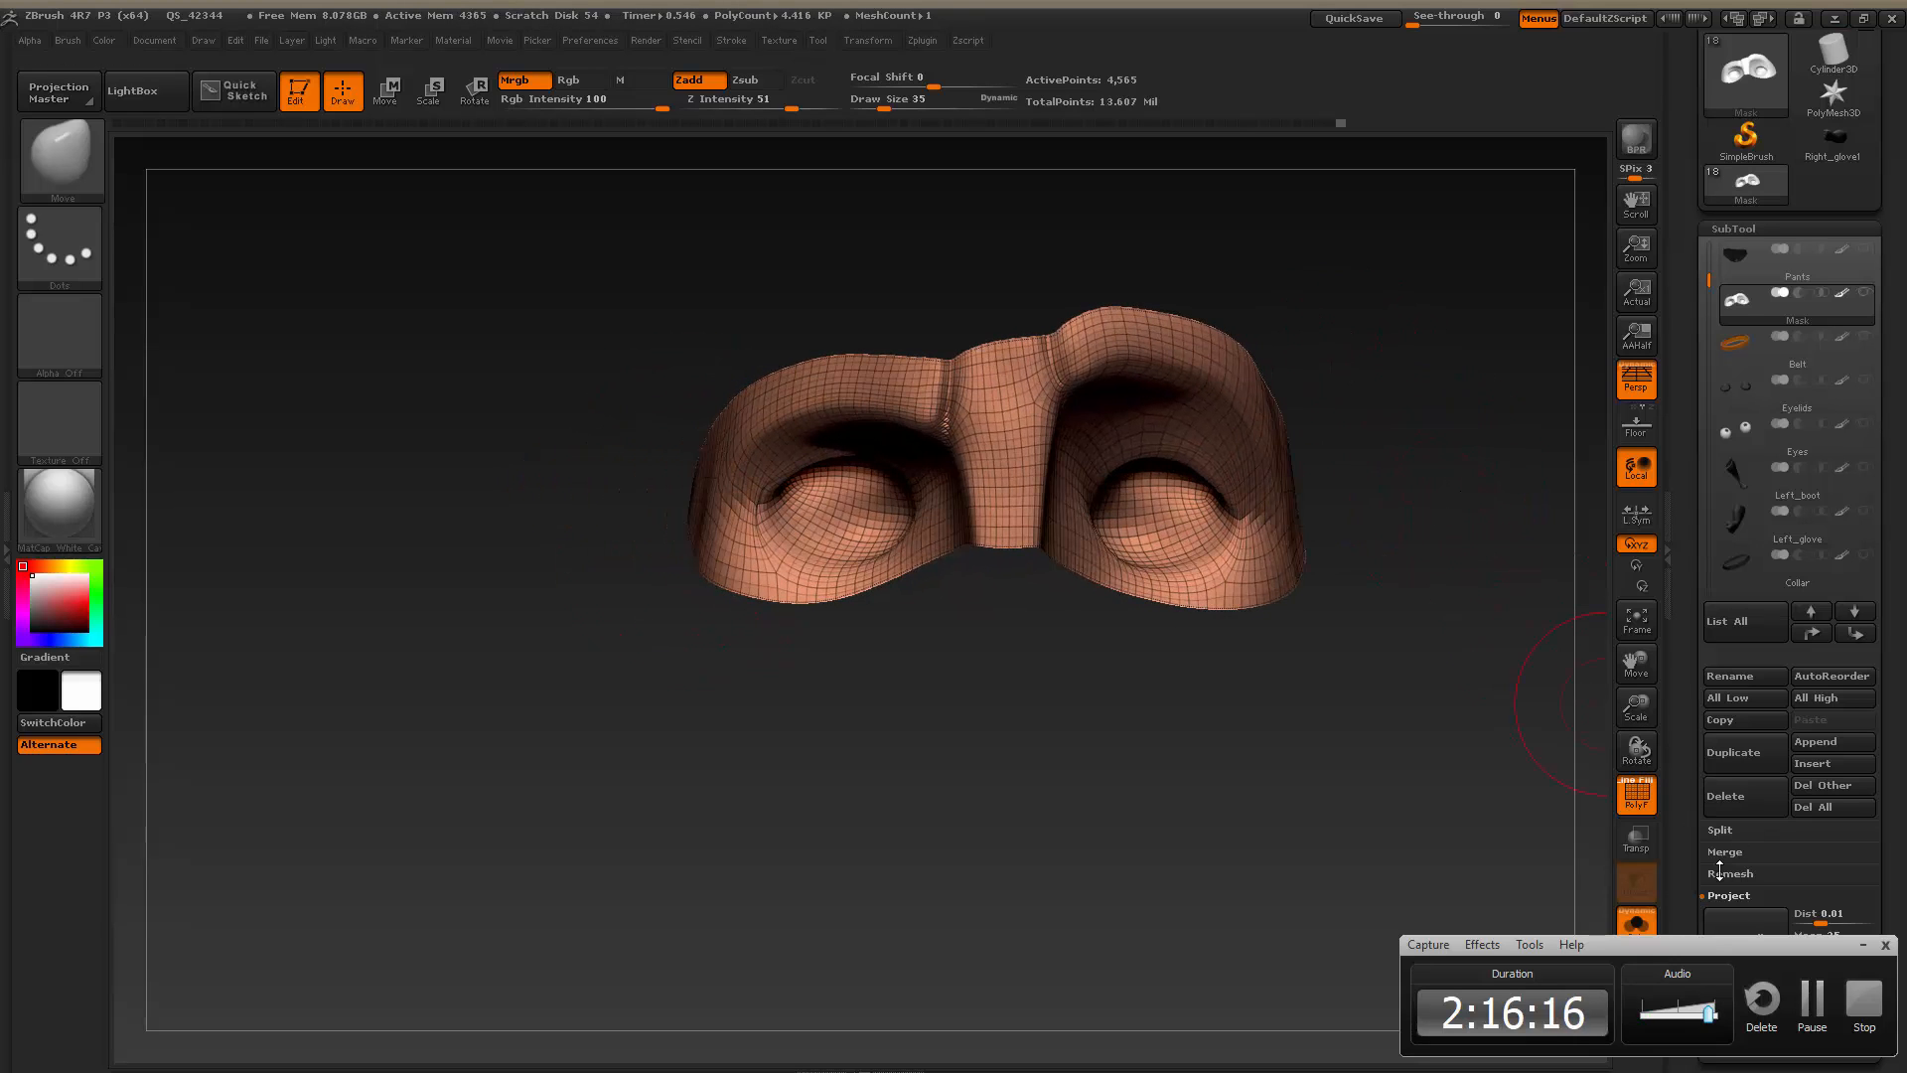
click(1863, 946)
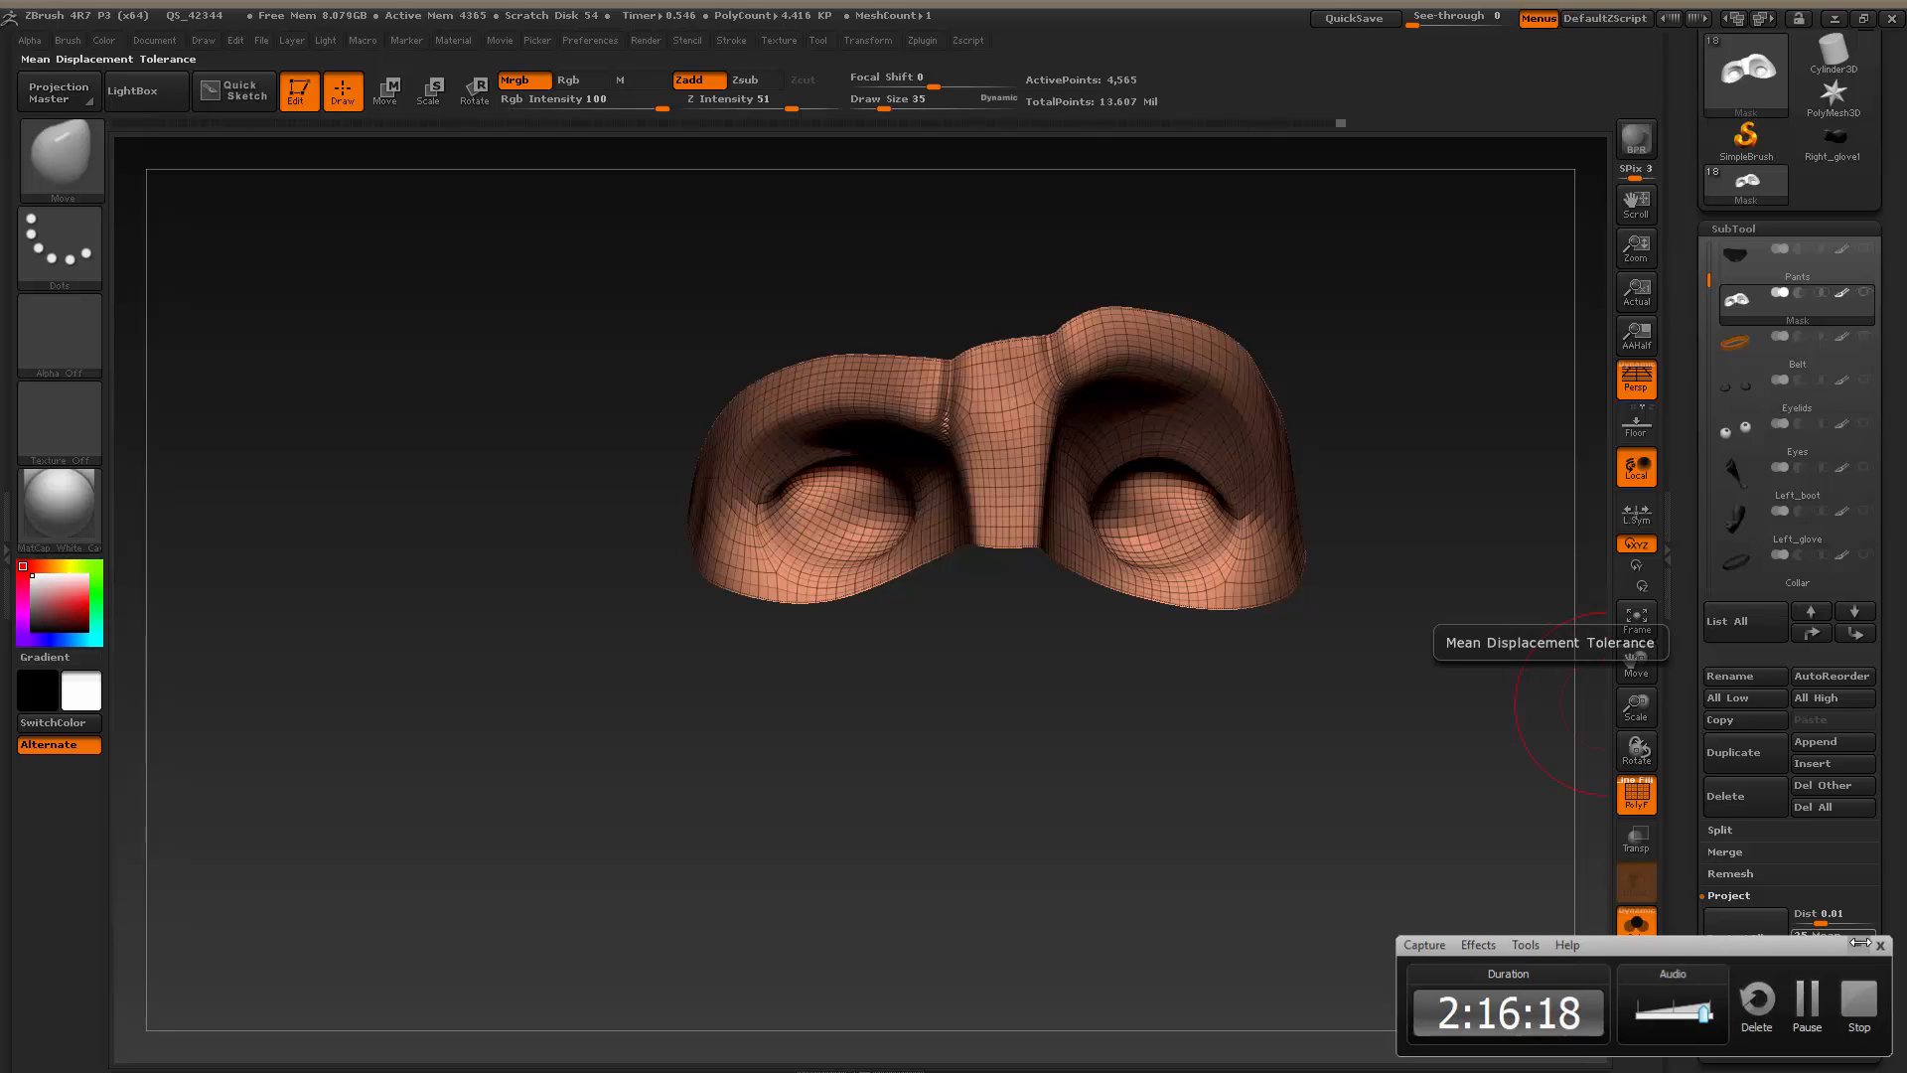
click(1761, 944)
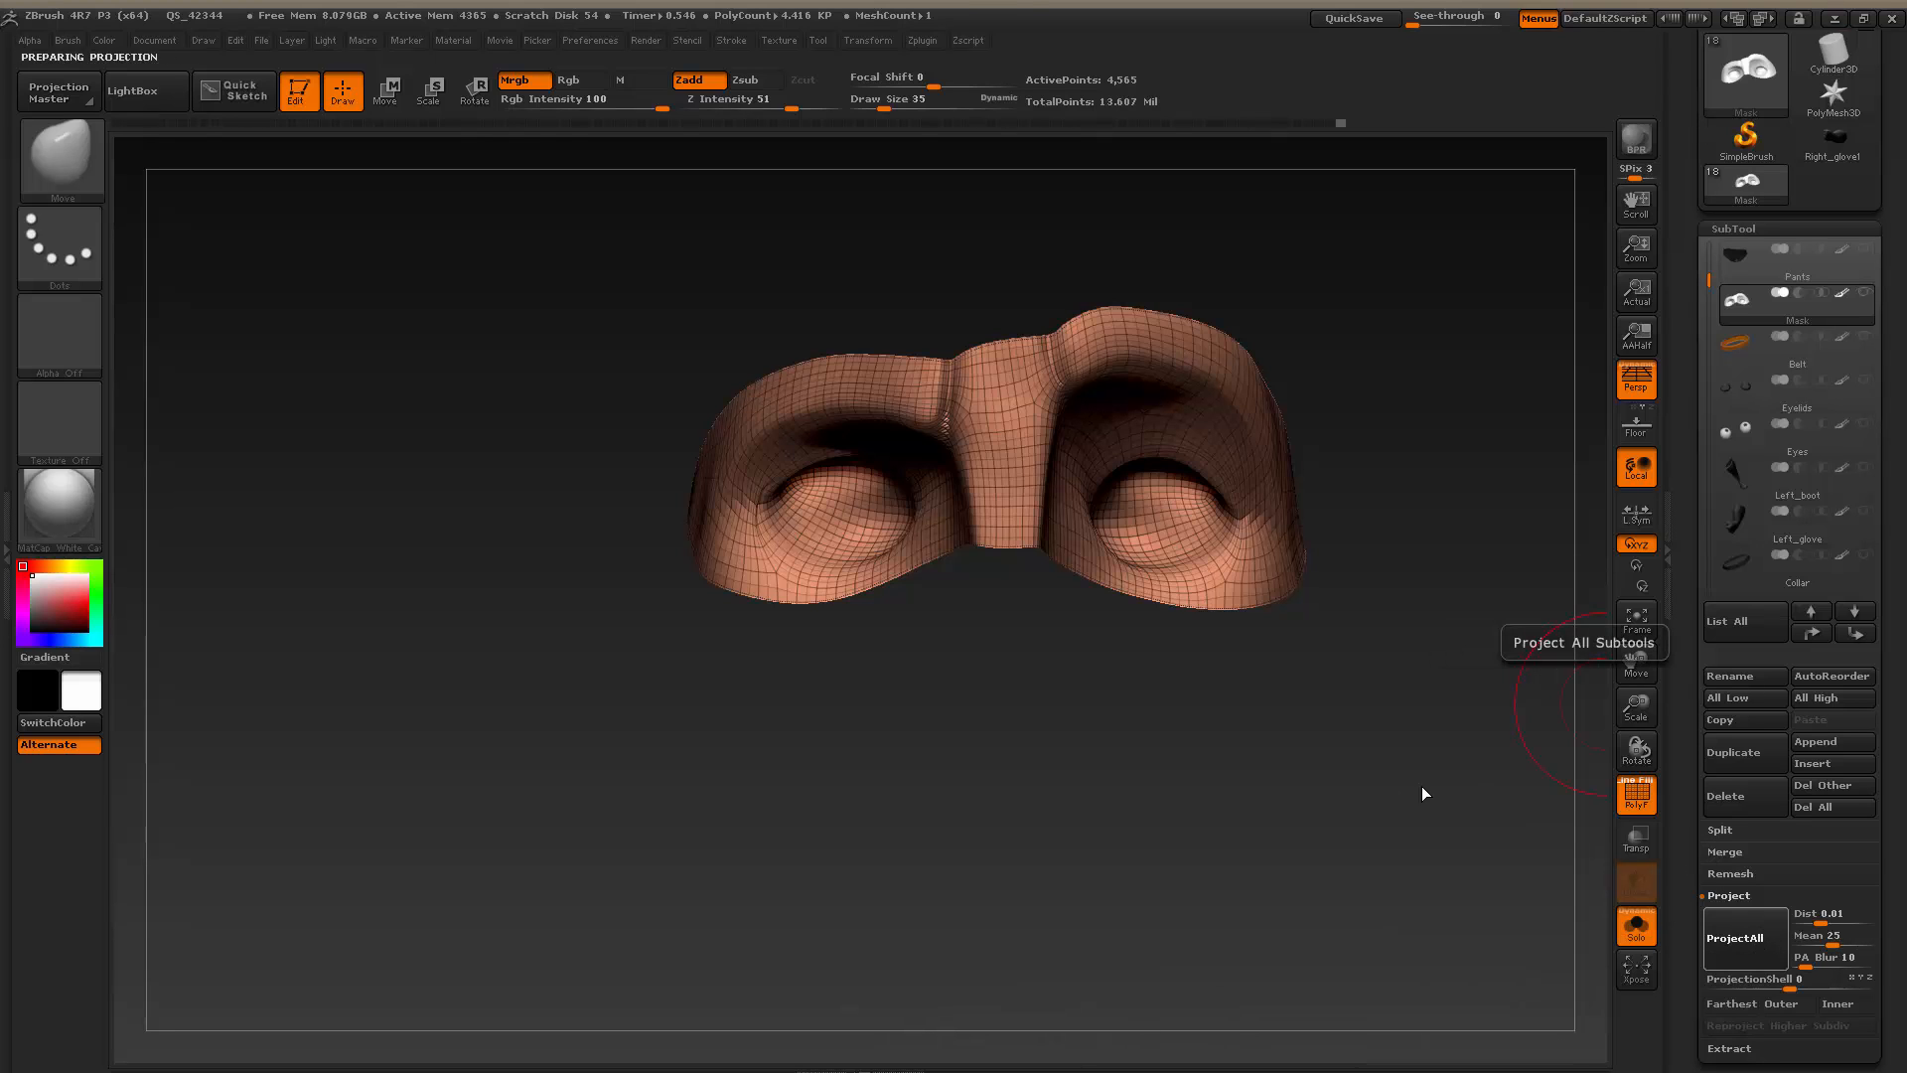
mouse_move(1341, 751)
mouse_down()
mouse_move(1209, 805)
mouse_move(1239, 791)
mouse_move(1213, 758)
mouse_move(1213, 787)
mouse_move(1608, 814)
mouse_up()
key(ctrl)
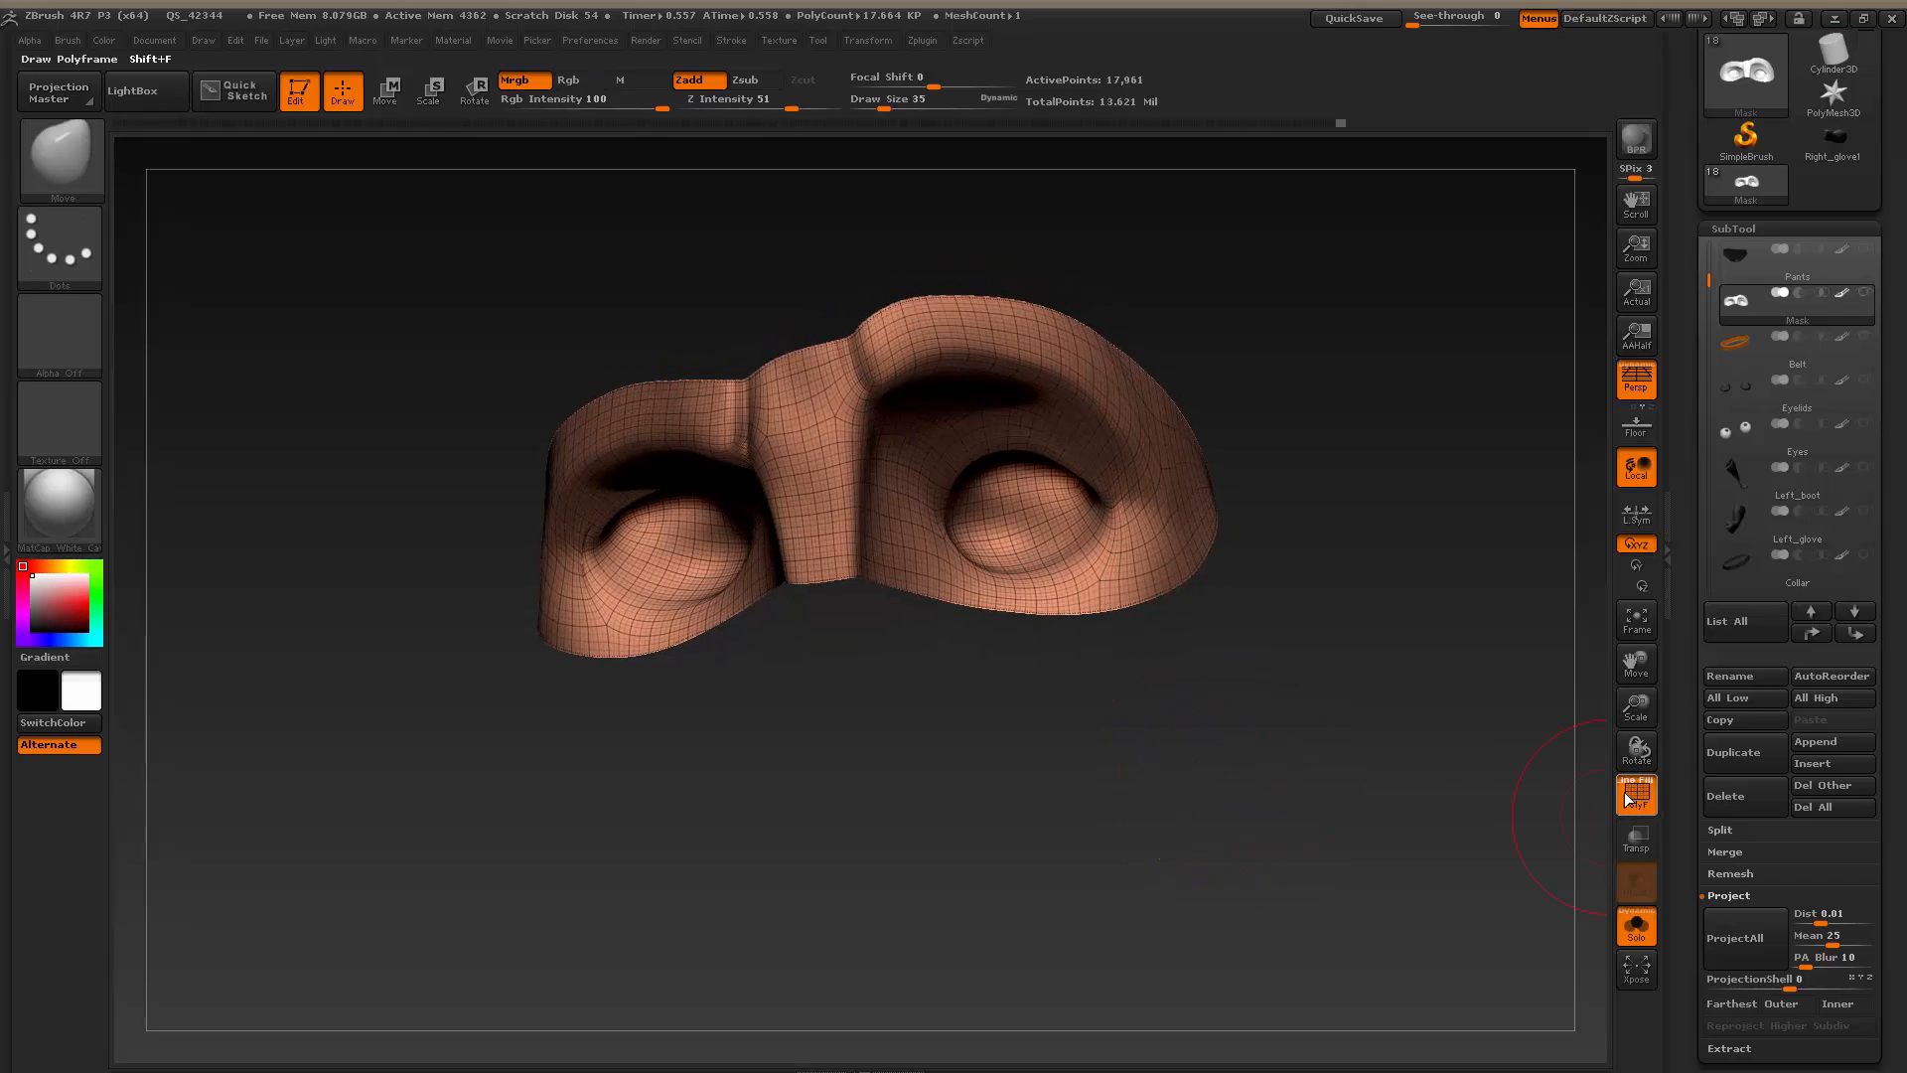
Turn off the polyframe display and run ProjectAll at each remaining subdivision level up to the highest
click(1627, 799)
drag(1357, 766, 1376, 778)
click(1730, 951)
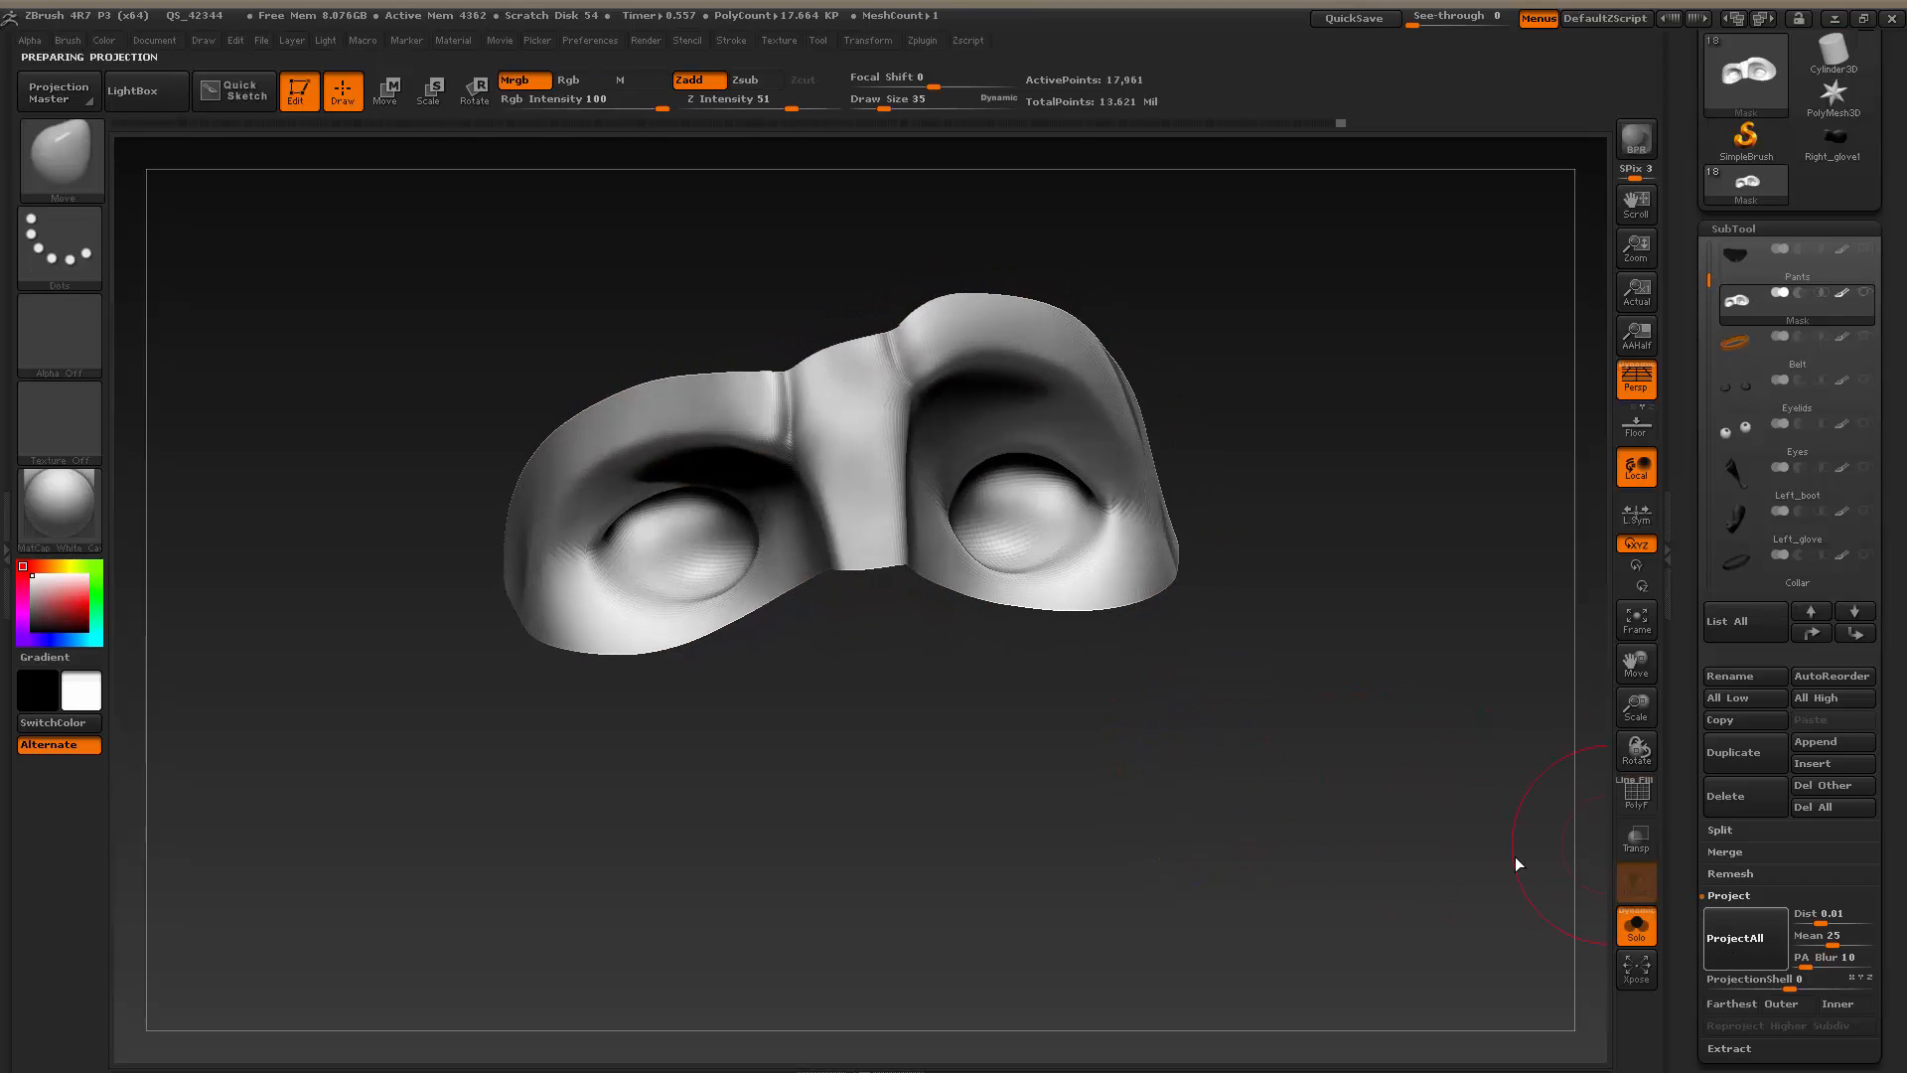
key(ctrl)
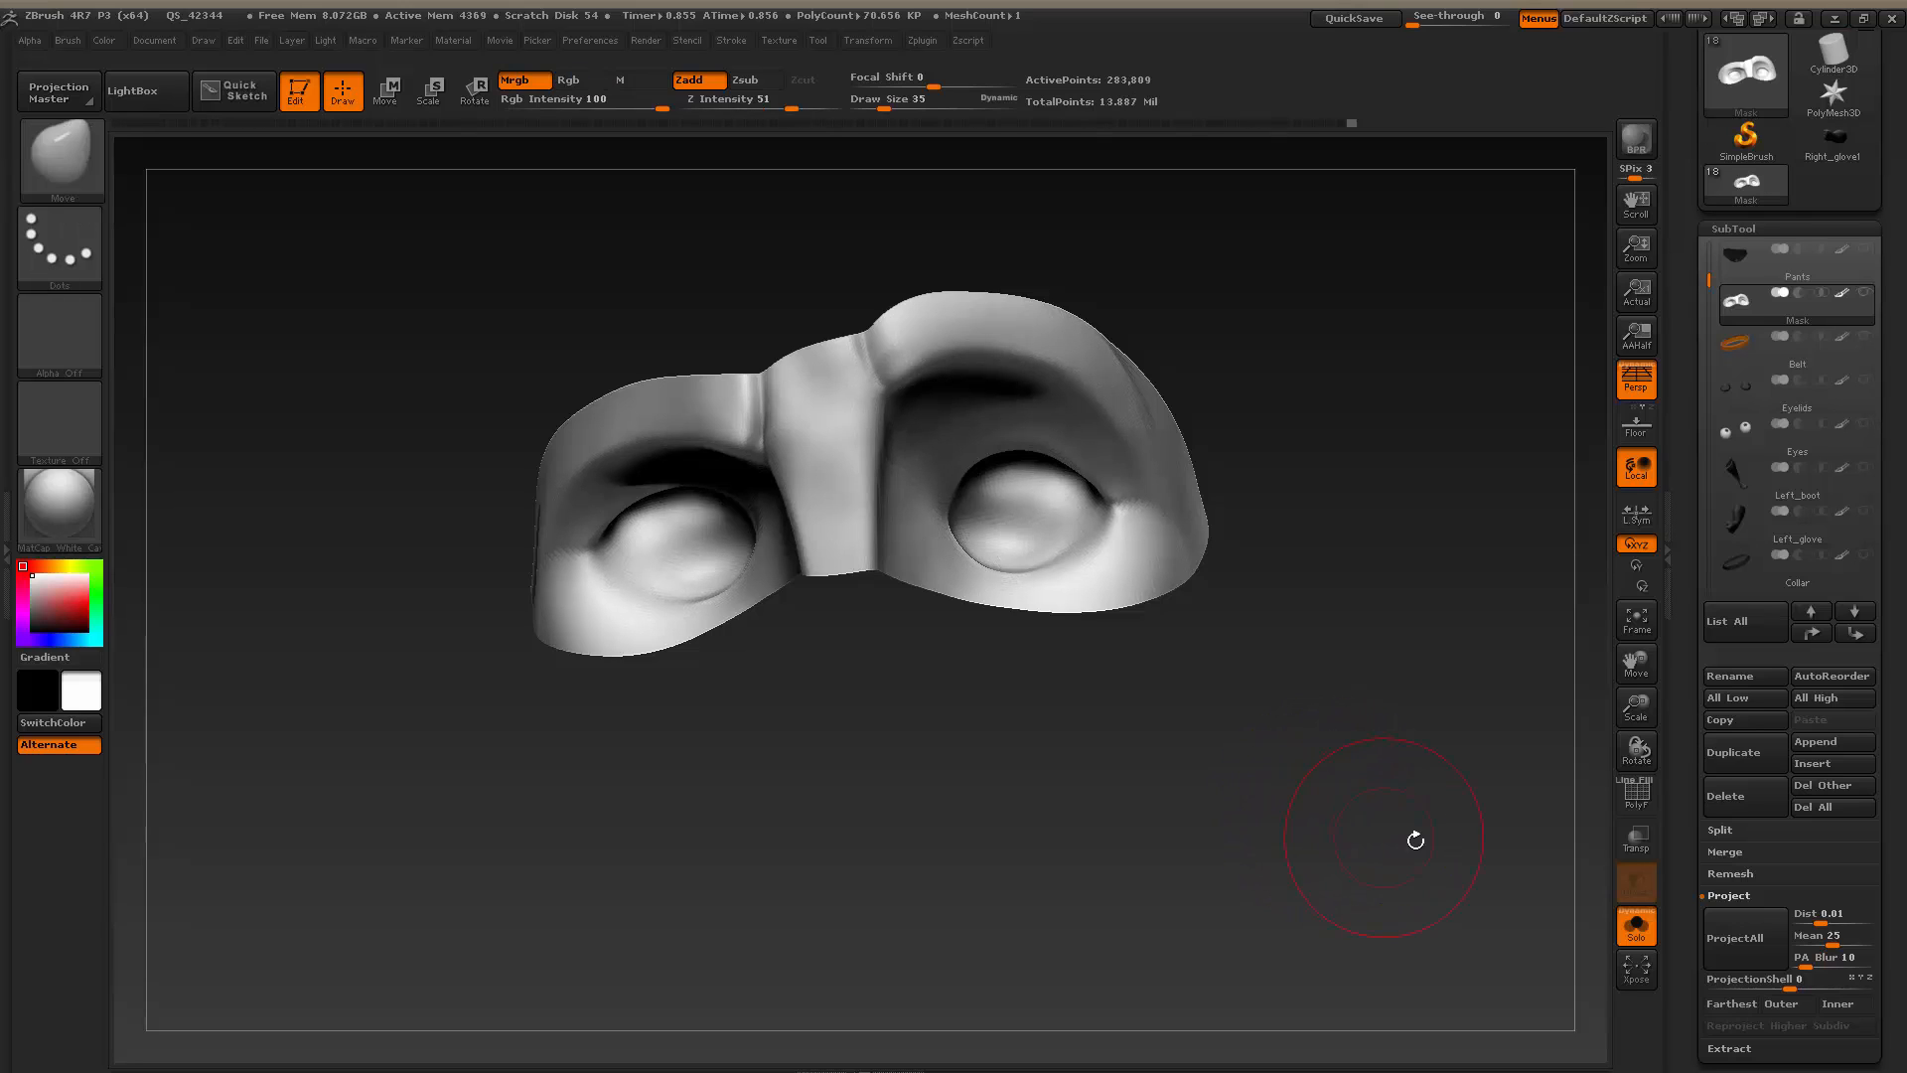
click(1731, 952)
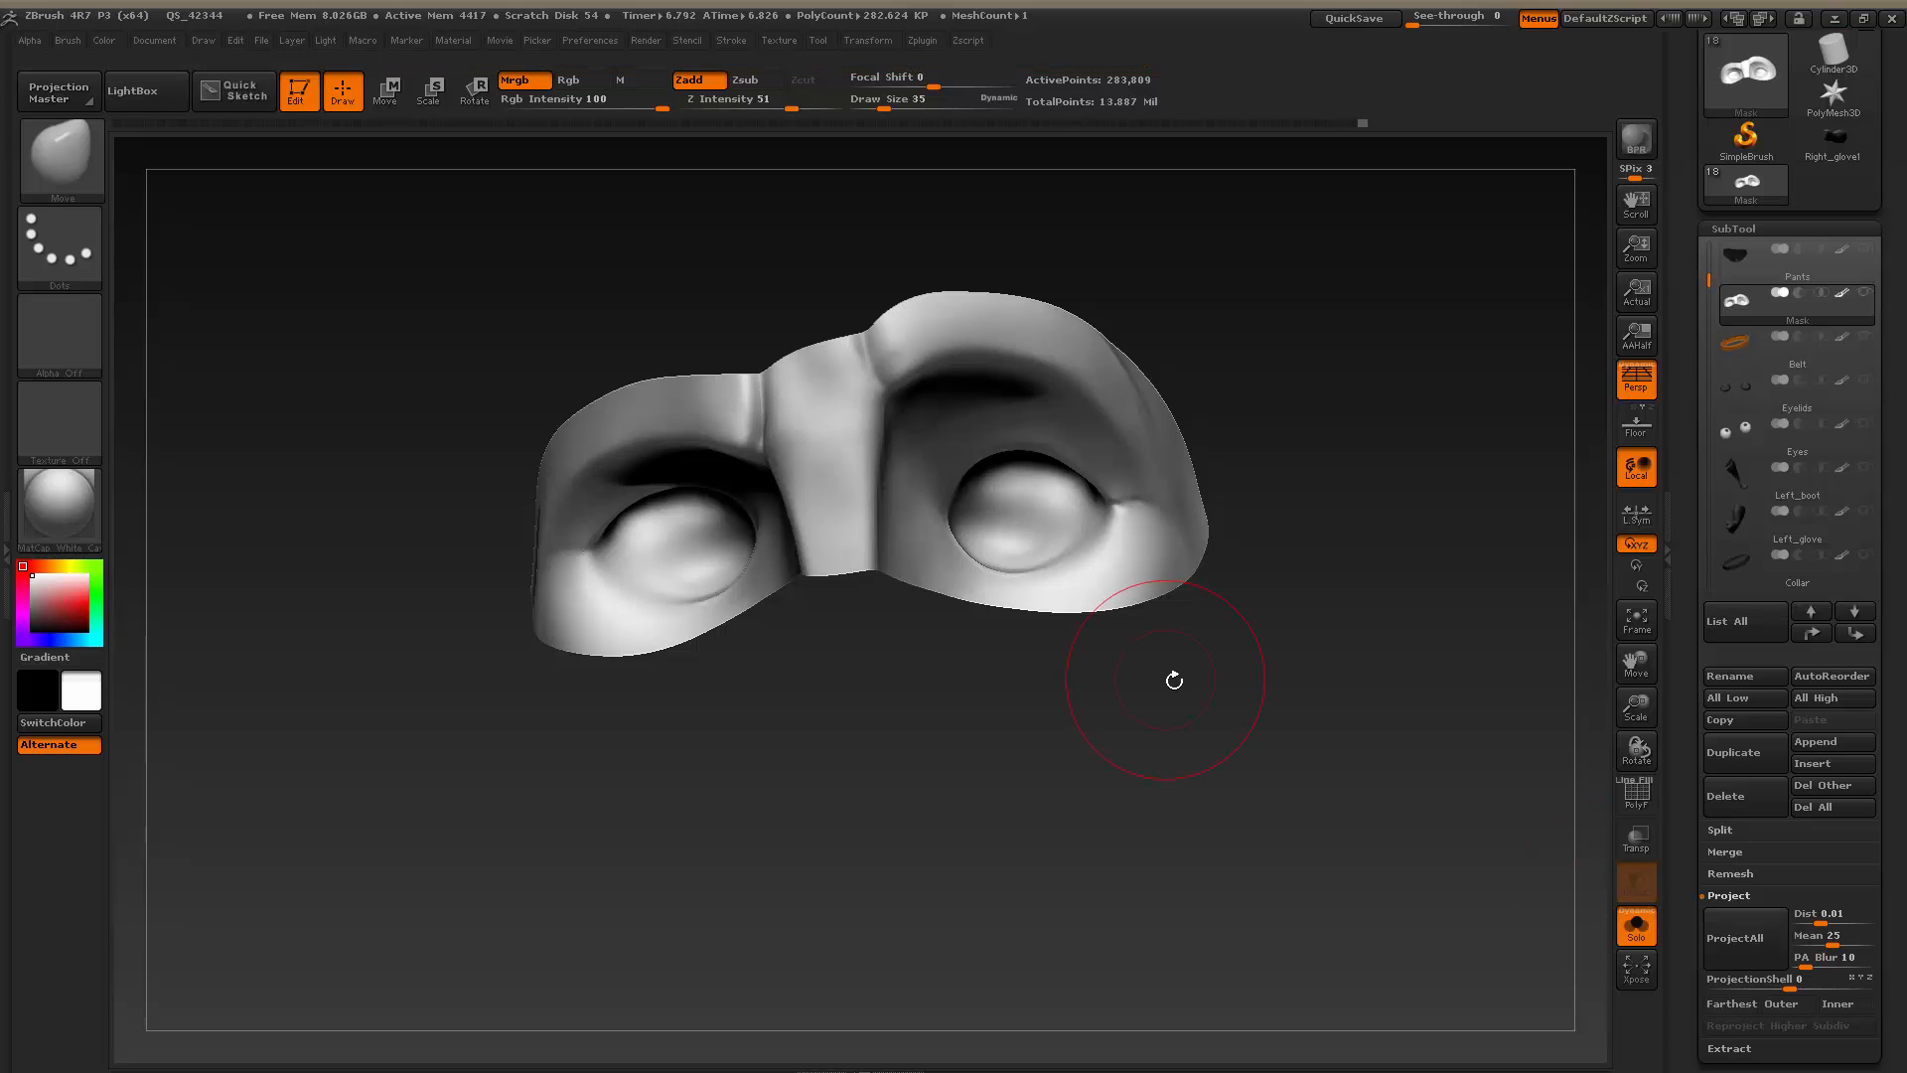
Compare the projected mask with the reference picture in XnView, and return to ZBrush to inspect both sides
drag(1222, 723, 1254, 838)
key(alt+Tab)
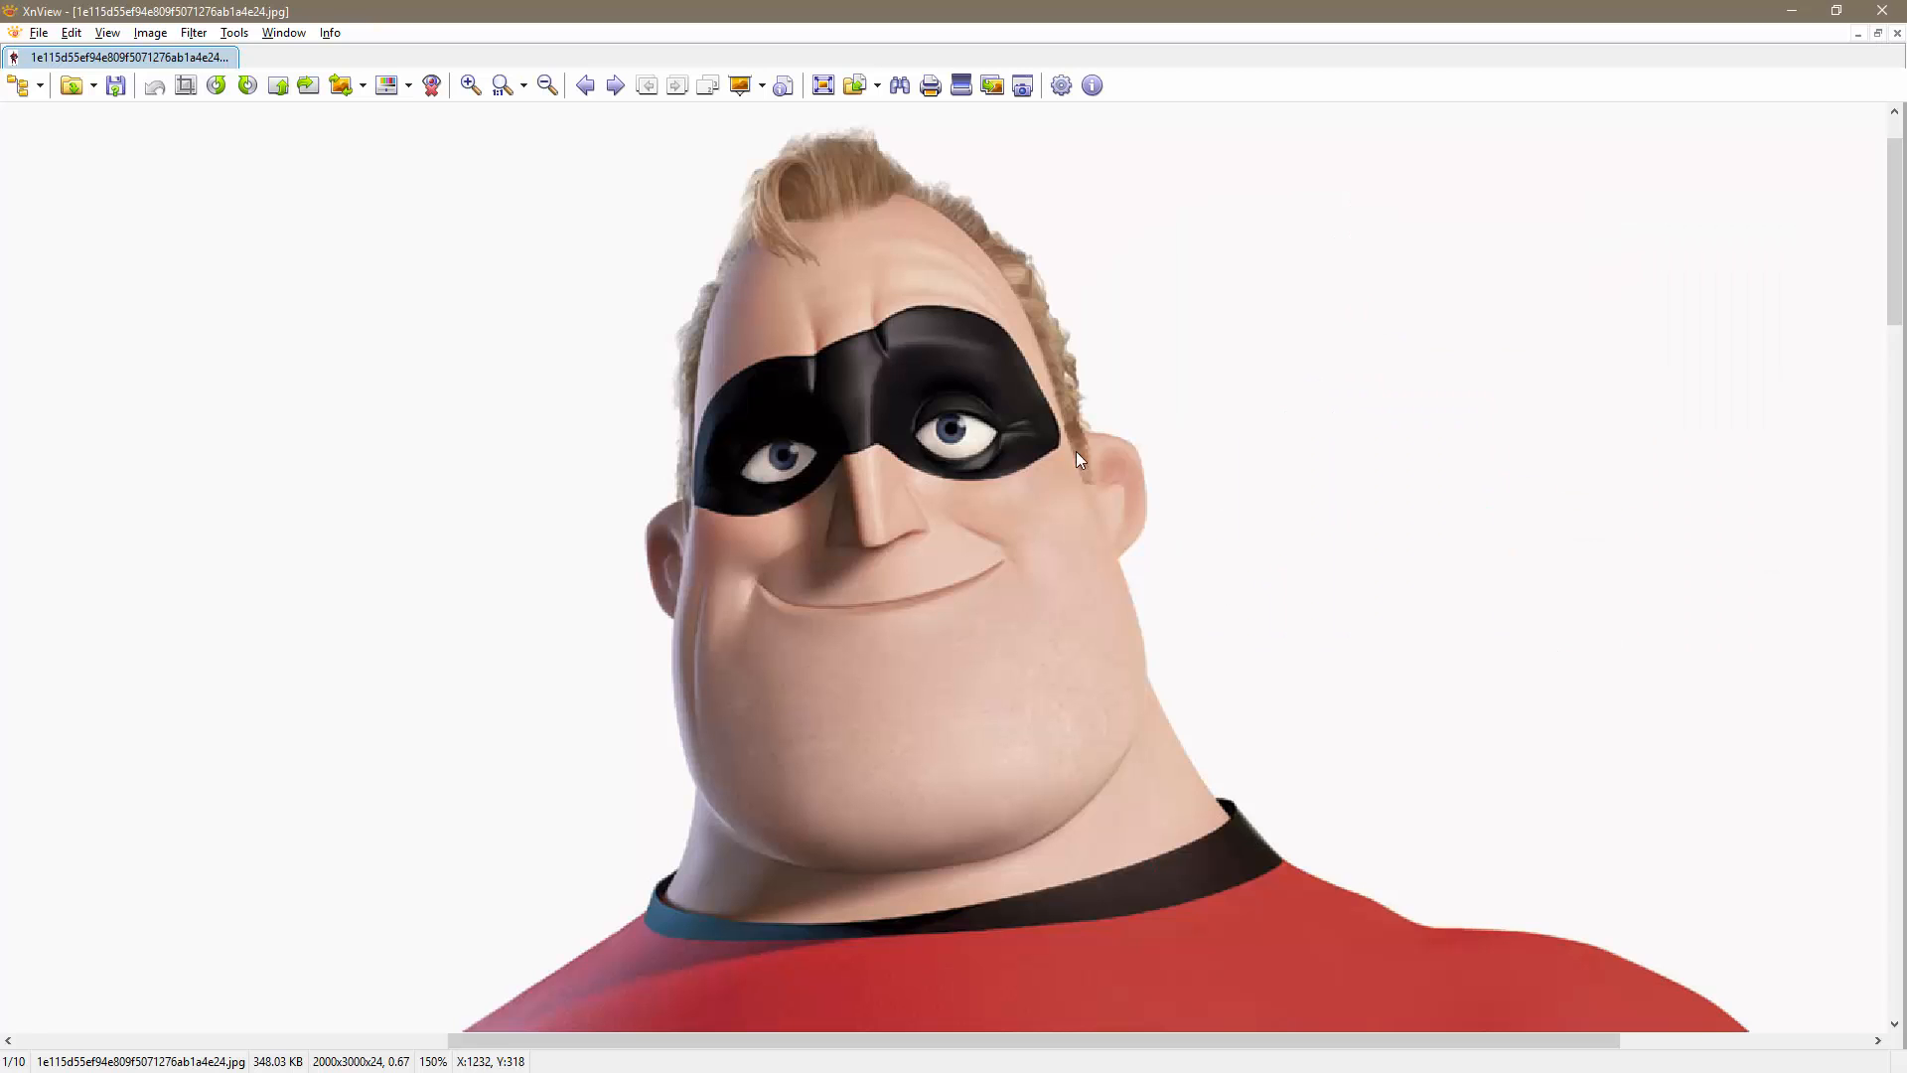
key(alt+Tab)
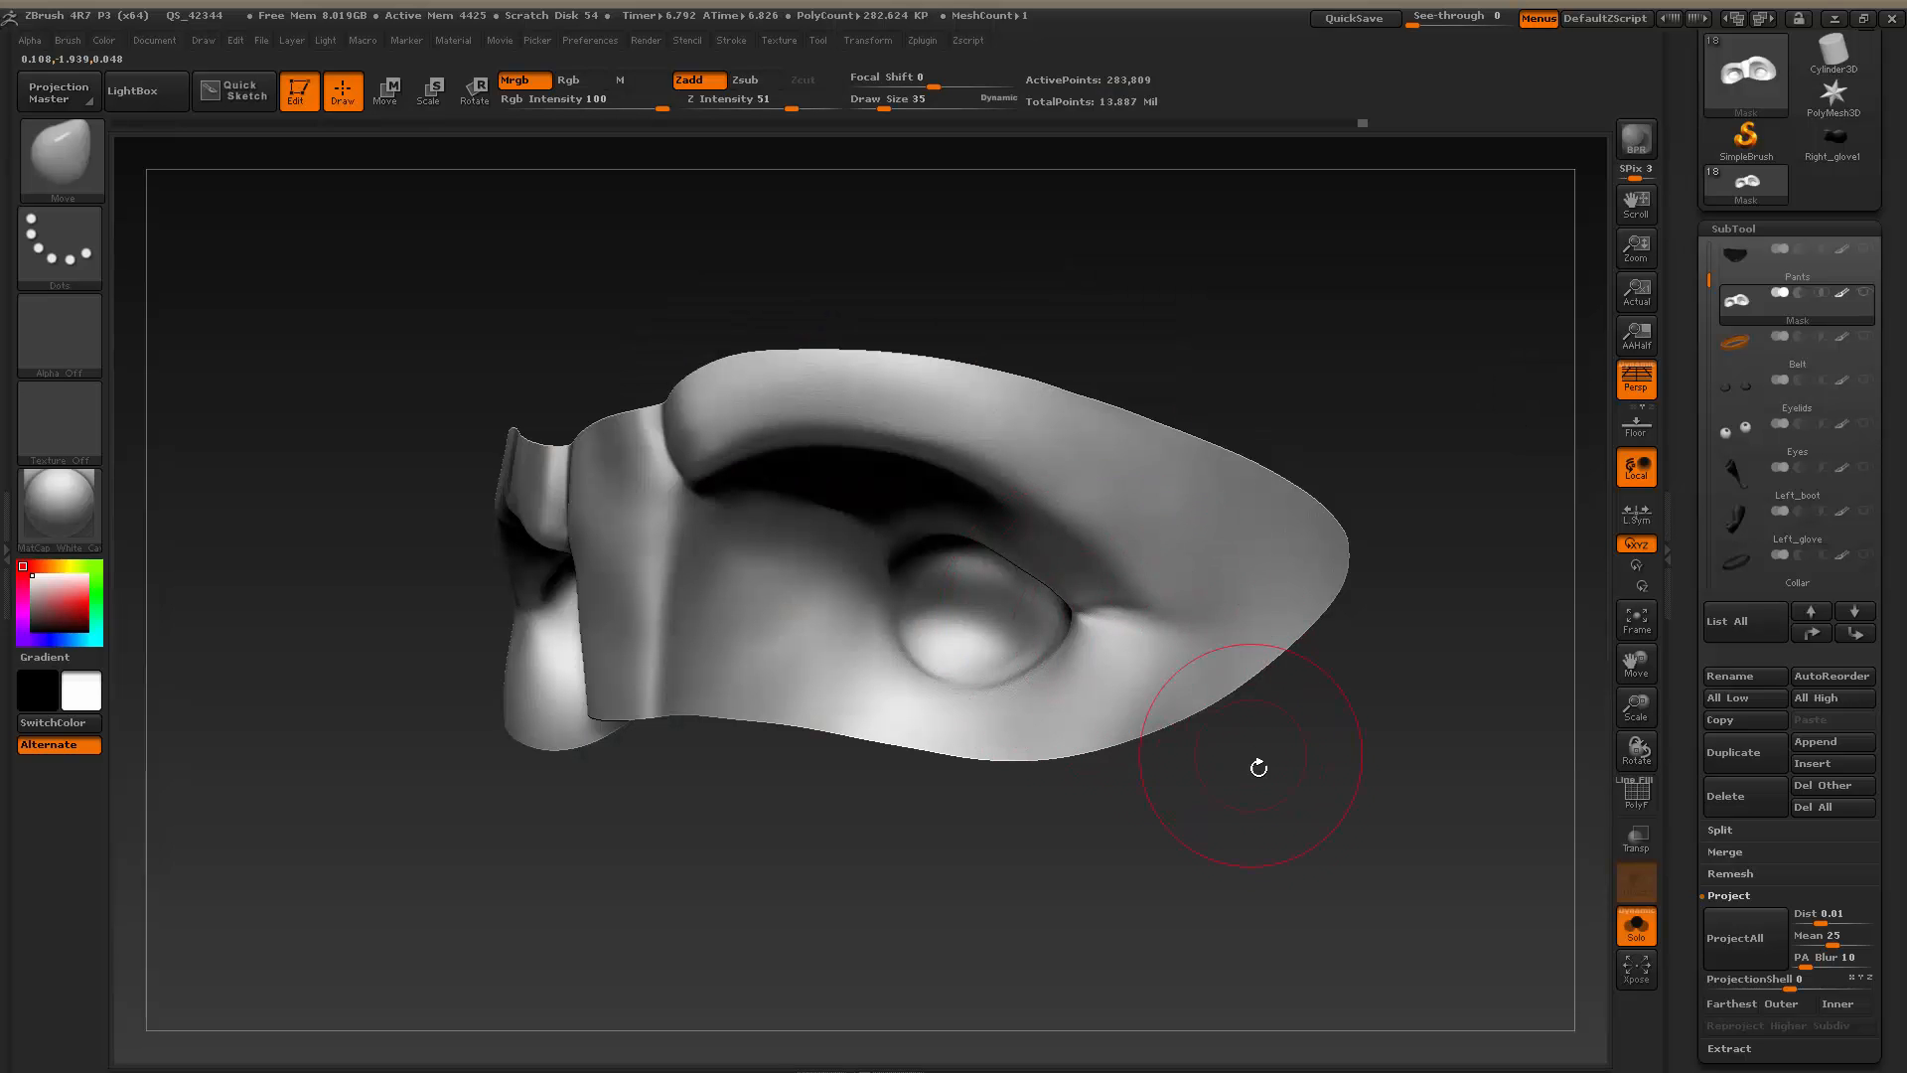
drag(1256, 765, 1287, 805)
mouse_move(753, 855)
mouse_down()
mouse_move(686, 855)
mouse_move(753, 855)
mouse_up()
drag(641, 795, 726, 838)
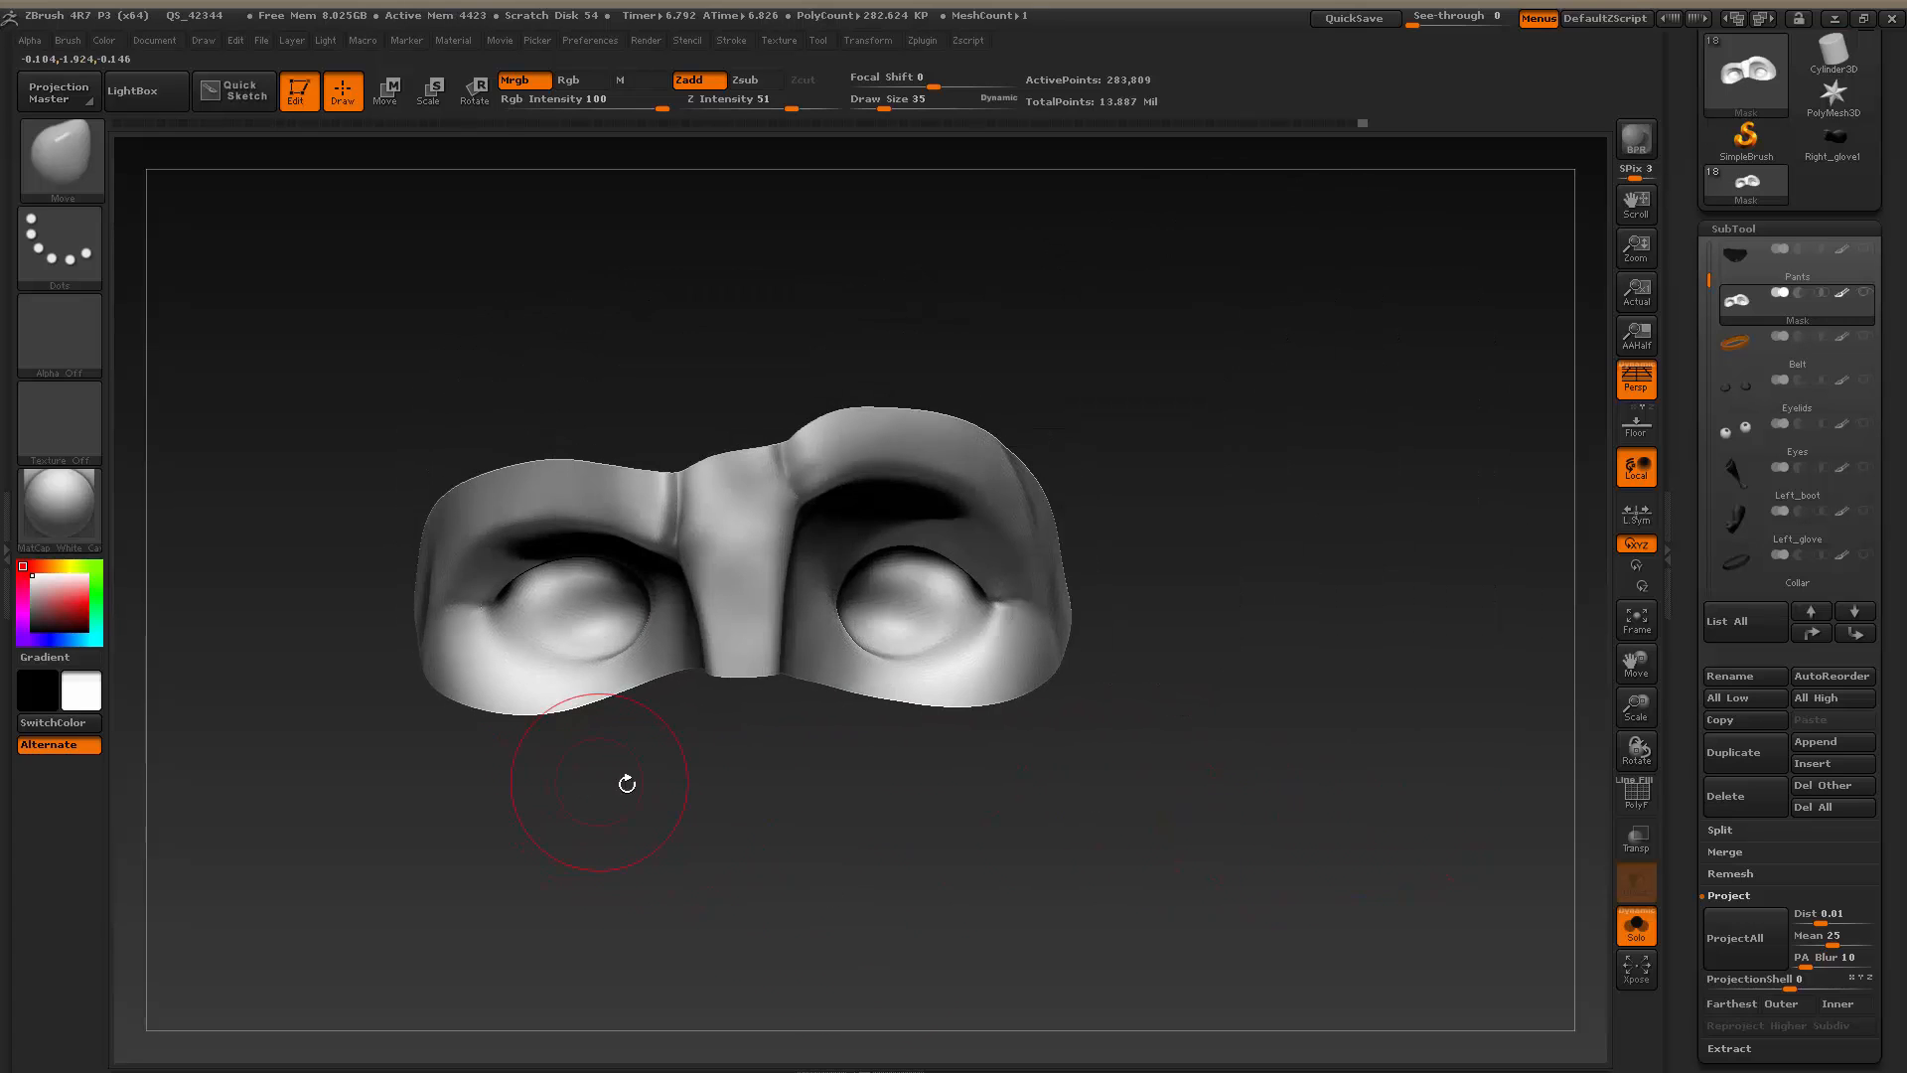
Turn off perspective and smooth the crease at the outer eye corner with draw size 10, working two subdivision levels lower
click(1651, 396)
alt+drag(520, 746, 851, 964)
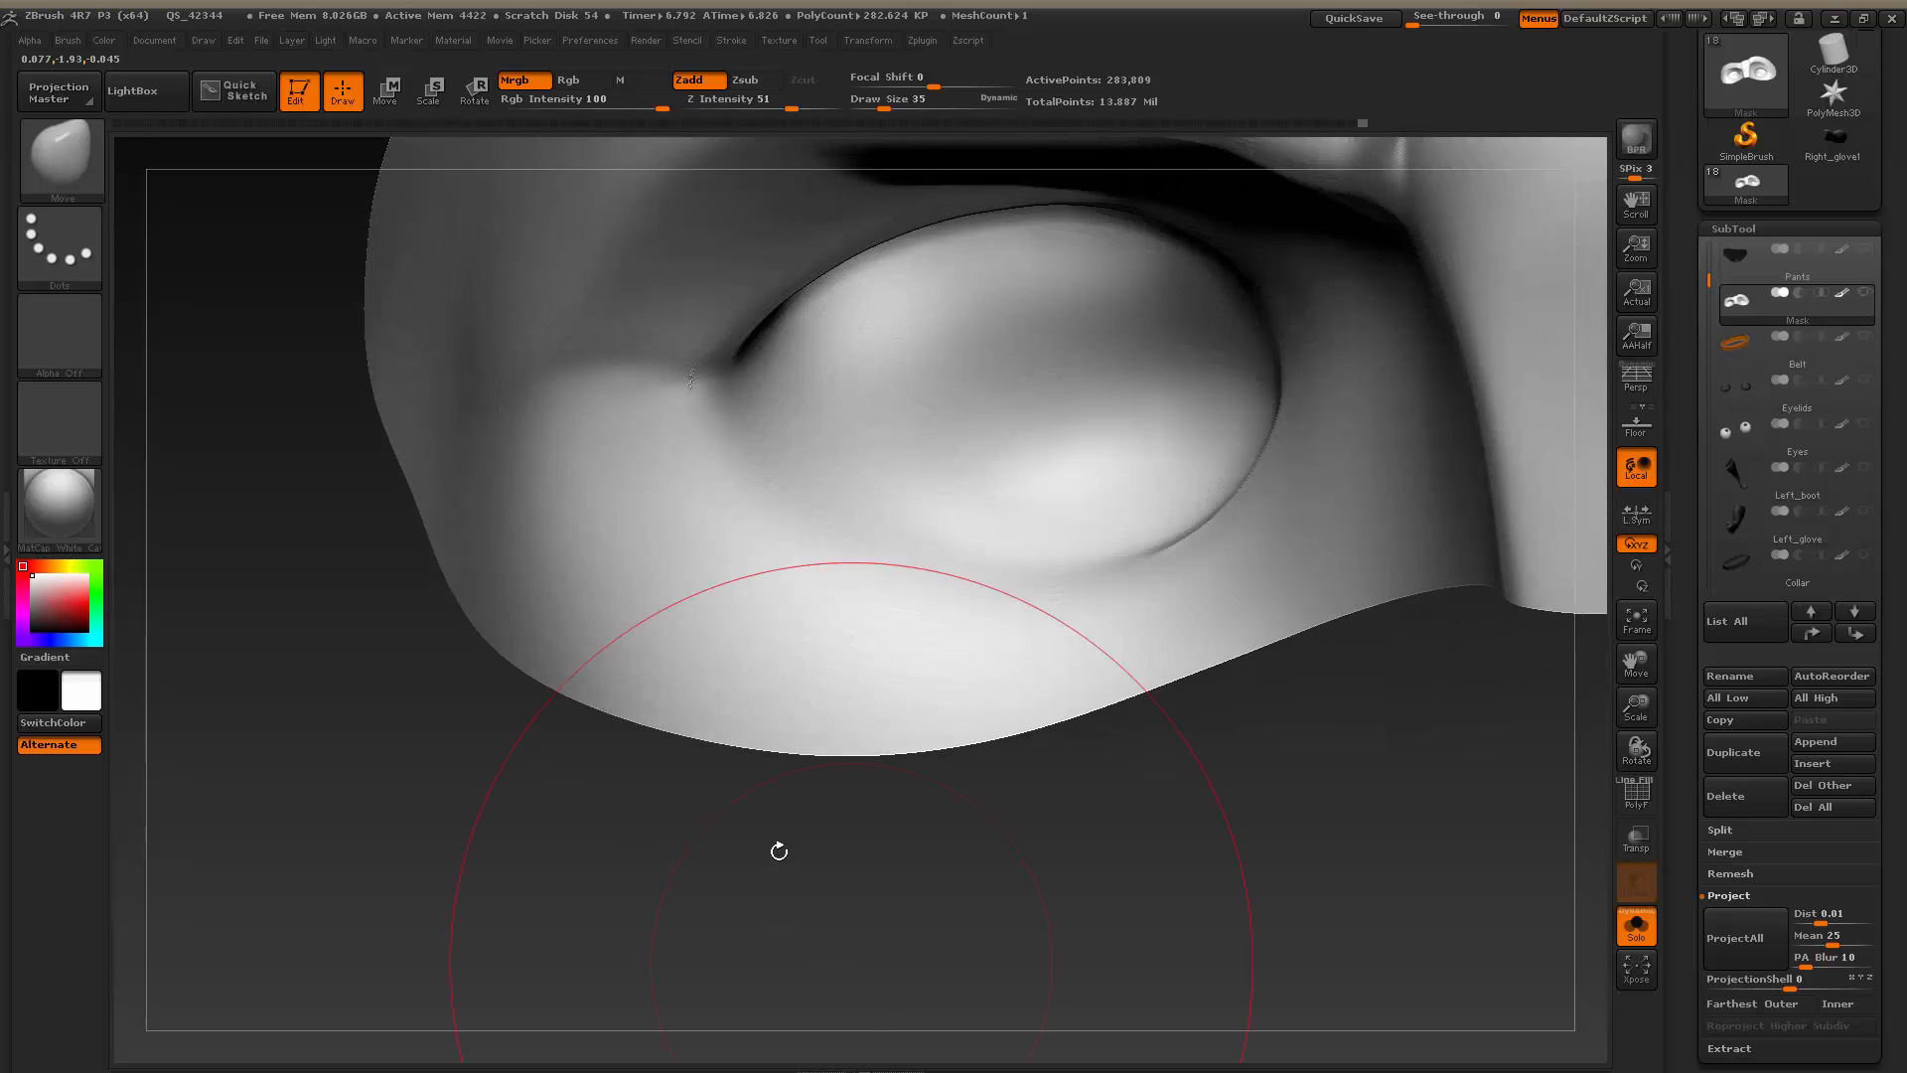
drag(779, 851, 759, 845)
key(s)
drag(682, 367, 689, 374)
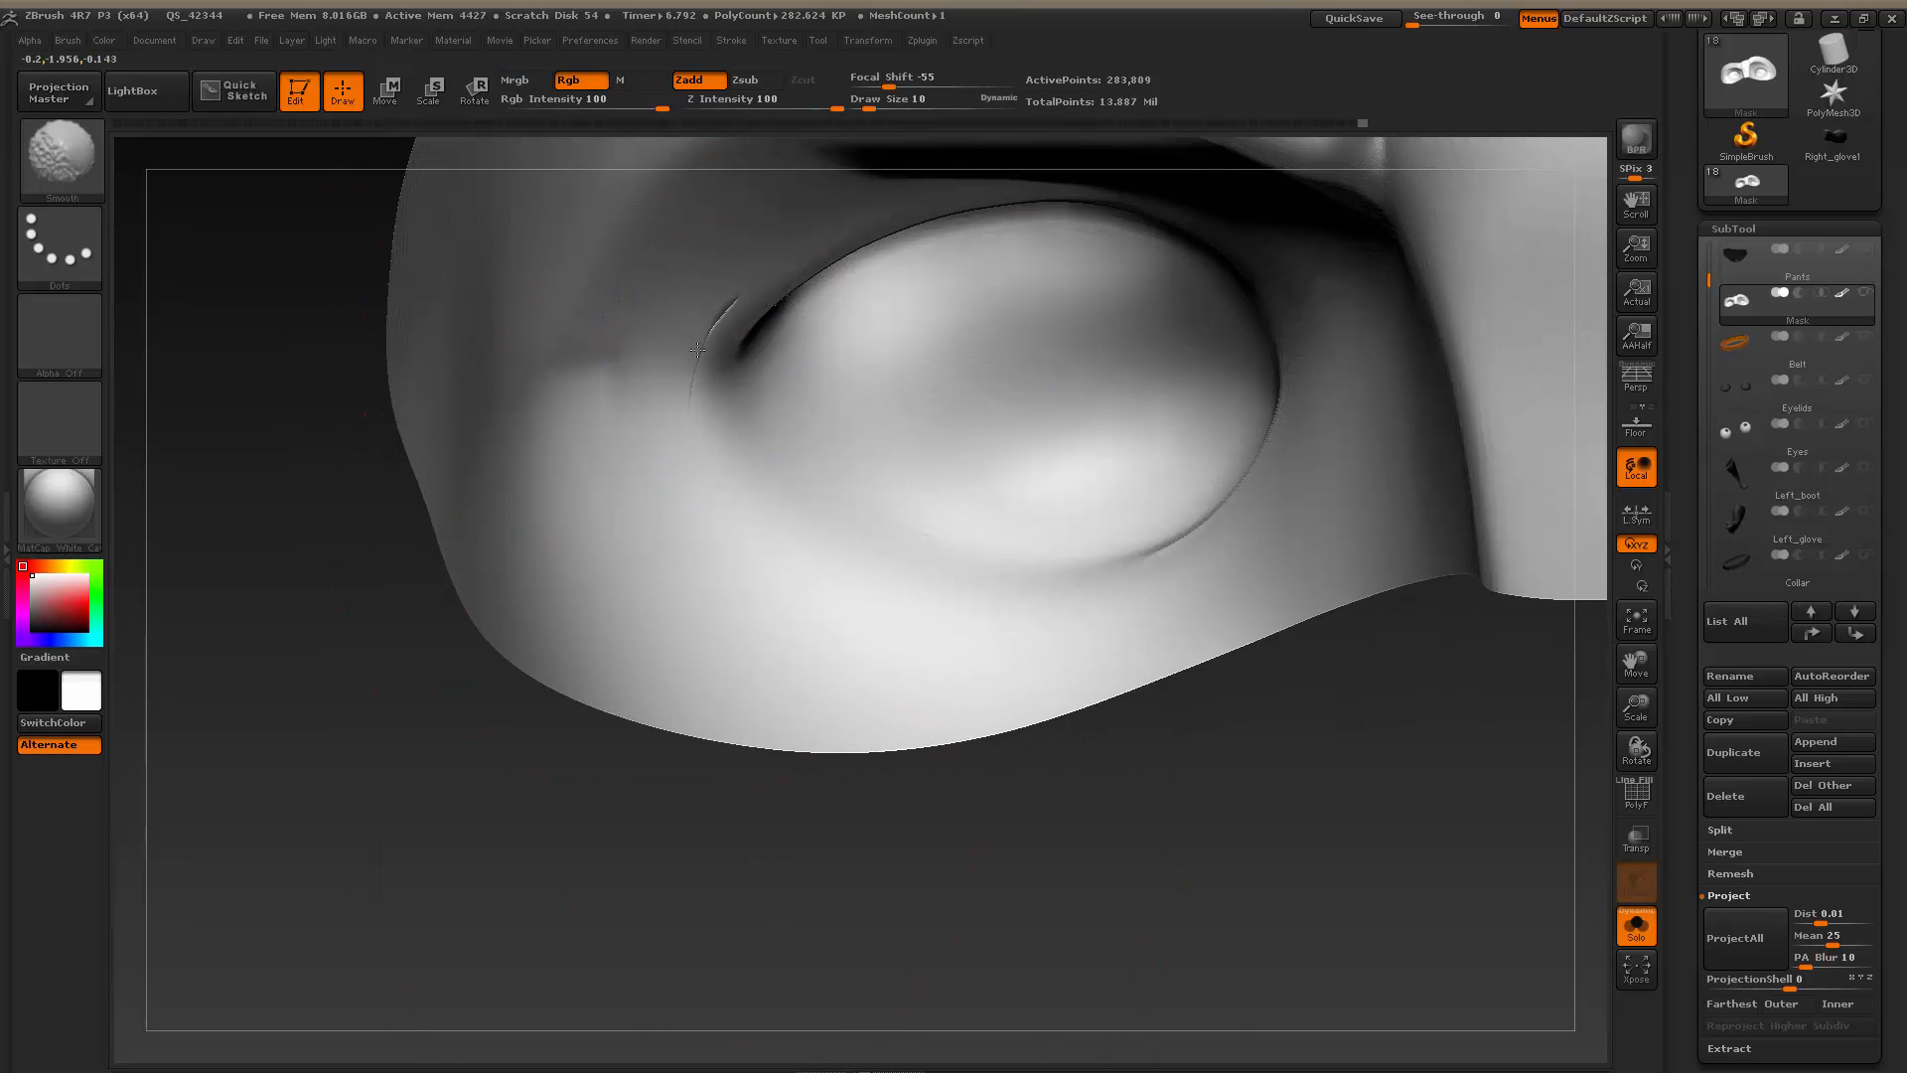
key(shift+d)
key(shift+d)
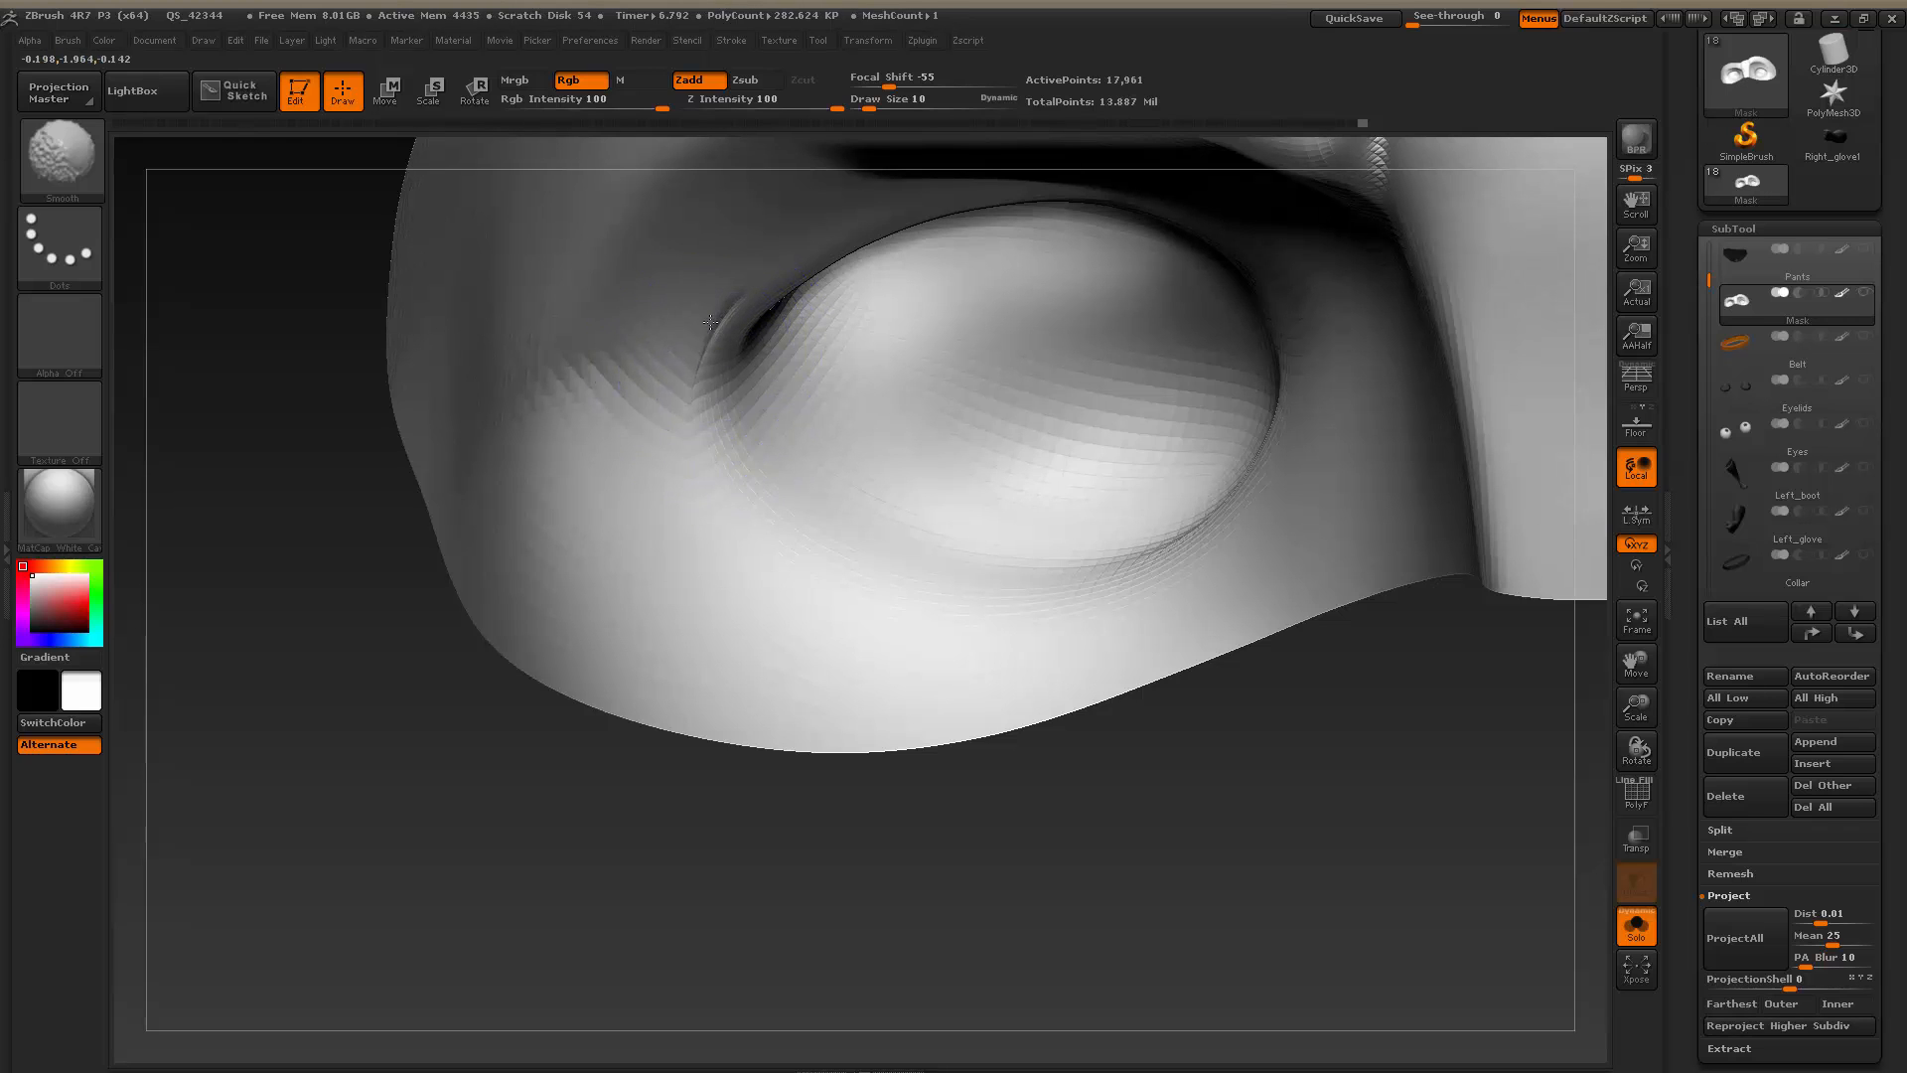
drag(693, 398, 706, 356)
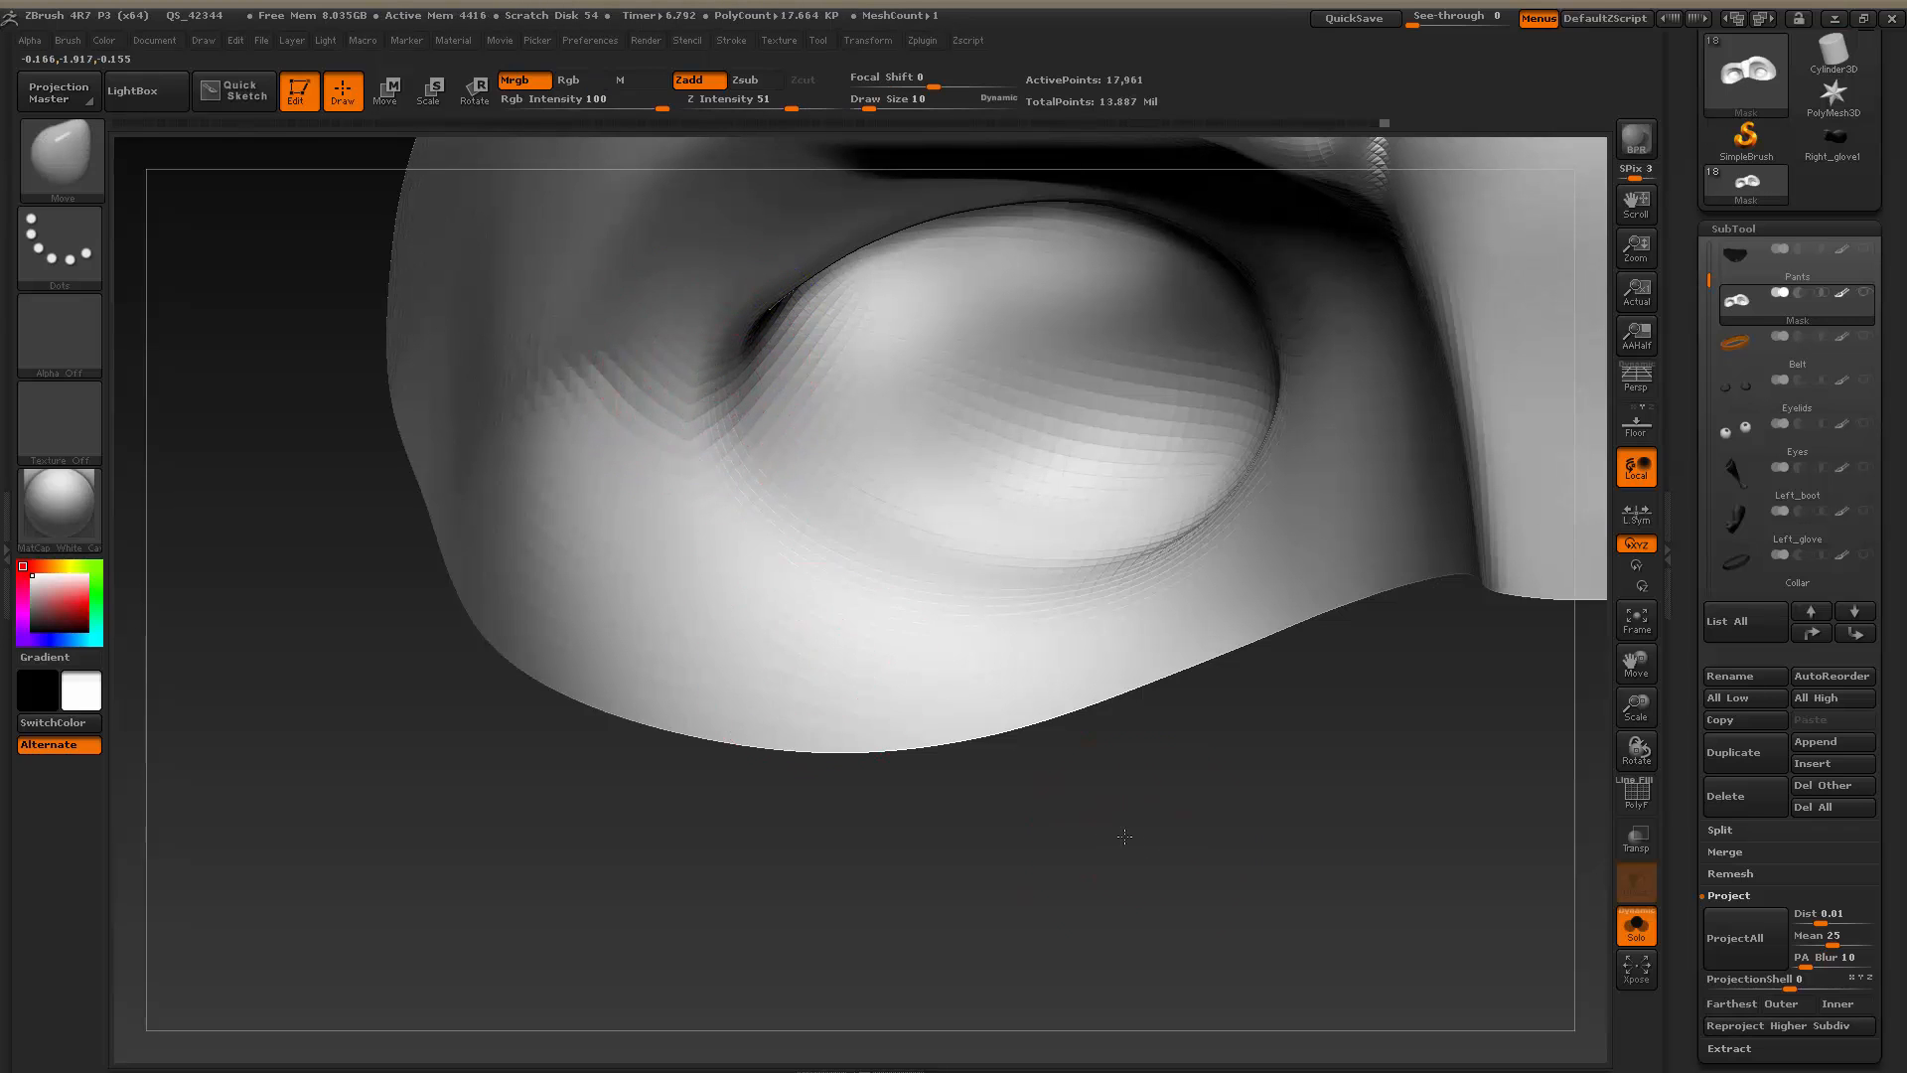
Mask the outer eye corner, invert the mask, and smooth the corner while stepping back up to the highest subdivision level
mouse_move(1227, 836)
mouse_down()
mouse_move(1141, 799)
mouse_move(1162, 766)
mouse_move(1226, 752)
mouse_move(1070, 901)
mouse_move(1140, 893)
mouse_up()
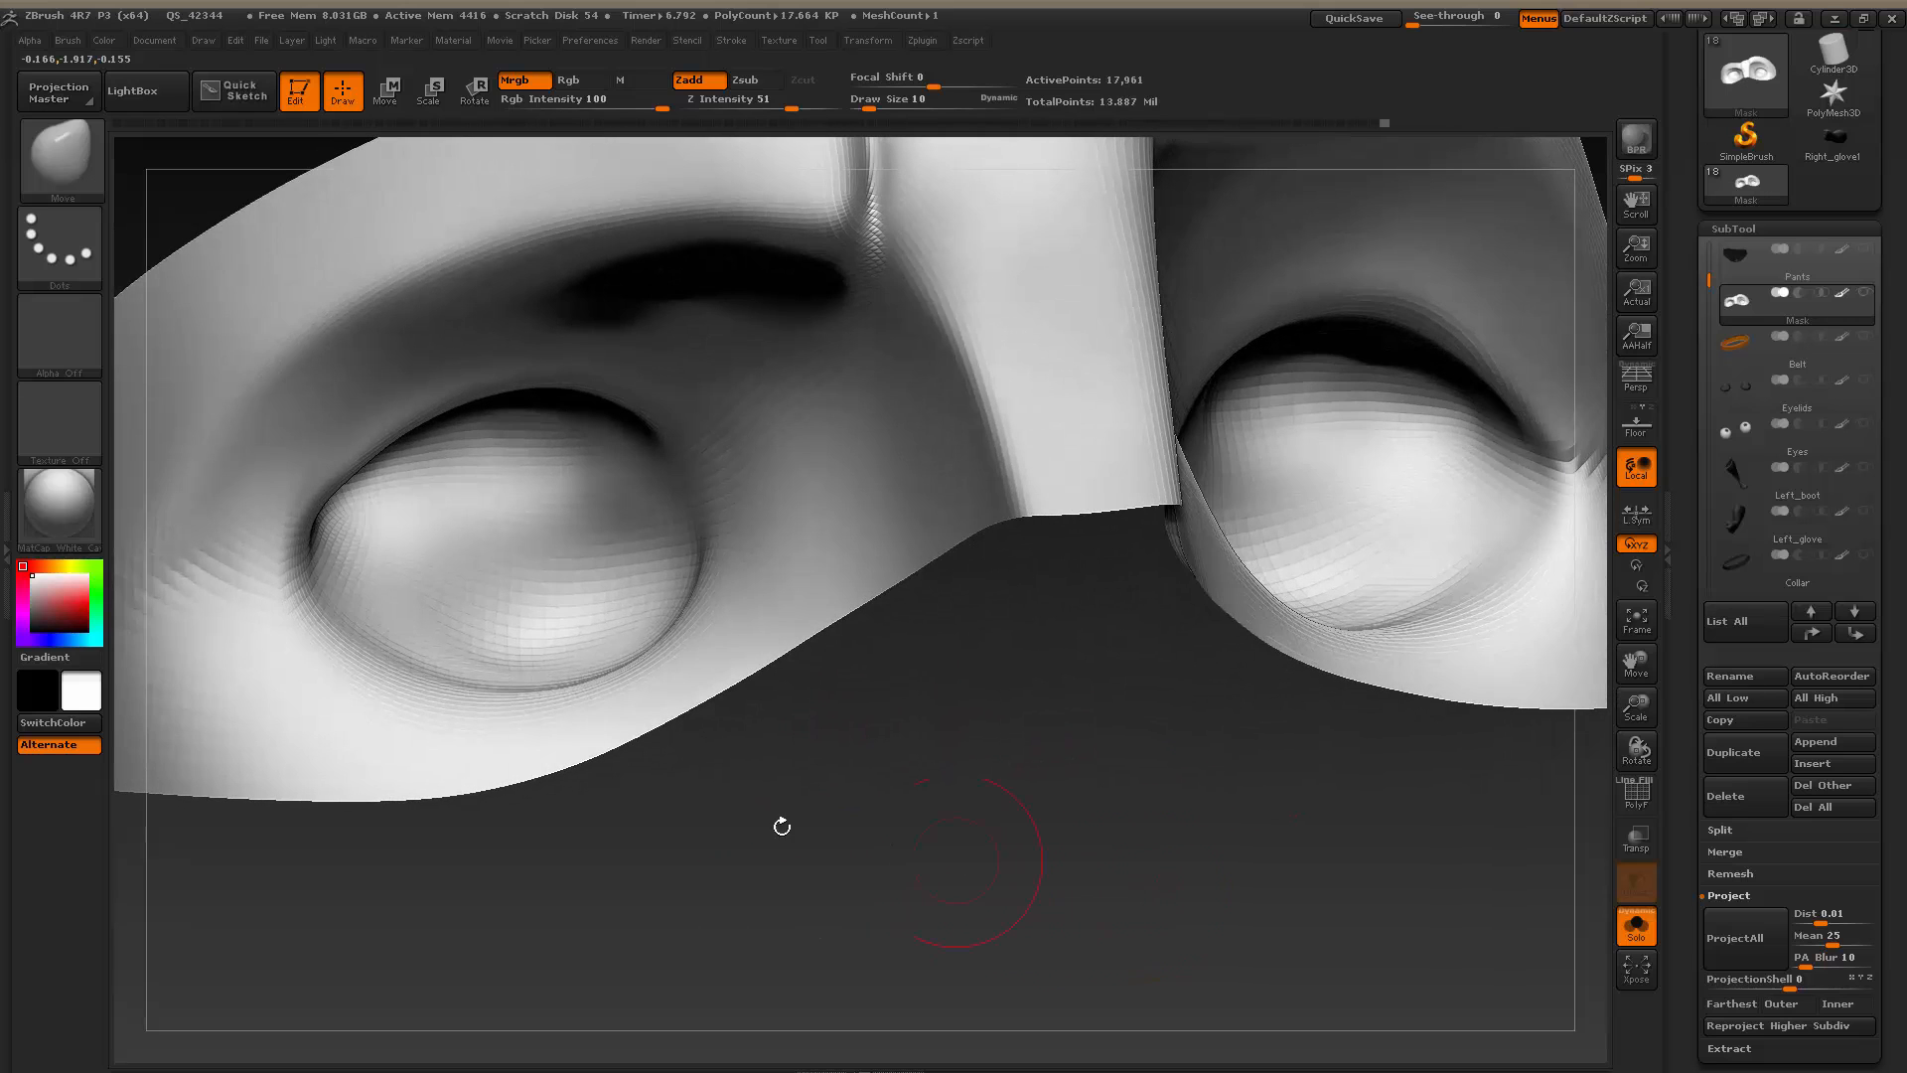
mouse_move(338, 645)
ctrl+mouse_down()
mouse_move(238, 496)
mouse_move(328, 417)
mouse_move(302, 571)
mouse_move(255, 556)
mouse_move(308, 547)
ctrl+mouse_up()
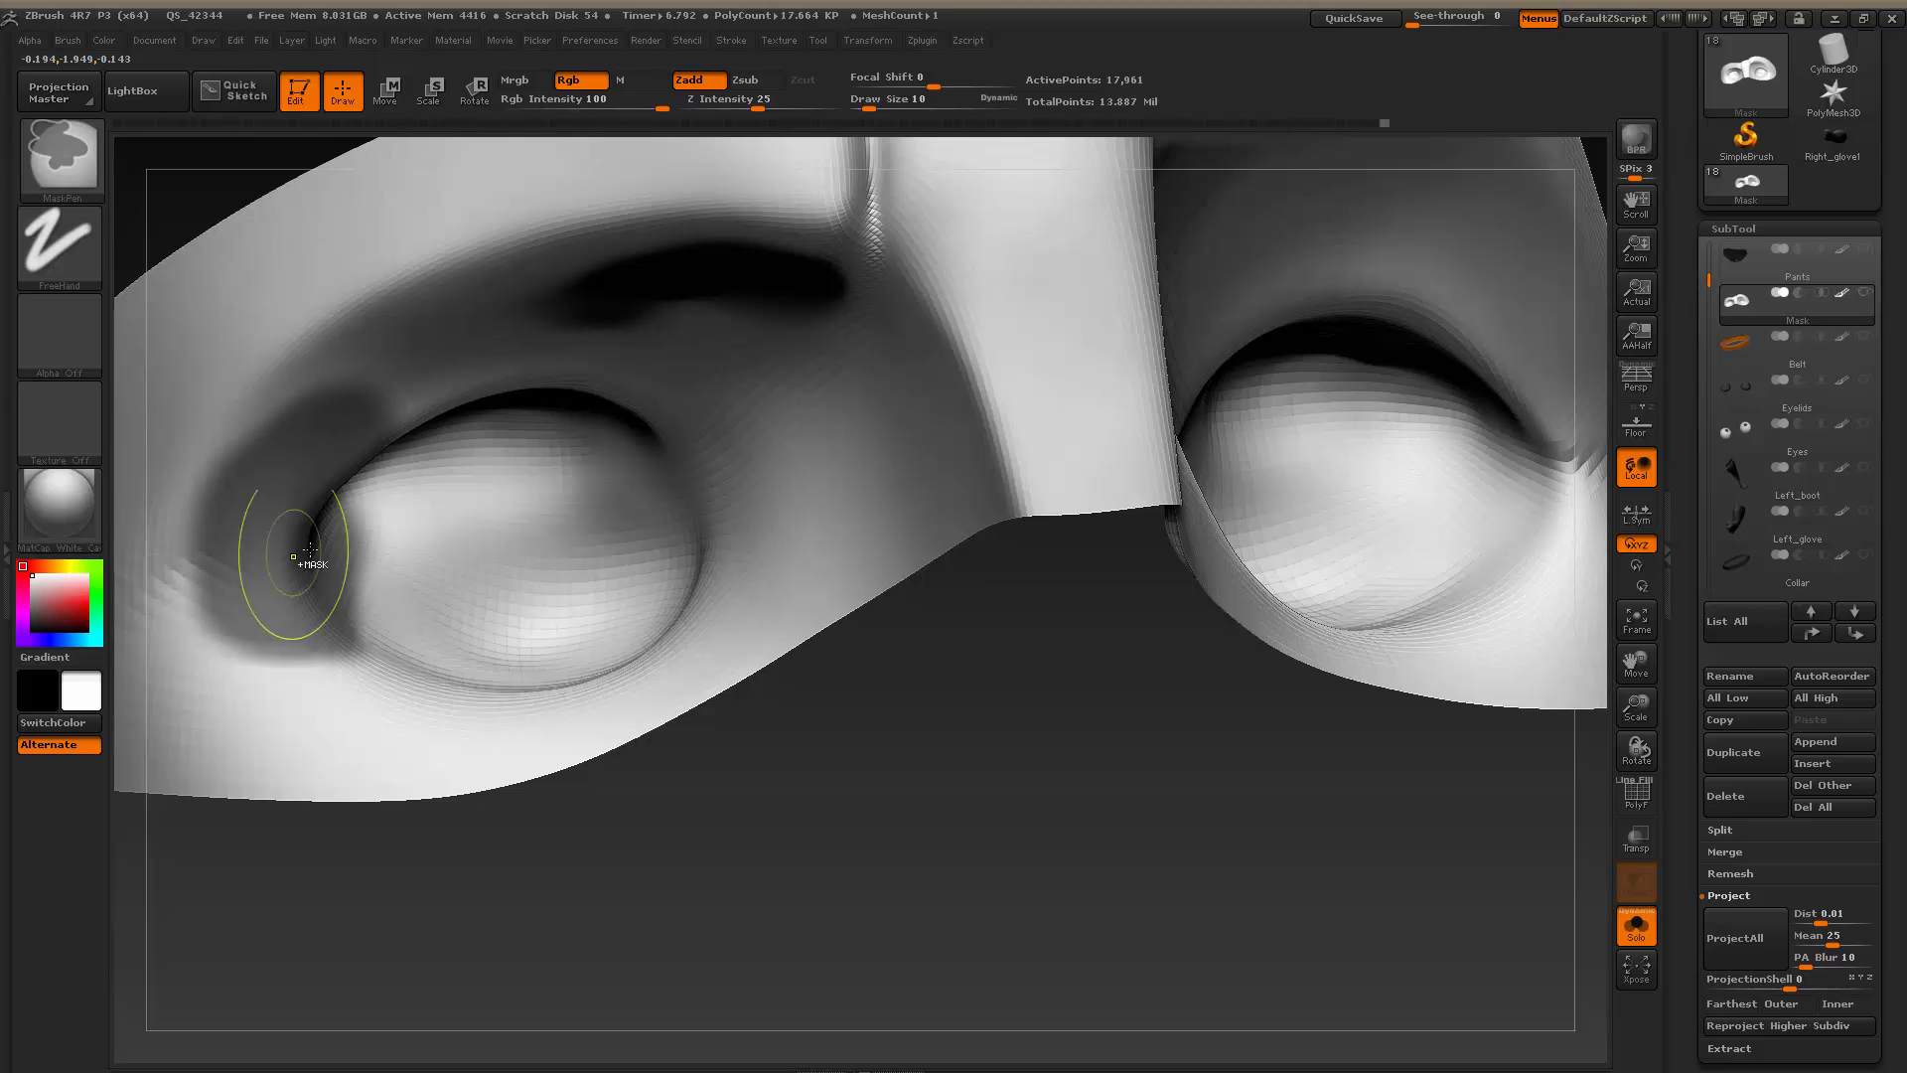
ctrl+click(787, 866)
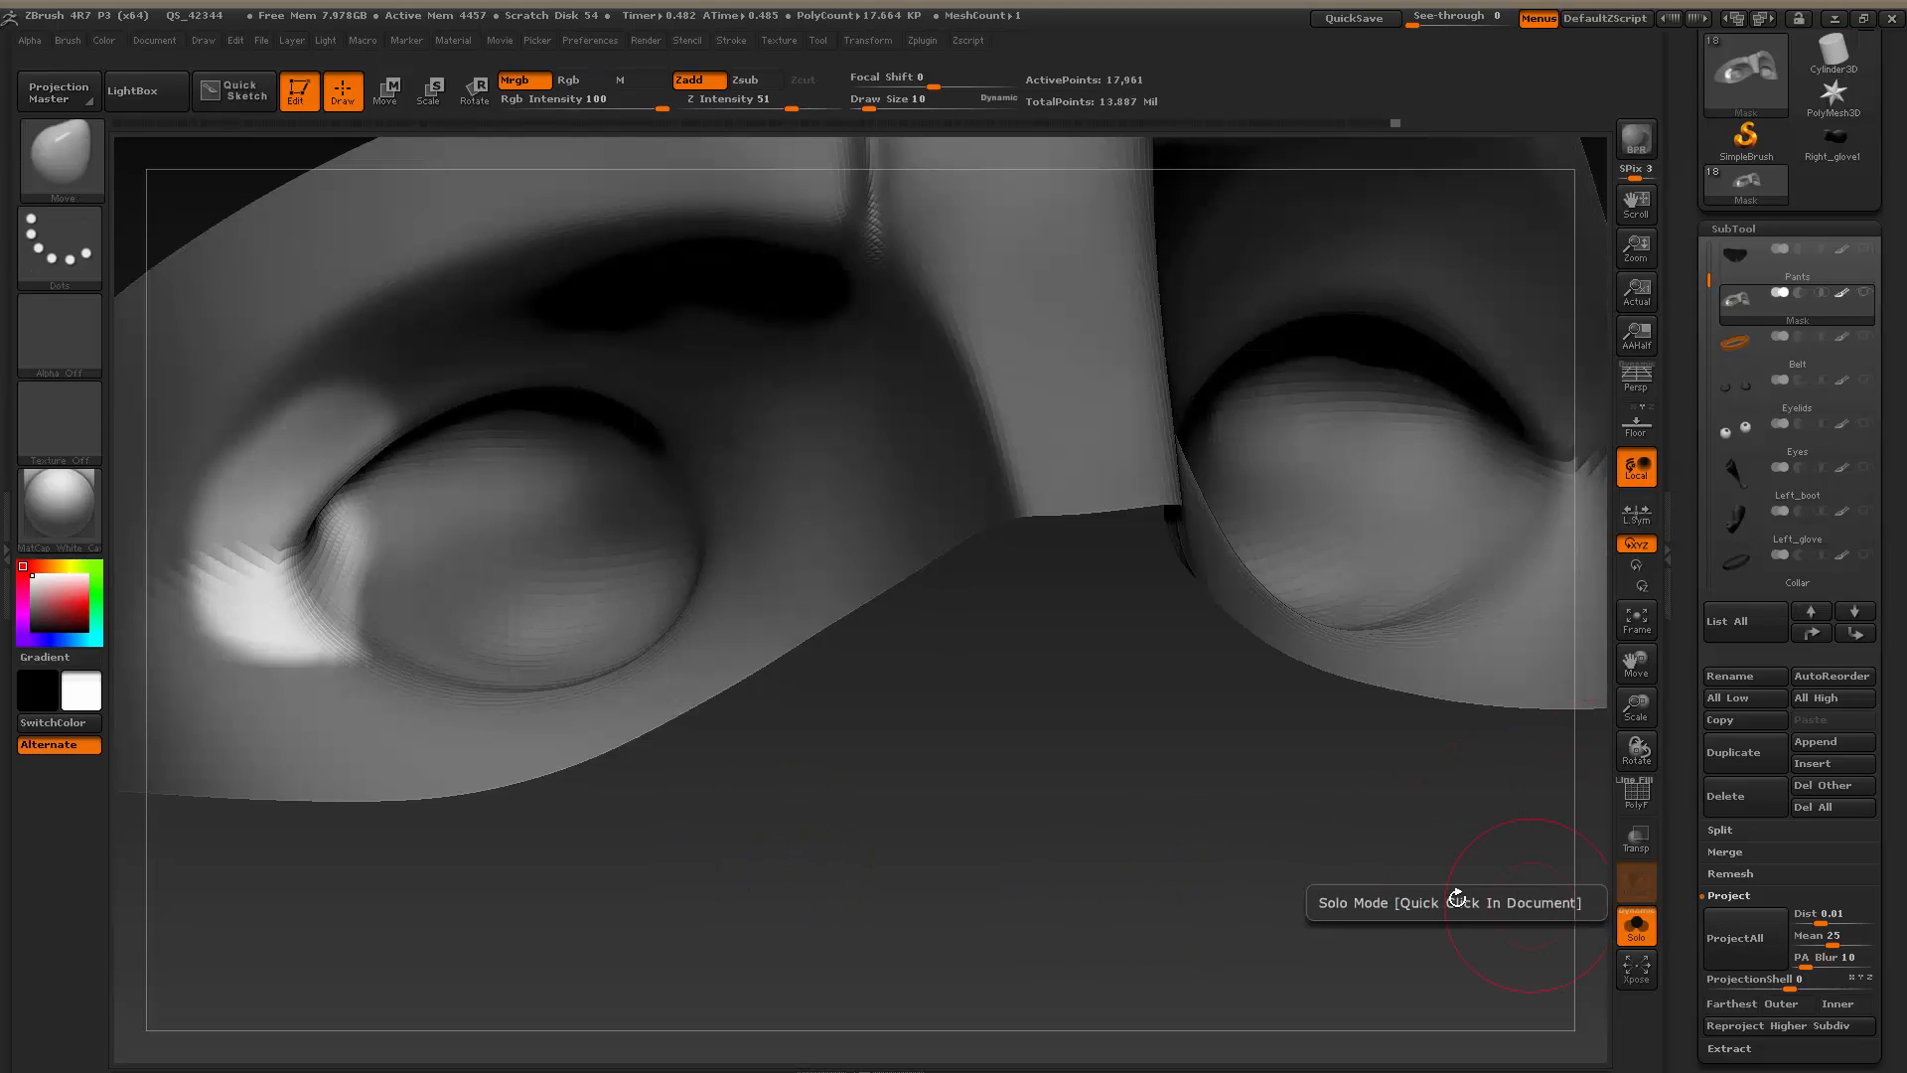
mouse_move(864, 831)
ctrl+mouse_down()
mouse_move(912, 865)
mouse_move(929, 860)
mouse_move(917, 842)
ctrl+mouse_up()
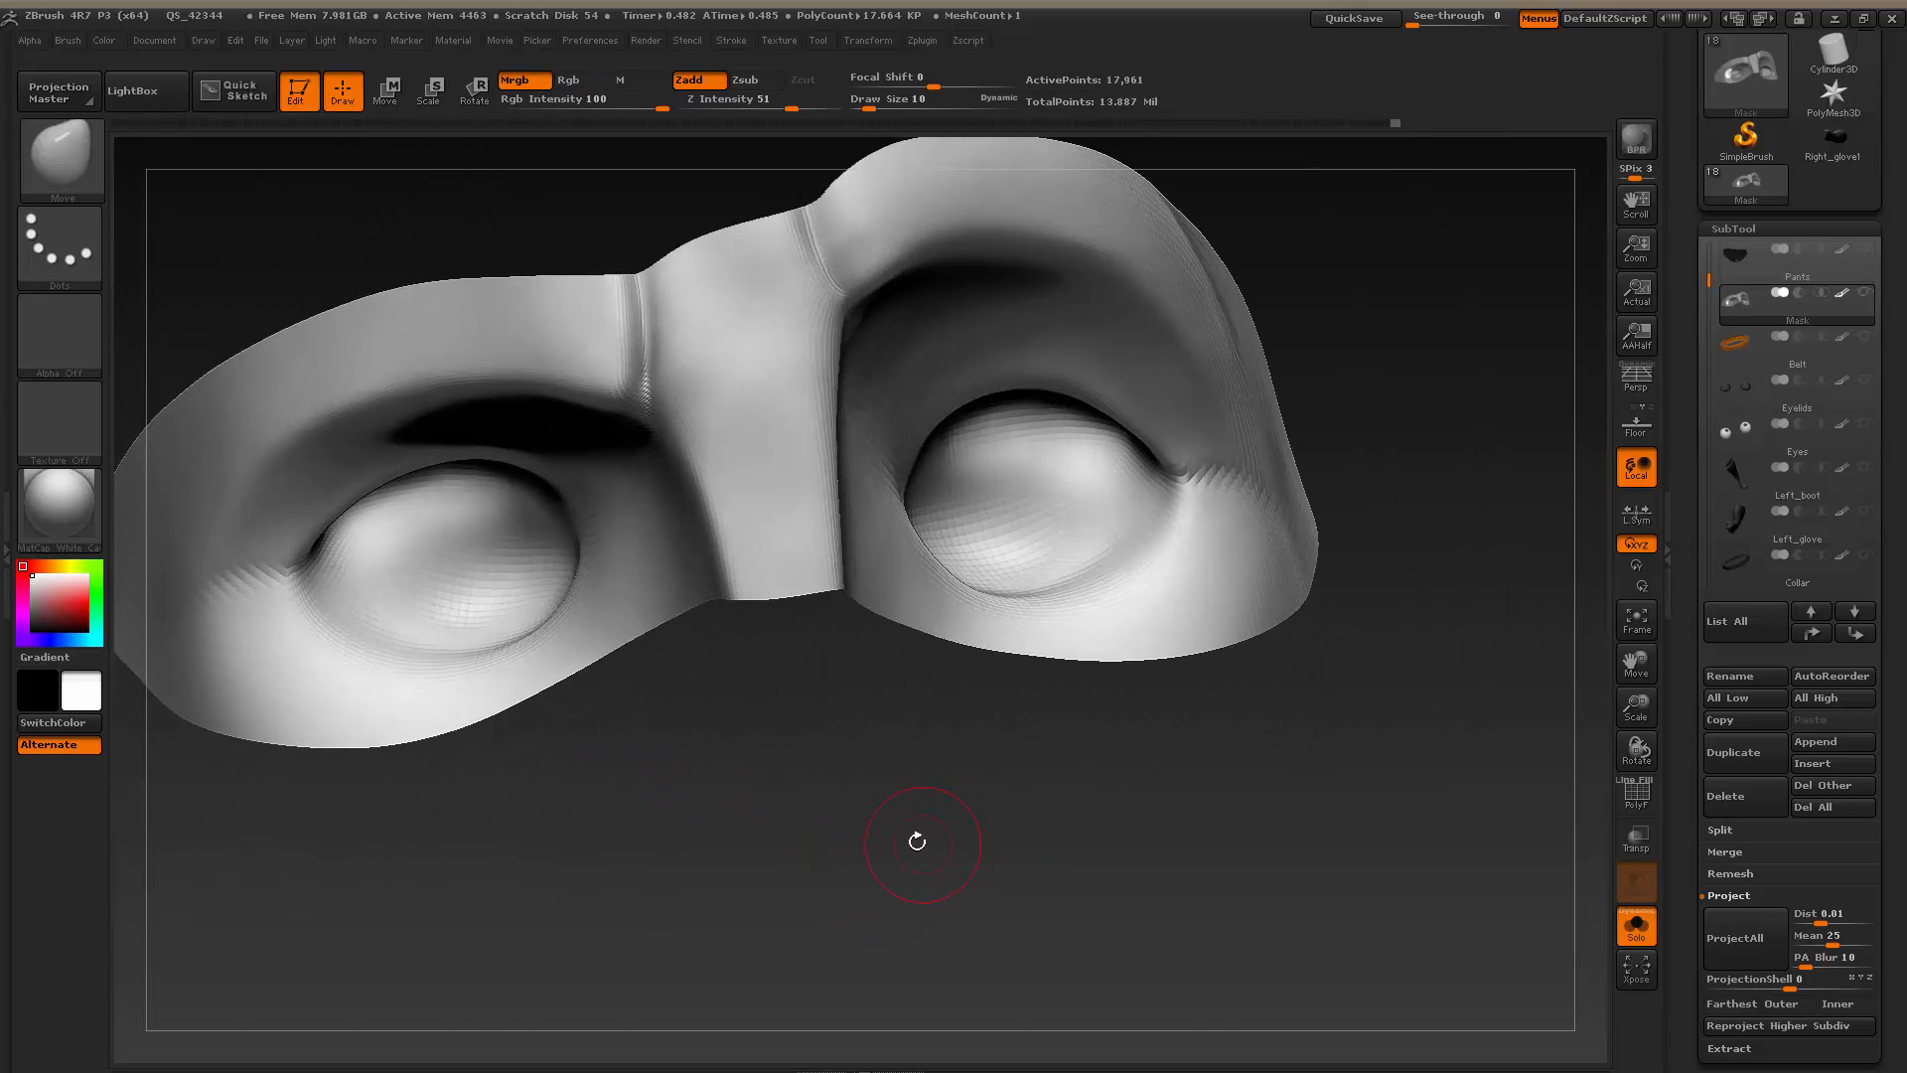
key(shift)
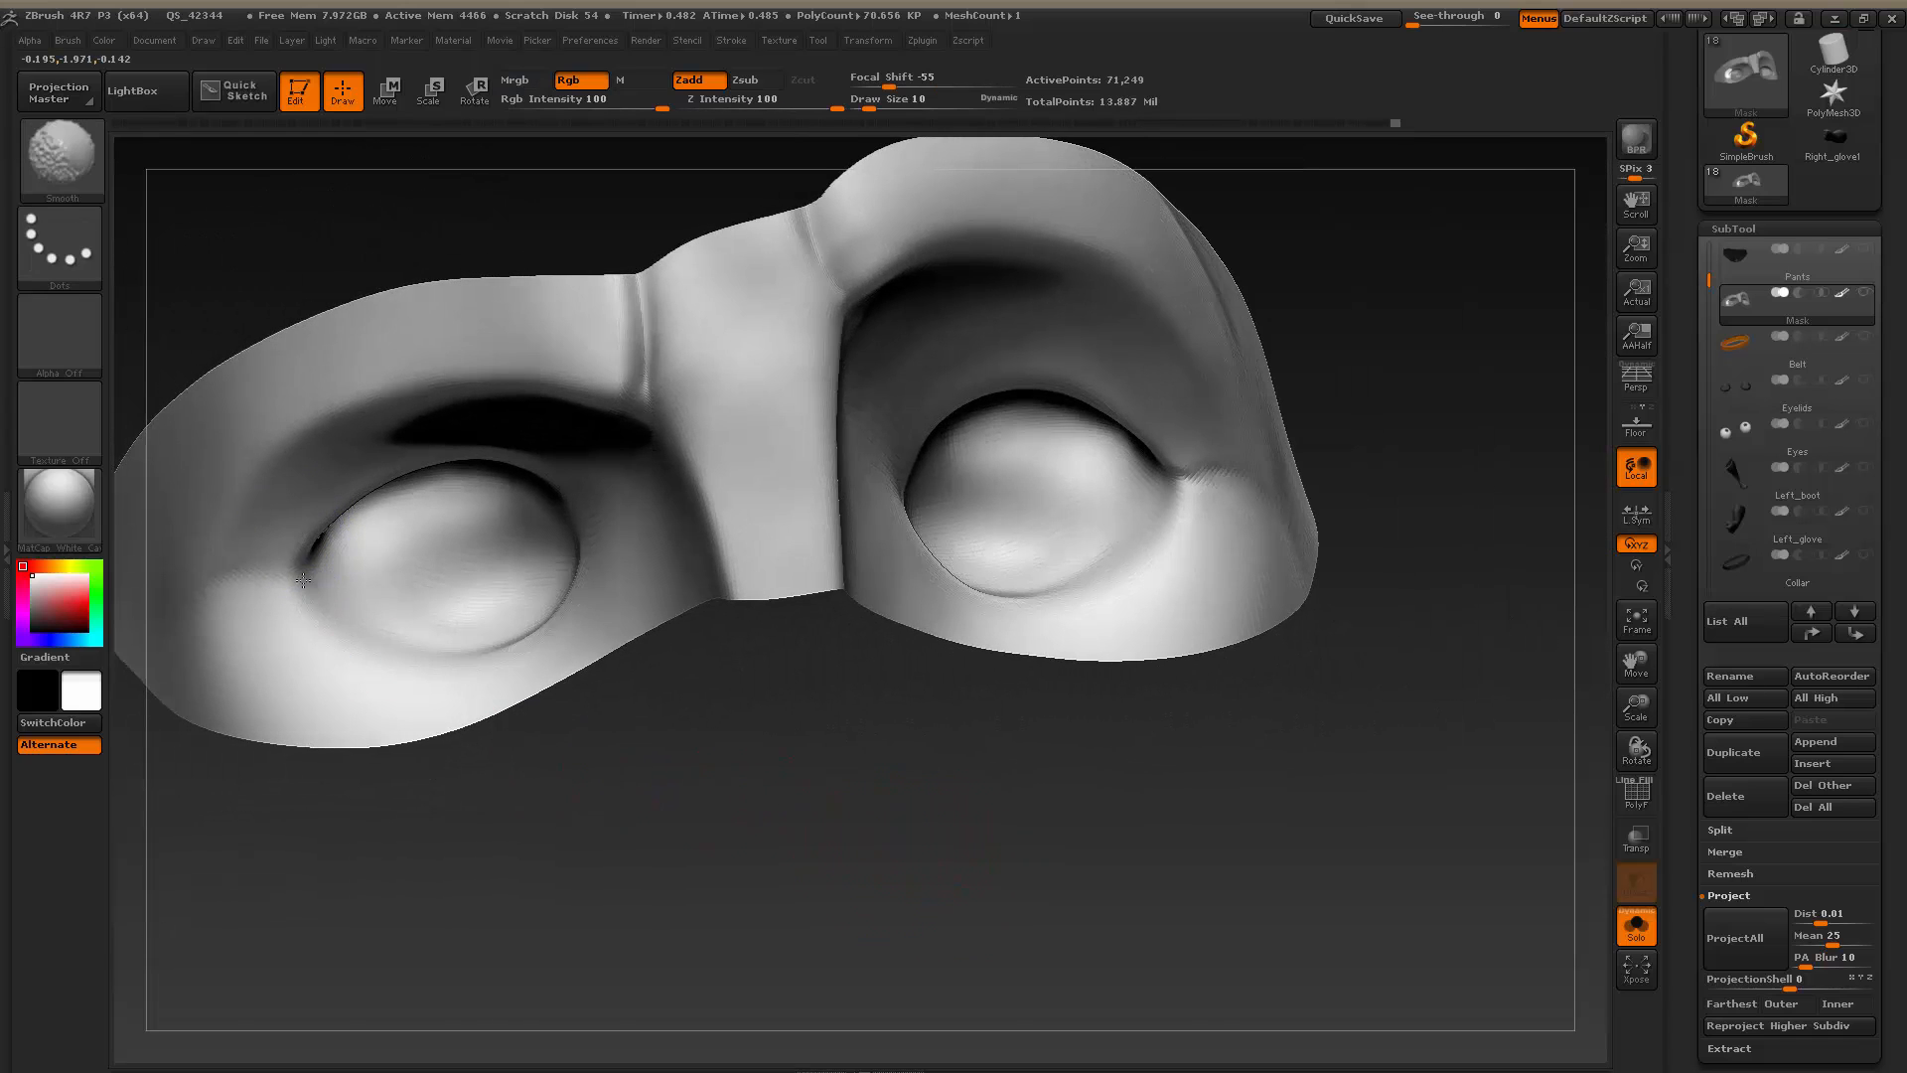
key(ctrl+d)
mouse_move(791, 848)
mouse_down()
mouse_move(1056, 864)
mouse_move(1324, 843)
mouse_up()
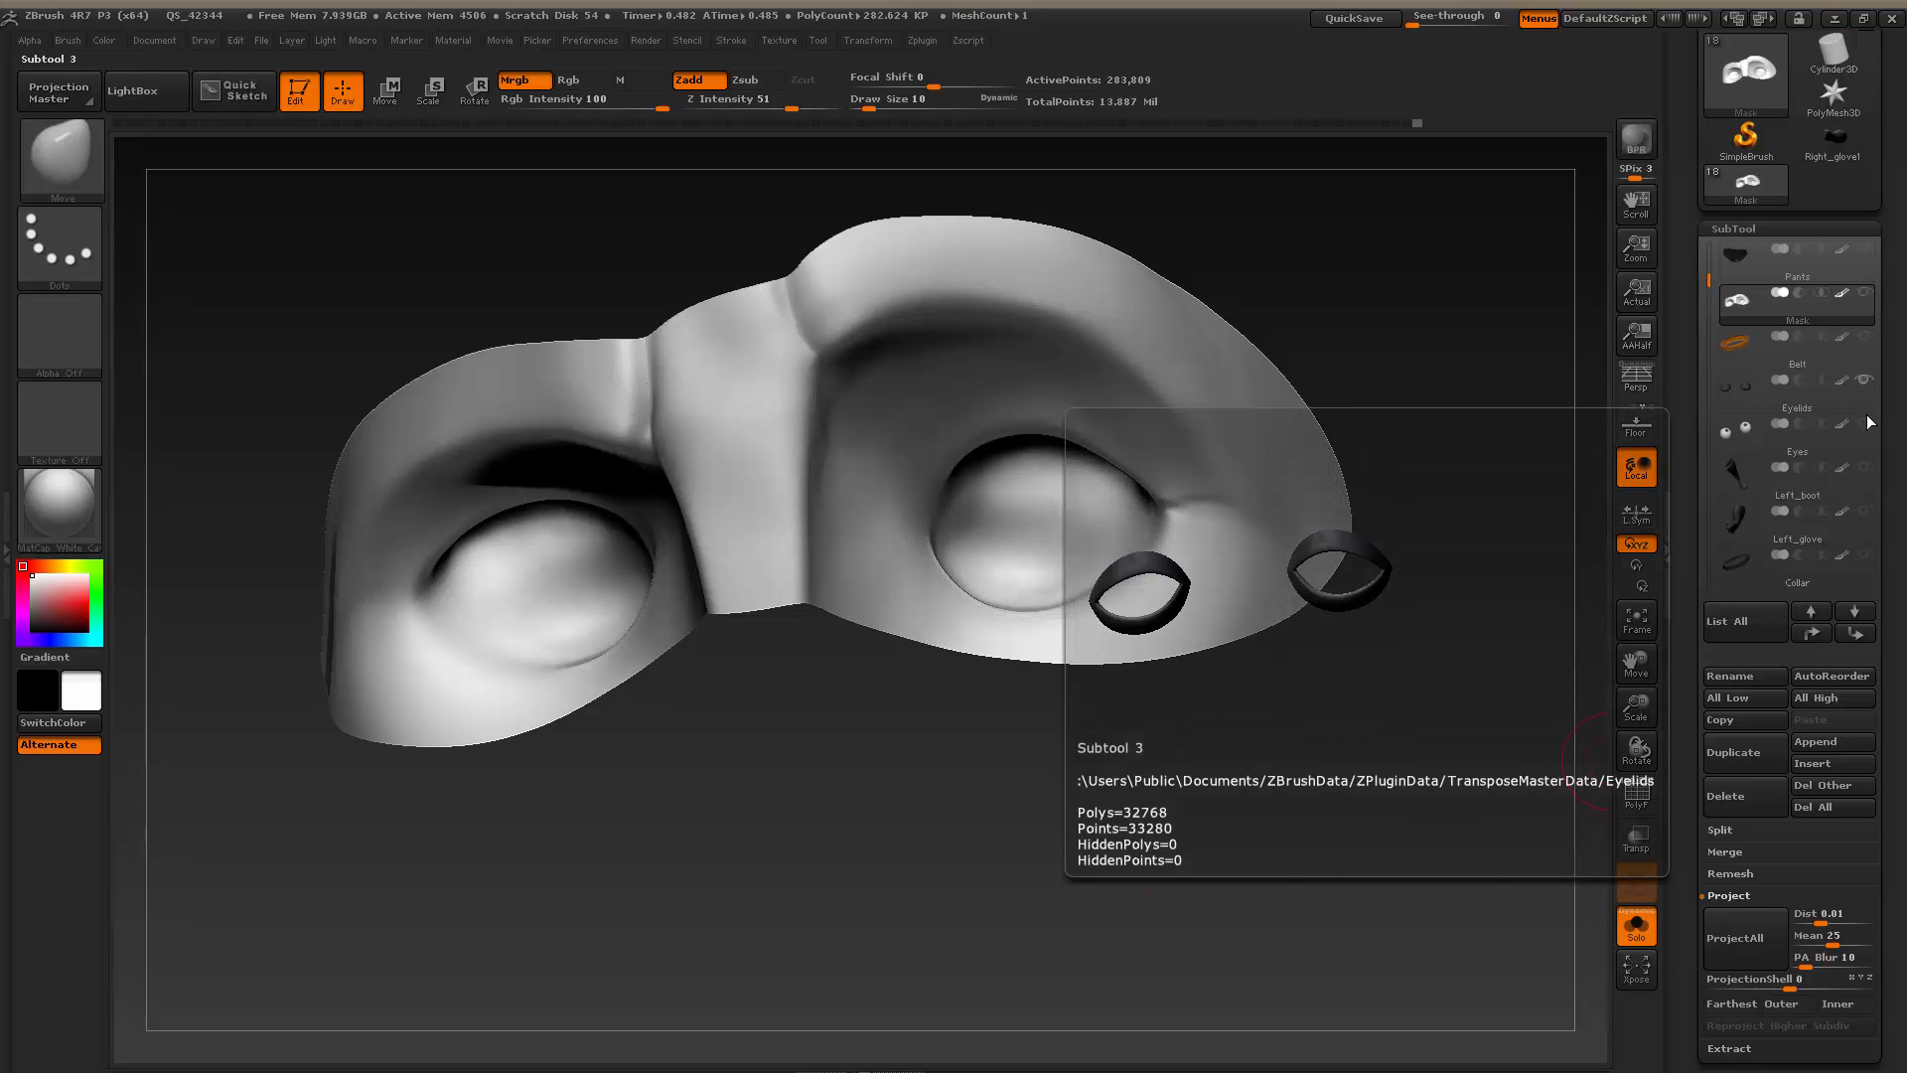
Turn off Solo mode and check how the mask sits against the head and eyelids
click(1637, 929)
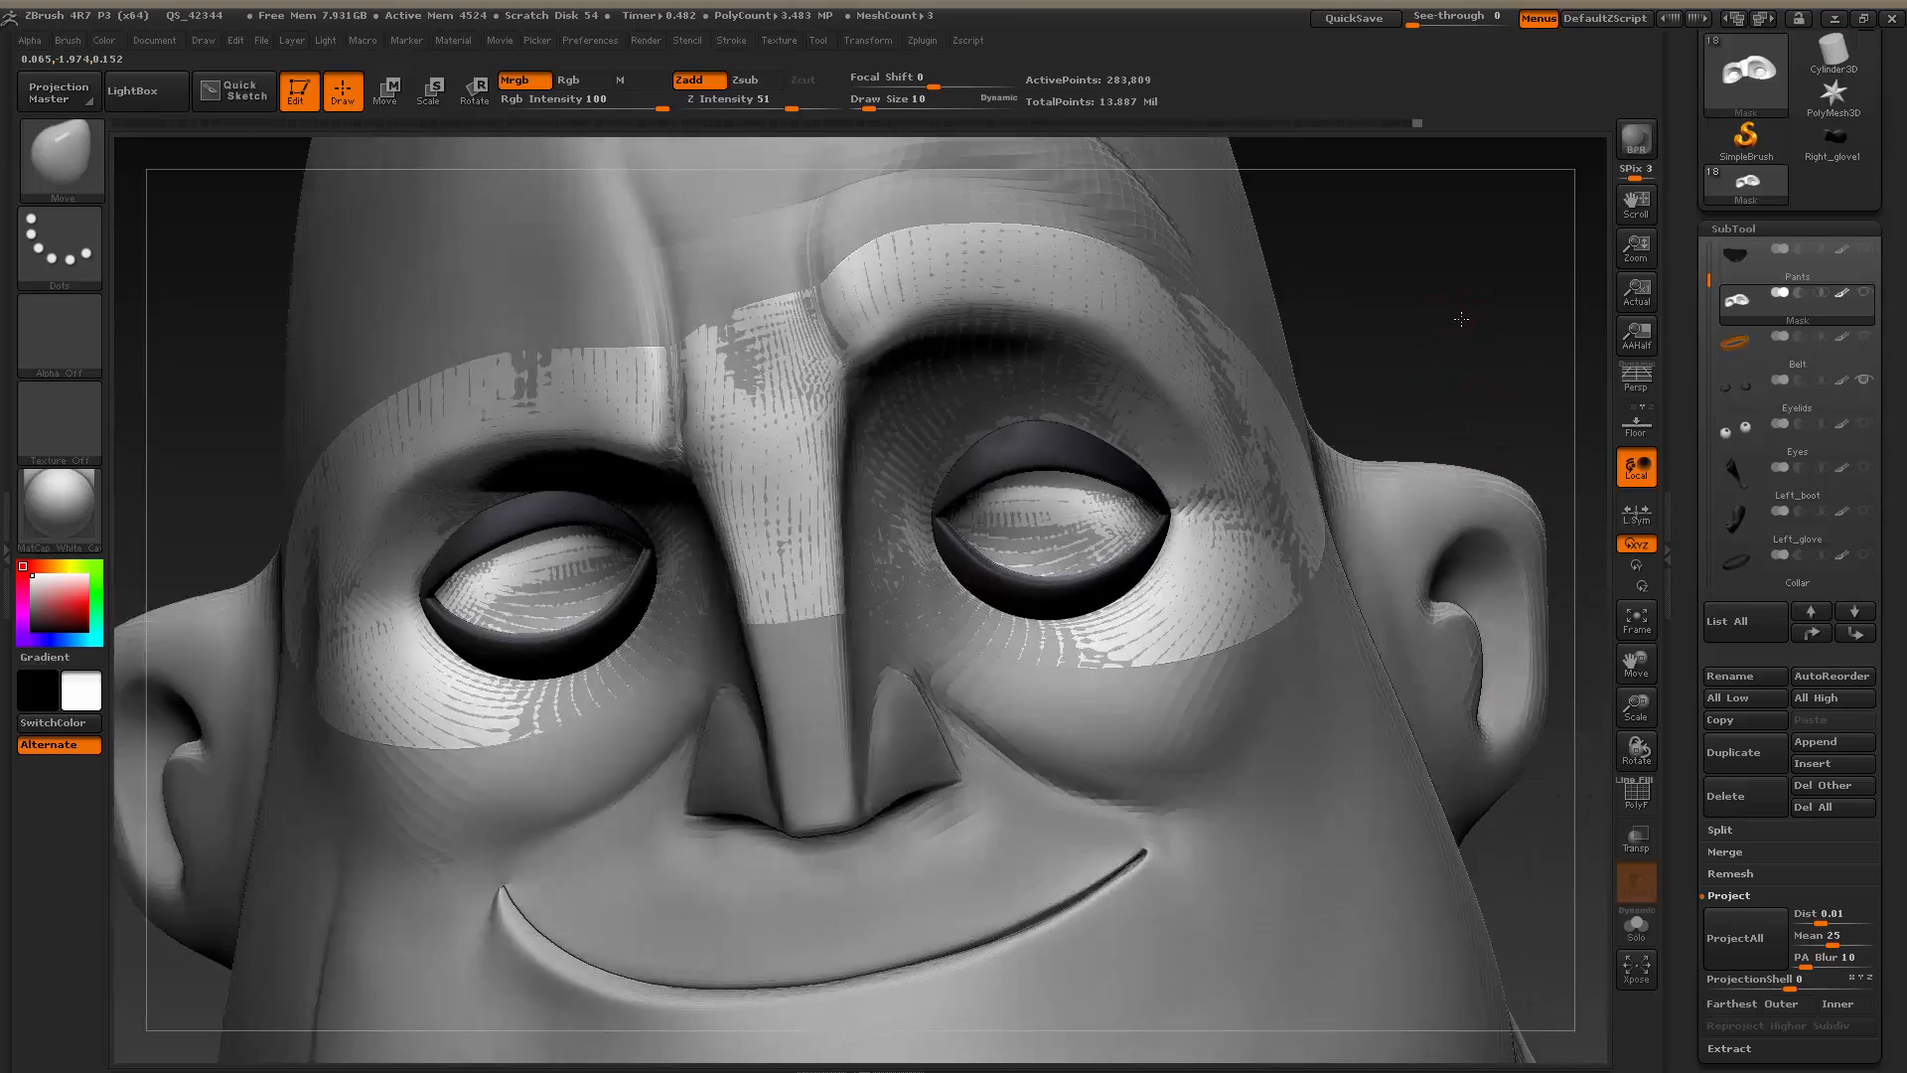
drag(1462, 319, 1425, 459)
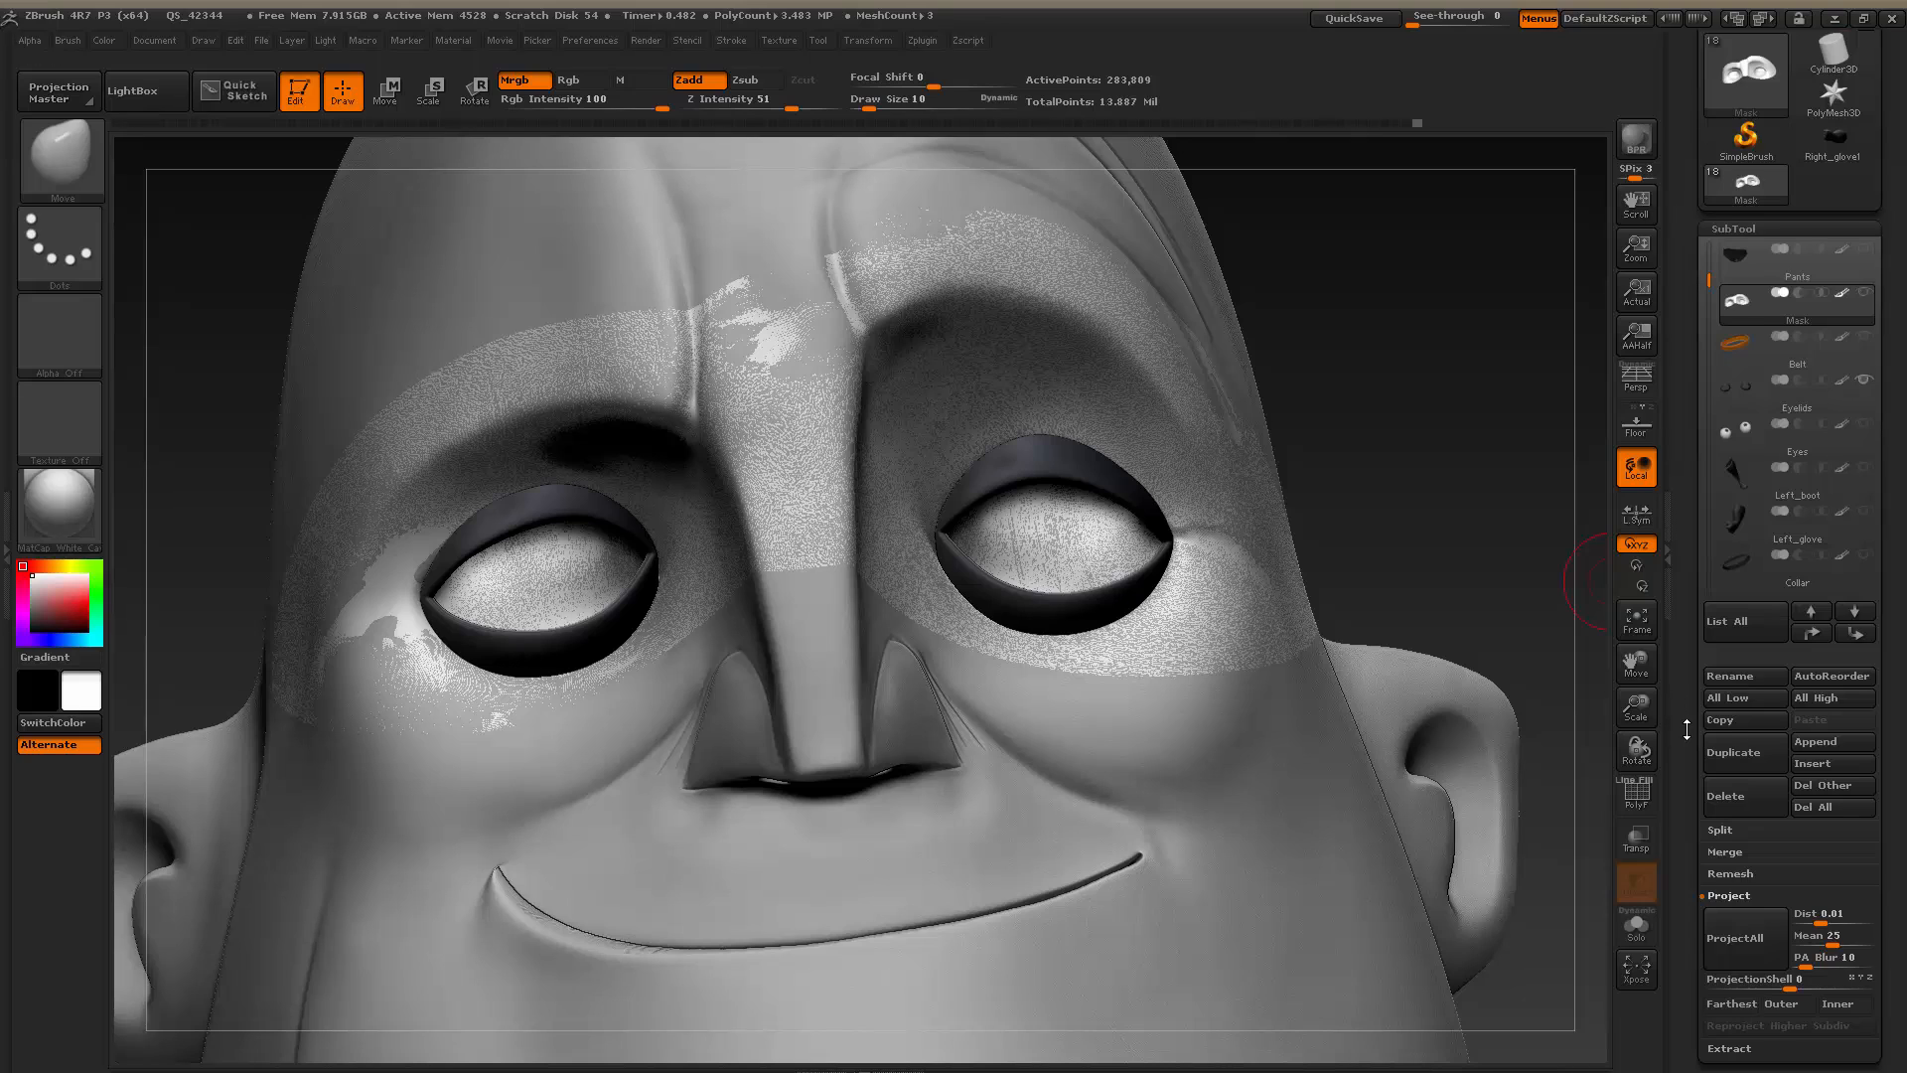
mouse_move(1687, 730)
mouse_down()
mouse_move(1694, 646)
mouse_move(1696, 695)
mouse_up()
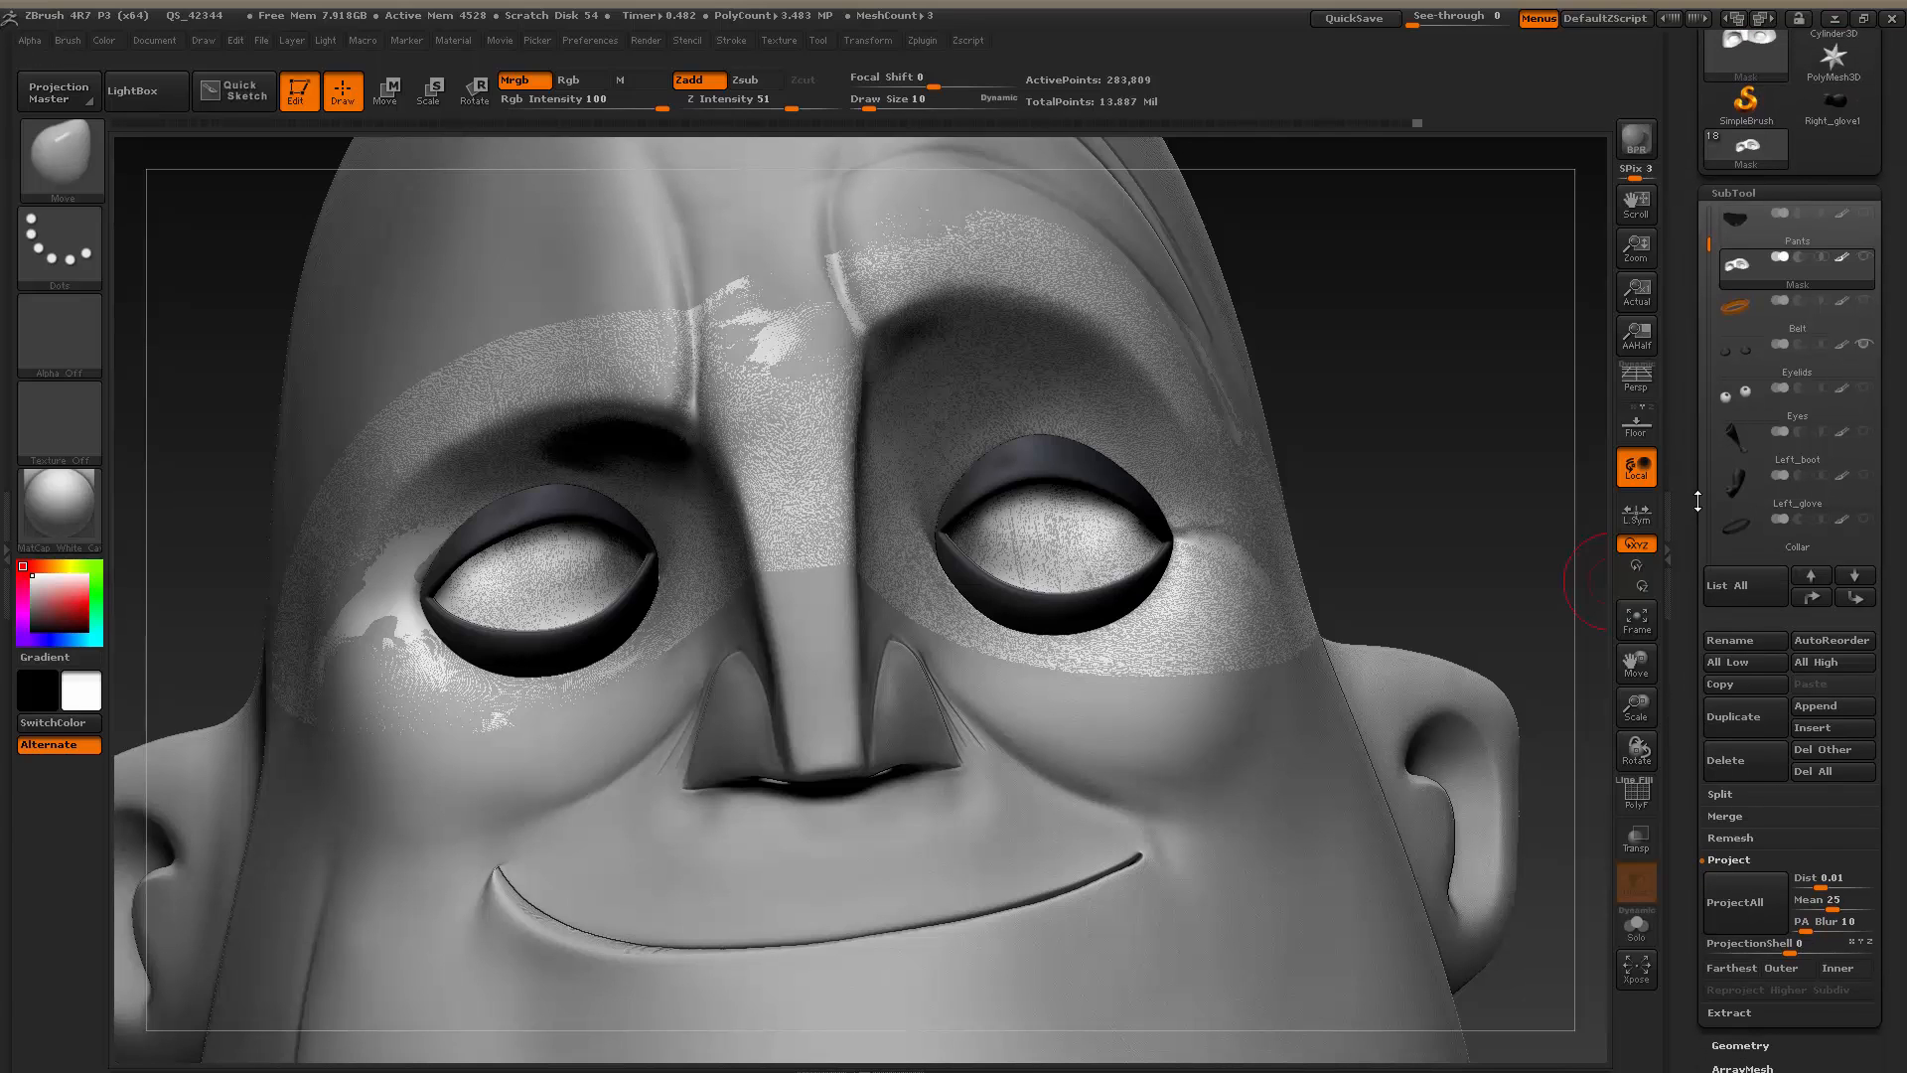
drag(1711, 249, 1710, 270)
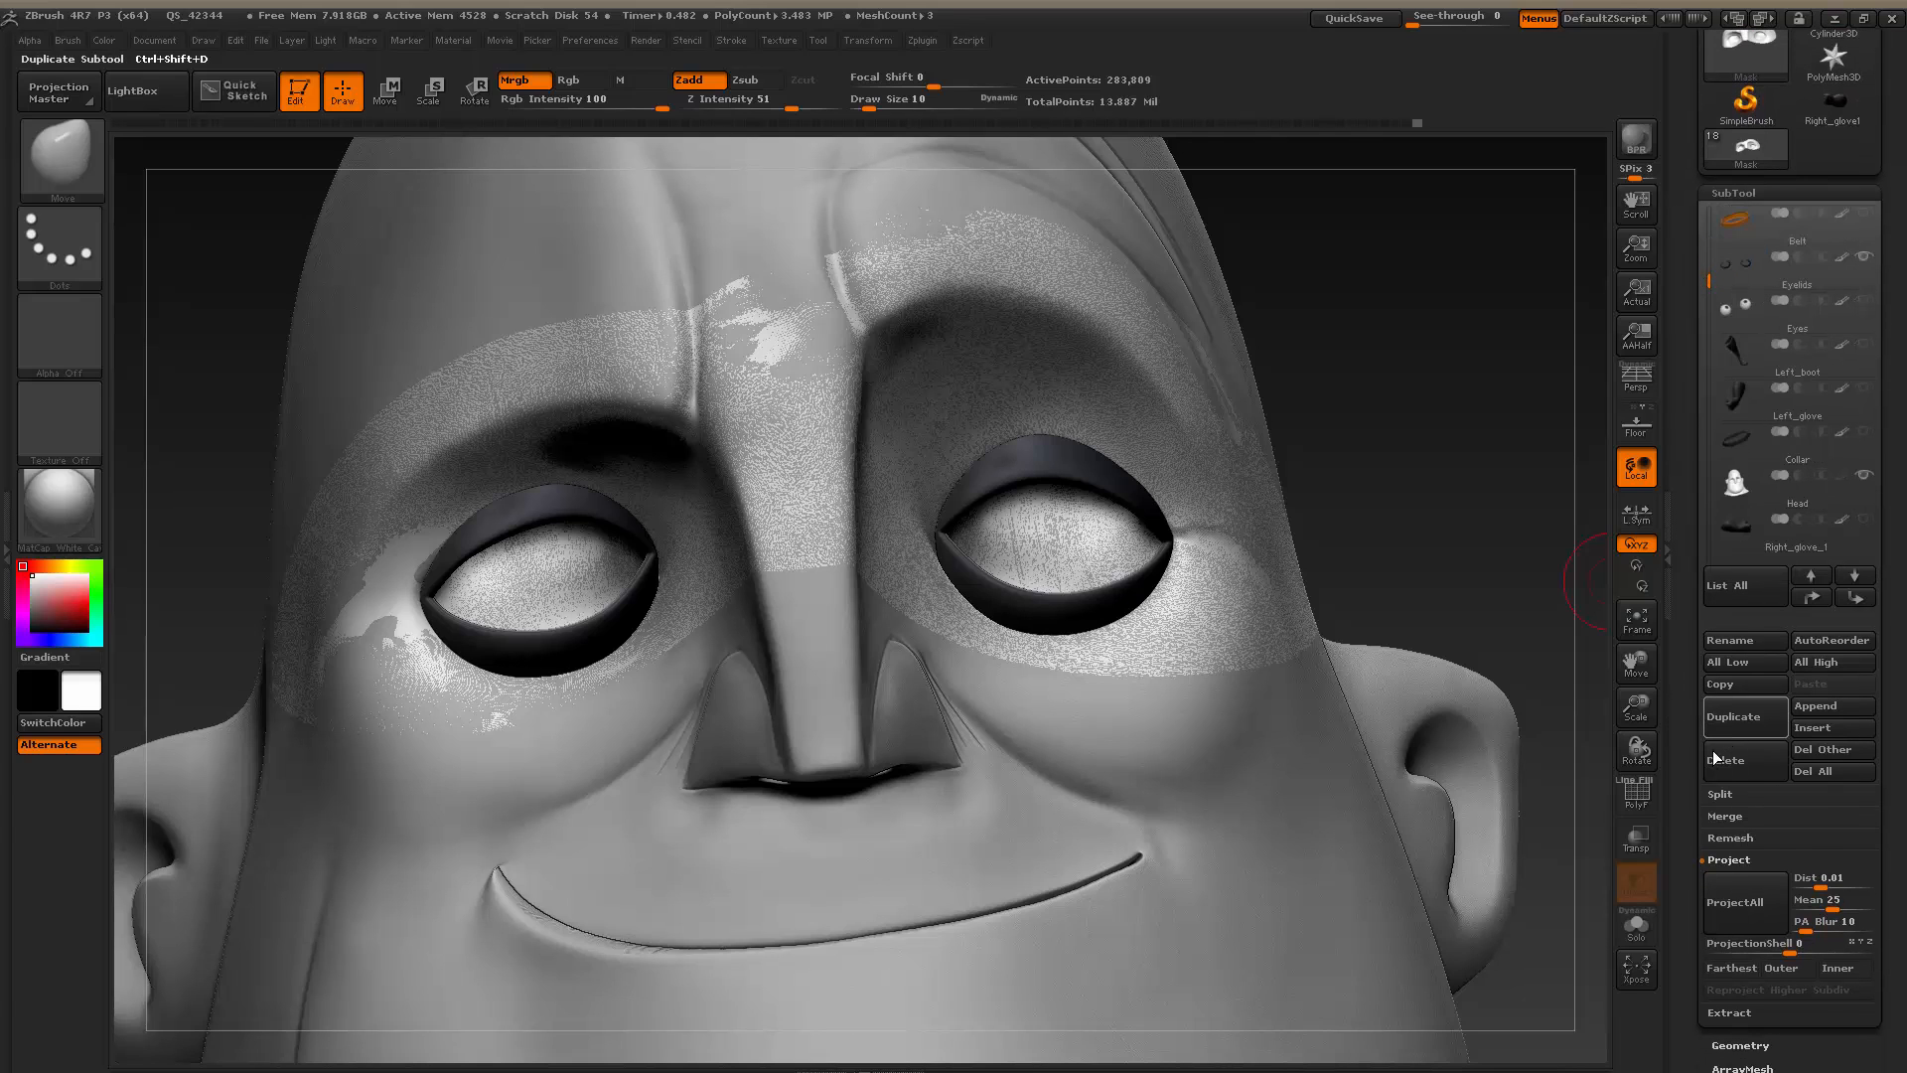
Apply a slight Inflate deformation to the mask so it sits just outside the head surface
drag(1682, 760, 1711, 712)
click(1750, 853)
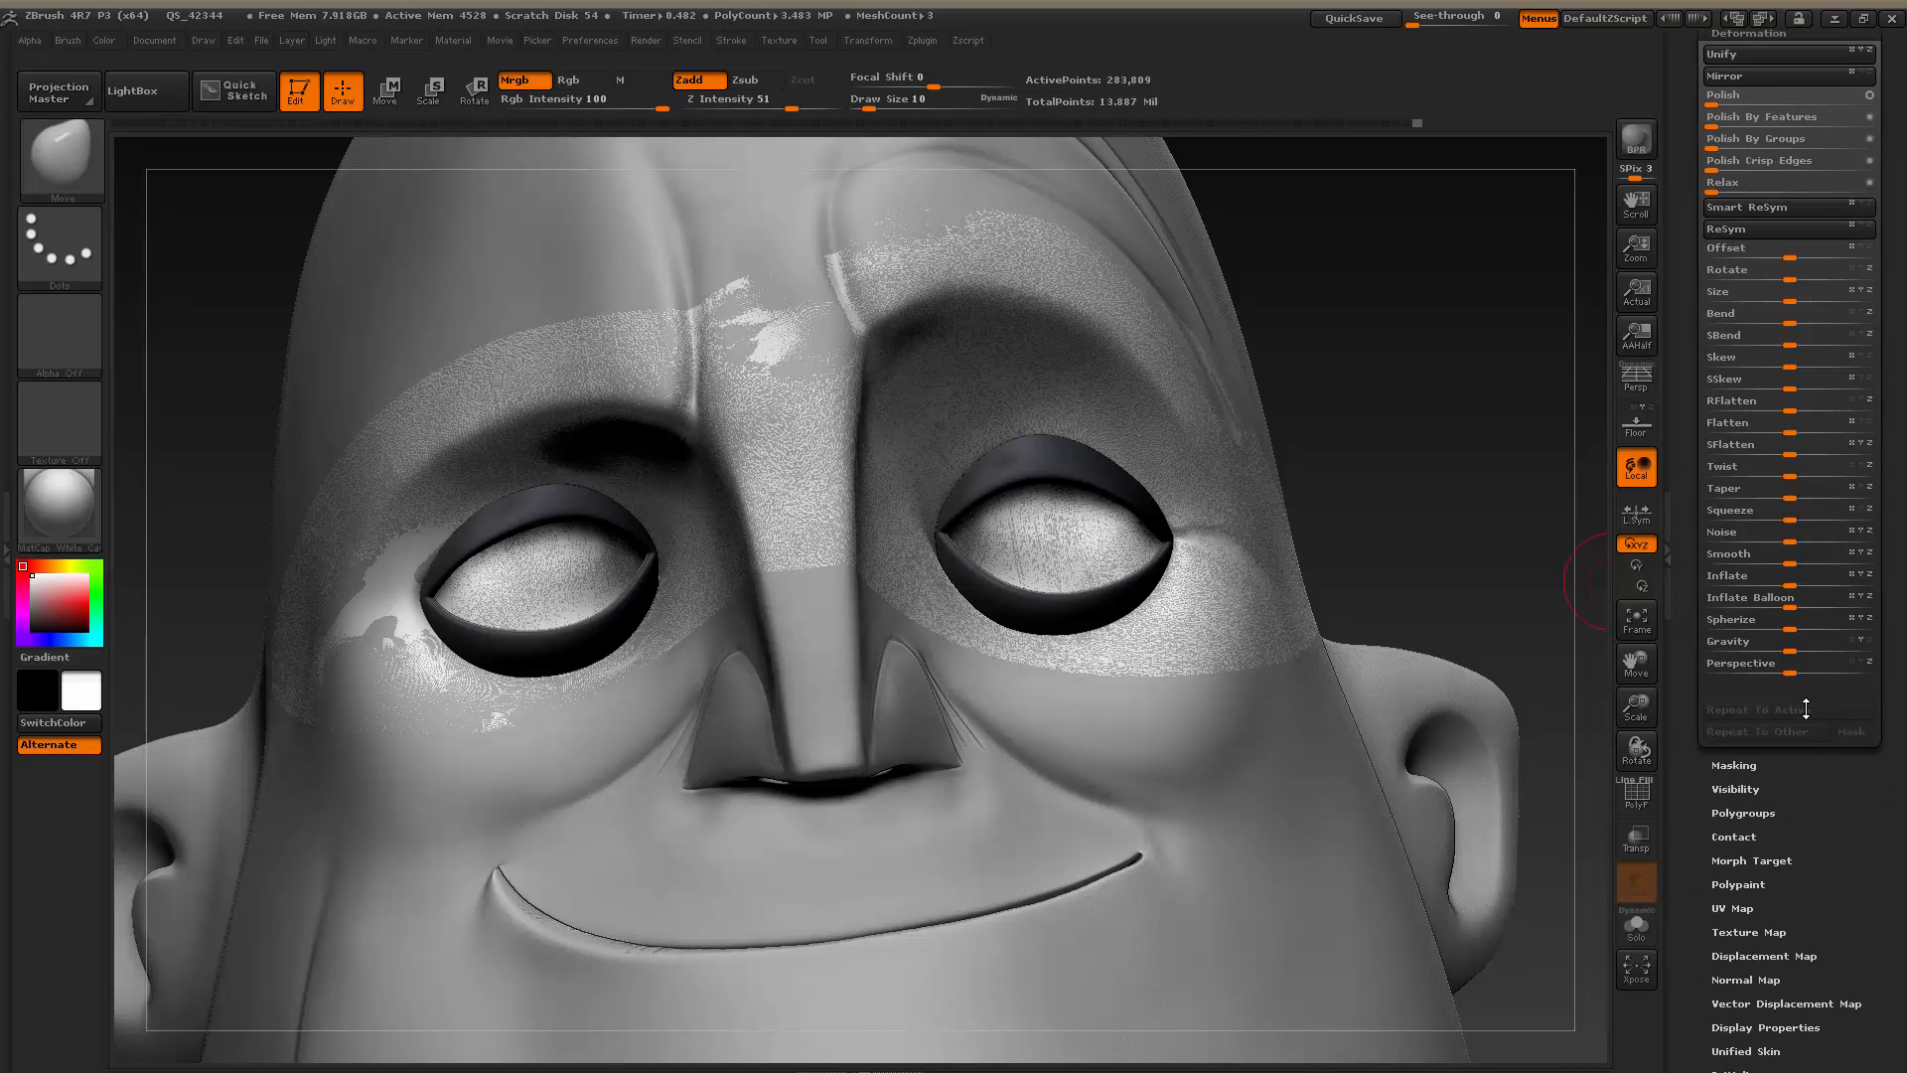
mouse_move(1788, 583)
mouse_down()
mouse_move(1761, 588)
mouse_move(1795, 587)
mouse_up()
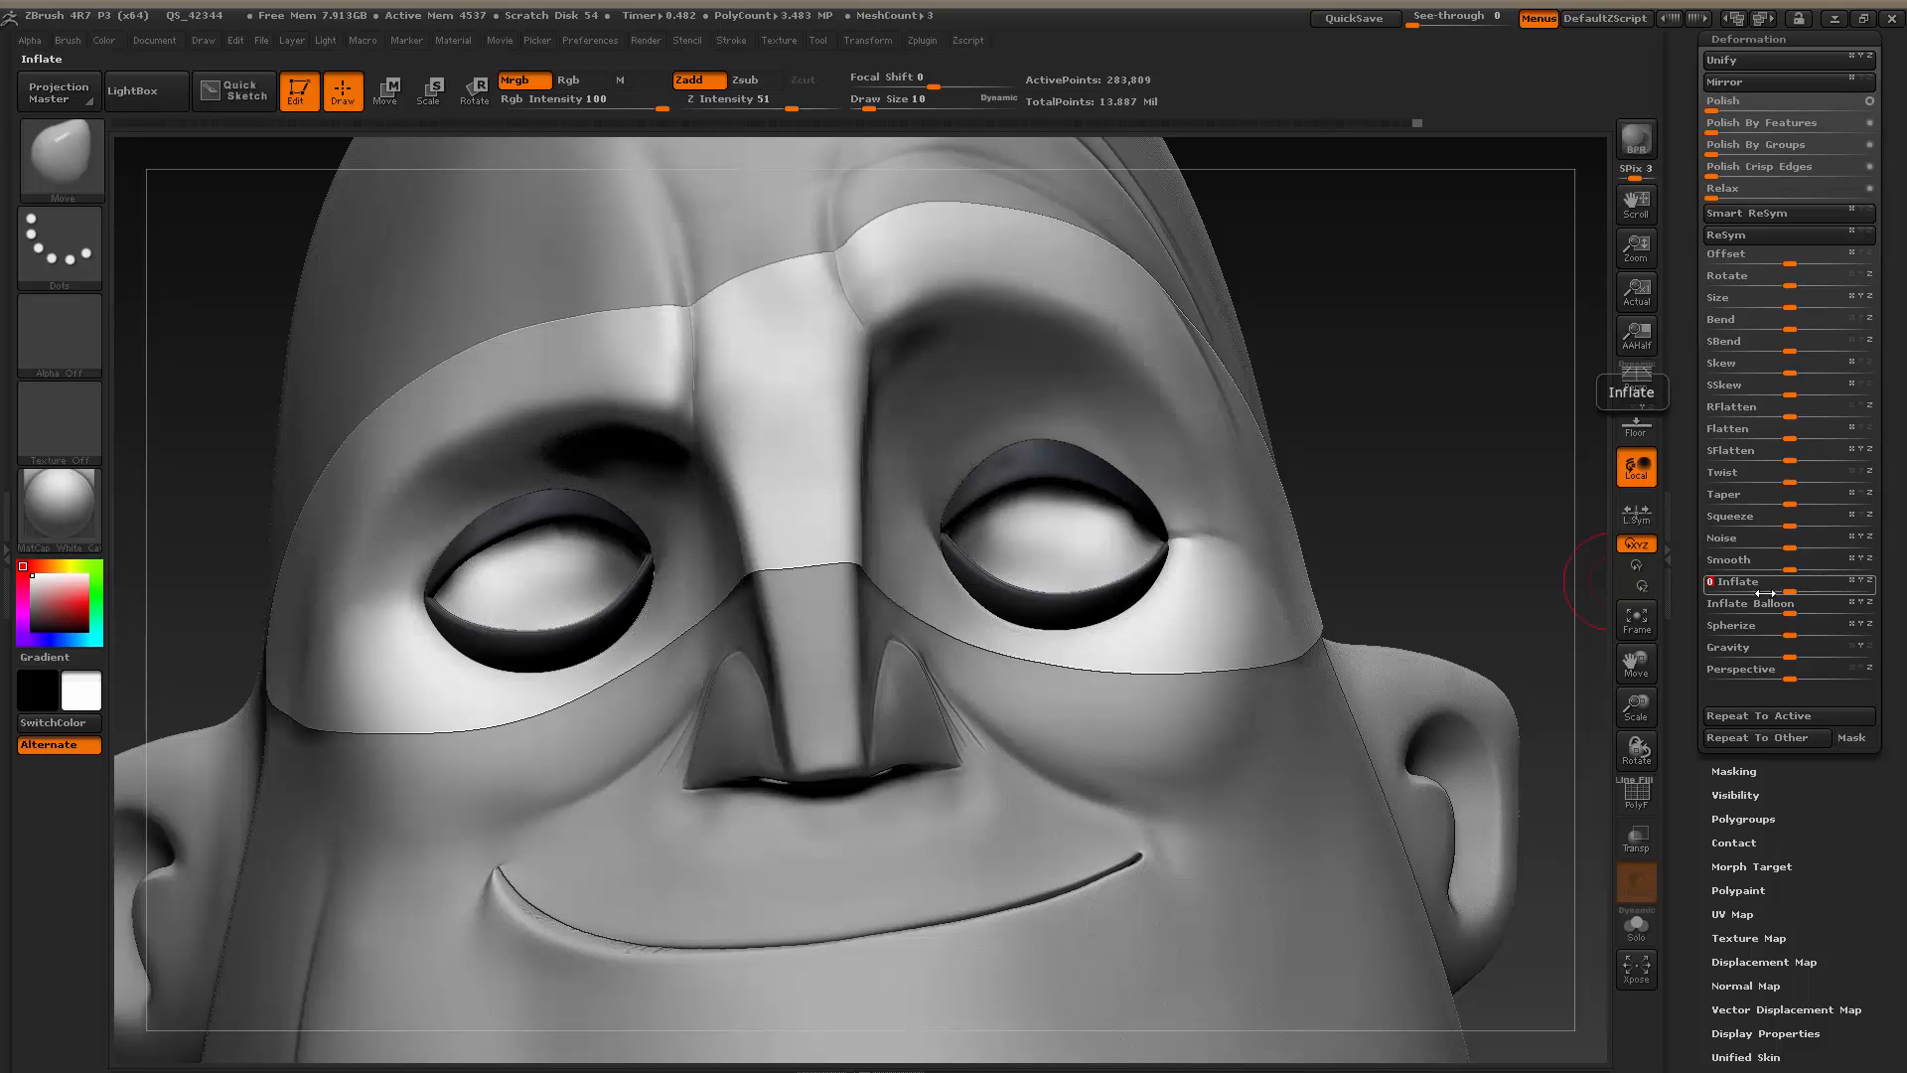
key(ctrl+z)
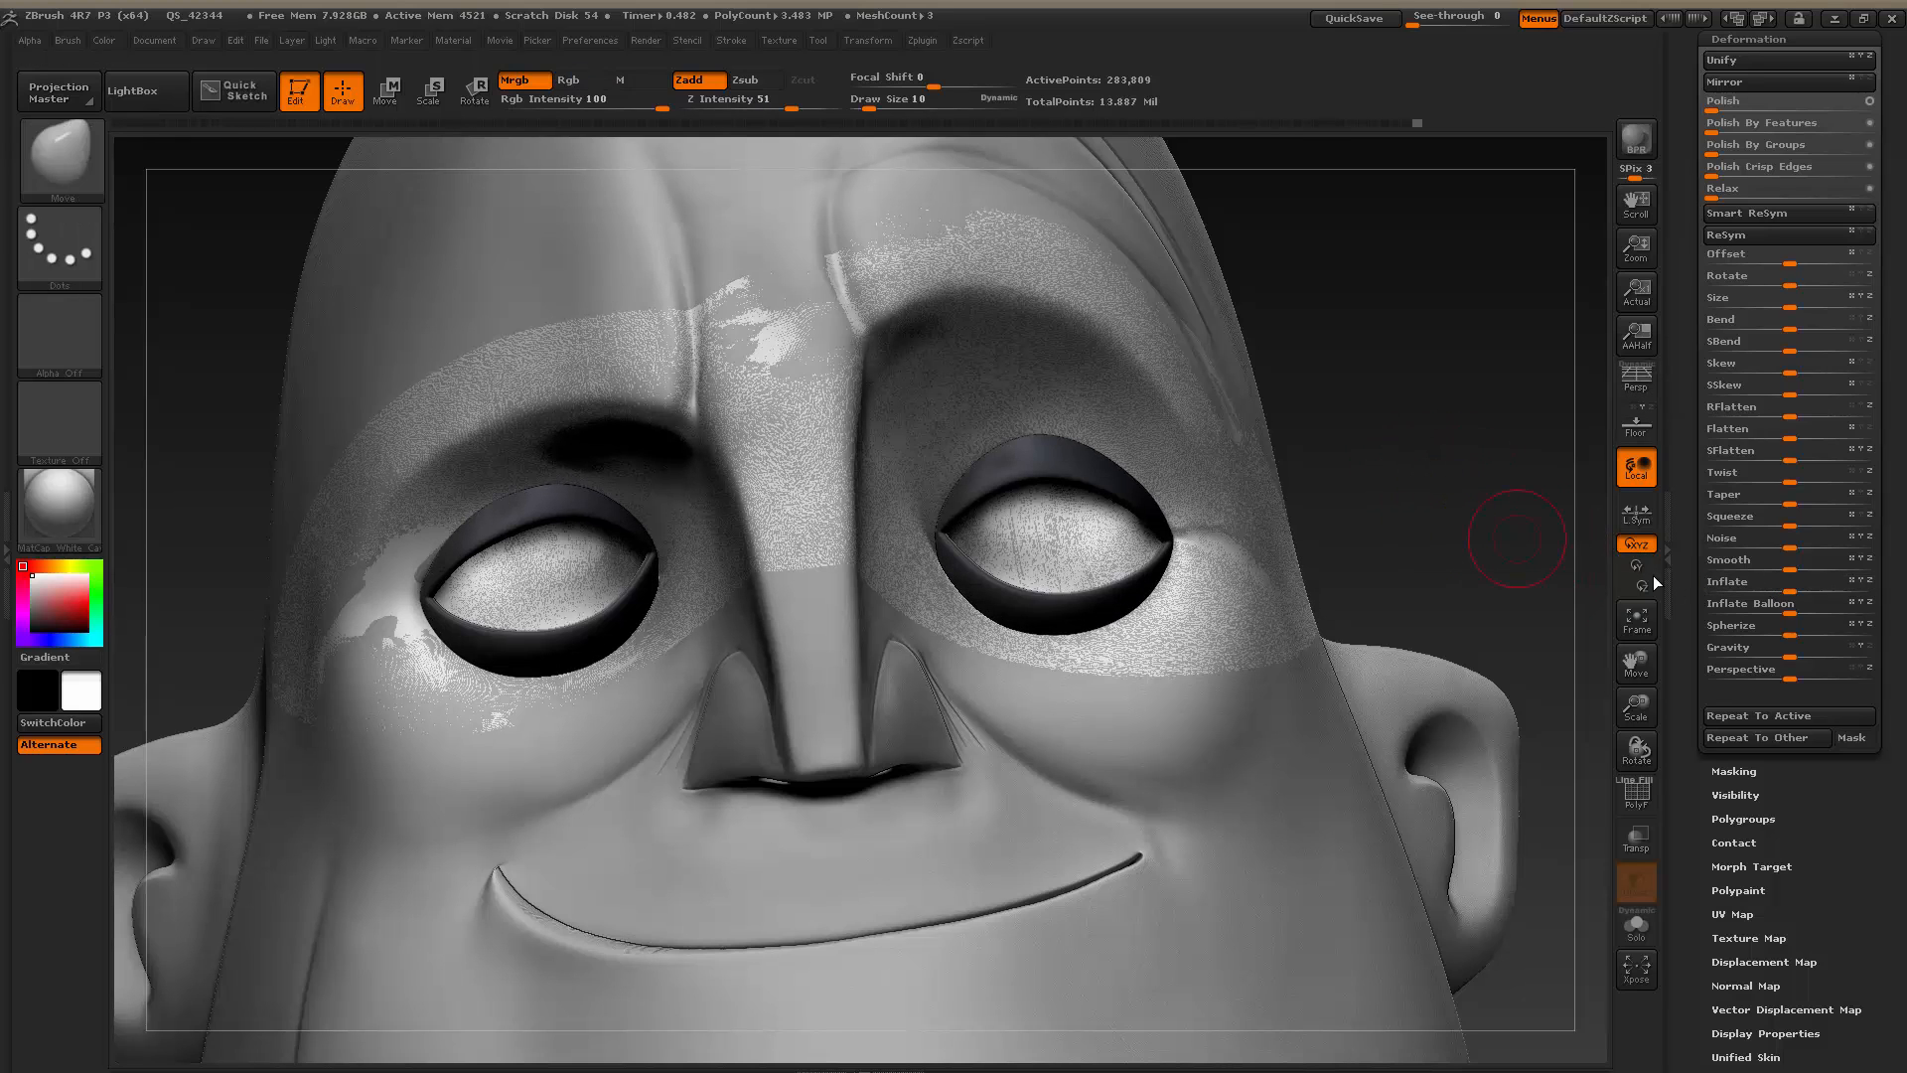
drag(1786, 582, 1808, 589)
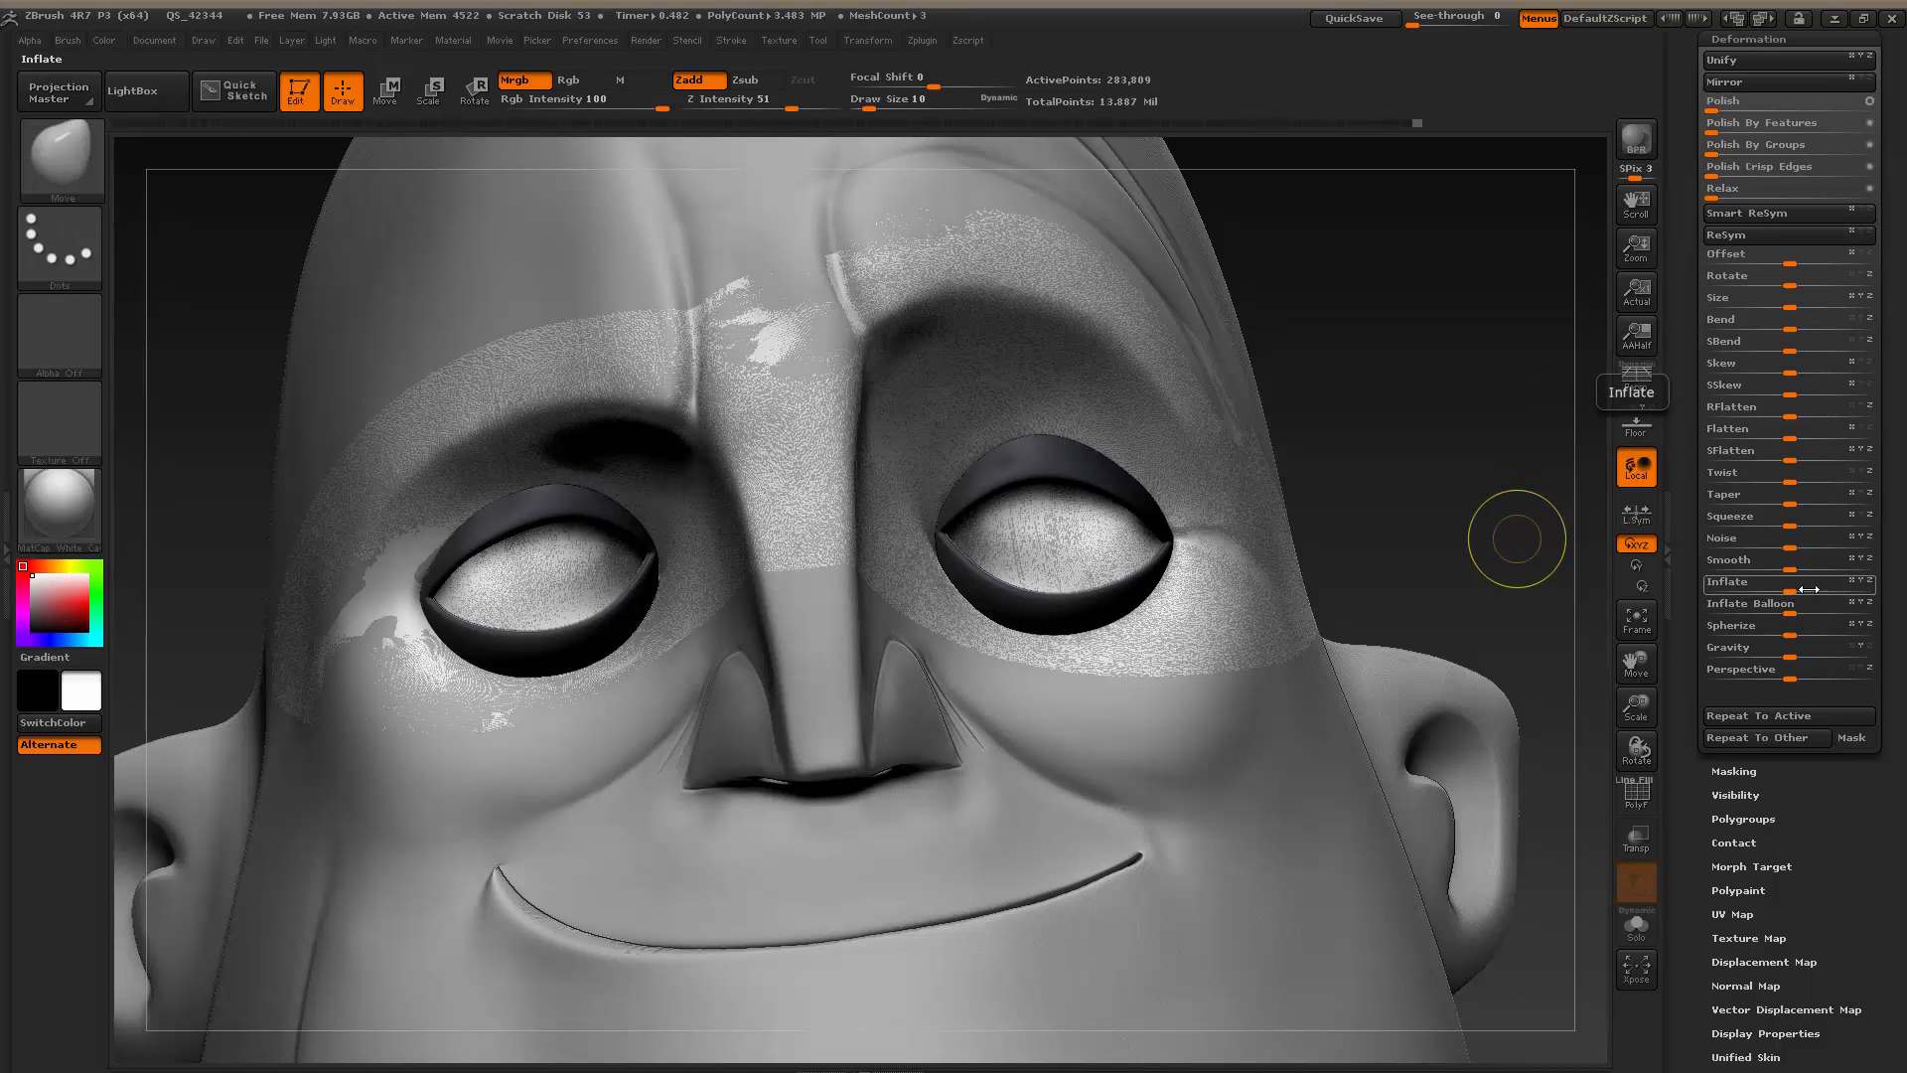
click(1791, 585)
key(Return)
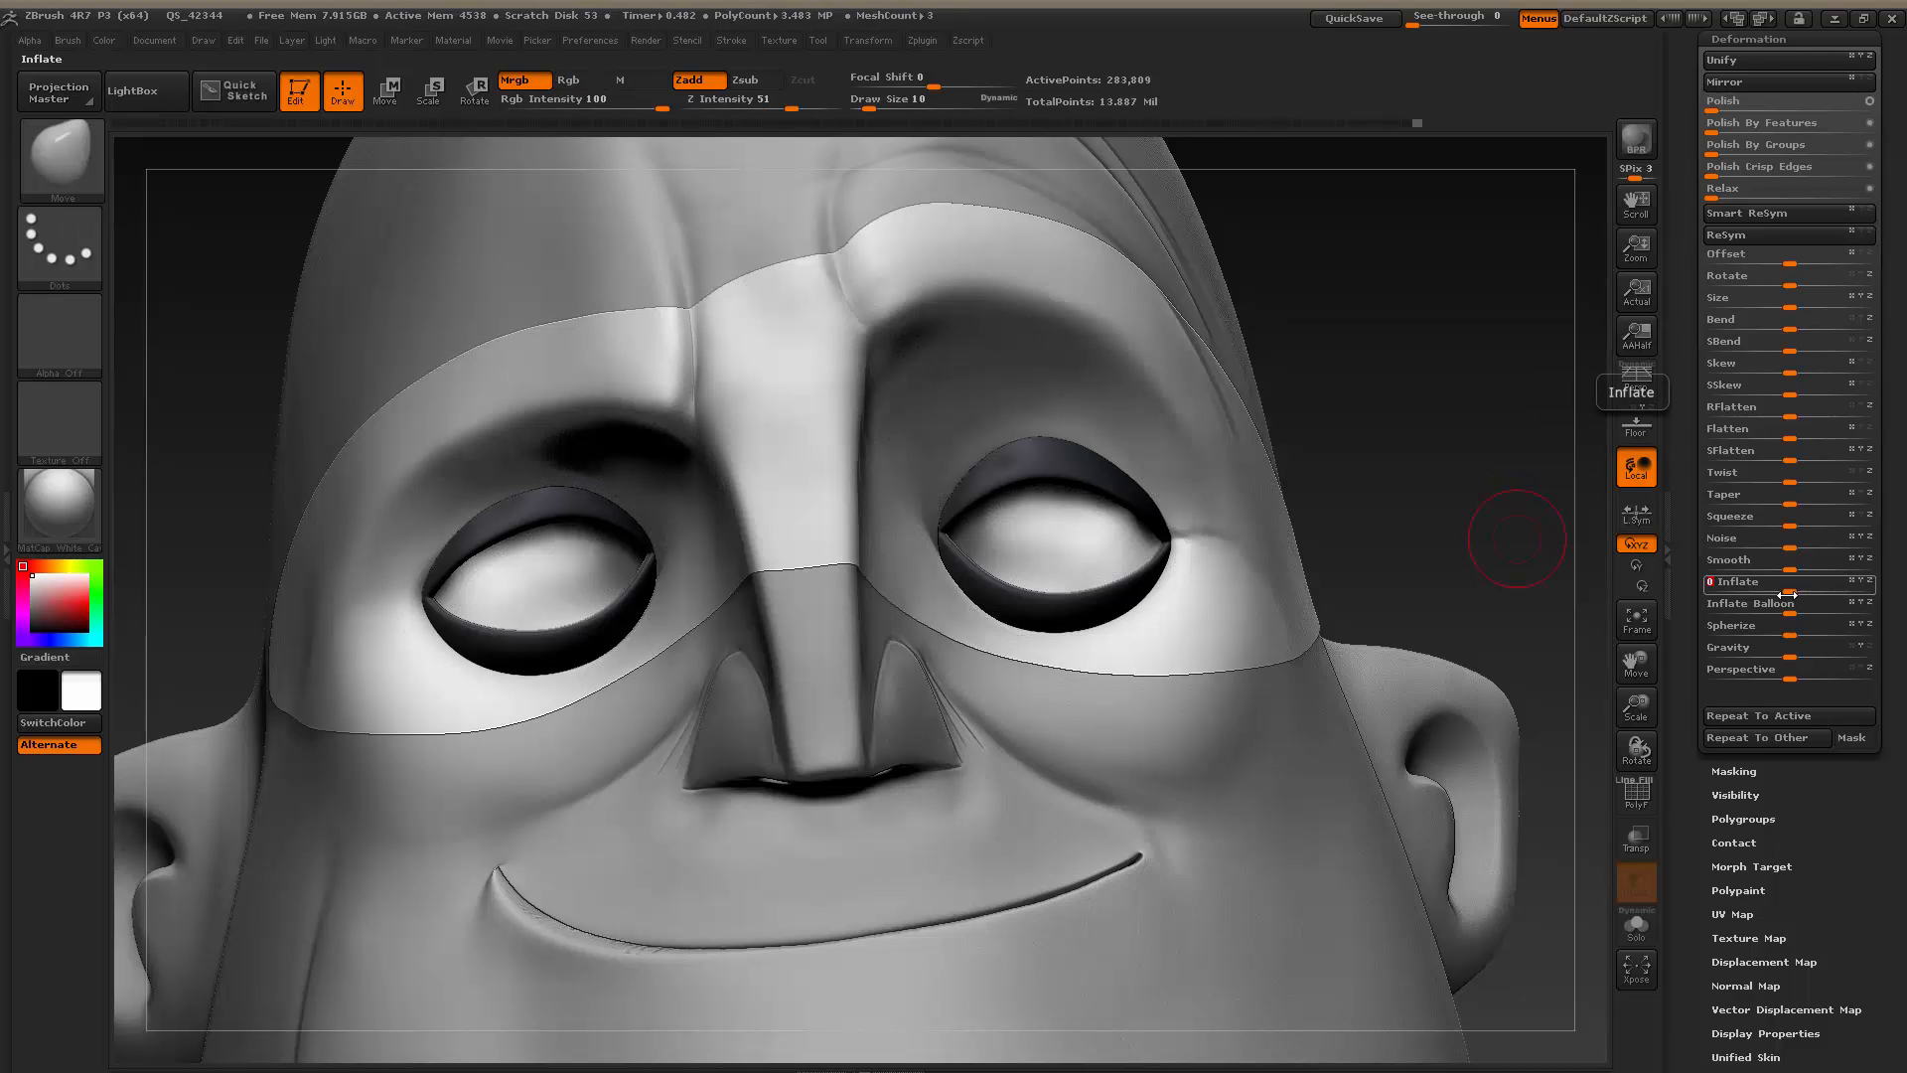
Fill the mask with the MatCap Gorilla material
mouse_move(1414, 422)
mouse_down()
mouse_move(1372, 408)
mouse_move(1440, 367)
mouse_move(1466, 303)
mouse_move(1352, 408)
mouse_move(1291, 402)
mouse_move(1454, 396)
mouse_move(1349, 409)
mouse_up()
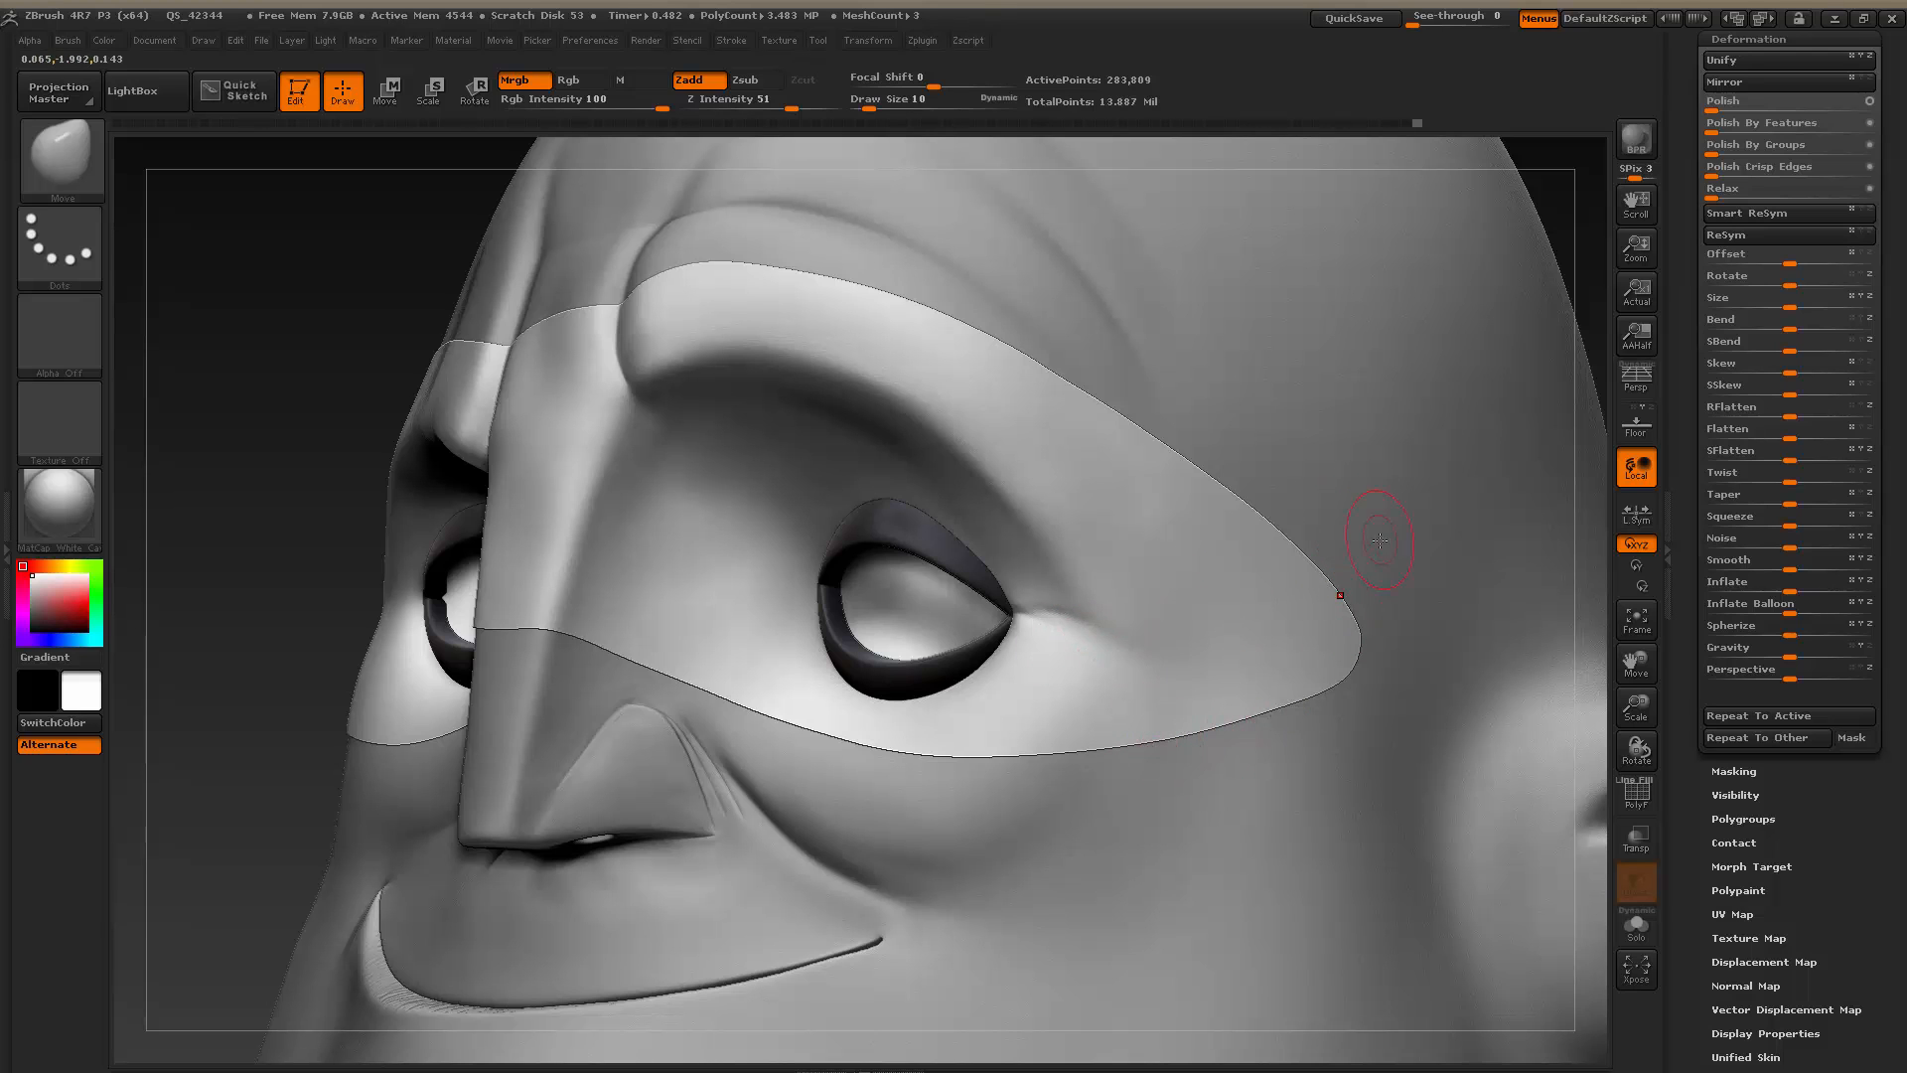
drag(1677, 249, 1675, 374)
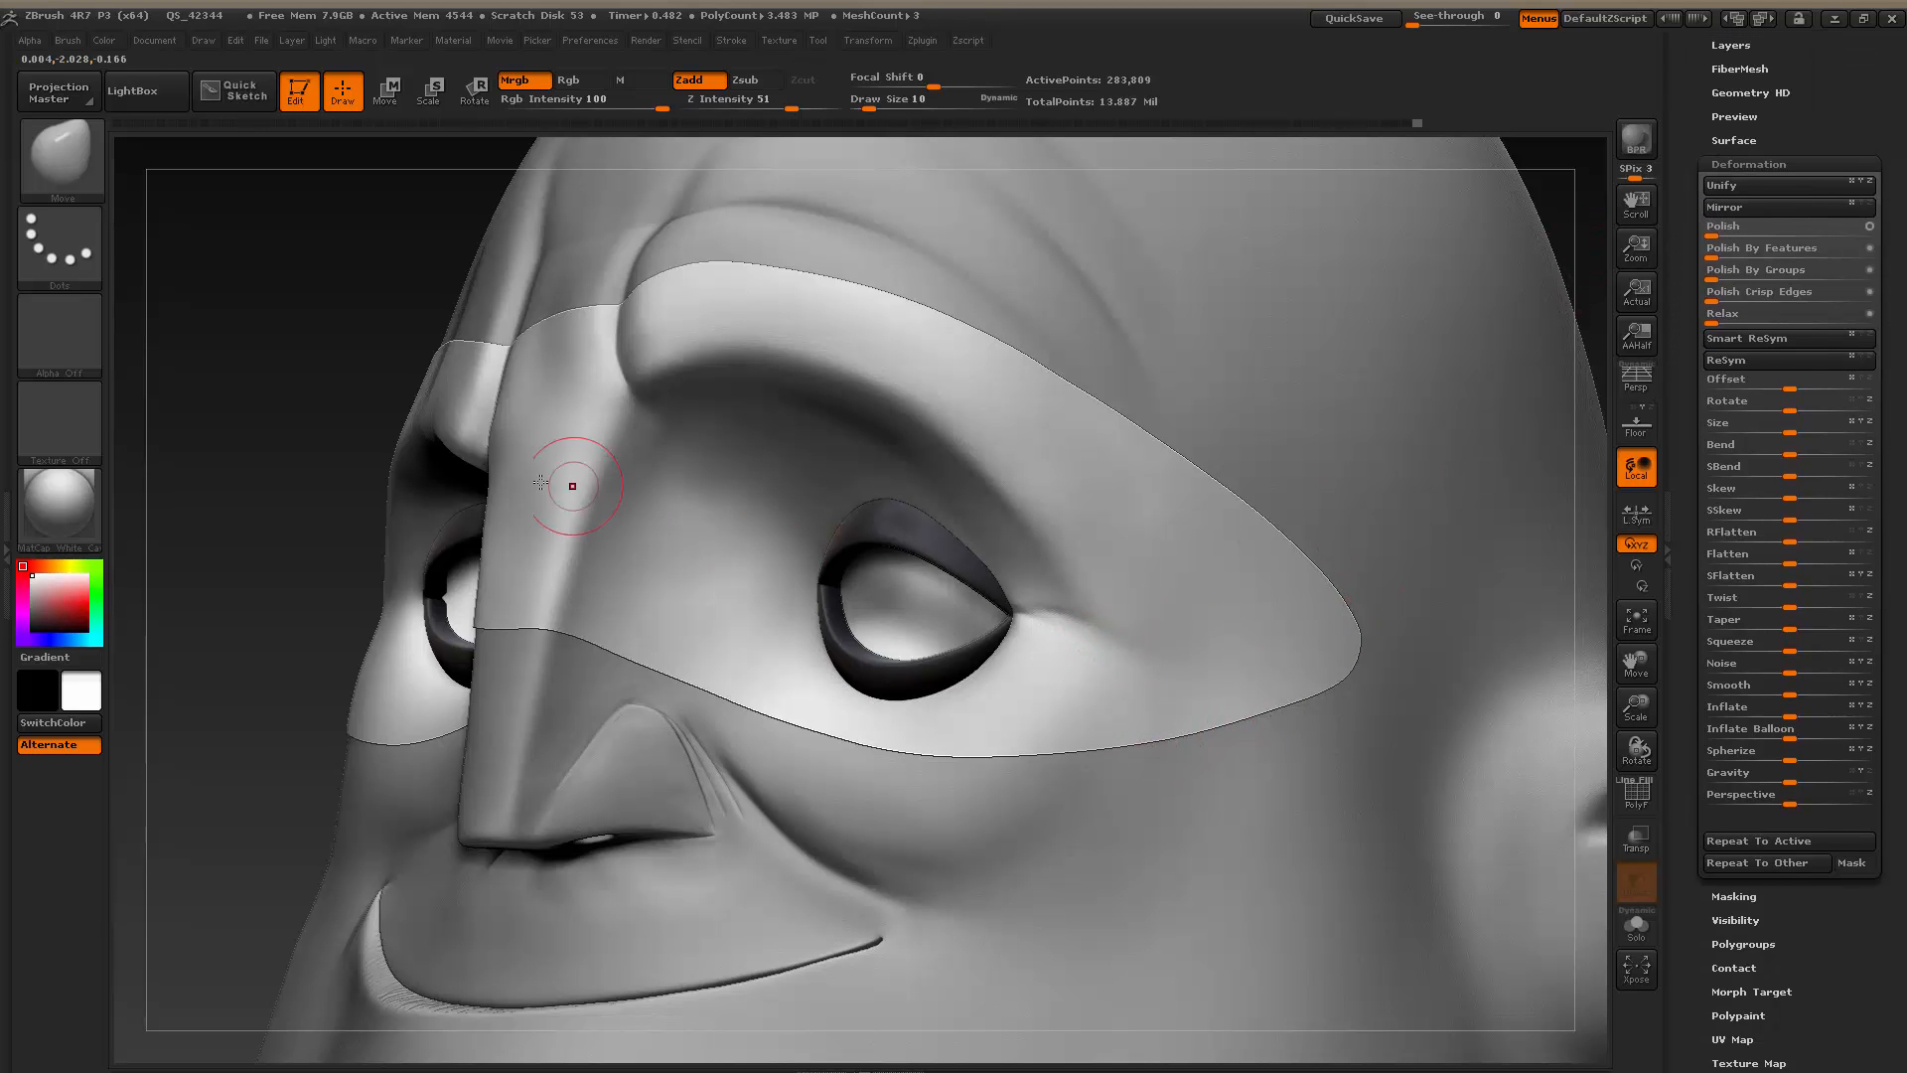
drag(230, 427, 255, 426)
click(60, 505)
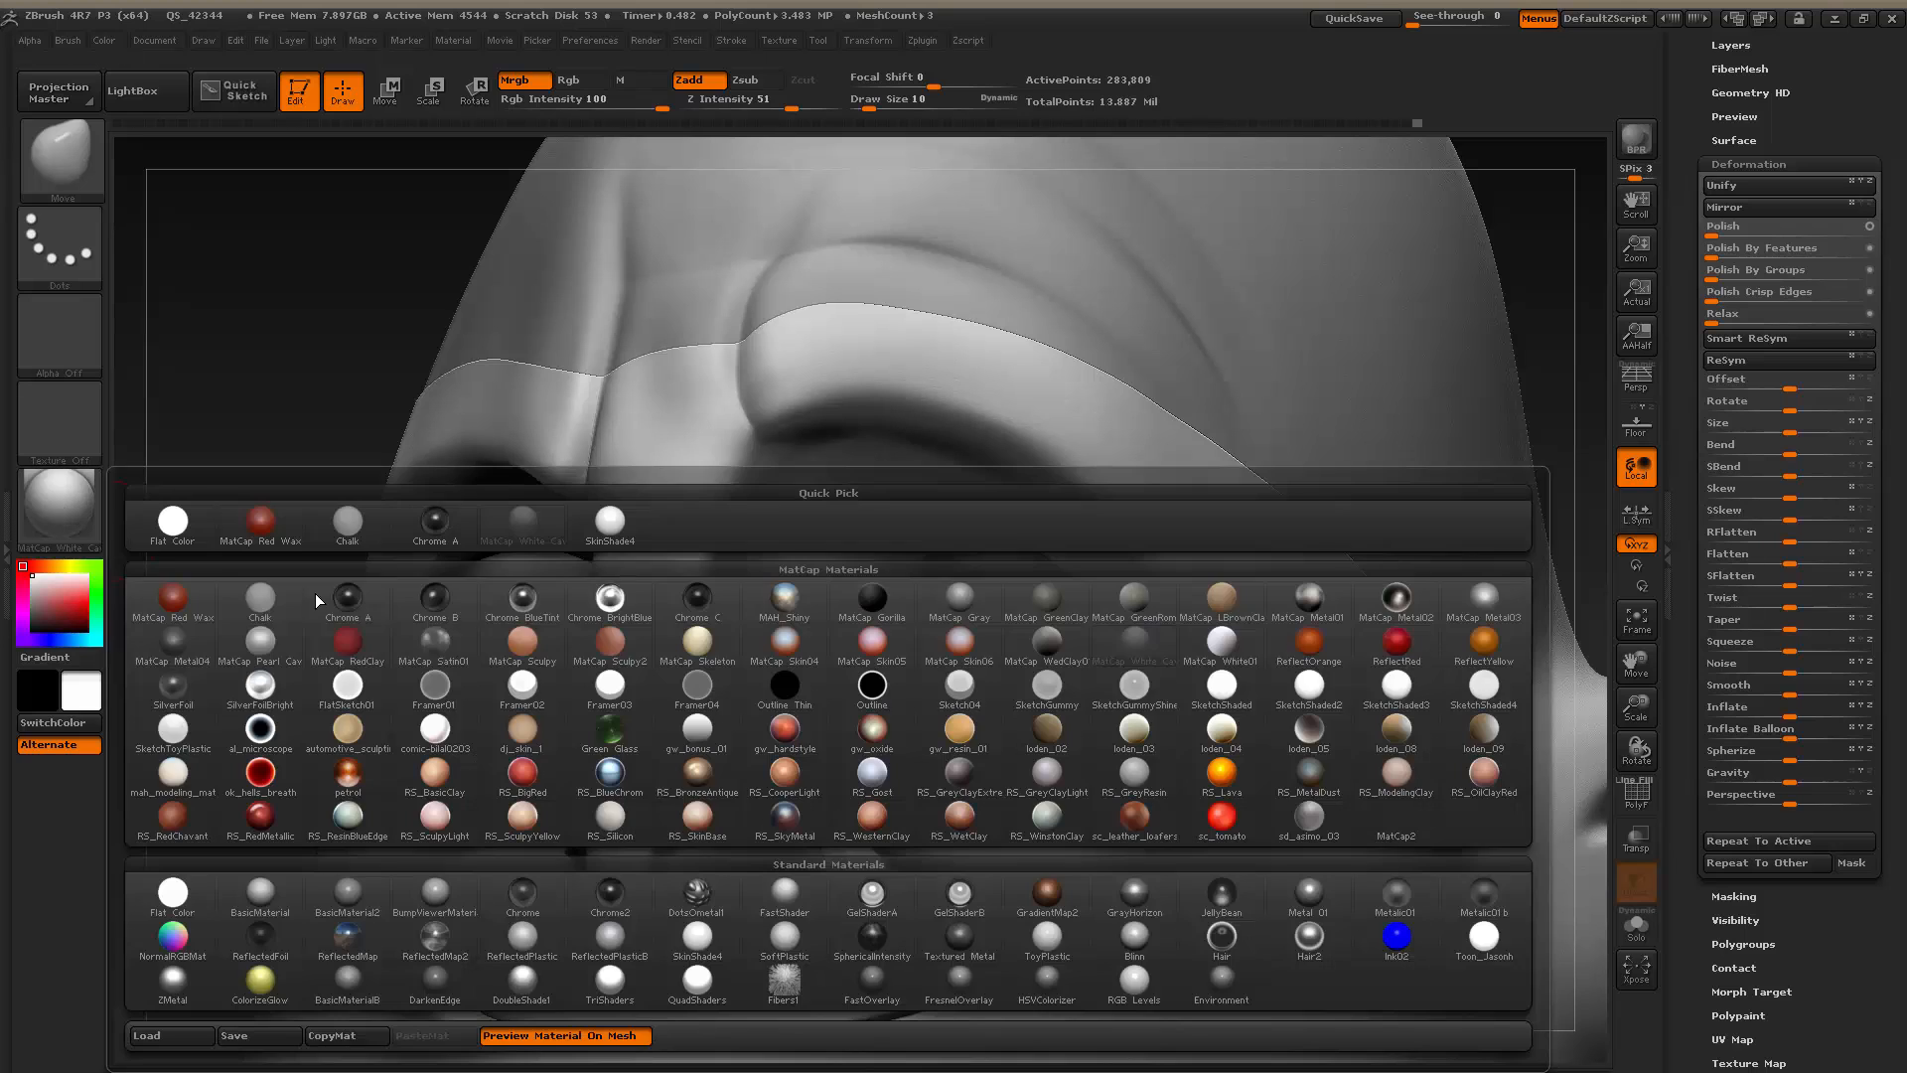
click(870, 600)
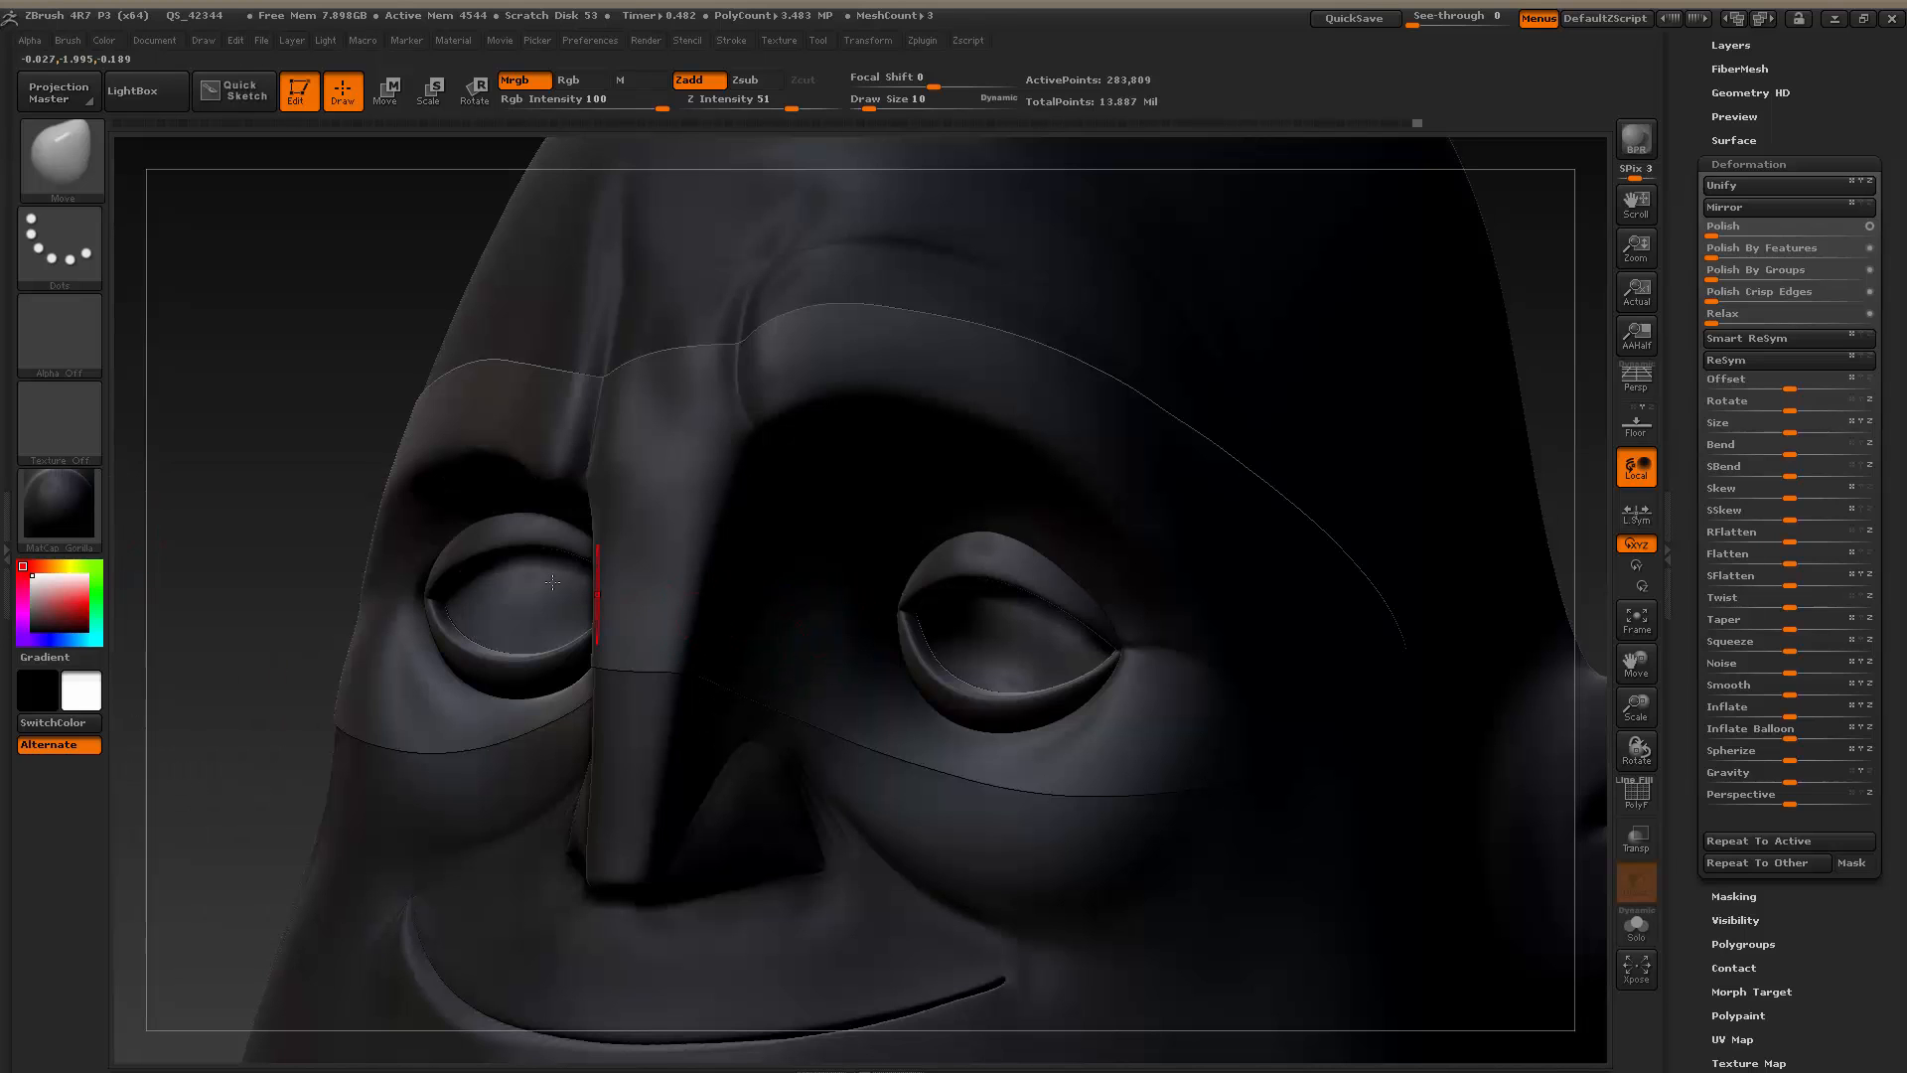
click(101, 41)
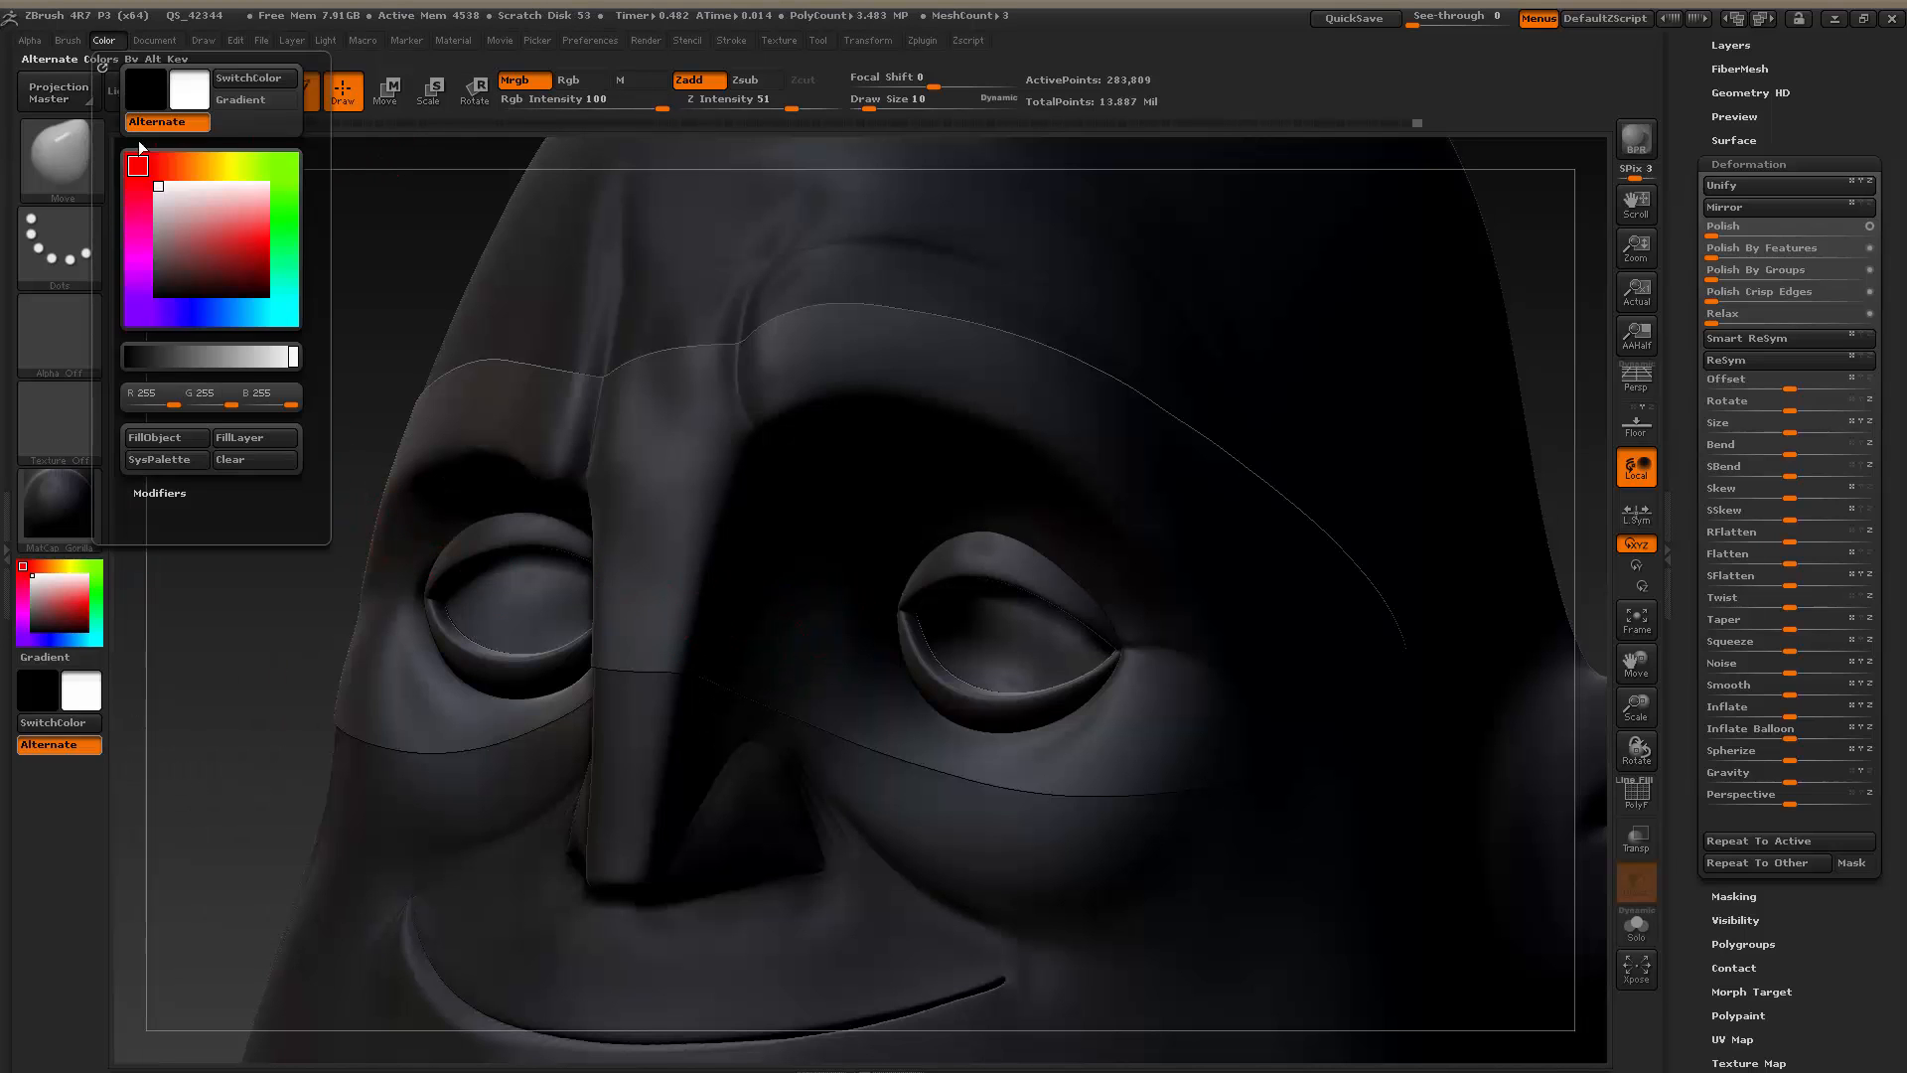
Set the active material to SkinShade4 so the unfilled head displays as light skin around the dark mask
click(61, 505)
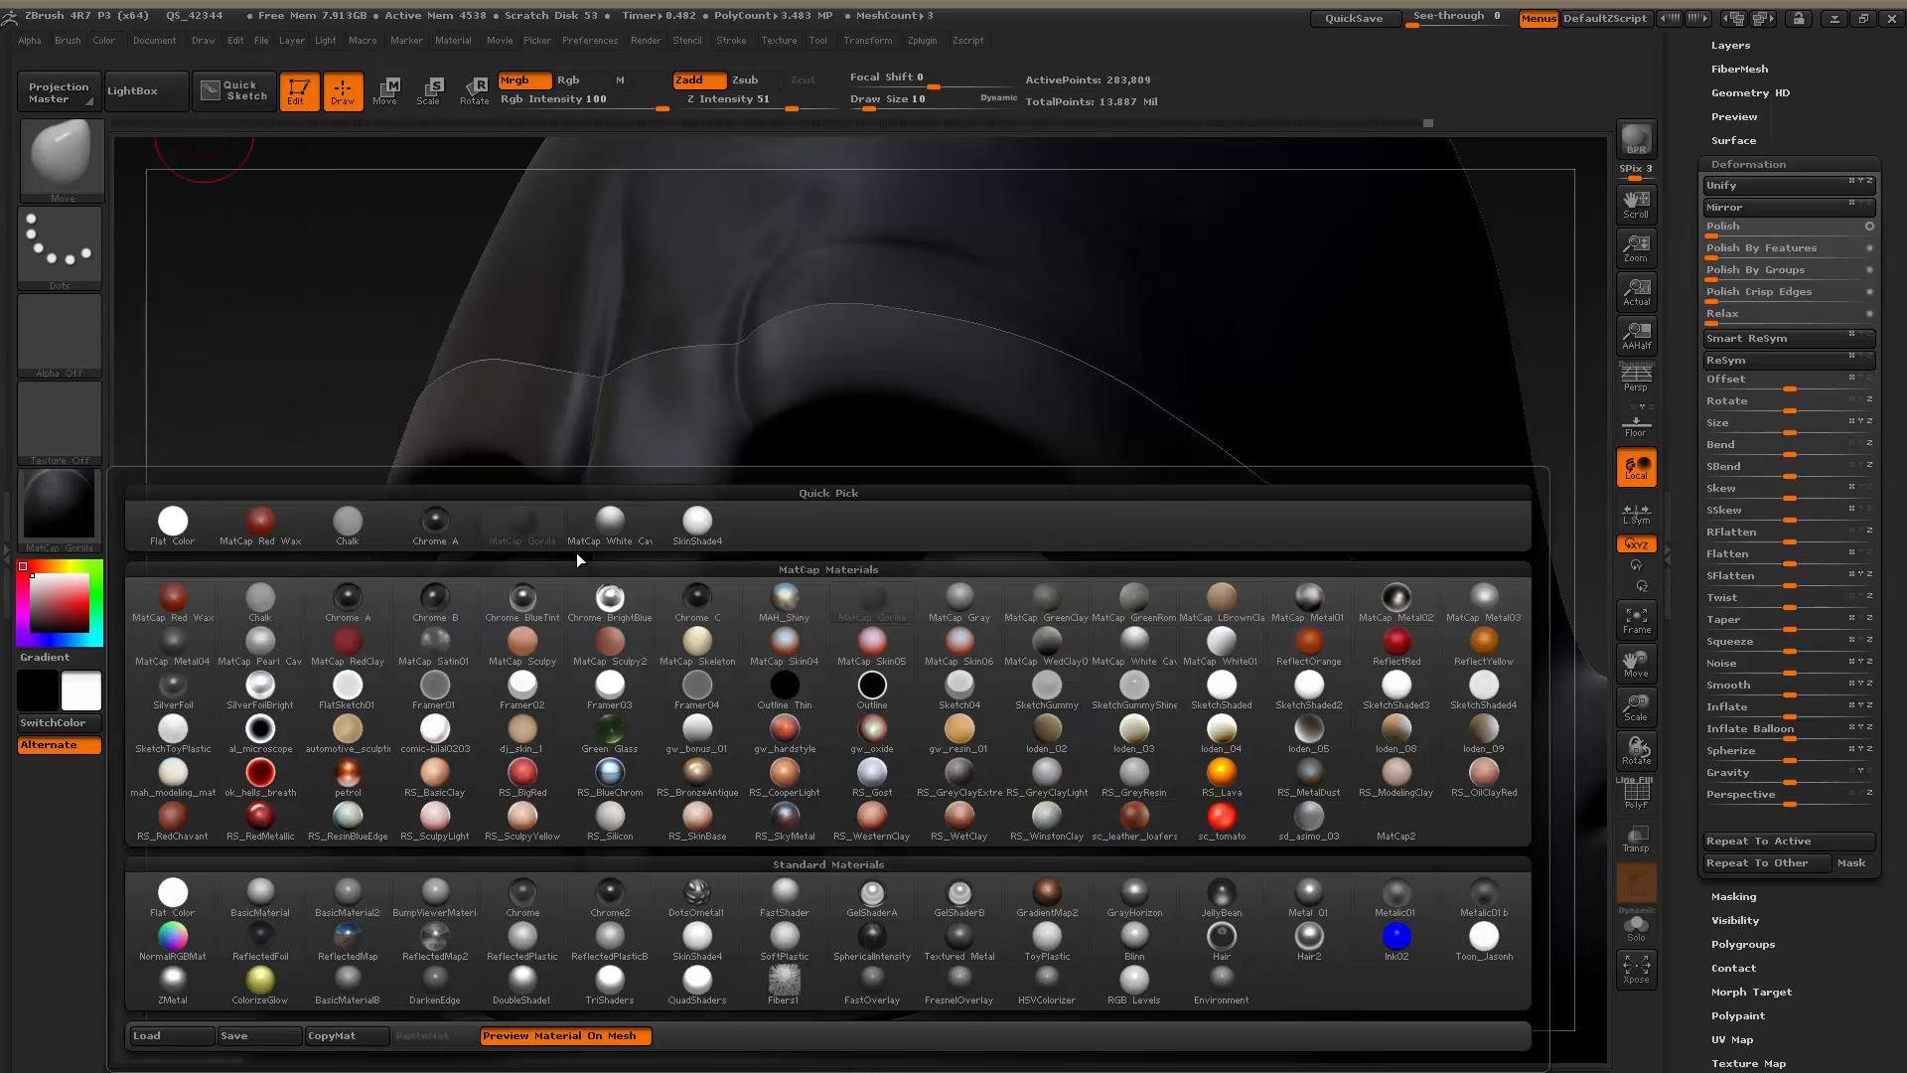
click(711, 527)
alt+drag(1560, 317, 1128, 472)
drag(1412, 389, 1586, 337)
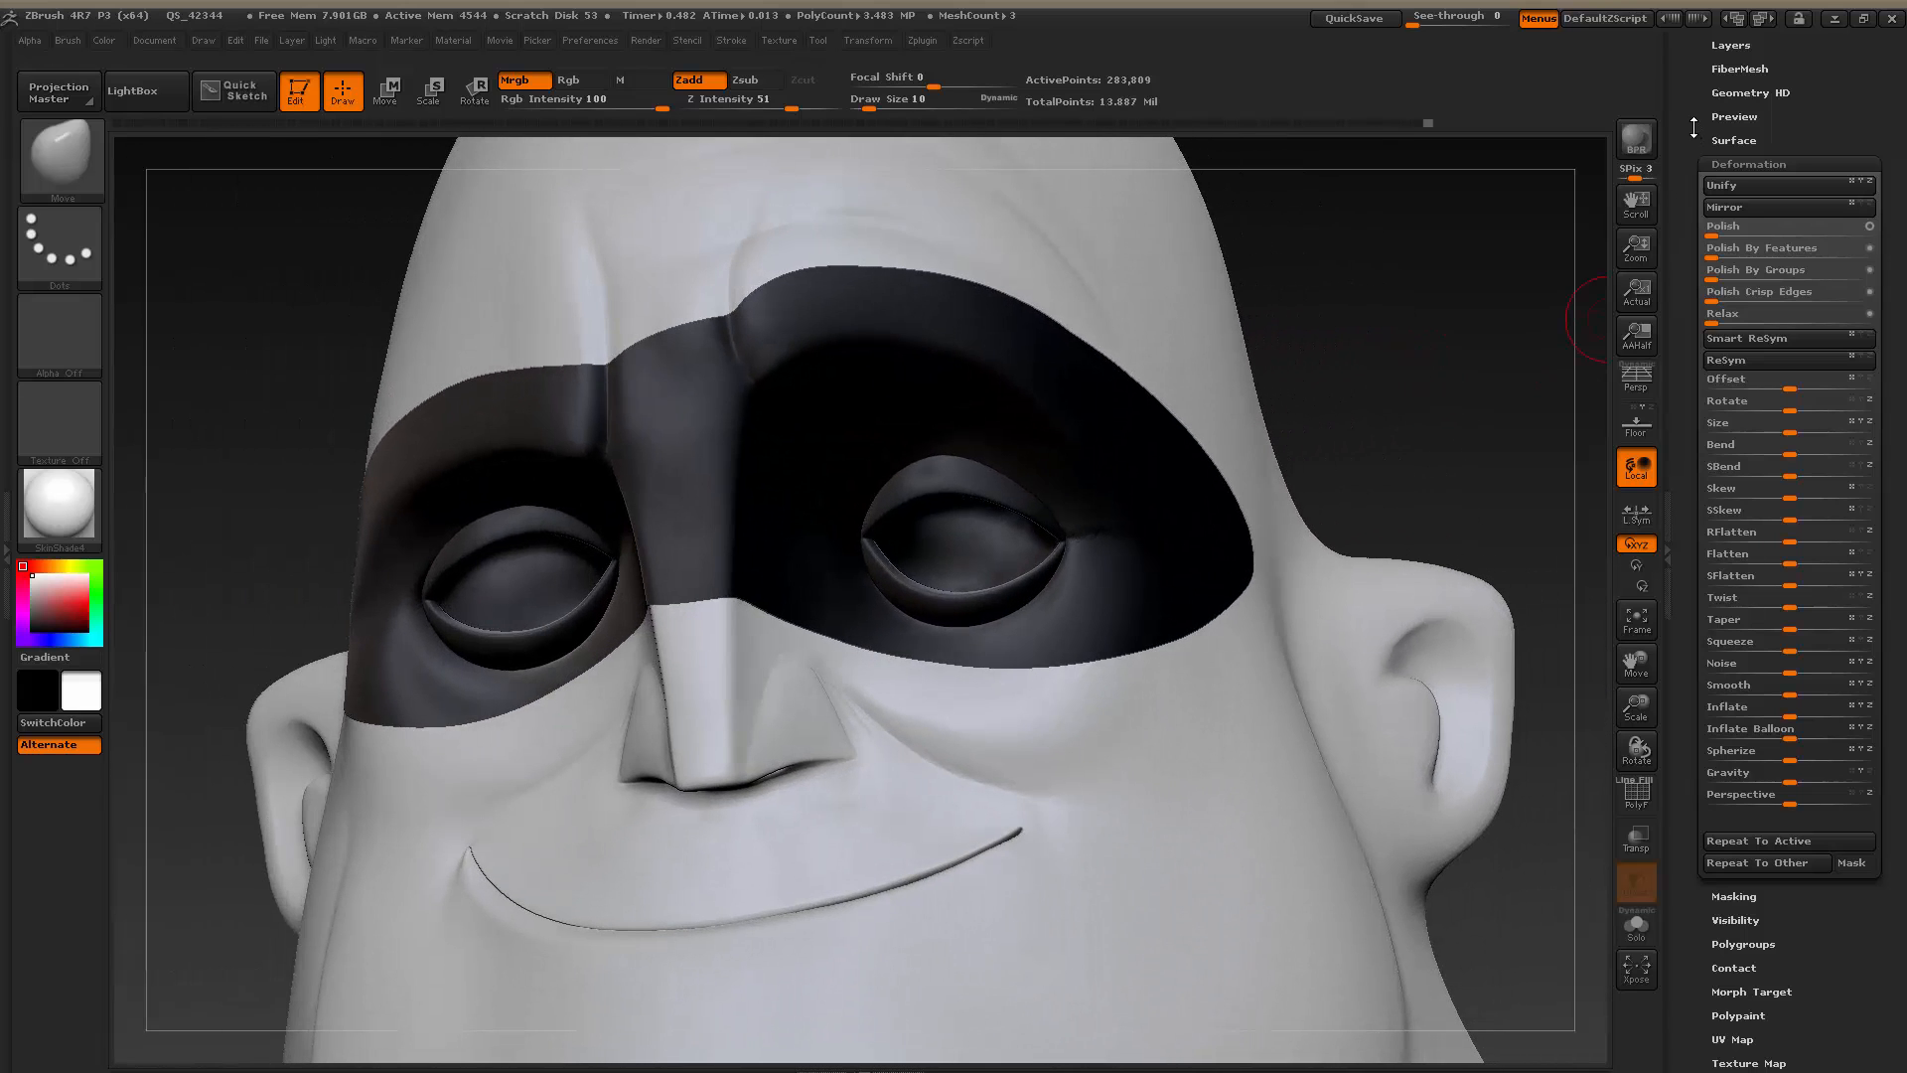
Make the Eyes subtool visible and check the eyes against the mask and eyelids
drag(1694, 127, 1711, 222)
click(1730, 175)
click(1732, 147)
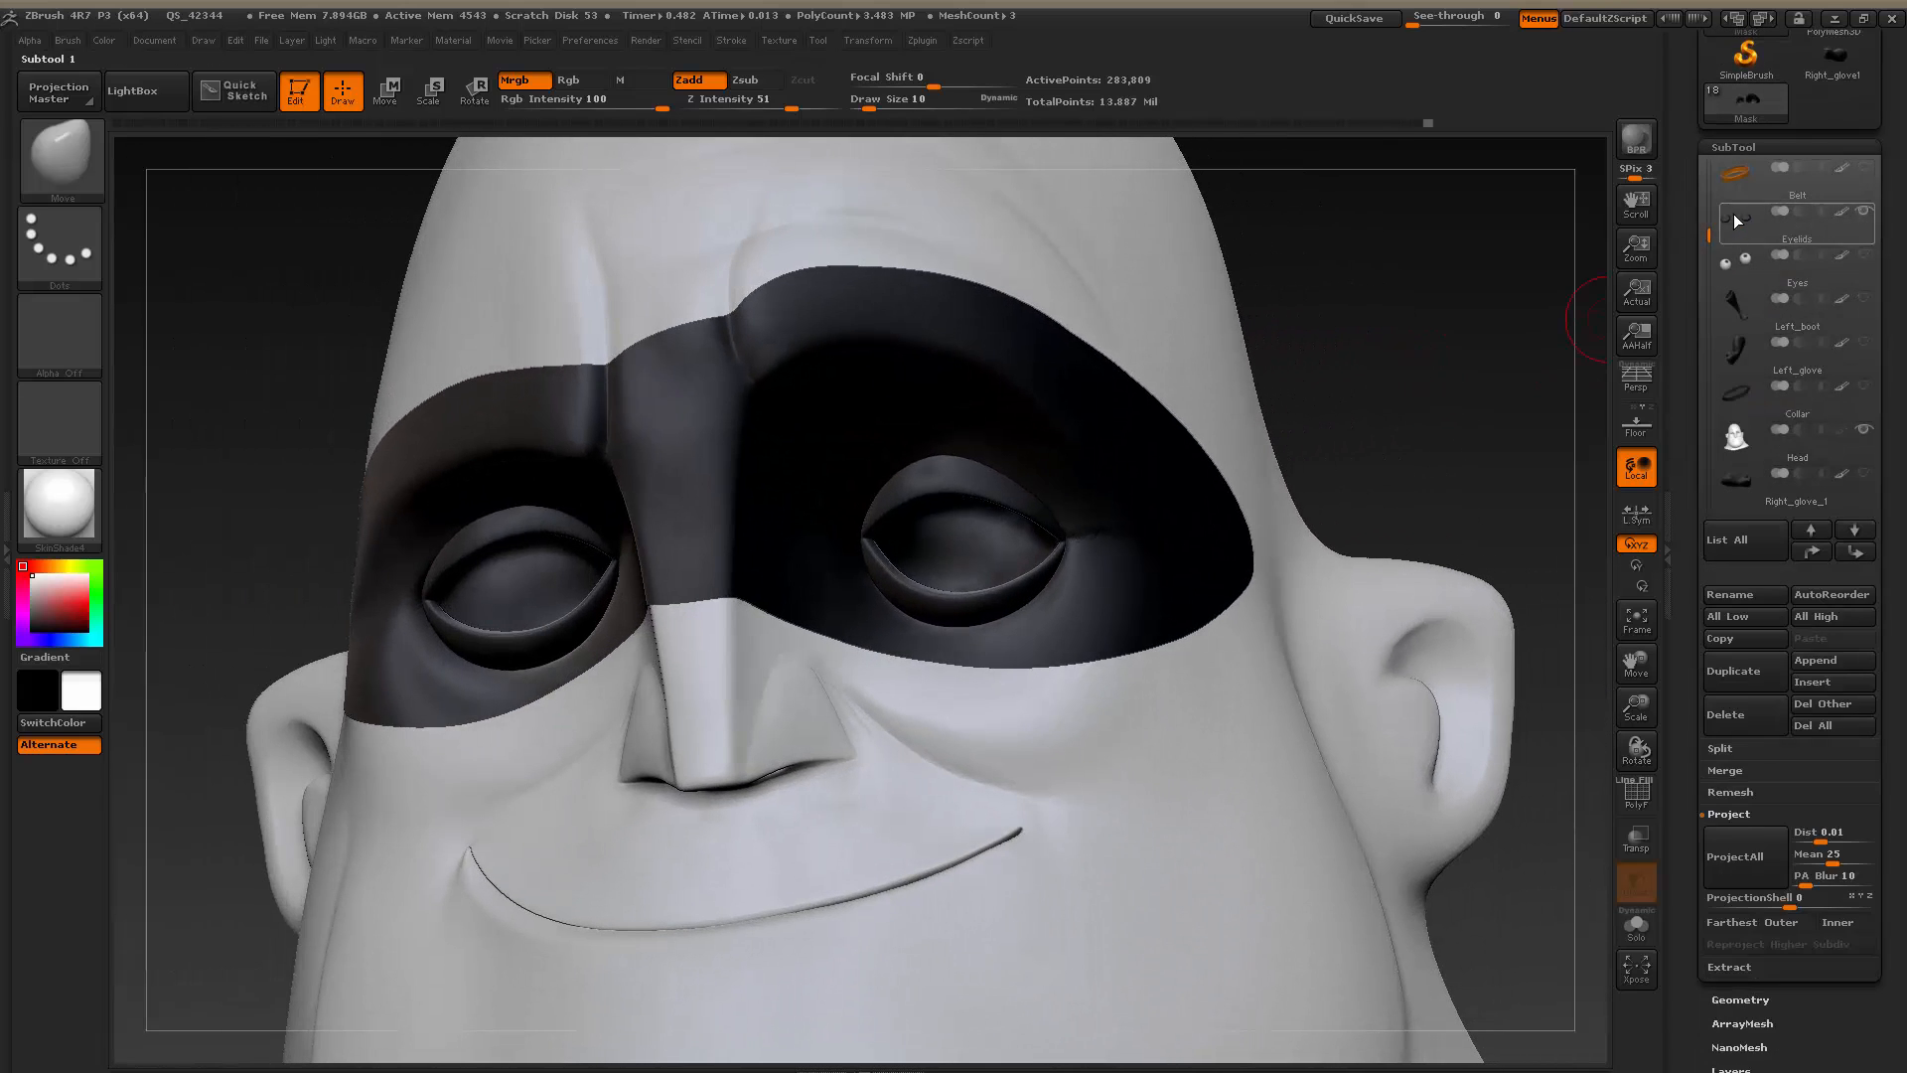
click(1803, 348)
click(1863, 256)
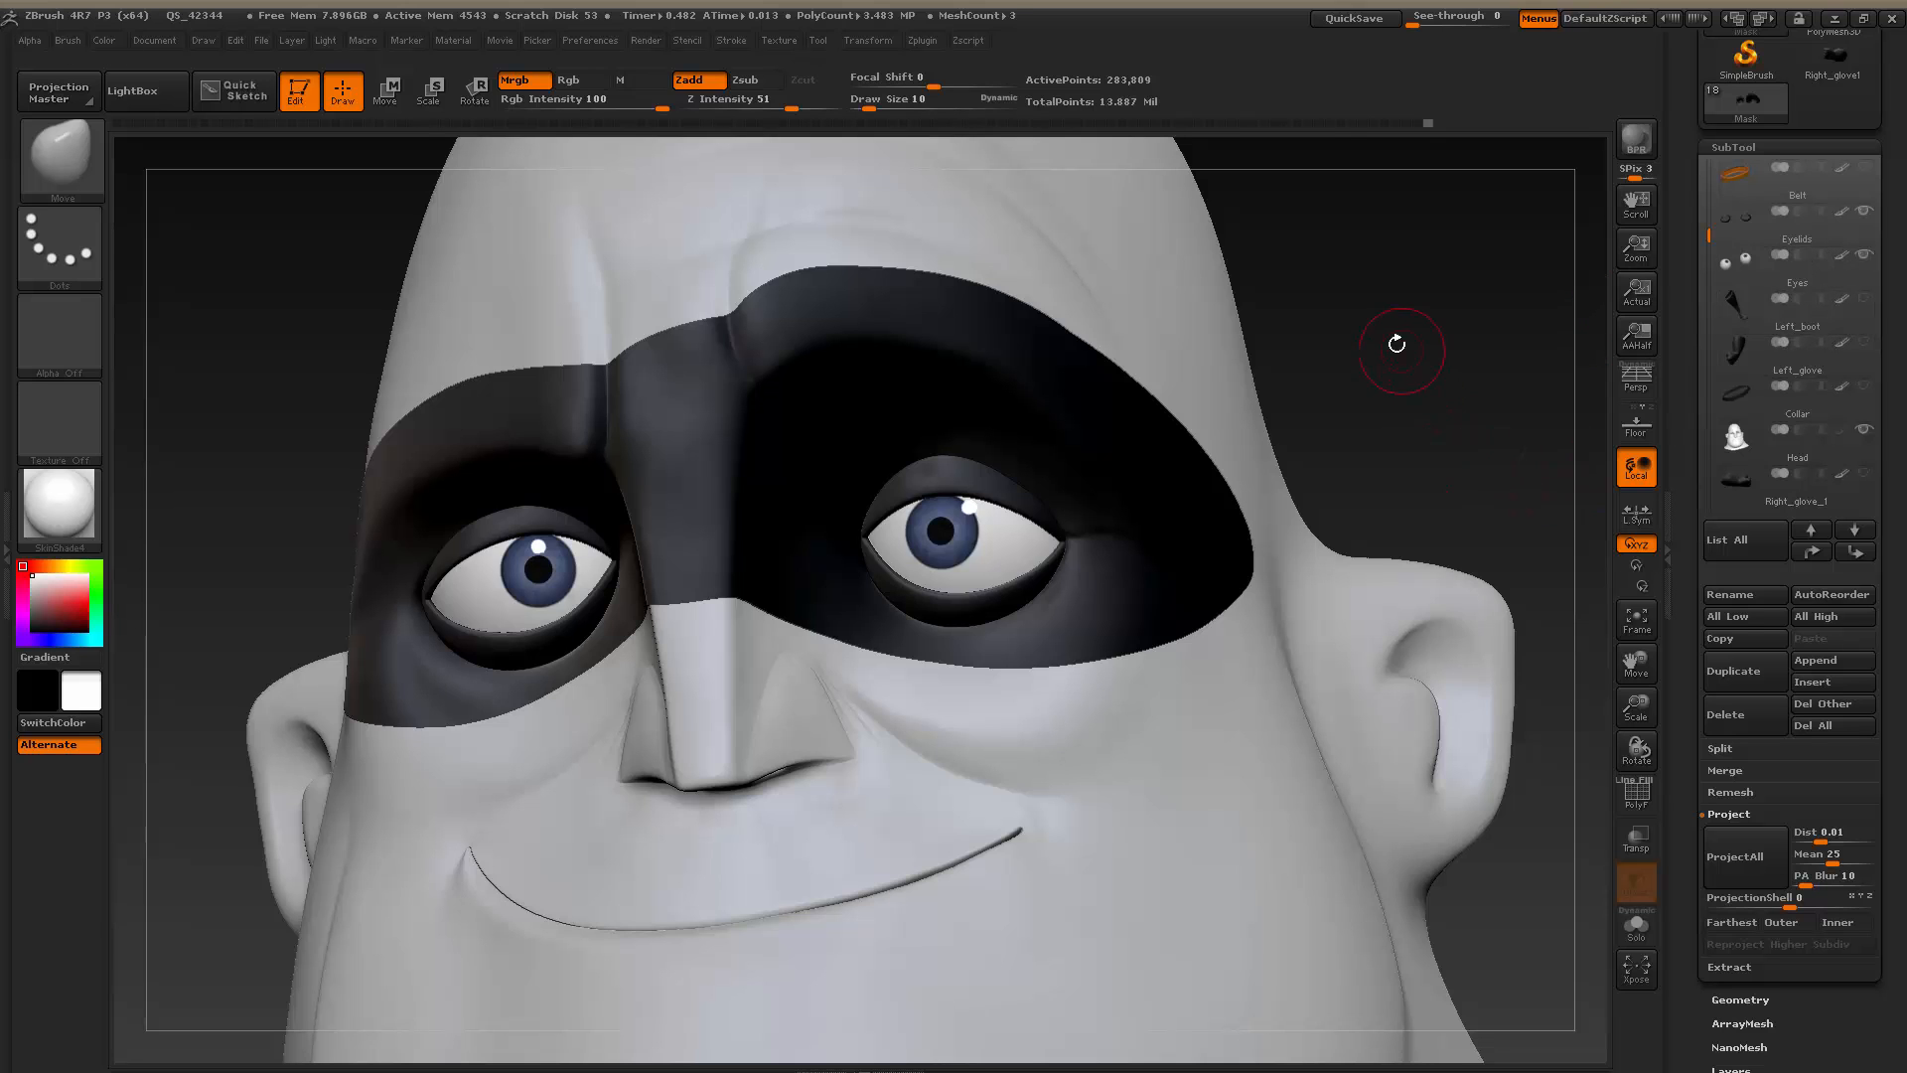
drag(1392, 336, 1490, 397)
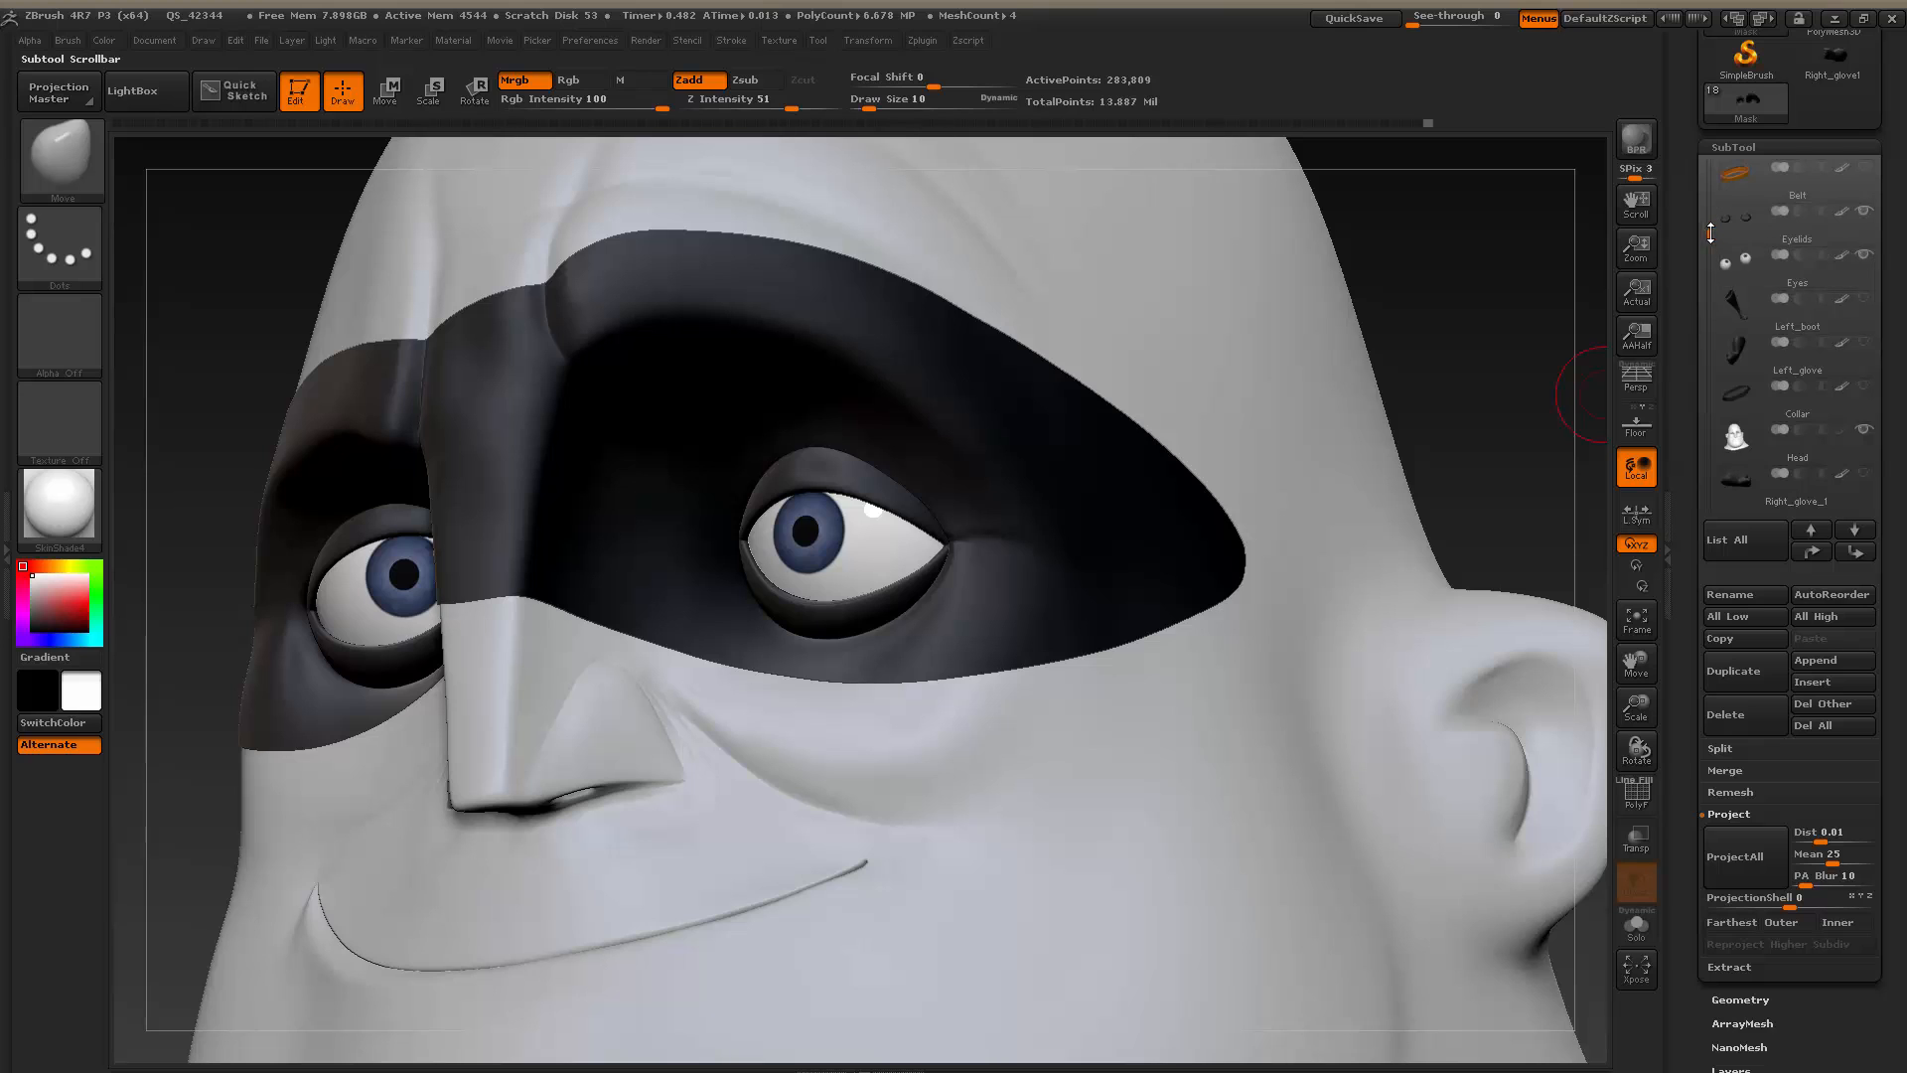
Choose the Dam_Standard brush at draw size 7 and try a crease running outward from the mask's outer eye corner
drag(1708, 234, 1708, 171)
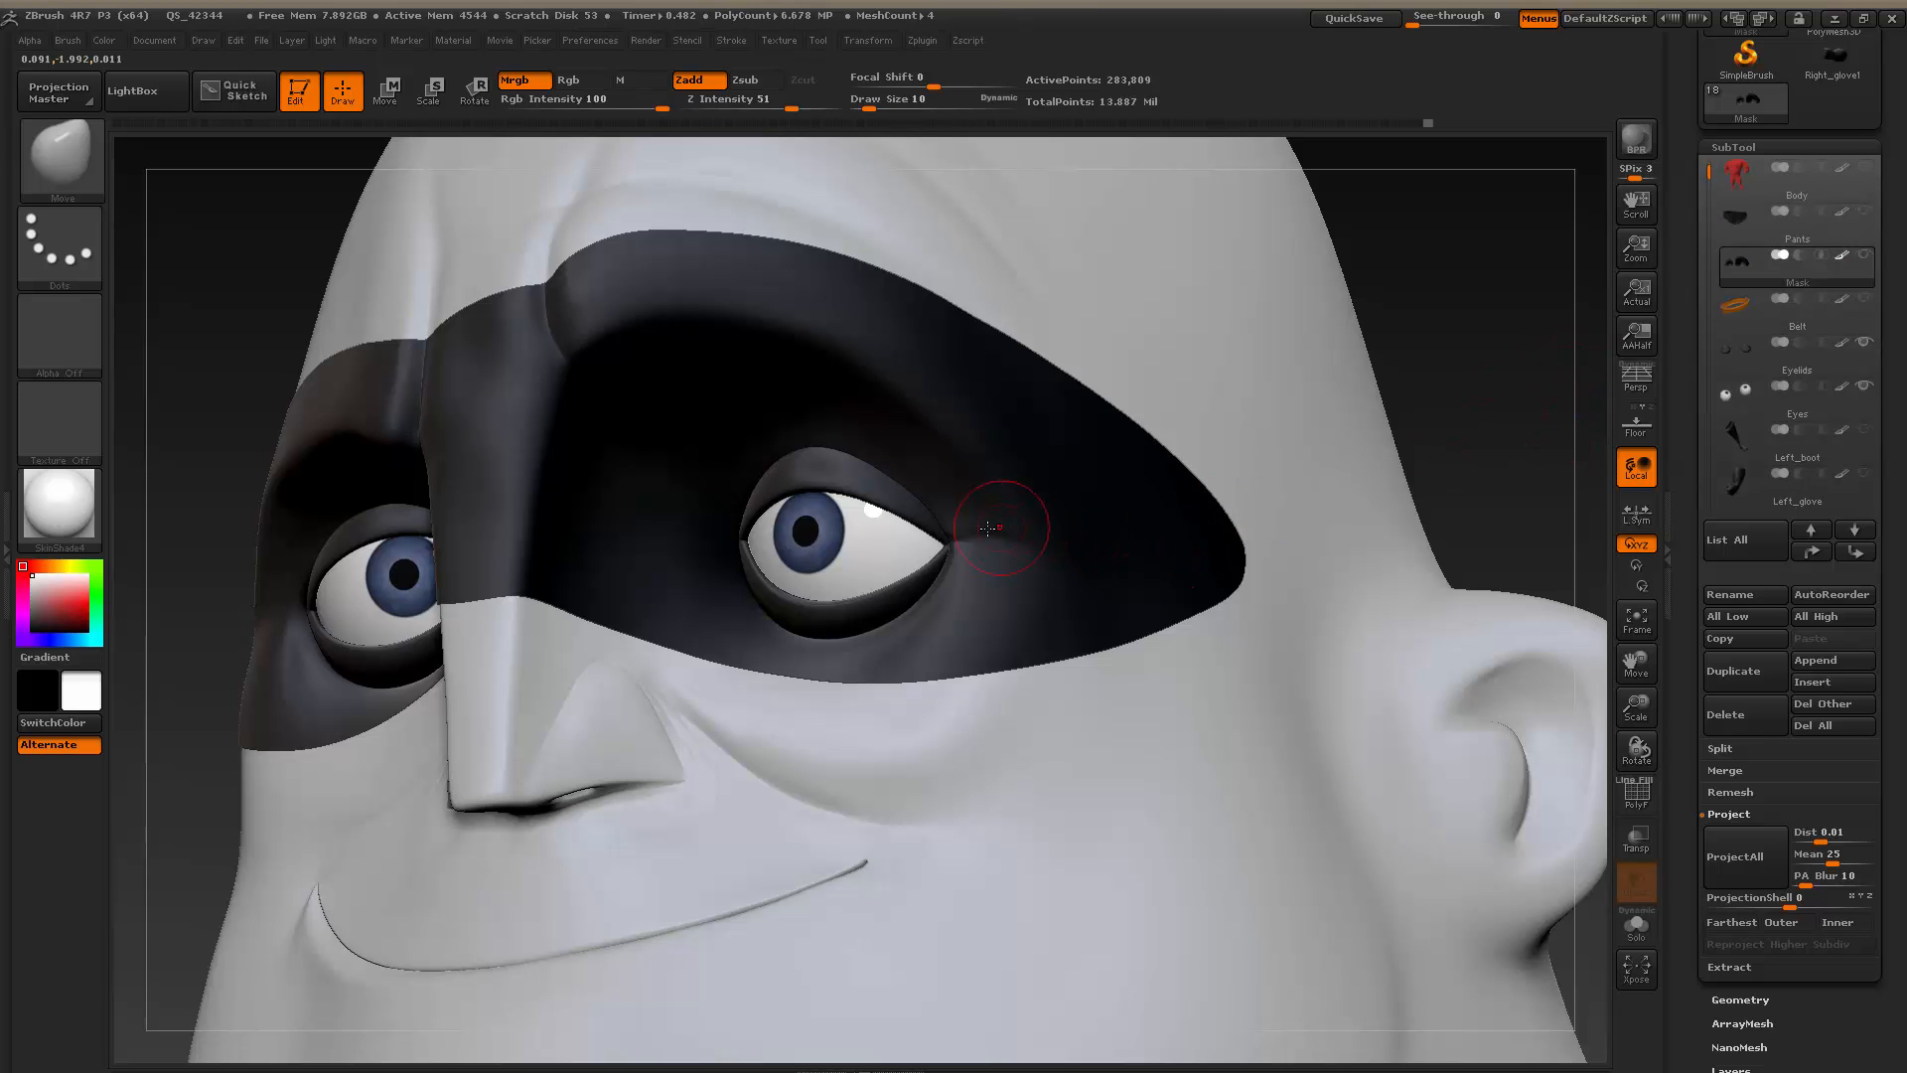
key(s)
drag(1456, 357, 1446, 345)
click(62, 154)
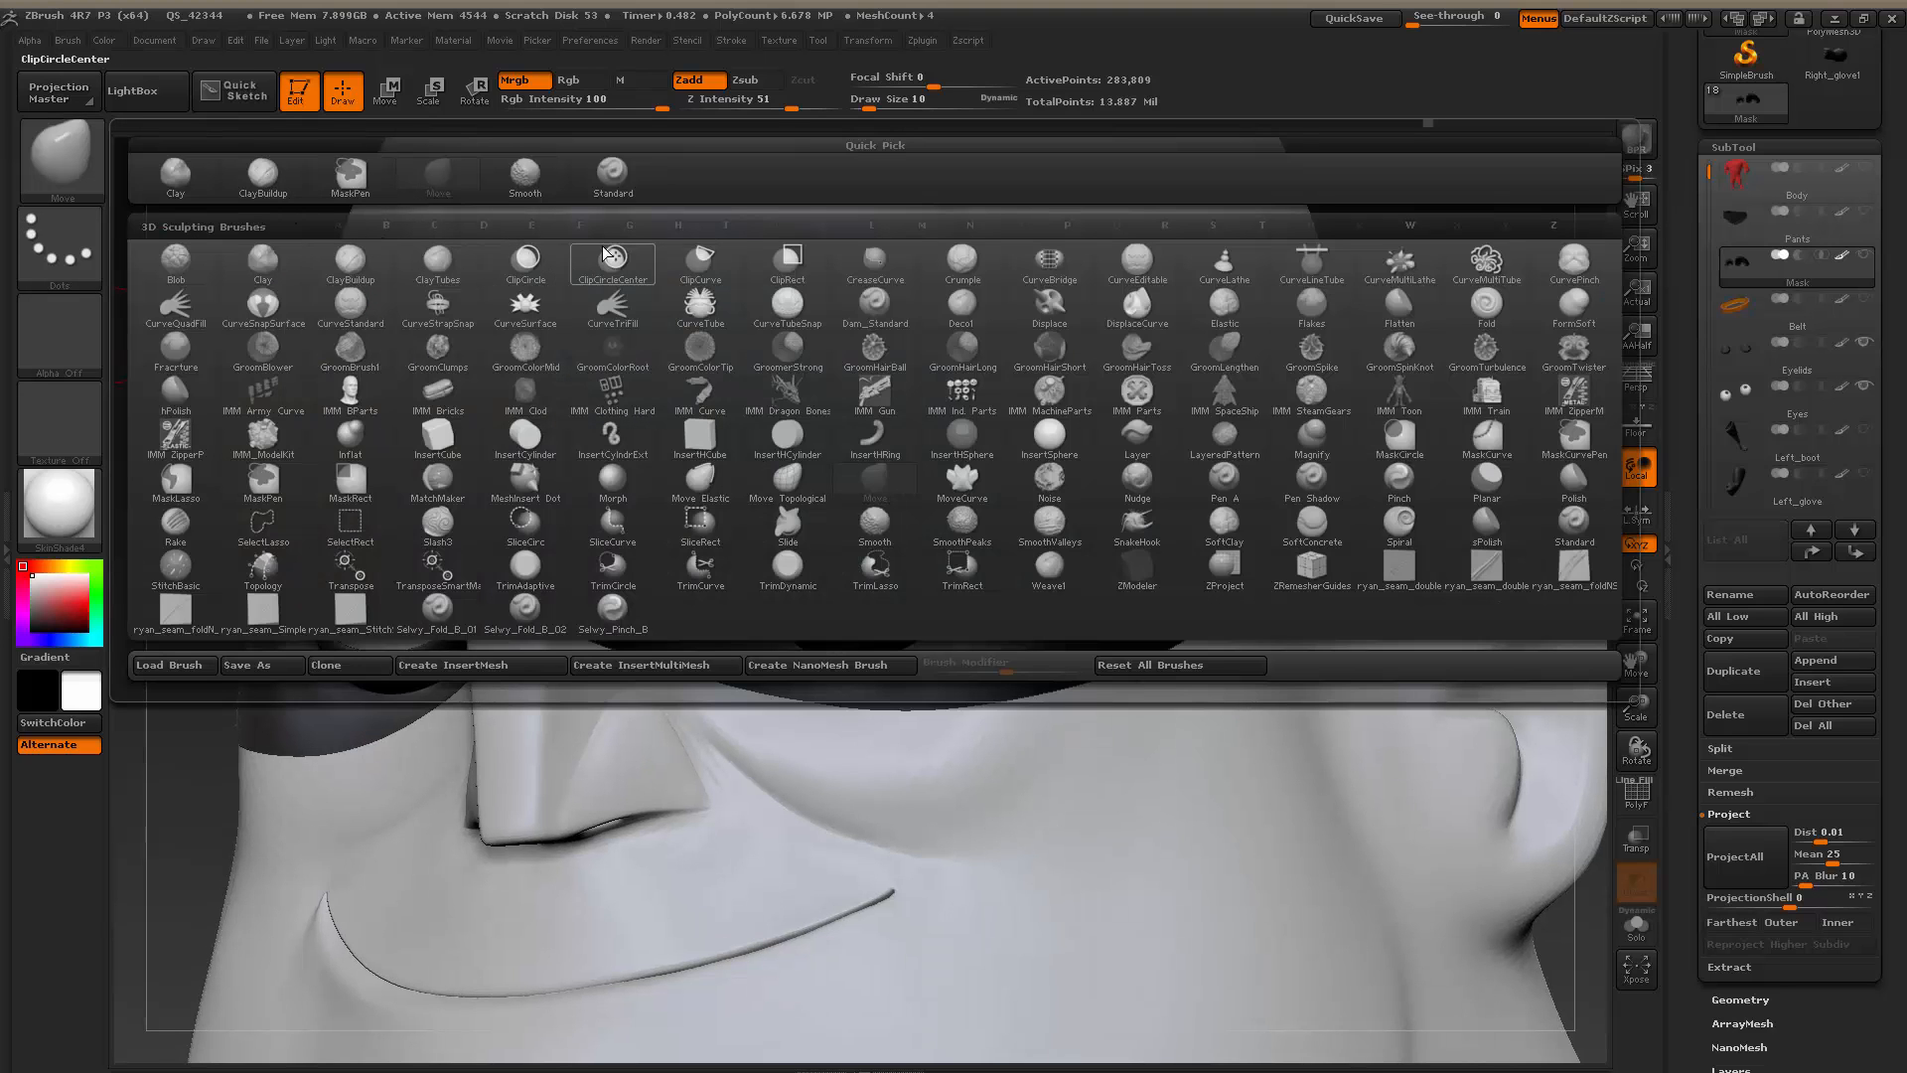
click(875, 306)
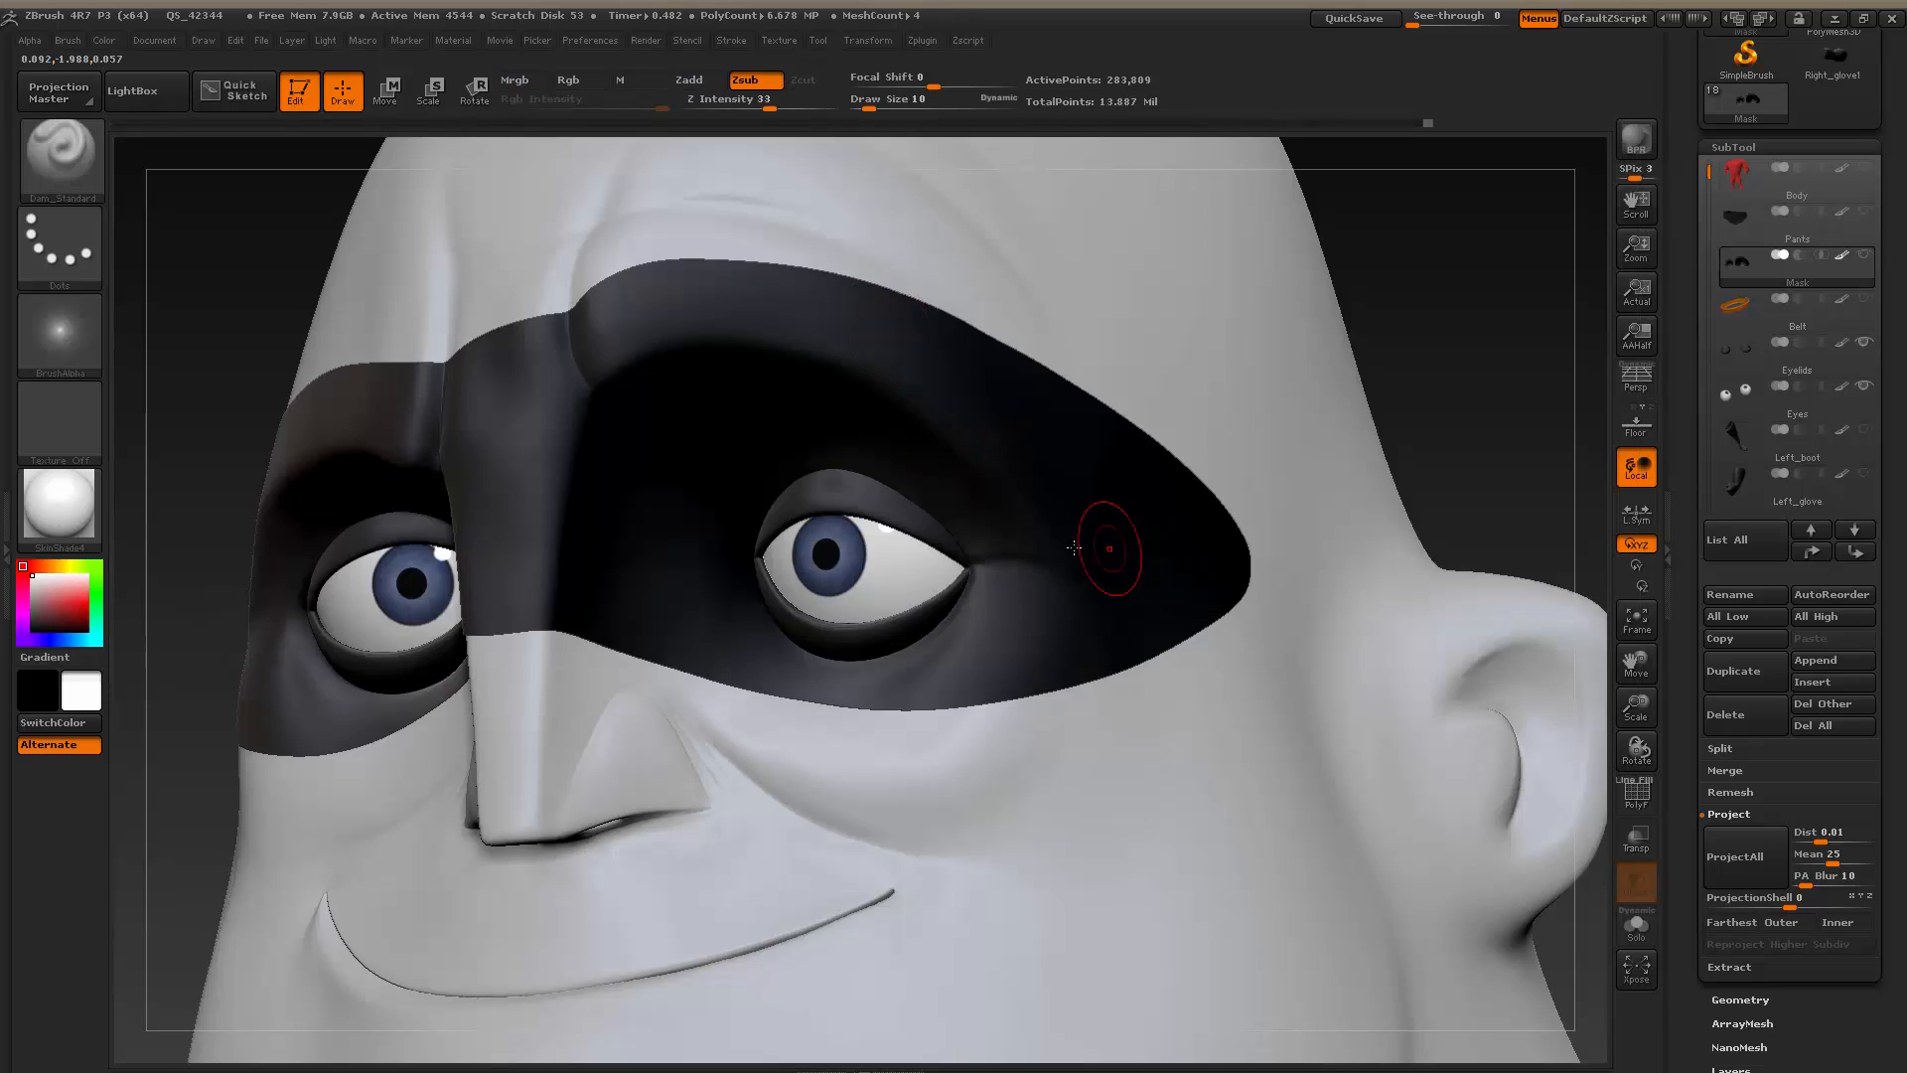
key(alt+Tab)
key(alt+Tab)
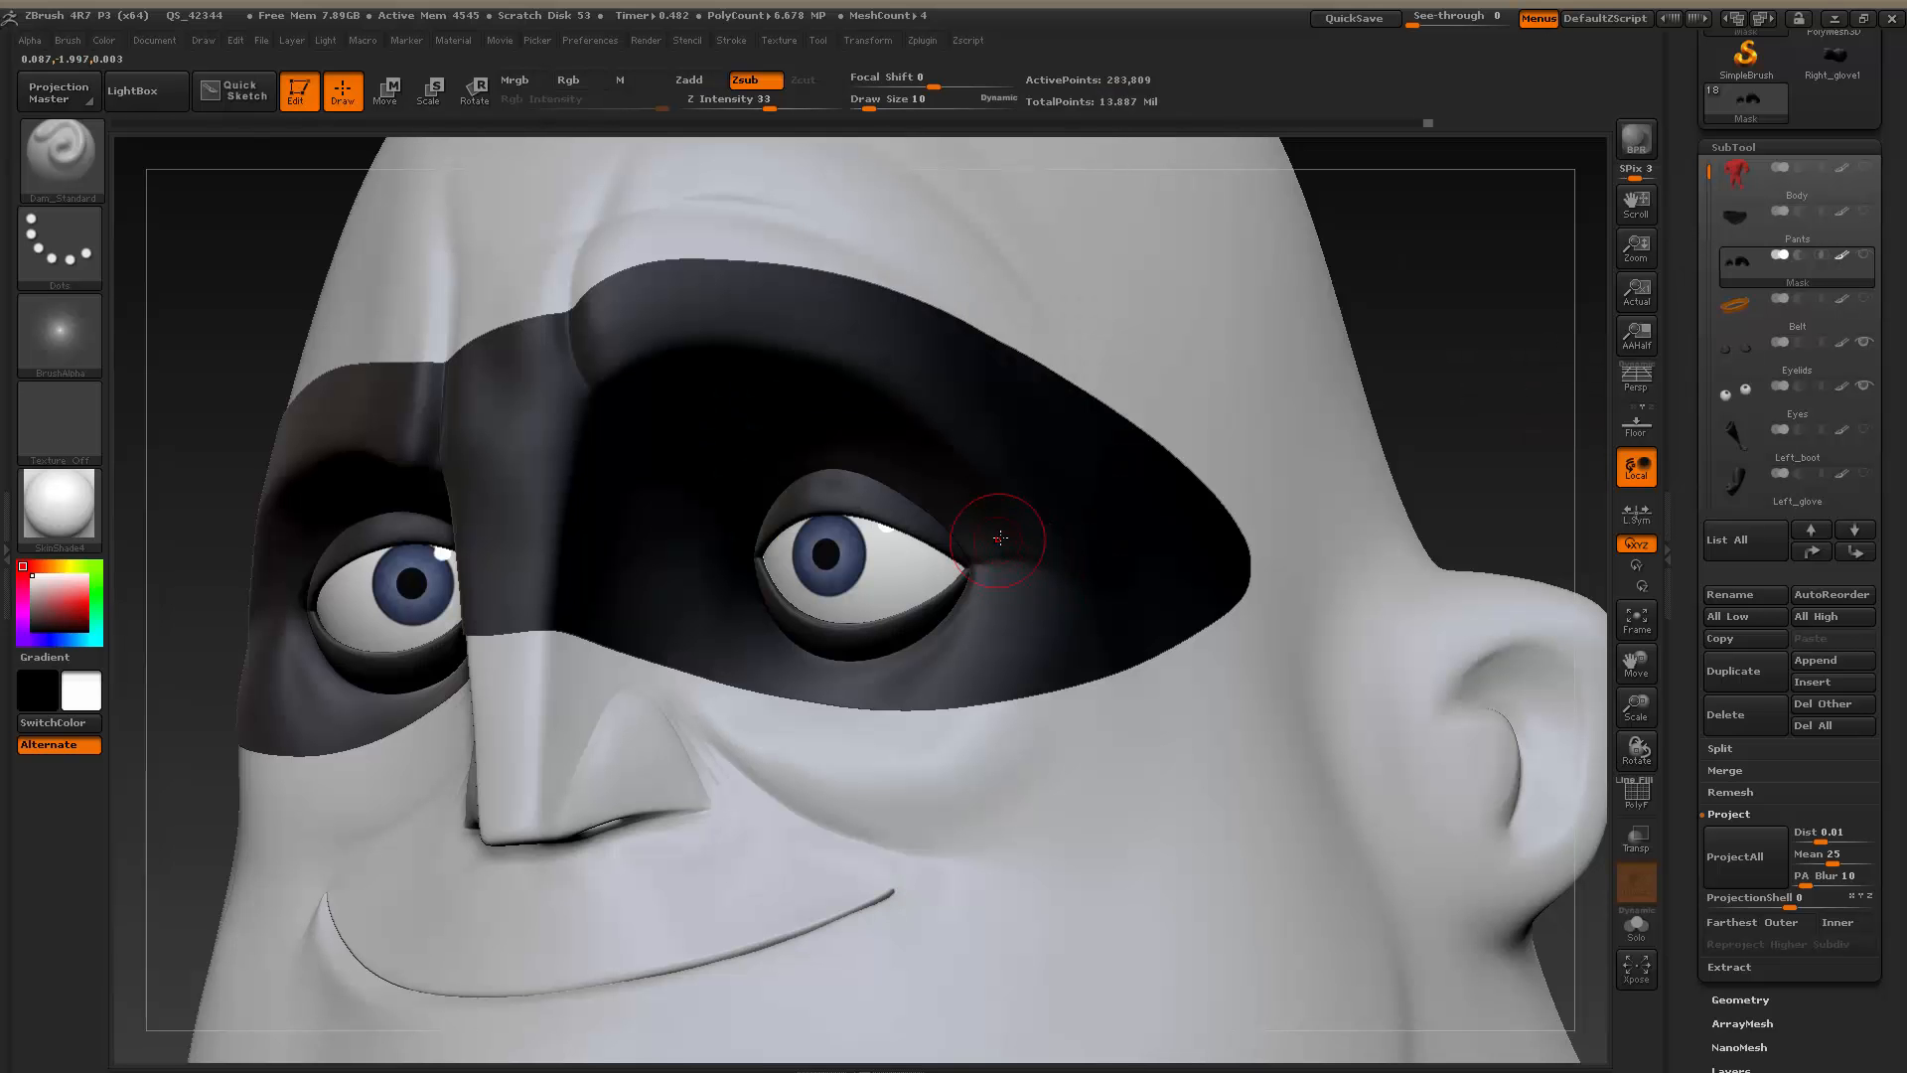
key(s)
mouse_move(1443, 322)
mouse_down()
mouse_move(1354, 481)
mouse_move(1404, 426)
mouse_move(1113, 616)
mouse_up()
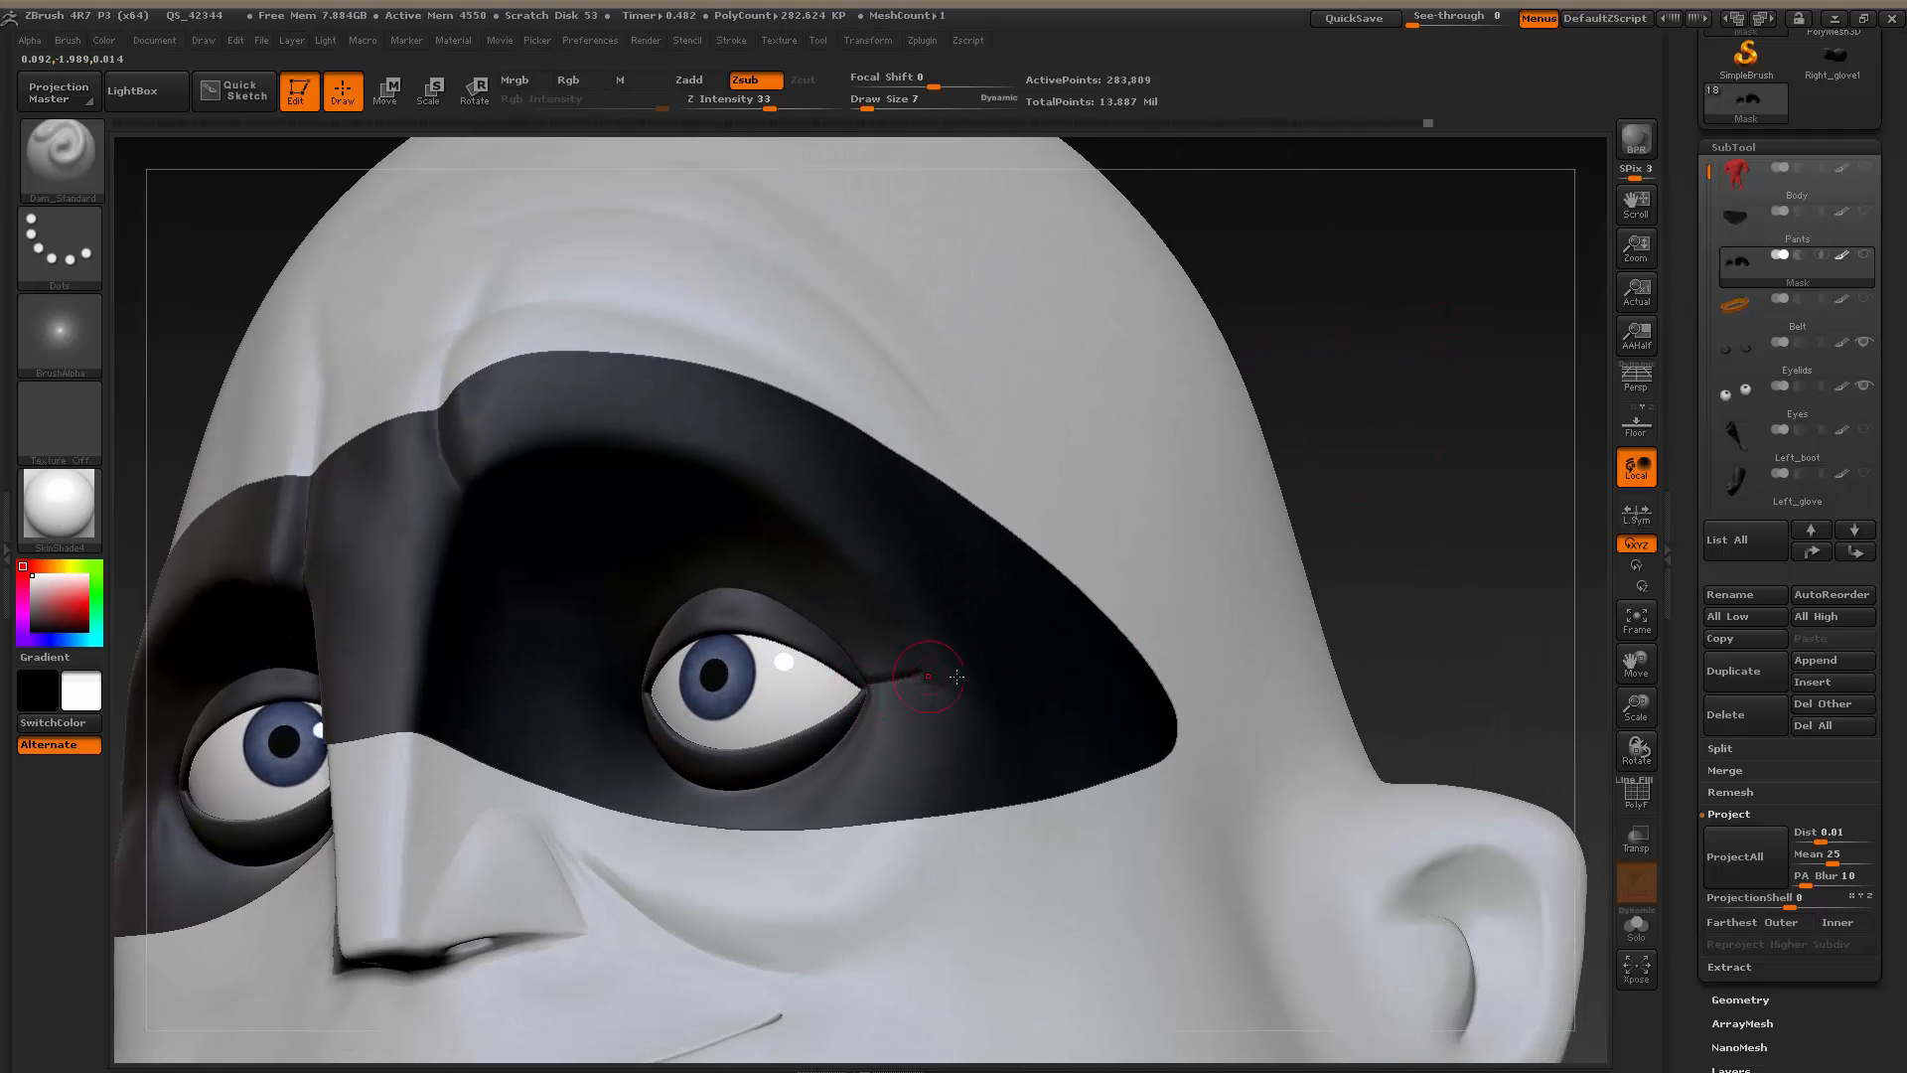
Turn on Lazy Mouse and carve two creases fanning out from the outer eye corner, following the reference photo
click(743, 42)
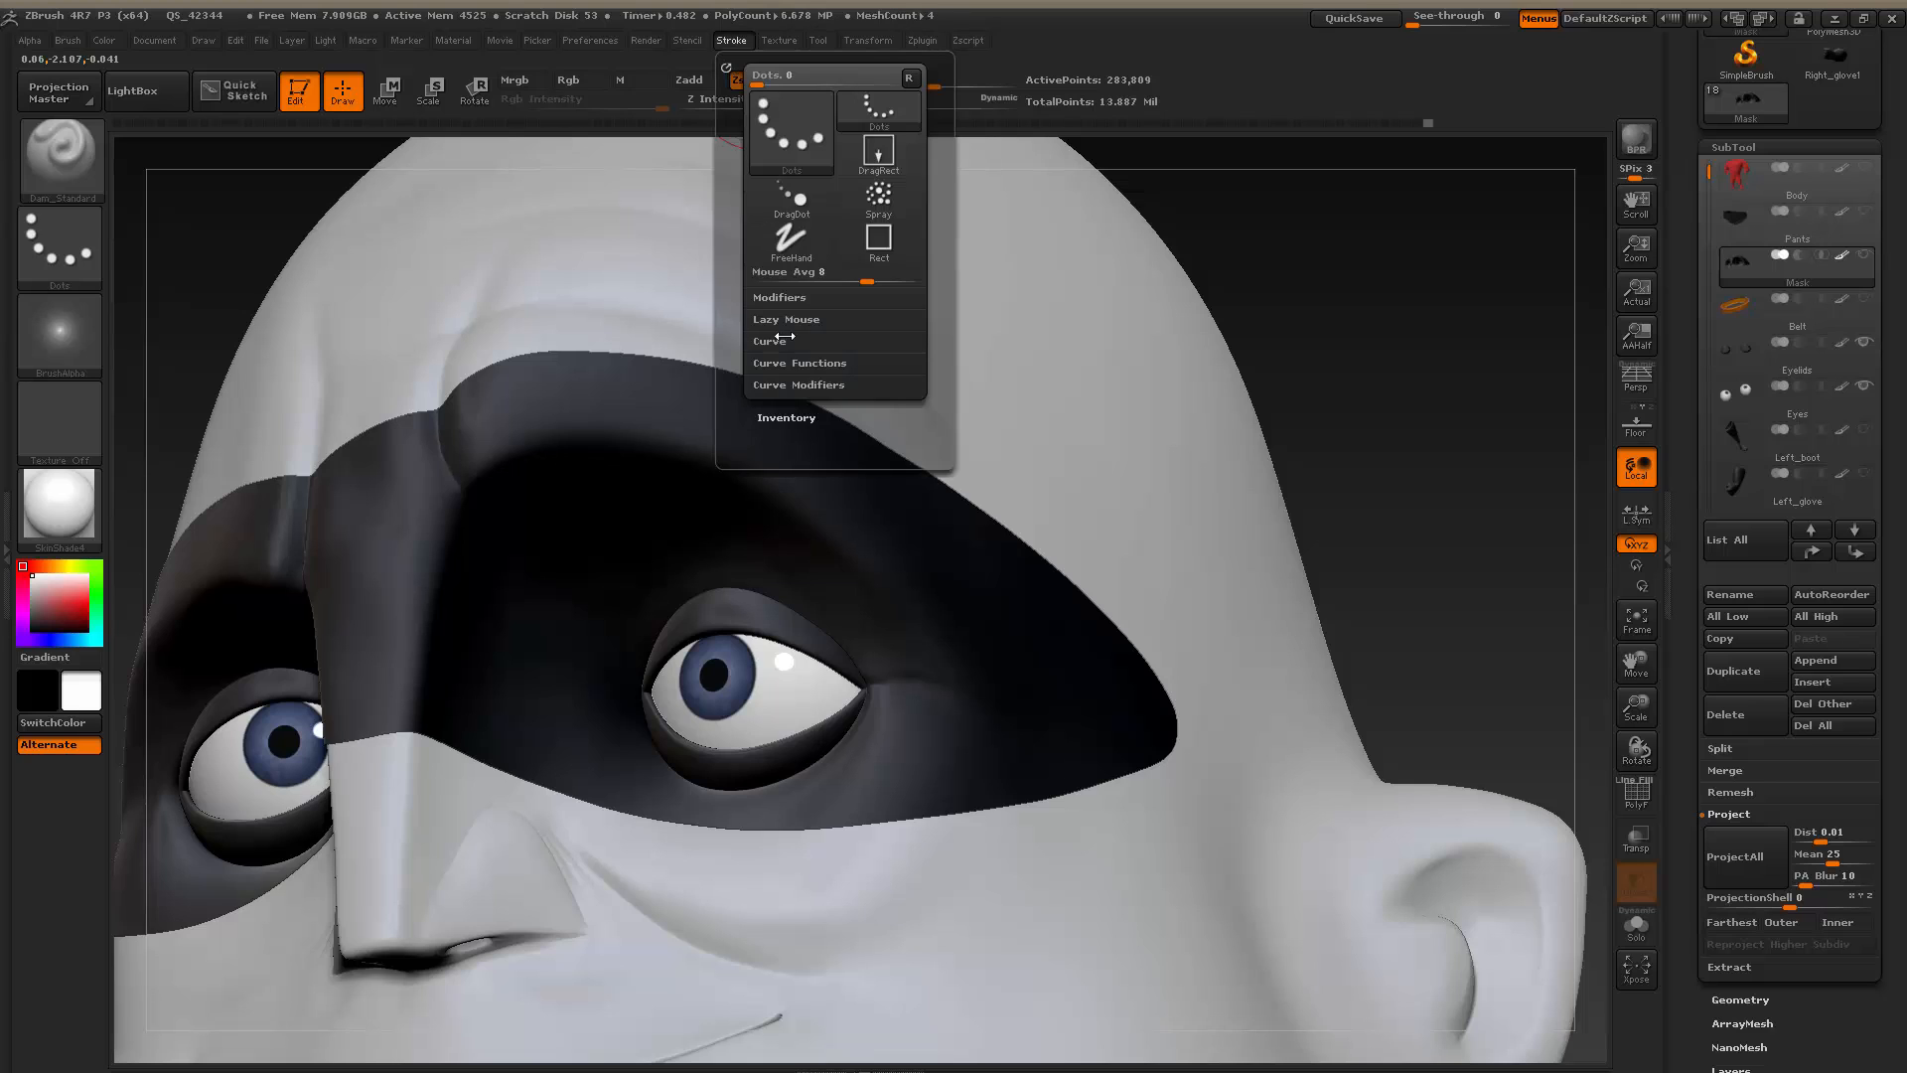
click(787, 320)
drag(780, 382, 854, 394)
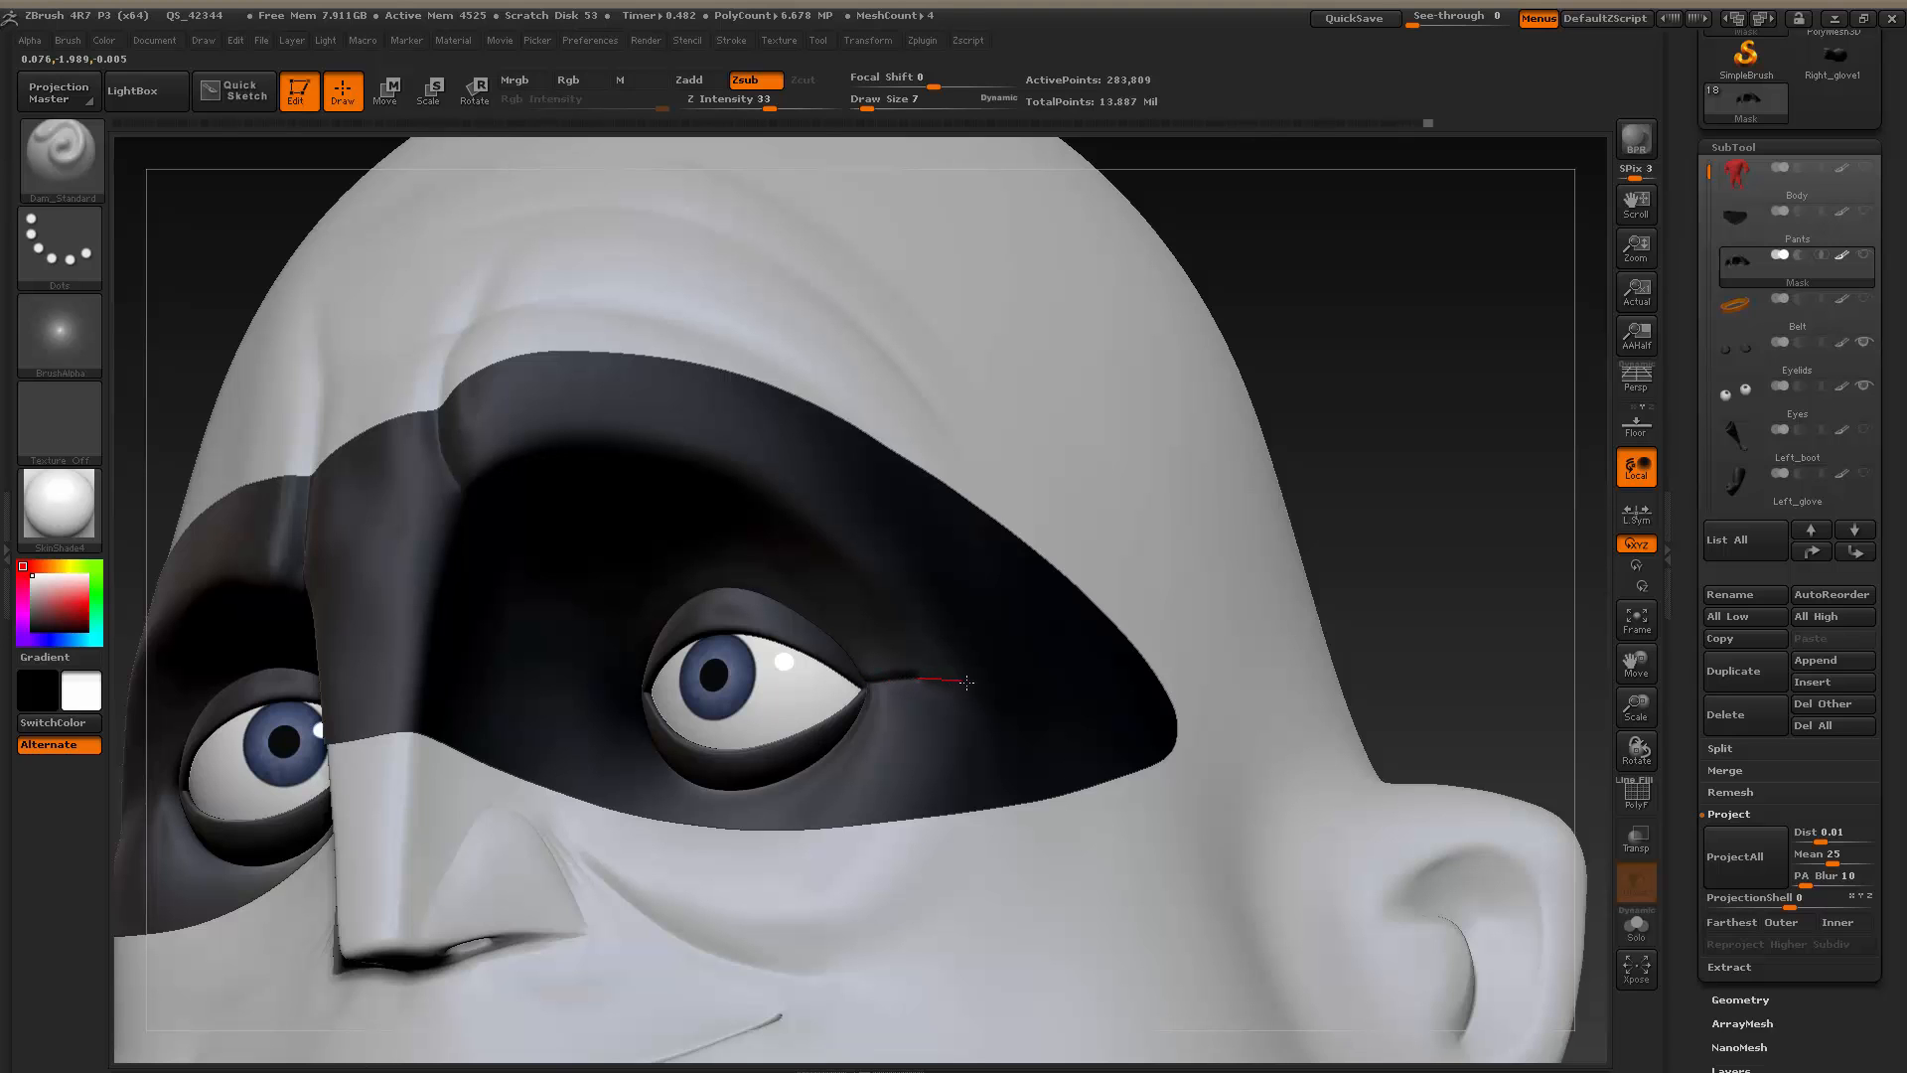
key(alt+Tab)
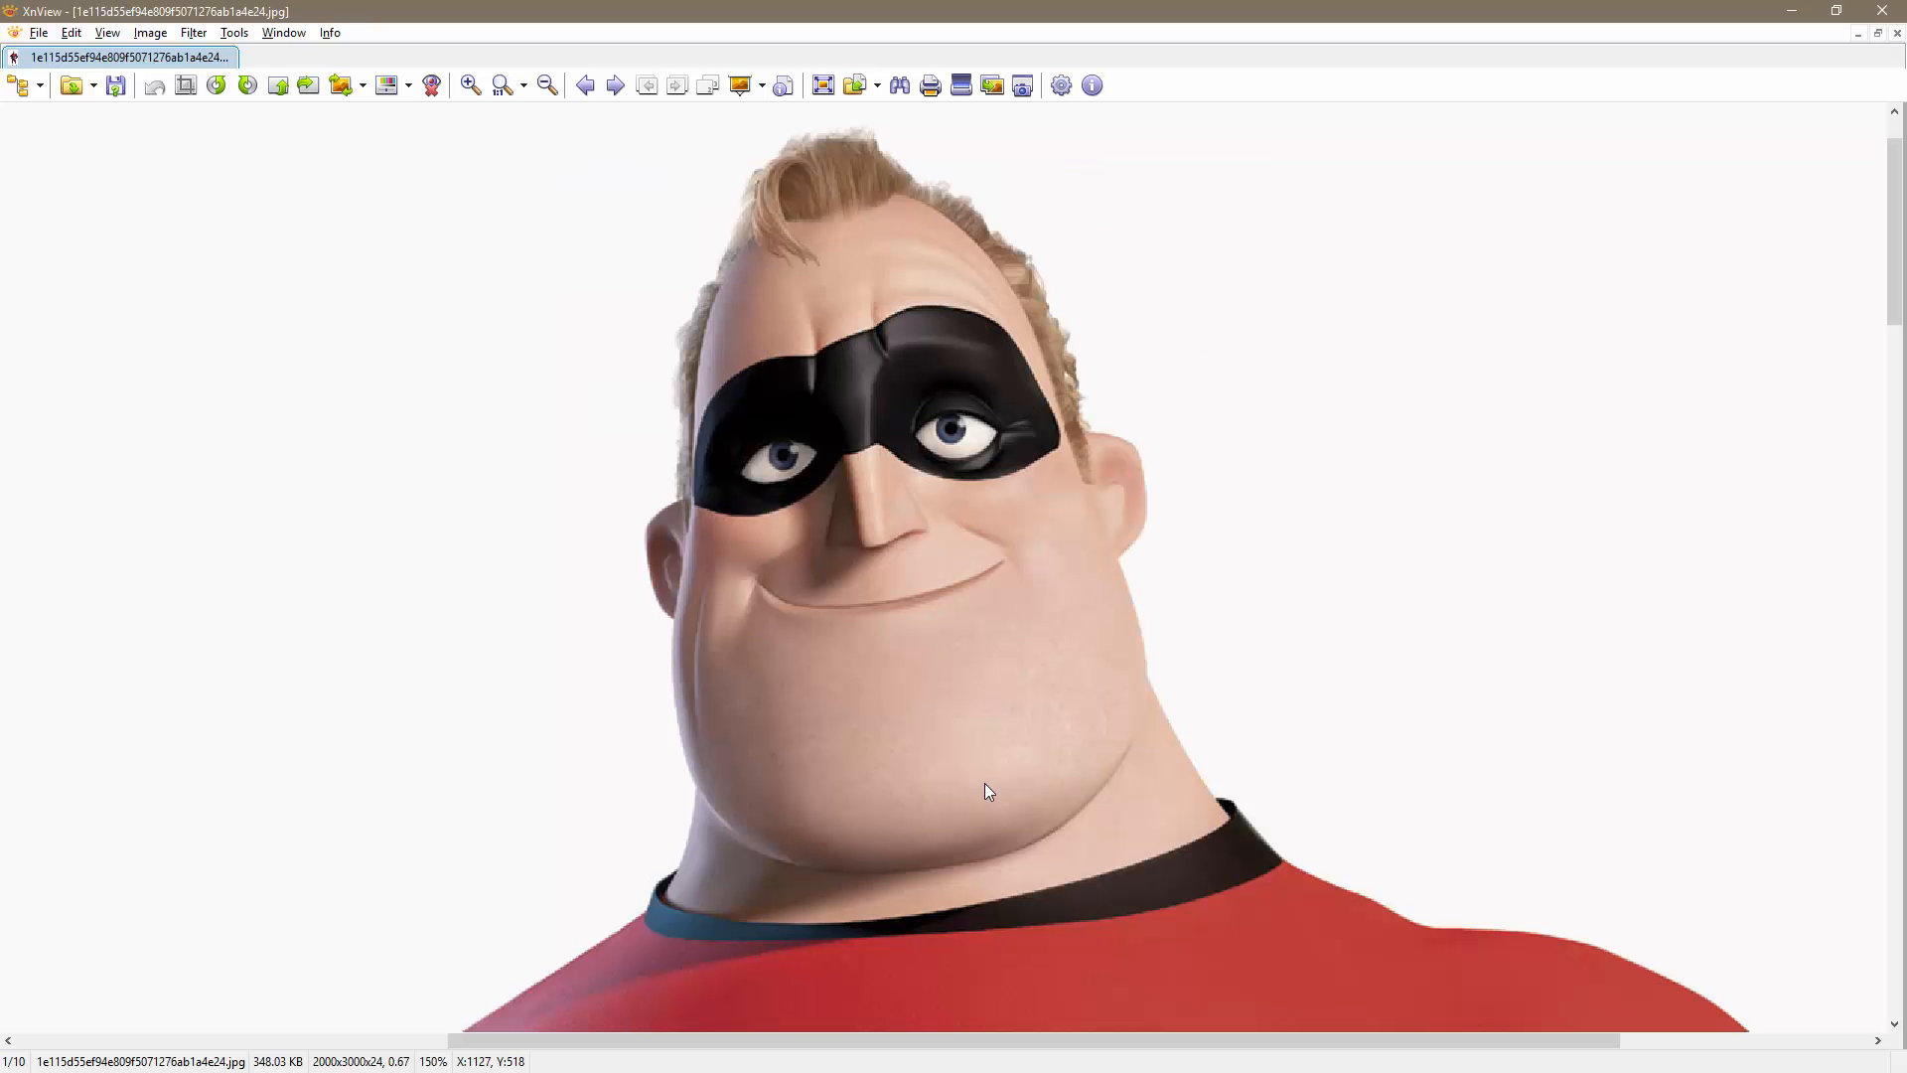
key(alt+Tab)
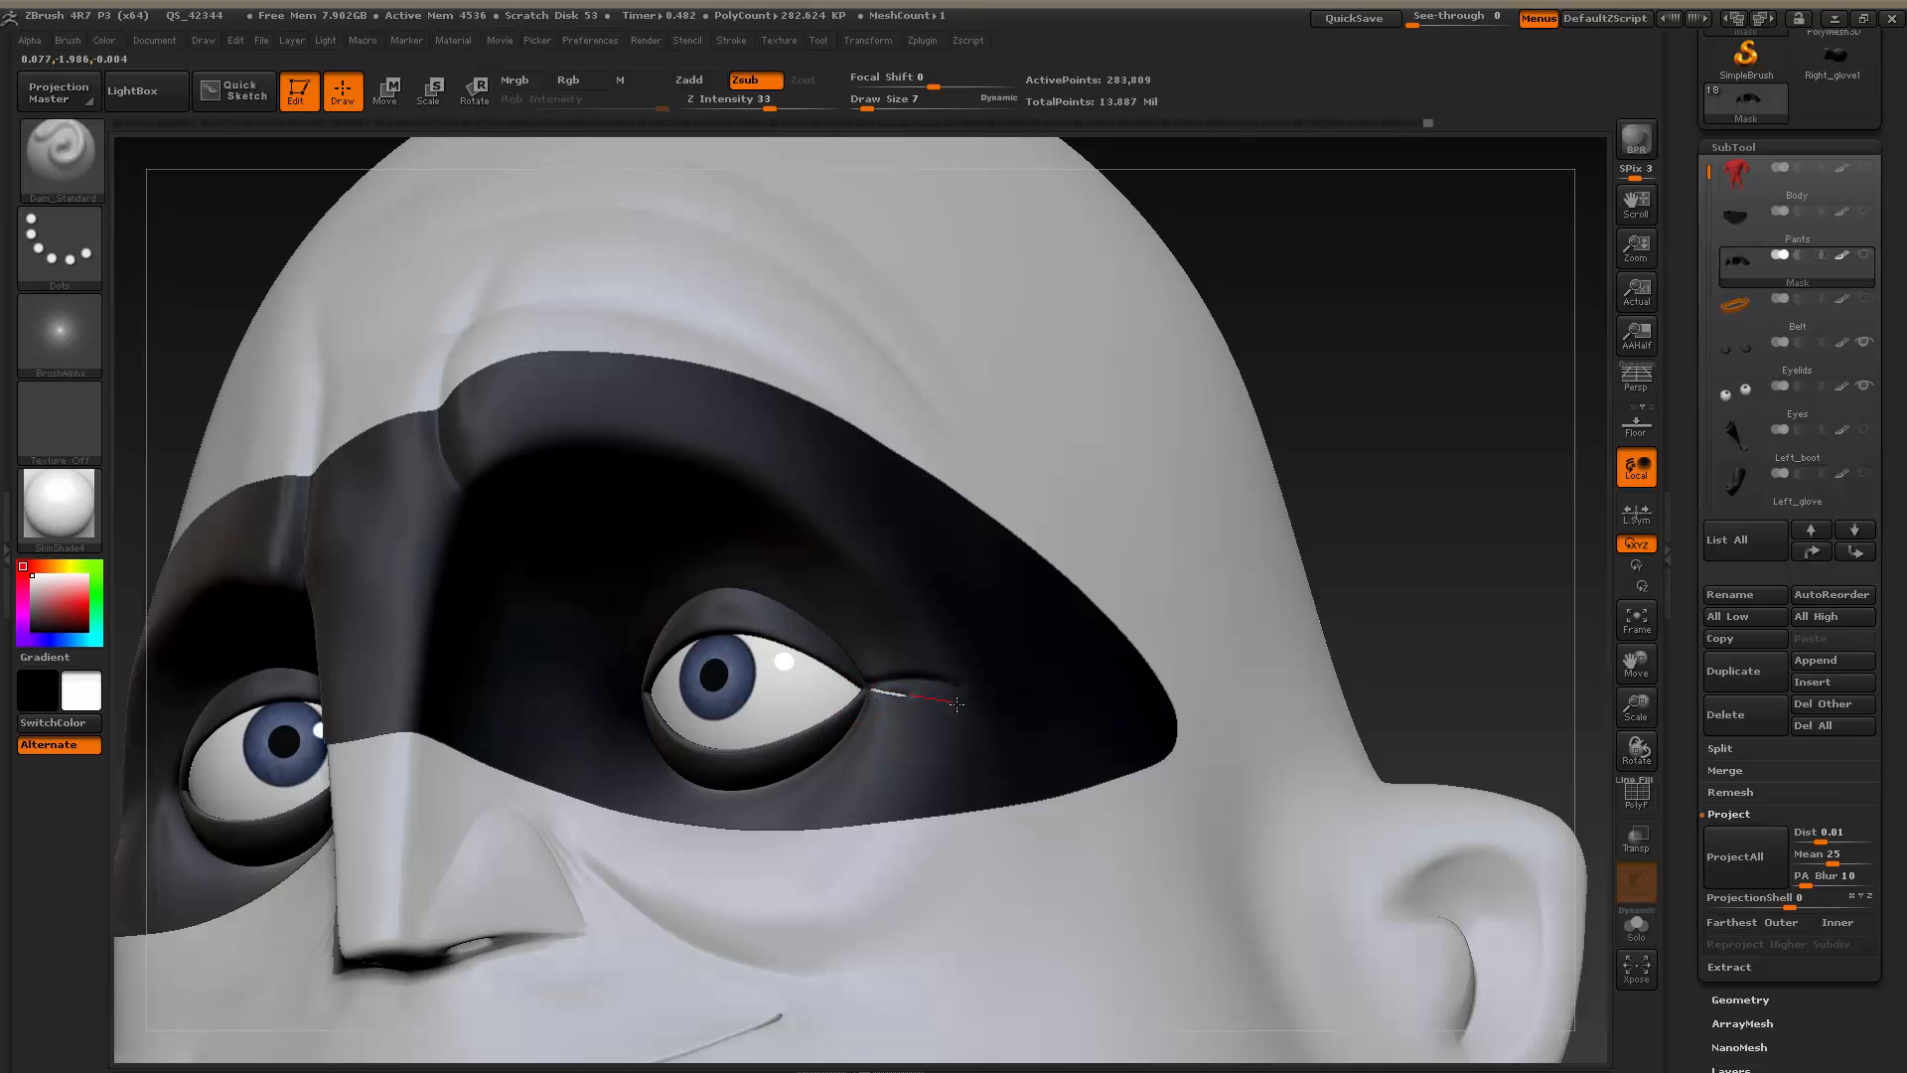
drag(980, 714, 983, 718)
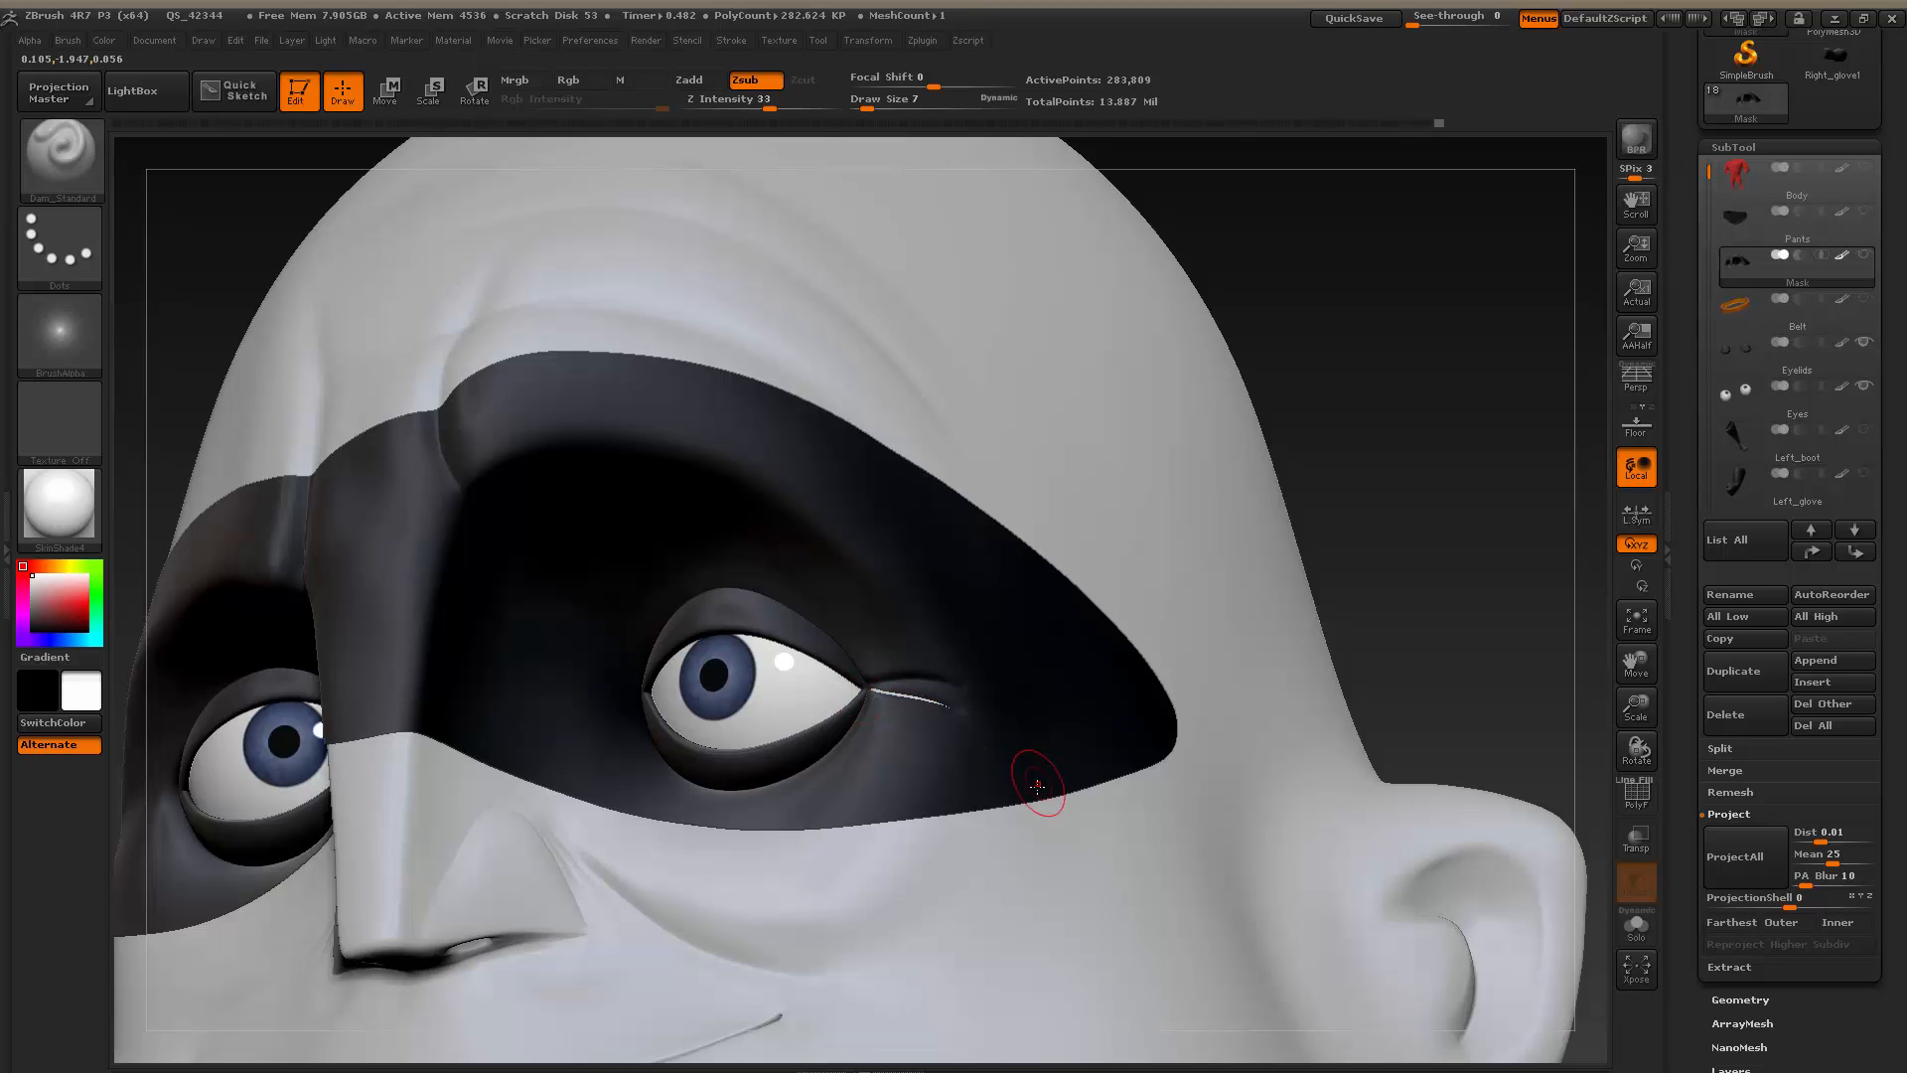
Pull the lower crease over the exposed skin with the Move brush and smooth the creases at draw size 13
click(91, 184)
click(523, 175)
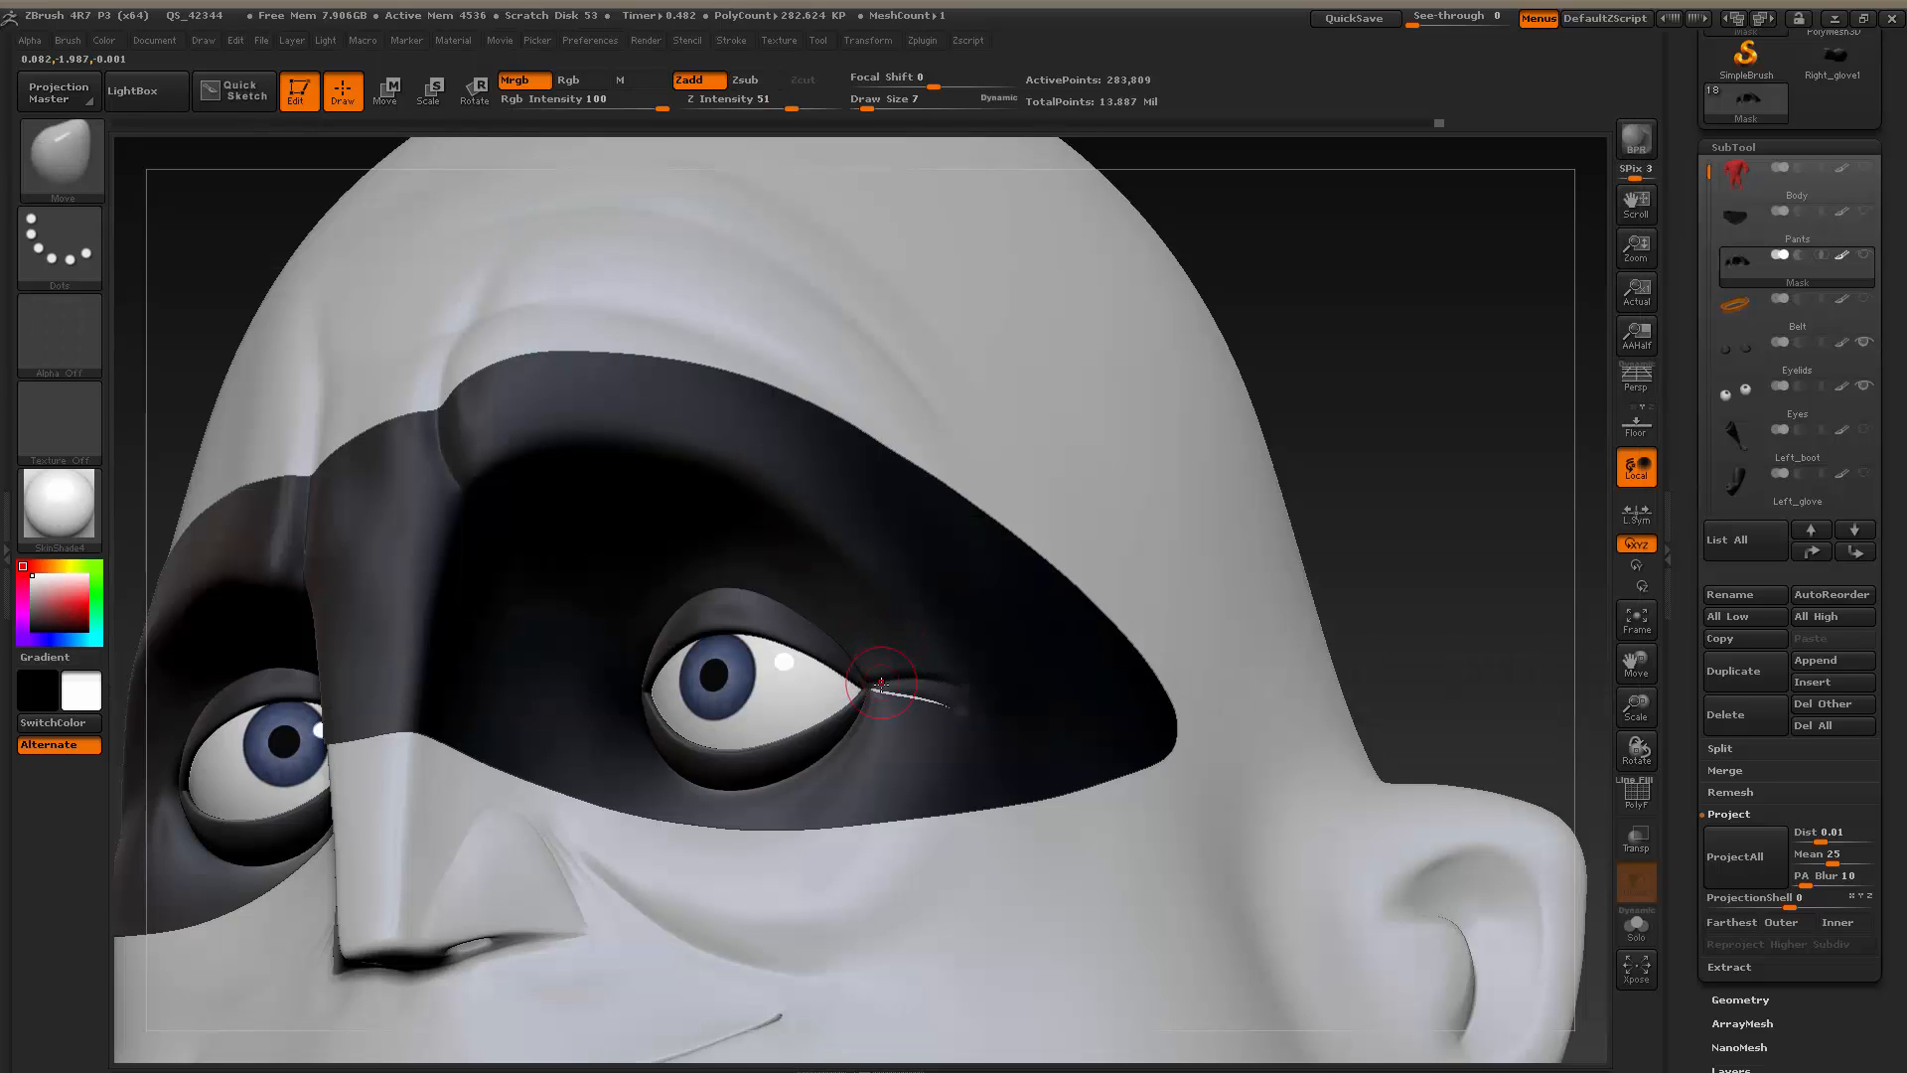
drag(895, 702, 944, 707)
mouse_move(1439, 477)
mouse_down()
mouse_move(1329, 481)
mouse_move(1249, 437)
mouse_move(1383, 361)
mouse_move(1320, 447)
mouse_up()
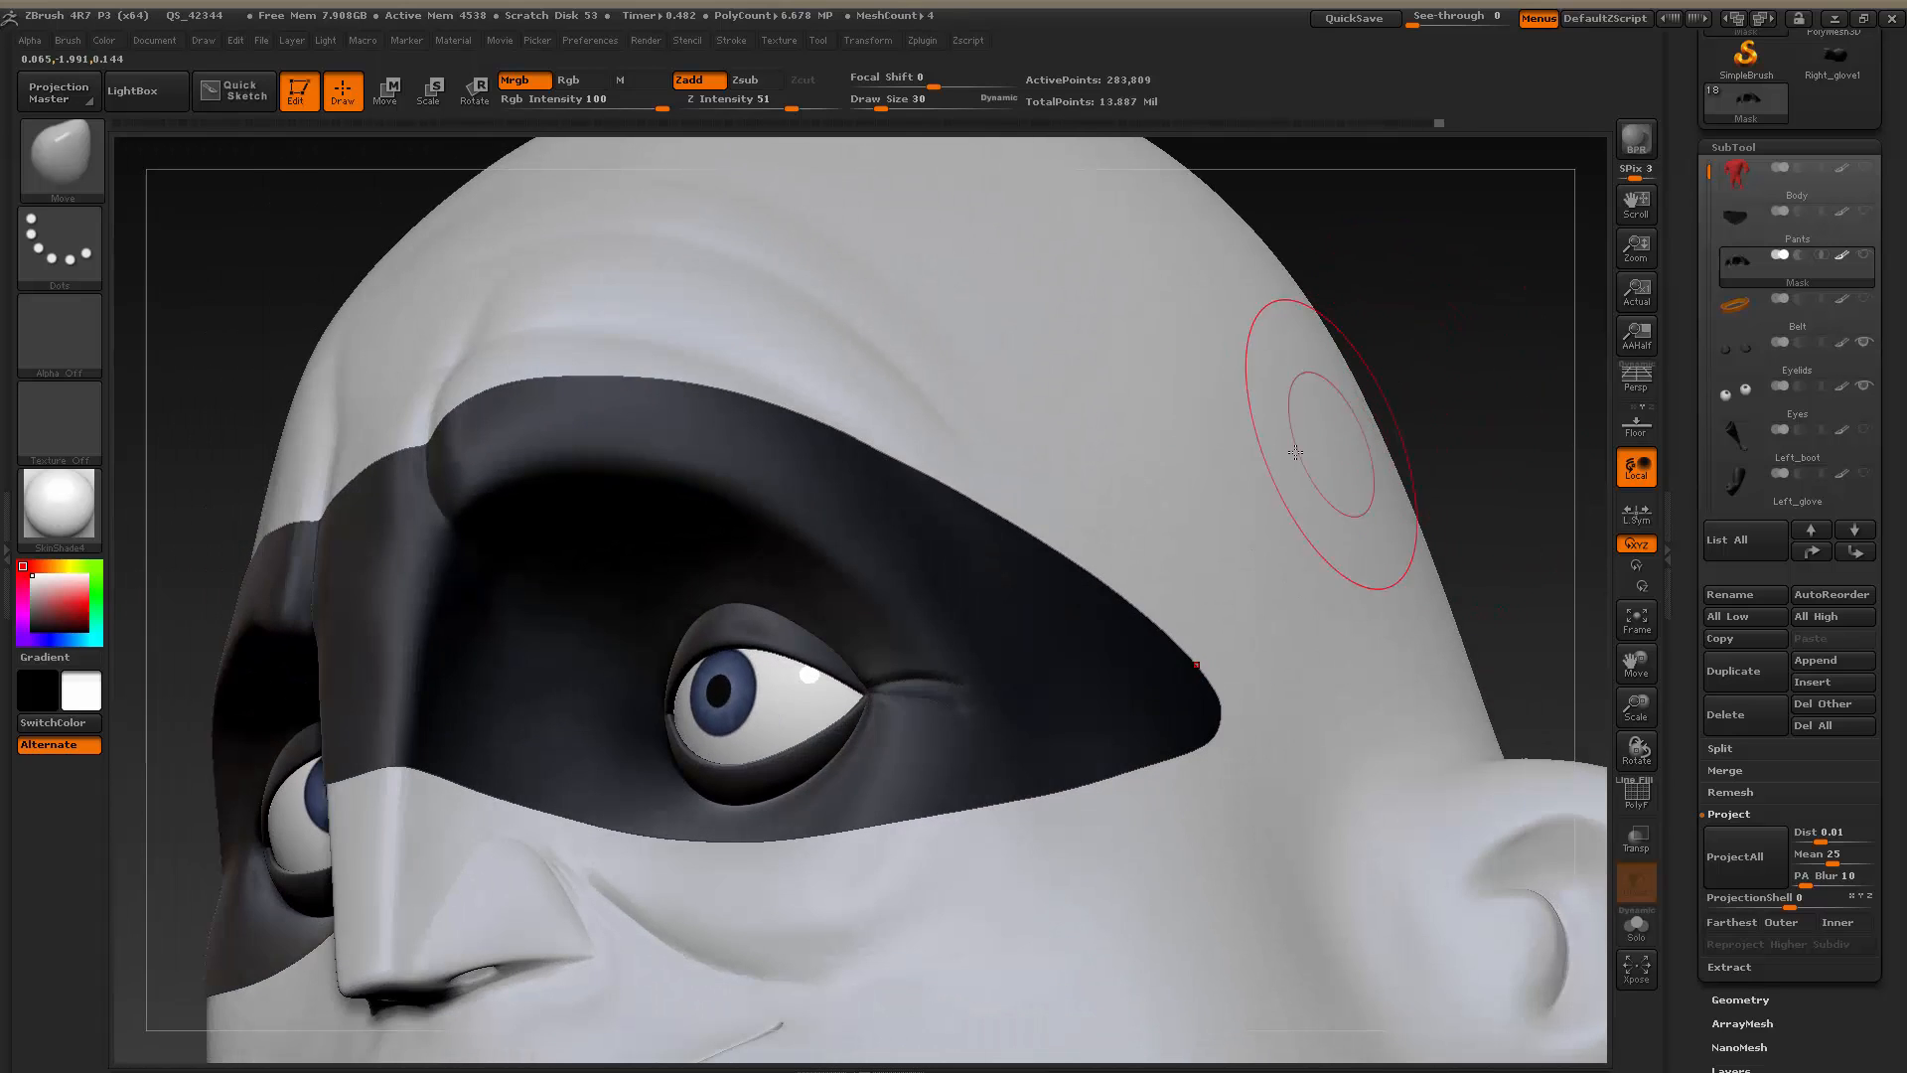
key(s)
drag(951, 646, 973, 711)
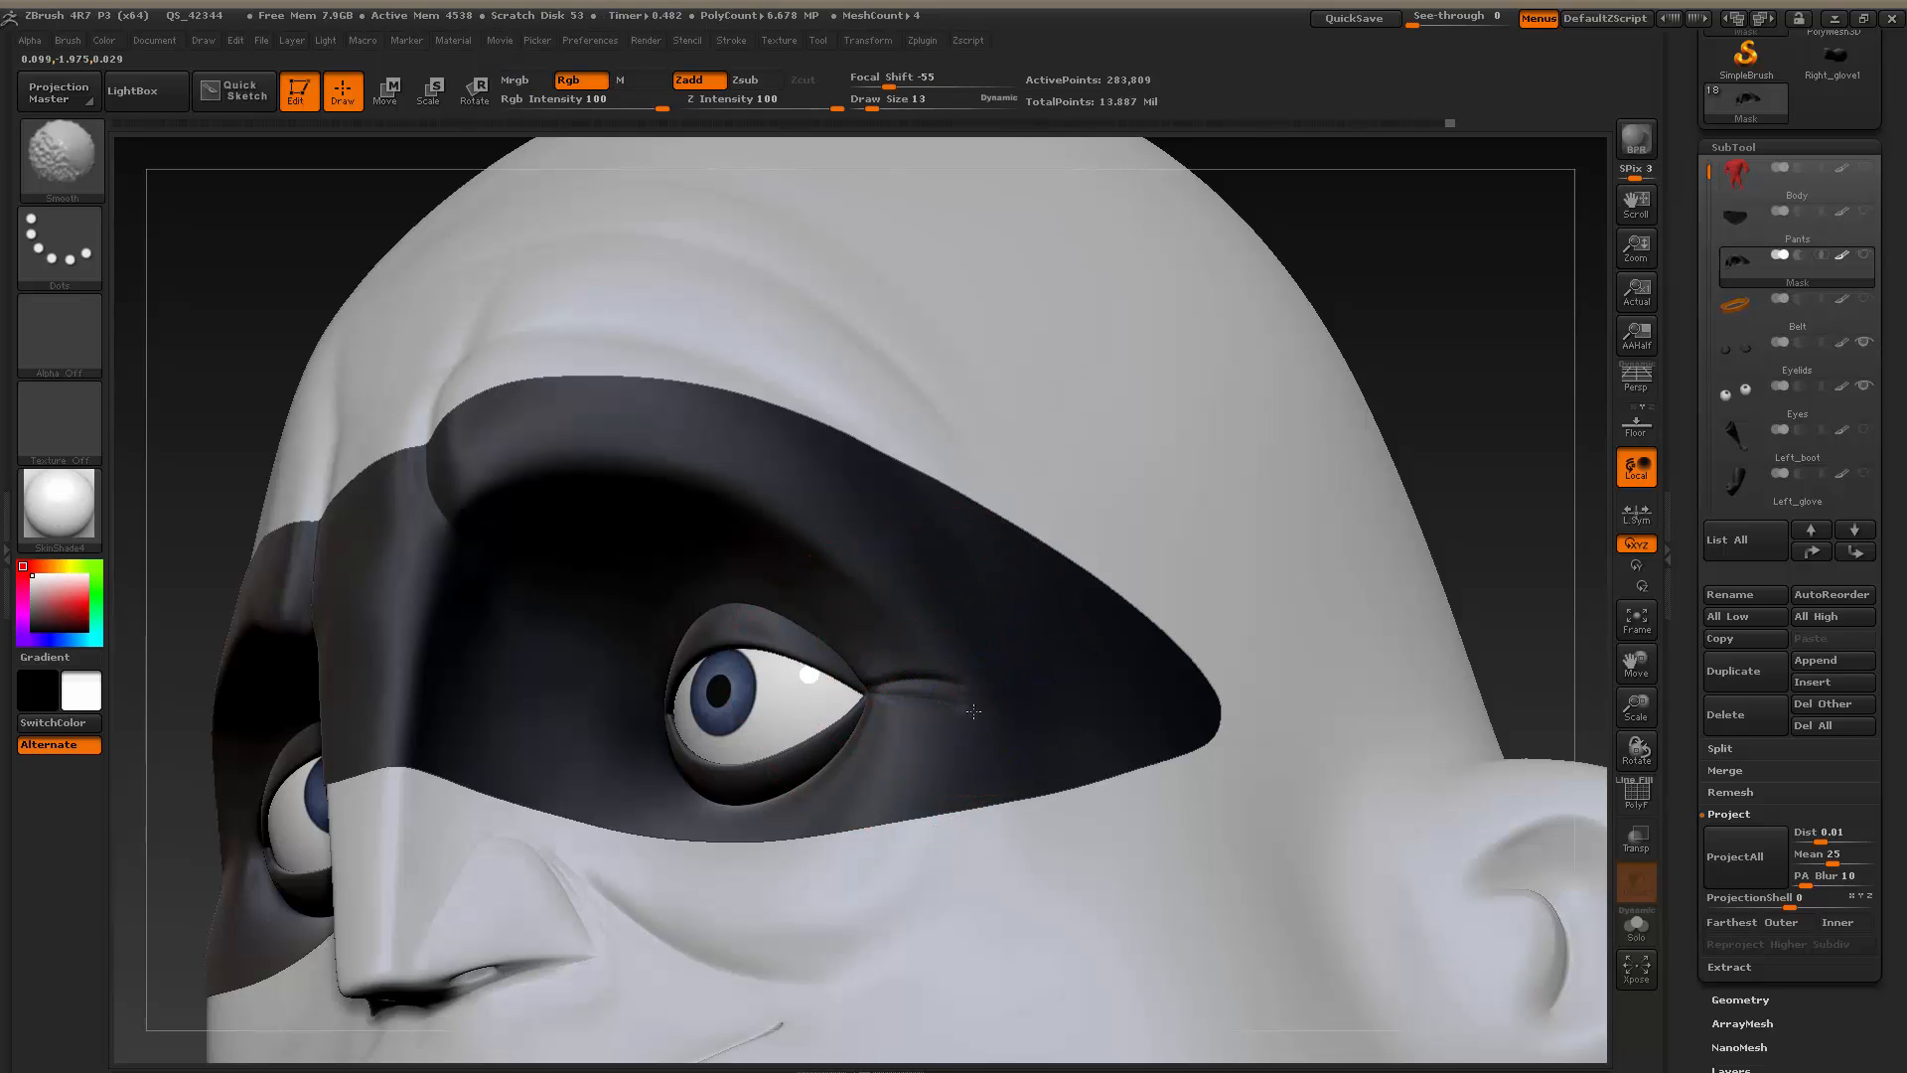
drag(1446, 282, 1490, 306)
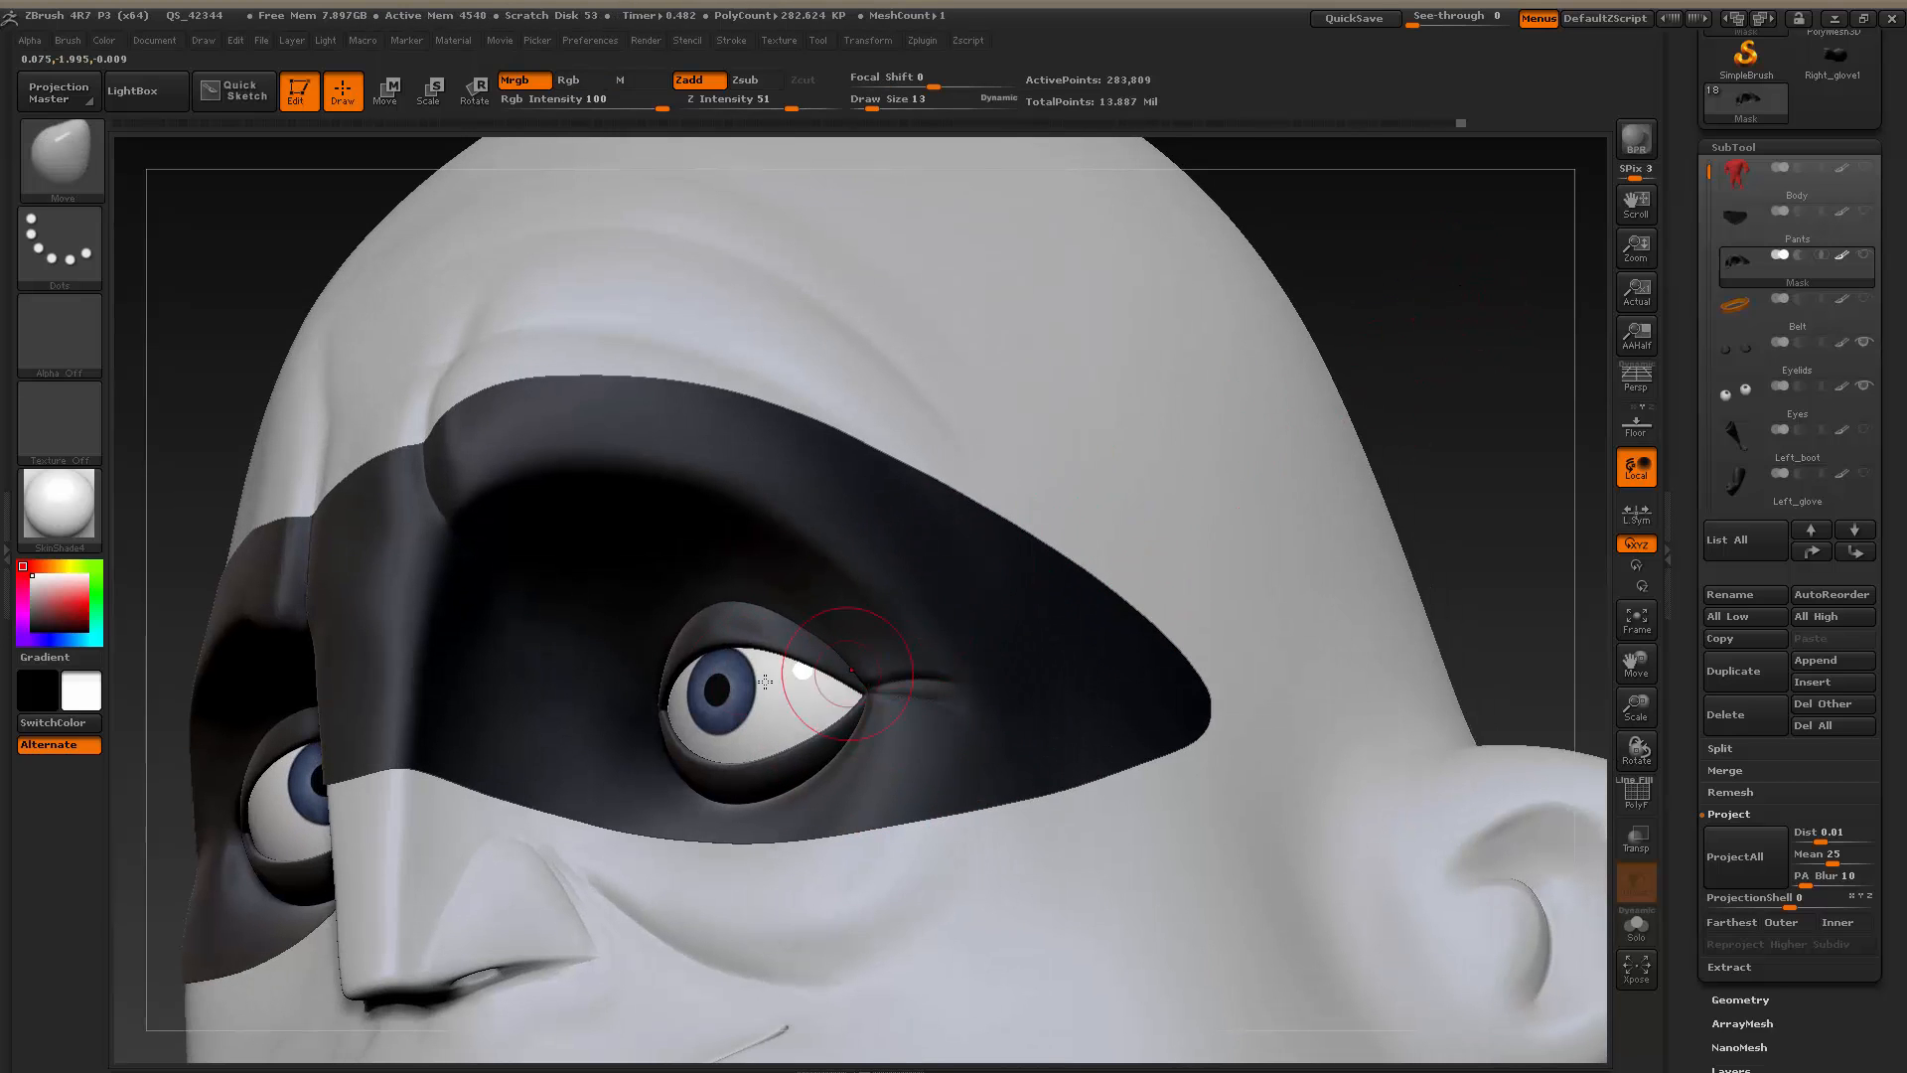
Isolate the mask with Solo, build up folds around the eye-corner creases with ClayBuildup at draw size 6, and smooth them
key(alt+Tab)
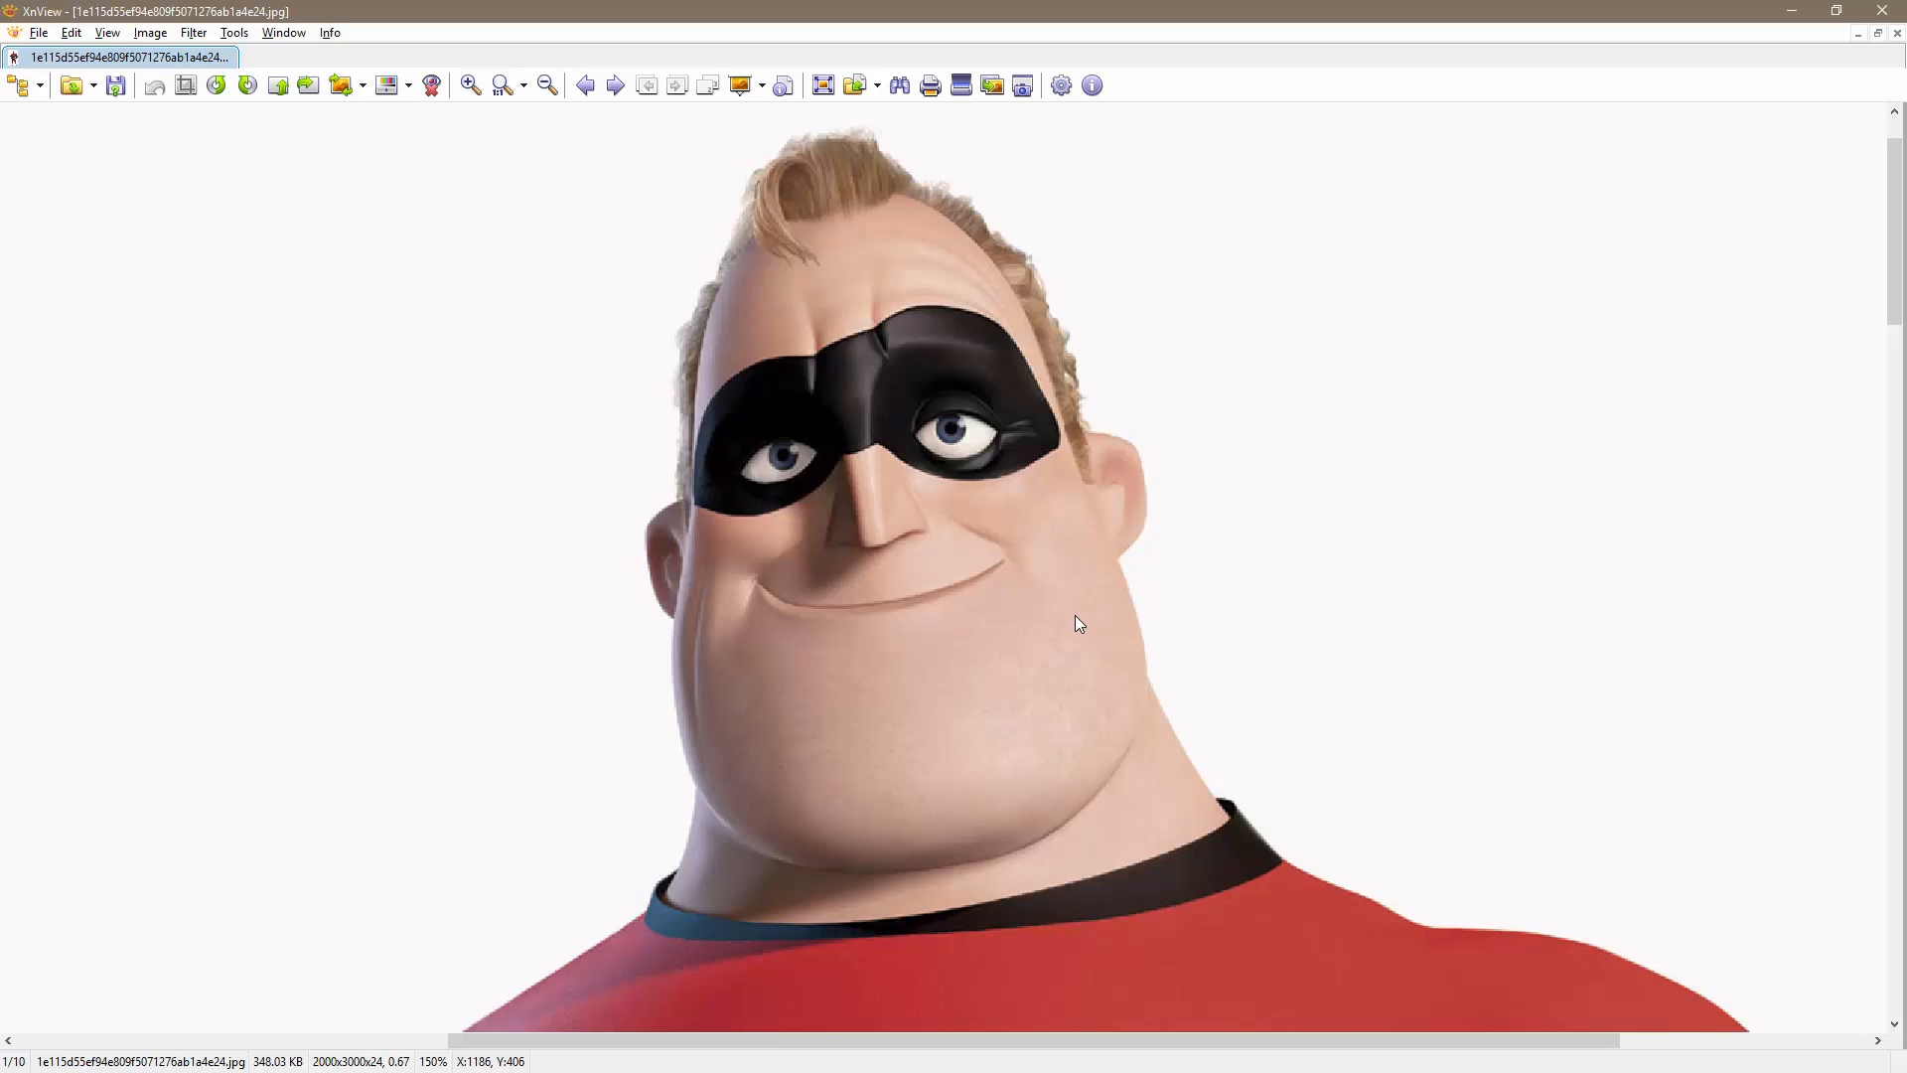
key(alt+Tab)
click(86, 167)
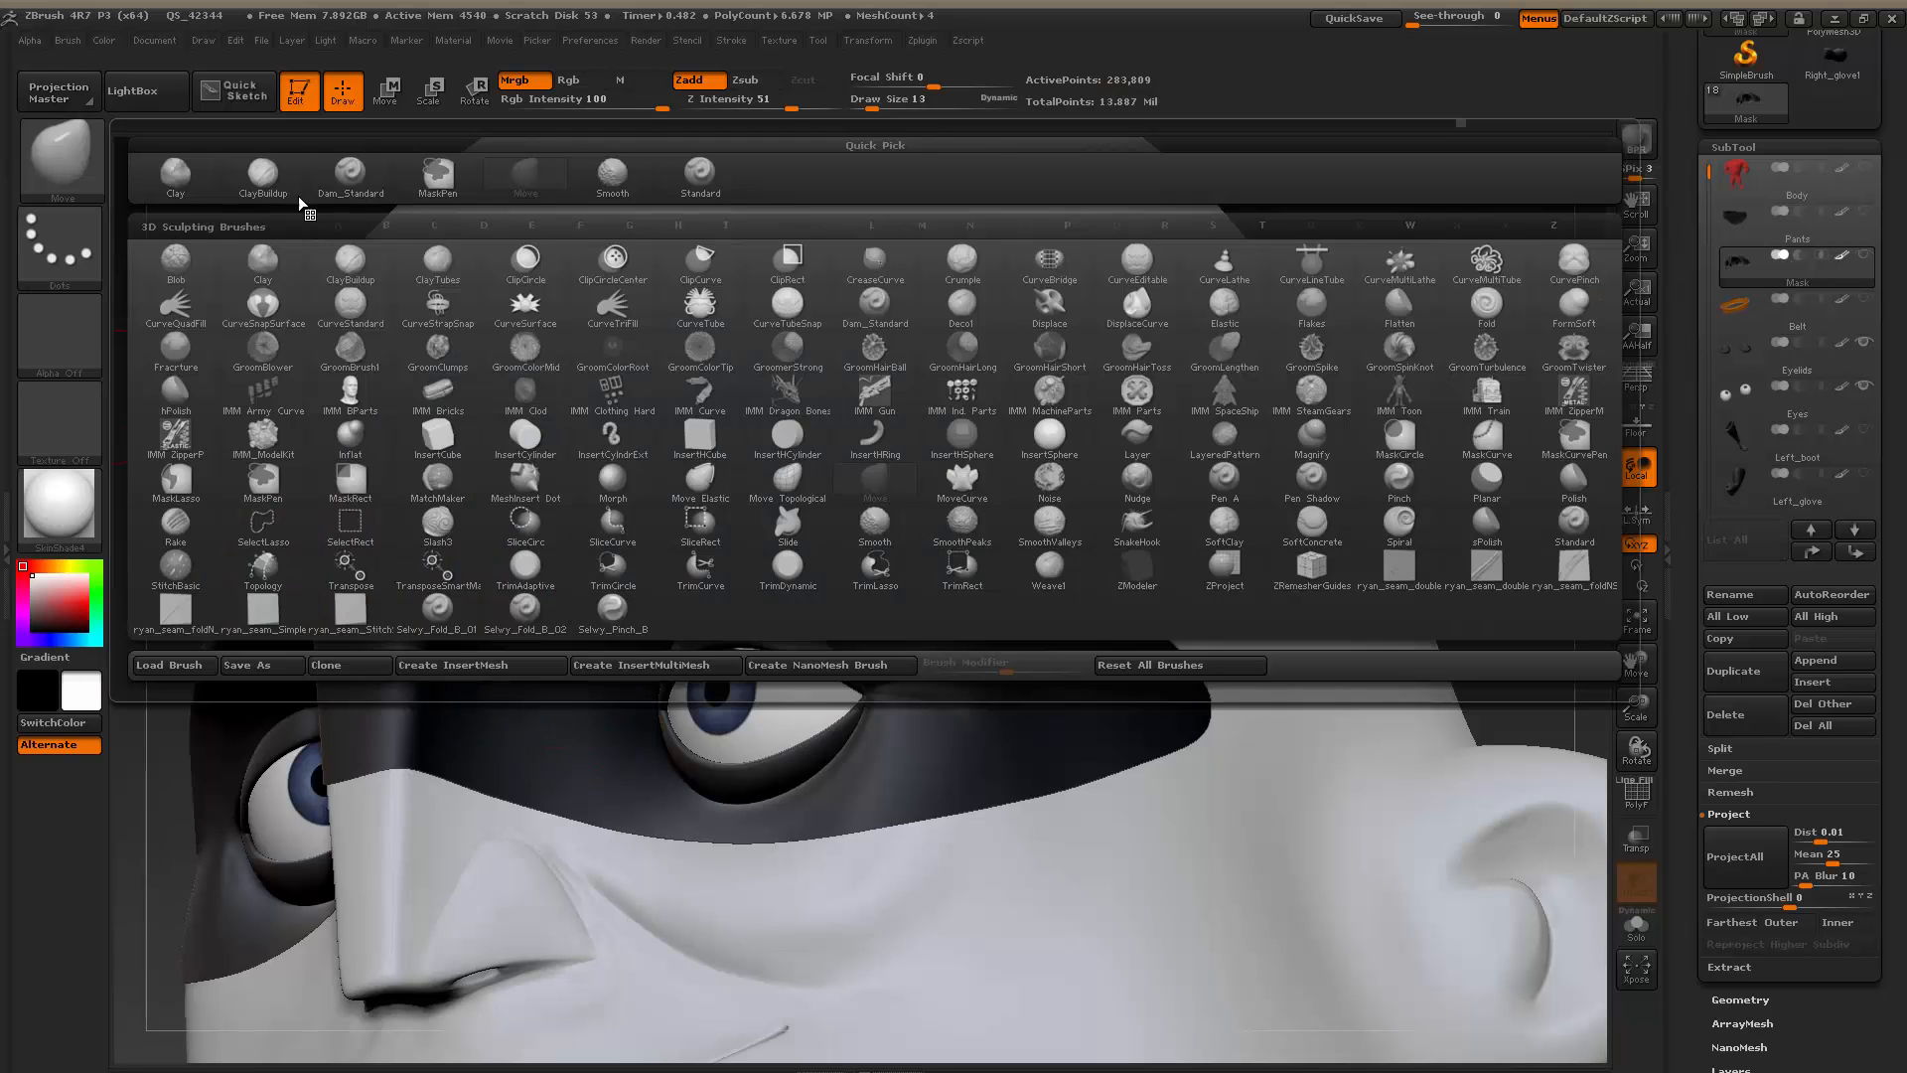
click(298, 193)
key(s)
drag(890, 724, 883, 724)
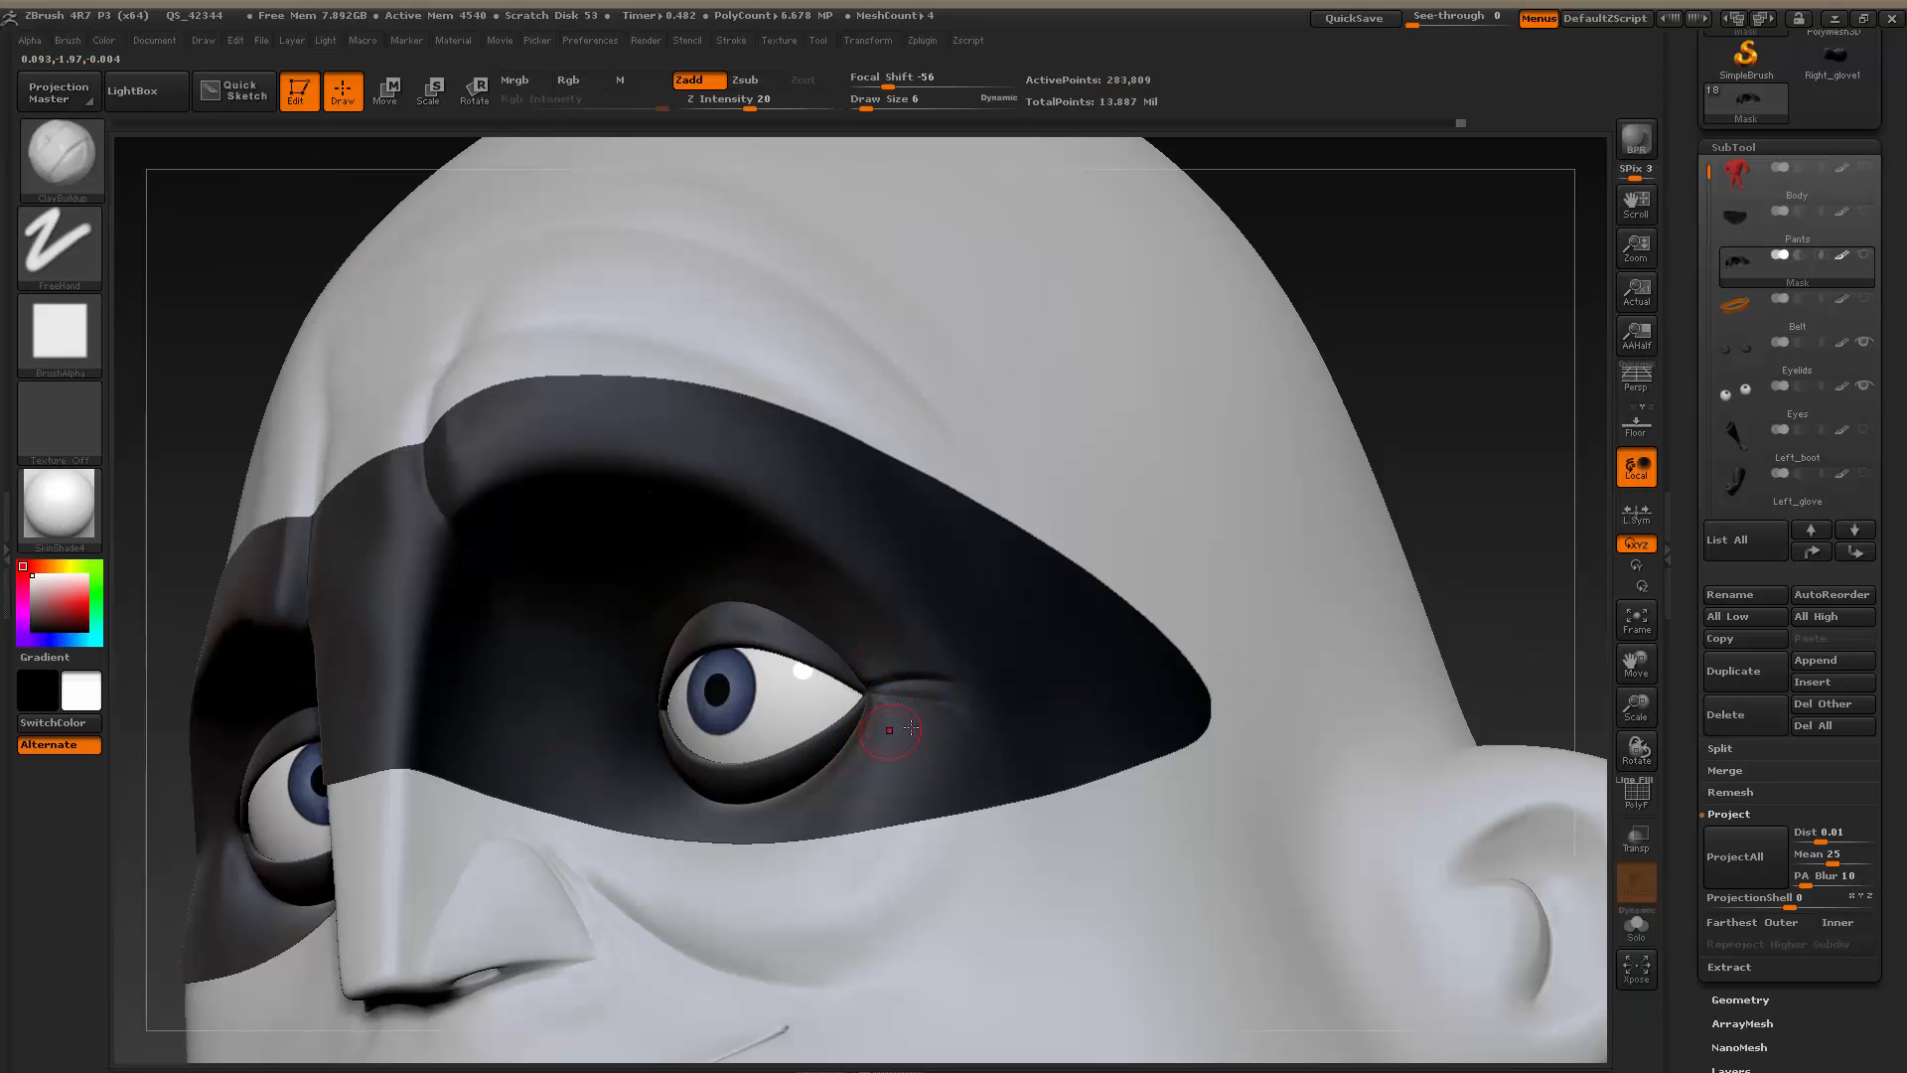
click(1636, 926)
alt+drag(1390, 397, 1238, 439)
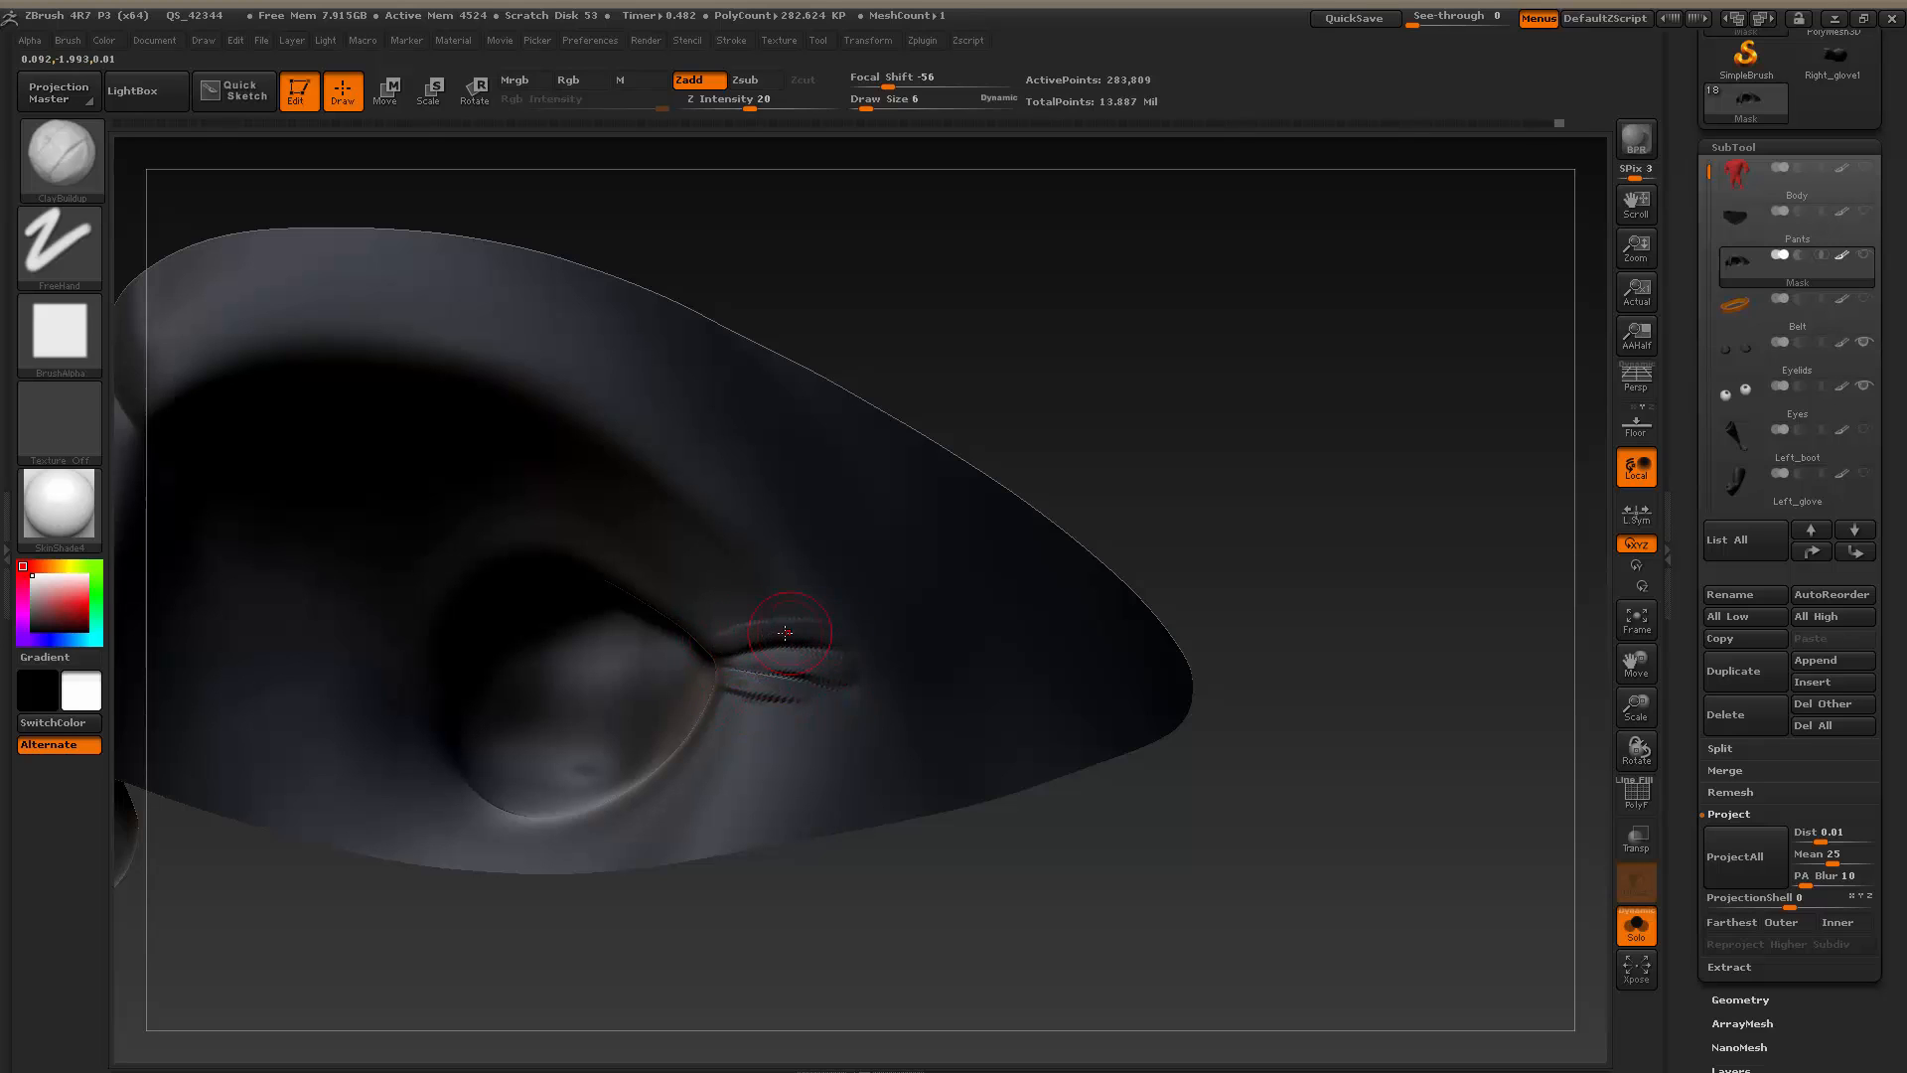
key(shift)
mouse_move(824, 604)
shift+mouse_down()
mouse_move(871, 673)
mouse_move(747, 714)
shift+mouse_up()
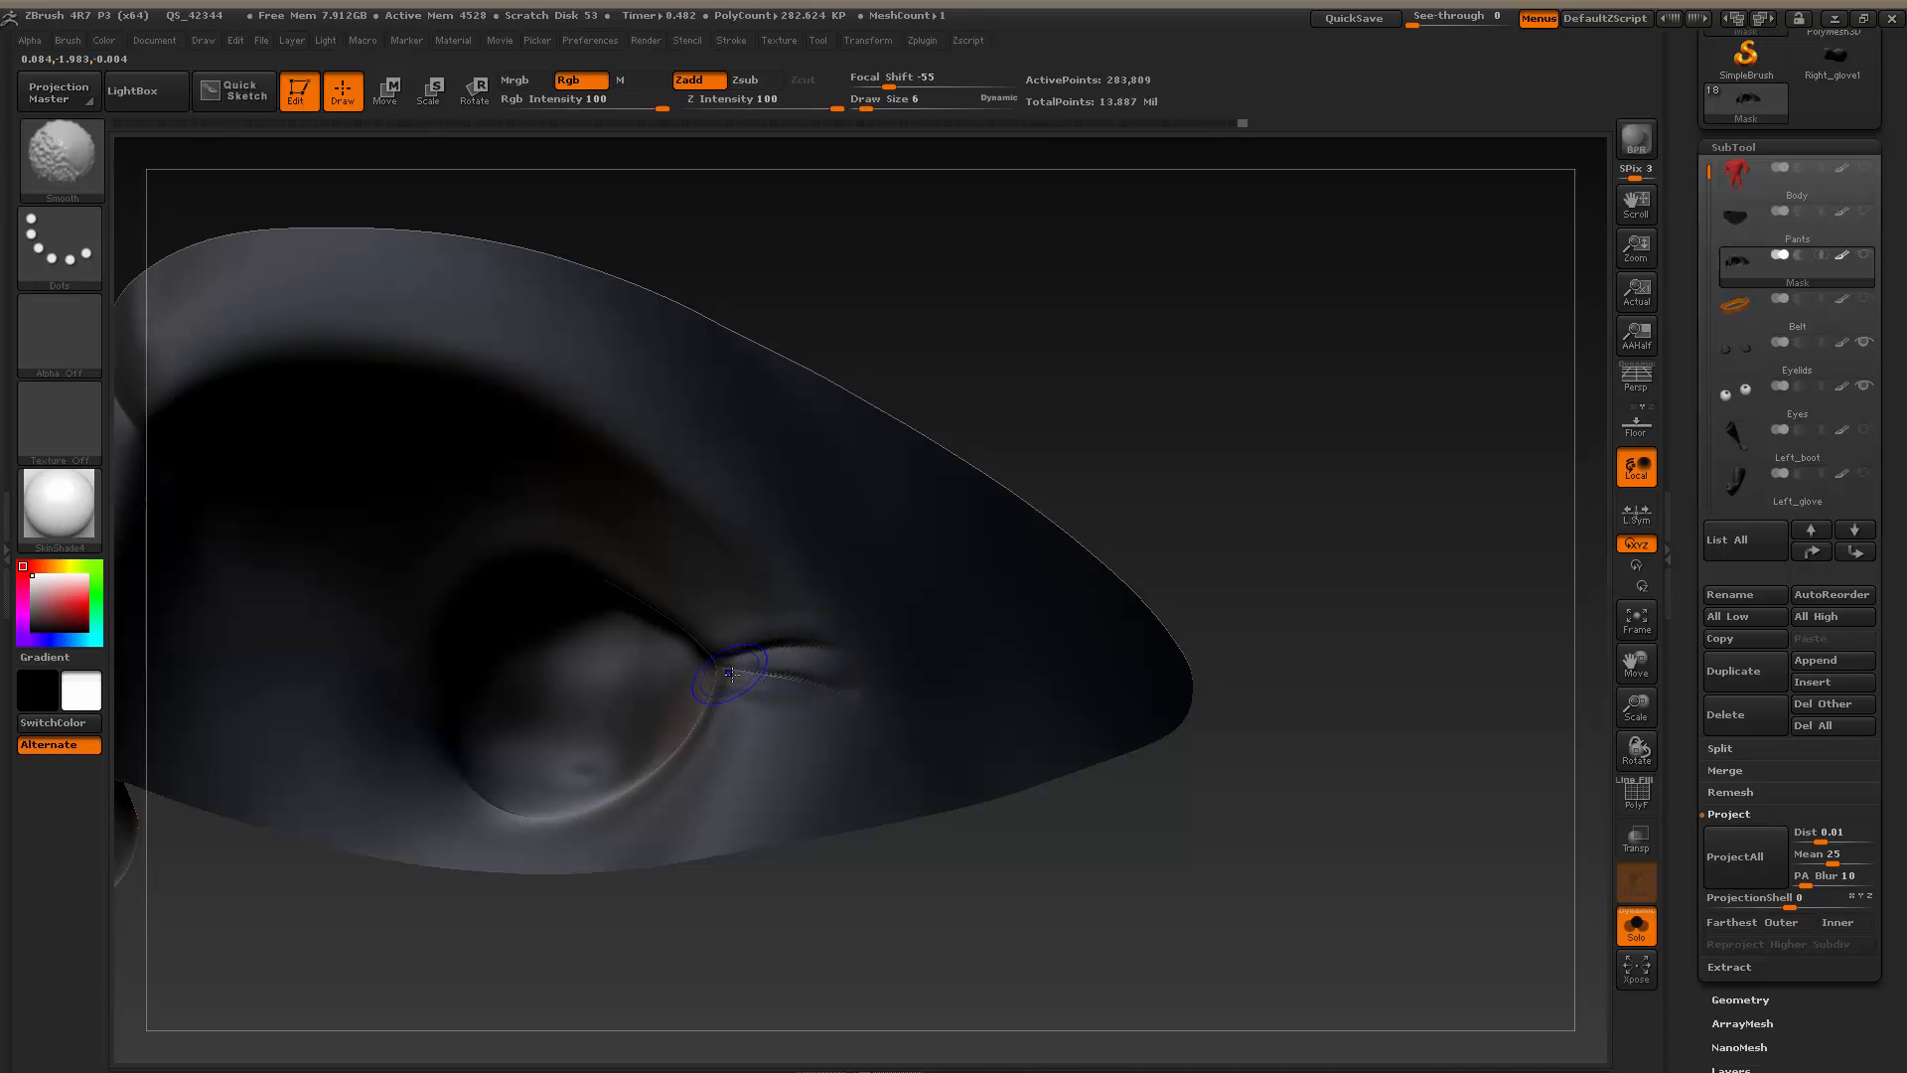
Soften the folds beside the outer eye corner by smoothing them at draw size 14
key(s)
drag(758, 690, 743, 674)
key(shift)
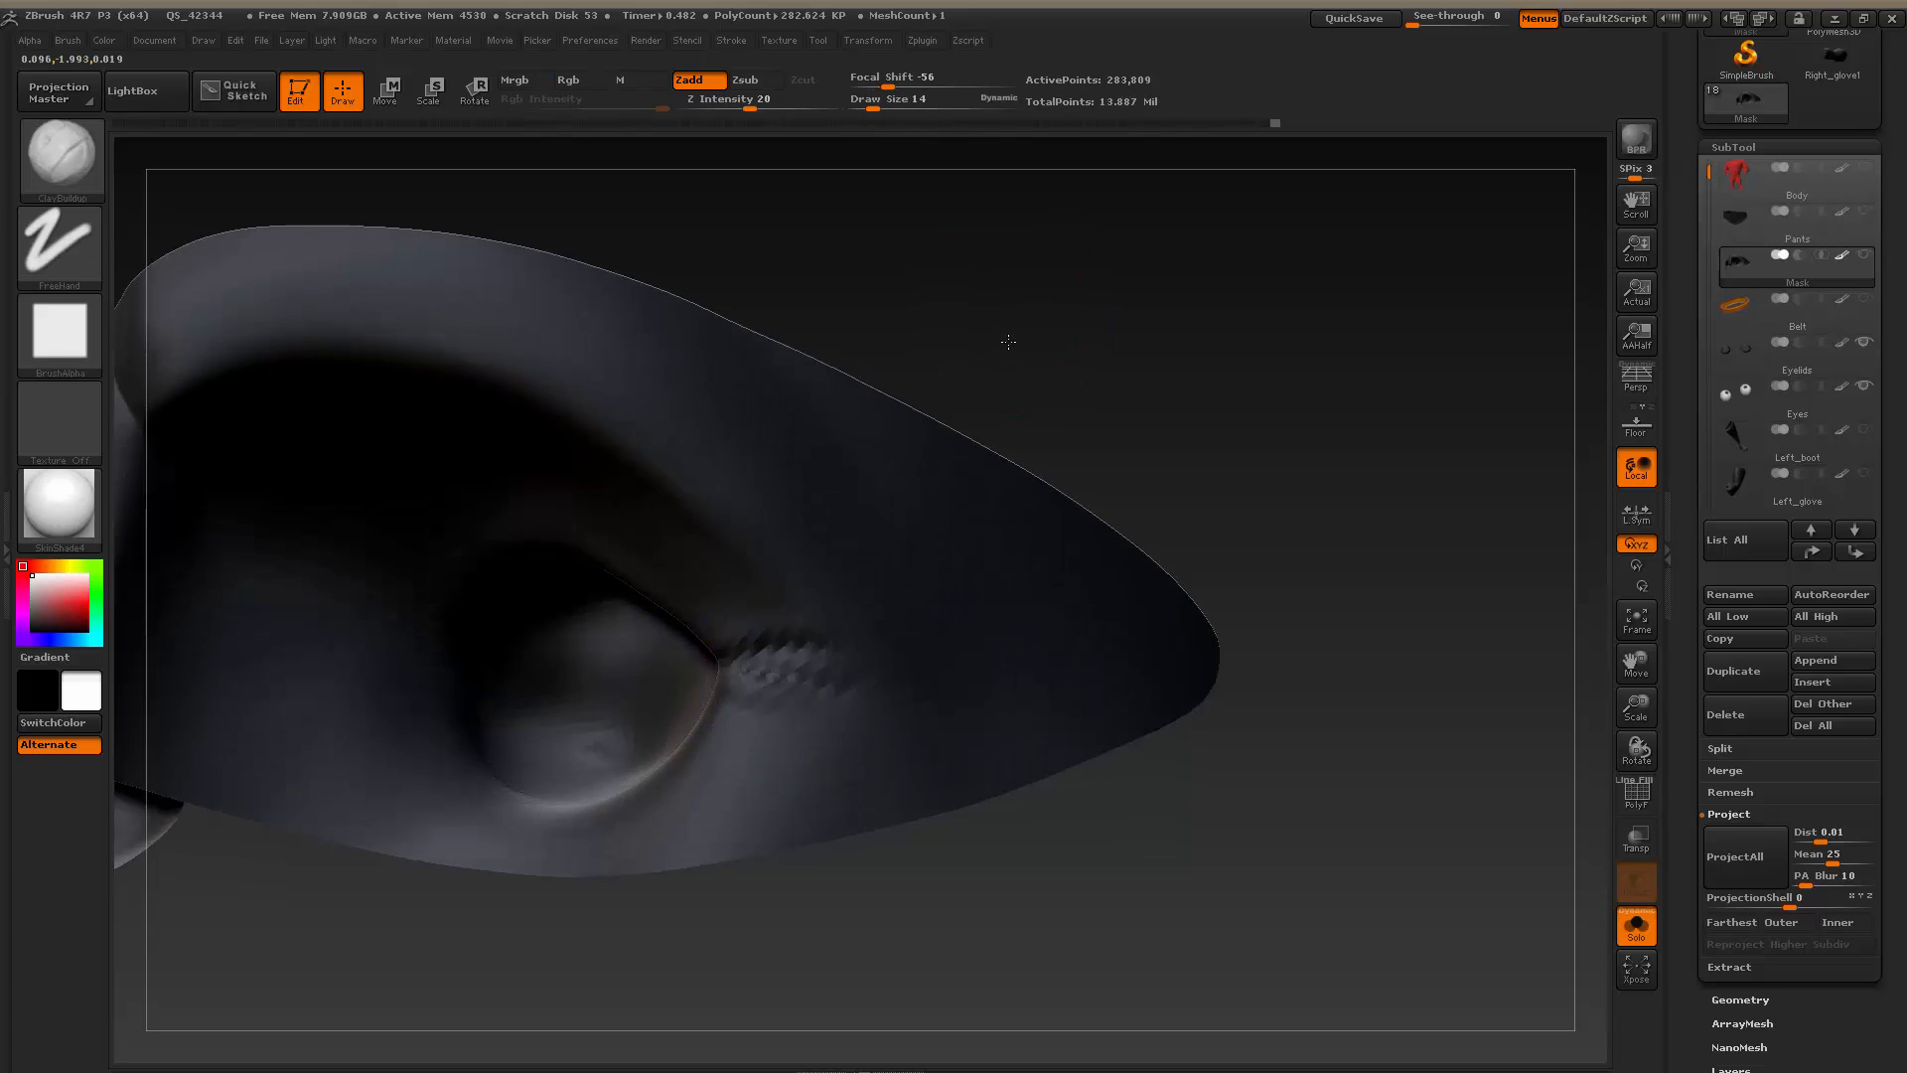
drag(1004, 341, 1033, 237)
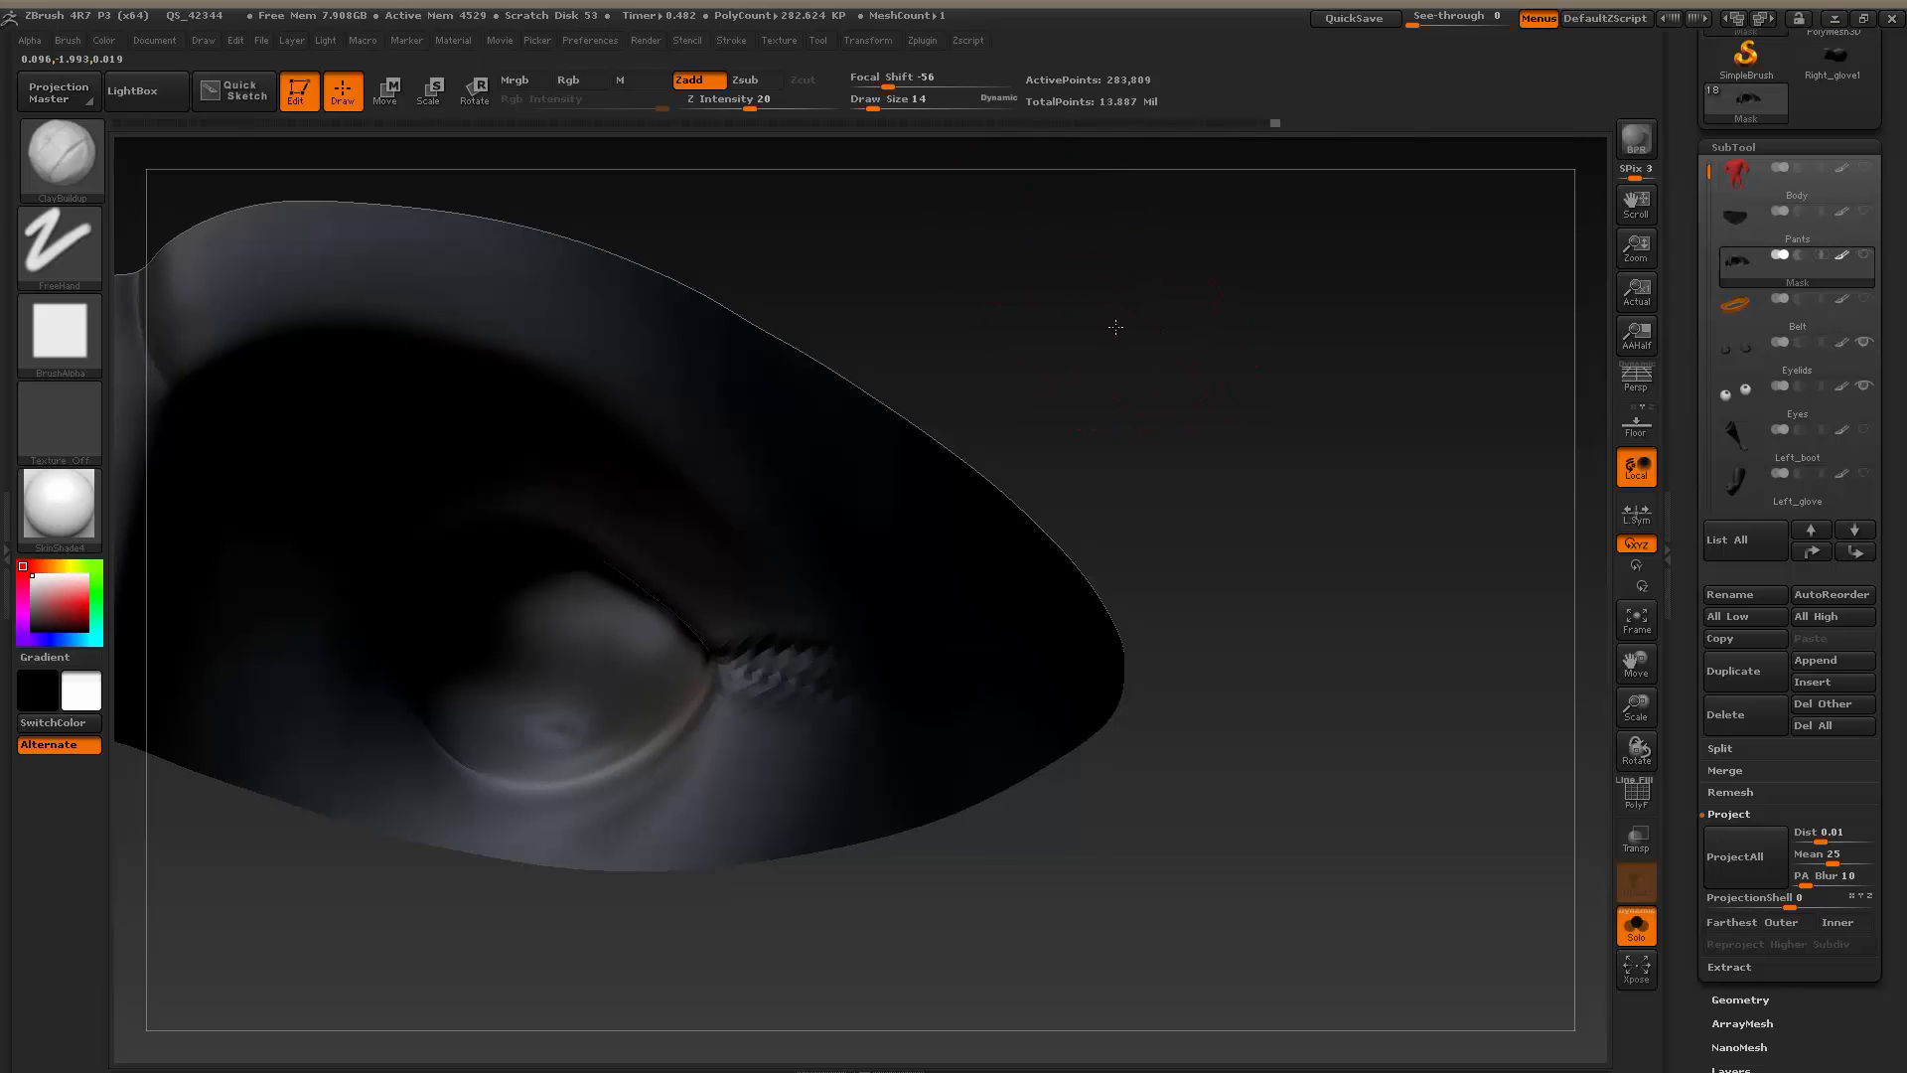
drag(1115, 324, 1146, 298)
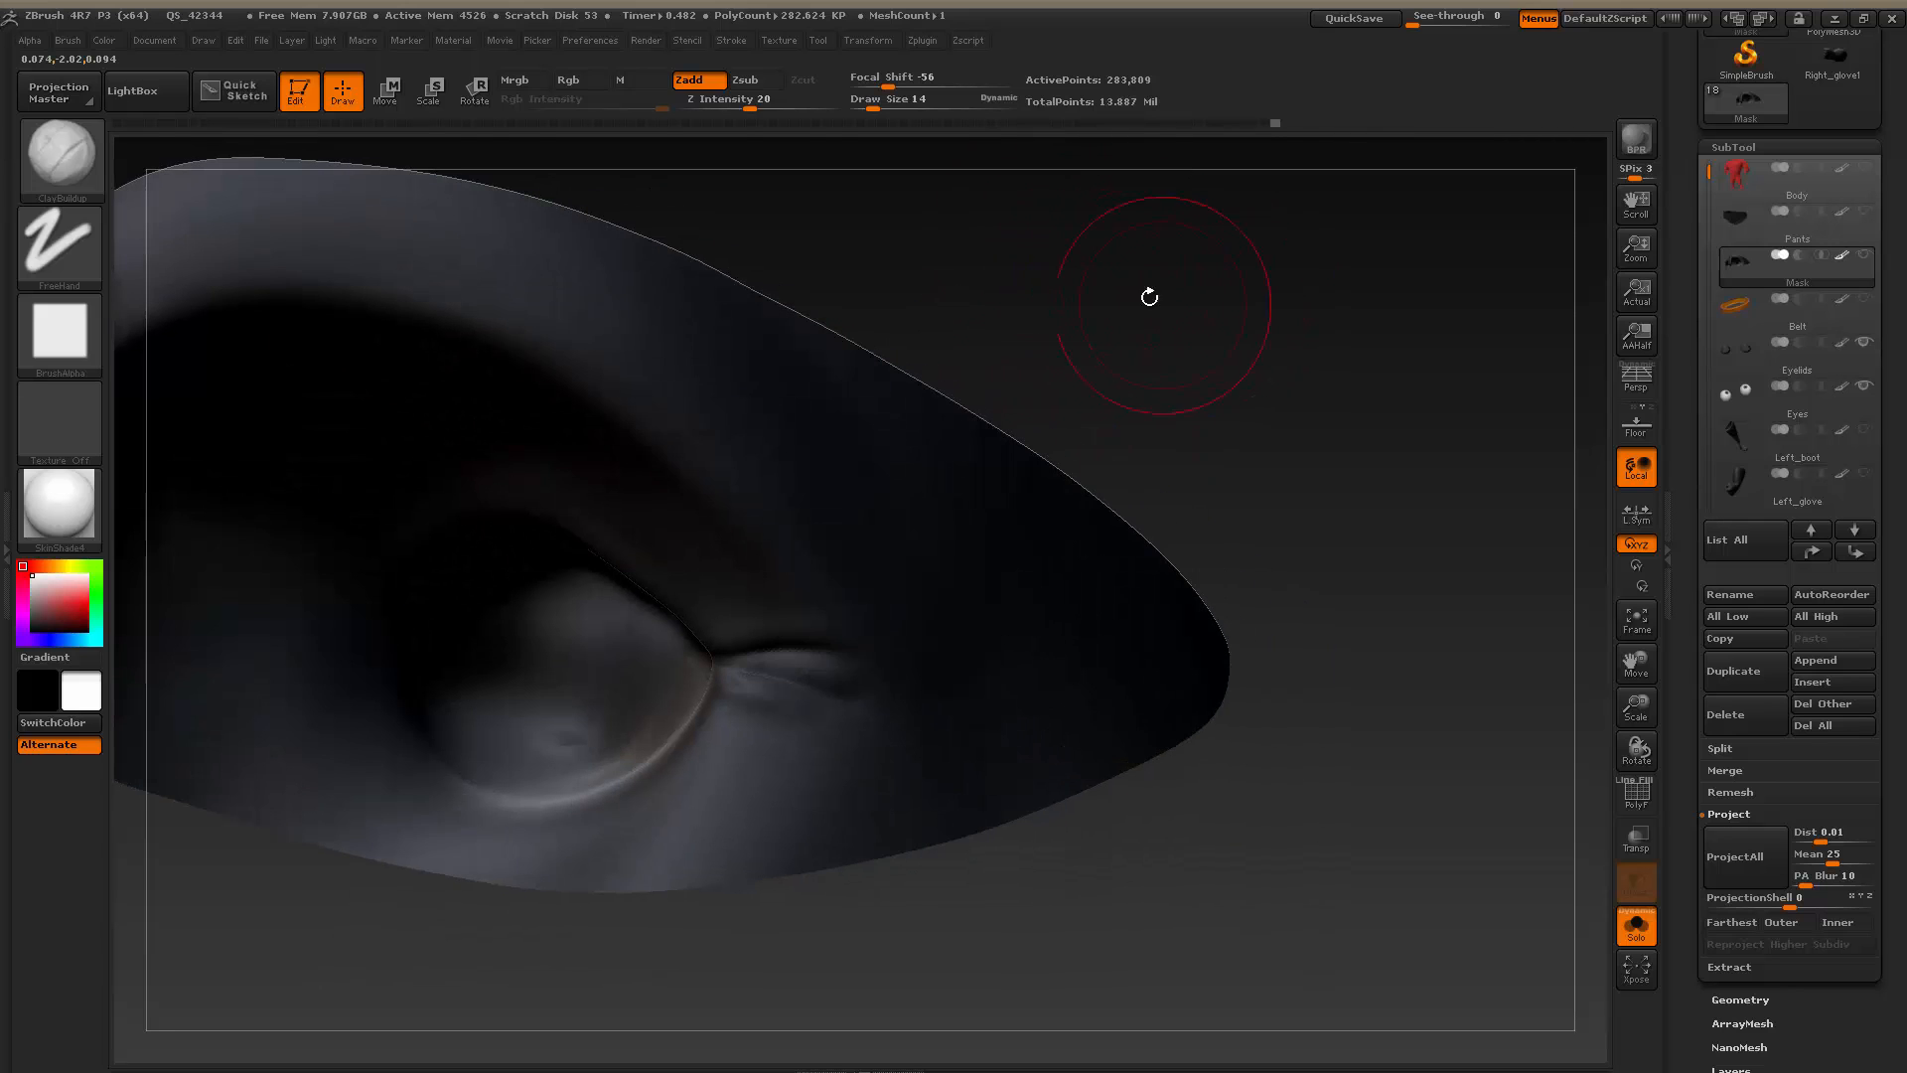
Recut the lower eye-corner crease with the Dam_Standard brush at draw size 6 and smooth its outer end
click(76, 165)
click(332, 183)
key(s)
drag(764, 675, 756, 674)
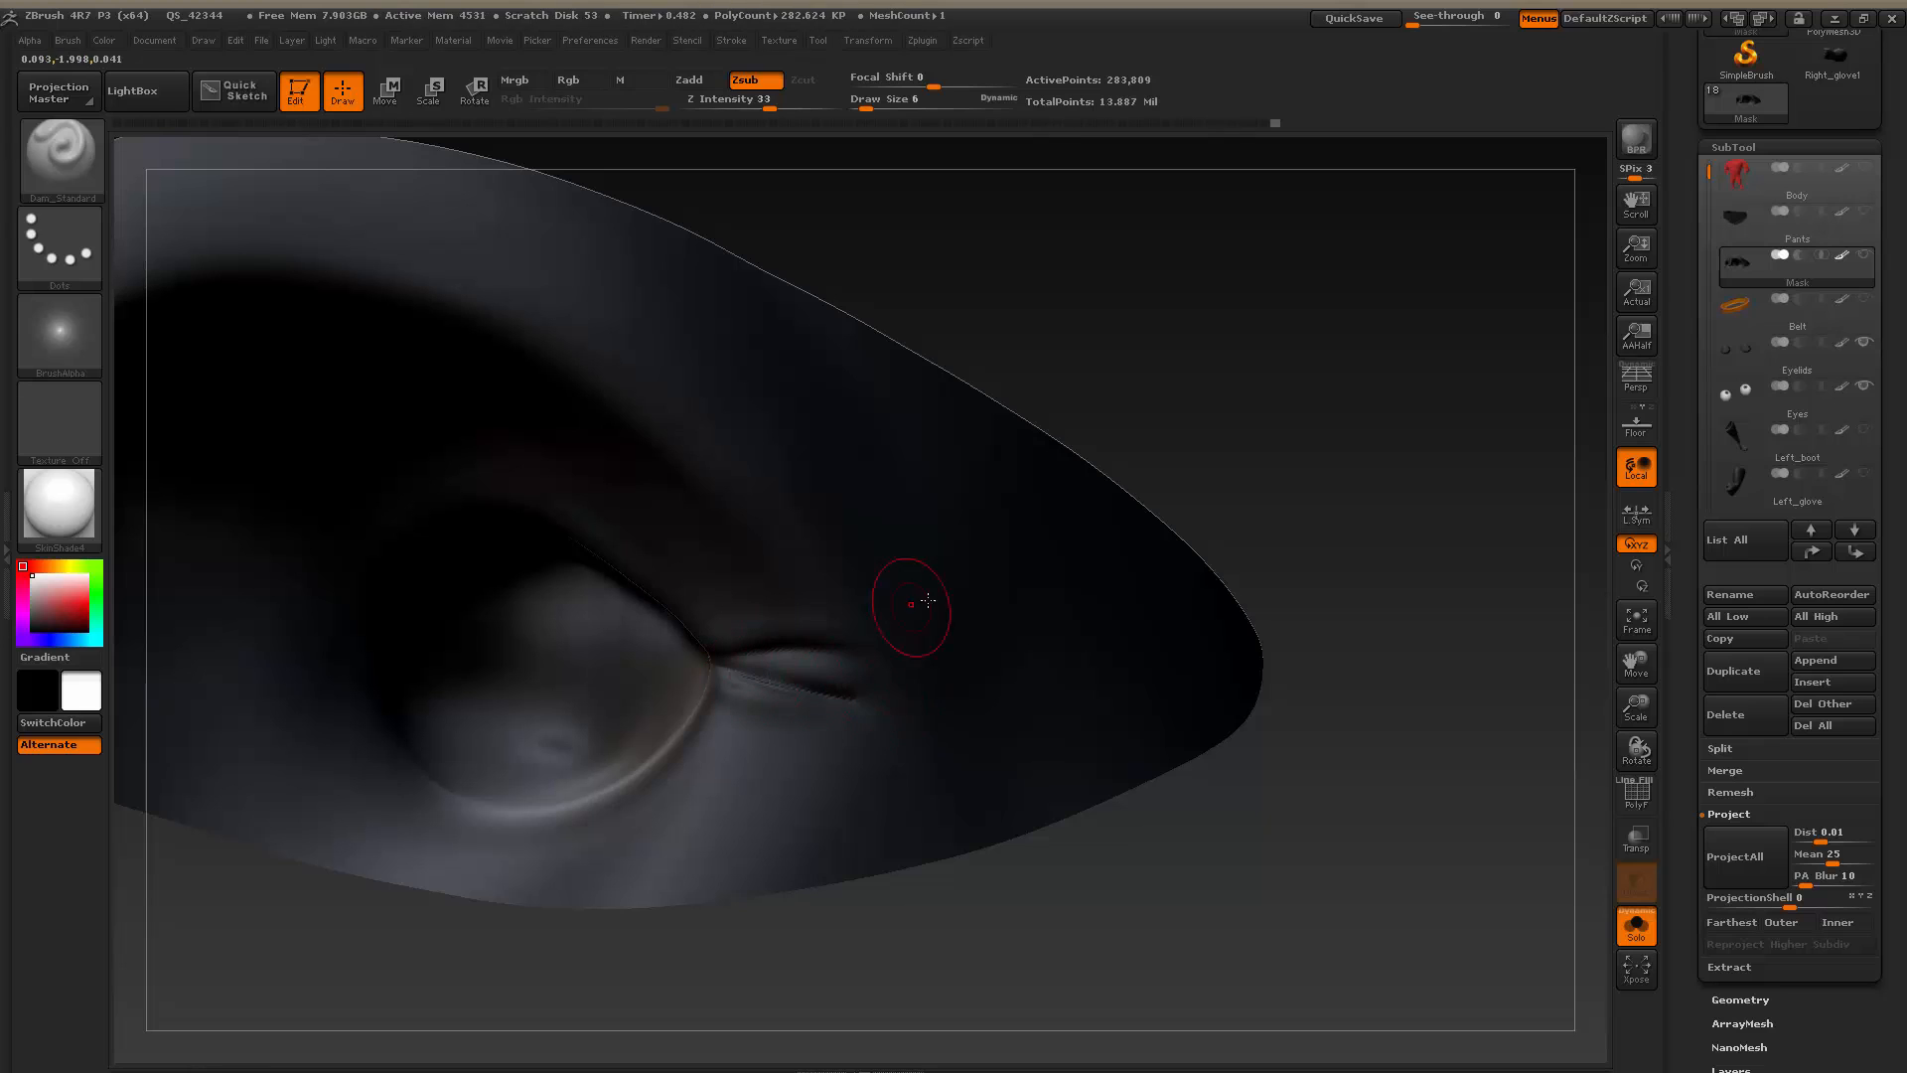
key(shift)
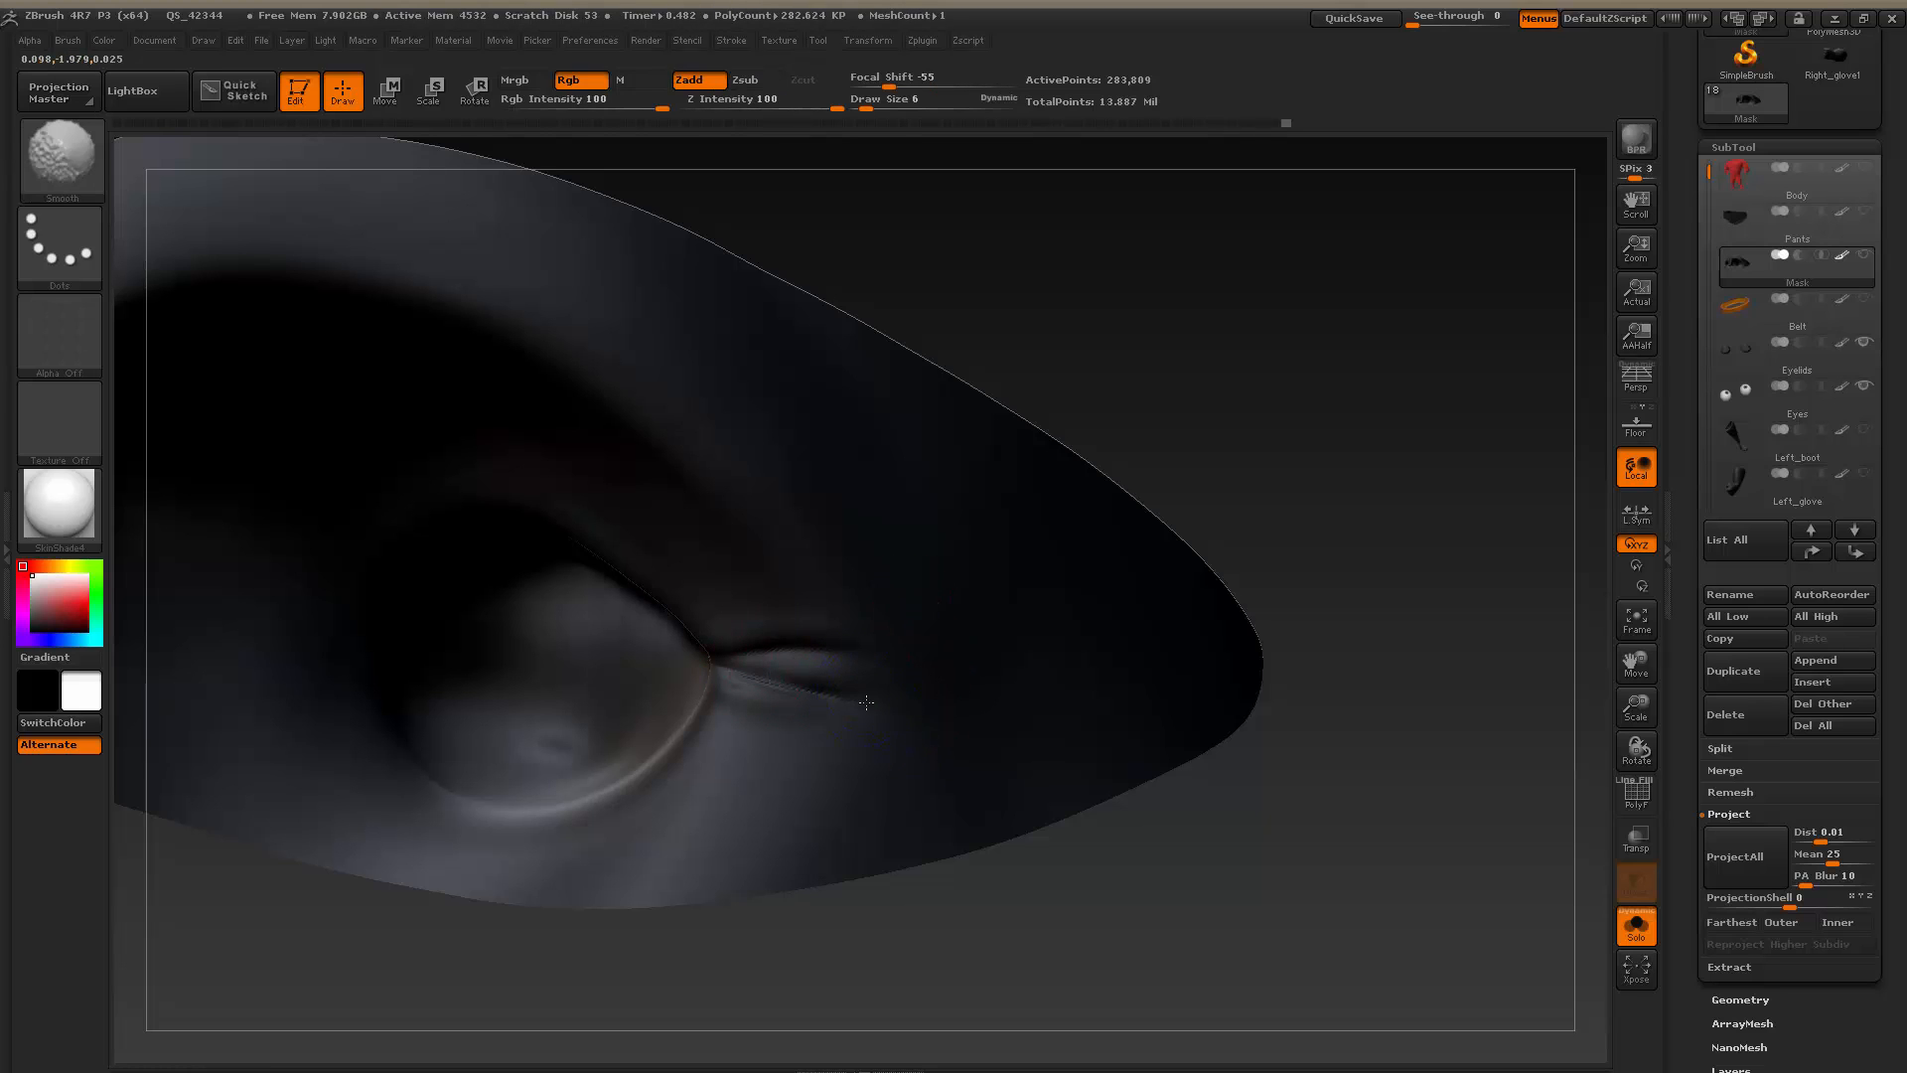
shift+drag(876, 716, 860, 723)
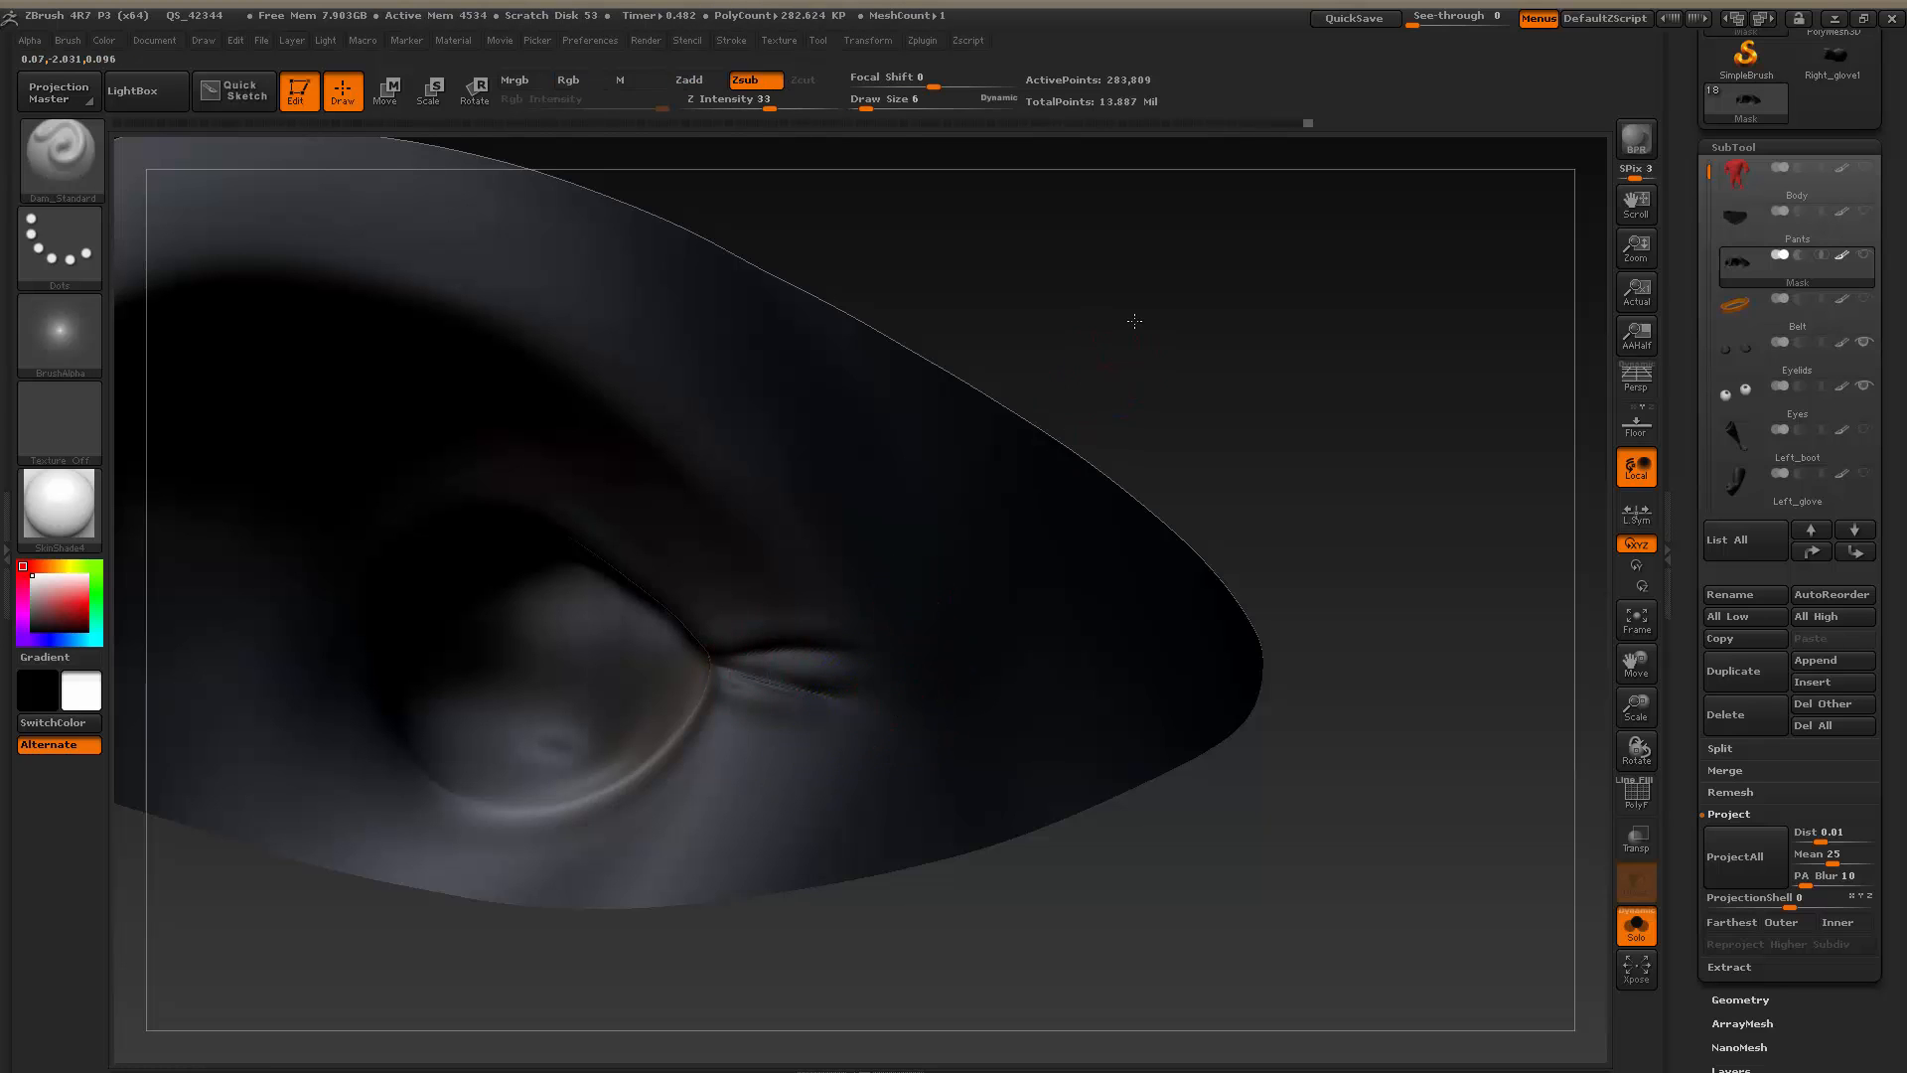
Show the full head again and carve two creases at the outer corner of the character's right eye with Dam_Standard at draw size 6
mouse_move(1129, 318)
mouse_down()
mouse_move(1171, 493)
mouse_move(1111, 468)
mouse_move(1588, 910)
mouse_up()
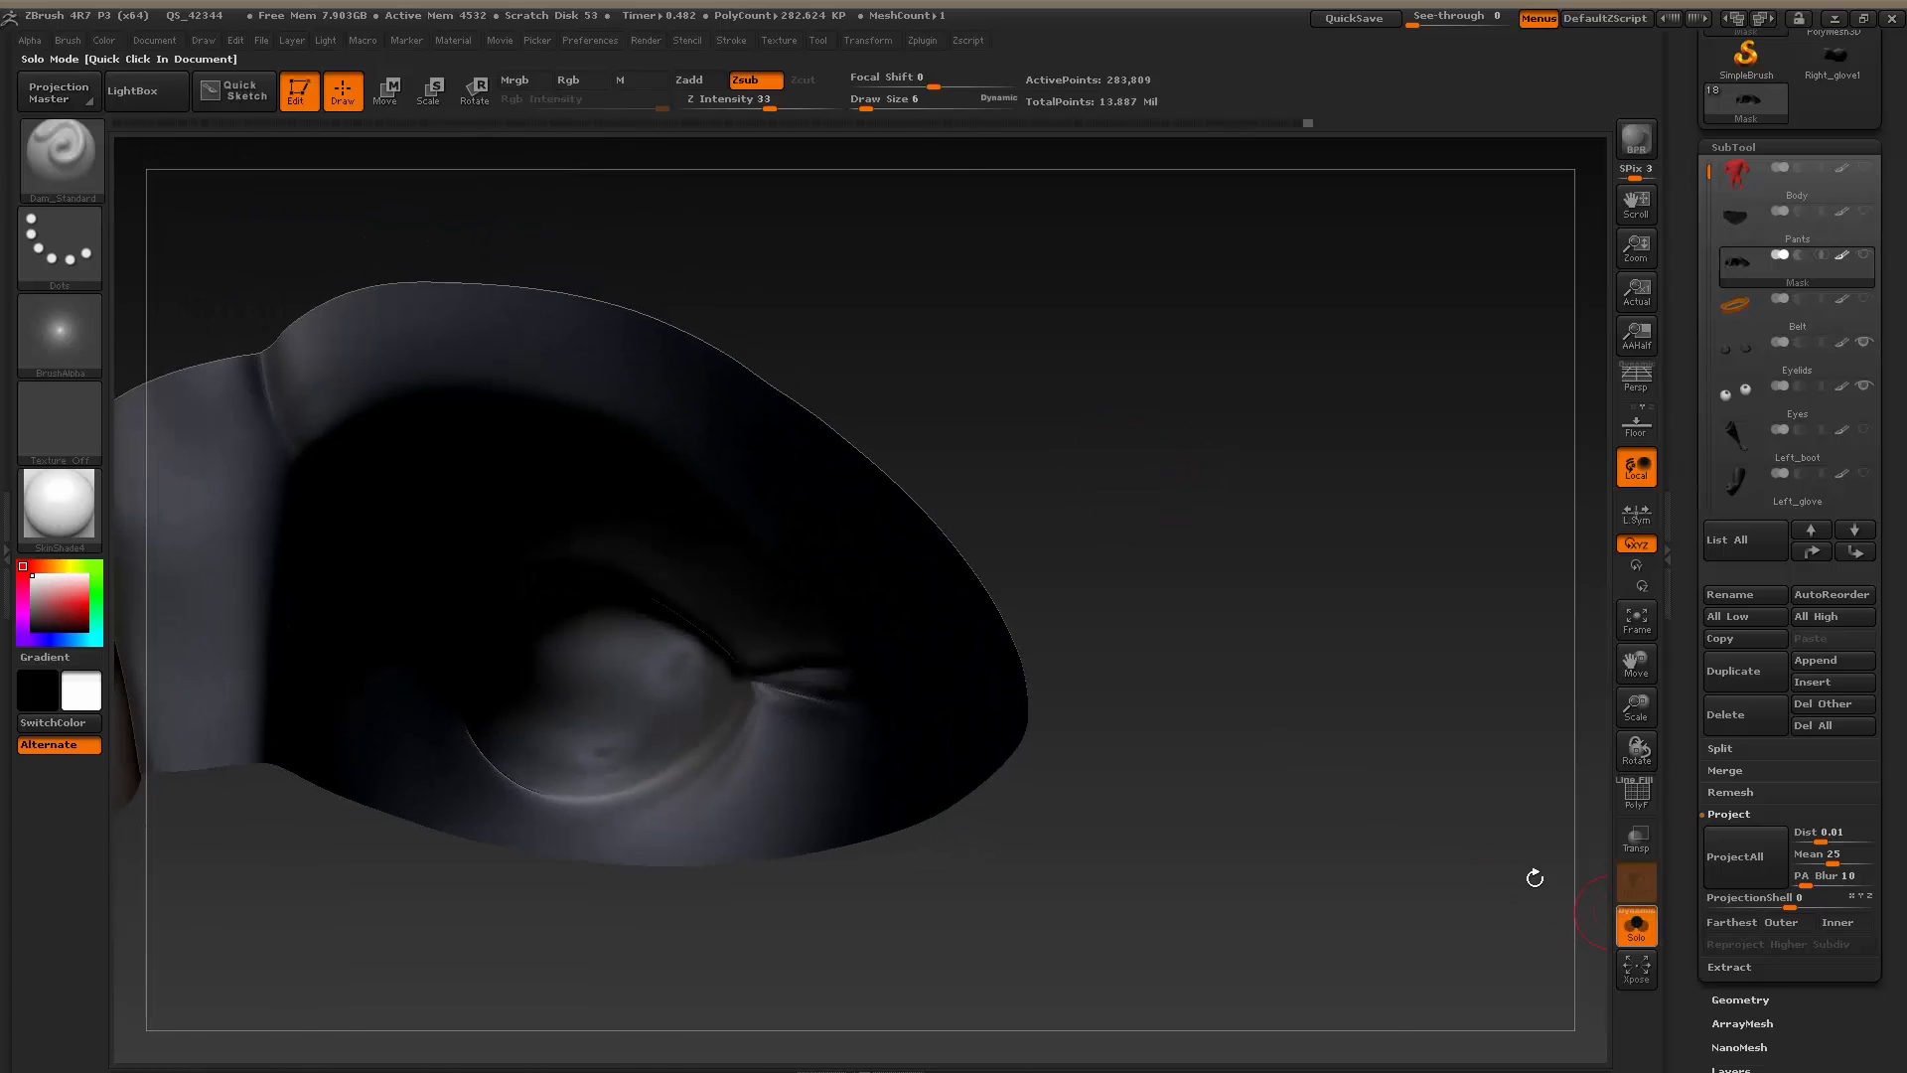
click(1637, 924)
drag(1255, 456, 1351, 398)
alt+drag(1381, 321, 1311, 456)
key(alt+Tab)
key(alt+Tab)
mouse_move(1440, 522)
mouse_down()
mouse_move(1461, 740)
mouse_move(1465, 486)
mouse_move(1547, 489)
mouse_up()
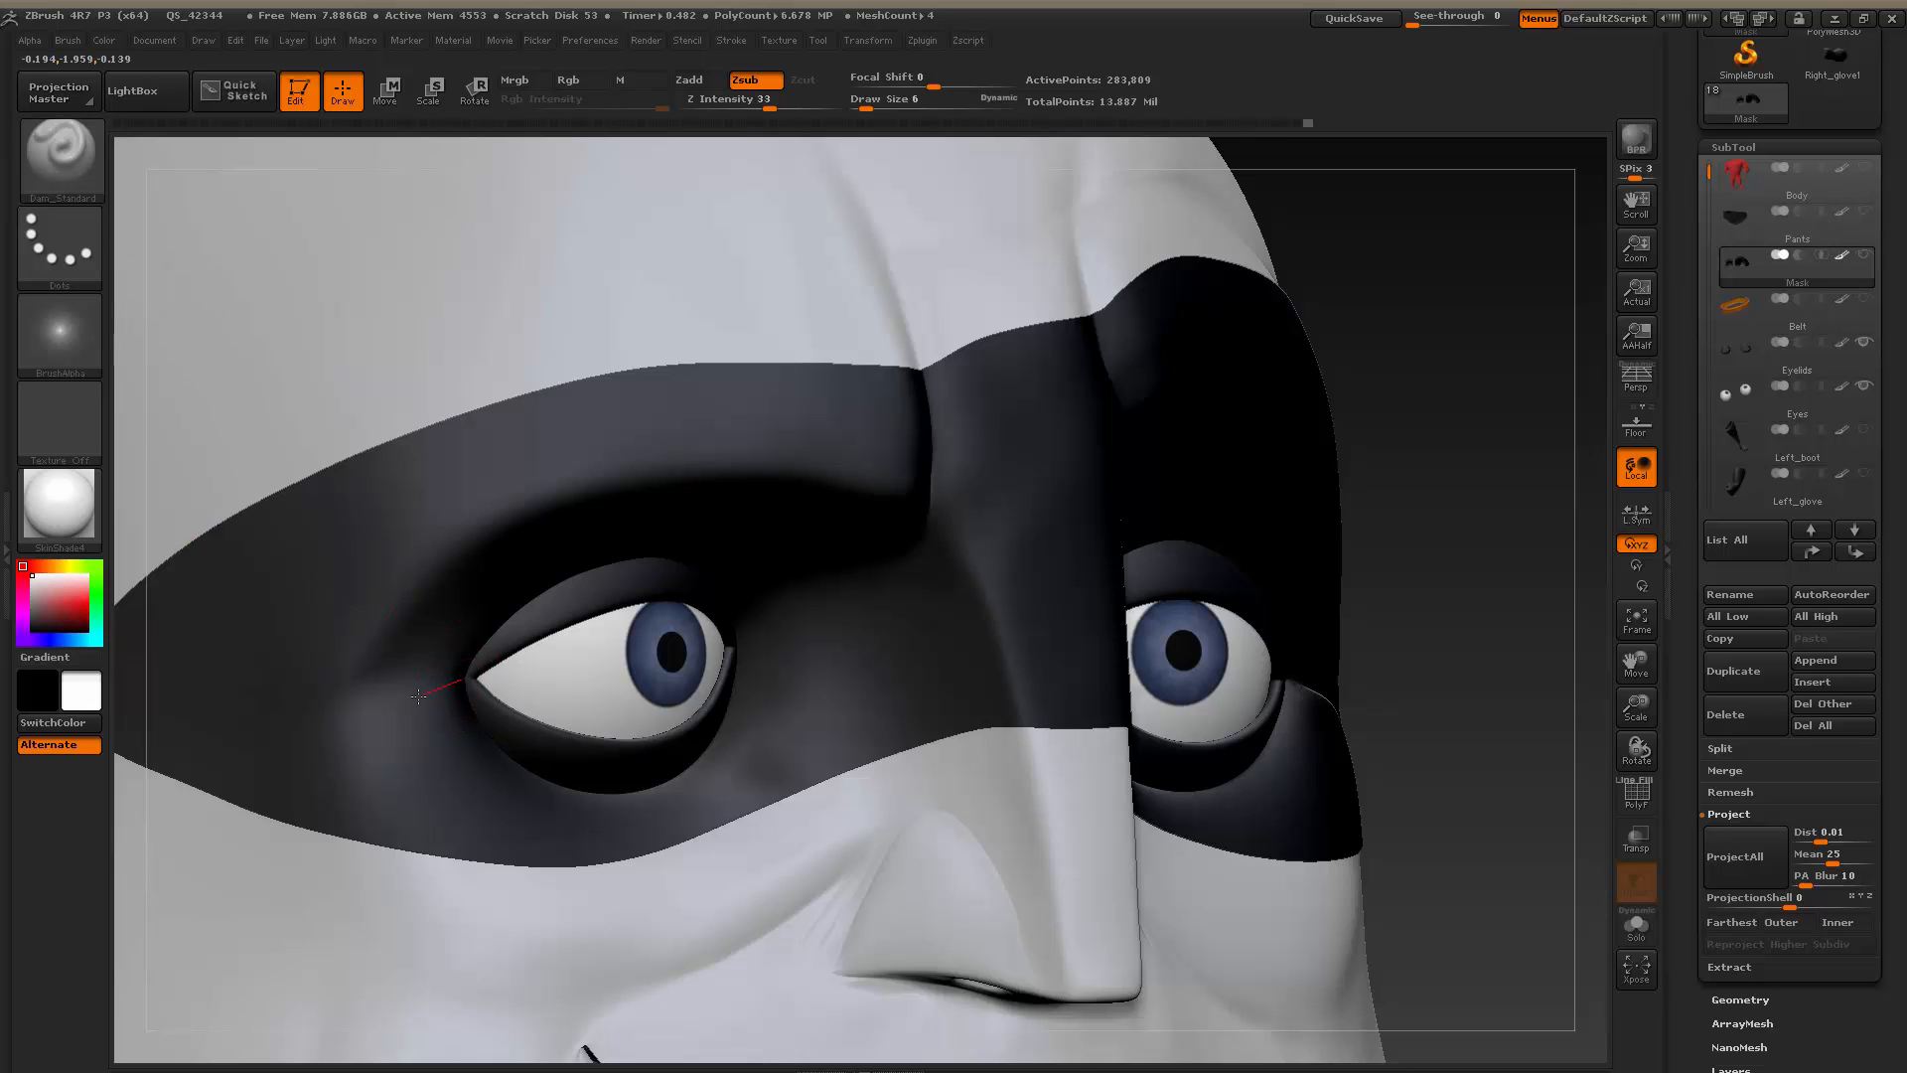
drag(395, 700, 369, 694)
shift+drag(1467, 332, 1427, 320)
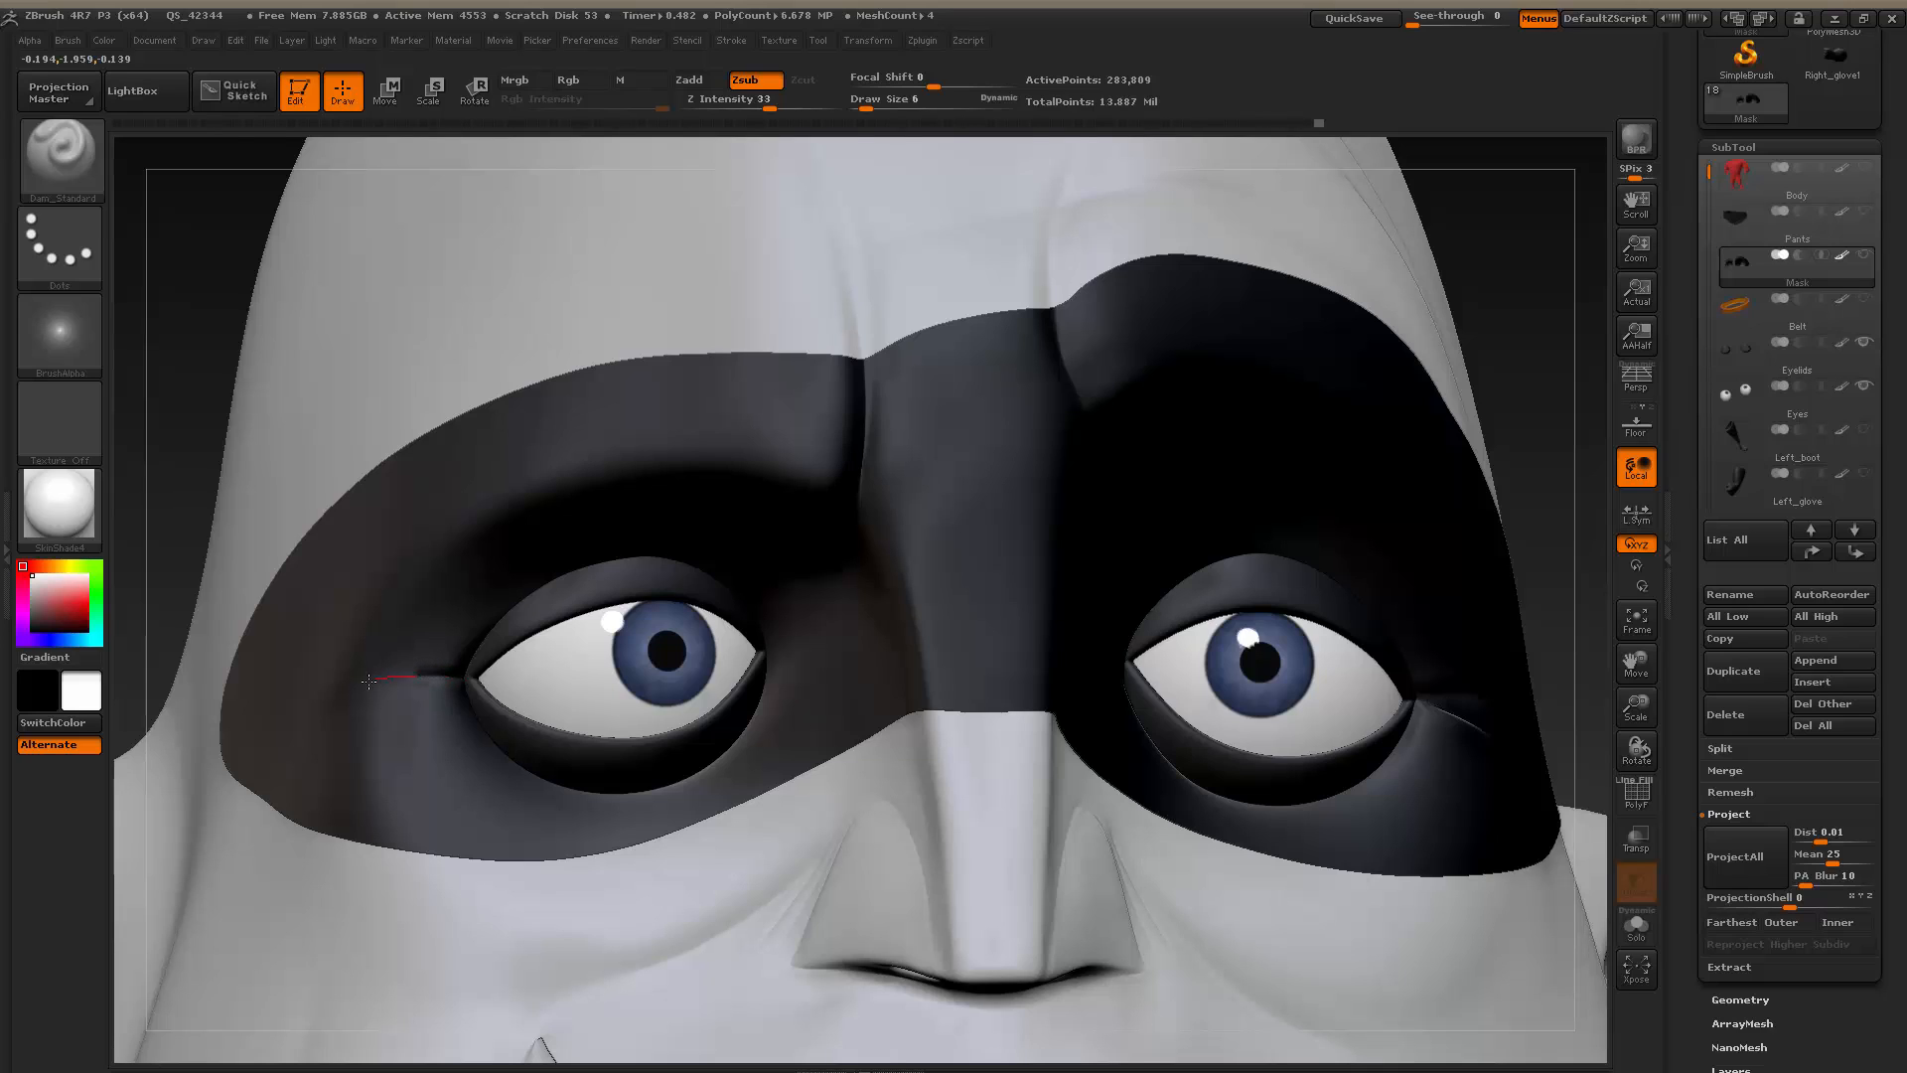
drag(299, 718, 450, 687)
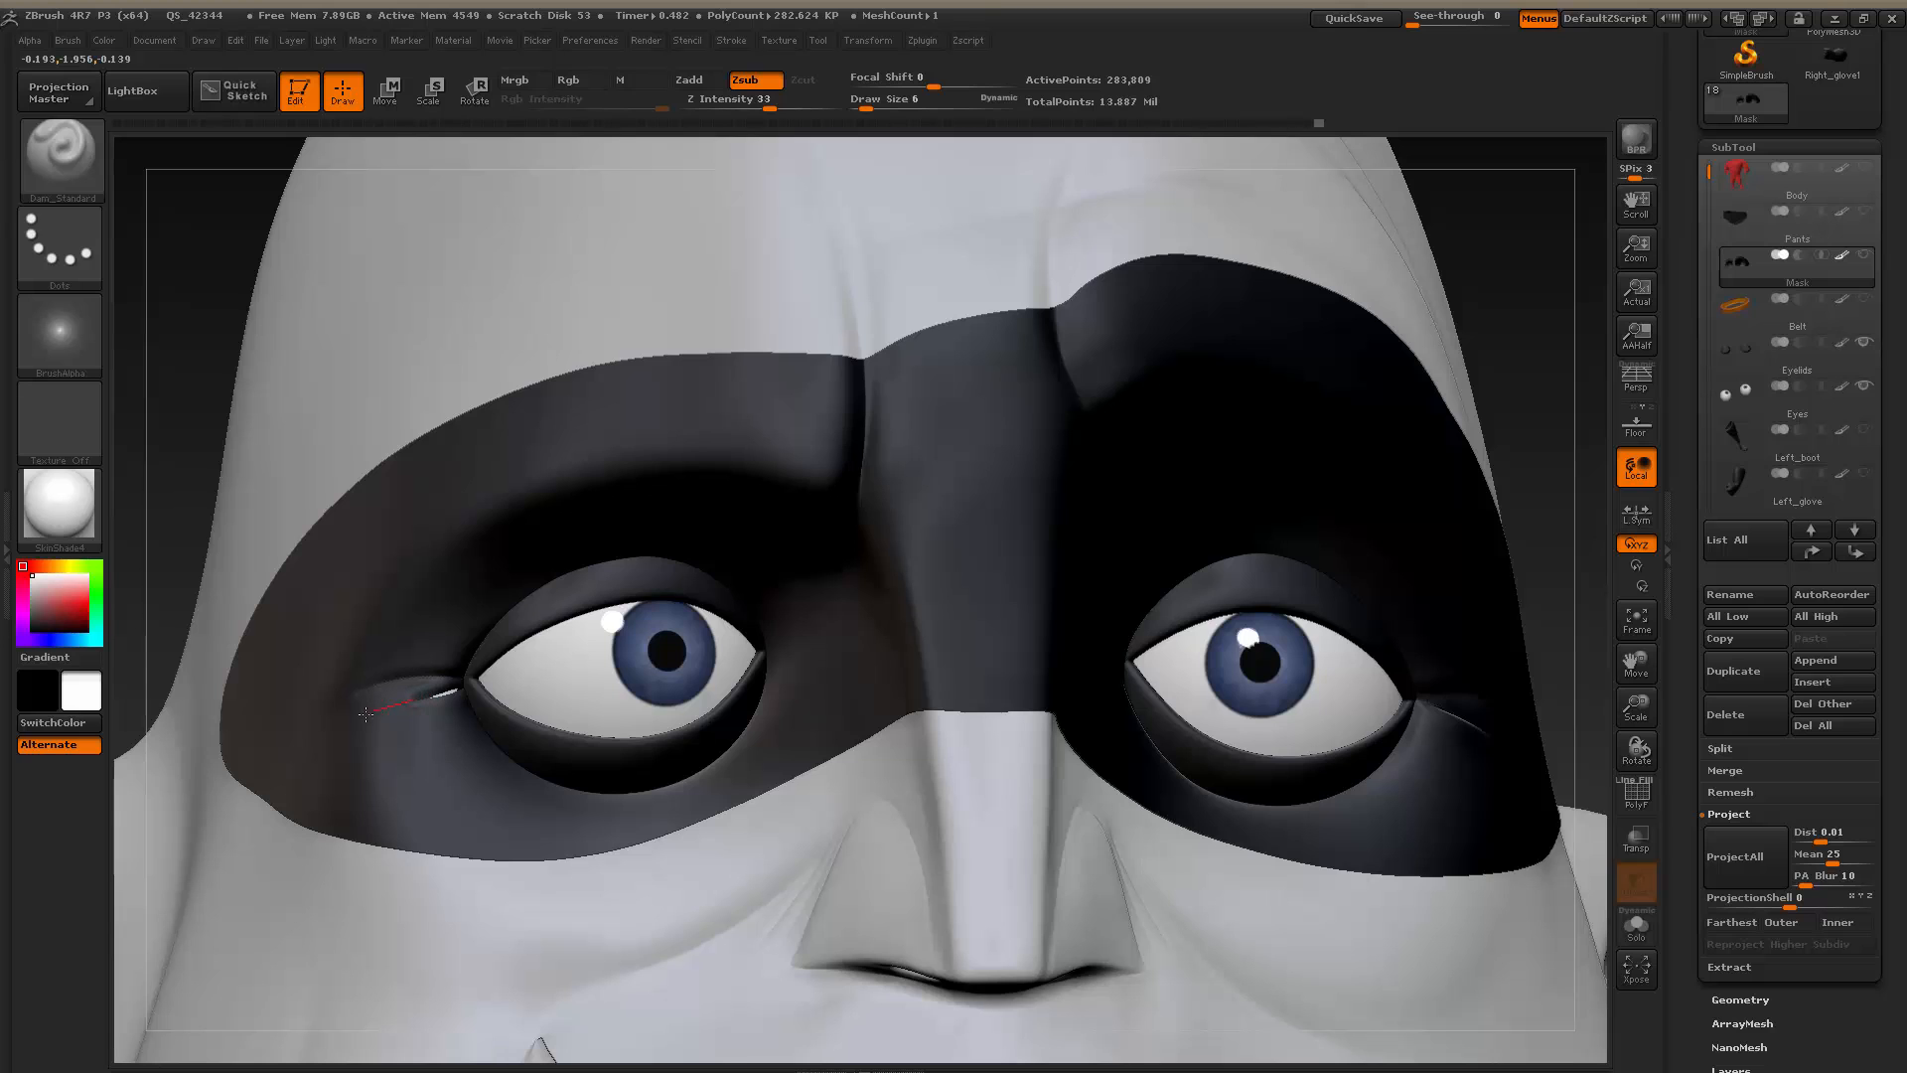
drag(344, 728, 395, 809)
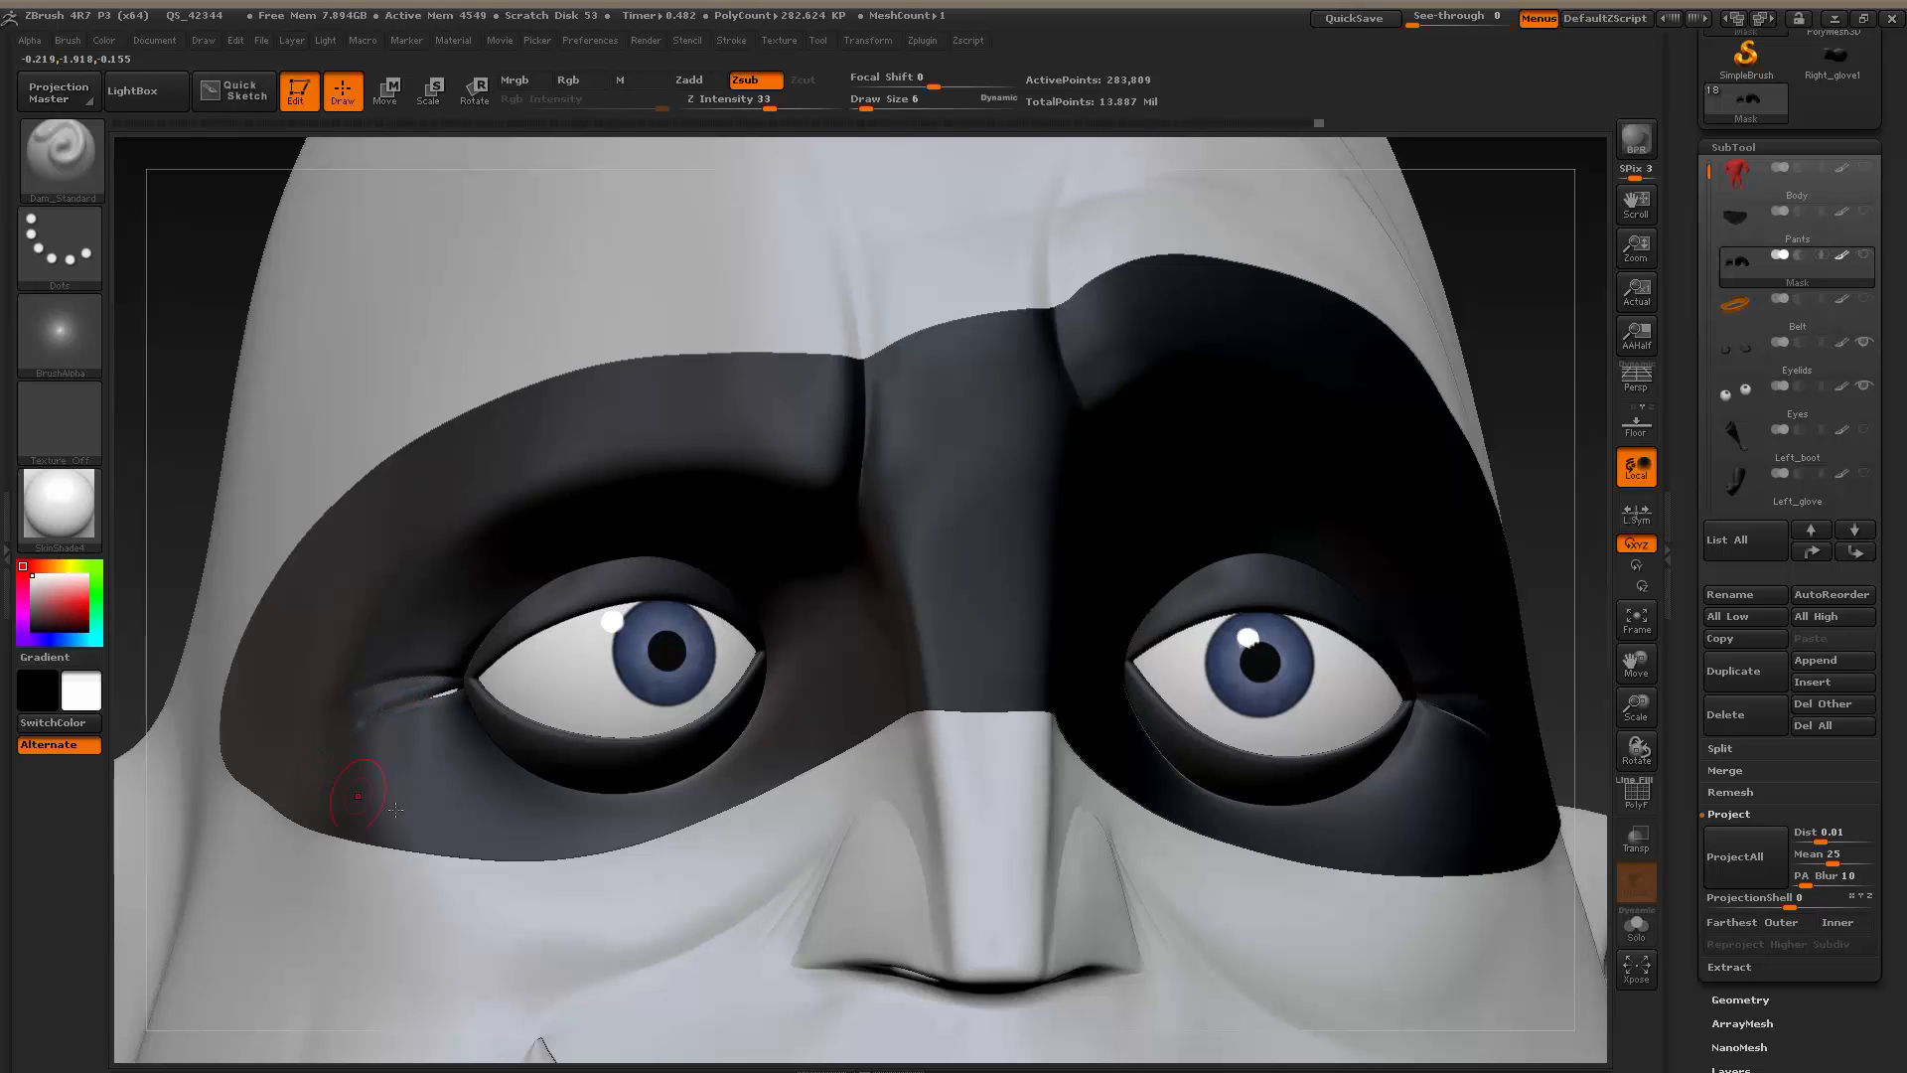
Pull the mask over the exposed skin at the right eye's outer corner with the Move brush at draw size 28
click(75, 152)
click(512, 189)
key(s)
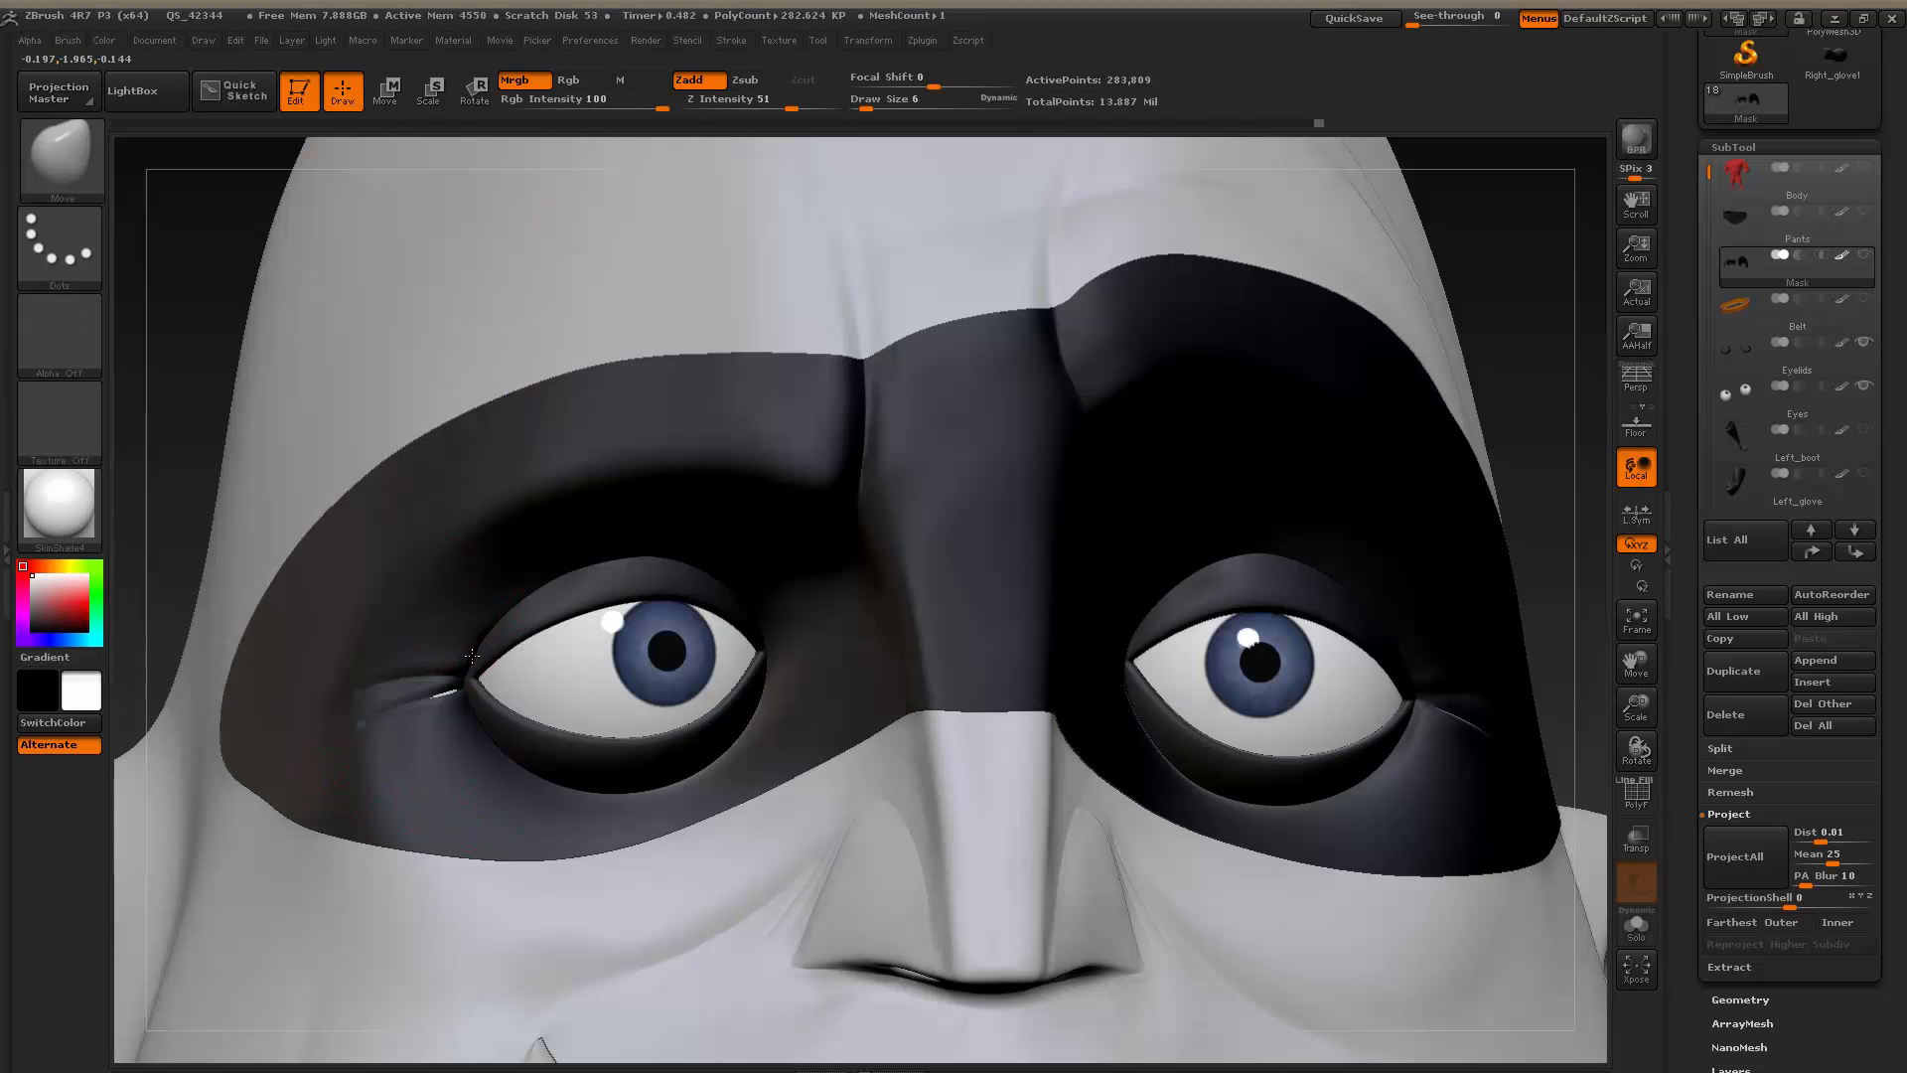
key(shift)
key(s)
click(460, 688)
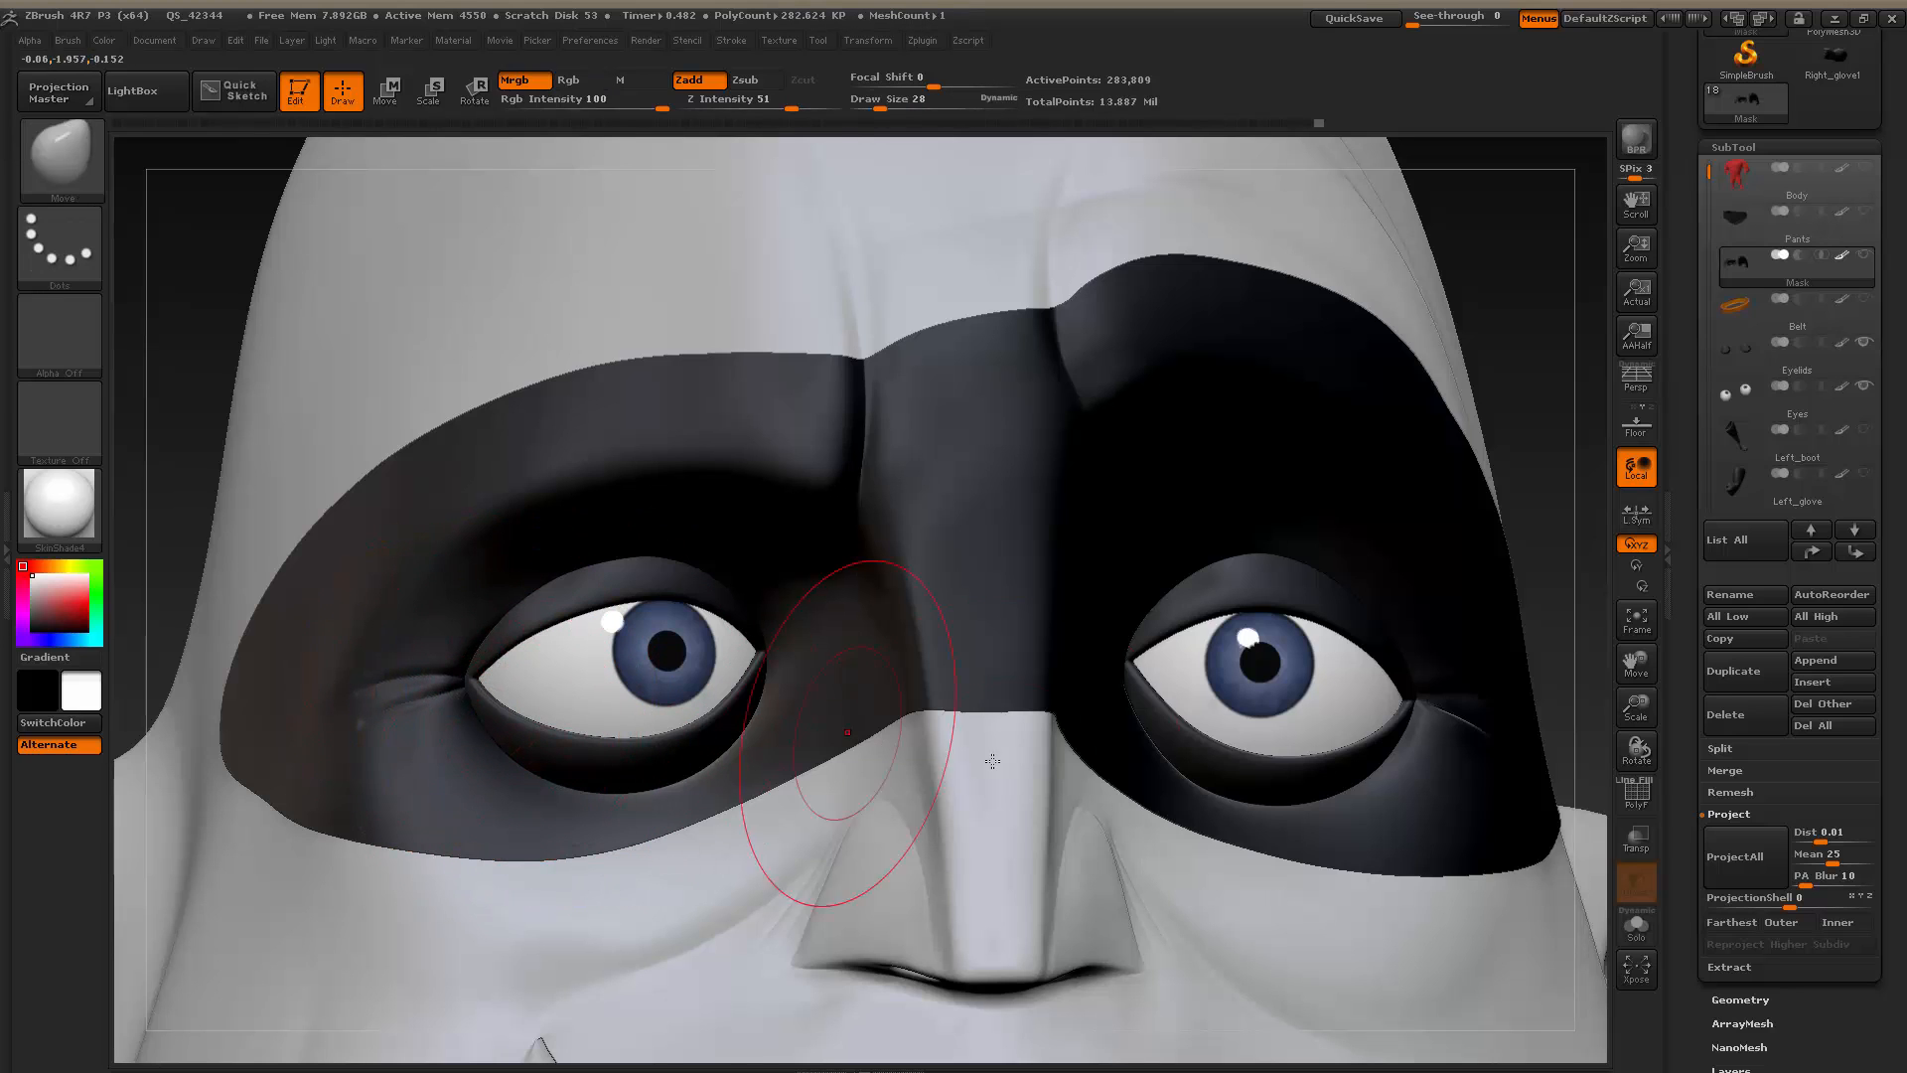
Isolate the mask with Solo and build up folds around the right eye-corner creases with ClayBuildup at draw sizes 2 and 3
click(1627, 928)
drag(303, 390, 489, 485)
key(s)
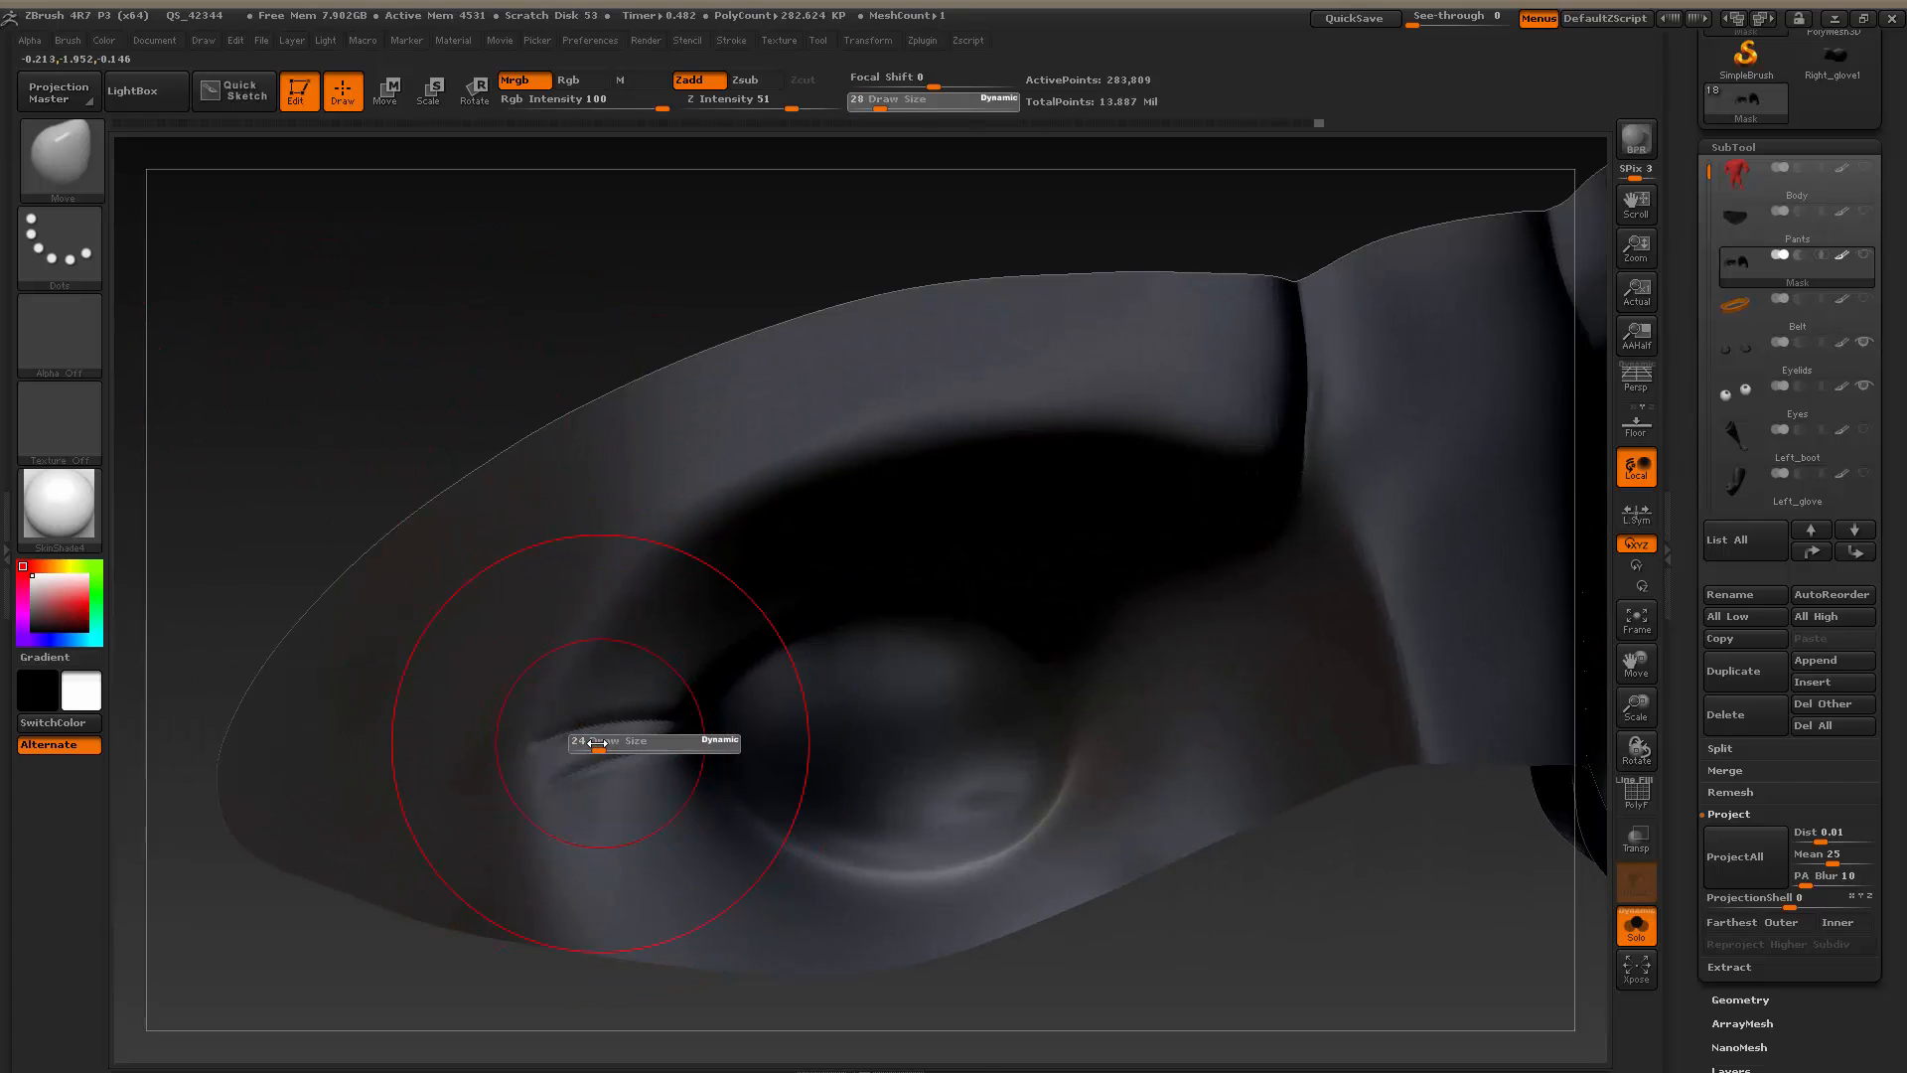
click(589, 749)
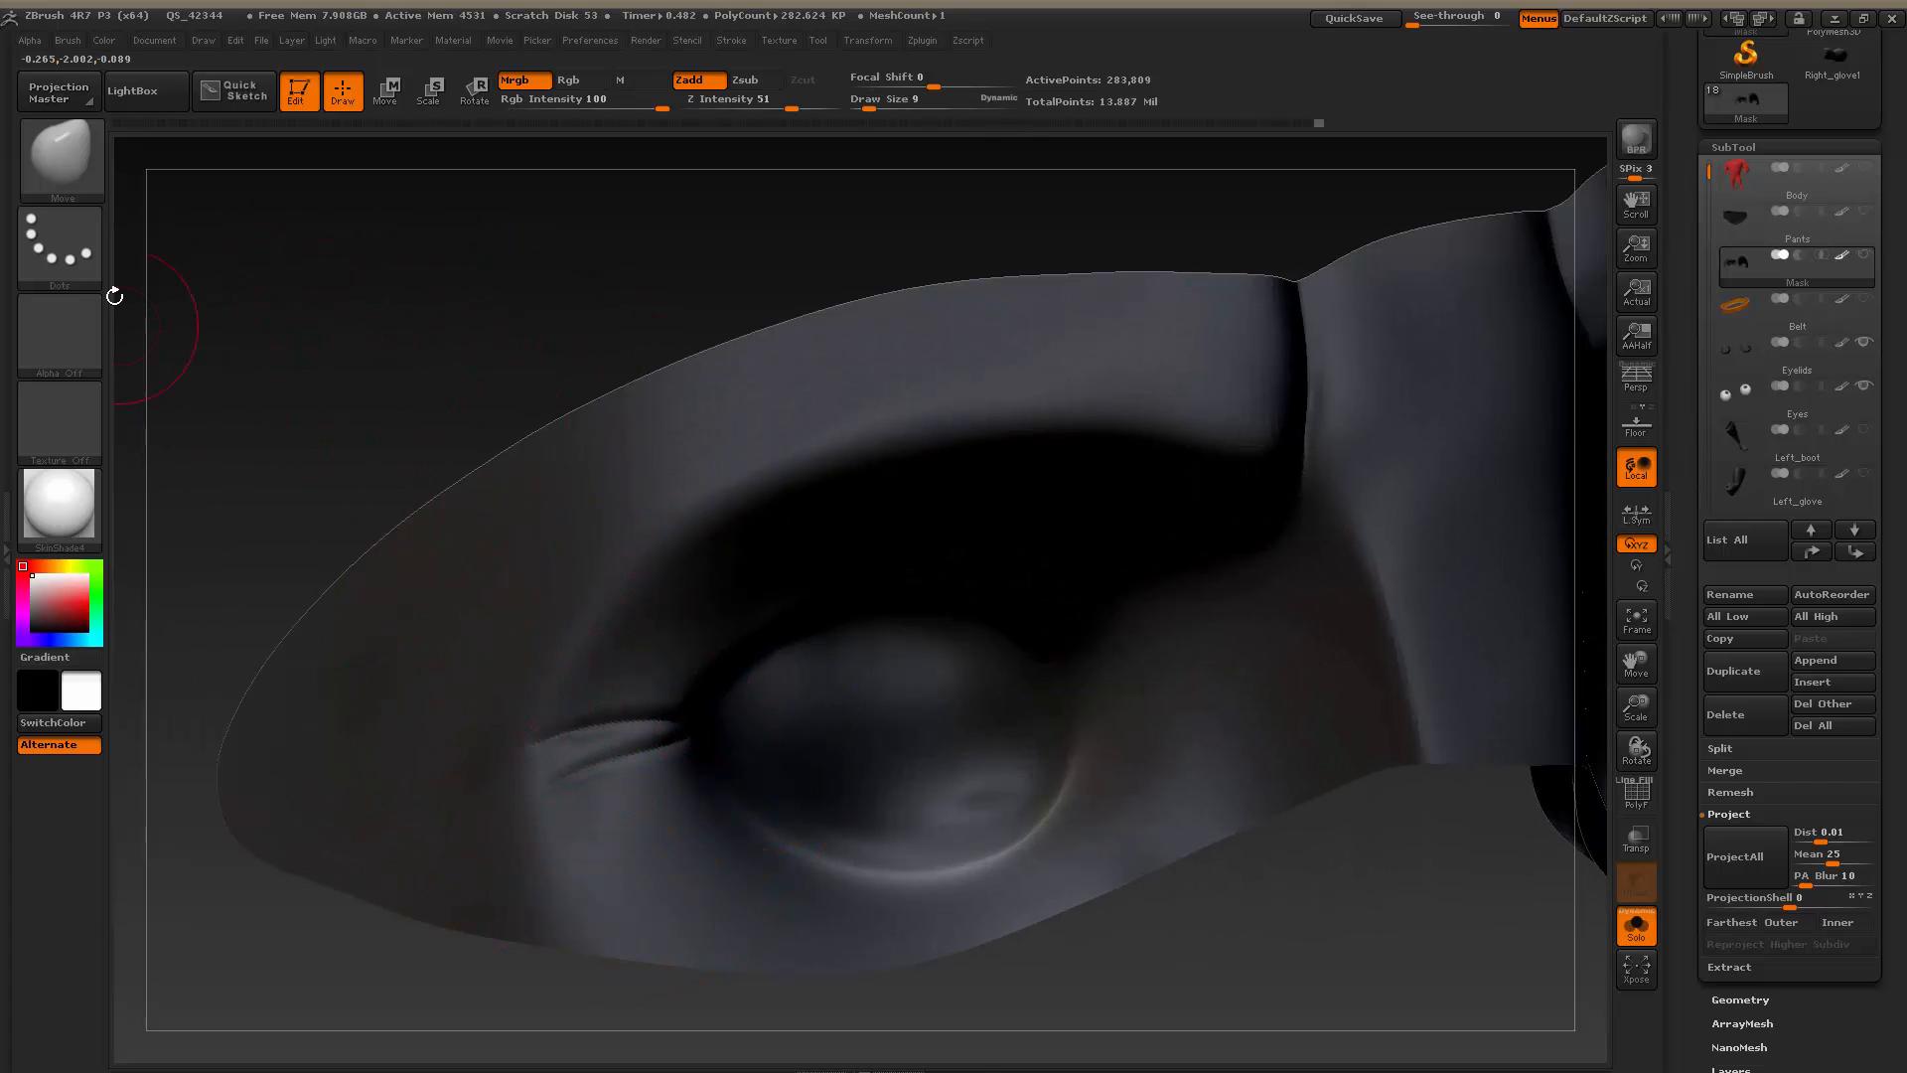
click(79, 169)
click(267, 184)
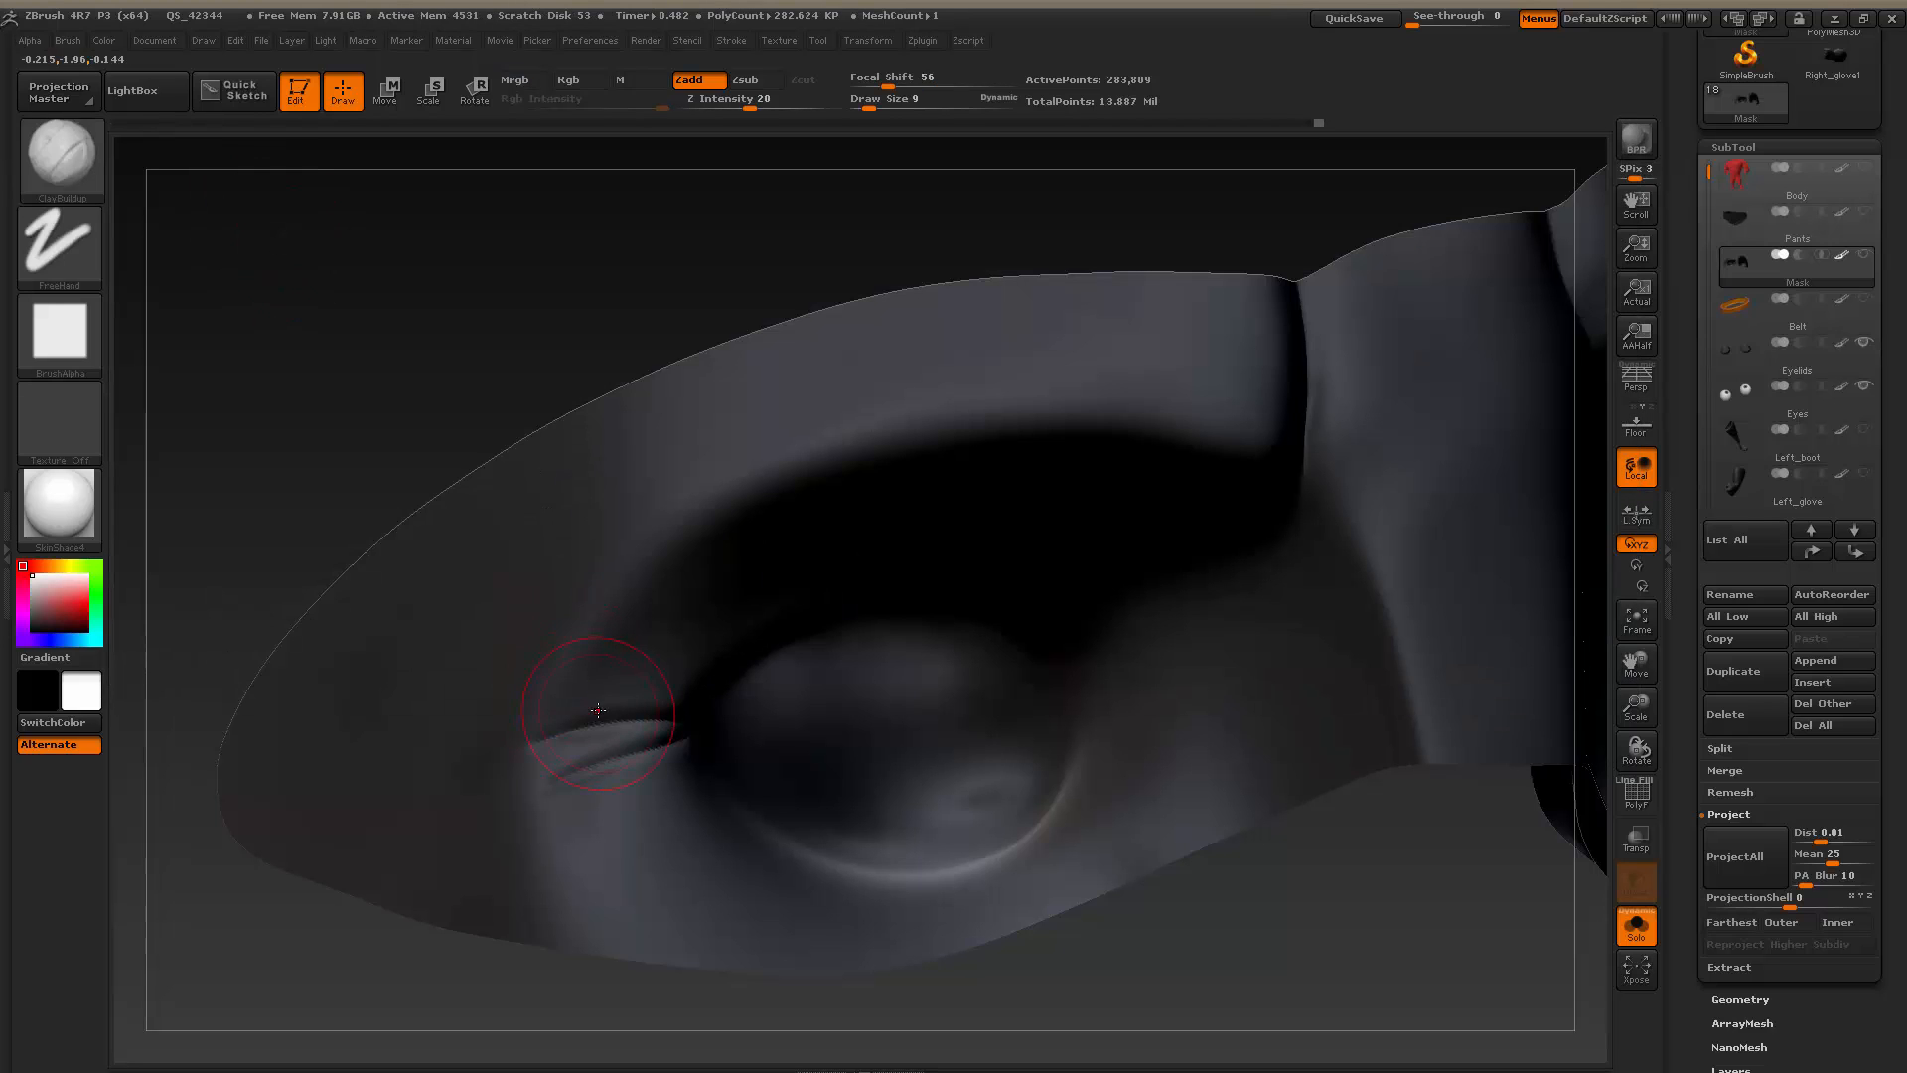
key(s)
click(557, 749)
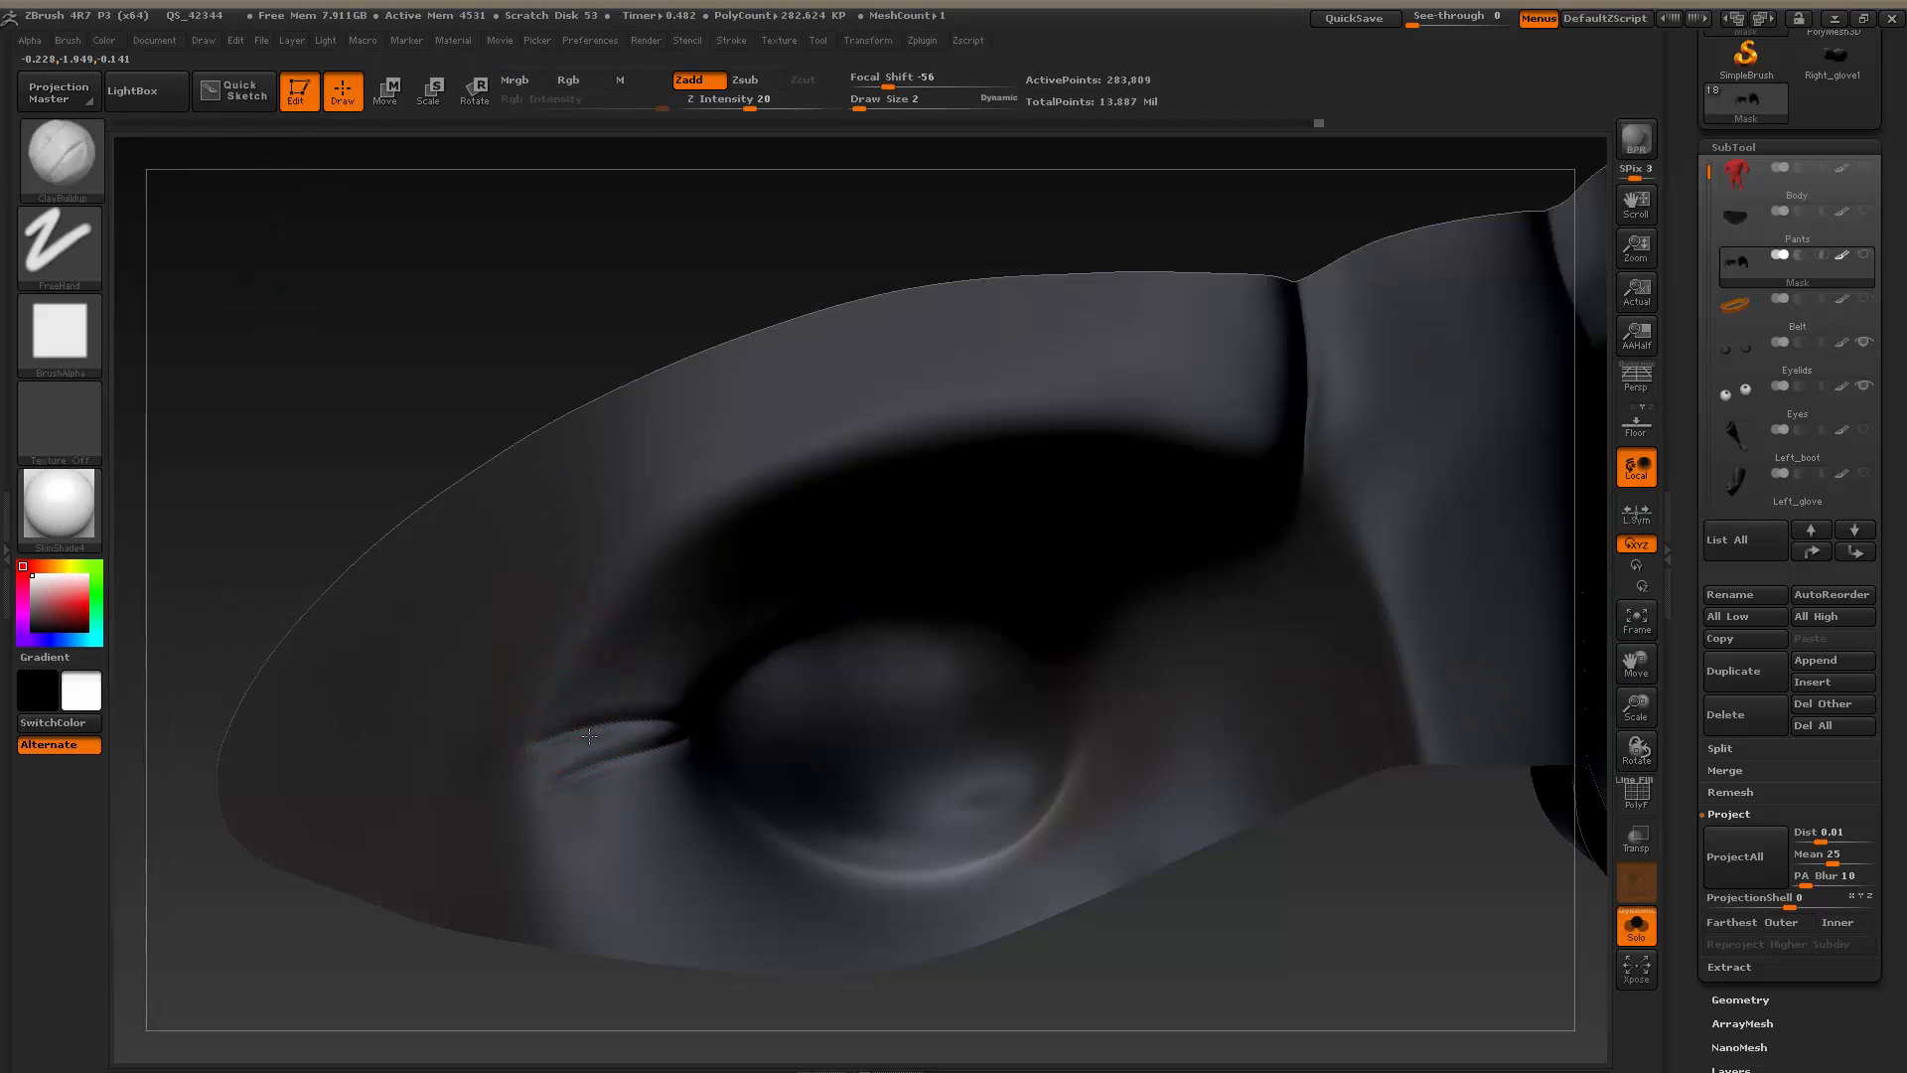
key(s)
click(537, 763)
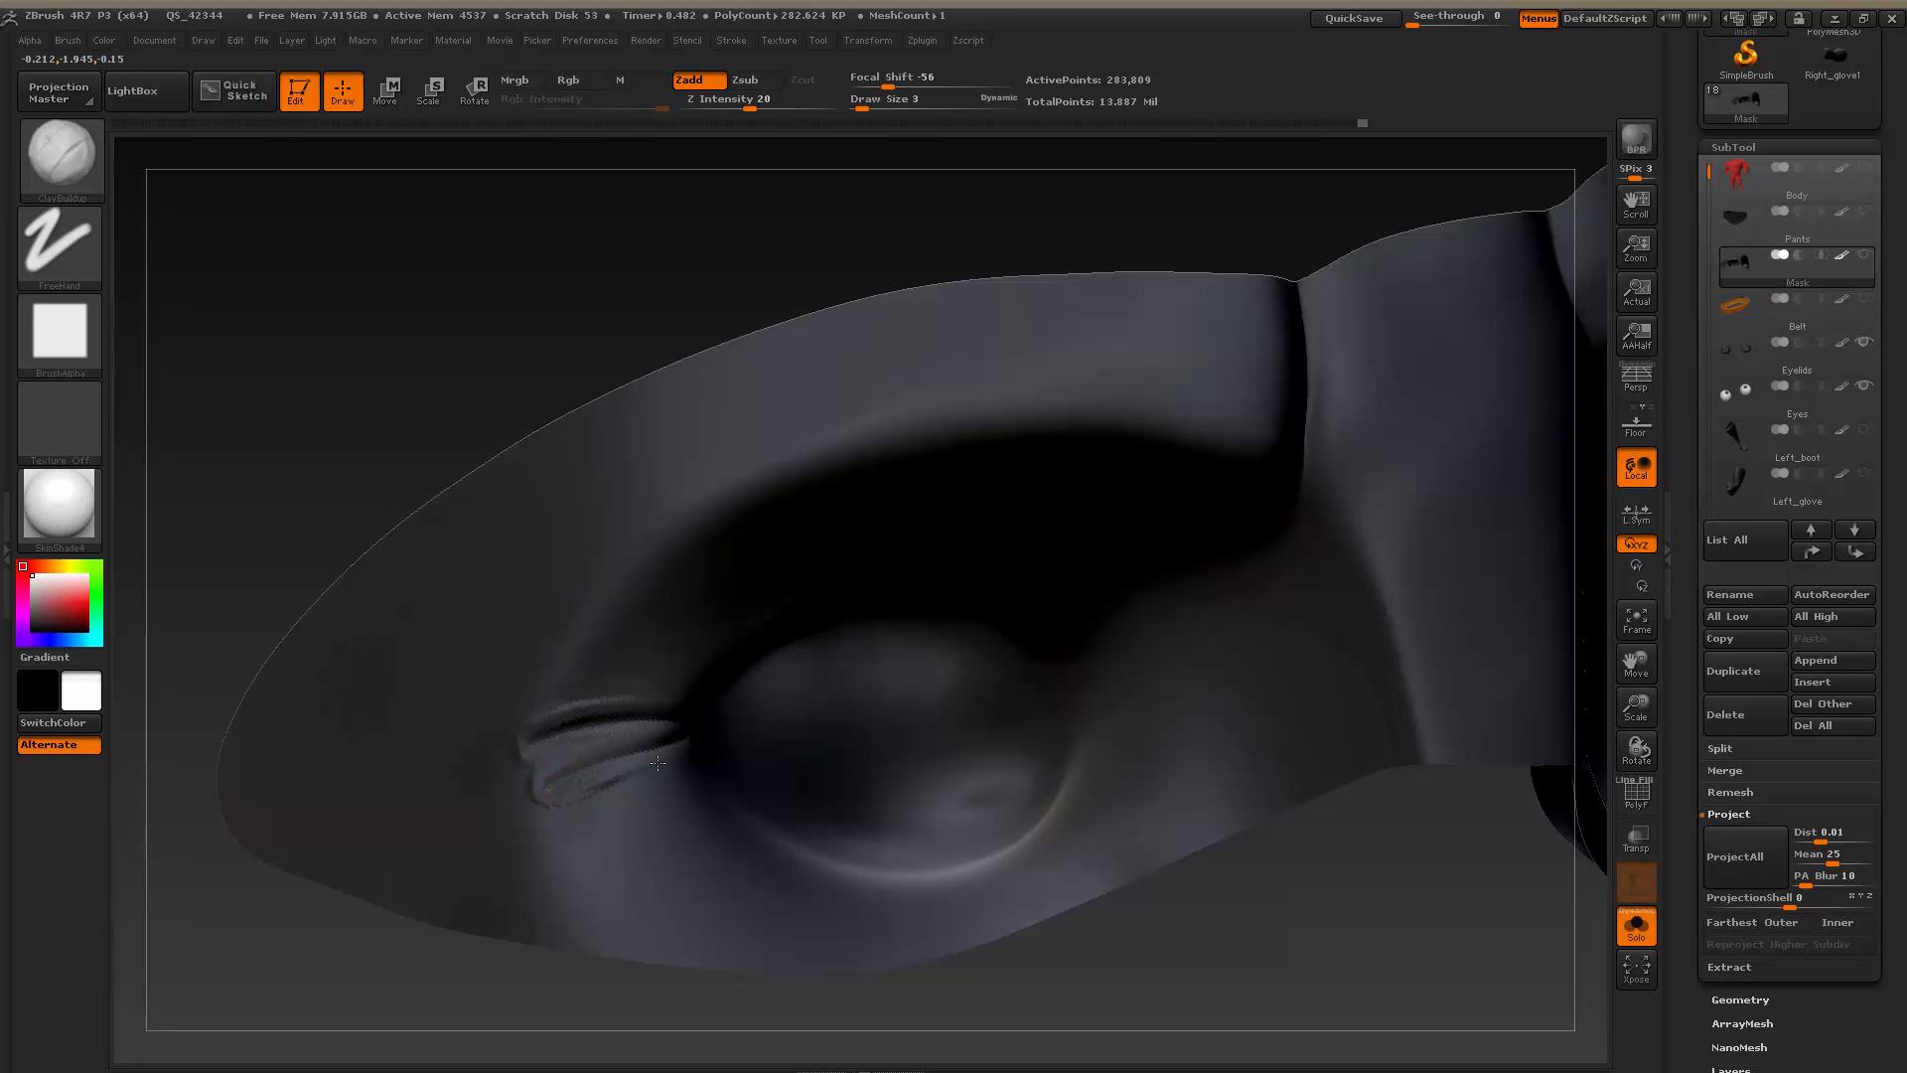
Smooth the built-up folds beside the right eye's outer corner at draw sizes 11 and 9
key(s)
click(576, 817)
key(s)
click(571, 818)
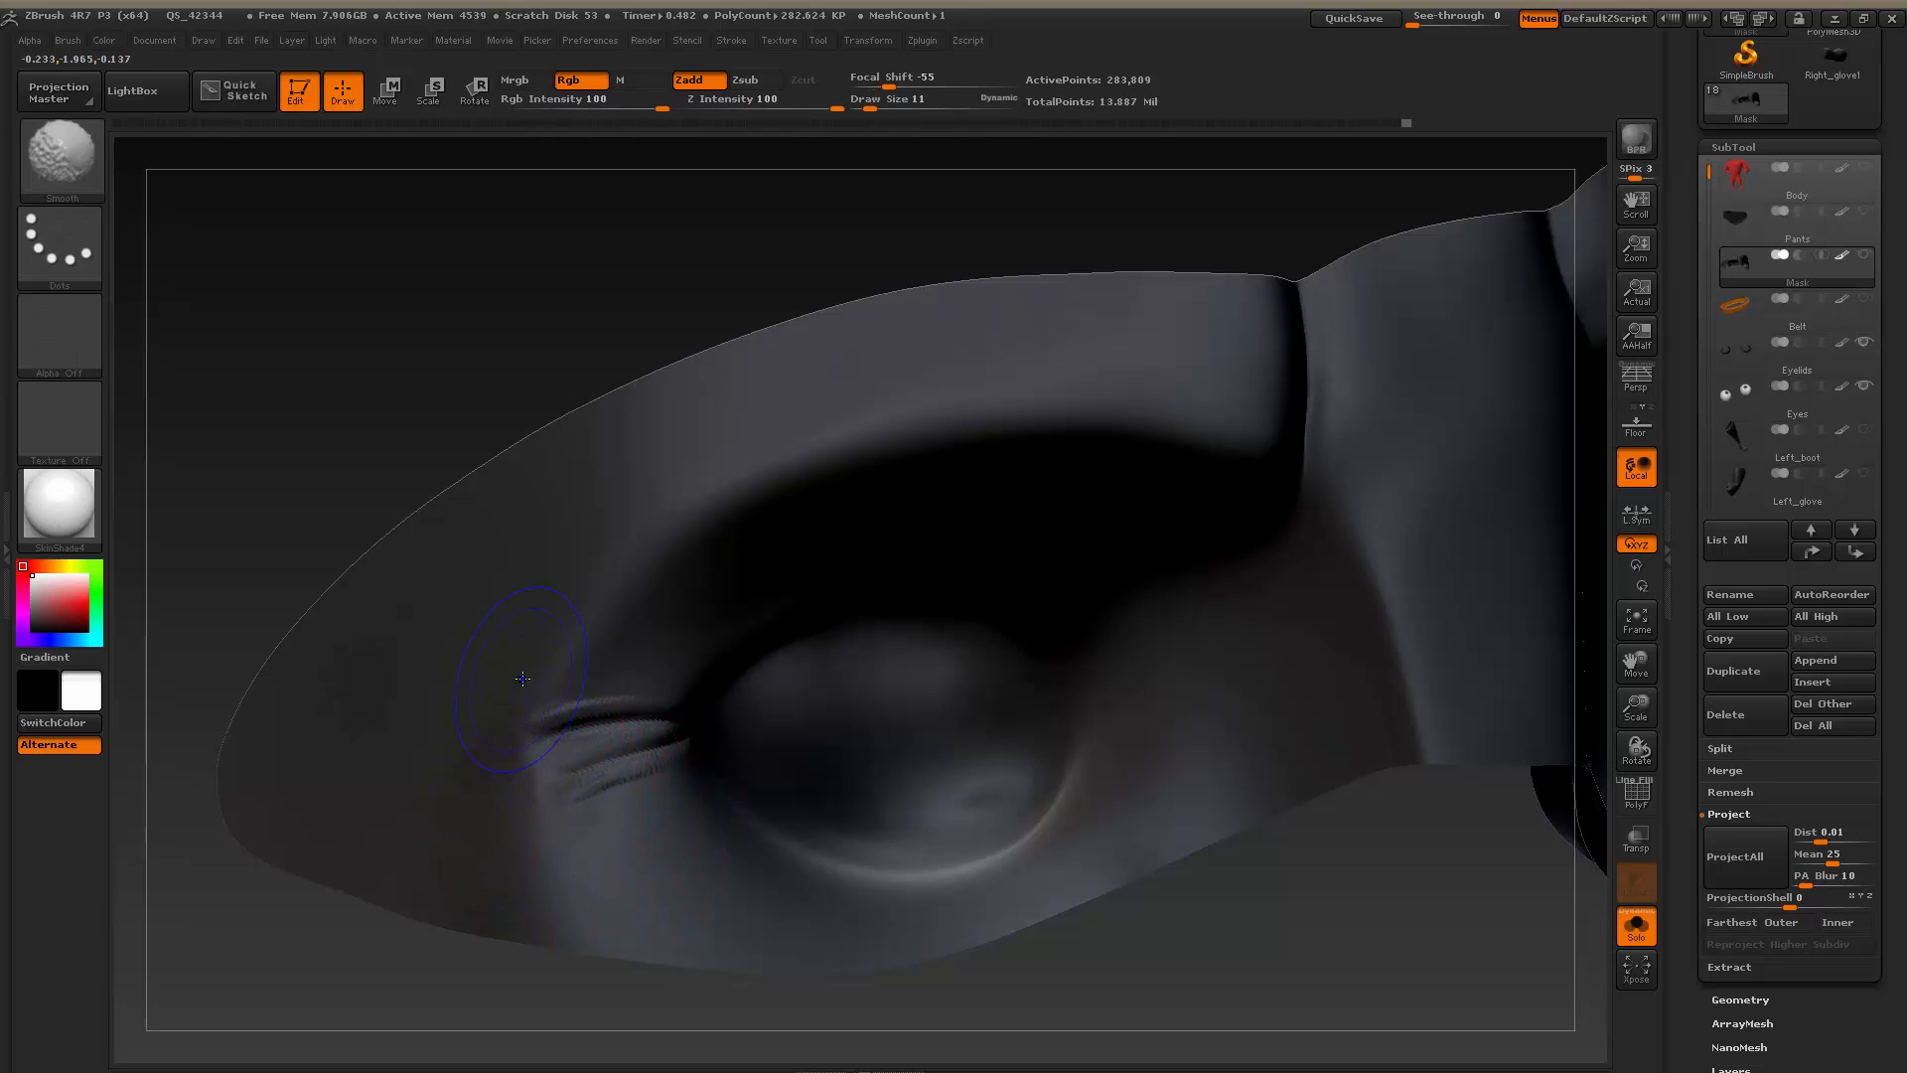
shift+drag(522, 678, 570, 665)
key(s)
click(568, 668)
shift+drag(625, 736, 592, 812)
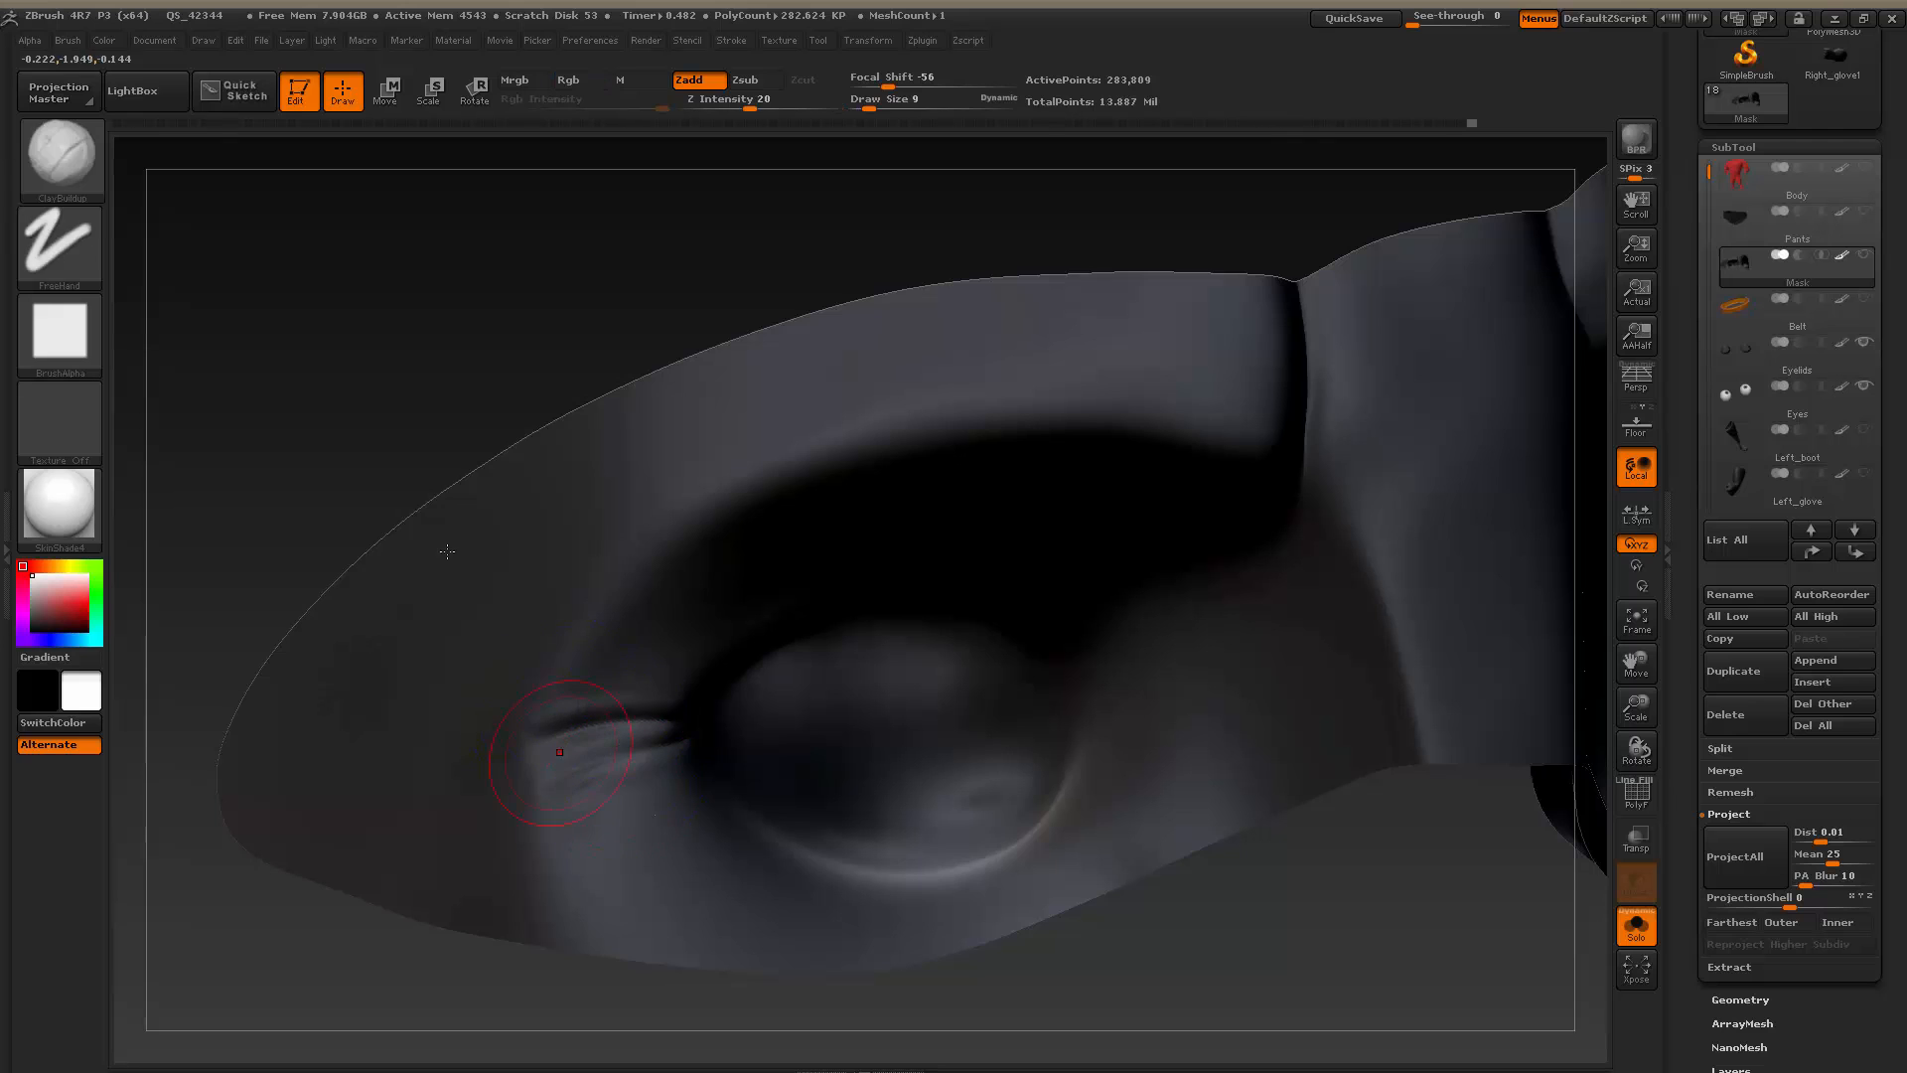
Recut the upper and lower right eye-corner creases with the Dam_Standard brush at draw size 9 and soften their outer ends
drag(390, 369, 423, 398)
key(b)
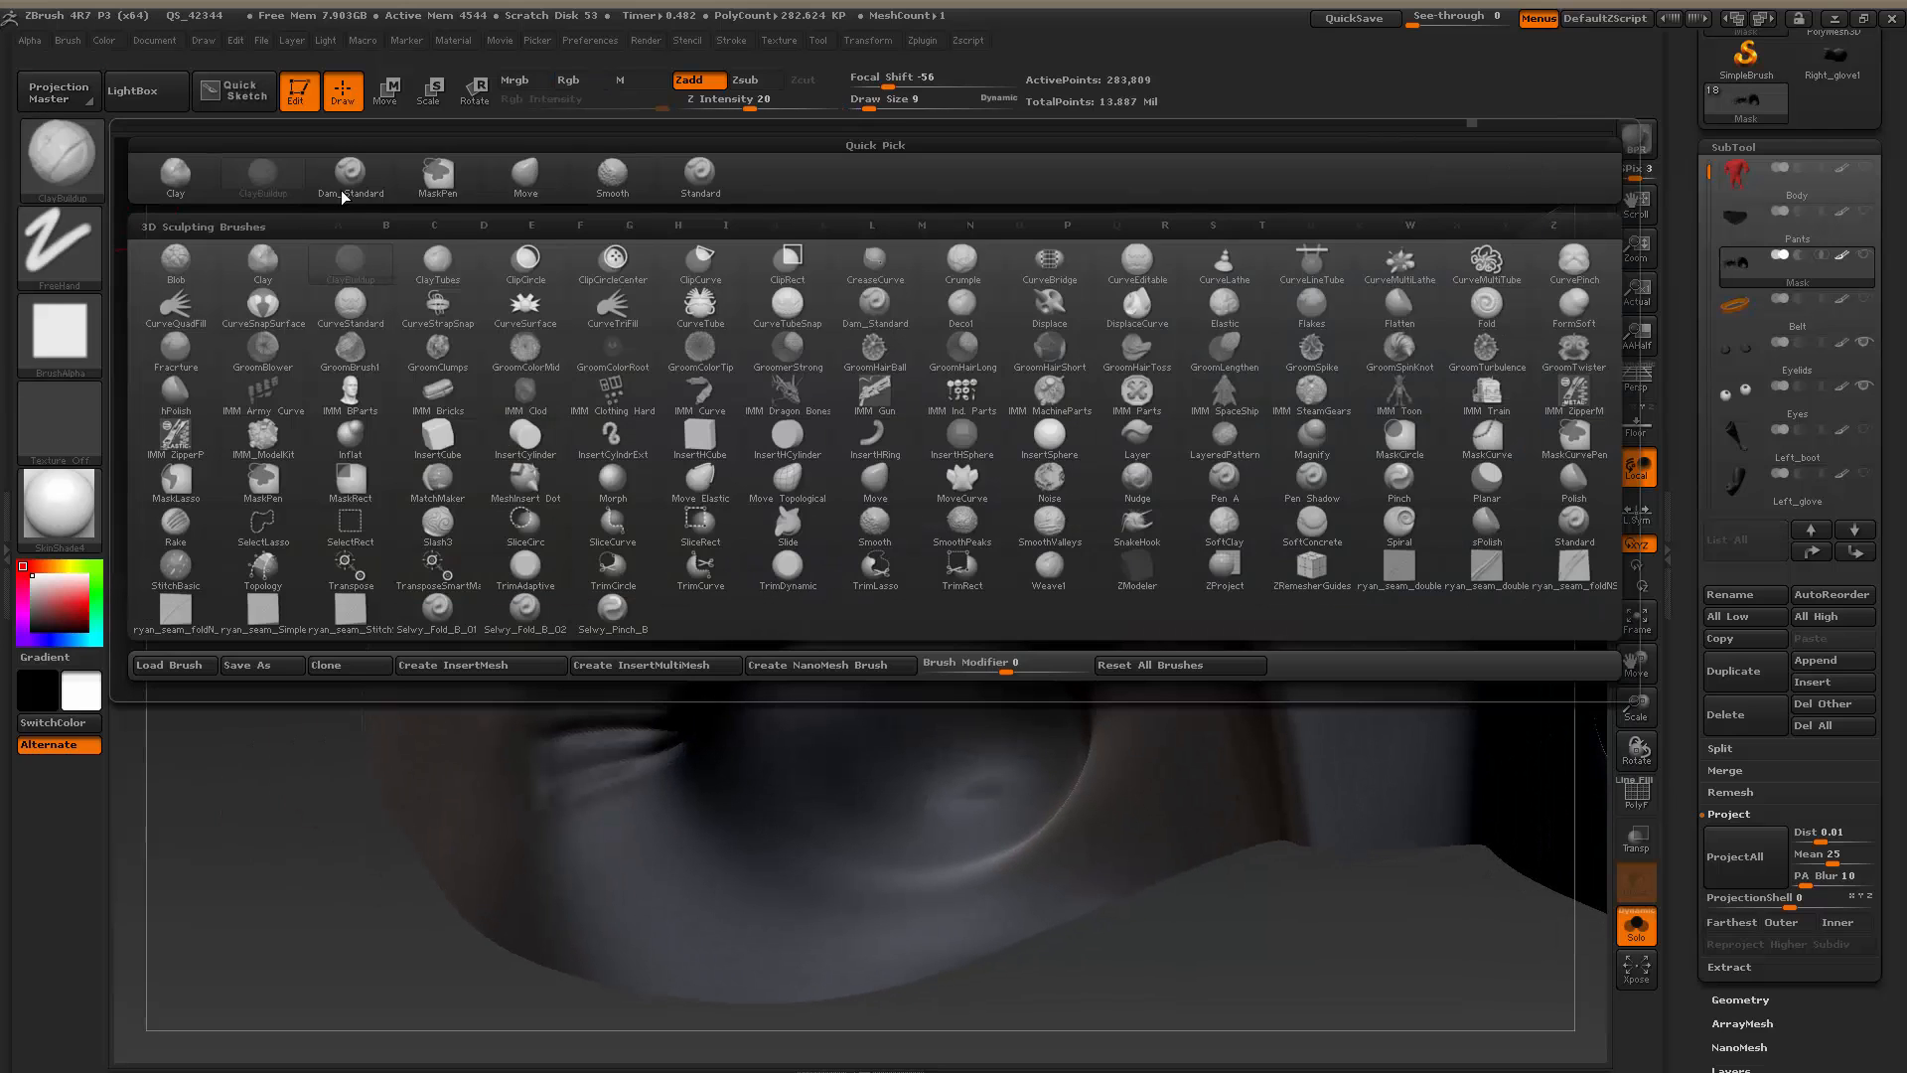
key(d)
key(s)
drag(692, 728, 634, 734)
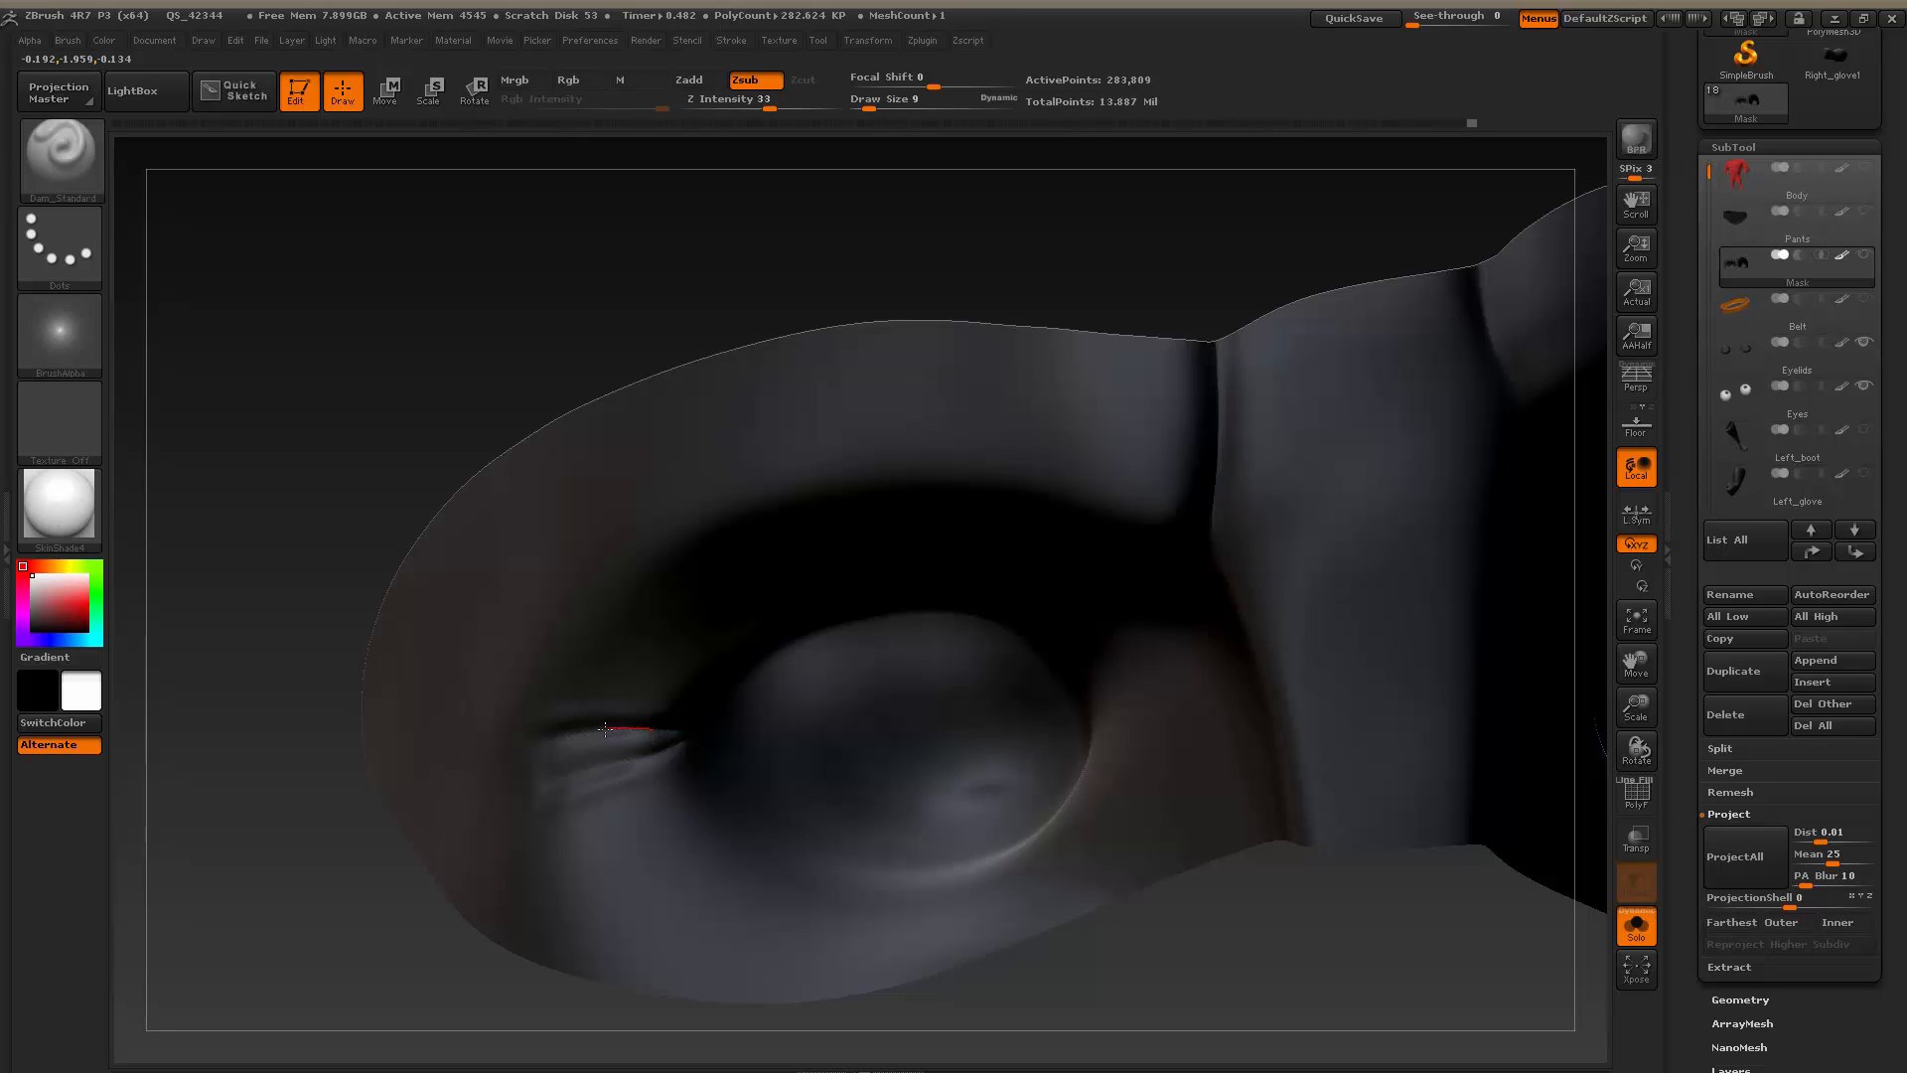
drag(553, 736, 525, 740)
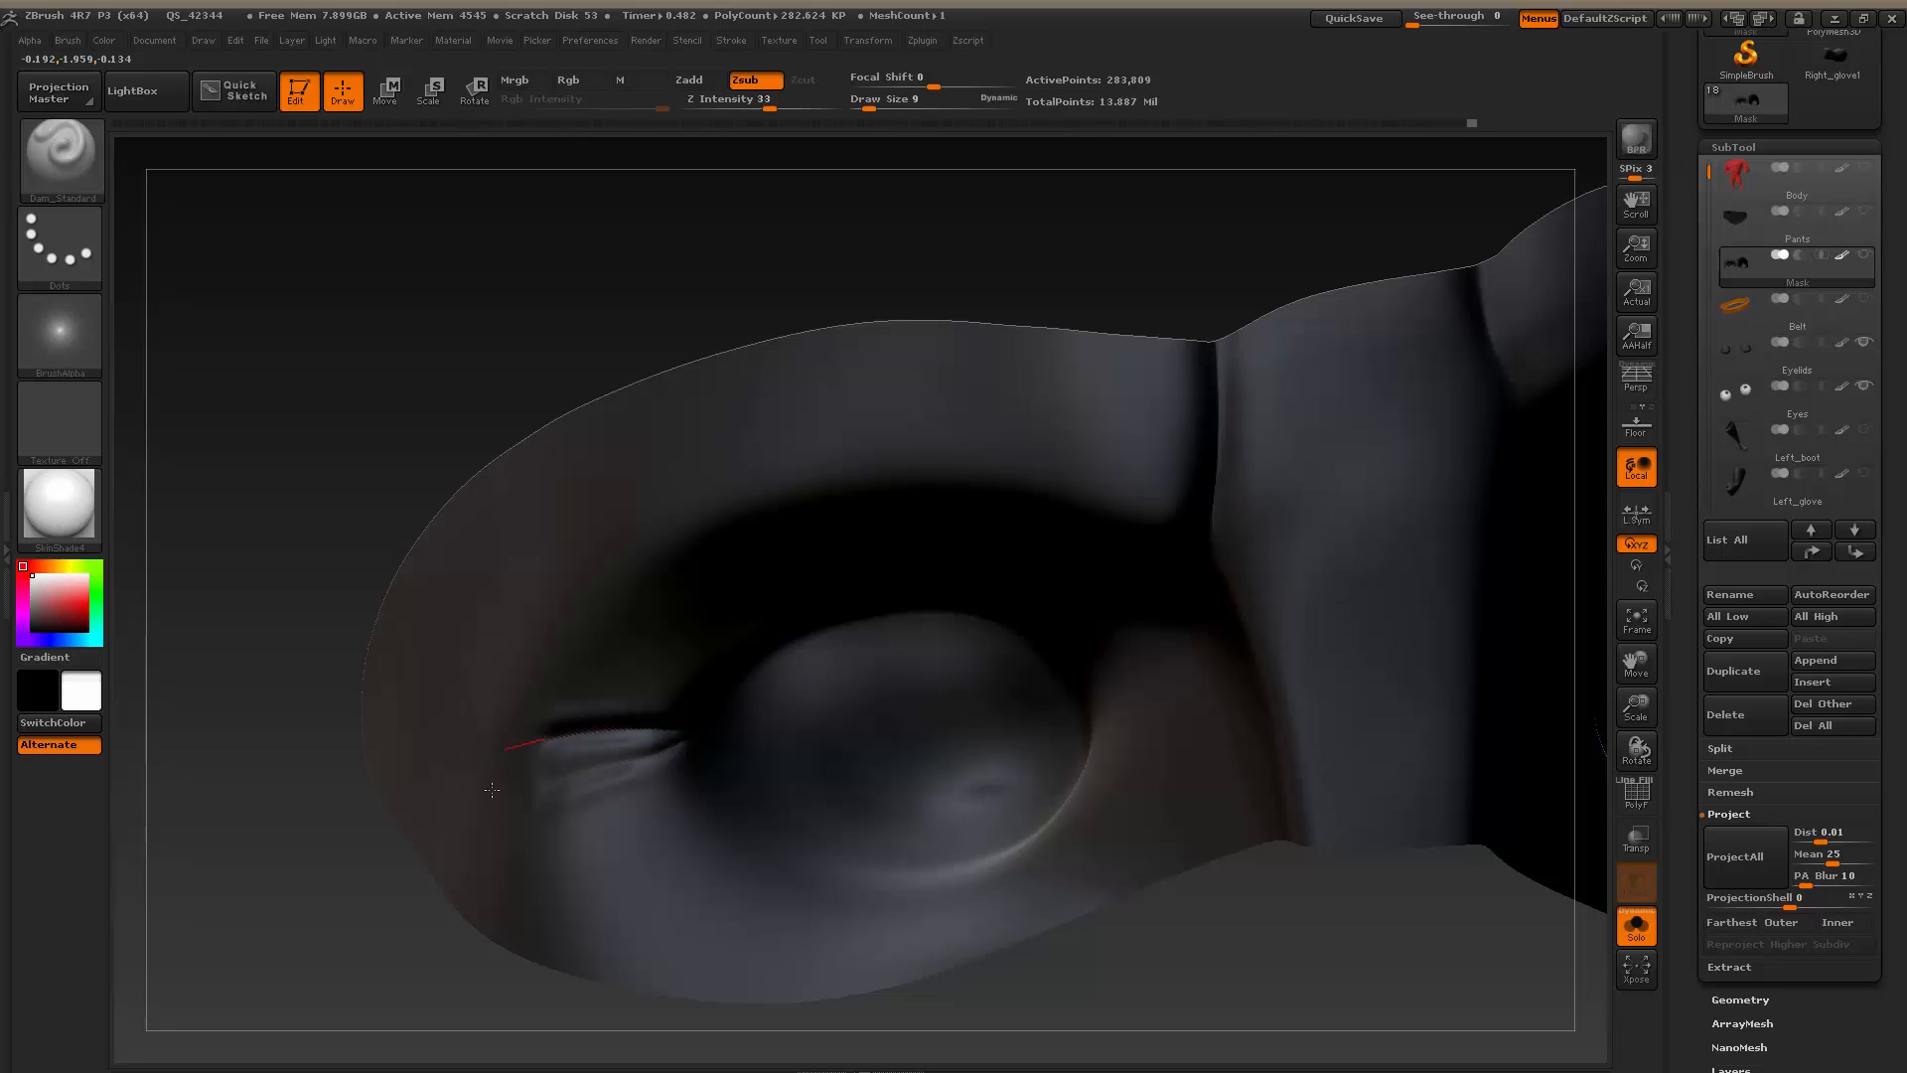
drag(693, 739, 527, 788)
key(shift)
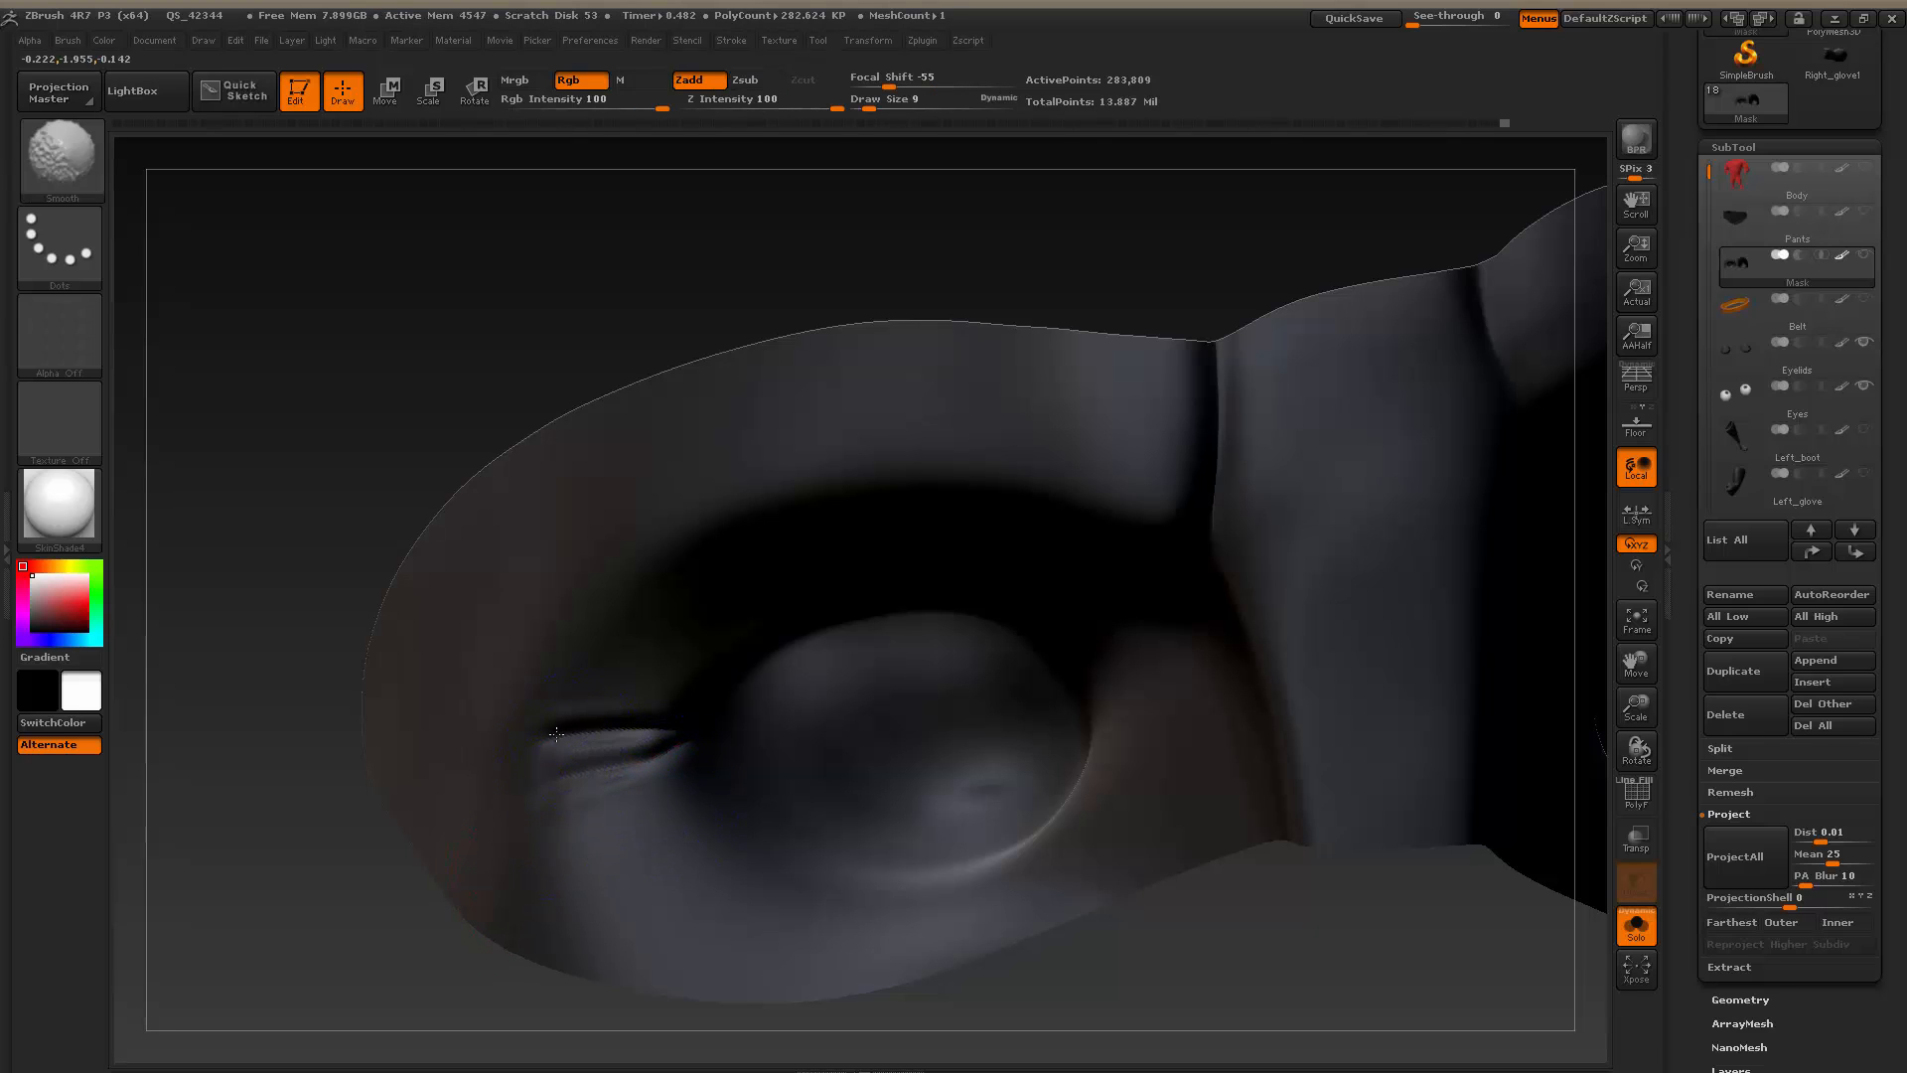
Turn off Solo and pull the mask over the exposed skin at both outer eye corners with the Move brush at draw size 24
click(1635, 925)
click(60, 154)
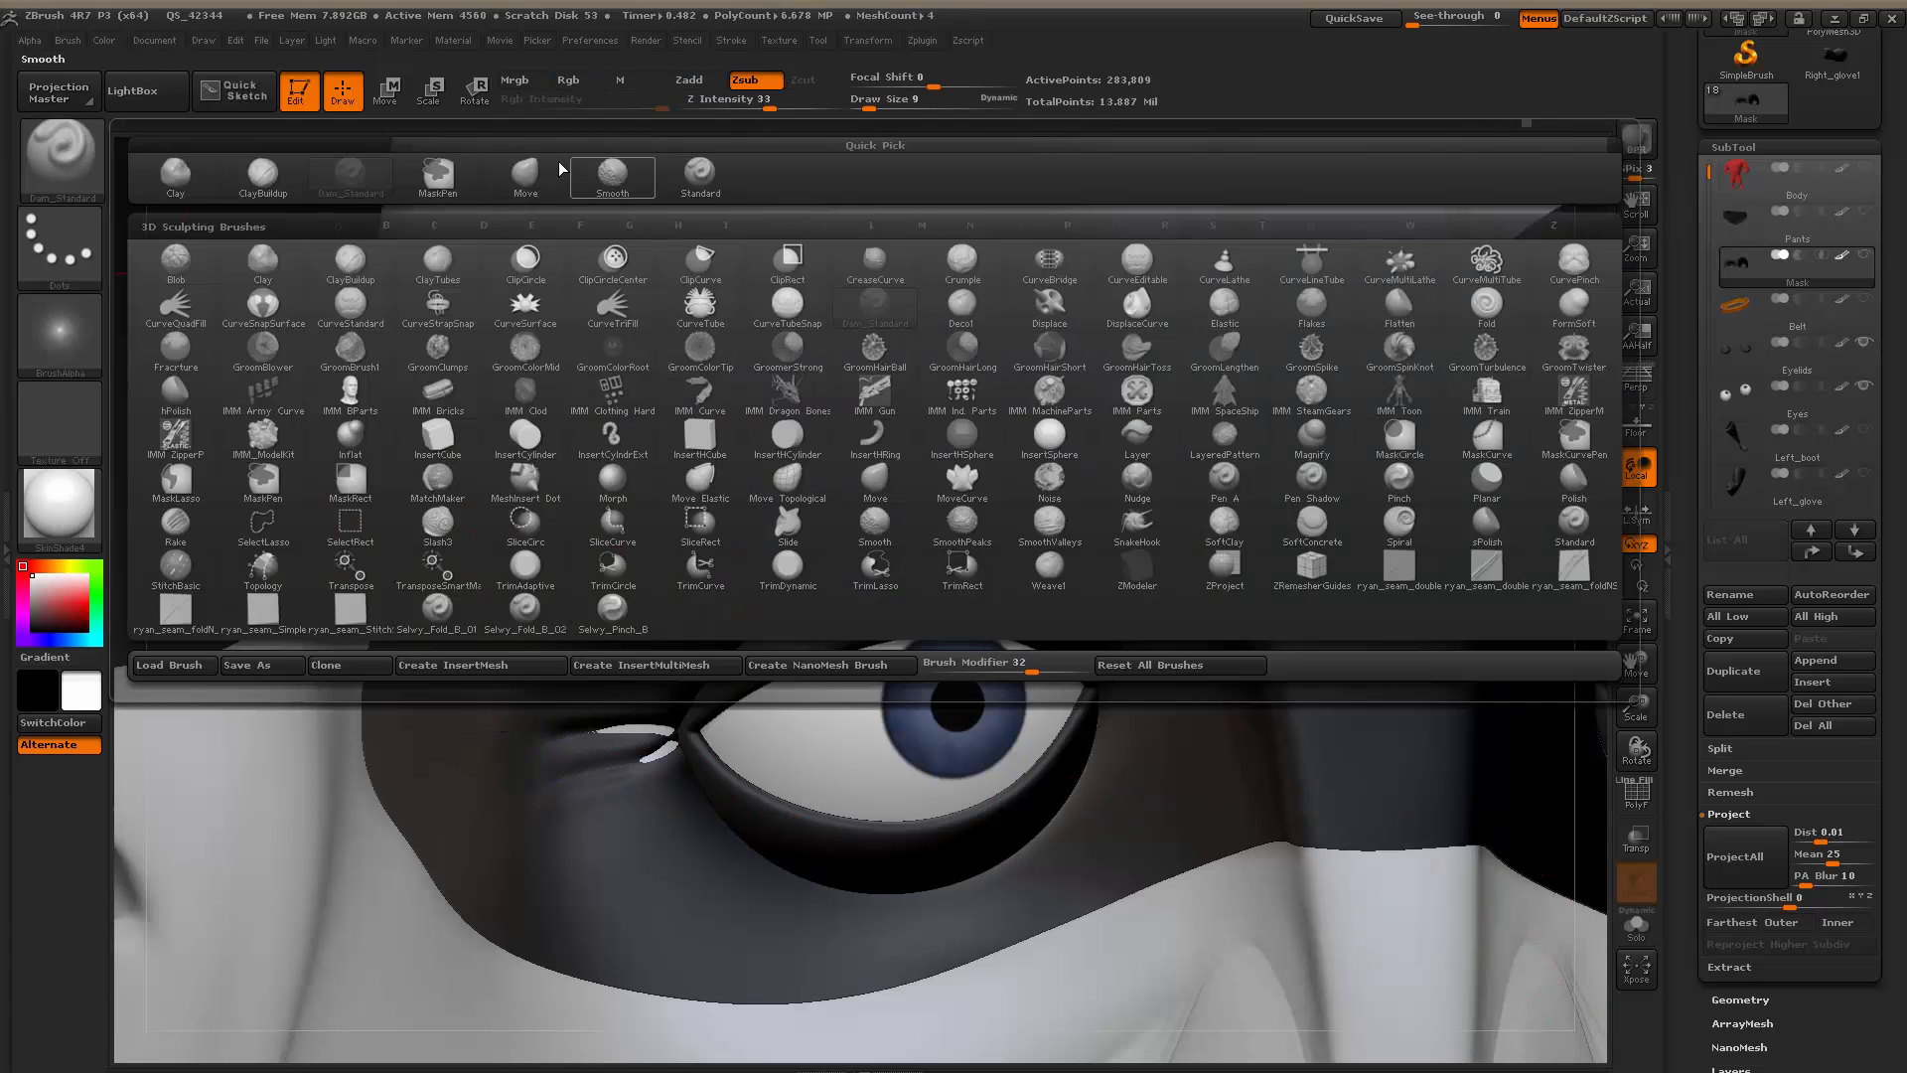
click(525, 175)
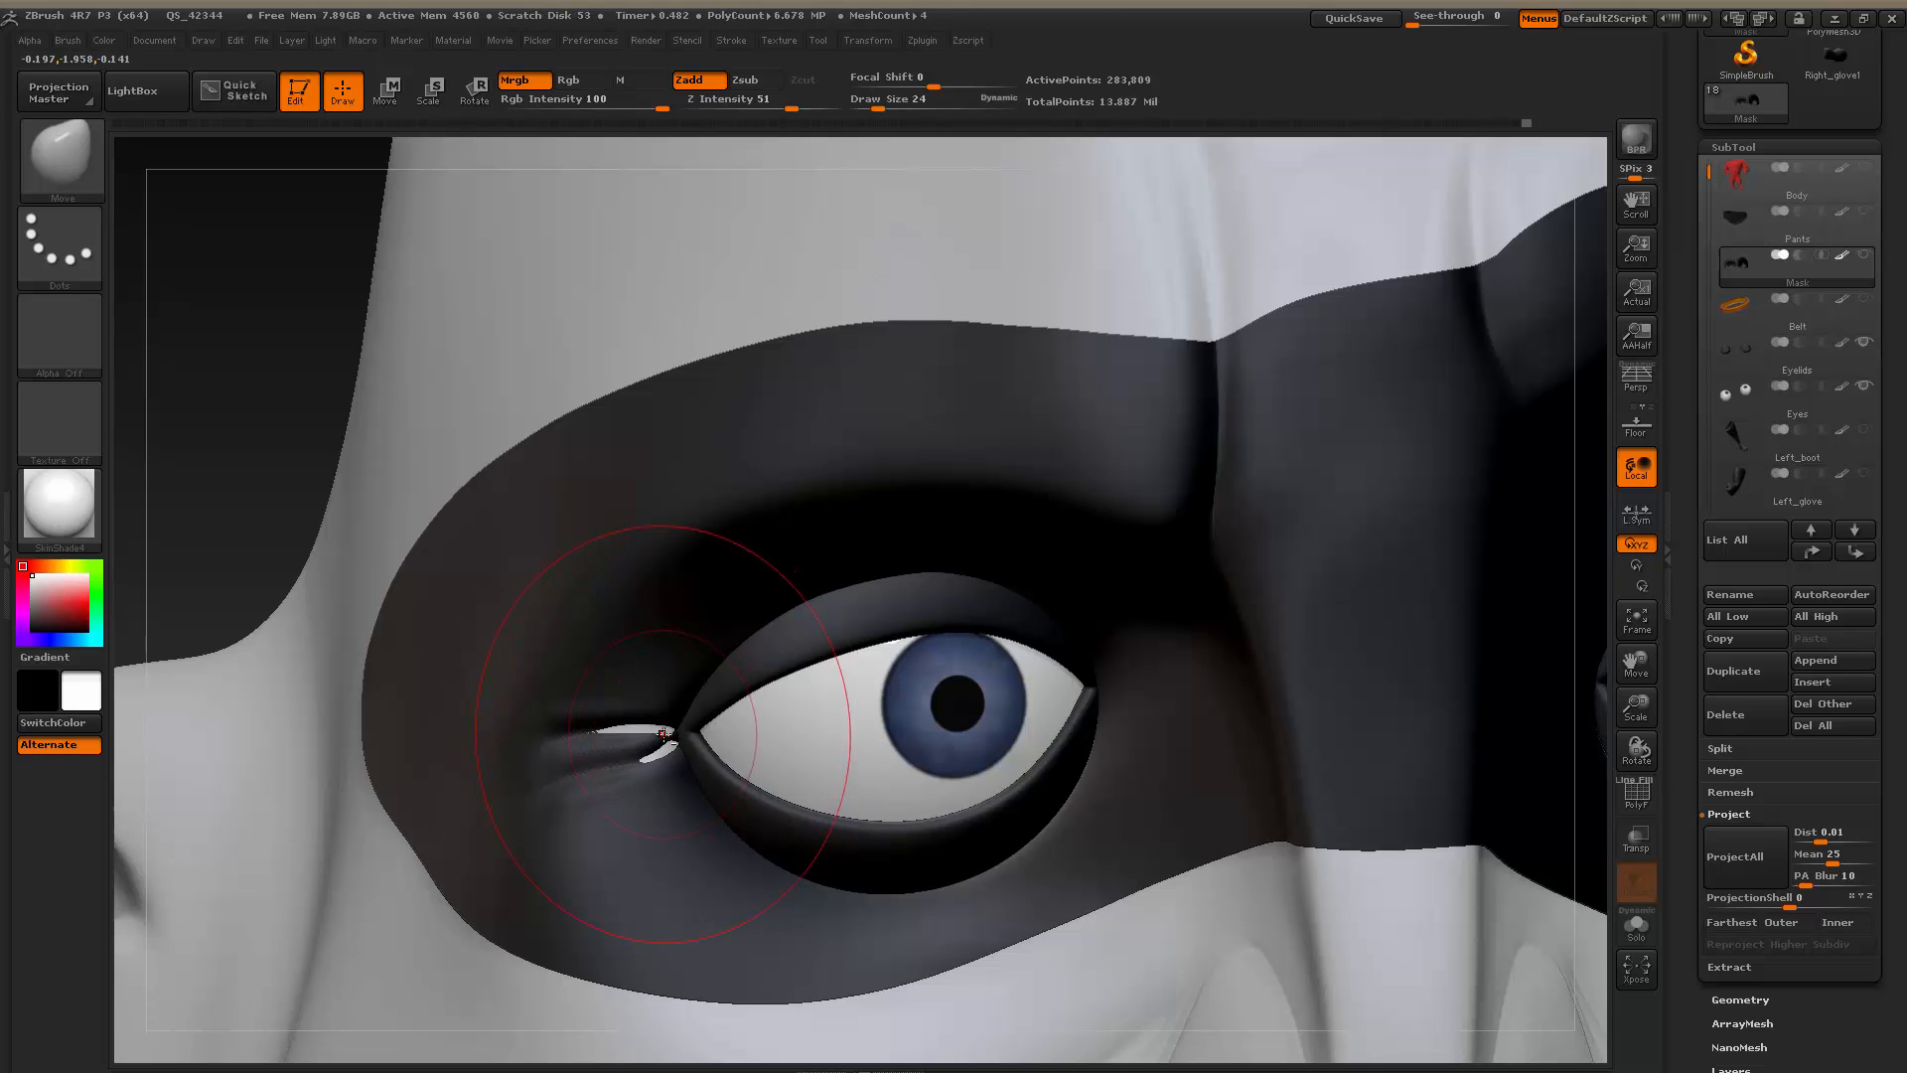
drag(663, 734, 639, 729)
mouse_move(265, 467)
alt+mouse_down()
mouse_move(362, 448)
mouse_move(431, 492)
alt+mouse_up()
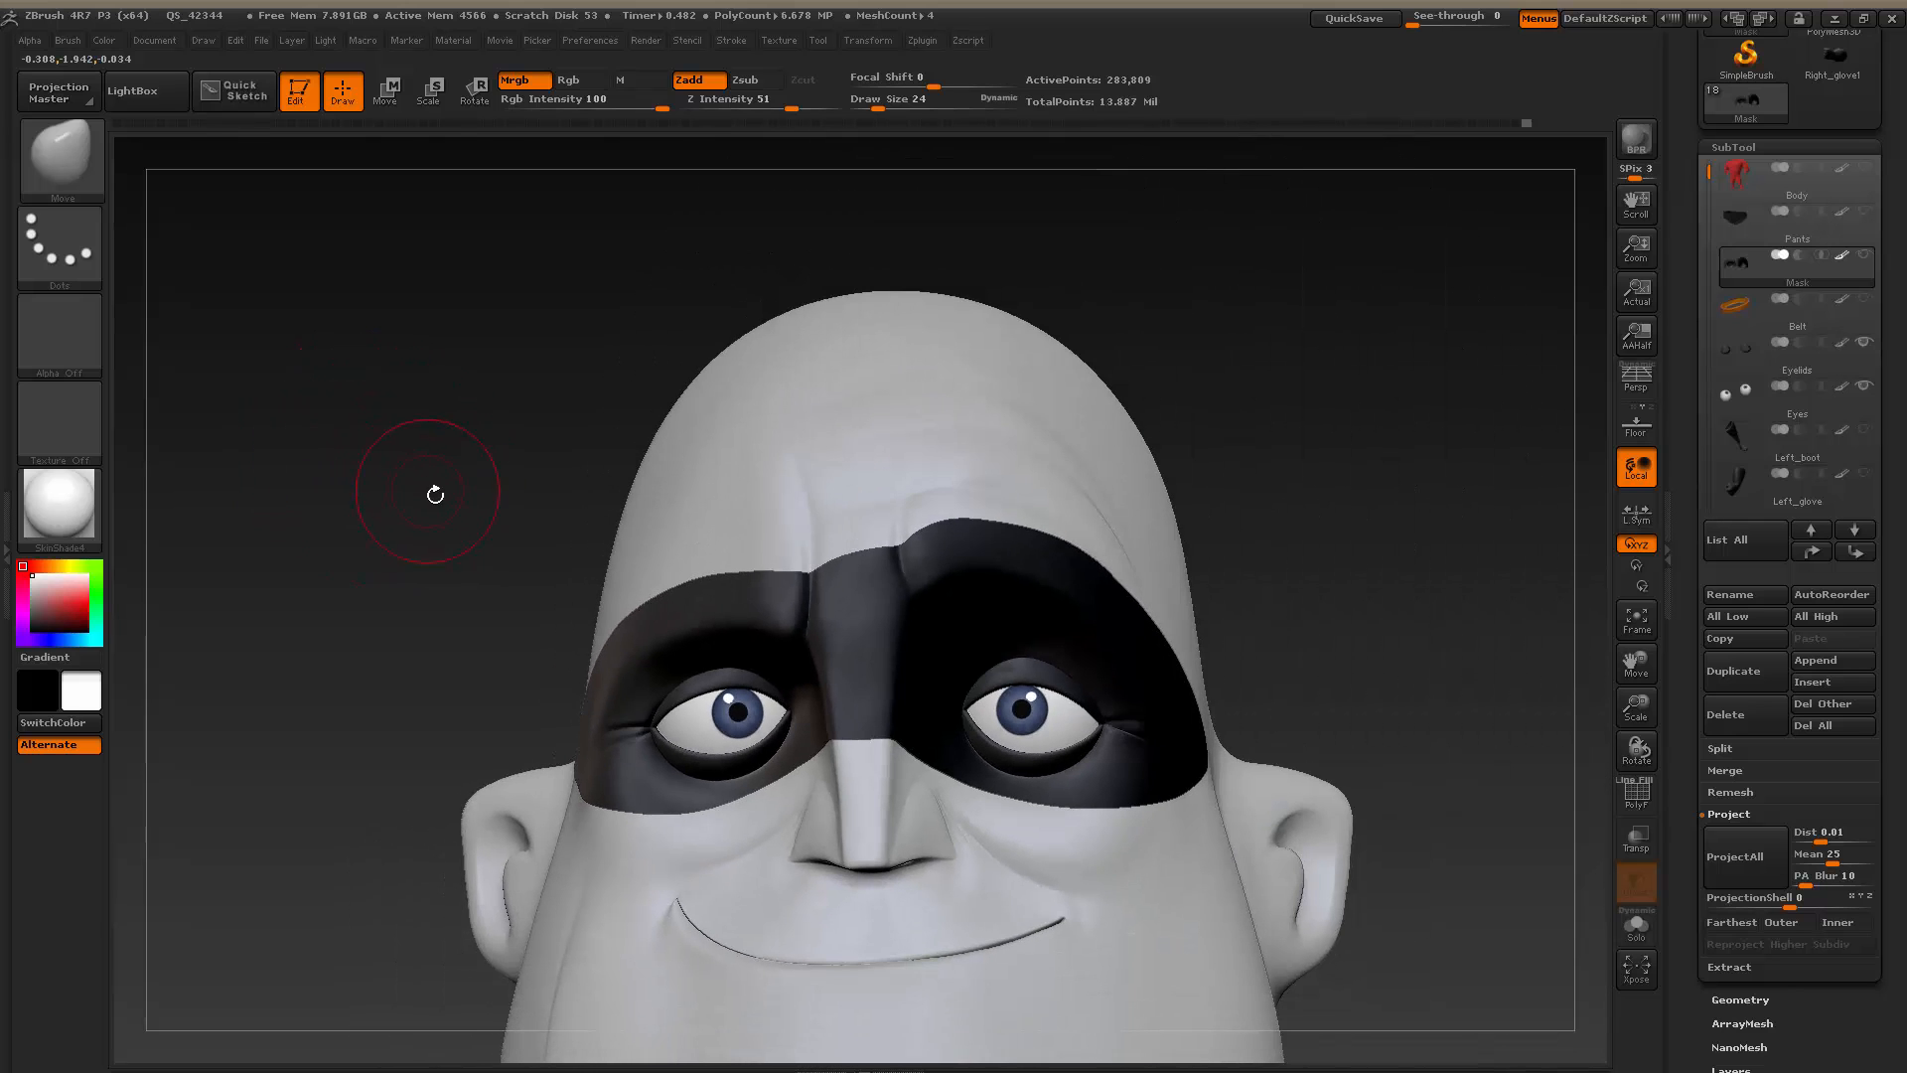
drag(1270, 552, 1441, 516)
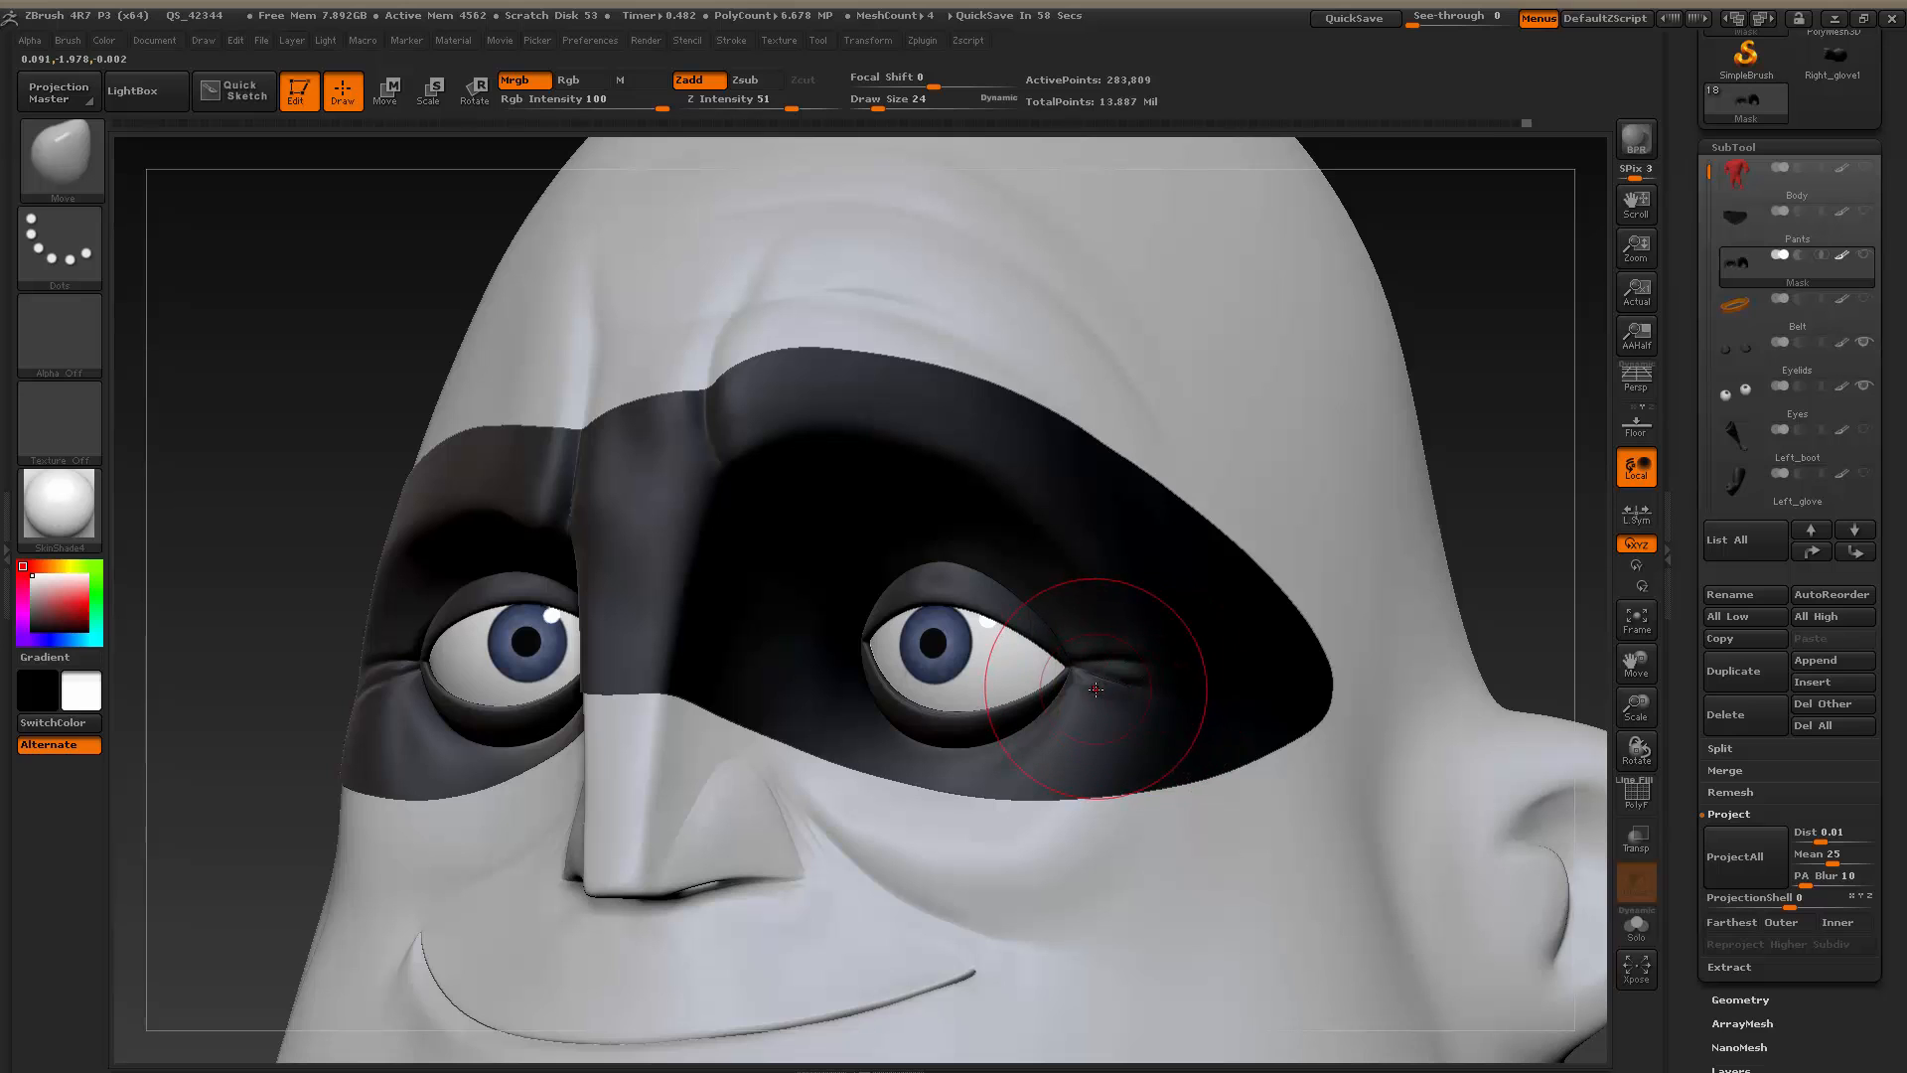
drag(1097, 697, 1105, 693)
Turn on the Head subtool's painted skin colour and compare the whole head with the reference photo
alt+drag(1455, 433, 1430, 447)
mouse_move(1302, 512)
mouse_down()
mouse_move(1413, 553)
mouse_move(1366, 558)
mouse_move(1393, 551)
mouse_up()
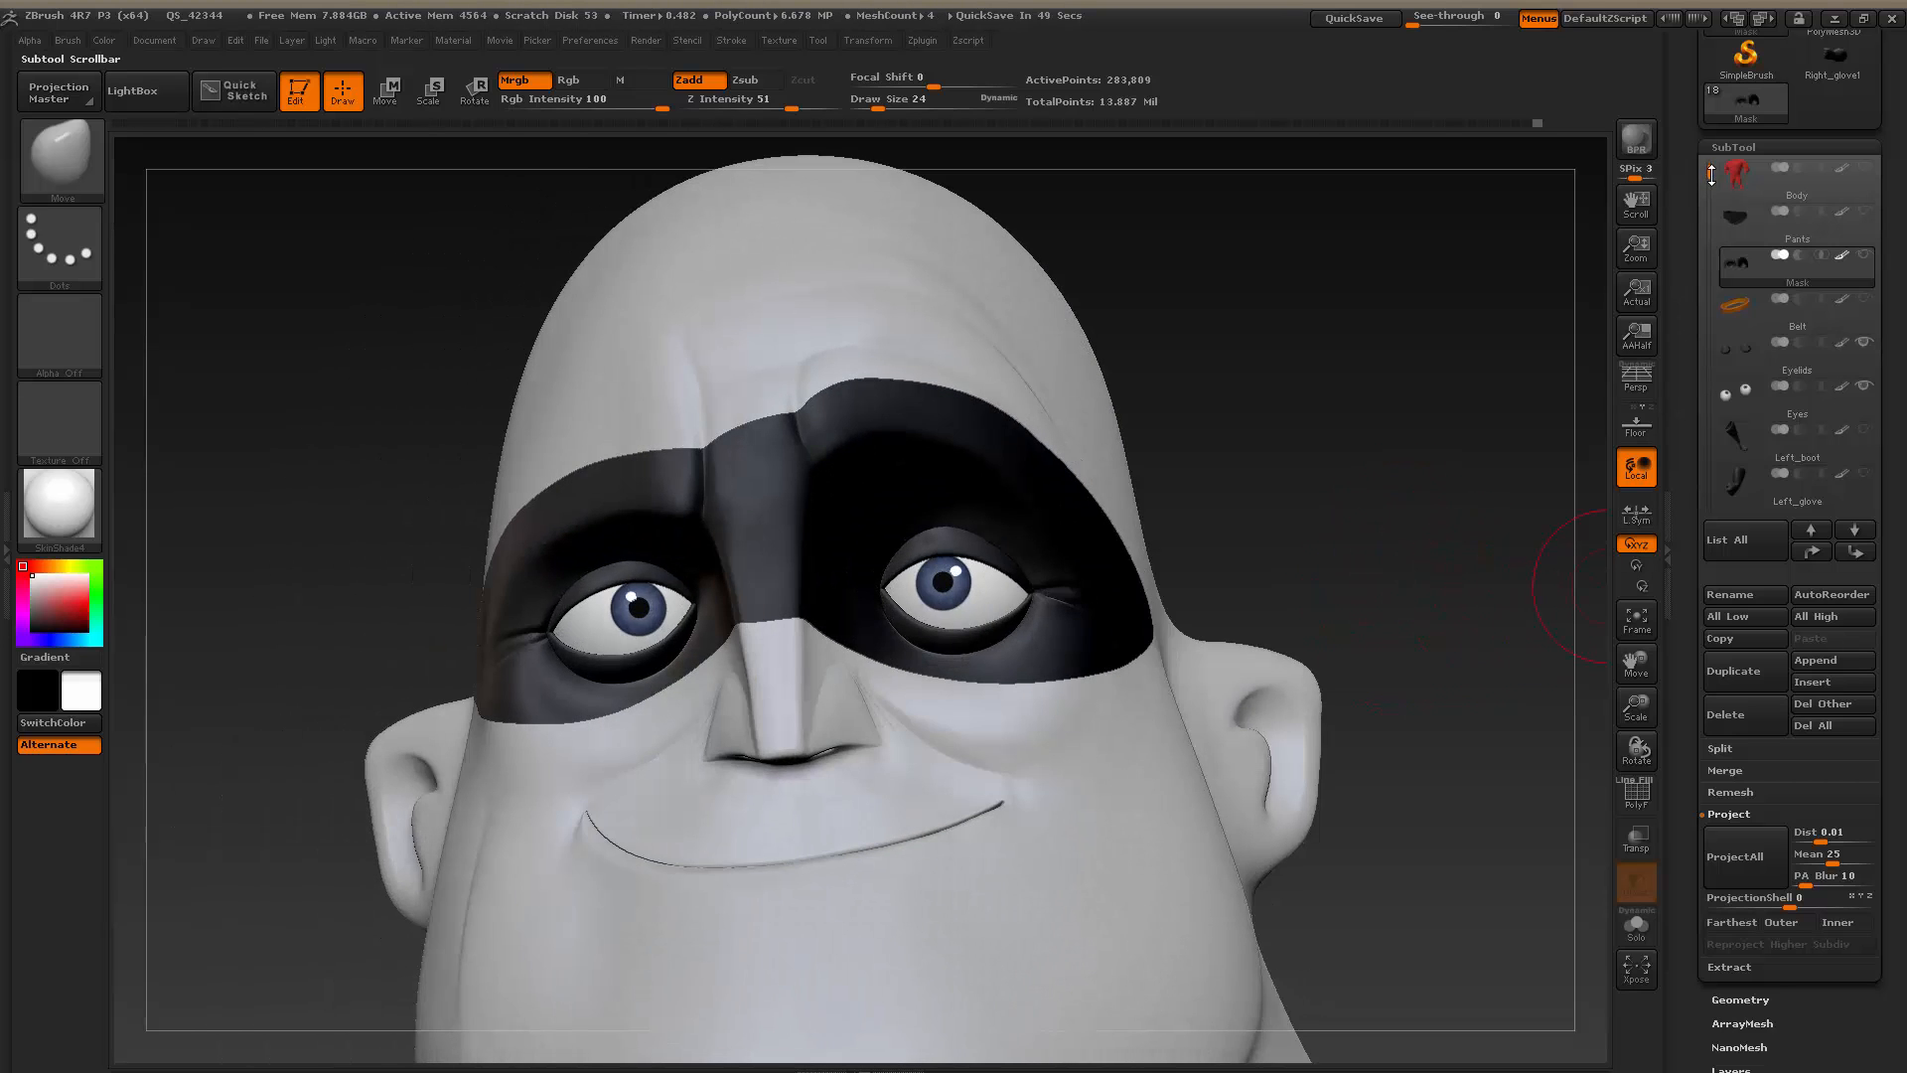
drag(1709, 174, 1712, 246)
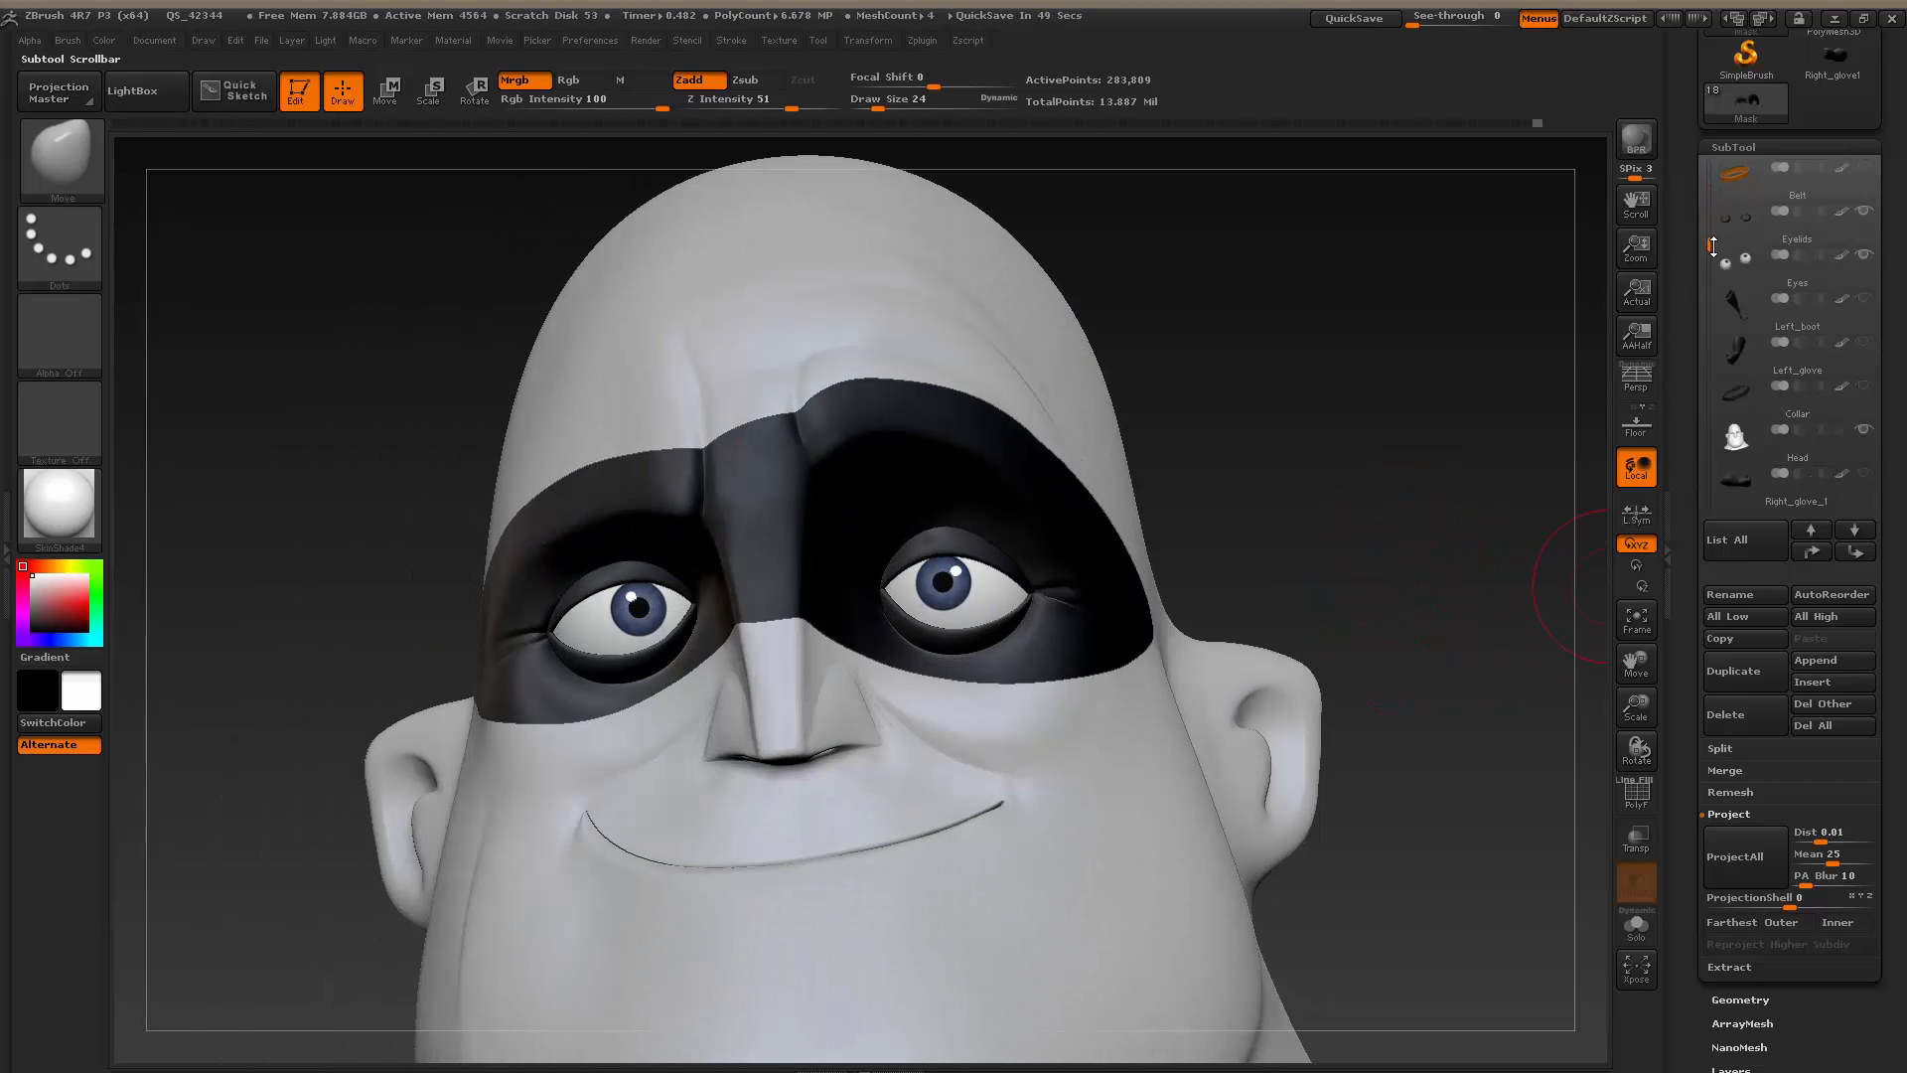
click(1840, 433)
alt+drag(1353, 484, 1346, 691)
key(alt+Tab)
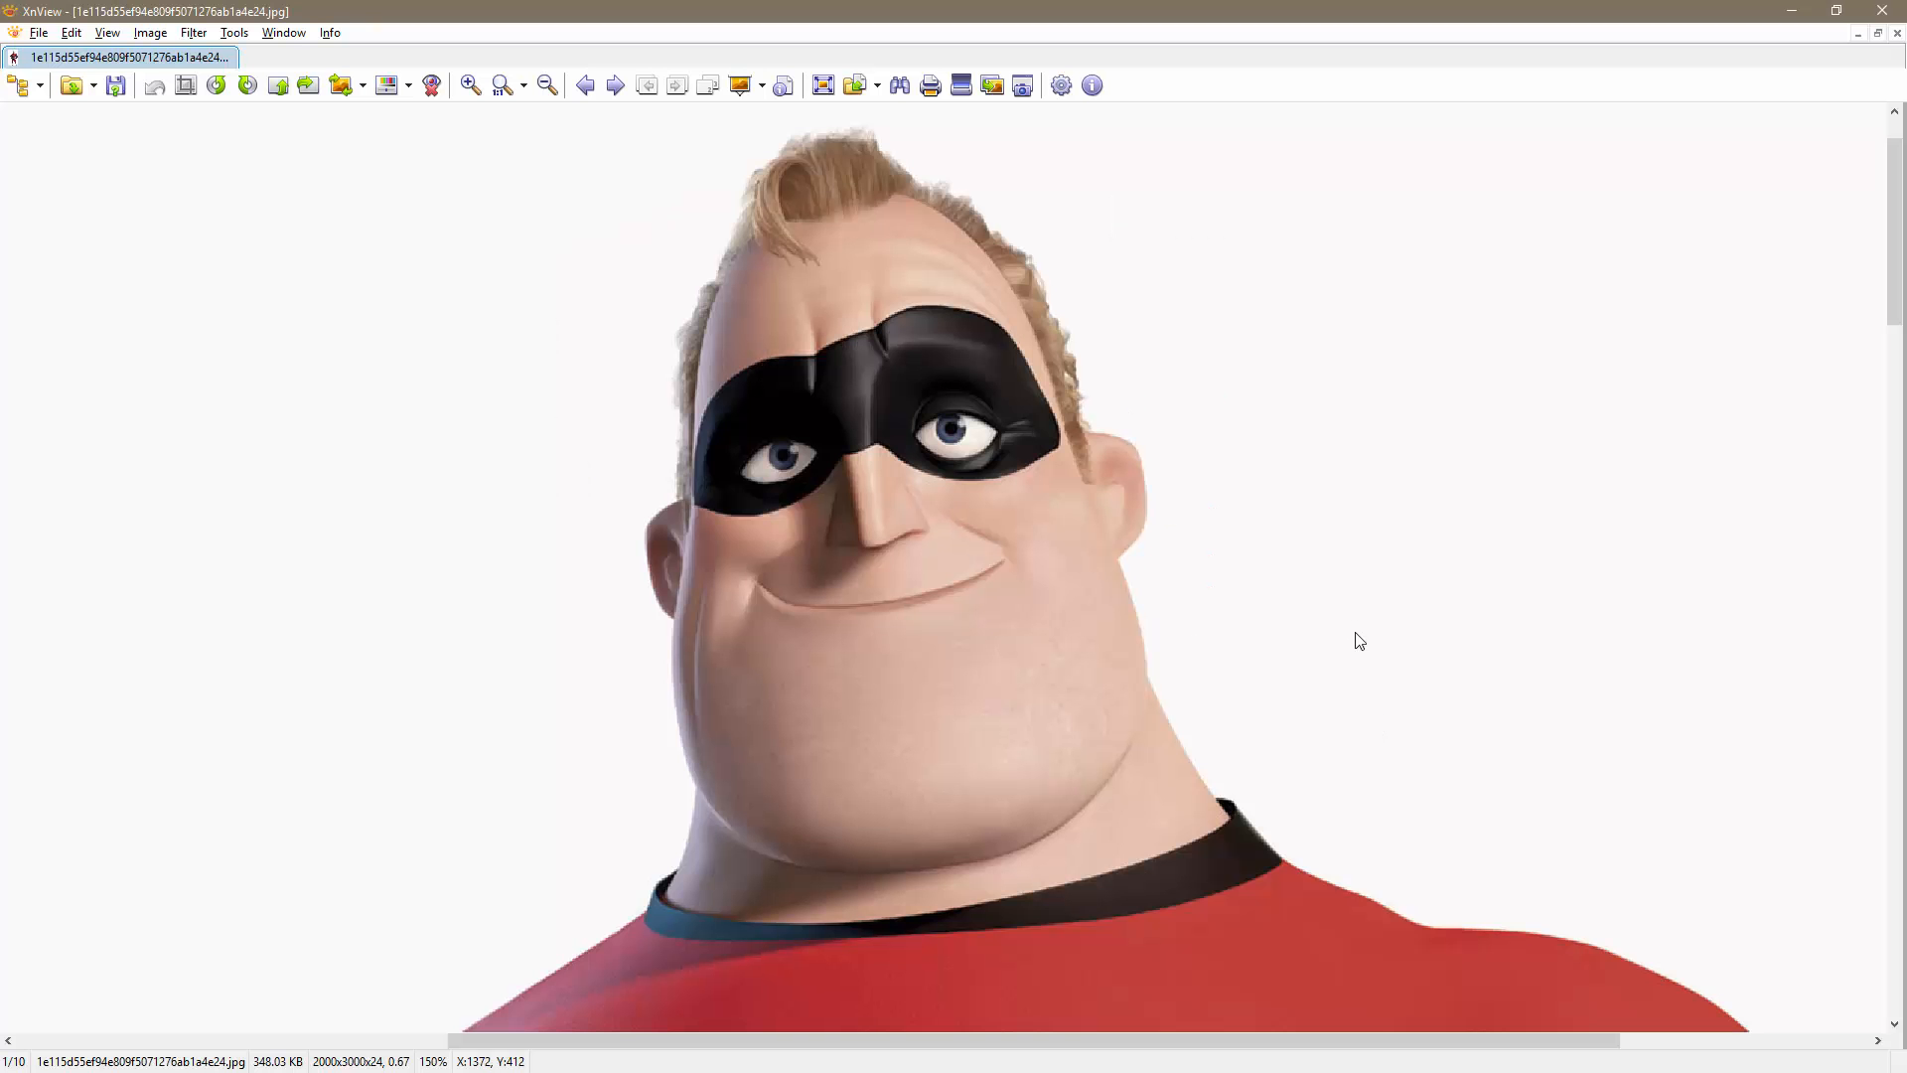
key(alt+Tab)
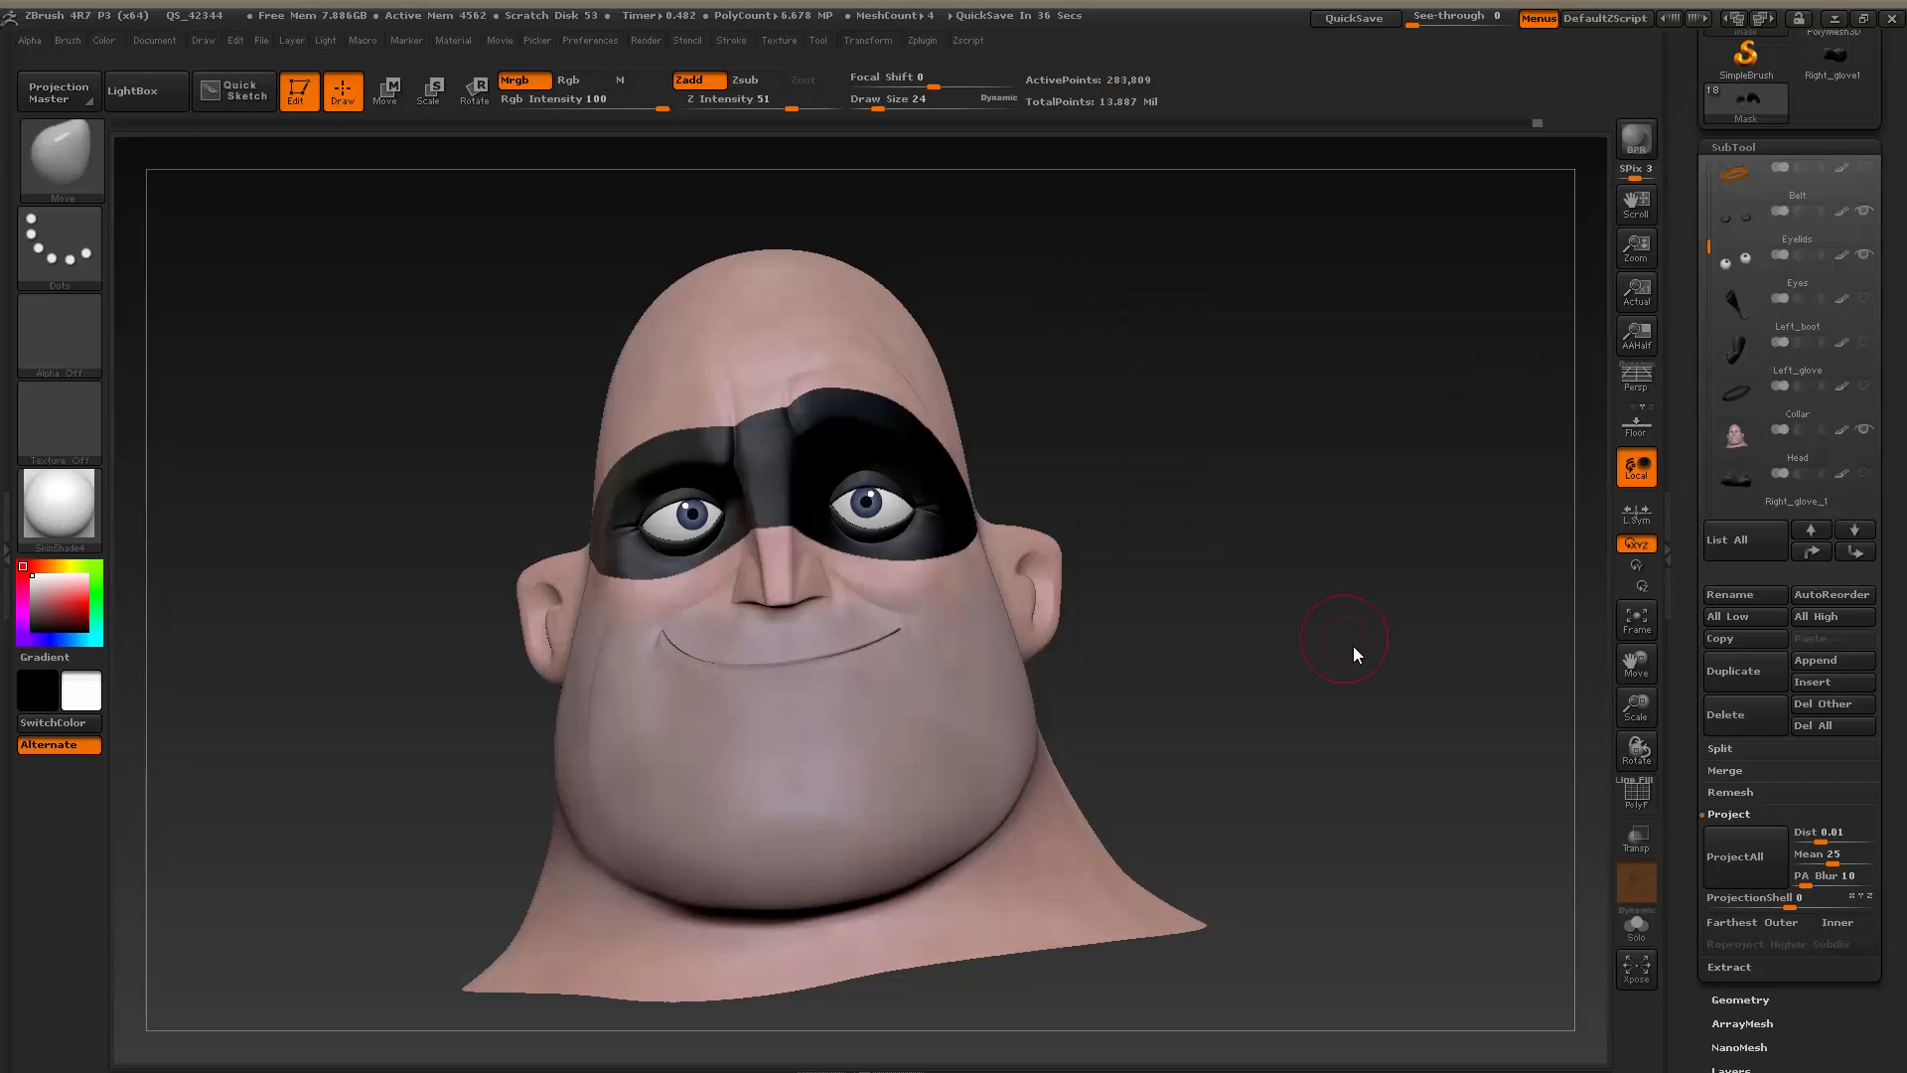
Restore the stored Front reference view and compare the head with the reference image using See-through and the photo
drag(1281, 607, 1264, 614)
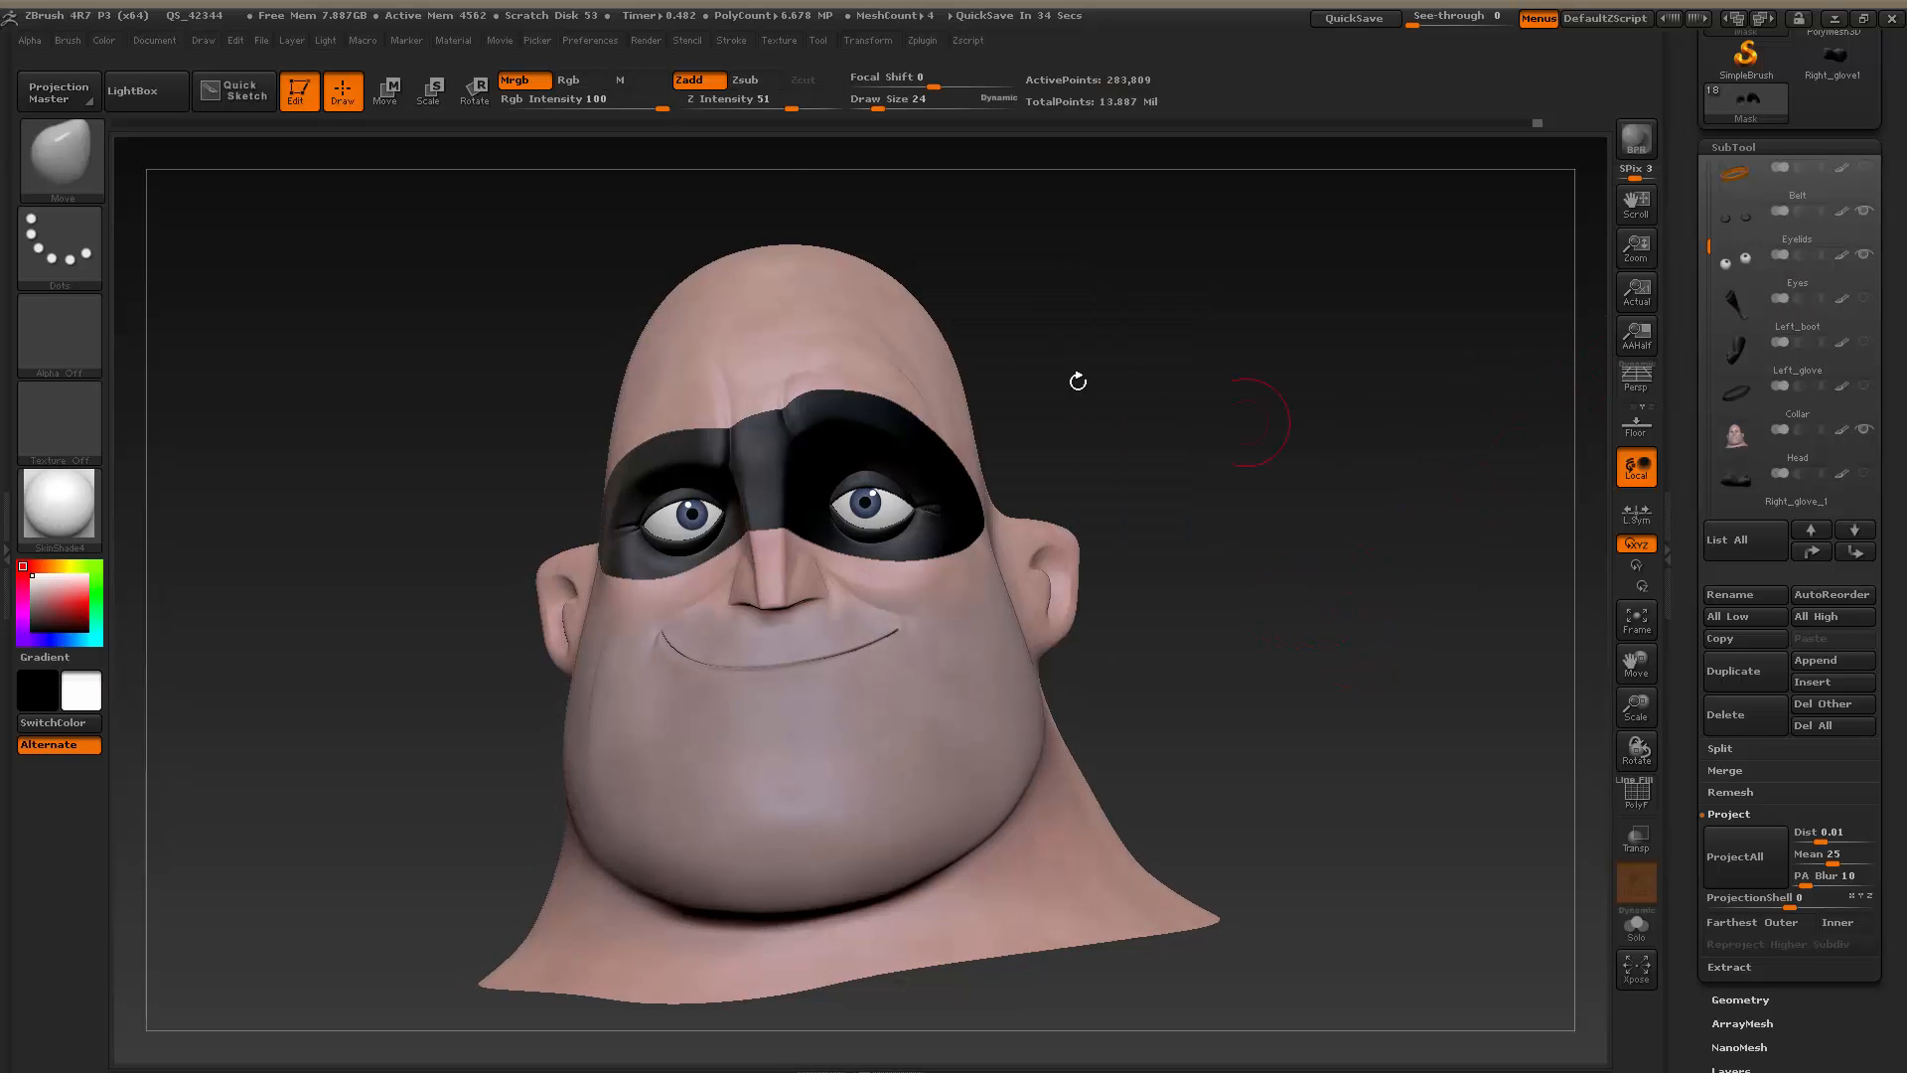
click(779, 41)
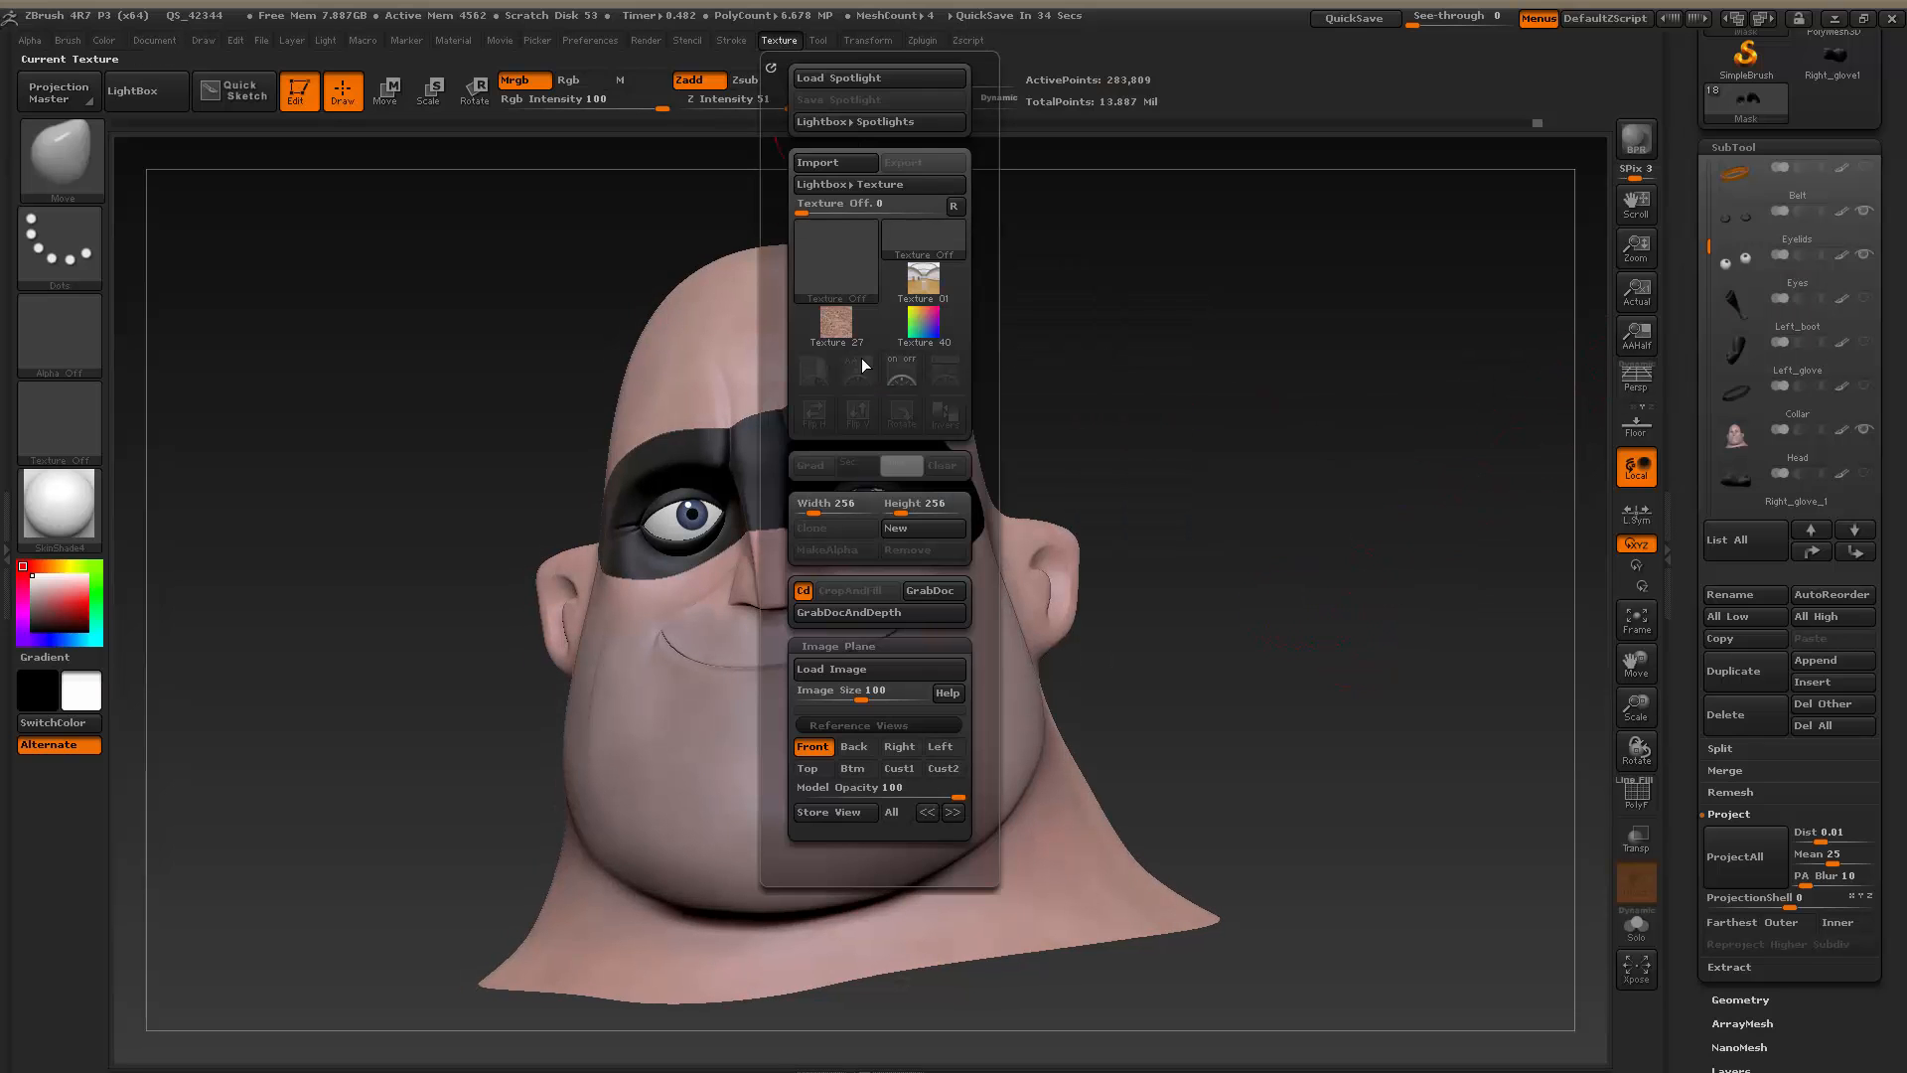
click(835, 753)
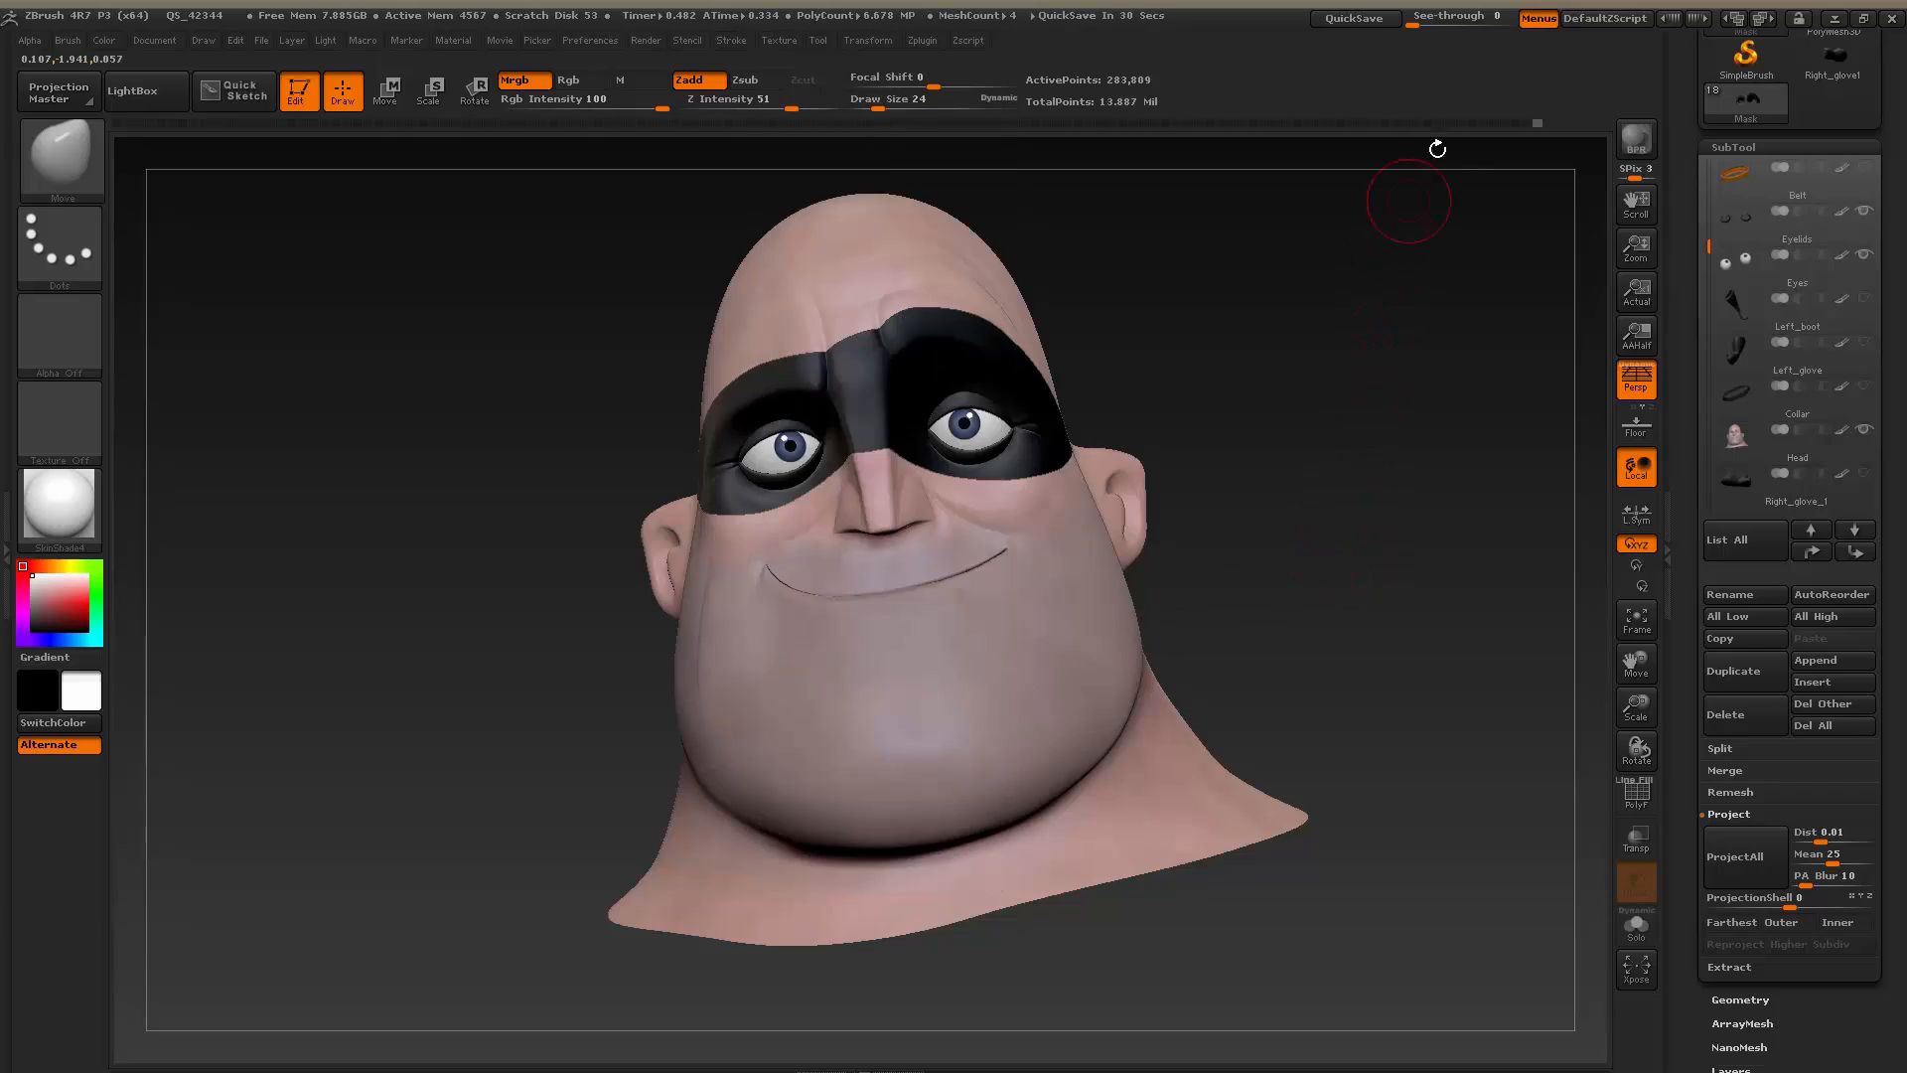
drag(1417, 21, 1324, 74)
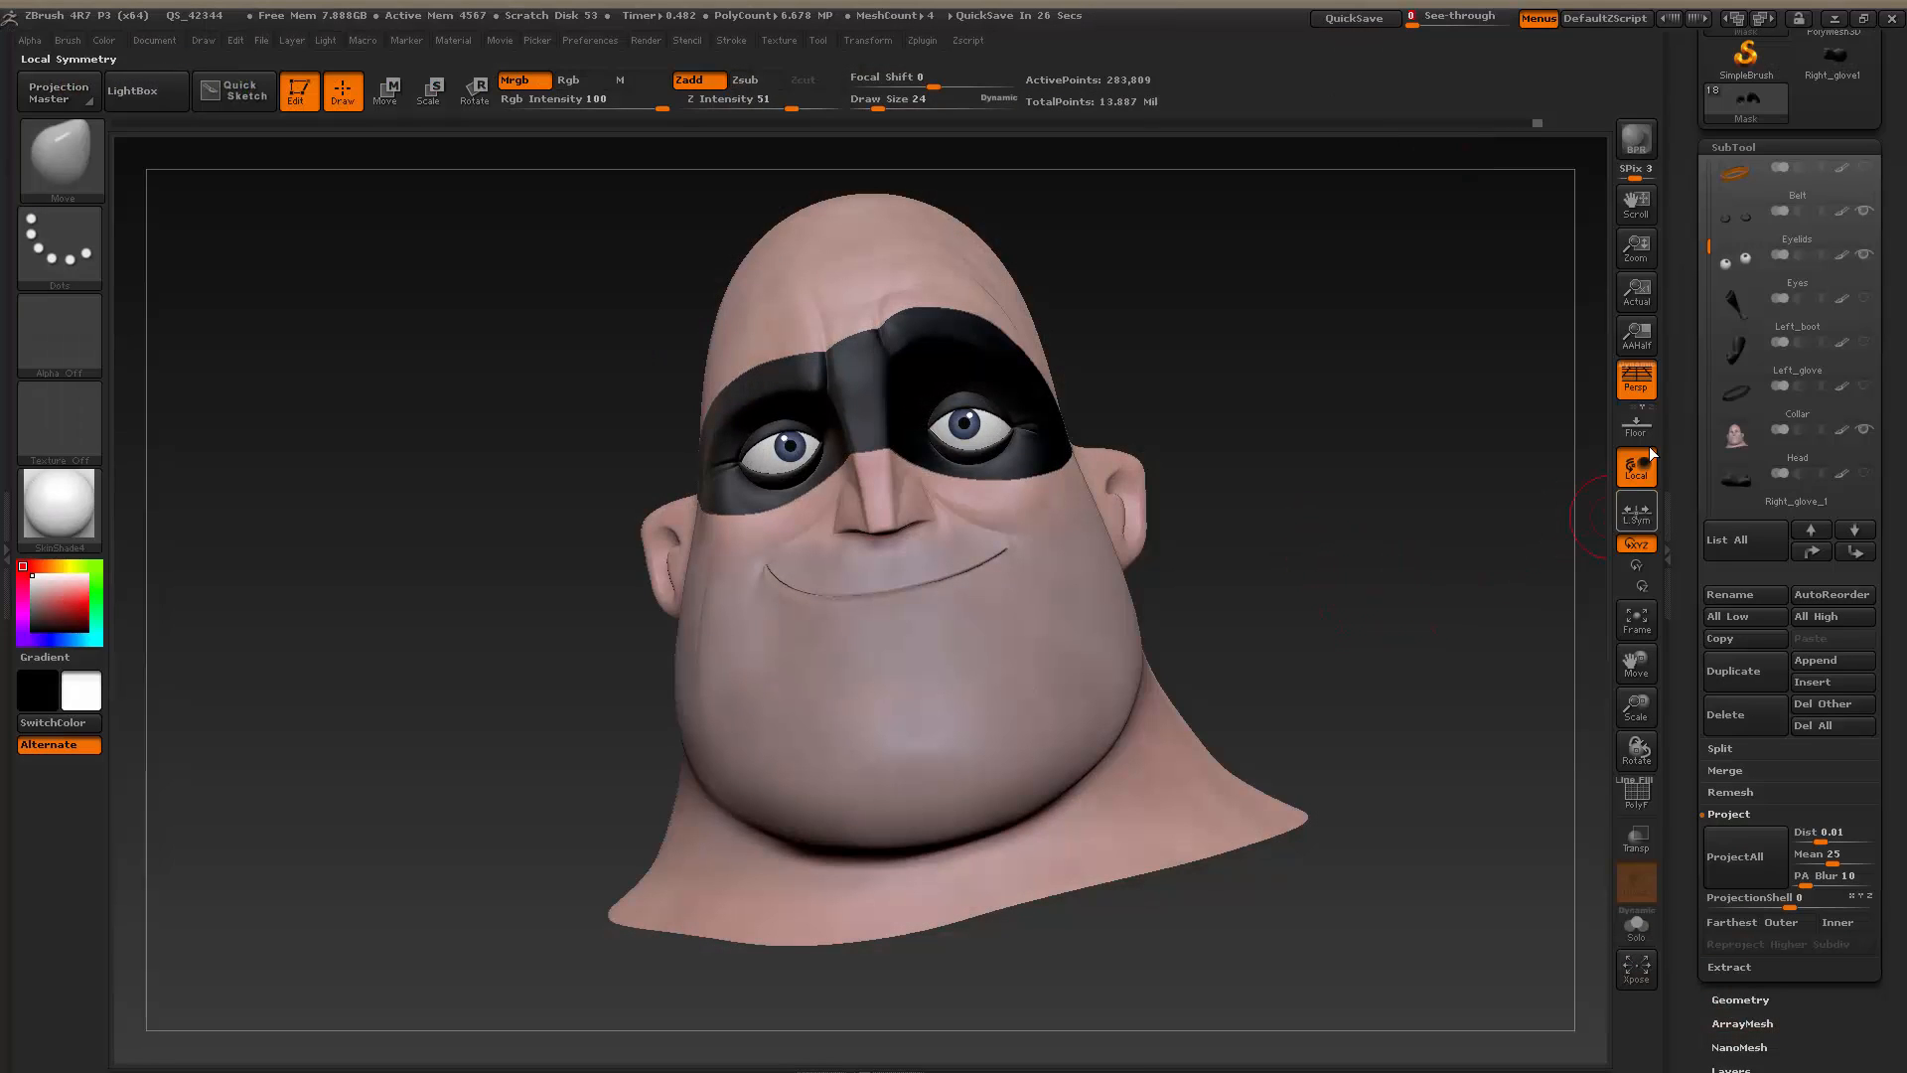
key(alt+Tab)
key(alt+Tab)
Select the Body subtool, make all subtools visible, and bring the hair subtools into view in the list
scroll(1718, 236, up, 4)
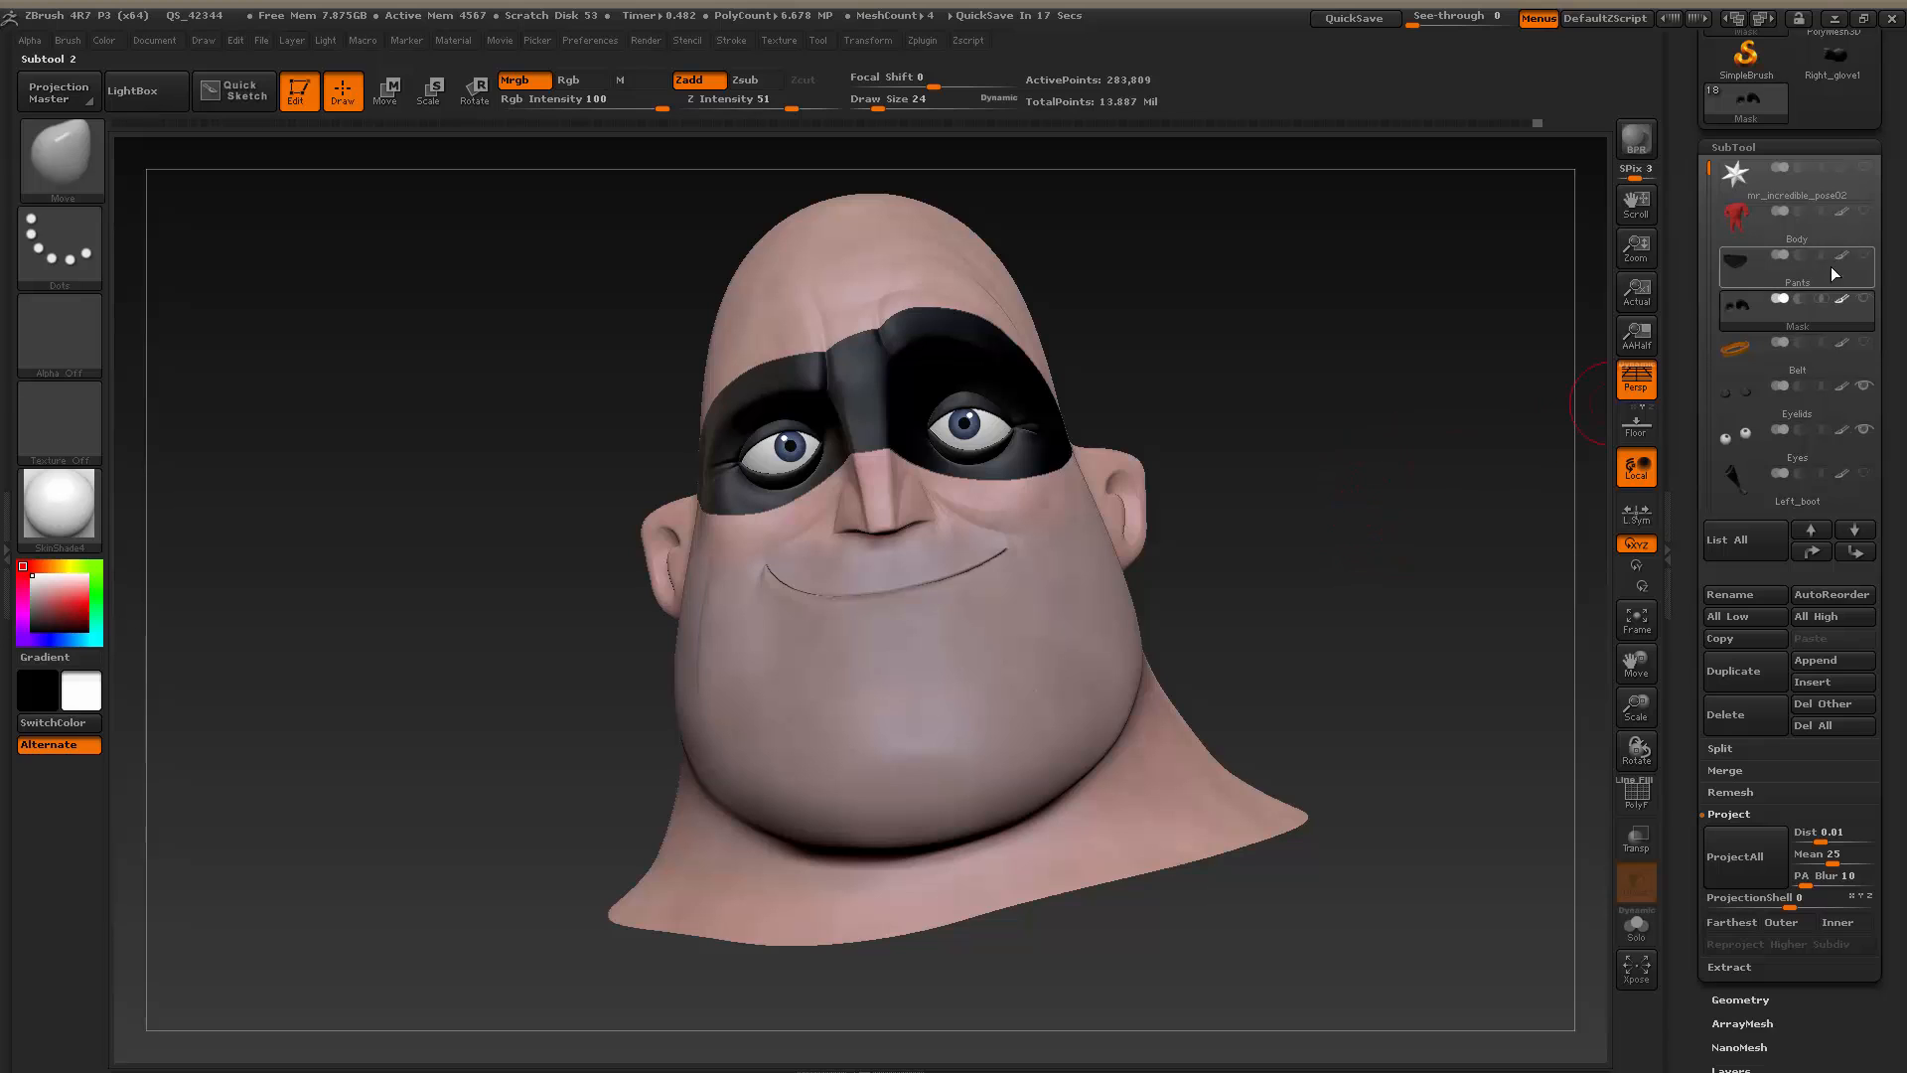
key(Up)
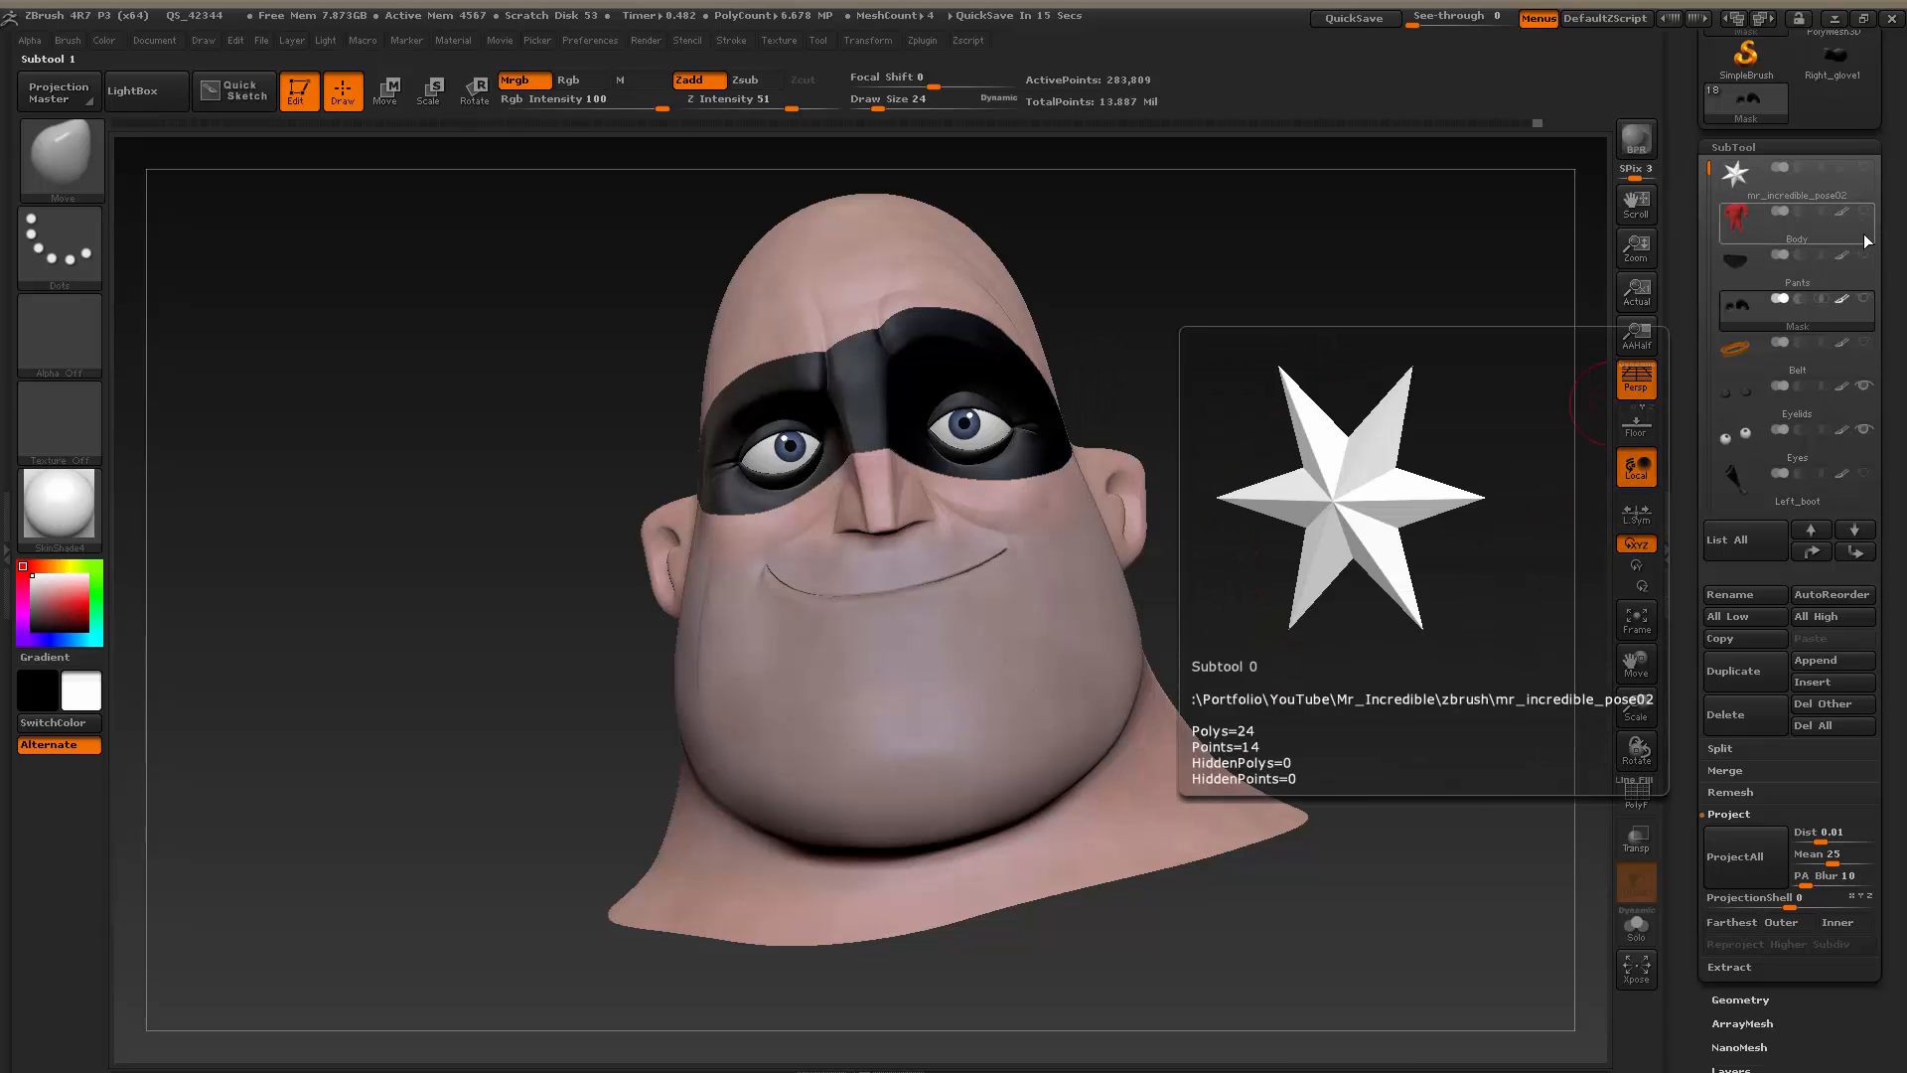
key(Down)
key(Down)
click(1869, 226)
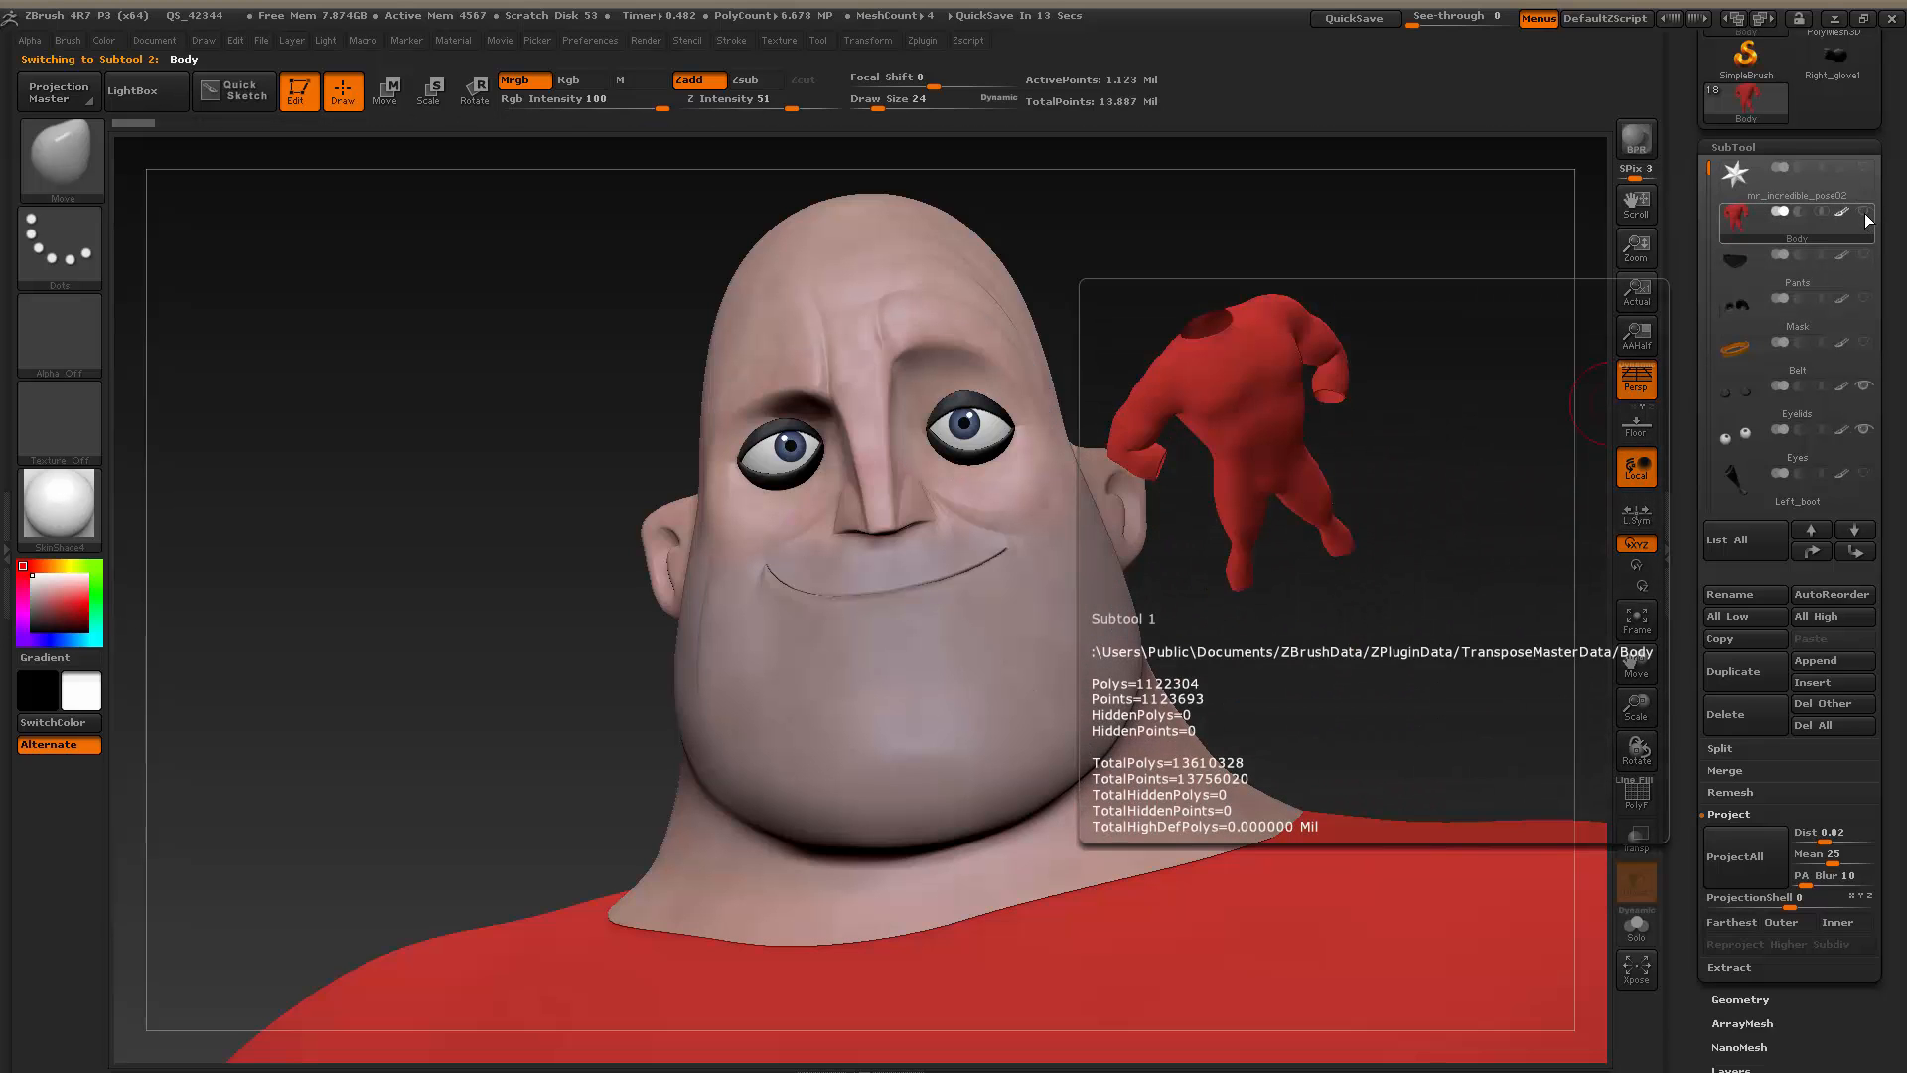
shift+click(1866, 213)
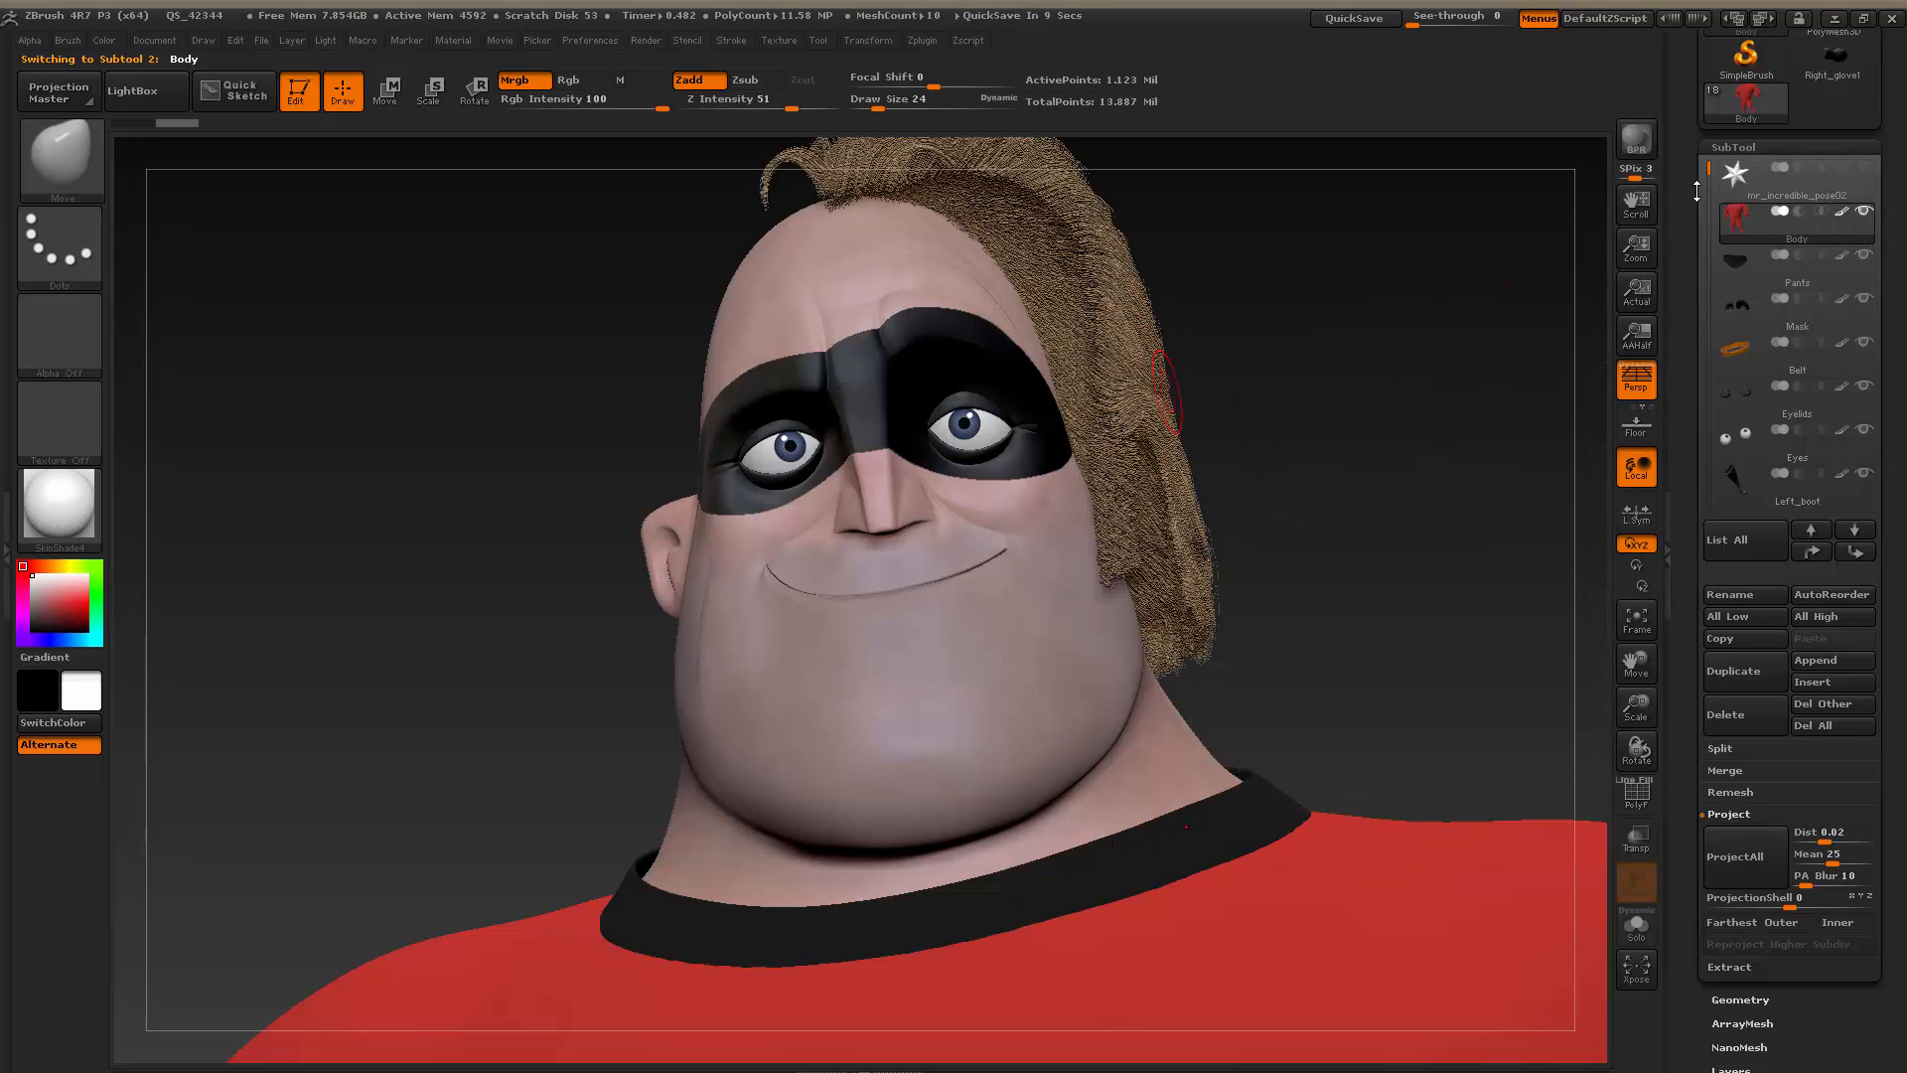
drag(1712, 176, 1695, 361)
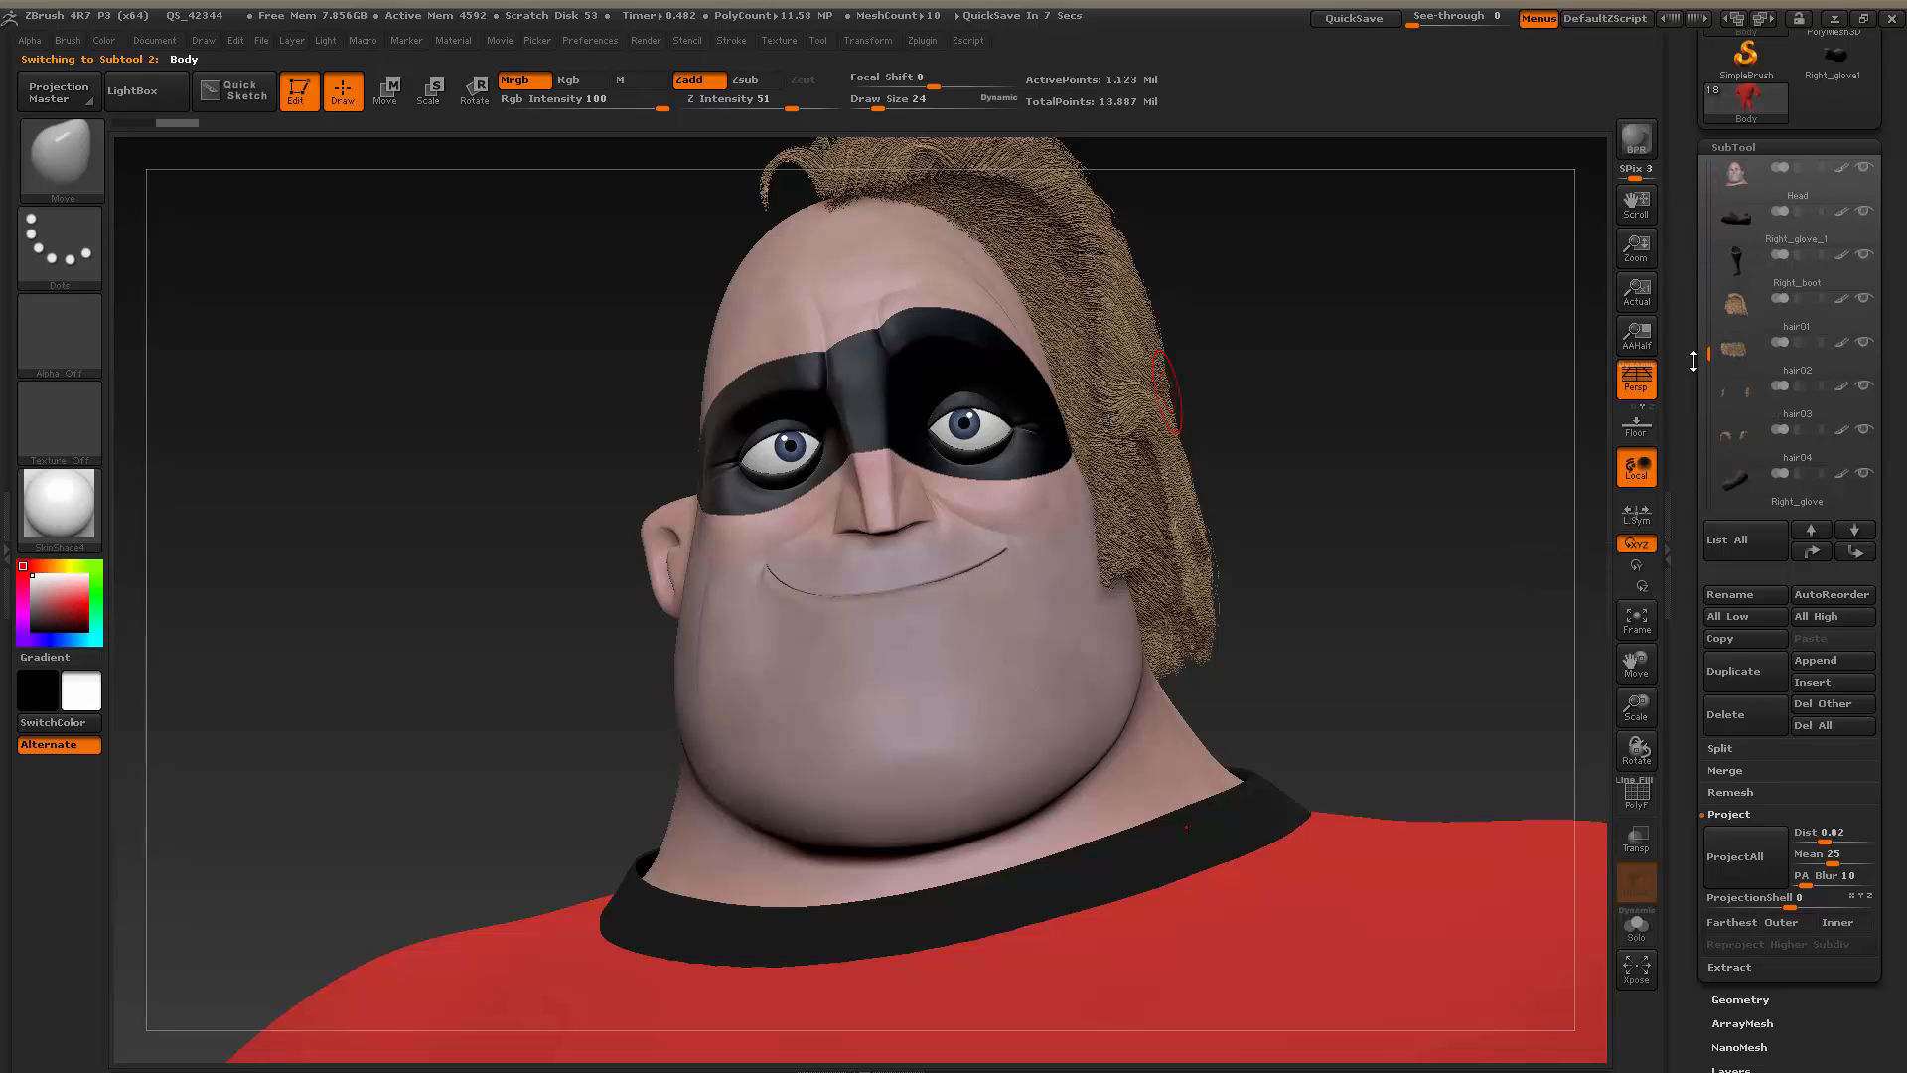
Hide the hair01, hair02, hair03 and hair04 subtools
click(1866, 304)
click(1868, 345)
click(1865, 388)
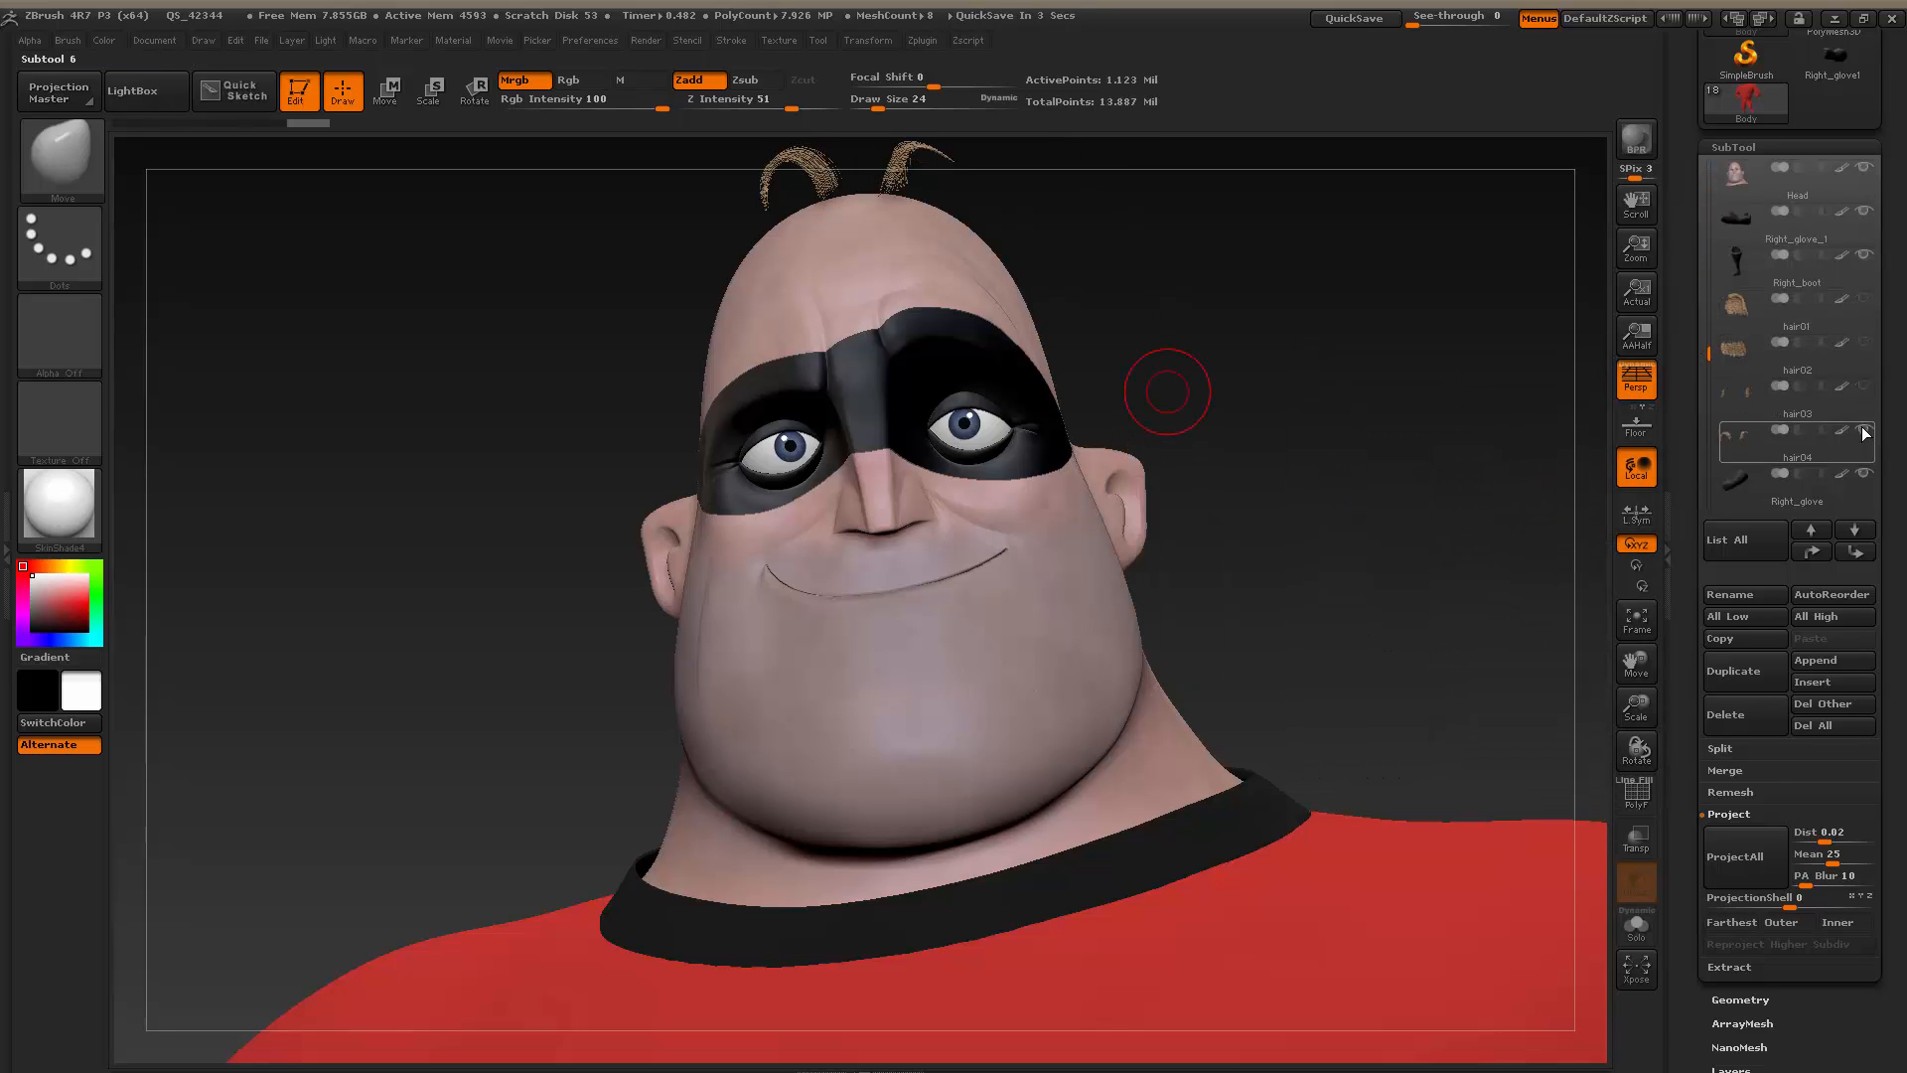
click(1865, 433)
Examine the hairless full-body character from slightly different front angles, checking the head, torso, arms and legs
drag(1708, 353, 1713, 259)
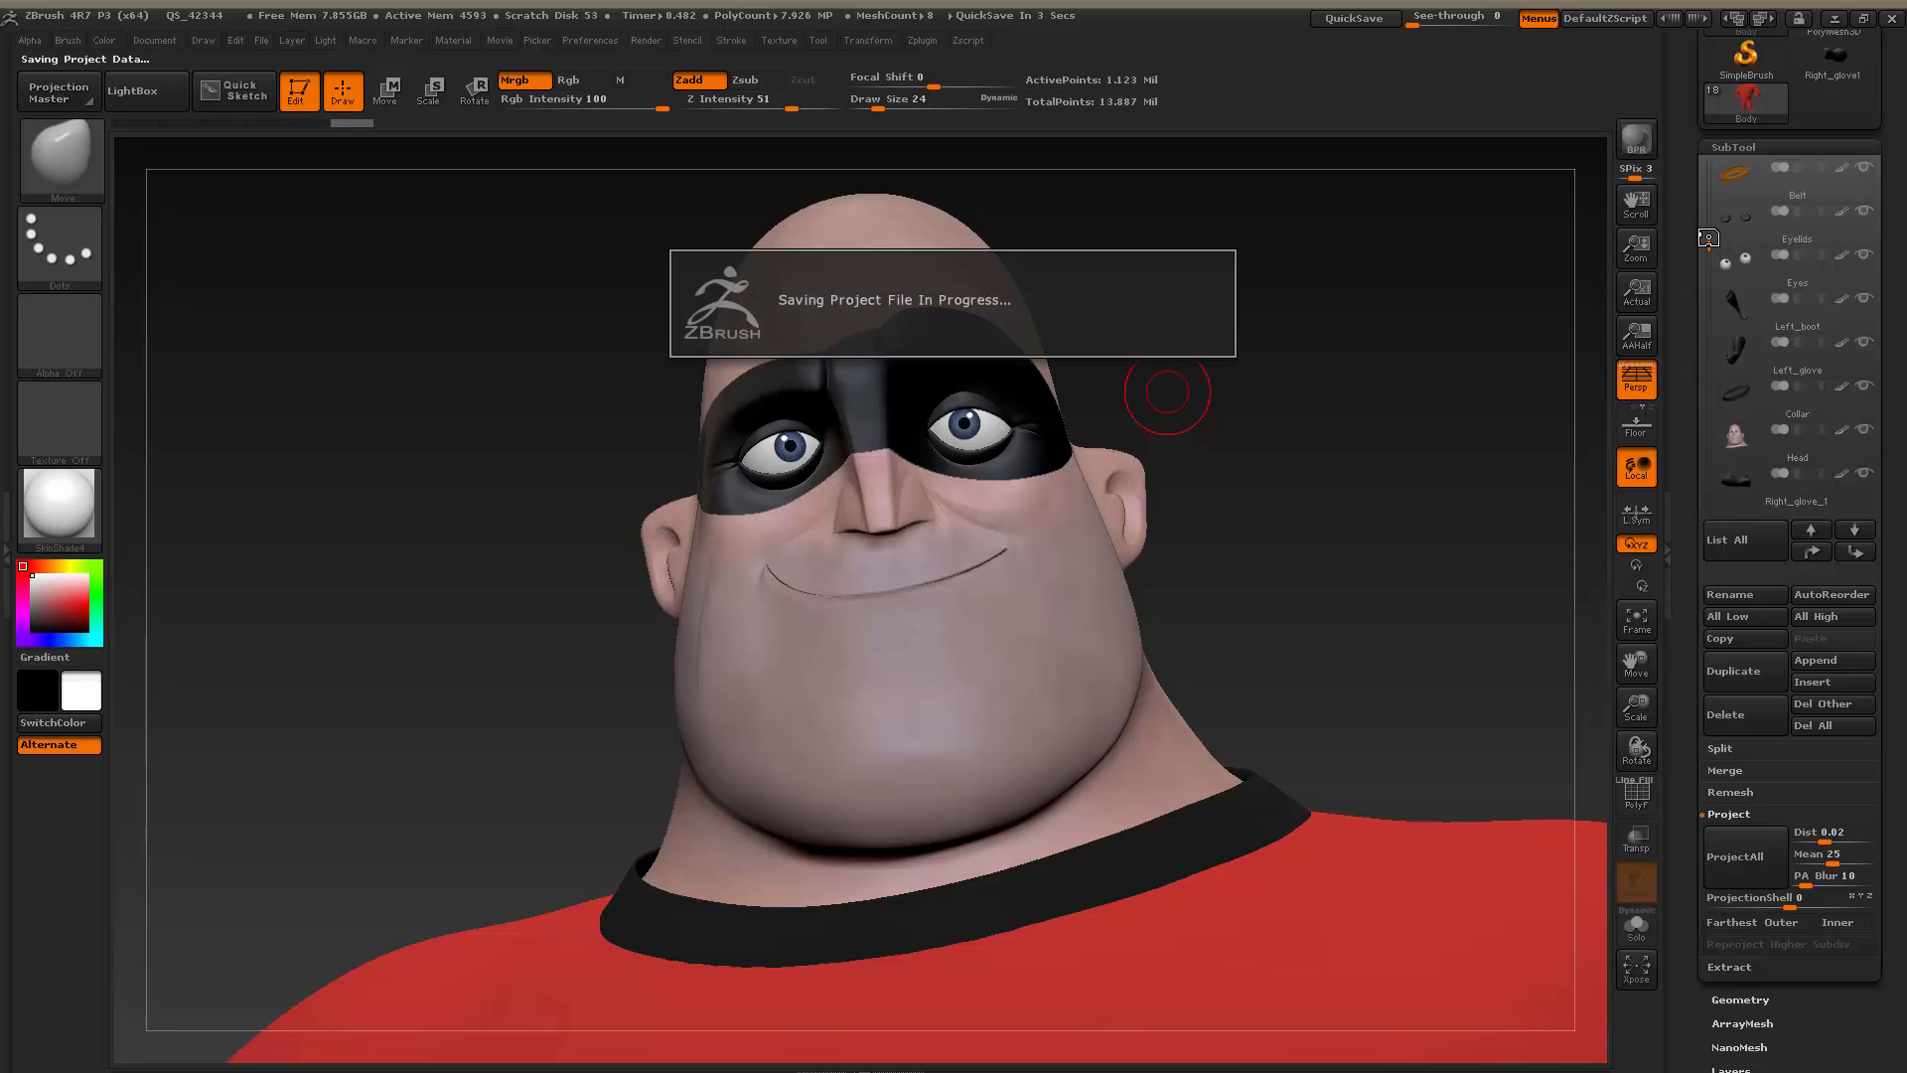
drag(1707, 236, 1705, 232)
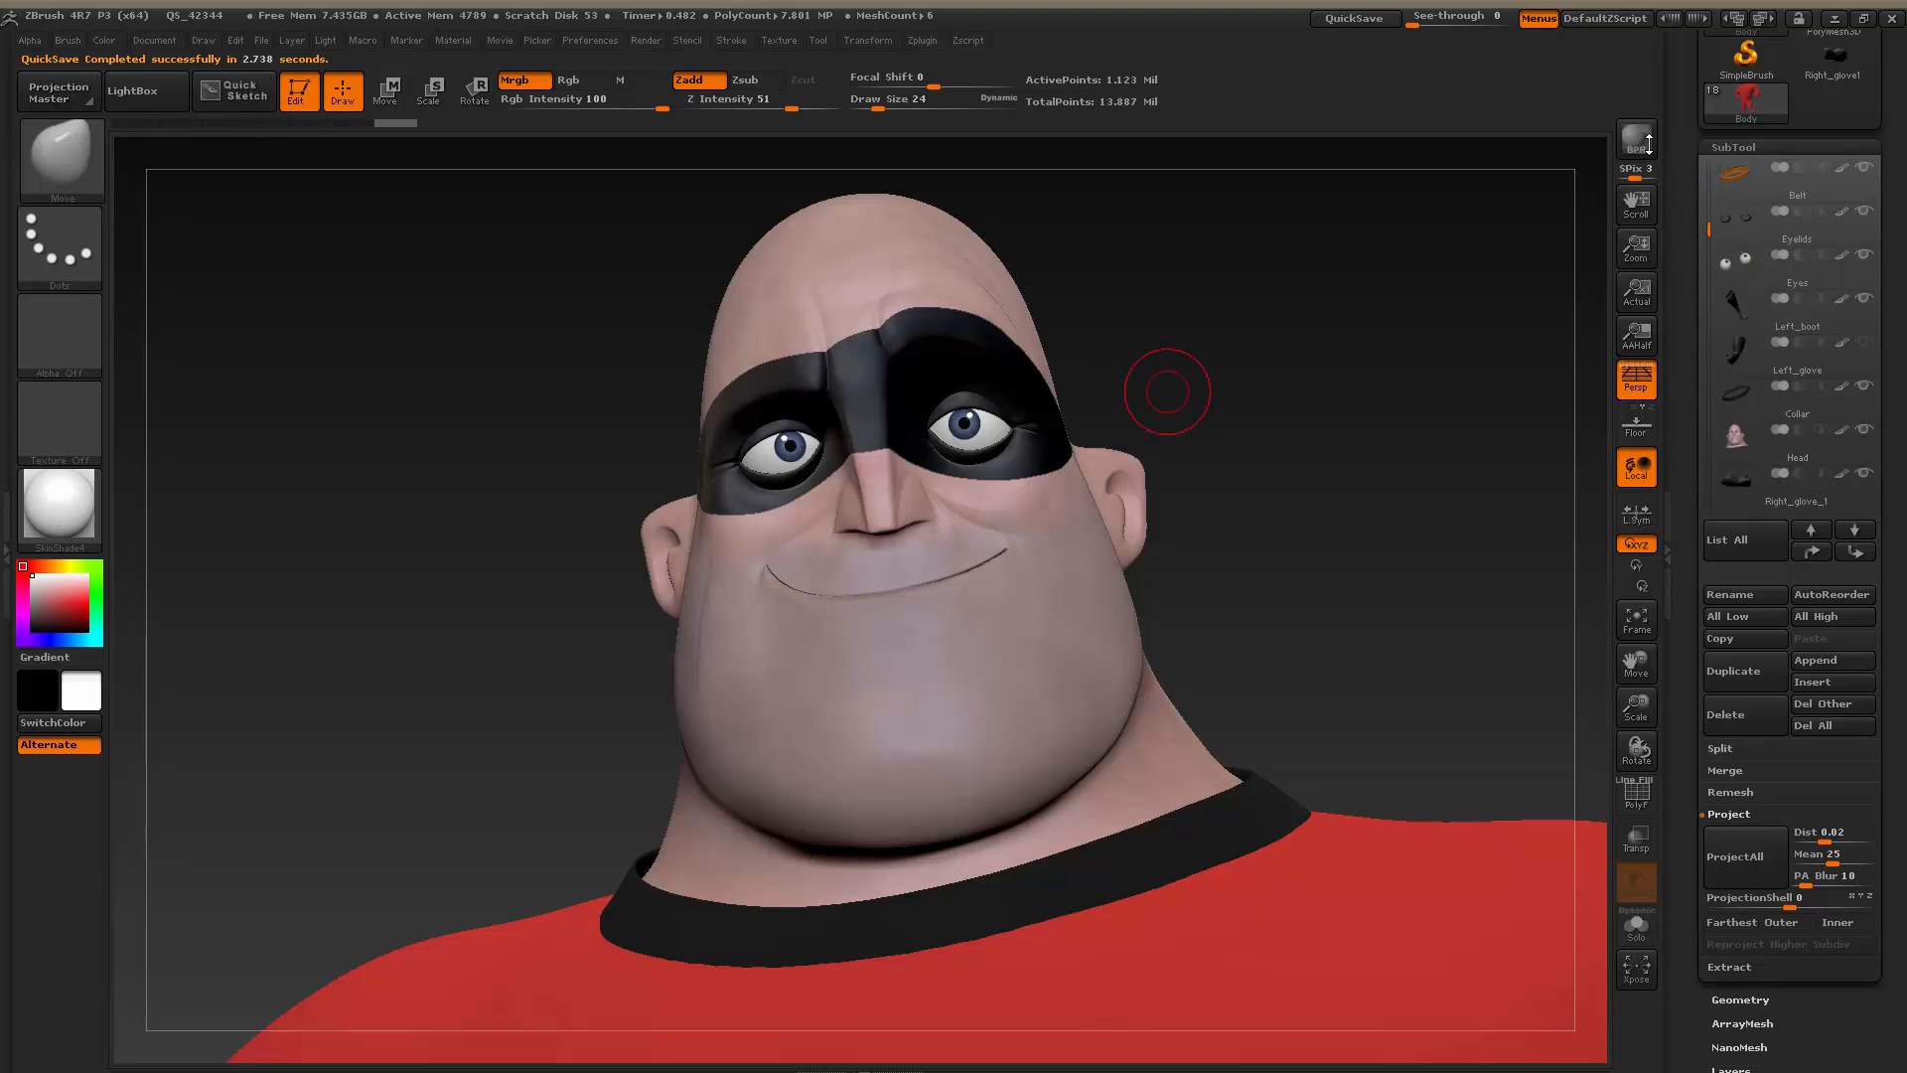
alt+drag(1424, 558, 1154, 481)
alt+drag(1290, 461, 1315, 643)
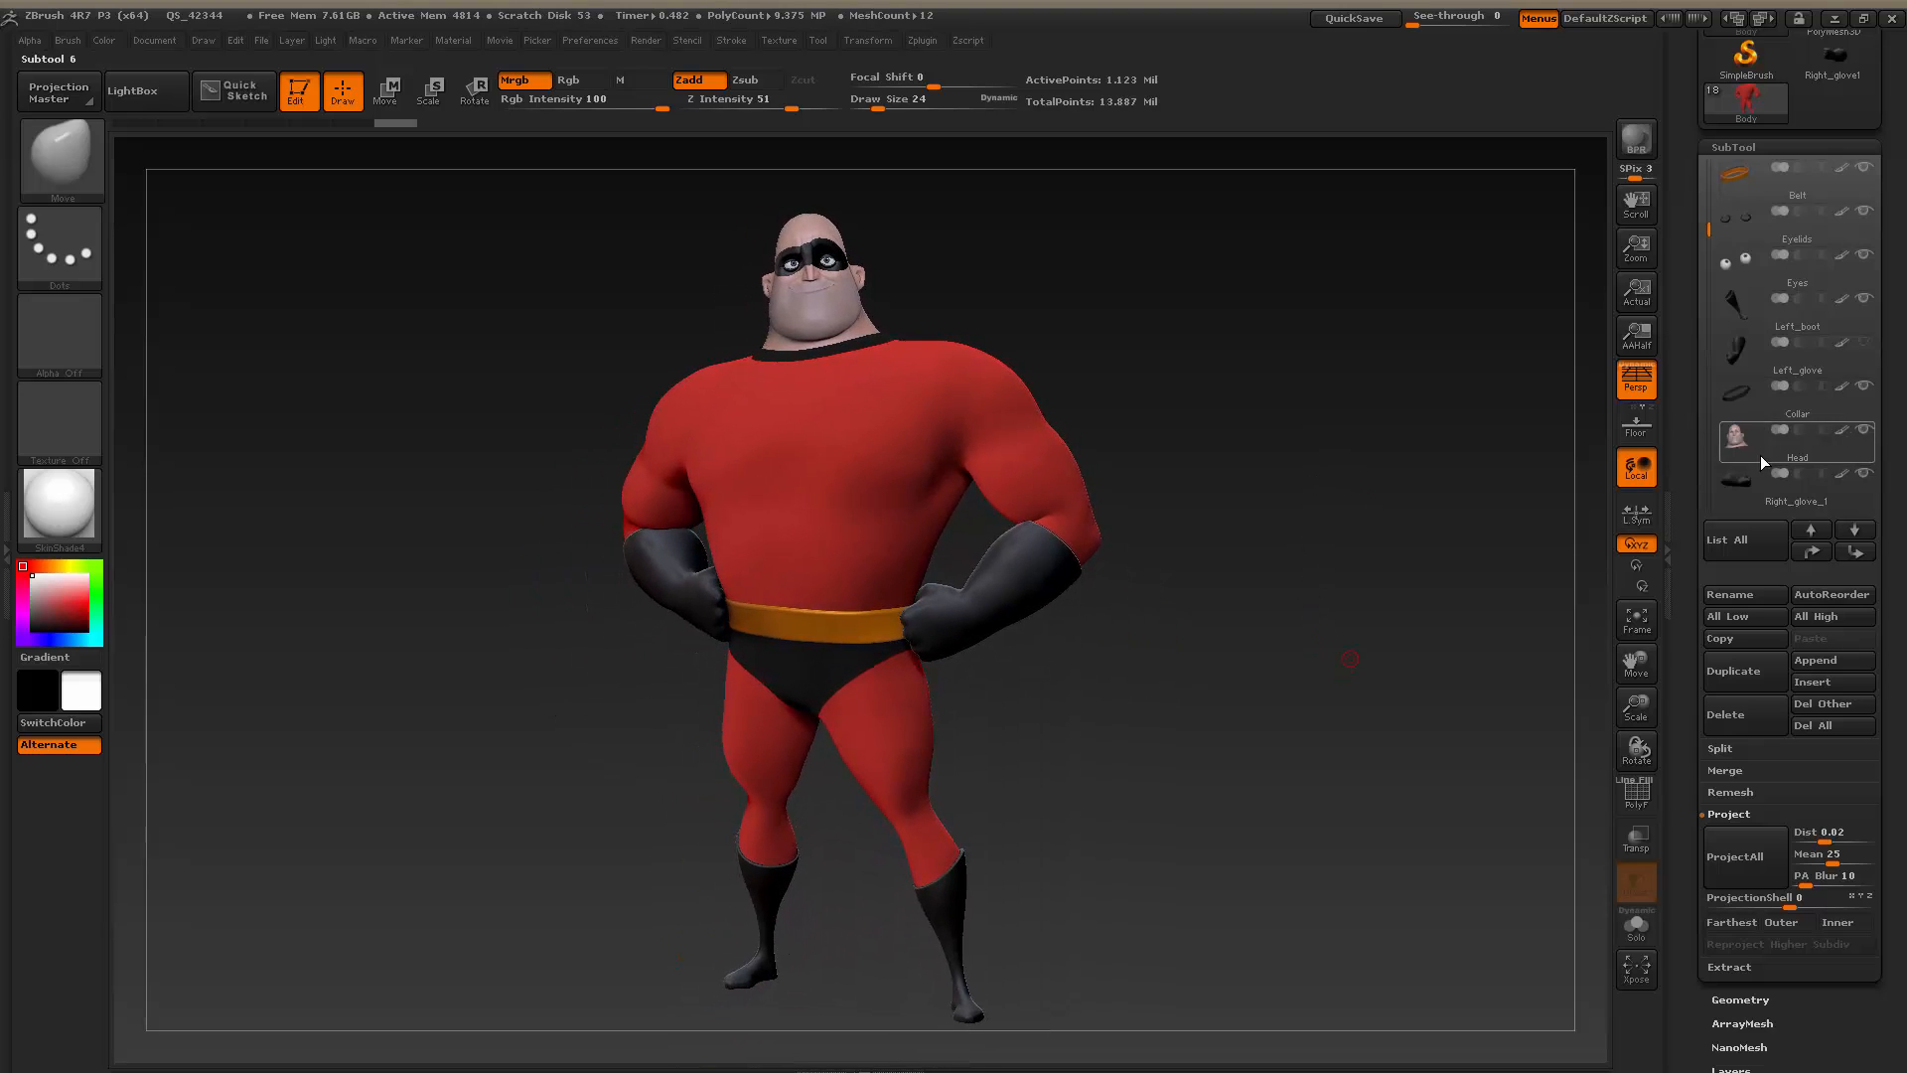
drag(1707, 240, 1689, 149)
drag(1257, 608, 1267, 615)
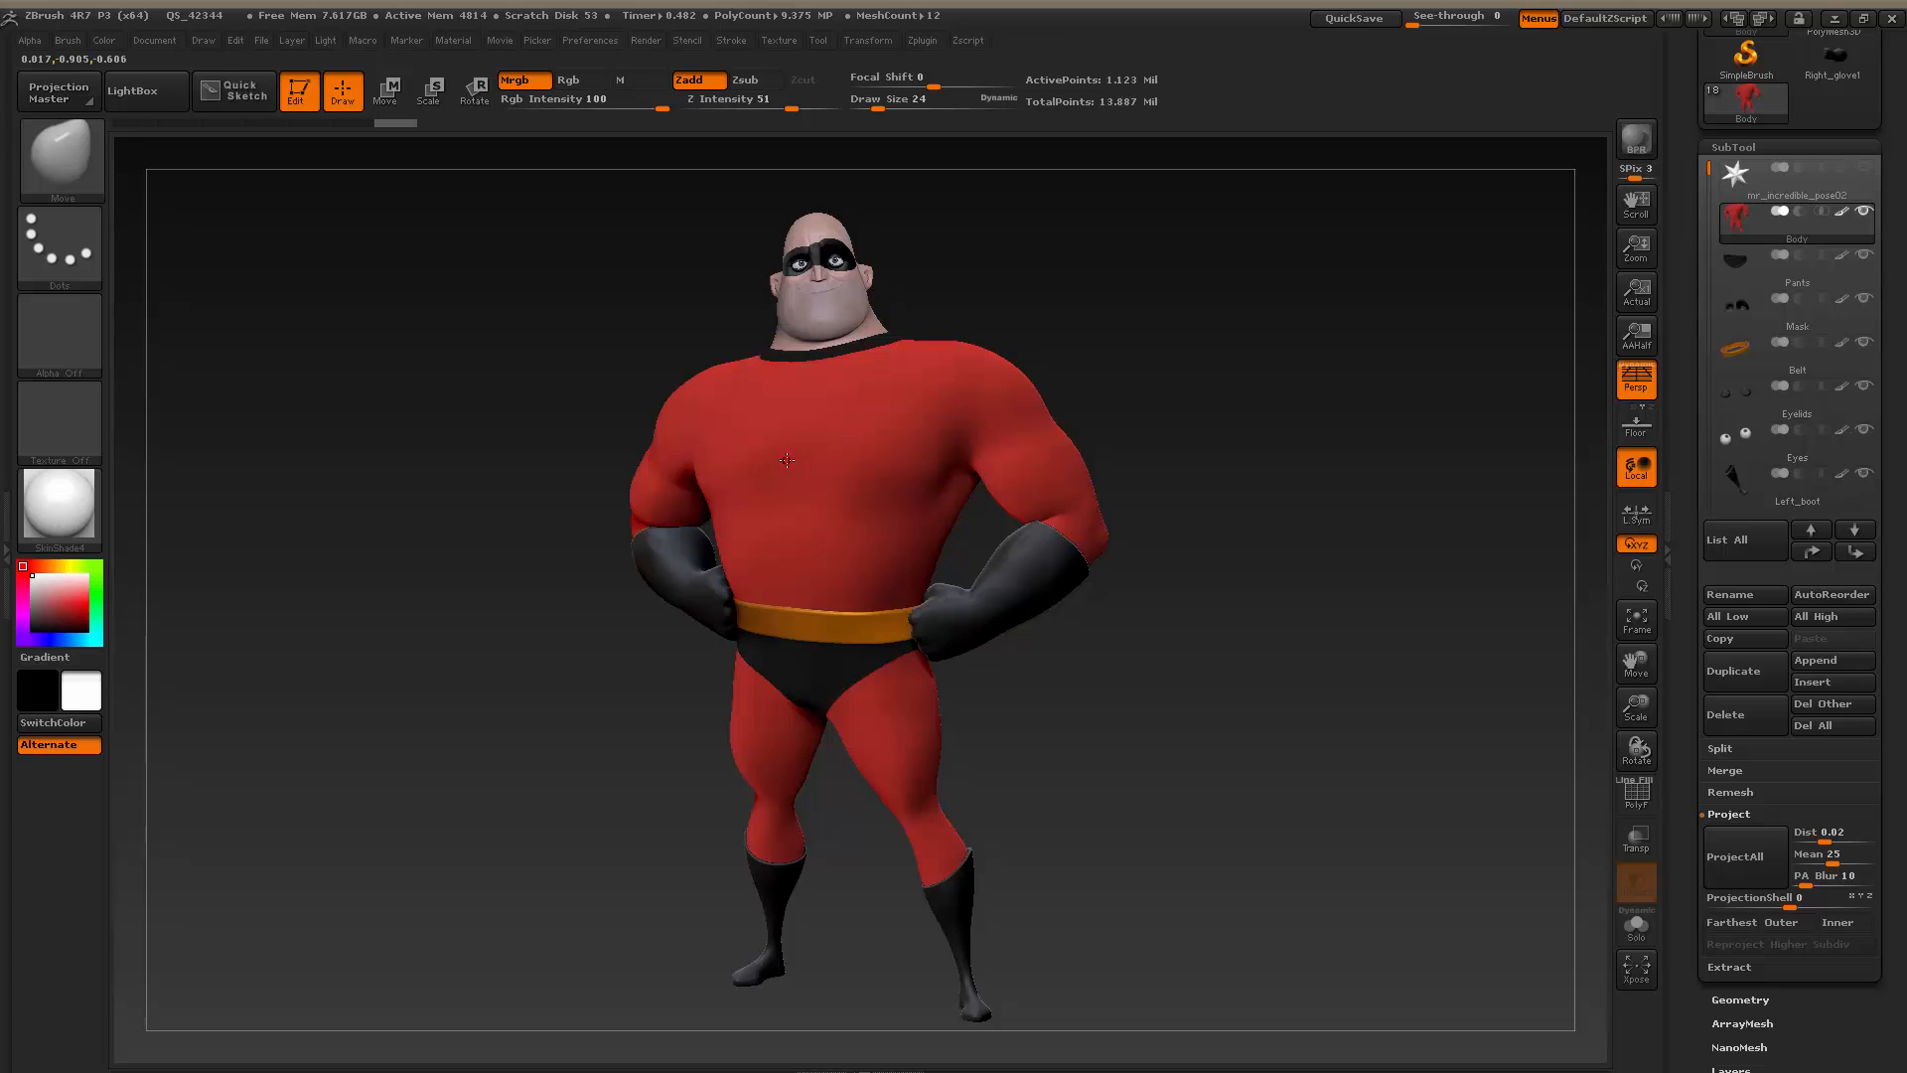
drag(1328, 722, 1273, 771)
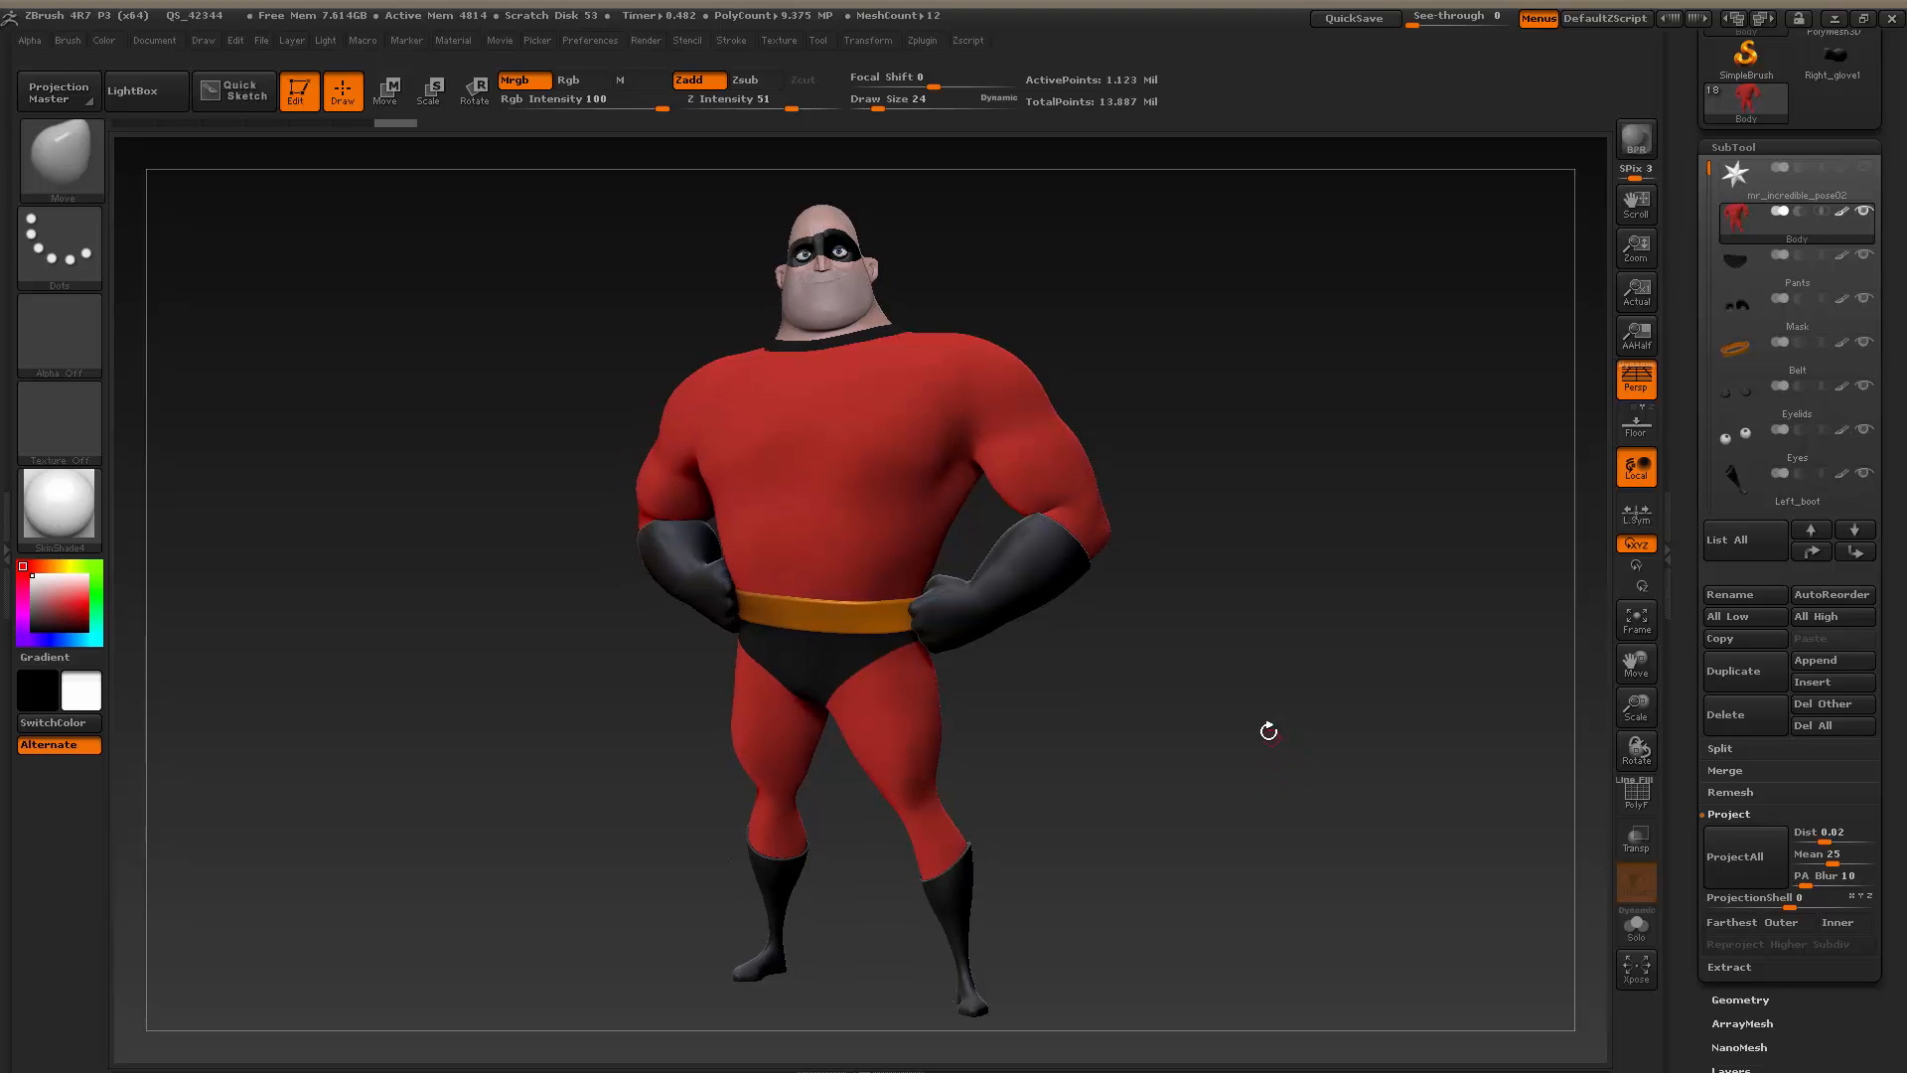
mouse_move(1233, 778)
mouse_down()
mouse_move(1205, 783)
mouse_move(1222, 802)
mouse_move(1202, 796)
mouse_move(1232, 784)
mouse_up()
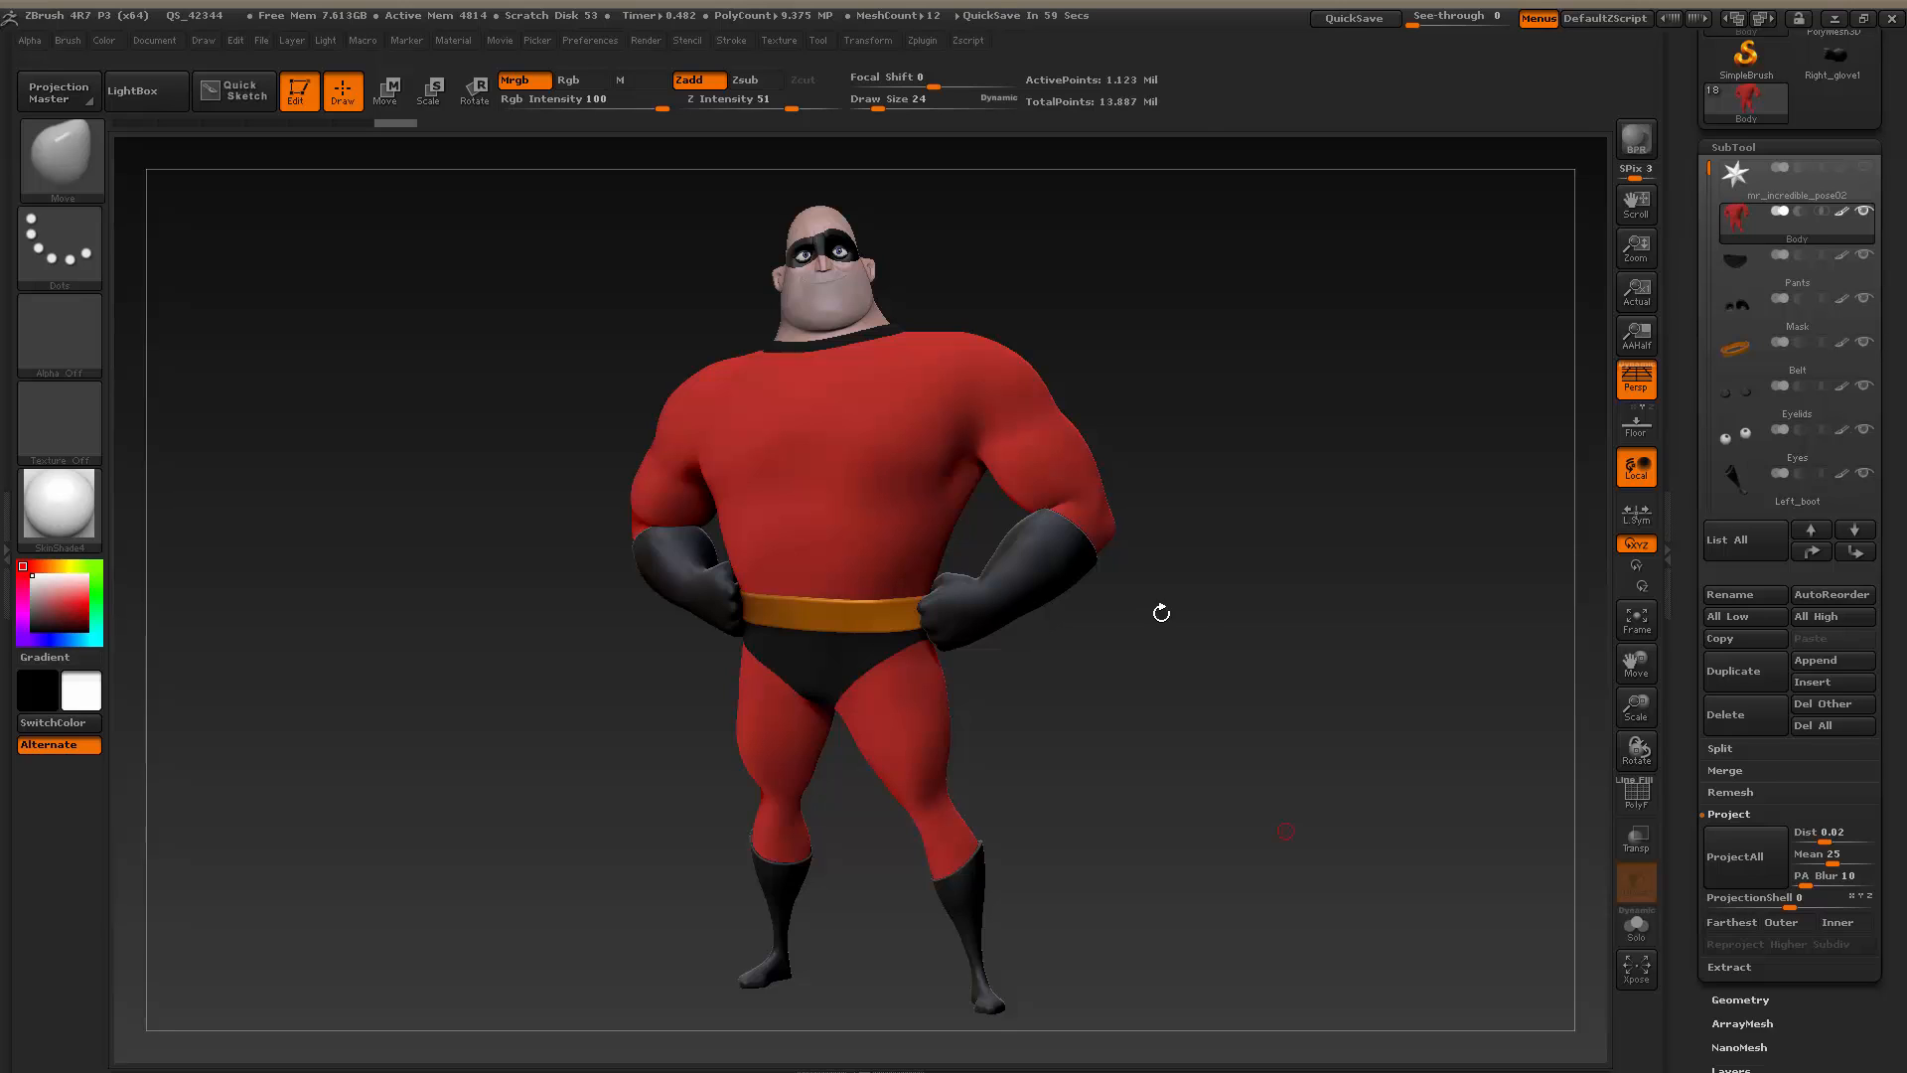
drag(1166, 665, 1302, 570)
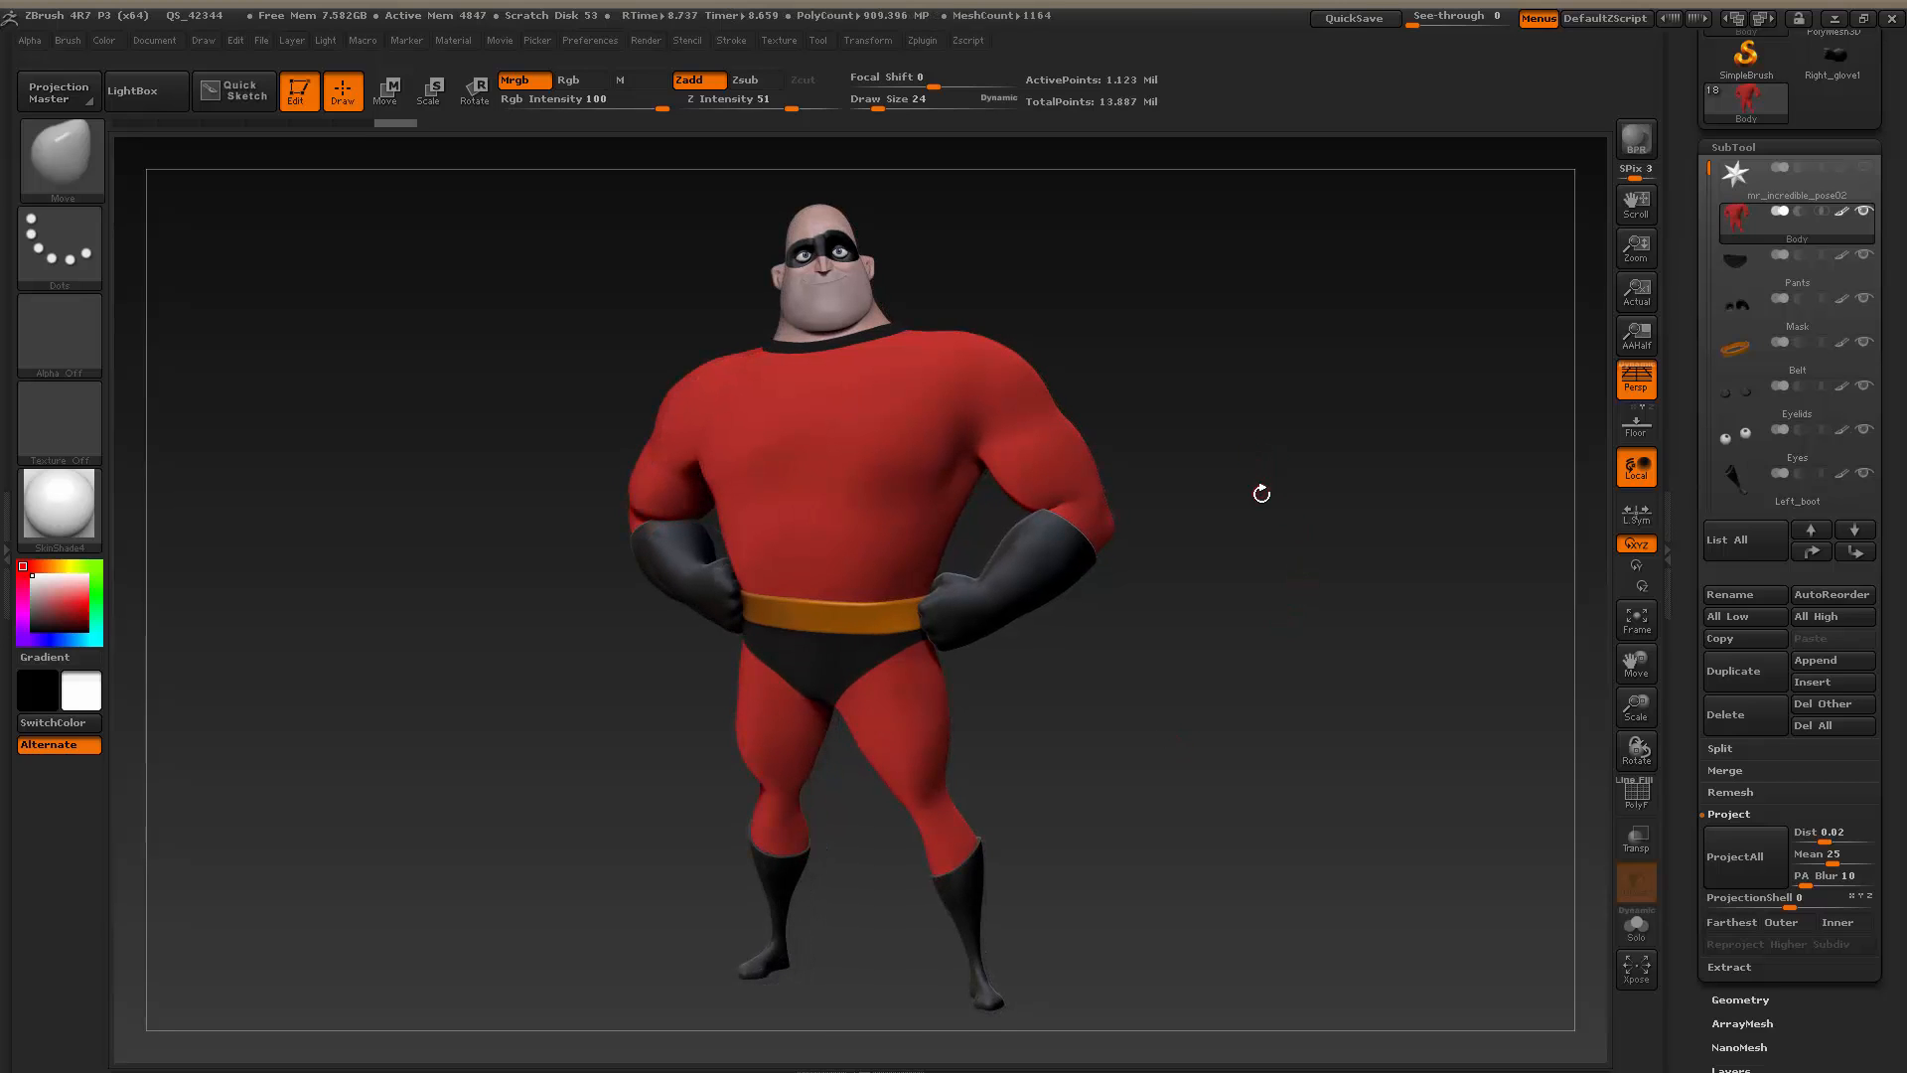